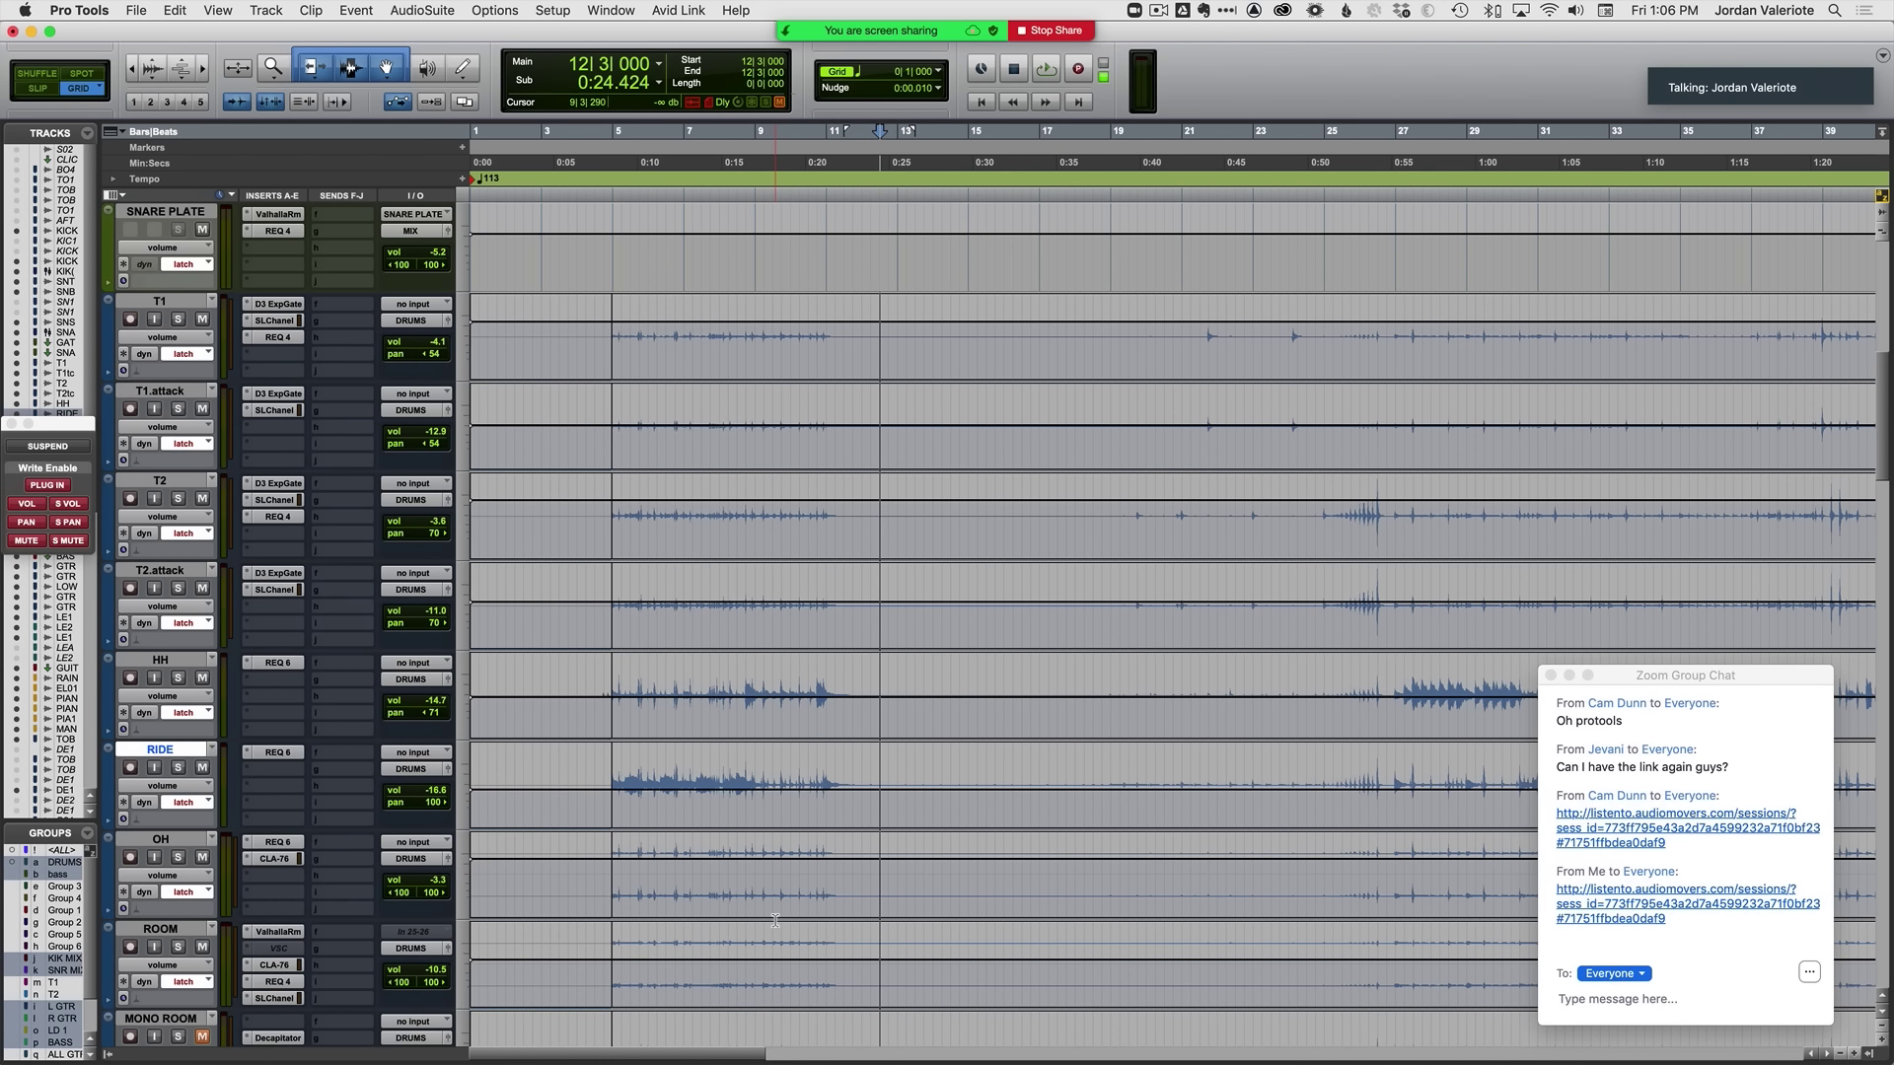
Step: Play the drums' entrance from bar 4|2 and select the OH track for volume automation
{"action": "left_click", "coordinate": [588, 899]}
{"action": "key", "text": "space"}
{"action": "key", "text": "t"}
{"action": "key", "text": "t"}
{"action": "scroll", "coordinate": [623, 872], "scroll_direction": "right", "scroll_amount": 5}
{"action": "scroll", "coordinate": [623, 872], "scroll_direction": "down", "scroll_amount": 2}
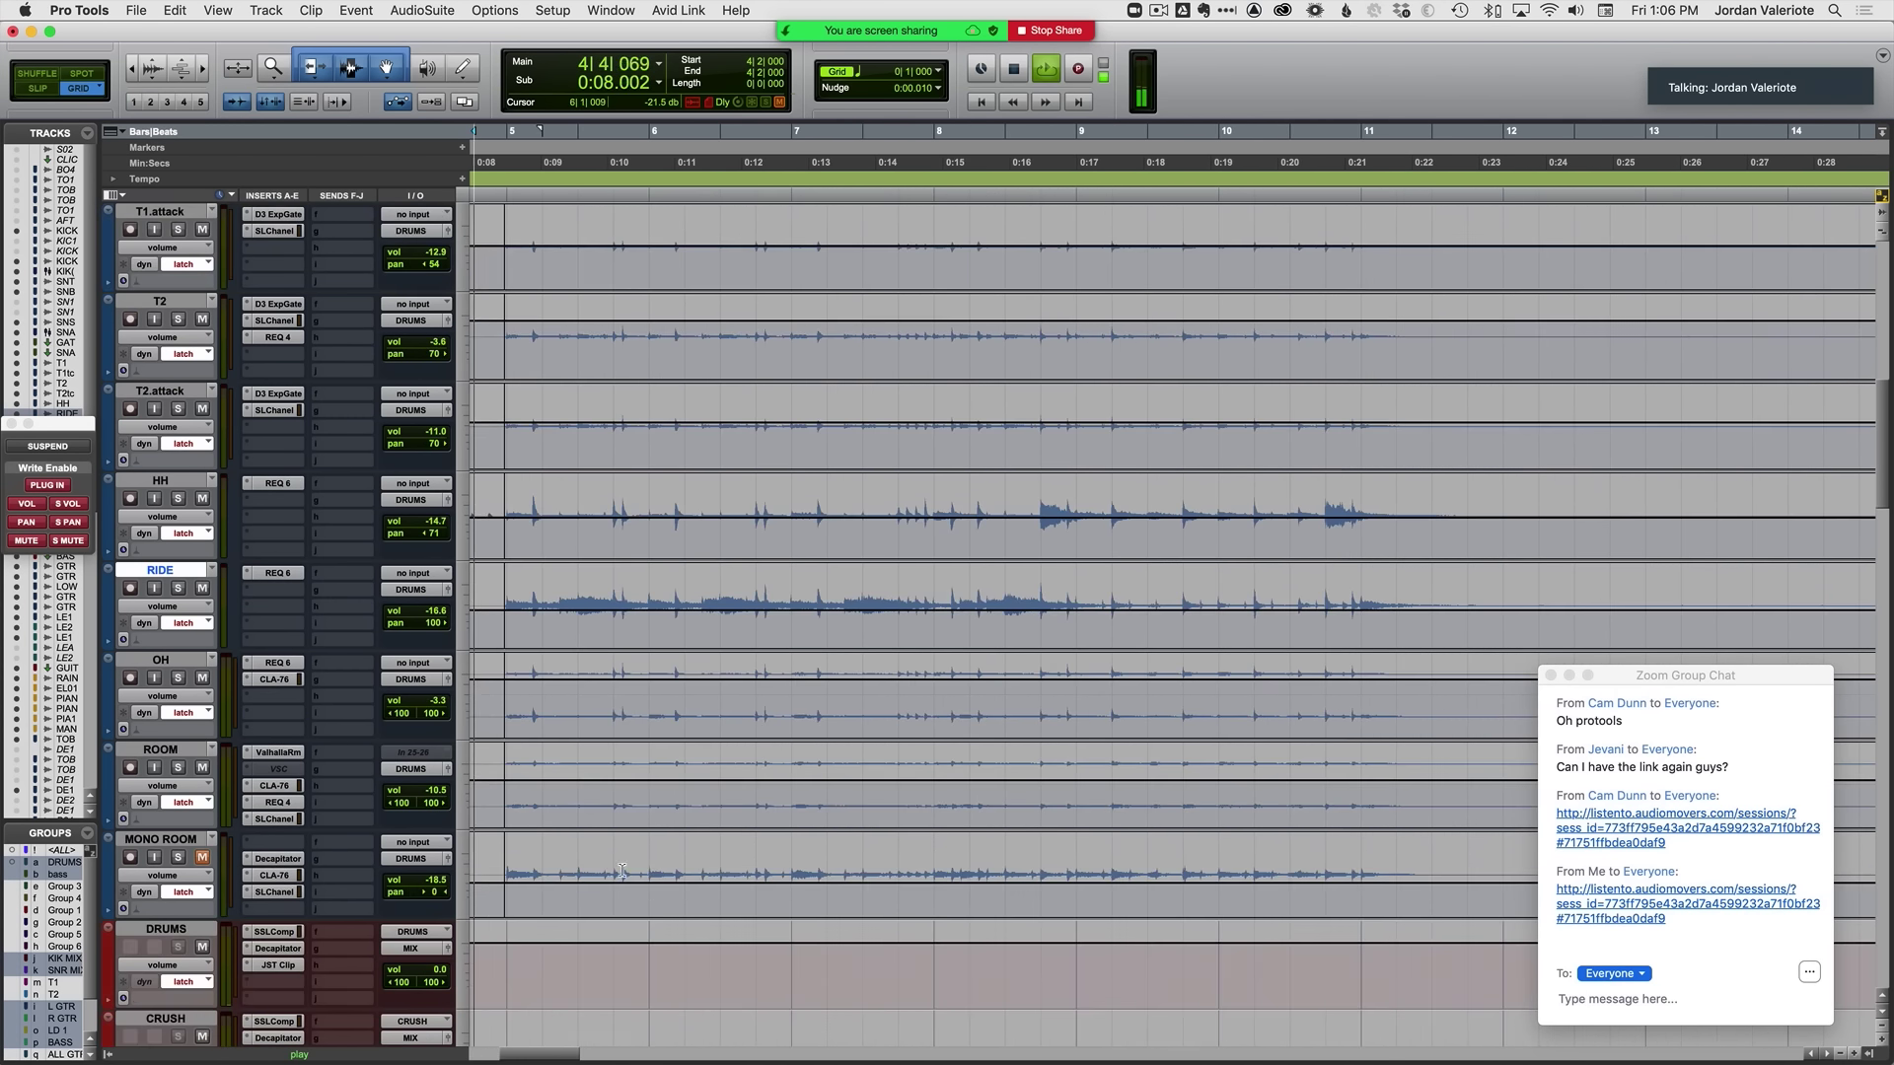
{"action": "left_click", "coordinate": [185, 660]}
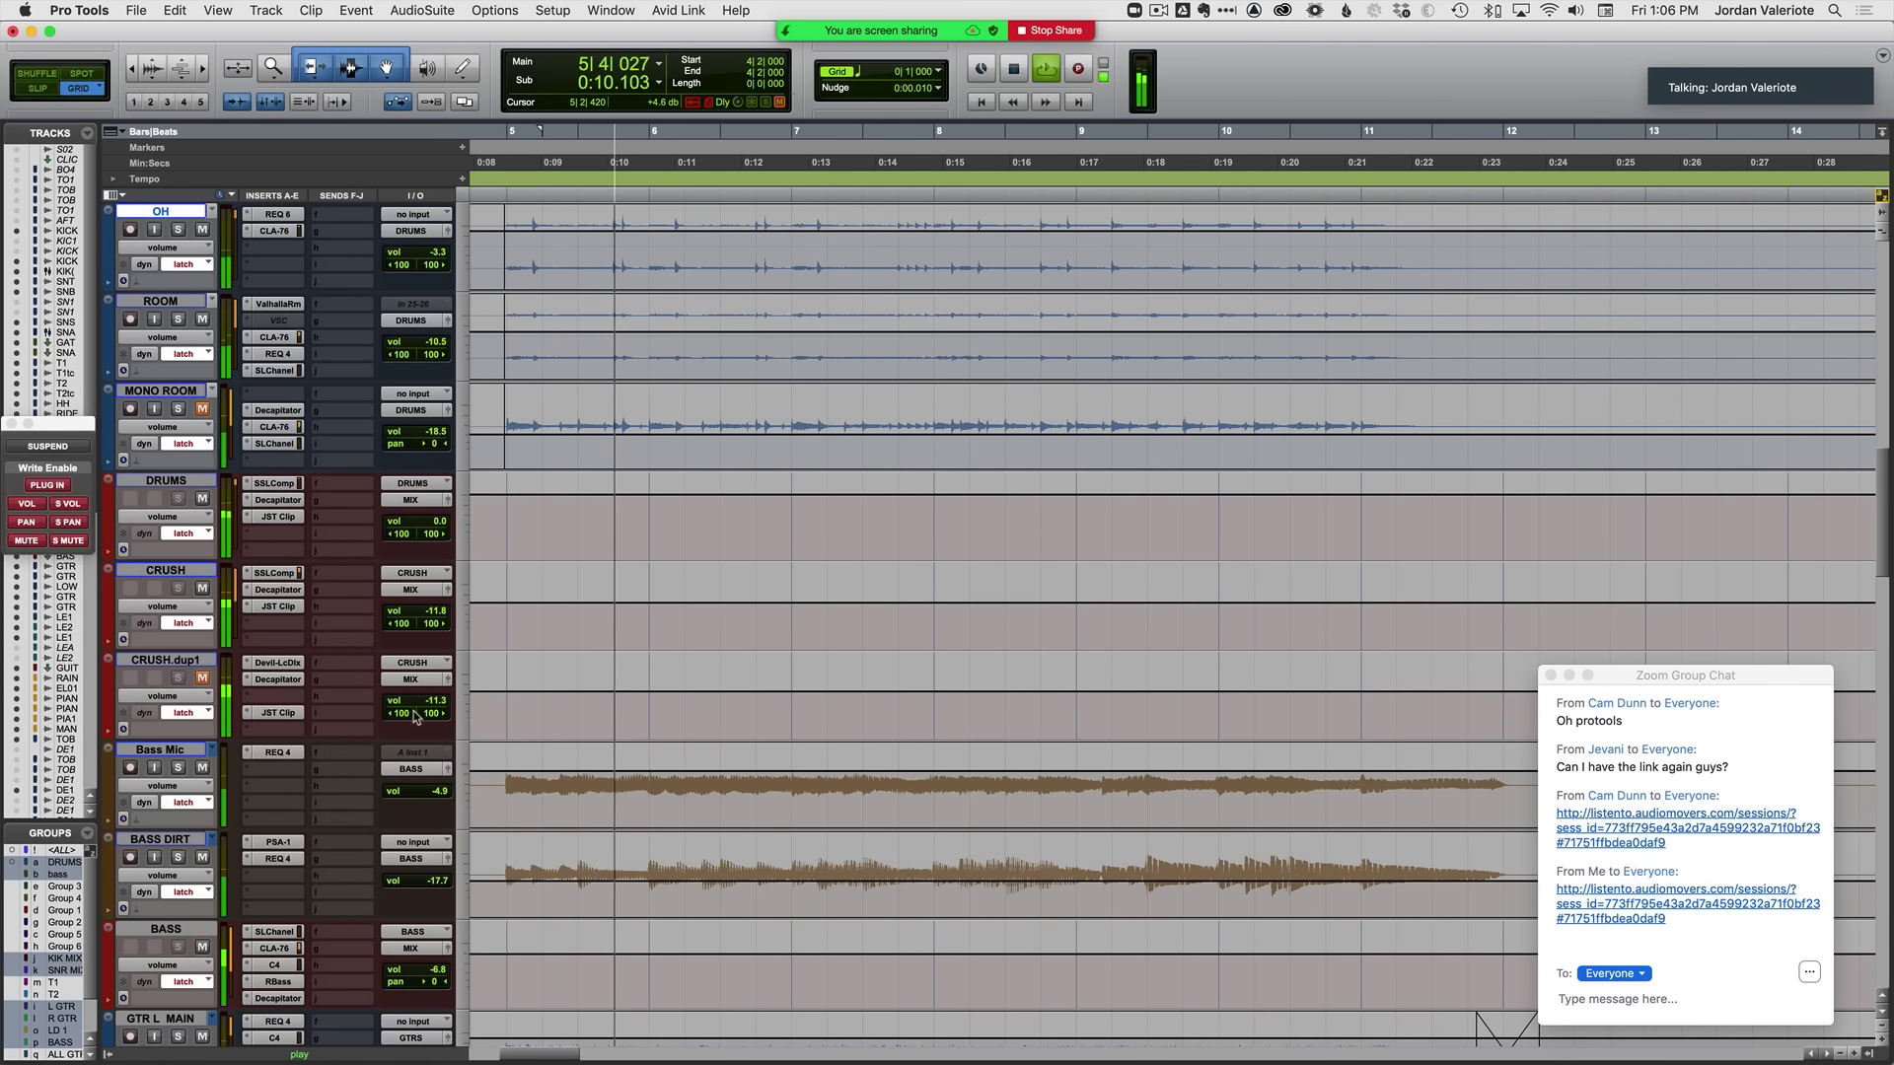
{"action": "scroll", "coordinate": [415, 717], "scroll_direction": "up", "scroll_amount": 3}
{"action": "key", "text": "t"}
{"action": "key", "text": "r"}
{"action": "key", "text": "r"}
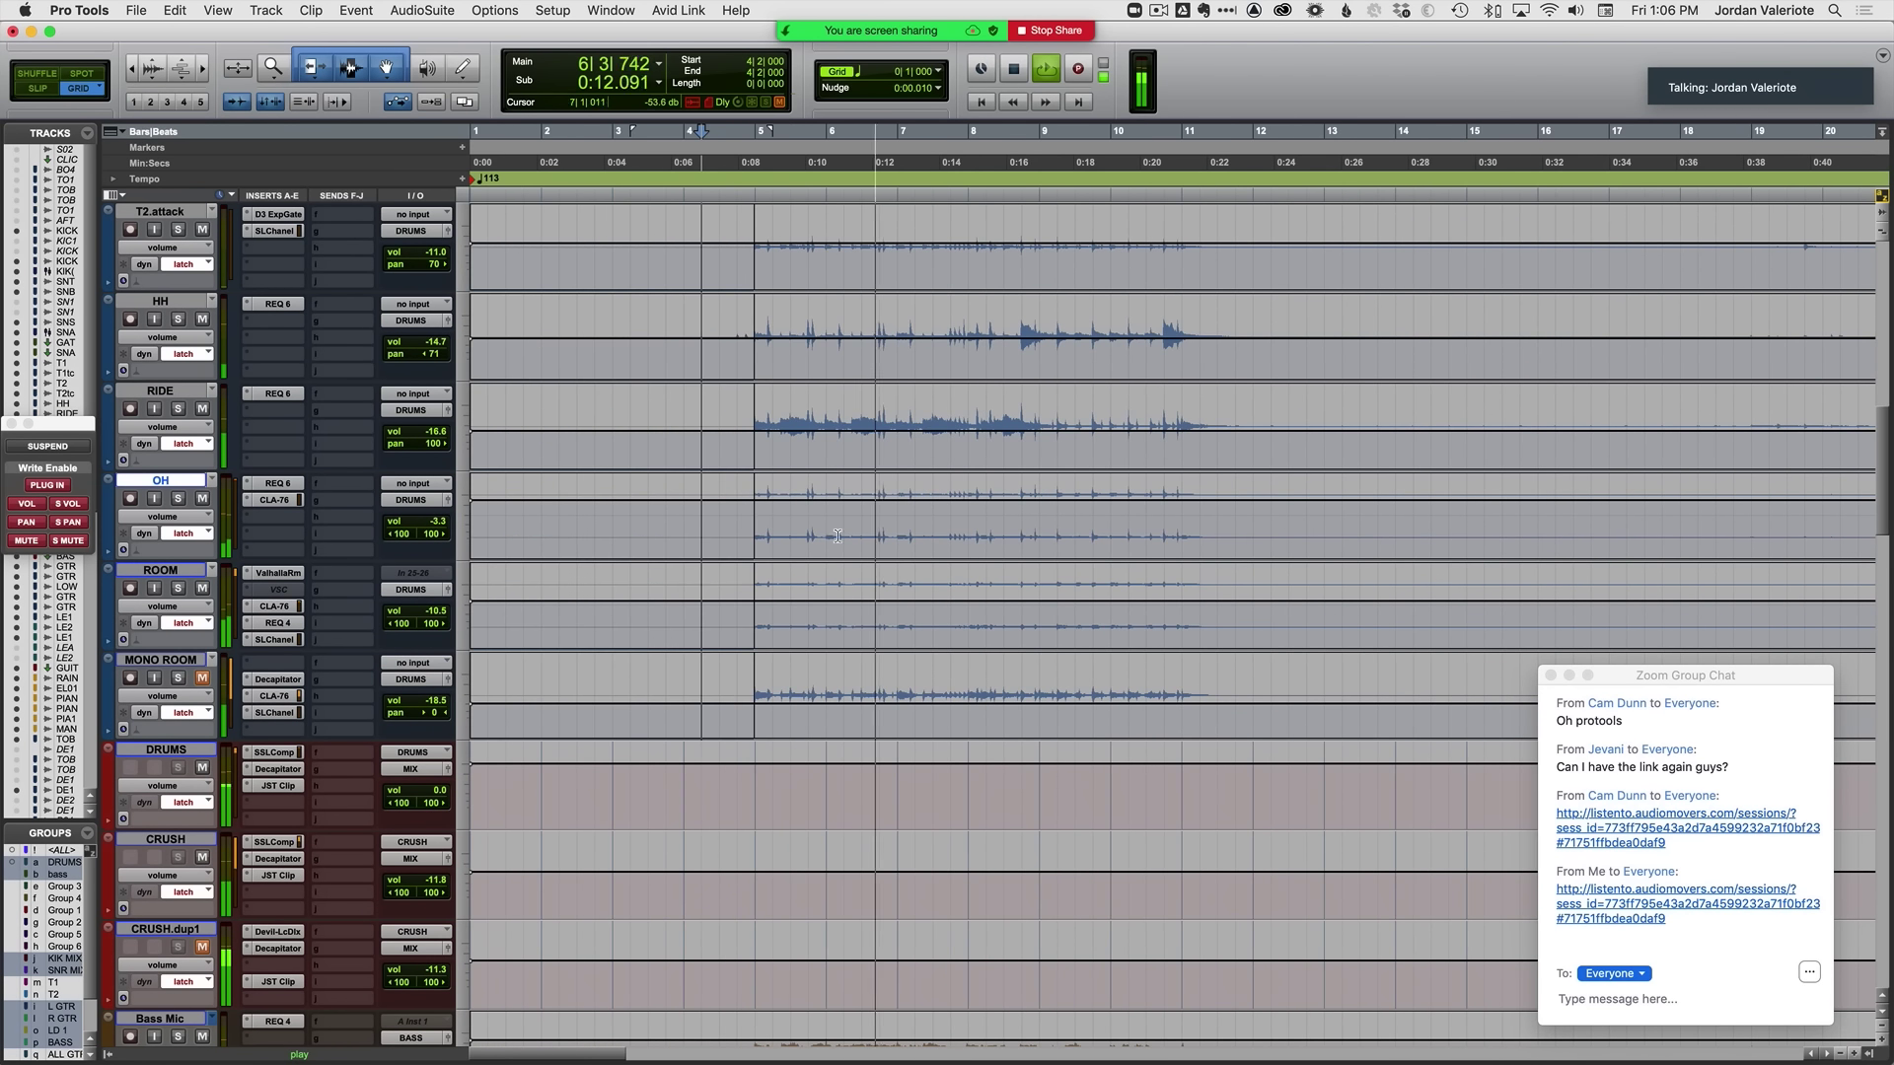
Step: Record a latch-mode volume automation ride on the OH track from bar 4|2 to about bar 9
{"action": "key", "text": "space"}
{"action": "key", "text": "space"}
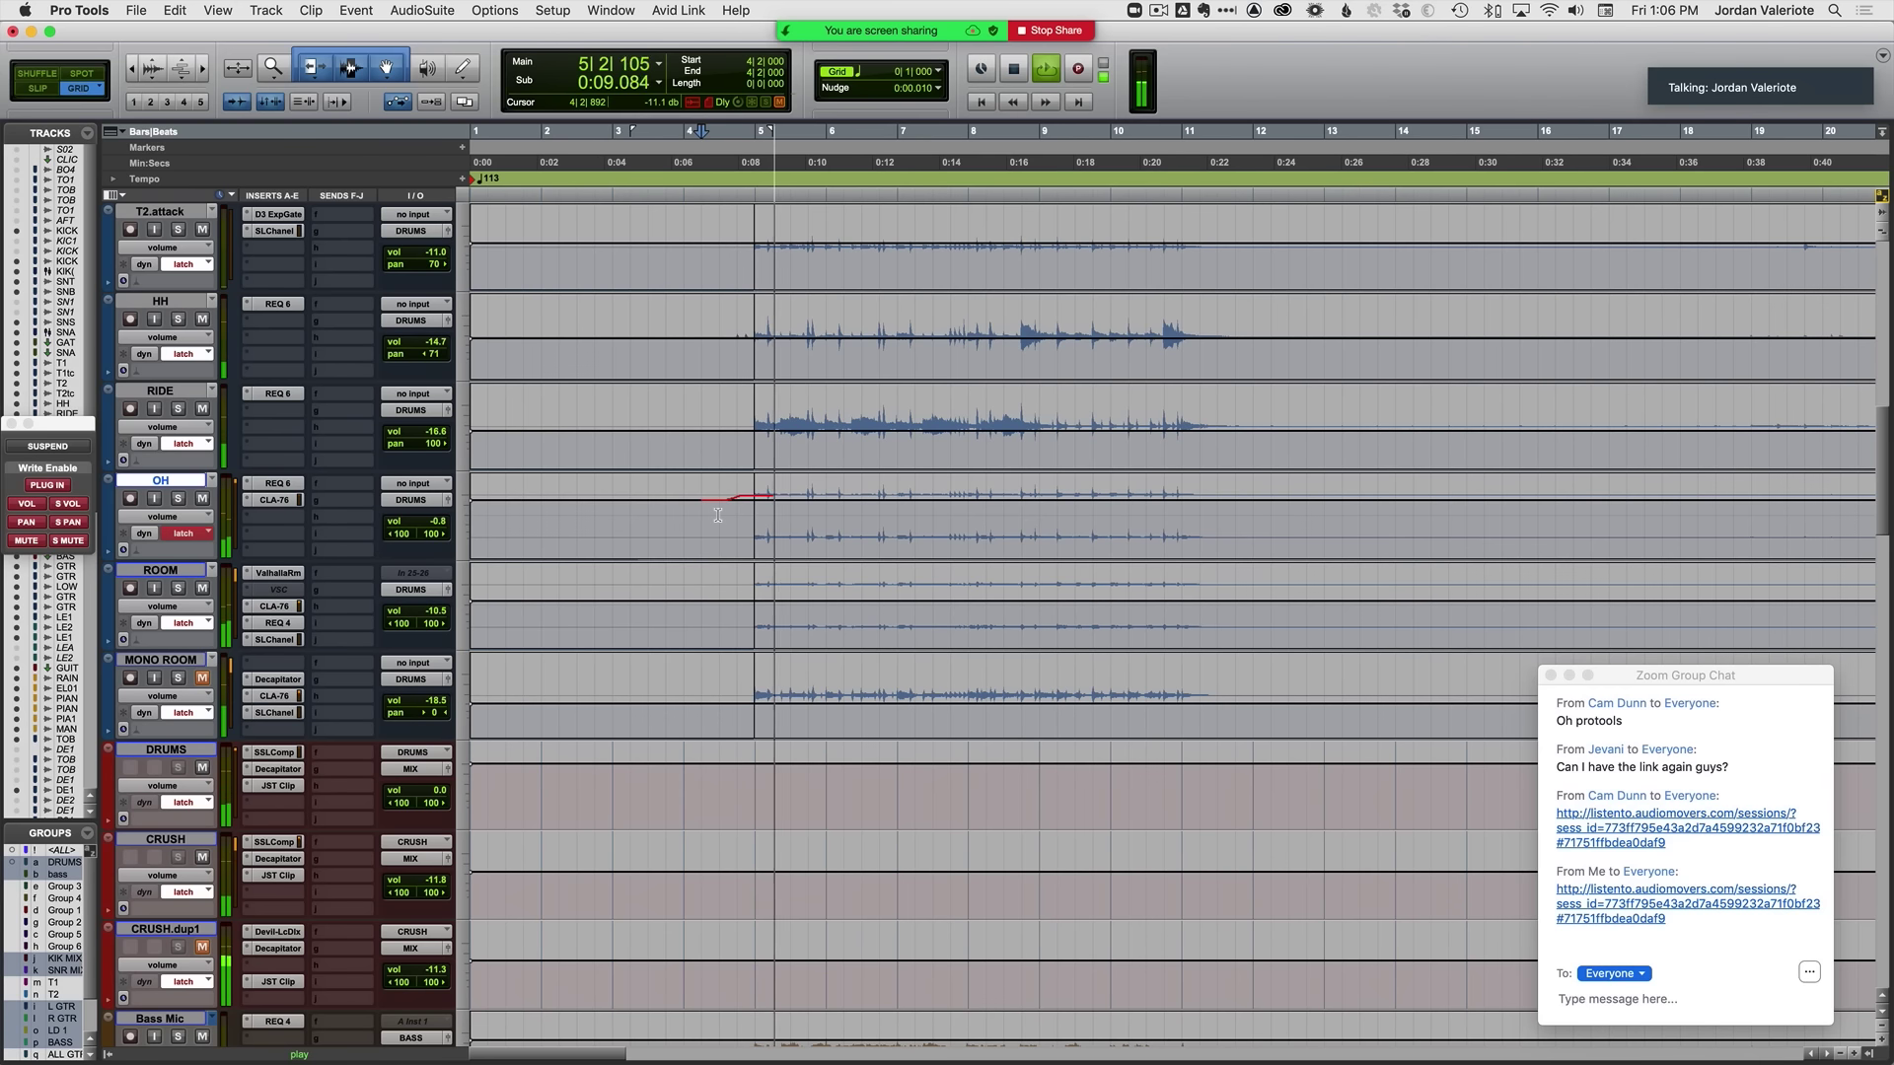
{"action": "key", "text": "space"}
{"action": "key", "text": "space"}
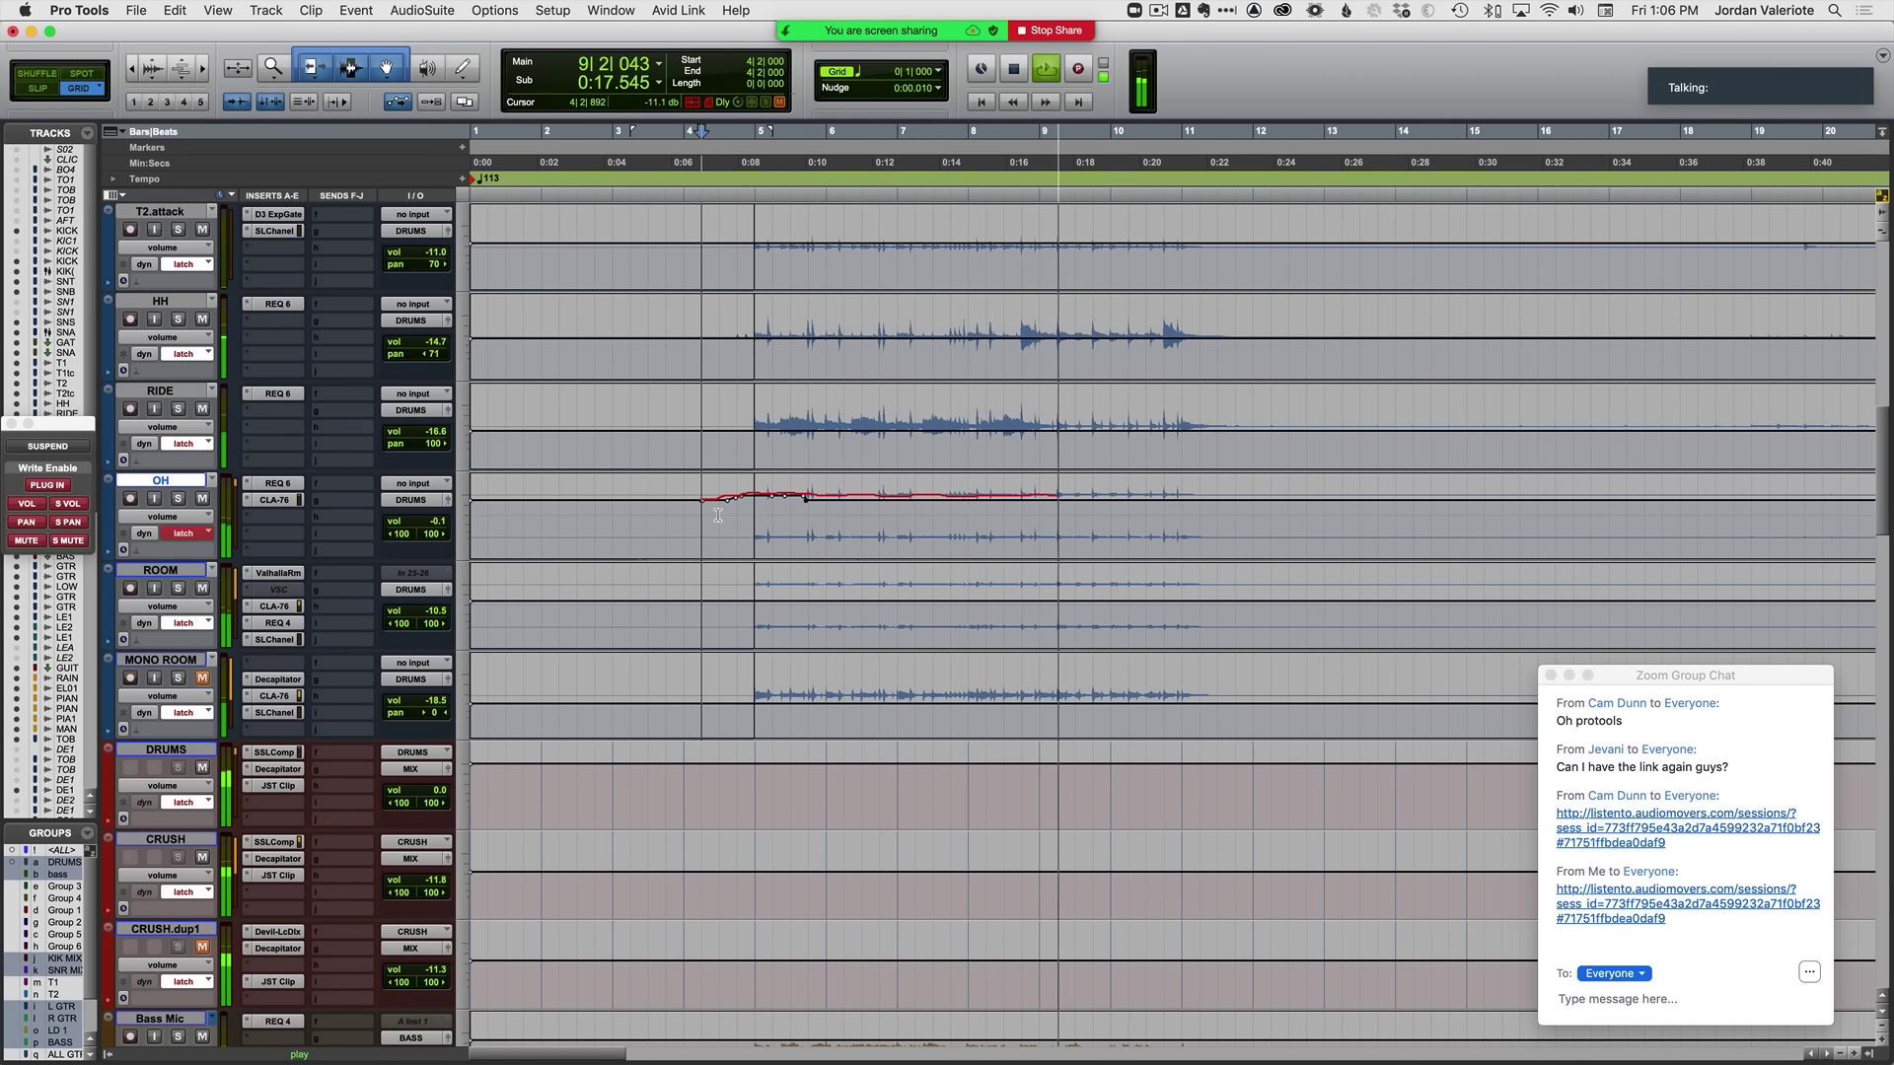
{"action": "key", "text": "space"}
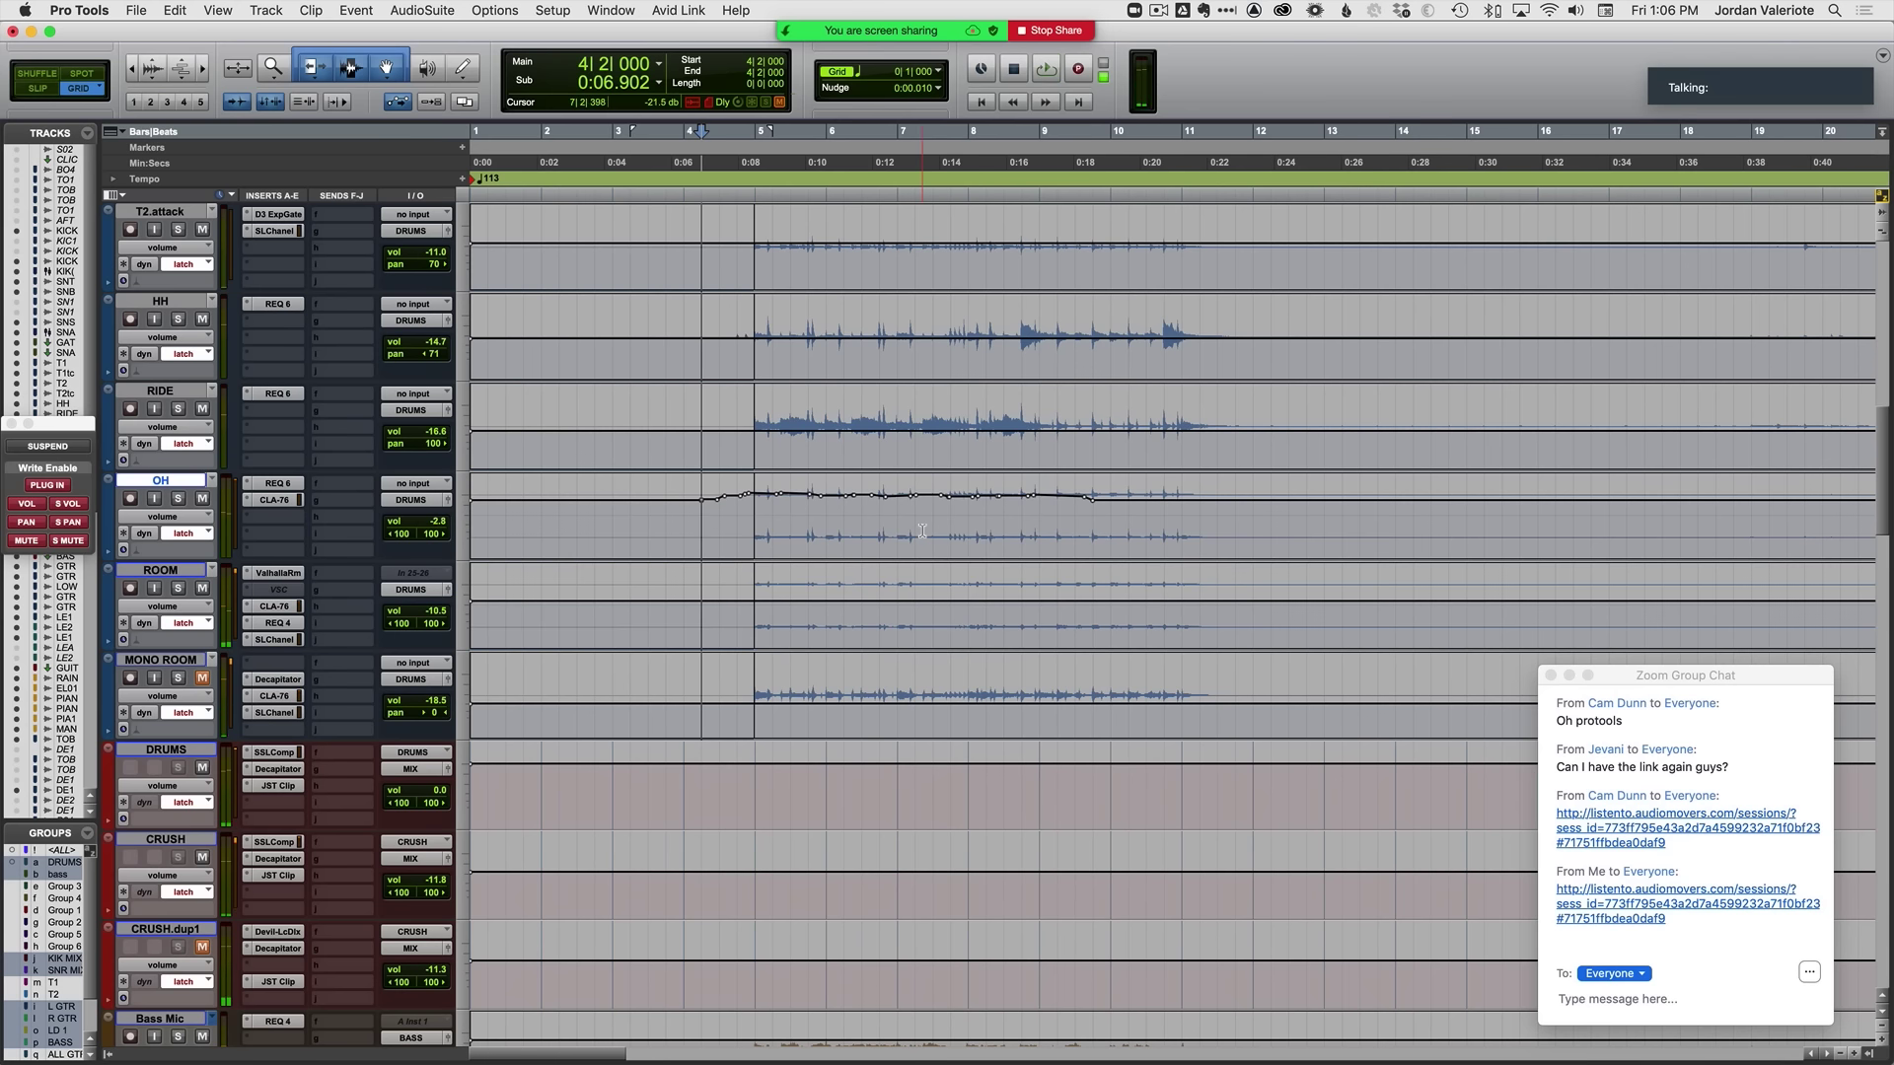
Step: Play from bar 7|2 and write another latch pass of OH volume automation through about bar 13
{"action": "key", "text": "space"}
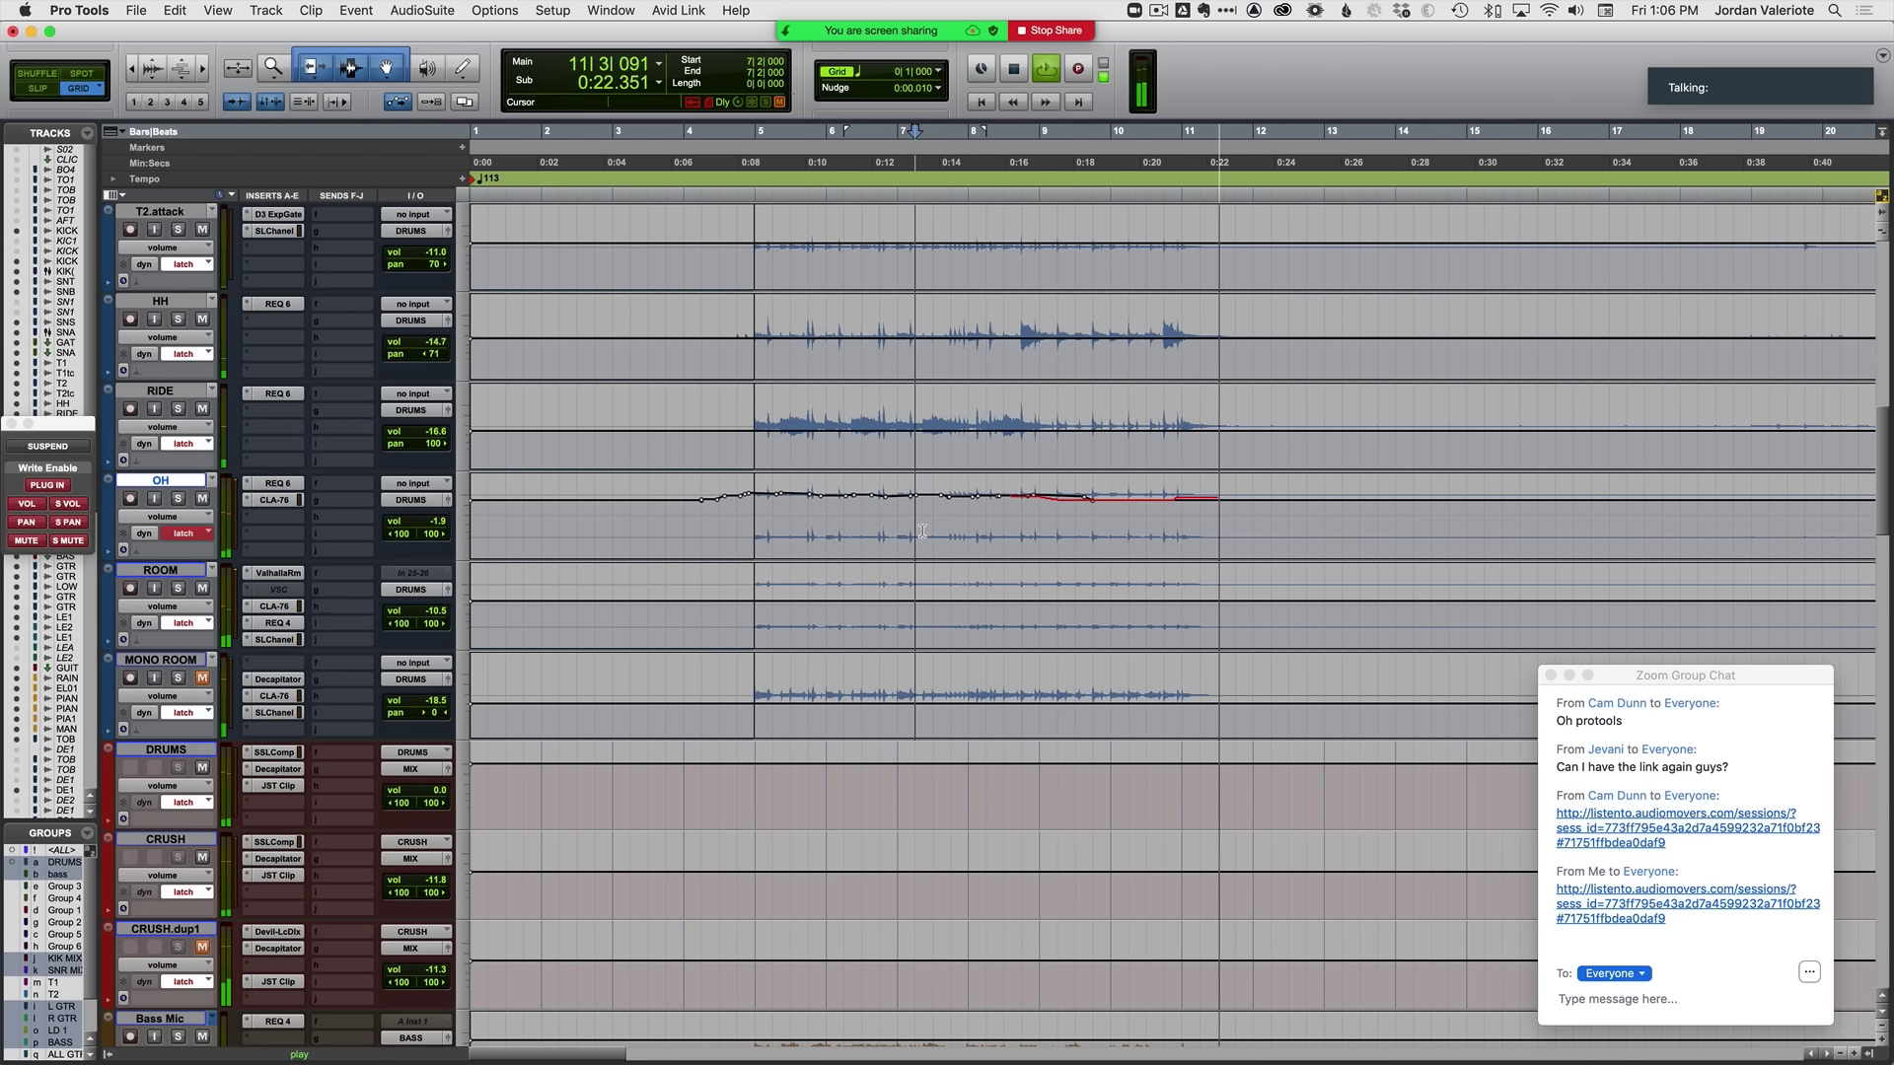
{"action": "scroll", "coordinate": [1070, 573], "scroll_direction": "right", "scroll_amount": 5}
{"action": "scroll", "coordinate": [1069, 573], "scroll_direction": "down", "scroll_amount": 1}
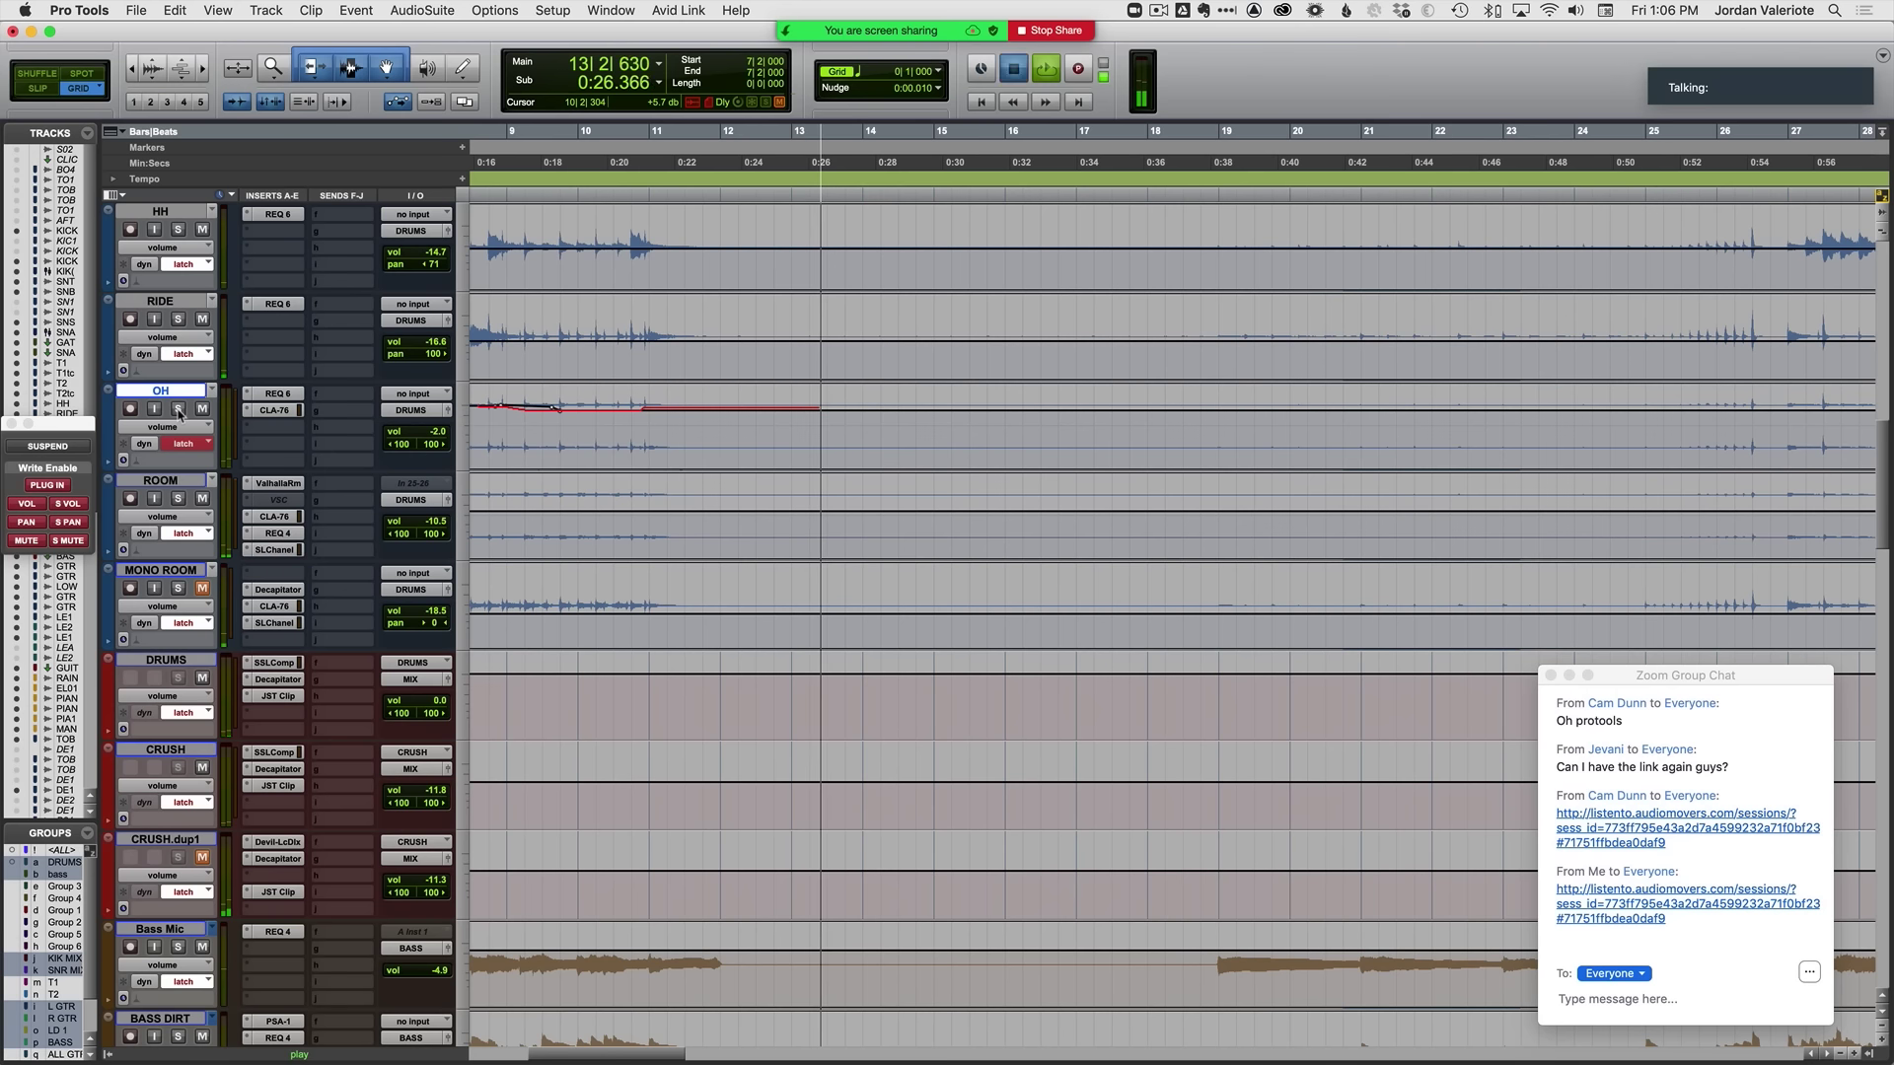
{"action": "key", "text": "space"}
Step: Solo the drum group and audition the quiet passage from about bar 11 to bar 20
{"action": "scroll", "coordinate": [687, 474], "scroll_direction": "up", "scroll_amount": 2}
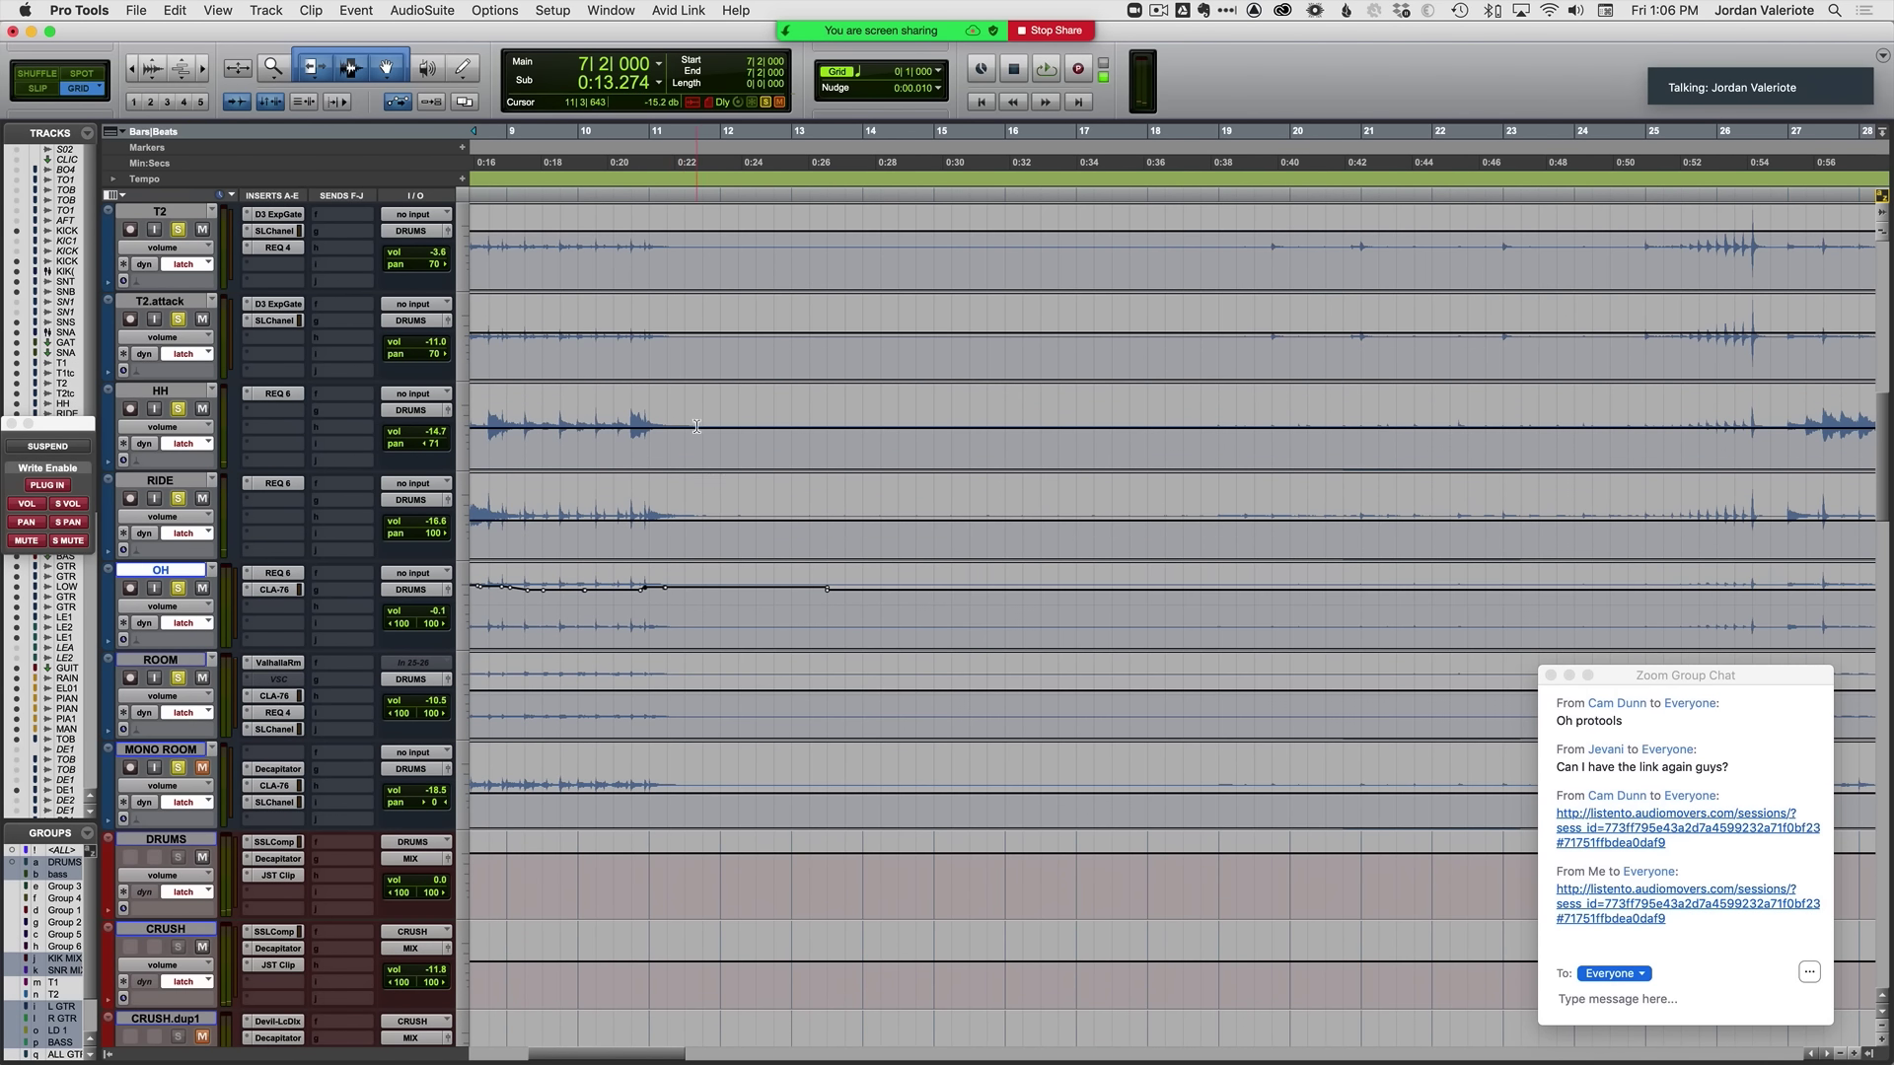
{"action": "scroll", "coordinate": [697, 427], "scroll_direction": "up", "scroll_amount": 6}
{"action": "key", "text": "r"}
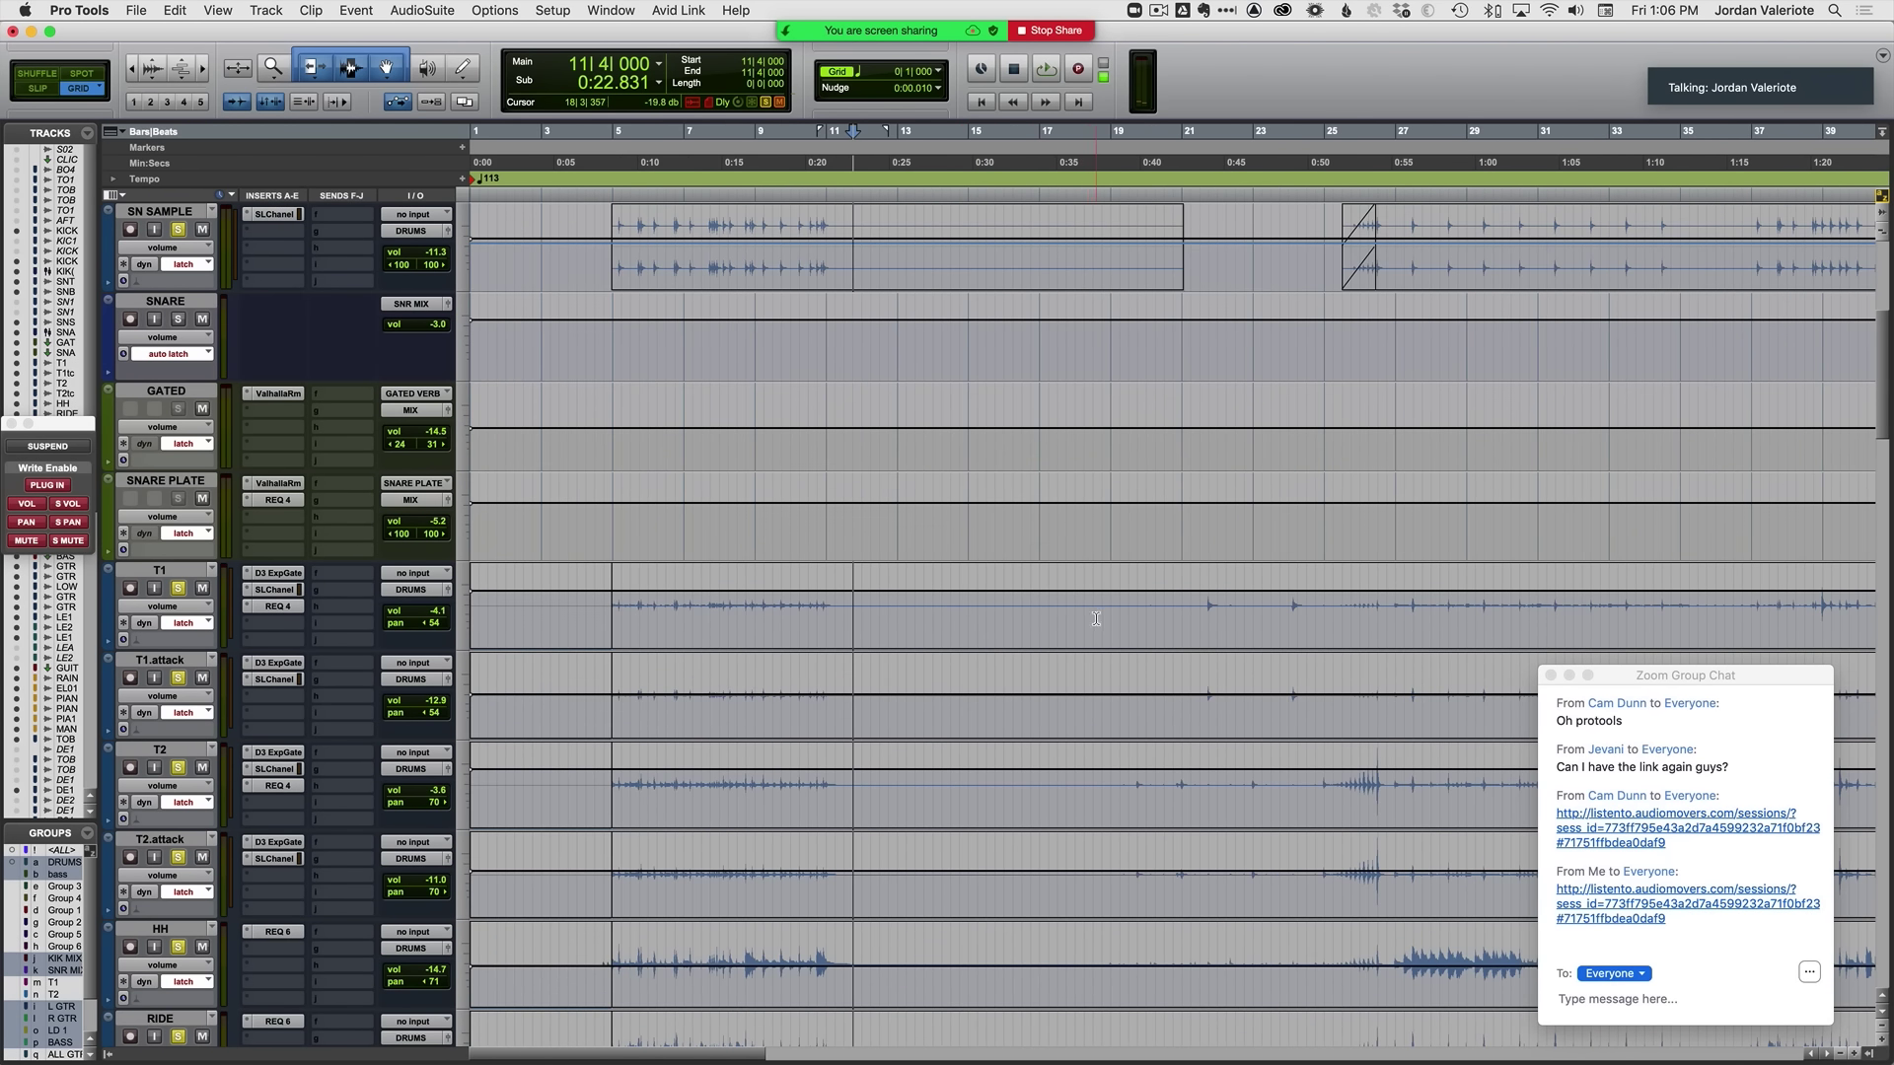
{"action": "key", "text": "space"}
{"action": "scroll", "coordinate": [1070, 646], "scroll_direction": "down", "scroll_amount": 6}
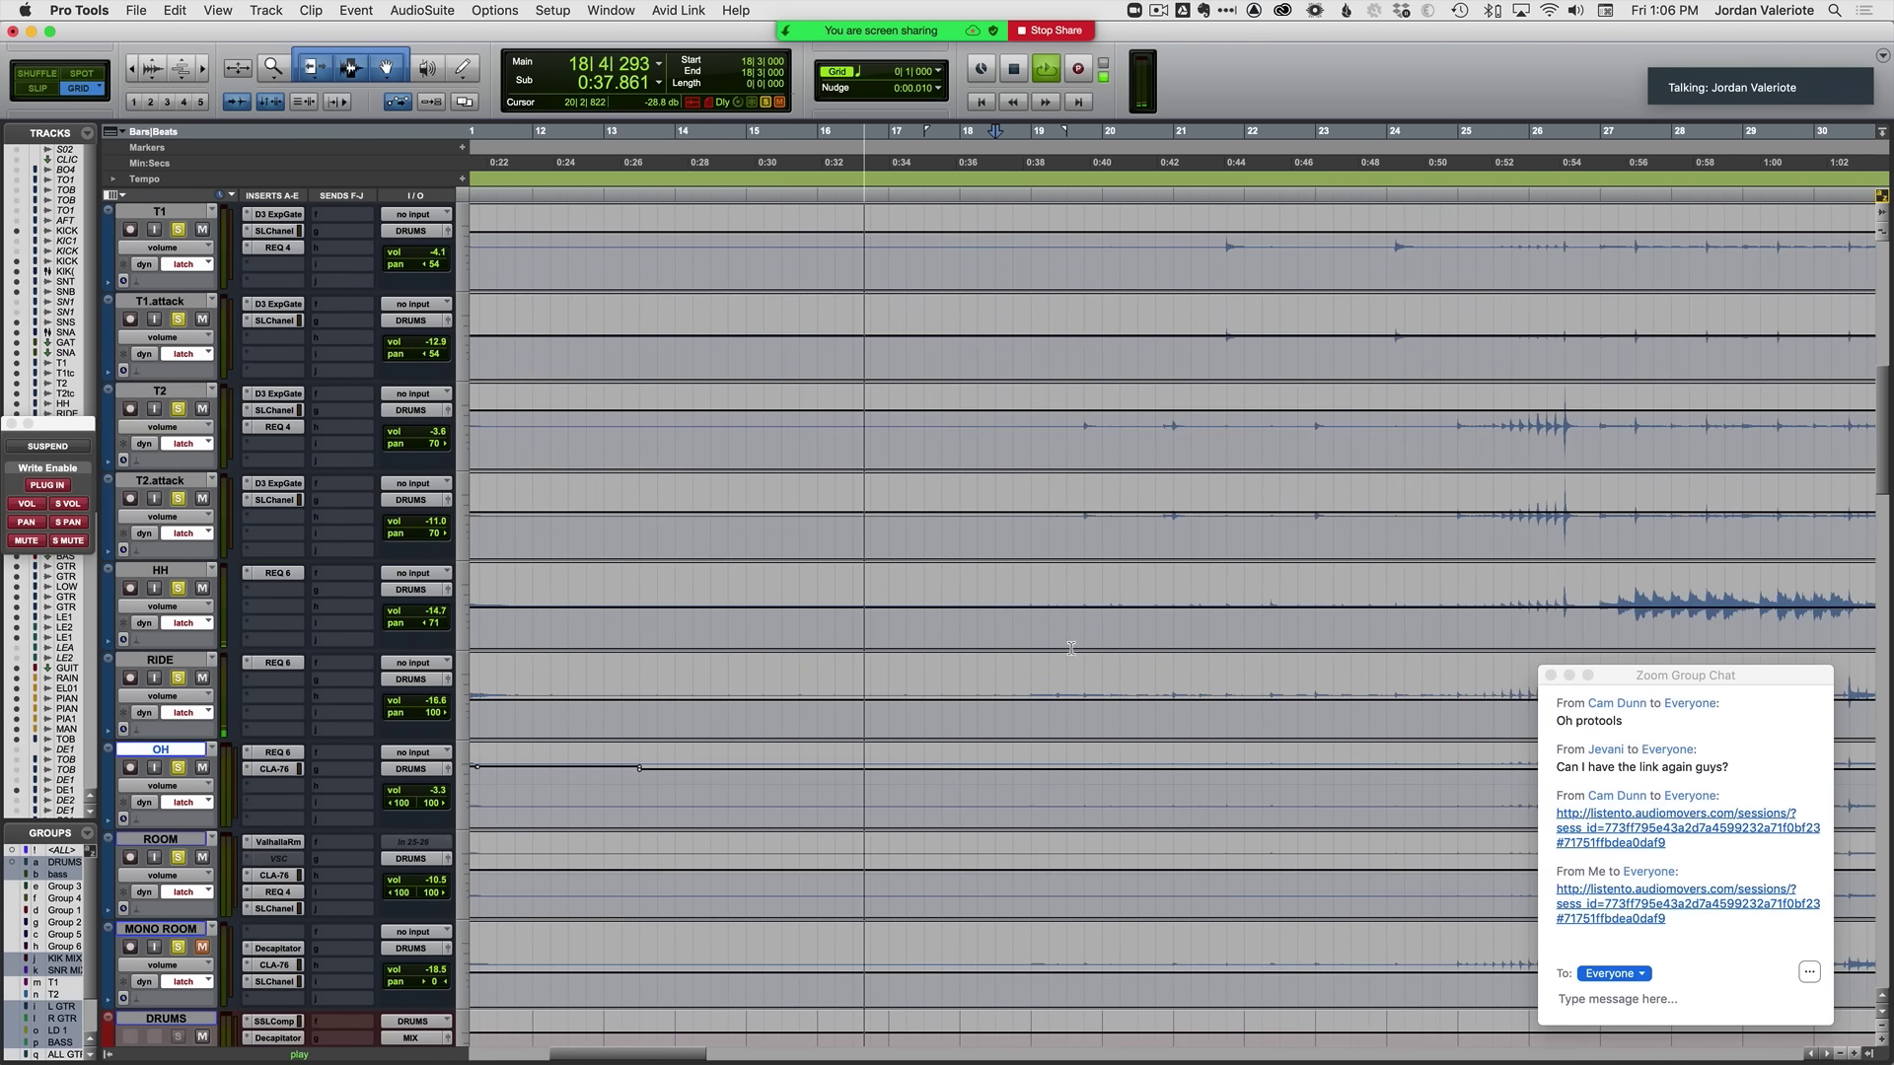
{"action": "key", "text": "t"}
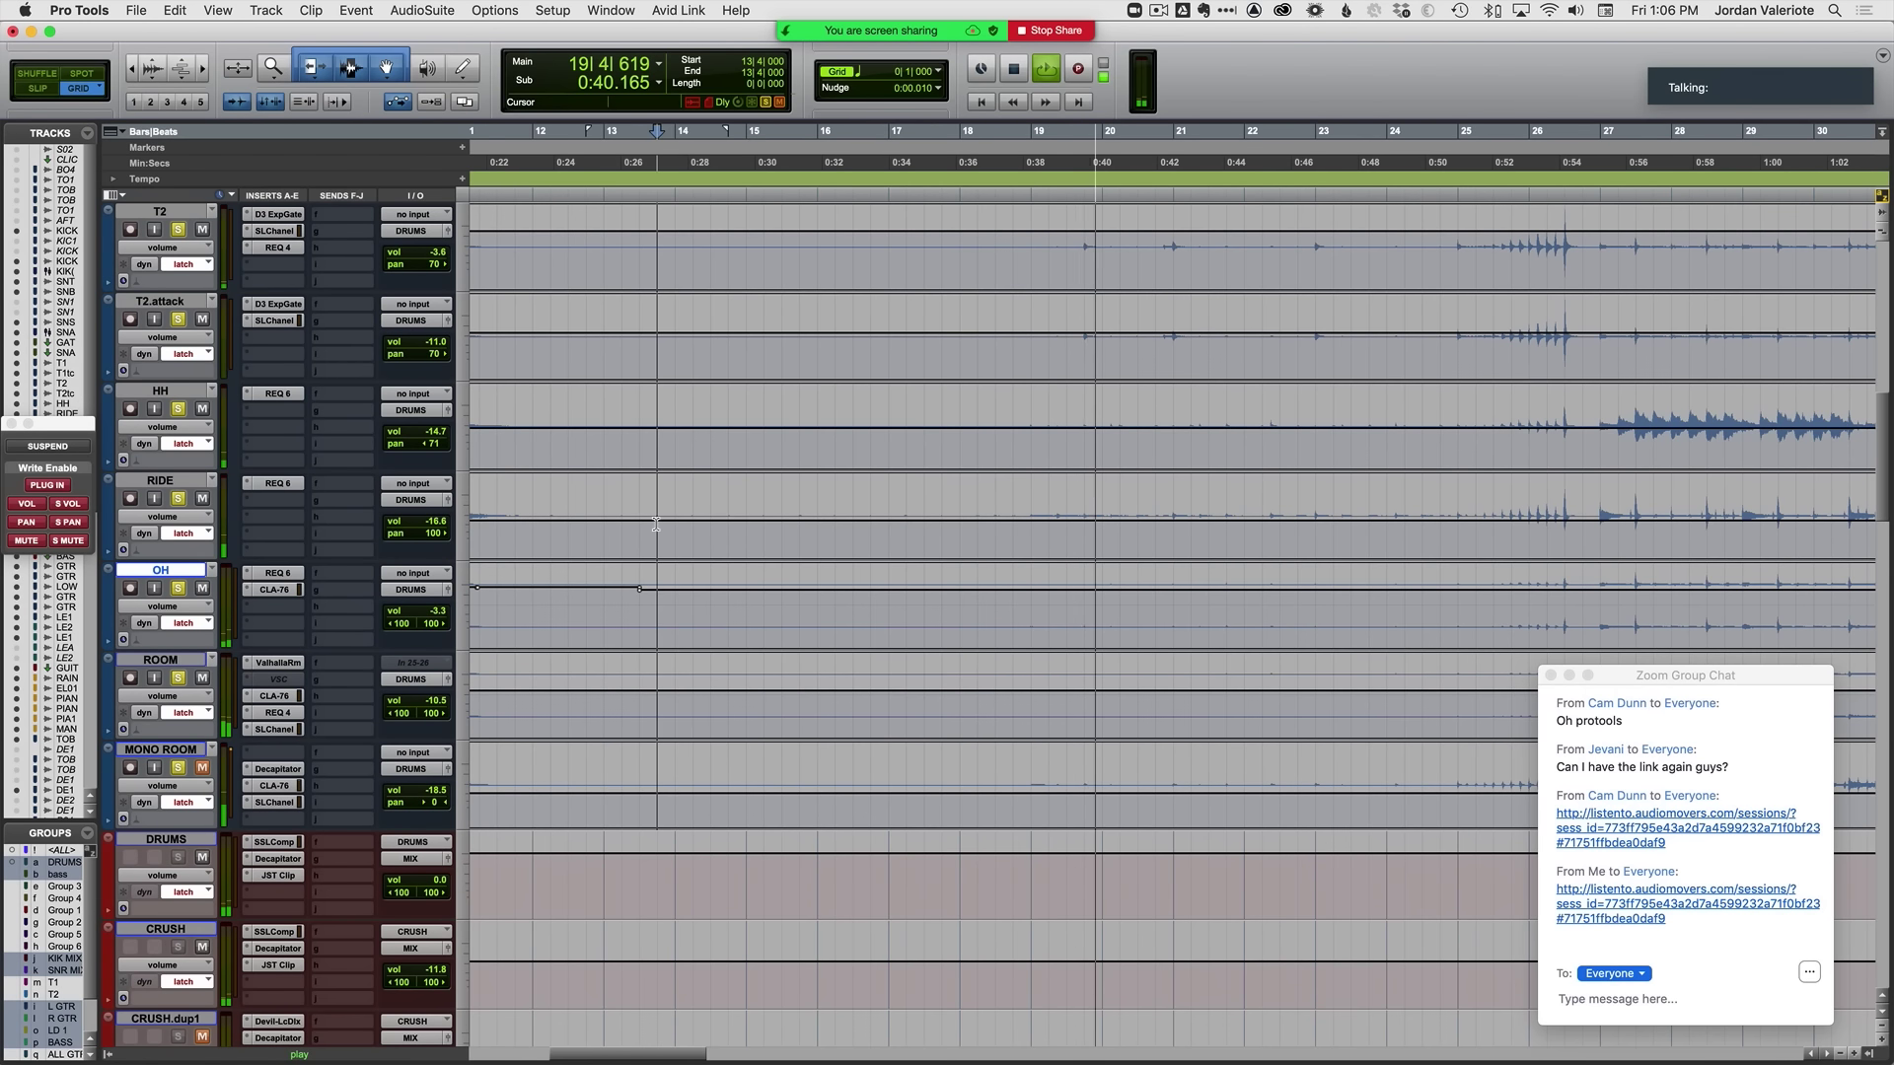
{"action": "key", "text": "r"}
{"action": "left_click", "coordinate": [922, 520]}
{"action": "key", "text": "space"}
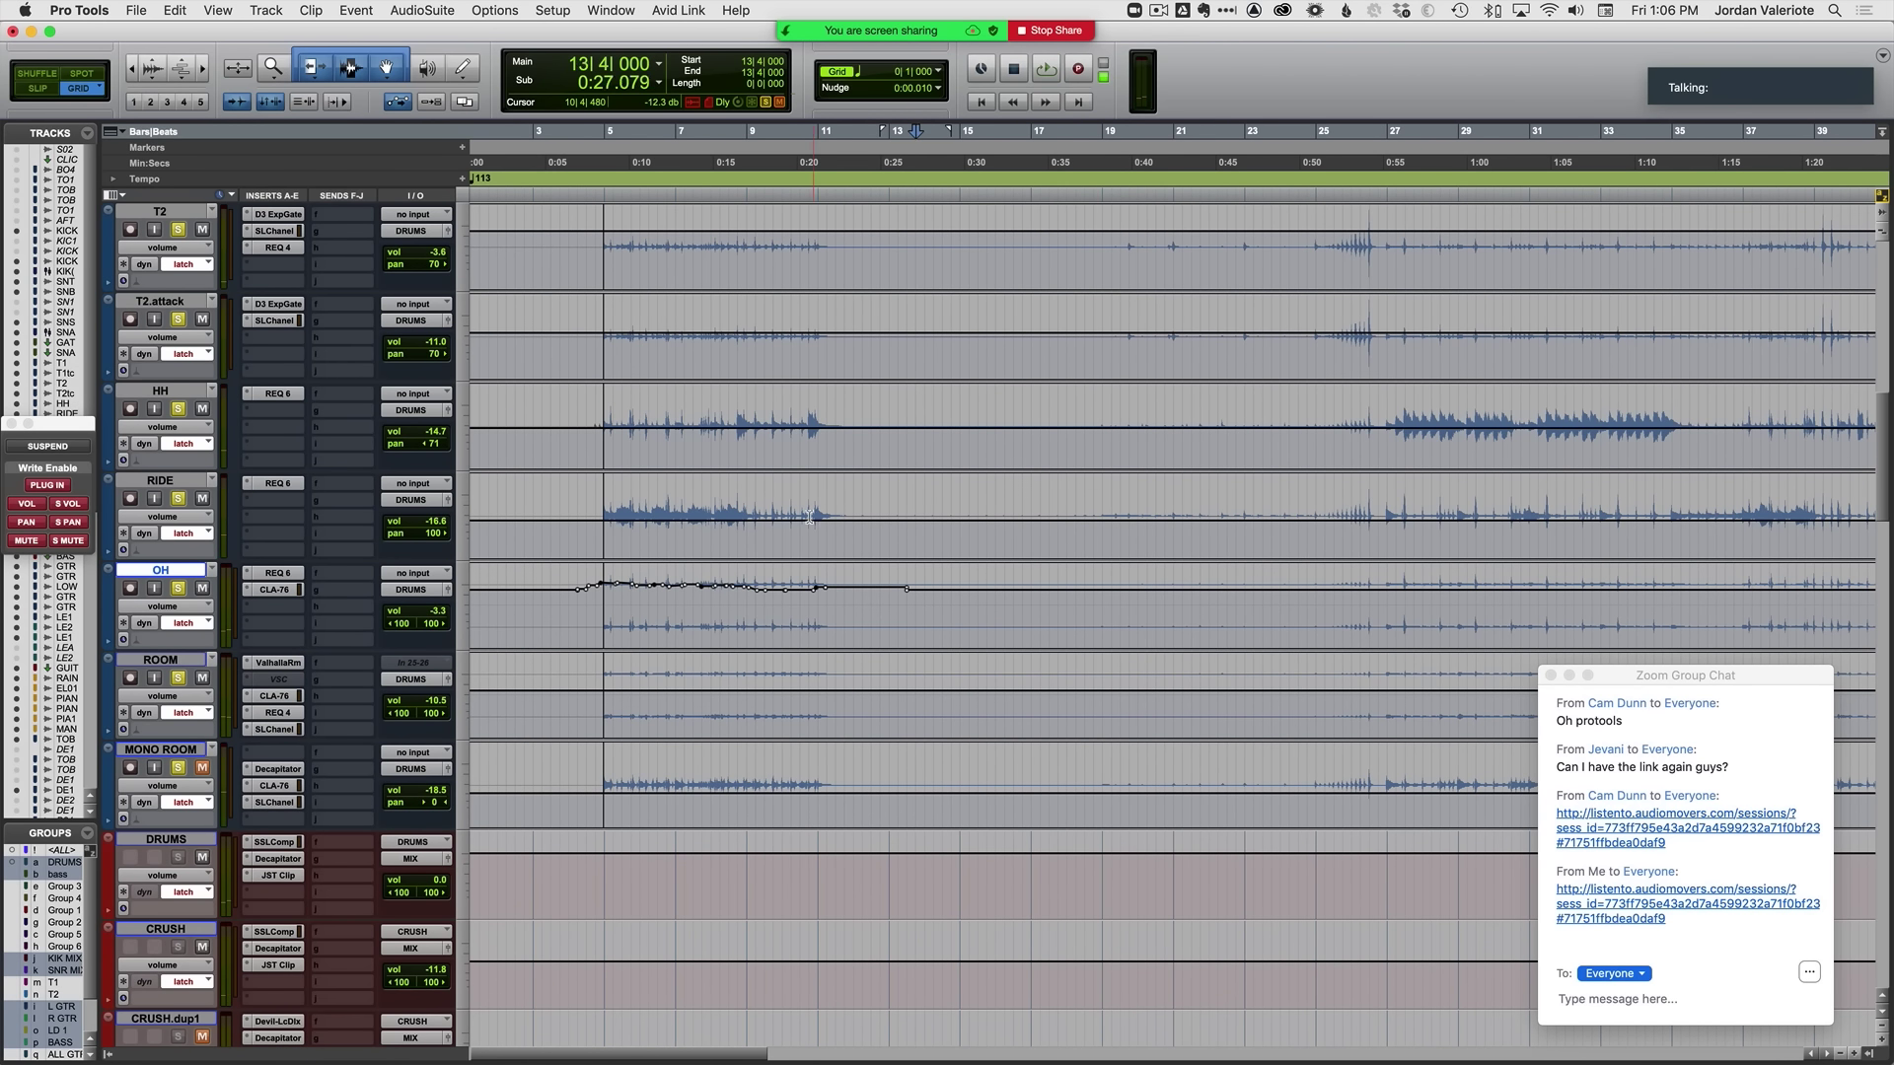
{"action": "key", "text": "space"}
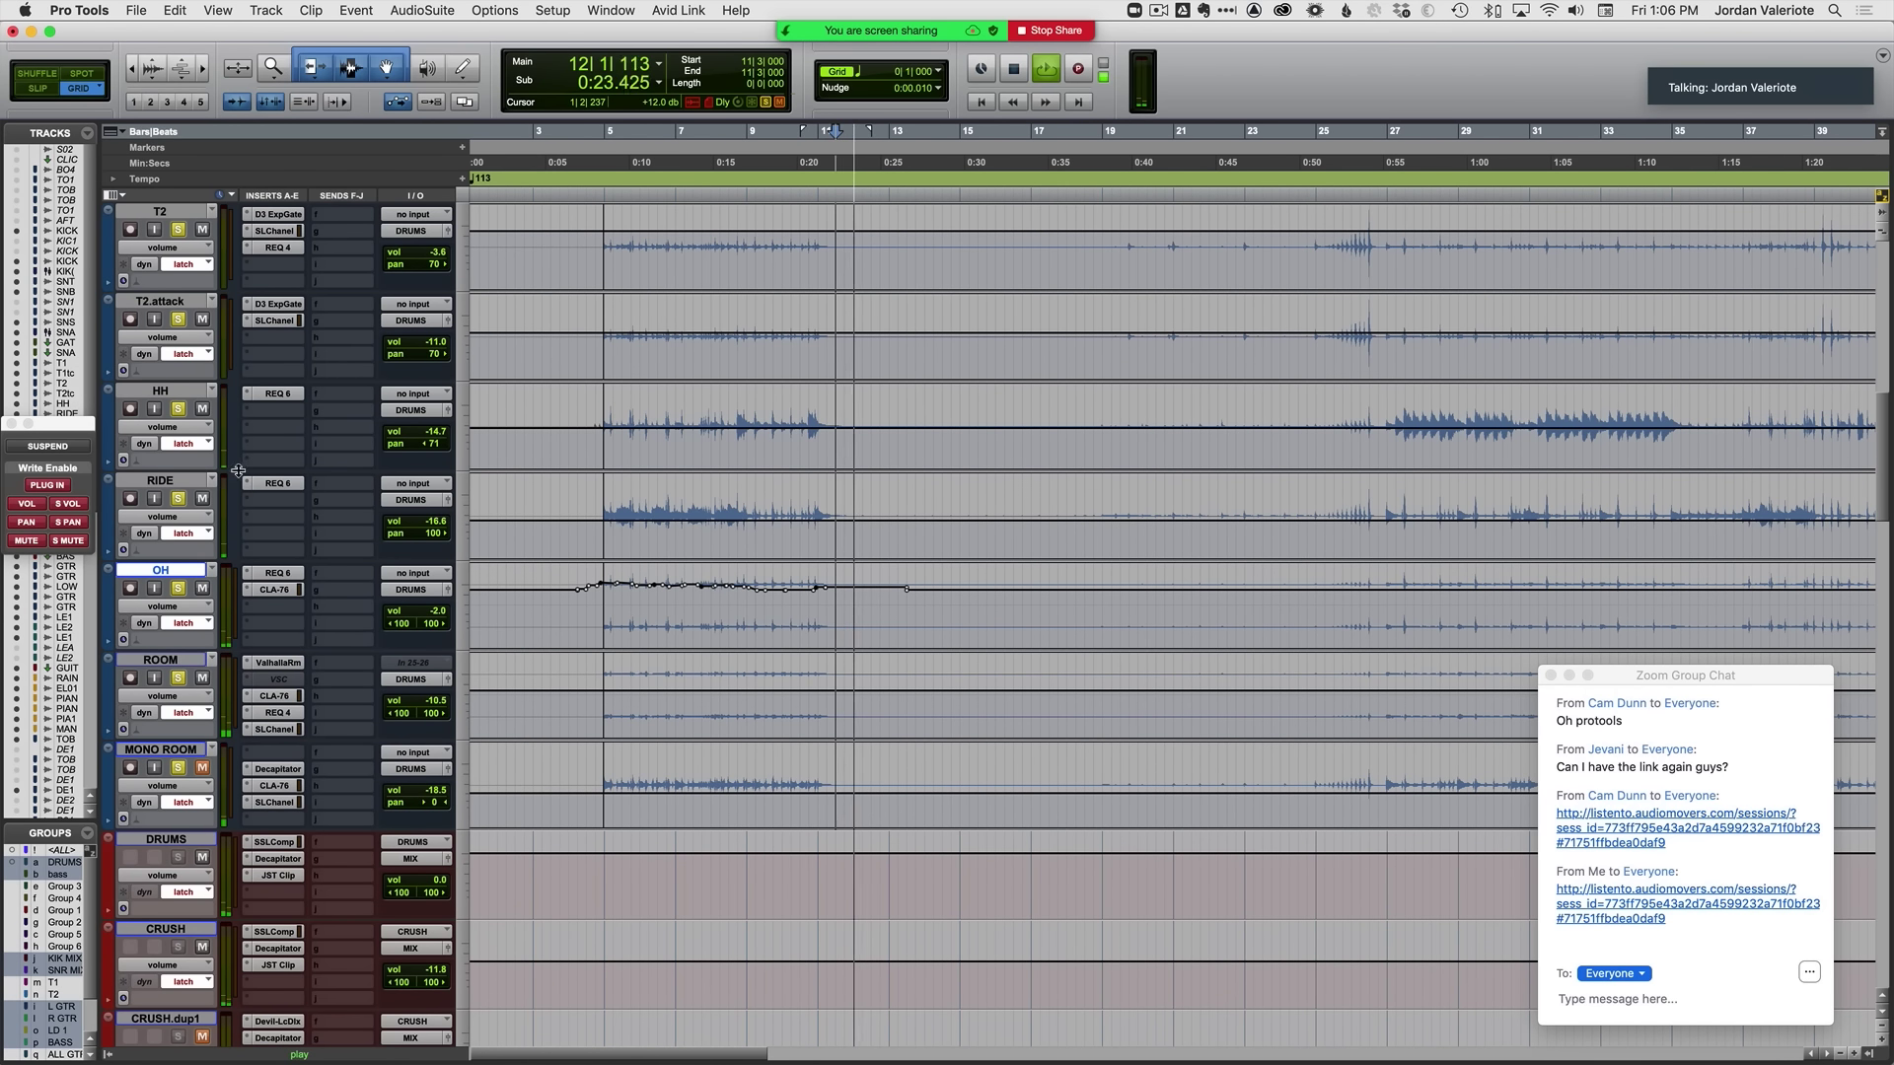
Step: Open the REQ 6 equalizer on the RIDE track and solo only RIDE instead of the whole drum group
{"action": "left_click", "coordinate": [274, 485]}
{"action": "scroll", "coordinate": [237, 690], "scroll_direction": "up", "scroll_amount": 4}
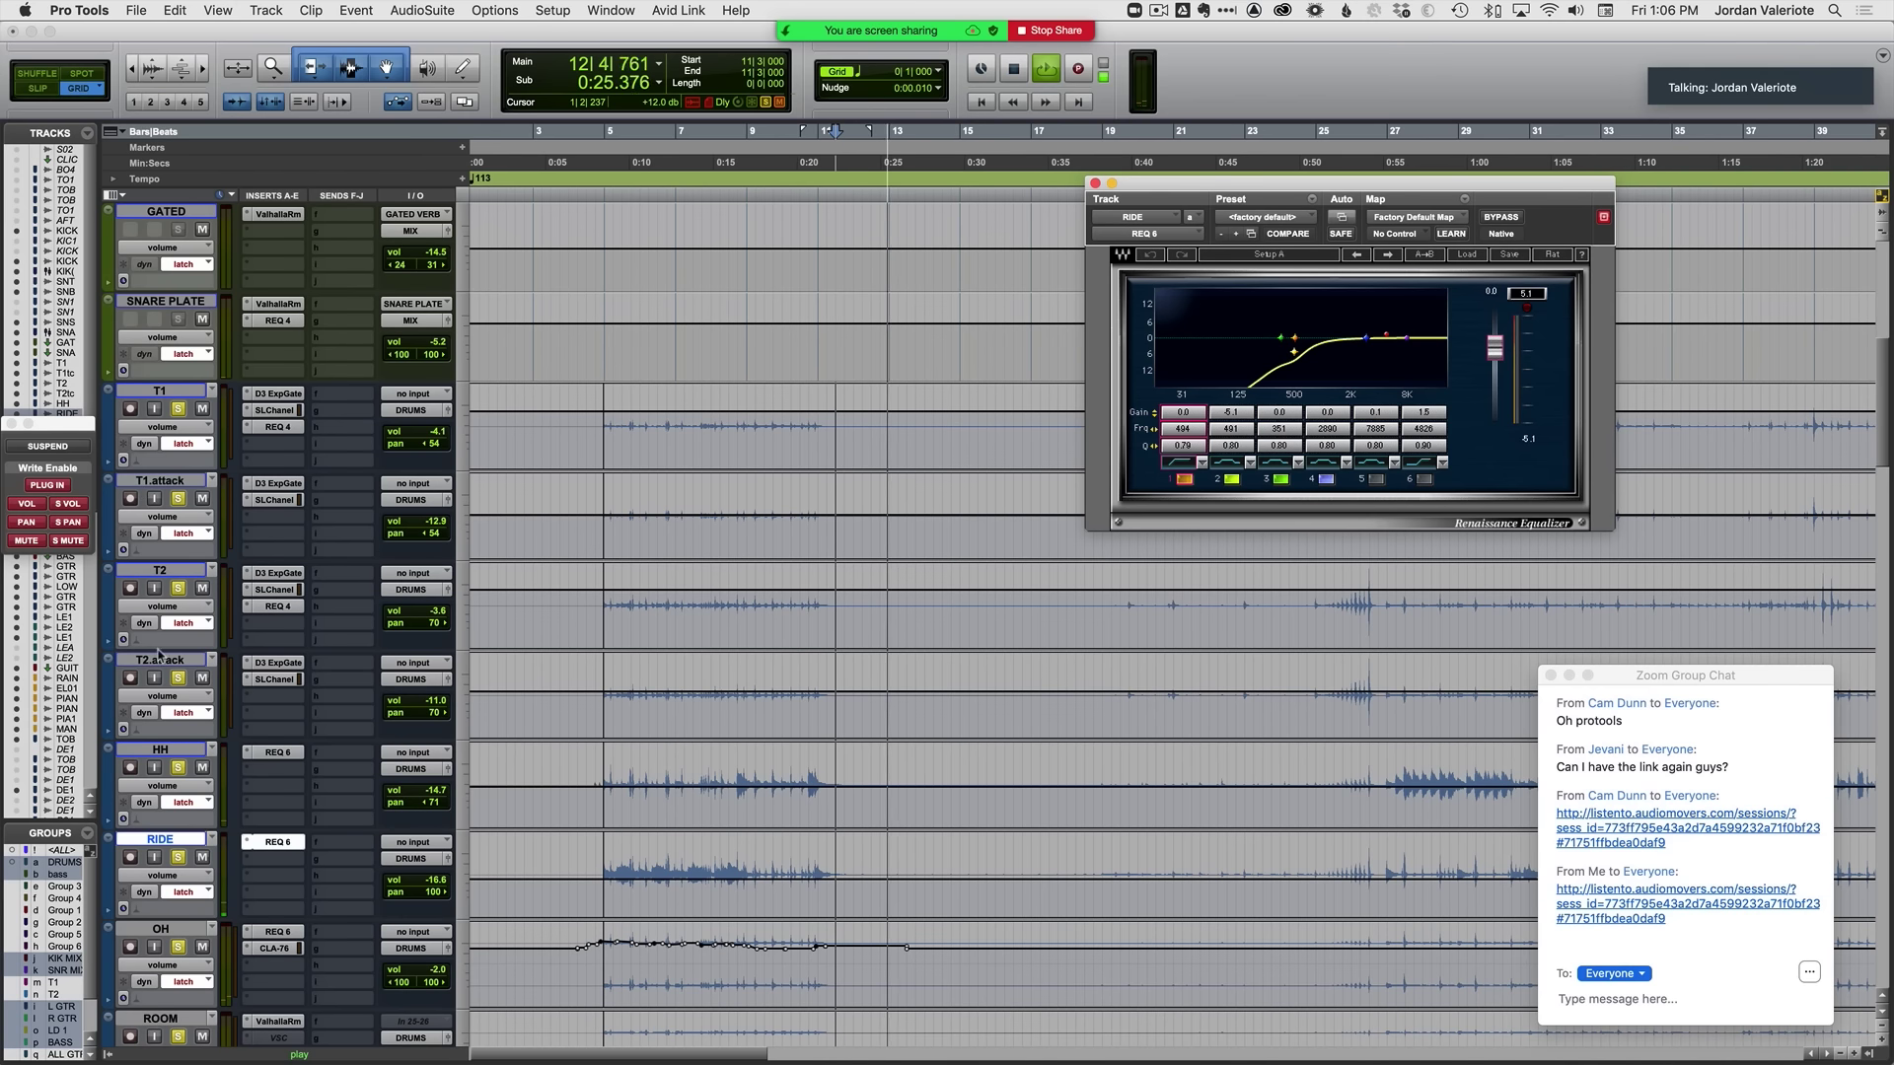
{"action": "left_click", "coordinate": [179, 857]}
{"action": "left_click", "coordinate": [178, 857], "text": "ctrl"}
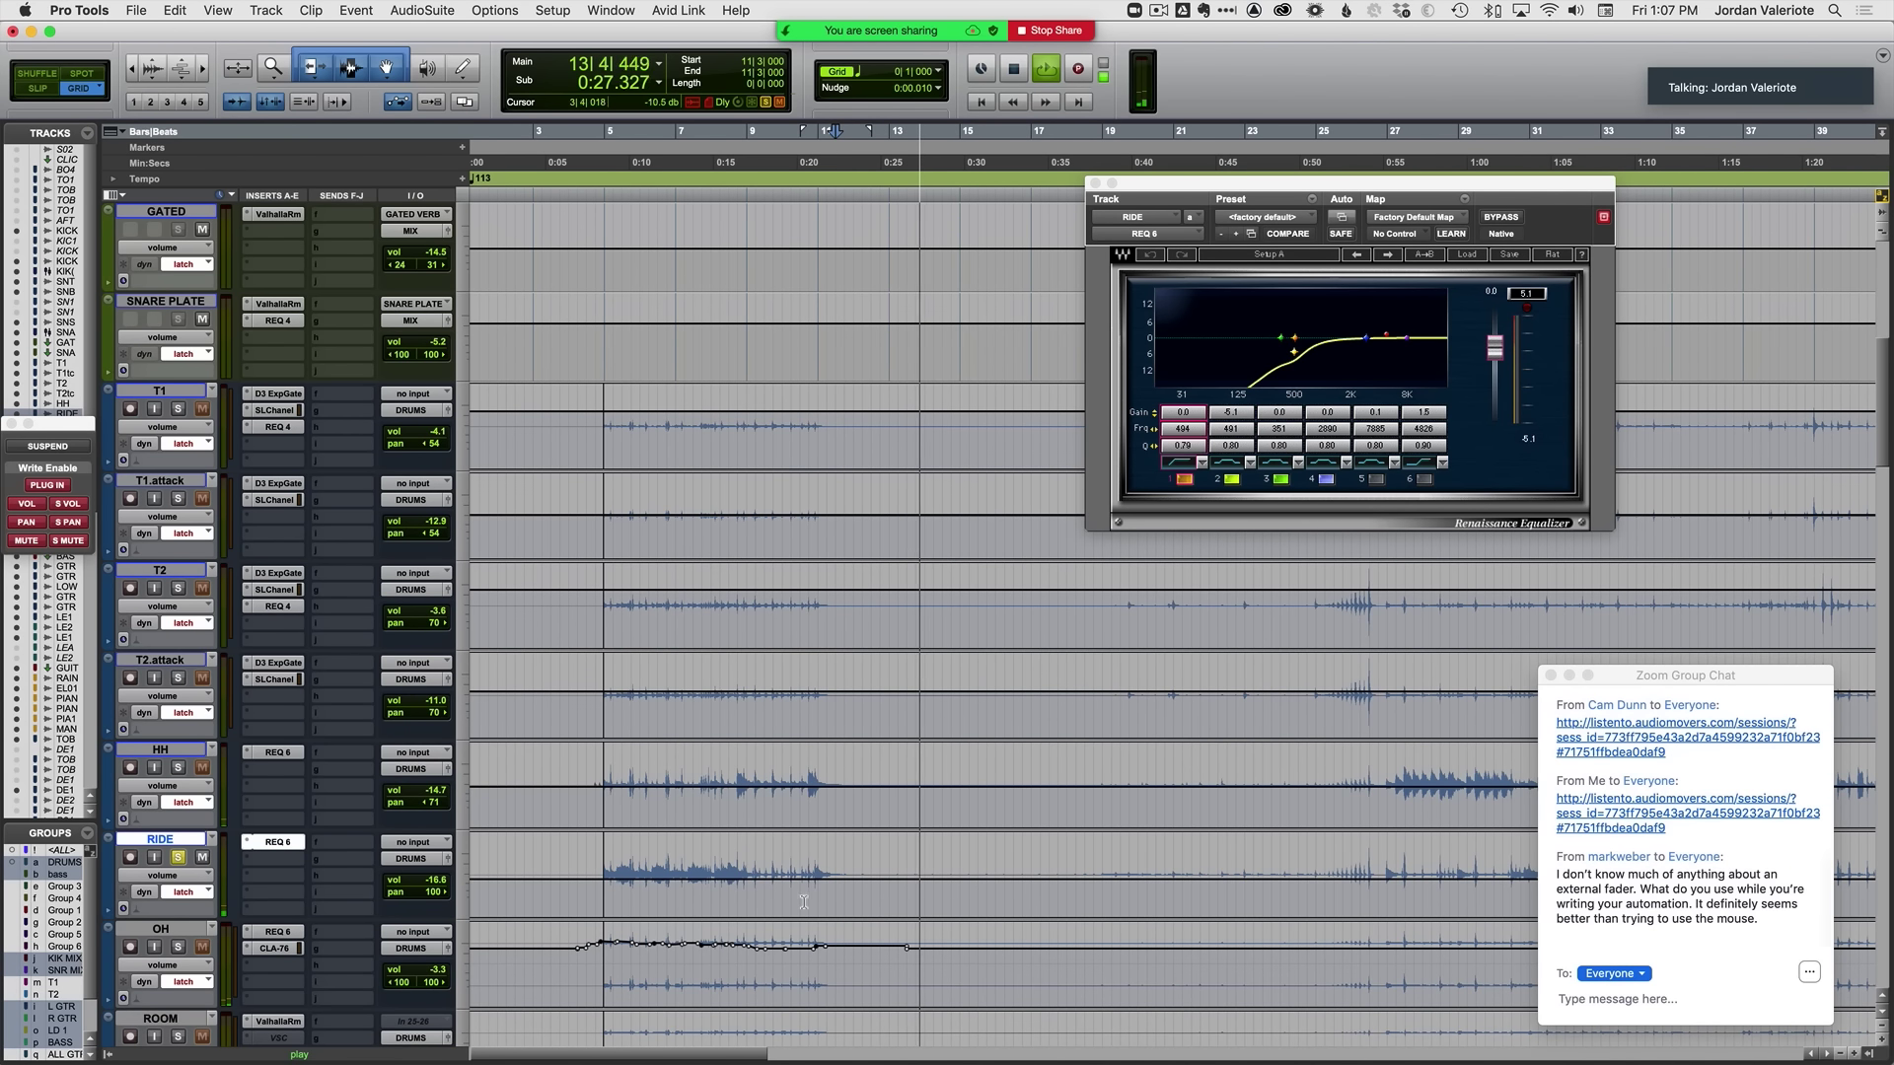
Step: Listen to the soloed RIDE track from bar 17|3
{"action": "scroll", "coordinate": [1071, 841], "scroll_direction": "down", "scroll_amount": 2}
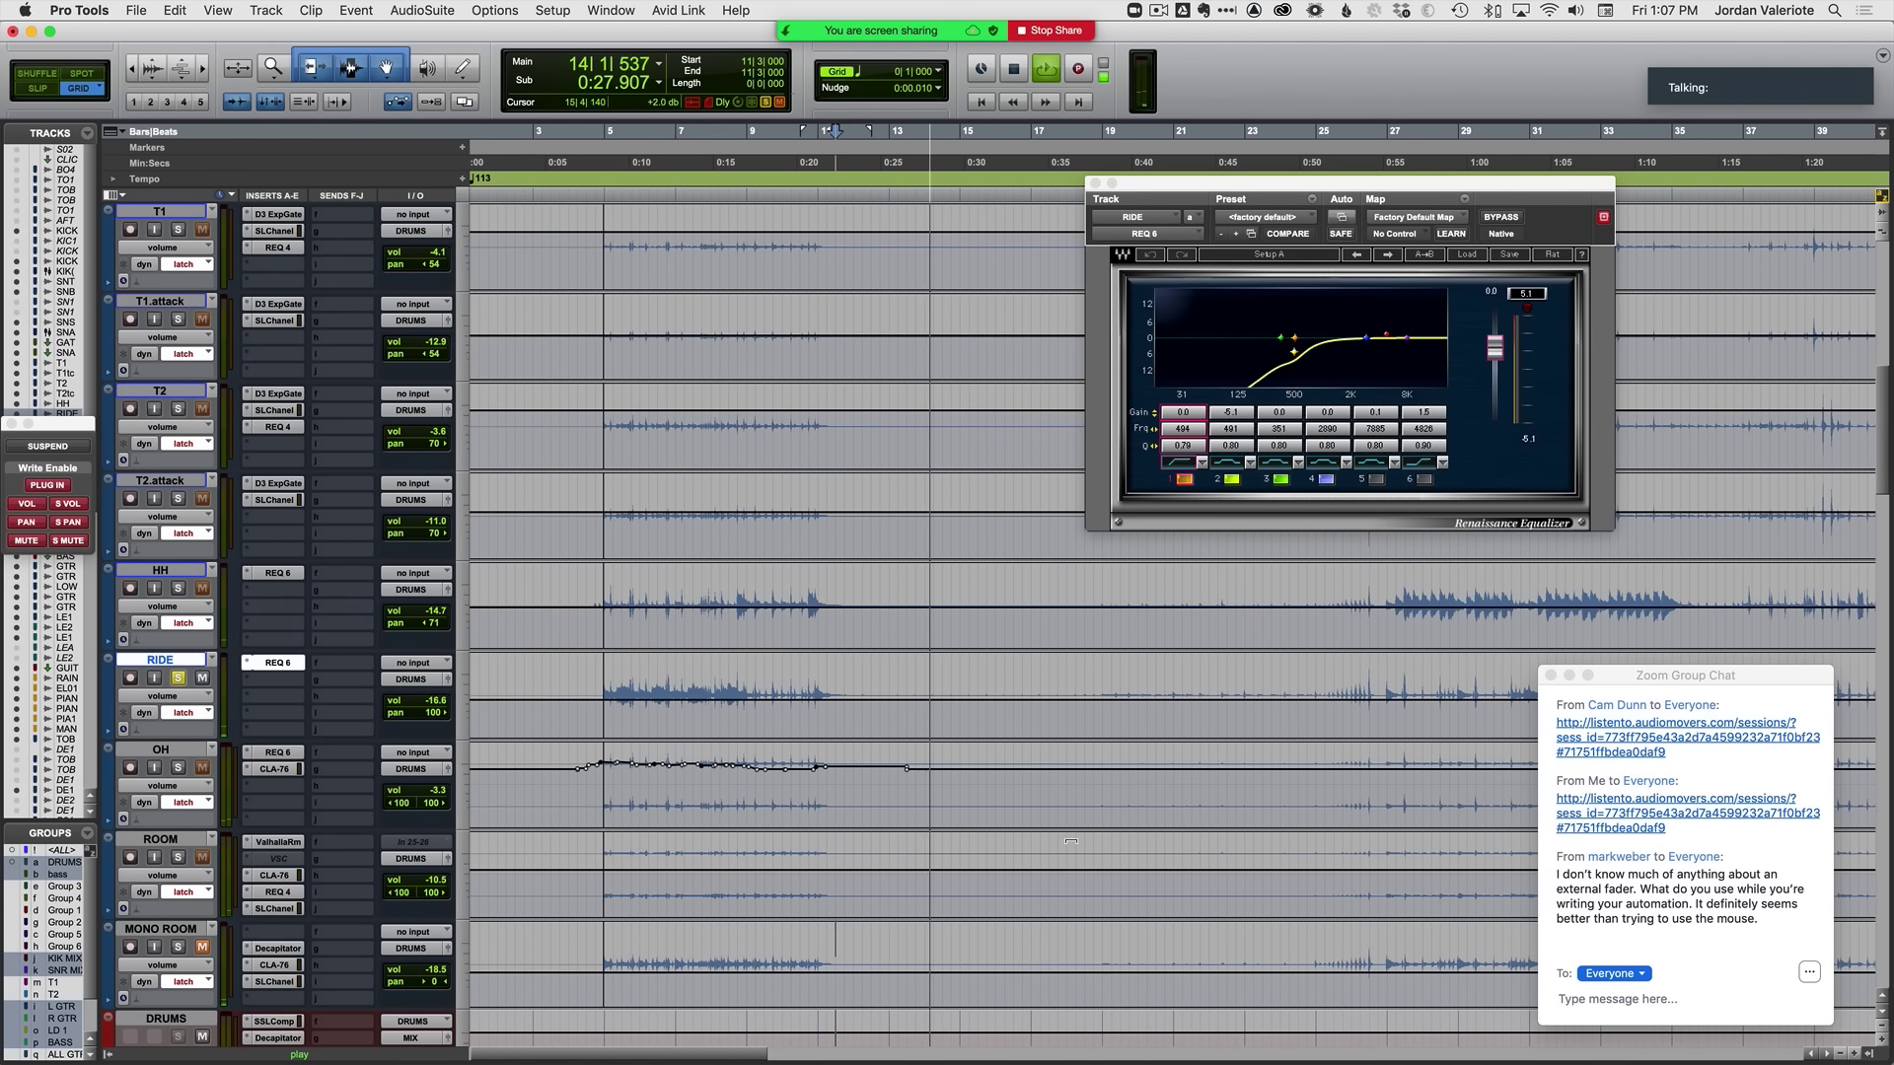
{"action": "left_click", "coordinate": [1049, 710]}
{"action": "key", "text": "t"}
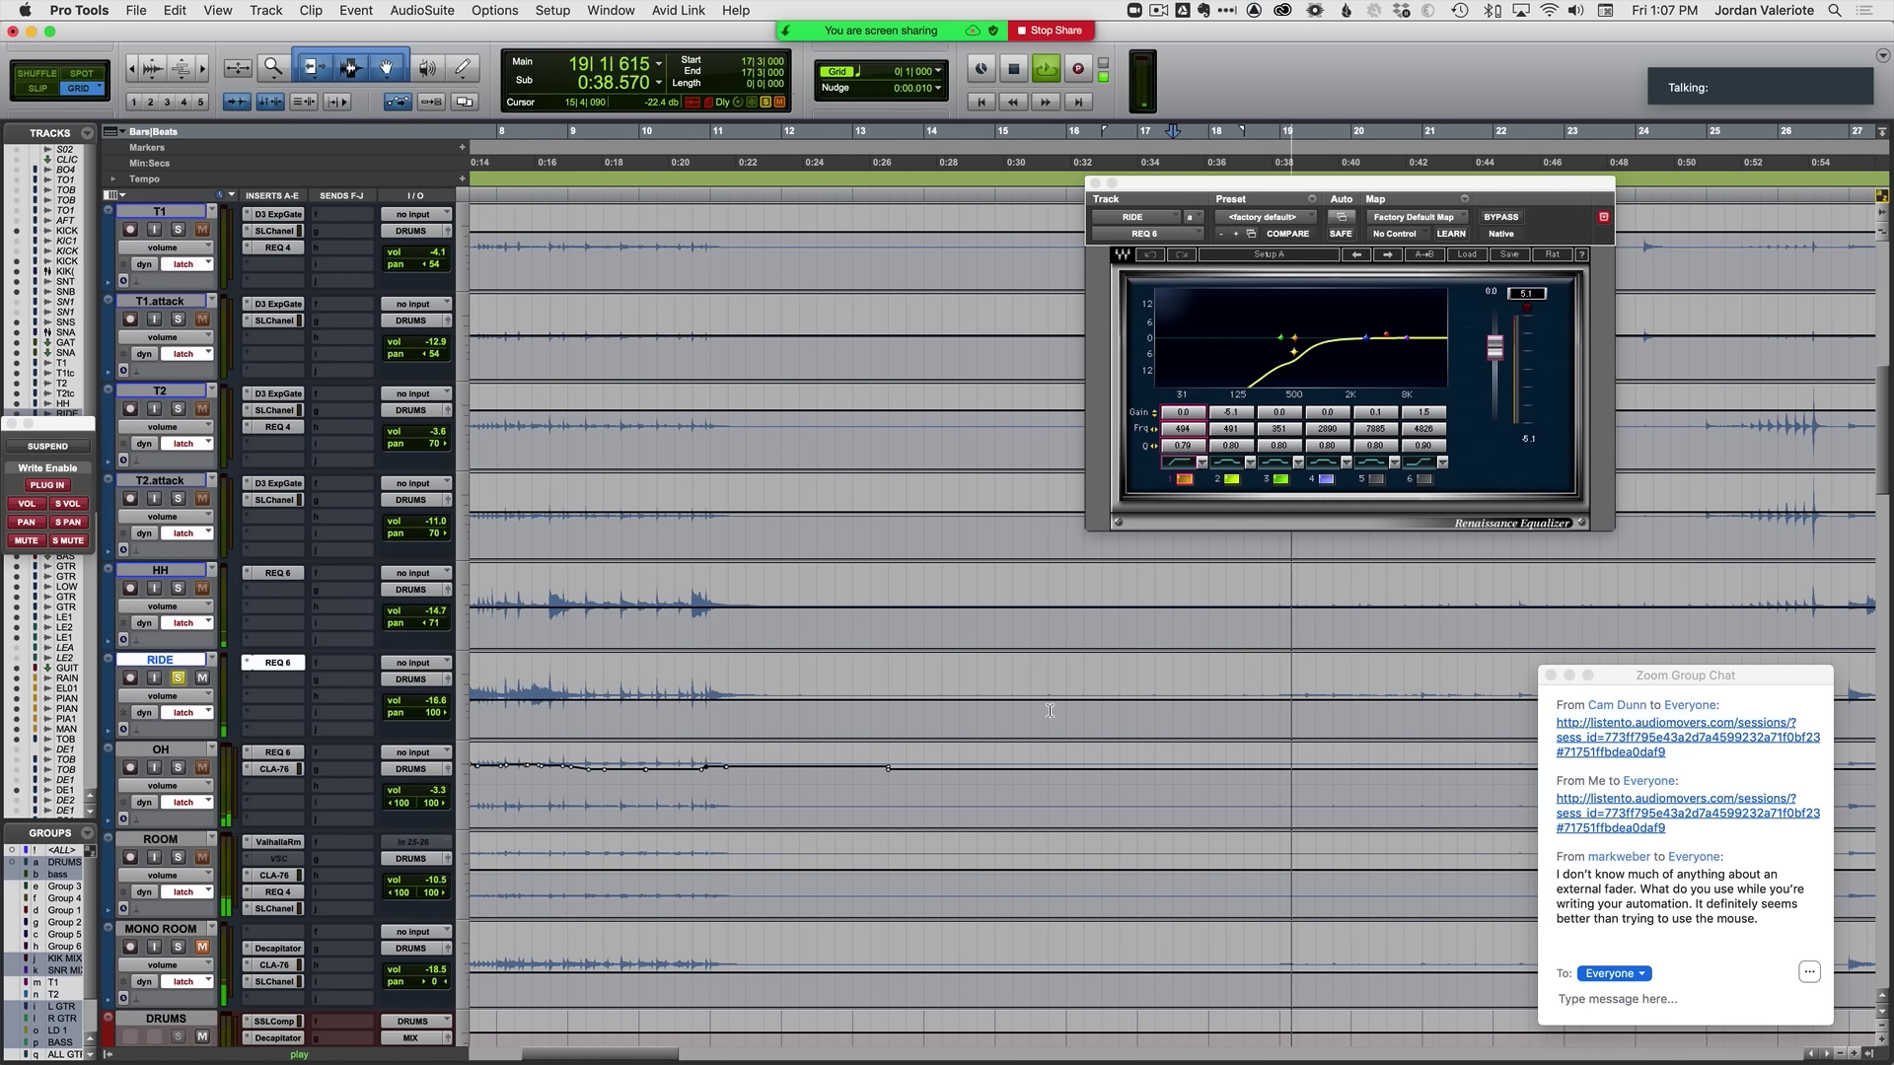
{"action": "key", "text": "space"}
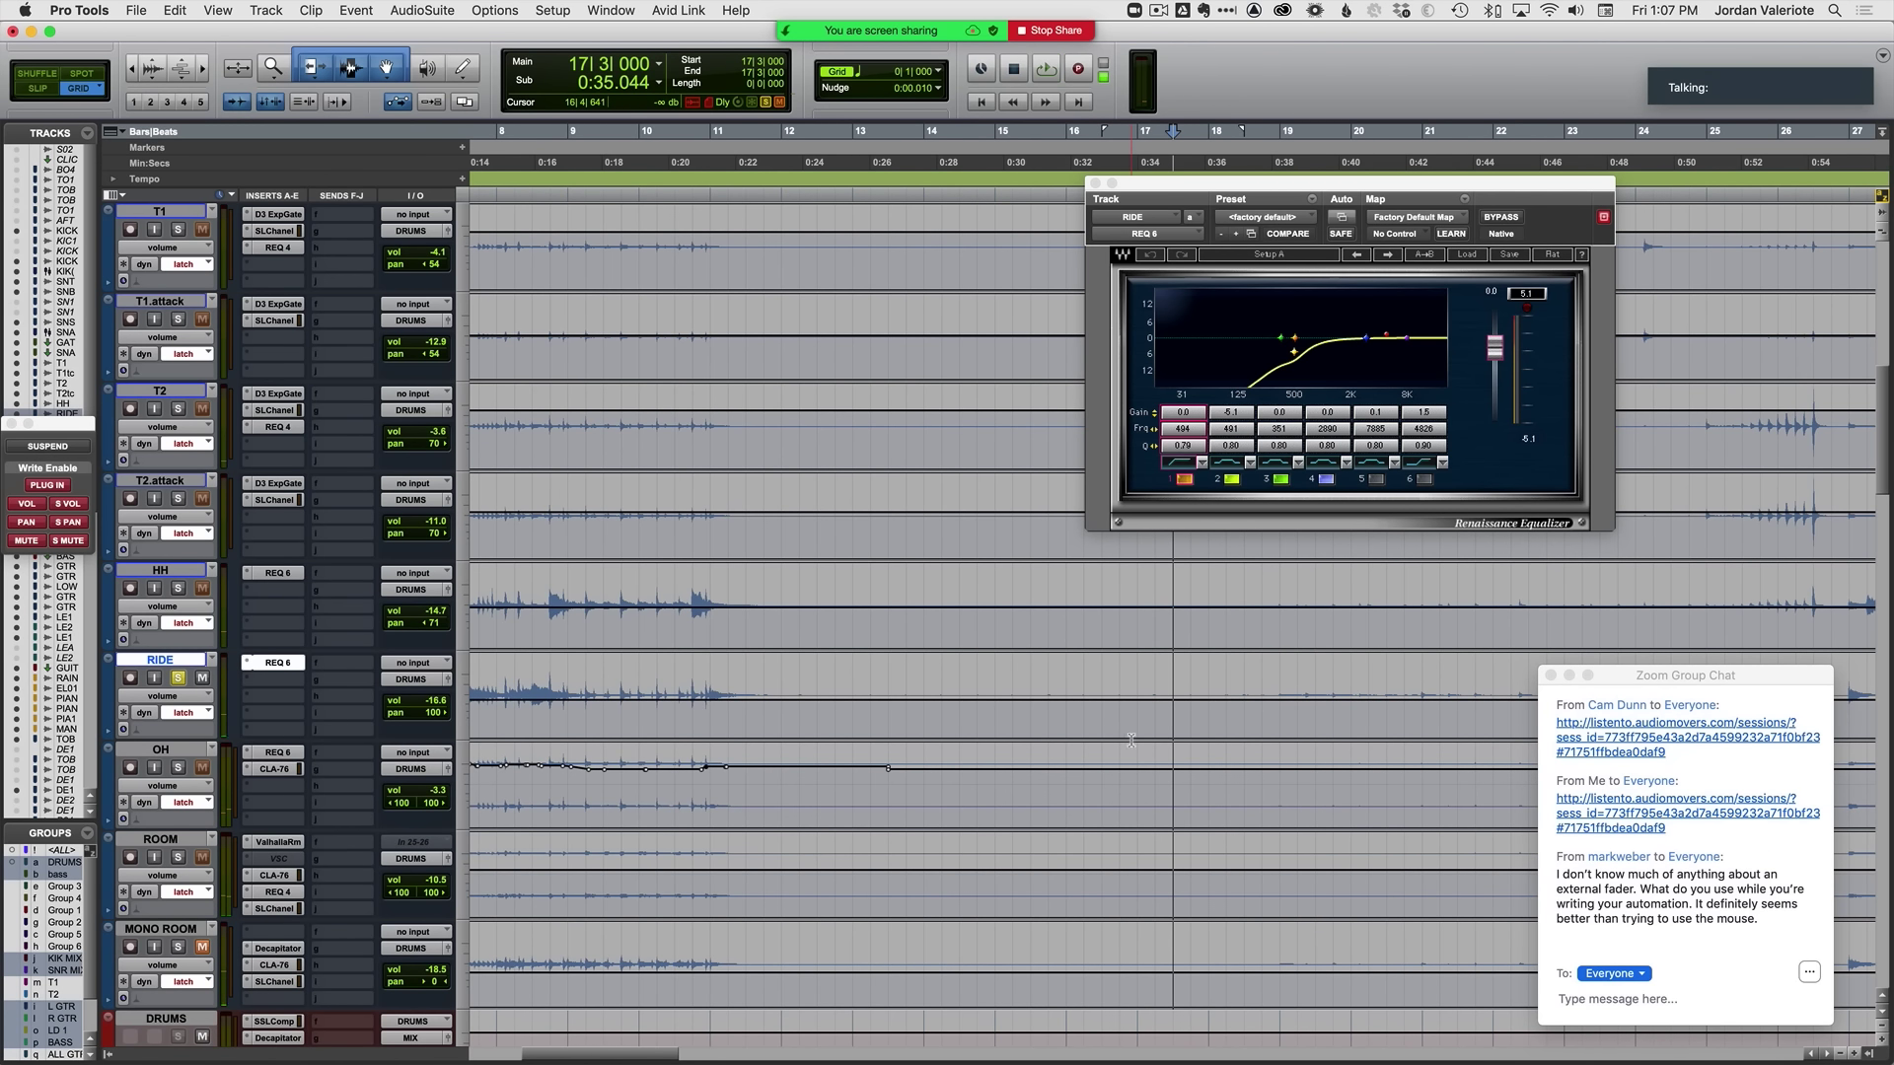
Step: Show the active speaker's video in the meeting panel
{"action": "mouse_move", "coordinate": [1769, 46]}
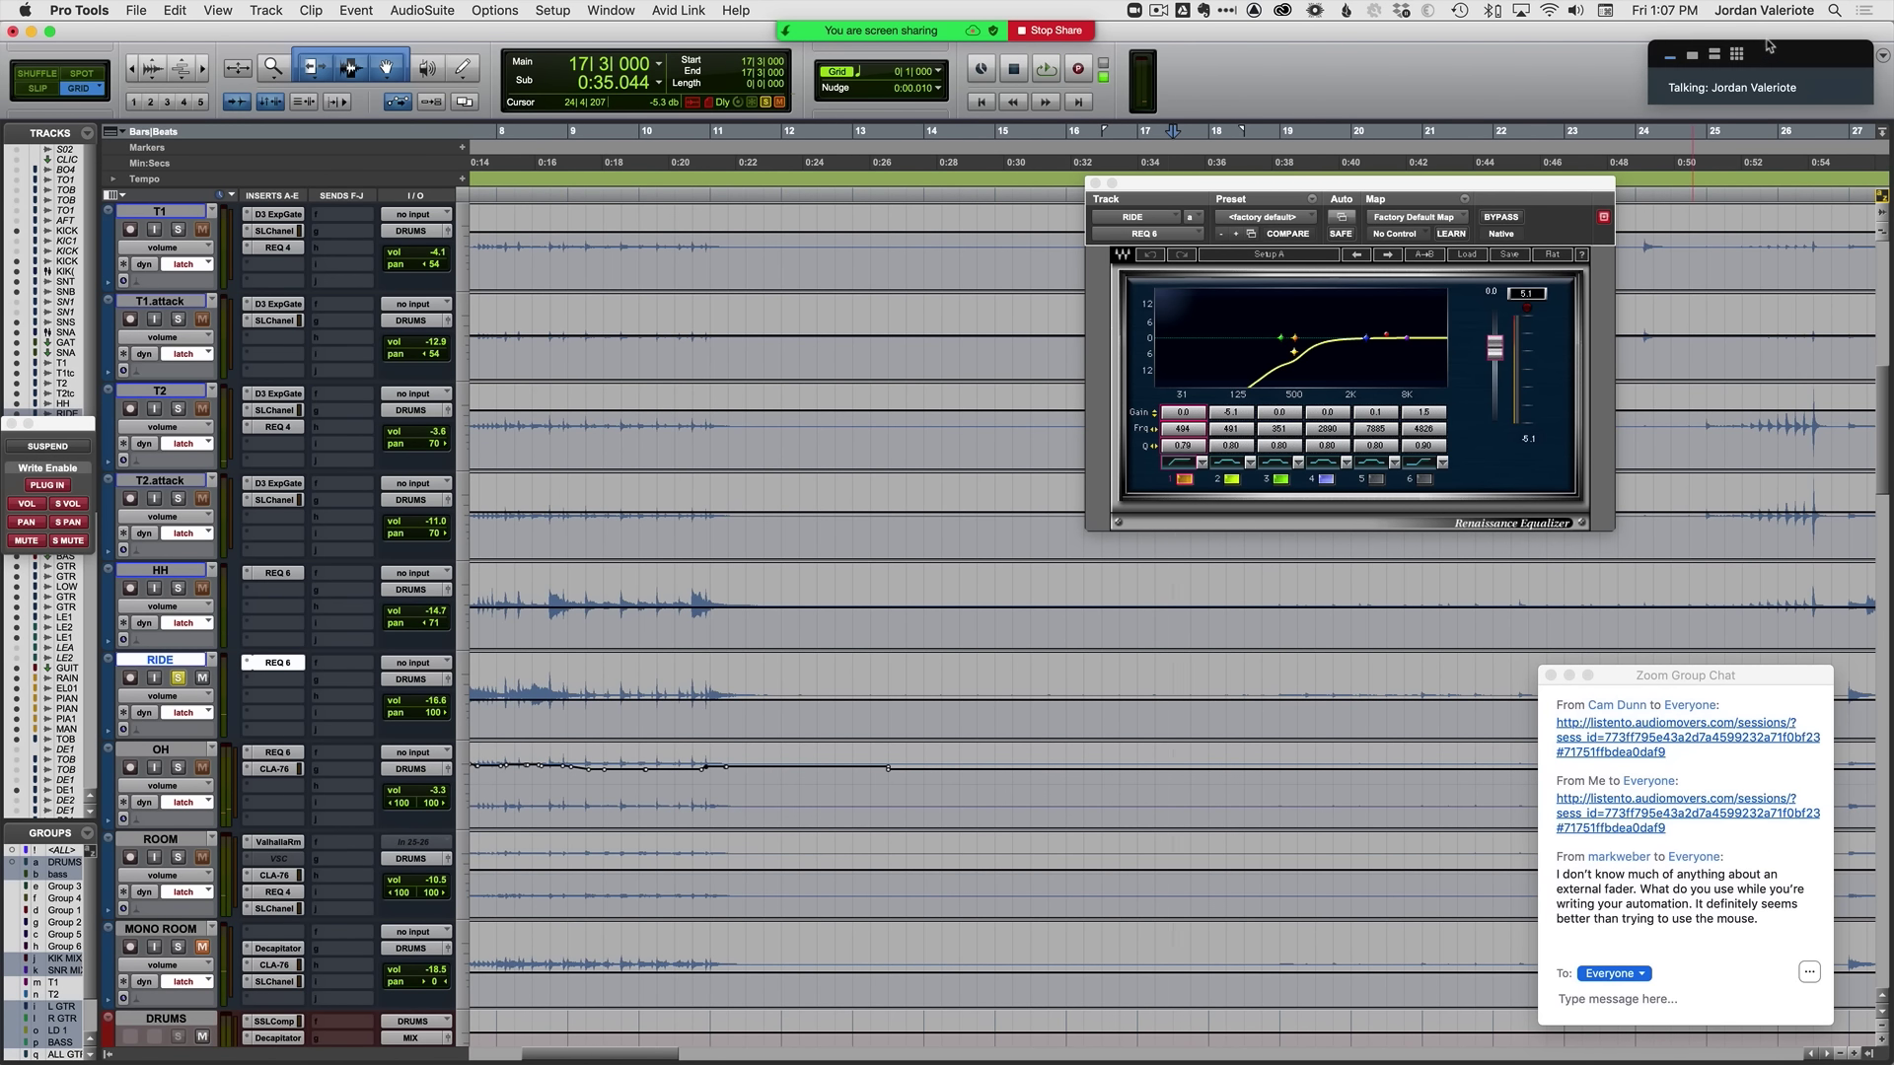
{"action": "left_click", "coordinate": [1707, 57]}
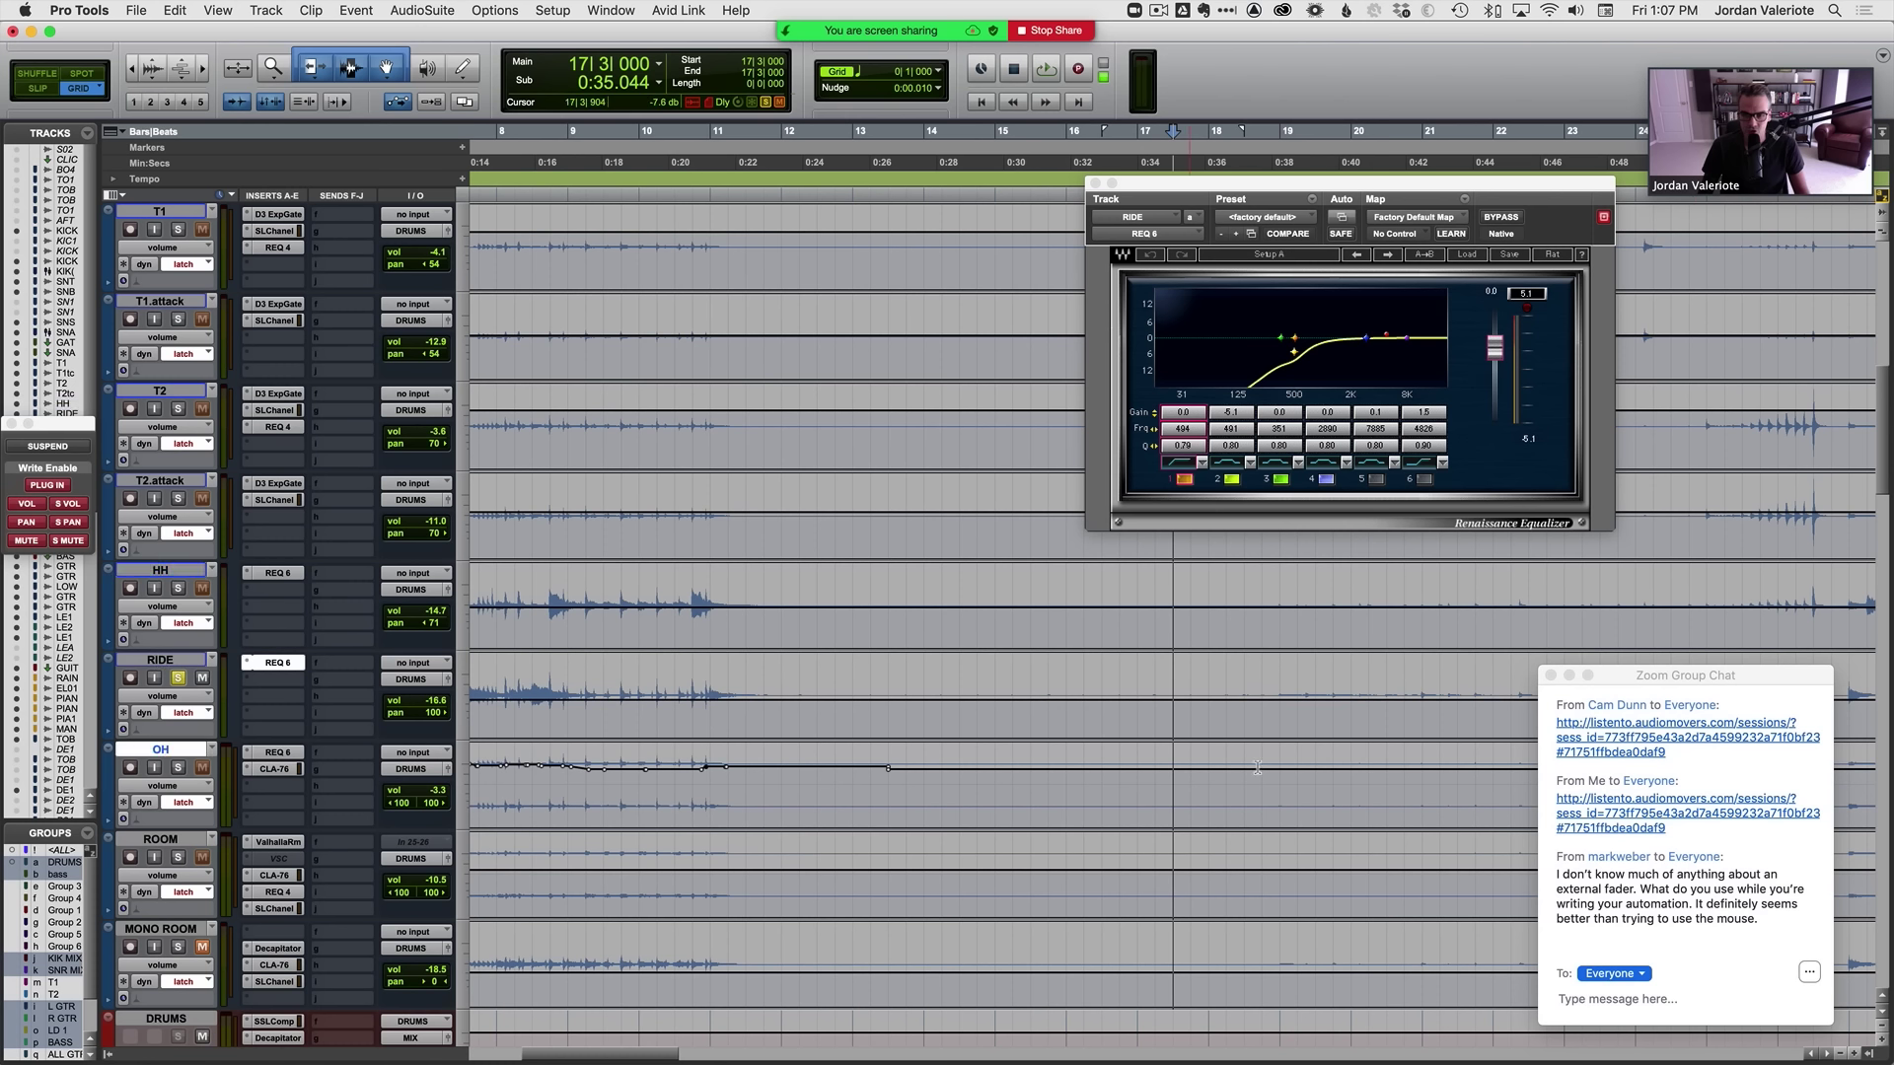
Step: Close the RIDE track's equalizer window and collapse the meeting's speaker video
{"action": "left_click_drag", "start_coordinate": [1107, 189], "coordinate": [1098, 189]}
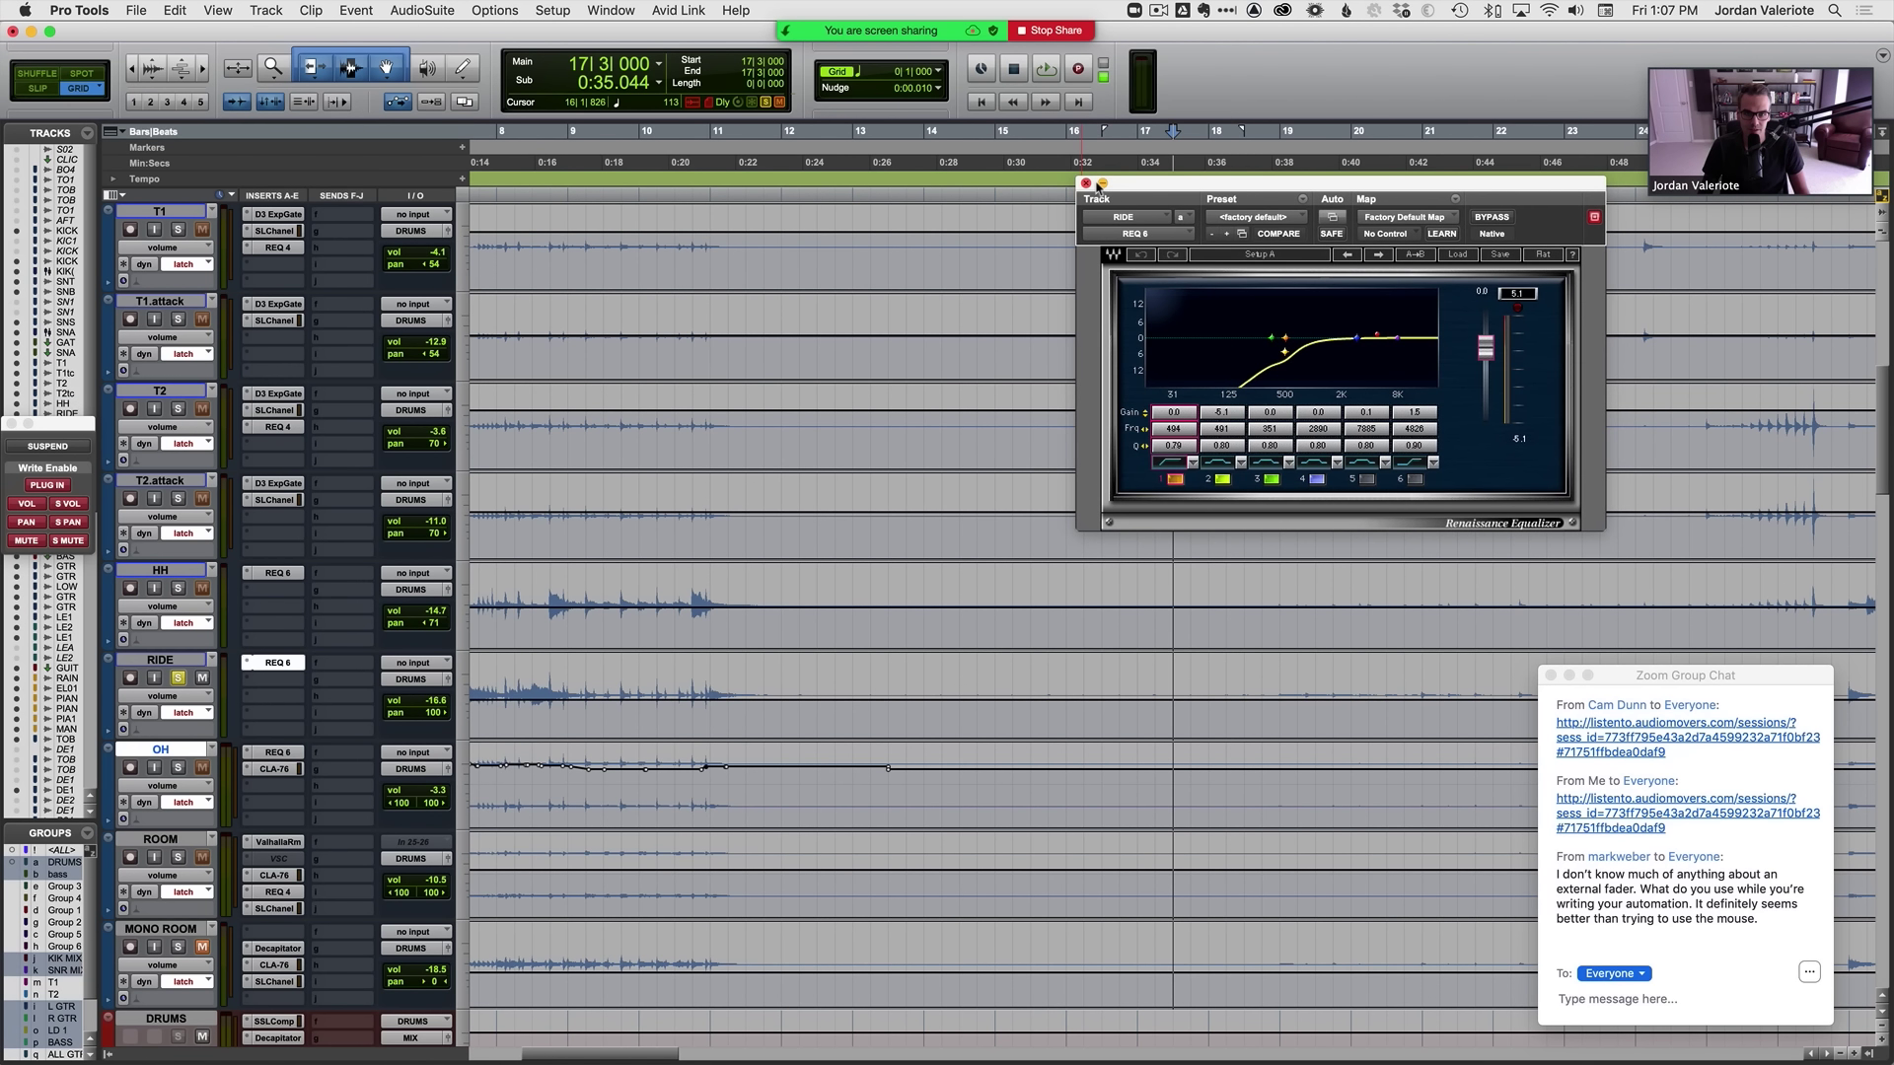
{"action": "left_click", "coordinate": [1086, 184]}
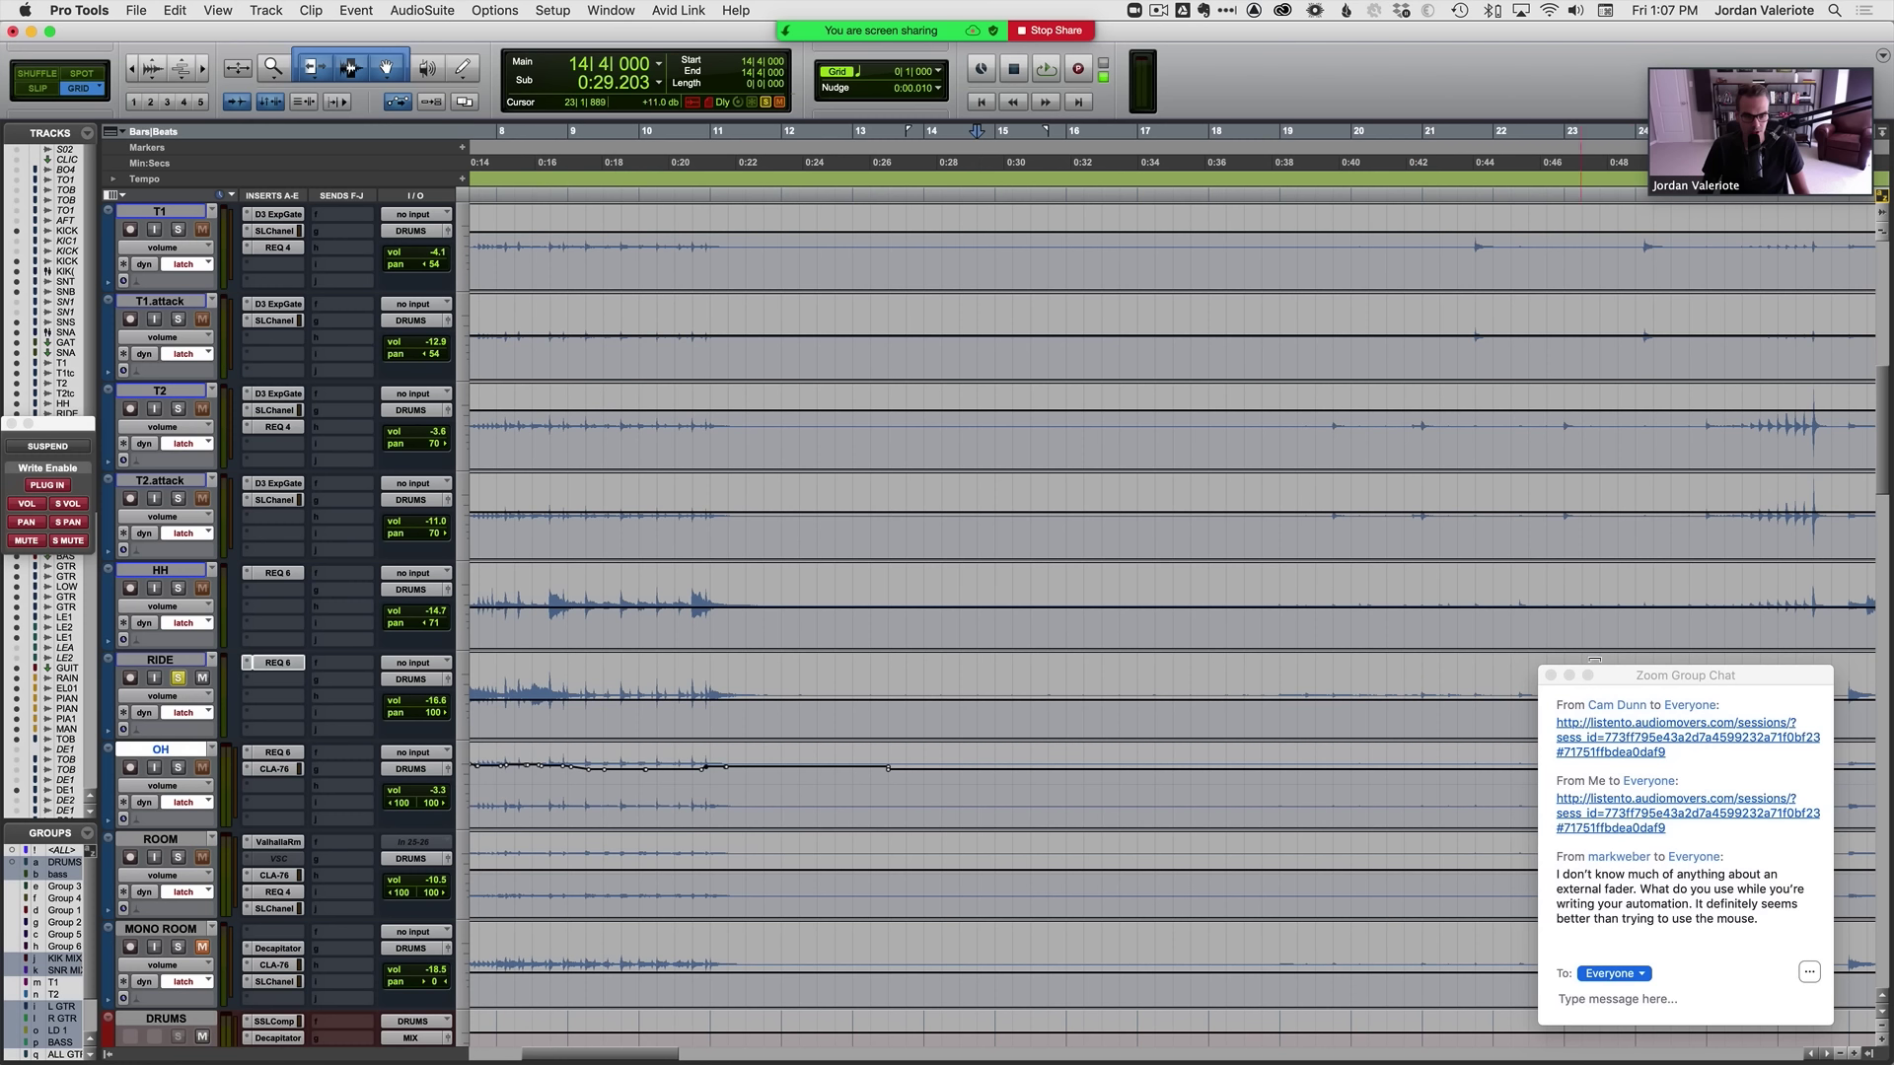
{"action": "mouse_move", "coordinate": [1738, 83]}
{"action": "left_click", "coordinate": [1674, 59]}
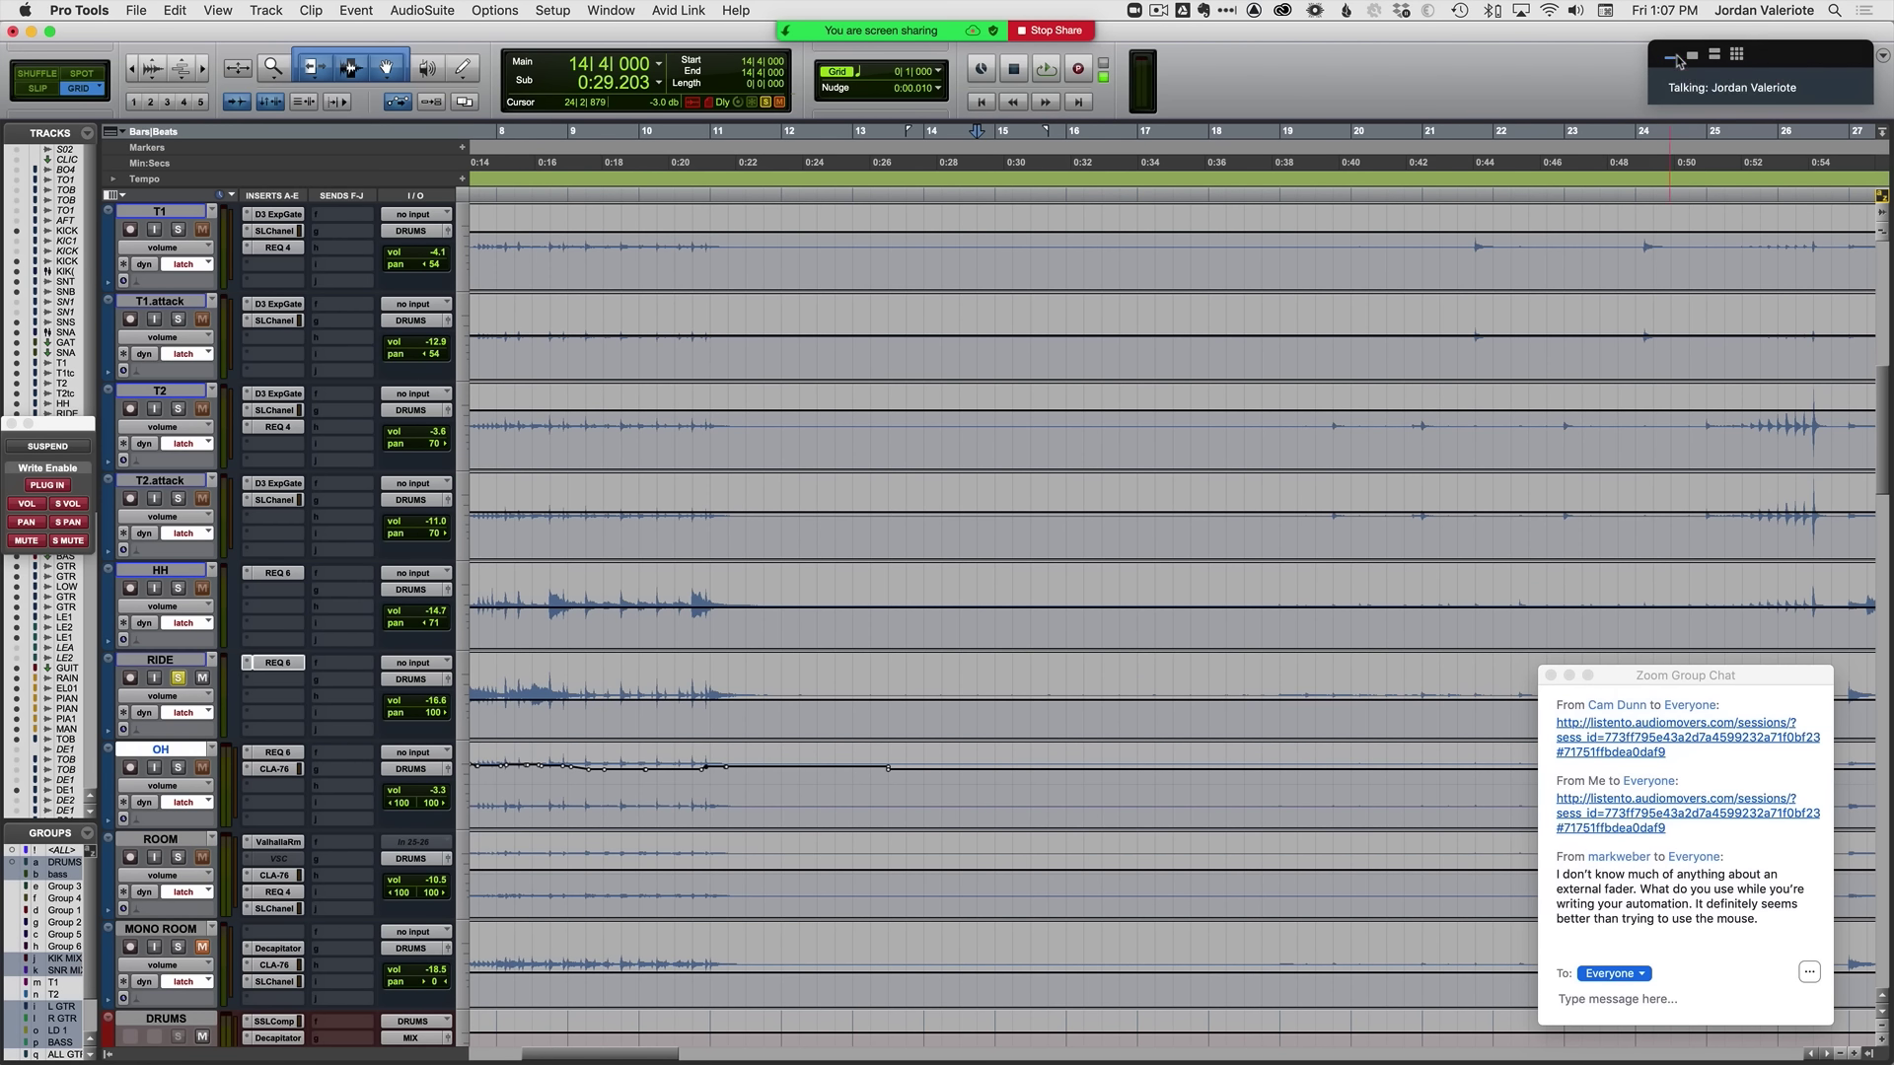
Step: Audition the soloed RIDE track from bar 10|3 and again from bar 19|2
{"action": "scroll", "coordinate": [763, 741], "scroll_direction": "left", "scroll_amount": 3}
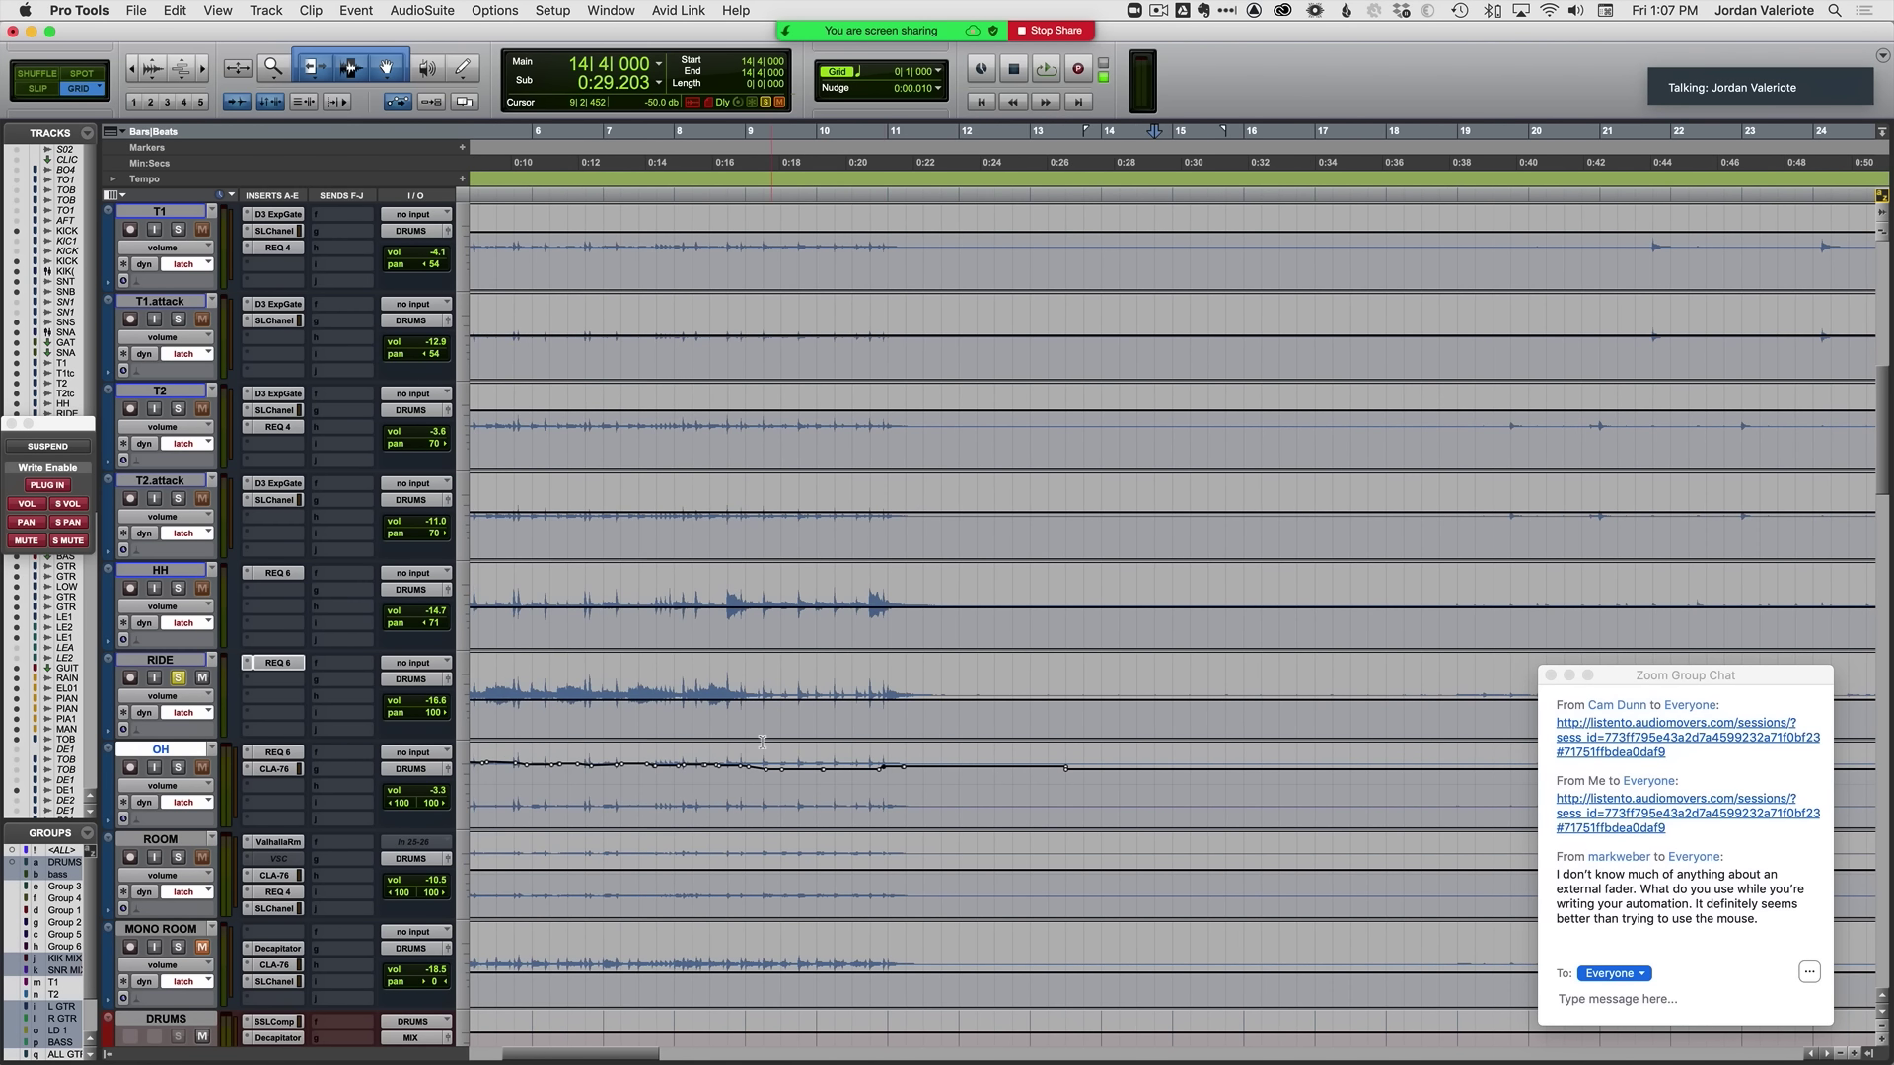
{"action": "left_click", "coordinate": [848, 813]}
{"action": "key", "text": "space"}
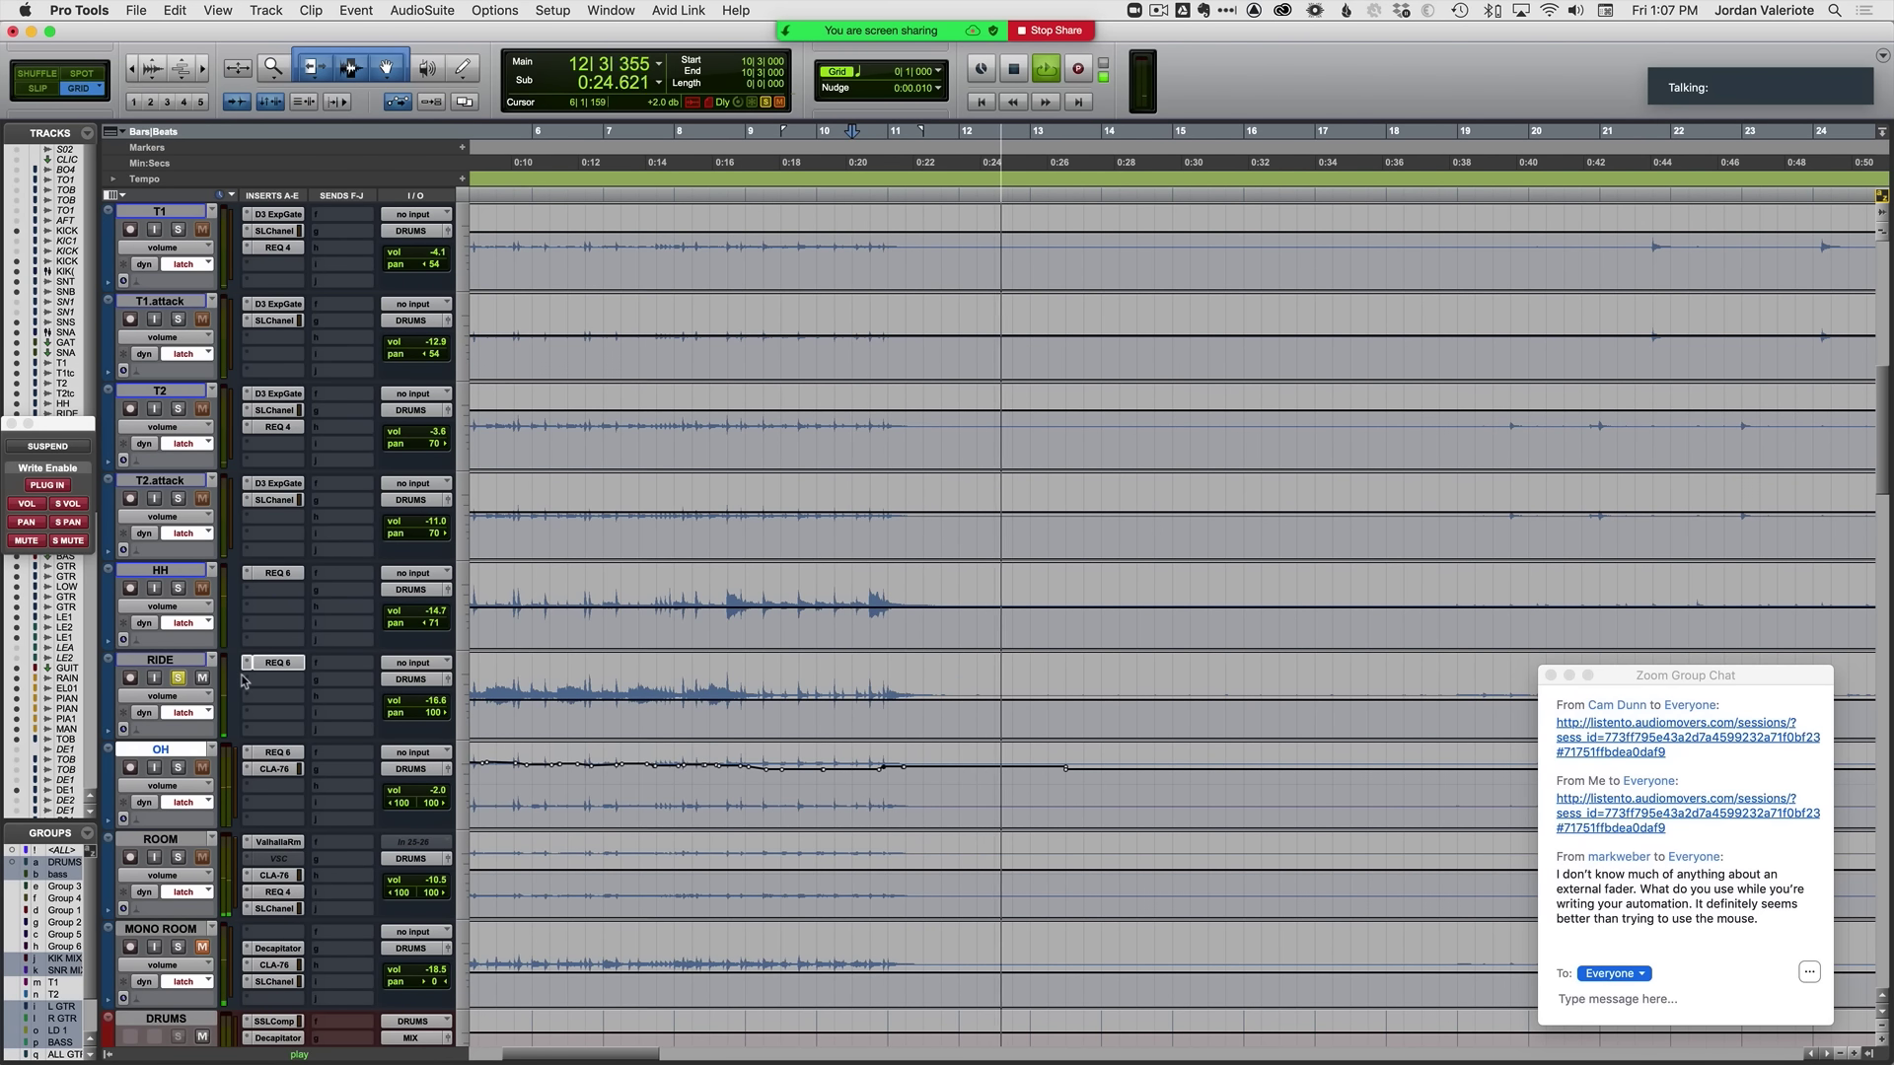
{"action": "scroll", "coordinate": [954, 798], "scroll_direction": "right", "scroll_amount": 3}
{"action": "scroll", "coordinate": [953, 799], "scroll_direction": "right", "scroll_amount": 6}
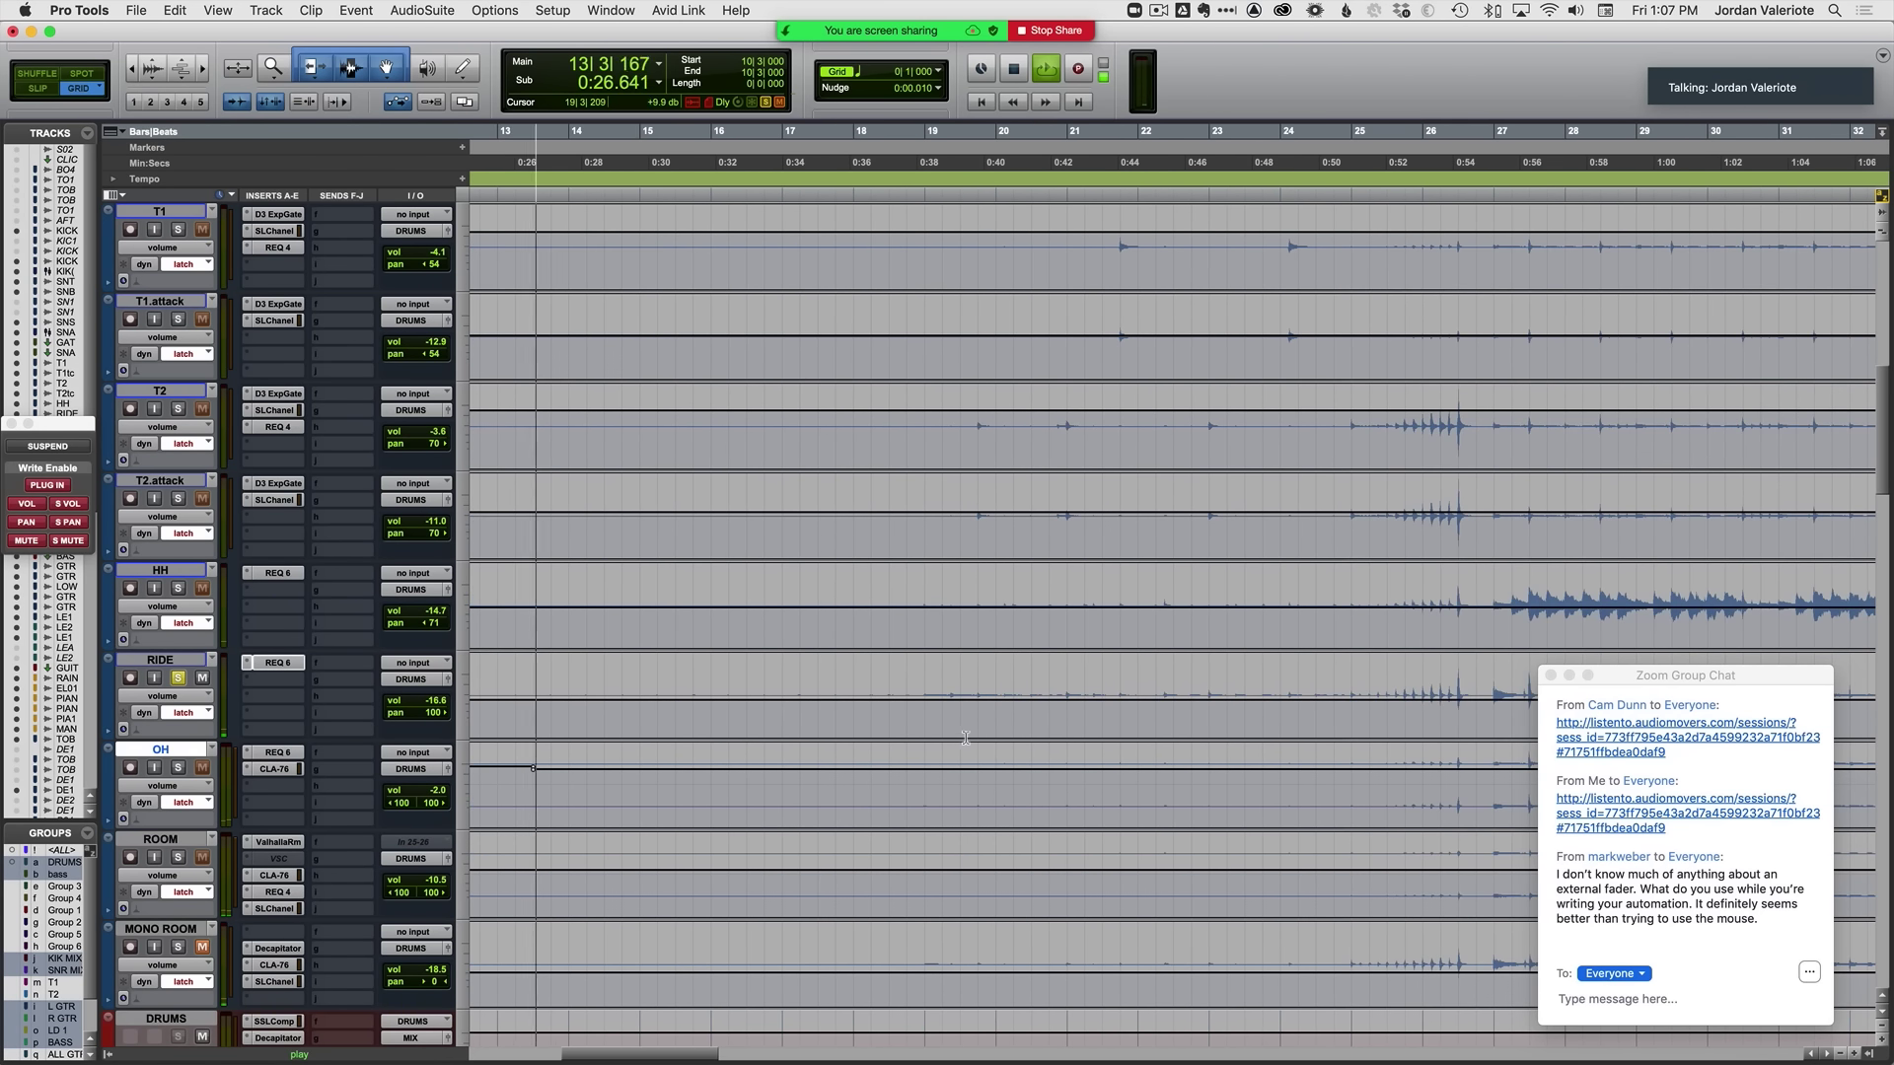
{"action": "left_click", "coordinate": [943, 697]}
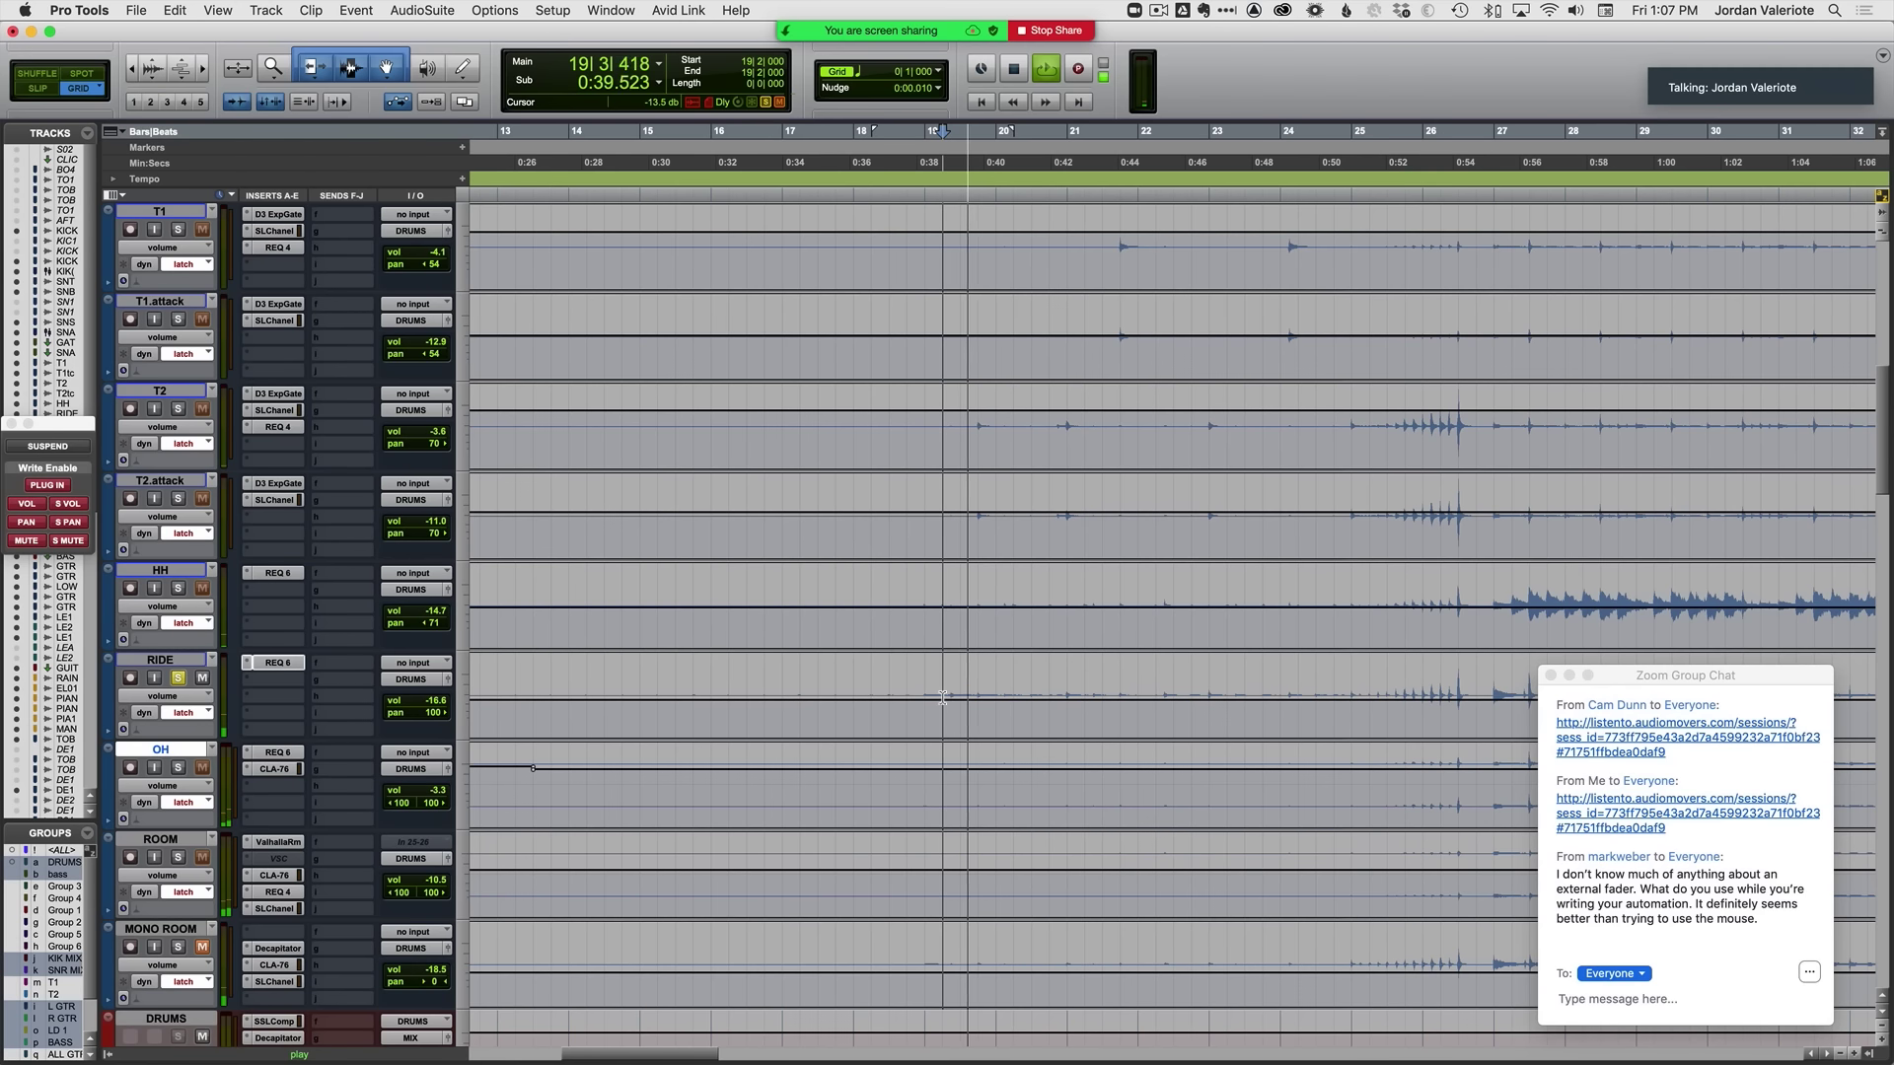
{"action": "left_click_drag", "start_coordinate": [448, 710], "coordinate": [449, 681]}
{"action": "key", "text": "space"}
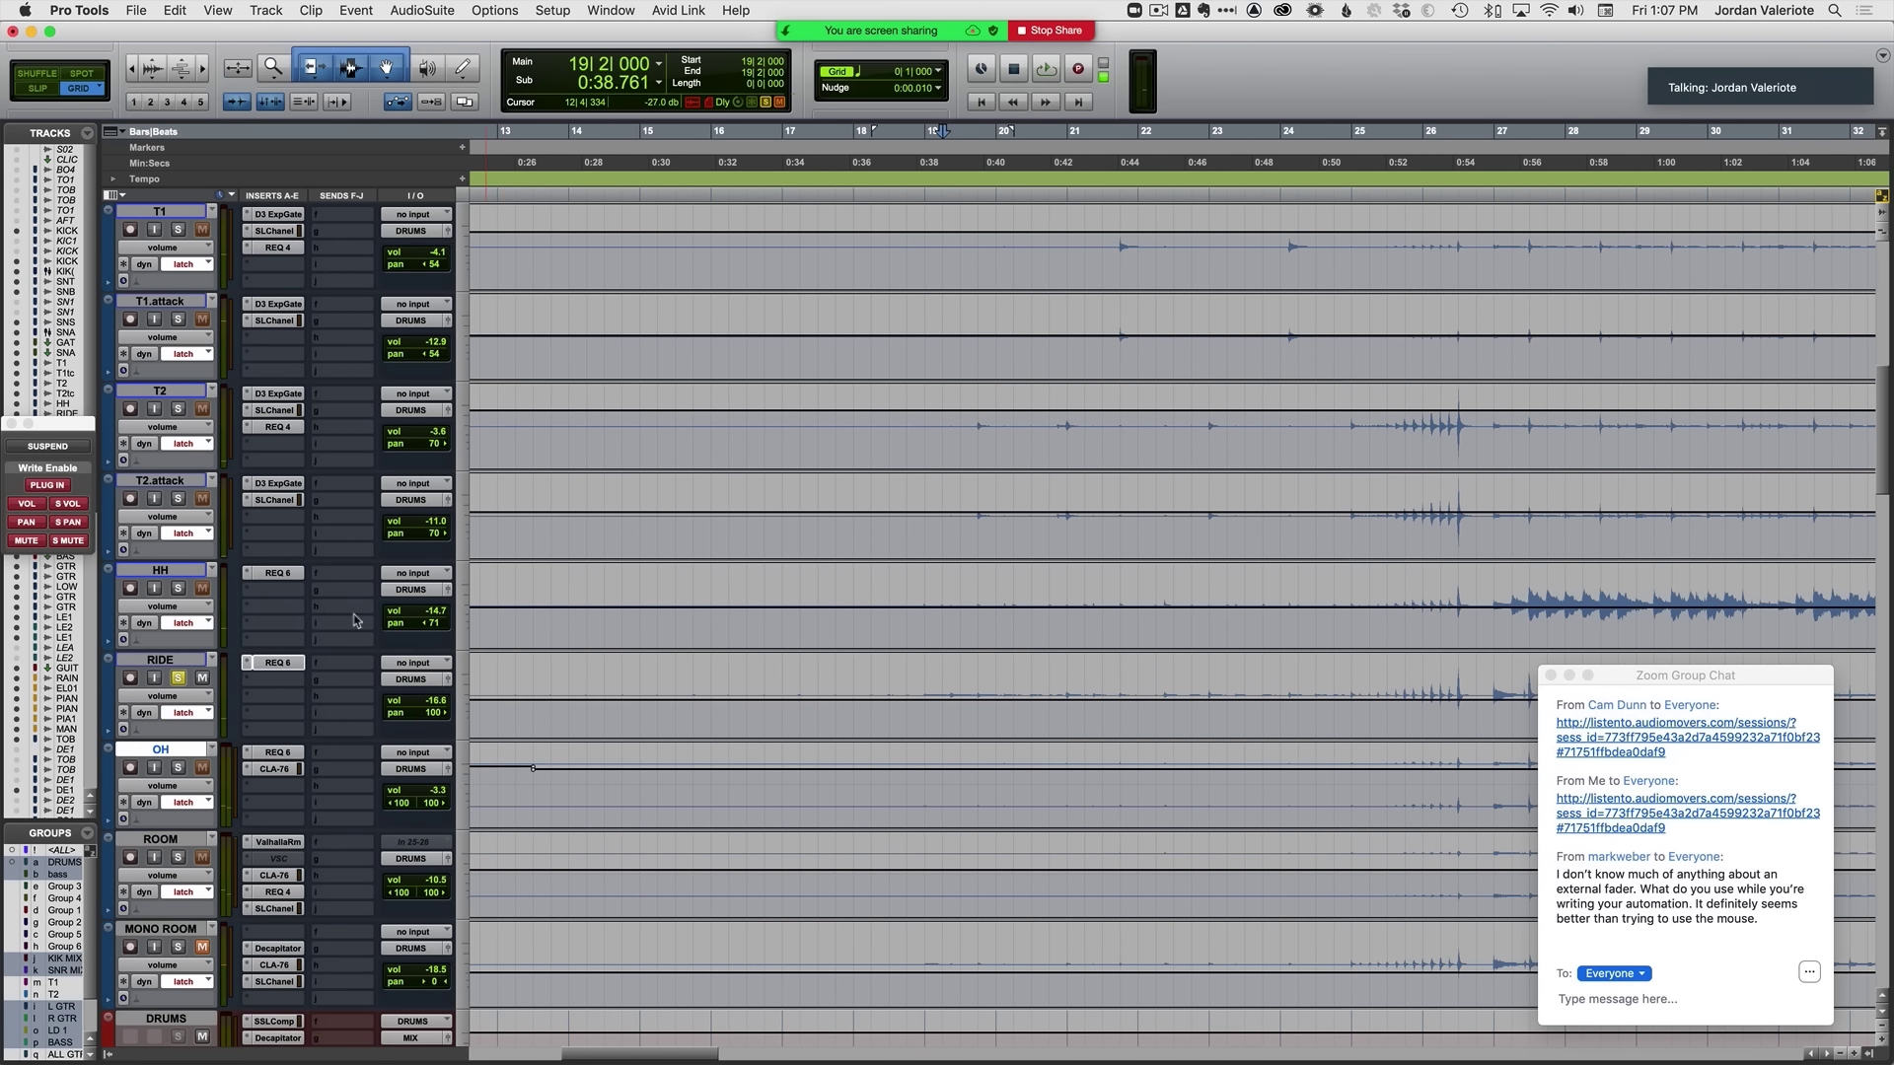
Step: Solo the whole drum group and listen from bar 19|2 while checking the kick, snare and tom tracks
{"action": "left_click", "coordinate": [179, 408]}
{"action": "key", "text": "space"}
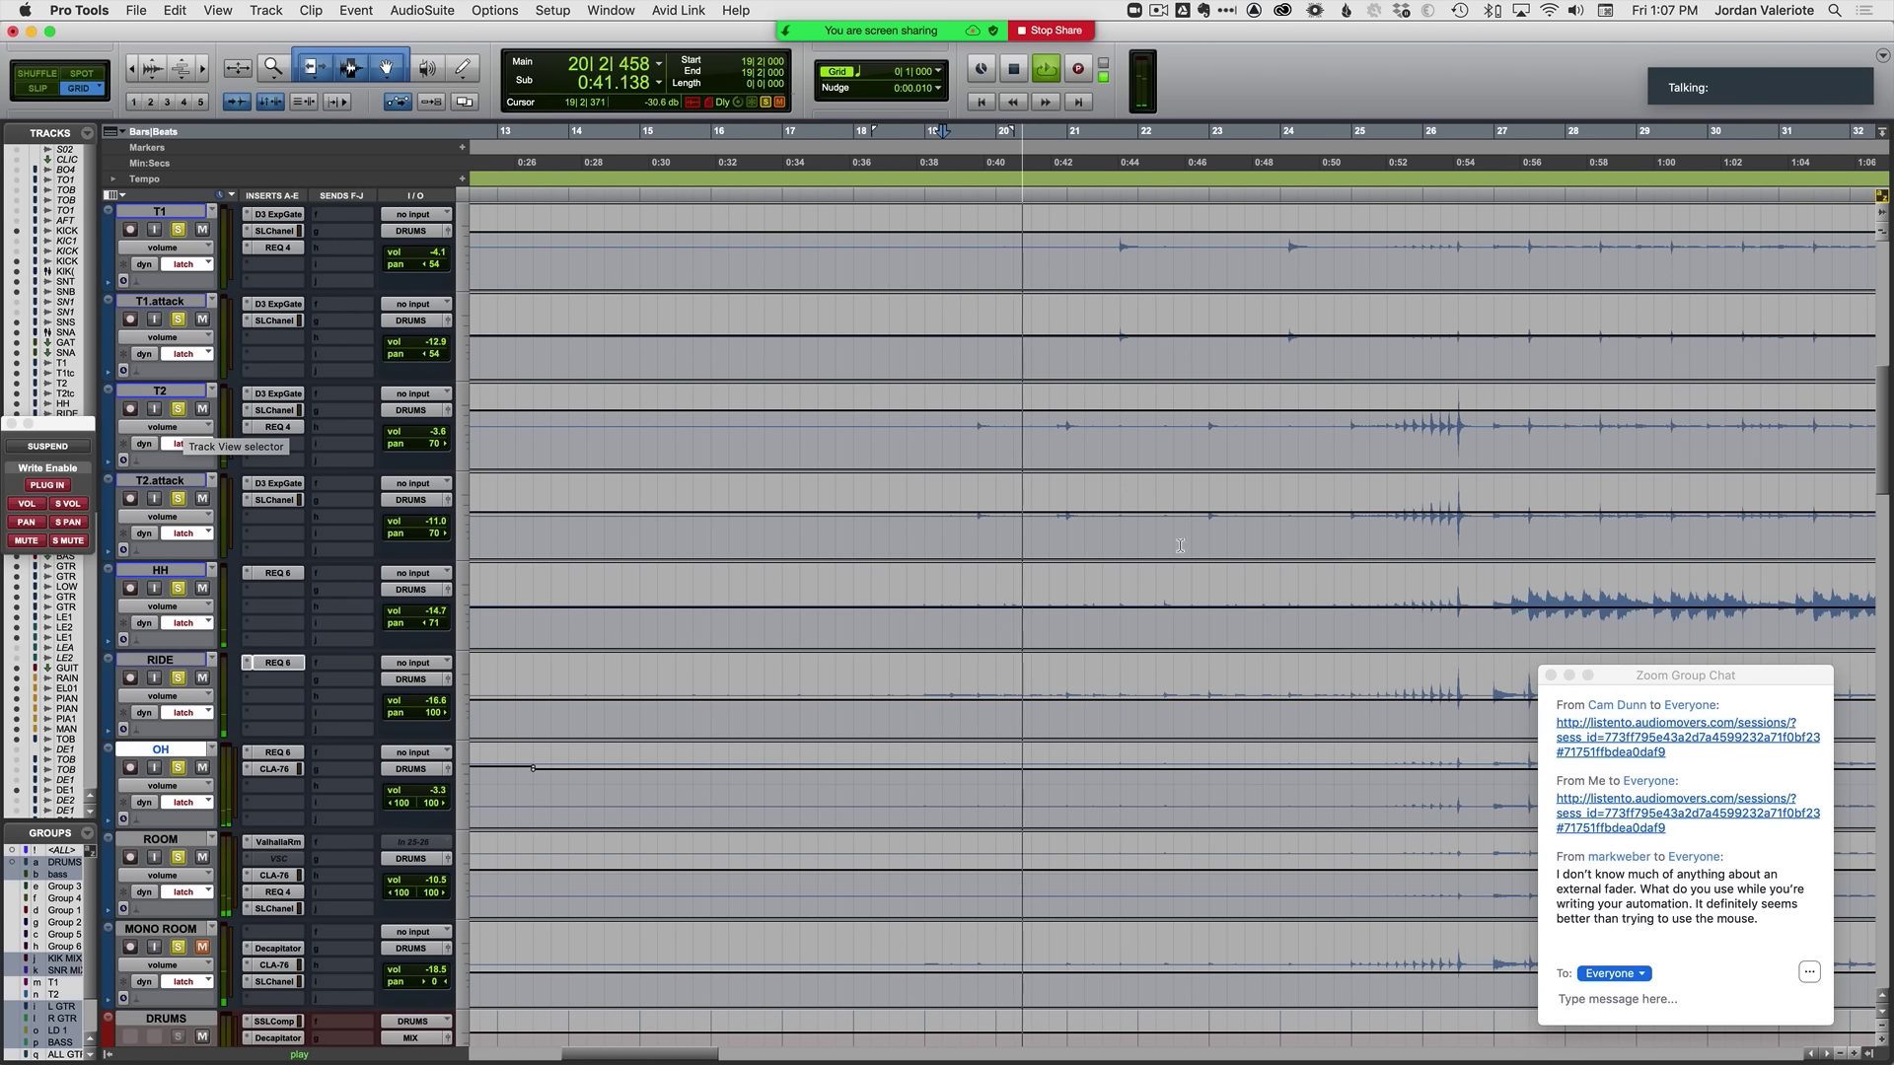
{"action": "scroll", "coordinate": [1172, 539], "scroll_direction": "up", "scroll_amount": 3}
{"action": "scroll", "coordinate": [1171, 539], "scroll_direction": "up", "scroll_amount": 3}
{"action": "scroll", "coordinate": [1175, 537], "scroll_direction": "up", "scroll_amount": 3}
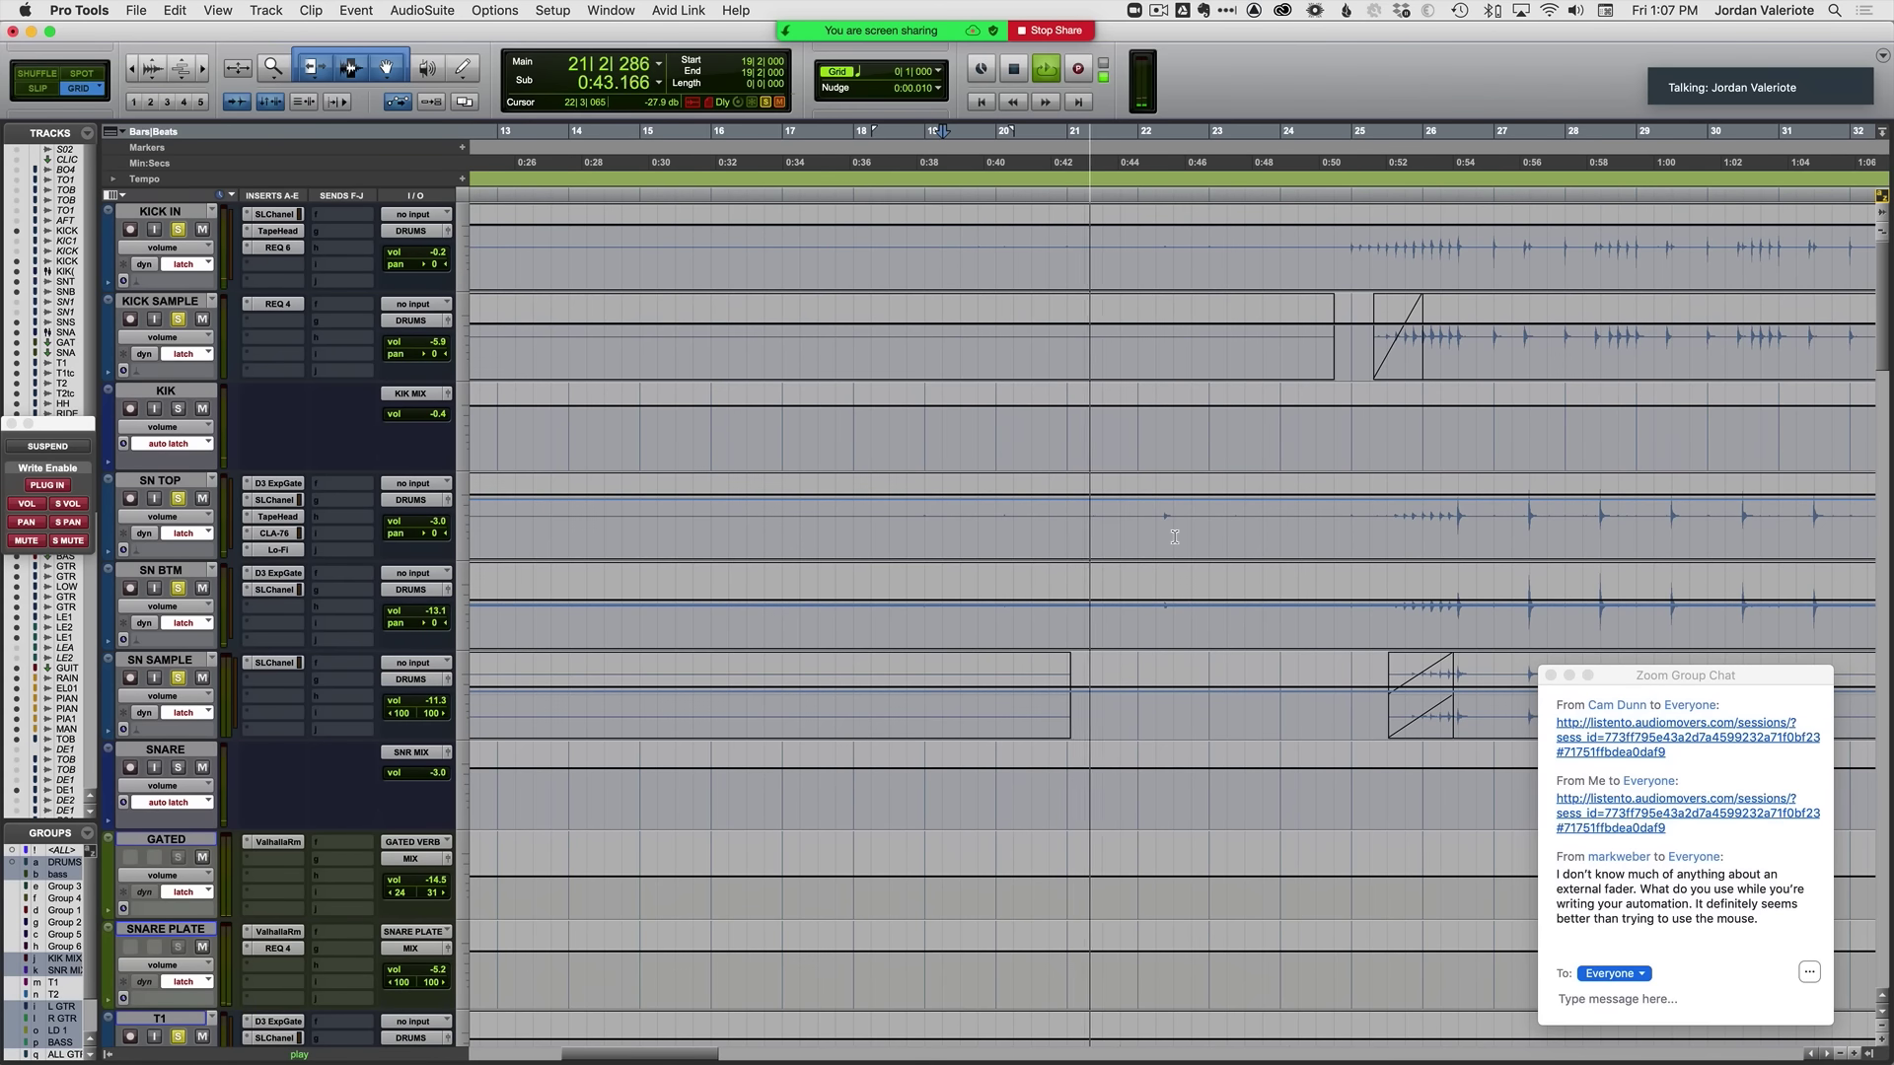
{"action": "scroll", "coordinate": [1178, 537], "scroll_direction": "down", "scroll_amount": 5}
{"action": "key", "text": "space"}
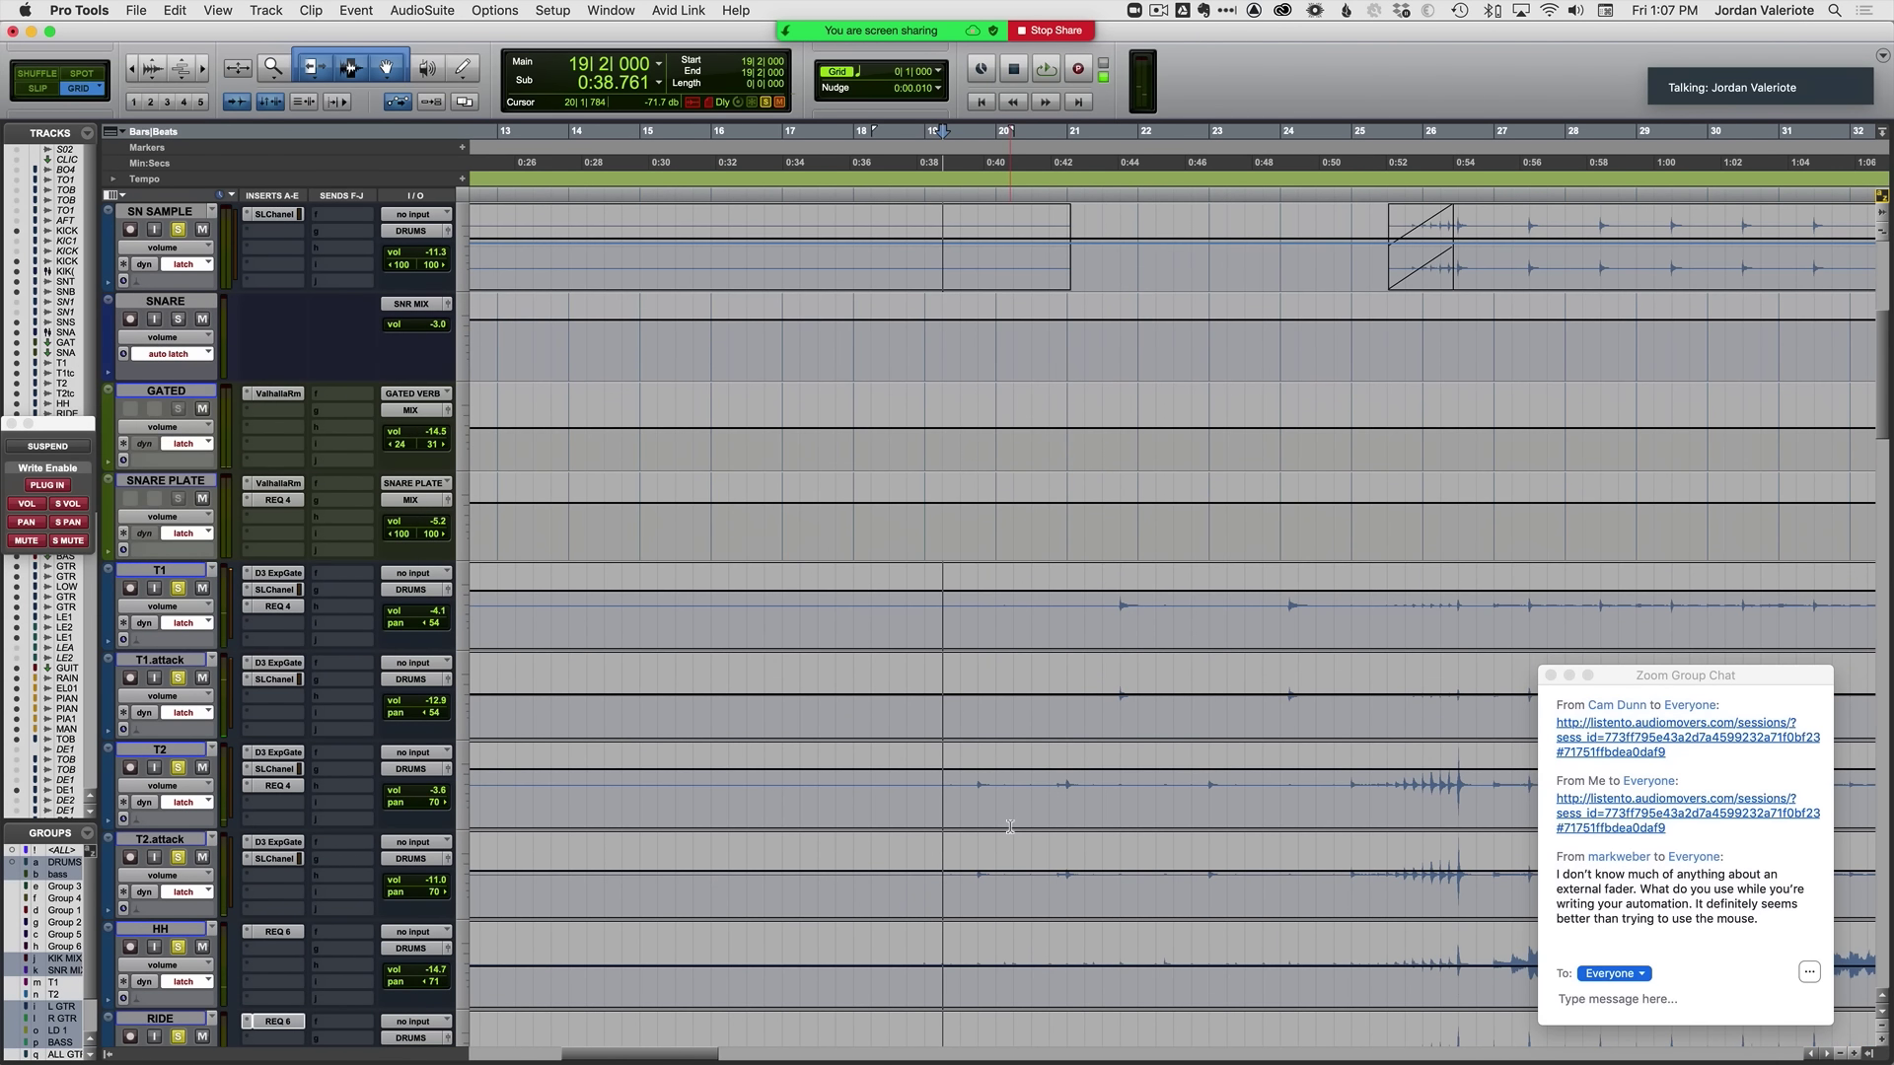
Step: Open the Expander/Gate on the T2 track and show its Master Bypass automation lane
{"action": "left_click", "coordinate": [276, 753]}
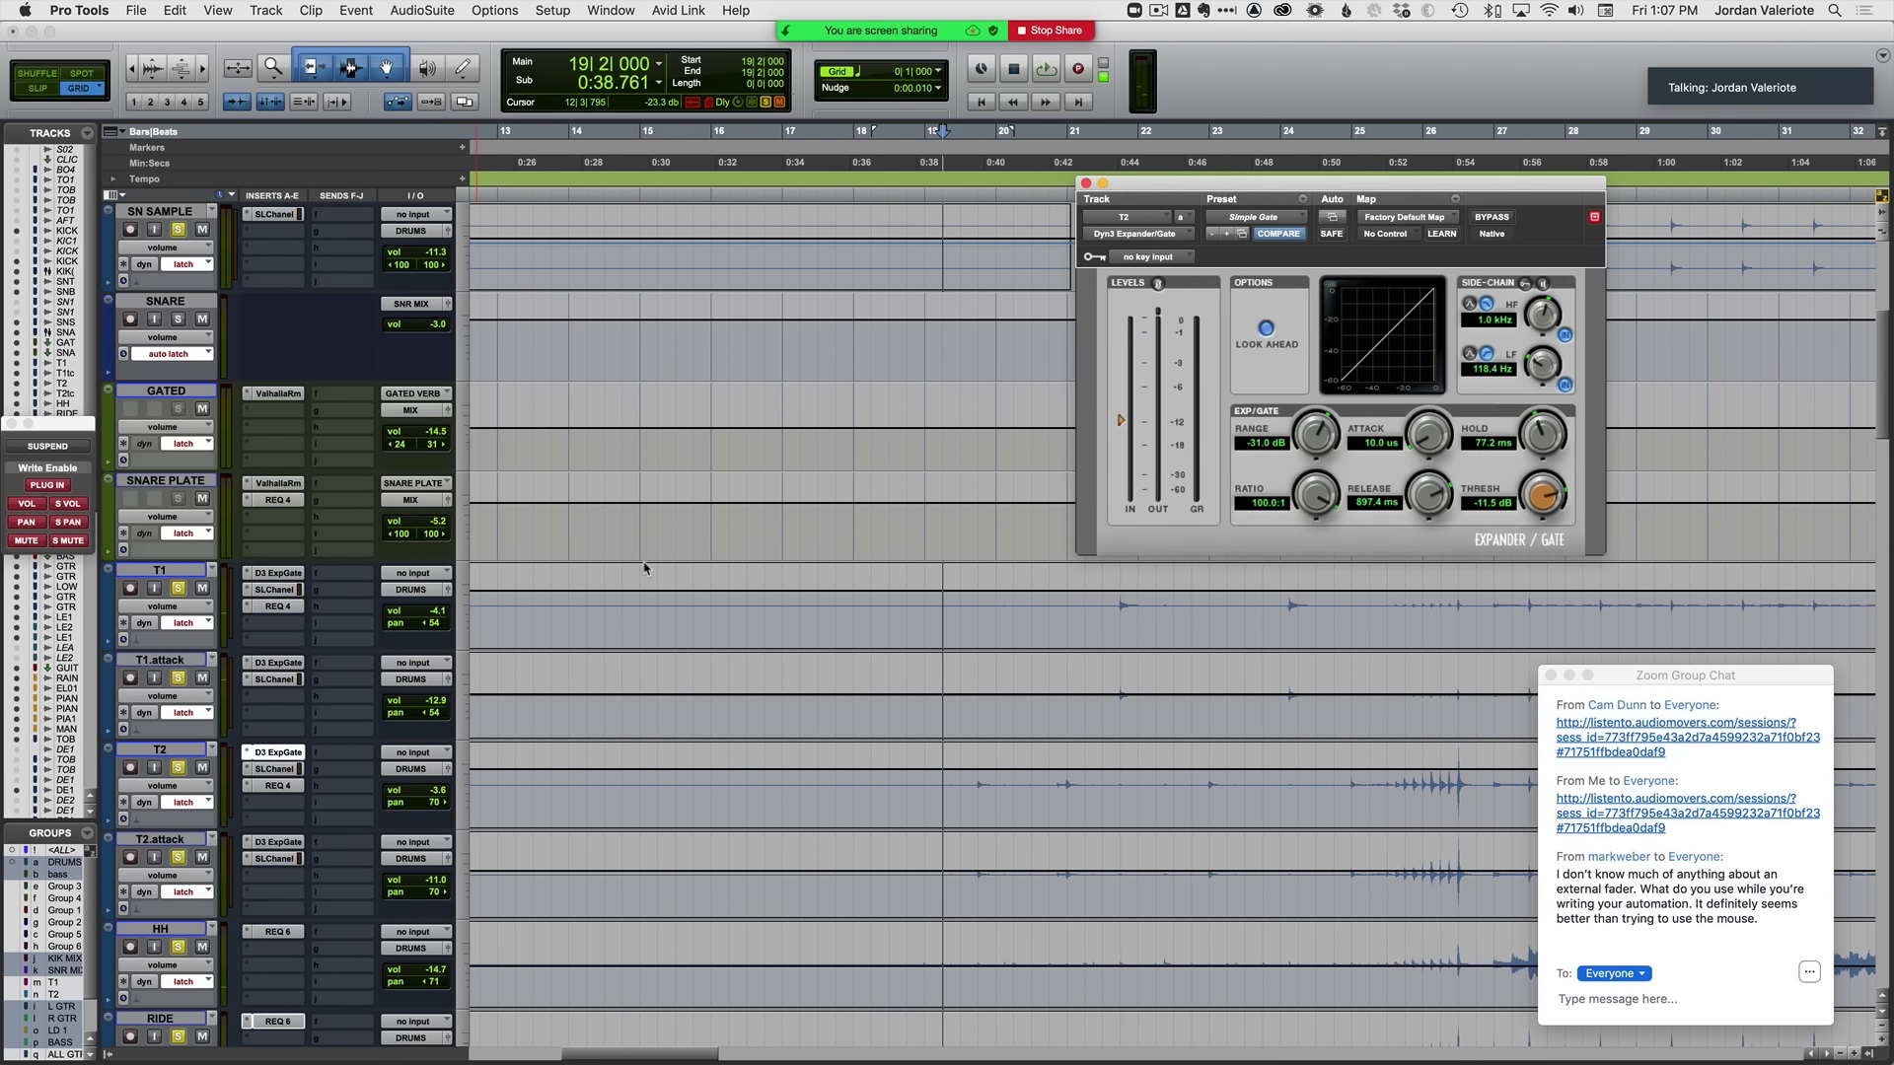
{"action": "right_click", "coordinate": [1496, 224]}
{"action": "left_click", "coordinate": [1548, 249]}
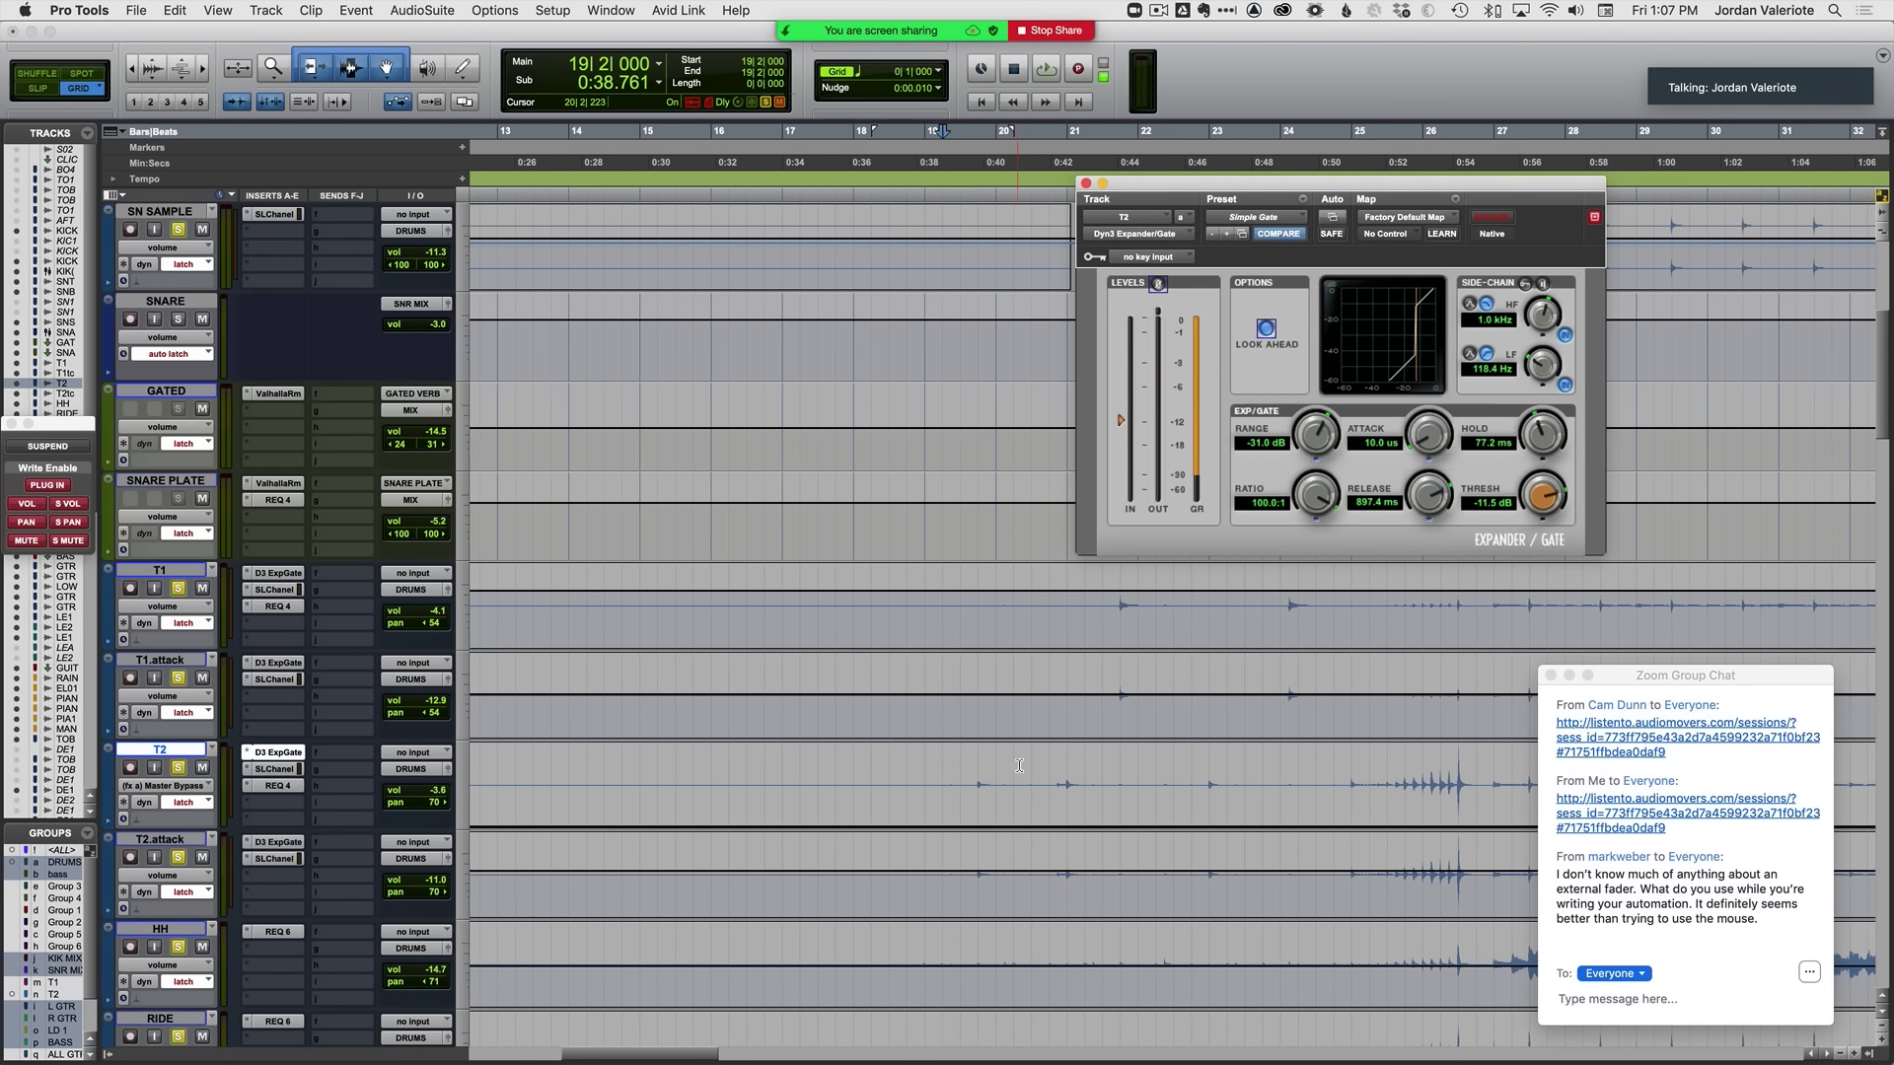
Step: Switch the T2 gate's Master Bypass automation on from about bar 19|3 to 26|2 and audition the start of that passage
{"action": "scroll", "coordinate": [1019, 766], "scroll_direction": "down", "scroll_amount": 2}
{"action": "left_click_drag", "start_coordinate": [961, 642], "coordinate": [1453, 622]}
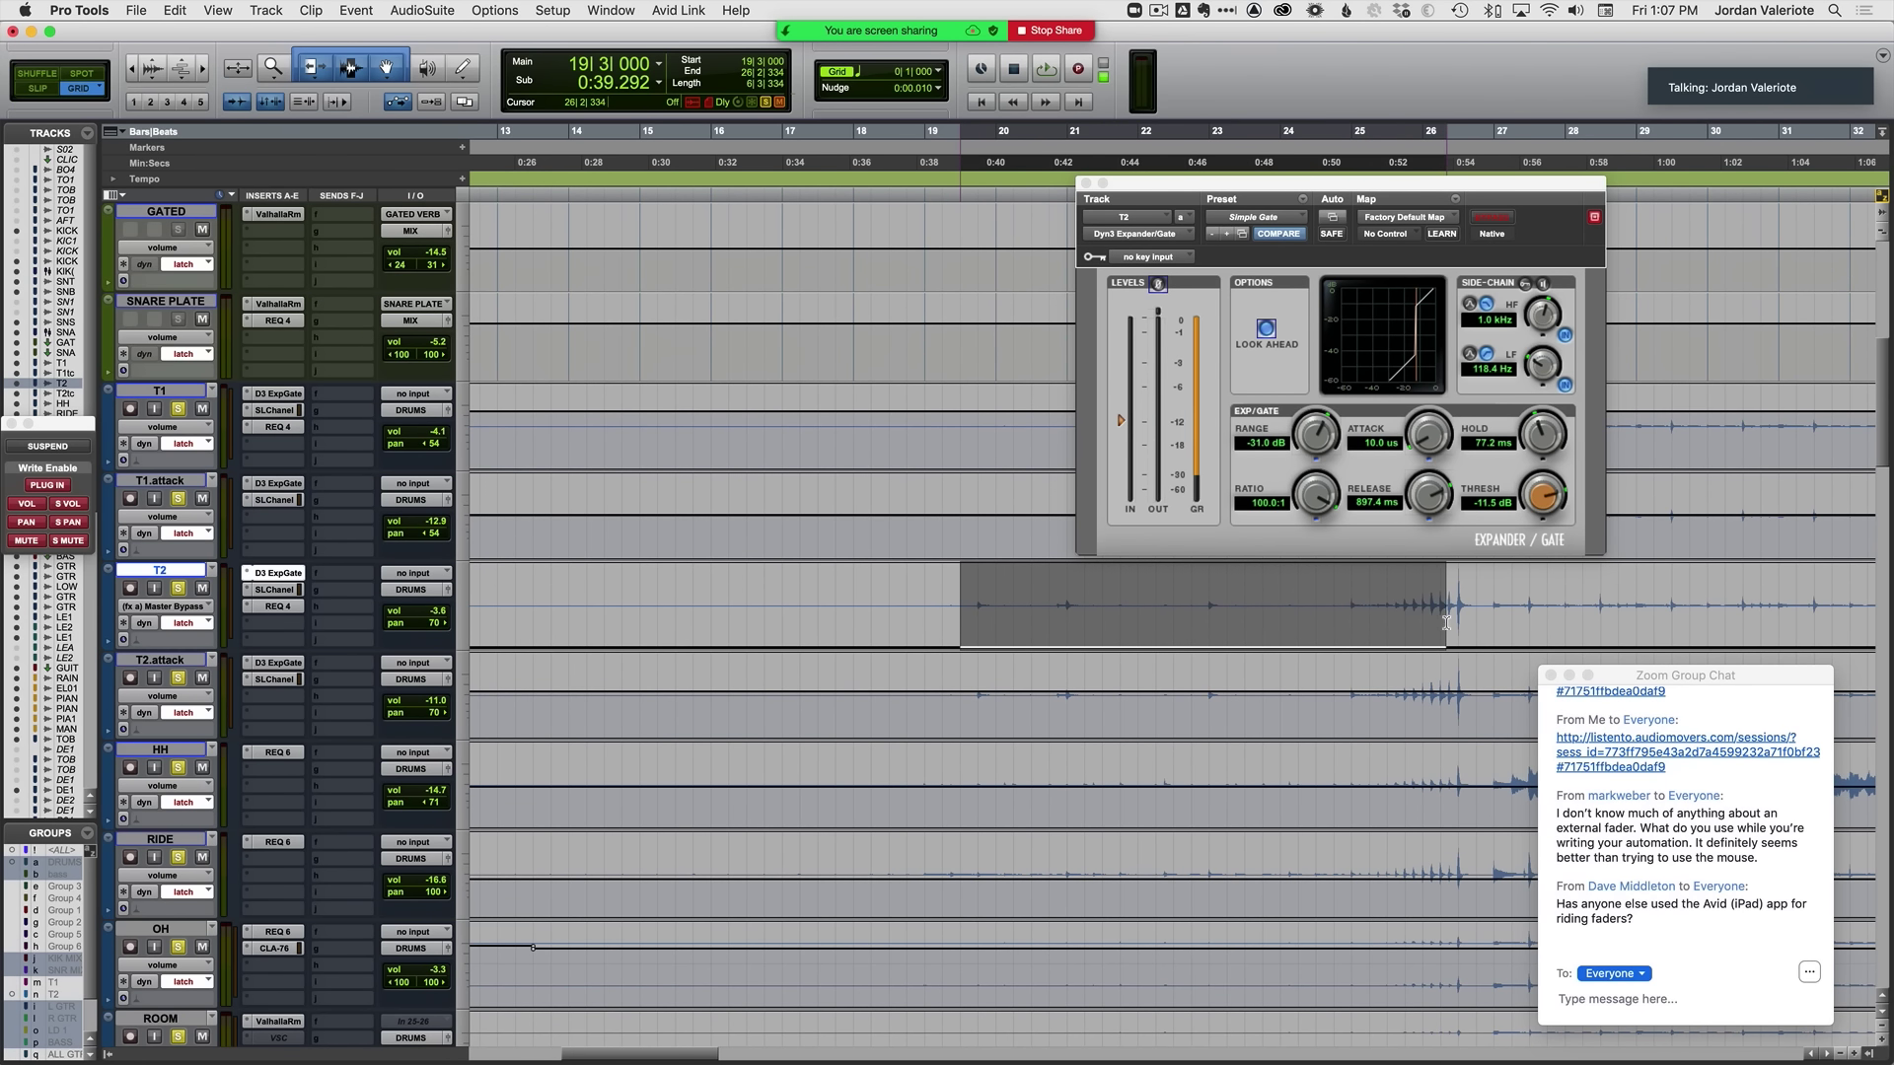
{"action": "left_click", "coordinate": [971, 695]}
{"action": "key", "text": "space"}
{"action": "scroll", "coordinate": [977, 704], "scroll_direction": "up", "scroll_amount": 1}
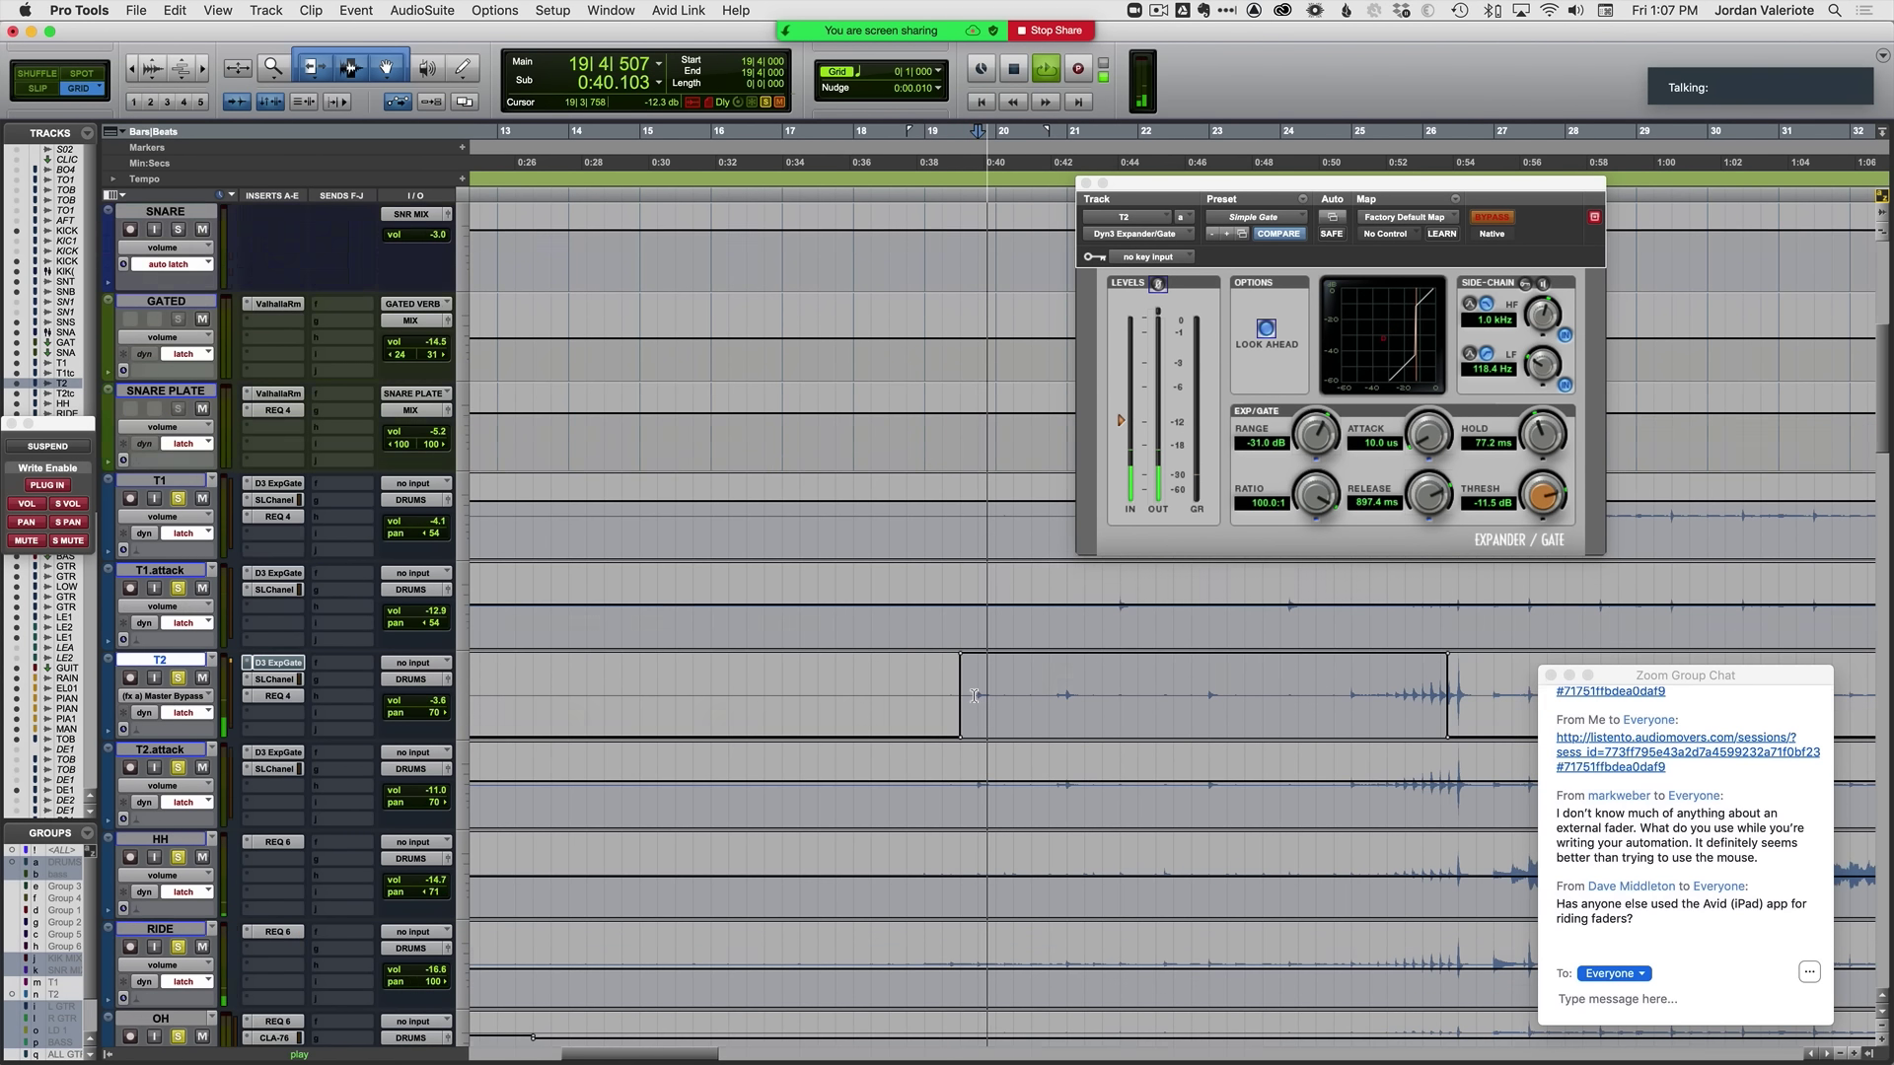
{"action": "scroll", "coordinate": [980, 707], "scroll_direction": "right", "scroll_amount": 5}
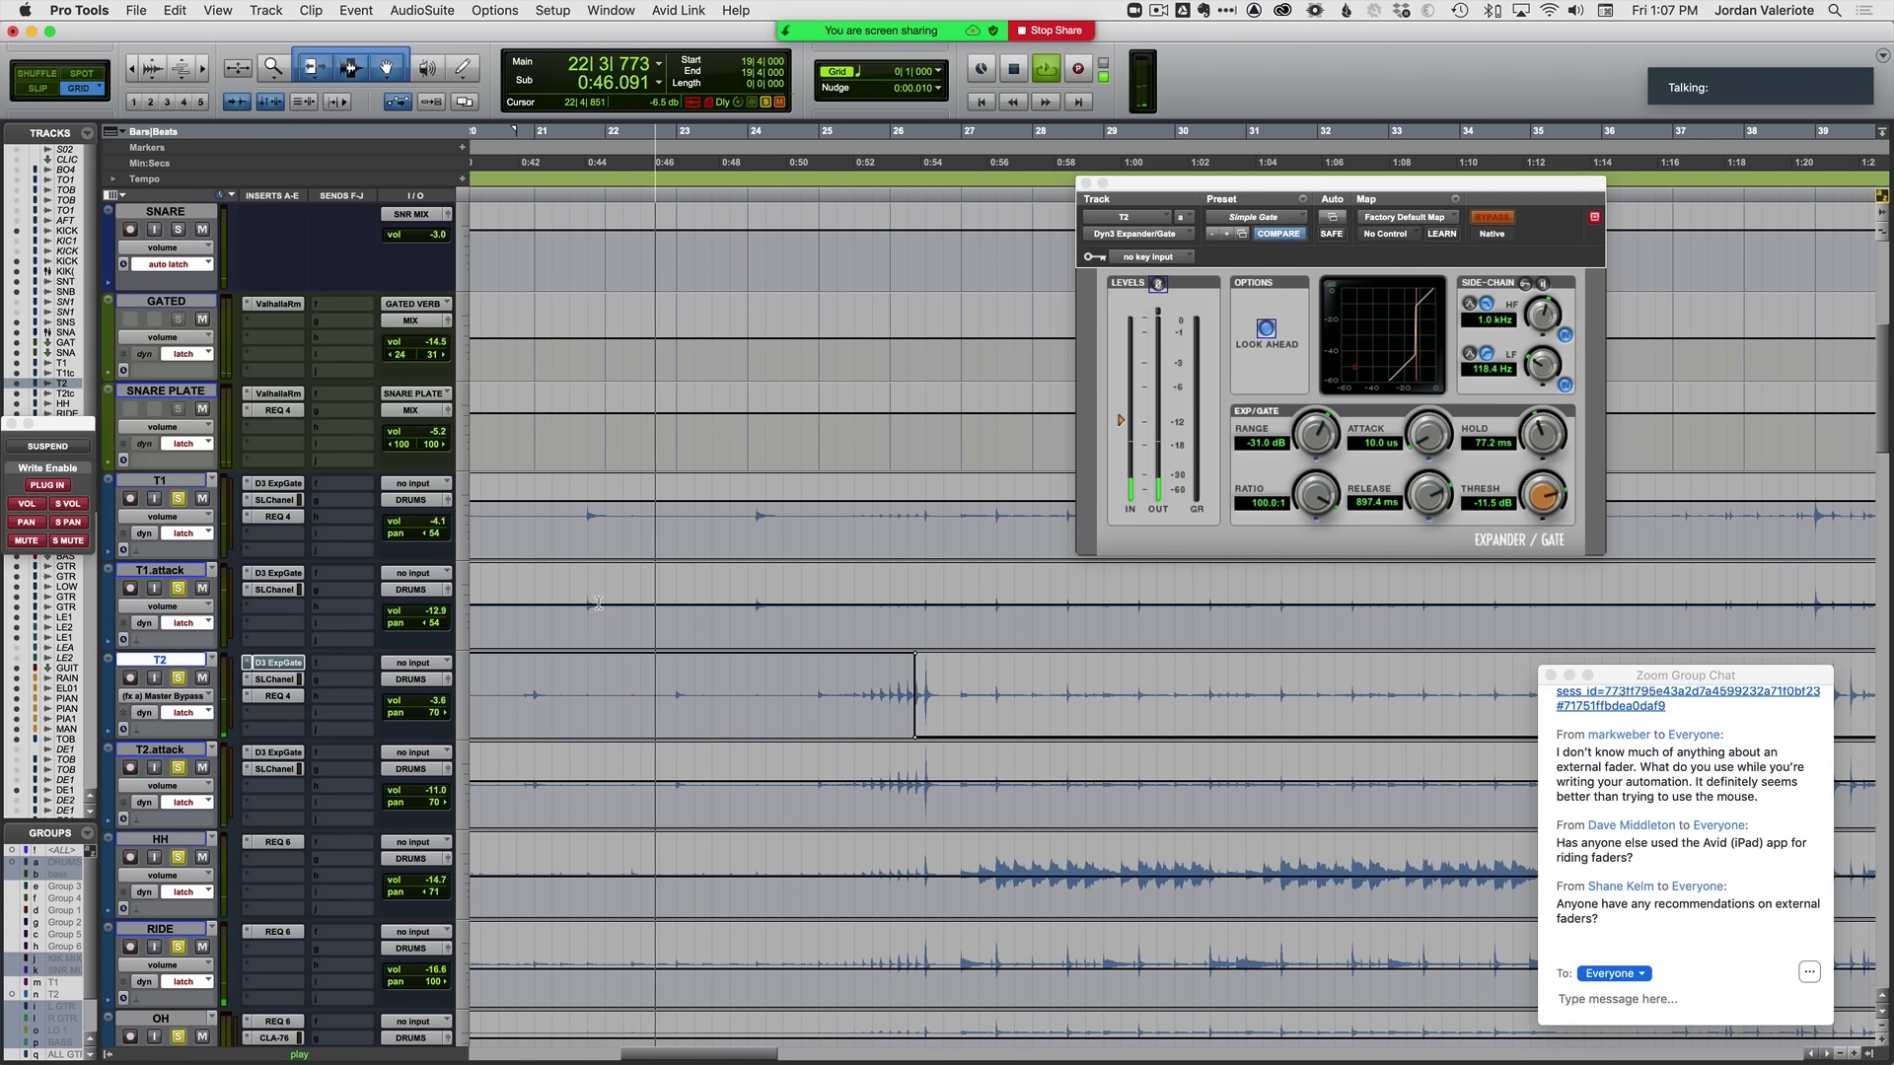
{"action": "key", "text": "space"}
Step: Show the T1 gate's Master Bypass automation, switch it on from bar 21|2 to 25|1, and close the gate window
{"action": "left_click_drag", "start_coordinate": [552, 528], "coordinate": [803, 517]}
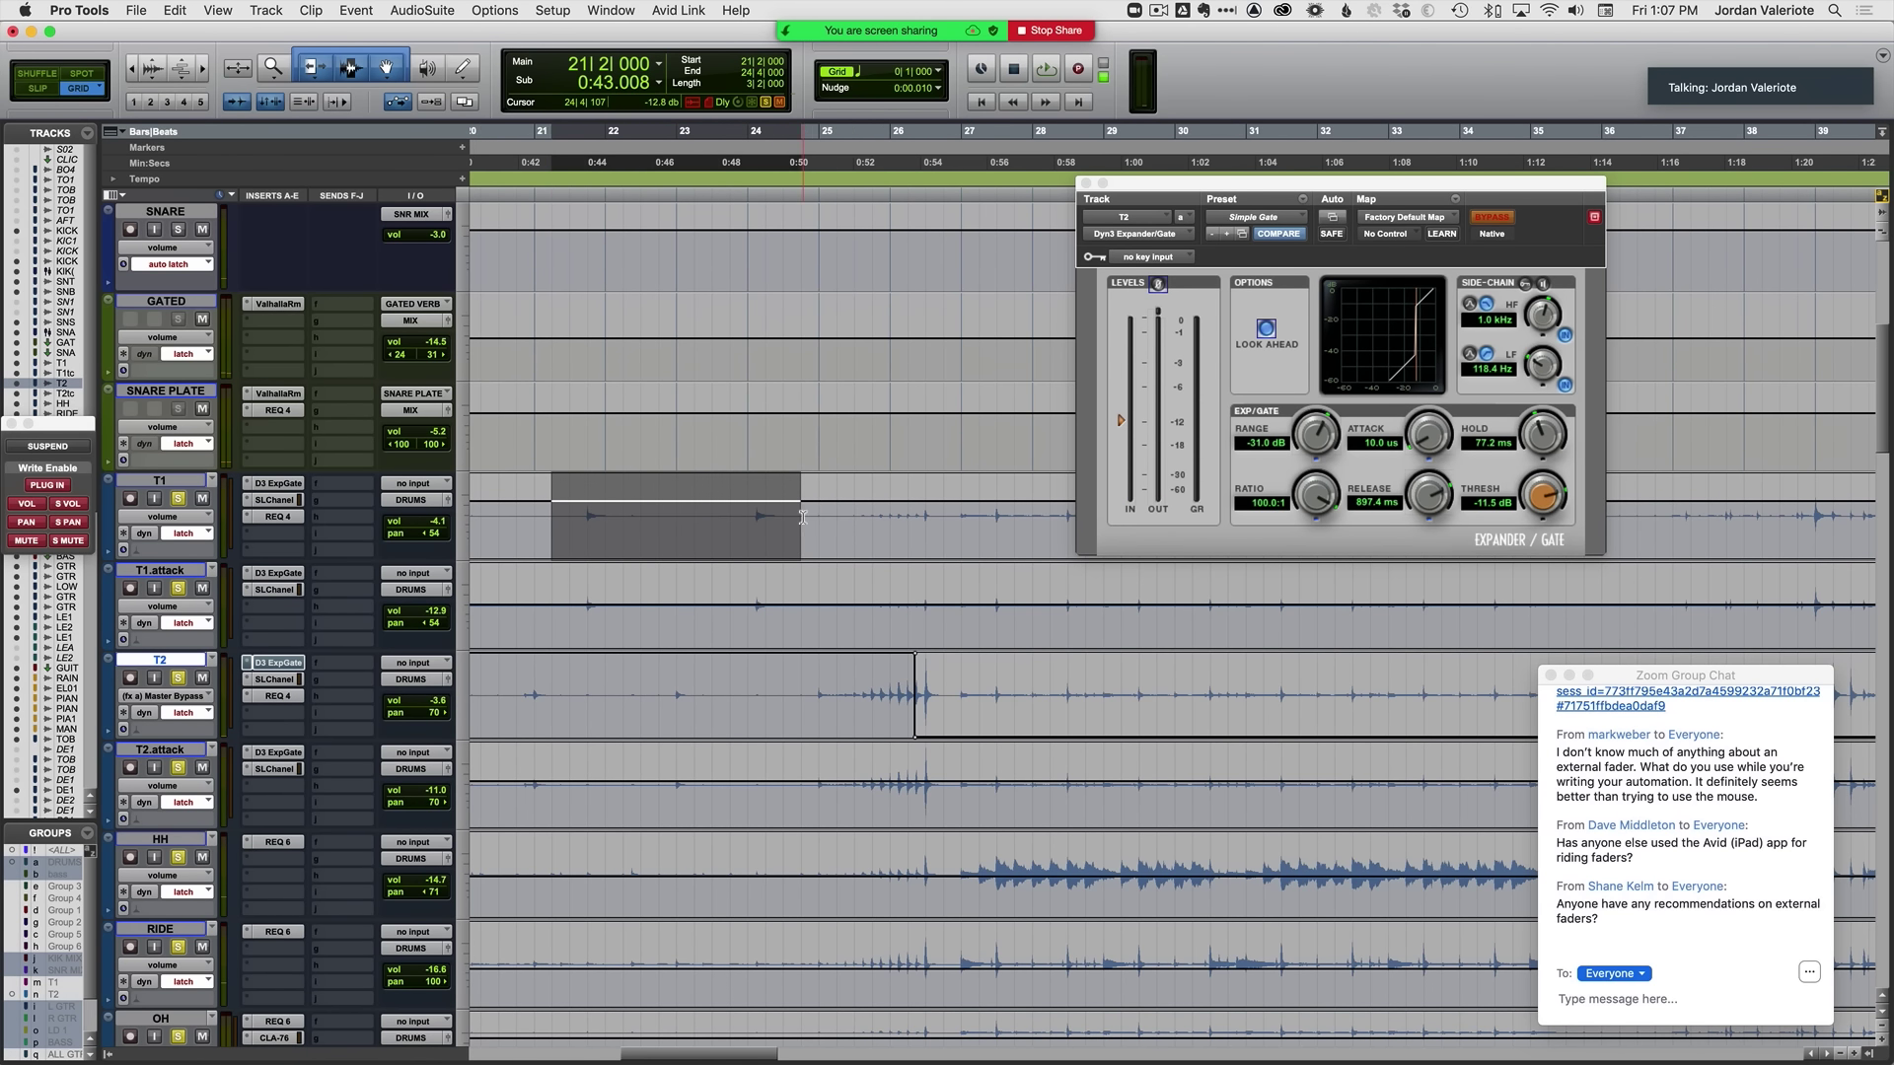
{"action": "left_click", "coordinate": [252, 495]}
{"action": "left_click", "coordinate": [337, 643]}
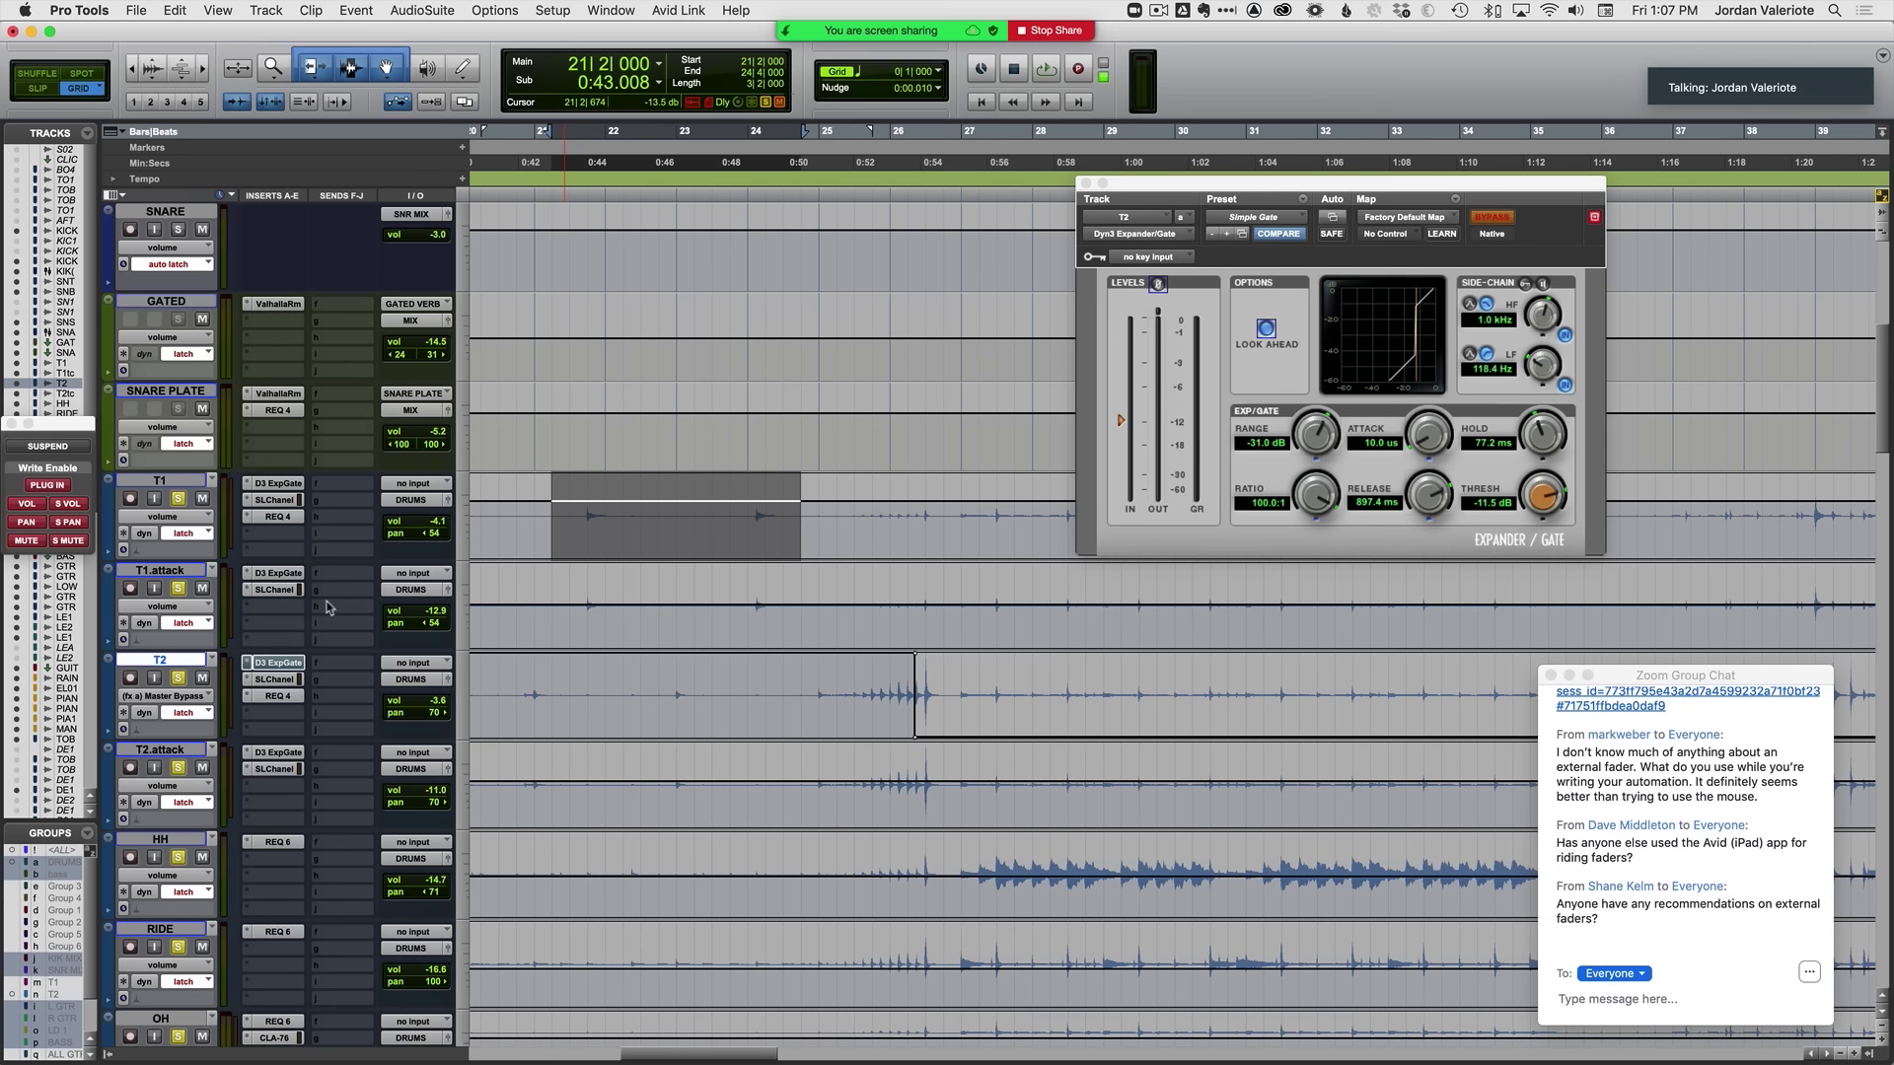
{"action": "left_click", "coordinate": [279, 484]}
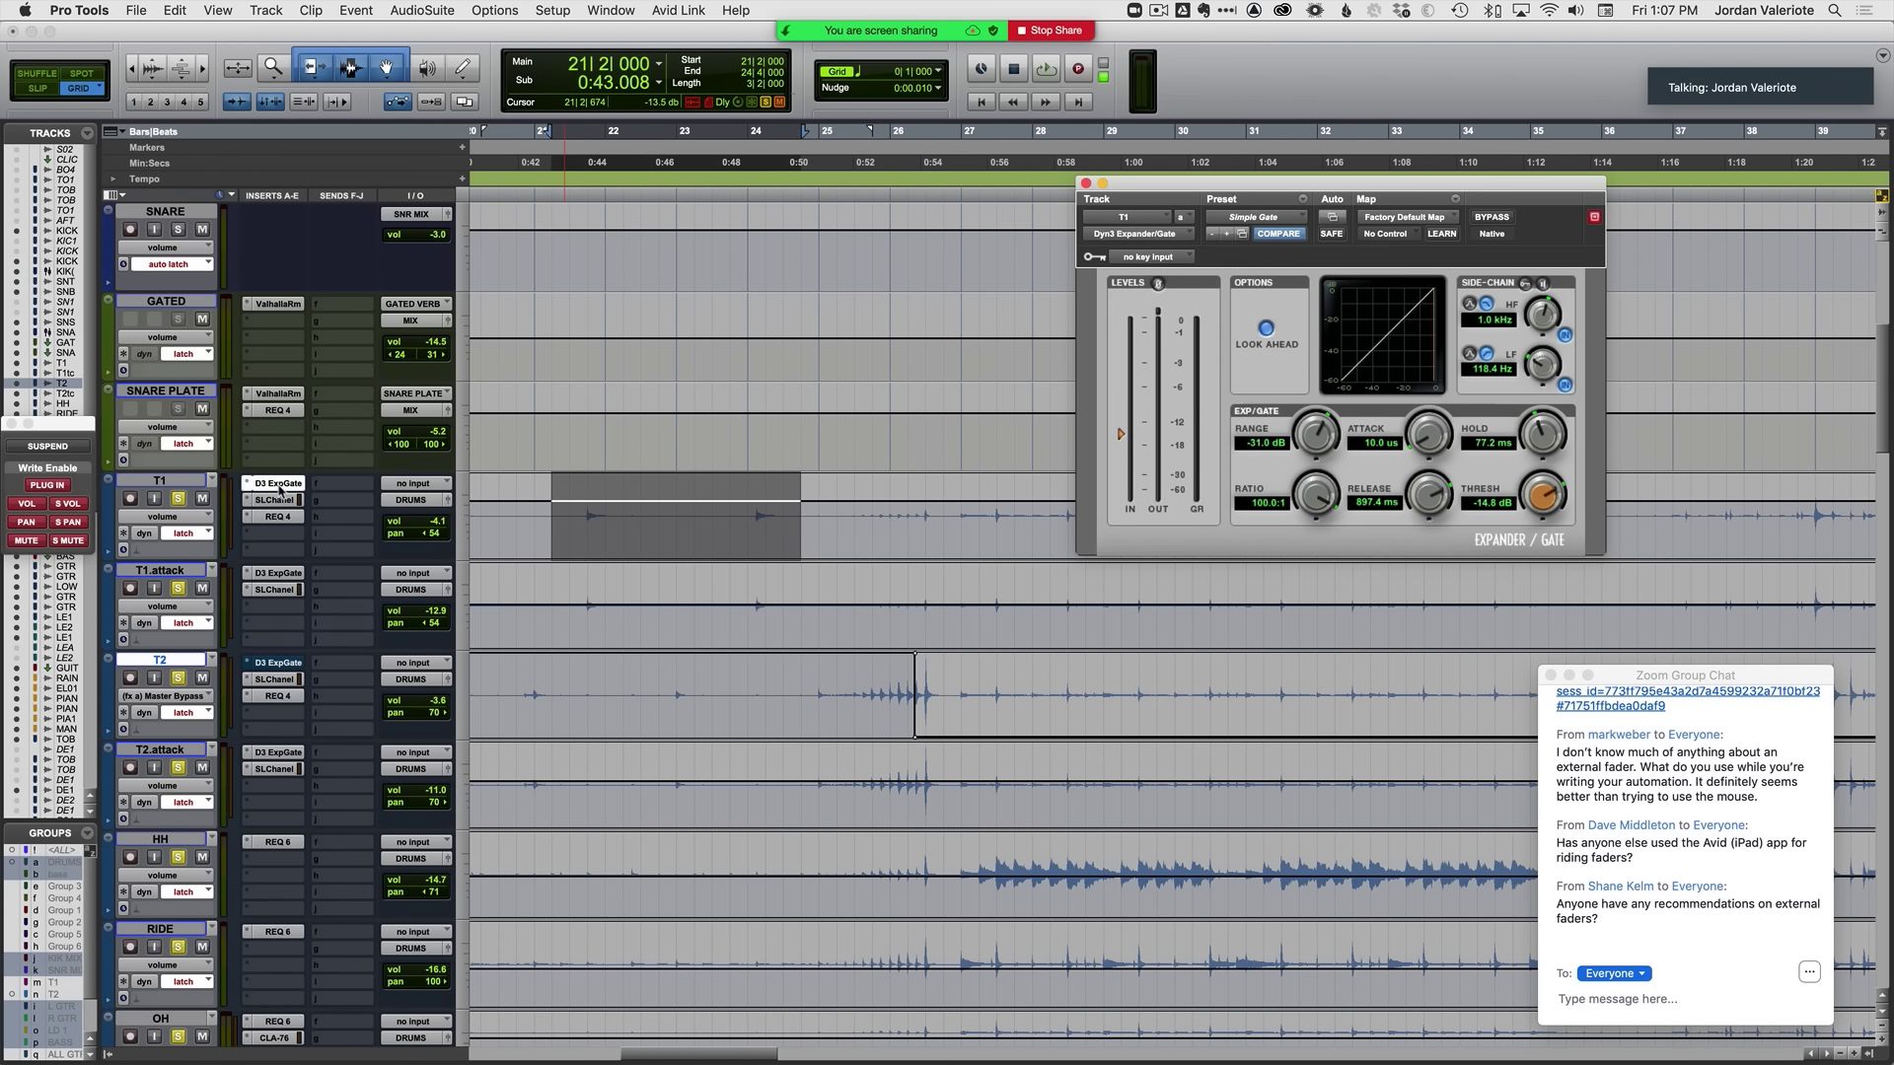
{"action": "left_click", "coordinate": [824, 518], "text": "shift"}
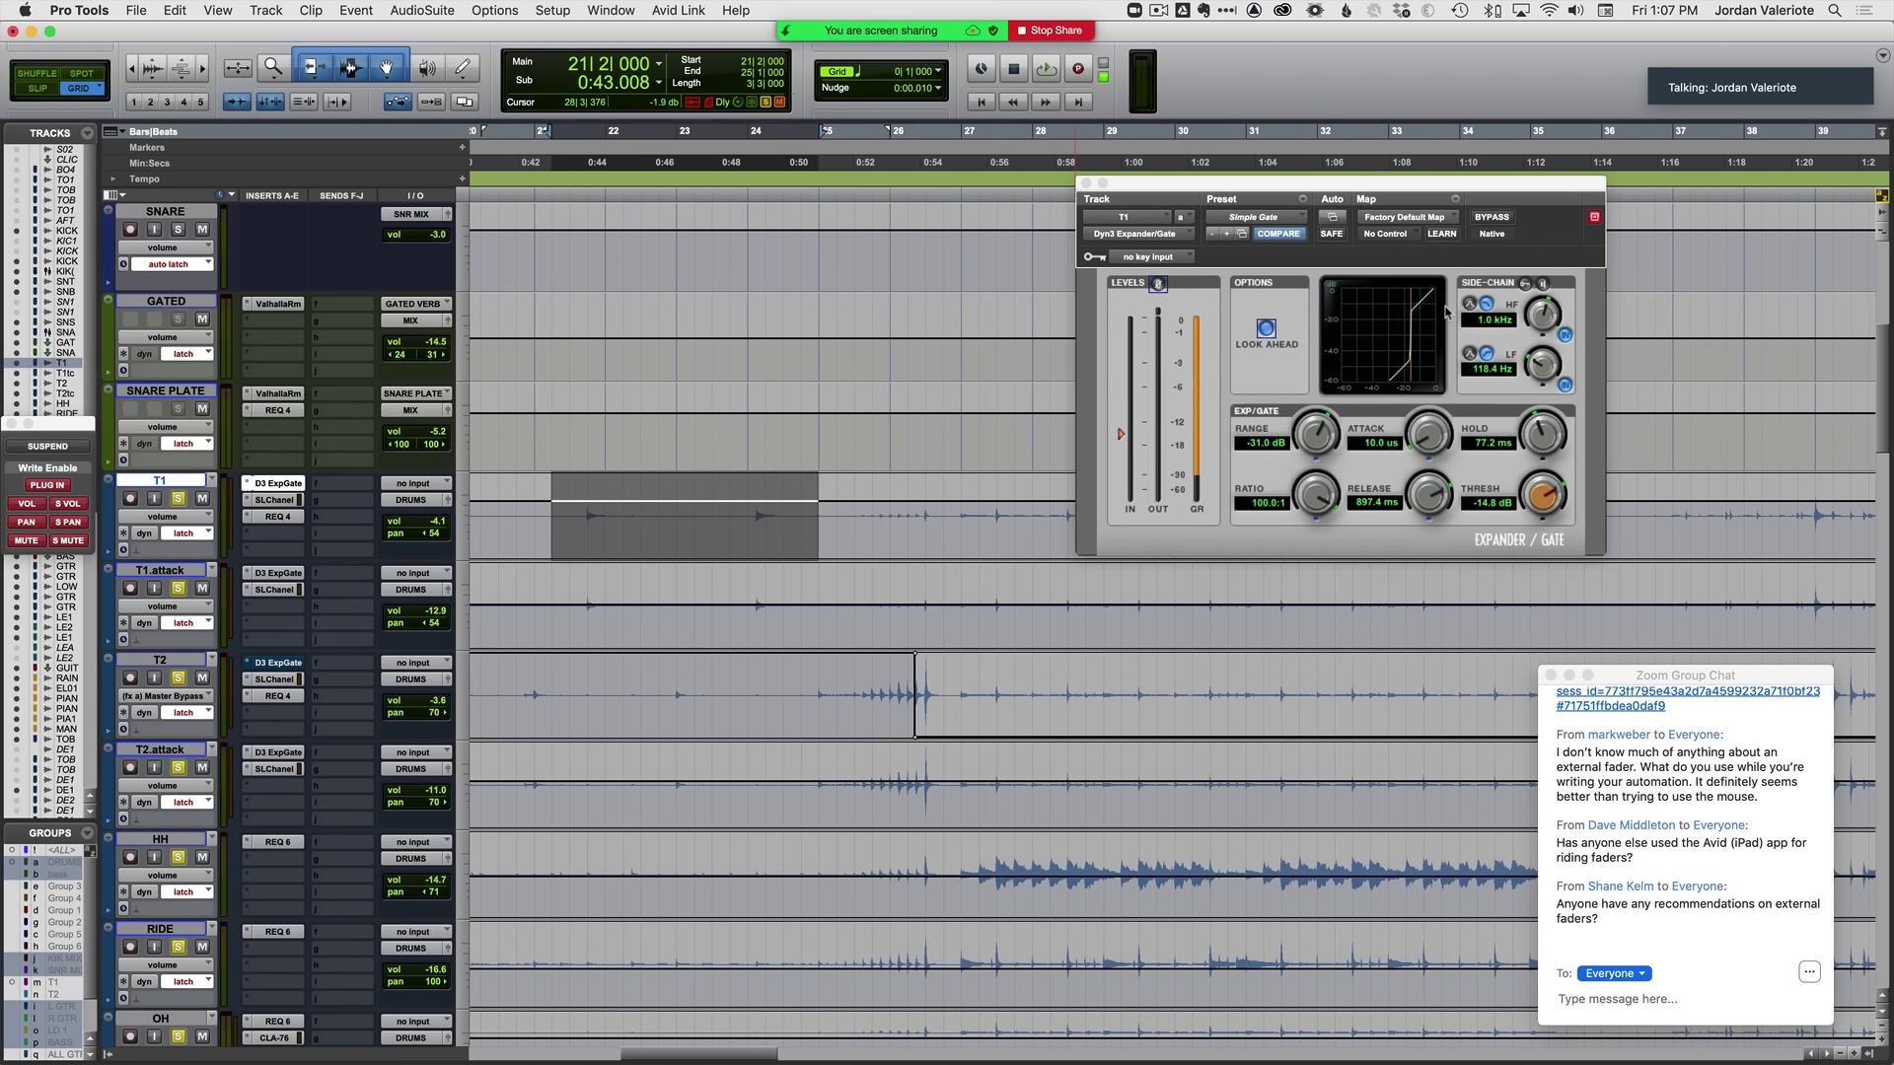
{"action": "right_click", "coordinate": [1495, 224]}
{"action": "left_click", "coordinate": [1518, 229]}
{"action": "left_click", "coordinate": [1497, 221], "text": "ctrl+super"}
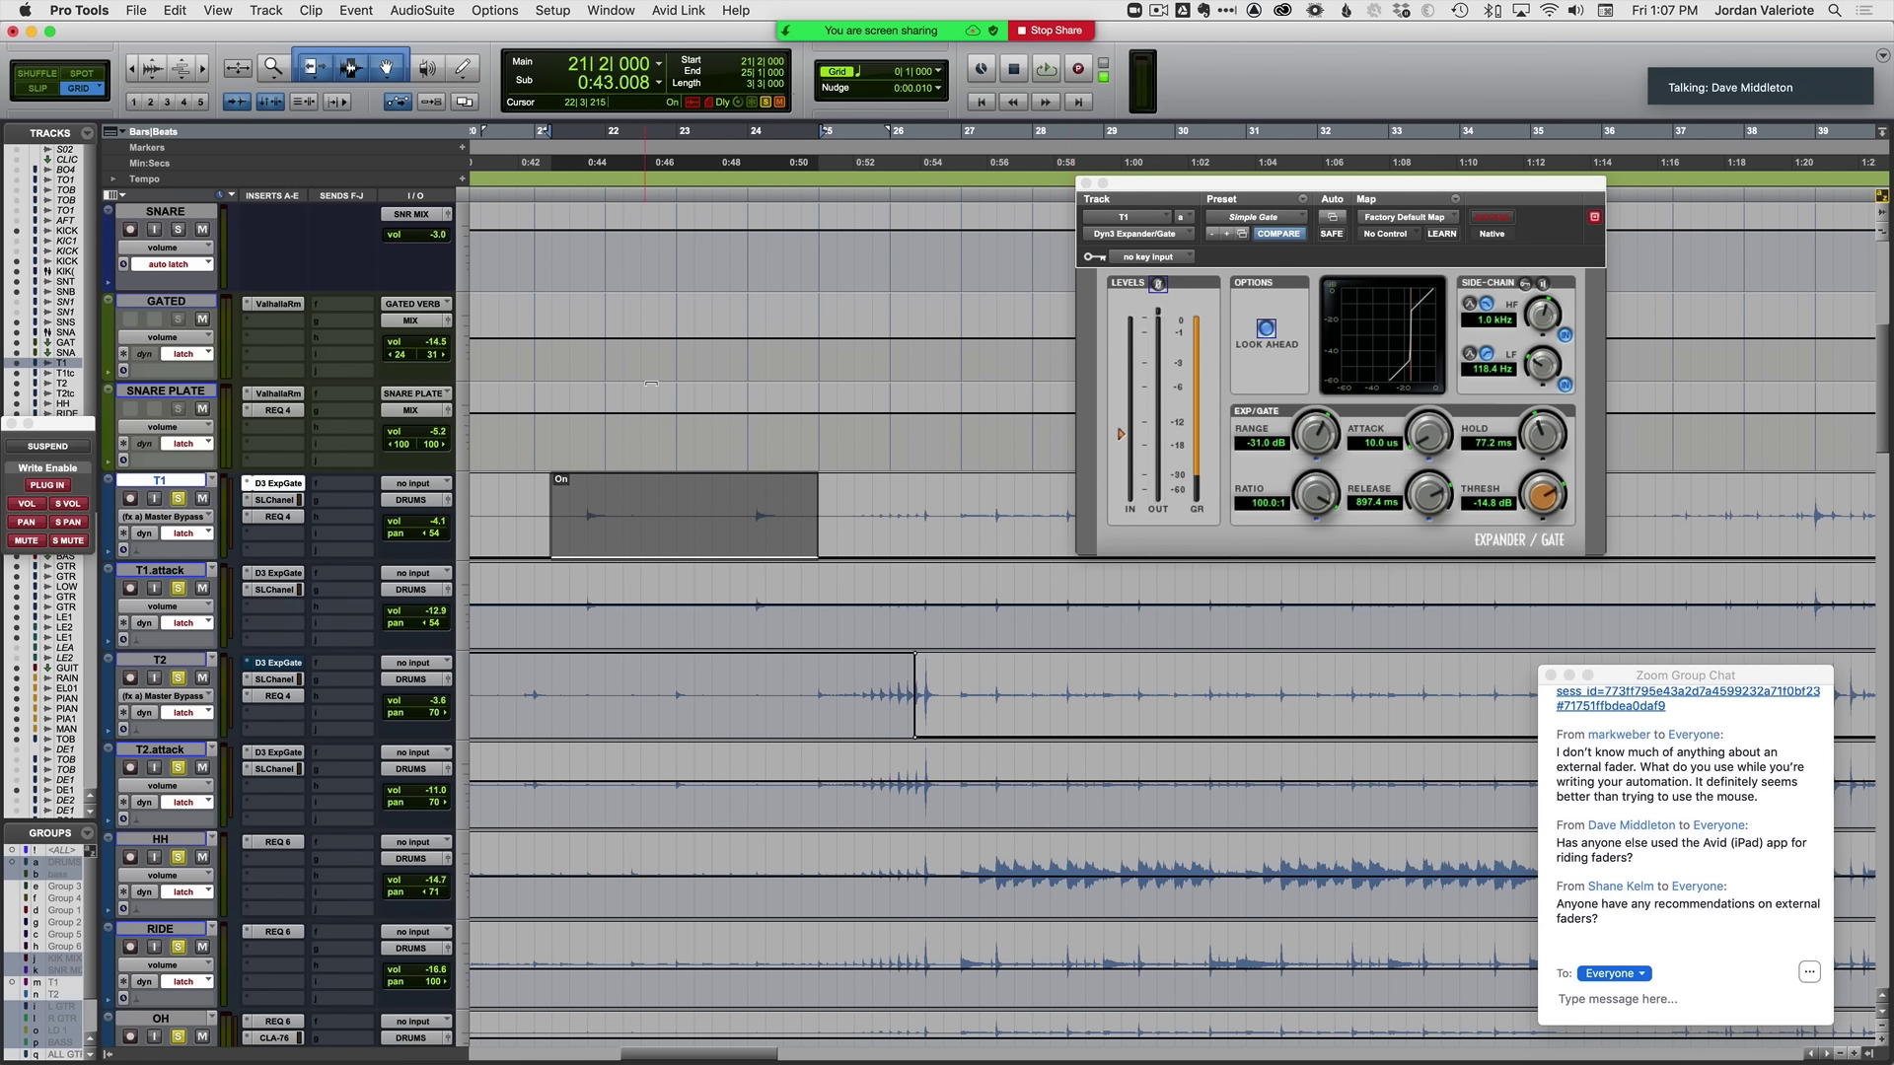
{"action": "left_click_drag", "start_coordinate": [651, 382], "coordinate": [651, 379]}
{"action": "left_click", "coordinate": [571, 523]}
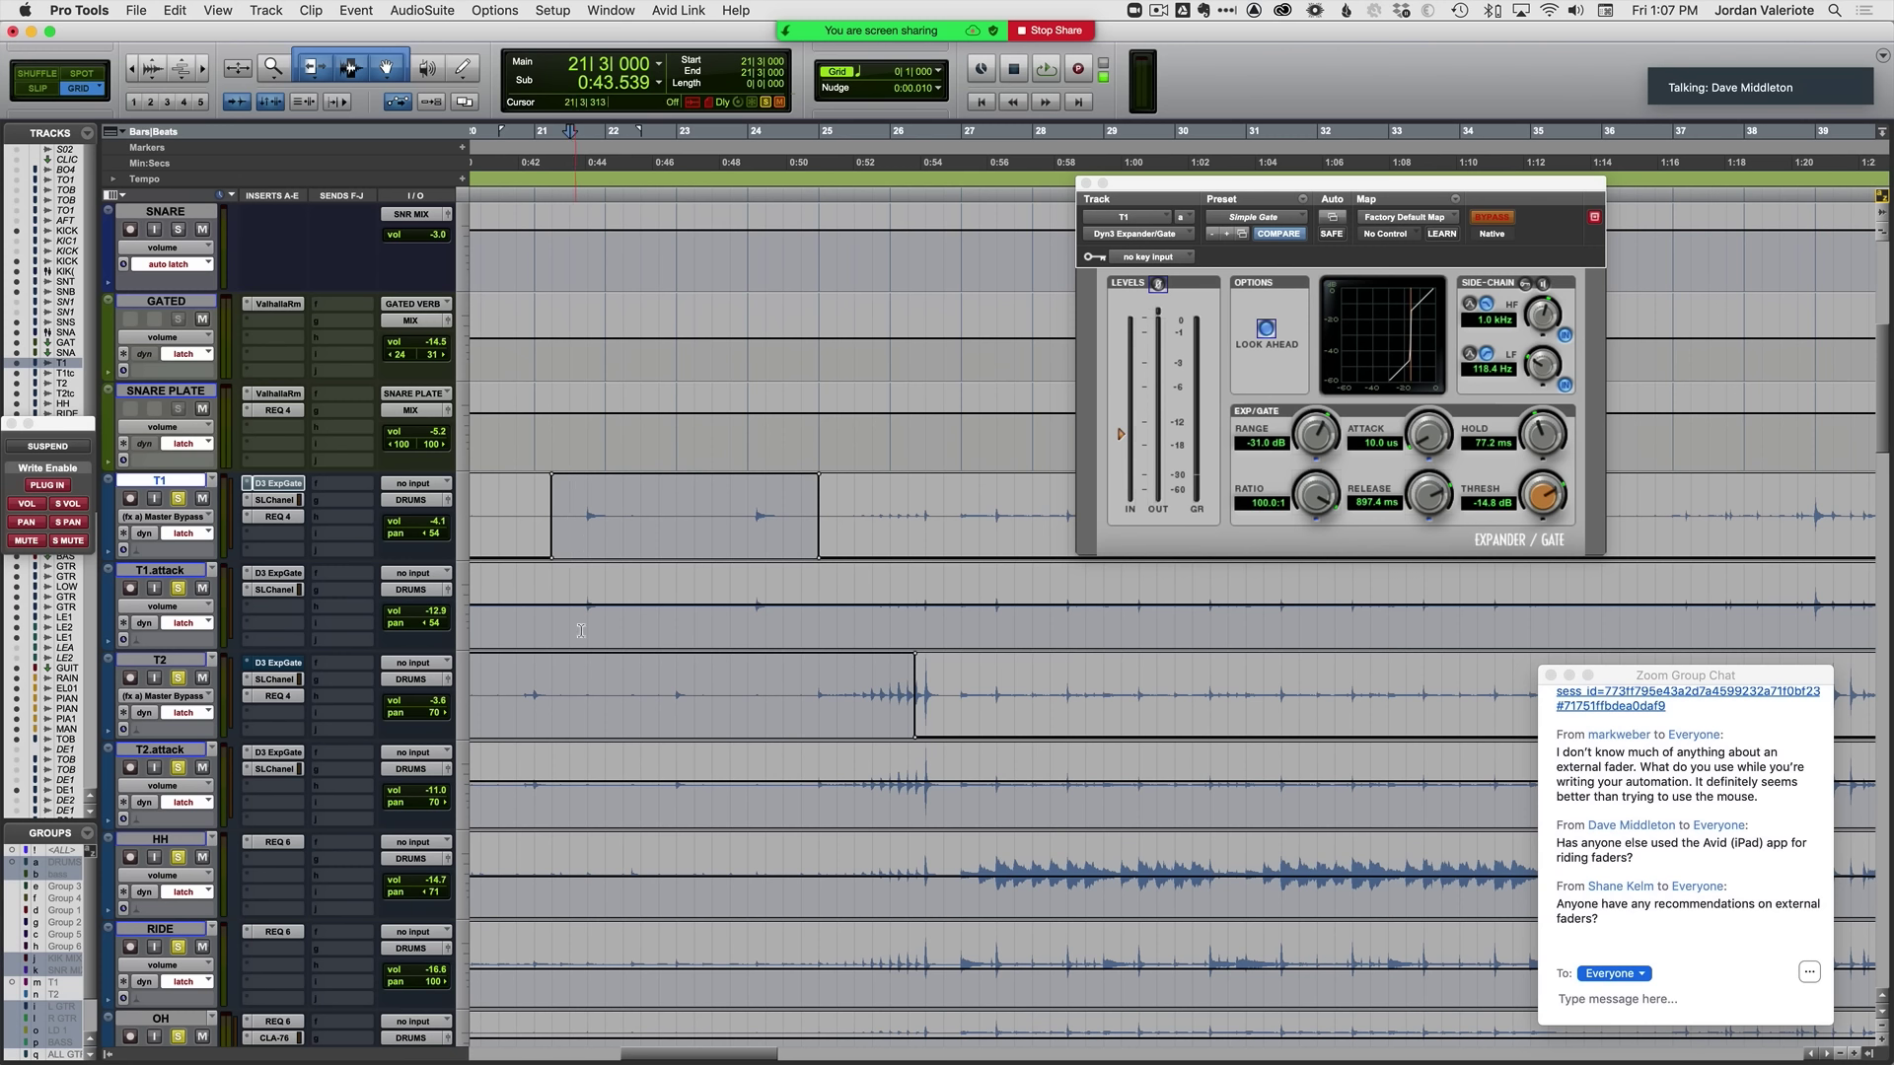
{"action": "left_click", "coordinate": [1085, 185]}
Step: Show the SN TOP gate's Master Bypass automation and switch it on from bar 25|2 to about 26|2
{"action": "scroll", "coordinate": [882, 604], "scroll_direction": "up", "scroll_amount": 4}
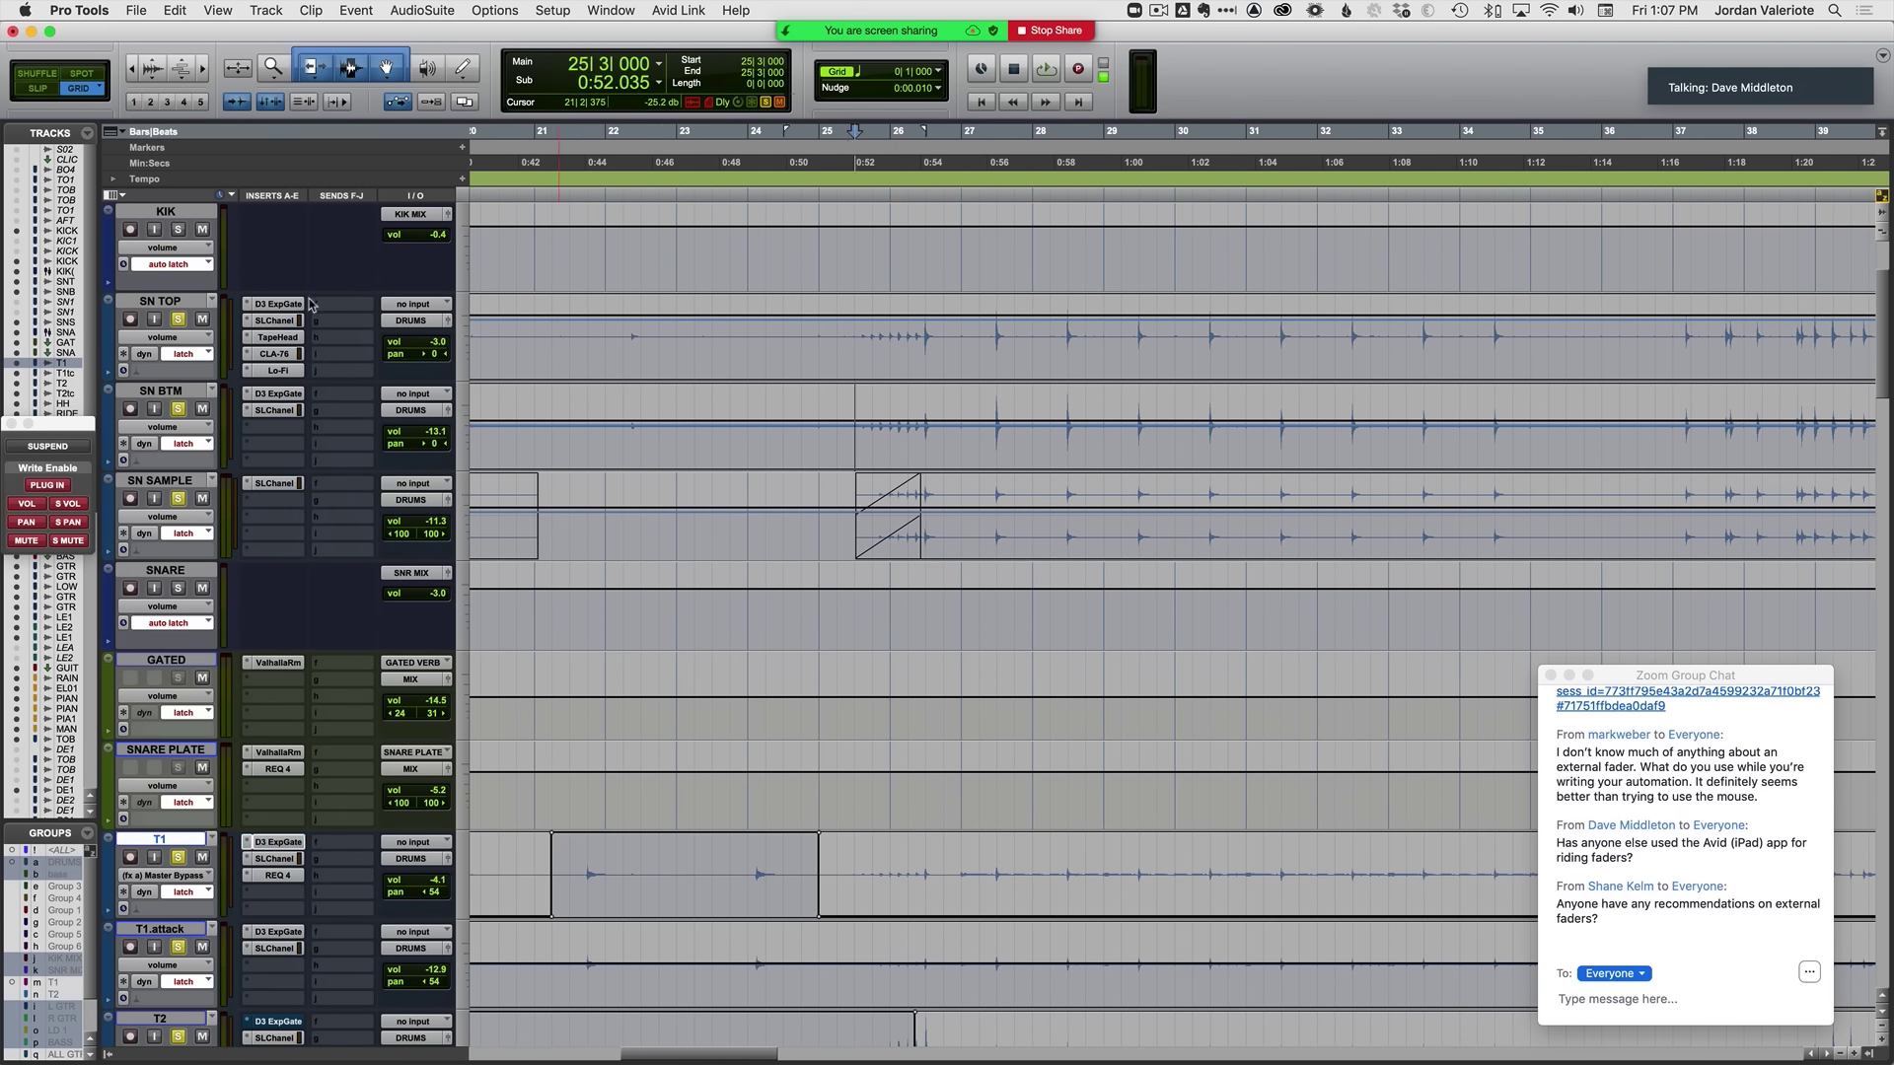
{"action": "left_click", "coordinate": [277, 304]}
{"action": "scroll", "coordinate": [789, 266], "scroll_direction": "up", "scroll_amount": 2}
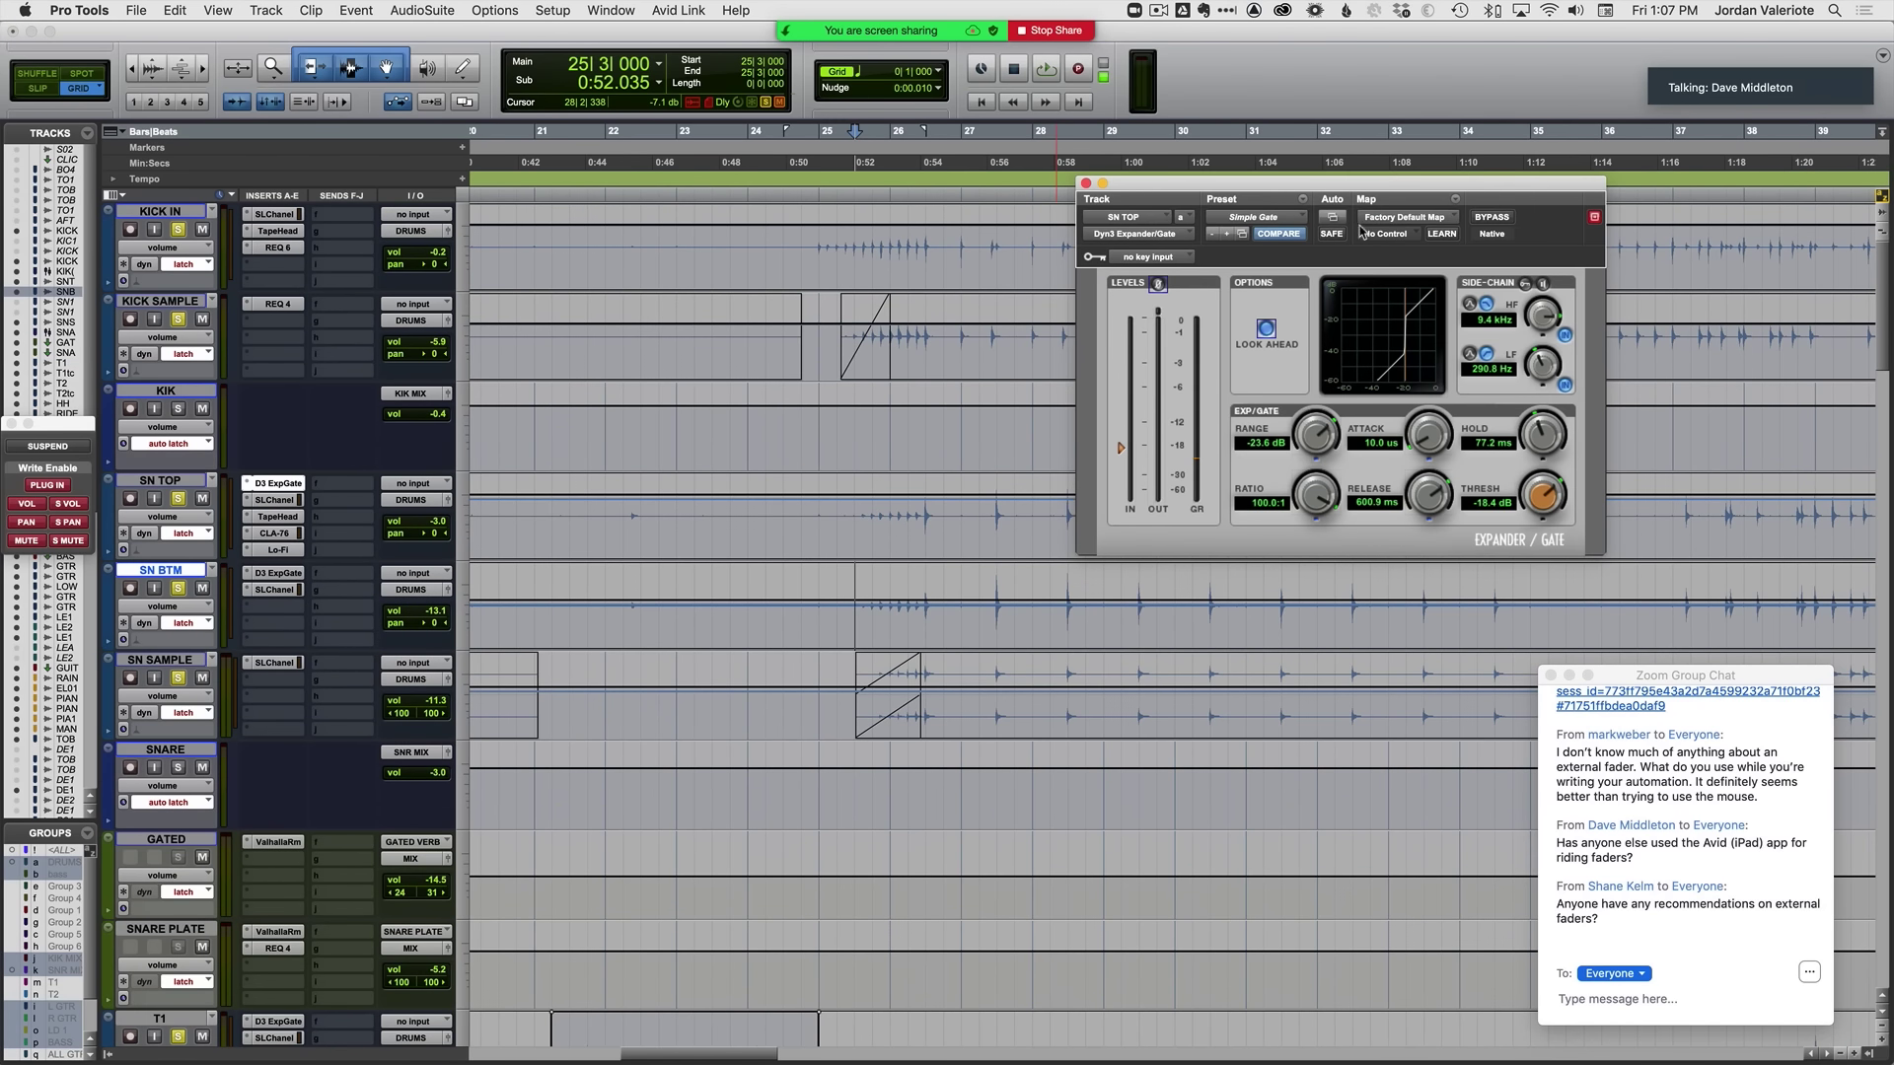
{"action": "left_click", "coordinate": [1495, 221]}
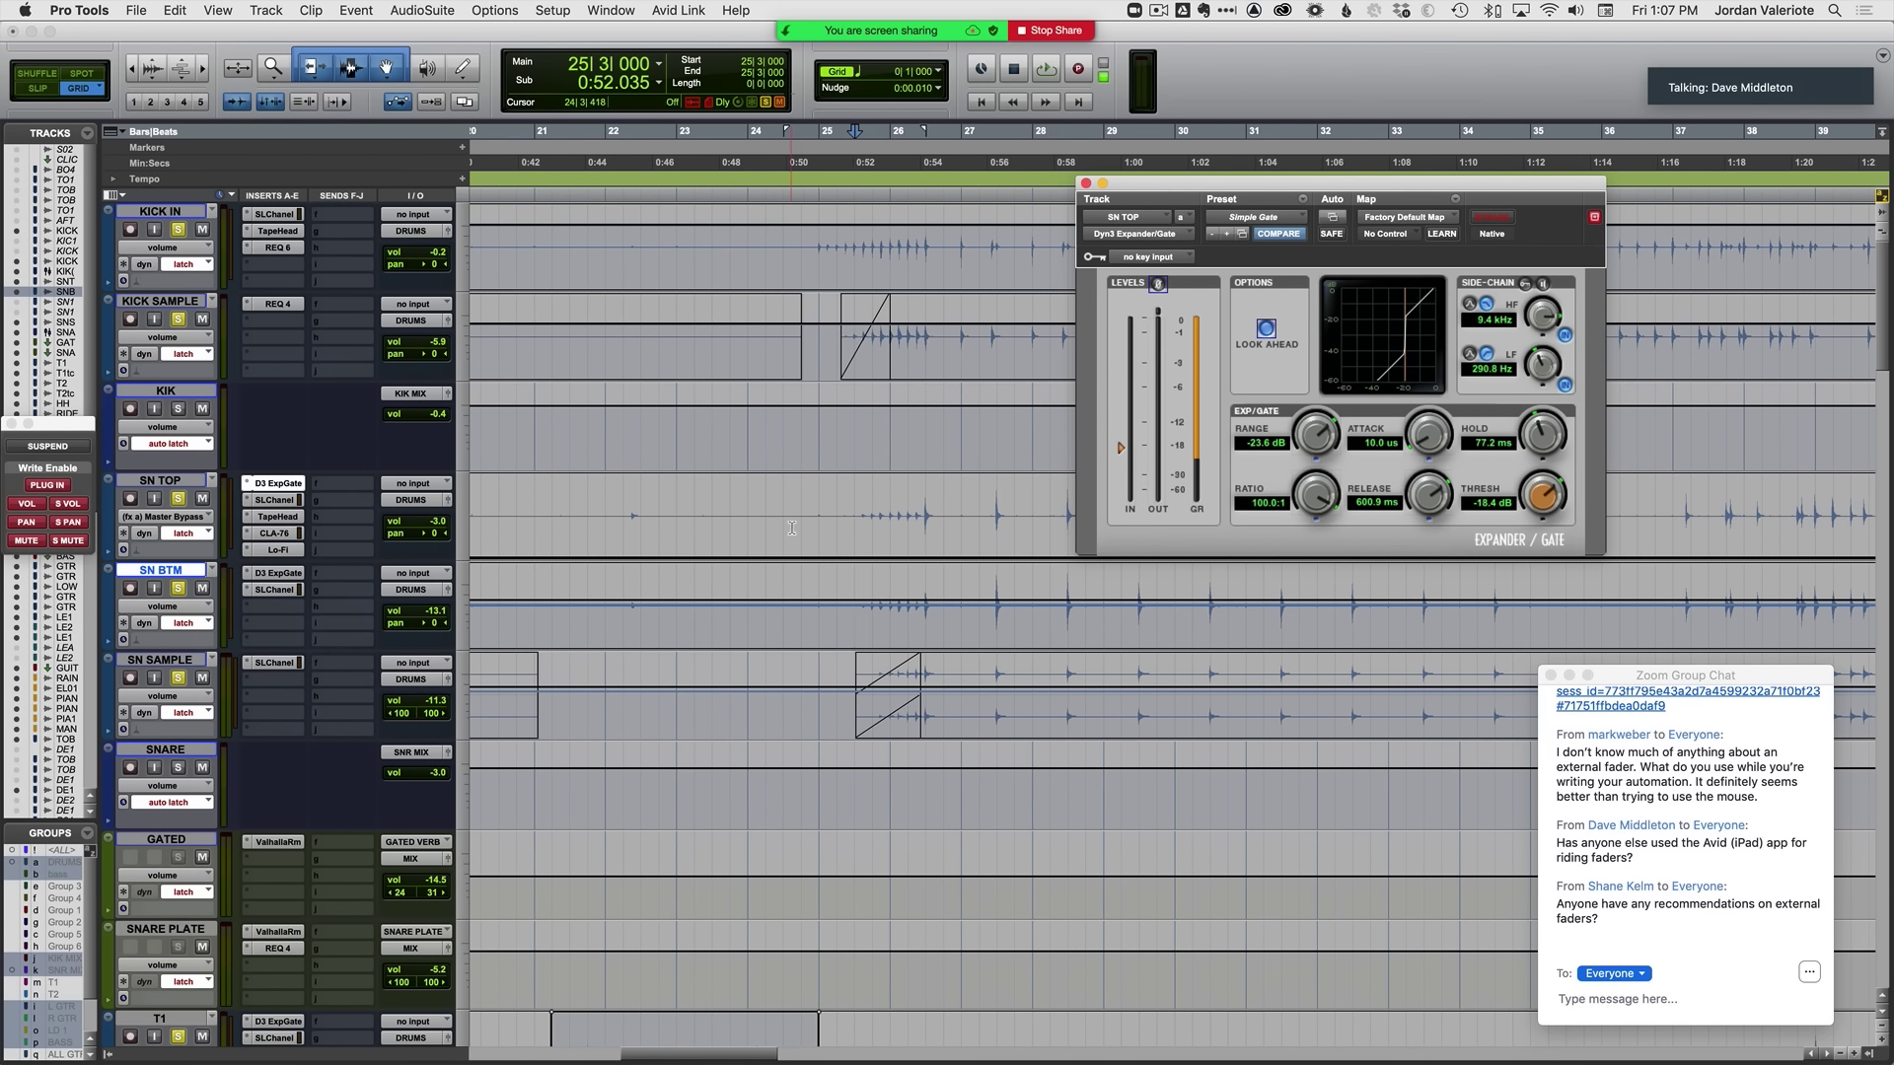
{"action": "left_click_drag", "start_coordinate": [836, 528], "coordinate": [907, 525]}
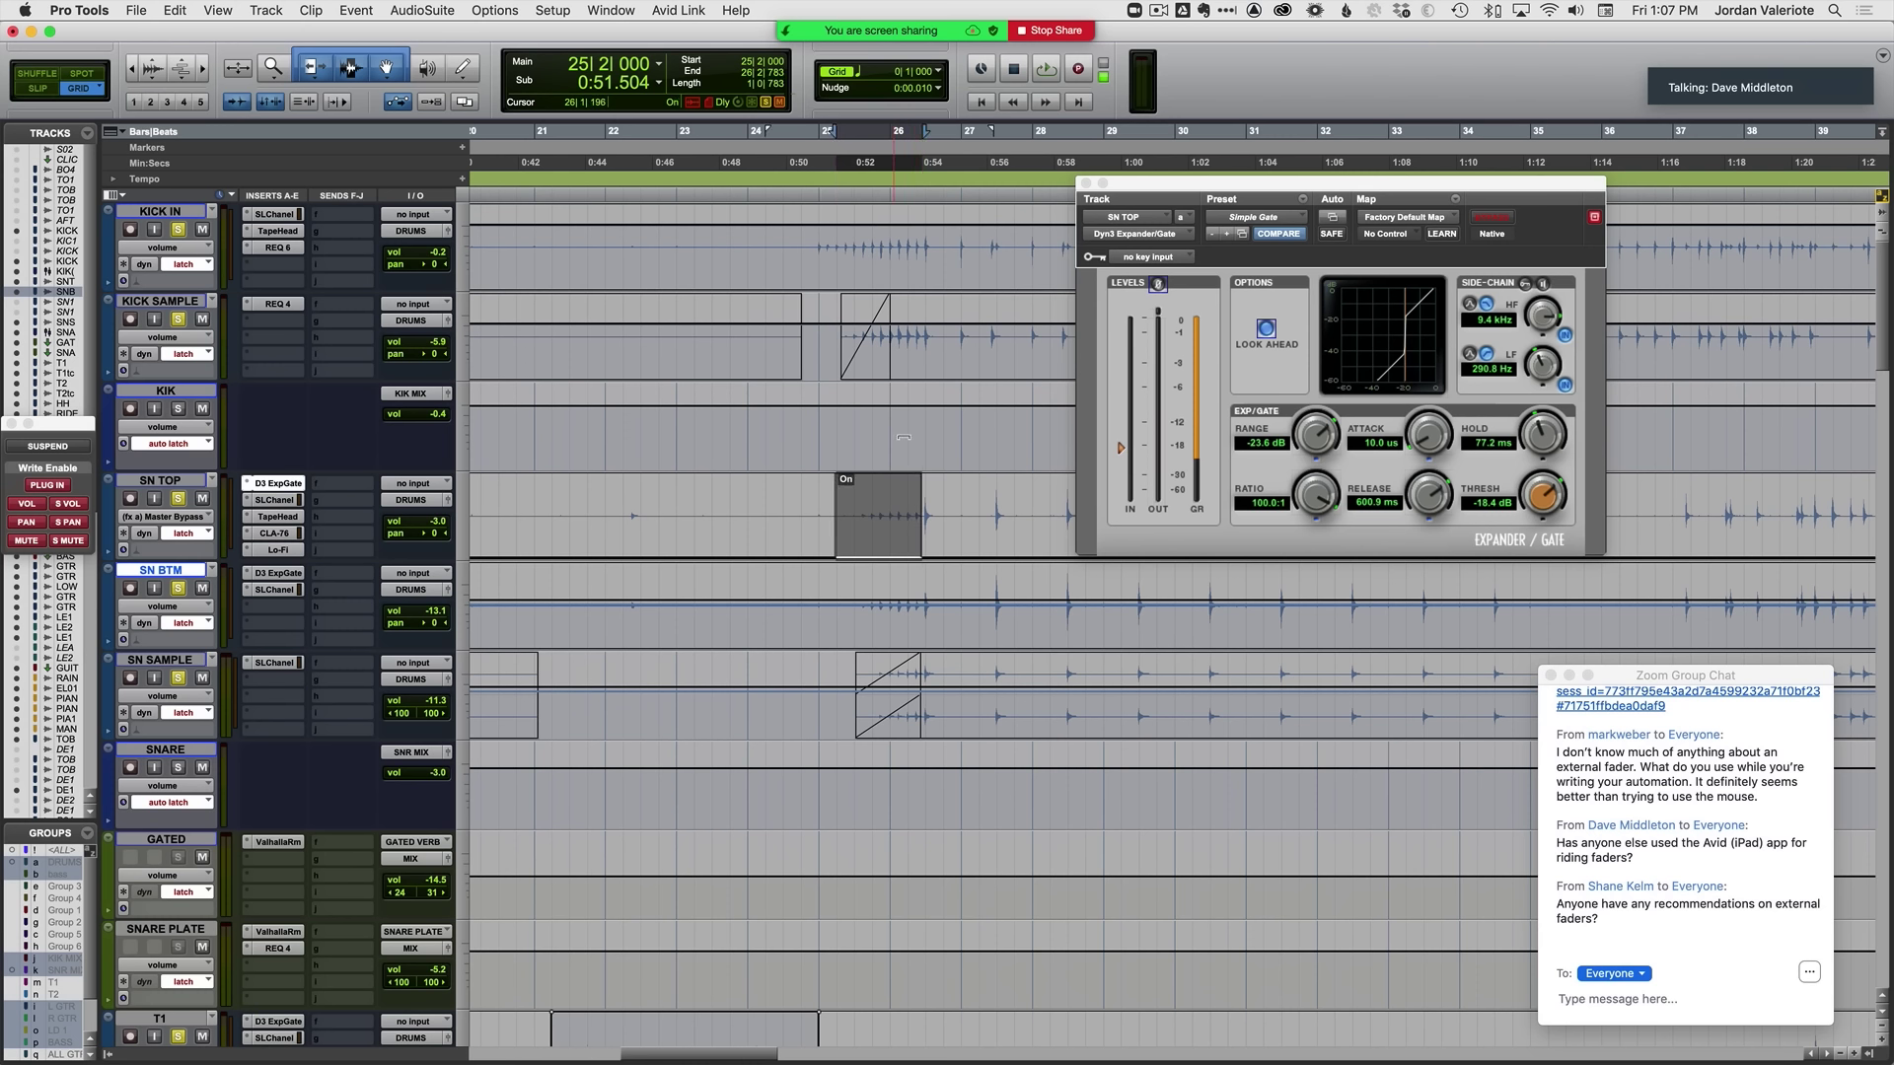
{"action": "left_click_drag", "start_coordinate": [904, 437], "coordinate": [903, 437]}
Step: Show the SN BTM gate's Master Bypass automation, switch it on over the same range as SN TOP, and play from bar 25|1
{"action": "key", "text": "semicolon"}
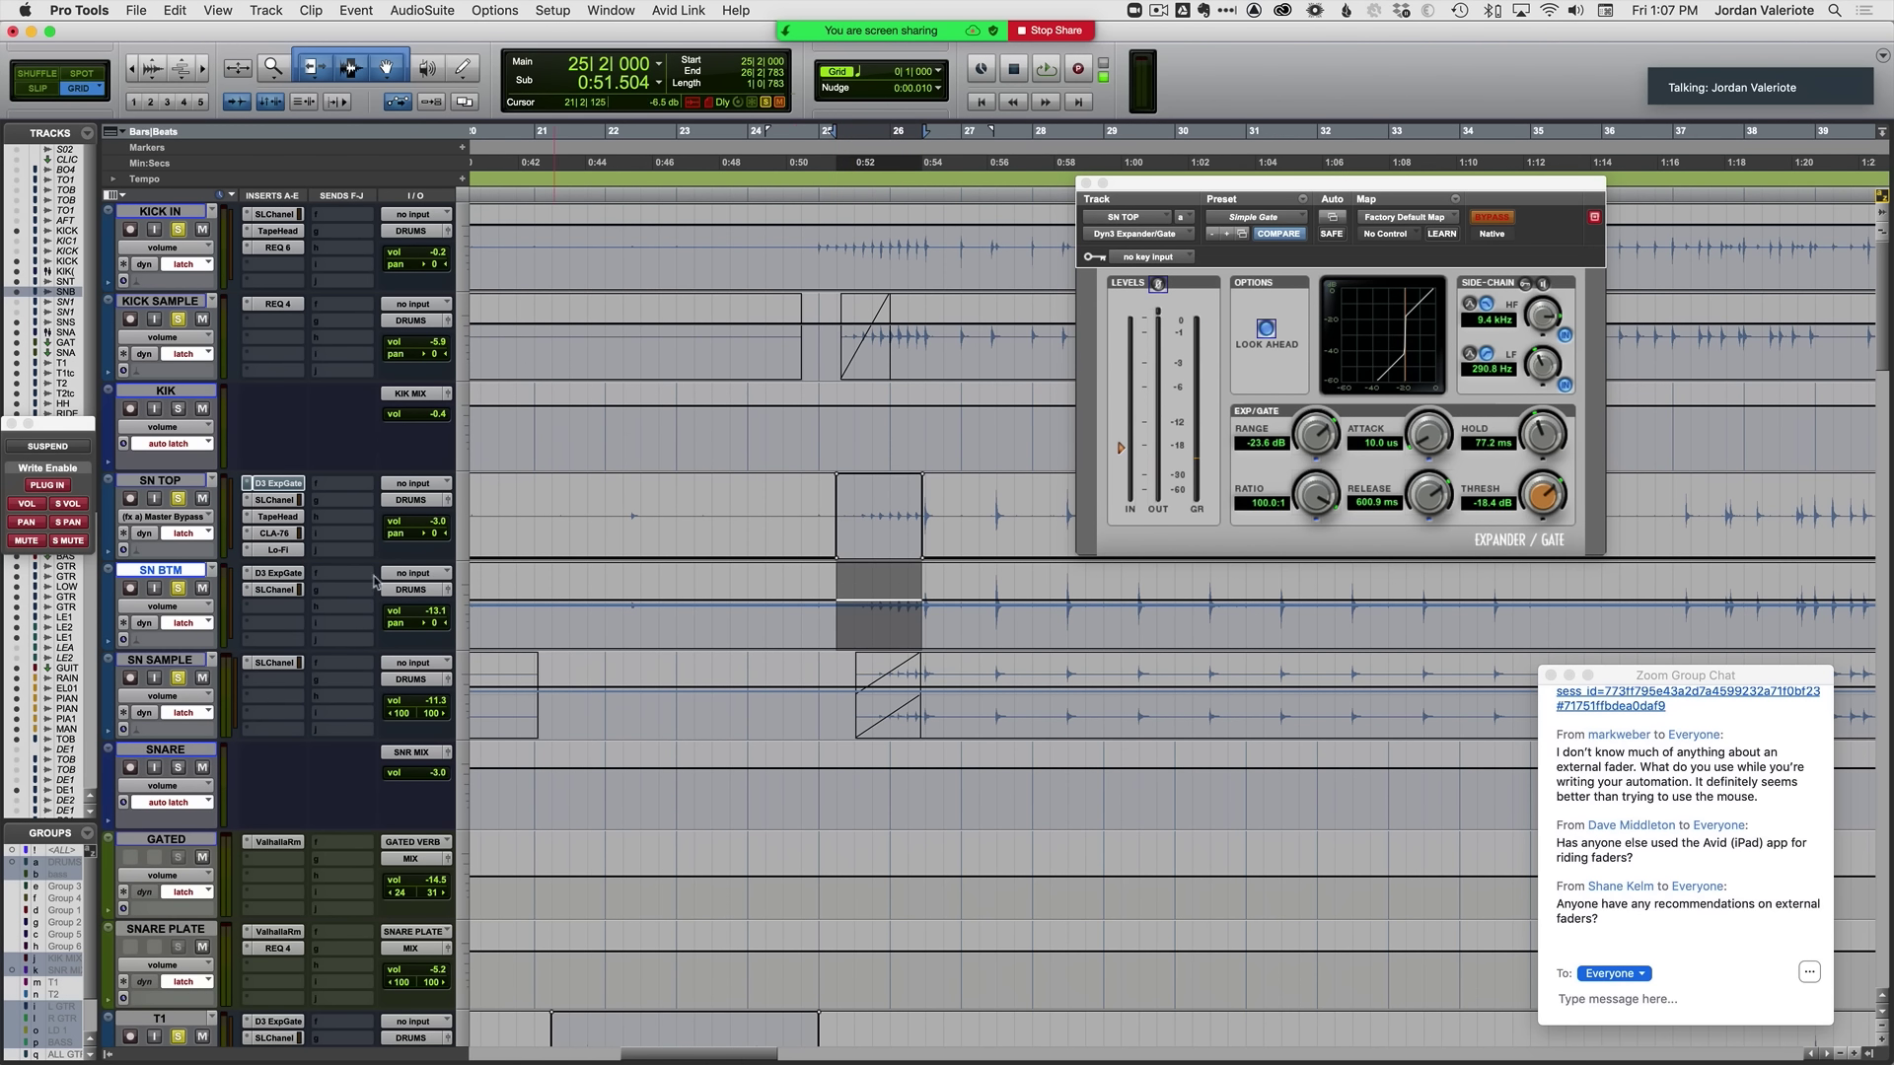
{"action": "left_click", "coordinate": [280, 573]}
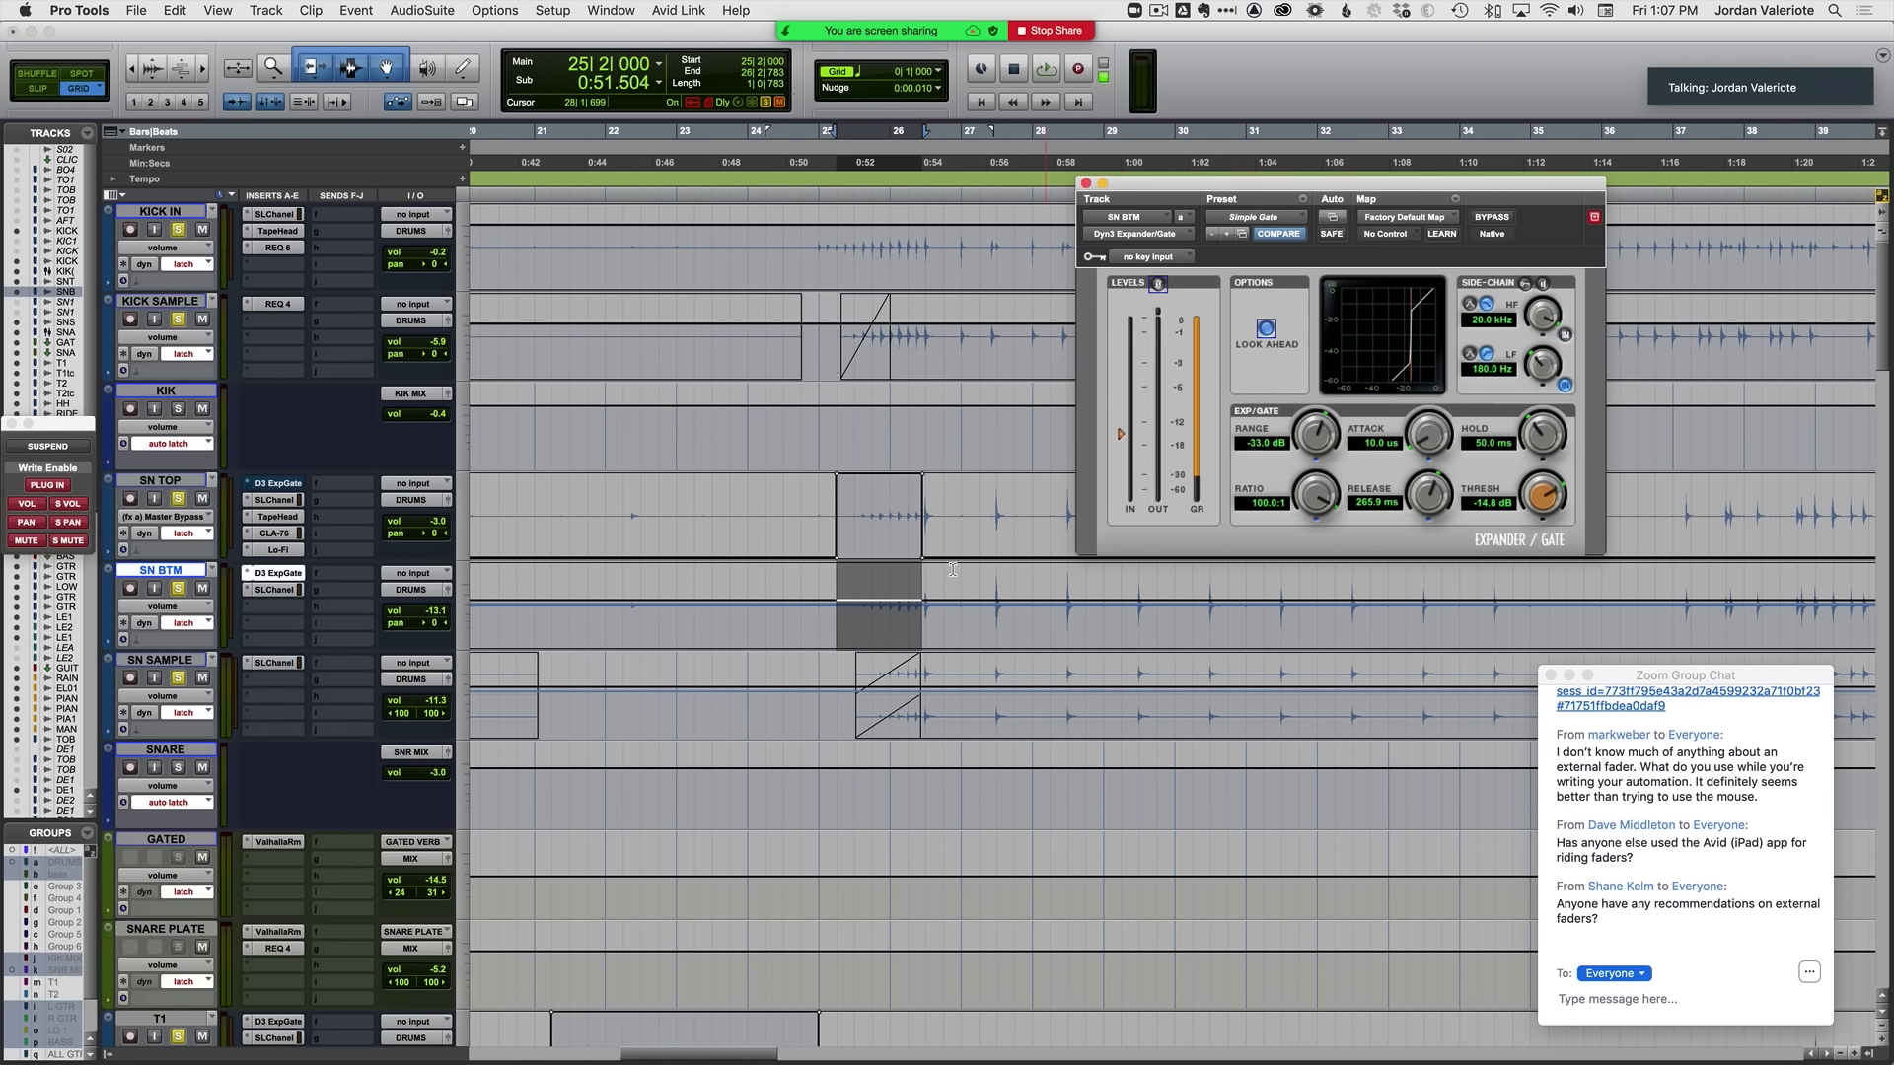
{"action": "left_click", "coordinate": [1479, 221]}
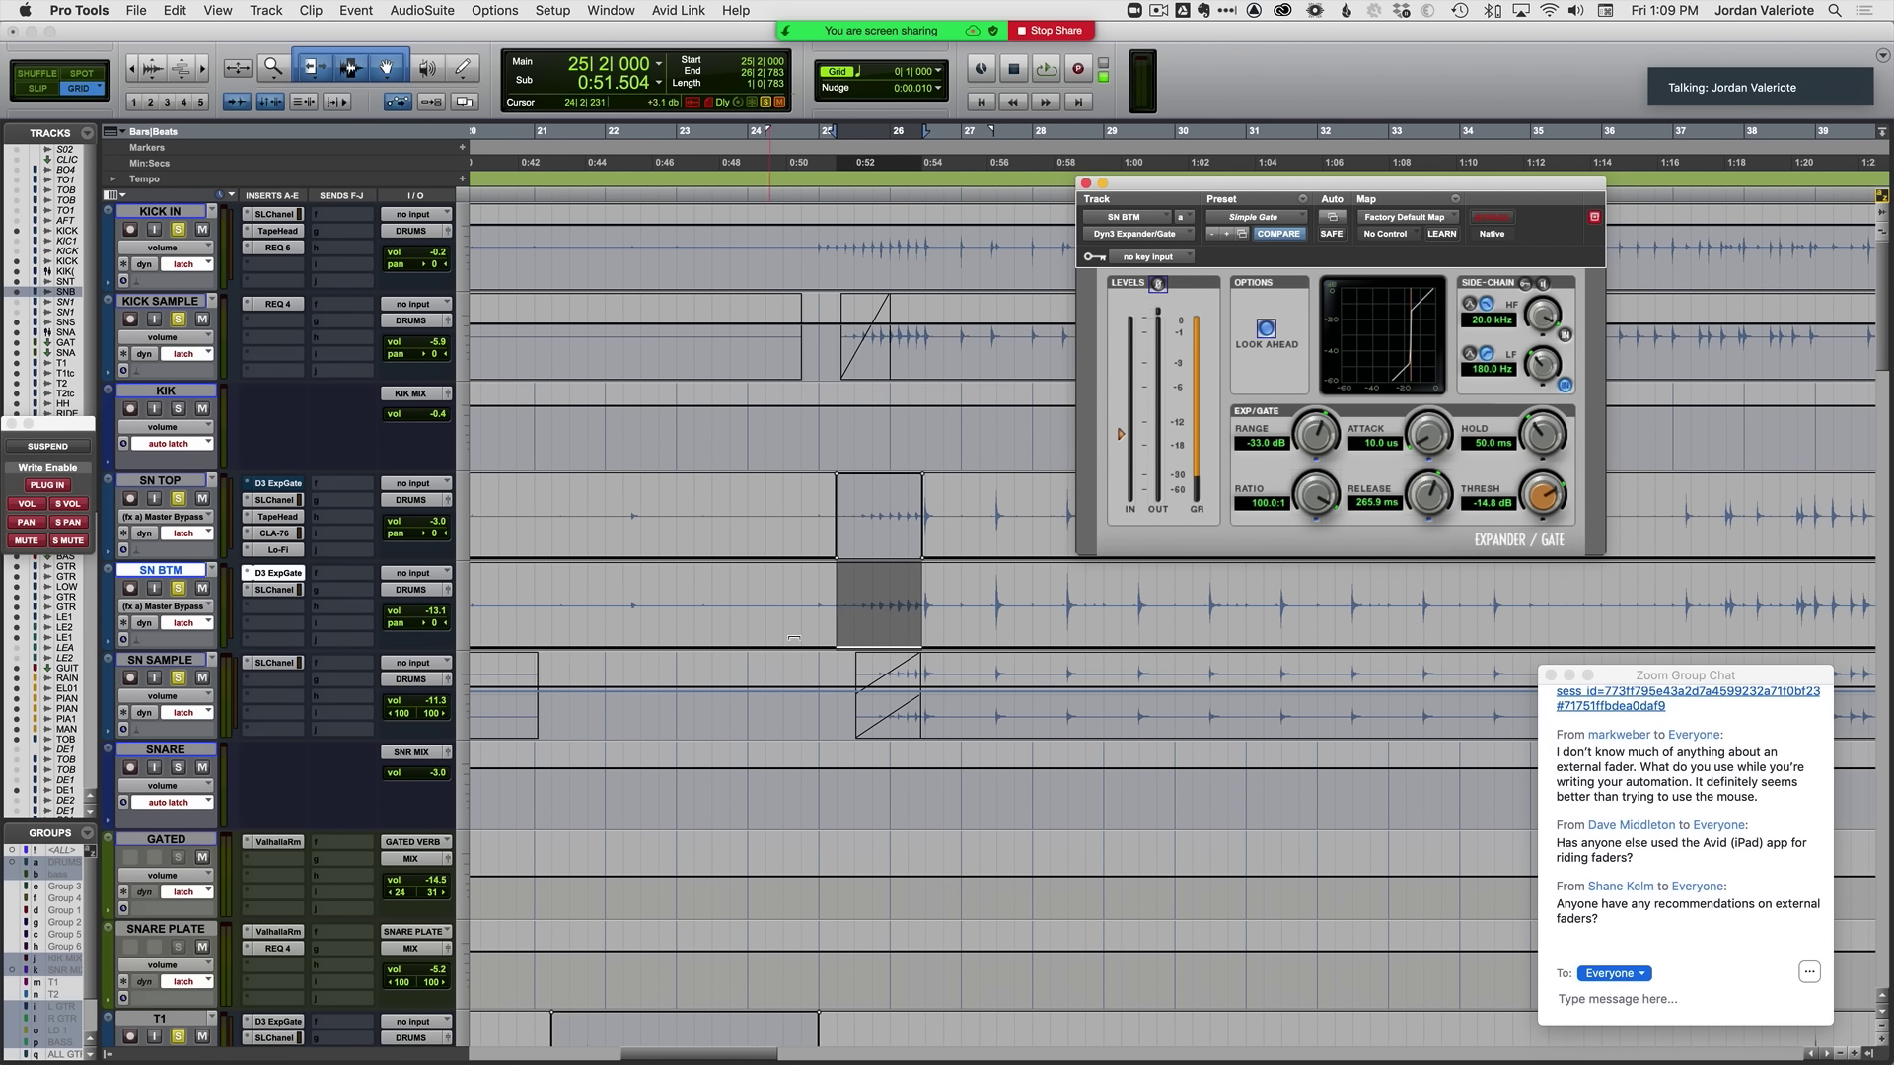
{"action": "left_click", "coordinate": [884, 571]}
{"action": "left_click", "coordinate": [821, 604]}
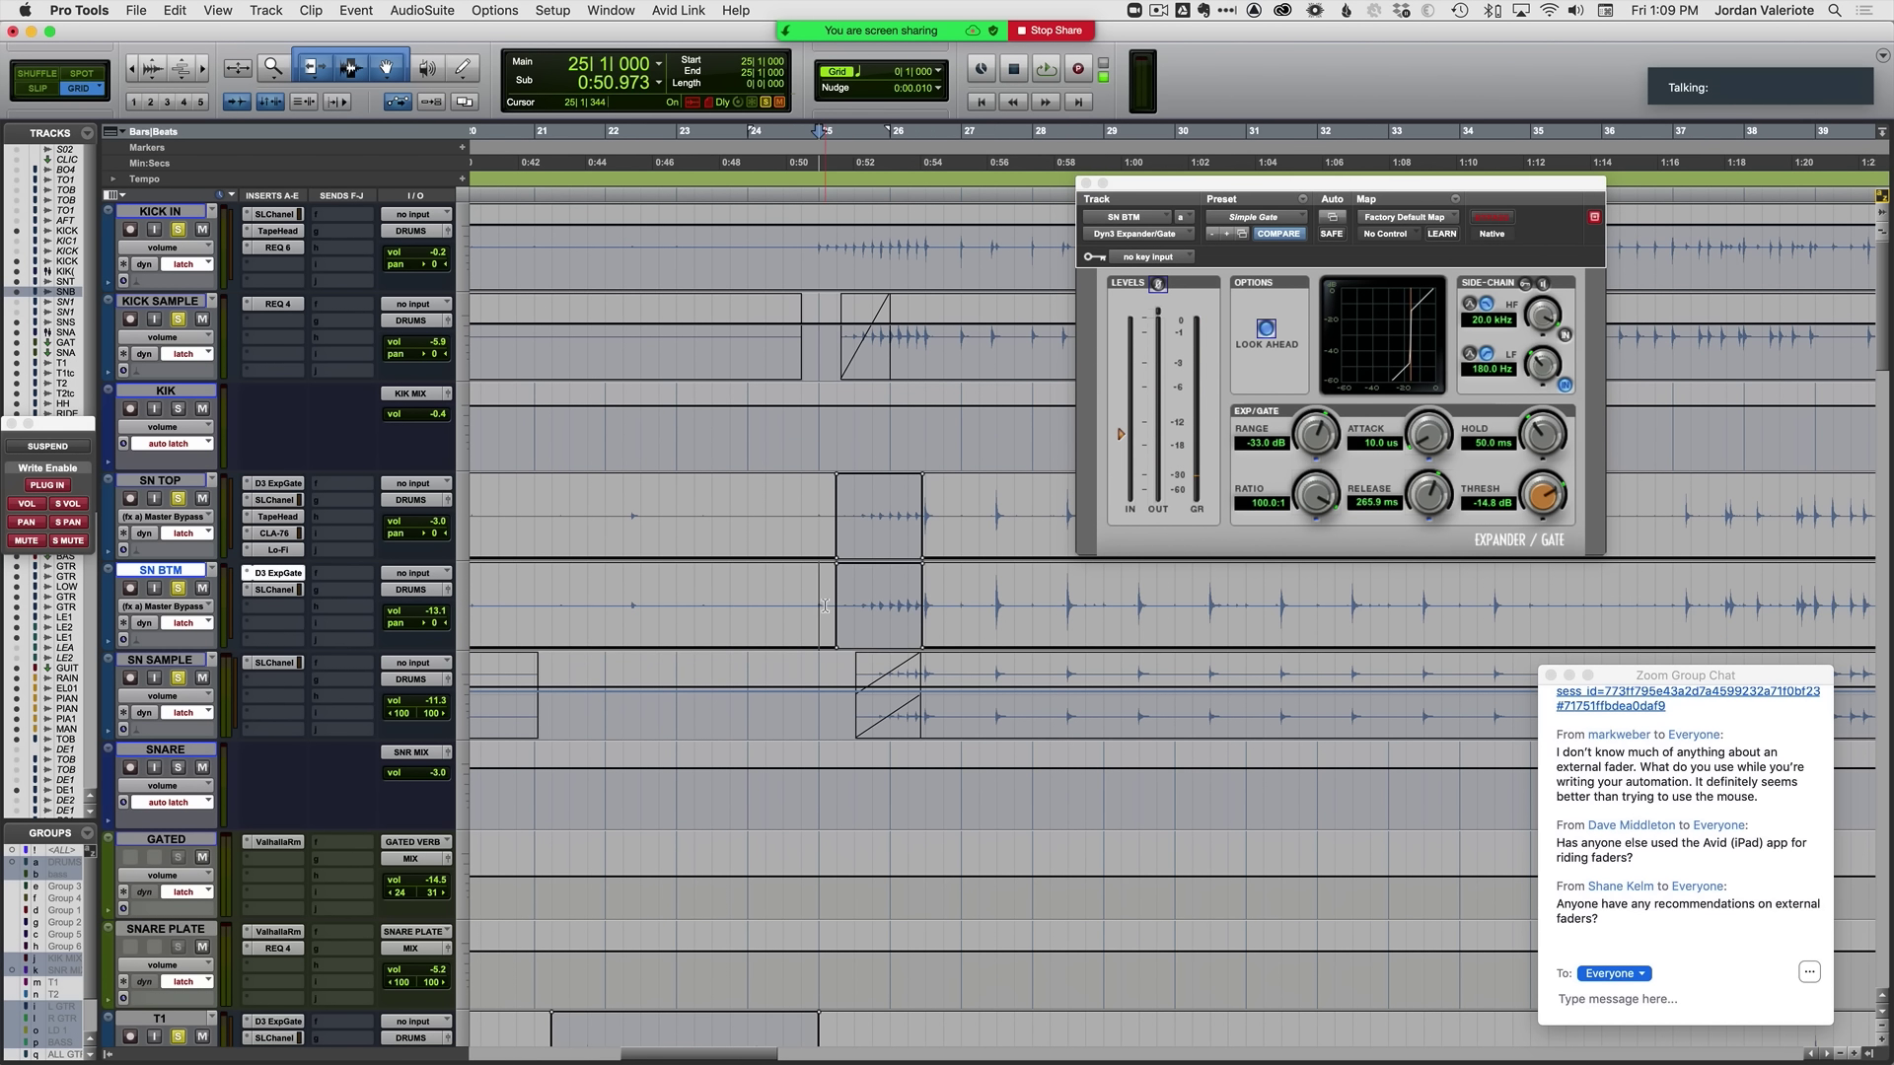
{"action": "key", "text": "space"}
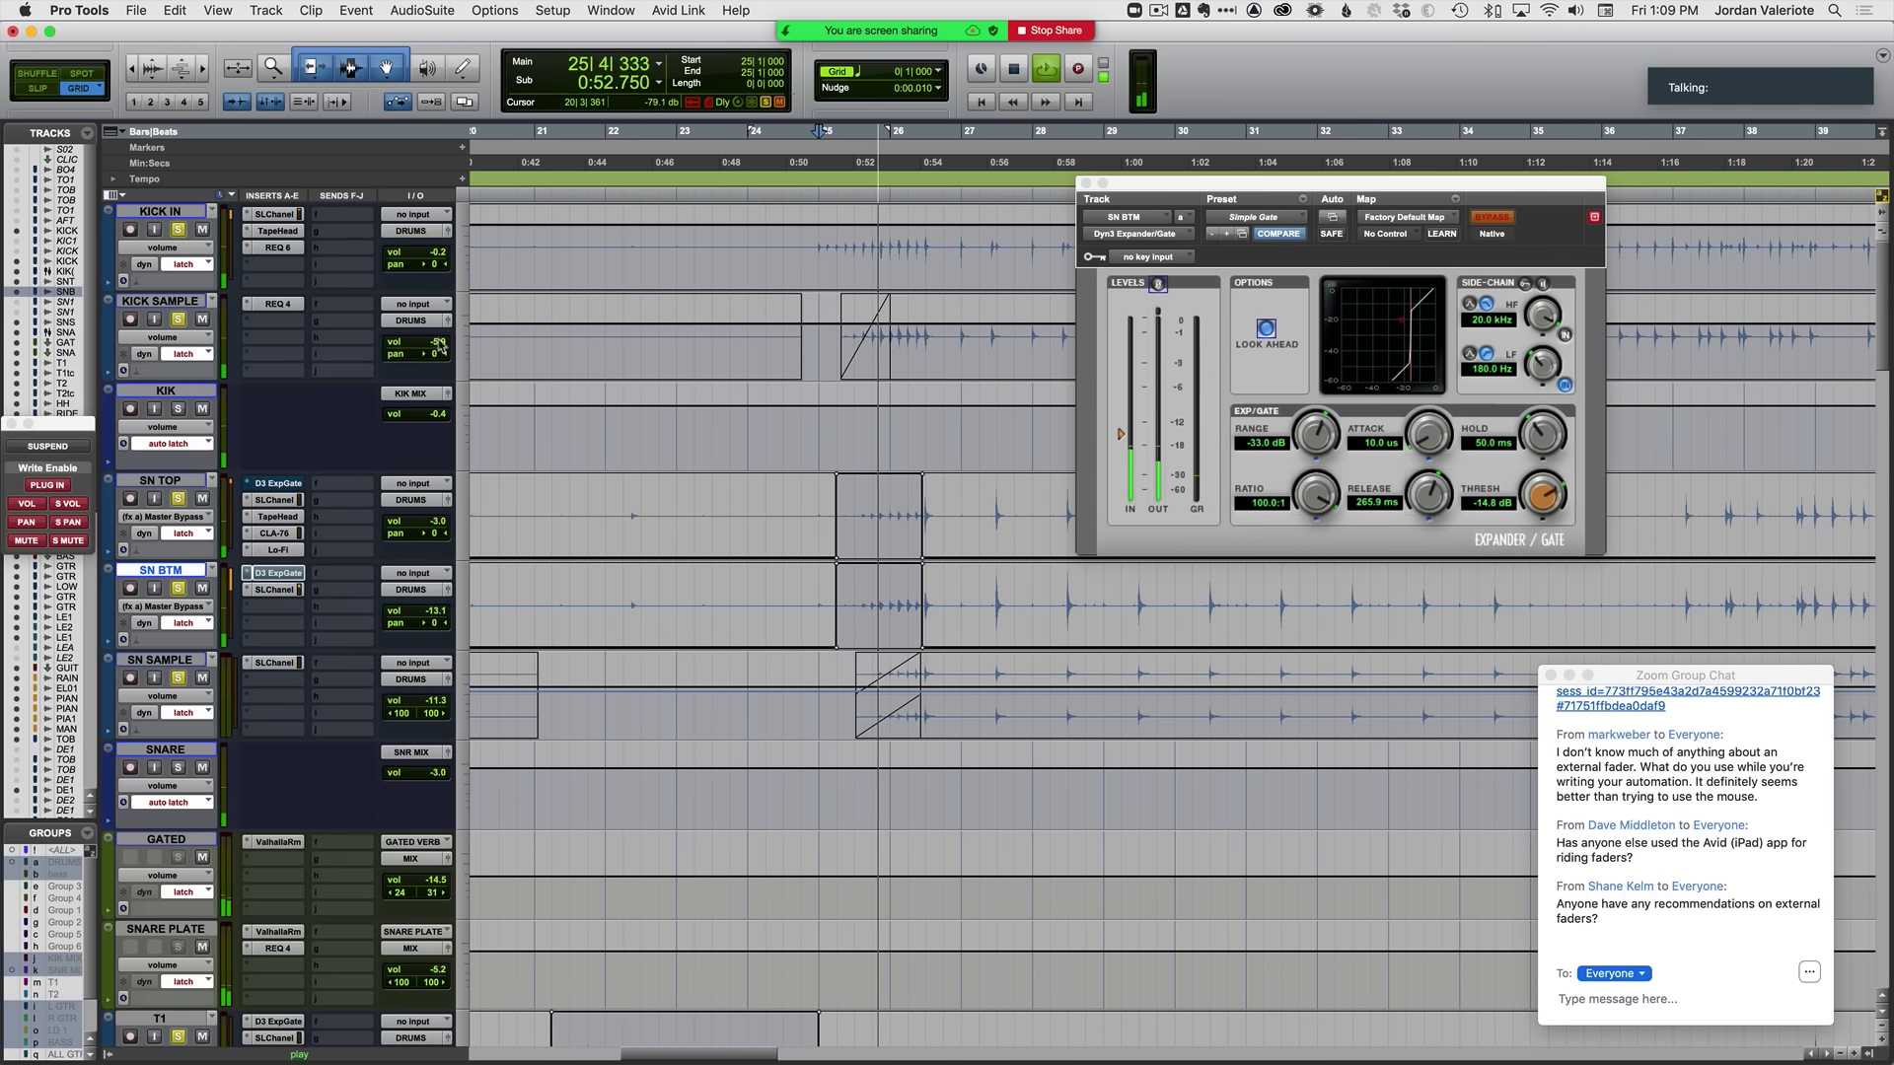
Step: Show the expander range automation of KICK IN's SSLChannel and lower it from bar 24|3 to about 26|2
{"action": "left_click", "coordinate": [283, 215]}
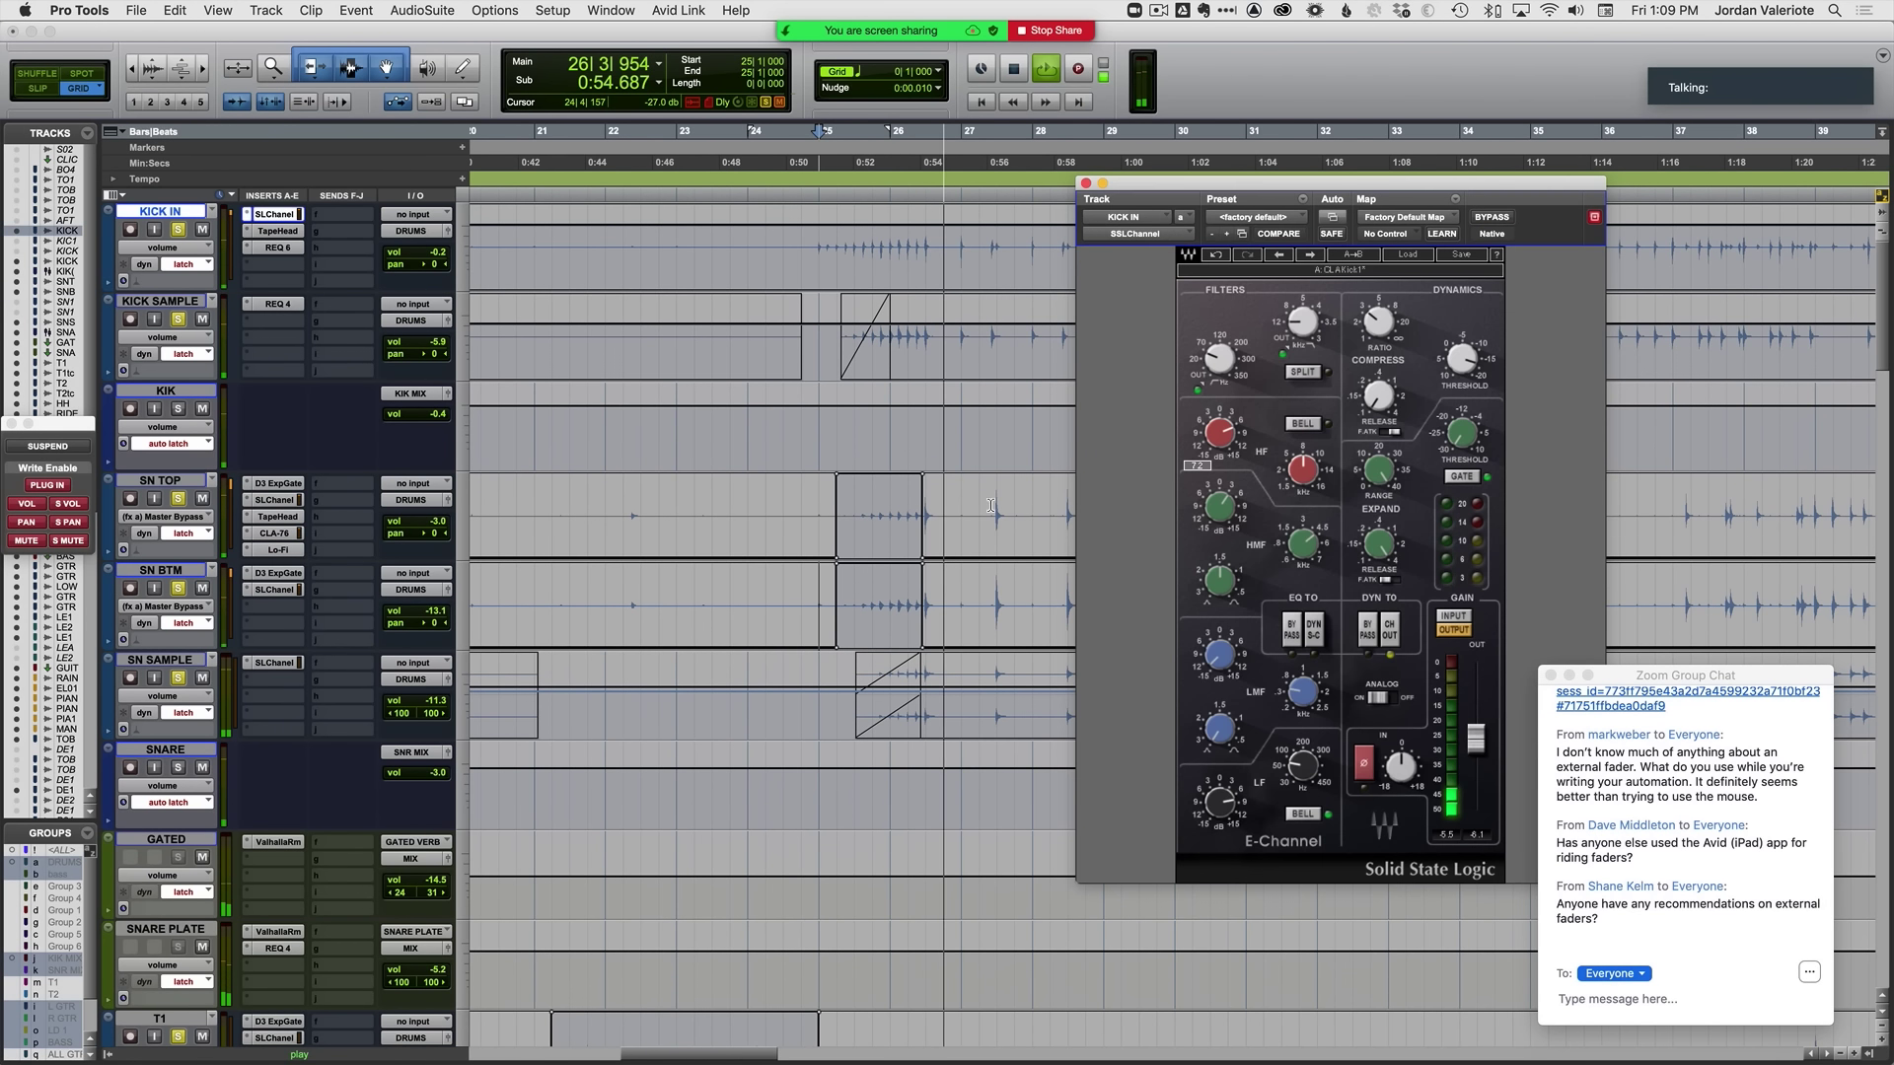
{"action": "key", "text": "space"}
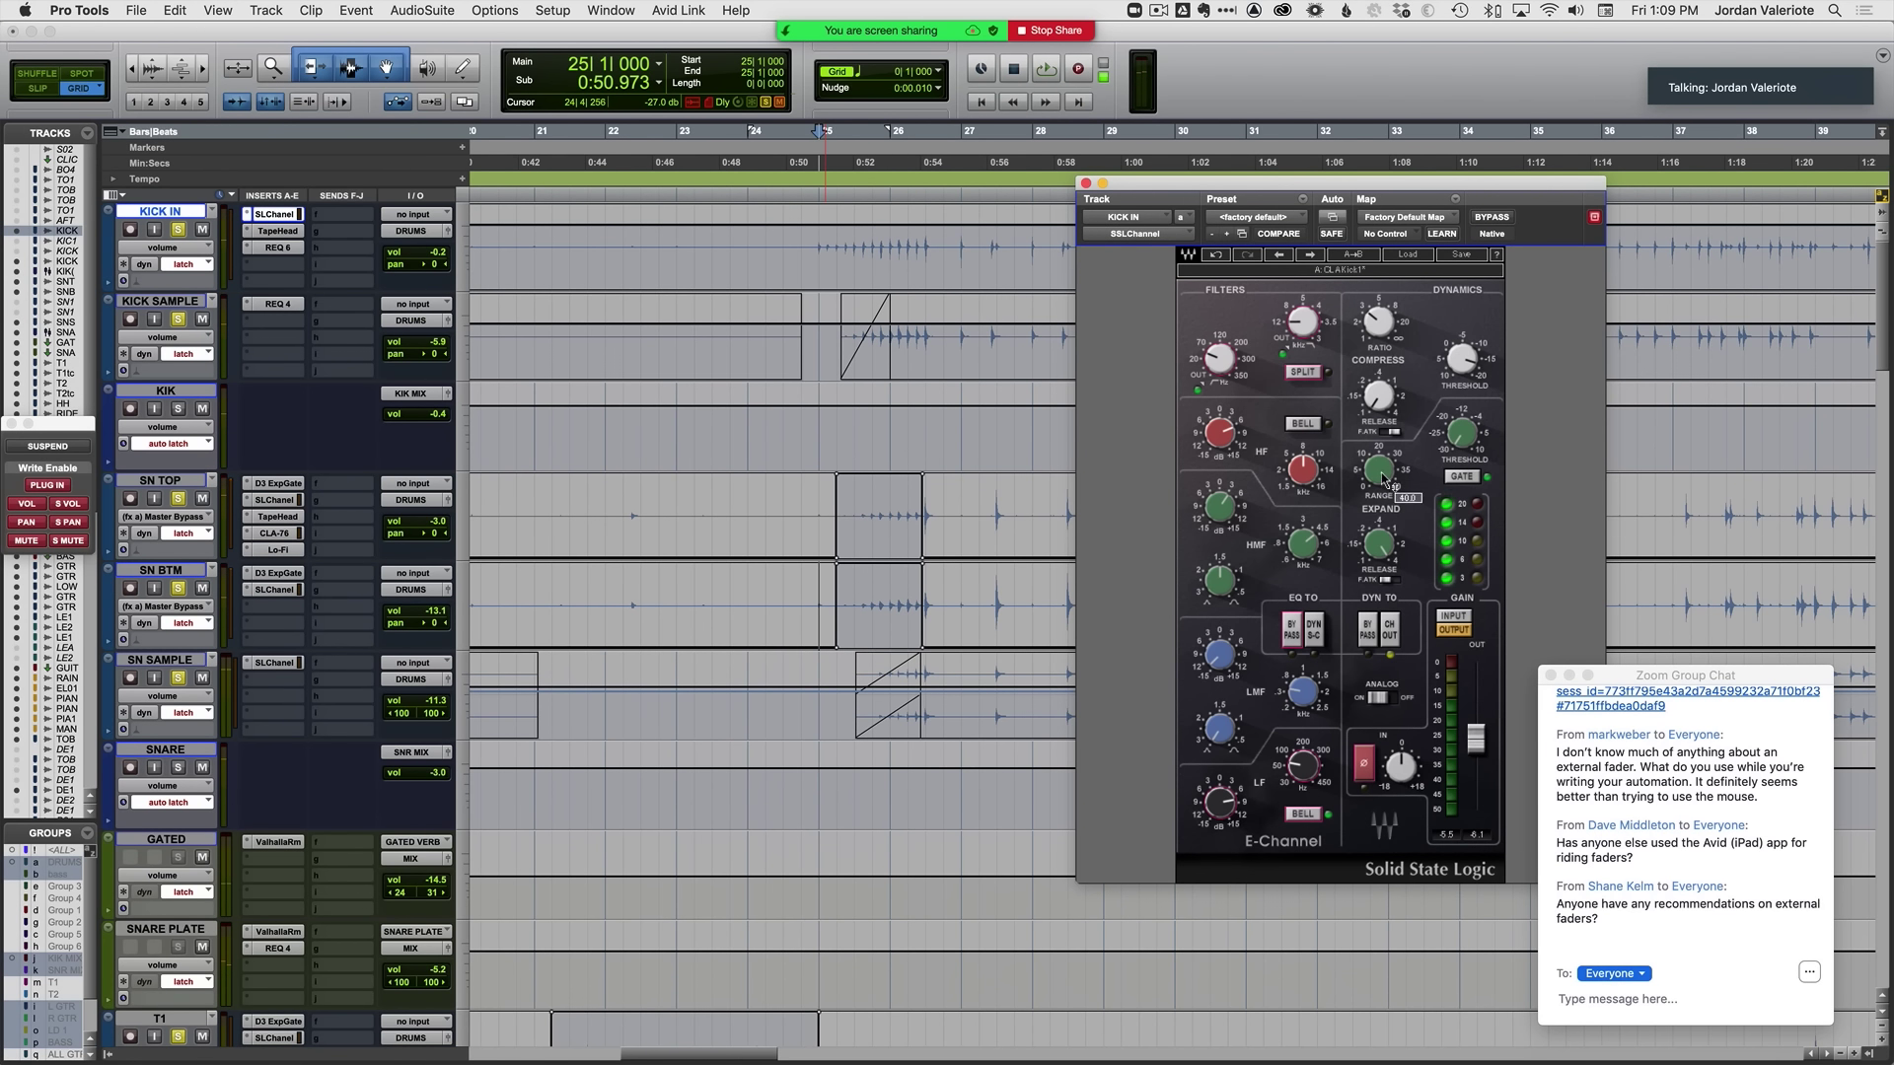
{"action": "right_click", "coordinate": [1383, 479]}
{"action": "left_click", "coordinate": [1398, 484]}
{"action": "left_click_drag", "start_coordinate": [787, 244], "coordinate": [941, 263]}
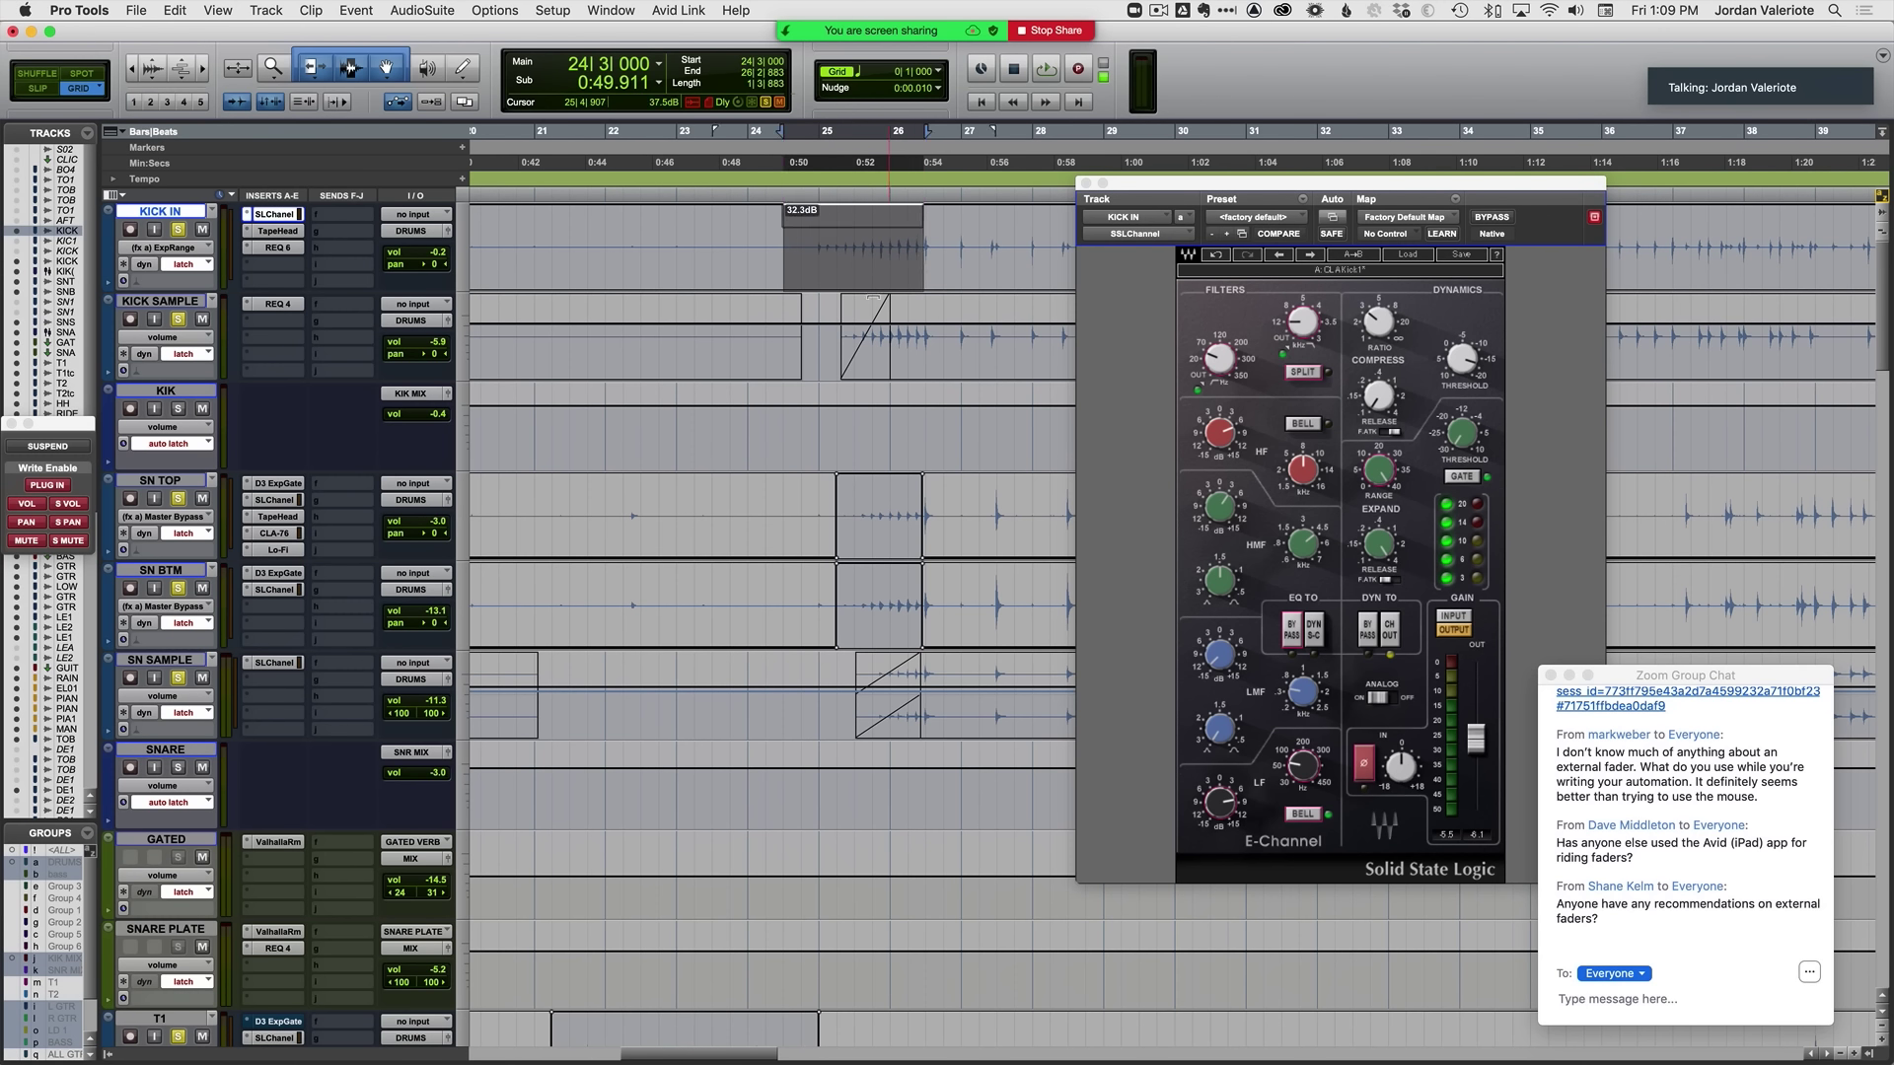
Step: Audition the drums from bar 24|2 and close the KICK IN channel strip window
{"action": "left_click", "coordinate": [765, 243]}
{"action": "key", "text": "space"}
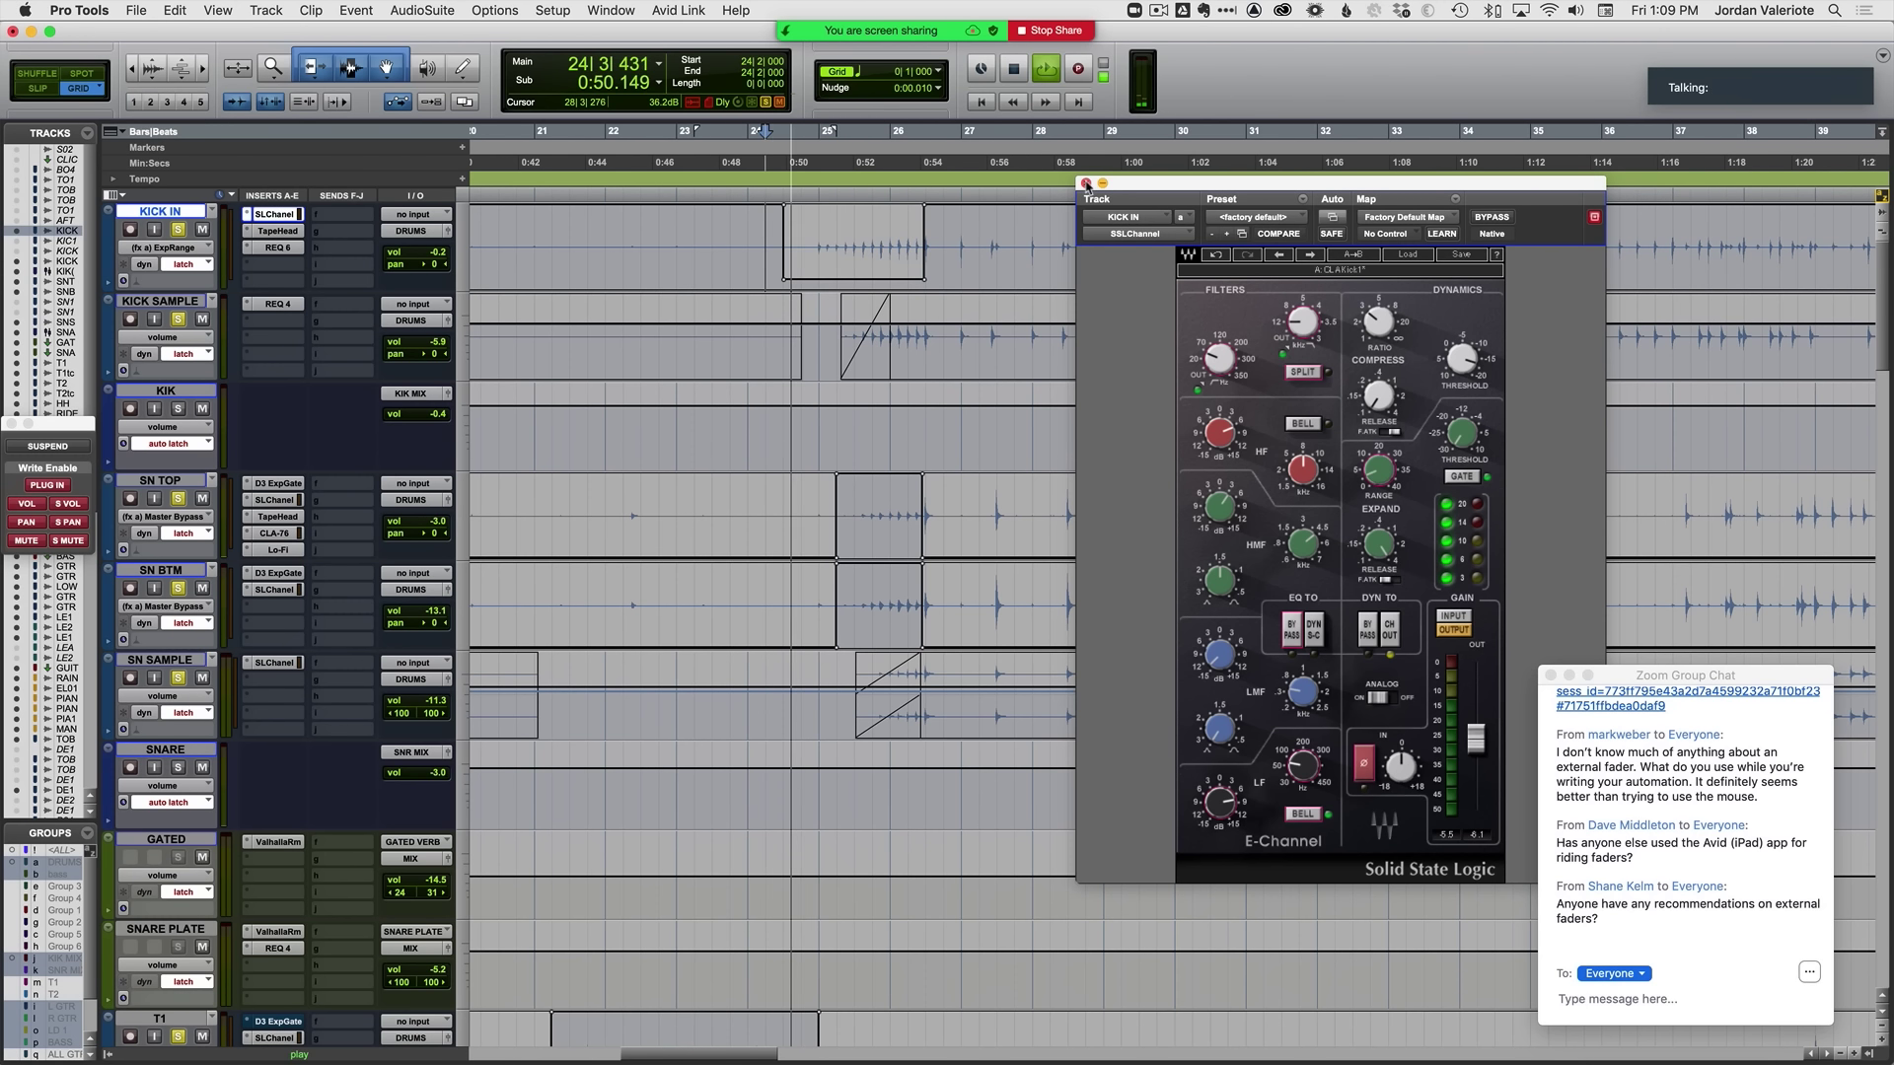
{"action": "left_click", "coordinate": [1085, 184]}
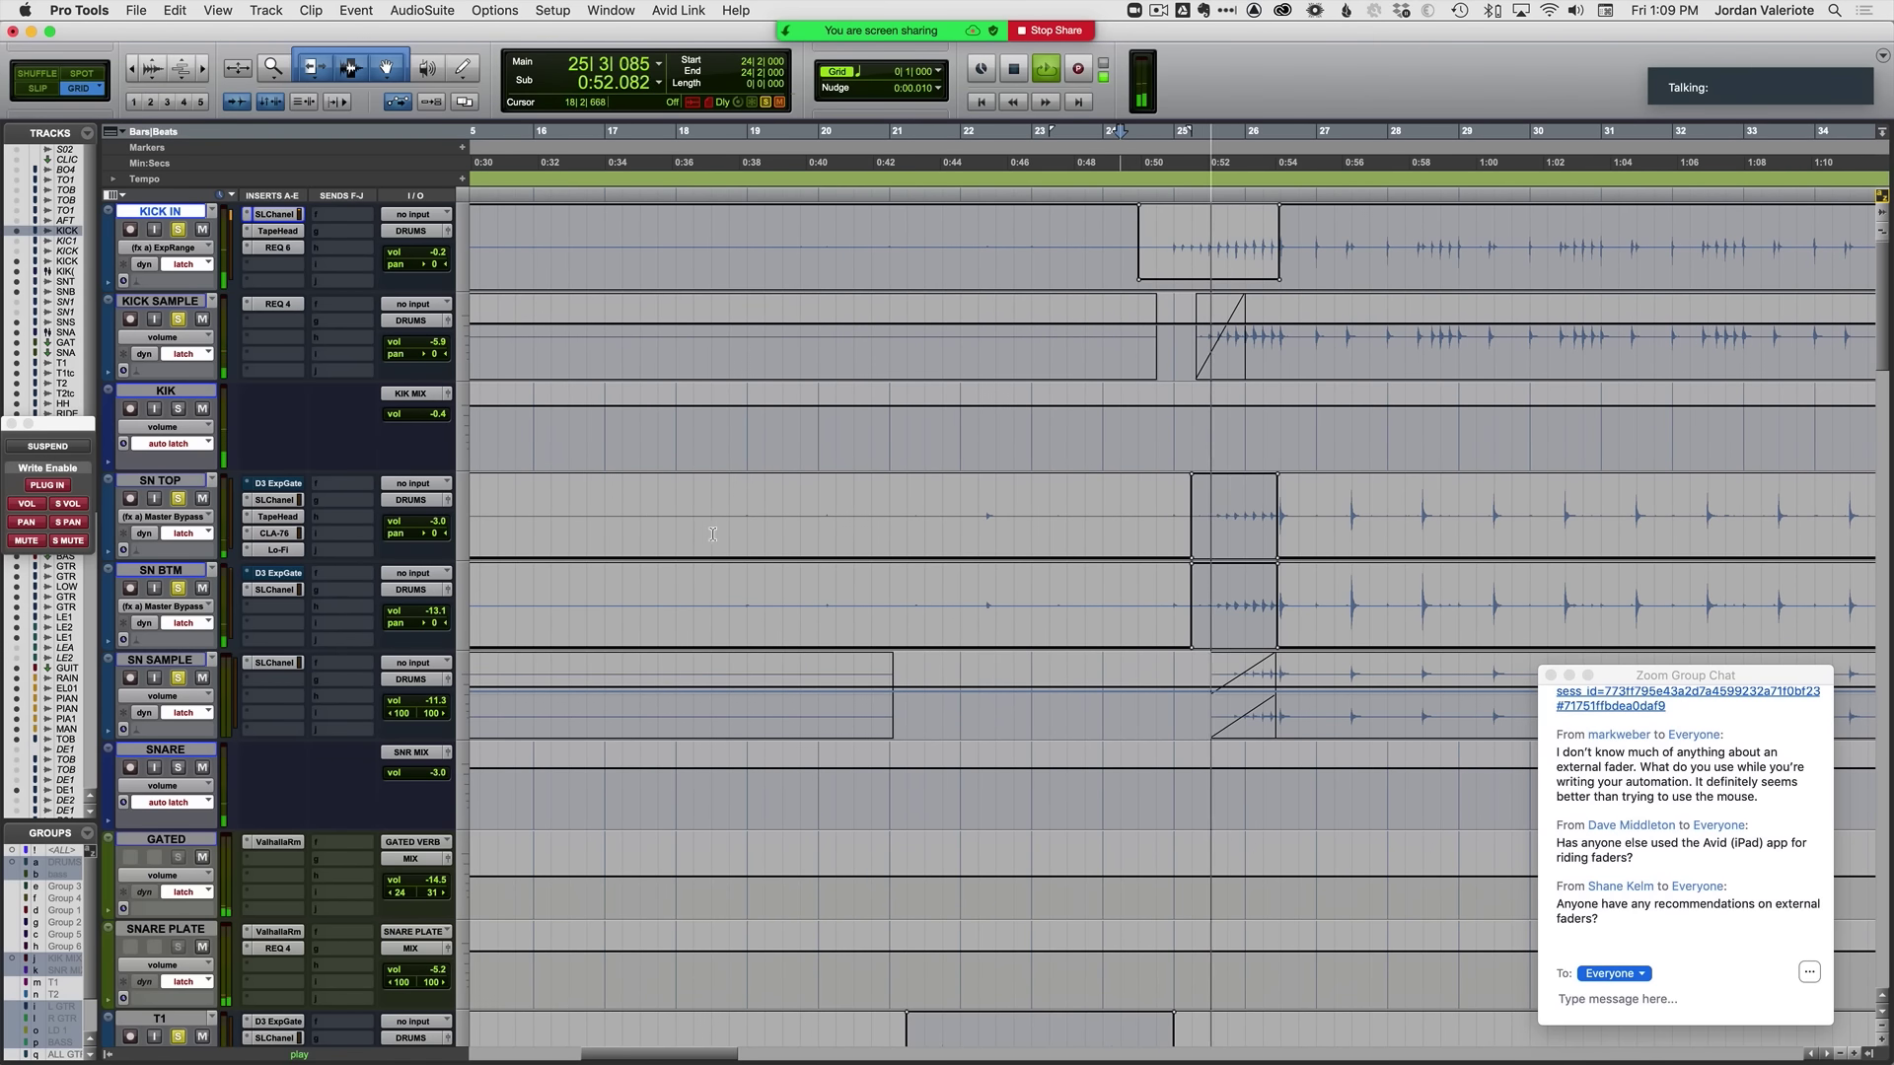
{"action": "key", "text": "space"}
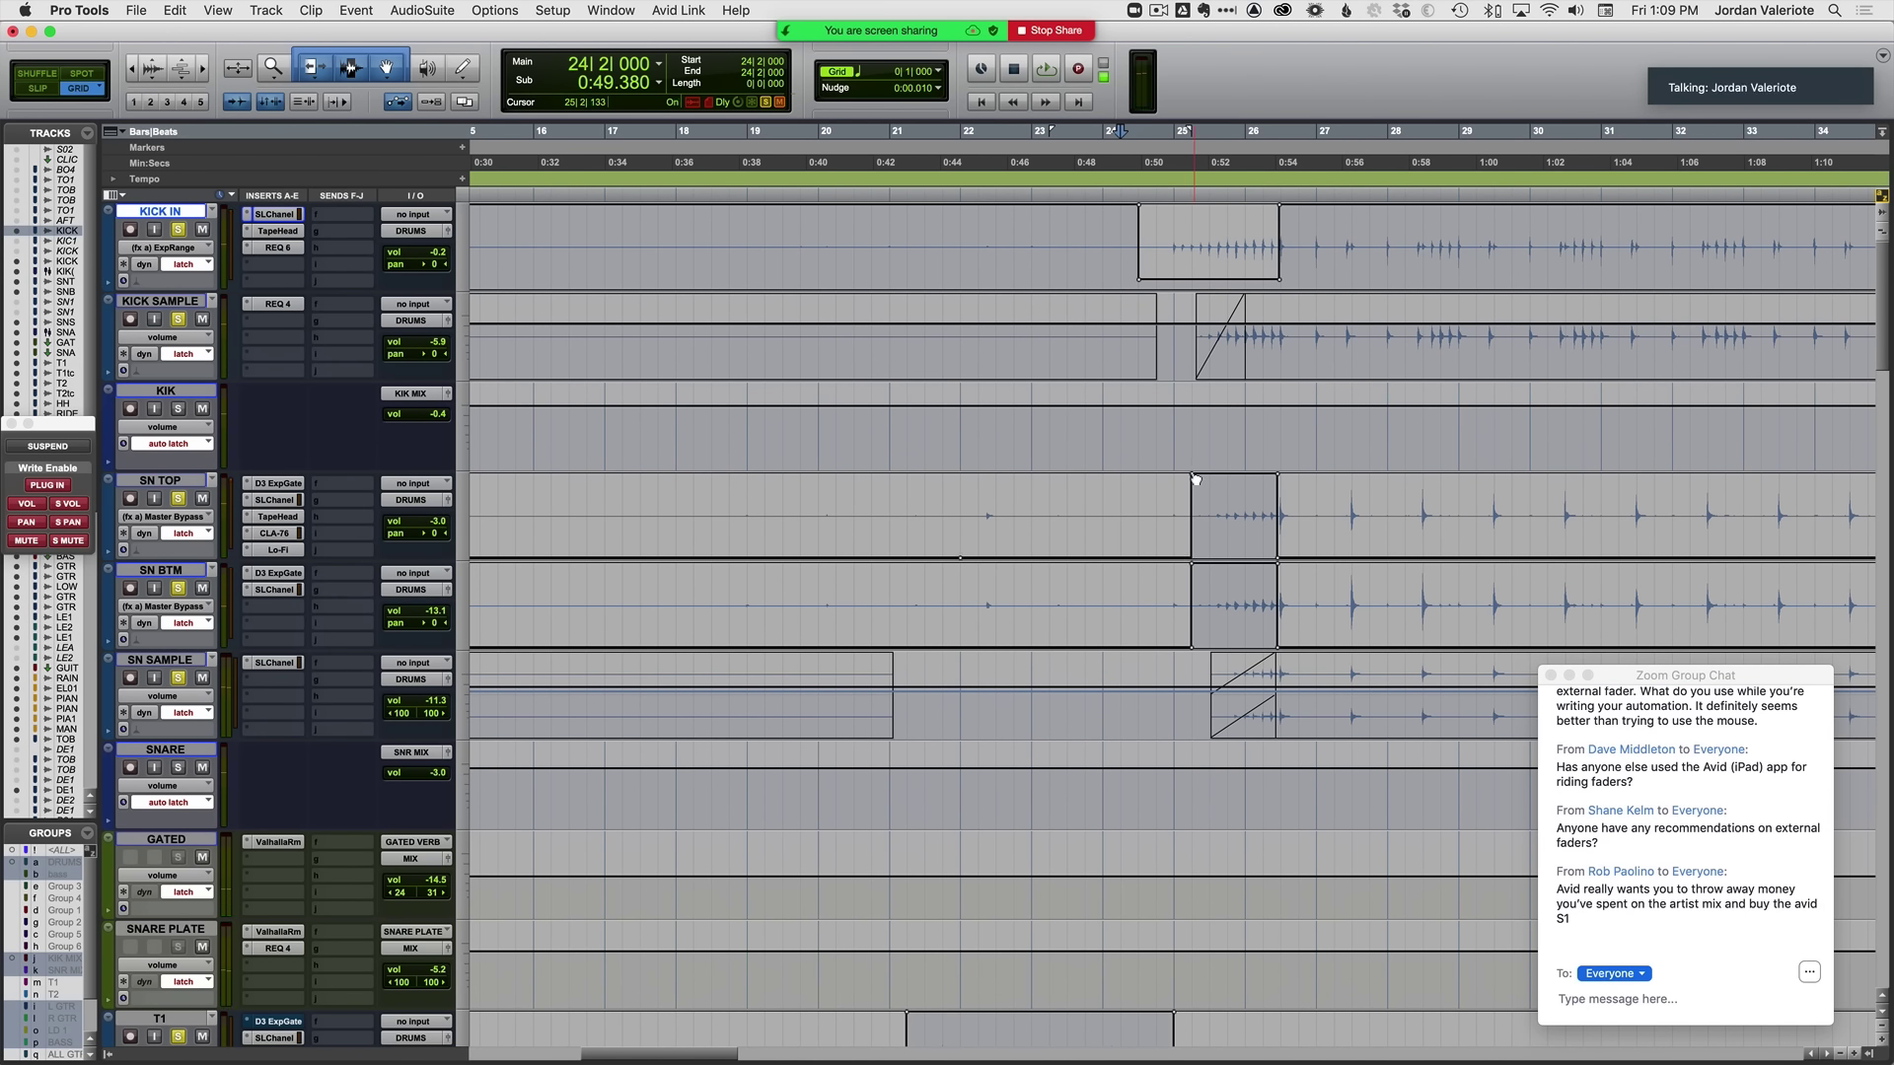
Step: Extend the SN TOP gate bypass back to about bar 18 by nudging its start breakpoints earlier in one-second steps
{"action": "left_click_drag", "start_coordinate": [975, 472], "coordinate": [977, 474]}
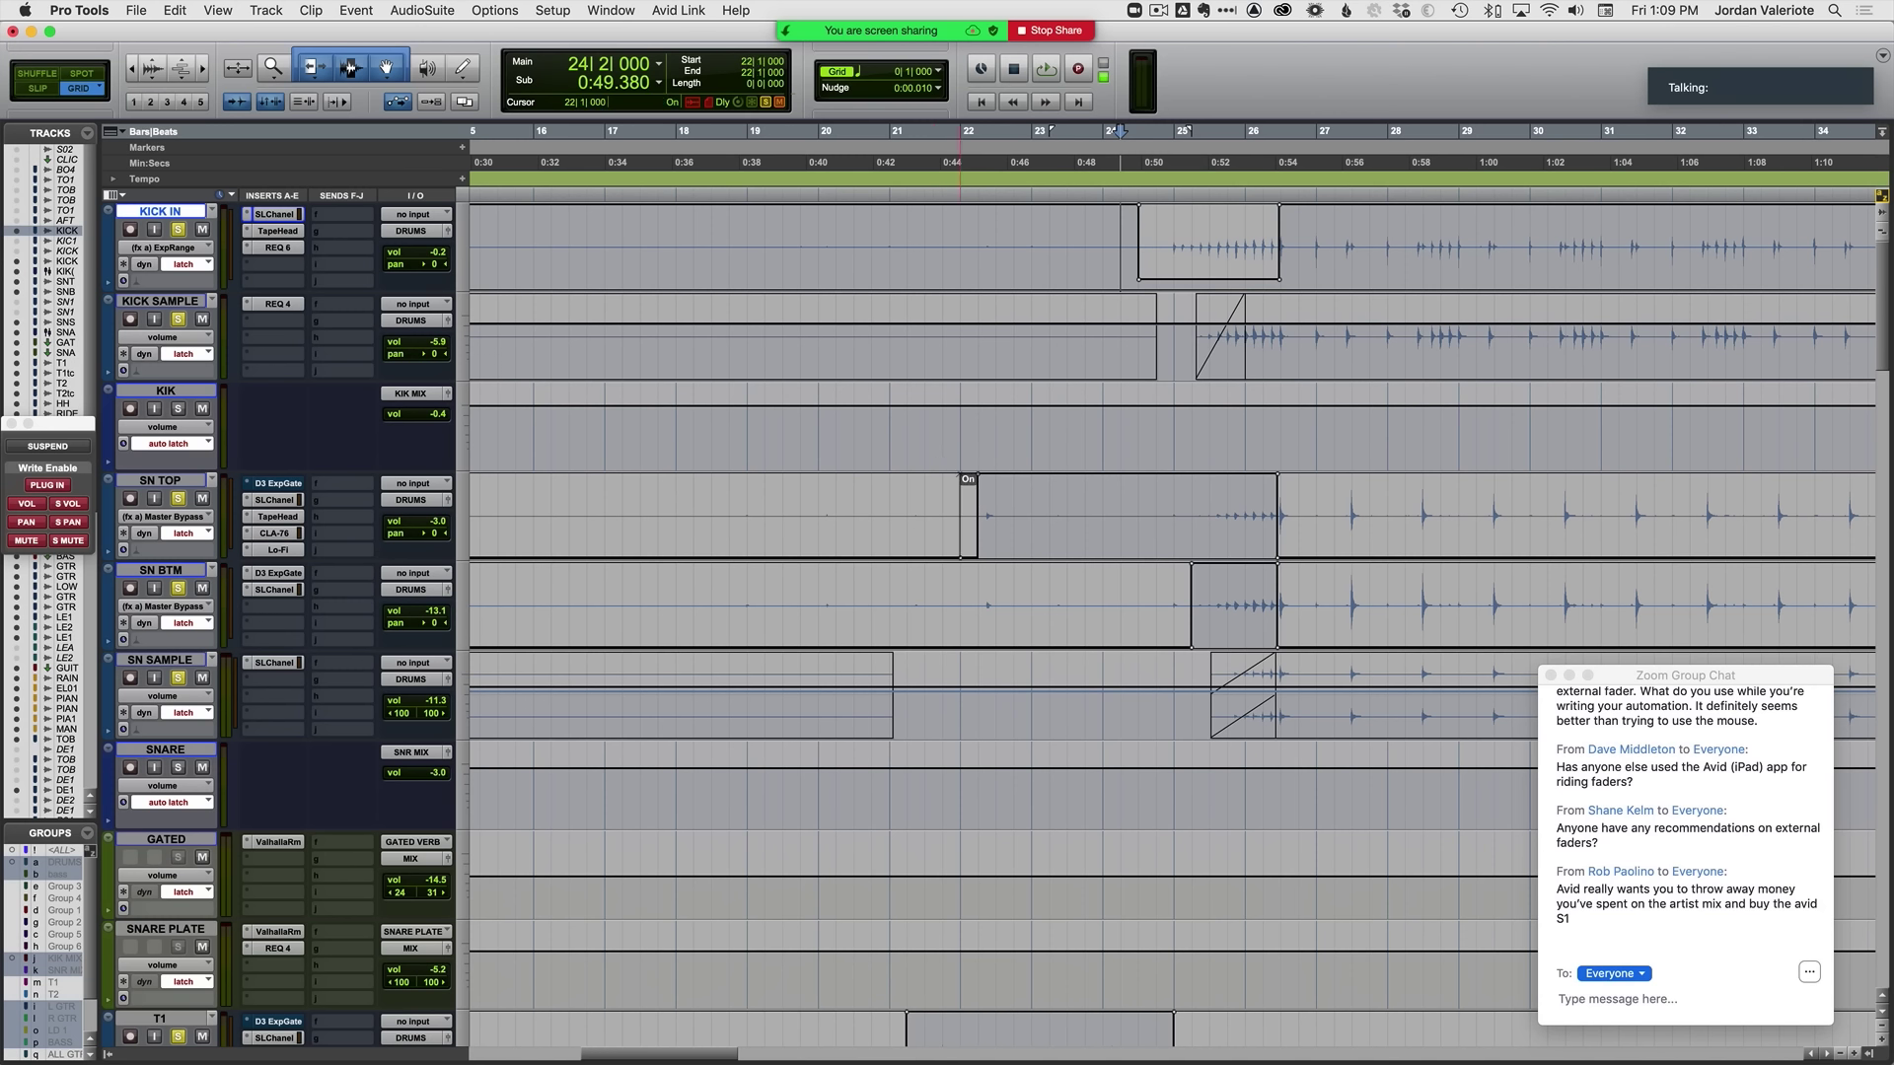
{"action": "left_click_drag", "start_coordinate": [940, 526], "coordinate": [1002, 534]}
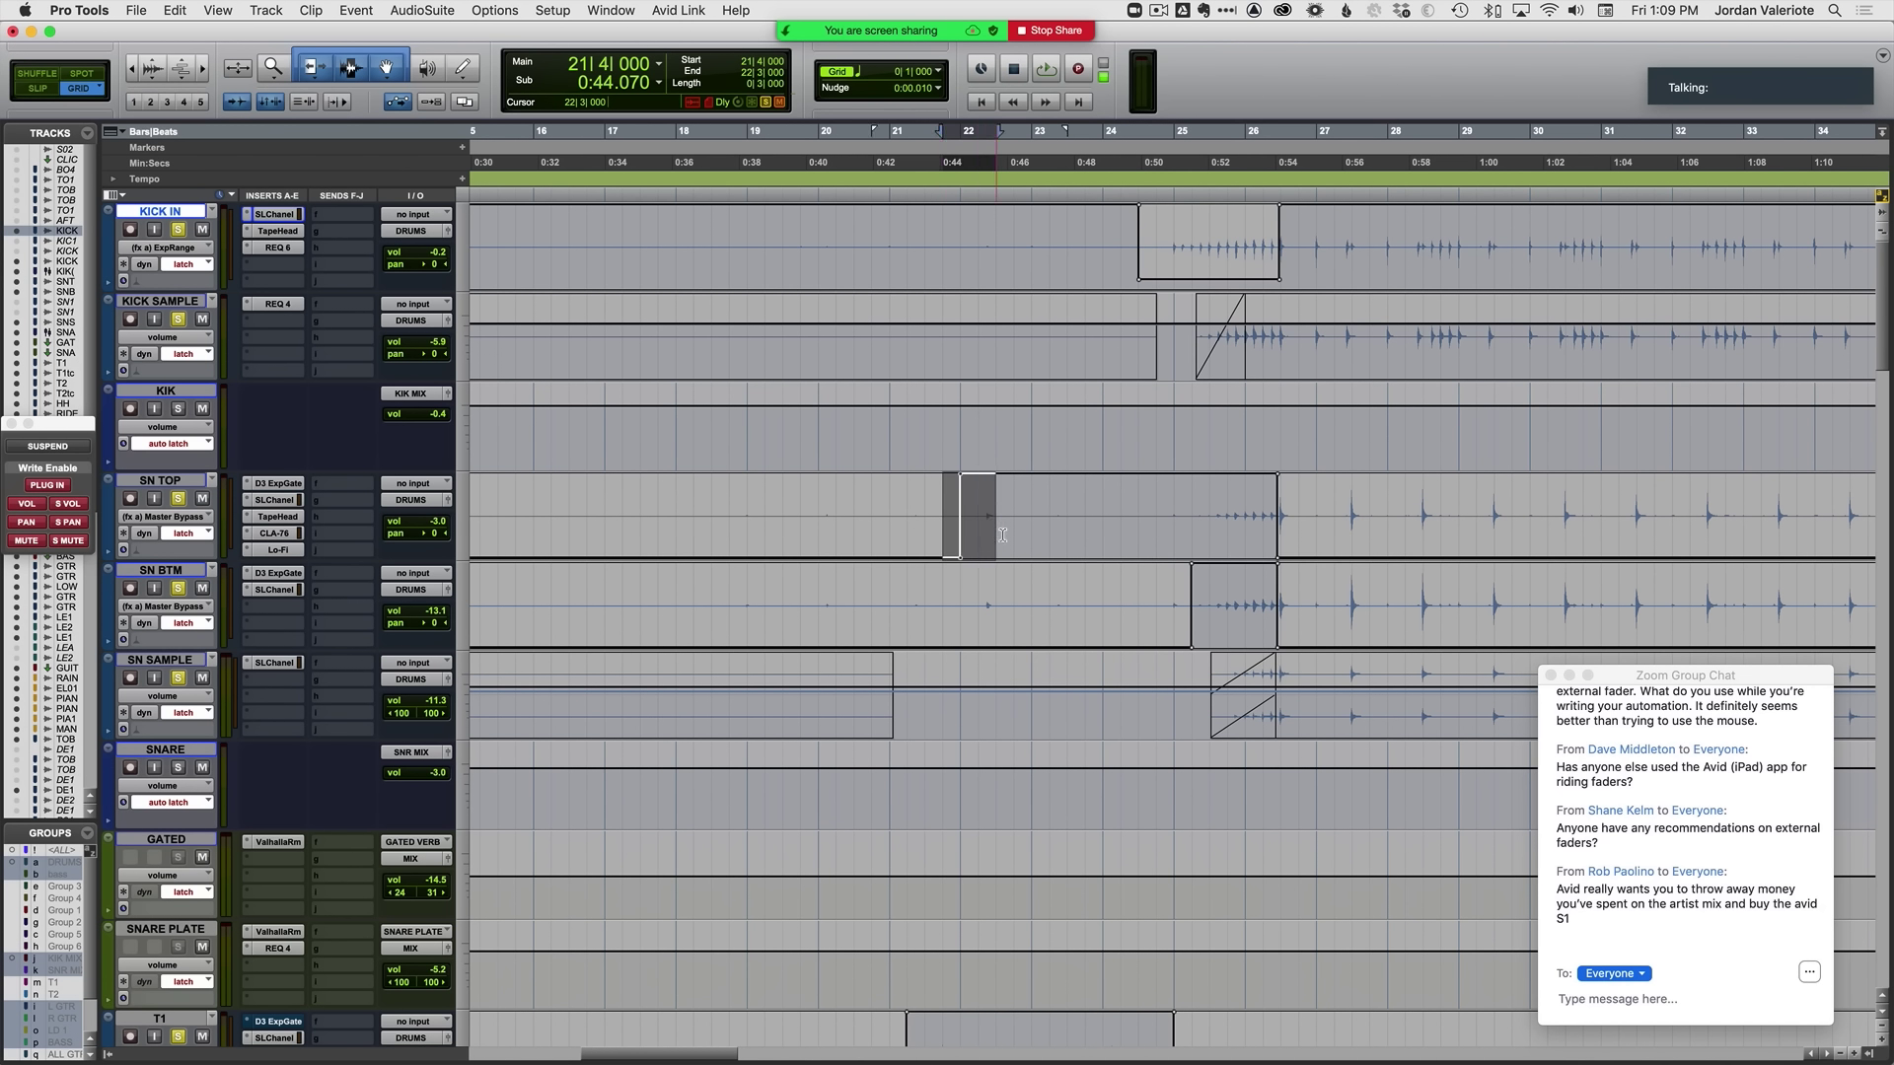
{"action": "key", "text": "super+alt+KP_Add"}
{"action": "key", "text": "super+alt+KP_Add"}
{"action": "key", "text": "KP_Subtract"}
{"action": "key", "text": "KP_Subtract"}
{"action": "key", "text": "KP_Subtract"}
{"action": "key", "text": "KP_Subtract"}
{"action": "key", "text": "KP_Subtract"}
{"action": "key", "text": "KP_Subtract"}
{"action": "key", "text": "KP_Subtract"}
{"action": "key", "text": "KP_Subtract"}
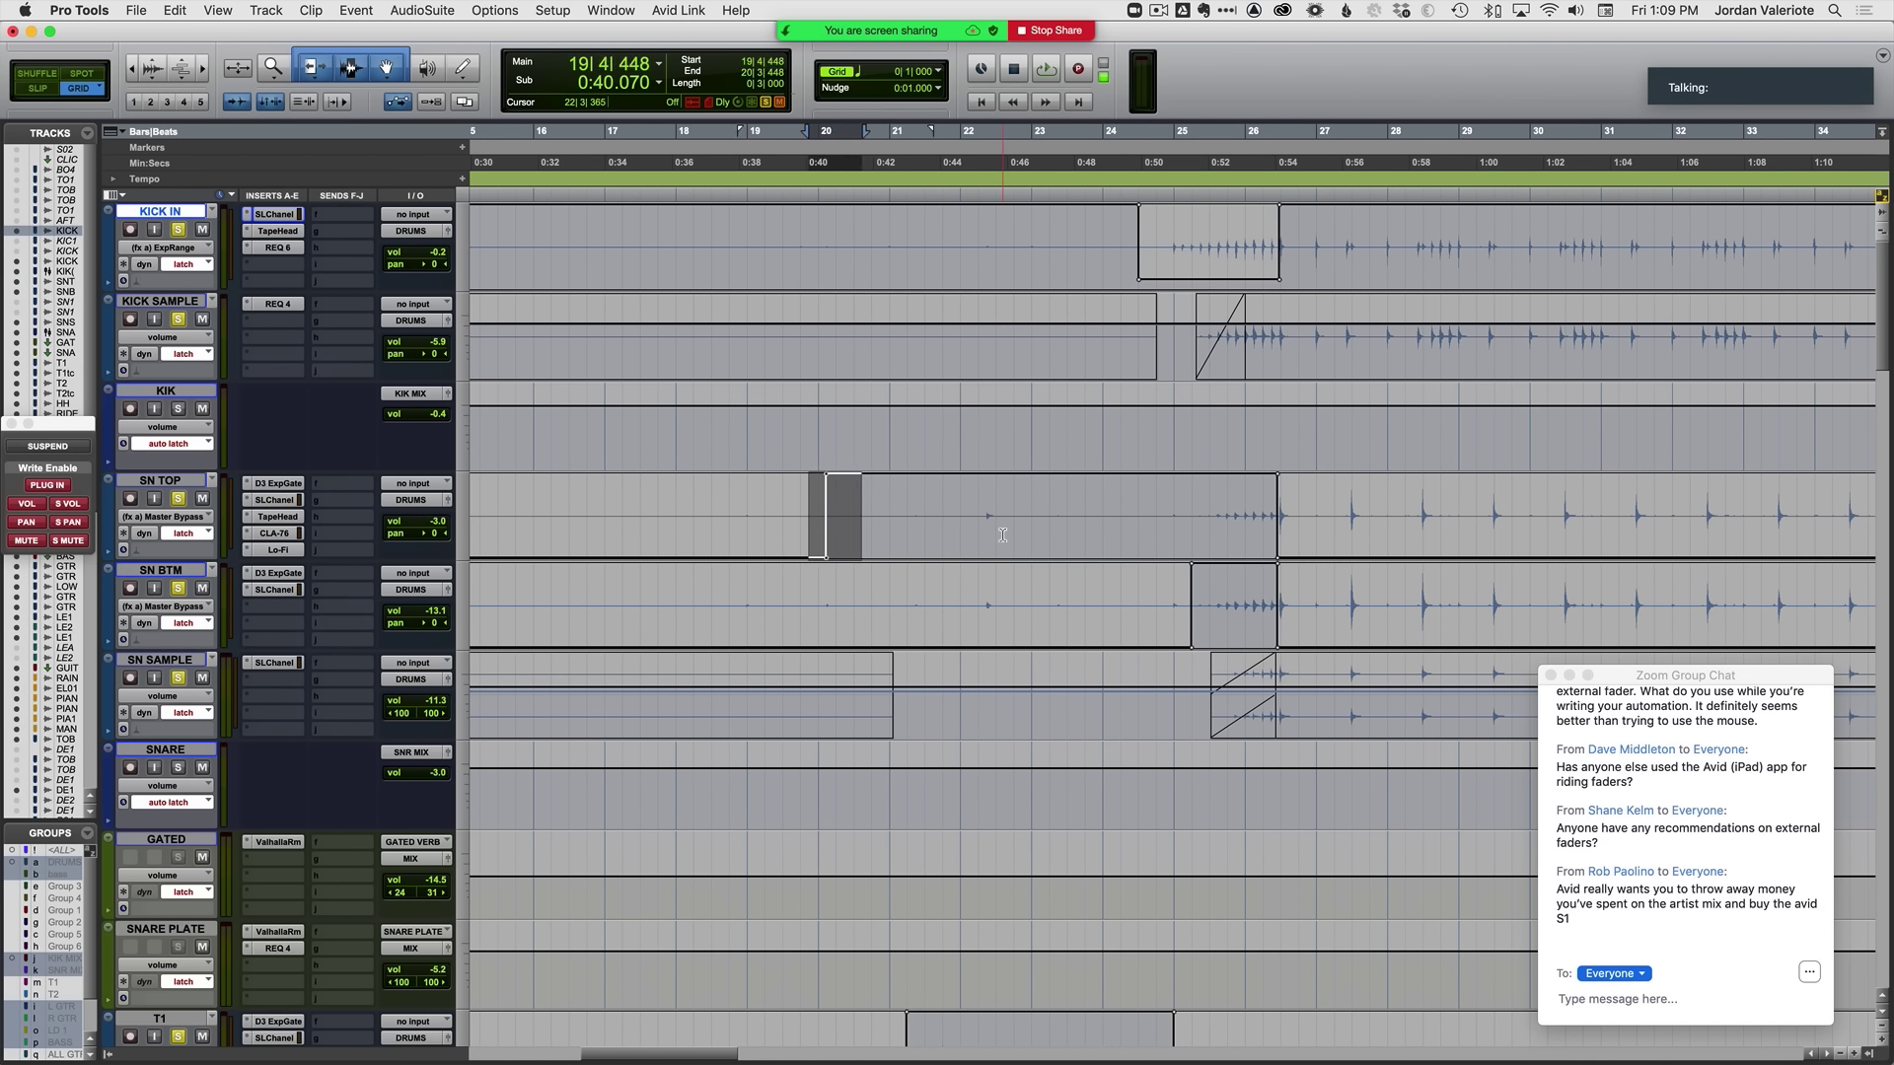
Step: Nudge the start breakpoints of the SN BTM gate bypass earlier in one-second steps to about bar 18, near SN TOP's
{"action": "left_click_drag", "start_coordinate": [1155, 627], "coordinate": [1218, 632]}
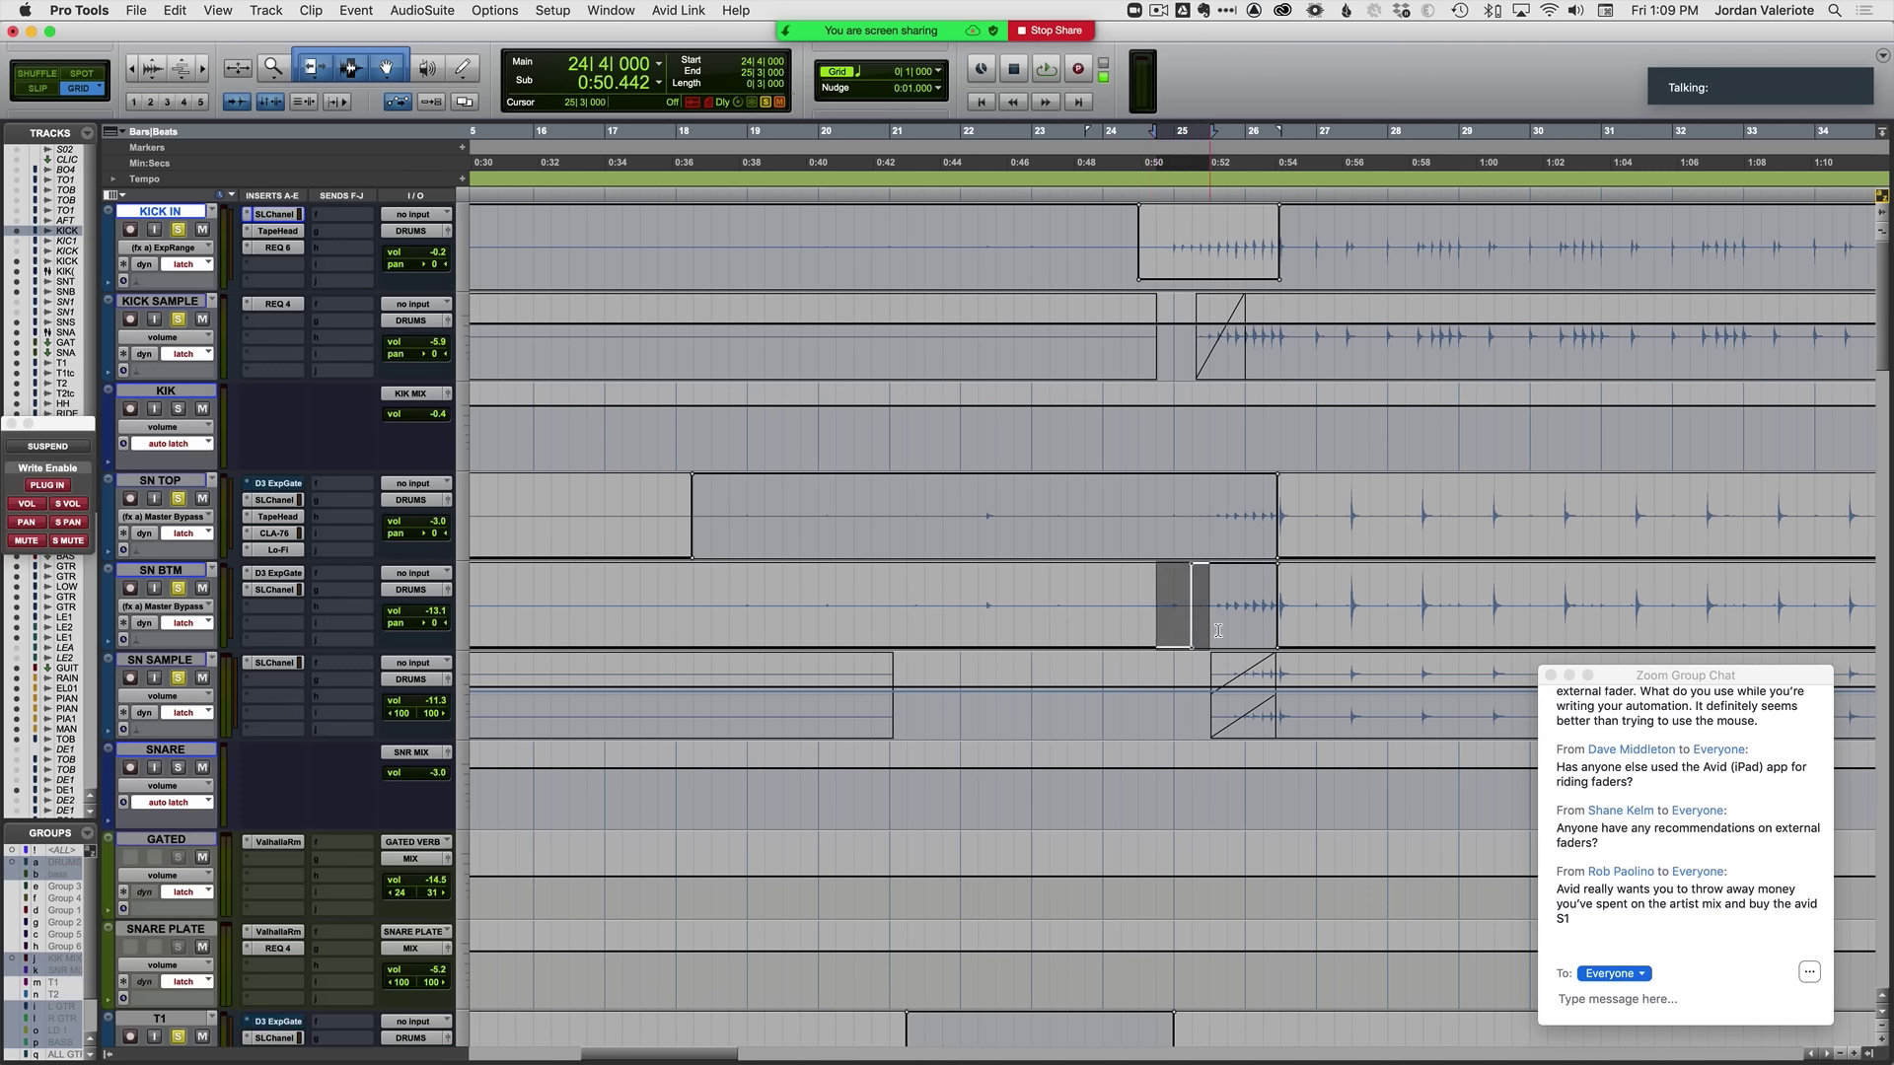
{"action": "key", "text": "KP_Subtract"}
{"action": "key", "text": "KP_Subtract"}
{"action": "key", "text": "KP_Subtract"}
{"action": "key", "text": "KP_Subtract"}
{"action": "key", "text": "KP_Subtract"}
{"action": "key", "text": "KP_Subtract"}
{"action": "key", "text": "KP_Subtract"}
{"action": "key", "text": "KP_Subtract"}
{"action": "key", "text": "KP_Subtract"}
{"action": "key", "text": "KP_Subtract"}
{"action": "key", "text": "KP_Subtract"}
{"action": "key", "text": "KP_Subtract"}
{"action": "key", "text": "KP_Subtract"}
{"action": "key", "text": "KP_Subtract"}
{"action": "key", "text": "KP_Subtract"}
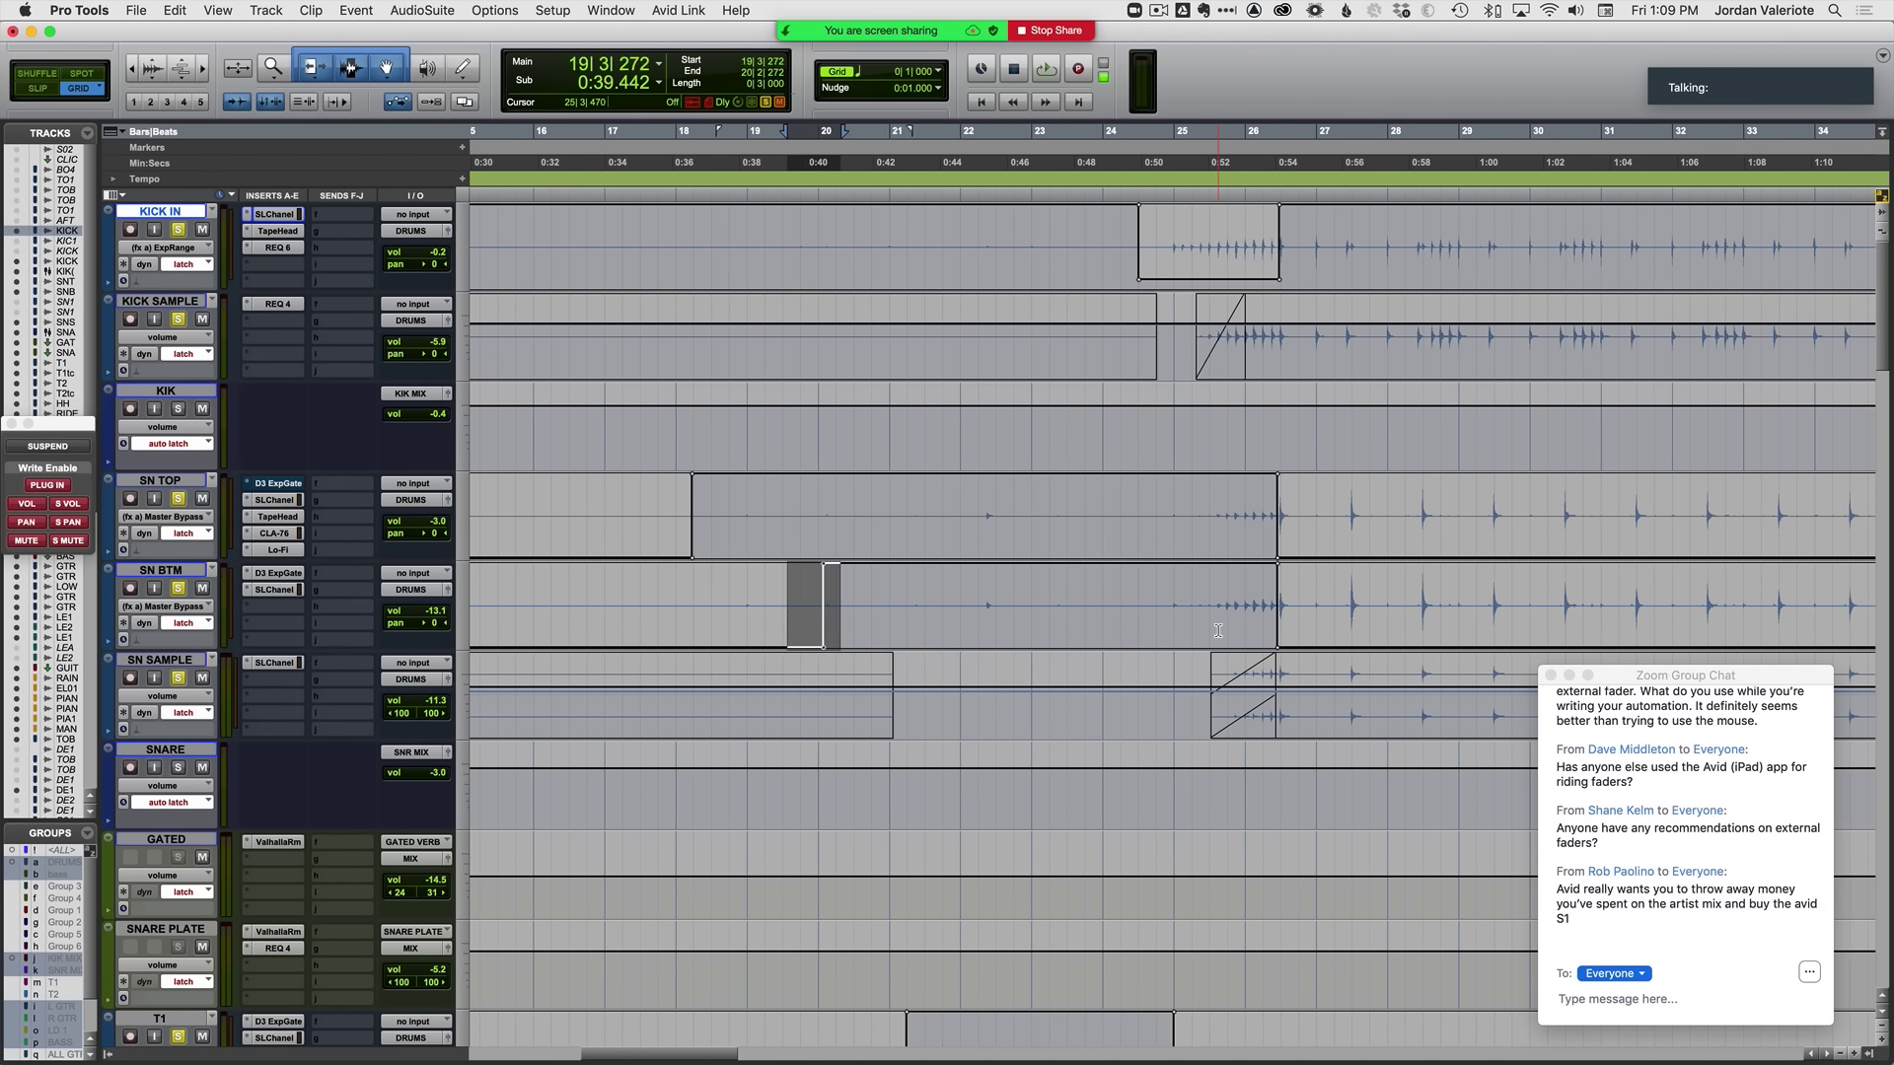
Step: Play the soloed drums from bar 18|1 and review the automation on the snare, tom and overhead tracks
{"action": "left_click", "coordinate": [678, 611]}
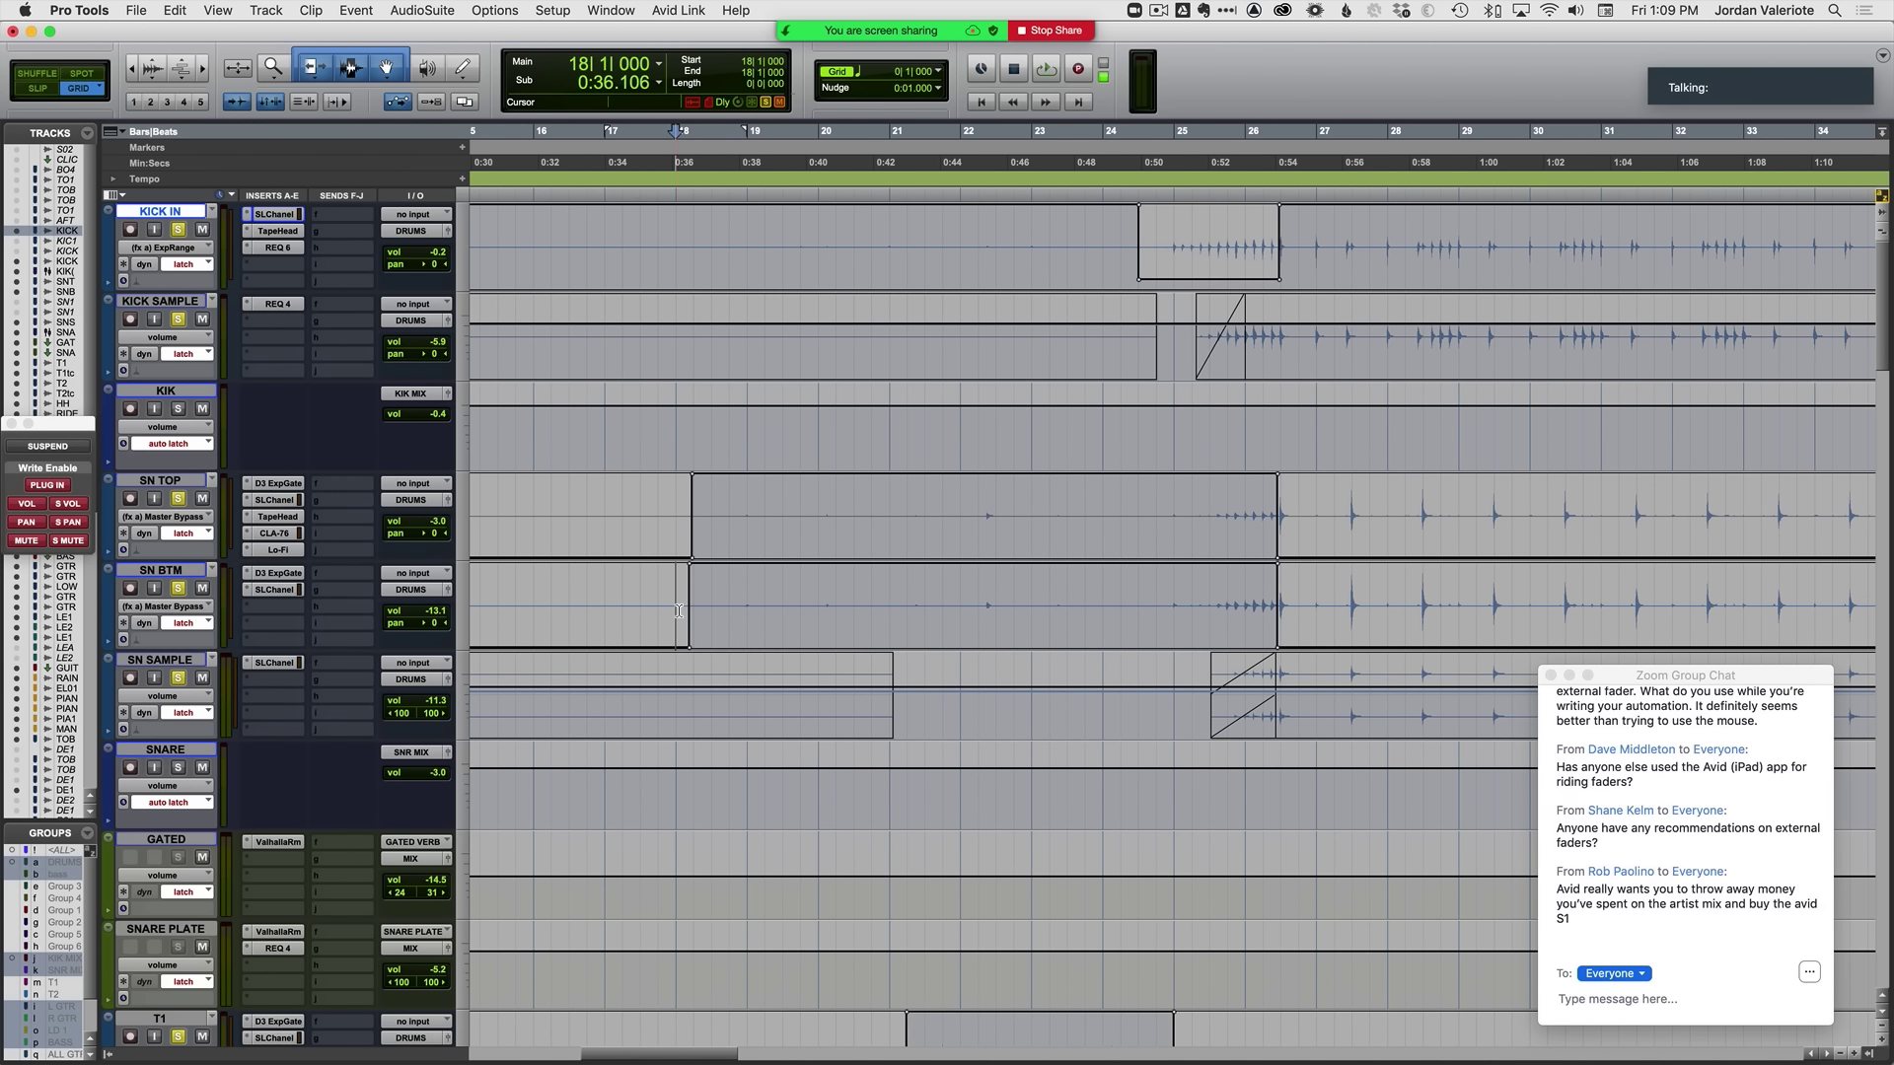
{"action": "key", "text": "space"}
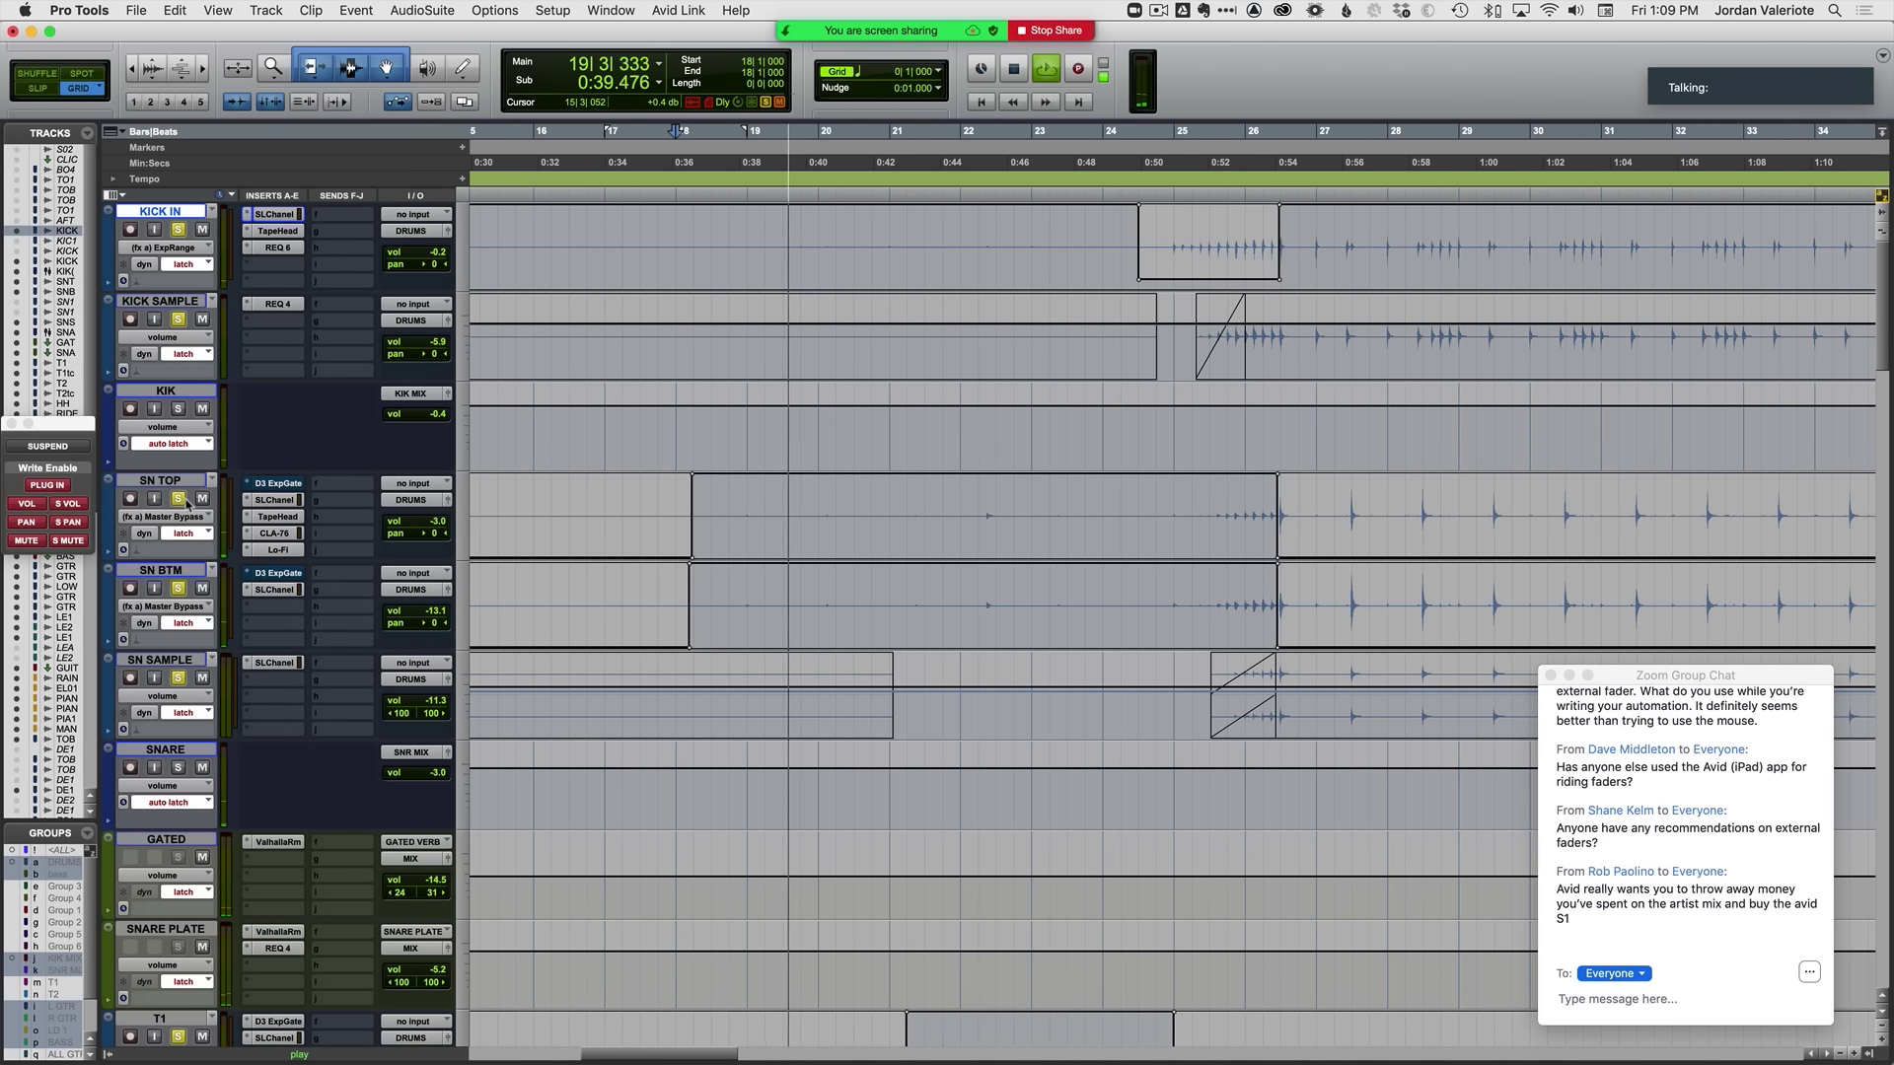
{"action": "scroll", "coordinate": [1319, 752], "scroll_direction": "down", "scroll_amount": 3}
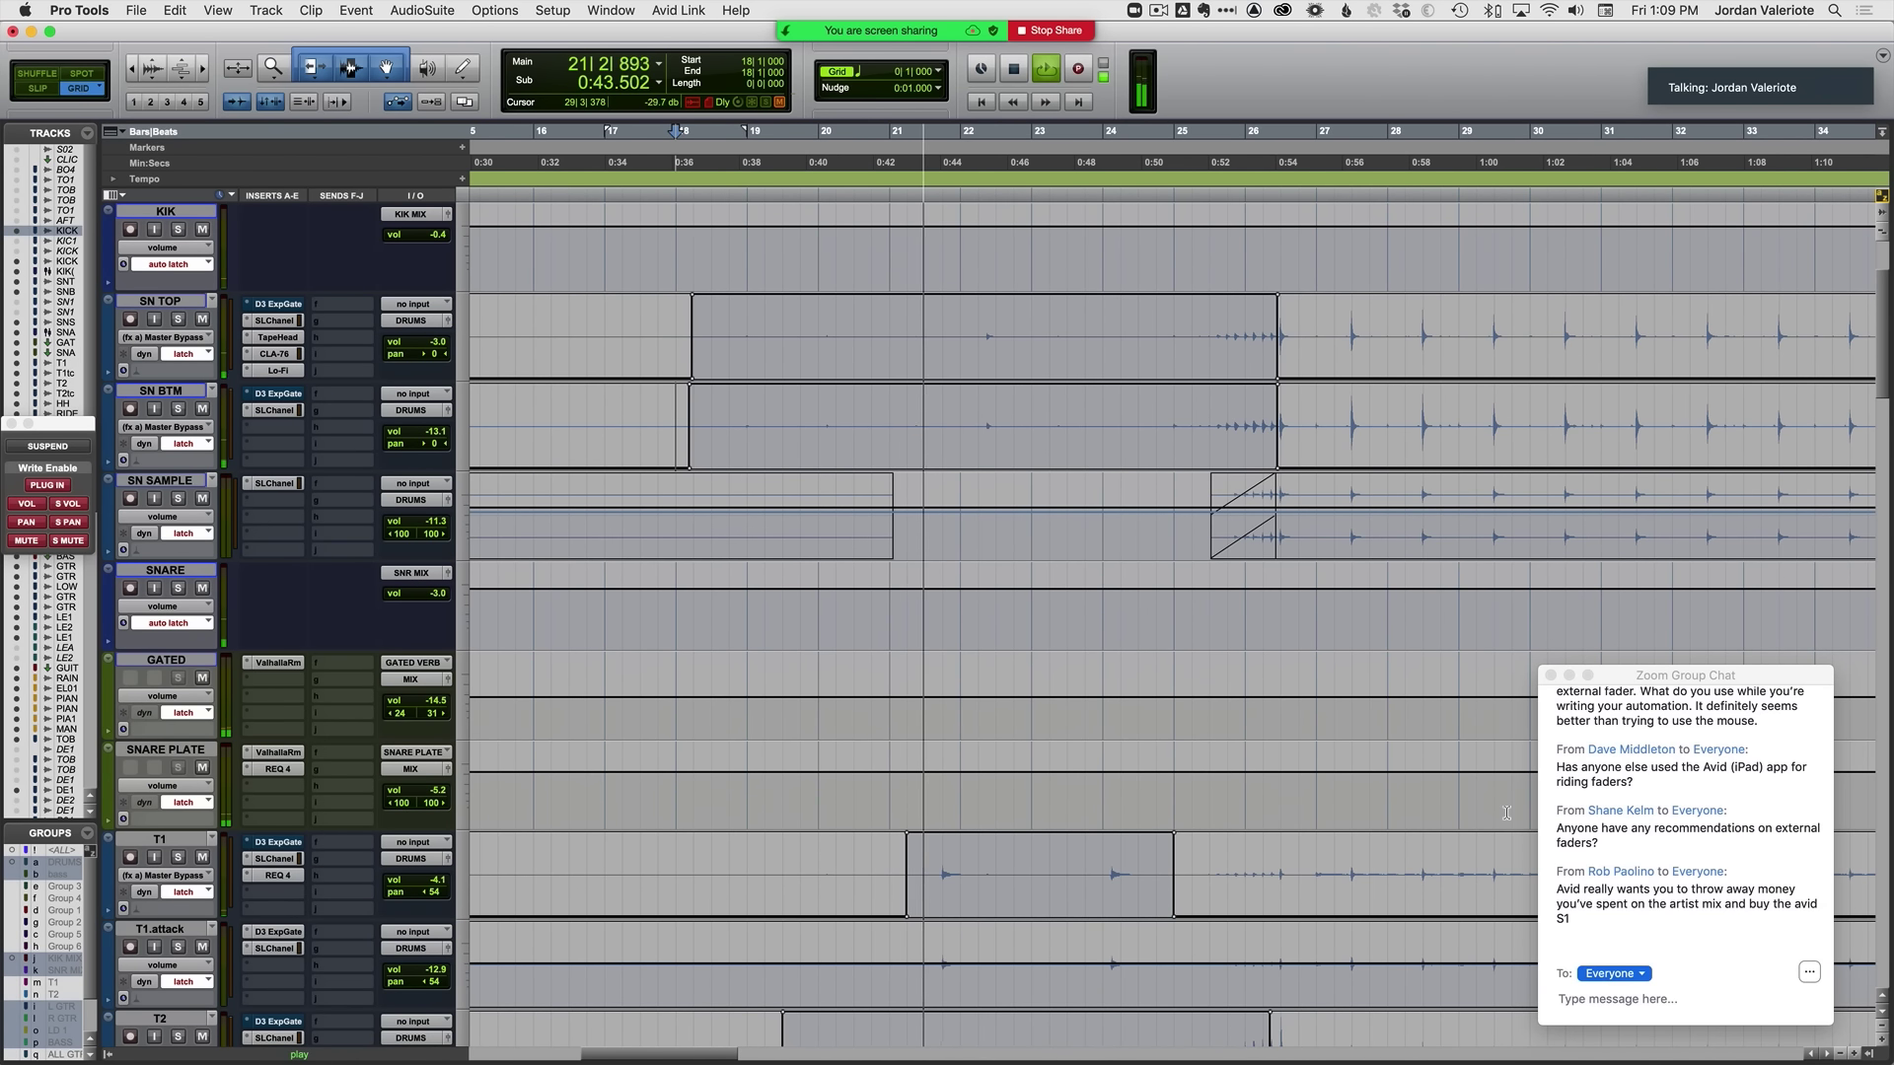
{"action": "scroll", "coordinate": [1506, 812], "scroll_direction": "down", "scroll_amount": 6}
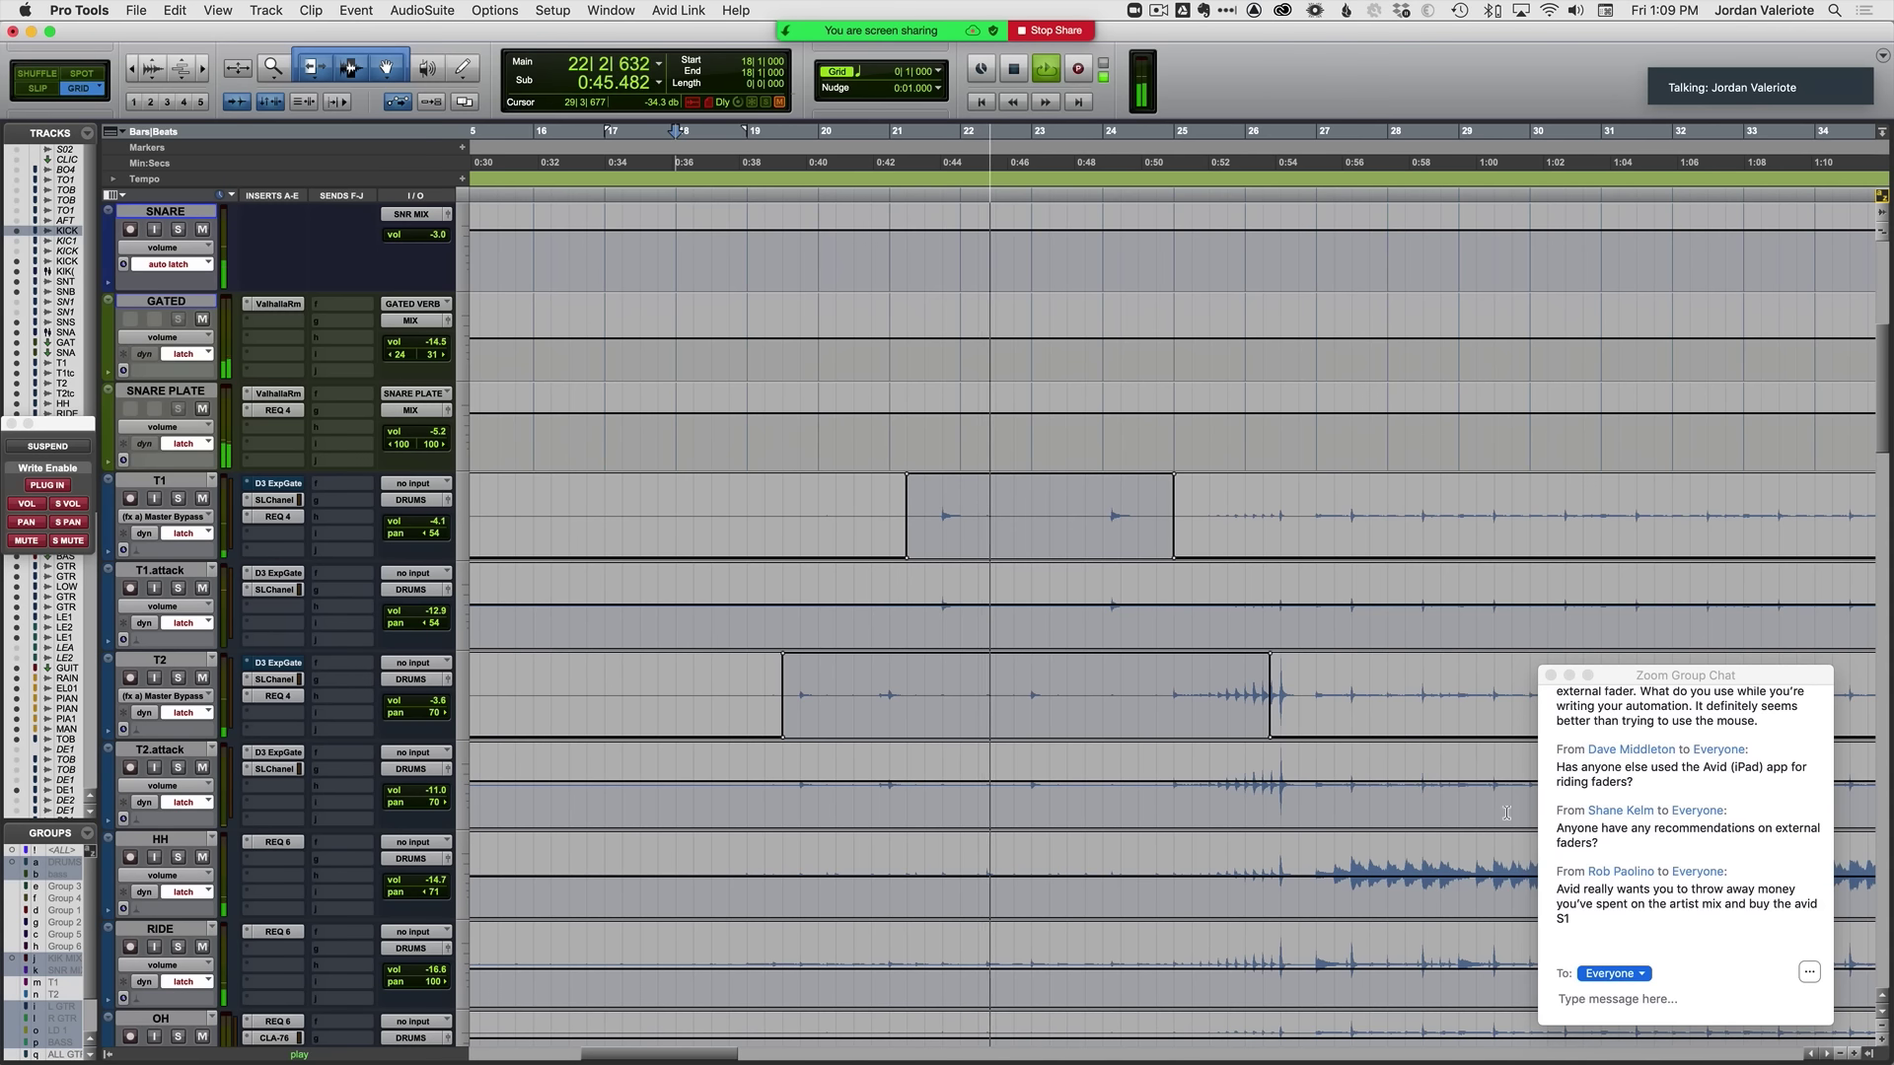
{"action": "scroll", "coordinate": [1479, 768], "scroll_direction": "down", "scroll_amount": 3}
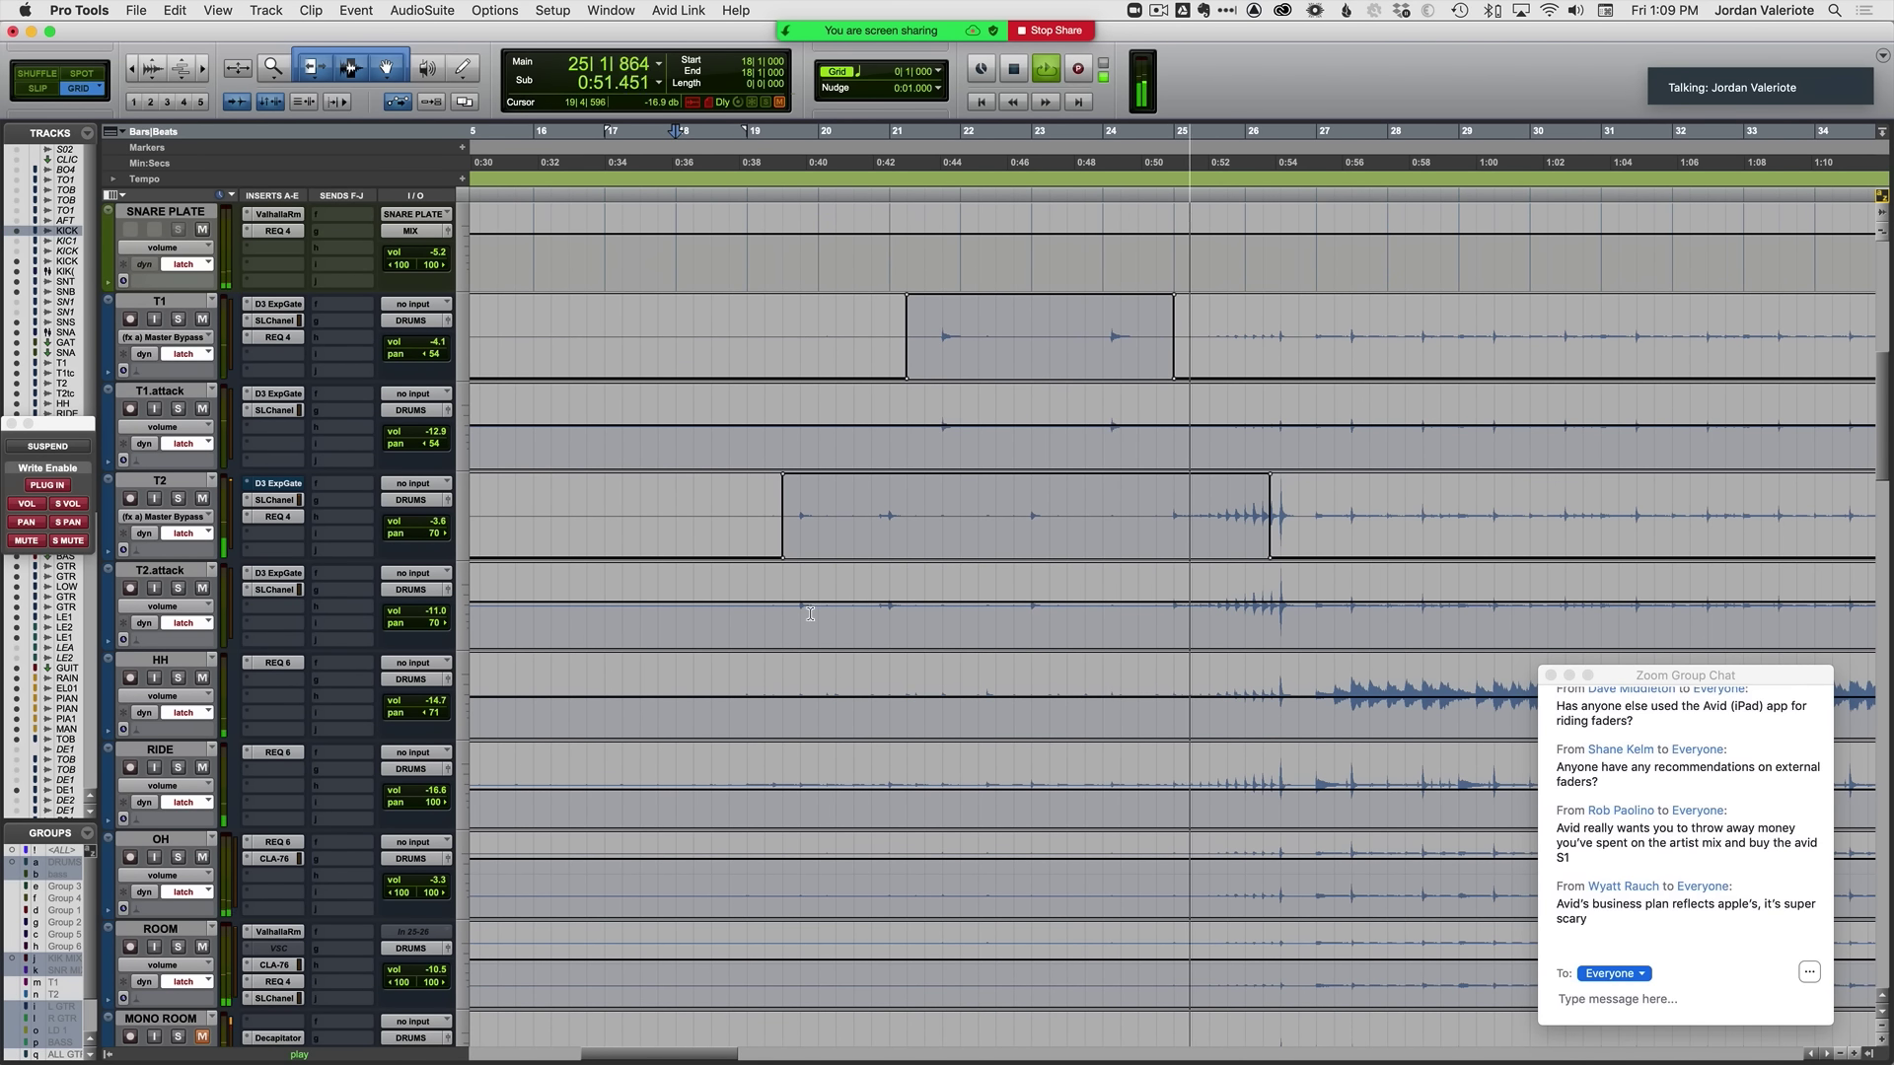
{"action": "scroll", "coordinate": [702, 706], "scroll_direction": "down", "scroll_amount": 2}
{"action": "key", "text": "r"}
{"action": "scroll", "coordinate": [677, 788], "scroll_direction": "down", "scroll_amount": 2}
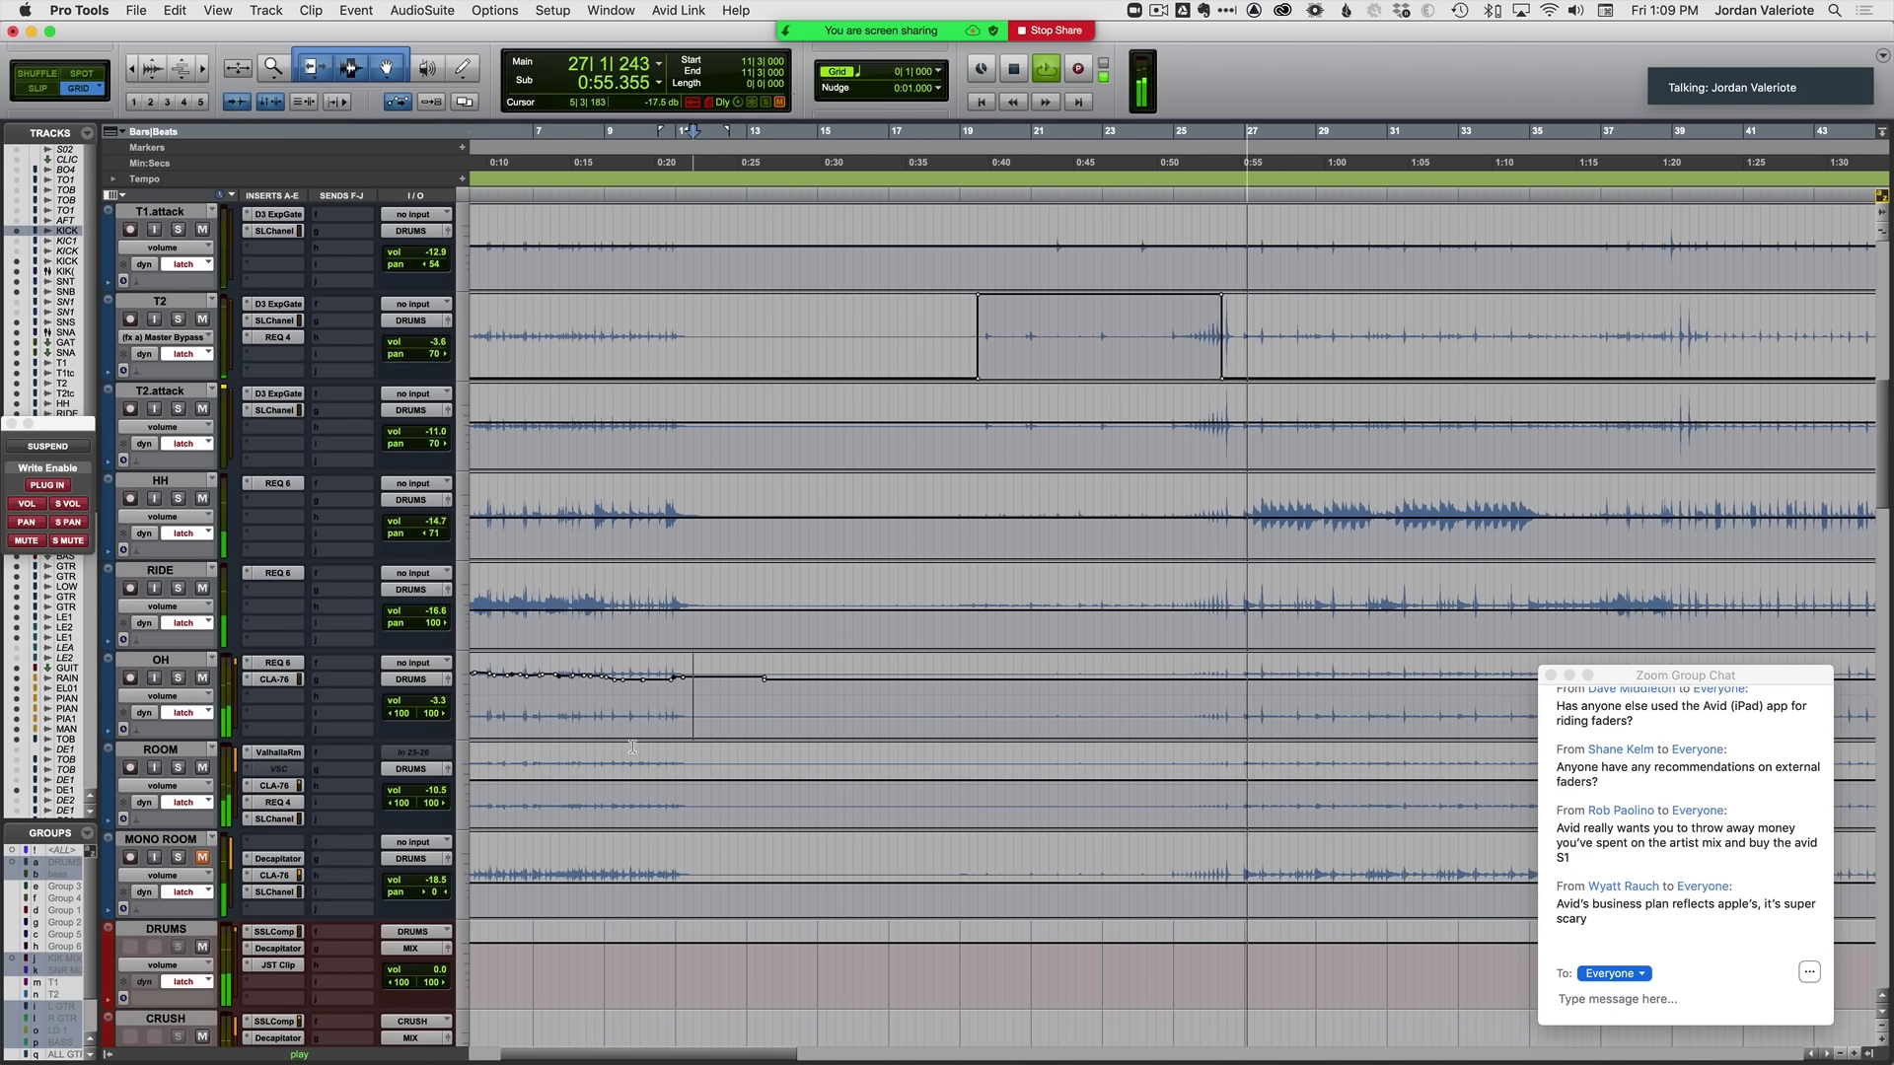
Step: Play from bar 10|4 and ride the OH volume up from about bar 13, easing it back down by about bar 27
{"action": "left_click", "coordinate": [694, 705]}
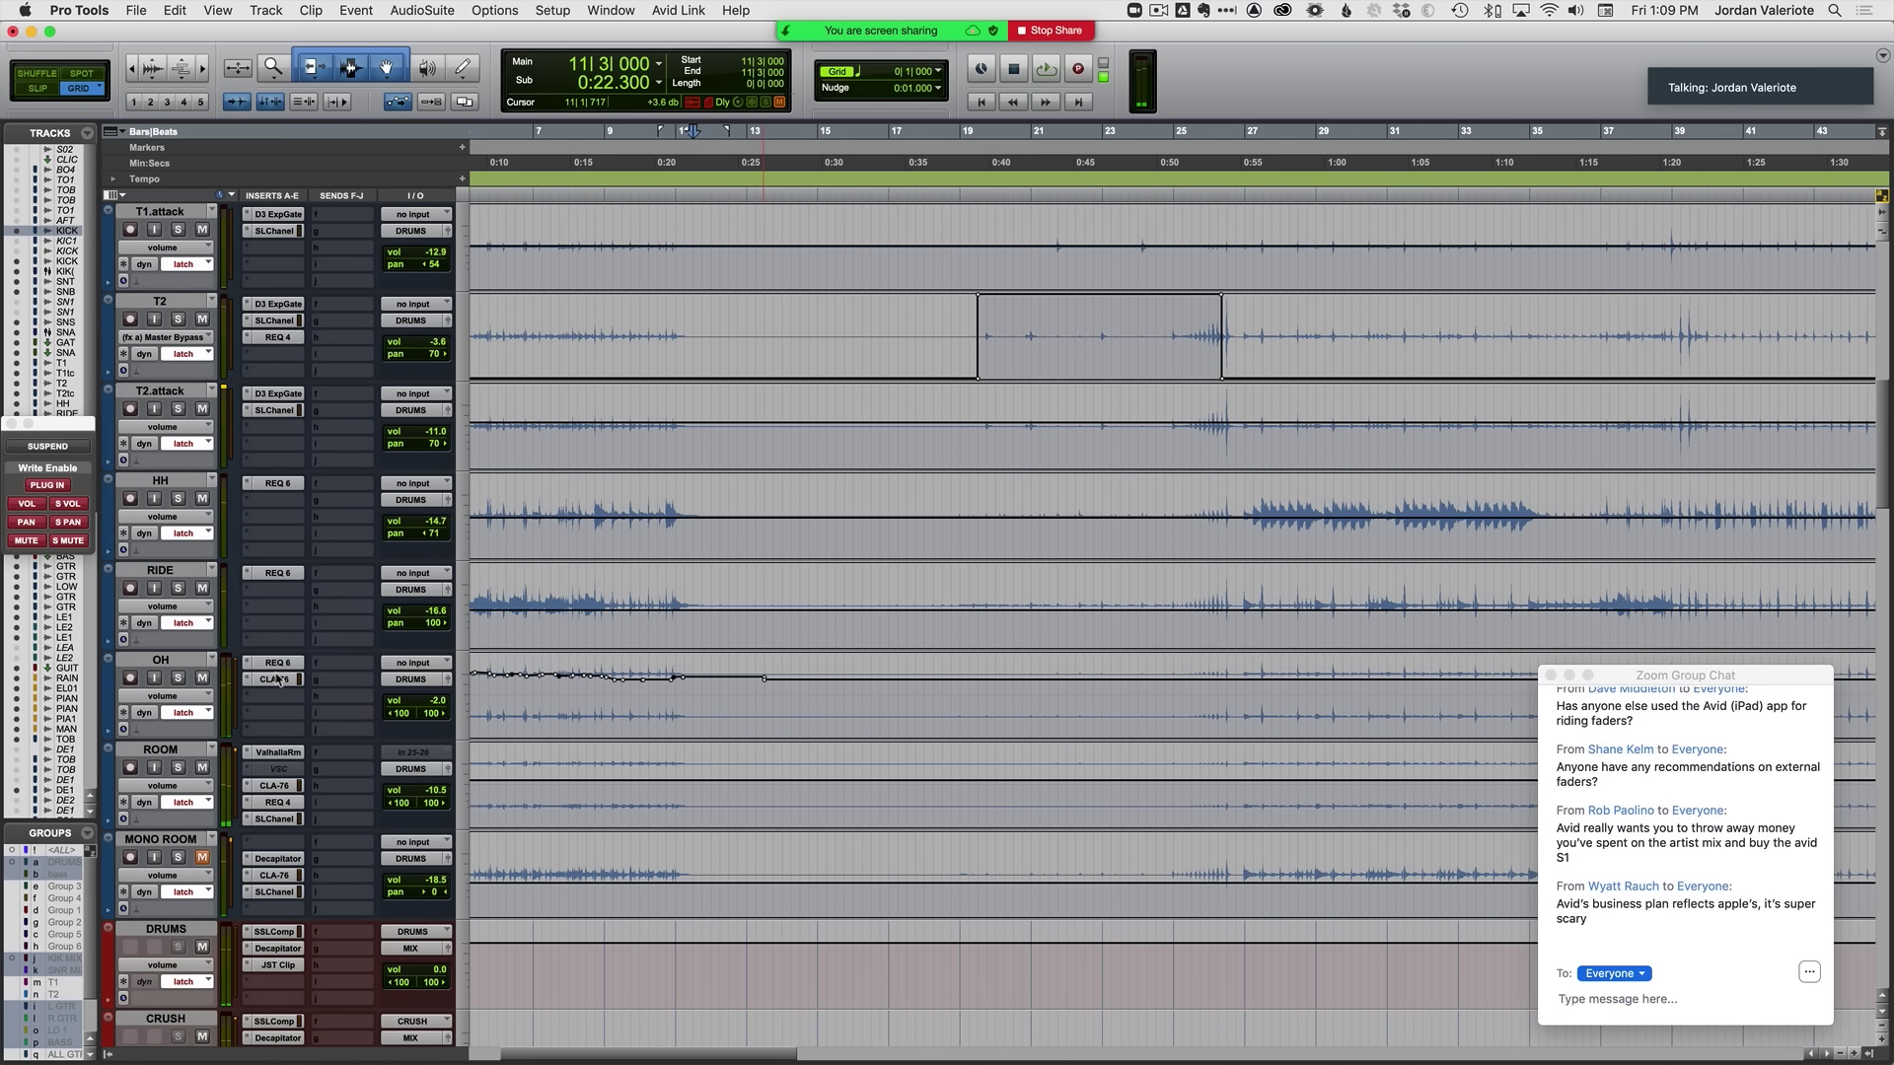
{"action": "left_click", "coordinate": [671, 703]}
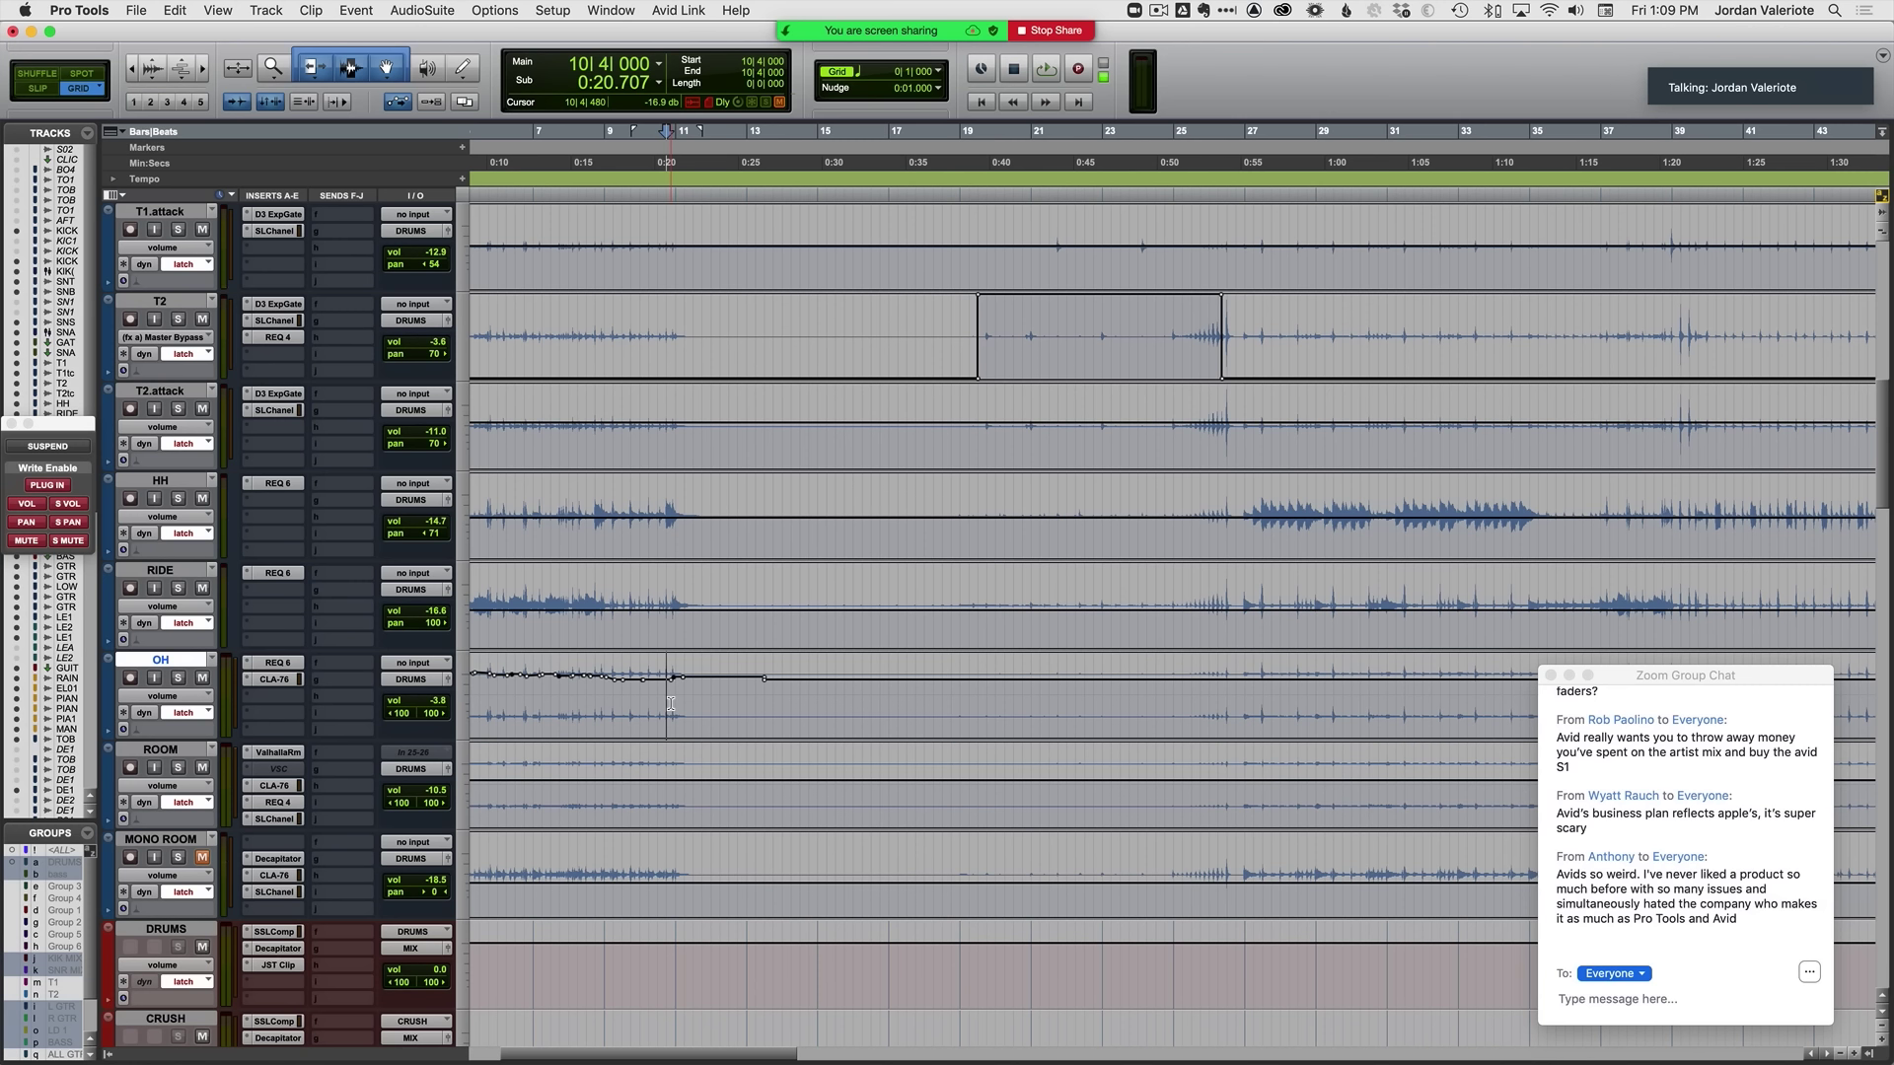
{"action": "key", "text": "space"}
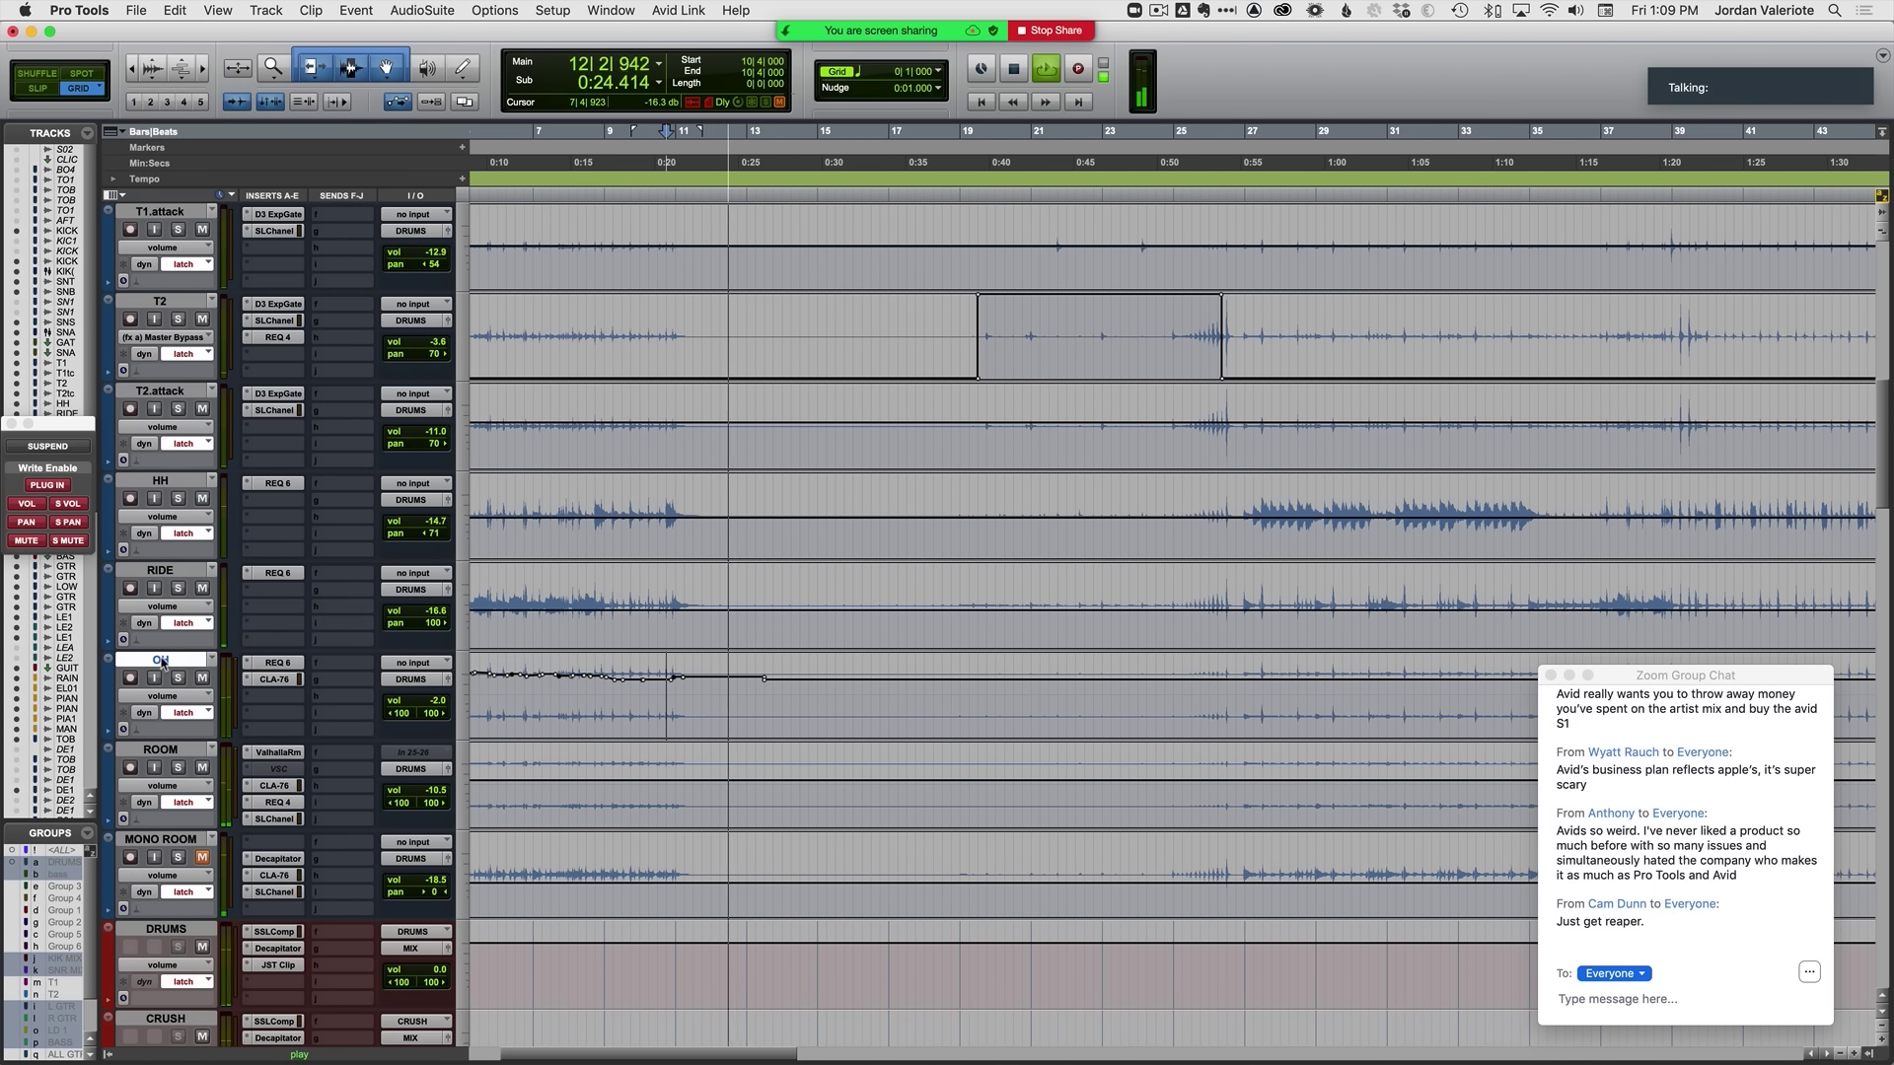
{"action": "scroll", "coordinate": [162, 663], "scroll_direction": "down", "scroll_amount": 5}
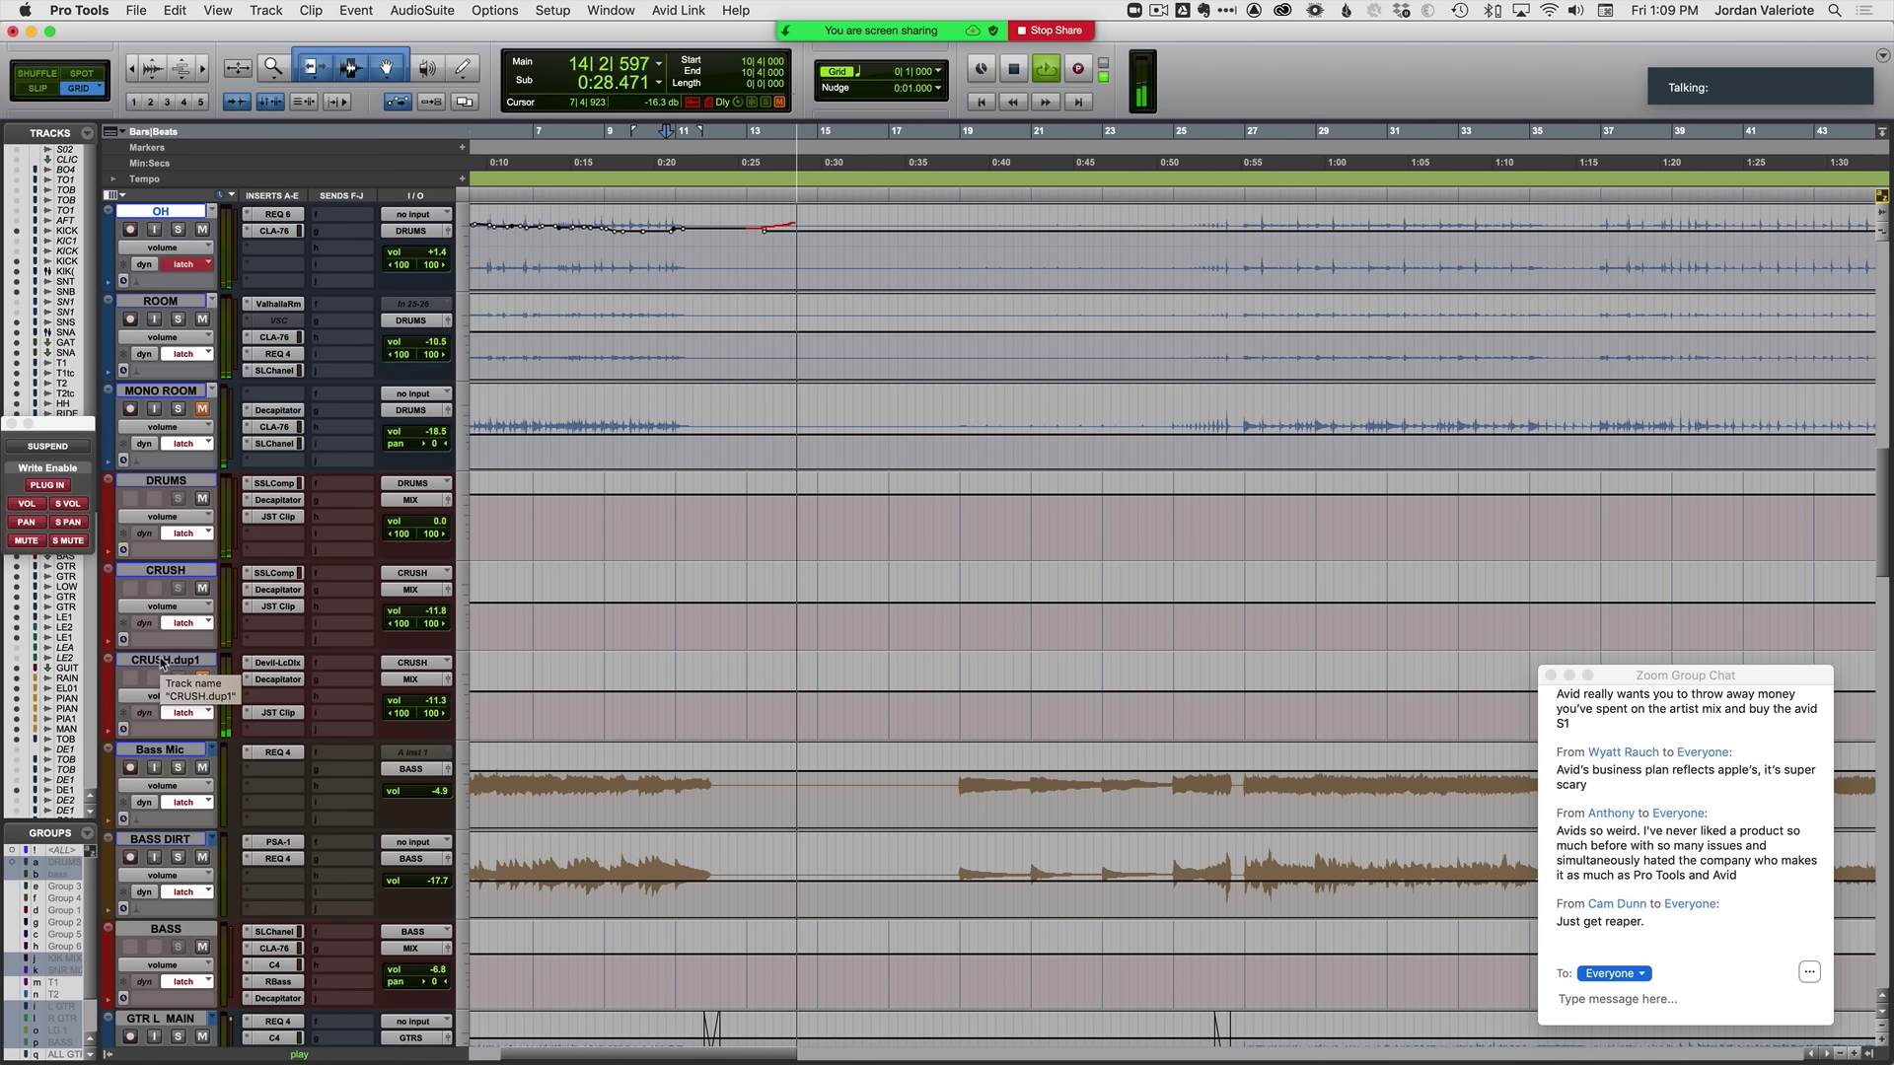
{"action": "scroll", "coordinate": [511, 865], "scroll_direction": "up", "scroll_amount": 4}
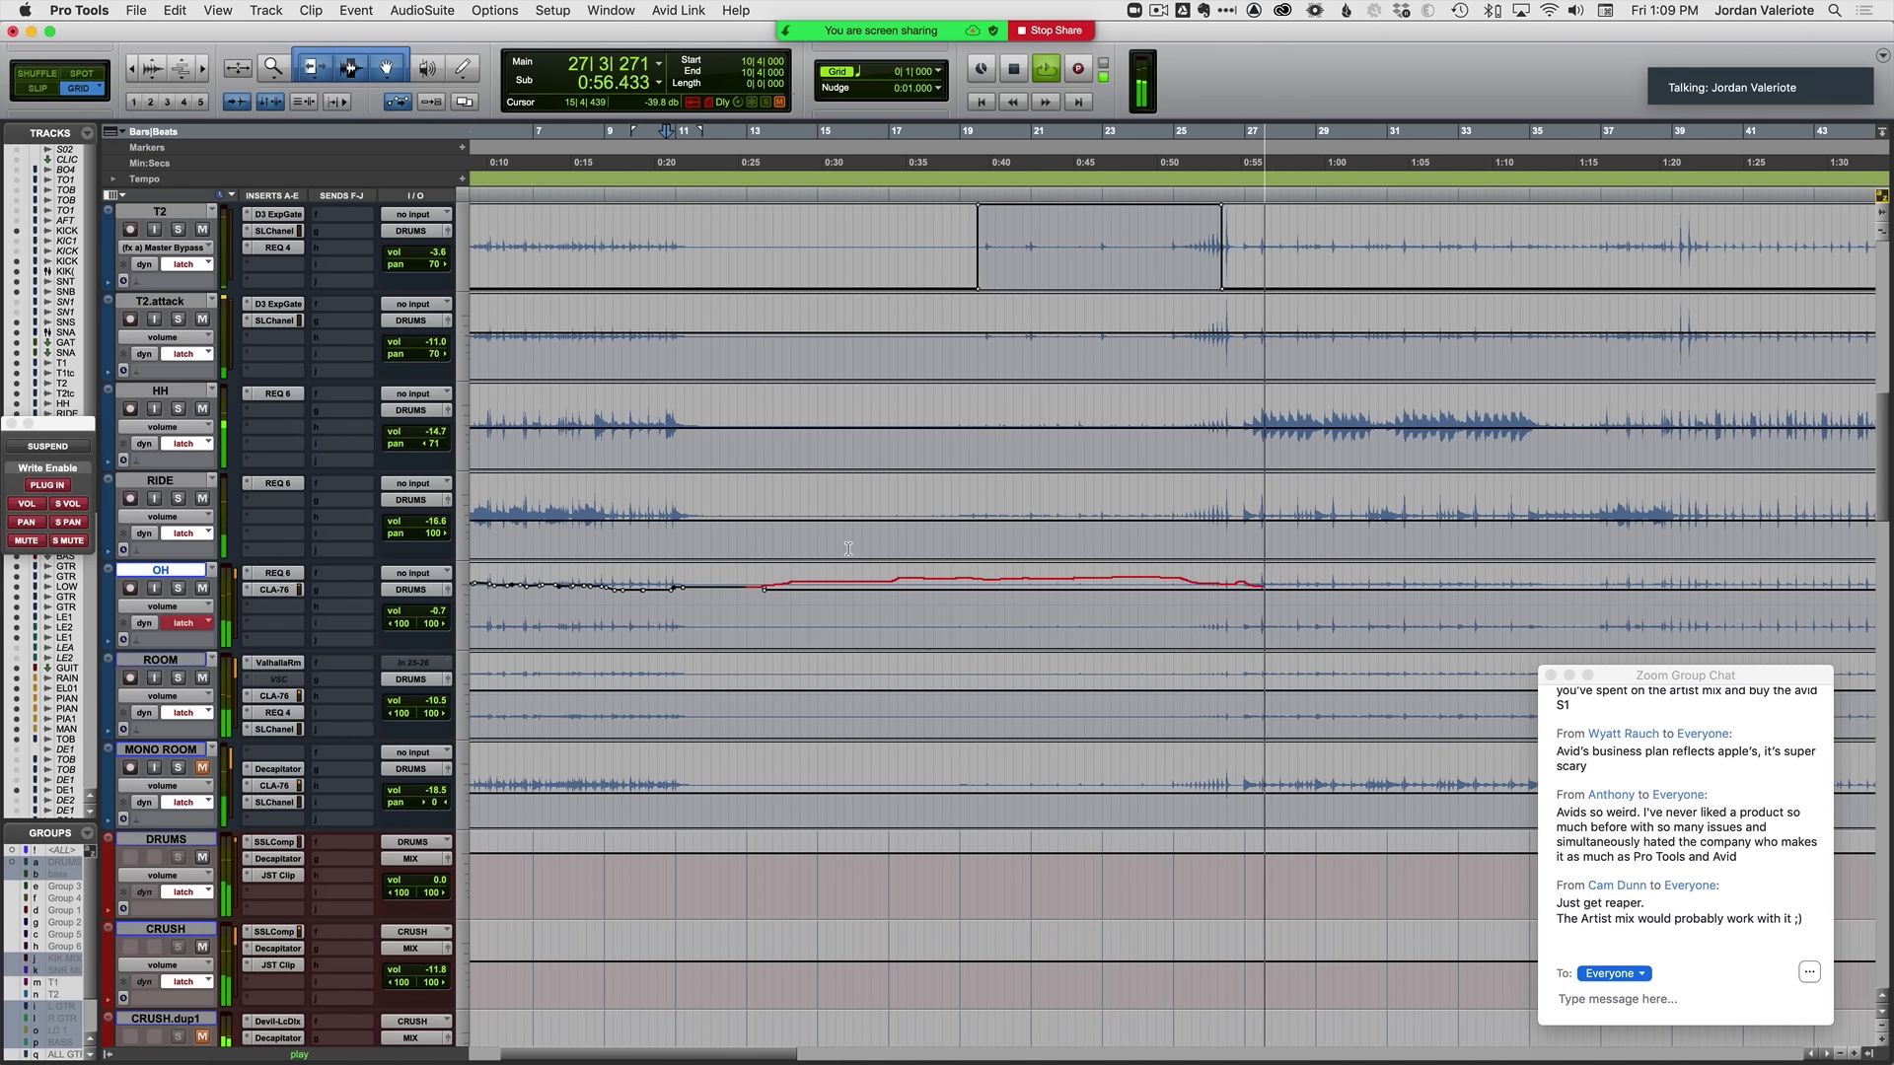
{"action": "key", "text": "space"}
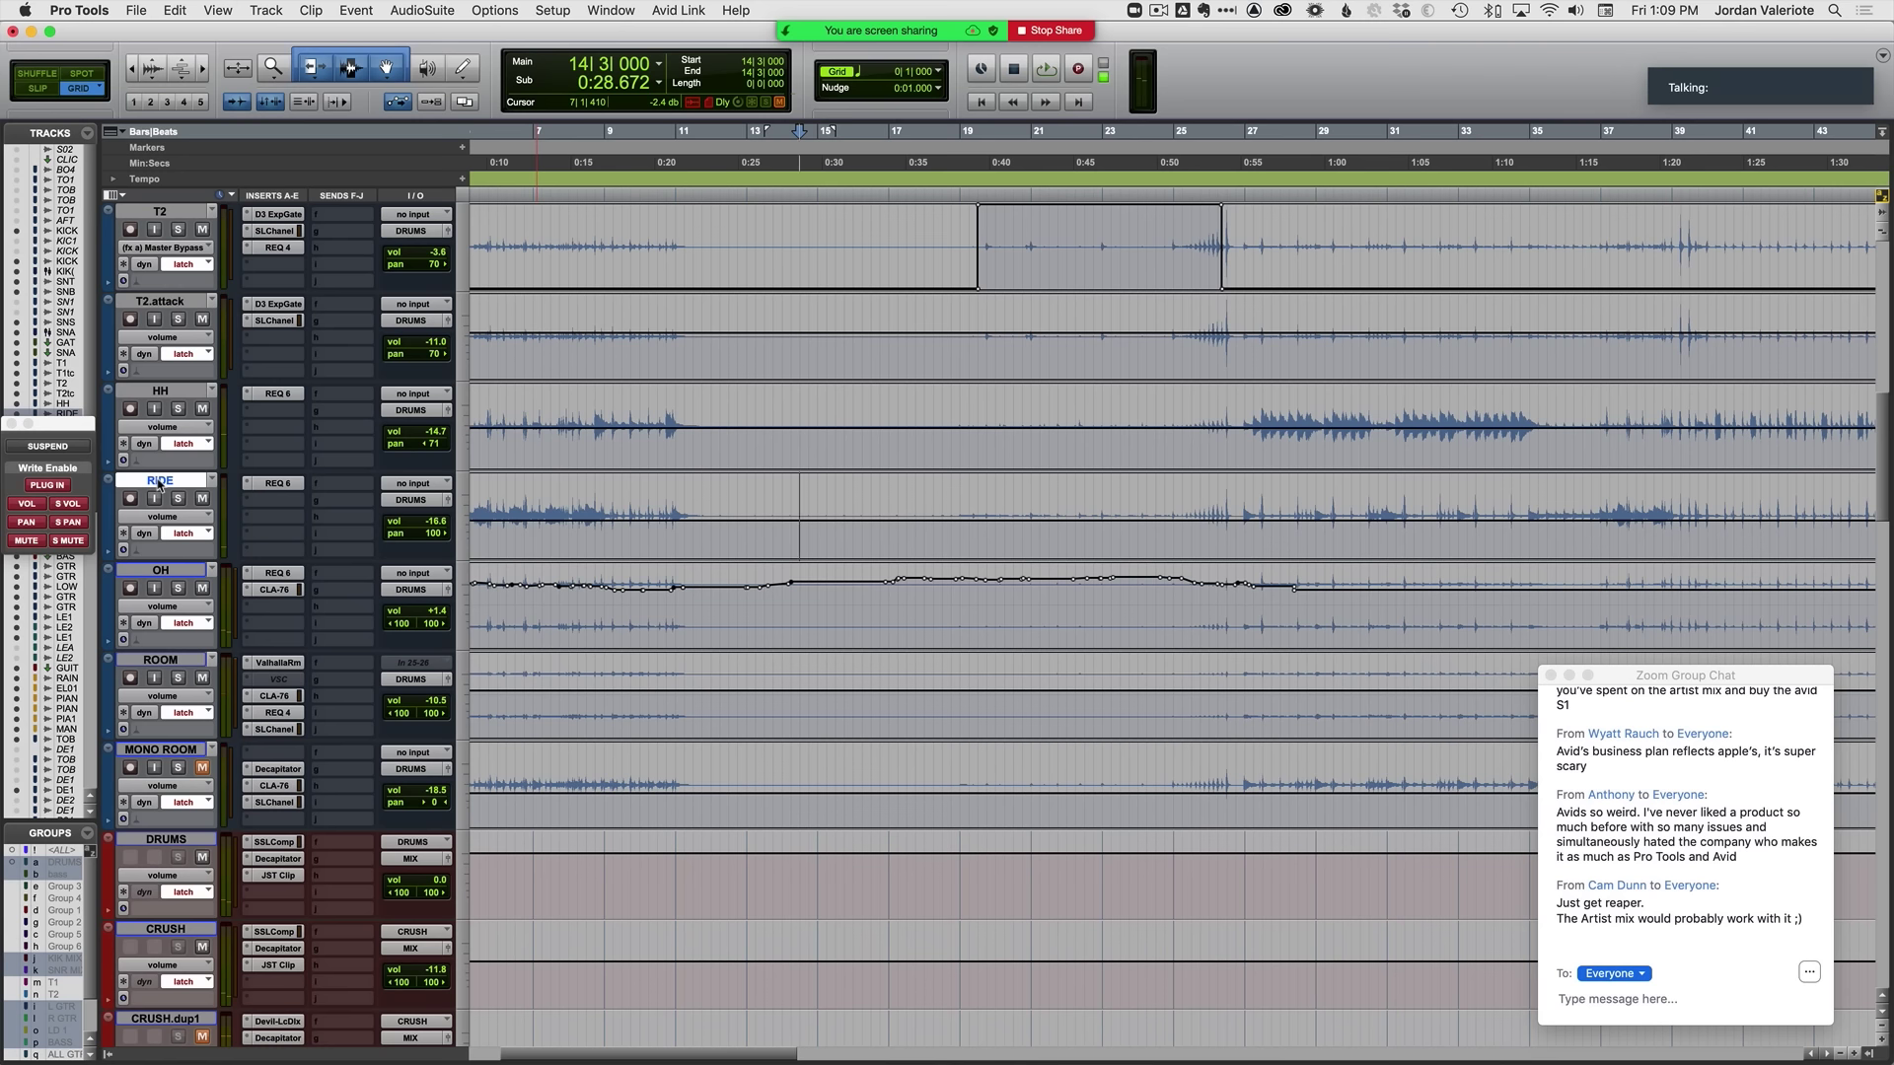
Step: Ride the RIDE track's volume up from about bar 15 to around -2 dB and bring it back down by about bar 26
{"action": "scroll", "coordinate": [158, 483], "scroll_direction": "up", "scroll_amount": 3}
{"action": "key", "text": "space"}
{"action": "key", "text": "space"}
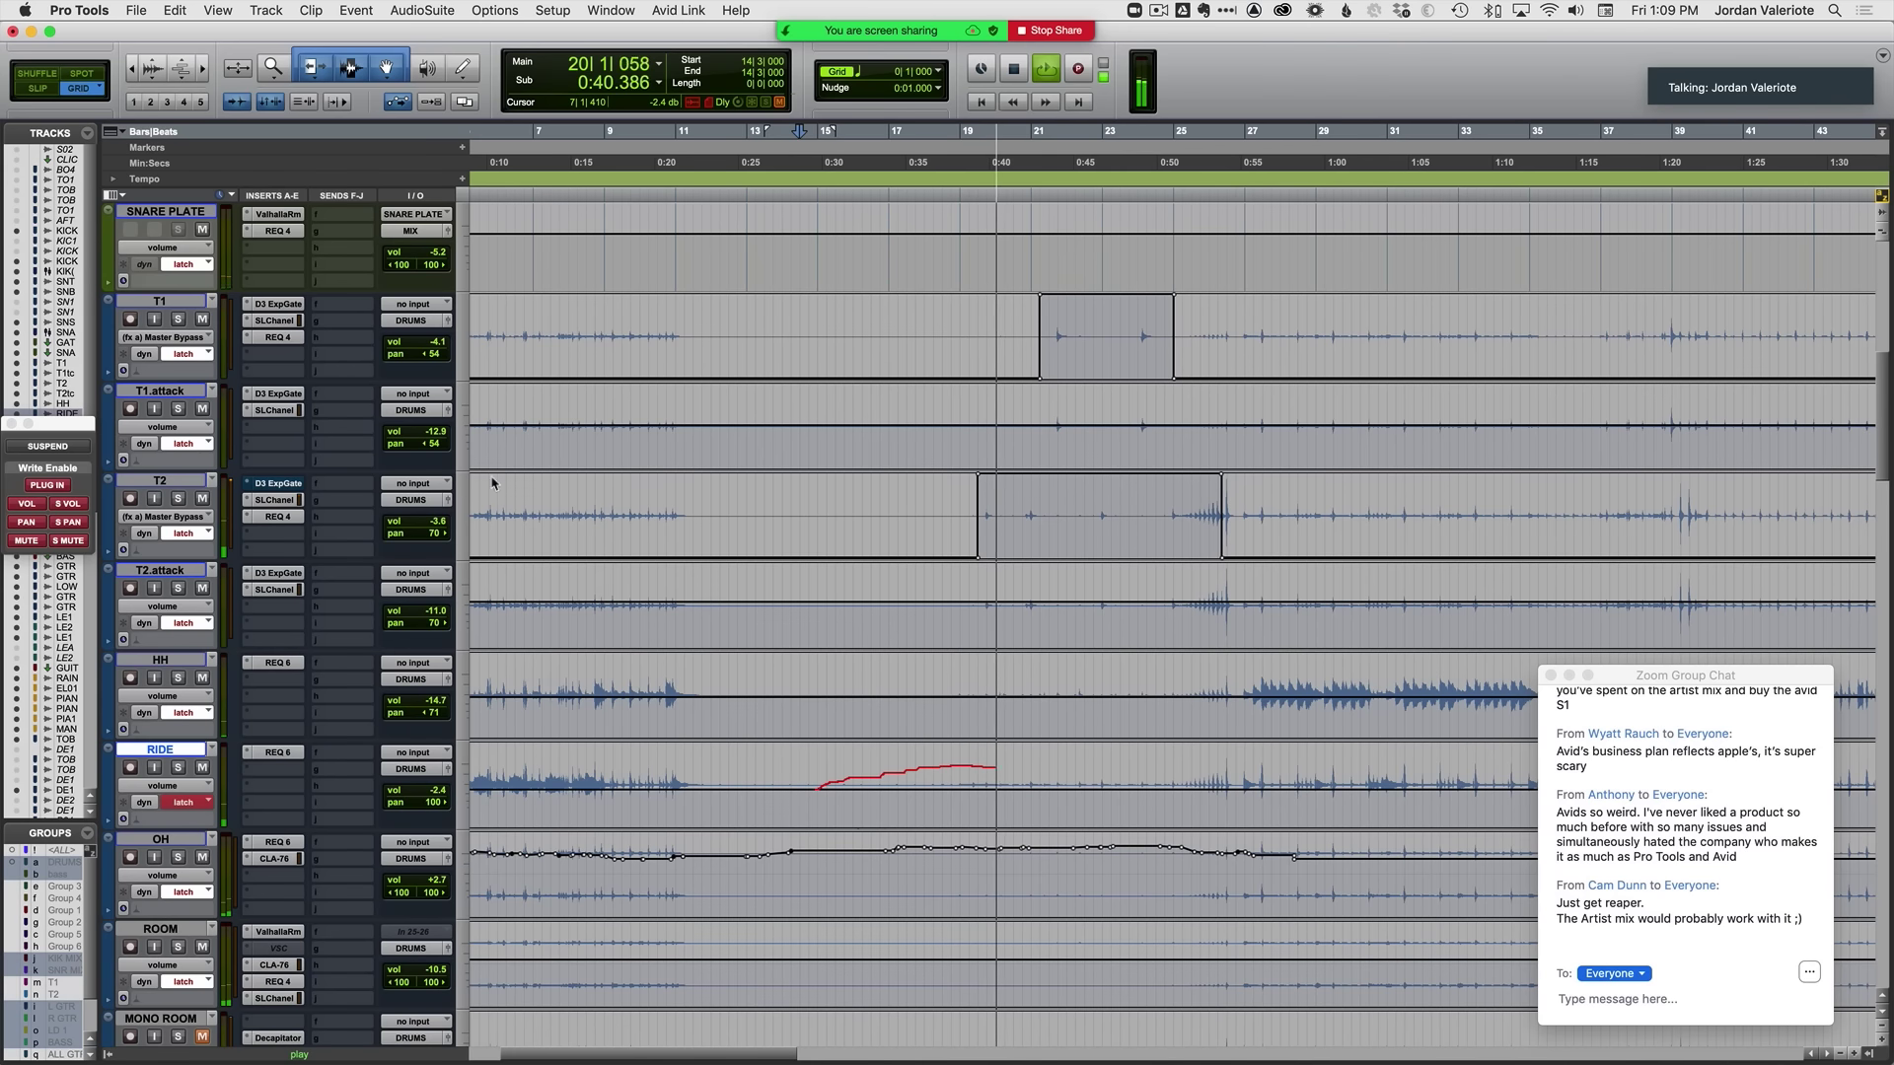
{"action": "left_click", "coordinate": [950, 784]}
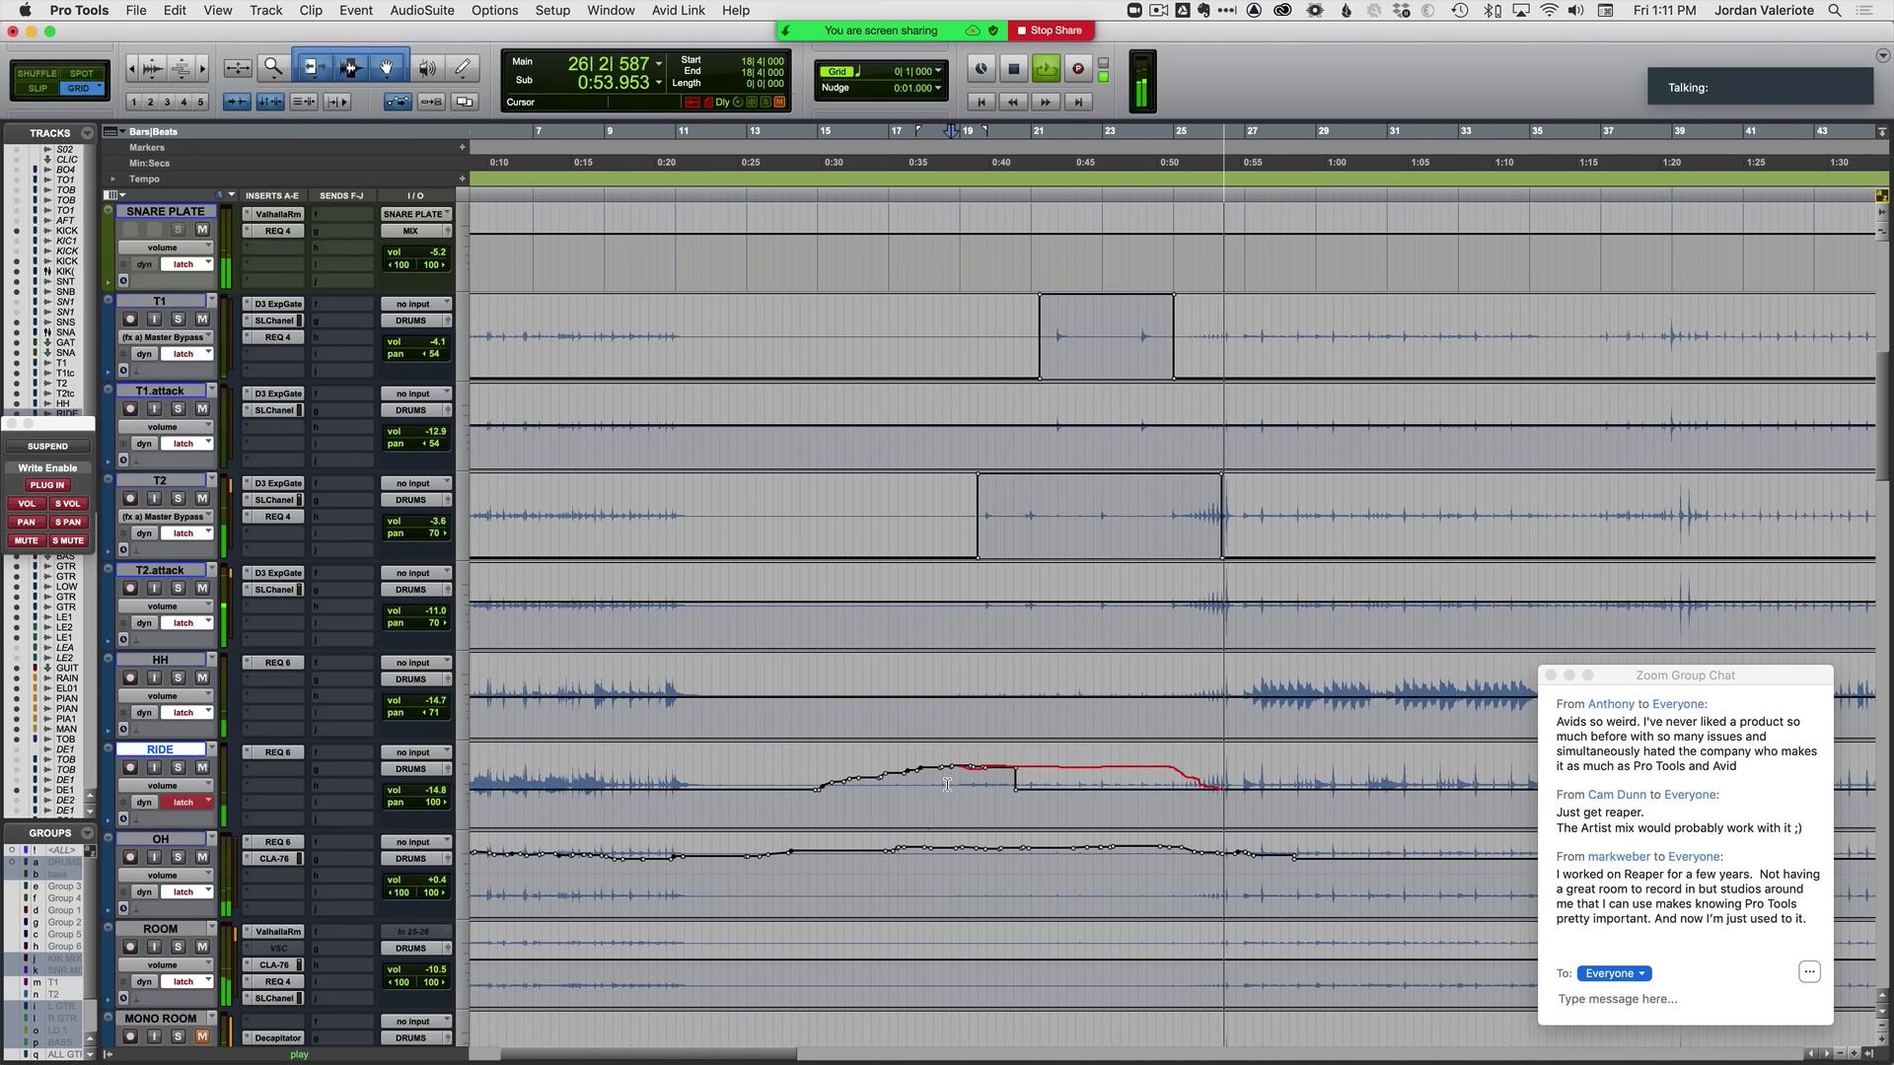
{"action": "key", "text": "space"}
Step: Ride the ROOM volume from bar 15, lifting it to about +0.5 dB and bringing it back down by about bar 26
{"action": "scroll", "coordinate": [818, 553], "scroll_direction": "down", "scroll_amount": 3}
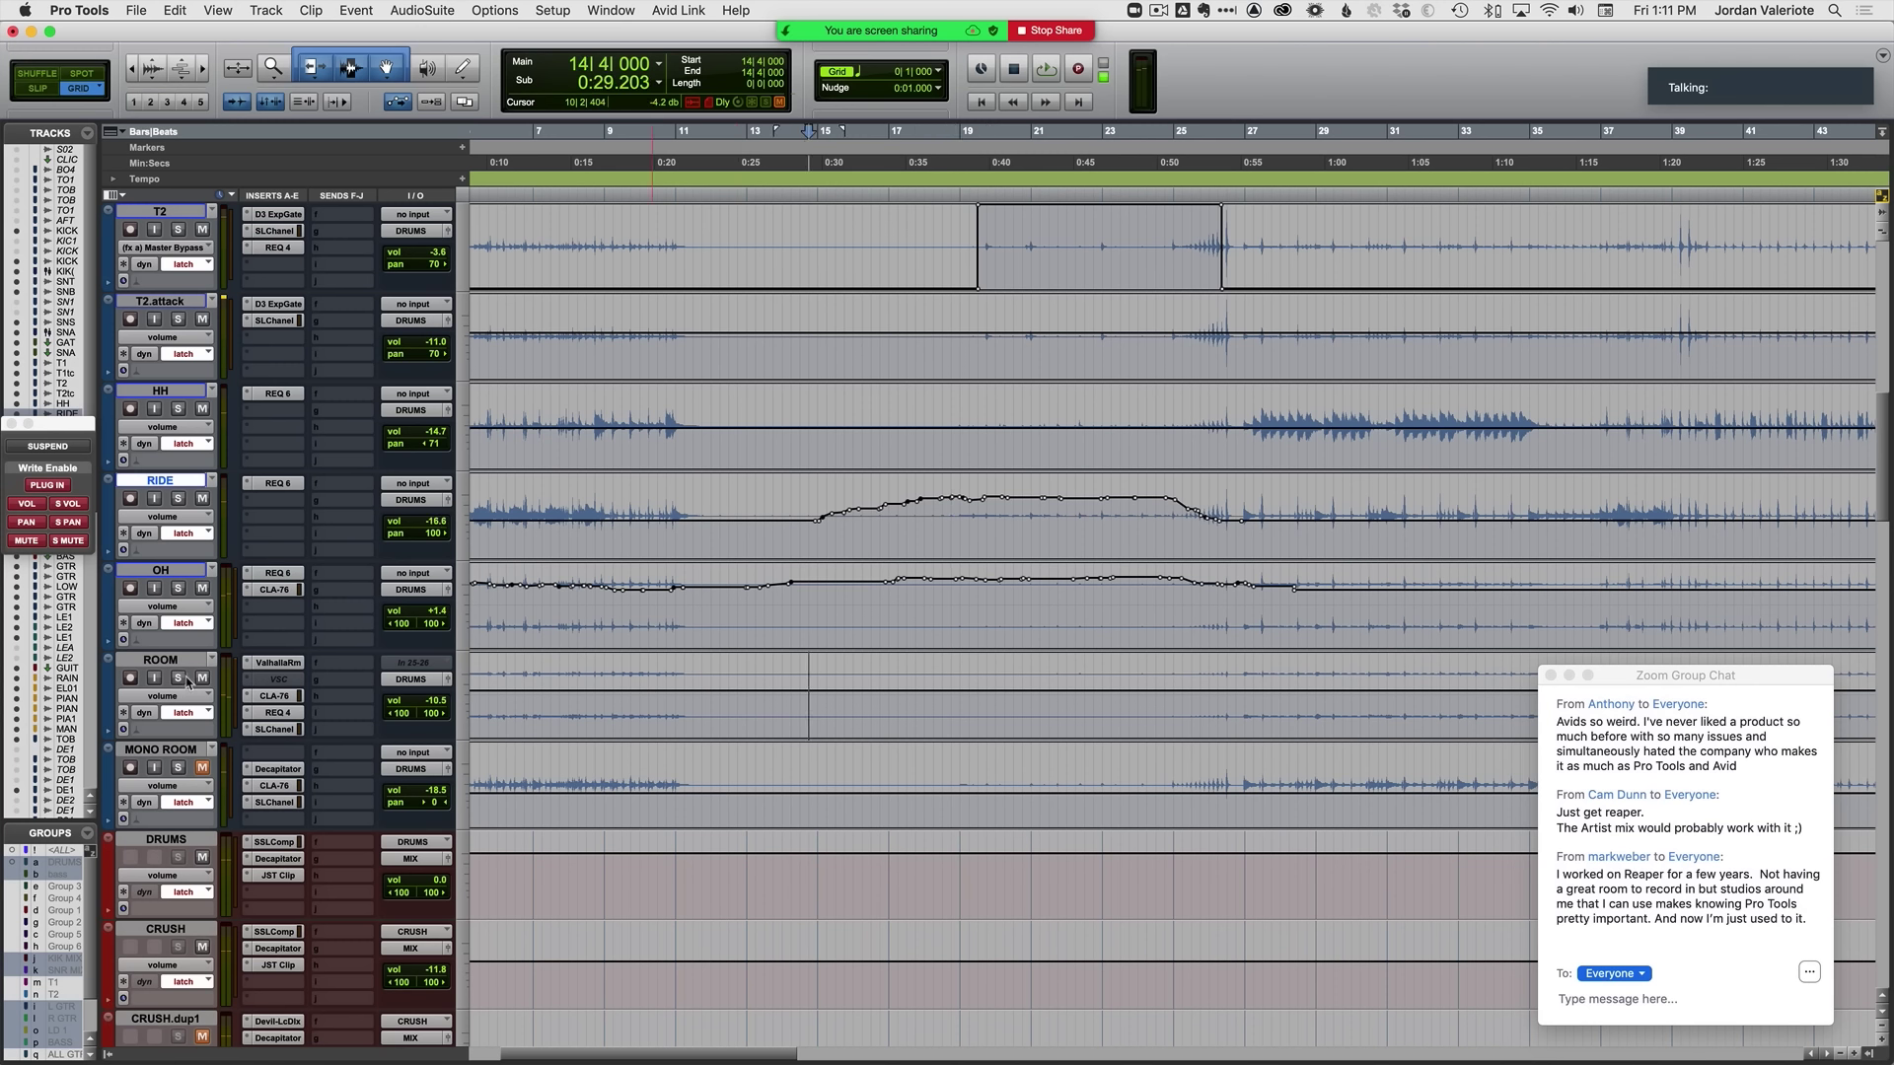
{"action": "key", "text": "space"}
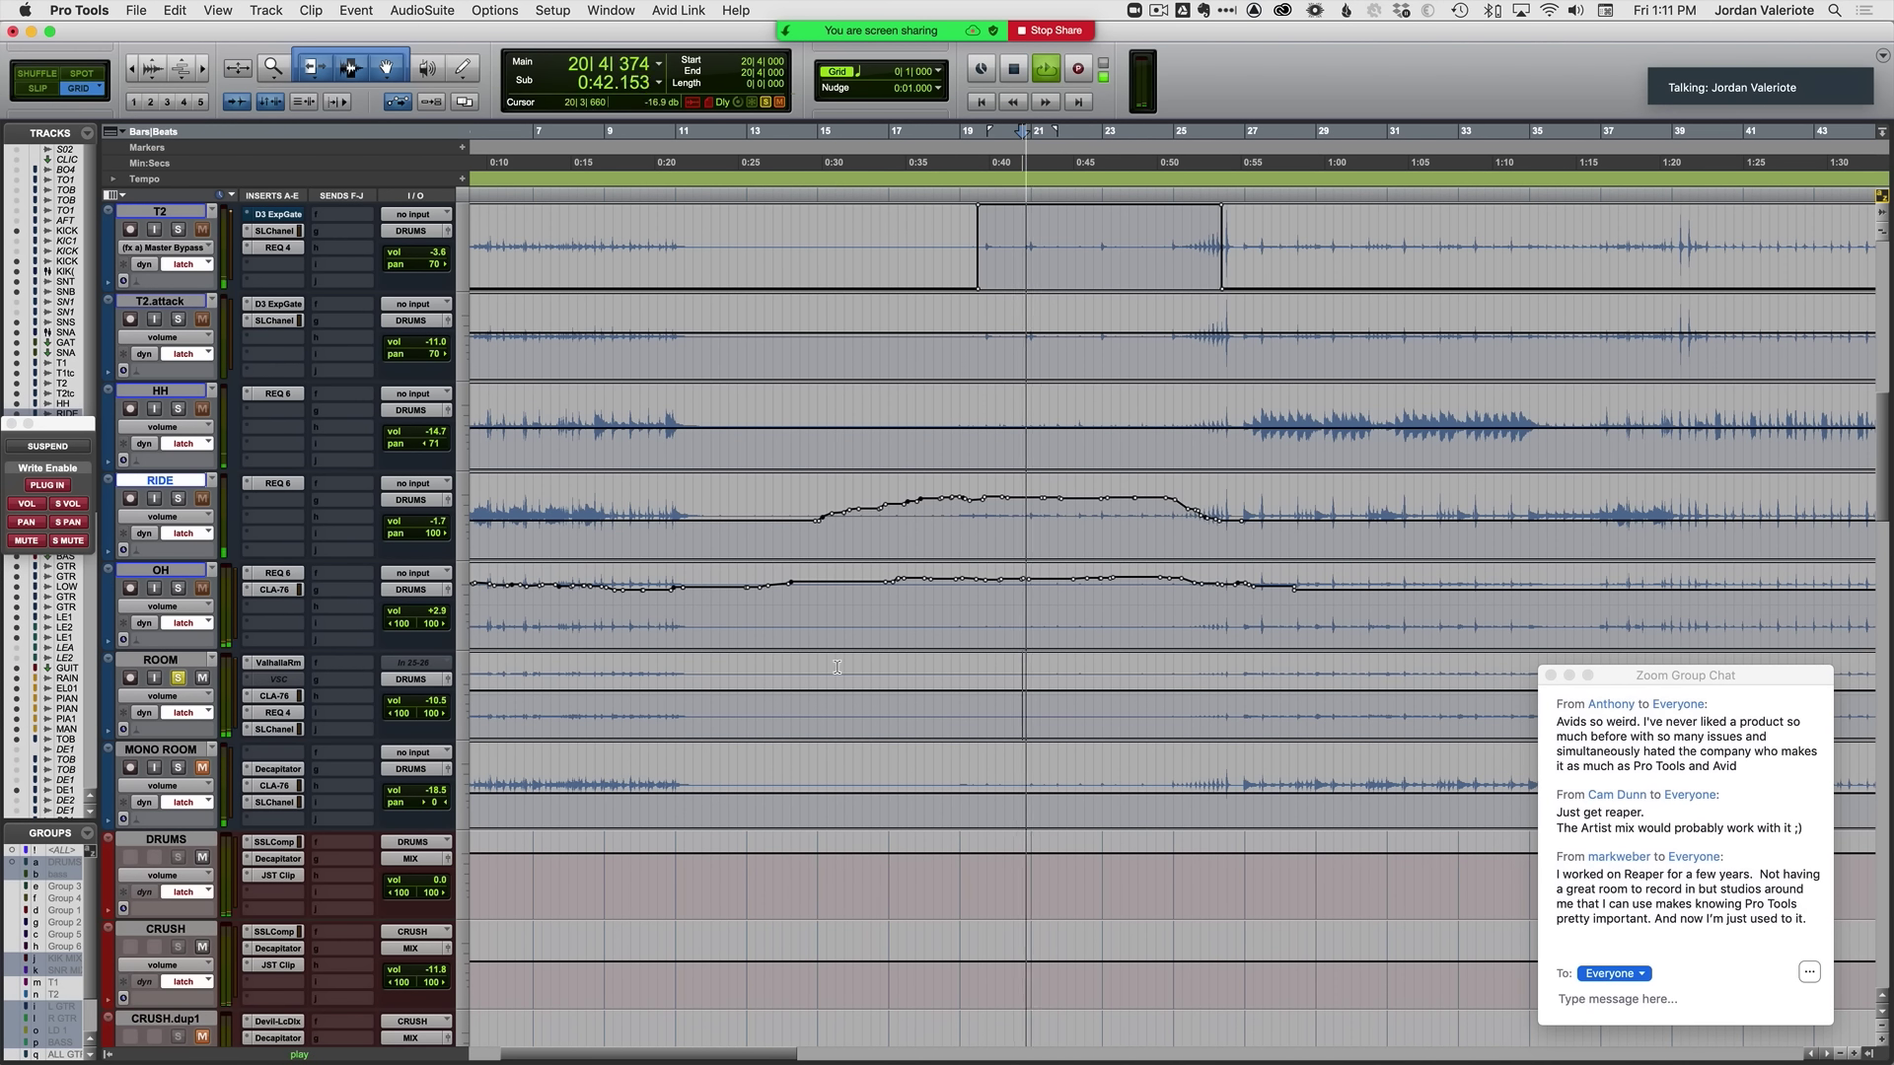
{"action": "key", "text": "space"}
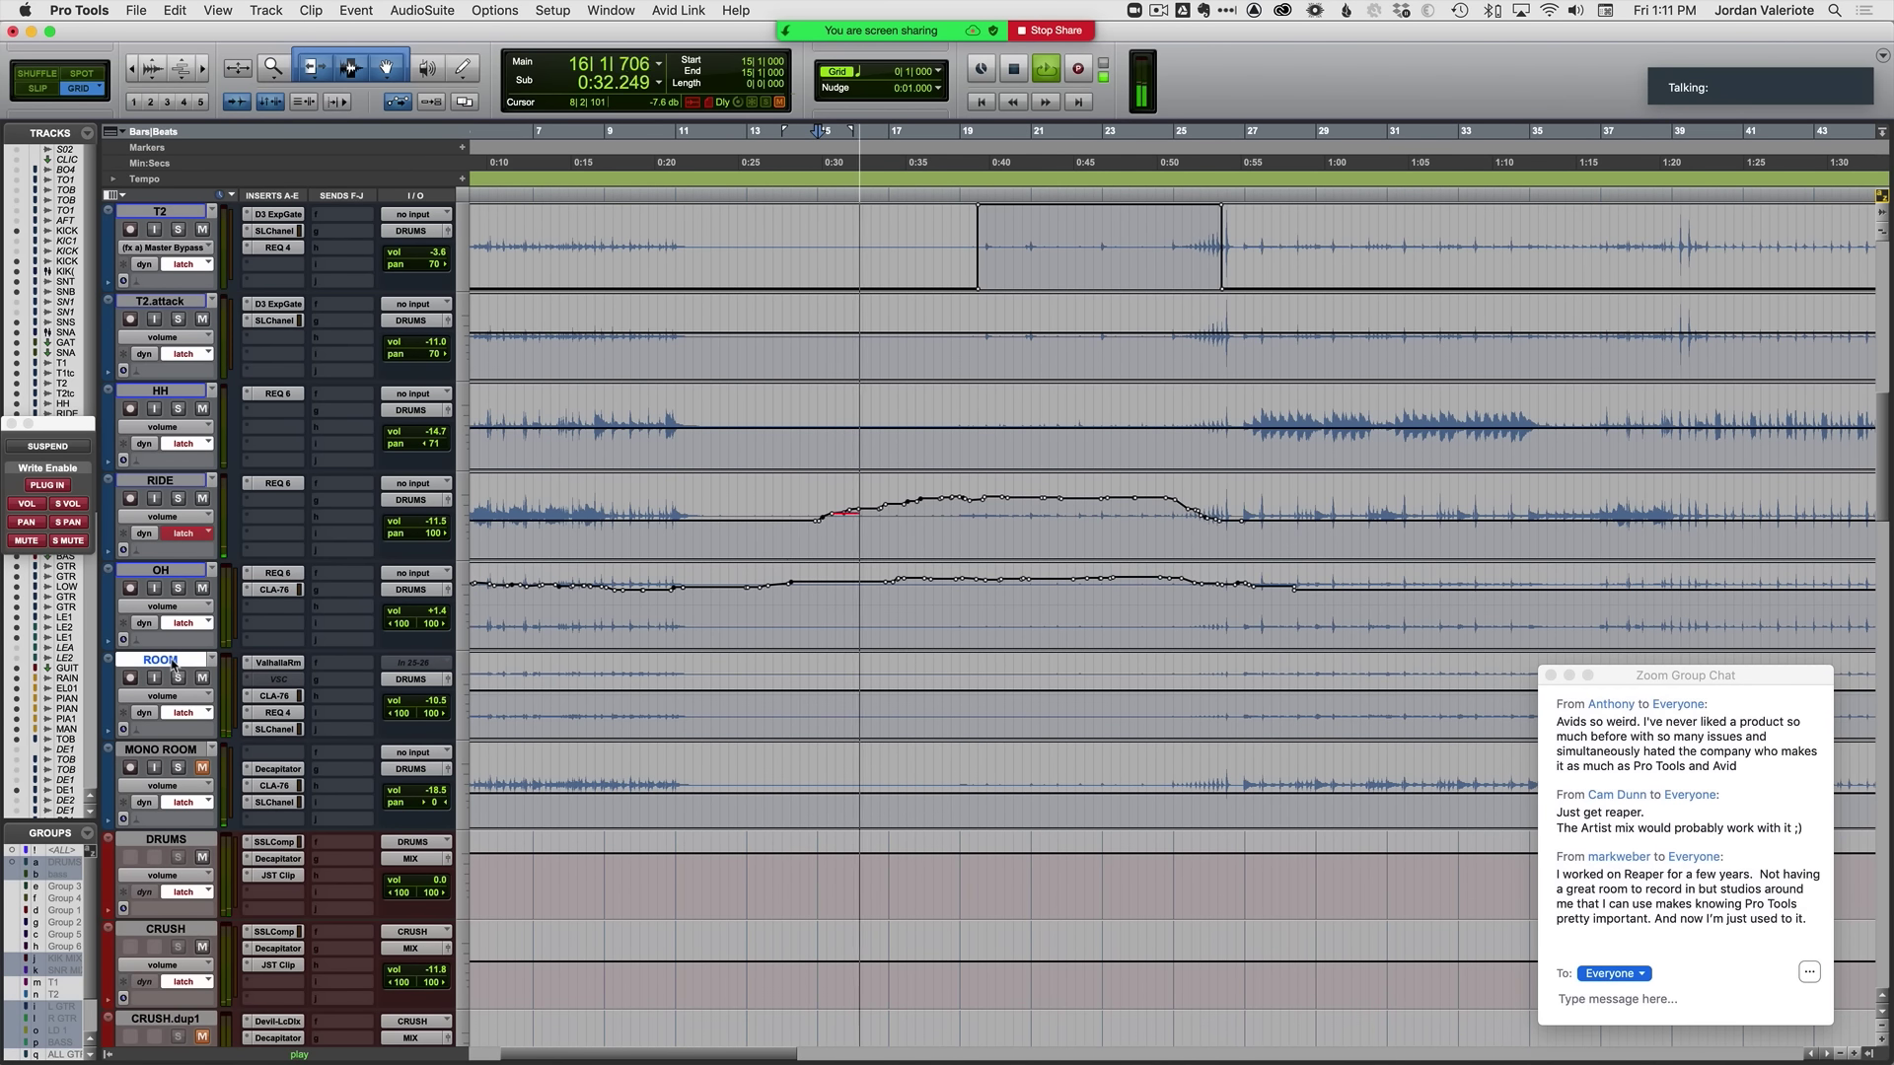
{"action": "key", "text": "space"}
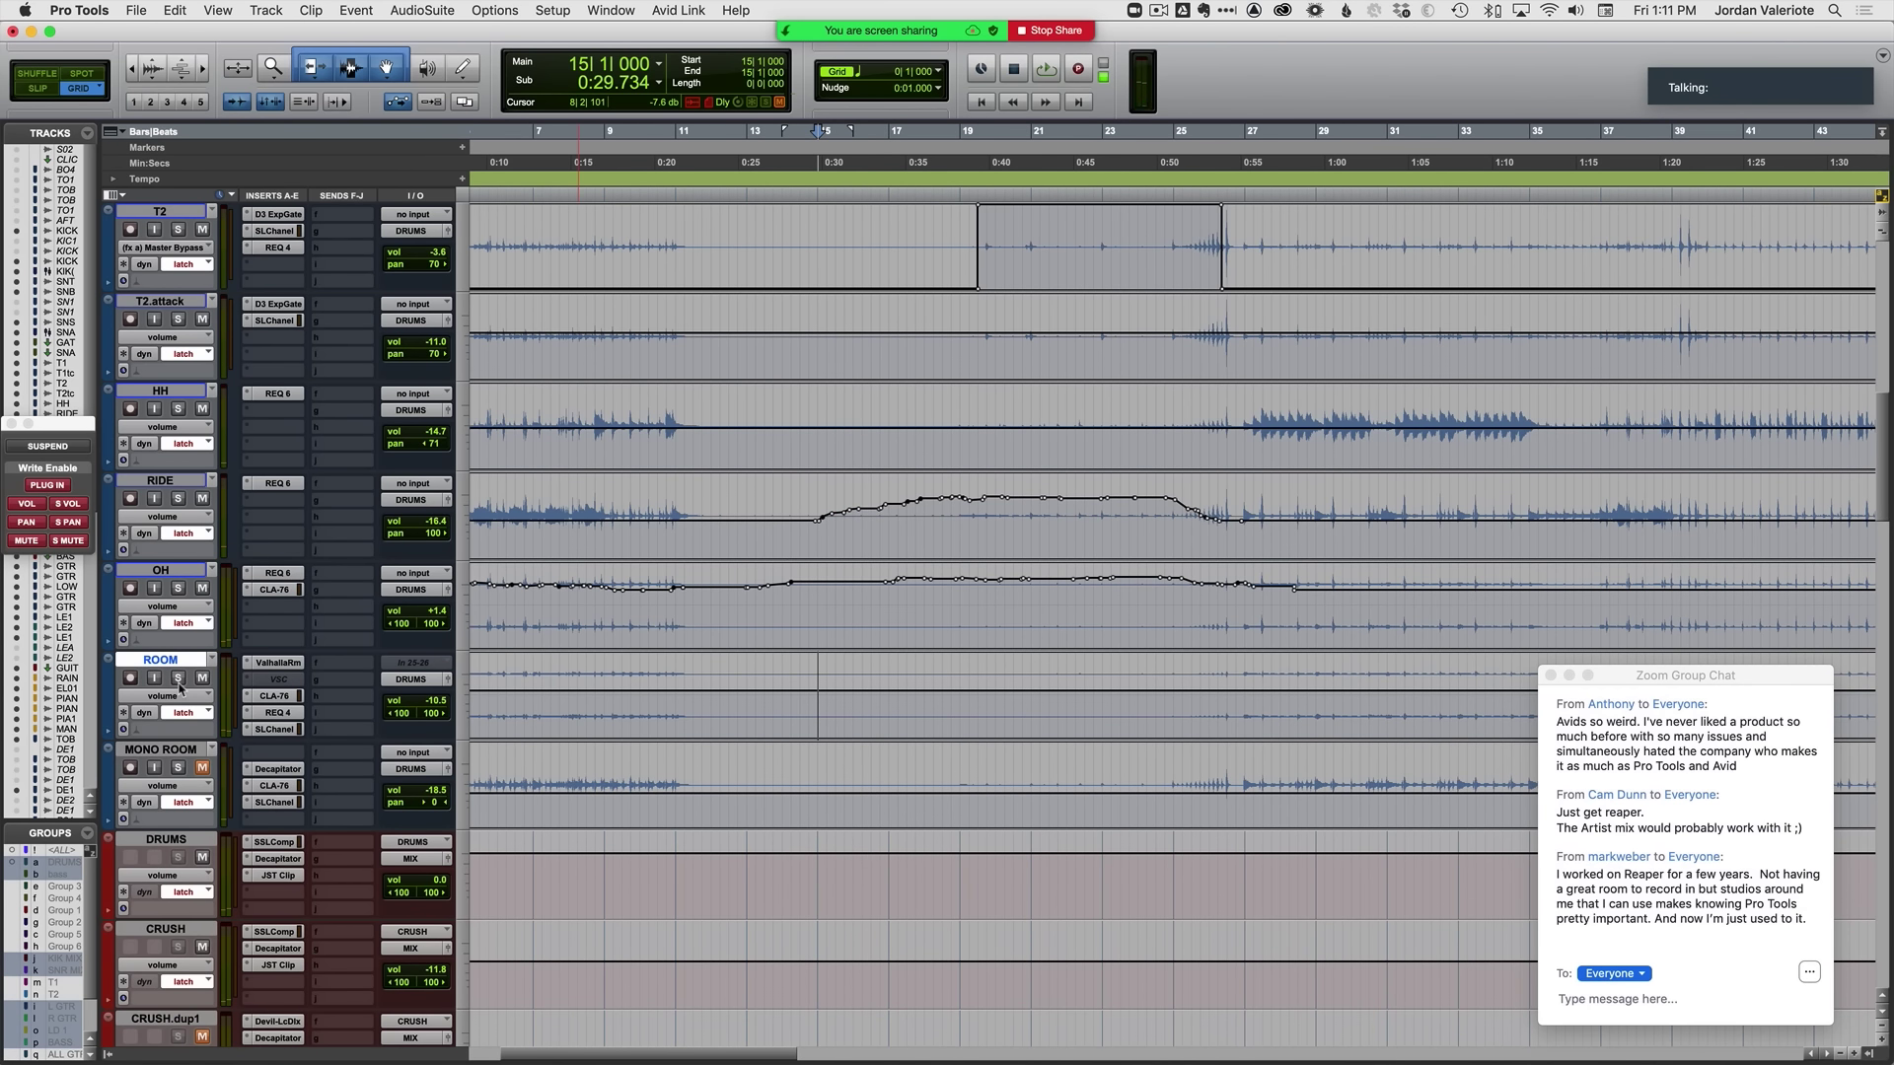
{"action": "key", "text": "space"}
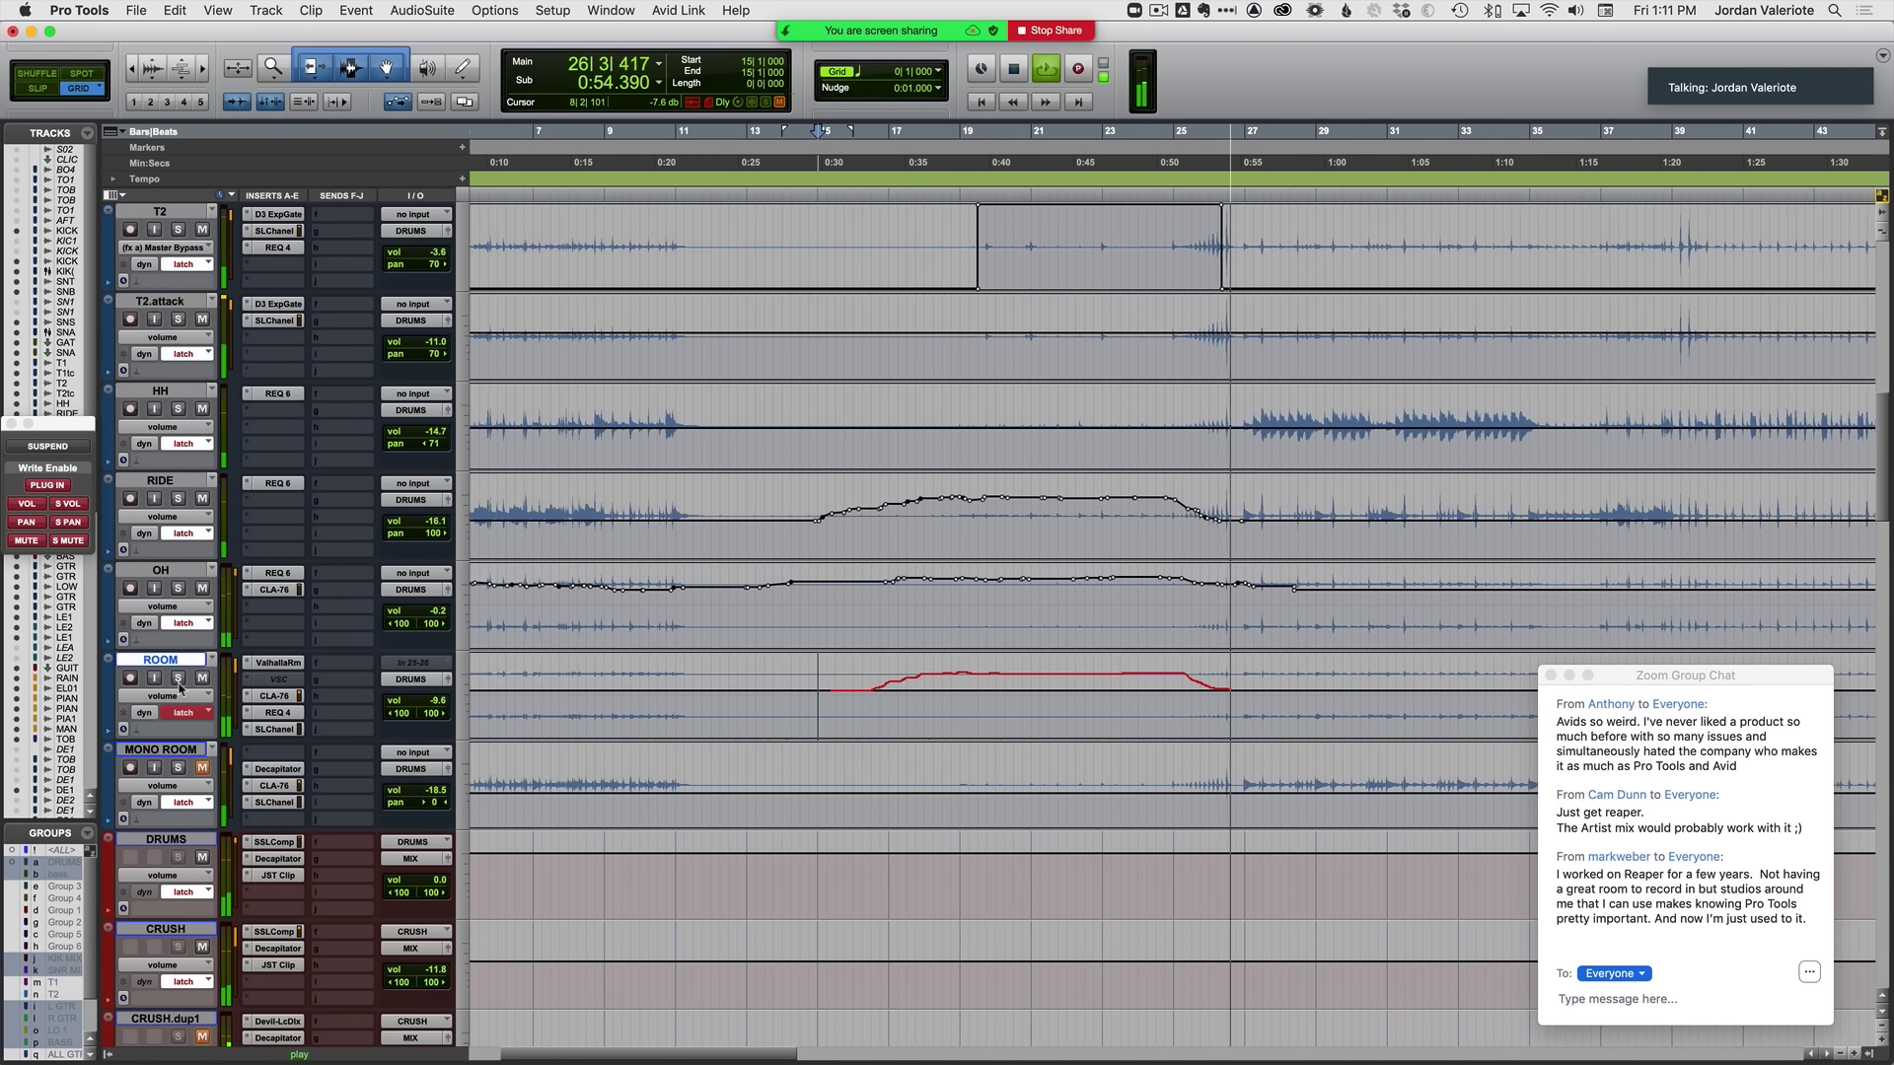
{"action": "key", "text": "space"}
Step: Play from bar 25|2 and write a small ROOM volume lift over the drum fill around bar 26|3
{"action": "left_click", "coordinate": [1231, 719]}
{"action": "key", "text": "t"}
{"action": "key", "text": "t"}
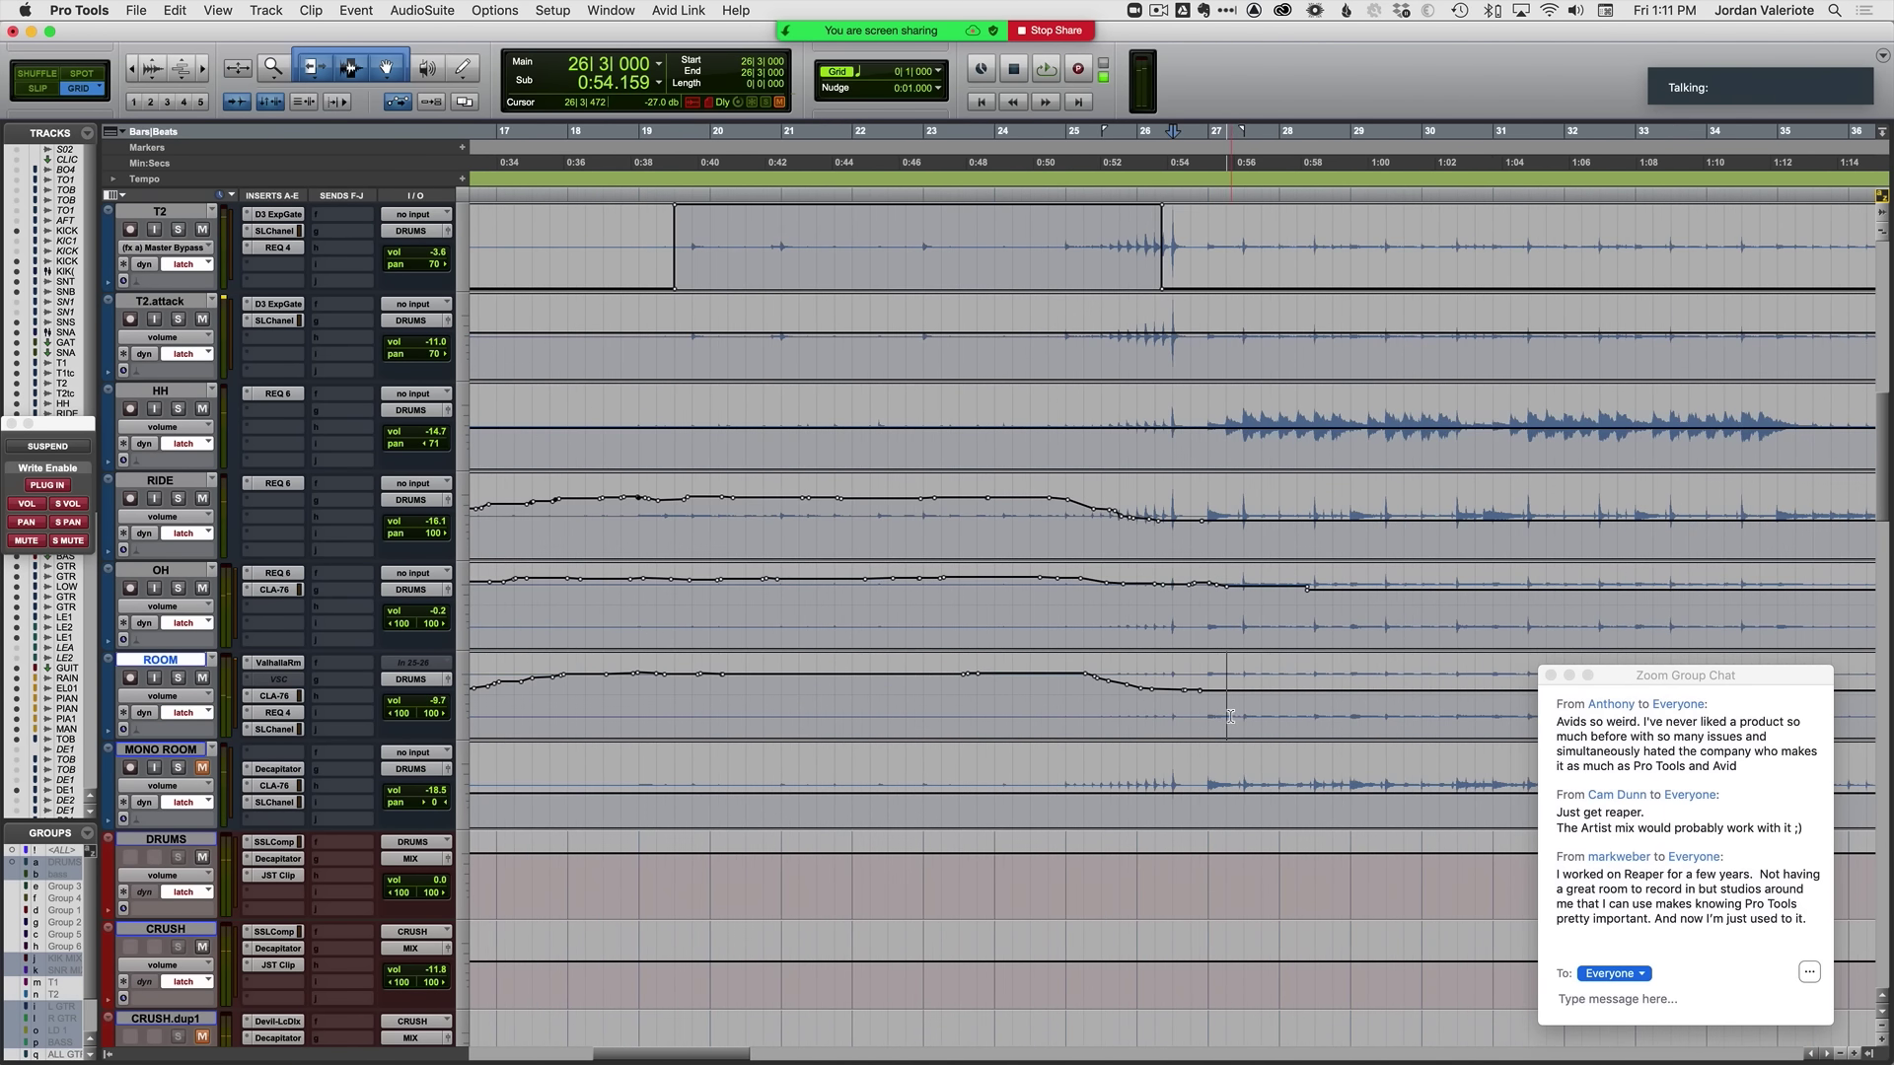
{"action": "key", "text": "space"}
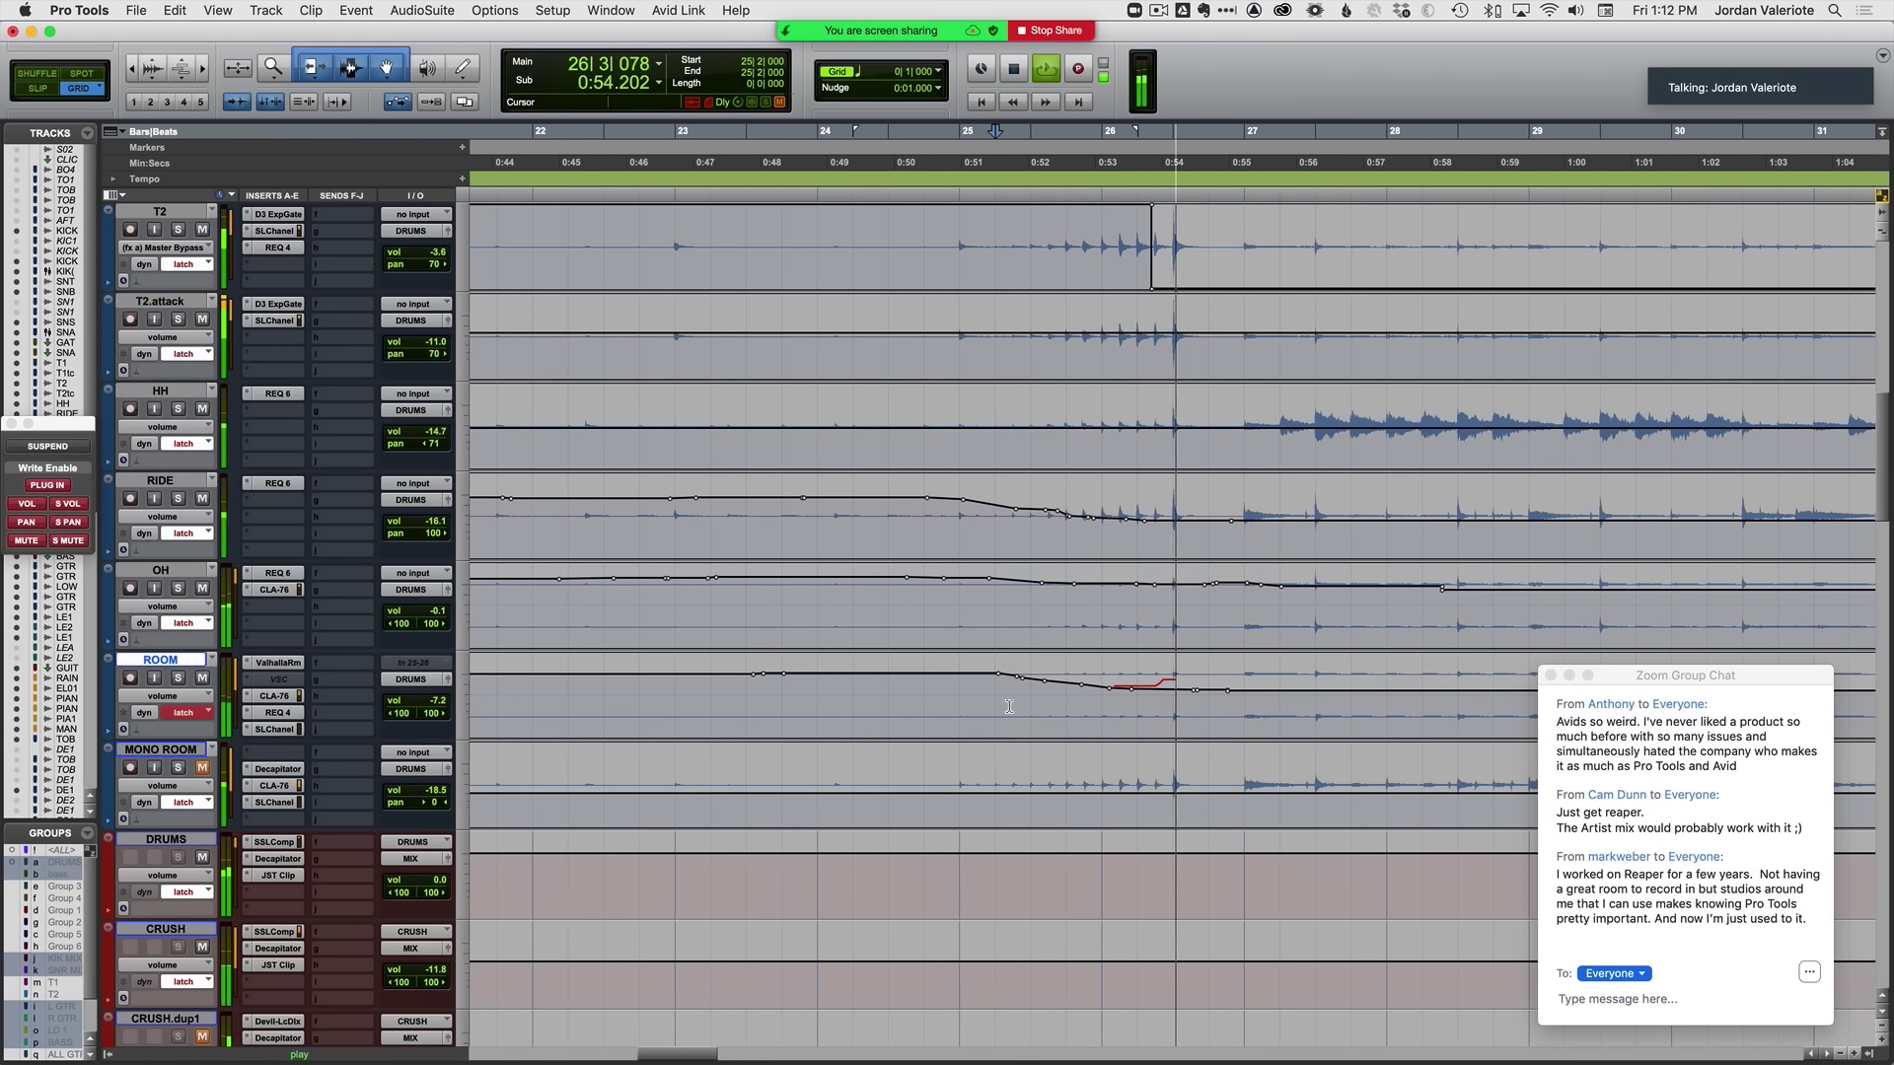
{"action": "key", "text": "space"}
{"action": "key", "text": "r"}
{"action": "key", "text": "r"}
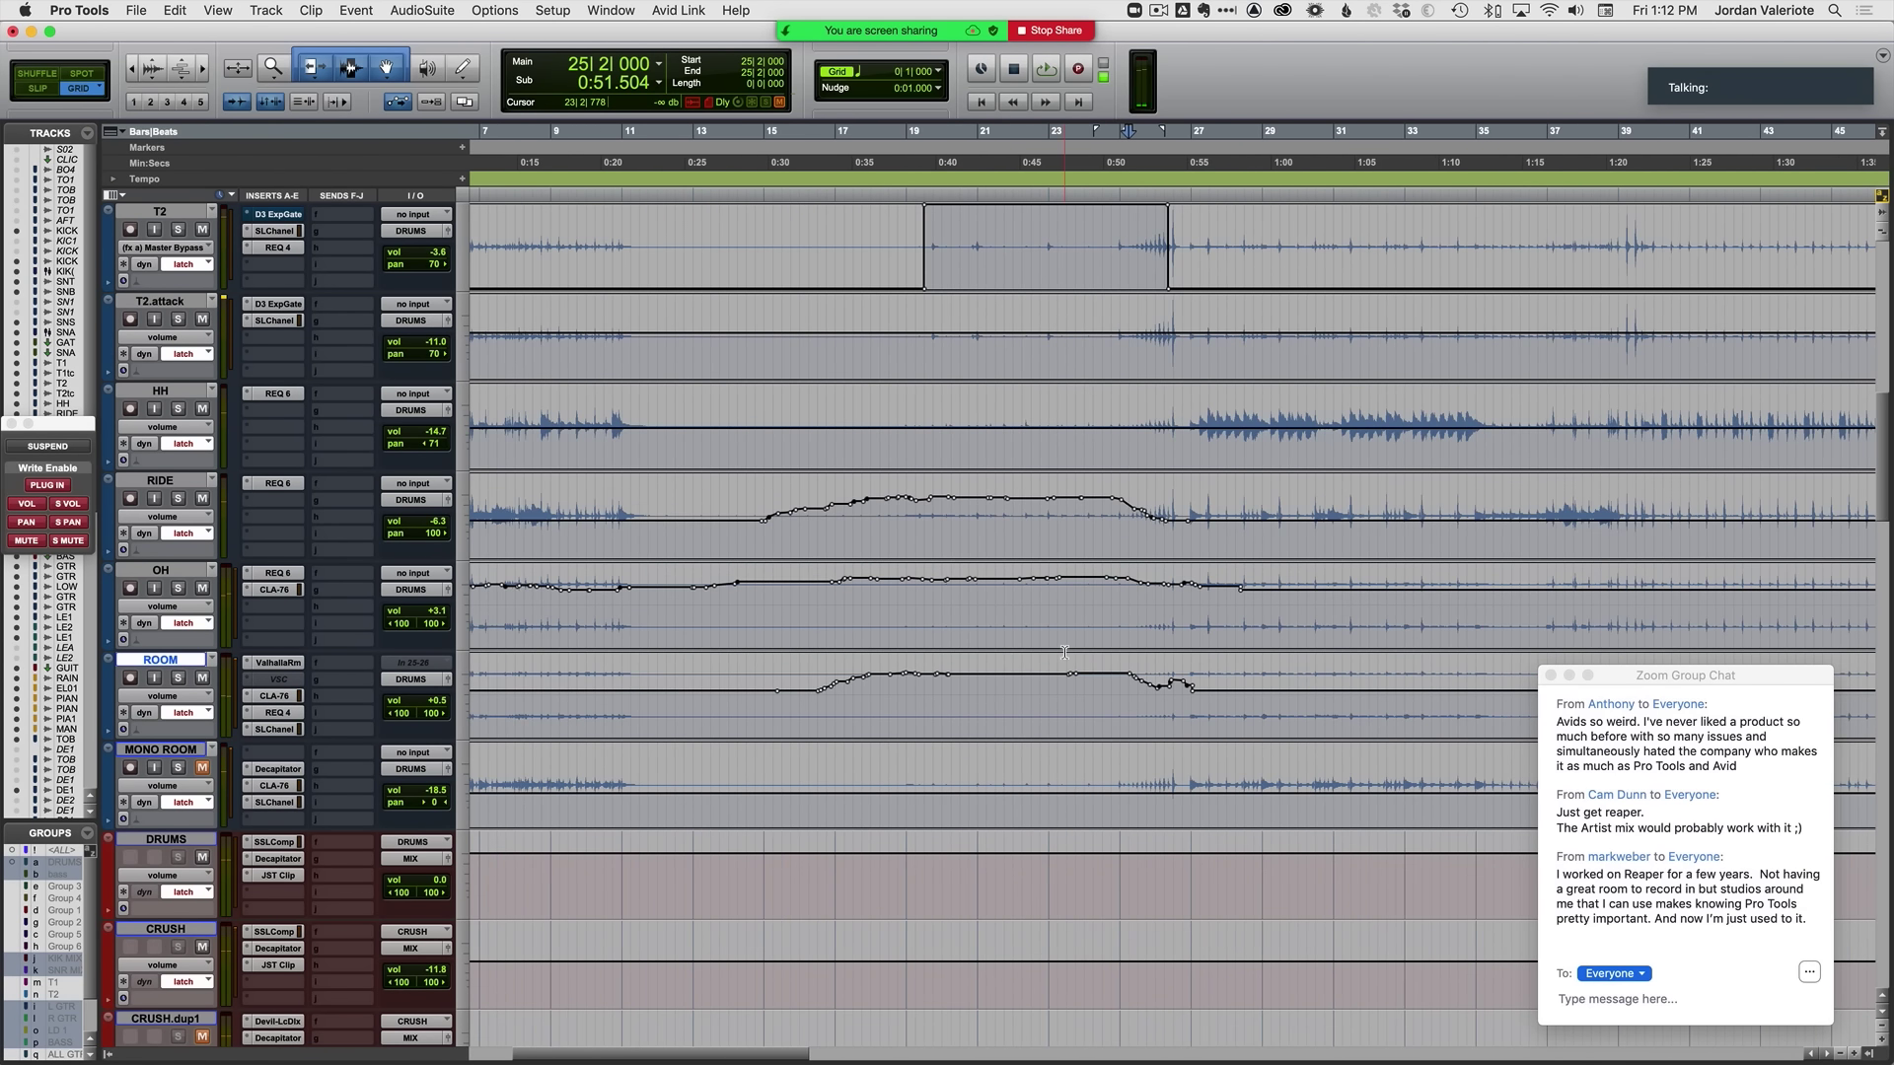
Step: Play the quiet passage from about bar 19 and examine the snare and tom tracks against the new volume rides
{"action": "scroll", "coordinate": [1026, 633], "scroll_direction": "up", "scroll_amount": 2}
{"action": "scroll", "coordinate": [963, 610], "scroll_direction": "up", "scroll_amount": 3}
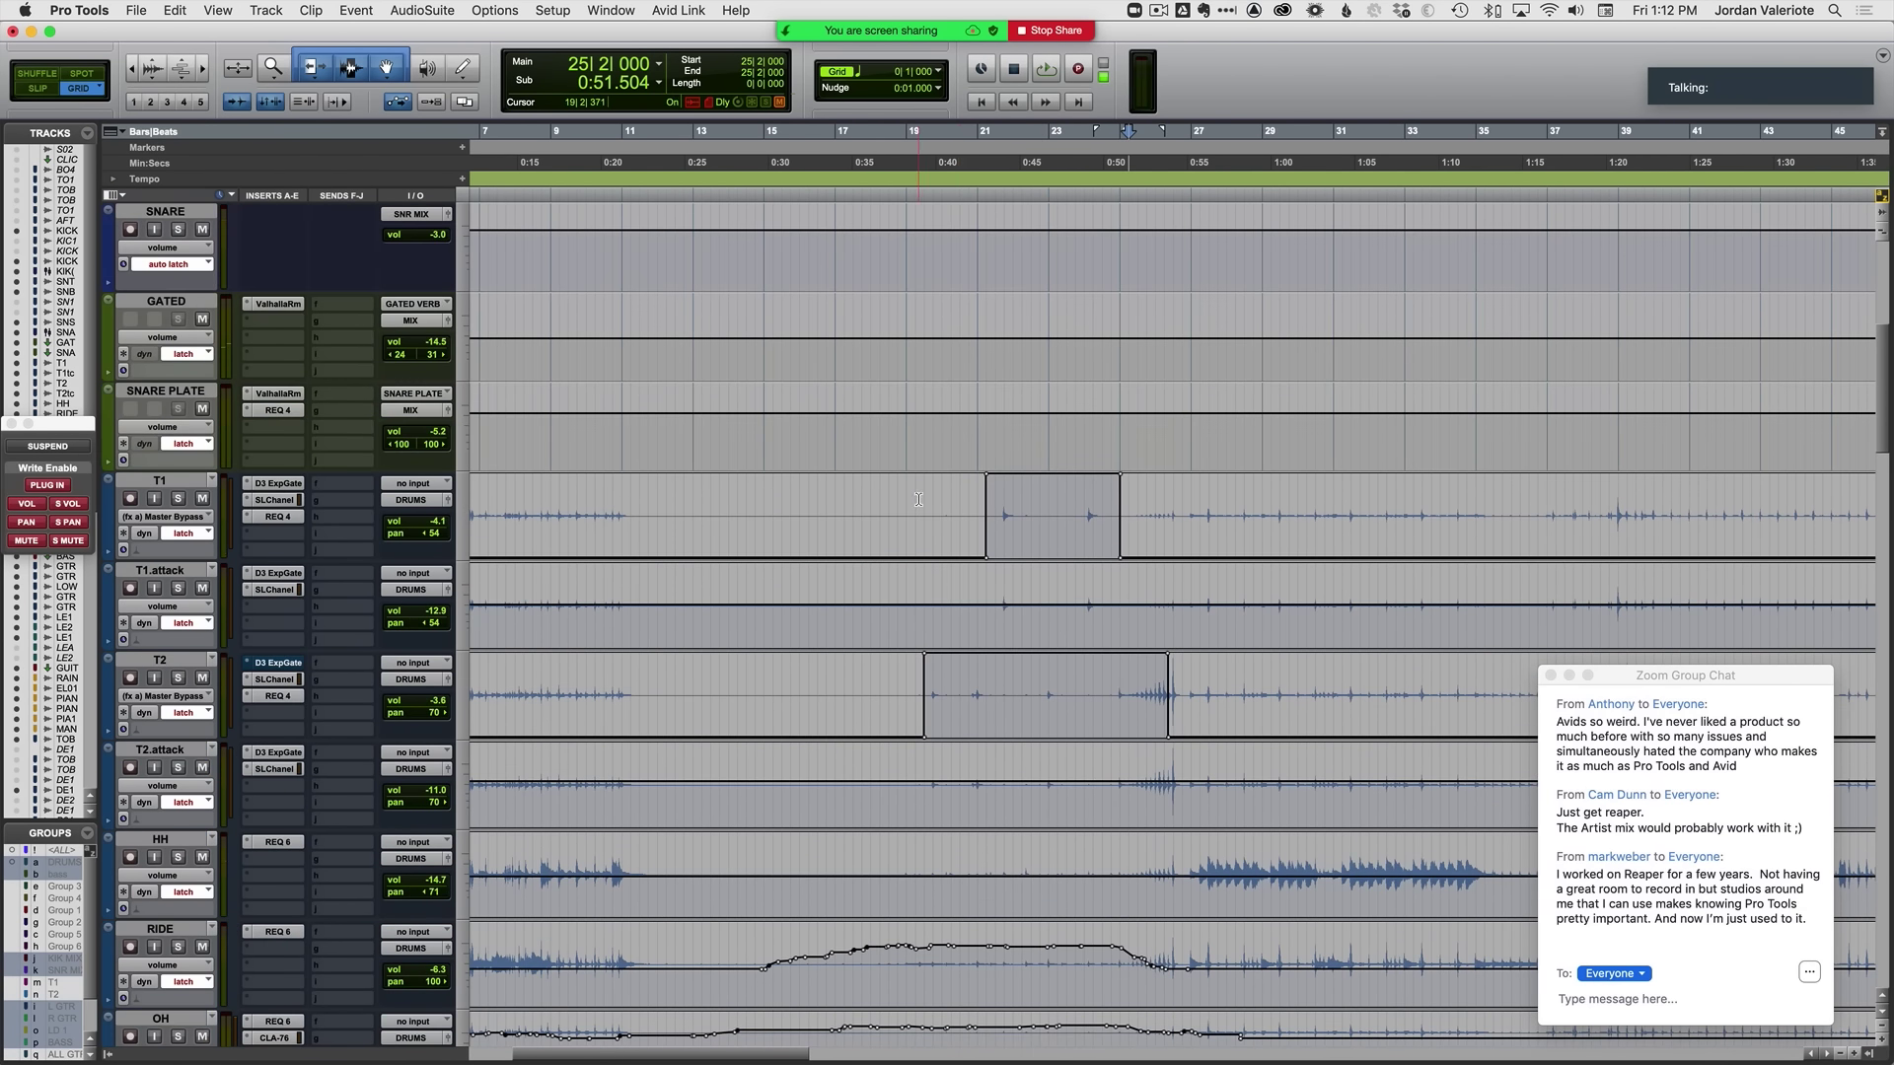
{"action": "key", "text": "space"}
{"action": "scroll", "coordinate": [917, 500], "scroll_direction": "up", "scroll_amount": 6}
{"action": "scroll", "coordinate": [922, 507], "scroll_direction": "down", "scroll_amount": 2}
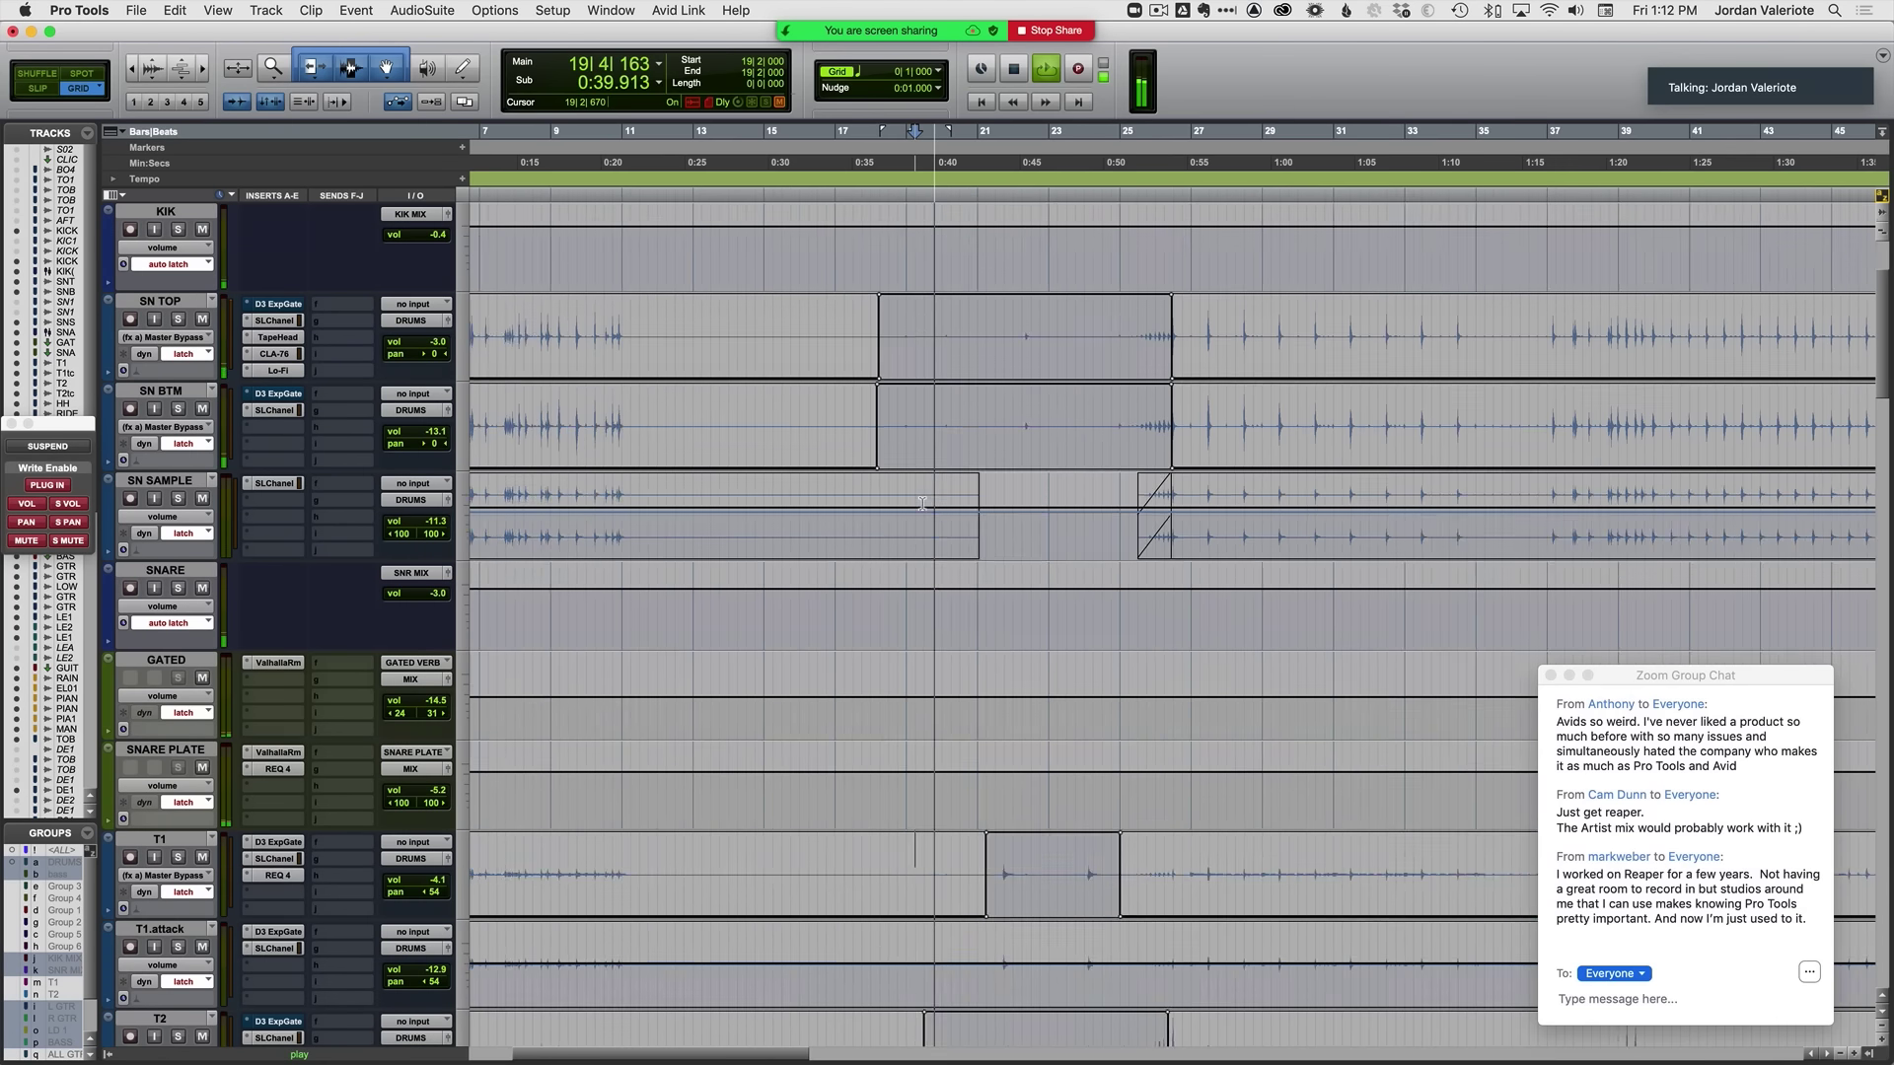
{"action": "key", "text": "t"}
{"action": "scroll", "coordinate": [922, 507], "scroll_direction": "down", "scroll_amount": 5}
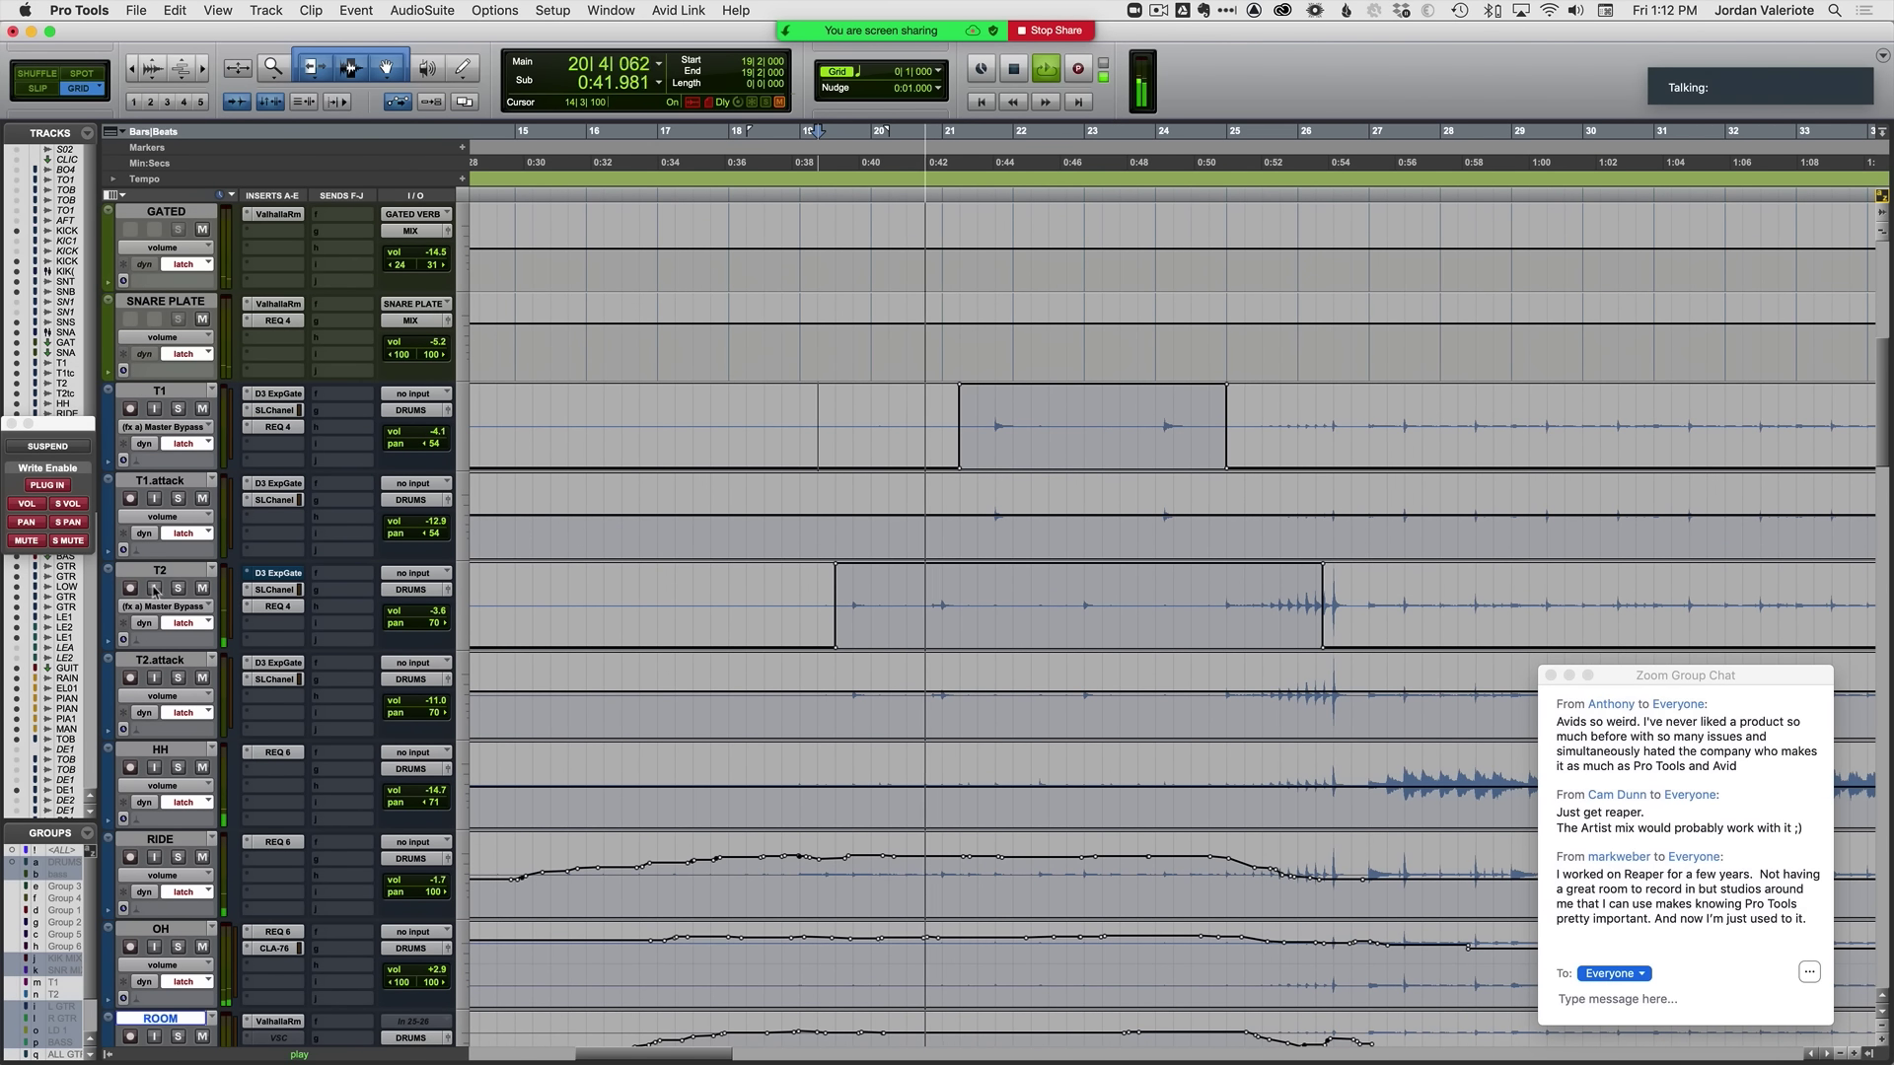
{"action": "key", "text": "space"}
{"action": "scroll", "coordinate": [540, 519], "scroll_direction": "down", "scroll_amount": 2}
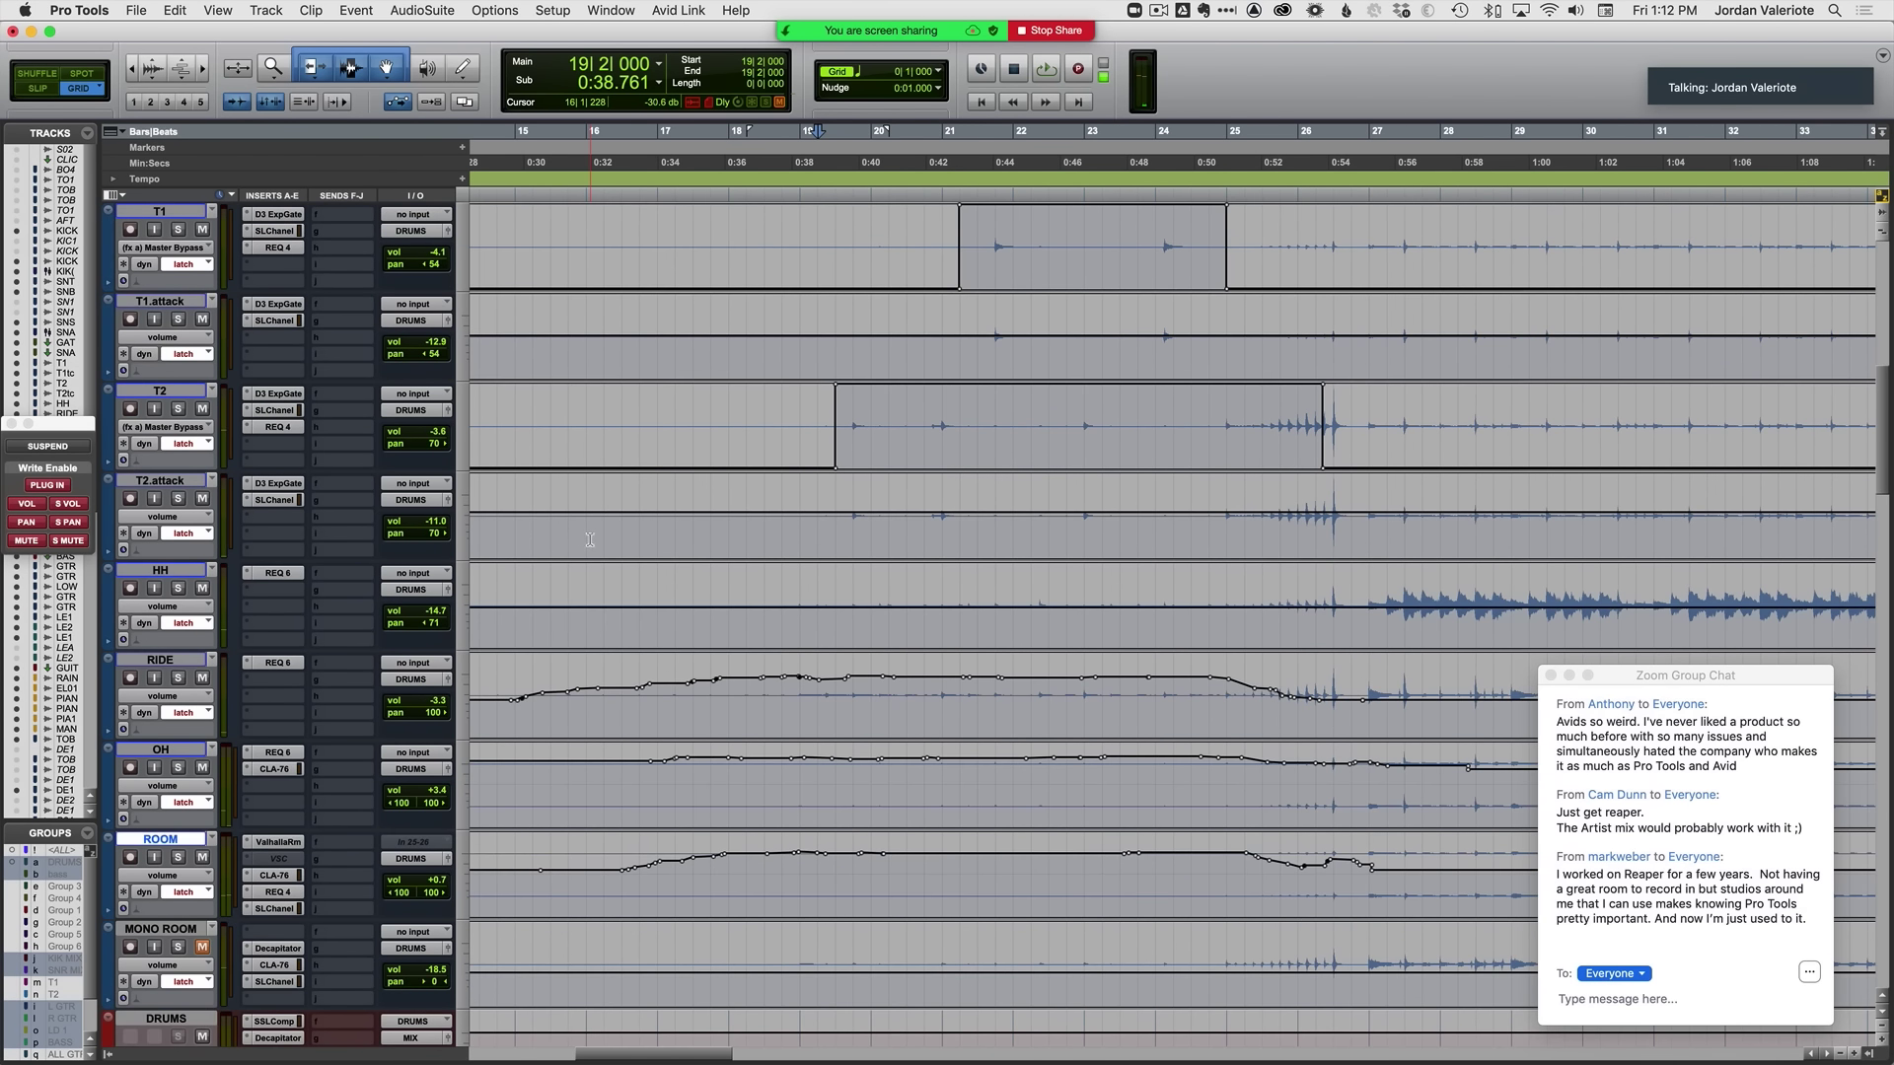
Step: Switch the T1 and T2 tracks from gate bypass automation to the volume automation view during playback
{"action": "key", "text": "space"}
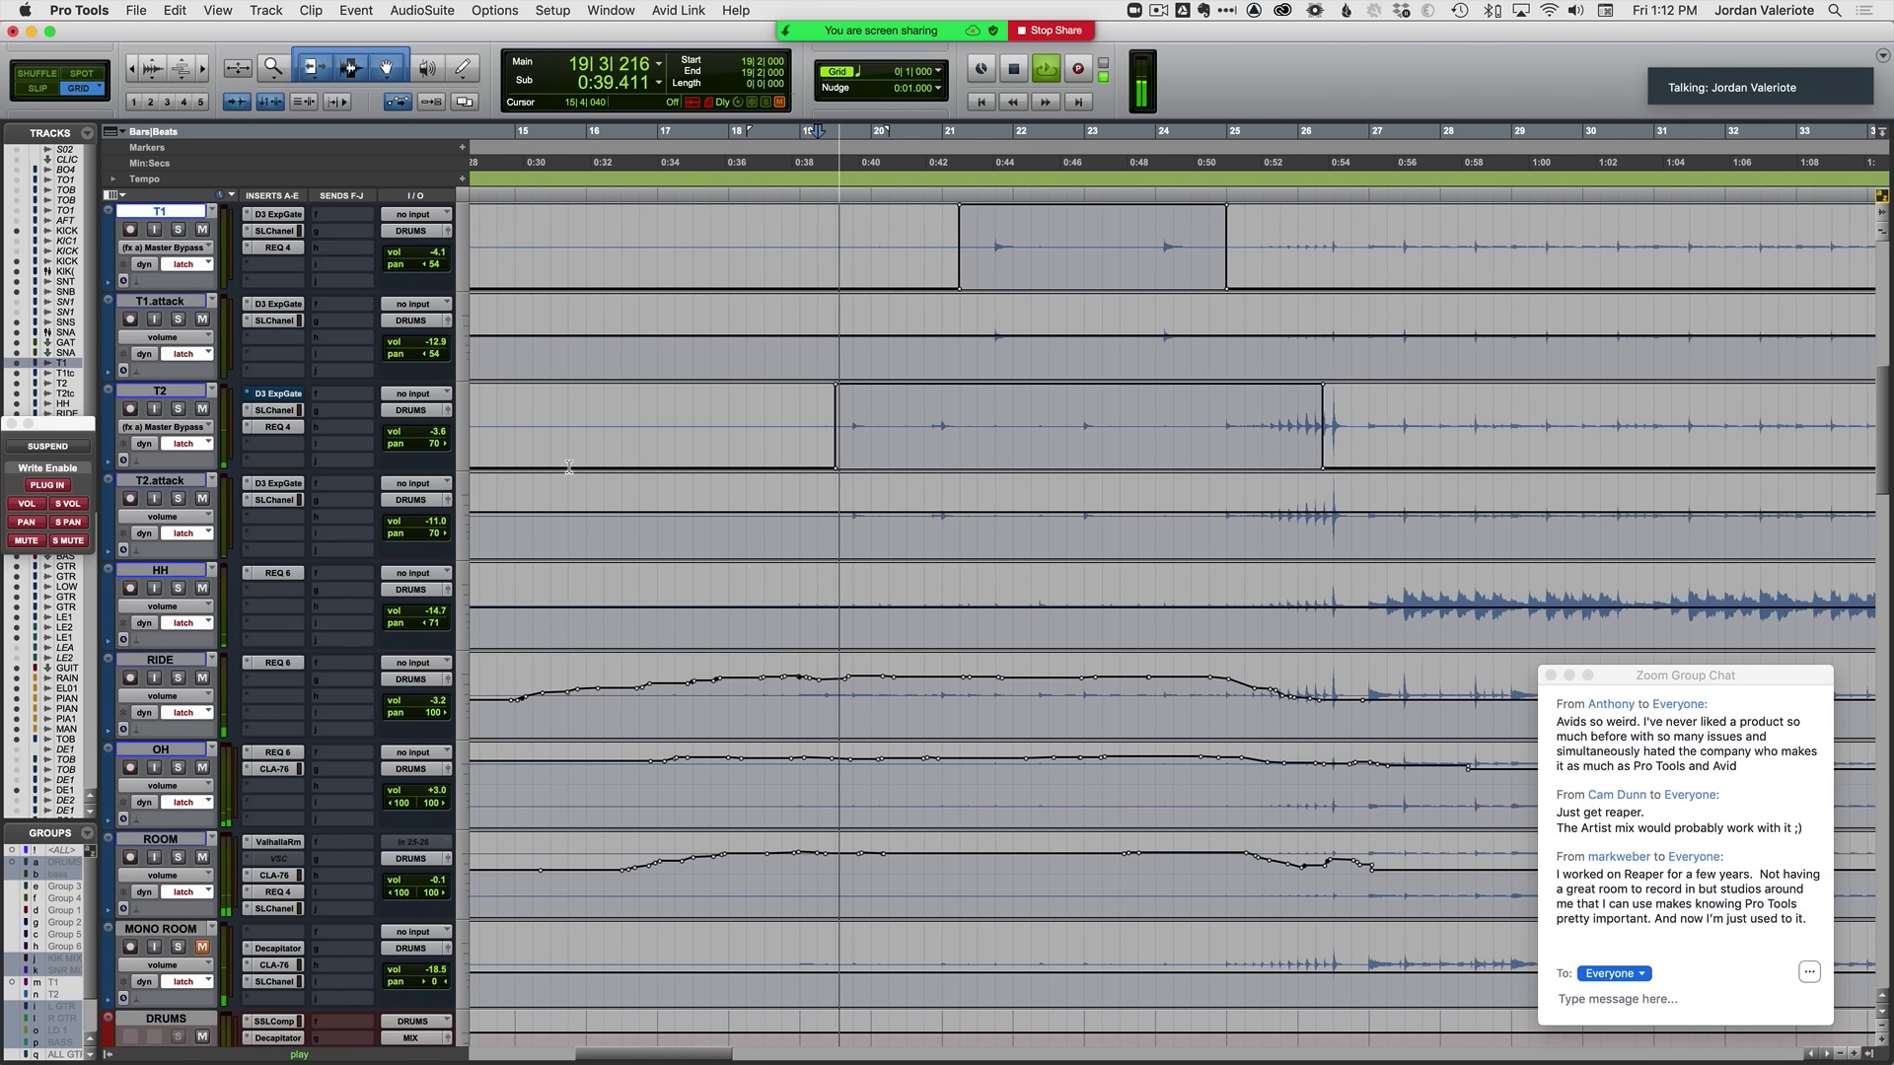
{"action": "key", "text": "minus"}
{"action": "key", "text": "minus"}
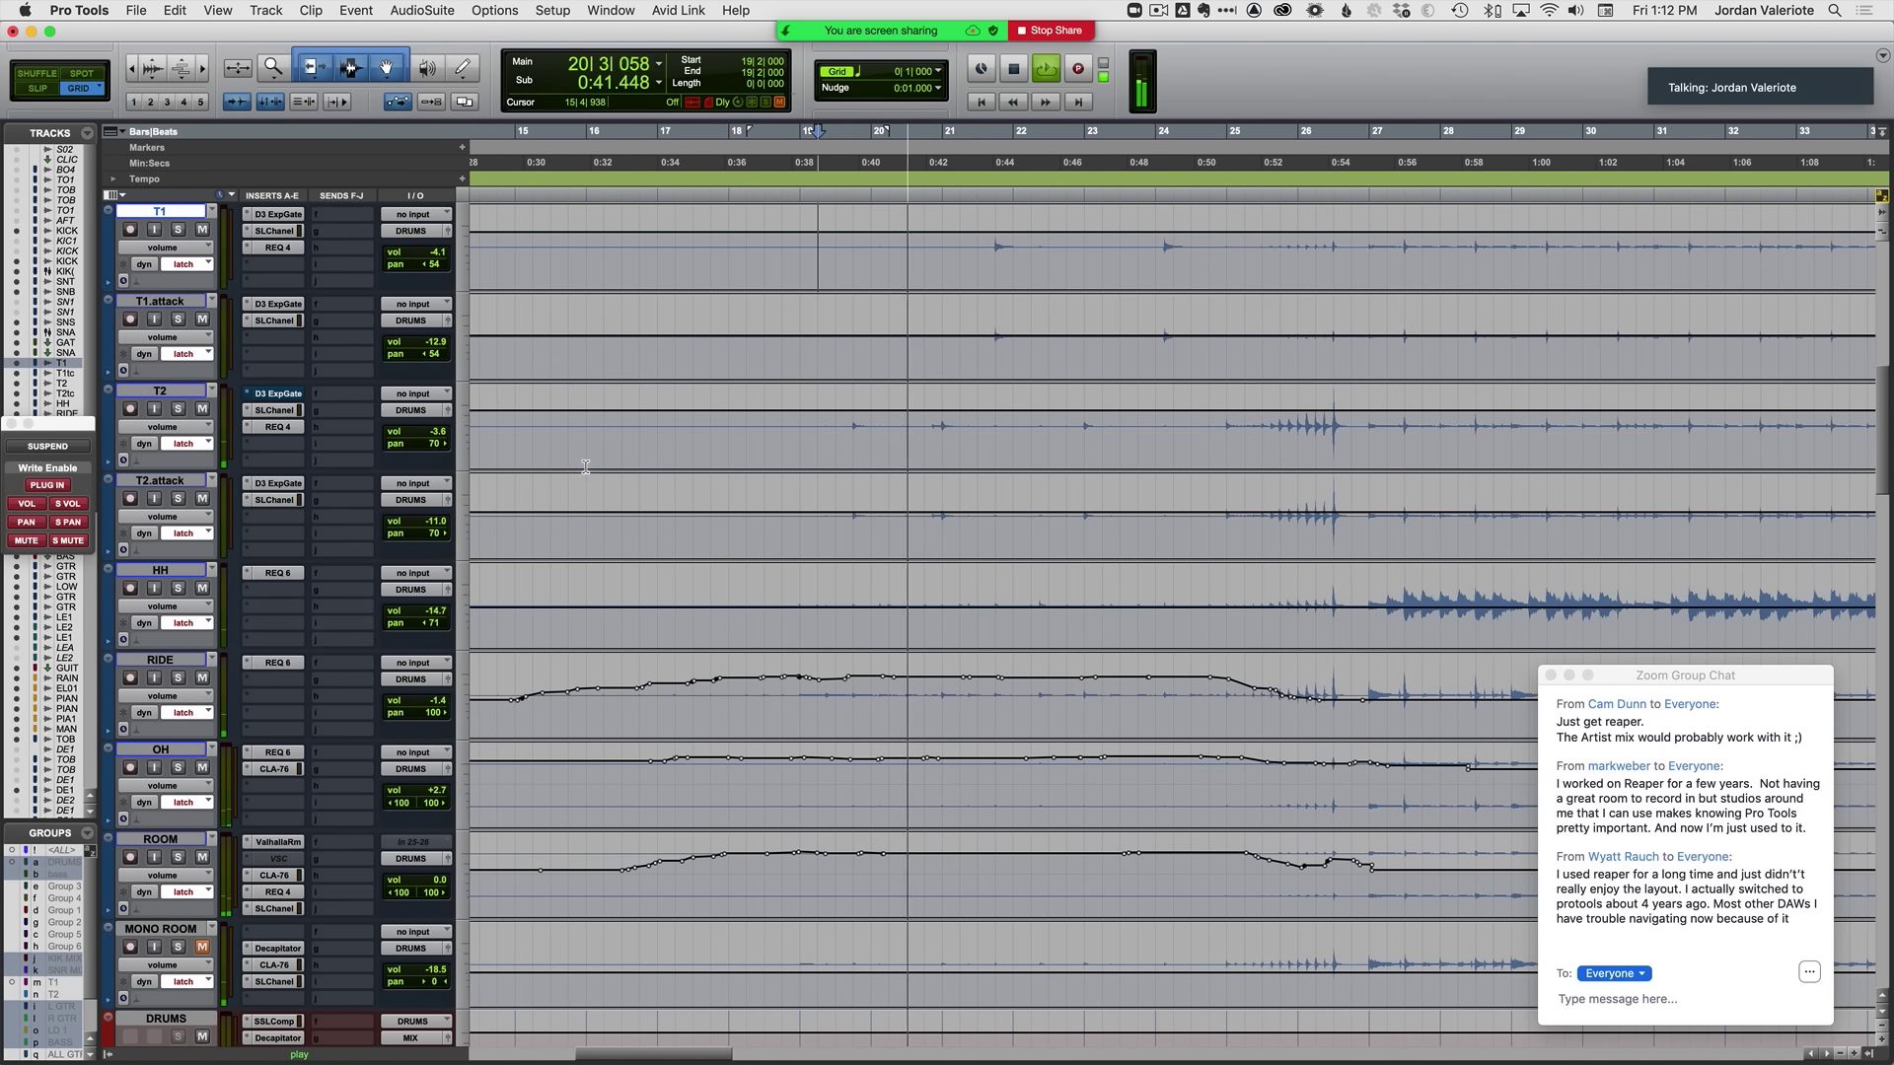
Step: Ride the T2 volume from bar 19 up to about +3 dB and bring it back down by about bar 27
{"action": "left_click", "coordinate": [796, 426]}
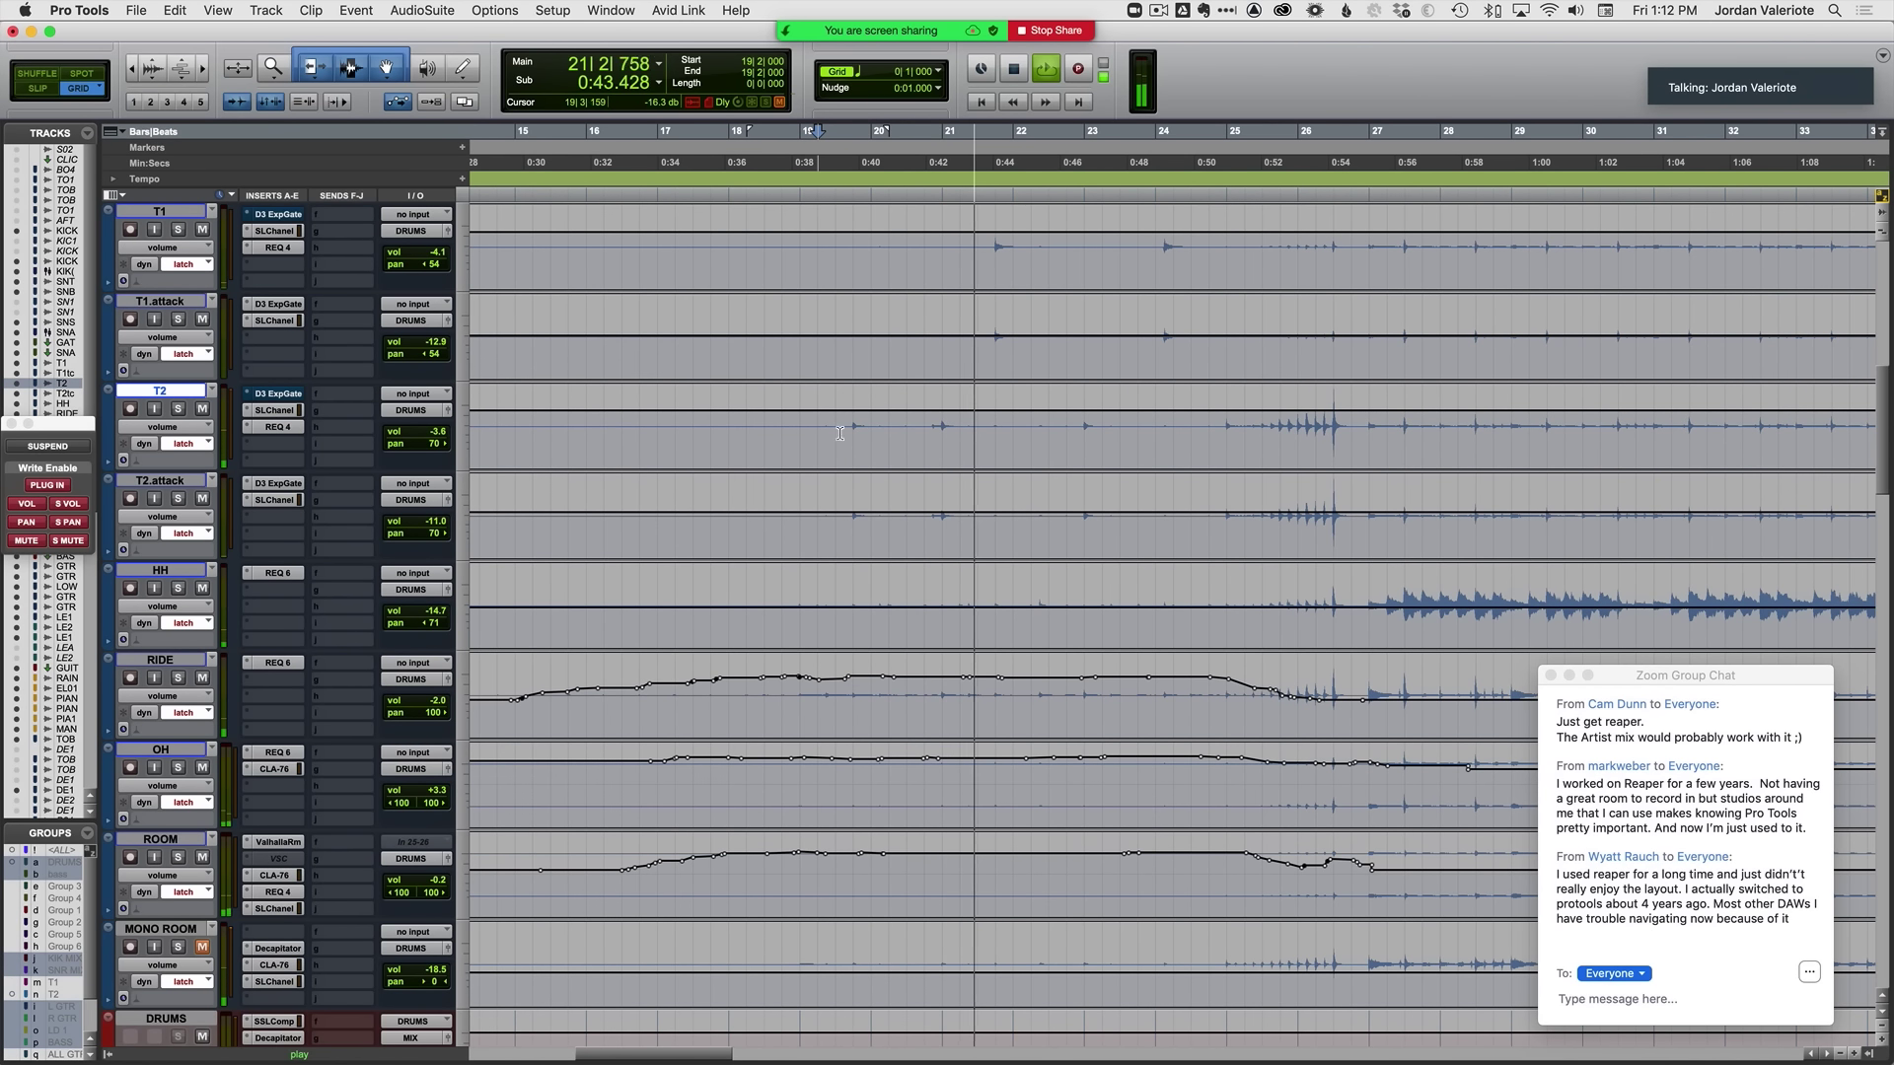
{"action": "key", "text": "space"}
{"action": "key", "text": "space"}
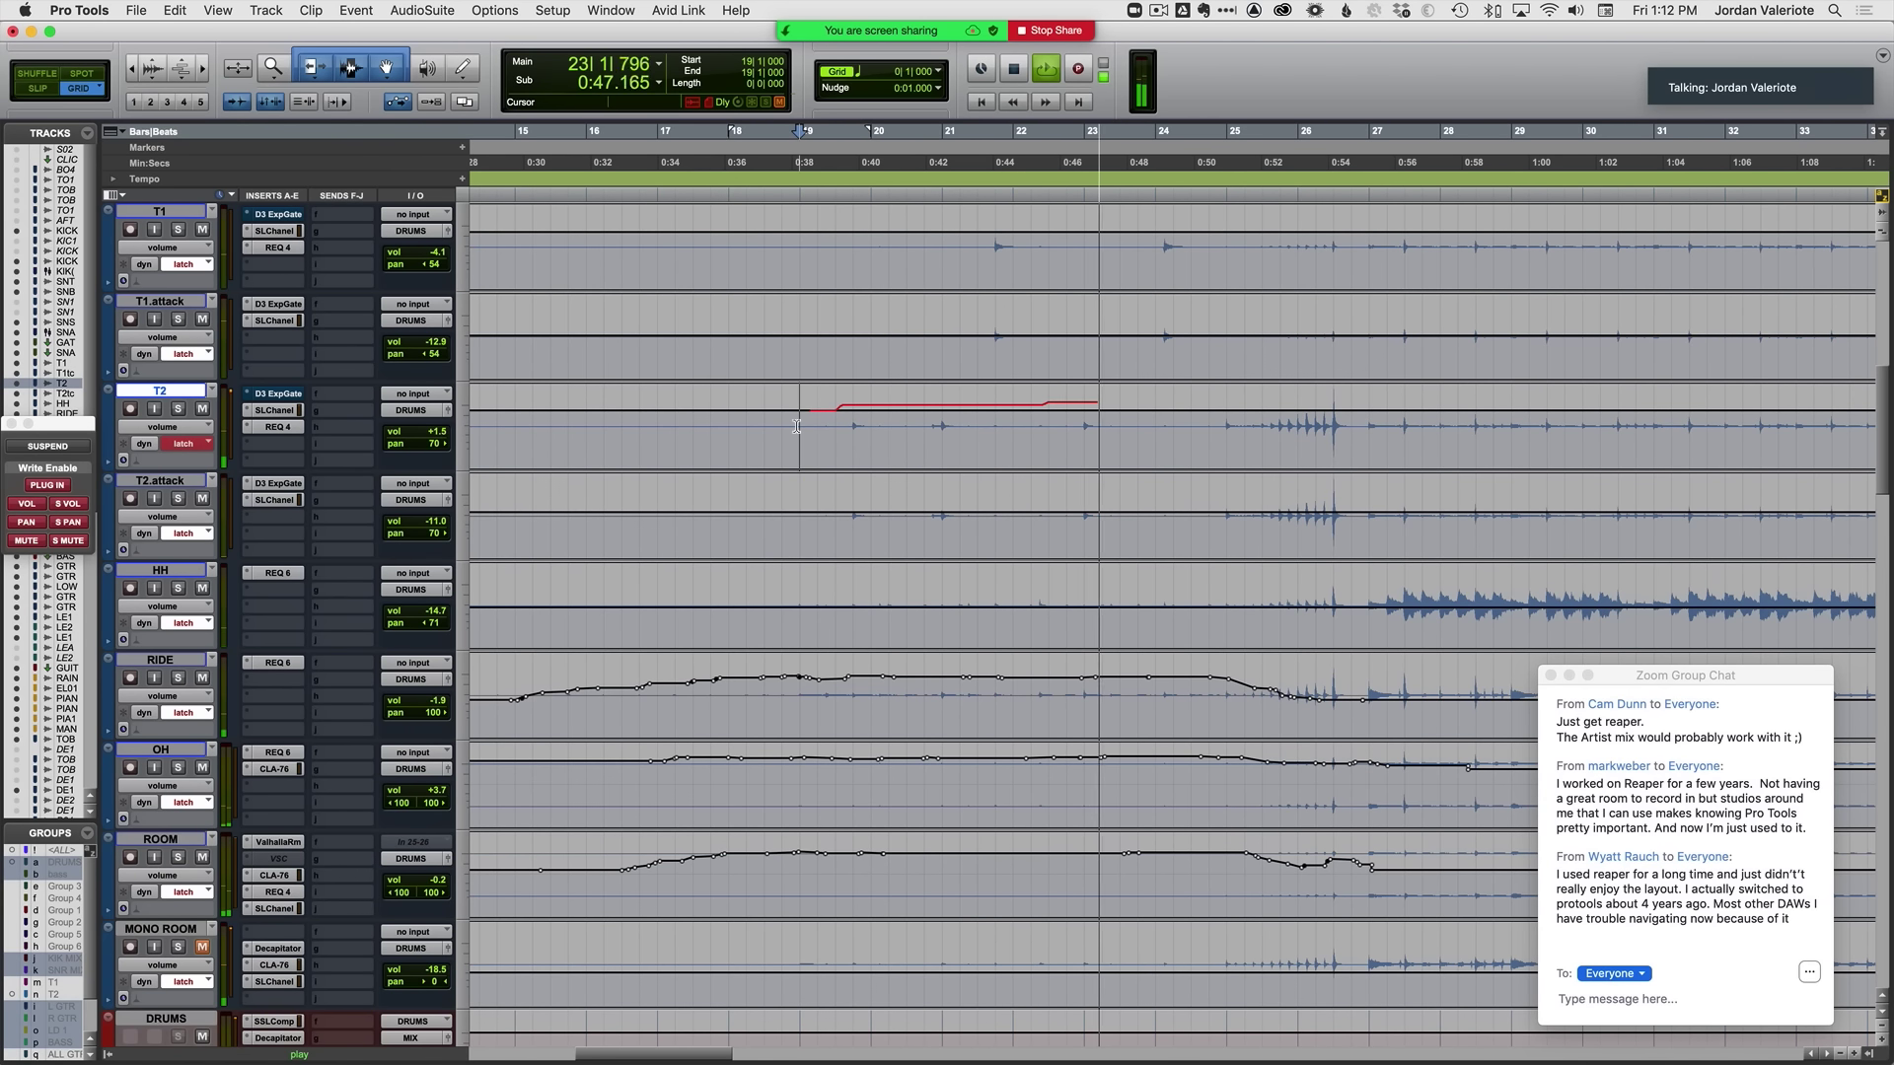
{"action": "key", "text": "space"}
{"action": "key", "text": "space"}
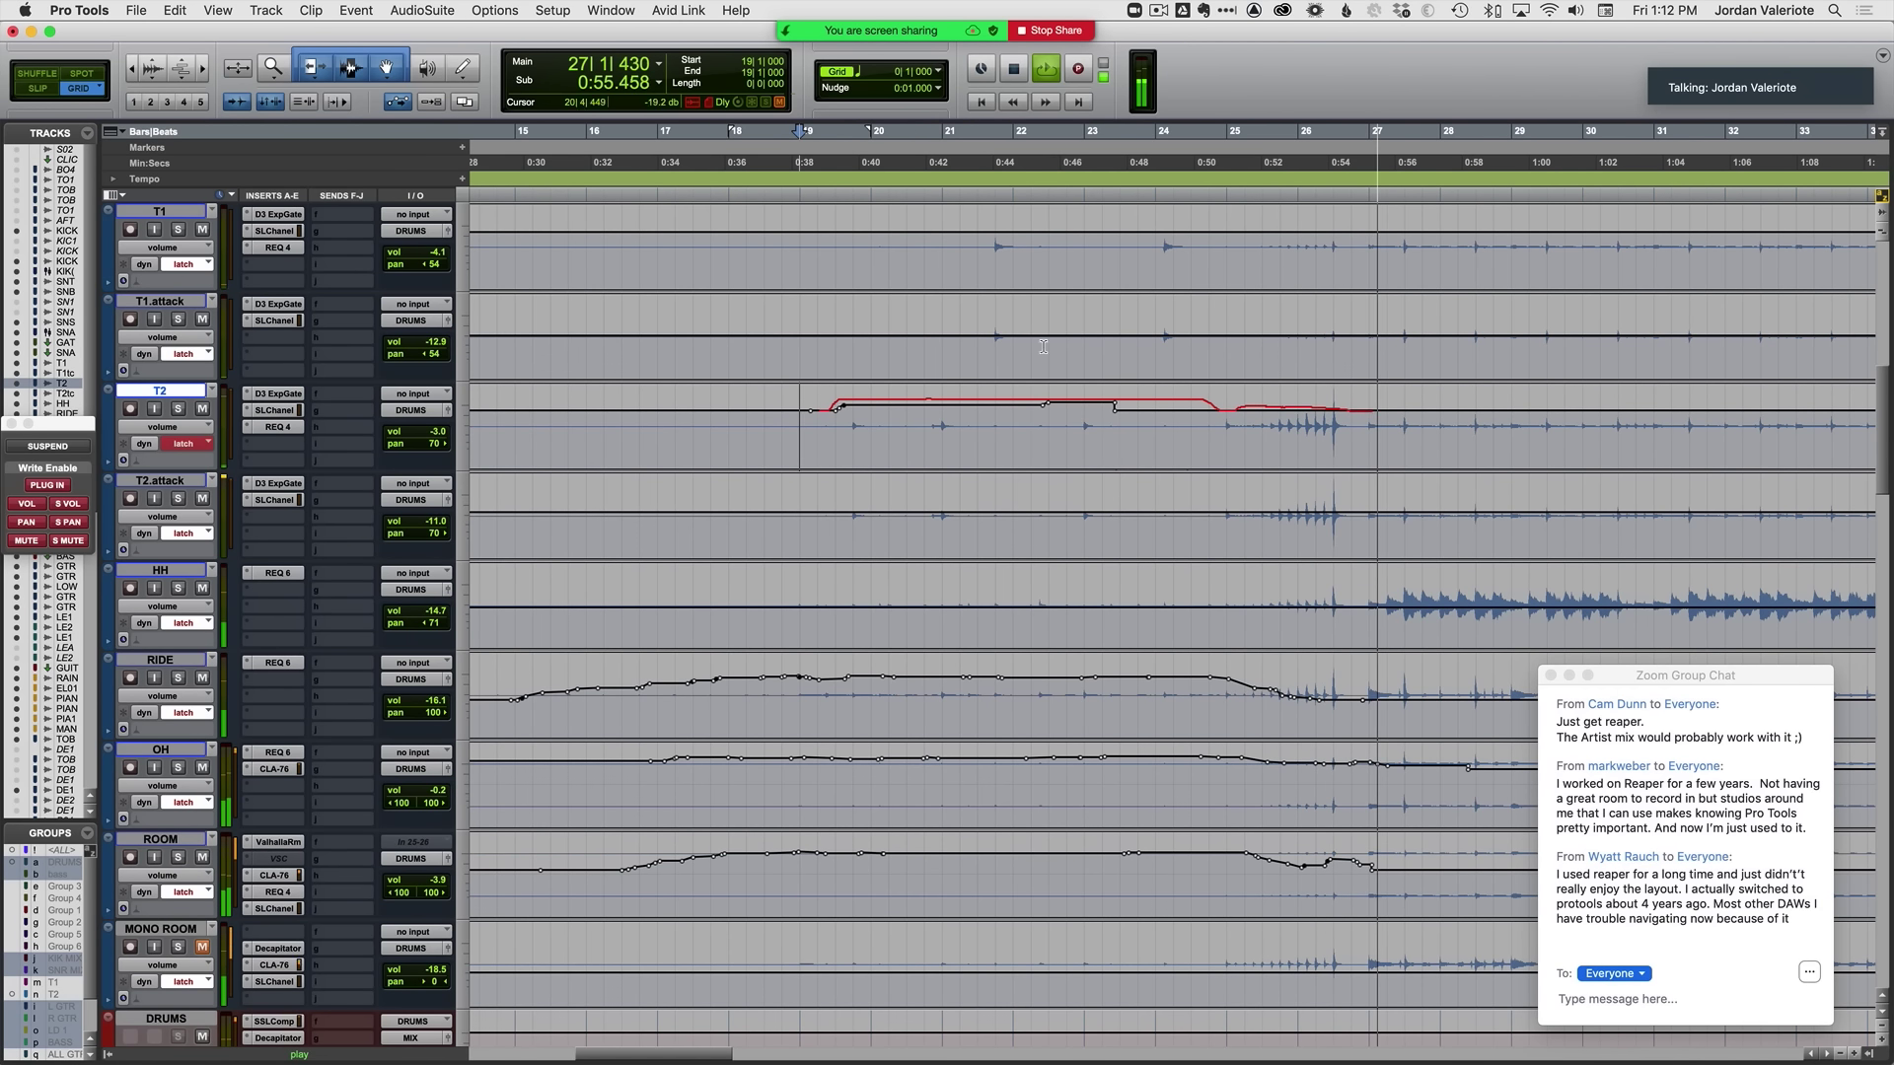
{"action": "key", "text": "space"}
Step: Audition the drums from bar 23 while checking the T1 and snare tracks
{"action": "left_click", "coordinate": [1085, 350]}
{"action": "key", "text": "space"}
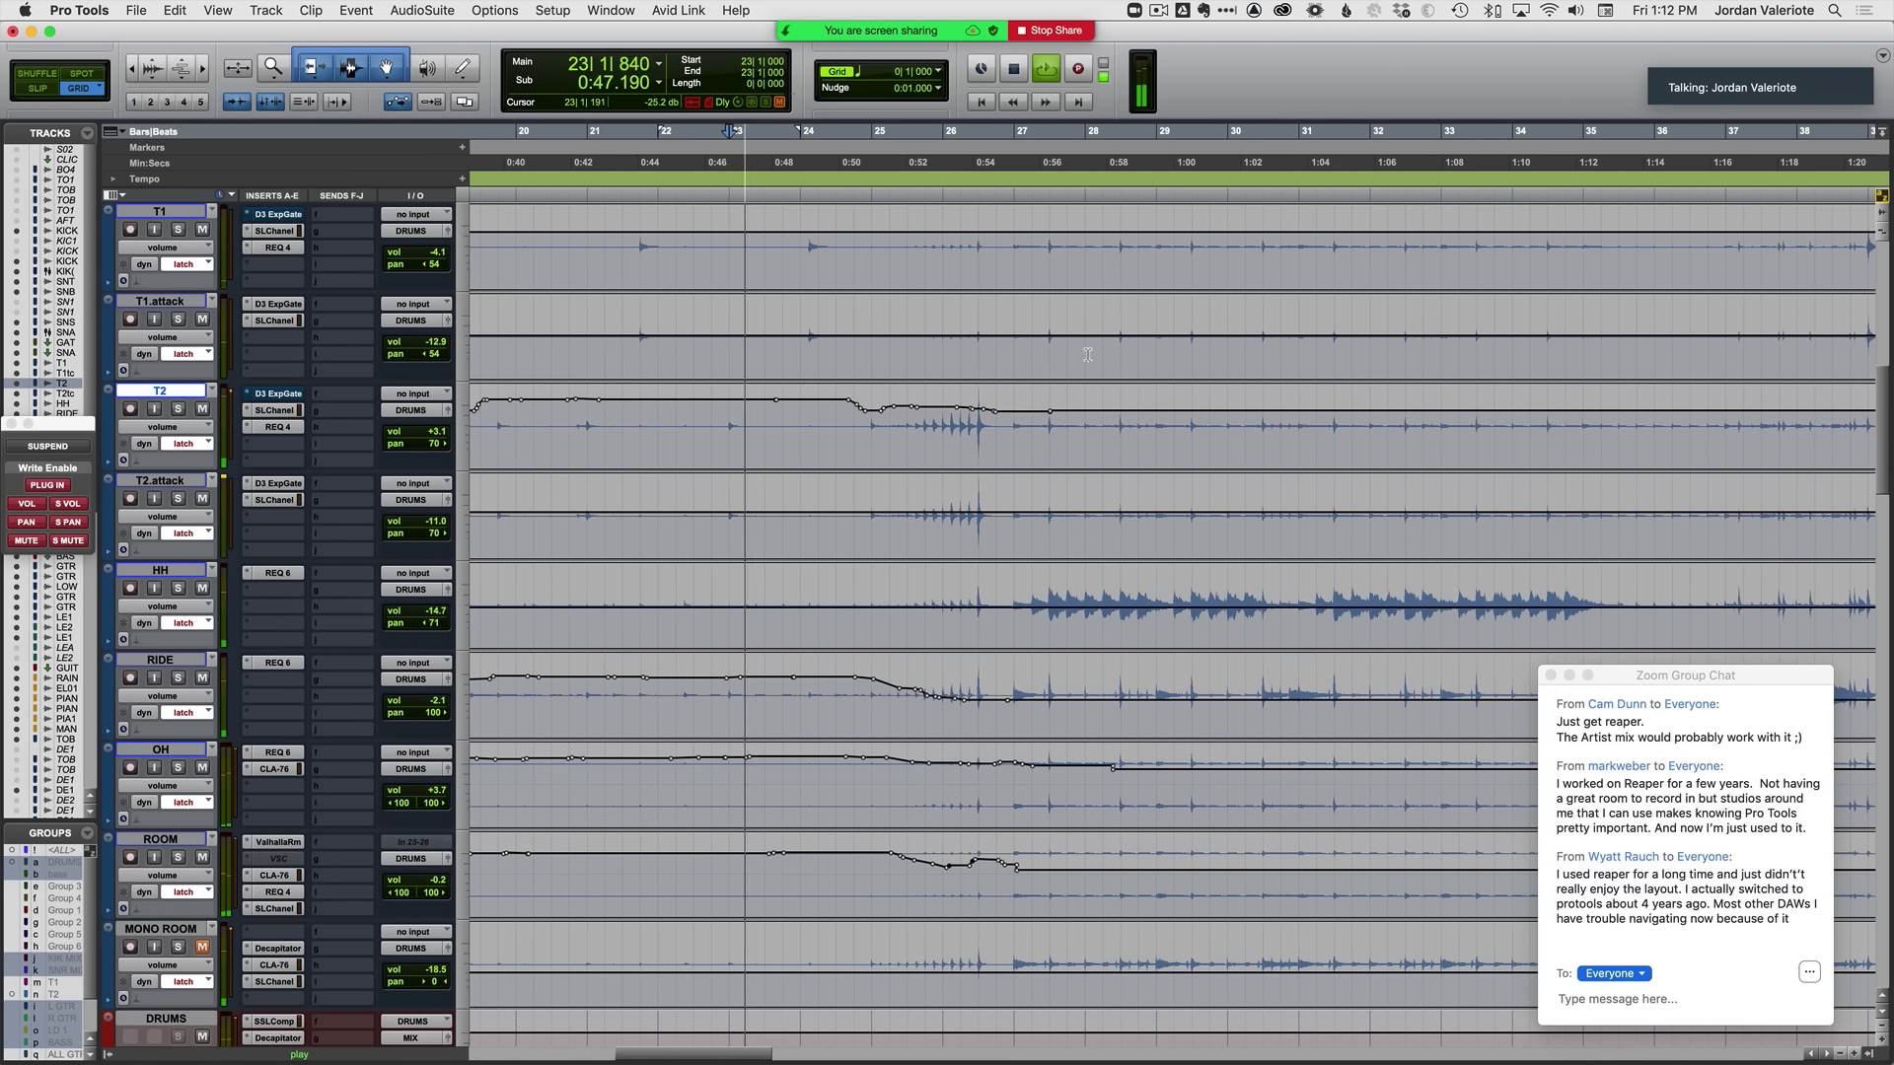
{"action": "scroll", "coordinate": [954, 367], "scroll_direction": "up", "scroll_amount": 1}
{"action": "scroll", "coordinate": [954, 367], "scroll_direction": "up", "scroll_amount": 2}
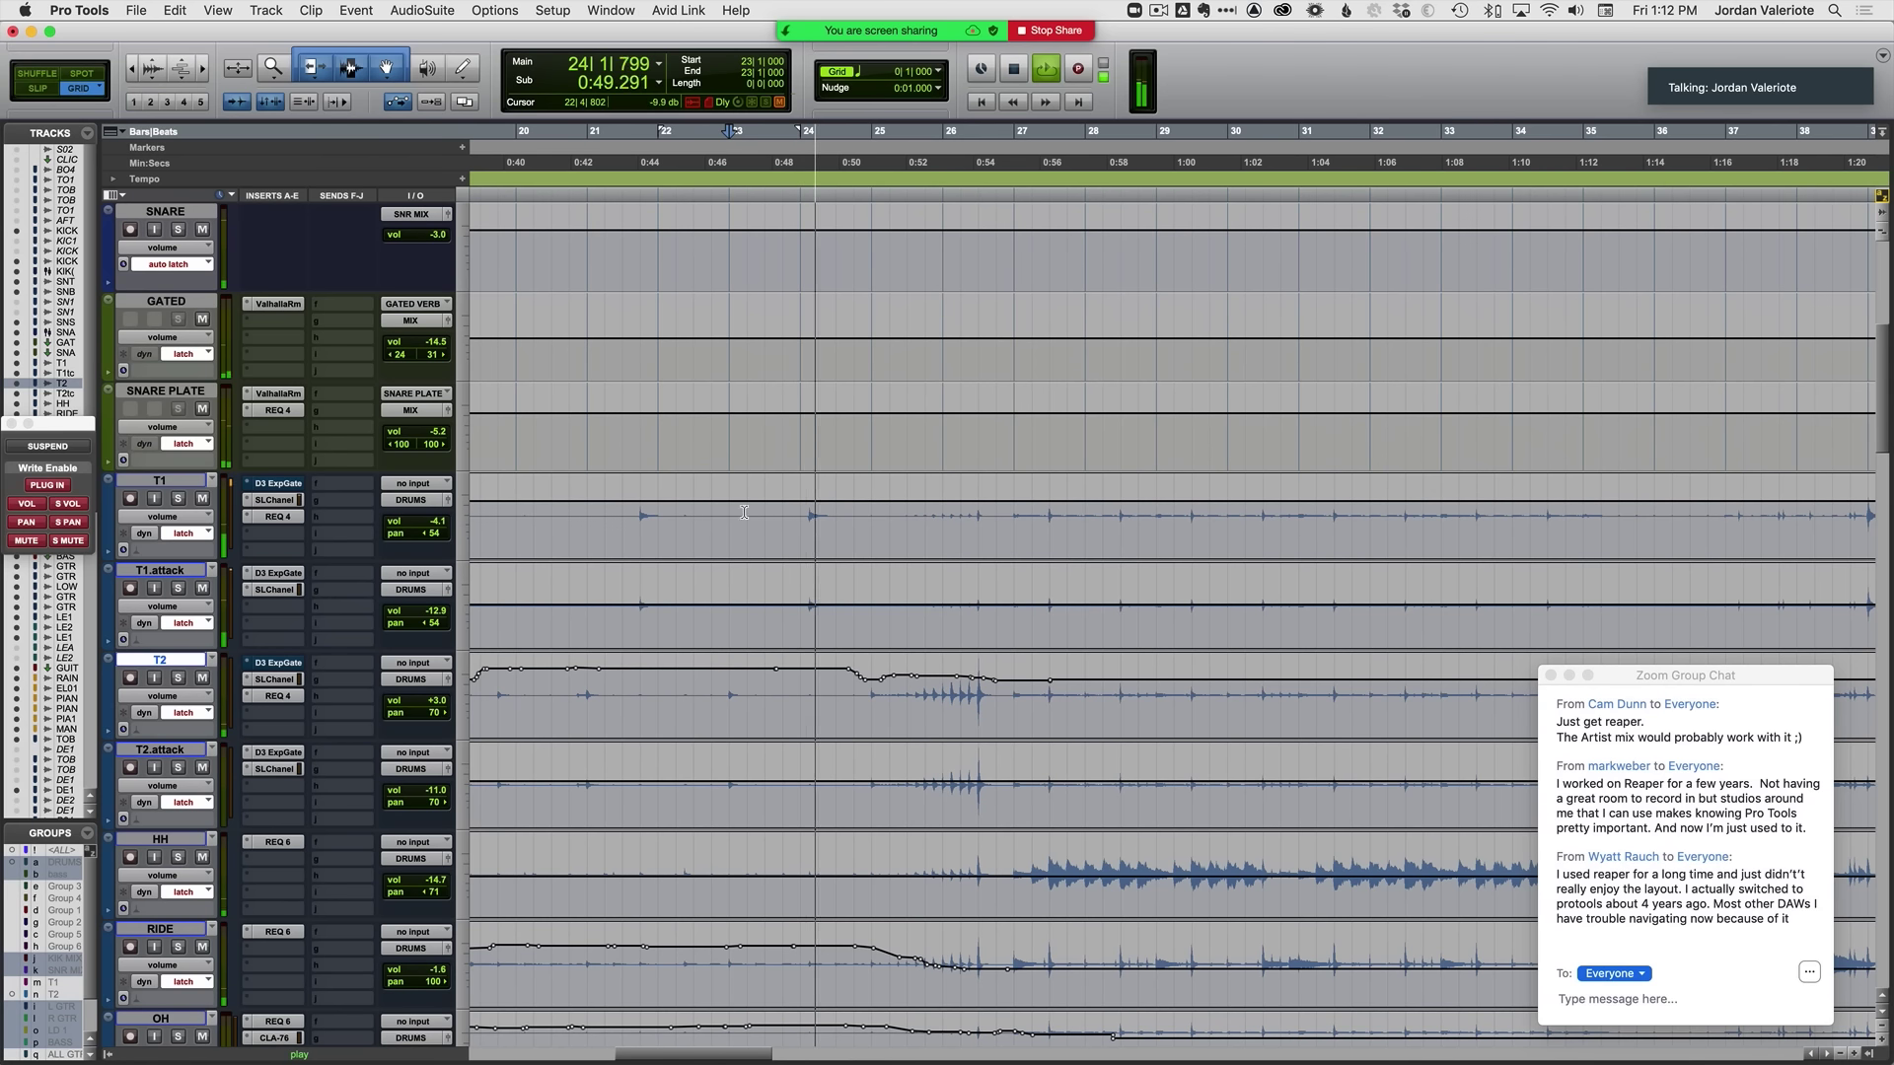
Step: Ride the T1 volume up to about -2 dB for the hit at bar 24, lowering it again by about bar 24|3
{"action": "key", "text": "space"}
{"action": "left_click", "coordinate": [605, 513]}
{"action": "key", "text": "space"}
{"action": "left_click", "coordinate": [189, 480]}
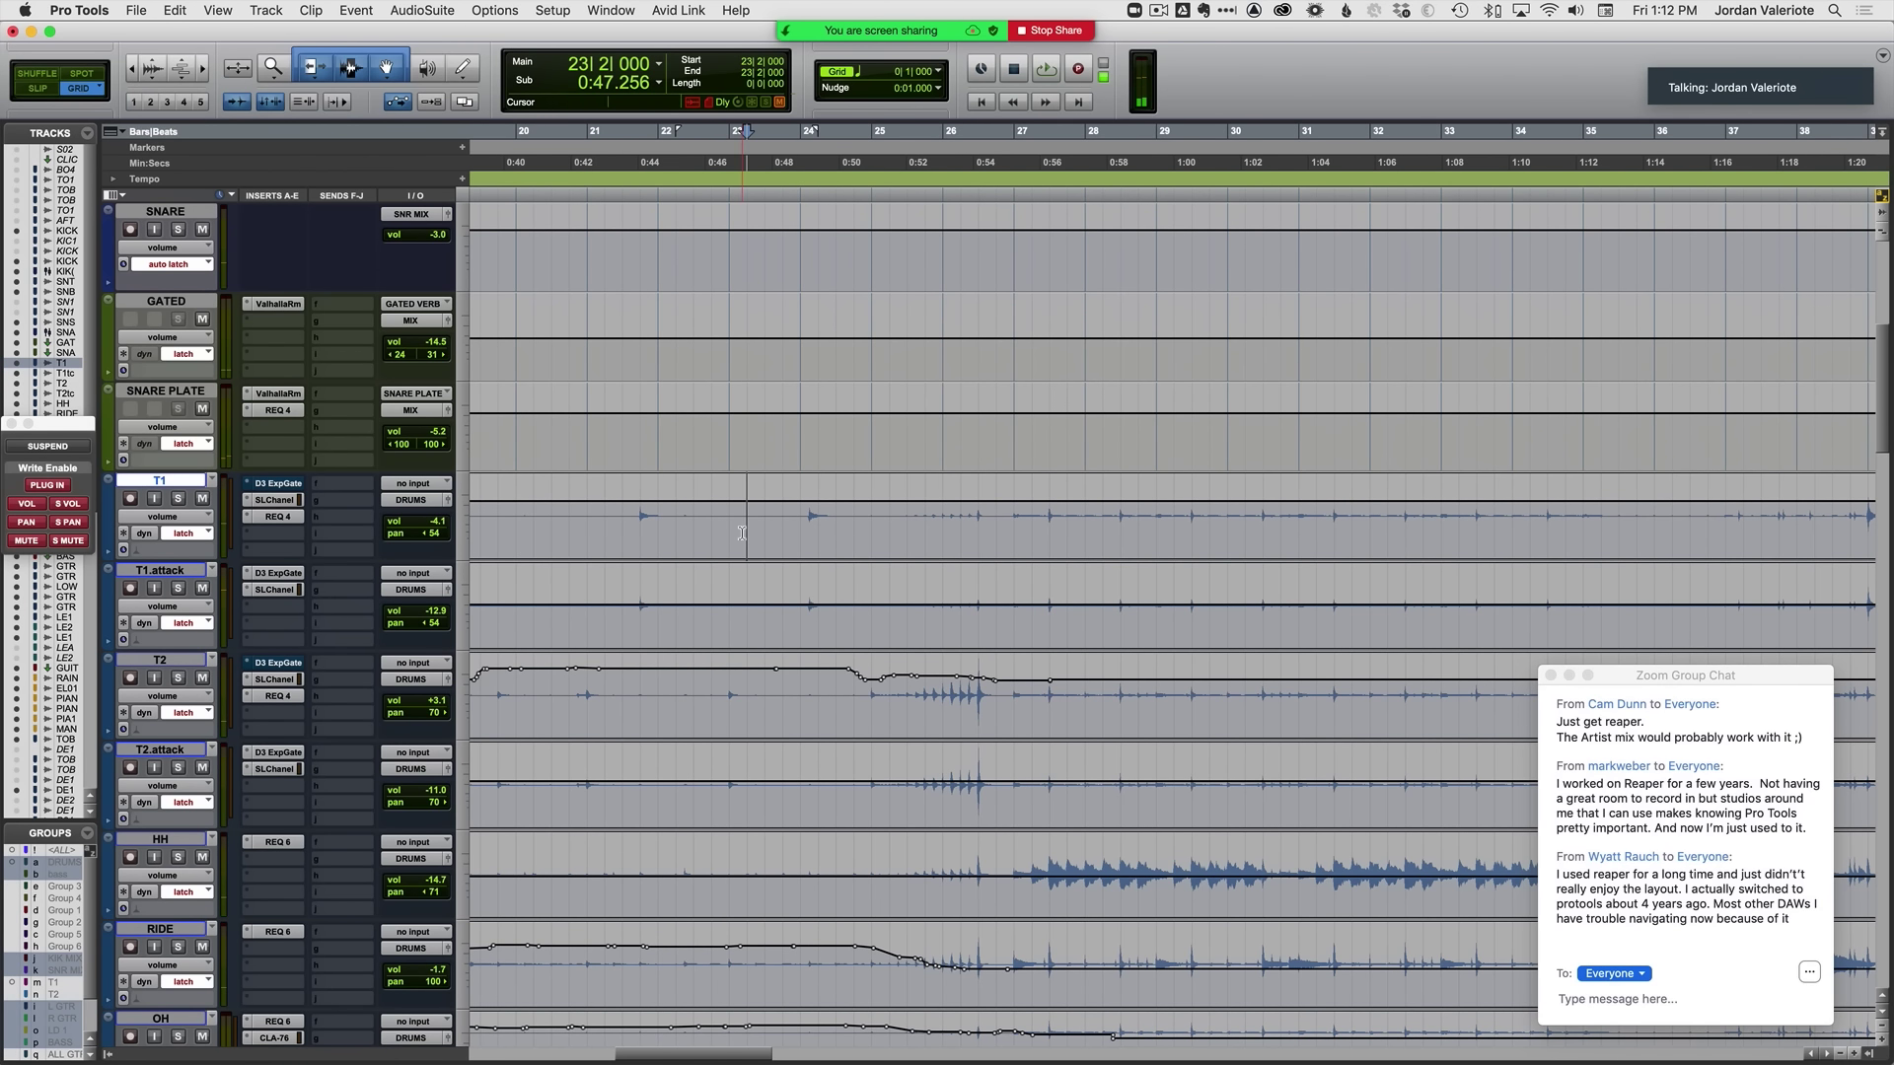
{"action": "key", "text": "space"}
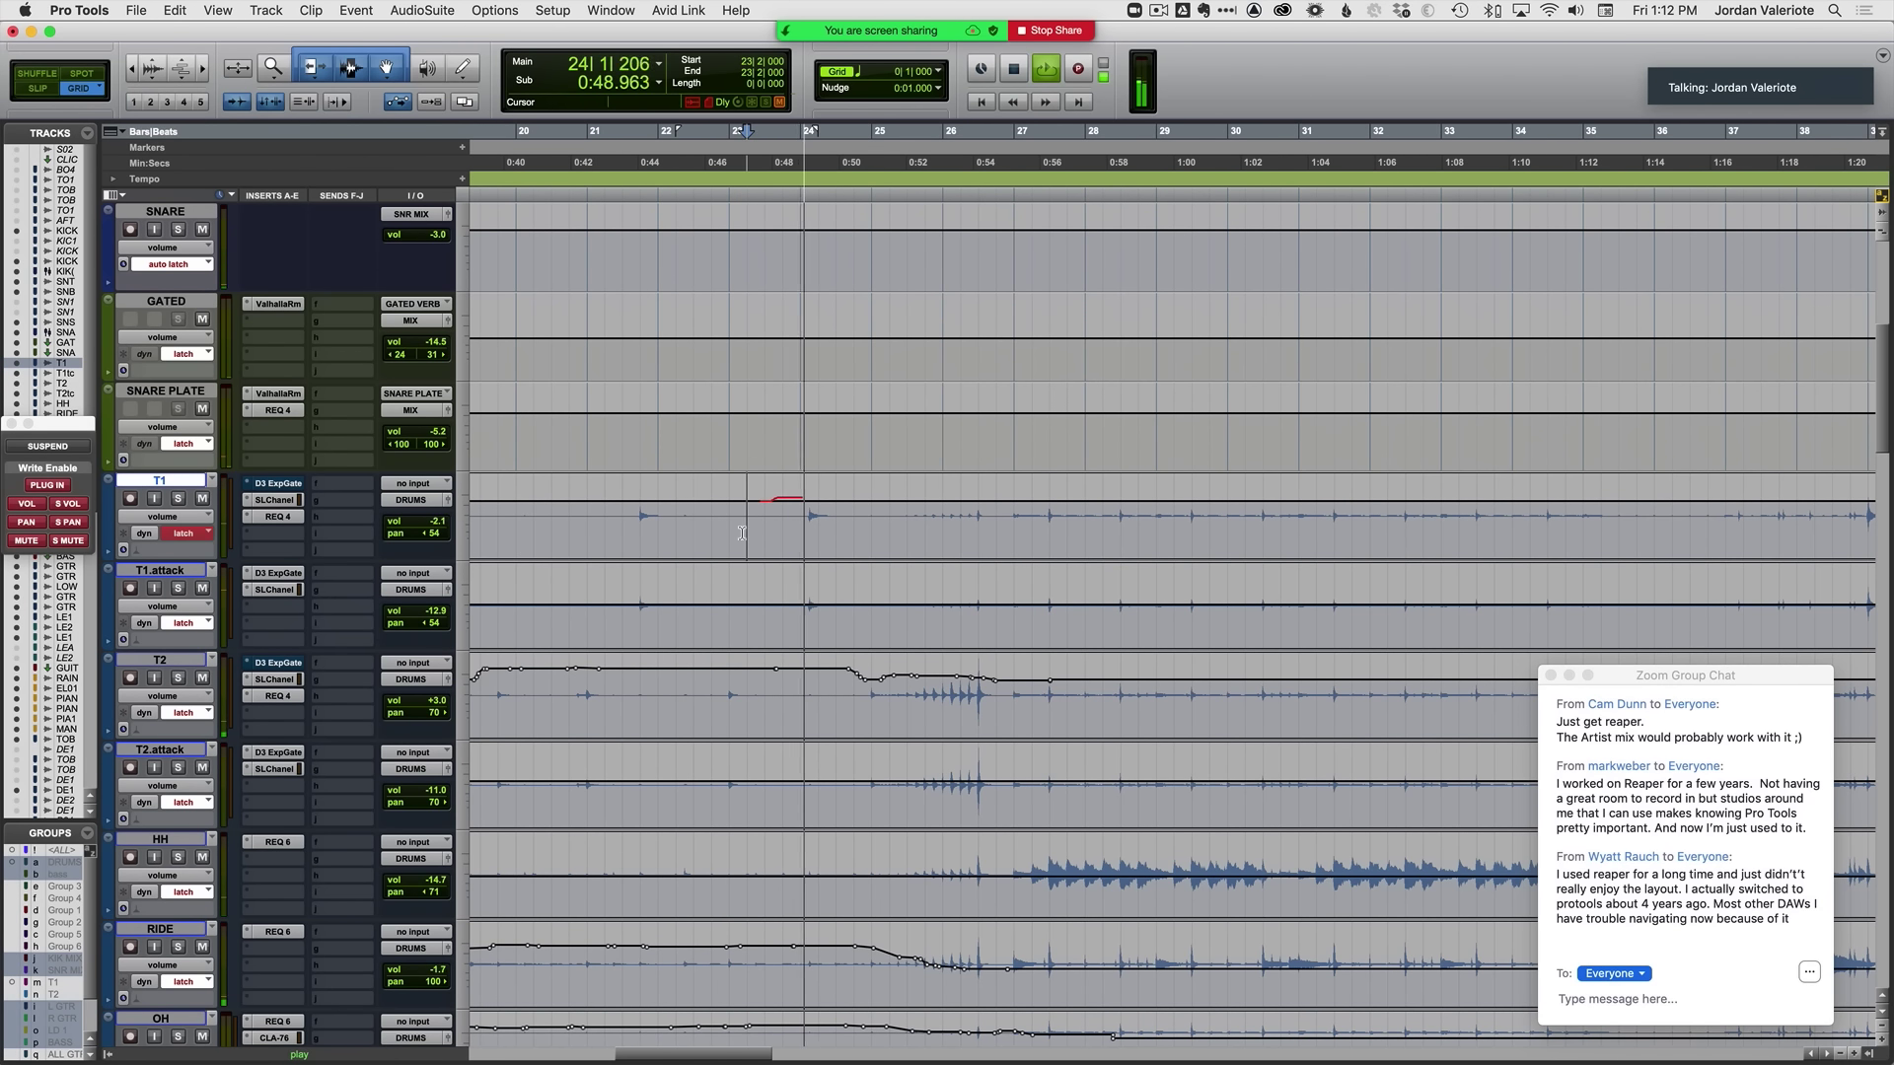
{"action": "key", "text": "space"}
{"action": "key", "text": "space"}
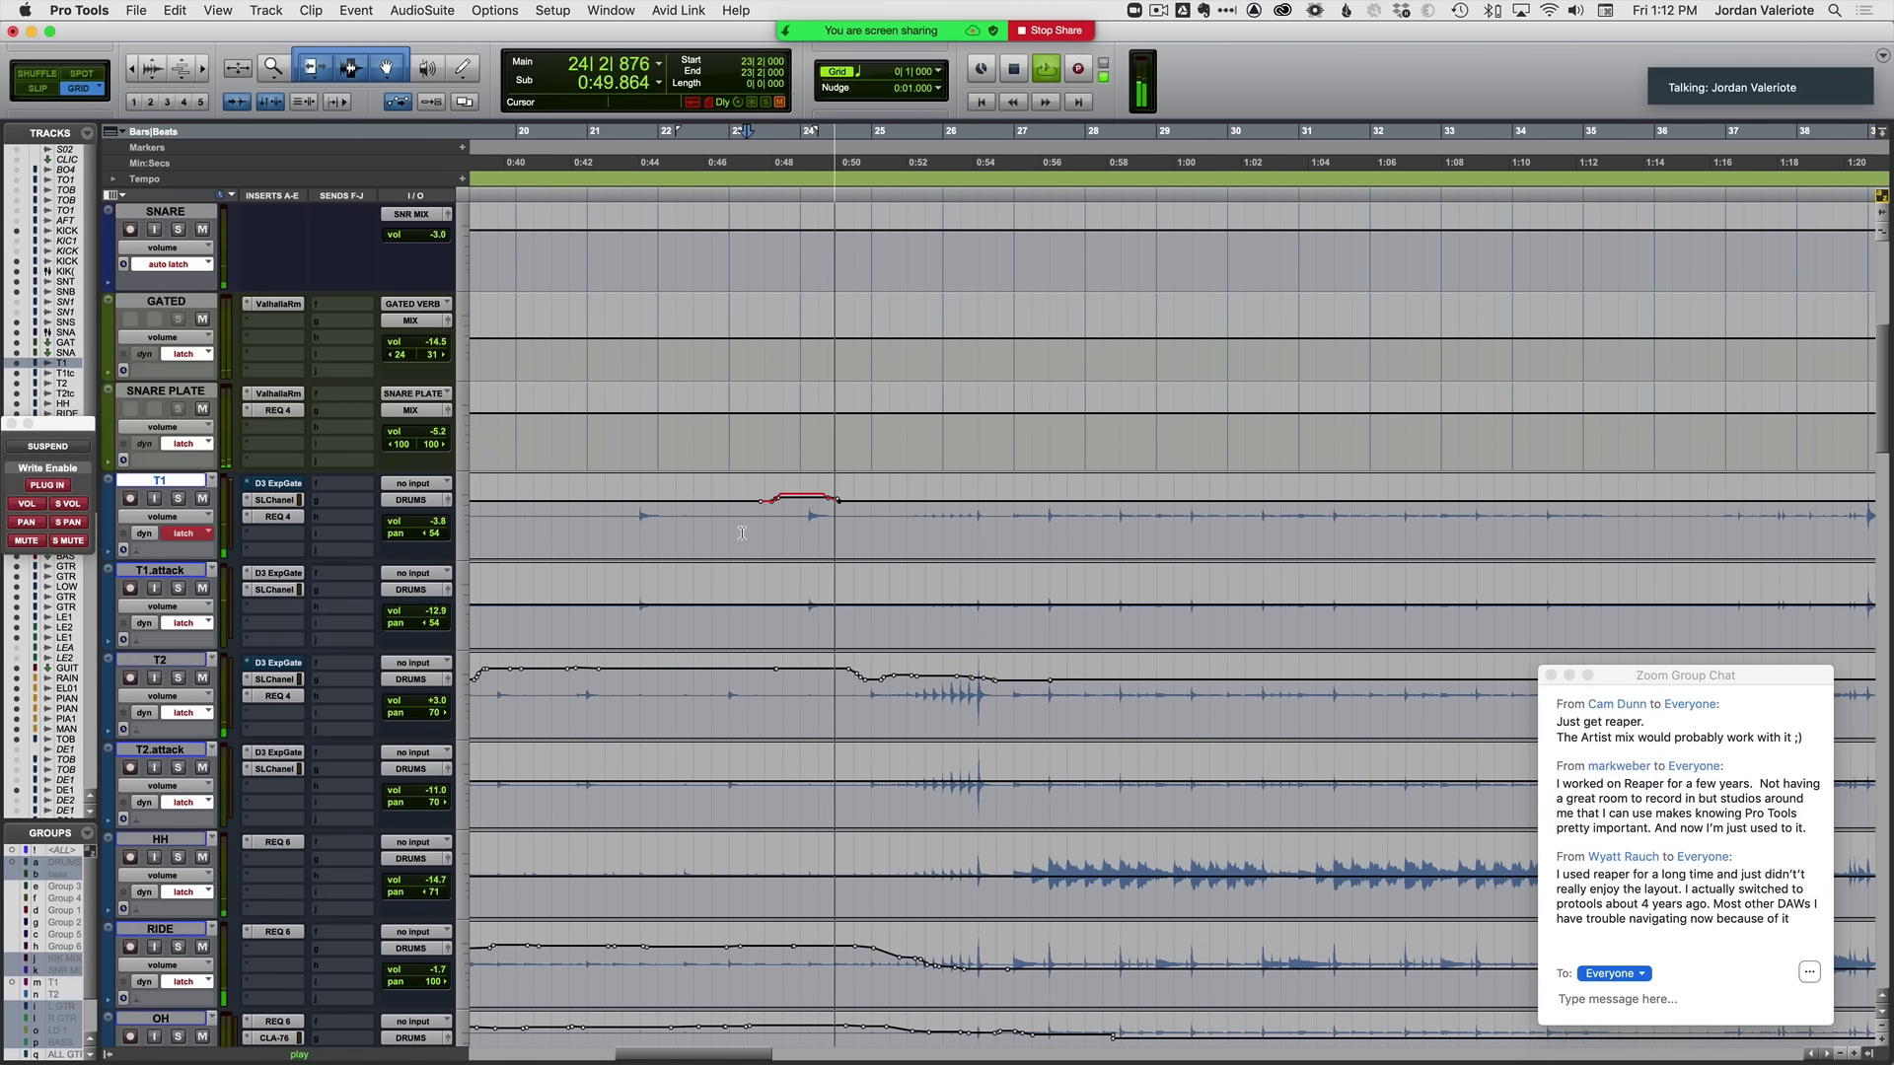
Step: Stop the T1 pass, replay the fill from bar 24|4 and check the kick and snare tracks
{"action": "scroll", "coordinate": [1115, 520], "scroll_direction": "up", "scroll_amount": 3}
{"action": "scroll", "coordinate": [1114, 520], "scroll_direction": "up", "scroll_amount": 5}
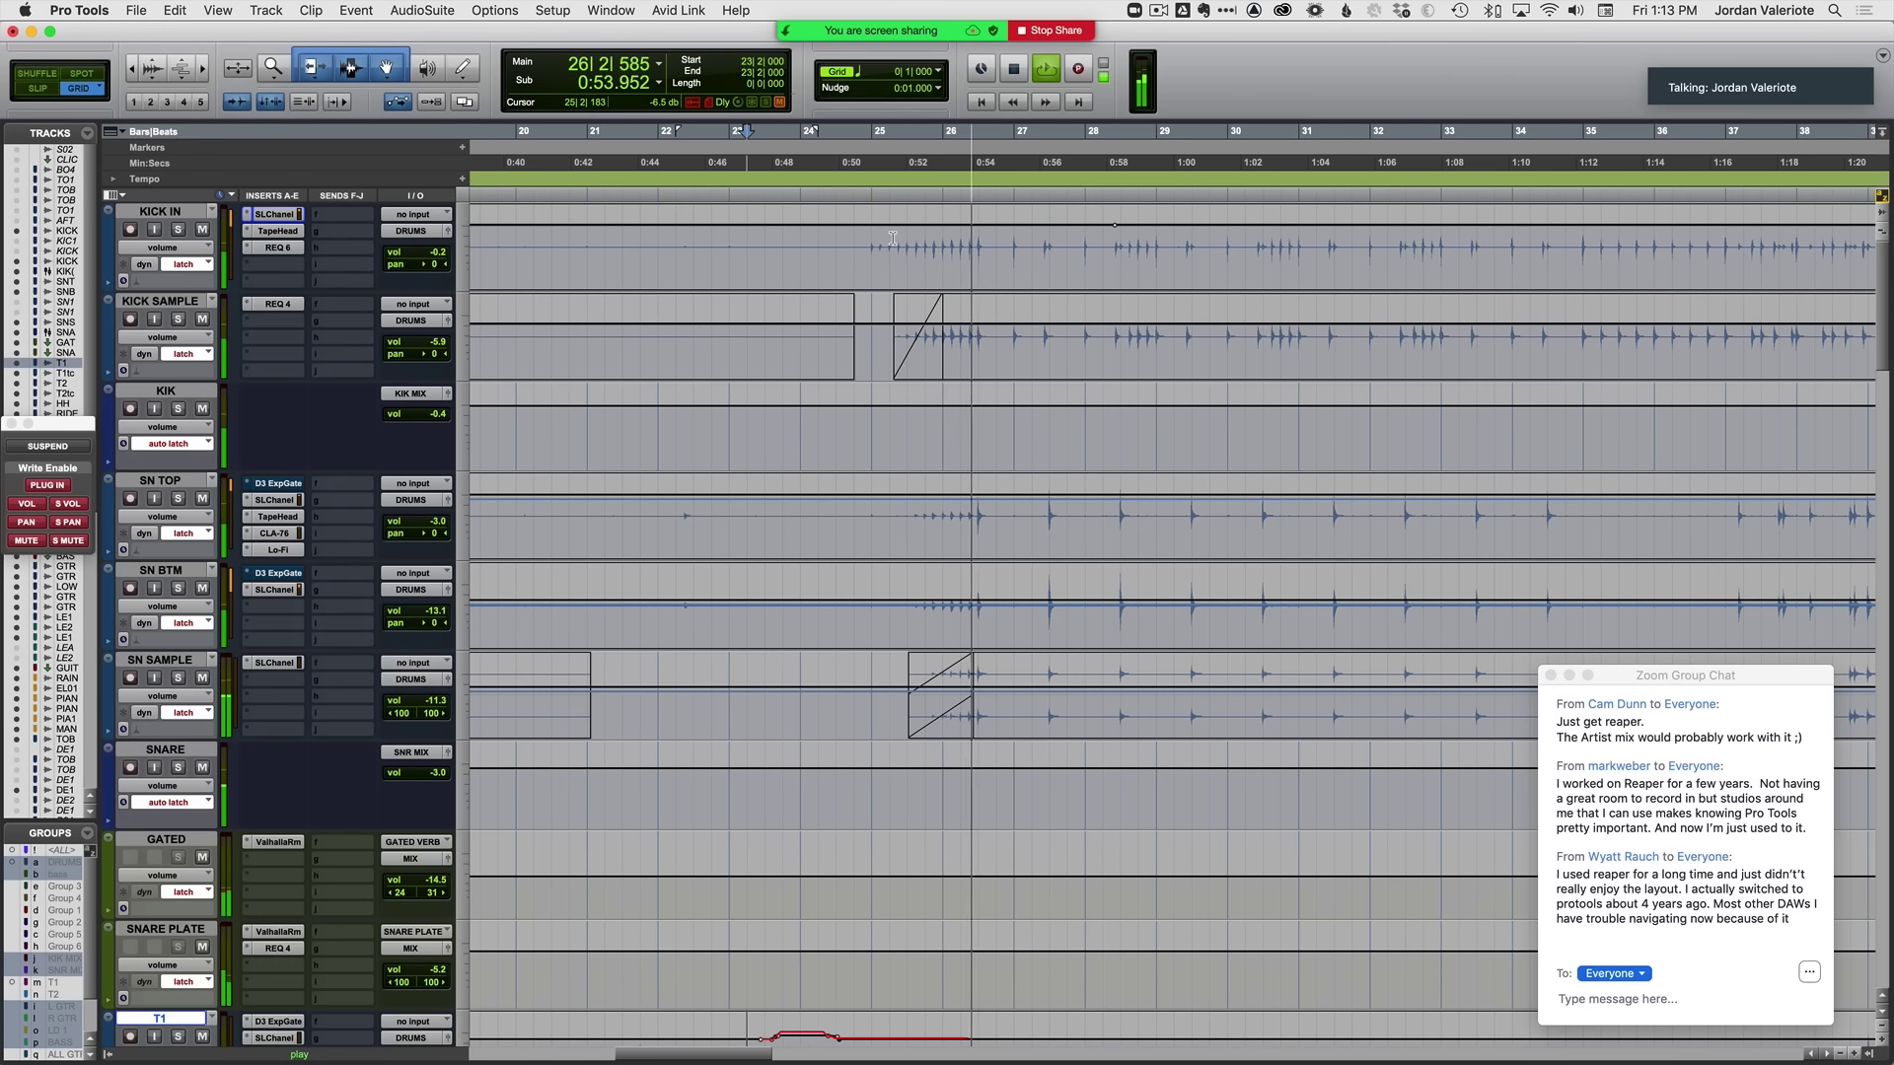
{"action": "key", "text": "space"}
{"action": "left_click", "coordinate": [851, 248]}
{"action": "key", "text": "space"}
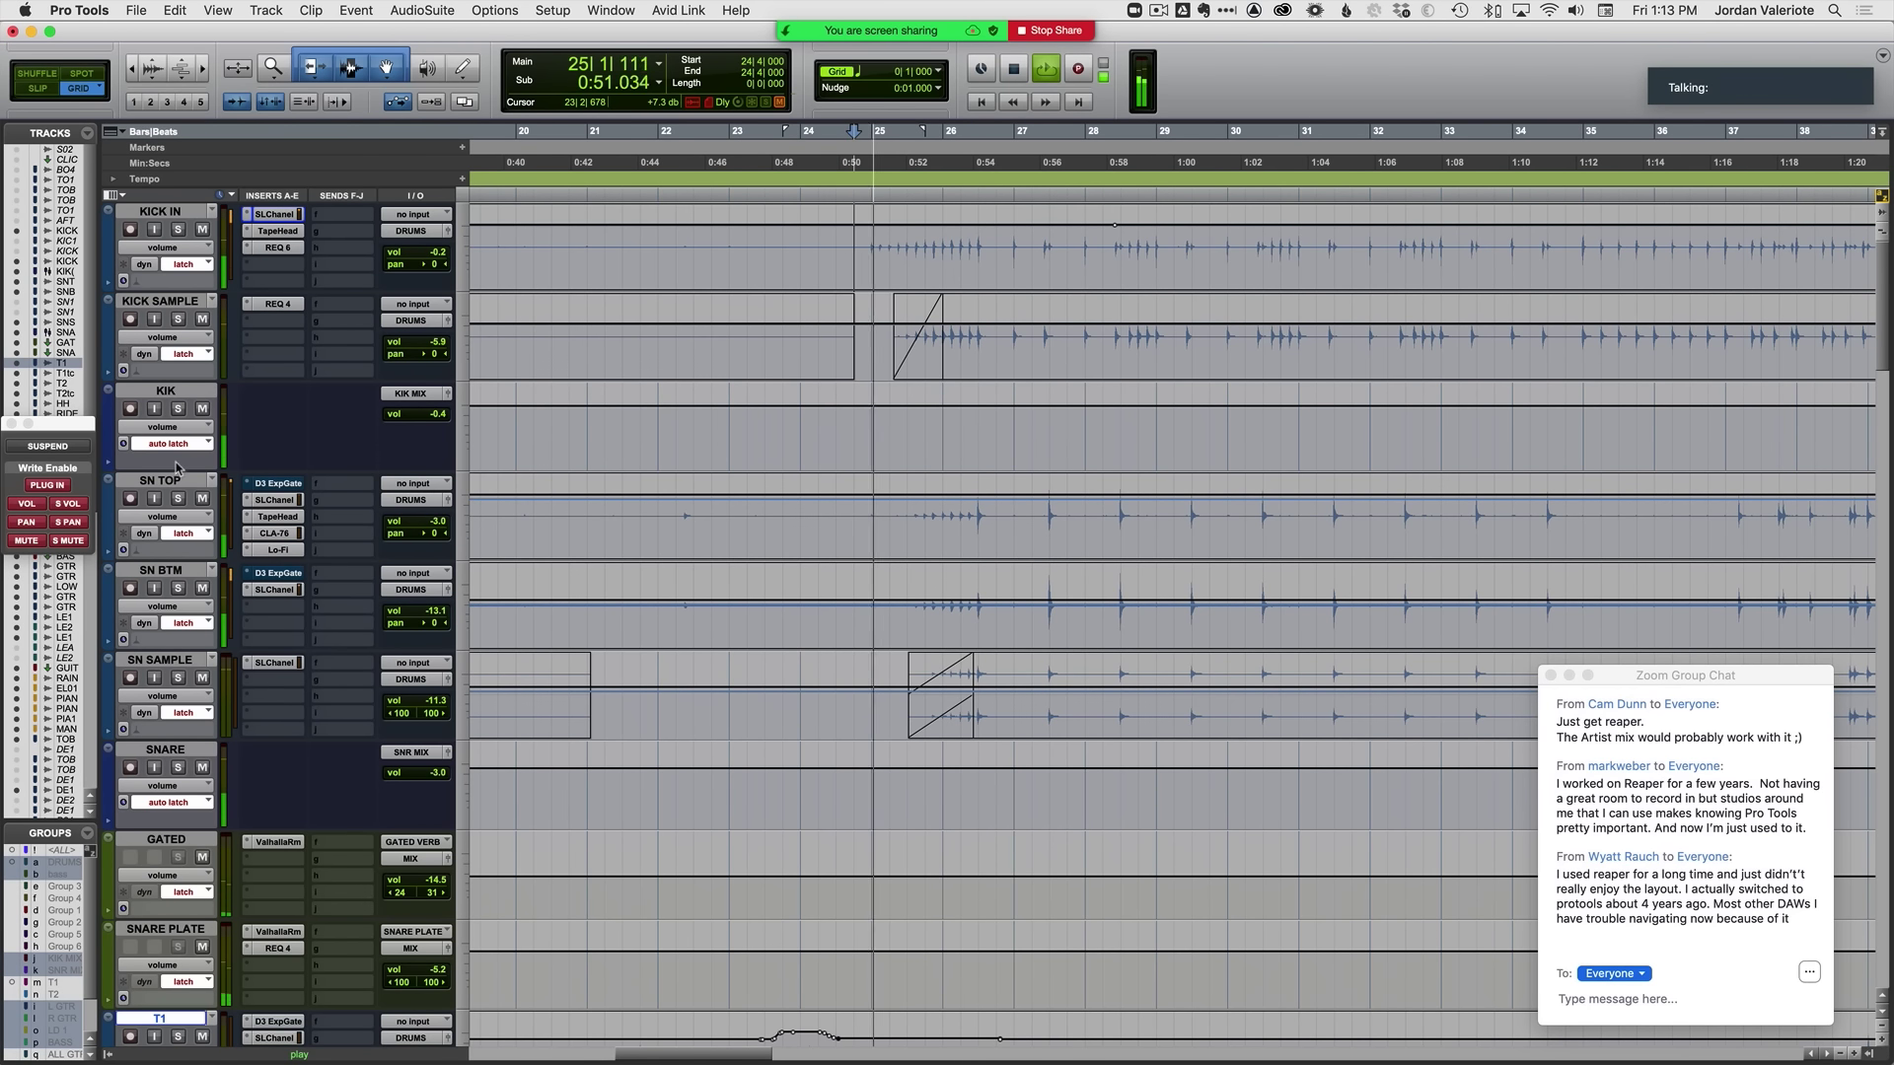
{"action": "scroll", "coordinate": [174, 484], "scroll_direction": "down", "scroll_amount": 3}
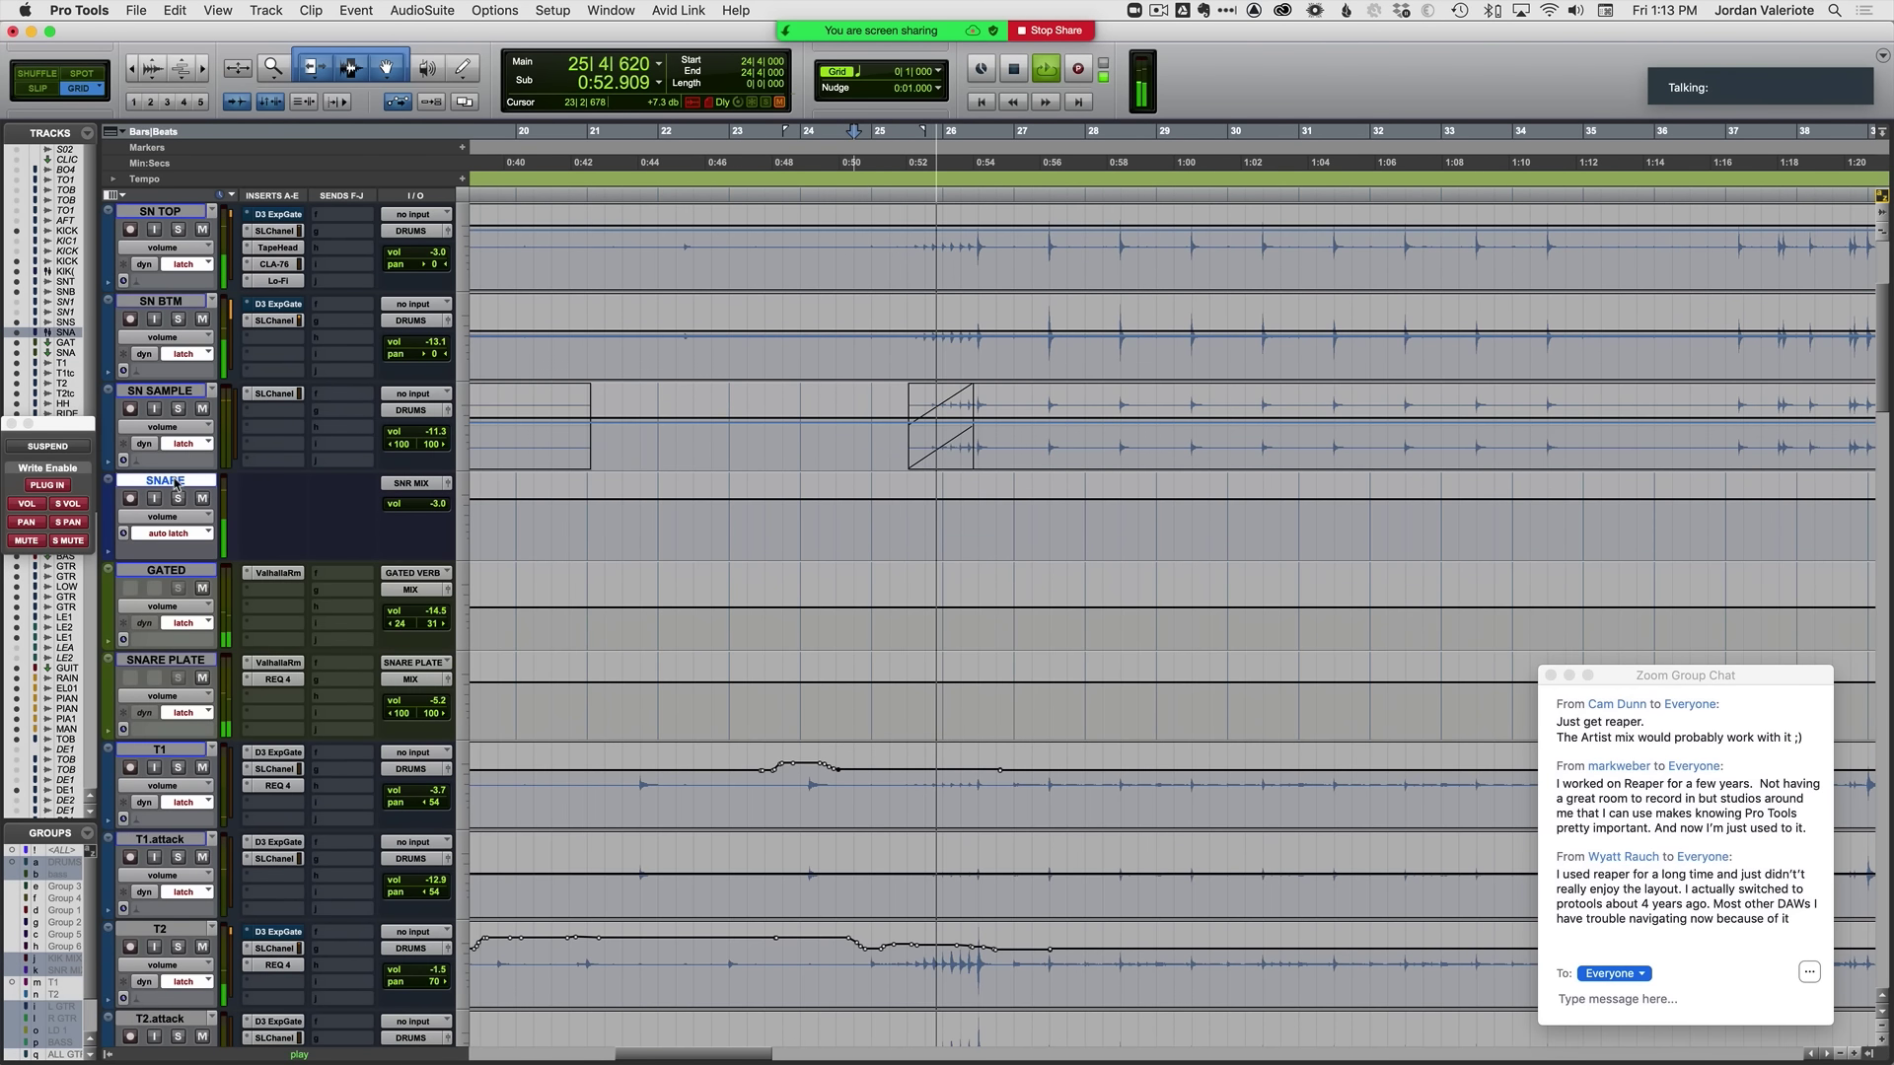
Step: Ride the SN TOP volume up to about -1.4 dB for the hit at bar 22, easing it back down by bar 23
{"action": "key", "text": "space"}
{"action": "scroll", "coordinate": [755, 467], "scroll_direction": "up", "scroll_amount": 2}
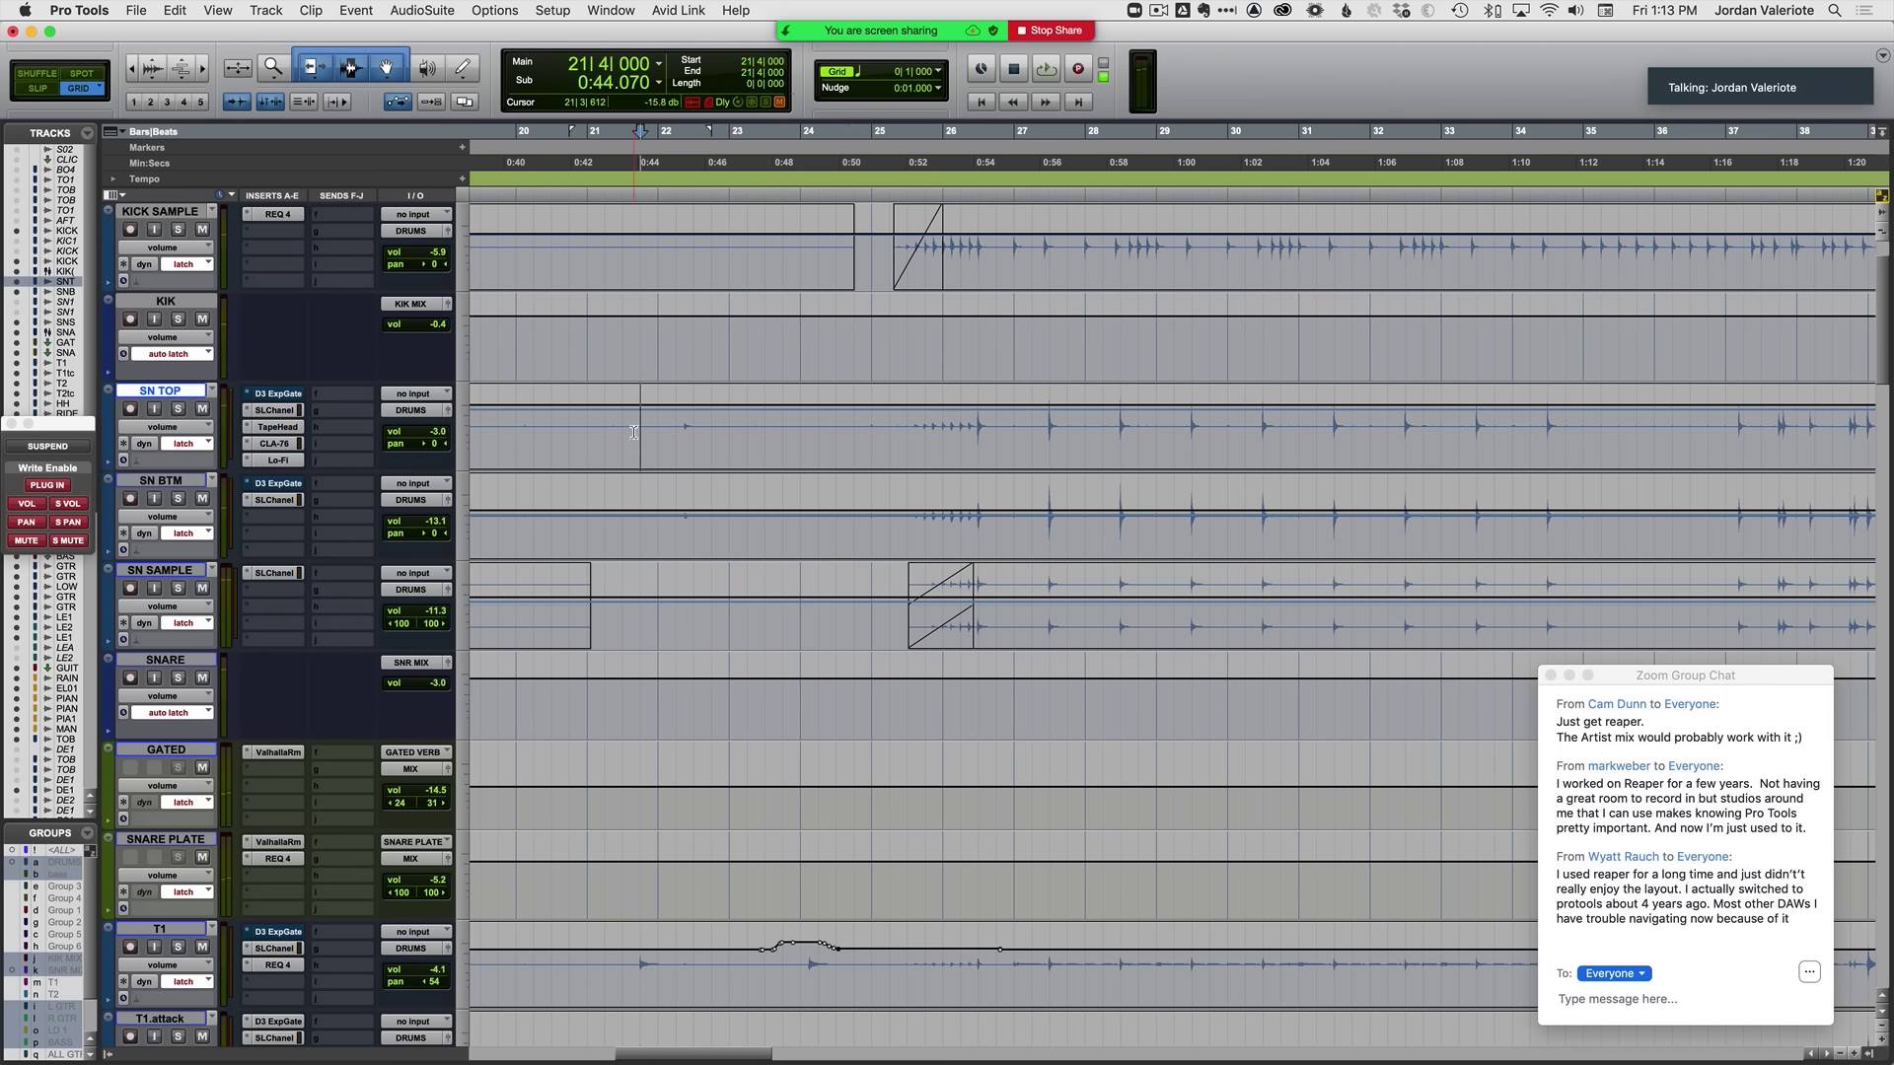
{"action": "key", "text": "space"}
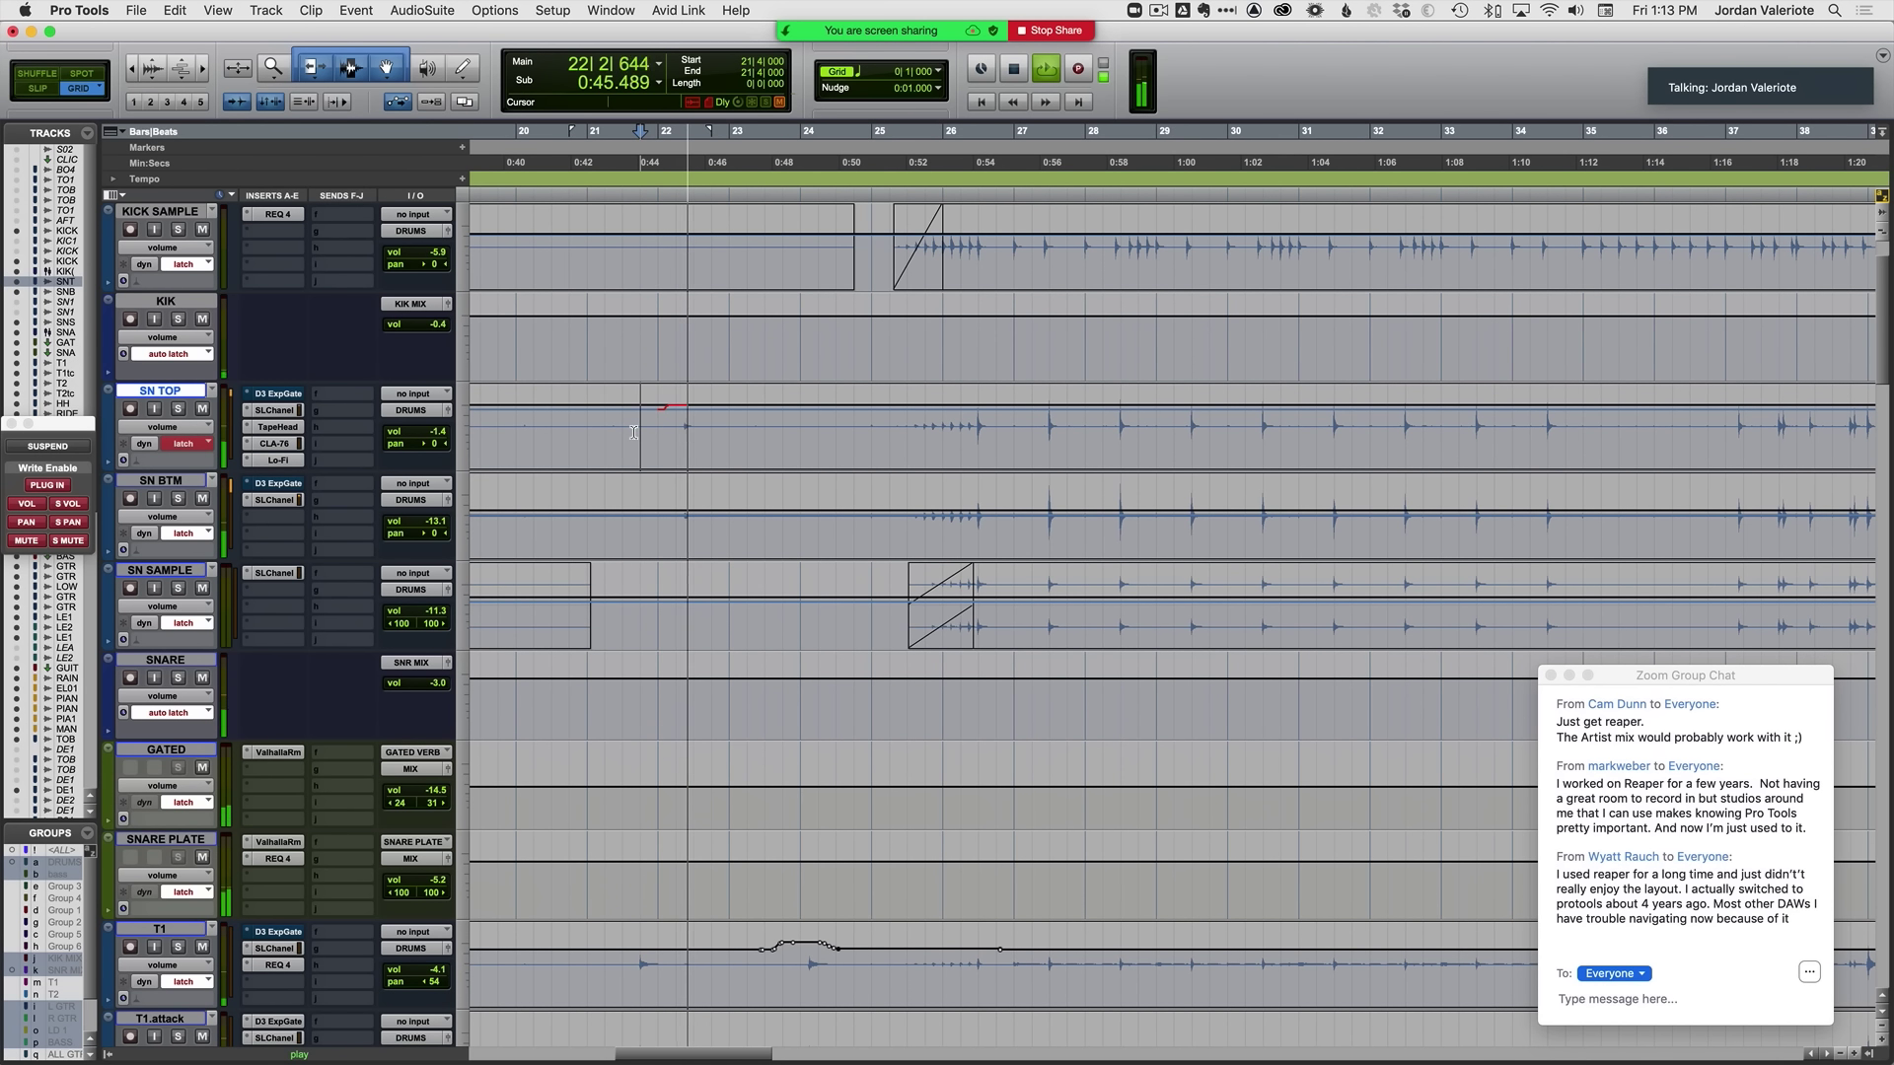
{"action": "key", "text": "space"}
Step: Ride the SN TOP volume up for the fill from about bar 24|4, easing it down to about -3.5 dB by bar 26|3
{"action": "left_click", "coordinate": [845, 428]}
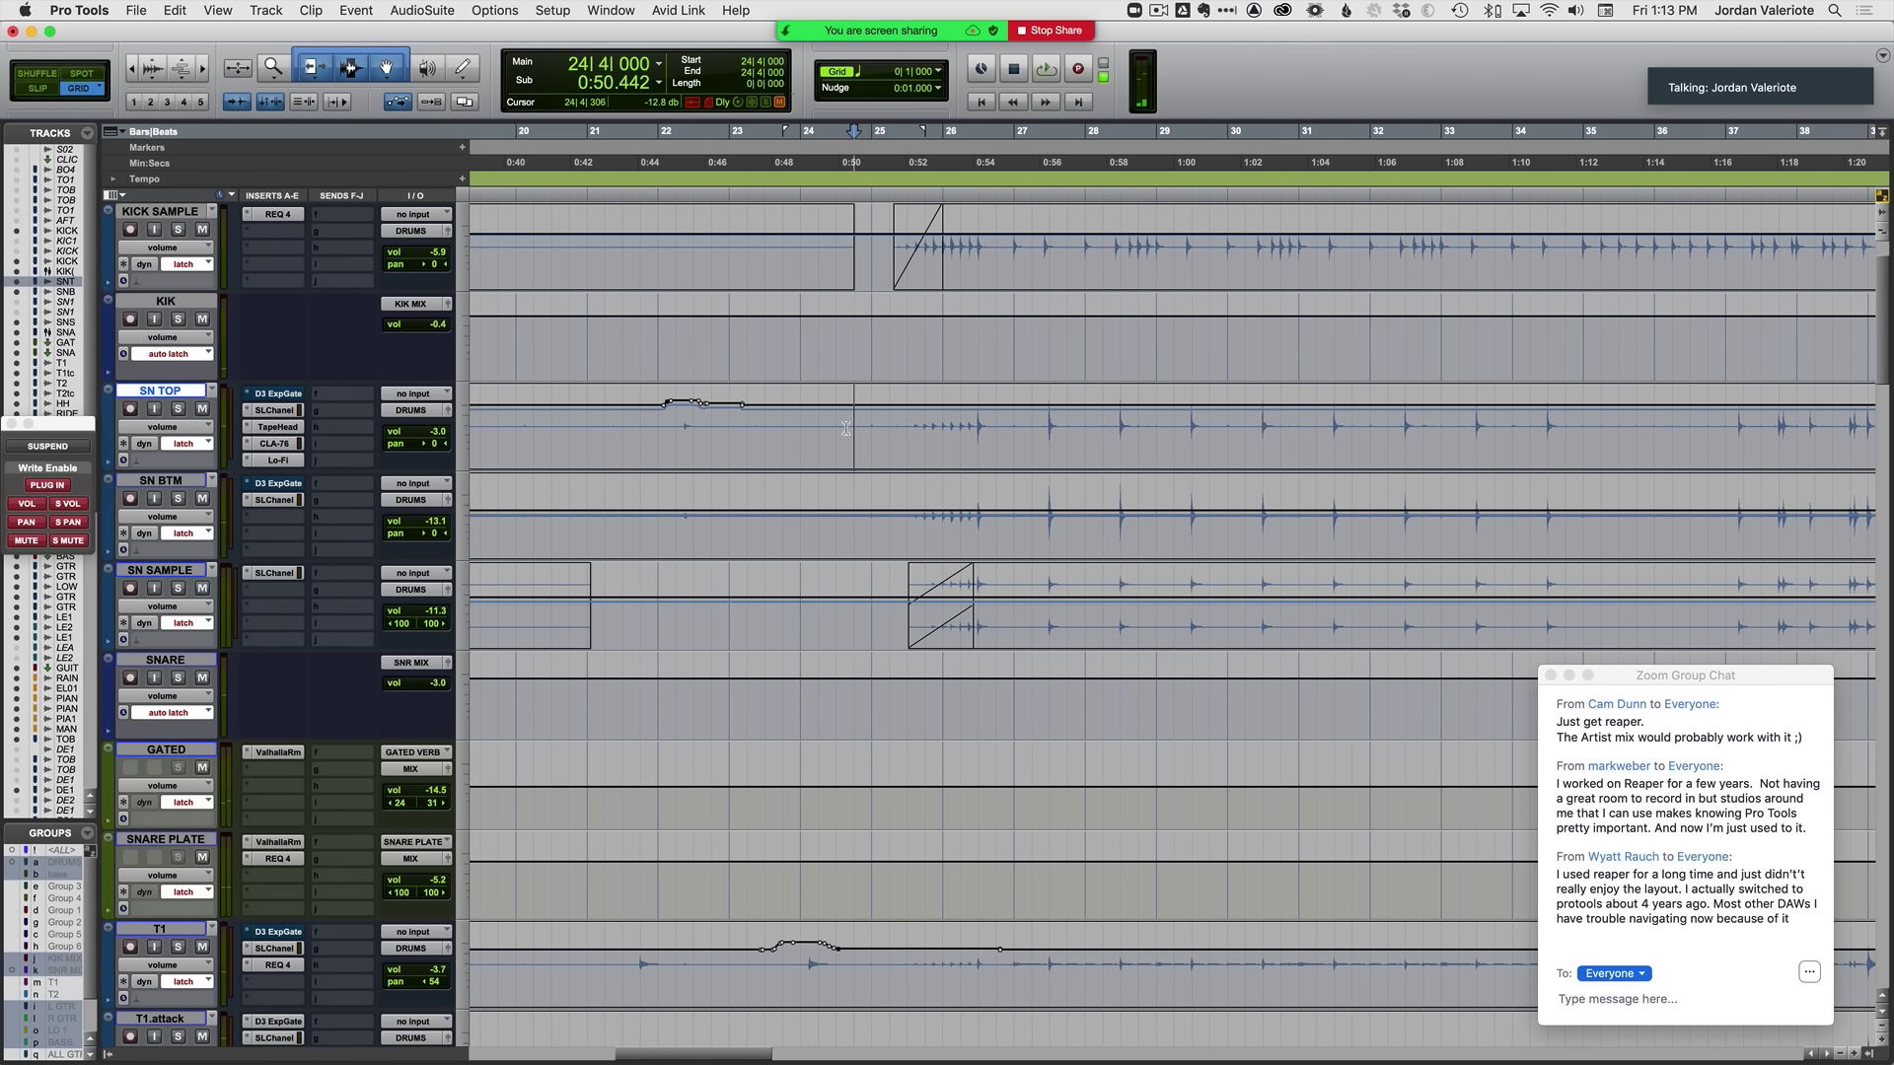
{"action": "key", "text": "space"}
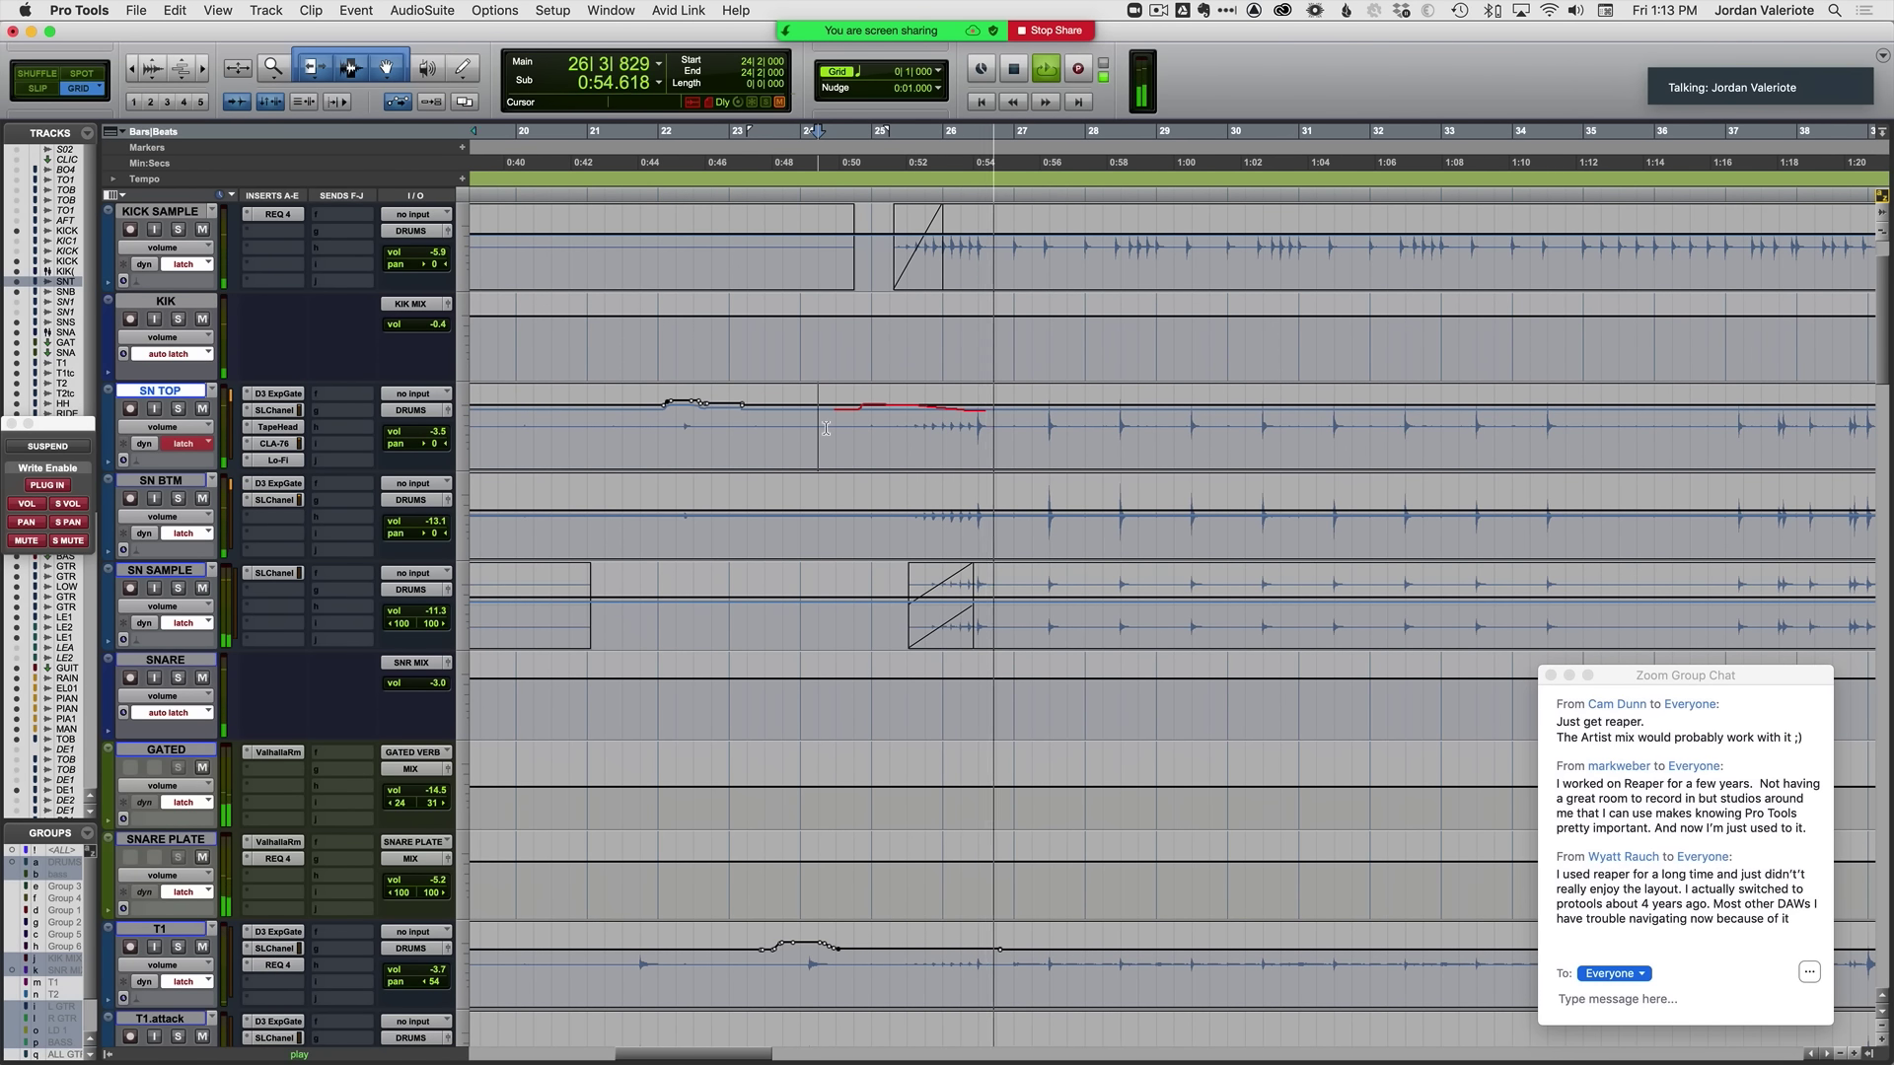
{"action": "key", "text": "space"}
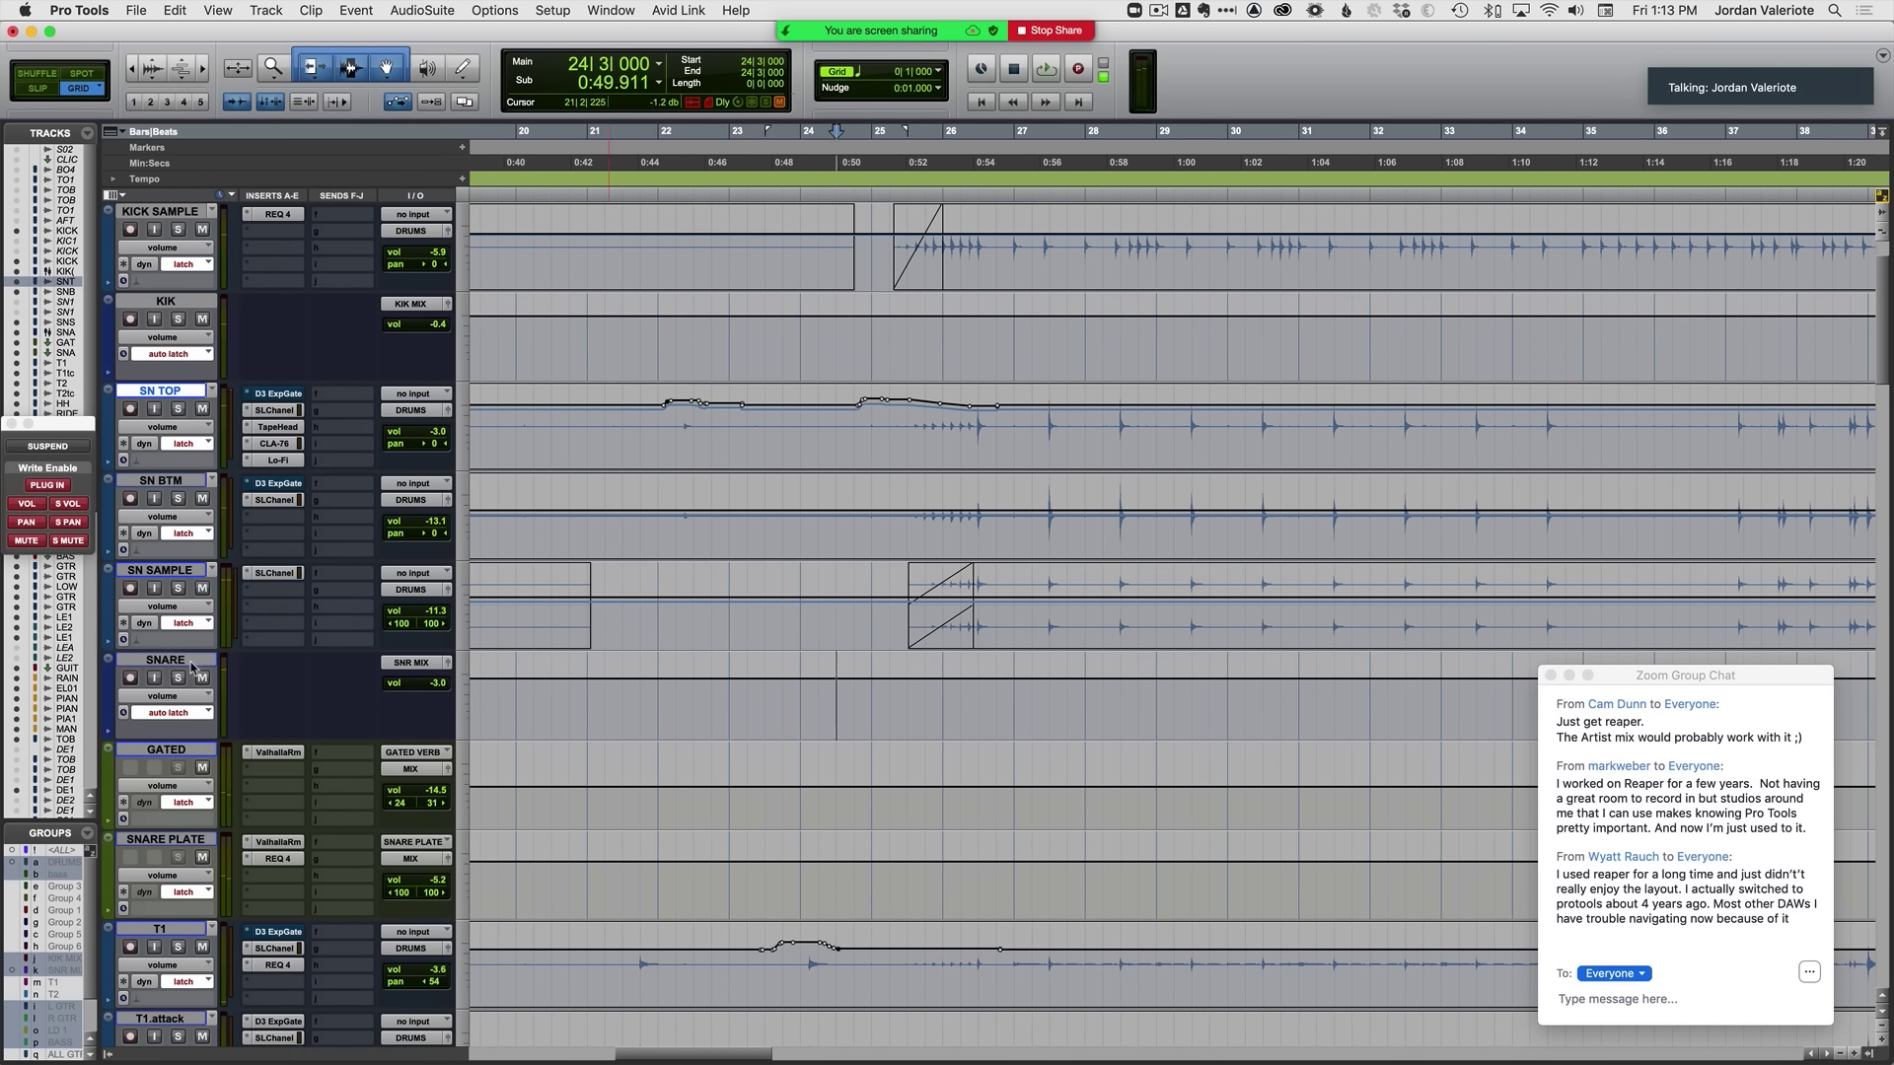
Step: Ride the SNARE volume up to about -0.1 dB around bar 26|3, lower it by bar 27, and replay the fill from bar 26
{"action": "key", "text": "space"}
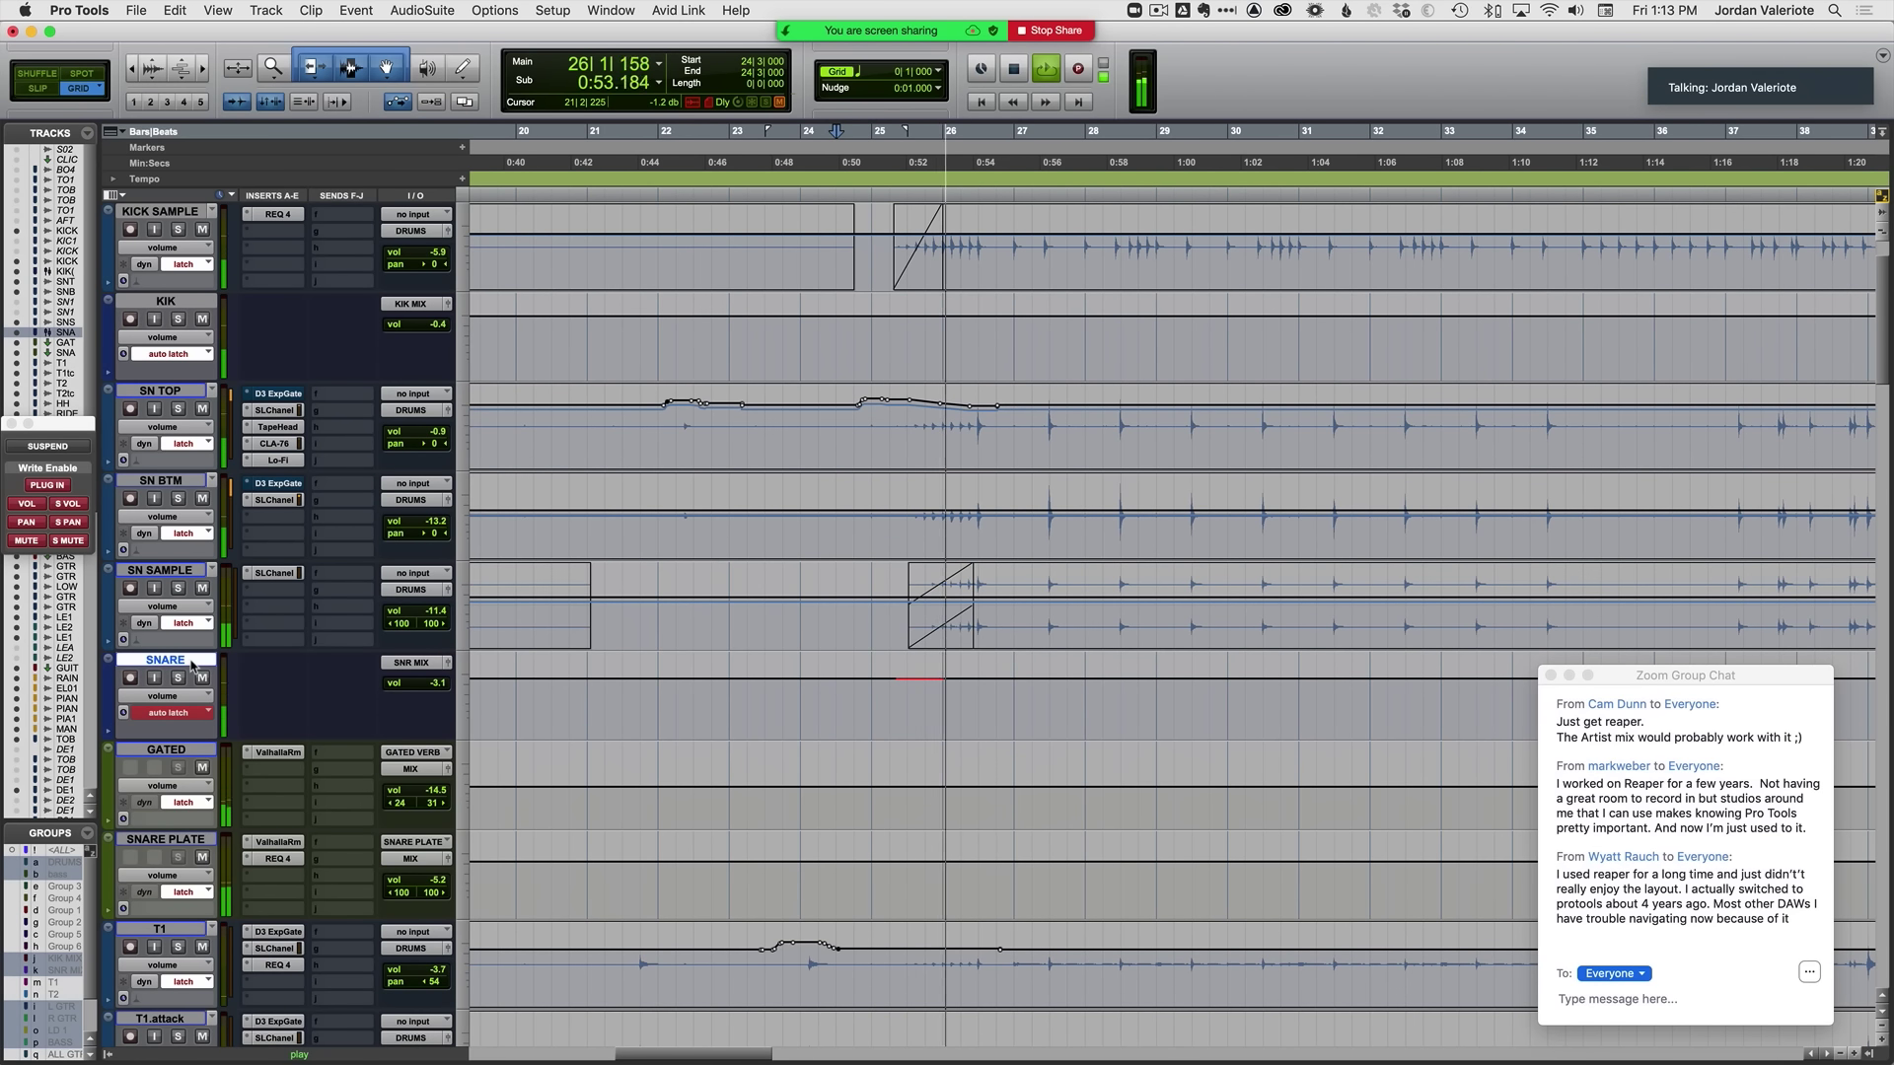
{"action": "key", "text": "space"}
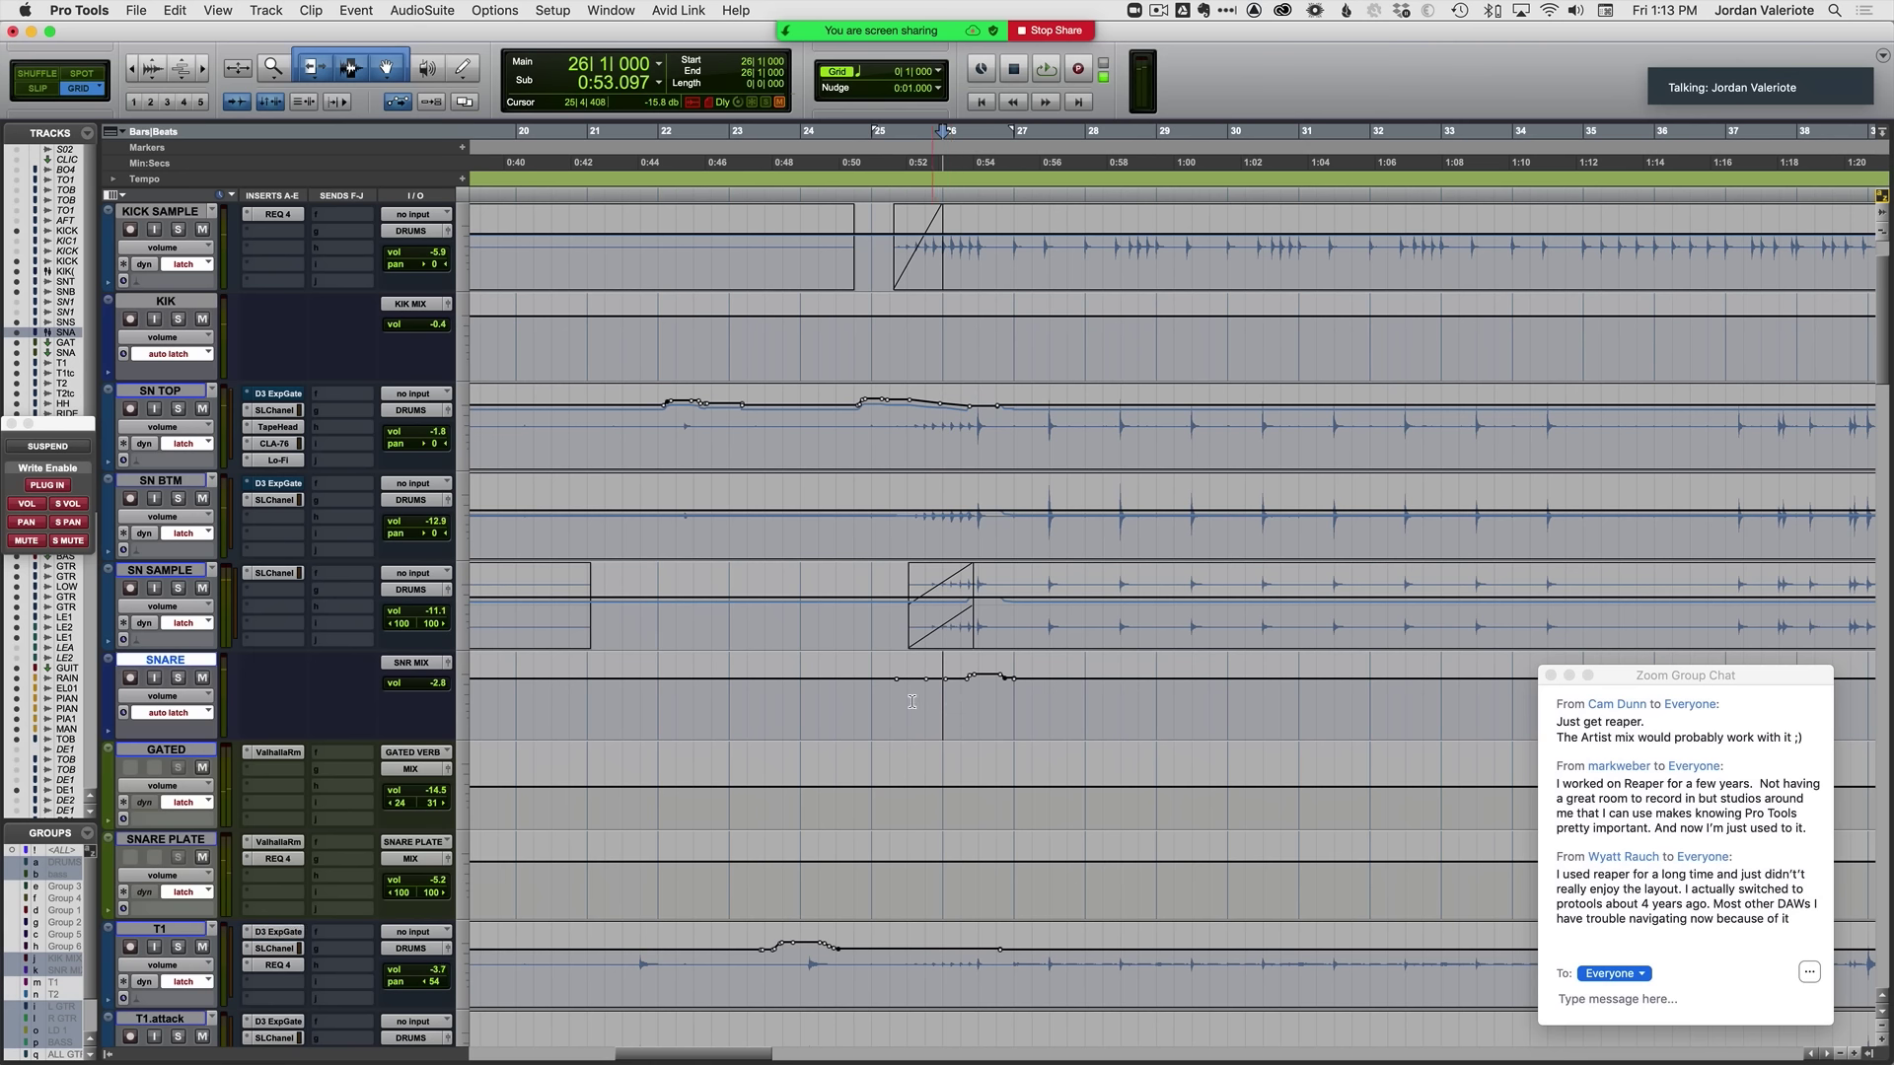
{"action": "key", "text": "space"}
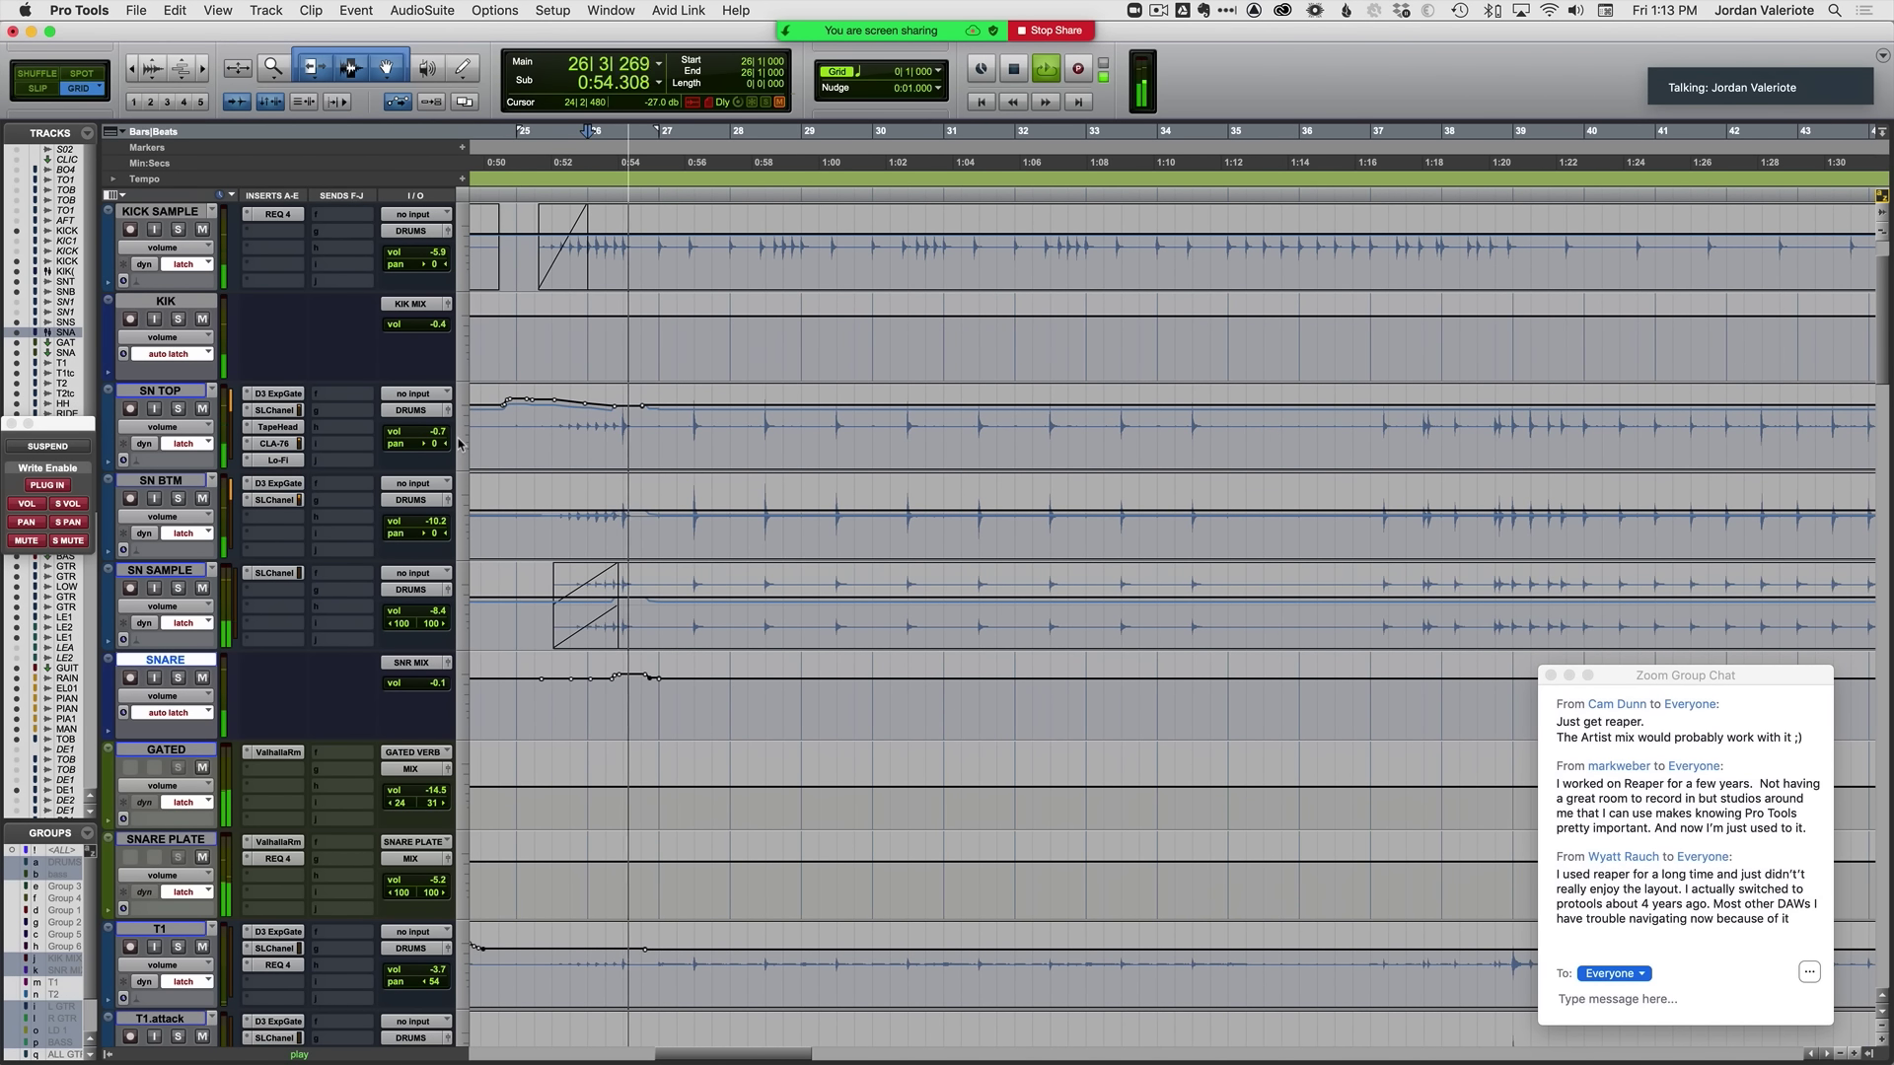
{"action": "scroll", "coordinate": [771, 609], "scroll_direction": "down", "scroll_amount": 5}
{"action": "key", "text": "space"}
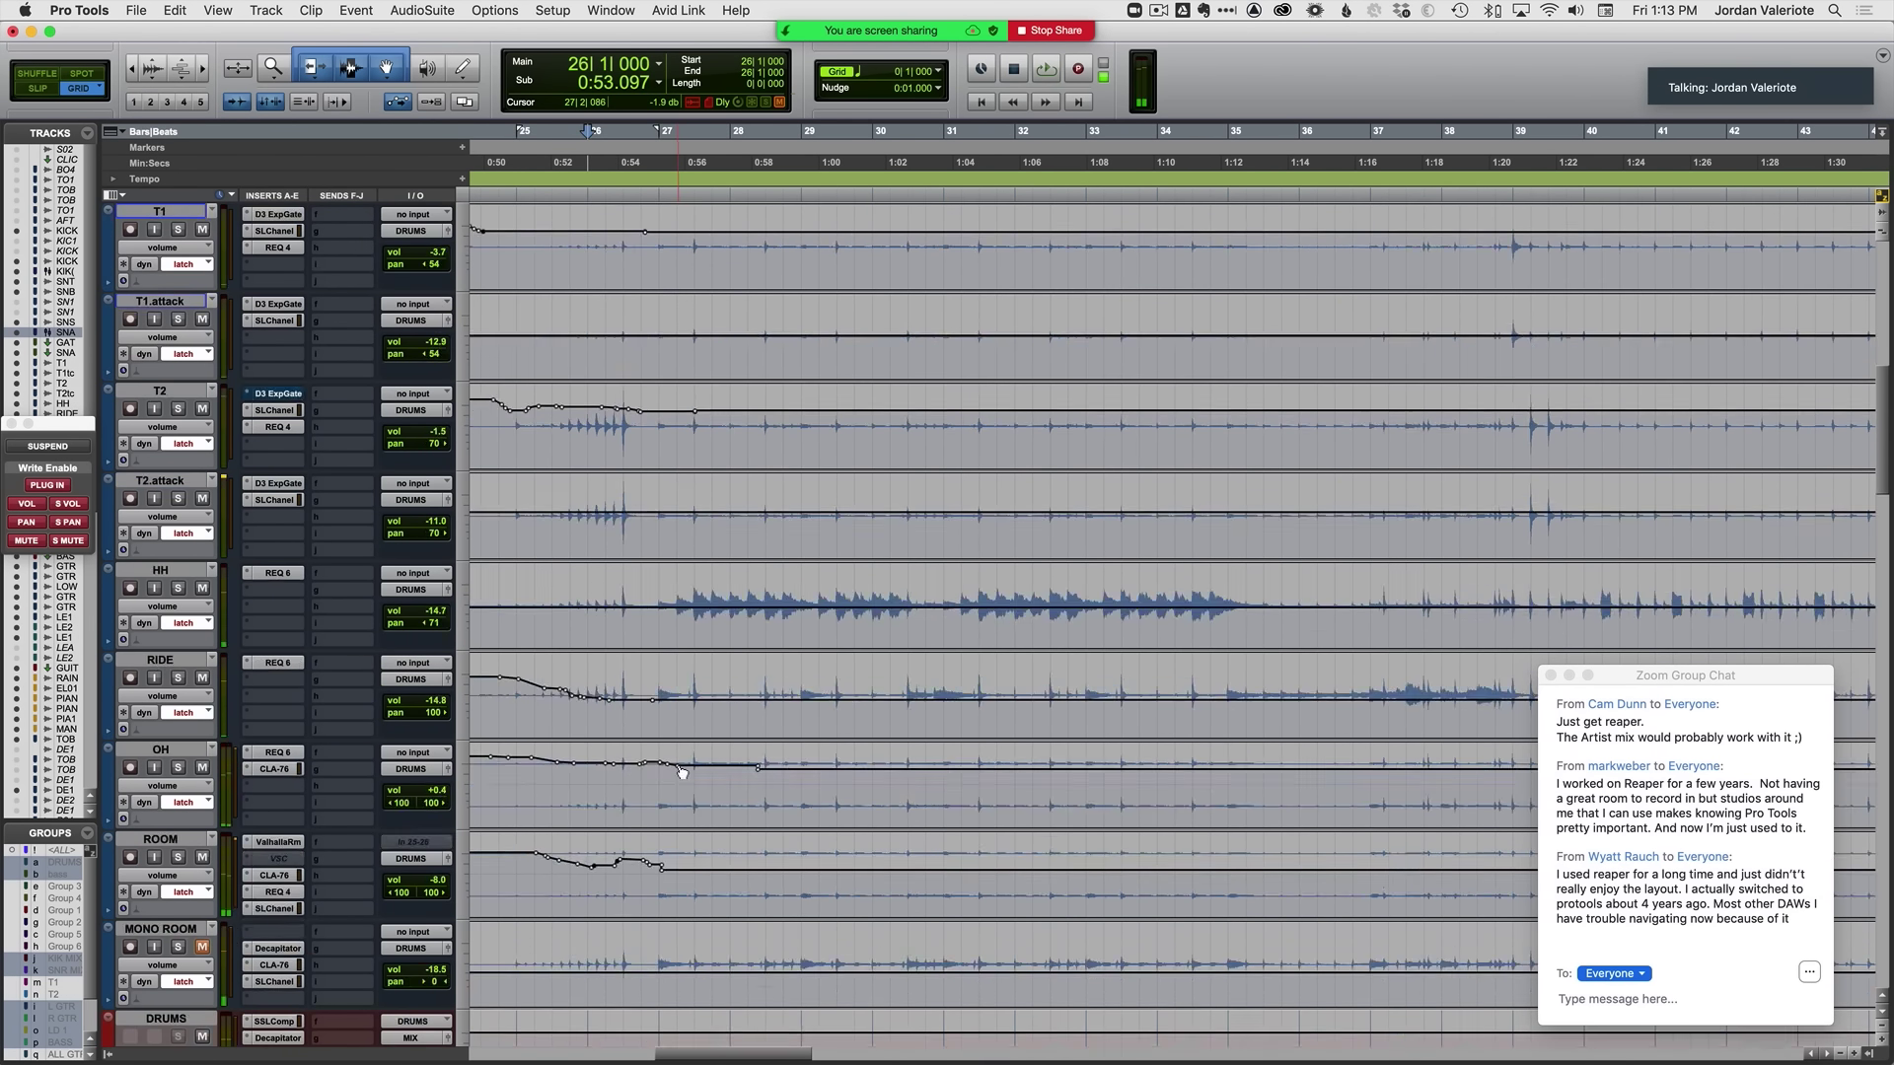
Step: Ride the OH volume up and down from about bar 27, ending at about -1.3 dB around bar 37|3
{"action": "scroll", "coordinate": [329, 641], "scroll_direction": "down", "scroll_amount": 5}
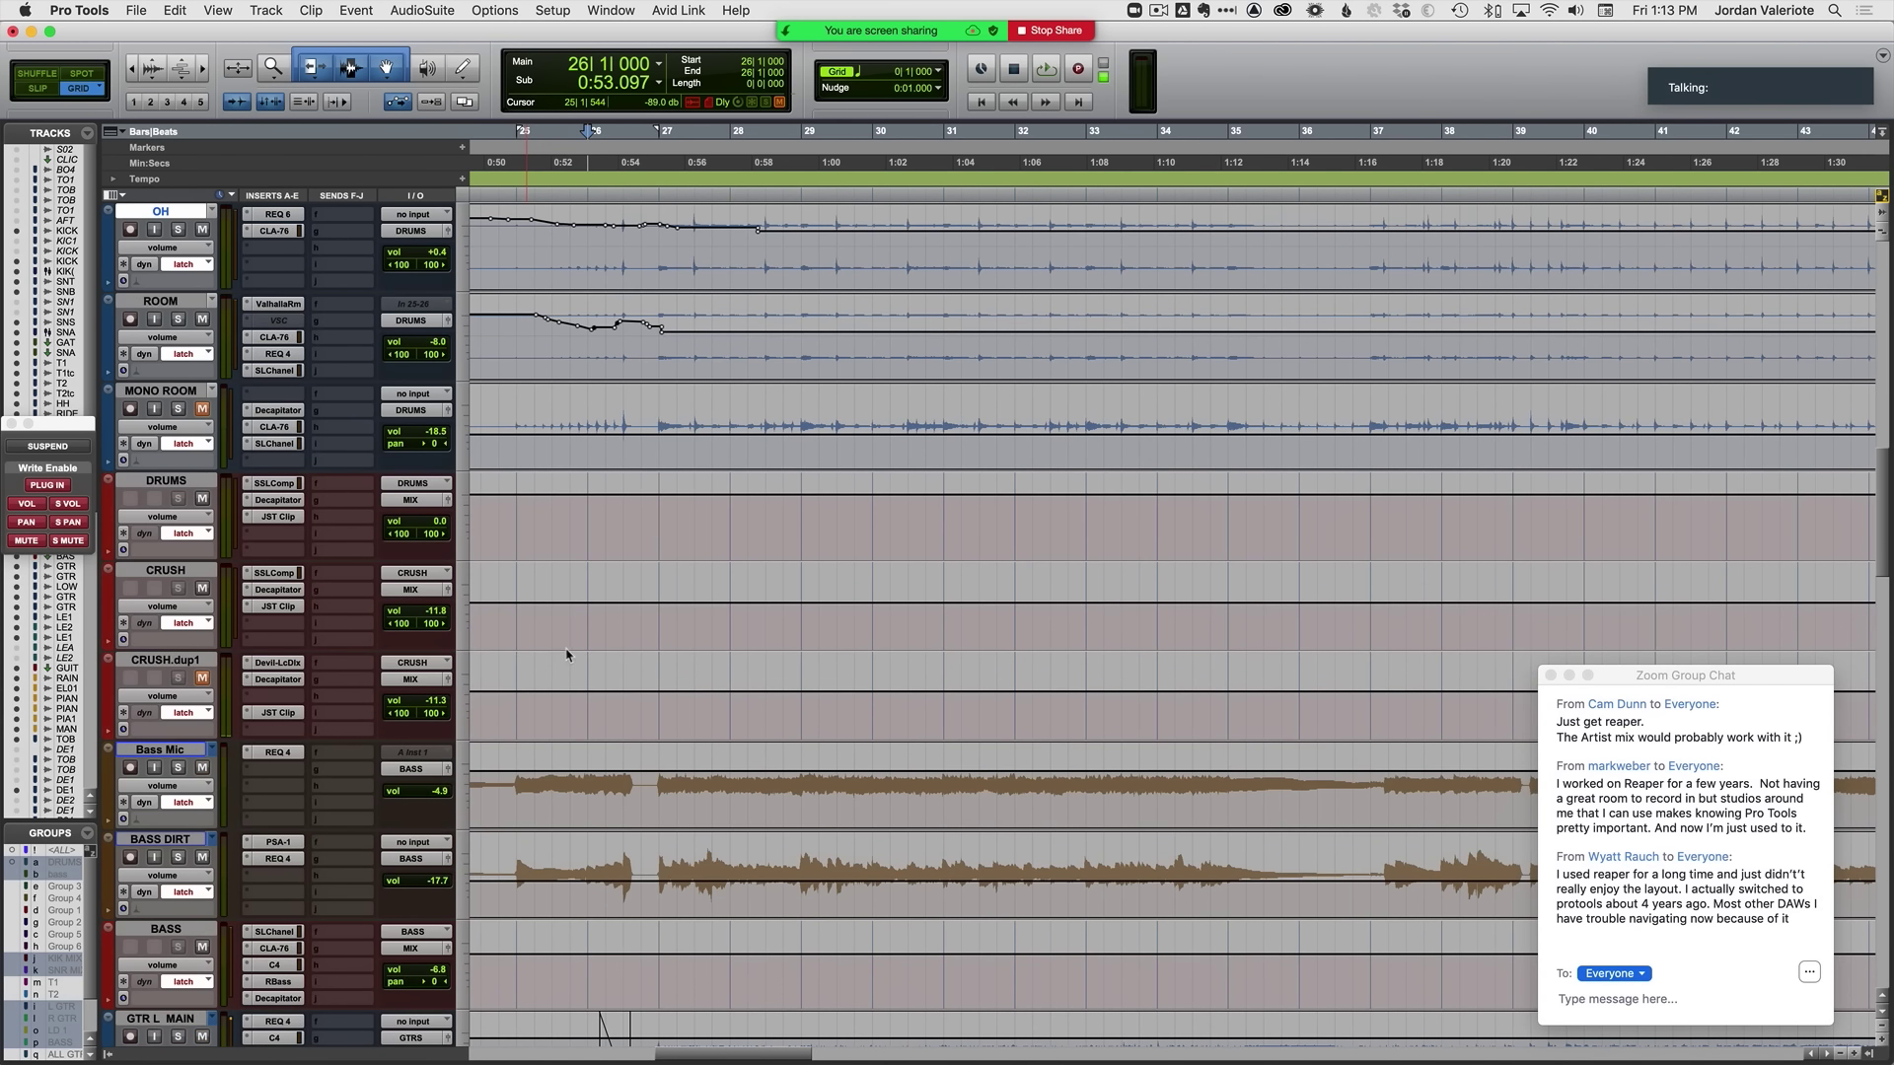
{"action": "scroll", "coordinate": [566, 649], "scroll_direction": "up", "scroll_amount": 3}
{"action": "key", "text": "space"}
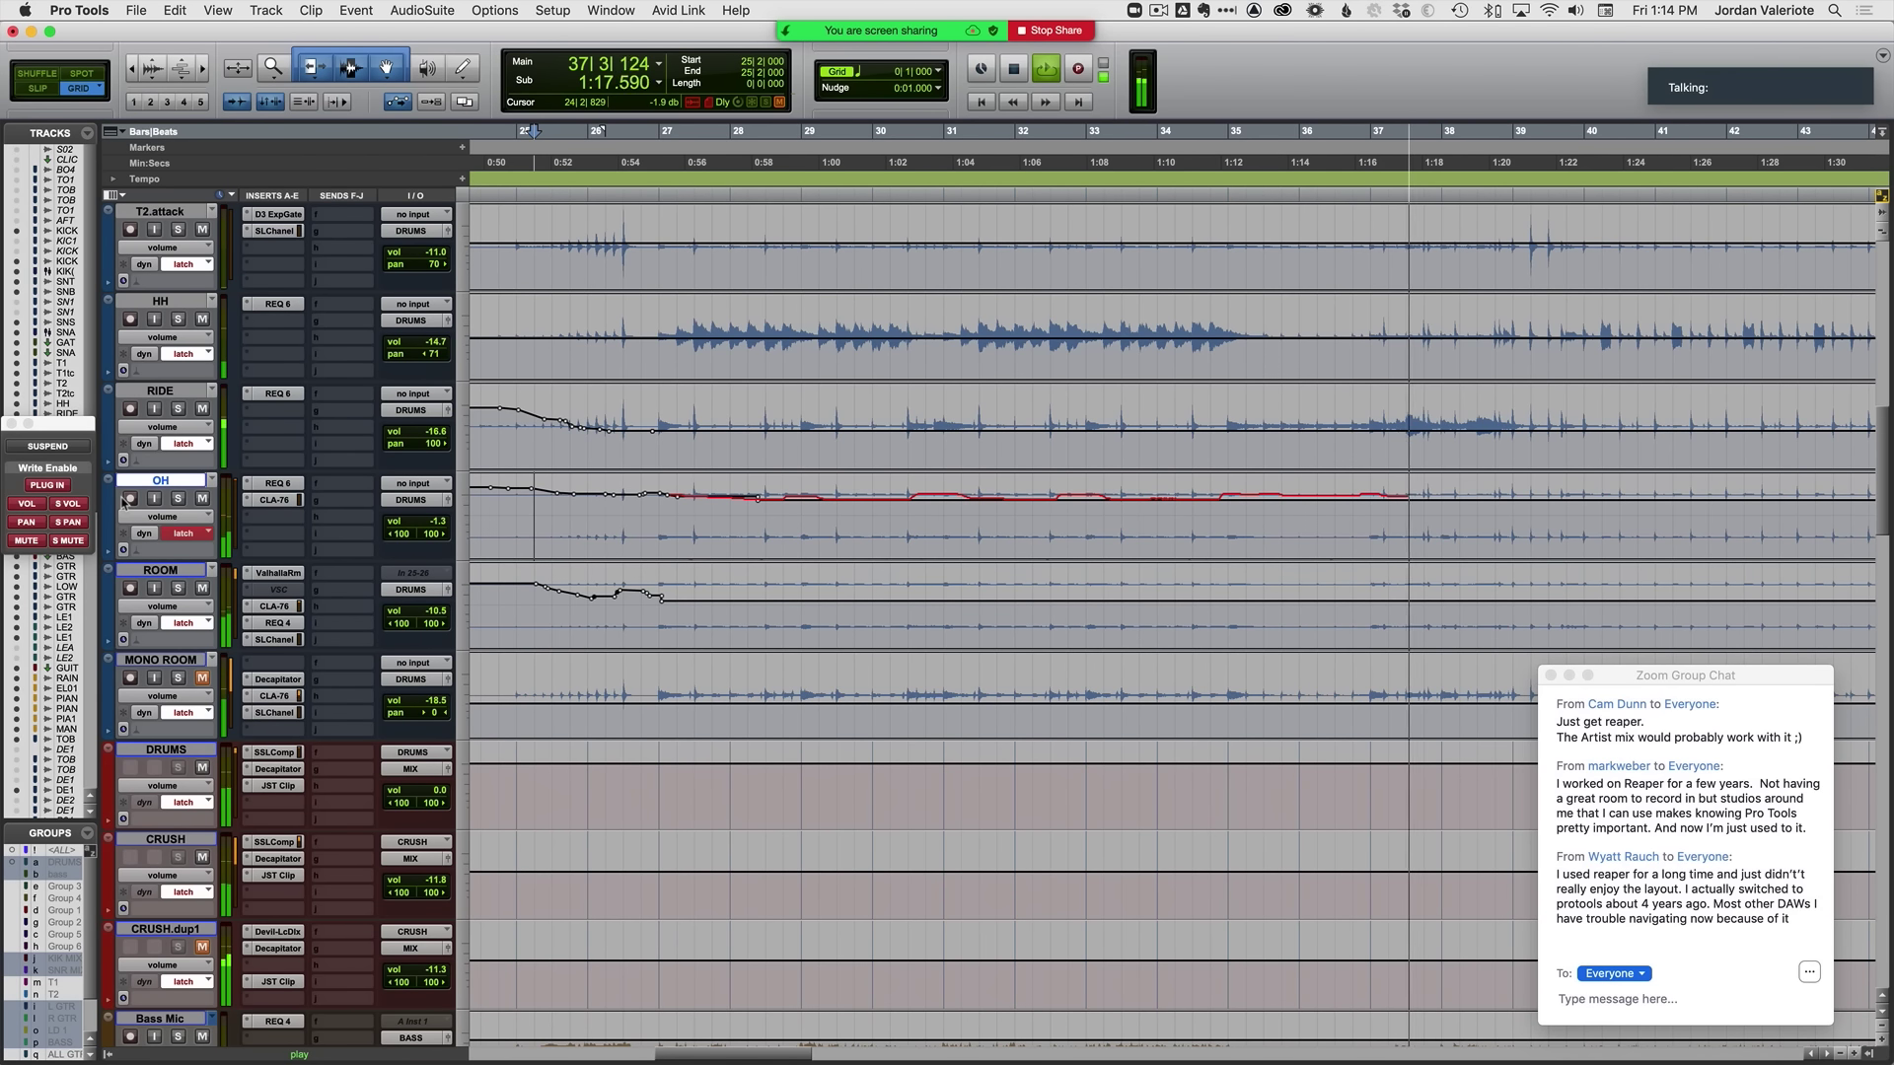
{"action": "key", "text": "space"}
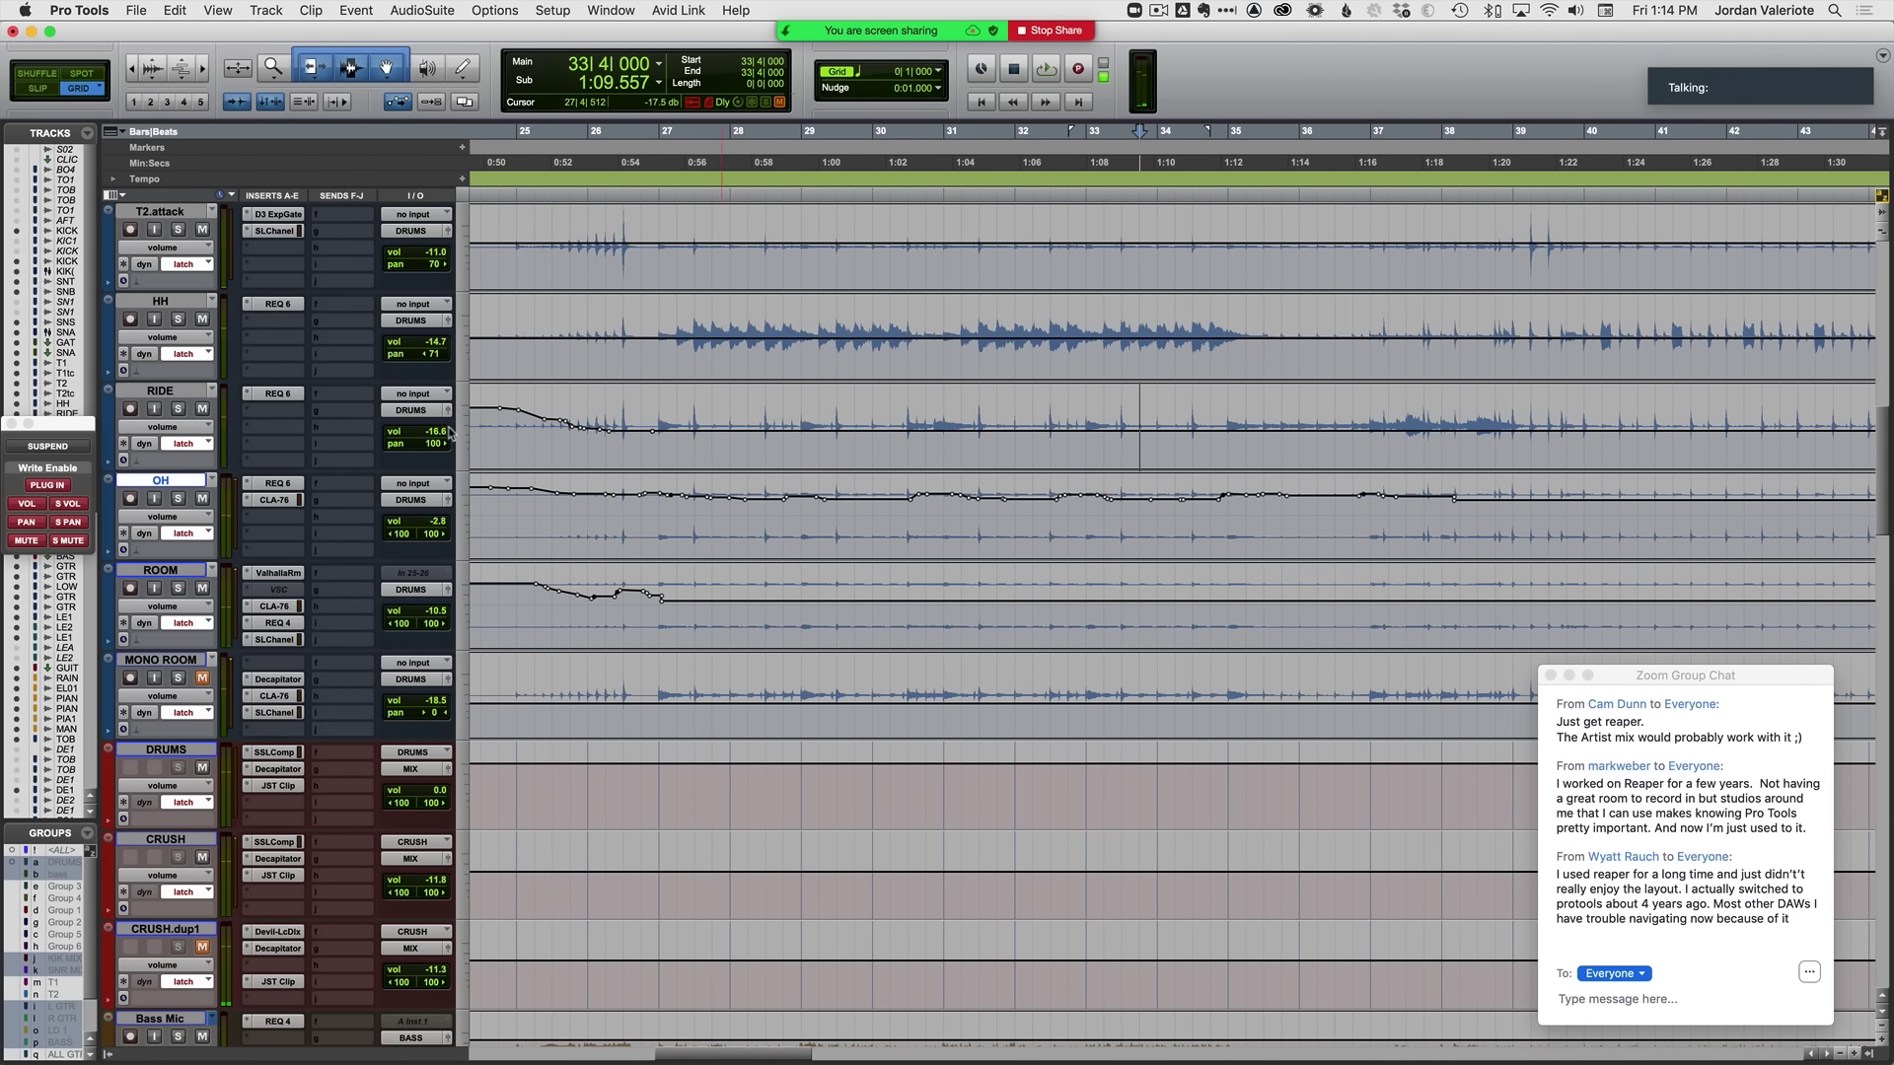
Step: Ride the RIDE volume up to about -6.5 dB around bar 36 and lower it to about -18 dB by bar 38
{"action": "scroll", "coordinate": [448, 431], "scroll_direction": "up", "scroll_amount": 5}
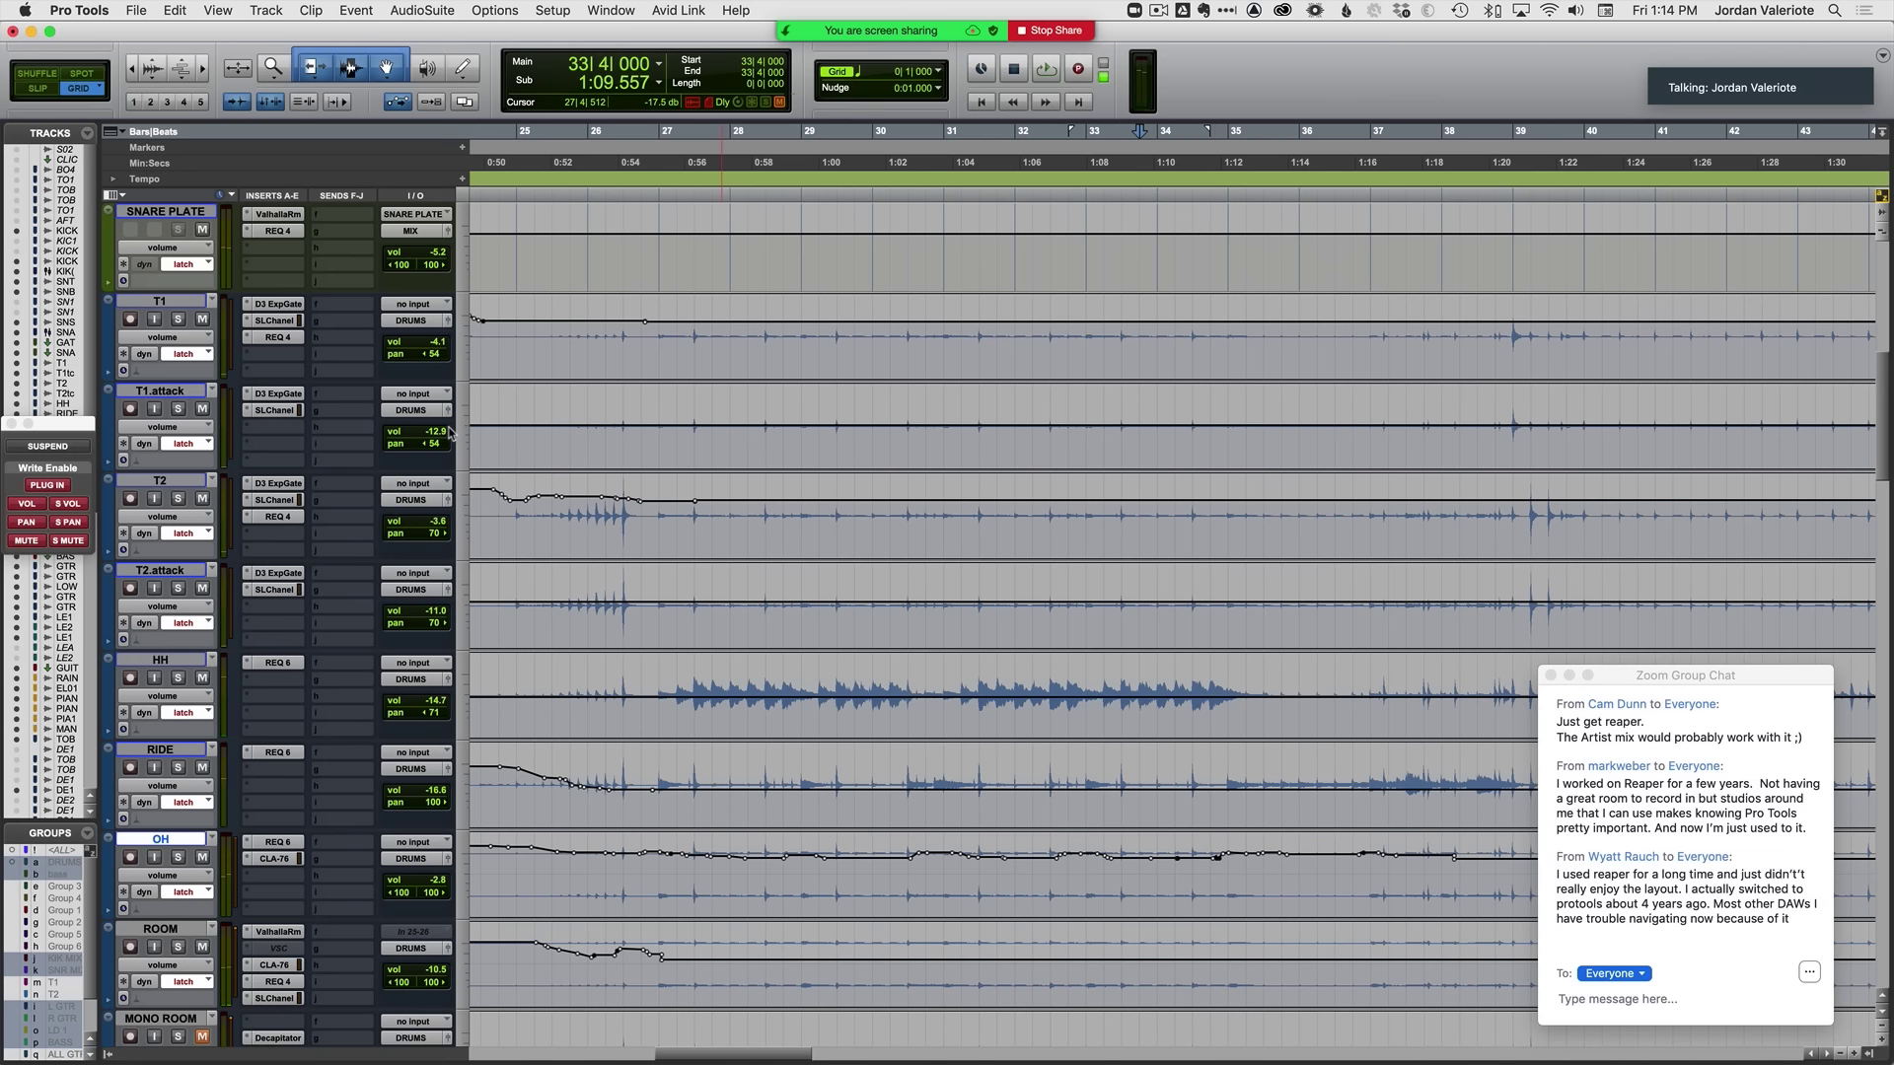
{"action": "key", "text": "space"}
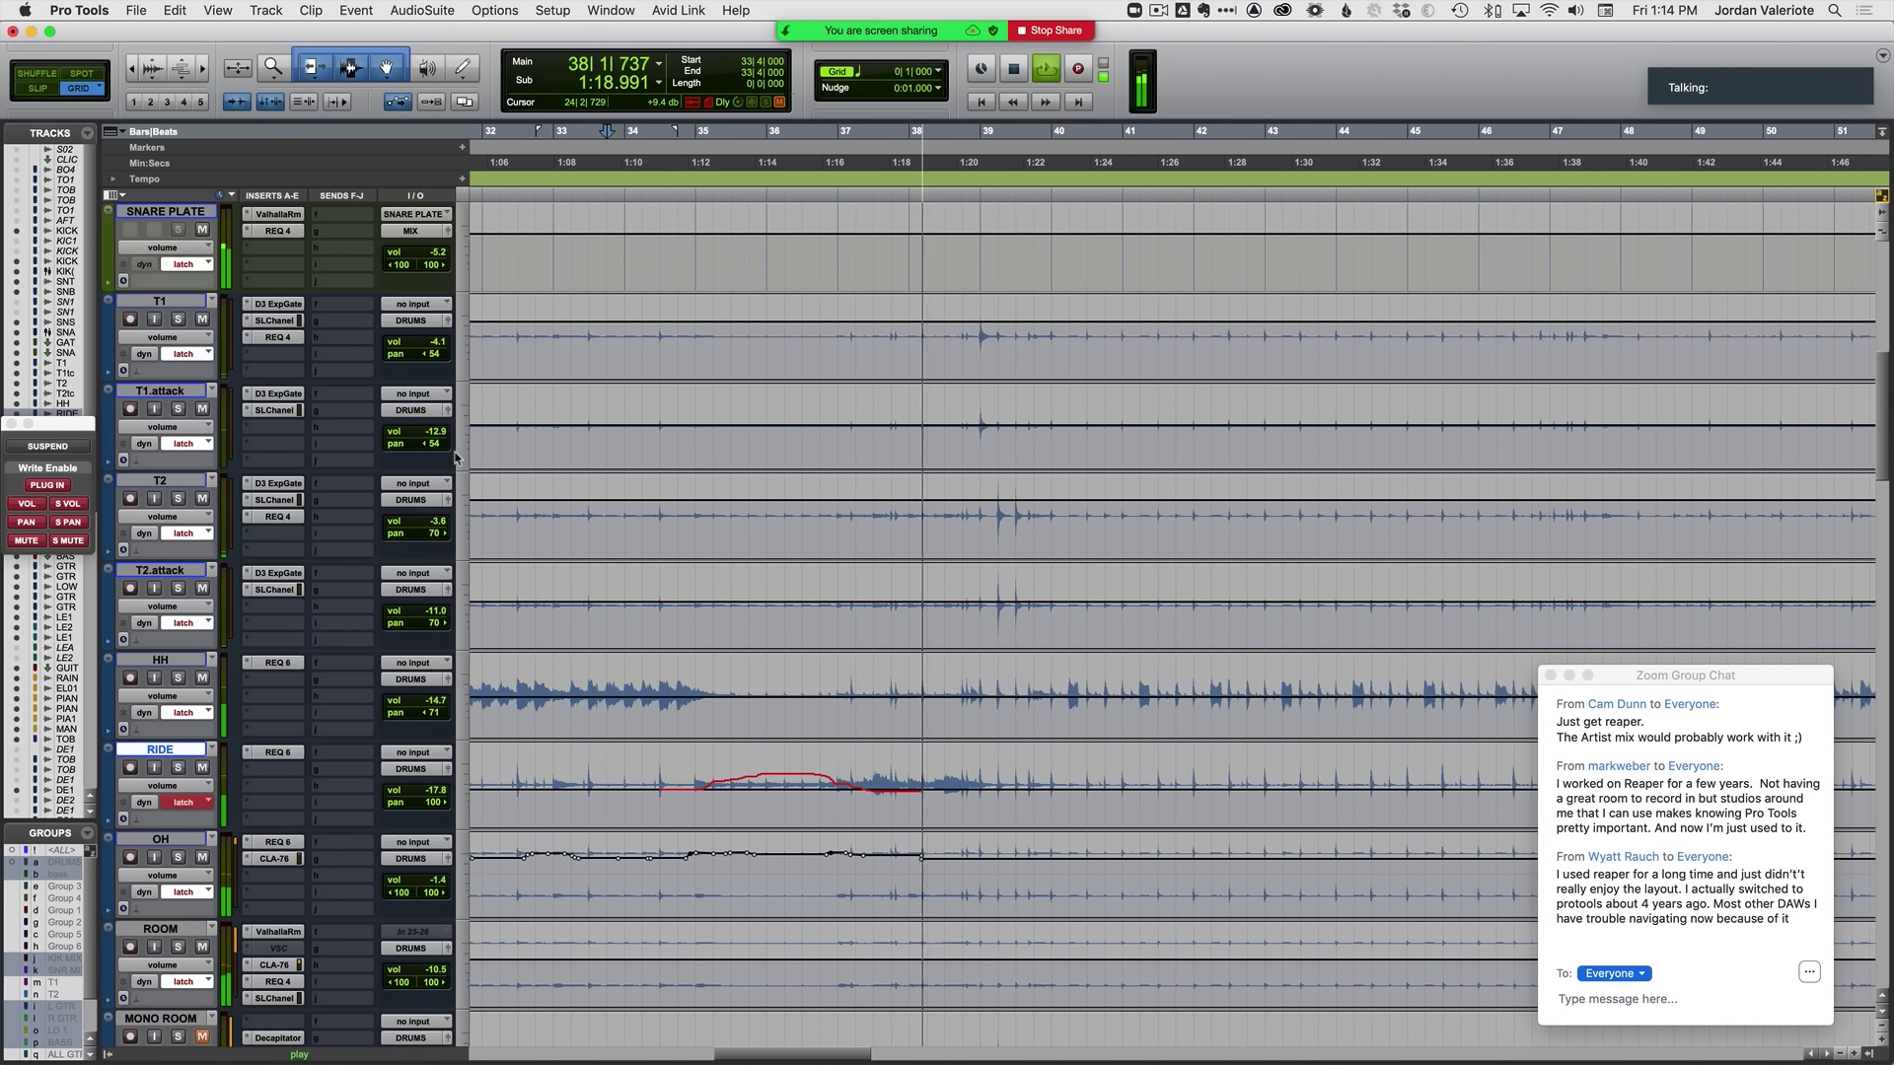
{"action": "scroll", "coordinate": [836, 600], "scroll_direction": "down", "scroll_amount": 5}
{"action": "key", "text": "space"}
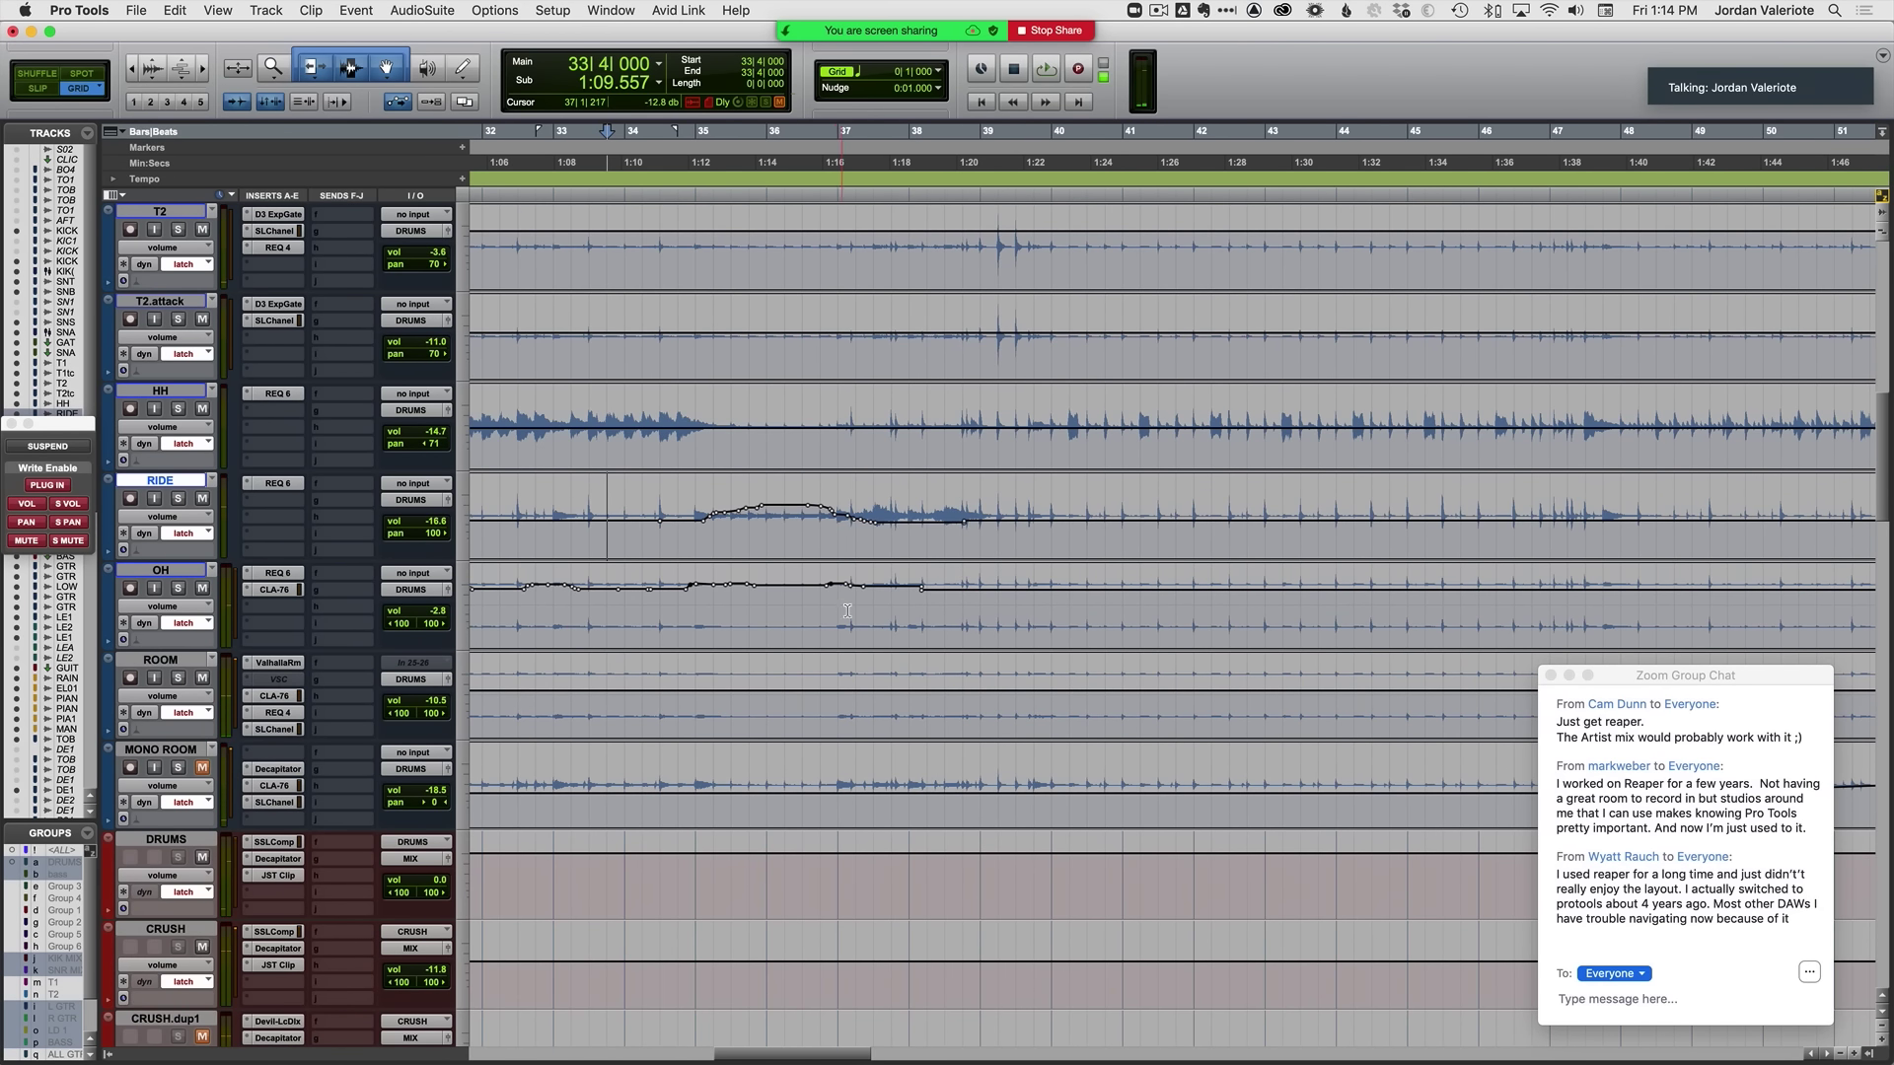
Step: Rewrite the OH volume ride from about bar 36|3, bringing it to about -0.6 dB at bar 39
{"action": "left_click_drag", "start_coordinate": [845, 612], "coordinate": [906, 615]}
{"action": "left_click", "coordinate": [856, 614]}
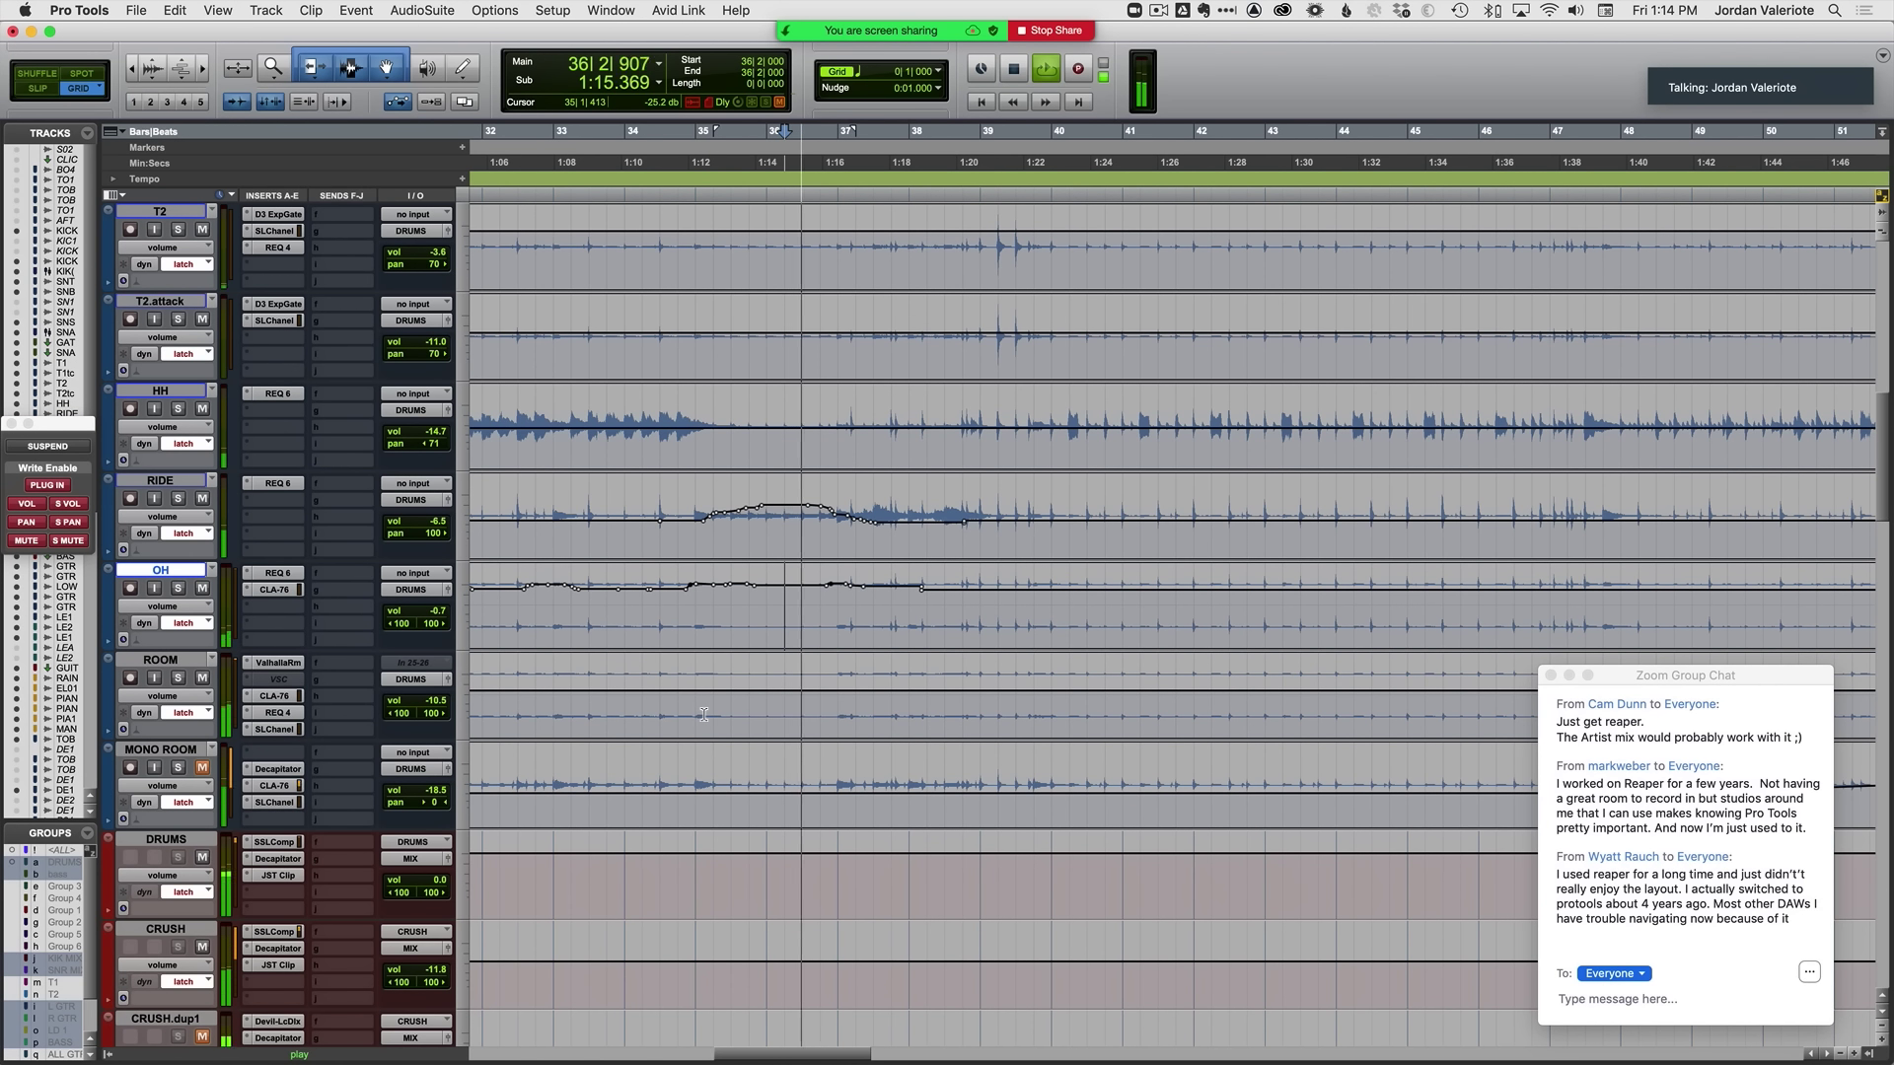
{"action": "key", "text": "space"}
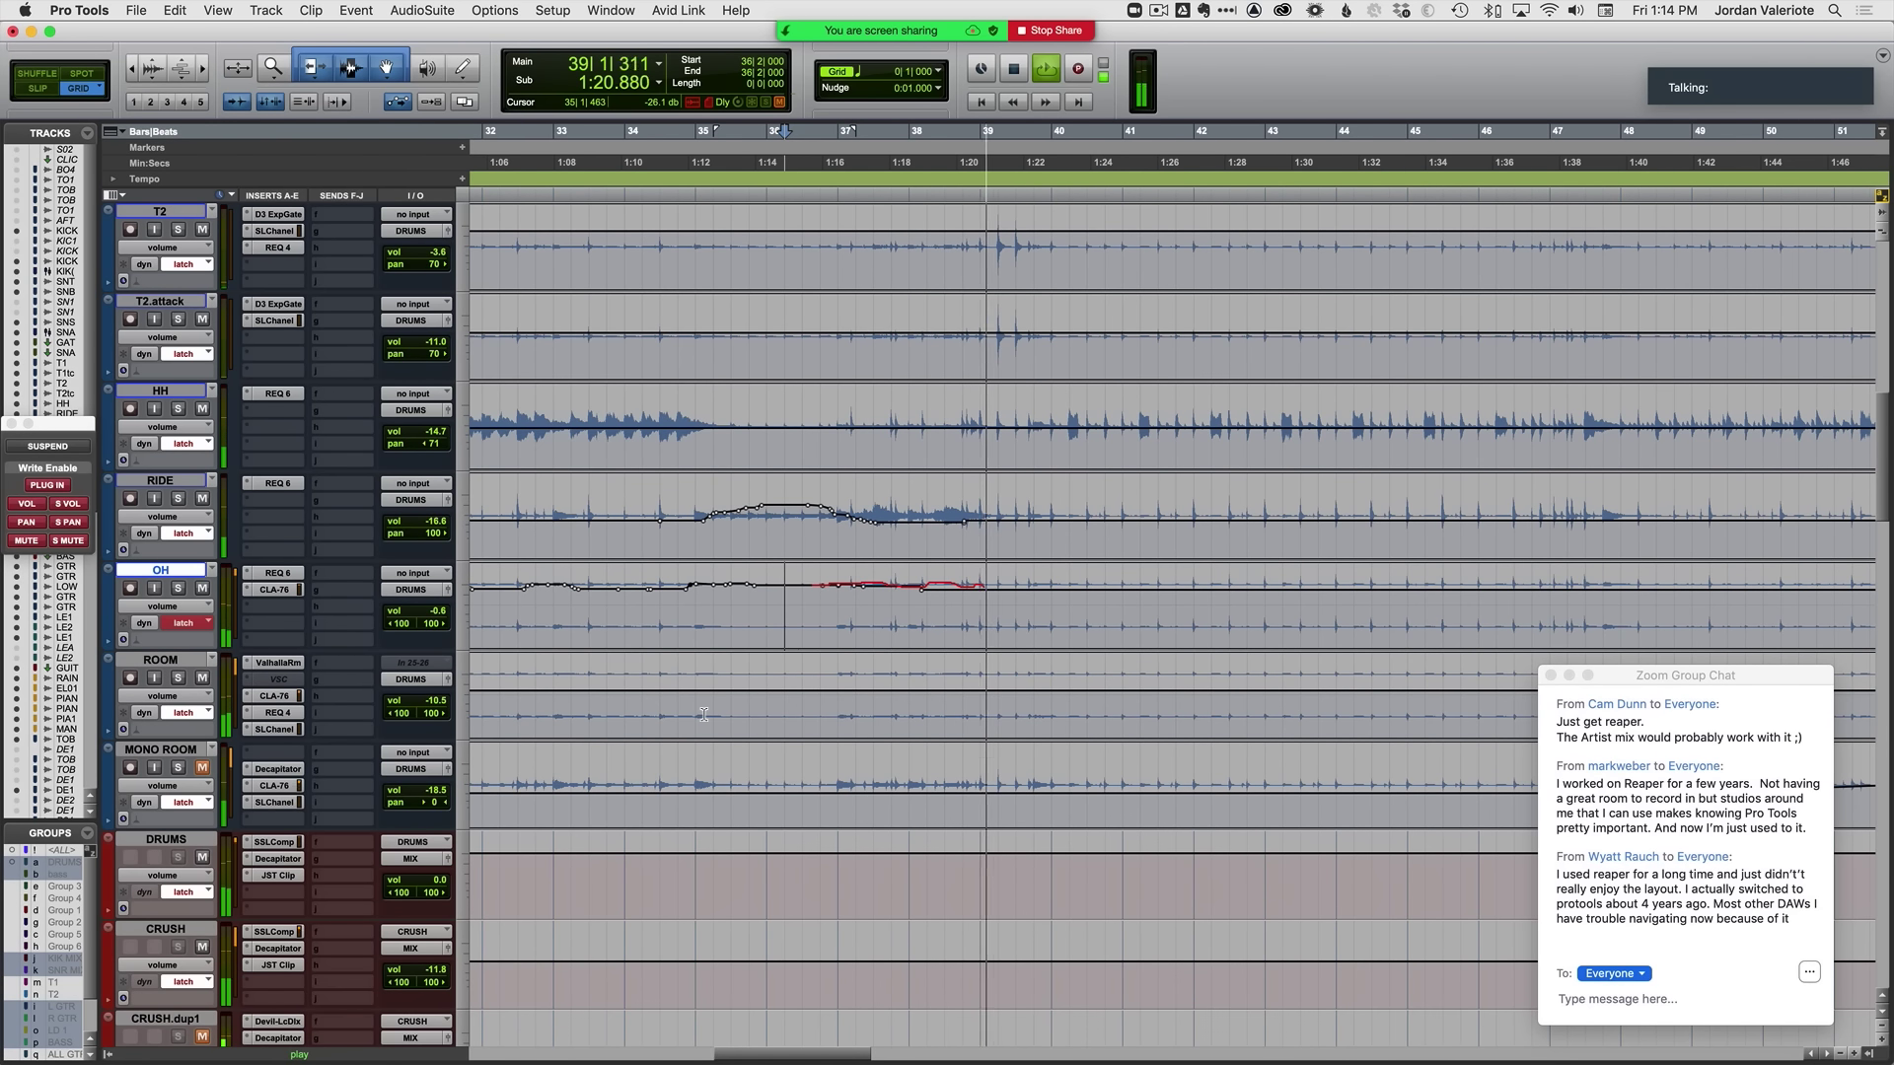
{"action": "key", "text": "space"}
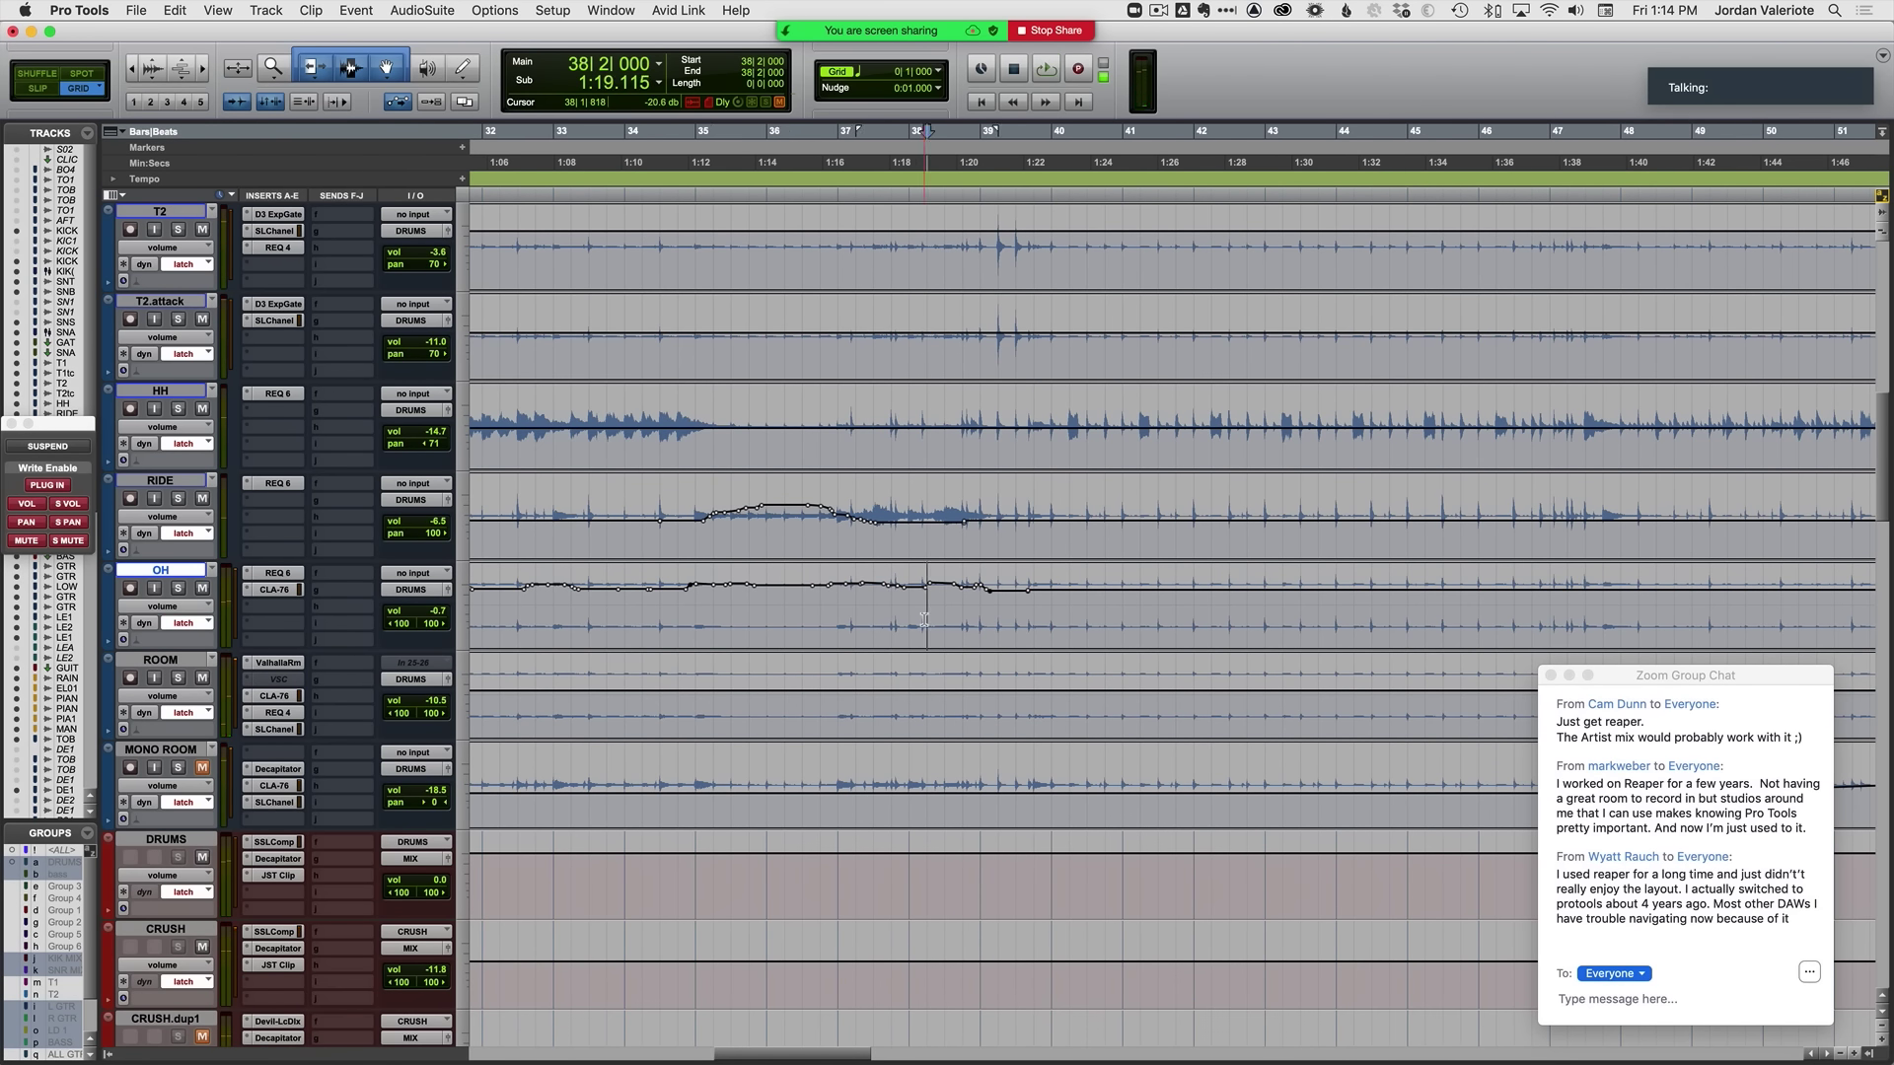
Step: Ride the OH volume again from about bar 38|4, lowering it to about -3.6 dB by bar 40|4
{"action": "key", "text": "space"}
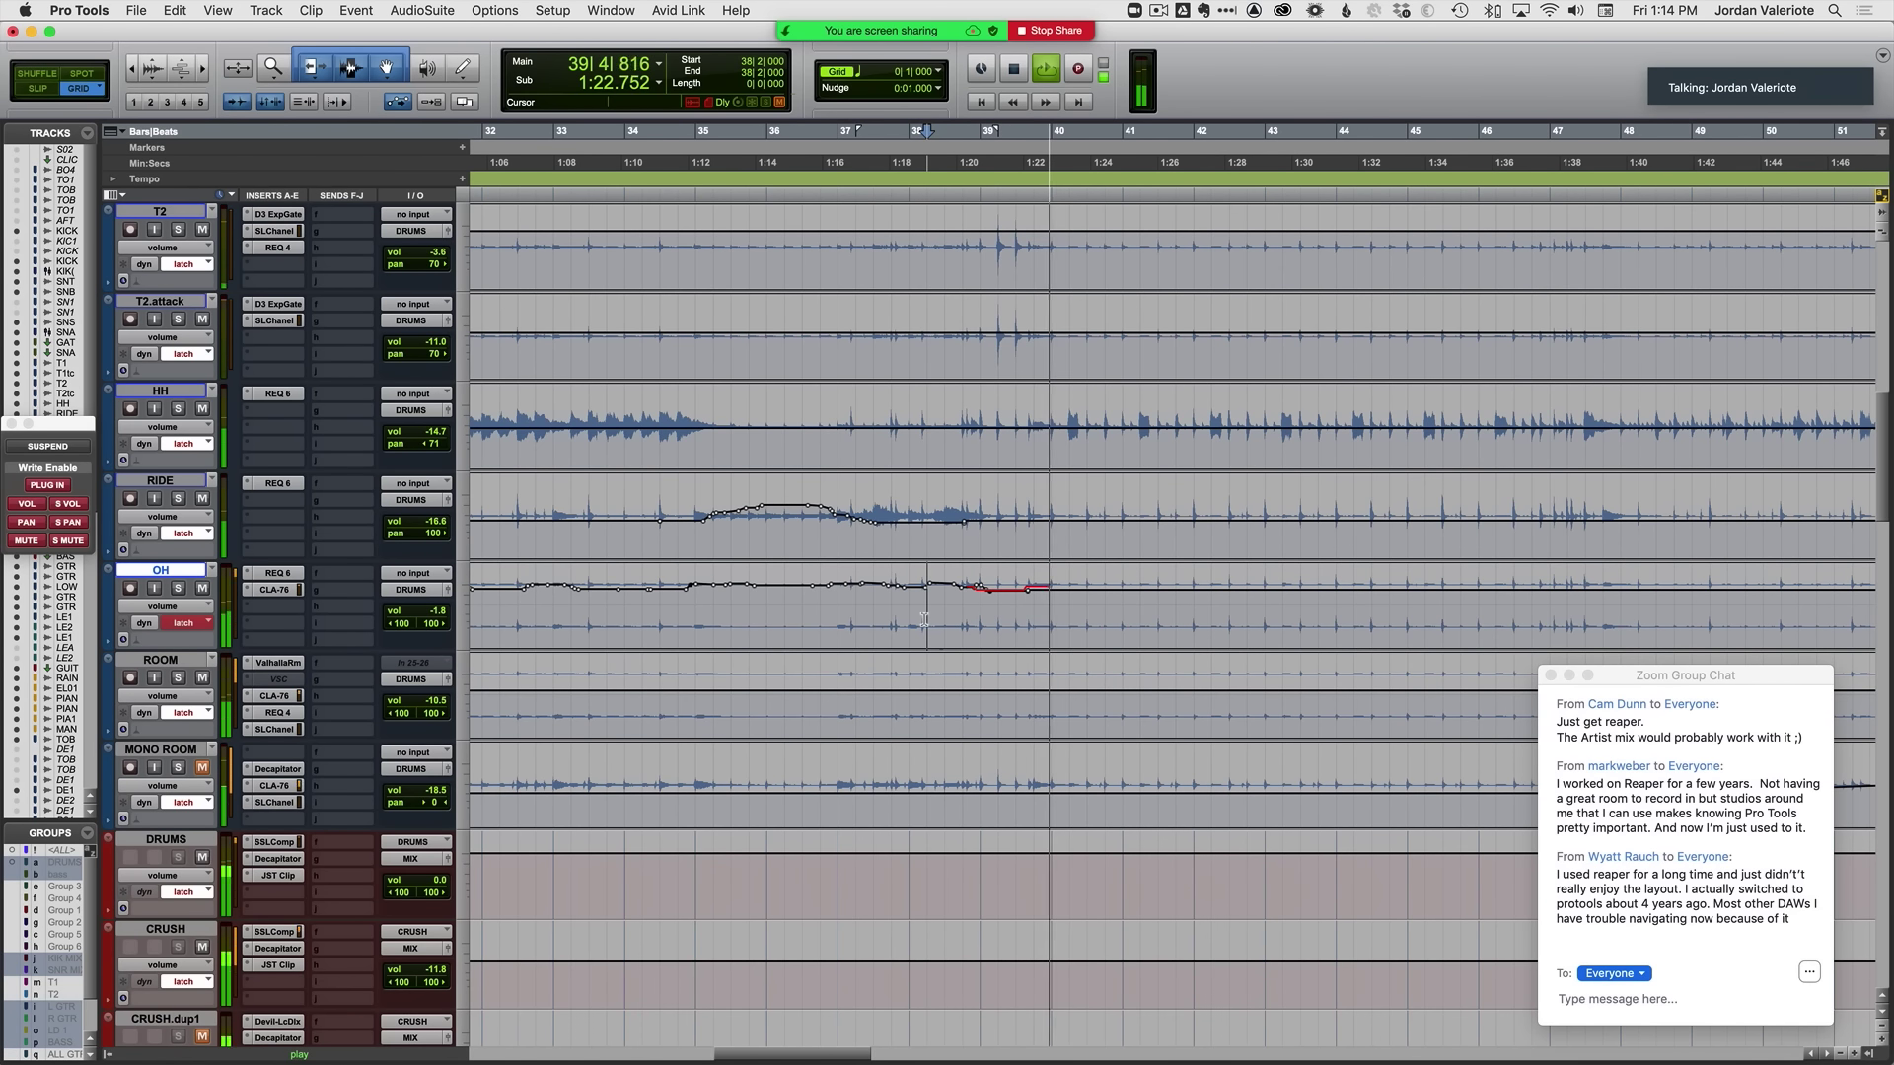
{"action": "scroll", "coordinate": [1048, 617], "scroll_direction": "right", "scroll_amount": 5}
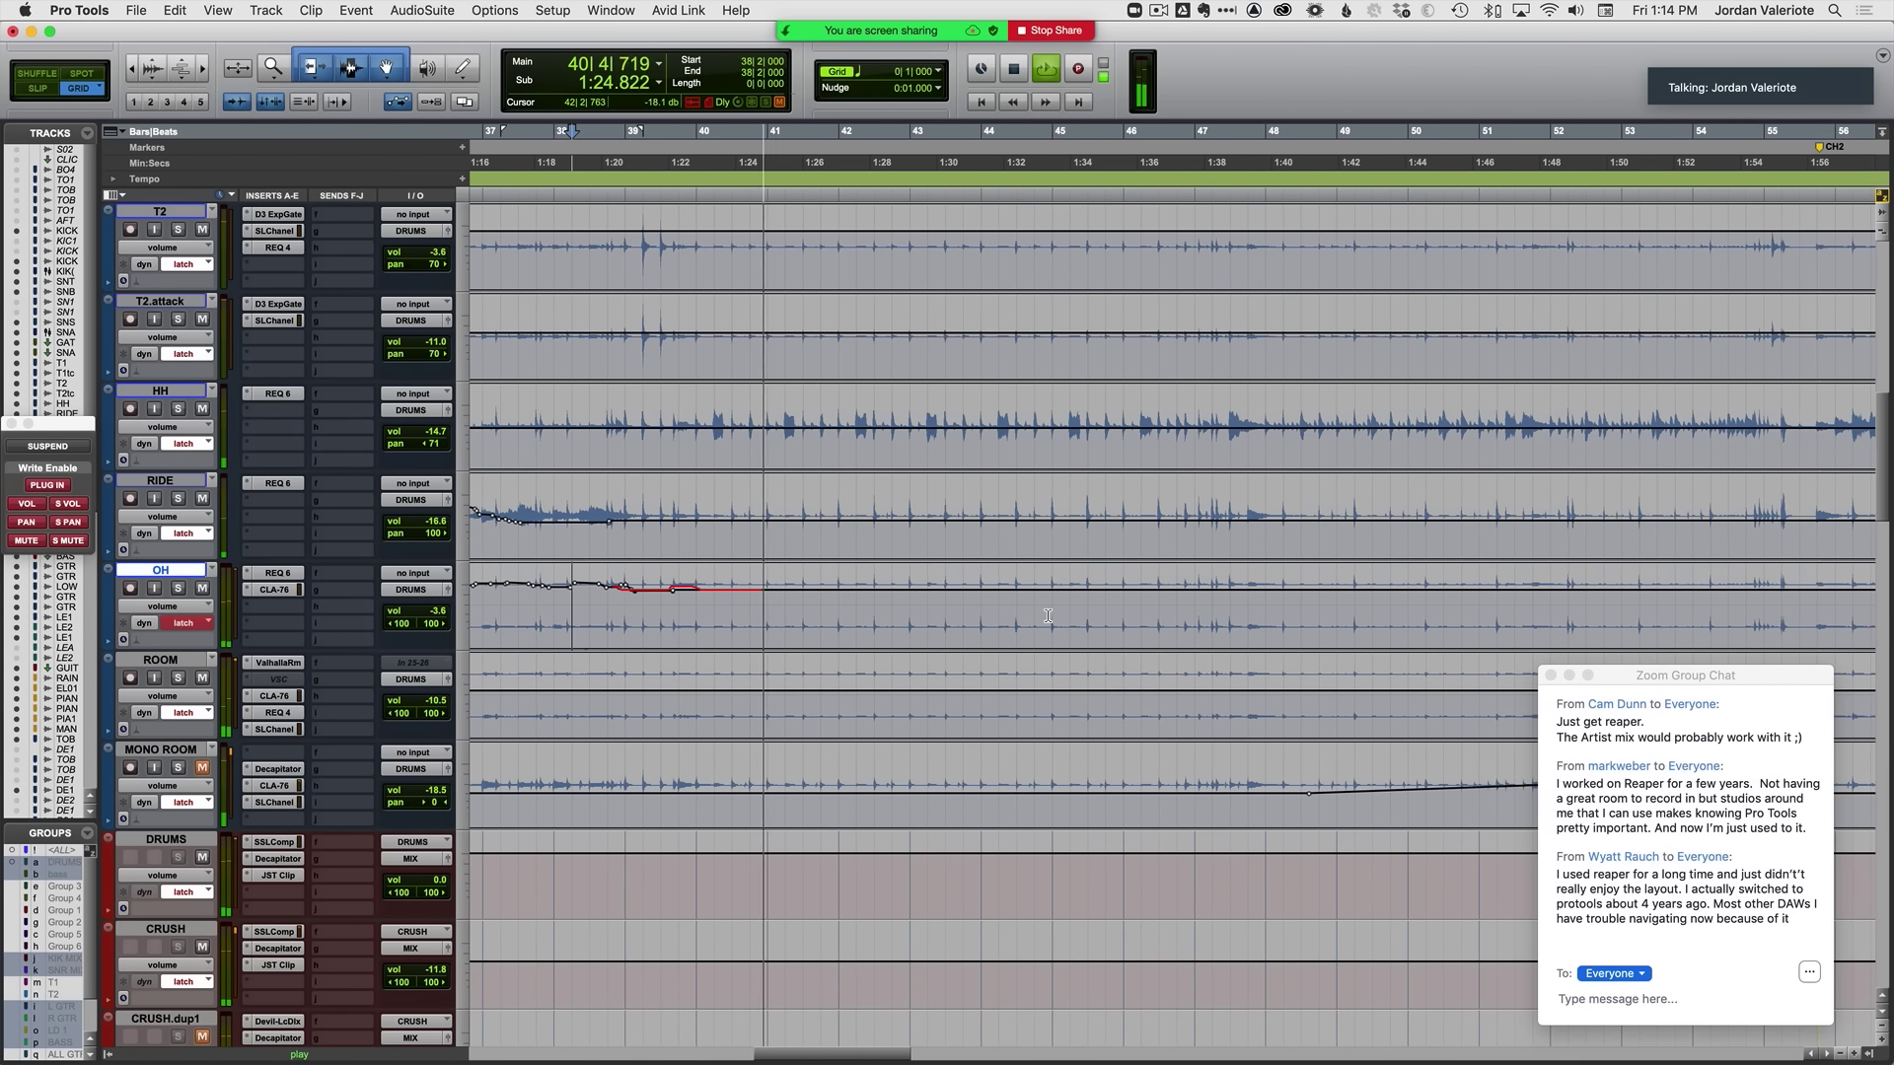
{"action": "key", "text": "space"}
Step: Insert the mono L1 limiter on the HH track after the REQ 6
{"action": "left_click", "coordinate": [677, 437]}
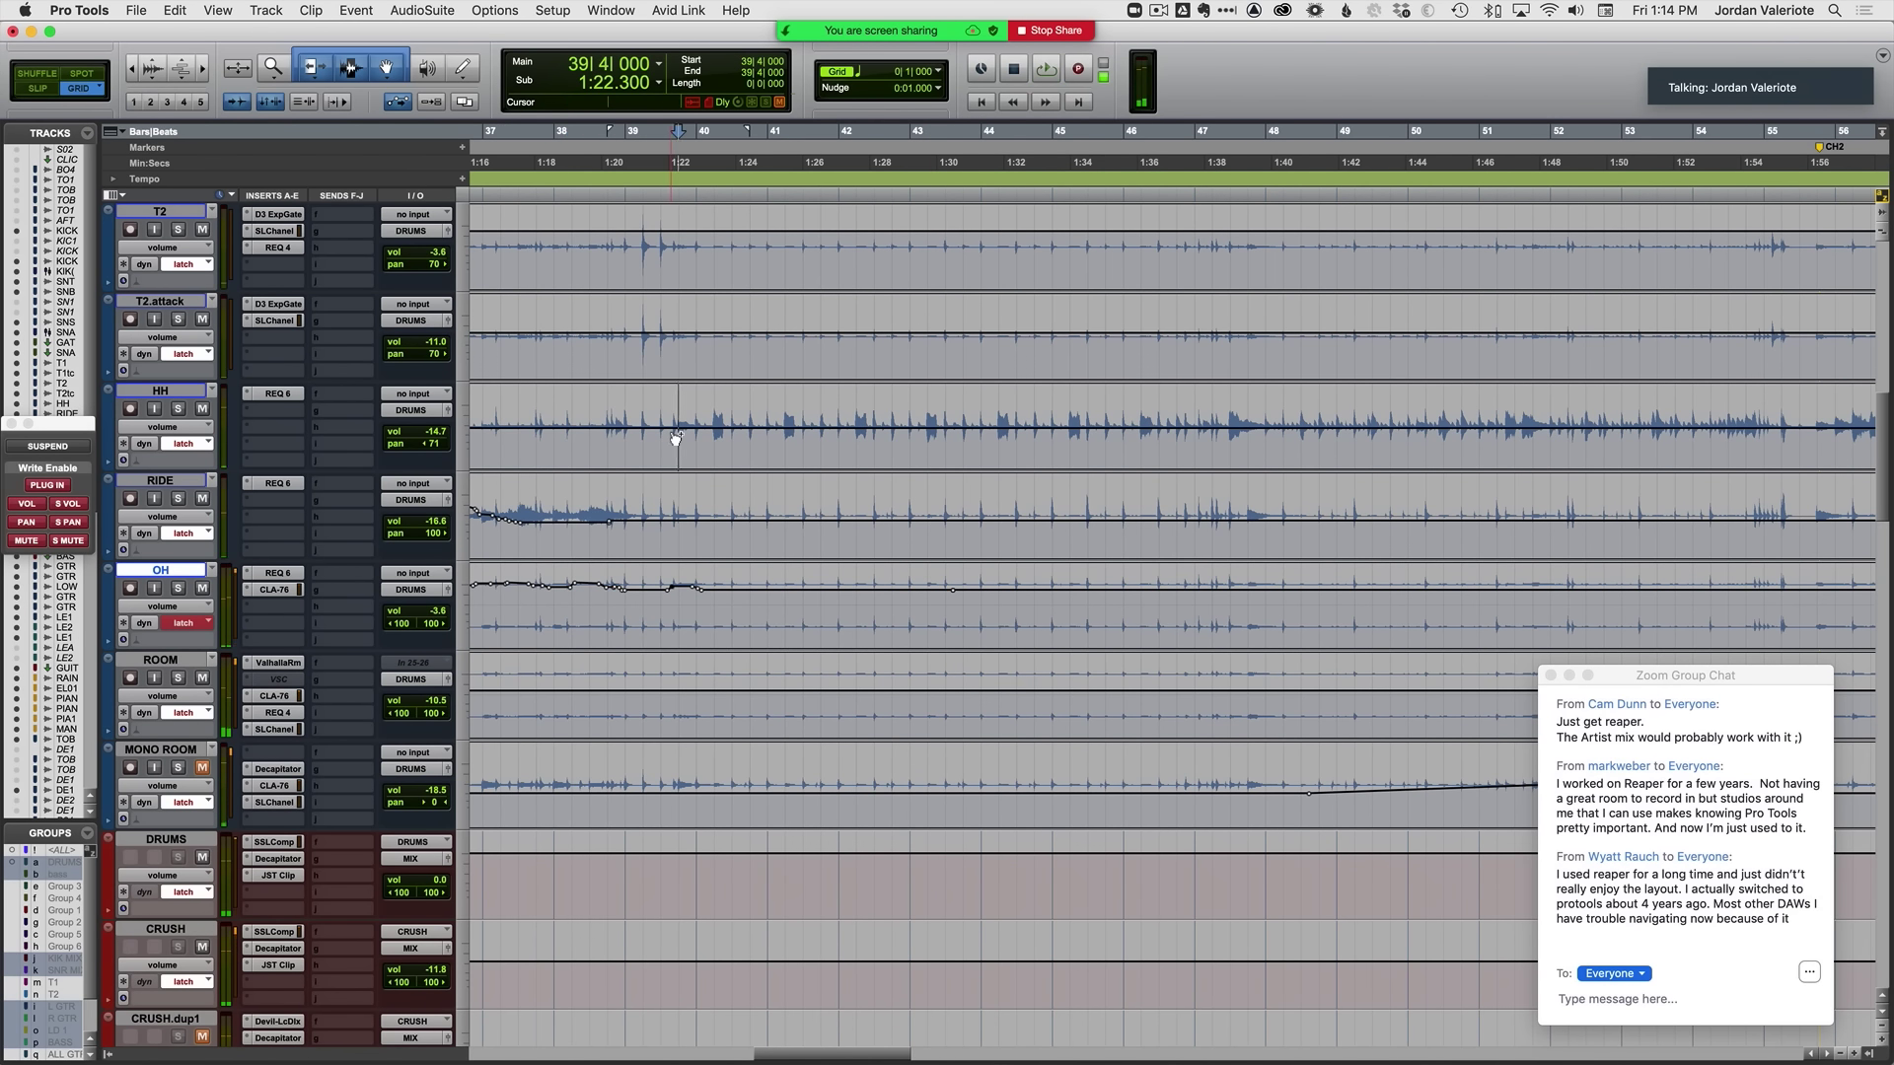
{"action": "left_click", "coordinate": [255, 422]}
{"action": "mouse_move", "coordinate": [266, 422]}
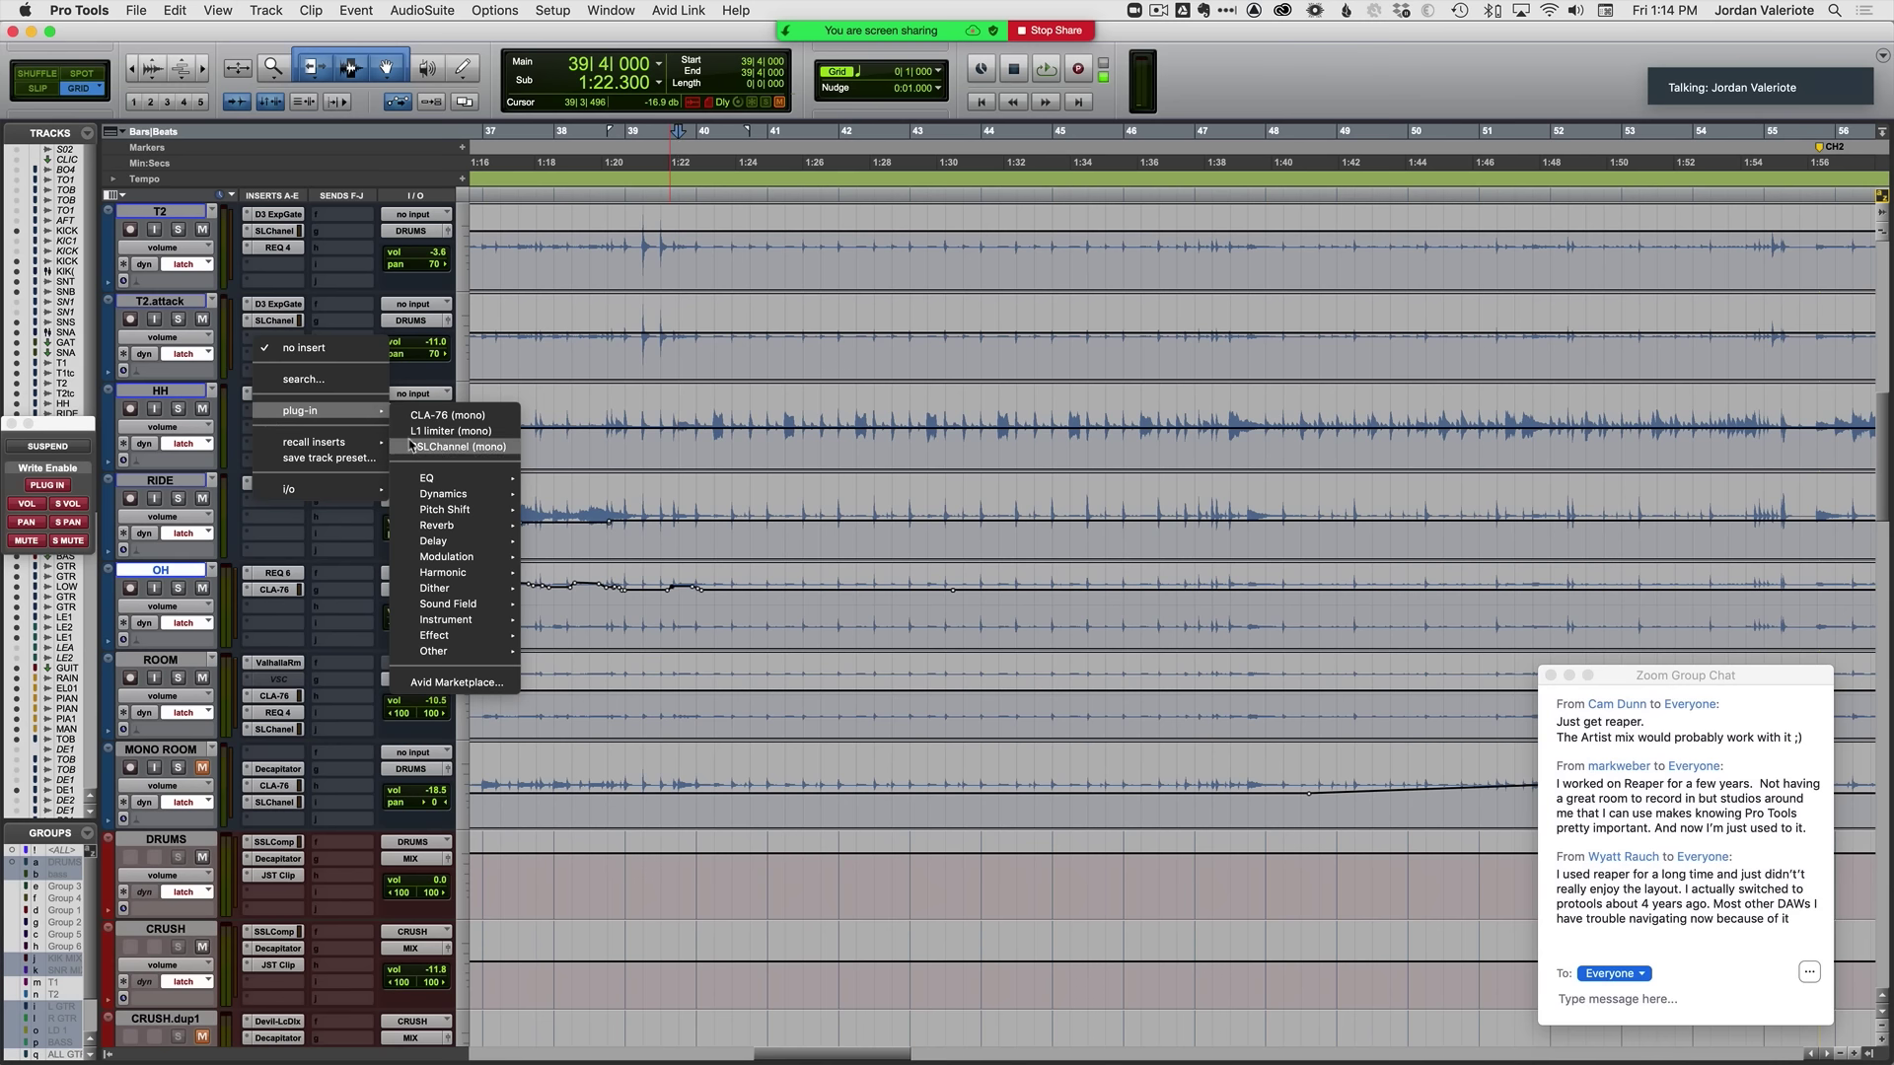
{"action": "left_click", "coordinate": [446, 431]}
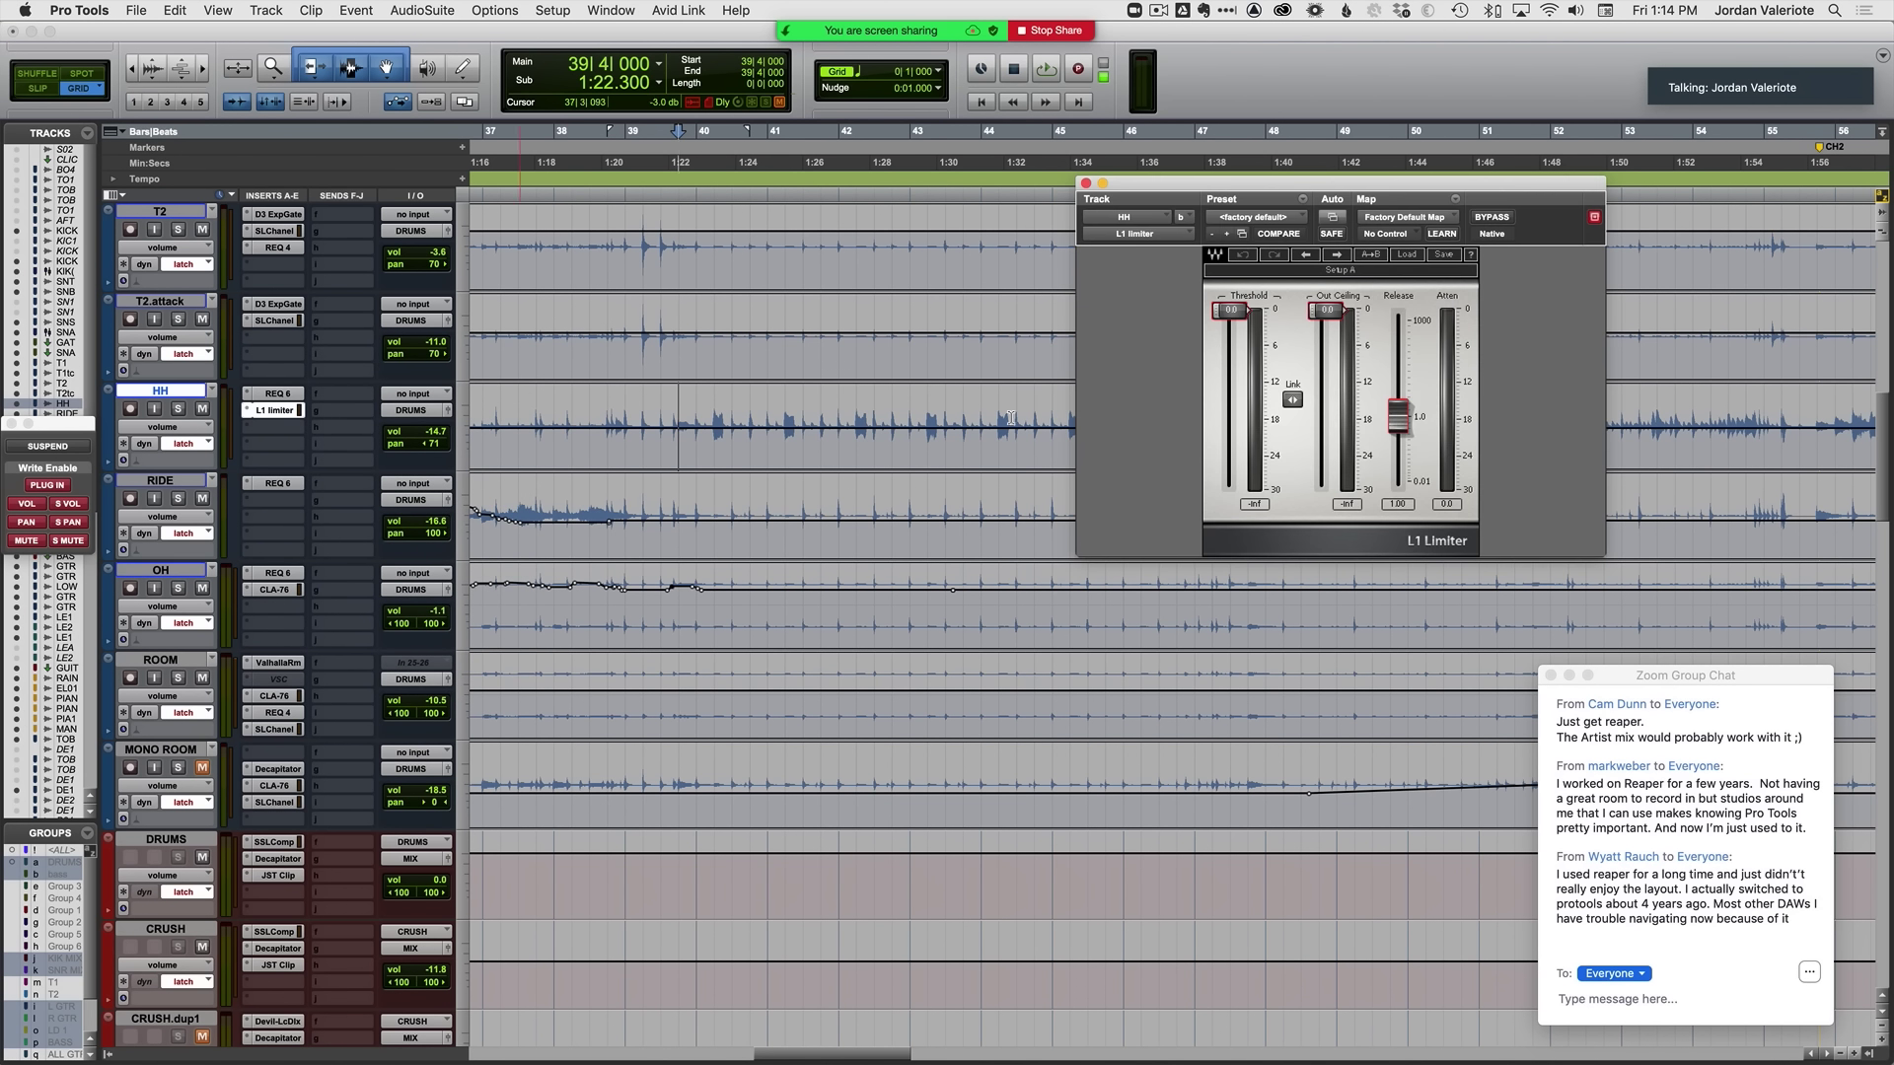
Step: Set the HH limiter's threshold to about -13 dB and out ceiling to about -11 dB during playback, and close the plug-in
{"action": "key", "text": "space"}
{"action": "left_click_drag", "start_coordinate": [1231, 310], "coordinate": [1232, 393]}
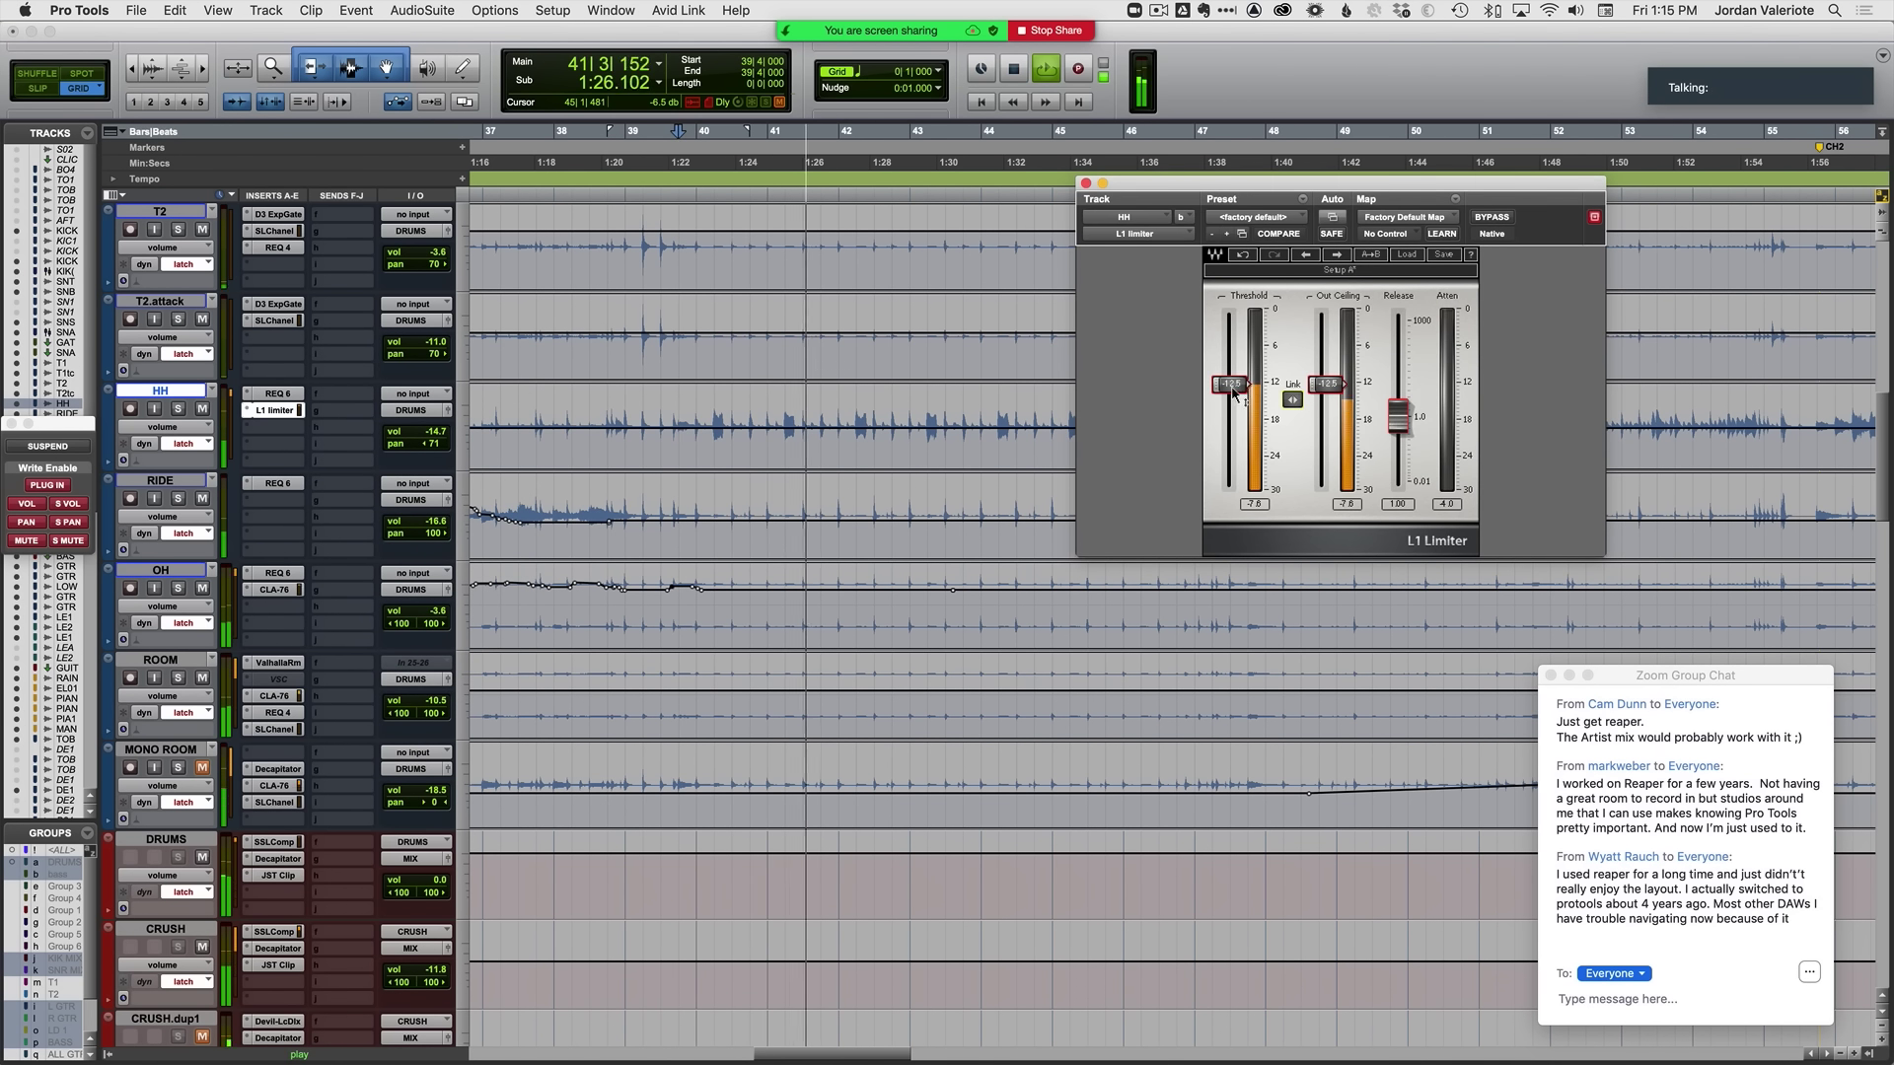
{"action": "left_click_drag", "start_coordinate": [1233, 392], "coordinate": [1298, 403]}
{"action": "key", "text": "space"}
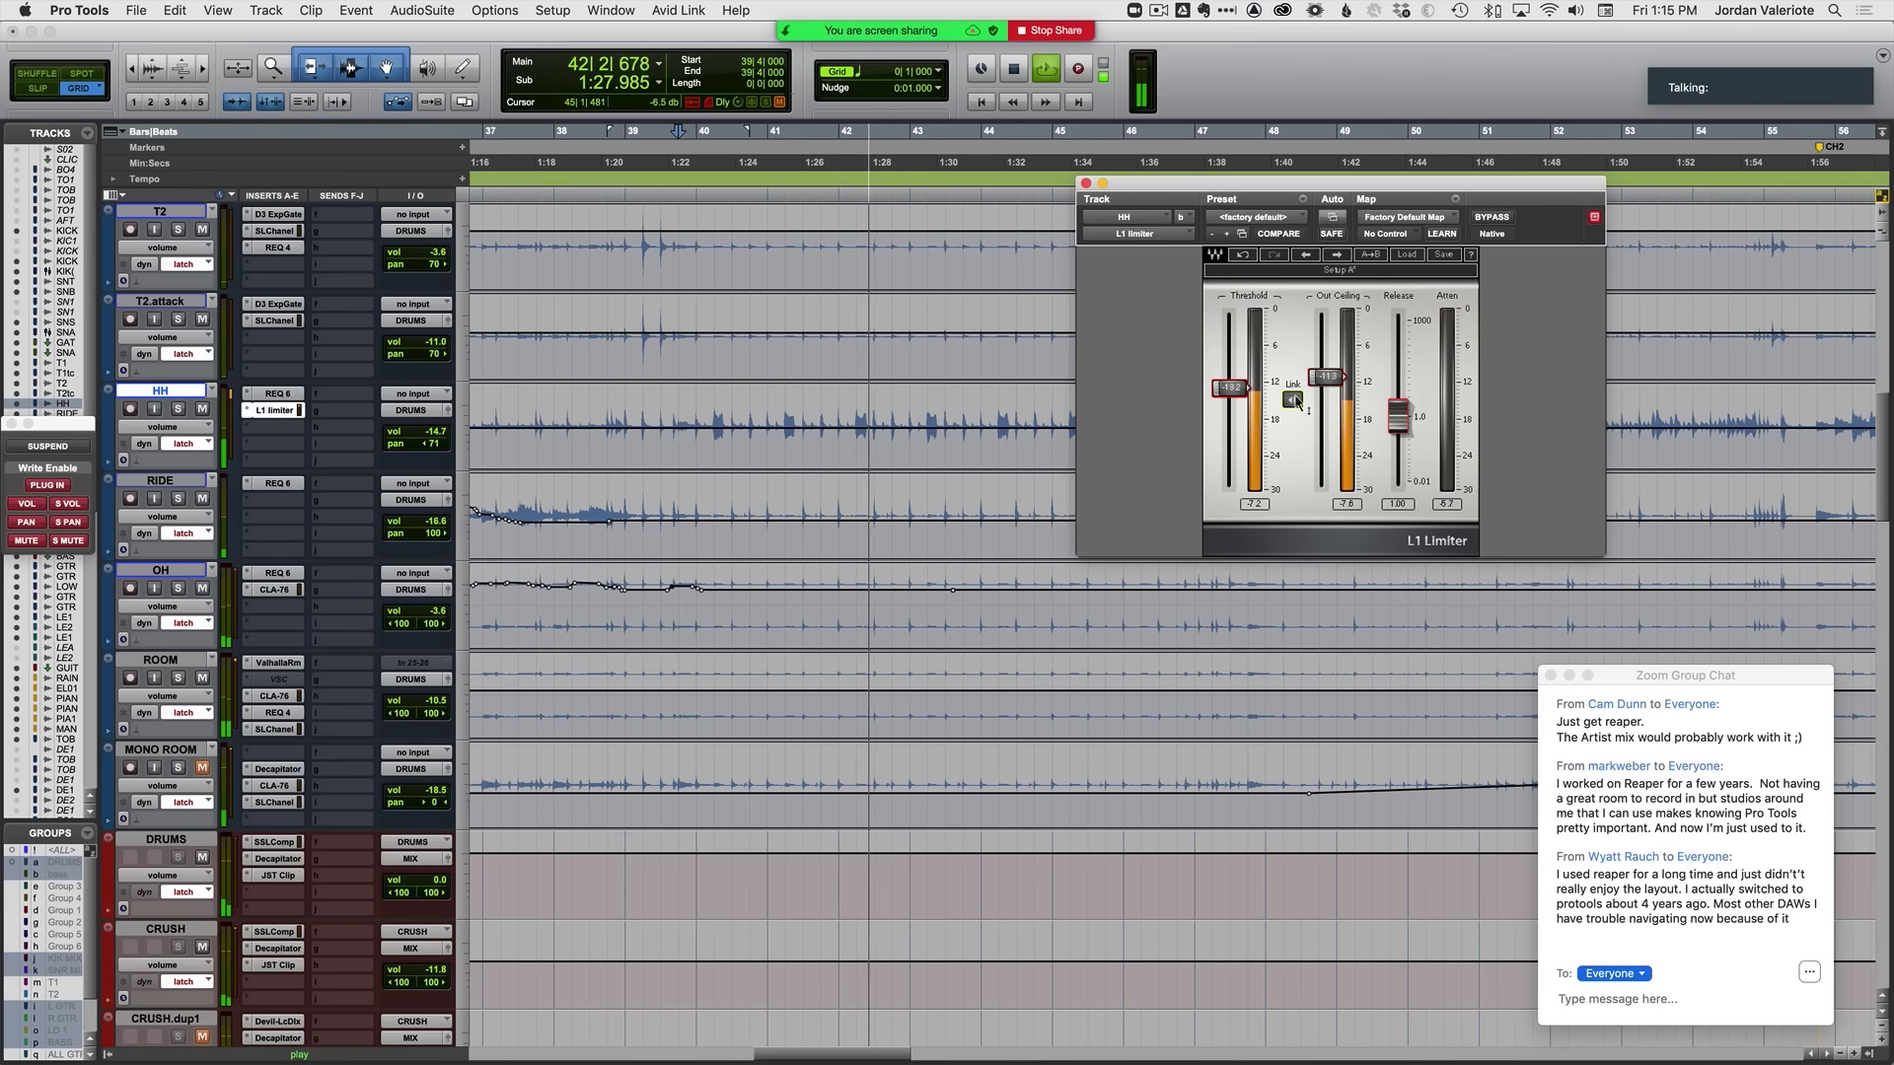
{"action": "left_click", "coordinate": [1086, 184]}
Step: Audition the limited HH from about bar 31 and check the L1 limiter's attenuation
{"action": "key", "text": "r"}
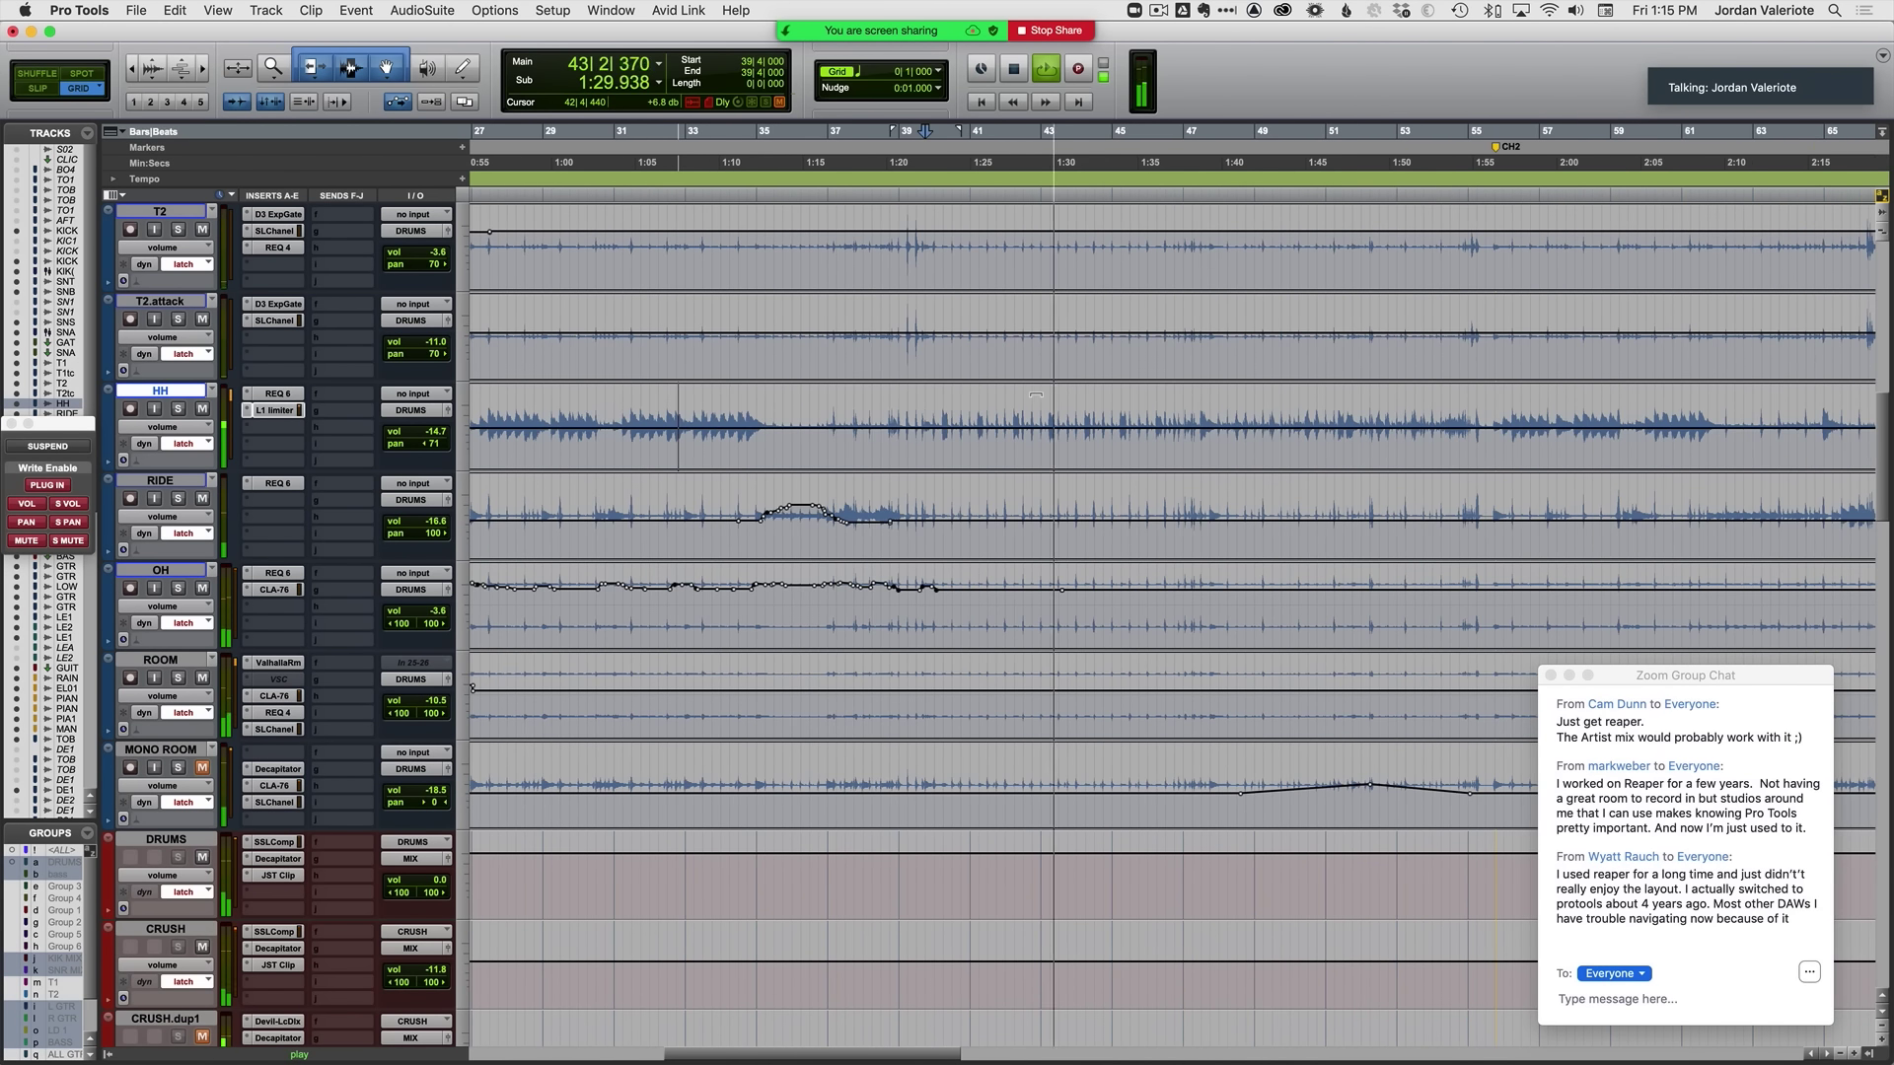
{"action": "key", "text": "space"}
{"action": "left_click", "coordinate": [630, 427]}
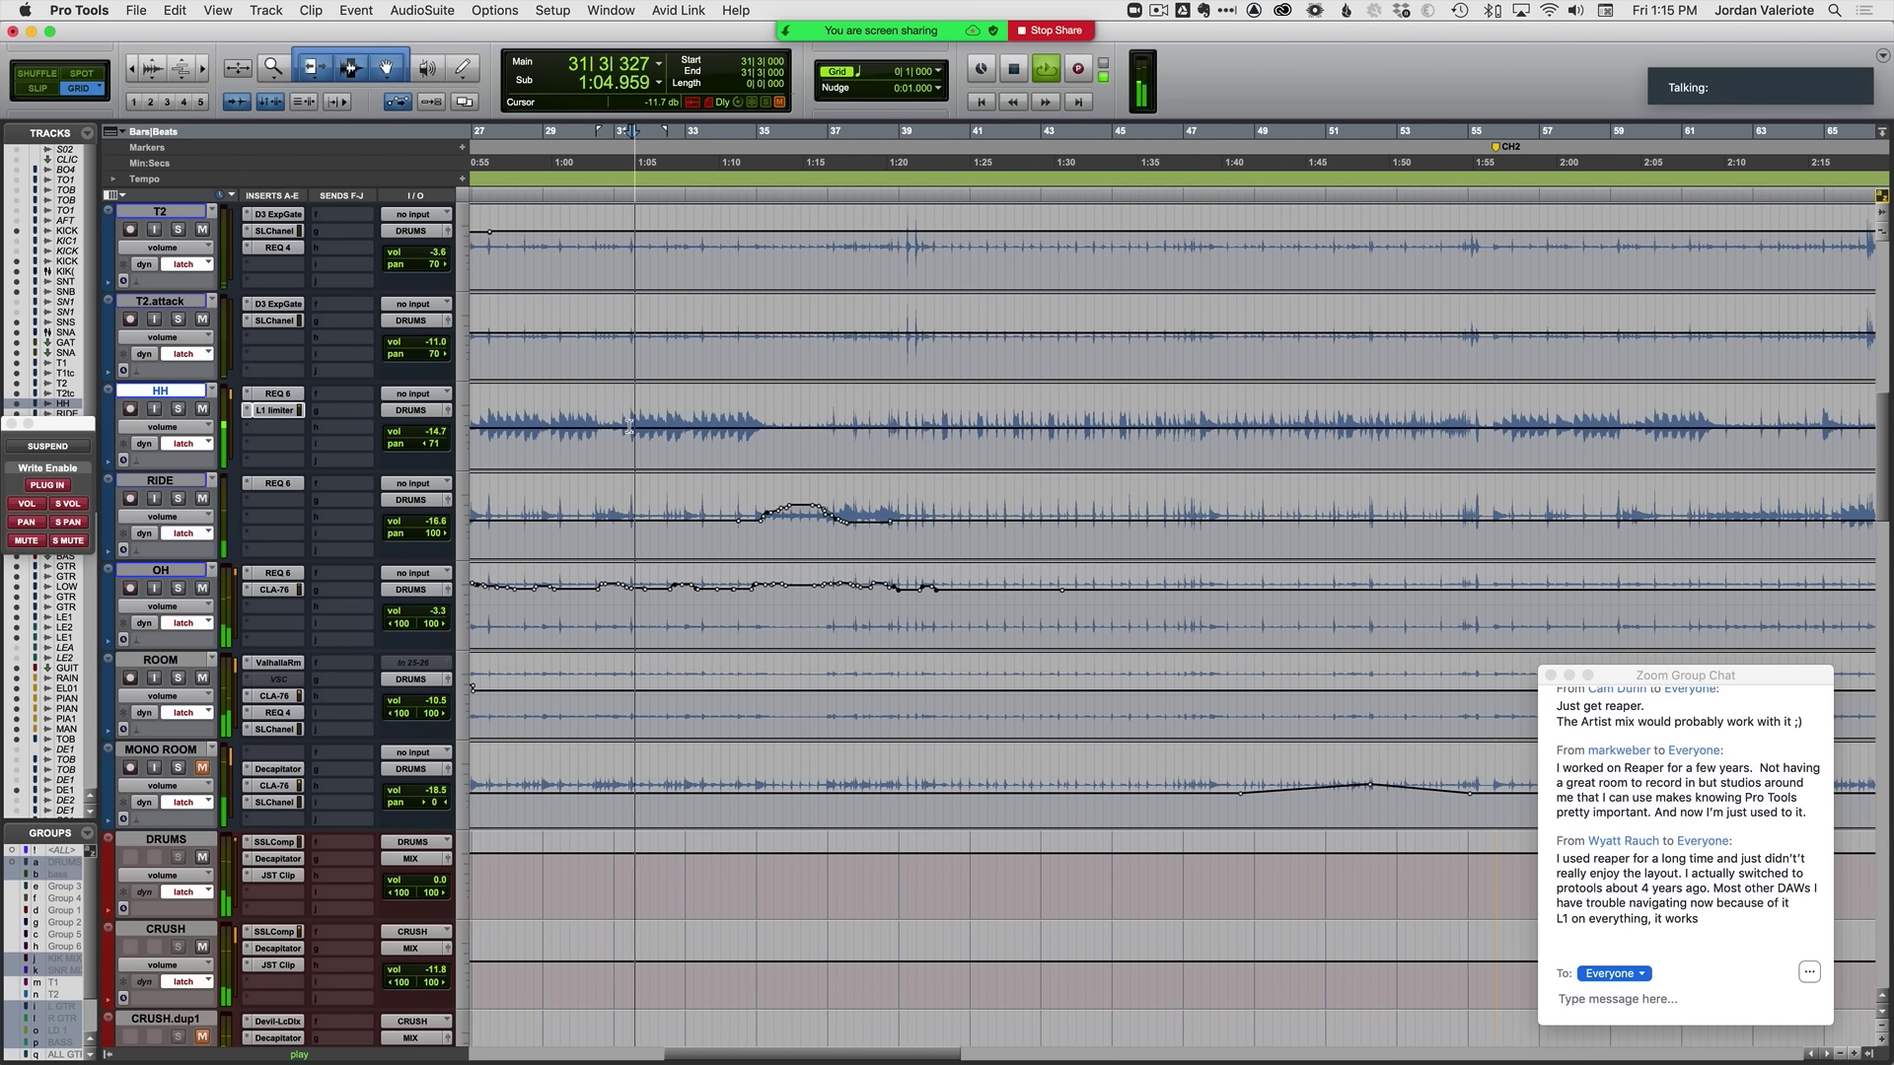
{"action": "left_click", "coordinate": [286, 410]}
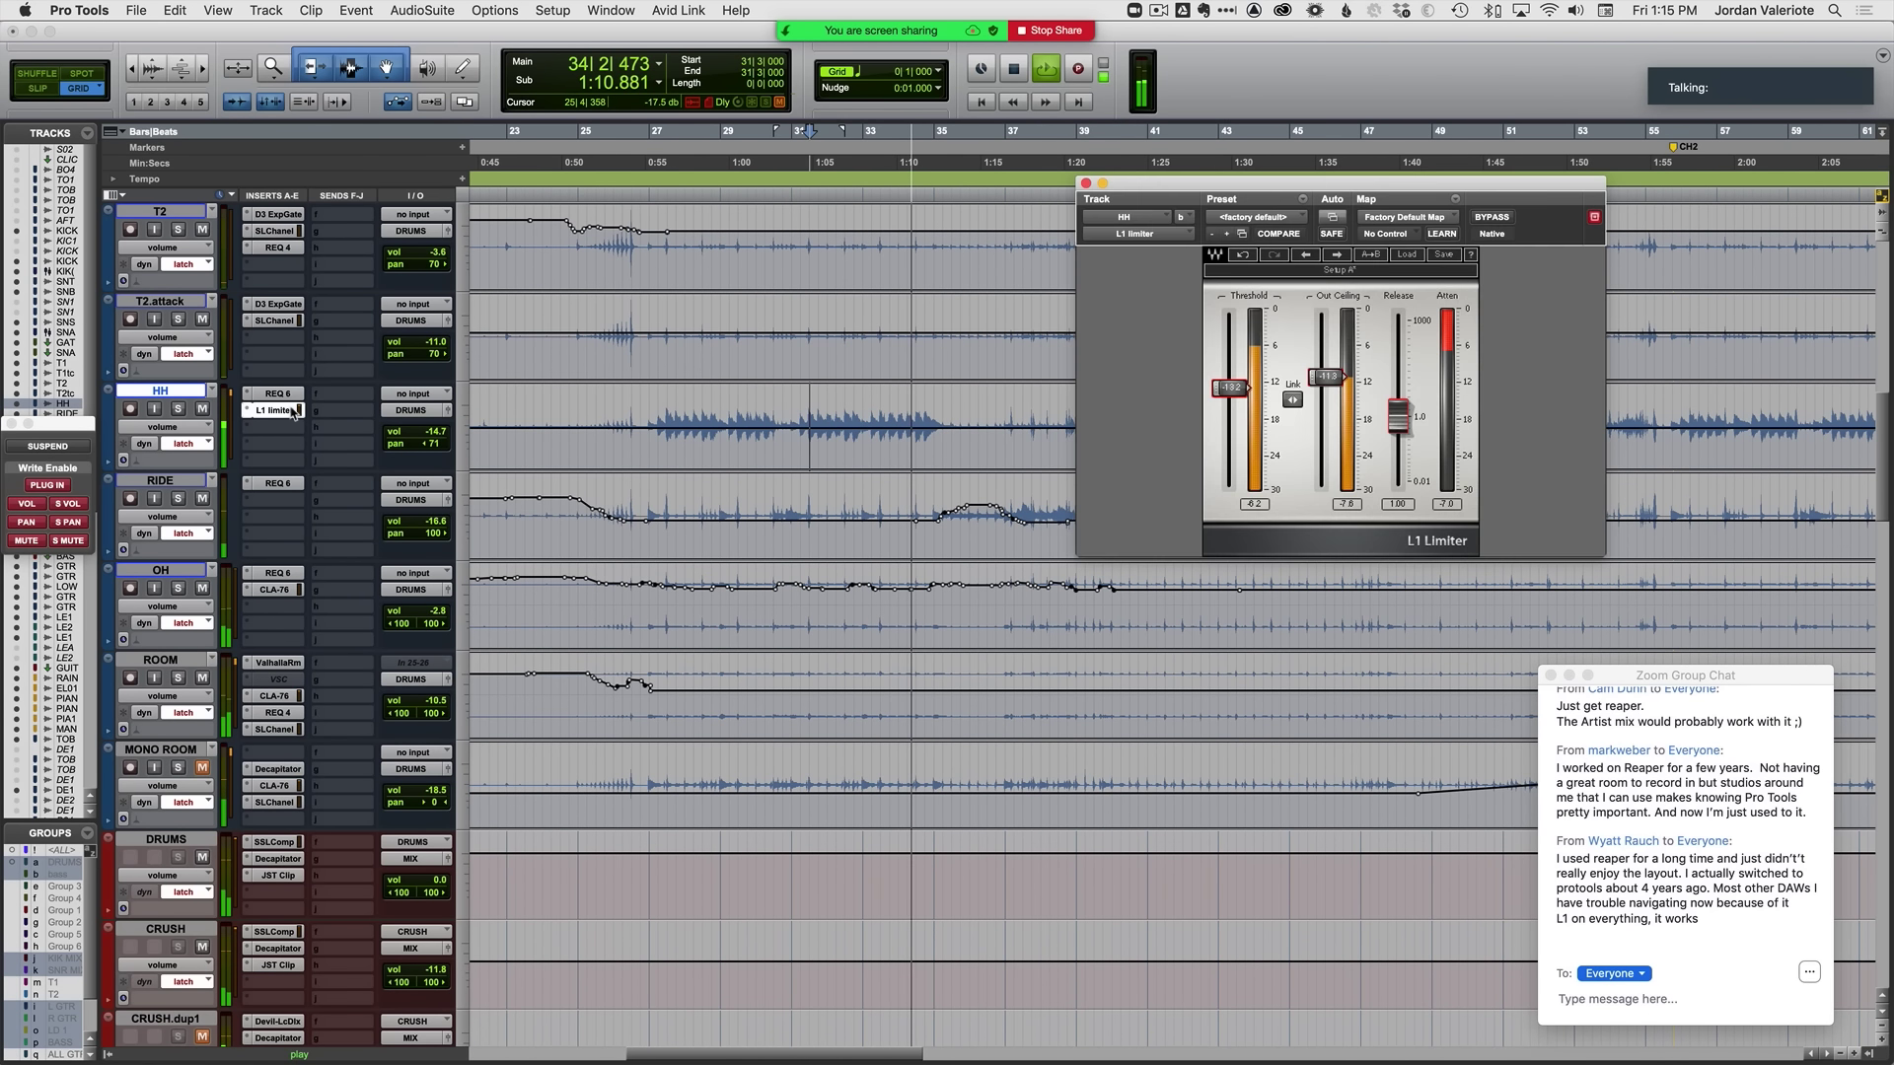
{"action": "left_click", "coordinate": [293, 413]}
{"action": "key", "text": "space"}
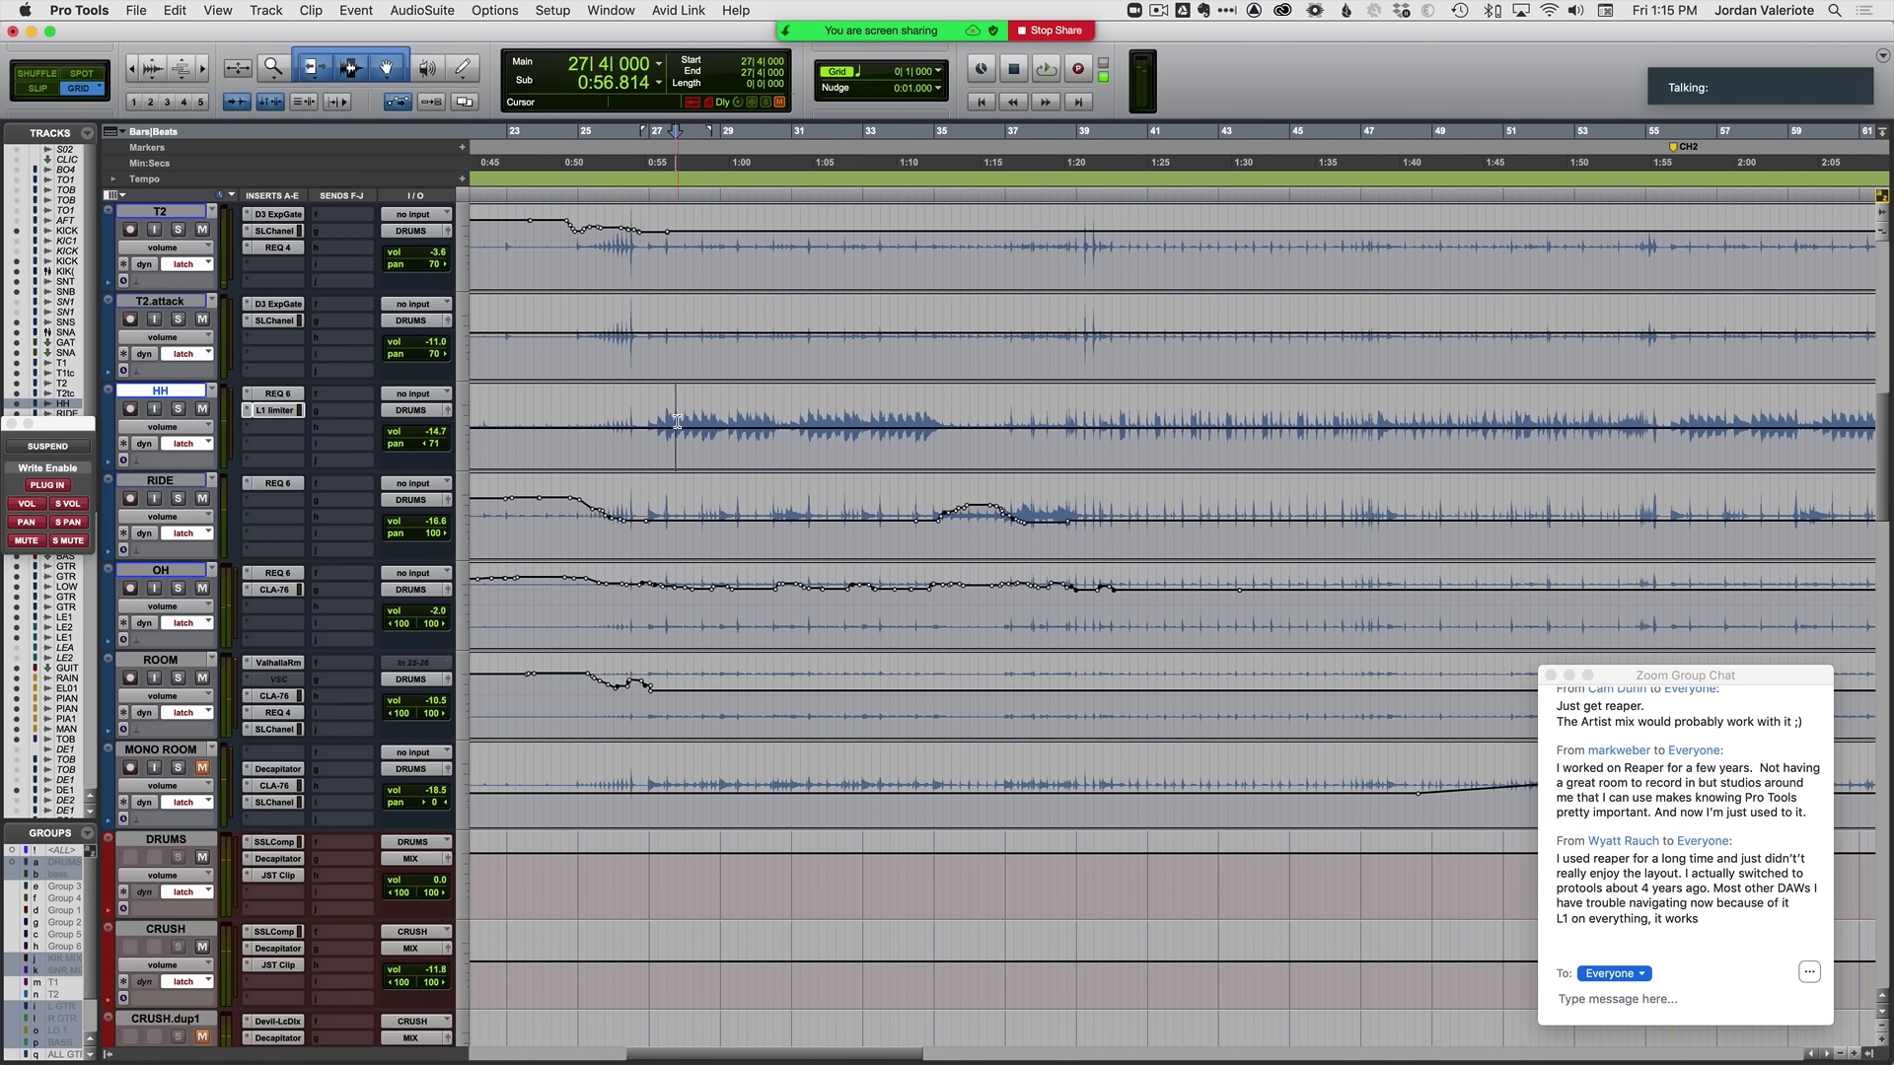
Step: Lower the HH volume to -17.3 dB and play the hi-hat part from bar 27|4
{"action": "key", "text": "r"}
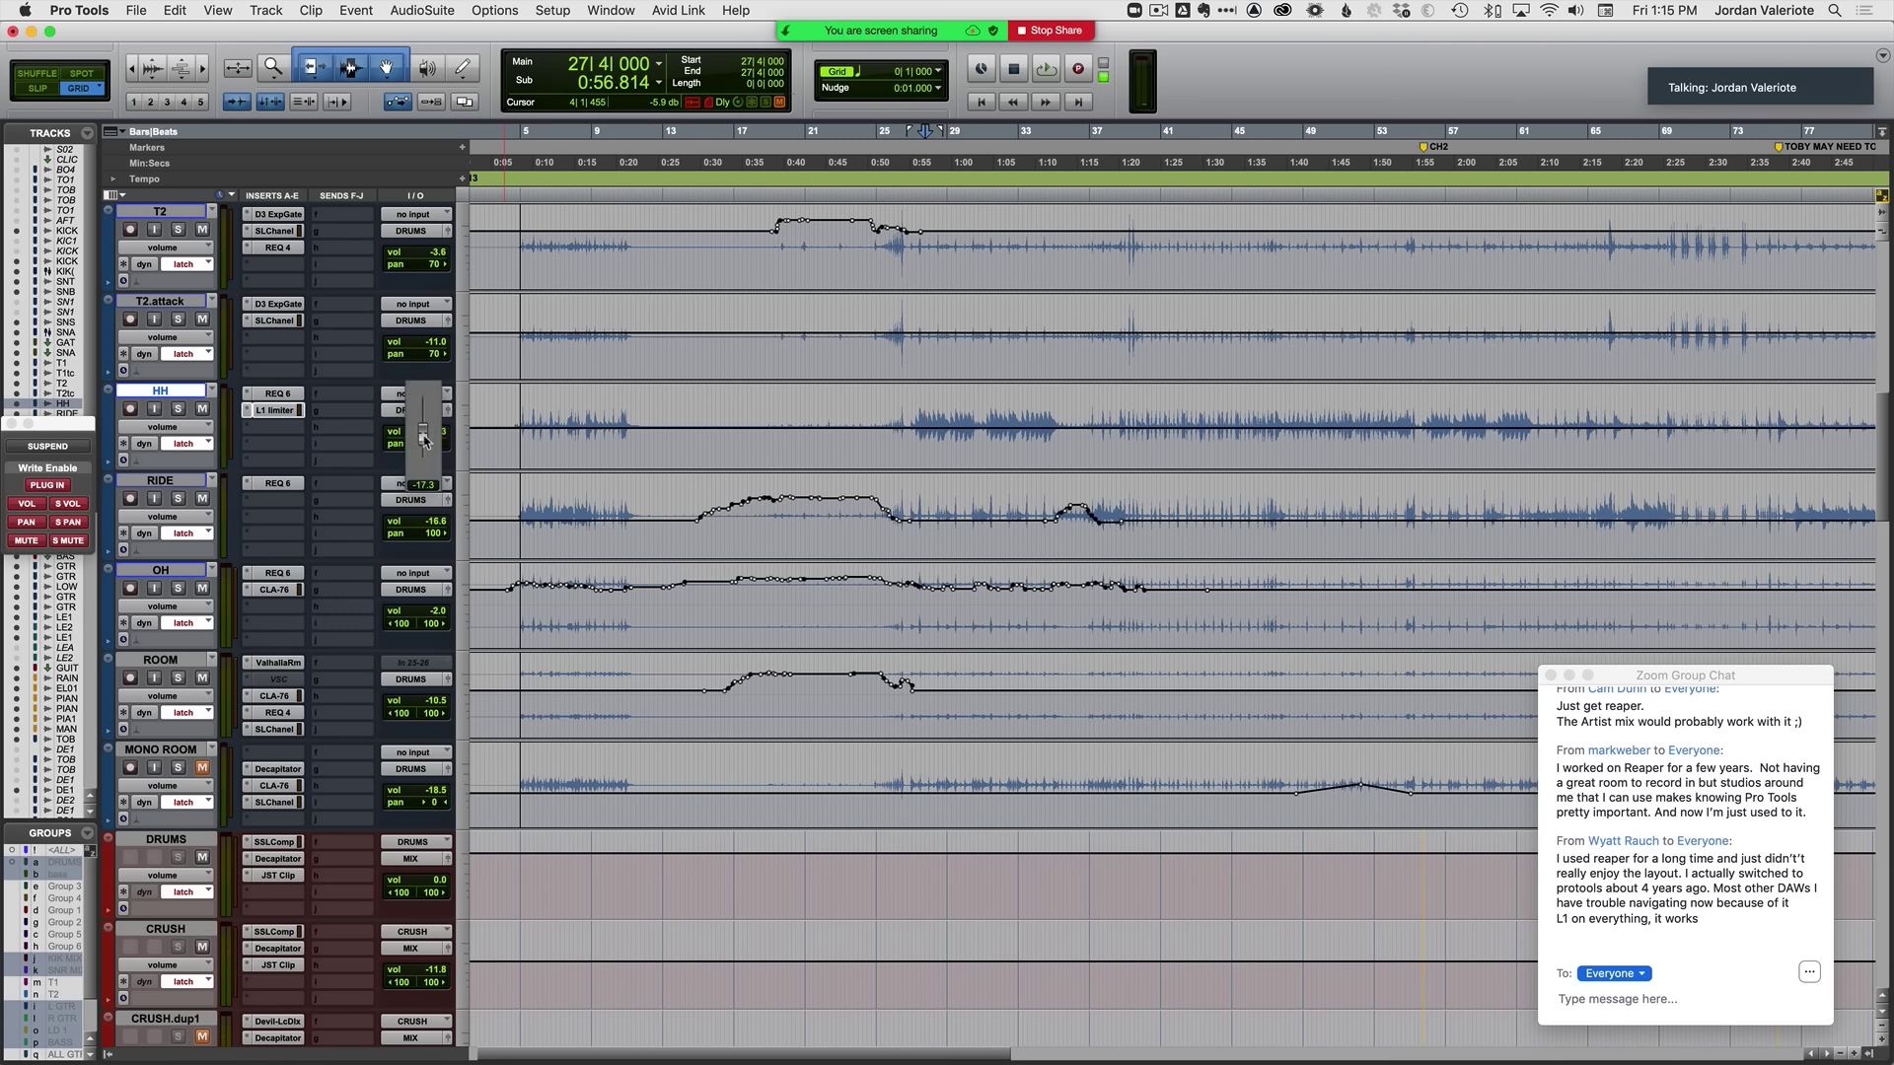
{"action": "key", "text": "space"}
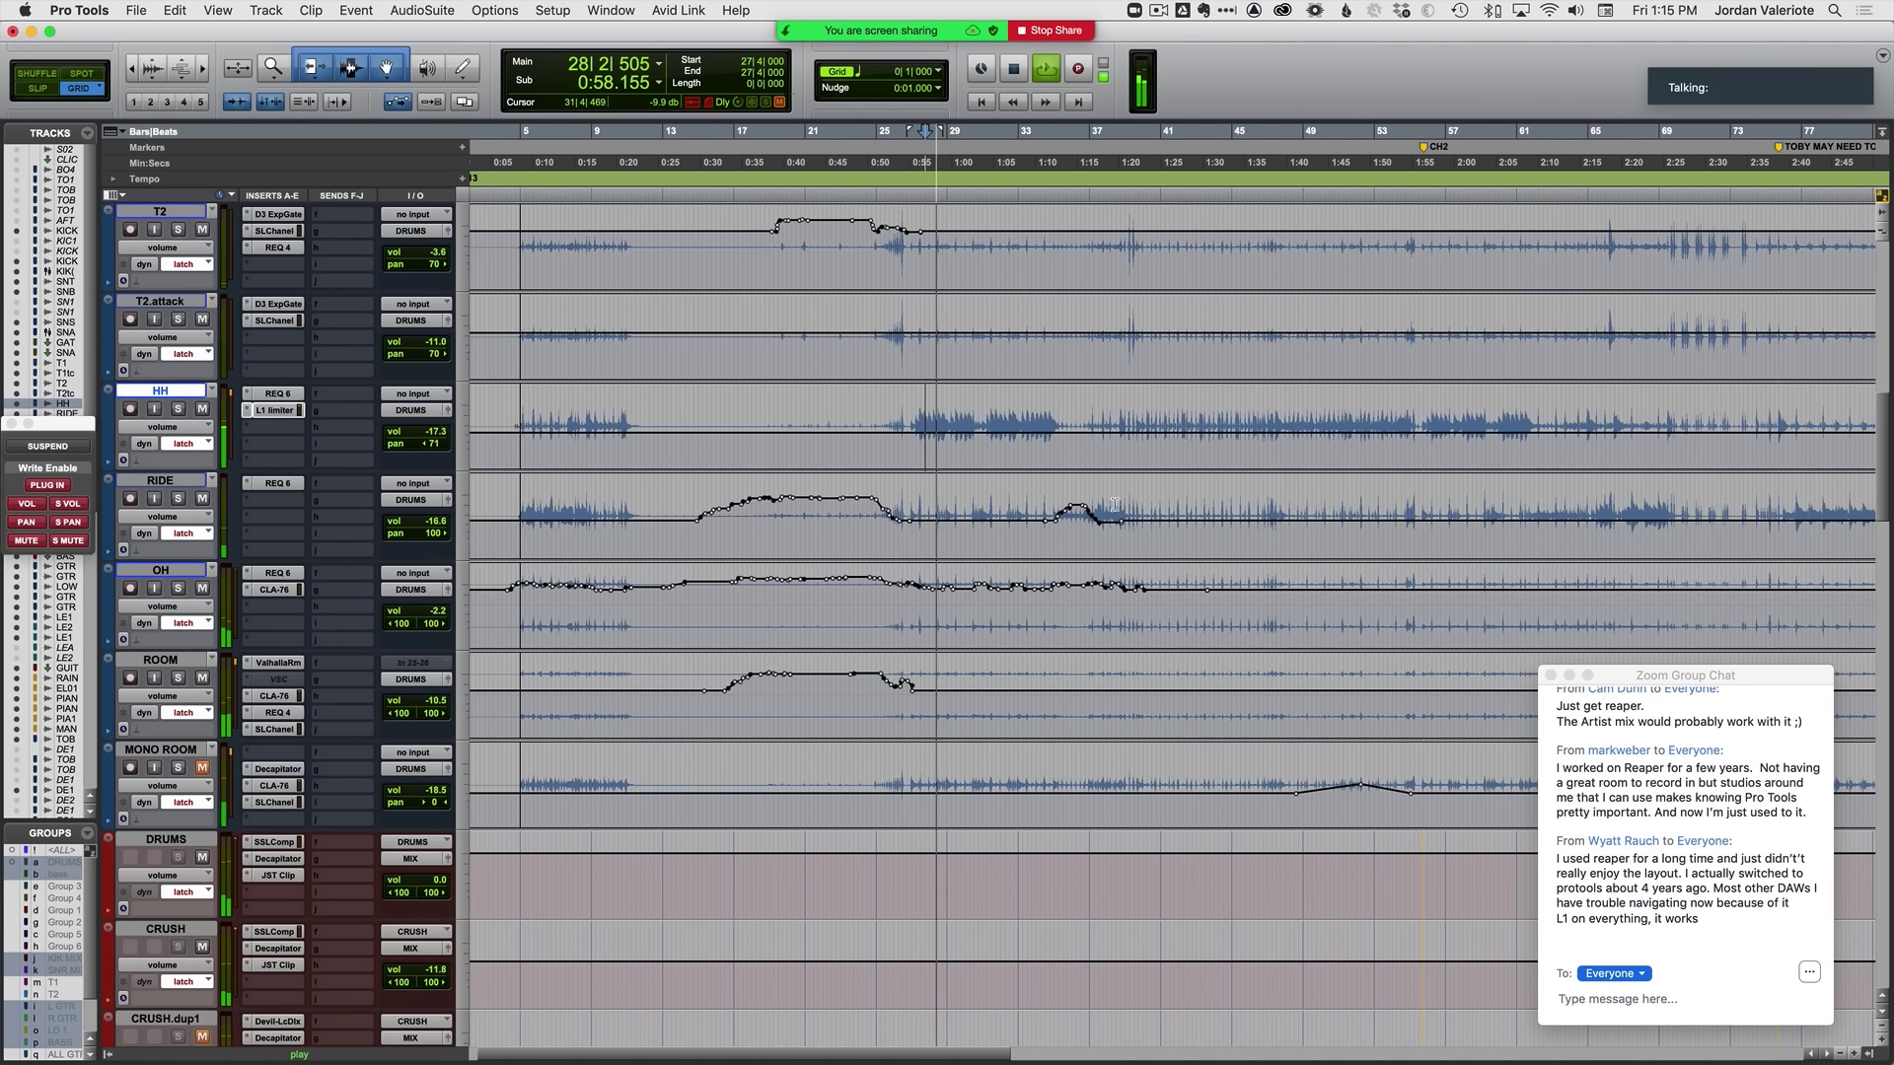
{"action": "key", "text": "t"}
{"action": "key", "text": "t"}
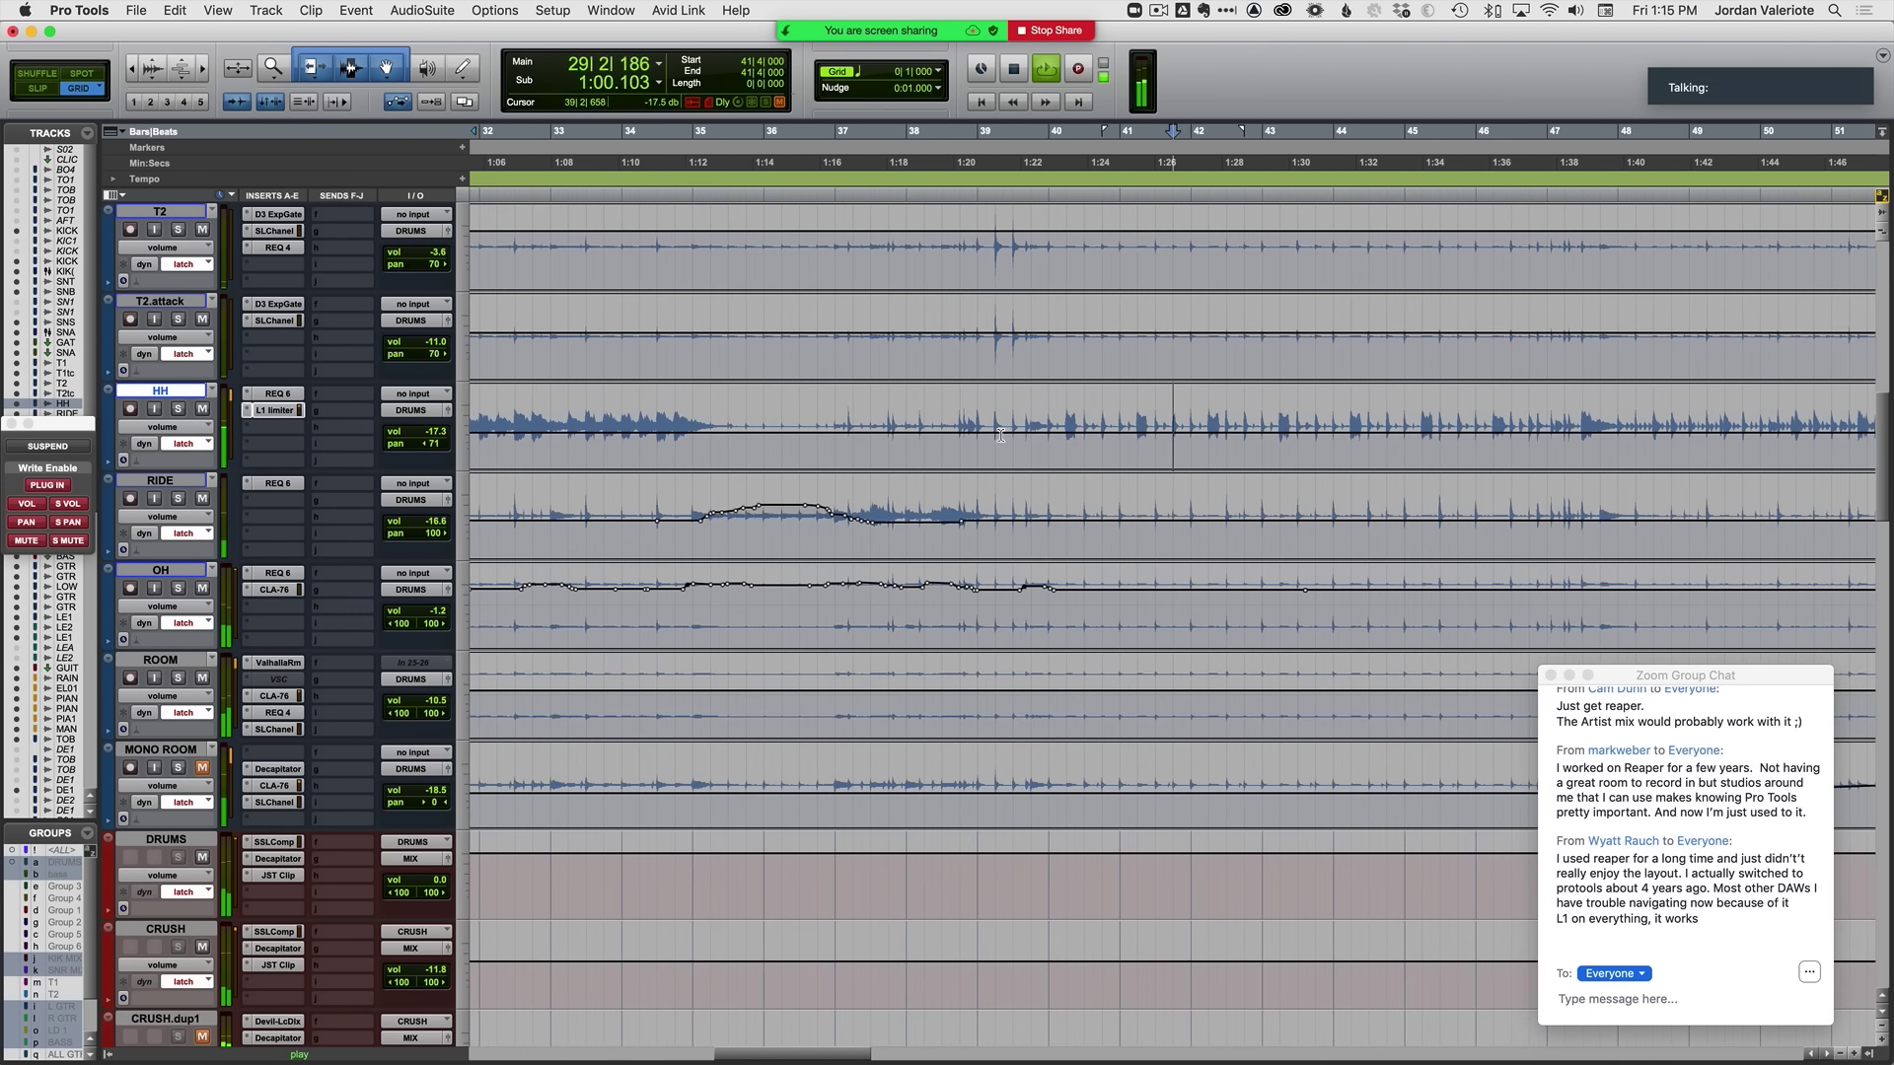
Step: Audition the quieter HH from bar 39|4 and replay it from bar 39|3
{"action": "key", "text": "space"}
{"action": "key", "text": "t"}
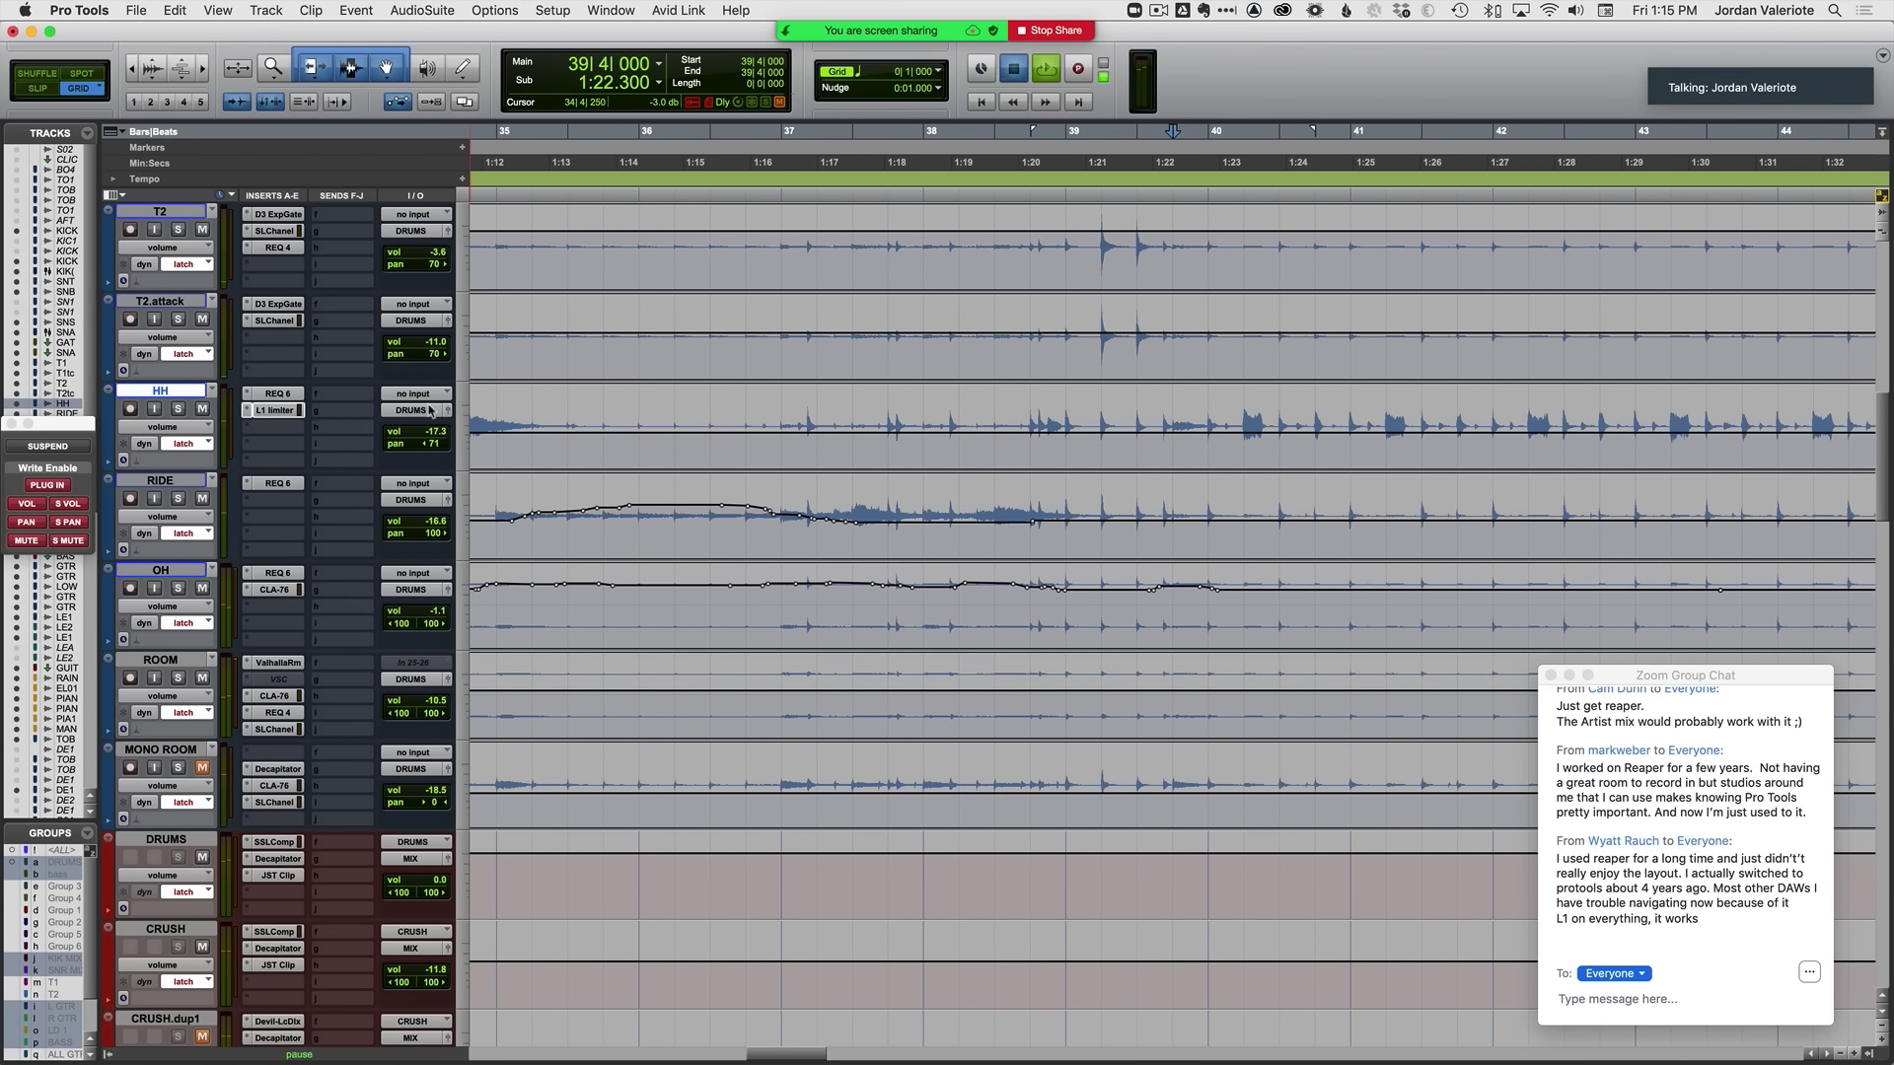
{"action": "key", "text": "space"}
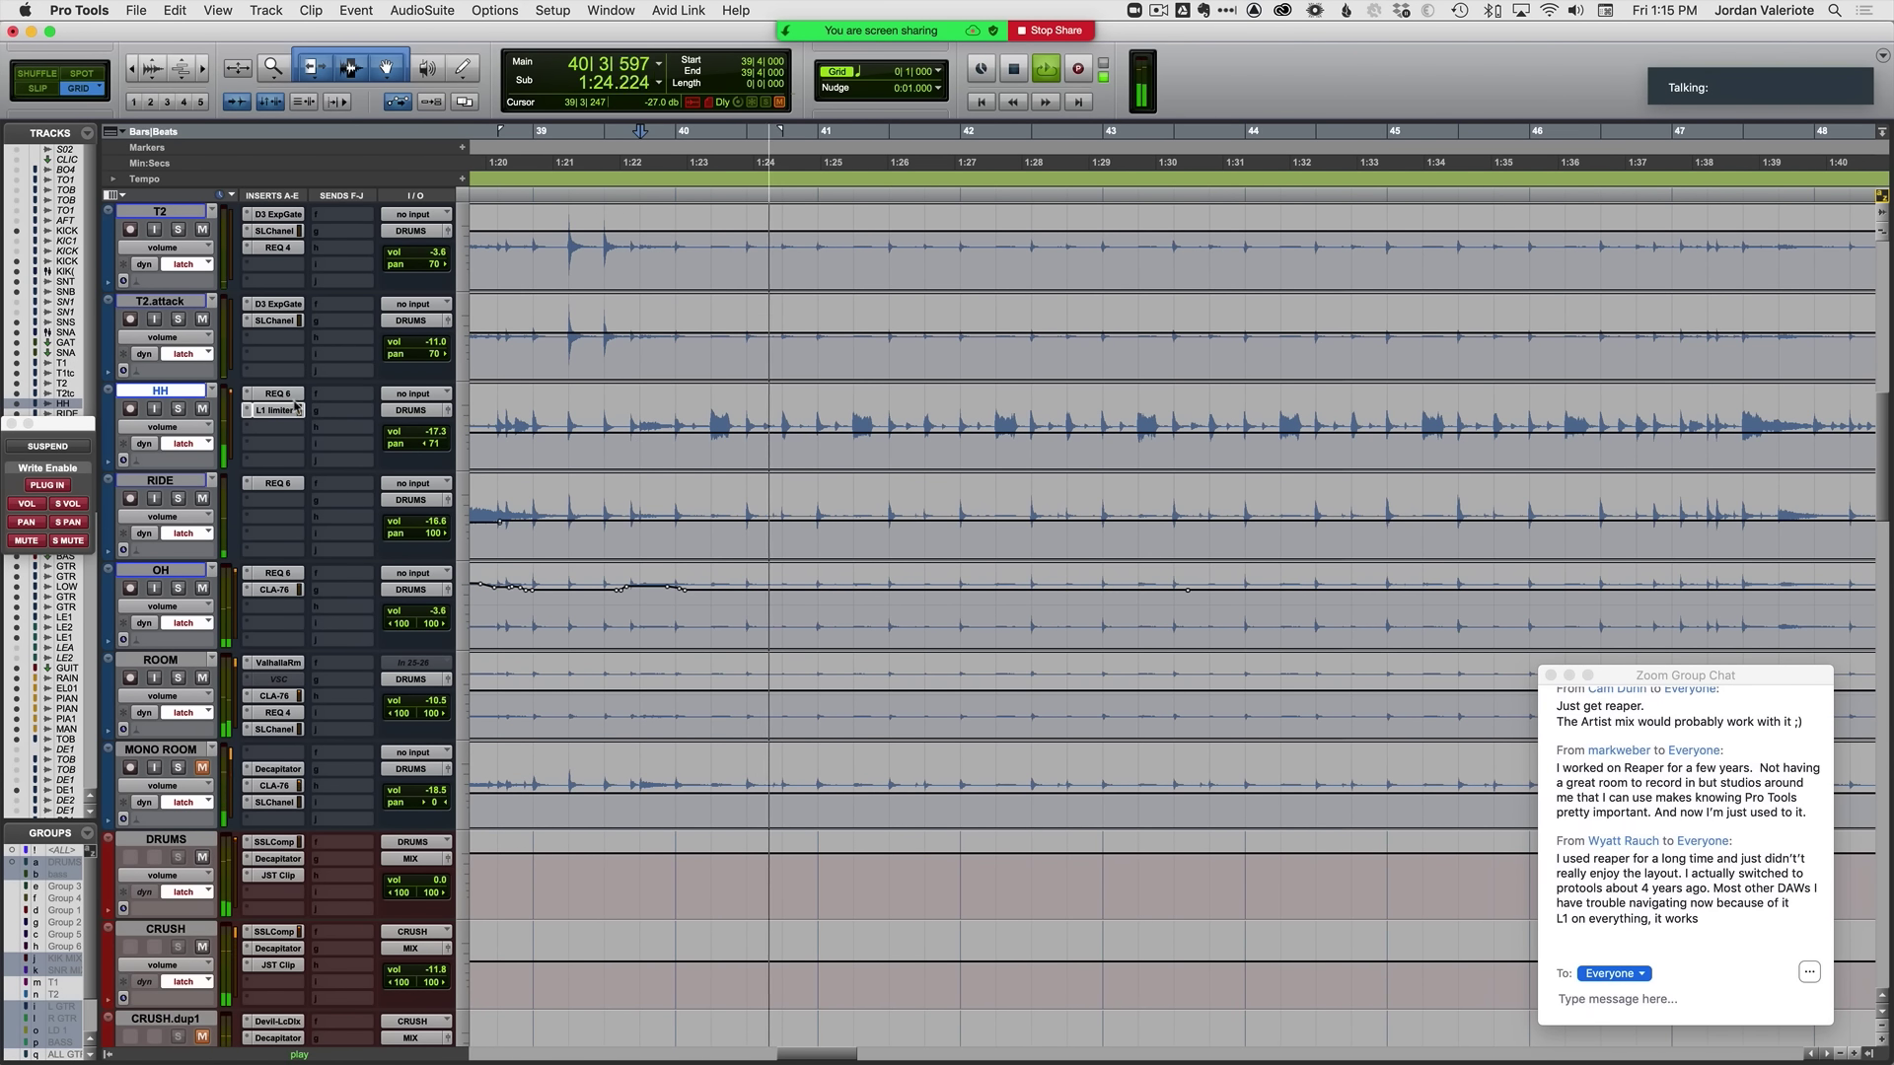
{"action": "key", "text": "space"}
{"action": "left_click", "coordinate": [598, 426]}
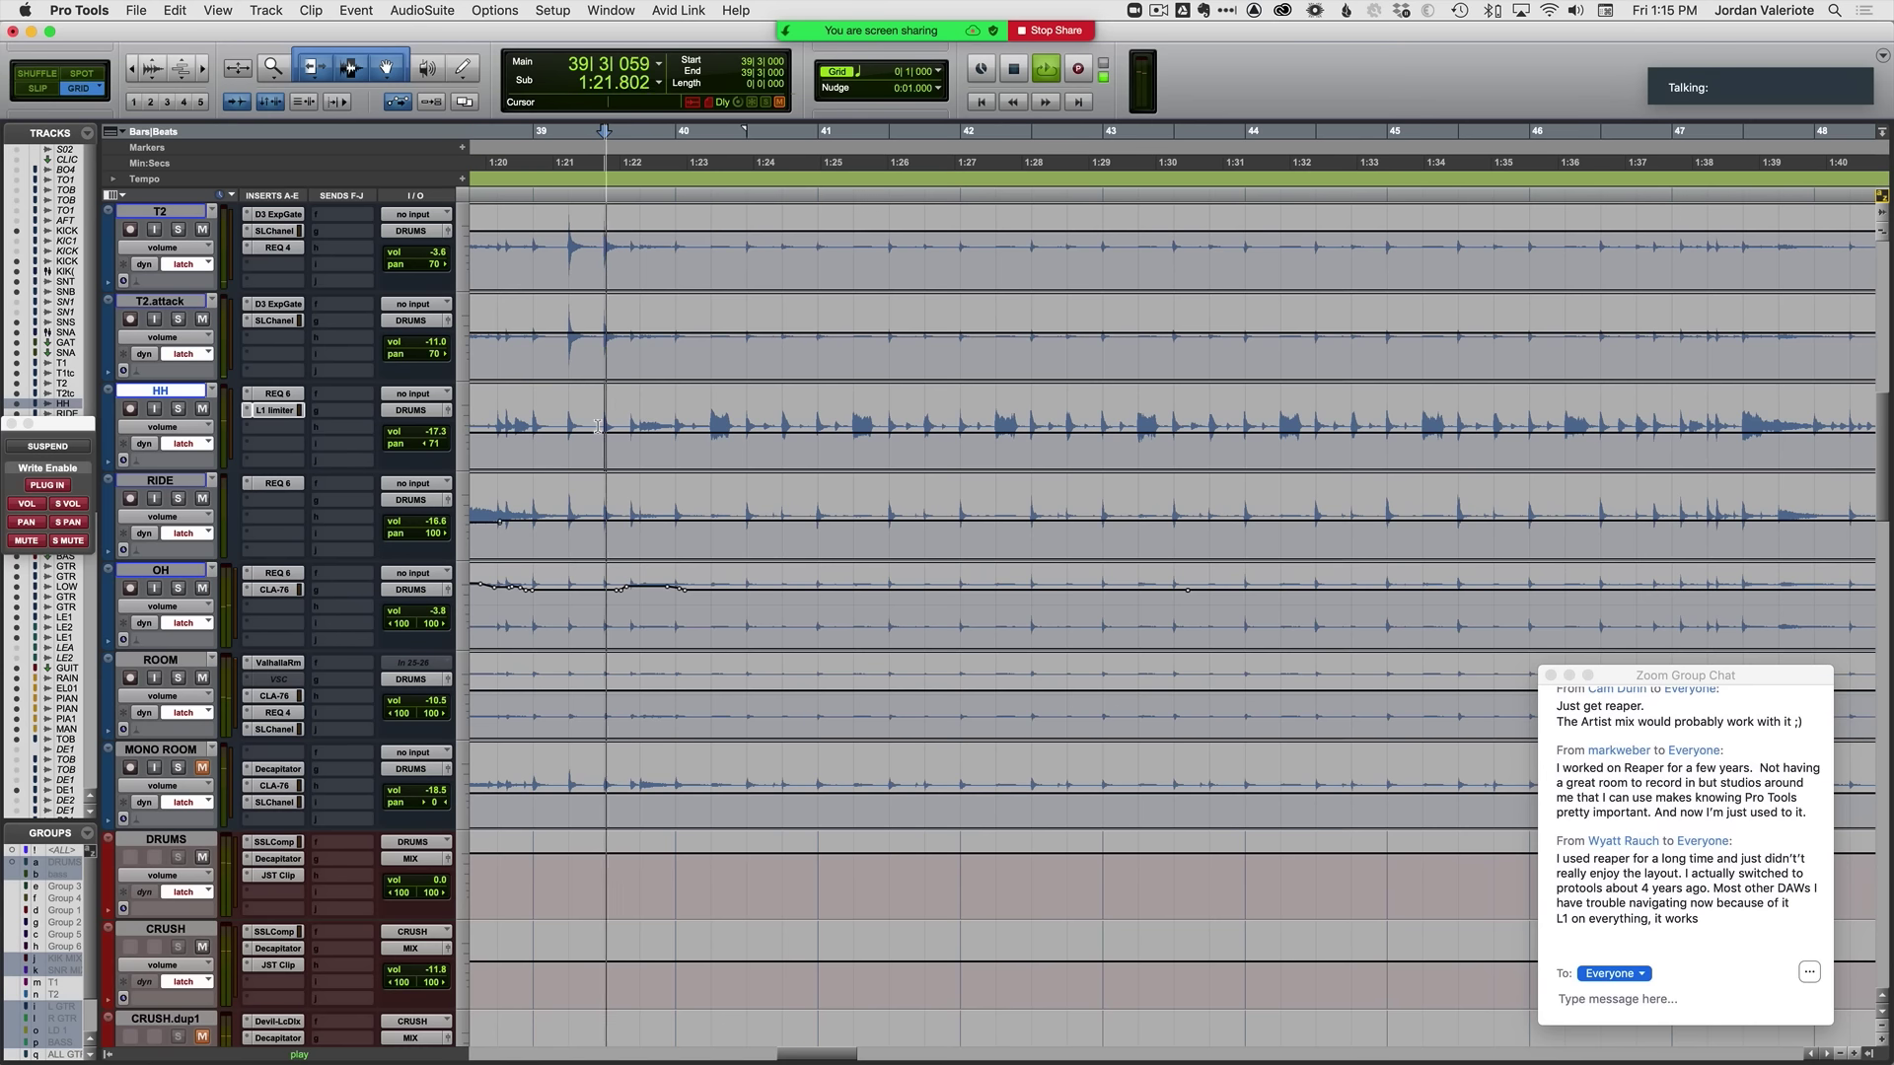
Step: Write HH volume rides during playback from bar 39|3 to about bar 48, lifting the early phrases to about -11 dB
{"action": "key", "text": "space"}
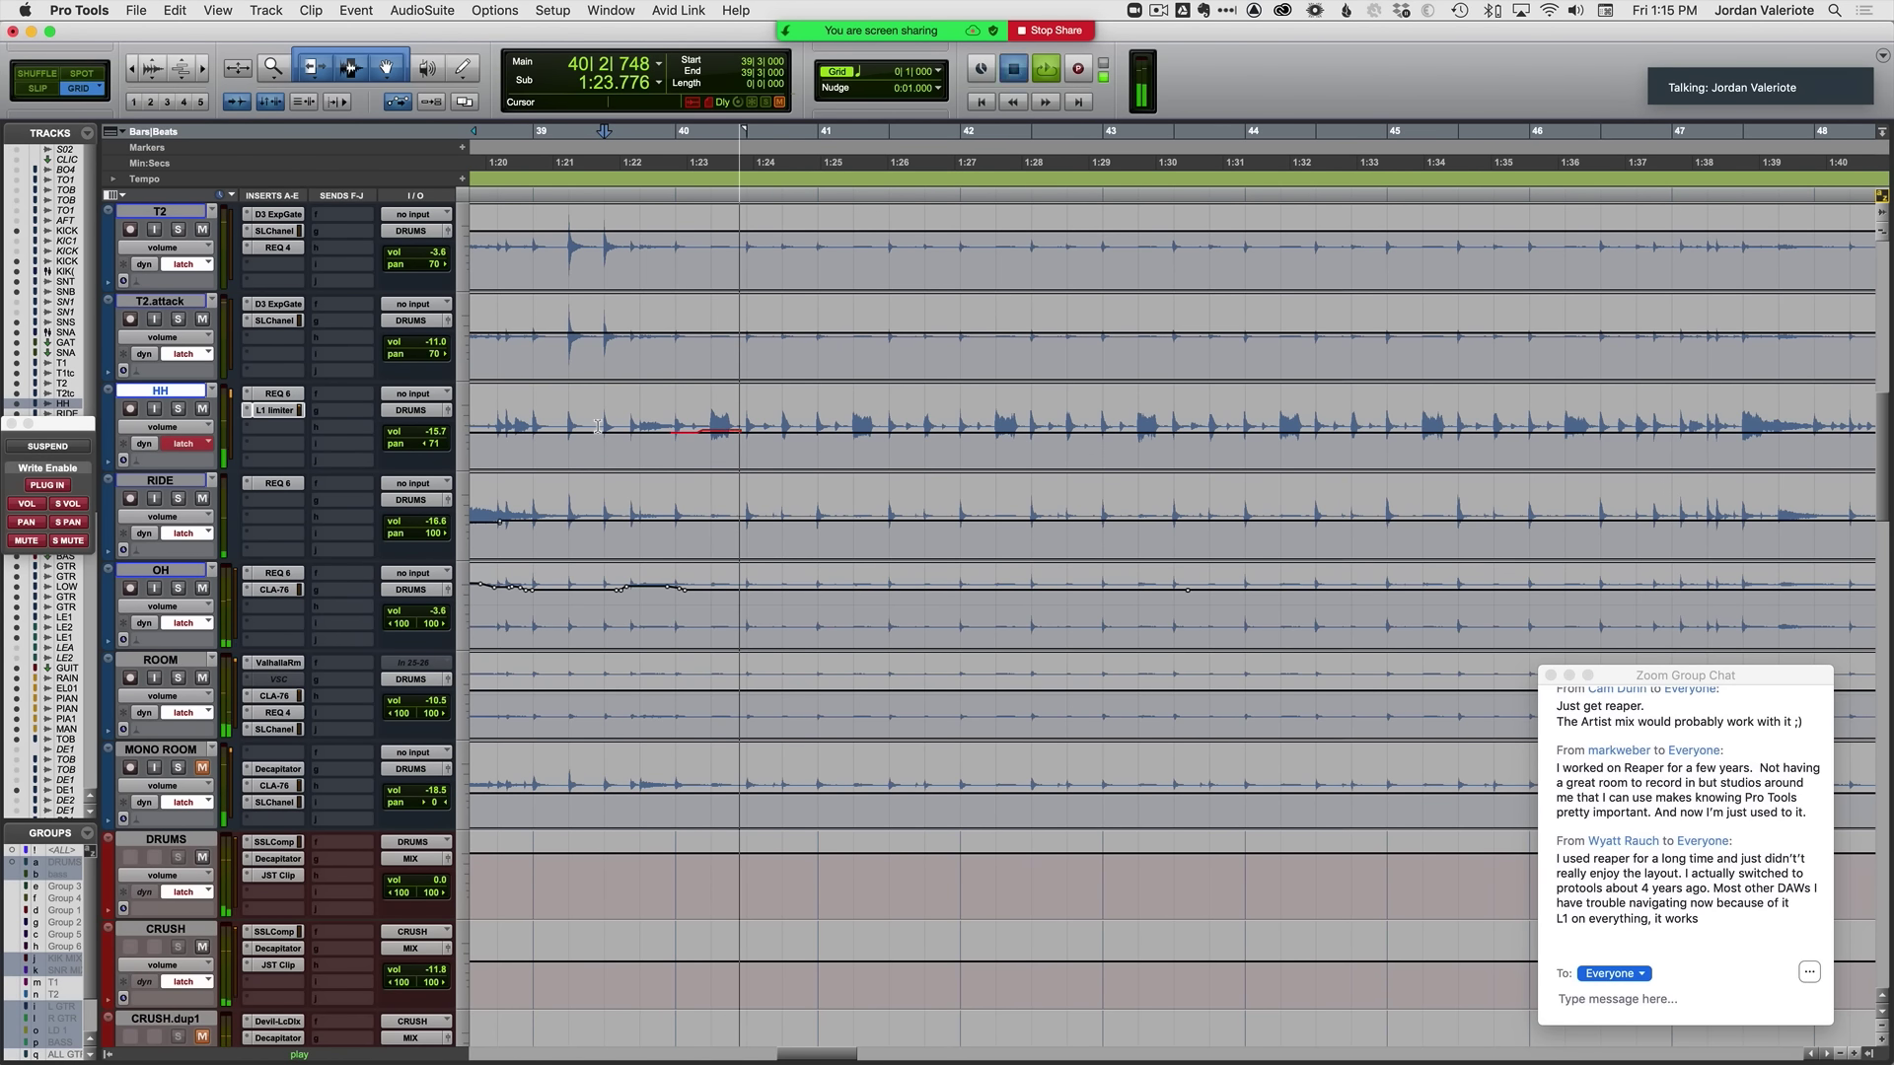
{"action": "key", "text": "space"}
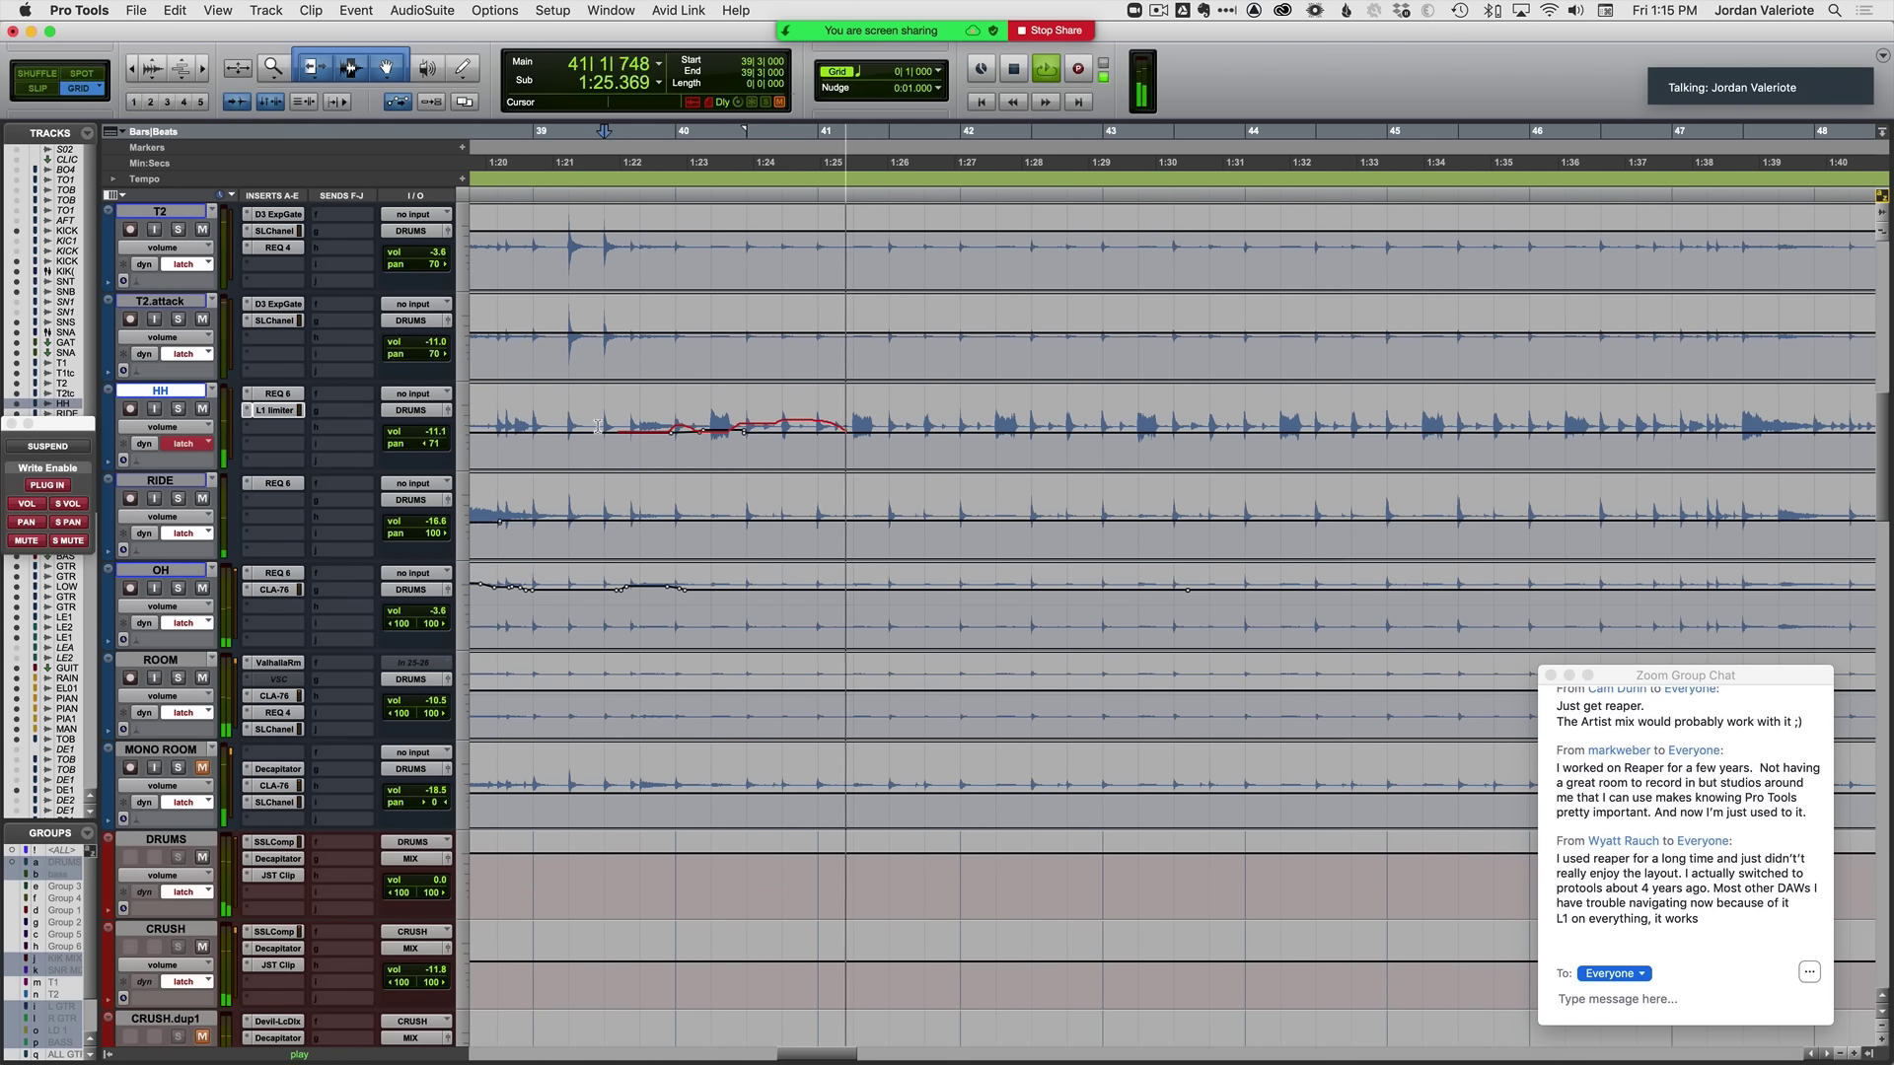
{"action": "key", "text": "super+bracketleft"}
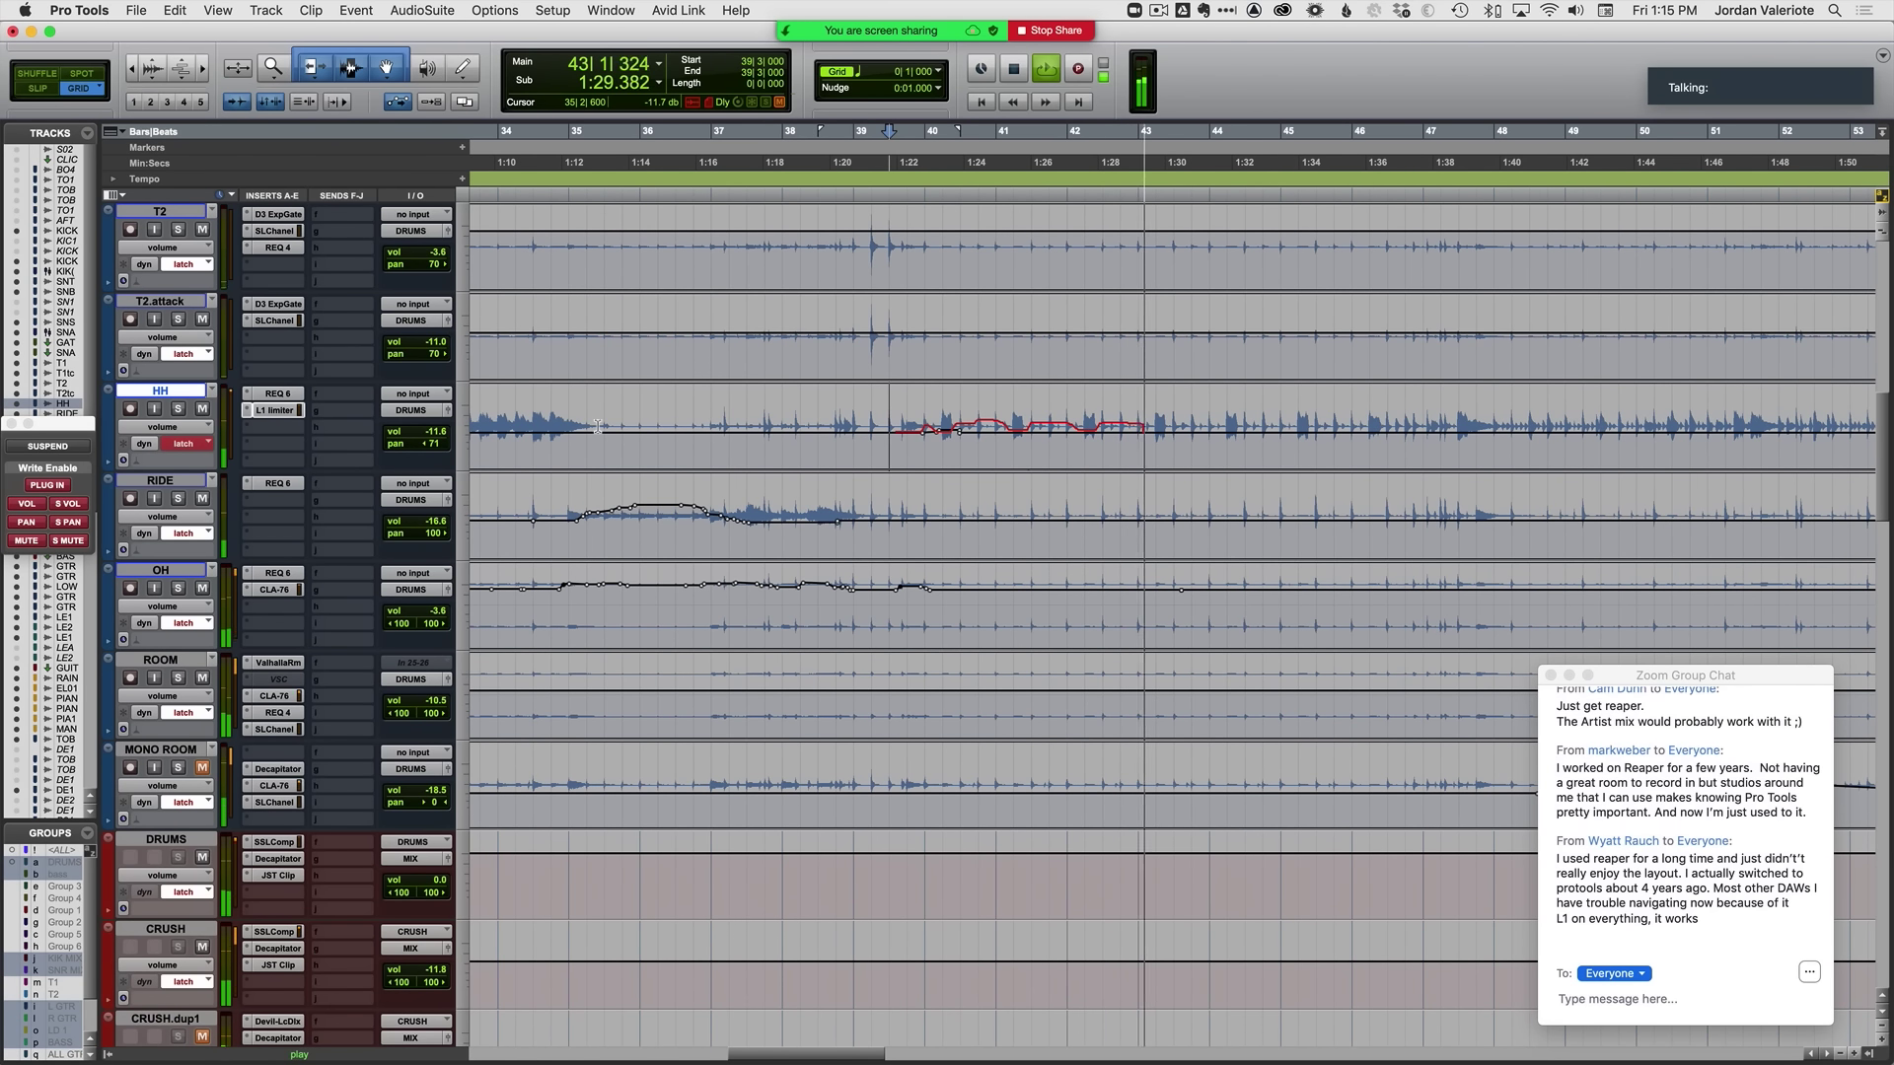
{"action": "key", "text": "super+bracketleft"}
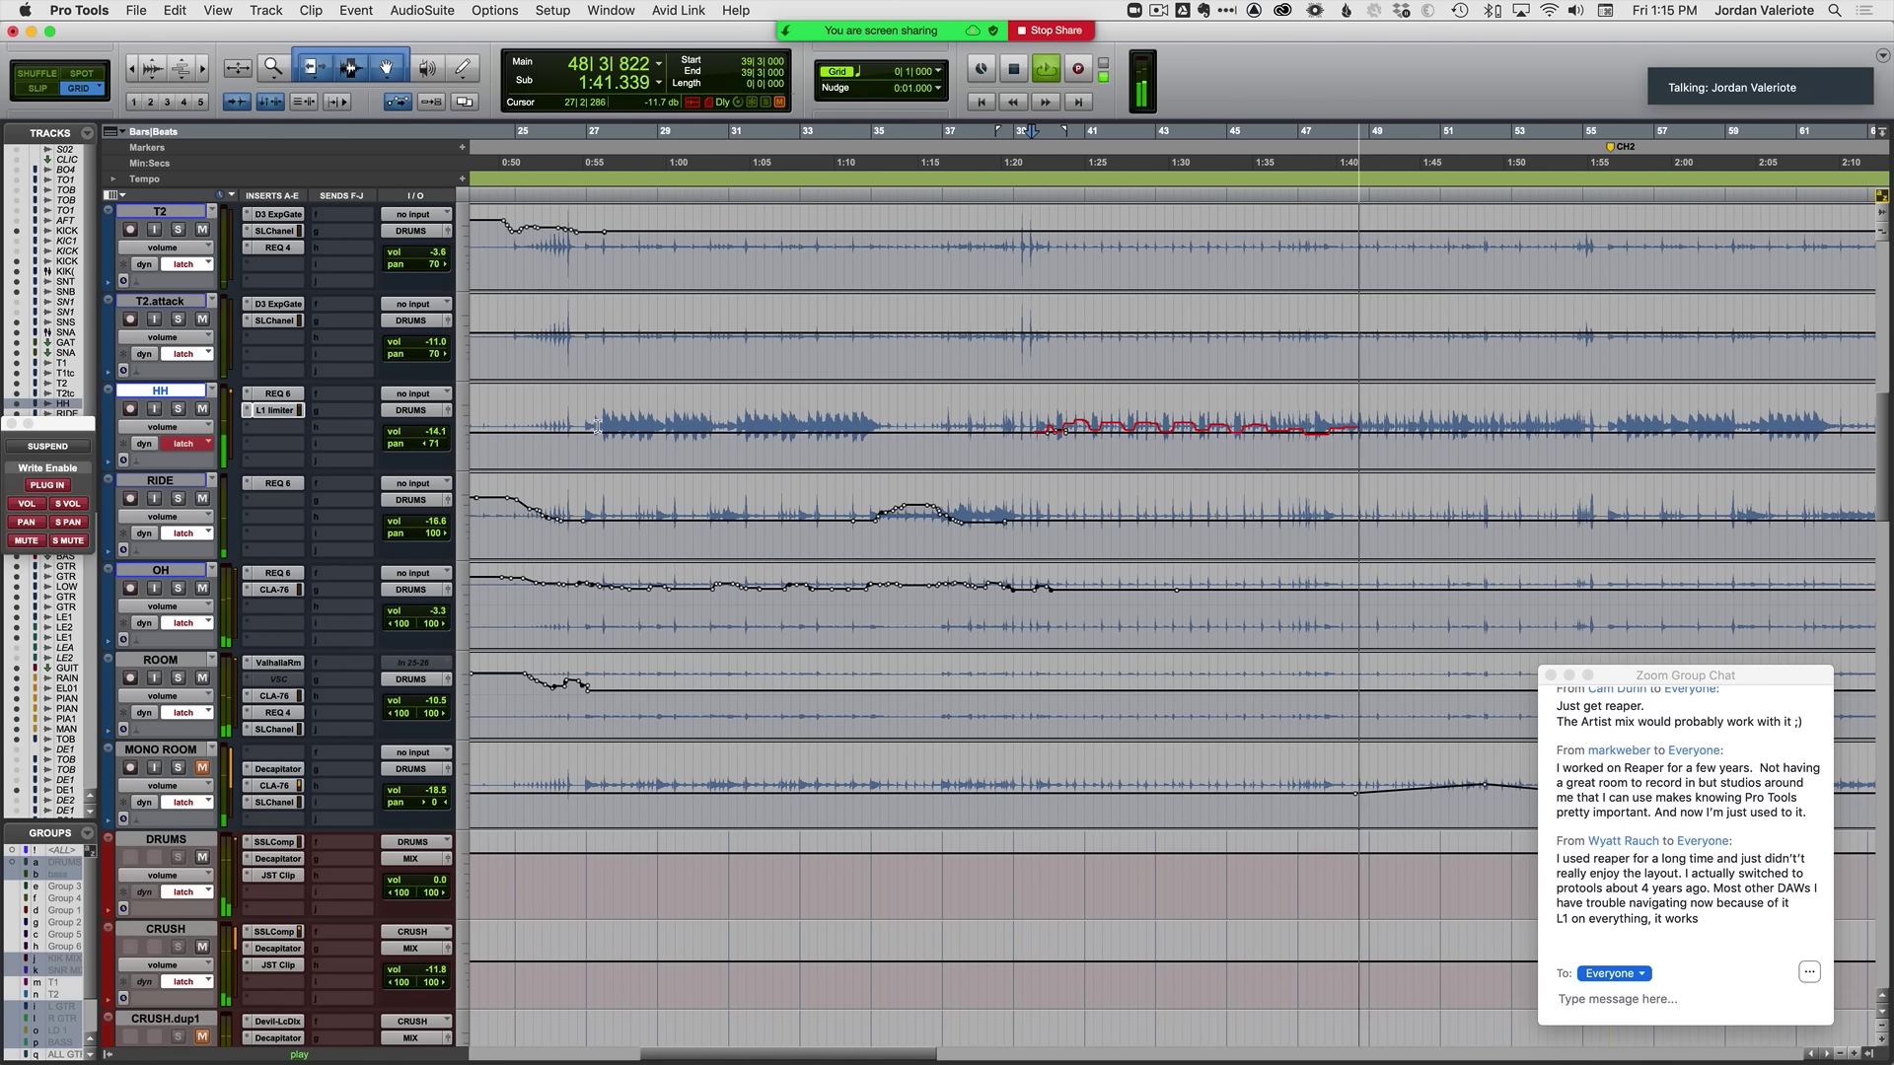
{"action": "key", "text": "space"}
Step: Rewrite the HH volume ride from bar 46|3 to about bar 55, easing it down to about -17.6 dB
{"action": "left_click", "coordinate": [1372, 465]}
{"action": "key", "text": "t"}
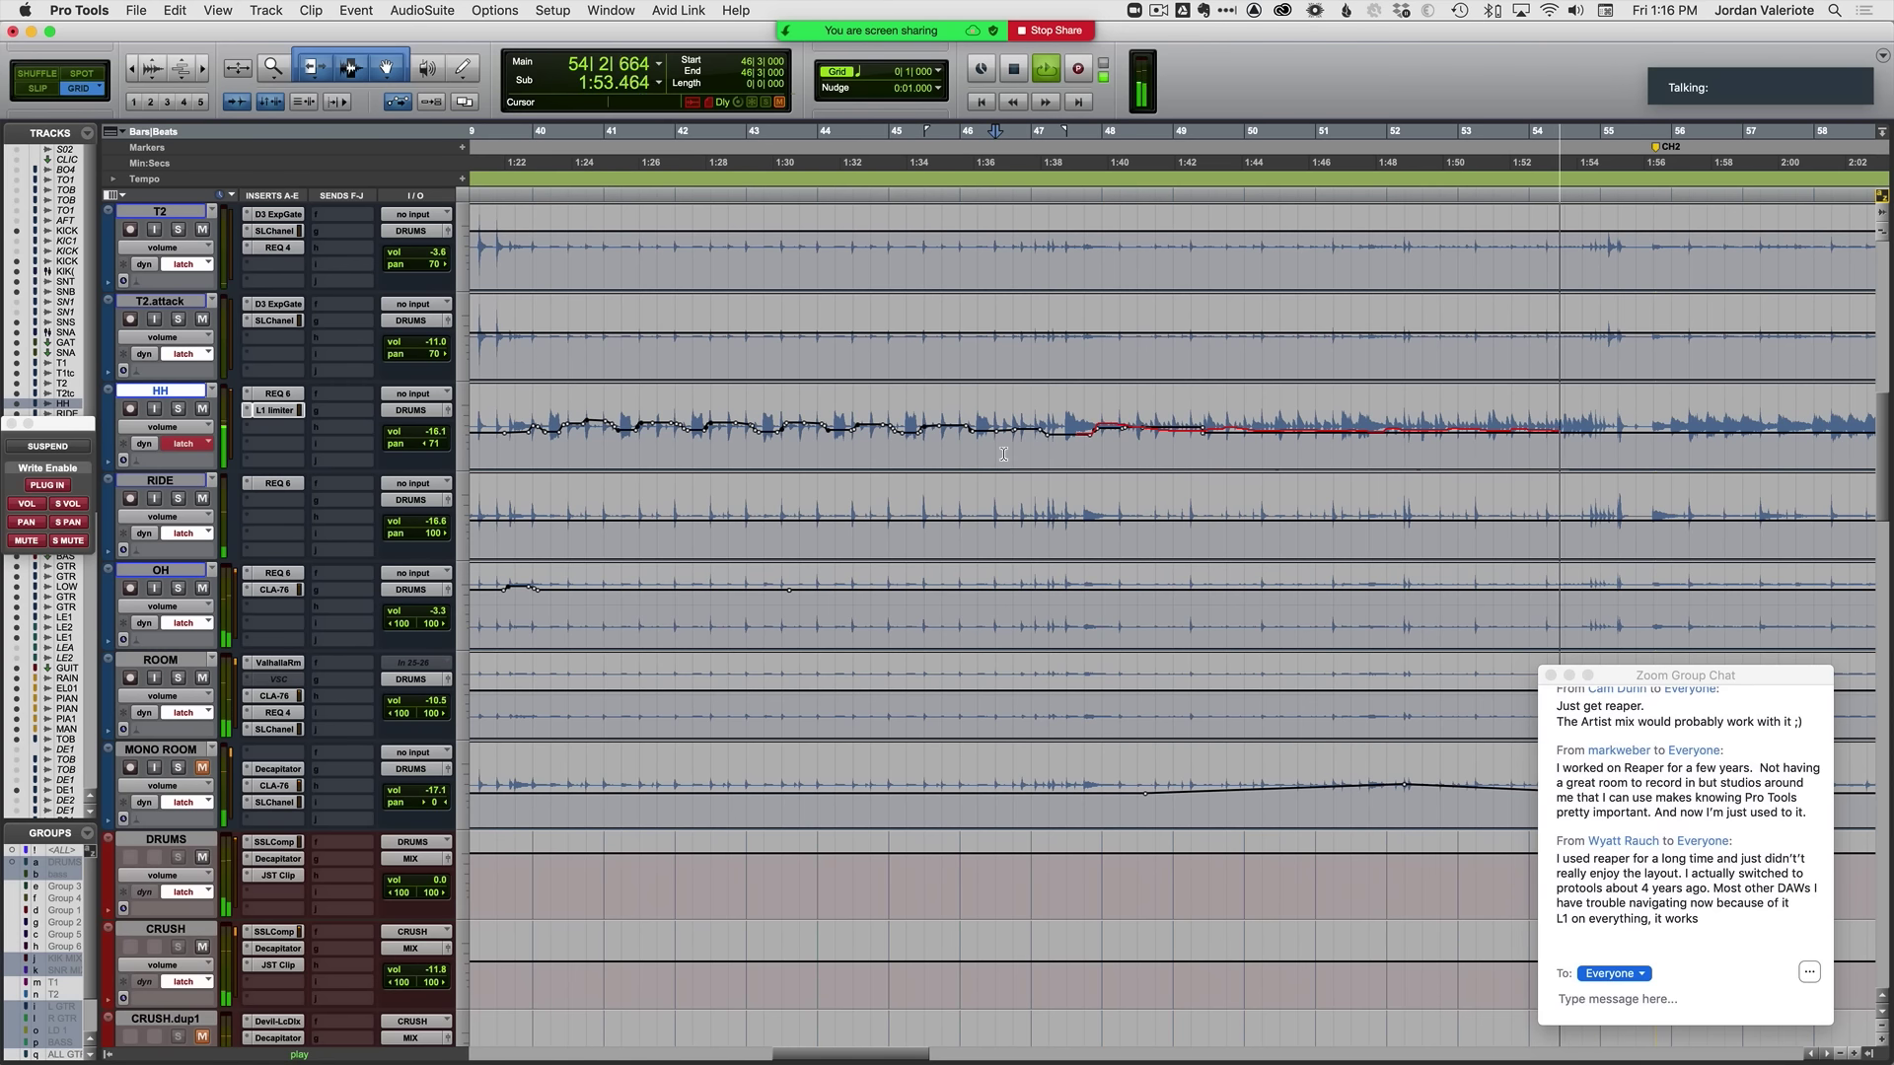
{"action": "key", "text": "super+bracketleft"}
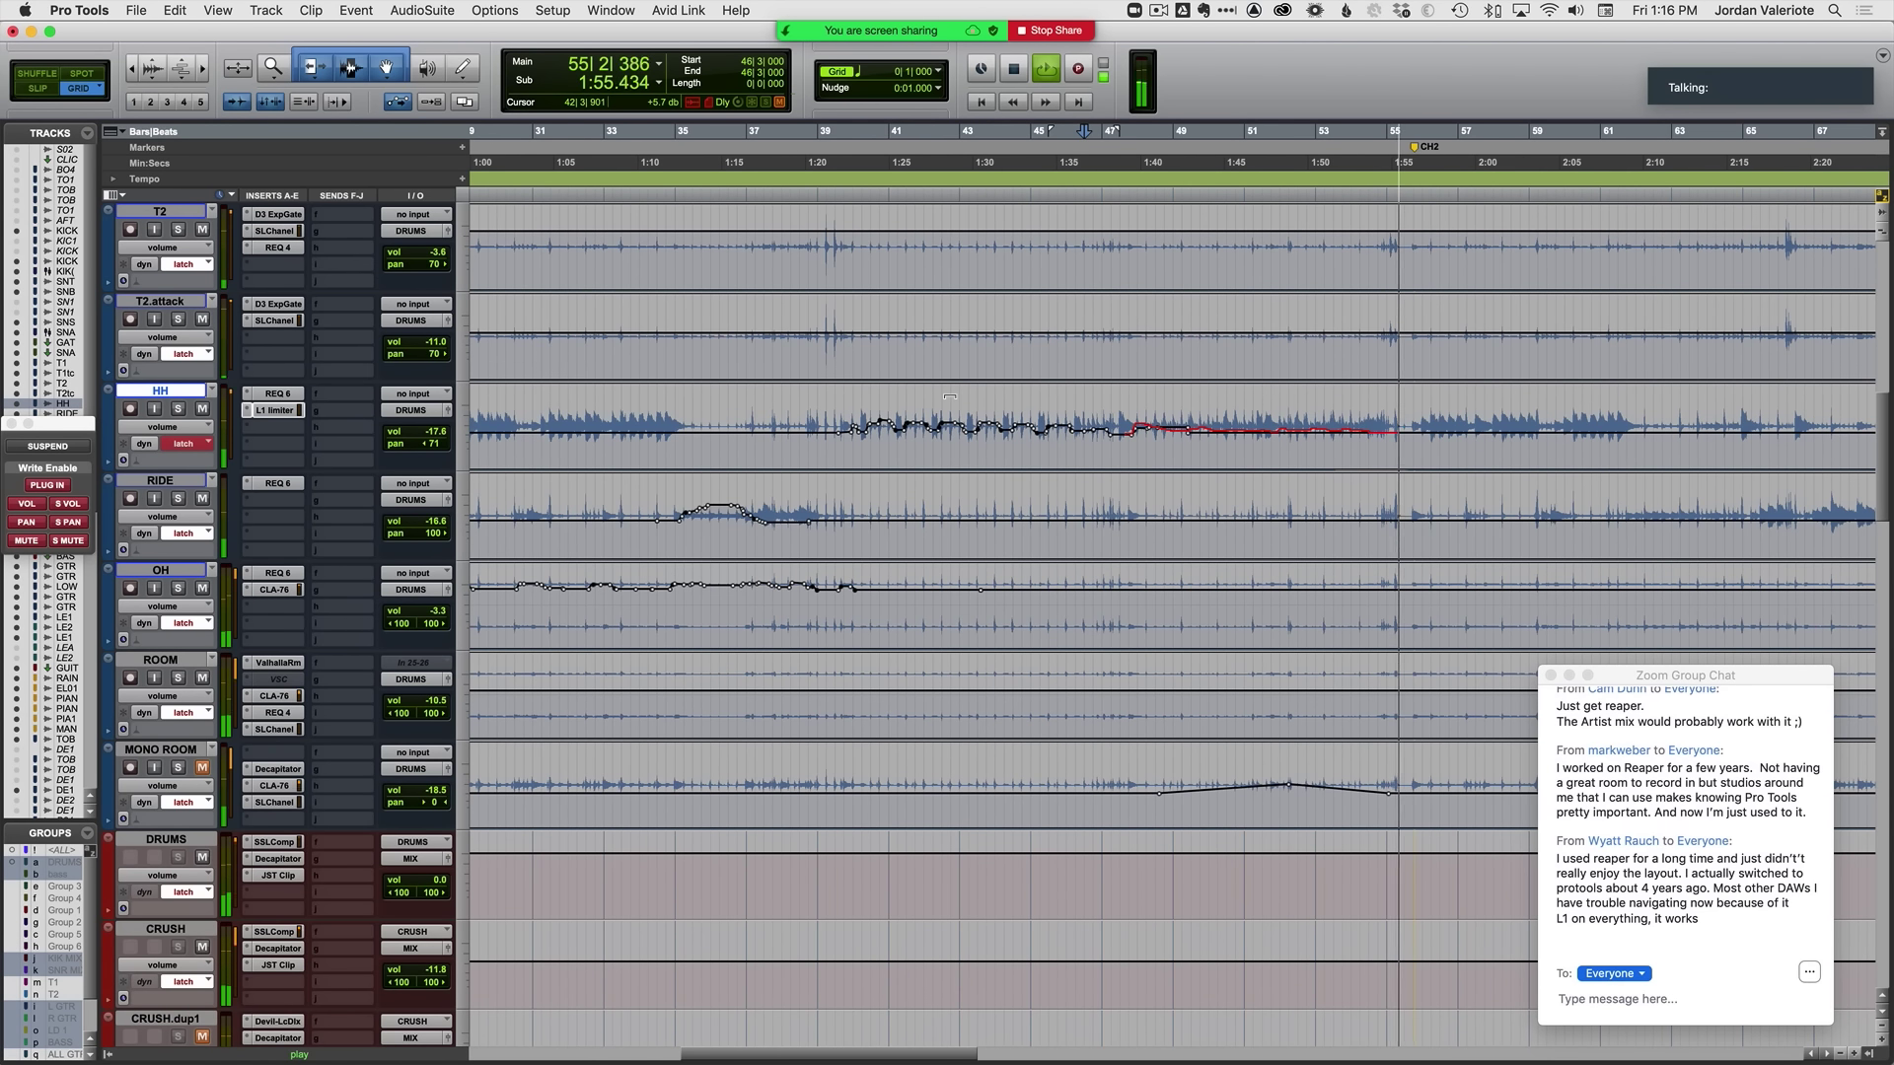
{"action": "key", "text": "space"}
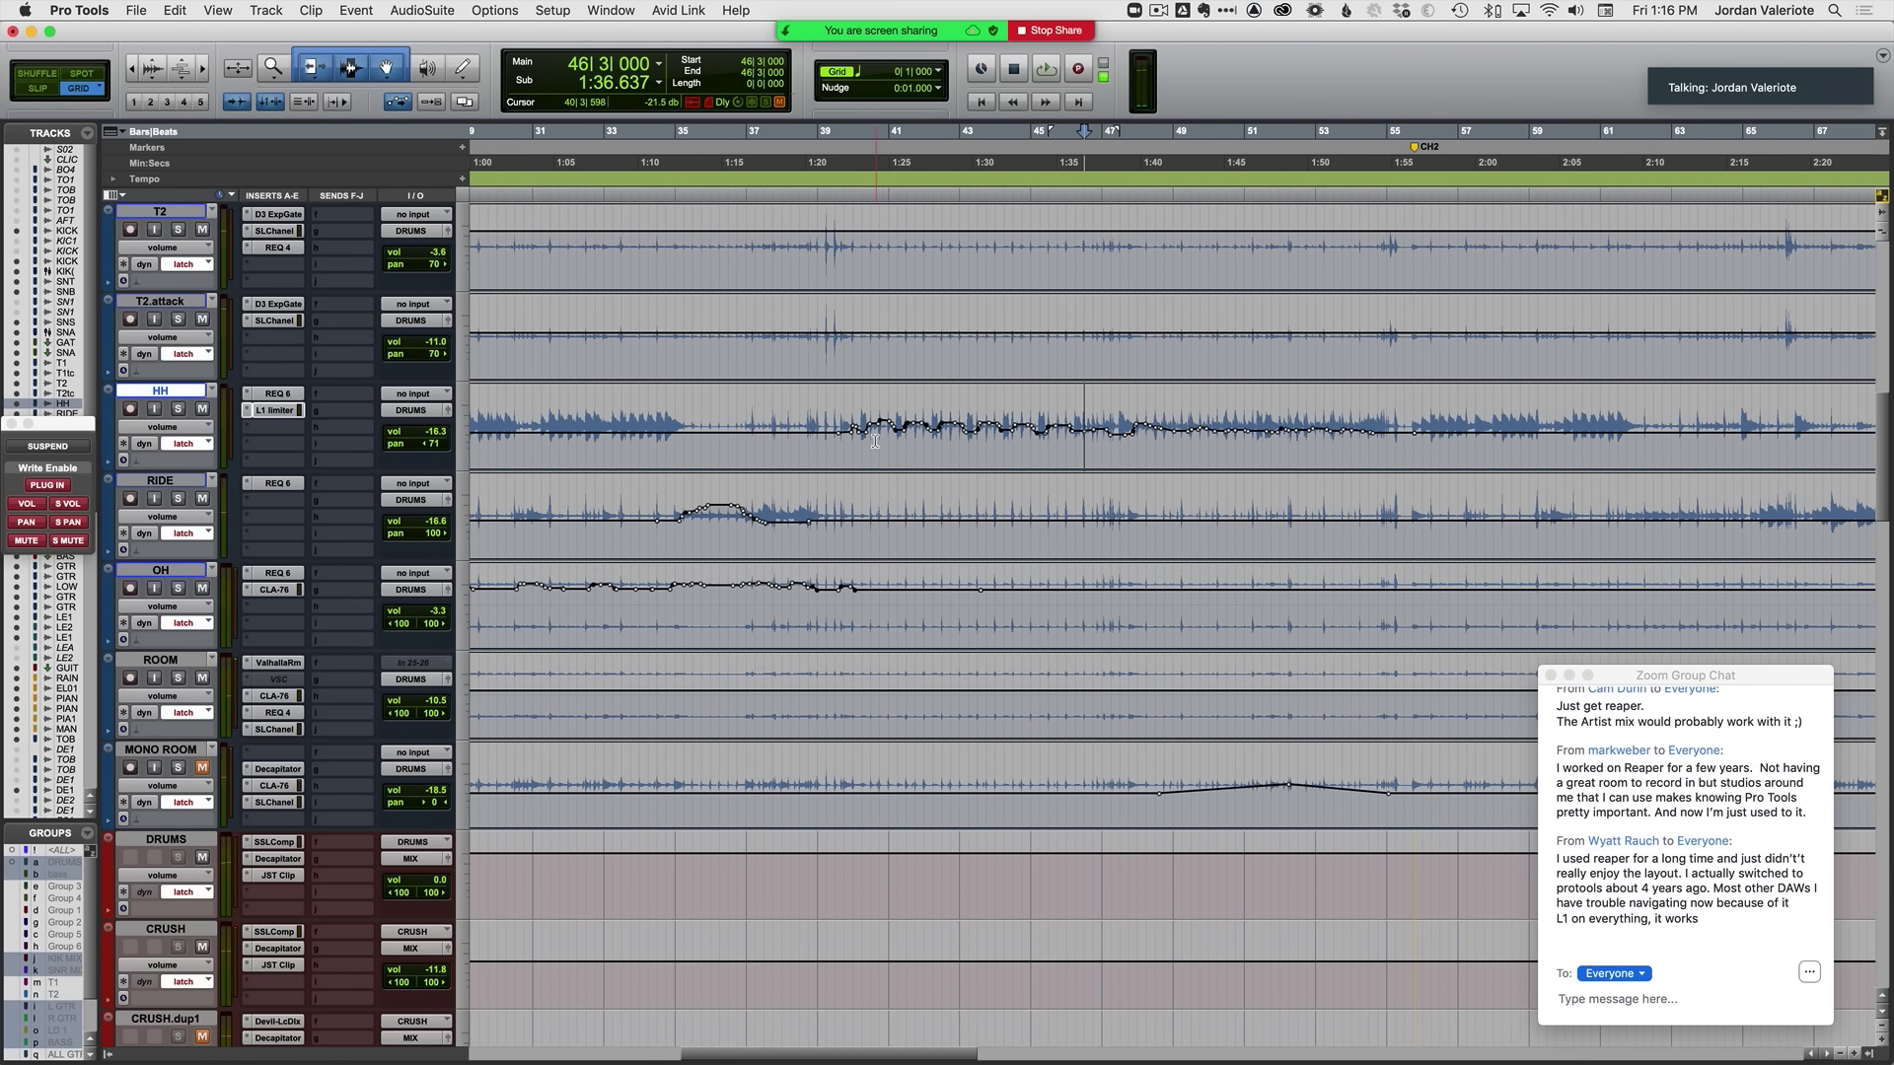
Step: Audition the HH volume rides from bar 40|2 onward
{"action": "left_click_drag", "start_coordinate": [865, 442], "coordinate": [1021, 453]}
{"action": "left_click", "coordinate": [897, 450]}
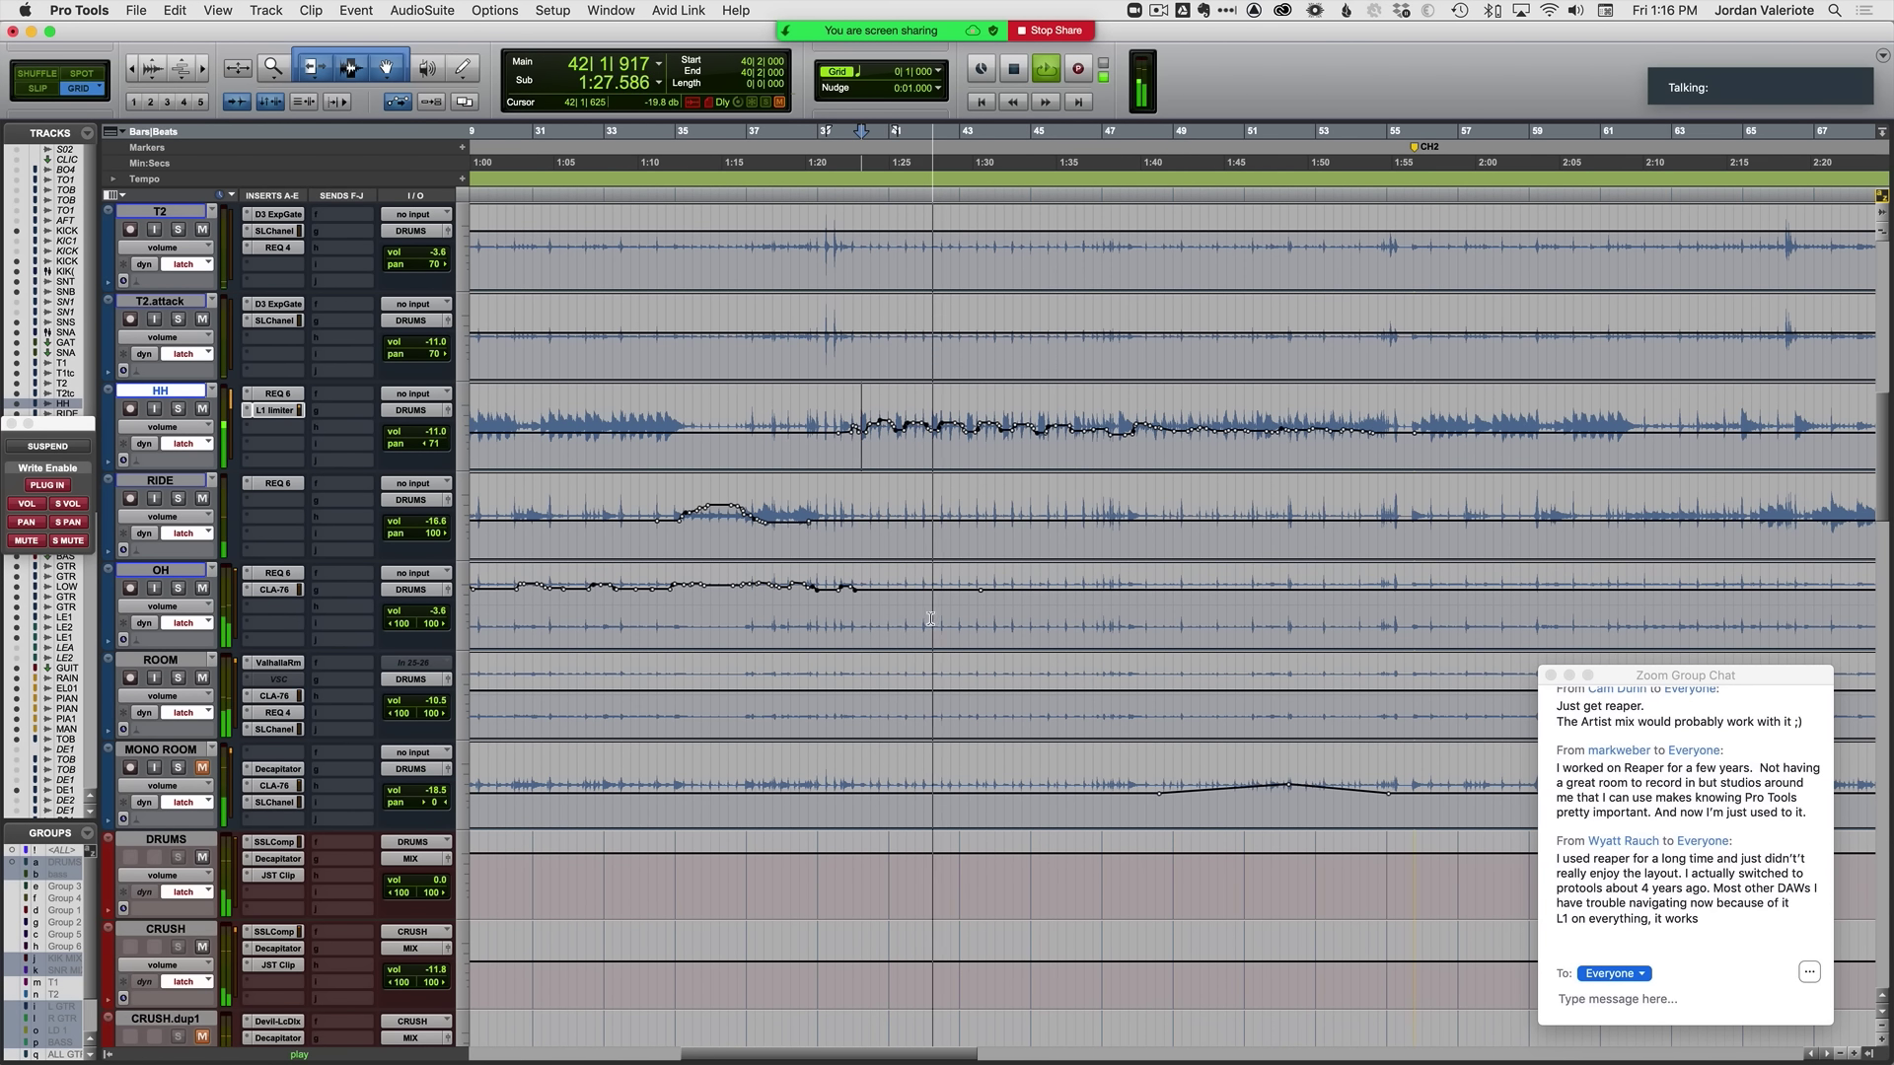
{"action": "key", "text": "space"}
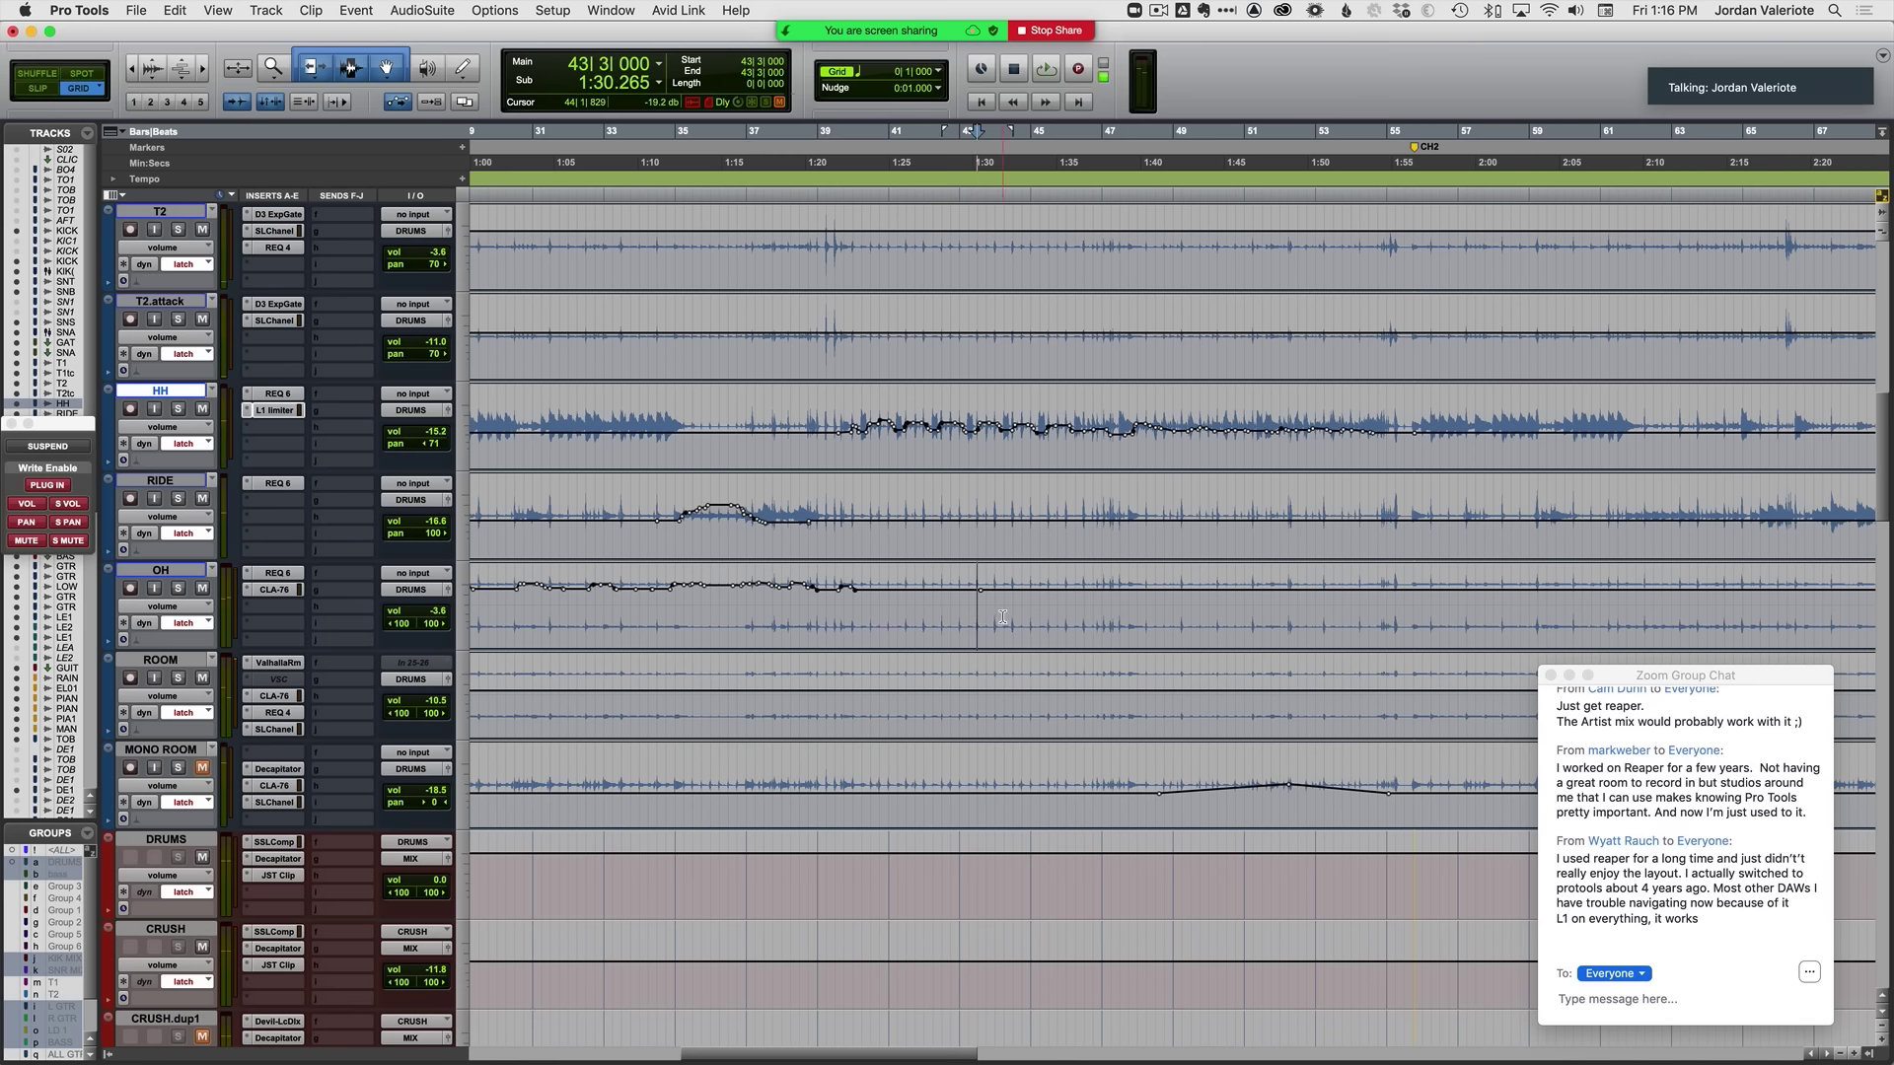
Step: Play from bar 44|2 and ride the OH volume up to about -0.9 dB around bar 47|3
{"action": "left_click", "coordinate": [1003, 618]}
{"action": "key", "text": "t"}
{"action": "key", "text": "space"}
{"action": "scroll", "coordinate": [1003, 618], "scroll_direction": "right", "scroll_amount": 5}
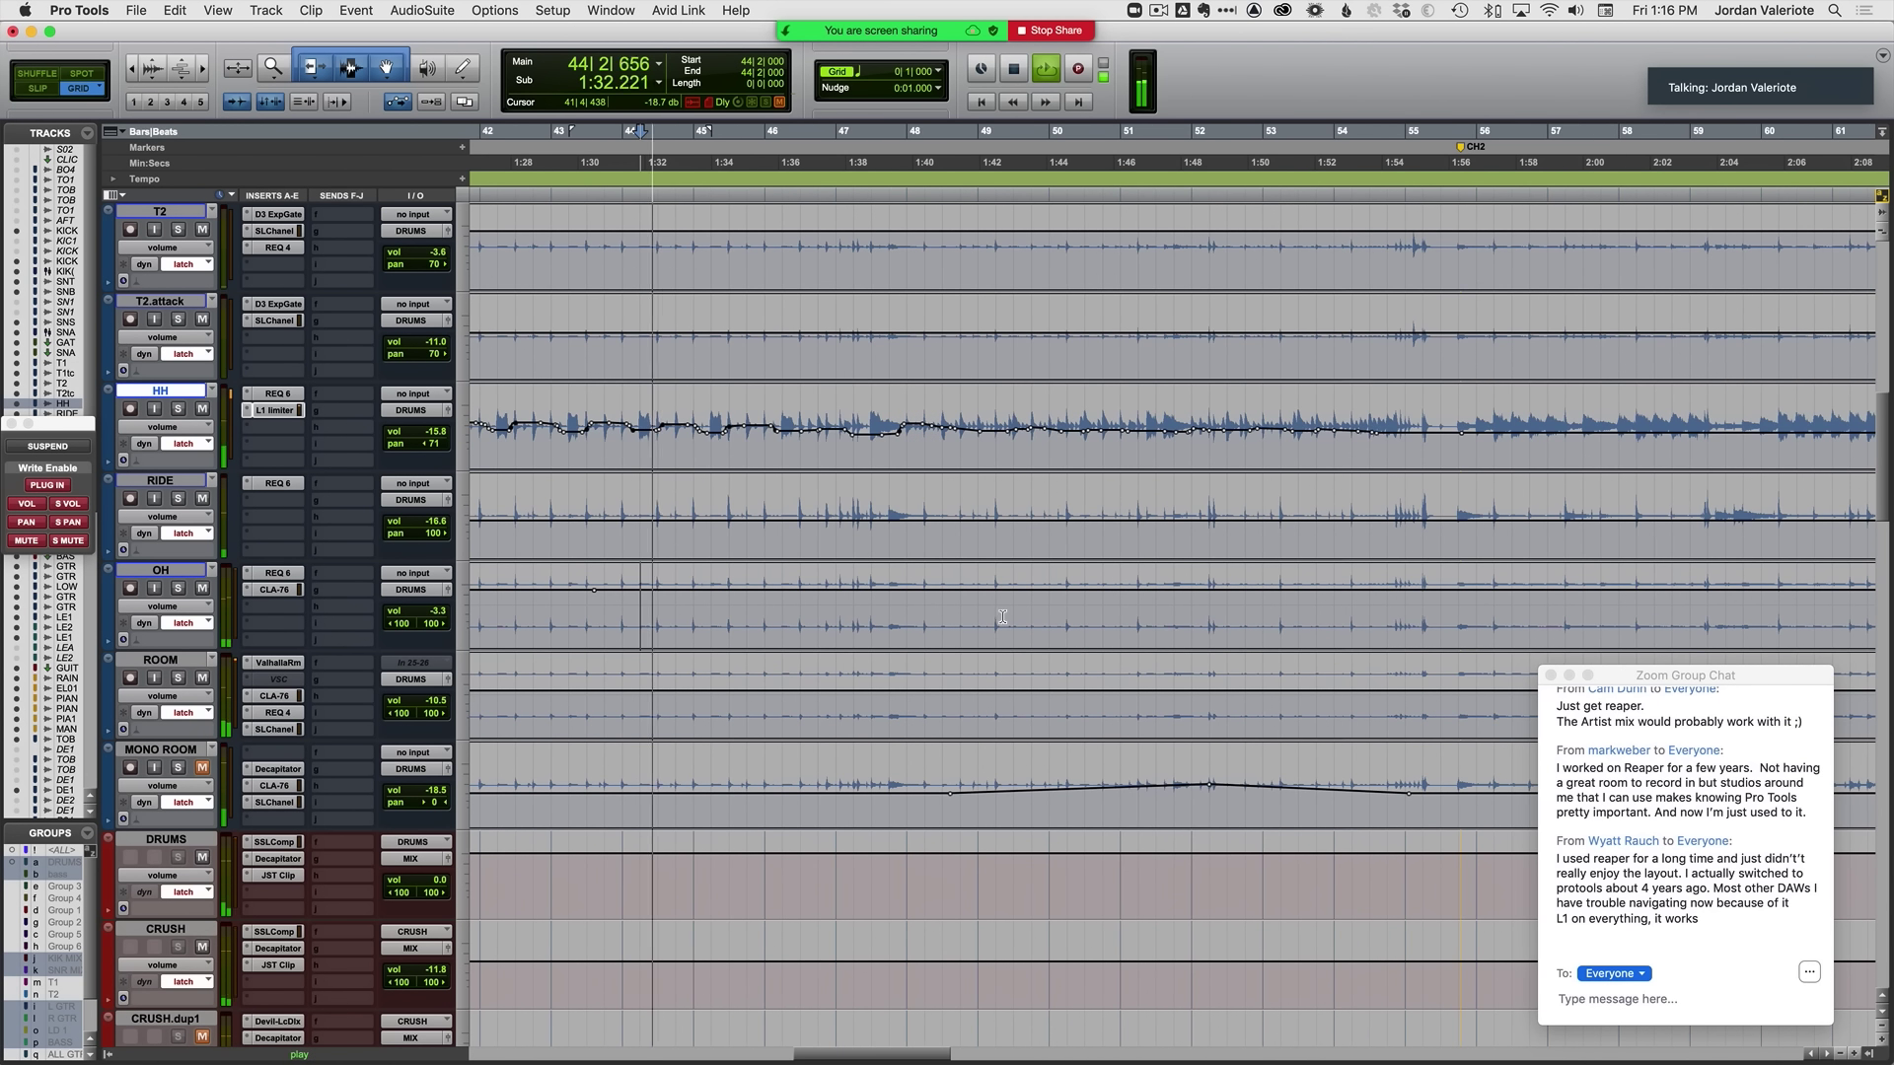
{"action": "left_click", "coordinate": [176, 574]}
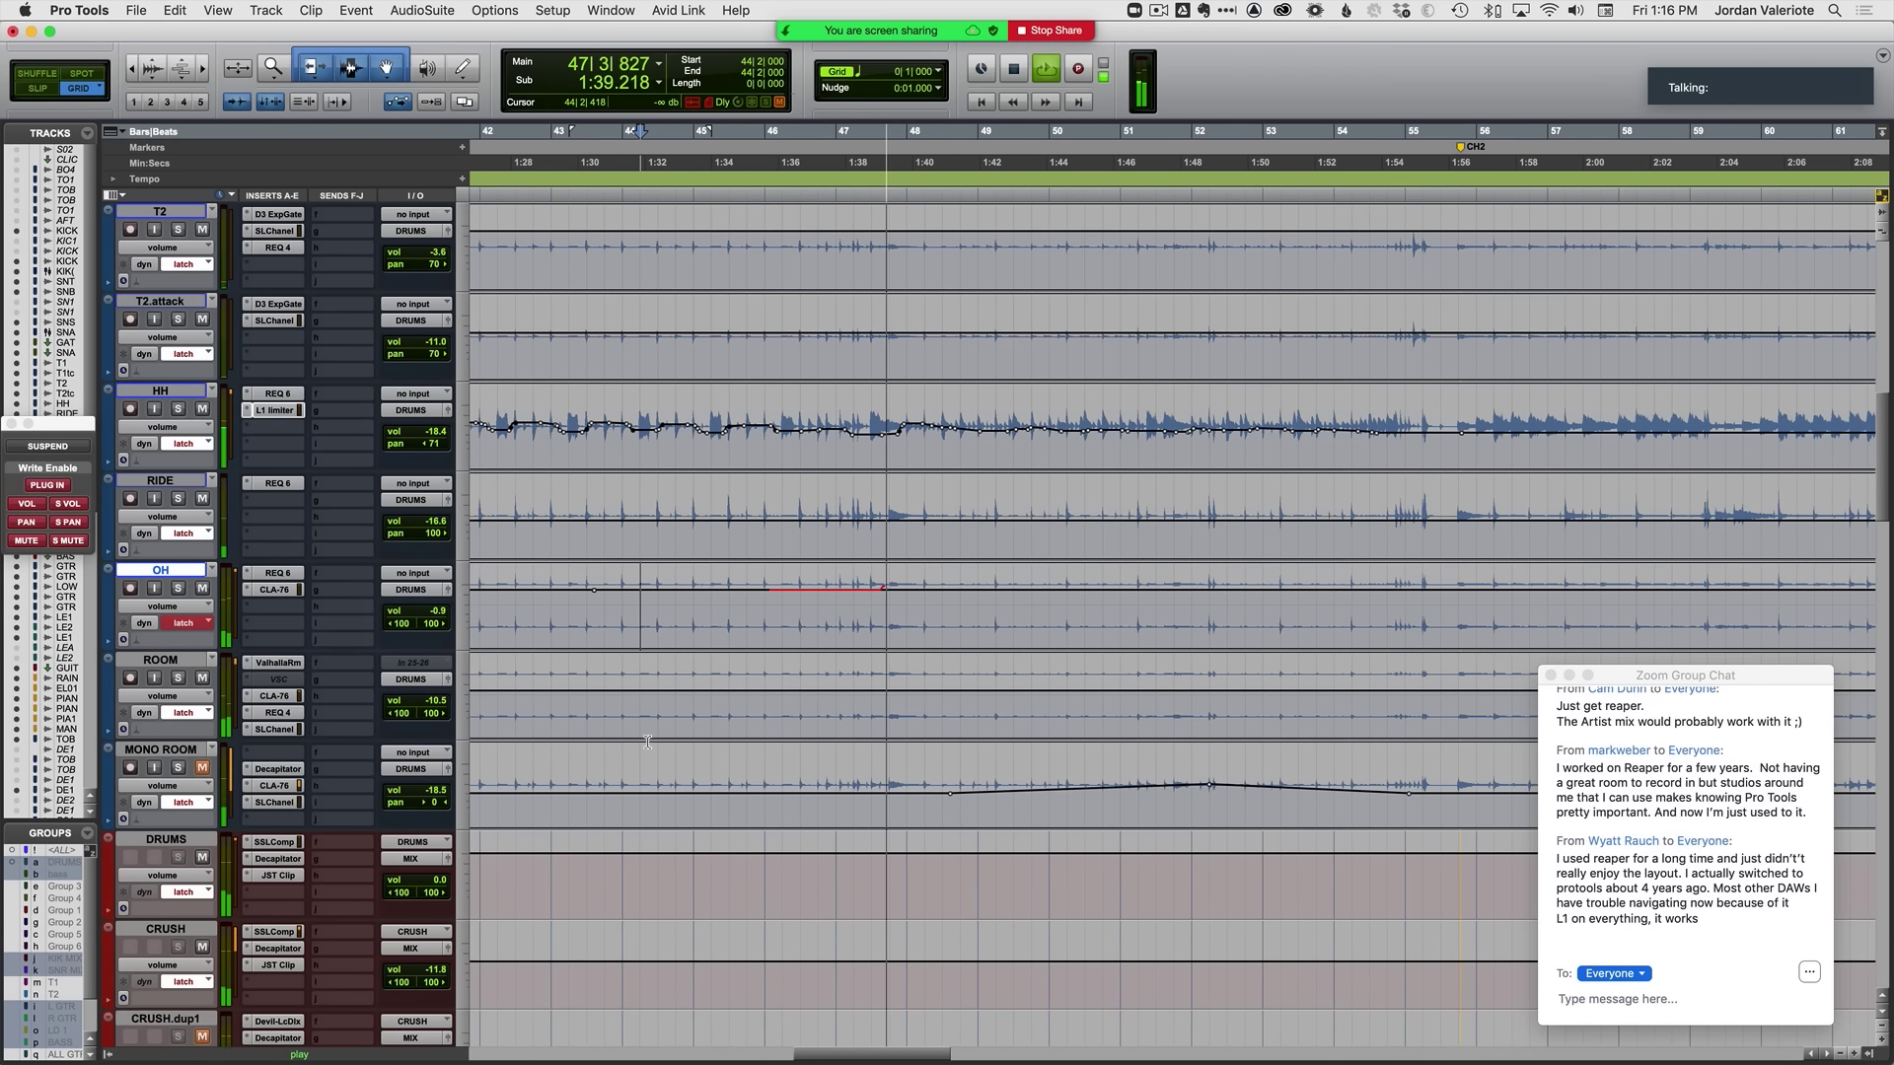
{"action": "key", "text": "space"}
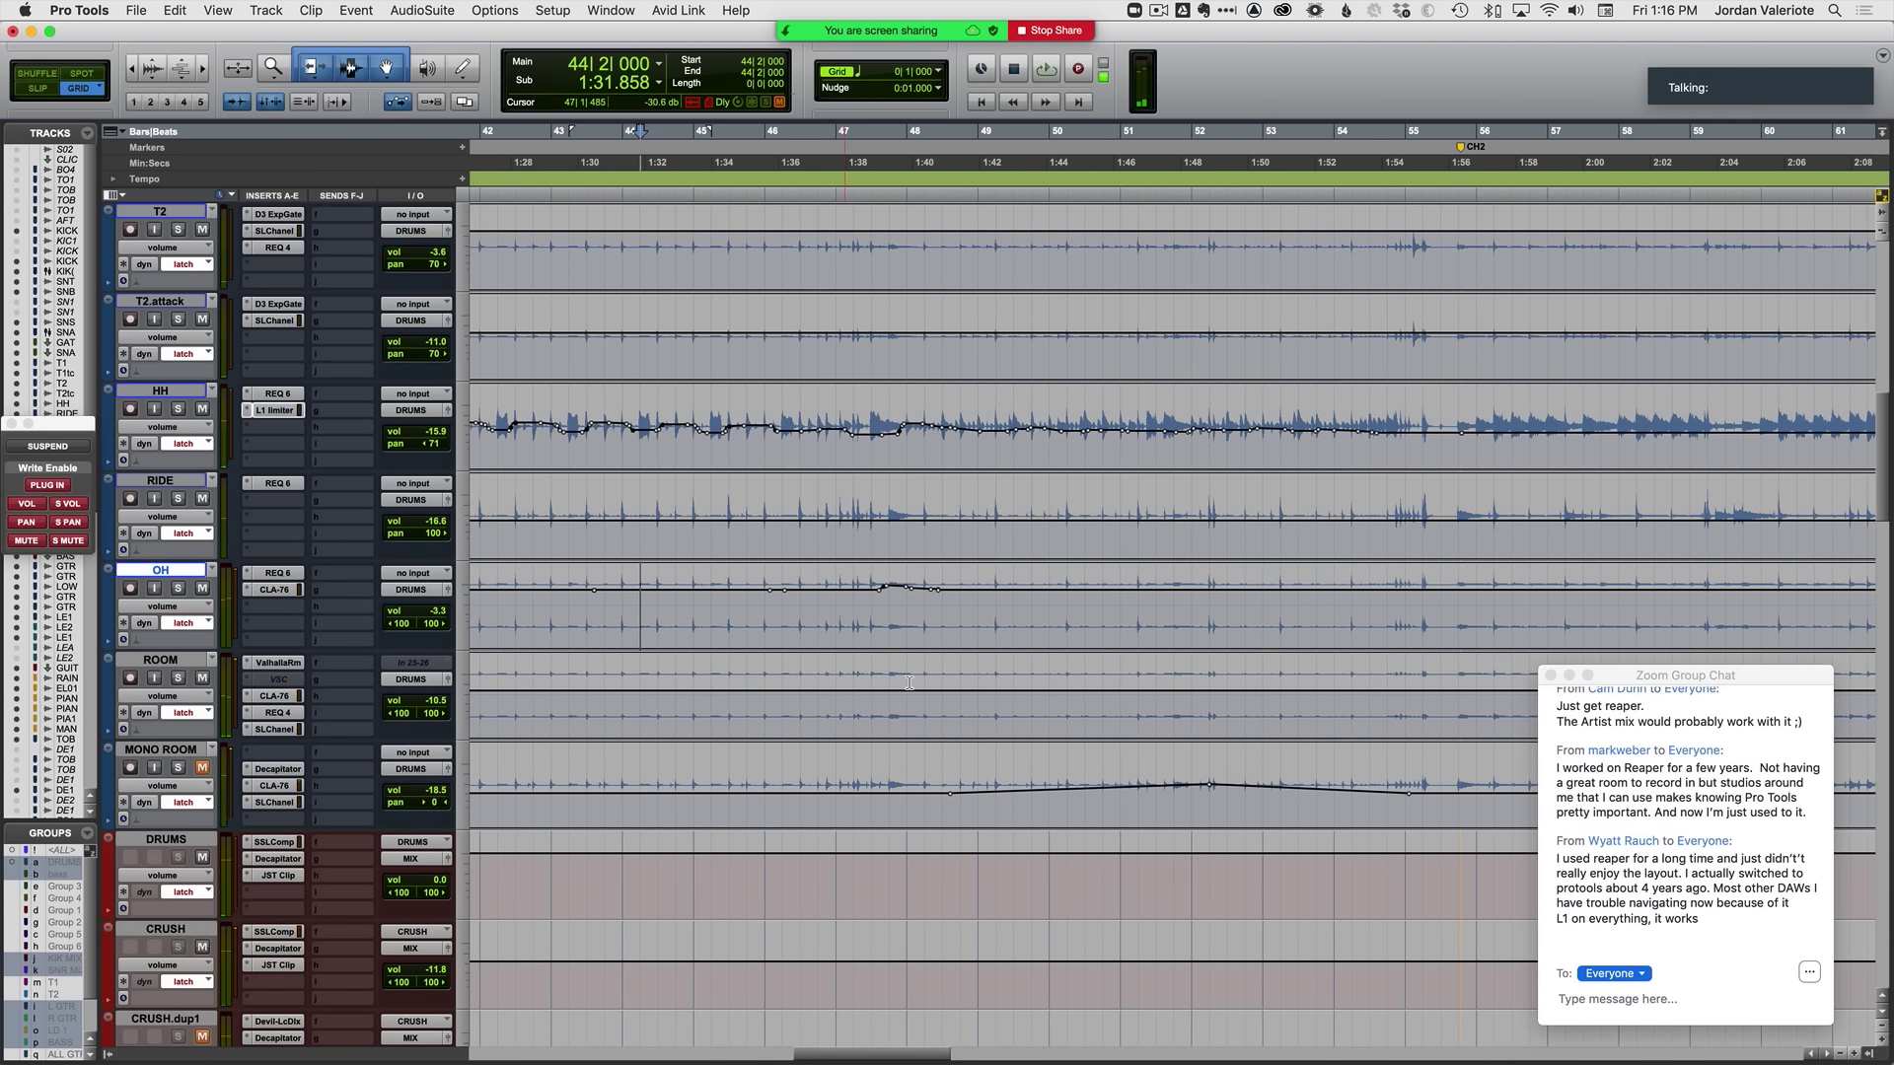
Step: Ride the OH volume from bar 47|1 through the second chorus to about bar 65, lifting it to about -1.2 dB
{"action": "key", "text": "space"}
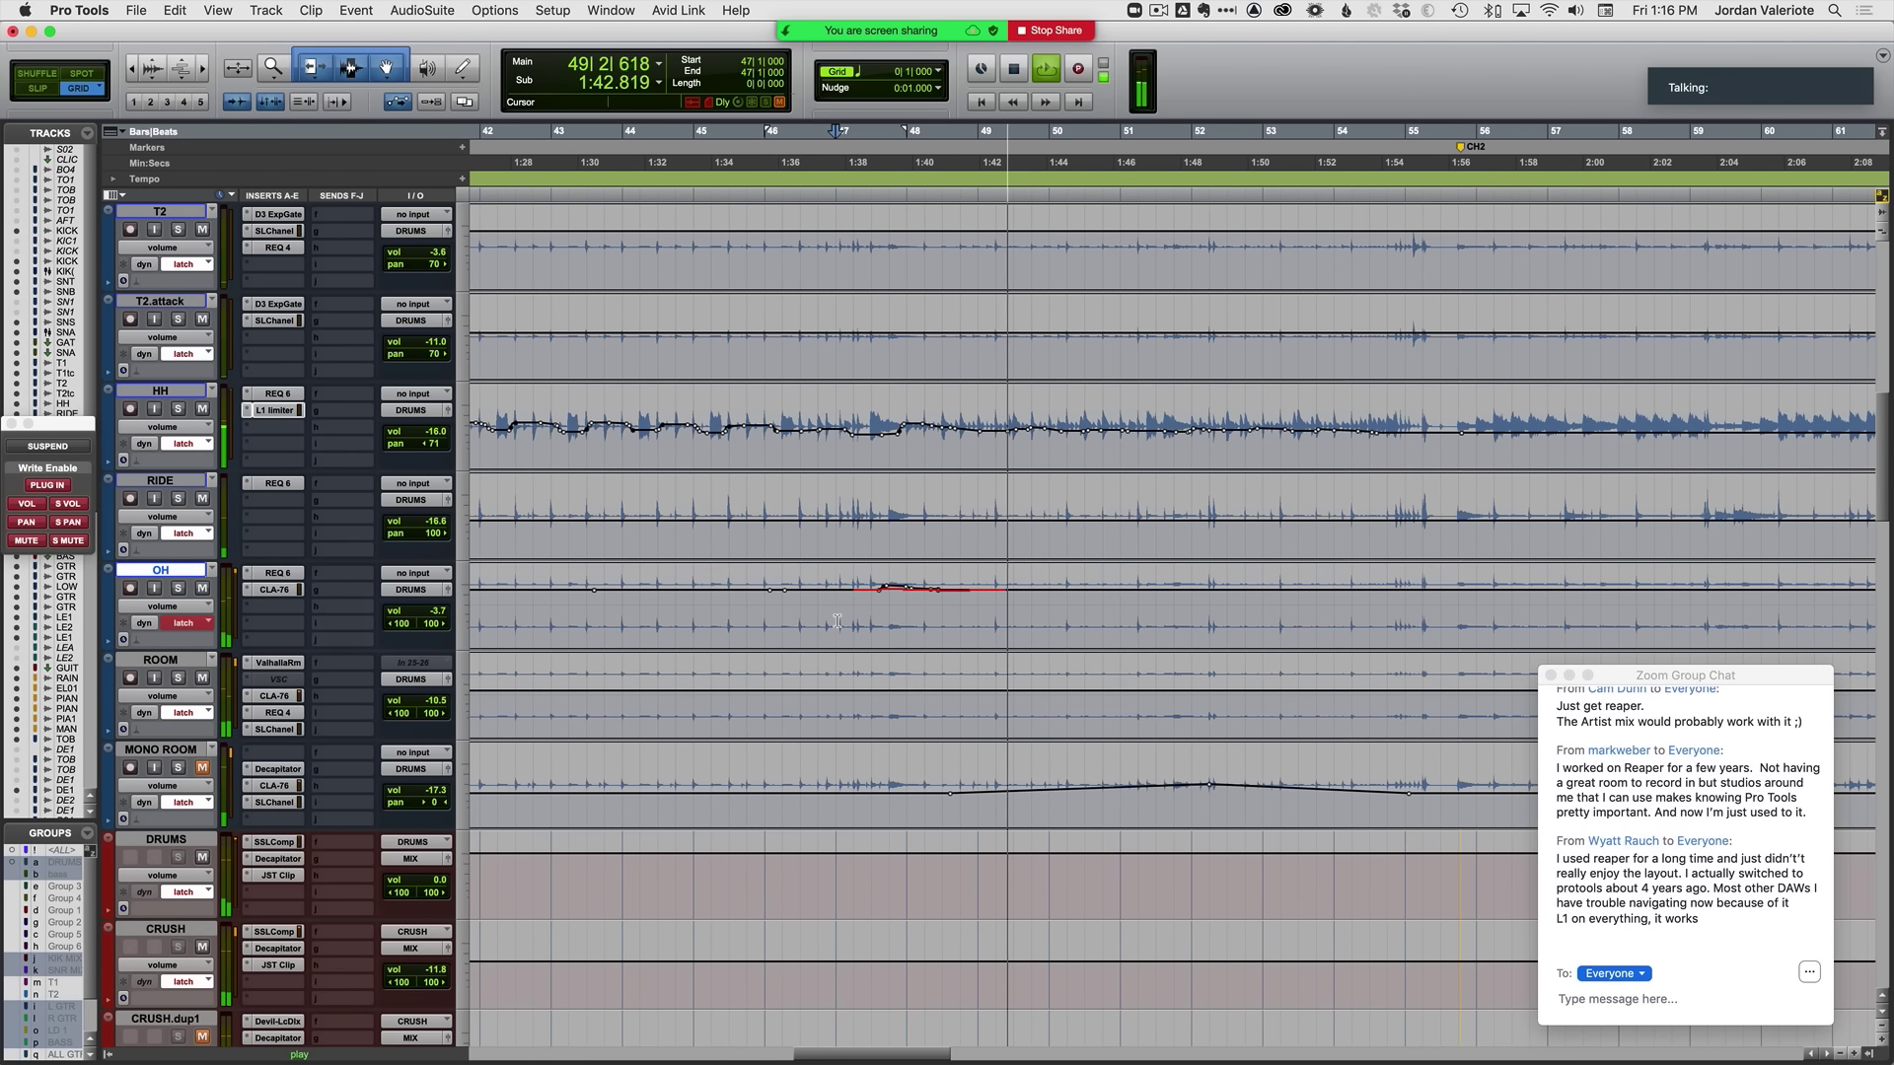
{"action": "scroll", "coordinate": [978, 658], "scroll_direction": "right", "scroll_amount": 5}
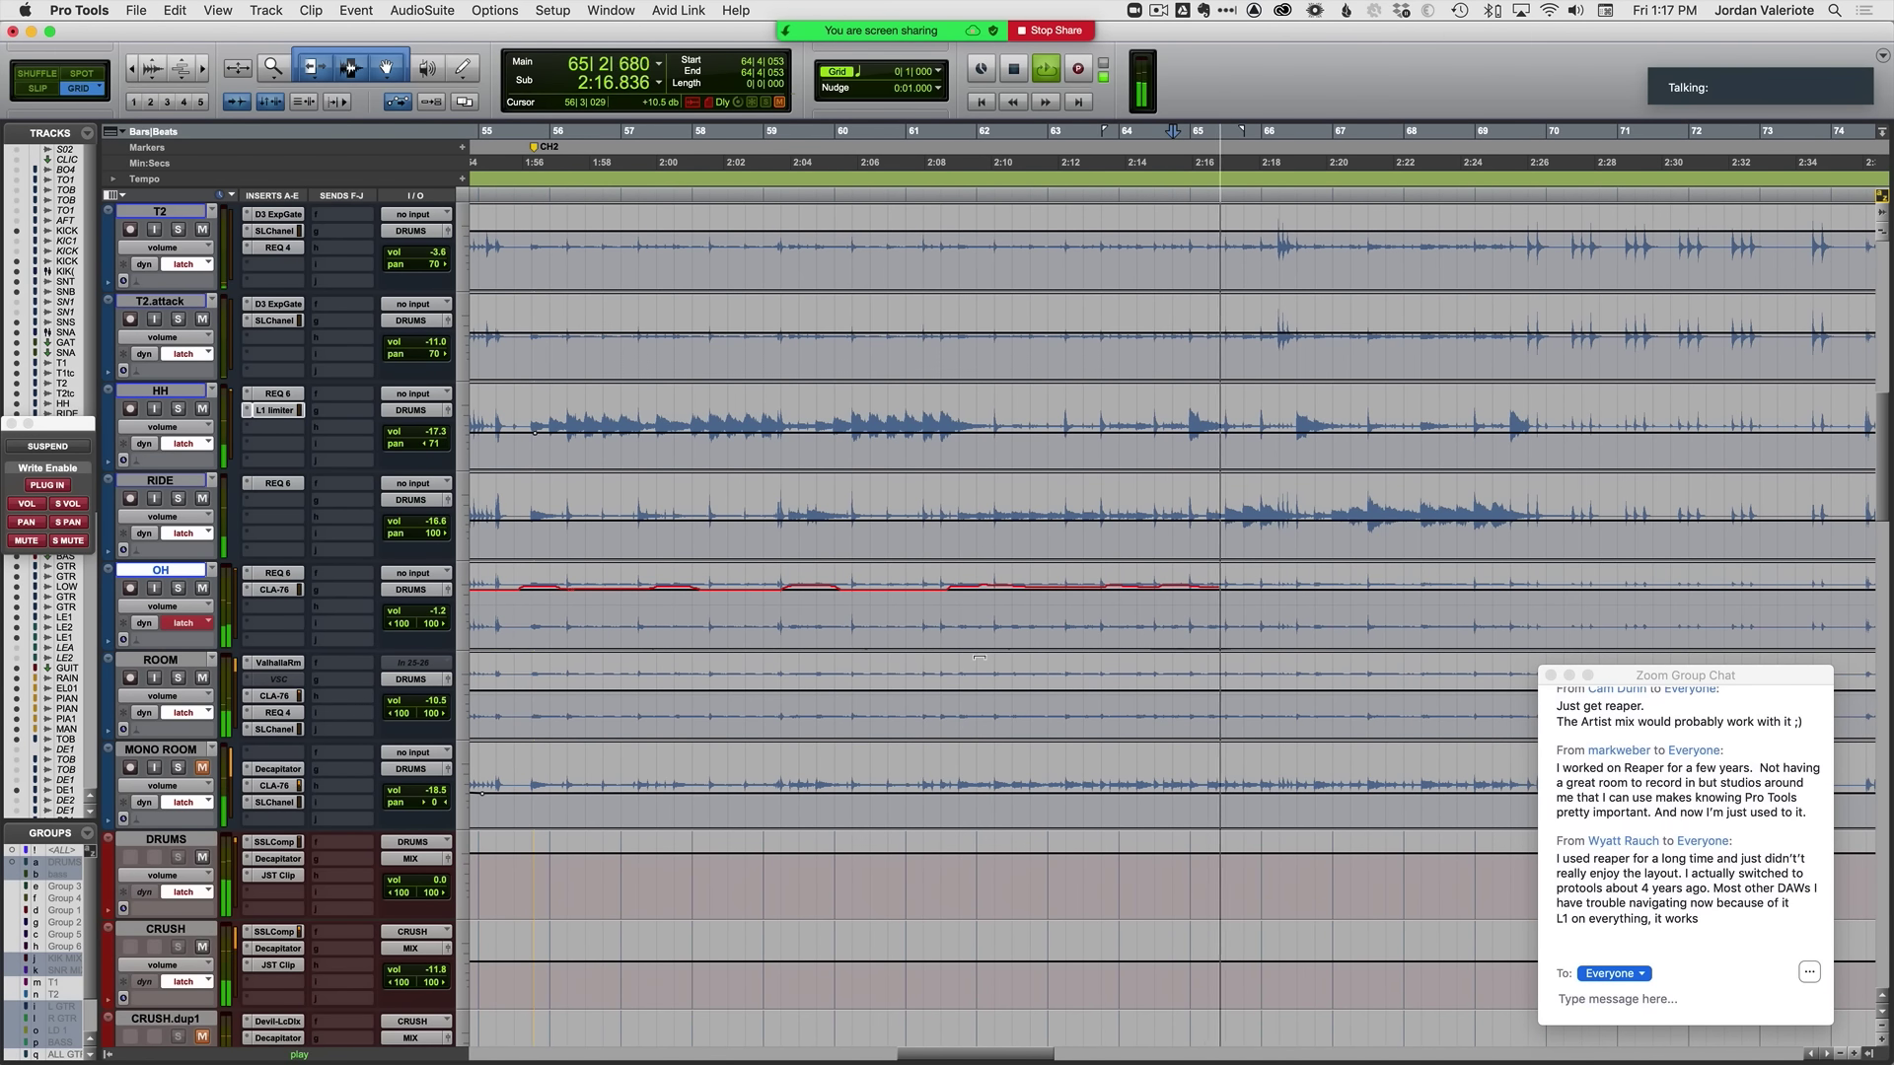
{"action": "key", "text": "space"}
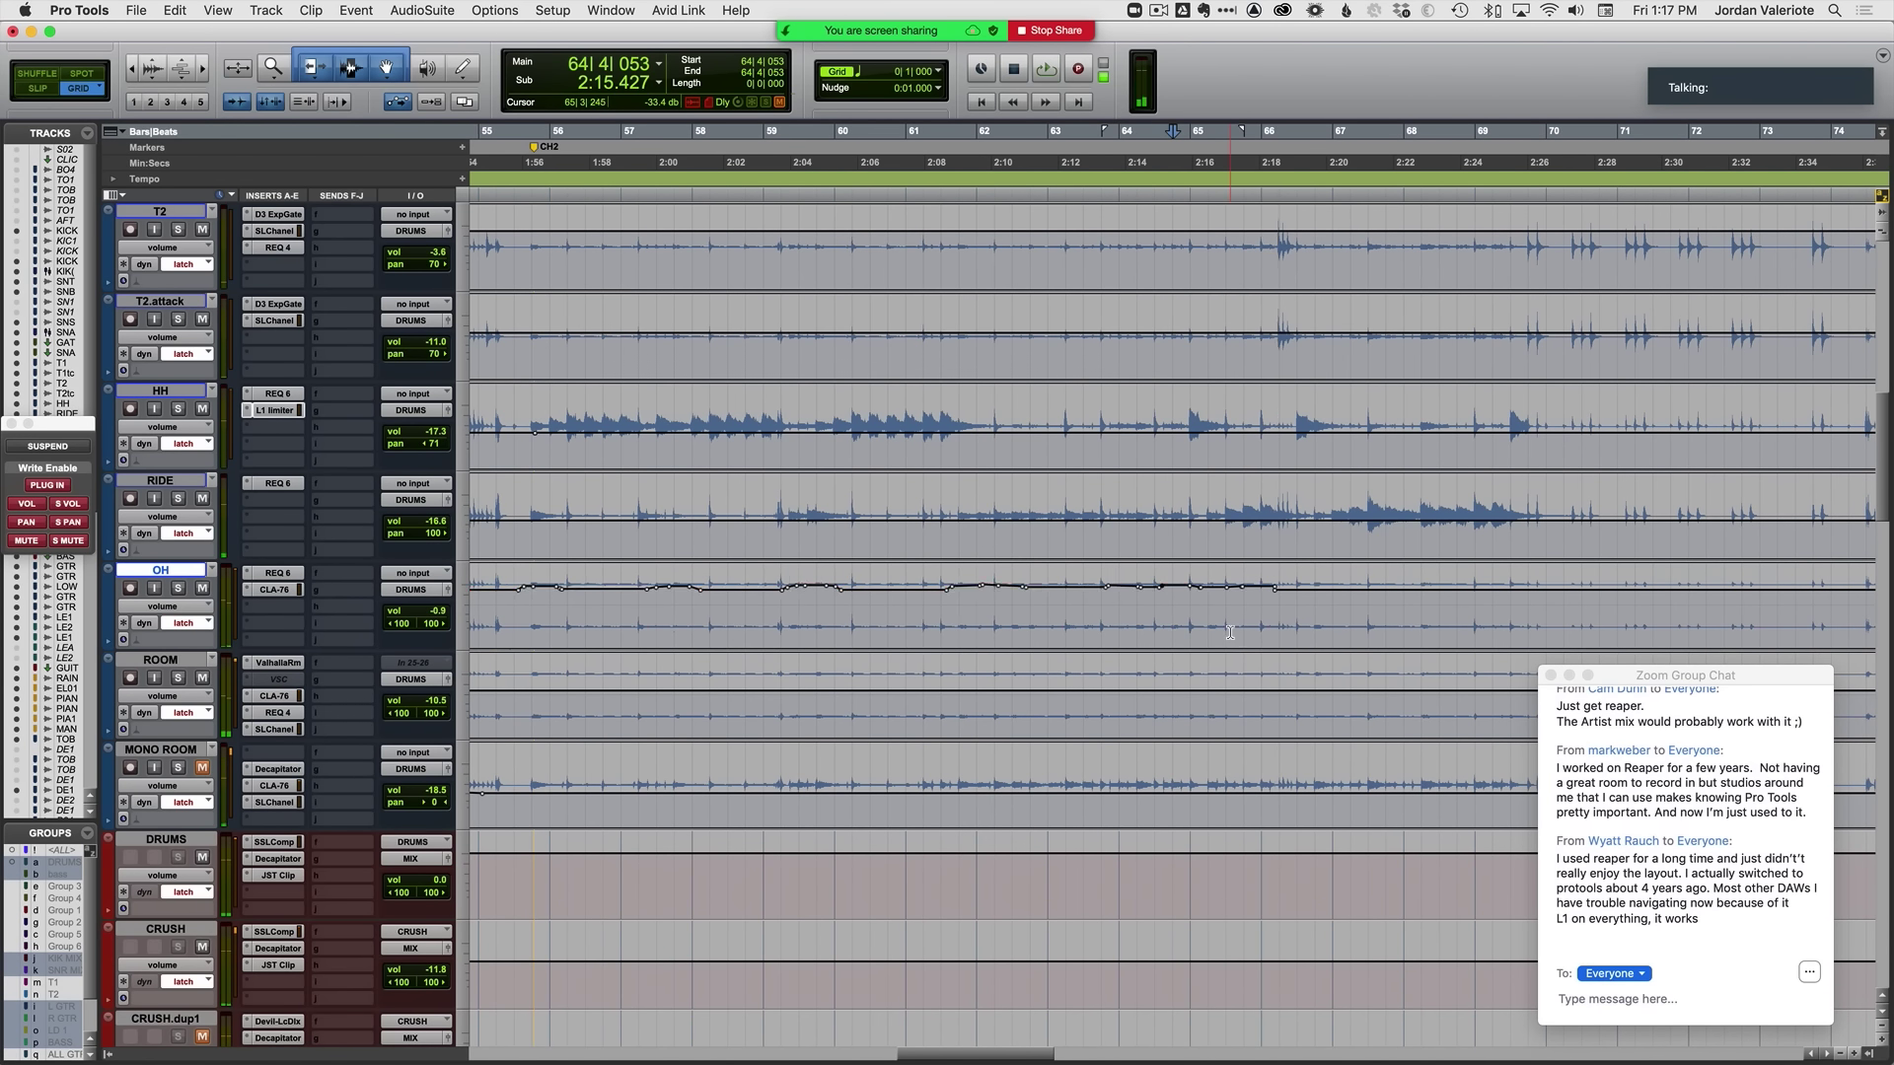
Step: Replay from bar 64|4 and continue the OH volume ride at about -1.8 dB to bar 69|3, lowering it after that
{"action": "key", "text": "t"}
{"action": "scroll", "coordinate": [1230, 632], "scroll_direction": "right", "scroll_amount": 5}
{"action": "key", "text": "space"}
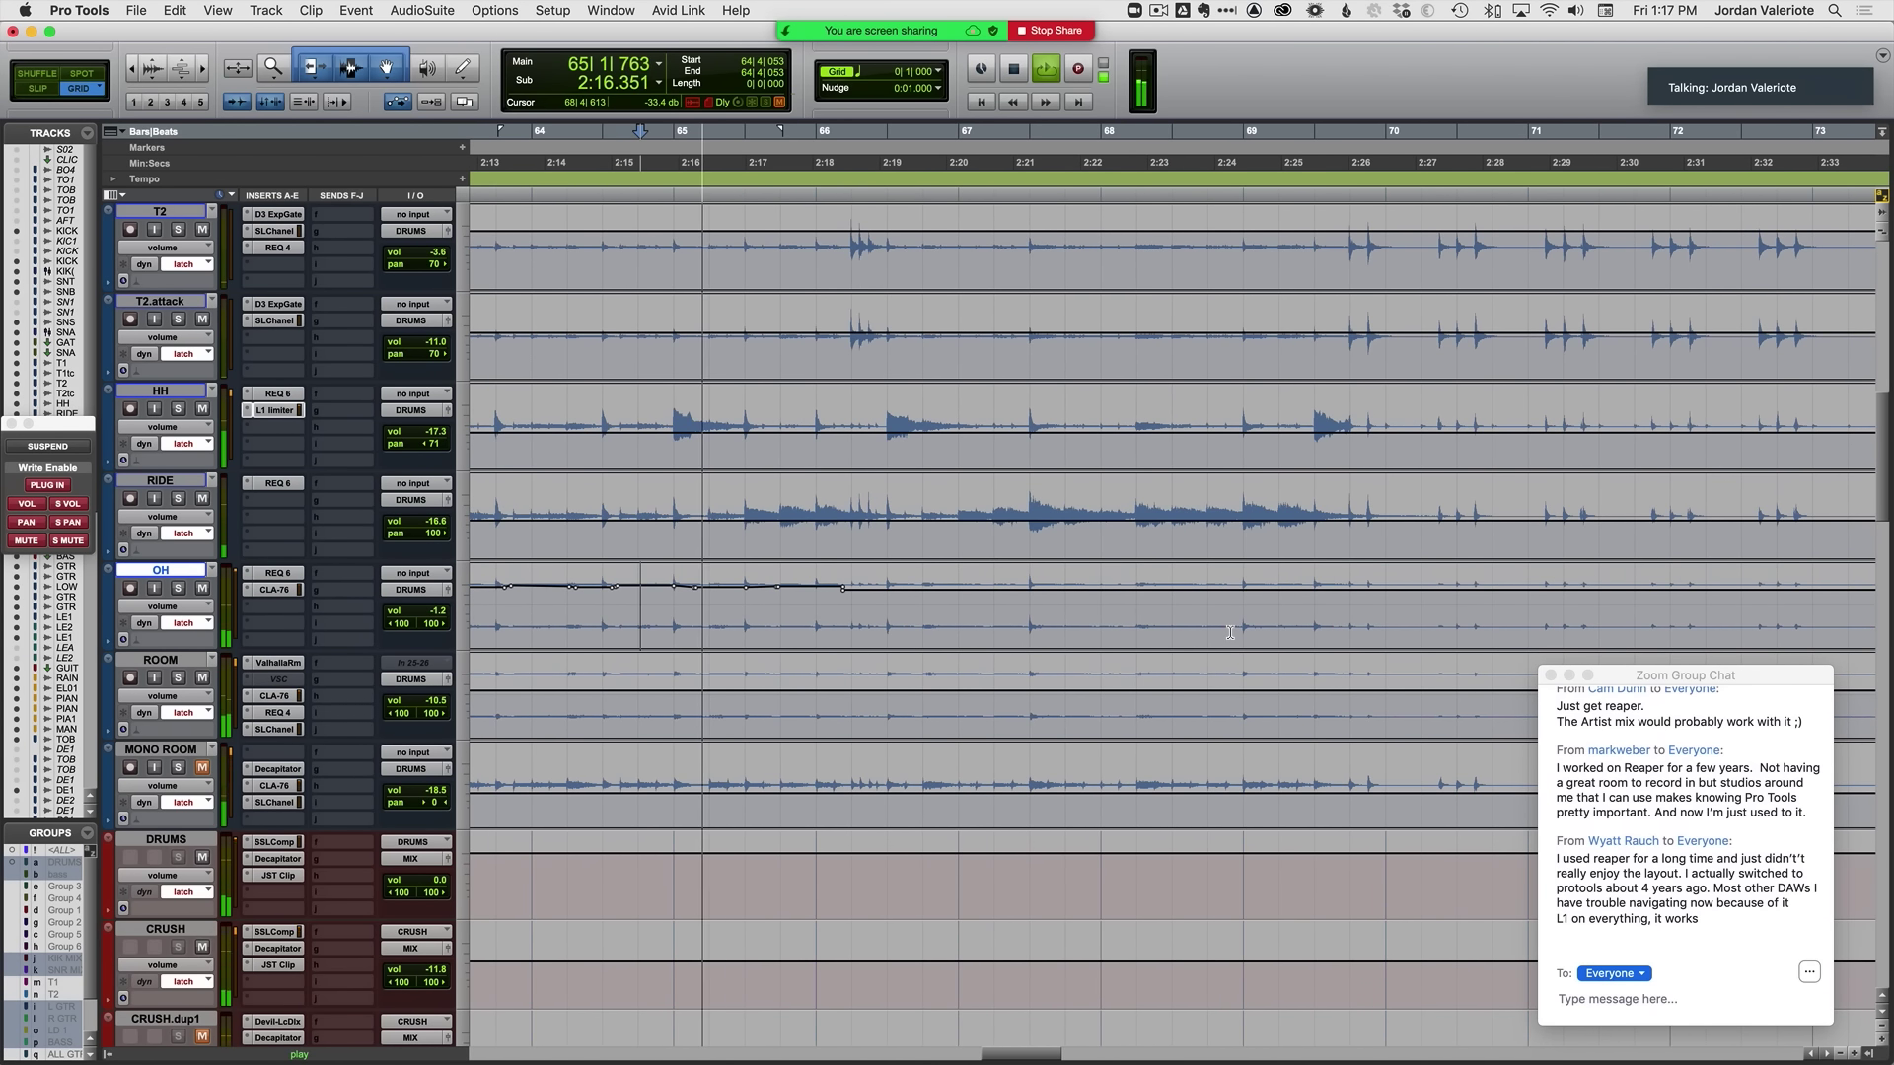
{"action": "key", "text": "space"}
{"action": "key", "text": "space"}
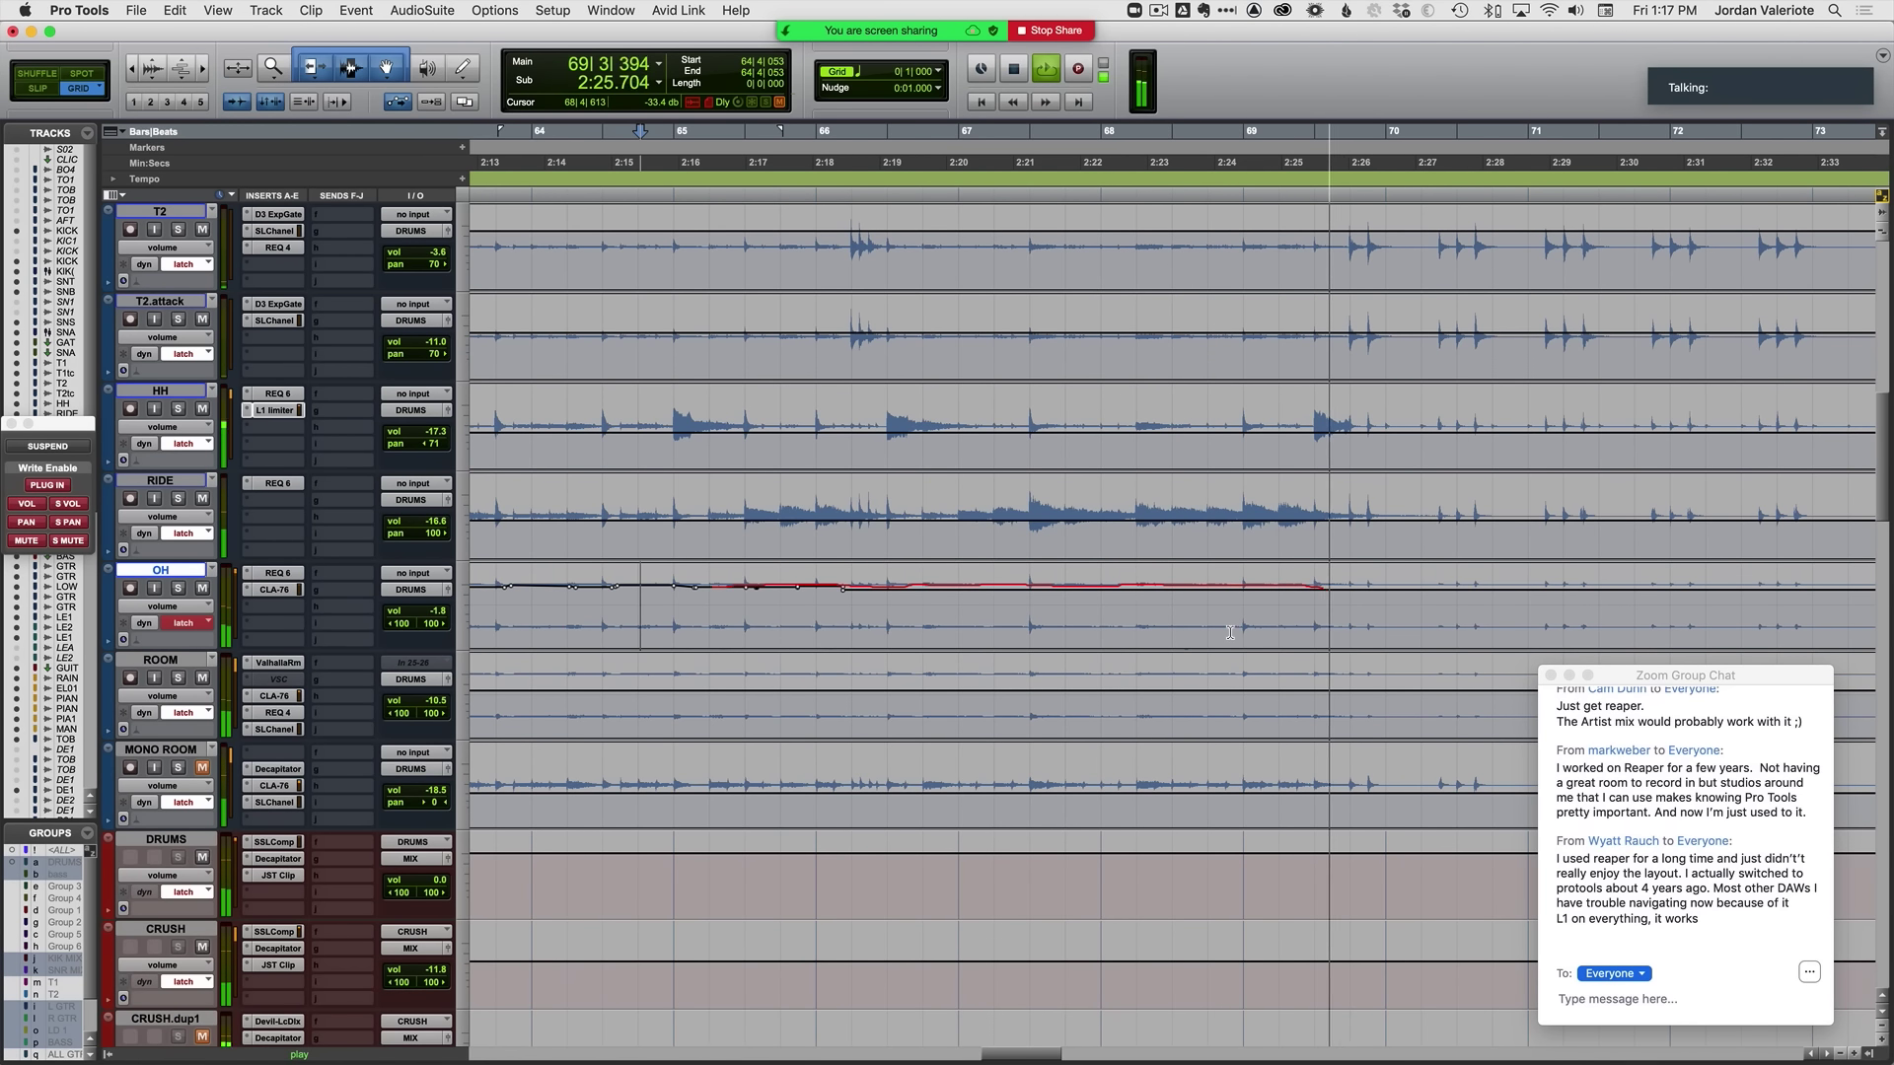
{"action": "key", "text": "space"}
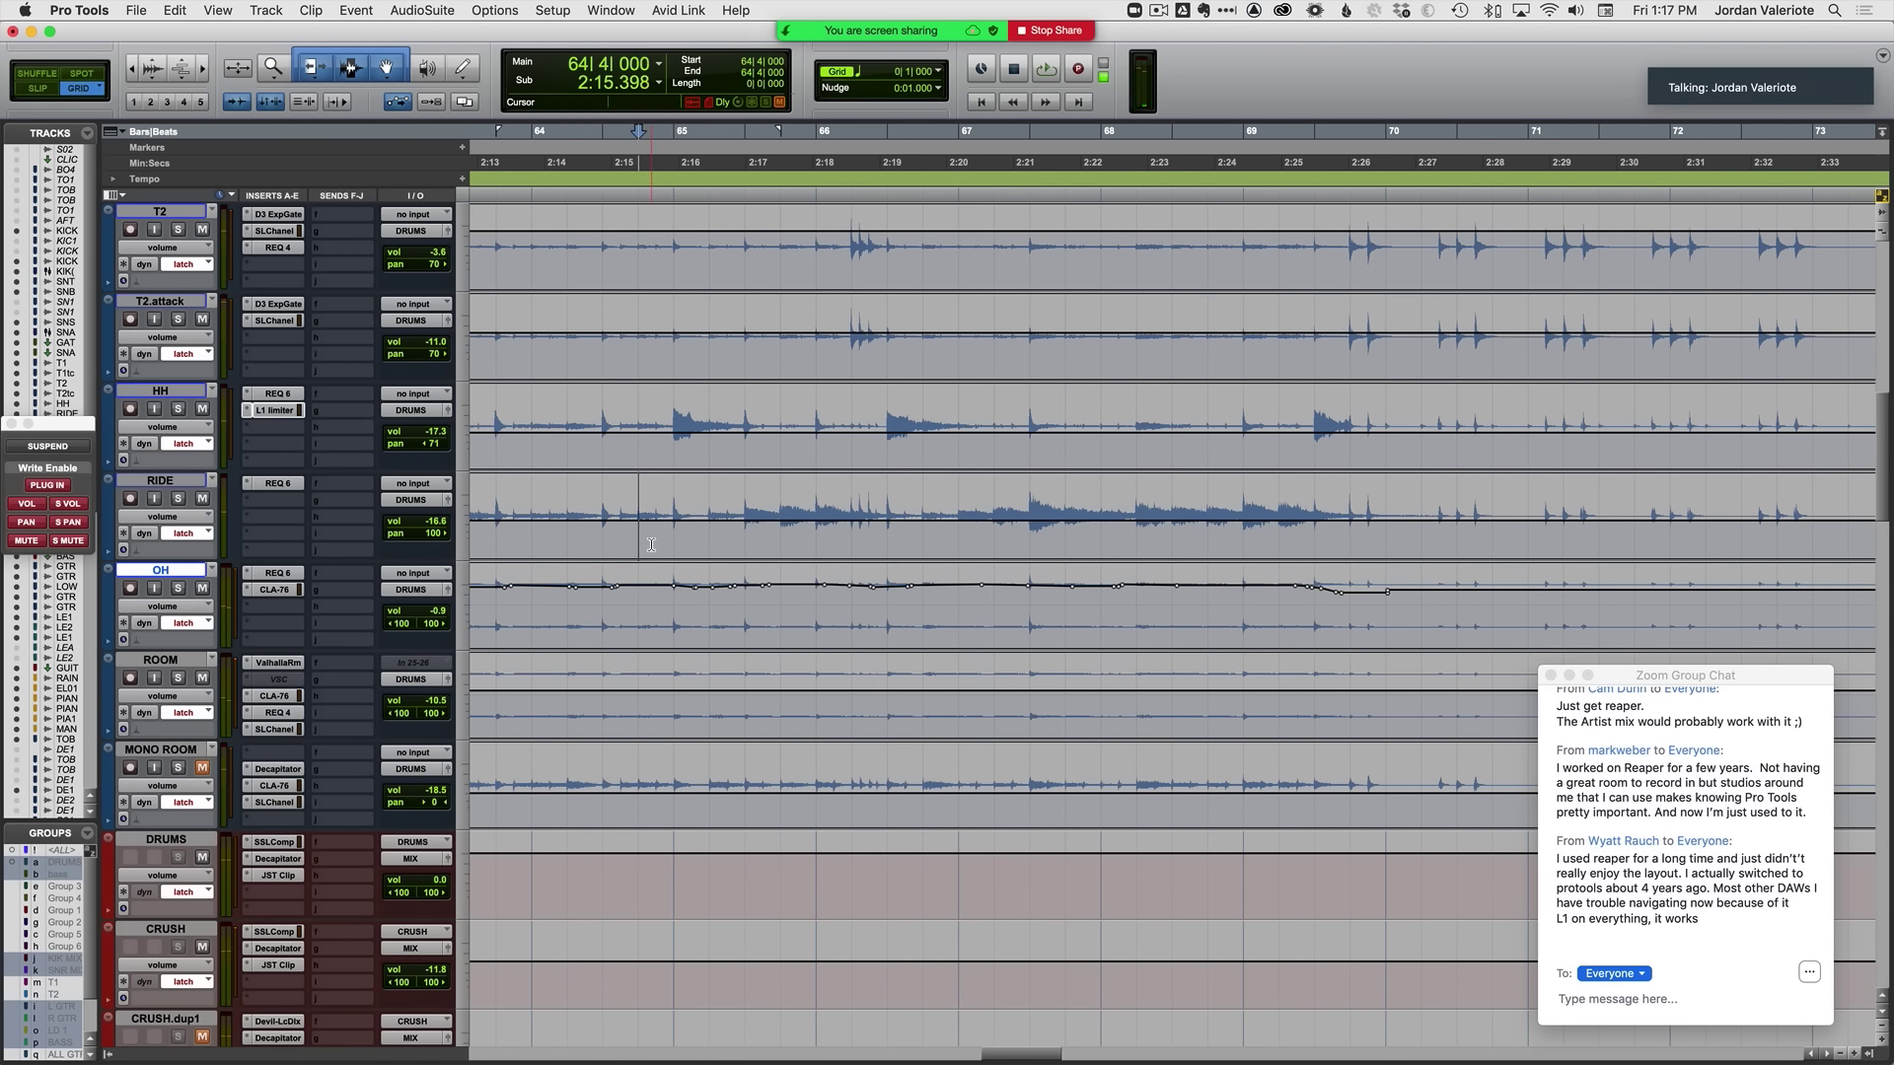
Step: Ride the RIDE track's volume from bar 64|4, holding about -11.8 dB through bar 69|2 and easing to about -15.7 dB by bar 70
{"action": "left_click", "coordinate": [651, 544]}
{"action": "key", "text": "space"}
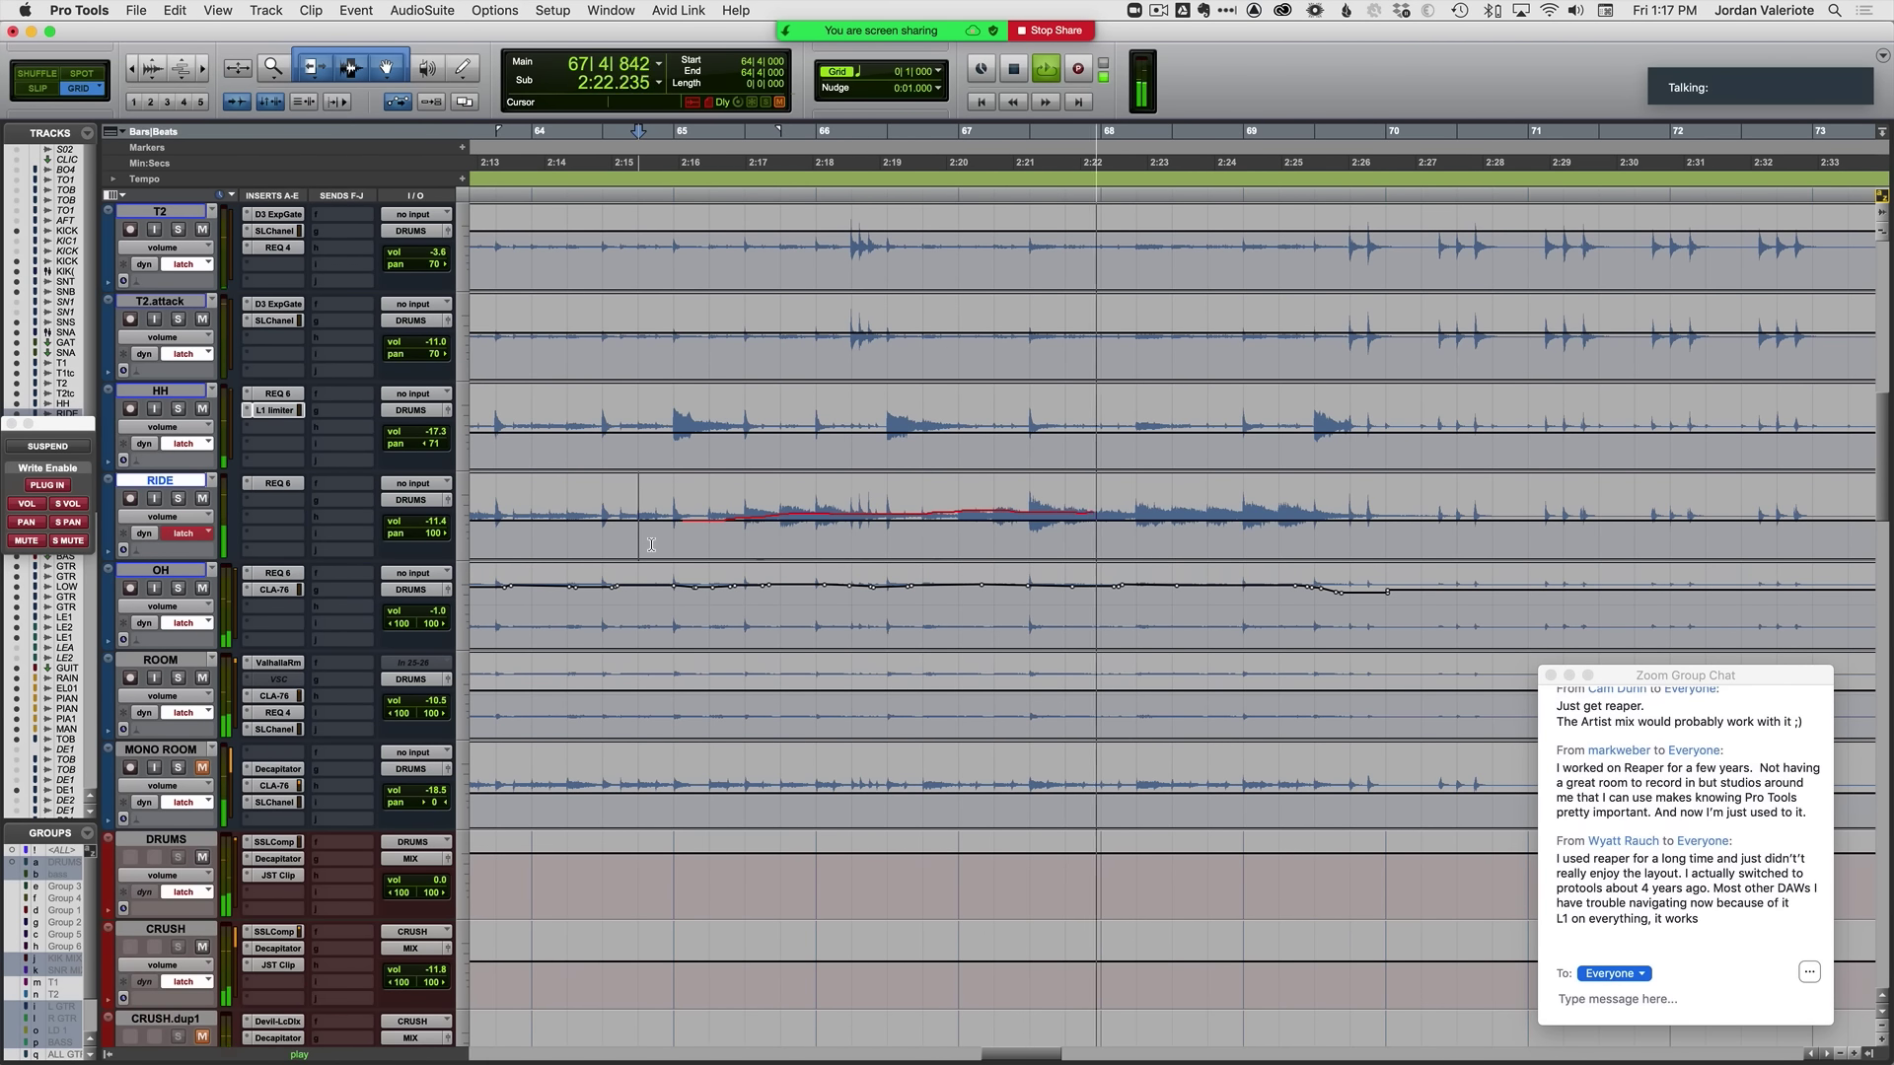
{"action": "left_click", "coordinate": [852, 517]}
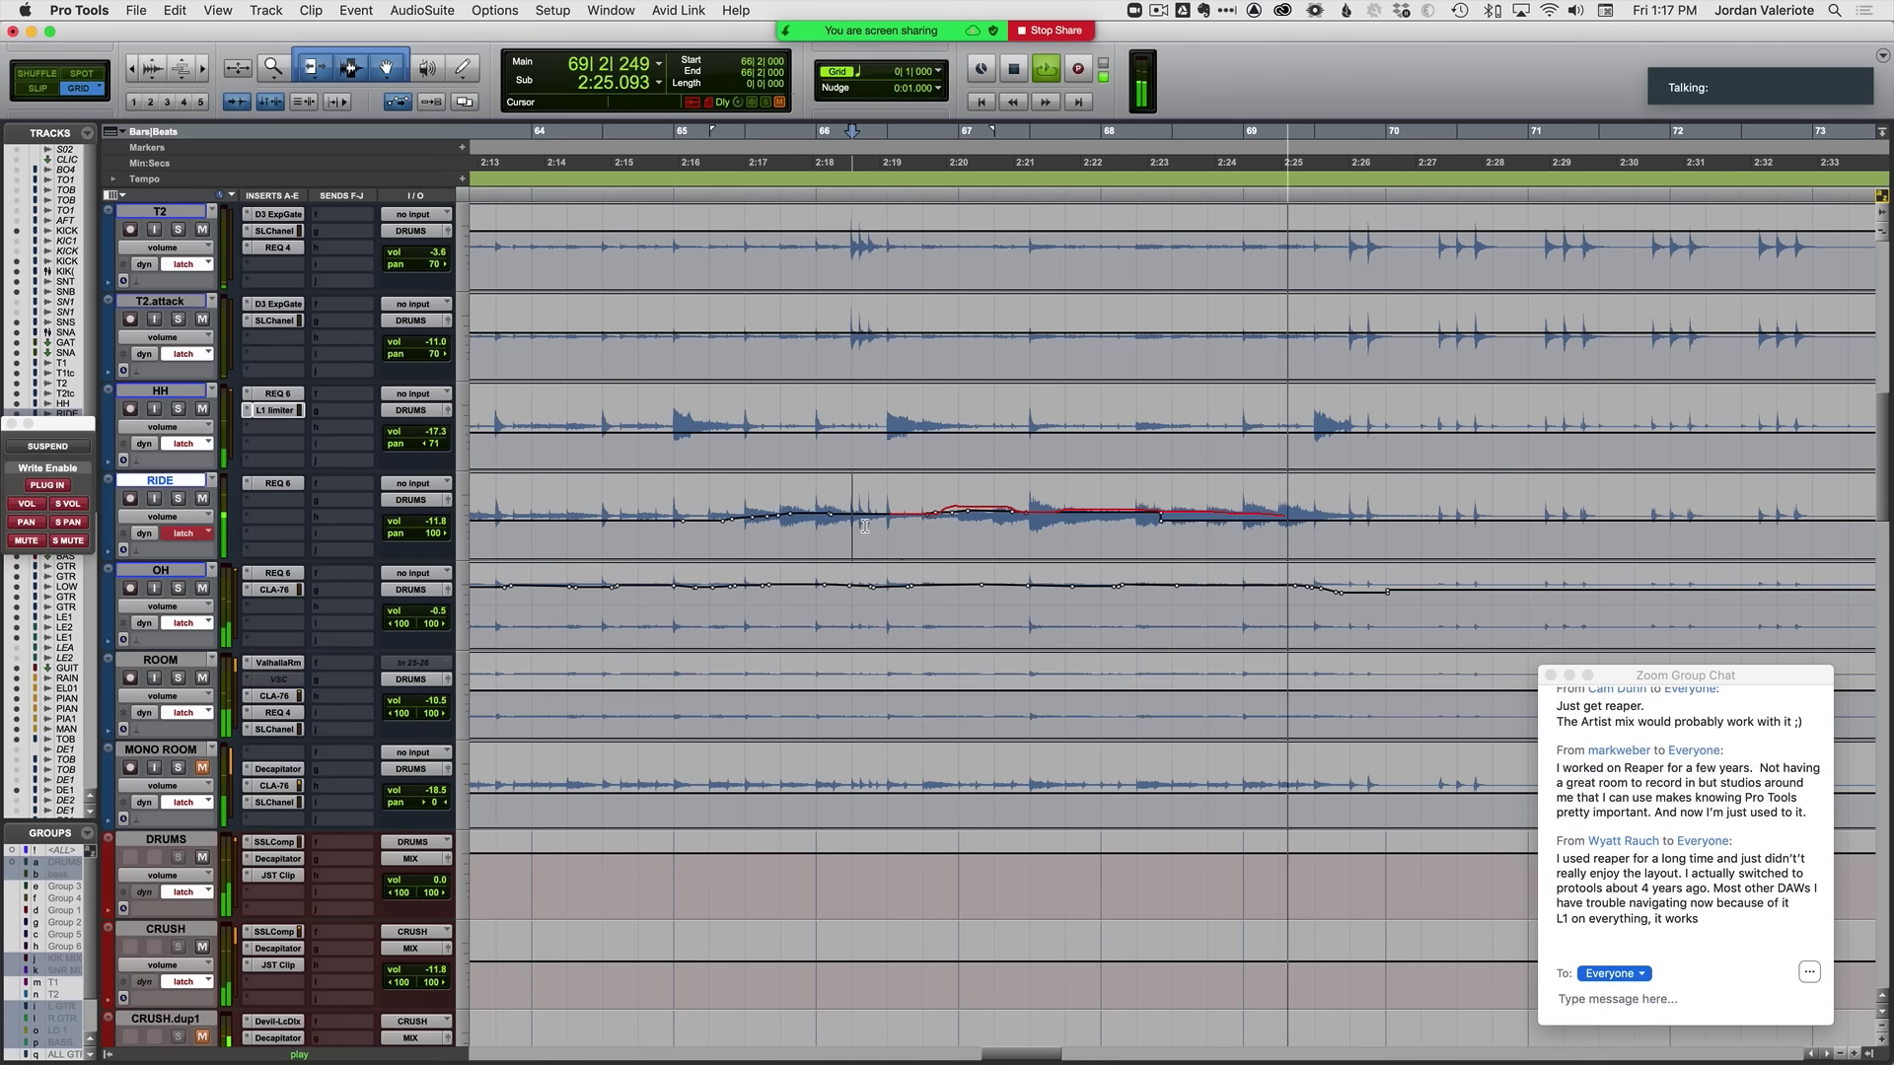
{"action": "key", "text": "r"}
{"action": "scroll", "coordinate": [990, 566], "scroll_direction": "right", "scroll_amount": 5}
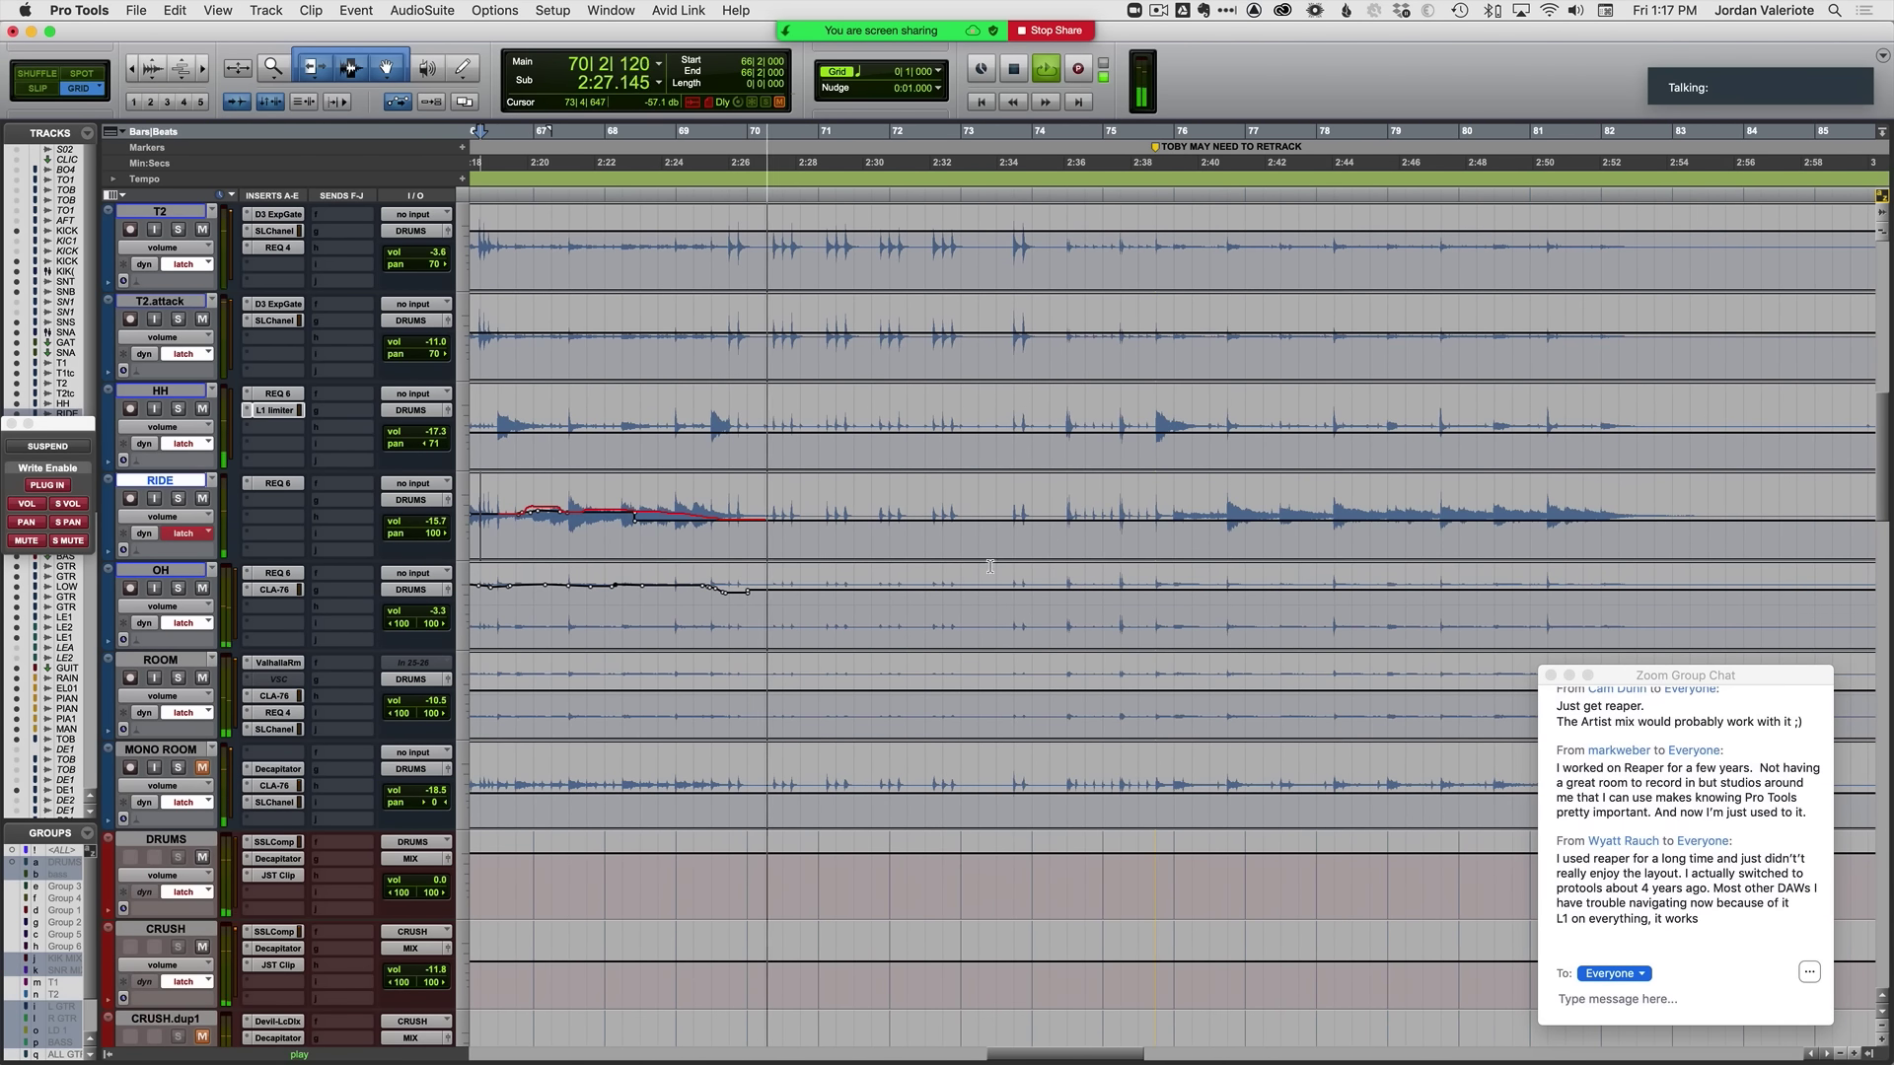
{"action": "key", "text": "space"}
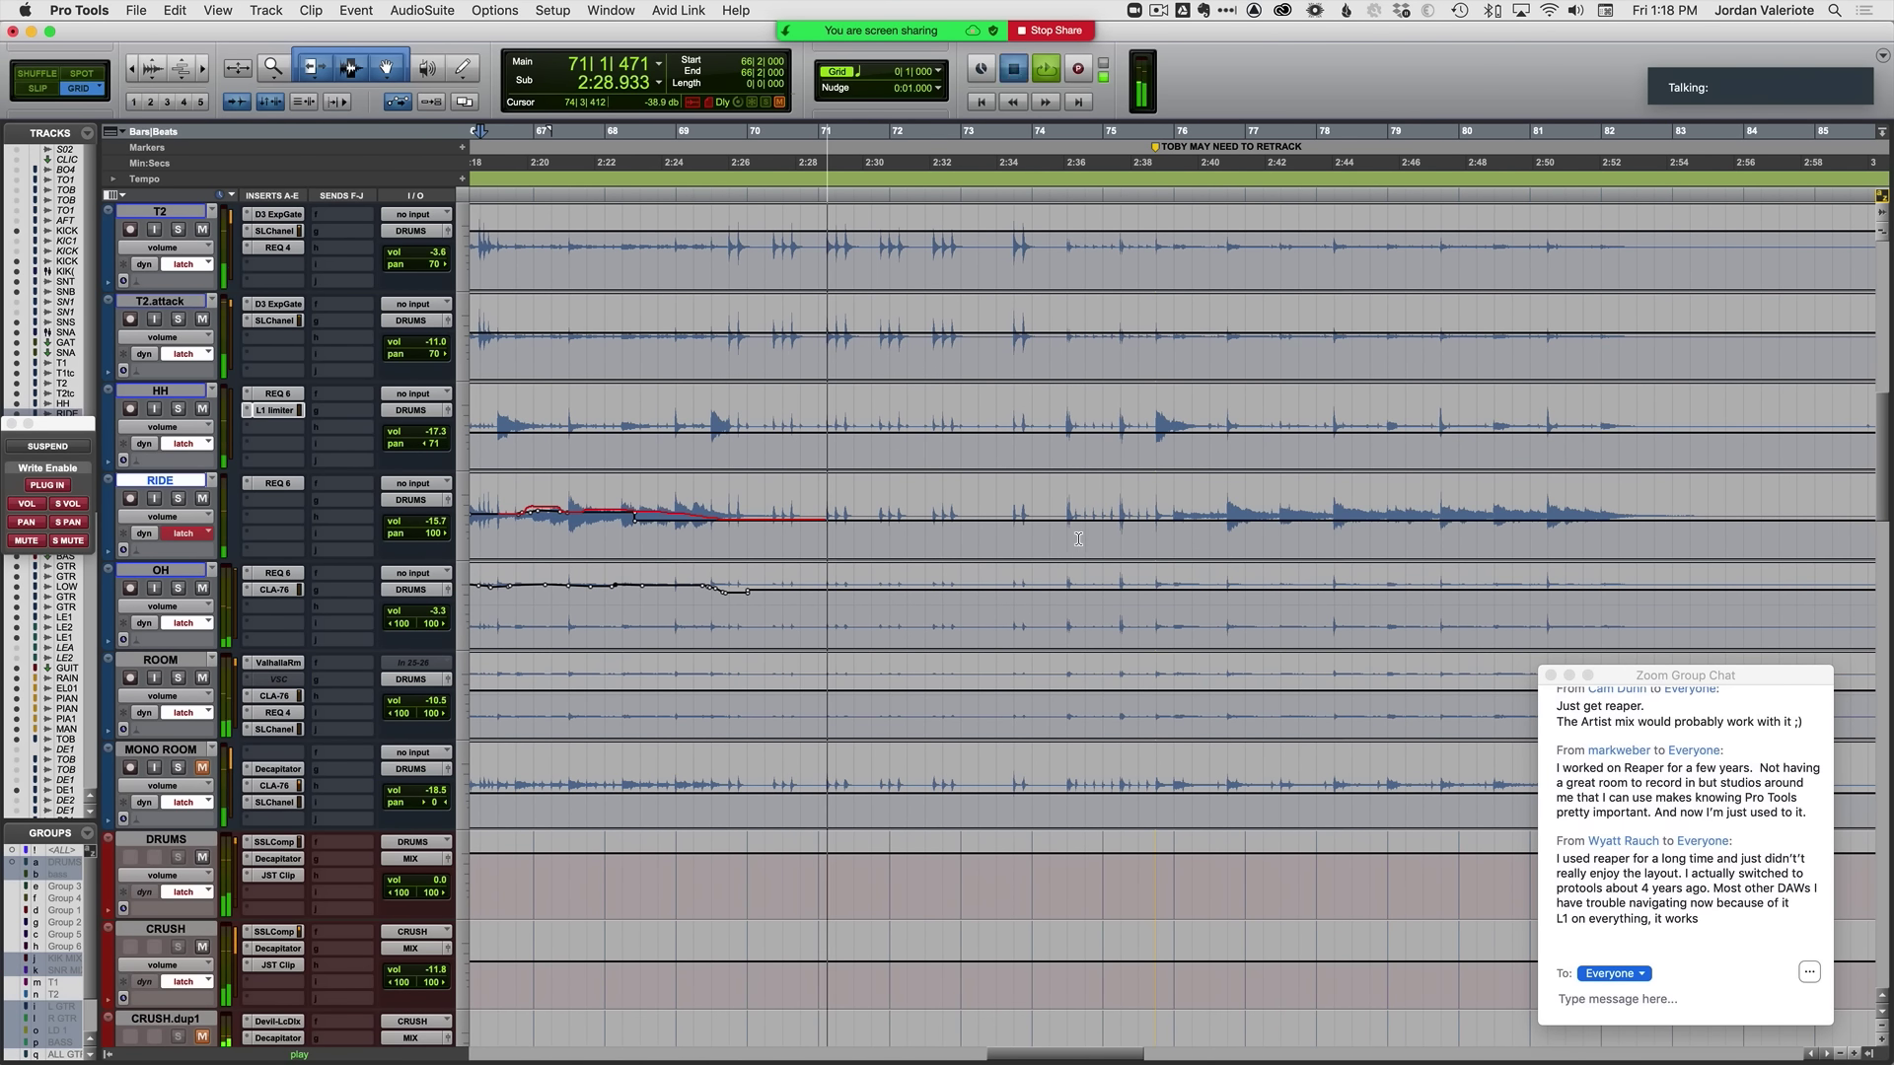
Step: Play from bar 74|4 and ride the OH volume up to about +1.1 dB through bar 79|3
{"action": "left_click", "coordinate": [1078, 538]}
{"action": "key", "text": "space"}
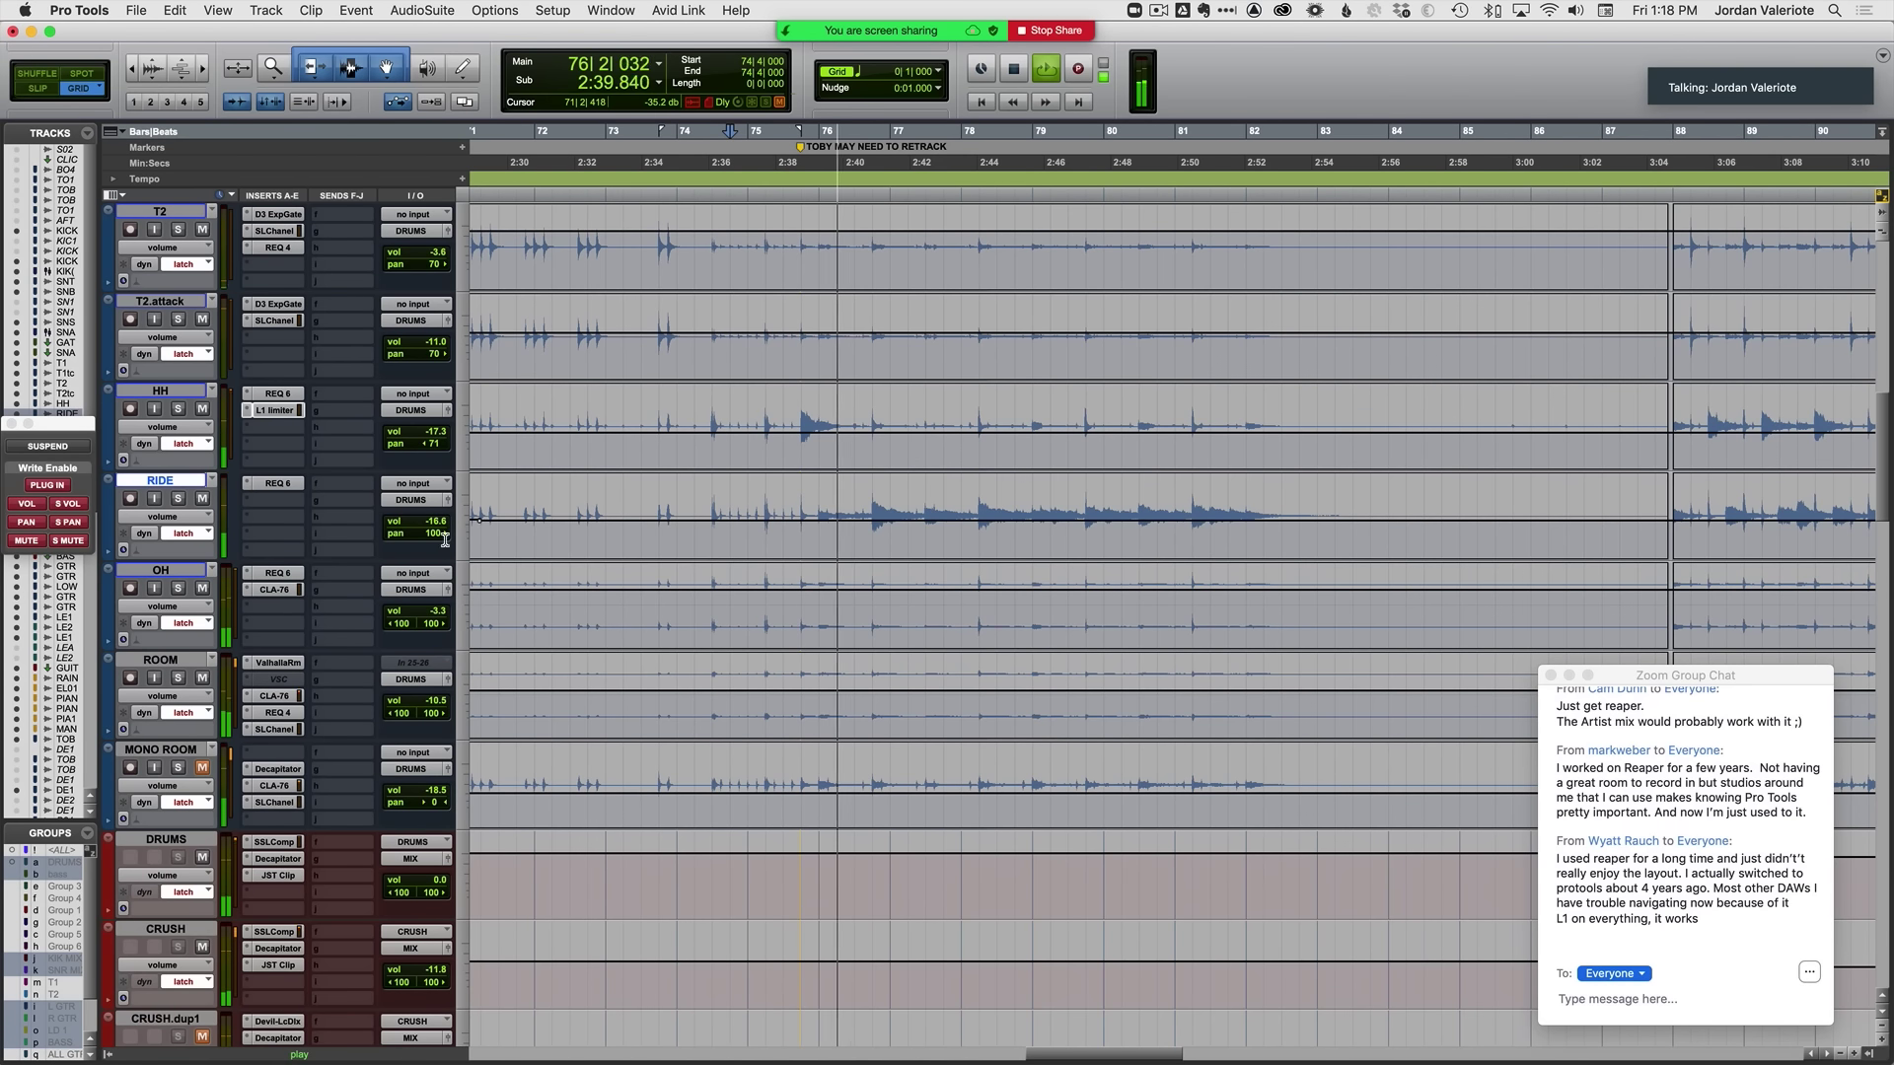
{"action": "key", "text": "semicolon"}
{"action": "key", "text": "space"}
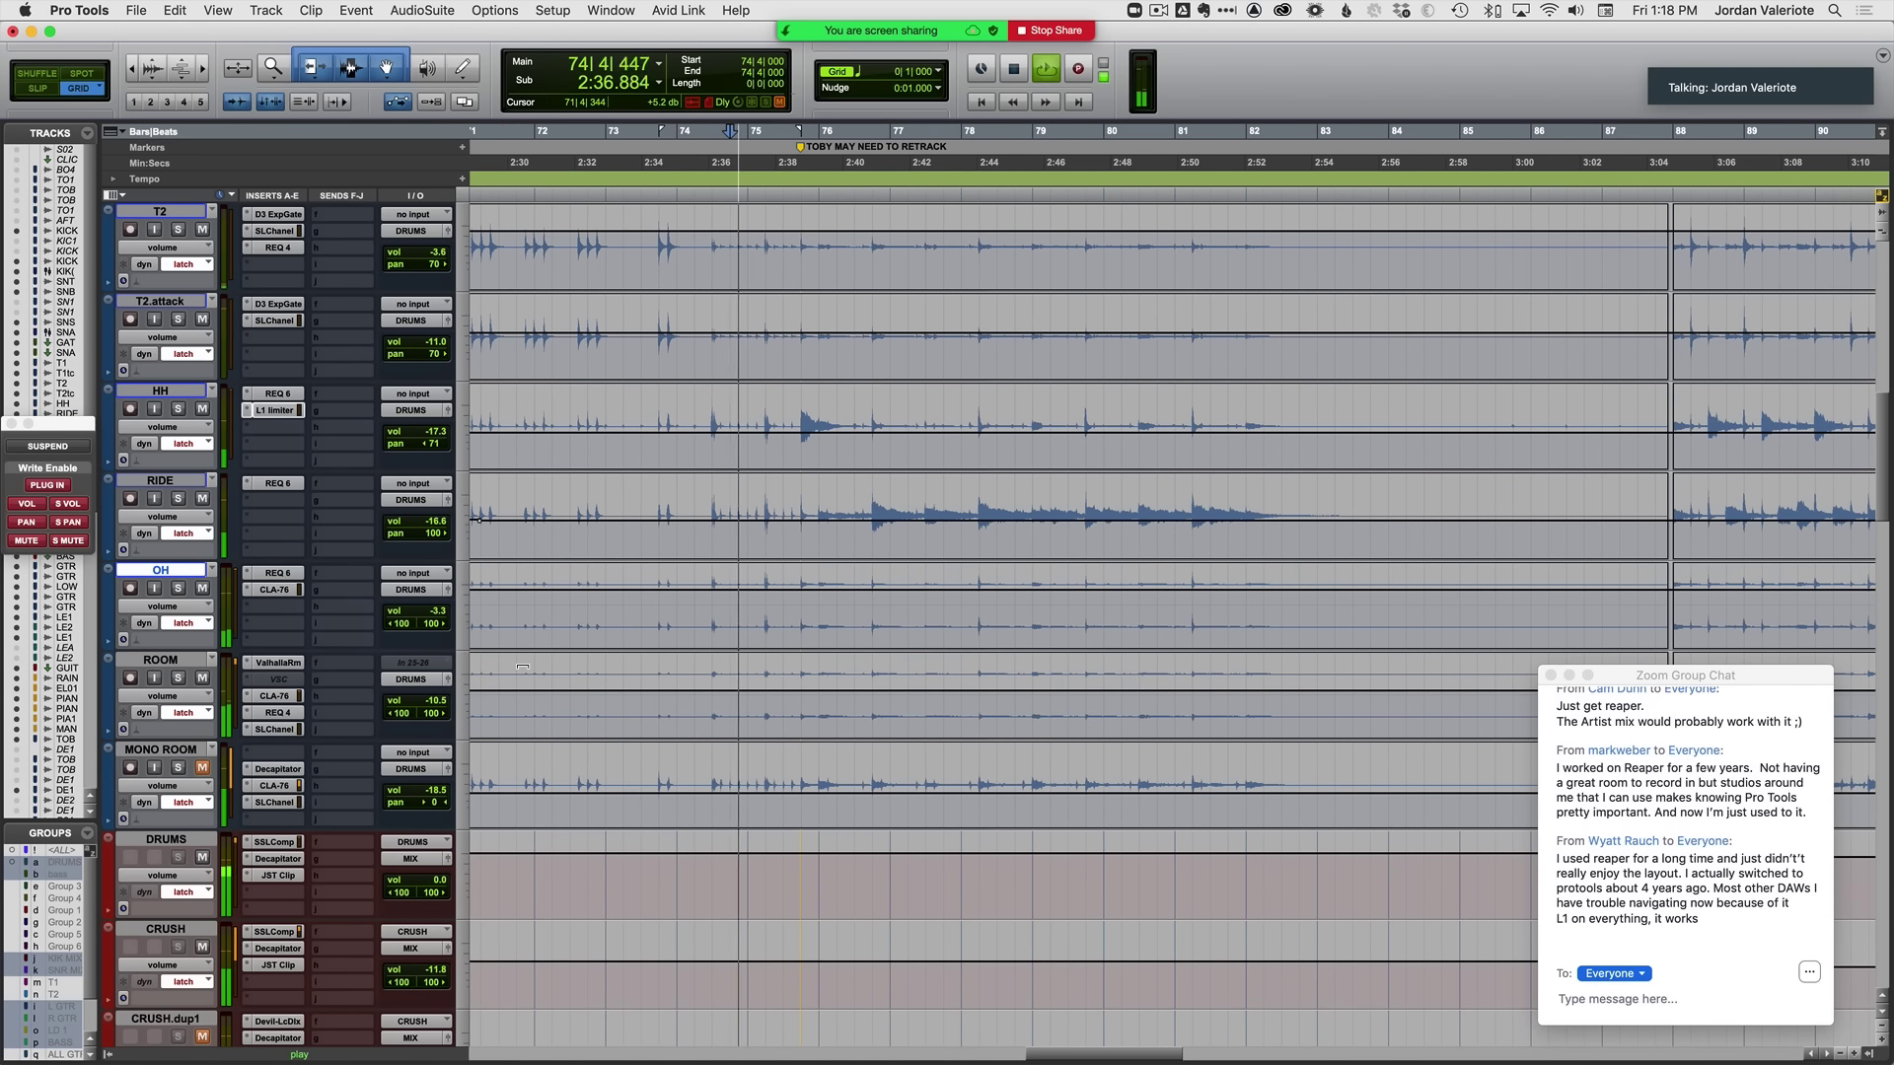
{"action": "key", "text": "space"}
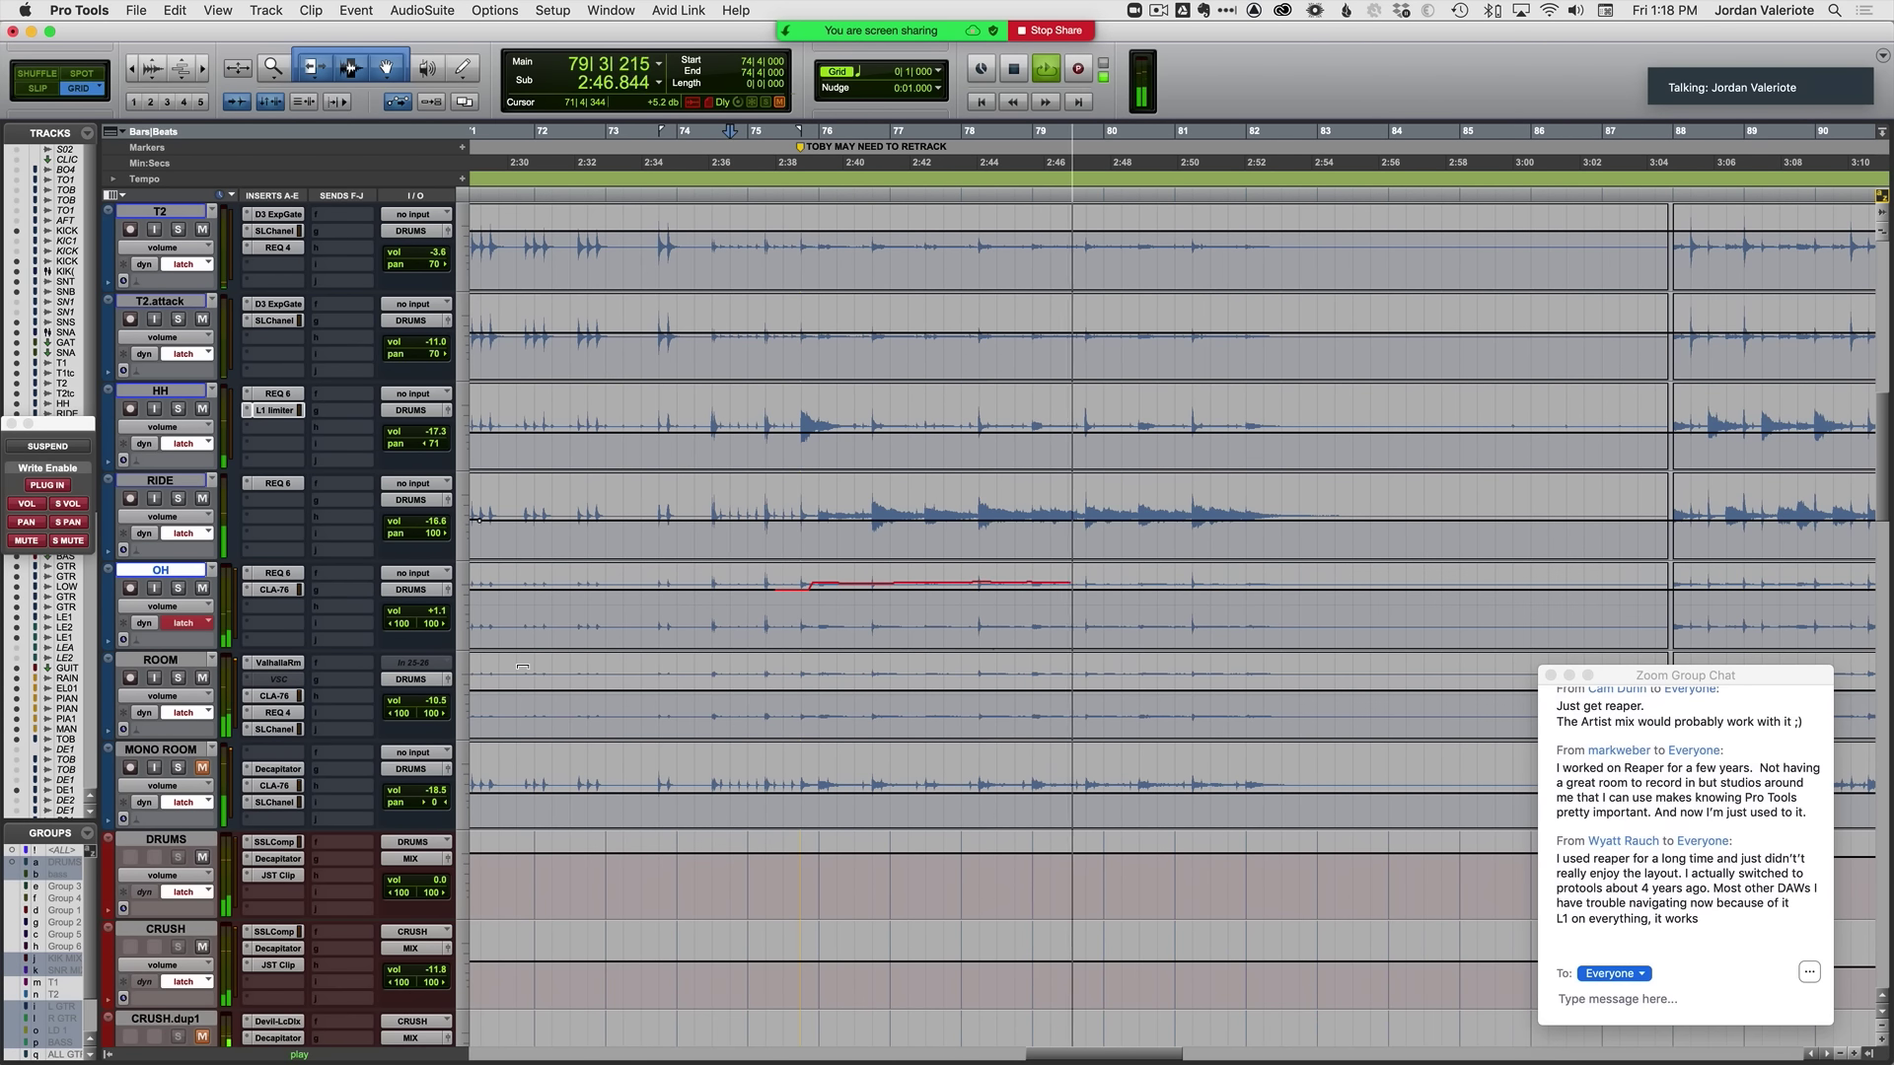
{"action": "key", "text": "space"}
Step: Solo the OH track and audition it repeatedly from bar 78|4
{"action": "left_click", "coordinate": [1020, 599]}
{"action": "key", "text": "t"}
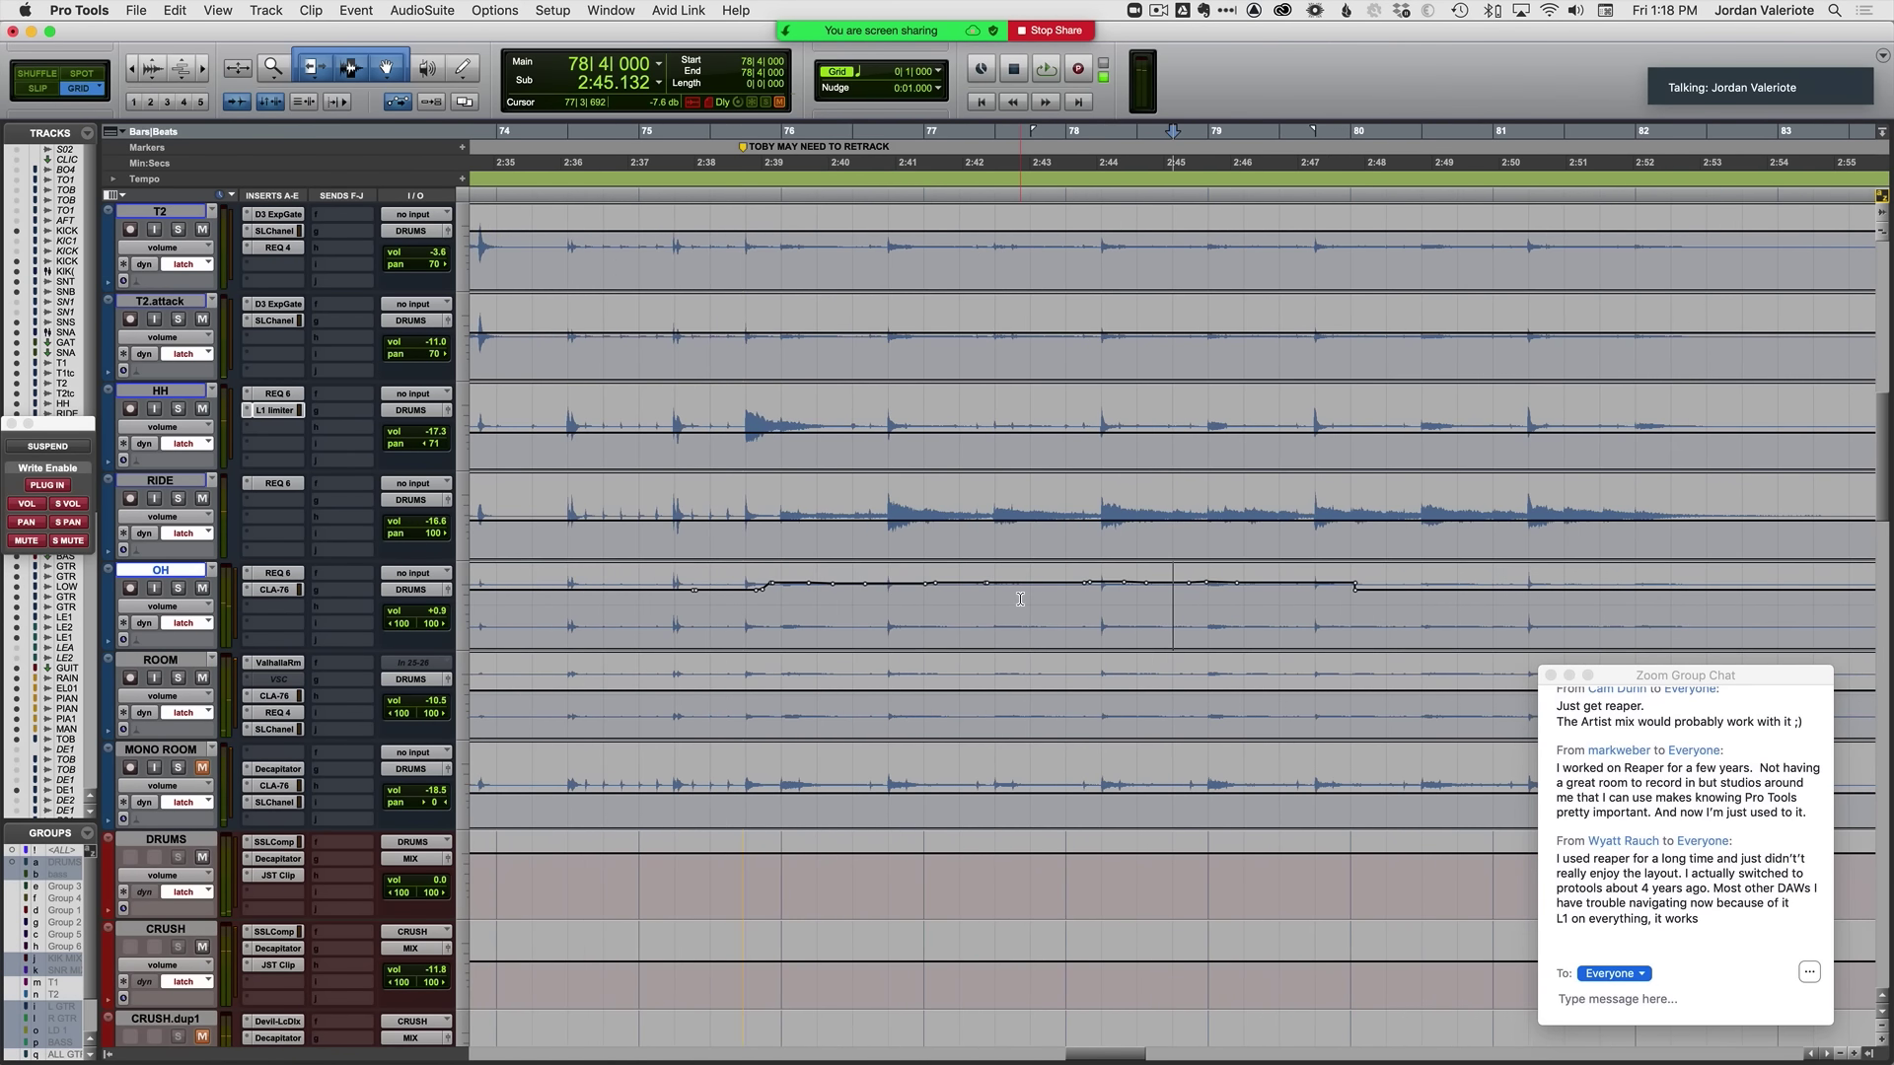
{"action": "key", "text": "shift+s"}
{"action": "key", "text": "space"}
{"action": "key", "text": "space"}
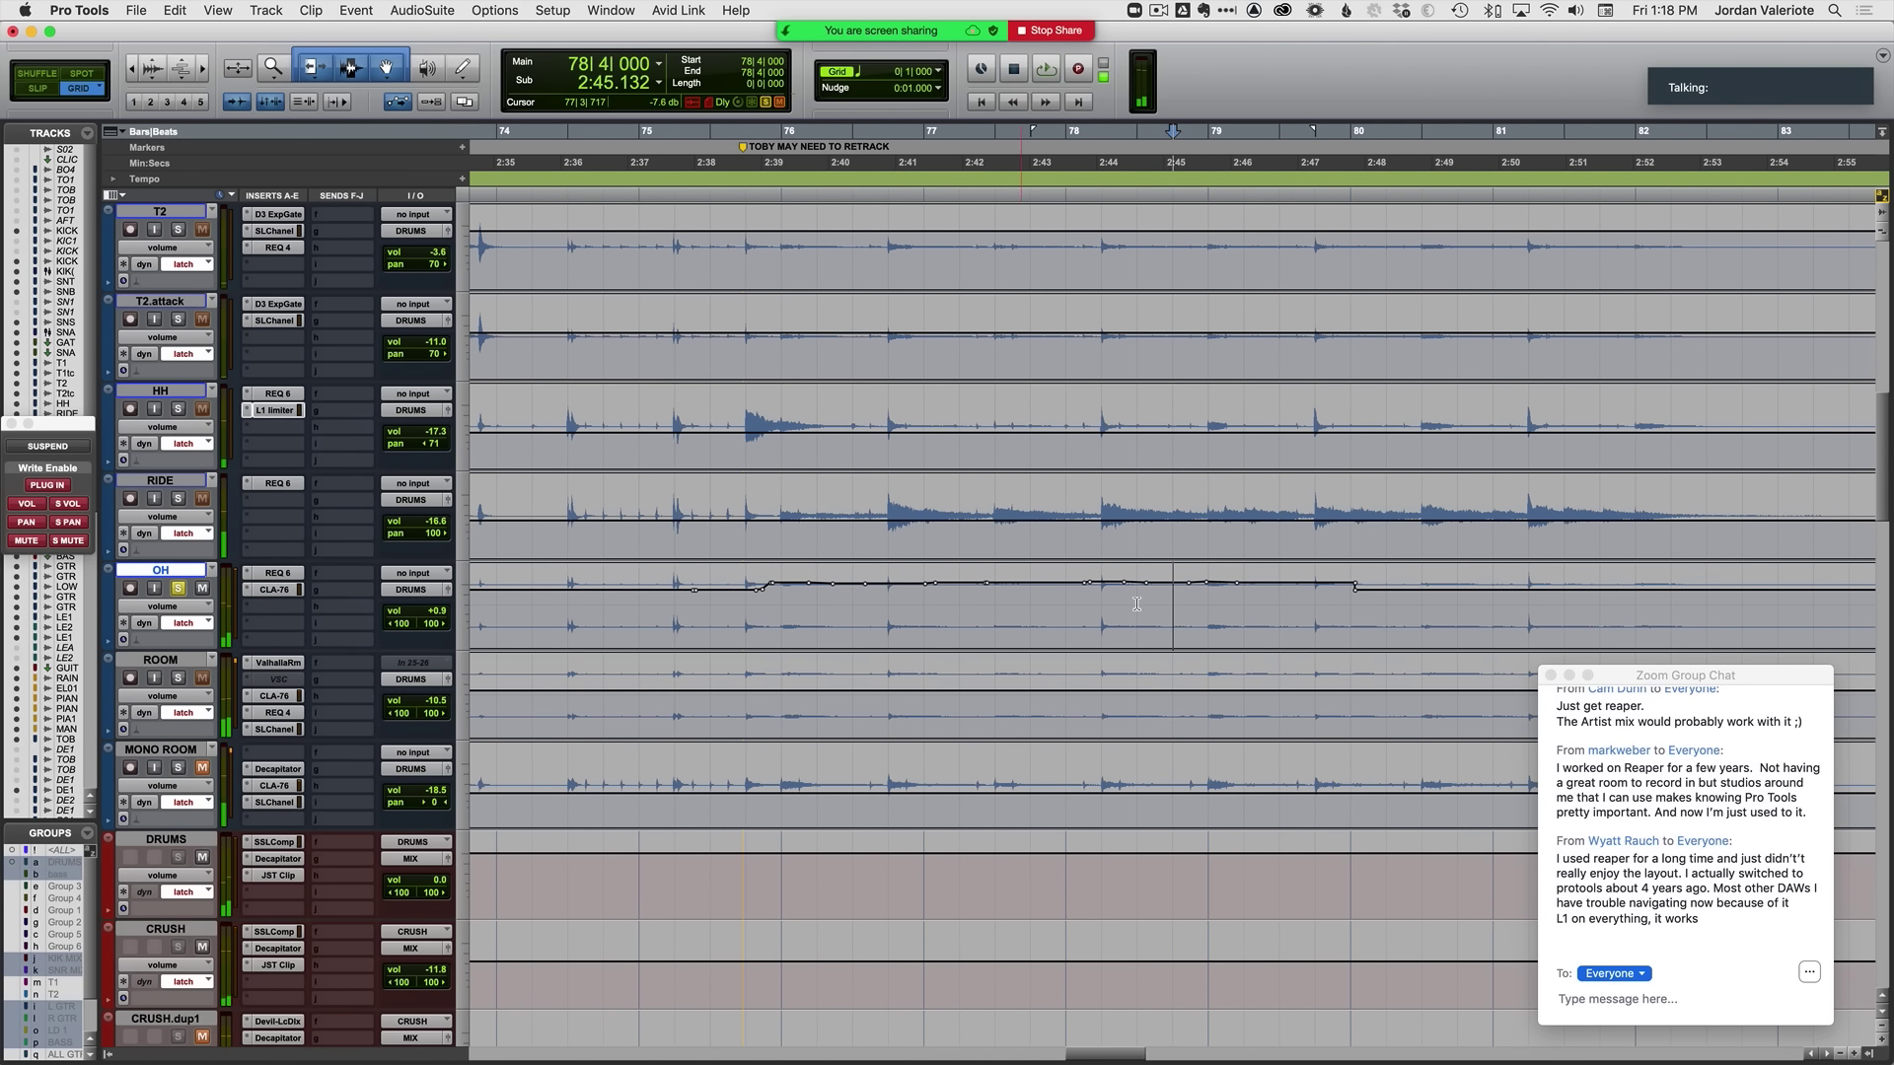
{"action": "key", "text": "space"}
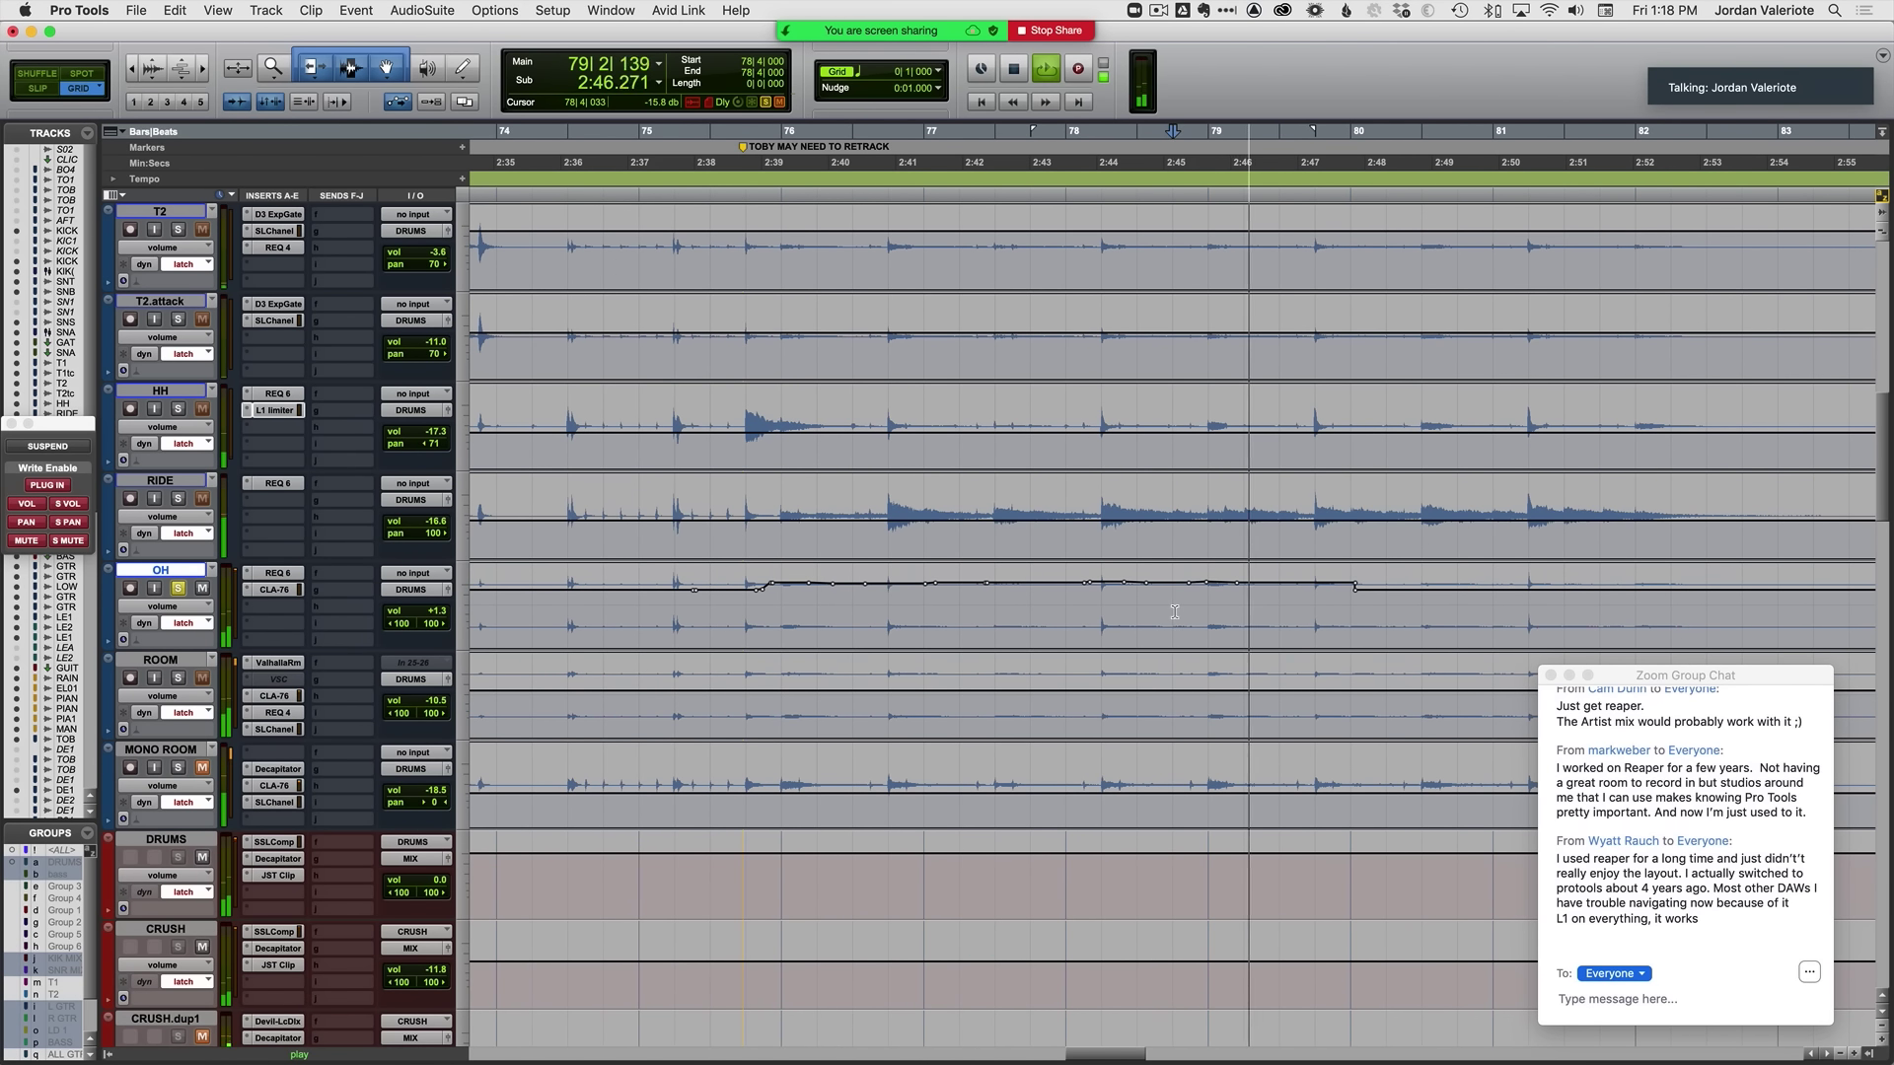
{"action": "key", "text": "space"}
Step: Switch the drum tracks to waveform view, copy the OH audio from bar 76|1 to 76|4 and paste it at bar 79|1
{"action": "key", "text": "ctrl+minus"}
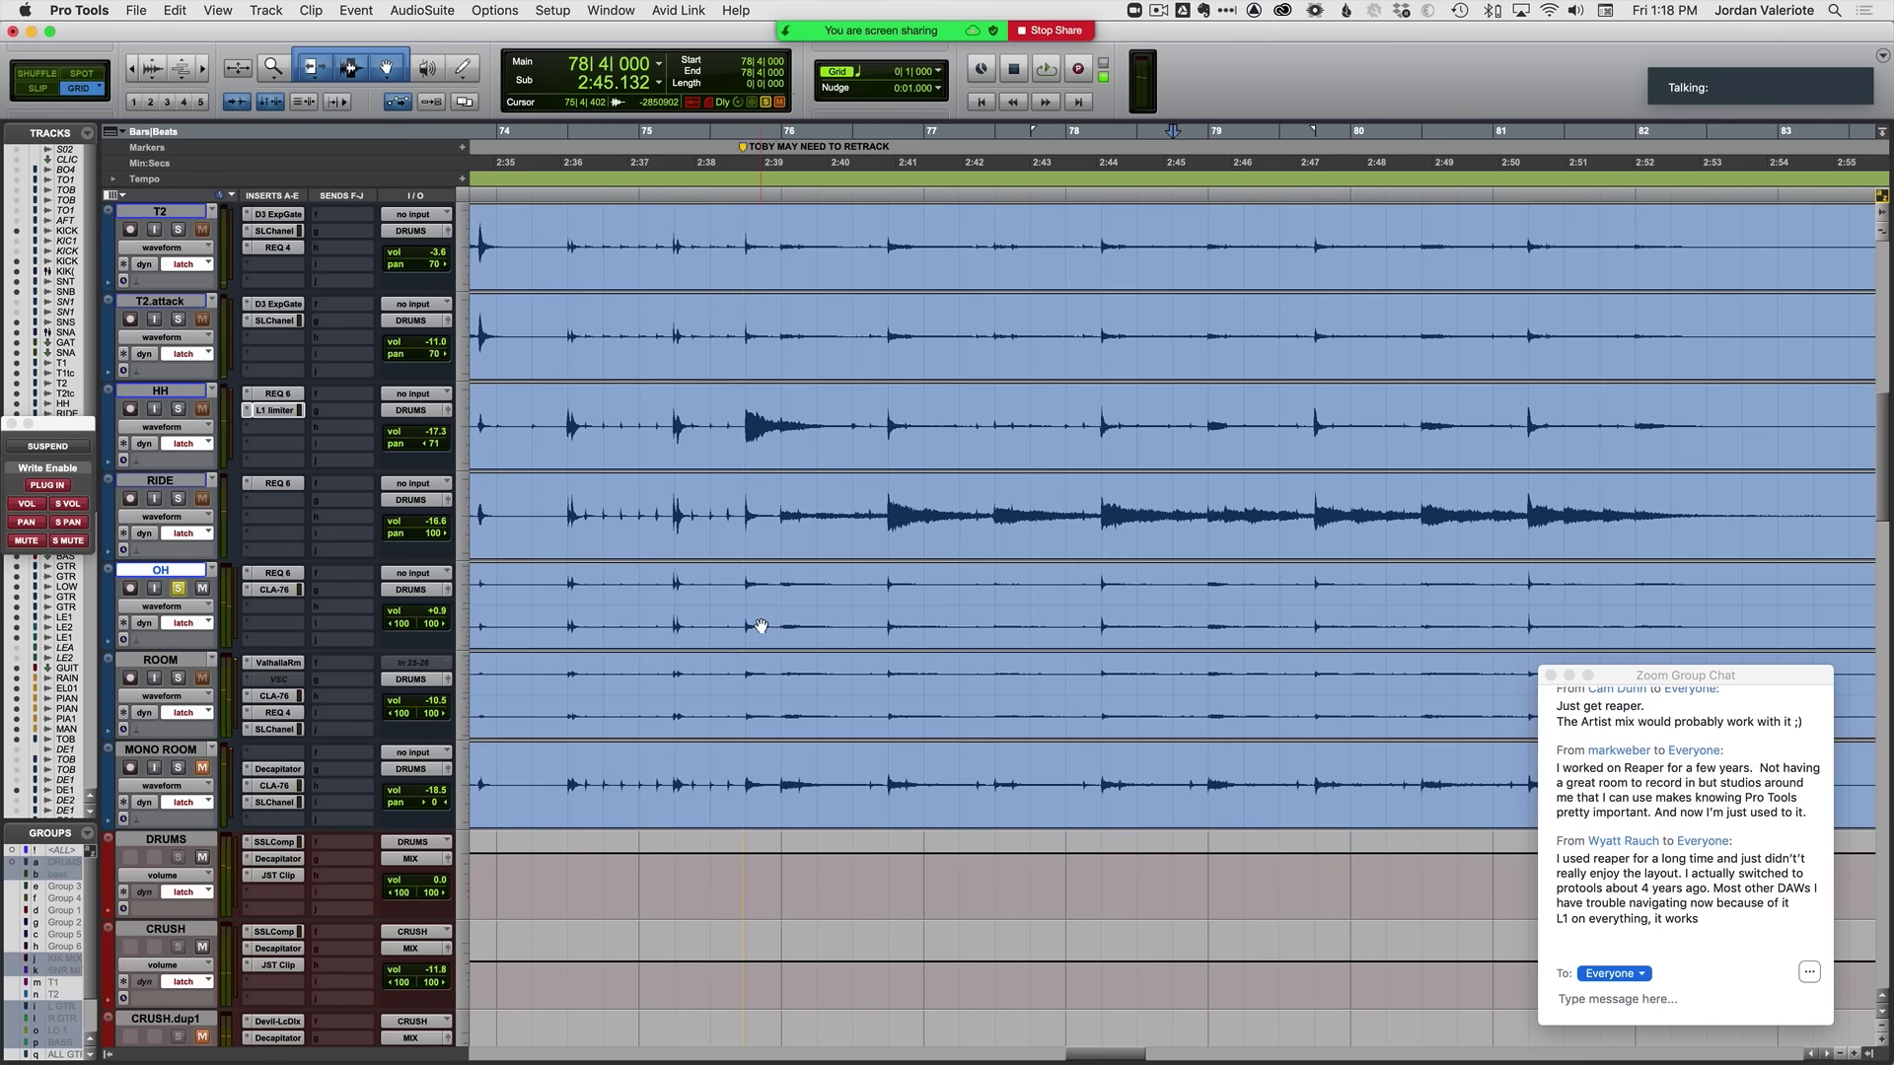
{"action": "left_click_drag", "start_coordinate": [782, 588], "coordinate": [876, 594]}
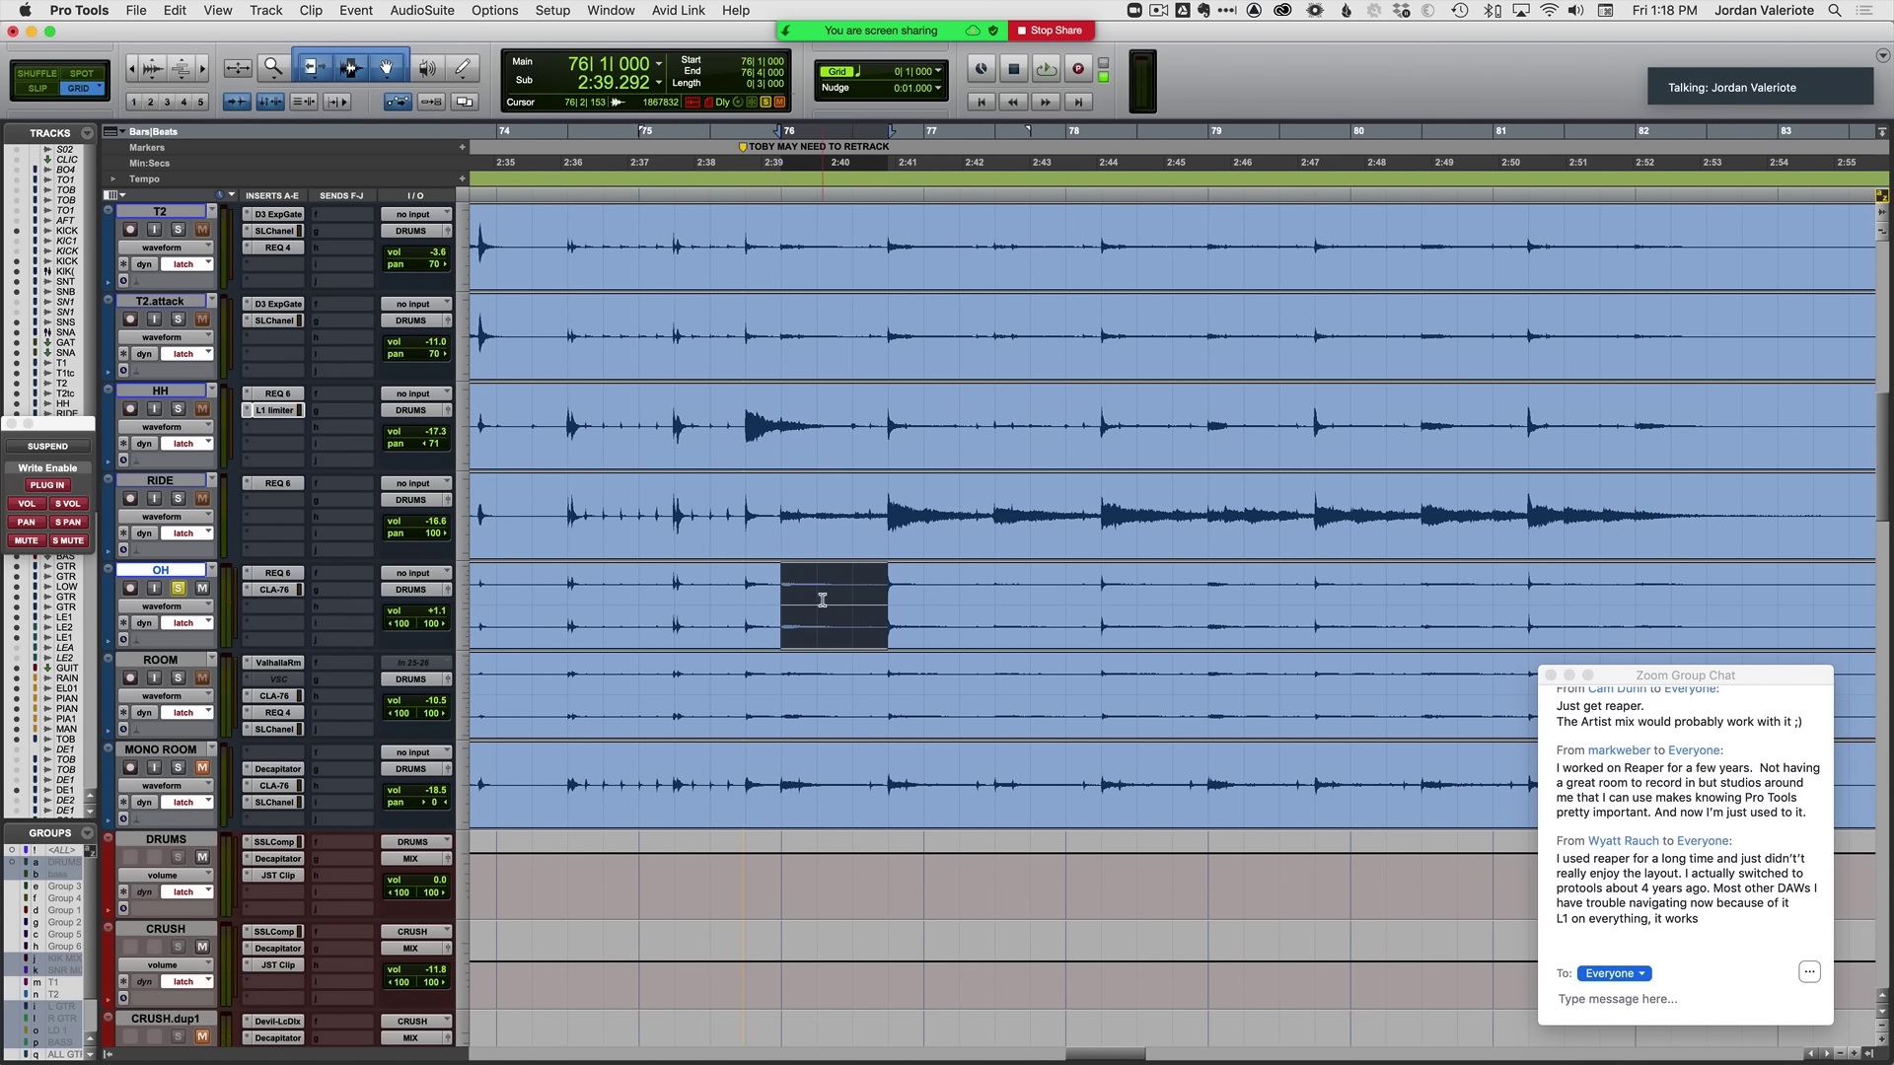
{"action": "key", "text": "space"}
{"action": "left_click", "coordinate": [1203, 594]}
{"action": "key", "text": "space"}
{"action": "key", "text": "space"}
{"action": "key", "text": "super+v"}
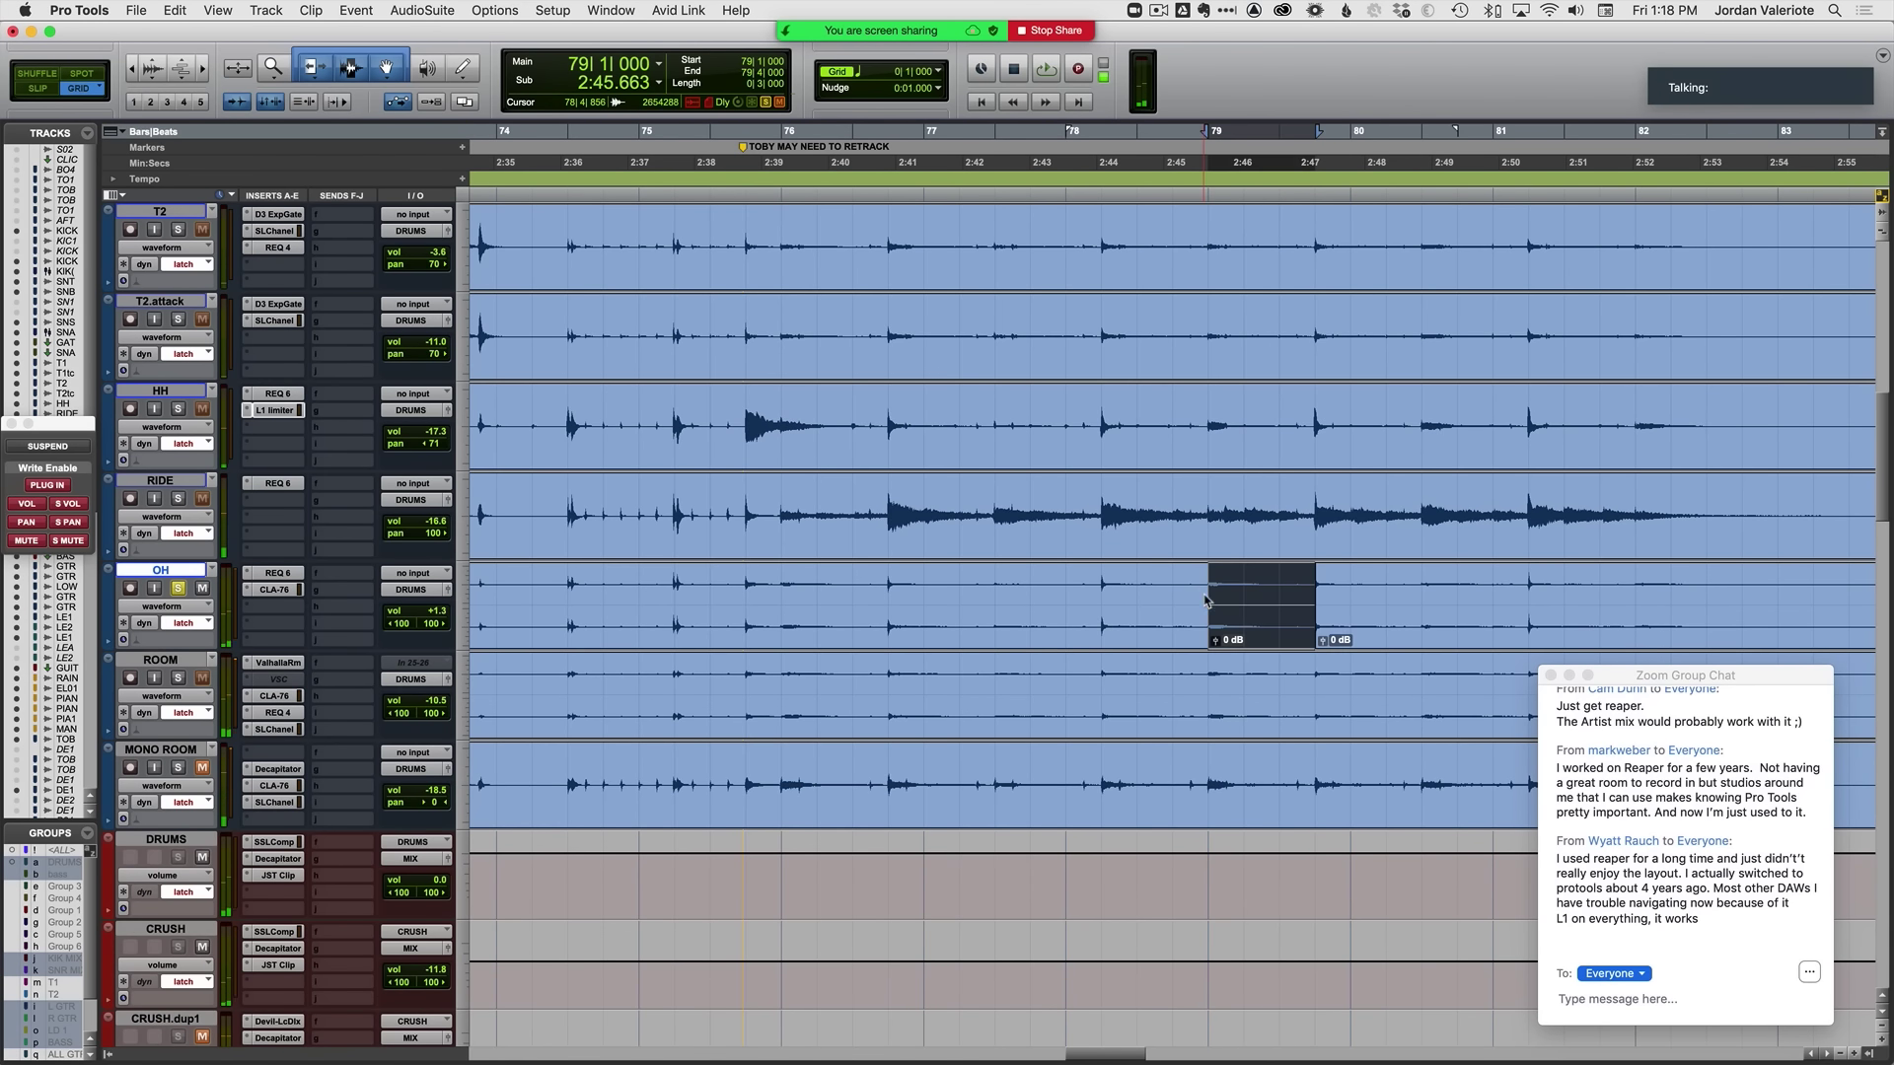
Step: Audition the pasted OH section from bar 78|2 and return the drum tracks to volume view
{"action": "left_click", "coordinate": [1179, 595]}
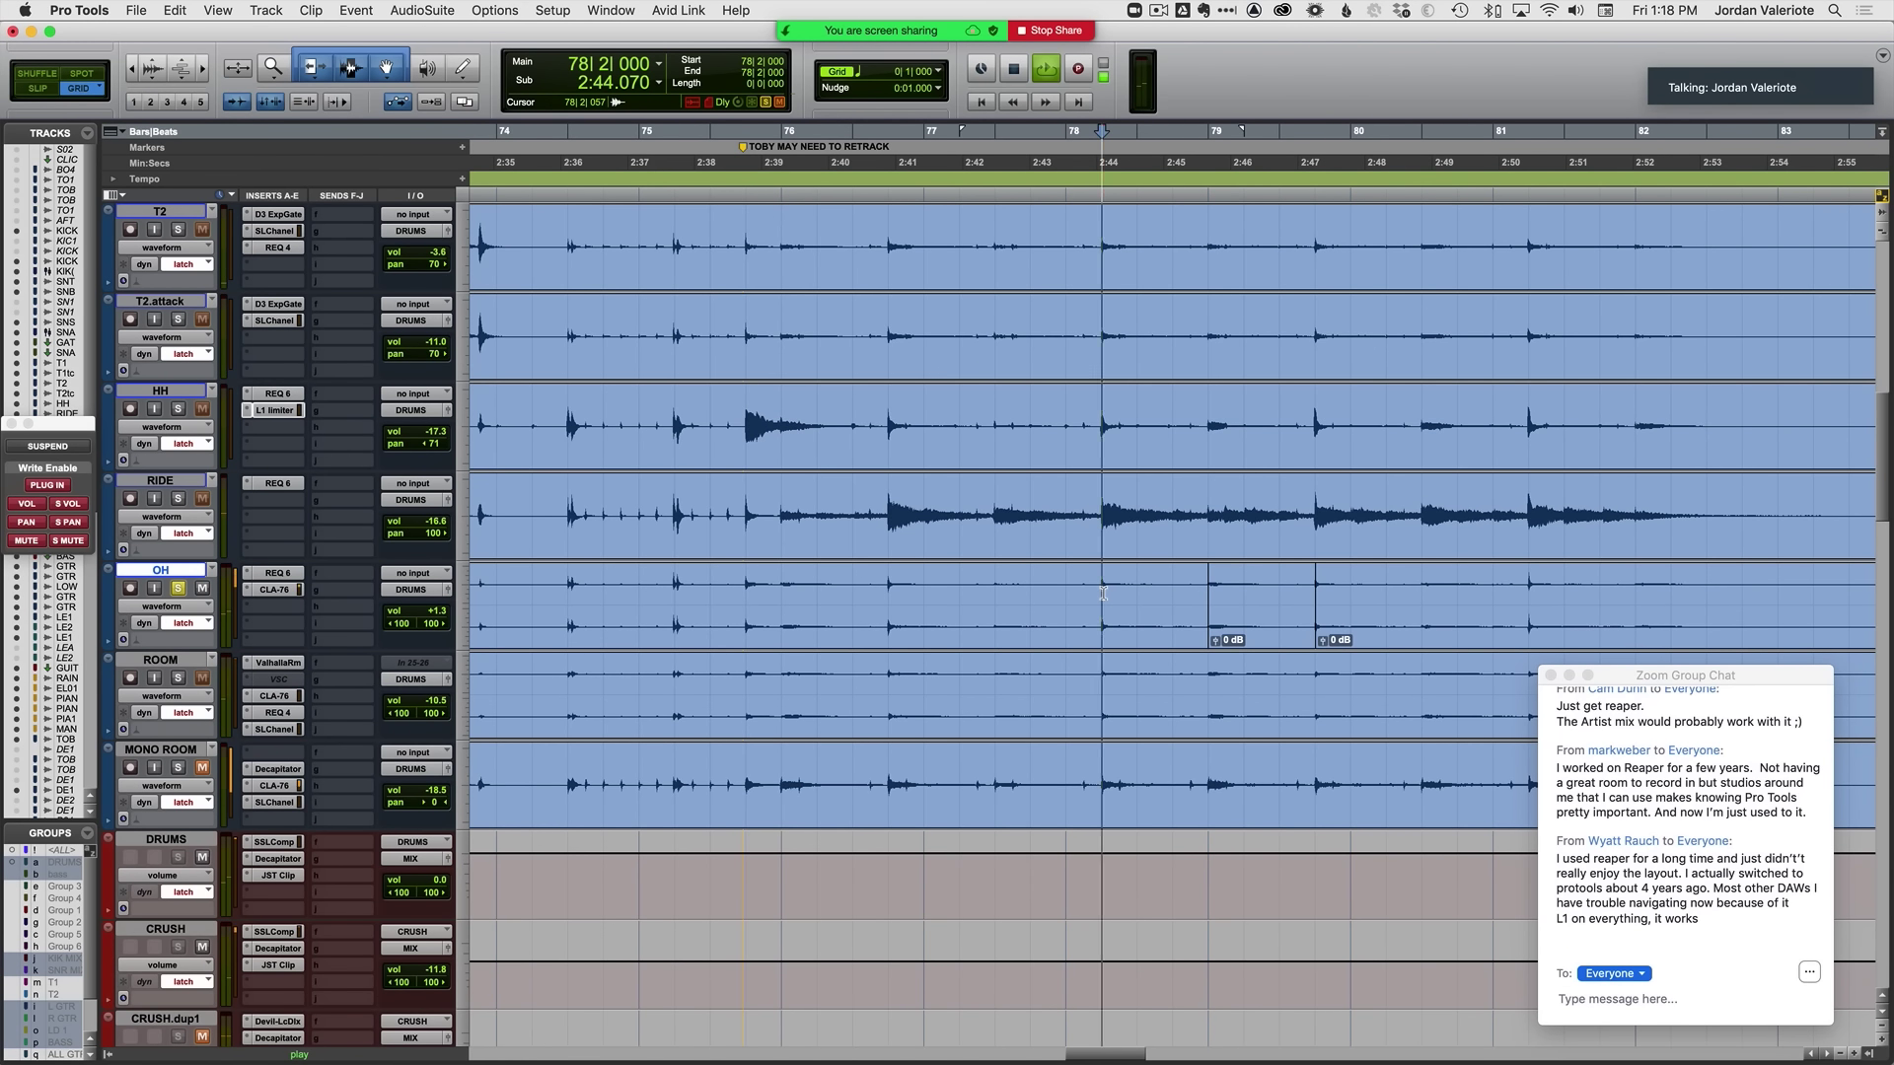
{"action": "key", "text": "space"}
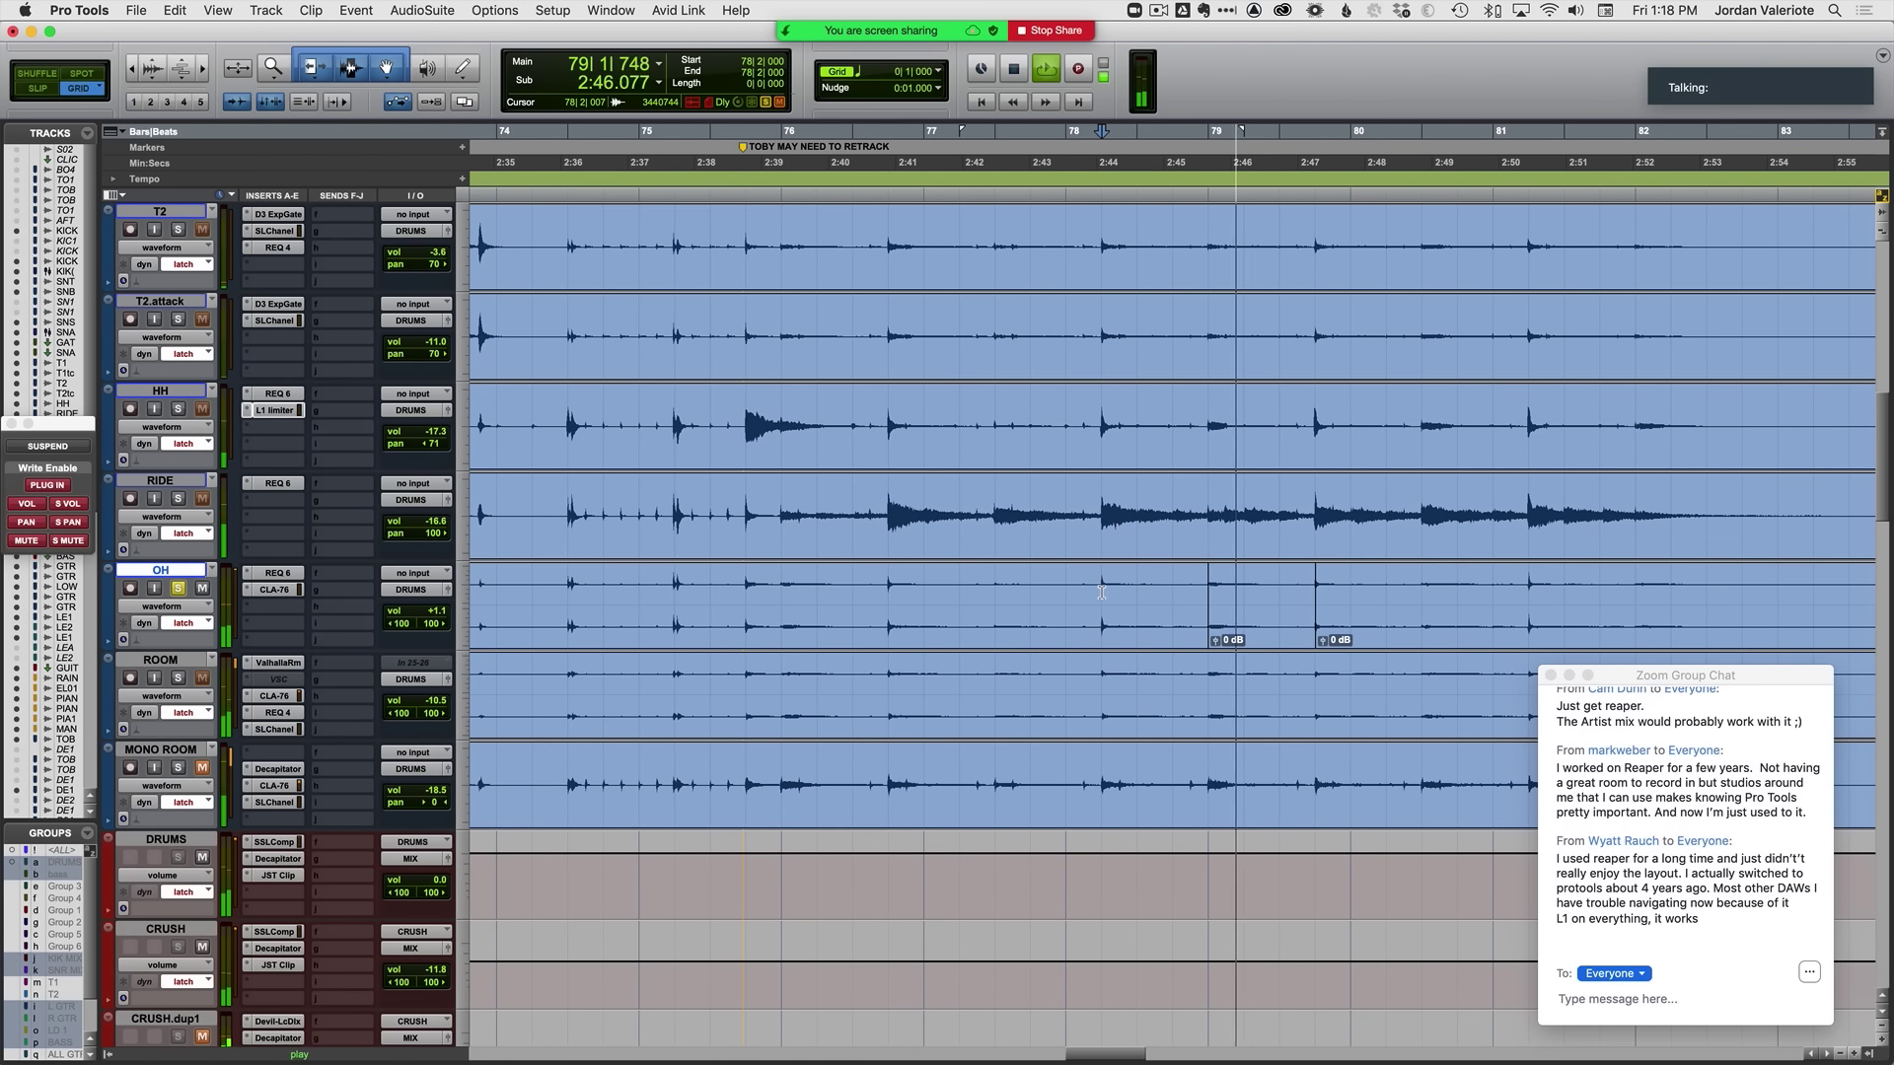
{"action": "key", "text": "space"}
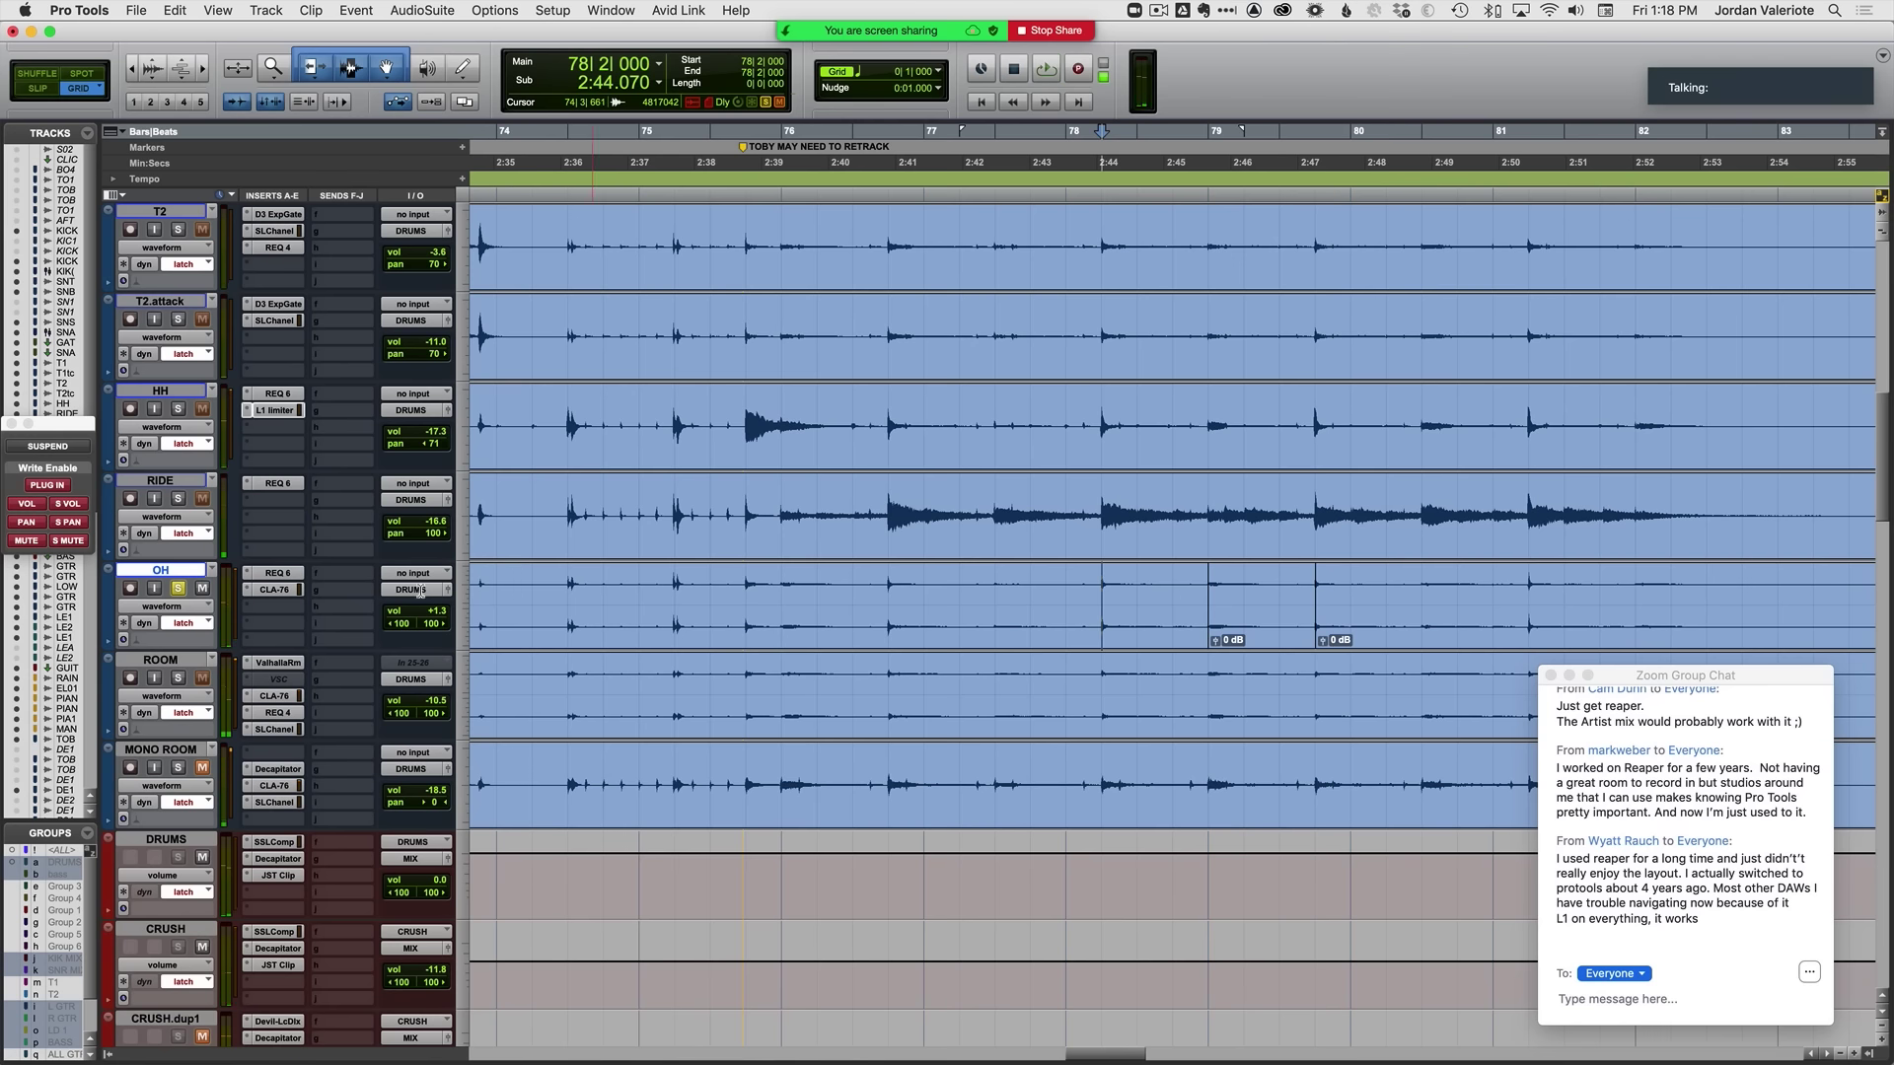
{"action": "key", "text": "ctrl+minus"}
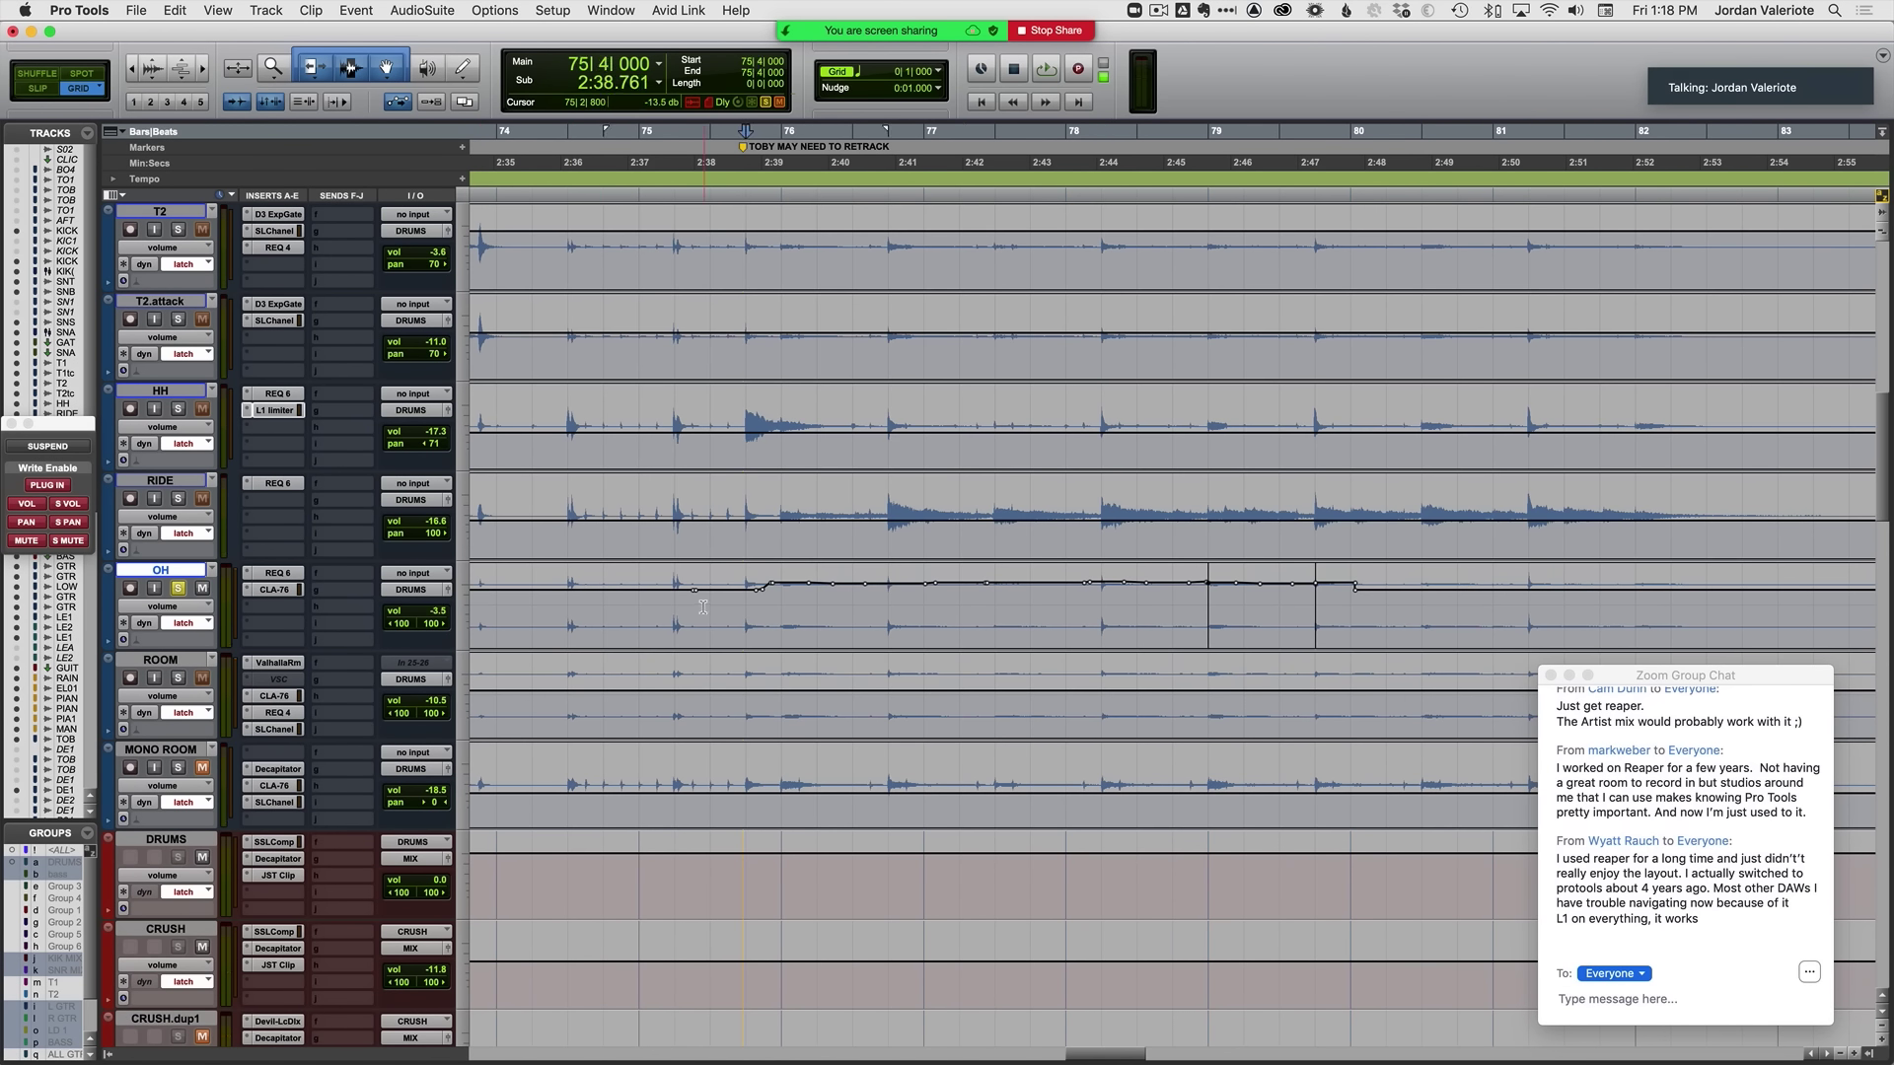
Step: Play from bar 75|4 and ride the OH volume down to about -2.7 dB by bar 83|2
{"action": "key", "text": "space"}
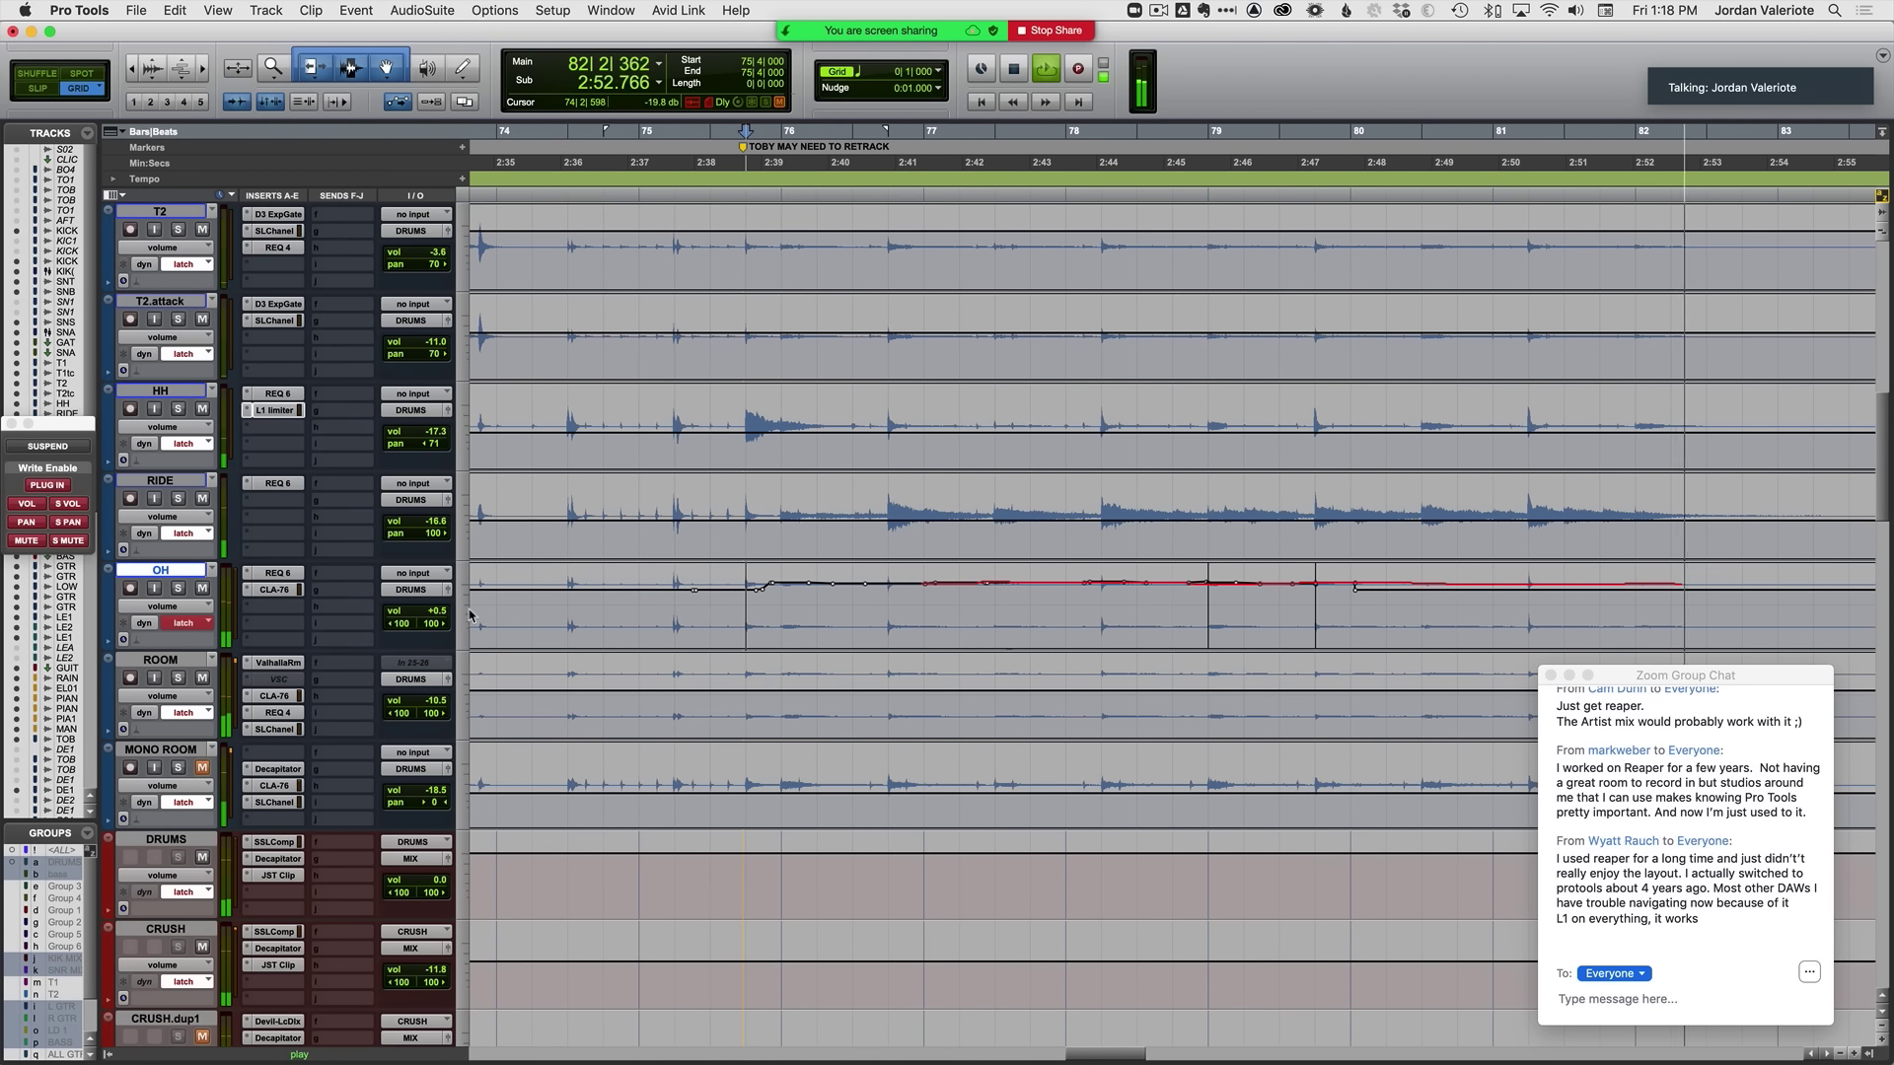
{"action": "key", "text": "r"}
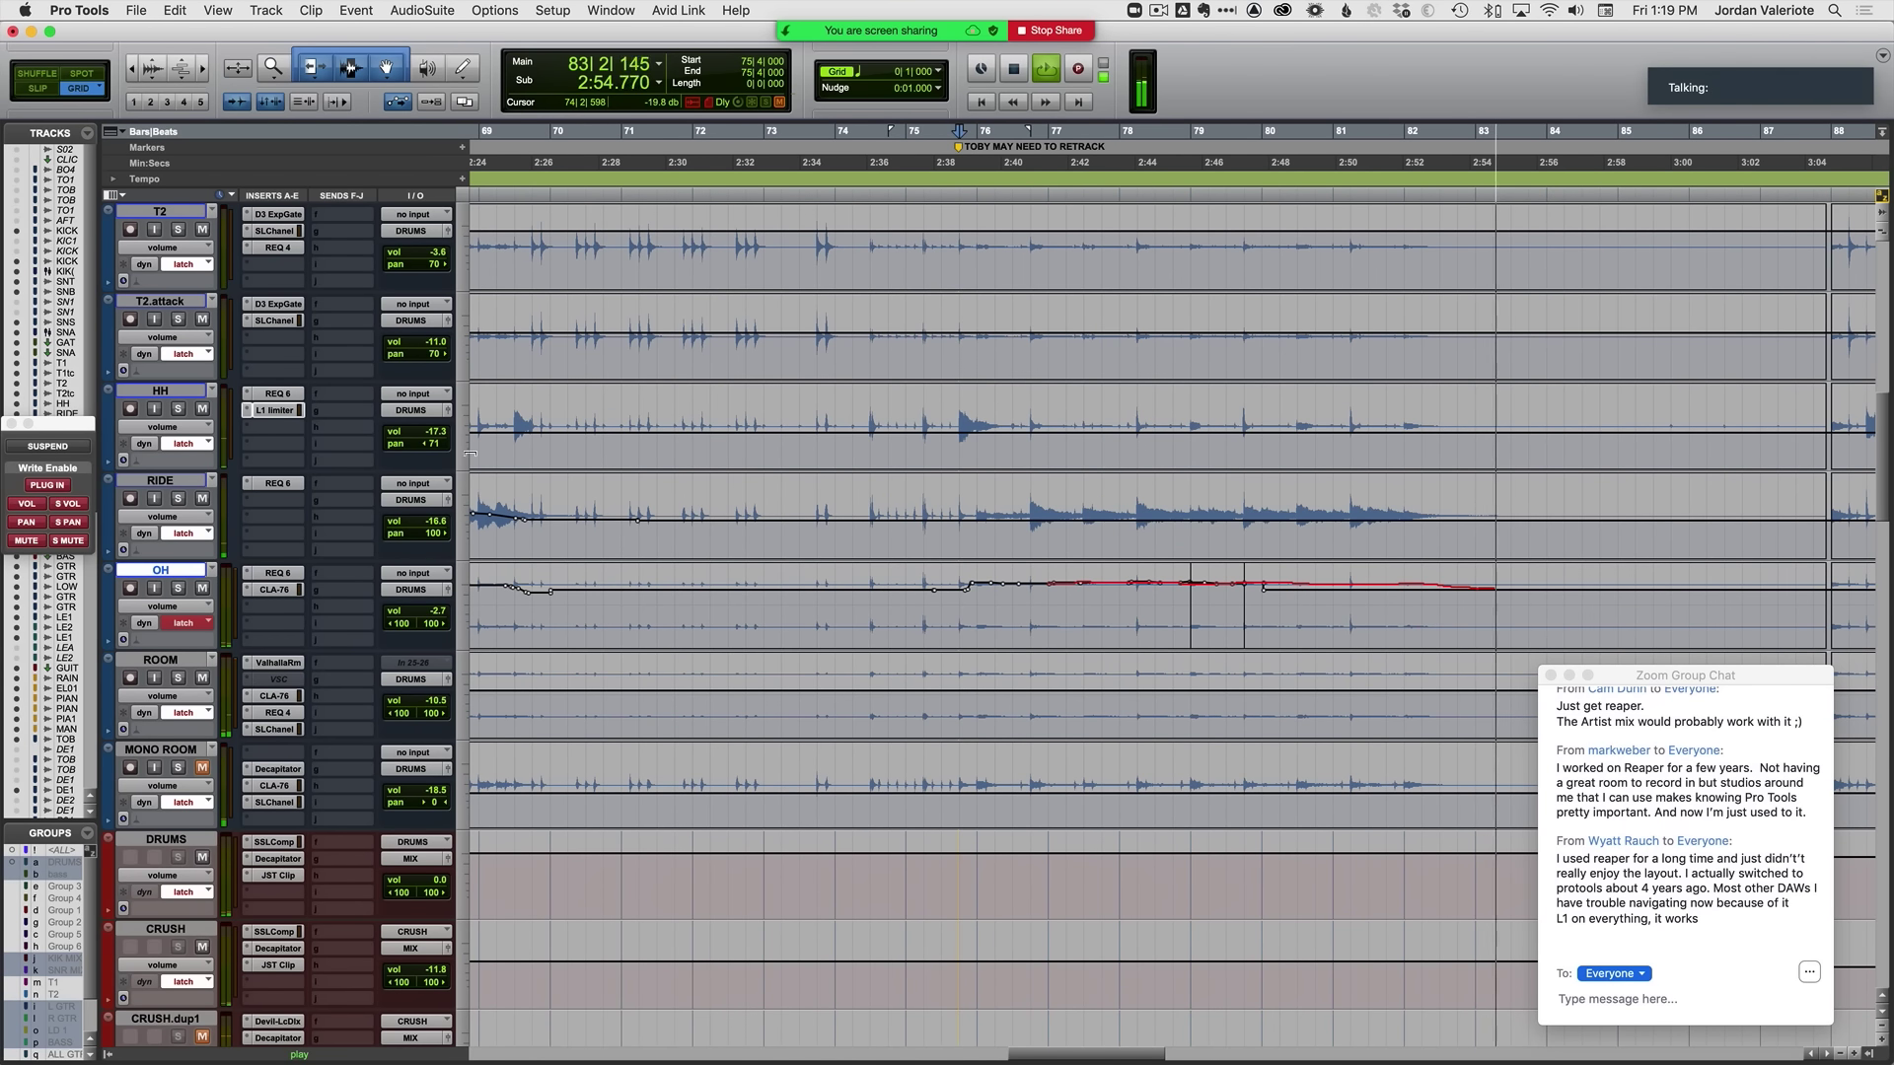
{"action": "key", "text": "space"}
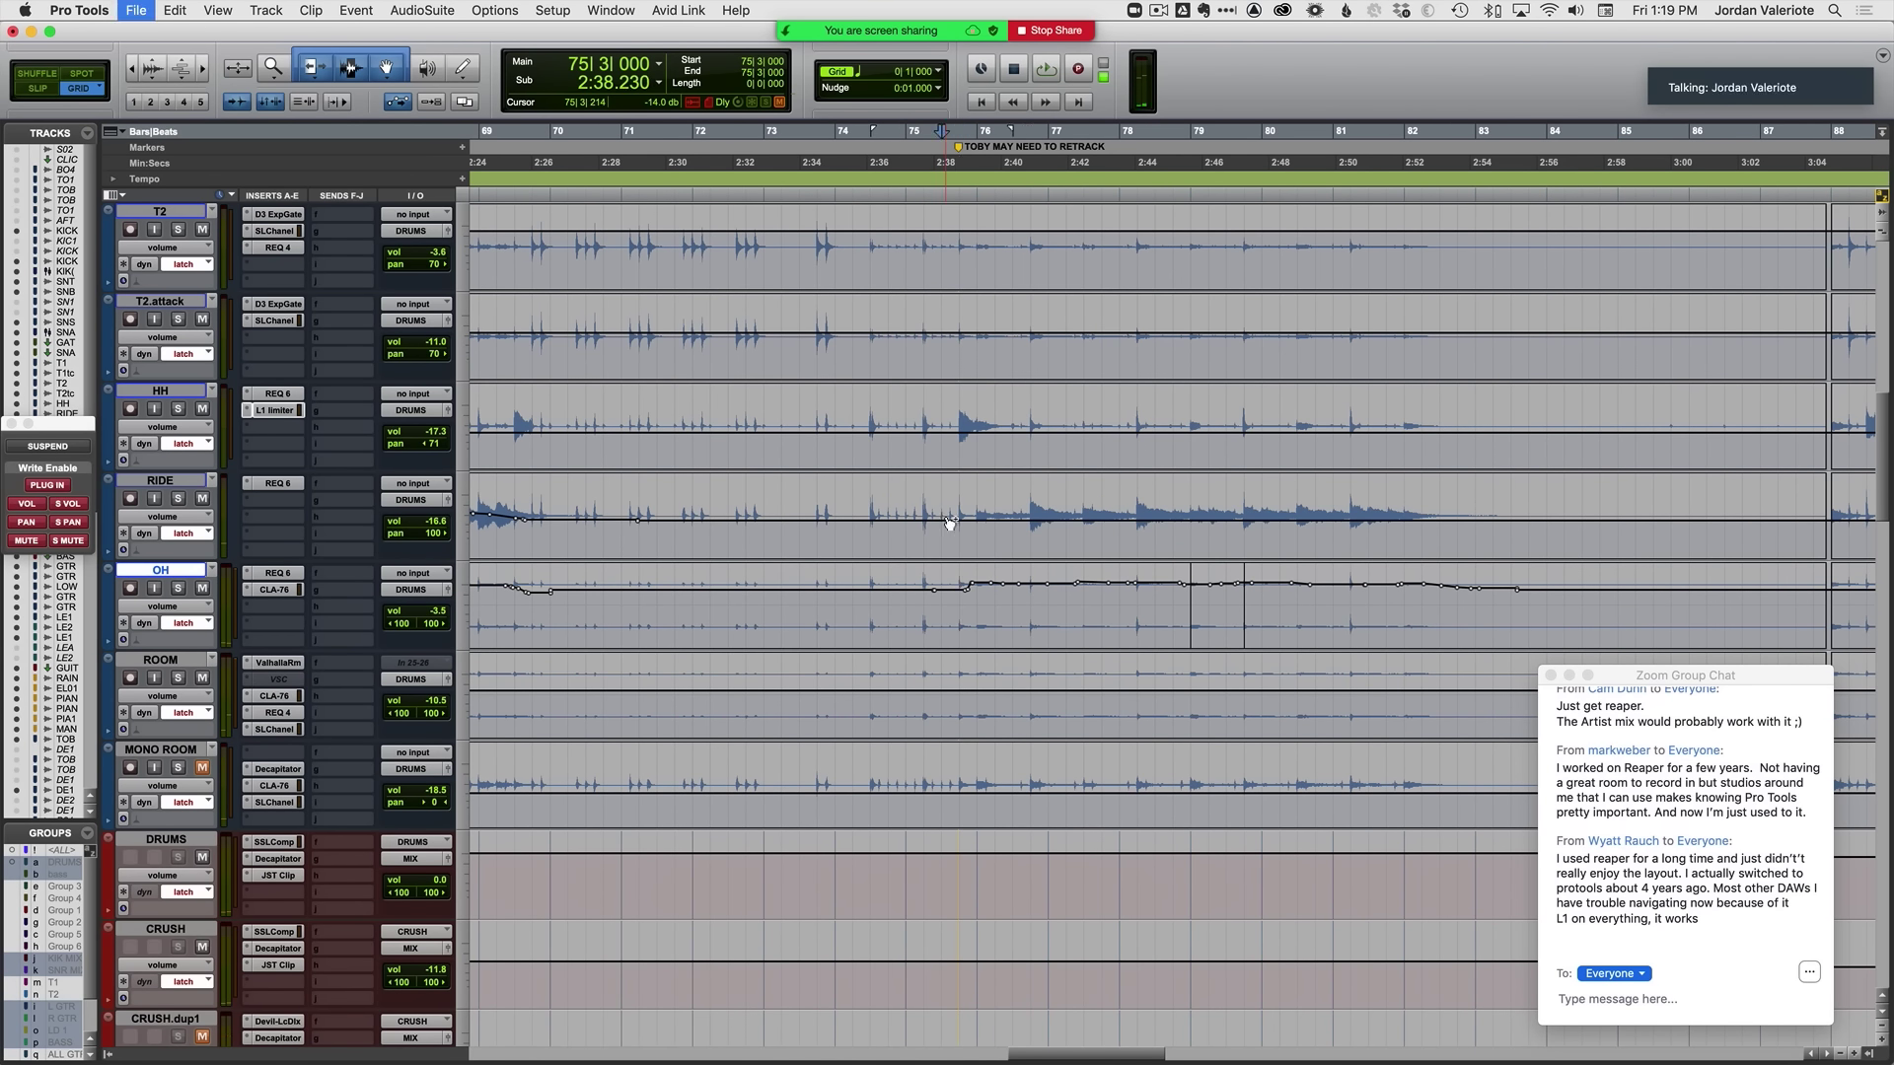
Step: Play from bar 75|3 and ride the RIDE volume through bar 83|2, ending at about -18.1 dB
{"action": "key", "text": "space"}
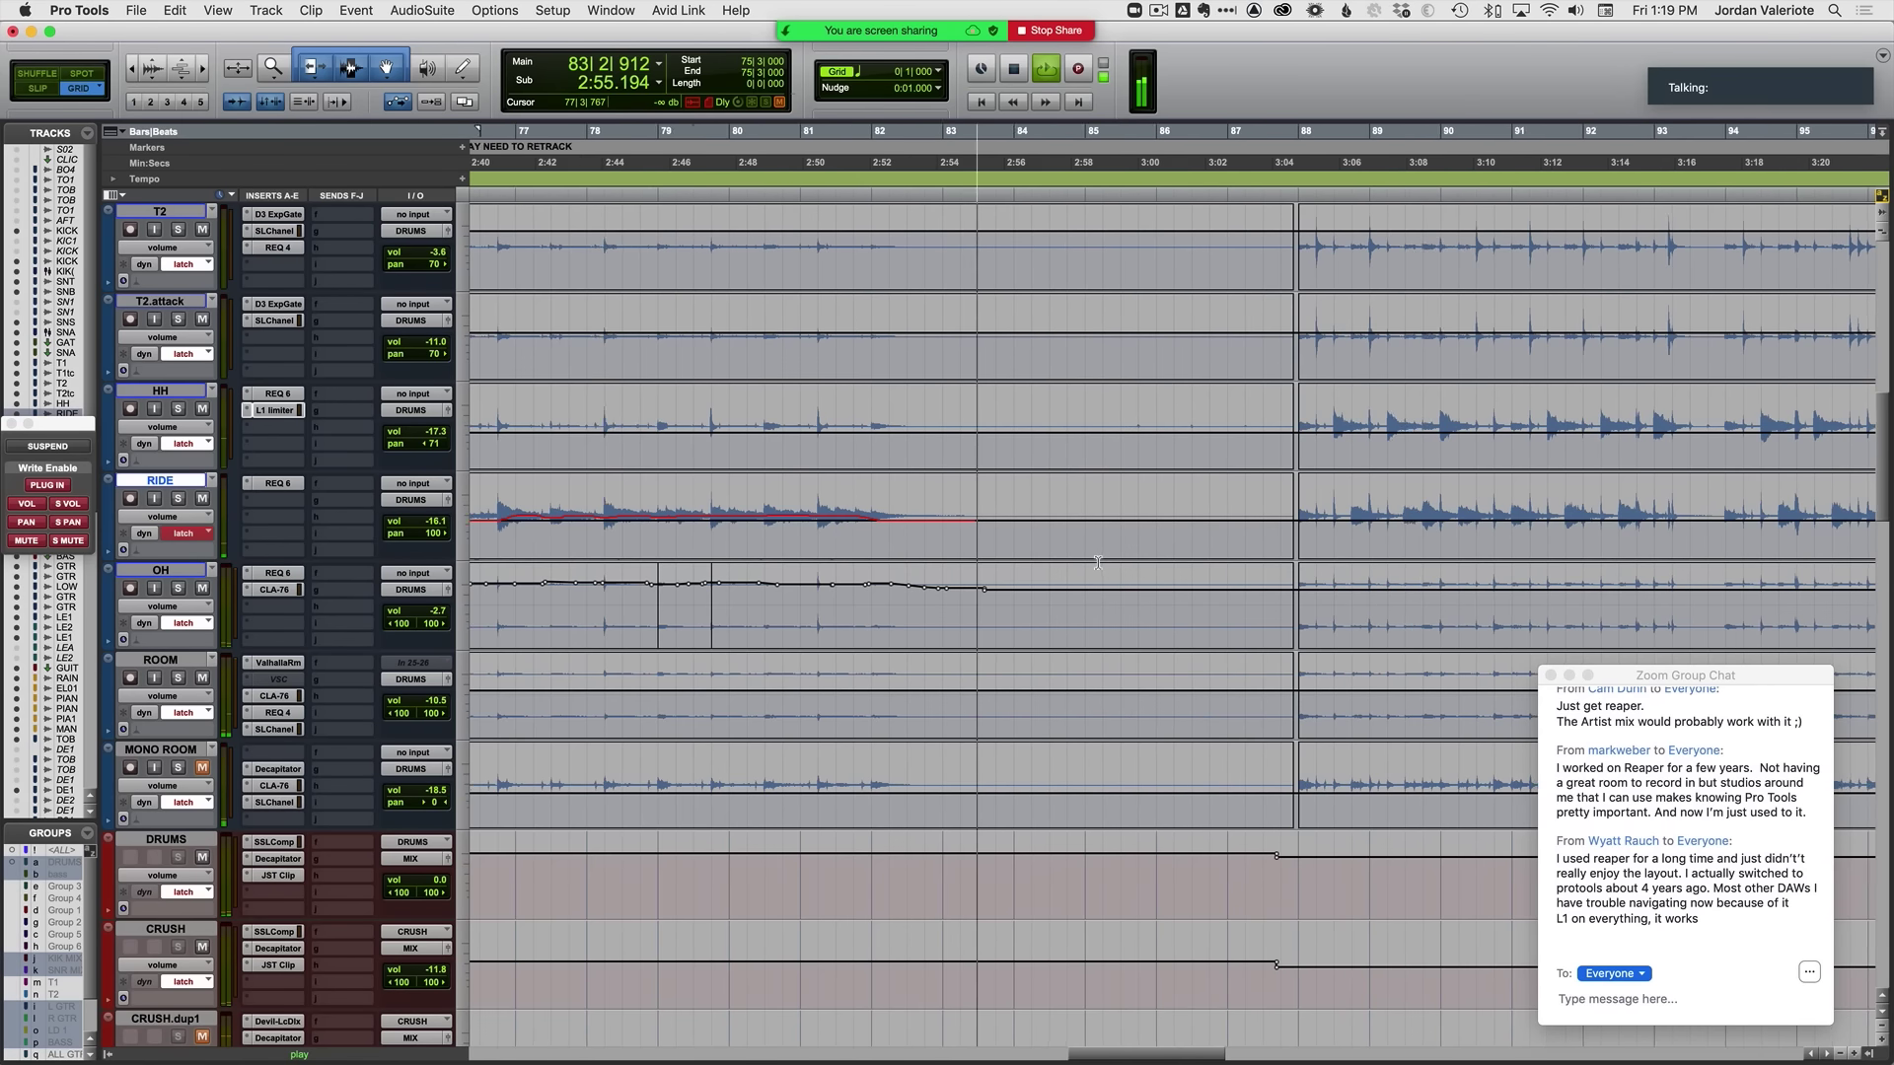
{"action": "key", "text": "space"}
Step: Play from bar 87|3 and again from bar 89|2, riding the OH volume up to about -1.3 dB
{"action": "key", "text": "space"}
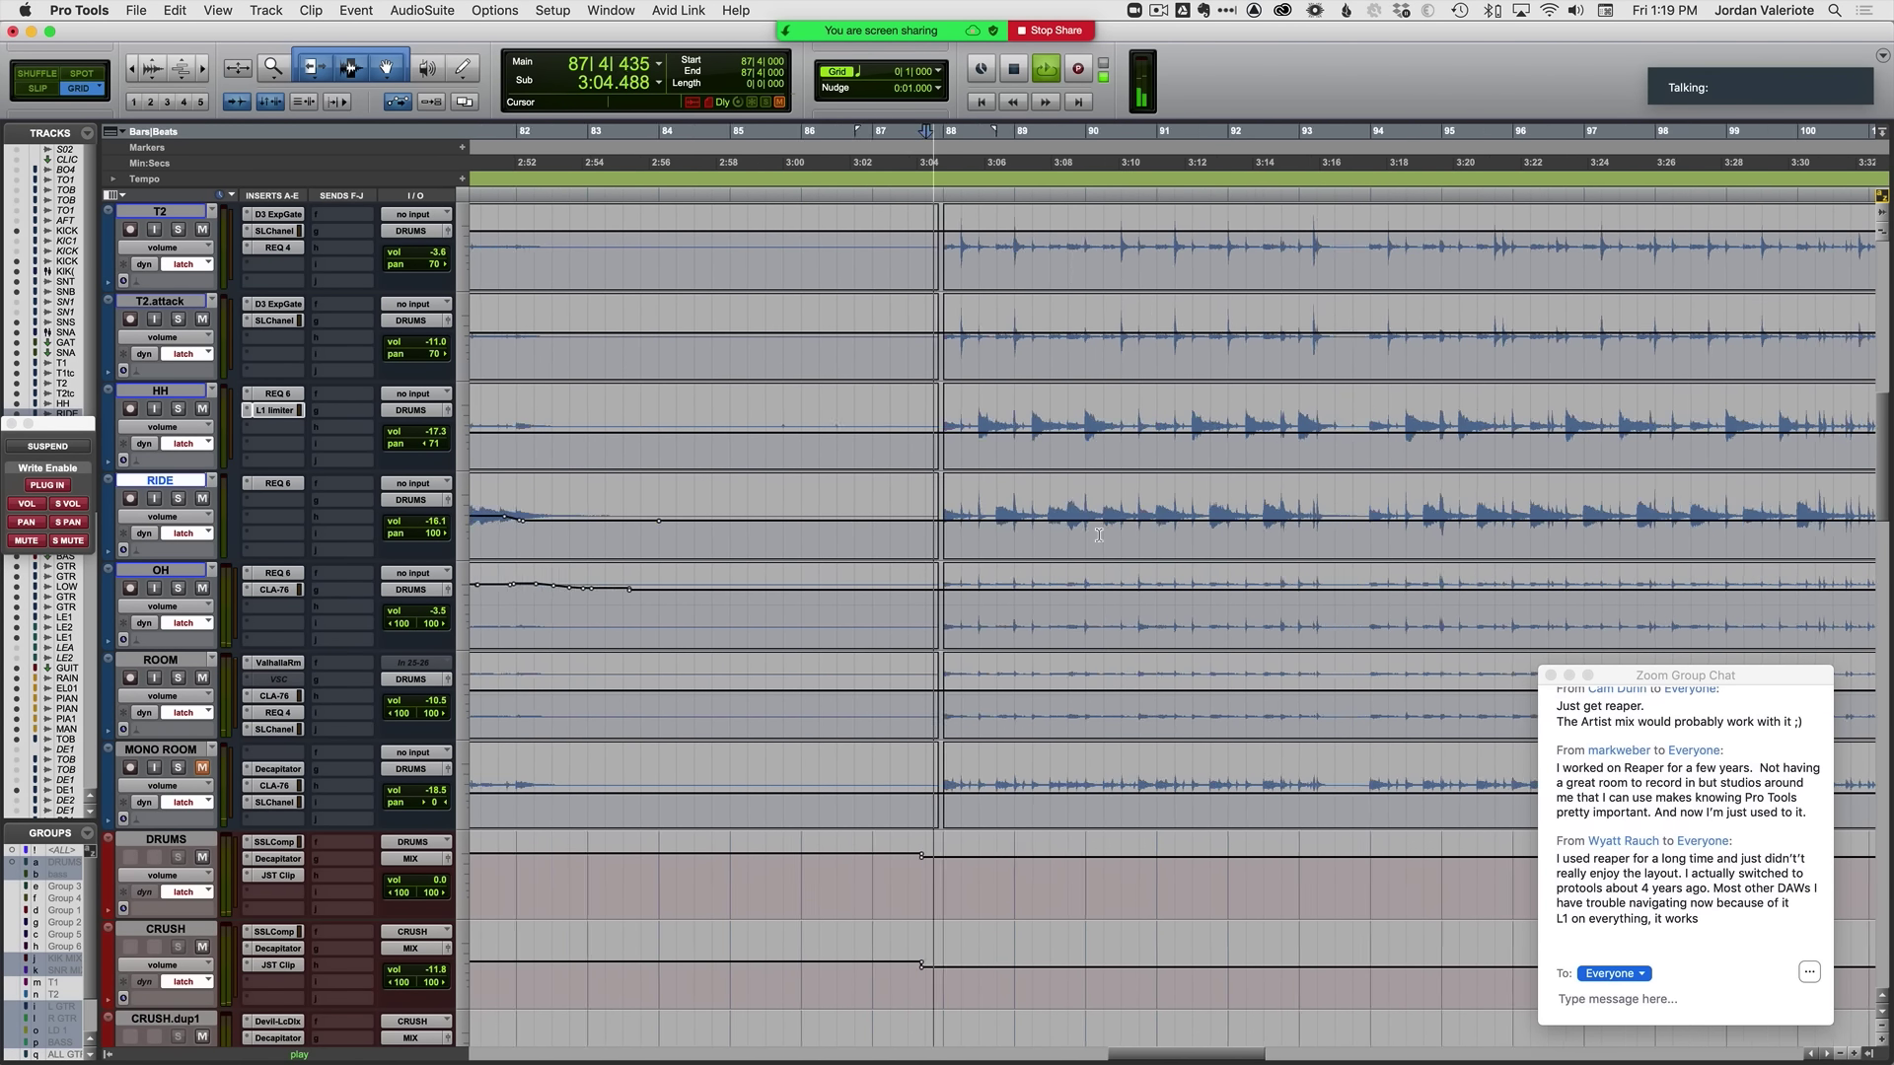
{"action": "left_click", "coordinate": [150, 570]}
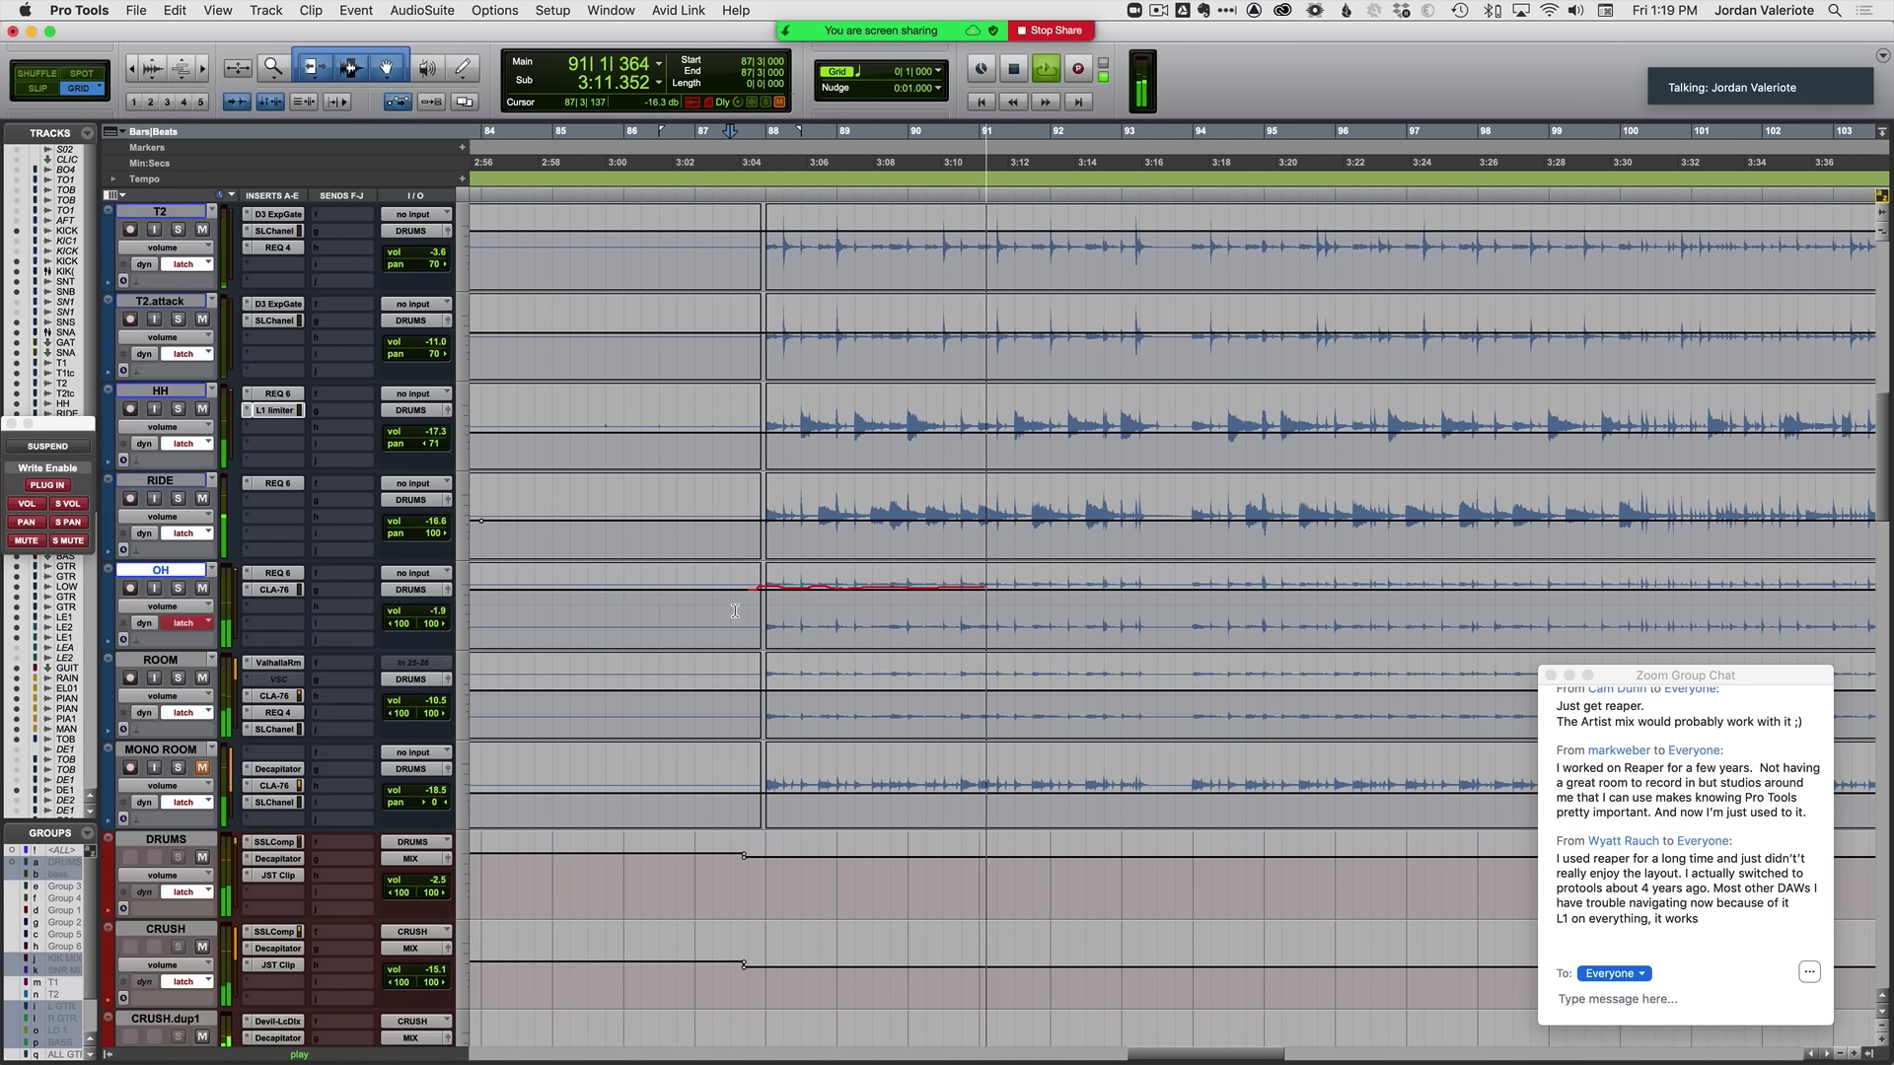
{"action": "key", "text": "space"}
{"action": "left_click", "coordinate": [856, 624]}
{"action": "key", "text": "space"}
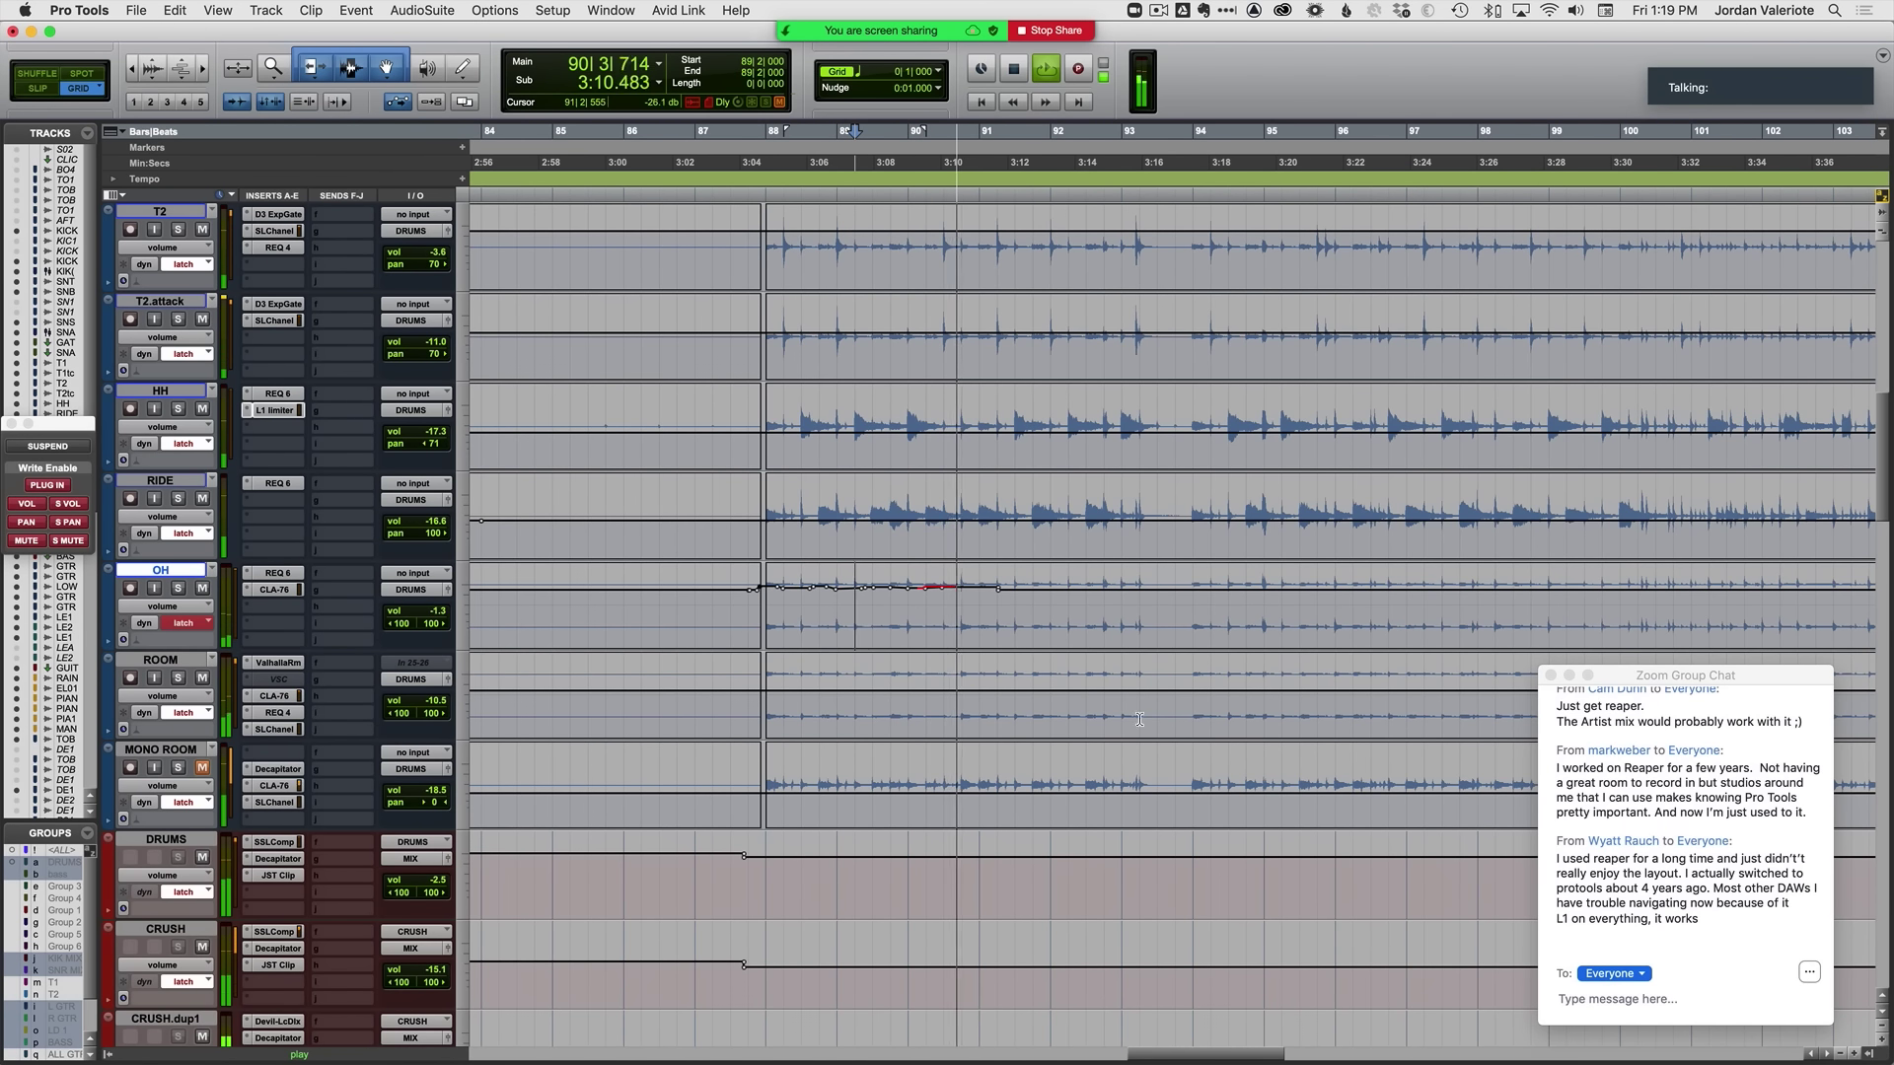
{"action": "scroll", "coordinate": [975, 629], "scroll_direction": "down", "scroll_amount": 5}
{"action": "key", "text": "space"}
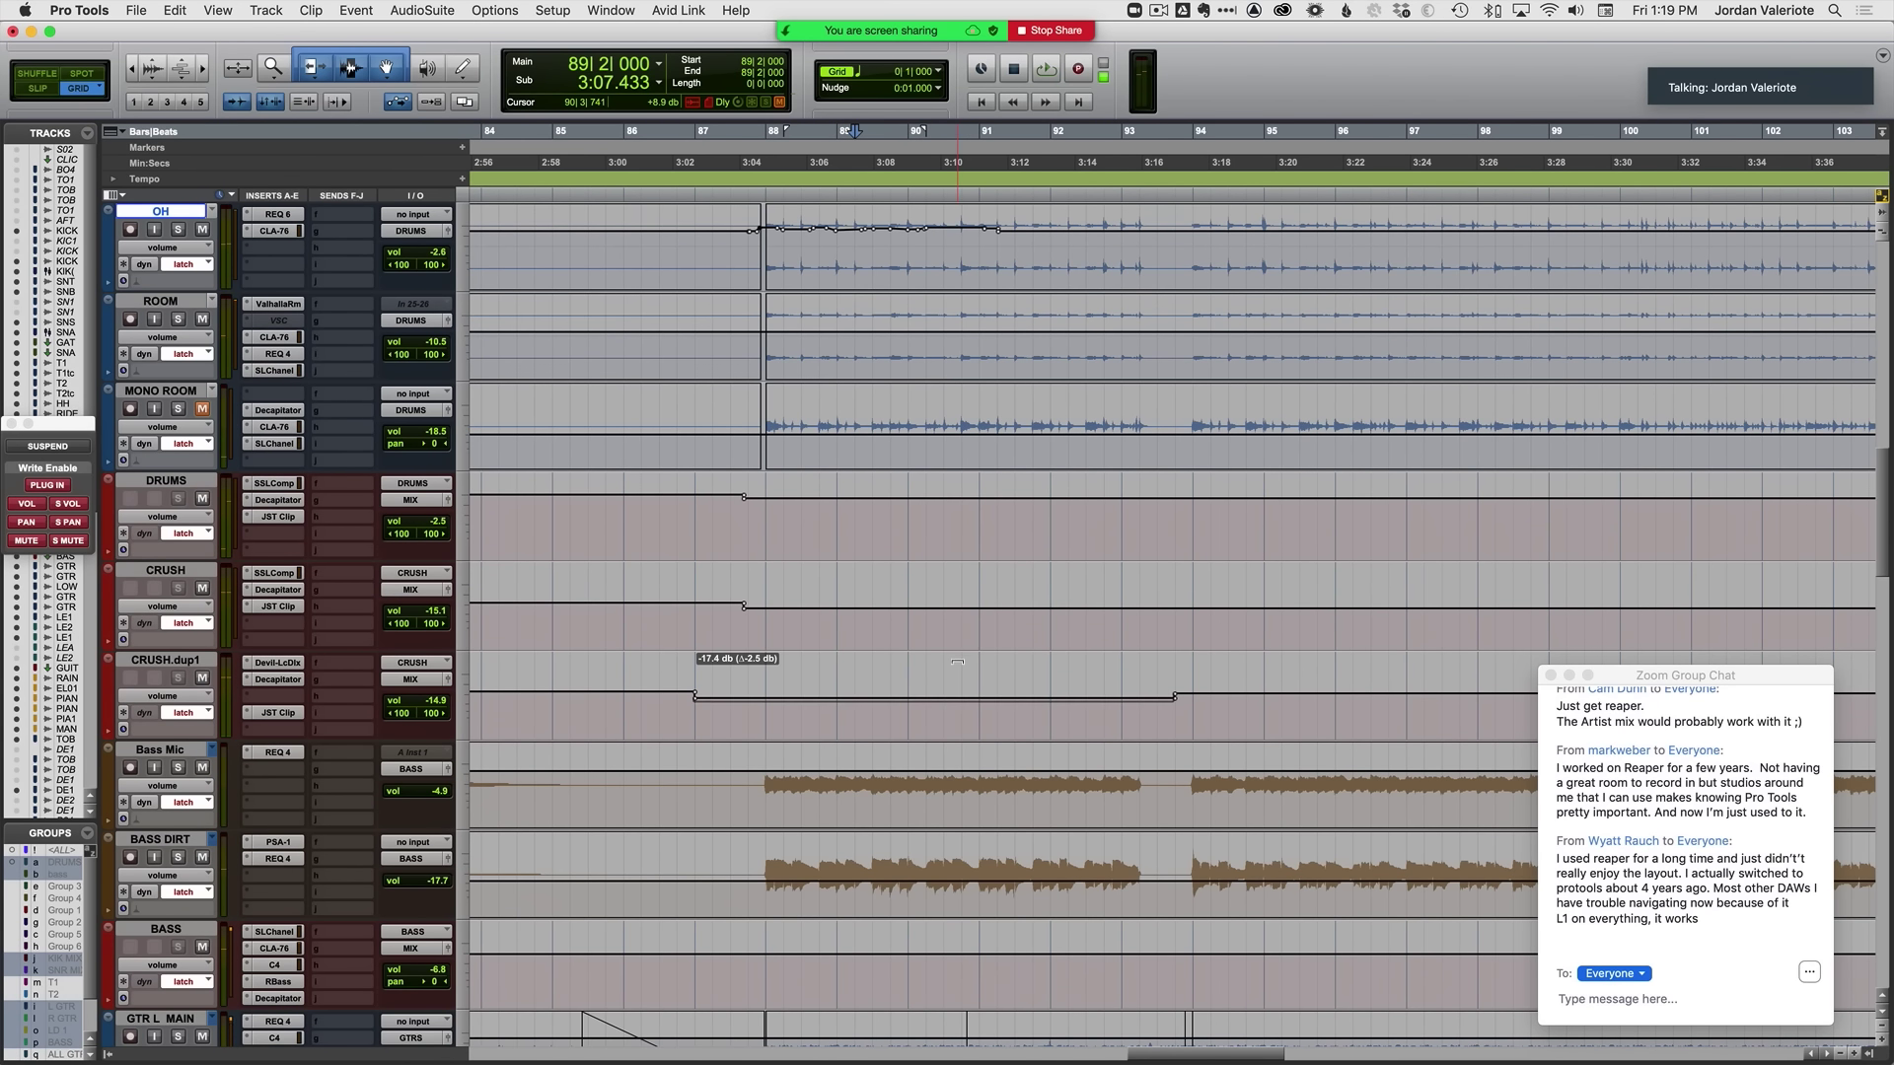
Step: Lower the CRUSH.dup1 volume to -17.4 dB over bars 87 to 93 and to -13.8 dB from there to bar 112, auditioning the change
{"action": "left_click_drag", "start_coordinate": [957, 661], "coordinate": [954, 664]}
{"action": "key", "text": "space"}
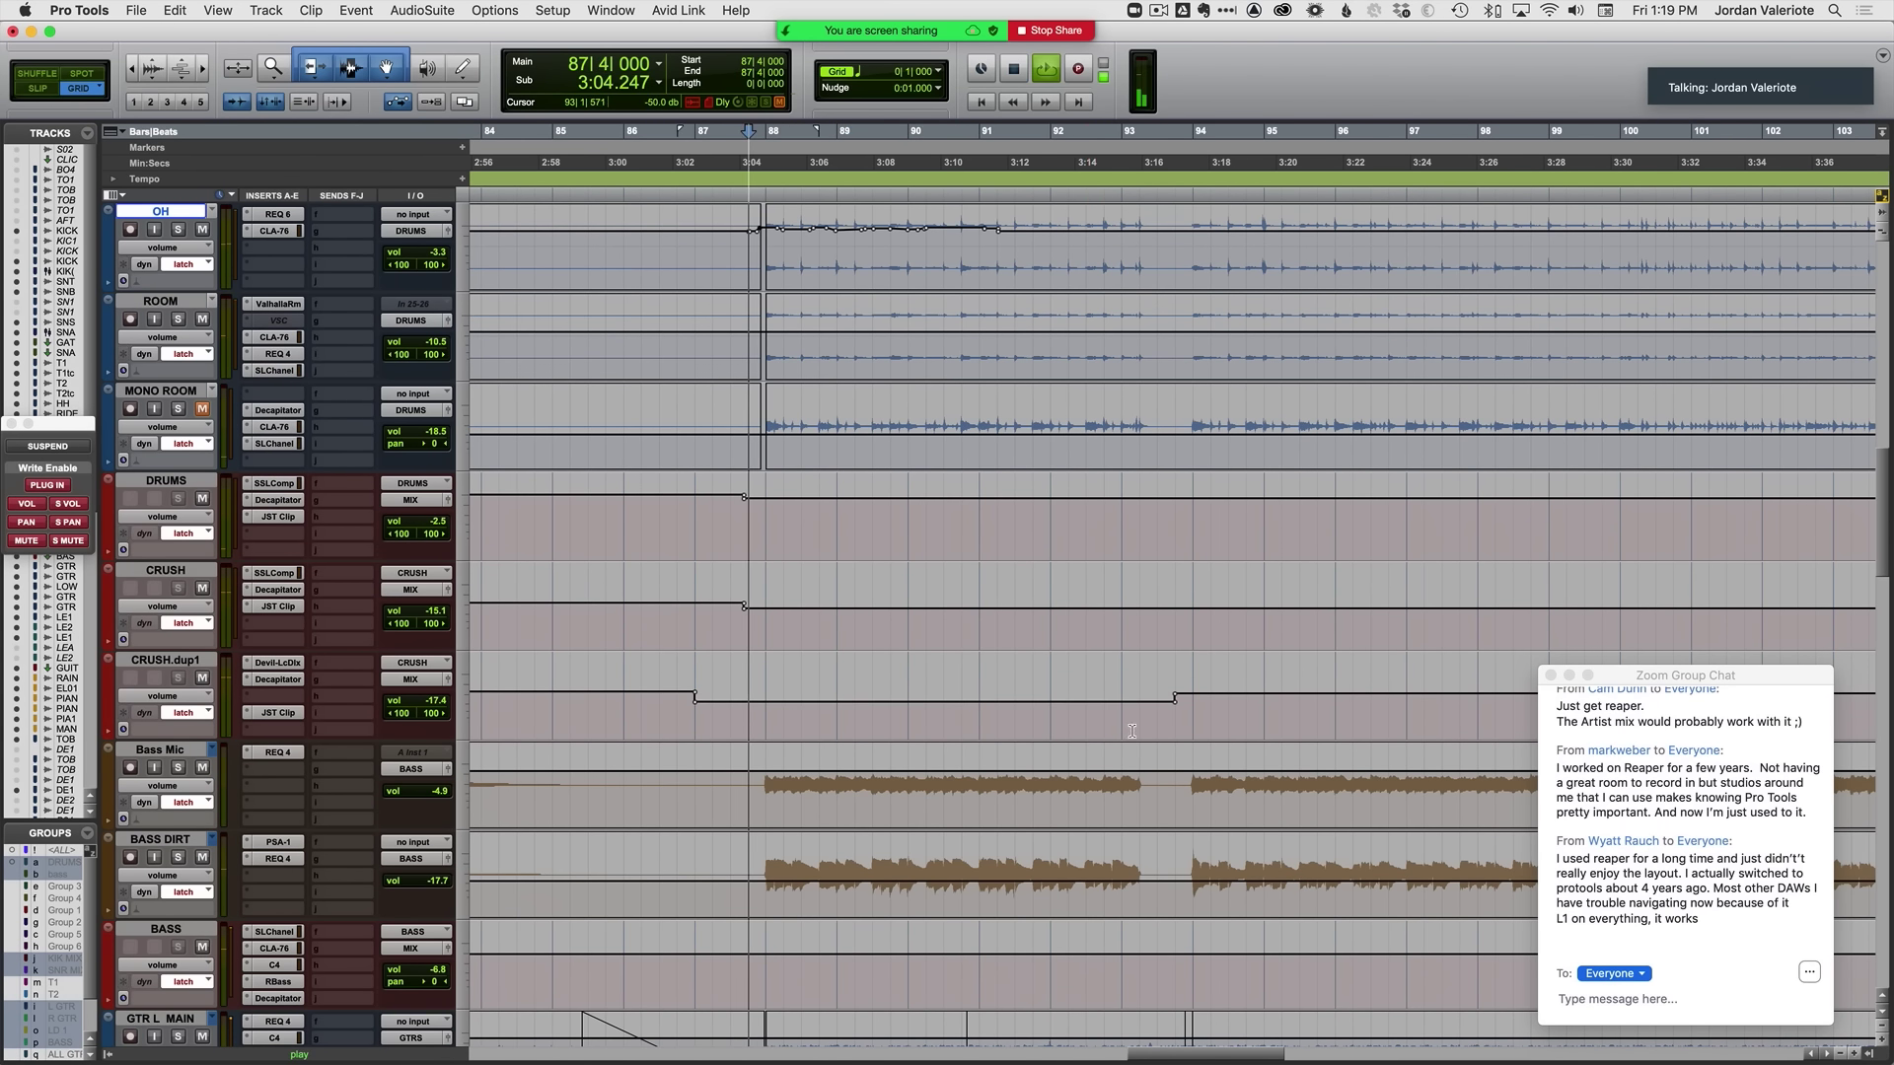
{"action": "key", "text": "r"}
{"action": "key", "text": "r"}
{"action": "left_click_drag", "start_coordinate": [1286, 676], "coordinate": [1286, 681]}
{"action": "key", "text": "t"}
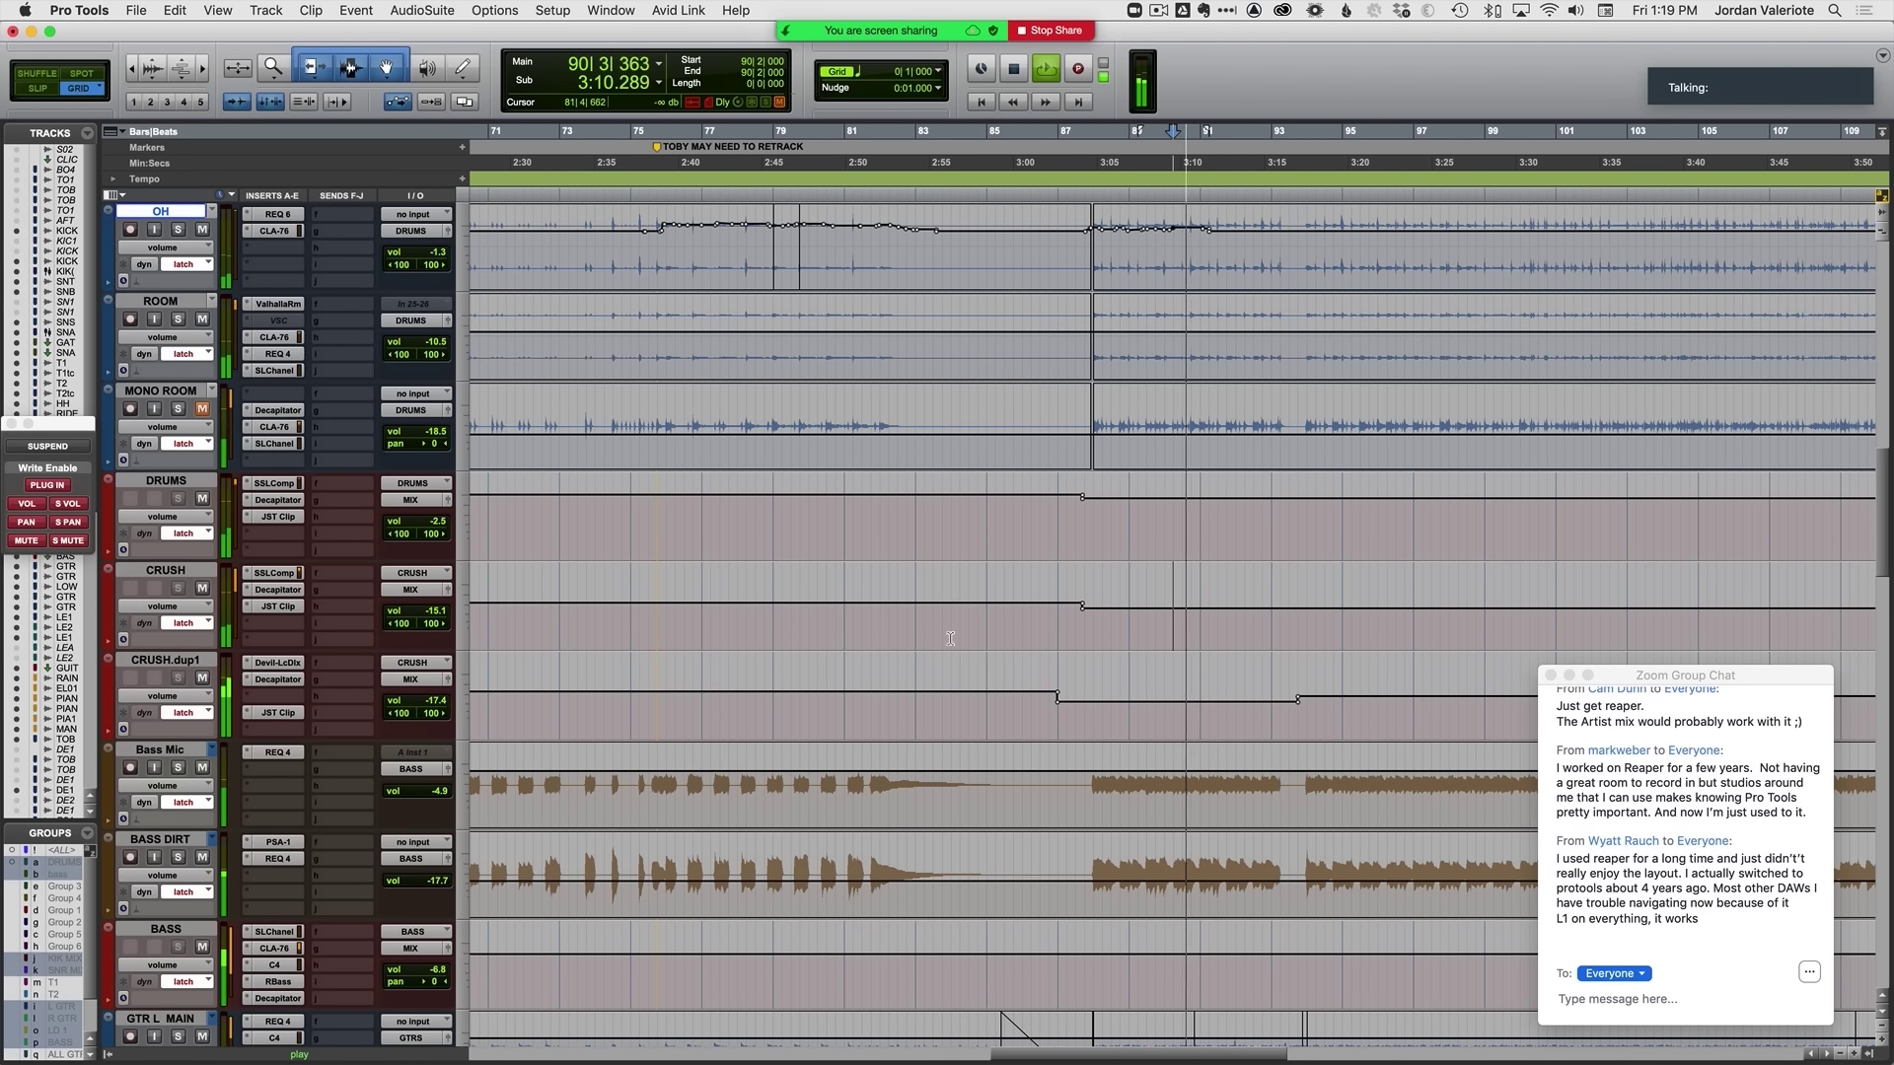
{"action": "scroll", "coordinate": [830, 434], "scroll_direction": "right", "scroll_amount": 5}
{"action": "scroll", "coordinate": [830, 434], "scroll_direction": "up", "scroll_amount": 4}
{"action": "key", "text": "space"}
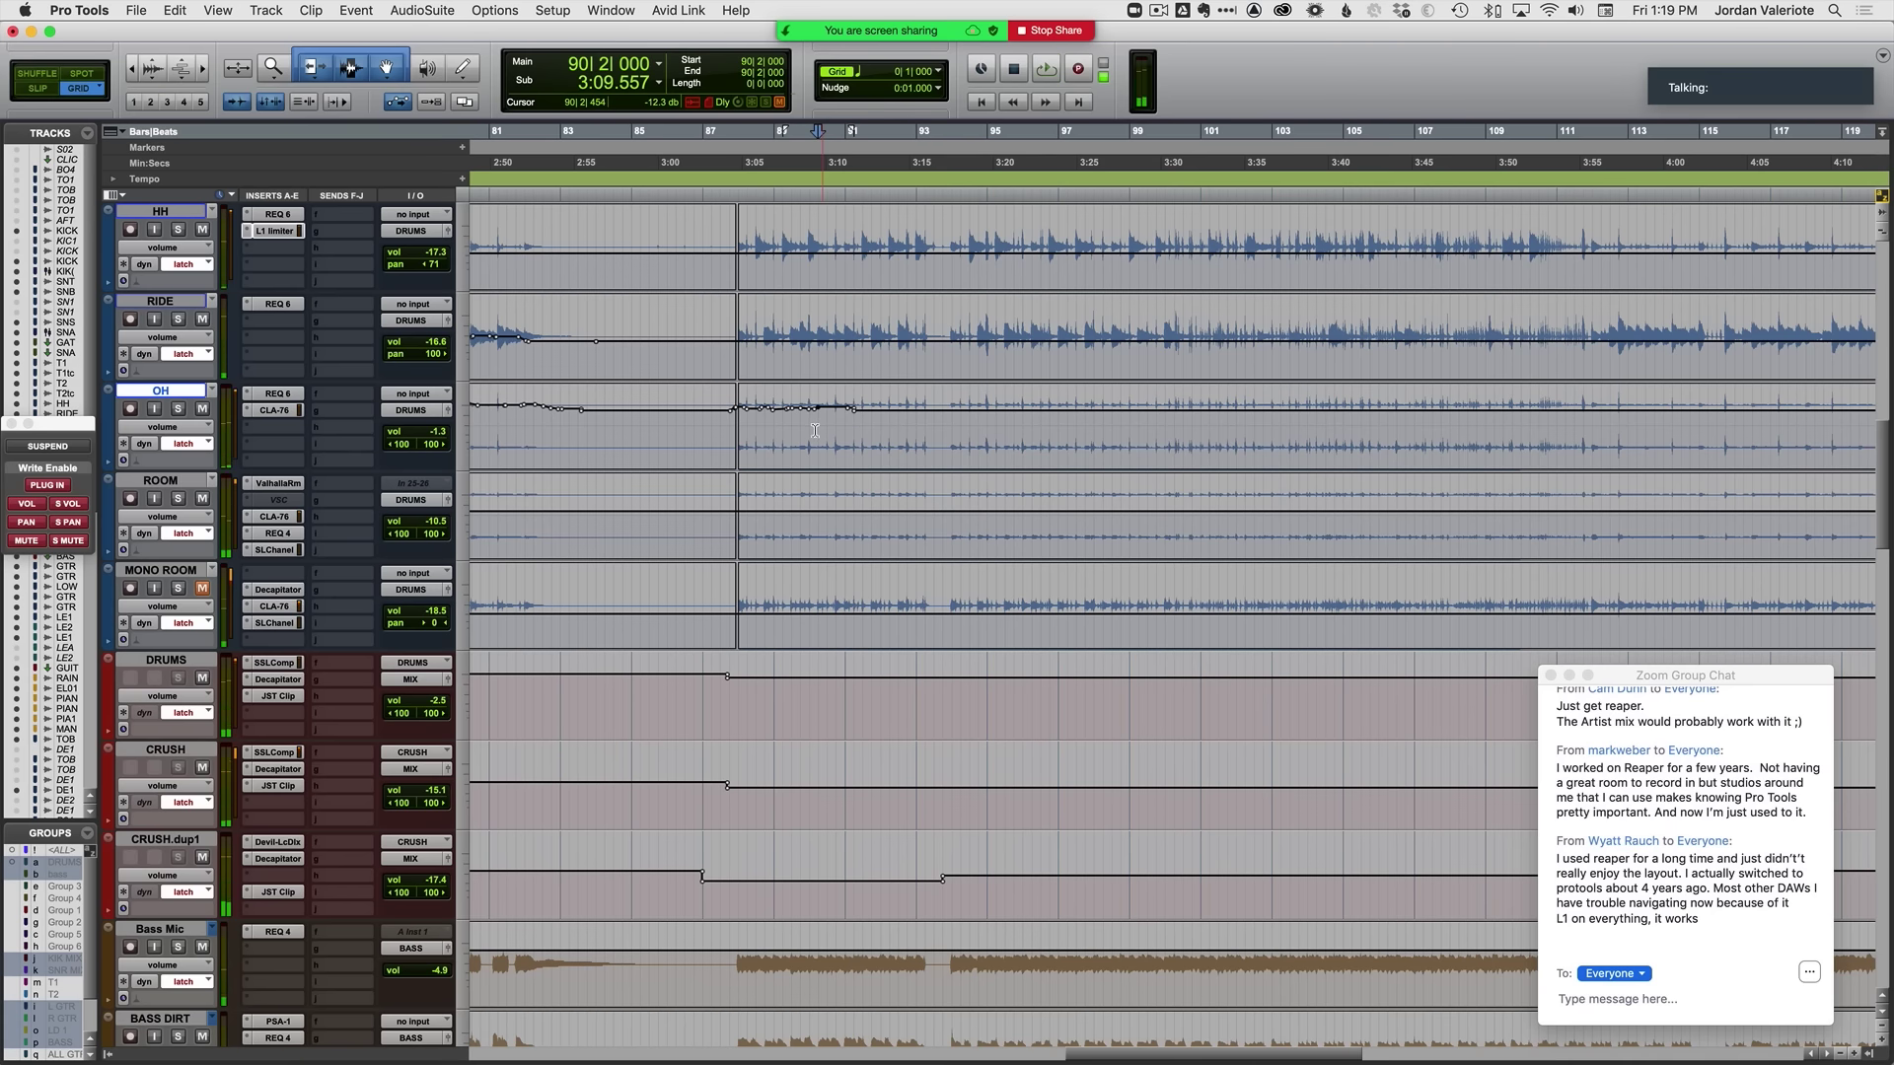
Step: Play from about bar 90|1 and ride the OH volume between about -0.7 and -2.1 dB past bar 102|1
{"action": "key", "text": "t"}
{"action": "key", "text": "t"}
{"action": "scroll", "coordinate": [805, 545], "scroll_direction": "right", "scroll_amount": 8}
{"action": "scroll", "coordinate": [805, 544], "scroll_direction": "left", "scroll_amount": 2}
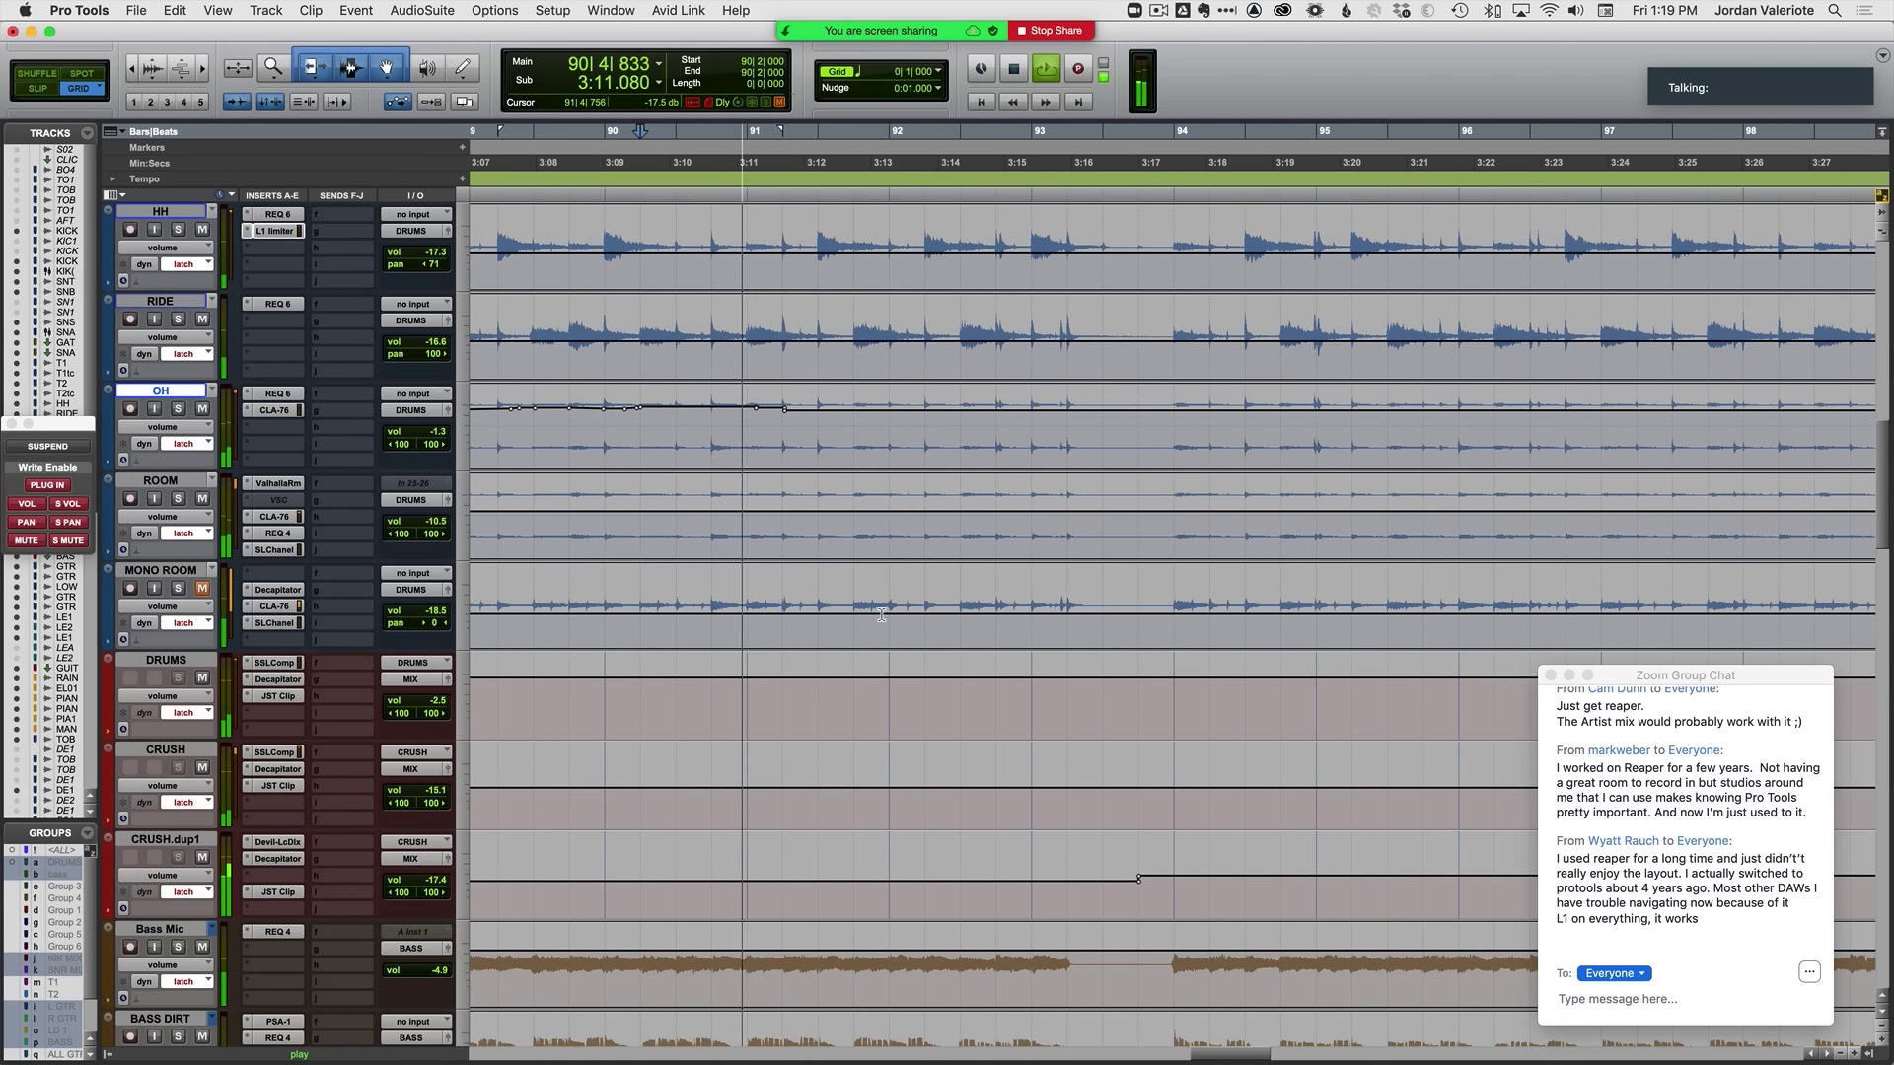
{"action": "left_click", "coordinate": [621, 432]}
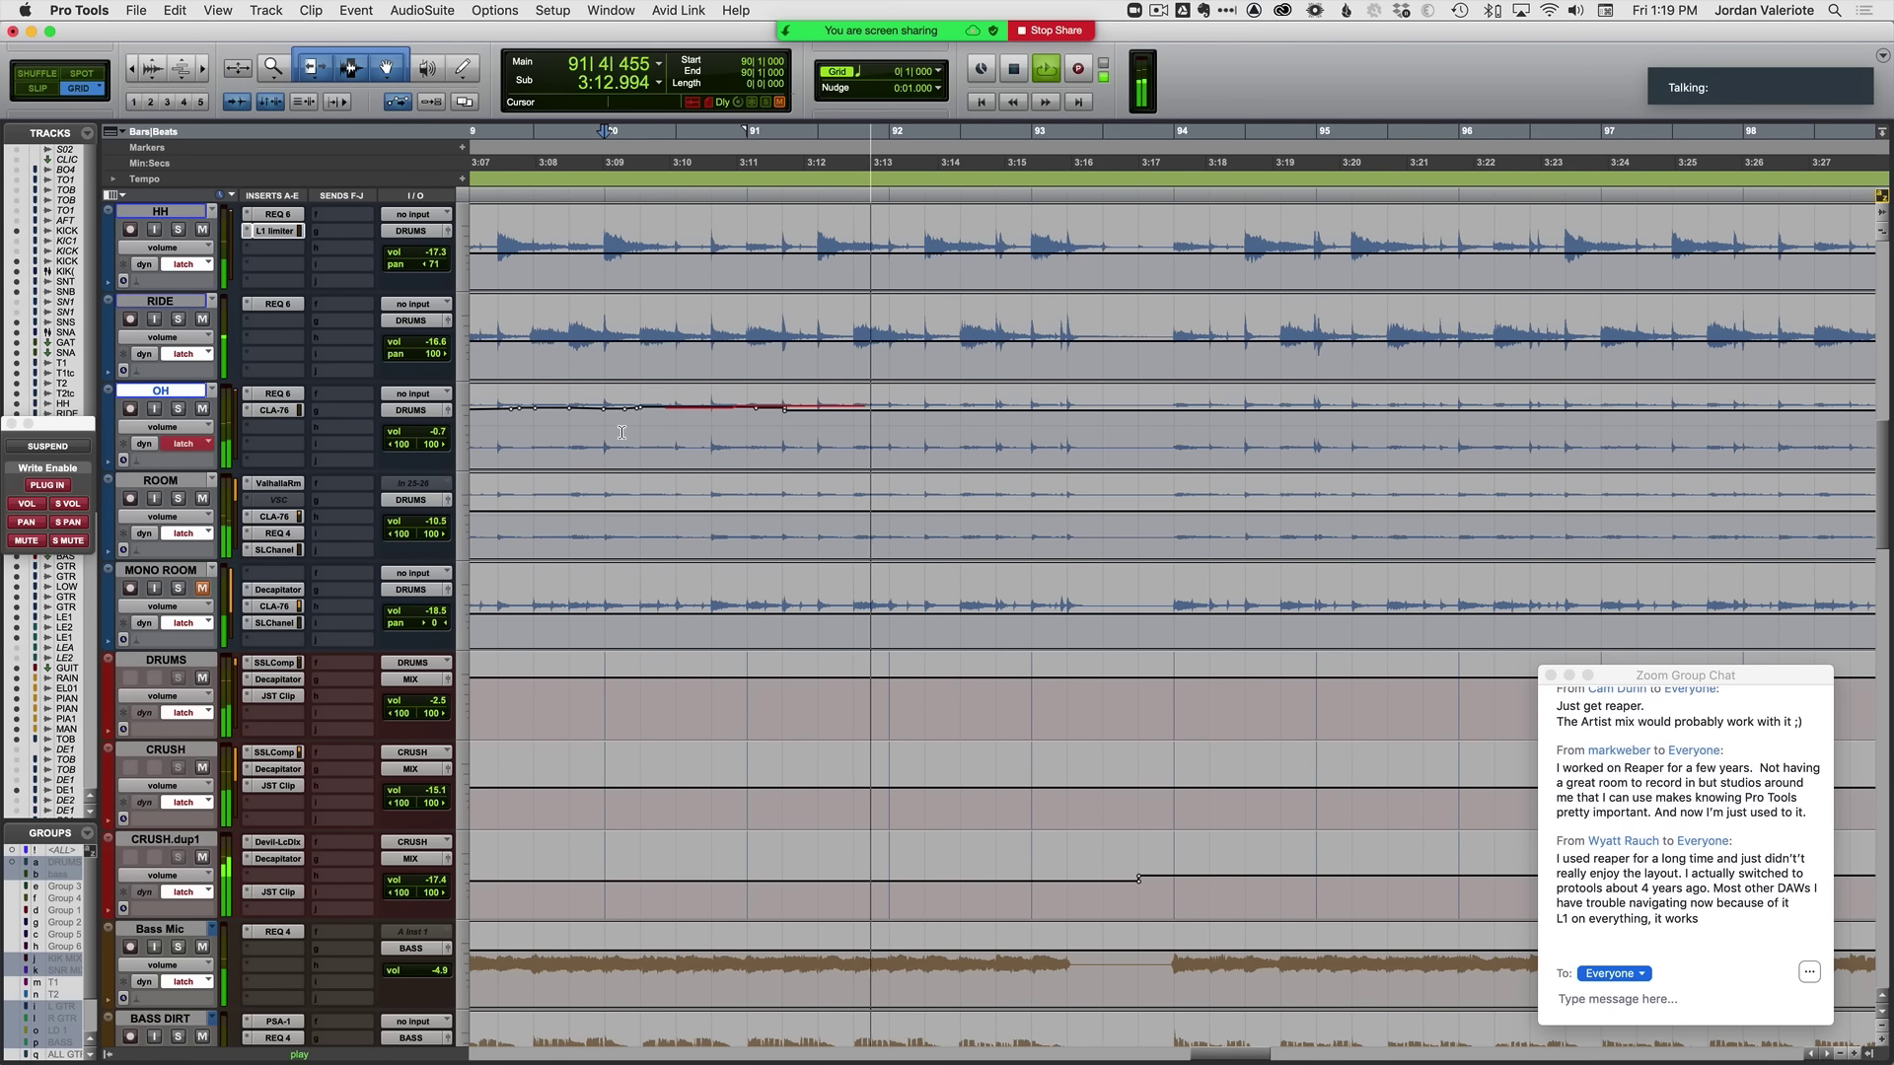
{"action": "key", "text": "r"}
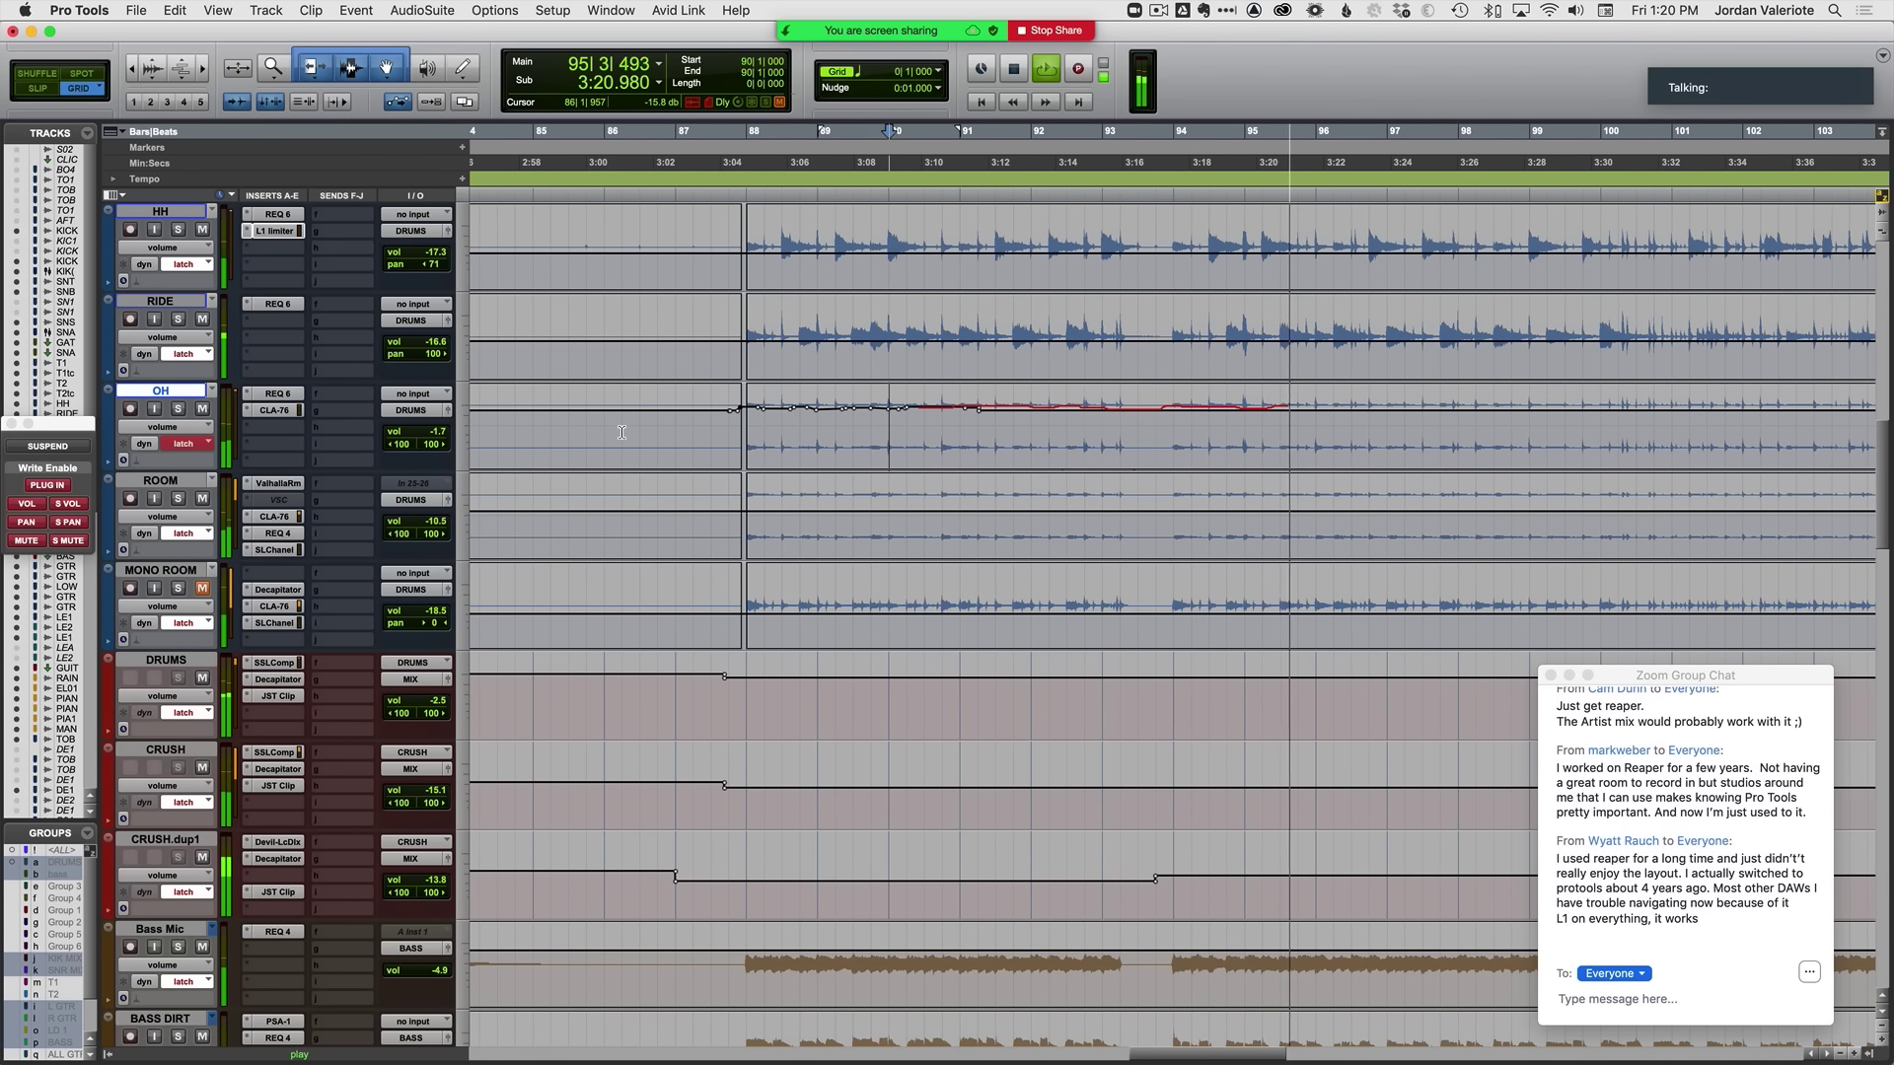
{"action": "key", "text": "super+bracketleft"}
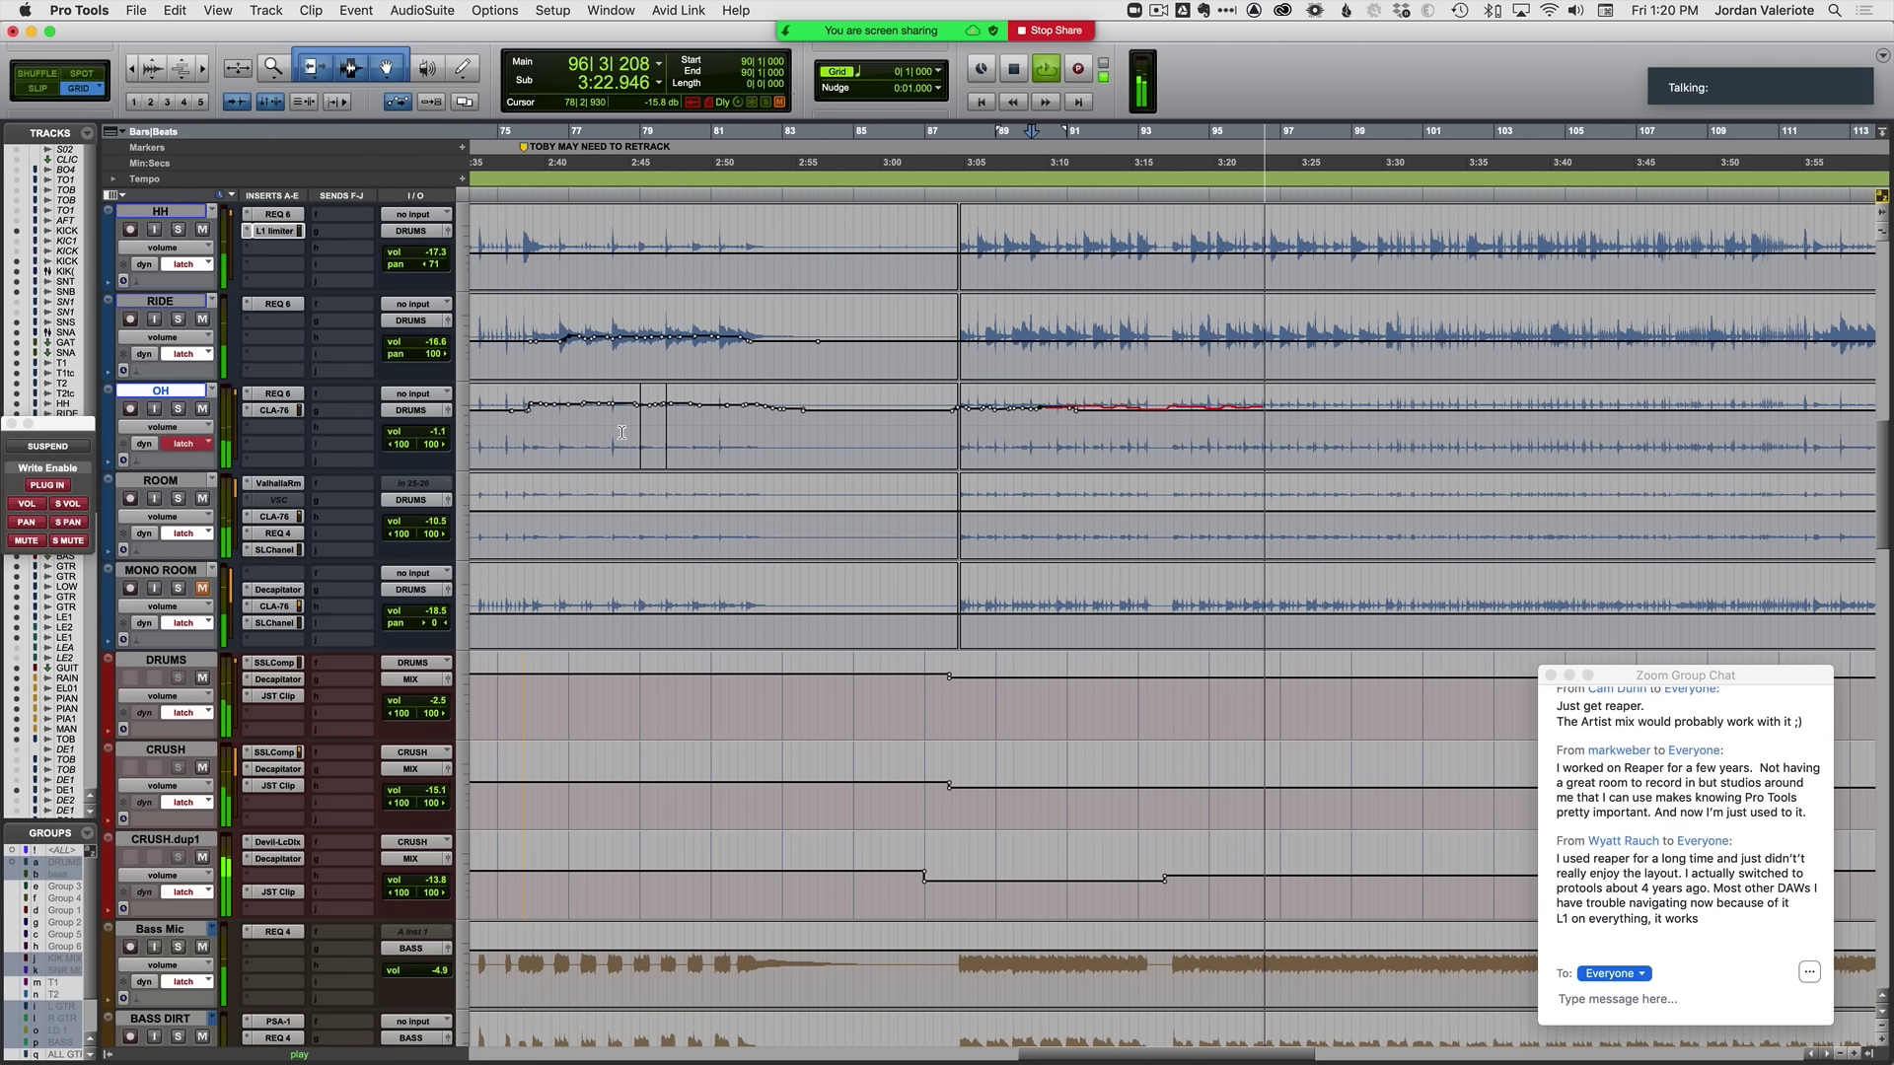
{"action": "key", "text": "Down"}
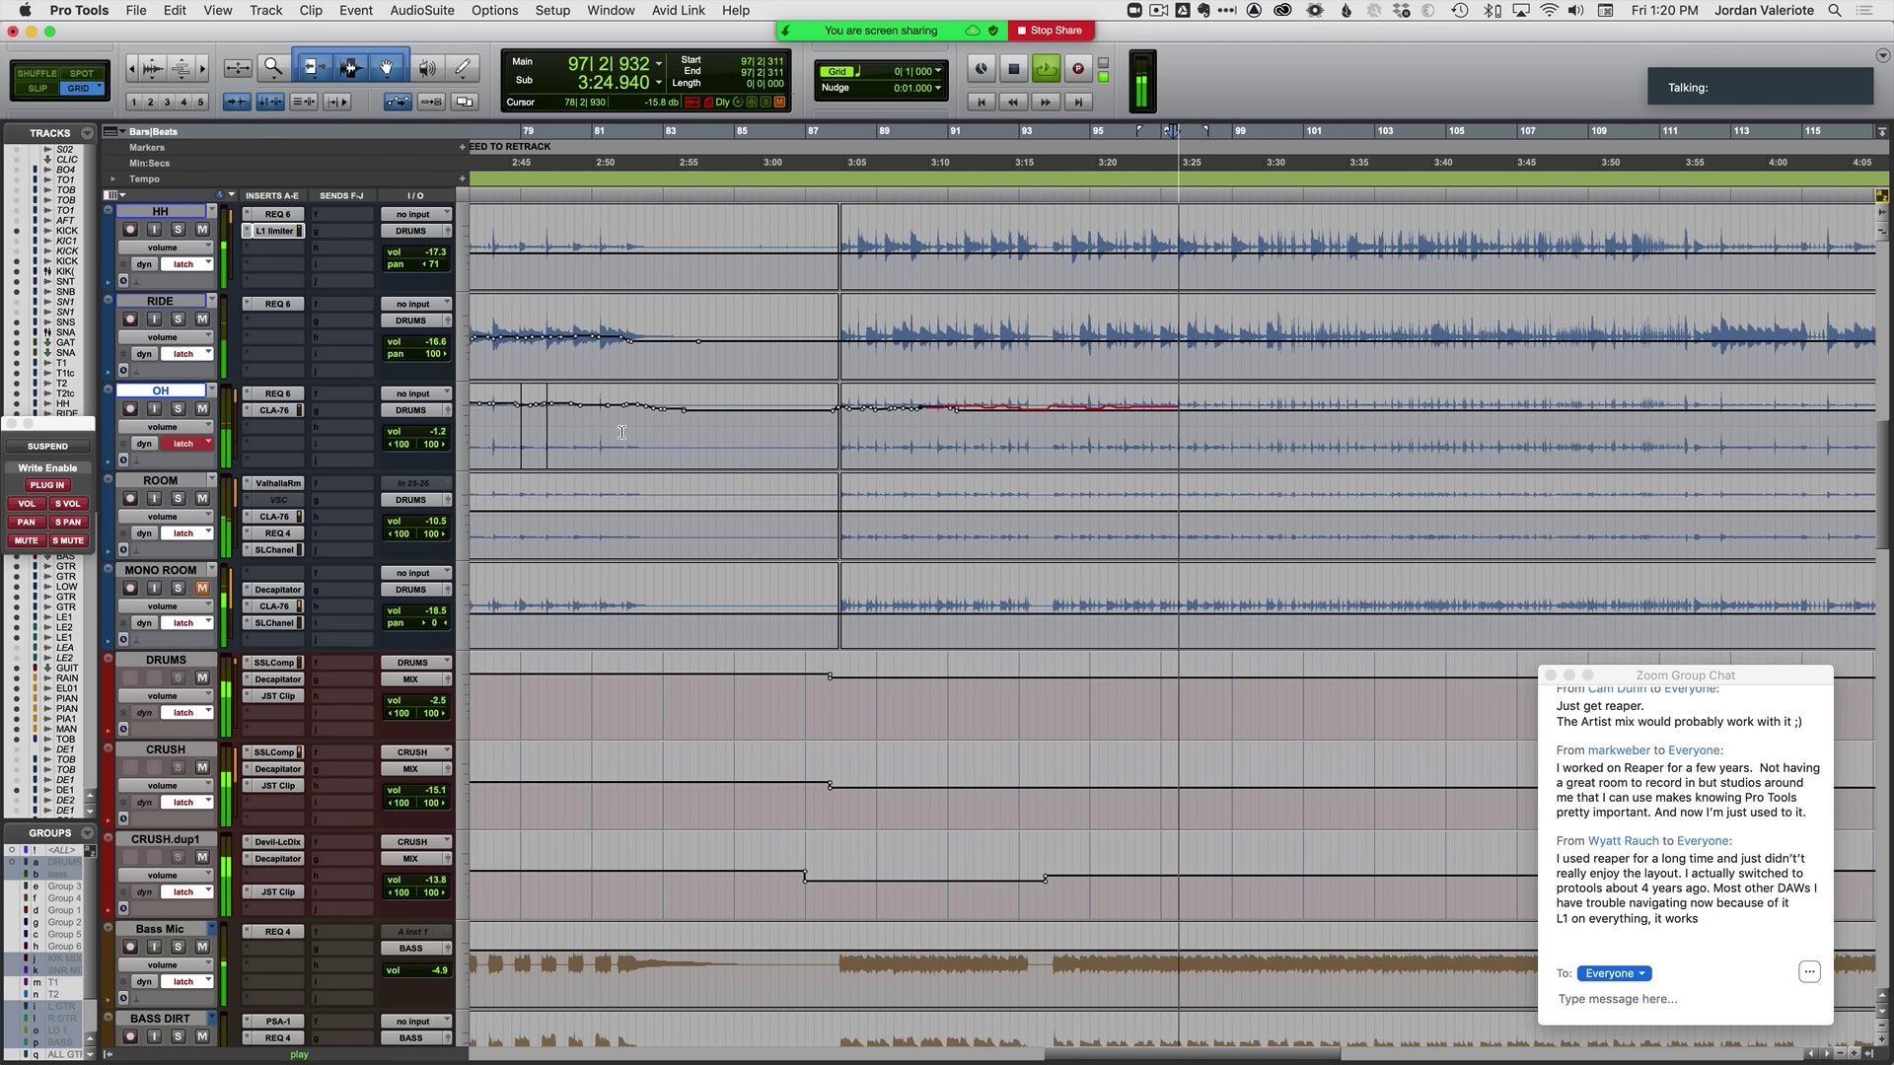
{"action": "left_click", "coordinate": [1264, 433]}
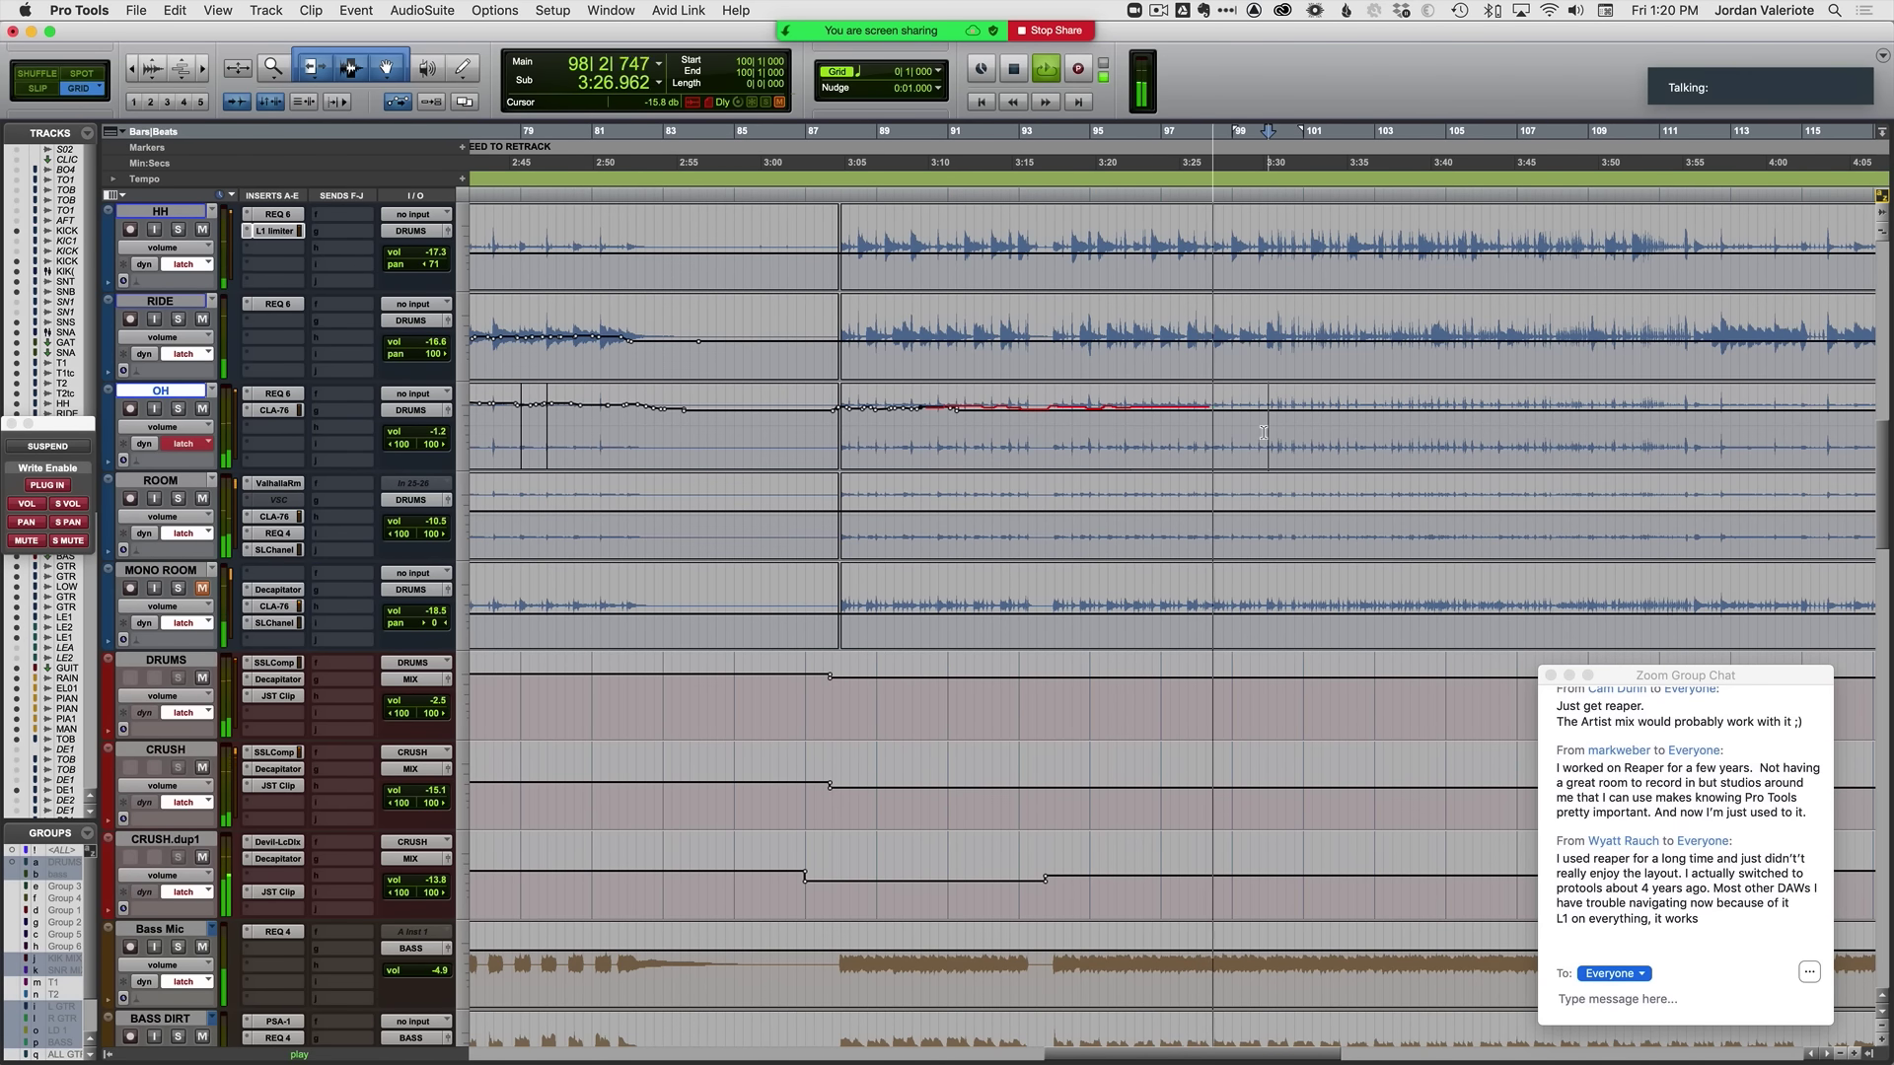
{"action": "key", "text": "t"}
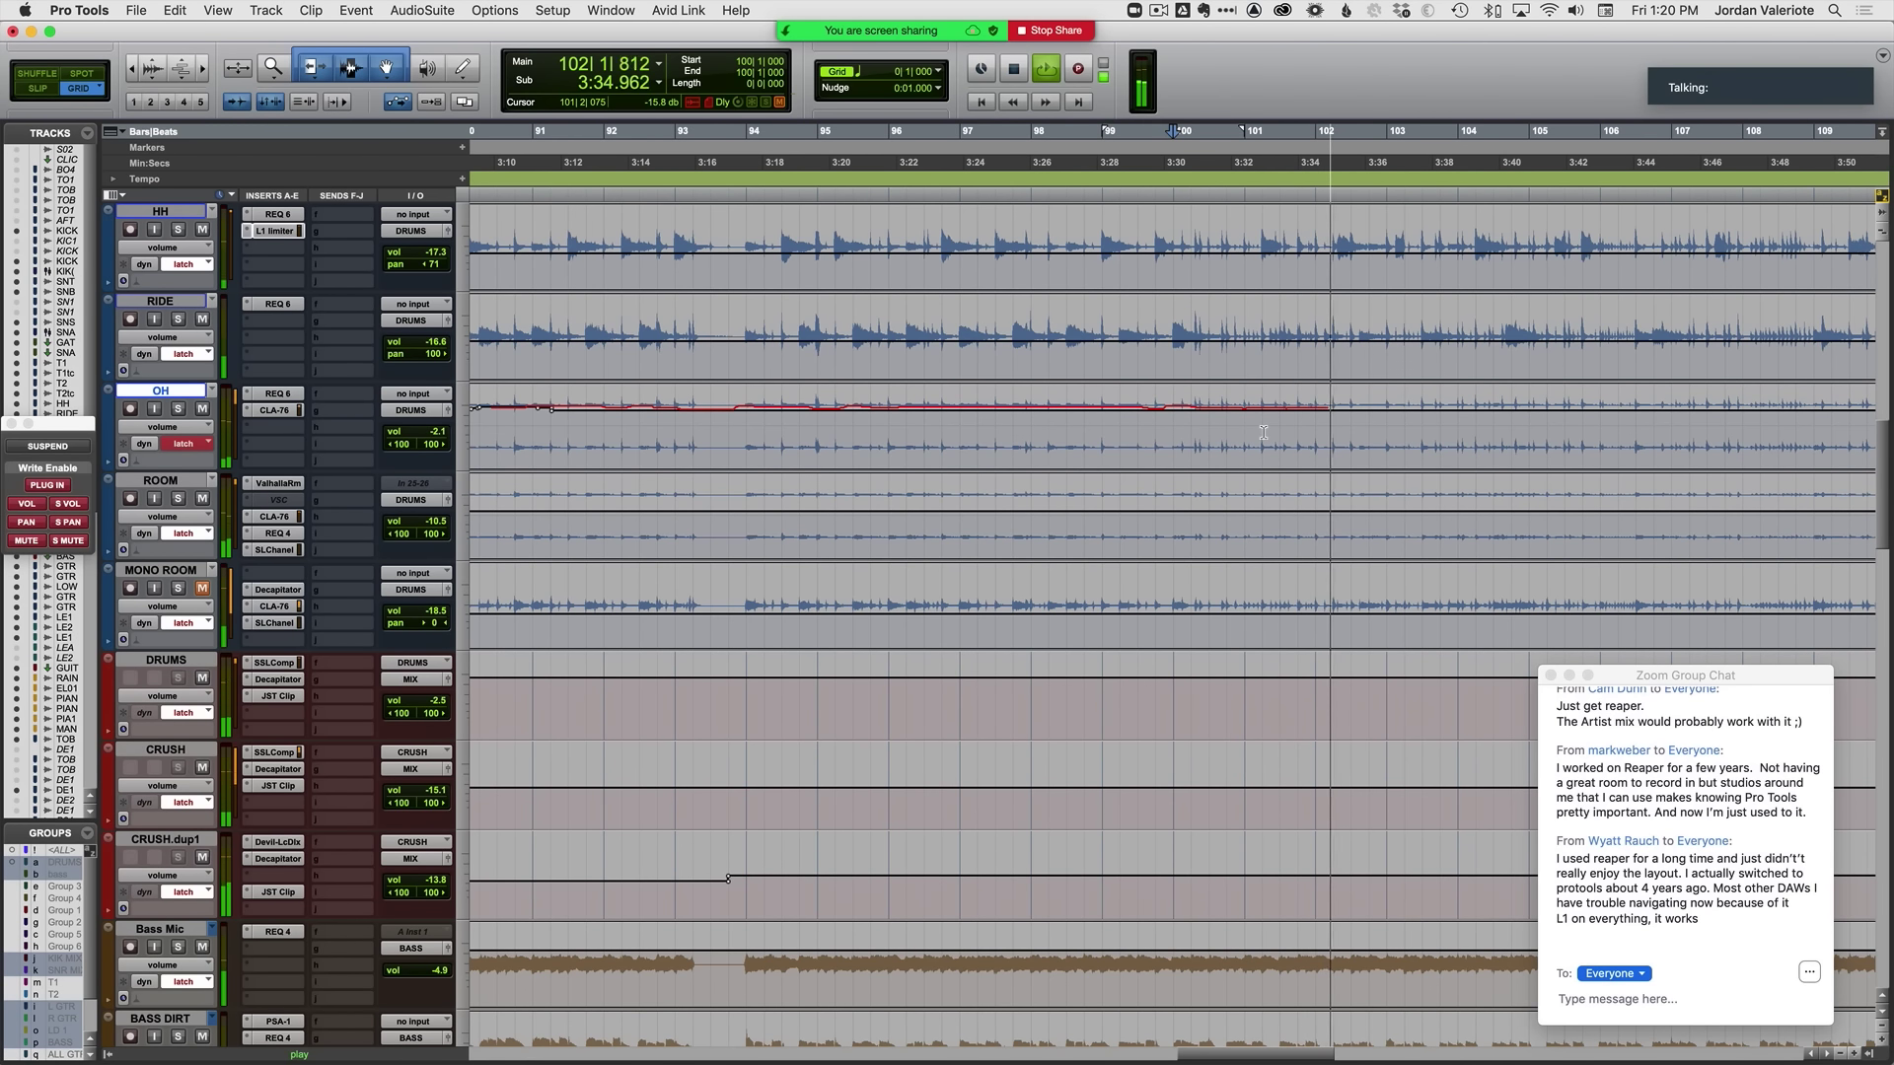
{"action": "key", "text": "space"}
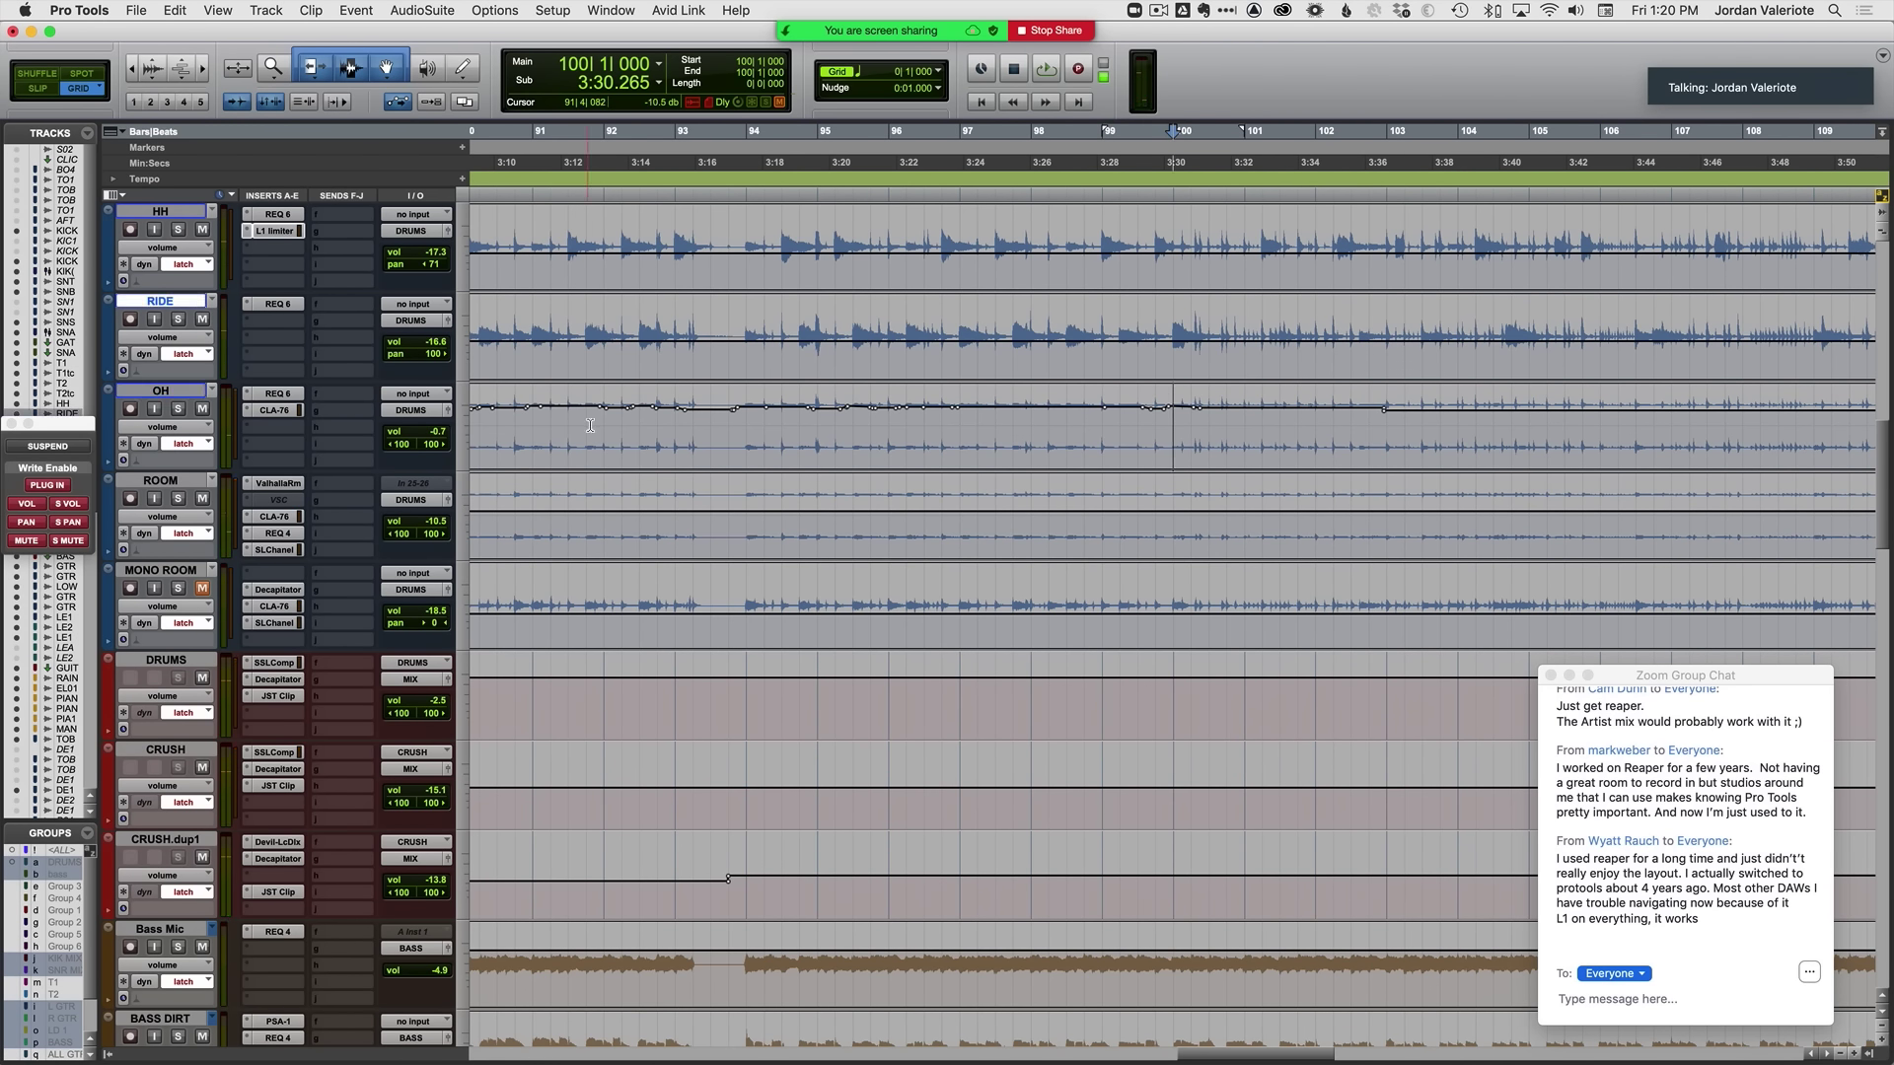
Step: Play from bar 100|1 and ride the RIDE volume up to about -8.5 dB in bar 101, then back down to about -18 dB by bar 104
{"action": "key", "text": "t"}
{"action": "scroll", "coordinate": [702, 472], "scroll_direction": "right", "scroll_amount": 5}
{"action": "key", "text": "space"}
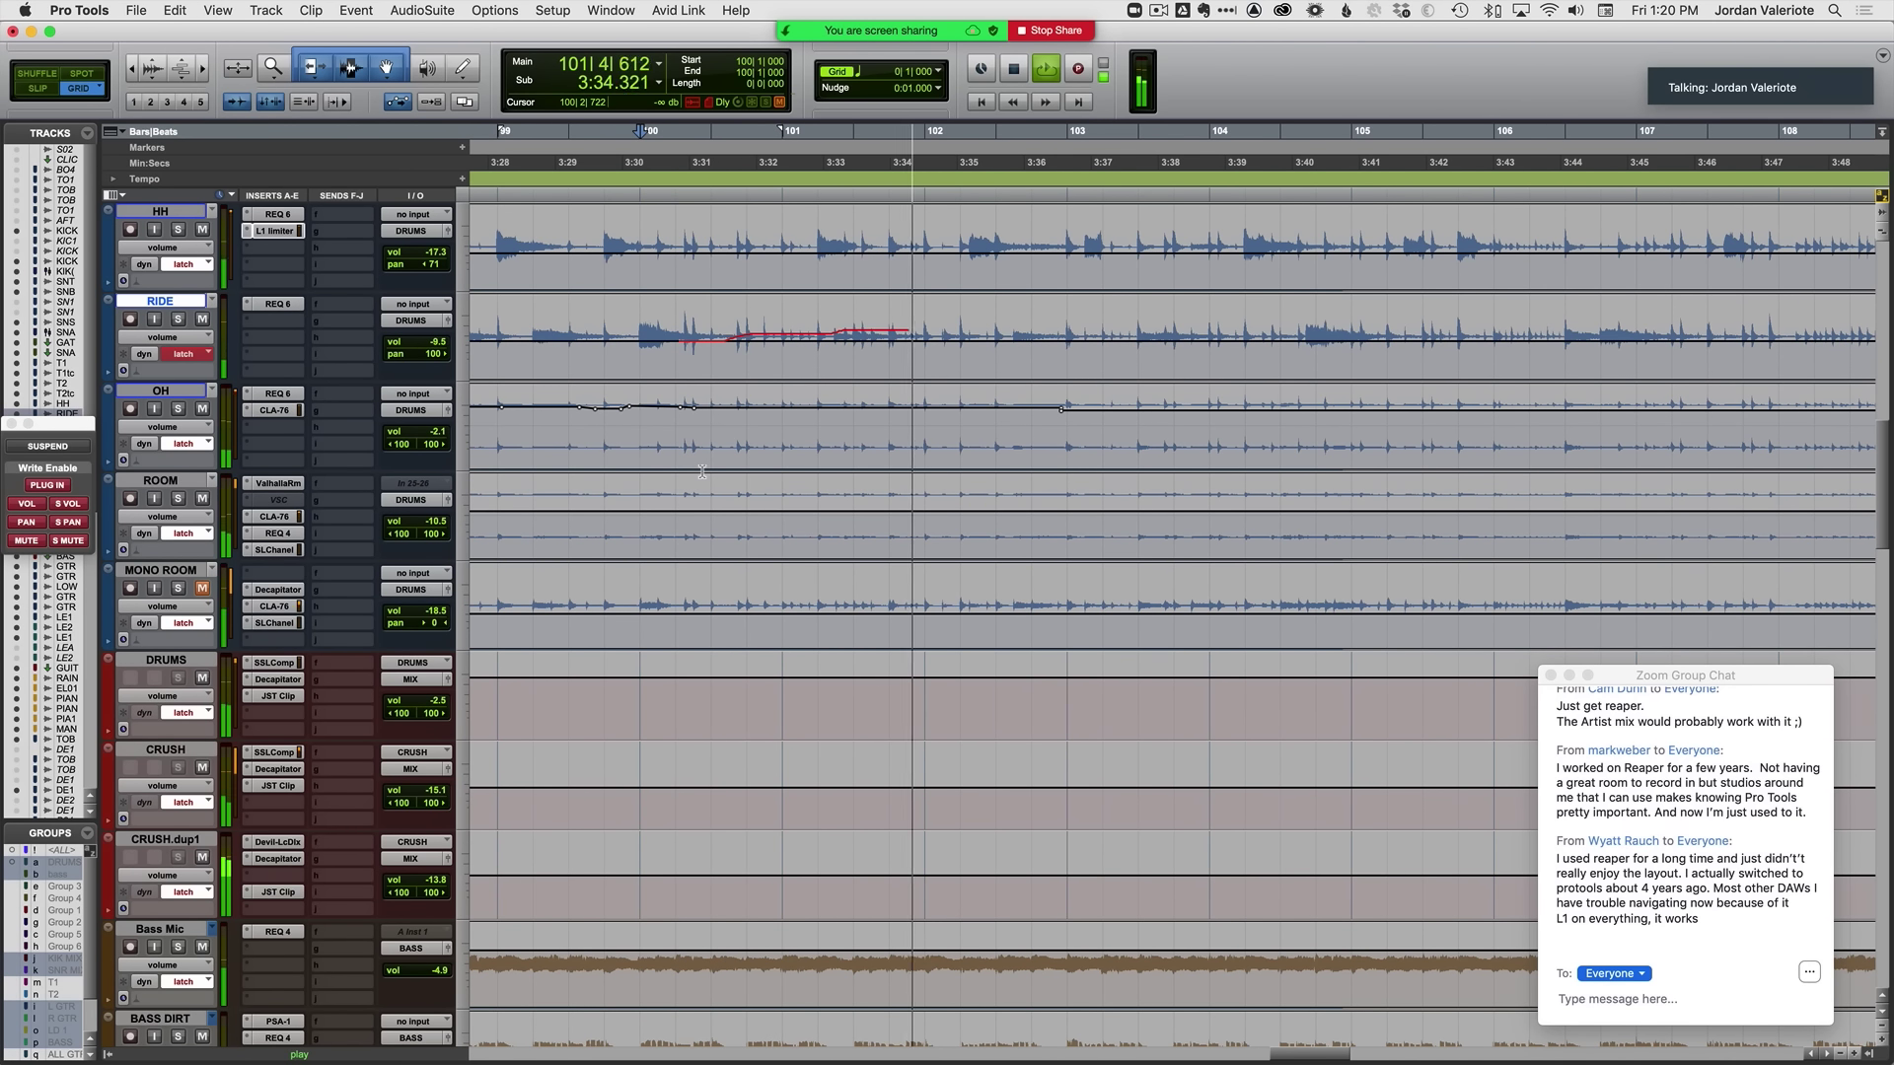
{"action": "key", "text": "space"}
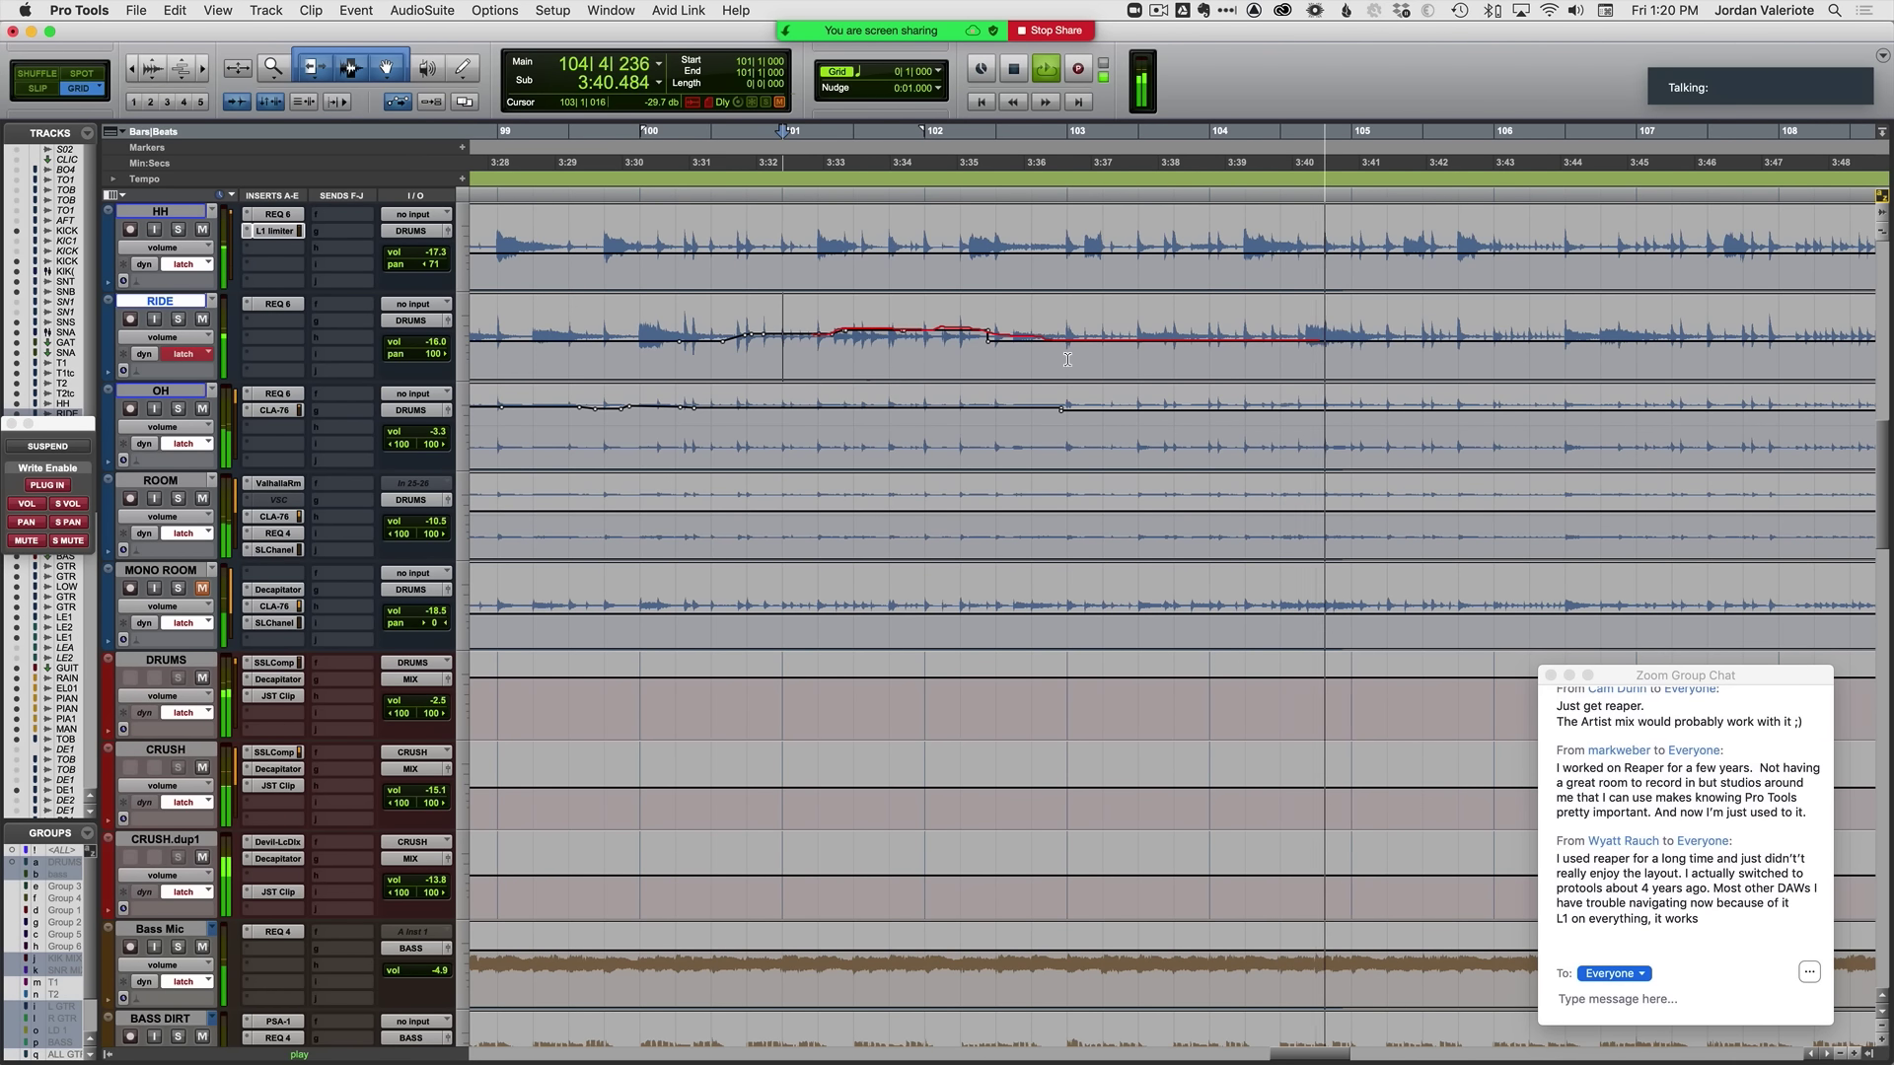
{"action": "key", "text": "space"}
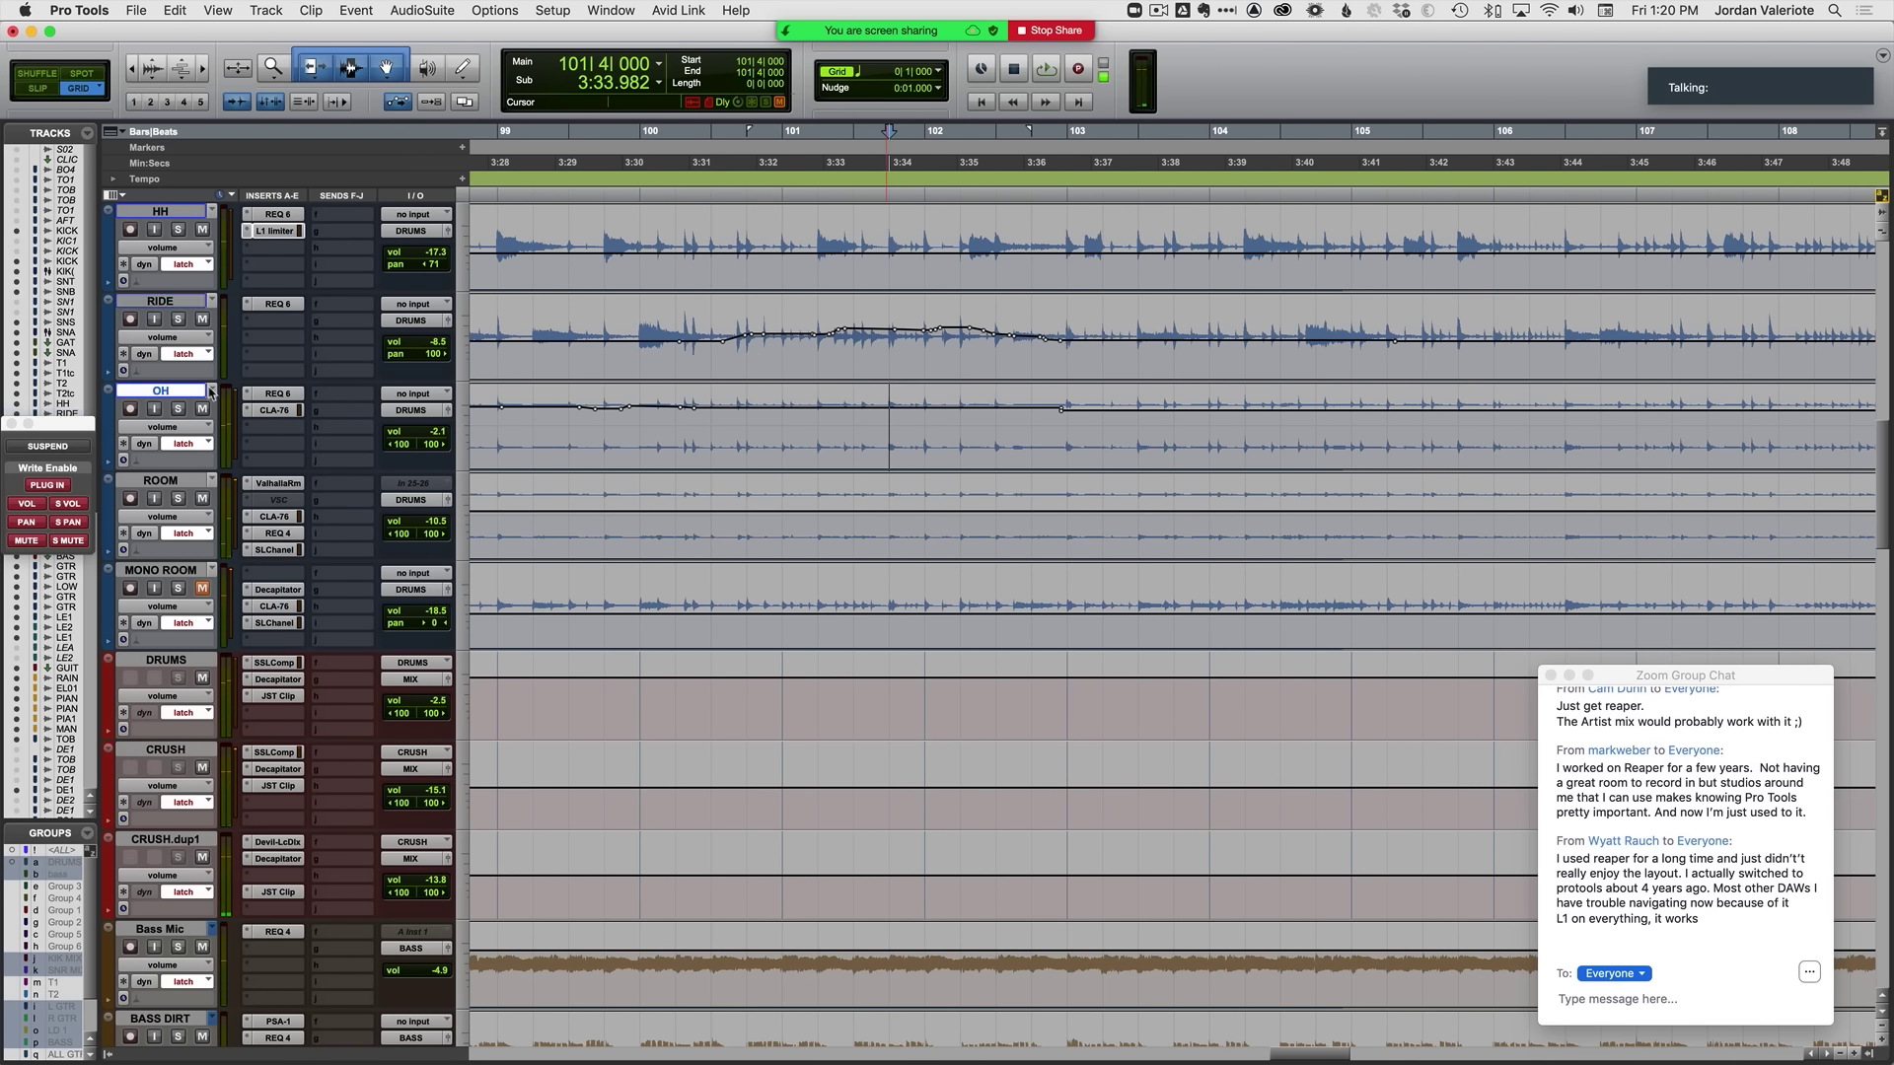
Step: Review the drum tracks' volume automation across the whole song and around bars 100 to 118
{"action": "key", "text": "r"}
{"action": "key", "text": "r"}
{"action": "key", "text": "r"}
{"action": "key", "text": "r"}
{"action": "key", "text": "r"}
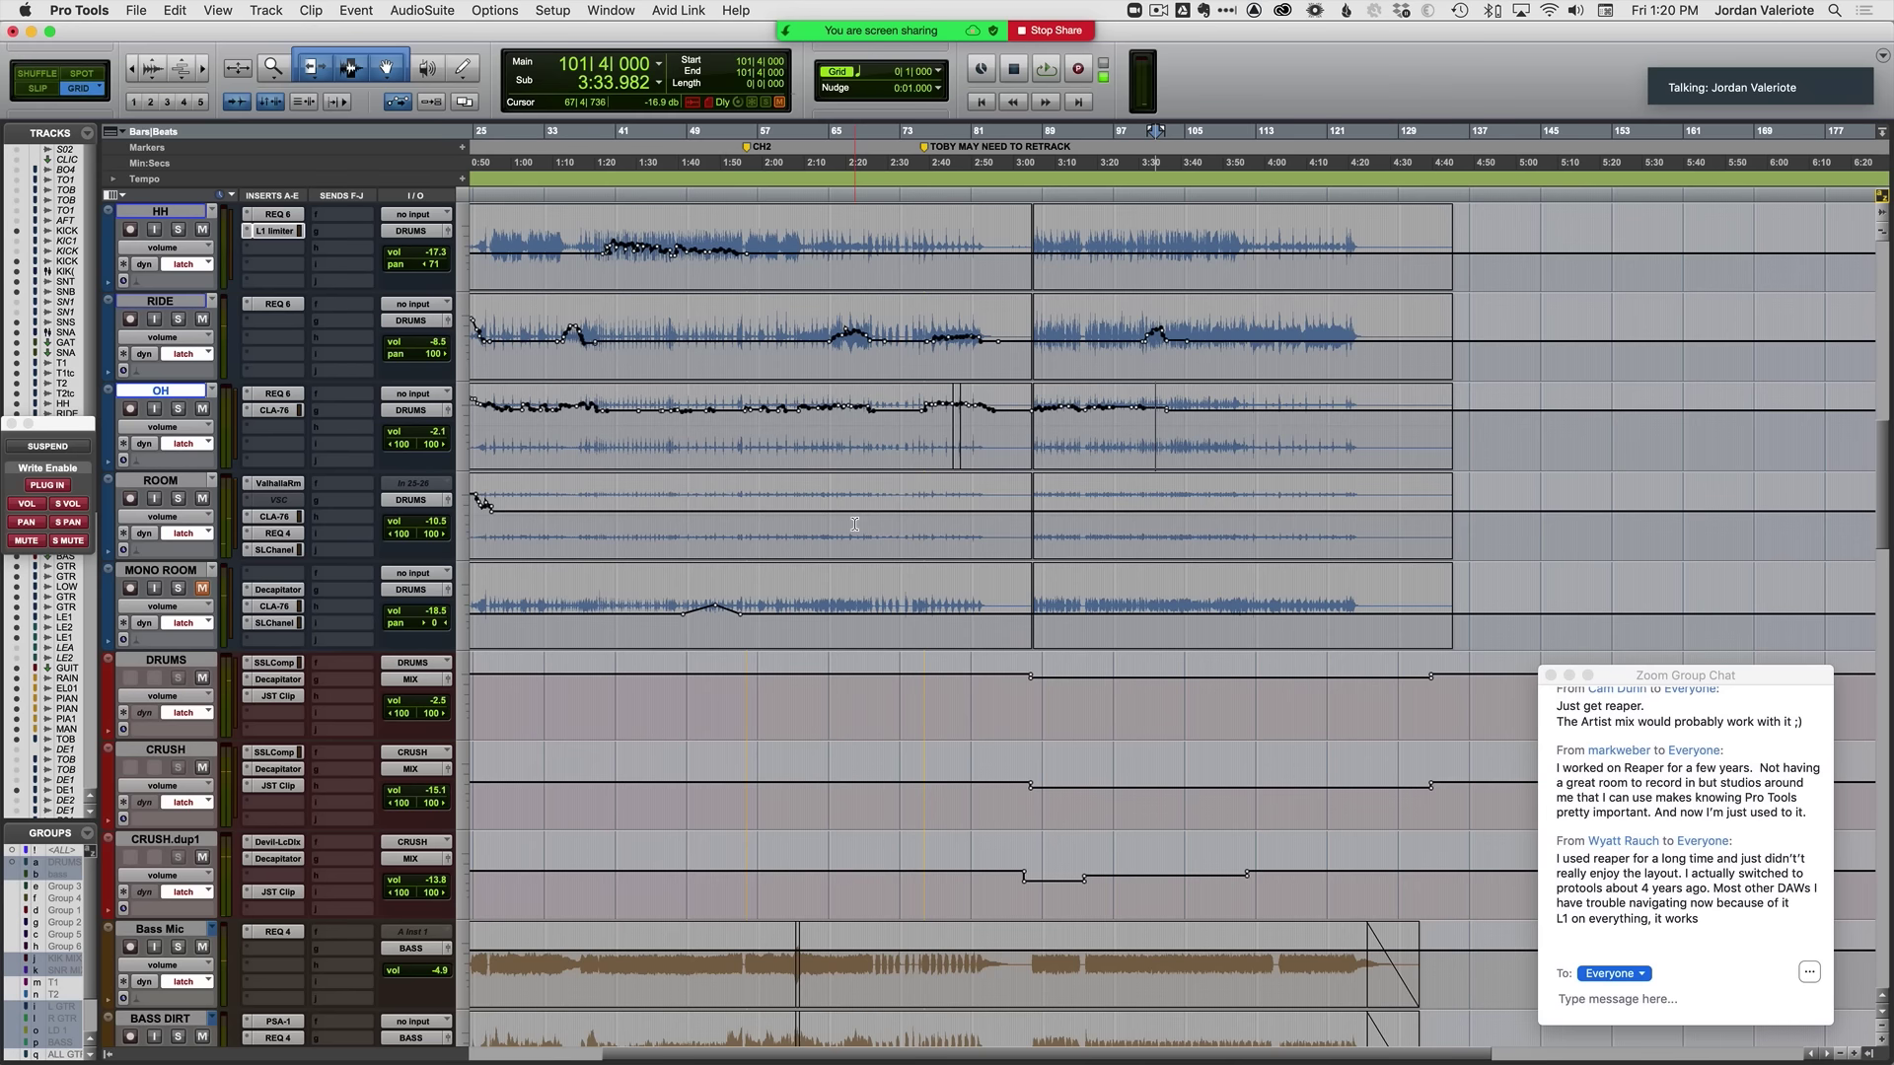
{"action": "key", "text": "t"}
{"action": "key", "text": "t"}
{"action": "key", "text": "t"}
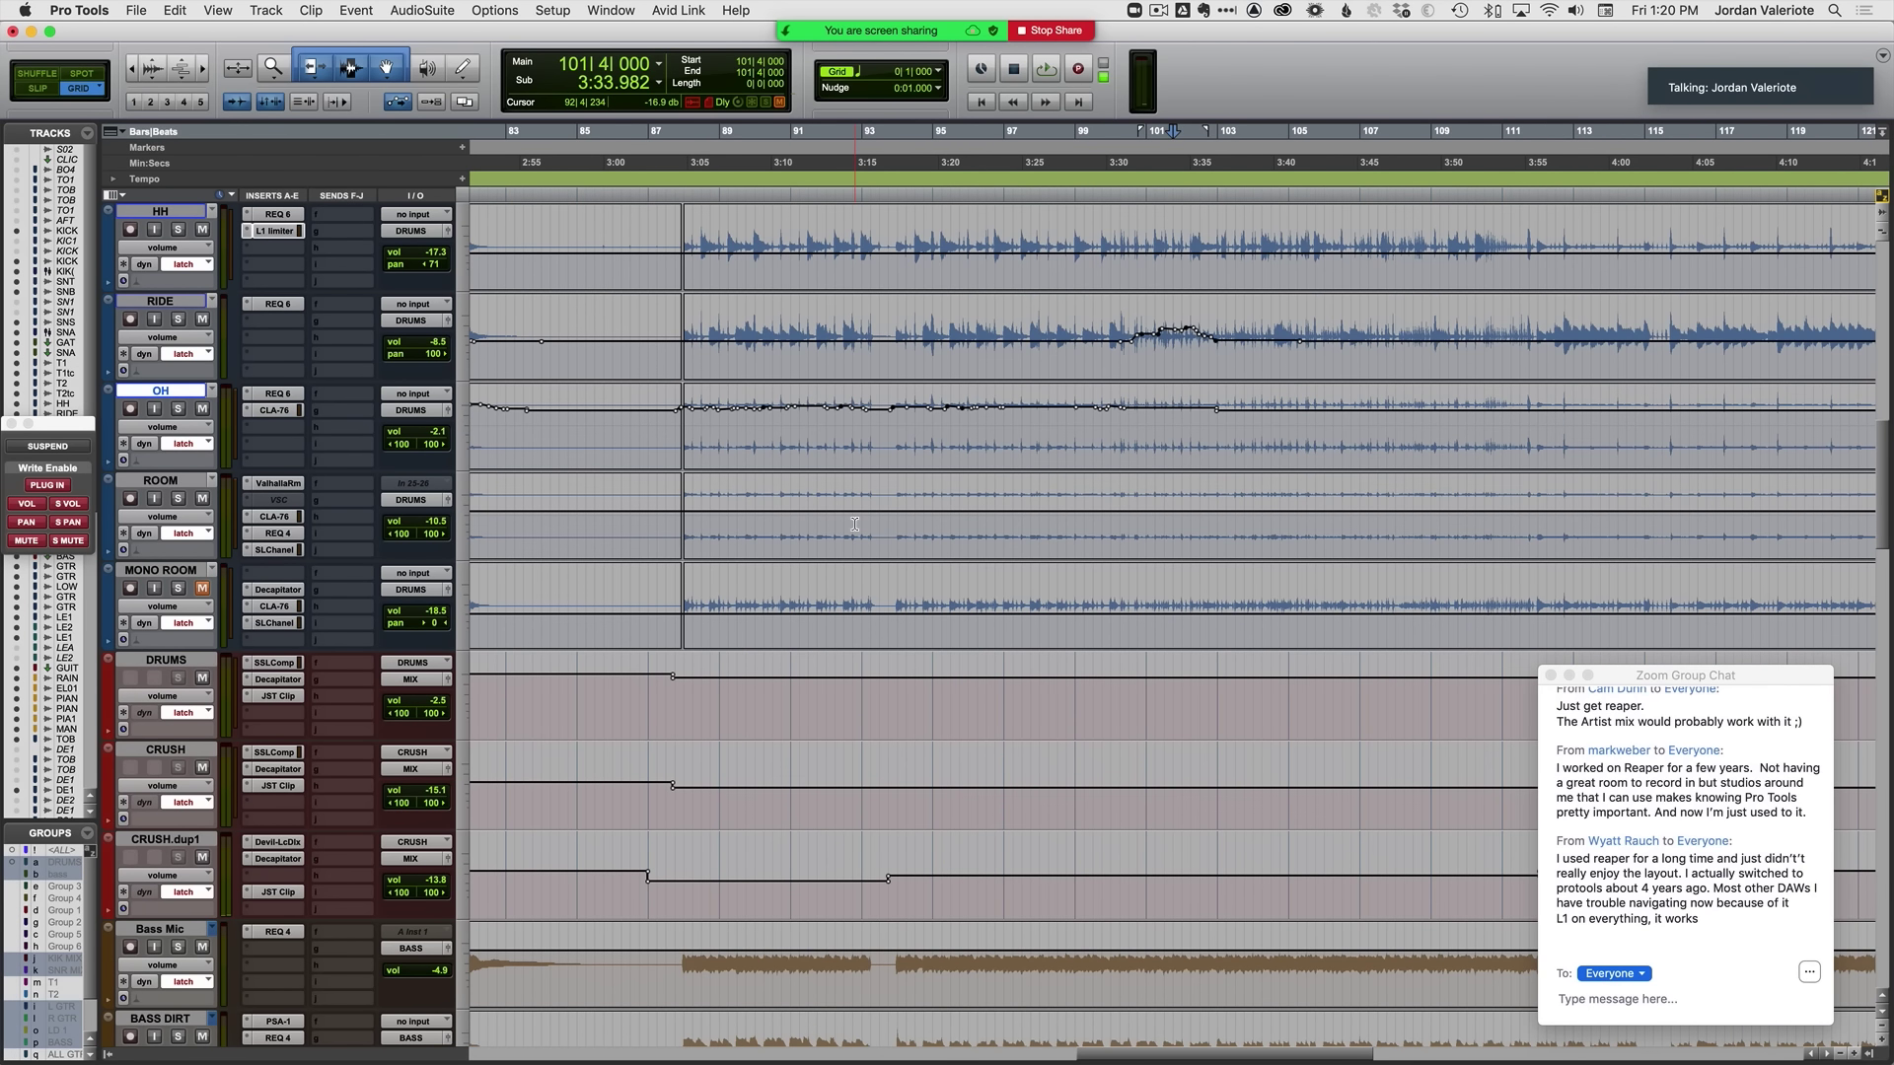
{"action": "key", "text": "t"}
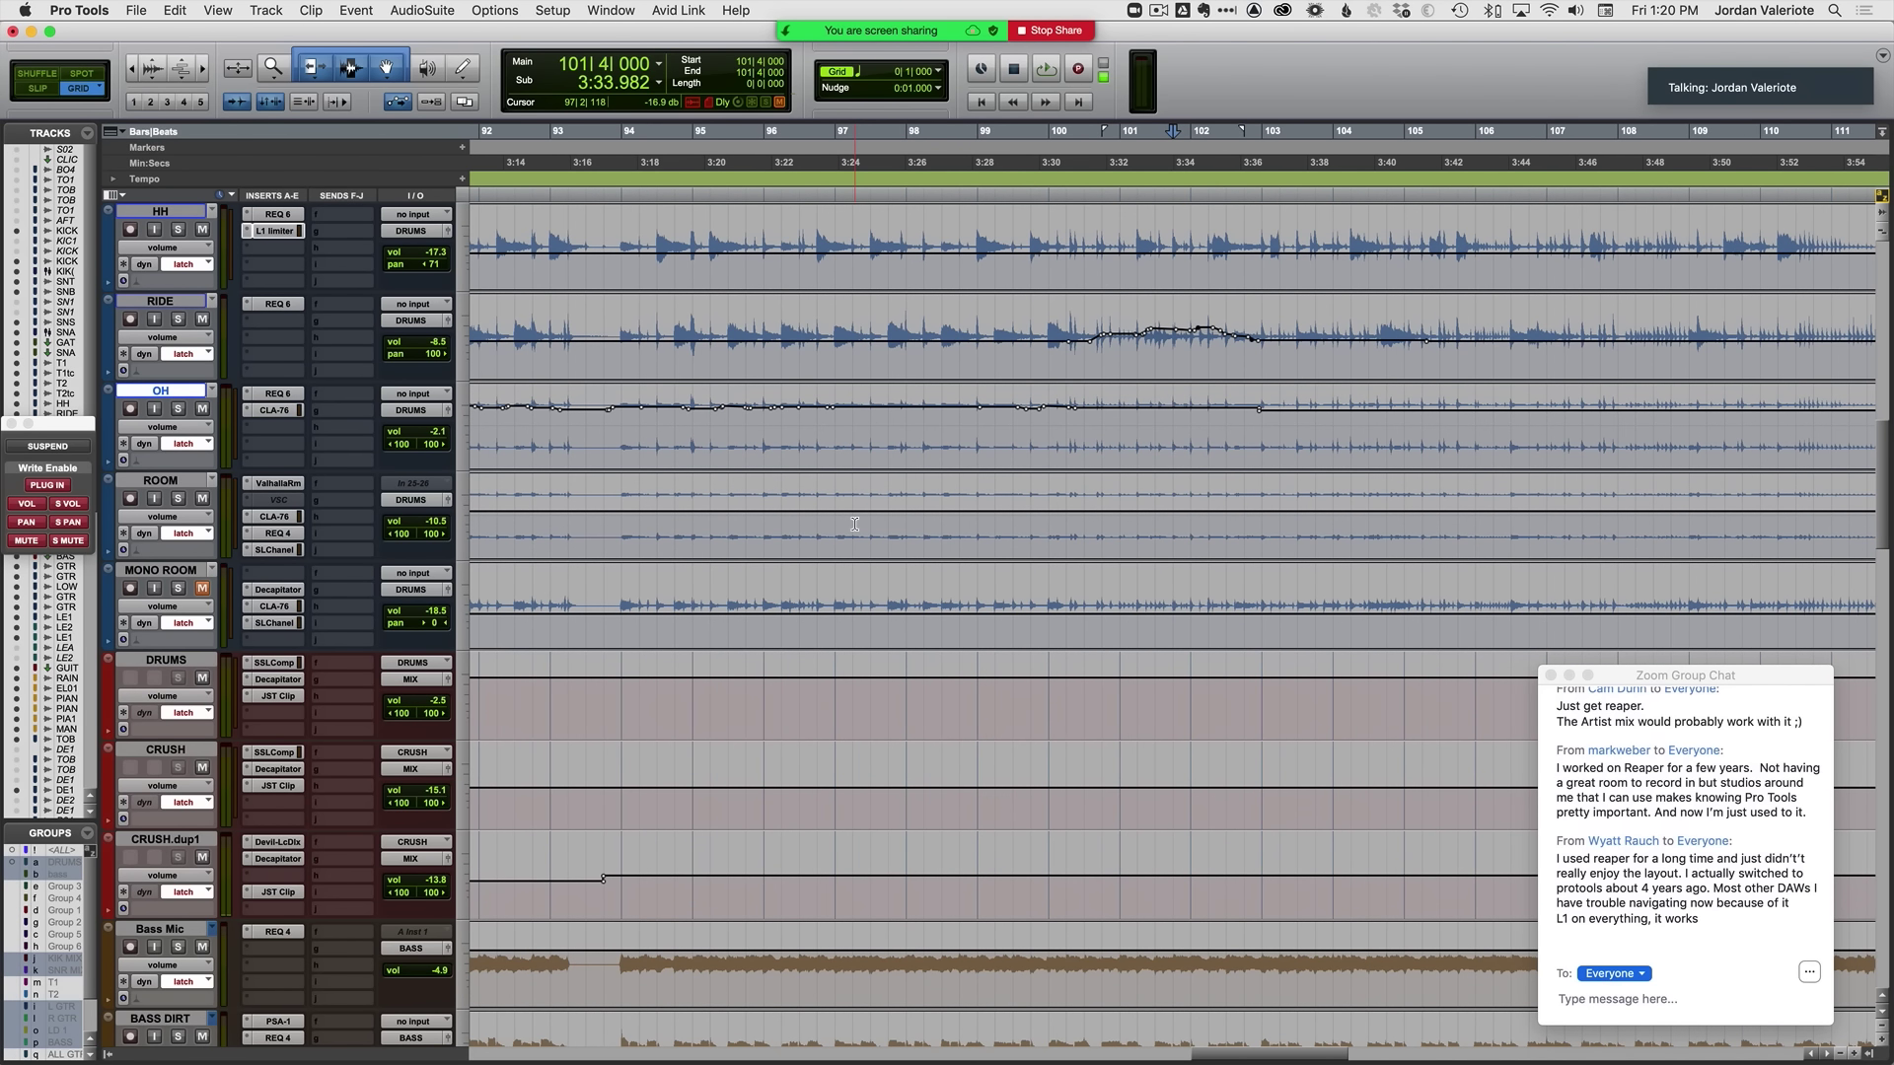
{"action": "scroll", "coordinate": [854, 524], "scroll_direction": "right", "scroll_amount": 5}
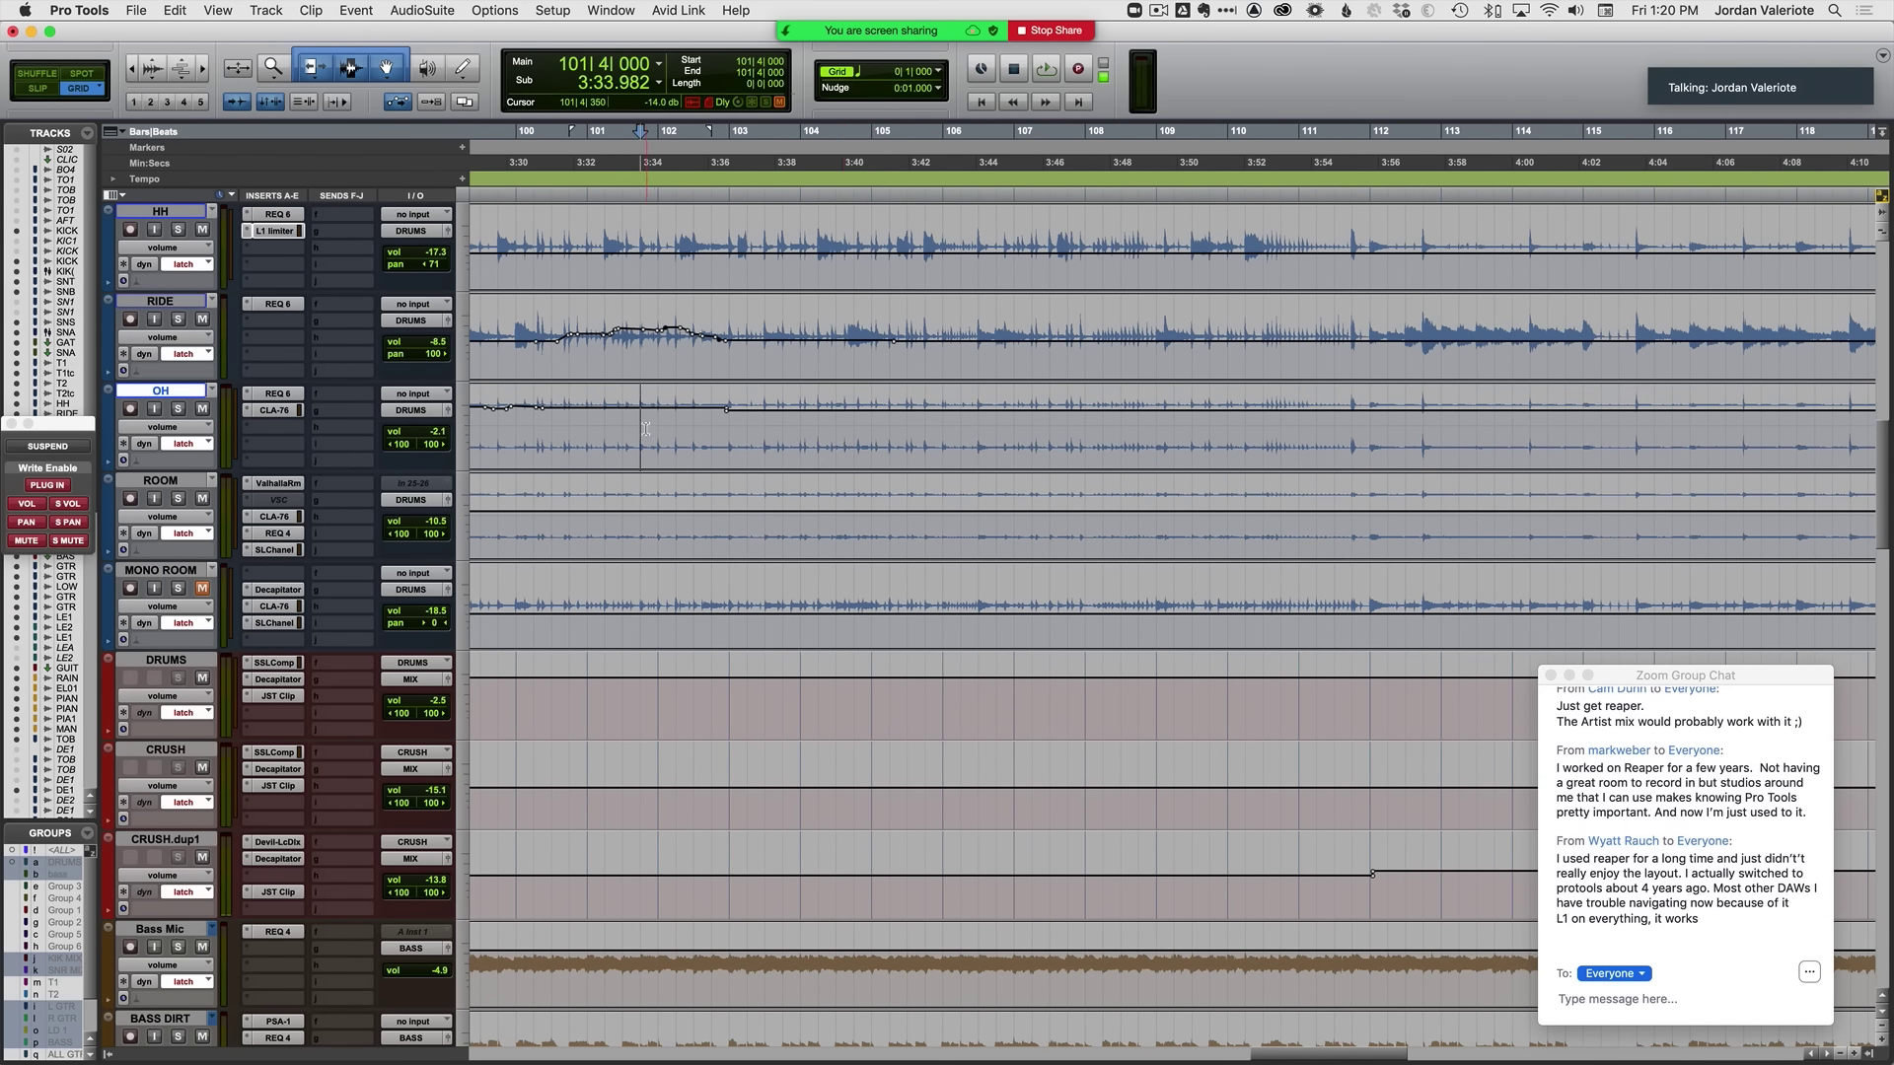
{"action": "key", "text": "alt+a"}
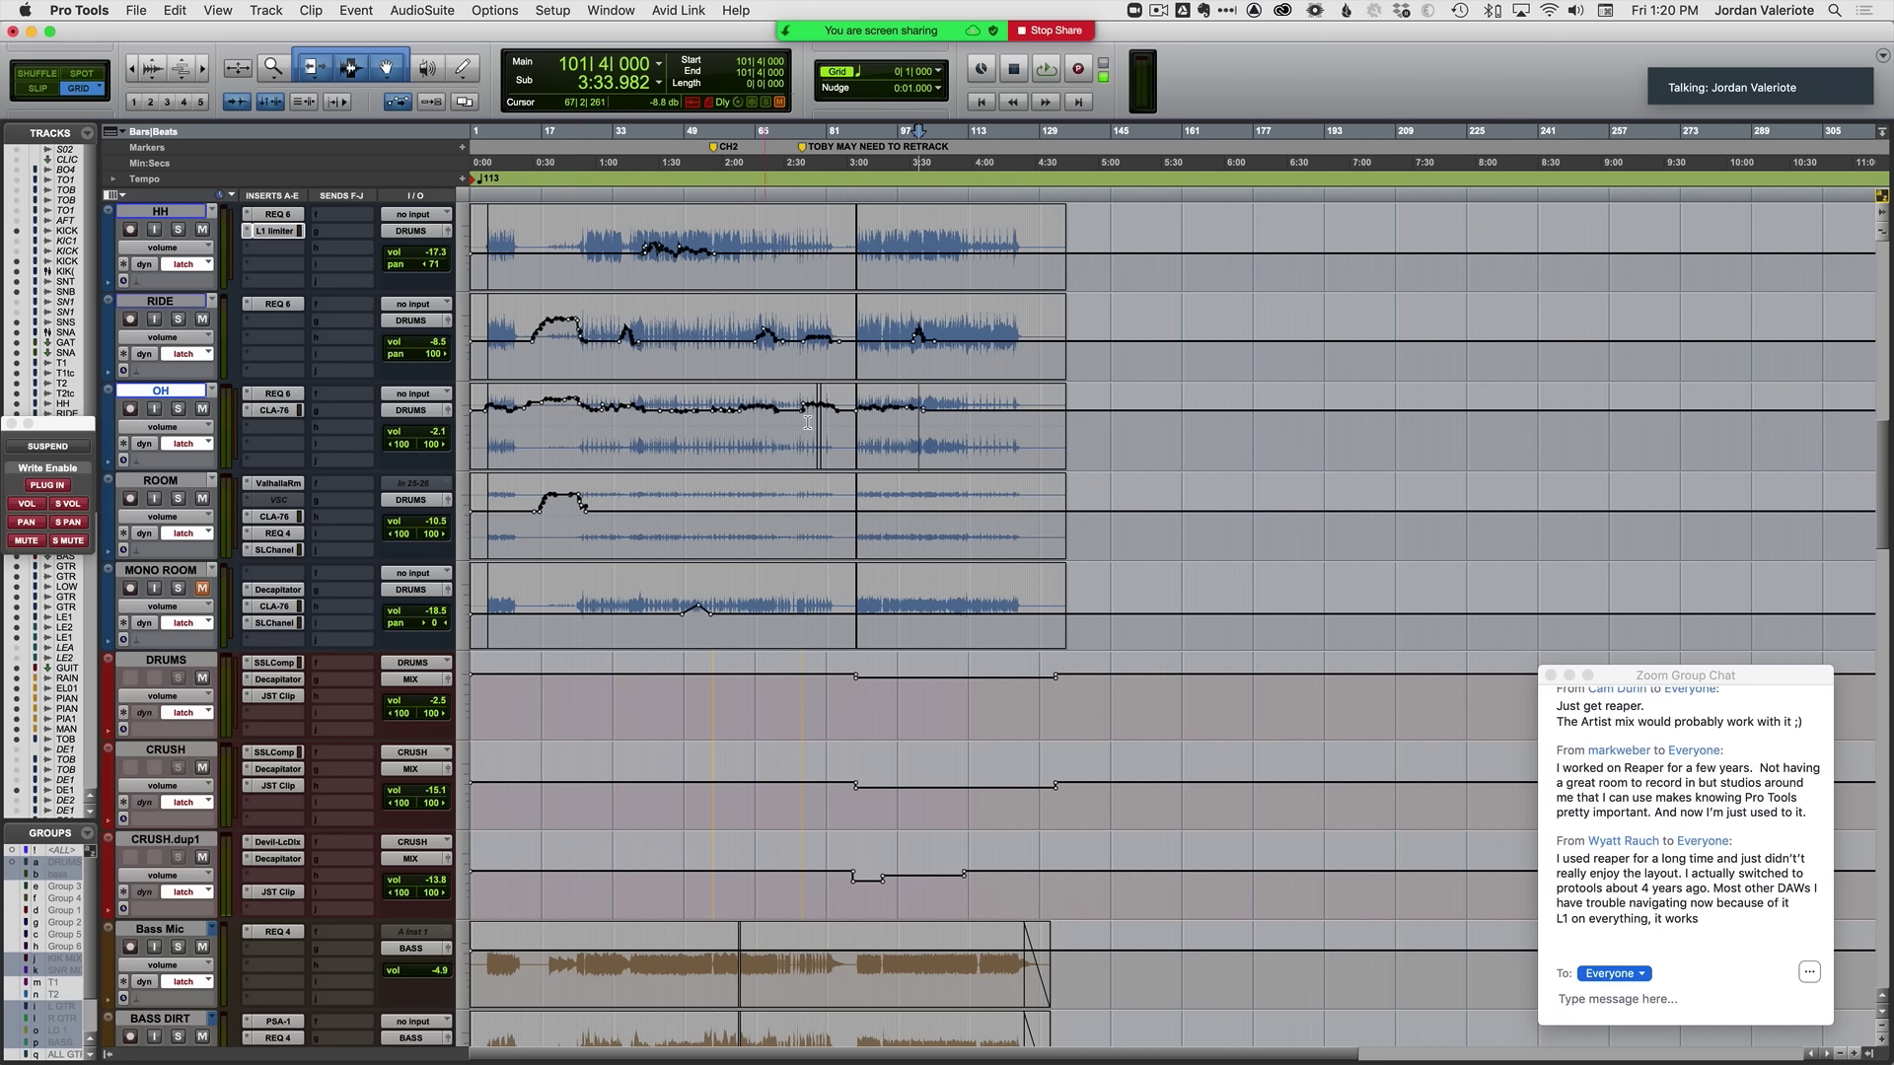
{"action": "key", "text": "t"}
{"action": "key", "text": "t"}
{"action": "key", "text": "t"}
{"action": "key", "text": "t"}
{"action": "scroll", "coordinate": [905, 465], "scroll_direction": "right", "scroll_amount": 5}
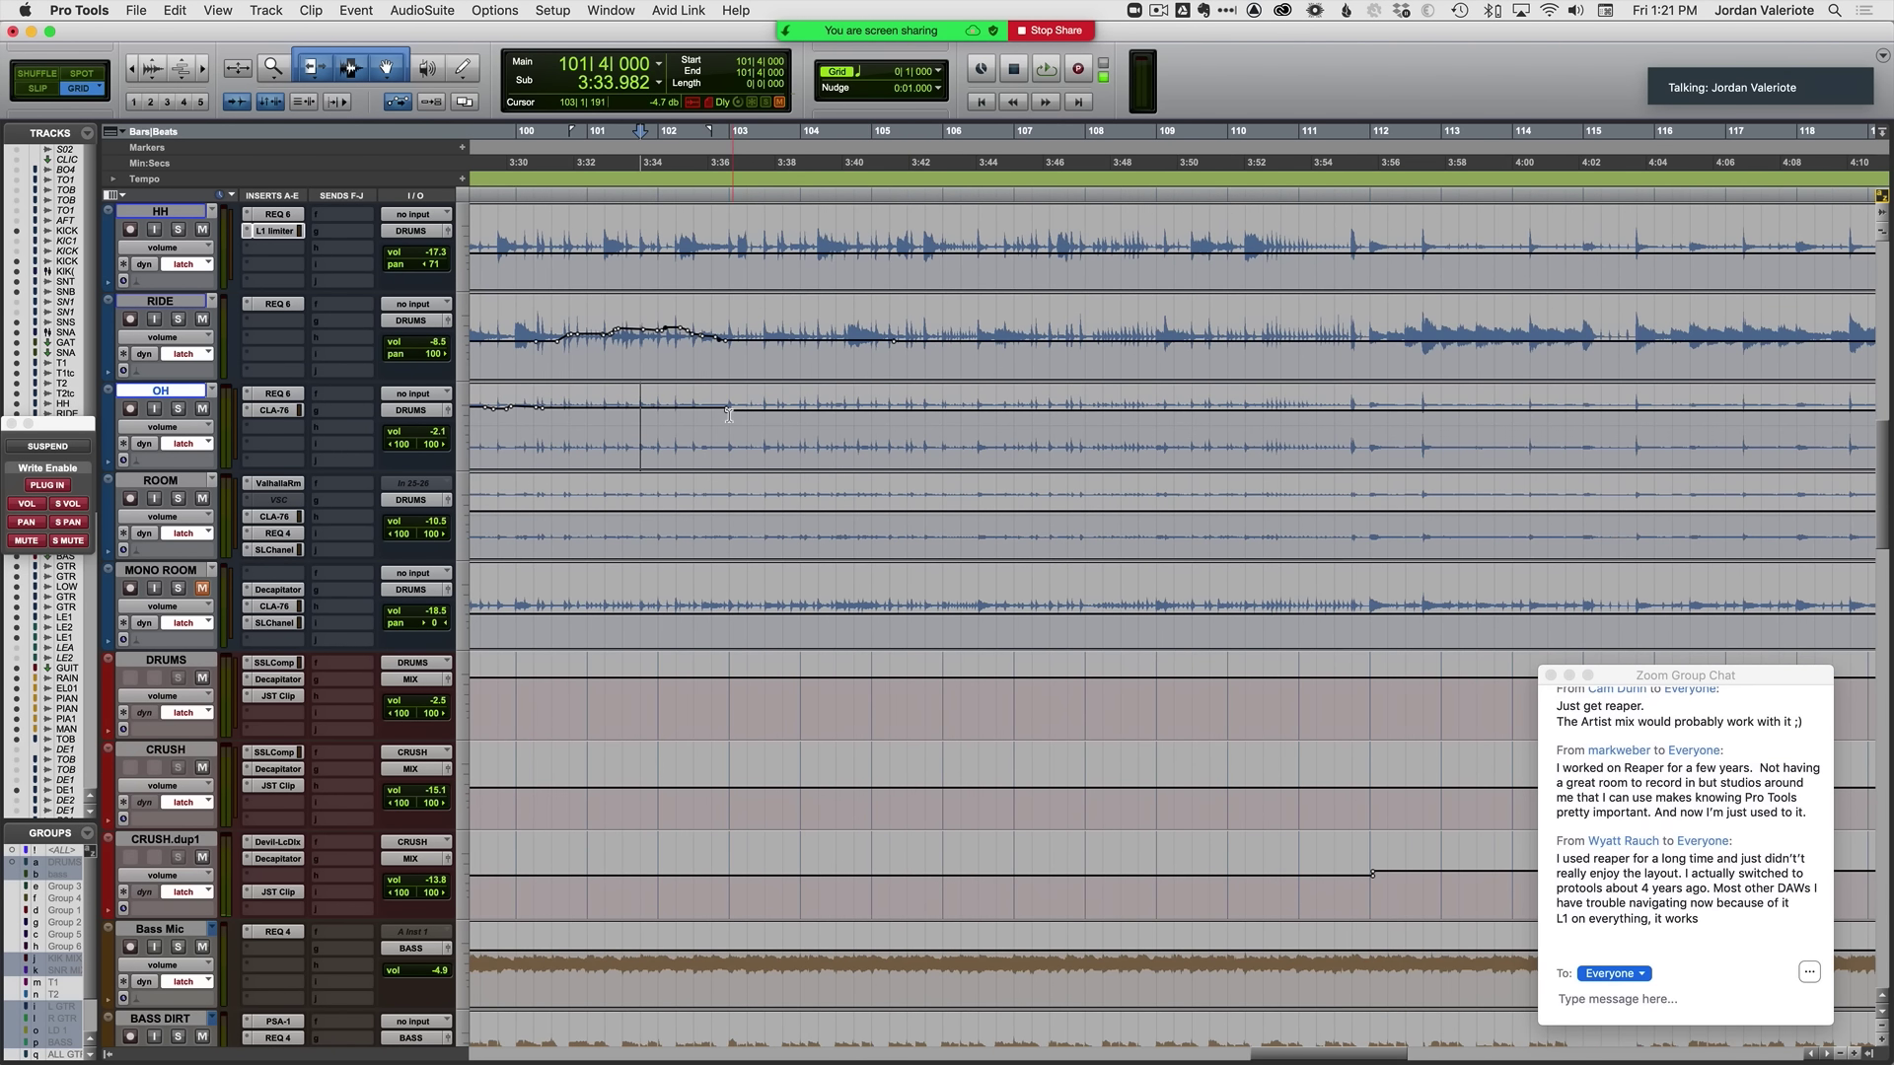
Step: Play on from bar 101|4 and ride the OH volume between about -2.1 and -2.8 dB through bar 109|4
{"action": "key", "text": "t"}
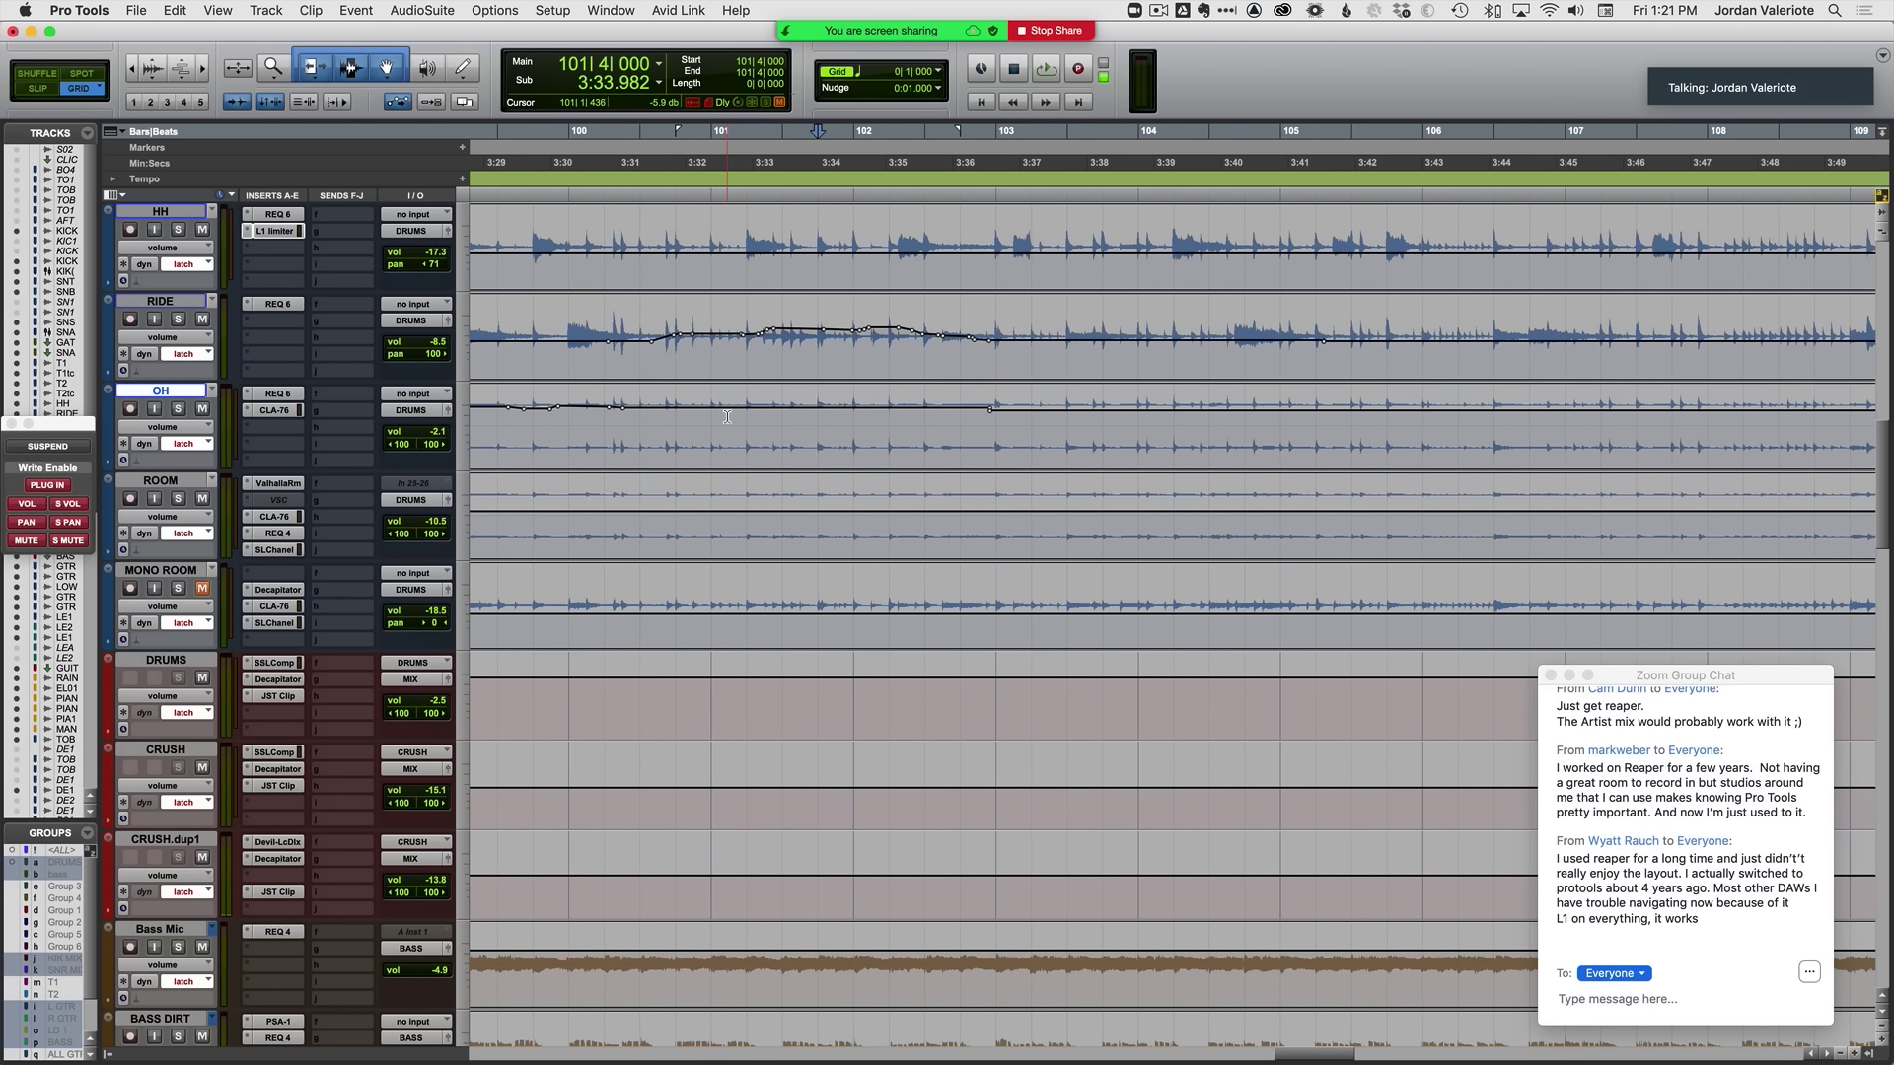
{"action": "key", "text": "space"}
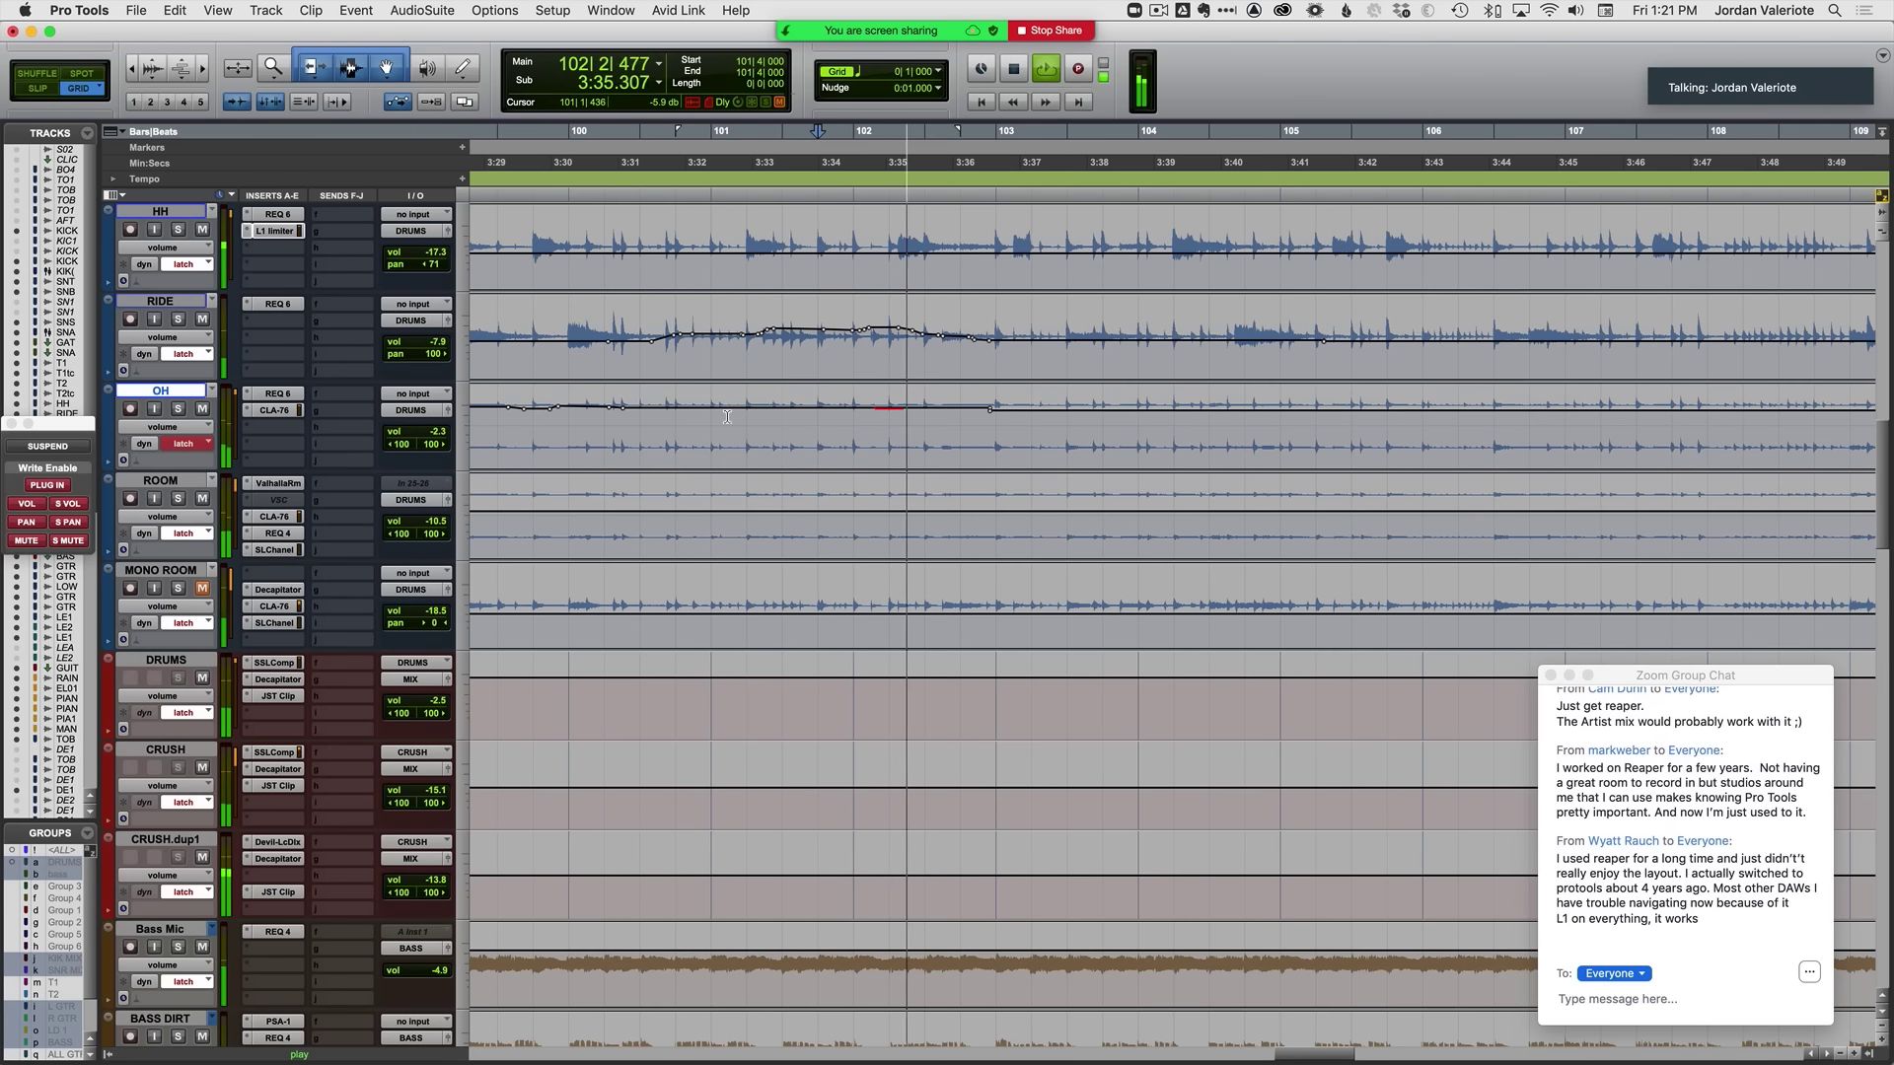
{"action": "key", "text": "space"}
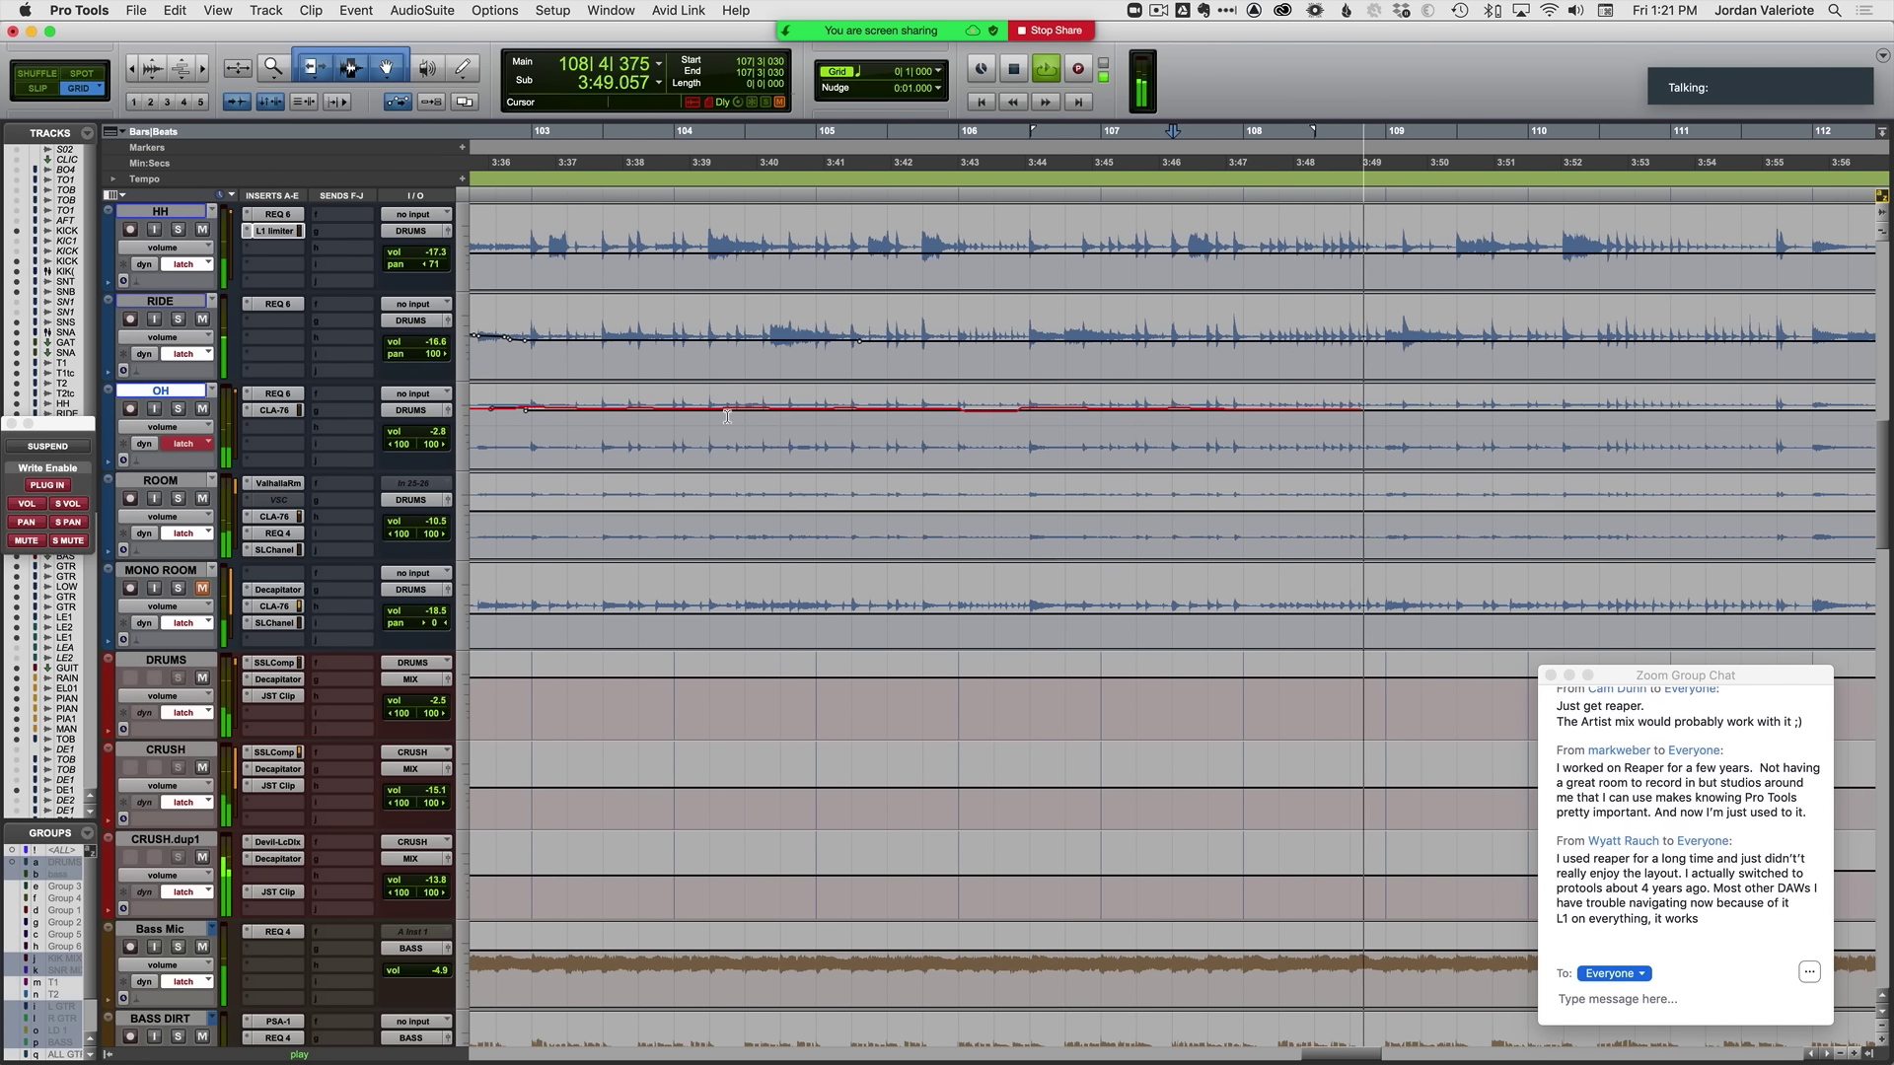
{"action": "key", "text": "Down"}
{"action": "key", "text": "Left"}
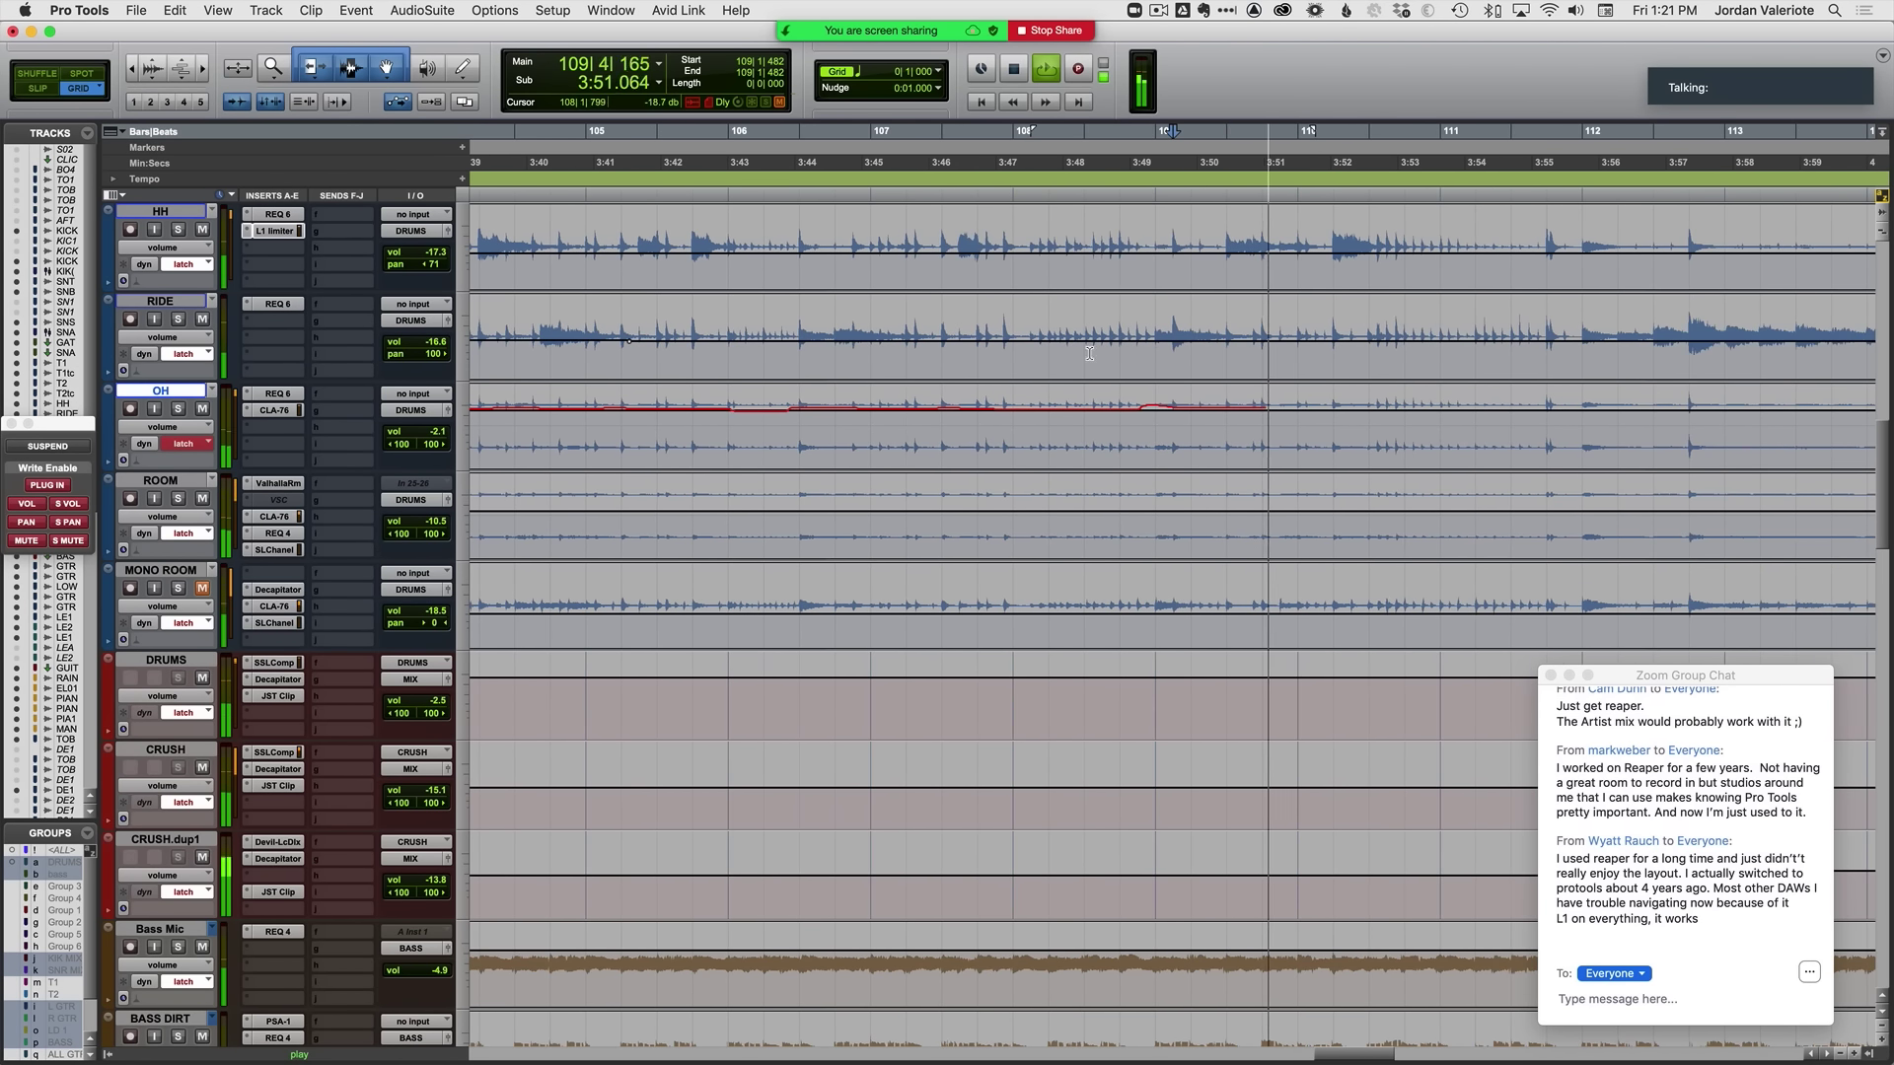
{"action": "key", "text": "space"}
Step: Replay from about bar 108 and ride the OH volume through bar 113, lifting it to about -0.3 dB in bar 112
{"action": "left_click", "coordinate": [1028, 445]}
{"action": "key", "text": "space"}
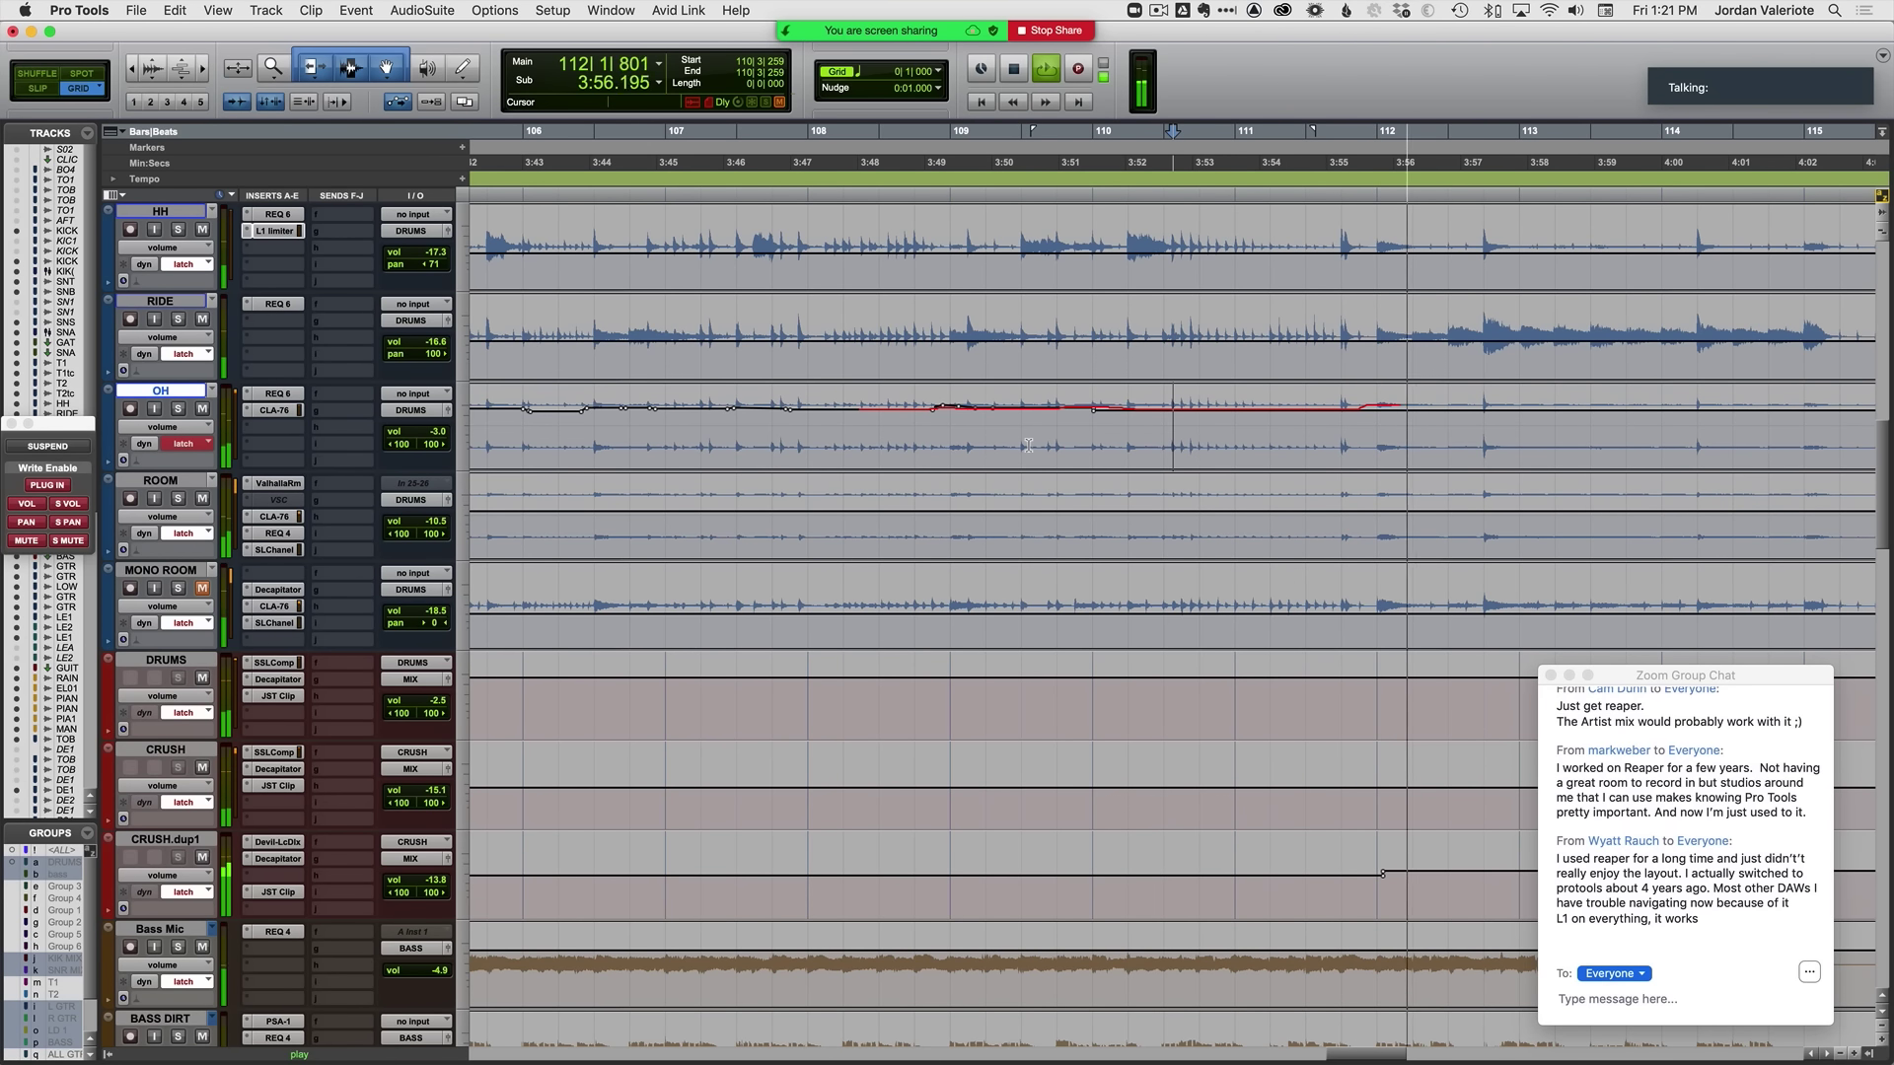
{"action": "key", "text": "space"}
{"action": "left_click", "coordinate": [806, 427]}
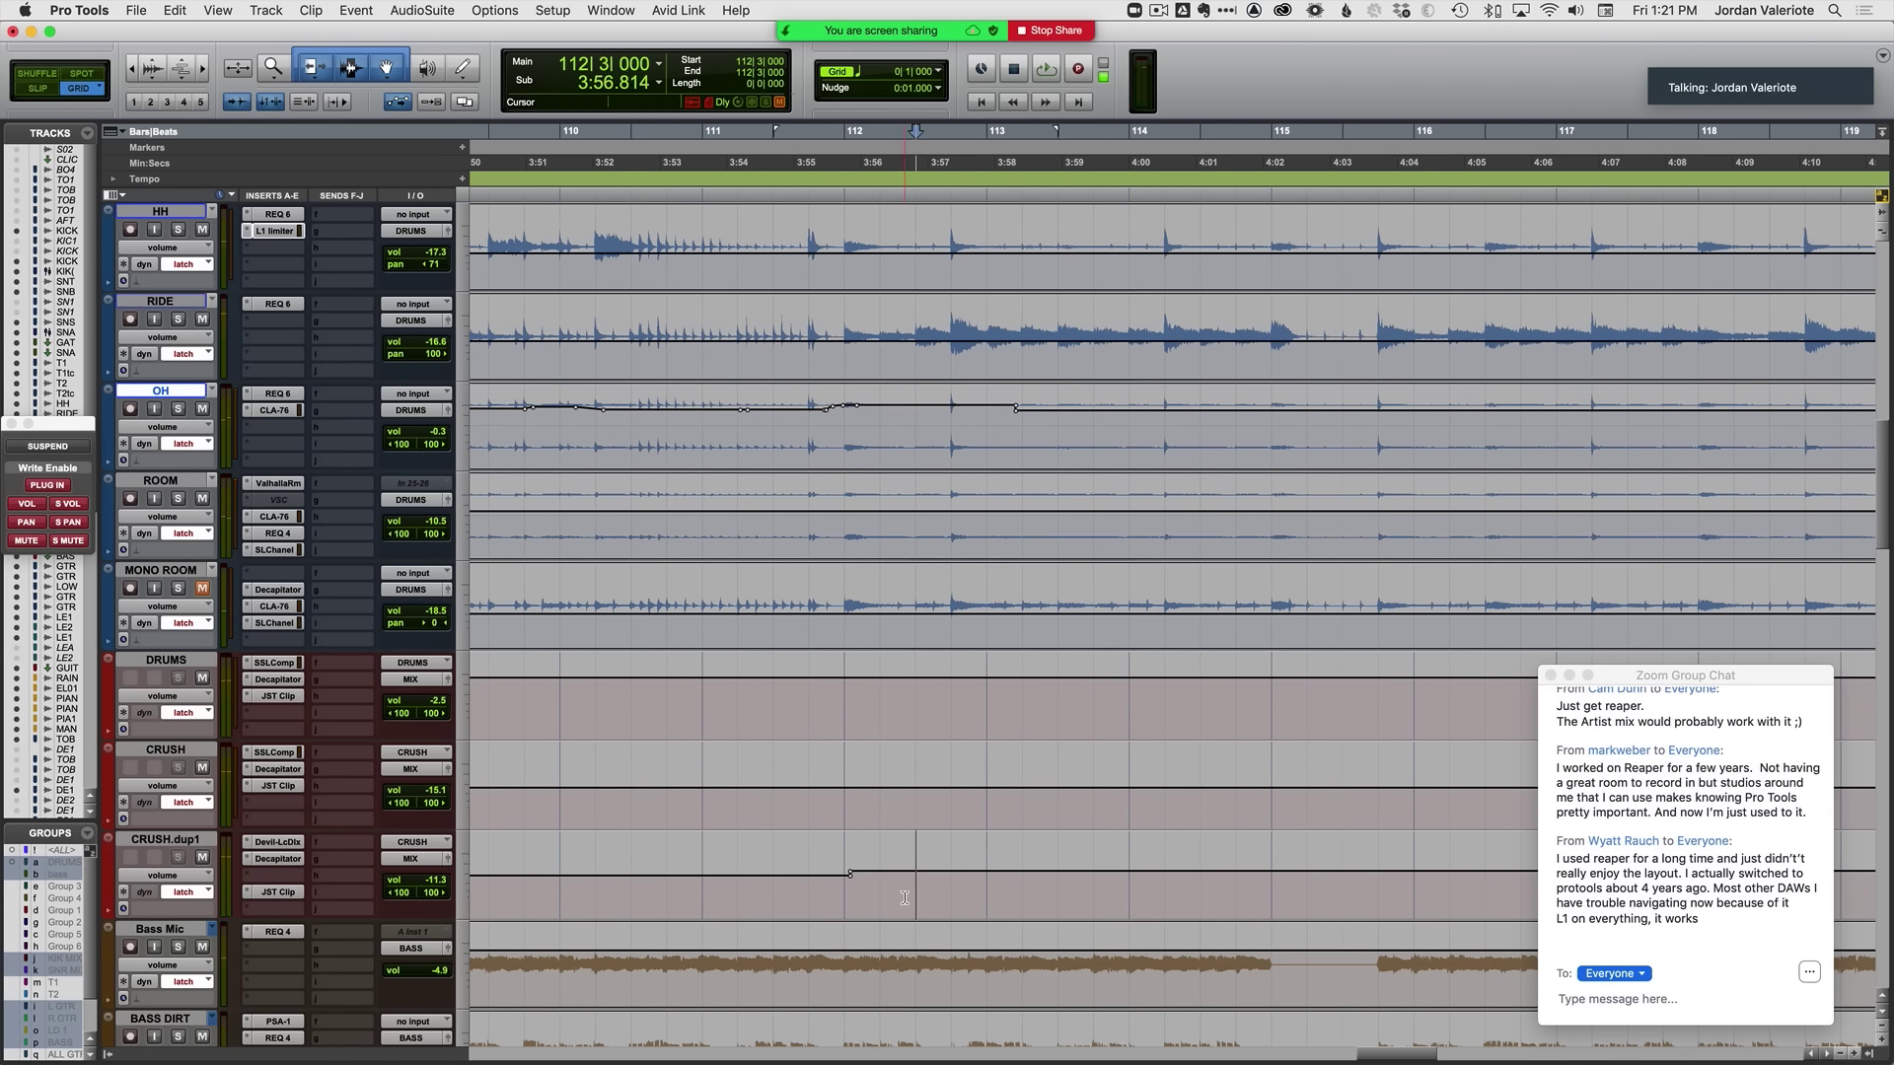
Step: Select and audition the OH passage around bars 111 to 113
{"action": "left_click_drag", "start_coordinate": [912, 410], "coordinate": [1092, 443]}
{"action": "left_click", "coordinate": [1093, 443]}
{"action": "left_click_drag", "start_coordinate": [801, 434], "coordinate": [994, 439]}
{"action": "left_click", "coordinate": [994, 440]}
{"action": "key", "text": "space"}
{"action": "key", "text": "space"}
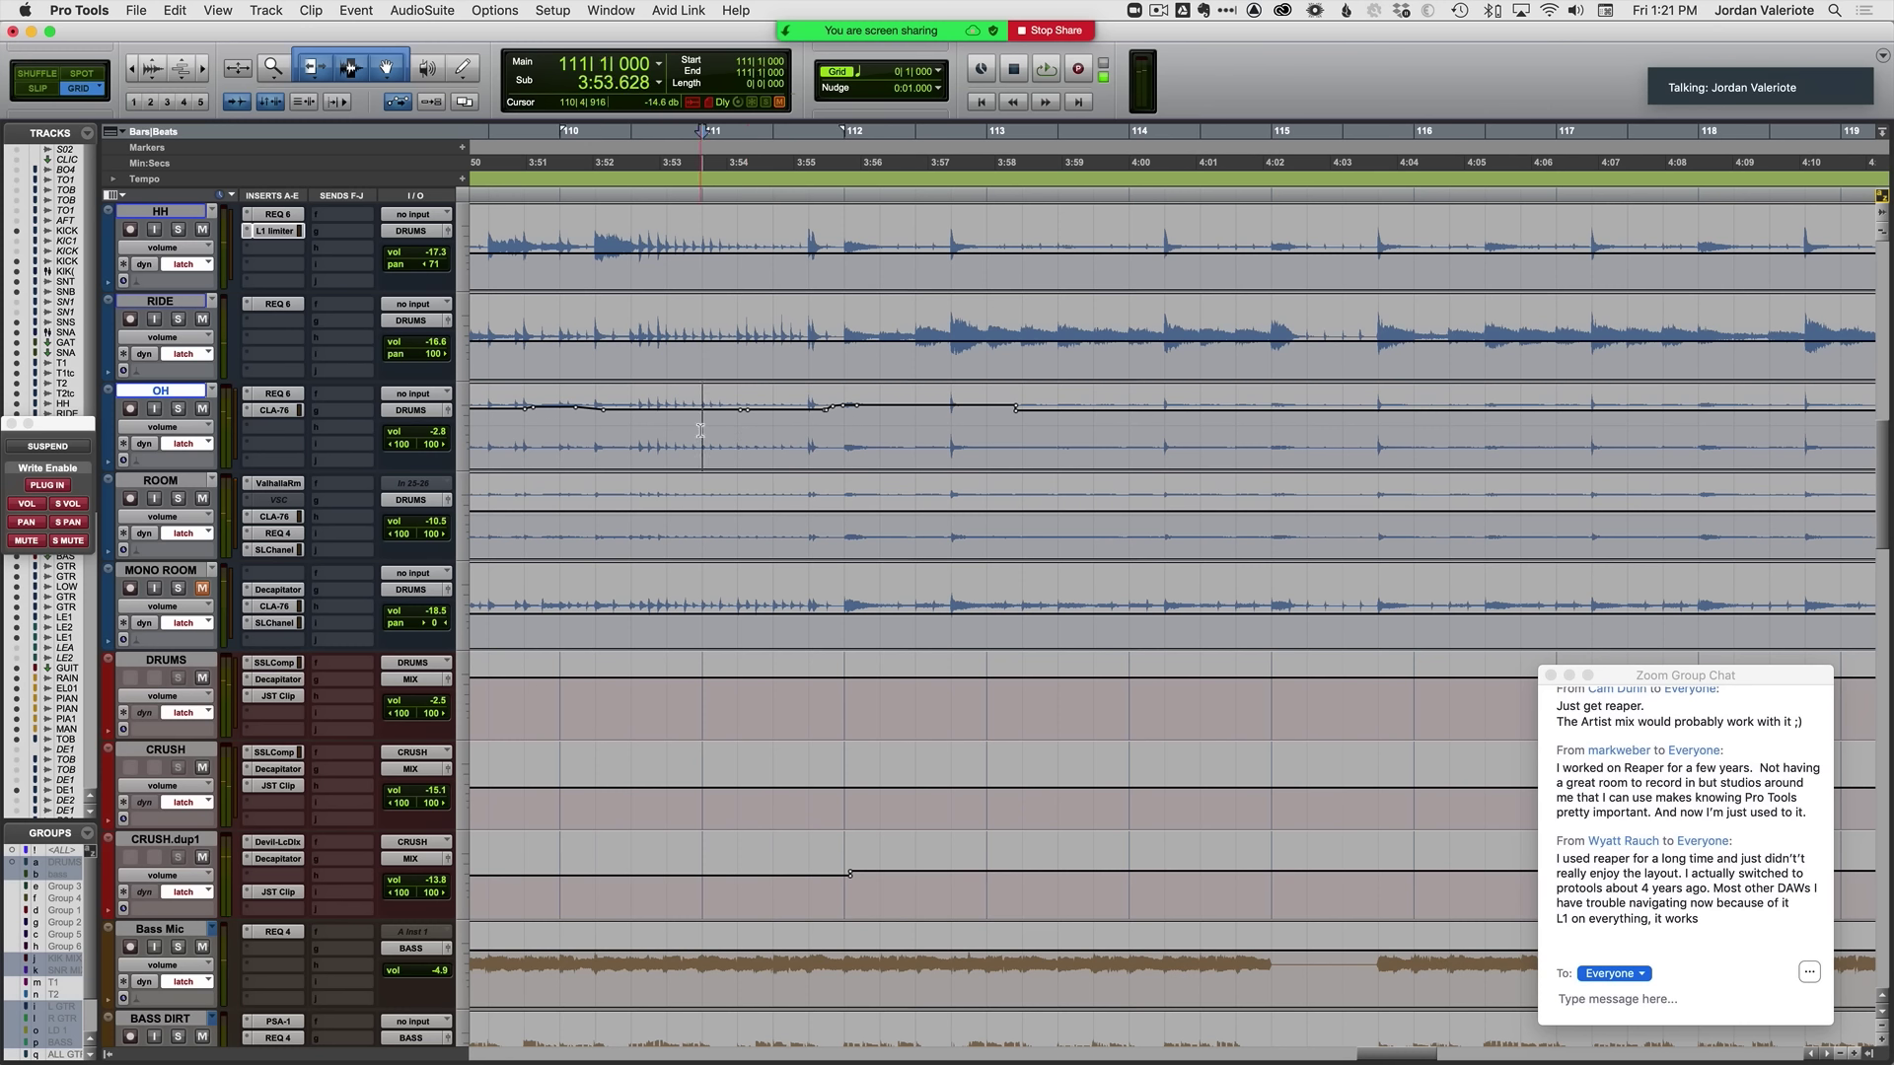
Step: Play from bar 111 and ride the OH volume down to about -3.9 dB by bar 113
{"action": "key", "text": "space"}
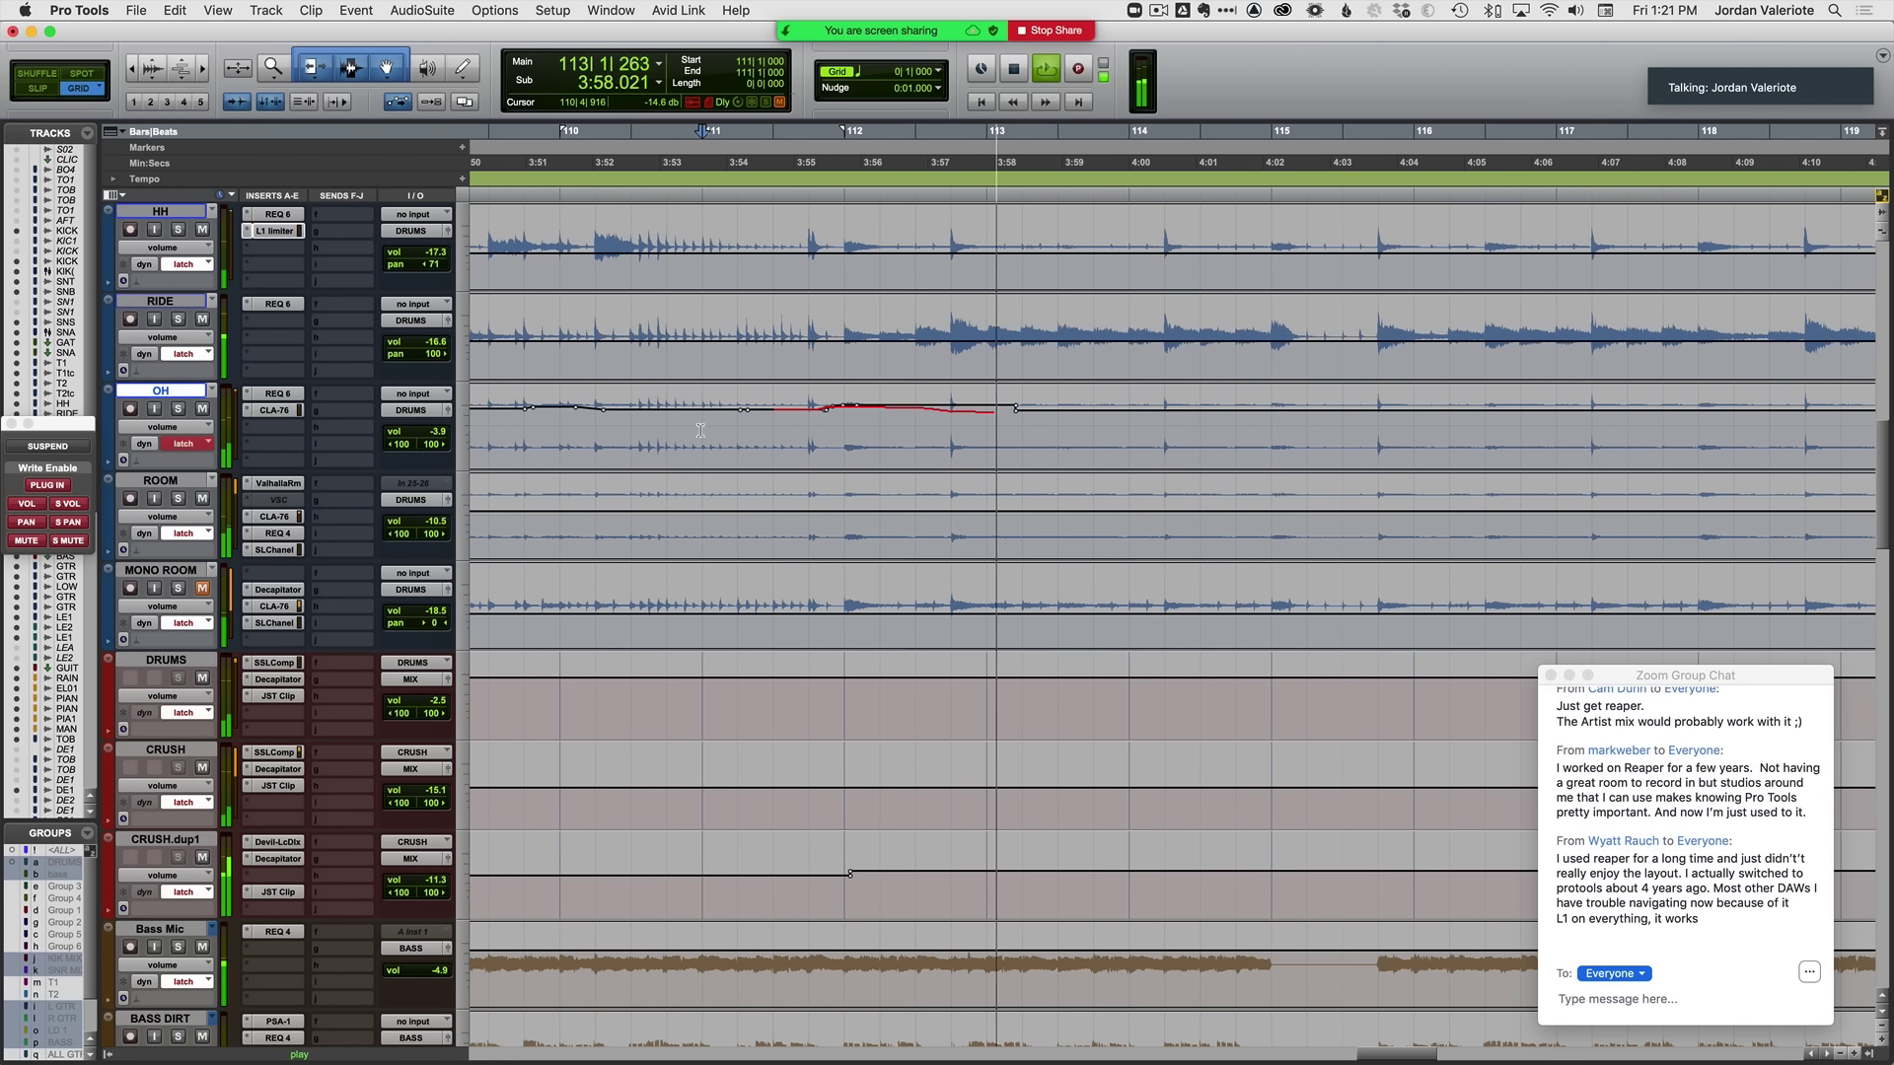
{"action": "key", "text": "space"}
Step: Audition the passage from 112|3 repeatedly and examine the tom tracks for bleed
{"action": "left_click", "coordinate": [918, 414]}
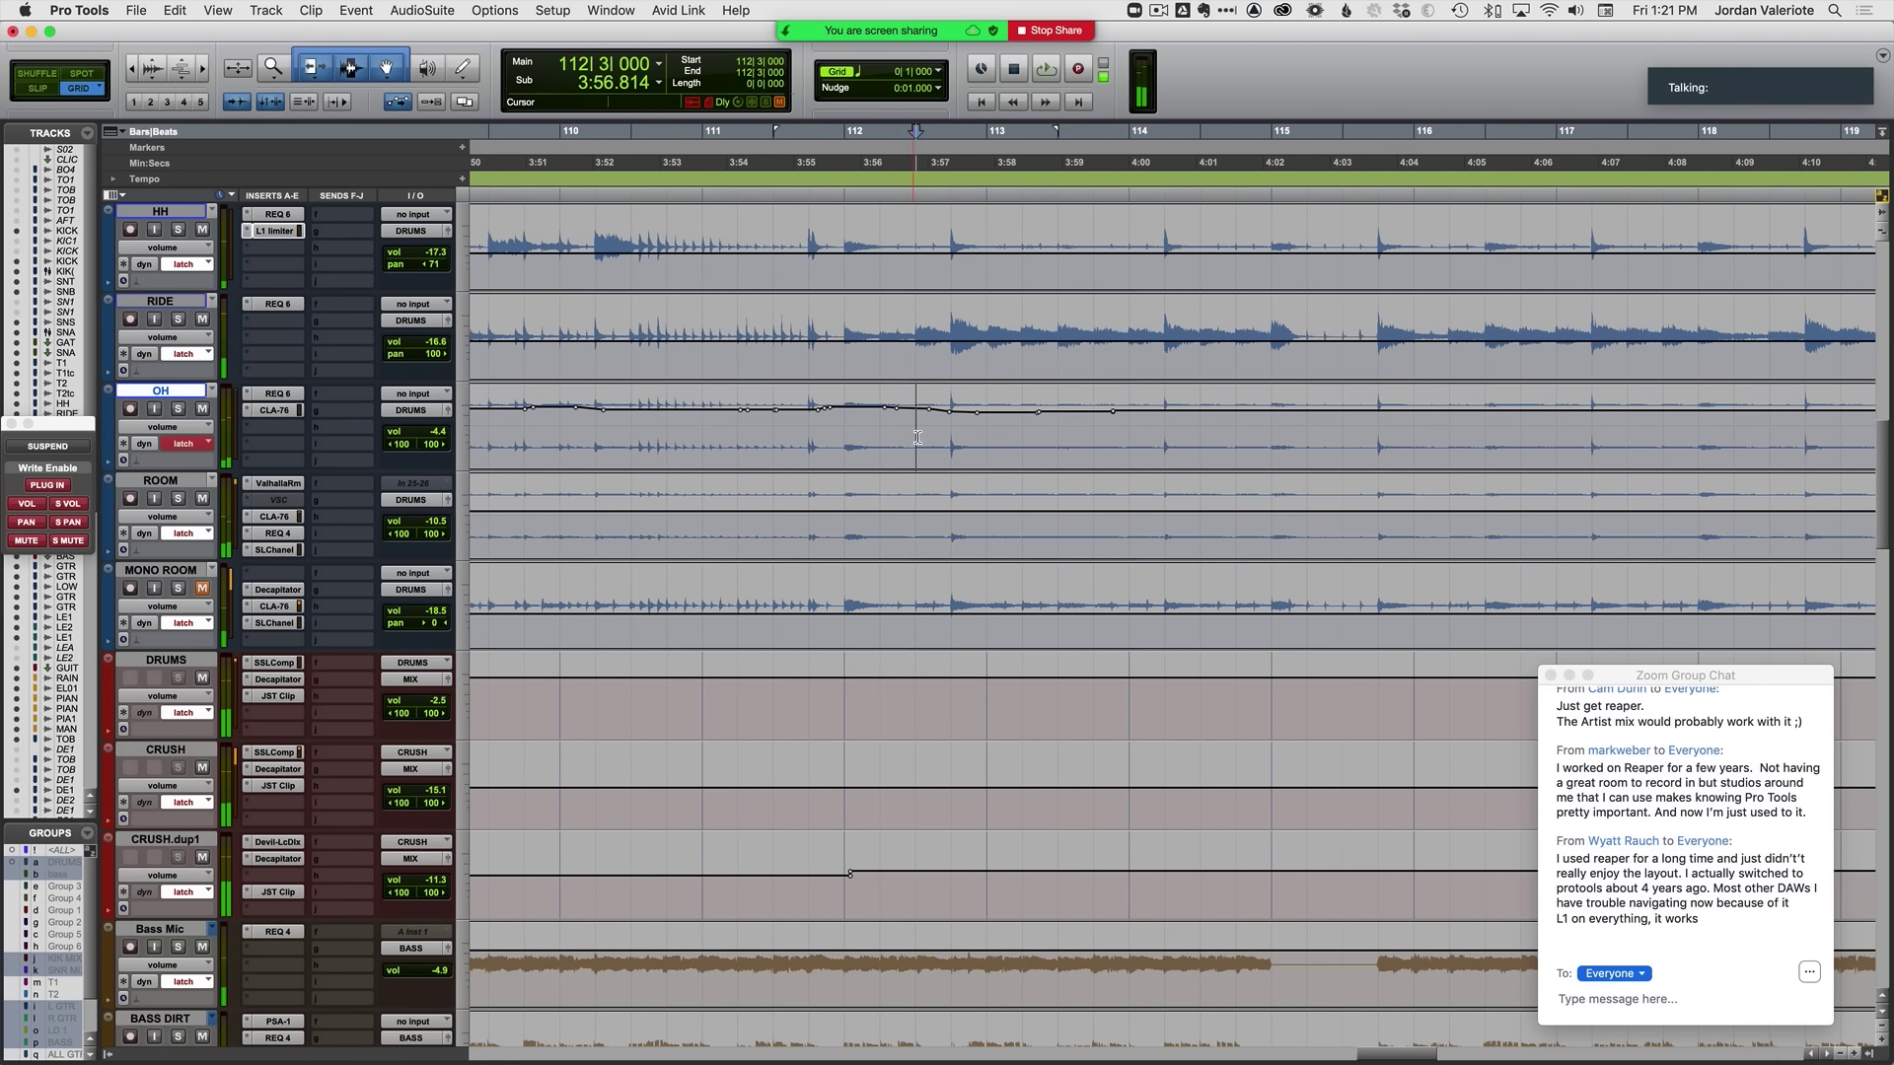
{"action": "scroll", "coordinate": [919, 434], "scroll_direction": "up", "scroll_amount": 4}
{"action": "key", "text": "space"}
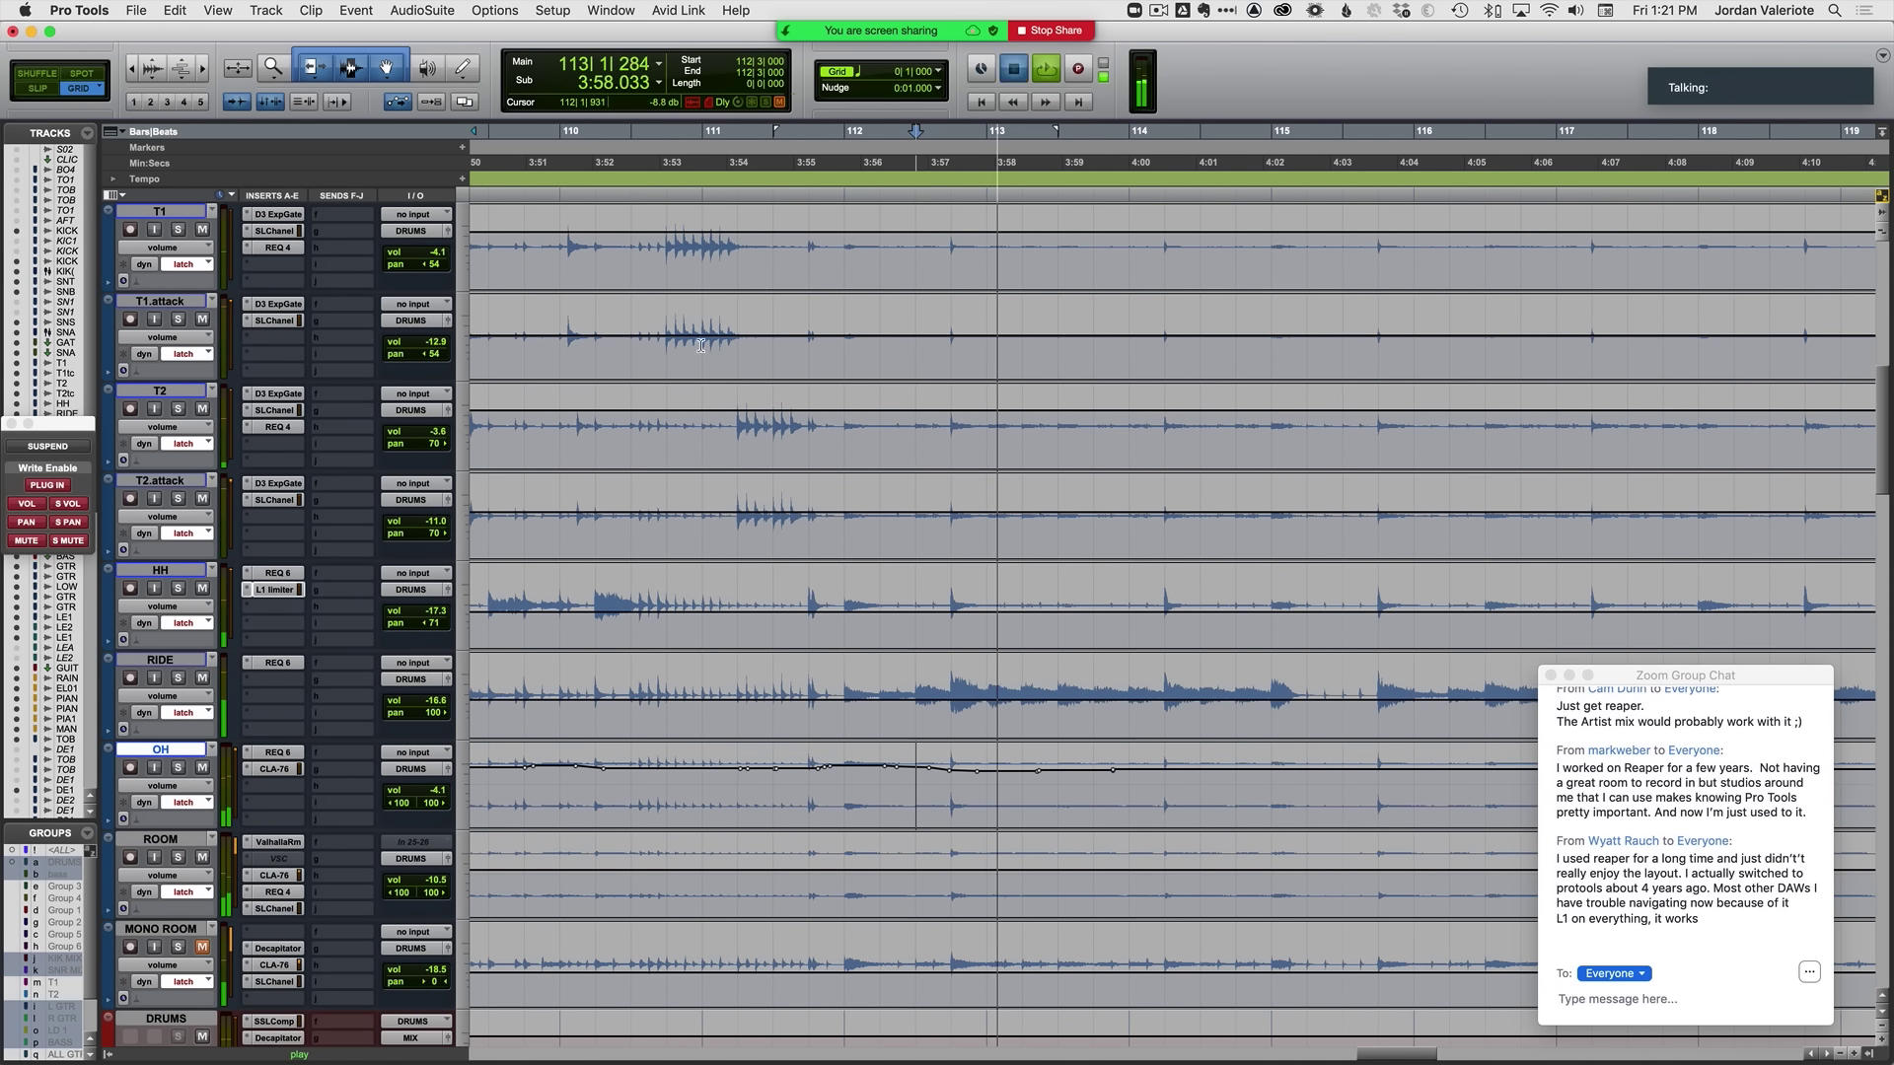
{"action": "key", "text": "space"}
{"action": "scroll", "coordinate": [405, 362], "scroll_direction": "up", "scroll_amount": 2}
{"action": "key", "text": "space"}
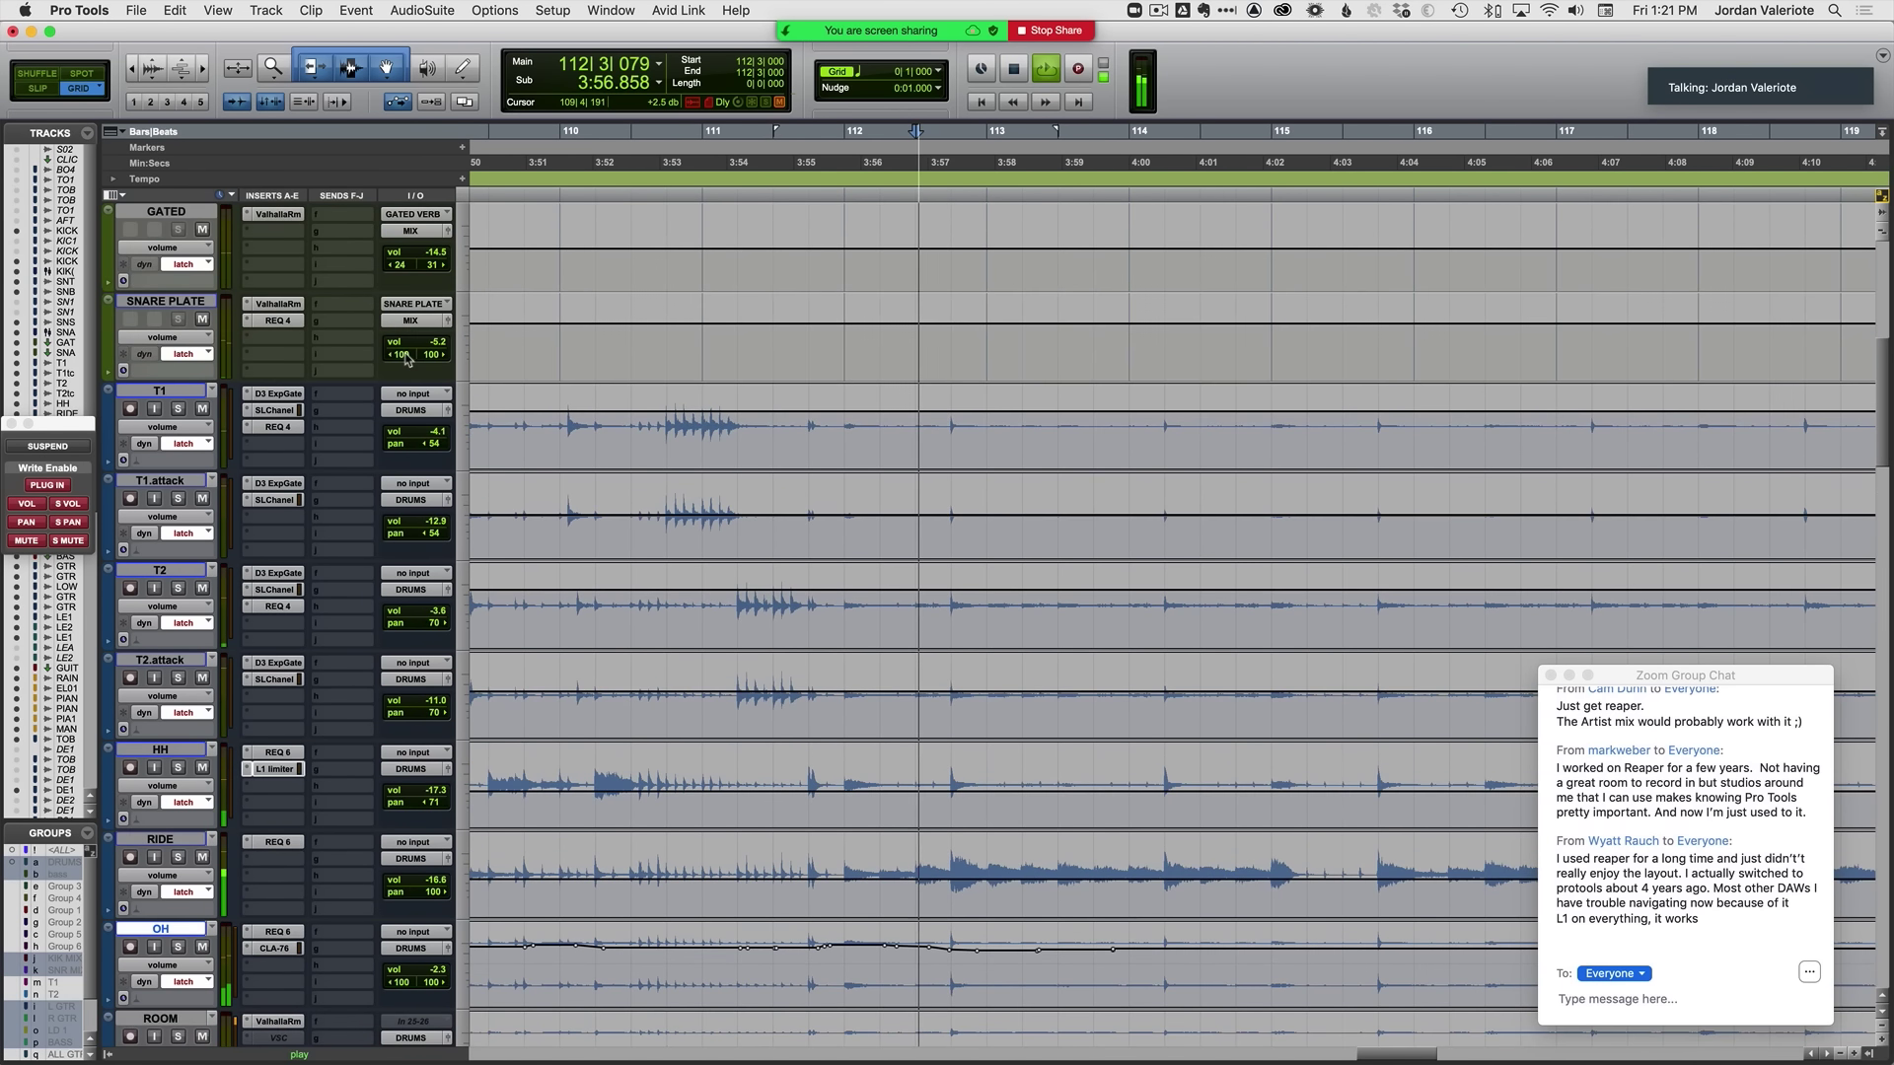
{"action": "key", "text": "space"}
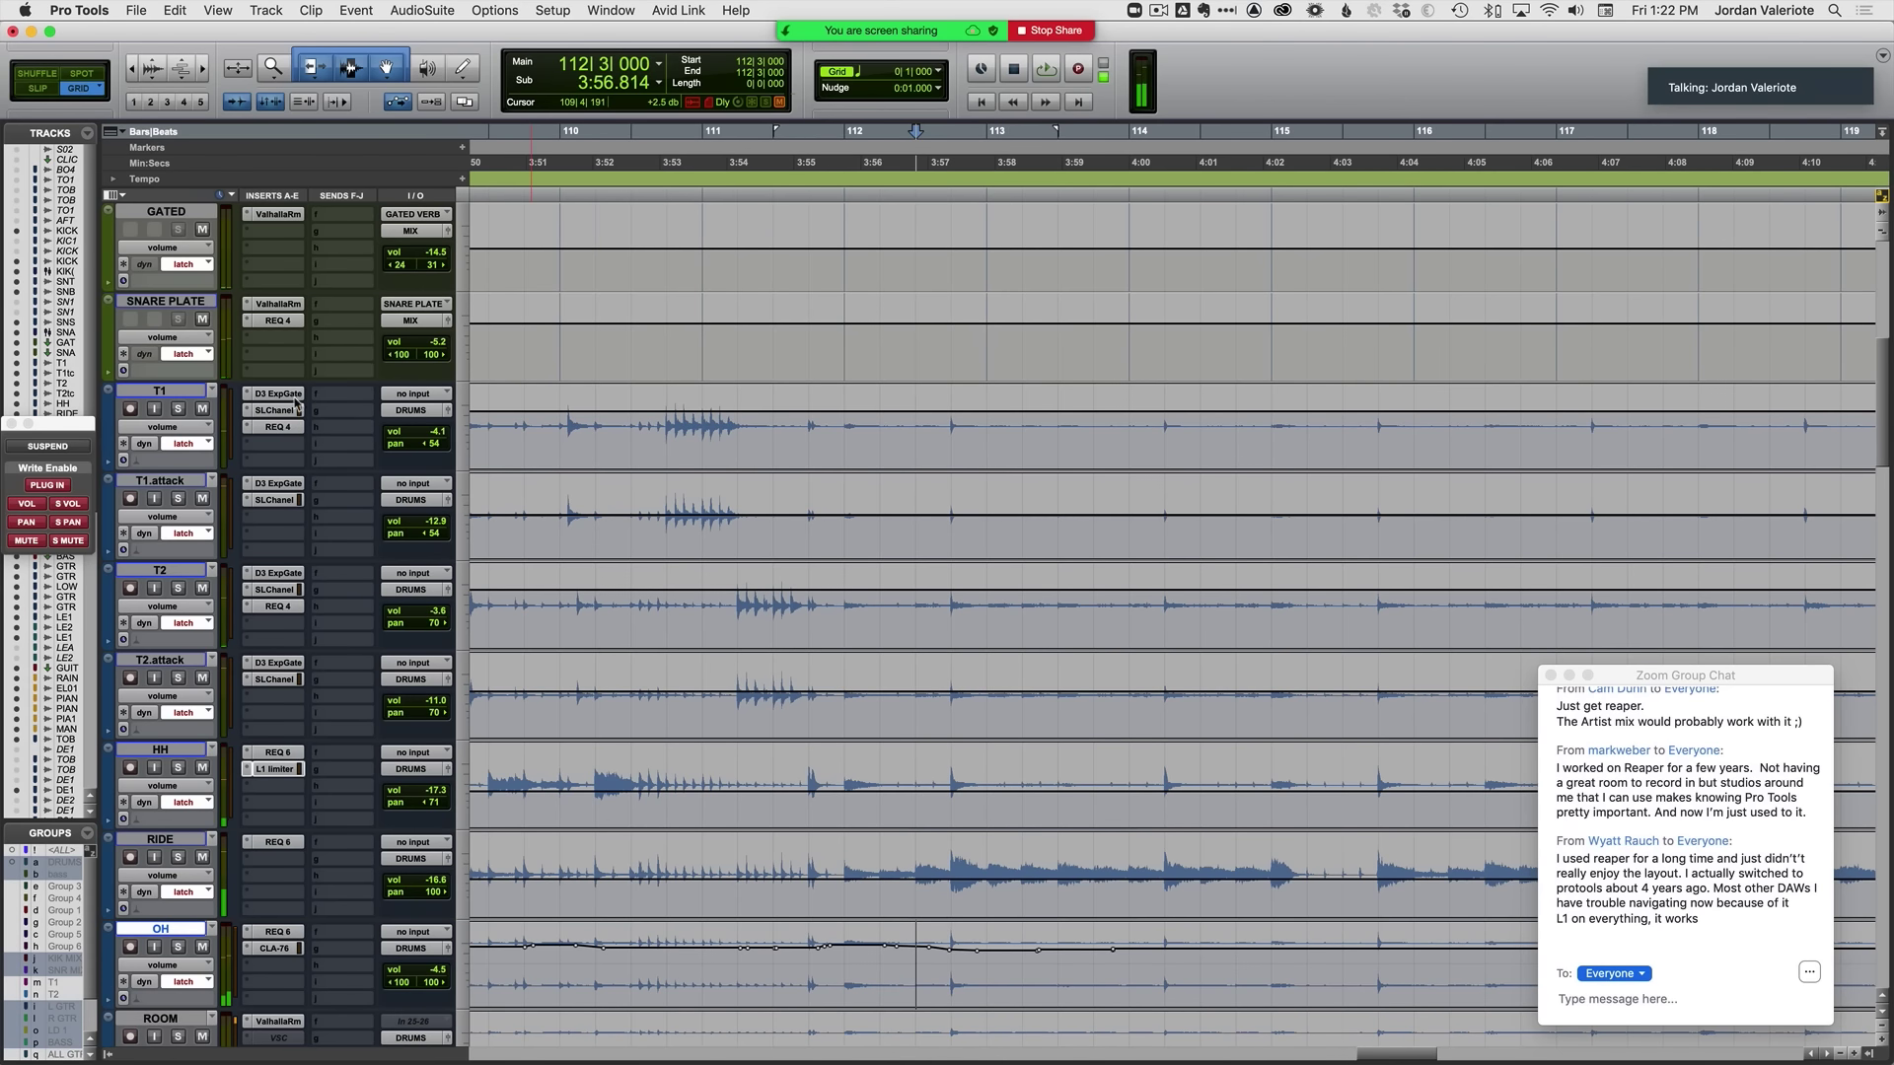
Step: Separate and mute the T1 and T1.attack audio from 111|4 to about 116|3, and T2 and T2.attack from 111|4 to about bar 115
{"action": "scroll", "coordinate": [1085, 401], "scroll_direction": "left", "scroll_amount": 5}
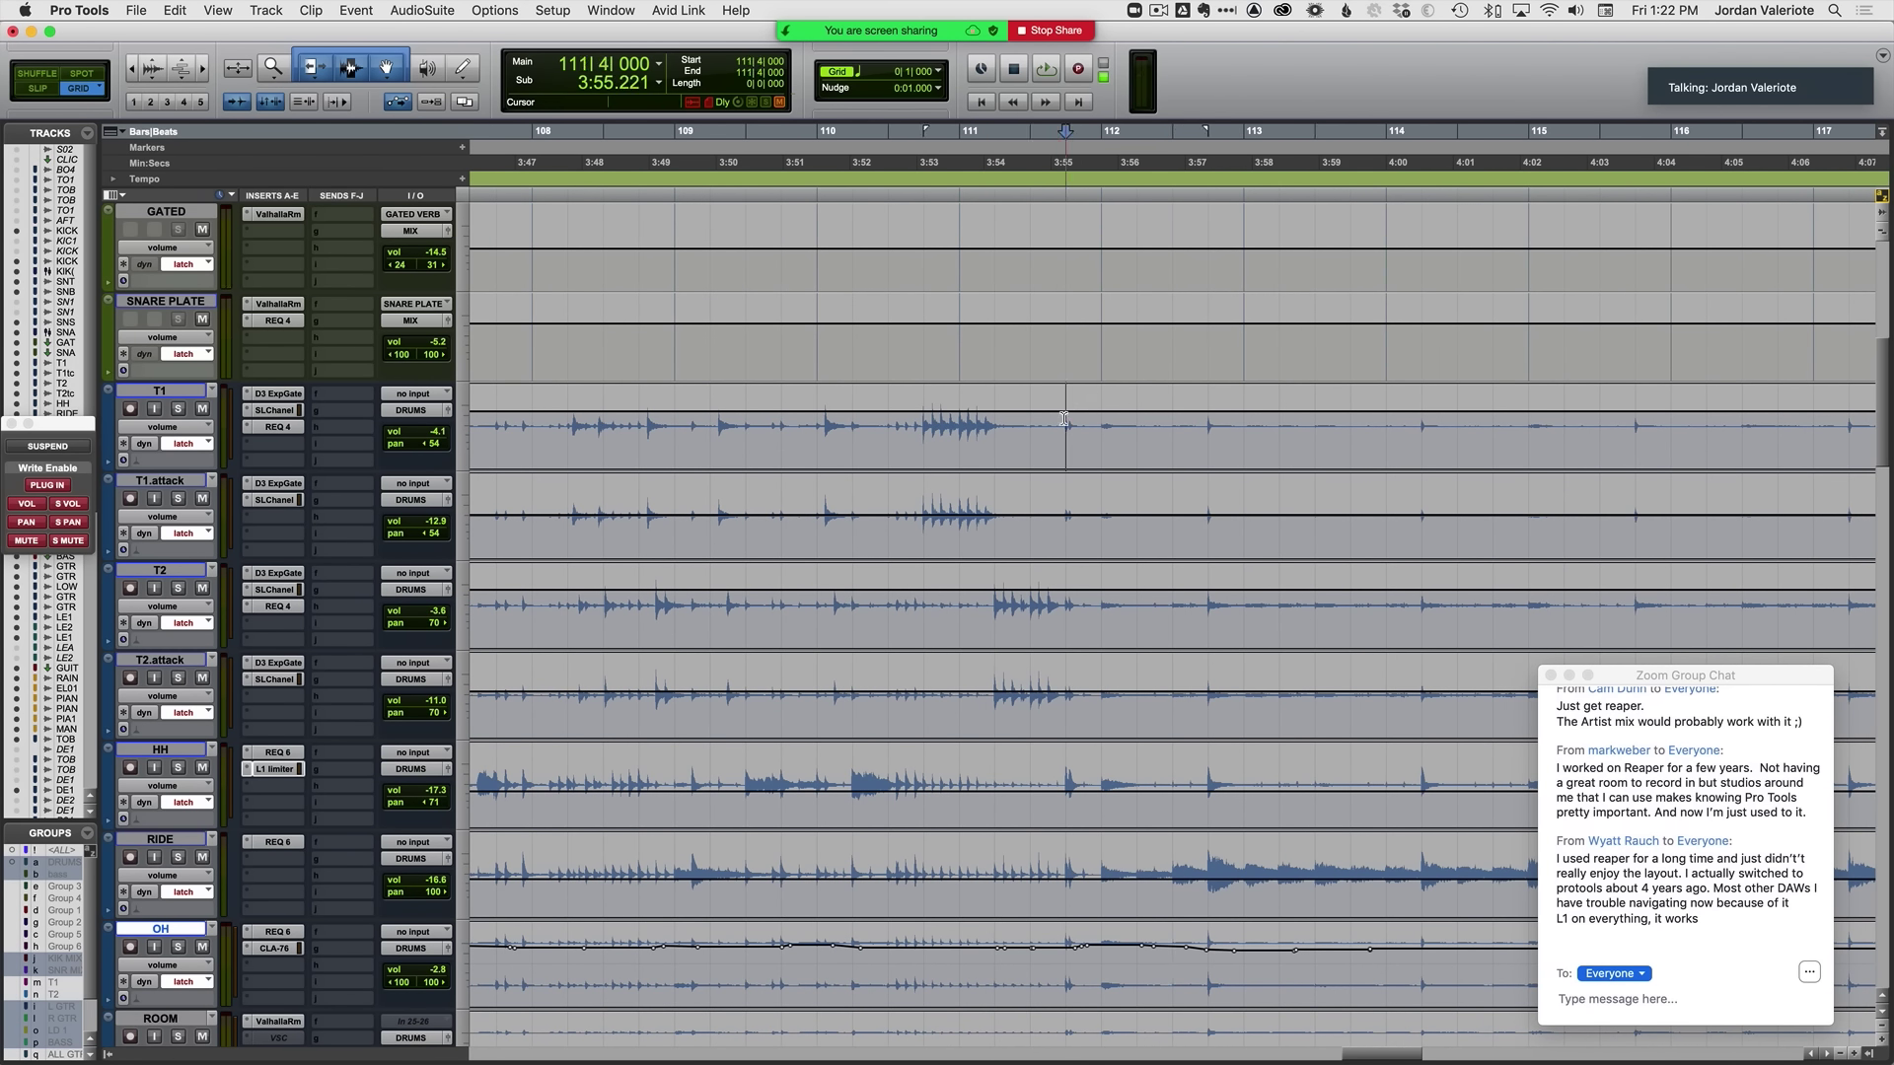
{"action": "left_click_drag", "start_coordinate": [1064, 418], "coordinate": [1737, 515]}
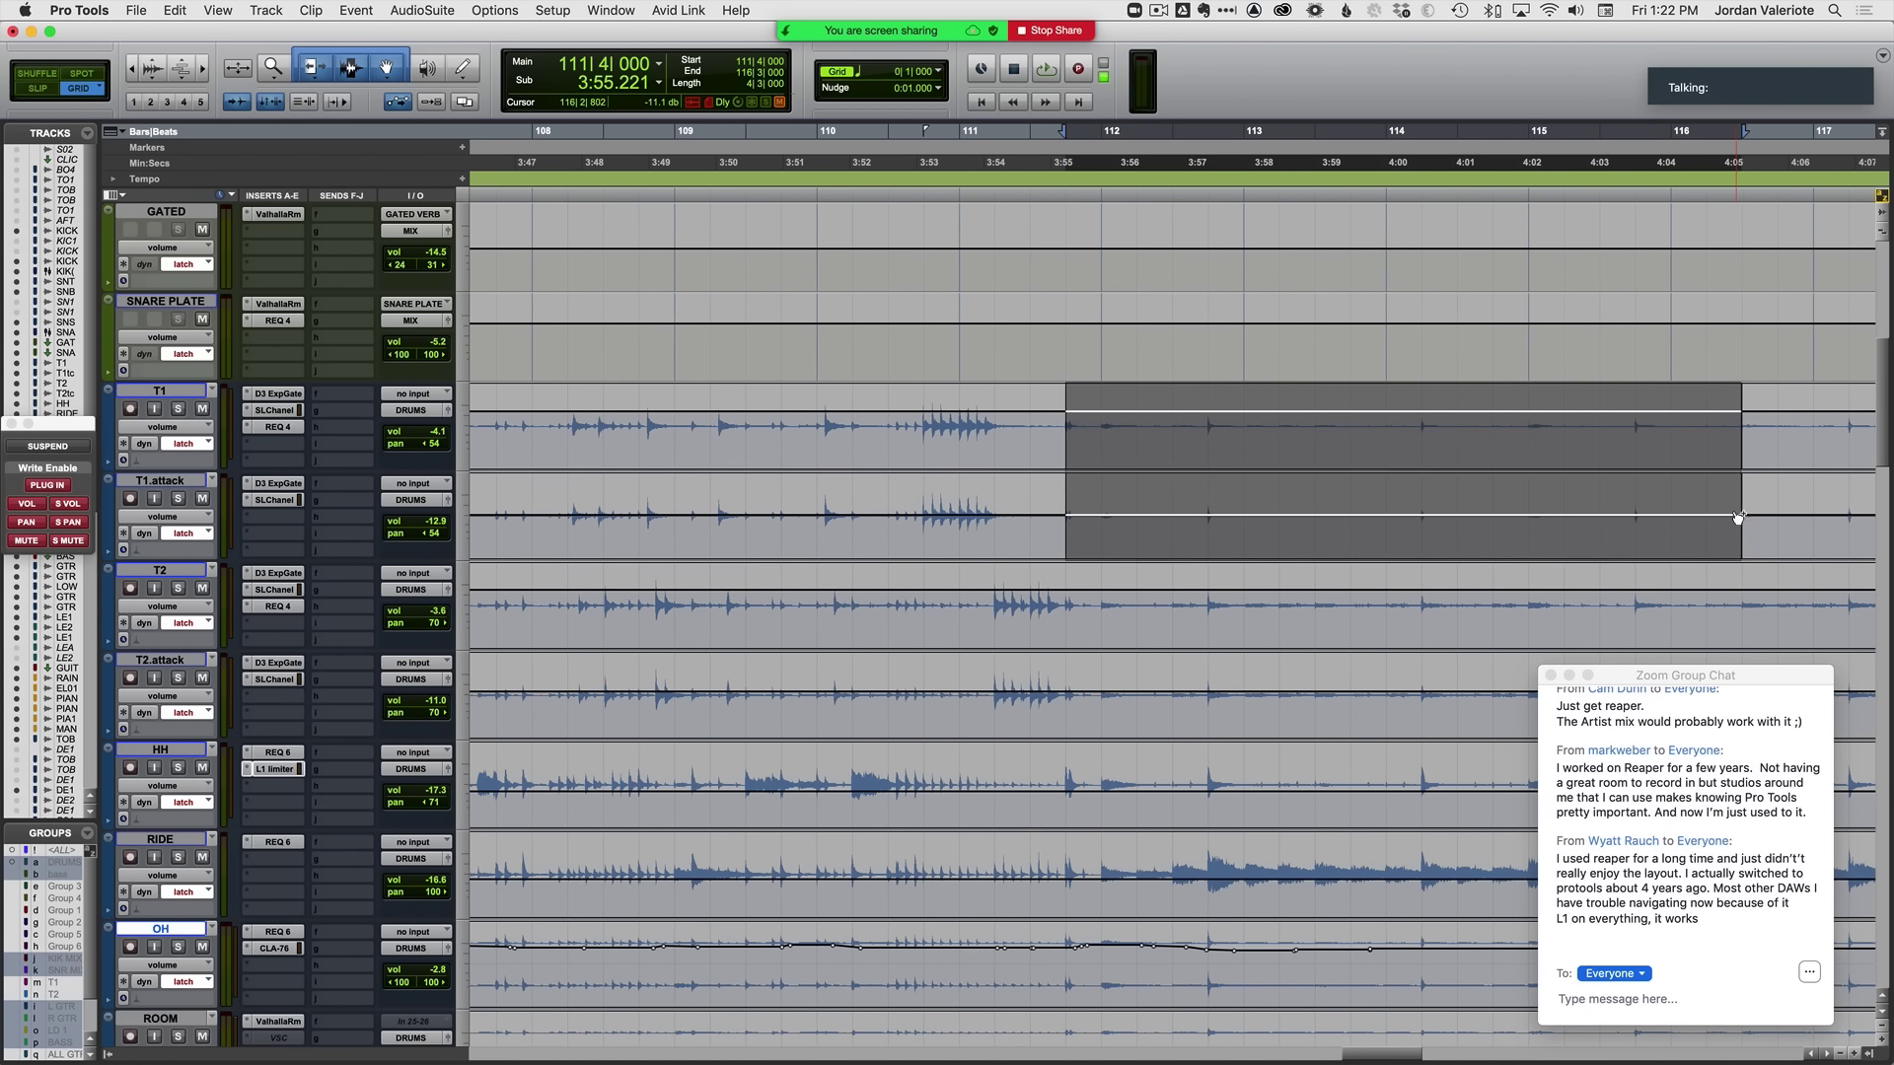
{"action": "left_click_drag", "start_coordinate": [1088, 608], "coordinate": [1539, 718]}
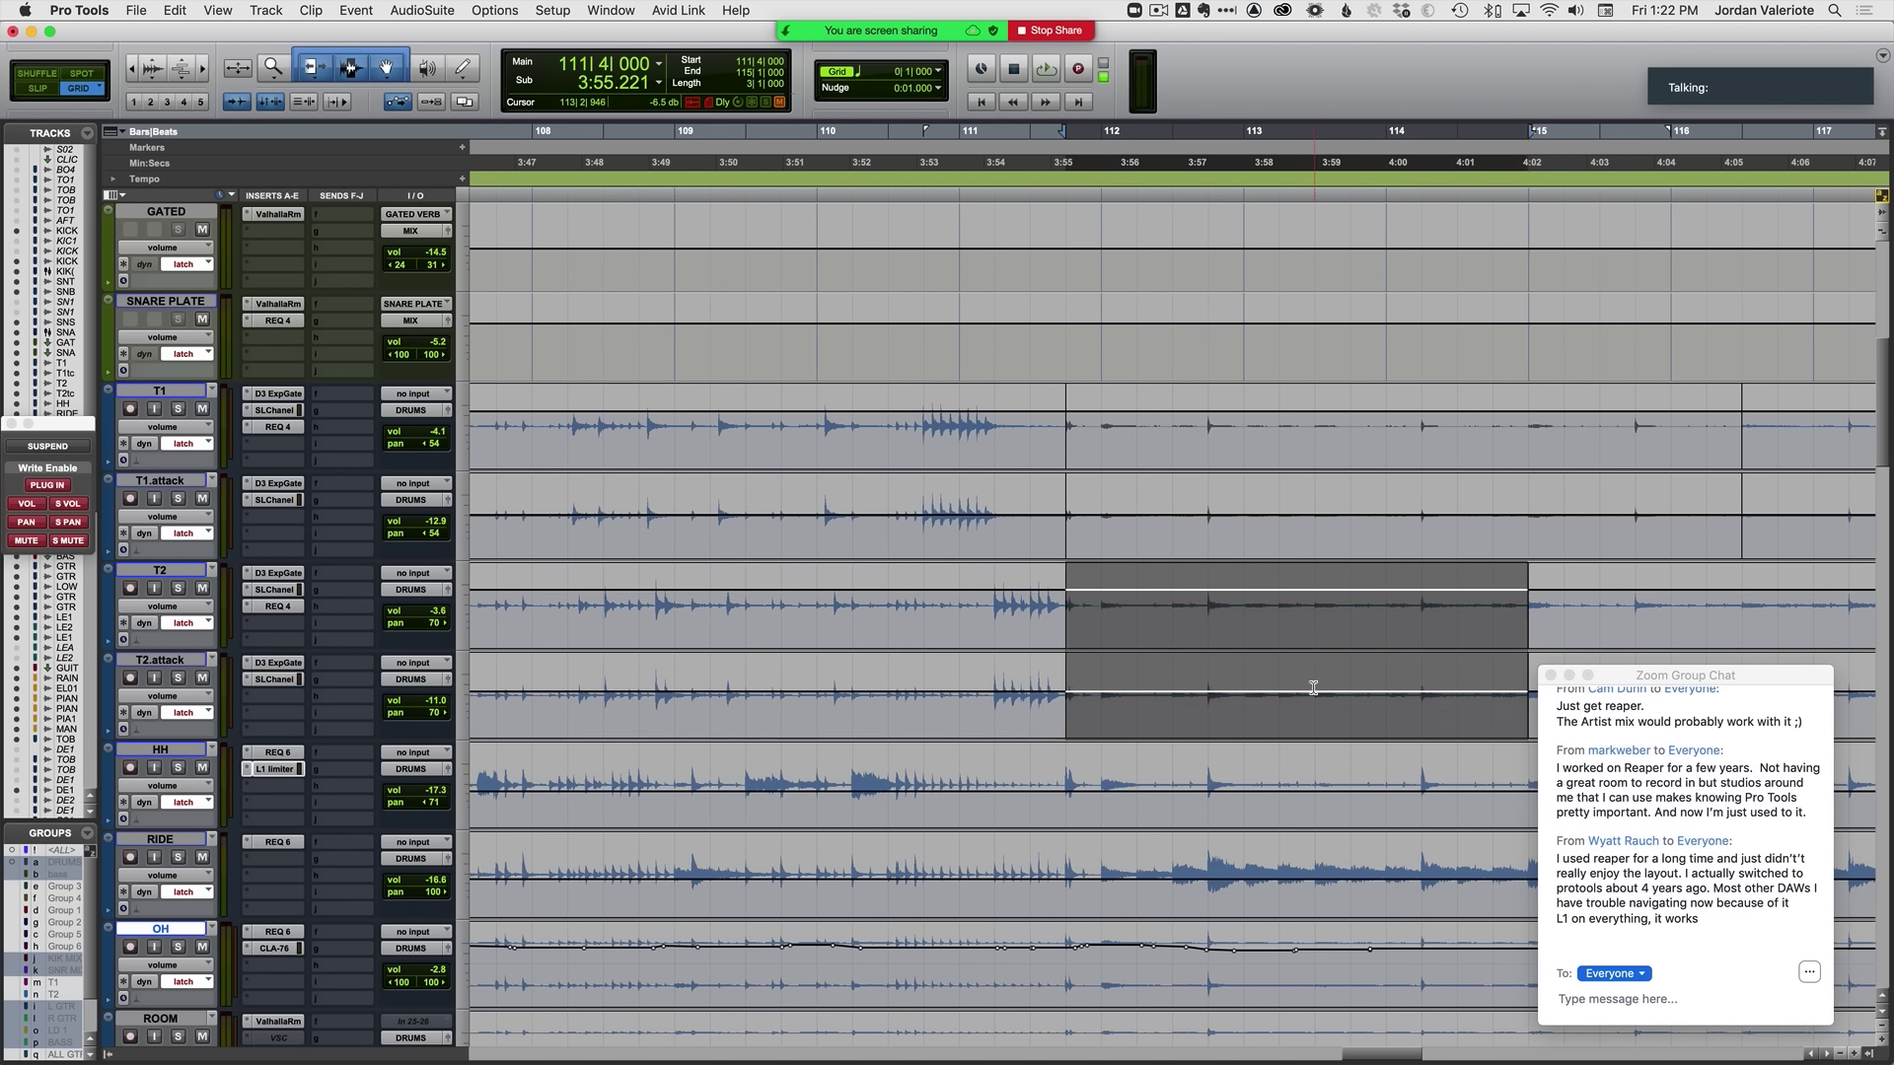
Step: Play back from bar 111 to check the passage with the tom bleed muted
{"action": "left_click", "coordinate": [967, 701]}
{"action": "key", "text": "space"}
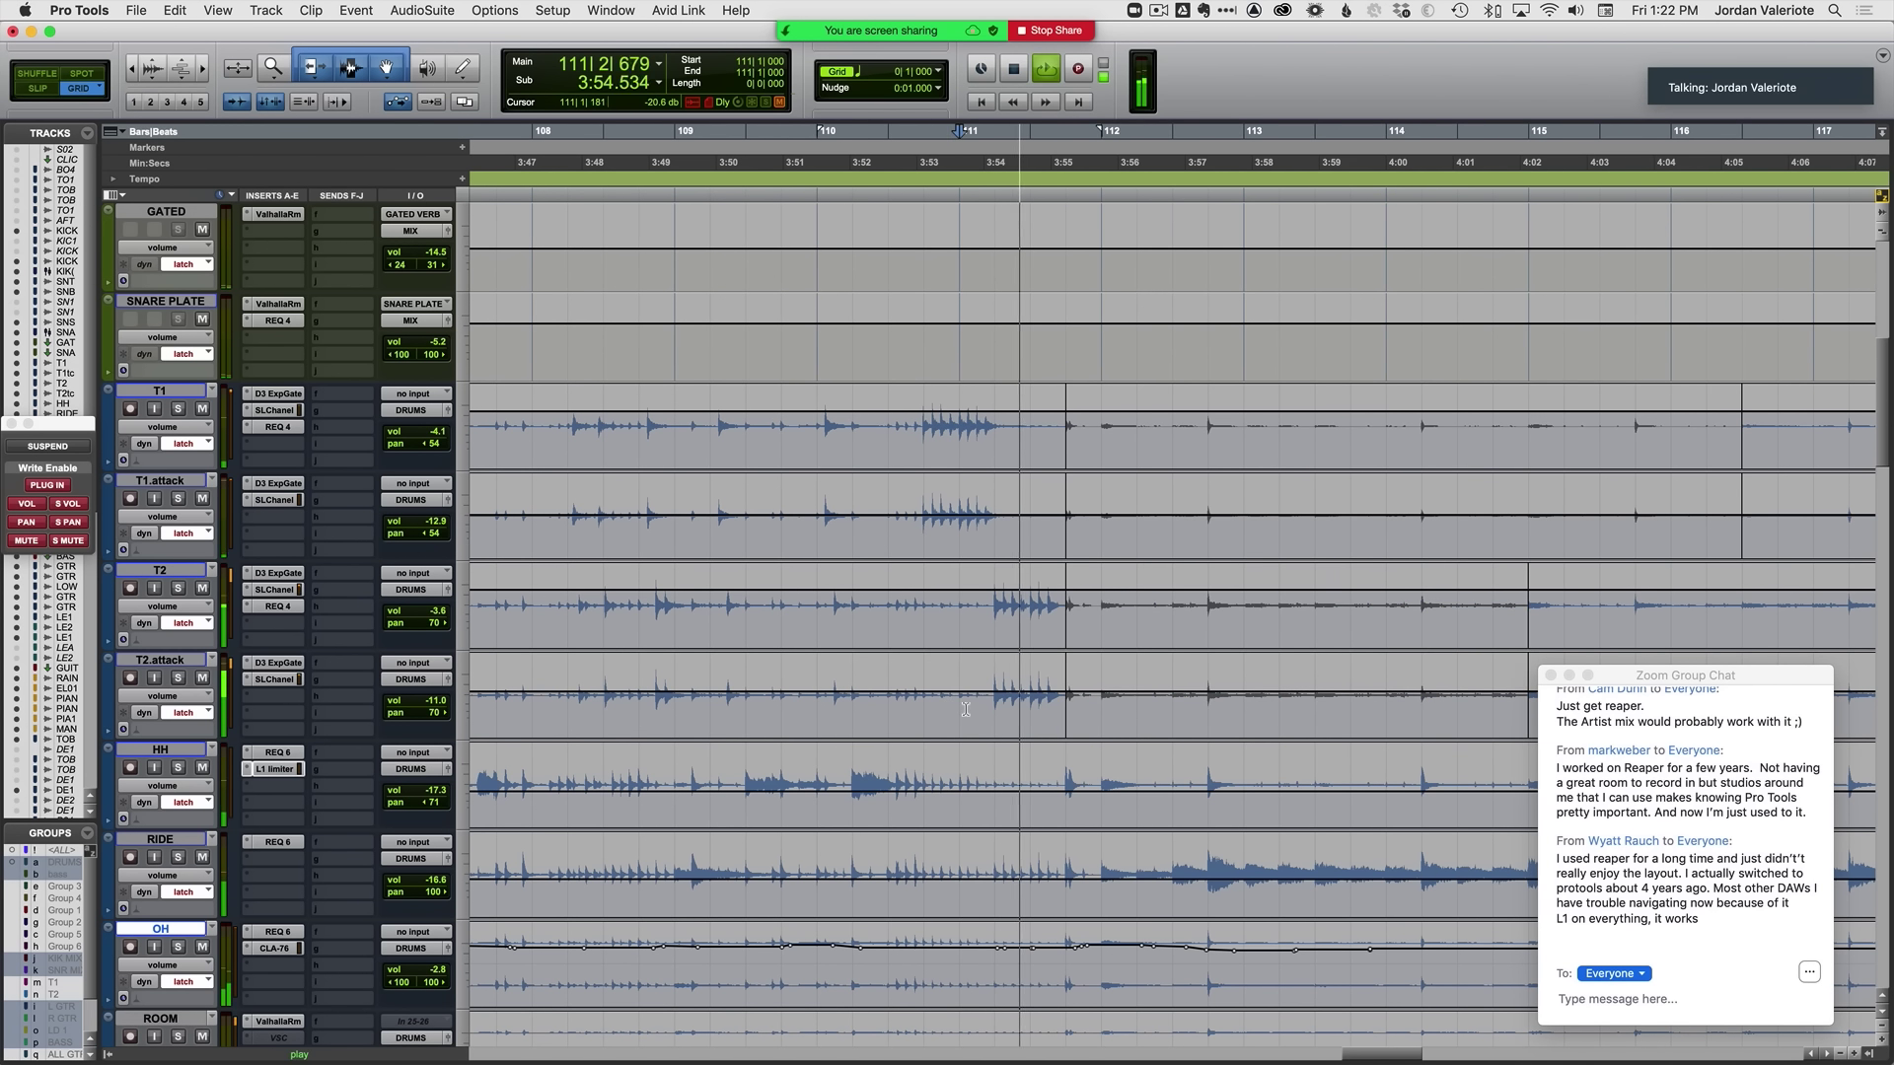
{"action": "scroll", "coordinate": [984, 714], "scroll_direction": "right", "scroll_amount": 4}
{"action": "scroll", "coordinate": [1083, 758], "scroll_direction": "down", "scroll_amount": 3}
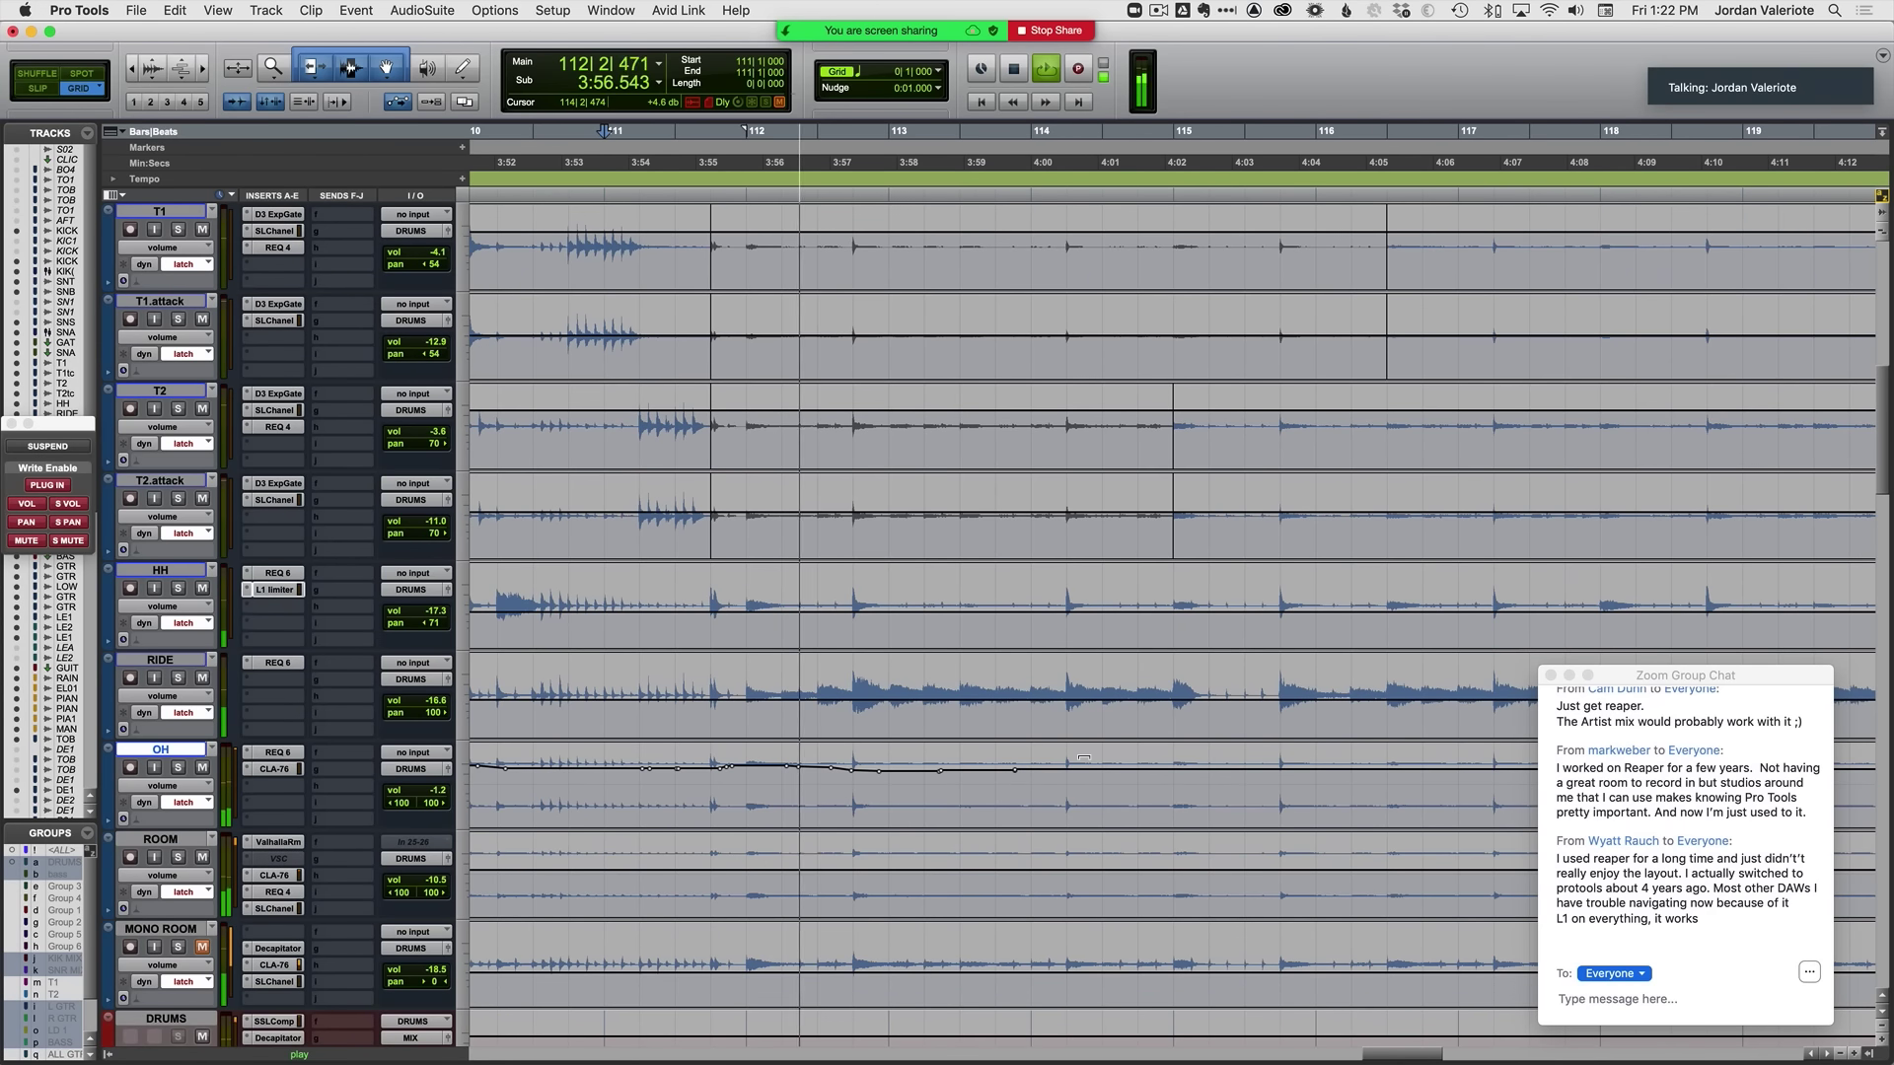
{"action": "key", "text": "r"}
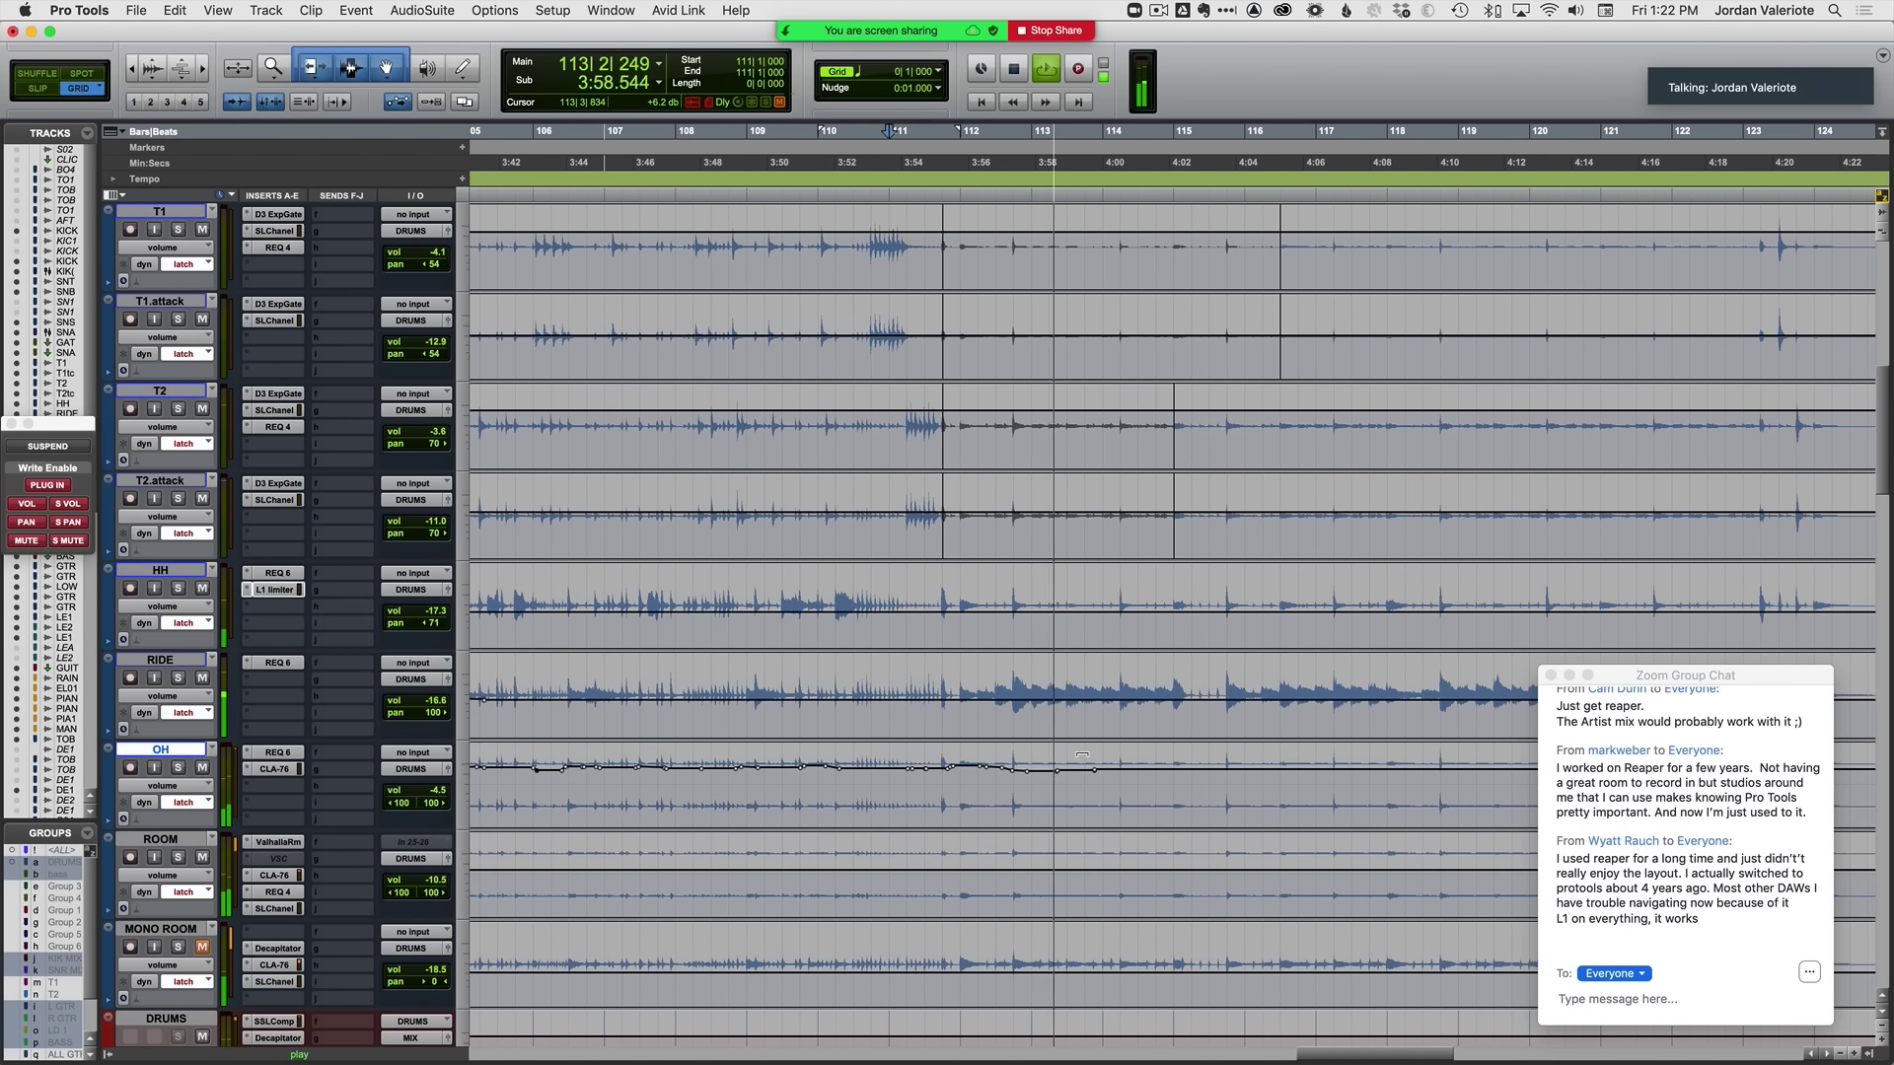
Step: Mute the remaining tom bleed: T2 and T2.attack from 114|4 to 123|4, T1 and T1.attack from 116|1 to 123|3
{"action": "scroll", "coordinate": [1082, 754], "scroll_direction": "right", "scroll_amount": 5}
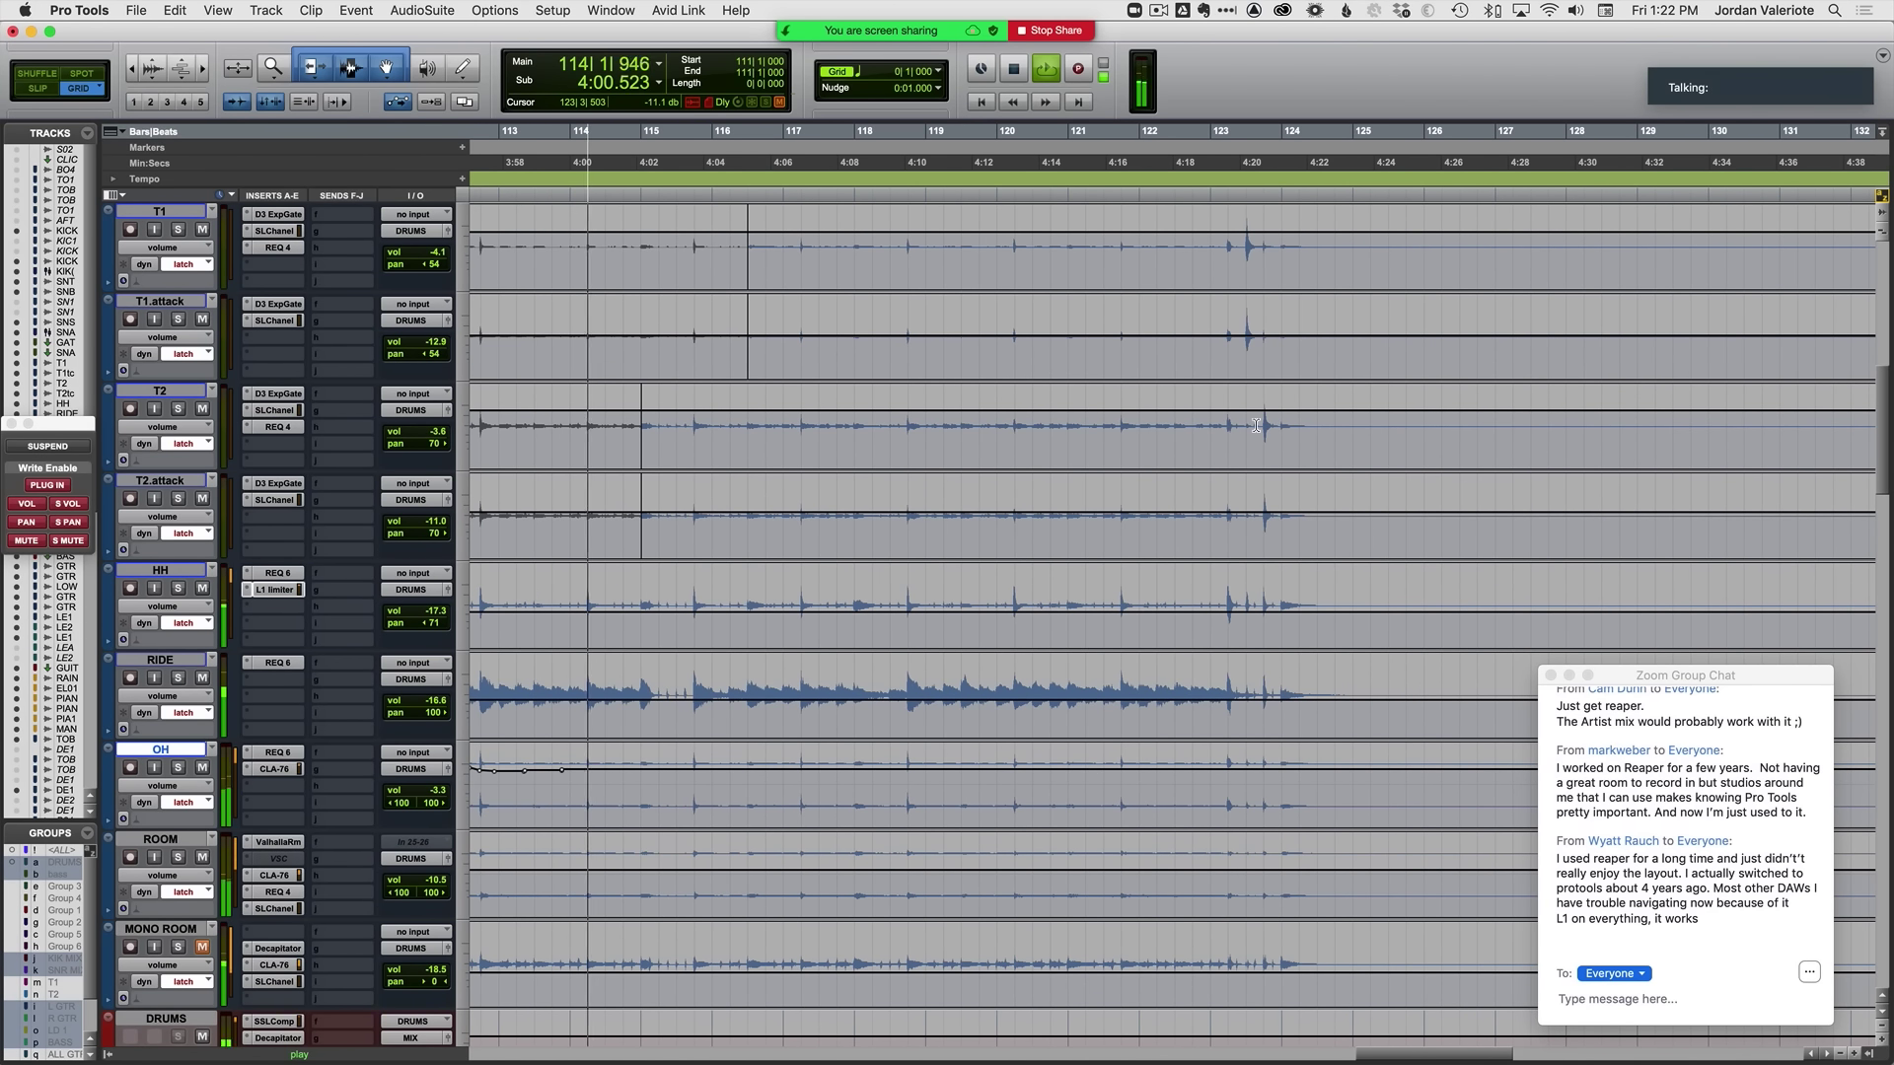
{"action": "left_click_drag", "start_coordinate": [1263, 444], "coordinate": [616, 481]}
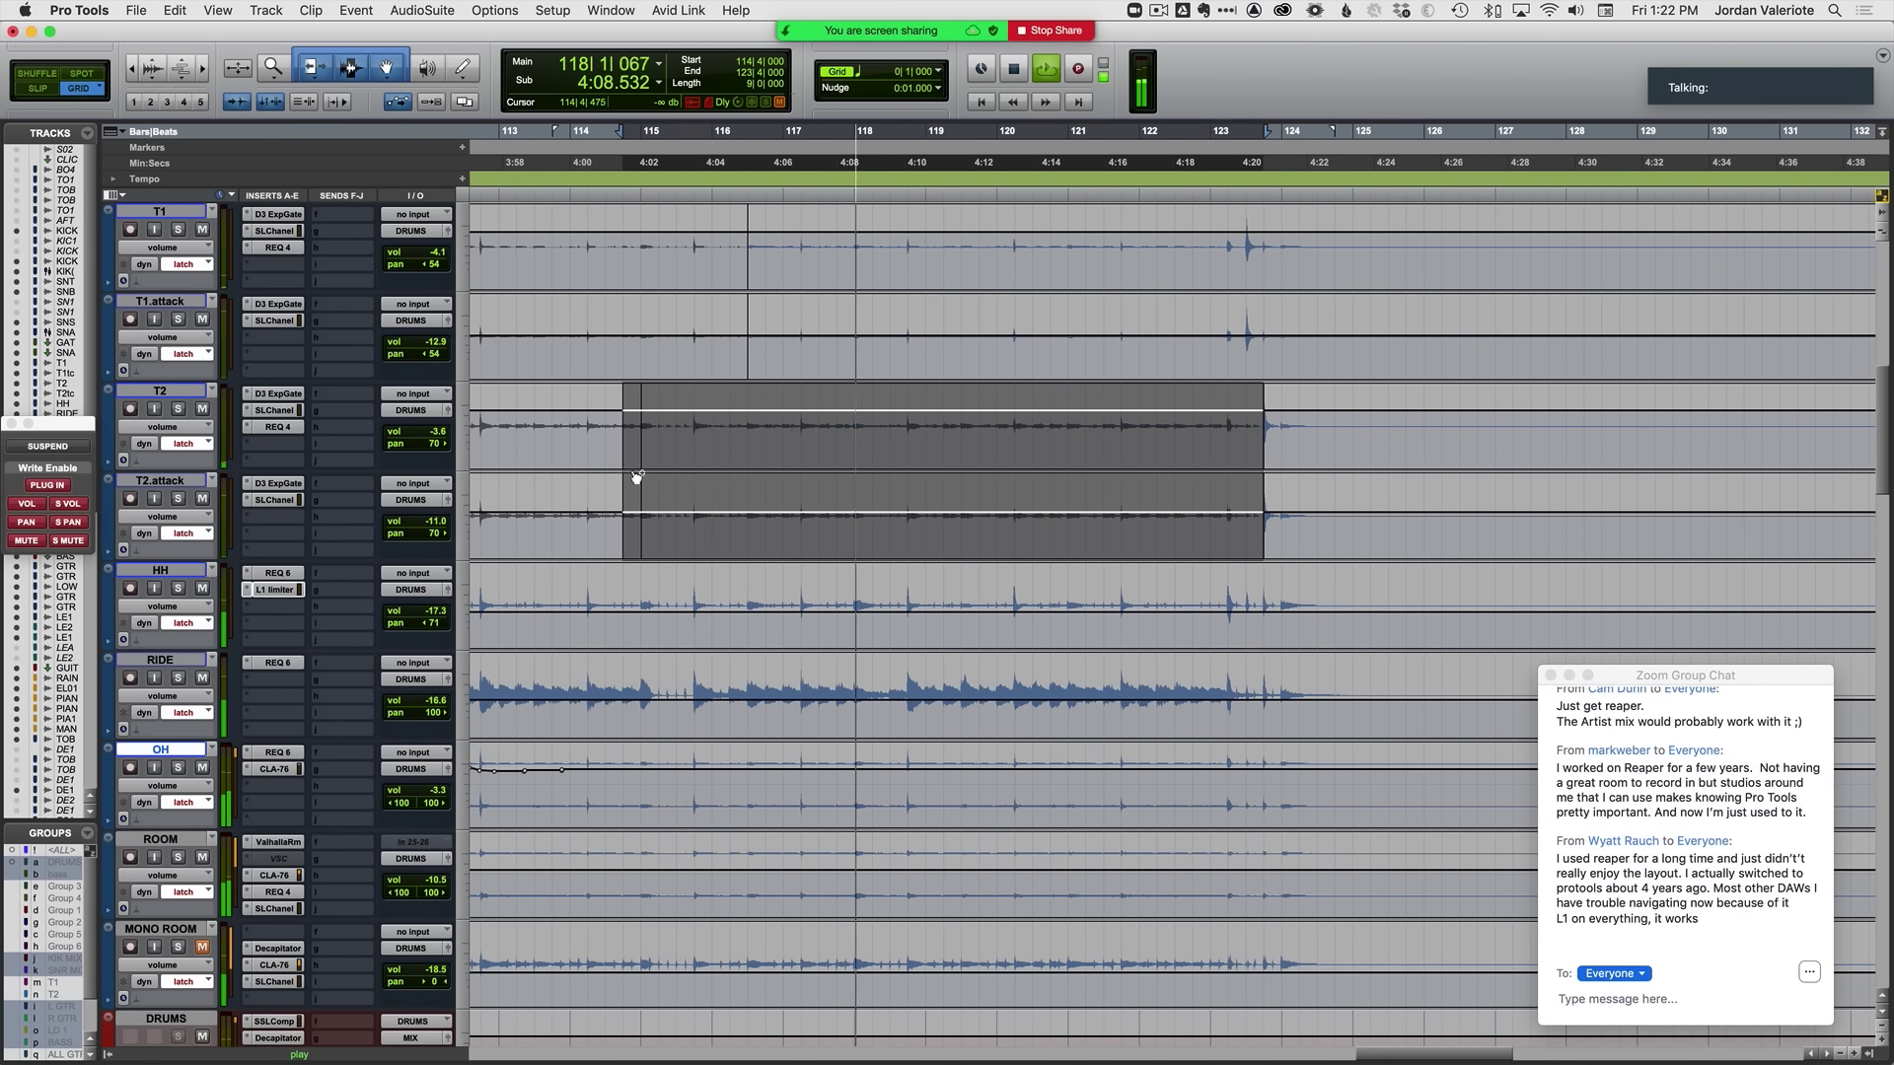
{"action": "key", "text": "space"}
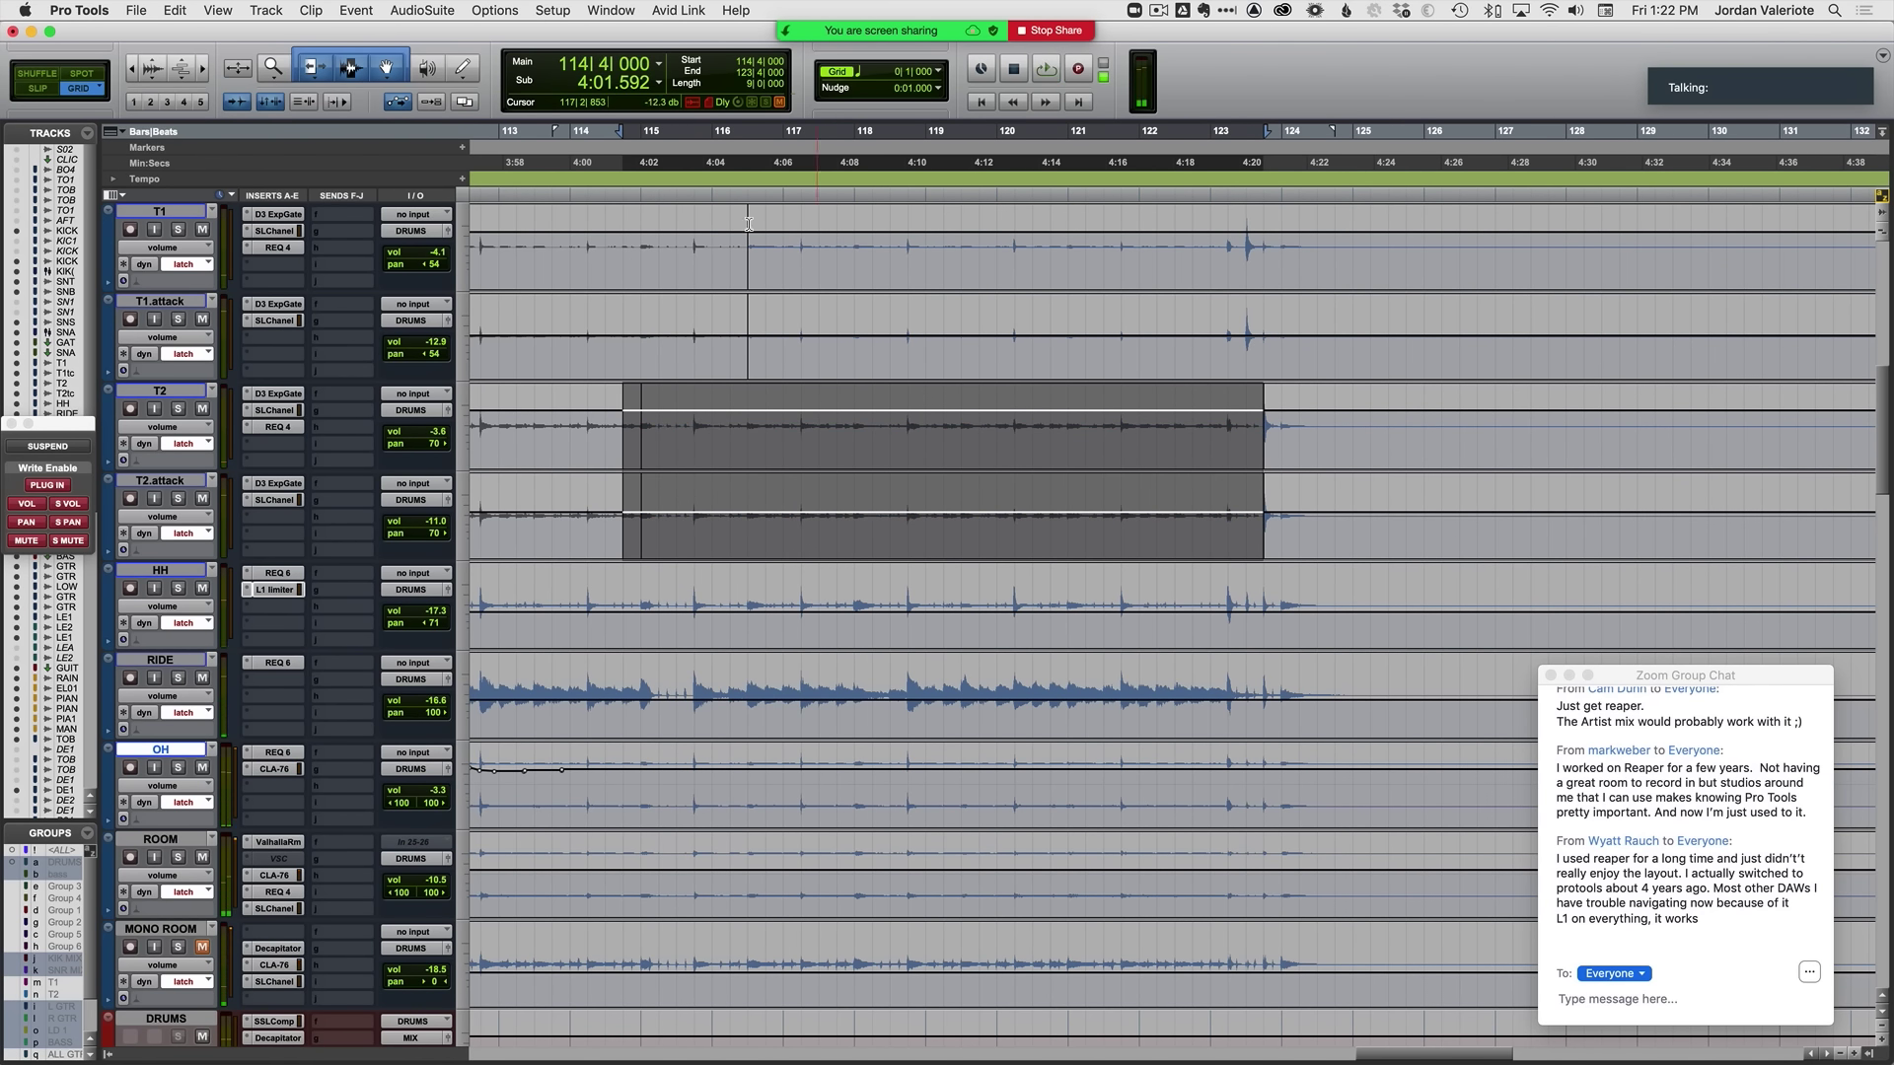
{"action": "left_click", "coordinate": [1243, 238]}
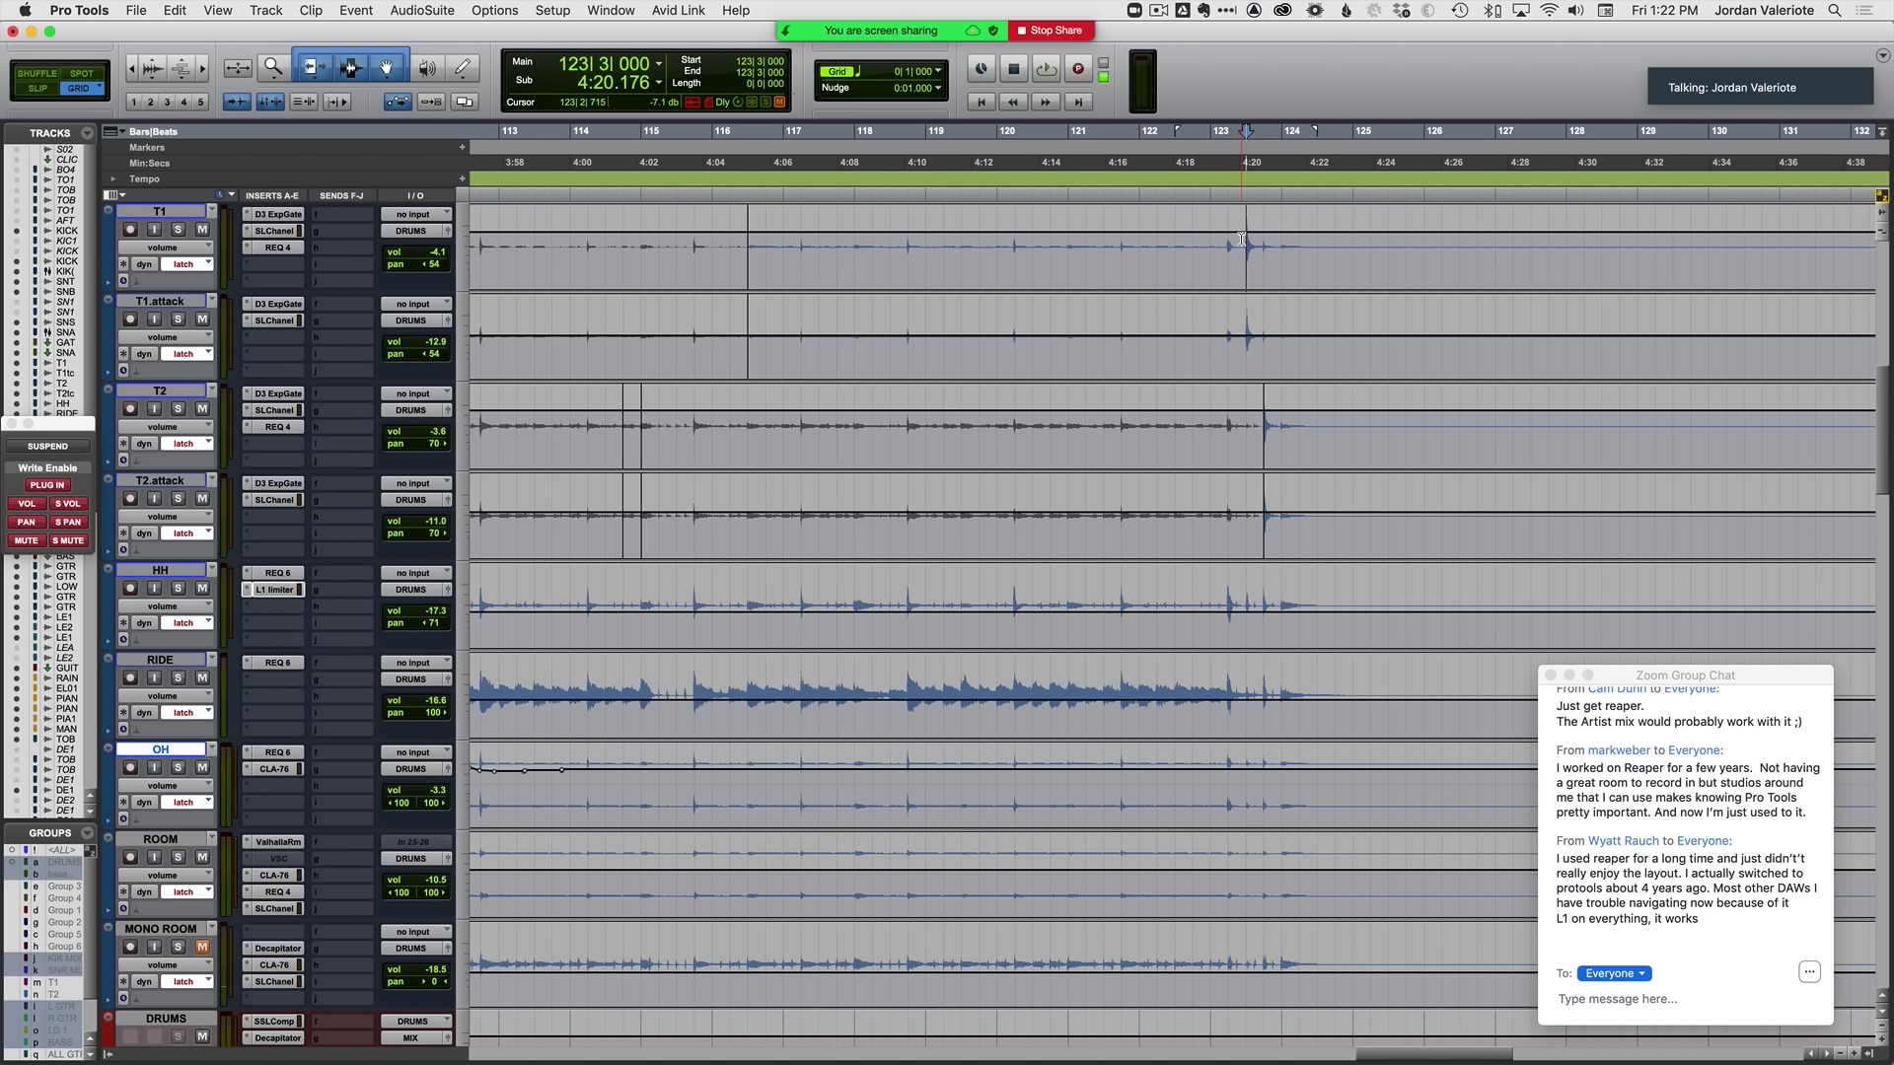
{"action": "key", "text": "r"}
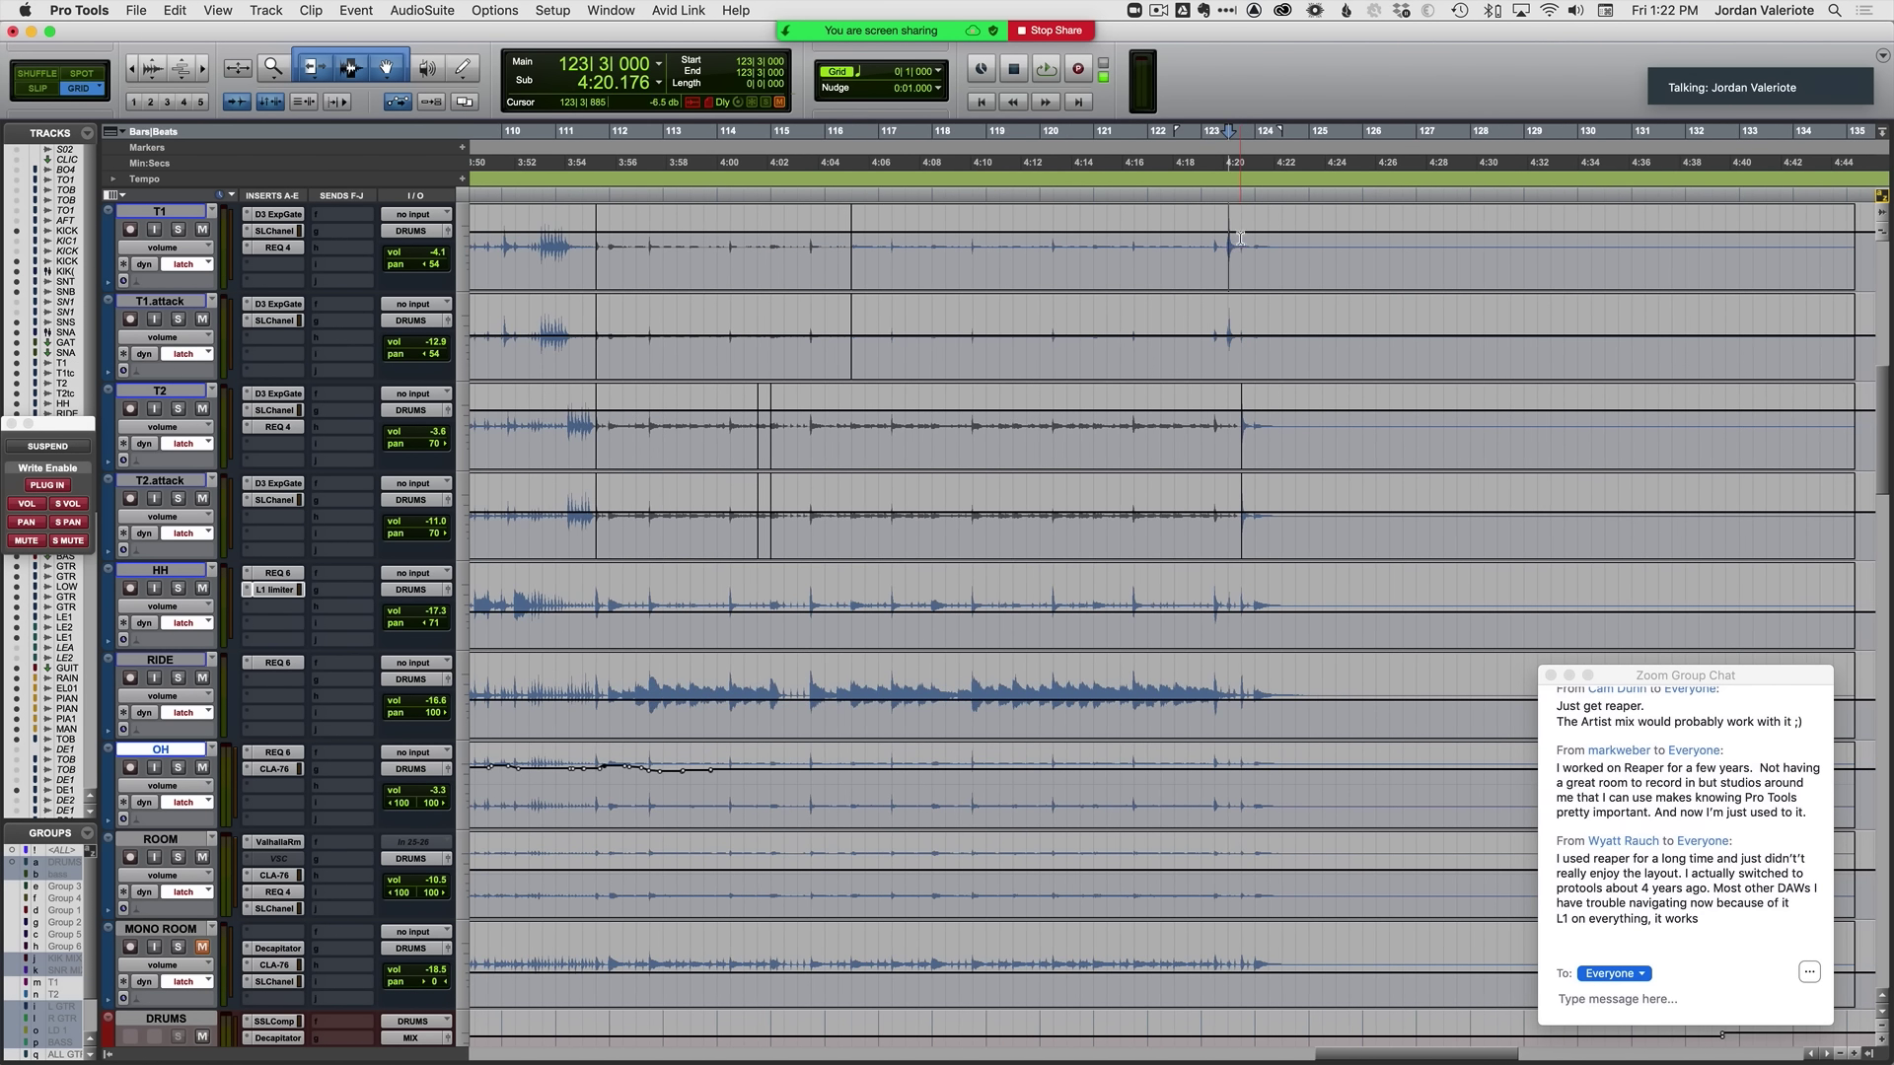
{"action": "left_click_drag", "start_coordinate": [1228, 258], "coordinate": [825, 339]}
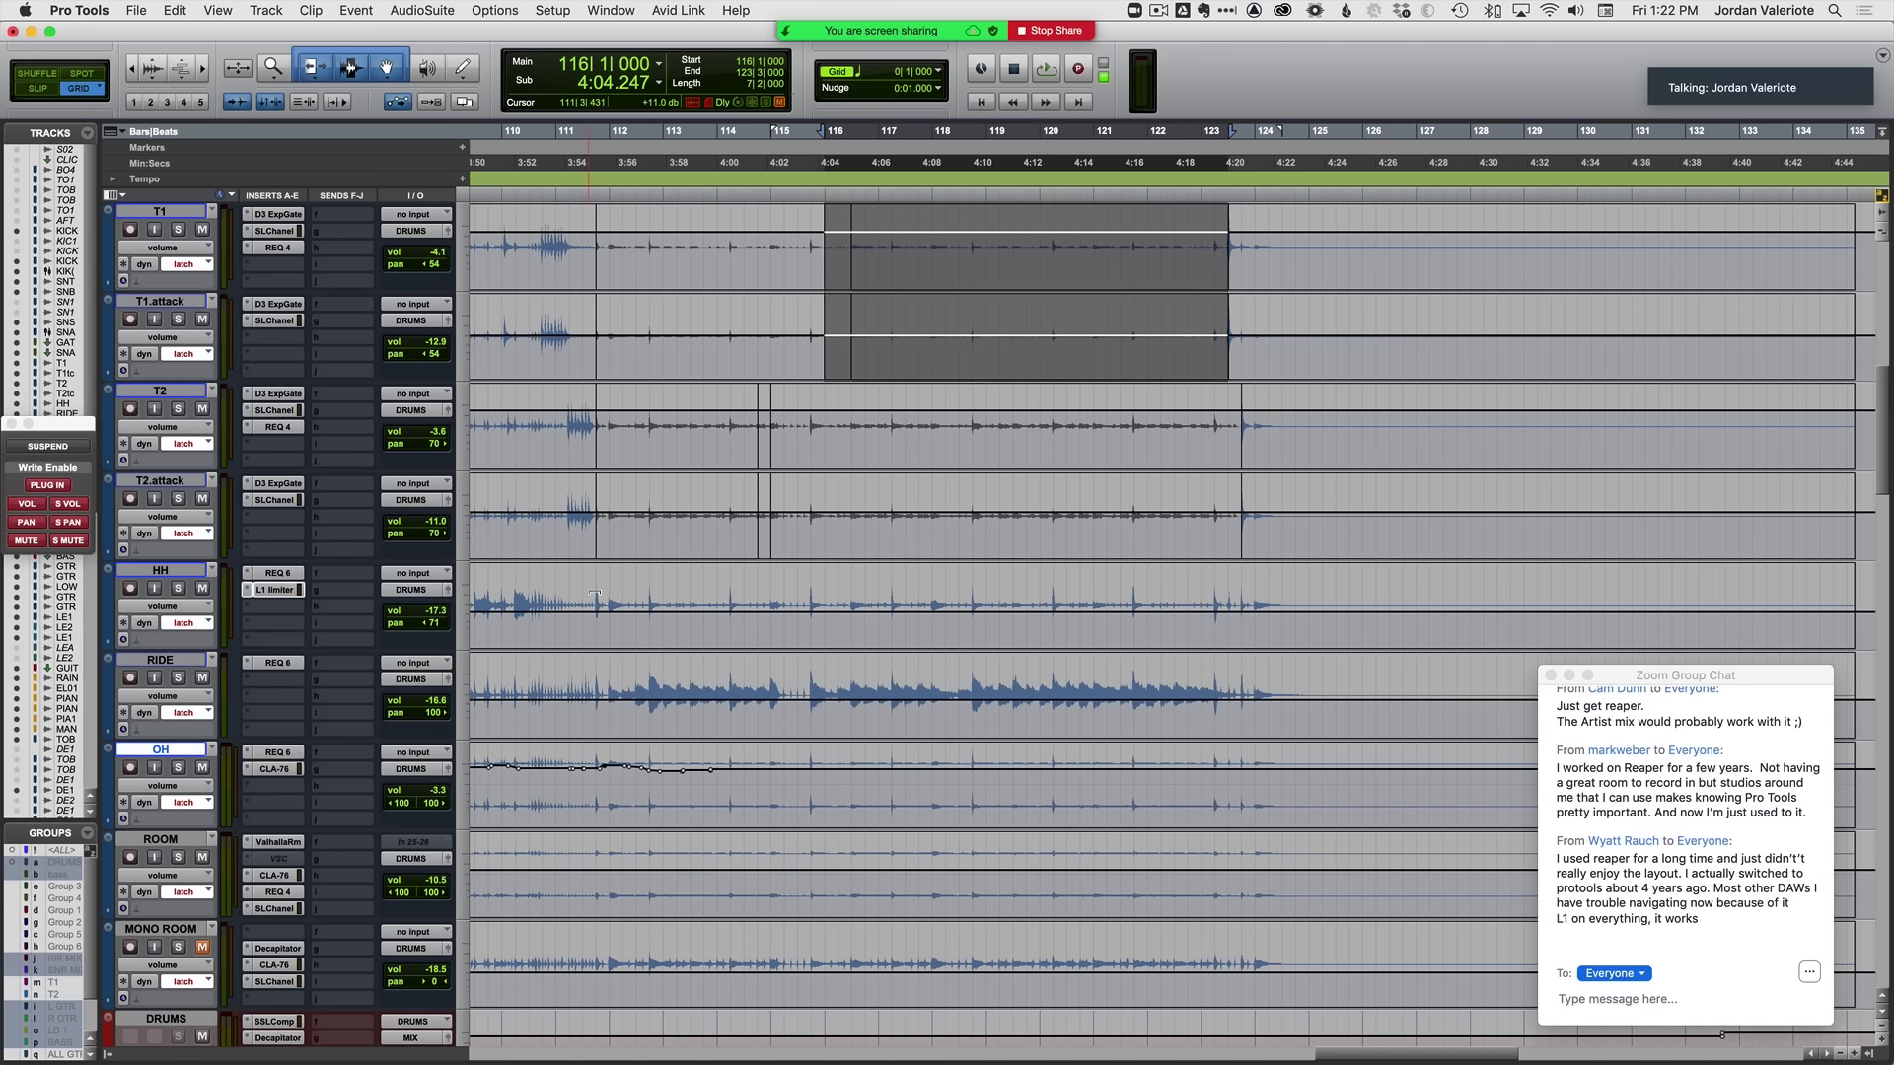
Step: Audition from 111|4, replay from 112|4 and ride the OH volume through bar 124, ending at about -3.5 dB
{"action": "left_click", "coordinate": [602, 814]}
{"action": "key", "text": "space"}
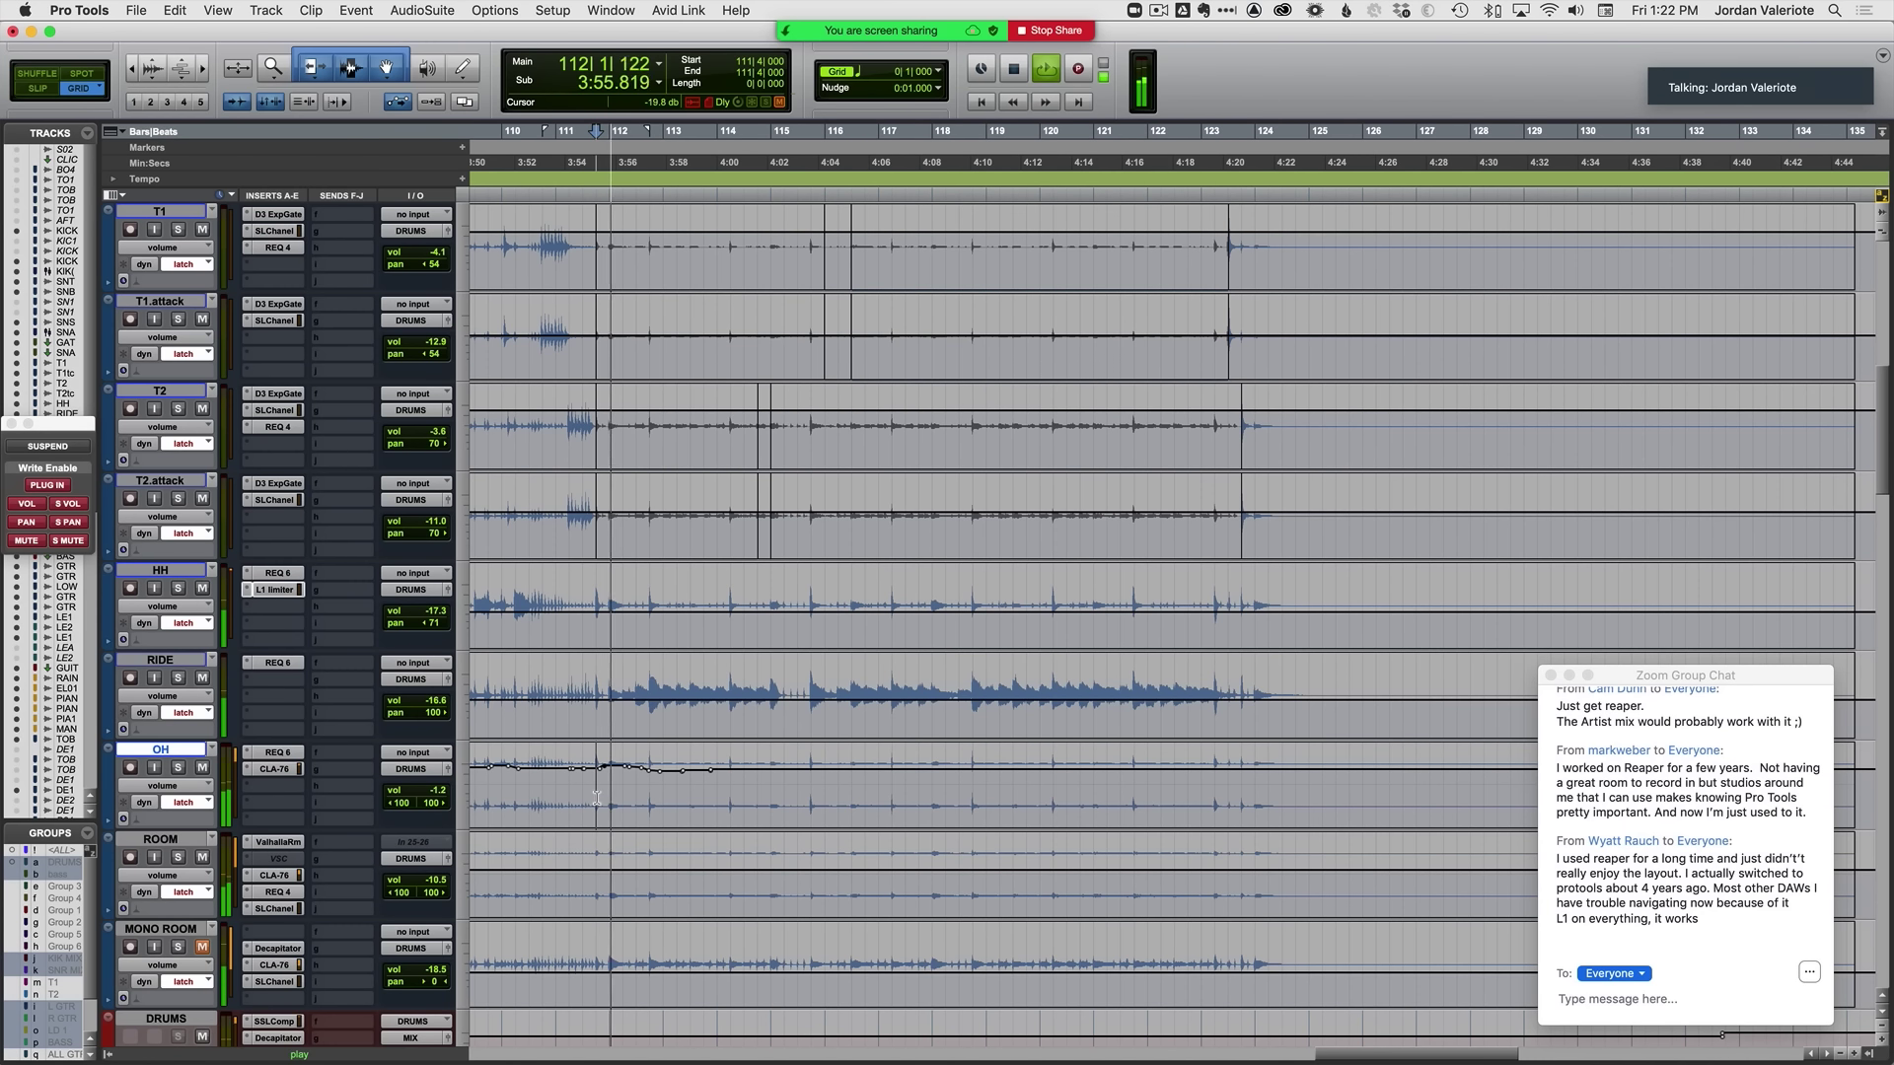
{"action": "left_click", "coordinate": [702, 801]}
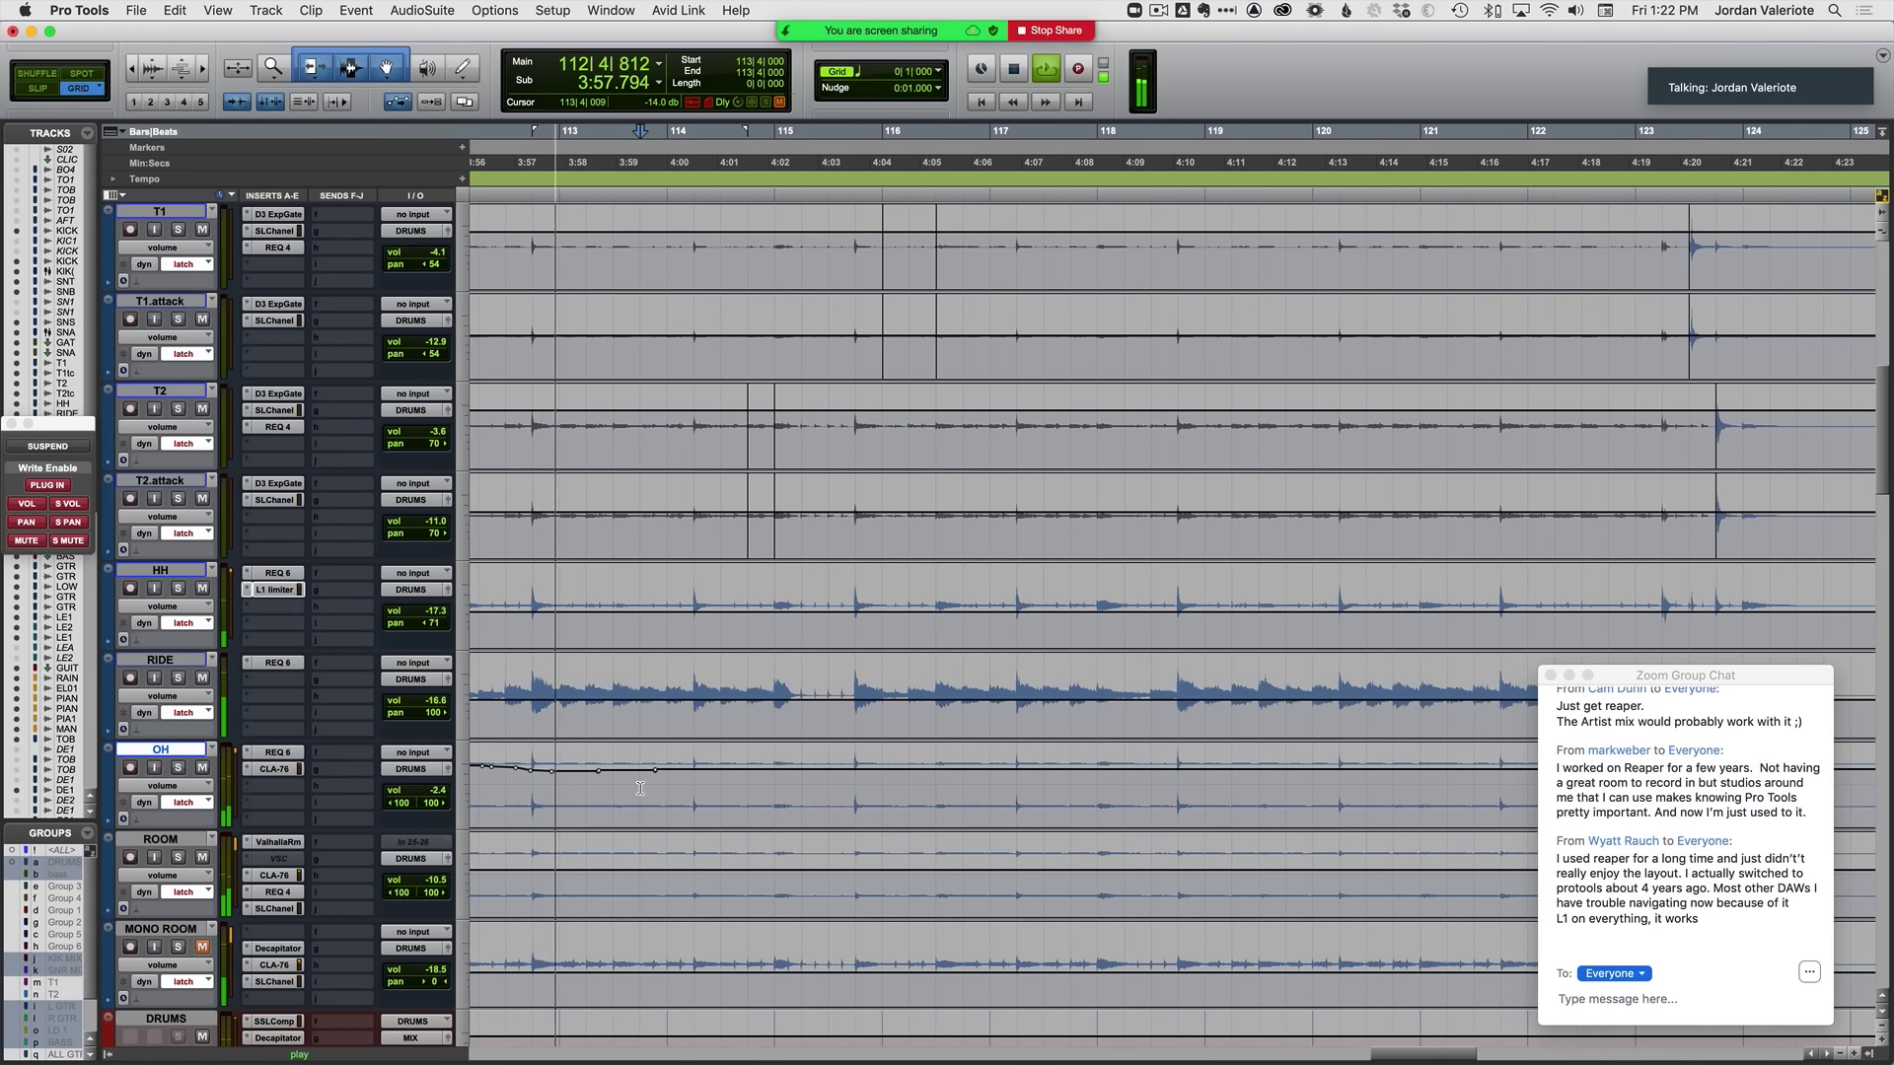
{"action": "scroll", "coordinate": [631, 779], "scroll_direction": "down", "scroll_amount": 2}
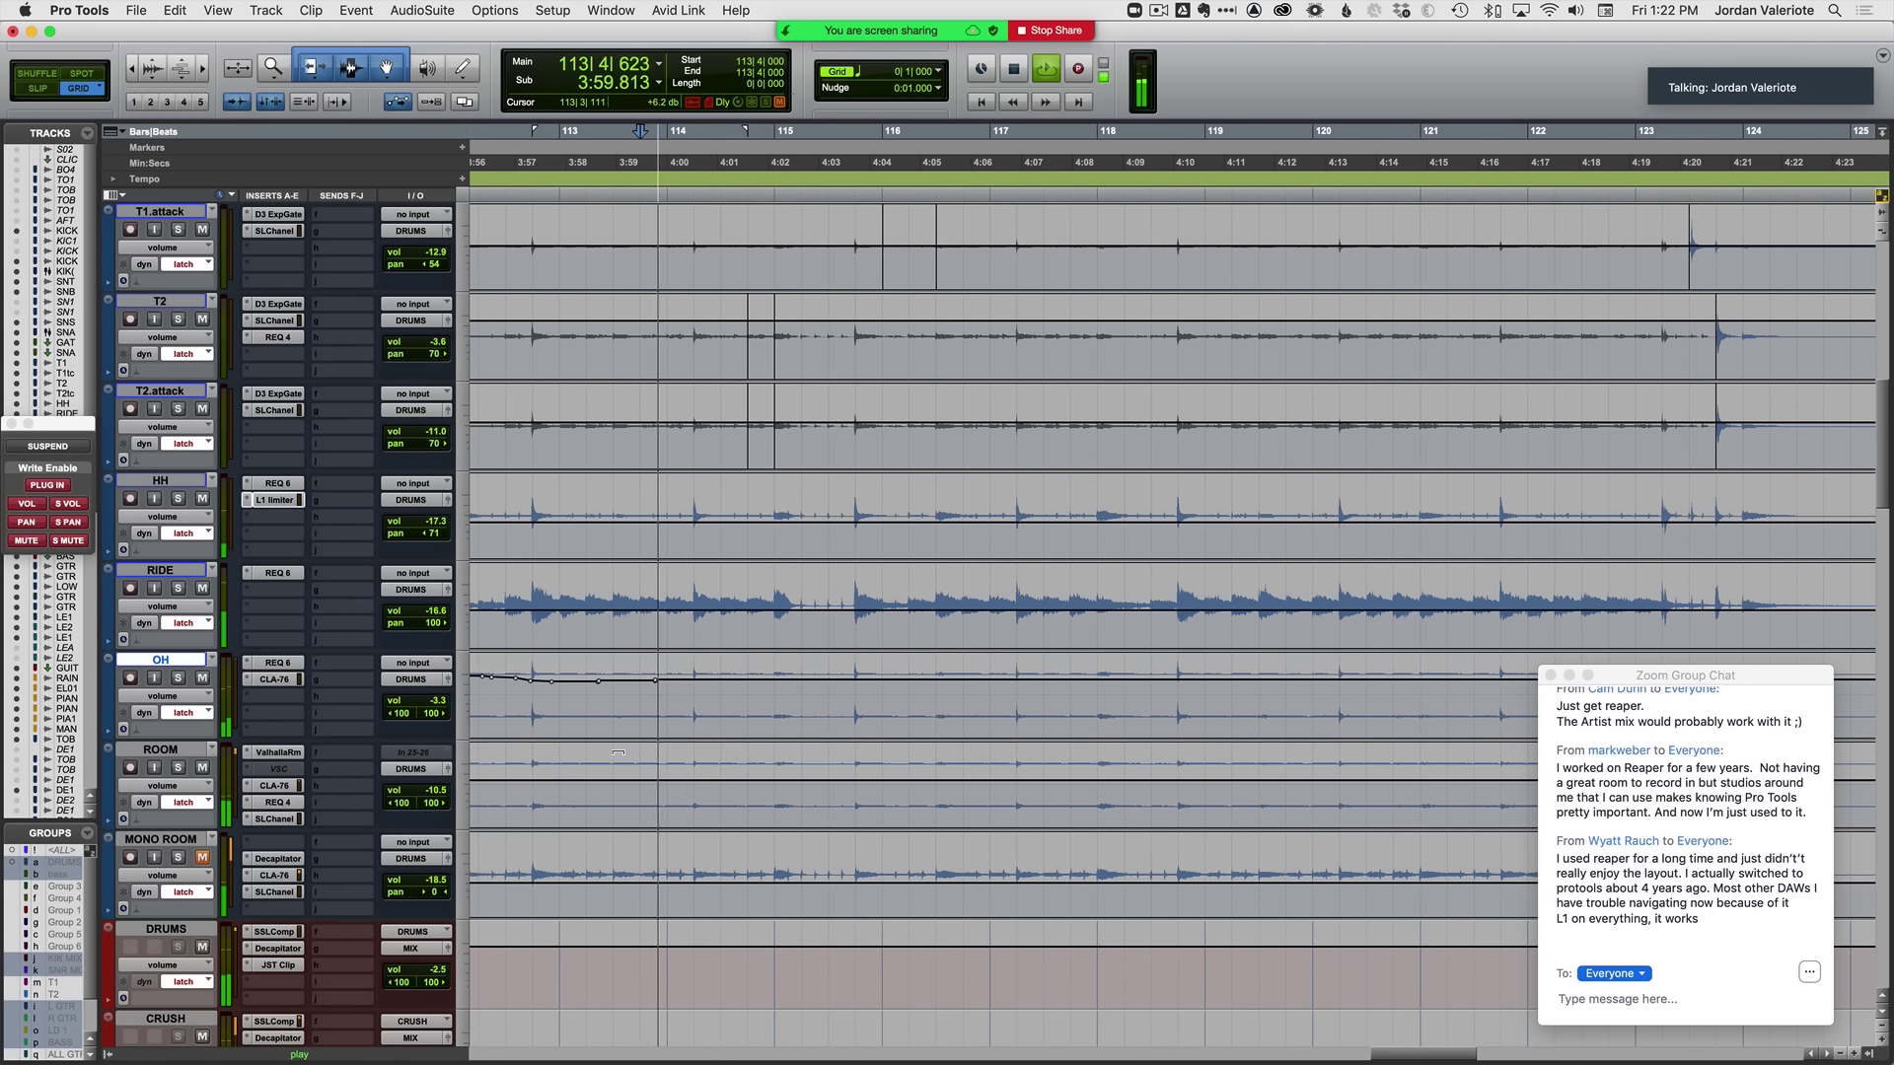
{"action": "key", "text": "space"}
{"action": "key", "text": "space"}
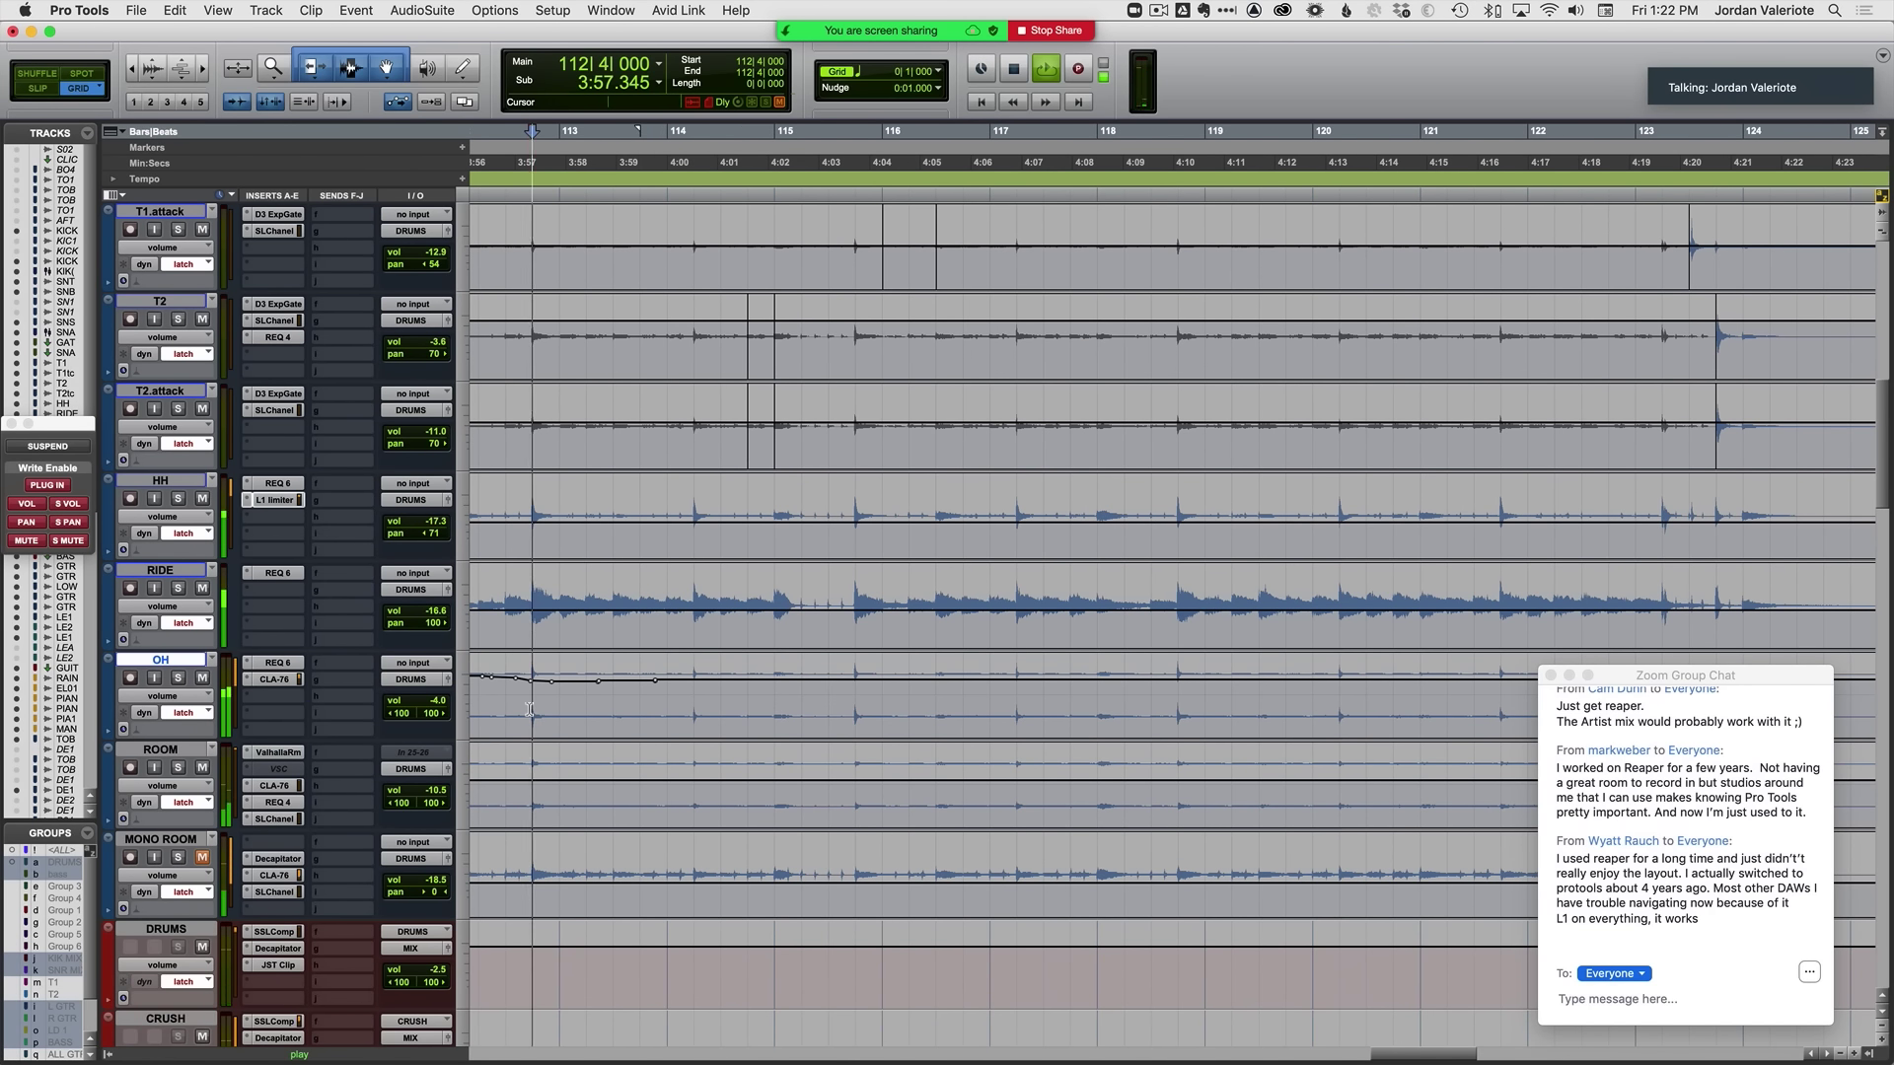
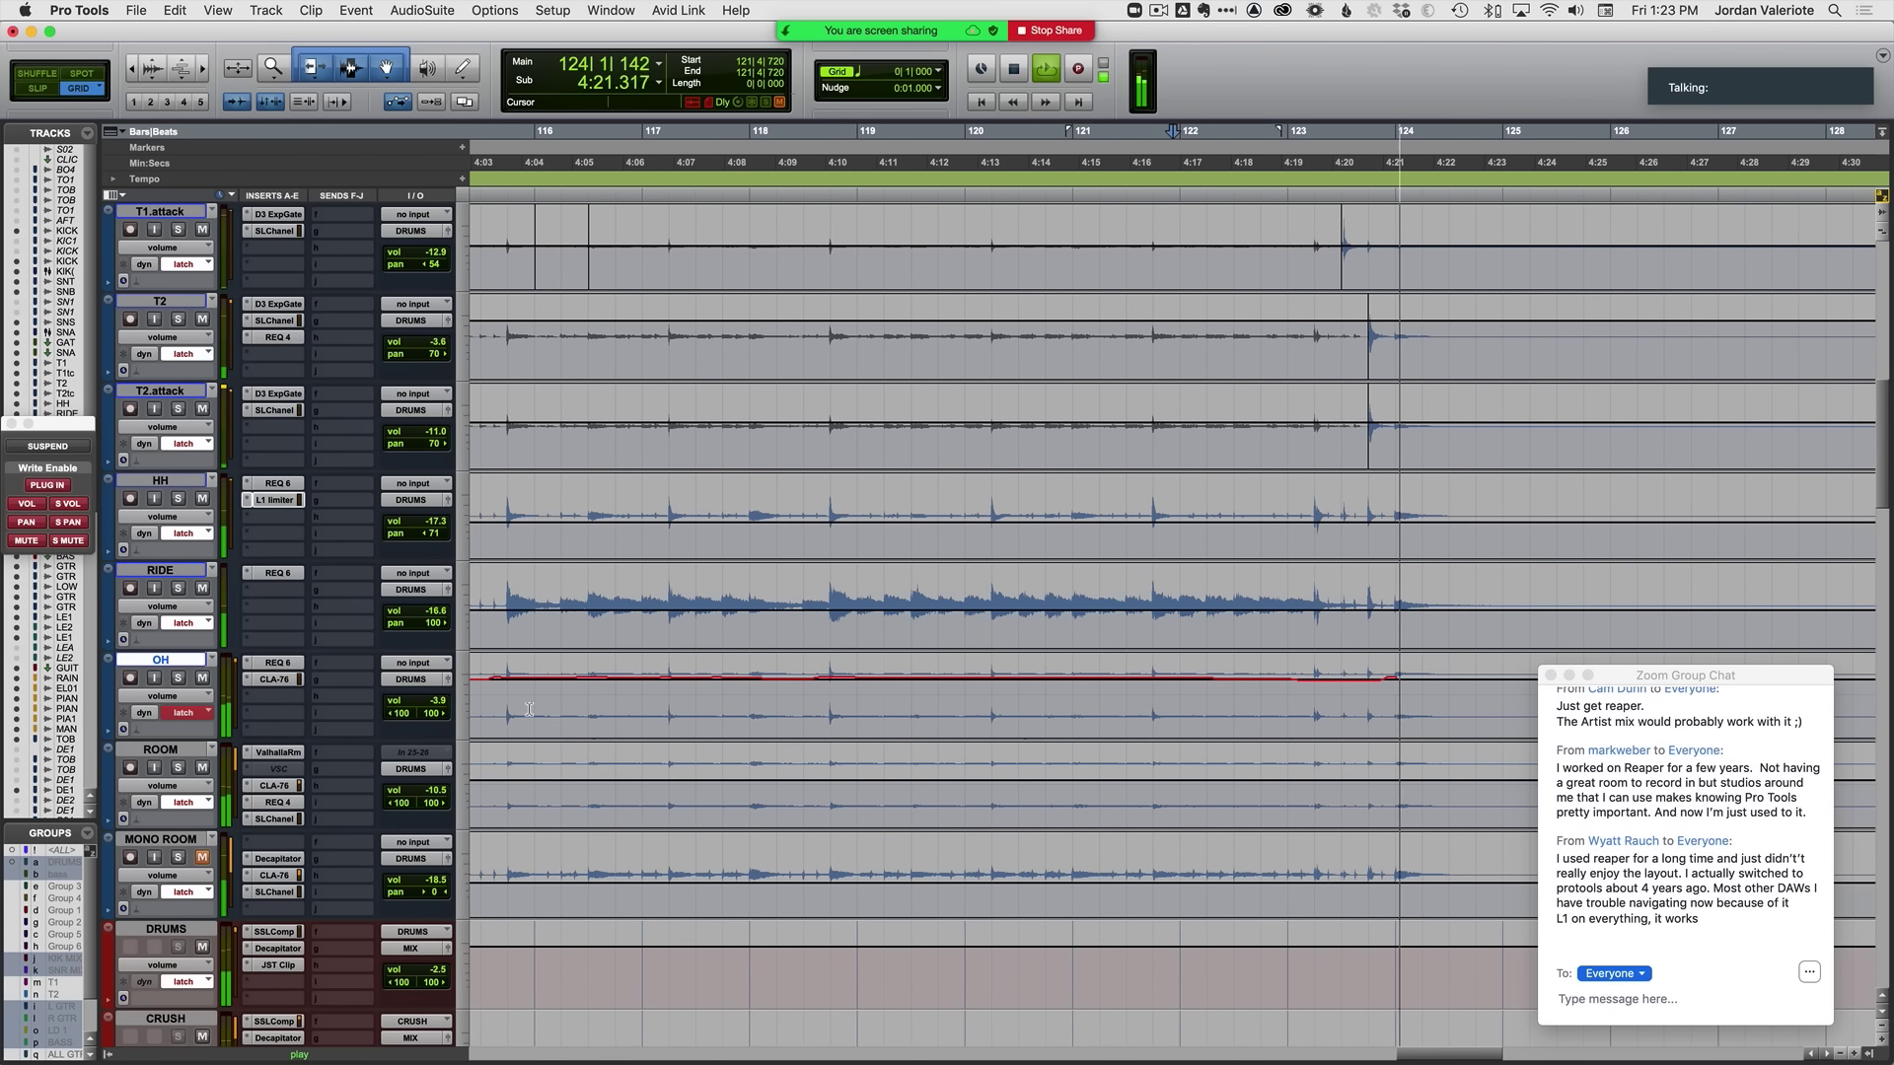
Step: Trim the ends of the grouped drum clips at about bar 127 and fade them out from about 125|3
{"action": "key", "text": "r"}
{"action": "key", "text": "r"}
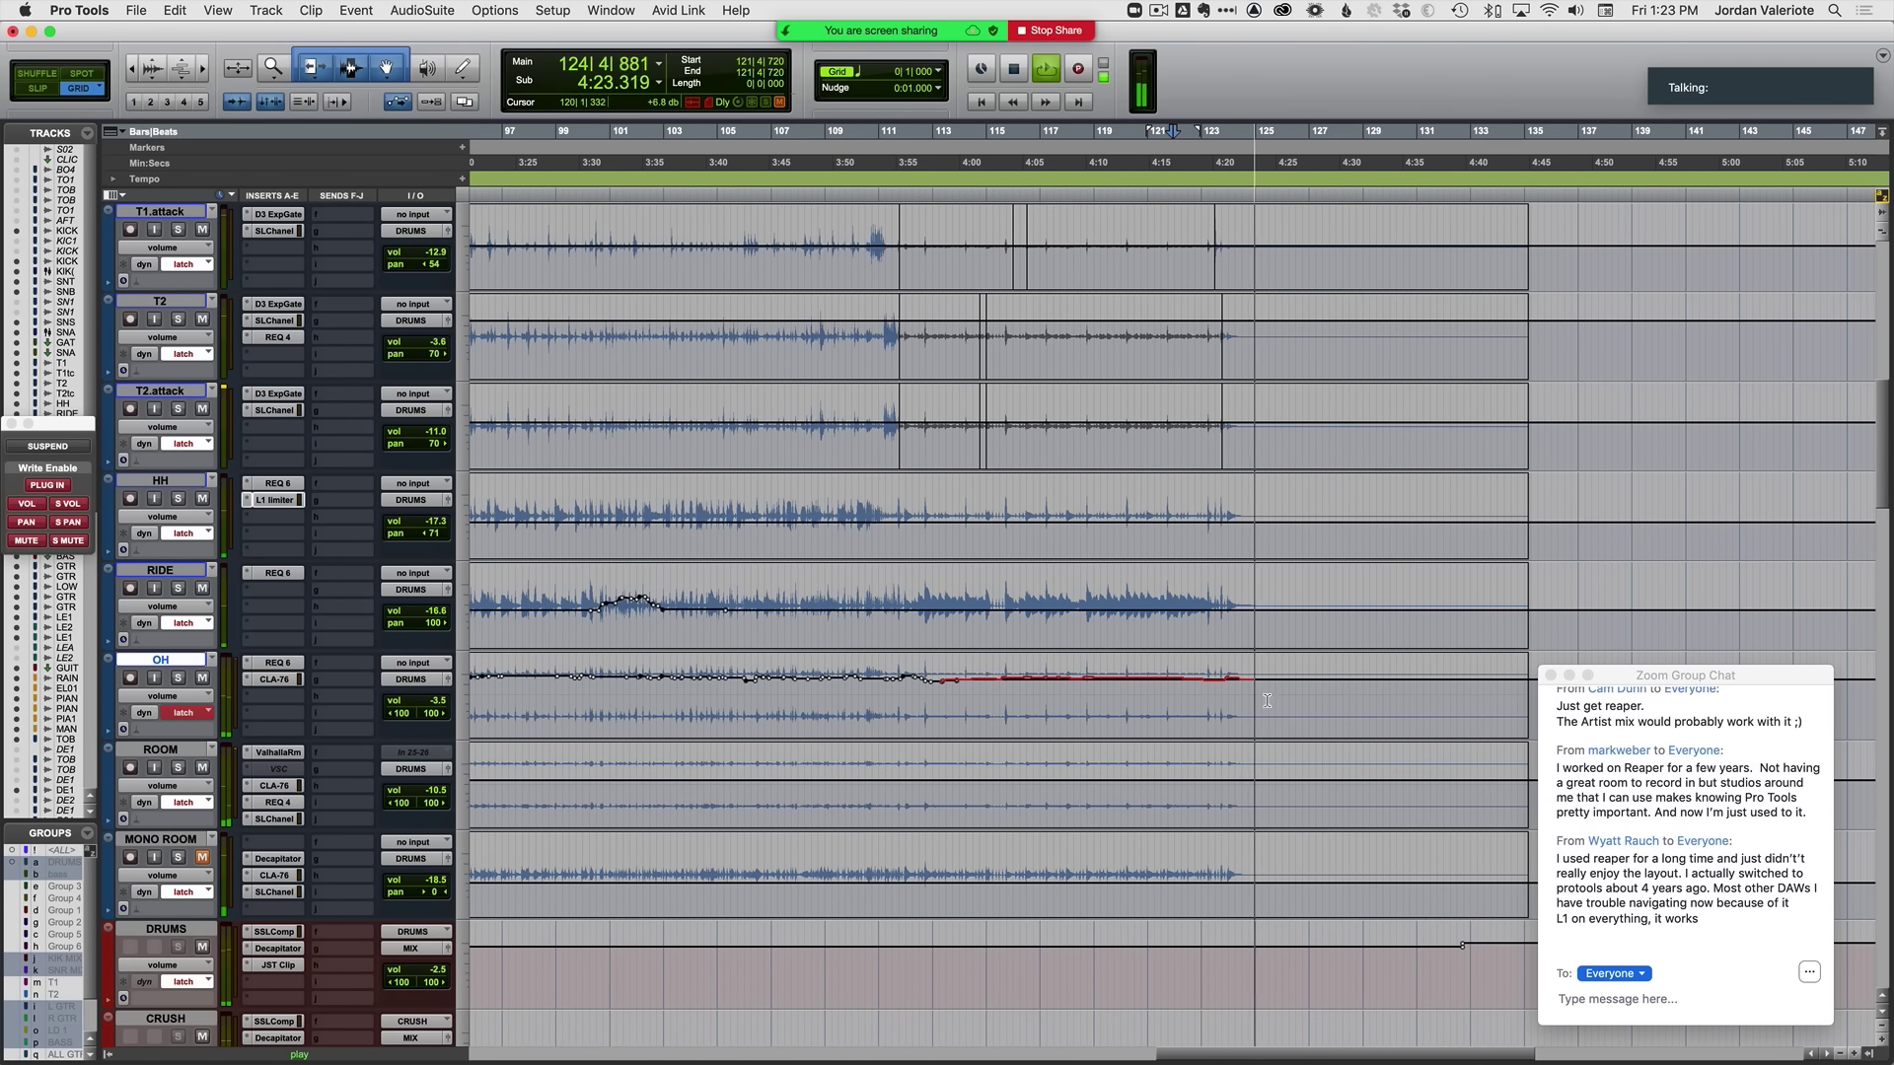
{"action": "left_click", "coordinate": [1318, 695]}
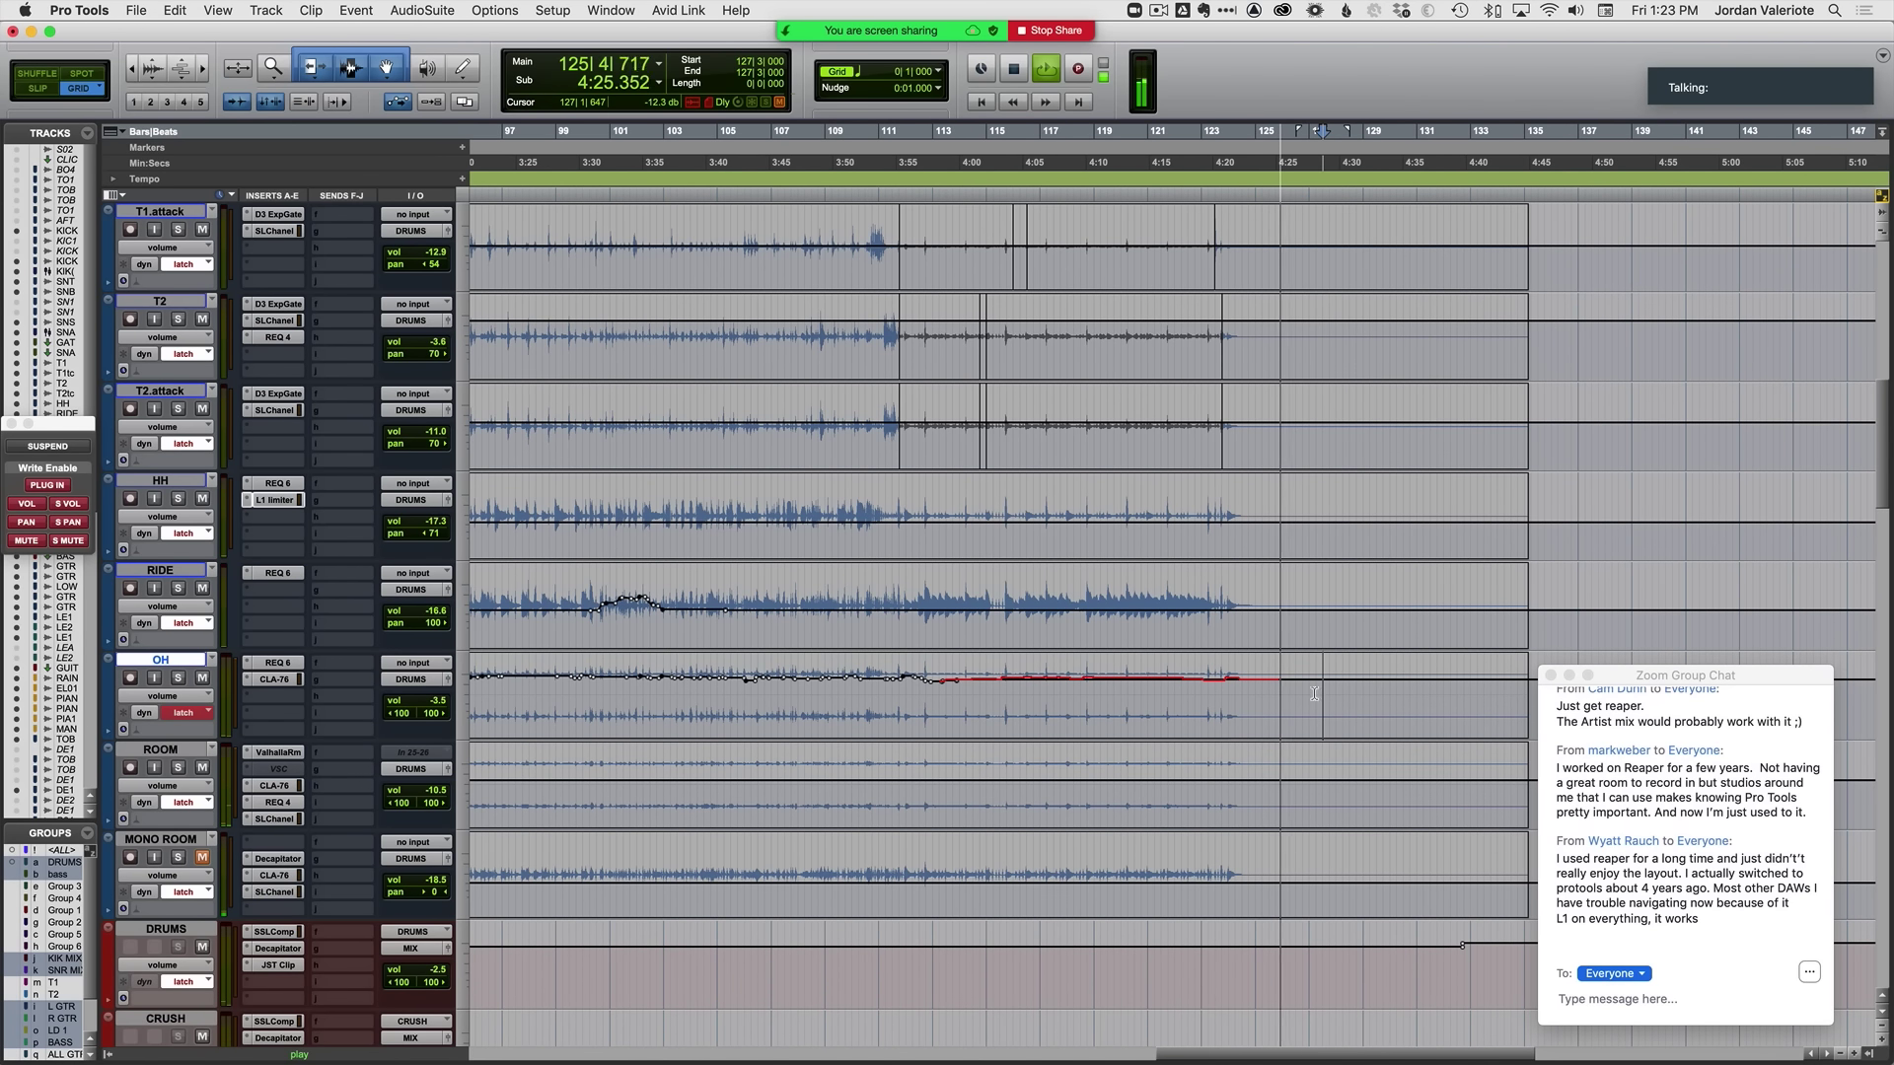
{"action": "left_click", "coordinate": [1315, 694]}
{"action": "key", "text": "s"}
{"action": "left_click", "coordinate": [1268, 696]}
{"action": "key", "text": "g"}
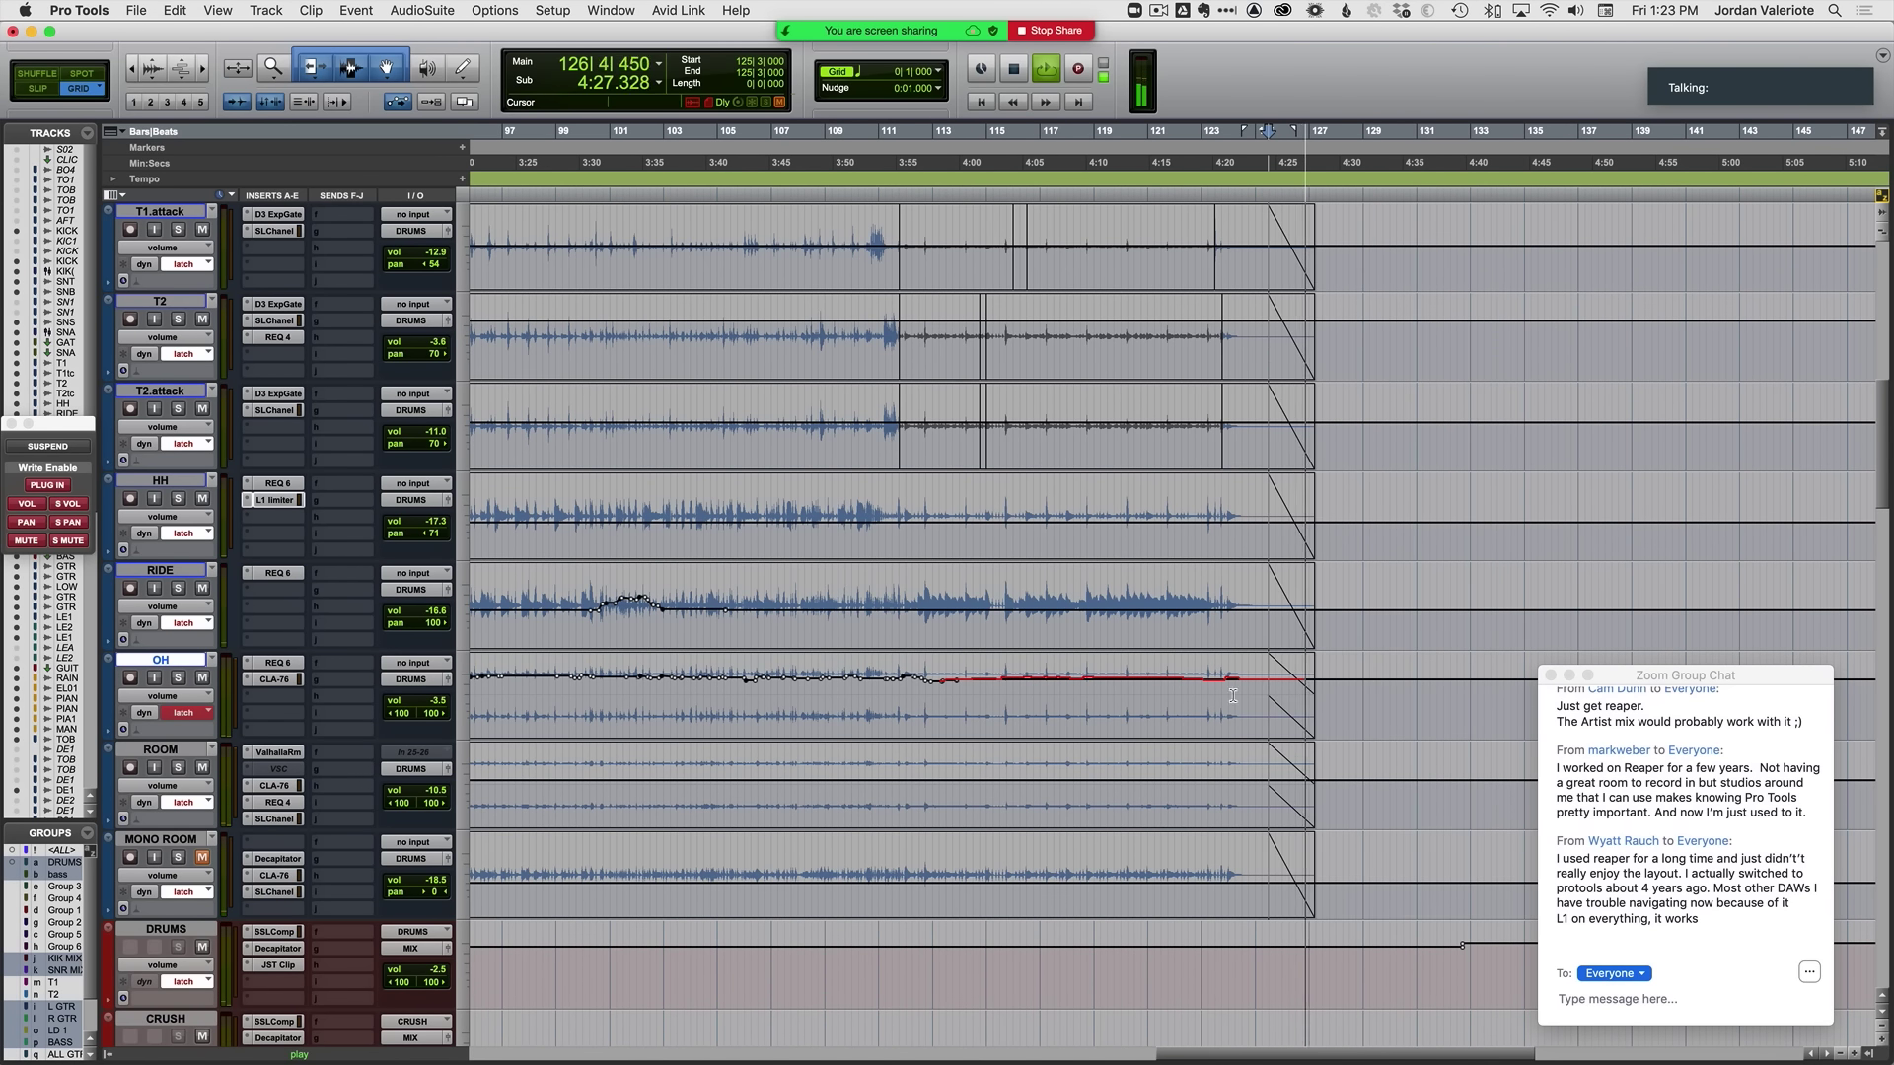
Step: Return to the song's intro, play the kick and snare tracks from 4|4 and switch to Slip mode
{"action": "key", "text": "r"}
{"action": "scroll", "coordinate": [848, 652], "scroll_direction": "left", "scroll_amount": 10}
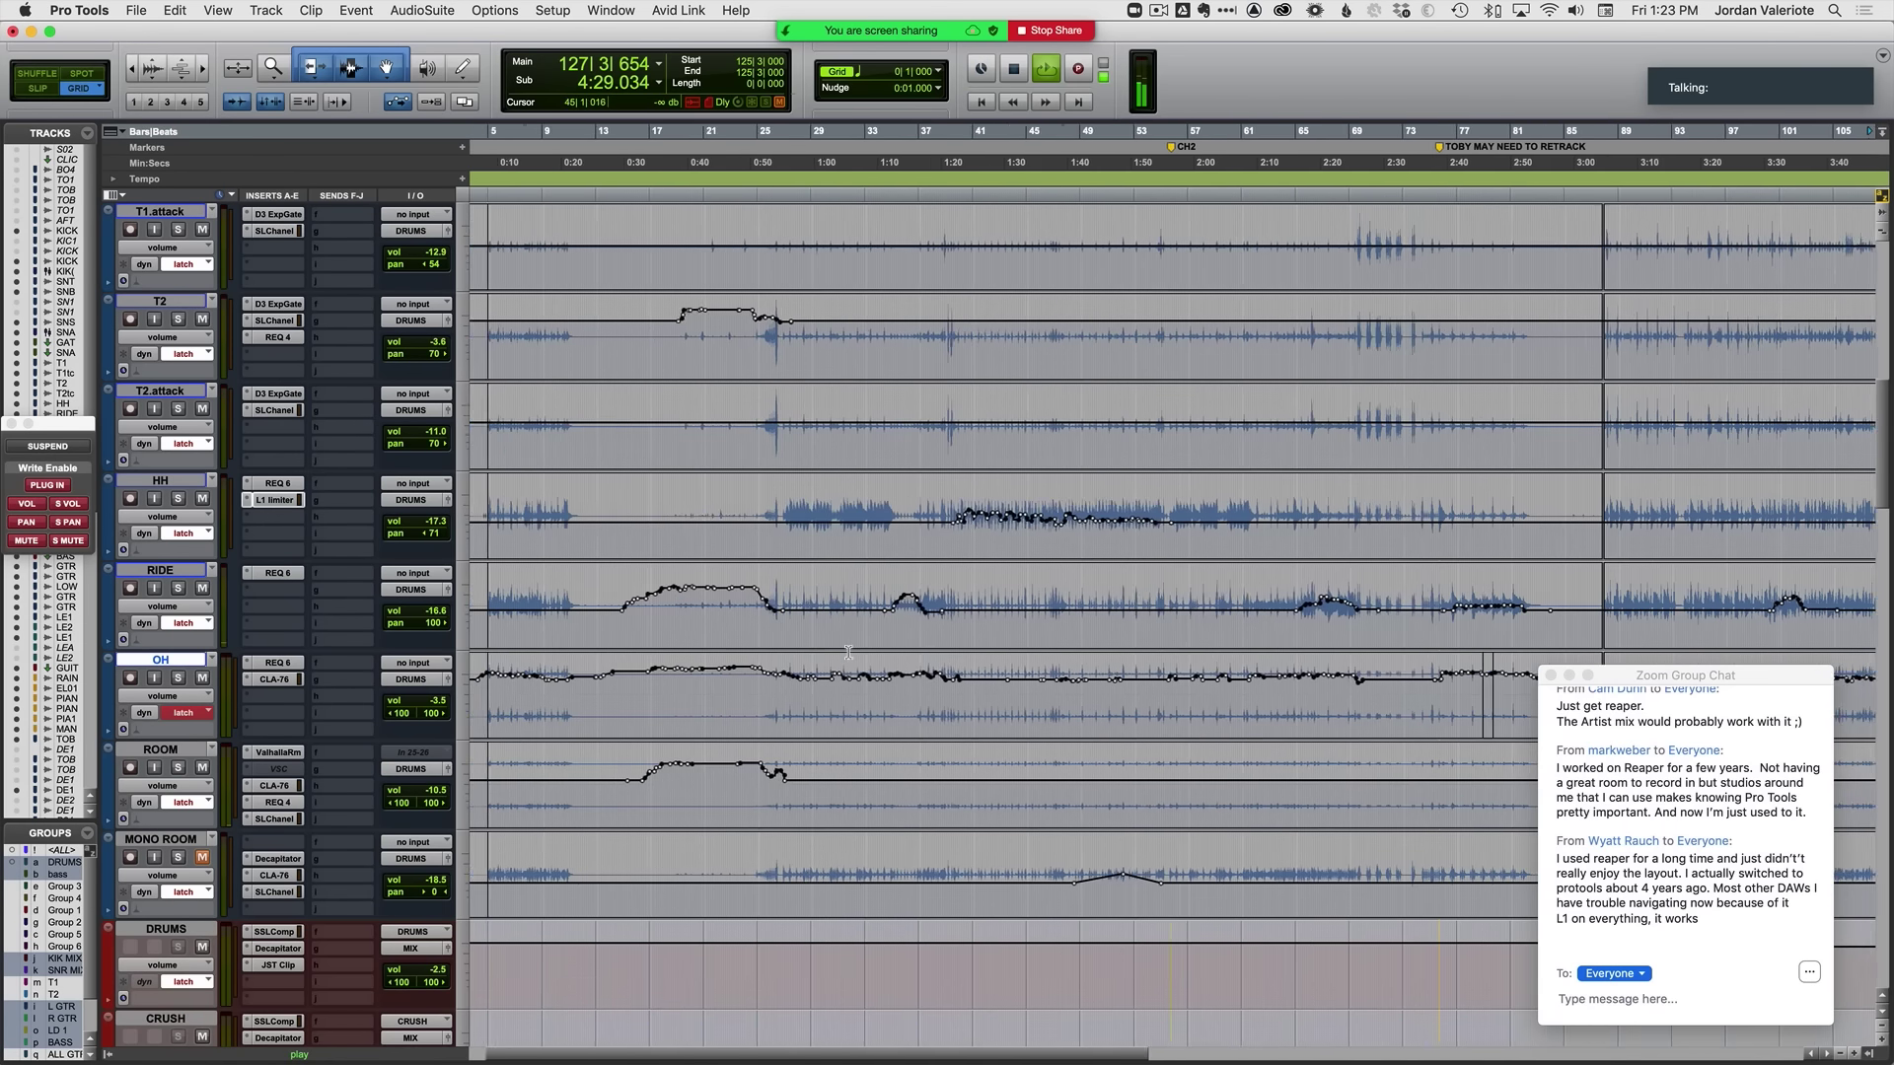
{"action": "key", "text": "space"}
{"action": "scroll", "coordinate": [848, 651], "scroll_direction": "left", "scroll_amount": 3}
{"action": "scroll", "coordinate": [789, 646], "scroll_direction": "up", "scroll_amount": 2}
{"action": "scroll", "coordinate": [540, 608], "scroll_direction": "up", "scroll_amount": 10}
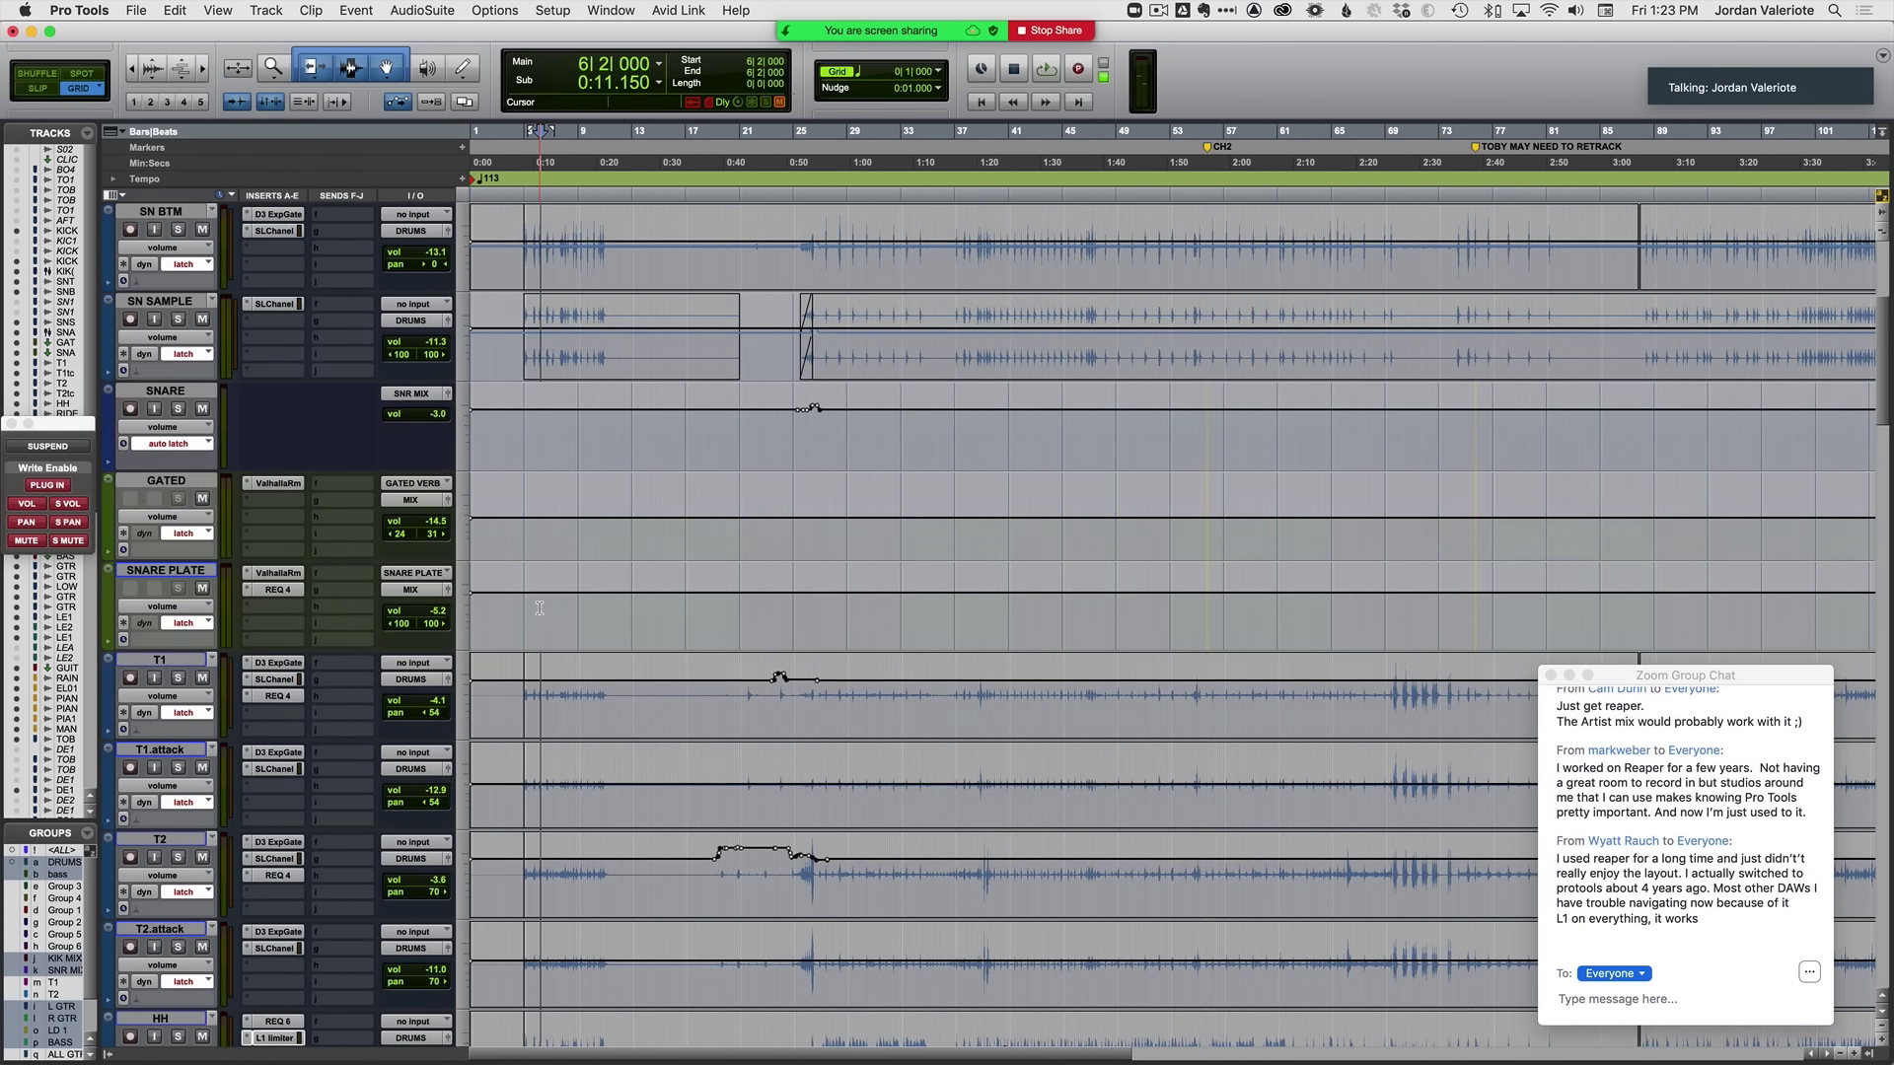
{"action": "key", "text": "t"}
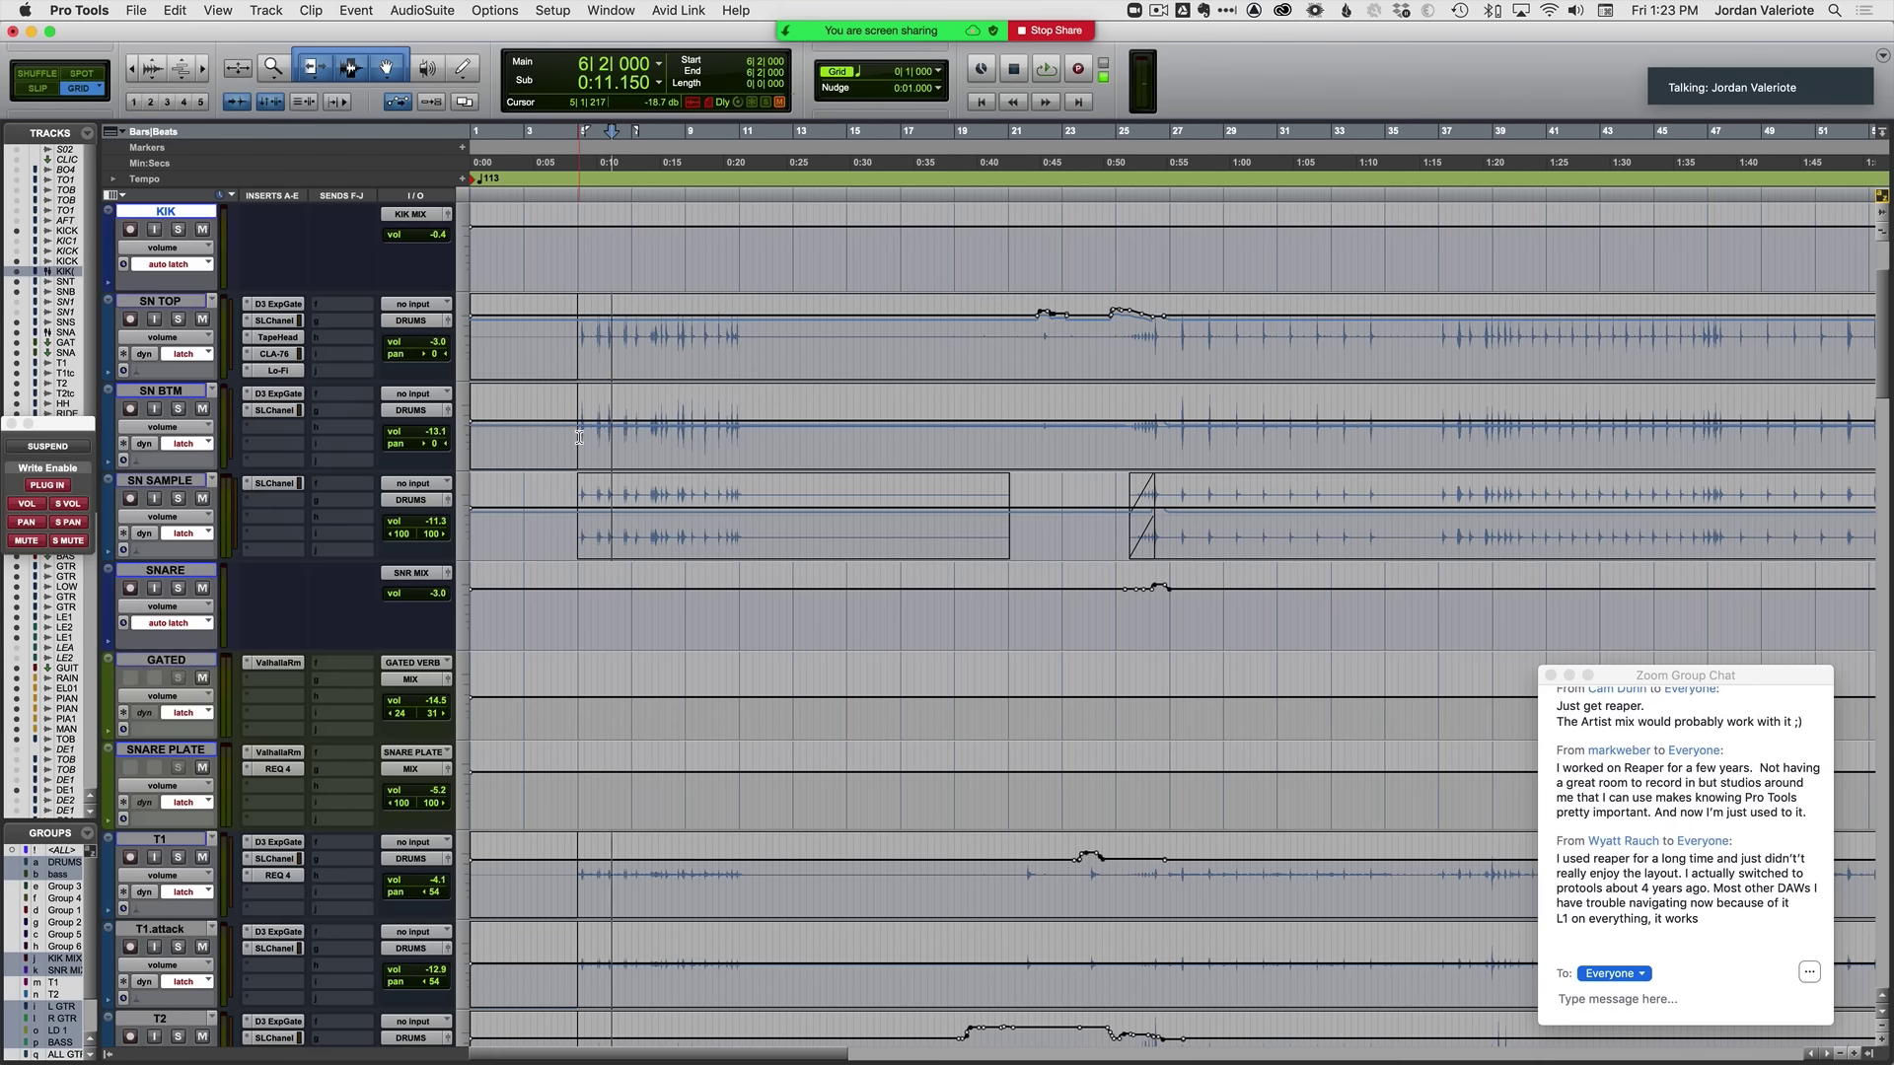
{"action": "scroll", "coordinate": [580, 438], "scroll_direction": "up", "scroll_amount": 2}
{"action": "key", "text": "t"}
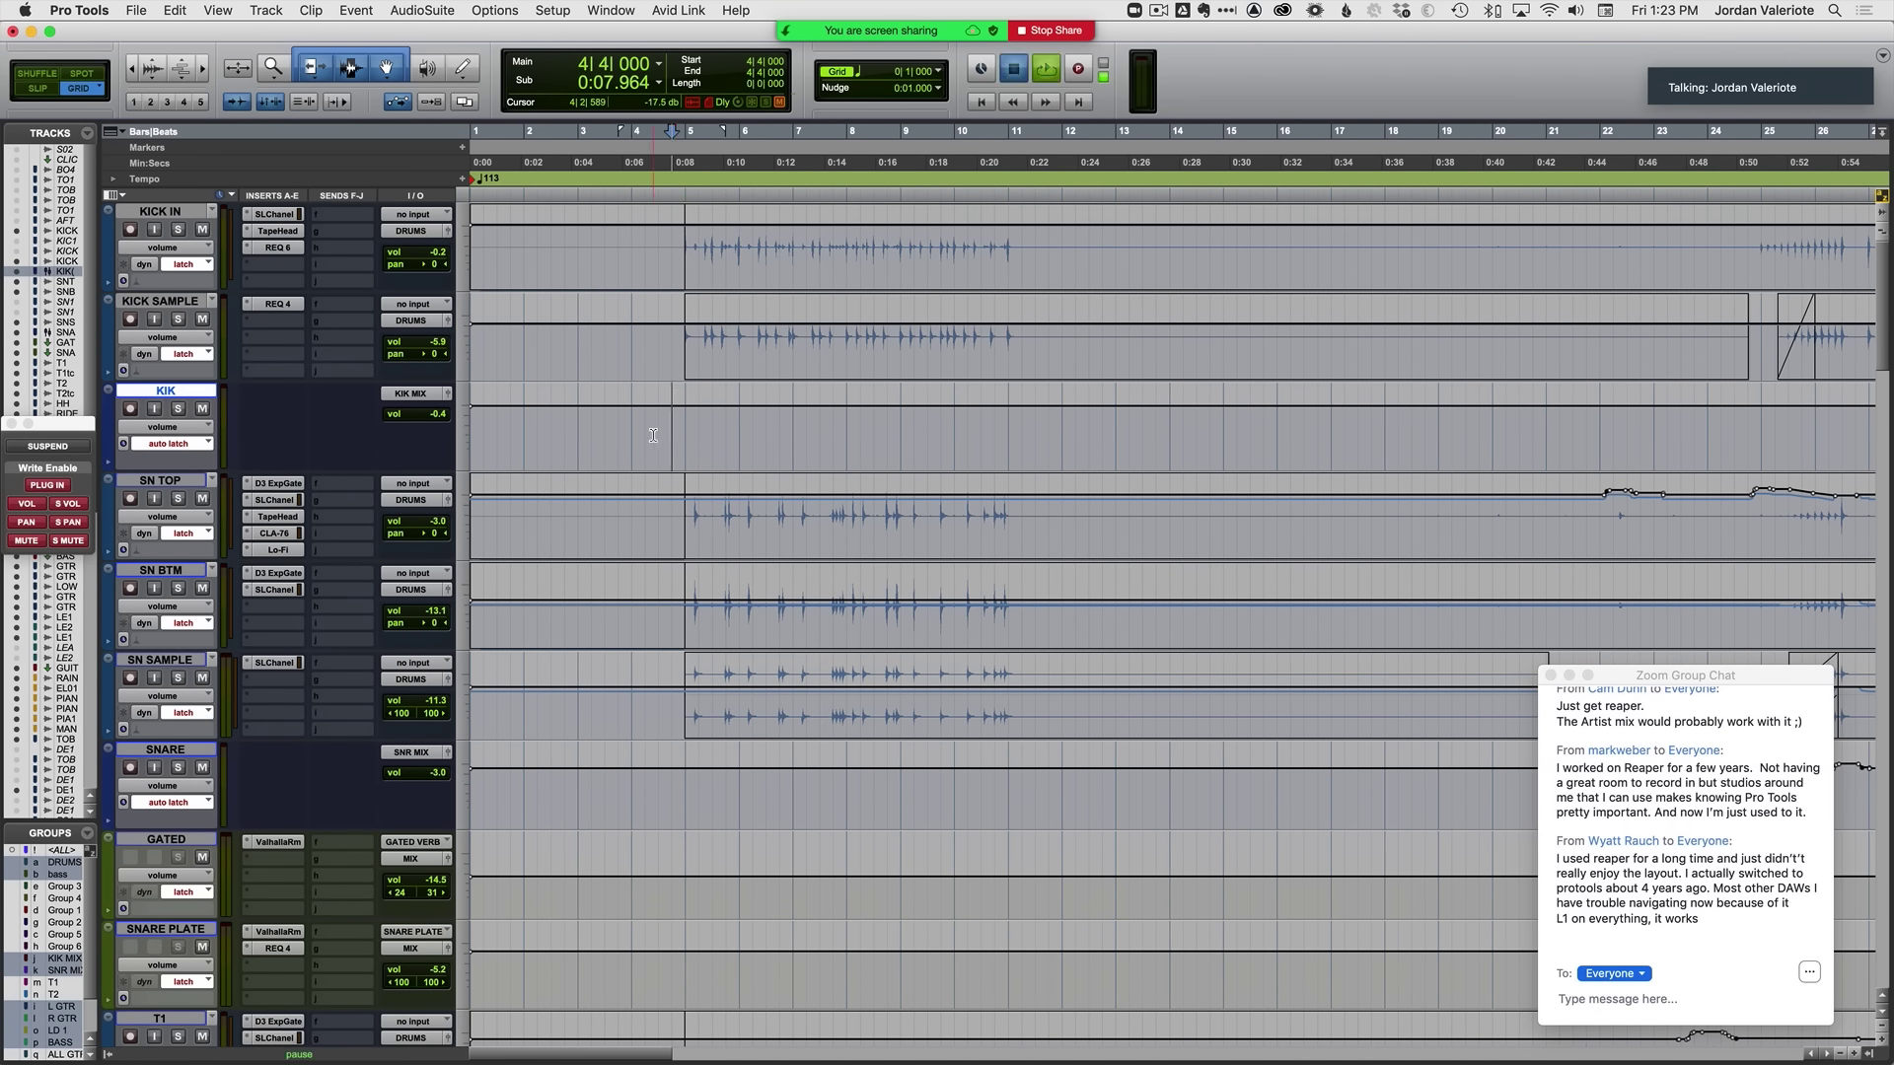
{"action": "key", "text": "space"}
{"action": "key", "text": "F2"}
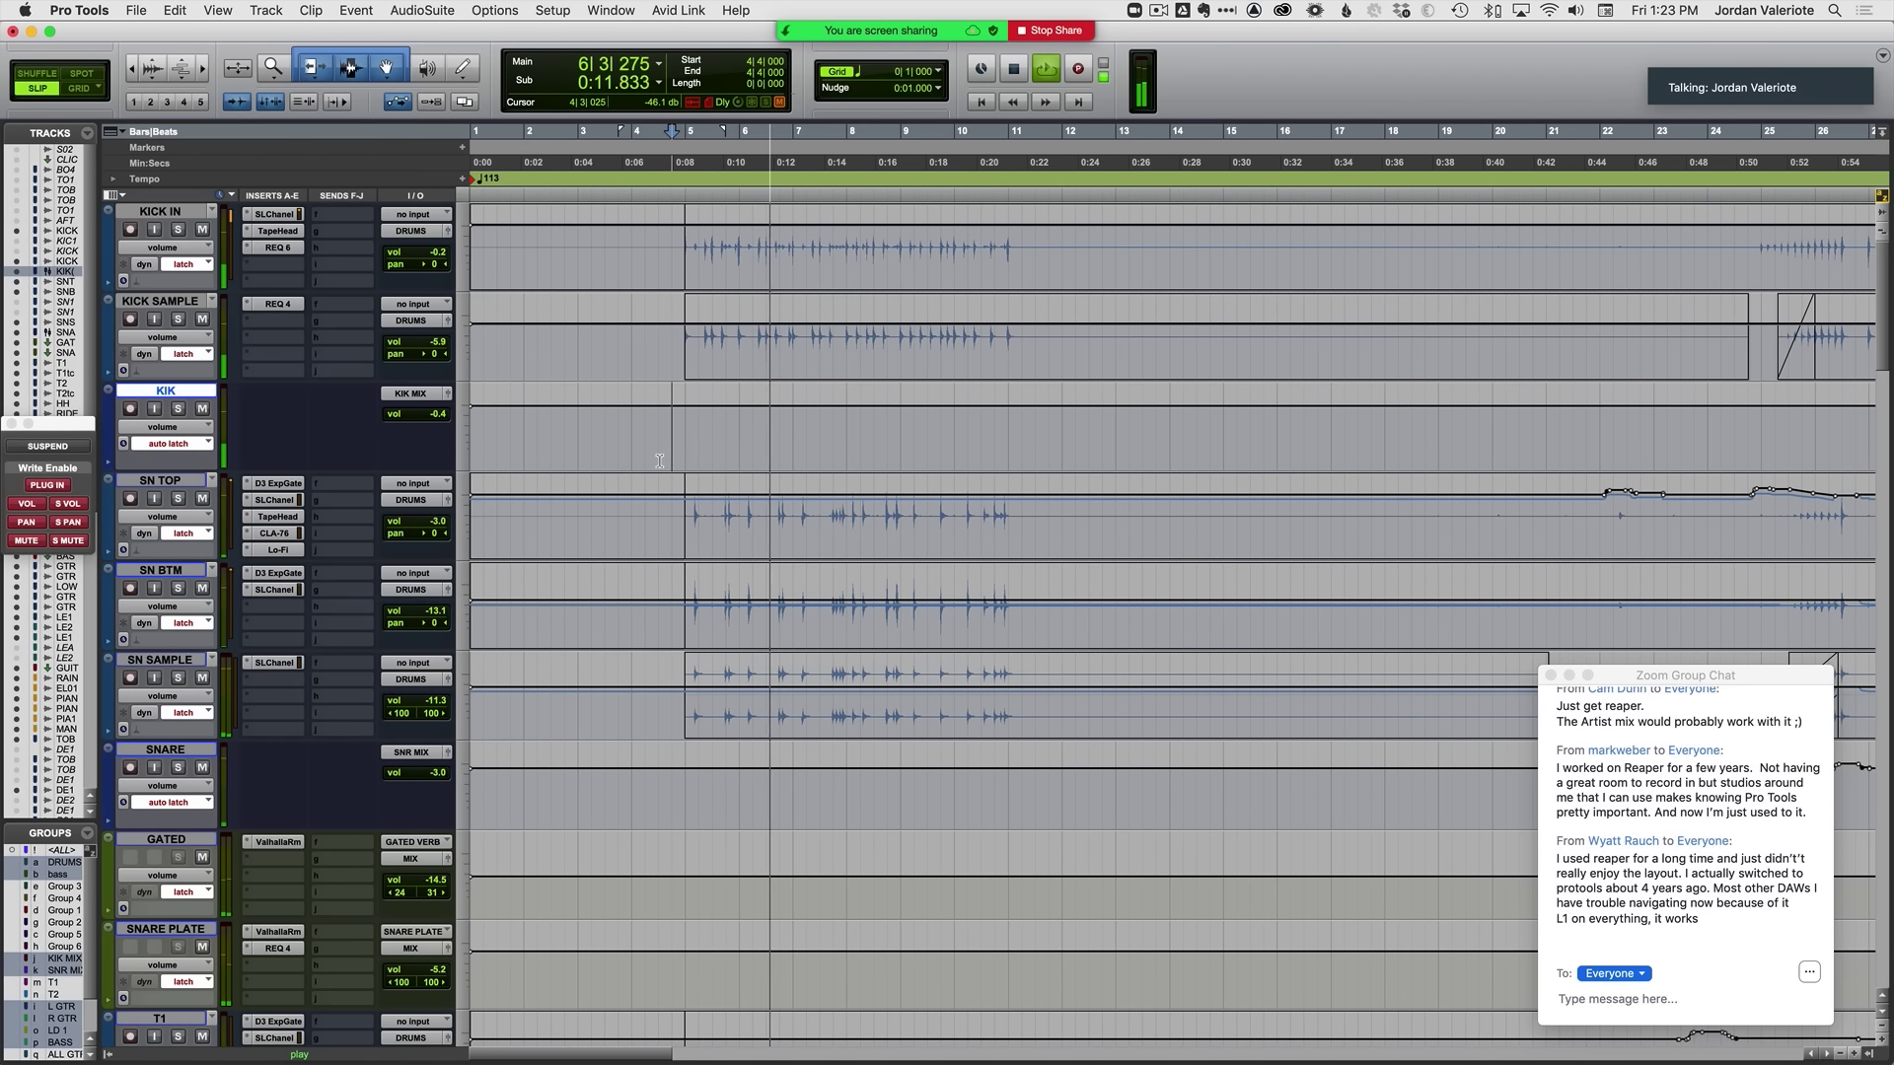
Step: Replay the intro from 4|4 and ride the SNARE volume through bar 11, ending at about -3.2 dB
{"action": "key", "text": "t"}
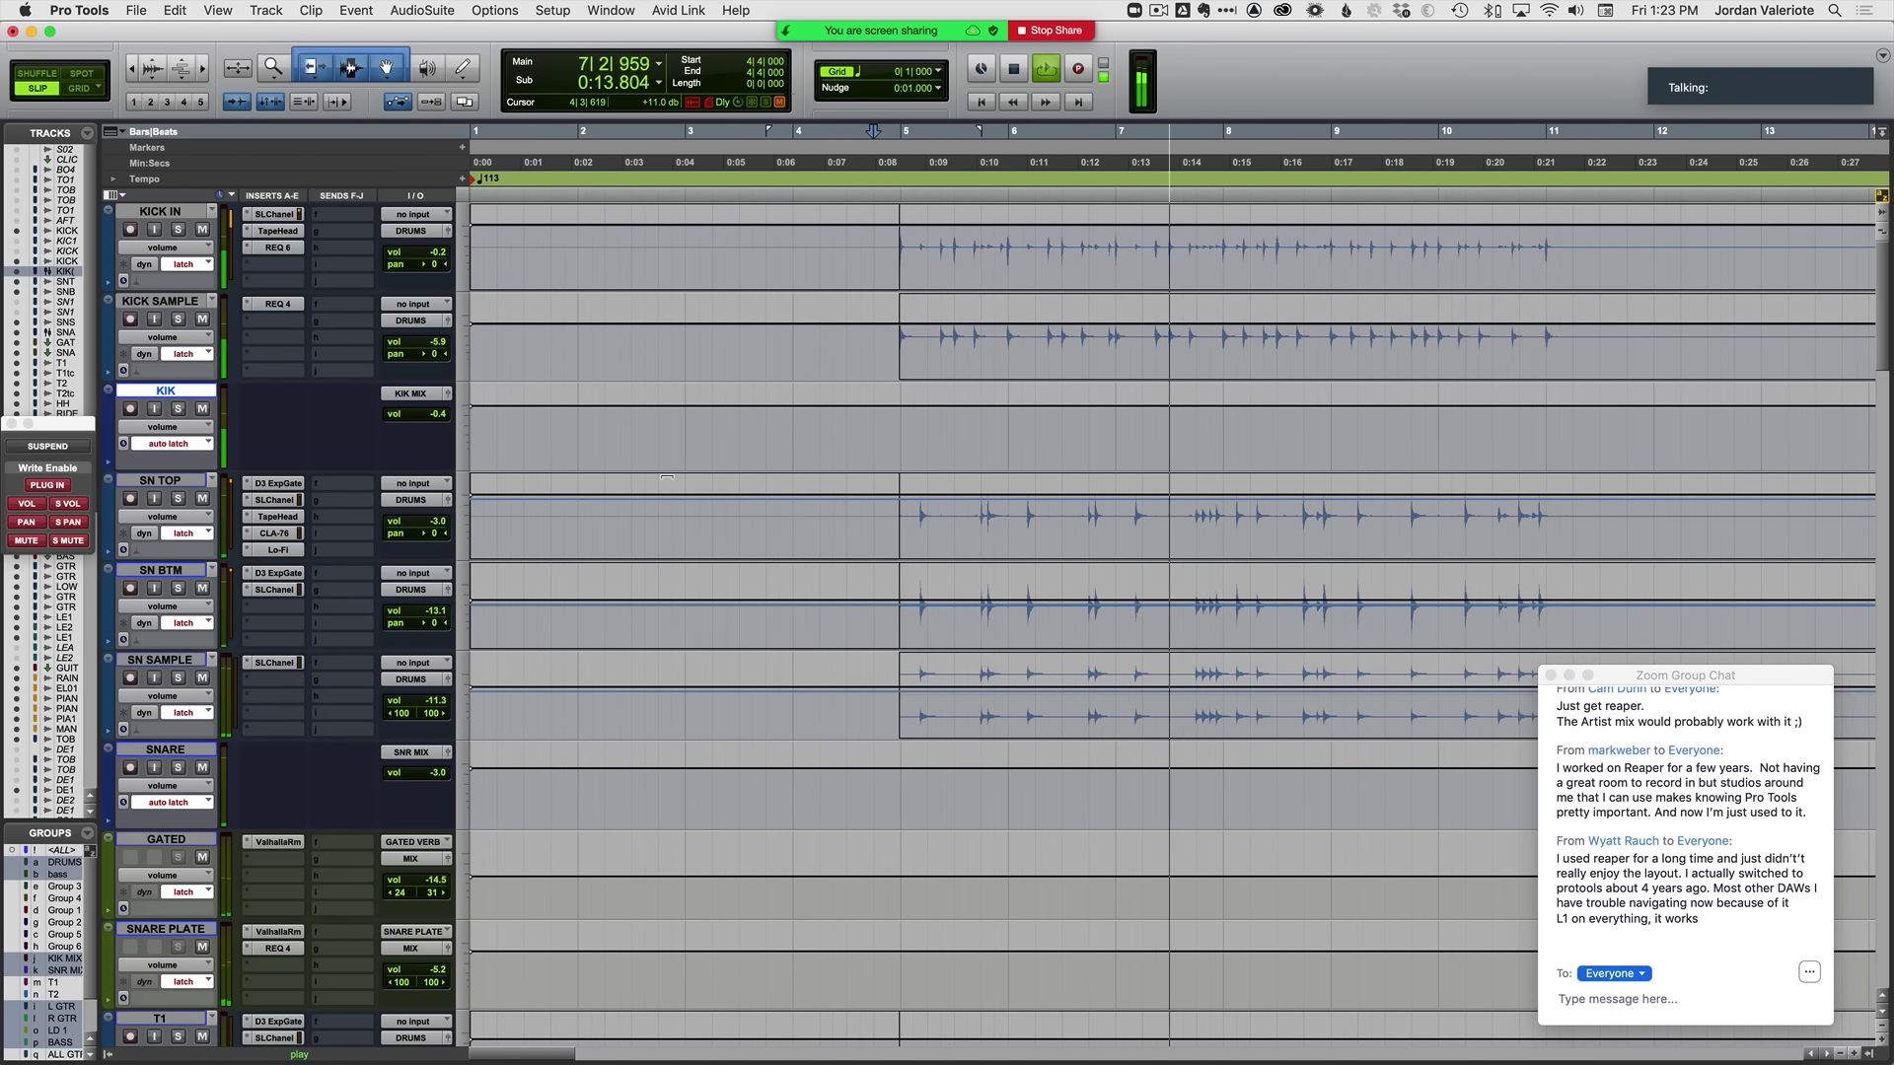
{"action": "scroll", "coordinate": [666, 478], "scroll_direction": "right", "scroll_amount": 5}
{"action": "scroll", "coordinate": [667, 478], "scroll_direction": "left", "scroll_amount": 3}
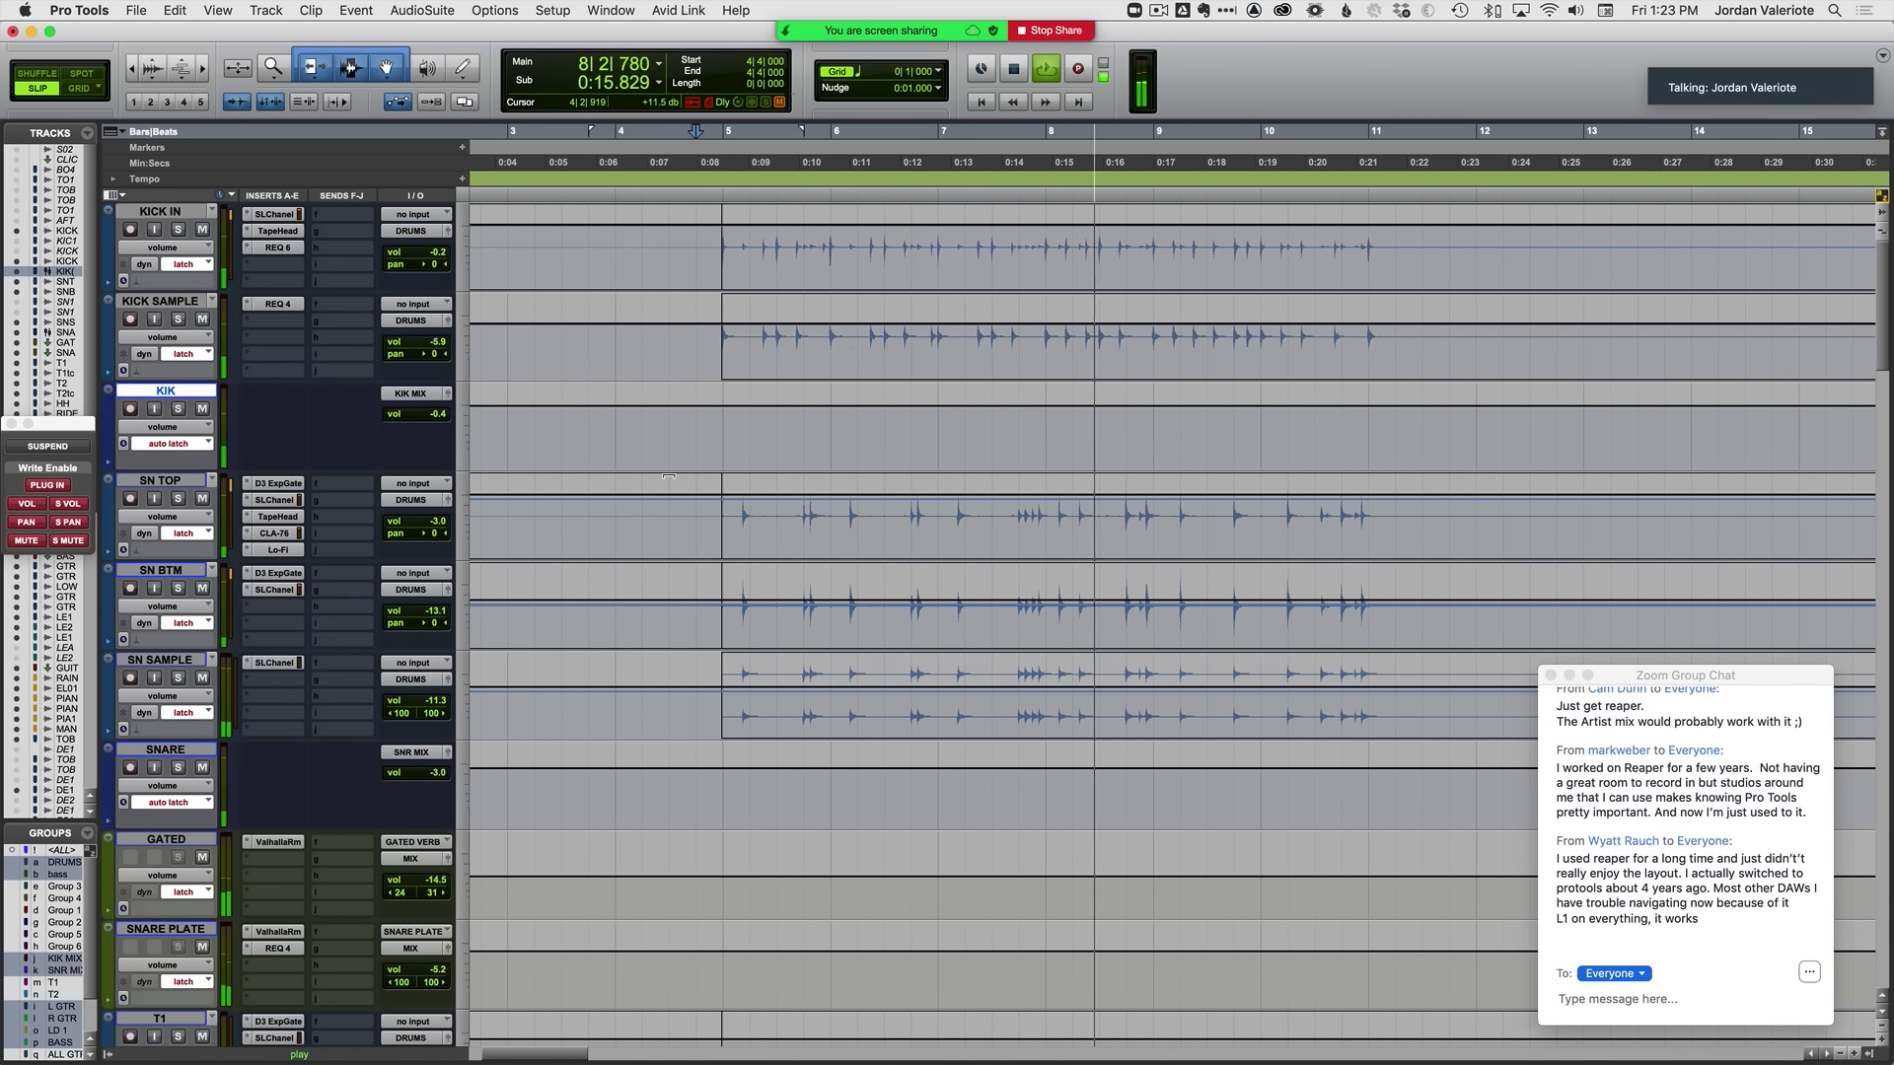
{"action": "scroll", "coordinate": [592, 789], "scroll_direction": "right", "scroll_amount": 2}
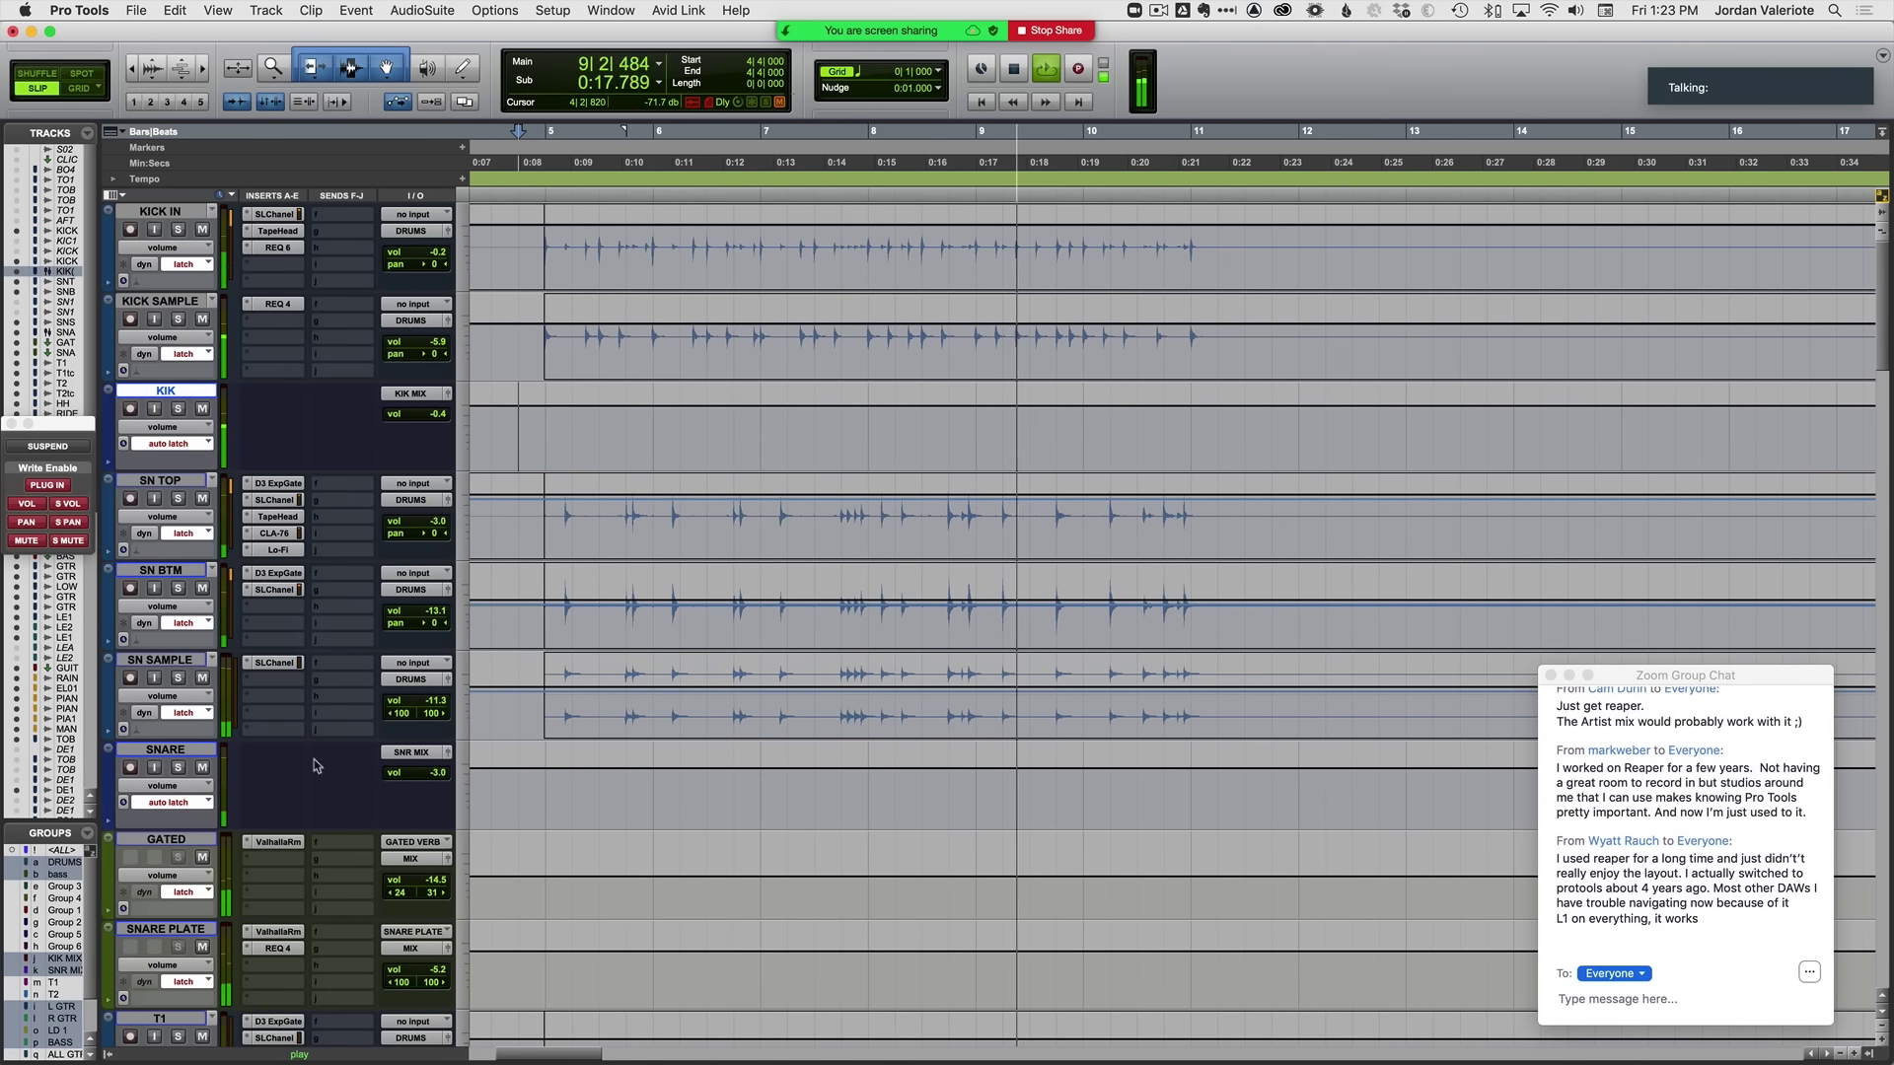
{"action": "key", "text": "space"}
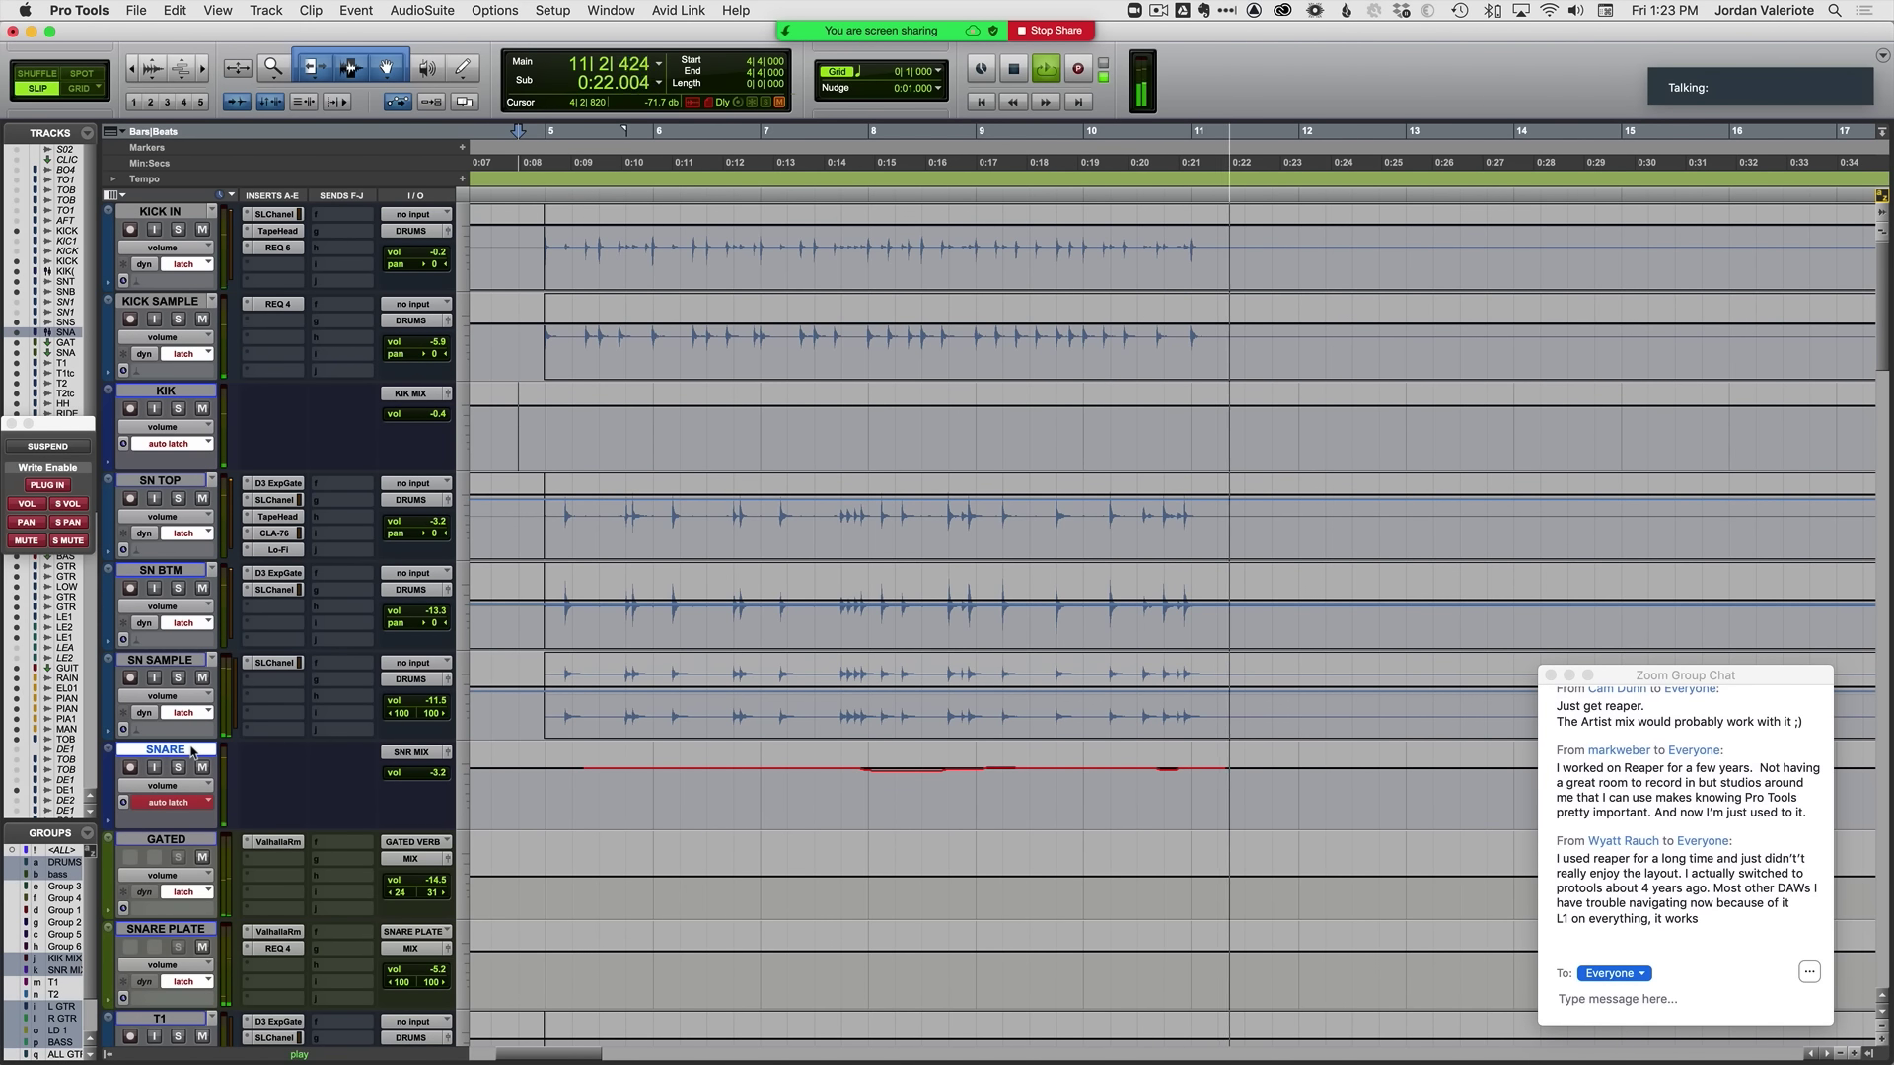
{"action": "scroll", "coordinate": [343, 680], "scroll_direction": "right", "scroll_amount": 15}
{"action": "key", "text": "r"}
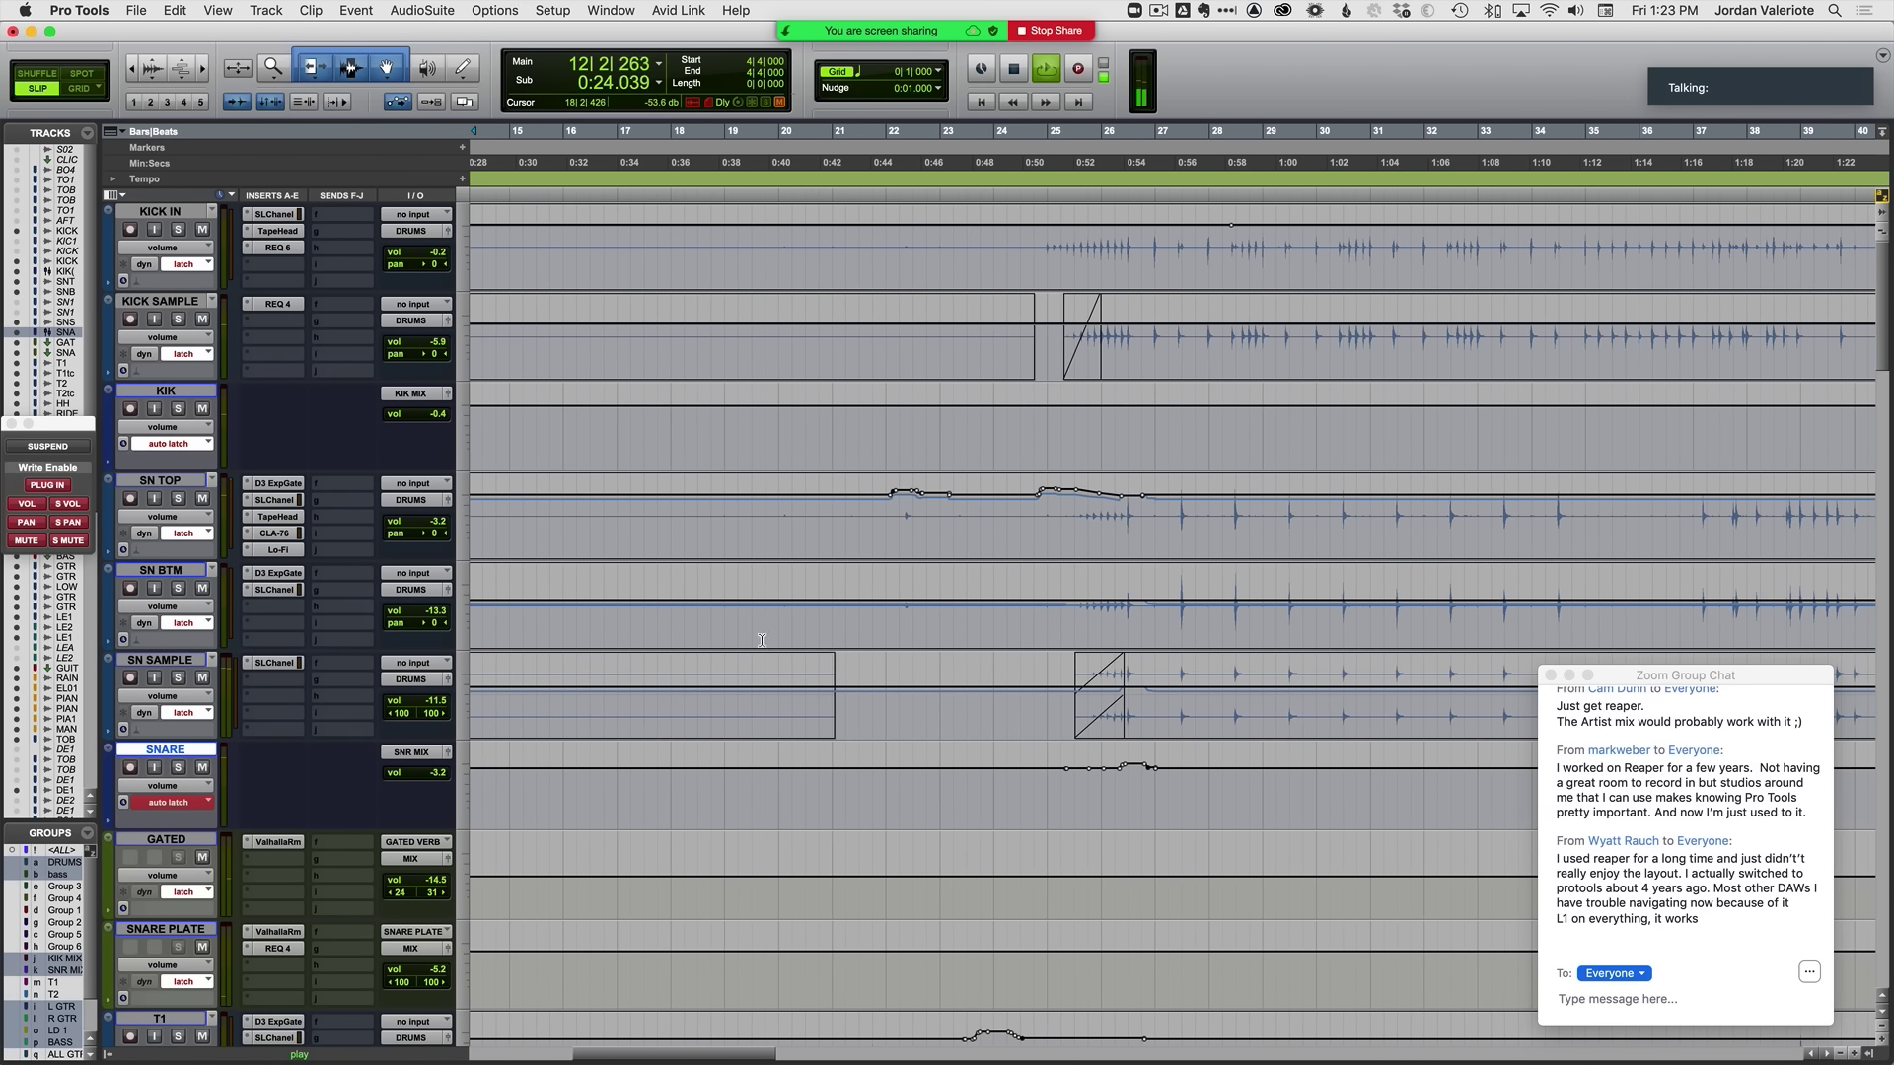
Step: Audition the drum entrance from 24|4, moving the playback start to 25|3
{"action": "key", "text": "t"}
{"action": "key", "text": "space"}
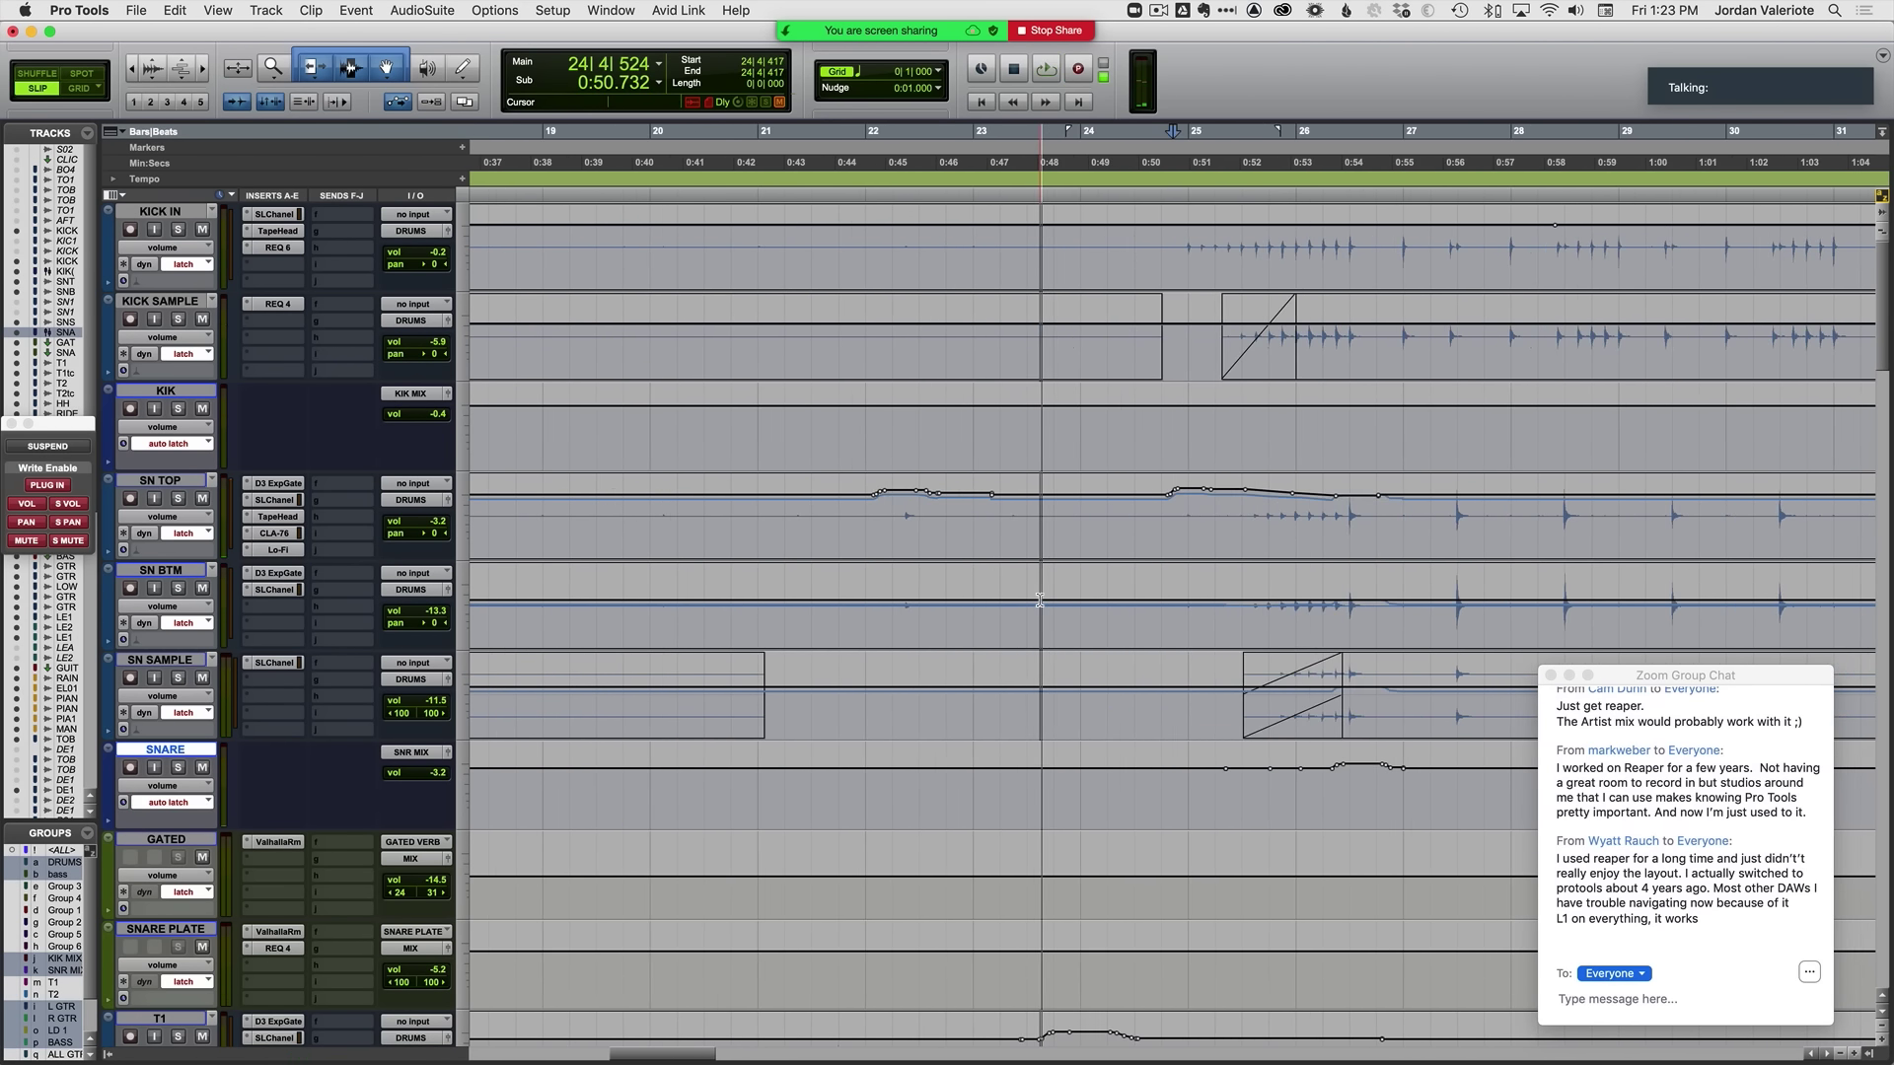
{"action": "scroll", "coordinate": [946, 534], "scroll_direction": "right", "scroll_amount": 3}
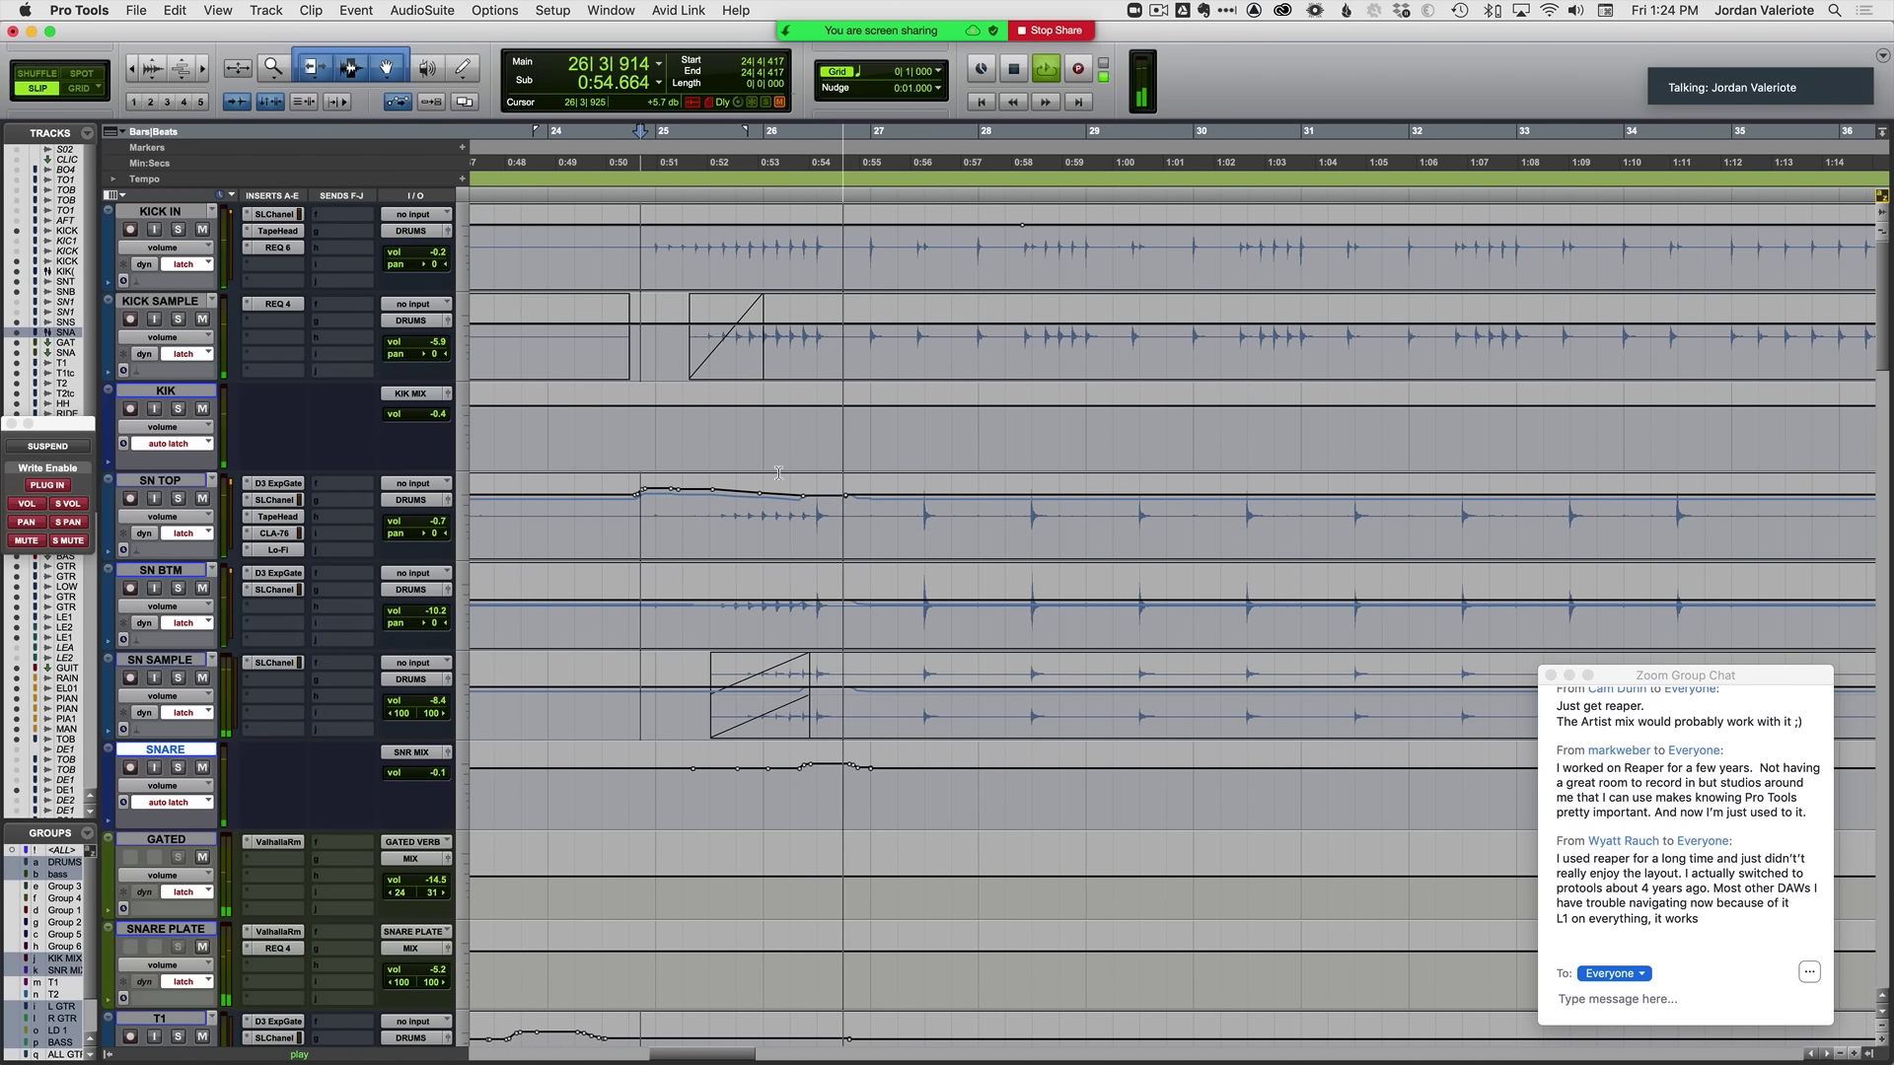
{"action": "left_click", "coordinate": [723, 452]}
{"action": "scroll", "coordinate": [834, 607], "scroll_direction": "right", "scroll_amount": 6}
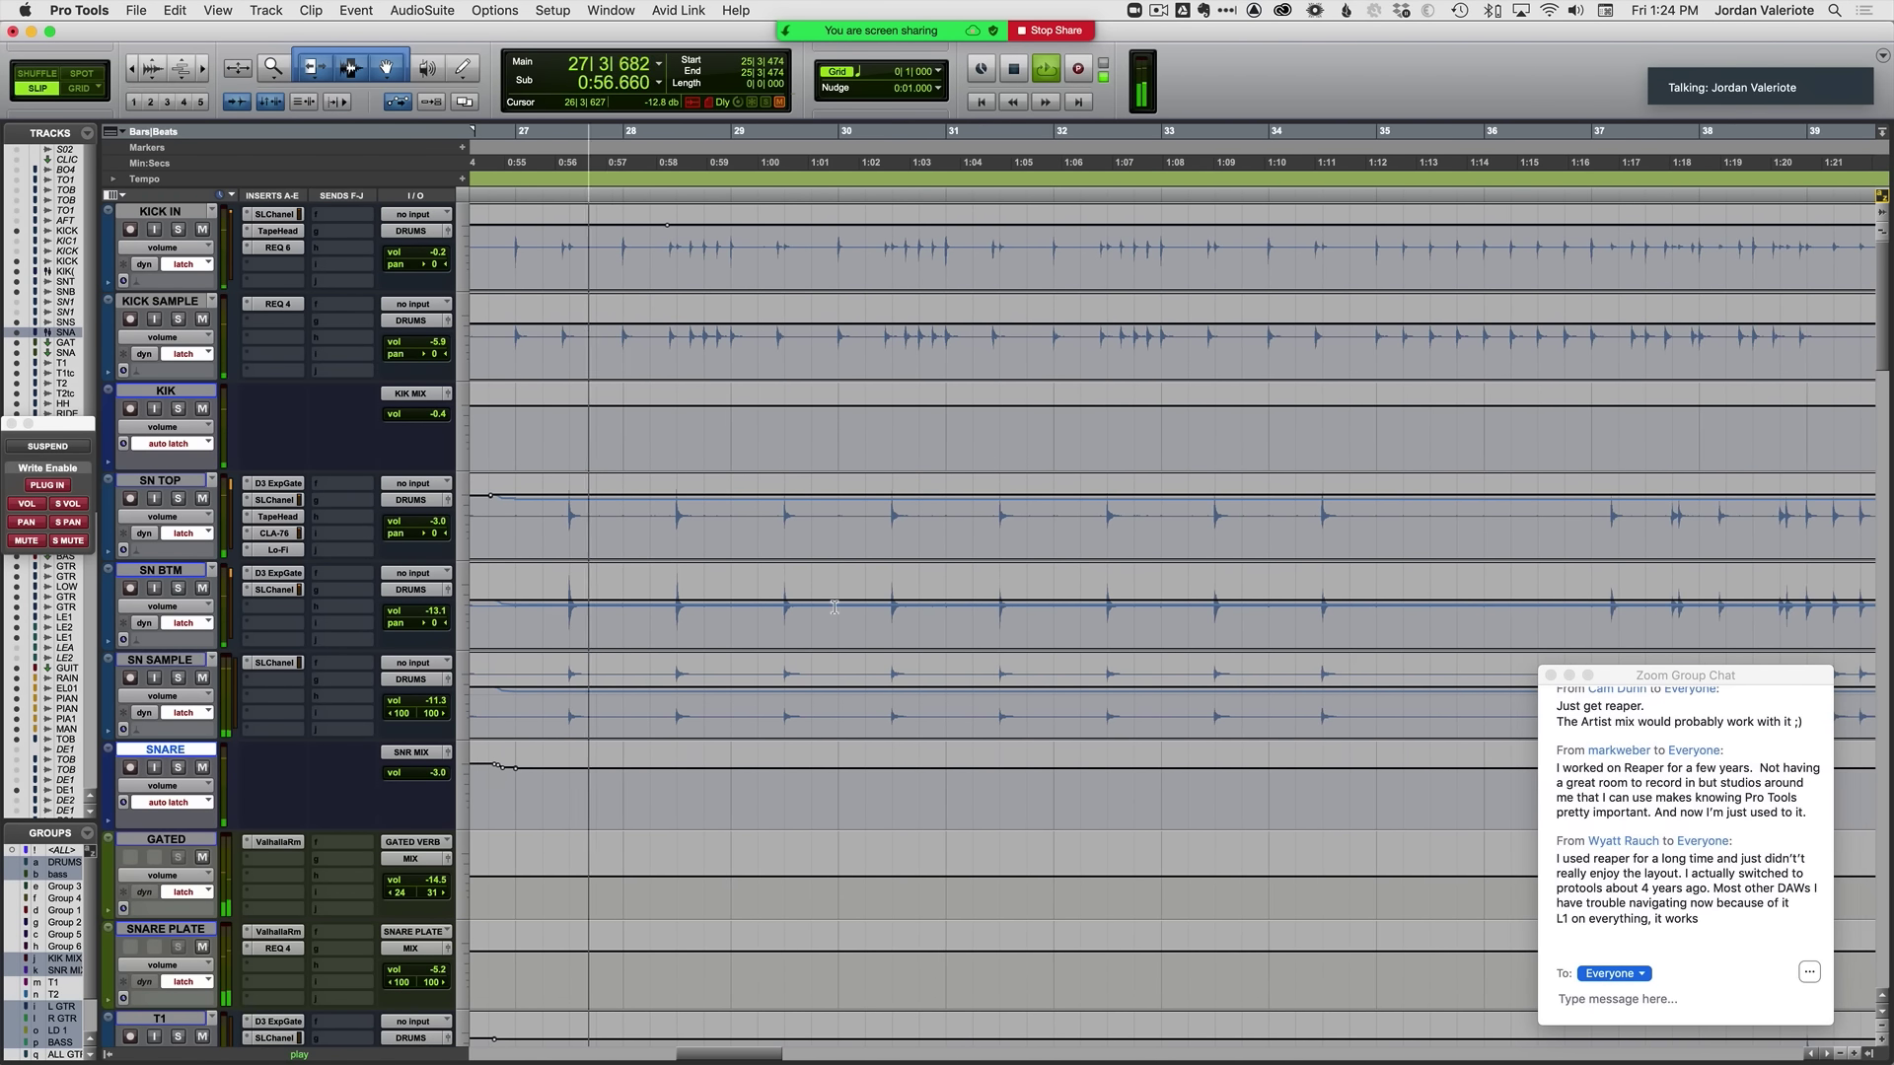
{"action": "key", "text": "space"}
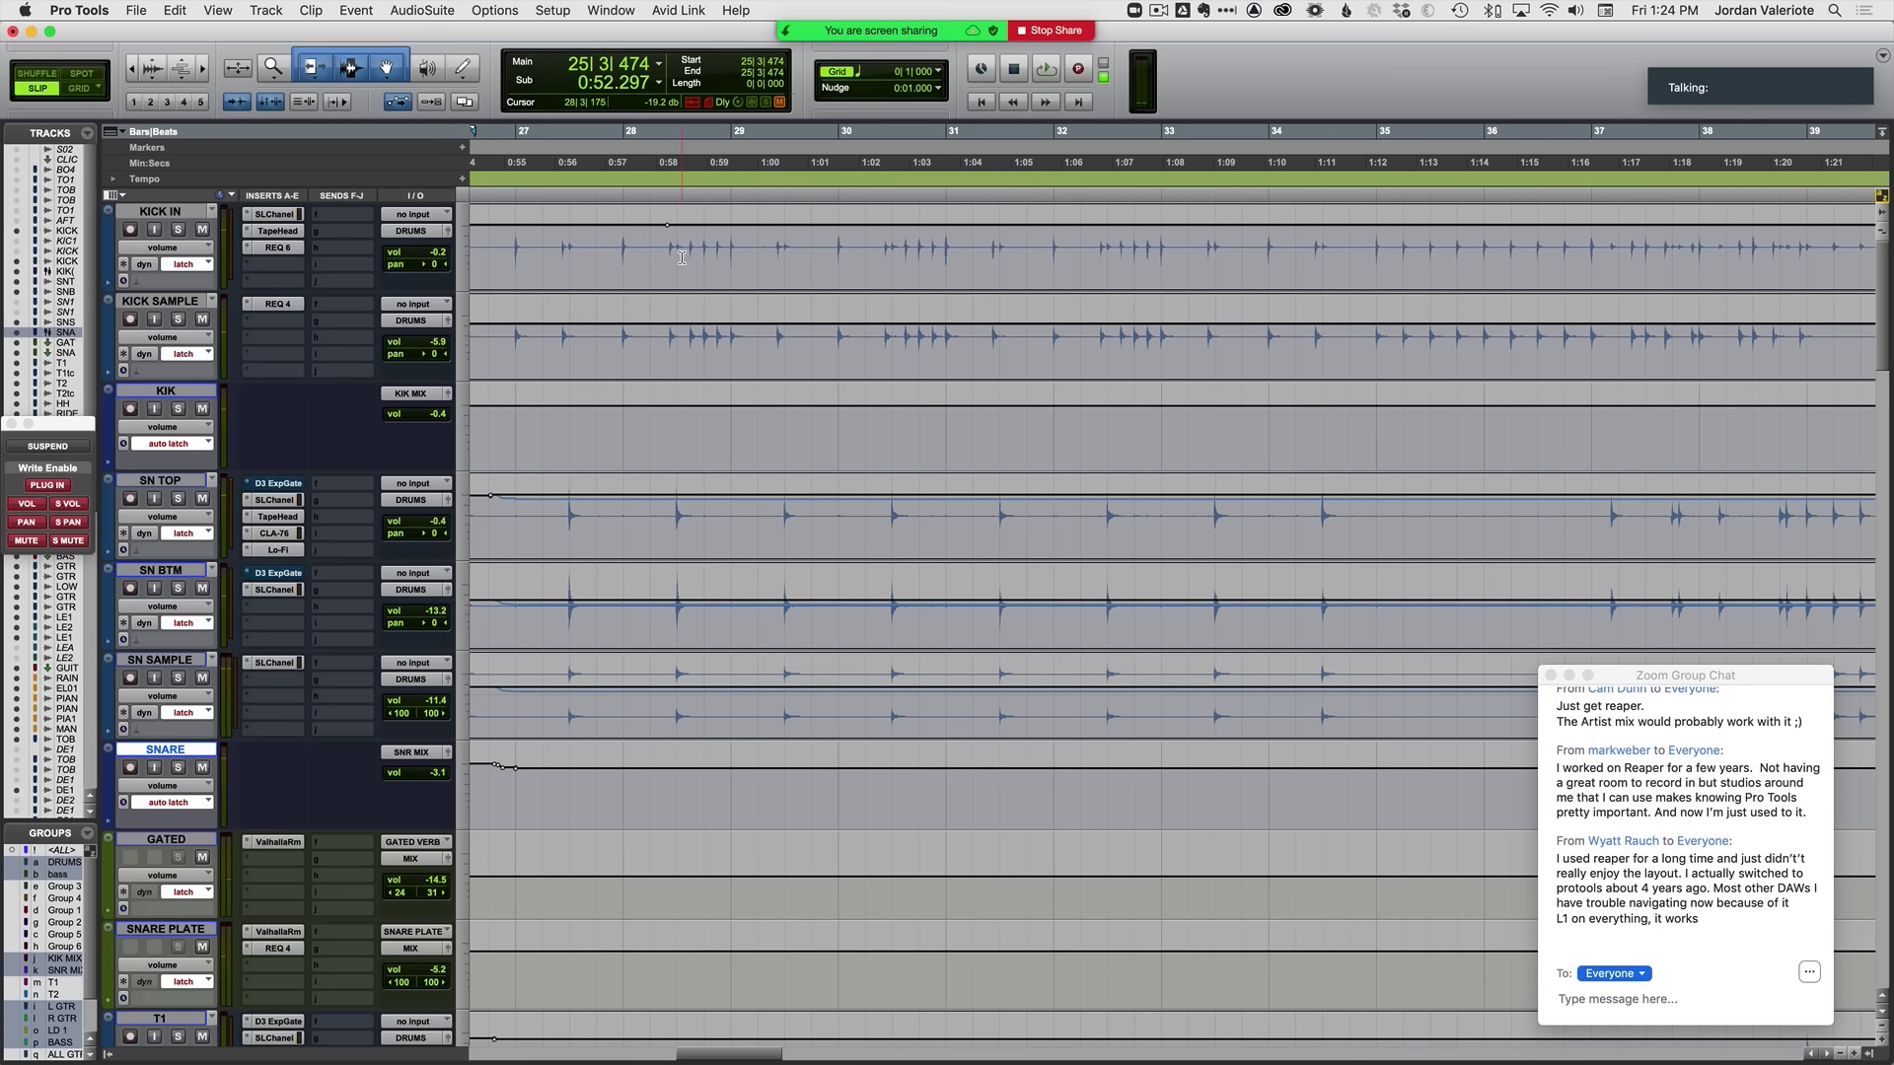
Step: Try a KIK volume ride around bars 26 to 27, playing from 25|4
{"action": "left_click_drag", "start_coordinate": [681, 257], "coordinate": [857, 273]}
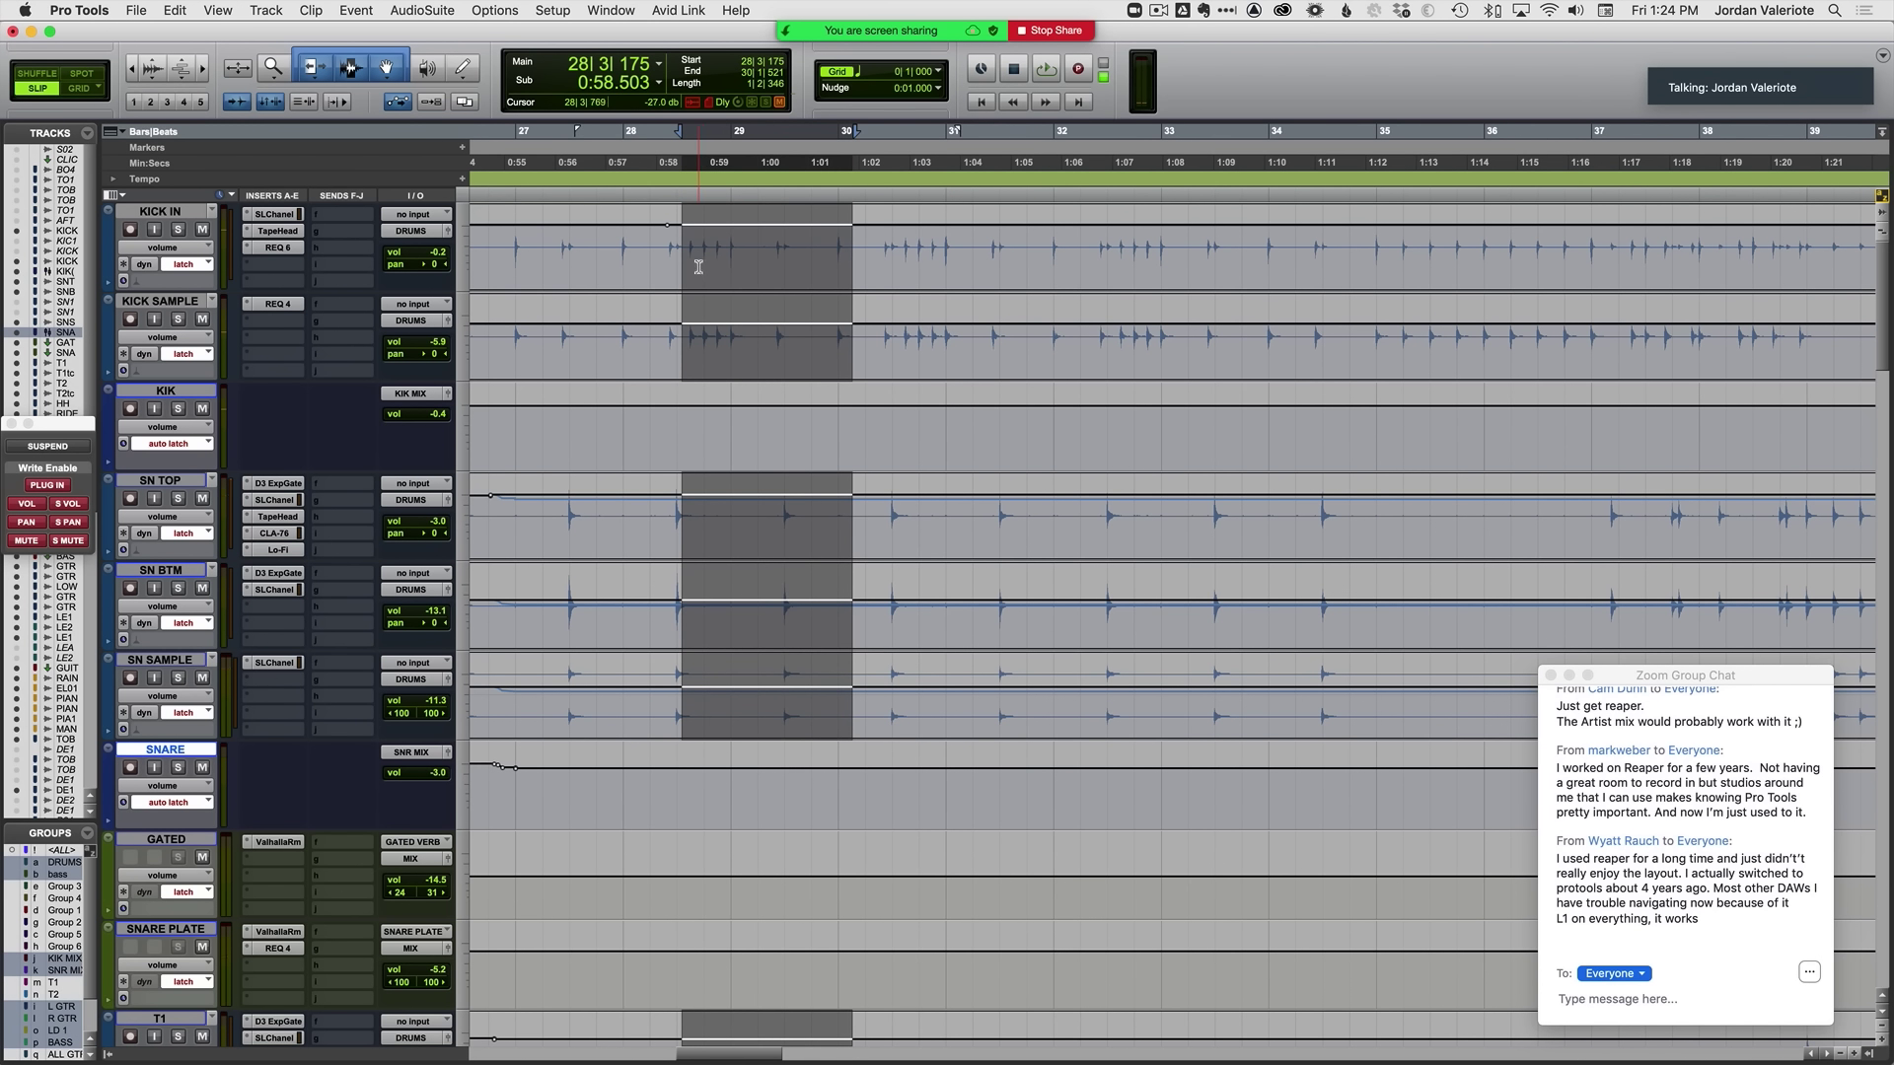
{"action": "scroll", "coordinate": [1156, 295], "scroll_direction": "down", "scroll_amount": 2, "text": "alt"}
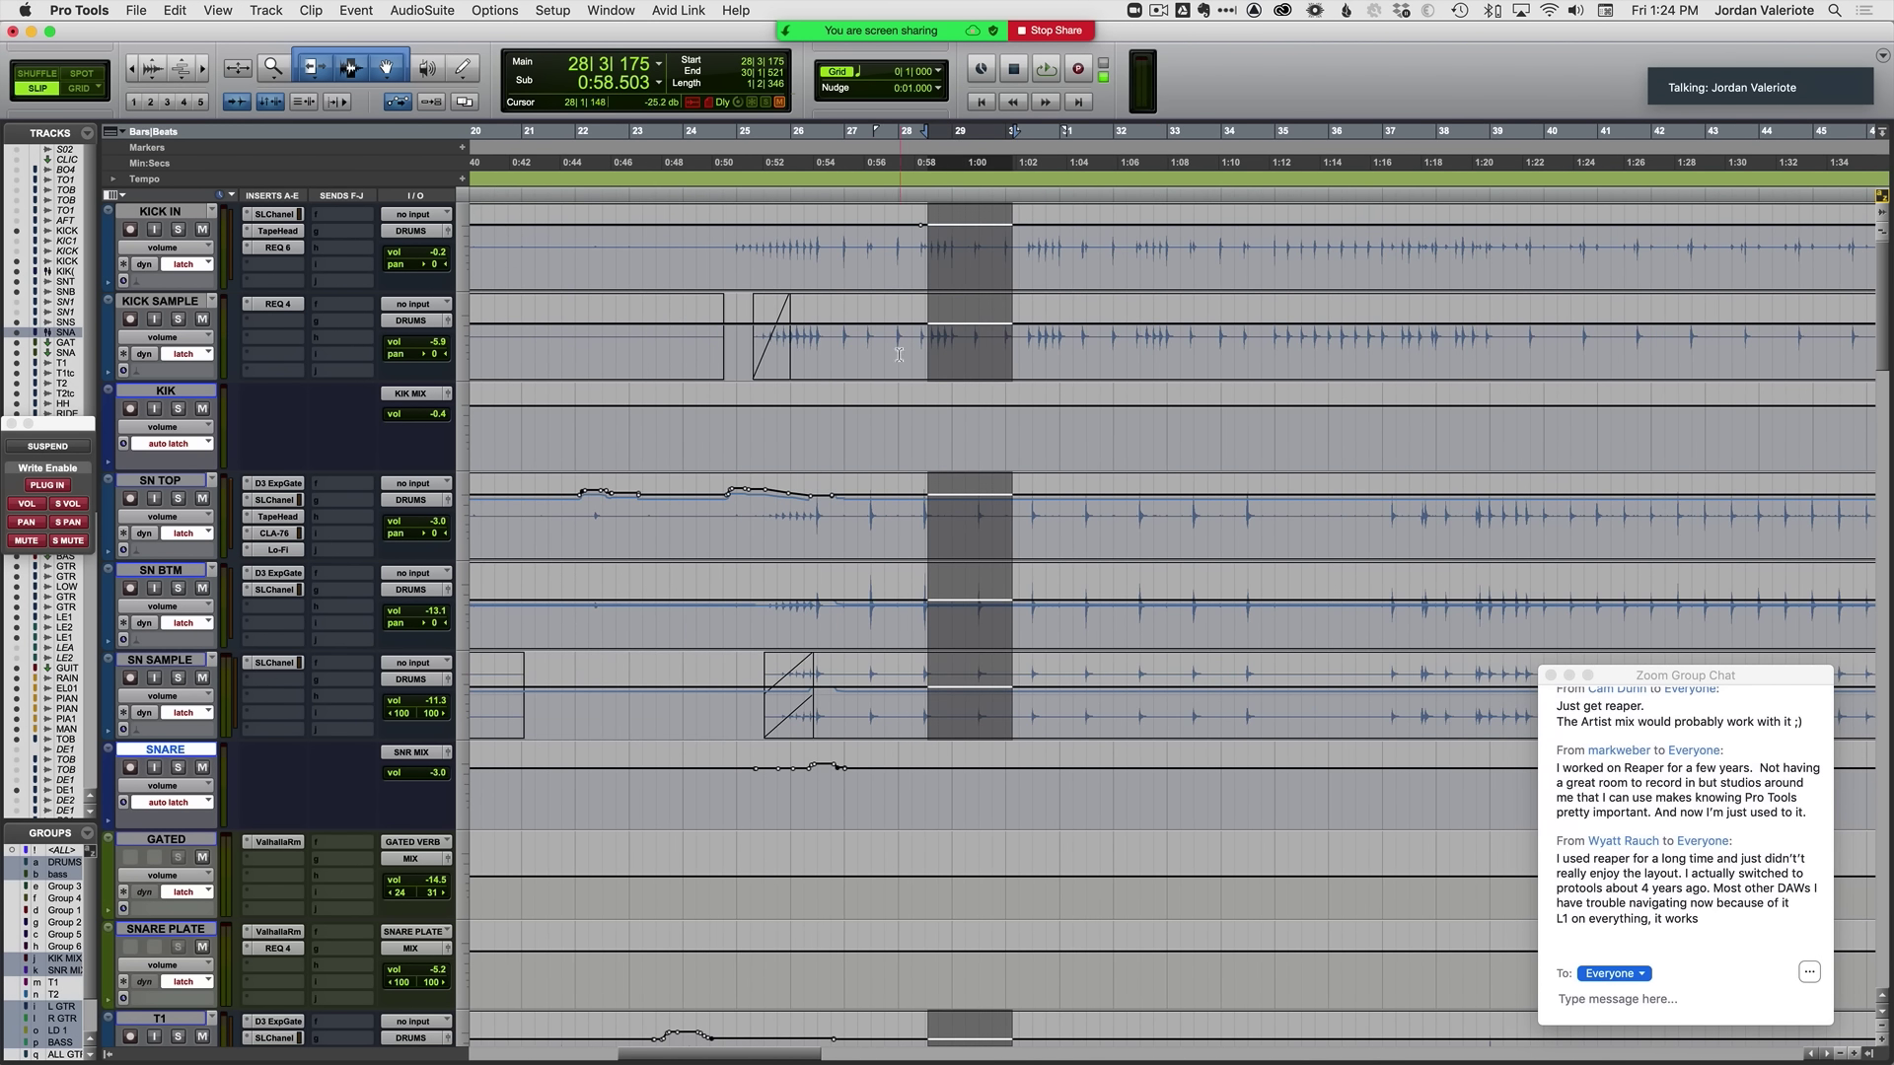
{"action": "left_click", "coordinate": [855, 353]}
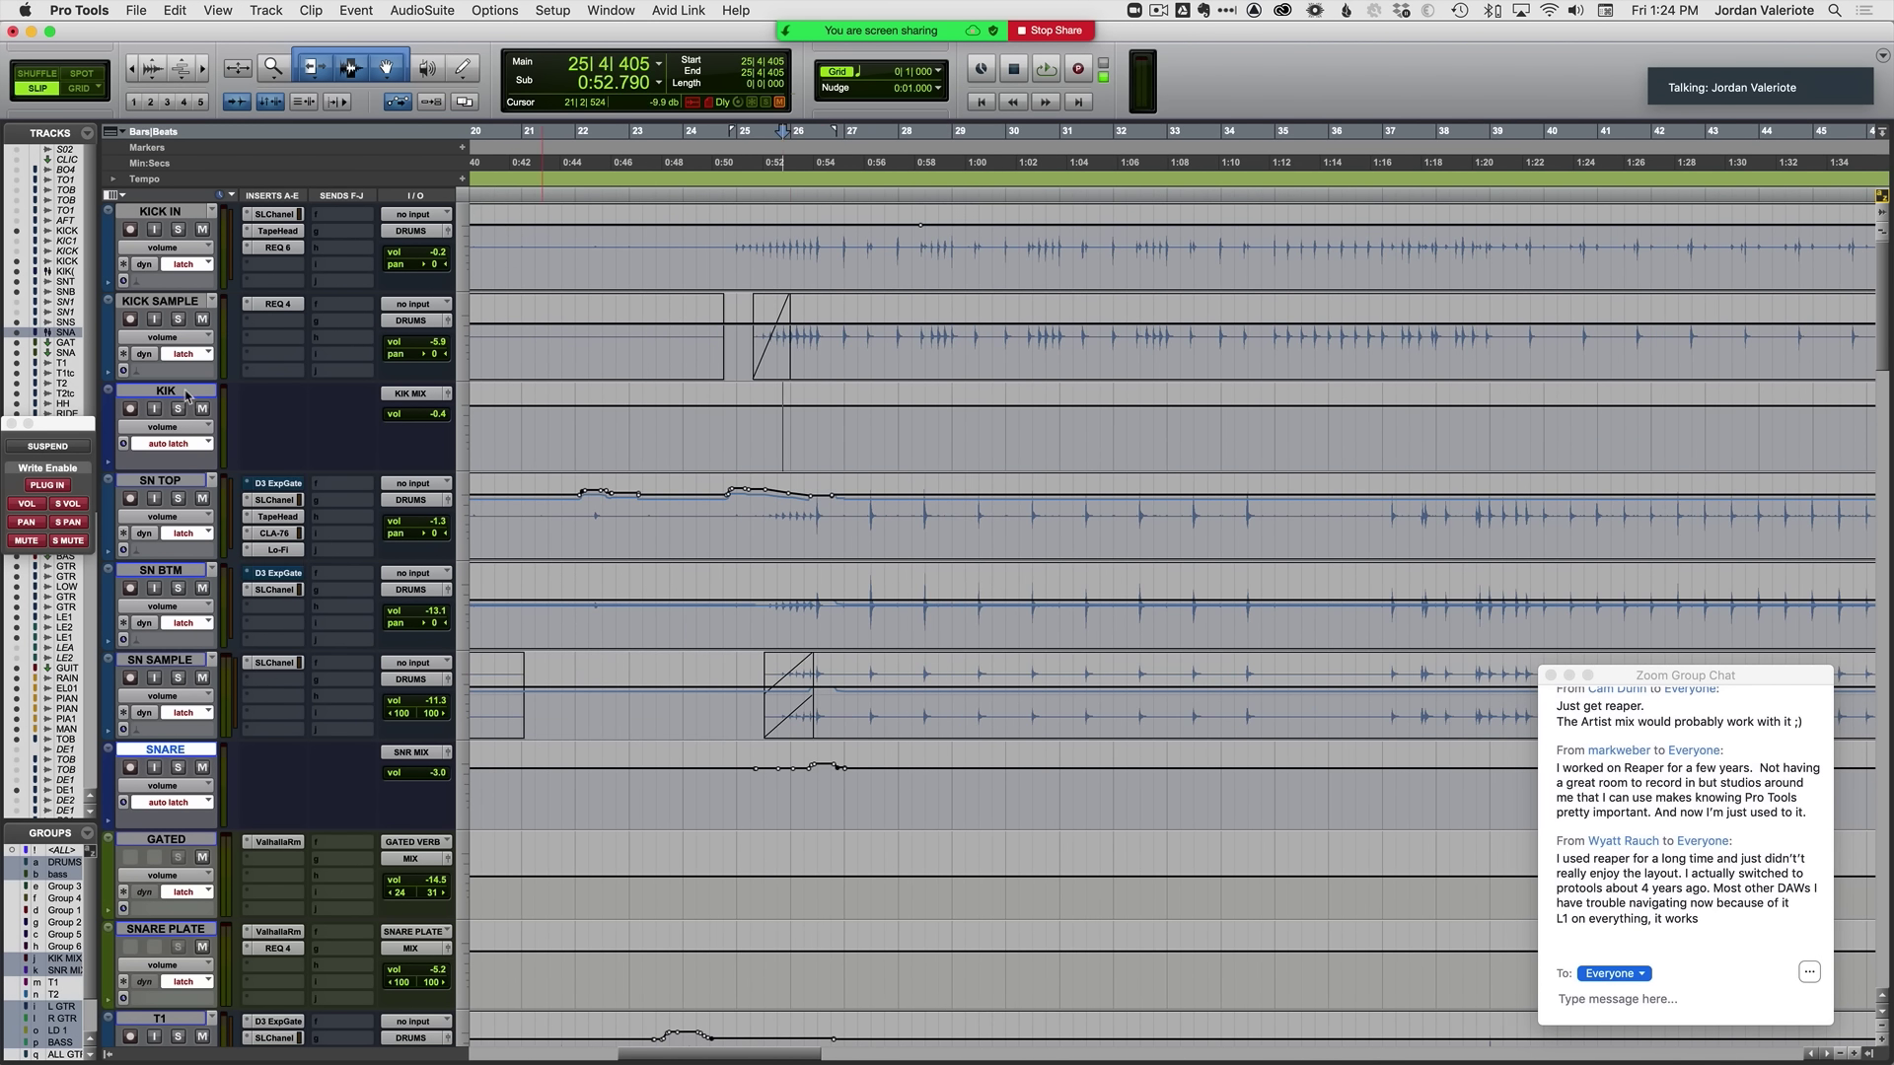
{"action": "key", "text": "space"}
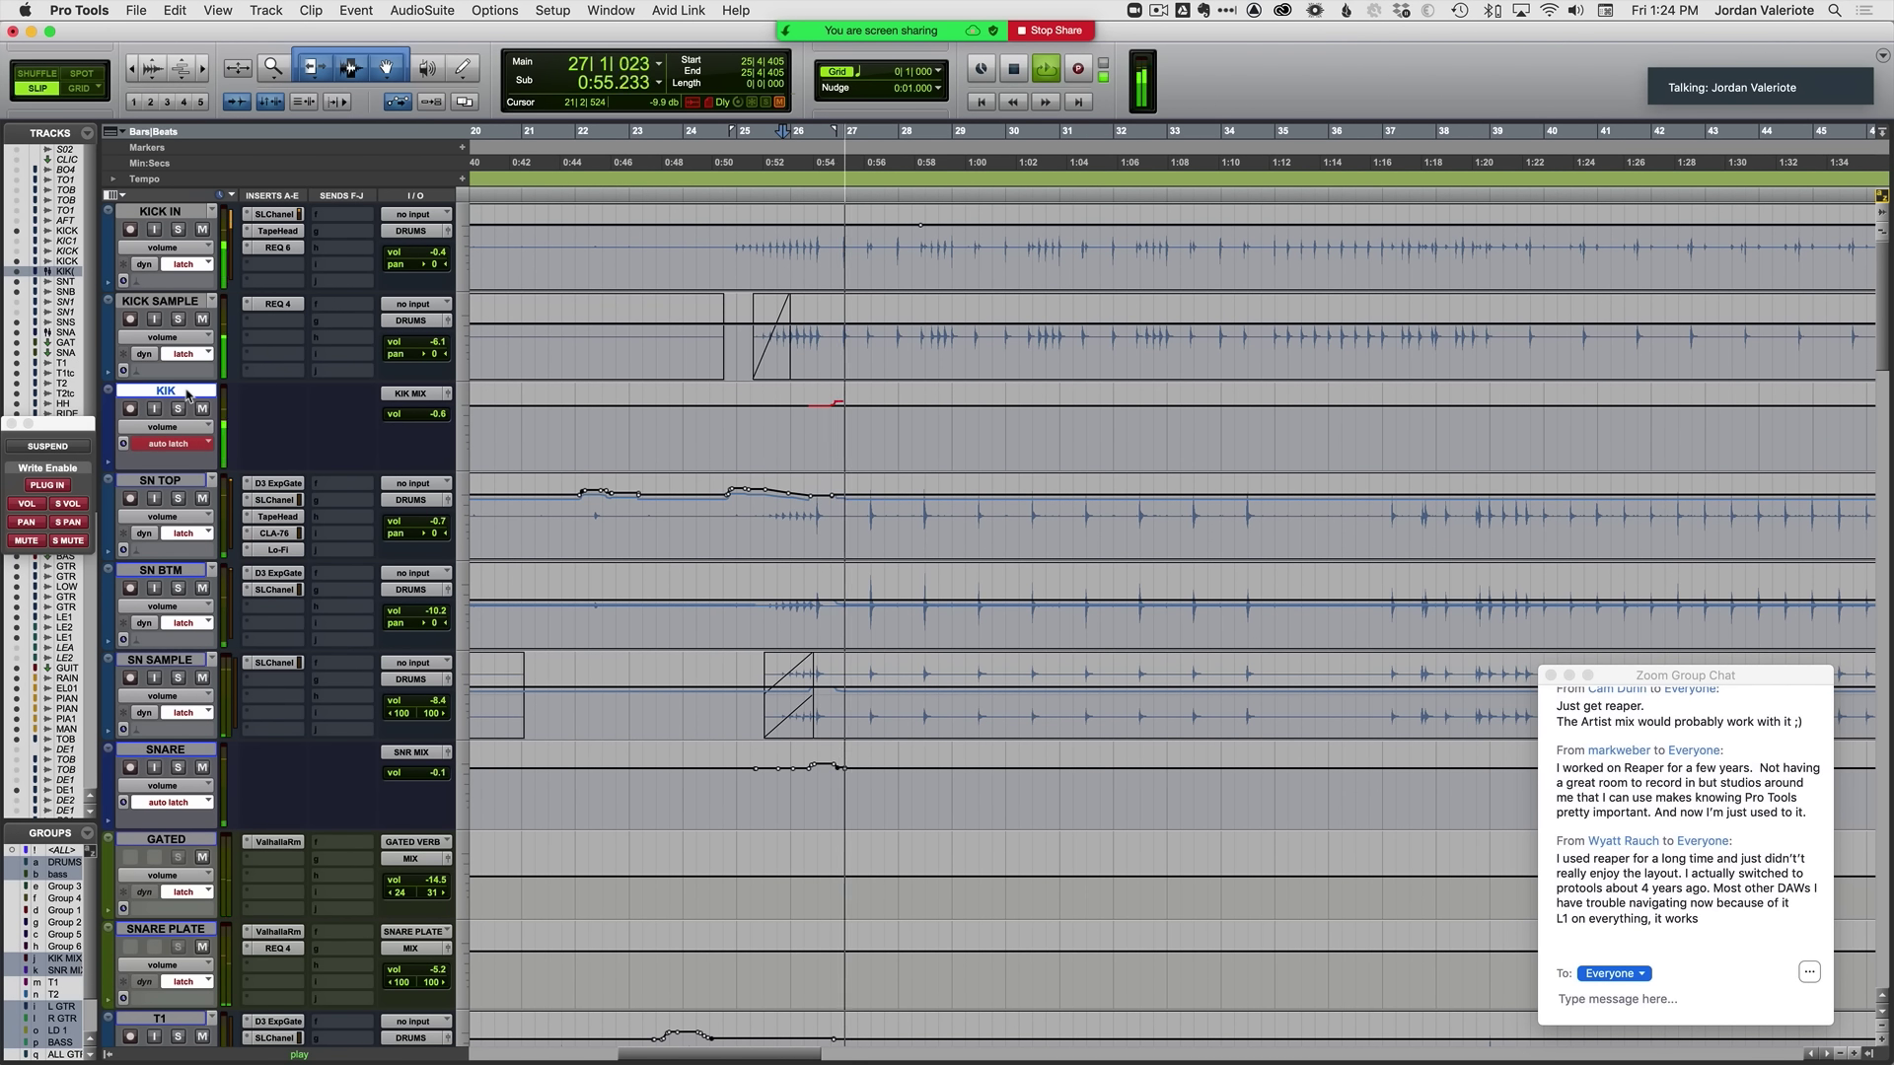
{"action": "key", "text": "space"}
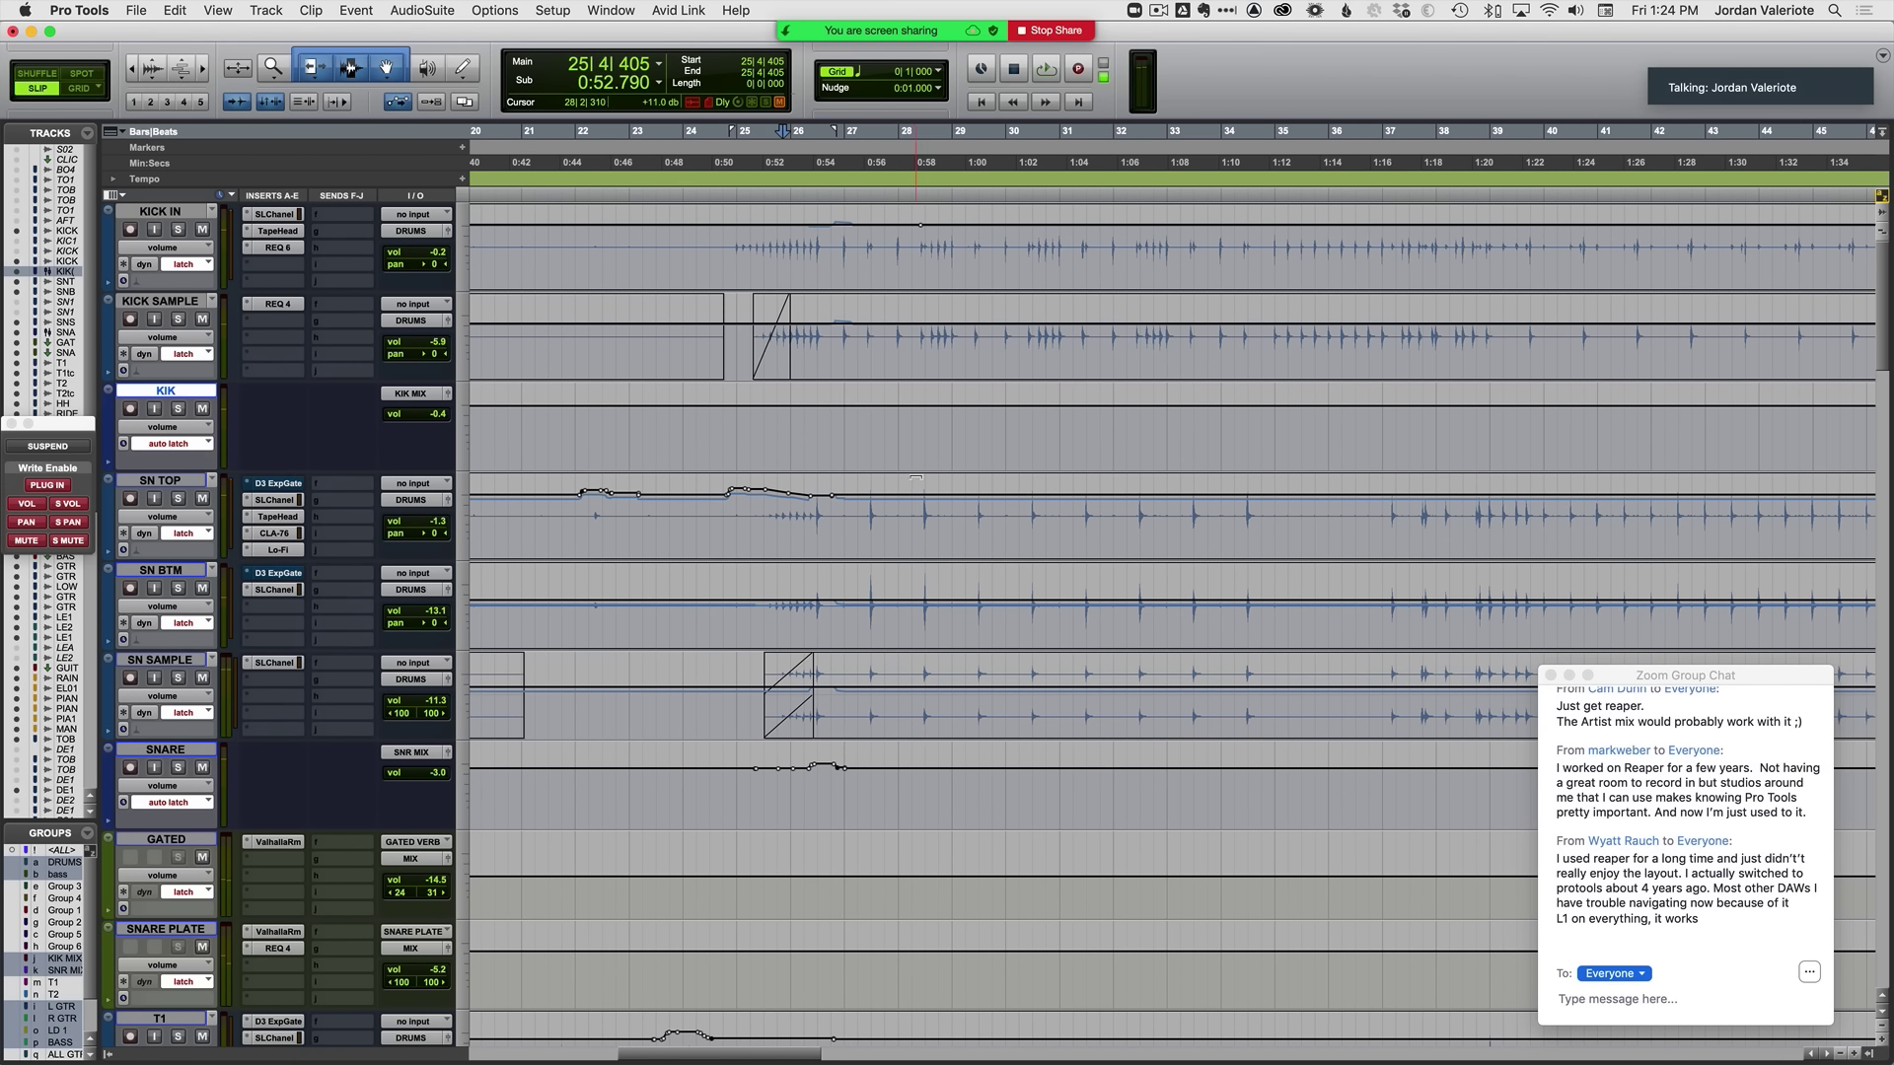
{"action": "key", "text": "super+bracketright"}
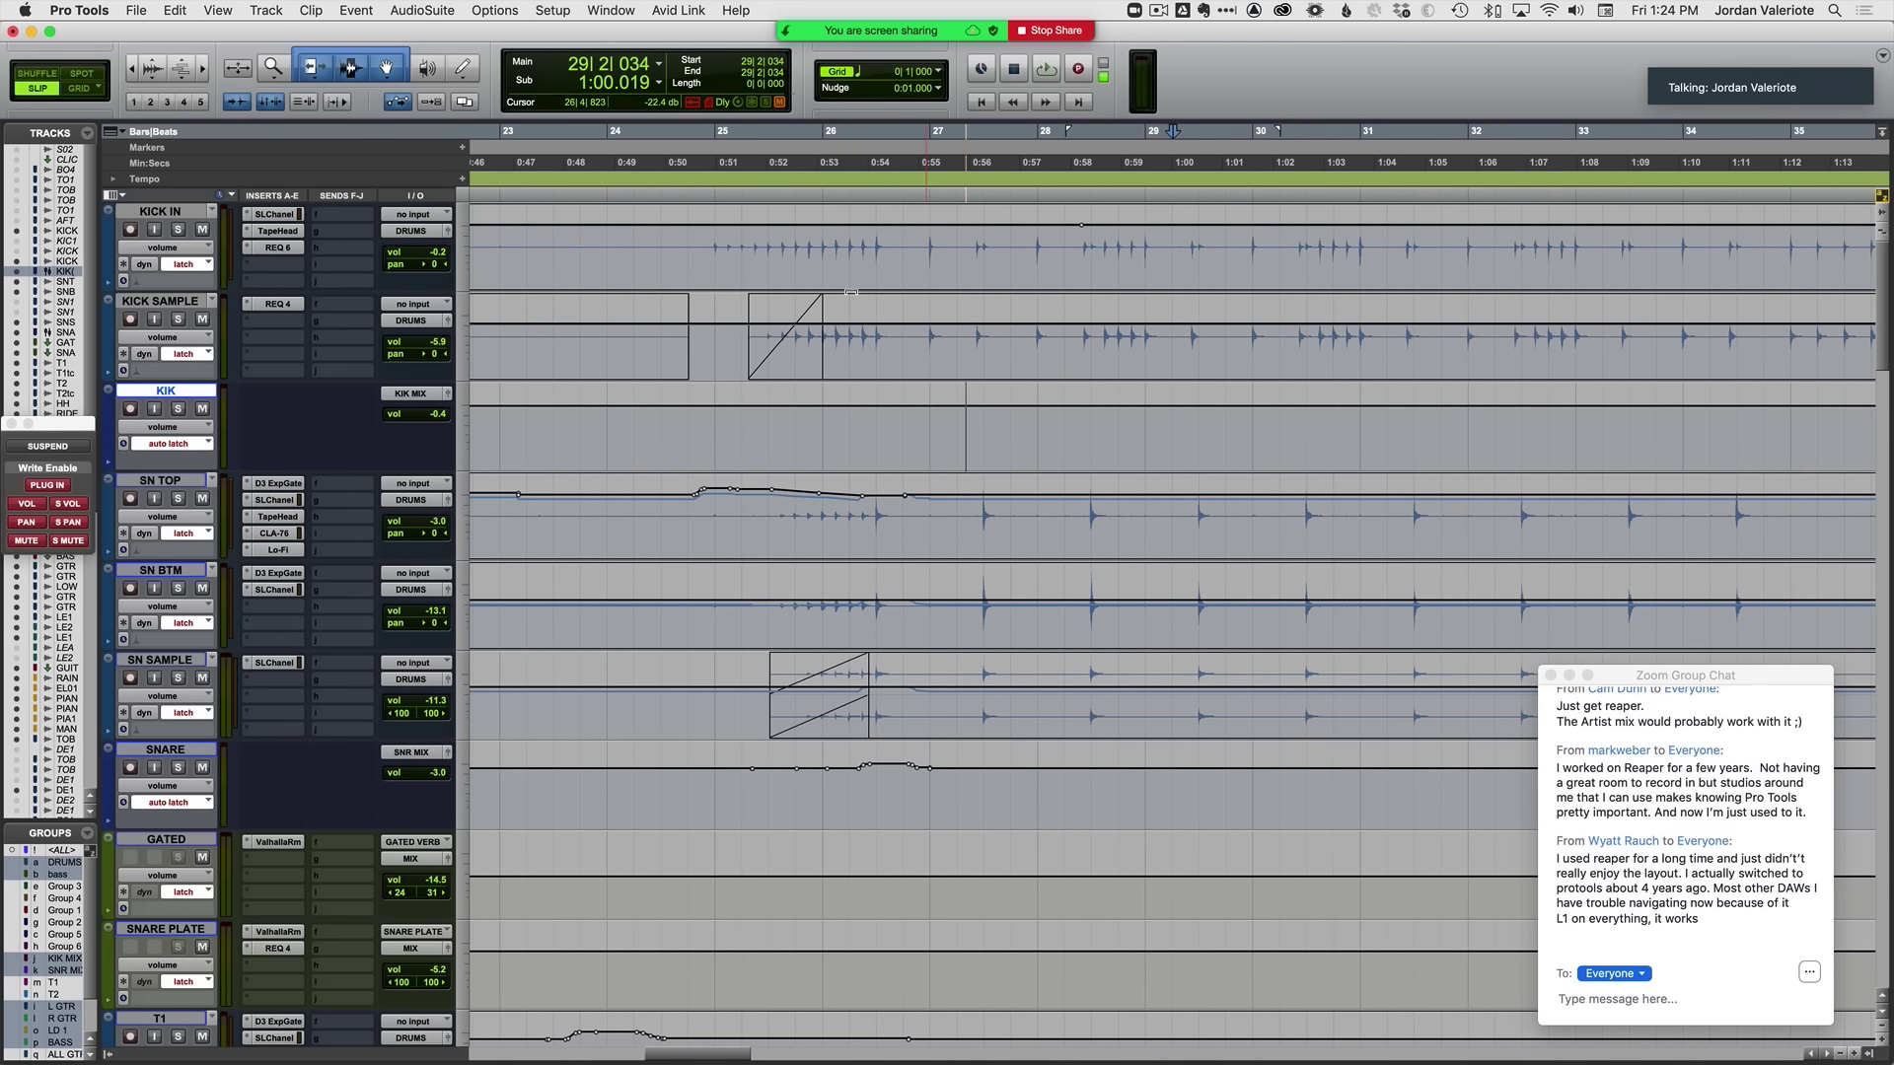
Step: Audition the drums from 25|4 into bar 35 with the SNARE track selected
{"action": "left_click_drag", "start_coordinate": [906, 262], "coordinate": [970, 263]}
{"action": "left_click", "coordinate": [967, 264]}
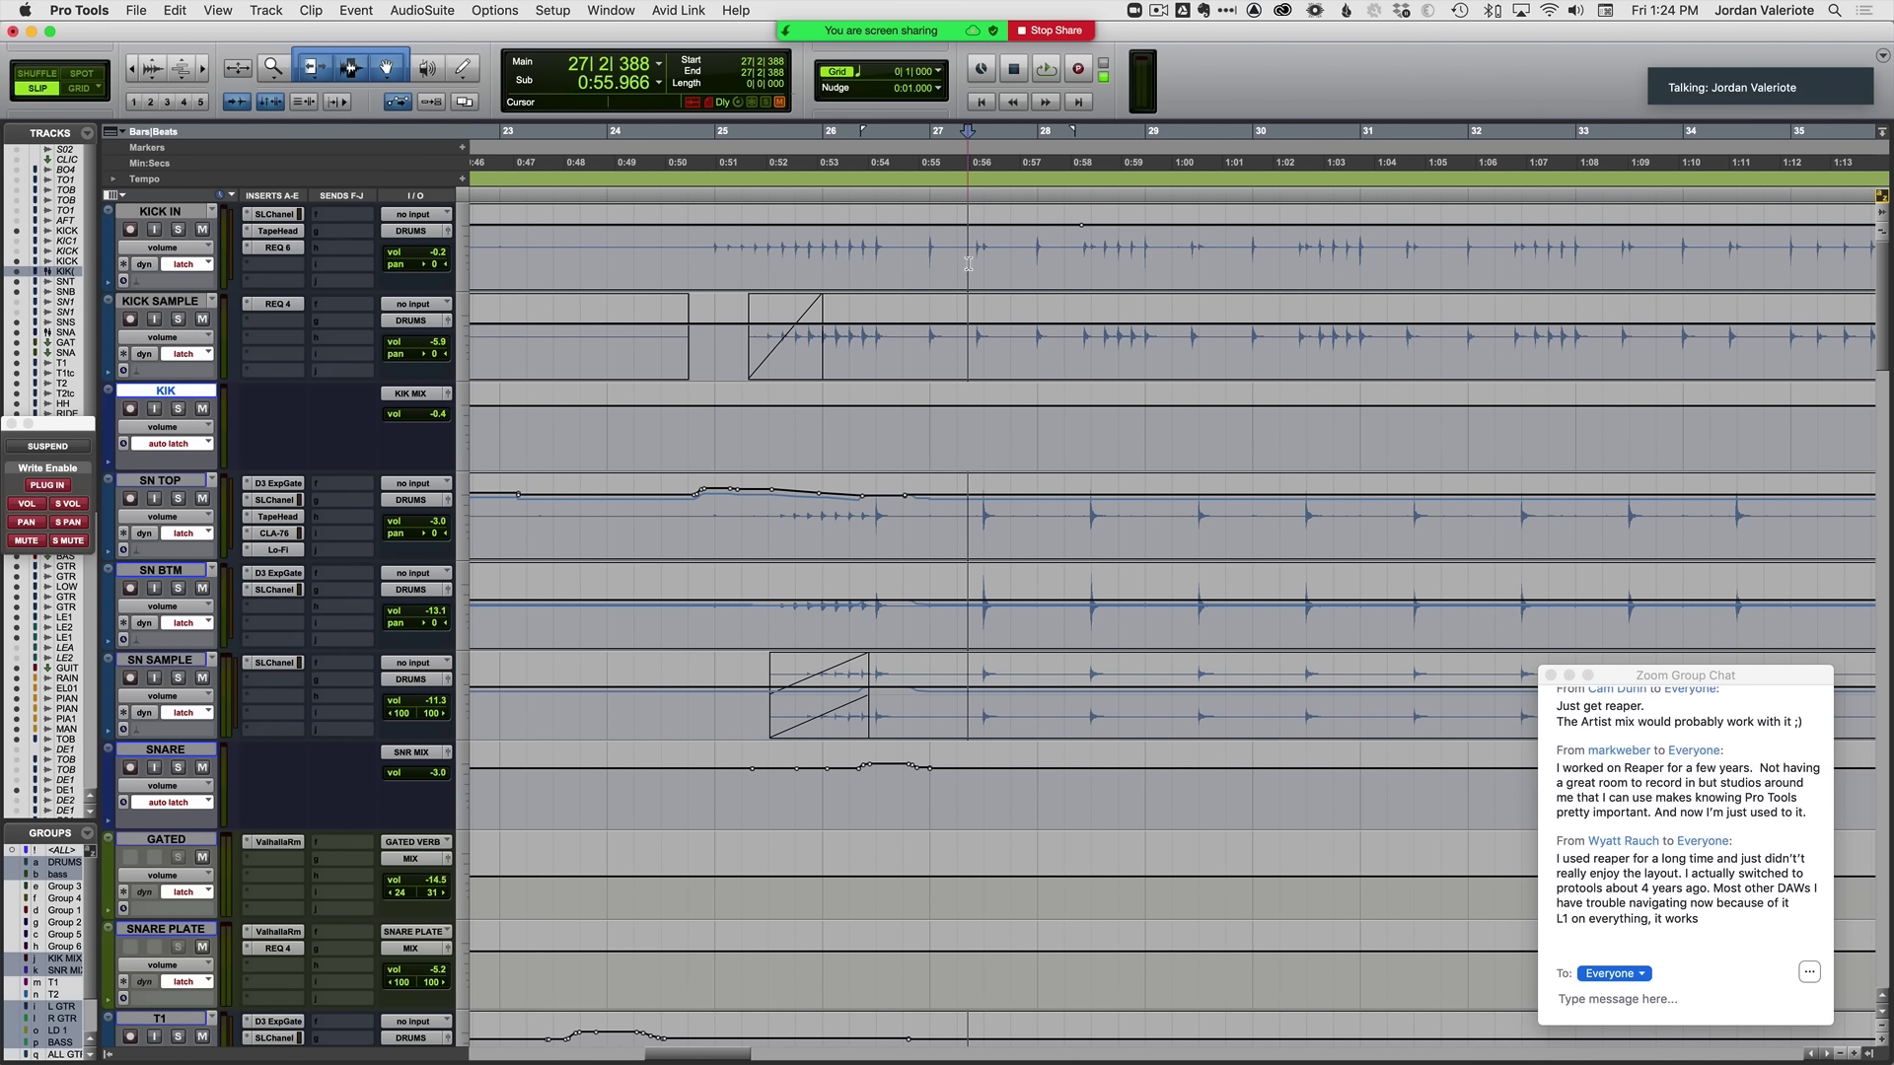
{"action": "scroll", "coordinate": [816, 437], "scroll_direction": "down", "scroll_amount": 3}
{"action": "scroll", "coordinate": [816, 437], "scroll_direction": "right", "scroll_amount": 3}
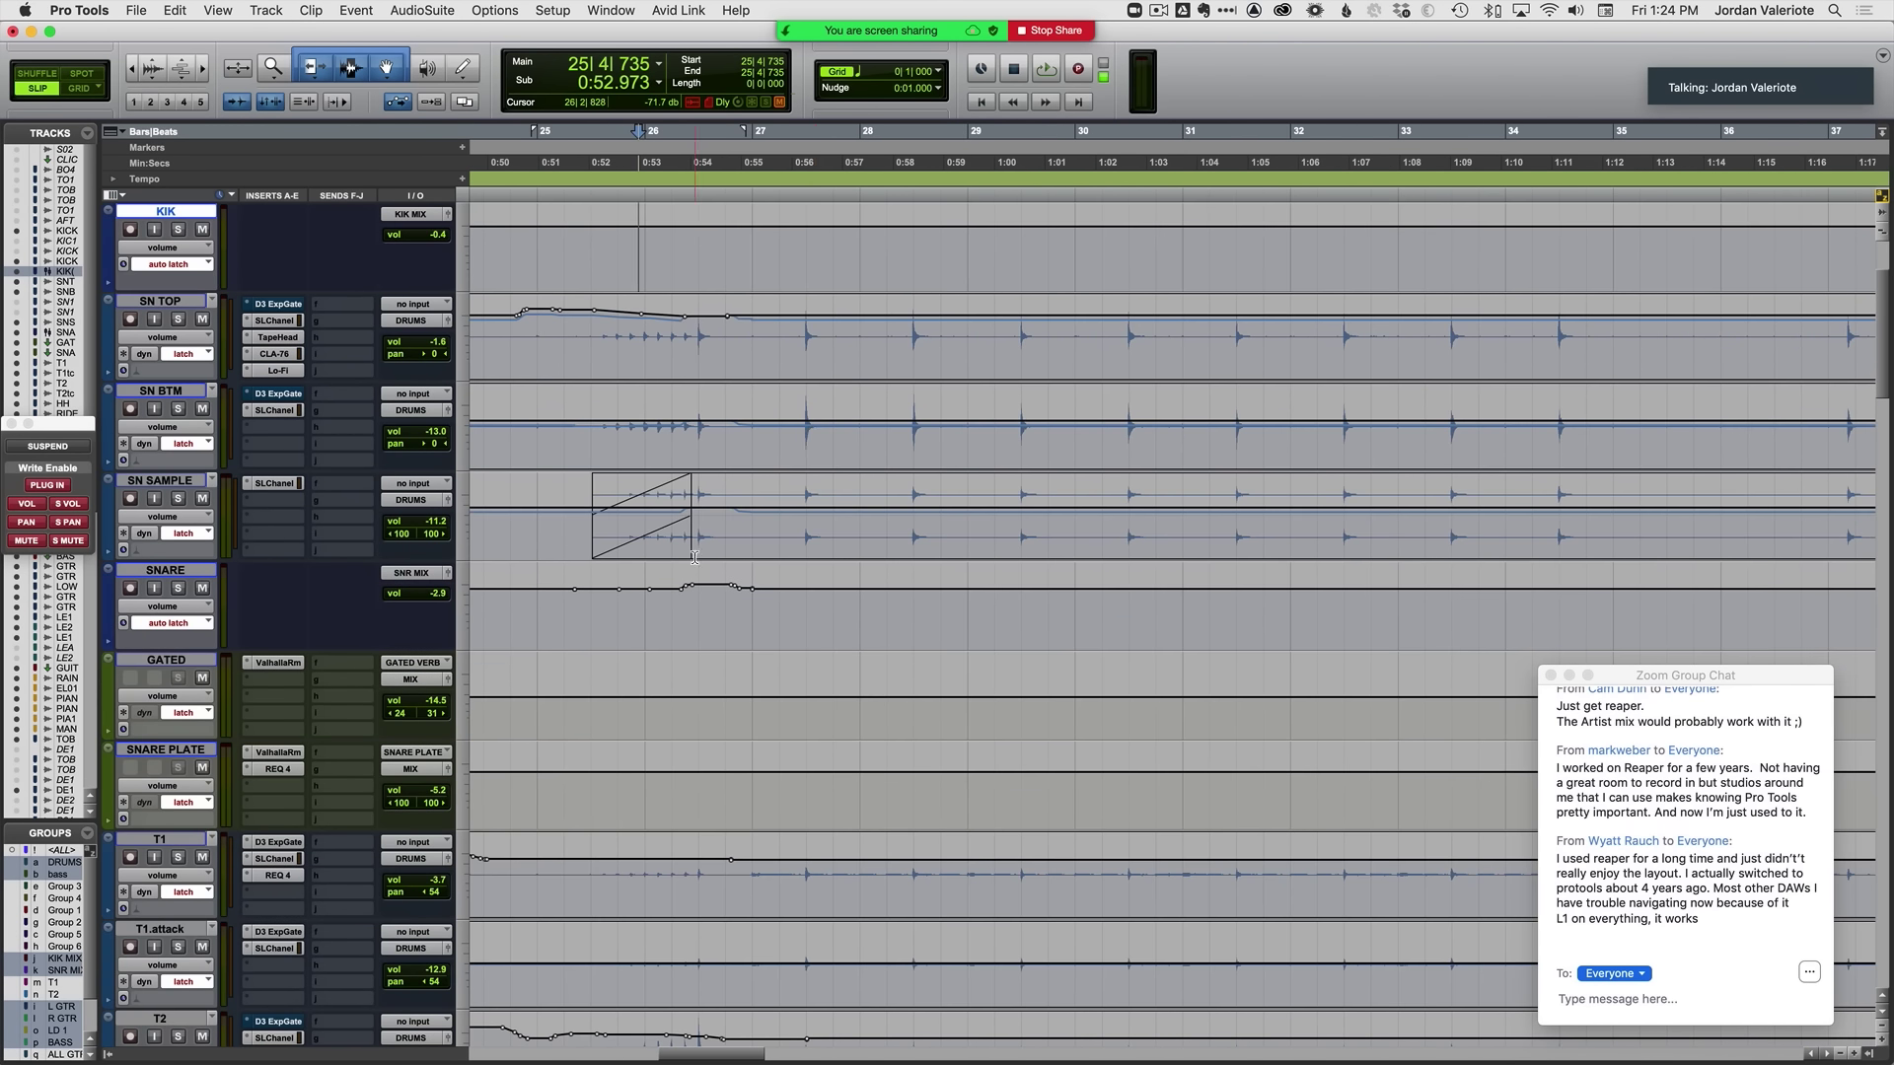
{"action": "key", "text": "space"}
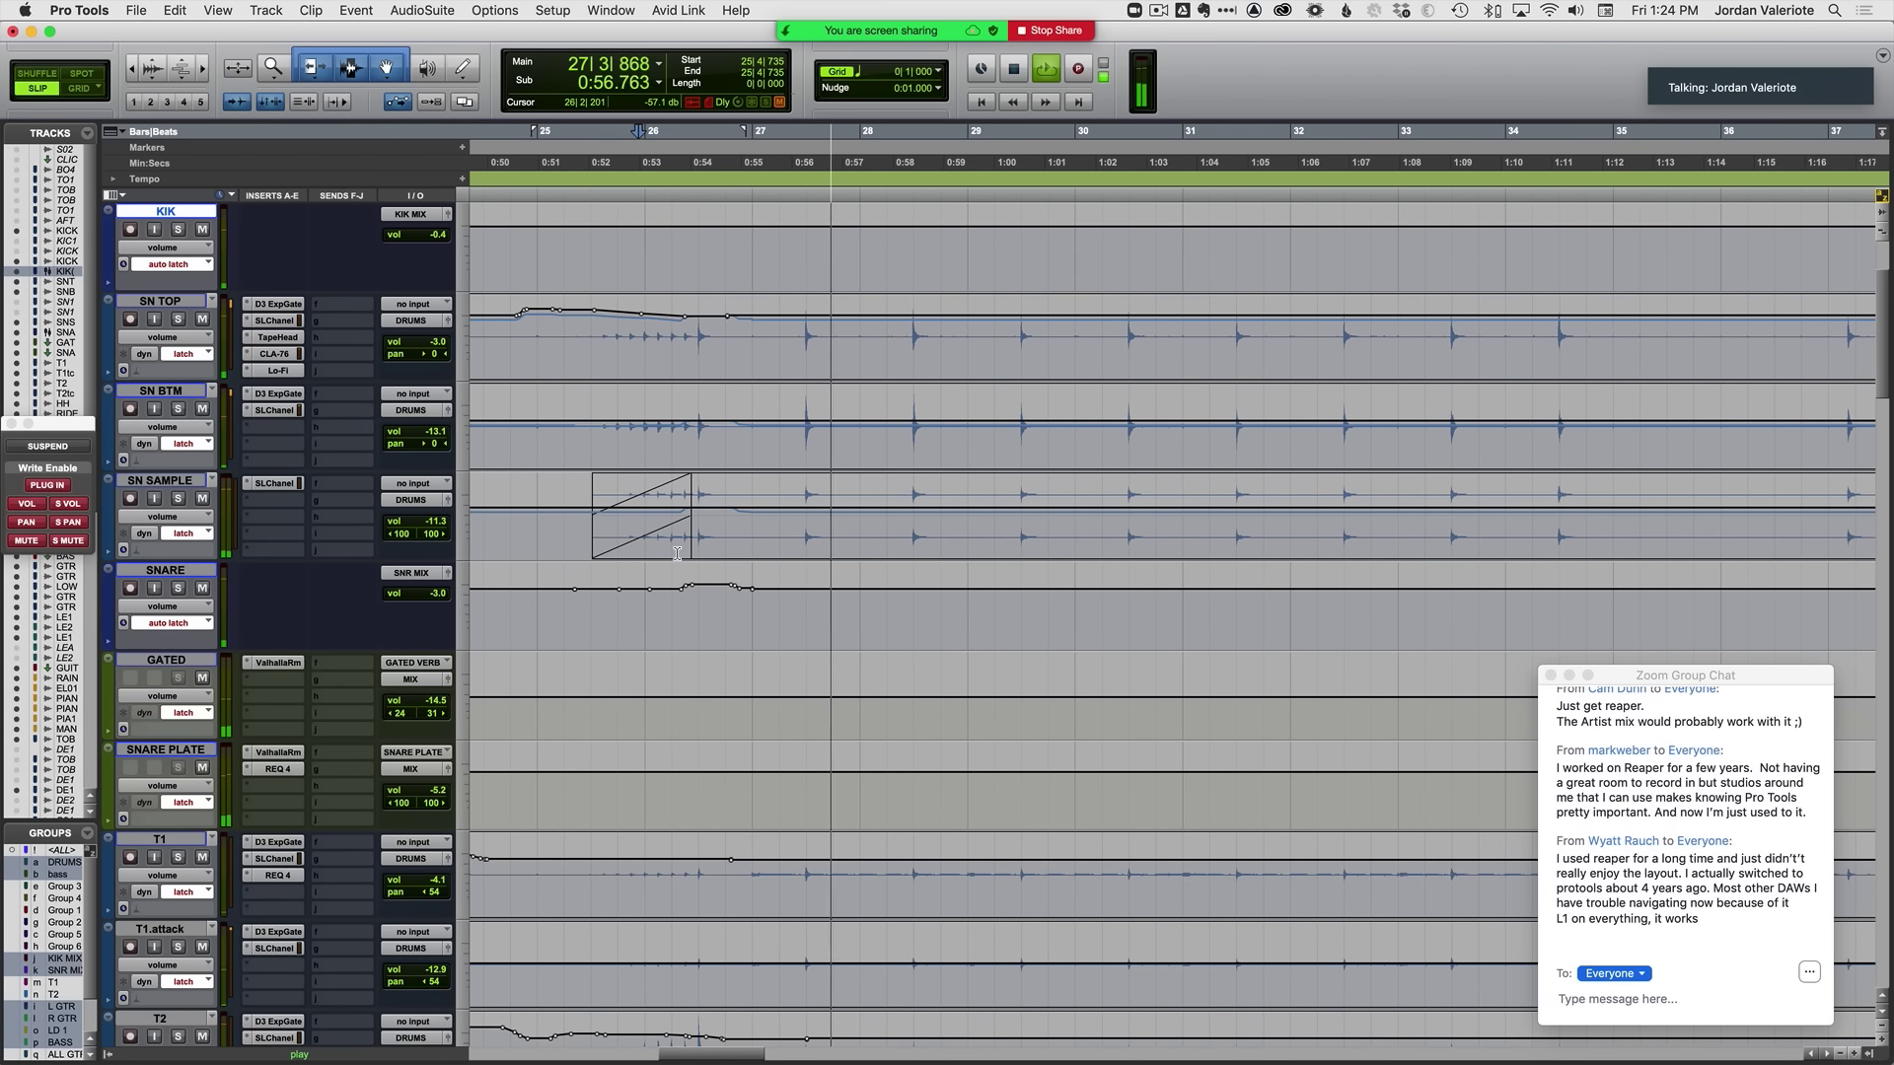
{"action": "left_click", "coordinate": [186, 562]}
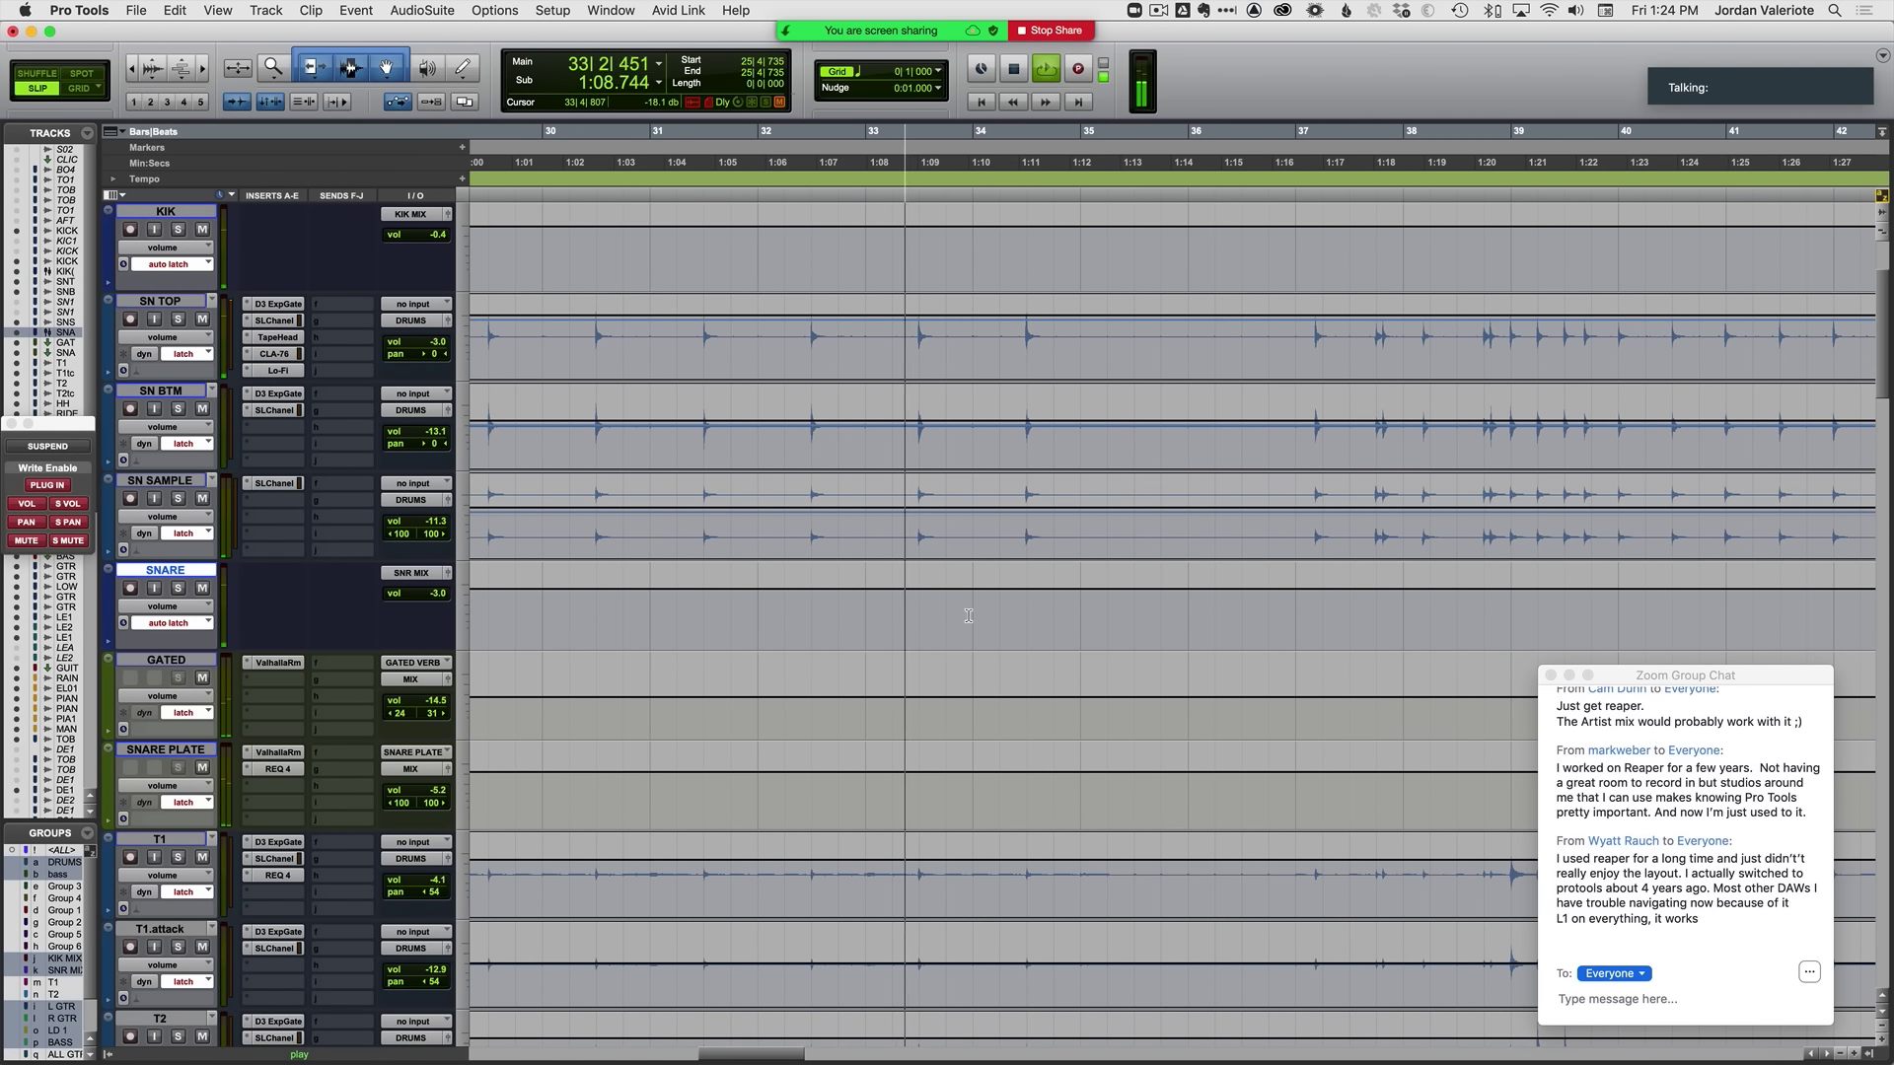
{"action": "scroll", "coordinate": [968, 615], "scroll_direction": "right", "scroll_amount": 5}
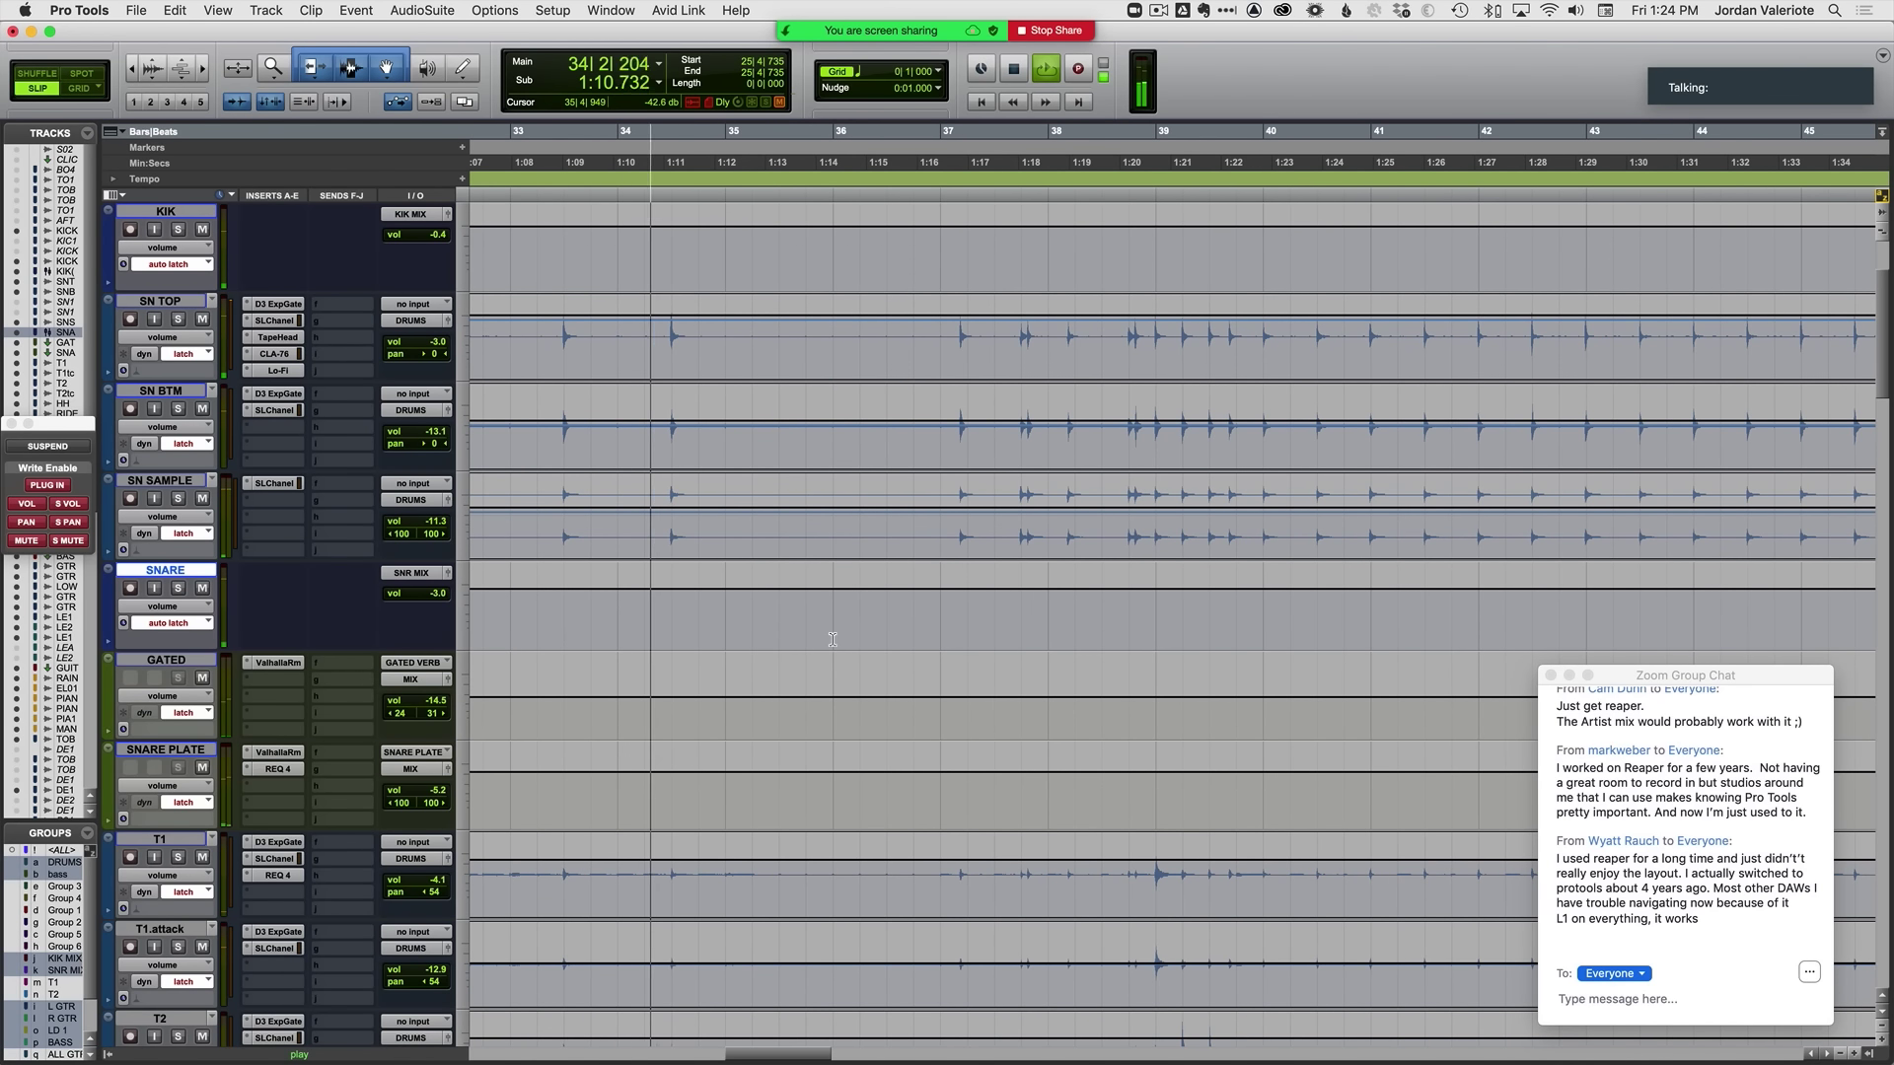
{"action": "scroll", "coordinate": [925, 623], "scroll_direction": "up", "scroll_amount": 4}
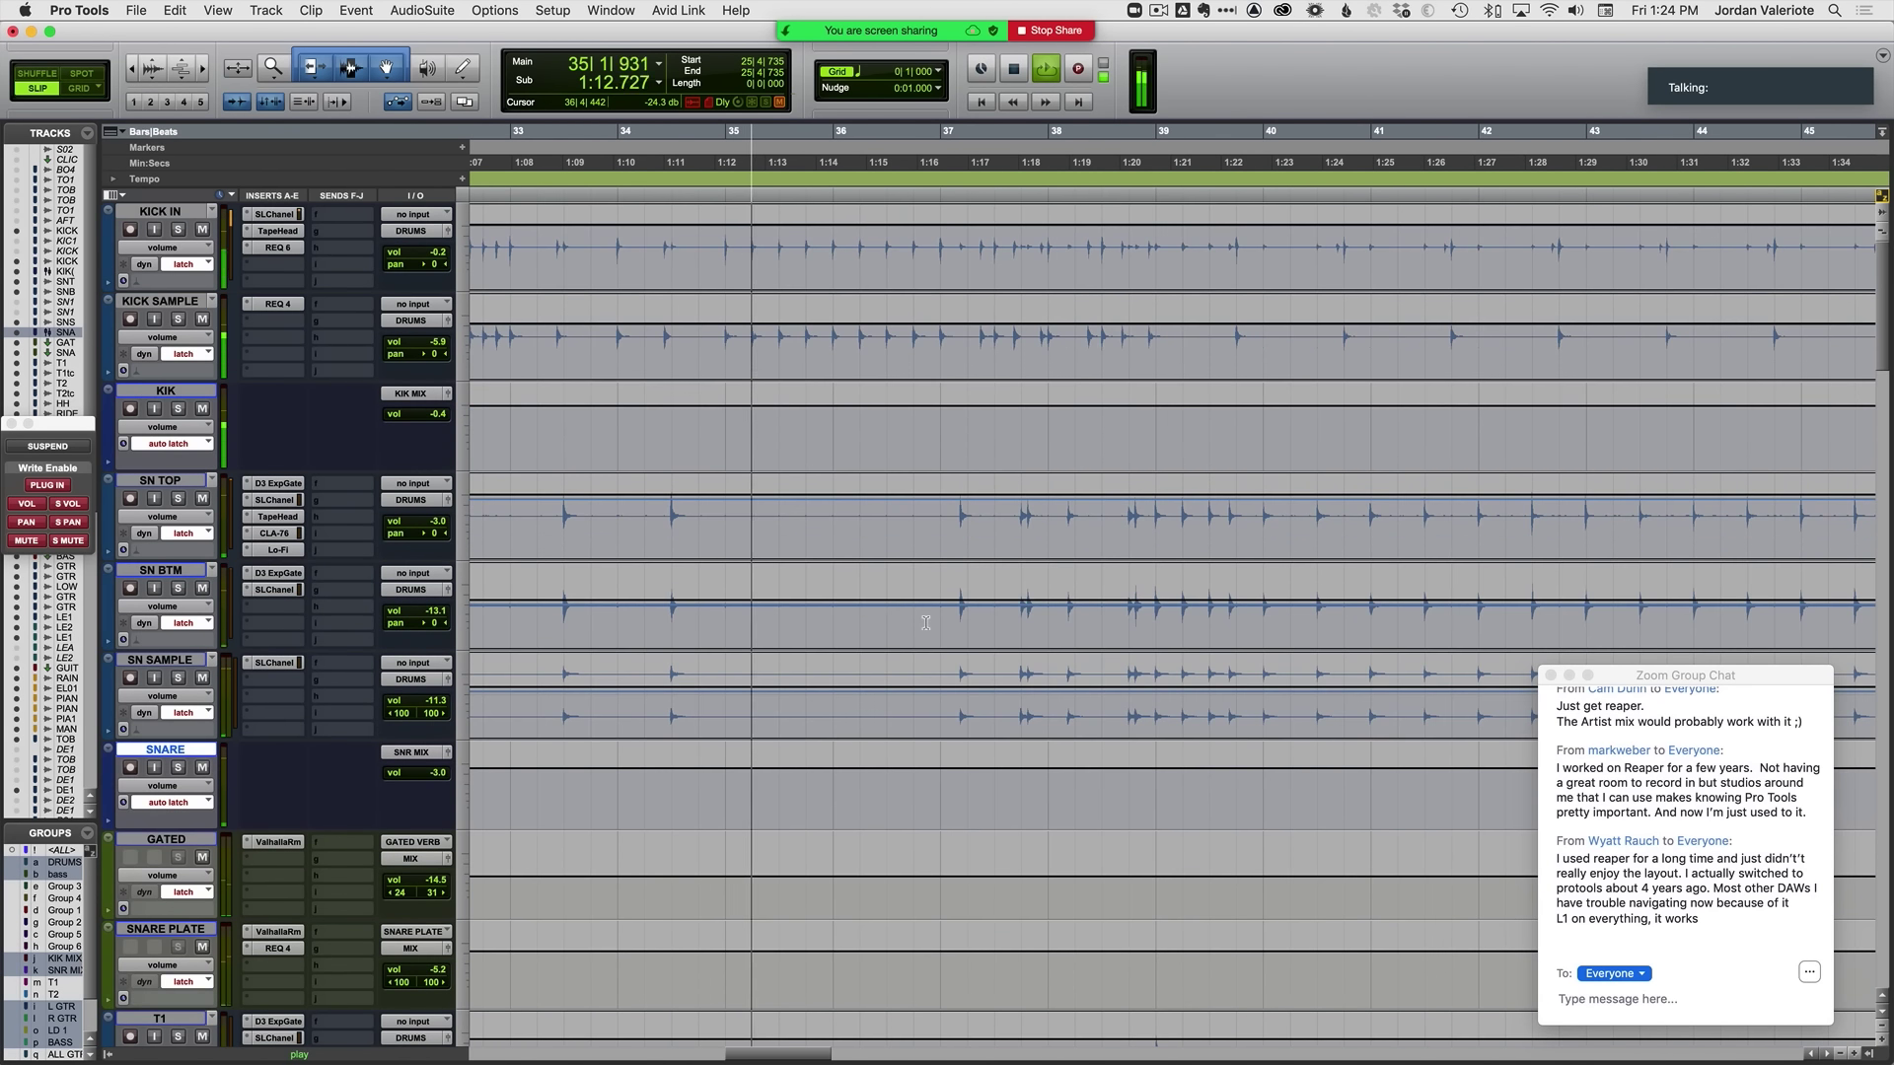
Step: Play from 34|2 and ride the KIK volume down to about -0.7 dB up to bar 40
{"action": "left_click", "coordinate": [649, 446]}
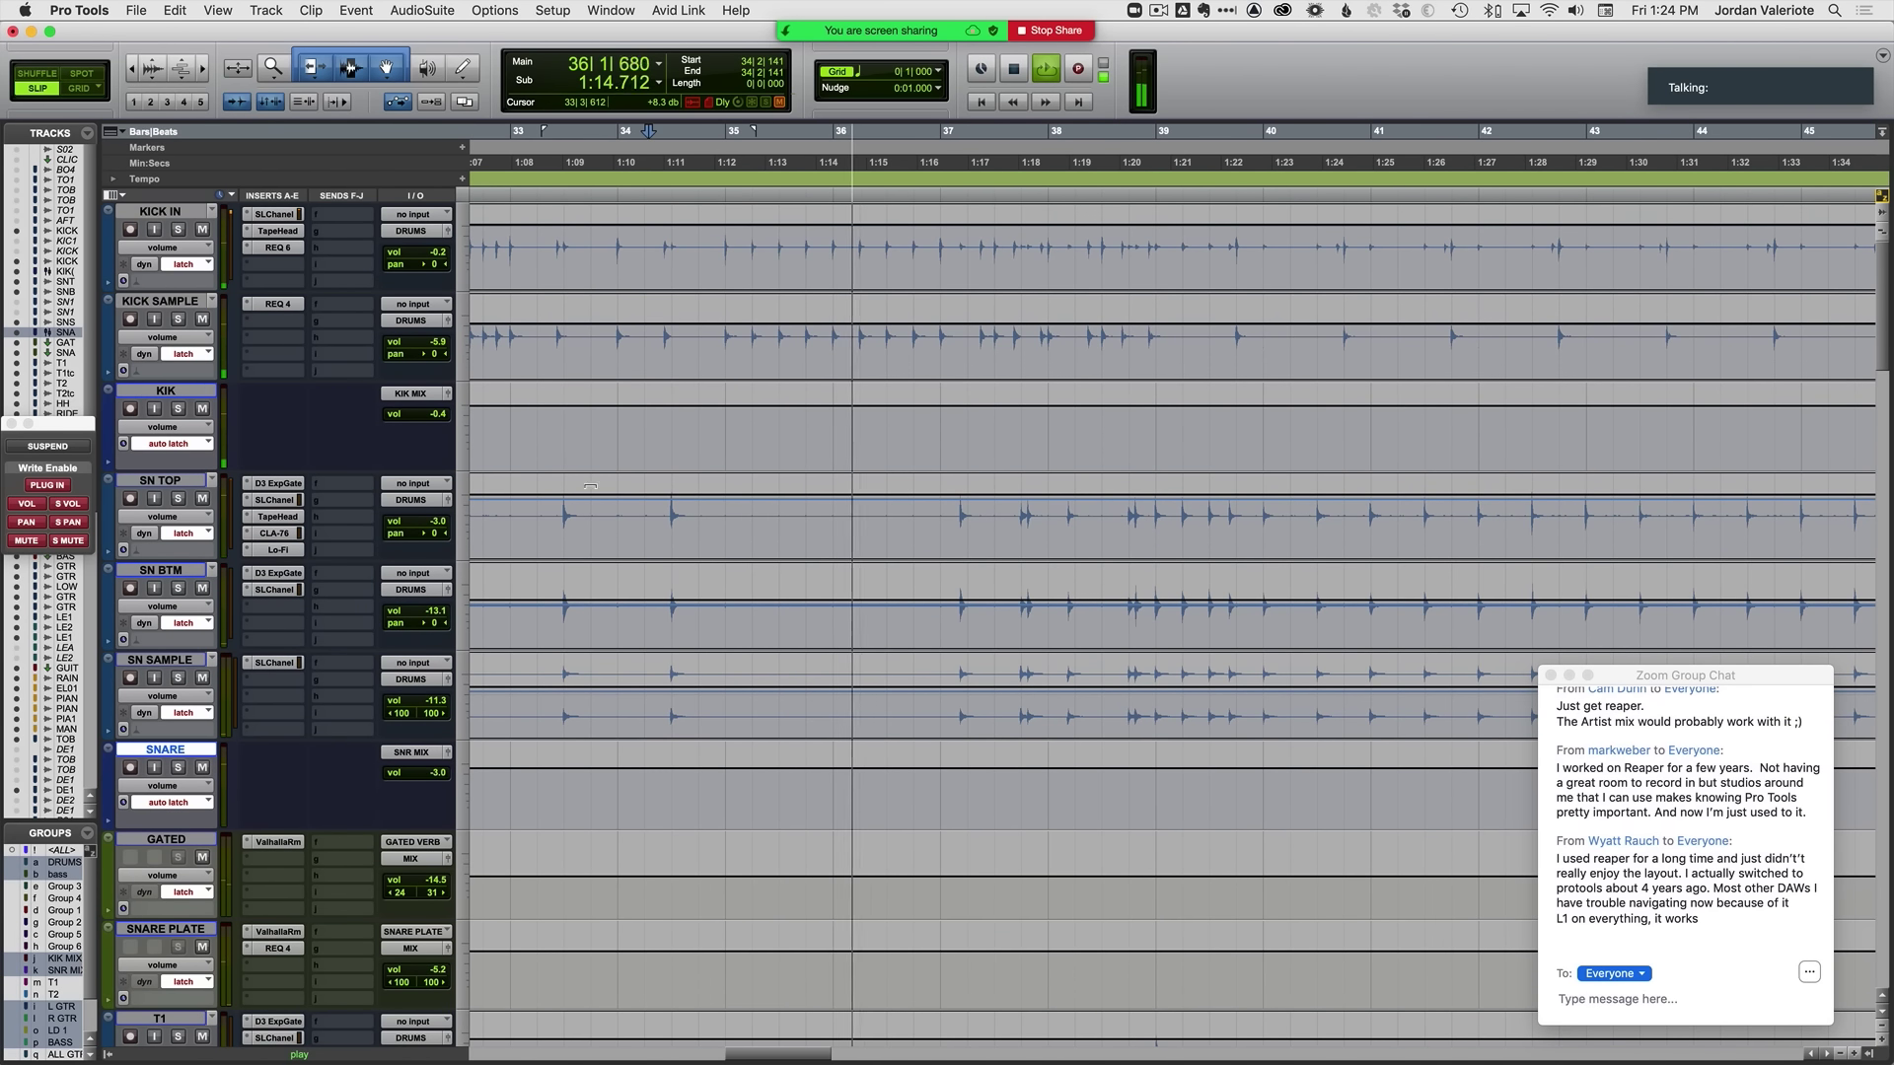
{"action": "left_click", "coordinate": [189, 391]}
{"action": "key", "text": "space"}
{"action": "key", "text": "space"}
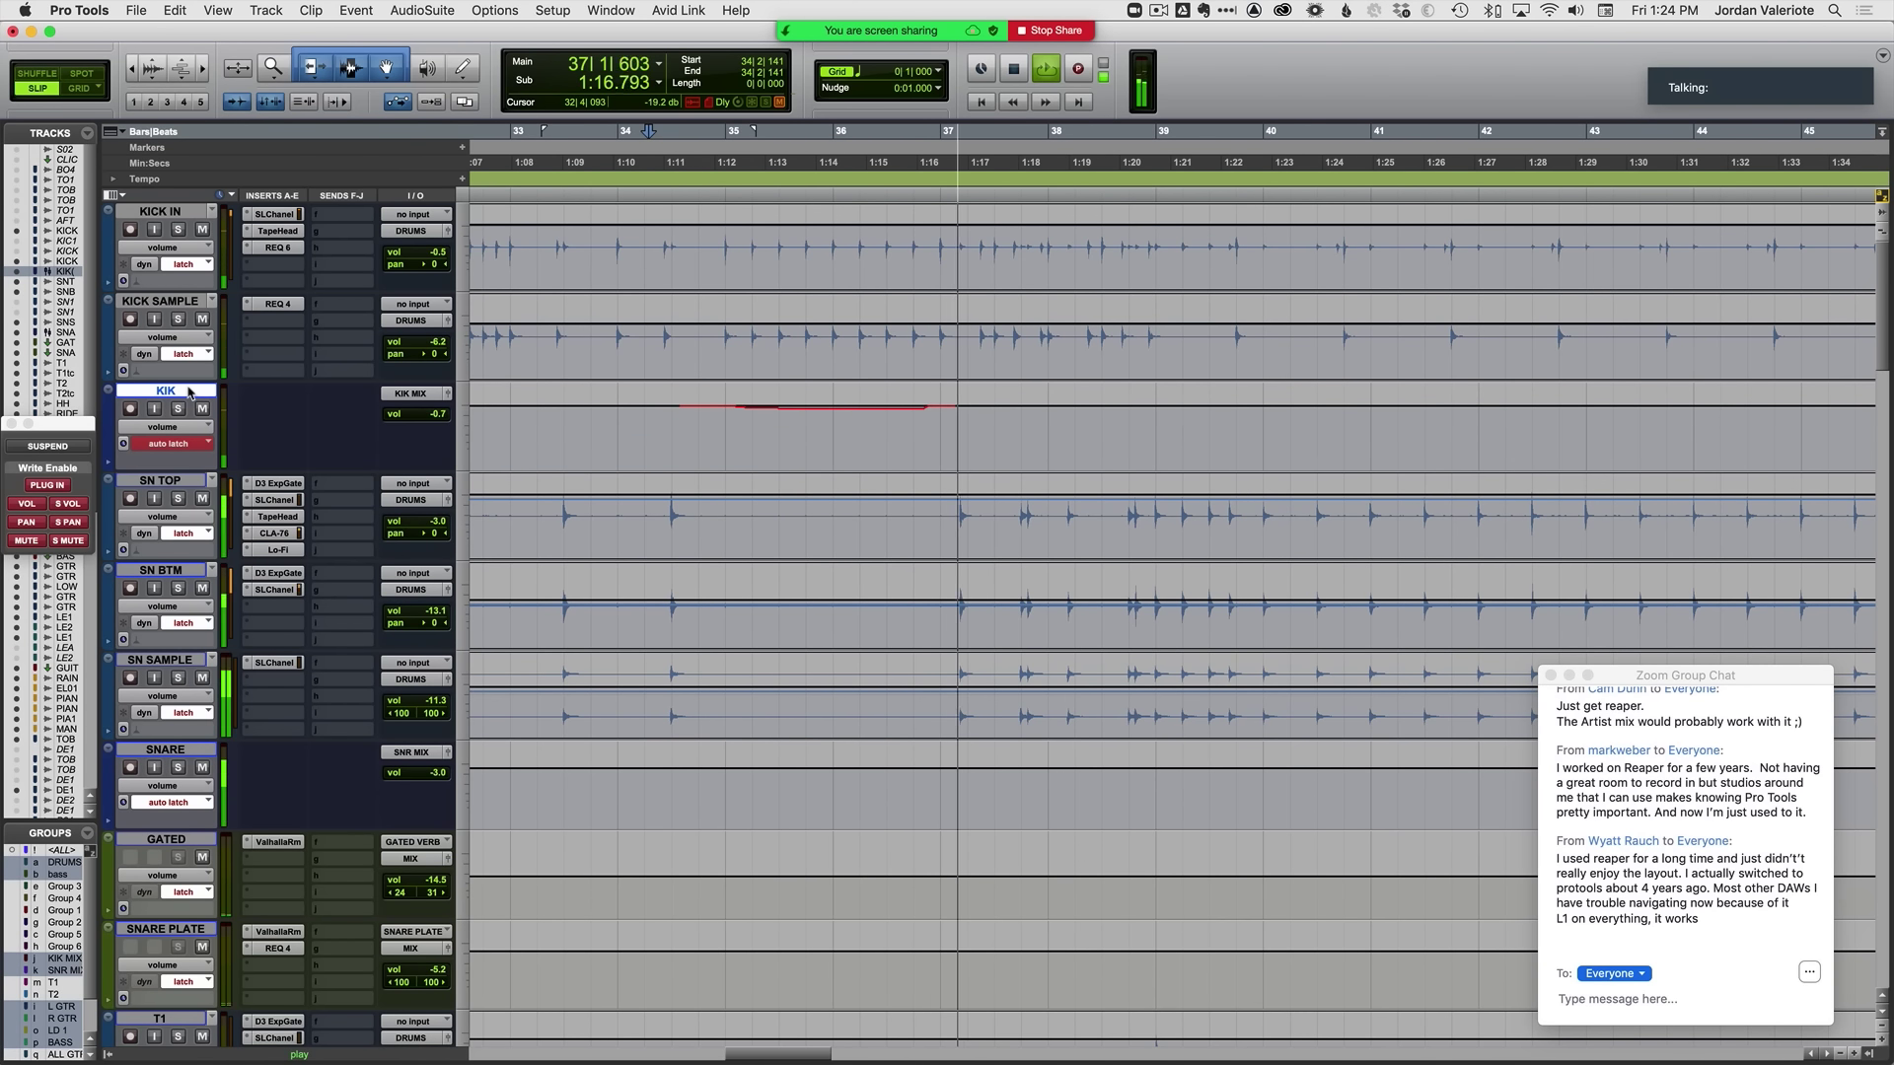
{"action": "scroll", "coordinate": [762, 516], "scroll_direction": "right", "scroll_amount": 4}
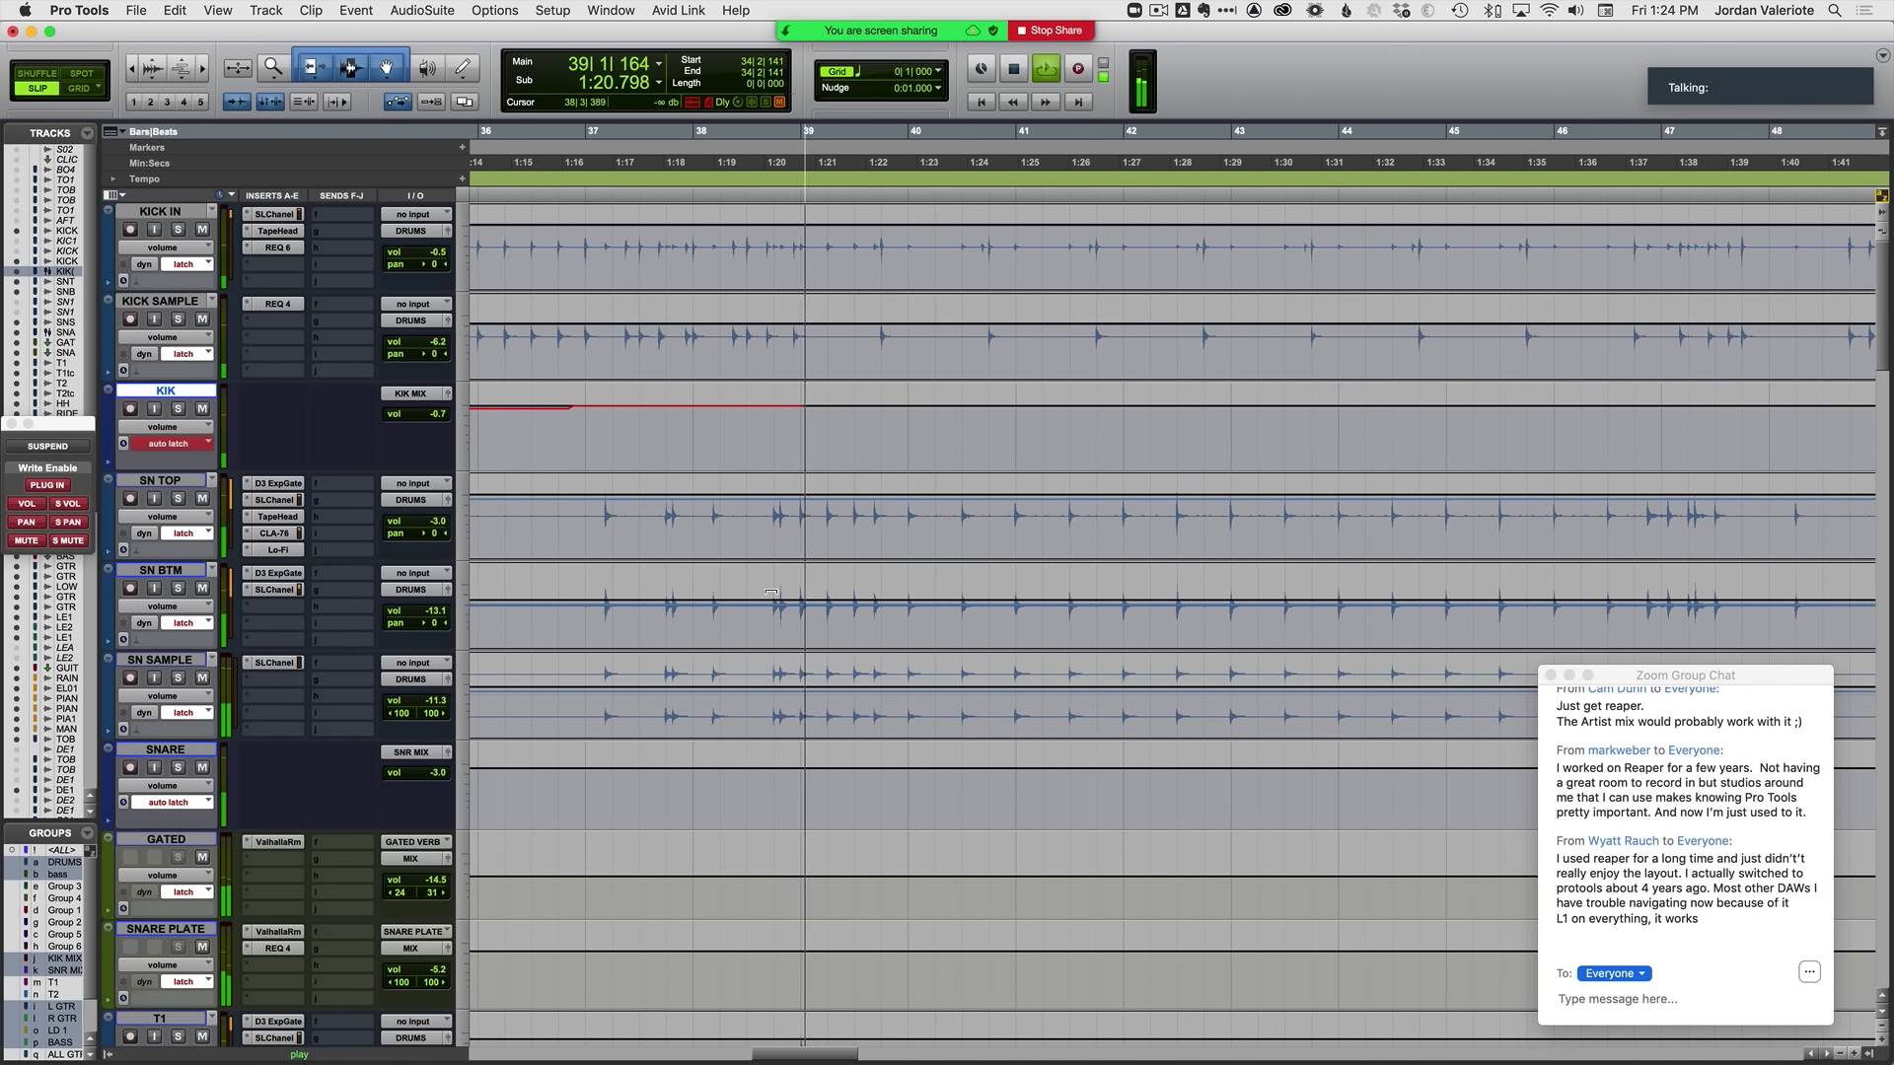
{"action": "scroll", "coordinate": [757, 631], "scroll_direction": "down", "scroll_amount": 5}
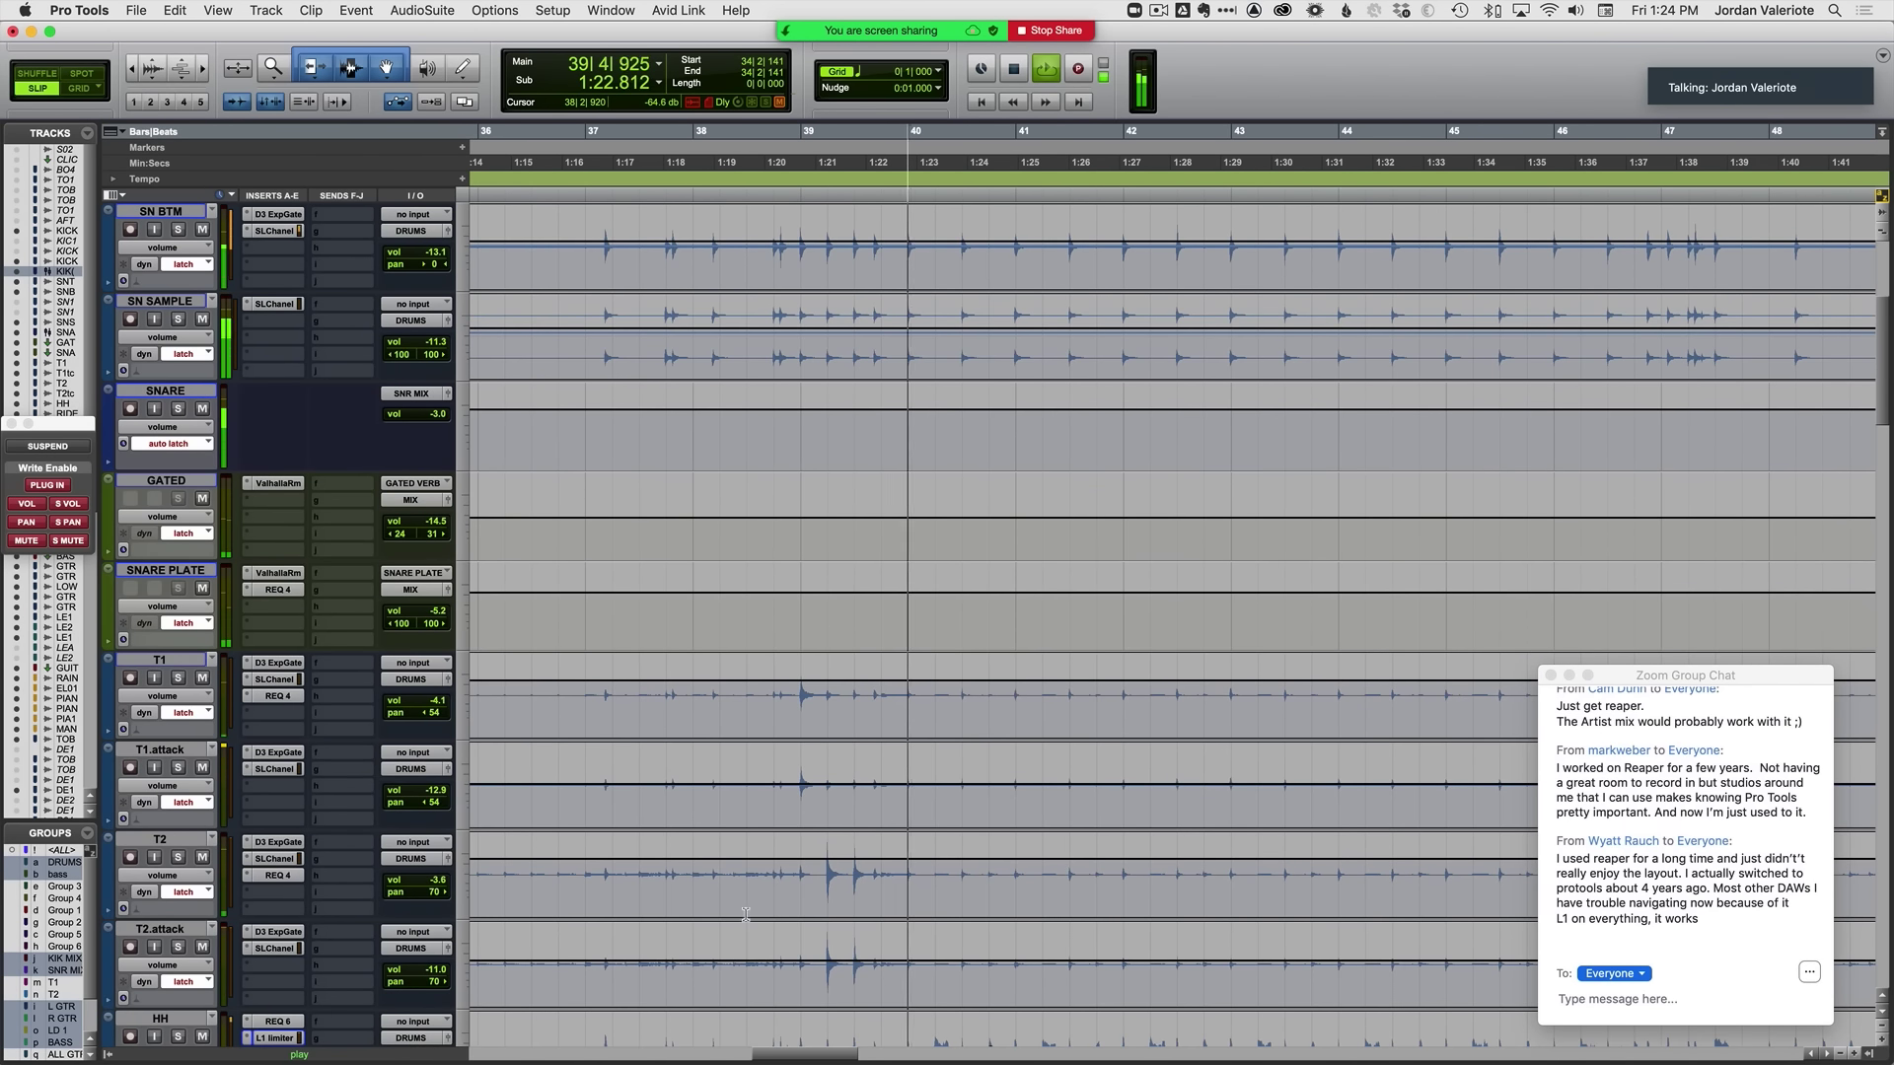
Step: Play from 38|3 and ride the T2 volume up to about -3.1 dB for the tom hits in bar 39
{"action": "left_click", "coordinate": [757, 804]}
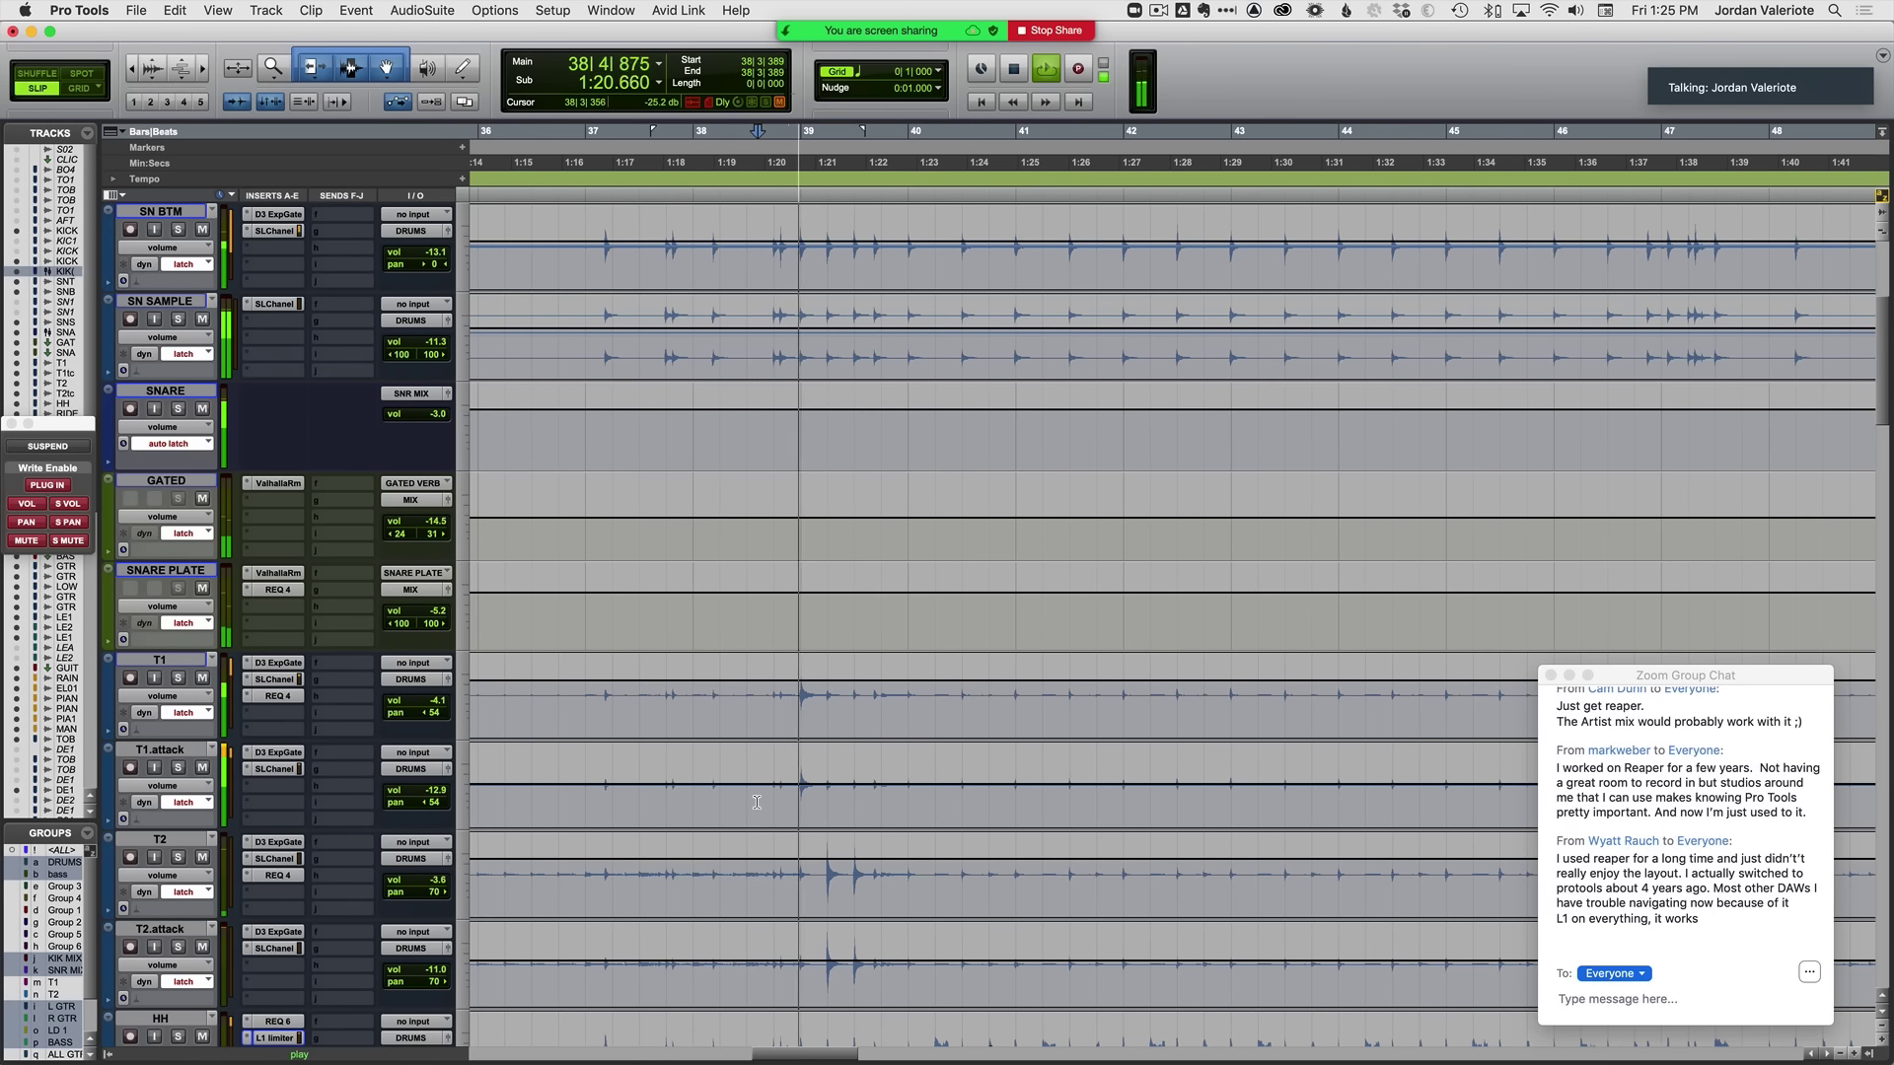
{"action": "key", "text": "space"}
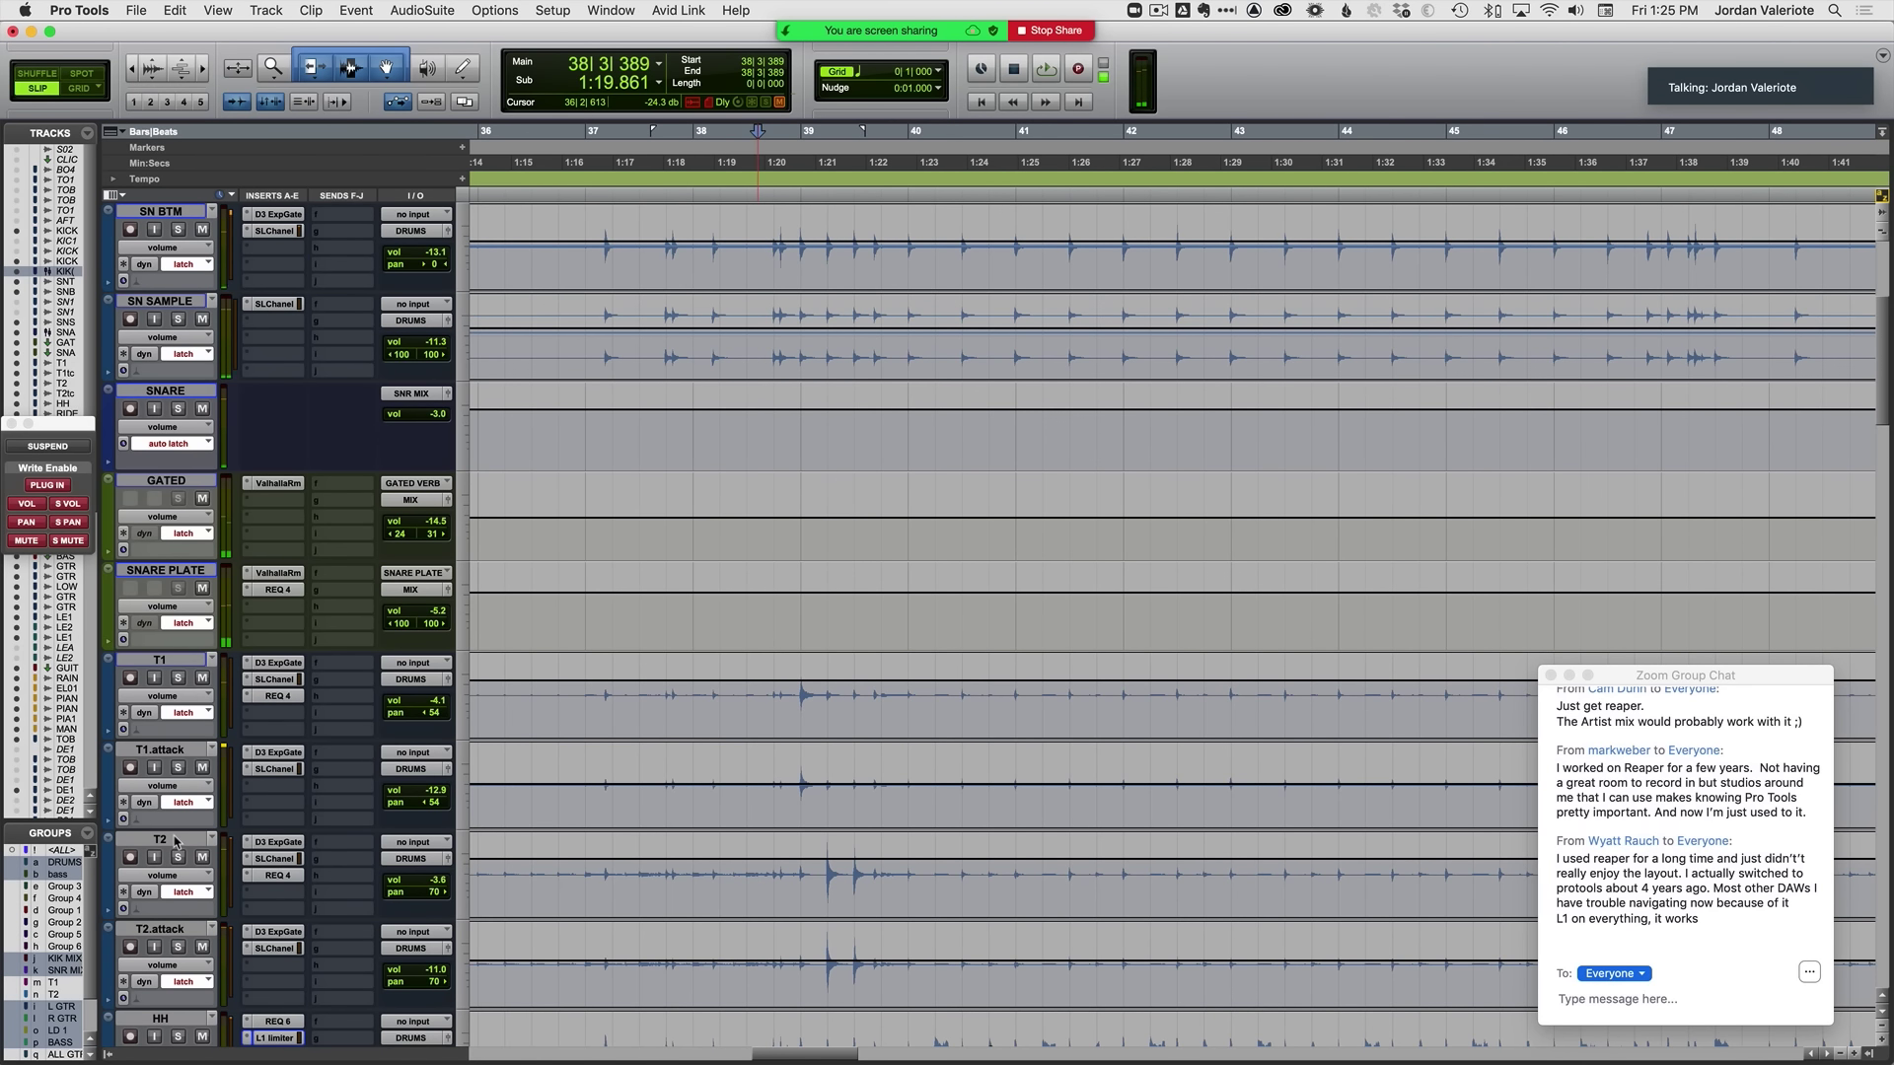
{"action": "scroll", "coordinate": [180, 839], "scroll_direction": "down", "scroll_amount": 7}
{"action": "key", "text": "space"}
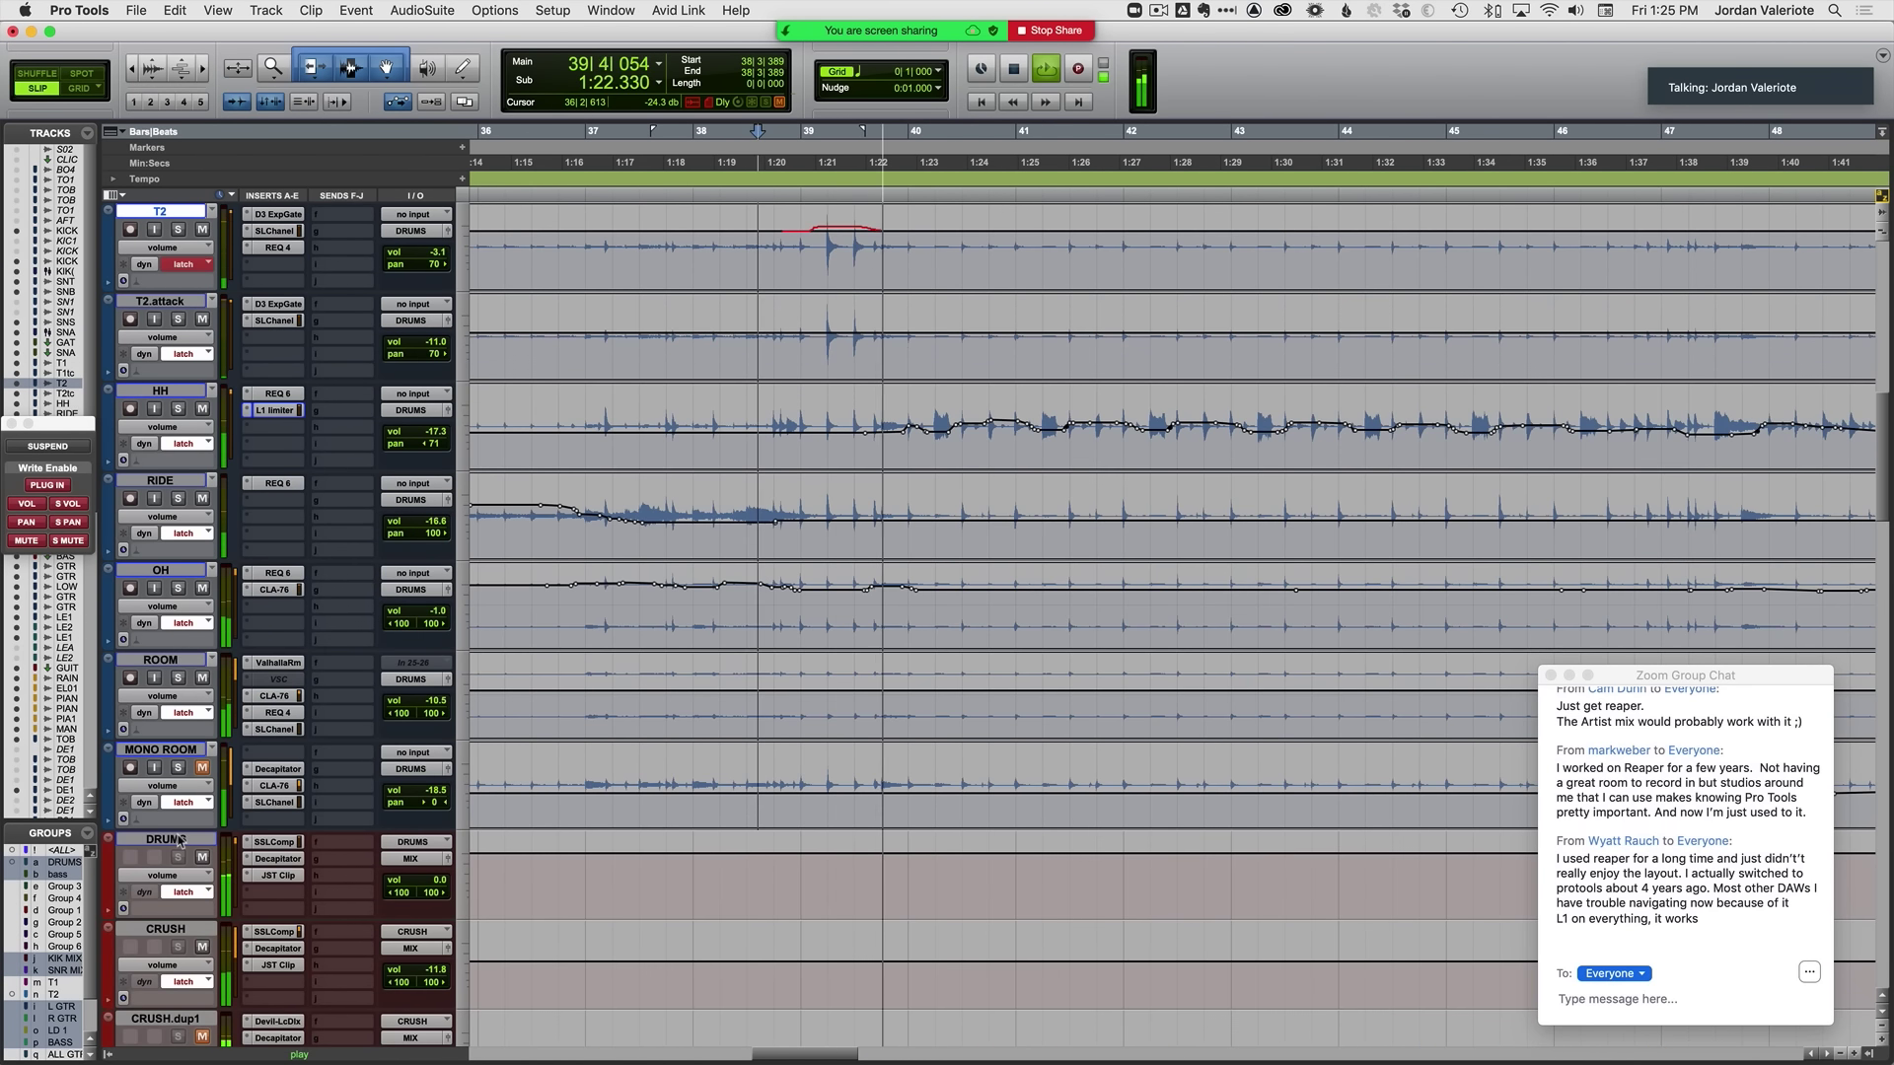
{"action": "key", "text": "space"}
Step: Replay the drums from 38|3 into bar 47 and check the SSL Channel plug-in on KICK IN
{"action": "scroll", "coordinate": [664, 844], "scroll_direction": "up", "scroll_amount": 3}
{"action": "scroll", "coordinate": [680, 819], "scroll_direction": "up", "scroll_amount": 6}
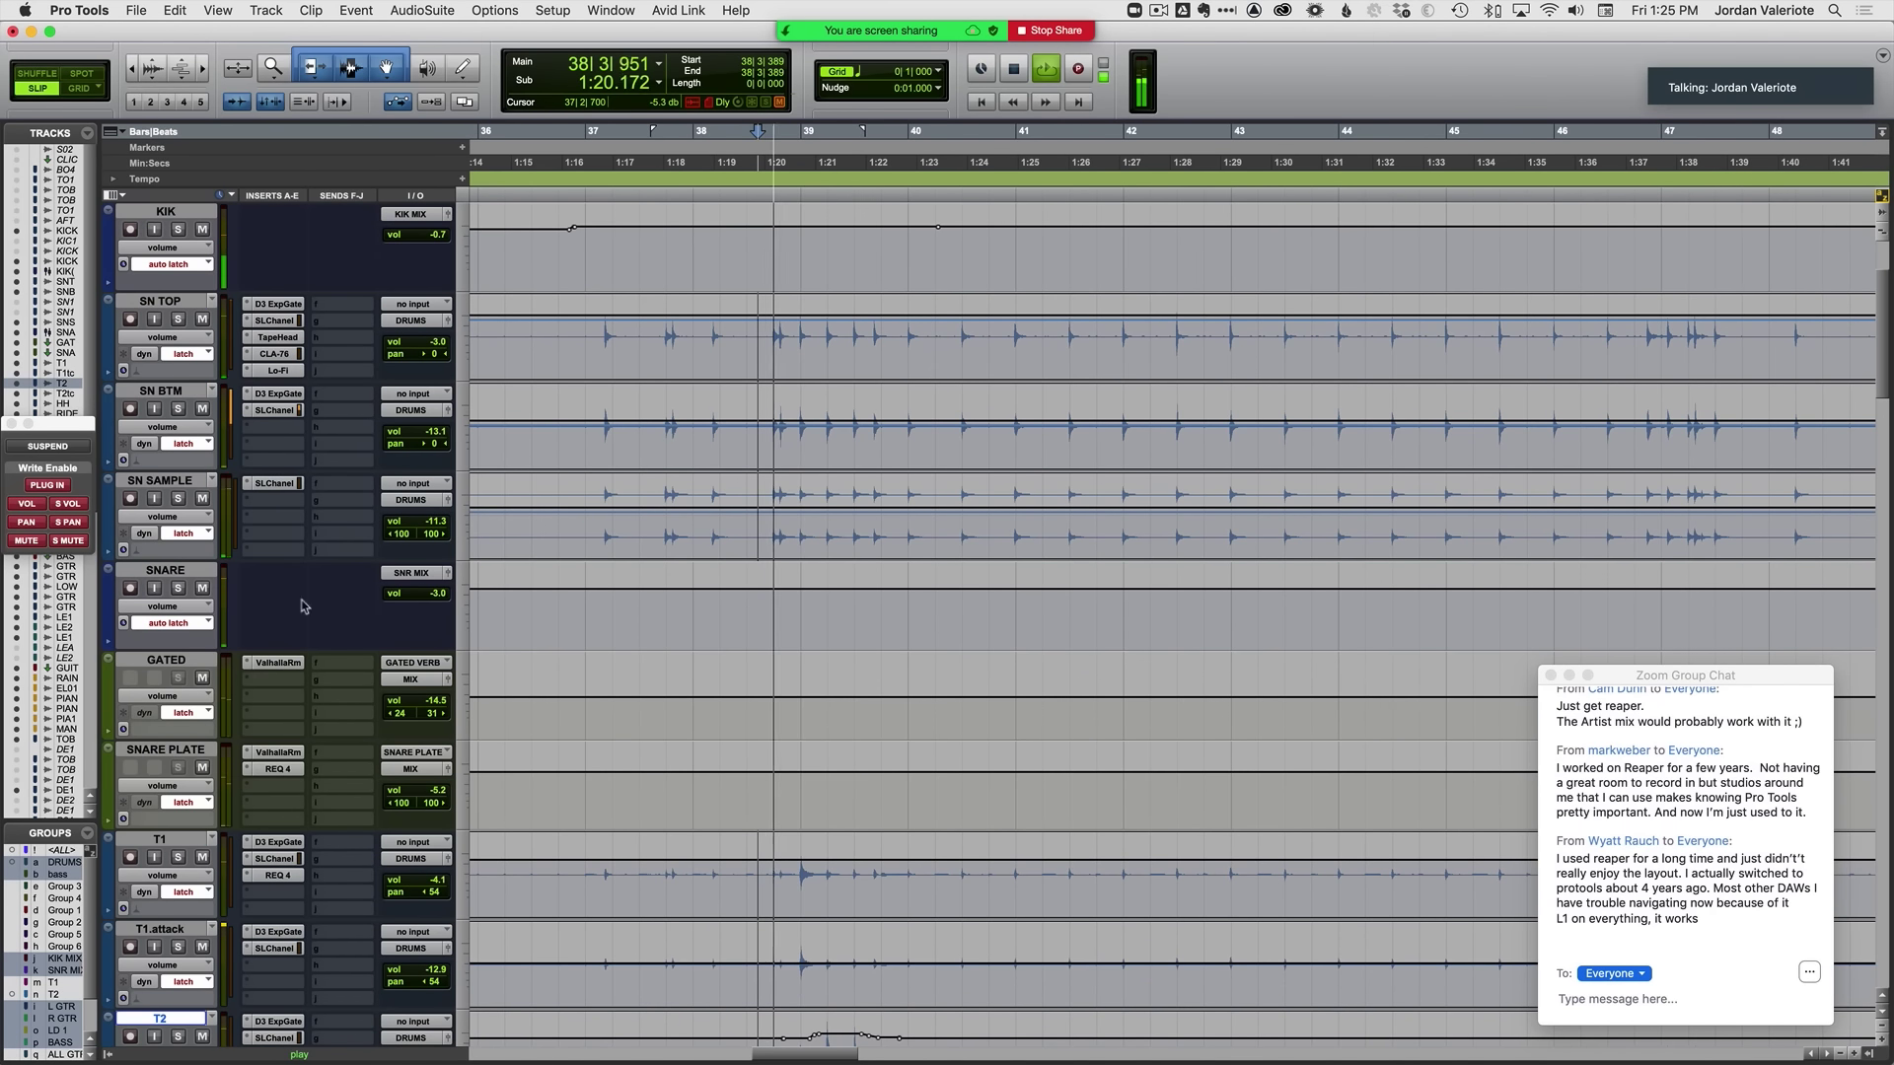
{"action": "scroll", "coordinate": [144, 292], "scroll_direction": "up", "scroll_amount": 1}
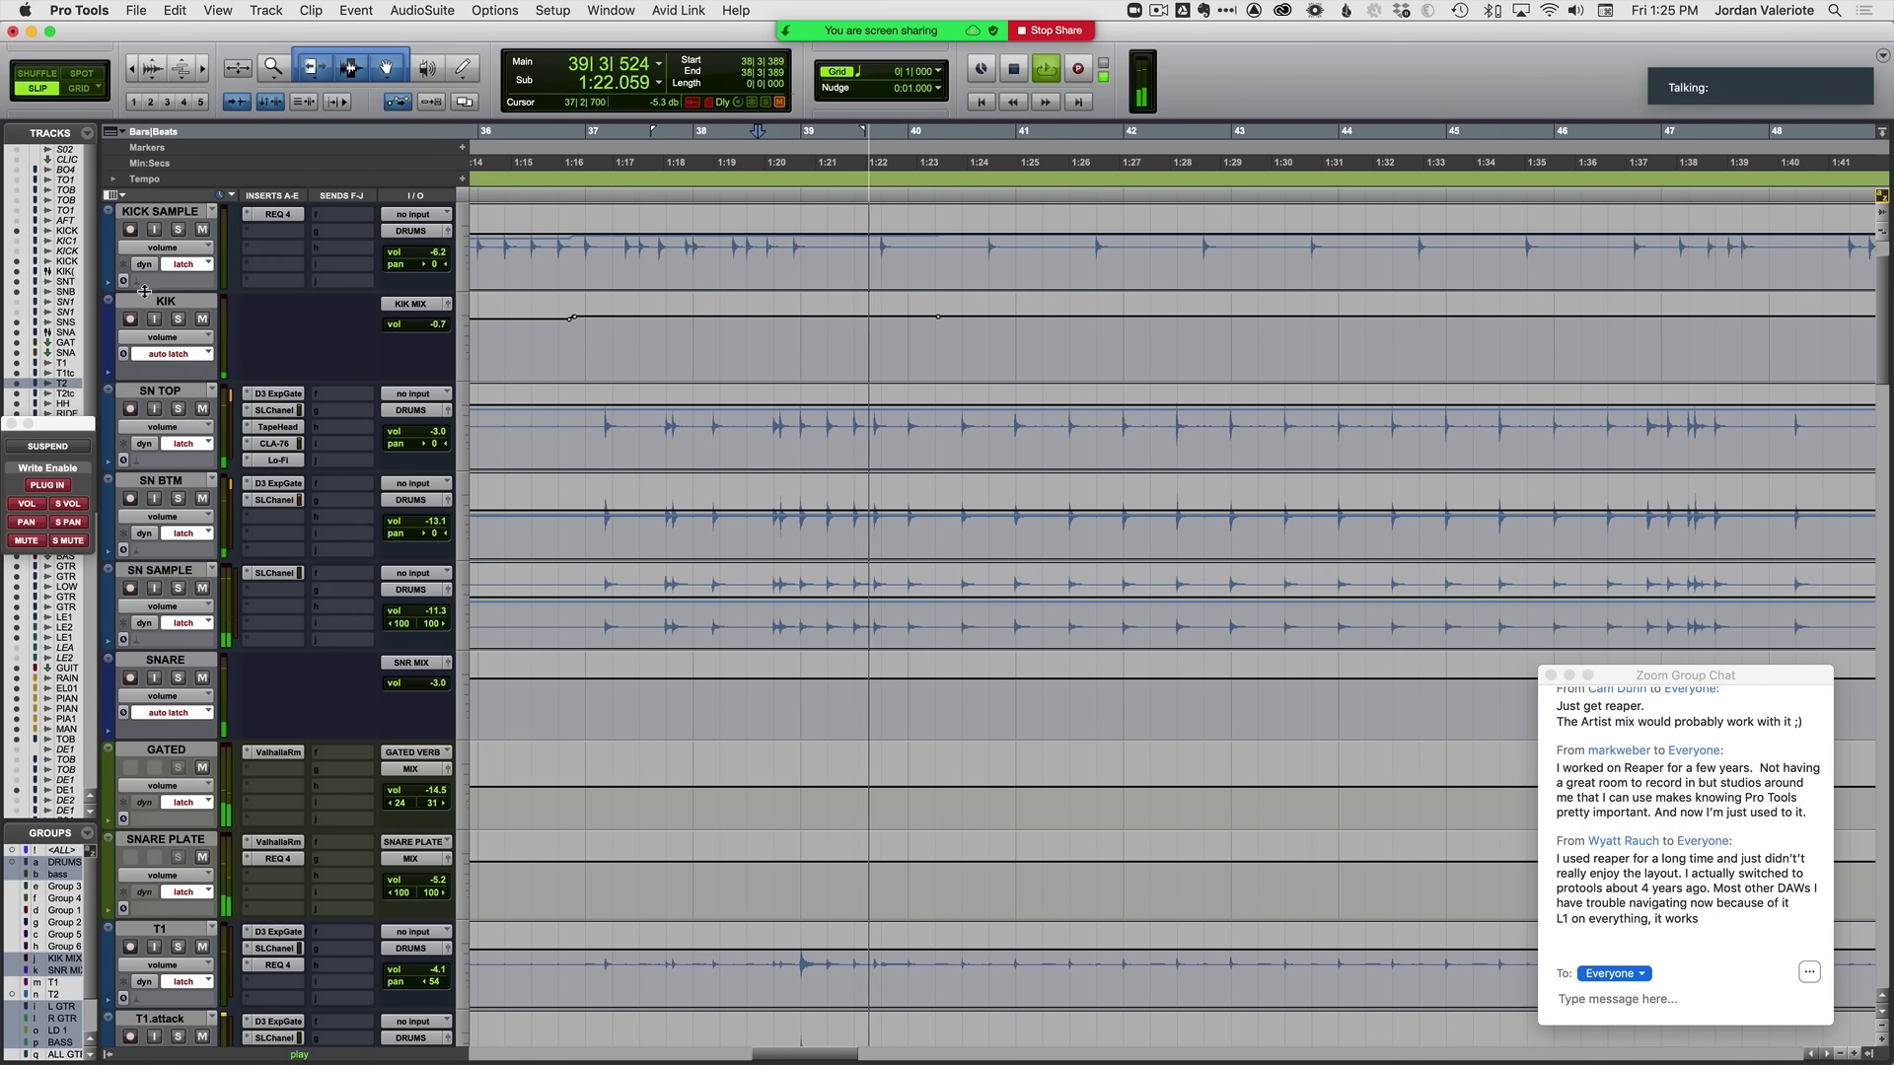
{"action": "scroll", "coordinate": [768, 597], "scroll_direction": "down", "scroll_amount": 1}
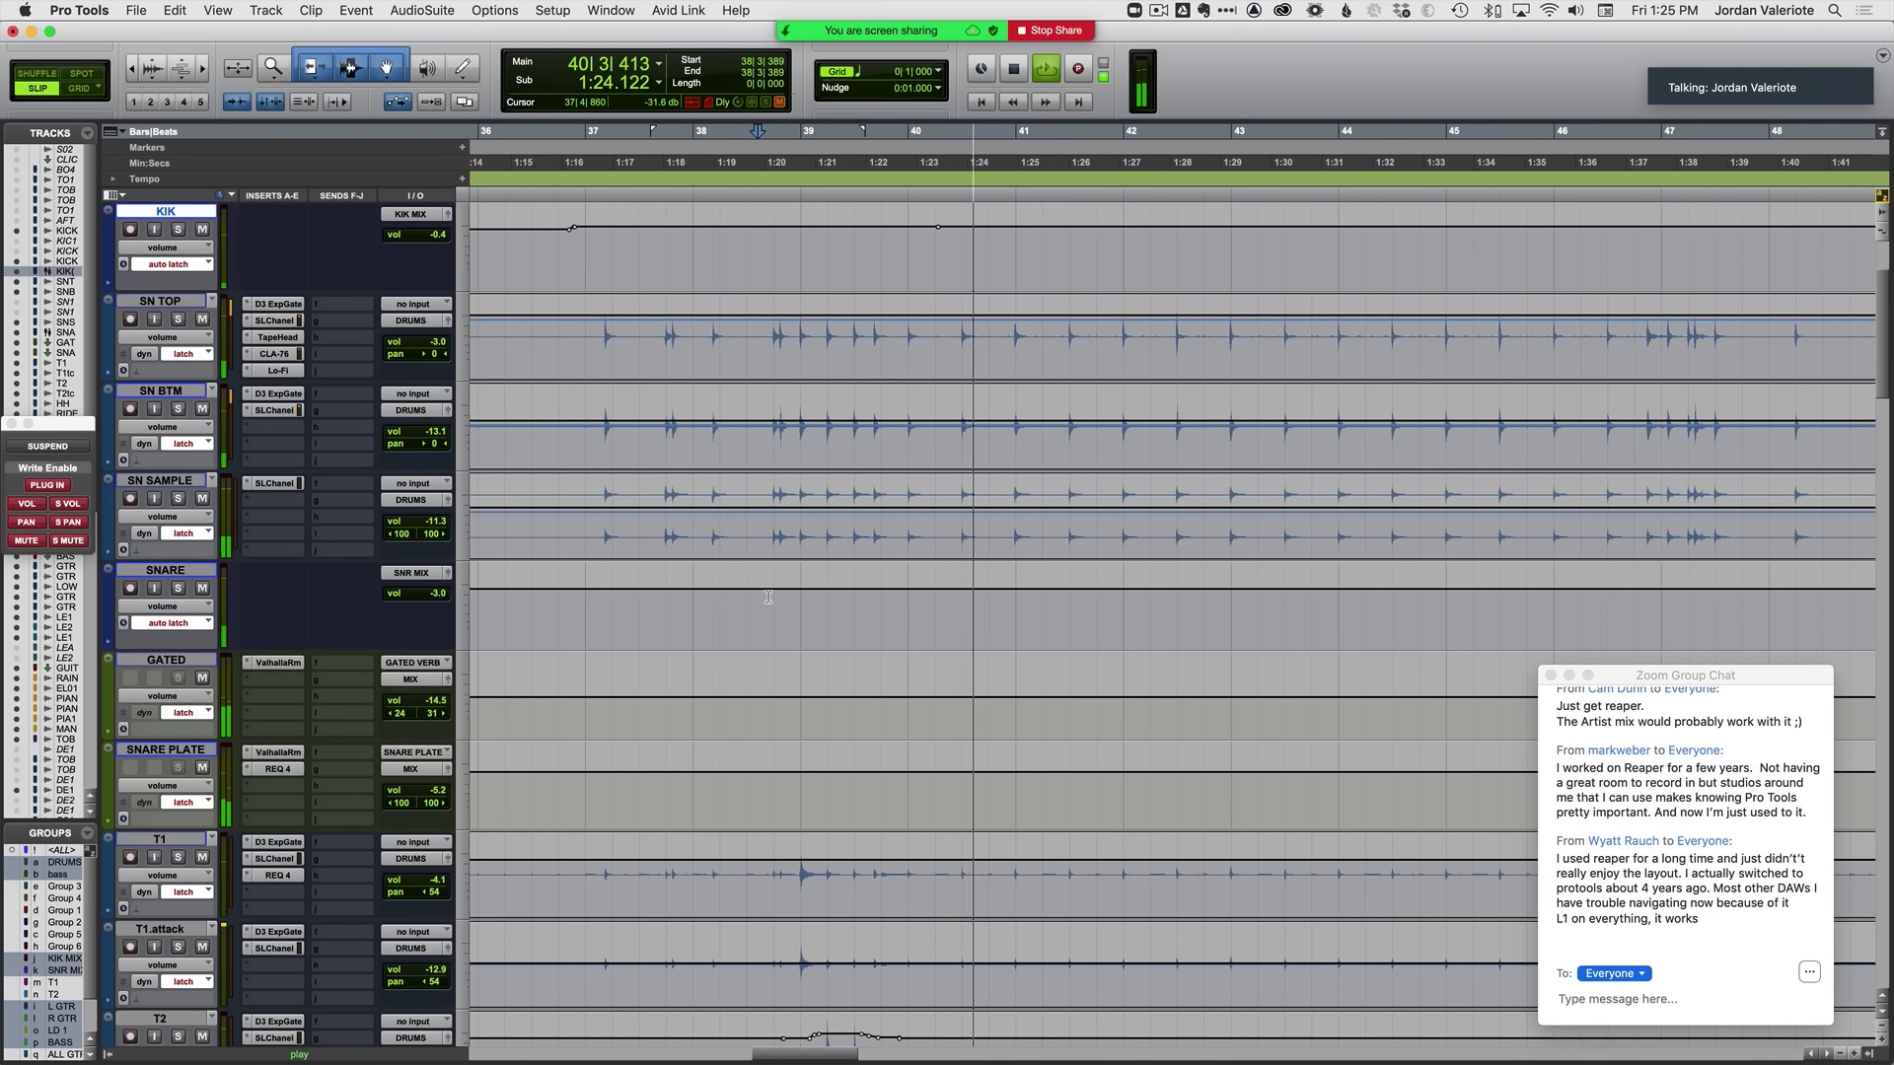
{"action": "scroll", "coordinate": [768, 597], "scroll_direction": "up", "scroll_amount": 2}
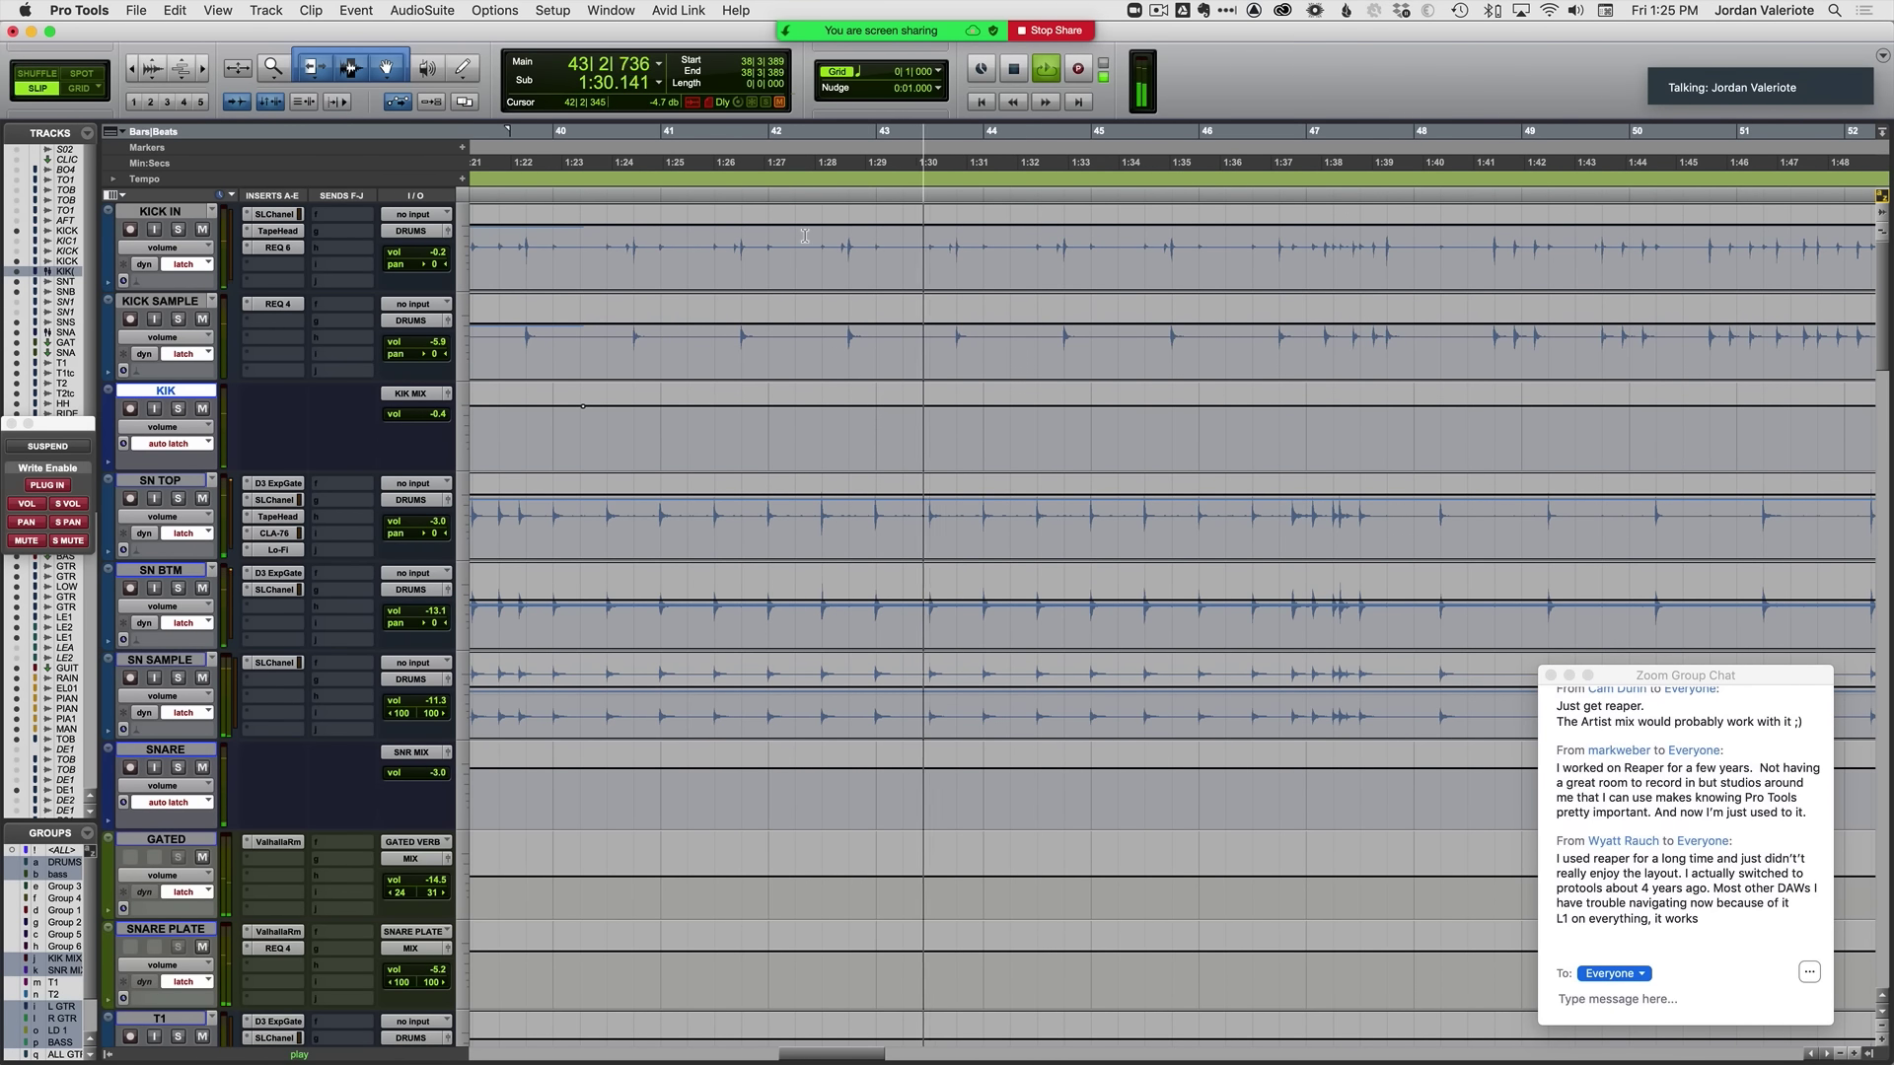
{"action": "left_click", "coordinate": [268, 215]}
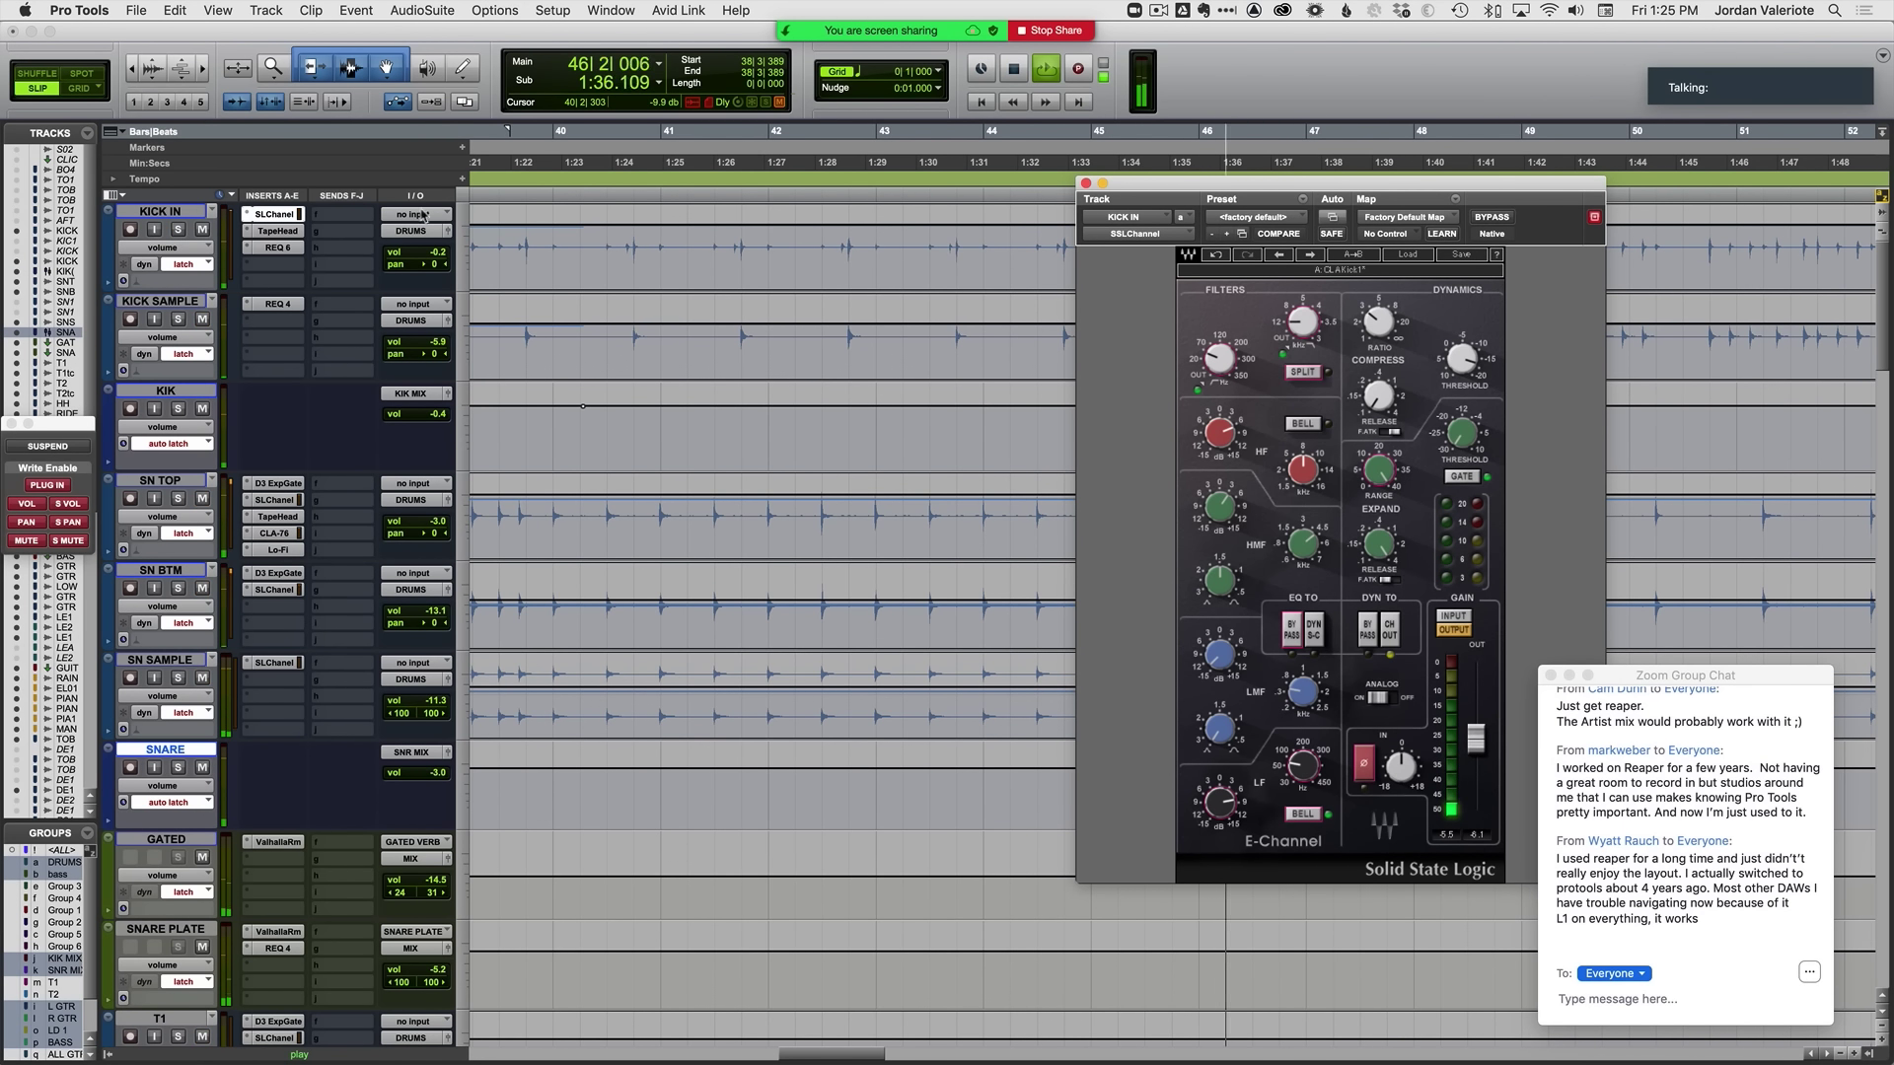
{"action": "left_click", "coordinate": [292, 213]}
{"action": "scroll", "coordinate": [788, 473], "scroll_direction": "right", "scroll_amount": 3}
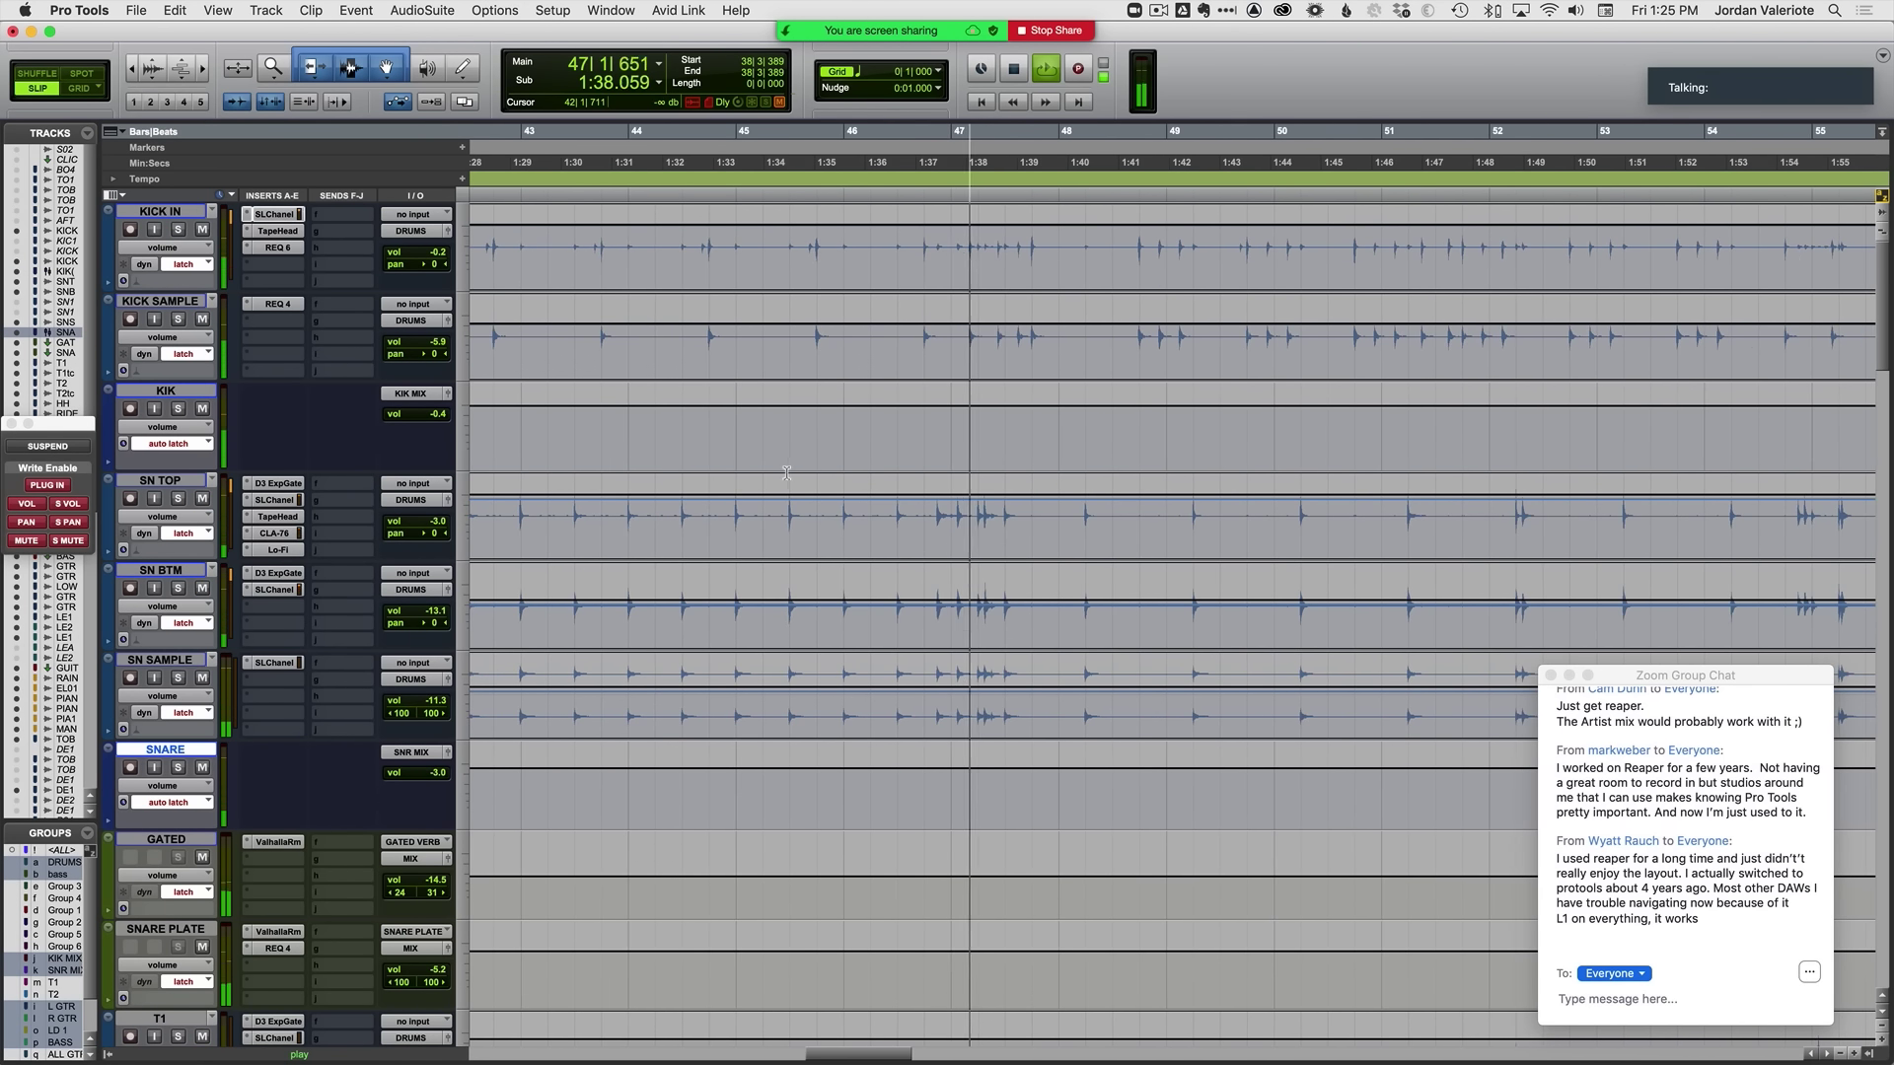
Step: Replay from 45|3 and examine the snare hits around bar 47 up close
{"action": "left_click", "coordinate": [816, 521]}
{"action": "key", "text": "space"}
{"action": "key", "text": "space"}
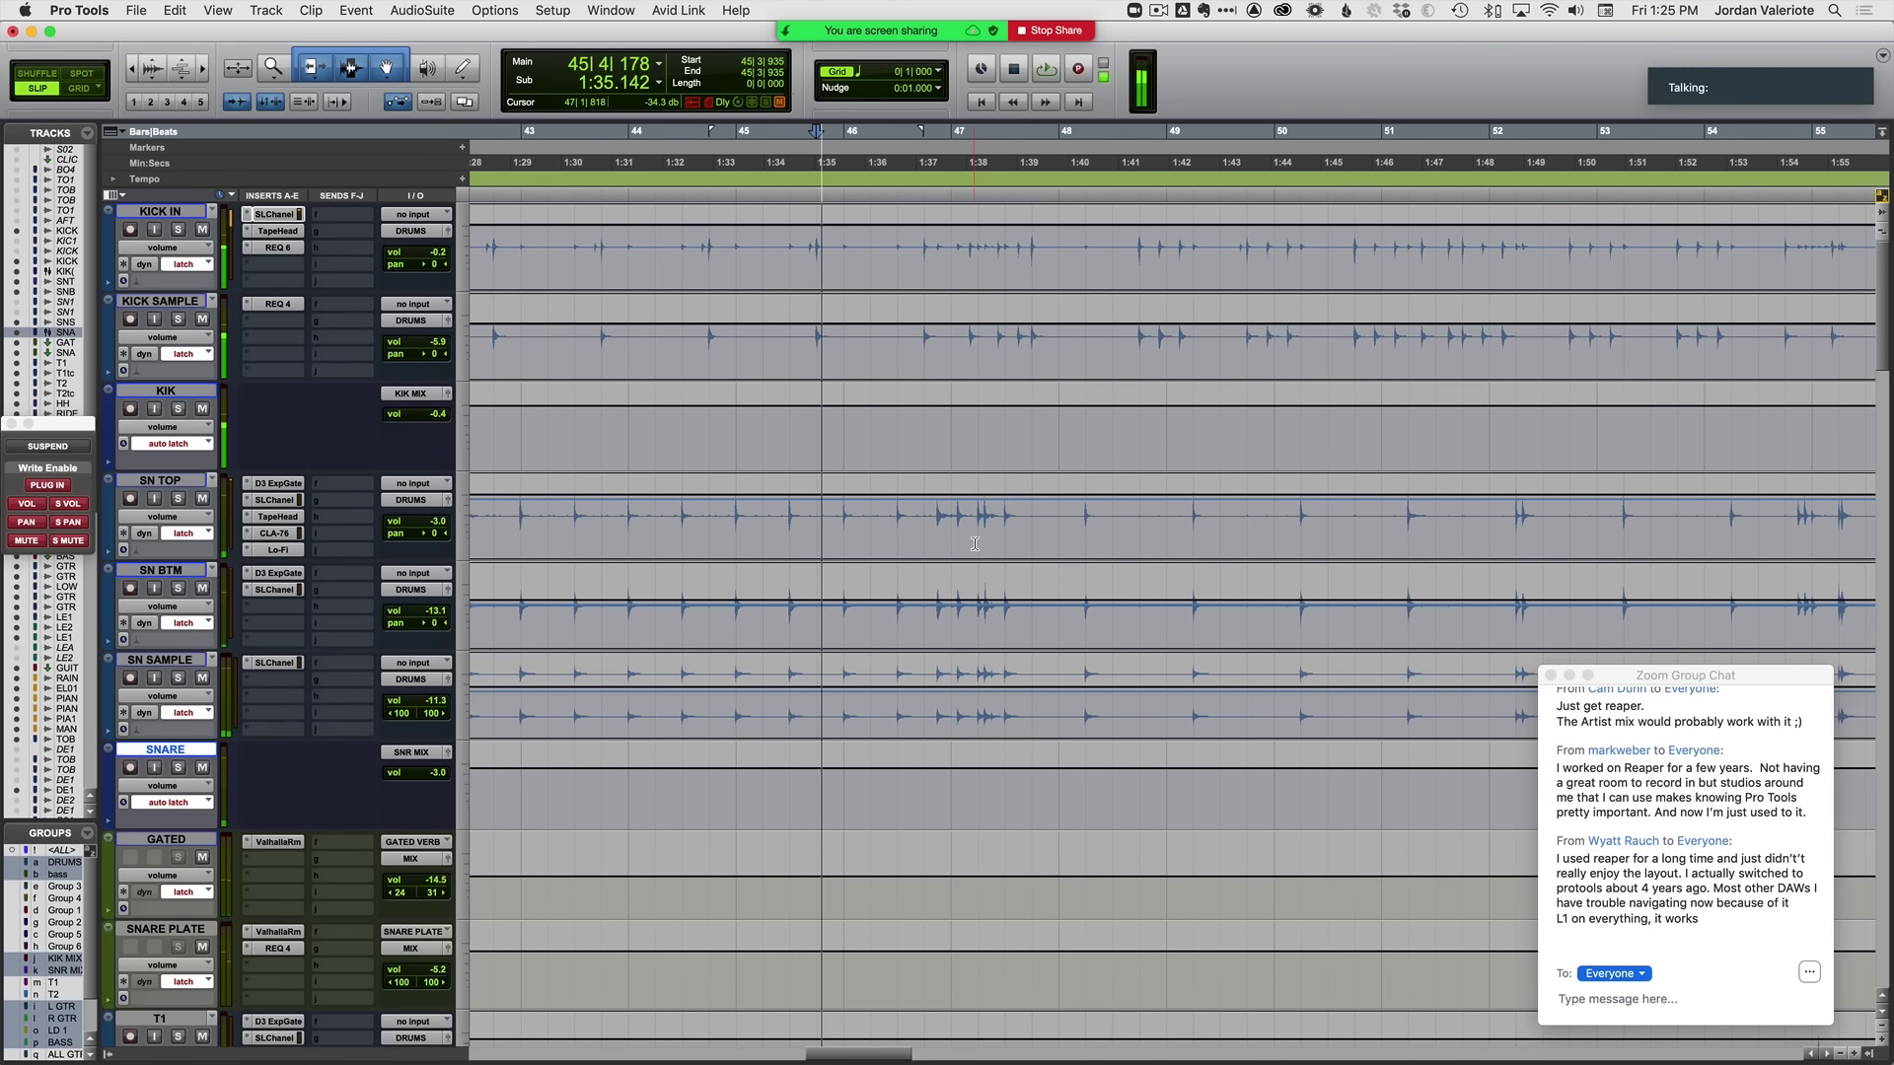
{"action": "left_click", "coordinate": [975, 538]}
{"action": "key", "text": "t"}
{"action": "scroll", "coordinate": [972, 540], "scroll_direction": "right", "scroll_amount": 3}
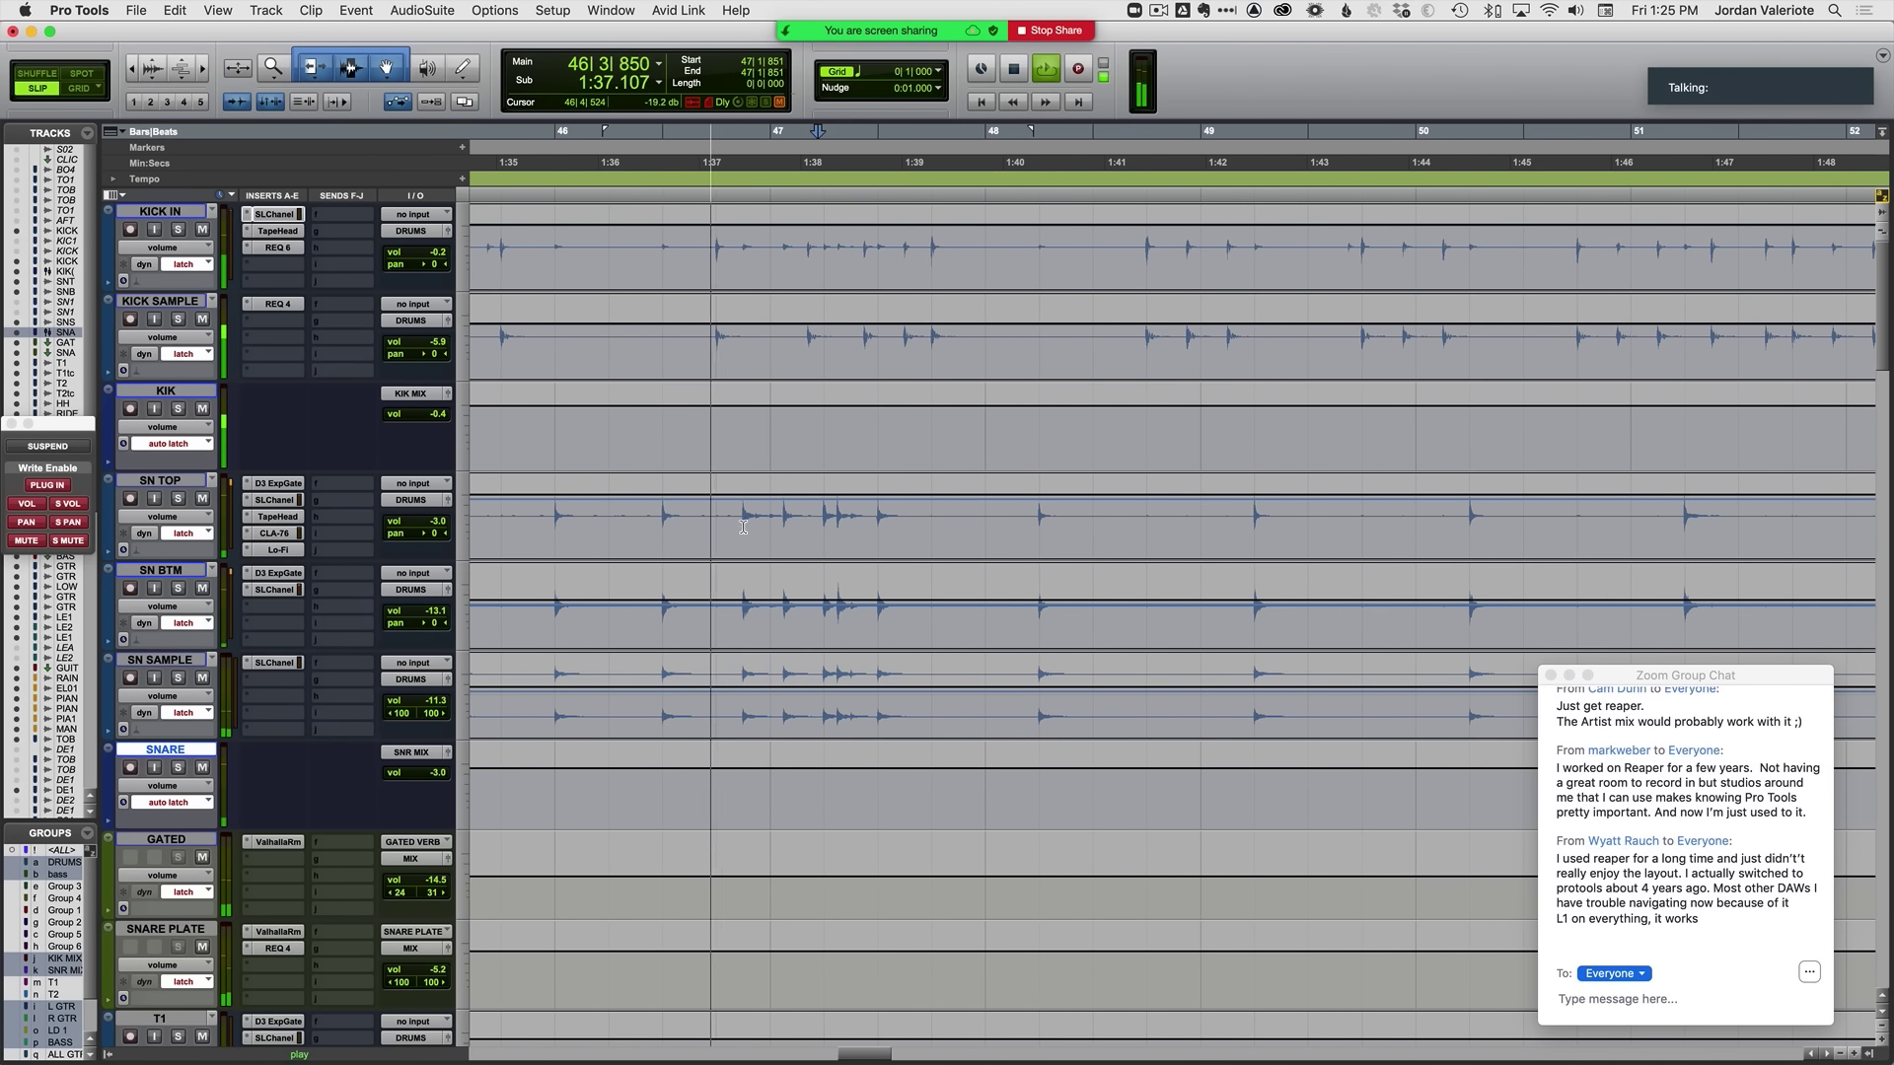
Step: Solo the SN TOP track and audition the snare fill from 46|3
{"action": "left_click", "coordinate": [676, 531]}
{"action": "key", "text": "space"}
{"action": "left_click", "coordinate": [178, 500]}
{"action": "key", "text": "space"}
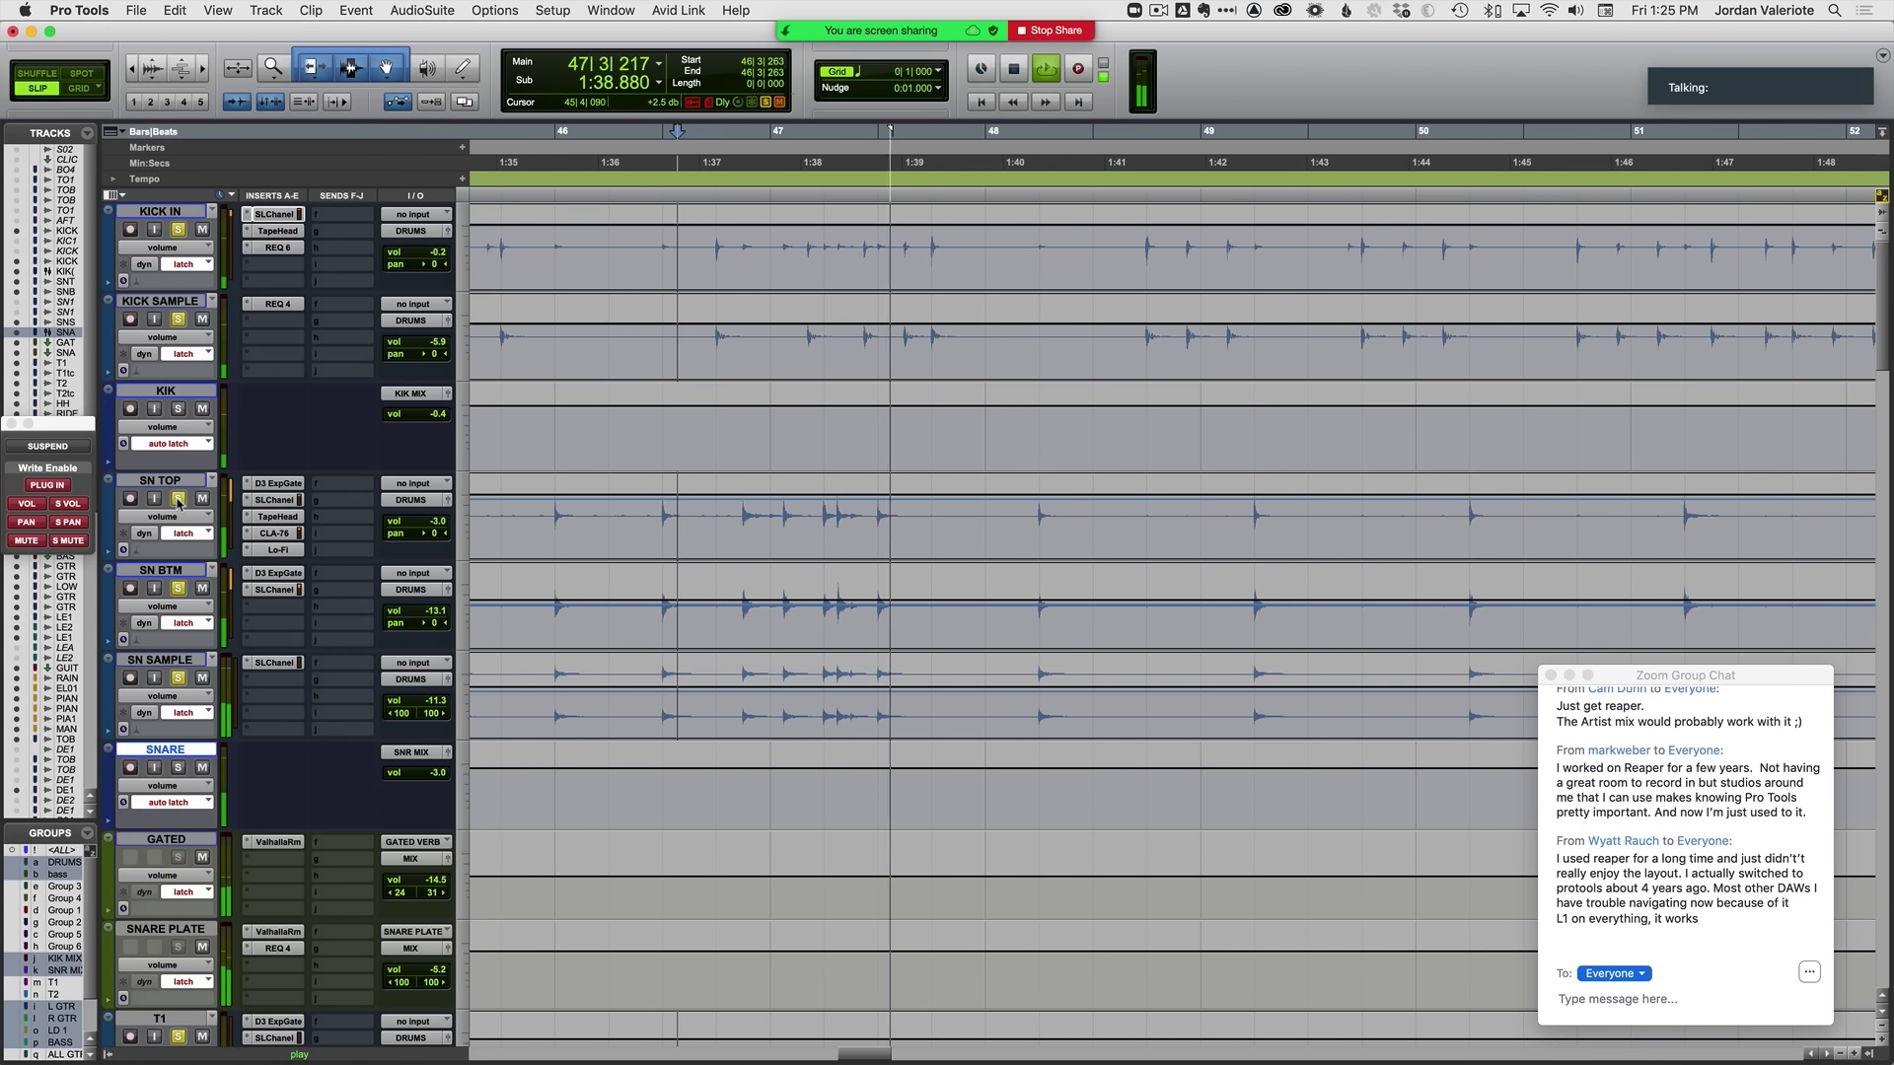
{"action": "key", "text": "space"}
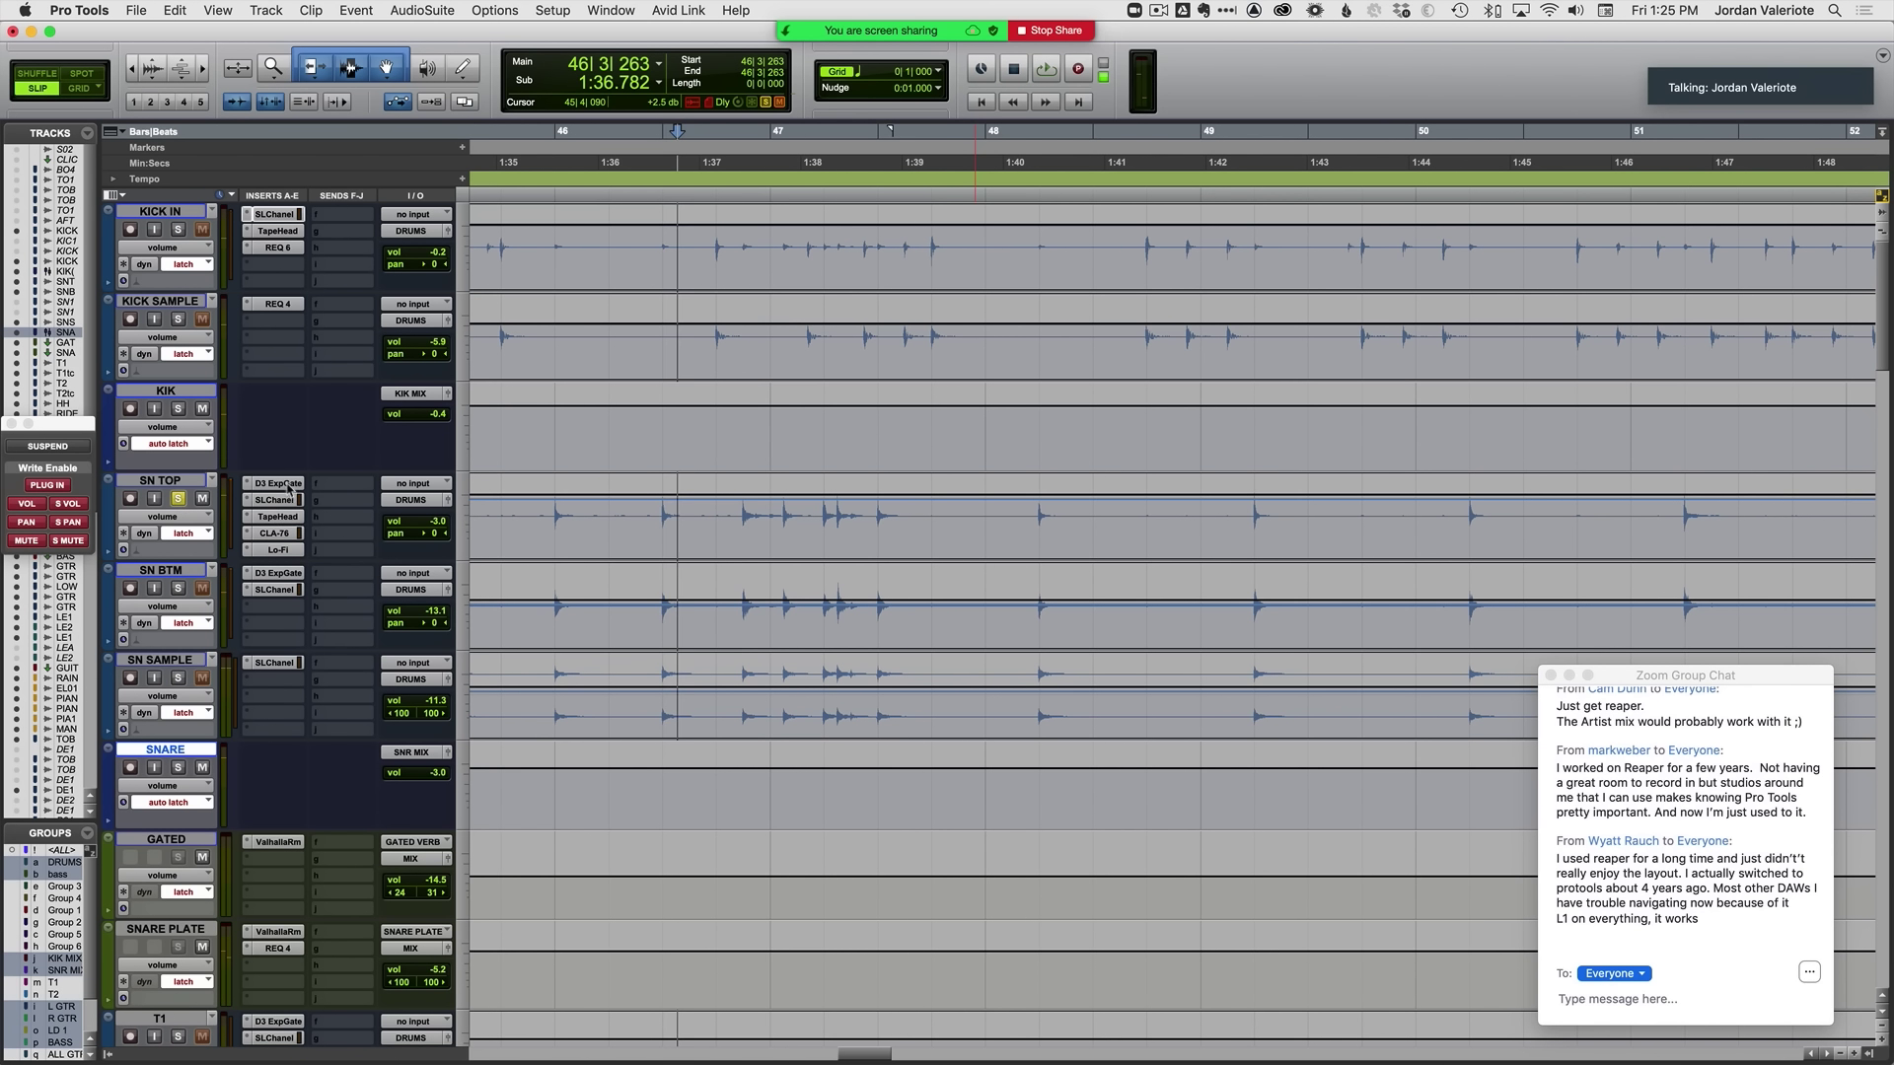
Step: Display the Dyn3 Expander/Gate Master Bypass automation on the SN TOP and SN BTM tracks
{"action": "left_click", "coordinate": [189, 518]}
{"action": "mouse_move", "coordinate": [225, 619]}
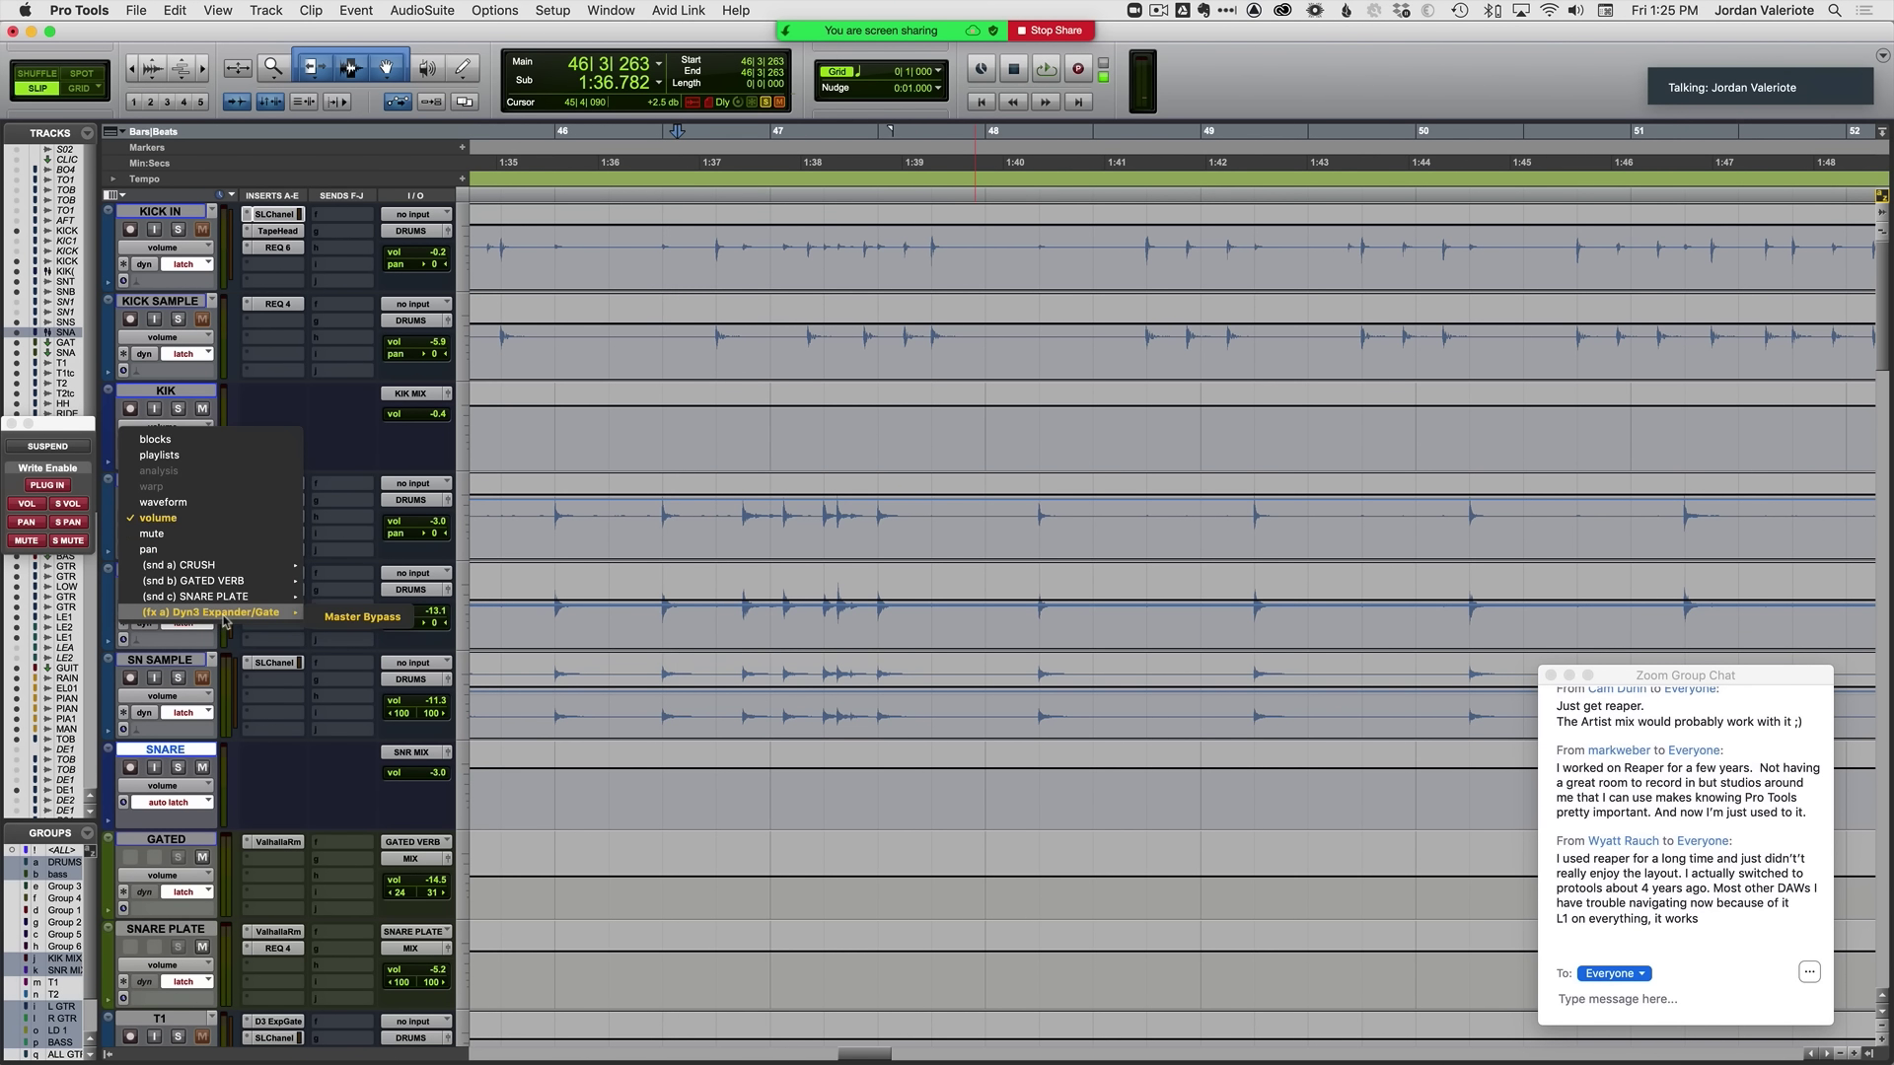
{"action": "left_click", "coordinate": [334, 621]}
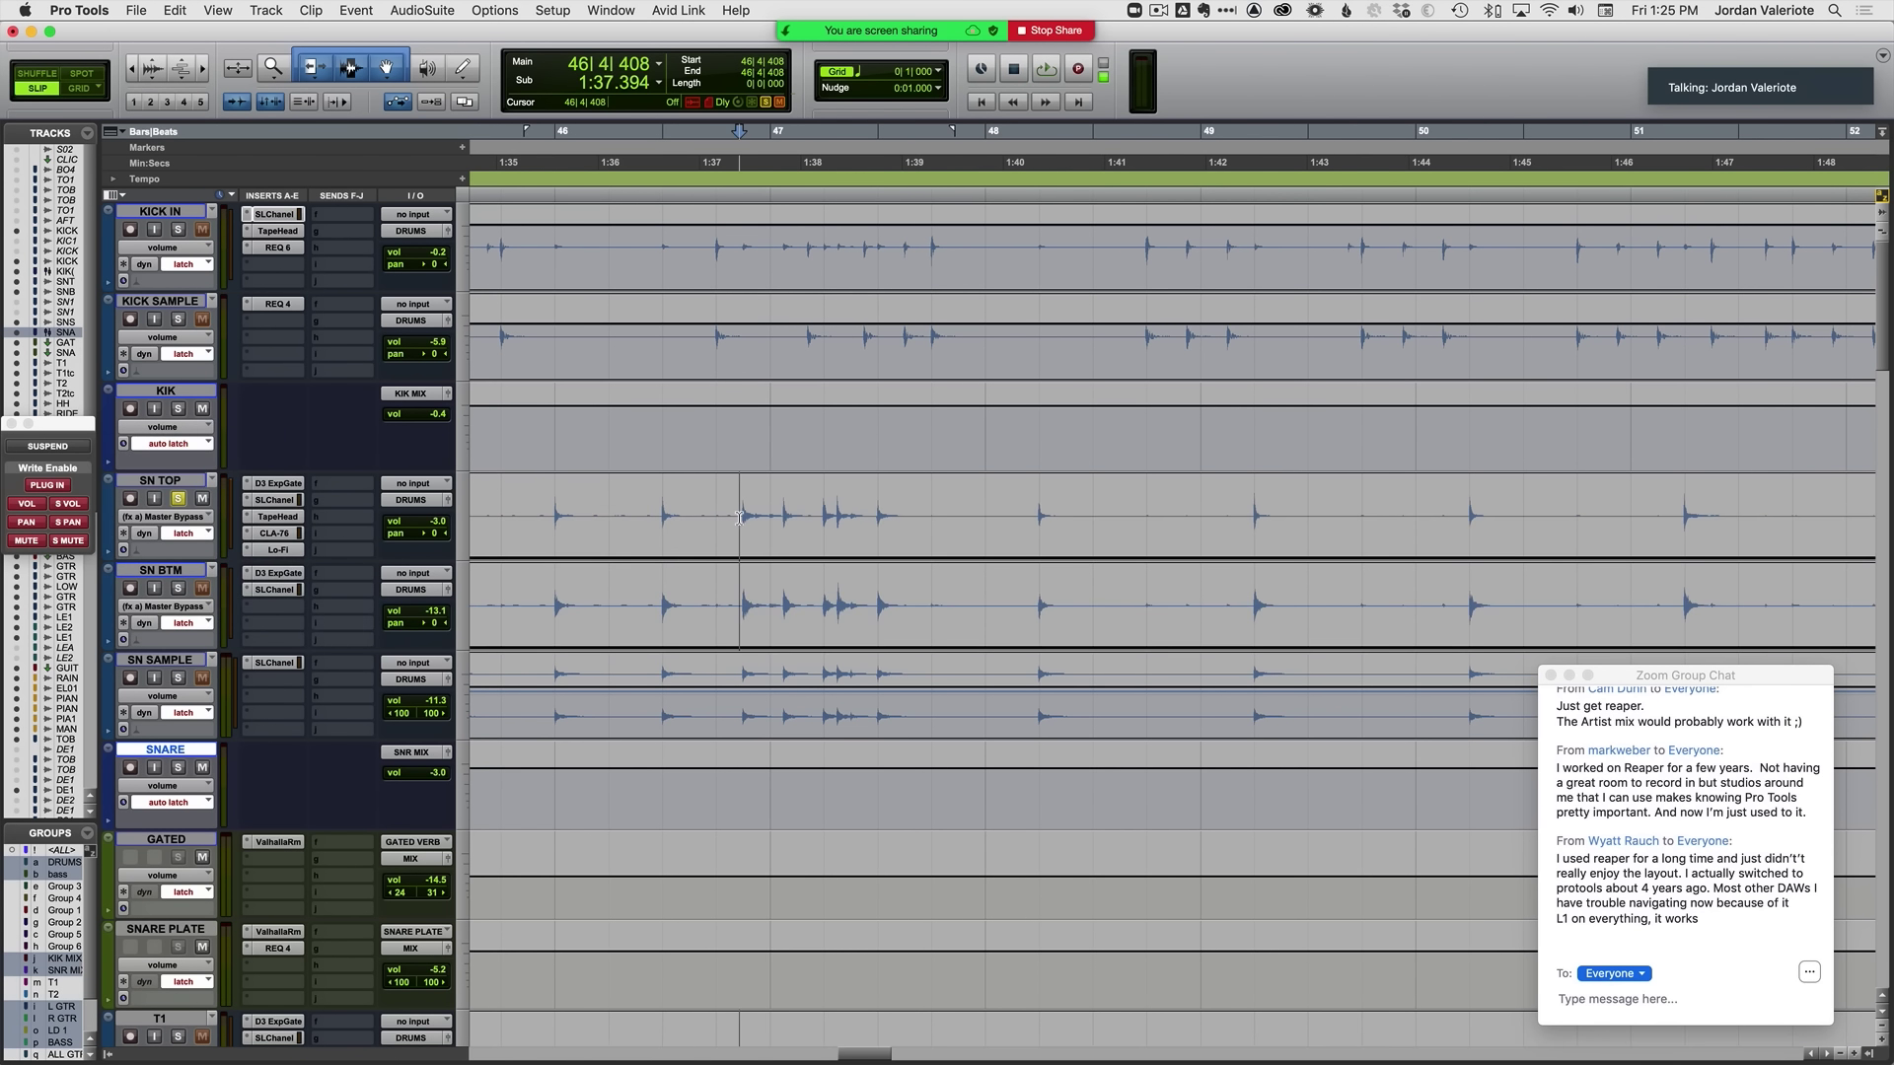
Step: Switch on the gate's Master Bypass automation on SN TOP and SN BTM across the snare fill from 46|4|425 to 47|2|914, and audition it
{"action": "left_click_drag", "start_coordinate": [793, 521], "coordinate": [855, 529]}
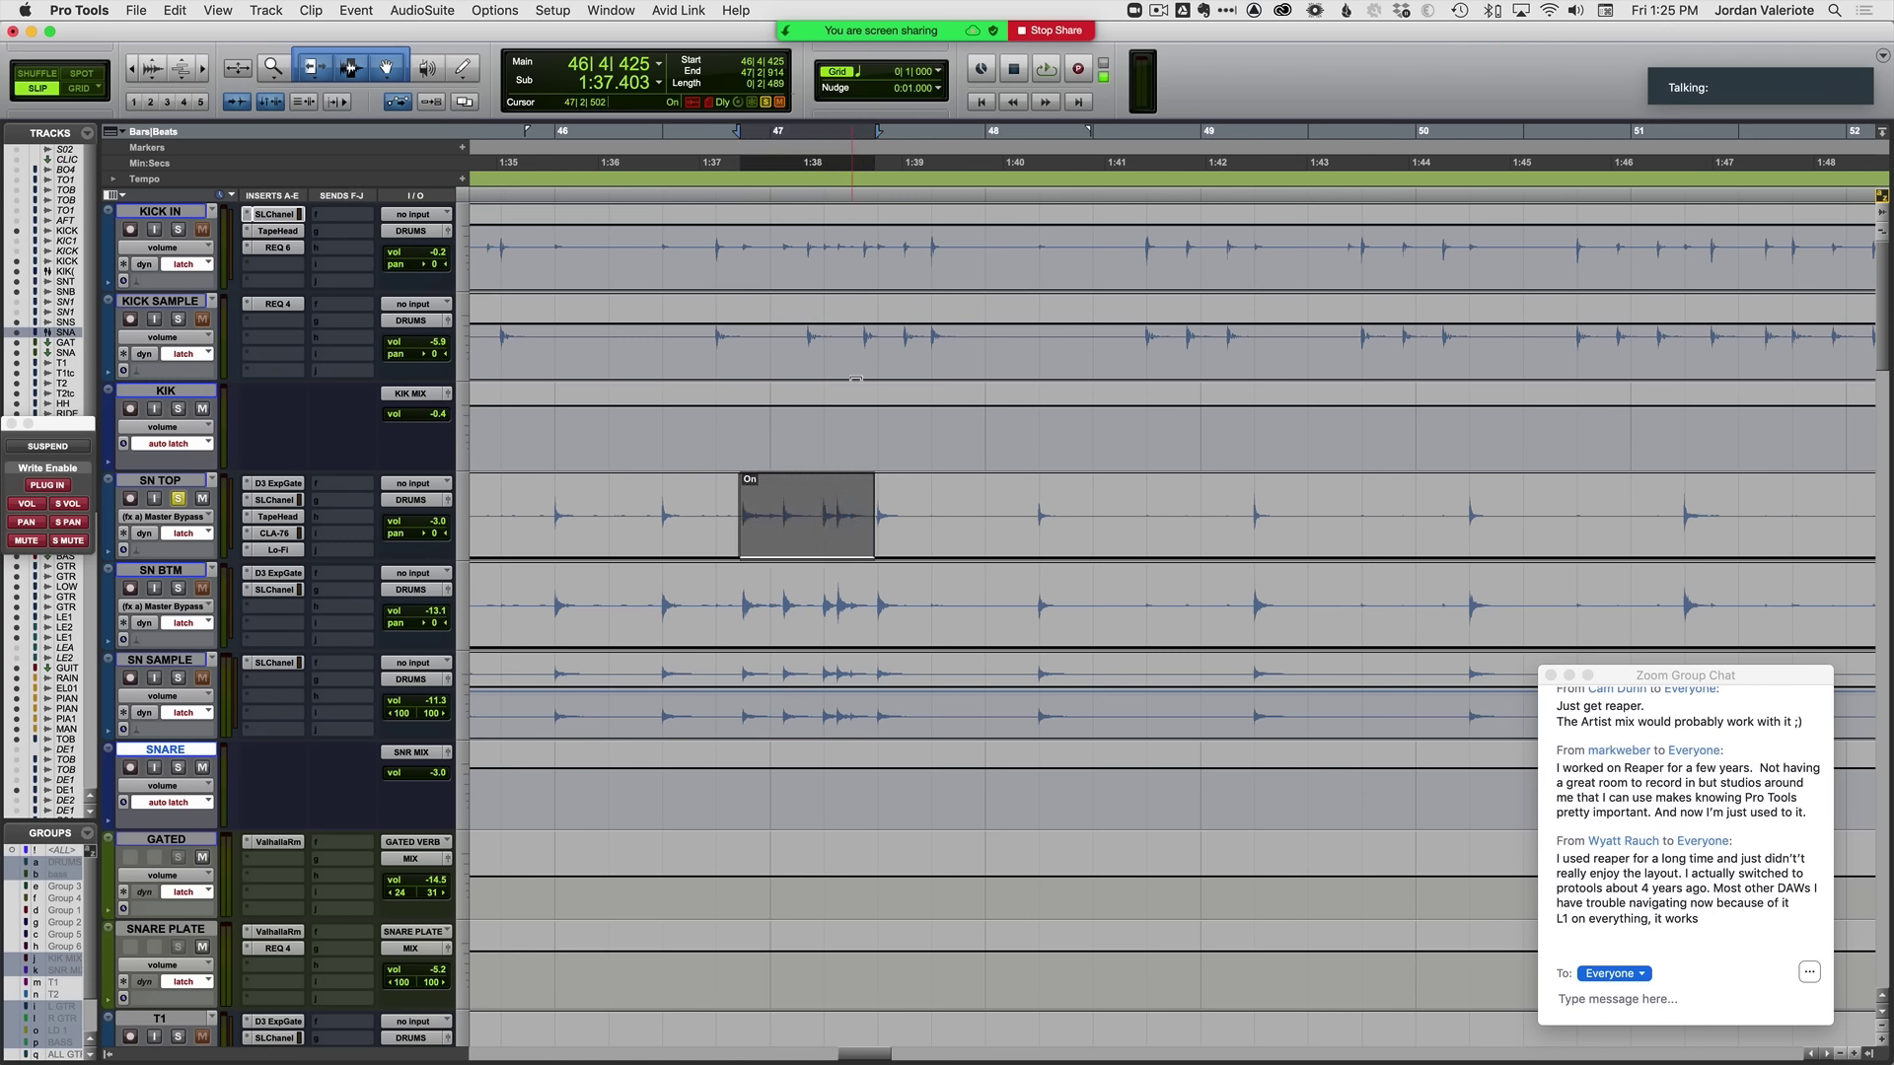
{"action": "key", "text": "semicolon"}
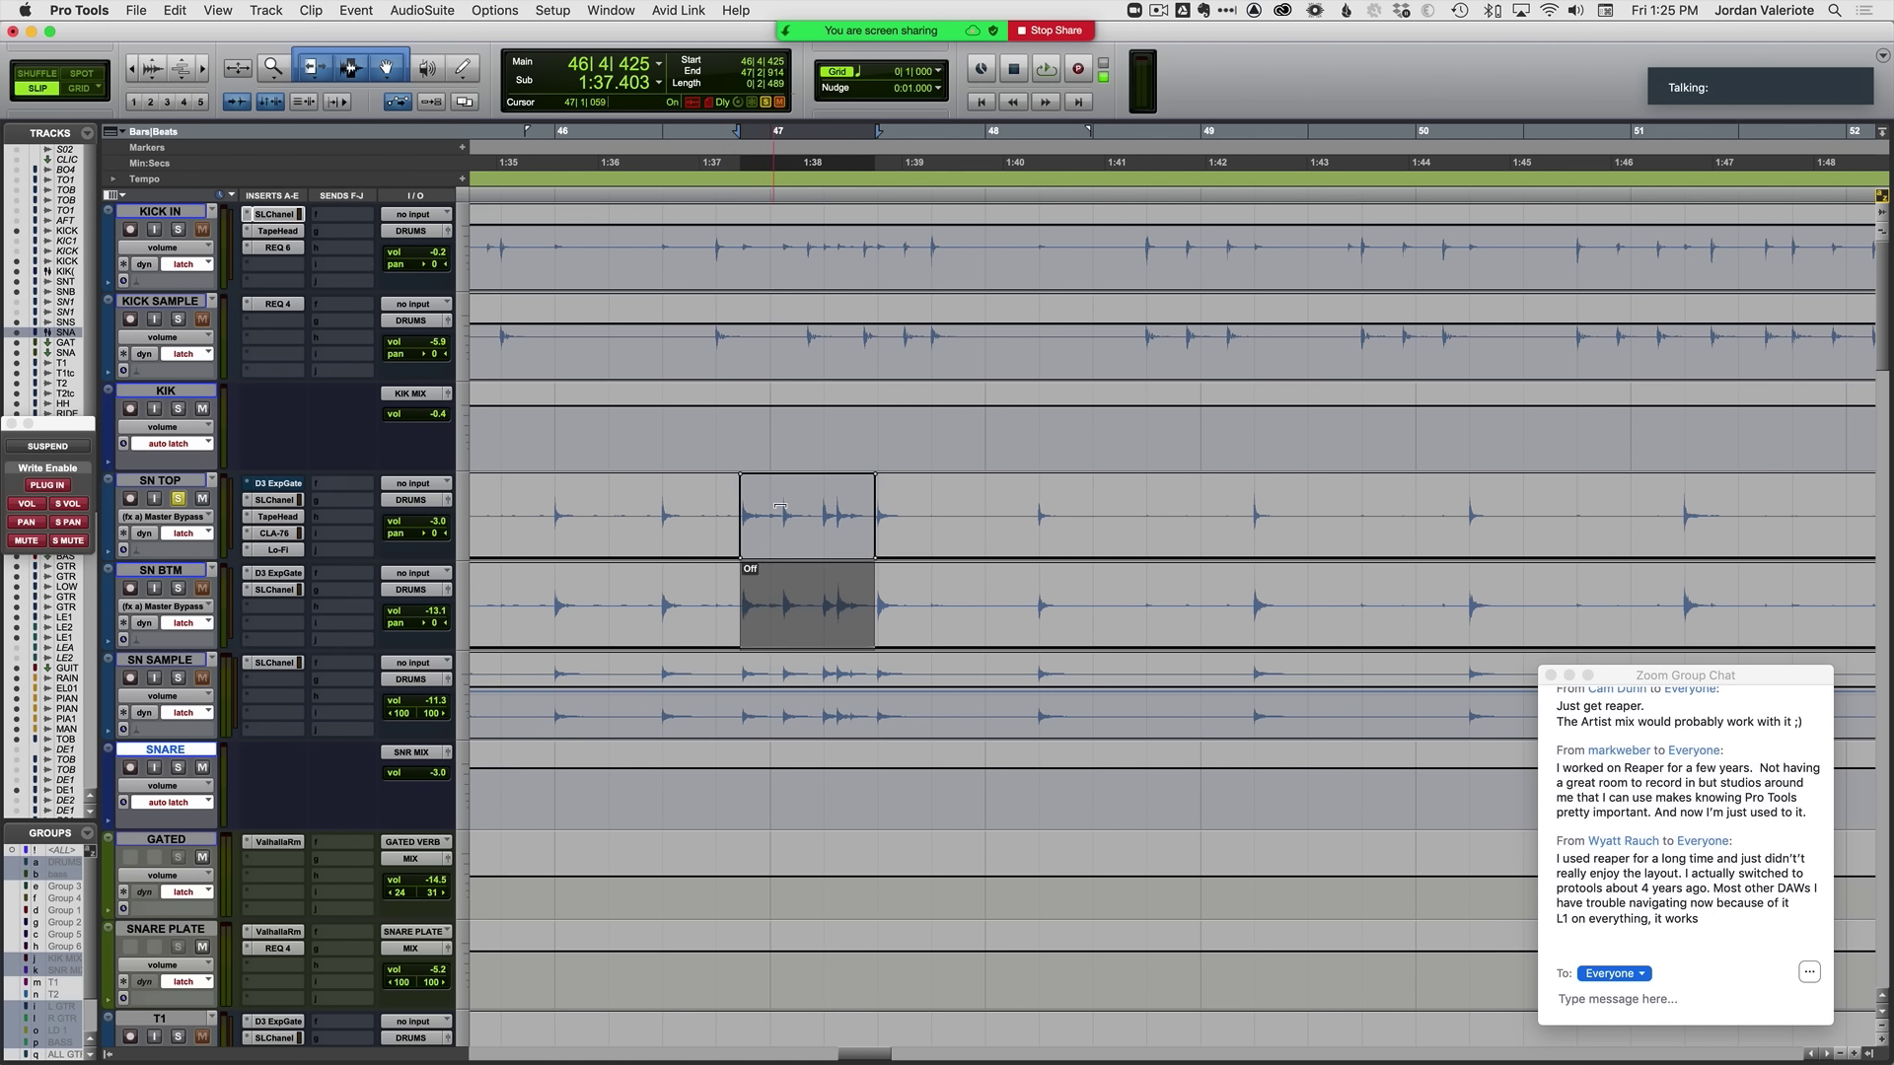
{"action": "left_click", "coordinate": [640, 600]}
{"action": "key", "text": "space"}
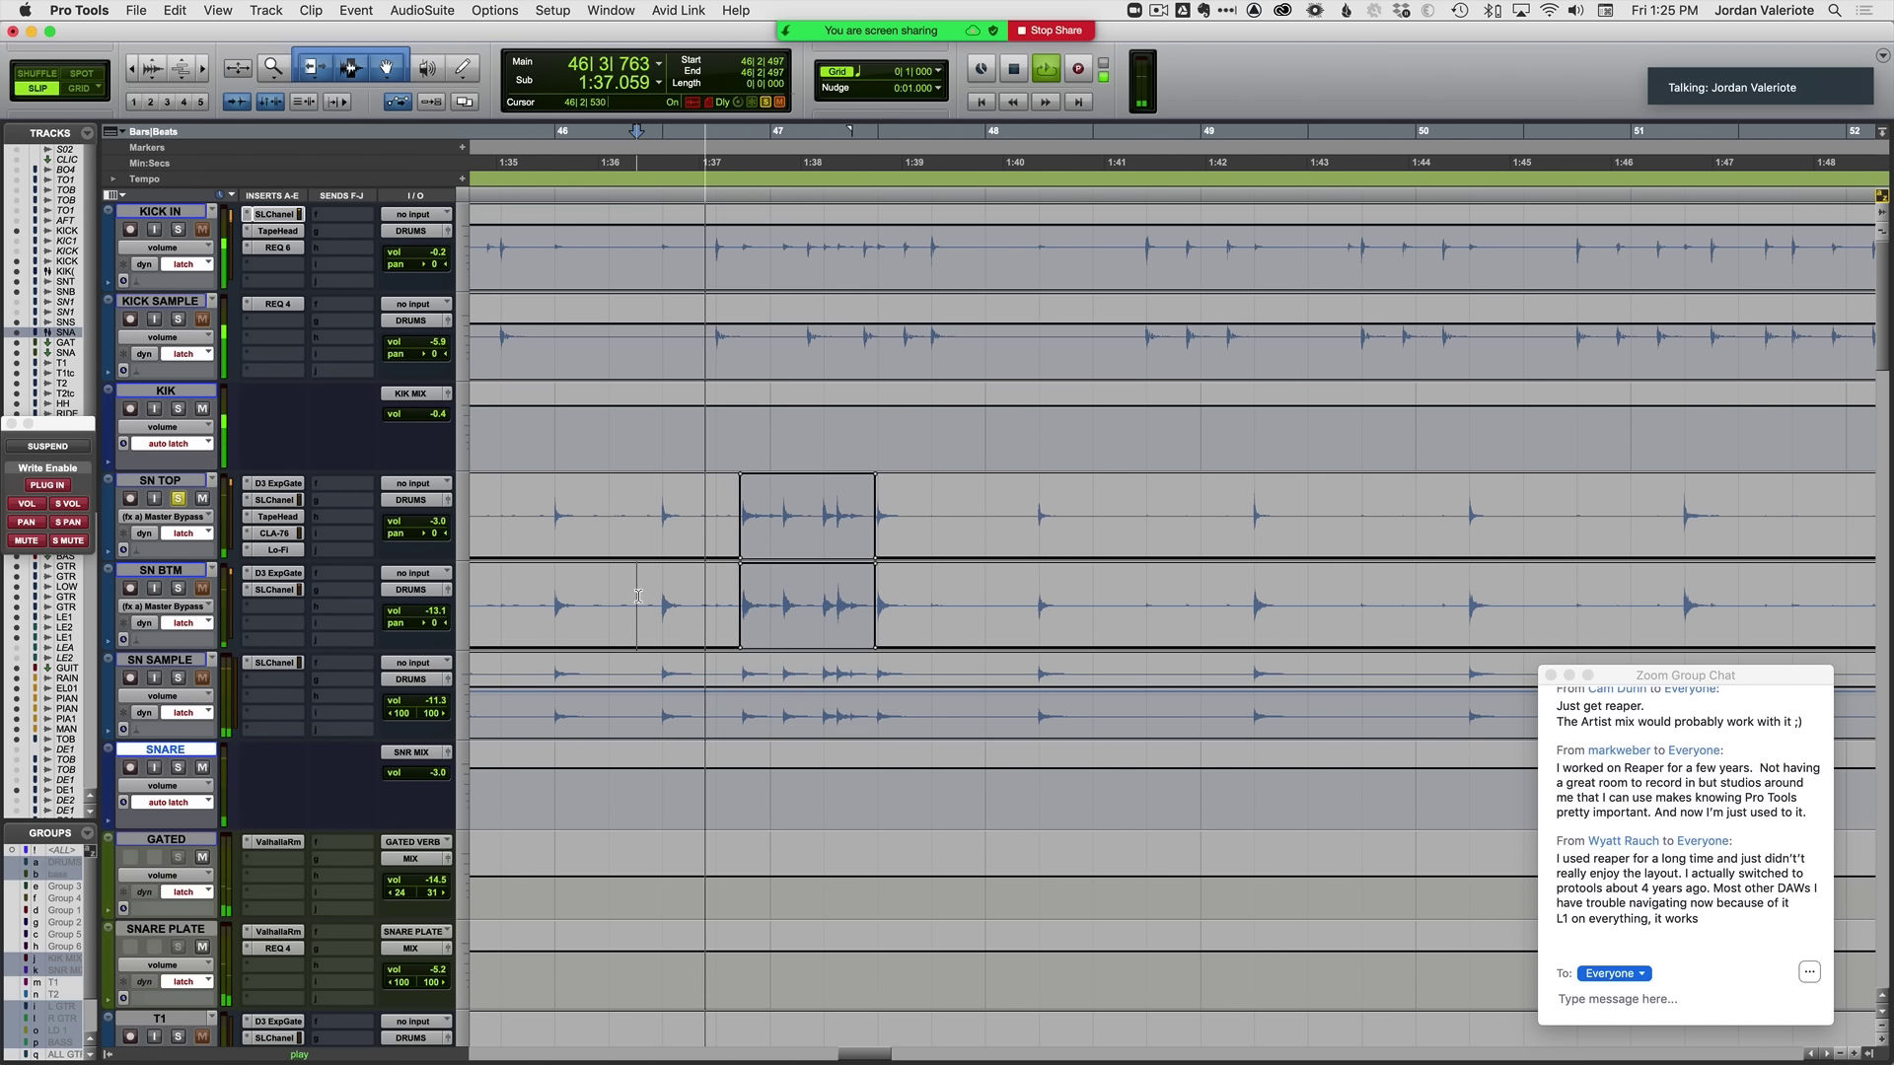
{"action": "key", "text": "minus"}
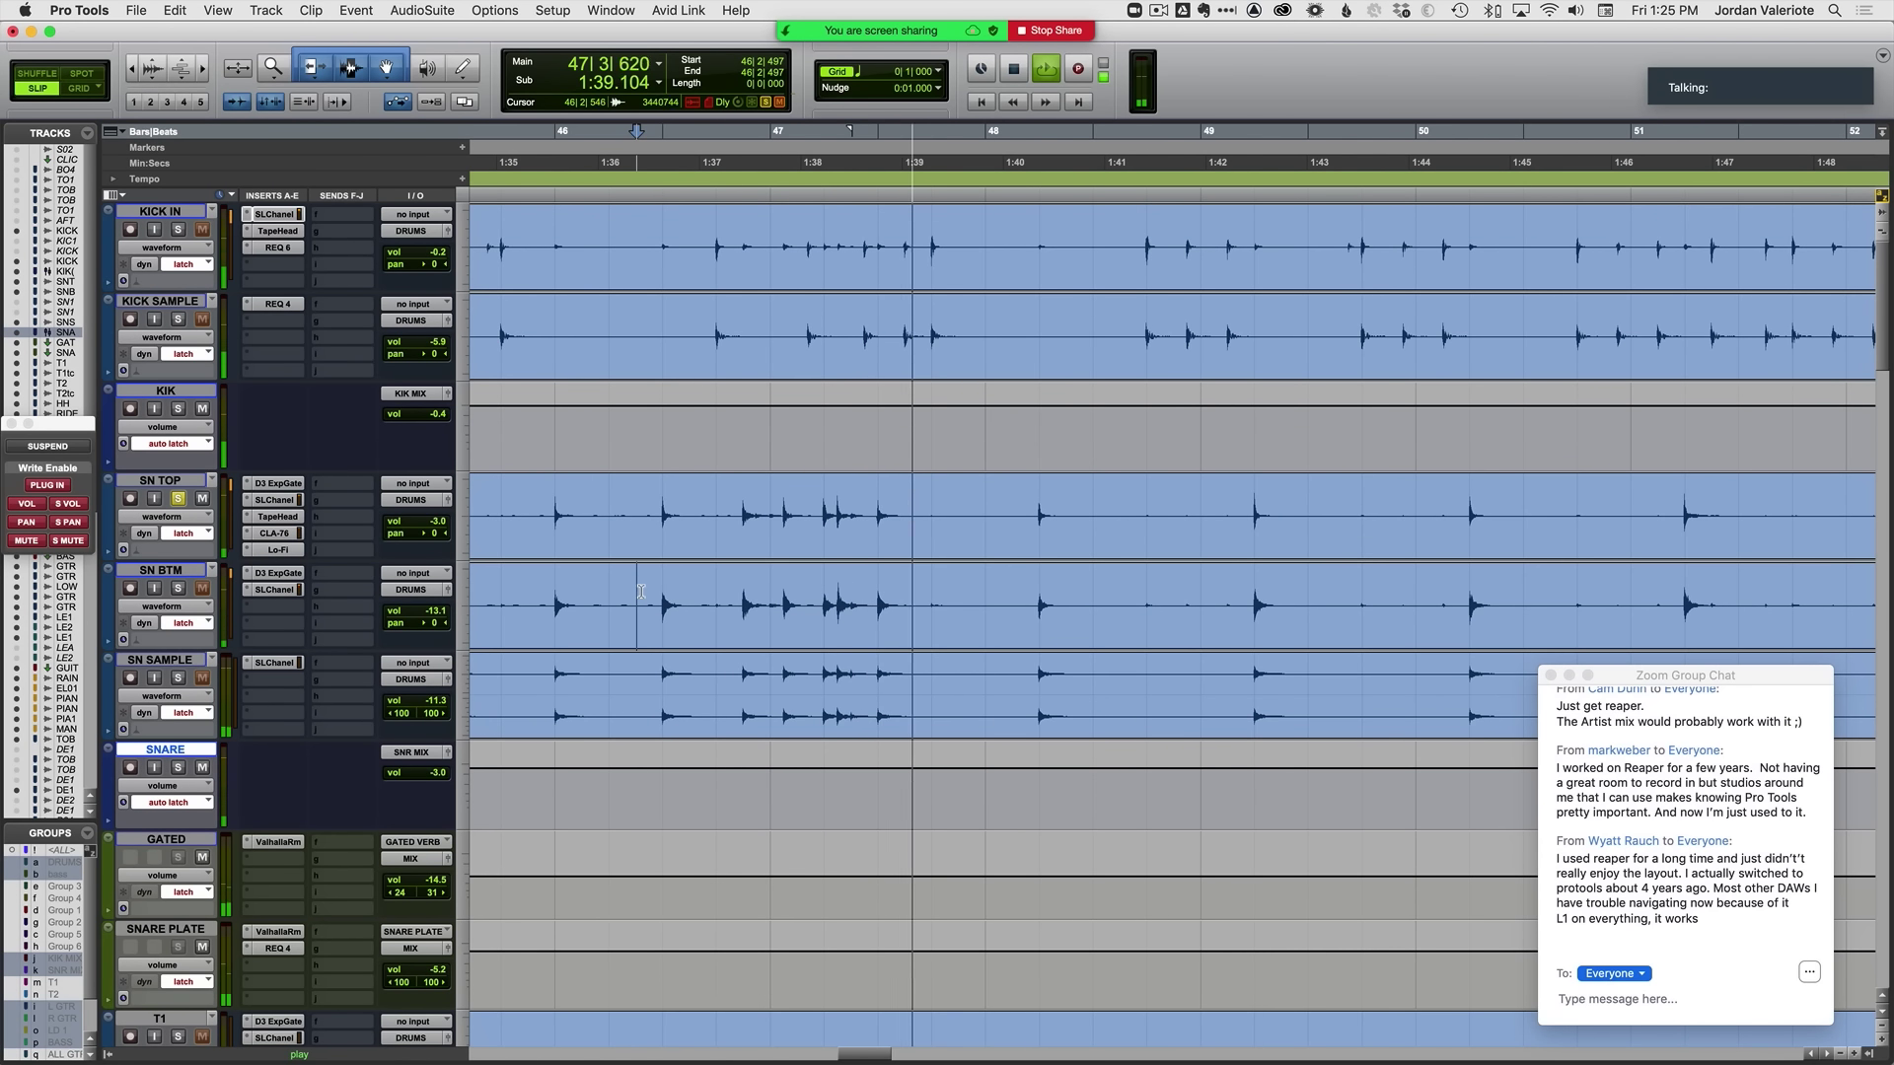
{"action": "key", "text": "space"}
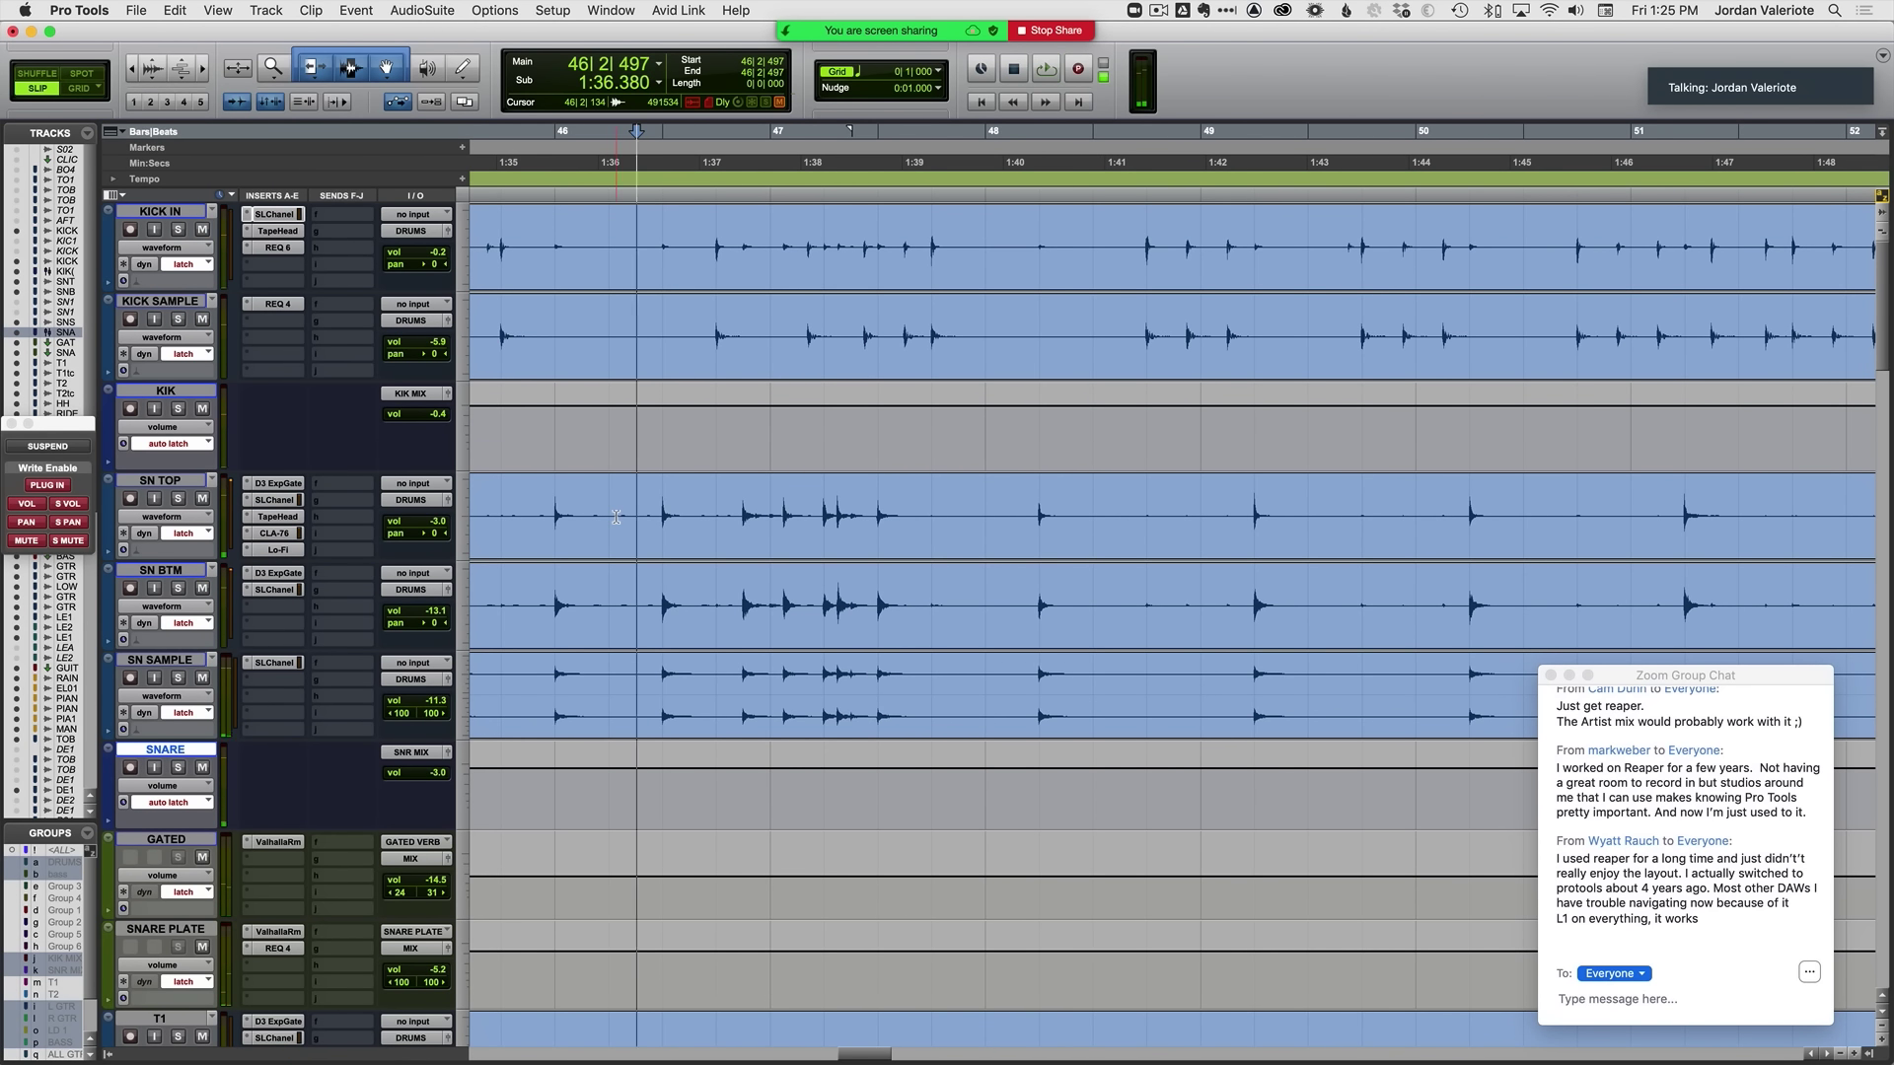
Step: Return to the volume automation and ride the SN TOP and SN BTM volumes up through the snare fill around bar 47
{"action": "key", "text": "space"}
{"action": "key", "text": "minus"}
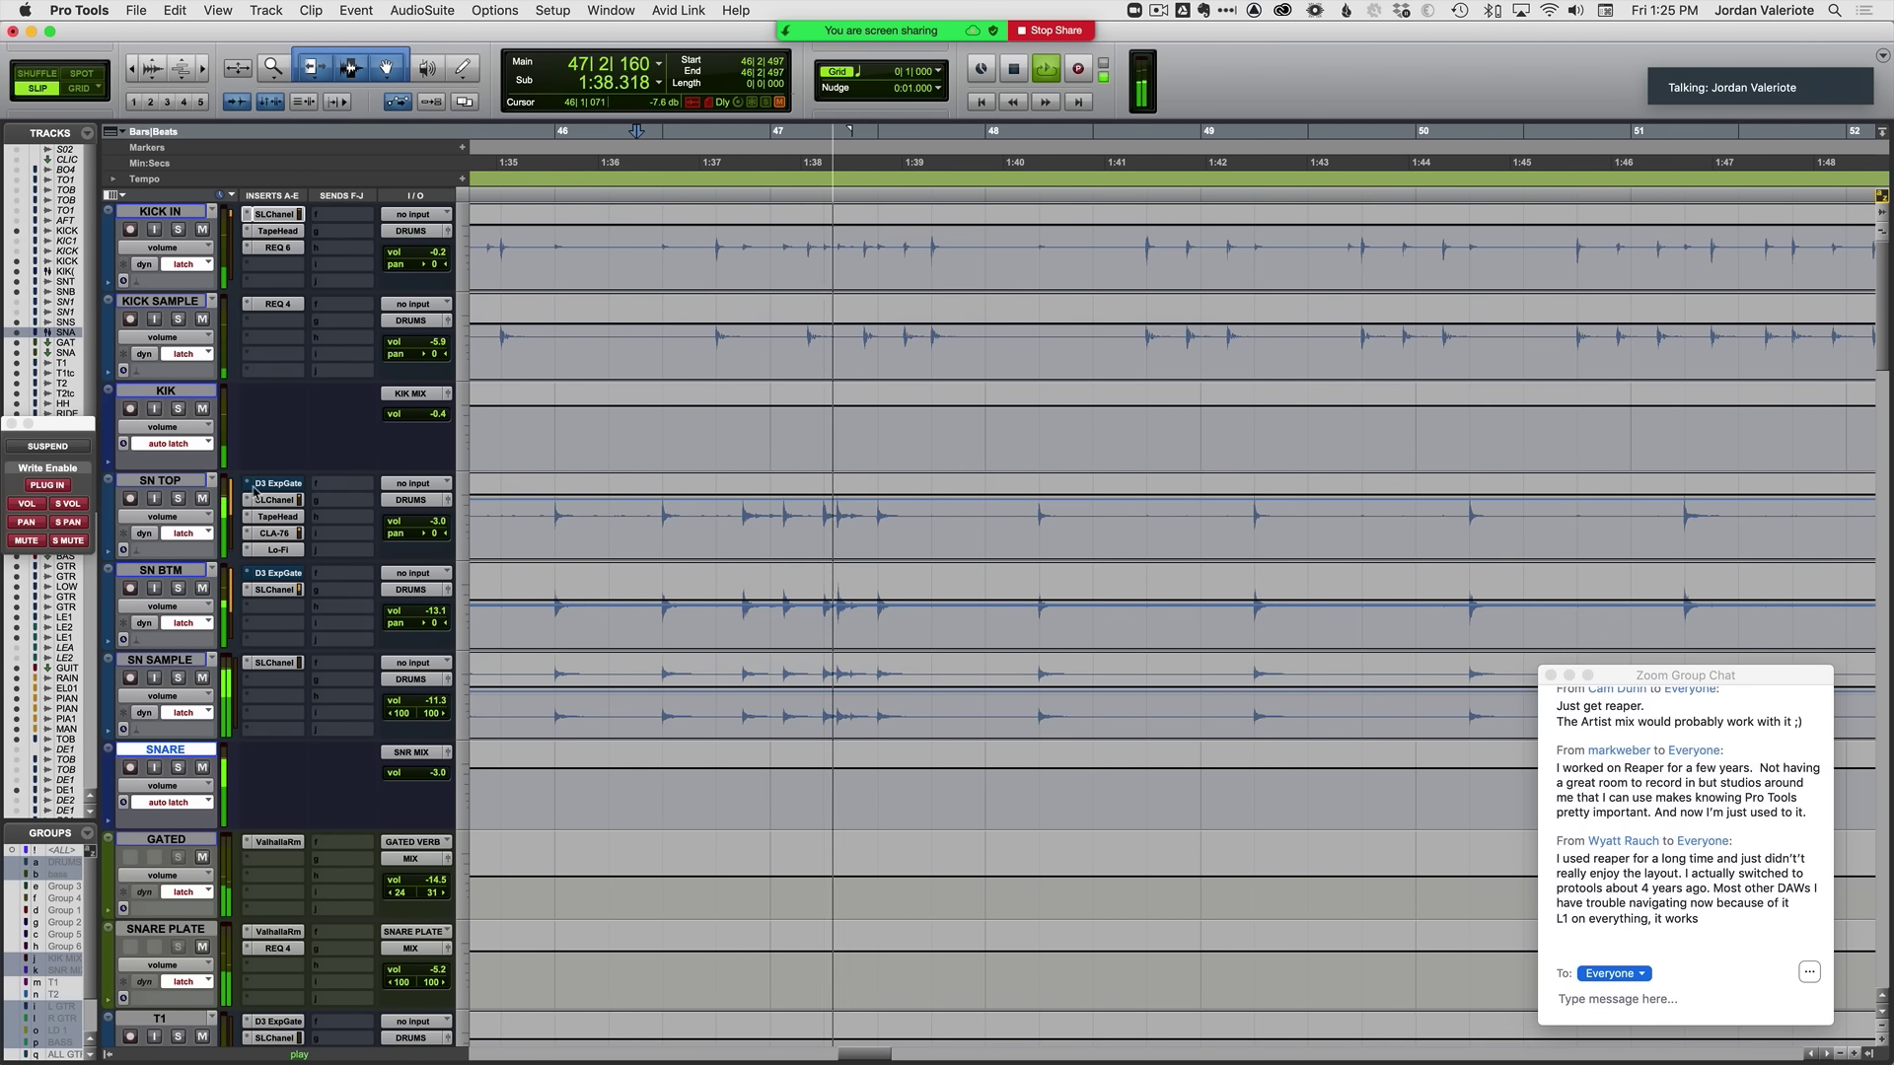
{"action": "left_click", "coordinate": [166, 480]}
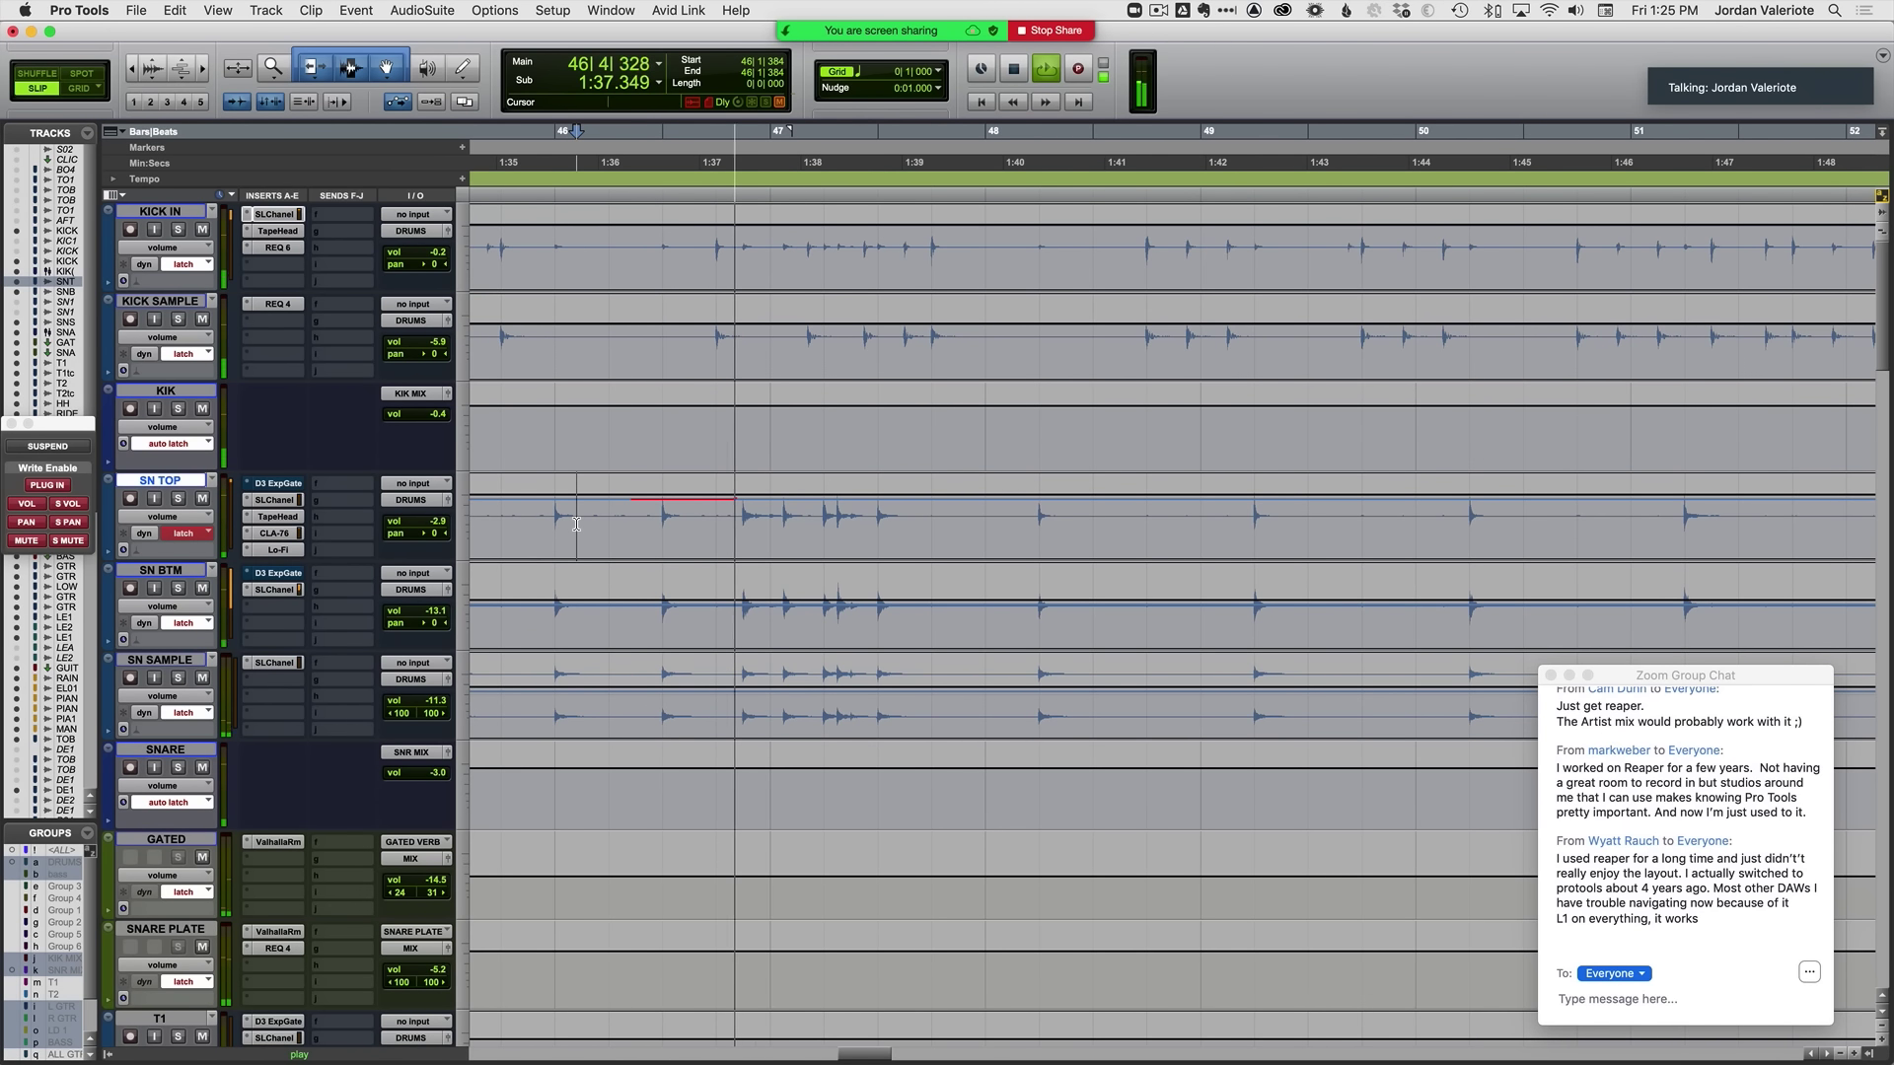
{"action": "key", "text": "space"}
{"action": "key", "text": "space"}
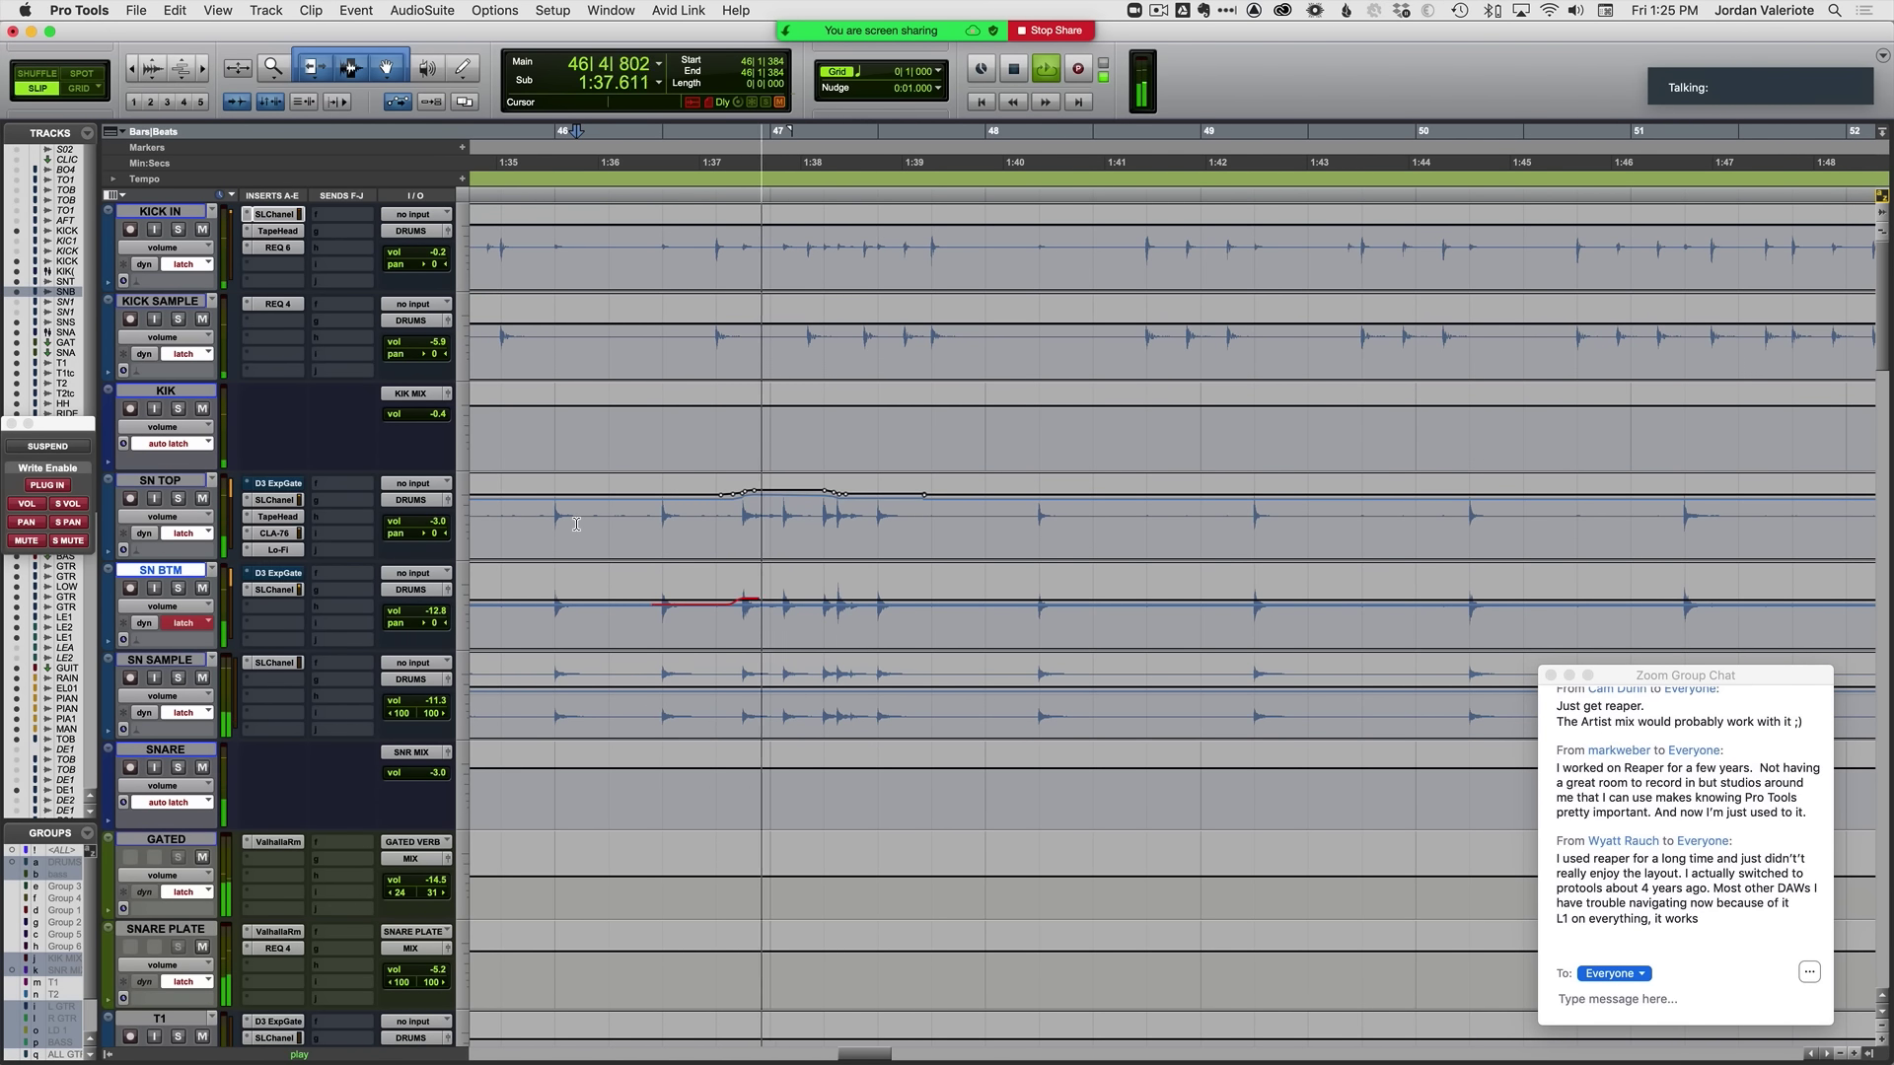
Step: Ride the SN SAMPLE volume down through the same snare fill, starting playback from 46|1
{"action": "key", "text": "space"}
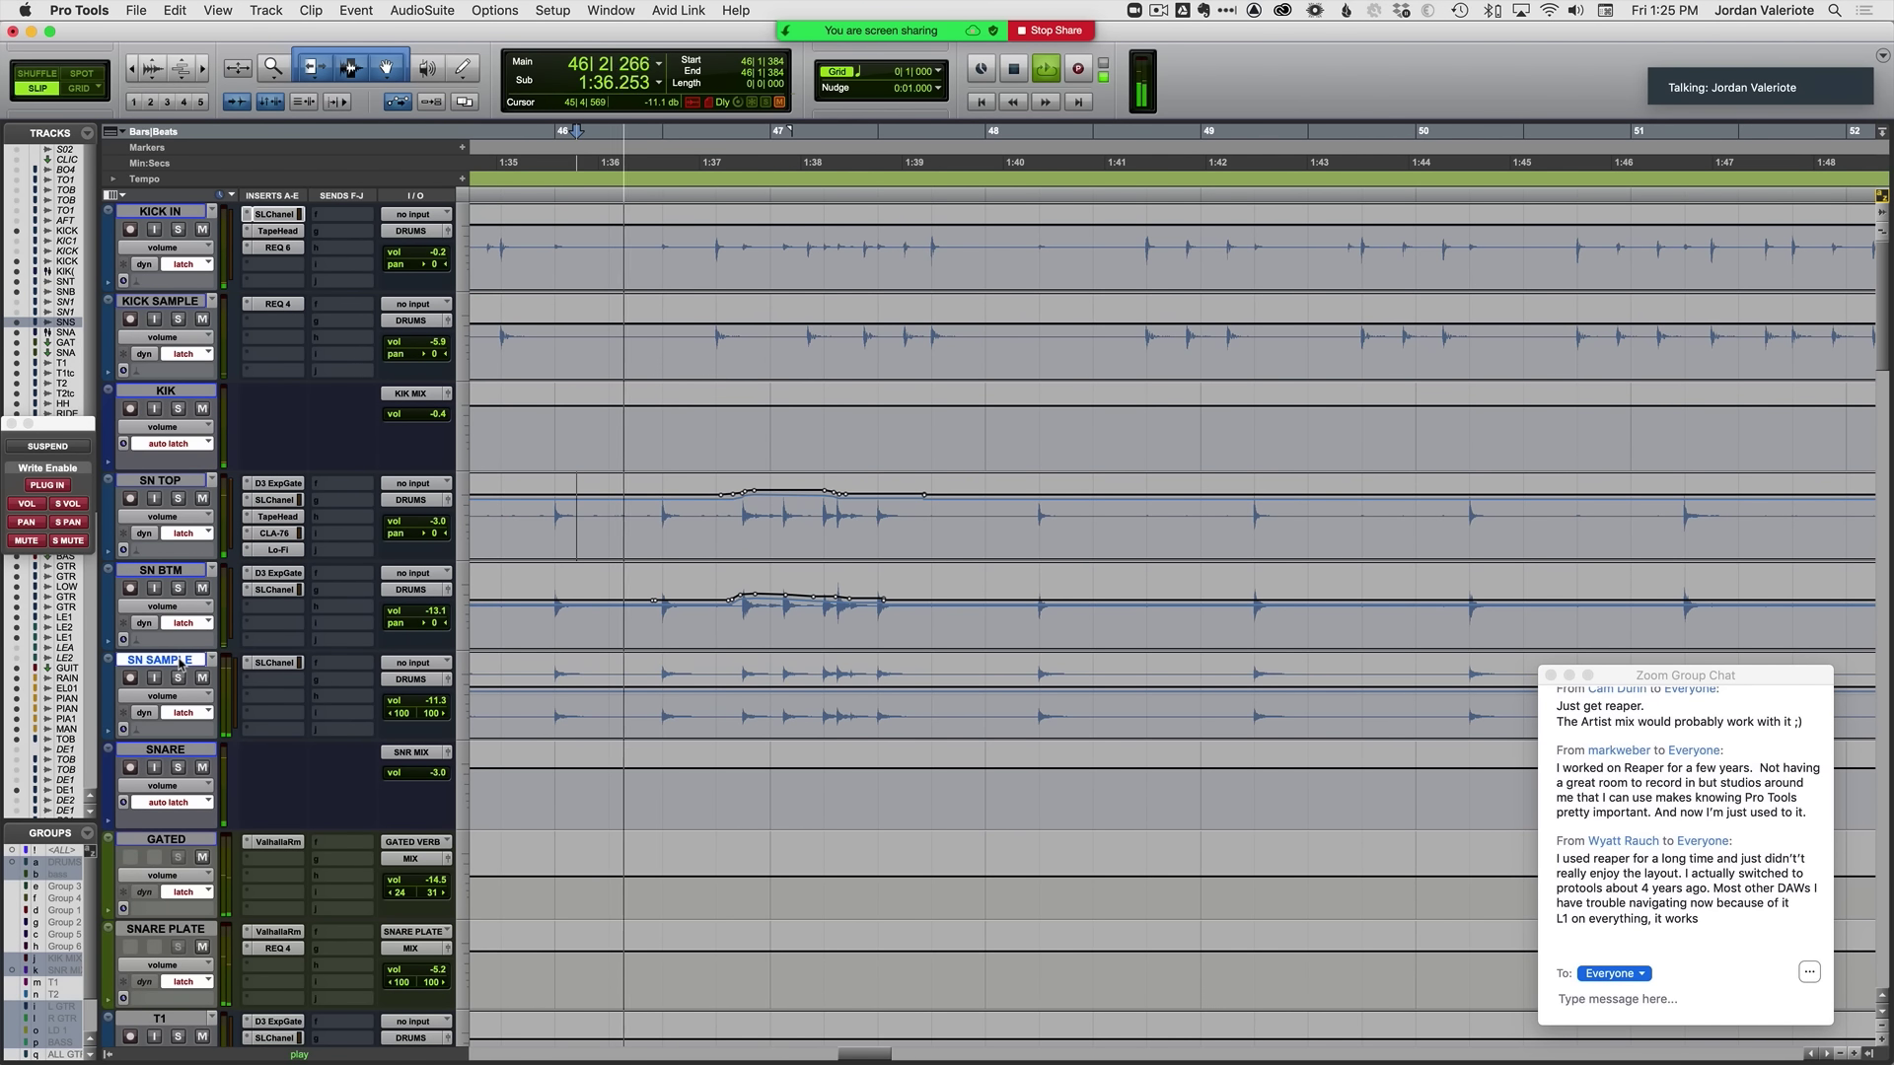
{"action": "key", "text": "space"}
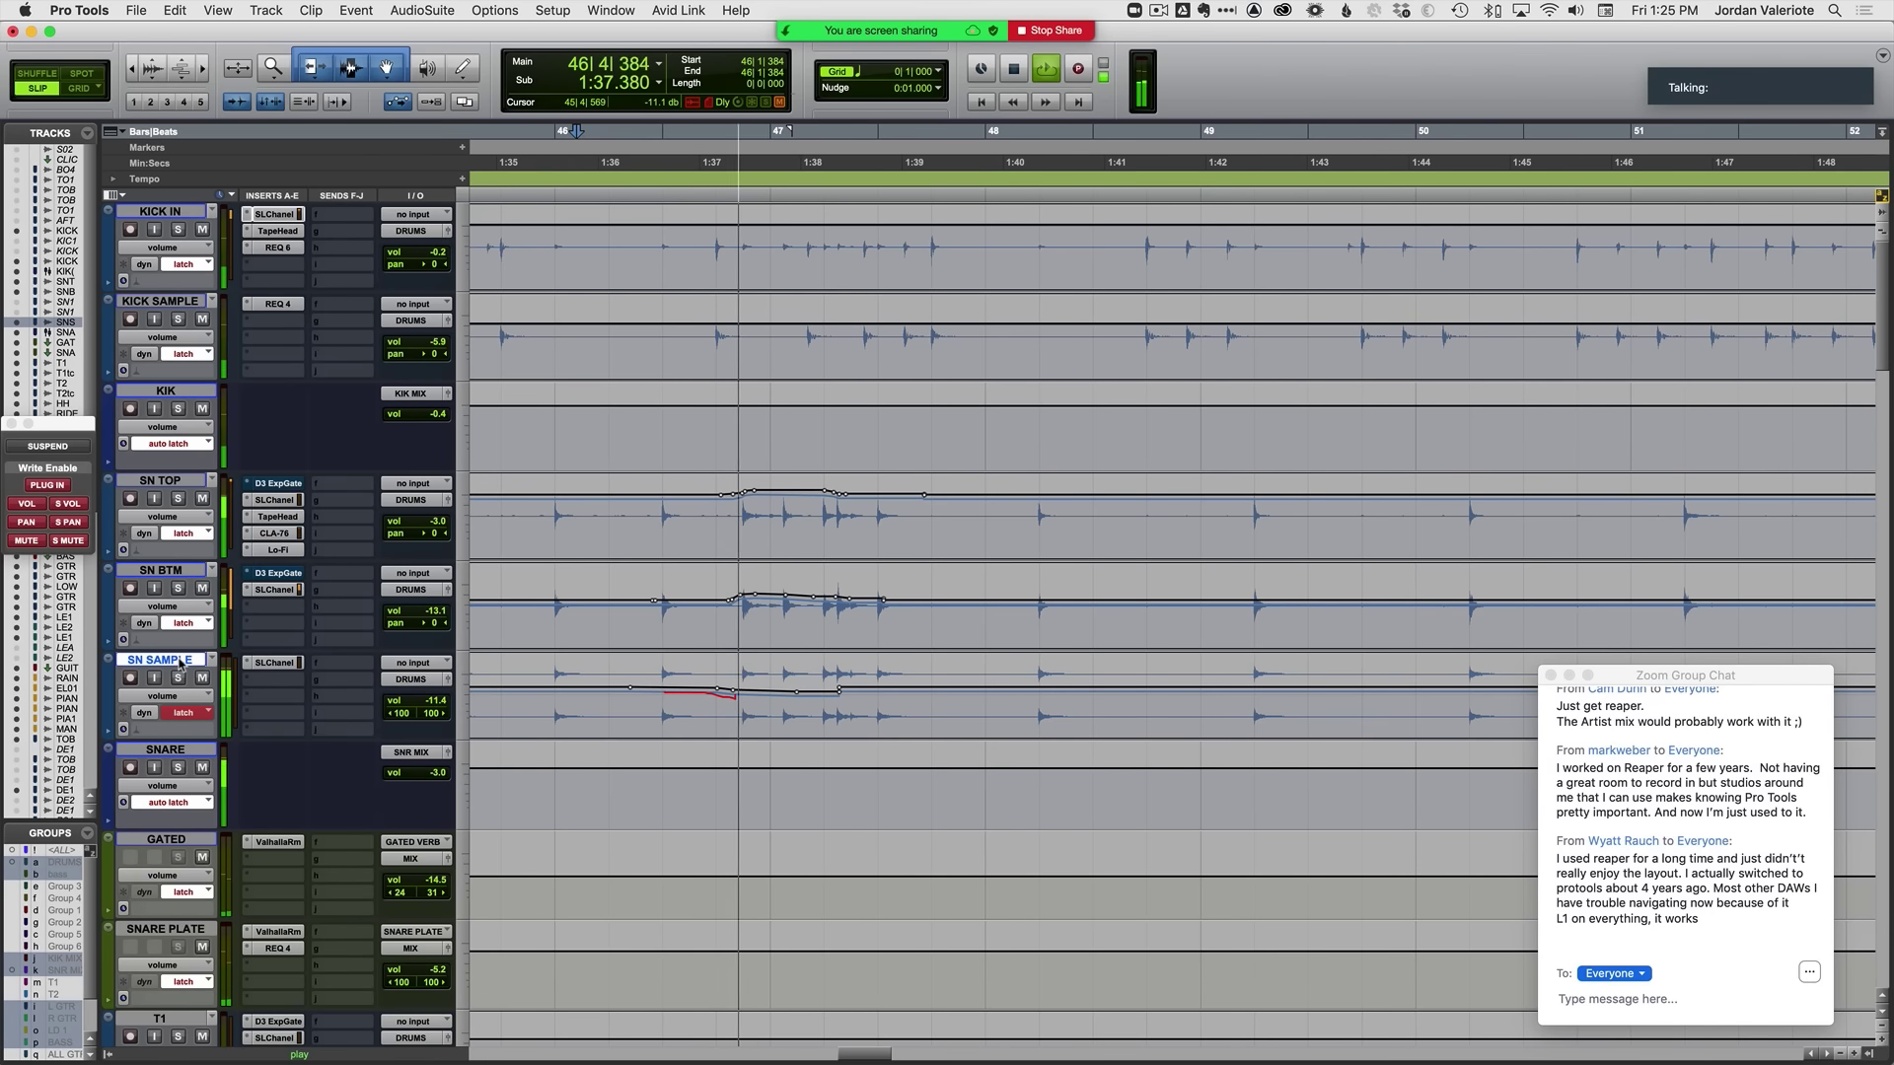
{"action": "key", "text": "space"}
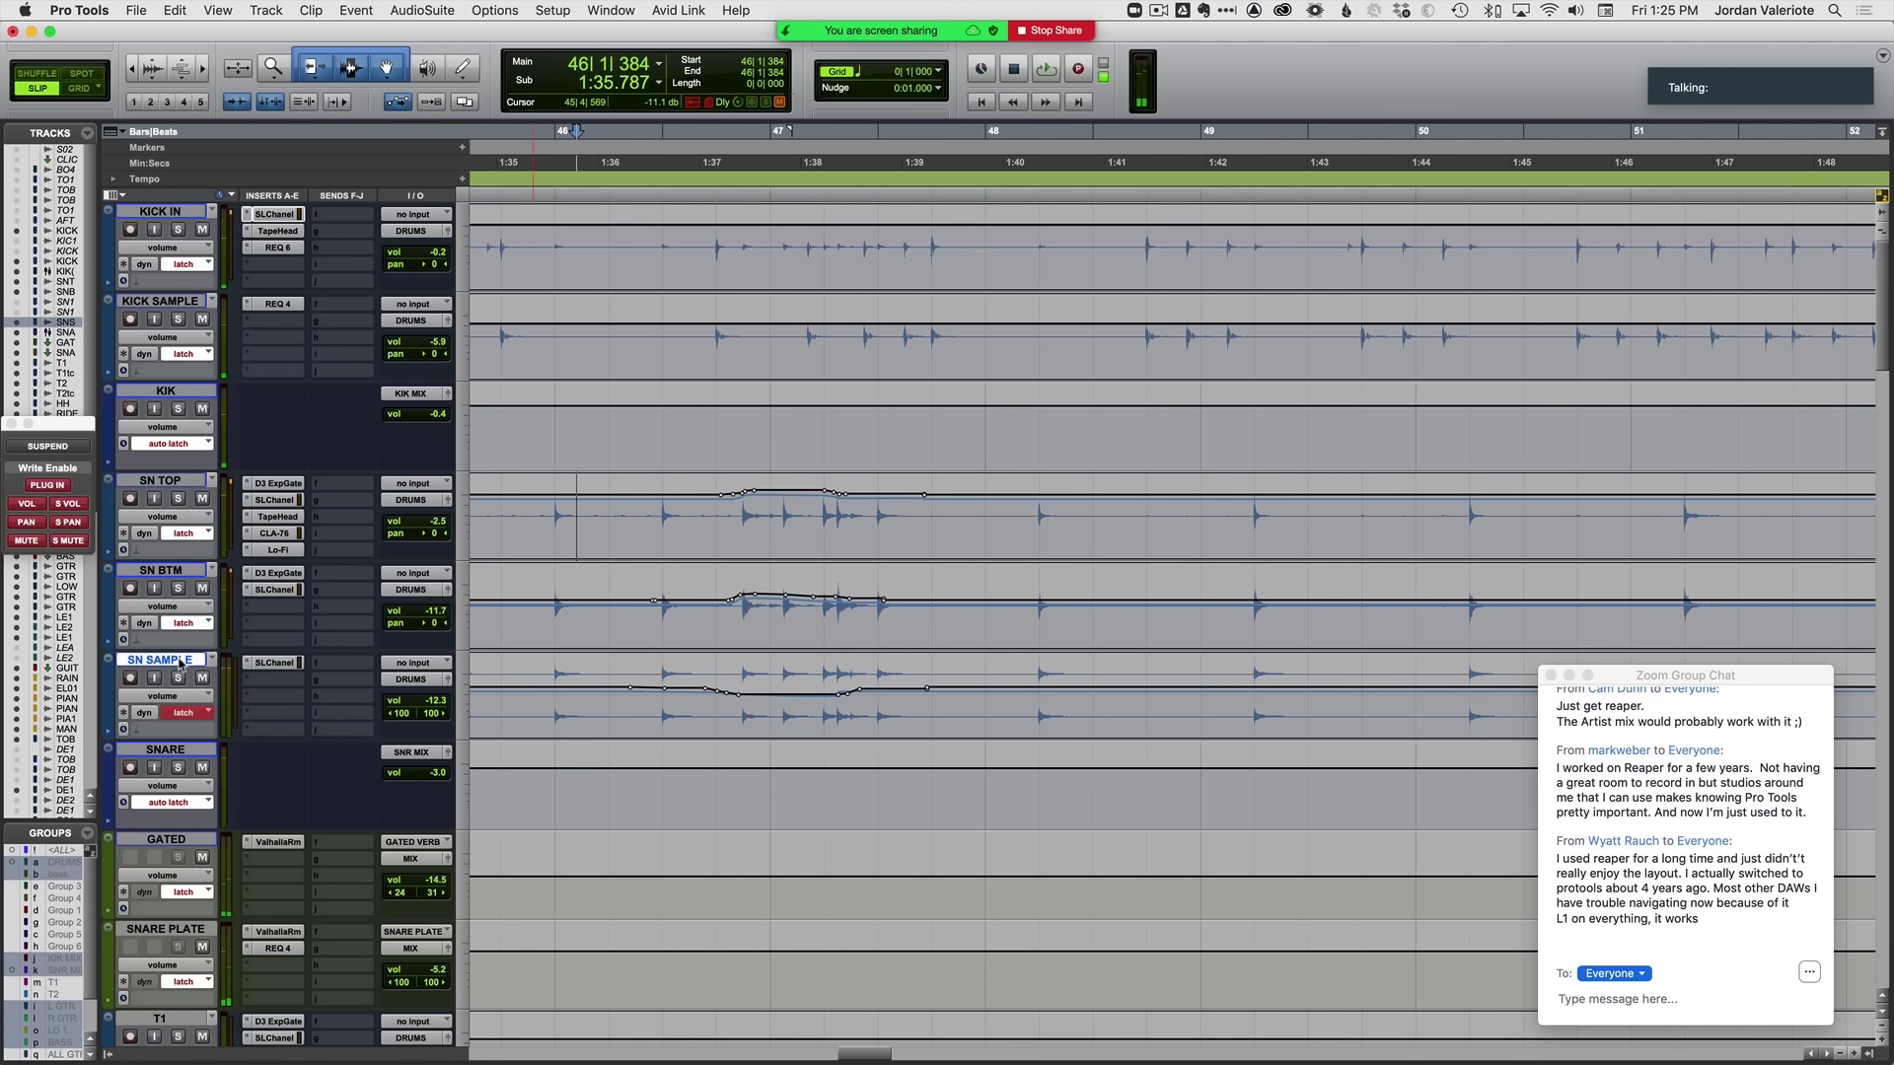
Step: Replay the snare fill from 46|1 and listen on through the drums to bar 55
{"action": "key", "text": "space"}
{"action": "key", "text": "minus"}
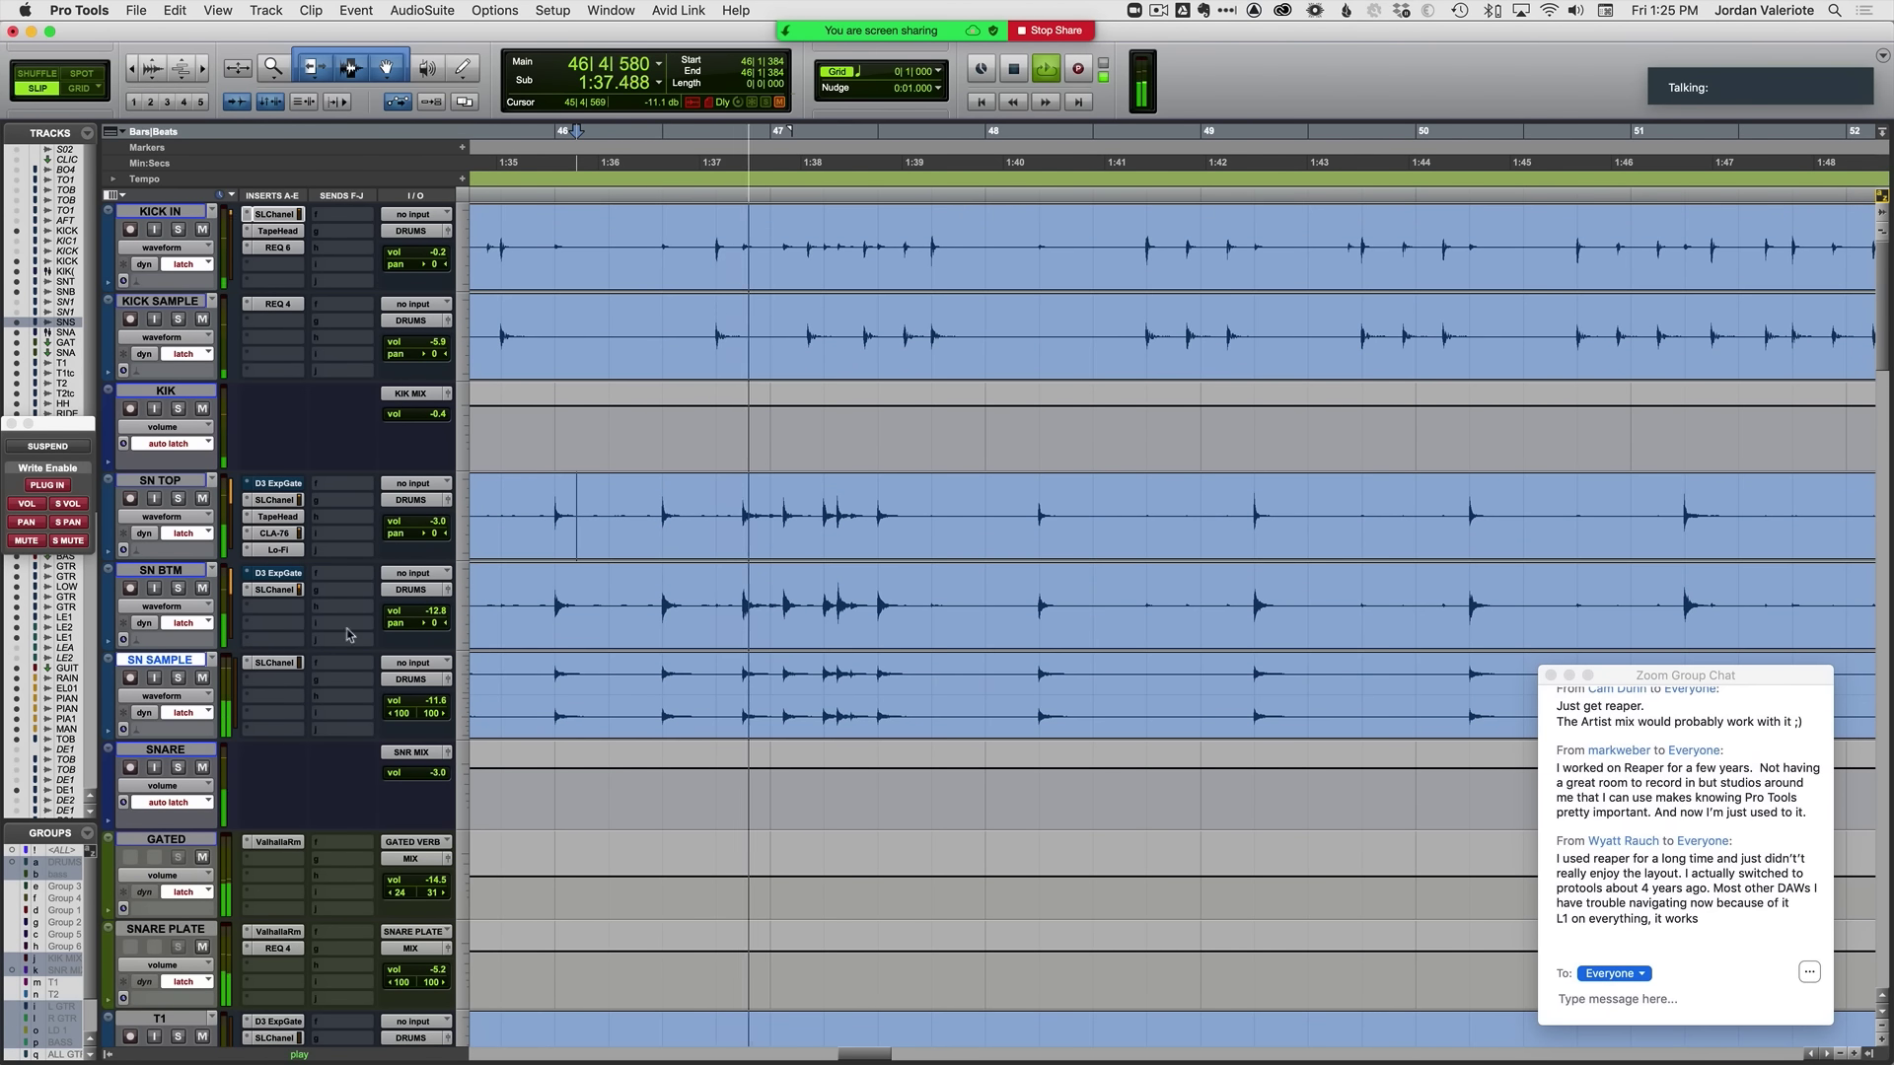
{"action": "key", "text": "minus"}
{"action": "scroll", "coordinate": [884, 532], "scroll_direction": "right", "scroll_amount": 7}
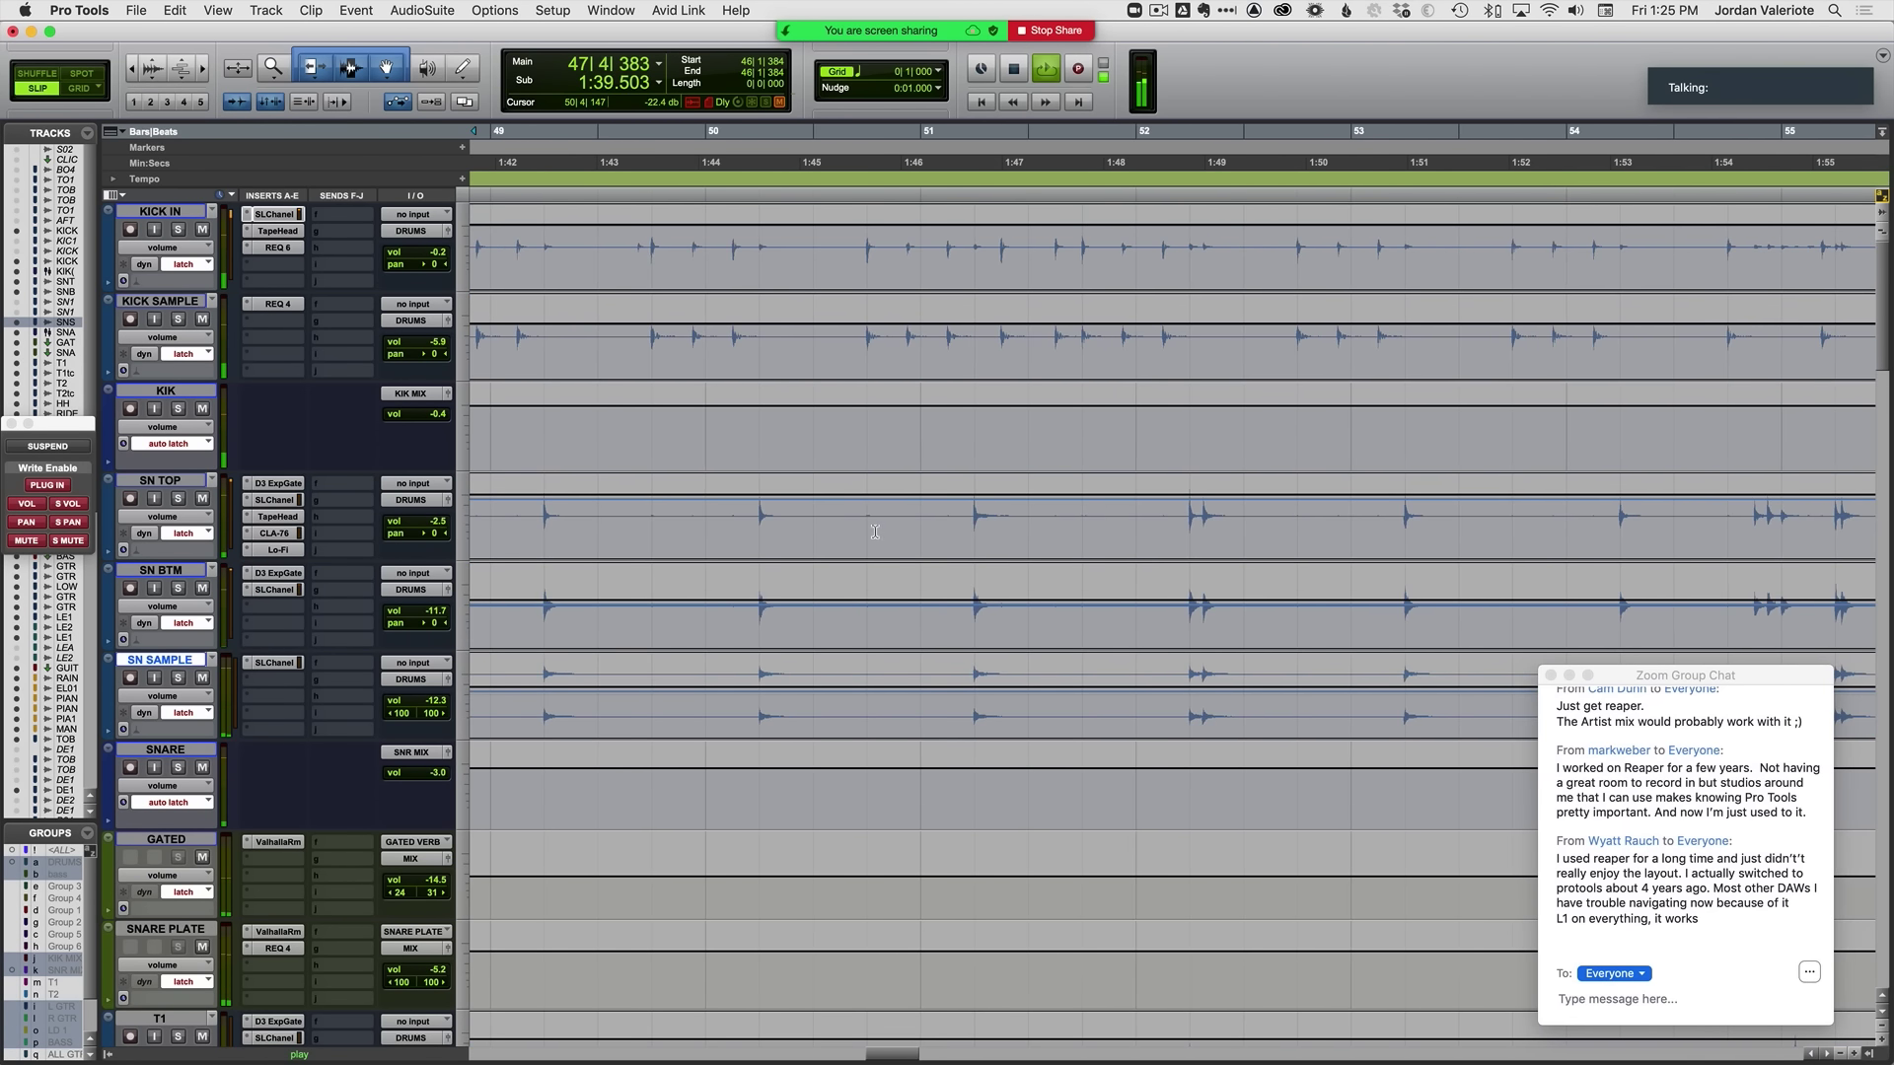
{"action": "key", "text": "r"}
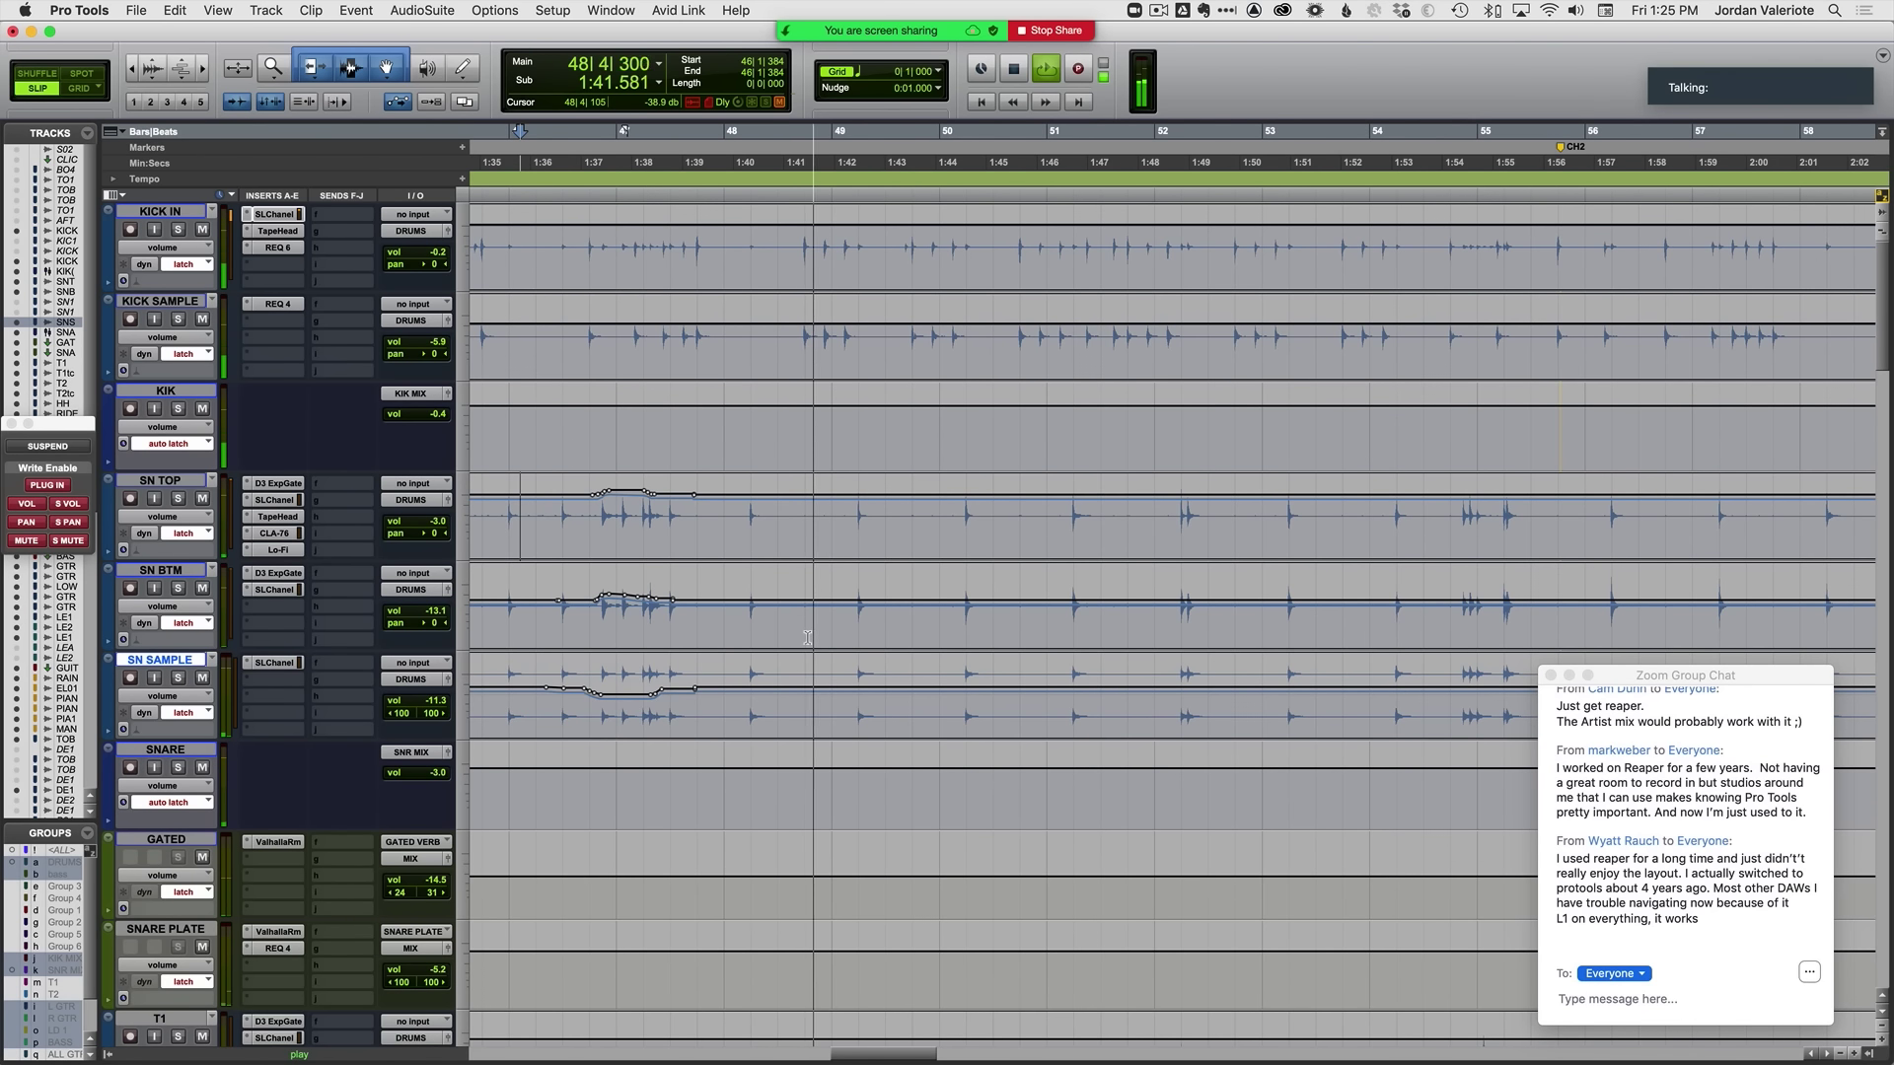
{"action": "scroll", "coordinate": [819, 611], "scroll_direction": "right", "scroll_amount": 3}
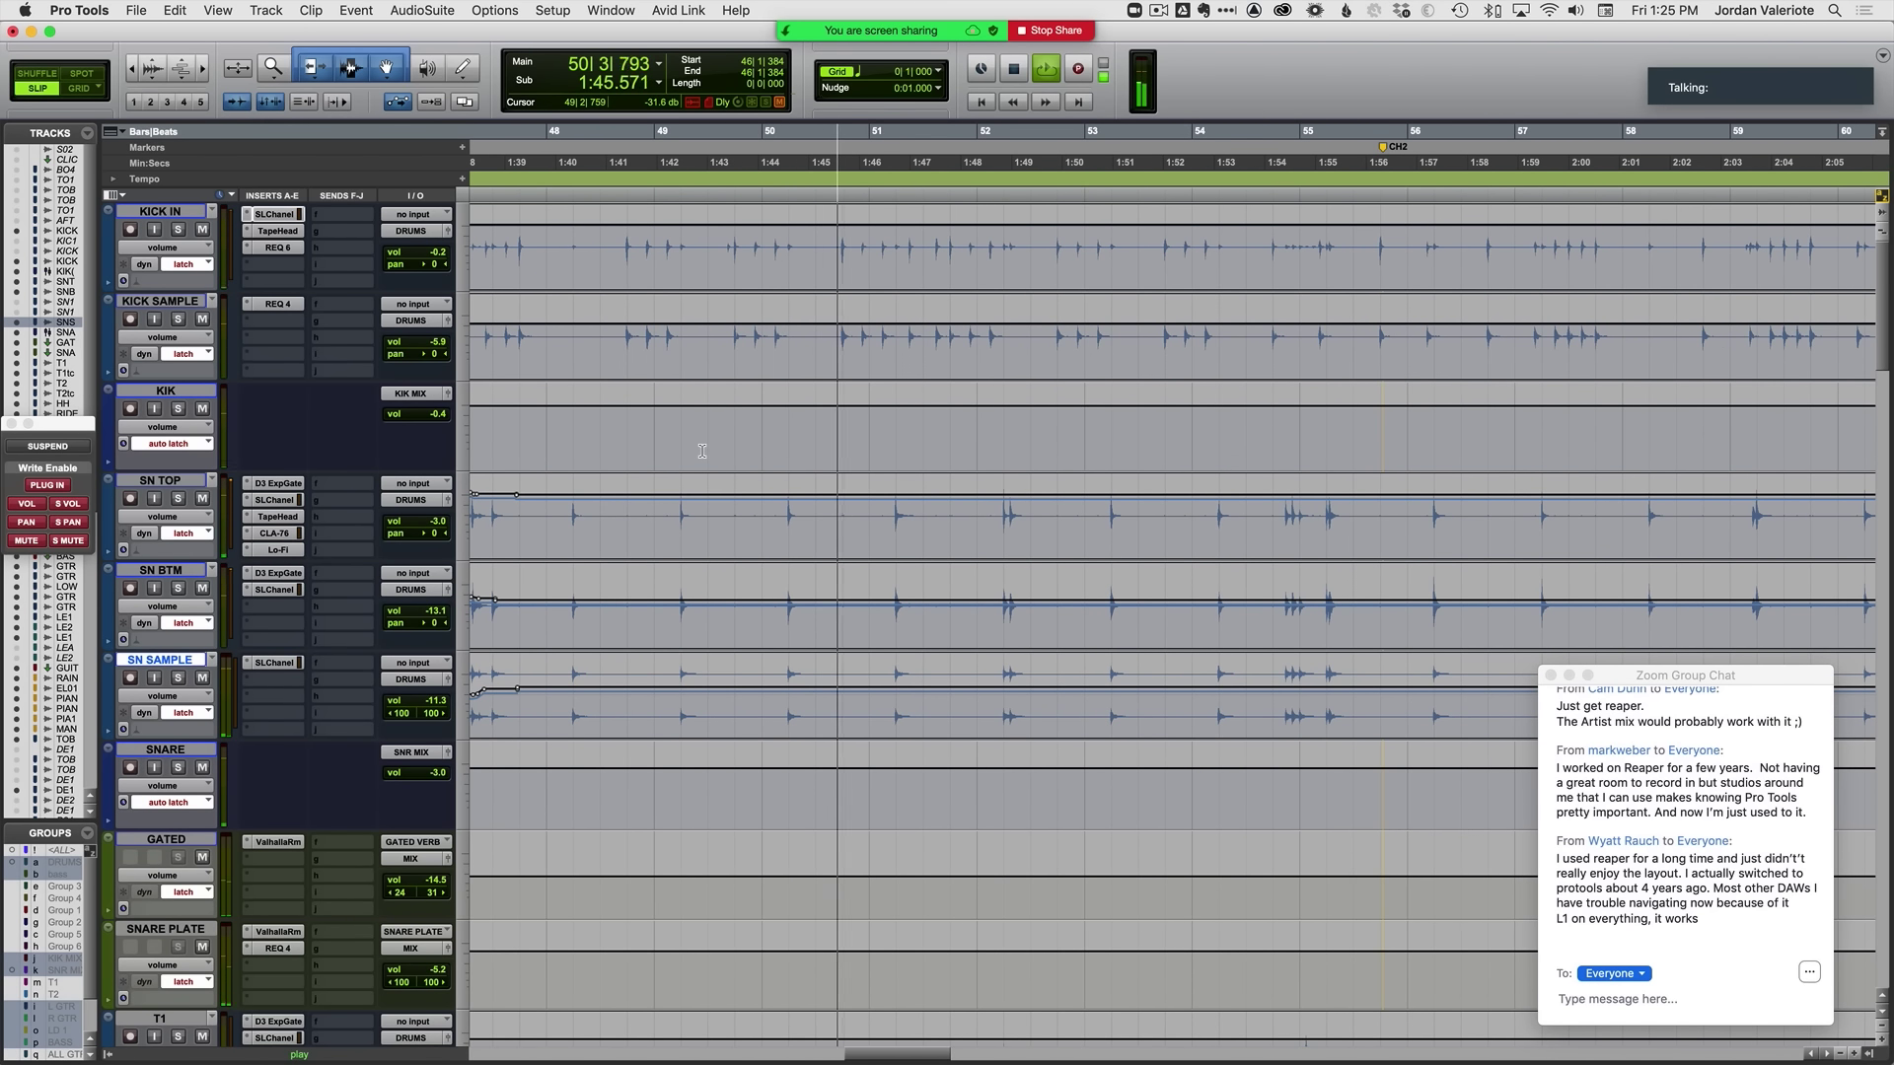
{"action": "scroll", "coordinate": [705, 455], "scroll_direction": "right", "scroll_amount": 3}
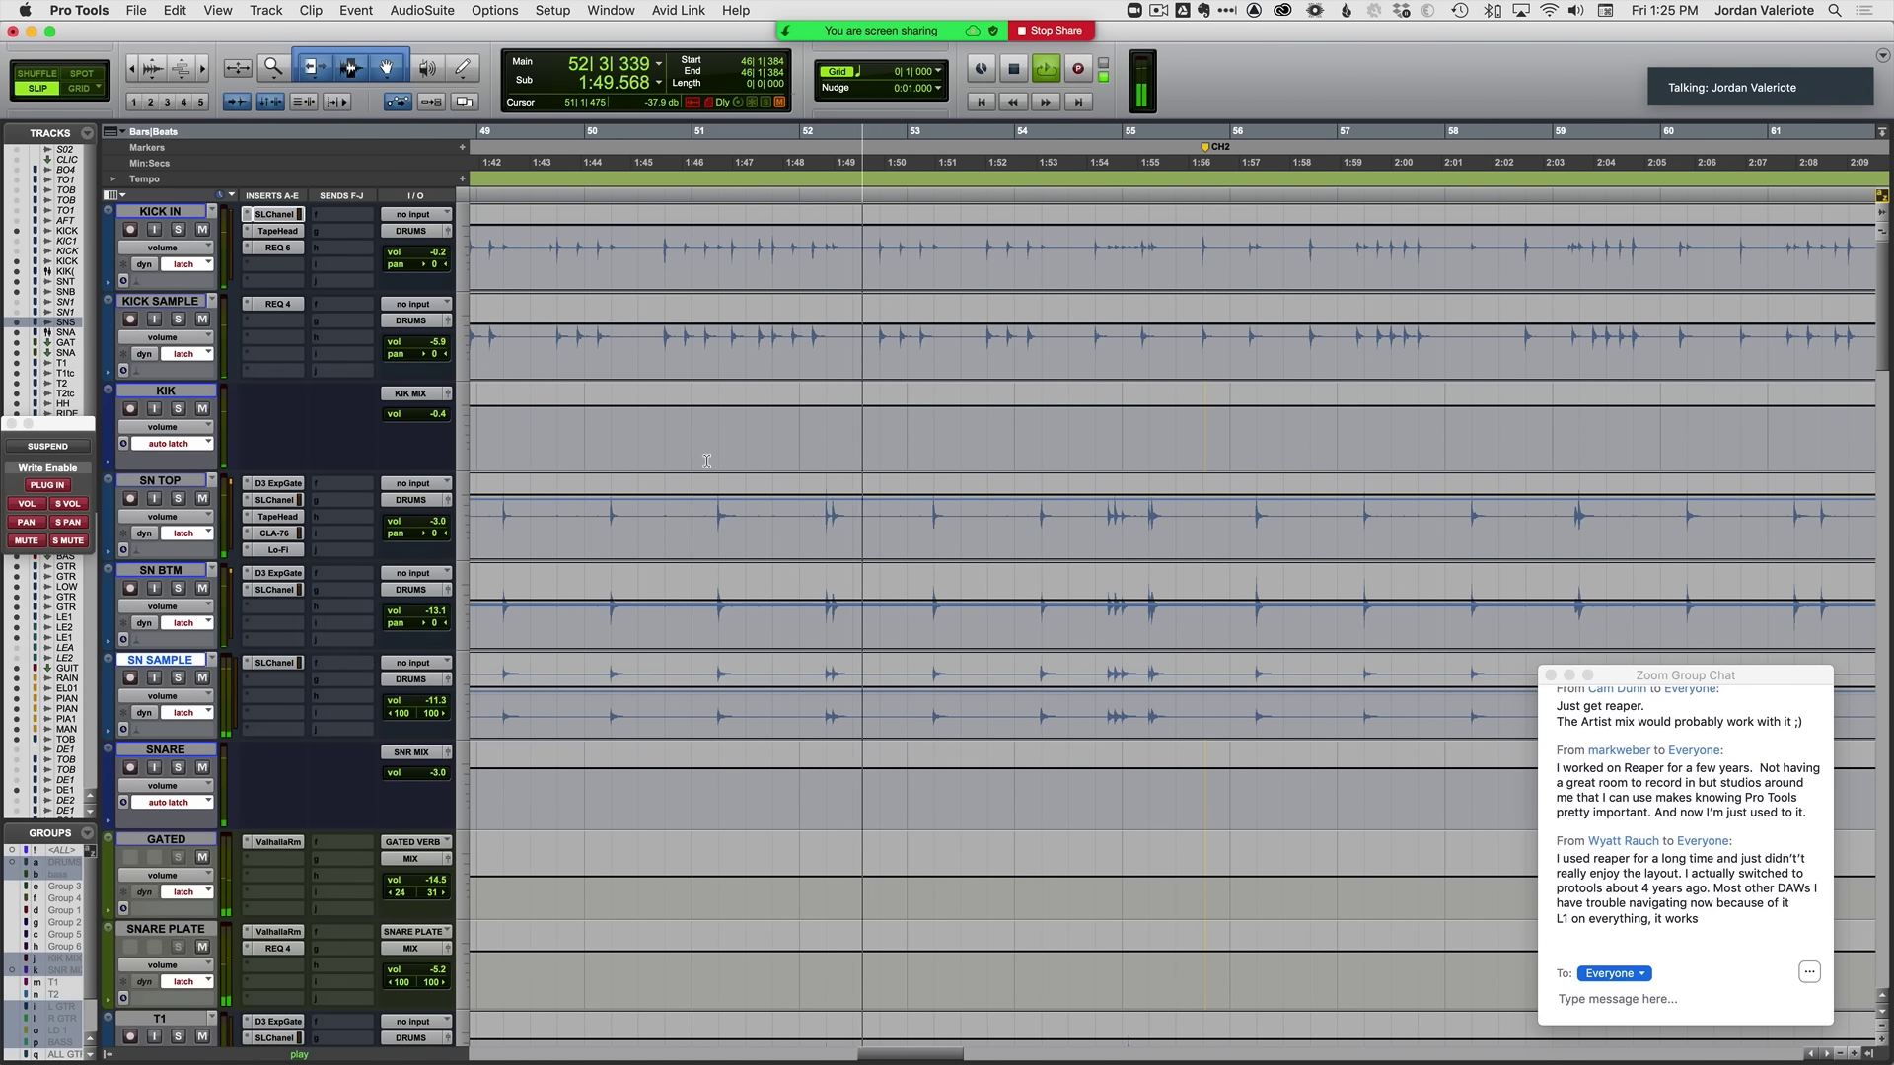
{"action": "scroll", "coordinate": [845, 623], "scroll_direction": "right", "scroll_amount": 5}
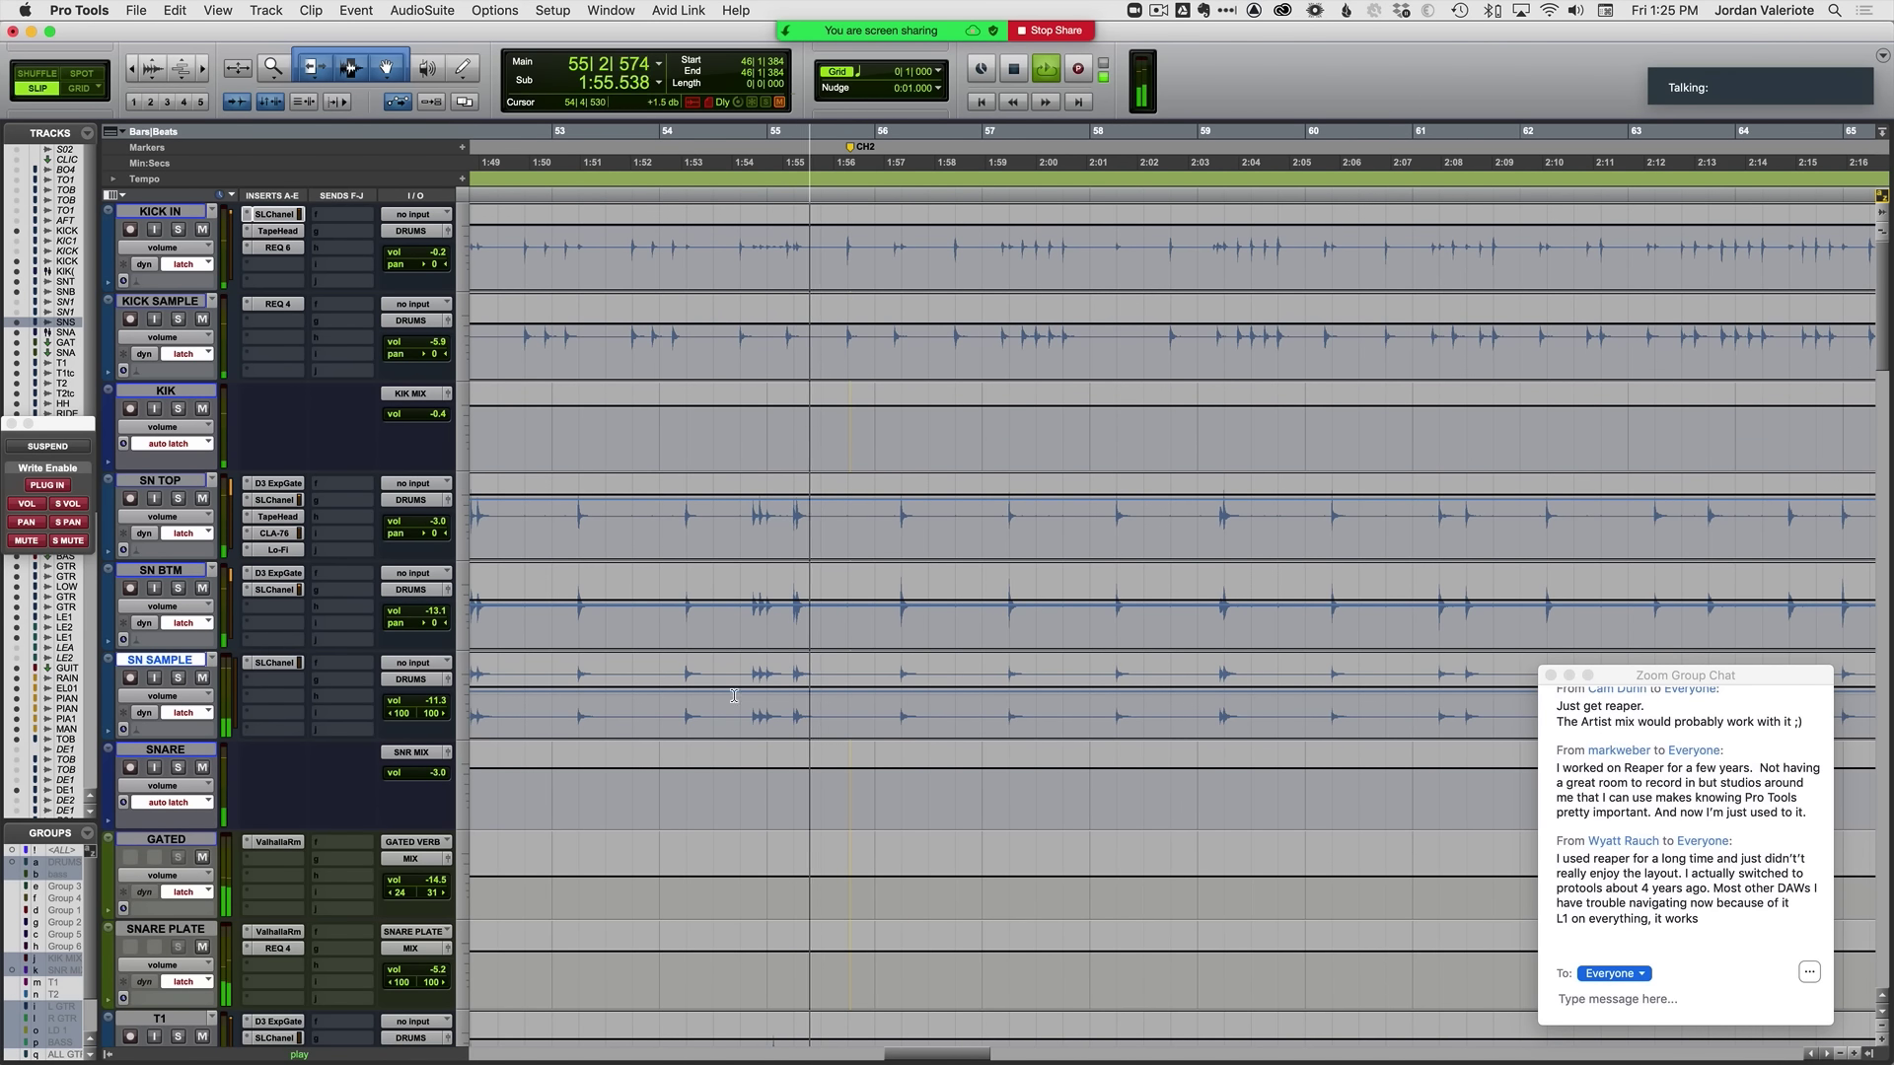
Step: Write SNARE master volume automation from 54|2, lifting the level through the bar 55 fill into CH2 and on past bar 58
{"action": "left_click", "coordinate": [689, 631]}
{"action": "left_click", "coordinate": [166, 751]}
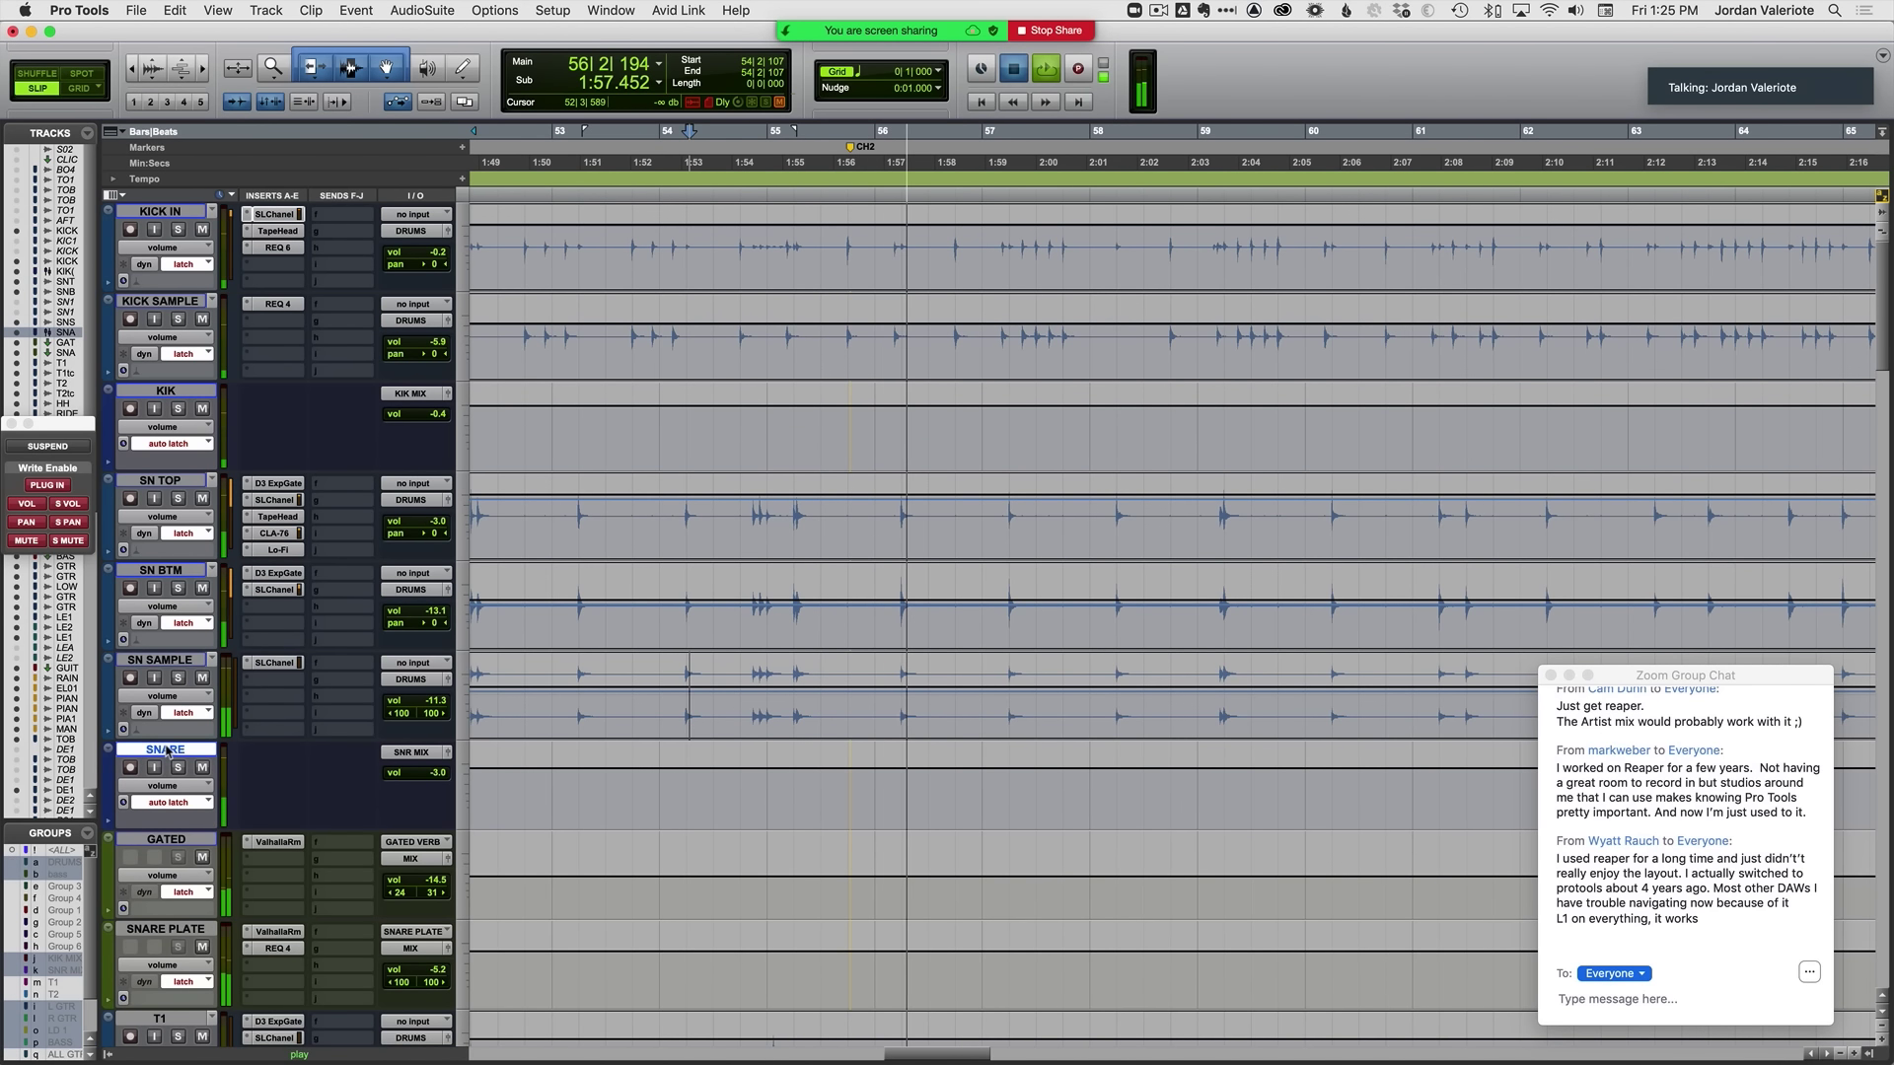
{"action": "key", "text": "space"}
{"action": "key", "text": "space"}
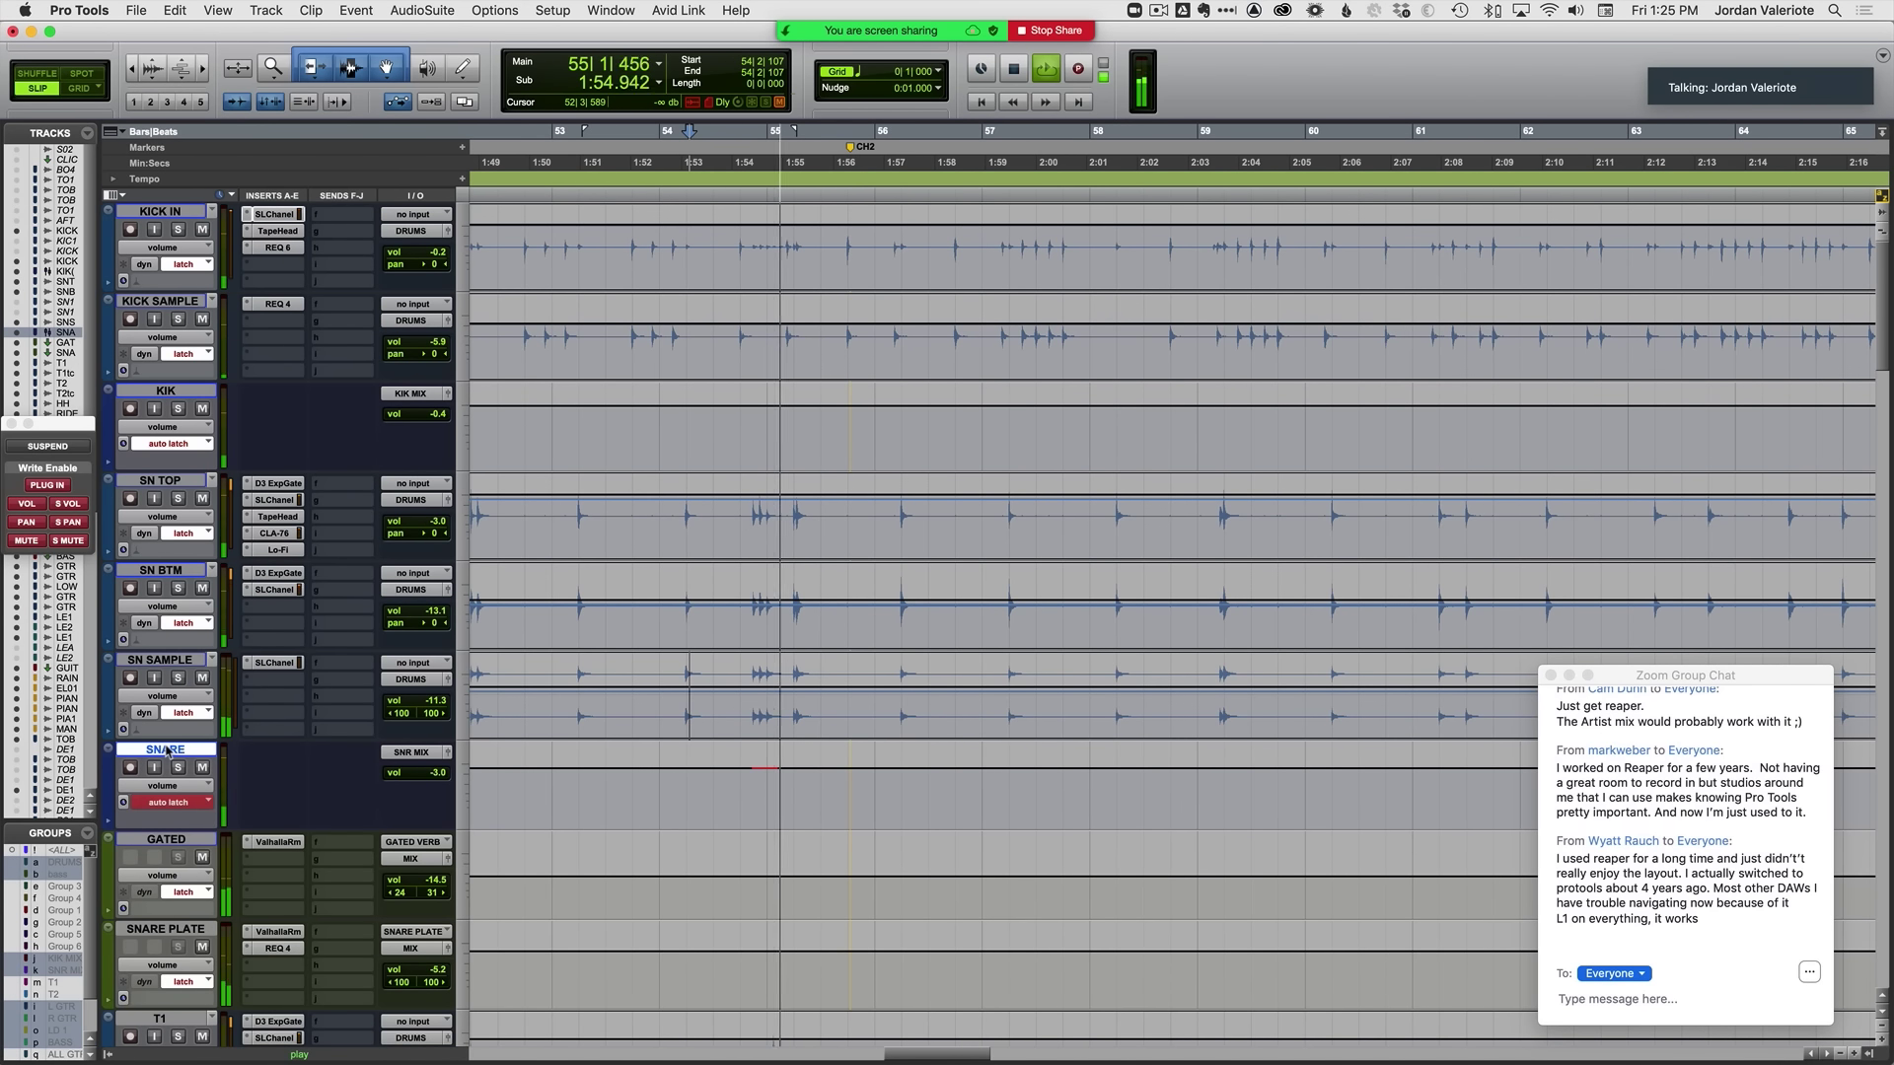
{"action": "key", "text": "space"}
{"action": "key", "text": "space"}
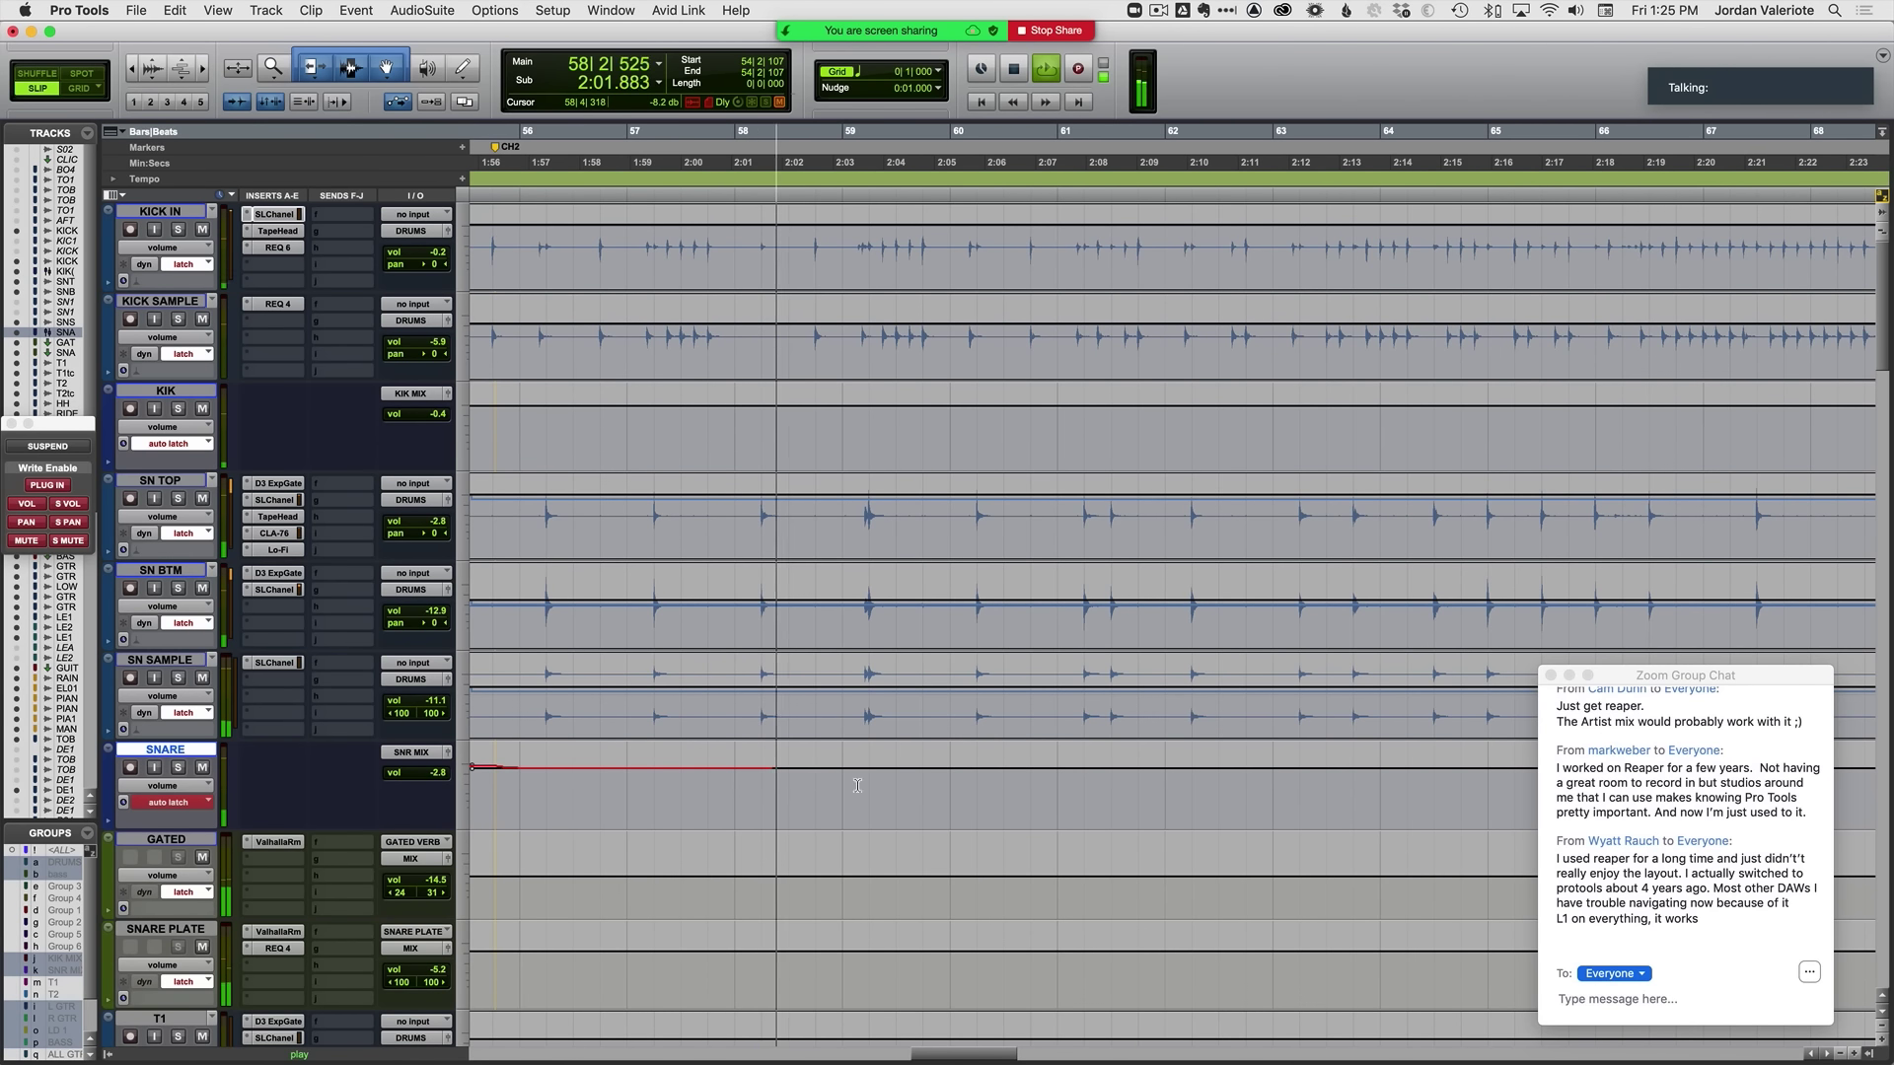
{"action": "left_click", "coordinate": [900, 795]}
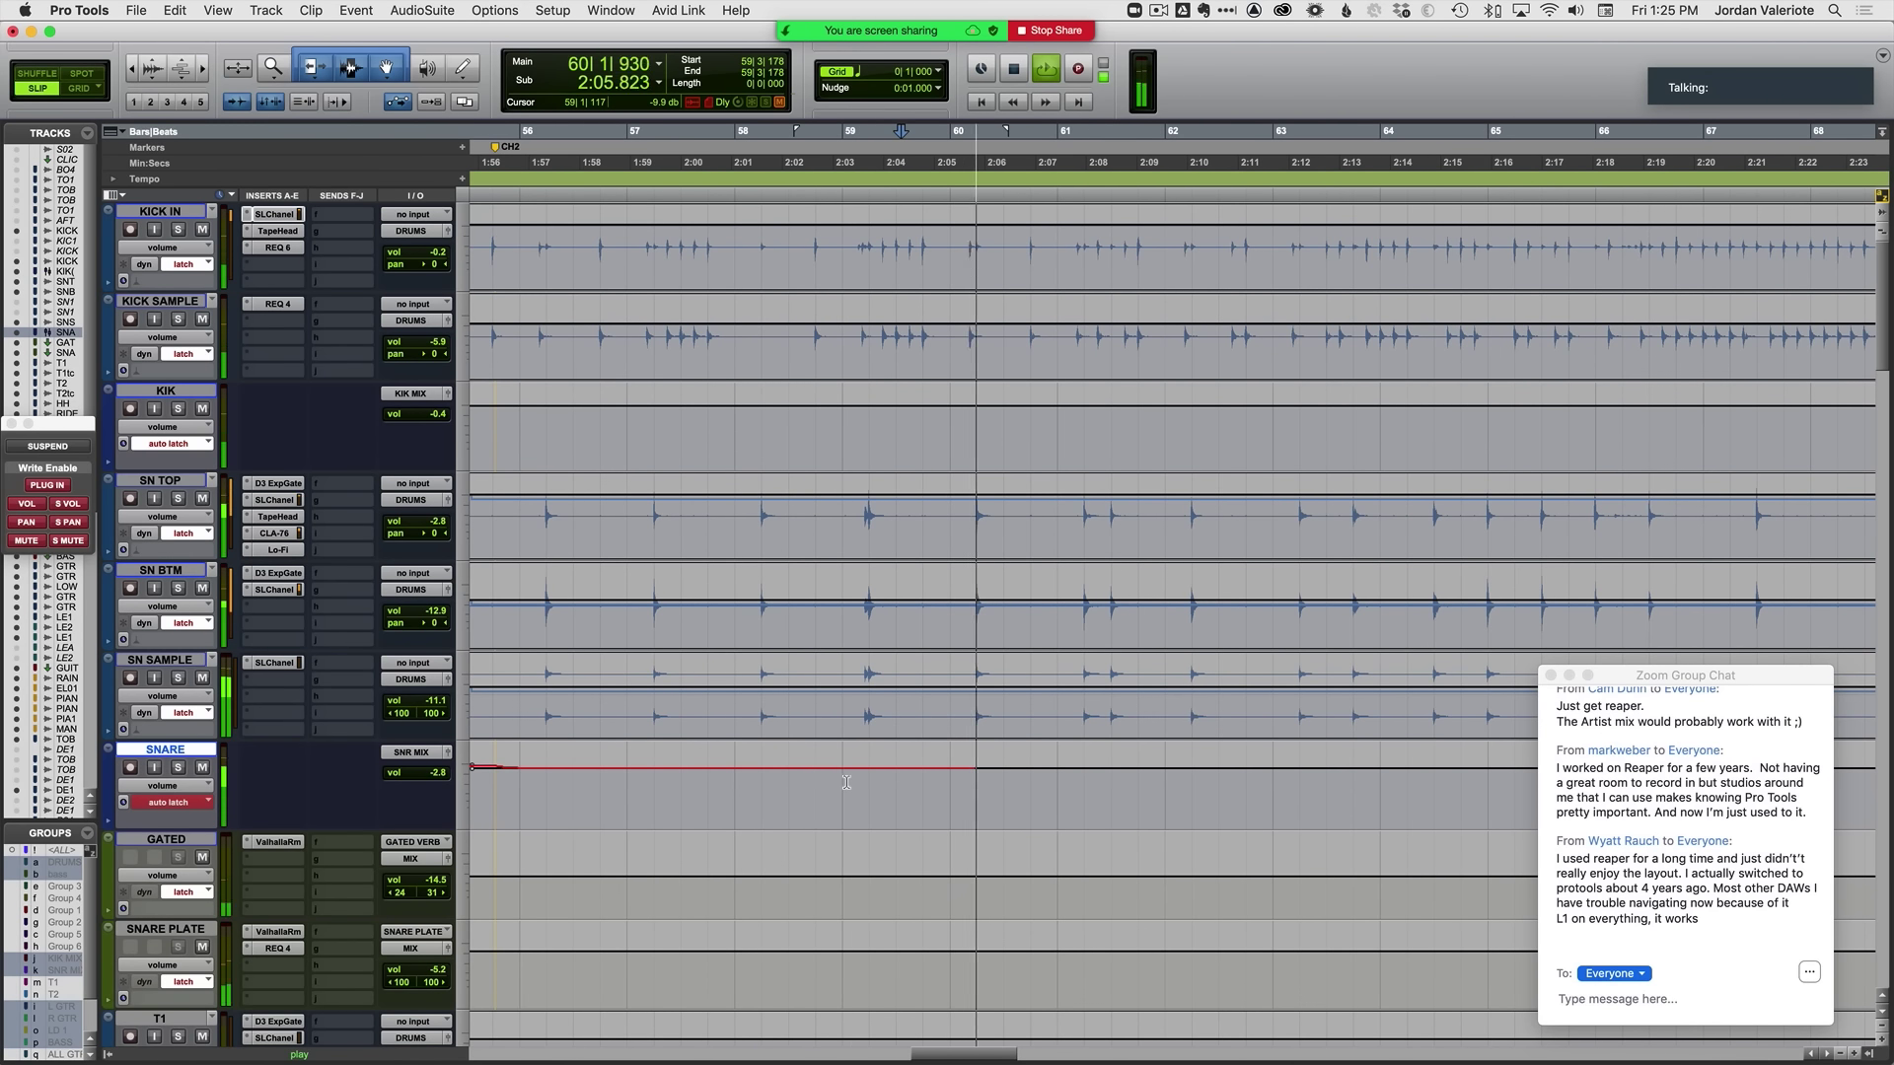
{"action": "scroll", "coordinate": [848, 701], "scroll_direction": "down", "scroll_amount": 3}
{"action": "left_click", "coordinate": [838, 623]}
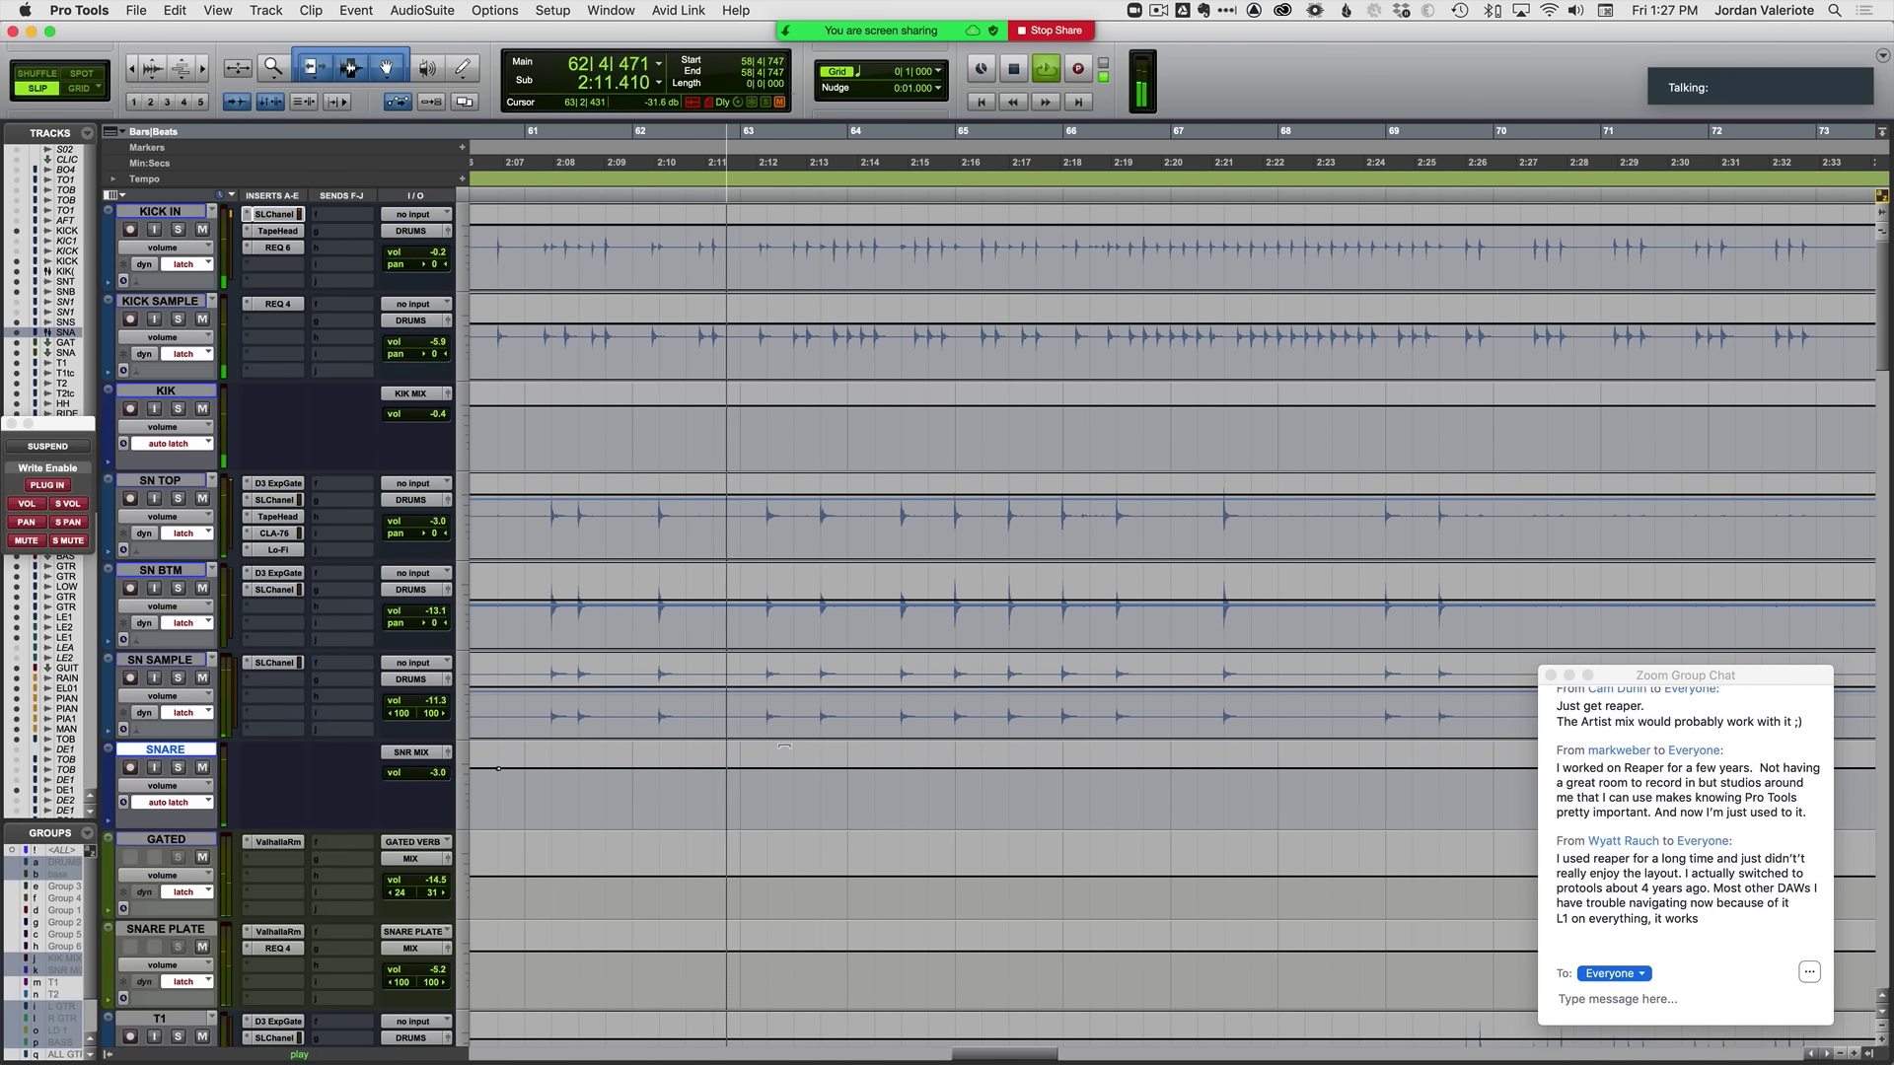
Step: Write SNARE master volume automation from 62|4, lifting the snare slightly around bar 63 and again around bars 66 and 67
{"action": "left_click", "coordinate": [825, 768]}
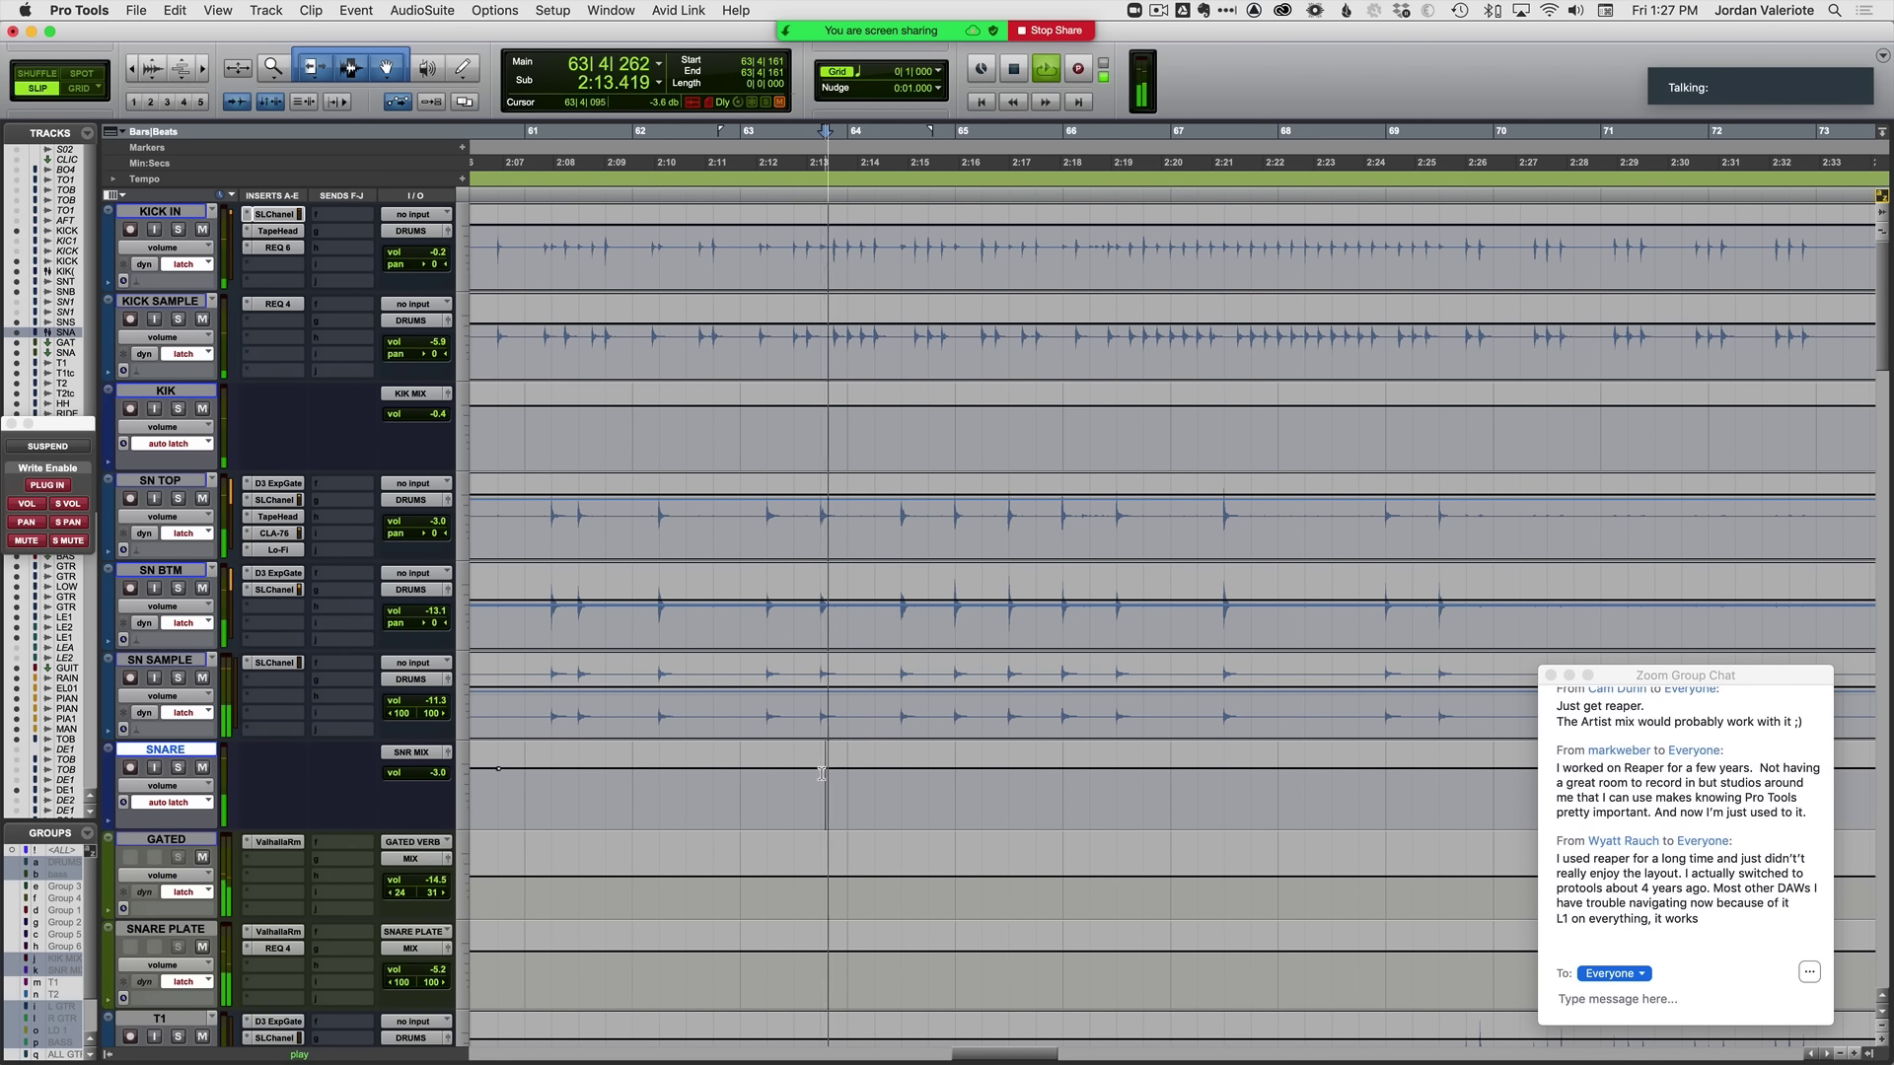
{"action": "key", "text": "space"}
{"action": "left_click", "coordinate": [738, 775]}
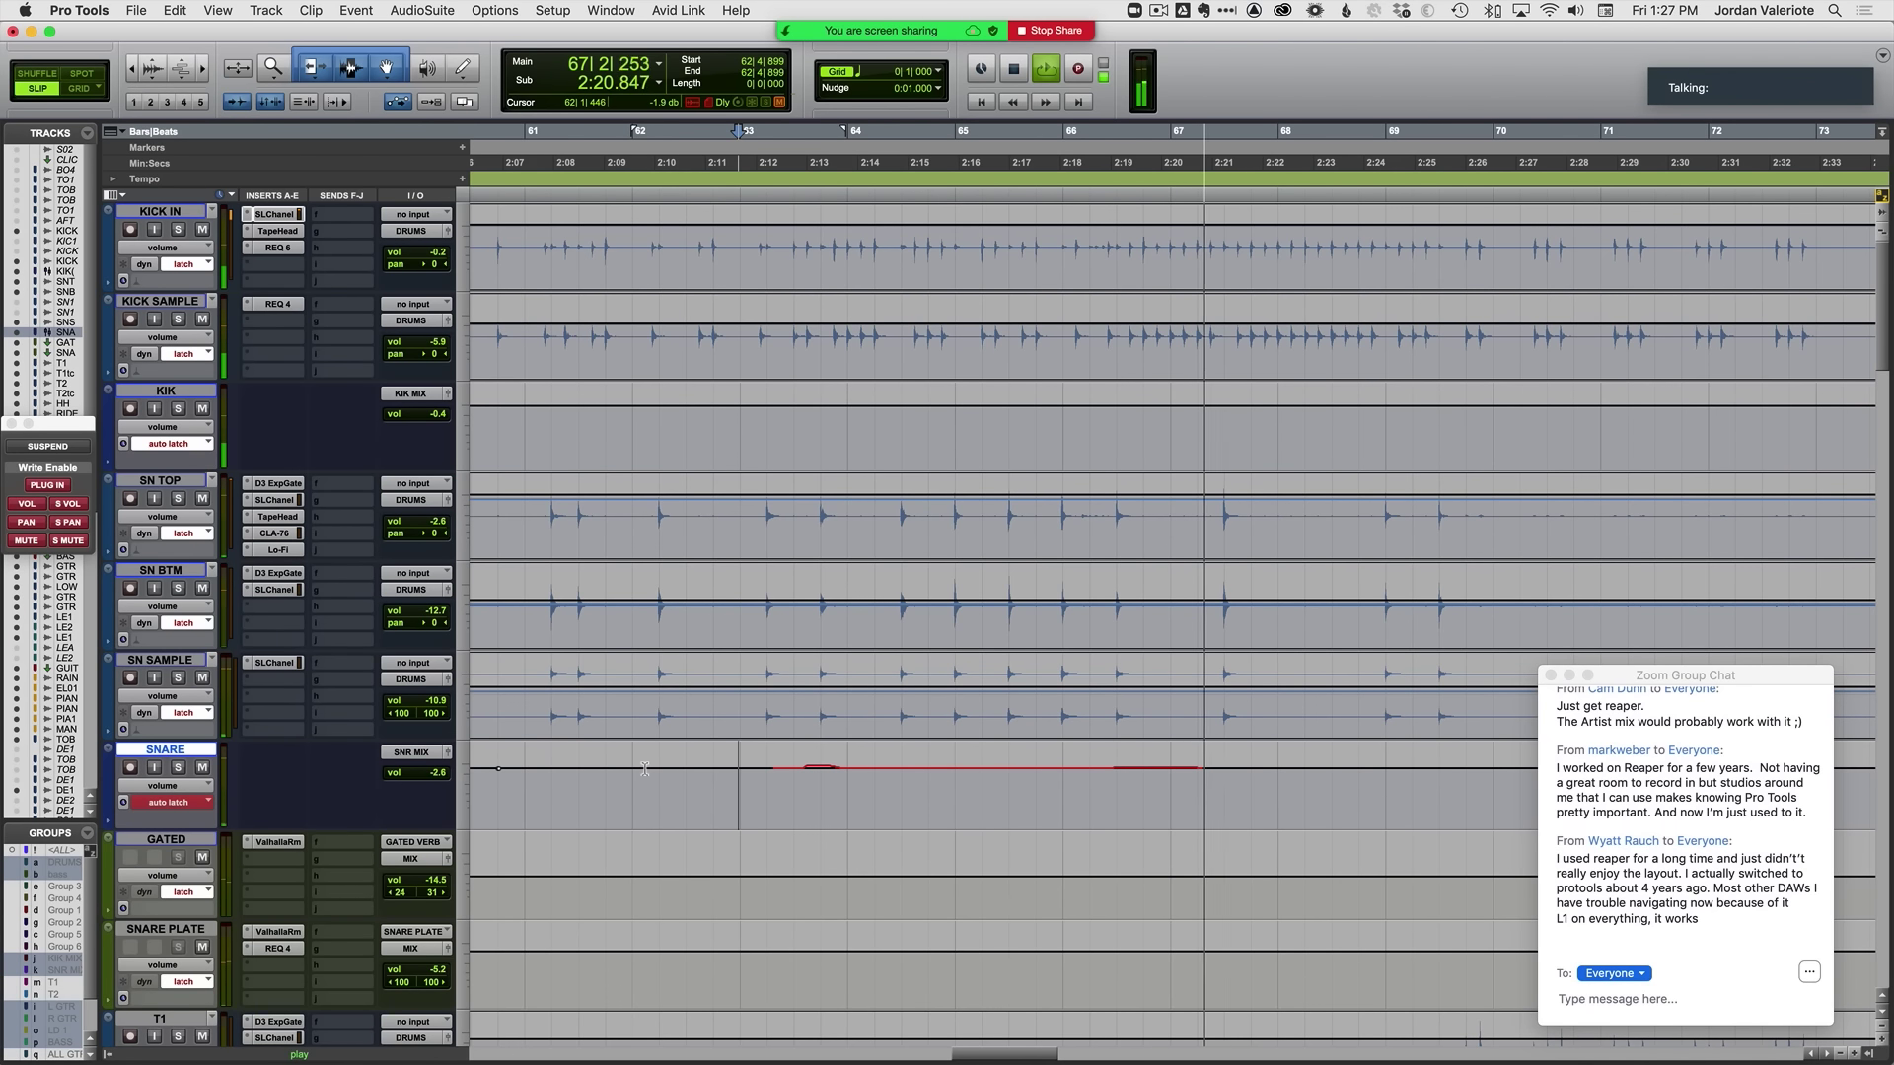
{"action": "scroll", "coordinate": [788, 451], "scroll_direction": "right", "scroll_amount": 5}
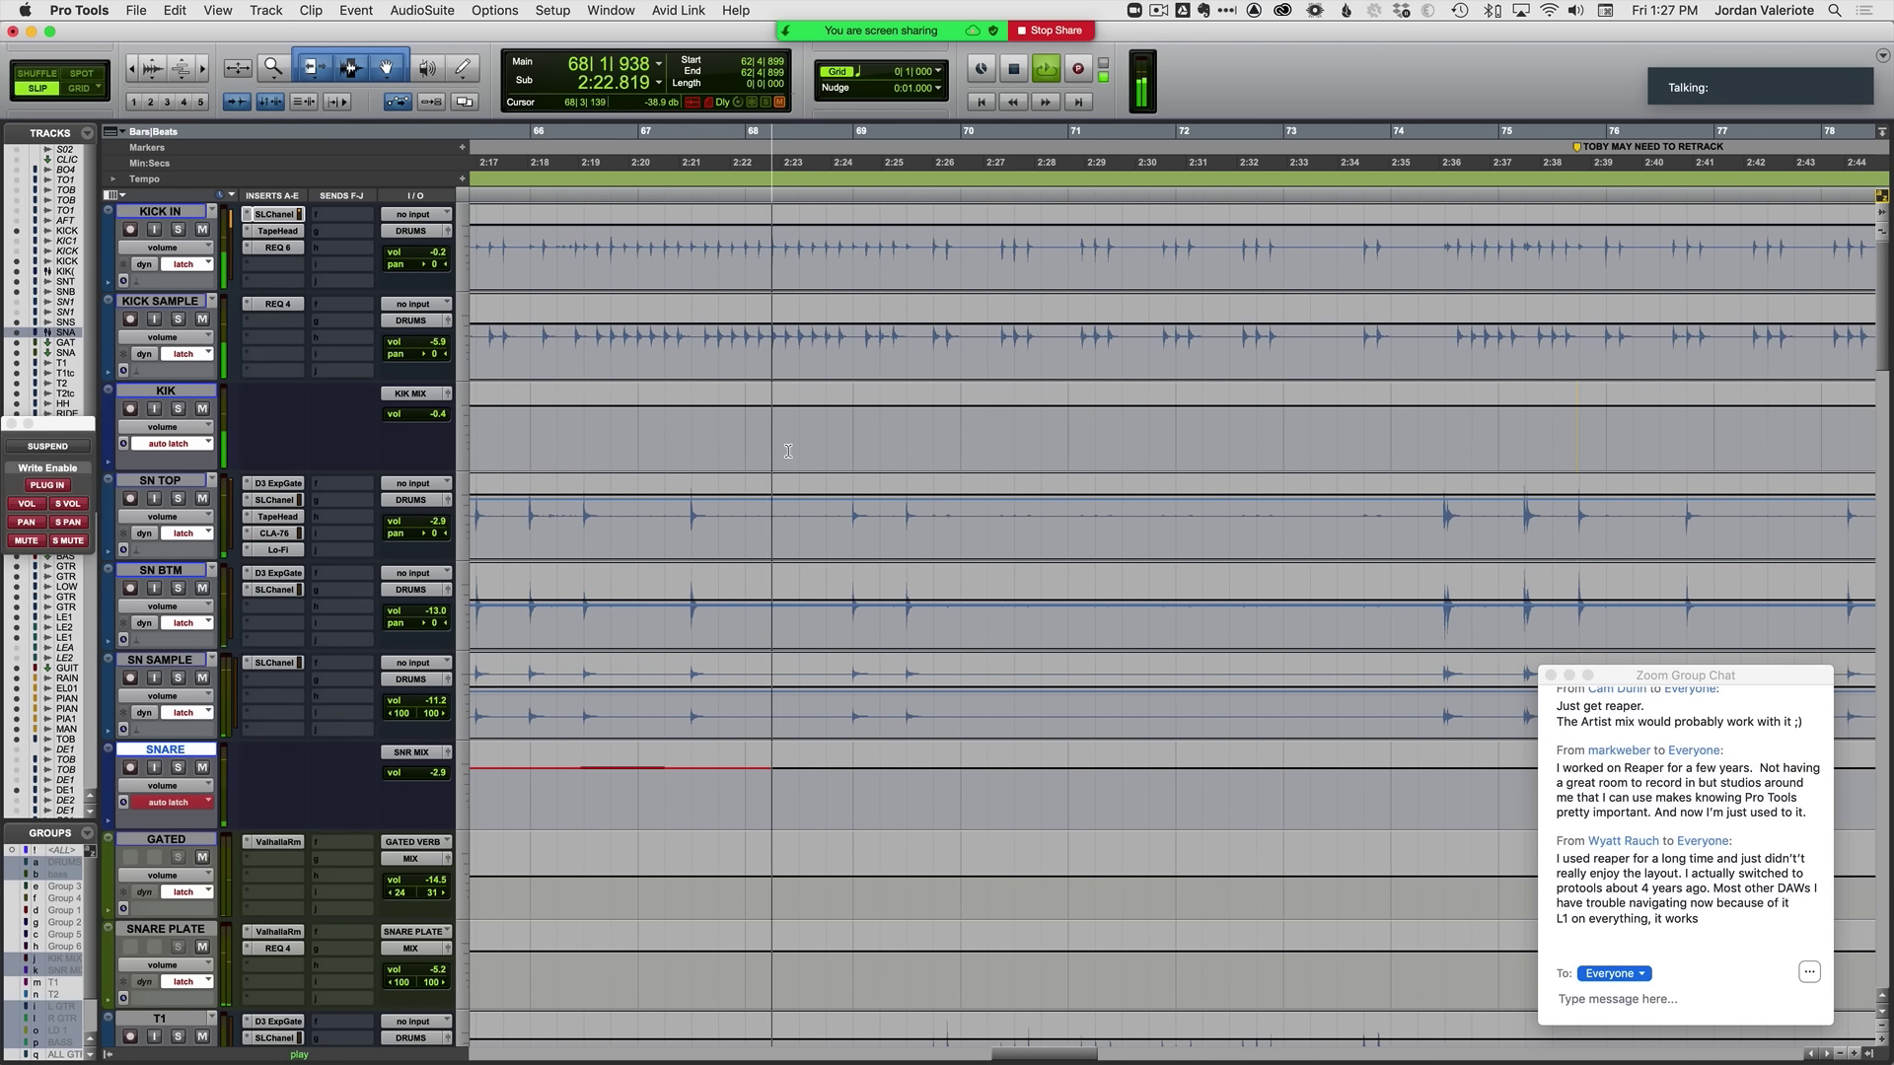
{"action": "key", "text": "space"}
Step: Ride the KIK master volume up from 65|4, reaching about +0.8 dB by bar 70
{"action": "left_click", "coordinate": [509, 435]}
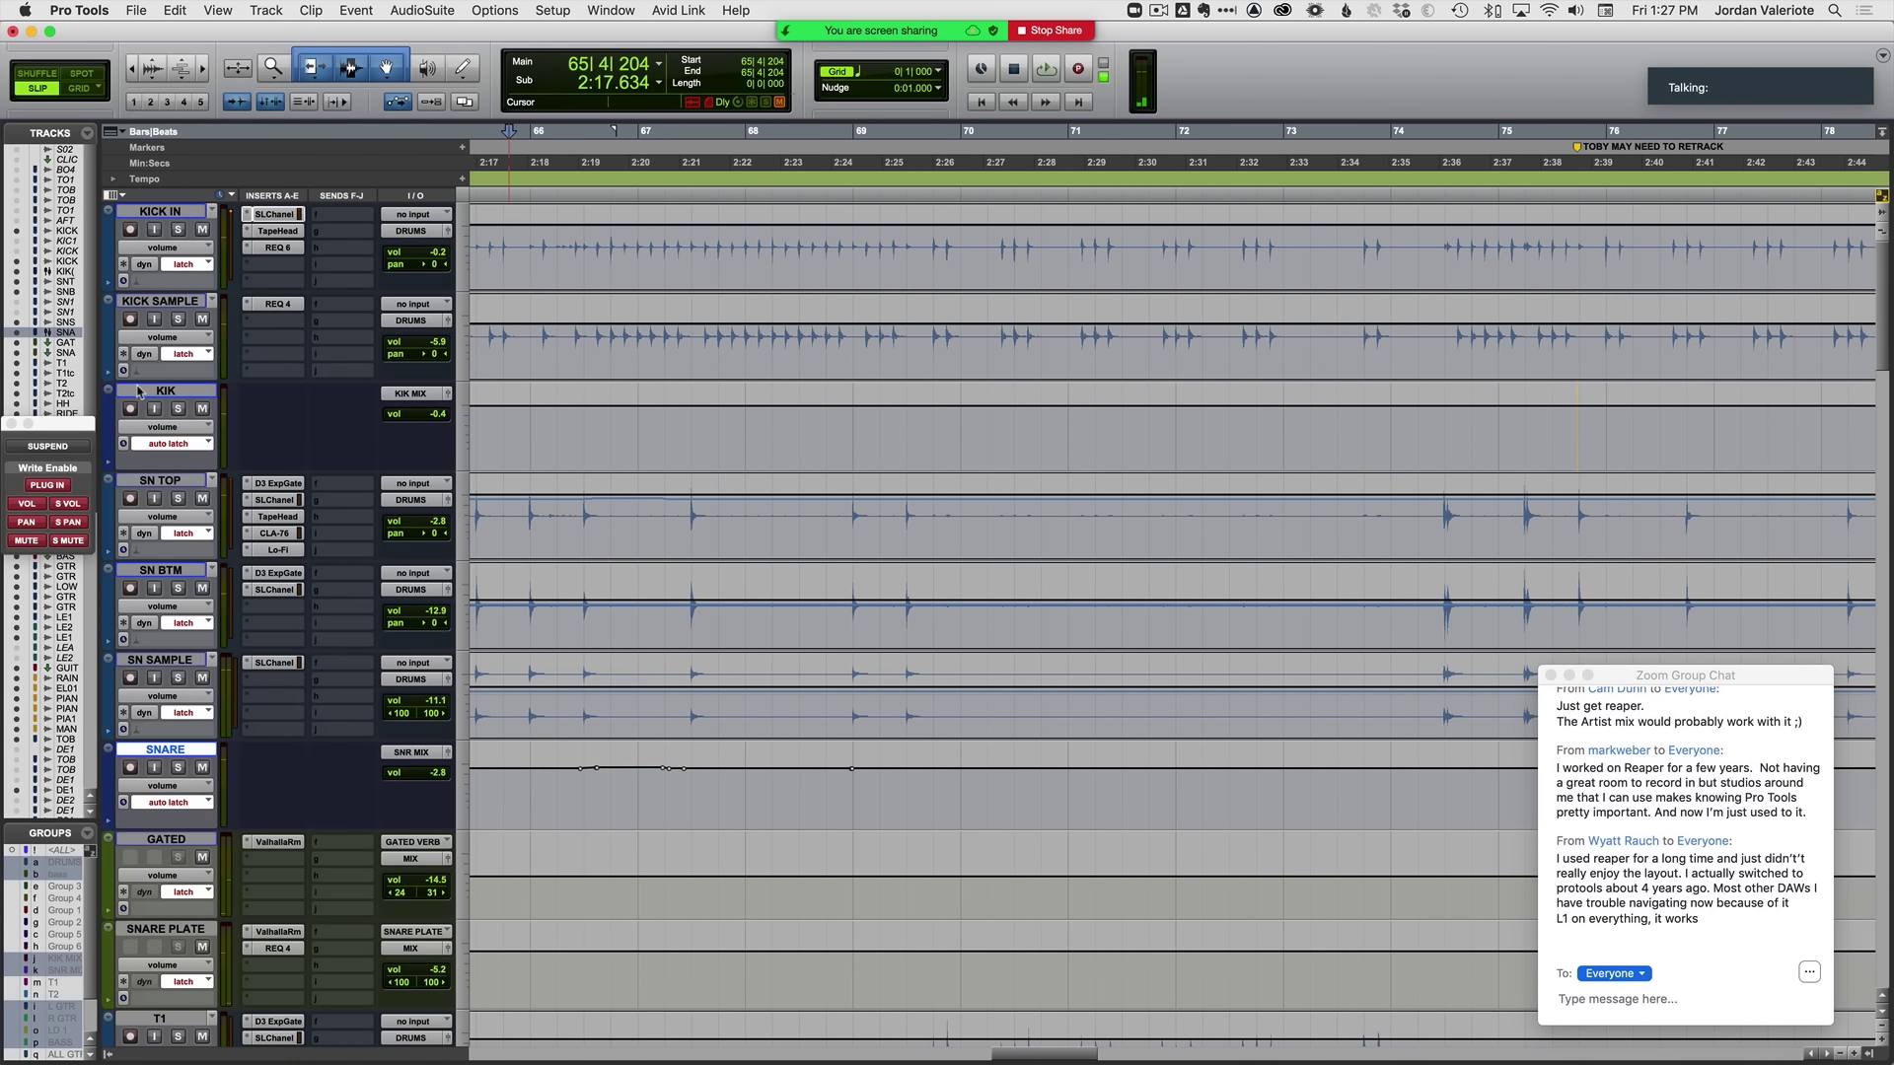
{"action": "key", "text": "space"}
{"action": "scroll", "coordinate": [665, 522], "scroll_direction": "left", "scroll_amount": 4}
{"action": "scroll", "coordinate": [665, 522], "scroll_direction": "left", "scroll_amount": 4}
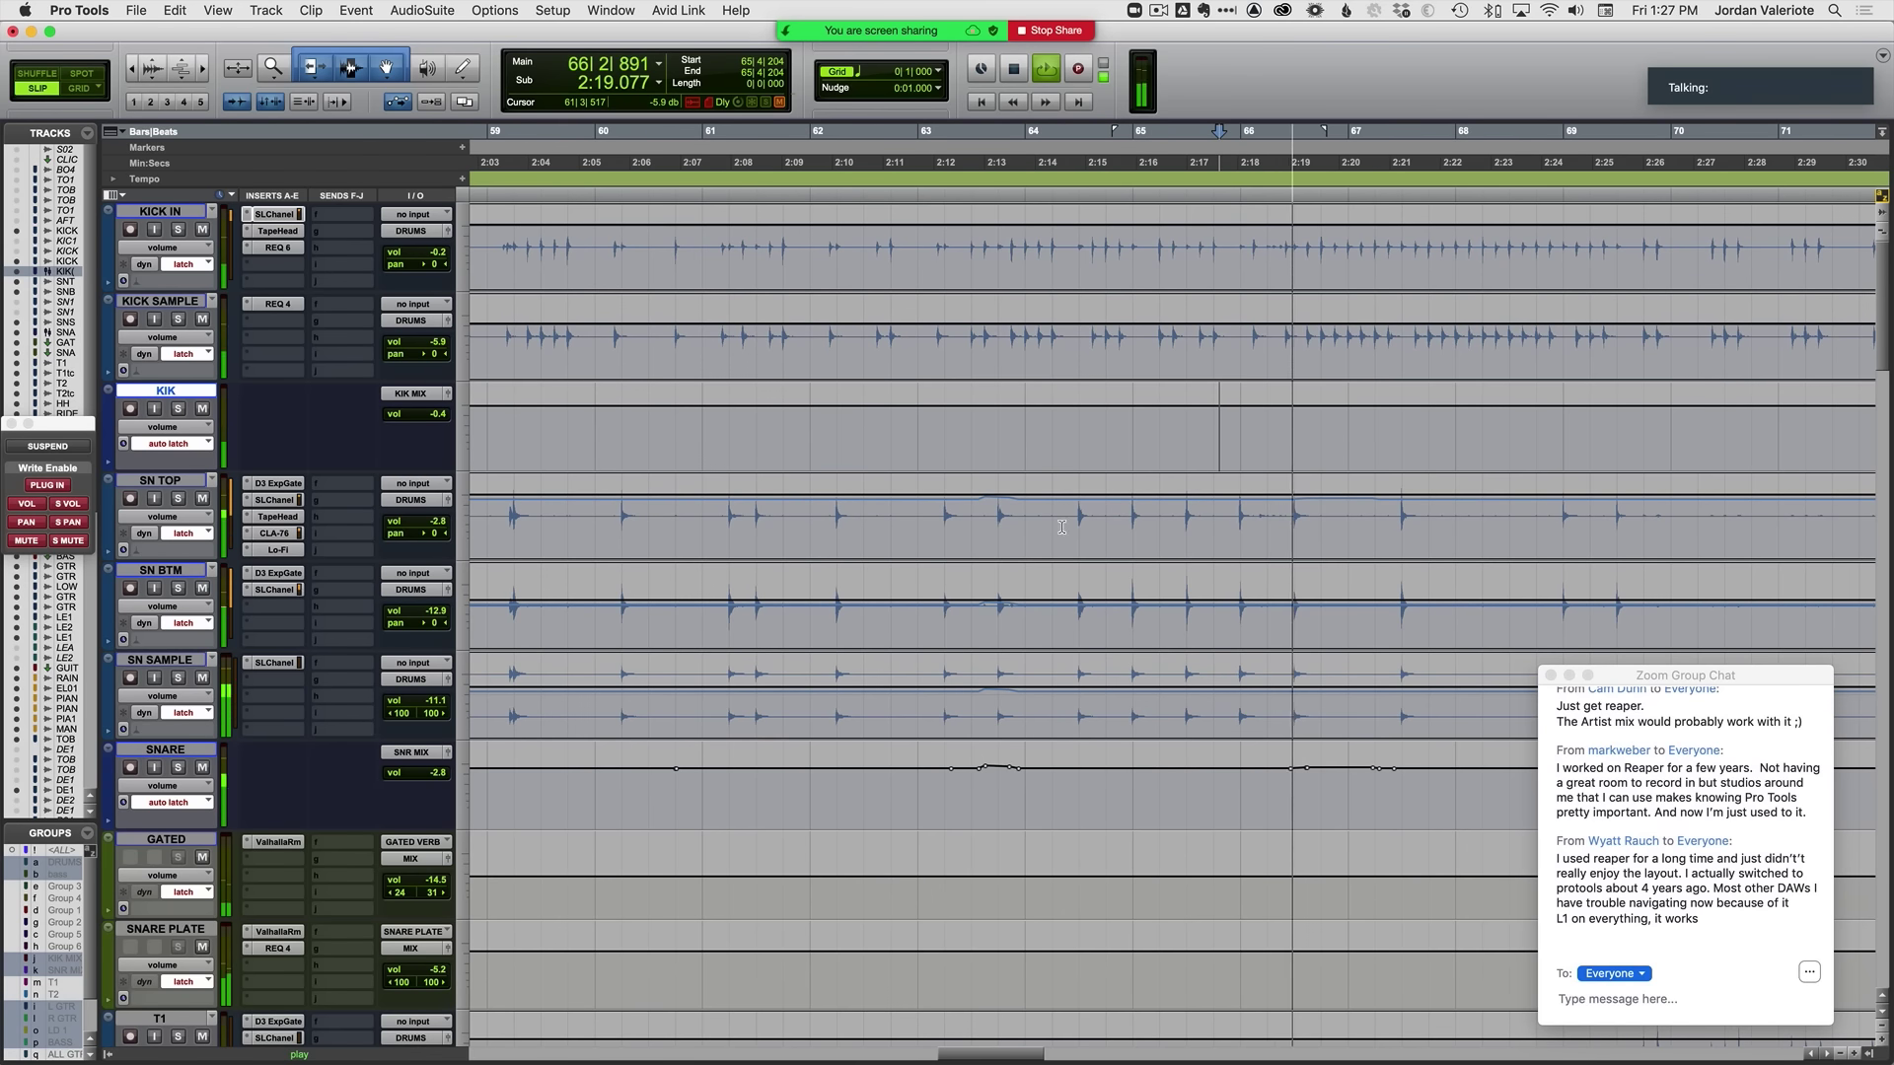
{"action": "key", "text": "space"}
{"action": "key", "text": "space"}
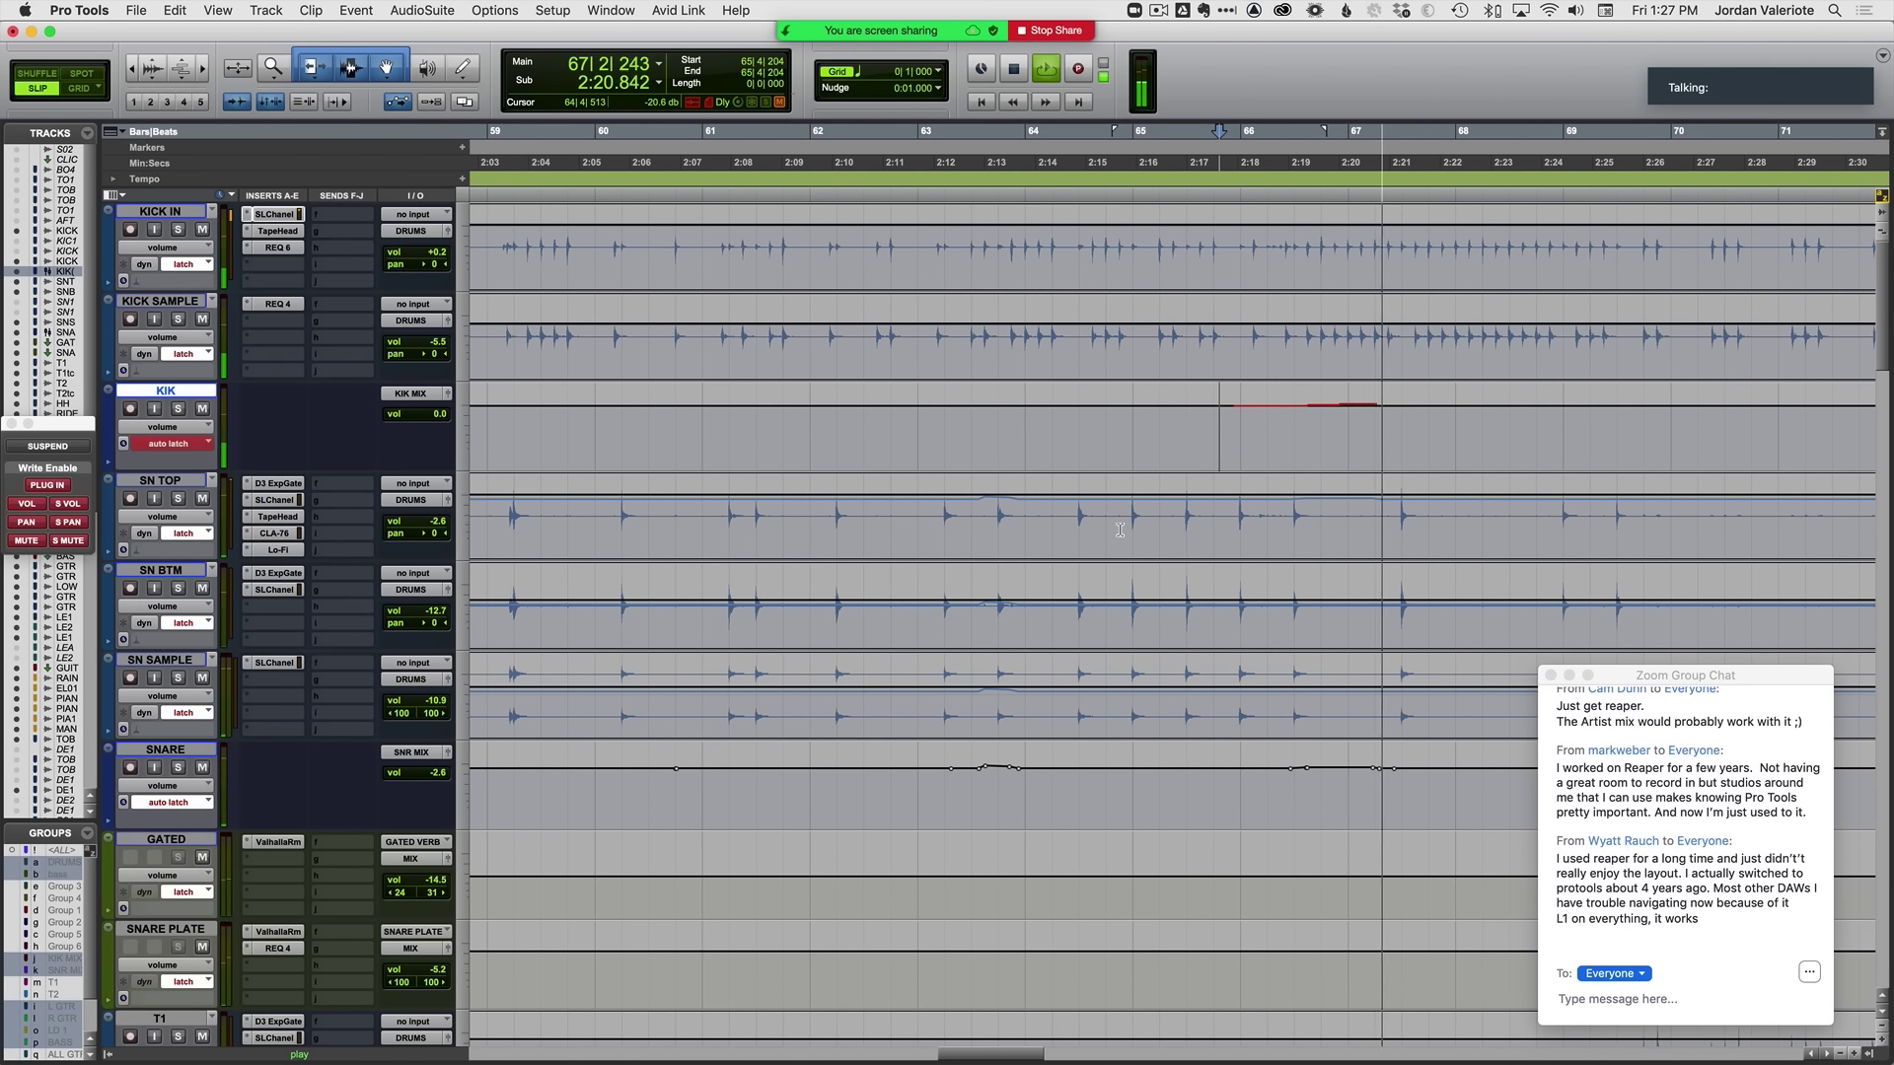
{"action": "key", "text": "super+bracketleft"}
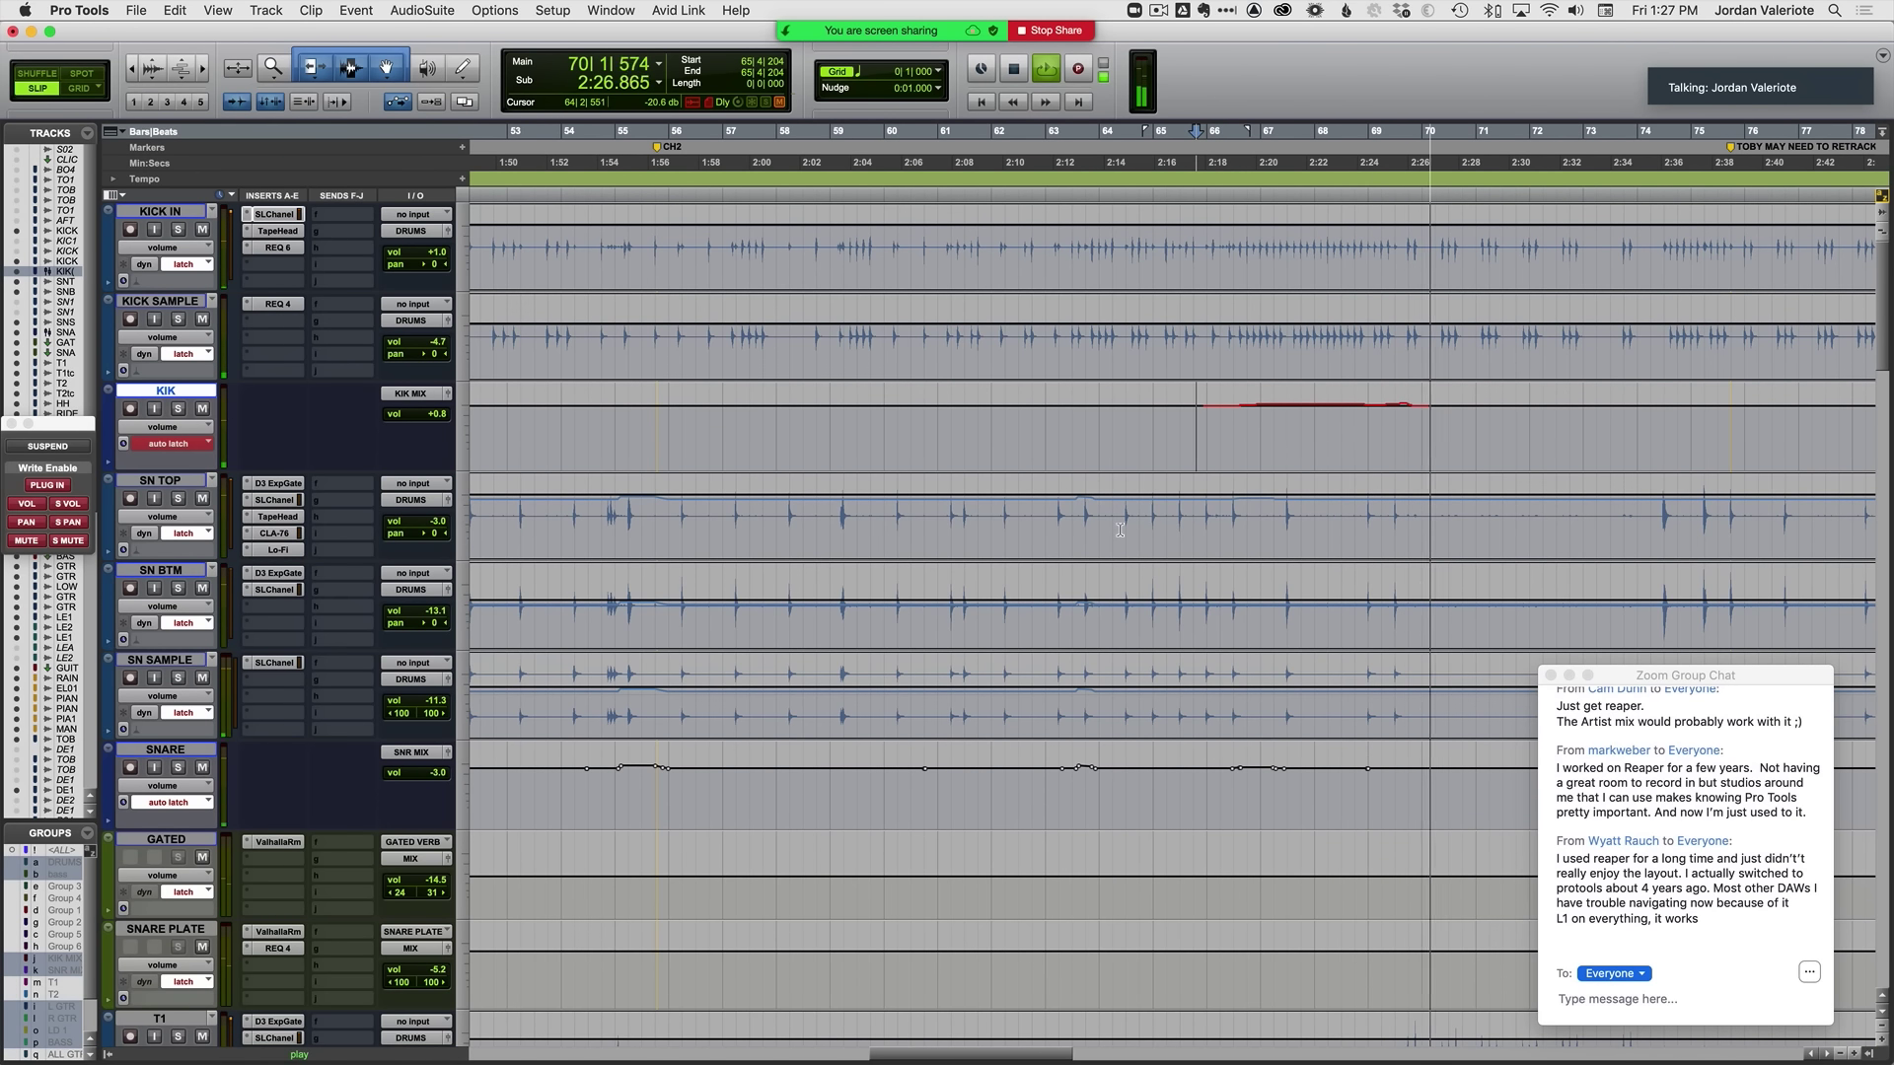
{"action": "key", "text": "space"}
Step: Write a first pass of SNARE PLATE volume automation from 65|4, lifting the snare reverb from bar 67
{"action": "scroll", "coordinate": [411, 737], "scroll_direction": "down", "scroll_amount": 3}
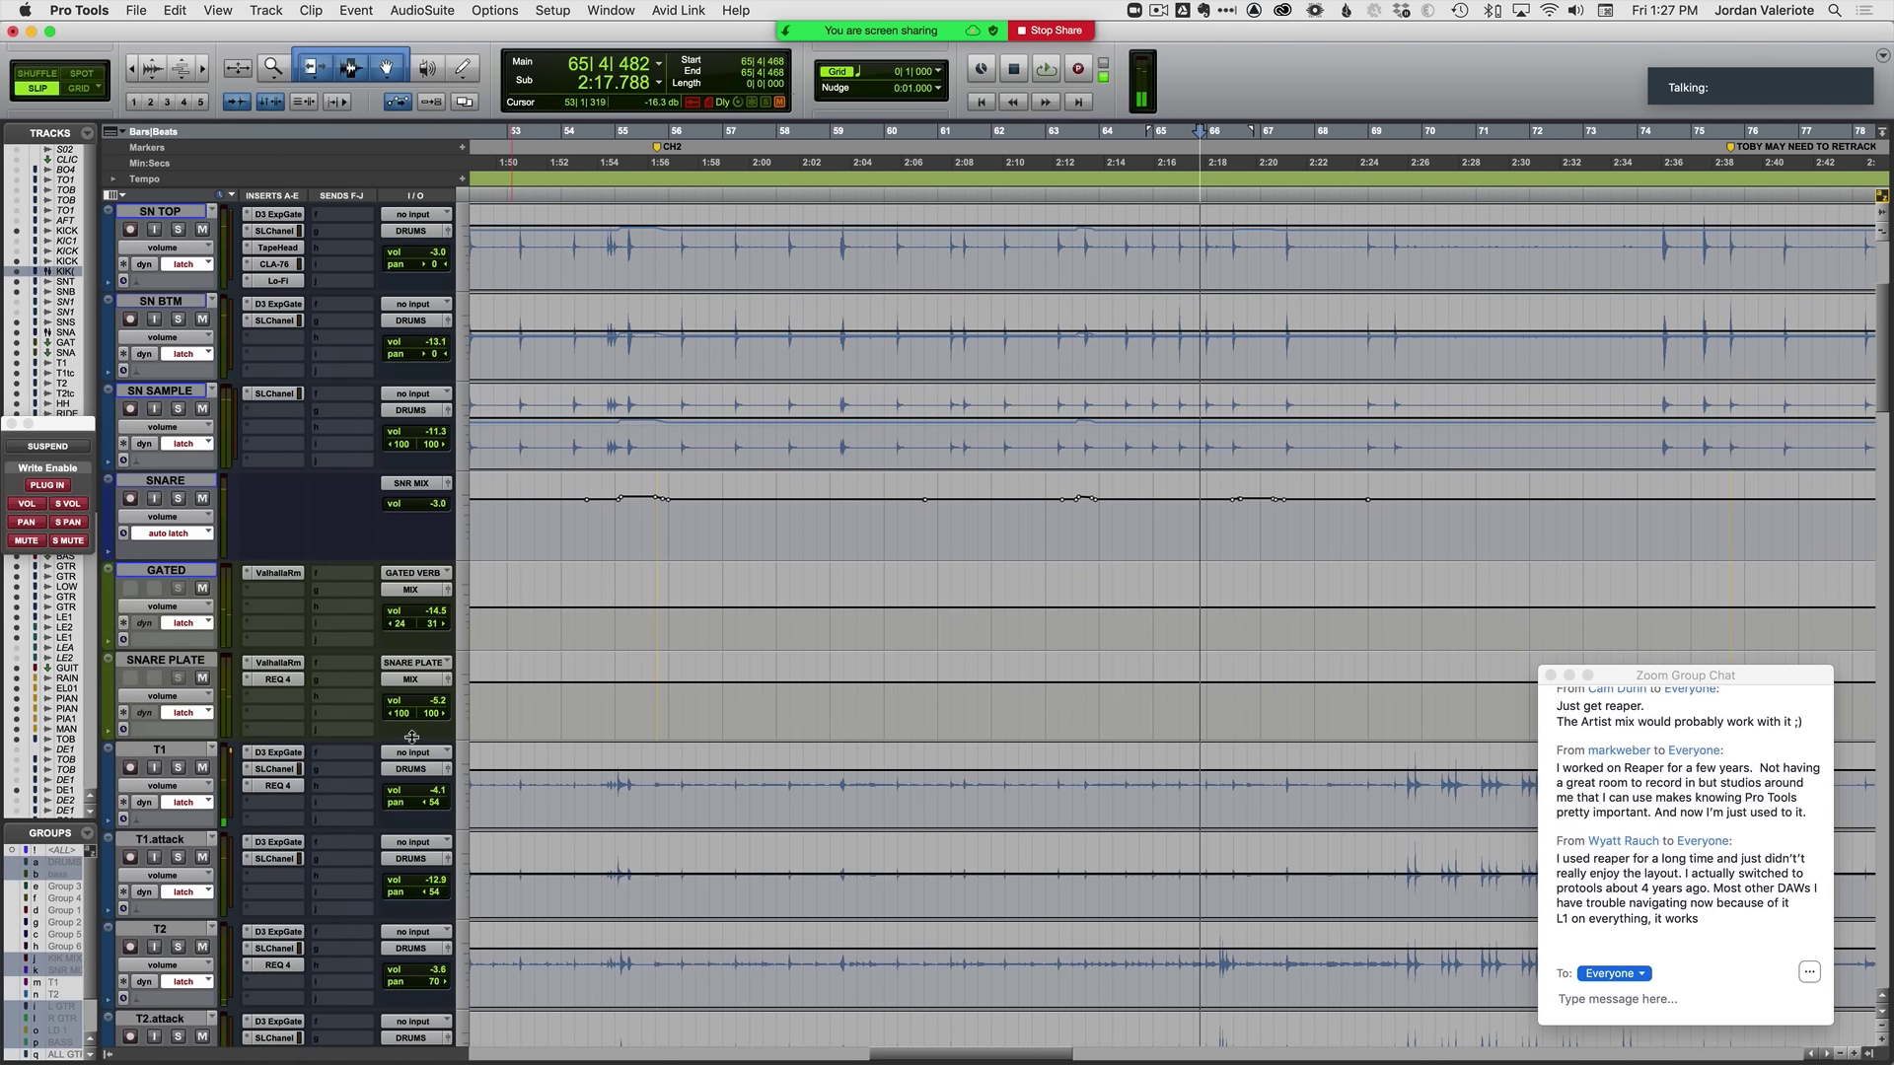
{"action": "key", "text": "space"}
{"action": "left_click", "coordinate": [169, 661]}
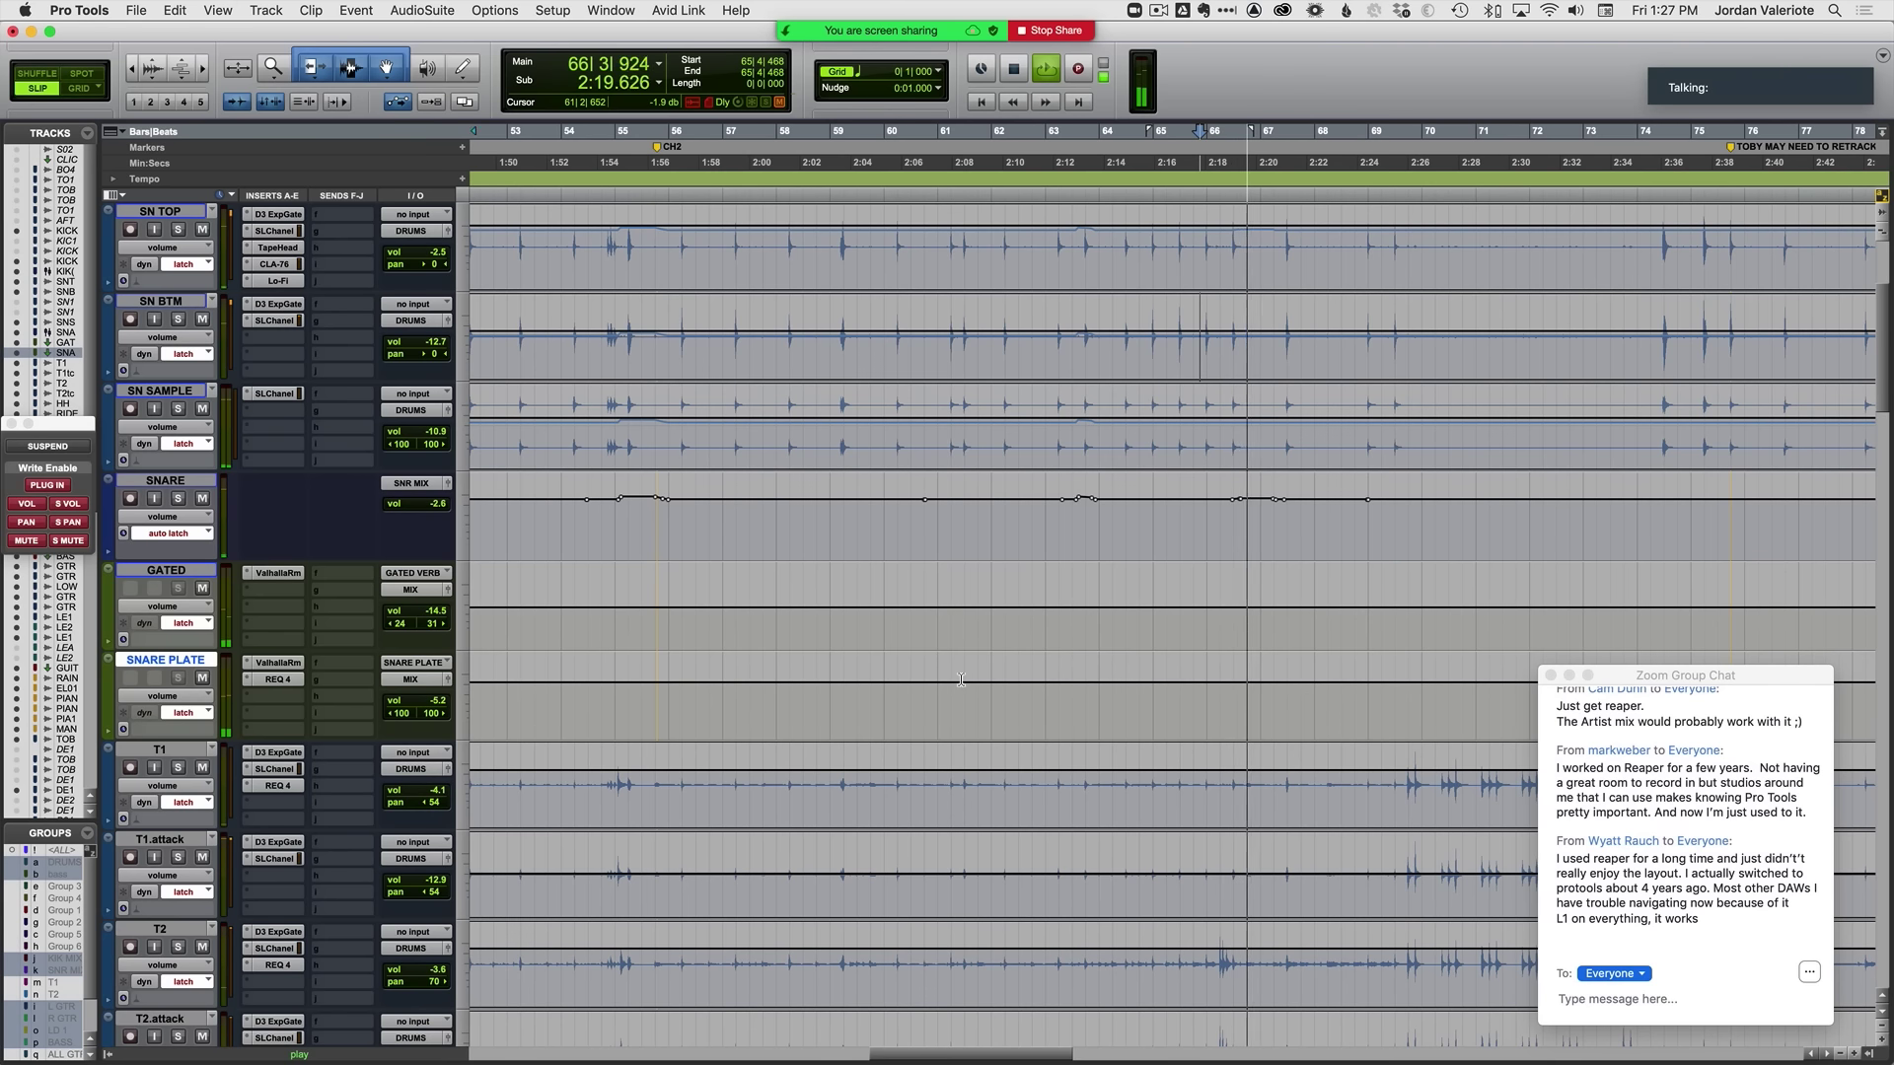
{"action": "key", "text": "space"}
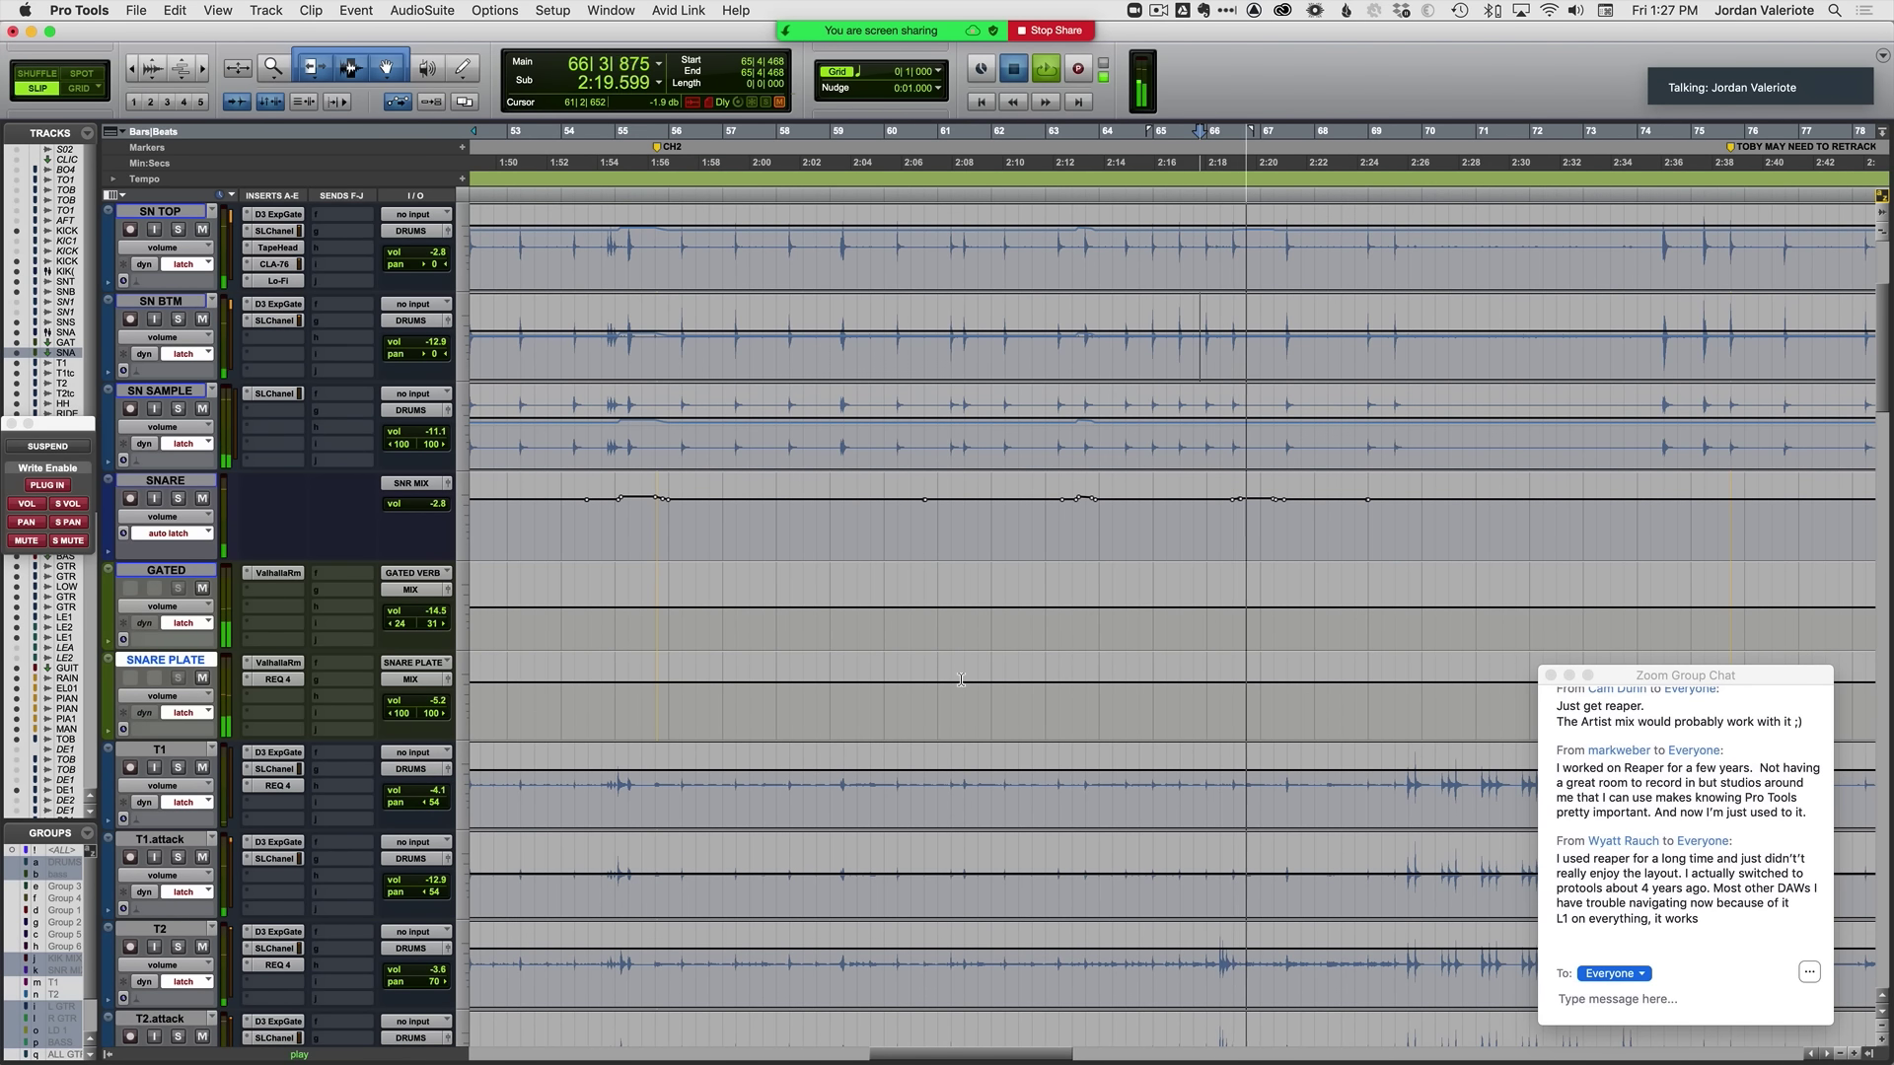
{"action": "scroll", "coordinate": [170, 660], "scroll_direction": "down", "scroll_amount": 5}
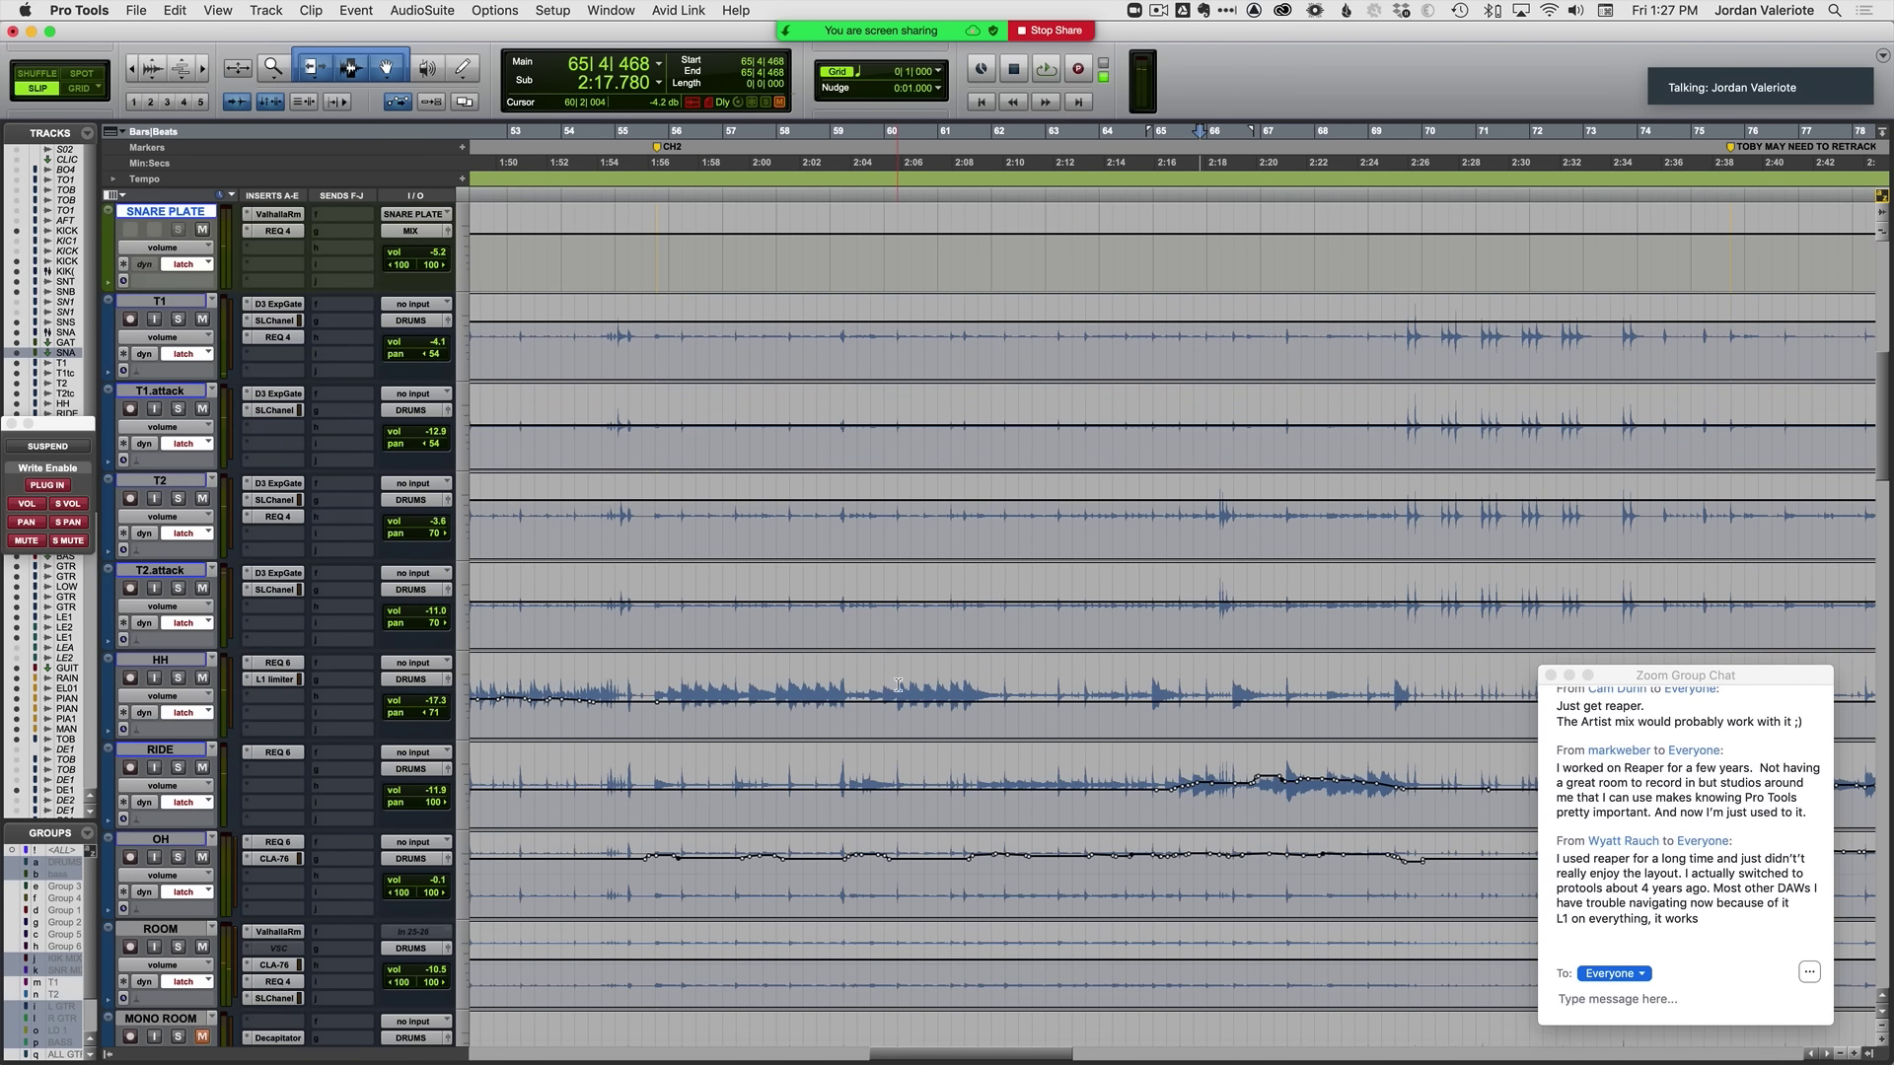
{"action": "scroll", "coordinate": [170, 661], "scroll_direction": "up", "scroll_amount": 6}
{"action": "key", "text": "space"}
{"action": "key", "text": "t"}
{"action": "scroll", "coordinate": [1115, 648], "scroll_direction": "right", "scroll_amount": 2}
{"action": "scroll", "coordinate": [1115, 648], "scroll_direction": "right", "scroll_amount": 2}
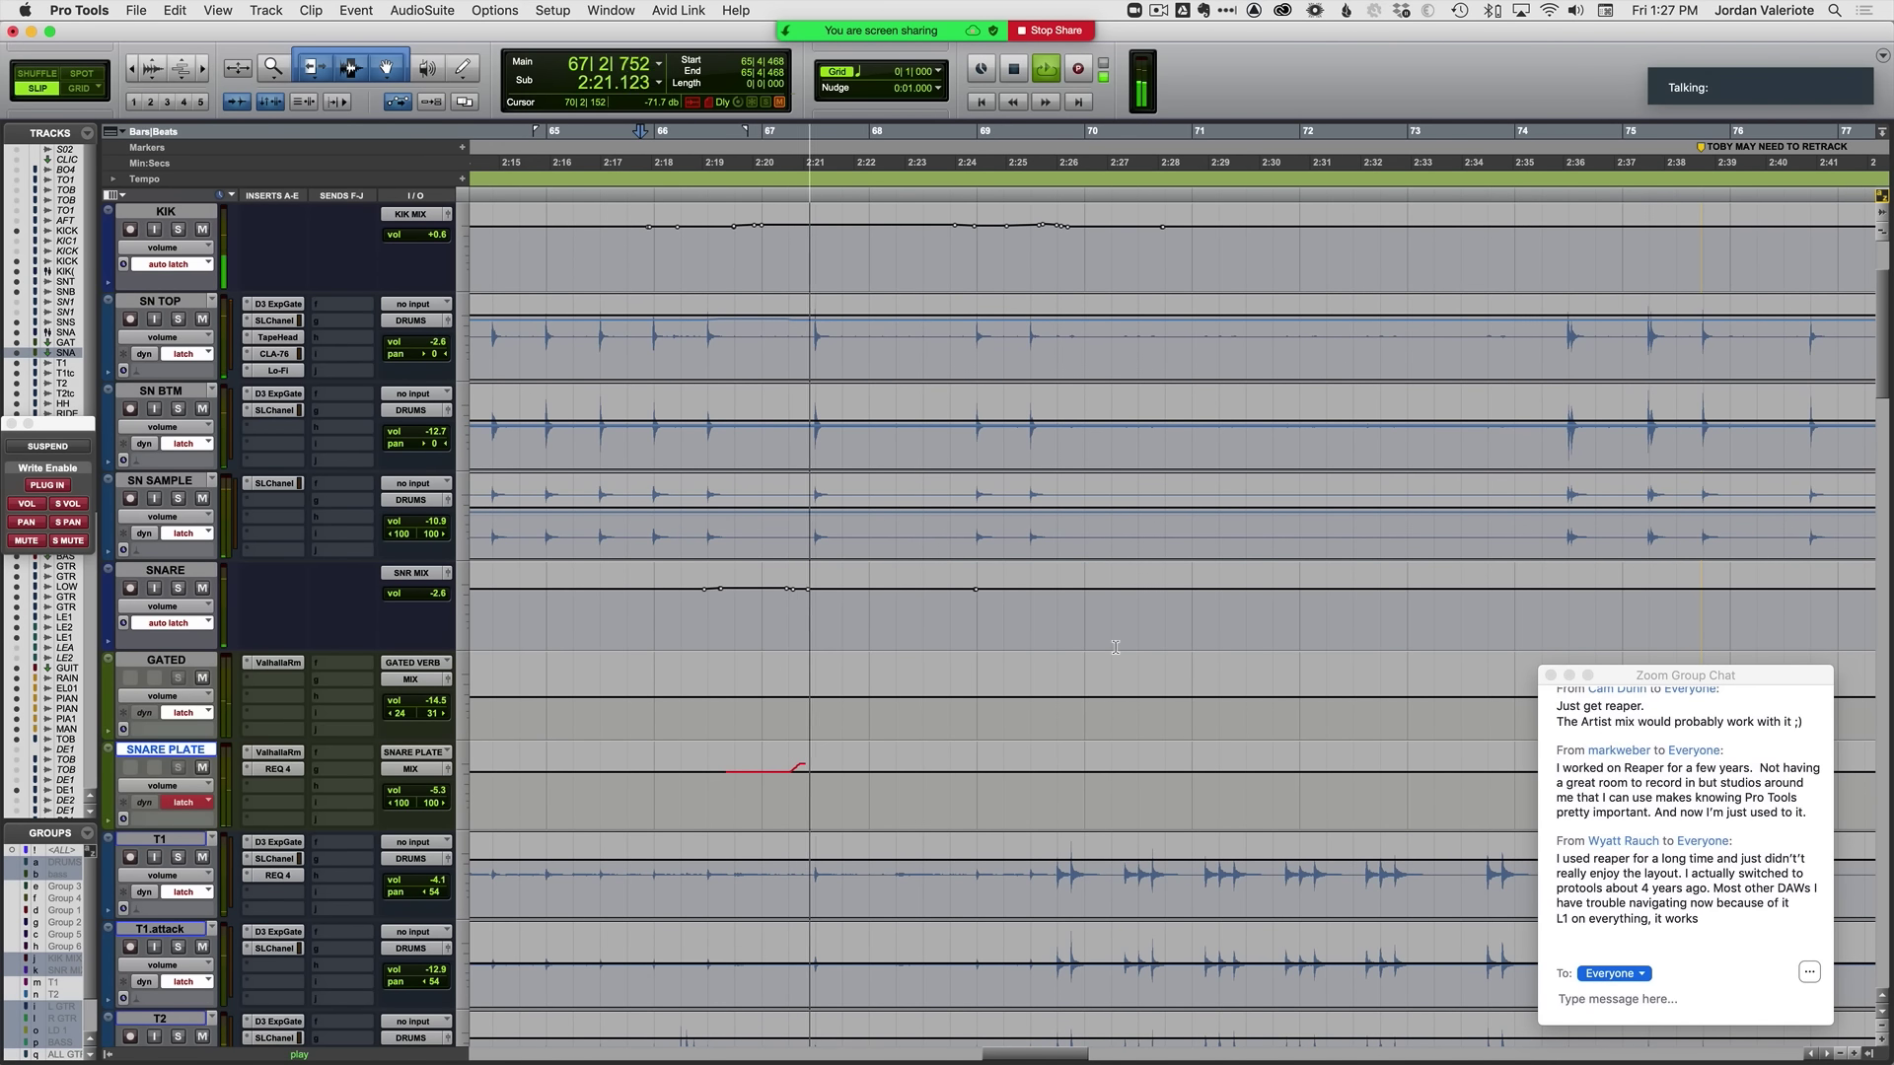
Step: Rewrite SNARE PLATE volume from 65|4, rising gradually to about -2.1 dB in bar 68 and easing to -5.3 dB after bar 70
{"action": "key", "text": "space"}
{"action": "key", "text": "space"}
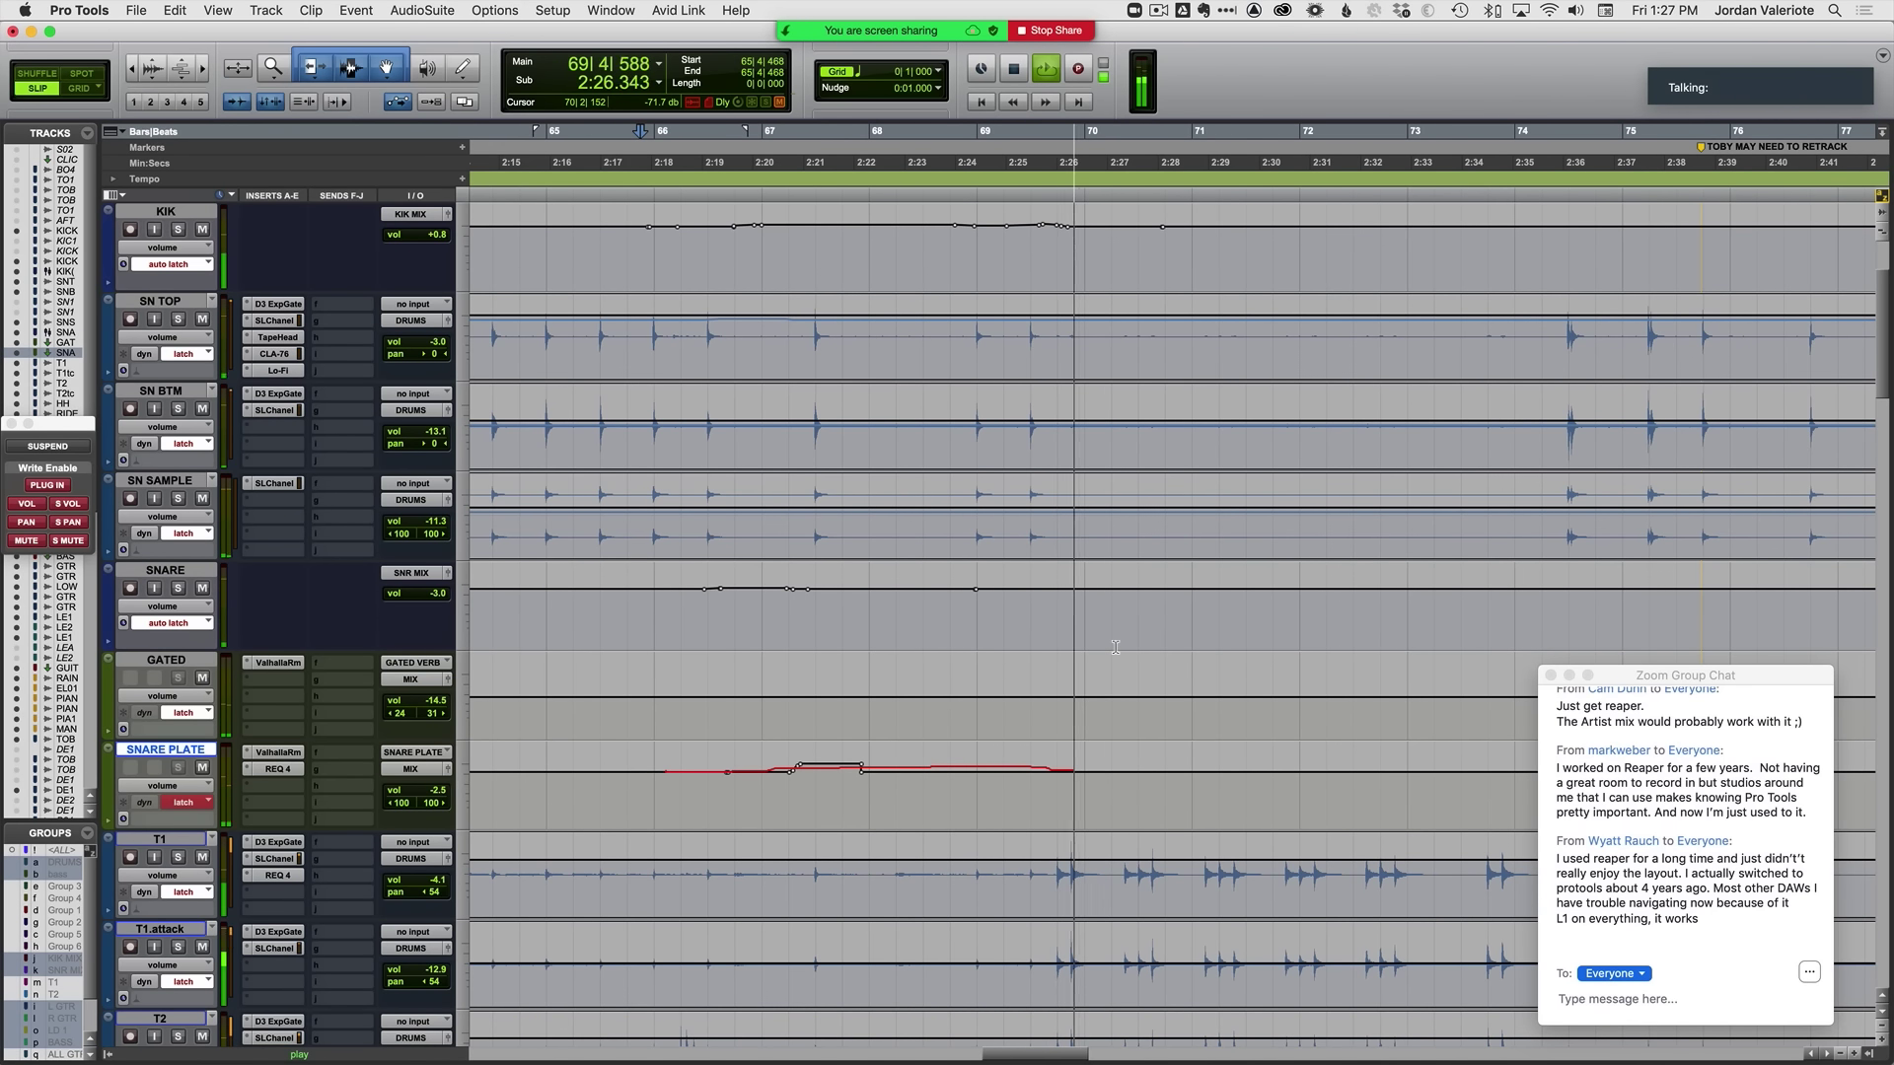
{"action": "scroll", "coordinate": [1141, 609], "scroll_direction": "right", "scroll_amount": 5}
{"action": "scroll", "coordinate": [1115, 688], "scroll_direction": "down", "scroll_amount": 3}
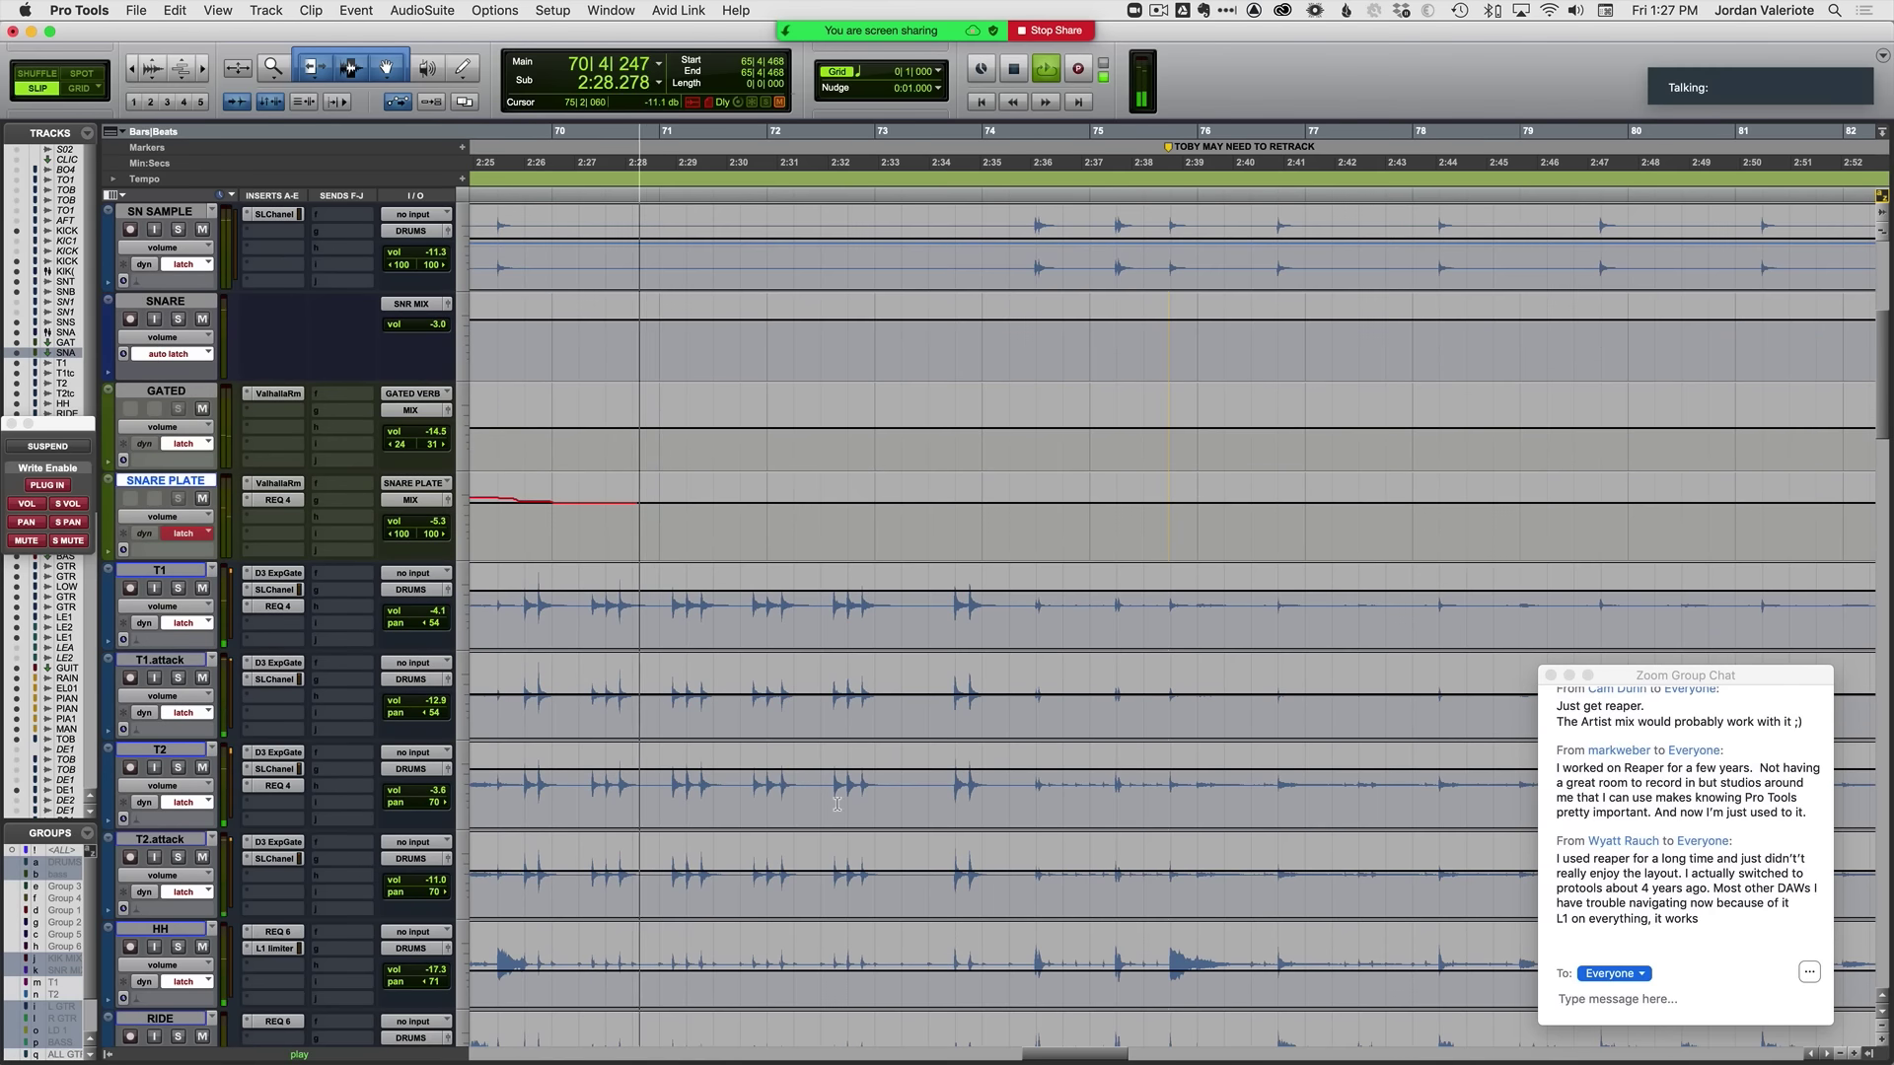
{"action": "key", "text": "r"}
{"action": "scroll", "coordinate": [841, 622], "scroll_direction": "up", "scroll_amount": 5}
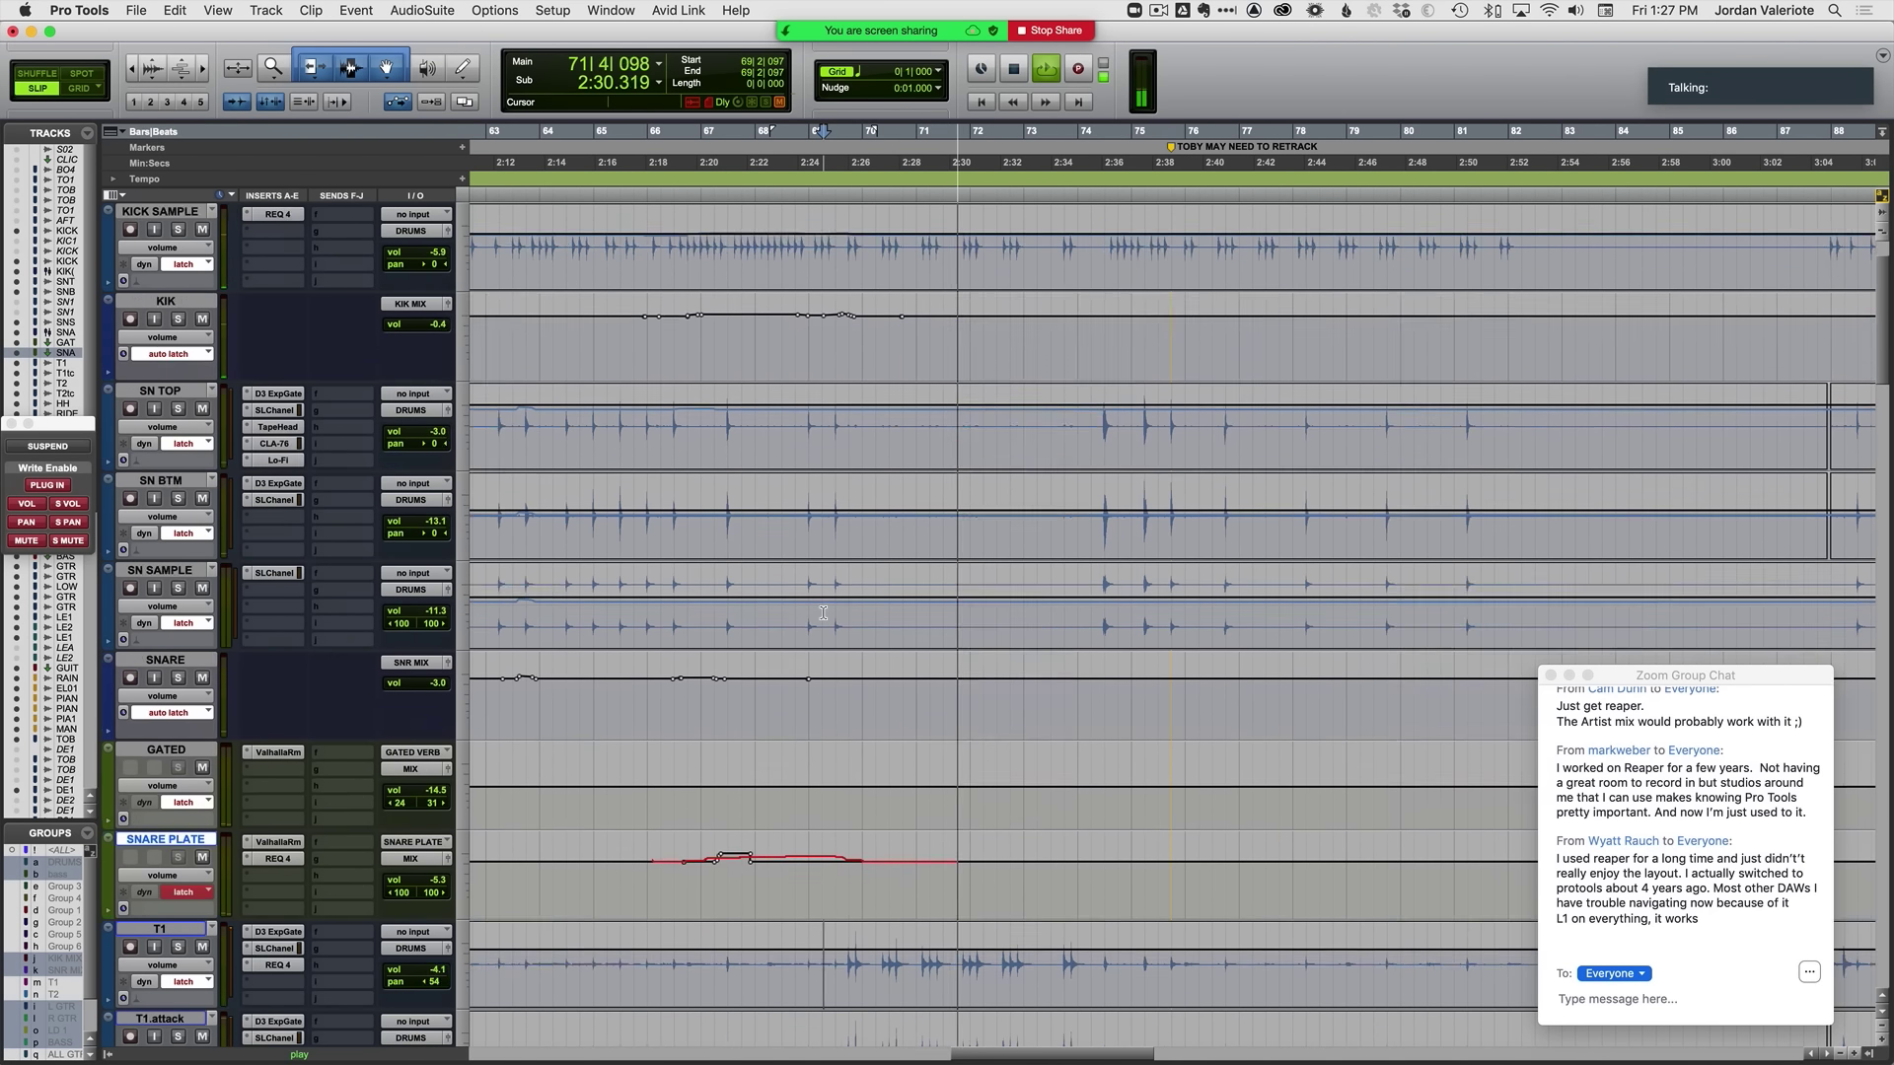
{"action": "key", "text": "space"}
Step: Write KIK master volume automation from 68|4, dipping it through bars 70 to 74 and raising it gradually through bar 76
{"action": "left_click", "coordinate": [965, 429]}
{"action": "key", "text": "t"}
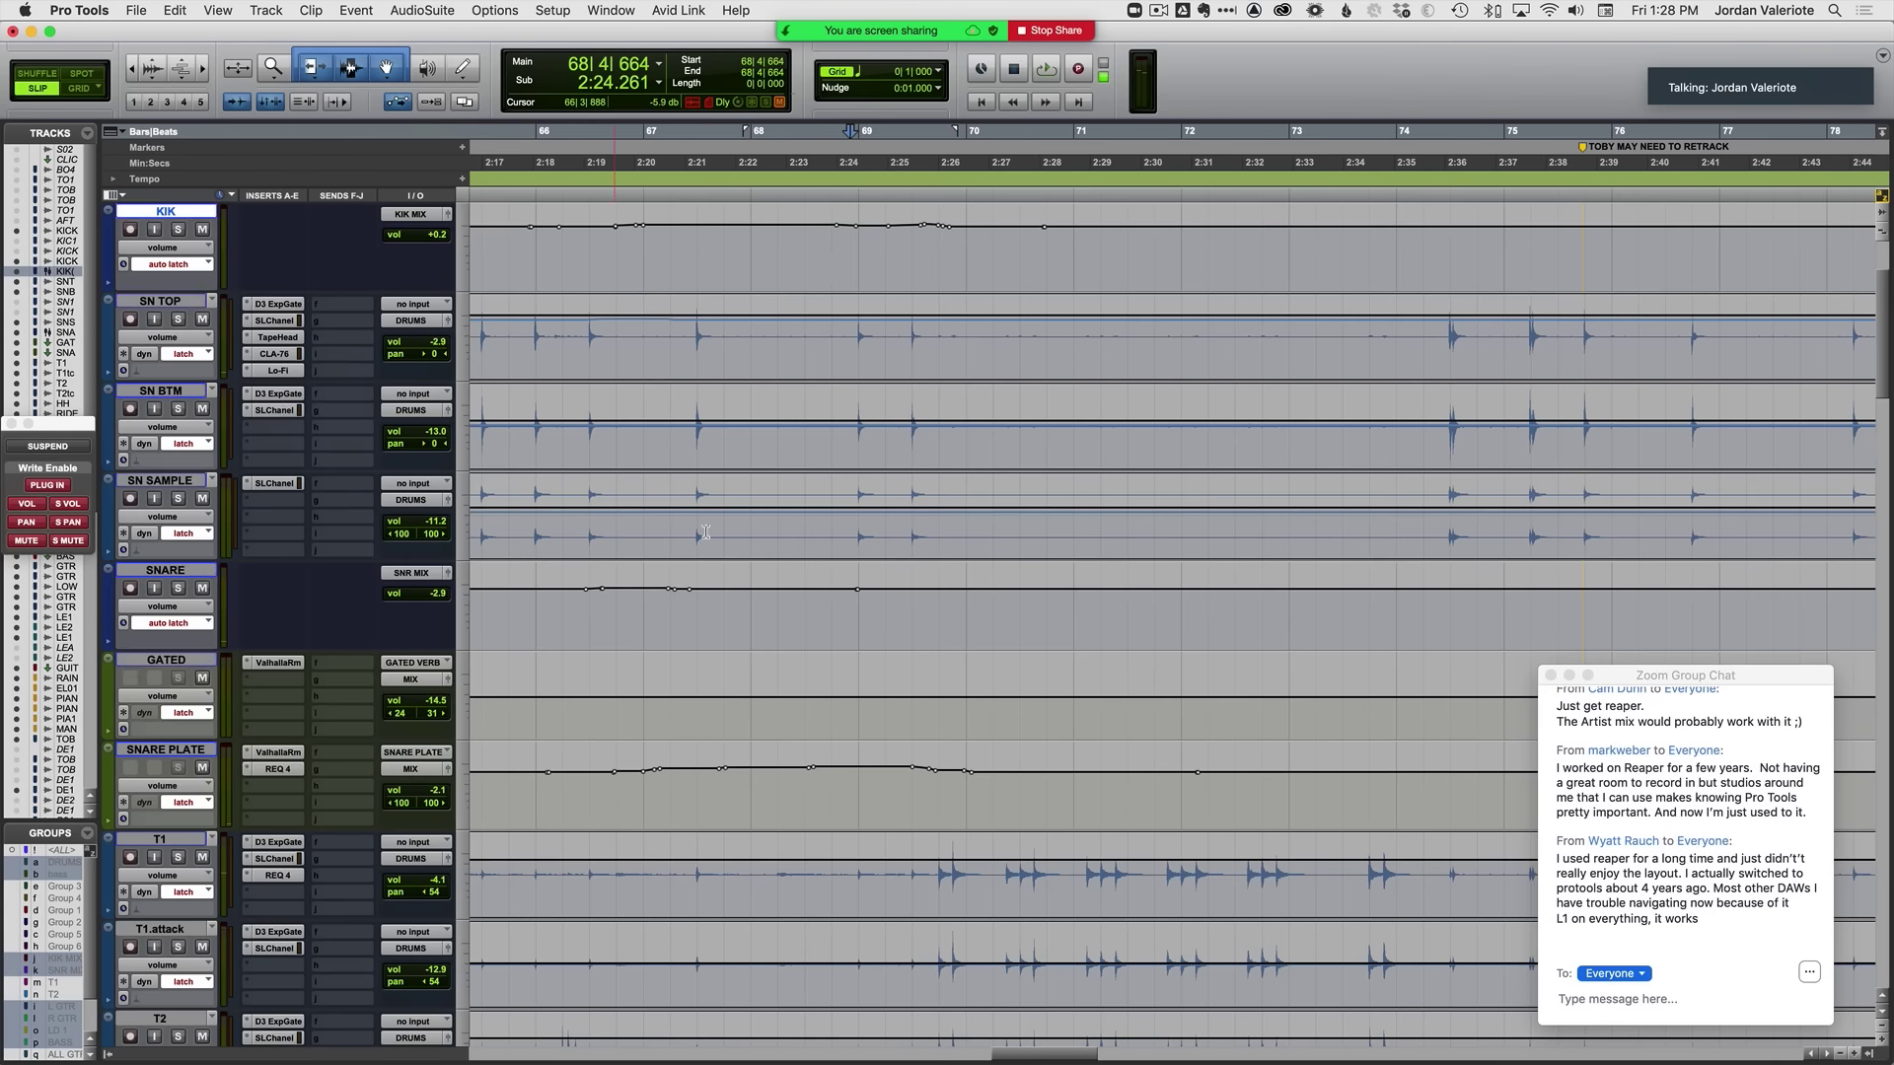
{"action": "scroll", "coordinate": [706, 532], "scroll_direction": "up", "scroll_amount": 3}
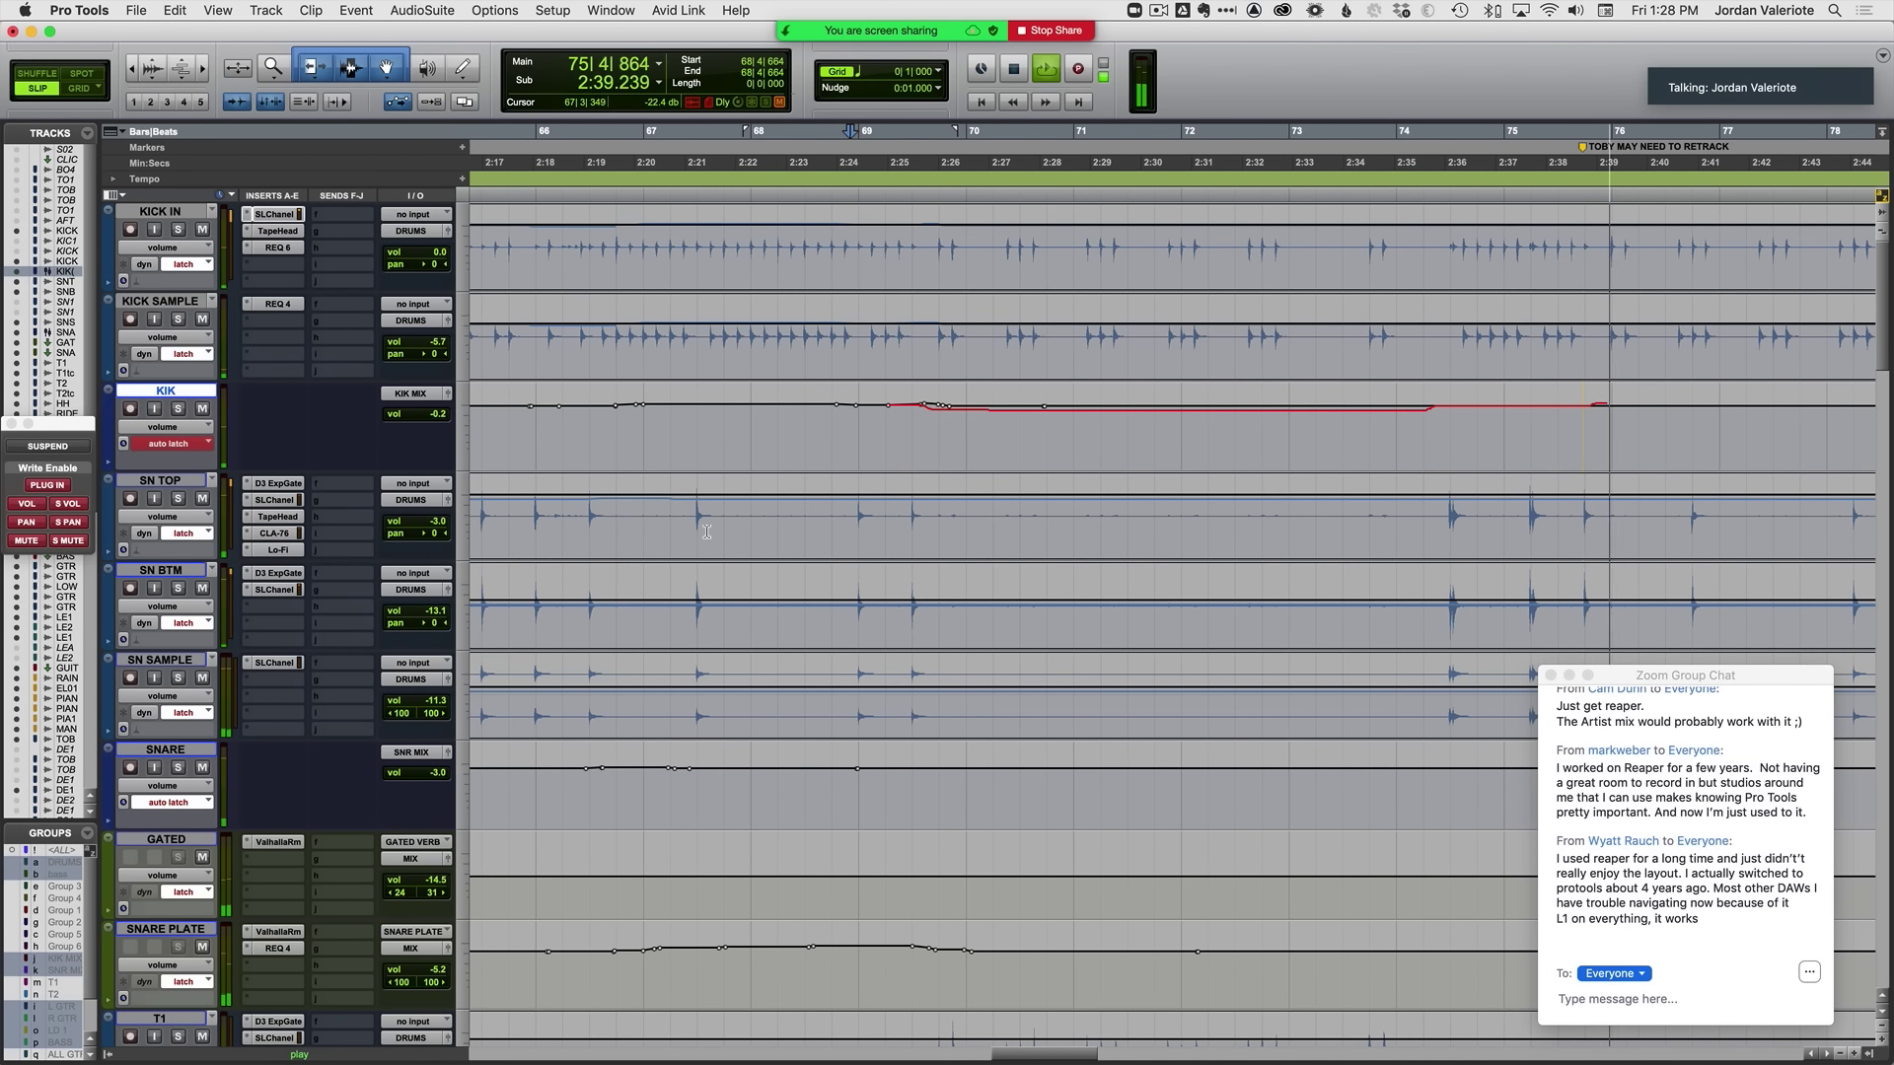
{"action": "key", "text": "space"}
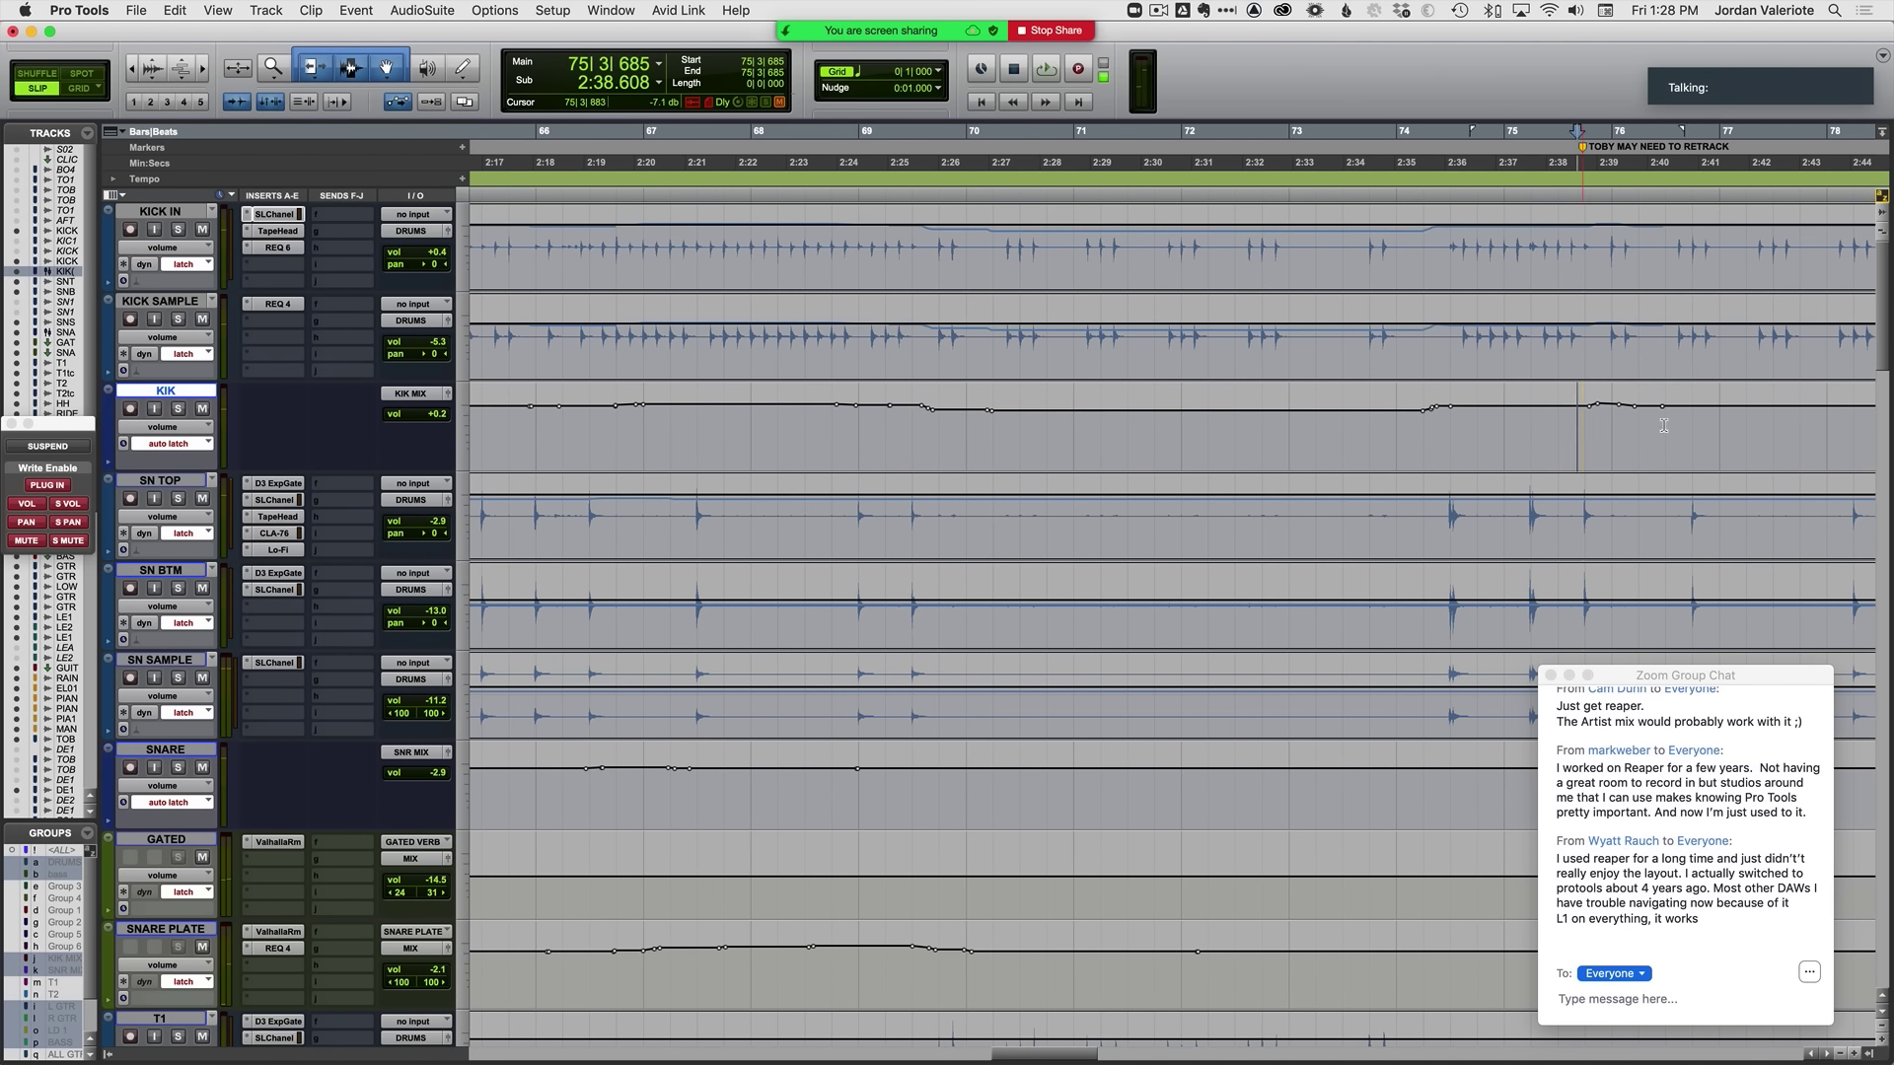
{"action": "left_click", "coordinate": [1586, 414], "text": "shift"}
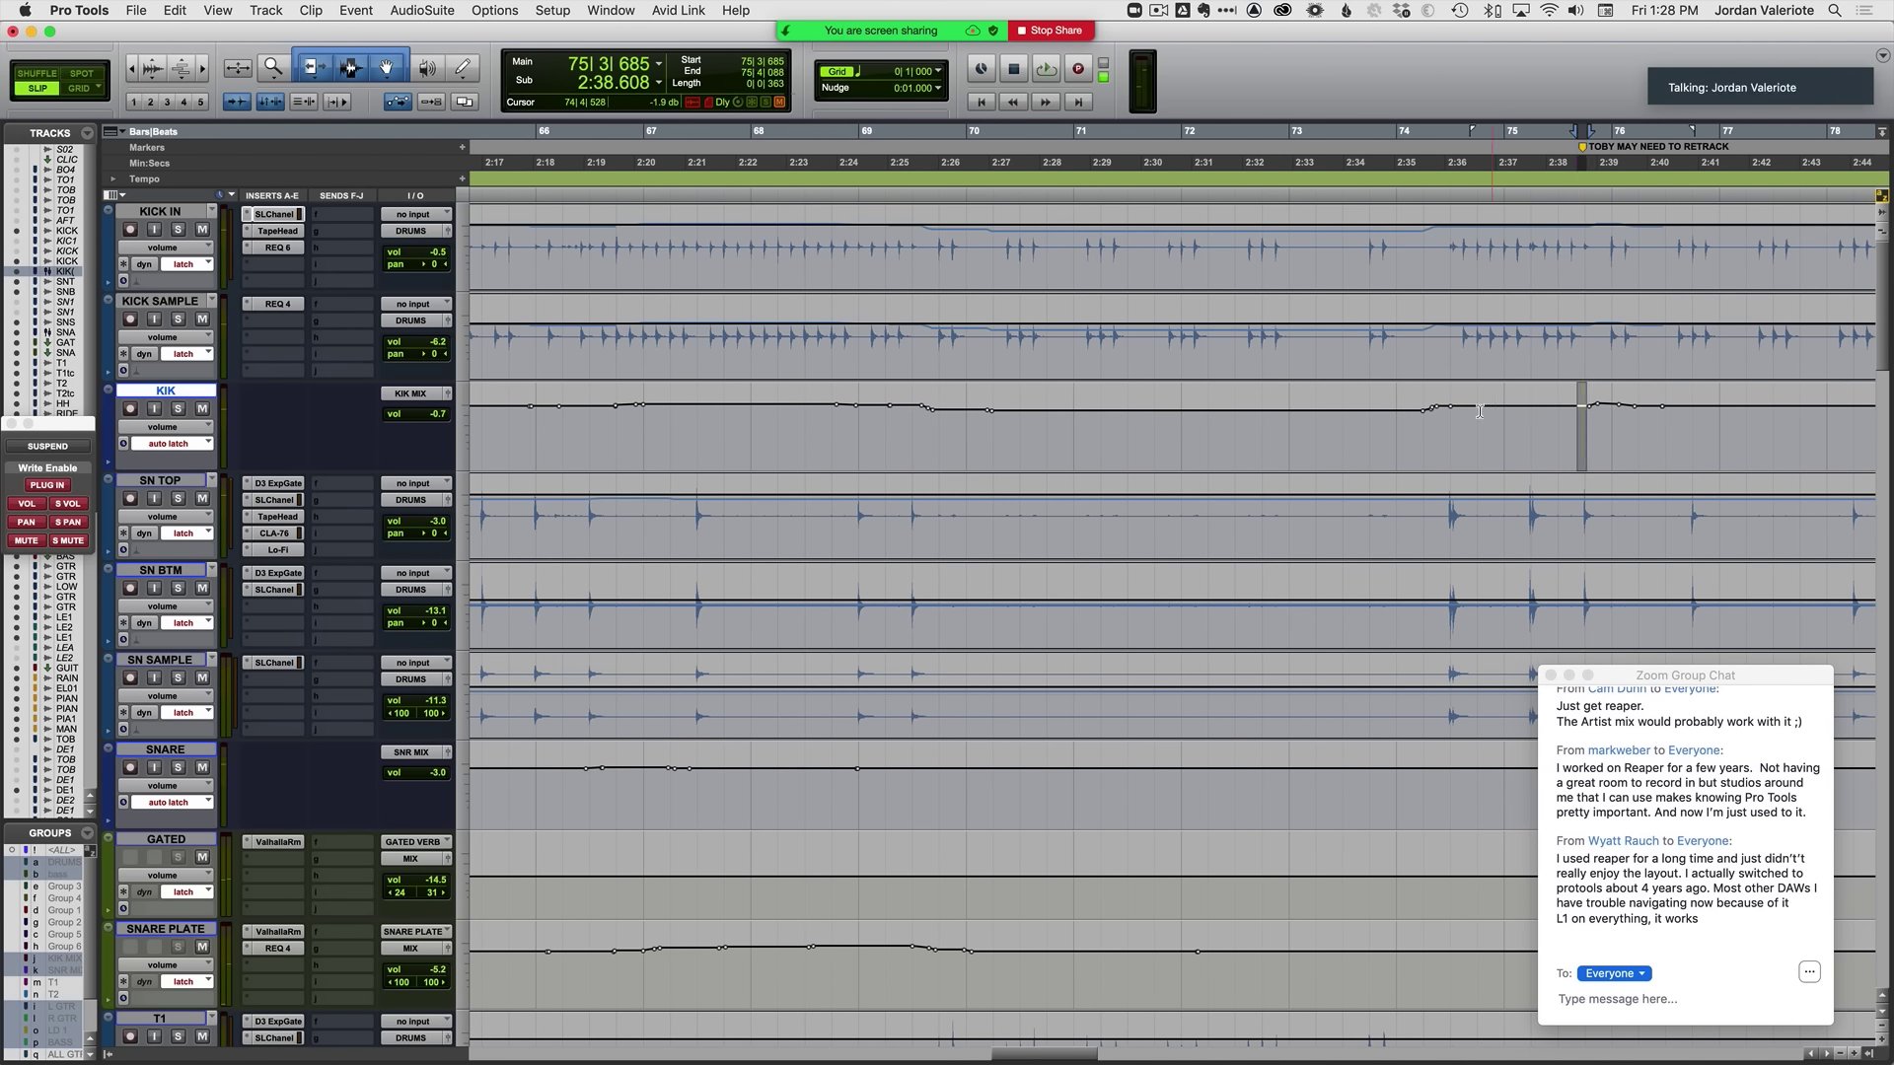
{"action": "left_click", "coordinate": [1383, 431]}
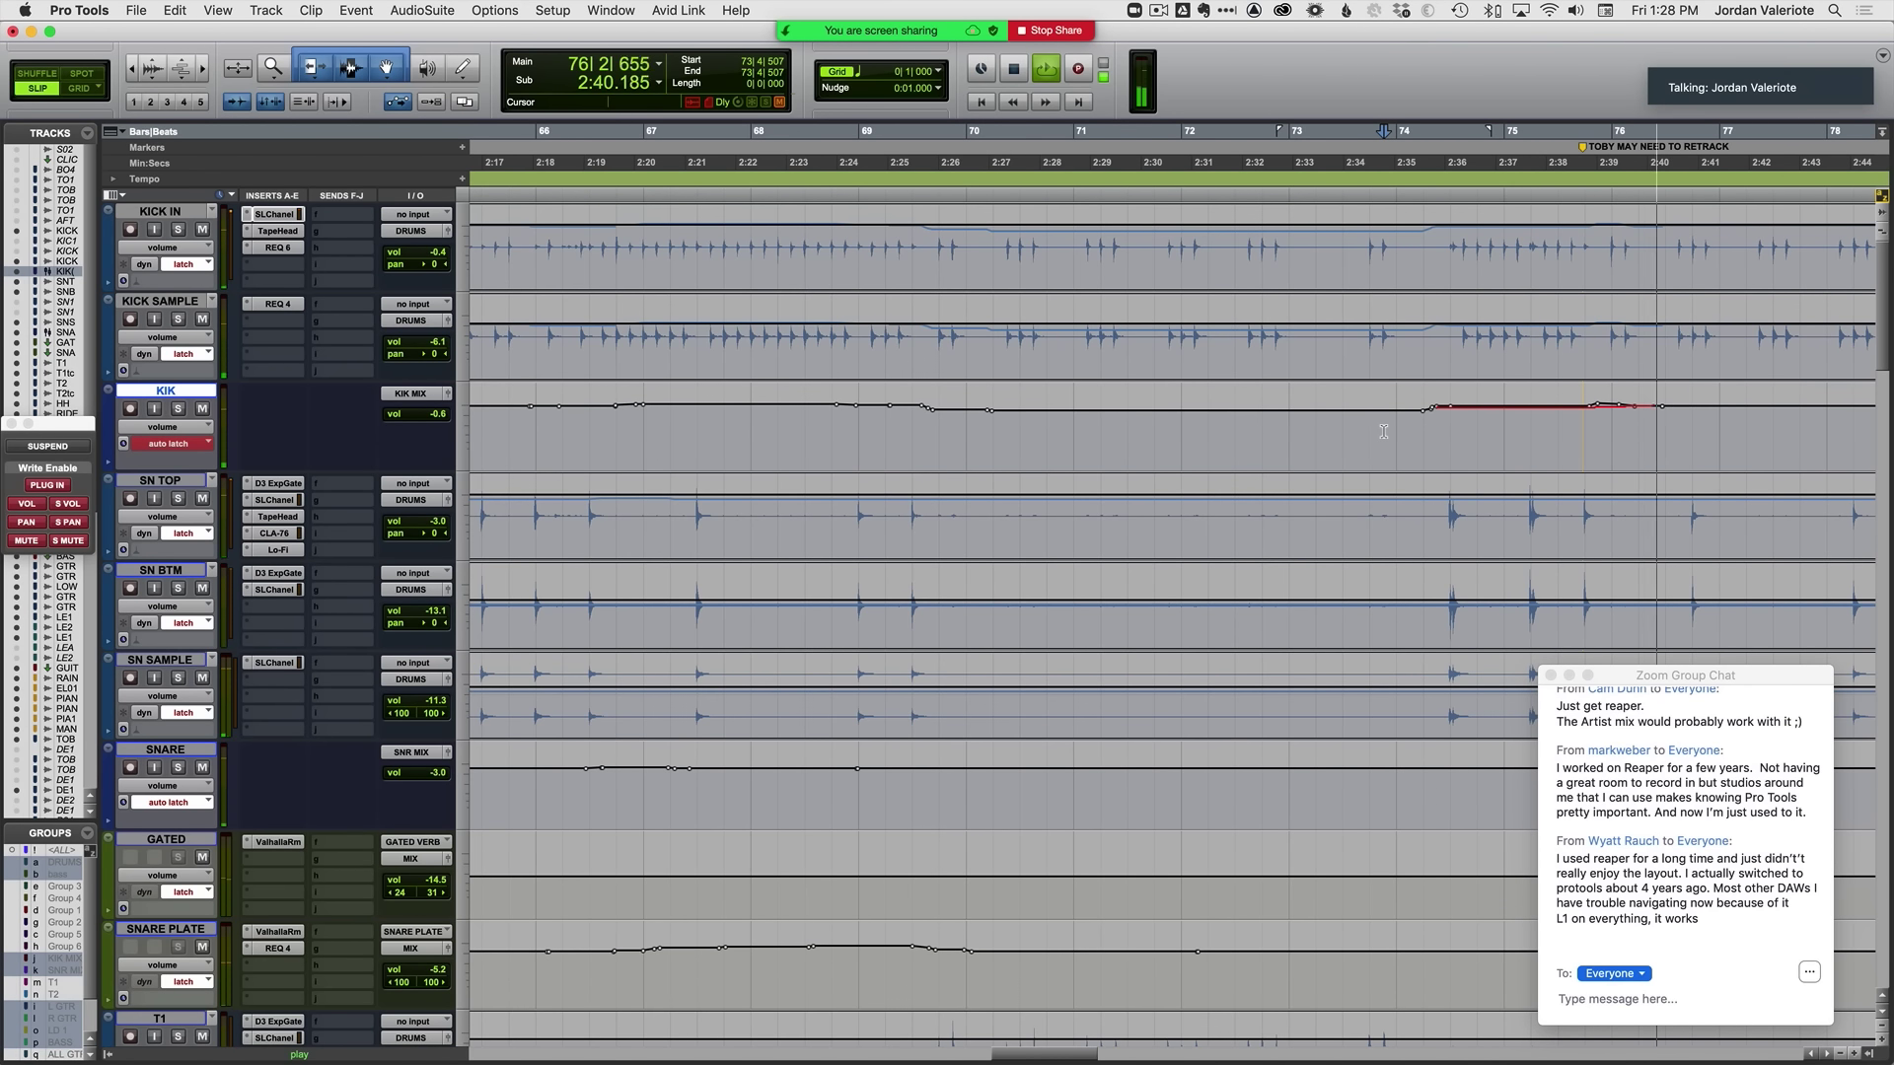
Step: Write T2 volume automation from 69|2, setting the tom to about -3.4 dB through the tom fill into bar 74
{"action": "scroll", "coordinate": [1241, 483], "scroll_direction": "down", "scroll_amount": 3}
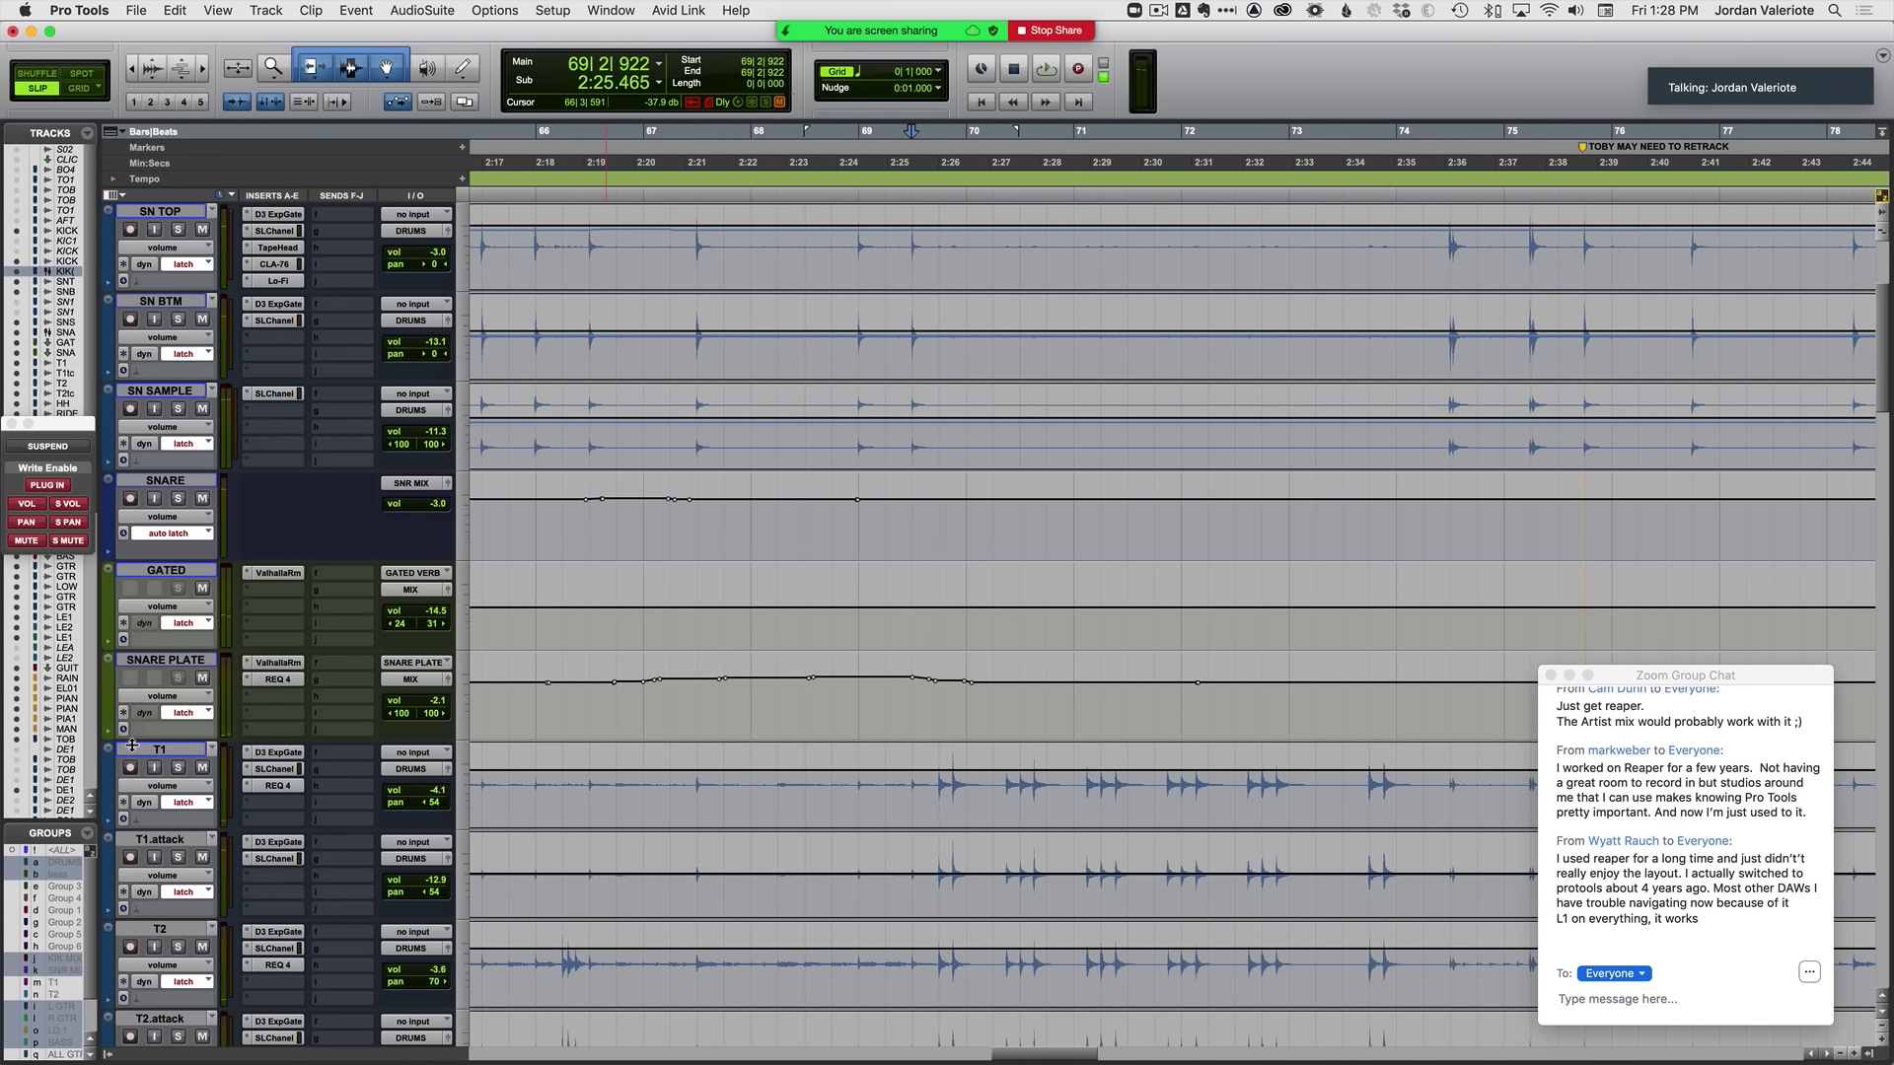
{"action": "scroll", "coordinate": [487, 743], "scroll_direction": "down", "scroll_amount": 5}
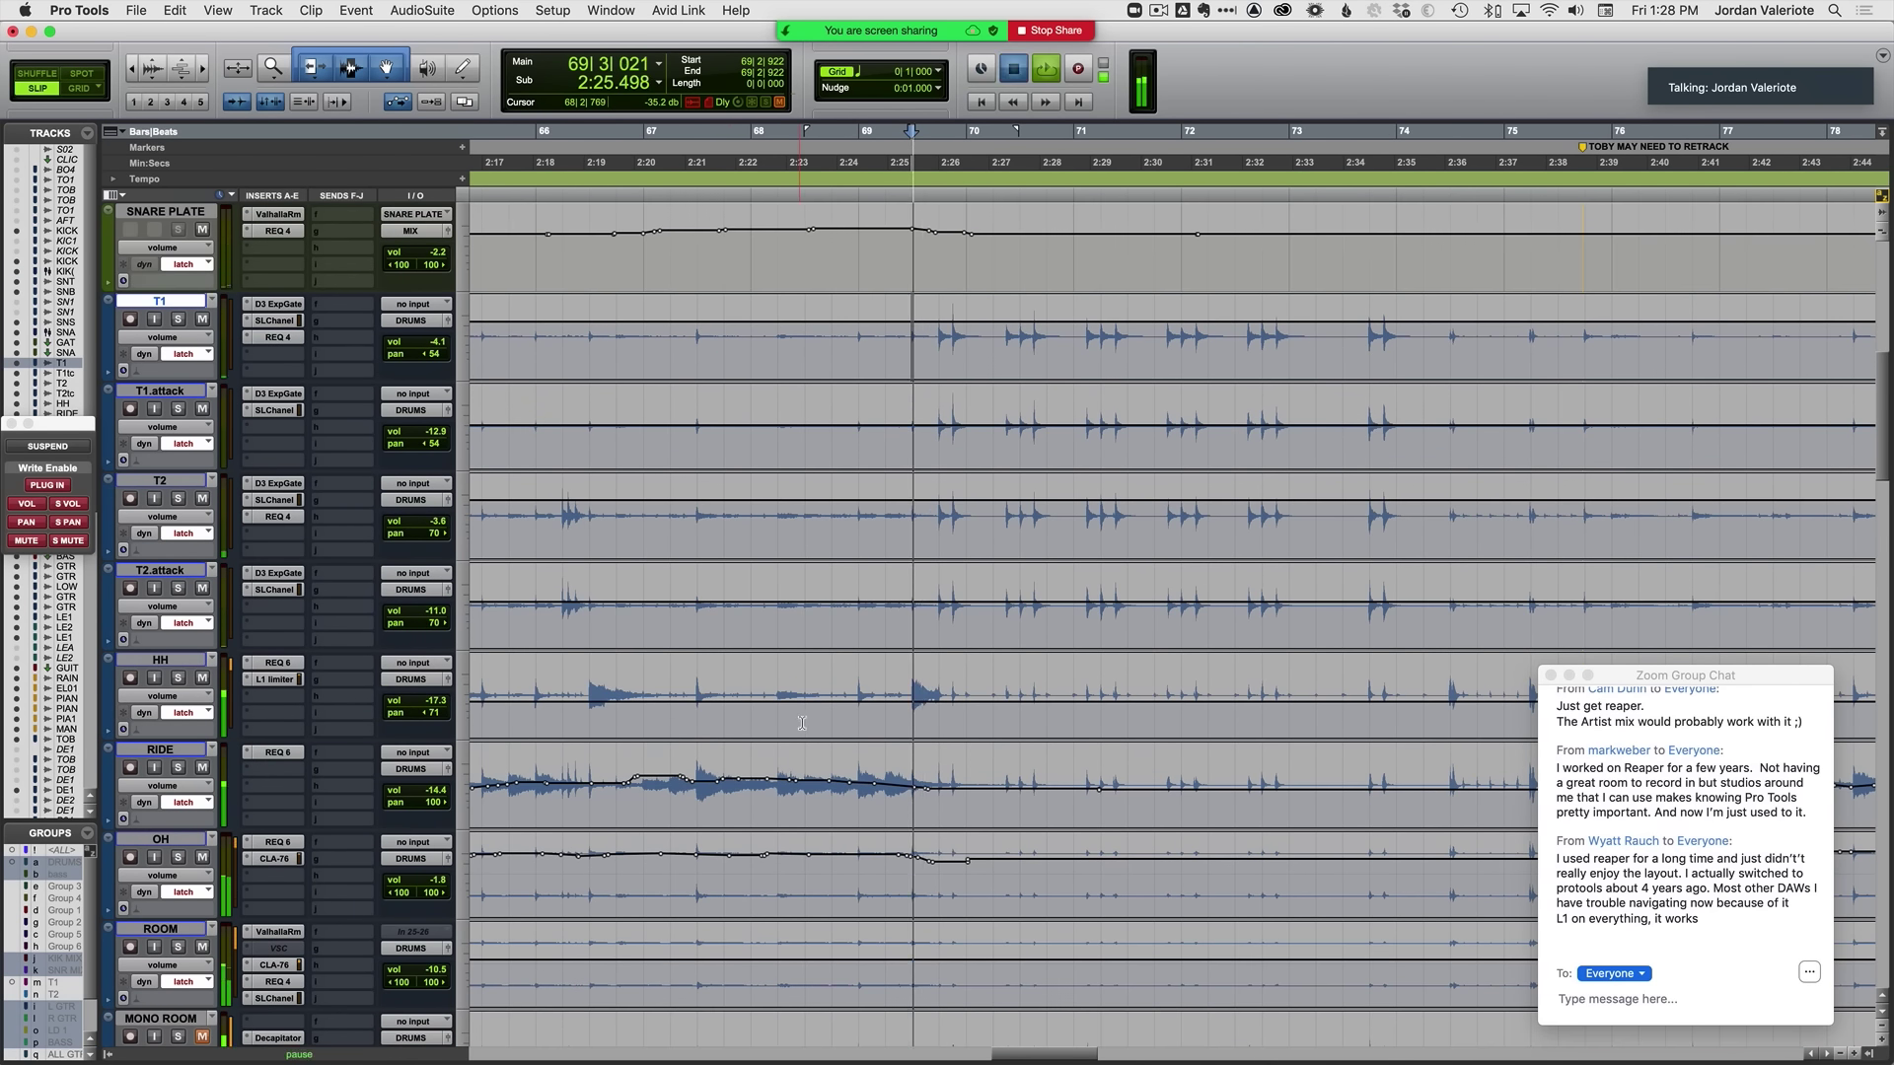
{"action": "key", "text": "space"}
{"action": "scroll", "coordinate": [870, 702], "scroll_direction": "right", "scroll_amount": 3}
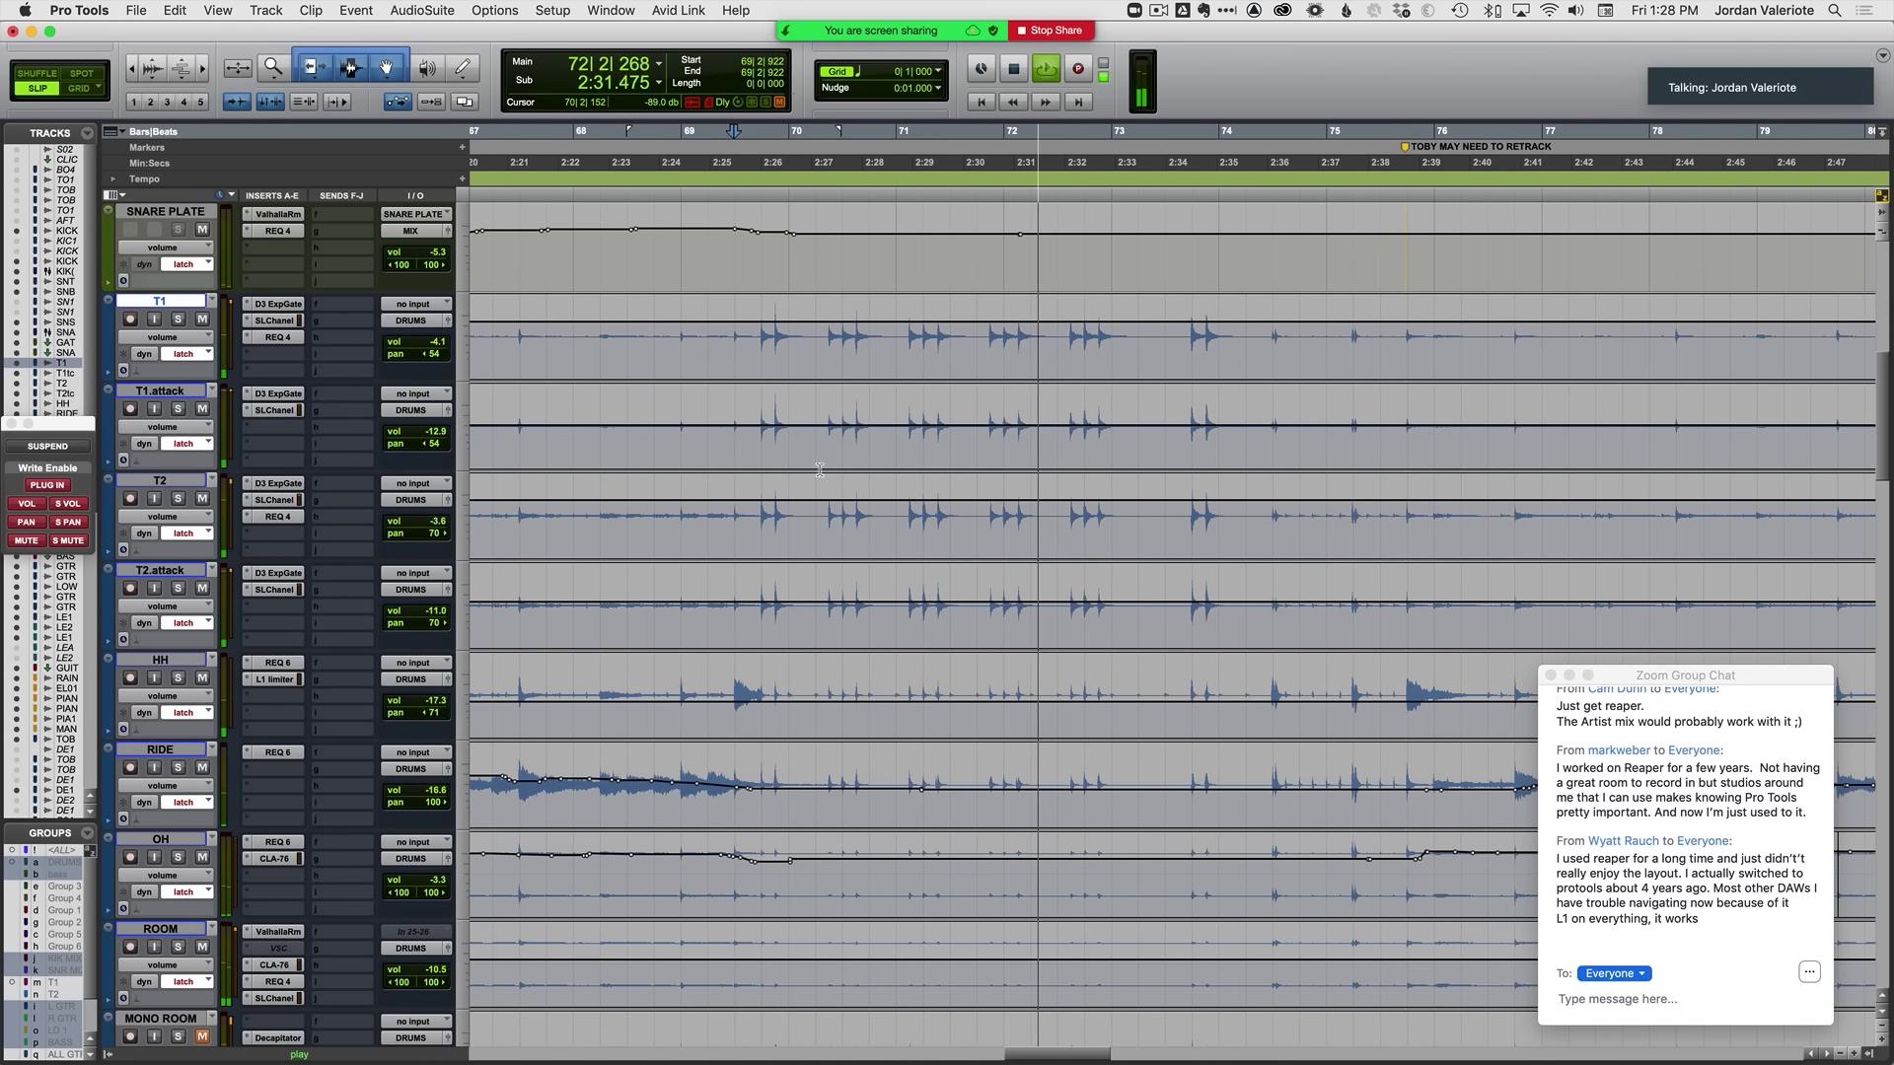
{"action": "left_click", "coordinate": [177, 481]}
{"action": "key", "text": "space"}
{"action": "key", "text": "space"}
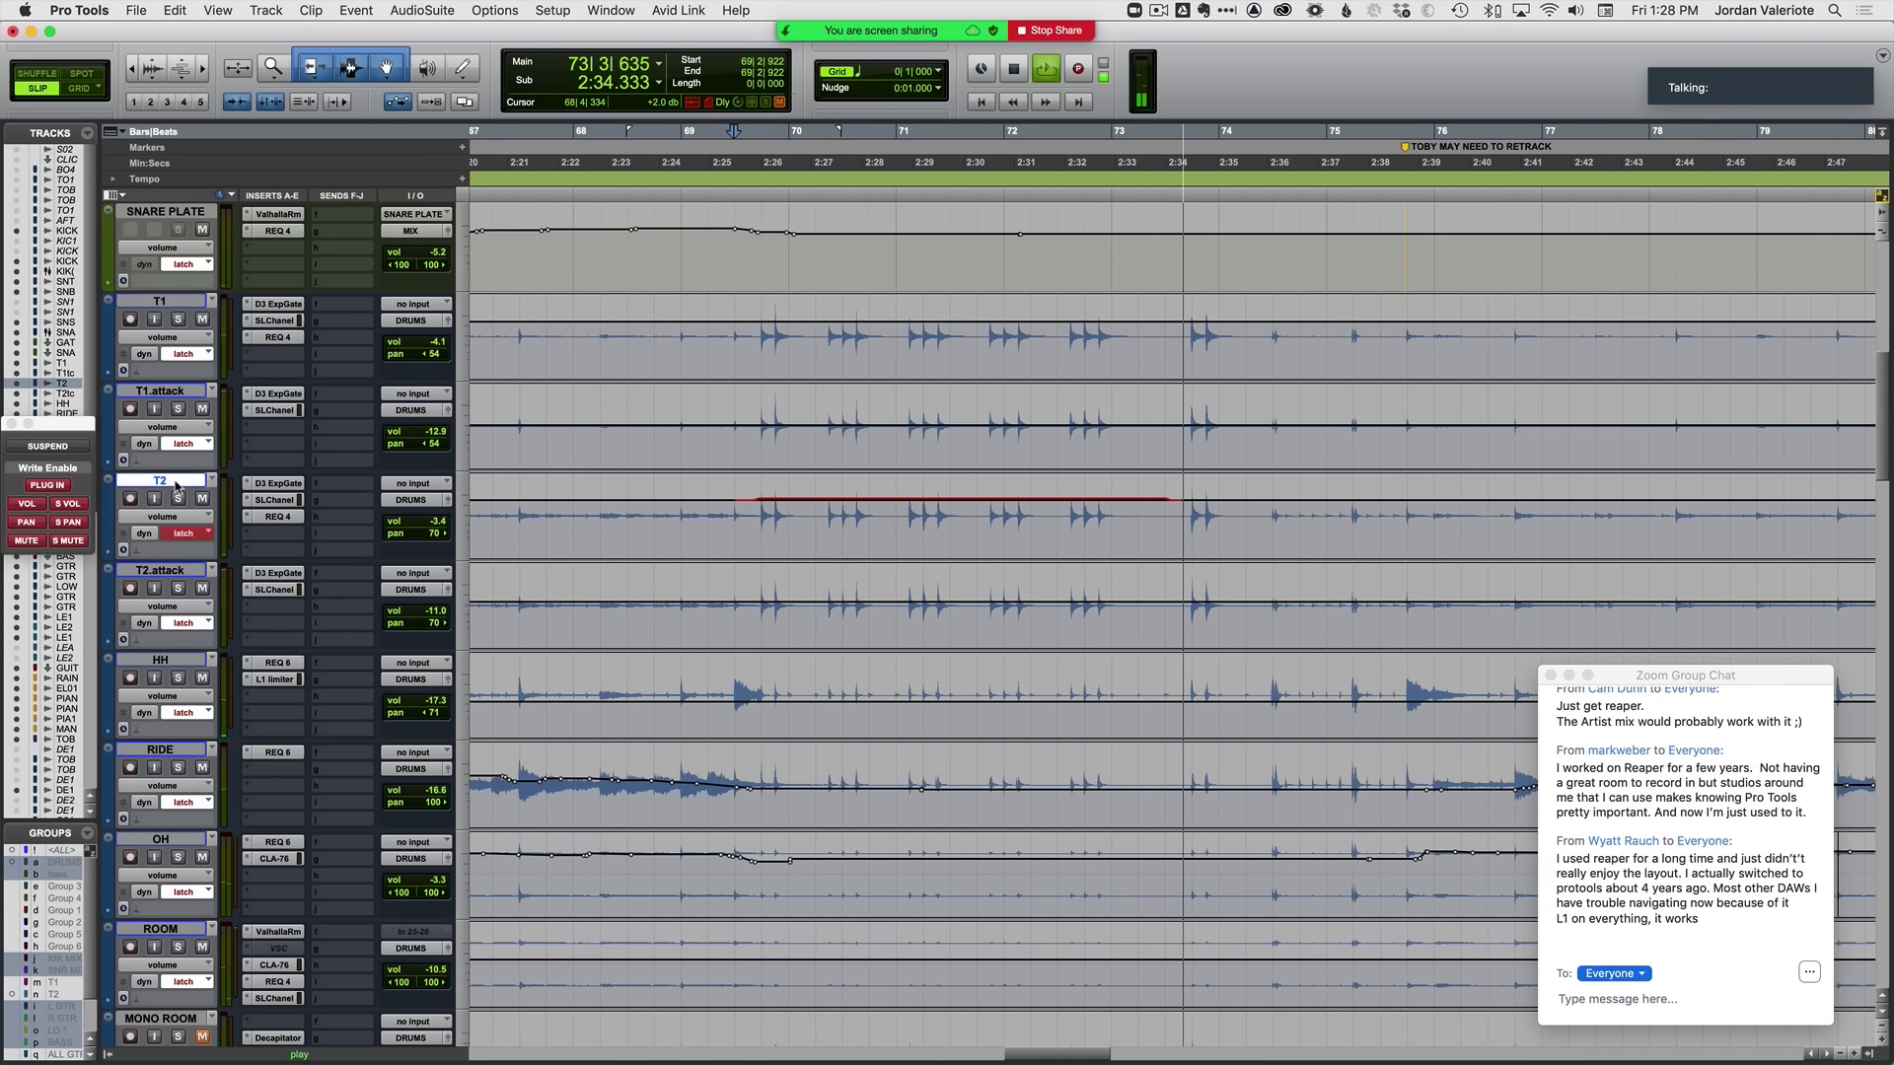
Step: Write SNARE master volume automation from 74|3, lifting the snare to about -2.3 dB on the hit just before bar 76
{"action": "scroll", "coordinate": [426, 377], "scroll_direction": "up", "scroll_amount": 8}
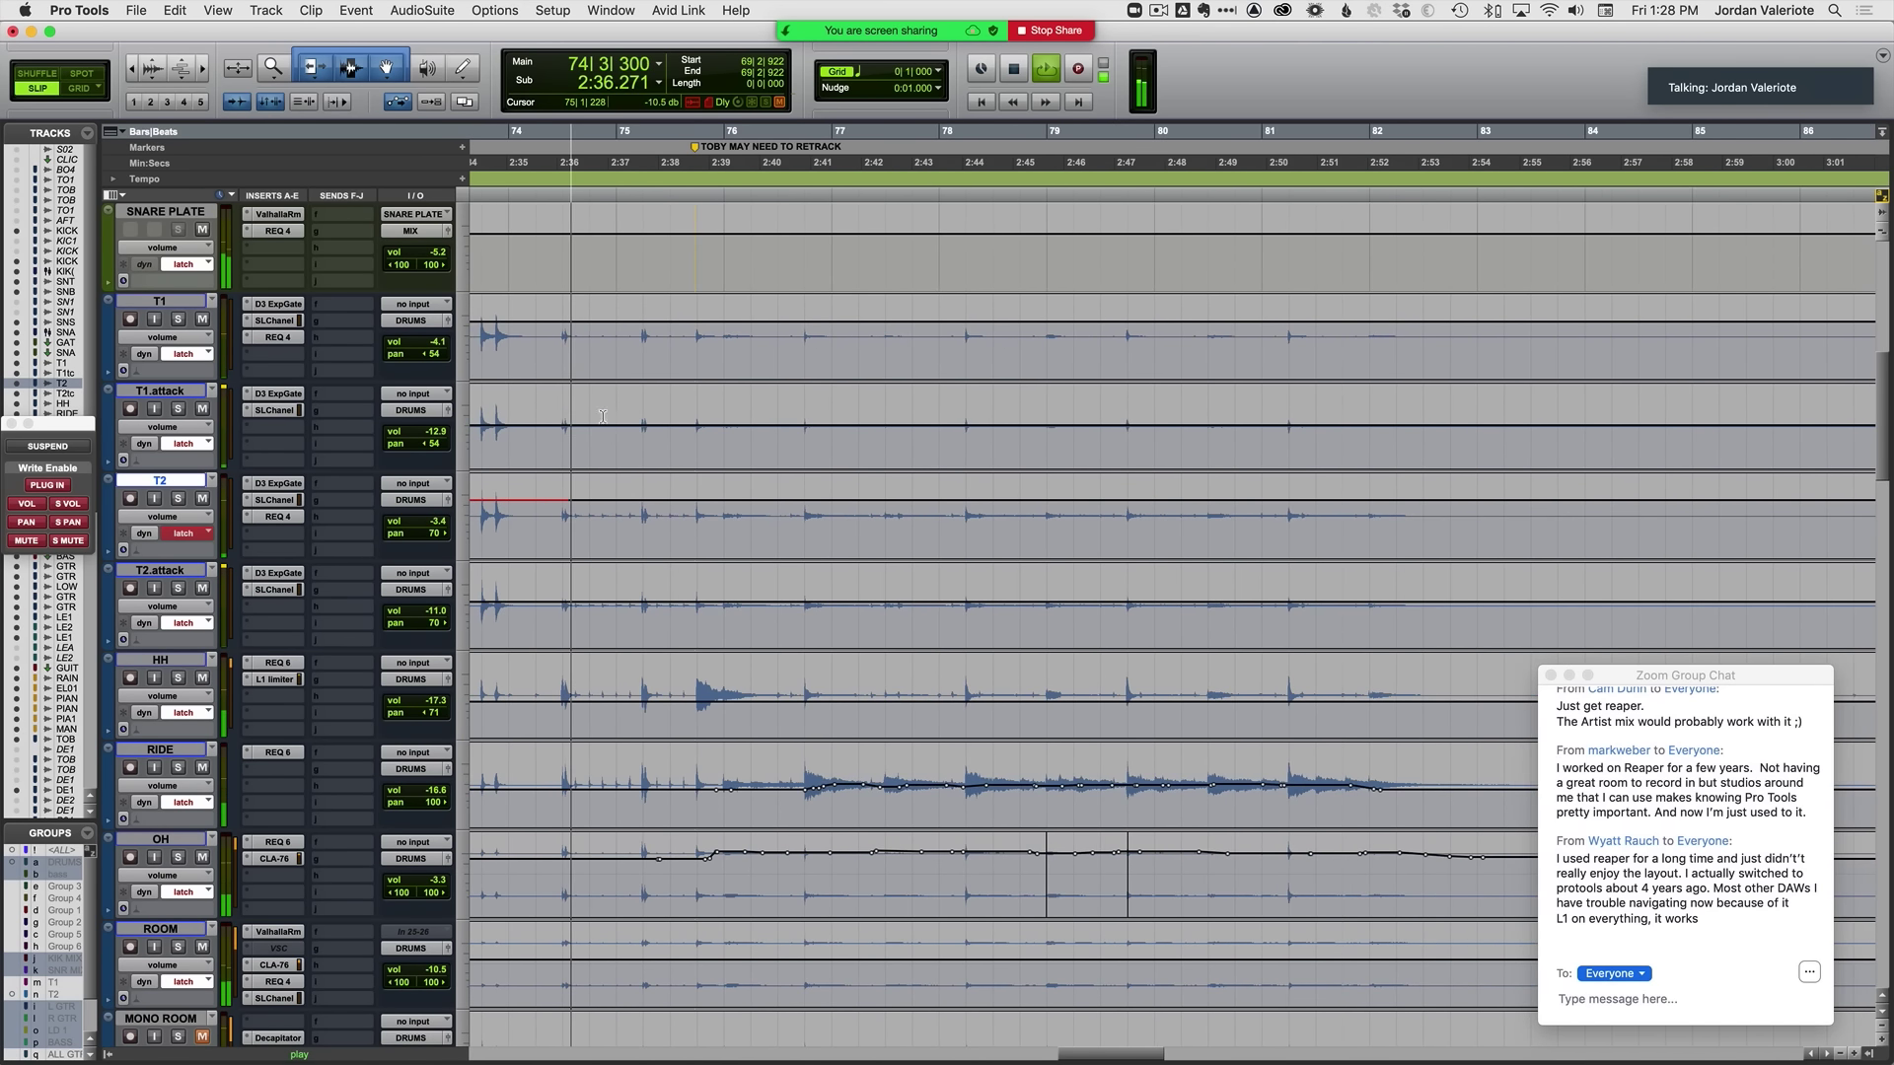
{"action": "scroll", "coordinate": [594, 457], "scroll_direction": "down", "scroll_amount": 2}
{"action": "left_click", "coordinate": [641, 518]}
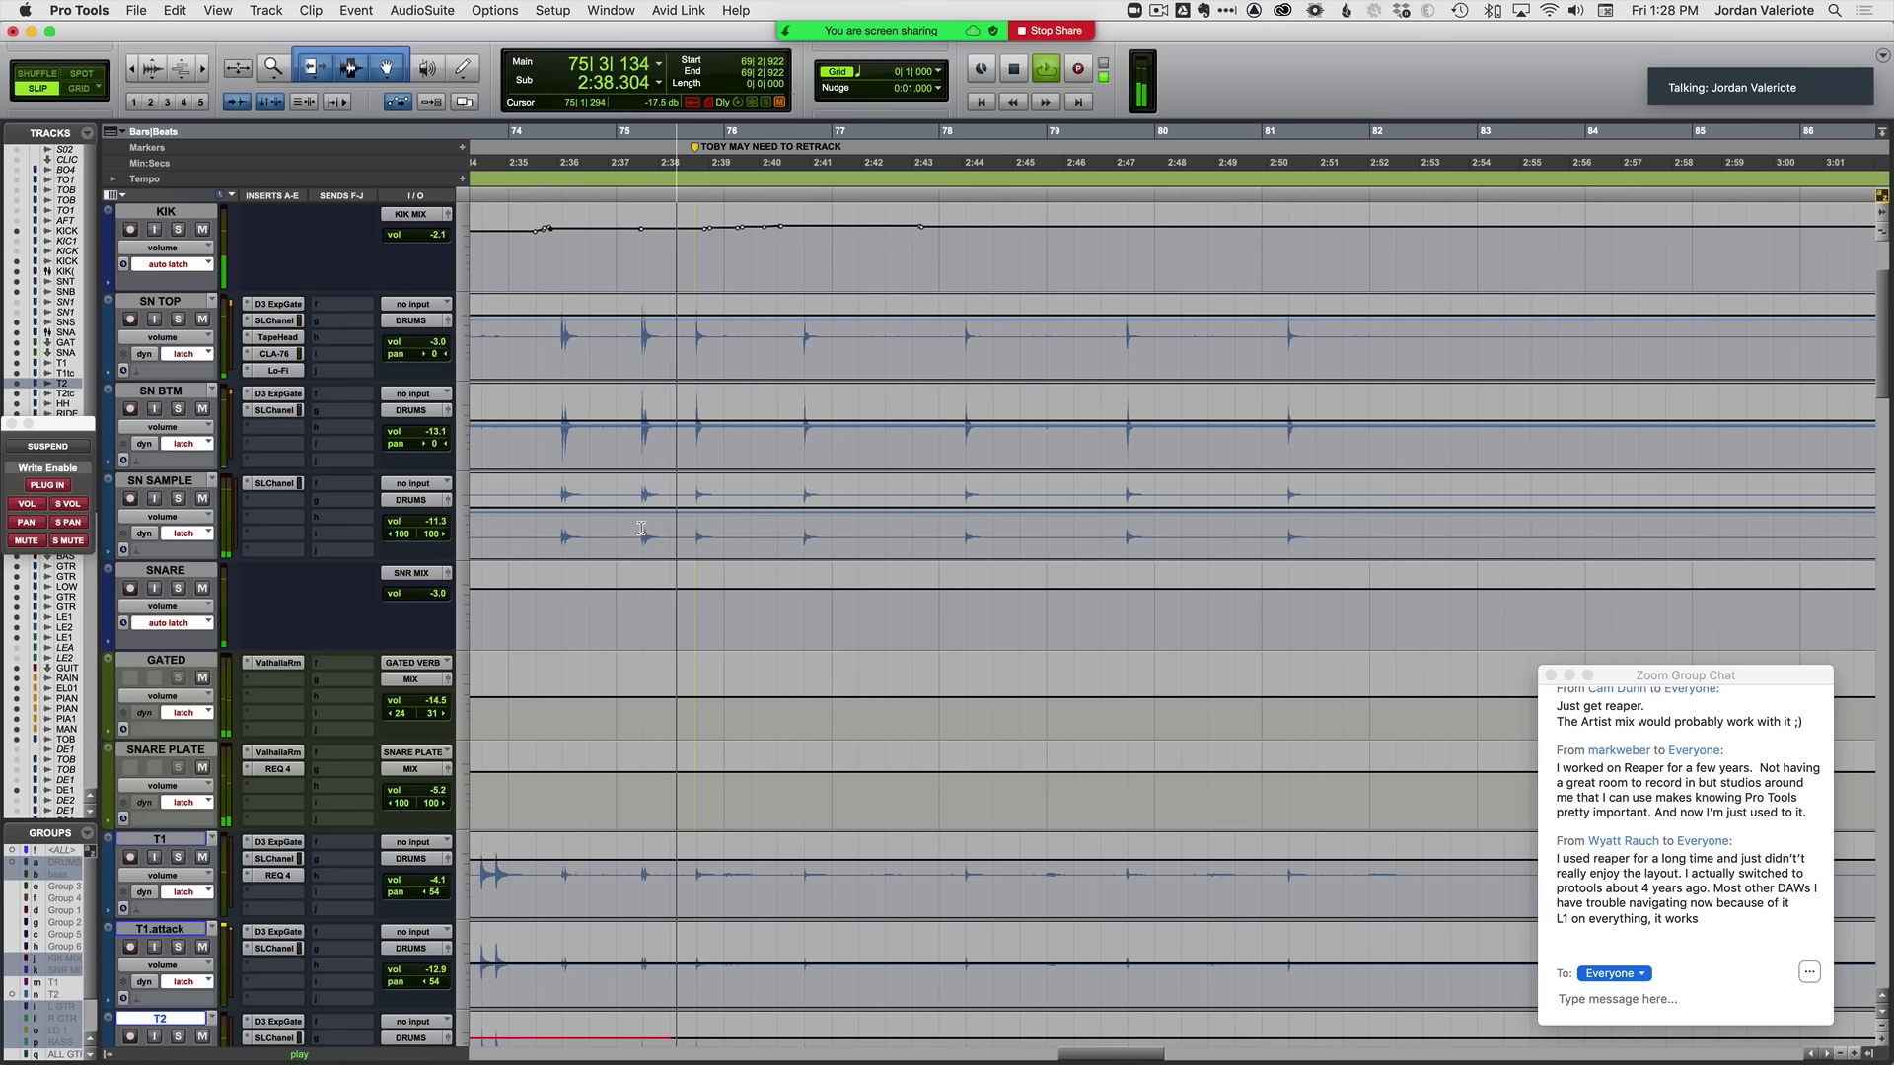
{"action": "left_click", "coordinate": [185, 575]}
{"action": "left_click", "coordinate": [588, 631]}
{"action": "key", "text": "space"}
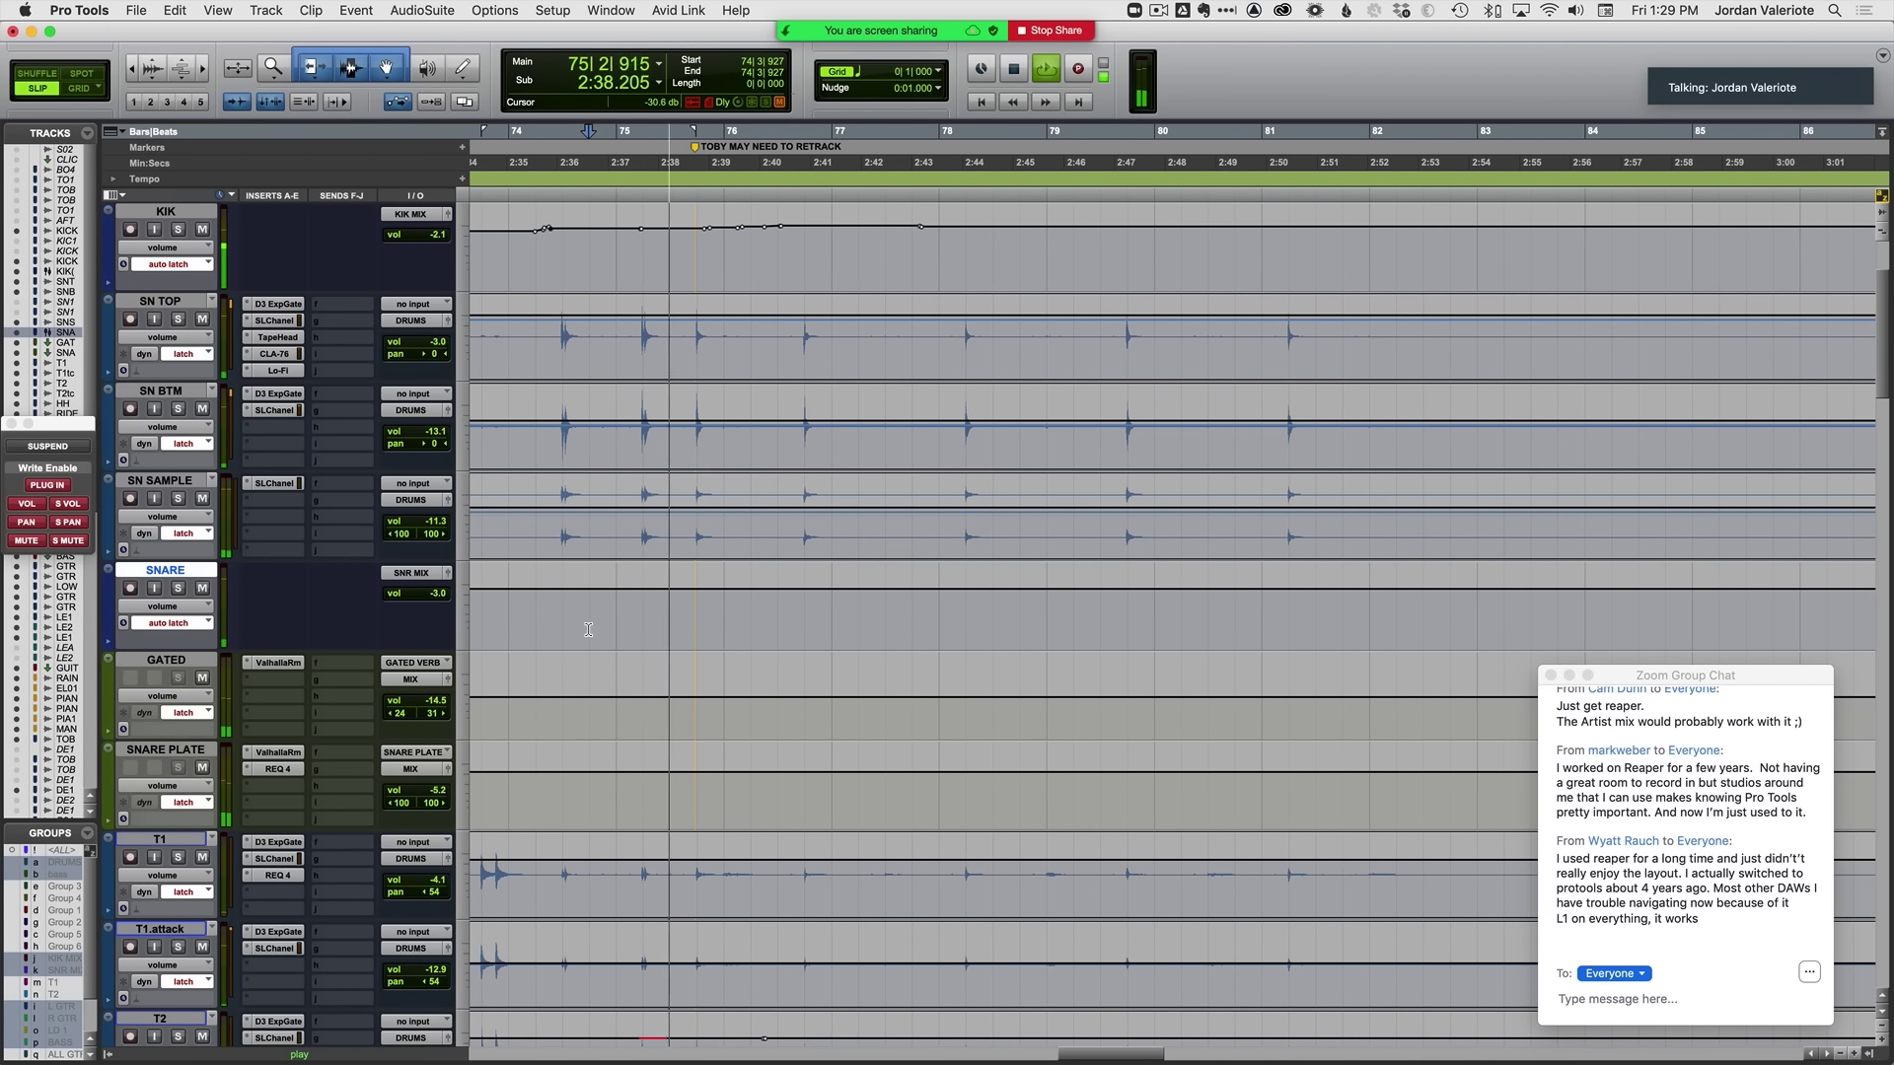
{"action": "key", "text": "space"}
{"action": "scroll", "coordinate": [189, 572], "scroll_direction": "down", "scroll_amount": 4}
{"action": "key", "text": "space"}
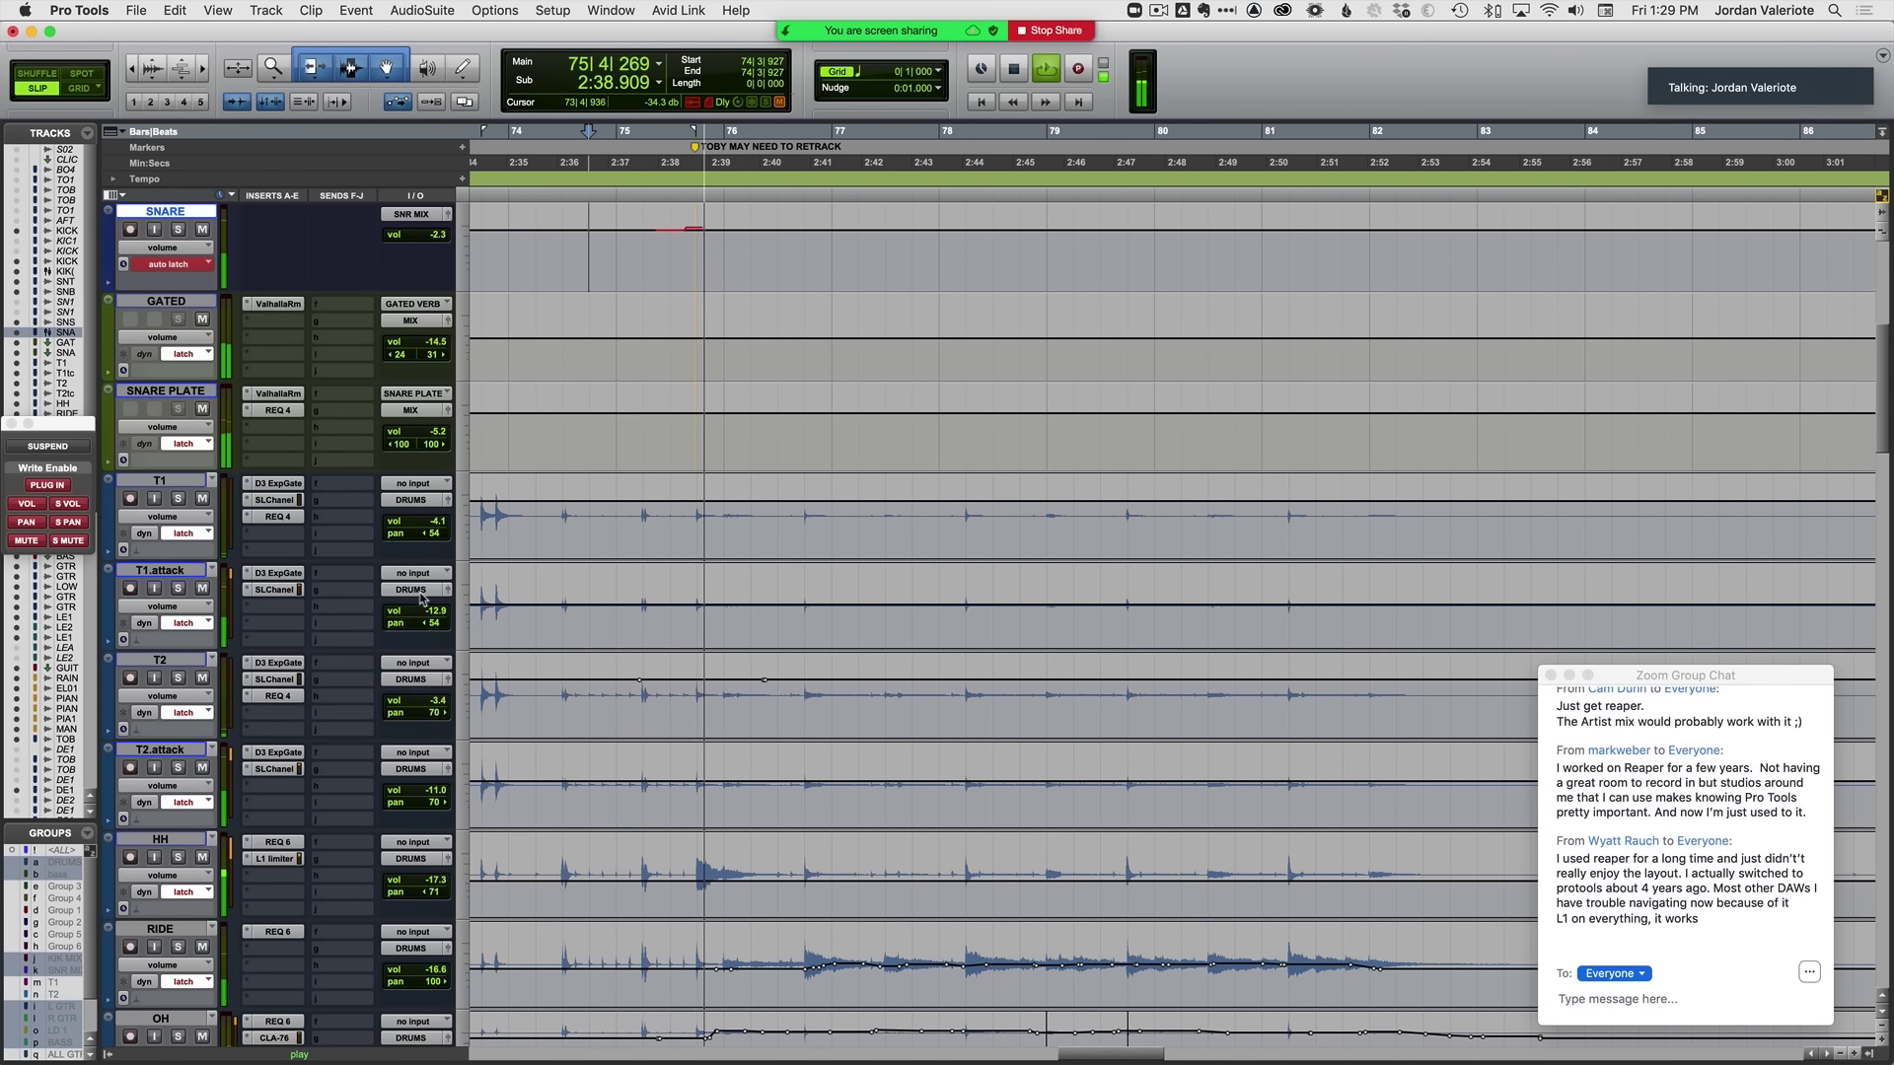
{"action": "scroll", "coordinate": [543, 706], "scroll_direction": "up", "scroll_amount": 1}
{"action": "scroll", "coordinate": [544, 706], "scroll_direction": "up", "scroll_amount": 5}
{"action": "key", "text": "space"}
Step: Write SNARE PLATE volume automation from 75|3, lifting the reverb through bars 77 to 81 and lowering it toward bar 82
{"action": "key", "text": "space"}
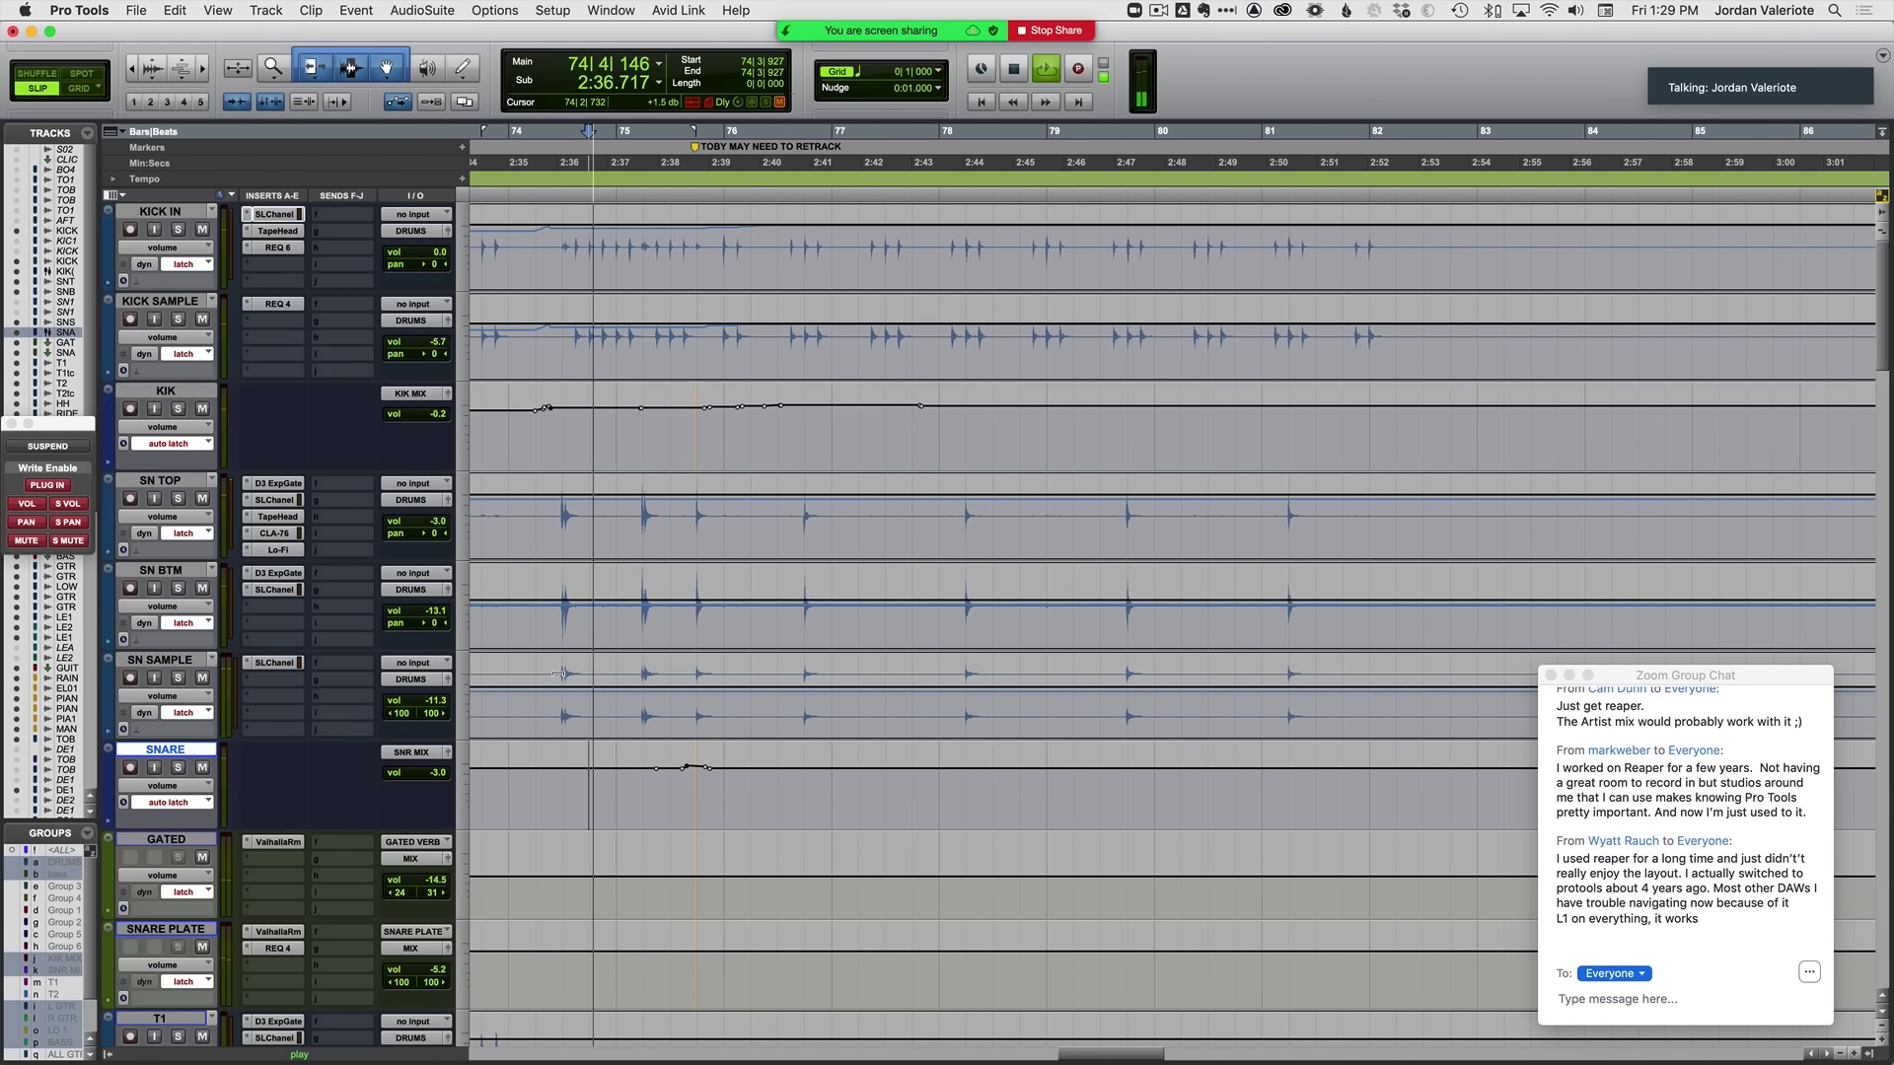
{"action": "scroll", "coordinate": [602, 700], "scroll_direction": "down", "scroll_amount": 1}
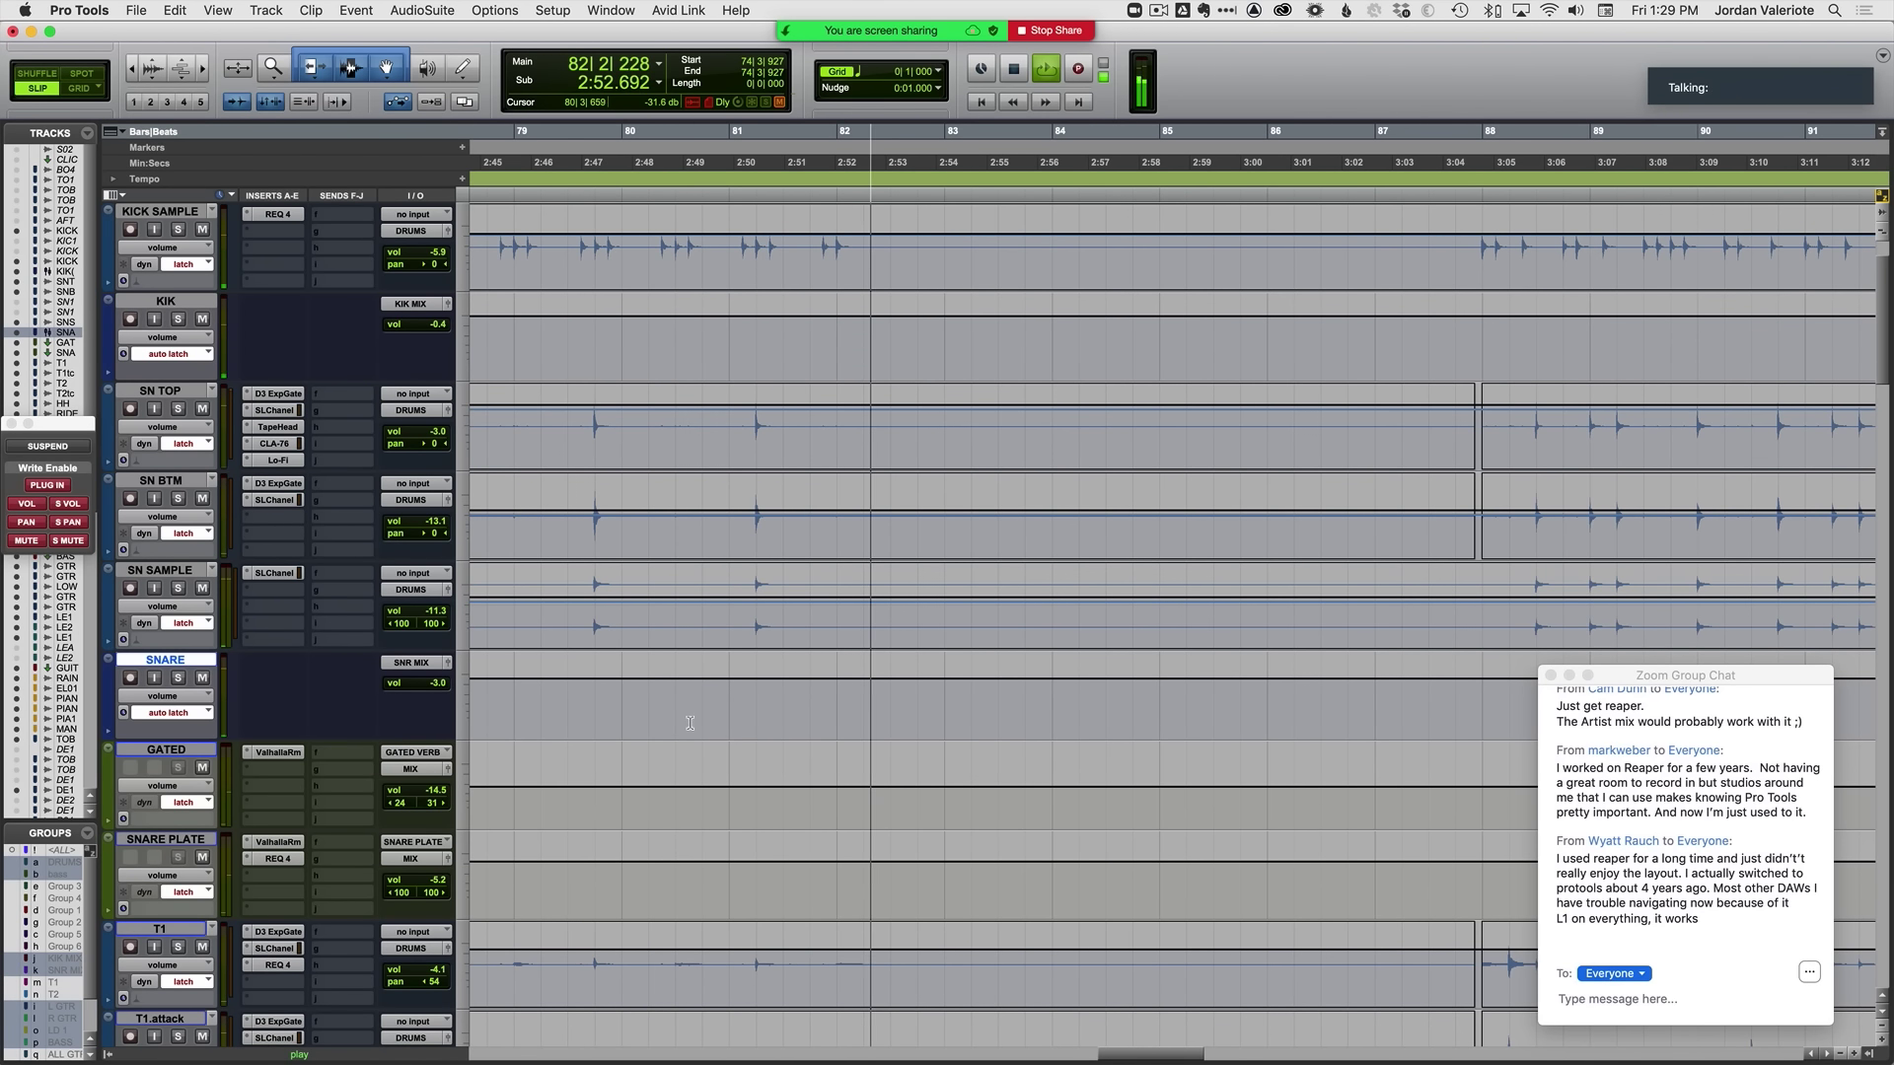
{"action": "key", "text": "space"}
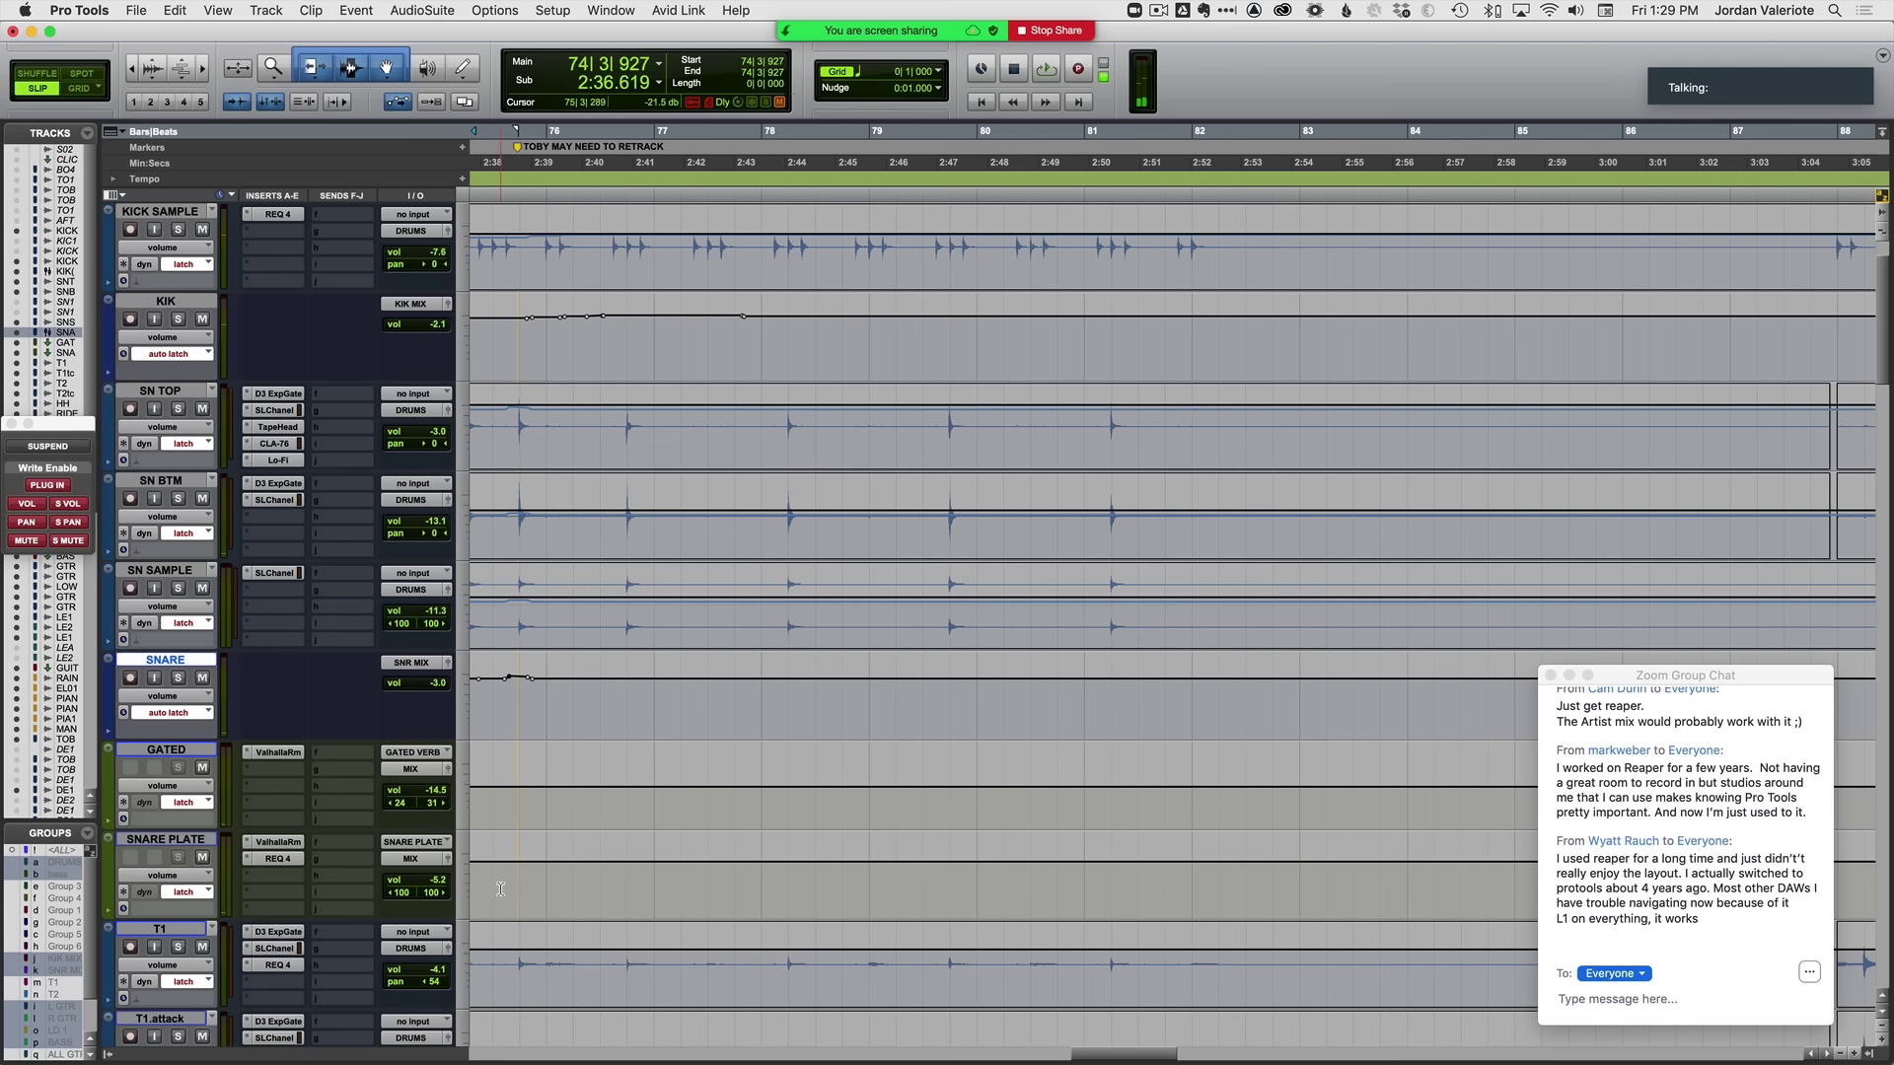
{"action": "key", "text": "space"}
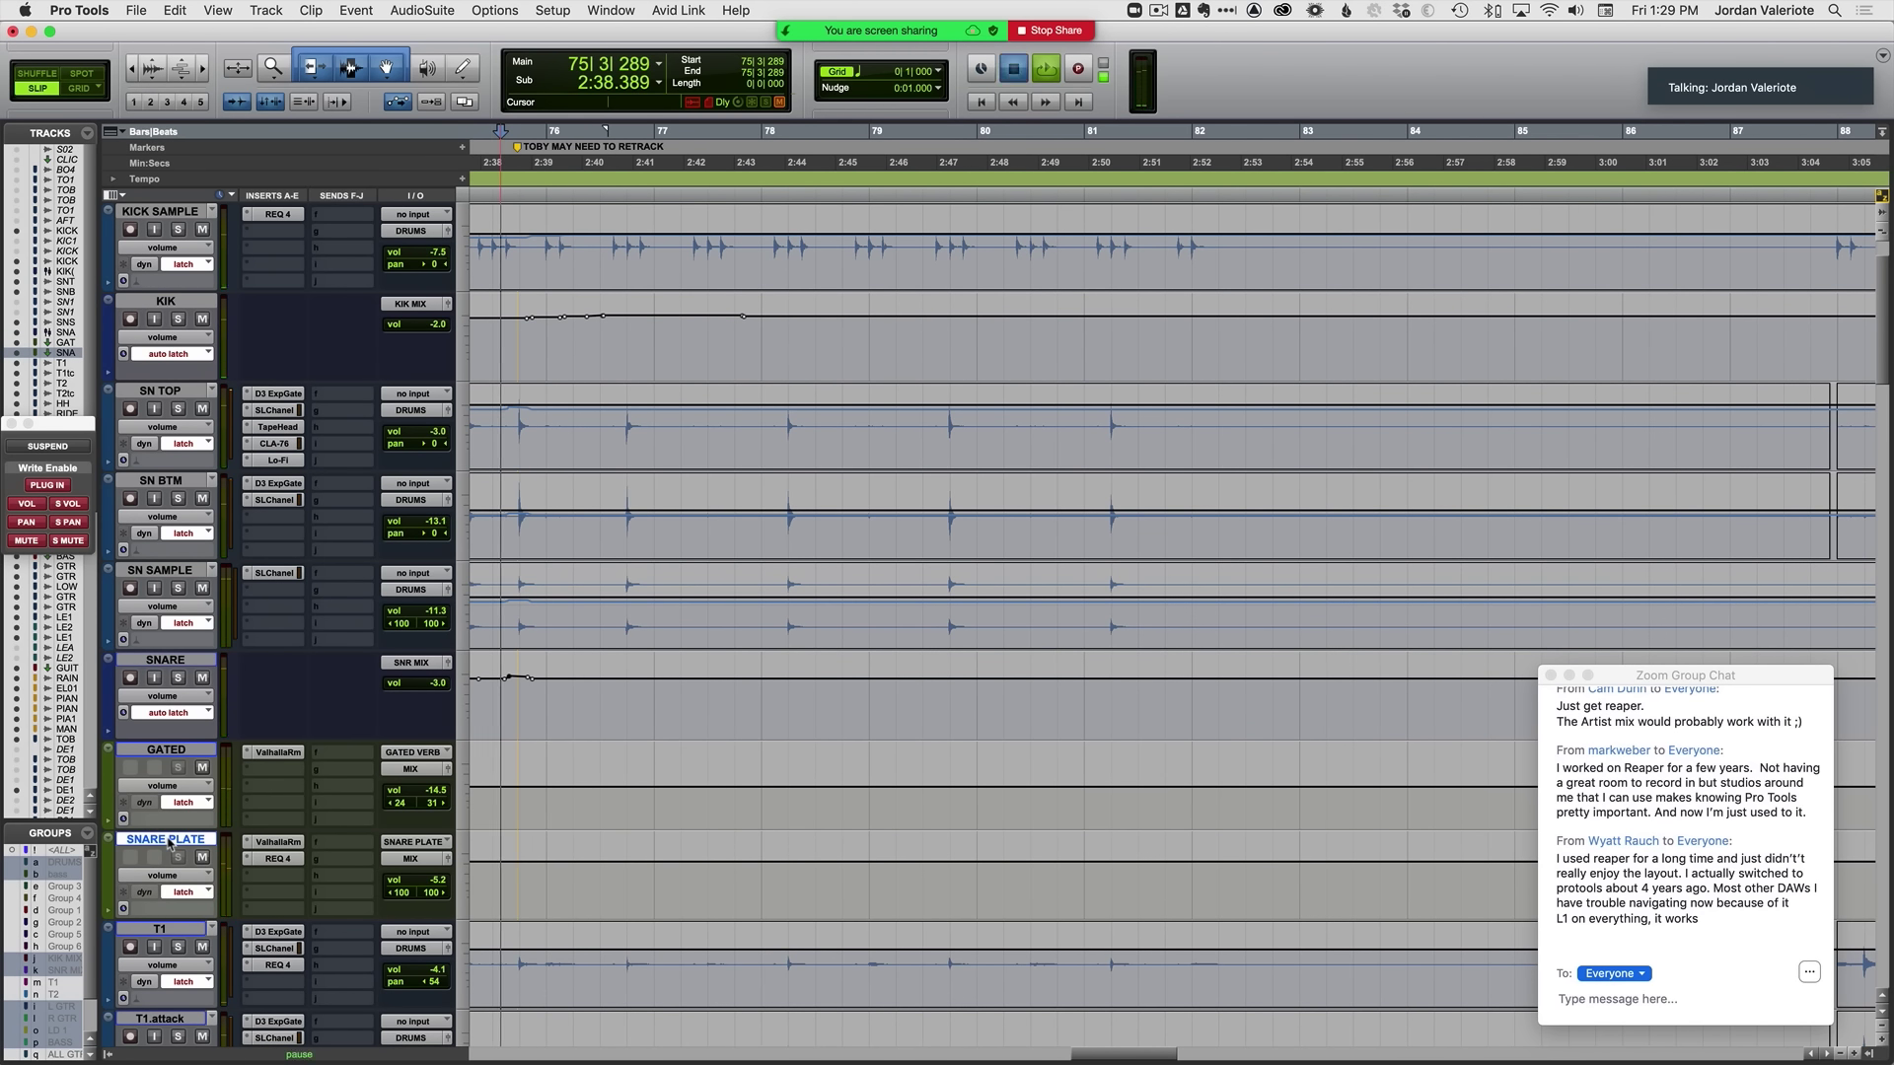
{"action": "key", "text": "space"}
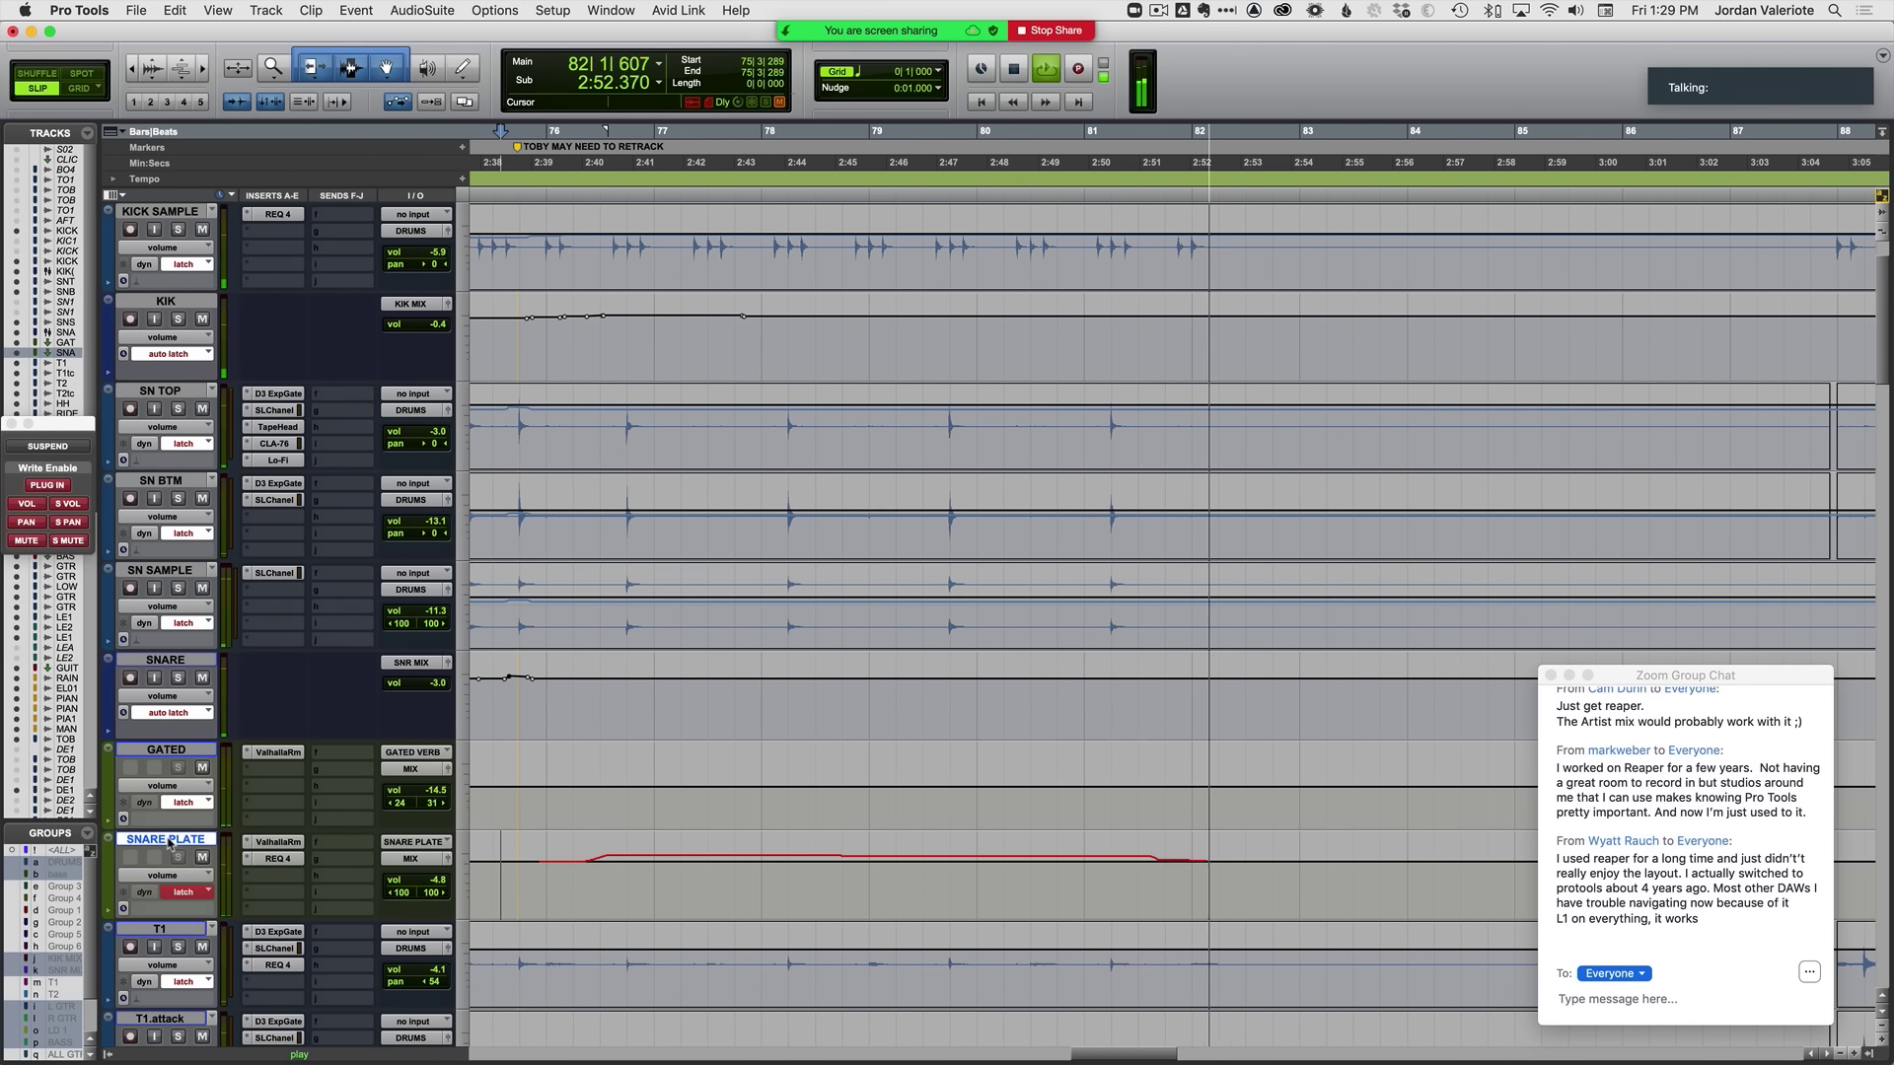
Step: Play the drums from 87|2 with the KIK master selected, listening through their re-entry at bar 88 to bar 90
{"action": "key", "text": "r"}
{"action": "key", "text": "r"}
{"action": "scroll", "coordinate": [560, 856], "scroll_direction": "right", "scroll_amount": 5}
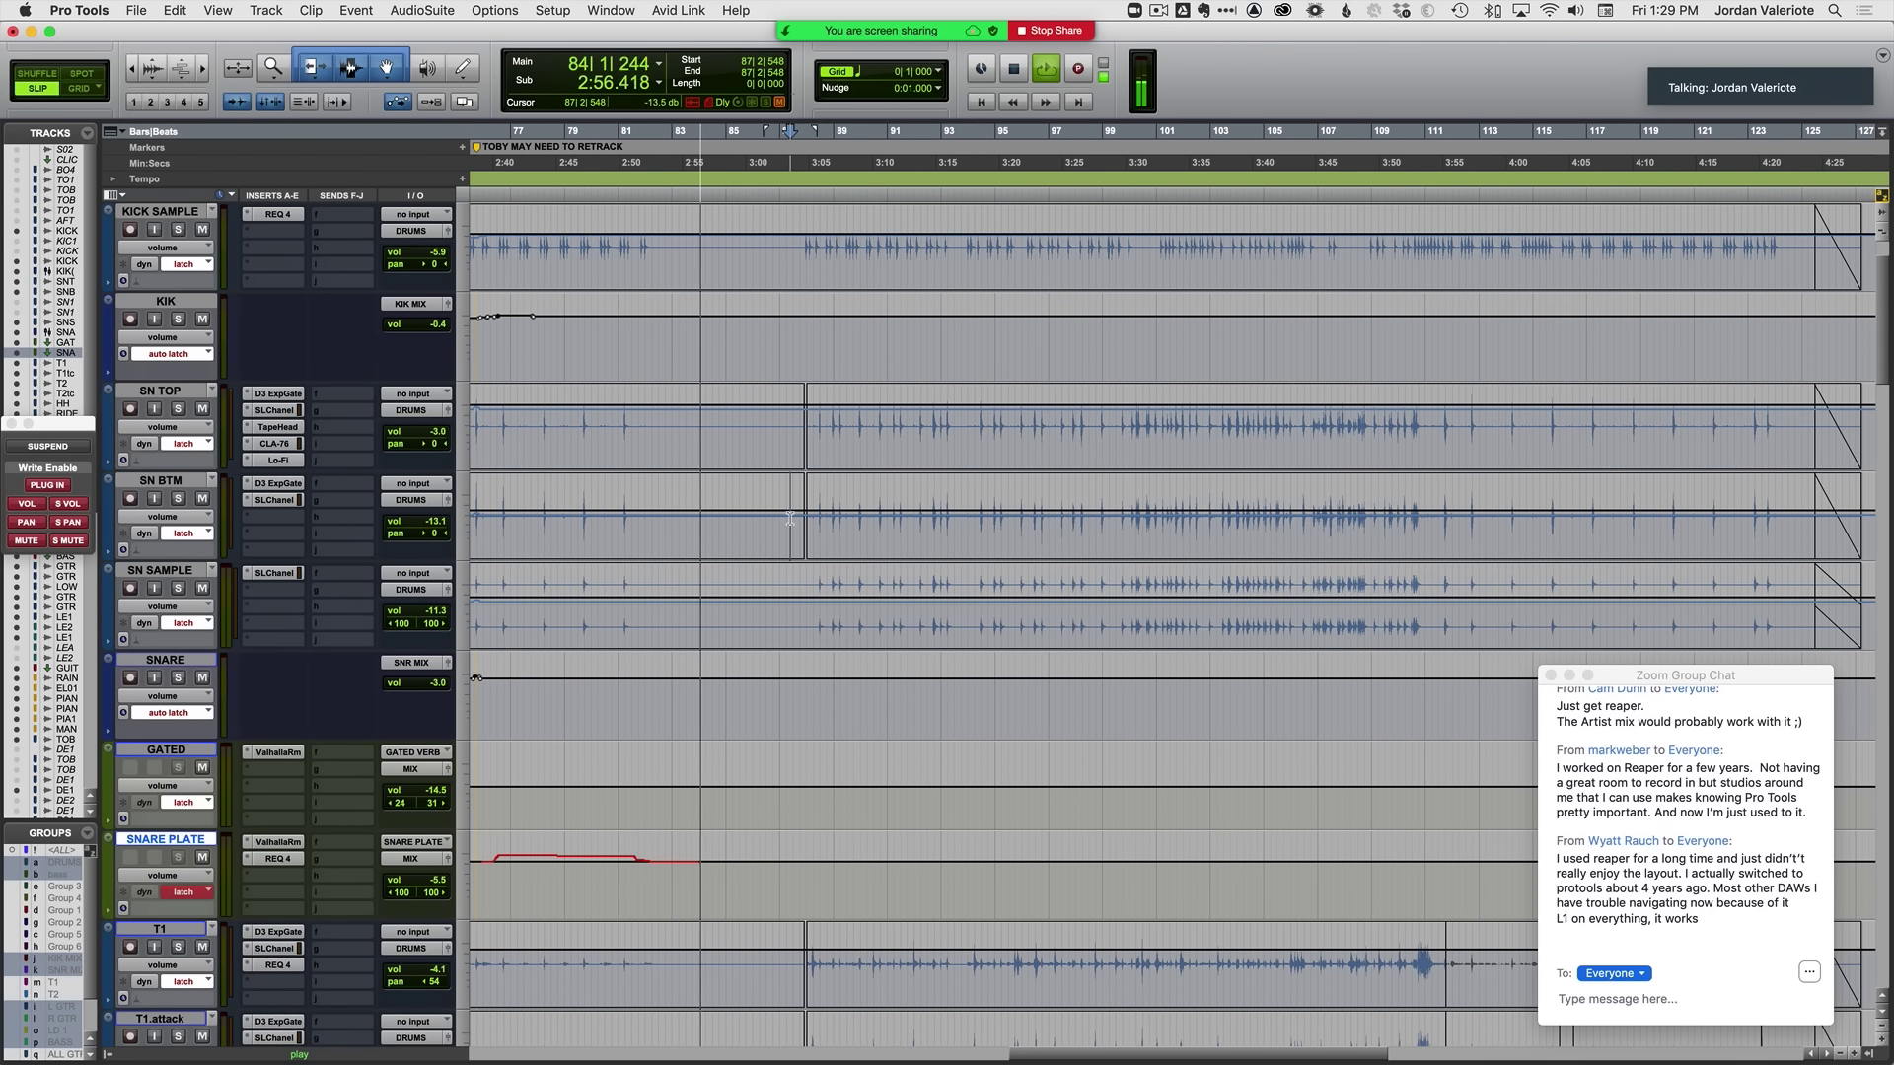
{"action": "key", "text": "t"}
{"action": "scroll", "coordinate": [790, 517], "scroll_direction": "right", "scroll_amount": 4}
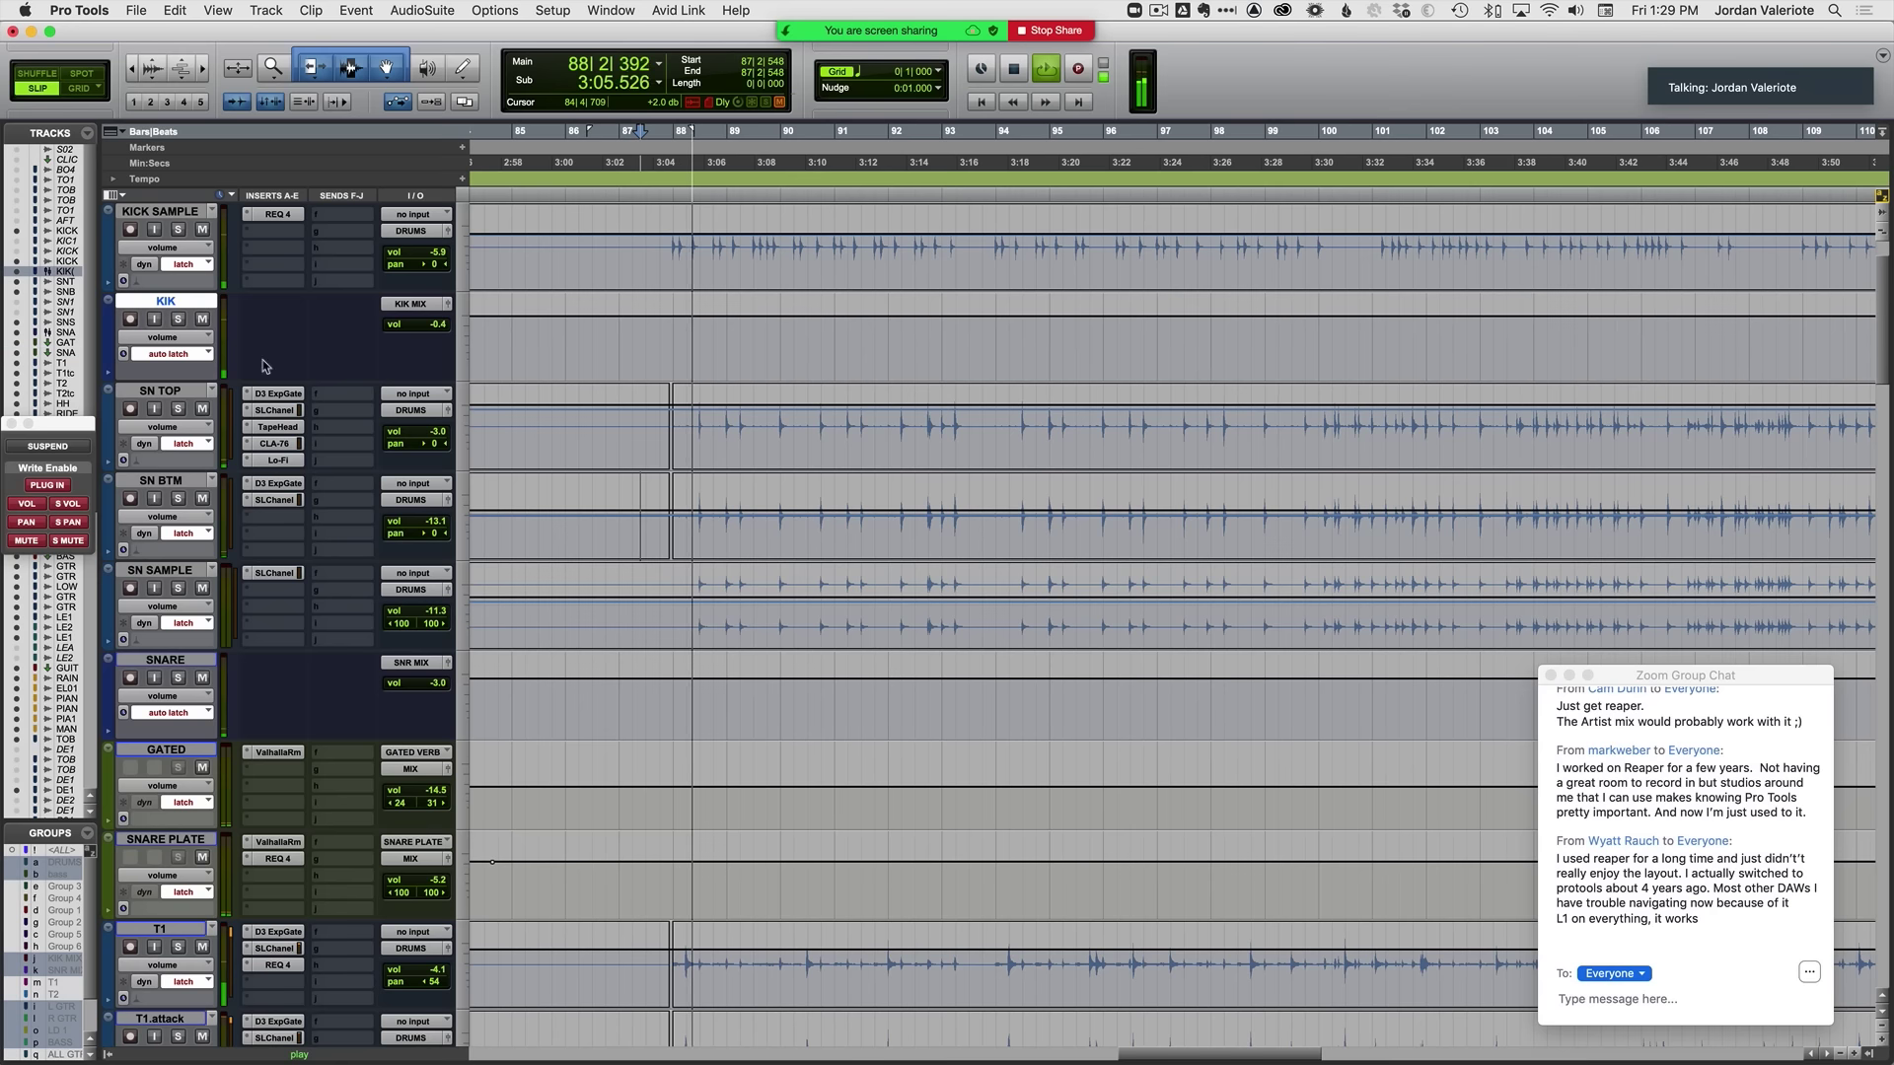
{"action": "scroll", "coordinate": [672, 717], "scroll_direction": "down", "scroll_amount": 3}
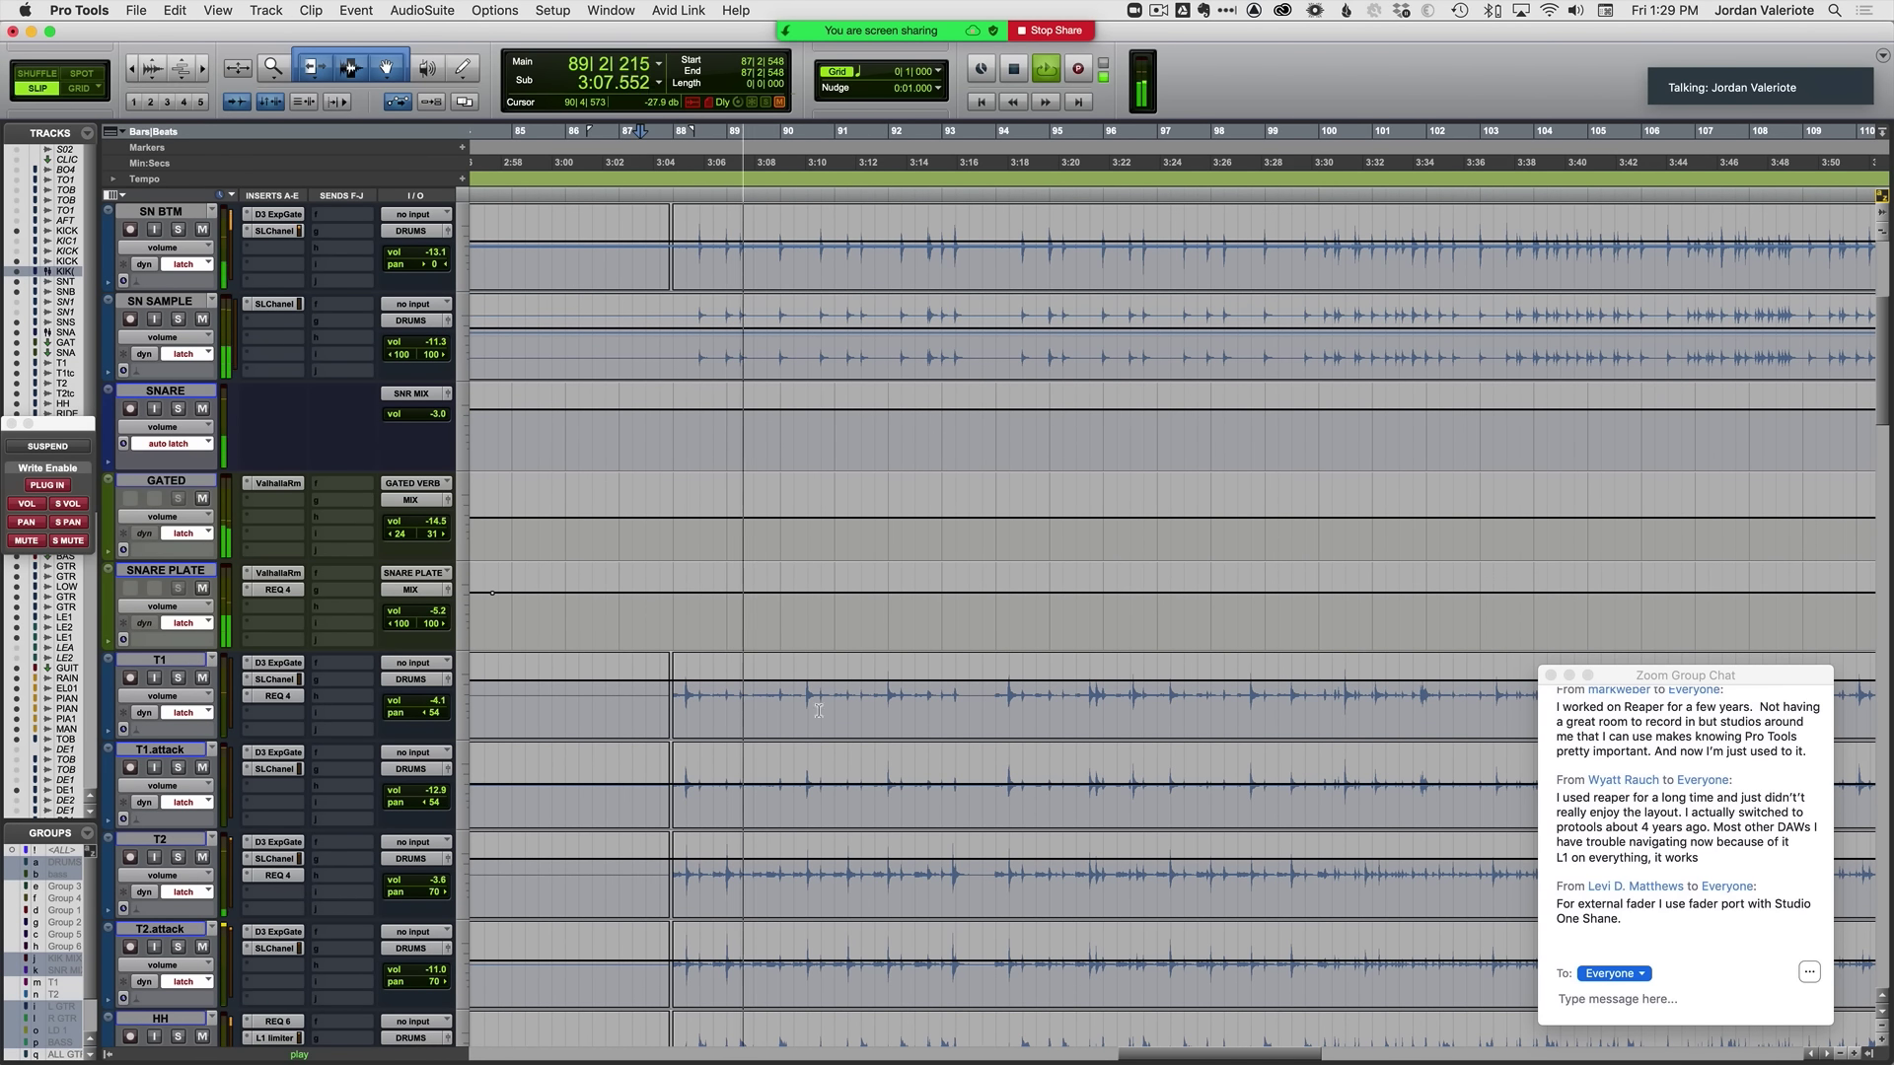
{"action": "scroll", "coordinate": [801, 706], "scroll_direction": "up", "scroll_amount": 3}
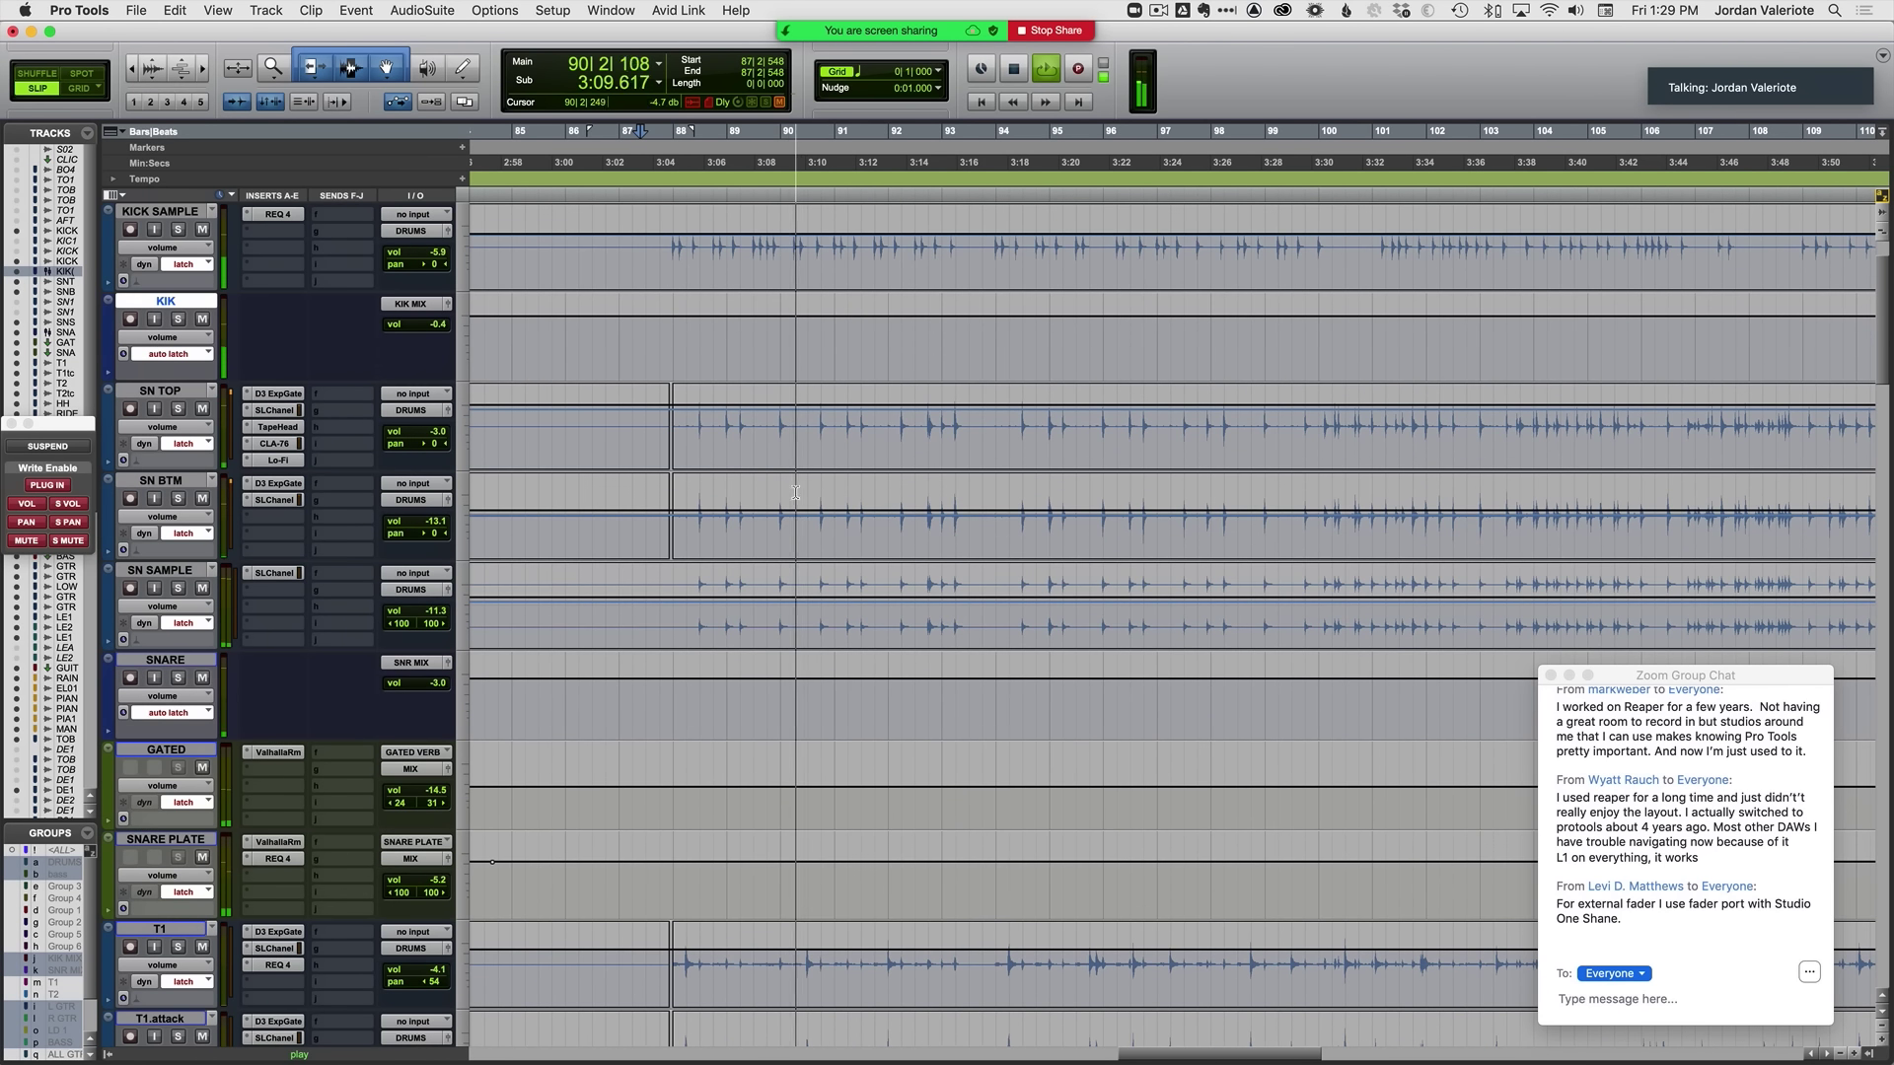
Step: Replay from 87|4 and listen through bar 95, looking over the tracks down to the DRUMS and CRUSH buses
{"action": "left_click", "coordinate": [781, 448]}
{"action": "key", "text": "t"}
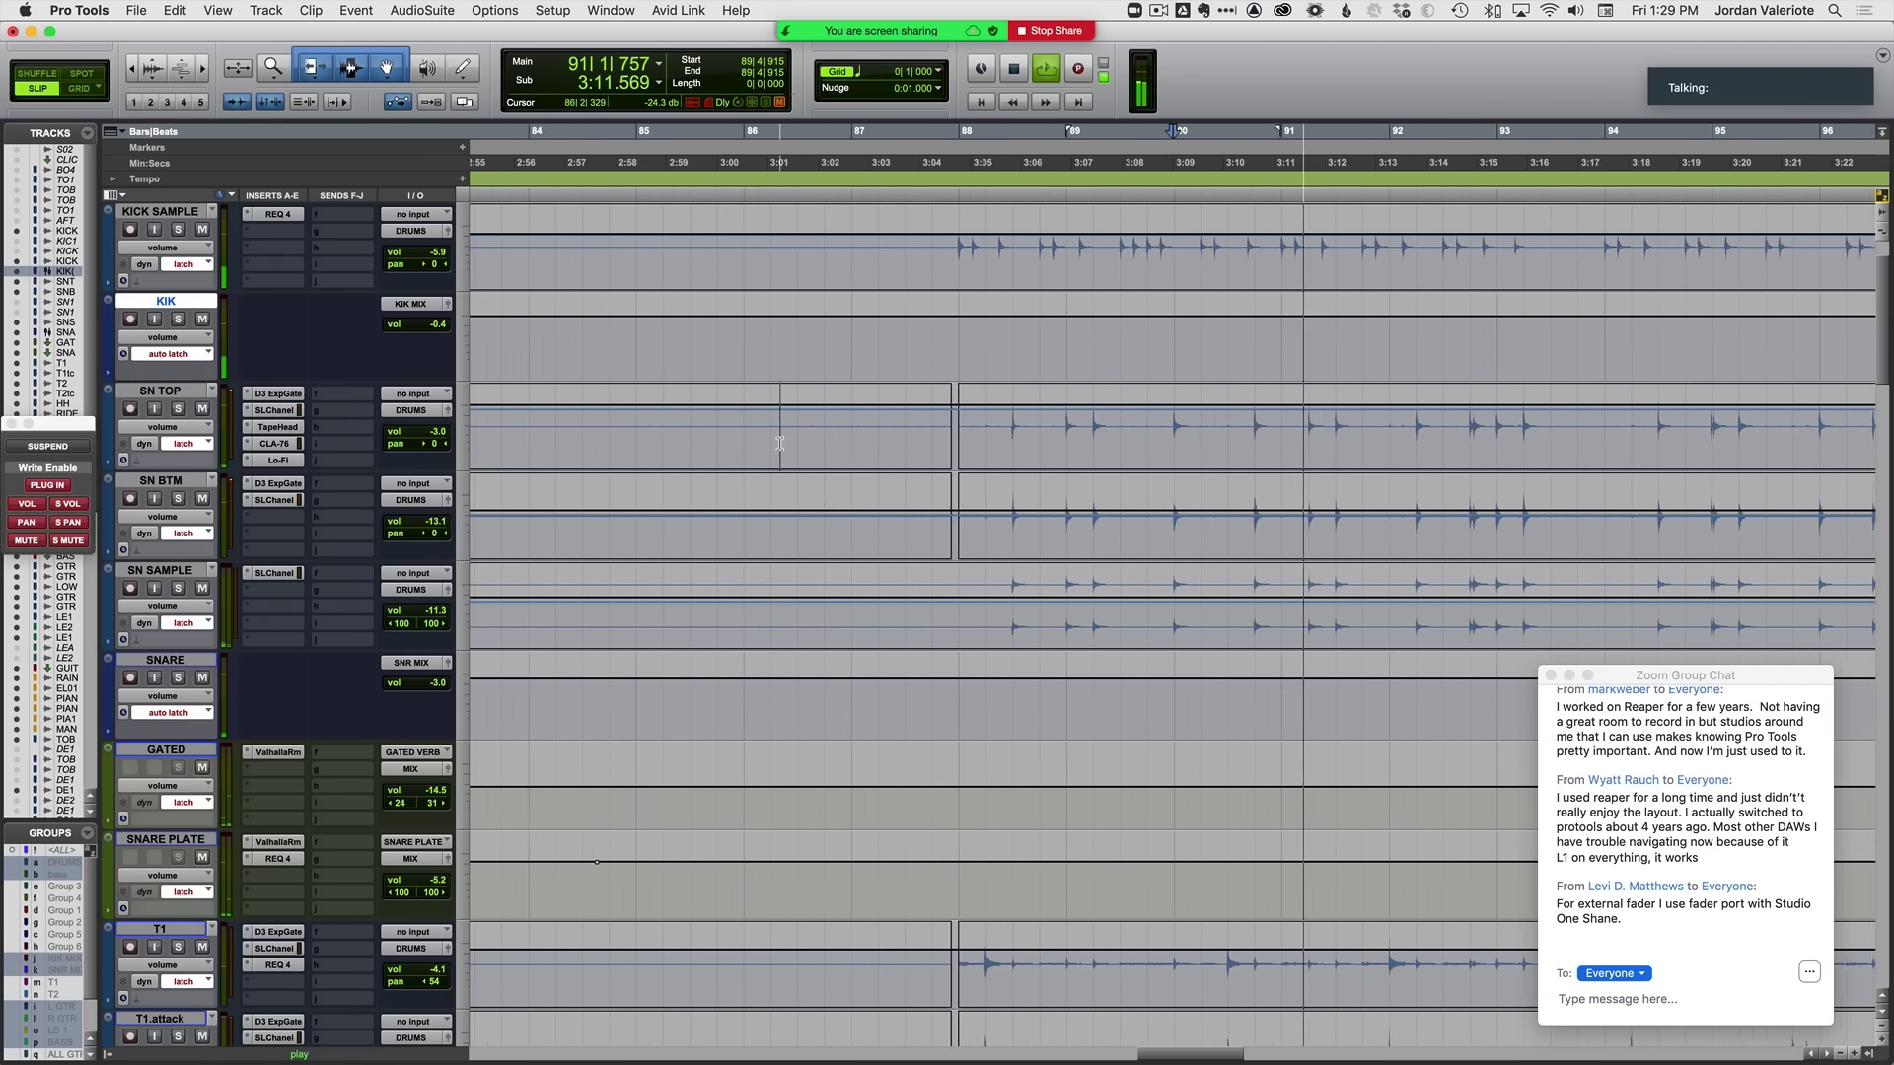
{"action": "scroll", "coordinate": [779, 448], "scroll_direction": "right", "scroll_amount": 4}
{"action": "left_click", "coordinate": [603, 627]}
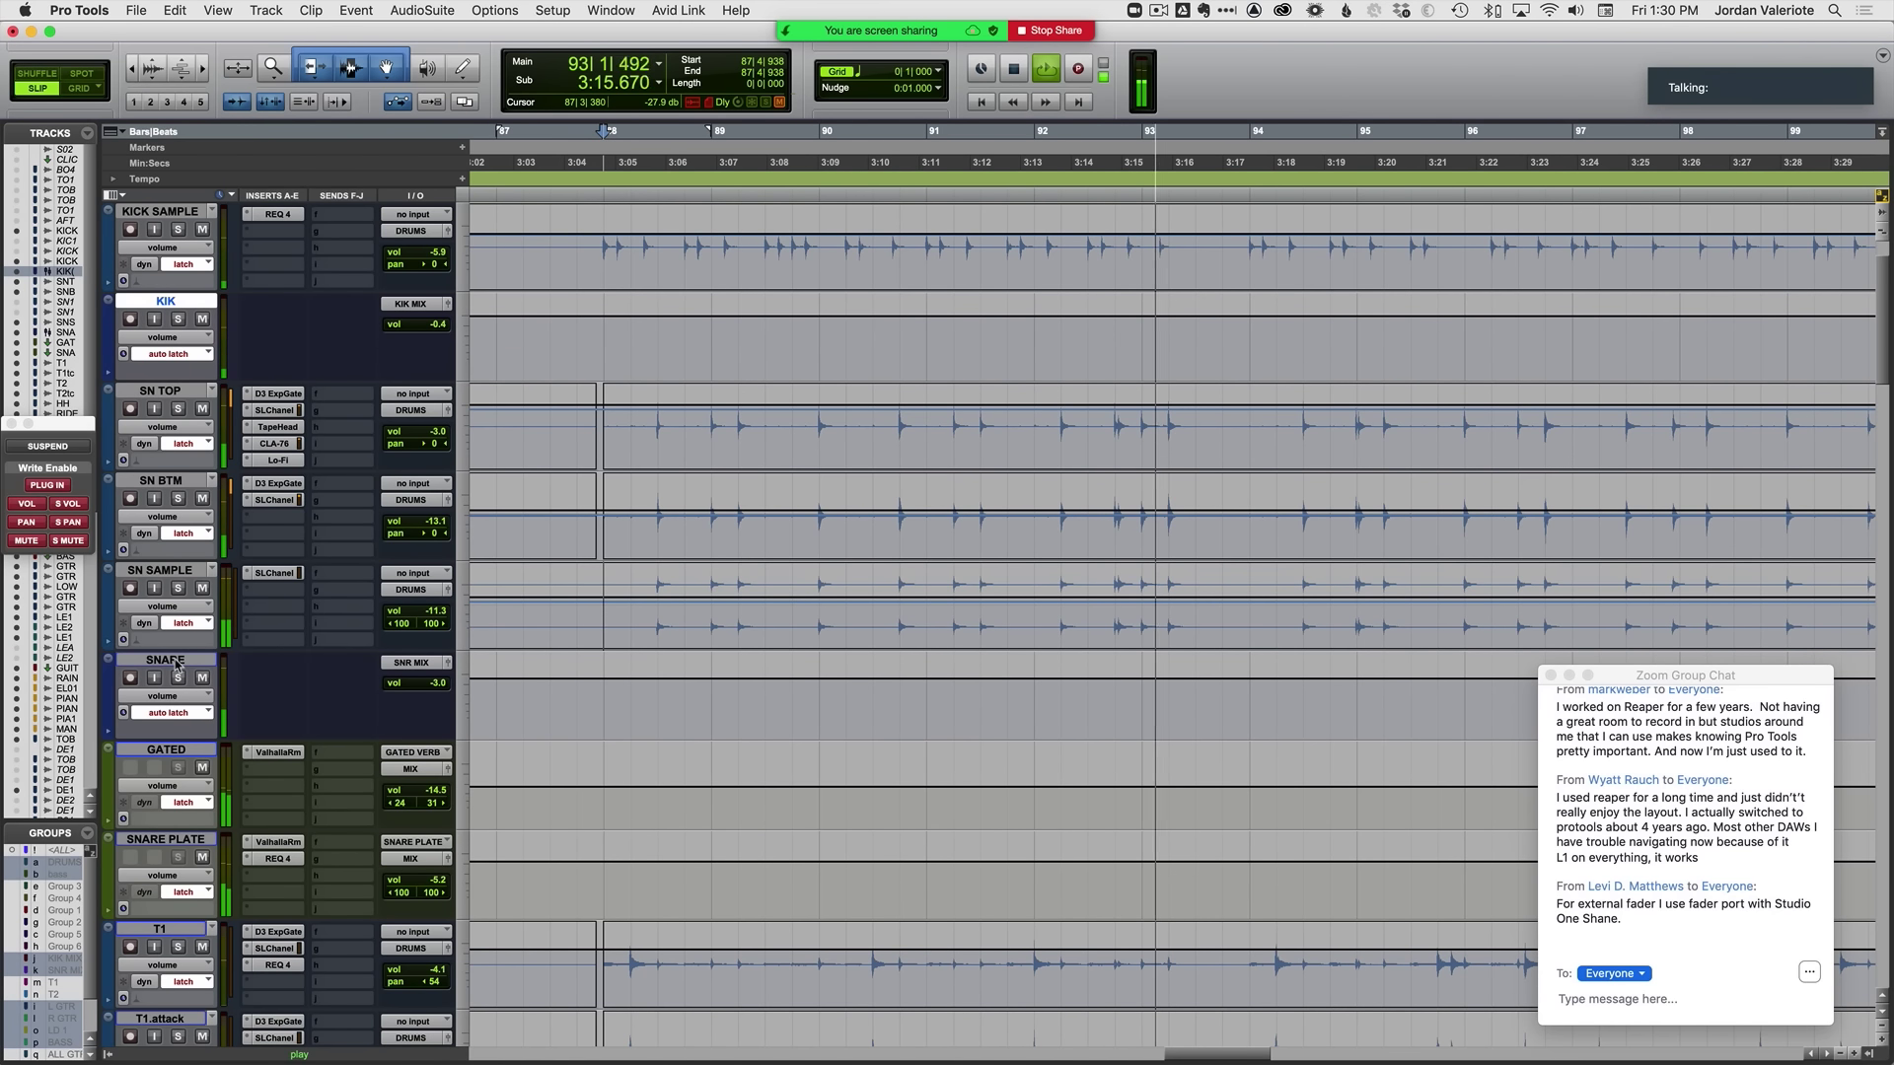
{"action": "scroll", "coordinate": [509, 753], "scroll_direction": "down", "scroll_amount": 1}
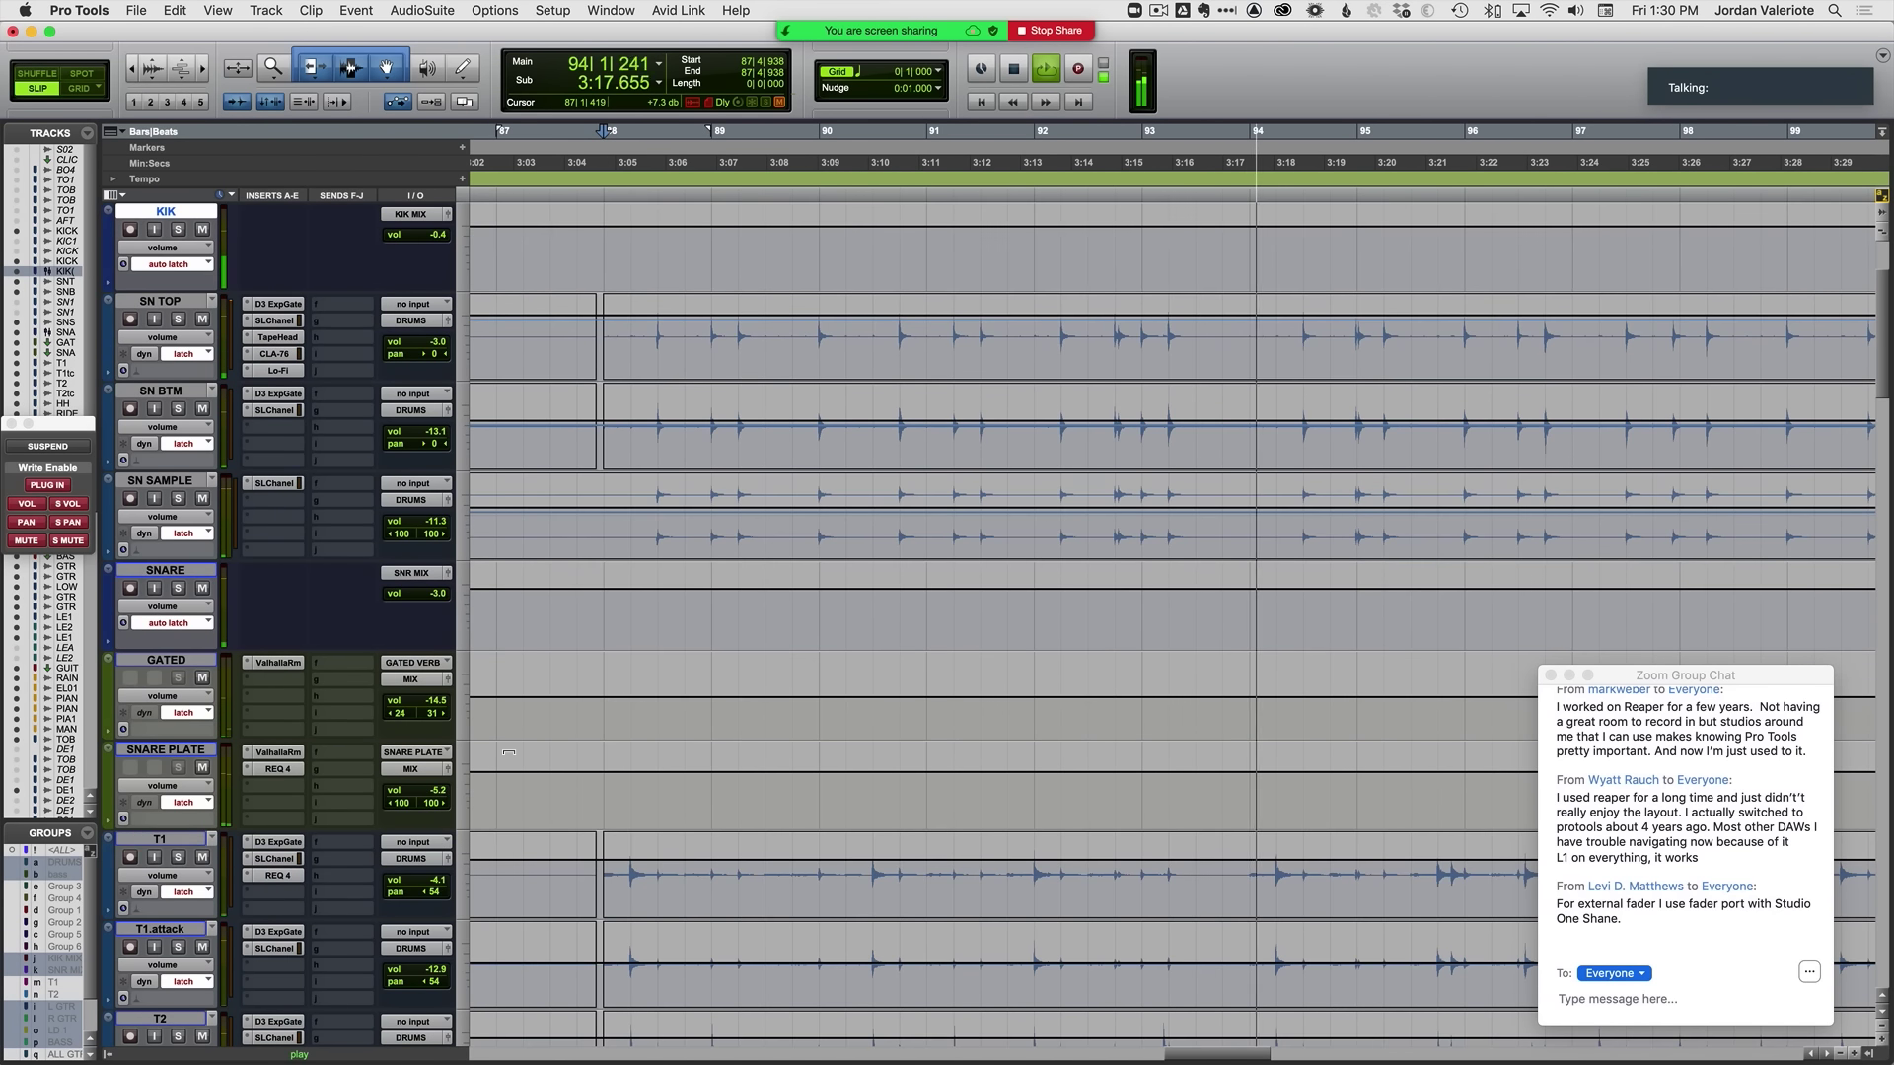
{"action": "scroll", "coordinate": [509, 752], "scroll_direction": "down", "scroll_amount": 12}
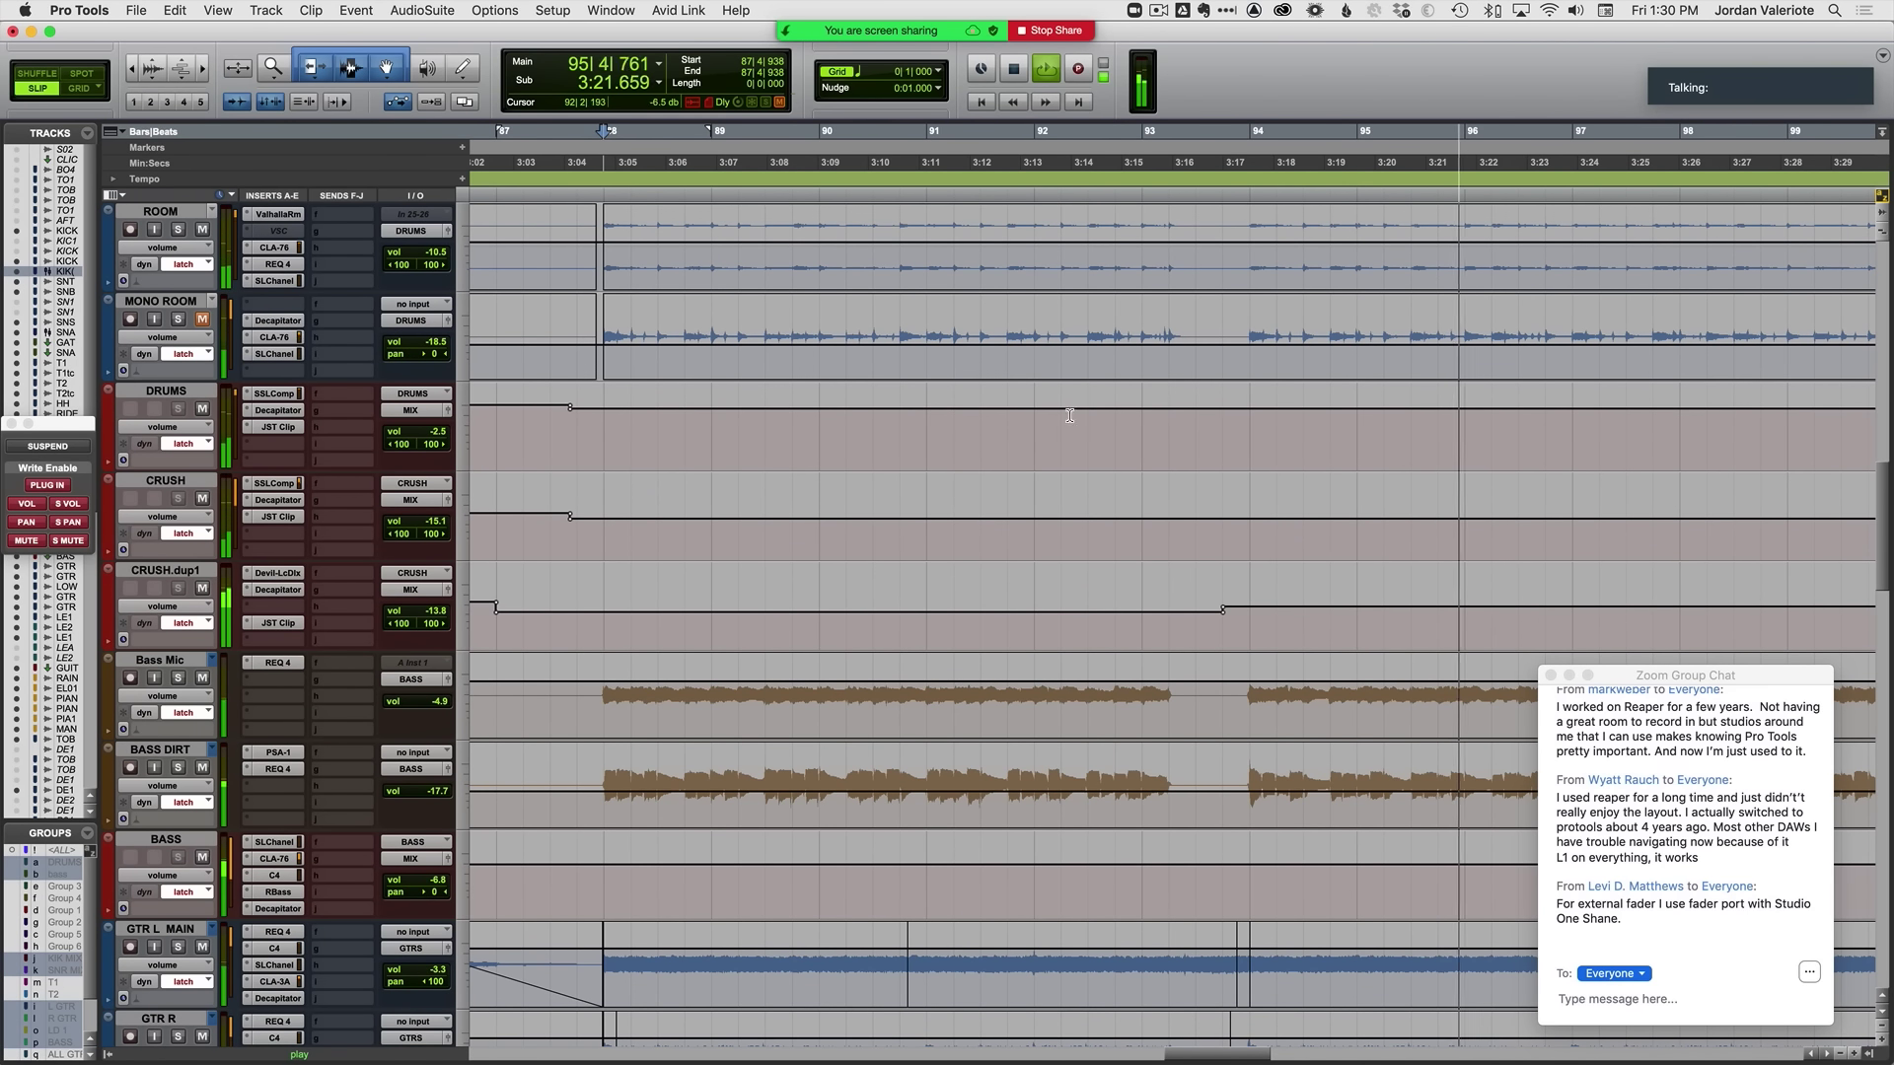
{"action": "key", "text": "space"}
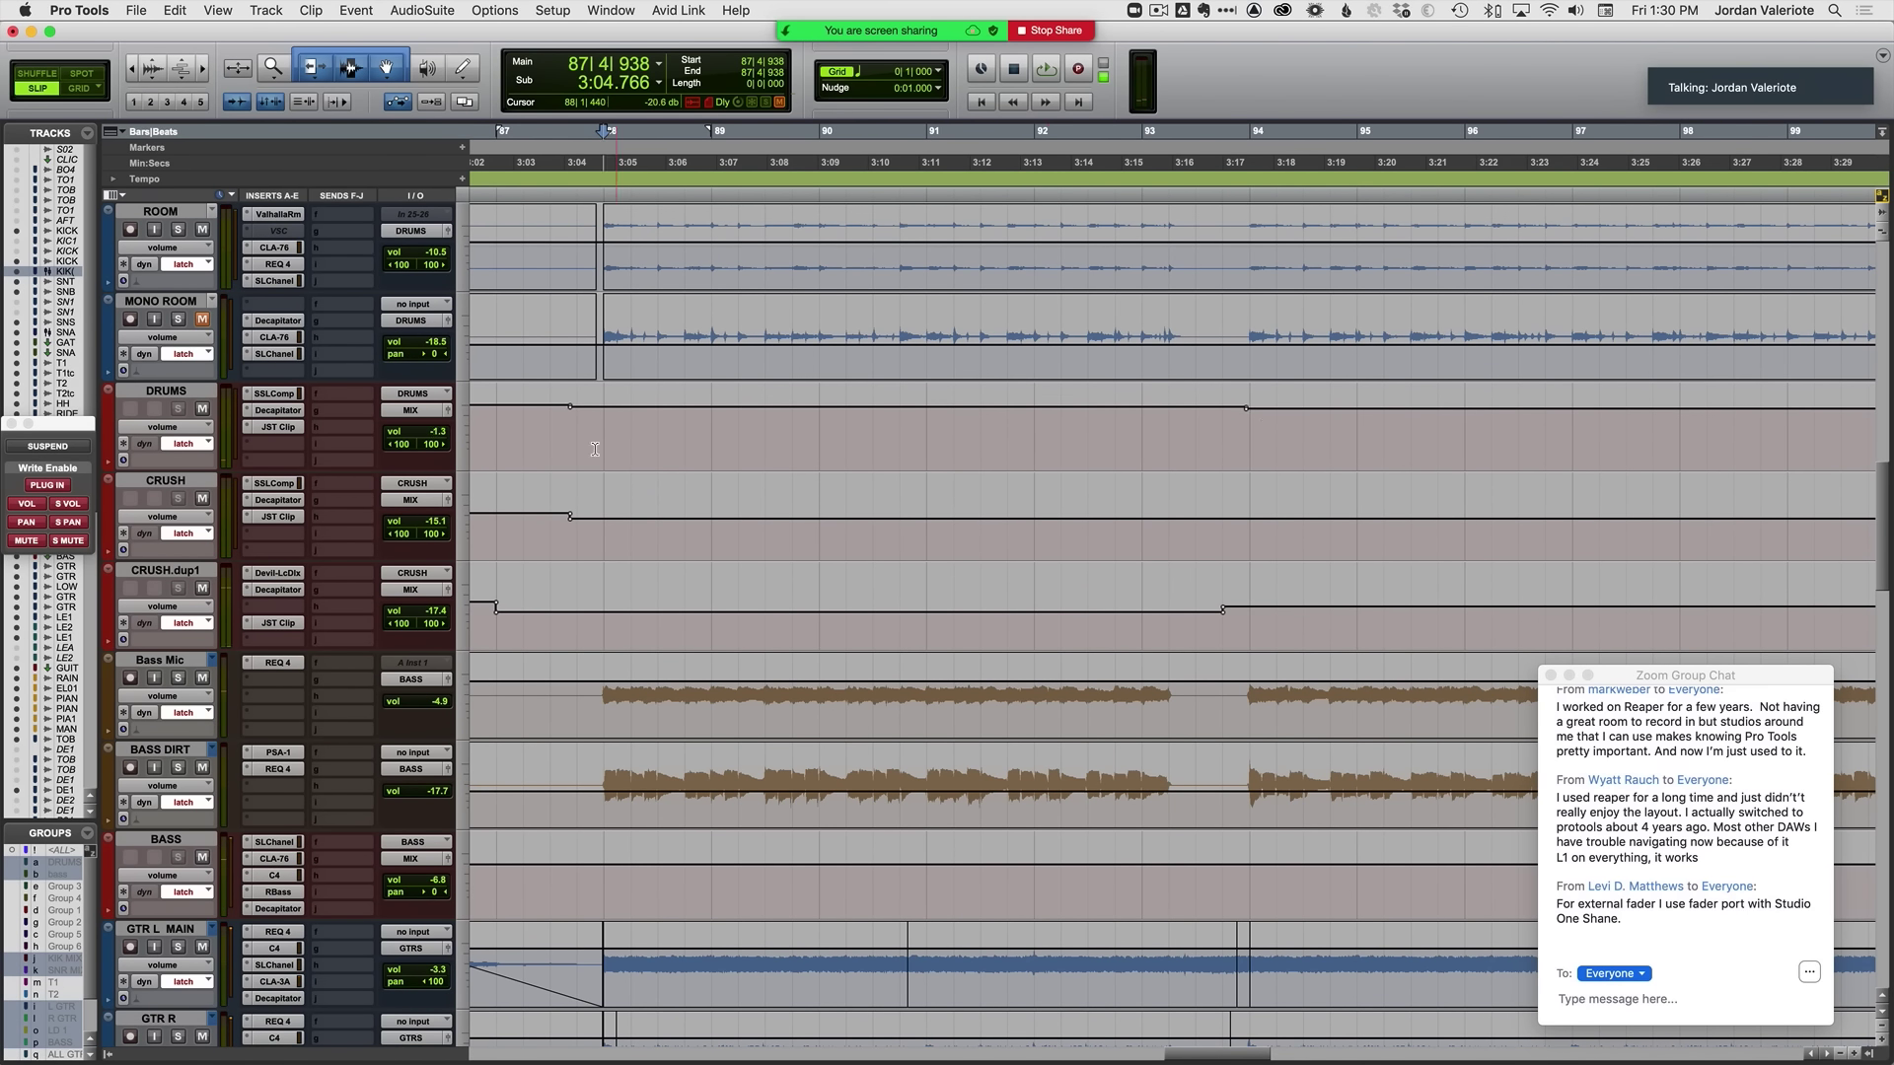
Step: Play from 87|4 through bar 91, reviewing the tracks from the drum buses back to the kick and snare
{"action": "key", "text": "space"}
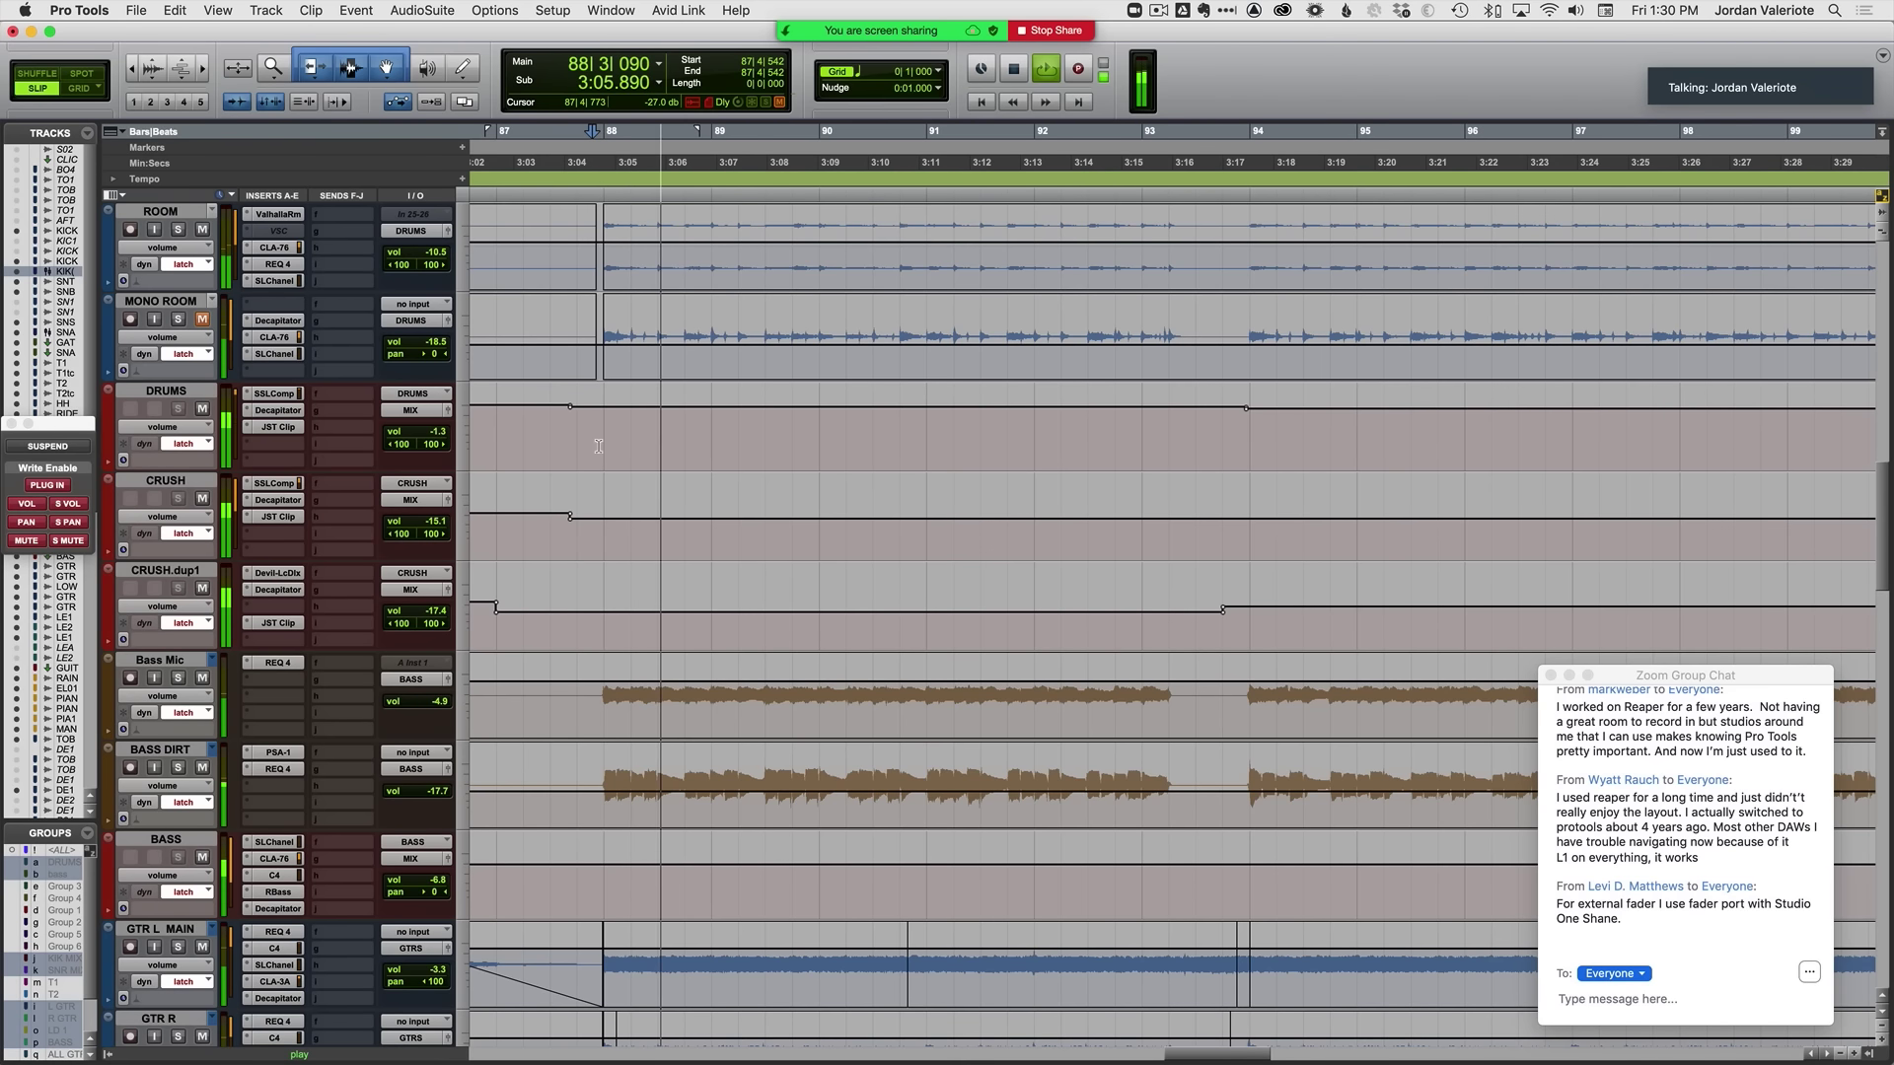
{"action": "scroll", "coordinate": [601, 445], "scroll_direction": "up", "scroll_amount": 5}
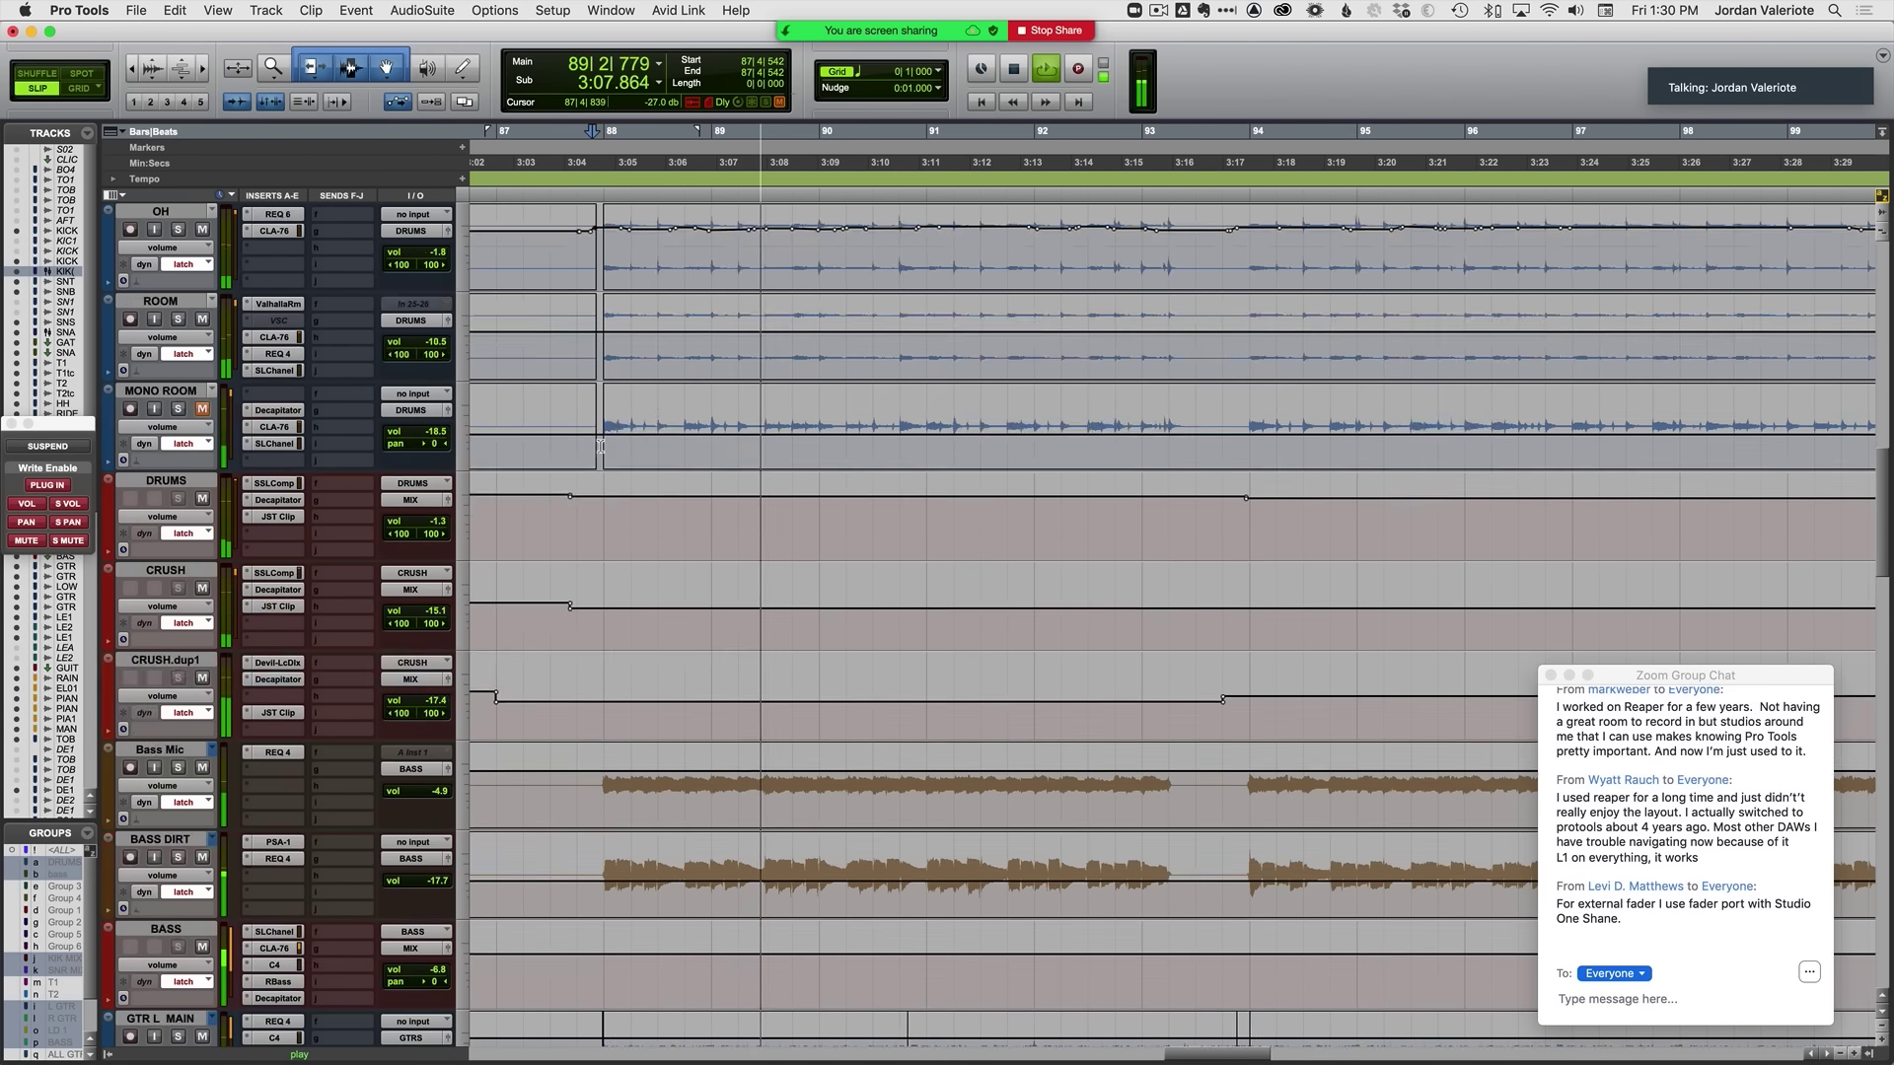
{"action": "scroll", "coordinate": [601, 446], "scroll_direction": "up", "scroll_amount": 4}
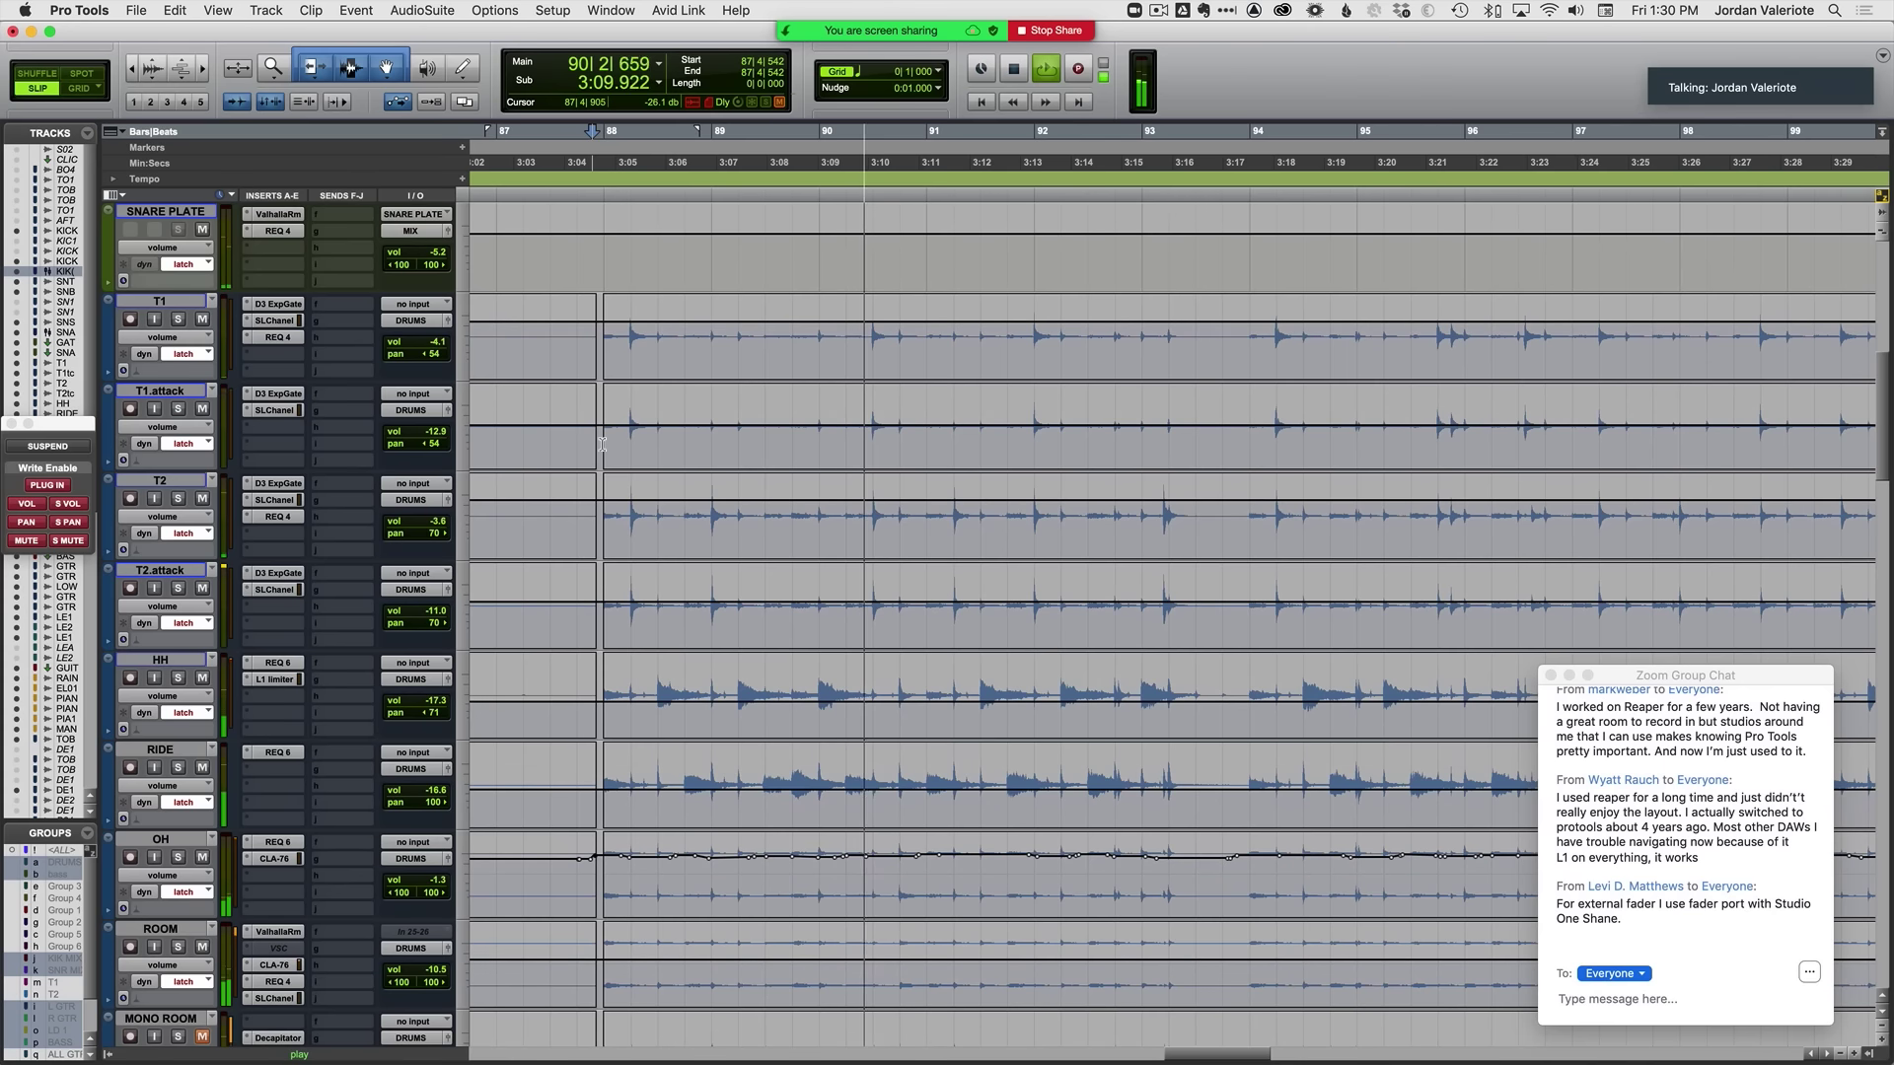
{"action": "scroll", "coordinate": [631, 680], "scroll_direction": "up", "scroll_amount": 4}
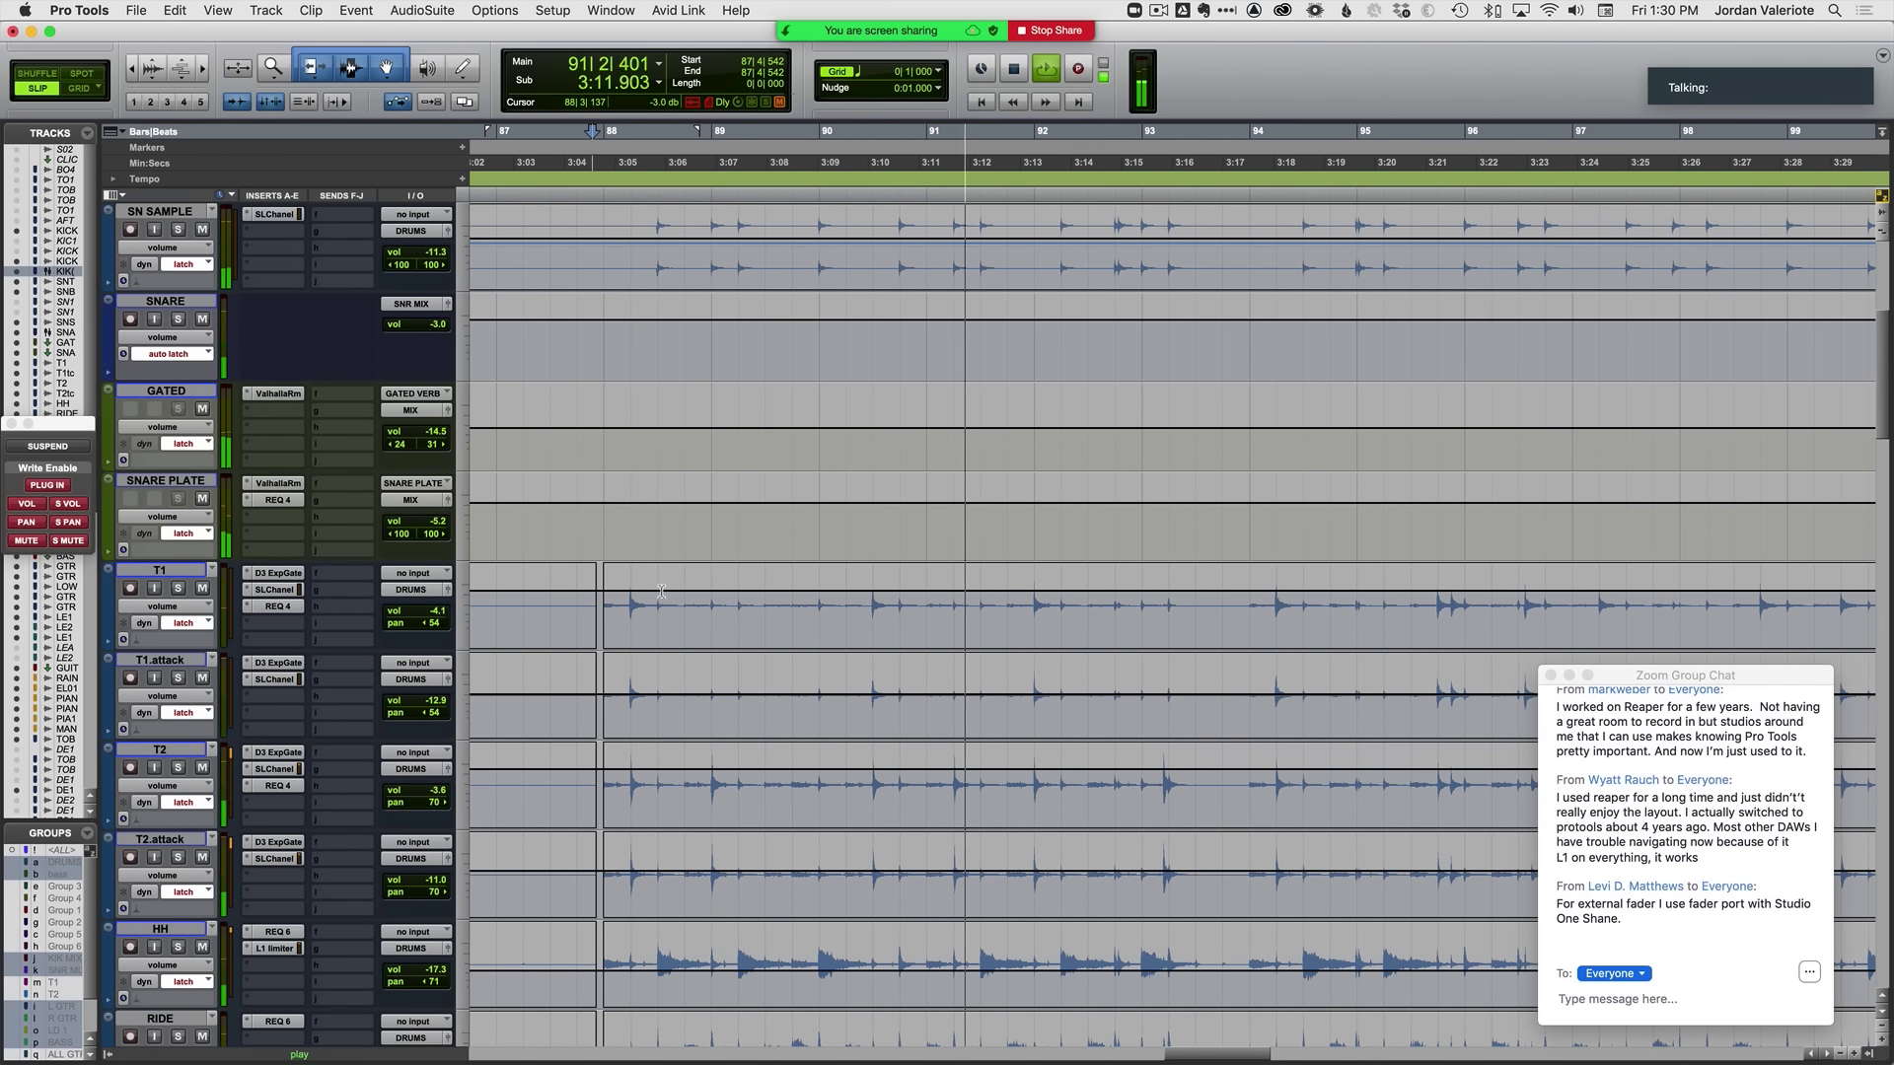
{"action": "scroll", "coordinate": [660, 591], "scroll_direction": "up", "scroll_amount": 5}
Step: Write SNARE master volume automation from 92|1, lifting the snare through the first half of bar 93 and easing it back down
{"action": "left_click", "coordinate": [814, 515]}
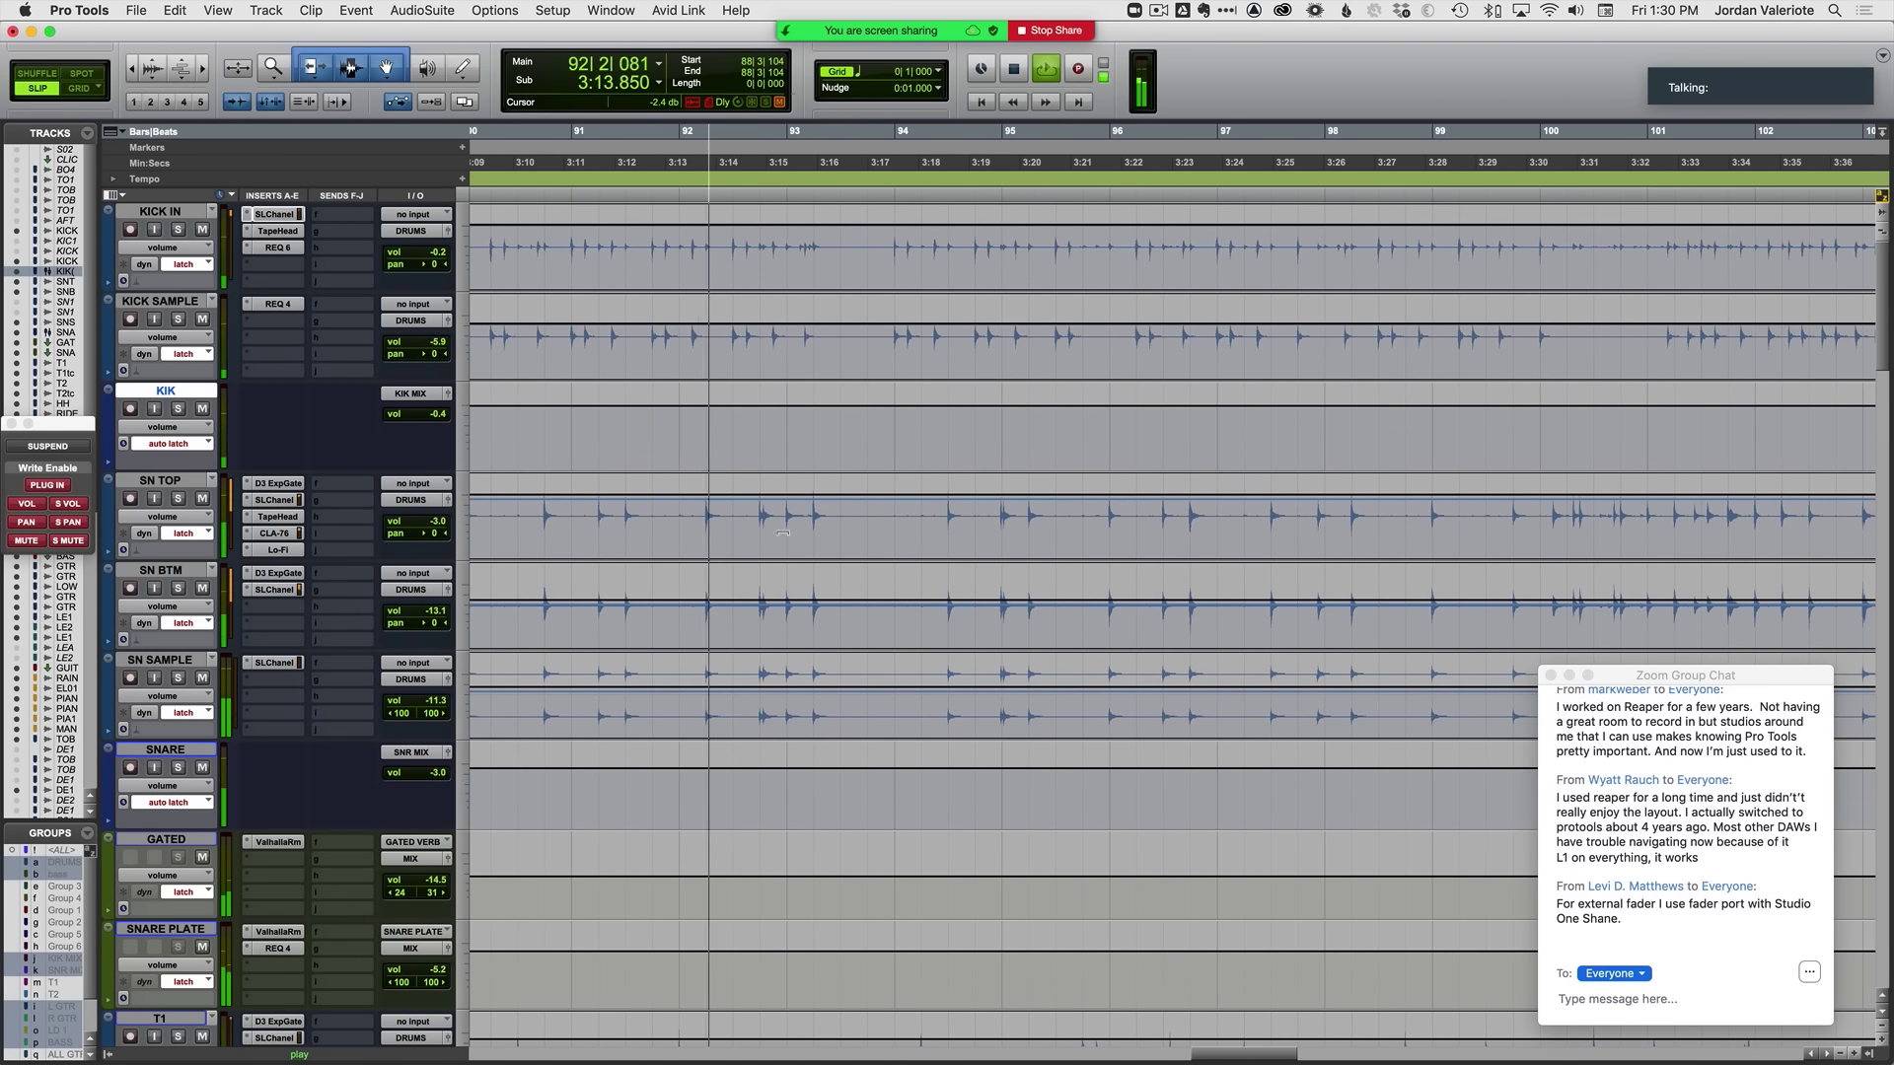
{"action": "key", "text": "super+bracketright"}
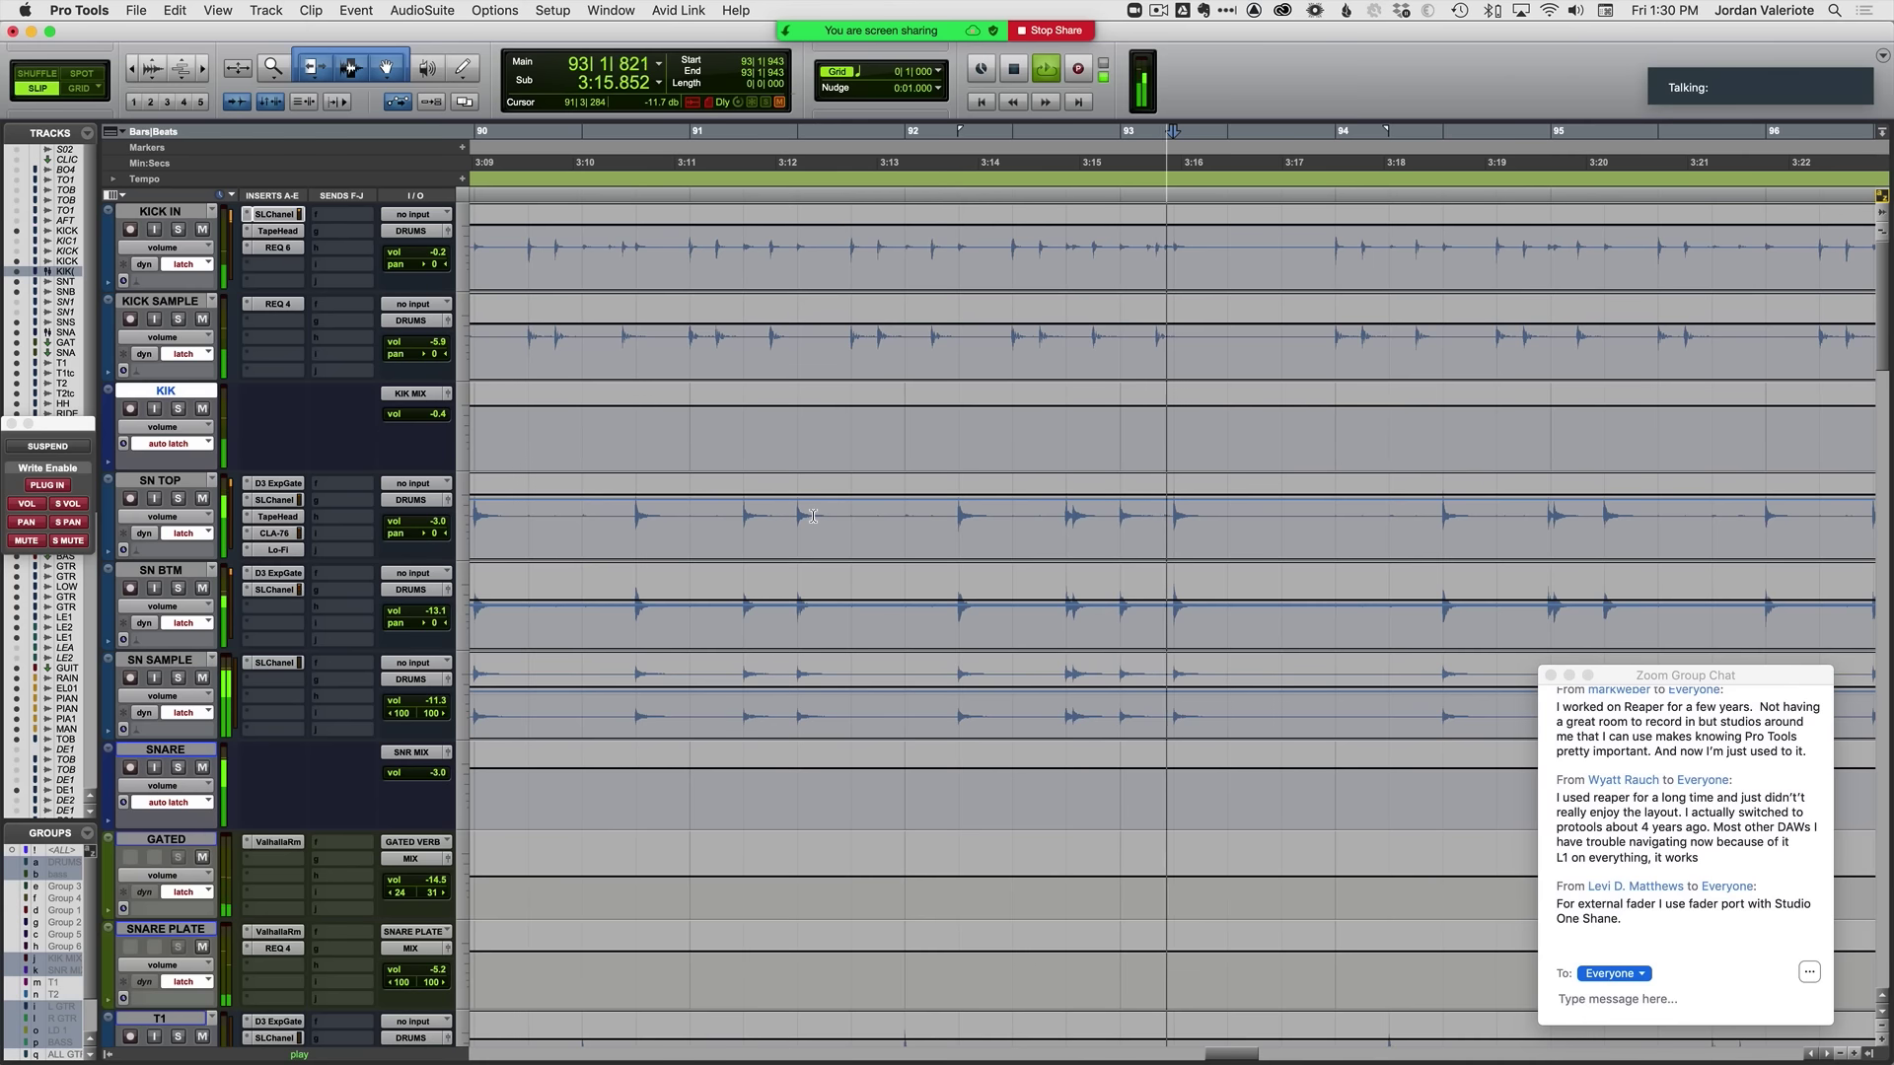
{"action": "left_click", "coordinate": [915, 517]}
{"action": "key", "text": "space"}
{"action": "left_click", "coordinate": [193, 750]}
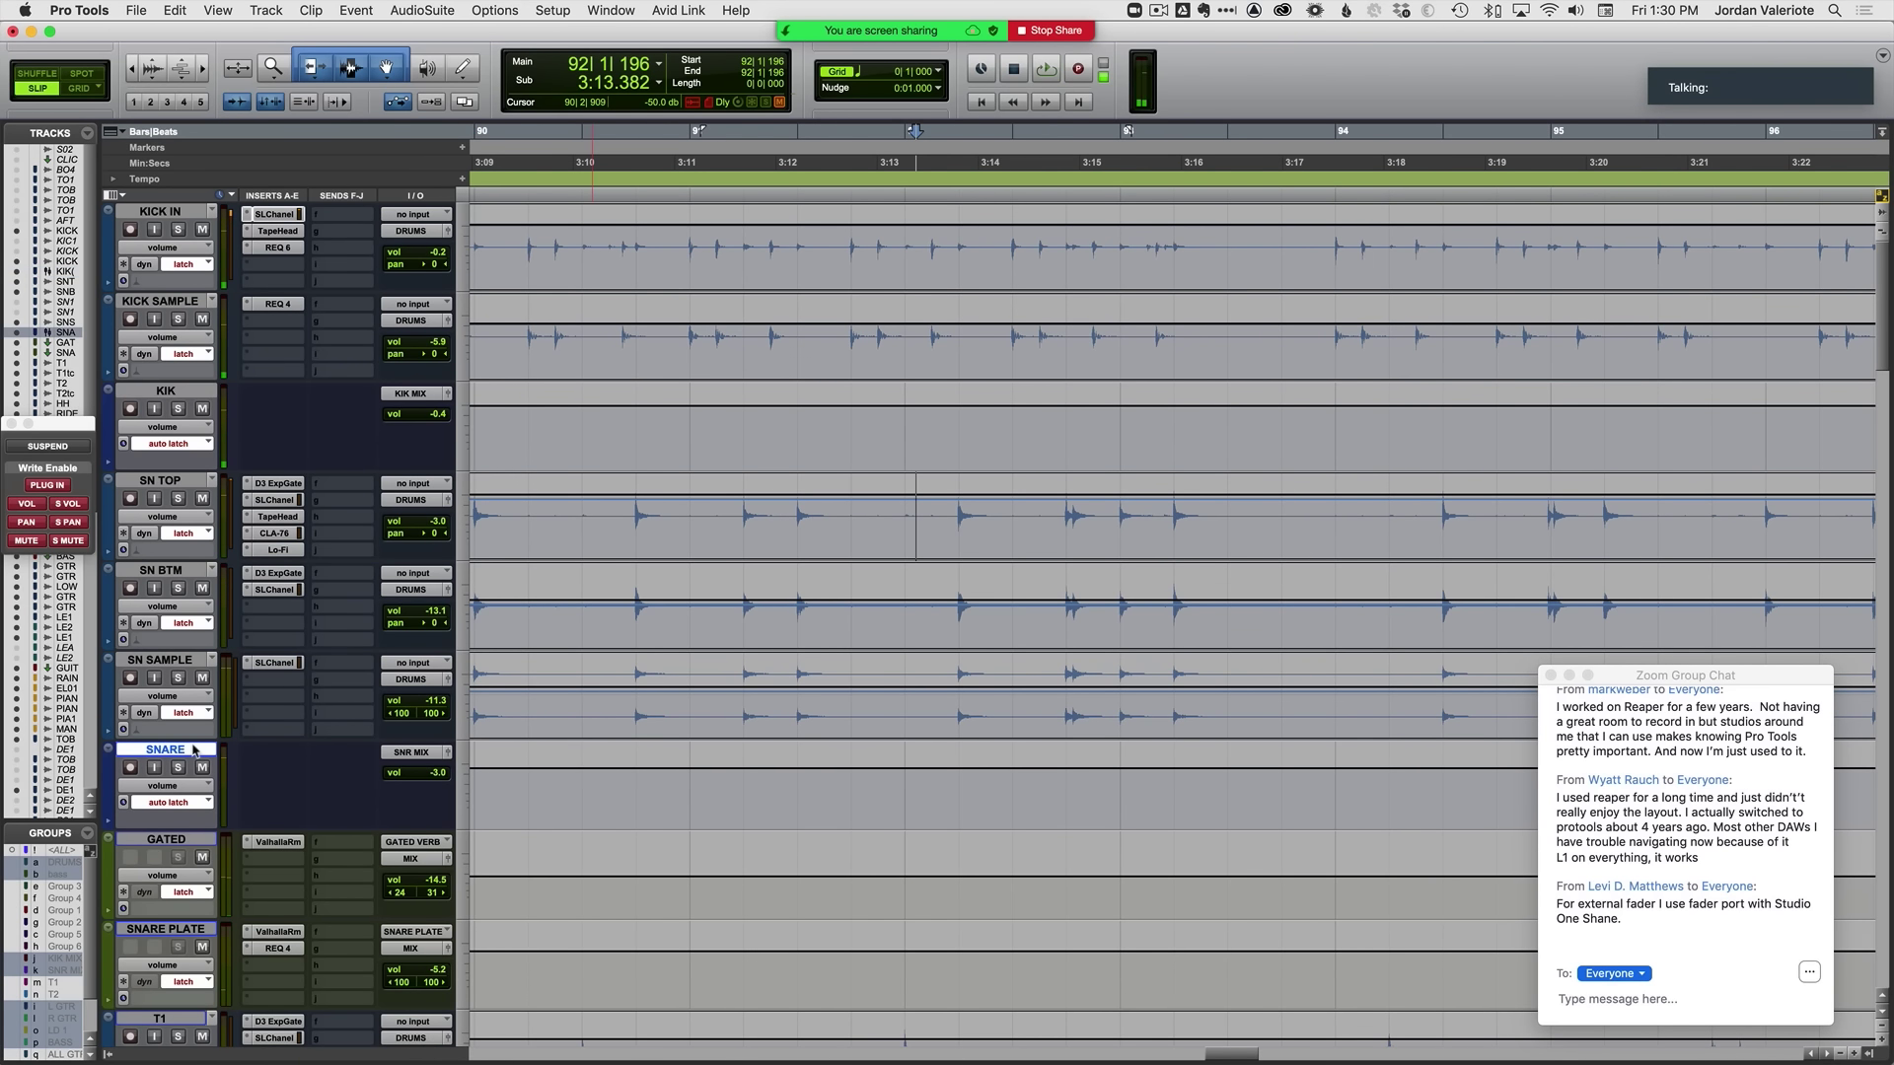
{"action": "scroll", "coordinate": [182, 754], "scroll_direction": "down", "scroll_amount": 6}
{"action": "scroll", "coordinate": [181, 753], "scroll_direction": "up", "scroll_amount": 5}
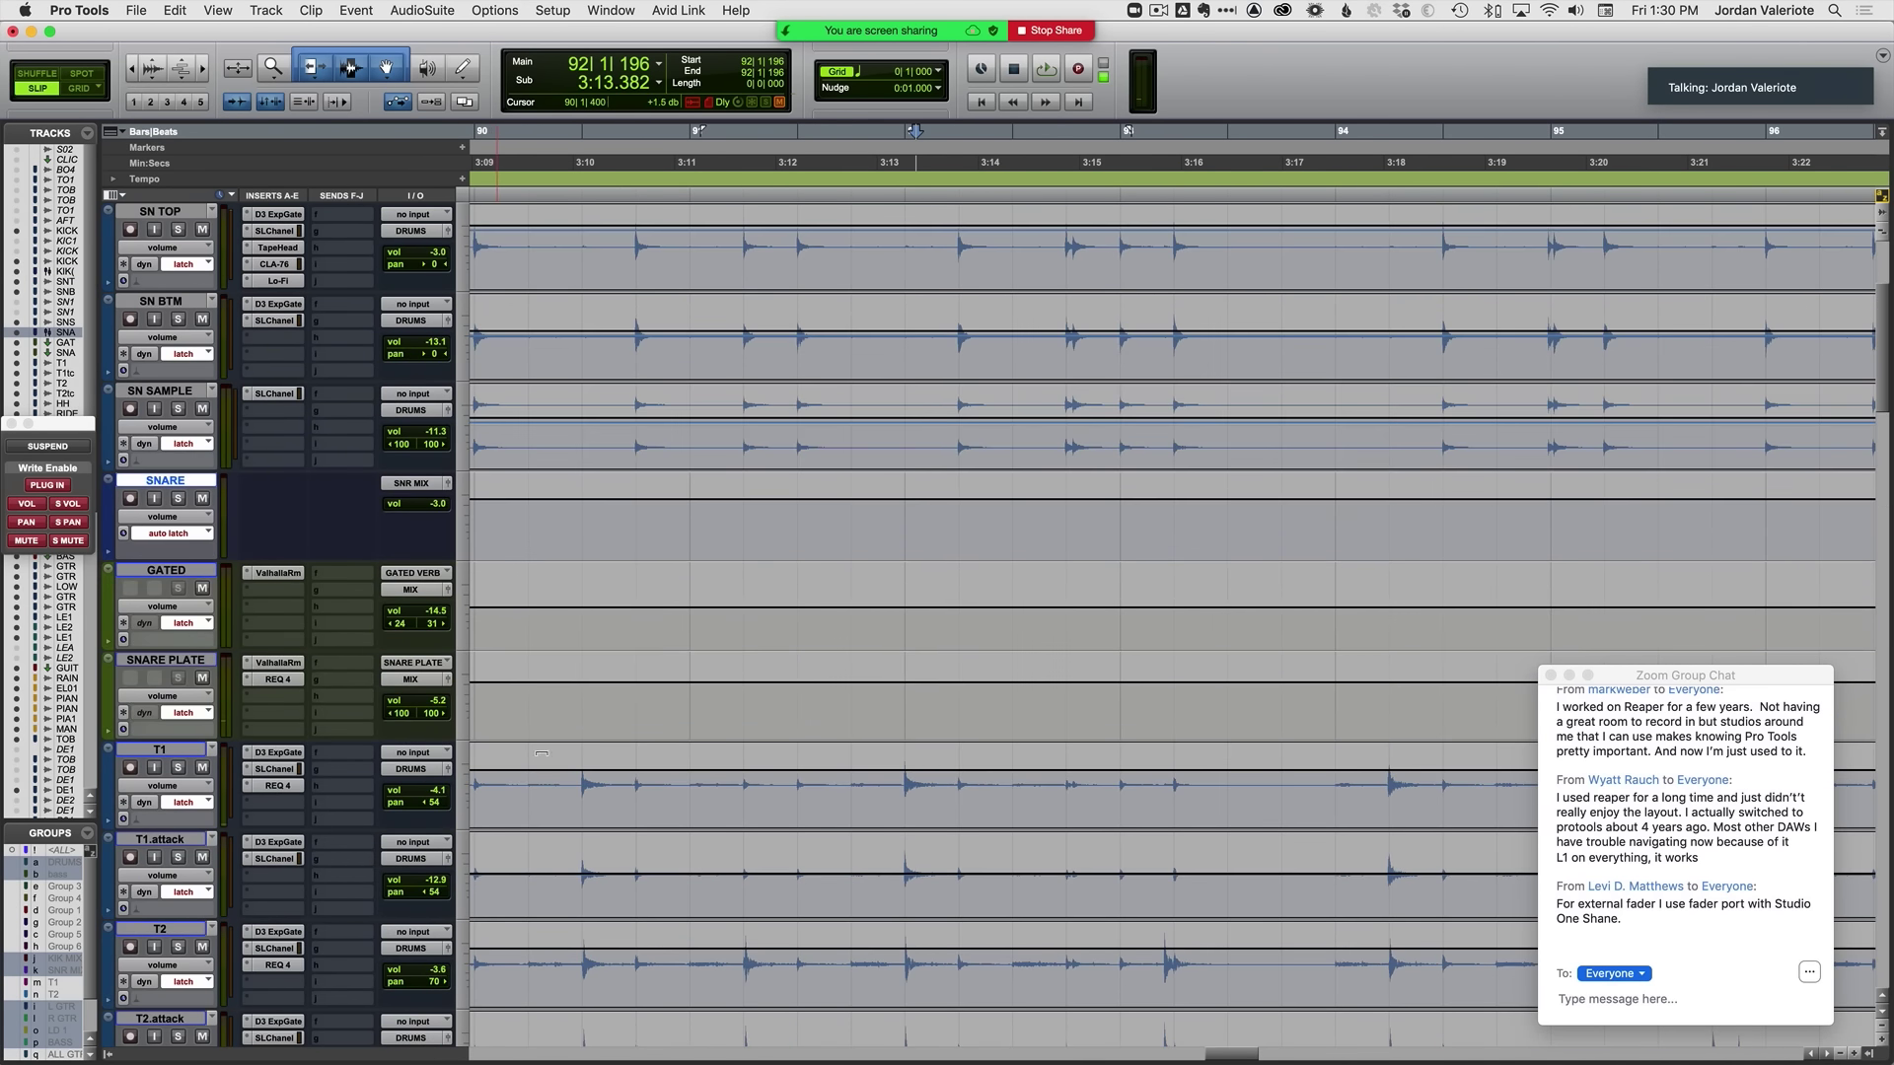
{"action": "key", "text": "space"}
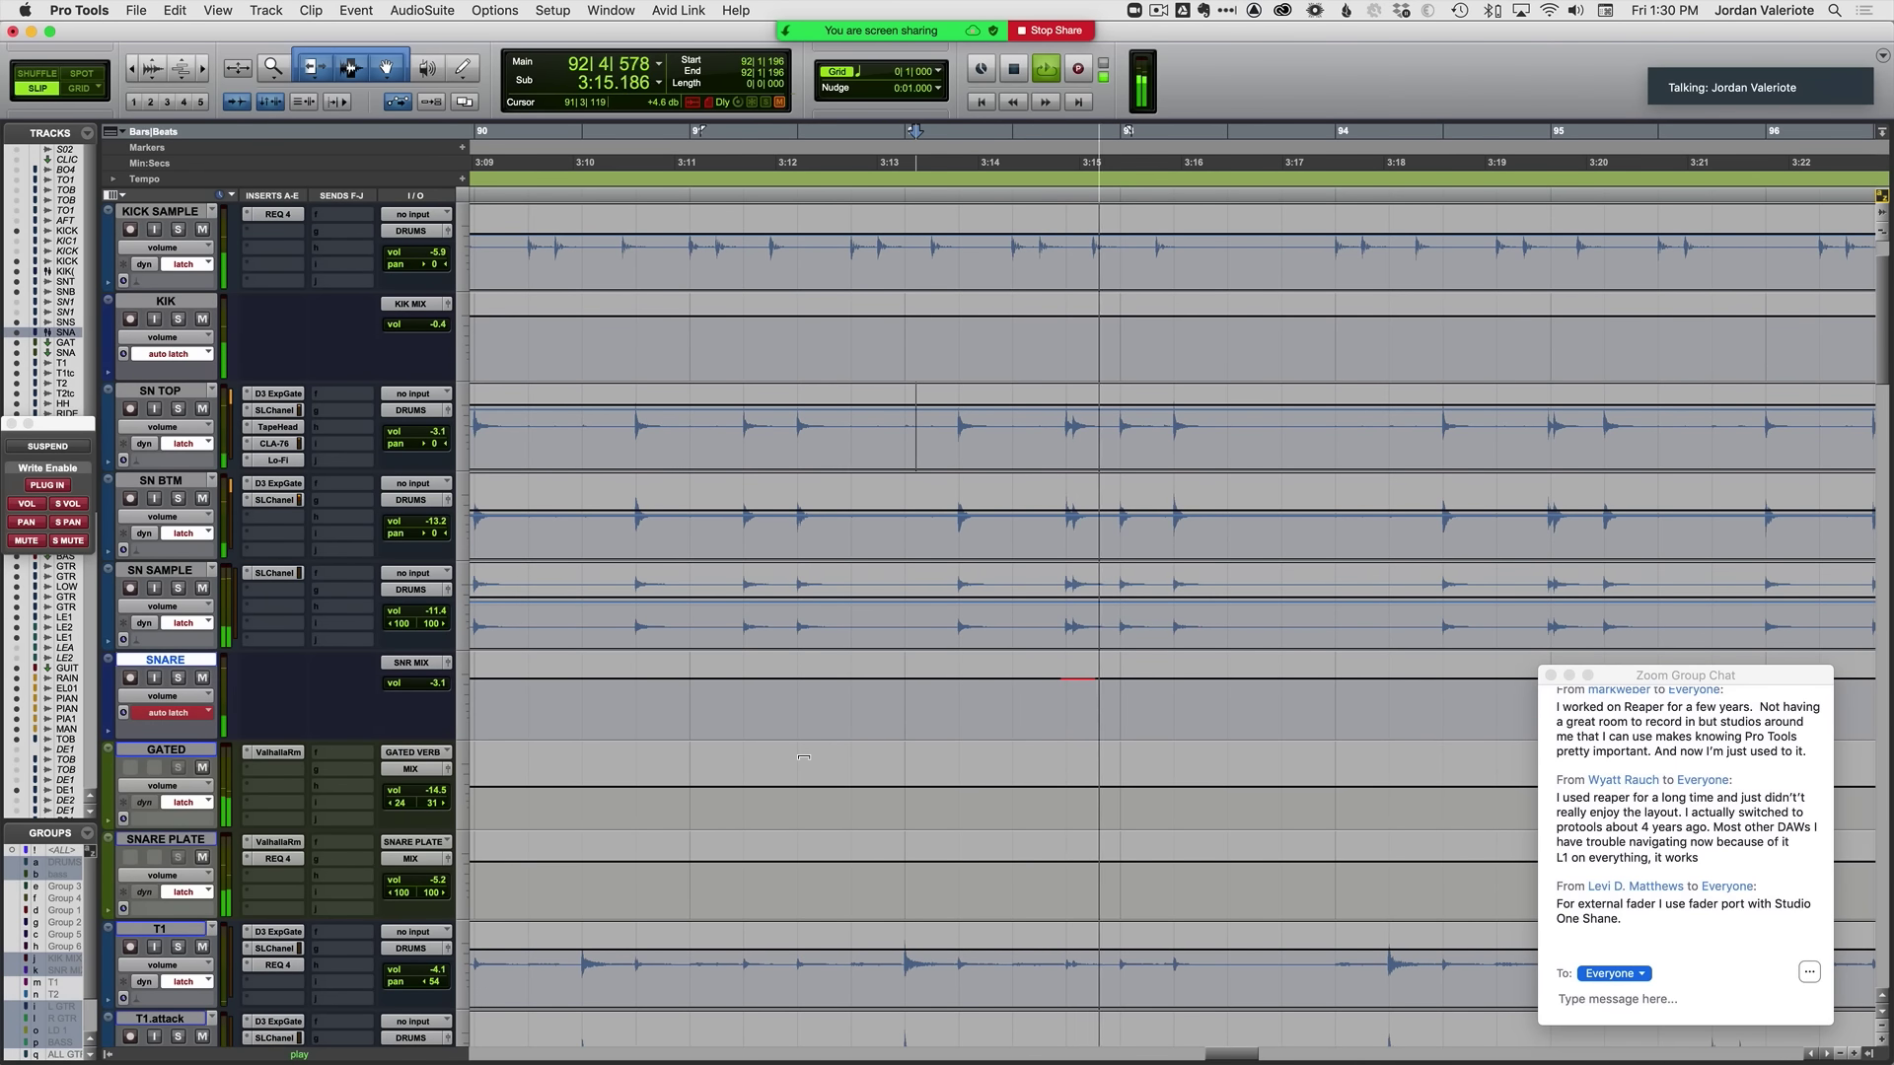
{"action": "key", "text": "space"}
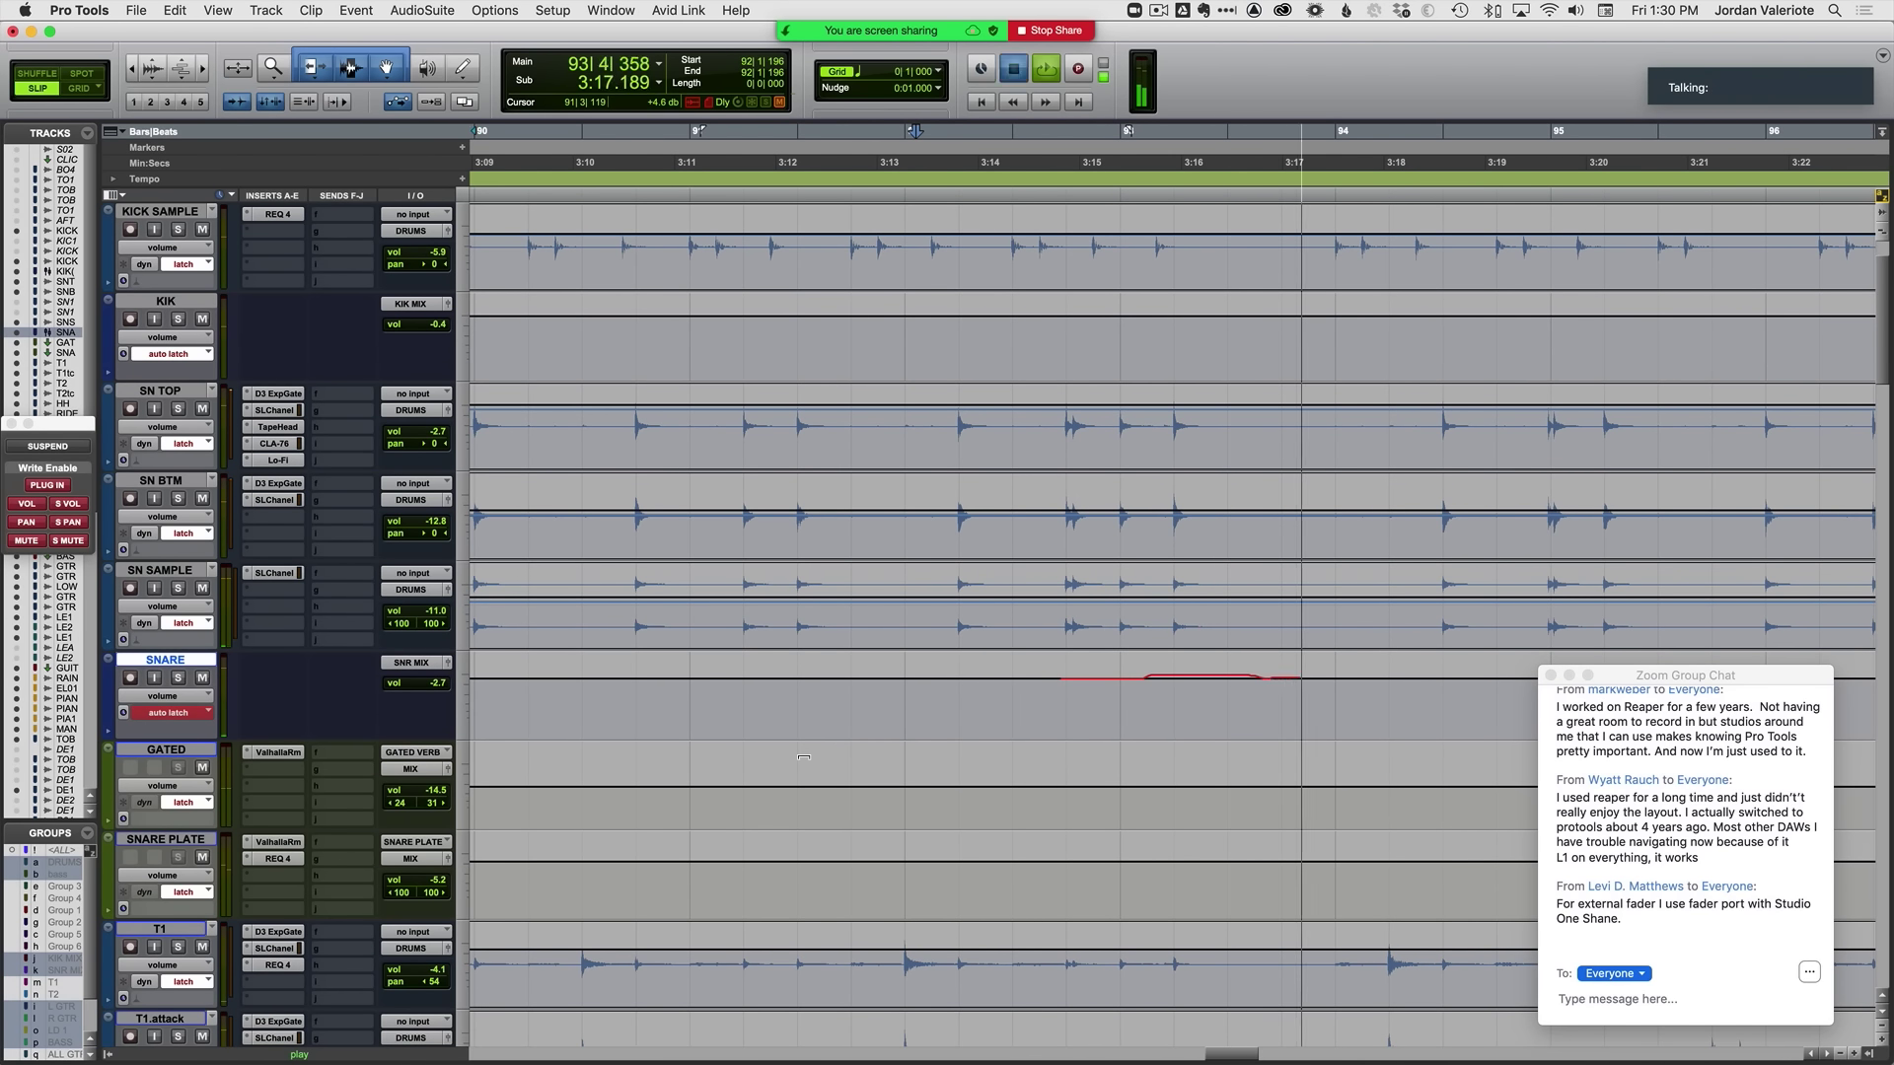
Step: Replay the snare ride from 92|1 and listen on through bar 99 with the kick and snare tracks in view
{"action": "key", "text": "space"}
{"action": "key", "text": "r"}
{"action": "scroll", "coordinate": [1081, 828], "scroll_direction": "up", "scroll_amount": 1}
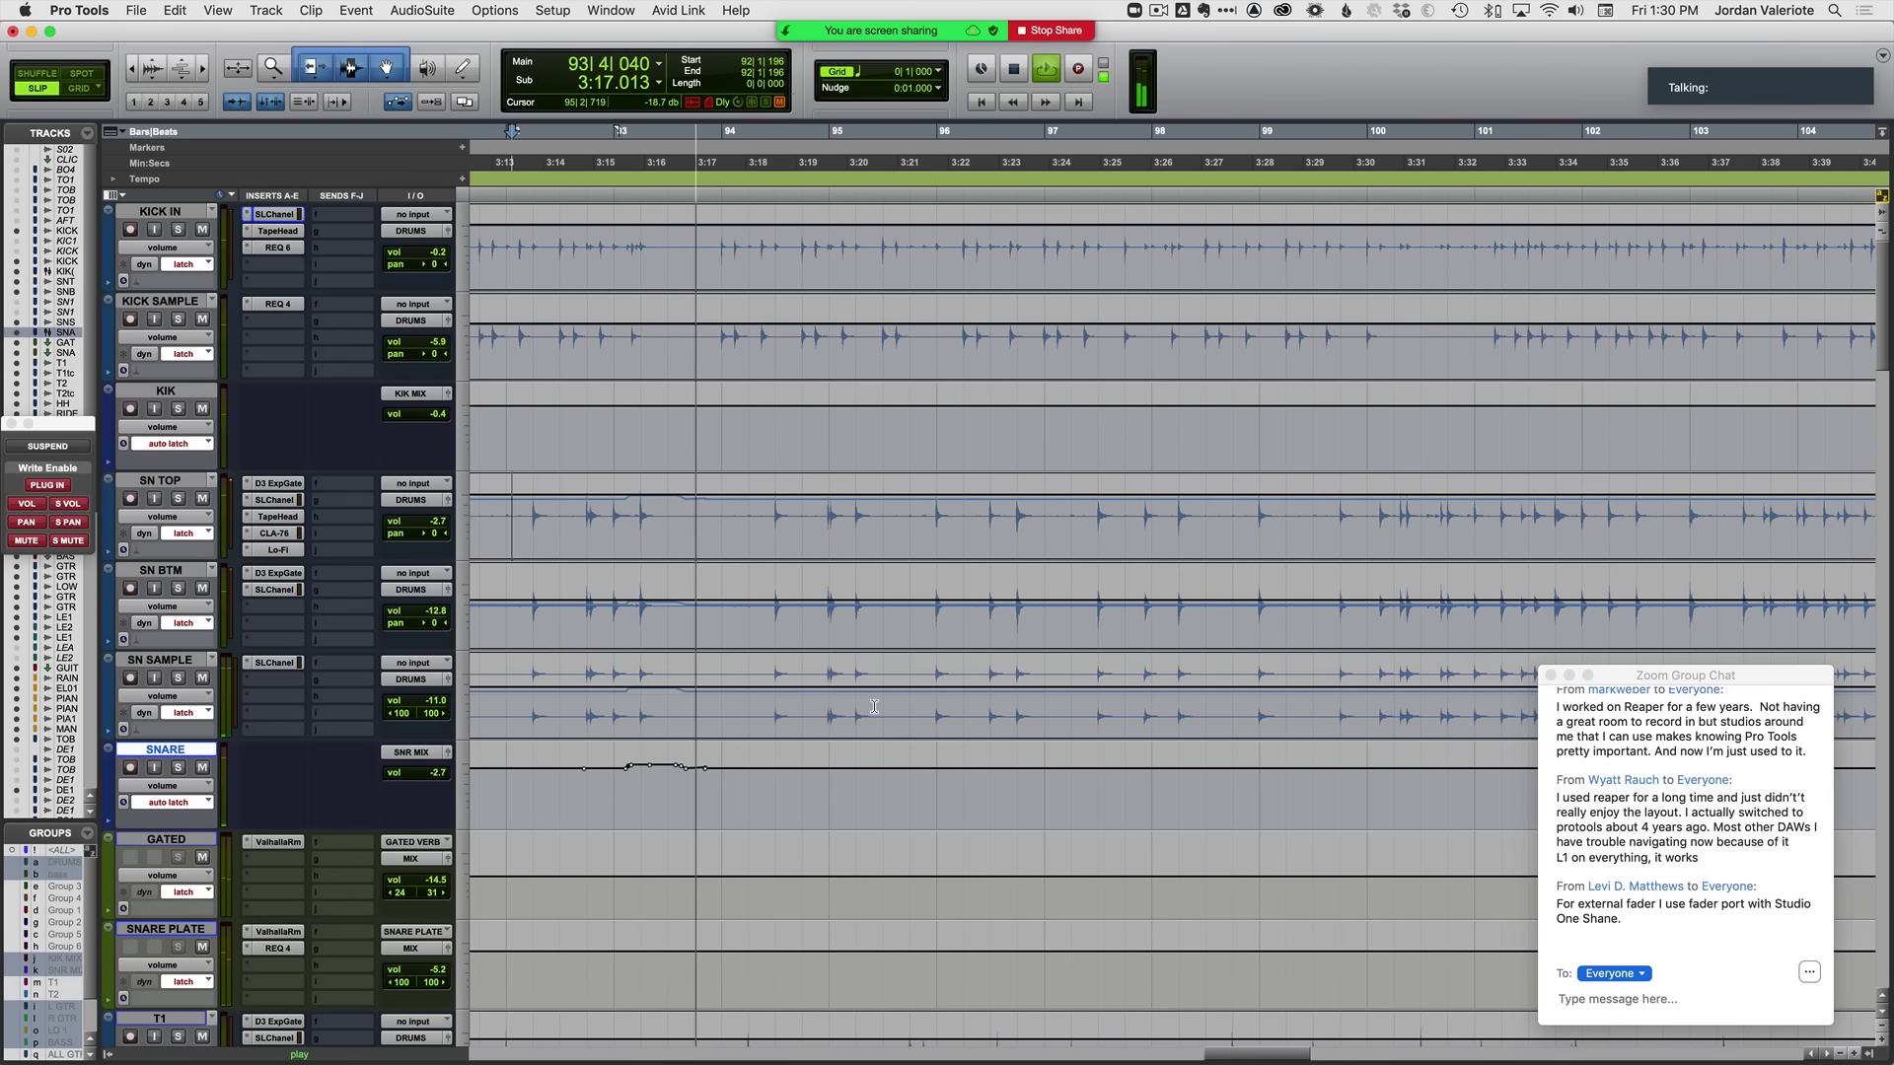
{"action": "left_click", "coordinate": [825, 789]}
{"action": "key", "text": "space"}
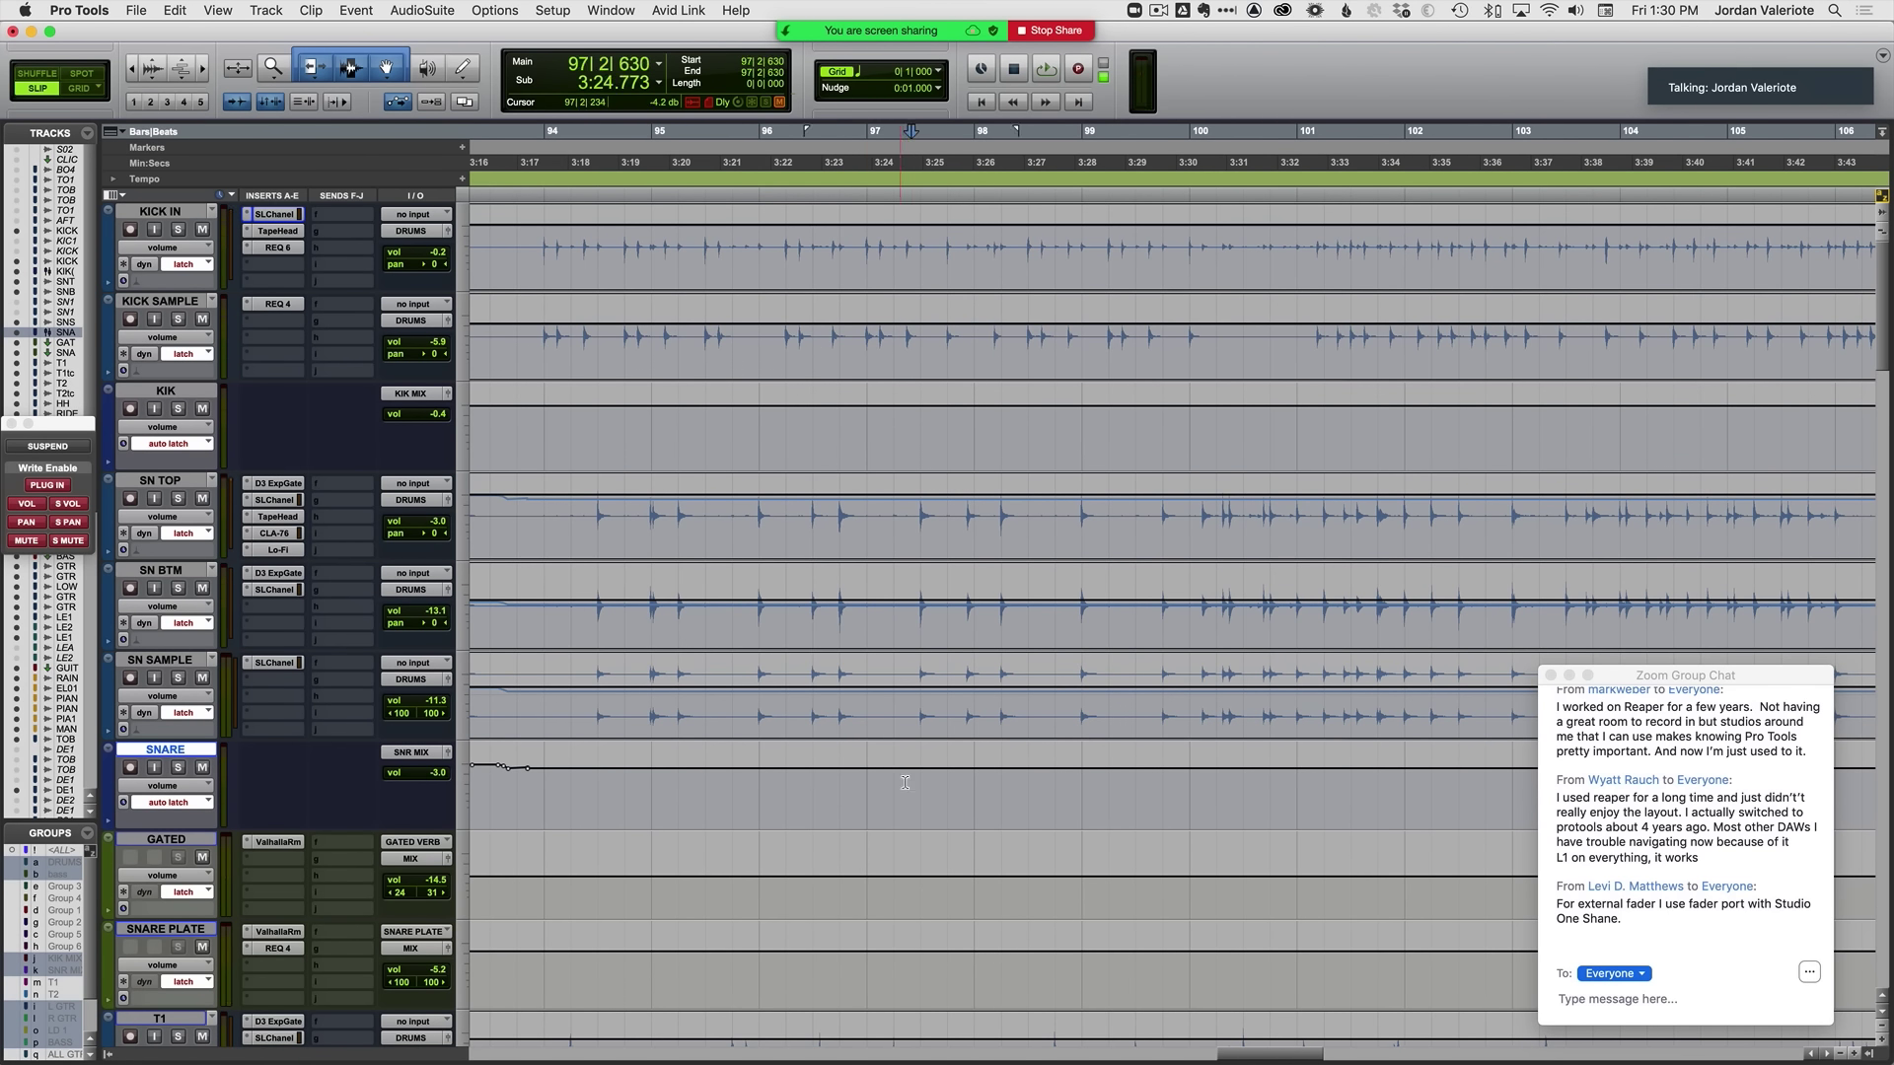
{"action": "scroll", "coordinate": [1030, 799], "scroll_direction": "left", "scroll_amount": 3}
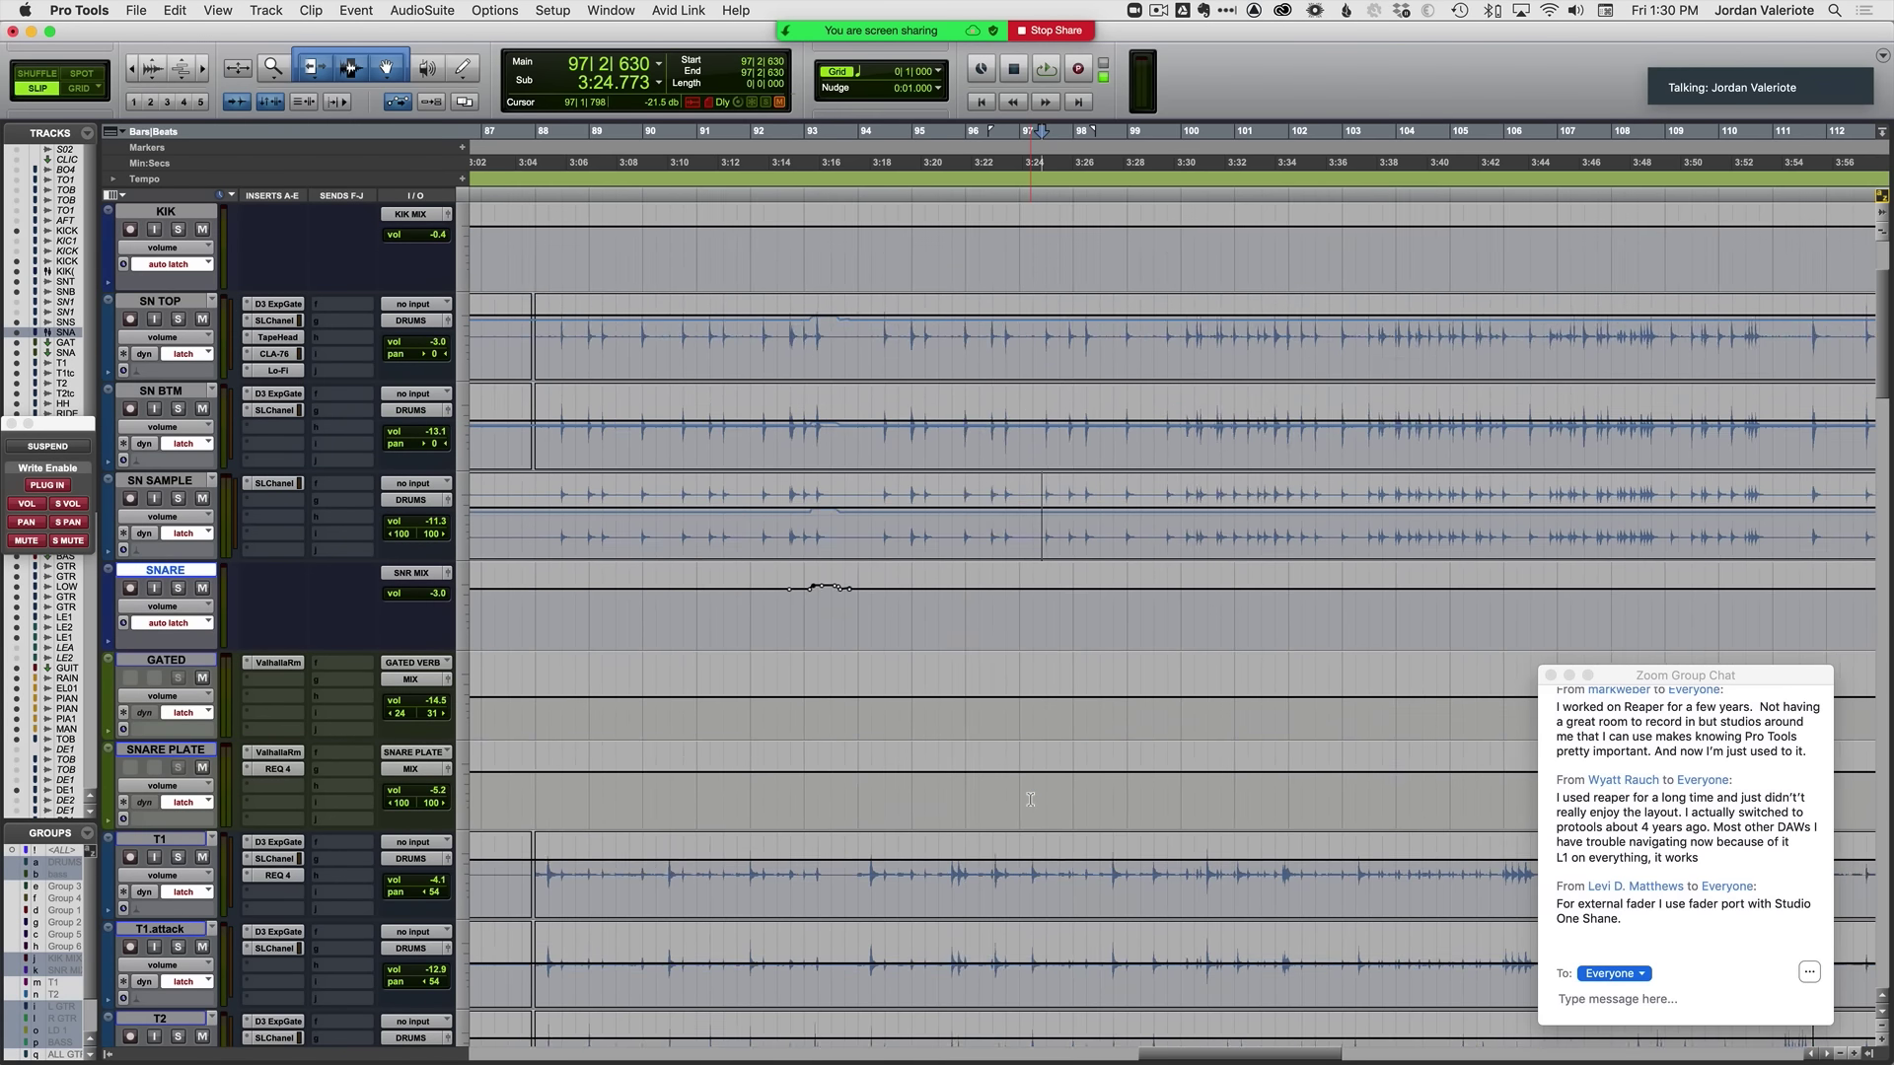
{"action": "scroll", "coordinate": [1030, 798], "scroll_direction": "right", "scroll_amount": 2}
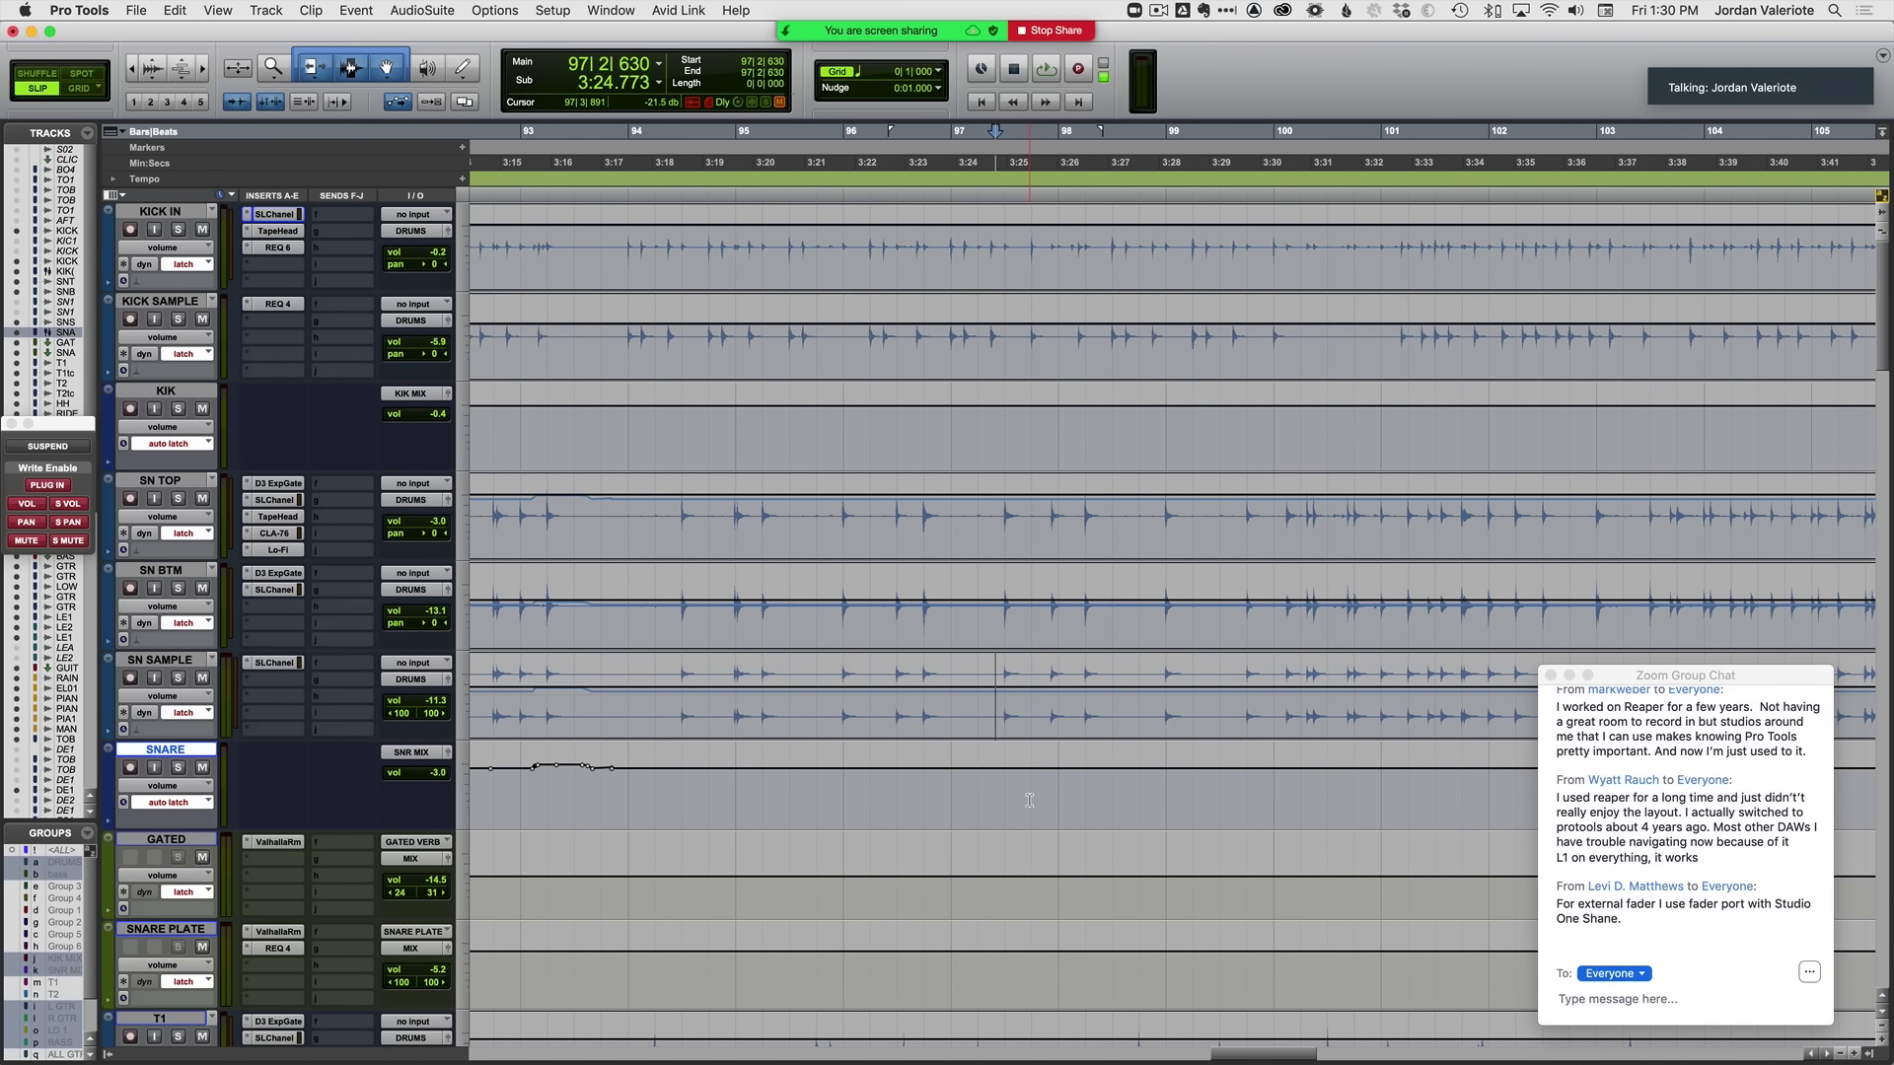
{"action": "scroll", "coordinate": [1030, 799], "scroll_direction": "right", "scroll_amount": 3}
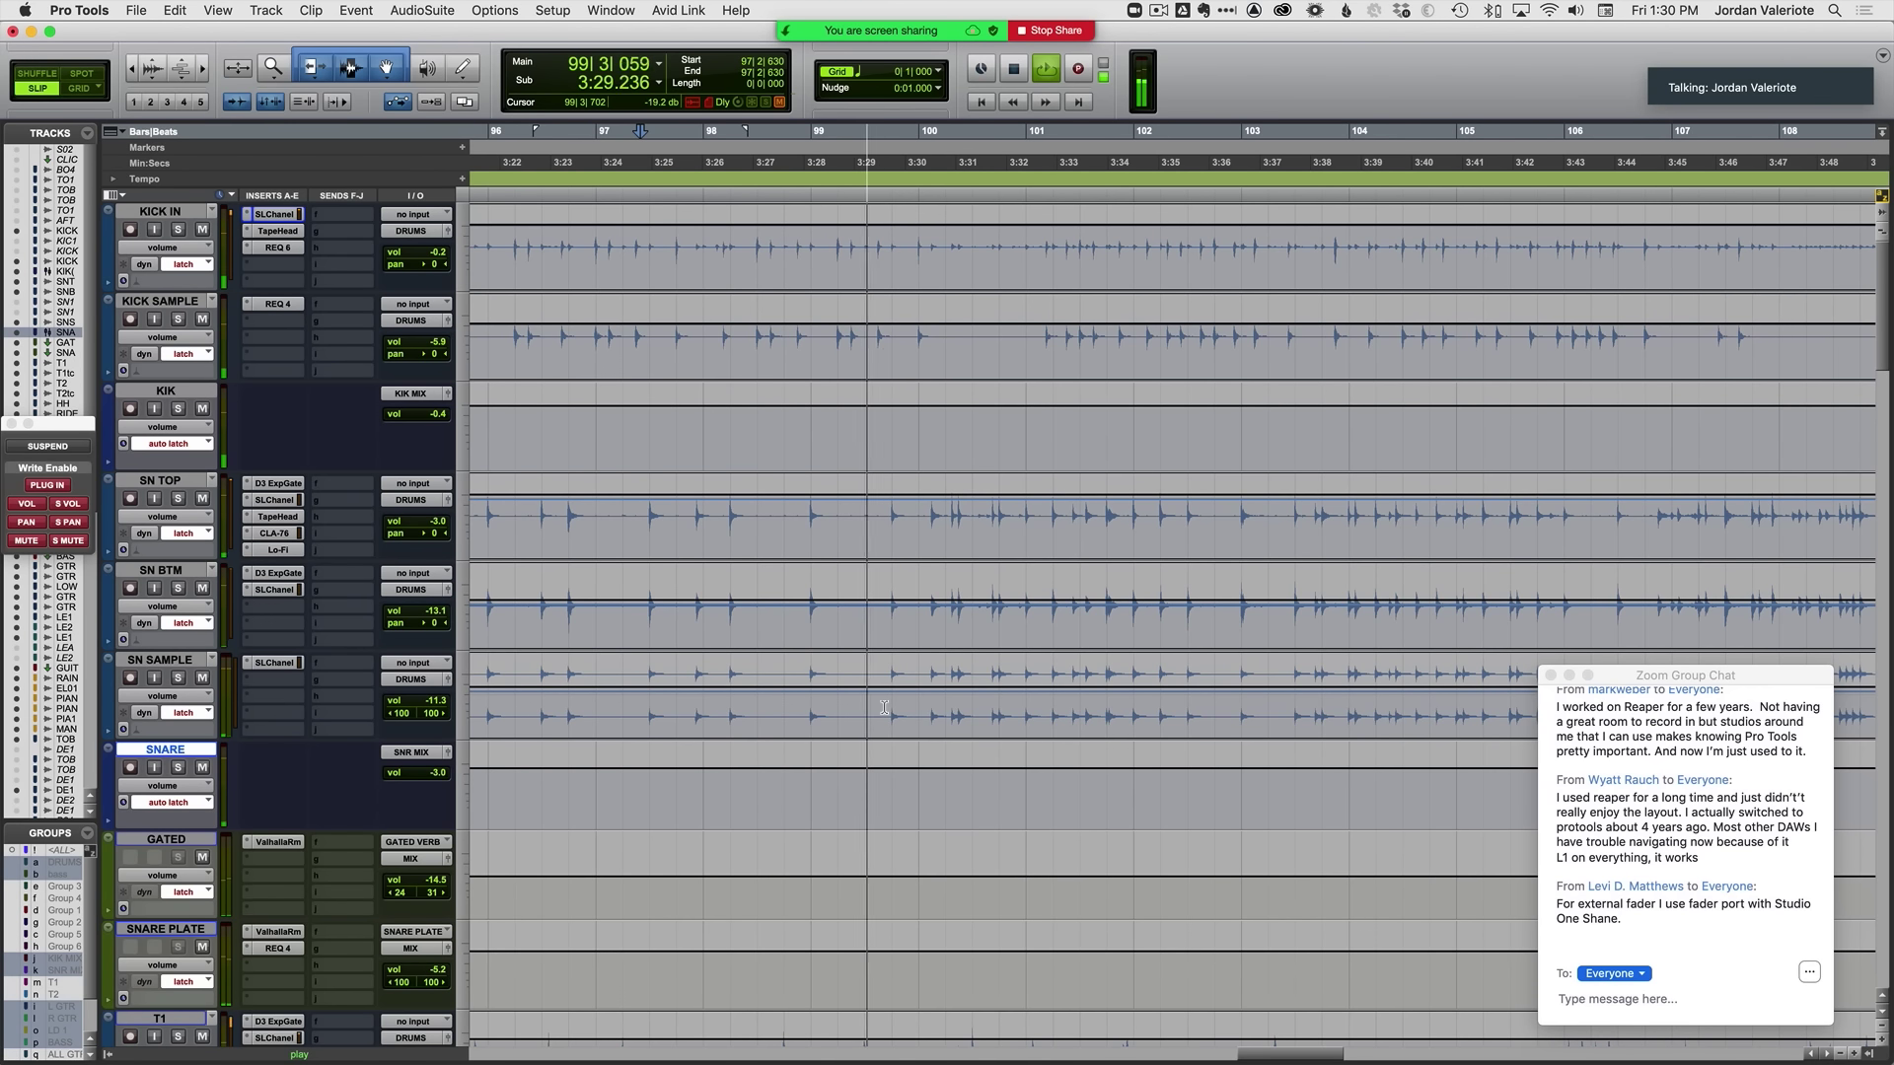
Step: Audition the snare hits from 100|1, with SN TOP and SN BTM soloed
{"action": "left_click", "coordinate": [987, 721]}
{"action": "key", "text": "t"}
{"action": "left_click", "coordinate": [700, 525]}
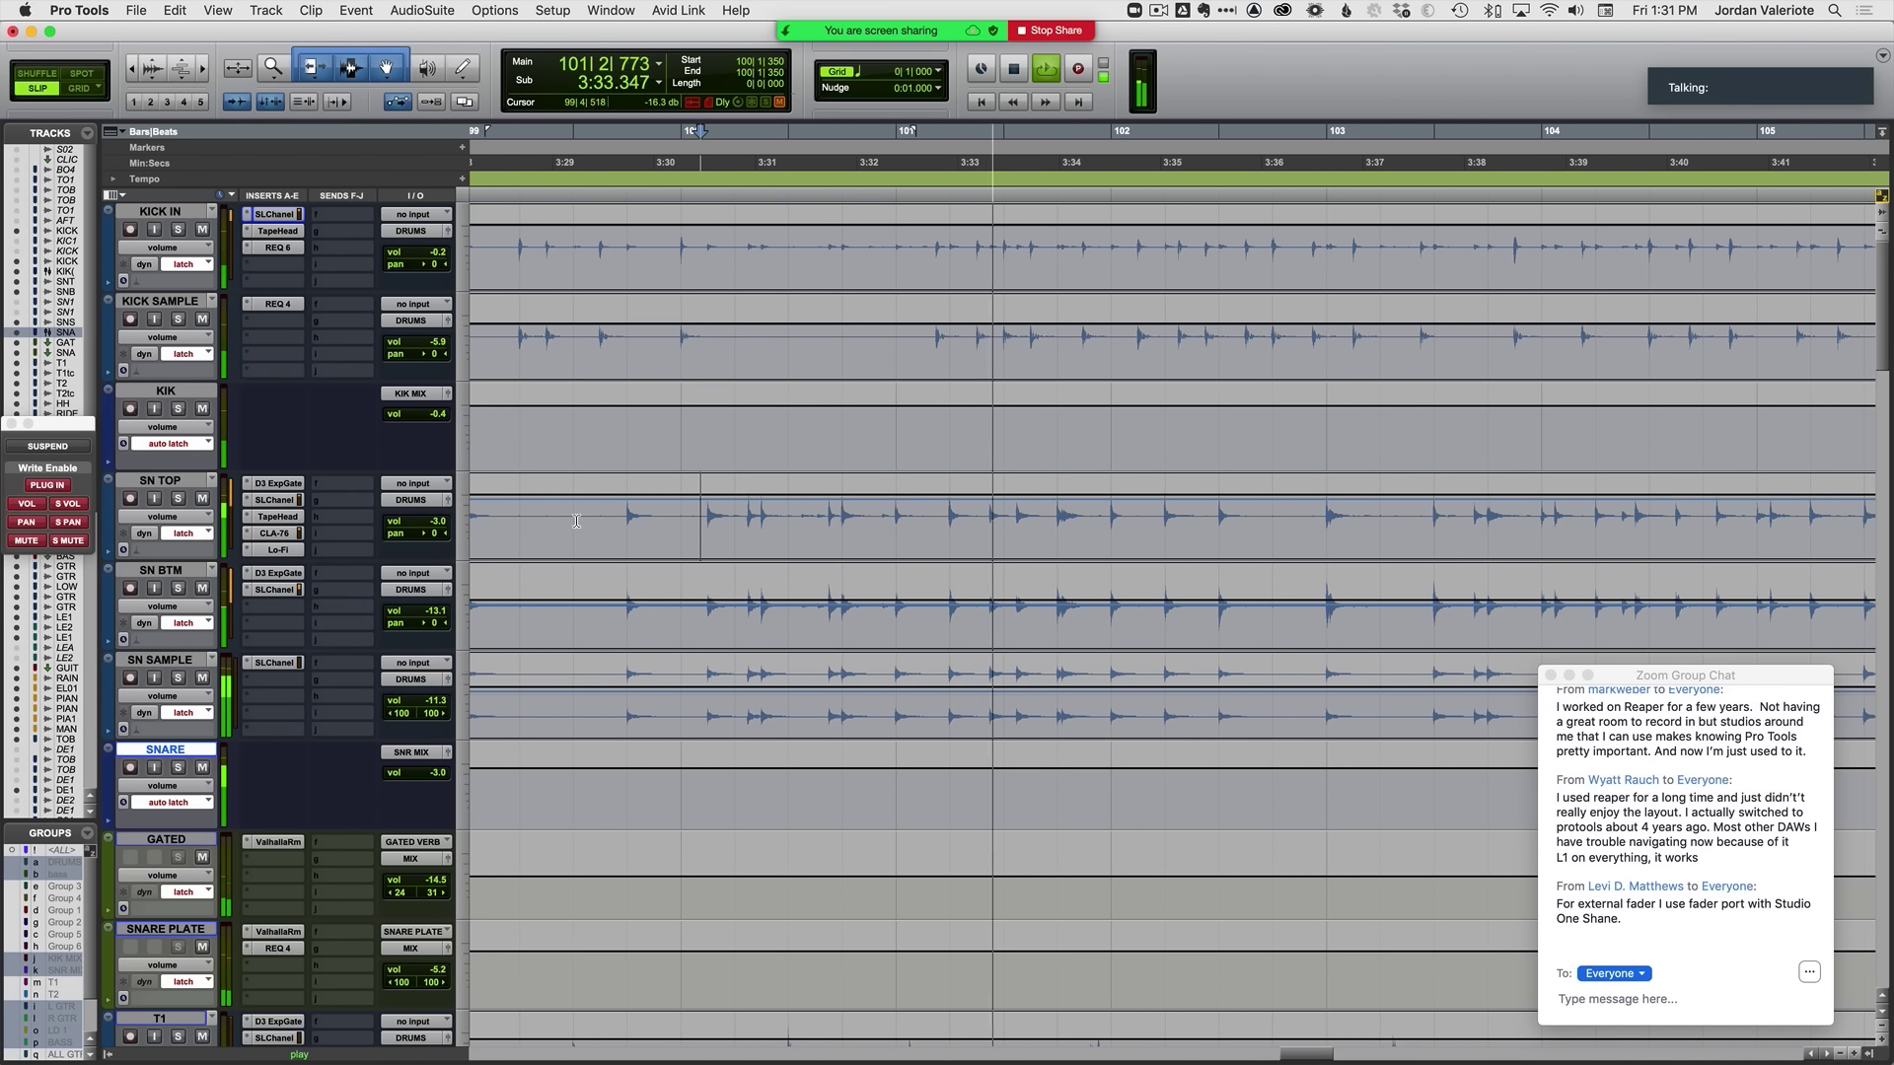
{"action": "key", "text": "space"}
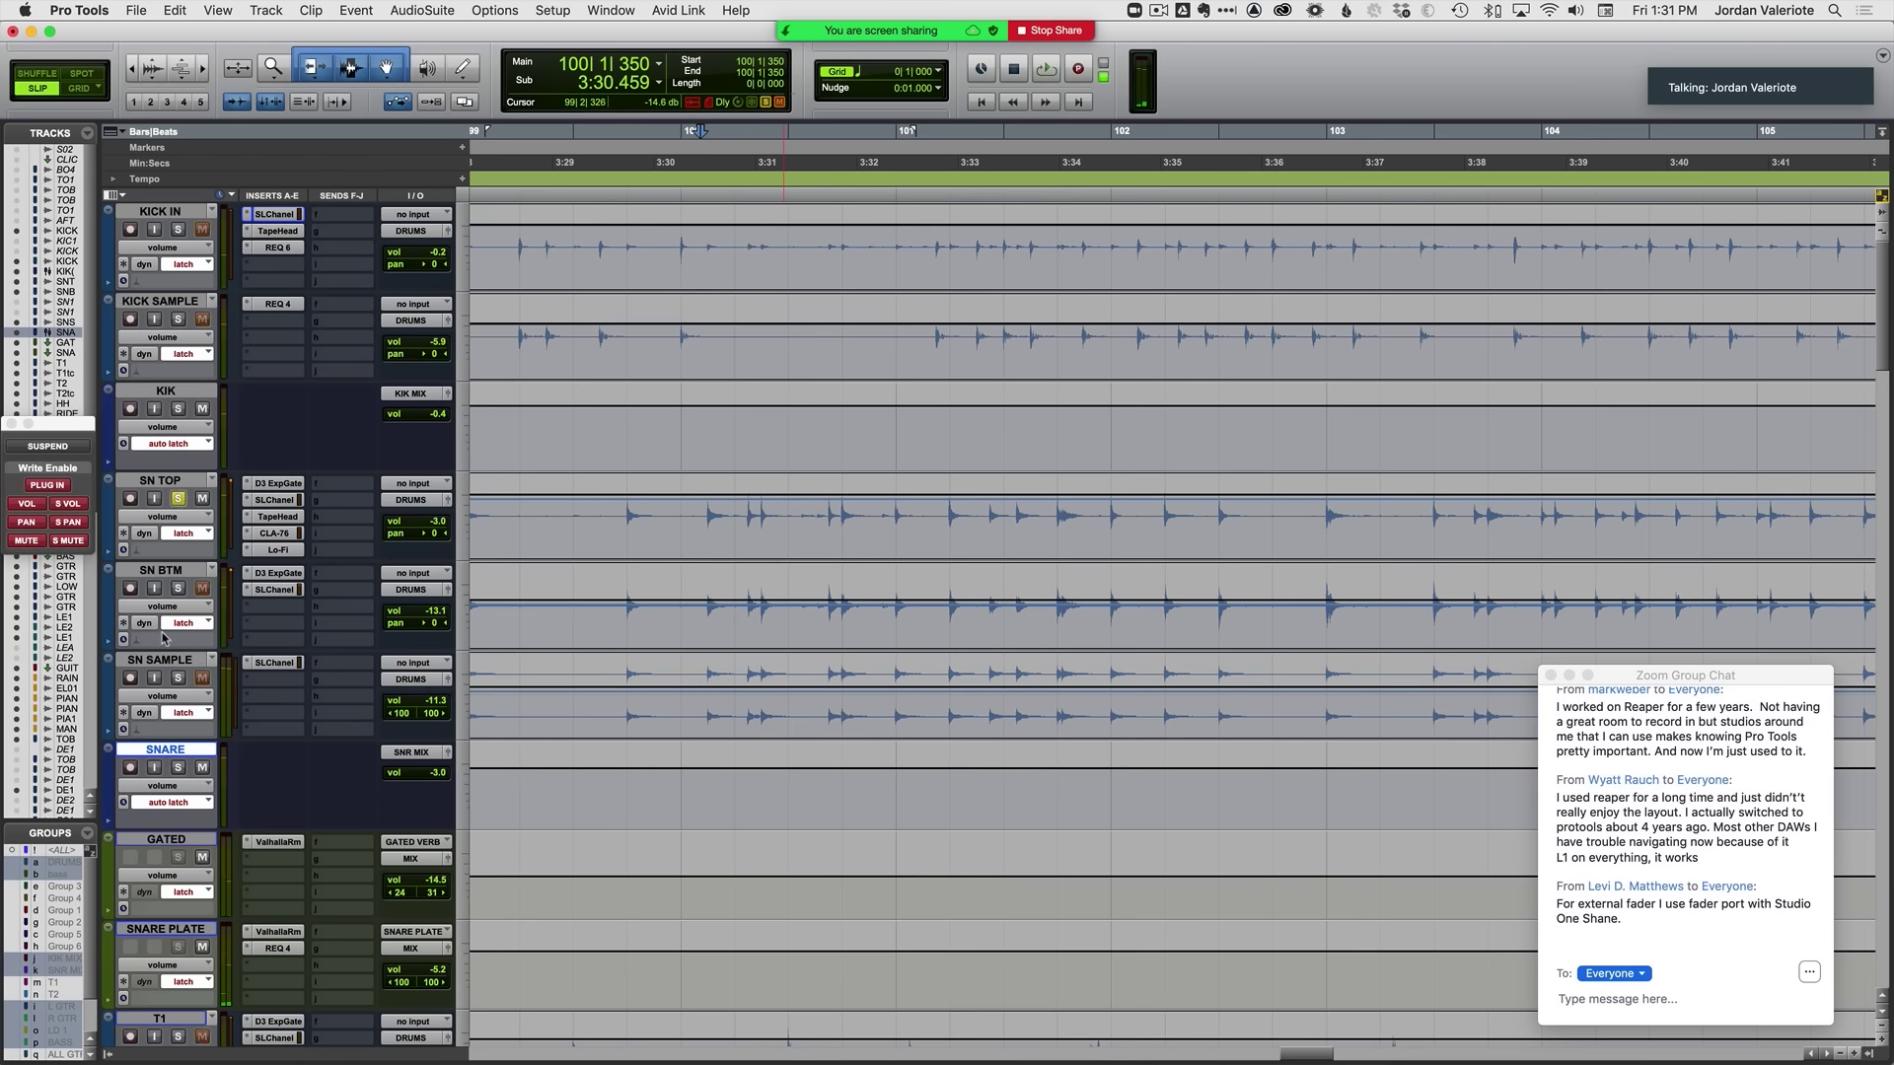
{"action": "left_click", "coordinate": [179, 517]}
{"action": "left_click", "coordinate": [595, 661]}
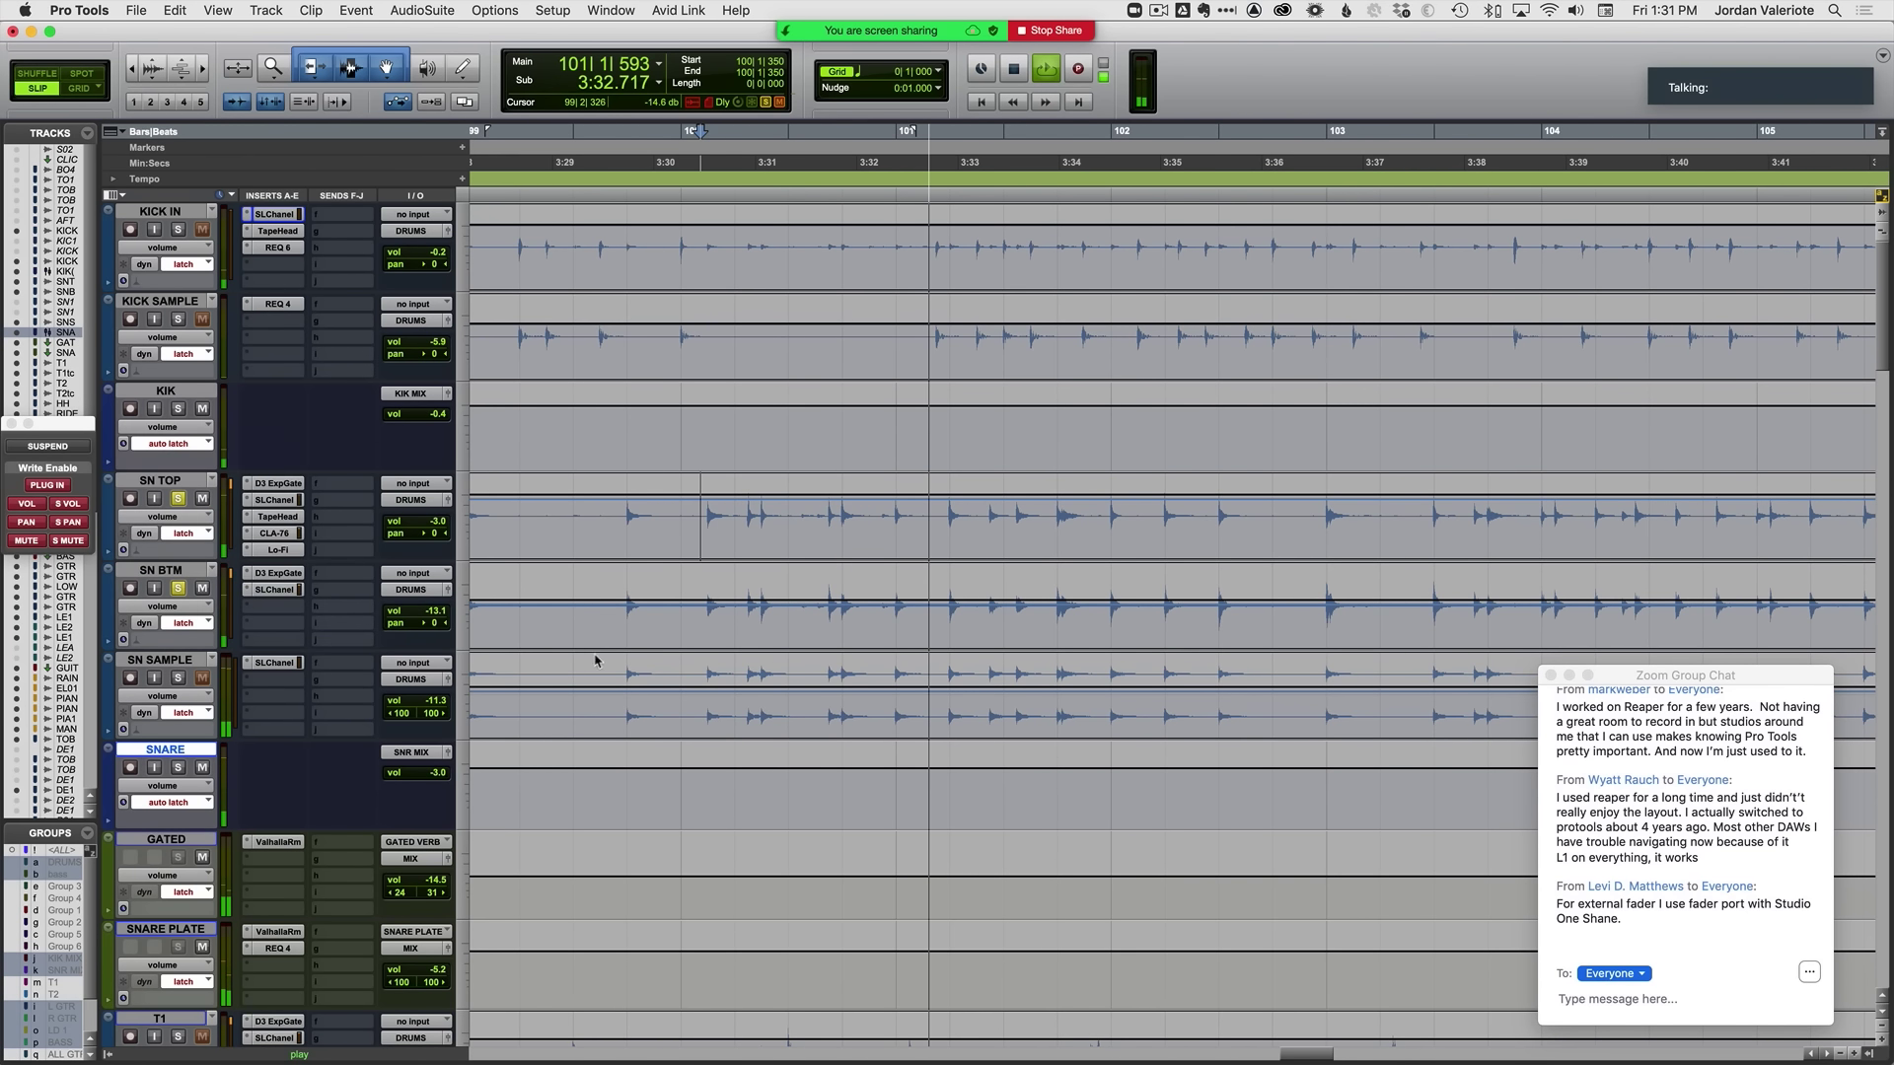
Step: Automate the D3 ExpGate master bypass on for SN TOP and SN BTM from 100|1 to just before bar 101, and return both to volume view
{"action": "left_click_drag", "start_coordinate": [697, 532], "coordinate": [894, 573]}
{"action": "key", "text": "space"}
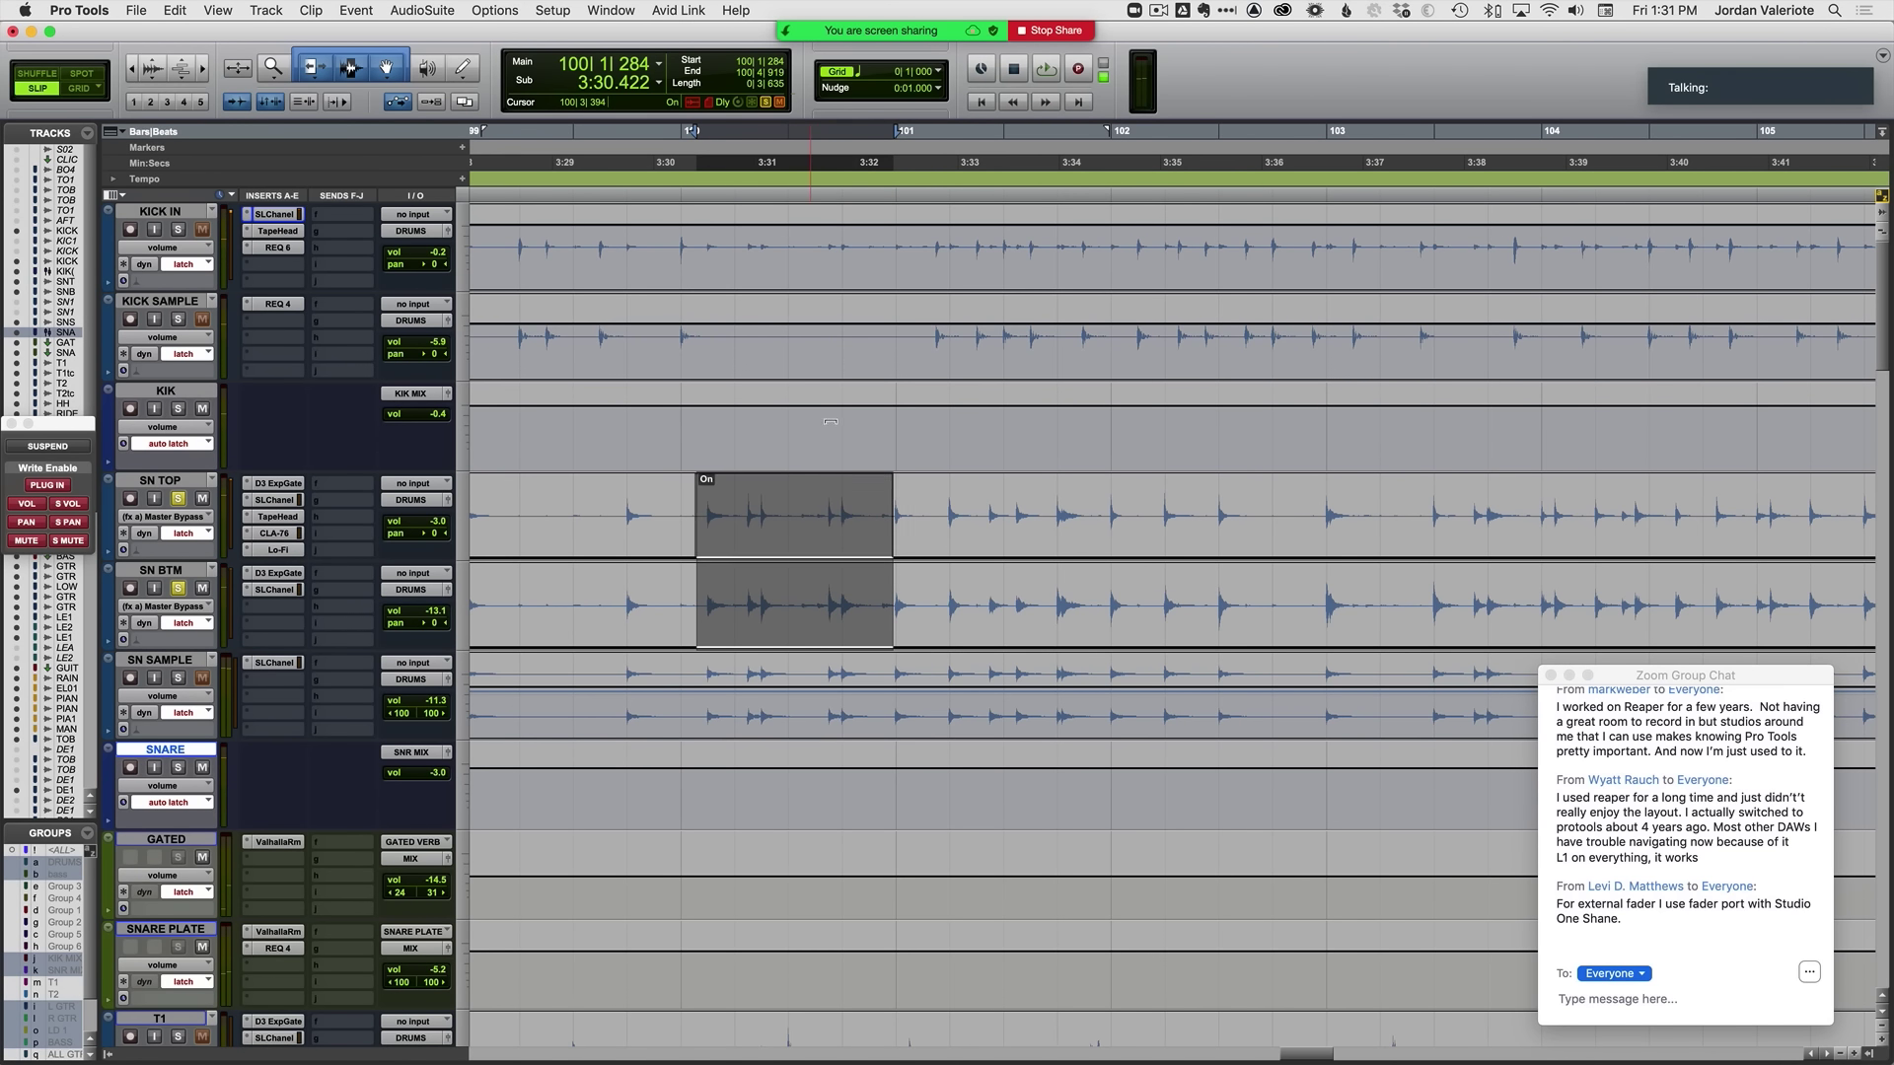
{"action": "left_click", "coordinate": [624, 514]}
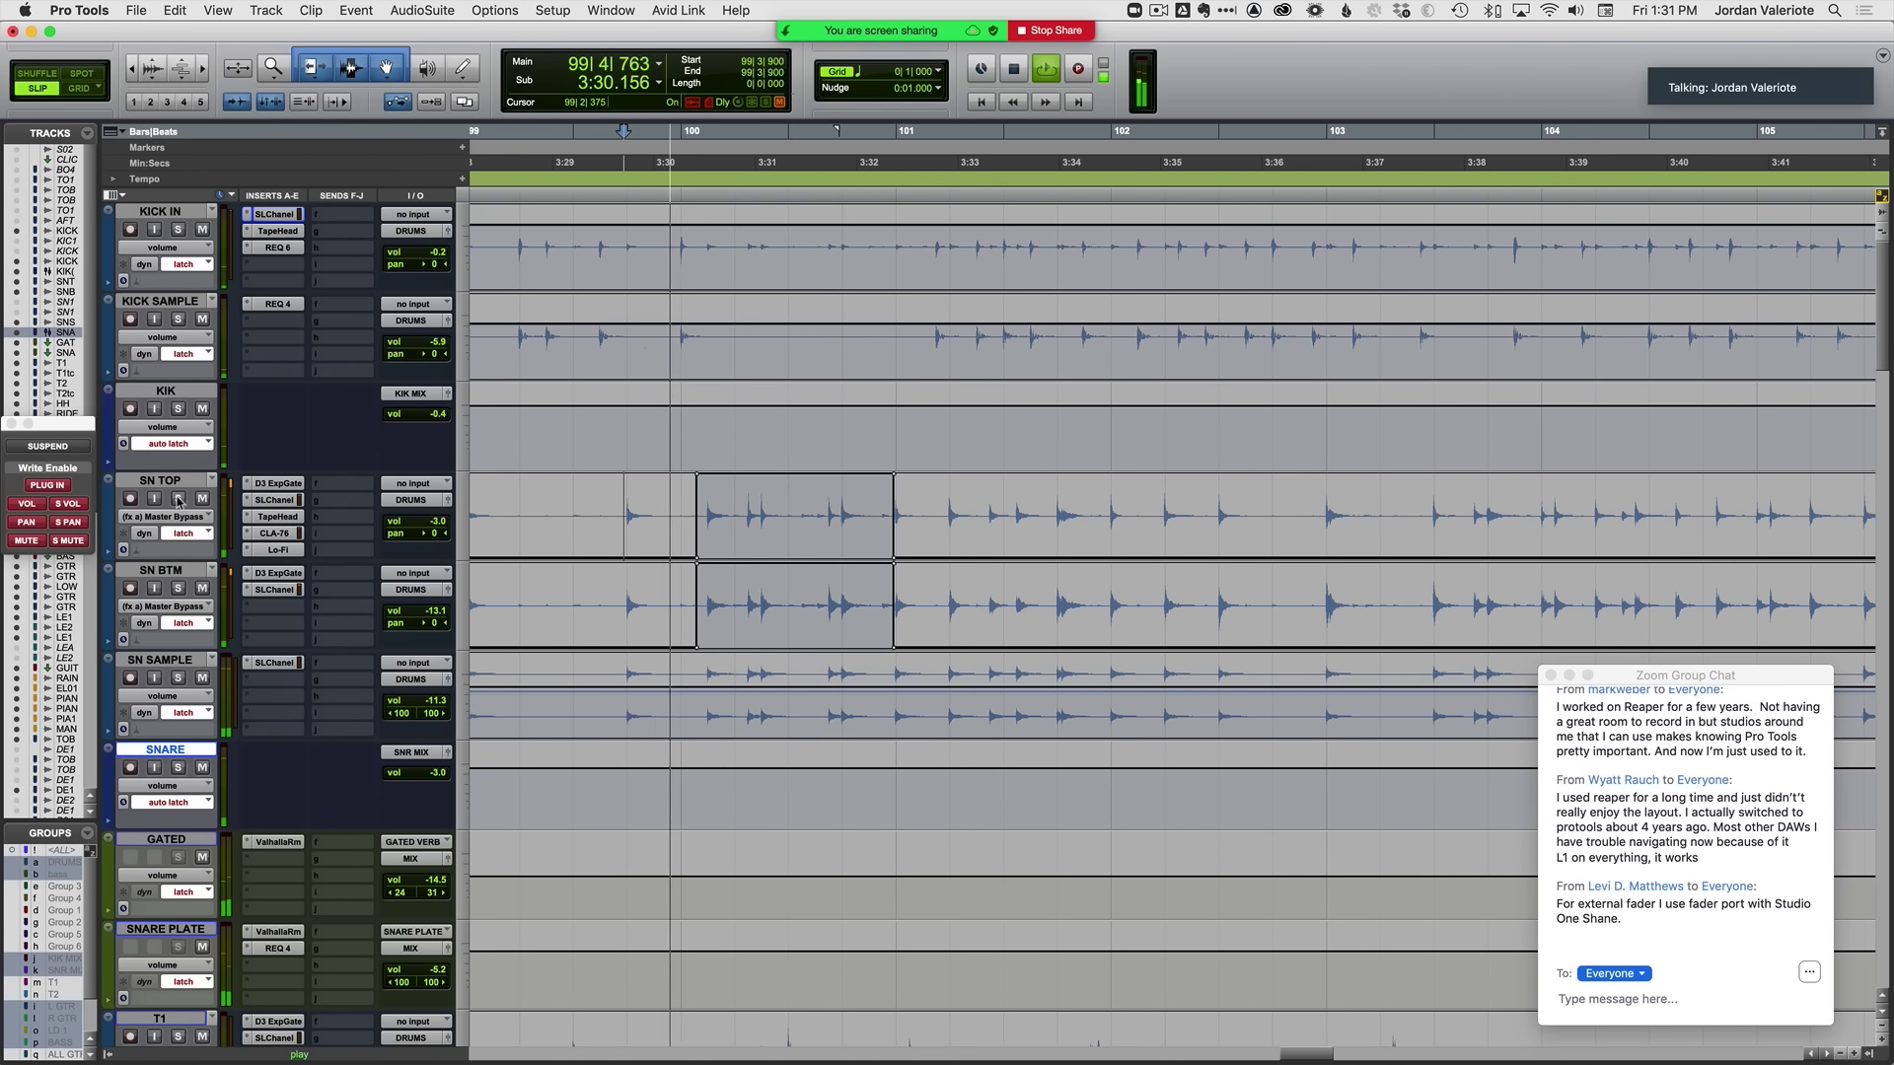
{"action": "key", "text": "minus"}
{"action": "key", "text": "minus"}
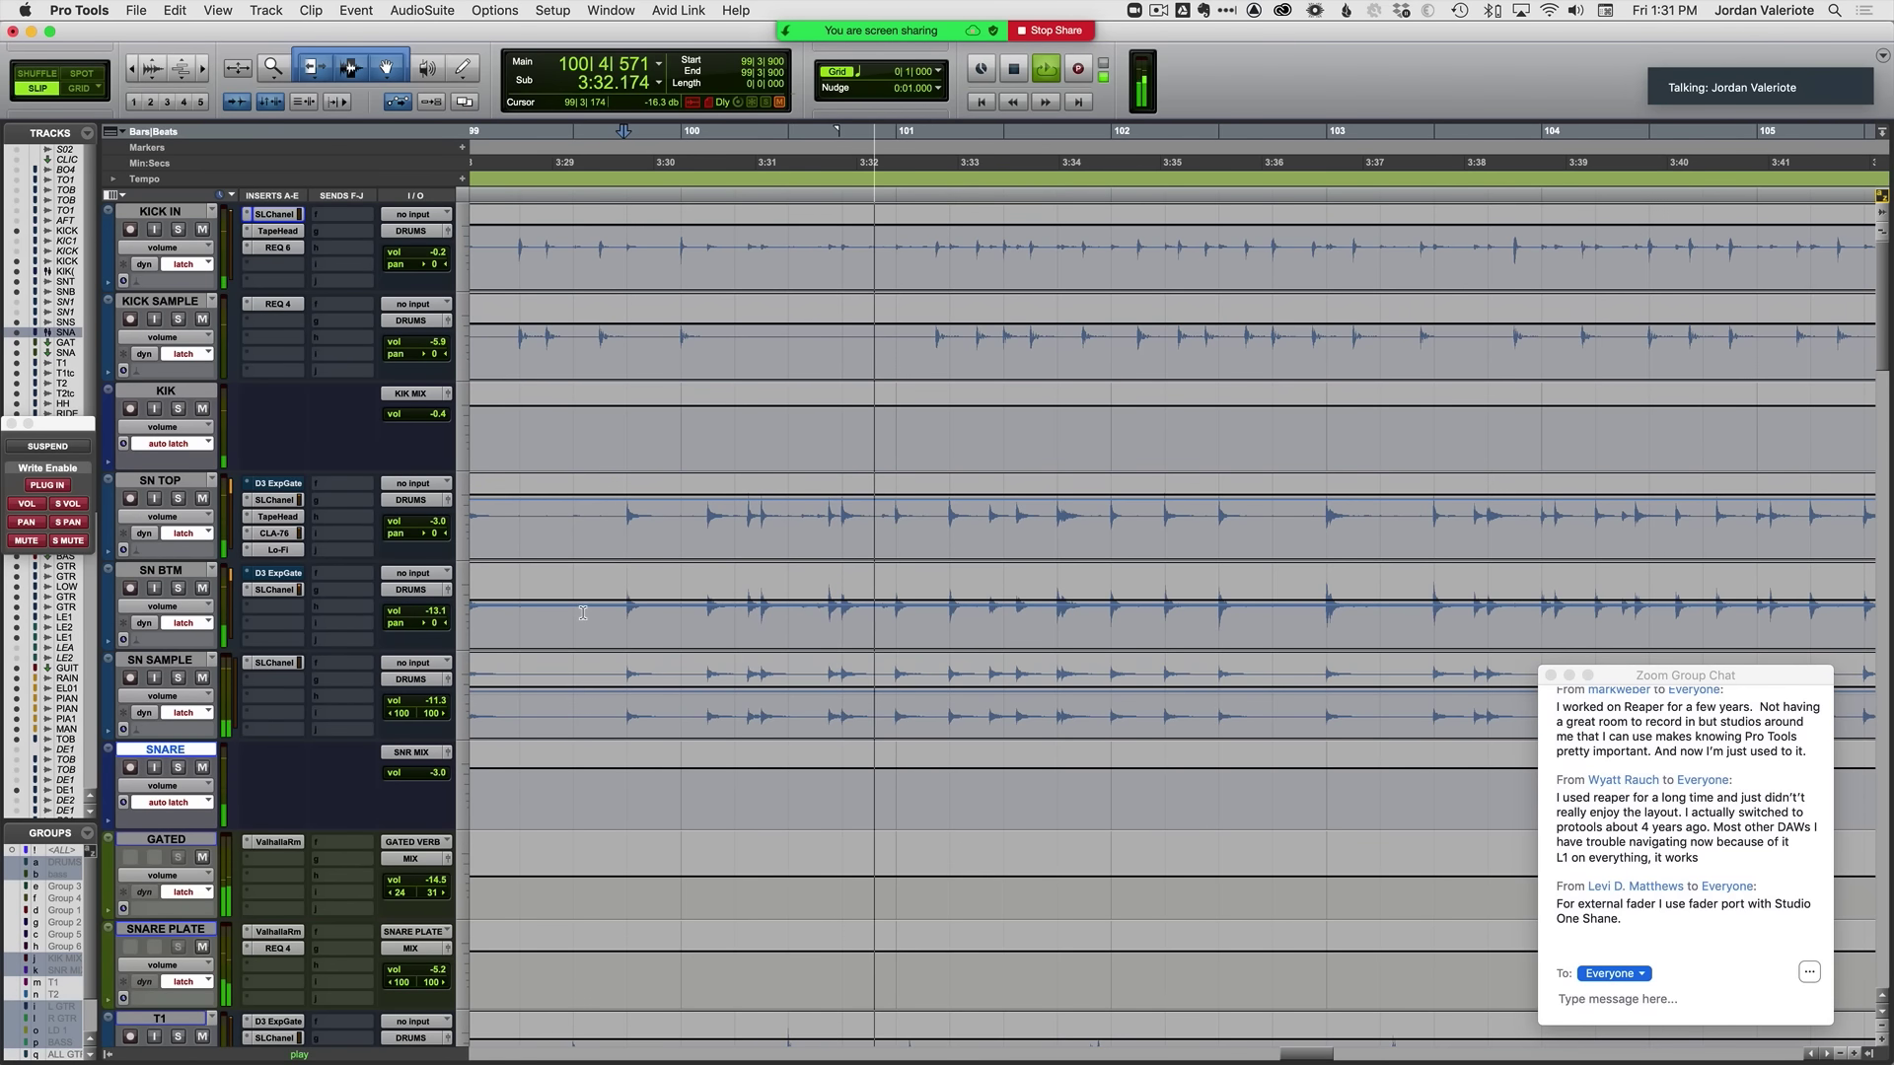
Step: Lower the SN SAMPLE volume automation to -16.3 dB between 100|1 and 101|1
{"action": "left_click", "coordinate": [520, 687]}
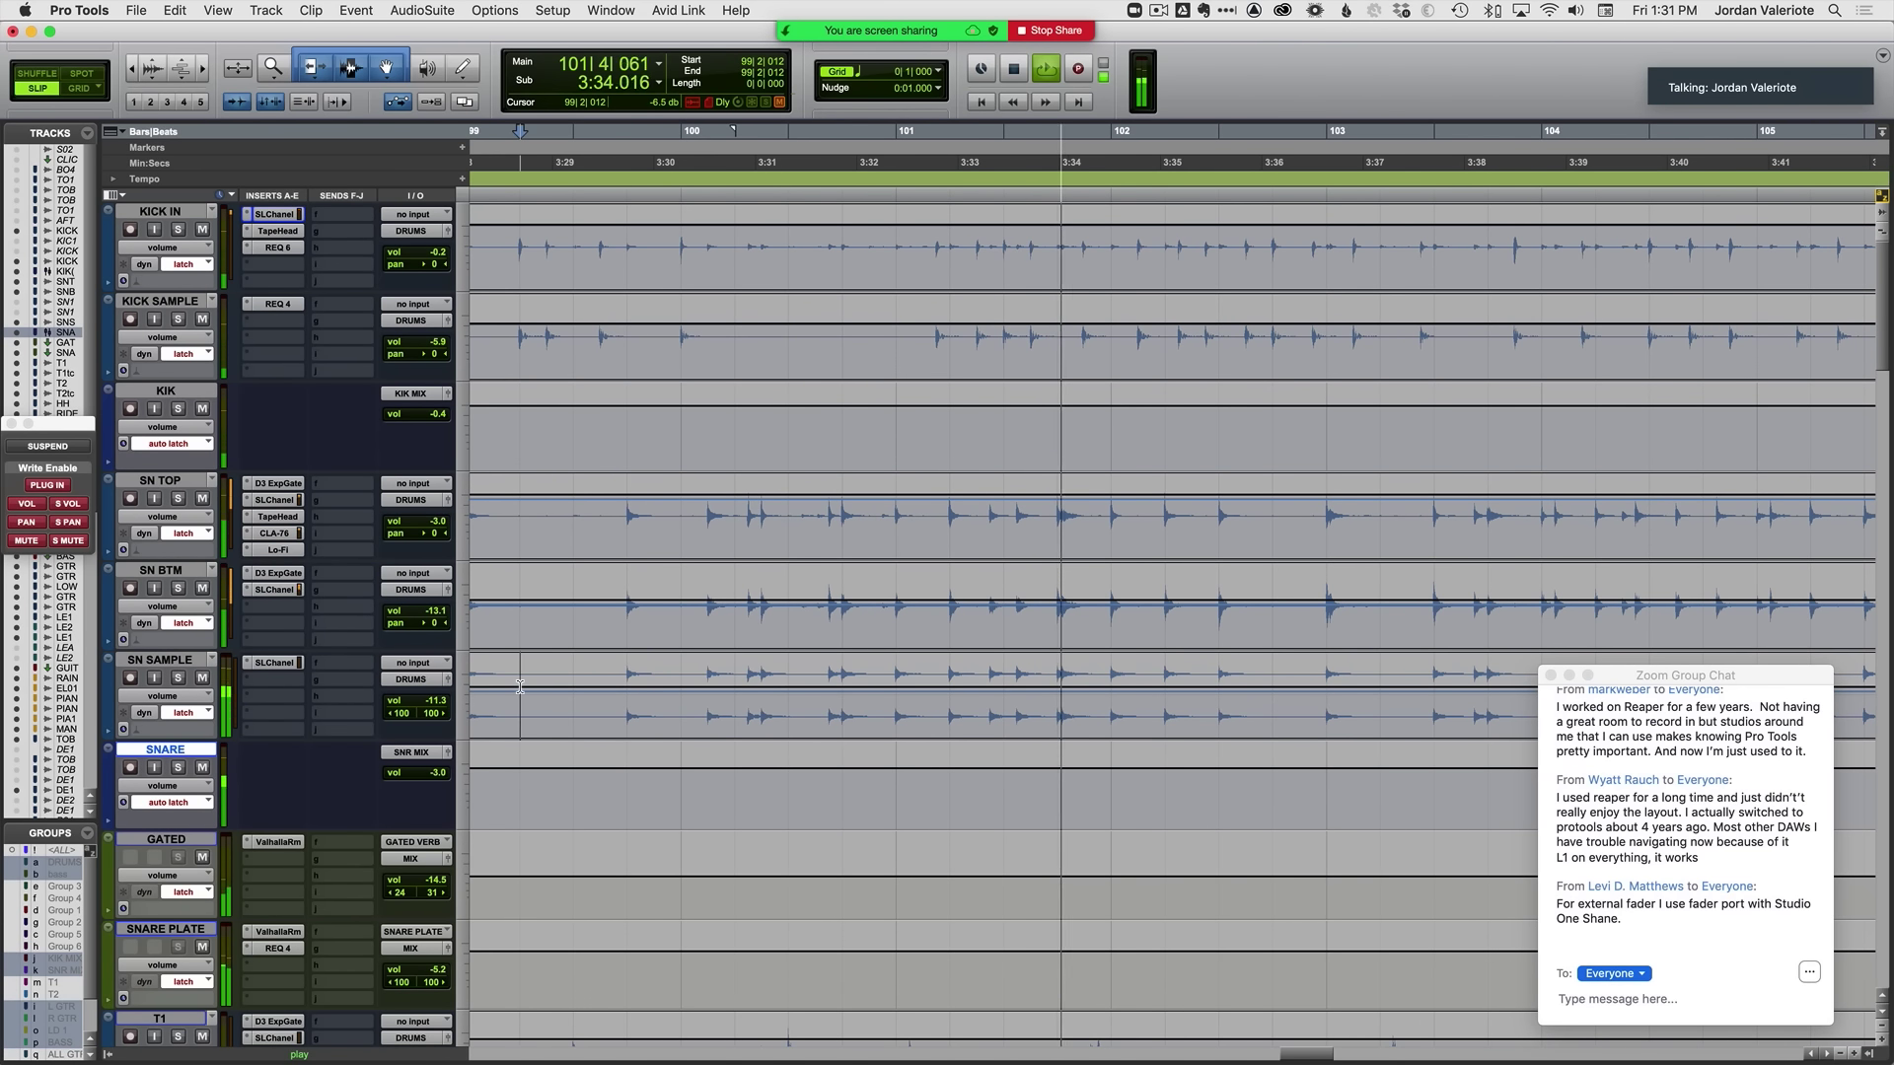
{"action": "left_click", "coordinate": [673, 700]}
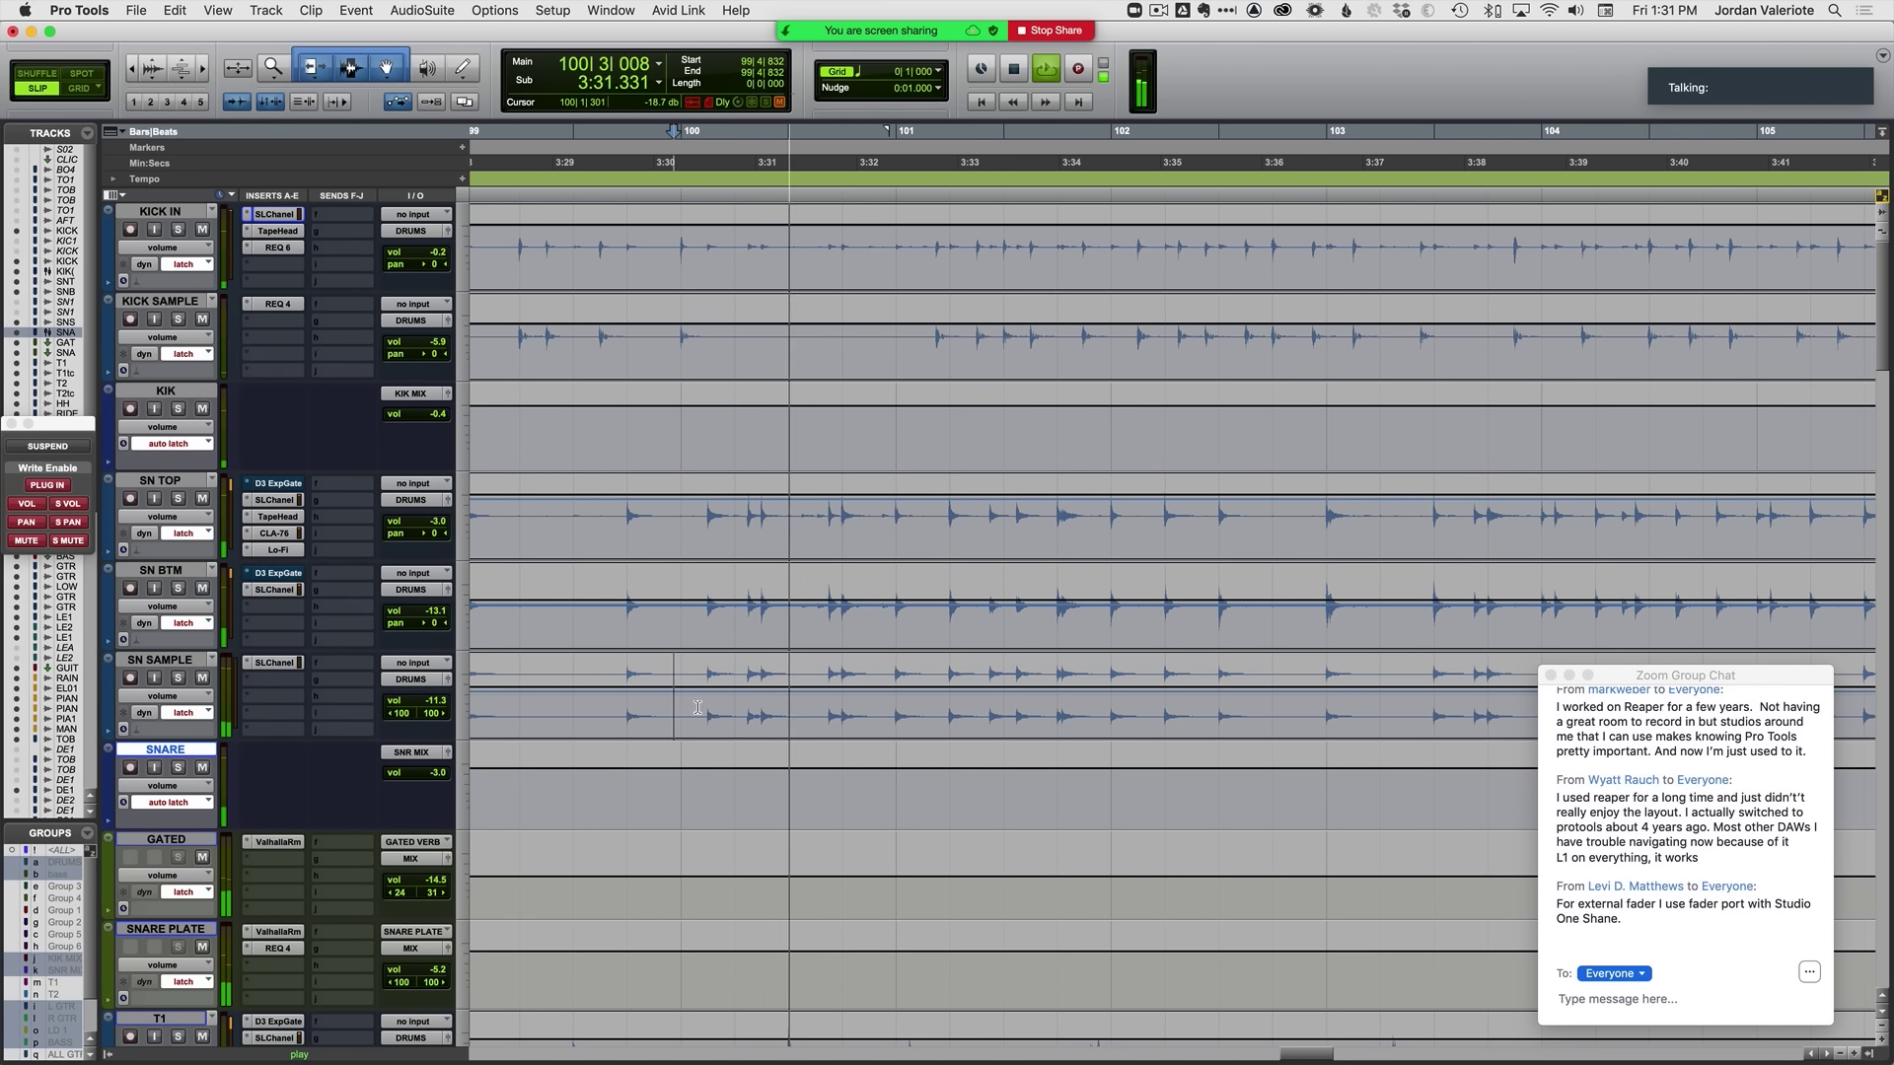
{"action": "left_click_drag", "start_coordinate": [697, 707], "coordinate": [944, 726]}
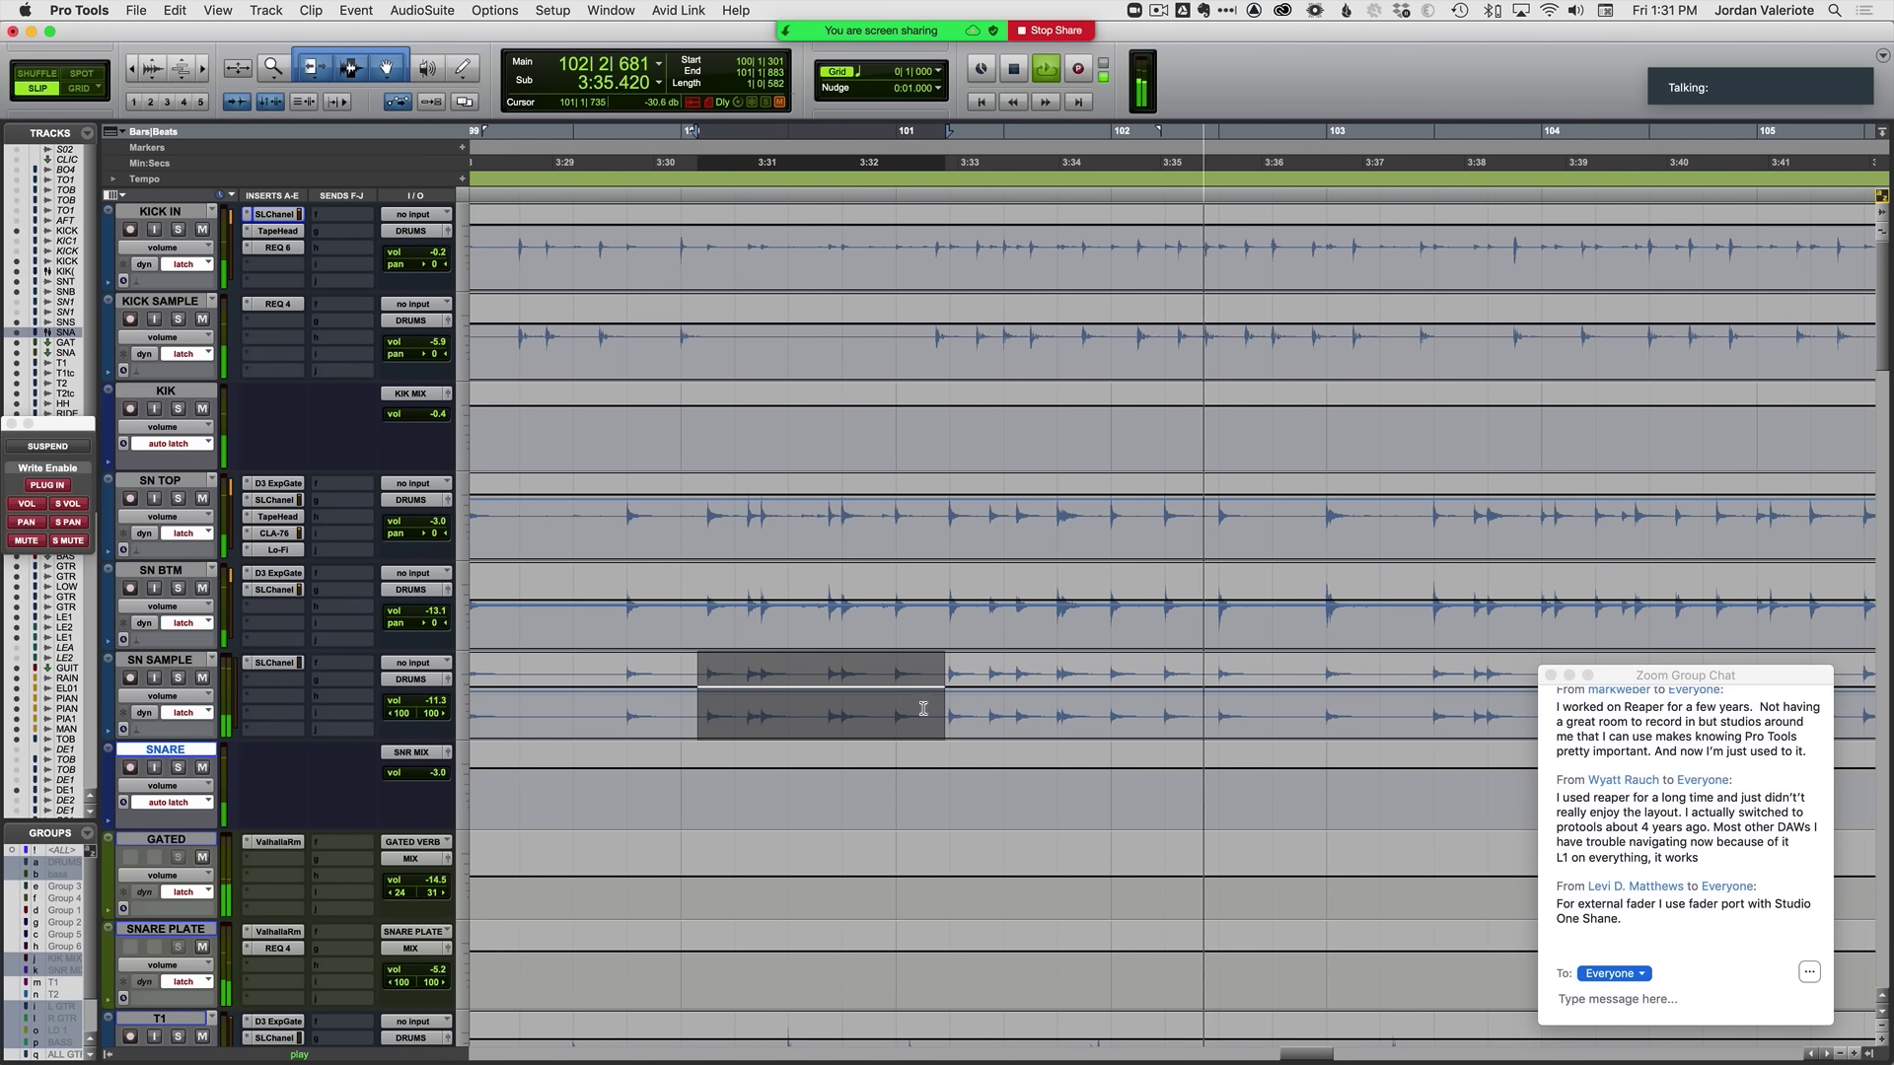
{"action": "key", "text": "space"}
Step: Write volume automation across bar 100, lifting SN TOP to about -1.0 dB and SN BTM to about -11.5 dB
{"action": "left_click", "coordinate": [591, 697]}
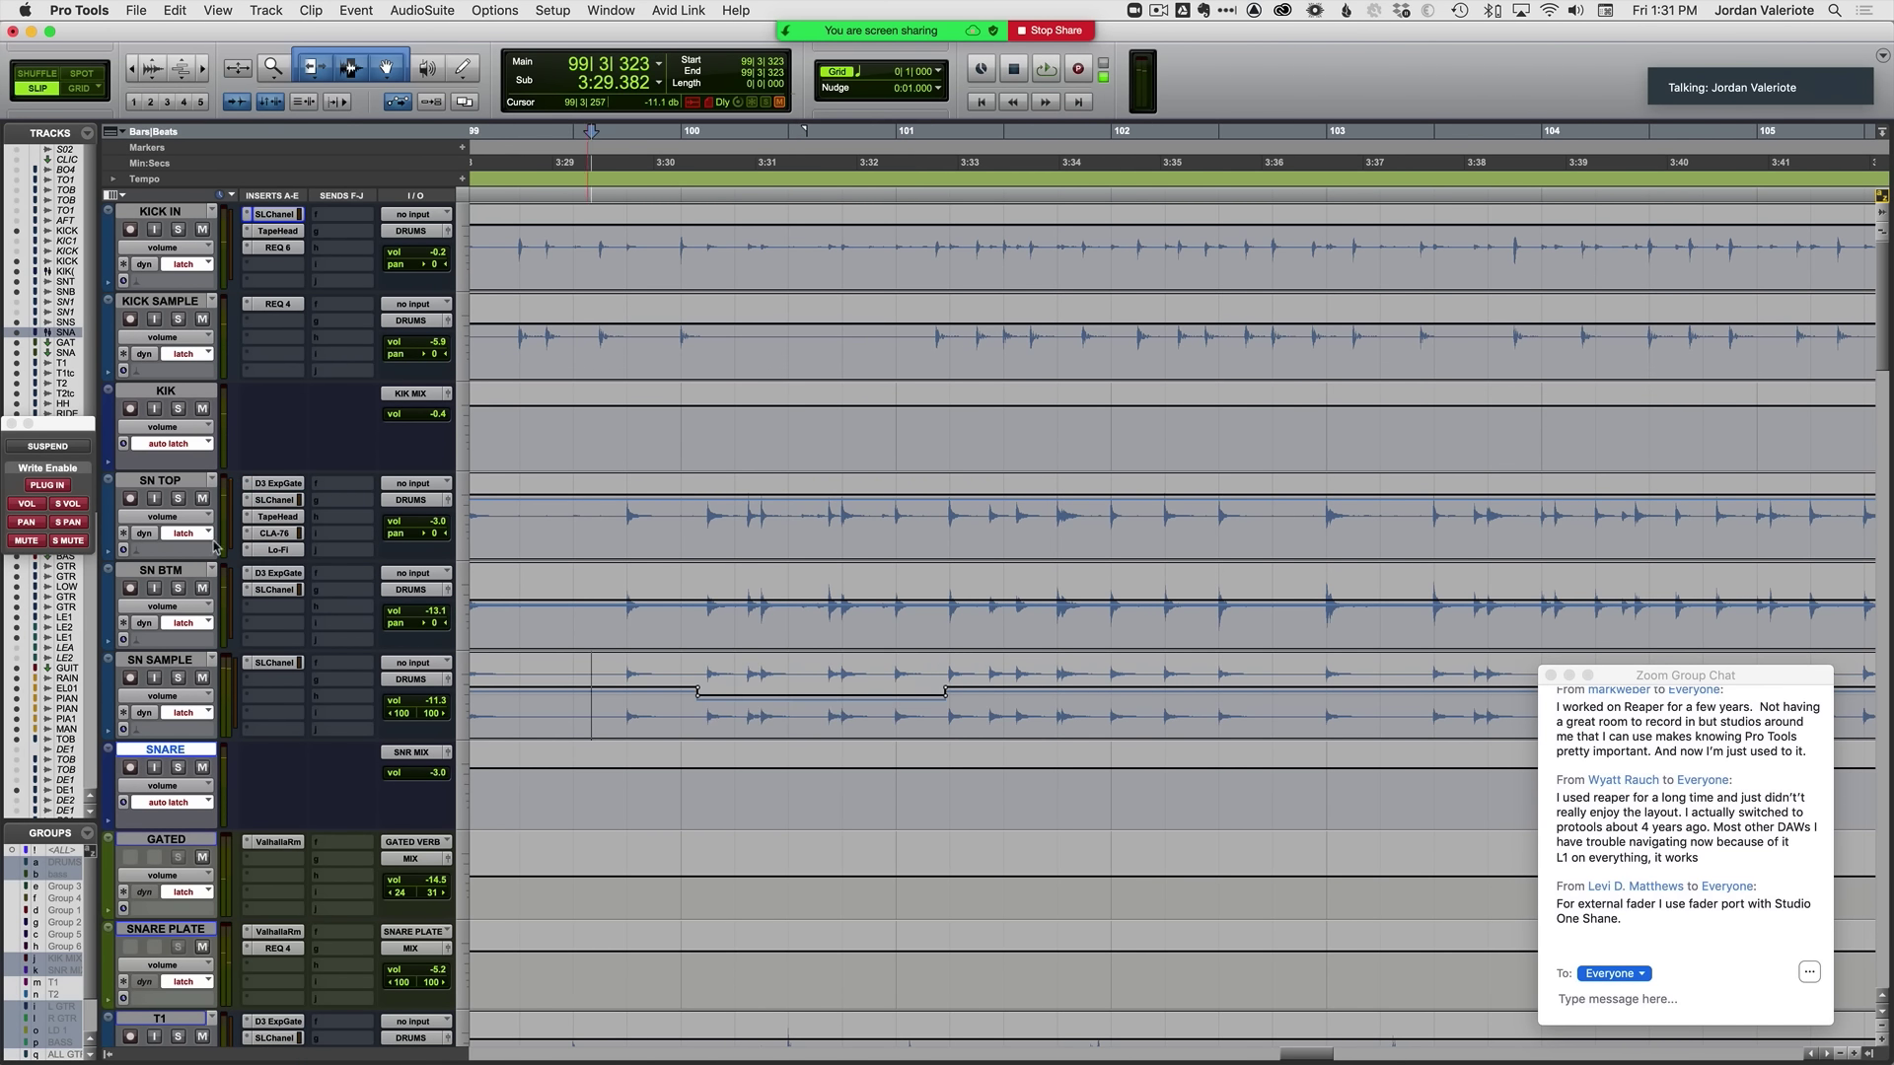
{"action": "key", "text": "space"}
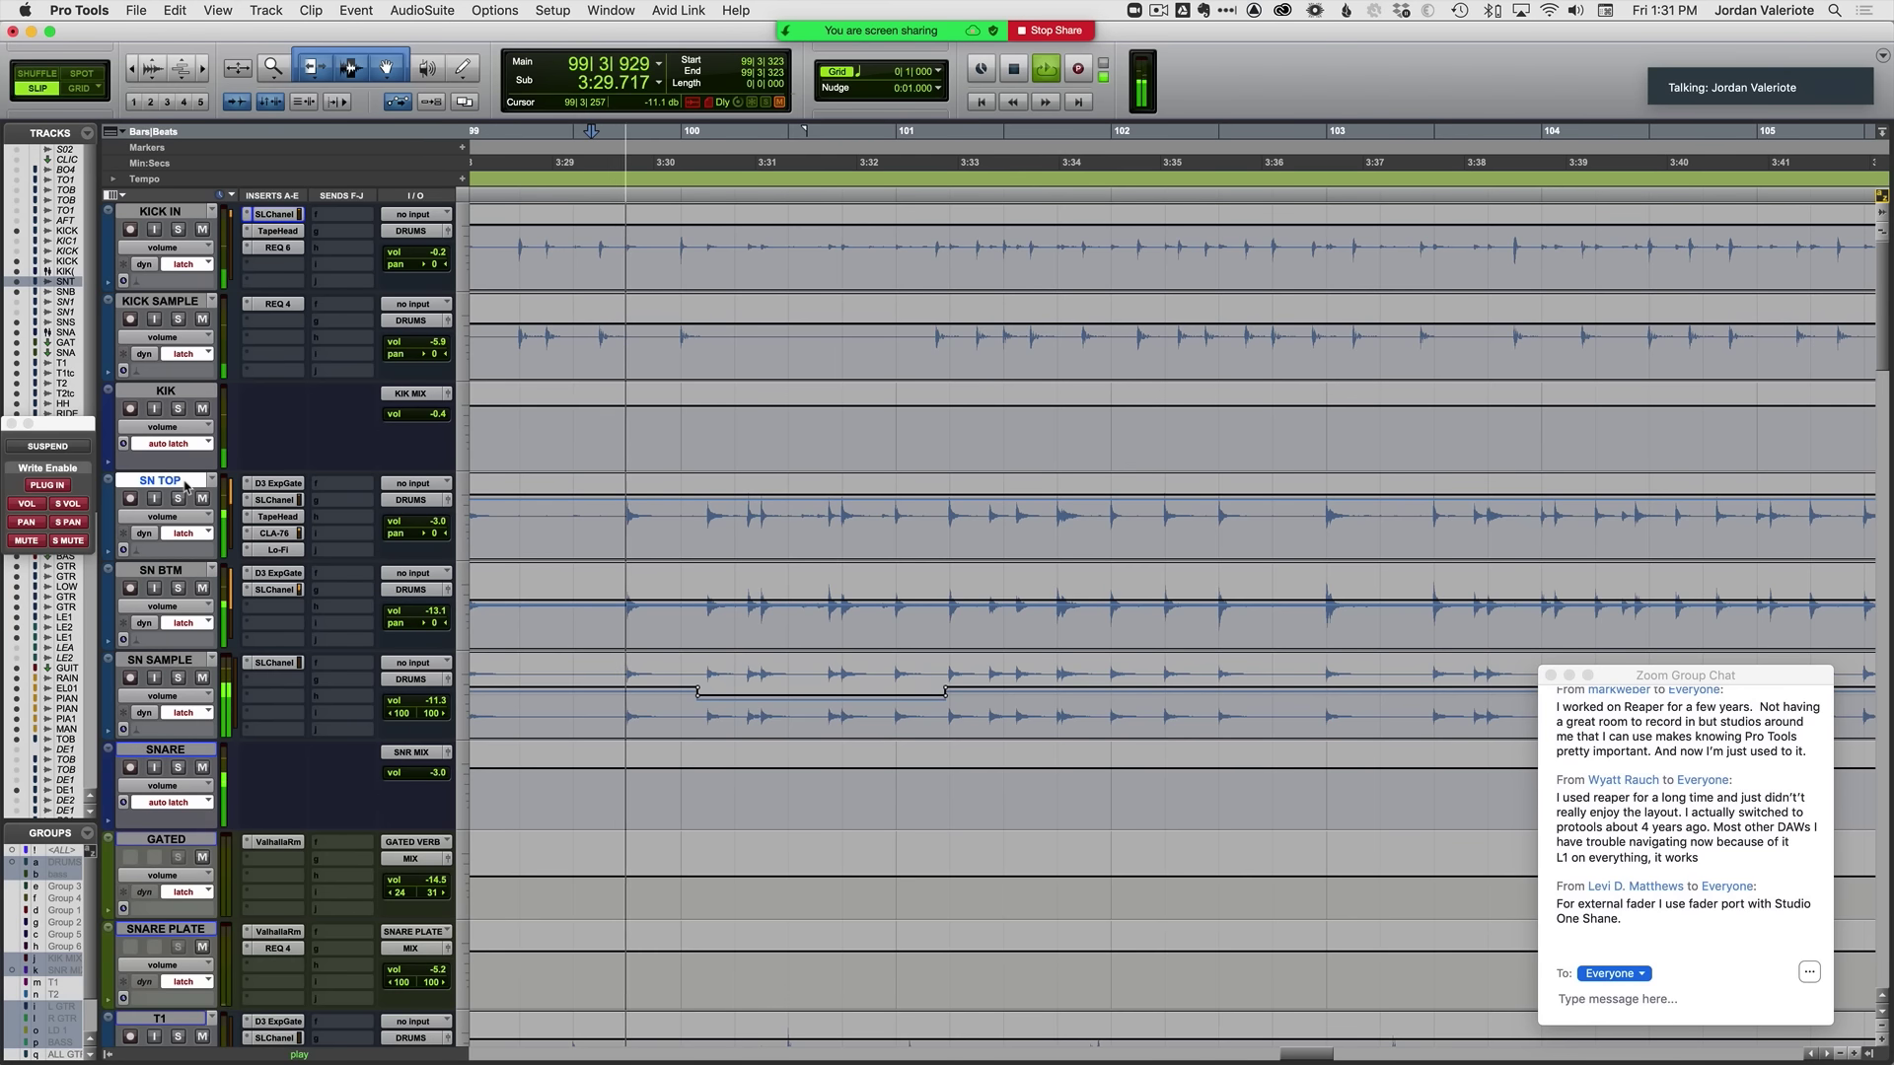
{"action": "key", "text": "space"}
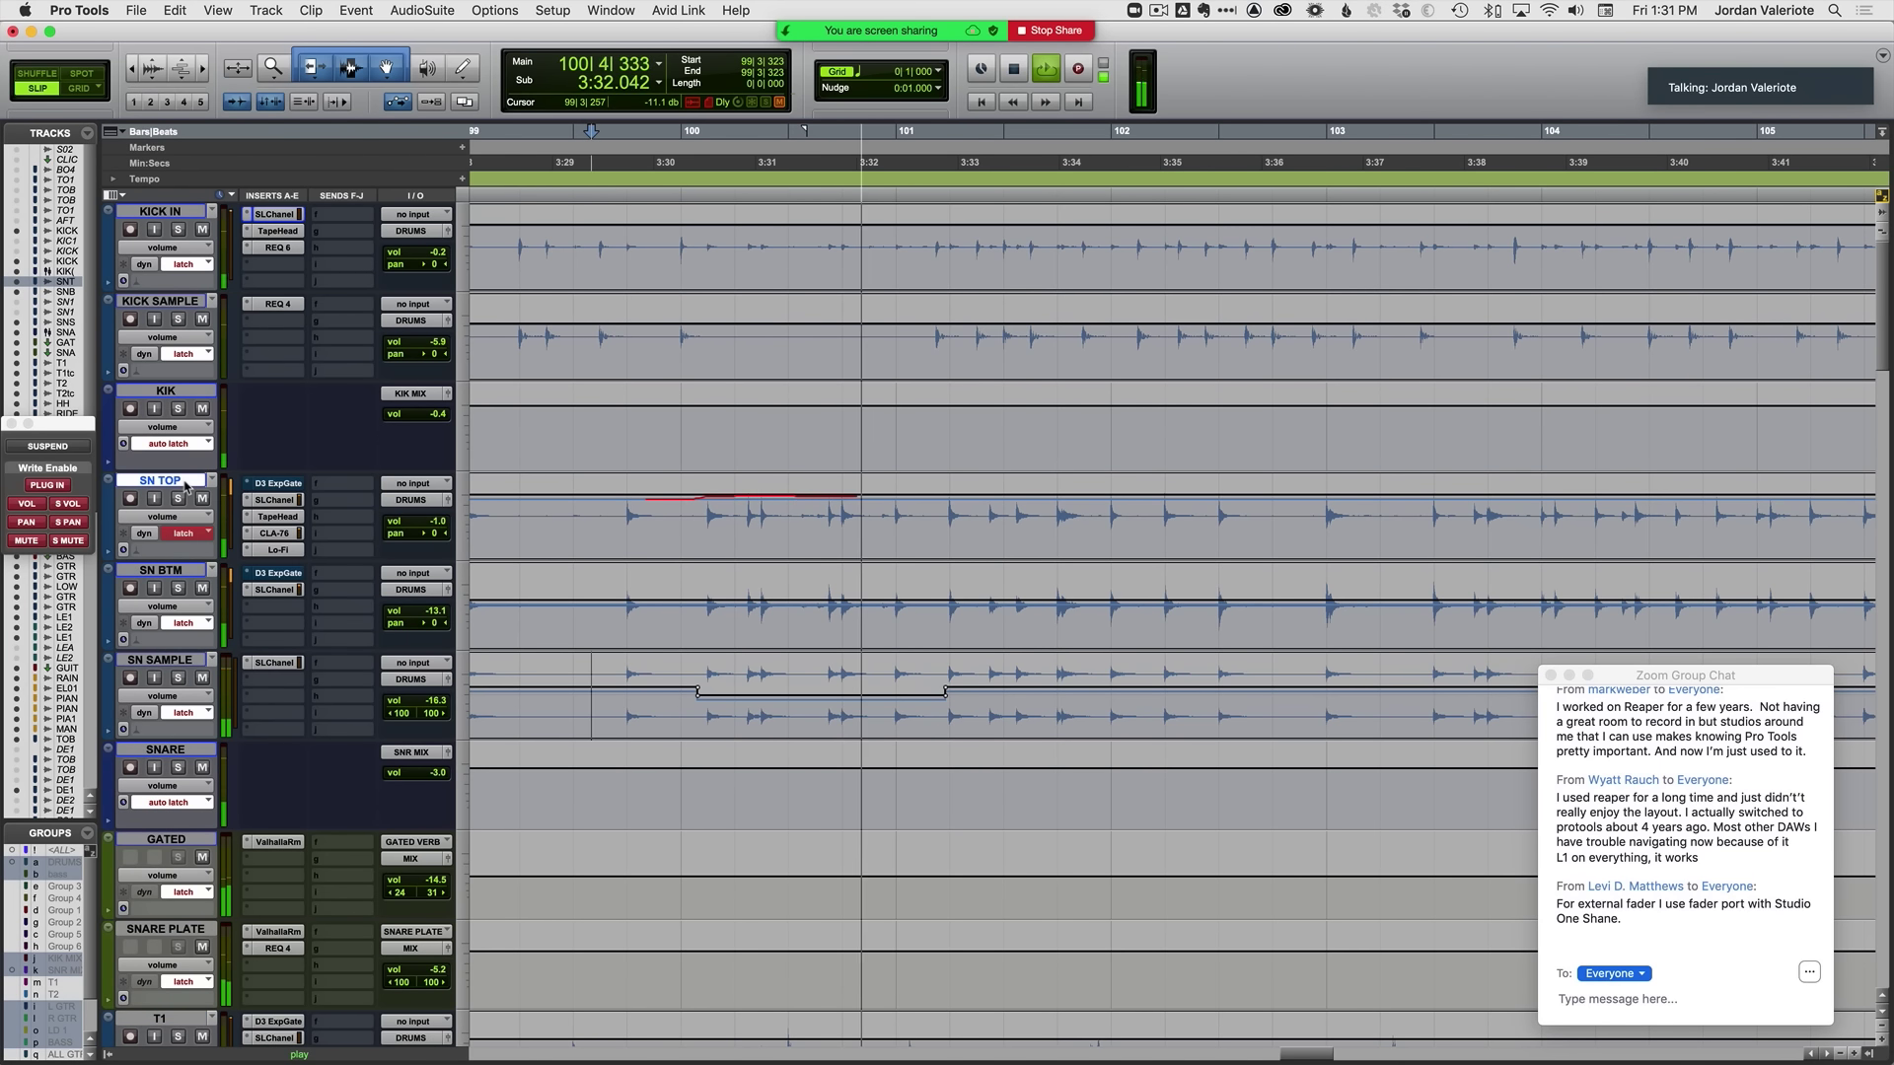
{"action": "key", "text": "space"}
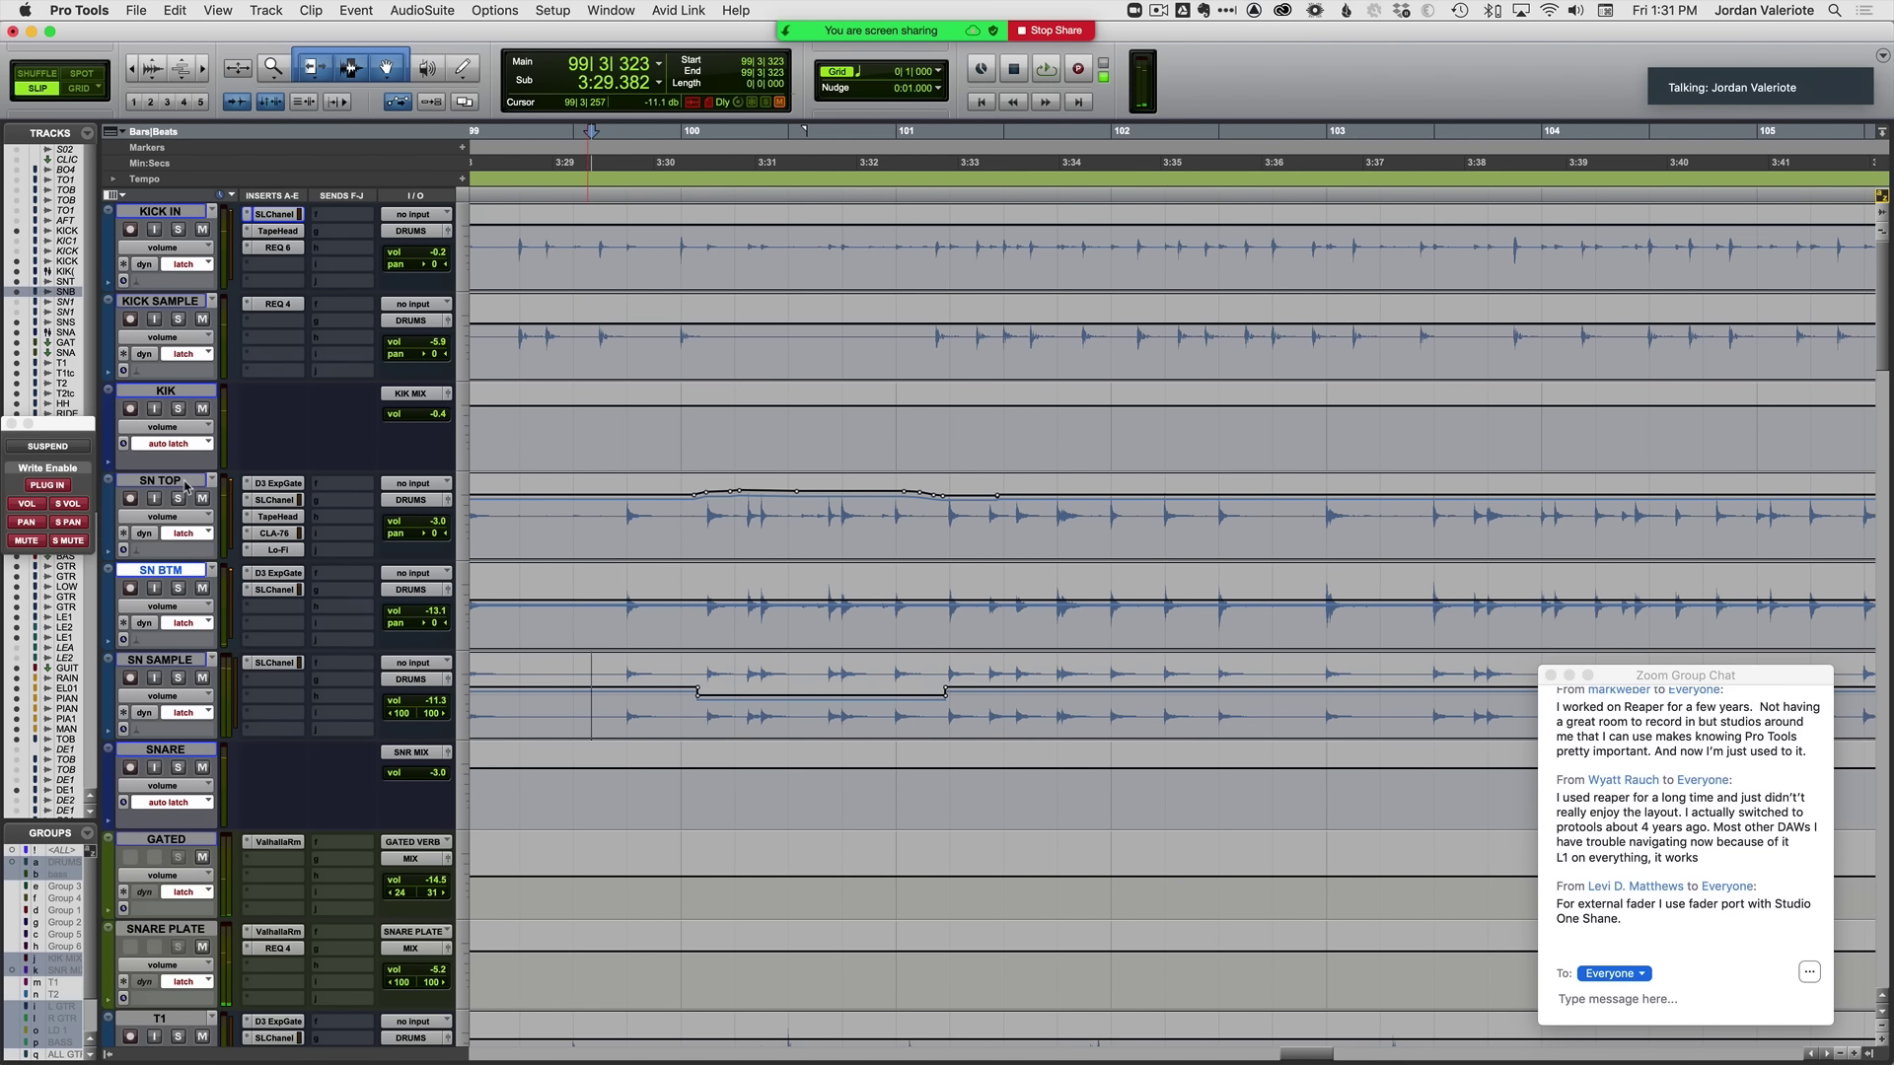
{"action": "key", "text": "space"}
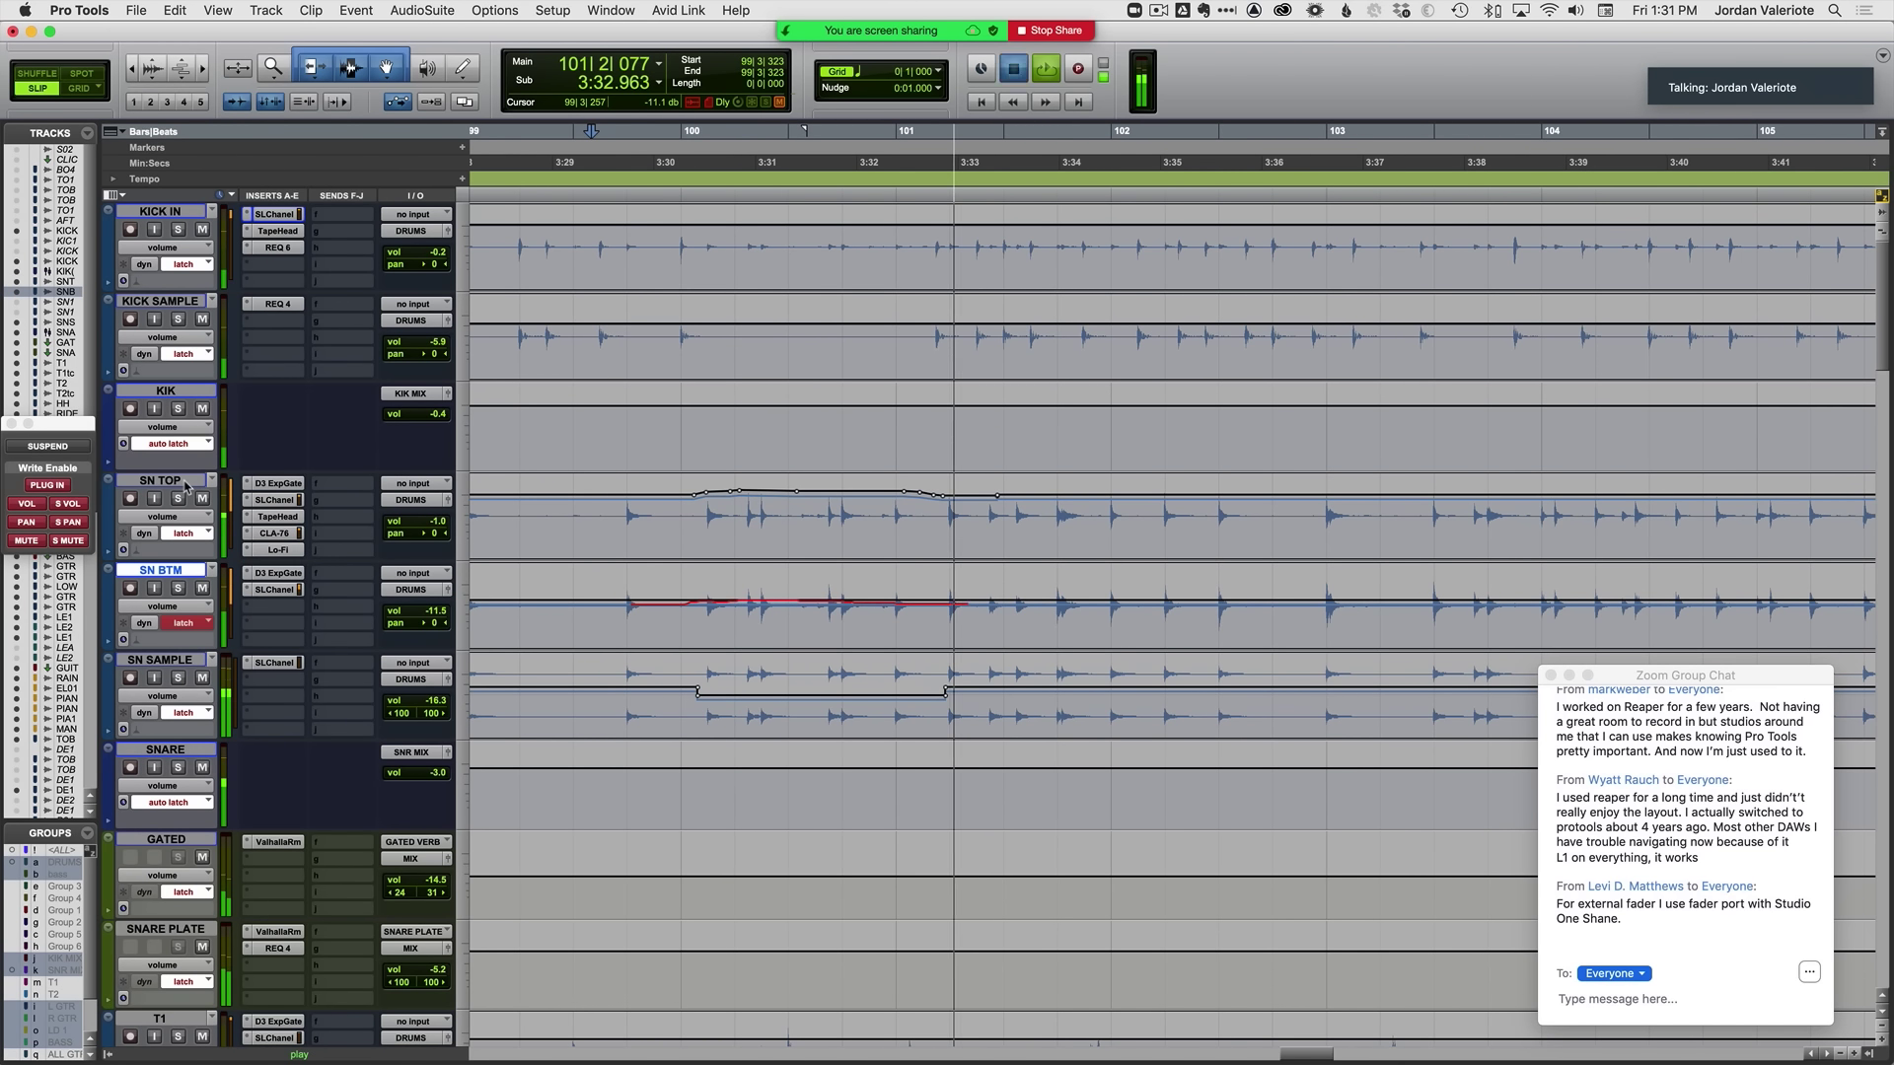
{"action": "key", "text": "space"}
Step: Write SNARE master volume automation from bar 101 to bar 105, with a slight lift before bar 103 and about -3.4 dB after it
{"action": "key", "text": "space"}
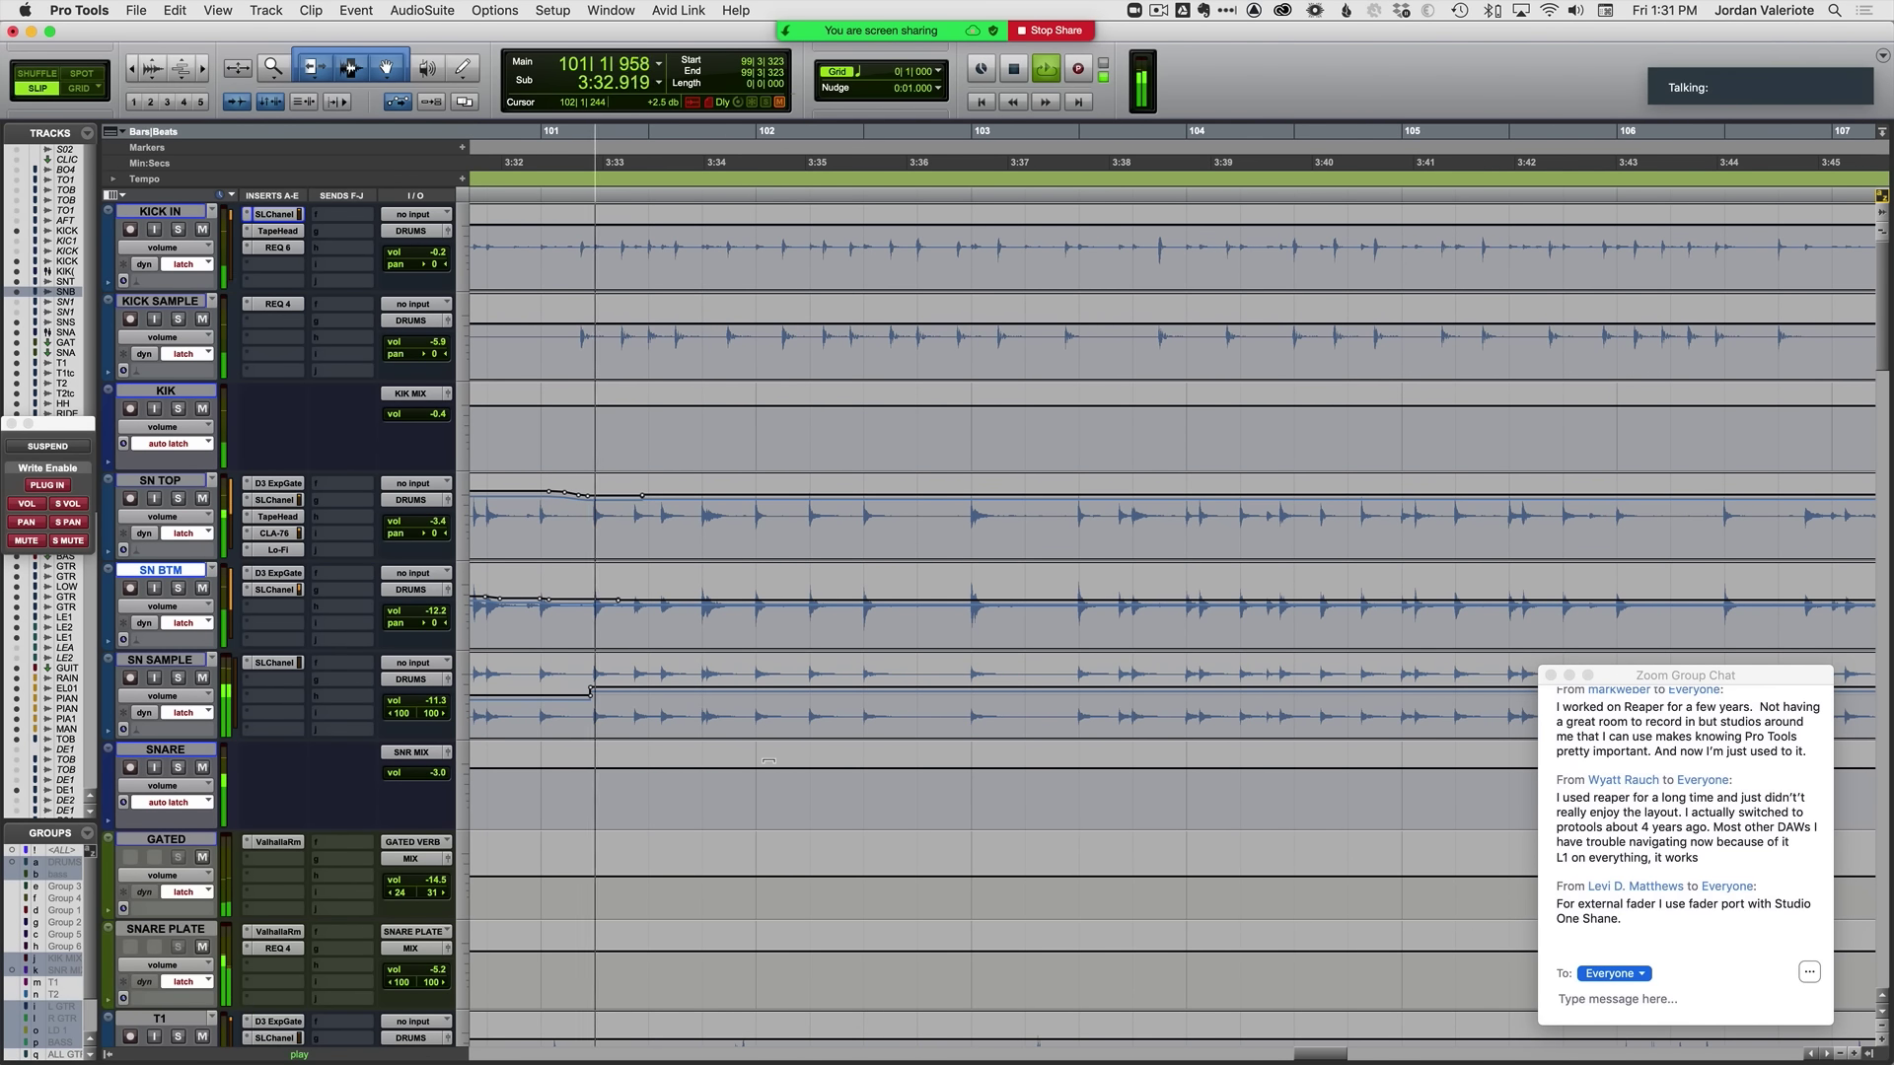
{"action": "left_click", "coordinate": [182, 752]}
{"action": "key", "text": "space"}
{"action": "key", "text": "space"}
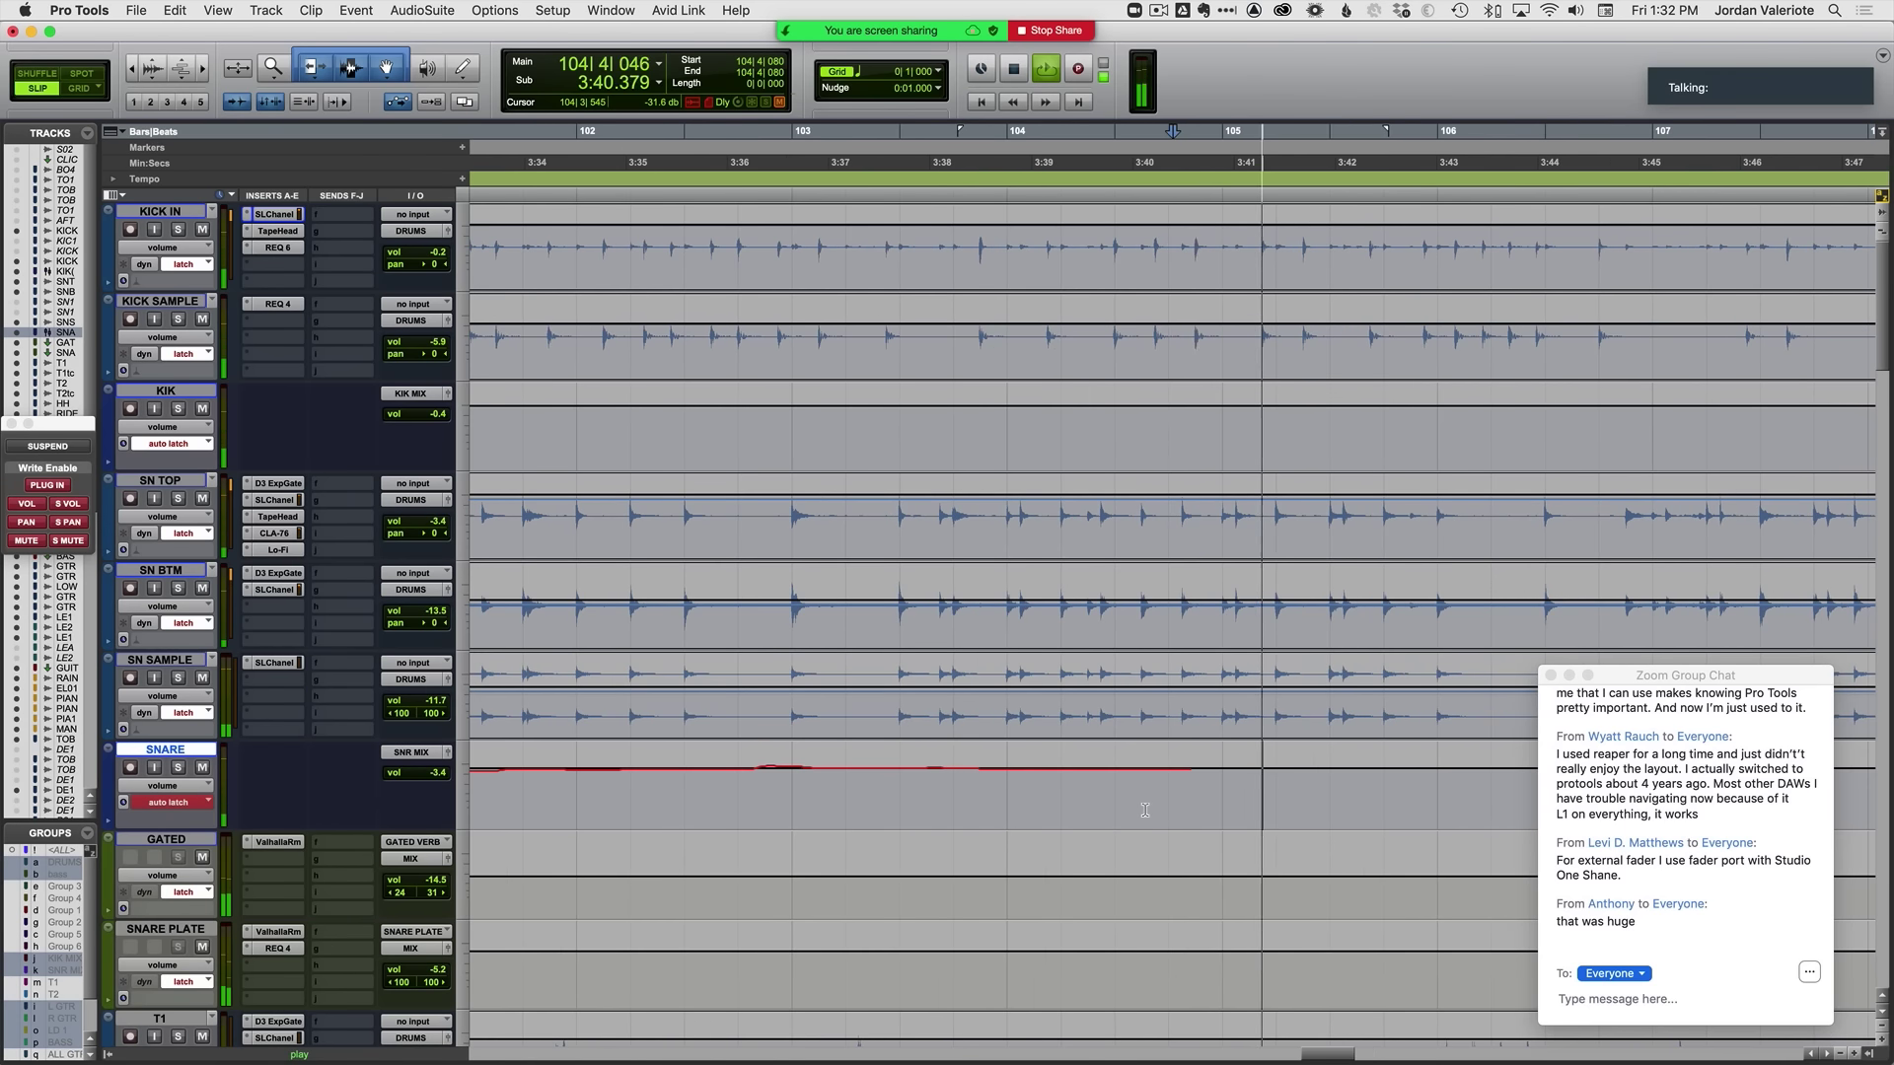
{"action": "key", "text": "space"}
Step: Solo SN TOP and audition the snare hits from 103|4 into bar 105
{"action": "left_click", "coordinate": [983, 511]}
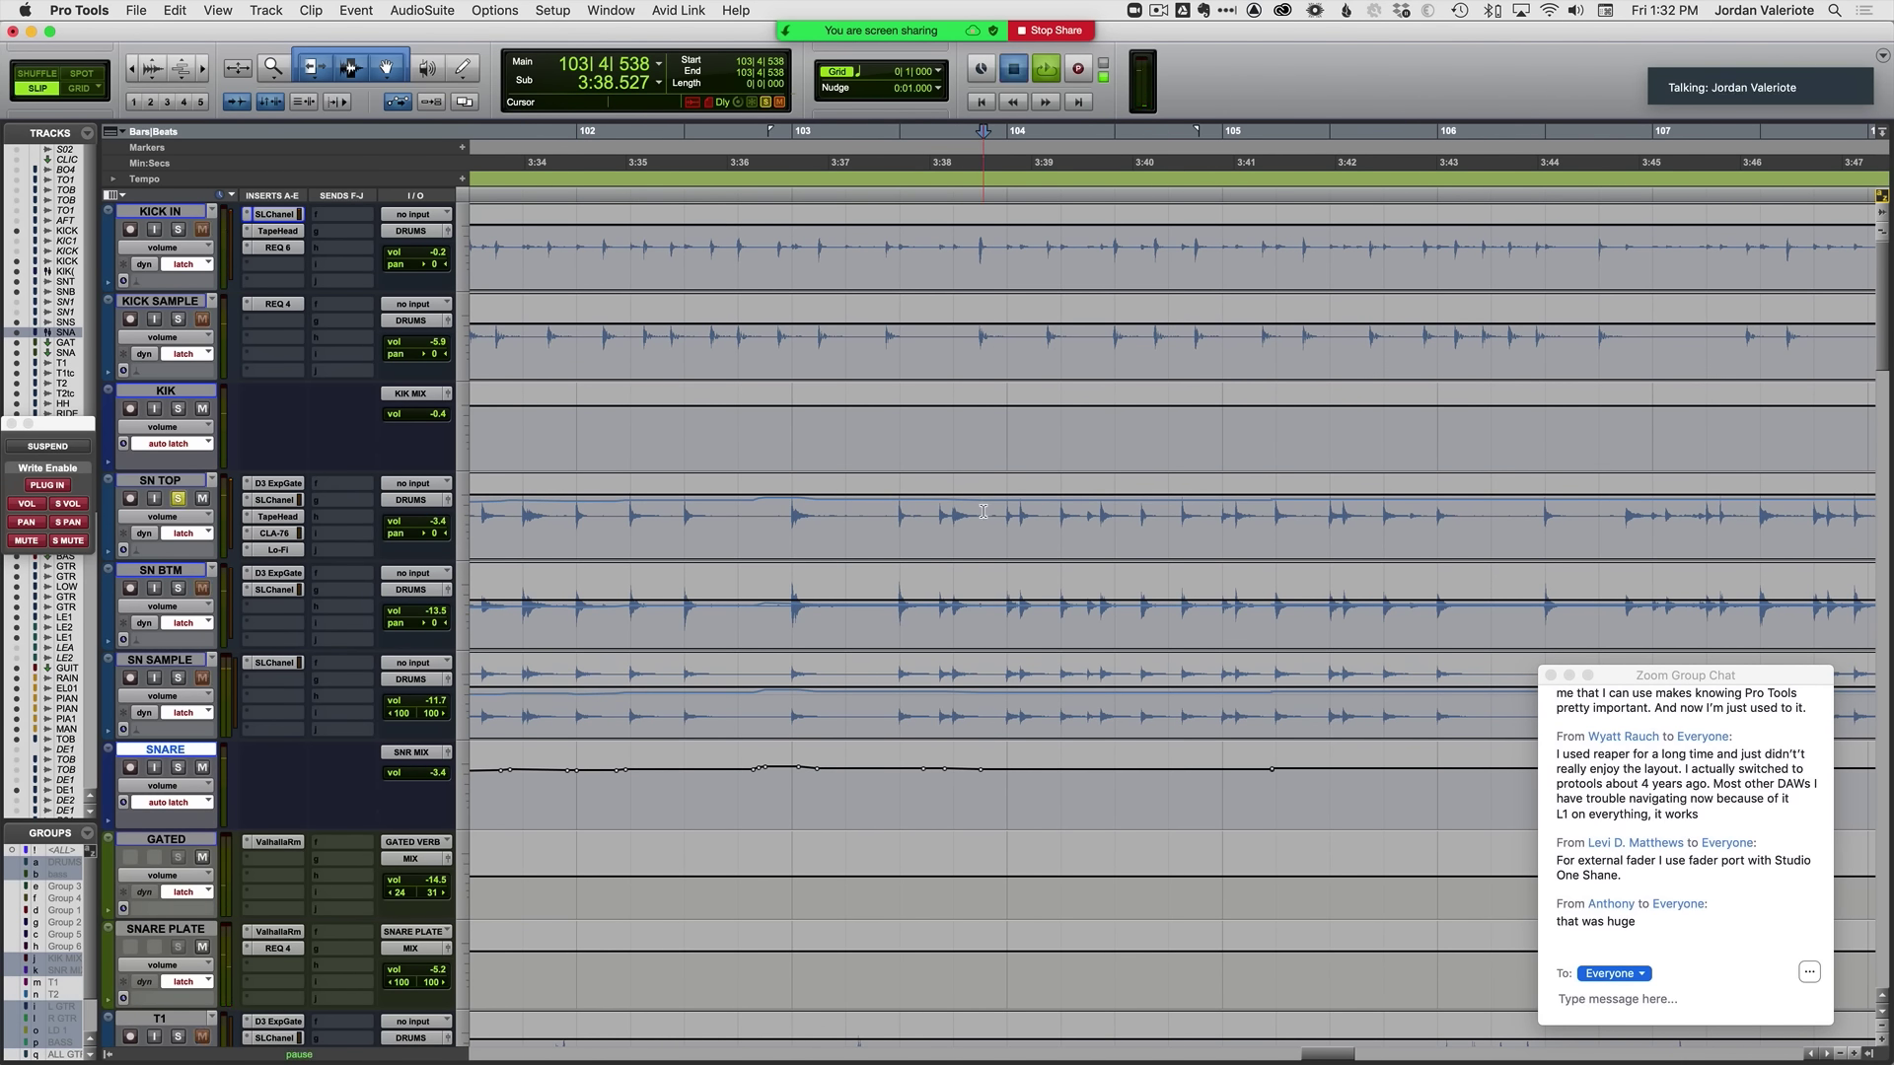
{"action": "left_click", "coordinate": [1000, 513]}
{"action": "key", "text": "space"}
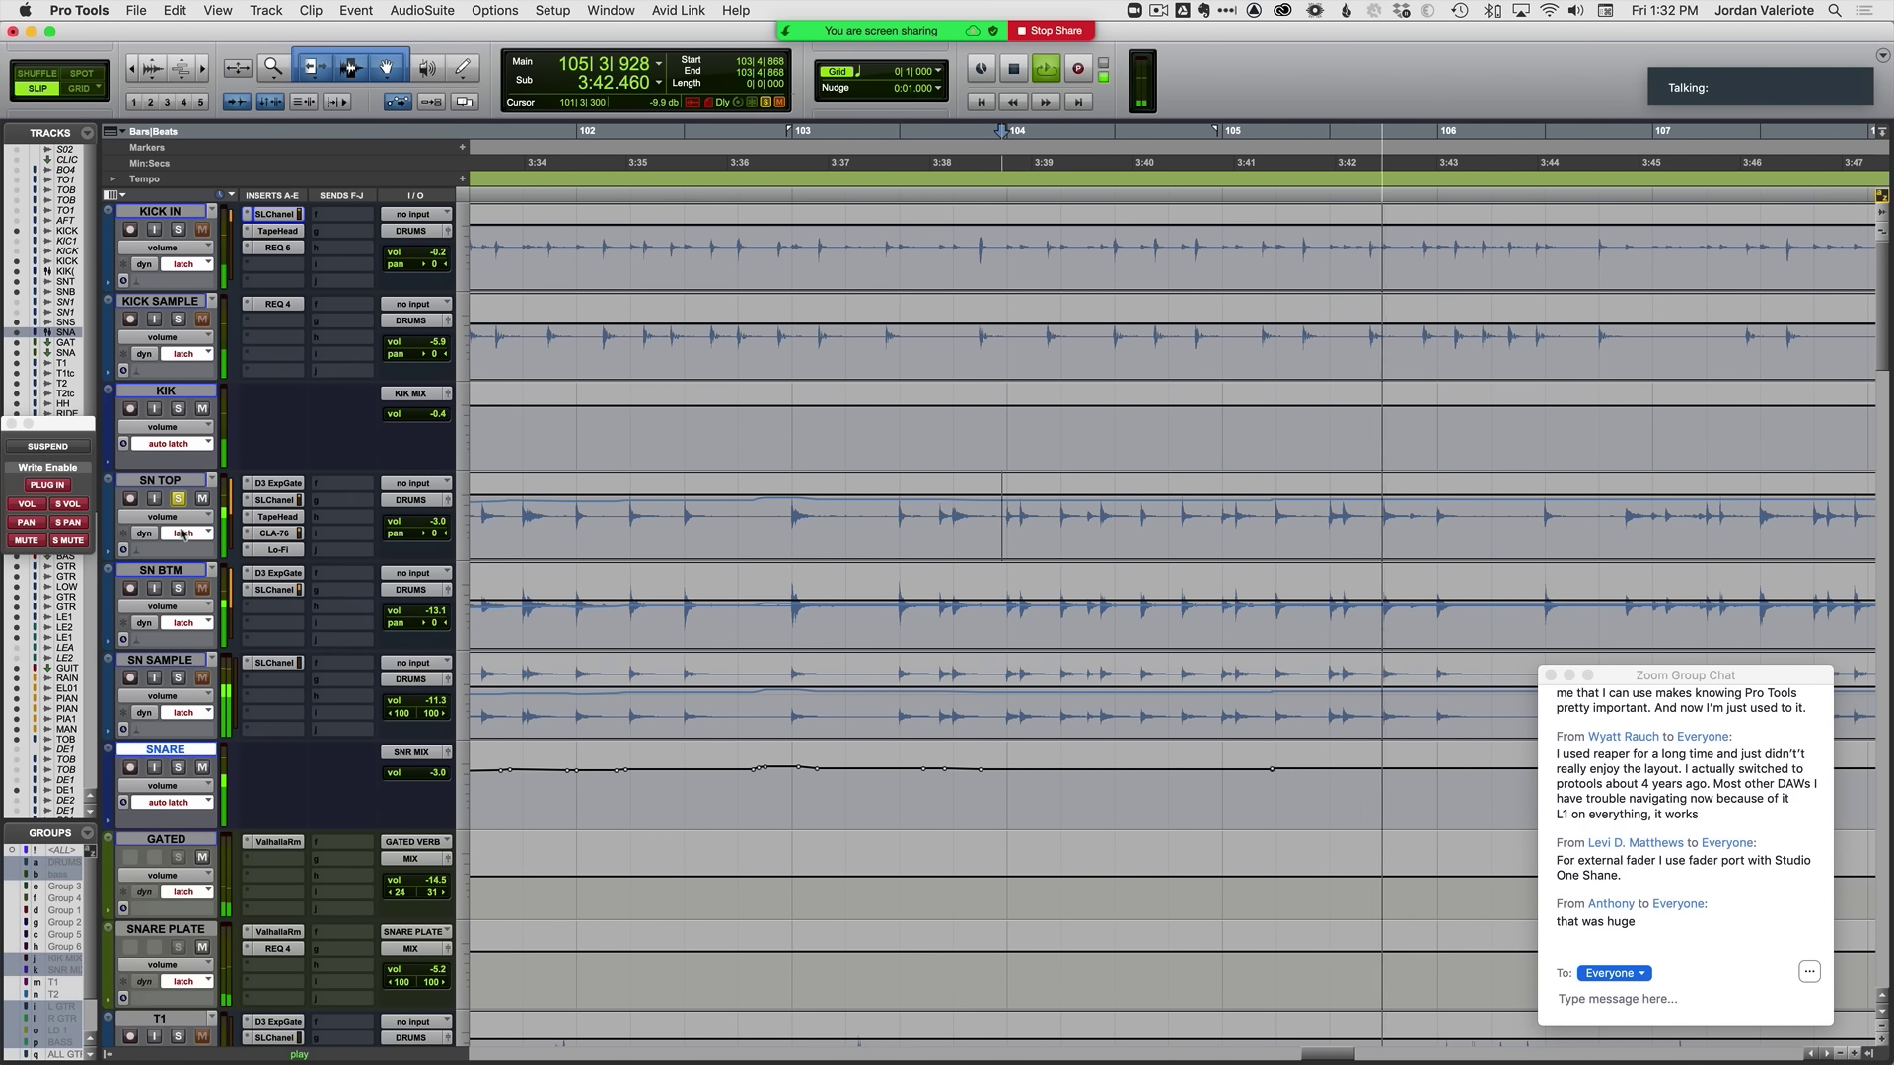
Step: Automate Master Bypass on for the Dyn3 Expander/Gate on SN TOP and SN BTM from 103|4|851 for 2|0|059
{"action": "key", "text": "space"}
{"action": "left_click", "coordinate": [169, 516]}
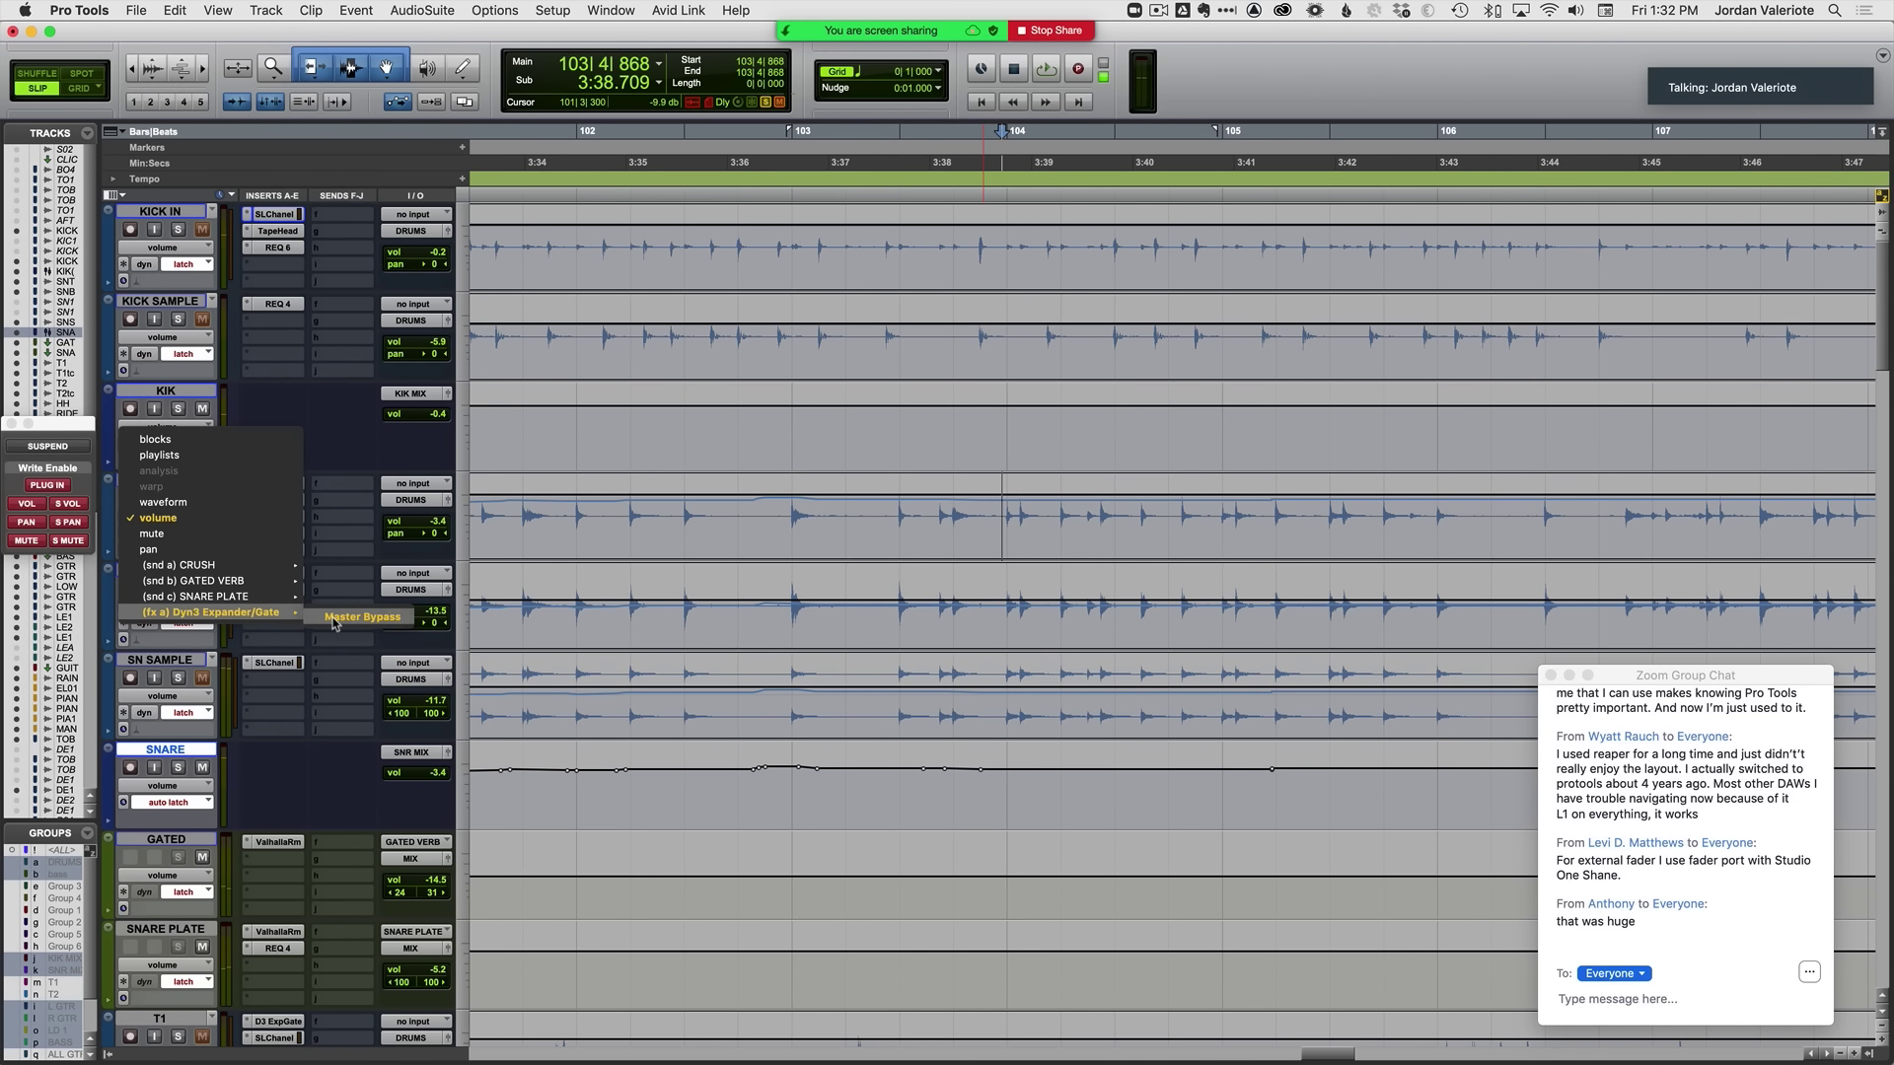
{"action": "left_click", "coordinate": [772, 662]}
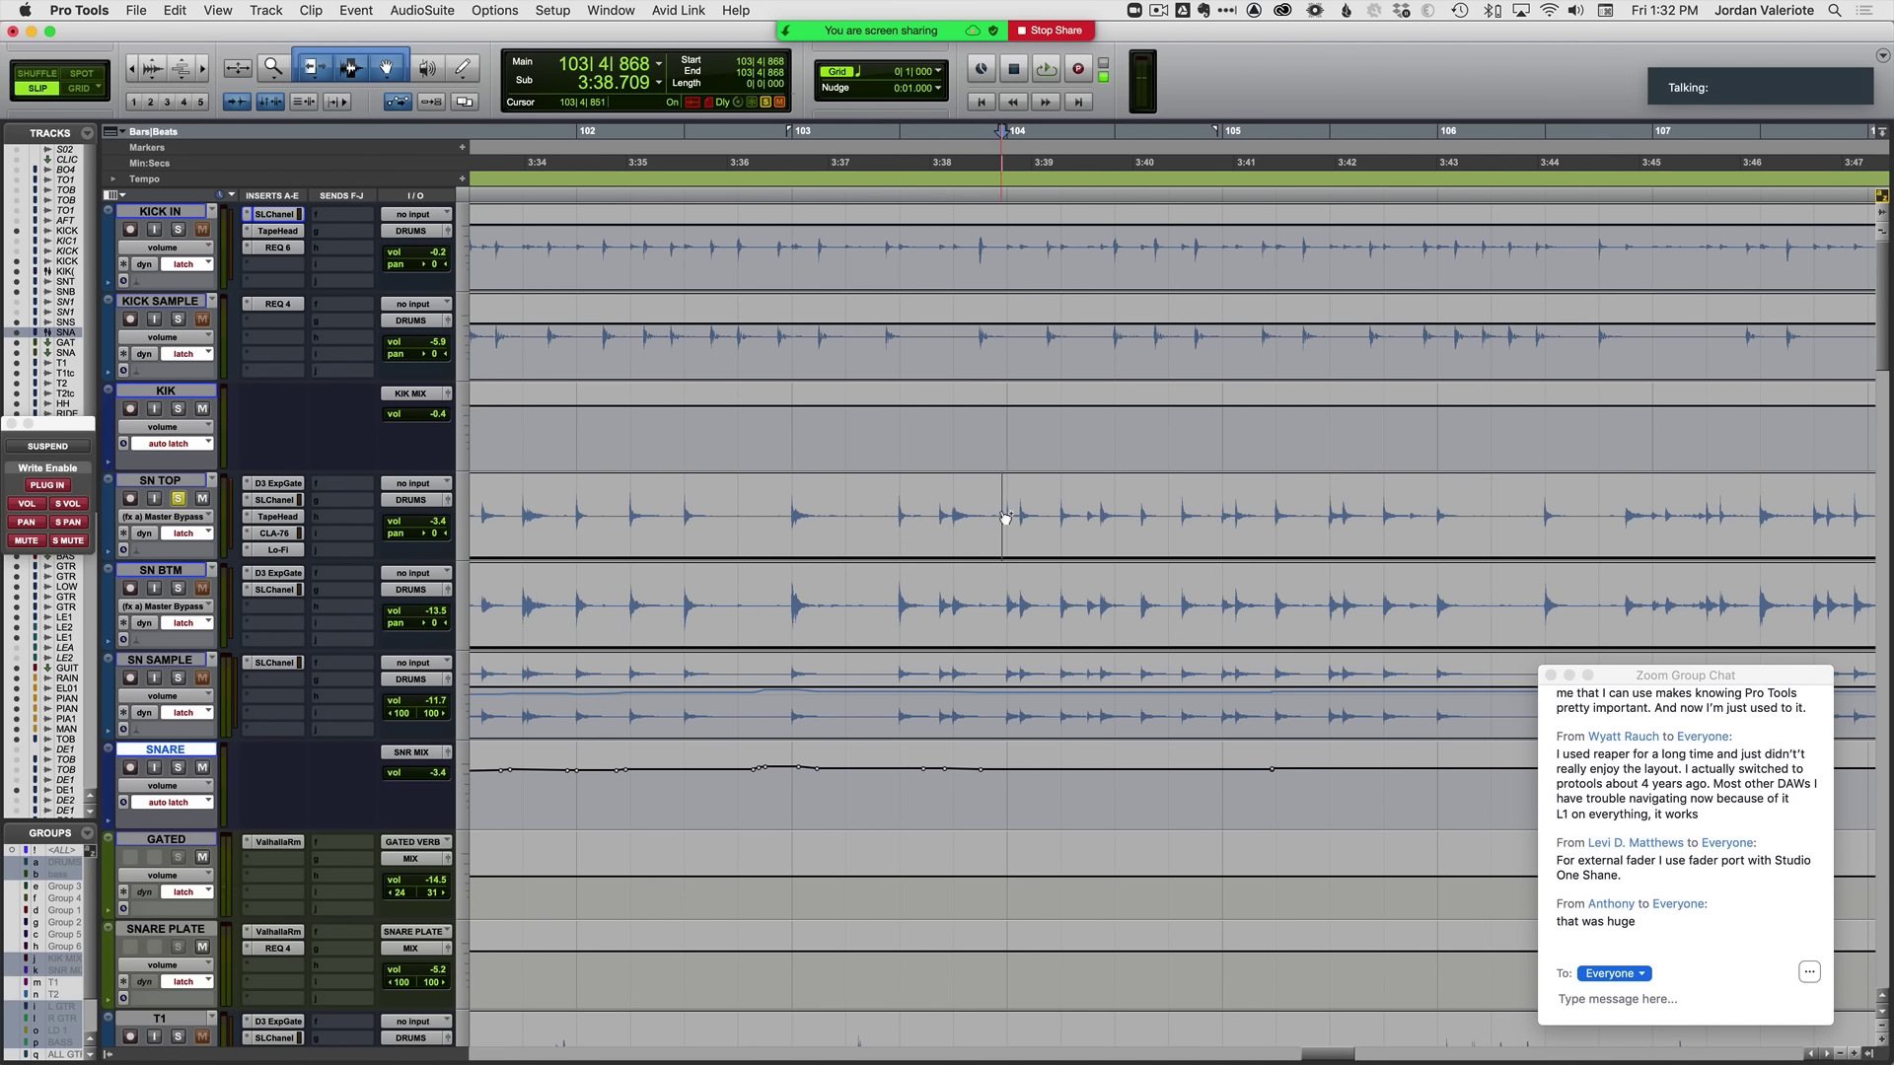
{"action": "left_click_drag", "start_coordinate": [1012, 515], "coordinate": [1452, 569]}
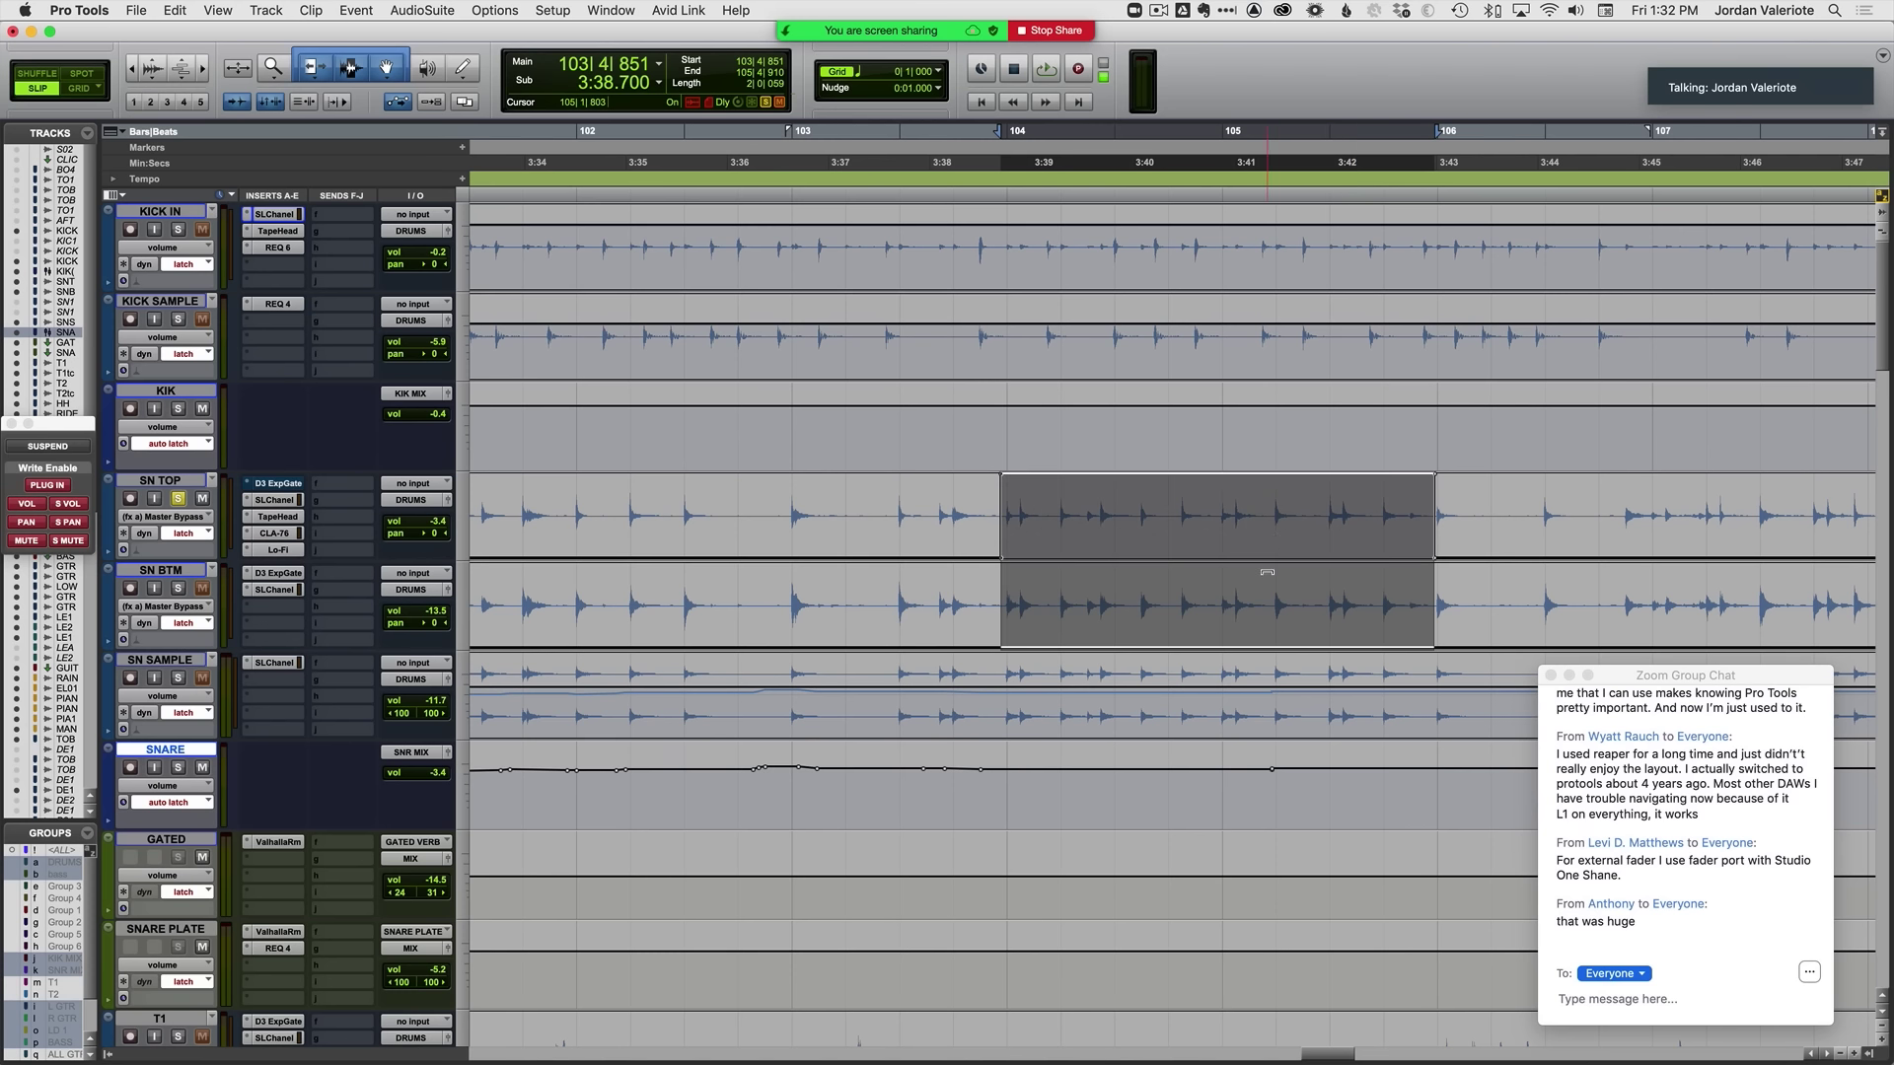
{"action": "key", "text": "minus"}
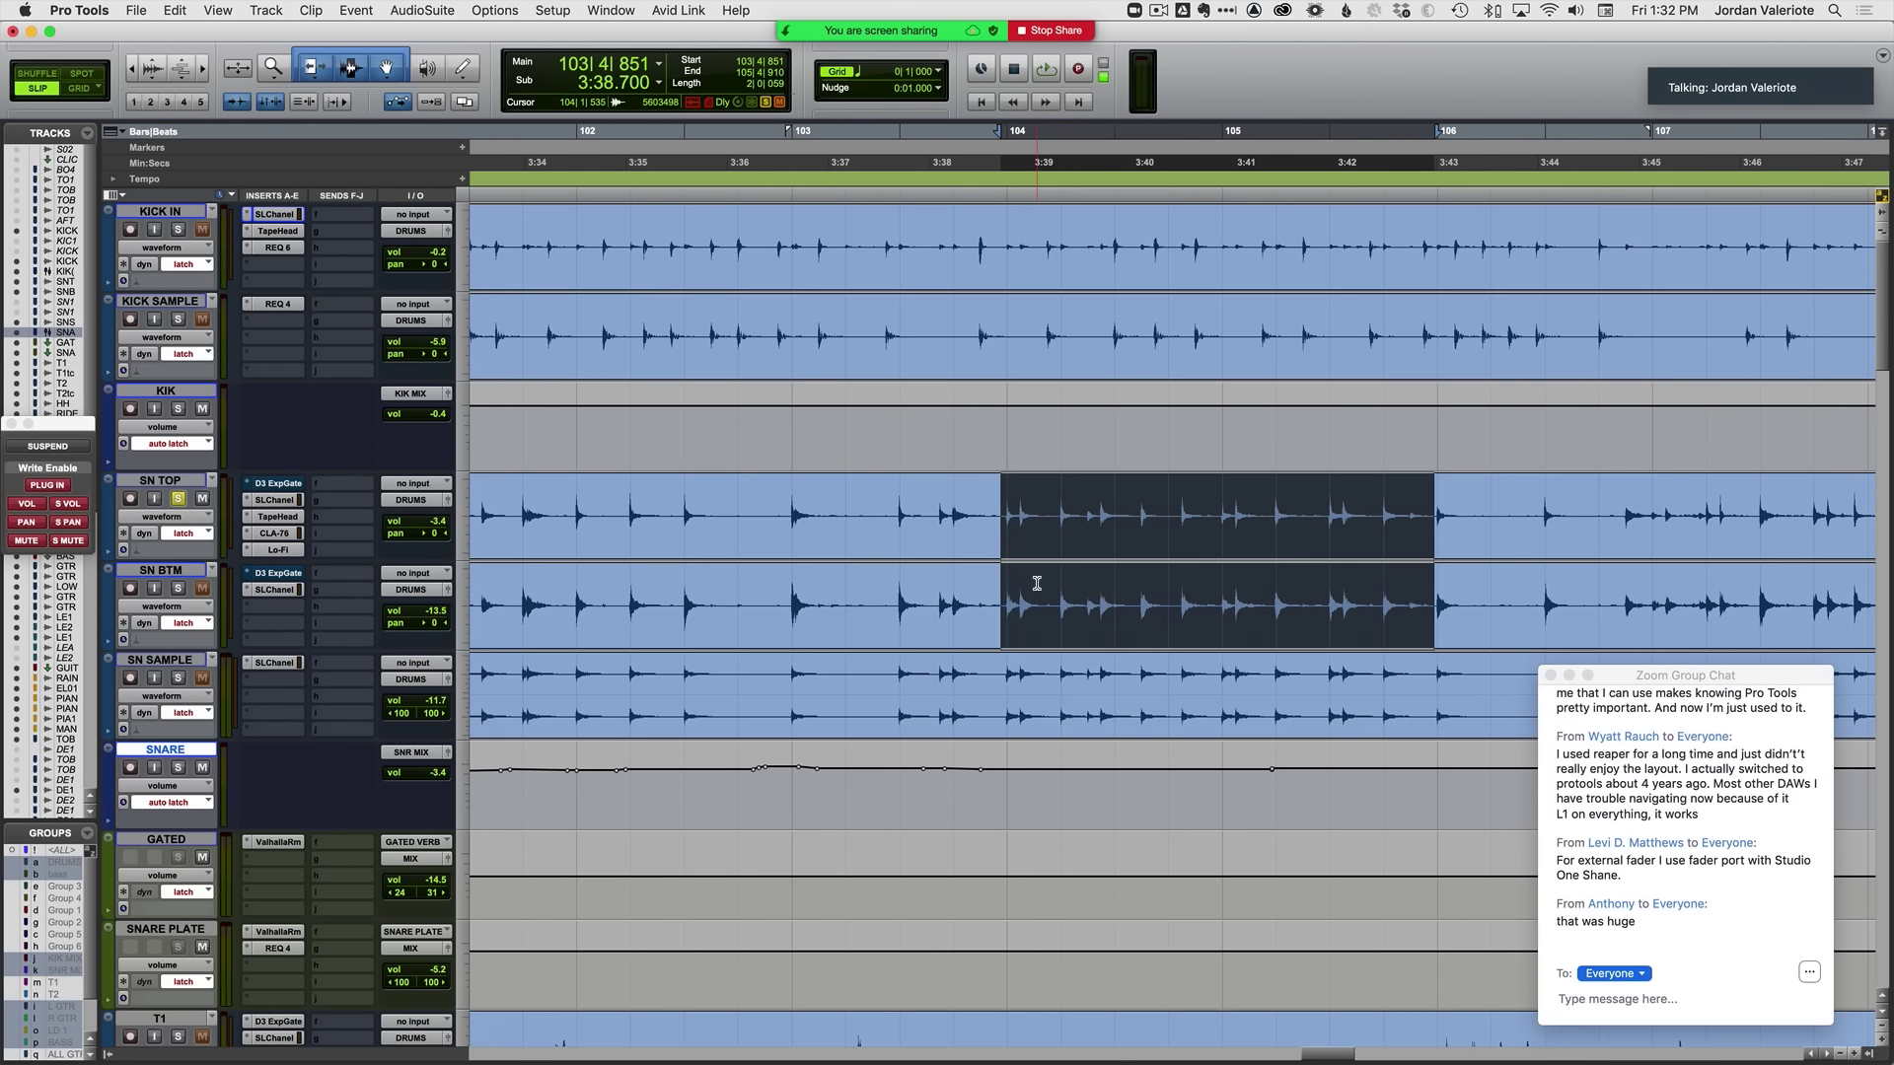
Step: Write lower latch volume automation on SN SAMPLE during playback, from about bar 104 to the middle of bar 106
{"action": "left_click", "coordinate": [765, 496]}
{"action": "key", "text": "ctrl+minus"}
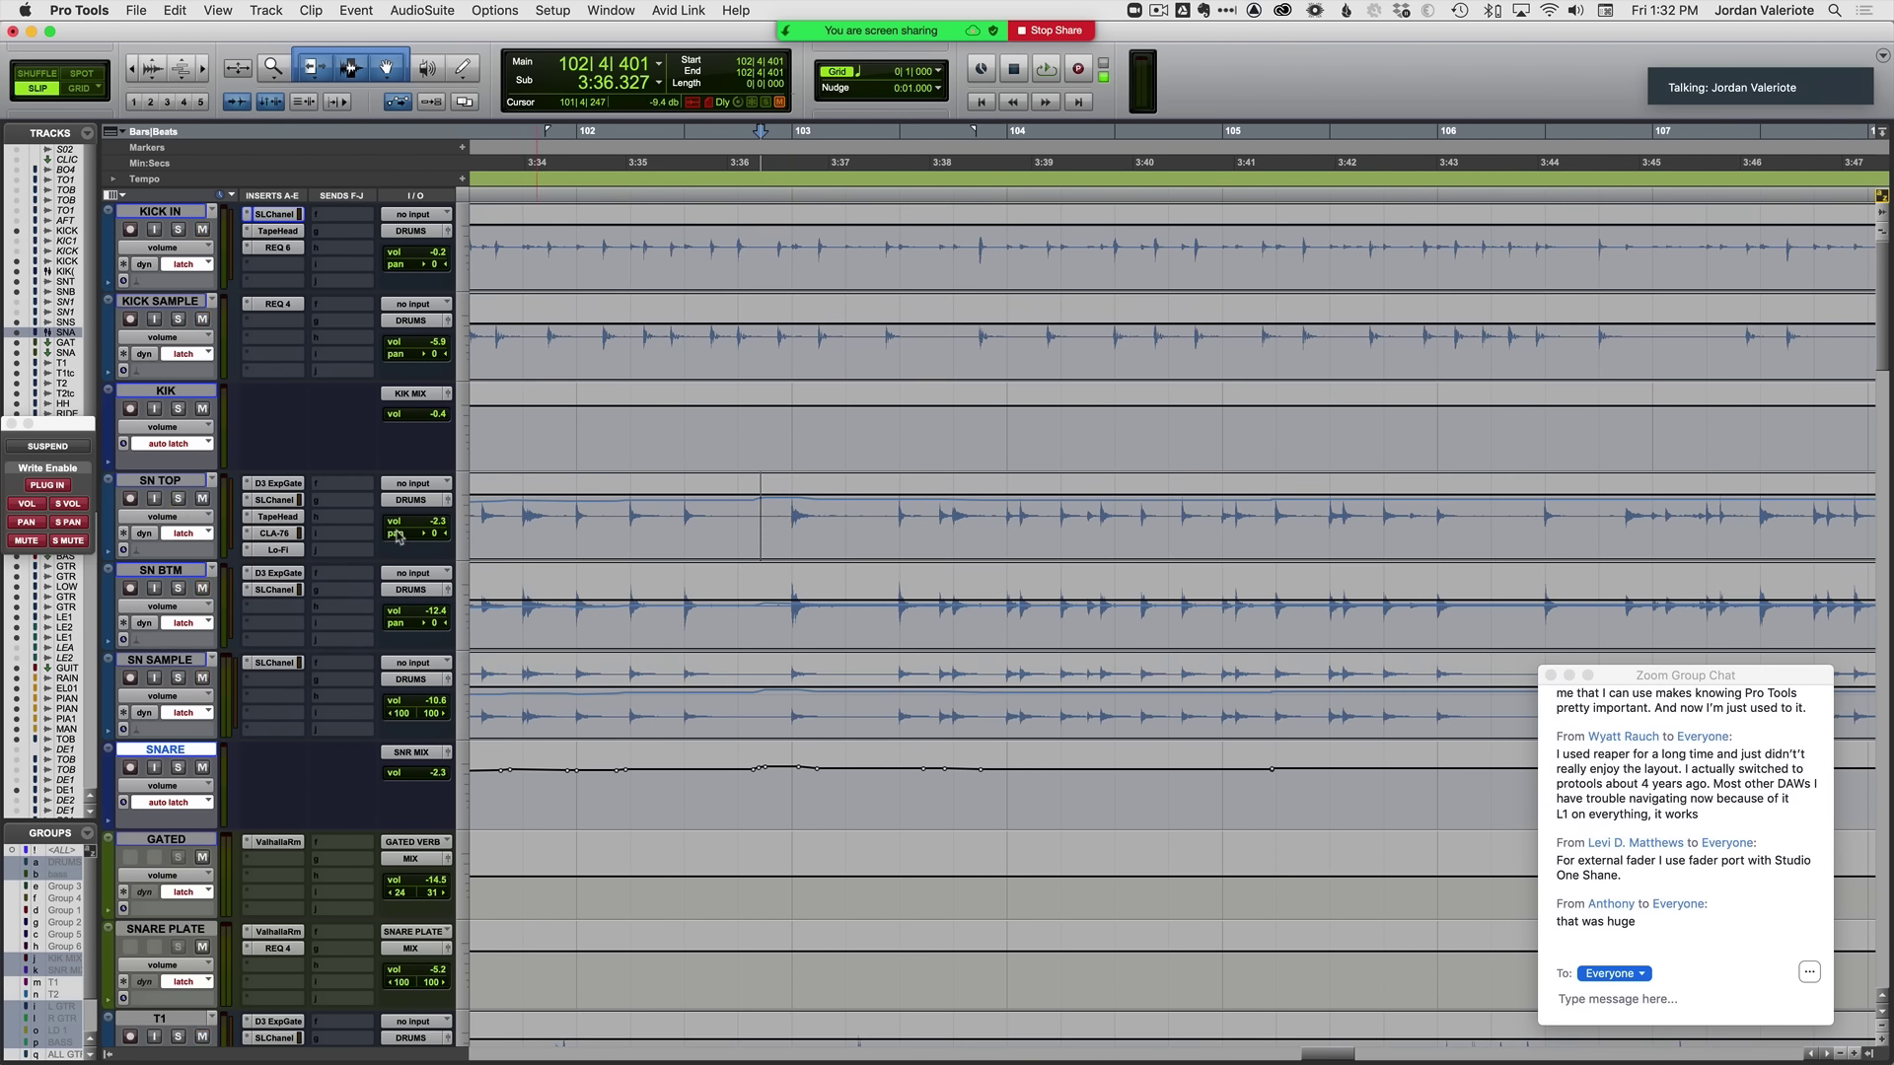
{"action": "key", "text": "space"}
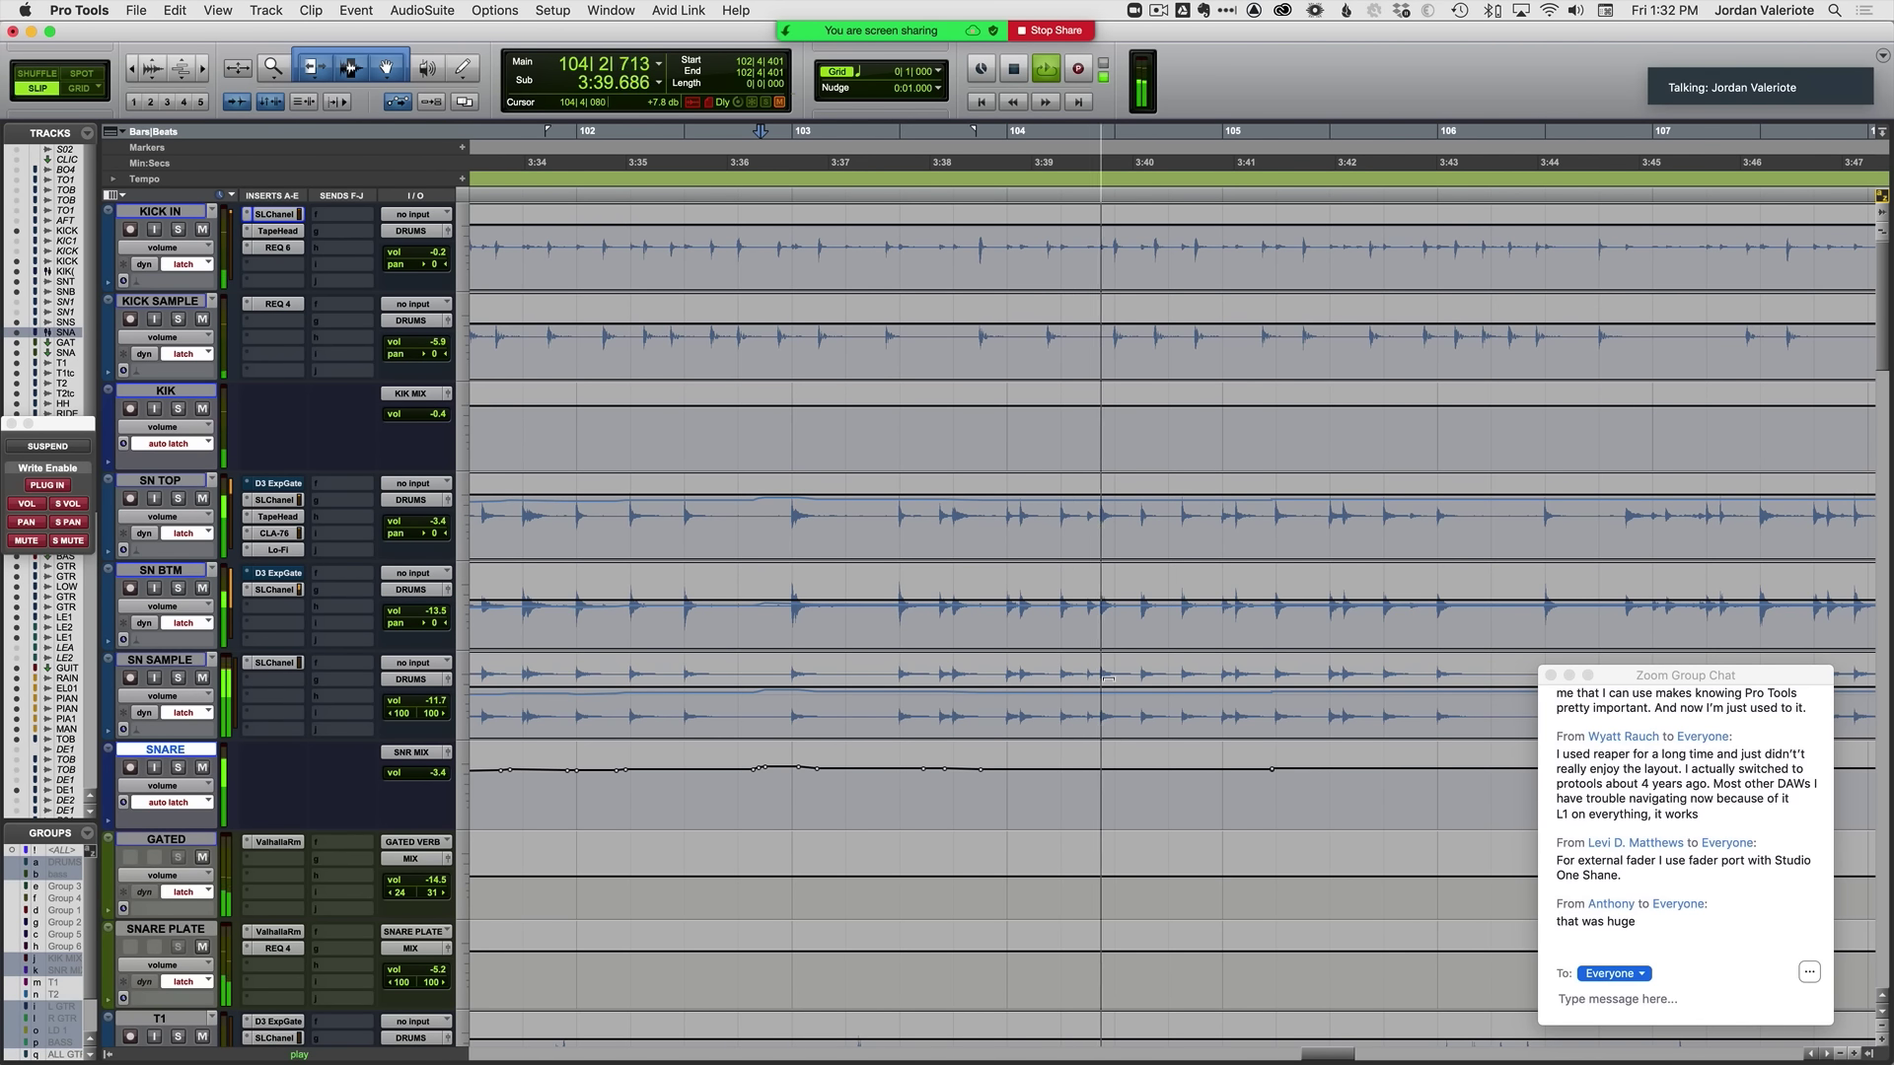
{"action": "key", "text": "ctrl+minus"}
{"action": "left_click", "coordinate": [762, 681]}
{"action": "key", "text": "ctrl+minus"}
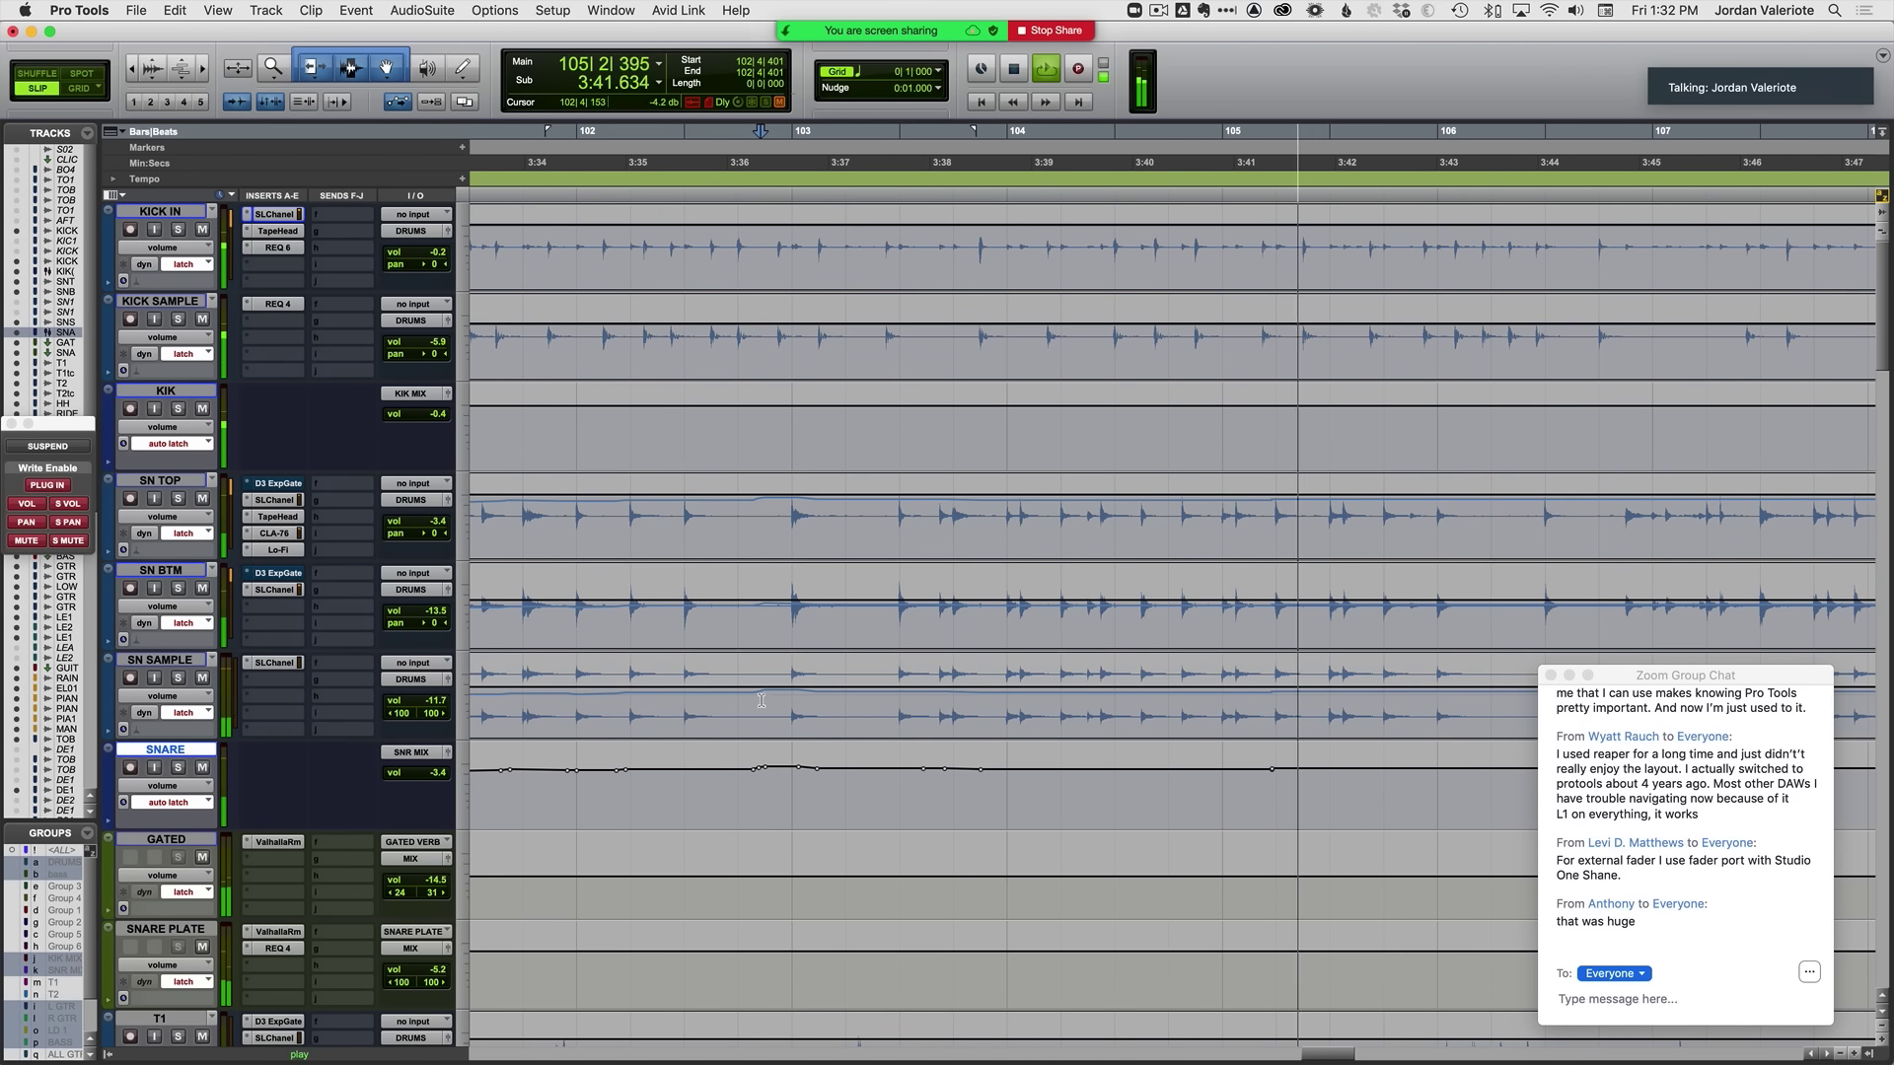
{"action": "left_click", "coordinate": [187, 660]}
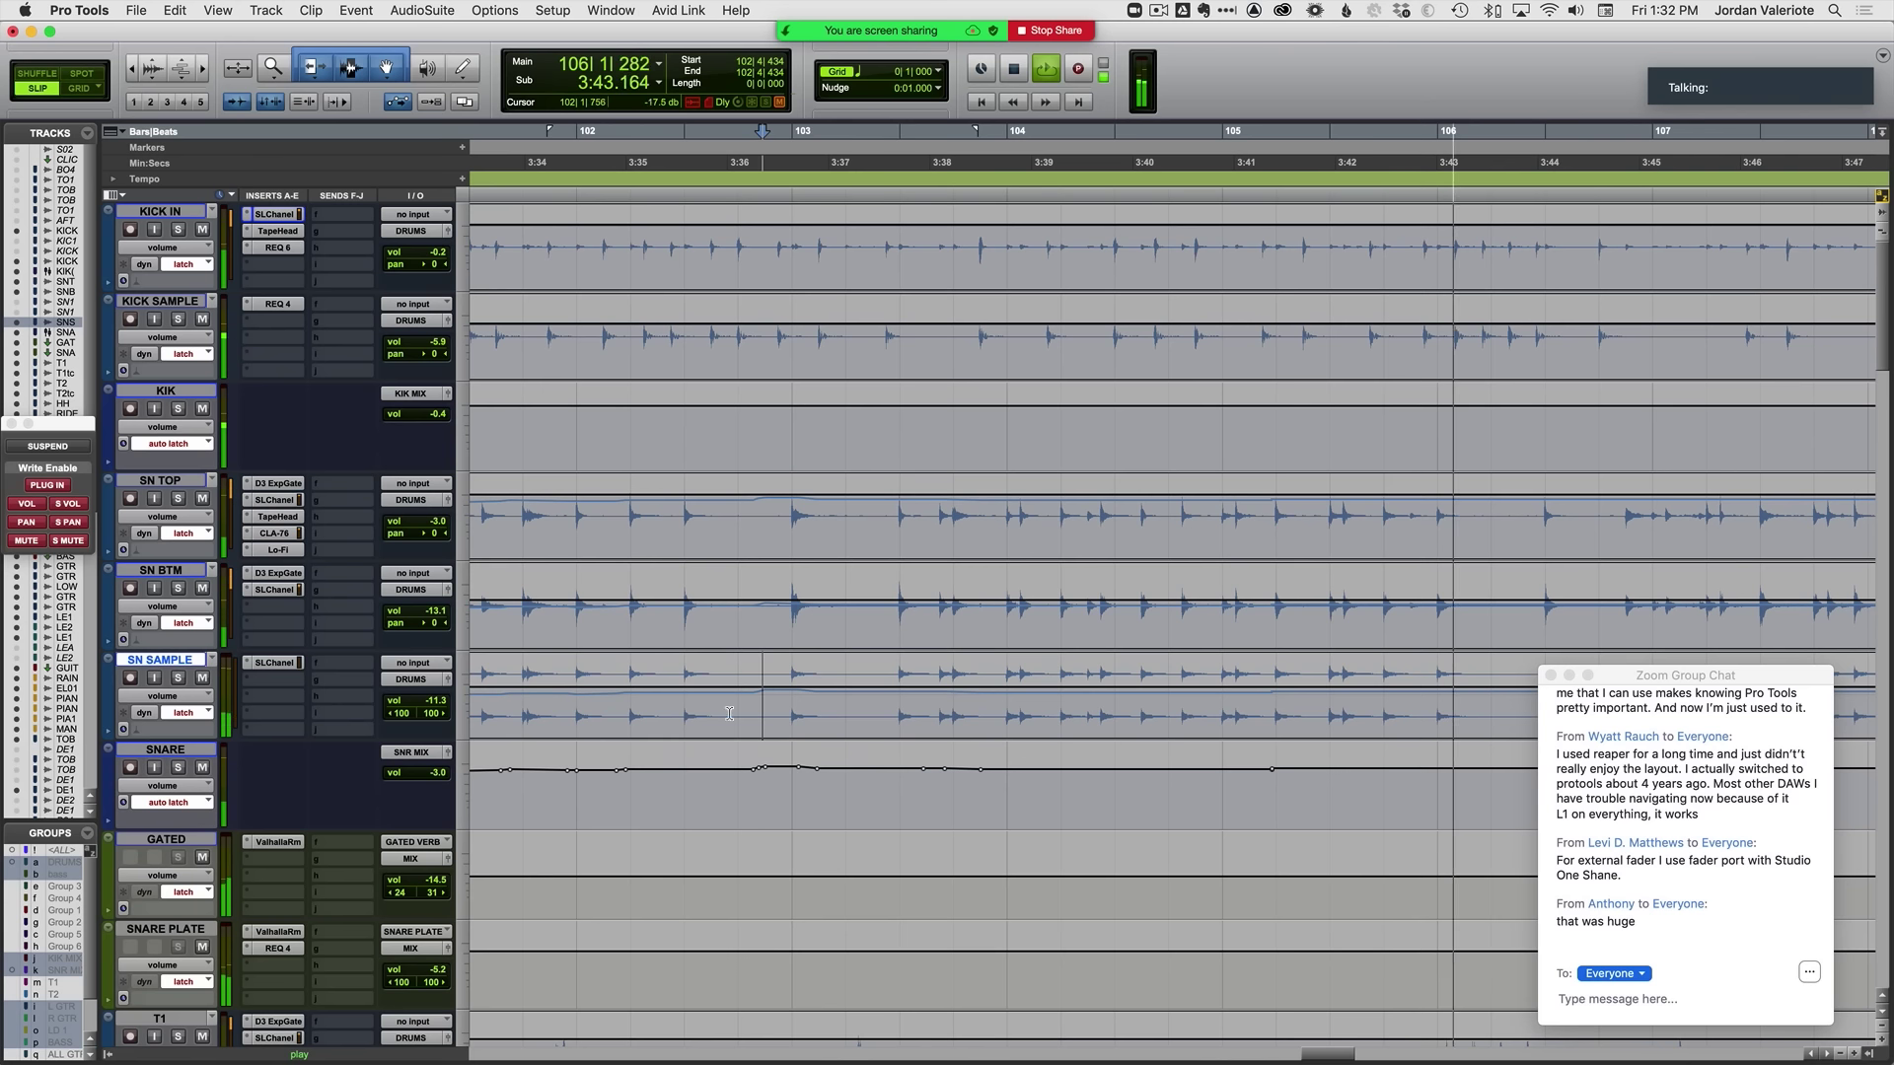
{"action": "left_click", "coordinate": [790, 702]}
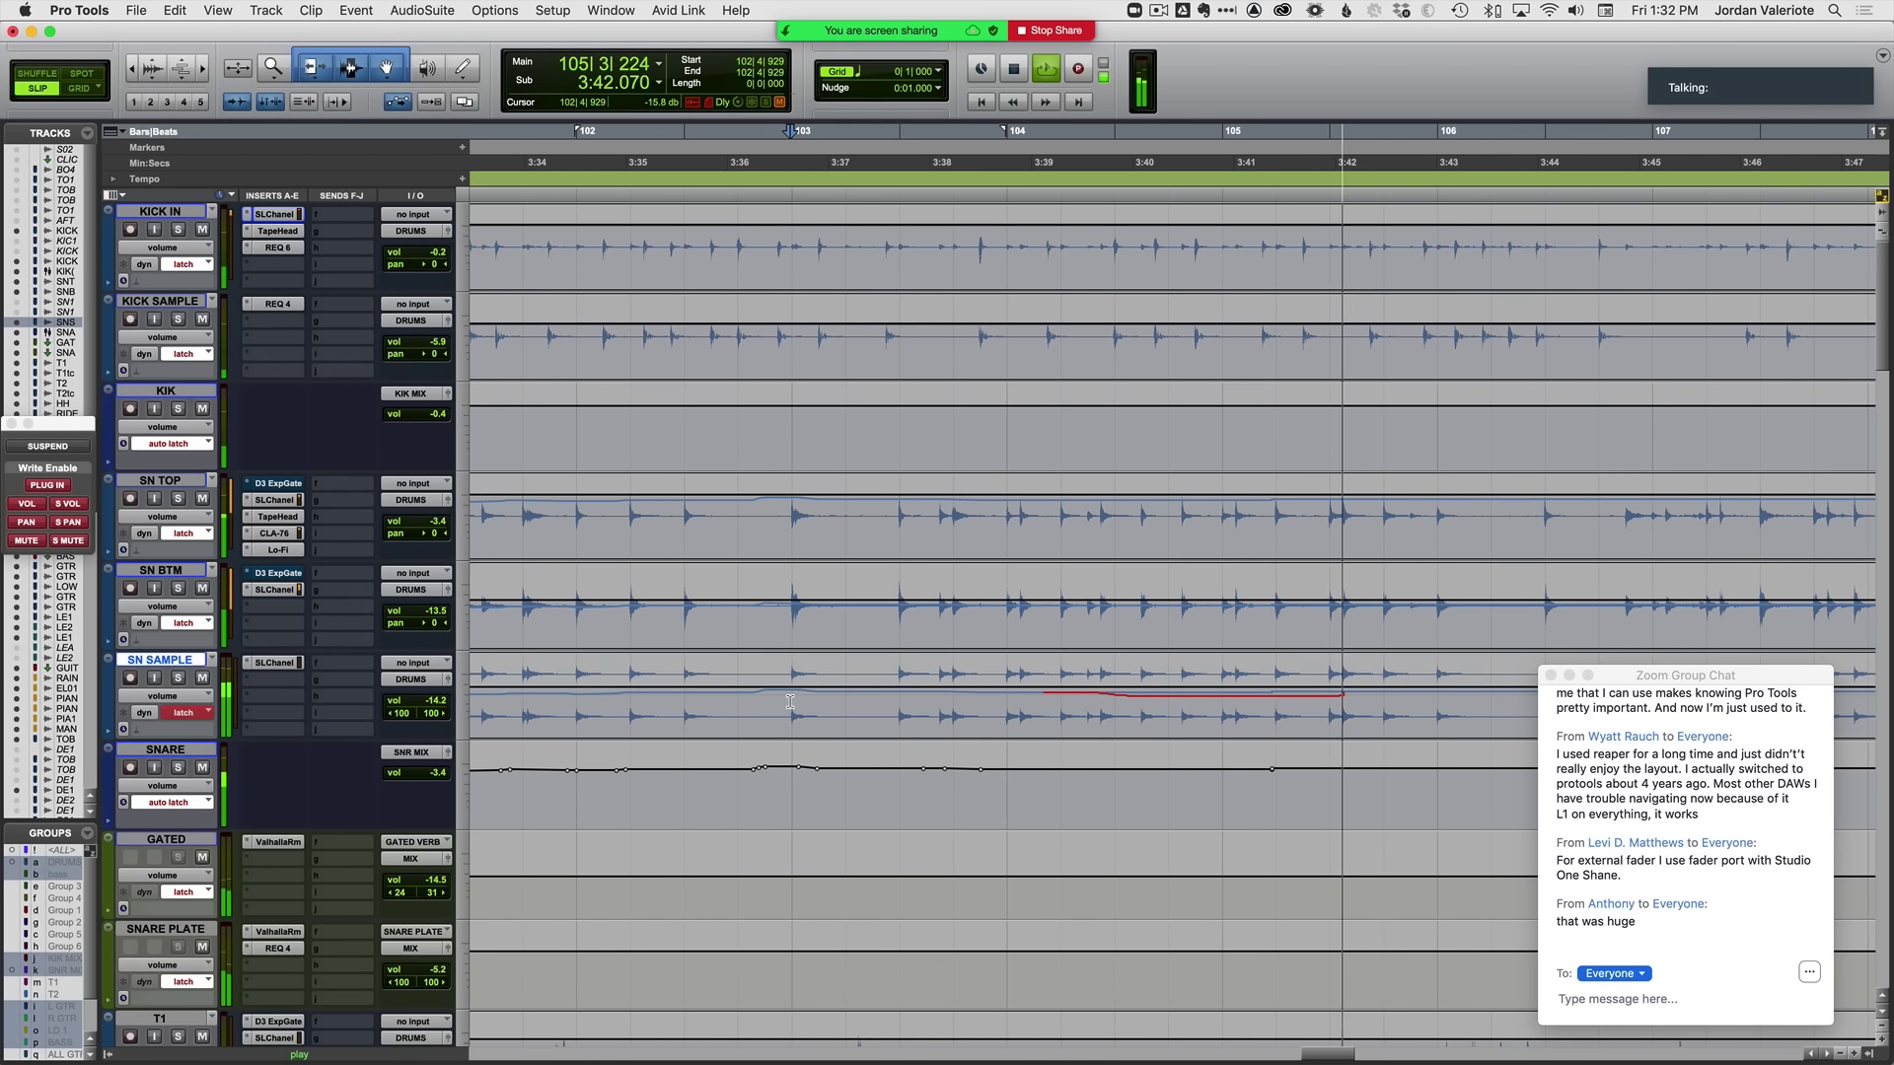
{"action": "key", "text": "space"}
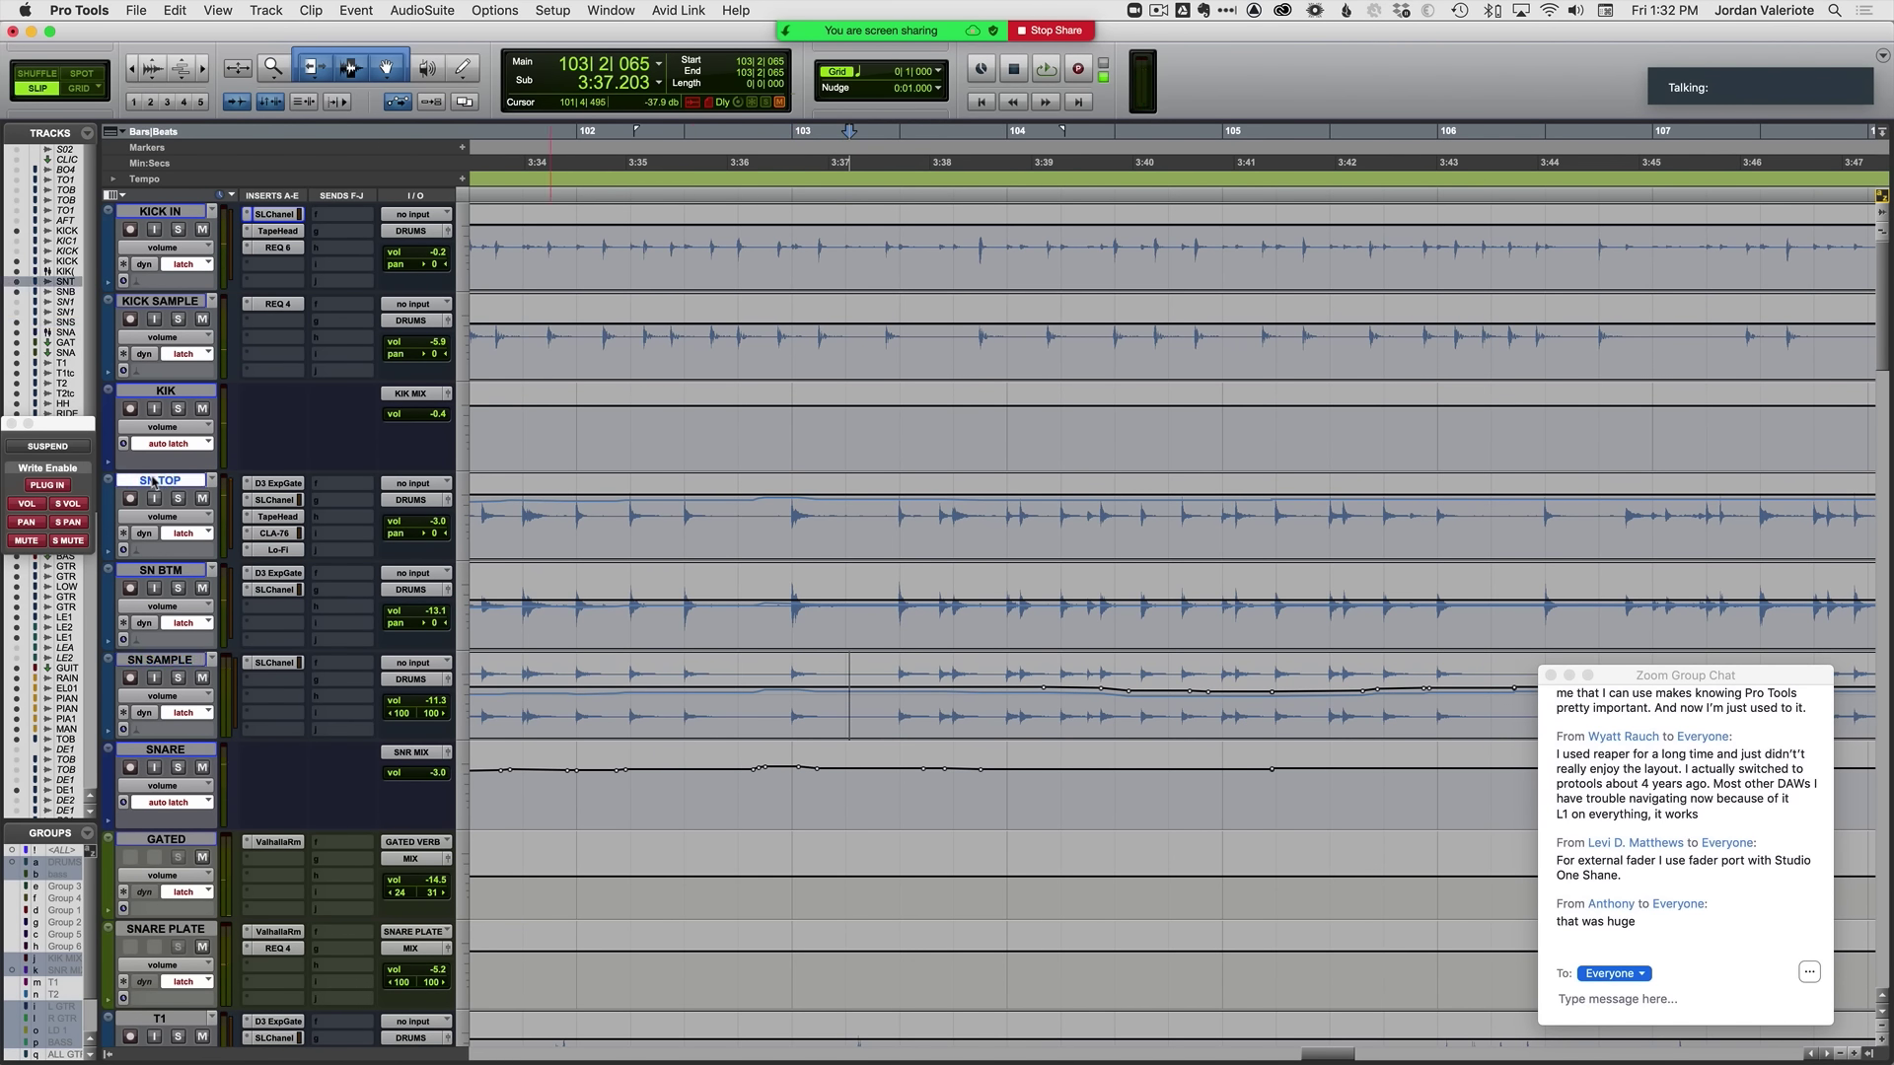
Step: Write raised latch volume automation on SN TOP and SN BTM during playback, across about bars 104 and 105
{"action": "key", "text": "space"}
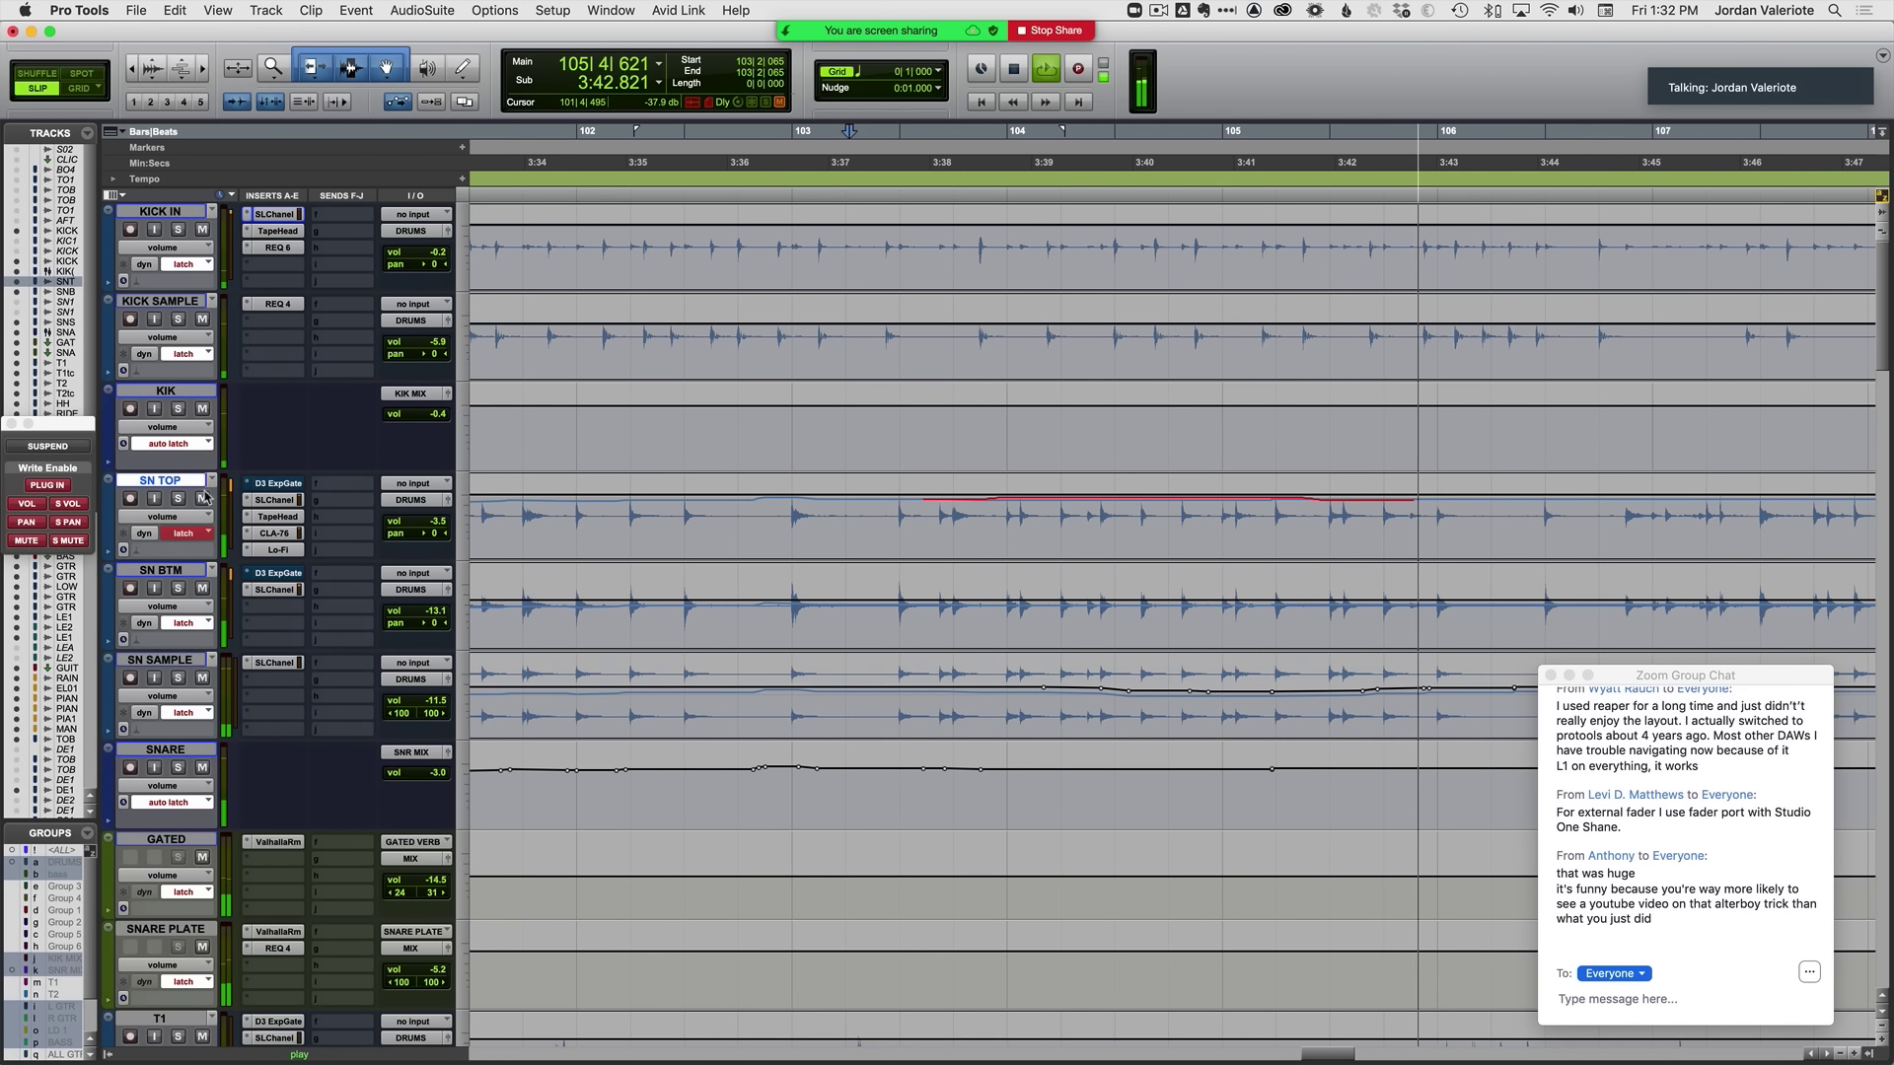
{"action": "key", "text": "space"}
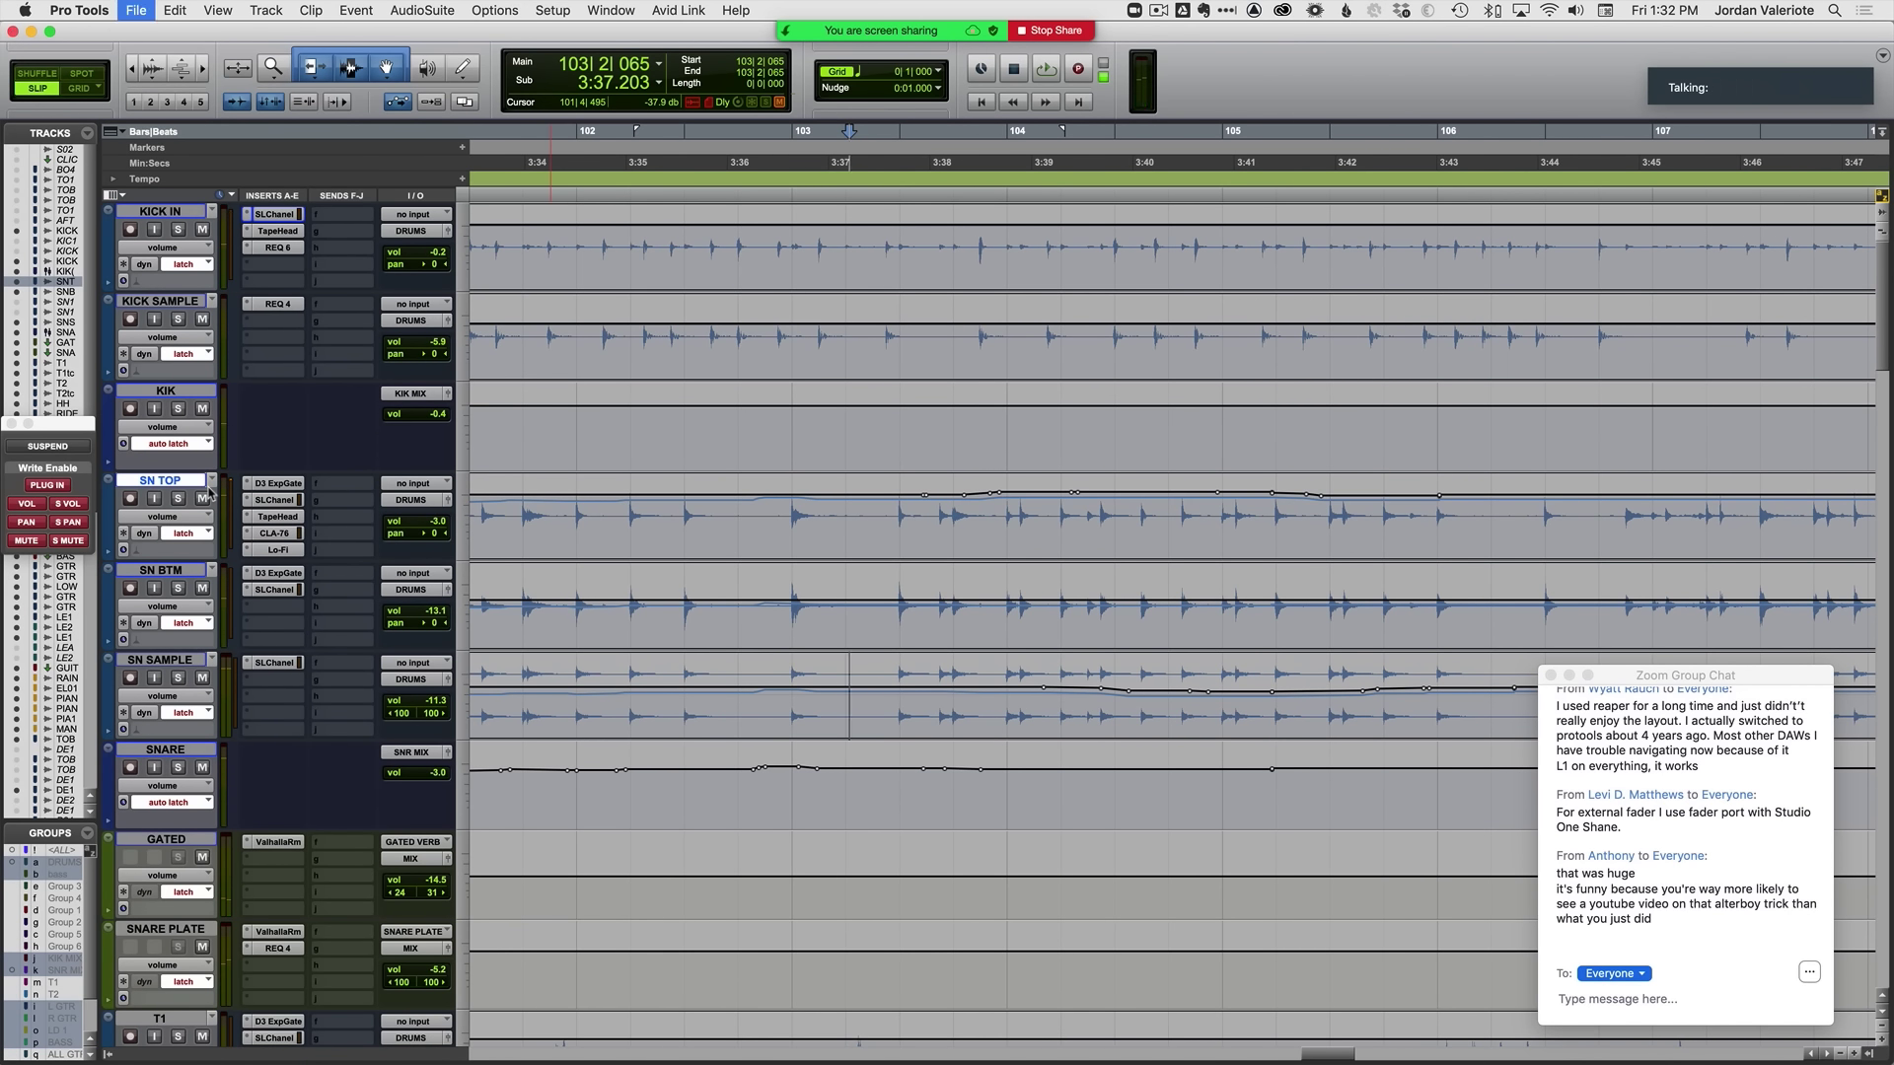
{"action": "key", "text": "space"}
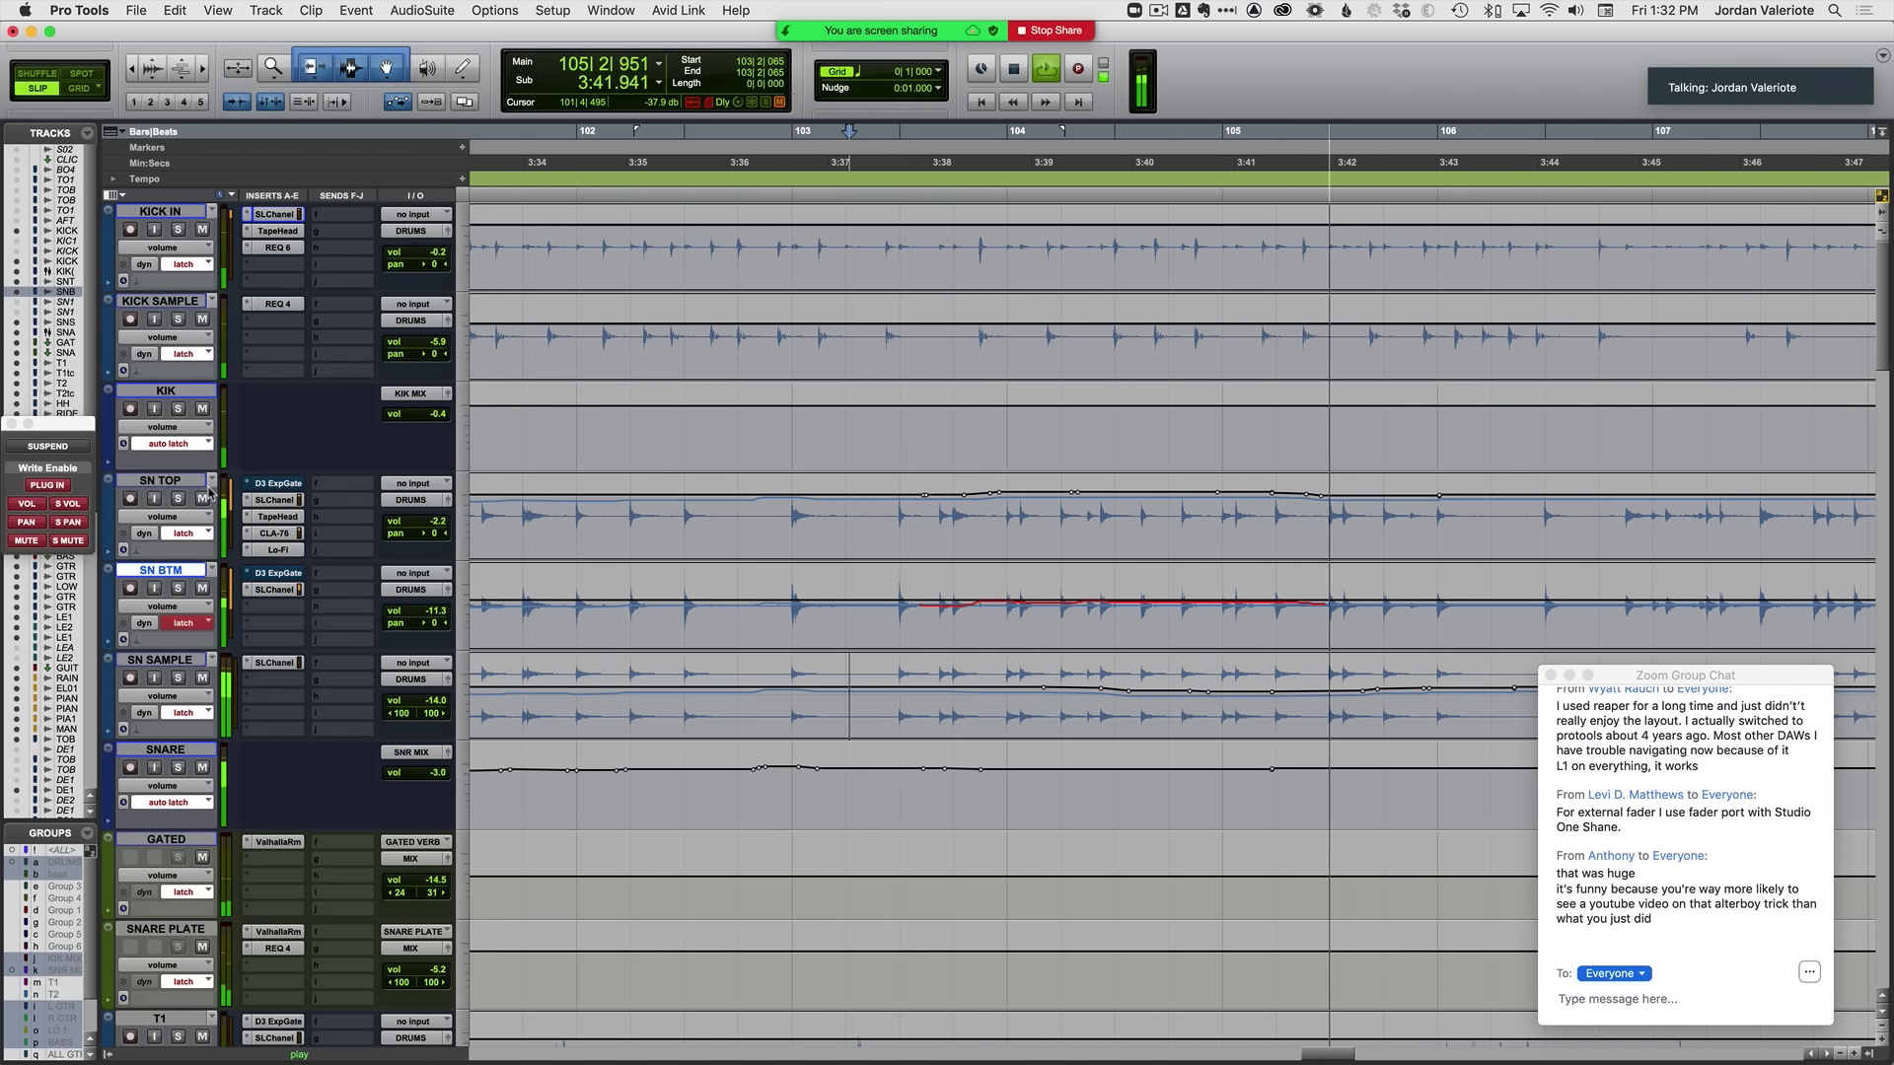
{"action": "key", "text": "space"}
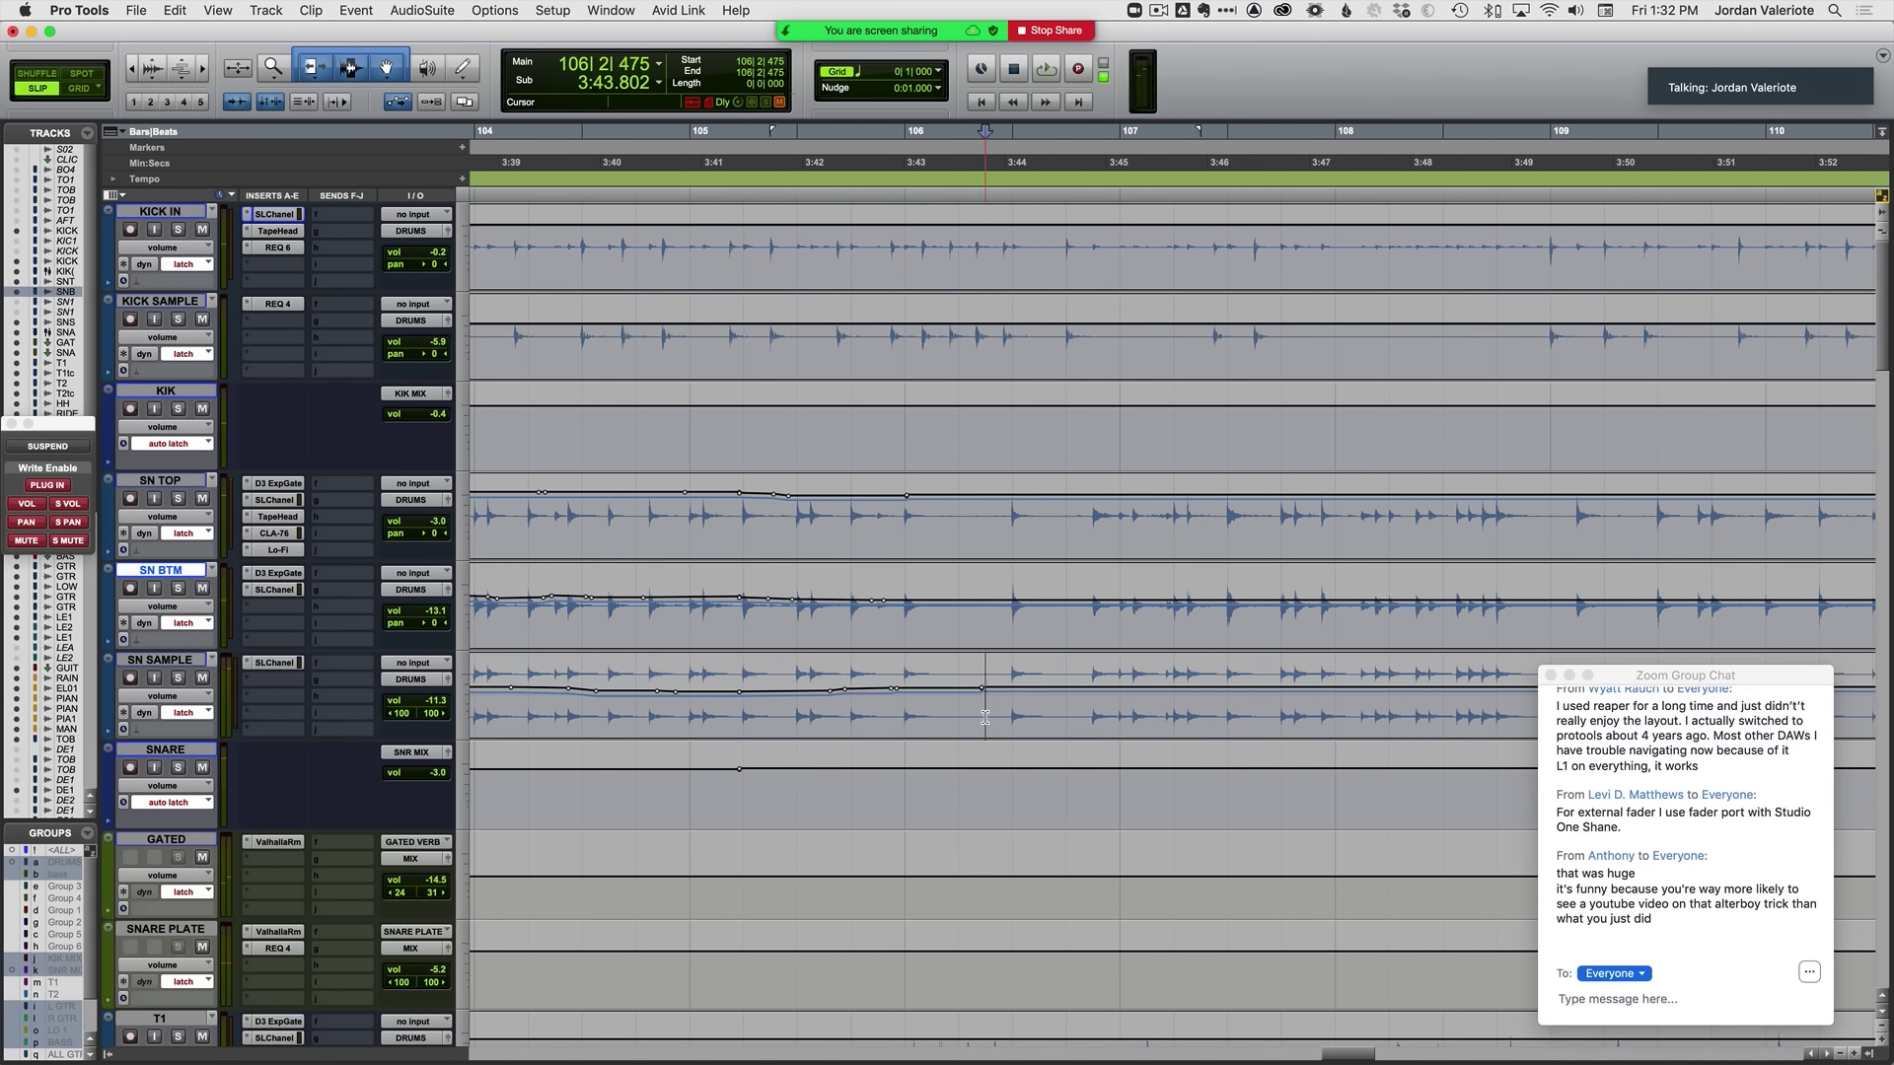
Step: Examine the dense snare hits on SN SAMPLE between bars 106 and 110 by highlighting the passages
{"action": "key", "text": "super+bracketleft"}
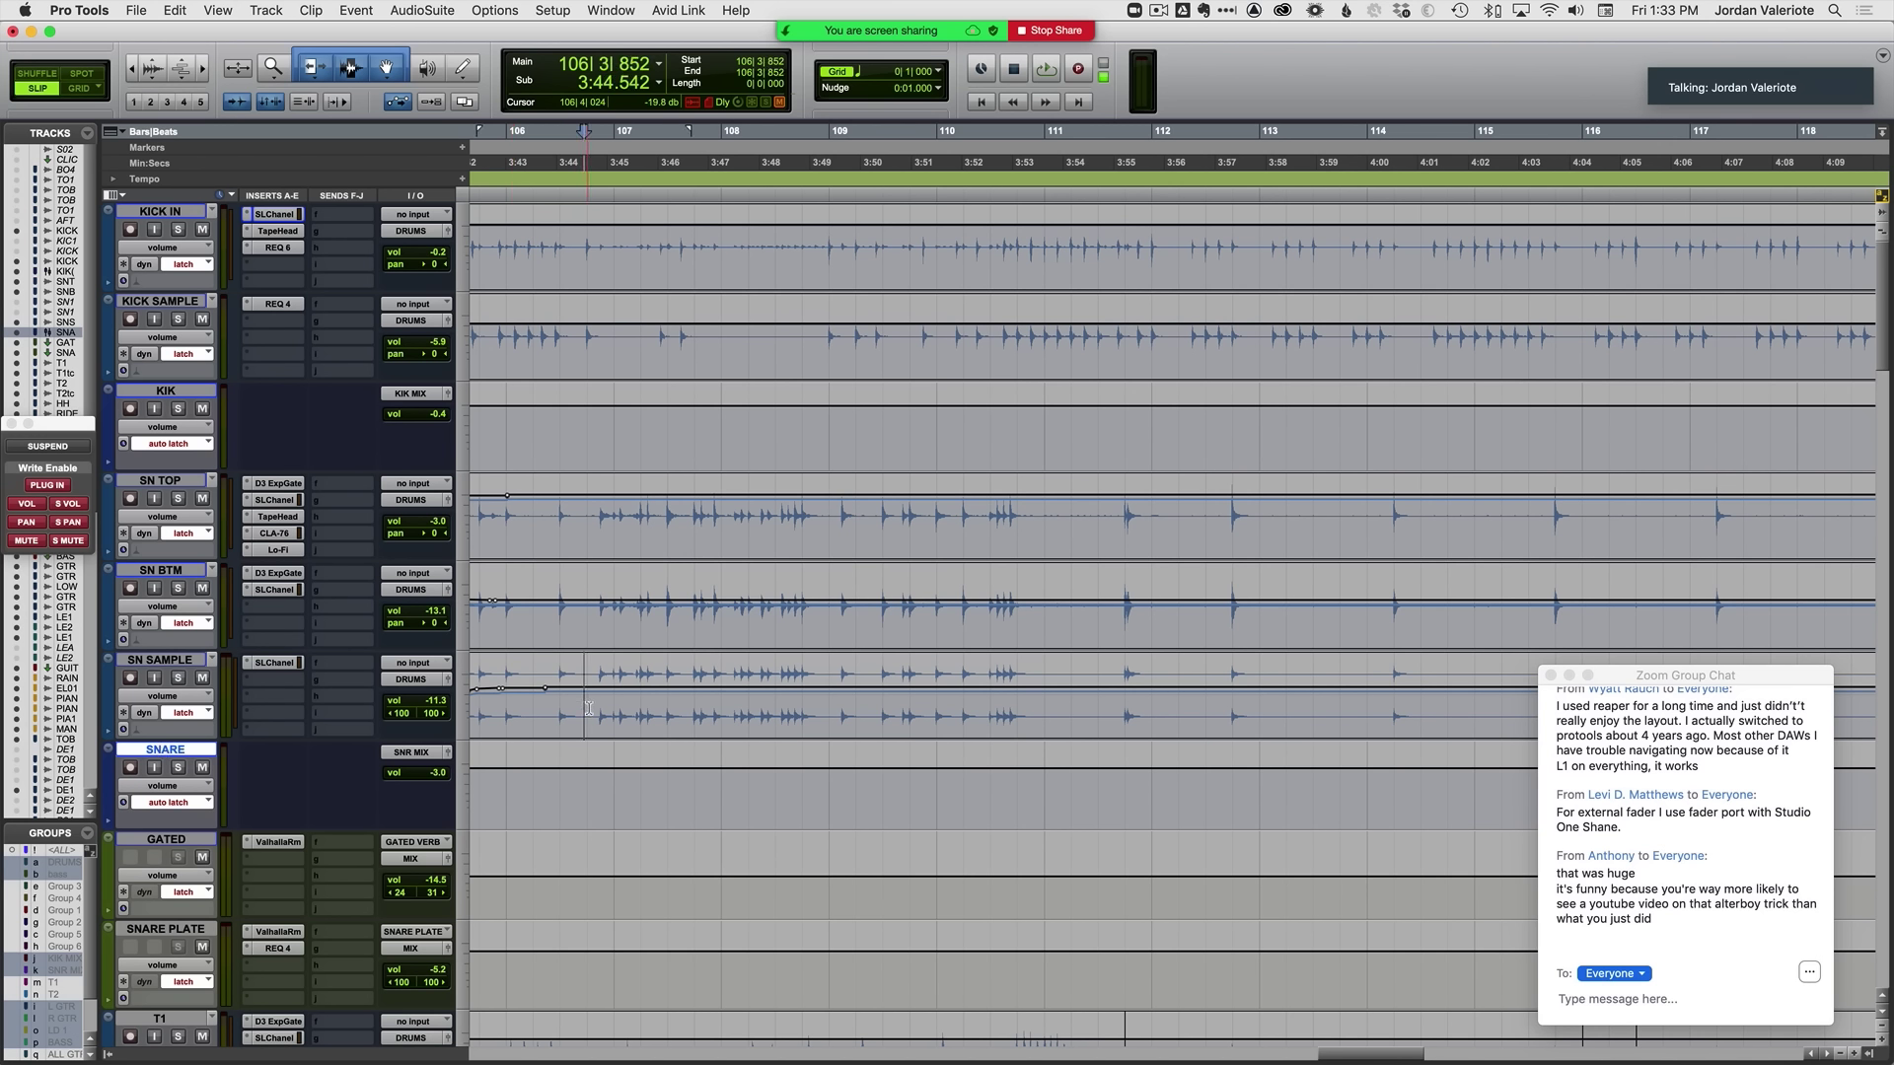
{"action": "left_click_drag", "start_coordinate": [590, 707], "coordinate": [690, 710]}
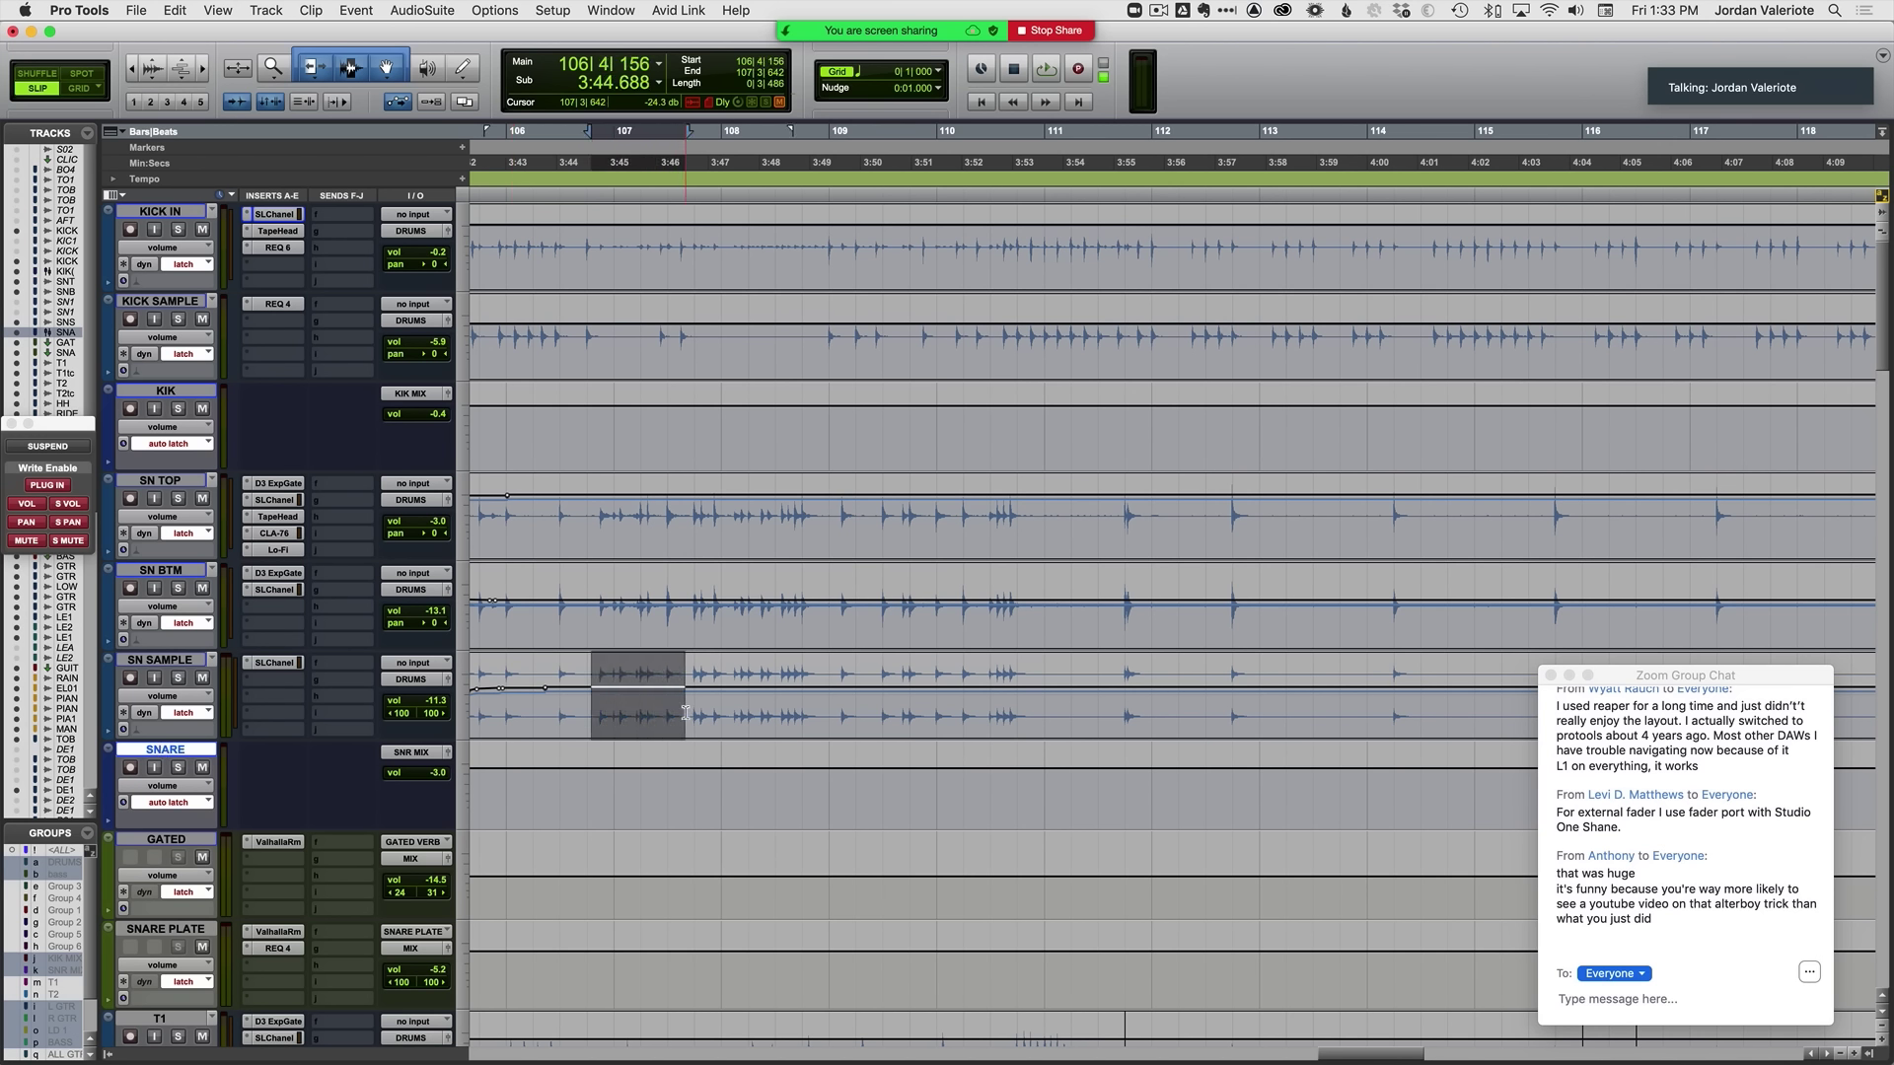
{"action": "left_click", "coordinate": [686, 711]}
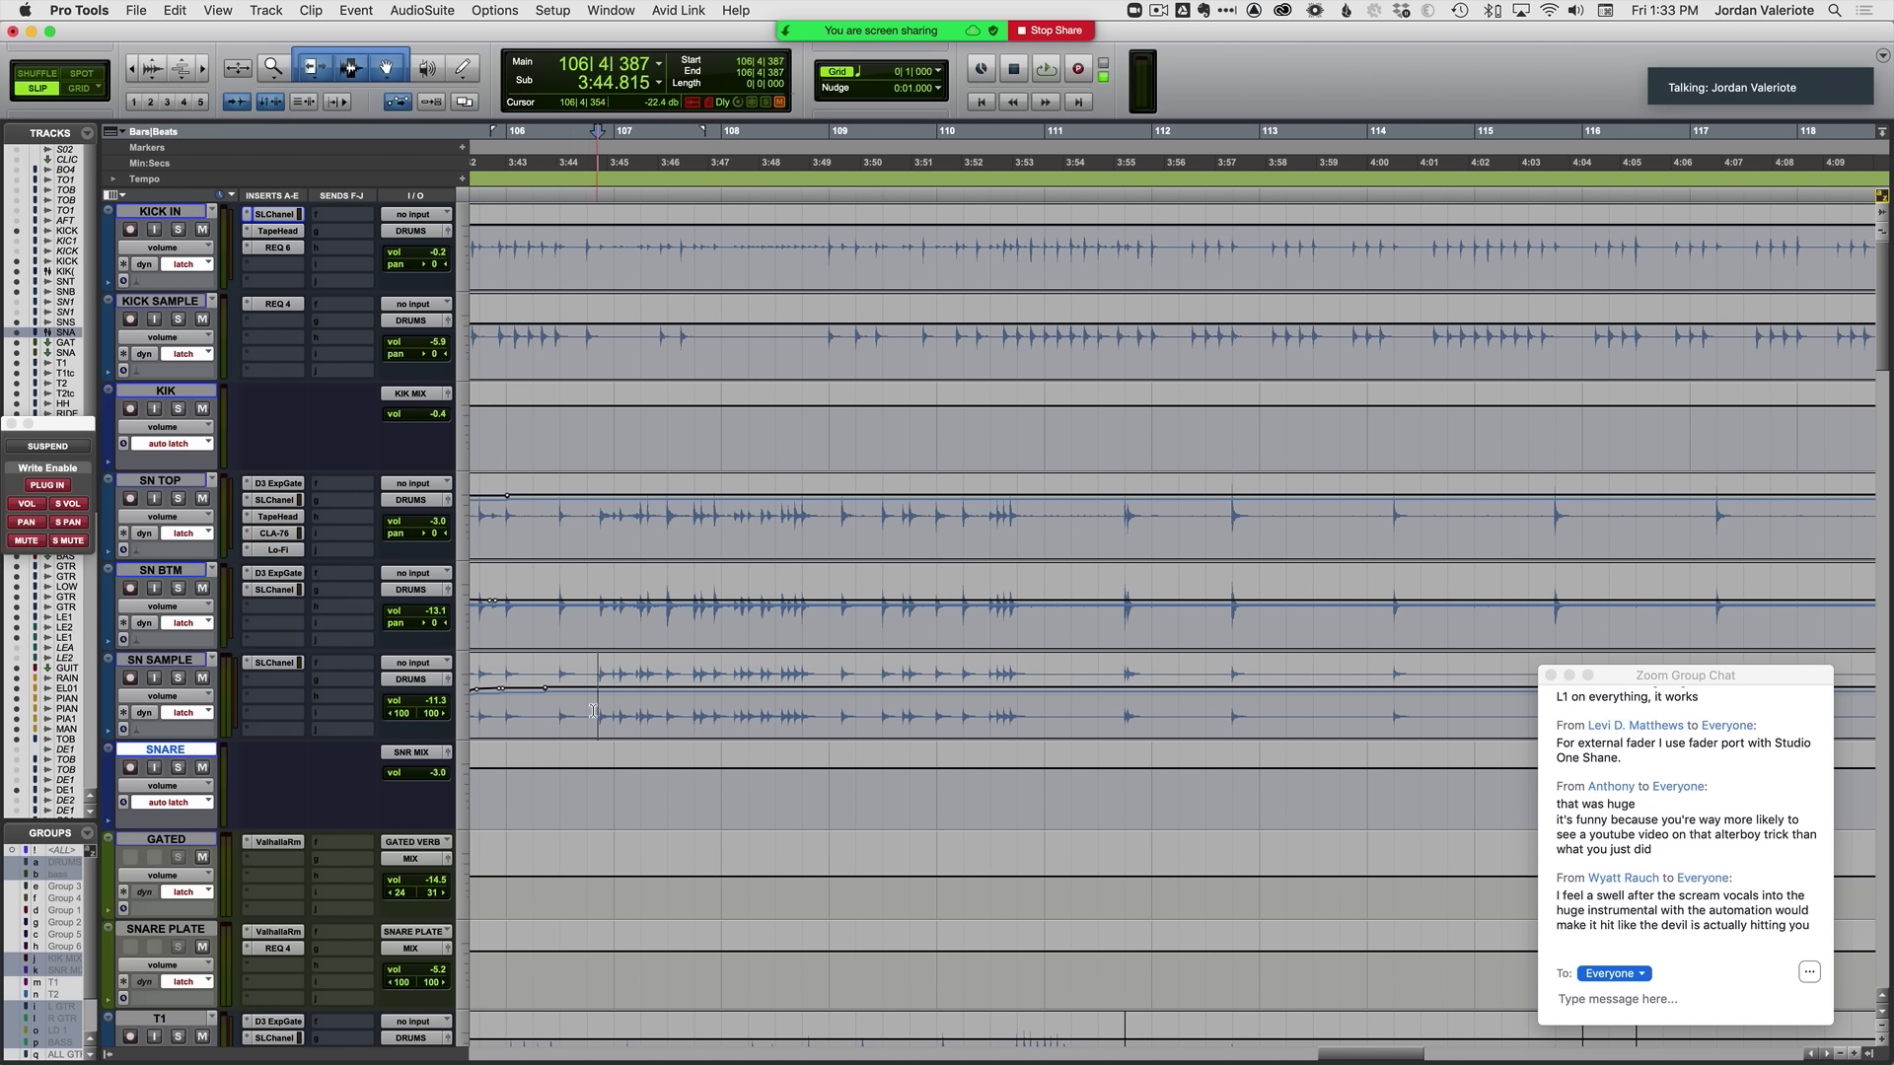
{"action": "mouse_move", "coordinate": [593, 710]}
{"action": "left_mouse_down"}
{"action": "mouse_move", "coordinate": [818, 705]}
{"action": "mouse_move", "coordinate": [620, 700]}
{"action": "left_mouse_up"}
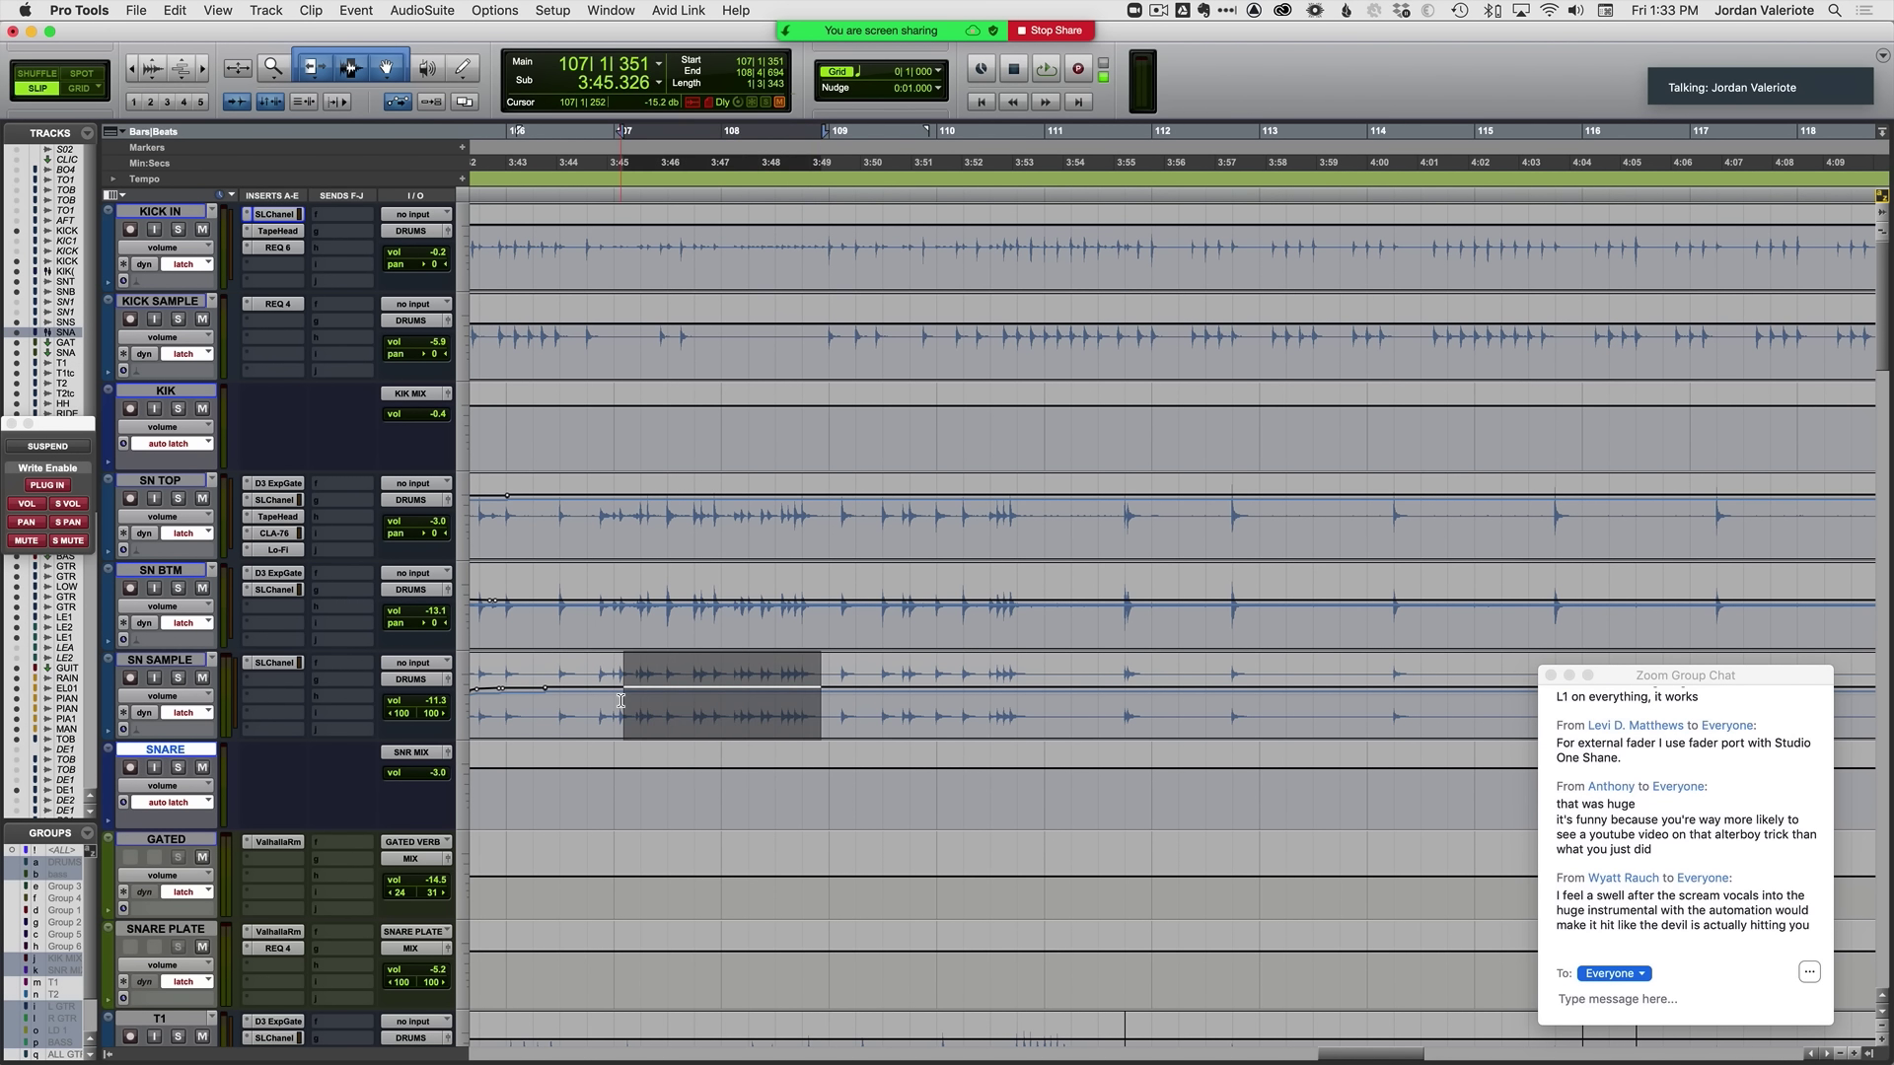
{"action": "left_click", "coordinate": [619, 702]}
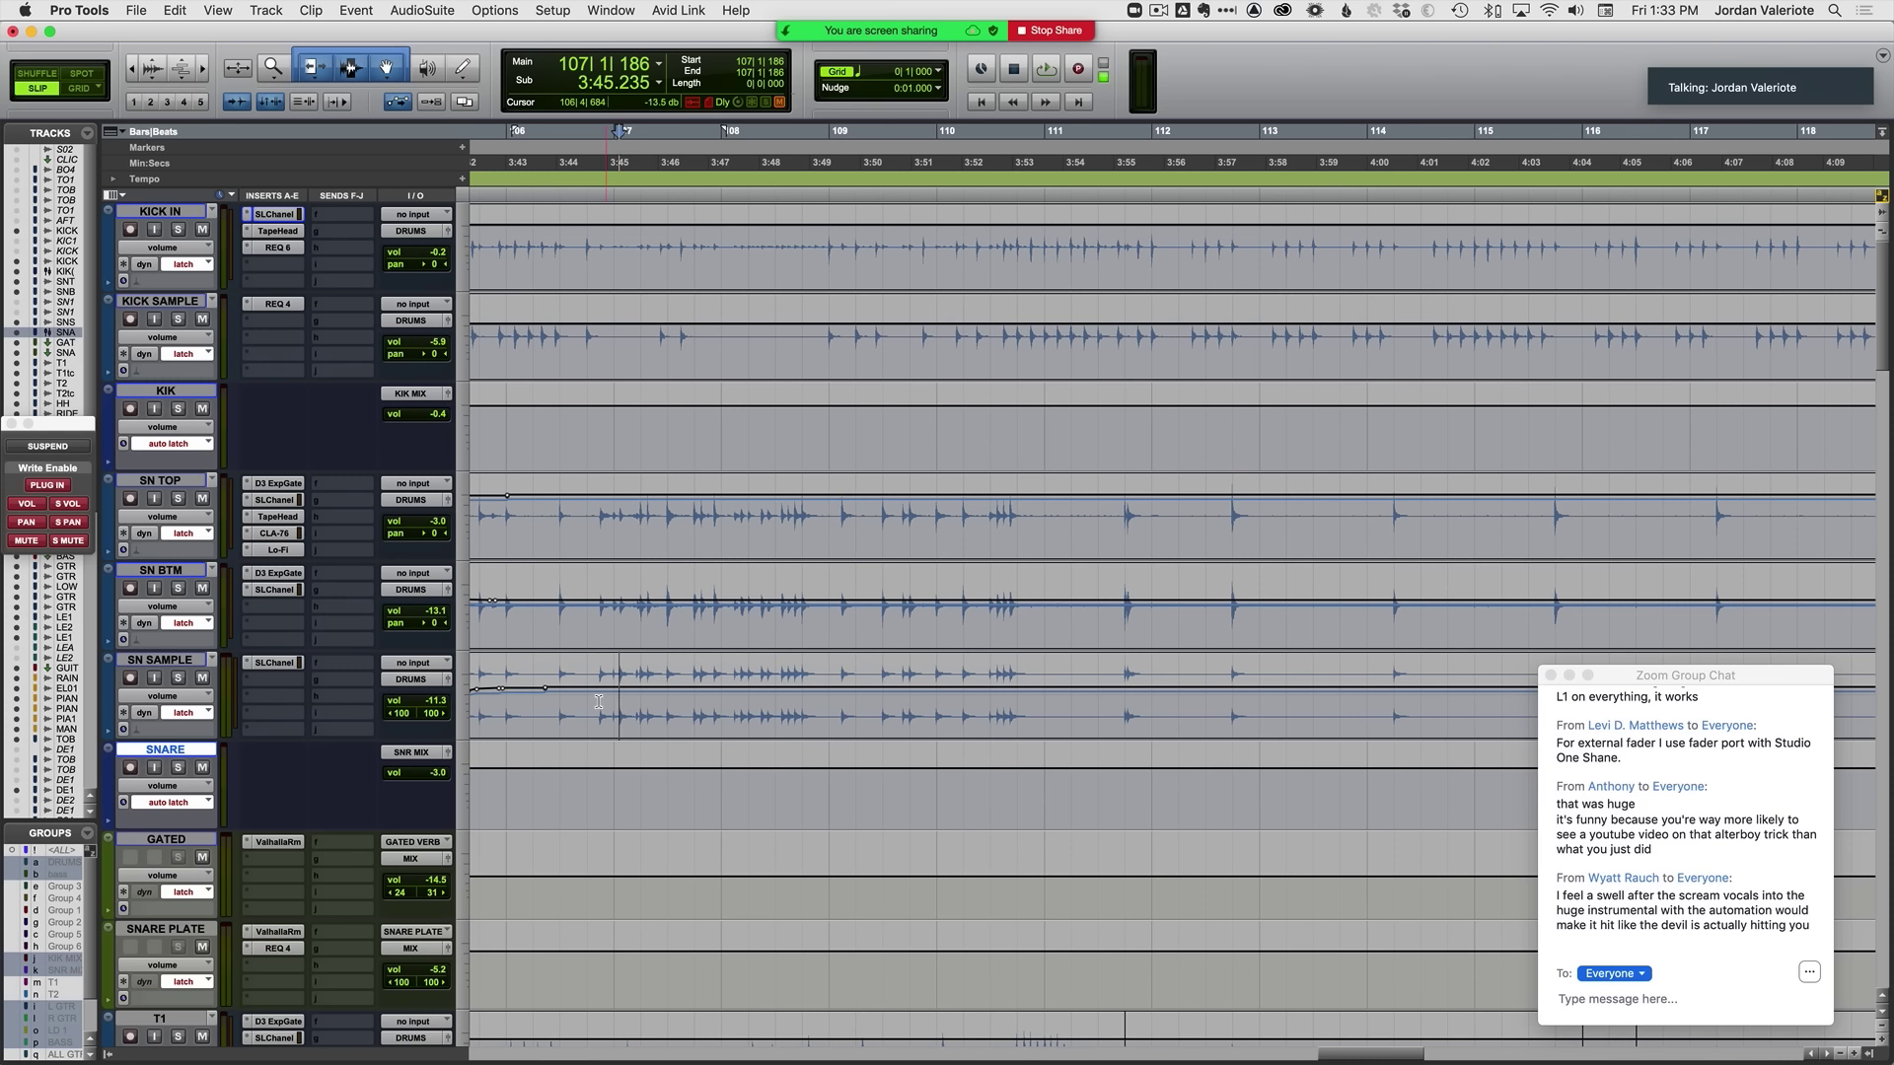
{"action": "left_click_drag", "start_coordinate": [596, 701], "coordinate": [904, 715]}
{"action": "left_click", "coordinate": [904, 718]}
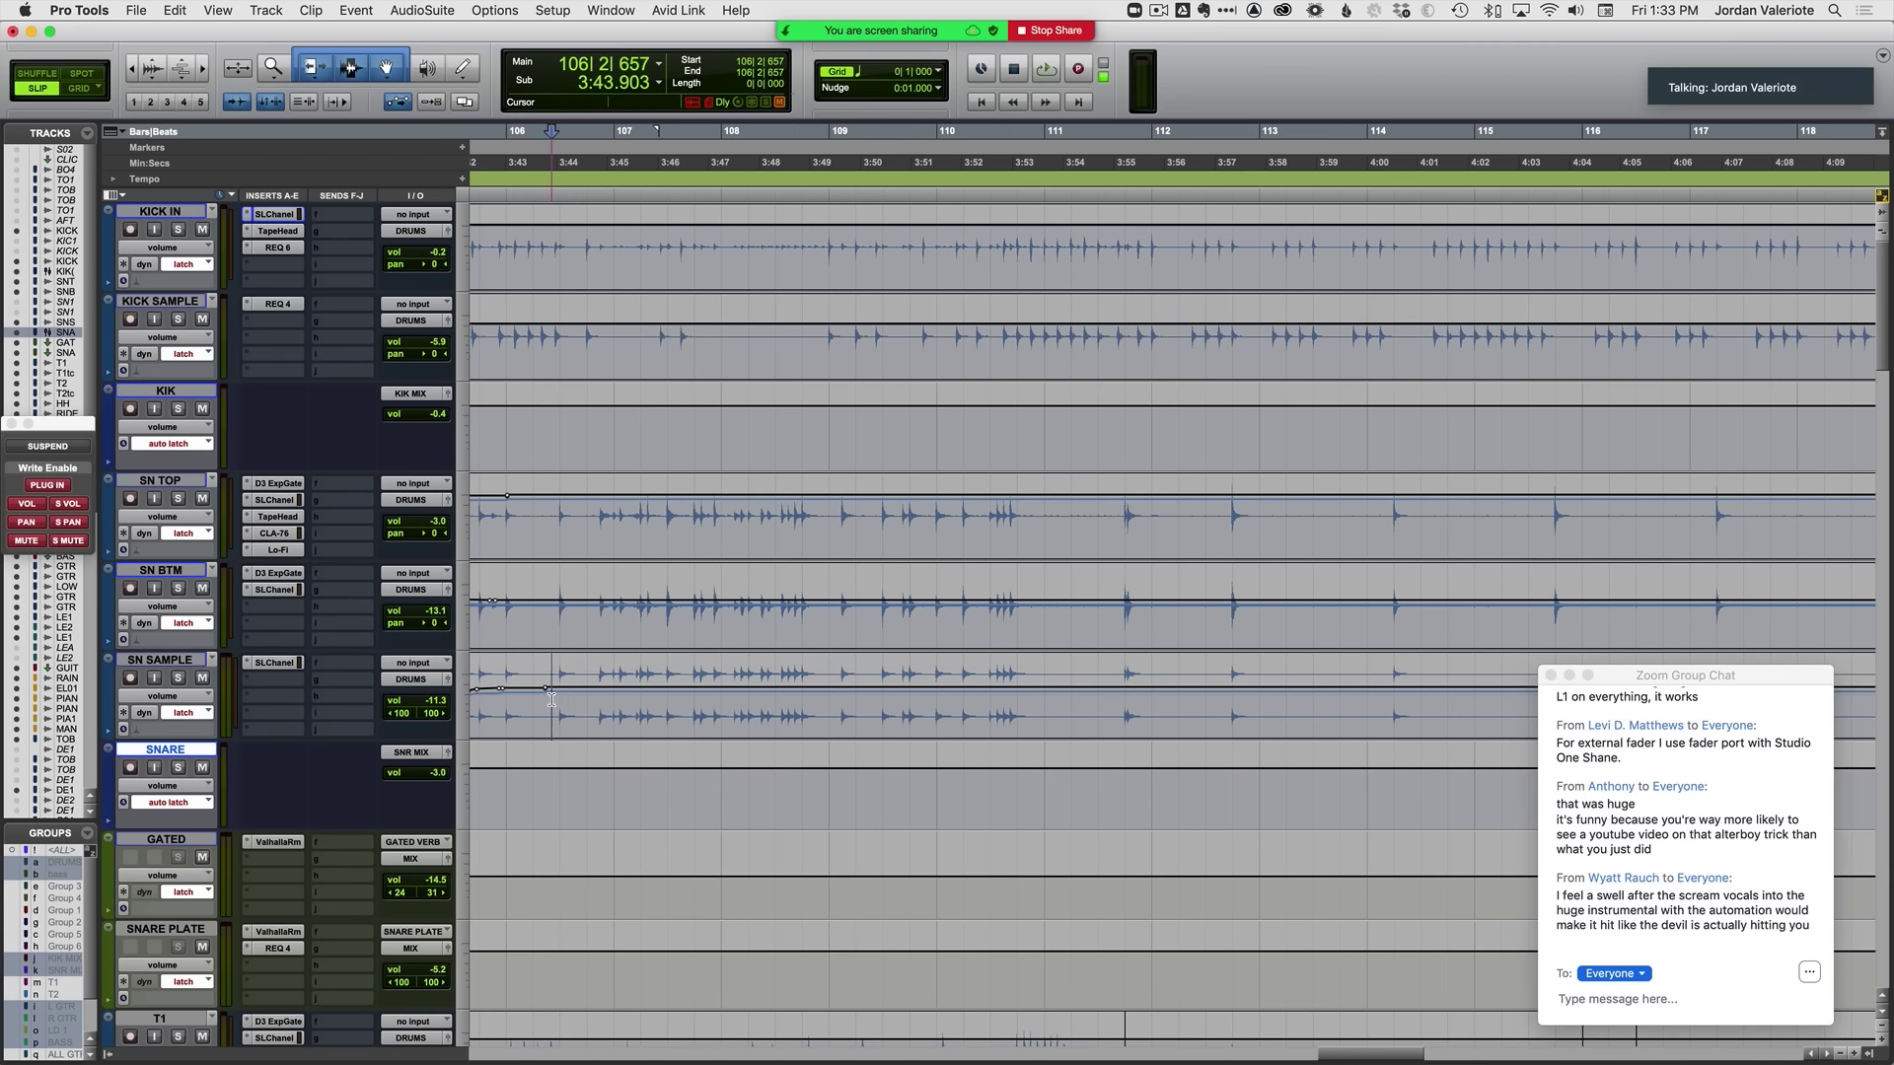
Step: Write lower latch volume automation on SN SAMPLE during playback, from about bar 106 to bar 111
{"action": "key", "text": "space"}
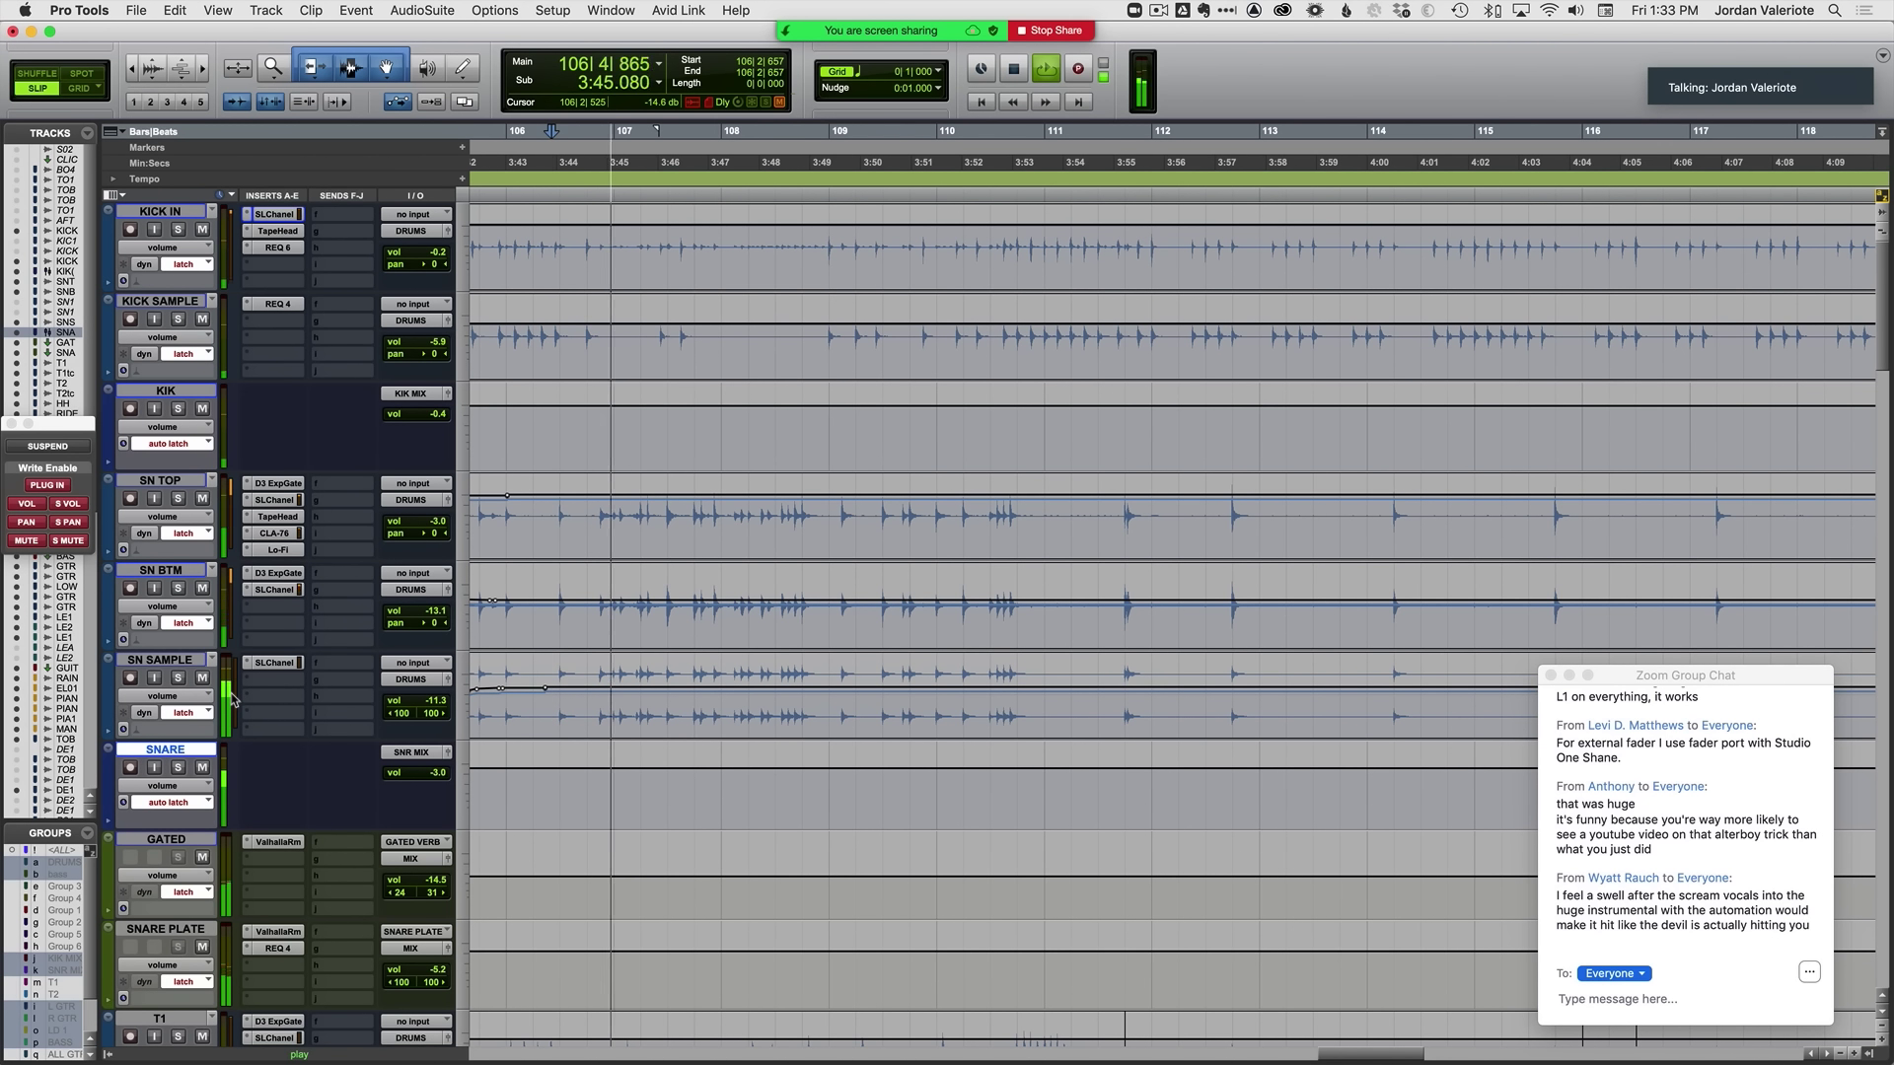
{"action": "scroll", "coordinate": [517, 822], "scroll_direction": "down", "scroll_amount": 2}
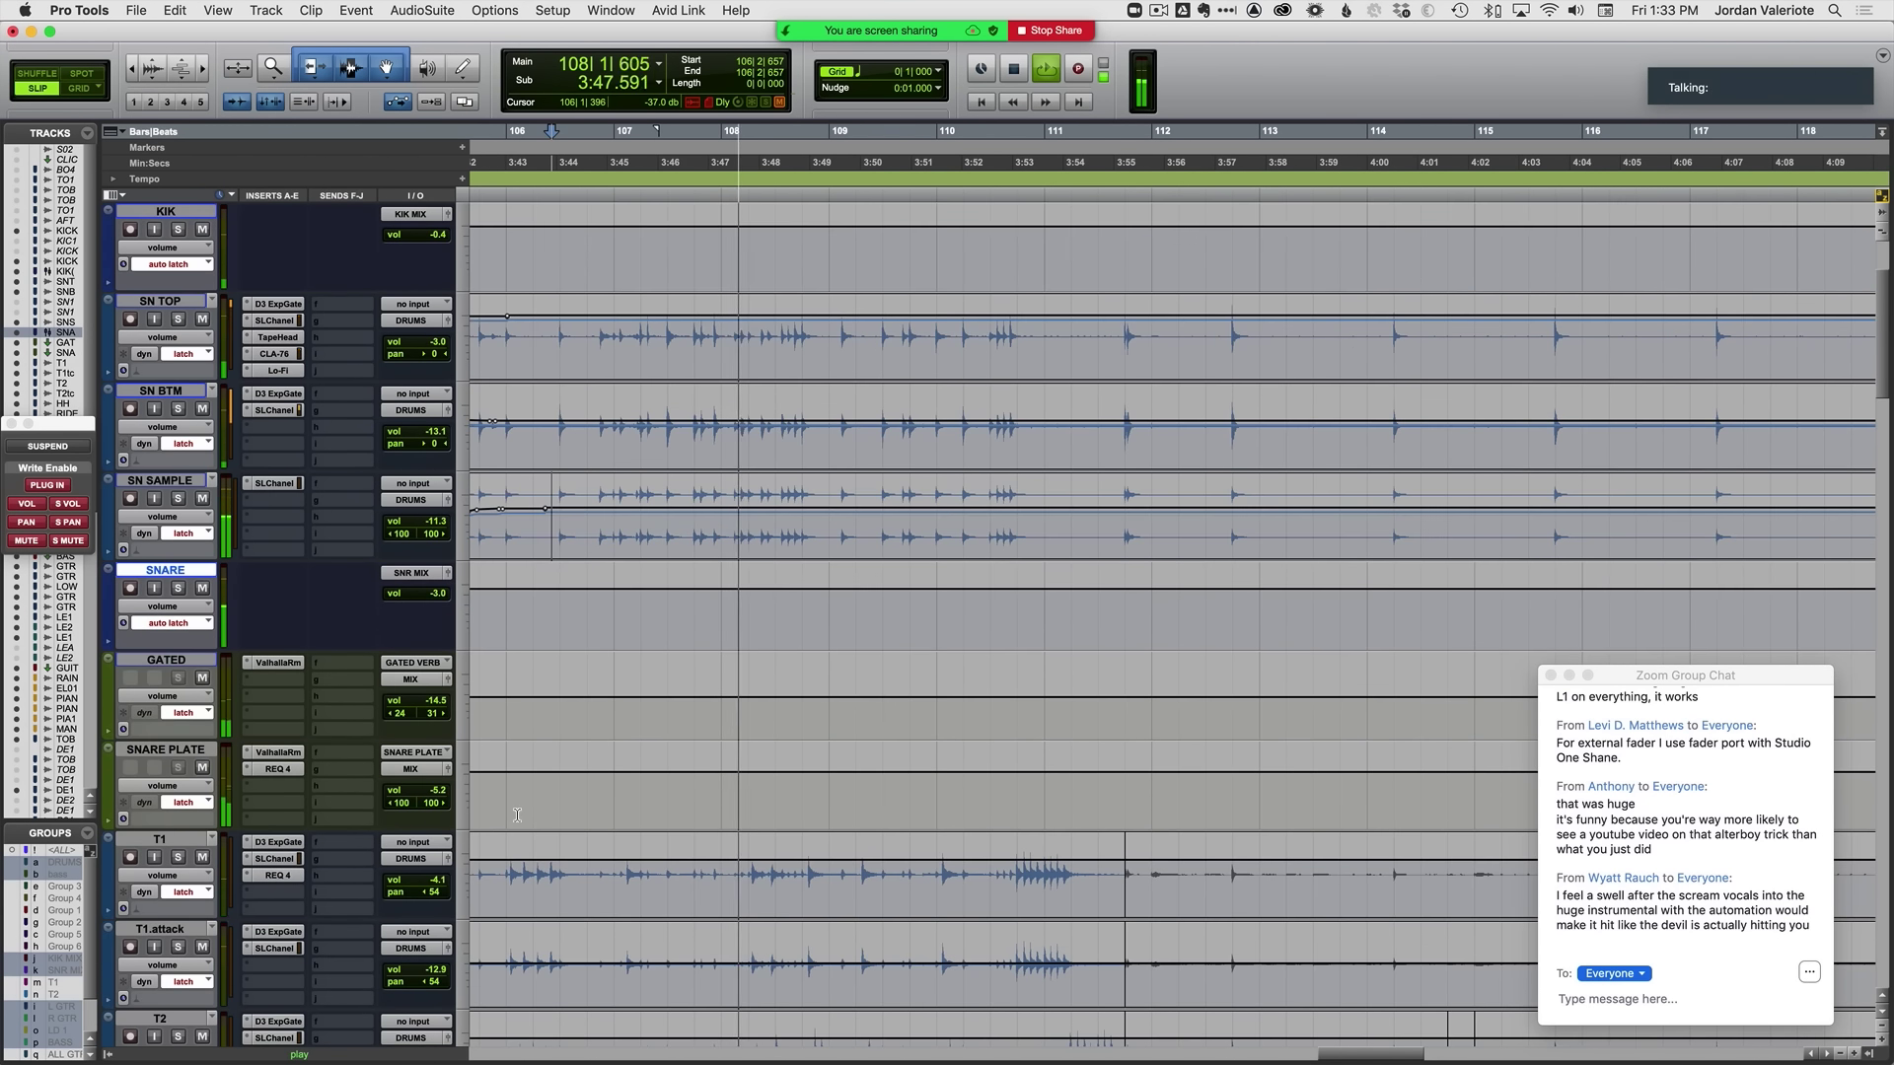
{"action": "left_click", "coordinate": [671, 539]}
{"action": "key", "text": "t"}
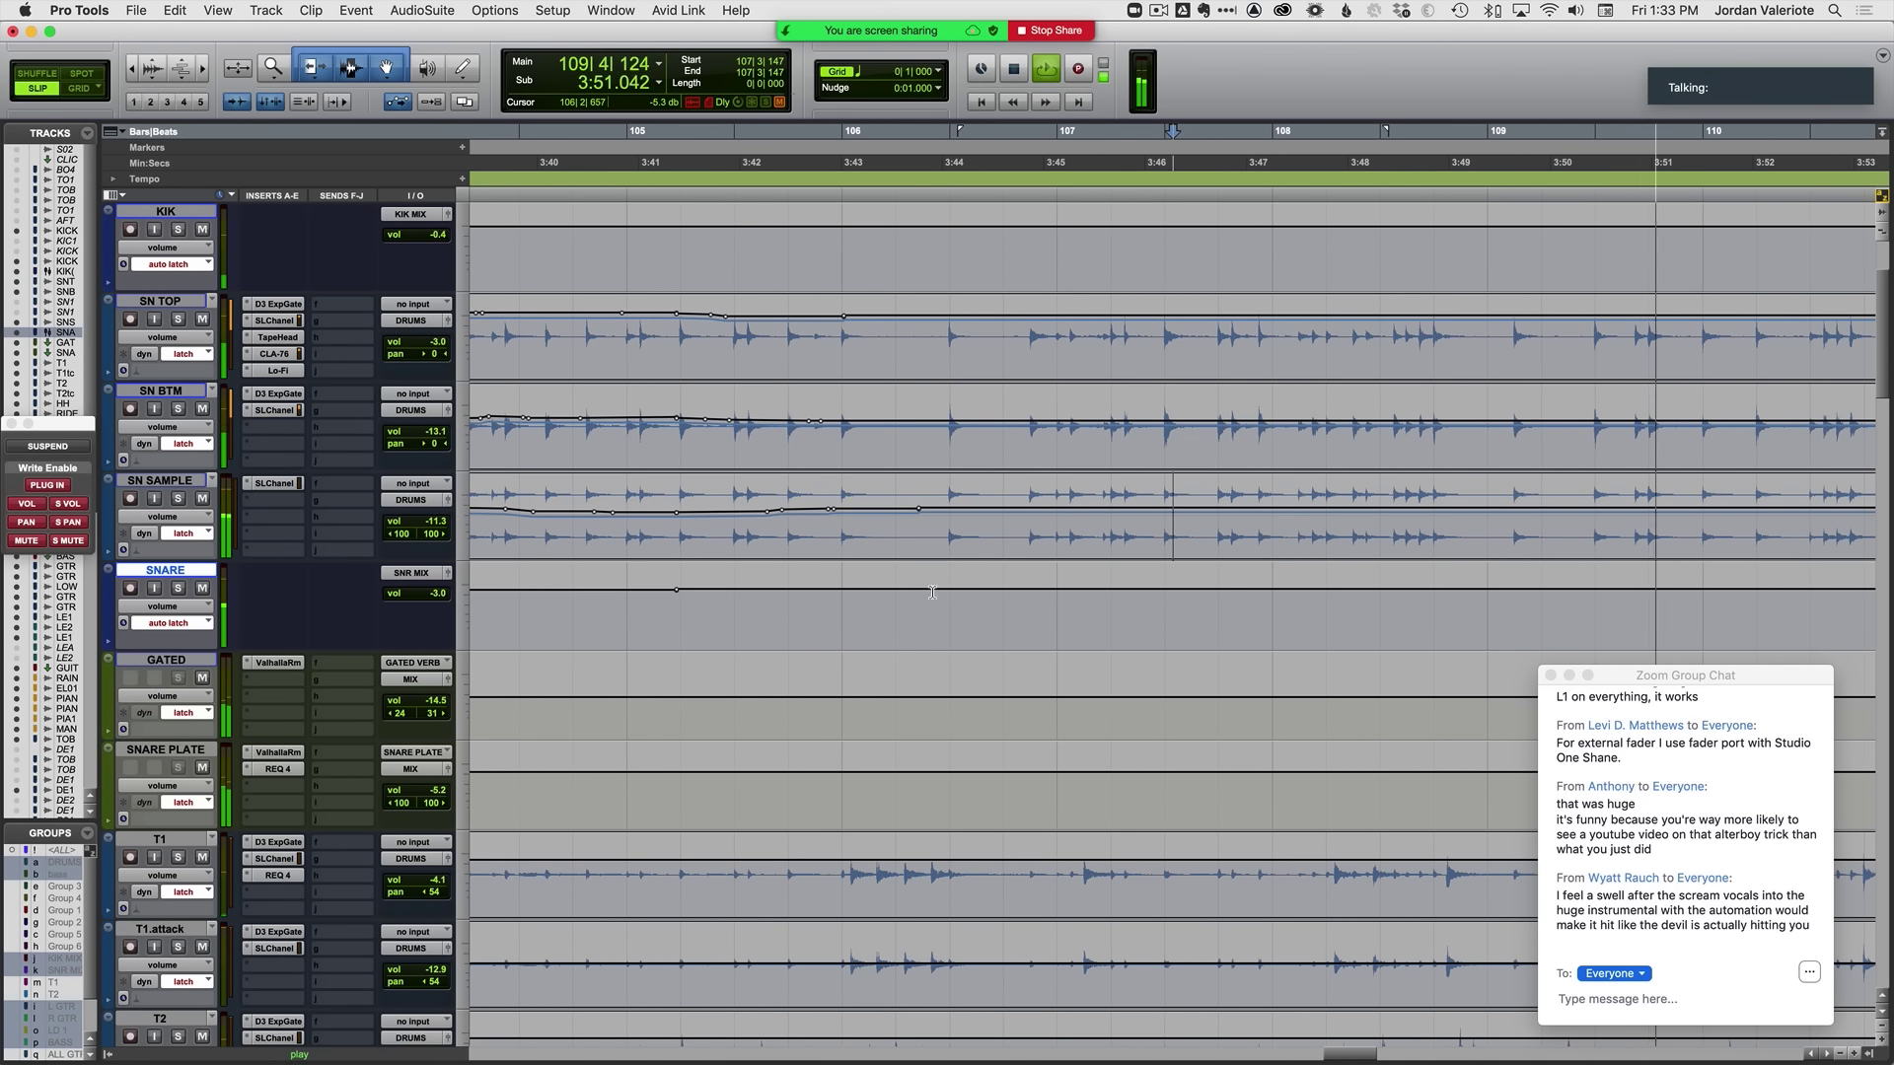
{"action": "left_click", "coordinate": [845, 530]}
{"action": "key", "text": "space"}
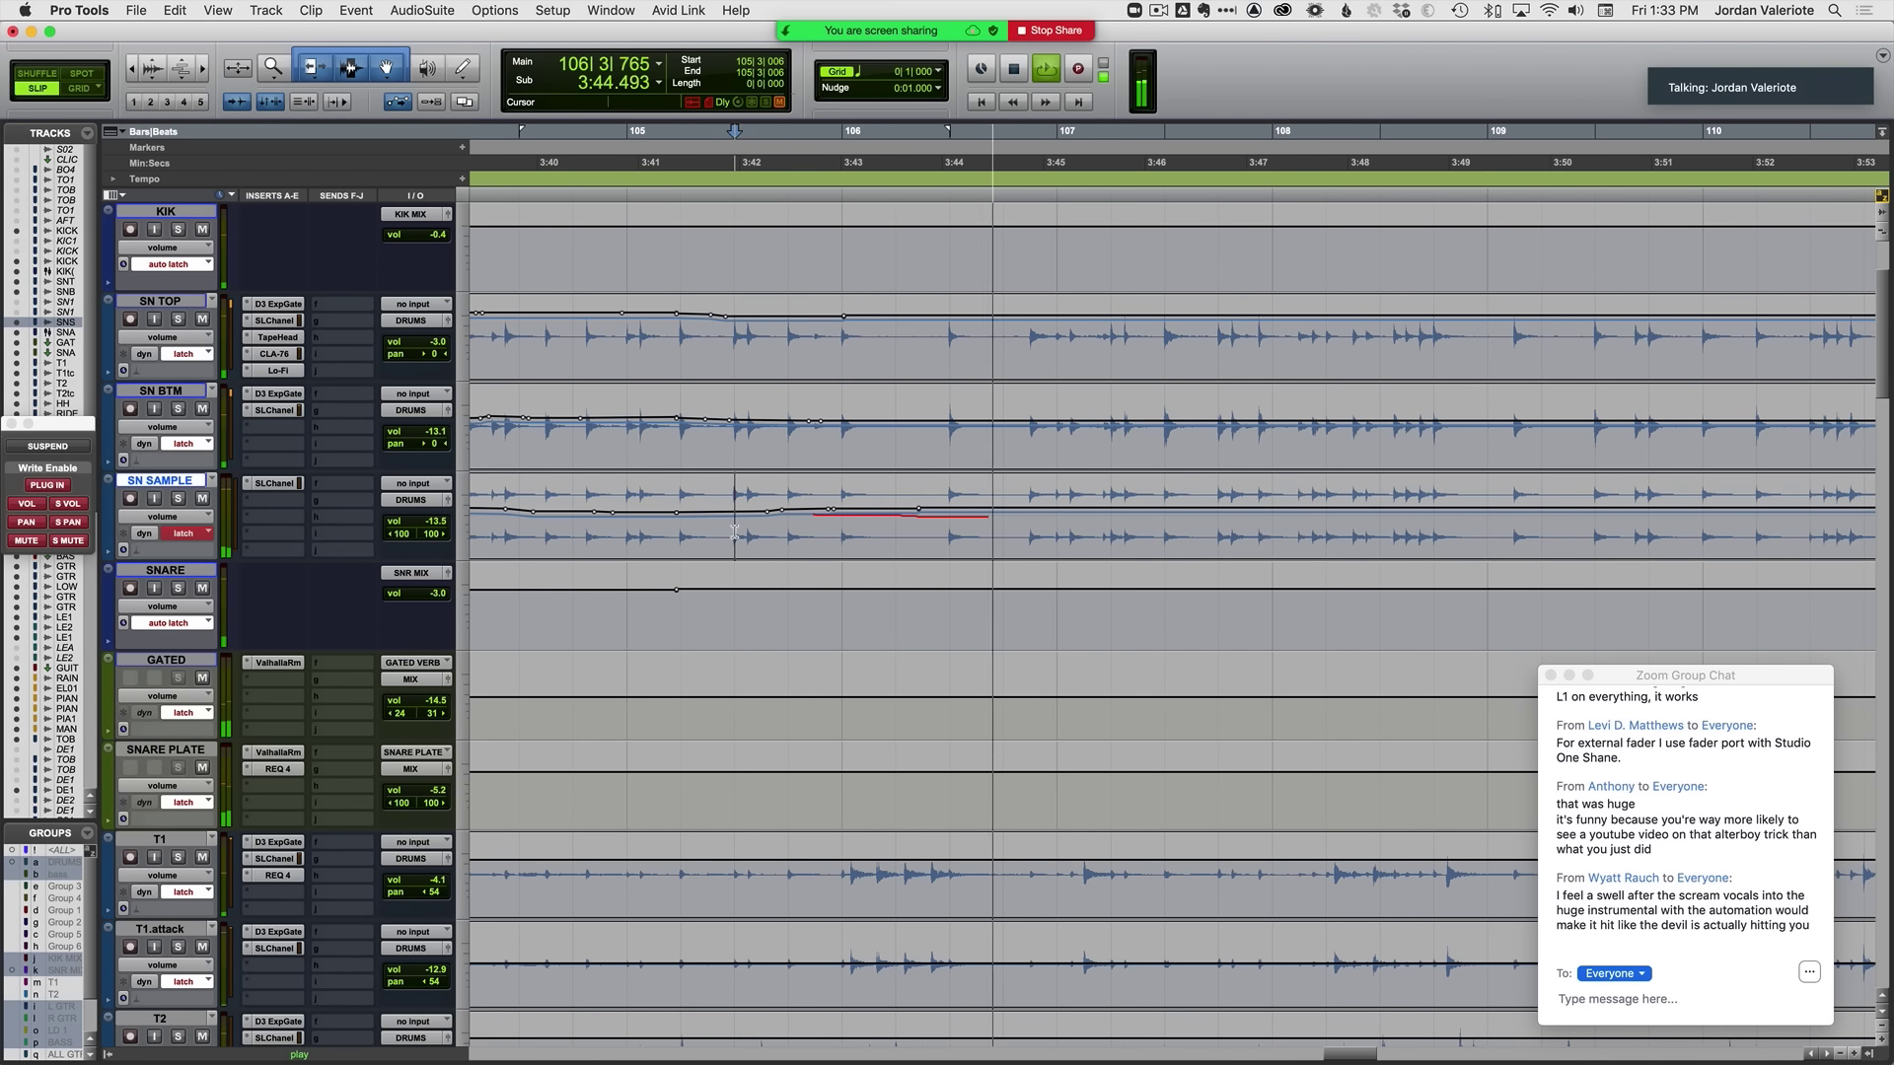
{"action": "key", "text": "super+bracketleft"}
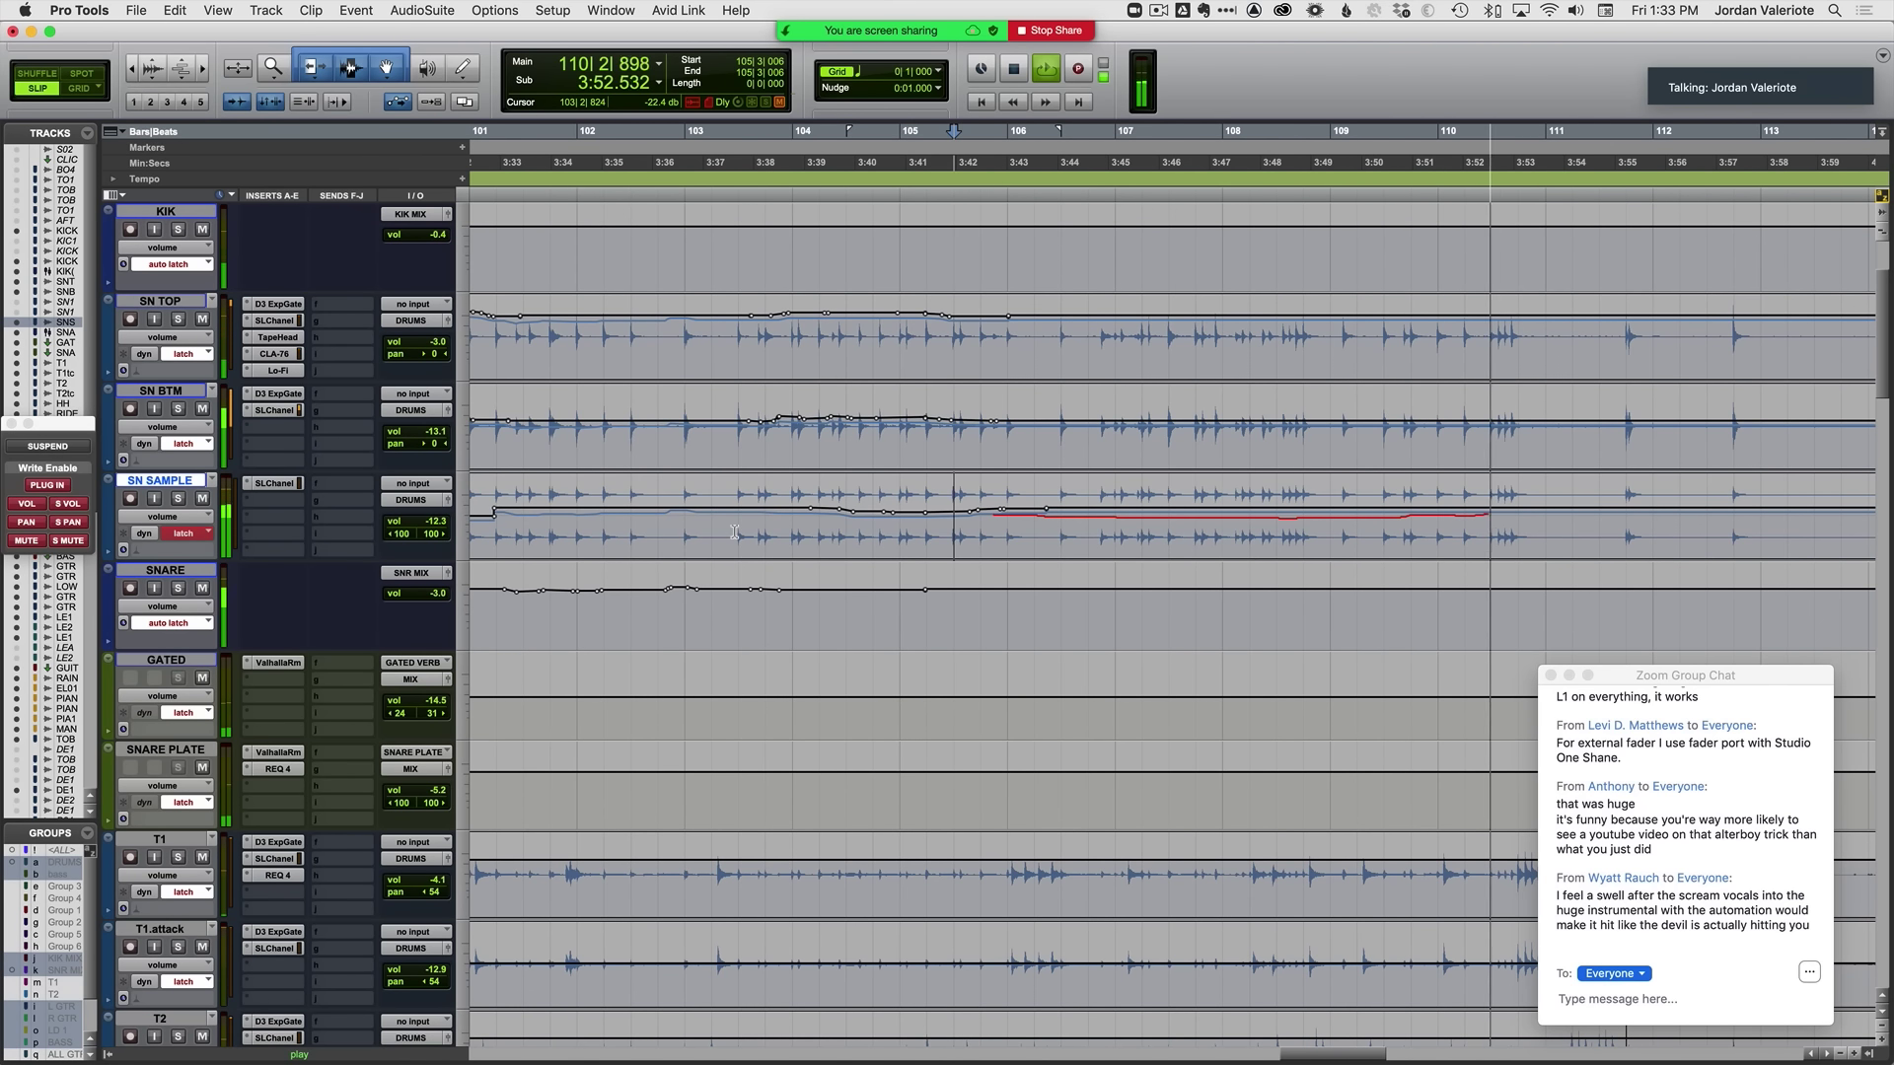
{"action": "key", "text": "space"}
Step: Automate Master Bypass on for the Dyn3 Expander/Gate on SN TOP and SN BTM from 106|4|404 to 108|3|202
{"action": "key", "text": "space"}
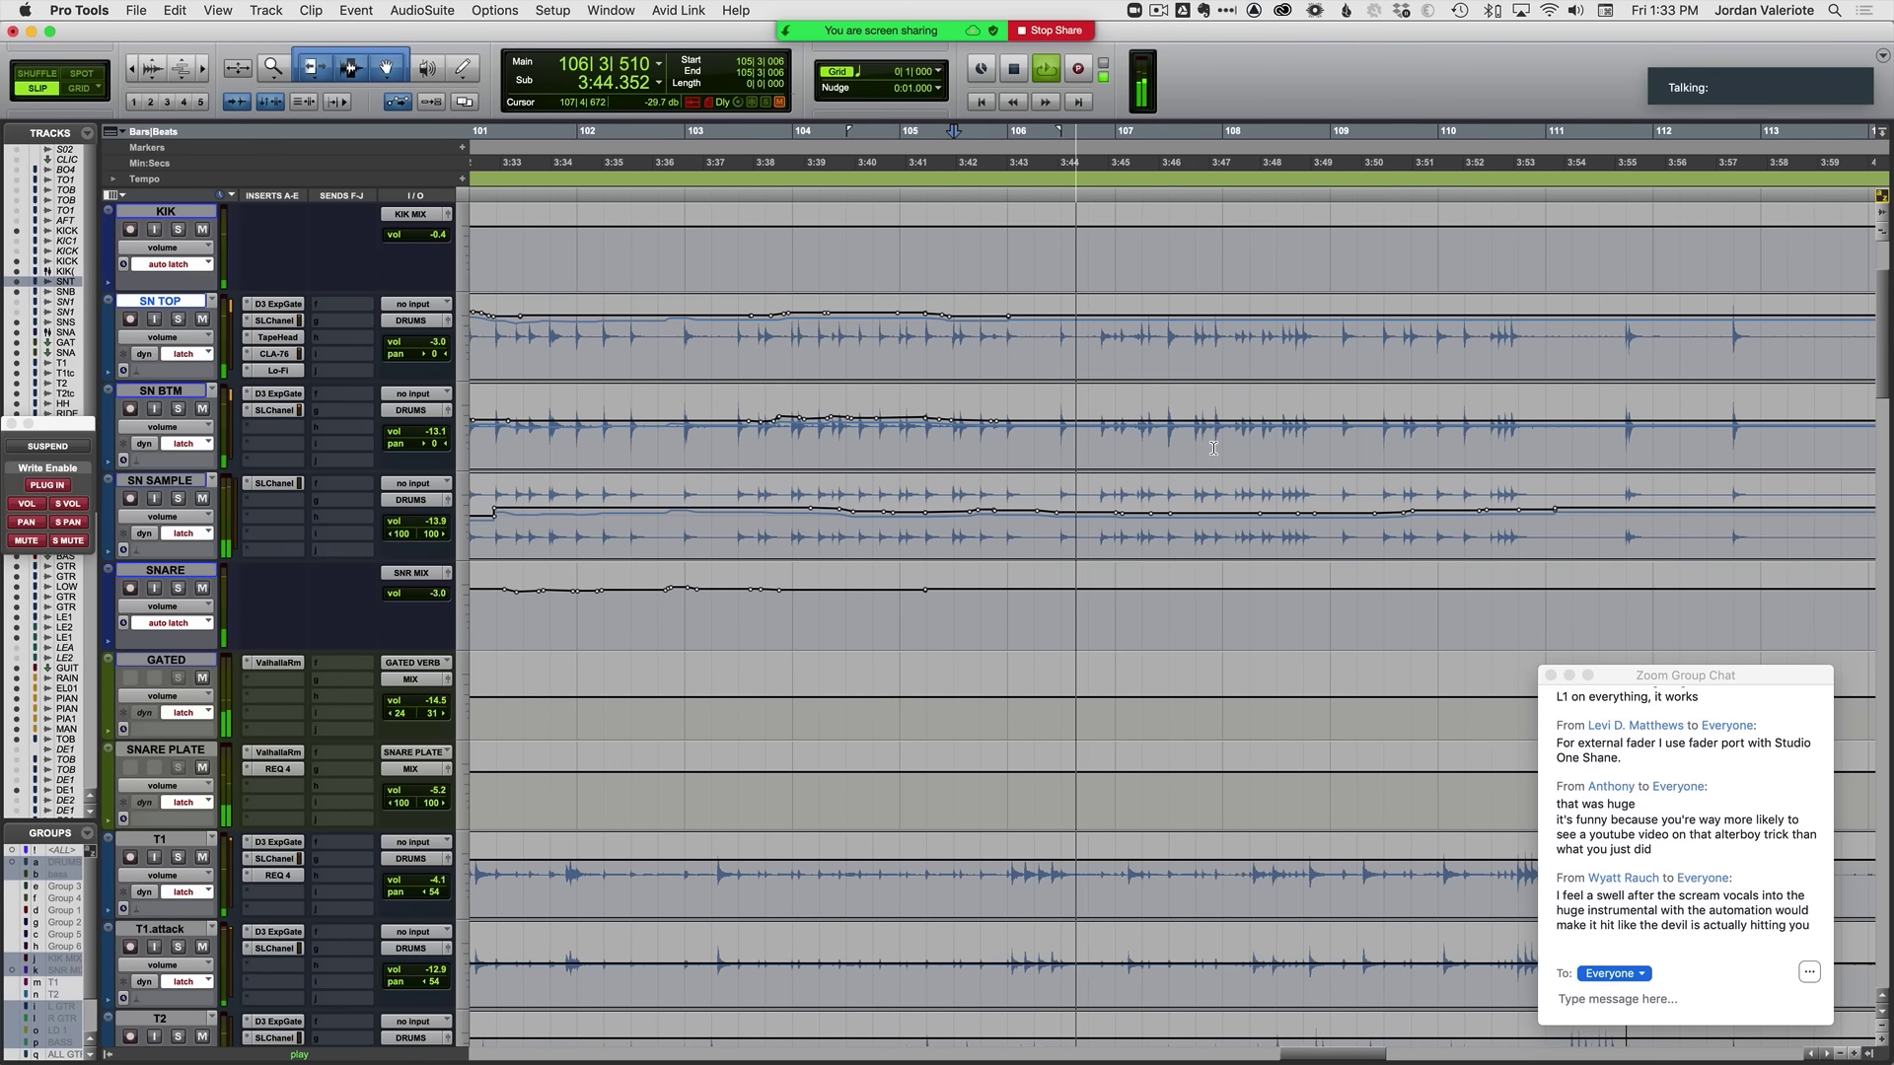
{"action": "left_click", "coordinate": [1214, 416]}
{"action": "key", "text": "t"}
{"action": "left_click", "coordinate": [924, 436]}
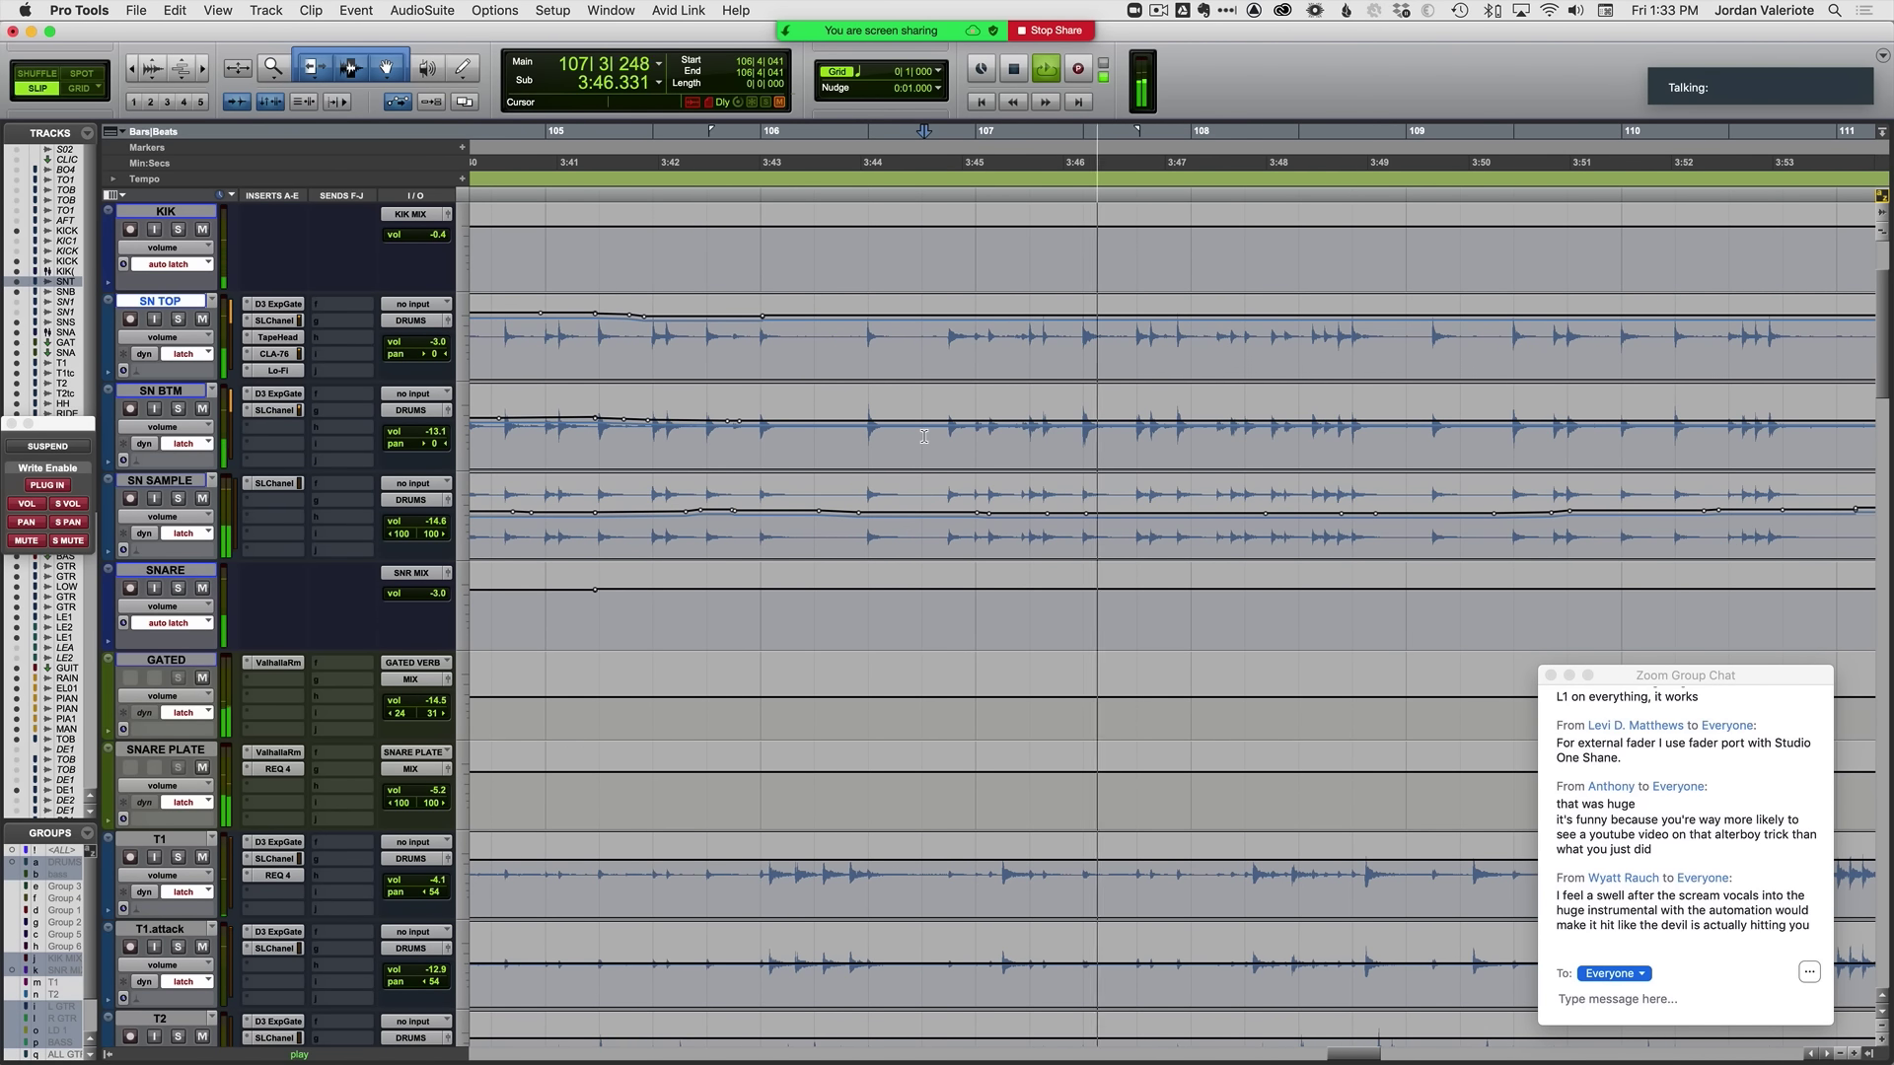
{"action": "left_click", "coordinate": [940, 340]}
{"action": "left_click", "coordinate": [170, 337]}
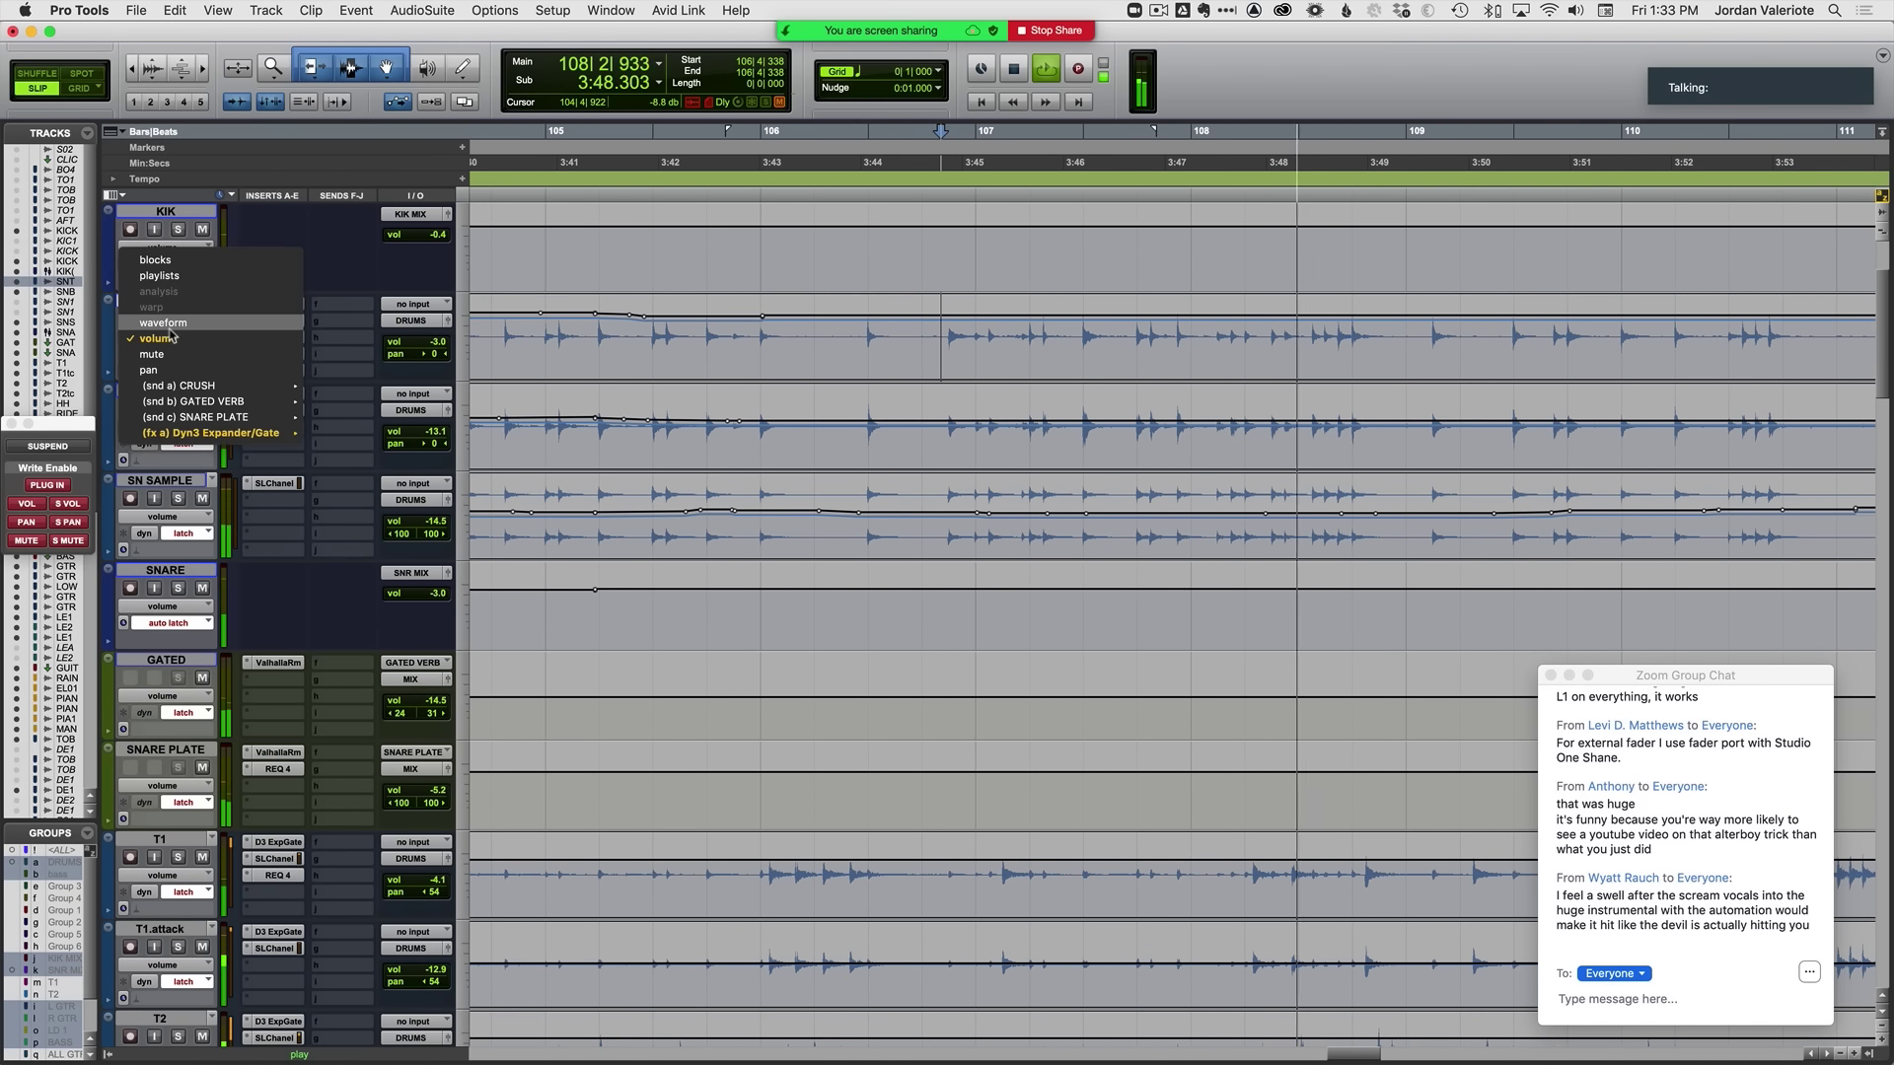
{"action": "mouse_move", "coordinate": [243, 434]}
{"action": "left_click", "coordinate": [345, 443]}
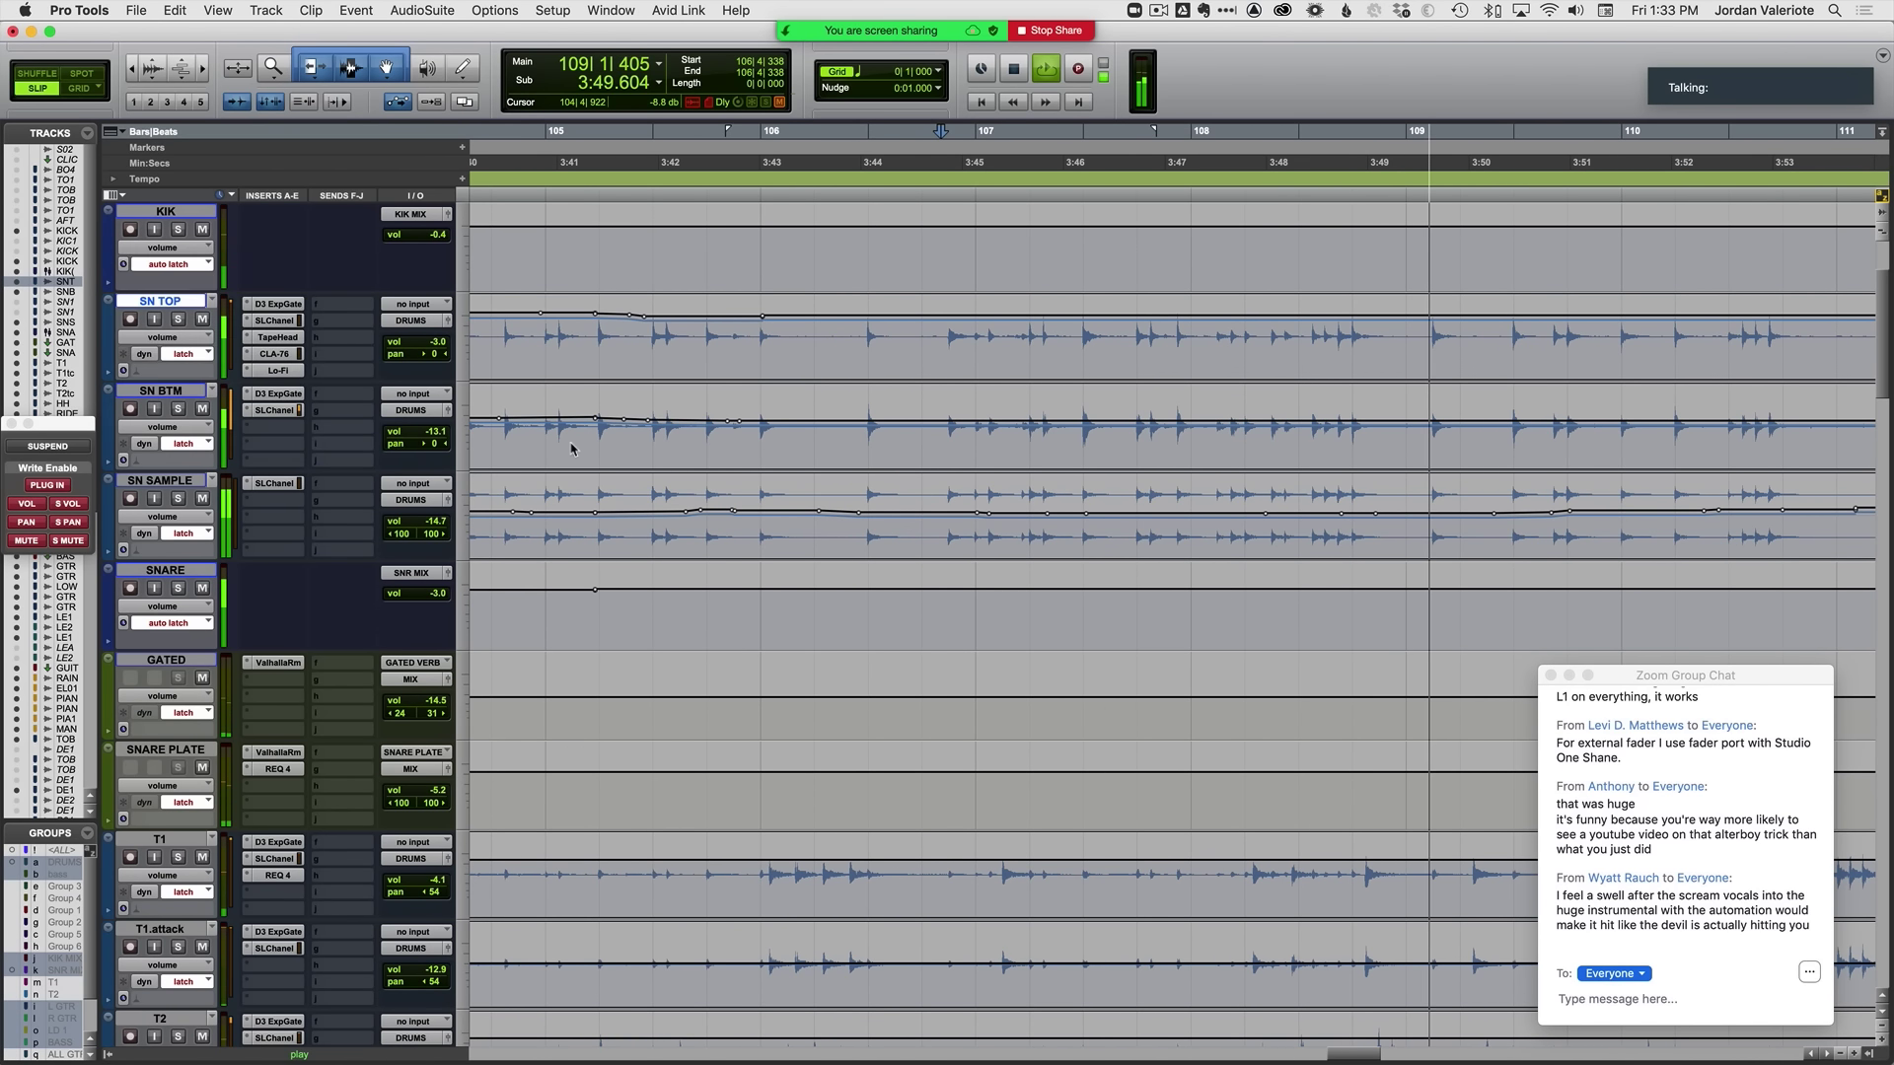
{"action": "key", "text": "space"}
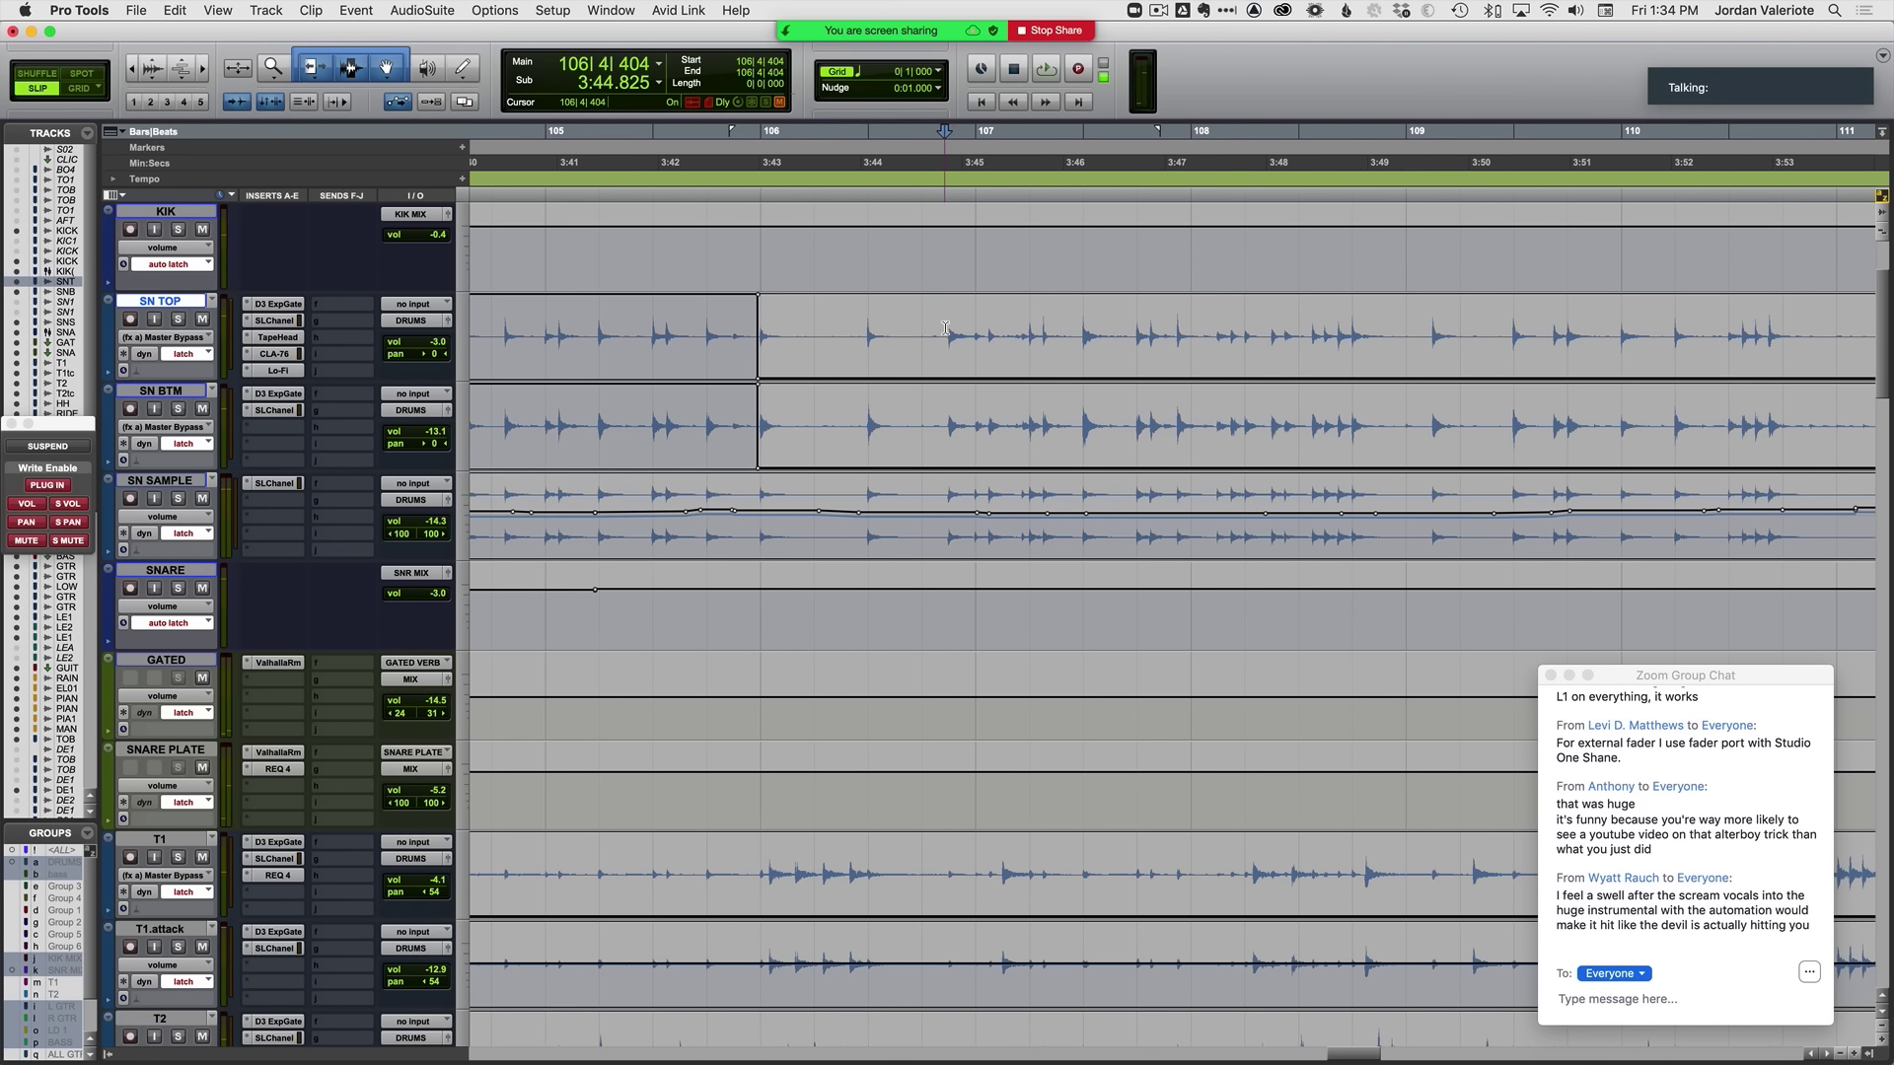
{"action": "left_click_drag", "start_coordinate": [944, 328], "coordinate": [1327, 421]}
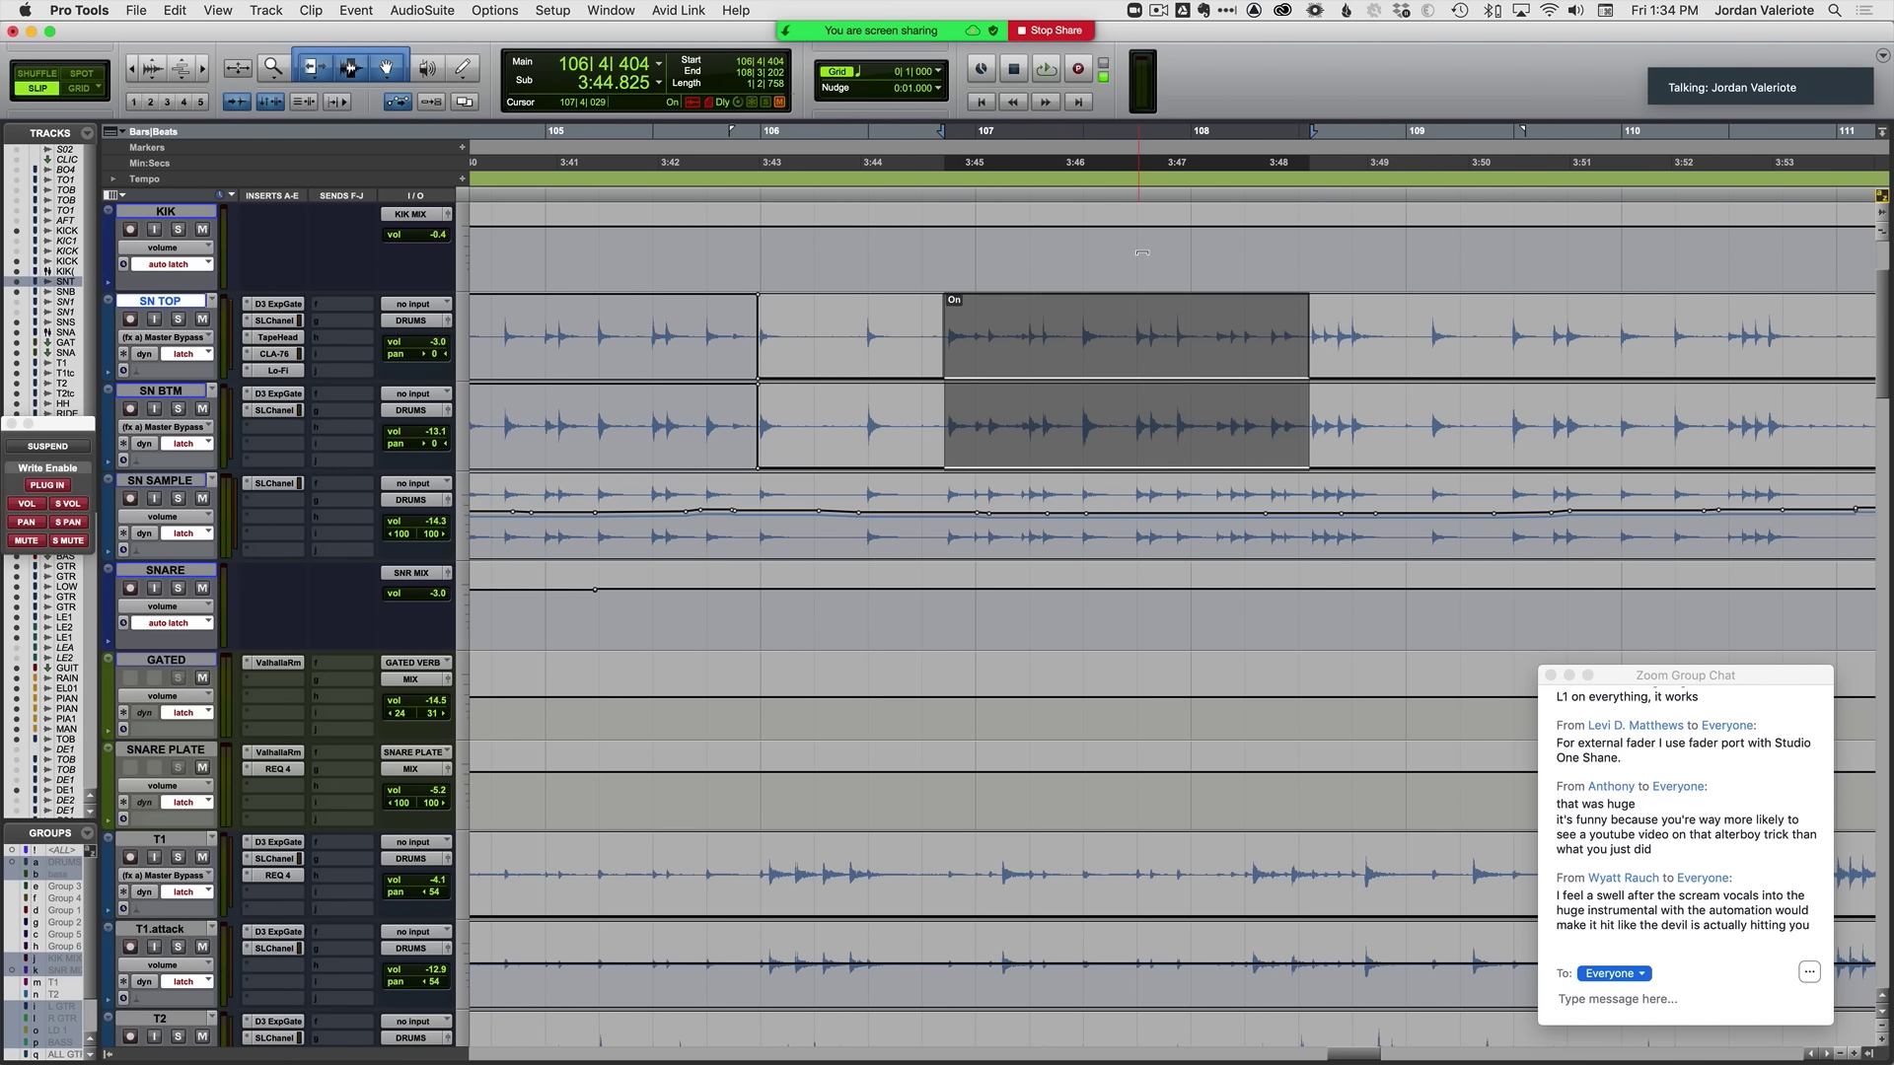
Step: Play back the snare fill and write latch volume automation on SN TOP from about bar 106 to bar 109
{"action": "left_click", "coordinate": [705, 335]}
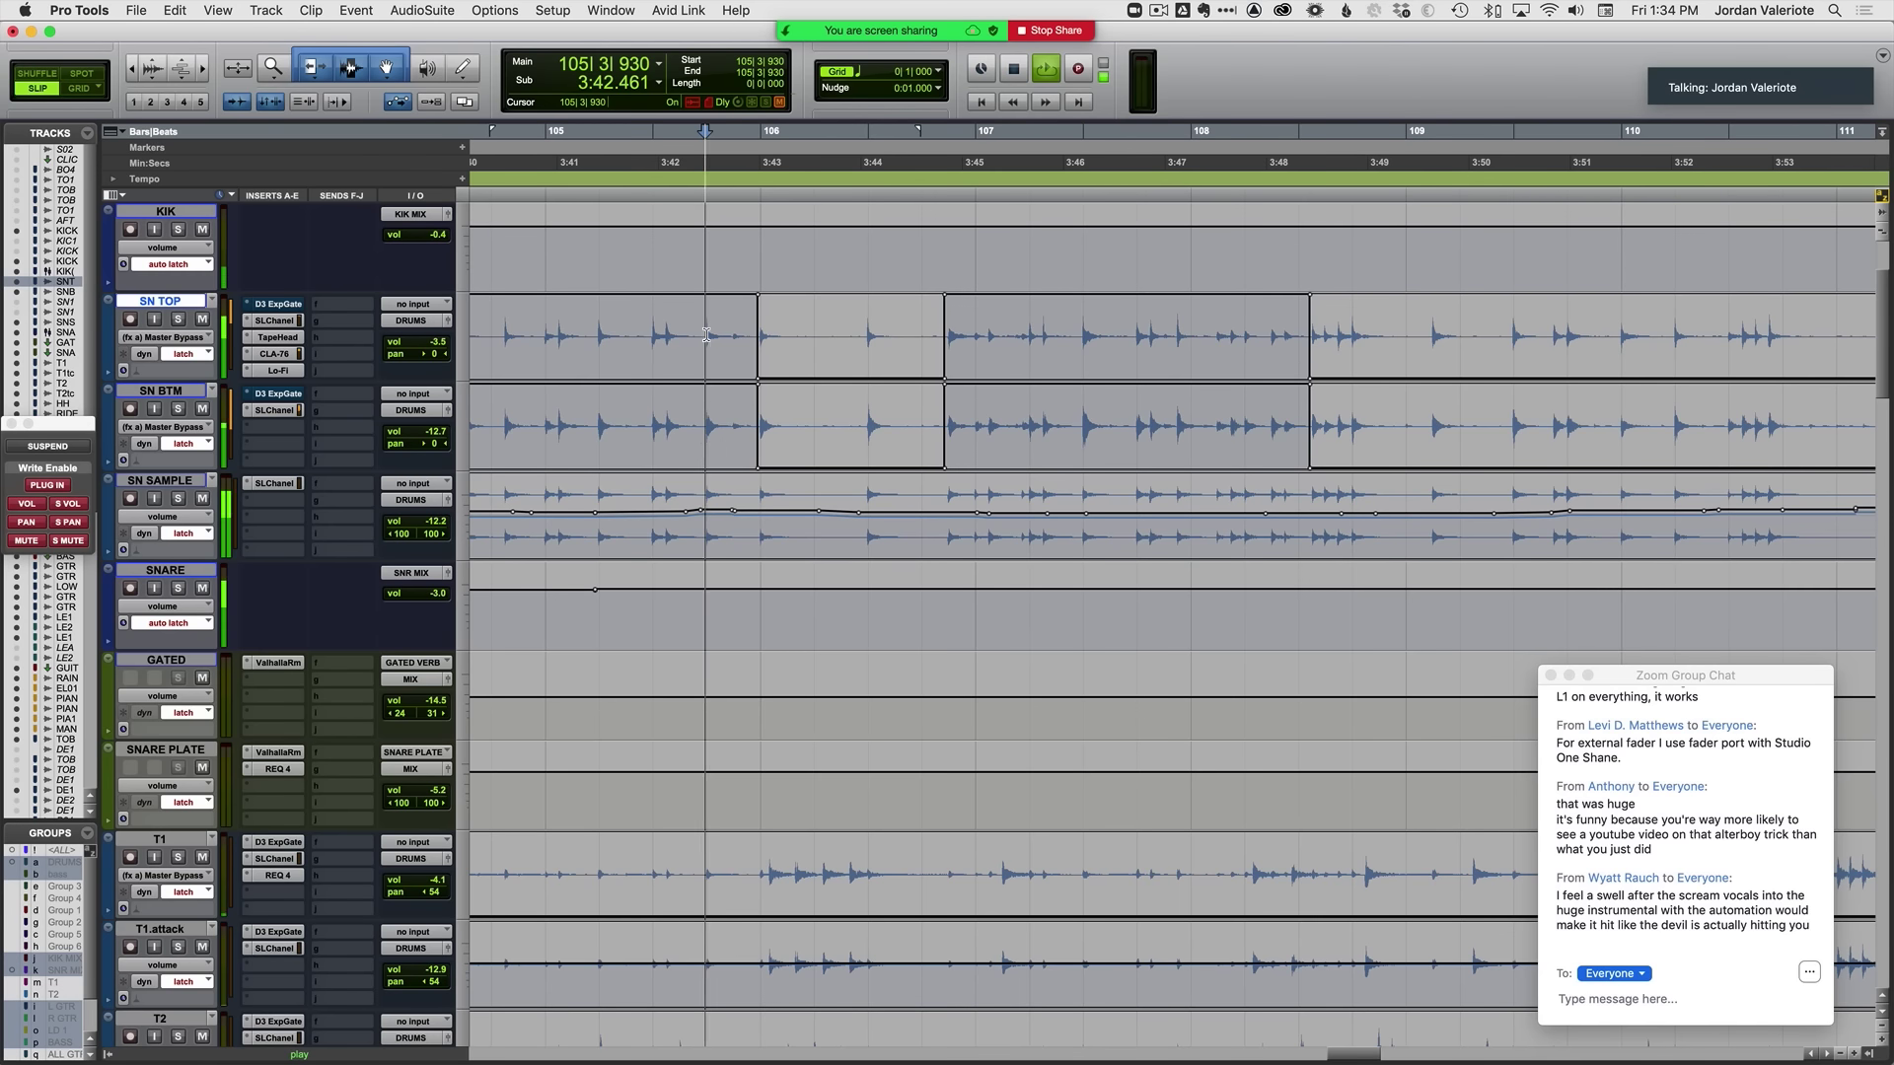
{"action": "key", "text": "space"}
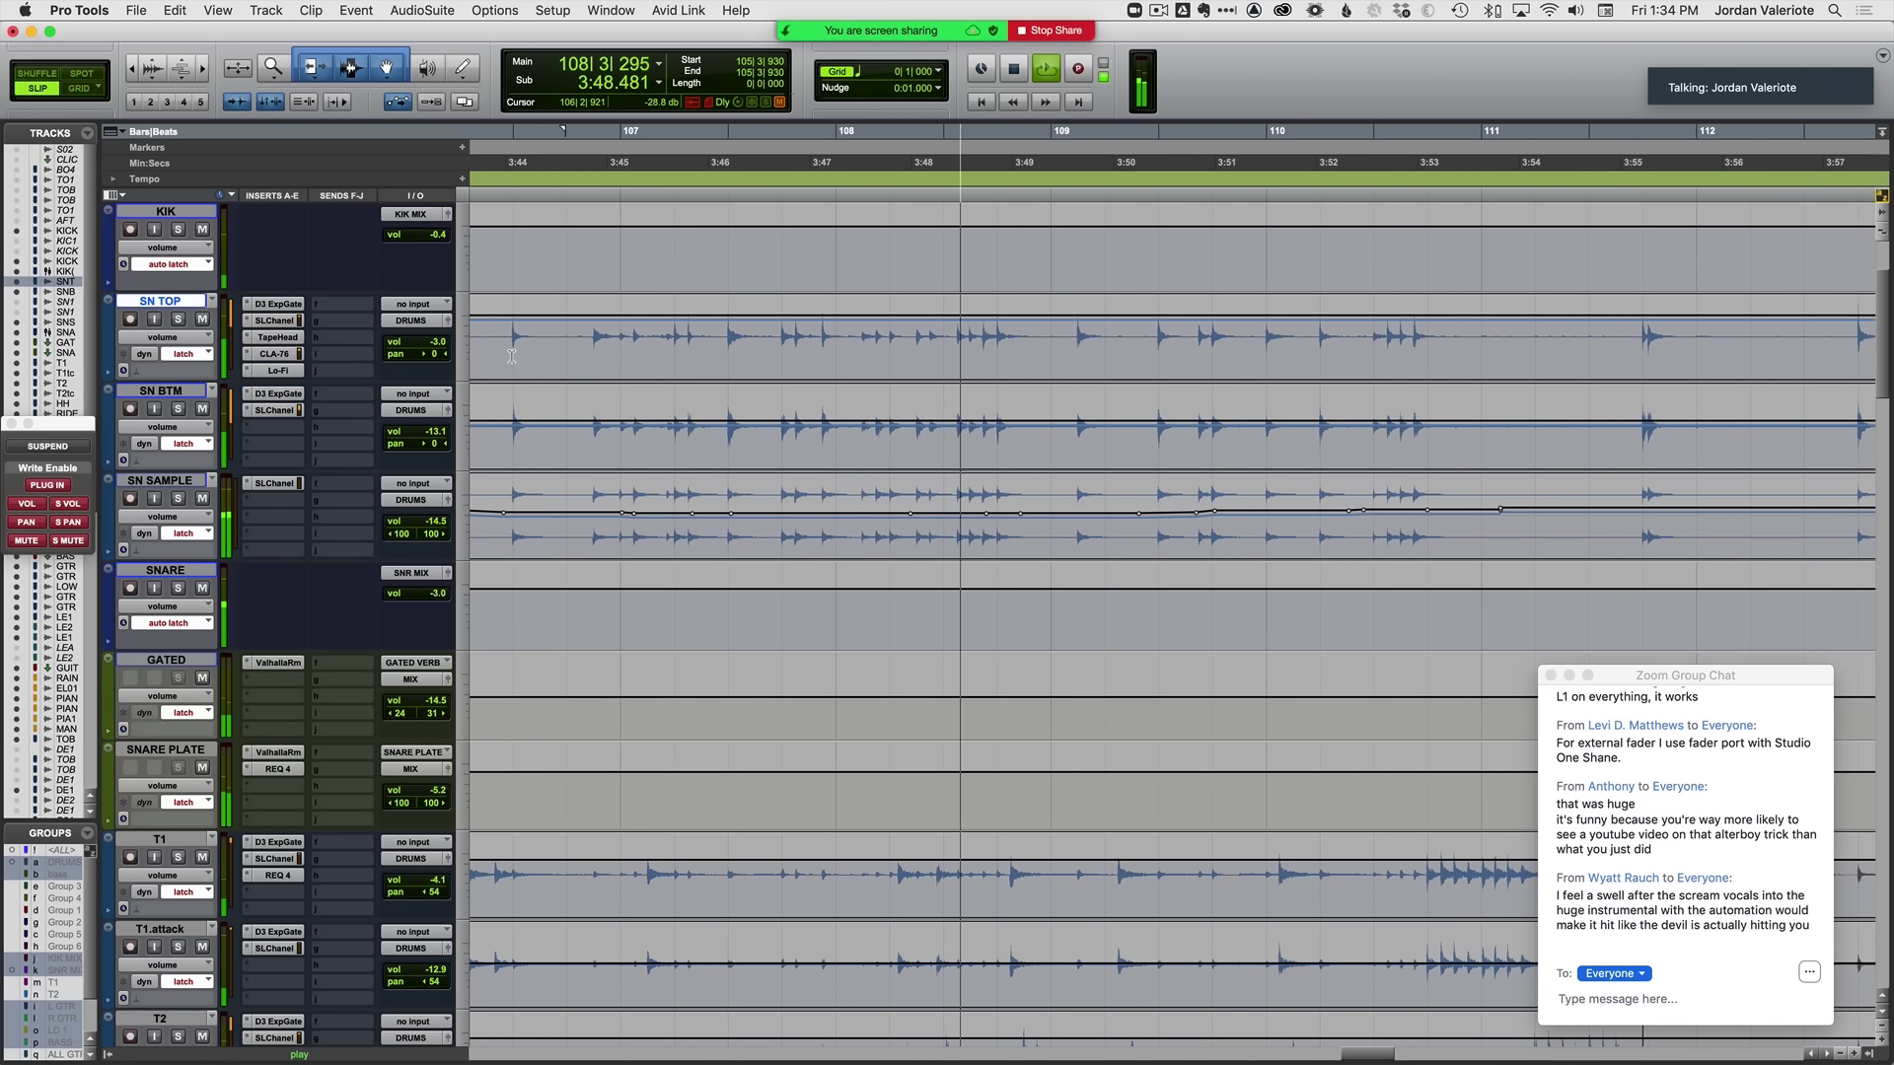
{"action": "key", "text": "space"}
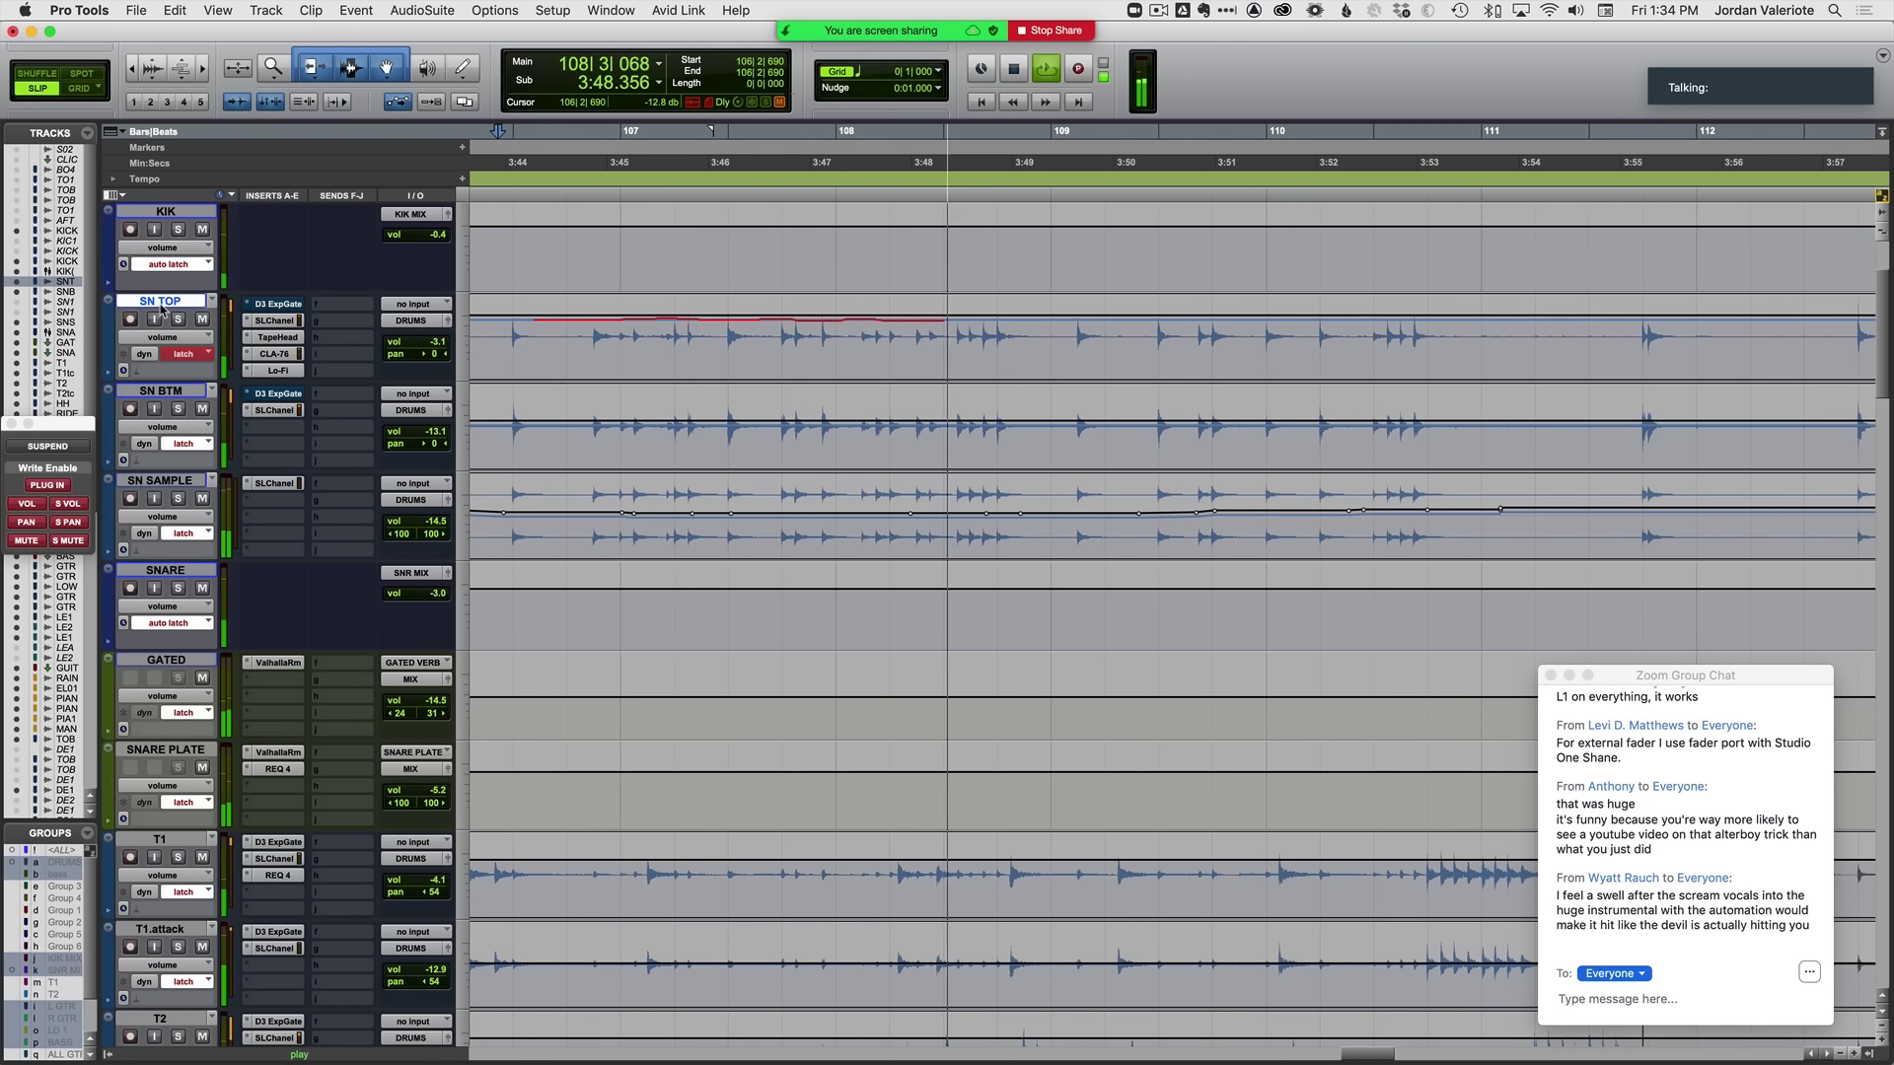
{"action": "key", "text": "space"}
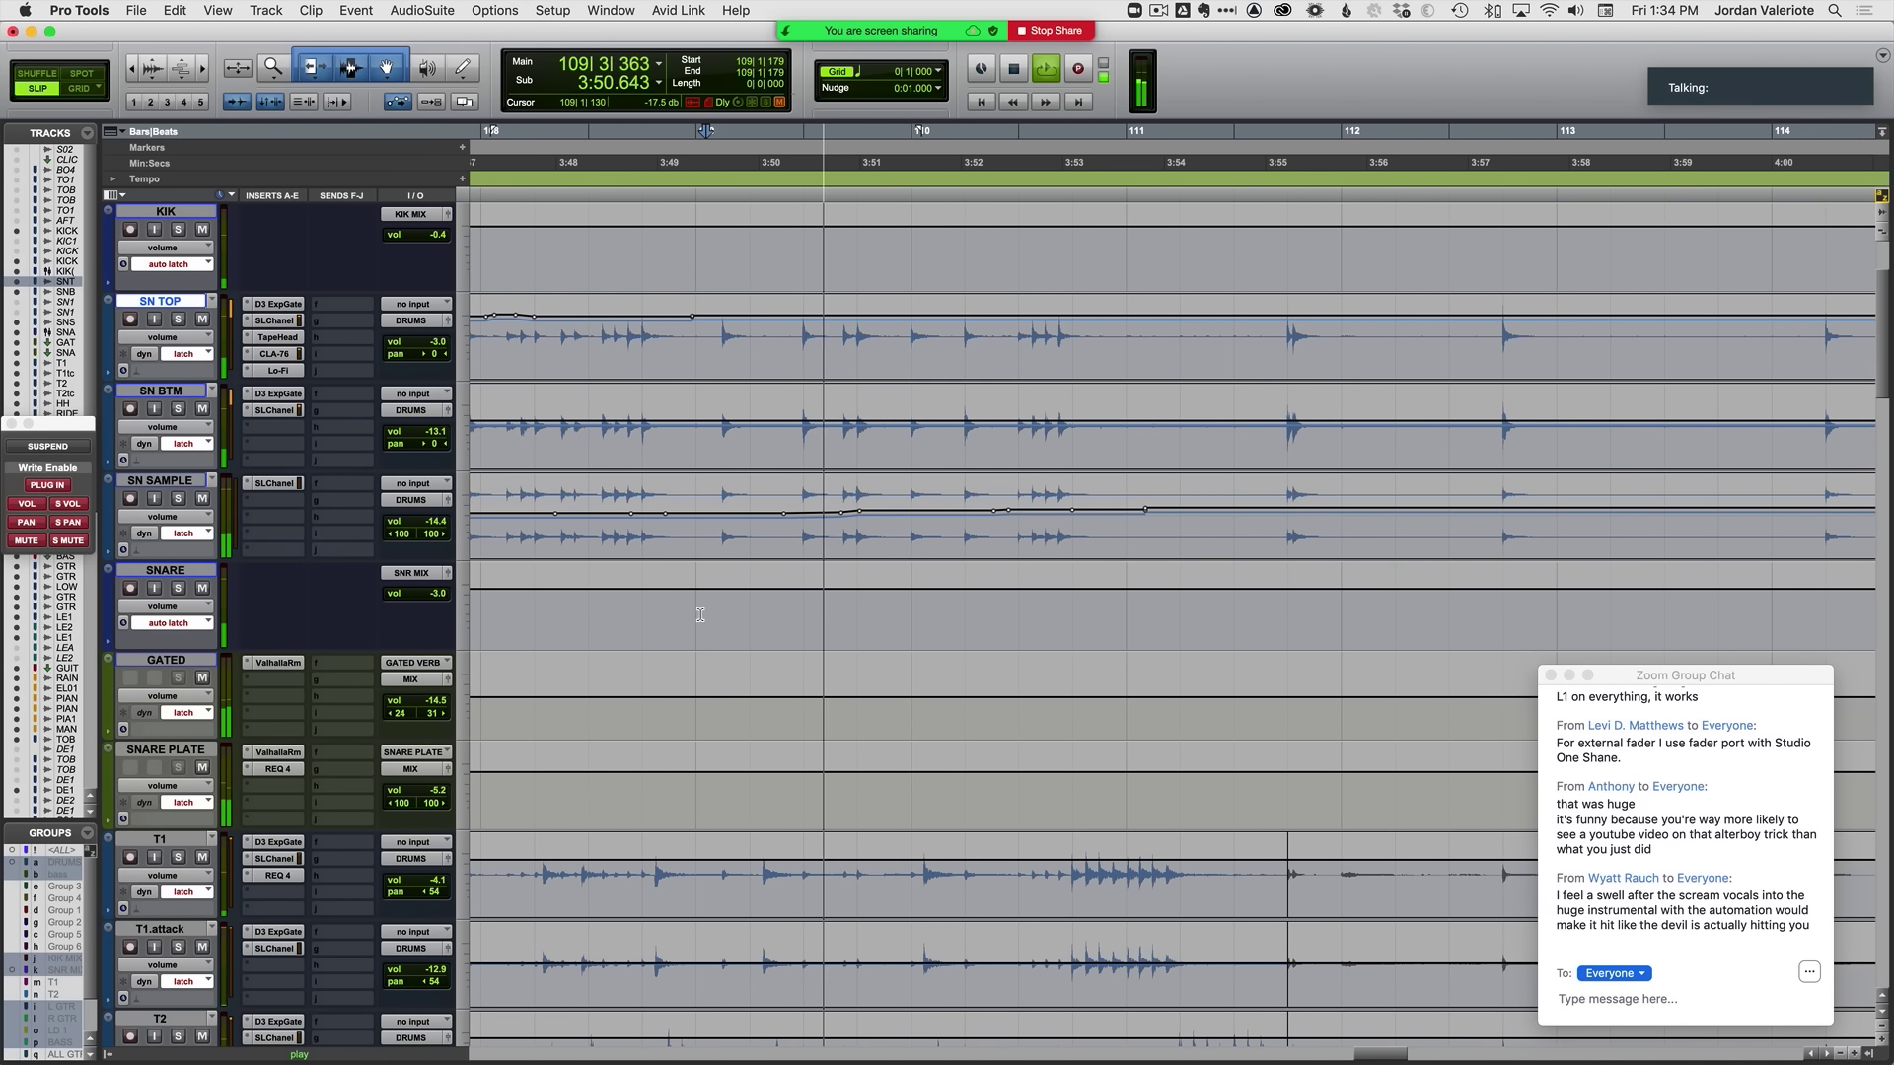
Step: Play from 108|2|419 and write latch volume automation on SNARE through to about bar 112
{"action": "key", "text": "space"}
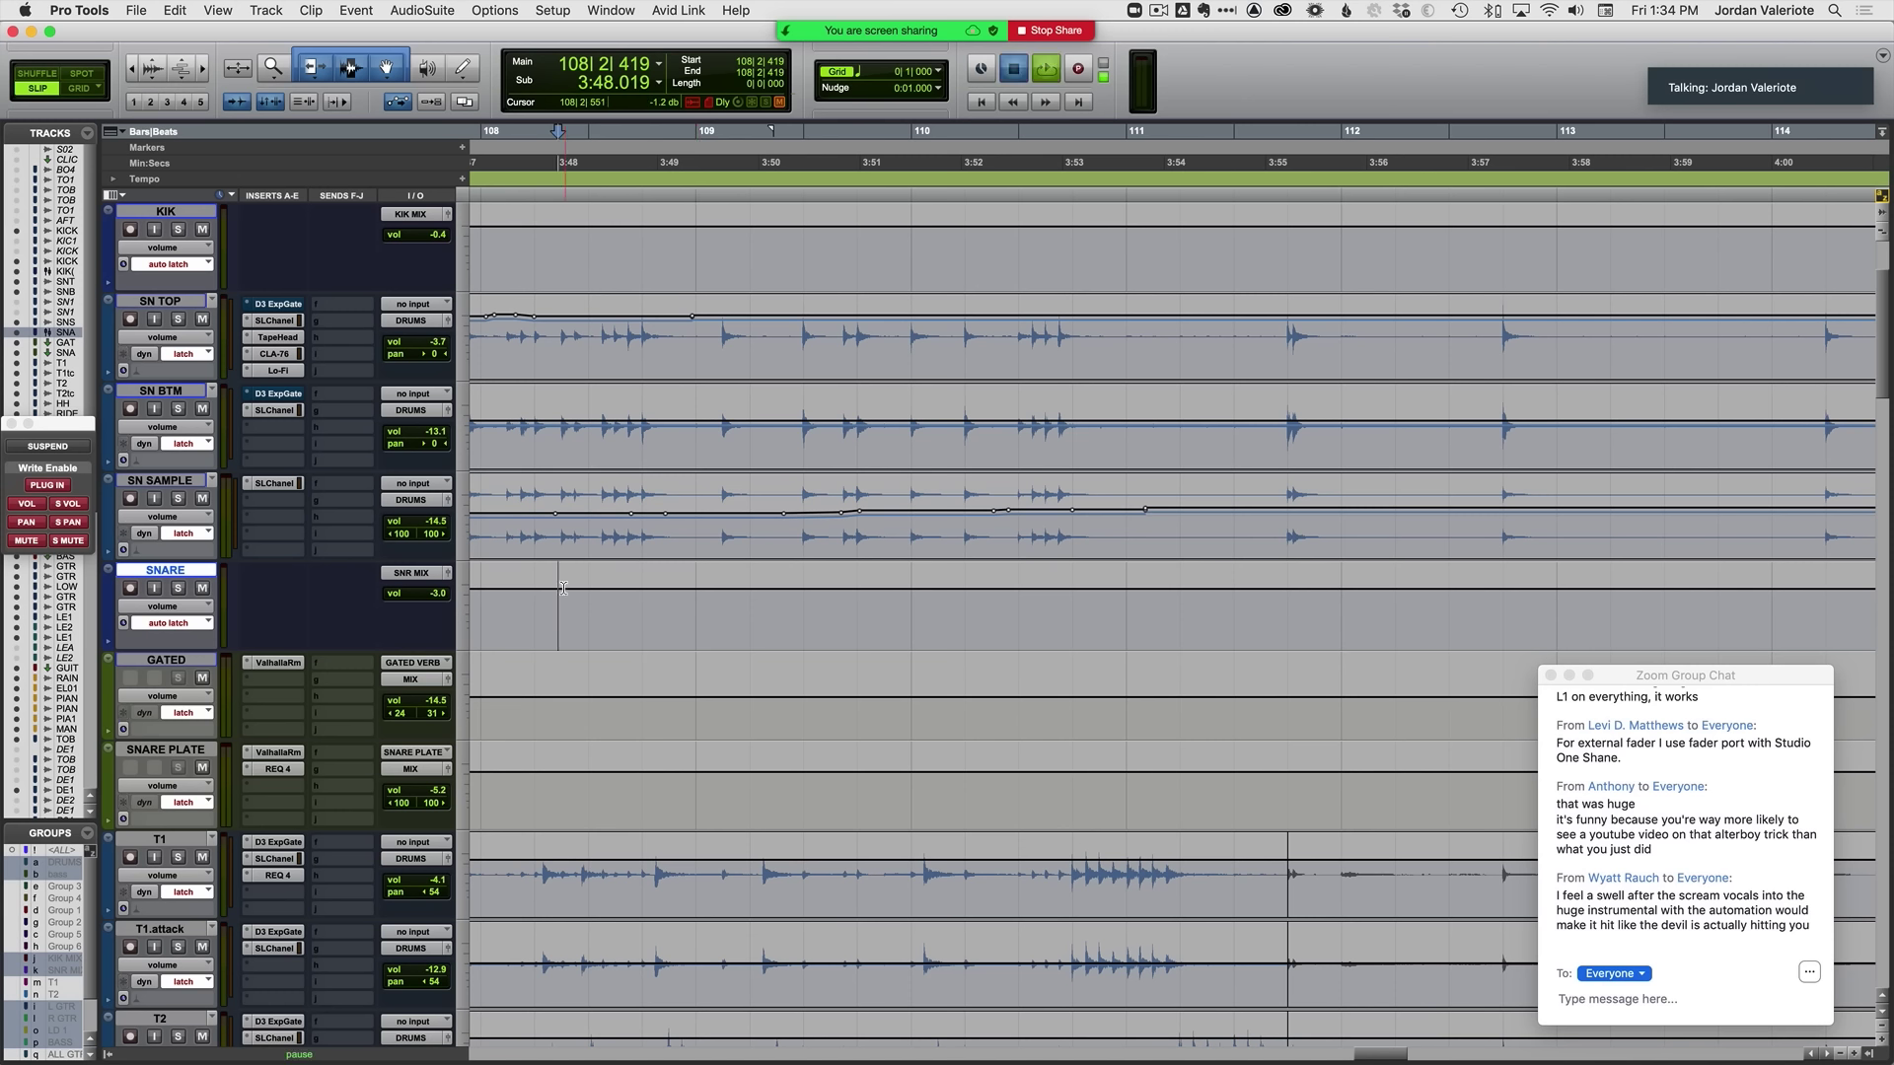
{"action": "key", "text": "space"}
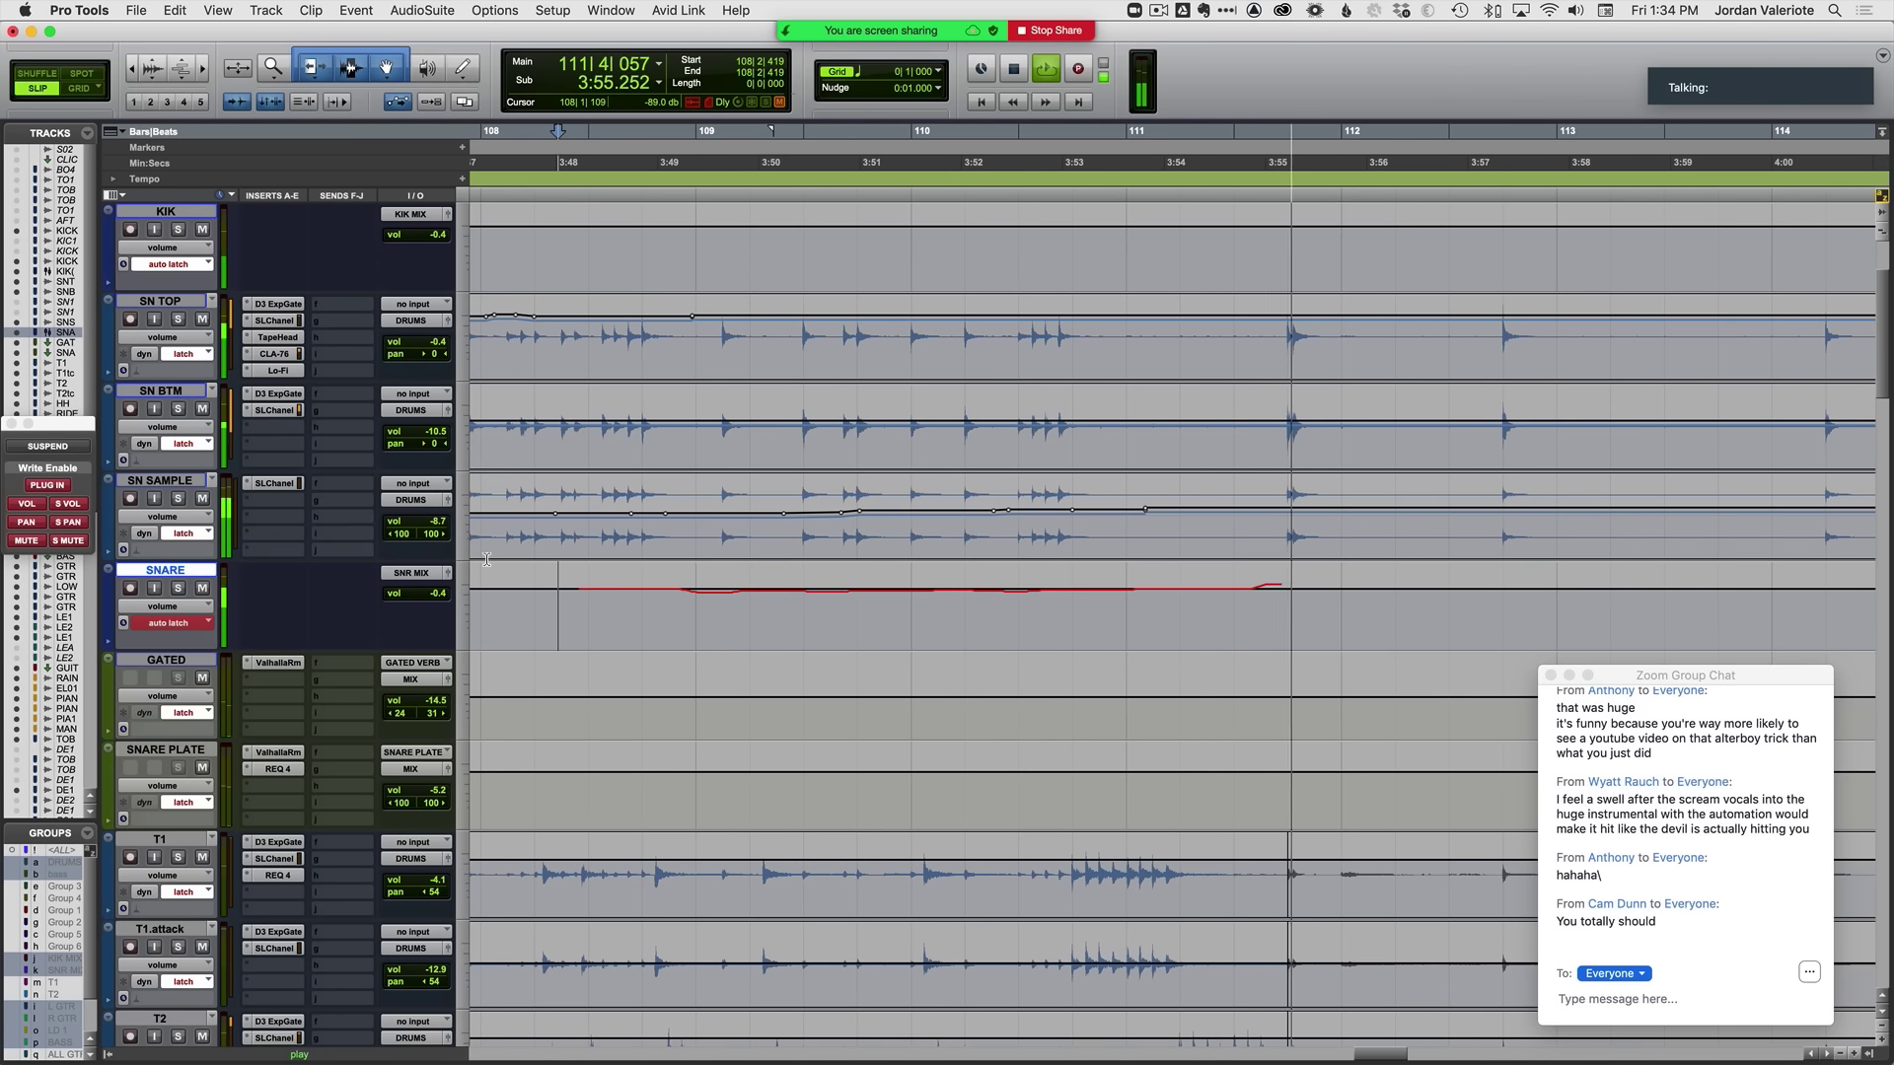
{"action": "key", "text": "space"}
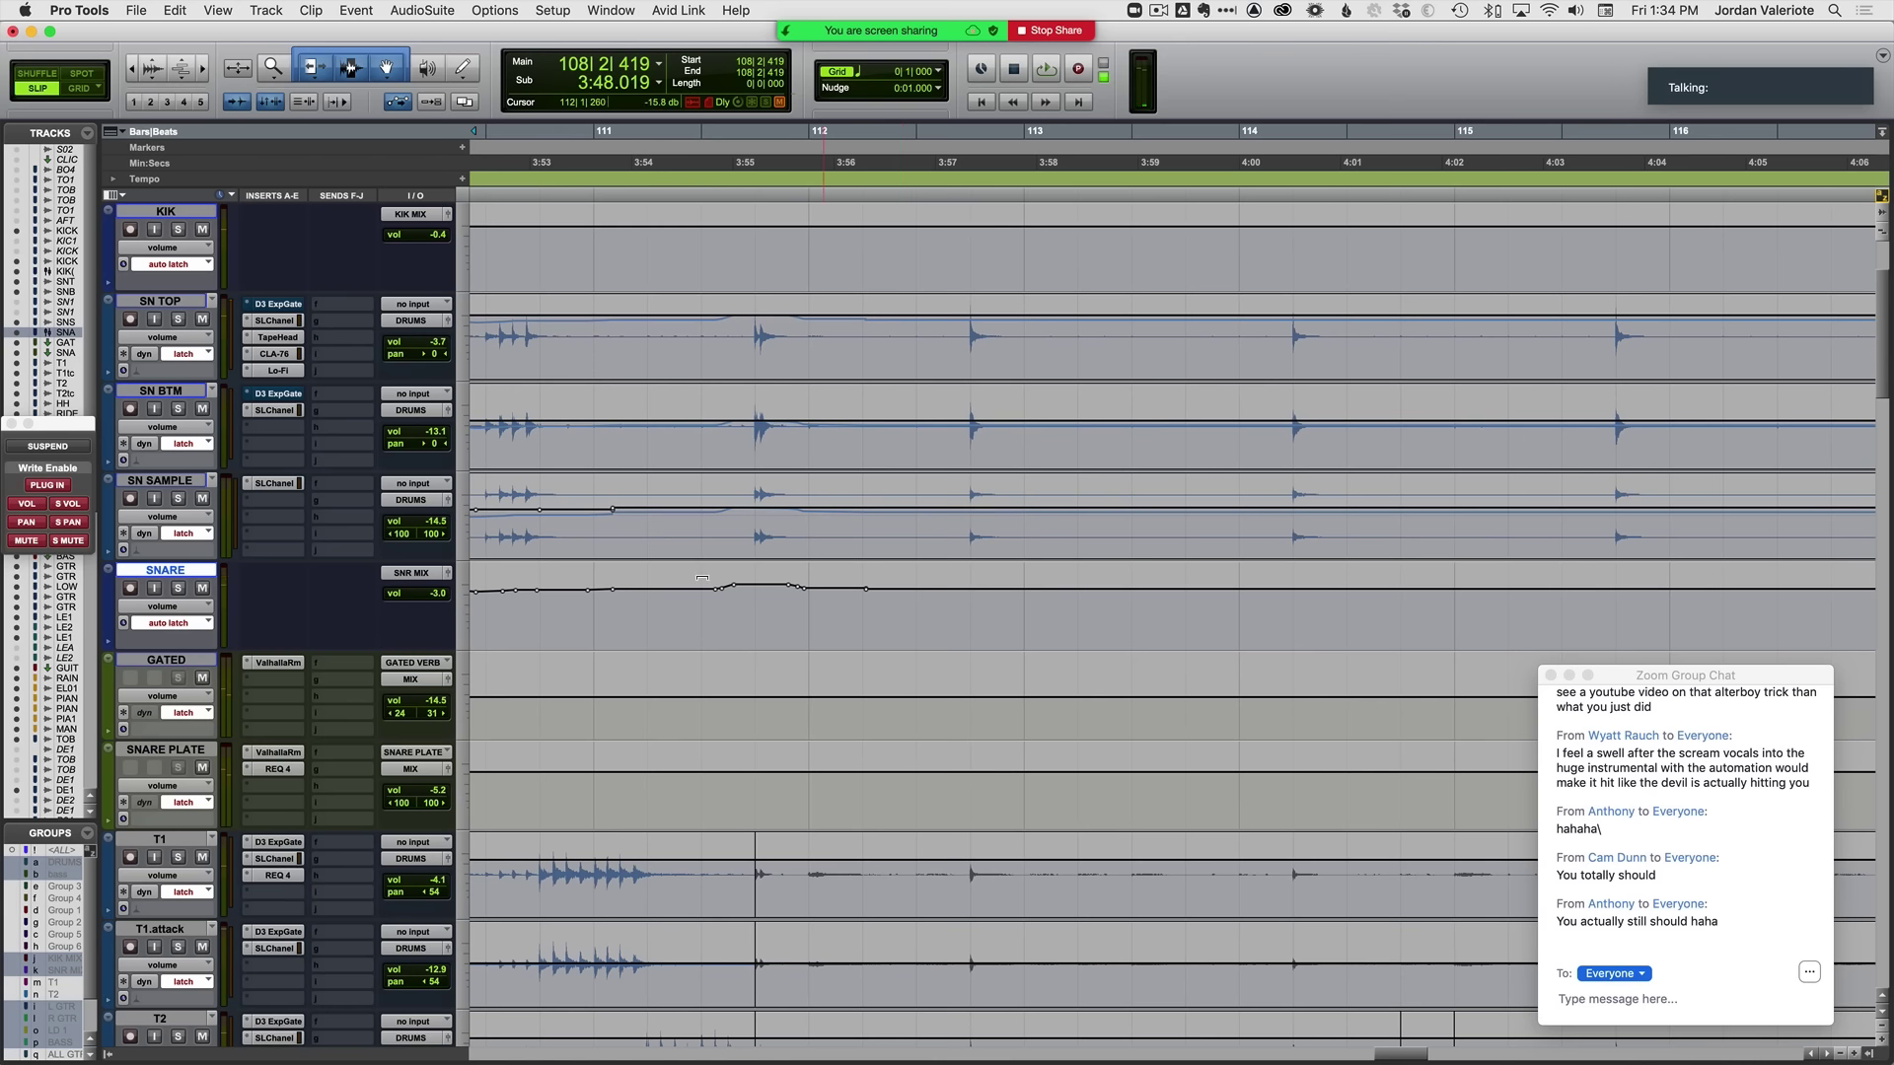
Step: Play back the drums from 110|3|310 to check the snare and kick balance going into bar 112
{"action": "scroll", "coordinate": [692, 591], "scroll_direction": "up", "scroll_amount": 2}
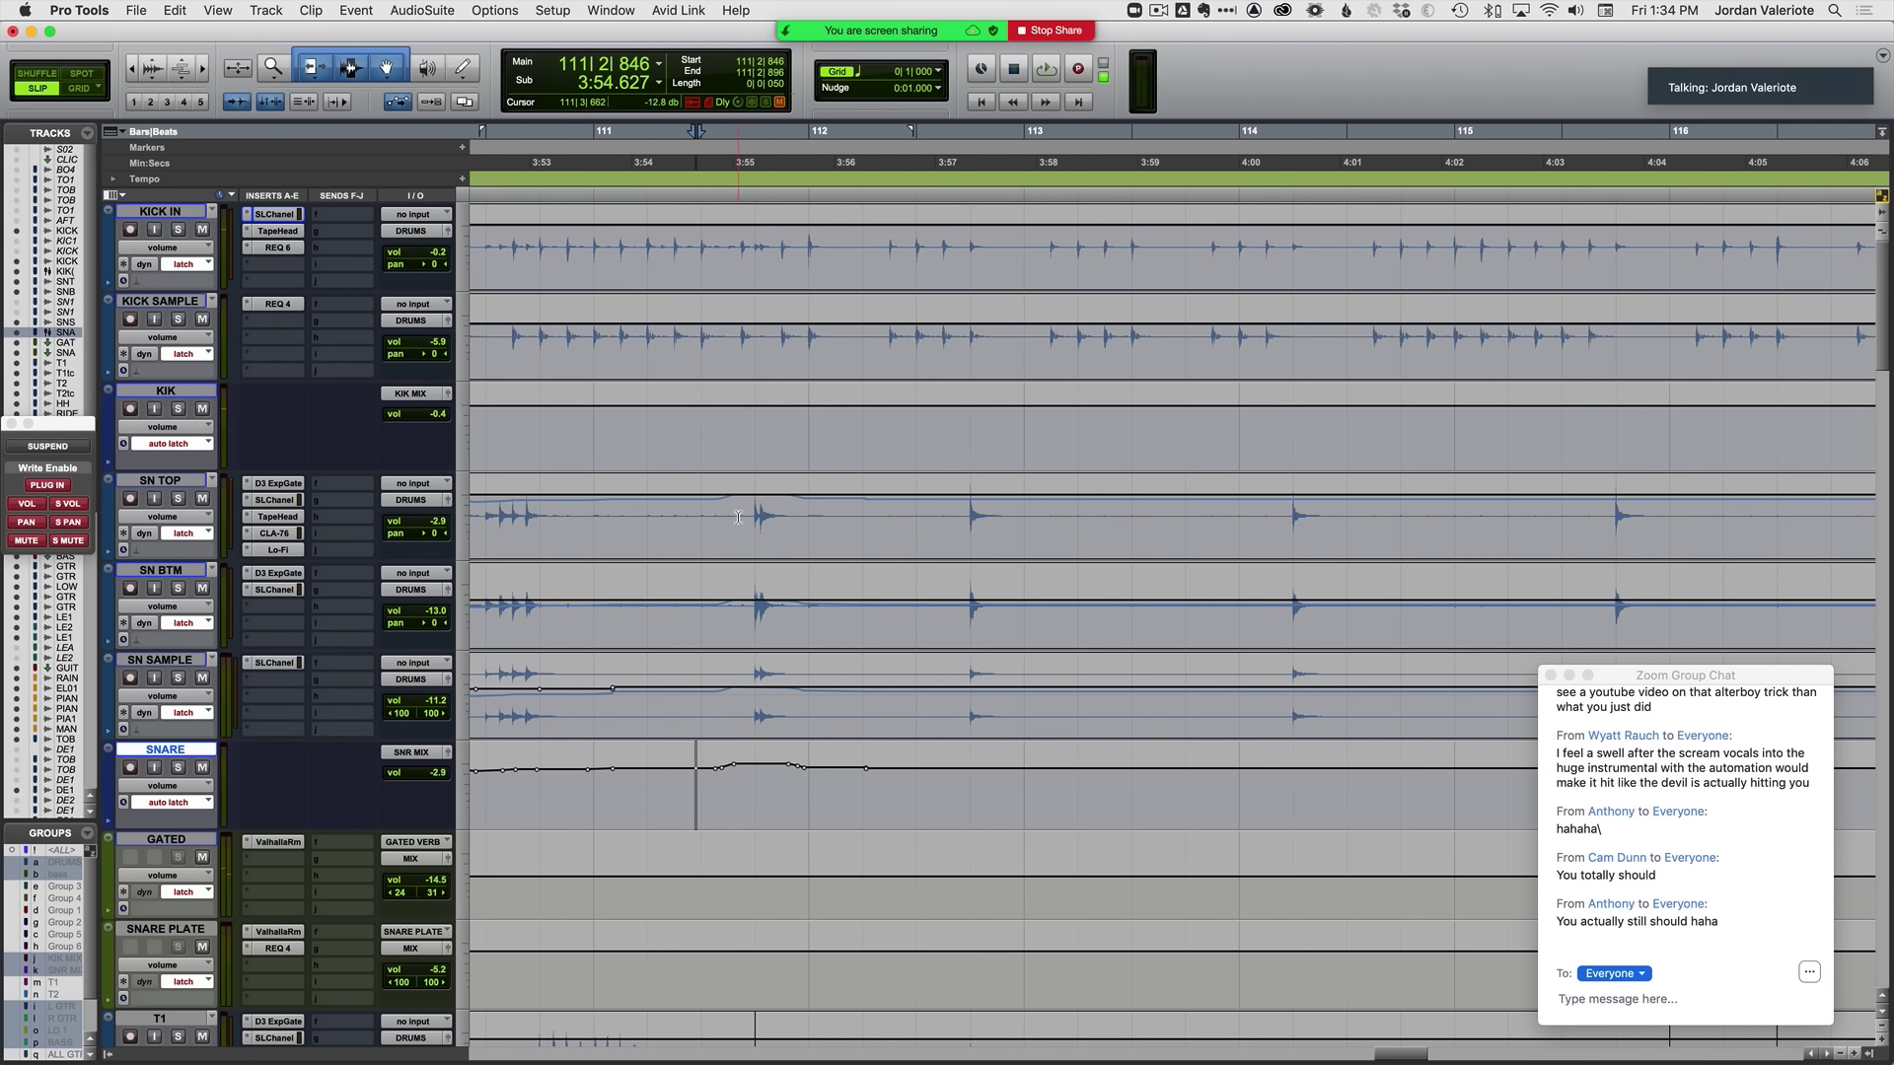
{"action": "left_click_drag", "start_coordinate": [738, 517], "coordinate": [799, 518]}
{"action": "left_click", "coordinate": [533, 526]}
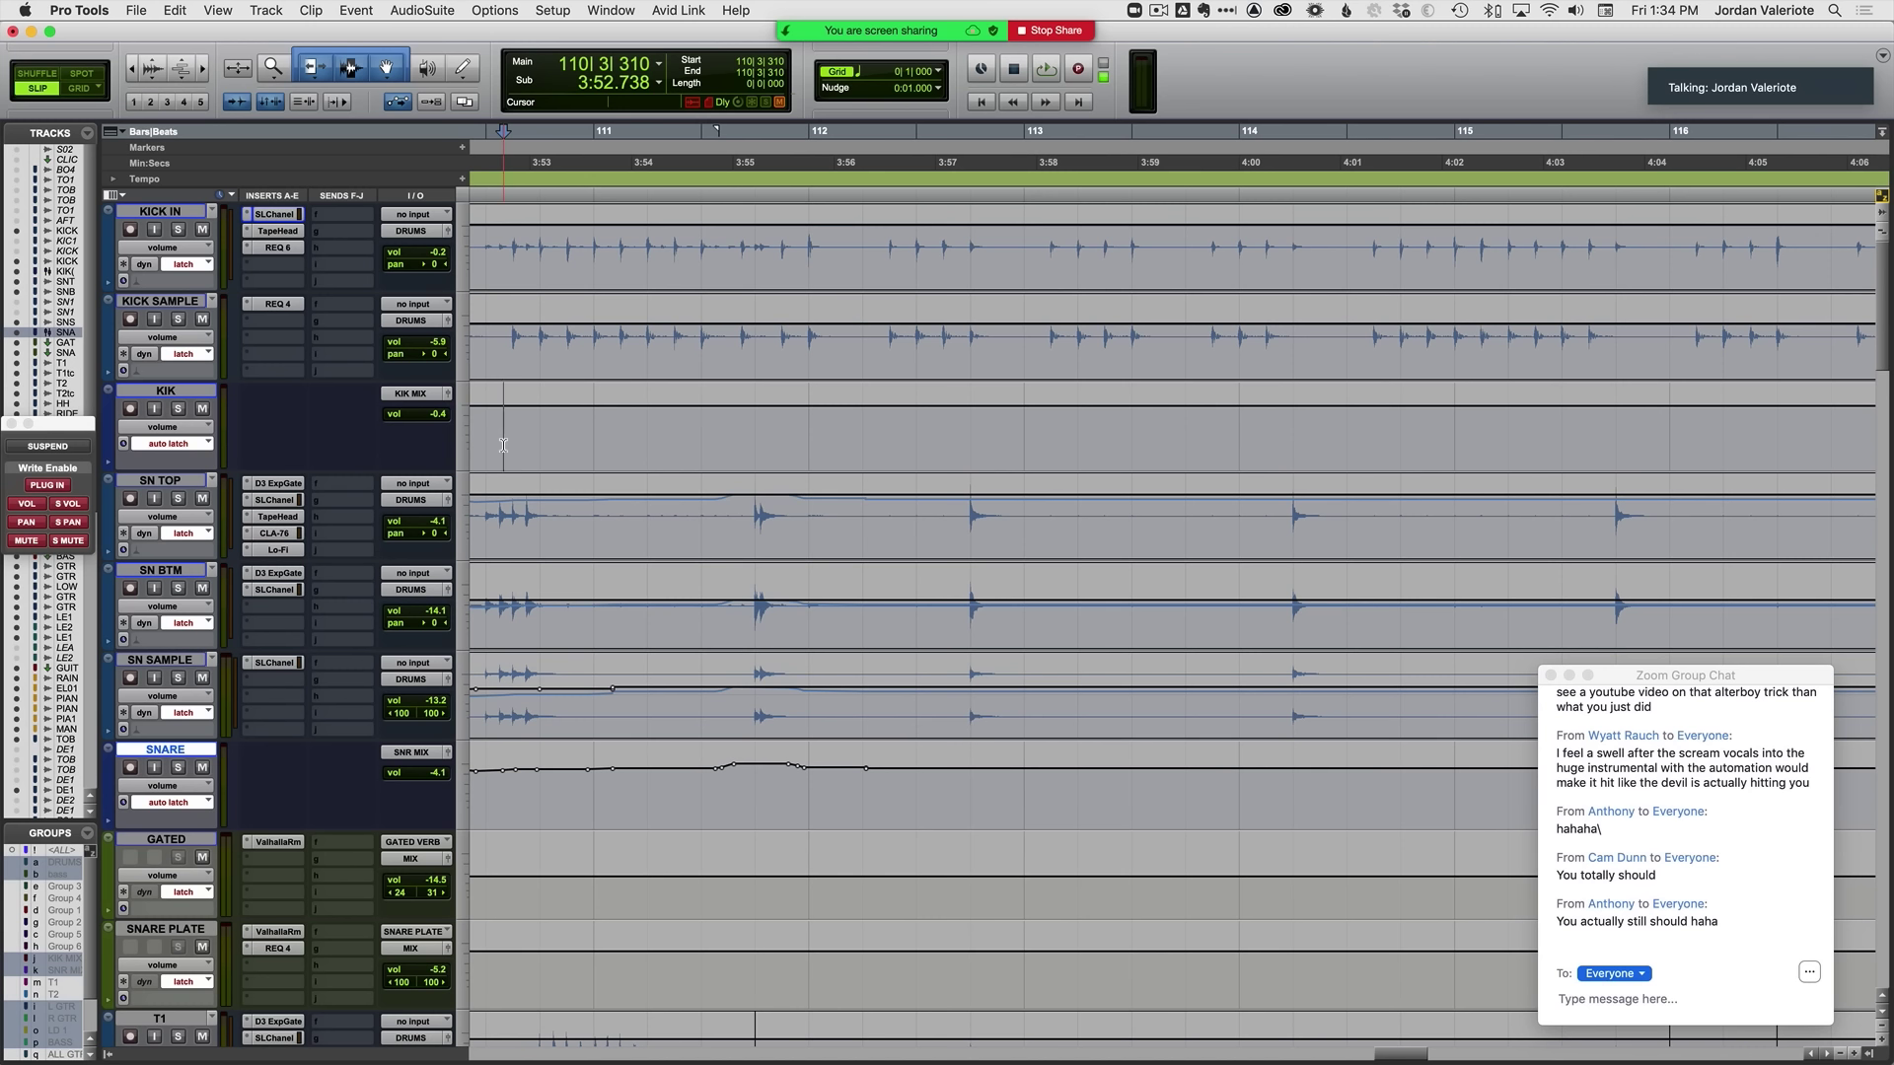
{"action": "key", "text": "space"}
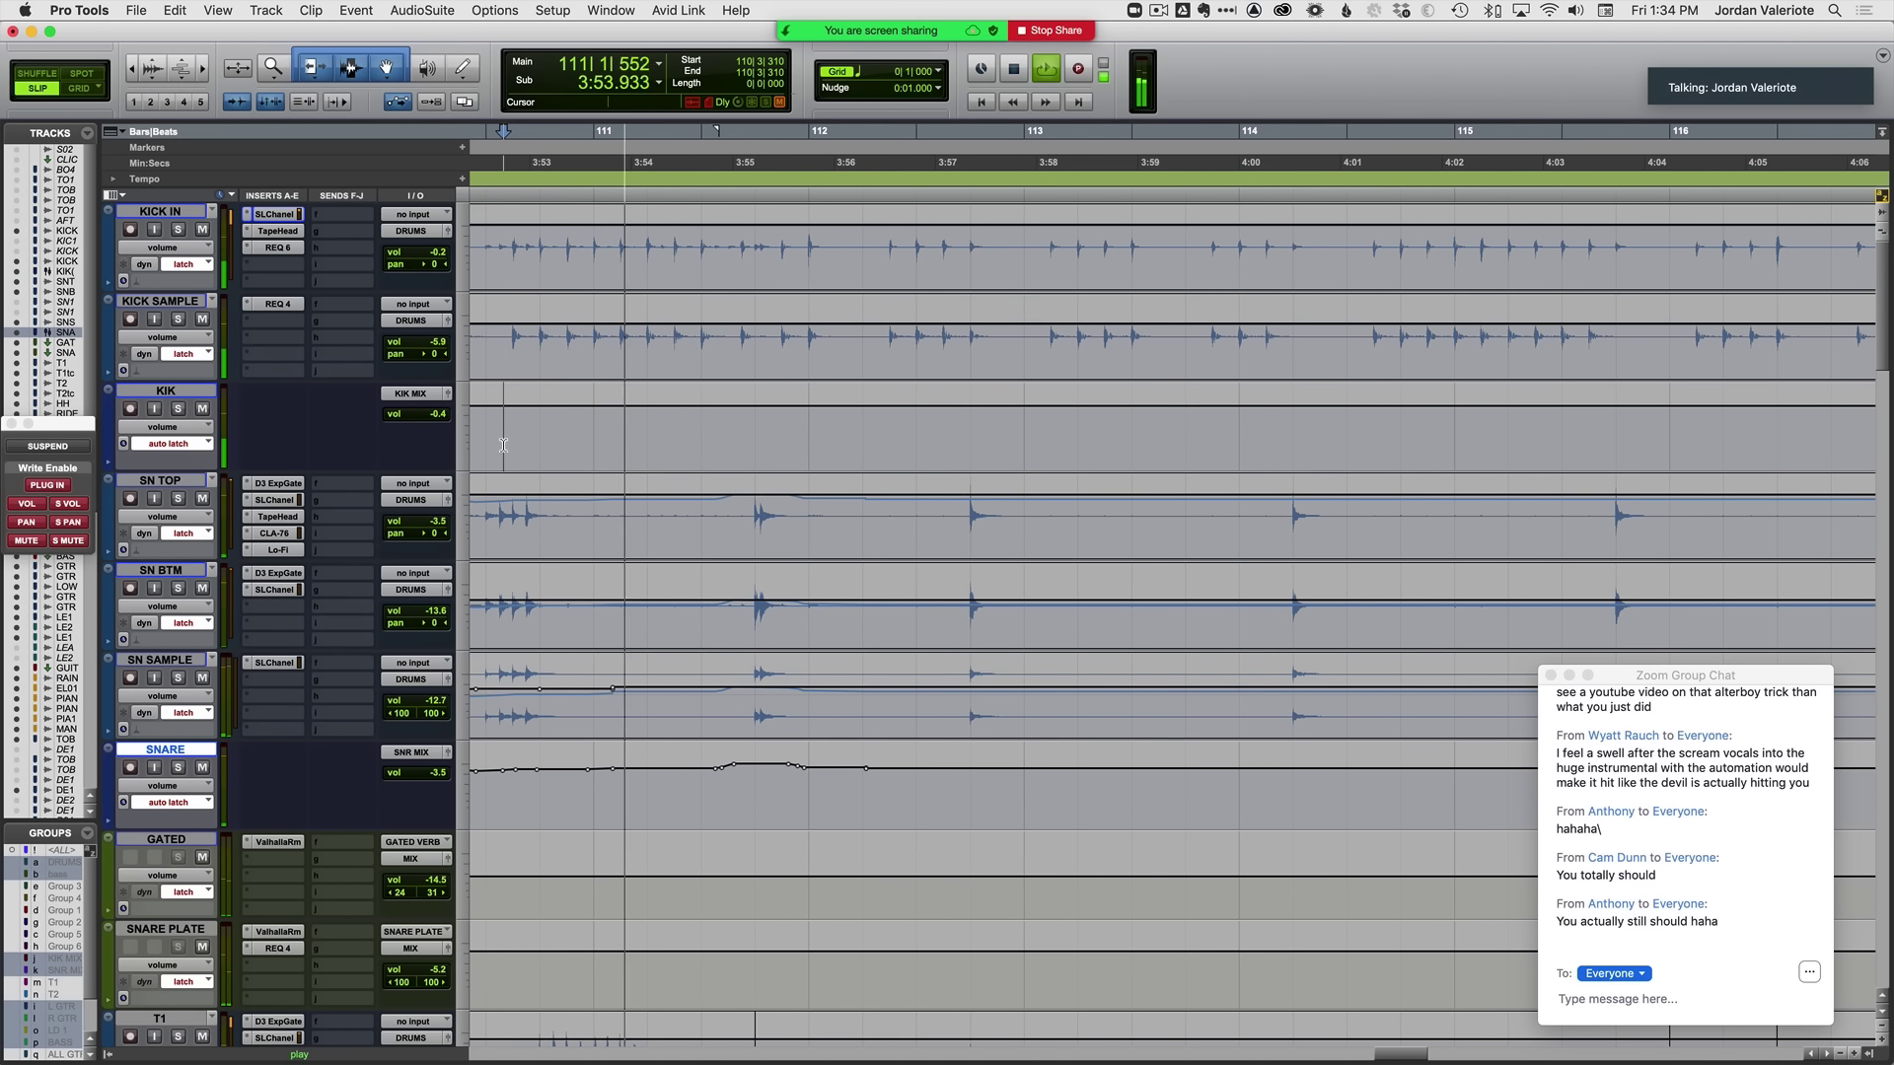
{"action": "scroll", "coordinate": [558, 457], "scroll_direction": "left", "scroll_amount": 4}
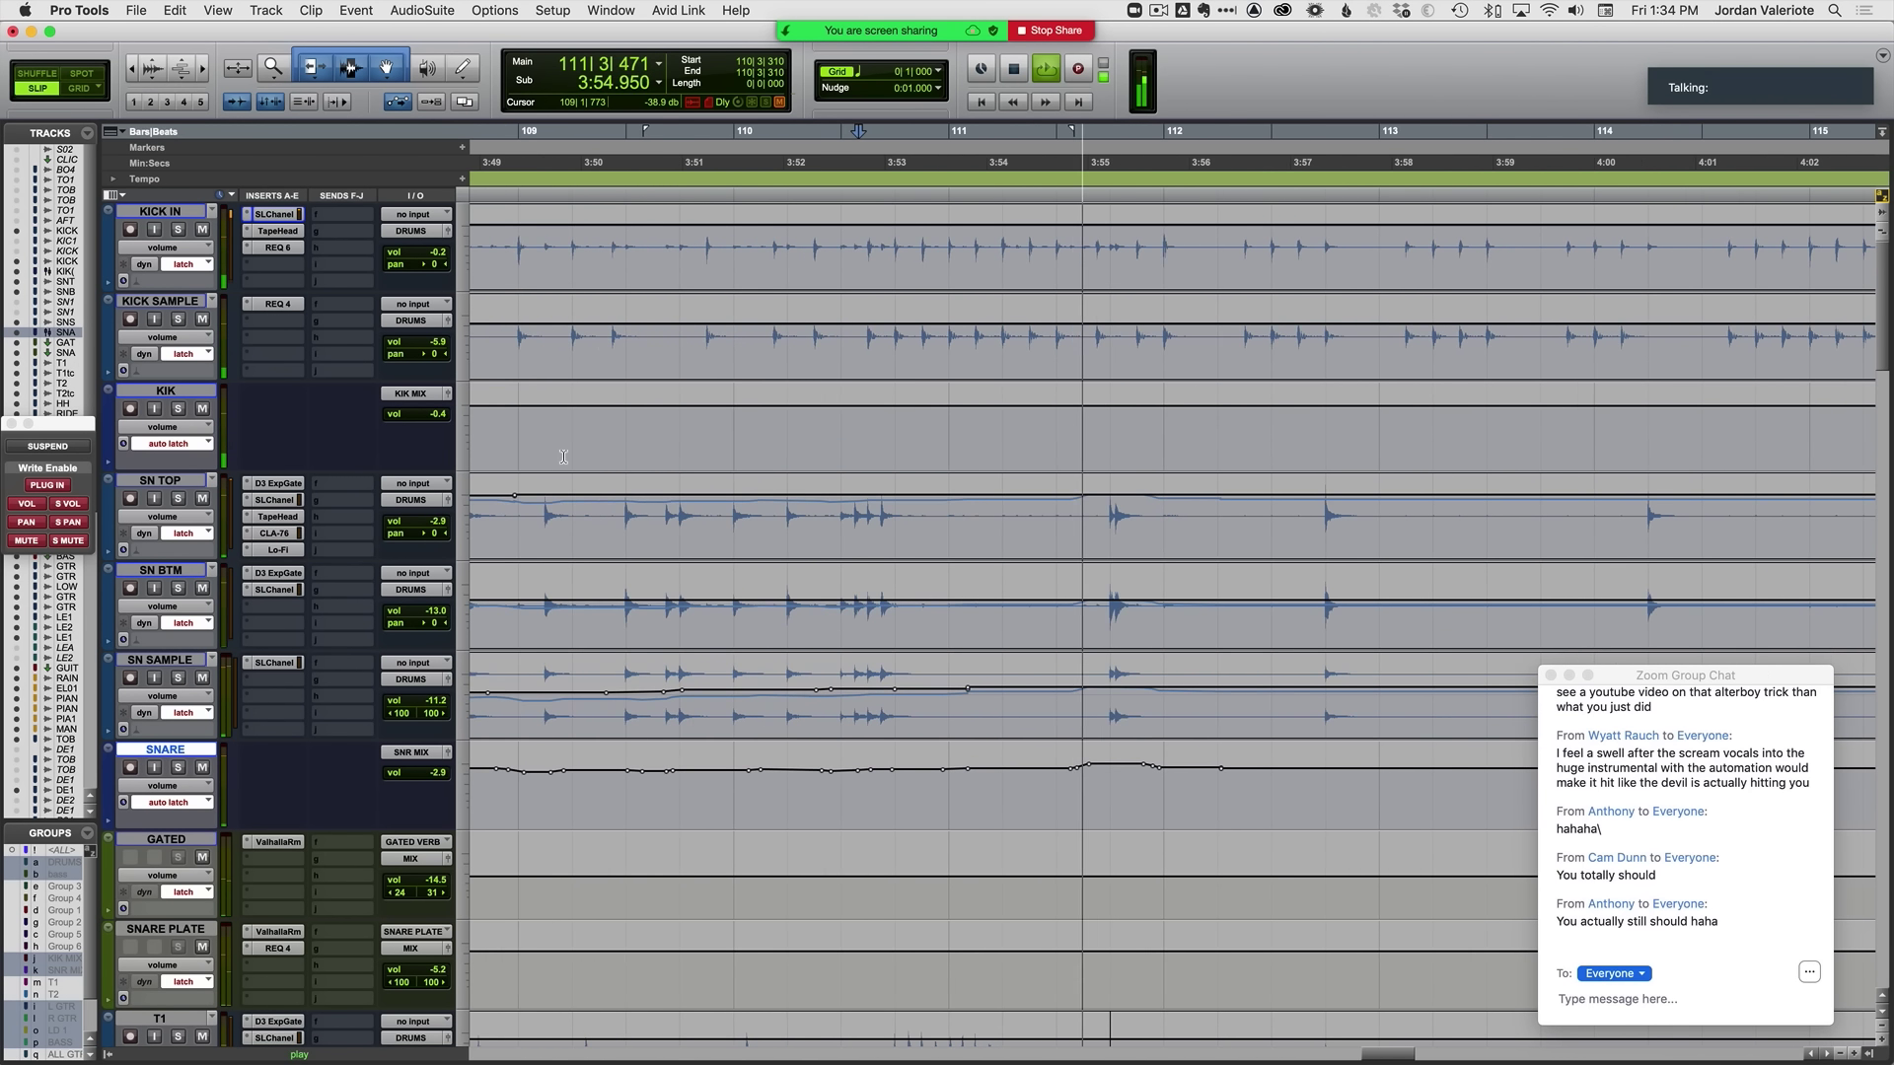
Step: Write a latch volume dip on KIK during playback from 110|1|102, recovering around bar 112
{"action": "left_click", "coordinate": [673, 428]}
{"action": "key", "text": "space"}
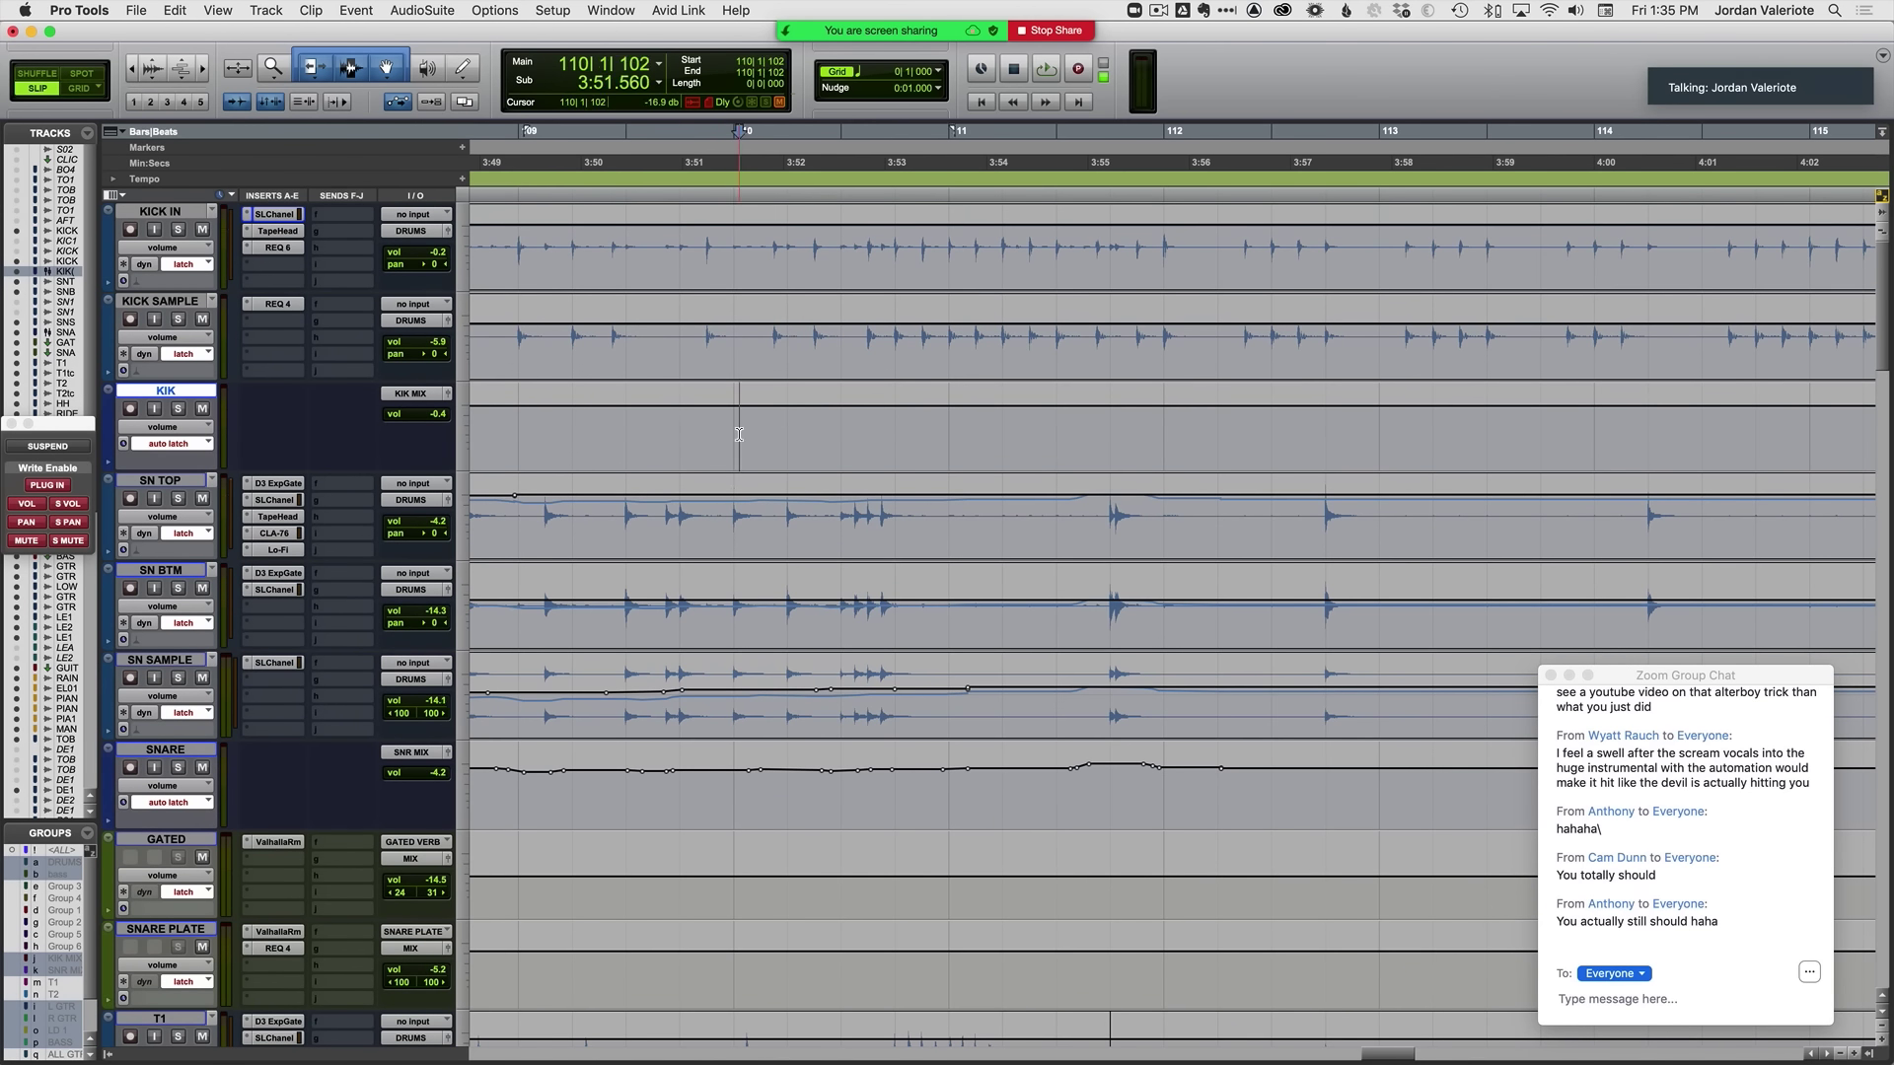
{"action": "key", "text": "space"}
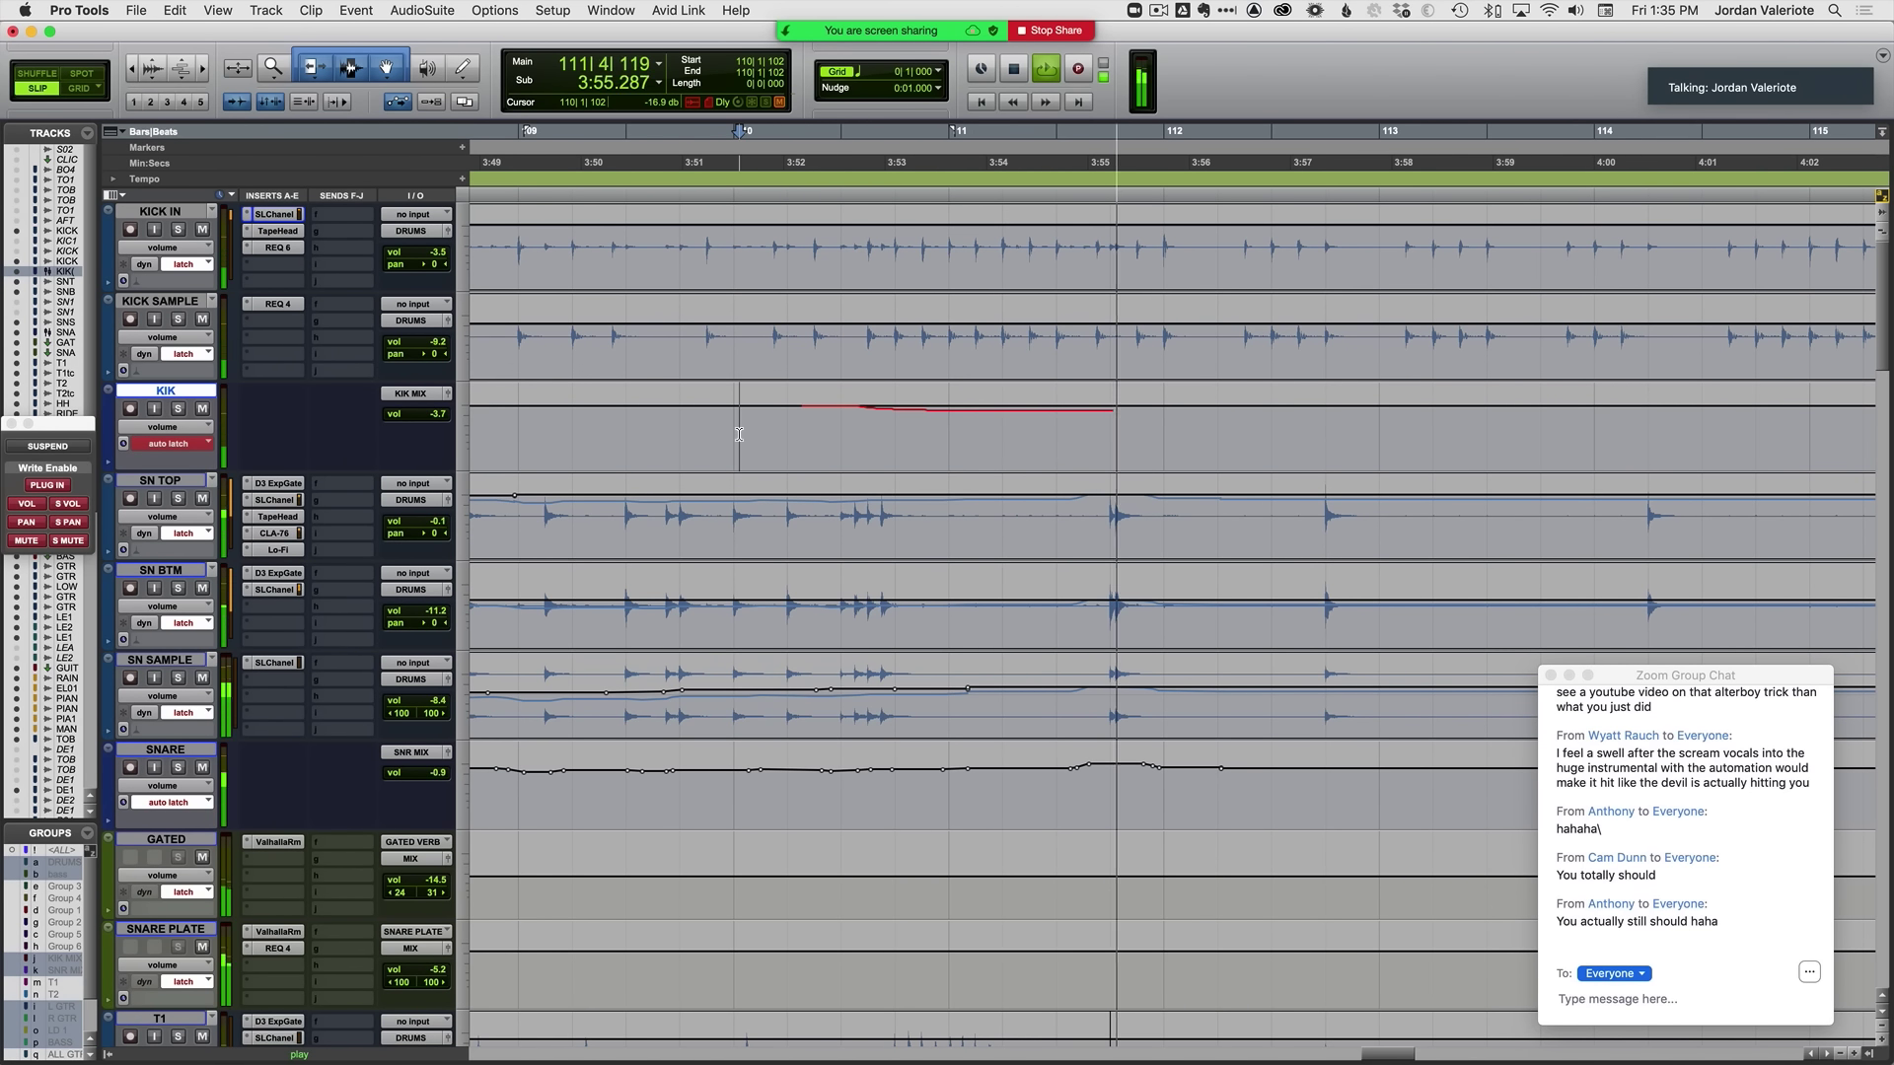
{"action": "key", "text": "space"}
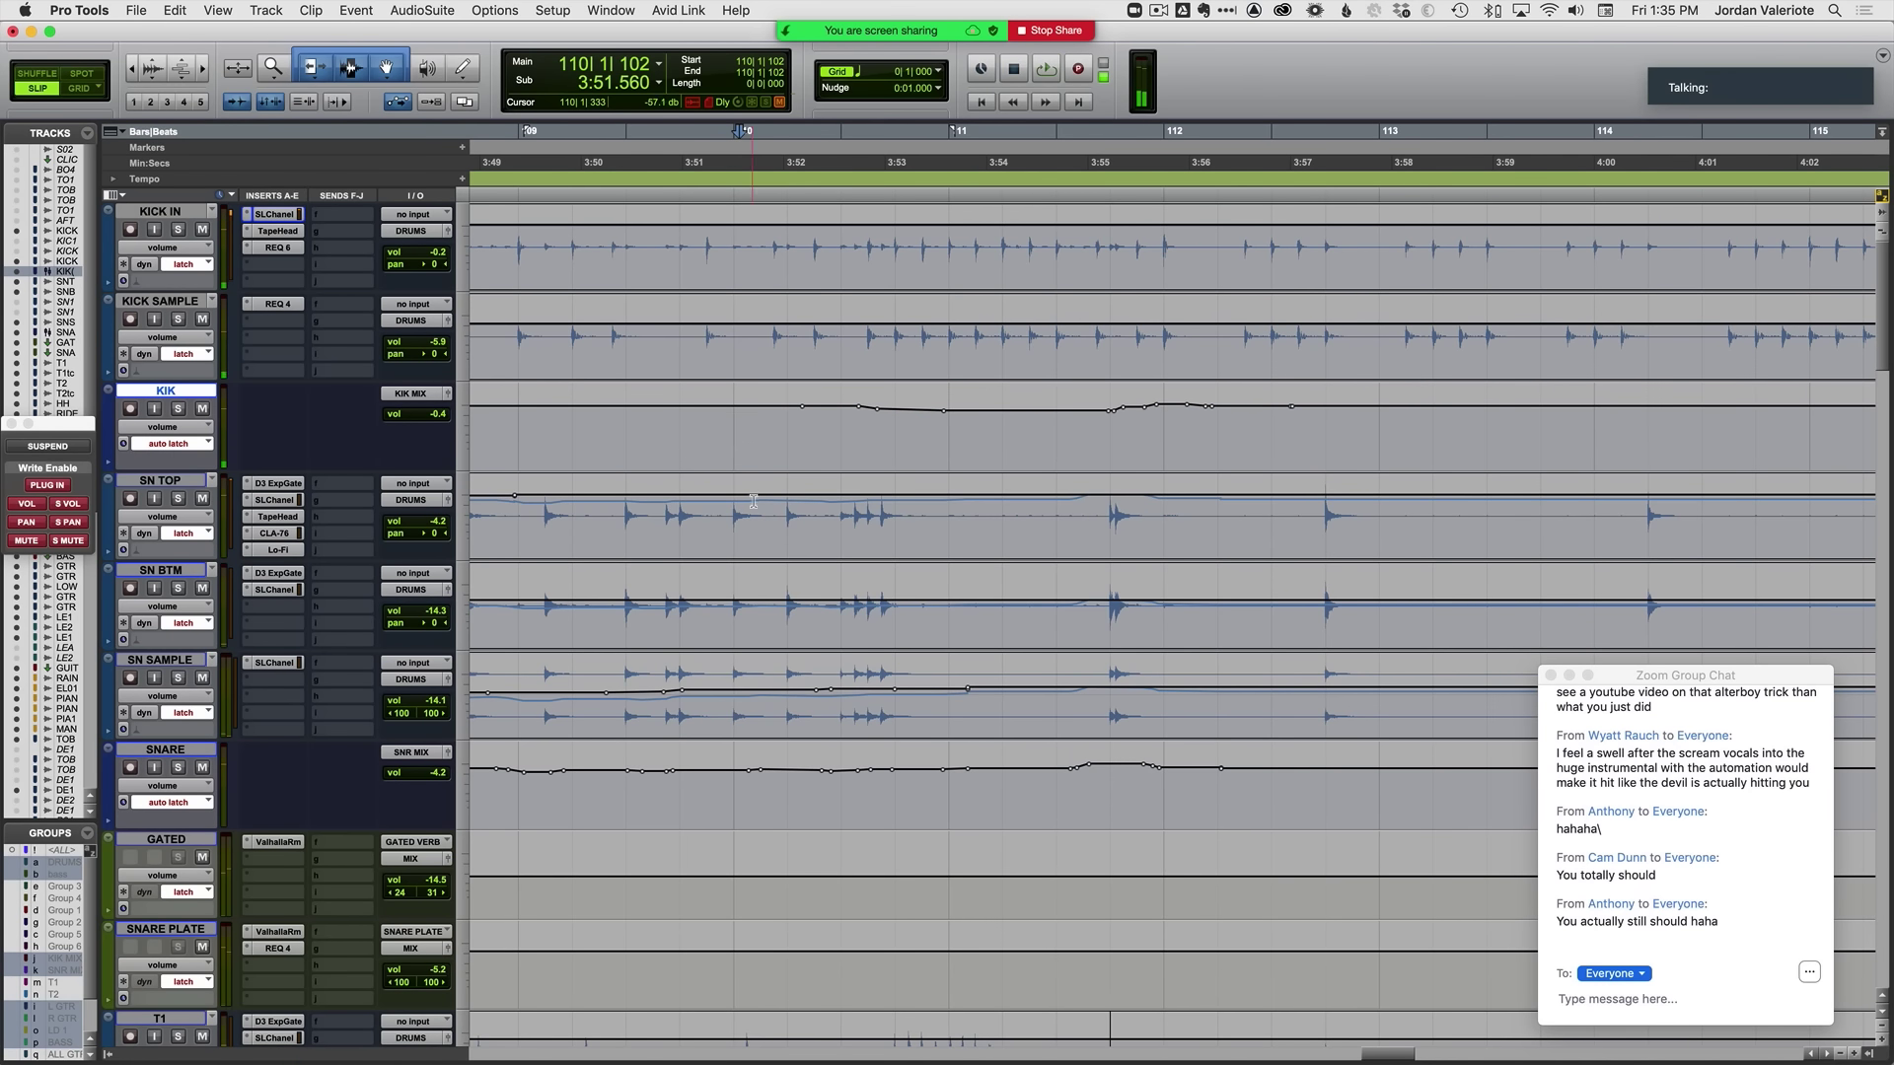
Step: Play back the kick and snare automation from bar 110 and listen on through bar 115
{"action": "key", "text": "space"}
{"action": "key", "text": "r"}
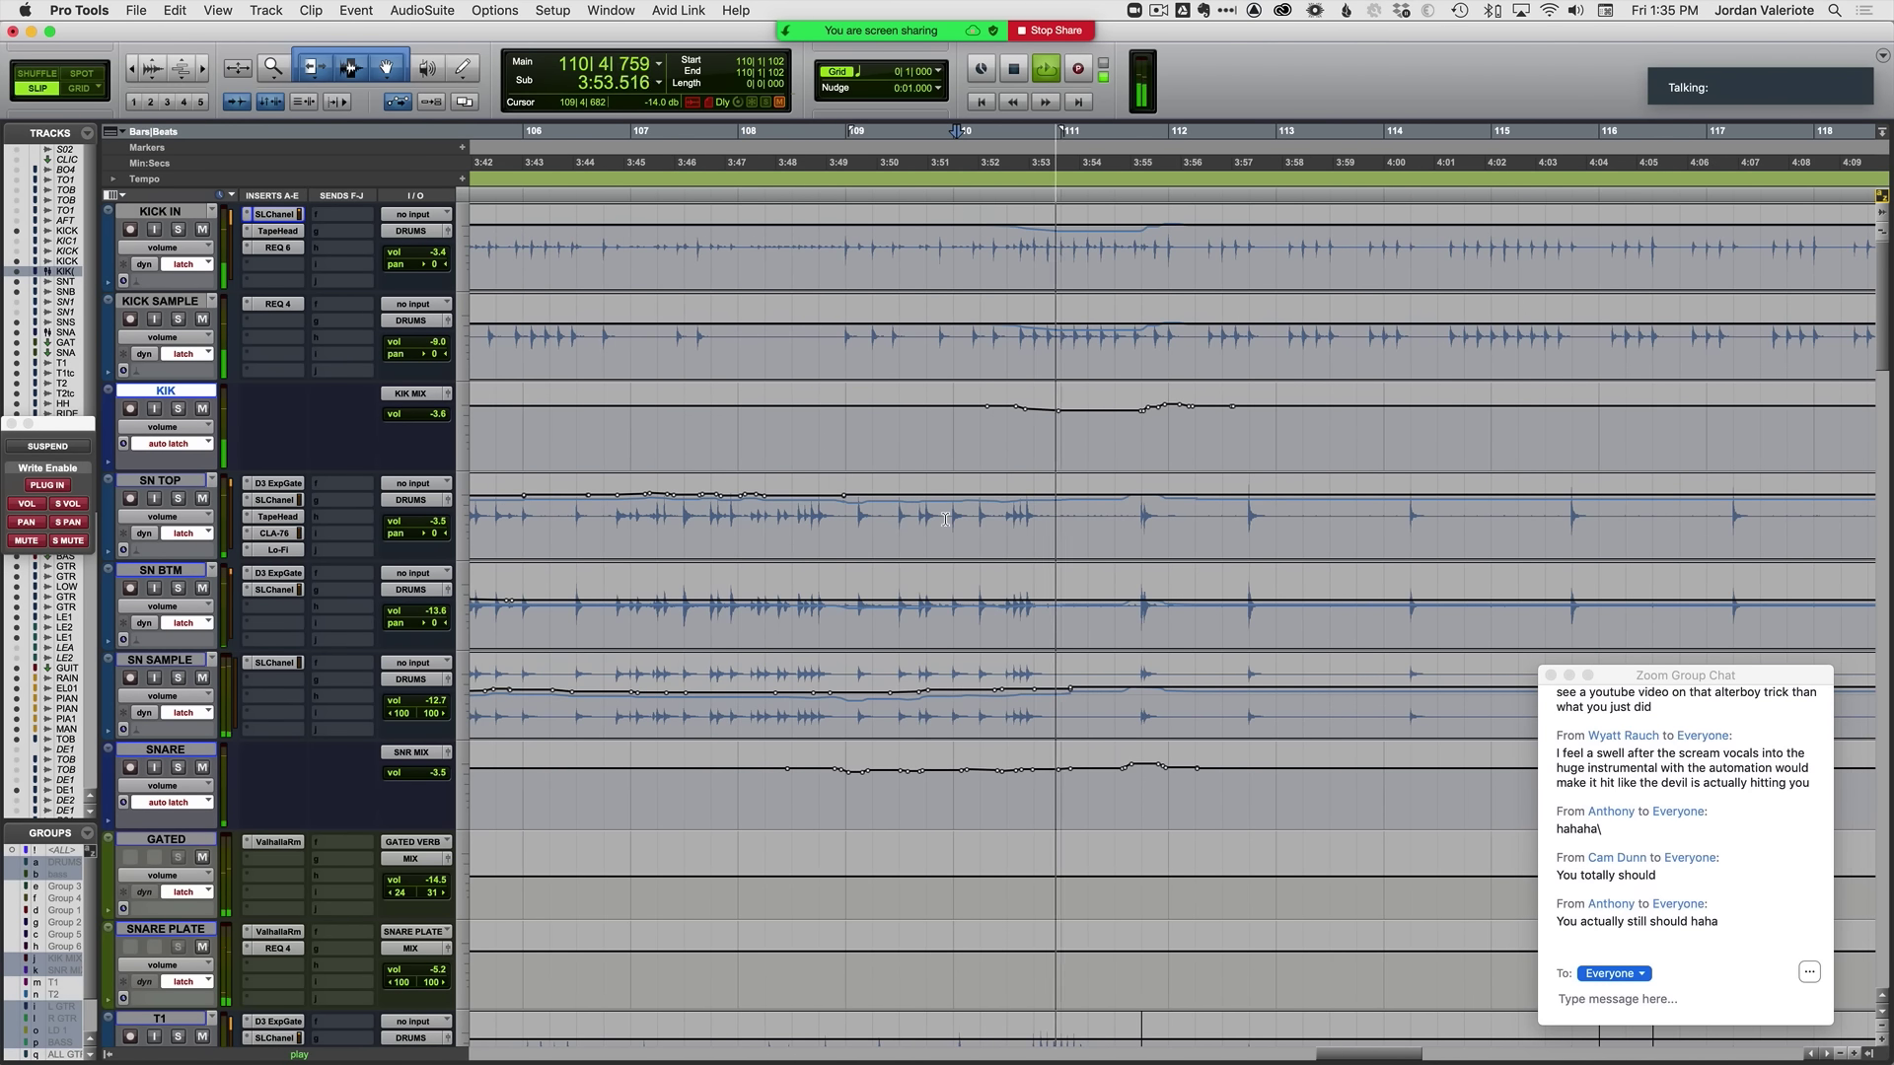
{"action": "scroll", "coordinate": [957, 518], "scroll_direction": "right", "scroll_amount": 4}
{"action": "scroll", "coordinate": [945, 520], "scroll_direction": "down", "scroll_amount": 2}
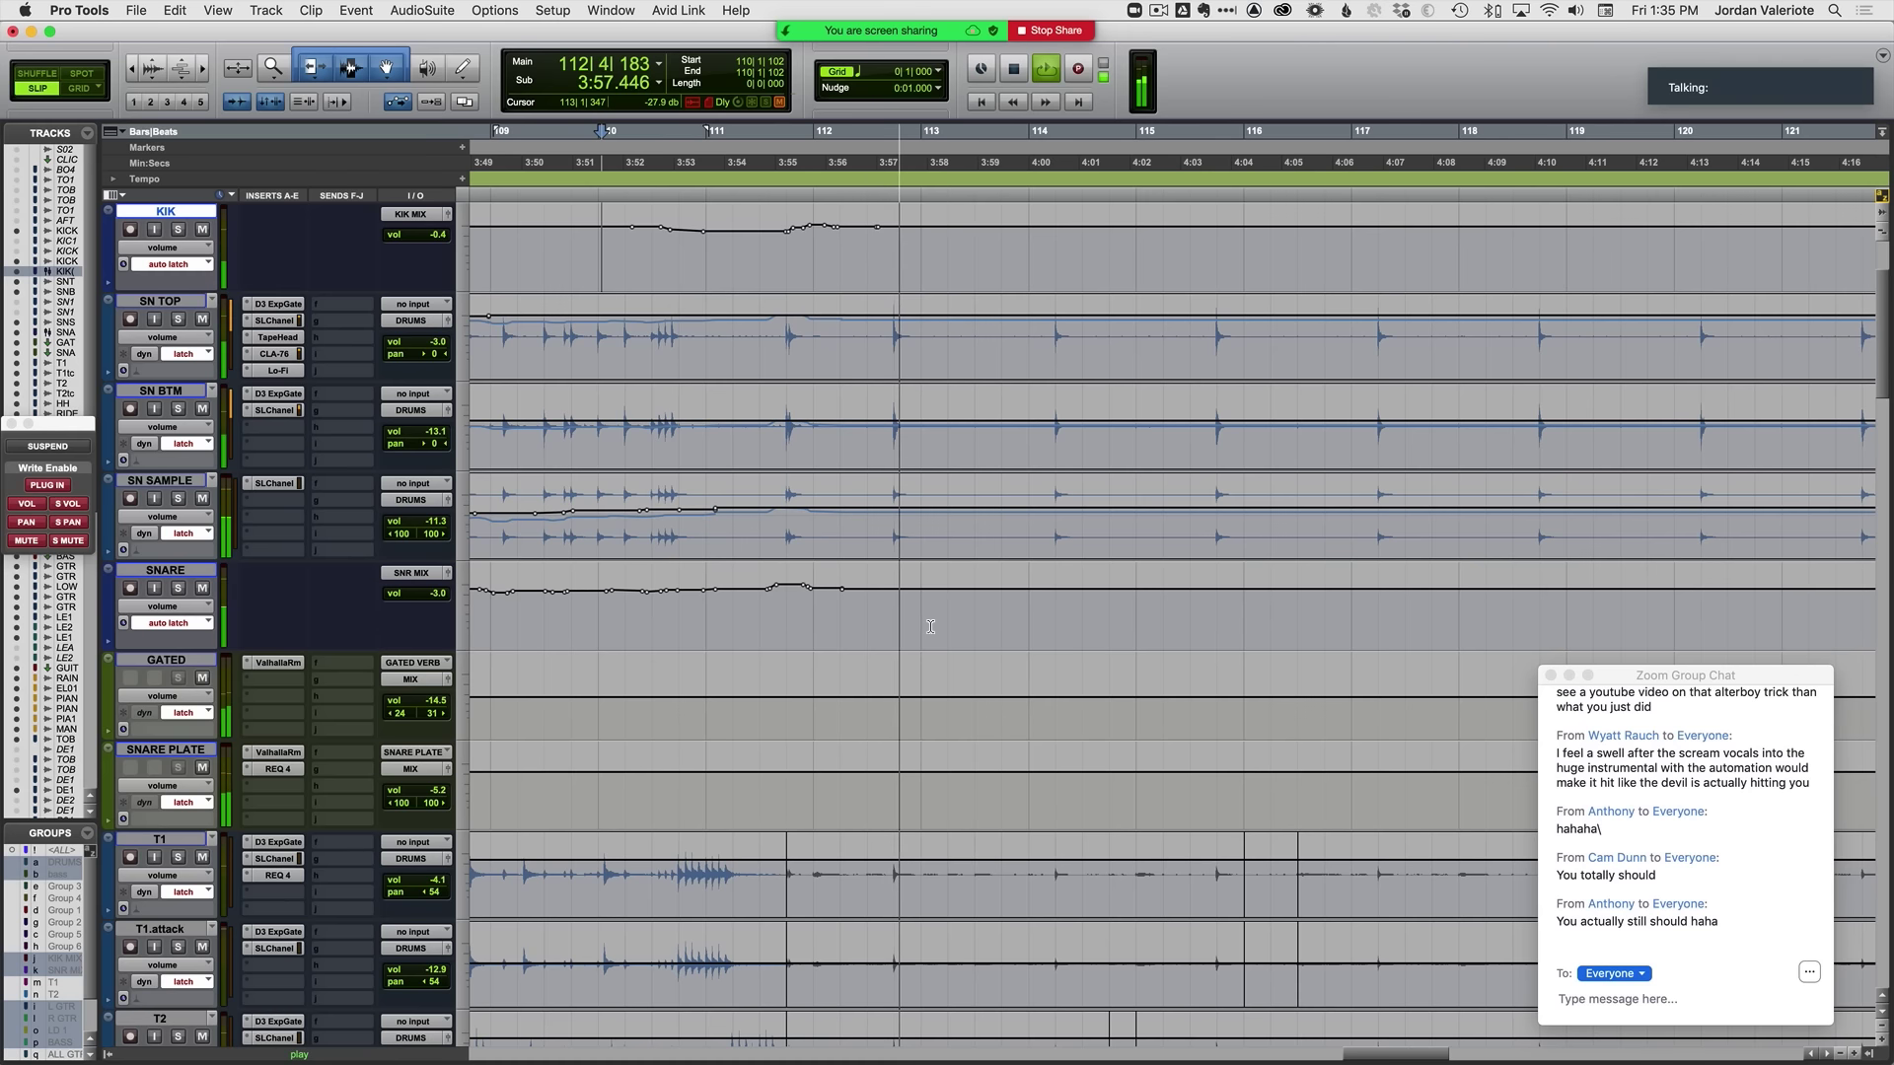
{"action": "left_click", "coordinate": [810, 619]}
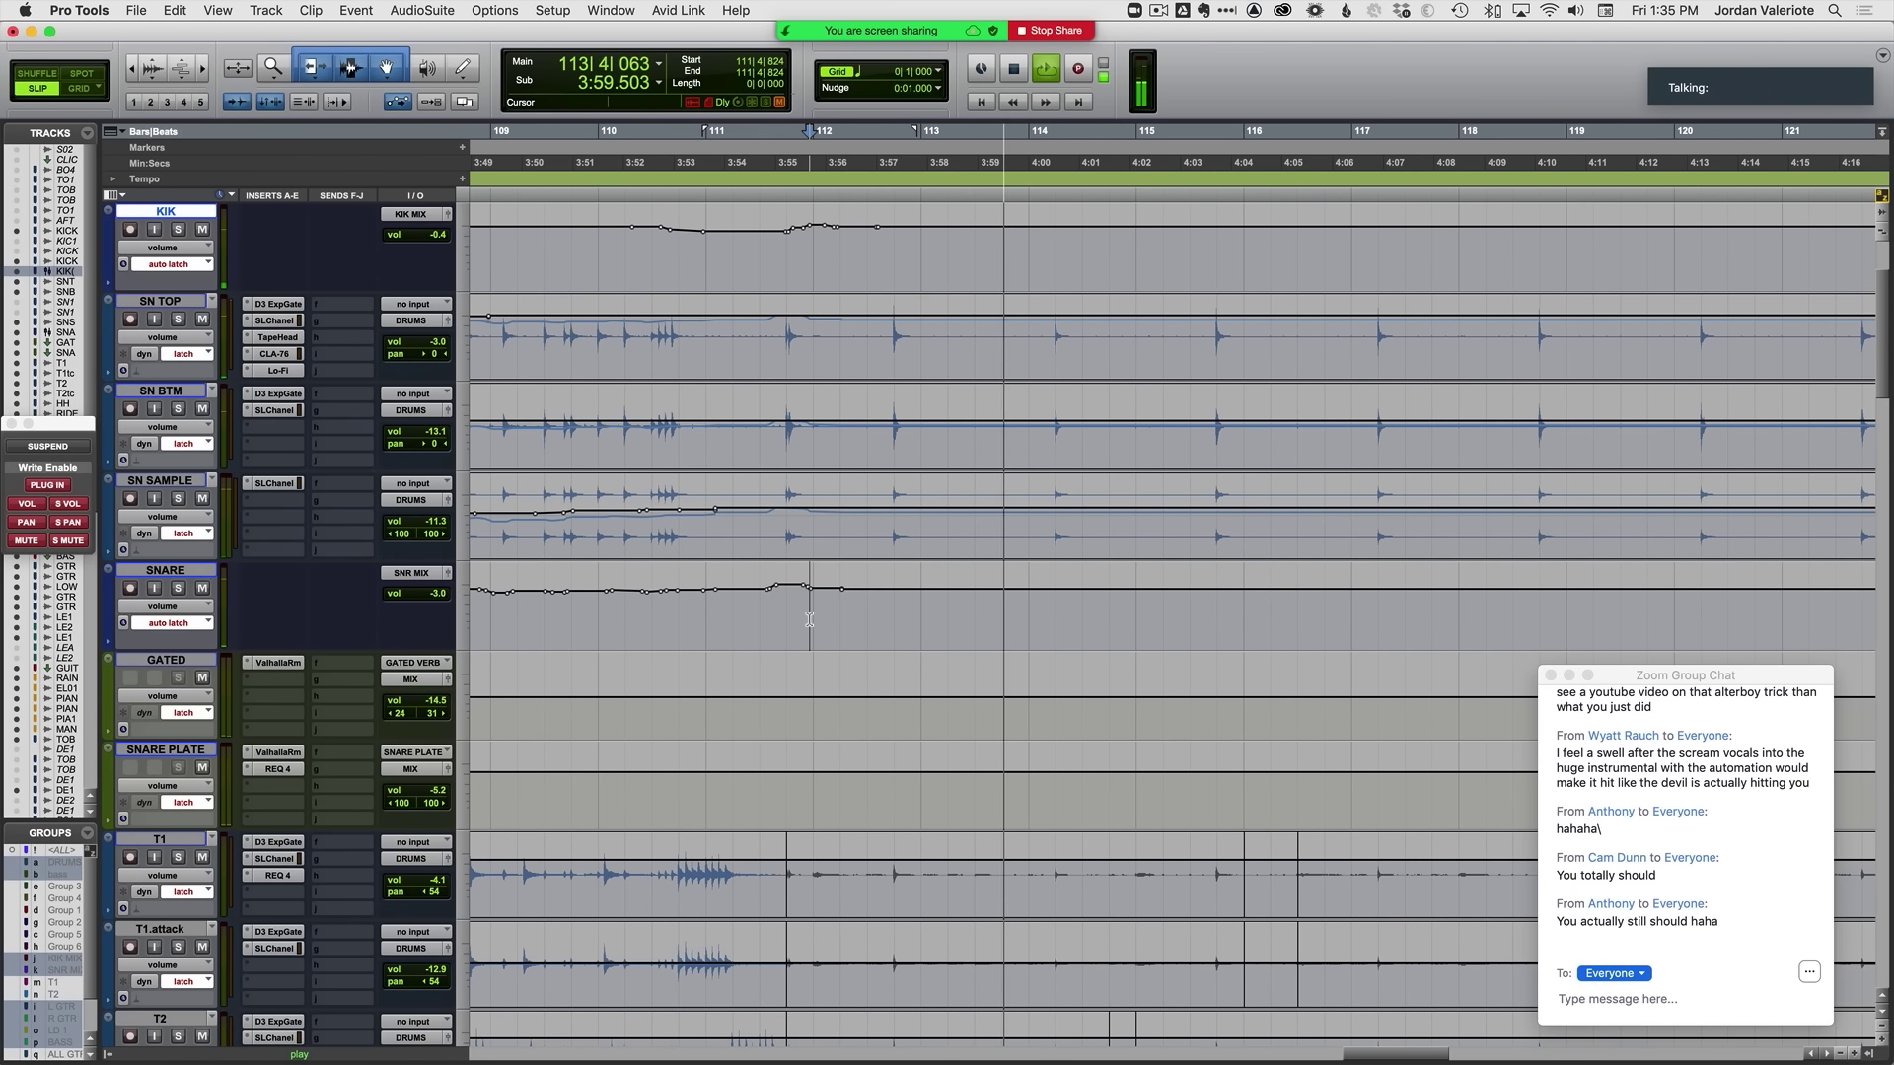
{"action": "scroll", "coordinate": [782, 624], "scroll_direction": "right", "scroll_amount": 4}
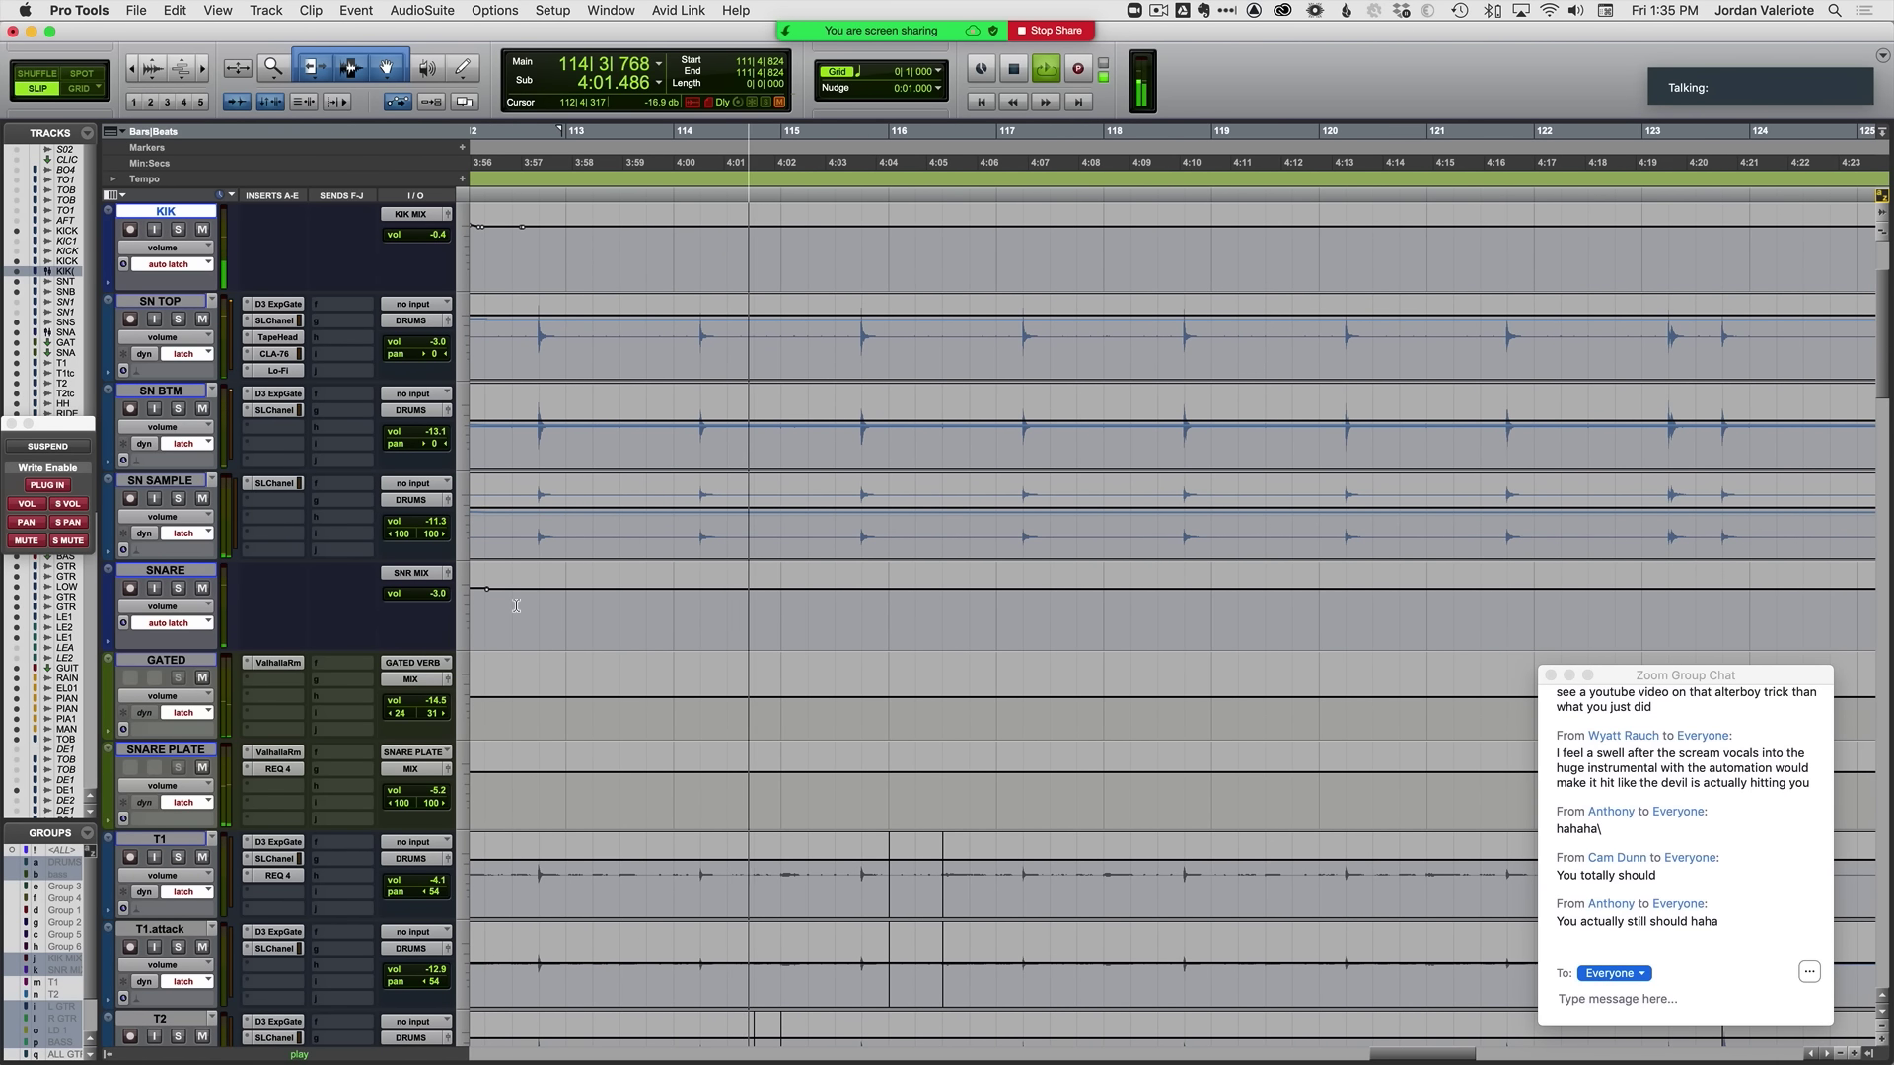
{"action": "scroll", "coordinate": [516, 605], "scroll_direction": "left", "scroll_amount": 2}
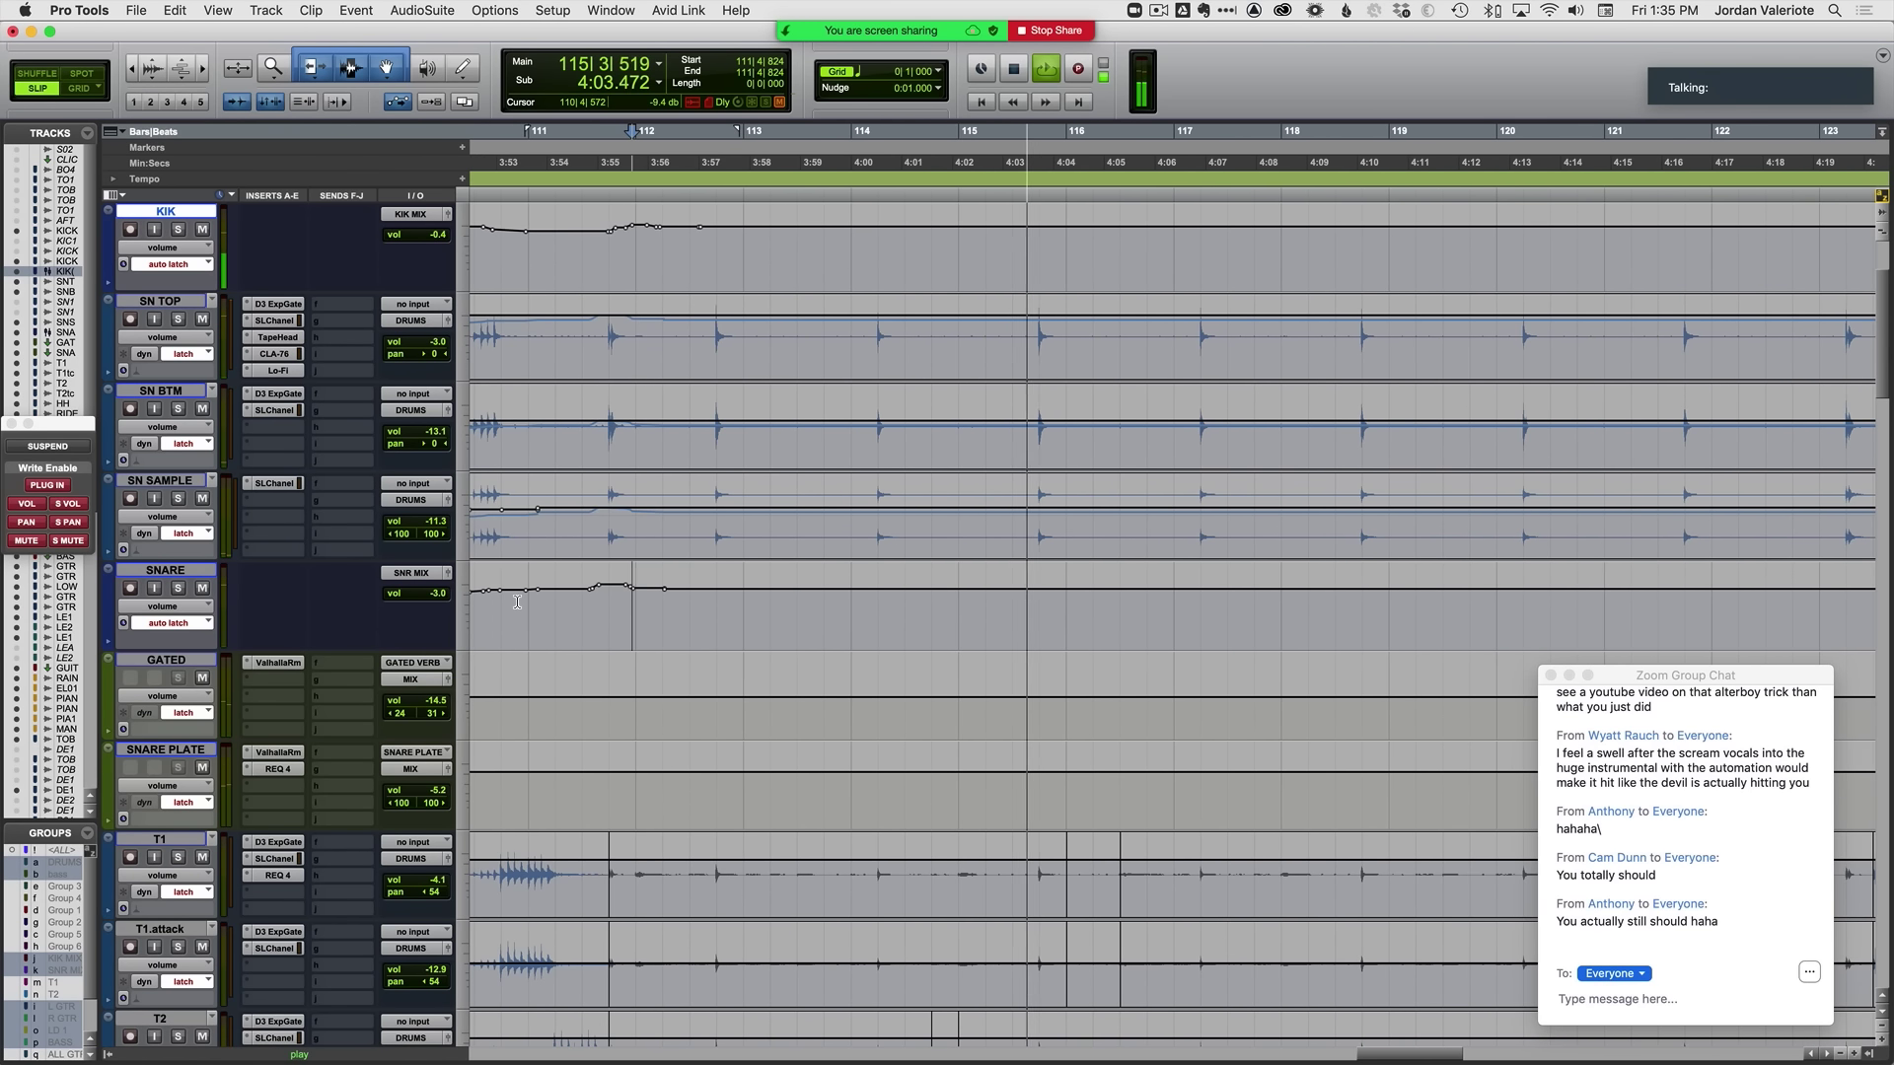
{"action": "key", "text": "space"}
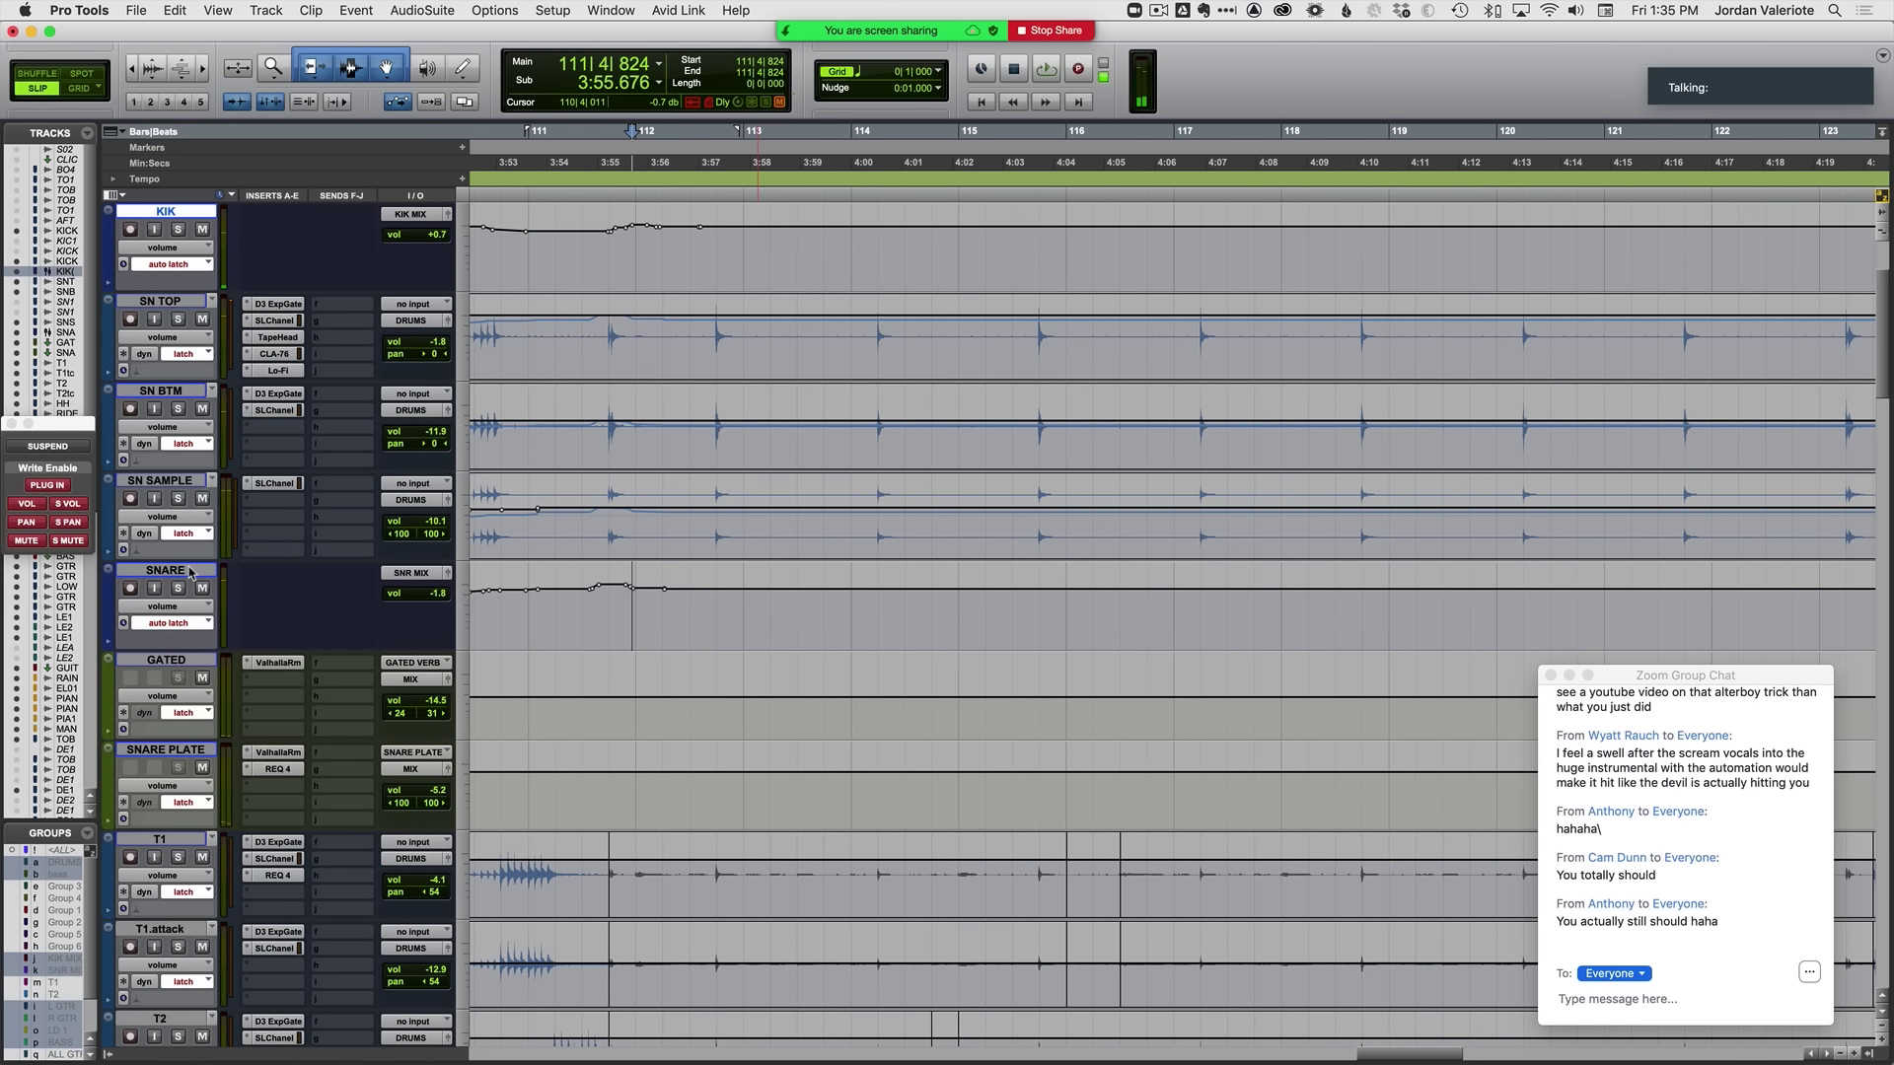
Step: Write raised latch volume automation on SNARE during playback, from about bar 112 to bar 125
{"action": "left_click", "coordinate": [191, 574]}
{"action": "key", "text": "space"}
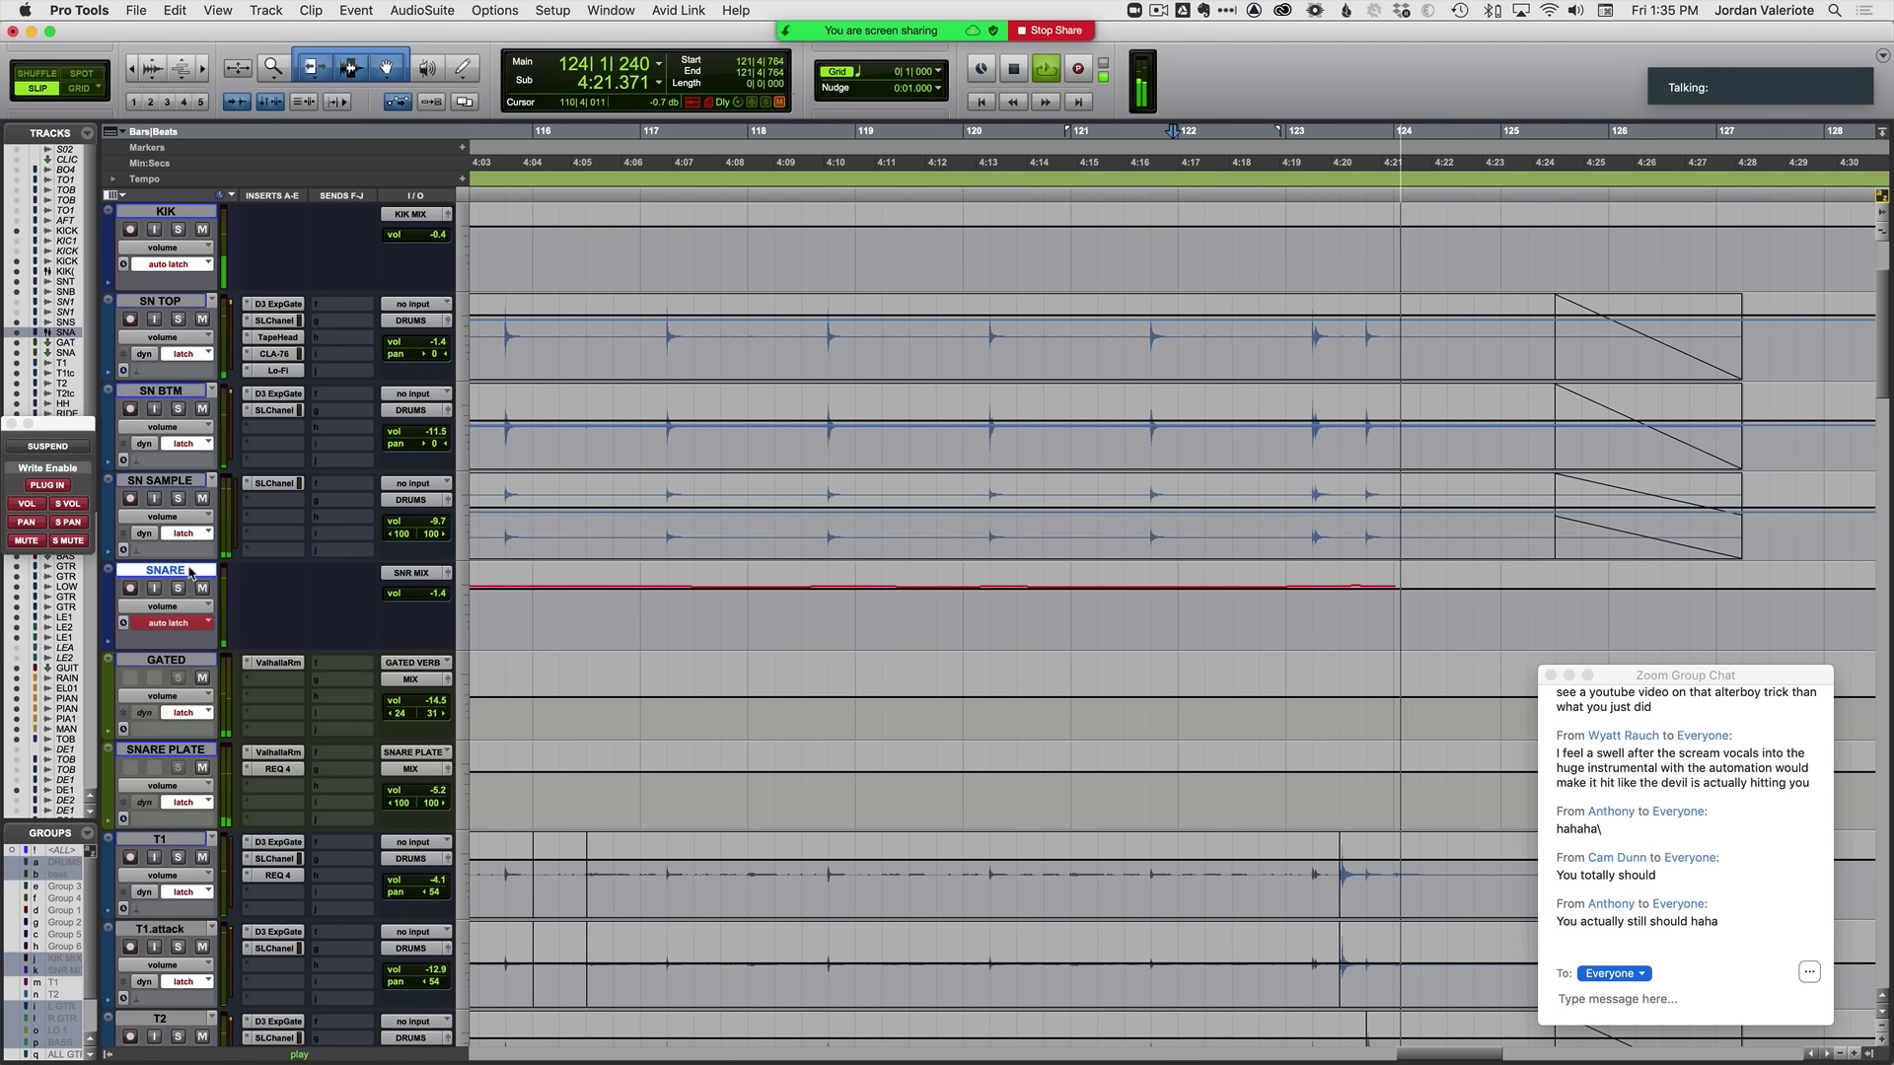
{"action": "scroll", "coordinate": [126, 422], "scroll_direction": "up", "scroll_amount": 2}
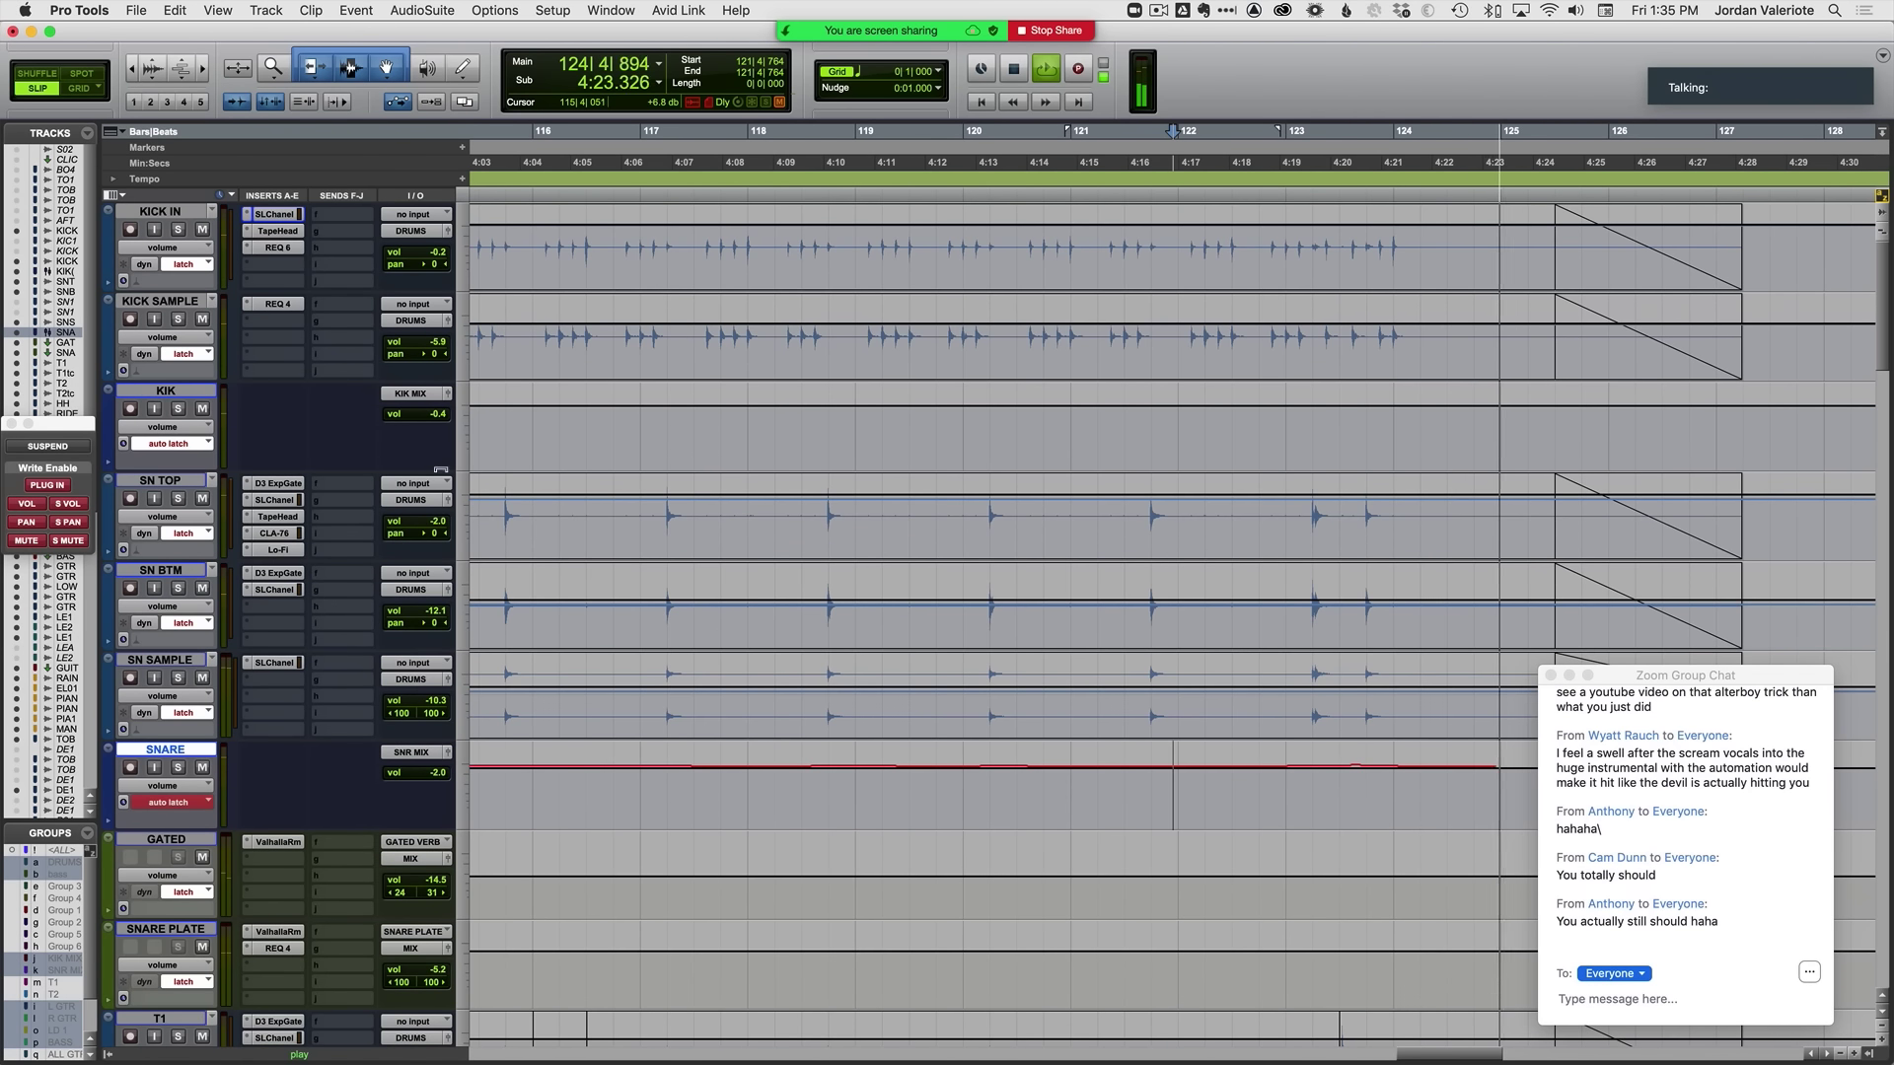
{"action": "key", "text": "r"}
{"action": "scroll", "coordinate": [765, 809], "scroll_direction": "down", "scroll_amount": 3}
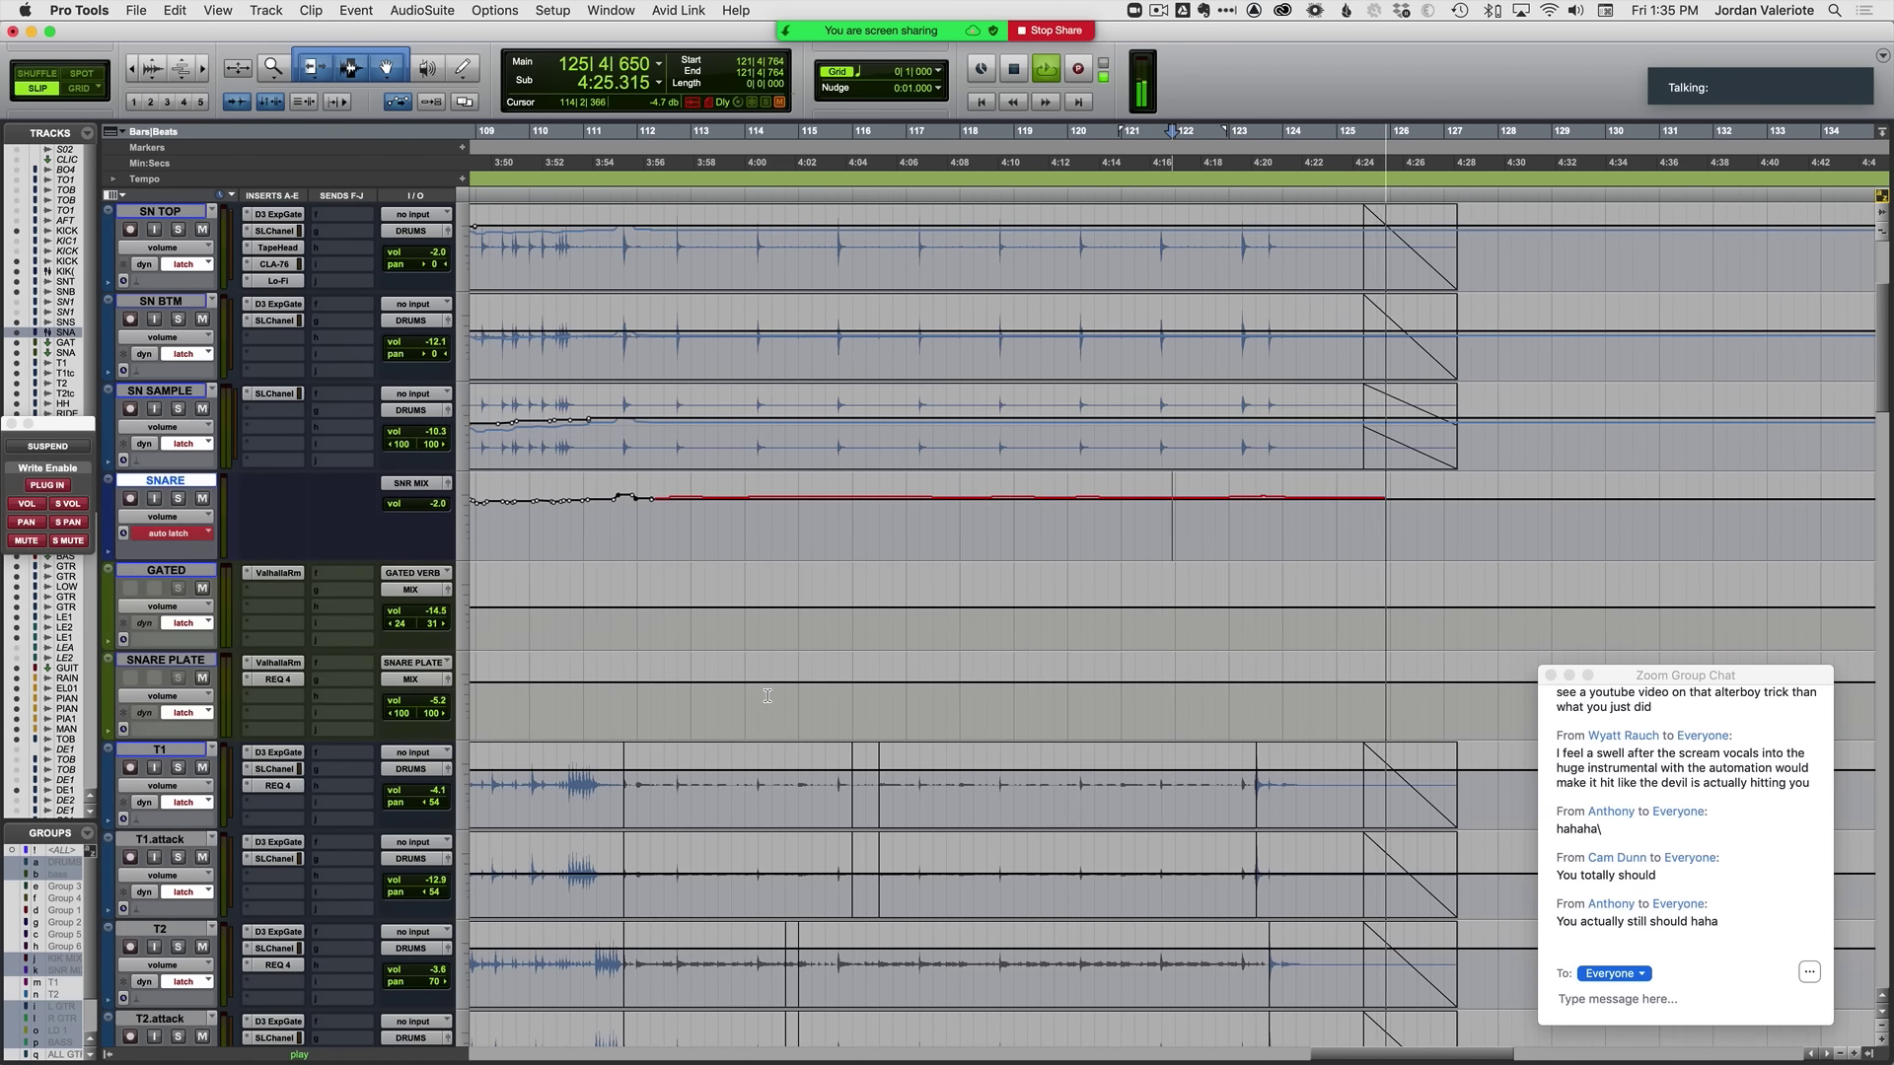
{"action": "key", "text": "r"}
{"action": "key", "text": "r"}
{"action": "key", "text": "space"}
Step: Place the edit cursor at 89|4|057 near the start of the tom section and save the session
{"action": "left_click", "coordinate": [741, 795]}
{"action": "key", "text": "t"}
{"action": "key", "text": "t"}
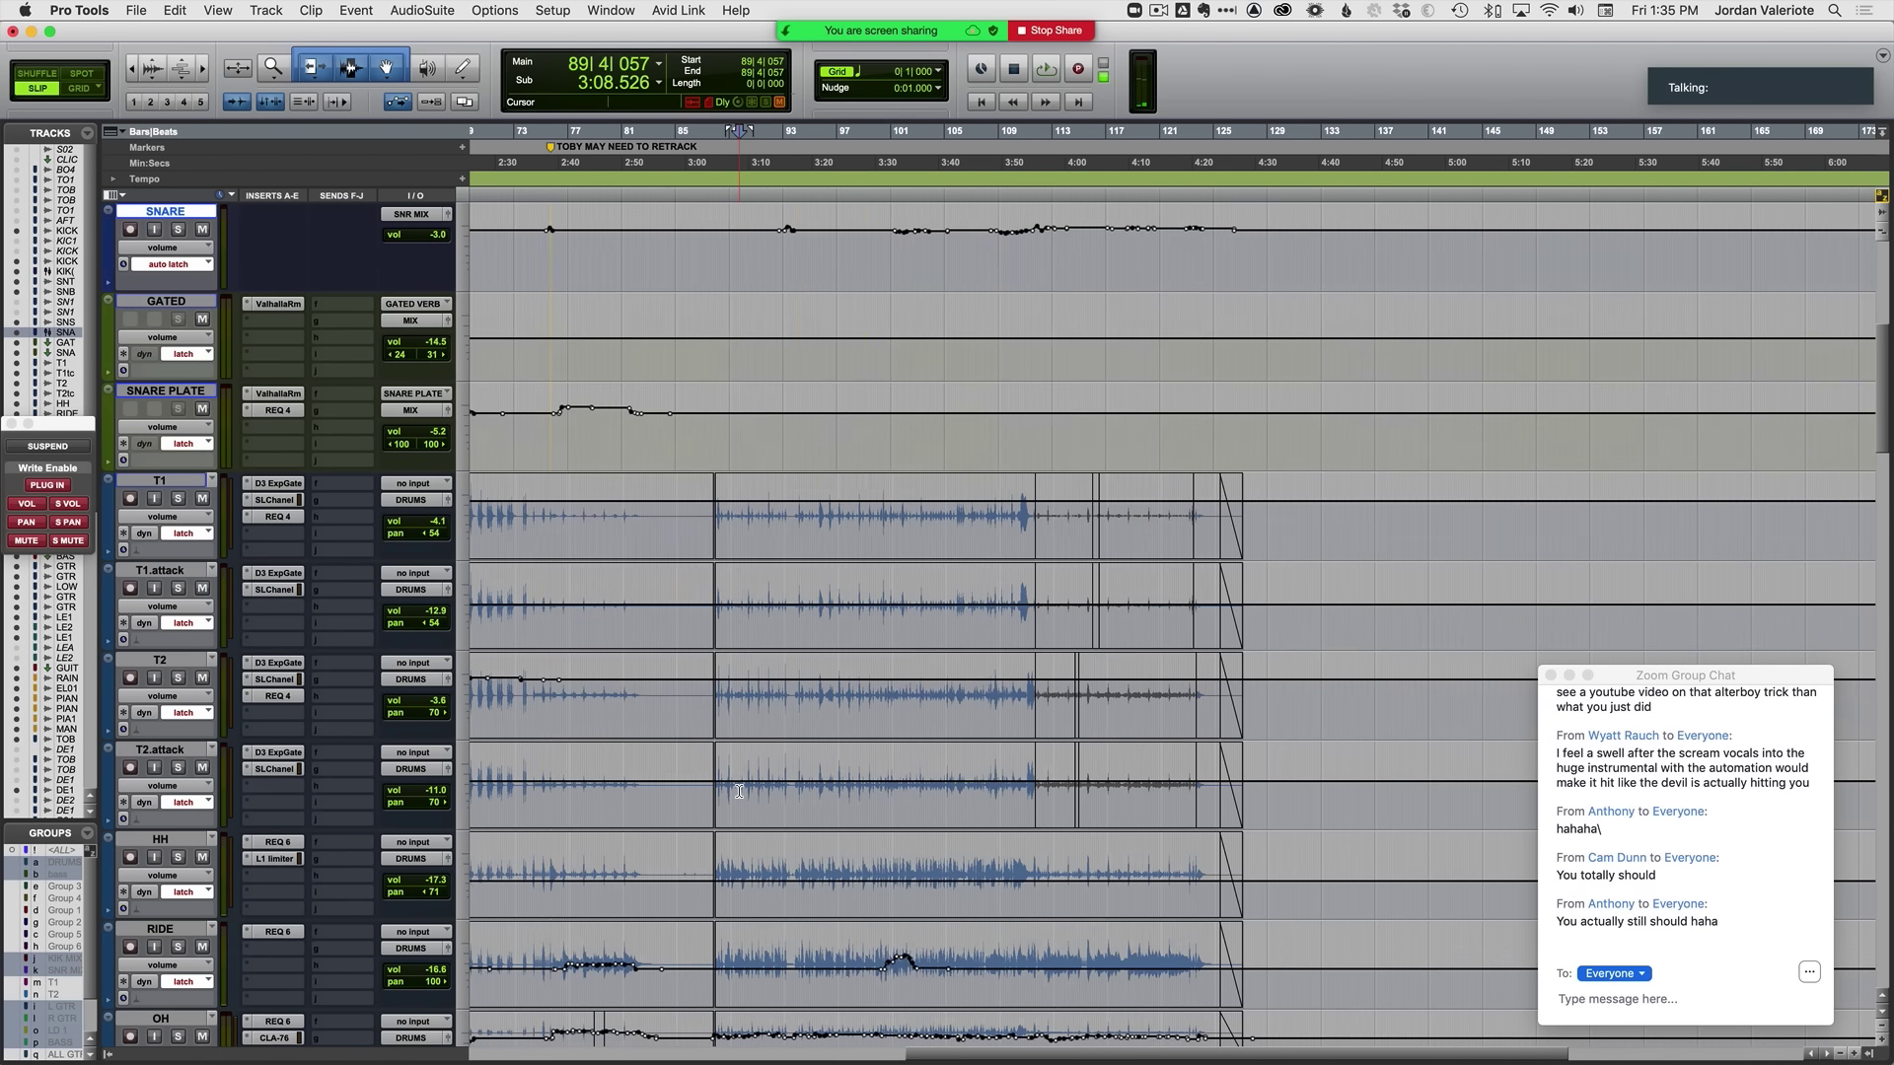
{"action": "key", "text": "super+s"}
Step: Group T1 and T1.attack as a Mix group named "t1 volume", with Follow Globals off and Volume, Solos and Automation Mode linked
{"action": "scroll", "coordinate": [740, 786], "scroll_direction": "right", "scroll_amount": 5}
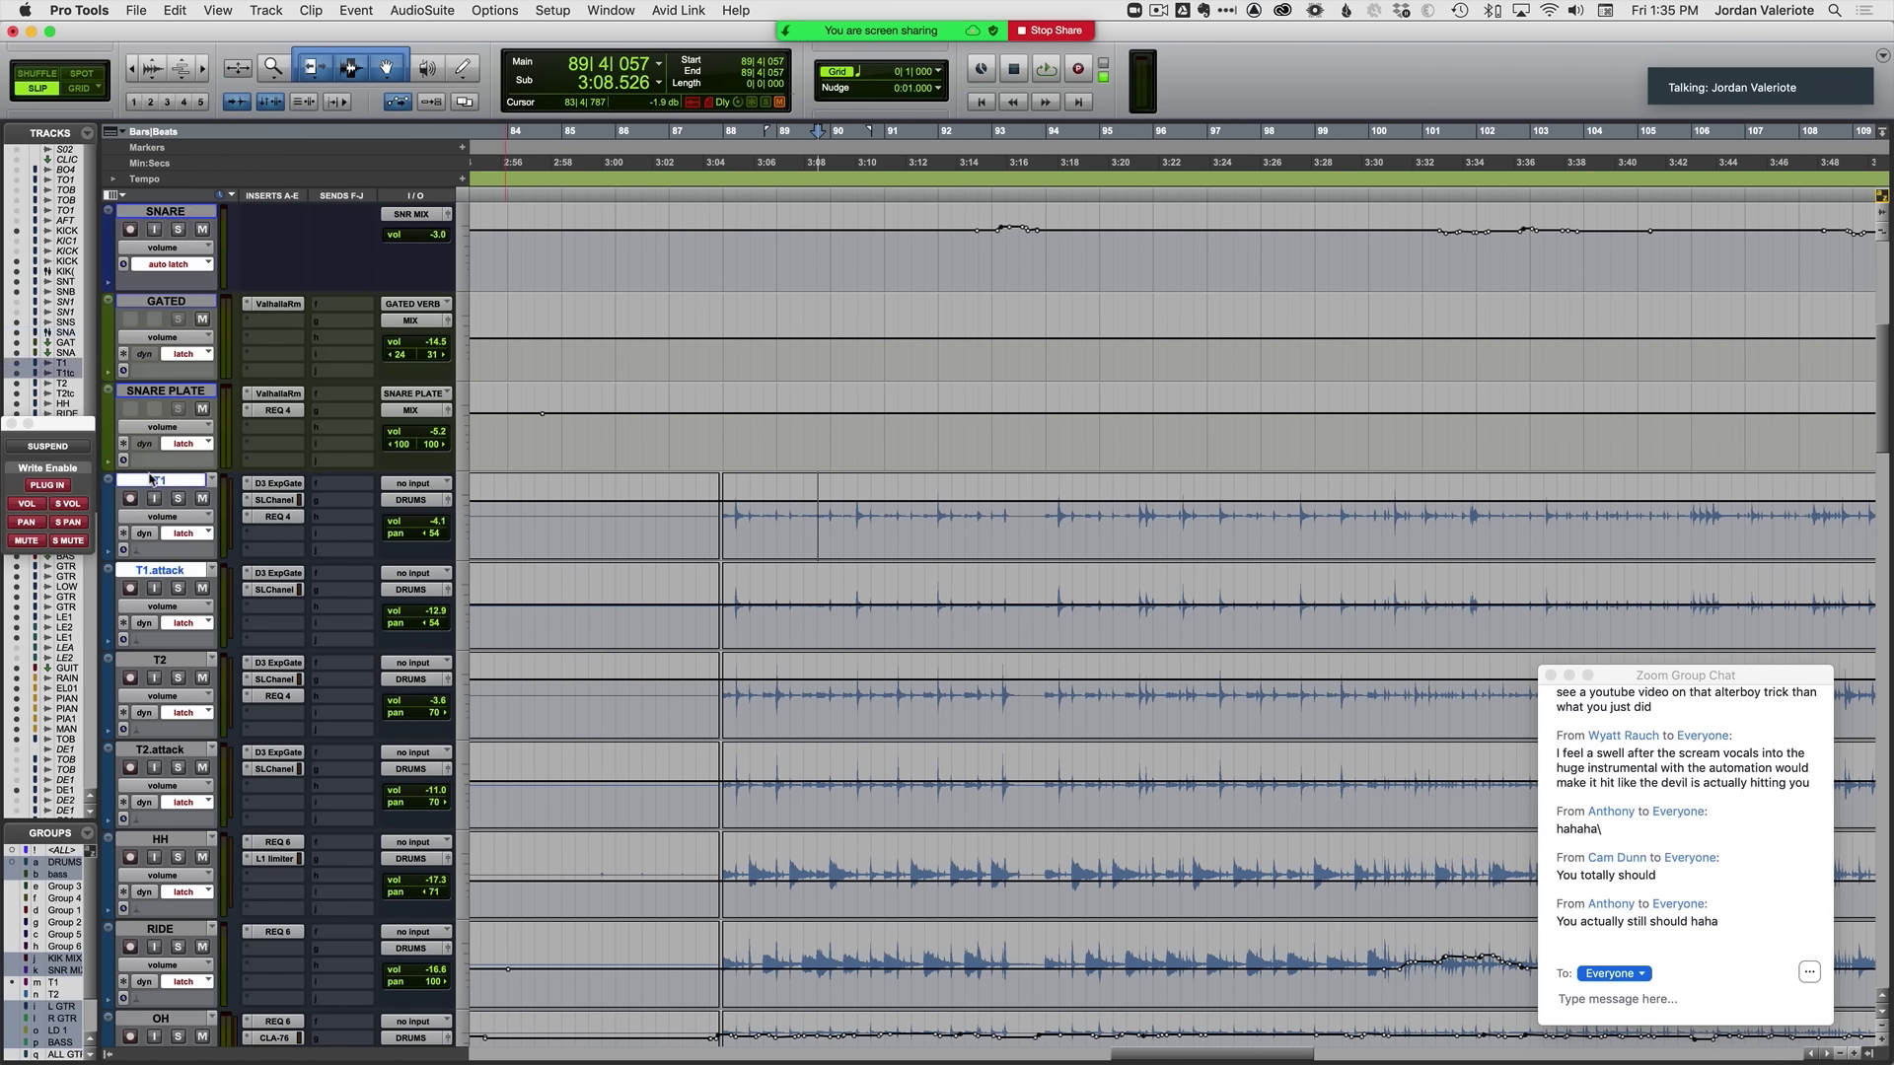
{"action": "key", "text": "super+g"}
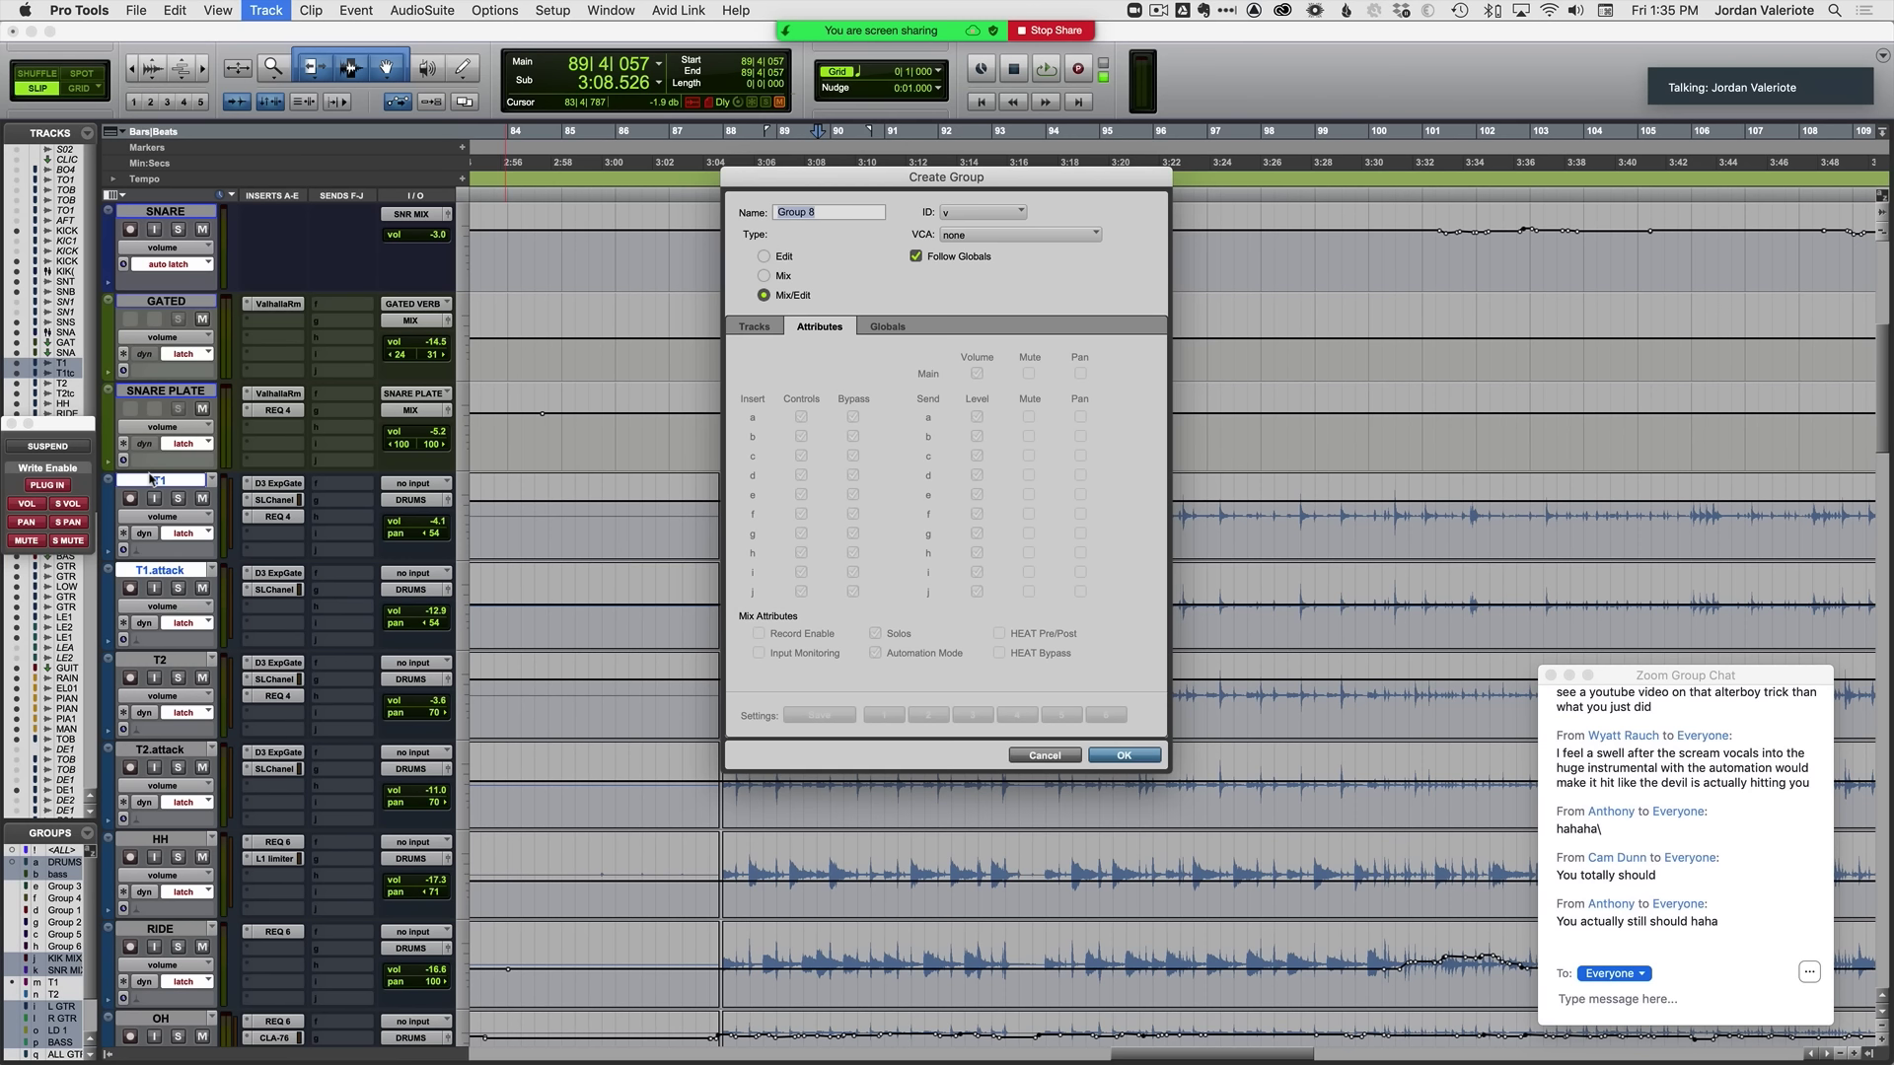
{"action": "left_click", "coordinate": [923, 260]}
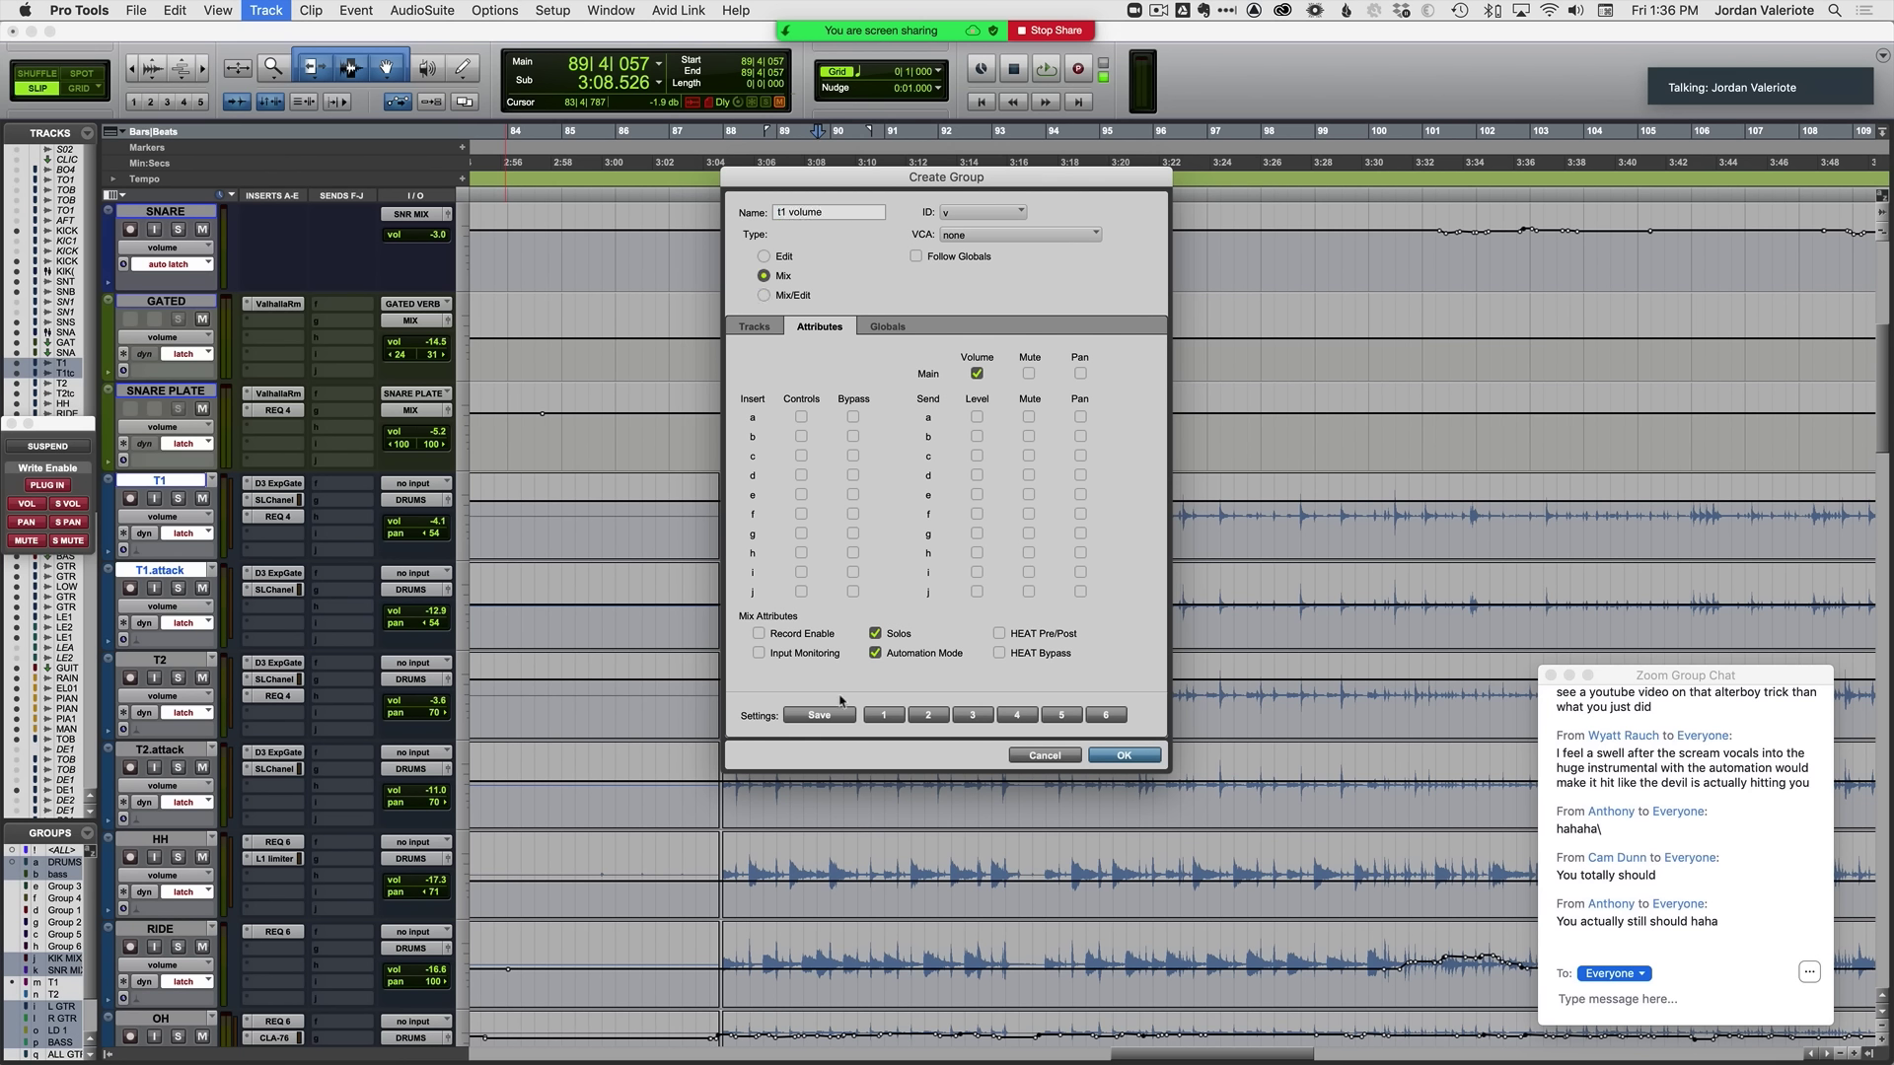
{"action": "left_click", "coordinate": [1125, 756]}
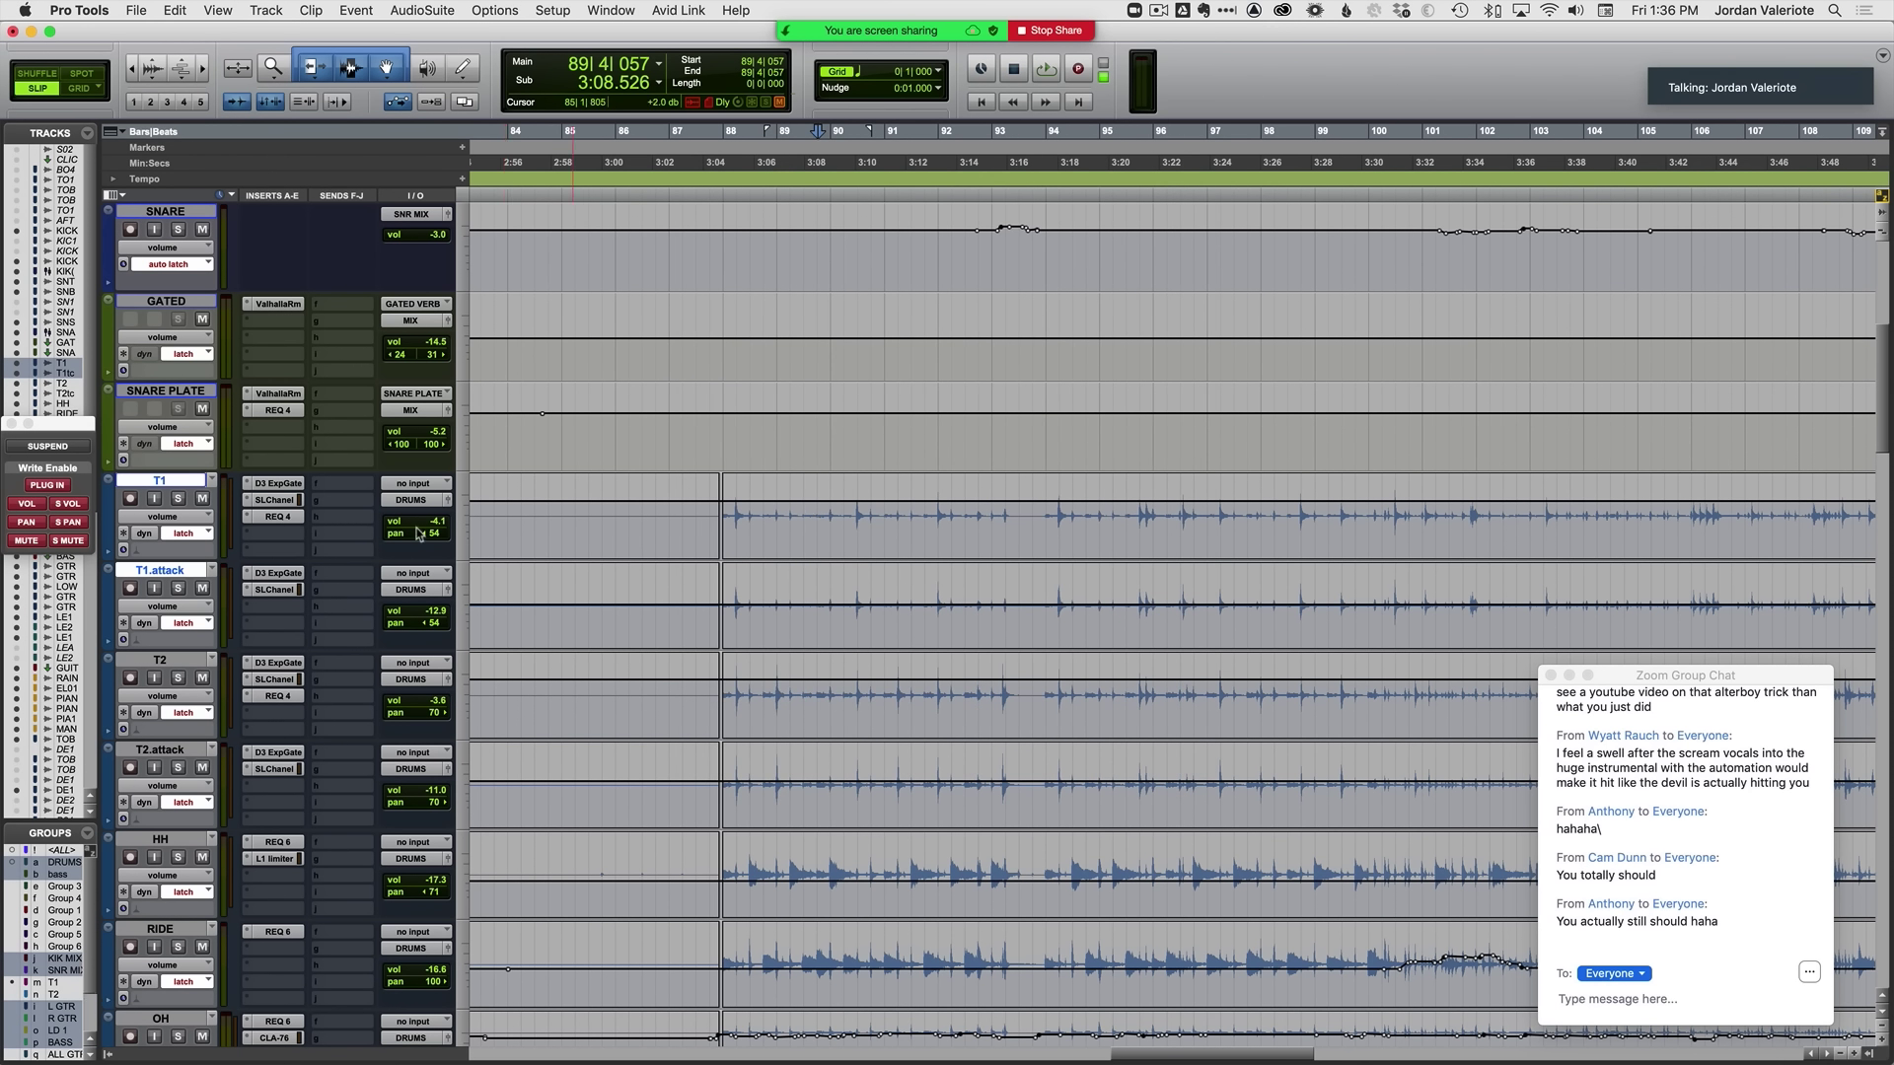
Step: Group T2 and T2.attack under the name "t2 volume", with Follow Globals off and main Volume linked
{"action": "key", "text": "super+z"}
{"action": "left_click", "coordinate": [161, 661]}
{"action": "key", "text": "super+g"}
{"action": "type", "text": "t2 volume"}
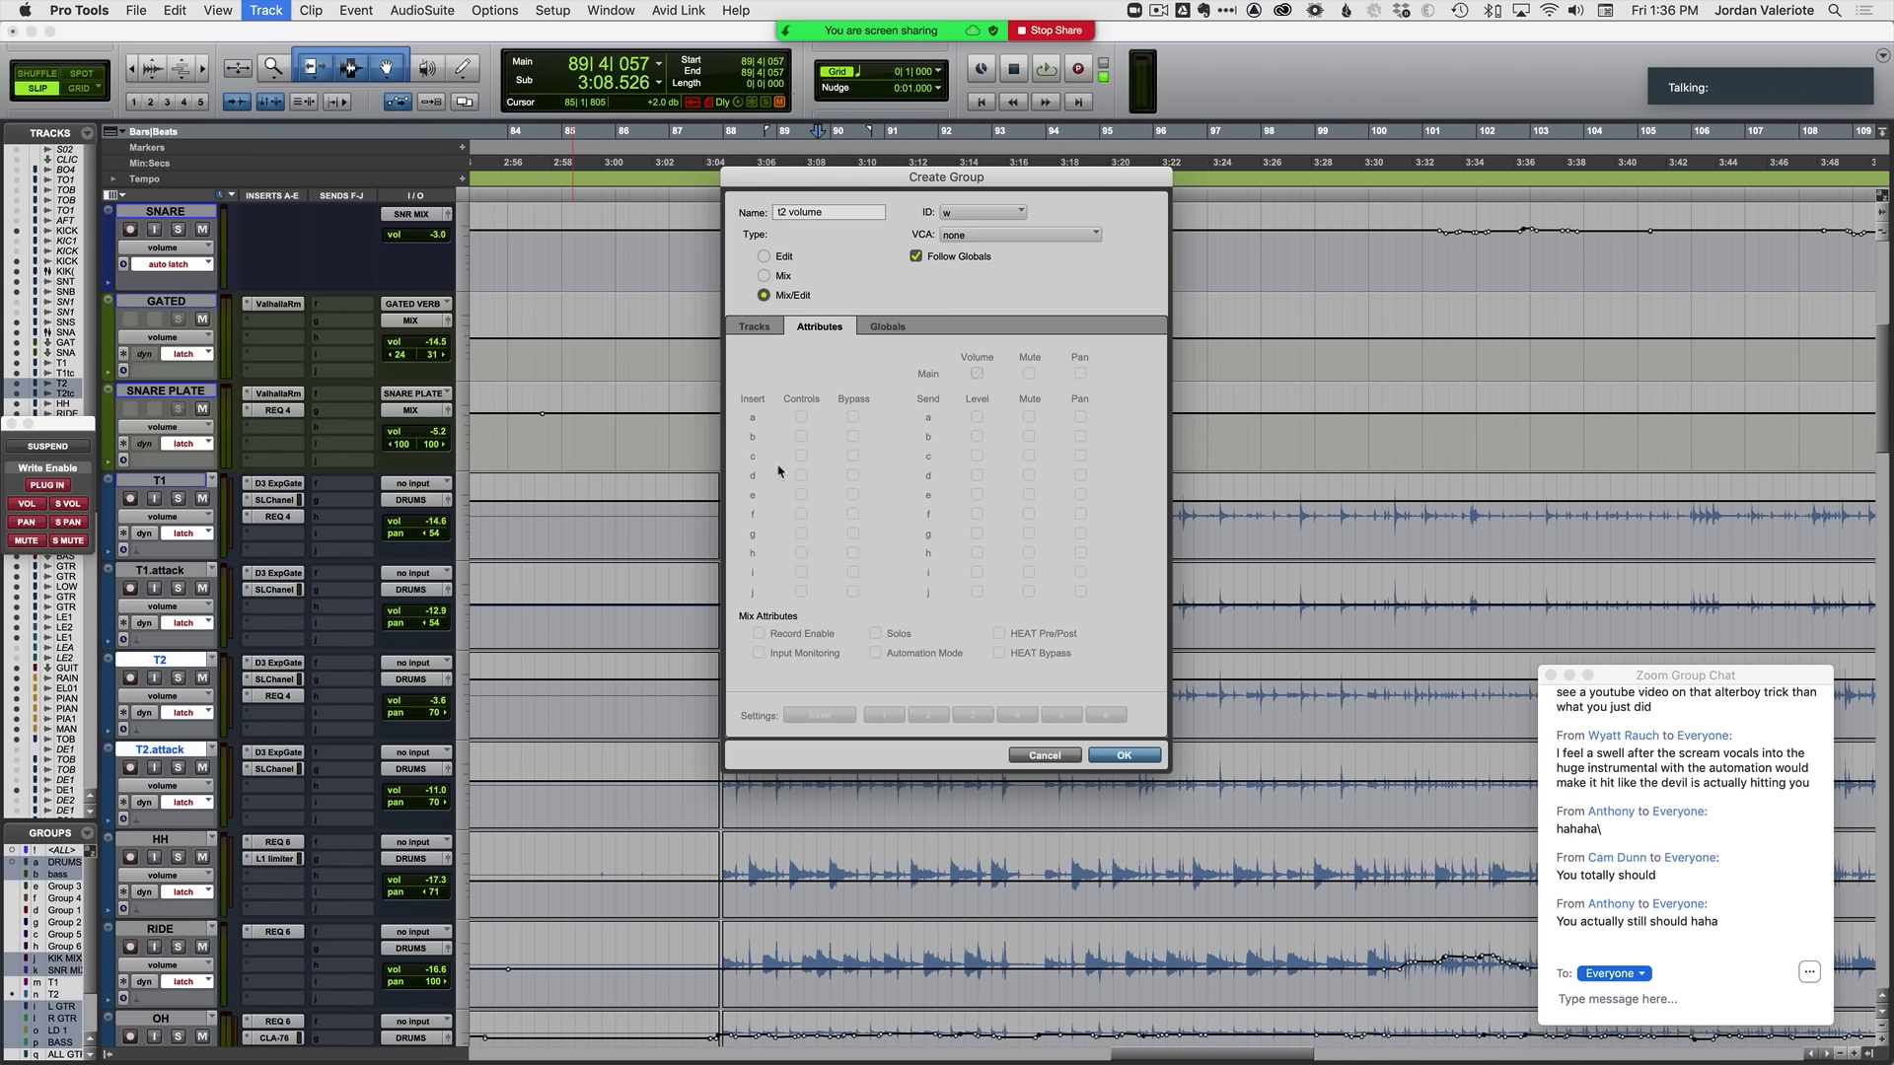
{"action": "left_click", "coordinate": [944, 255]}
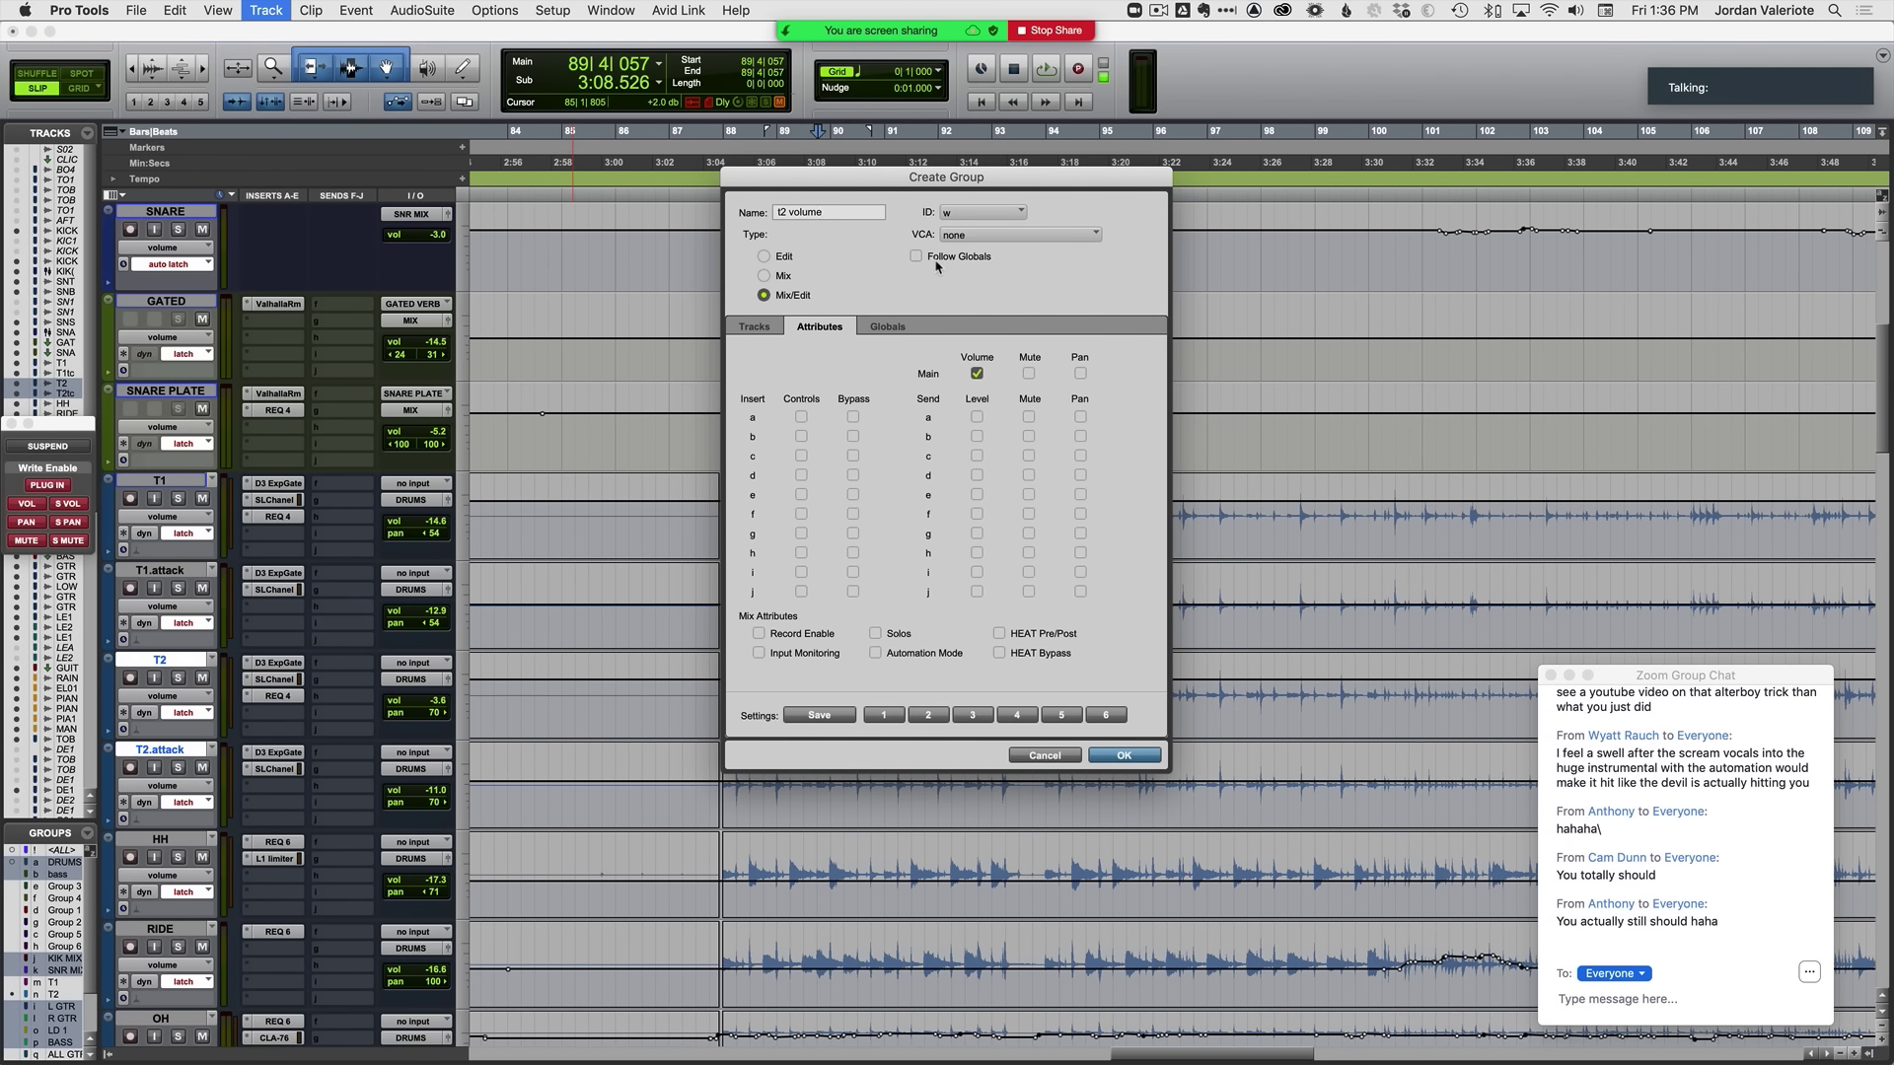
{"action": "left_click", "coordinate": [1124, 756]}
Step: Play back the toms from 87|3|644 and examine the hits on the T1 and T2 tracks through bar 90
{"action": "left_click", "coordinate": [705, 522]}
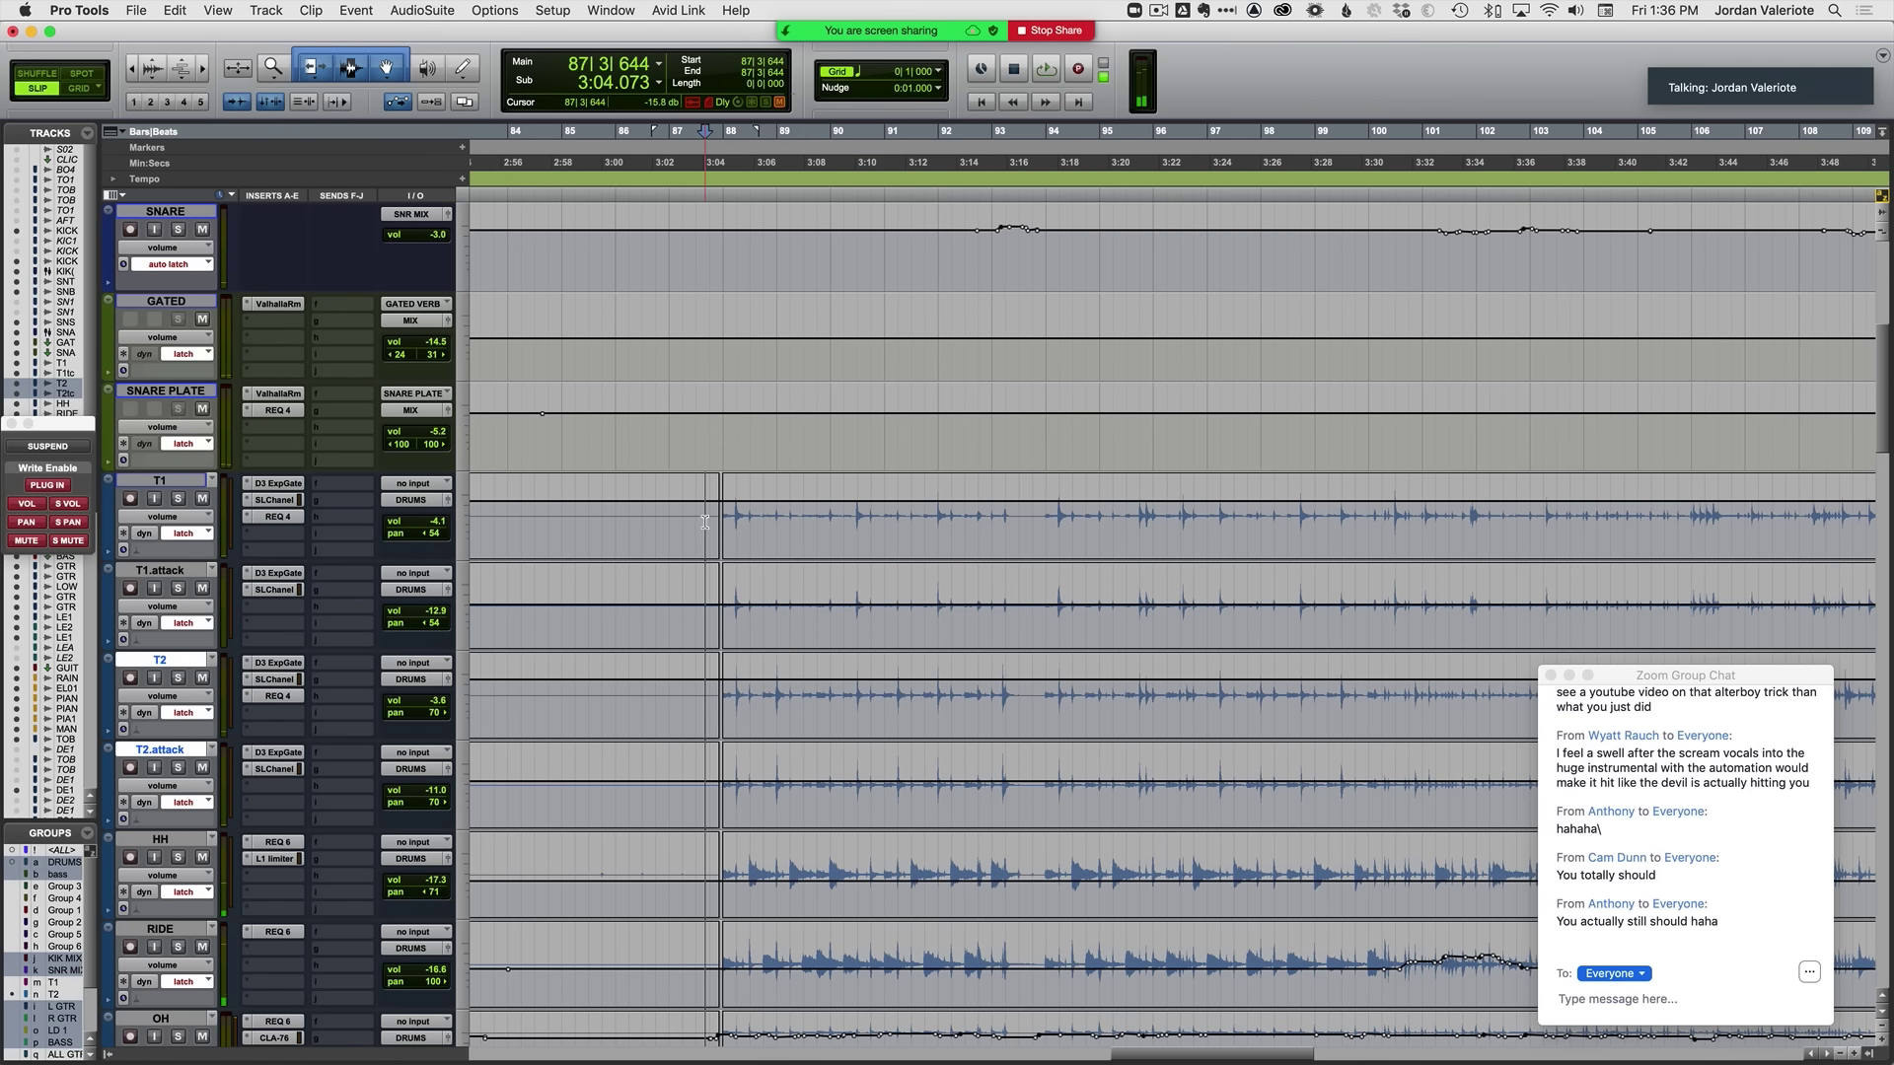
{"action": "key", "text": "t"}
{"action": "key", "text": "space"}
{"action": "left_click", "coordinate": [160, 571]}
{"action": "scroll", "coordinate": [691, 656], "scroll_direction": "down", "scroll_amount": 3}
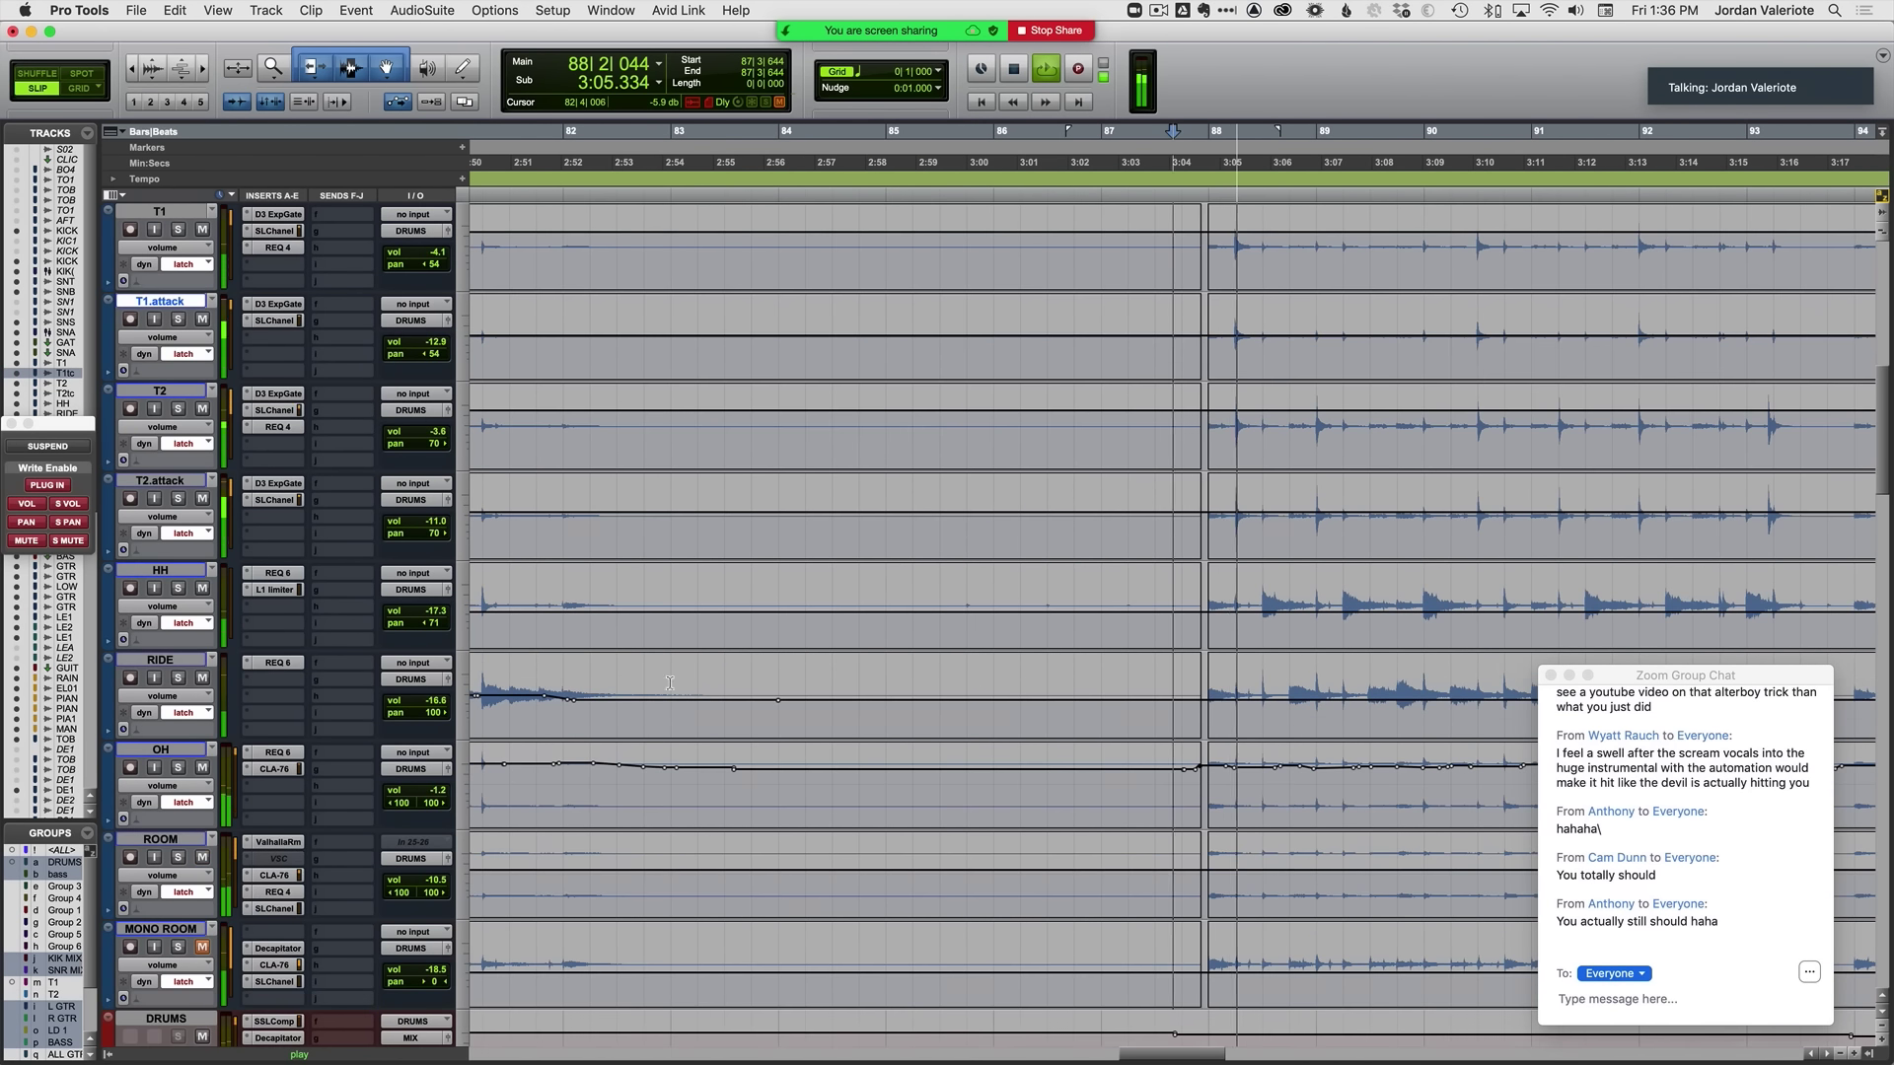
{"action": "scroll", "coordinate": [961, 687], "scroll_direction": "up", "scroll_amount": 1}
{"action": "key", "text": "t"}
{"action": "scroll", "coordinate": [968, 688], "scroll_direction": "up", "scroll_amount": 1}
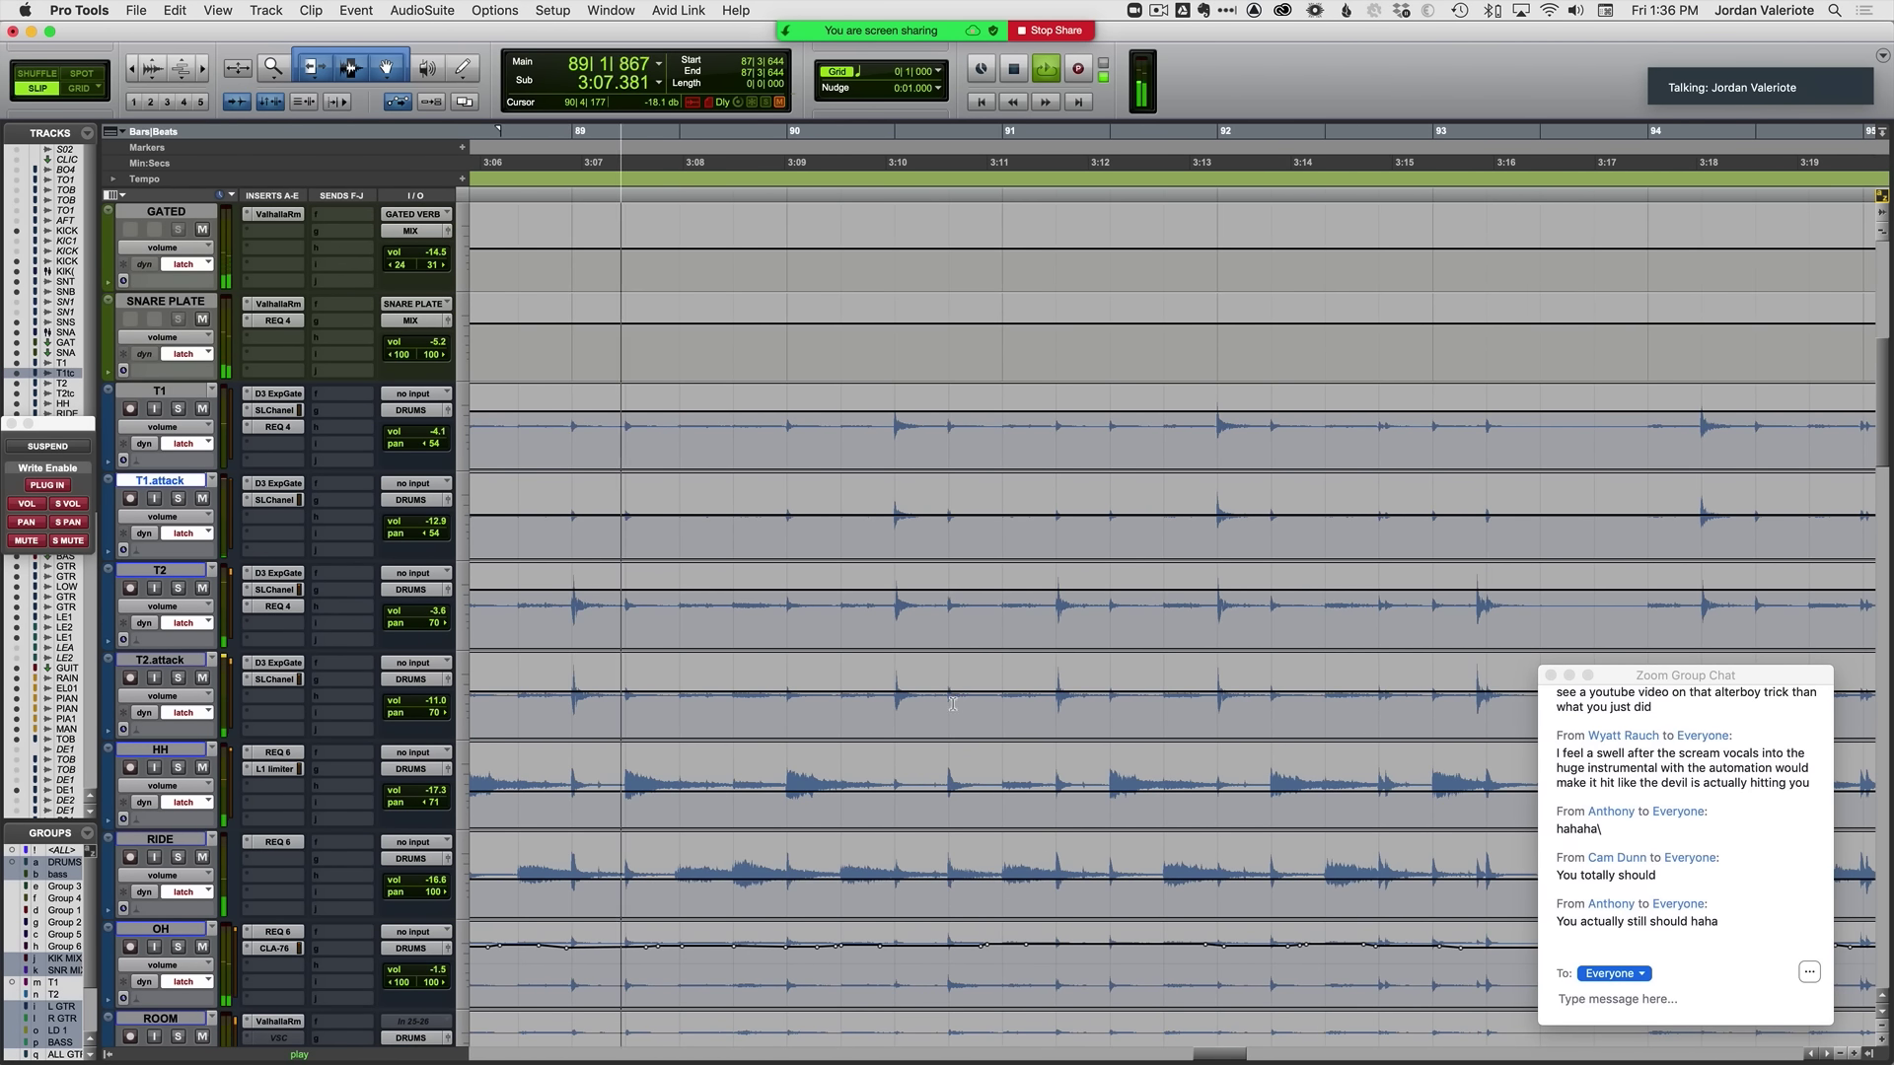
{"action": "key", "text": "r"}
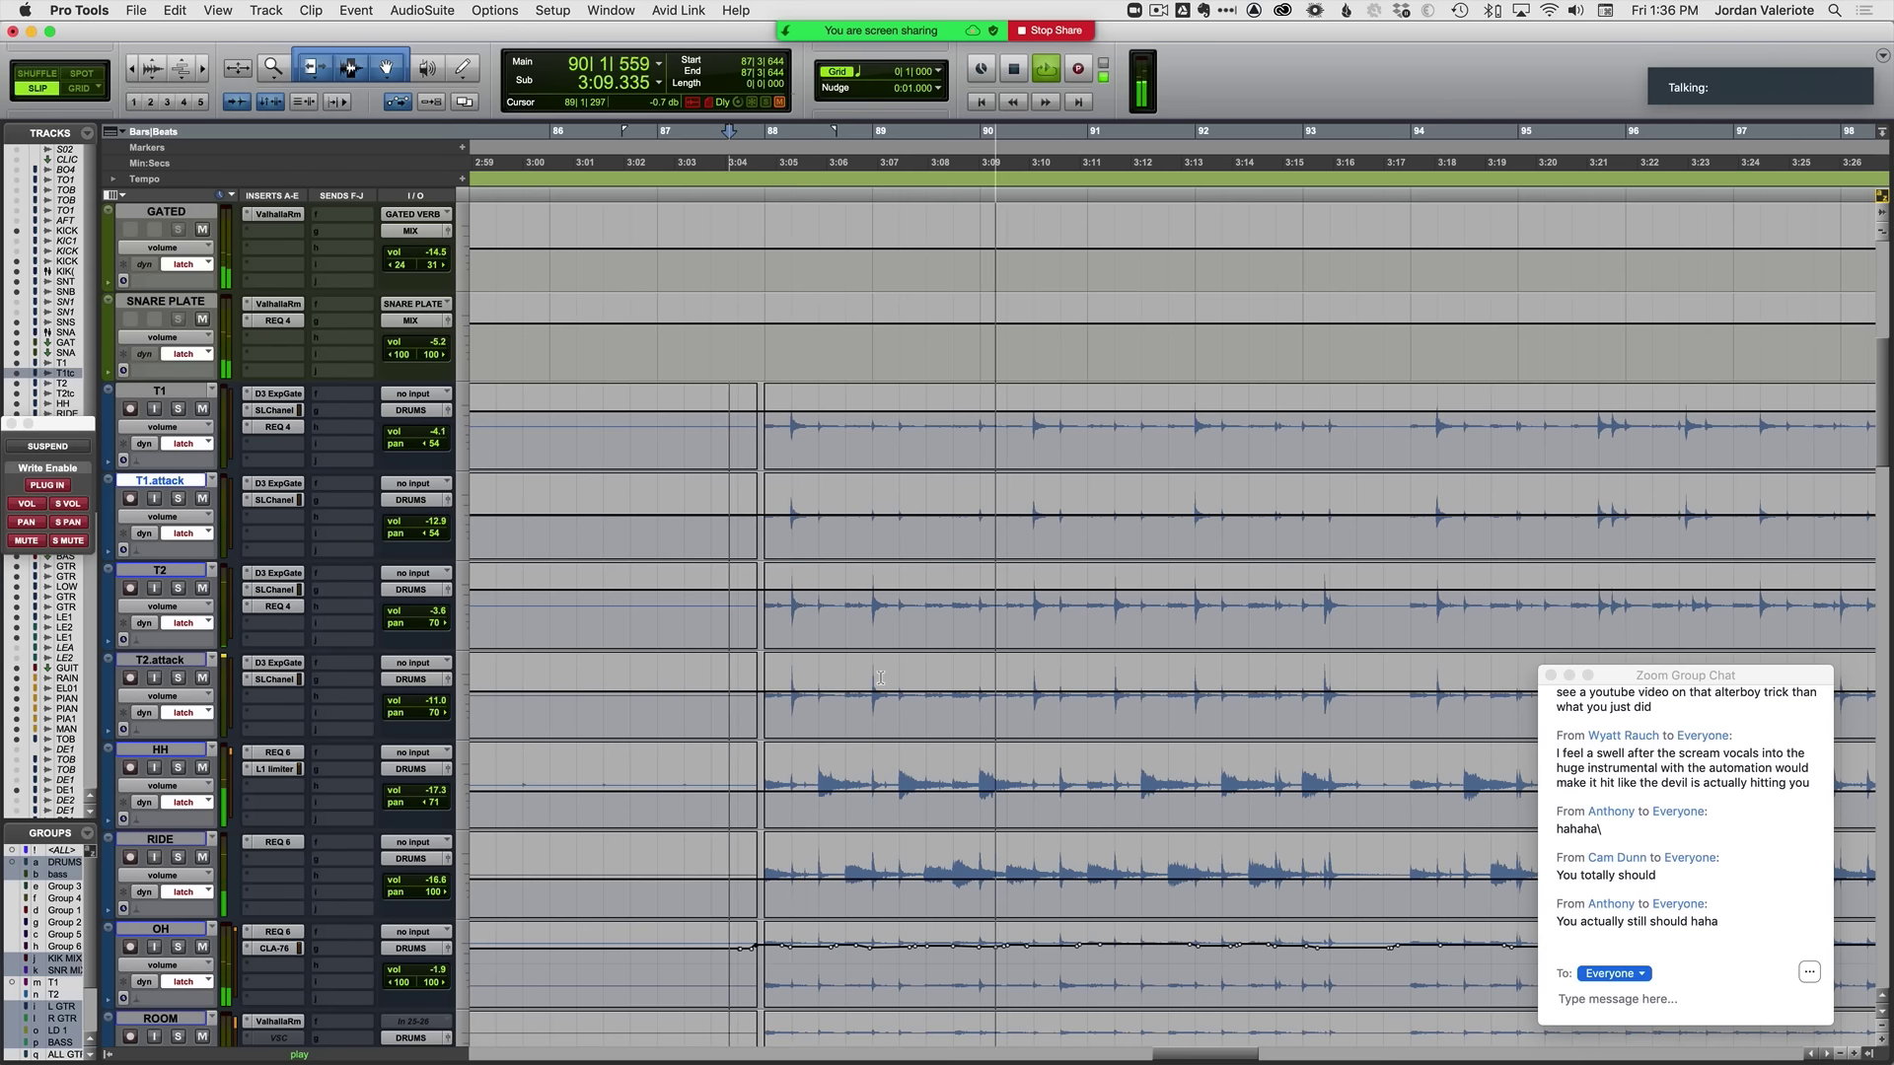
Step: Write lower latch volume automation on T1 and T1.attack during playback from 91|1|339 to about bar 92
{"action": "scroll", "coordinate": [885, 679], "scroll_direction": "right", "scroll_amount": 1}
{"action": "scroll", "coordinate": [884, 679], "scroll_direction": "right", "scroll_amount": 1}
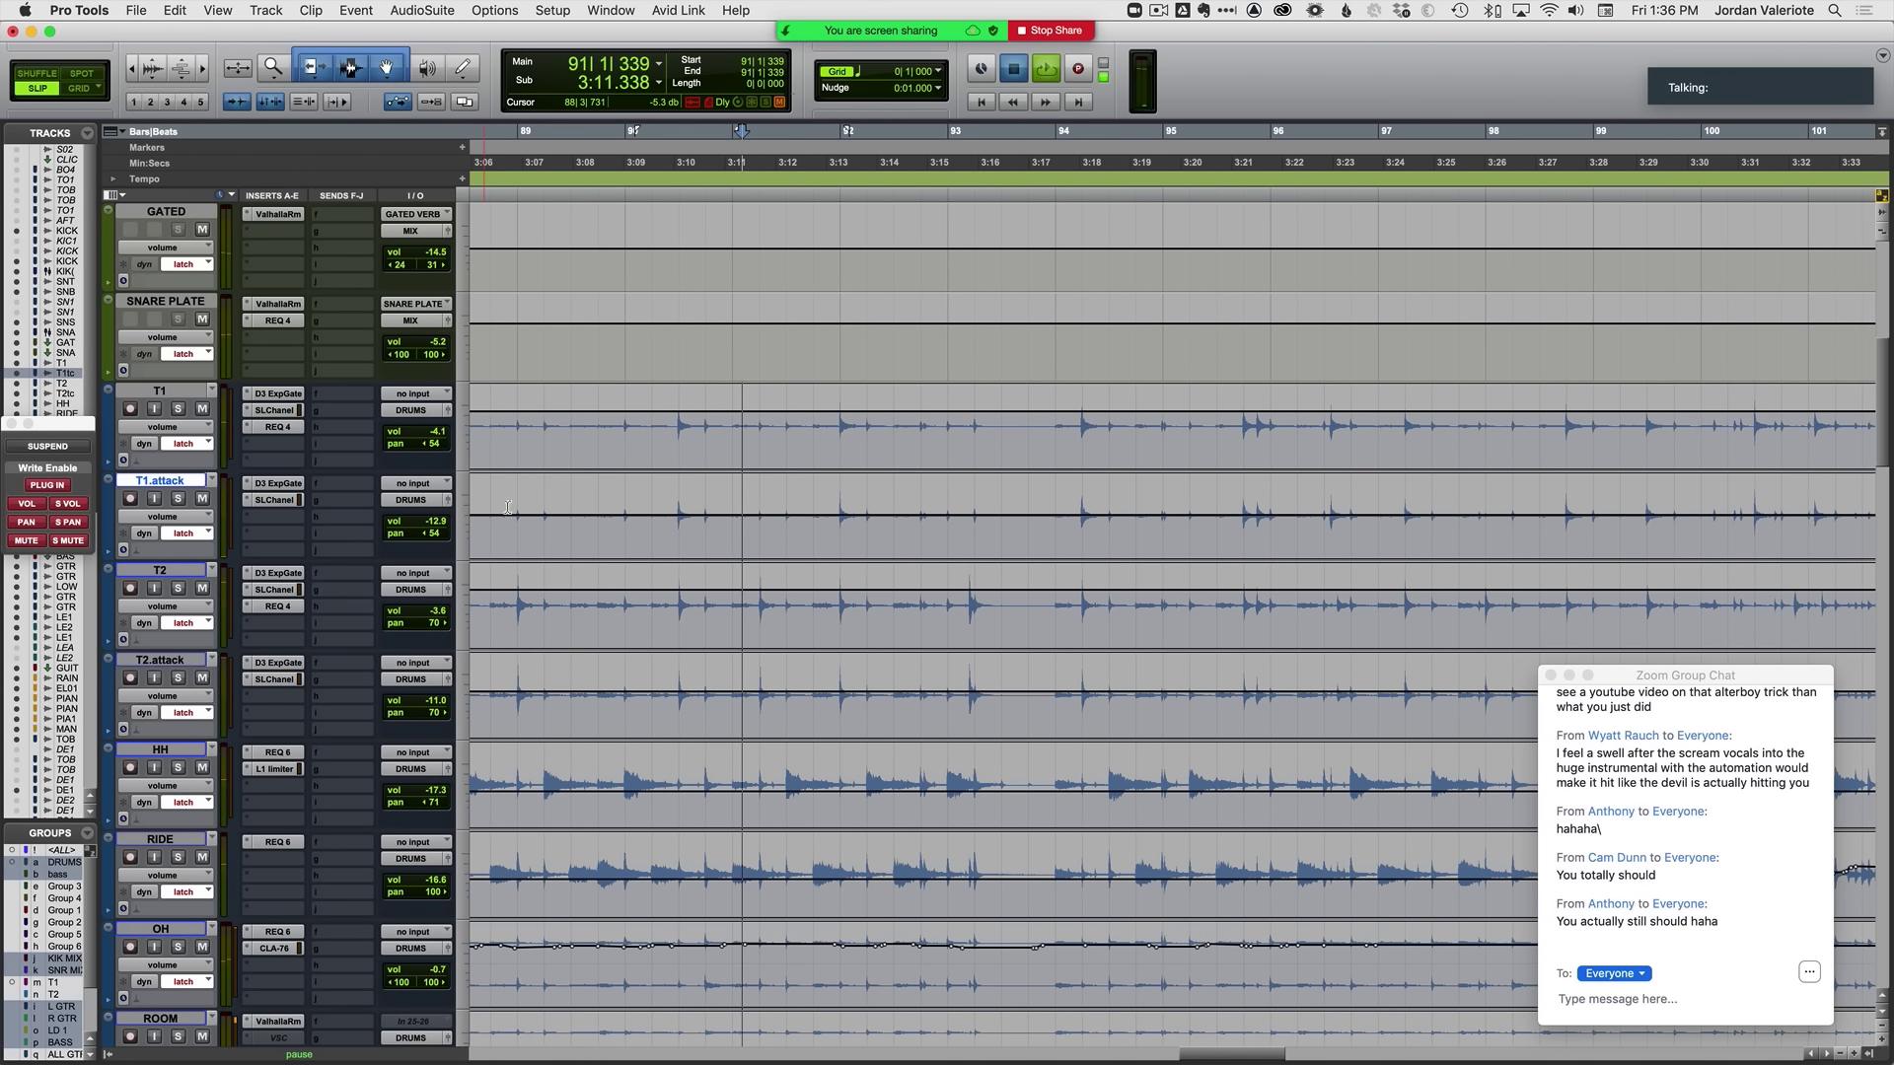
{"action": "key", "text": "space"}
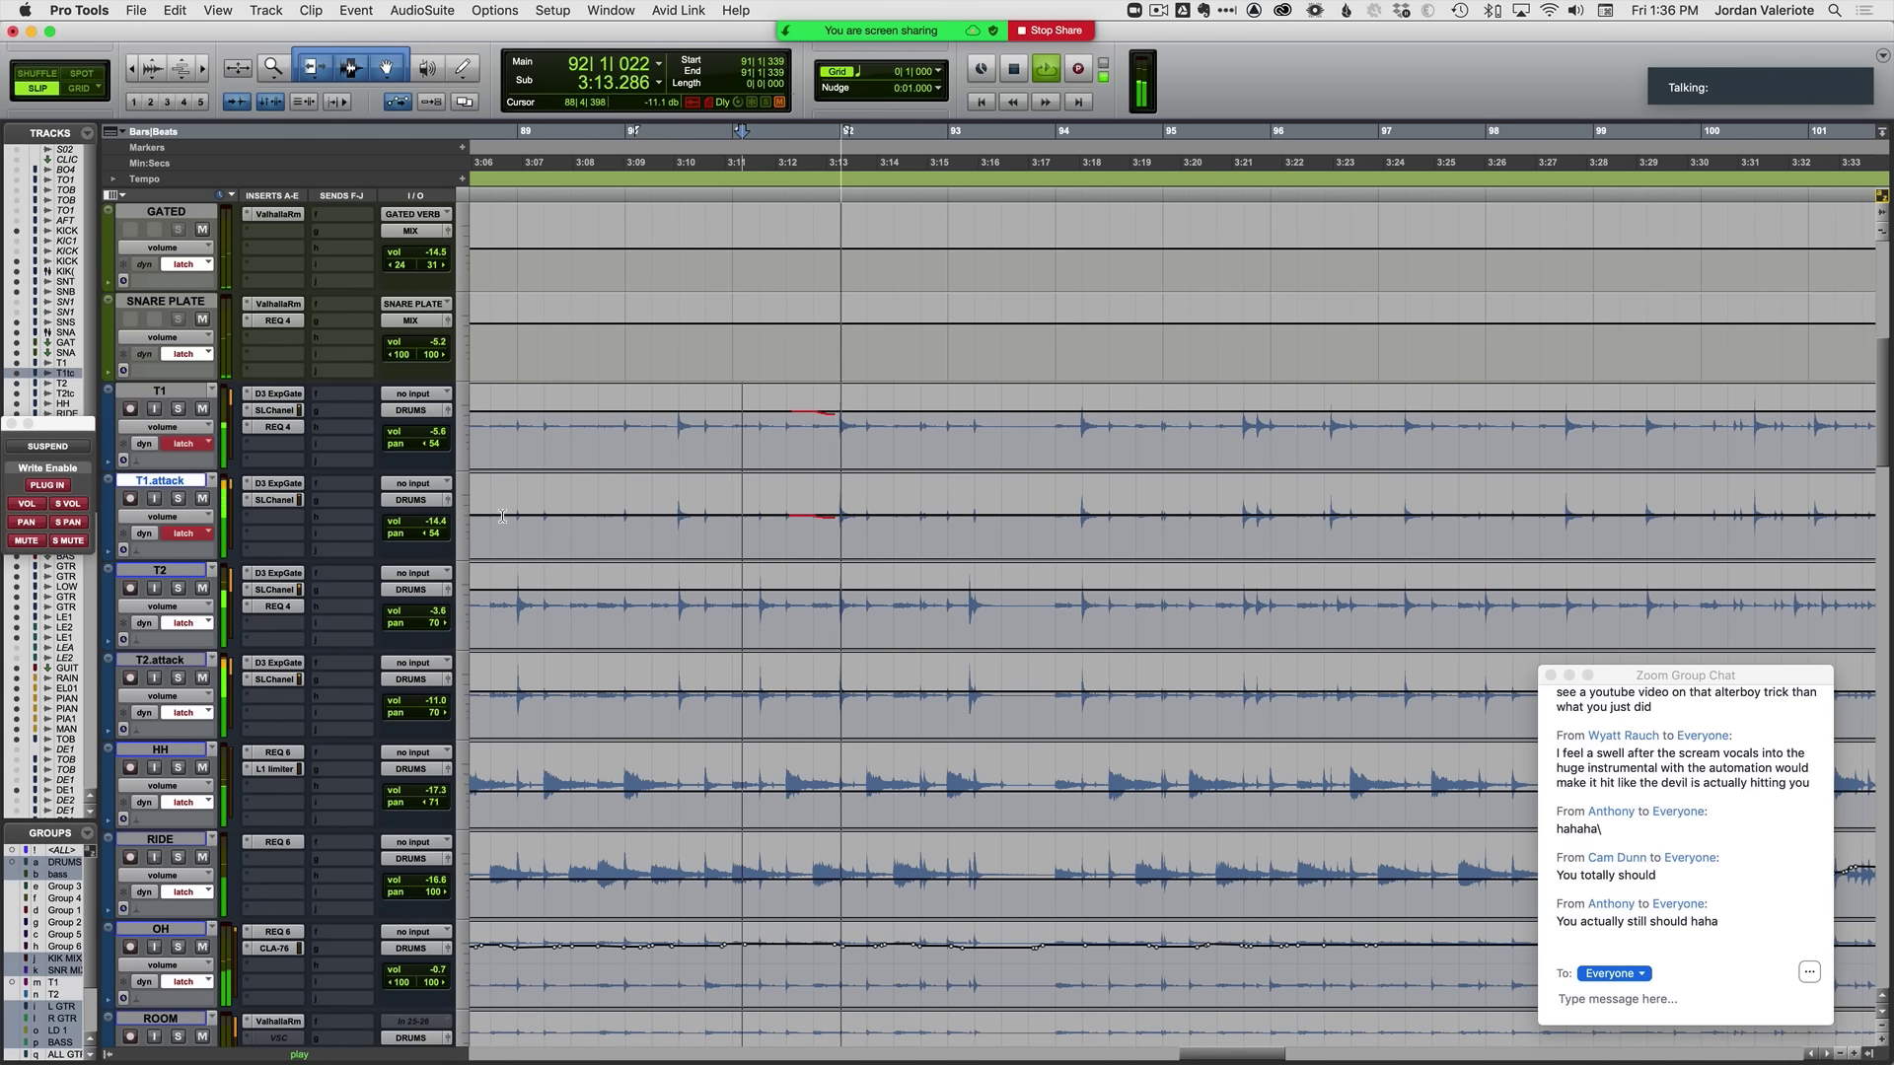
{"action": "key", "text": "space"}
Step: Write latch volume automation on T2 and T2.attack during playback, raising the hits around 95|4 and 96|3
{"action": "key", "text": "space"}
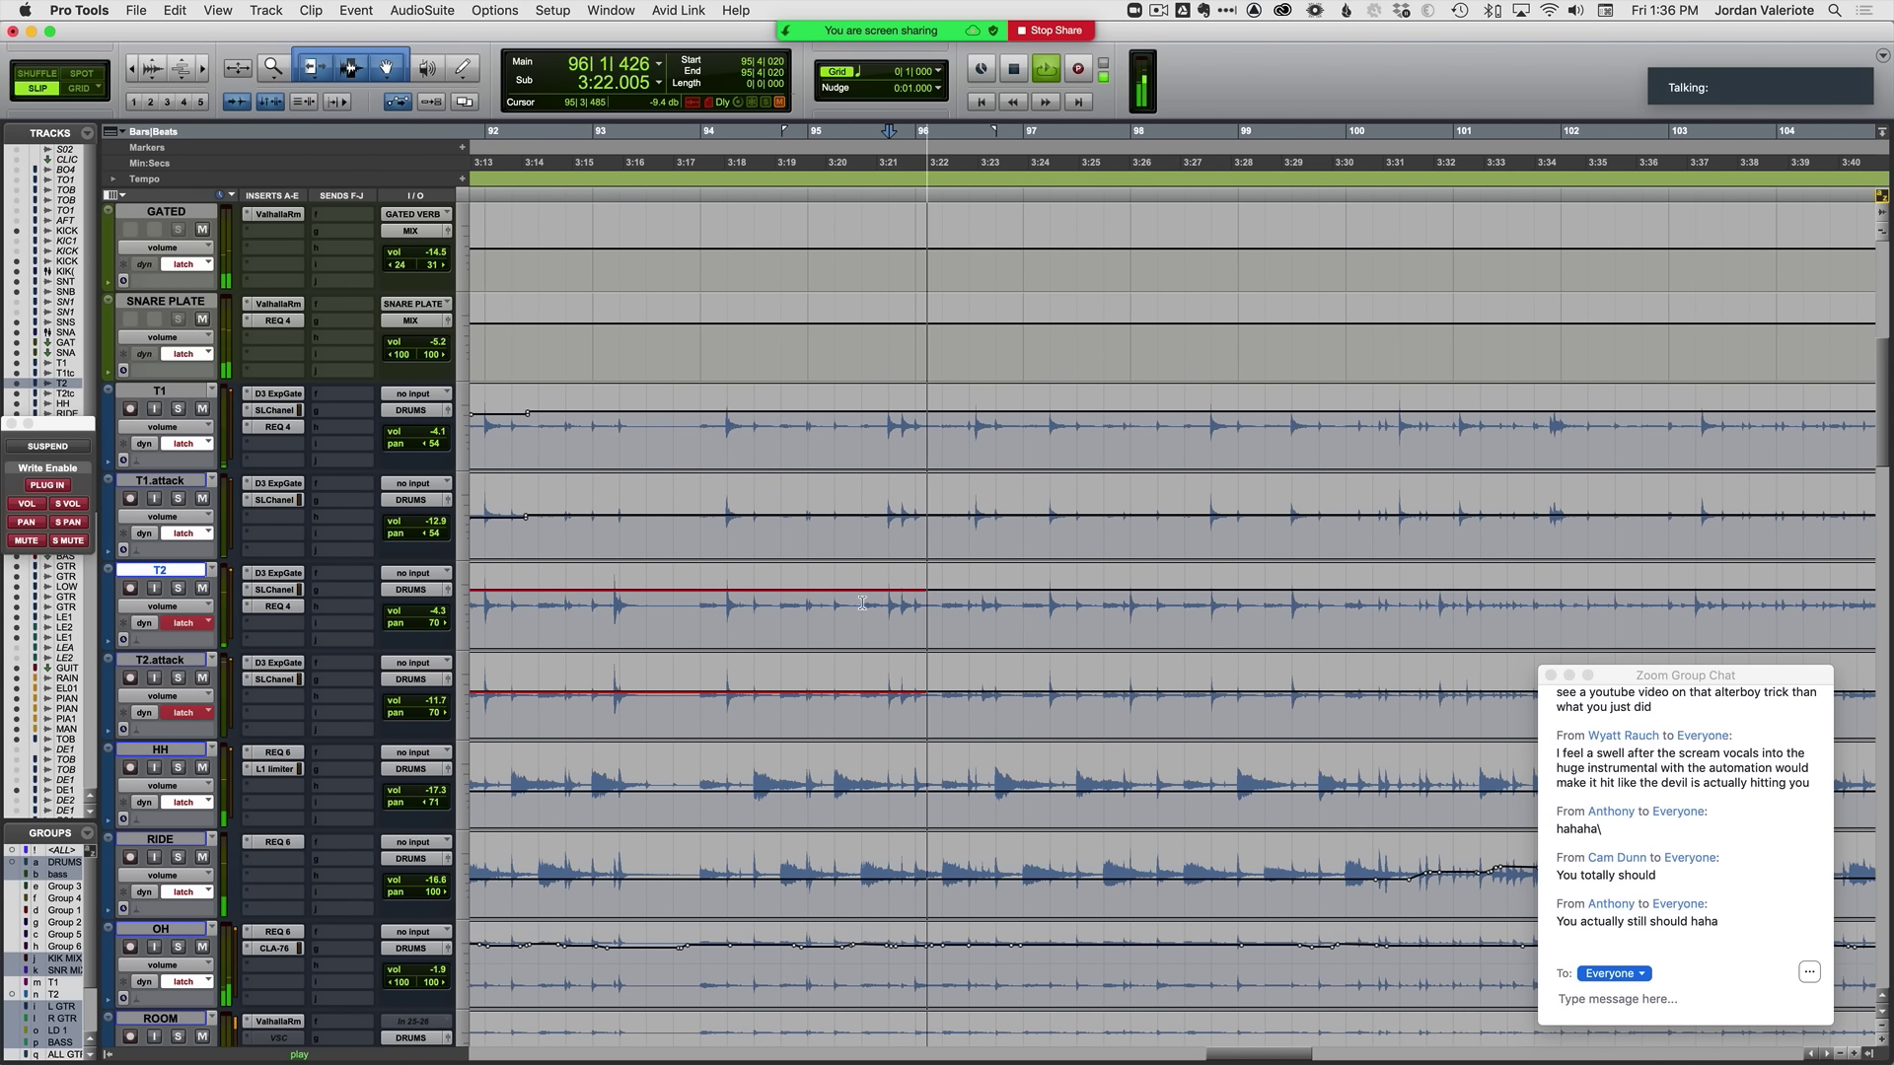
{"action": "key", "text": "space"}
{"action": "left_click", "coordinate": [826, 603]}
{"action": "key", "text": "space"}
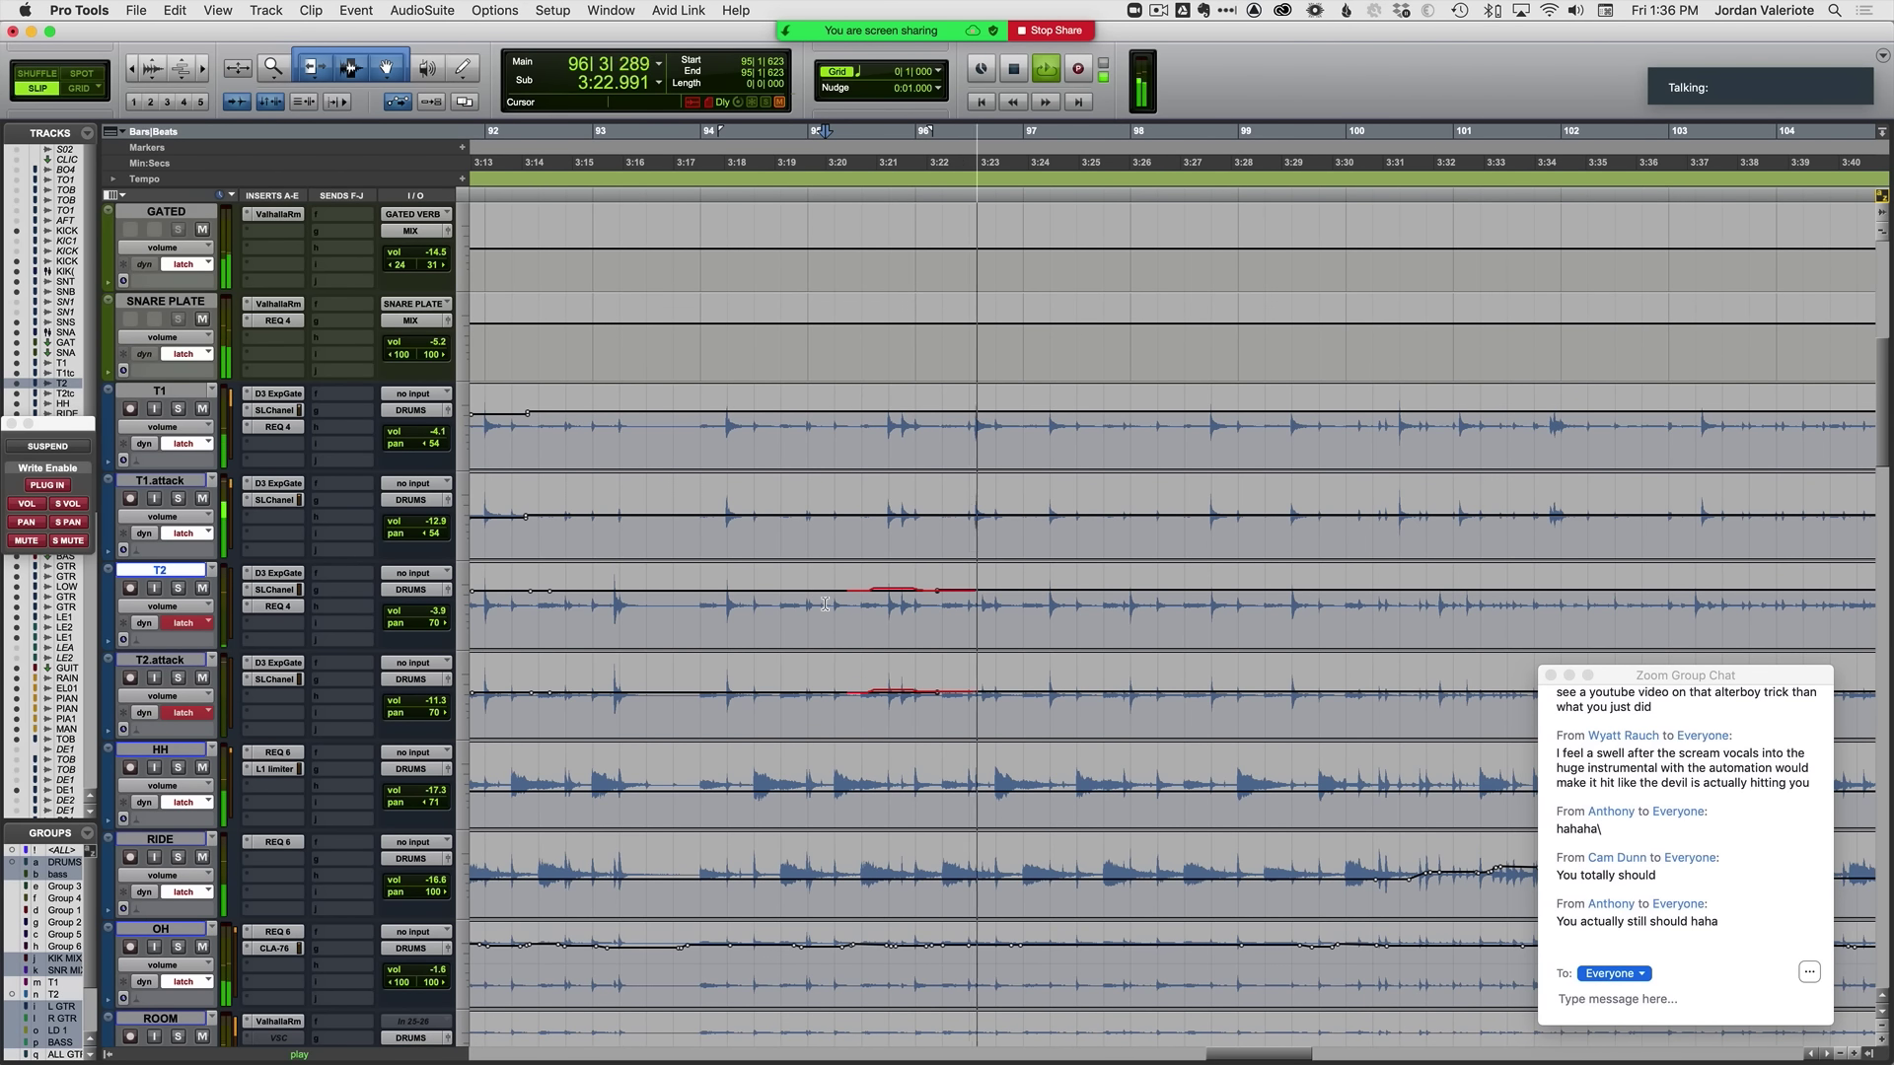
{"action": "key", "text": "space"}
{"action": "key", "text": "space"}
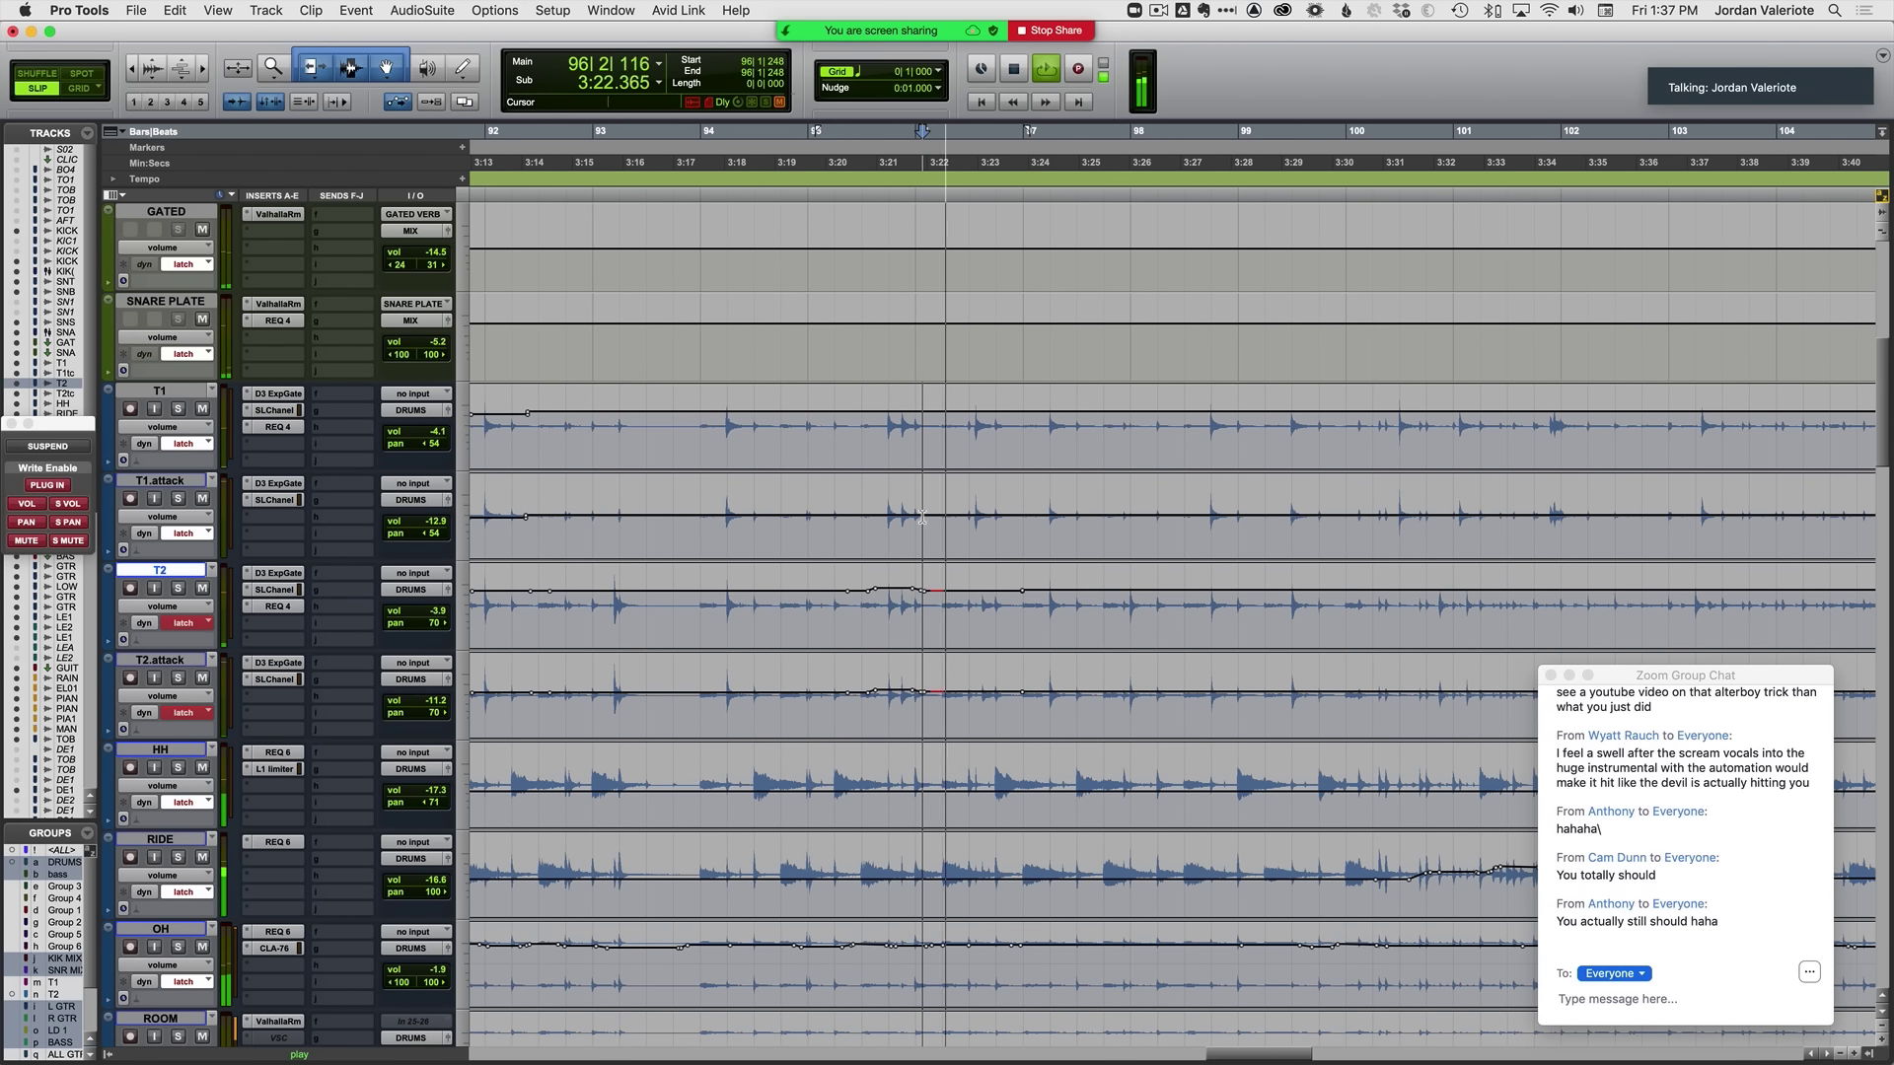
{"action": "key", "text": "space"}
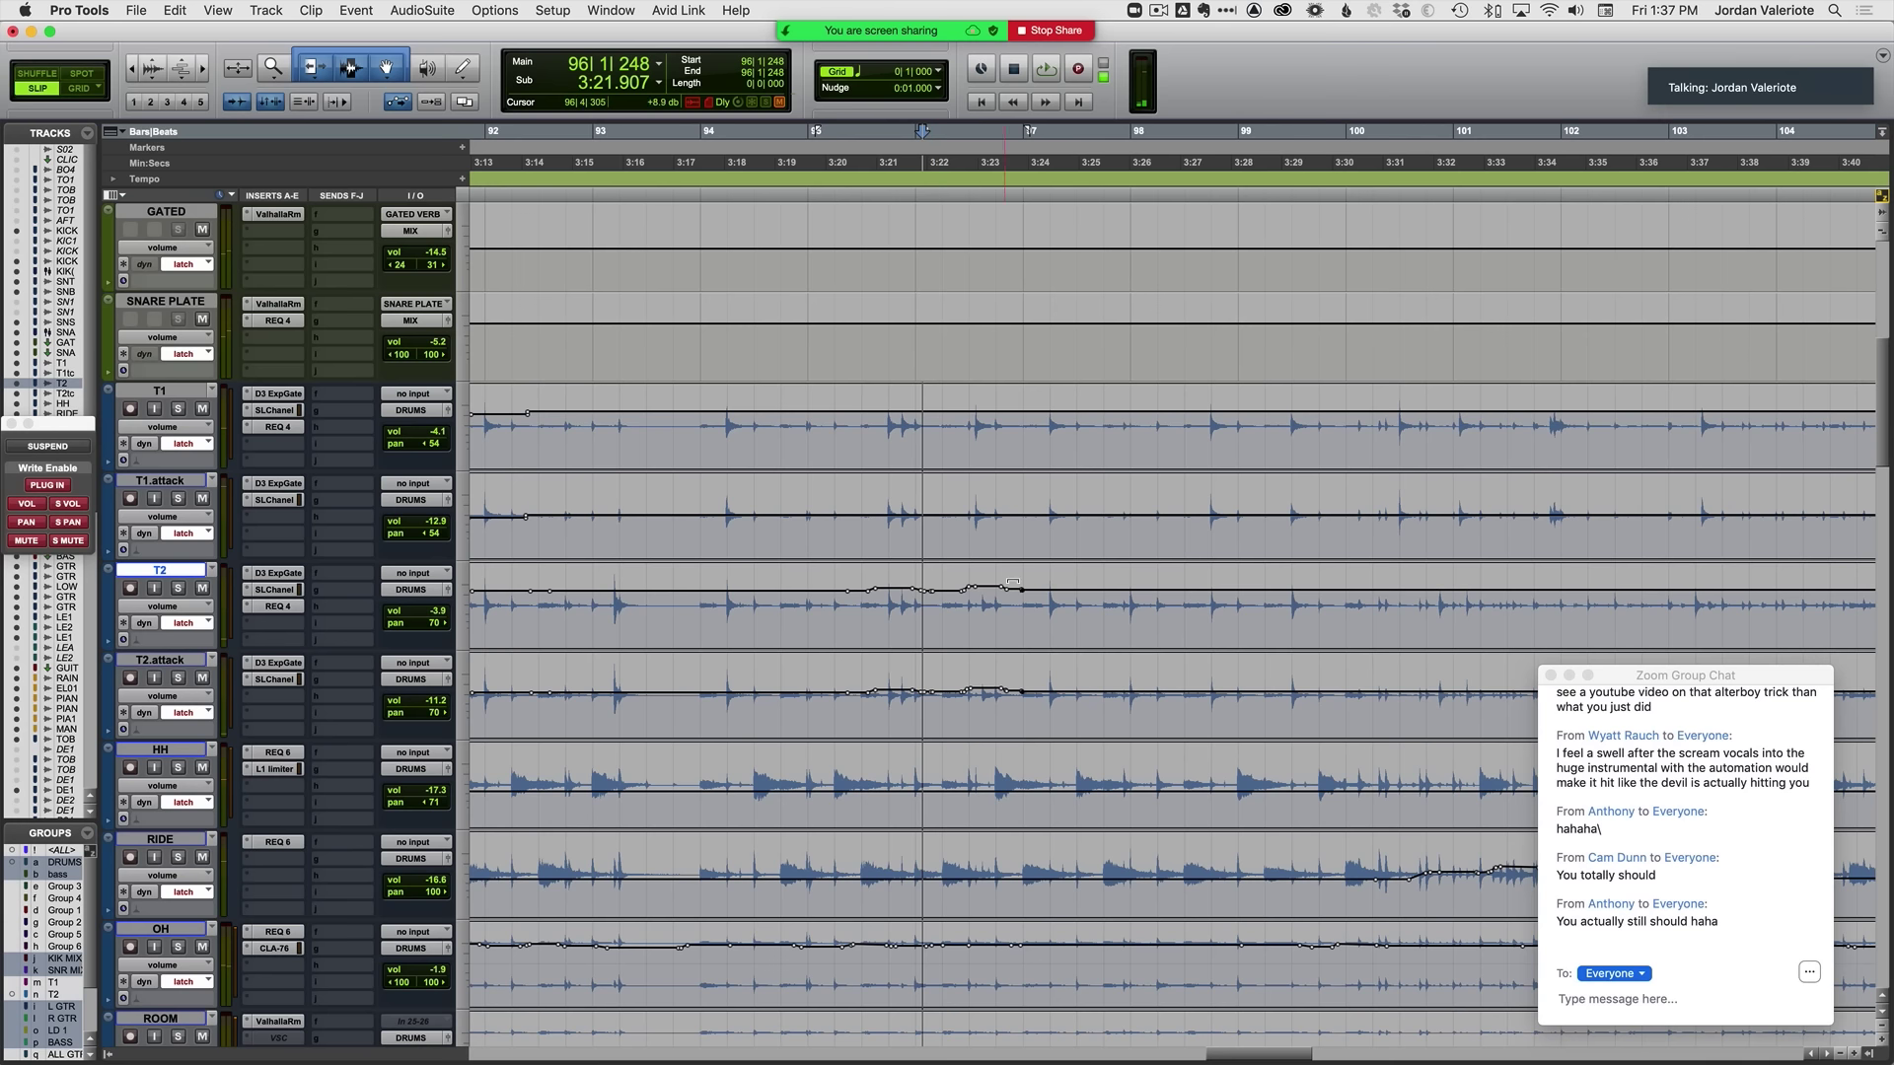
Step: Separate the tom hit at 96|3|461 on T2 and T2.attack and raise both clips' gain by +2.6 dB
{"action": "left_click", "coordinate": [985, 624]}
{"action": "scroll", "coordinate": [994, 623], "scroll_direction": "up", "scroll_amount": 3}
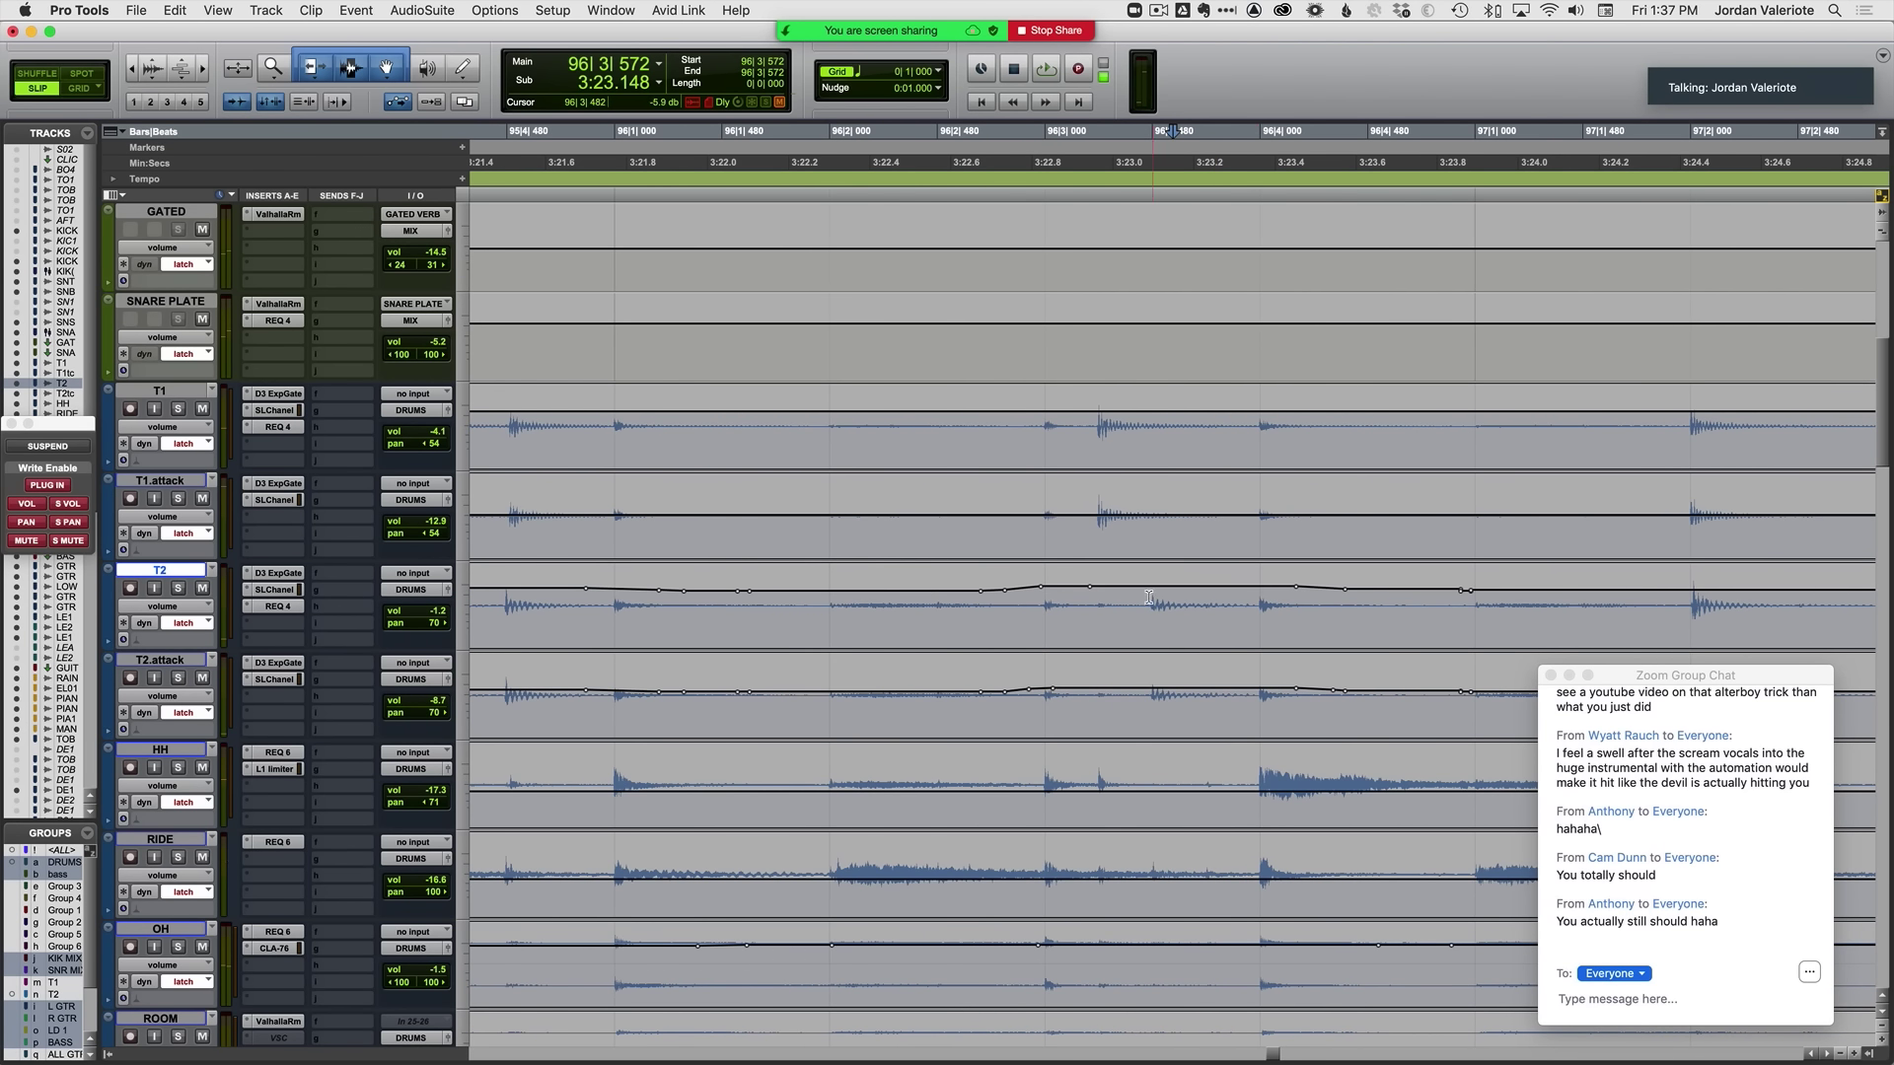
{"action": "key", "text": "ctrl+minus"}
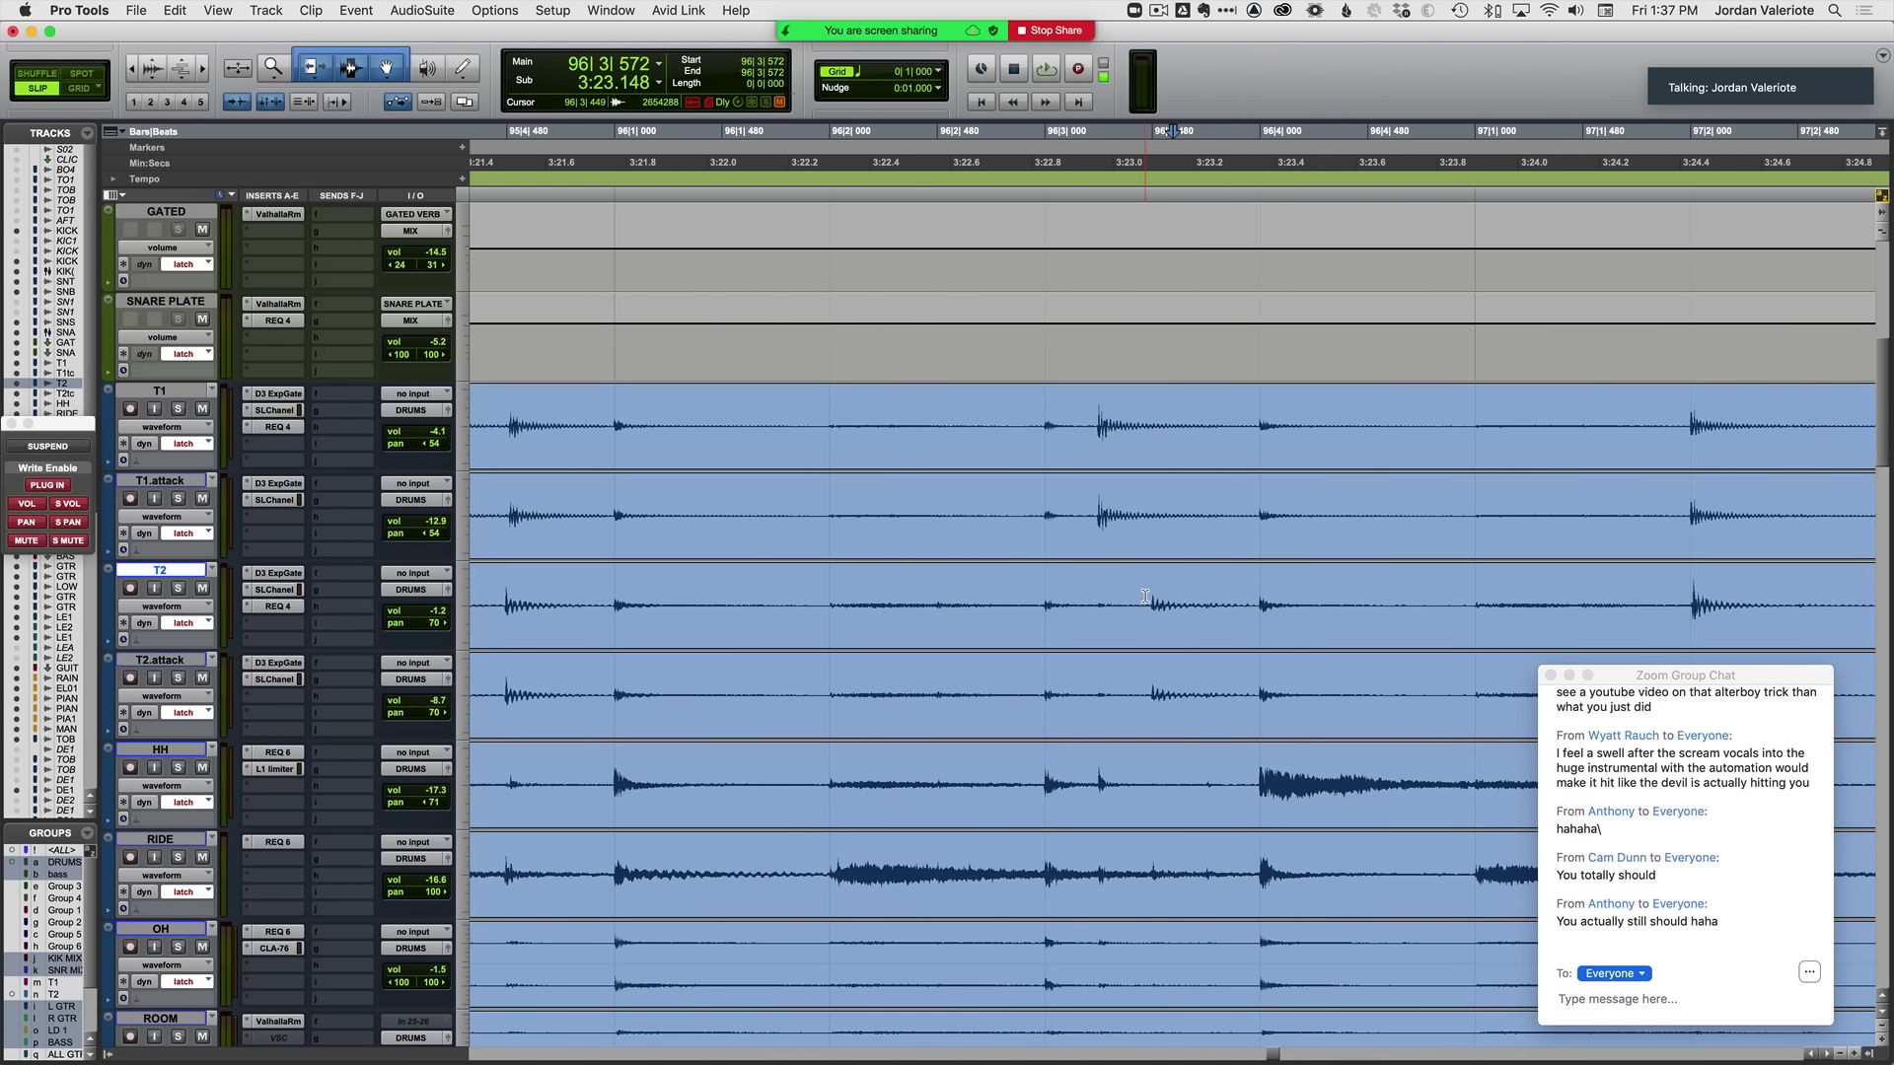
{"action": "left_click_drag", "start_coordinate": [1148, 596], "coordinate": [1222, 680]}
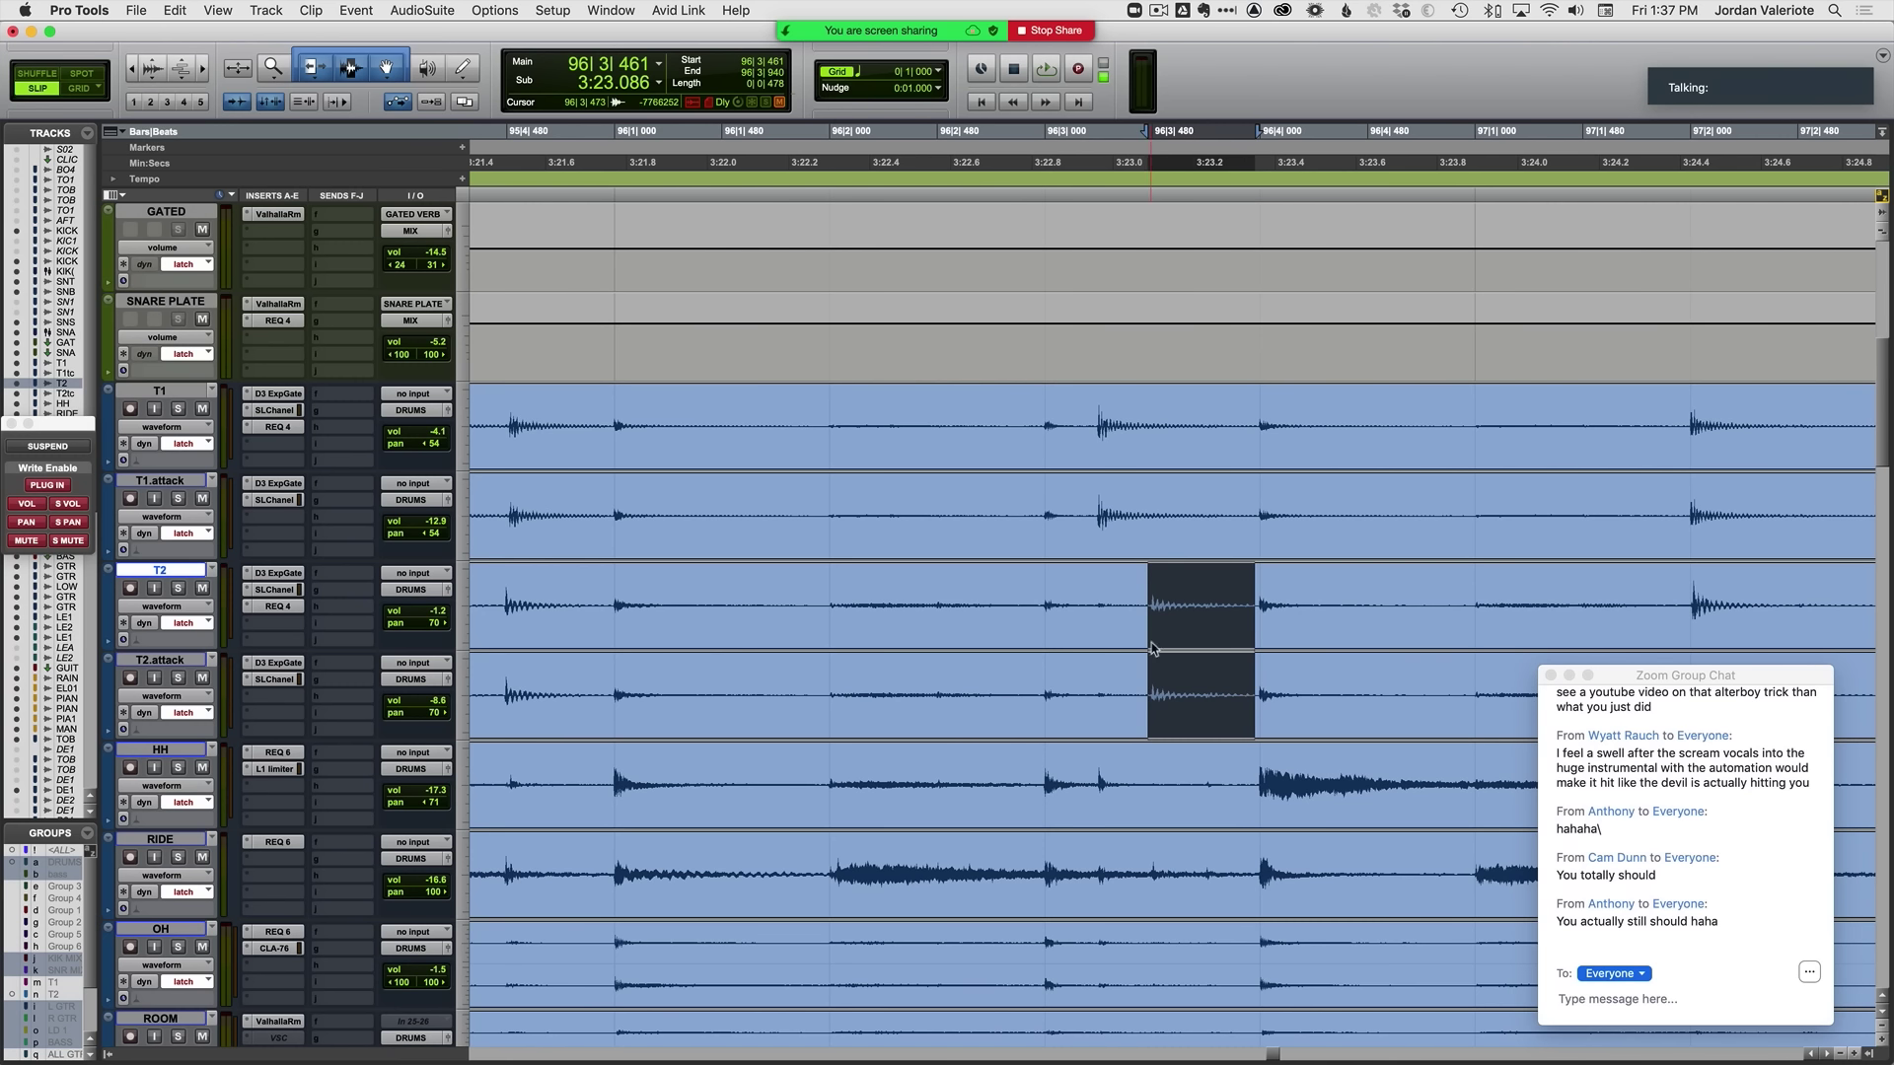
{"action": "left_click_drag", "start_coordinate": [1155, 640], "coordinate": [1154, 637]}
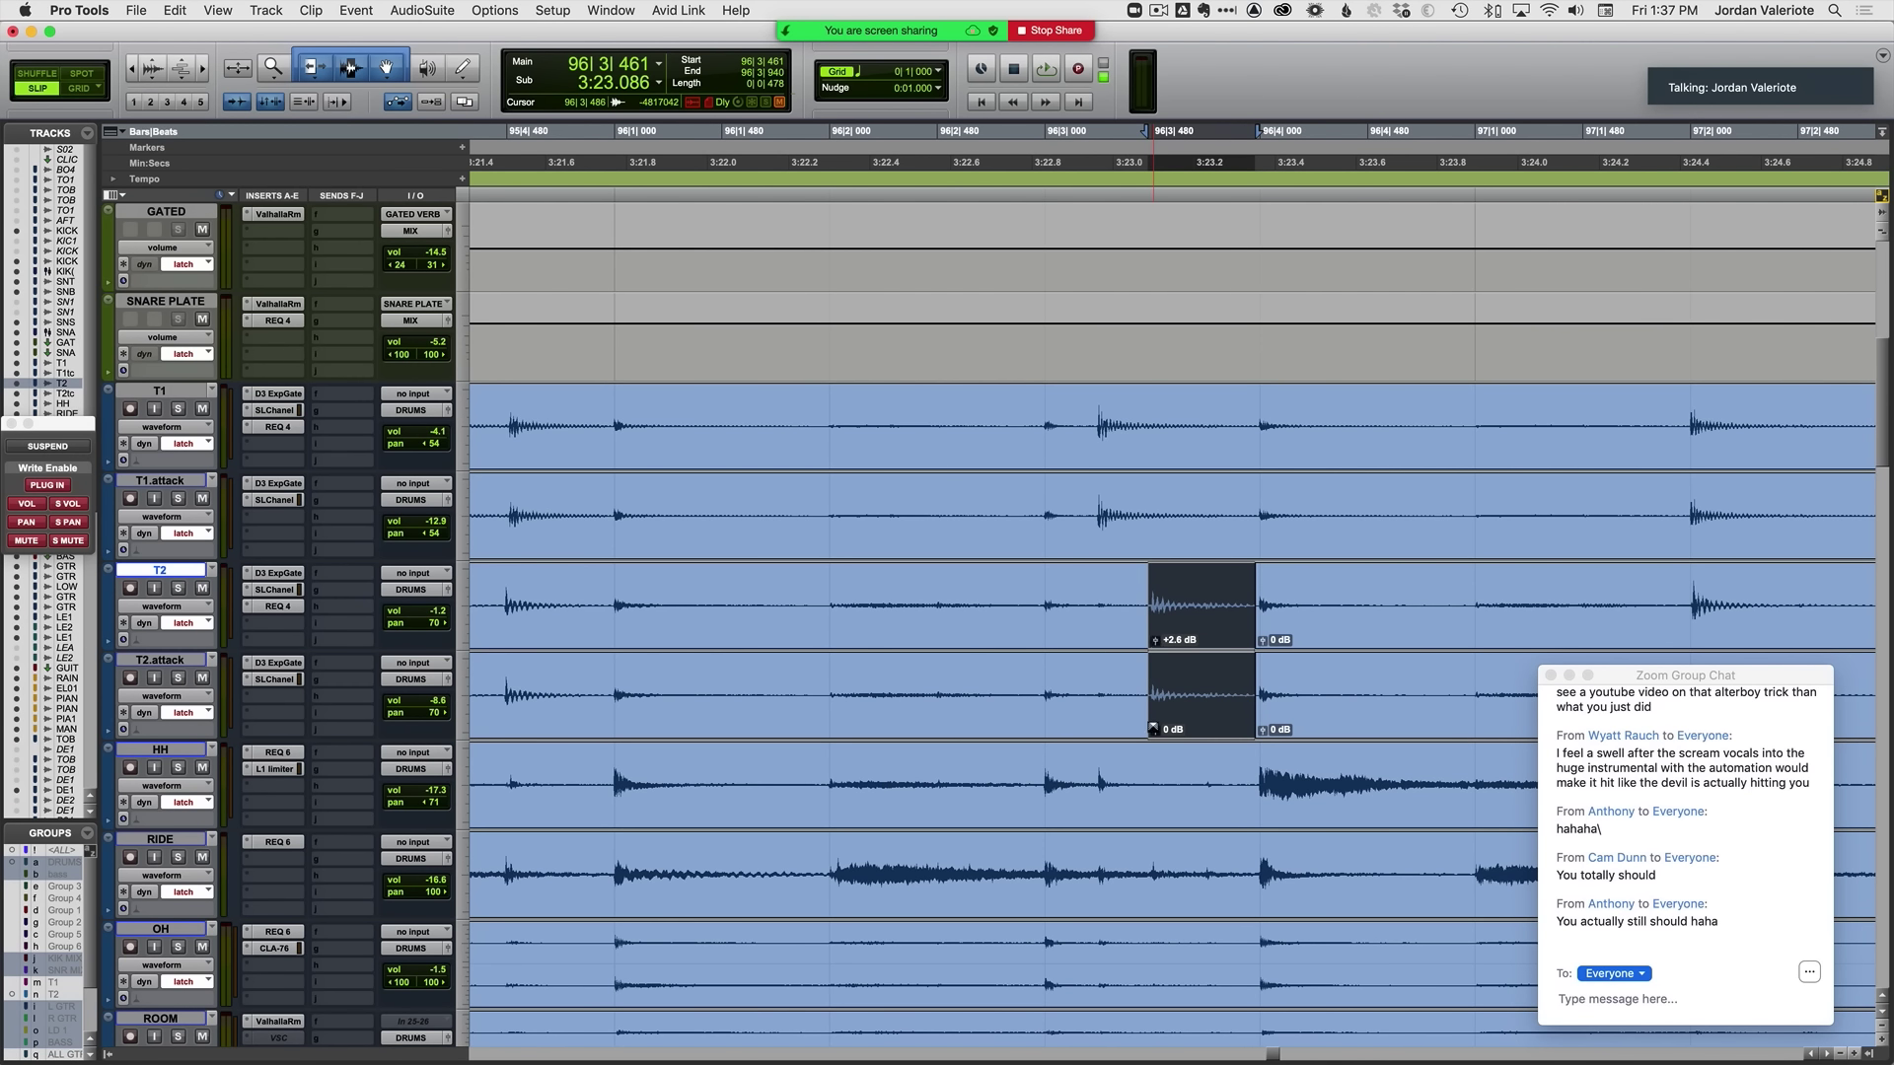
{"action": "left_click_drag", "start_coordinate": [1157, 733], "coordinate": [1156, 729]}
{"action": "left_click", "coordinate": [939, 686]}
{"action": "key", "text": "space"}
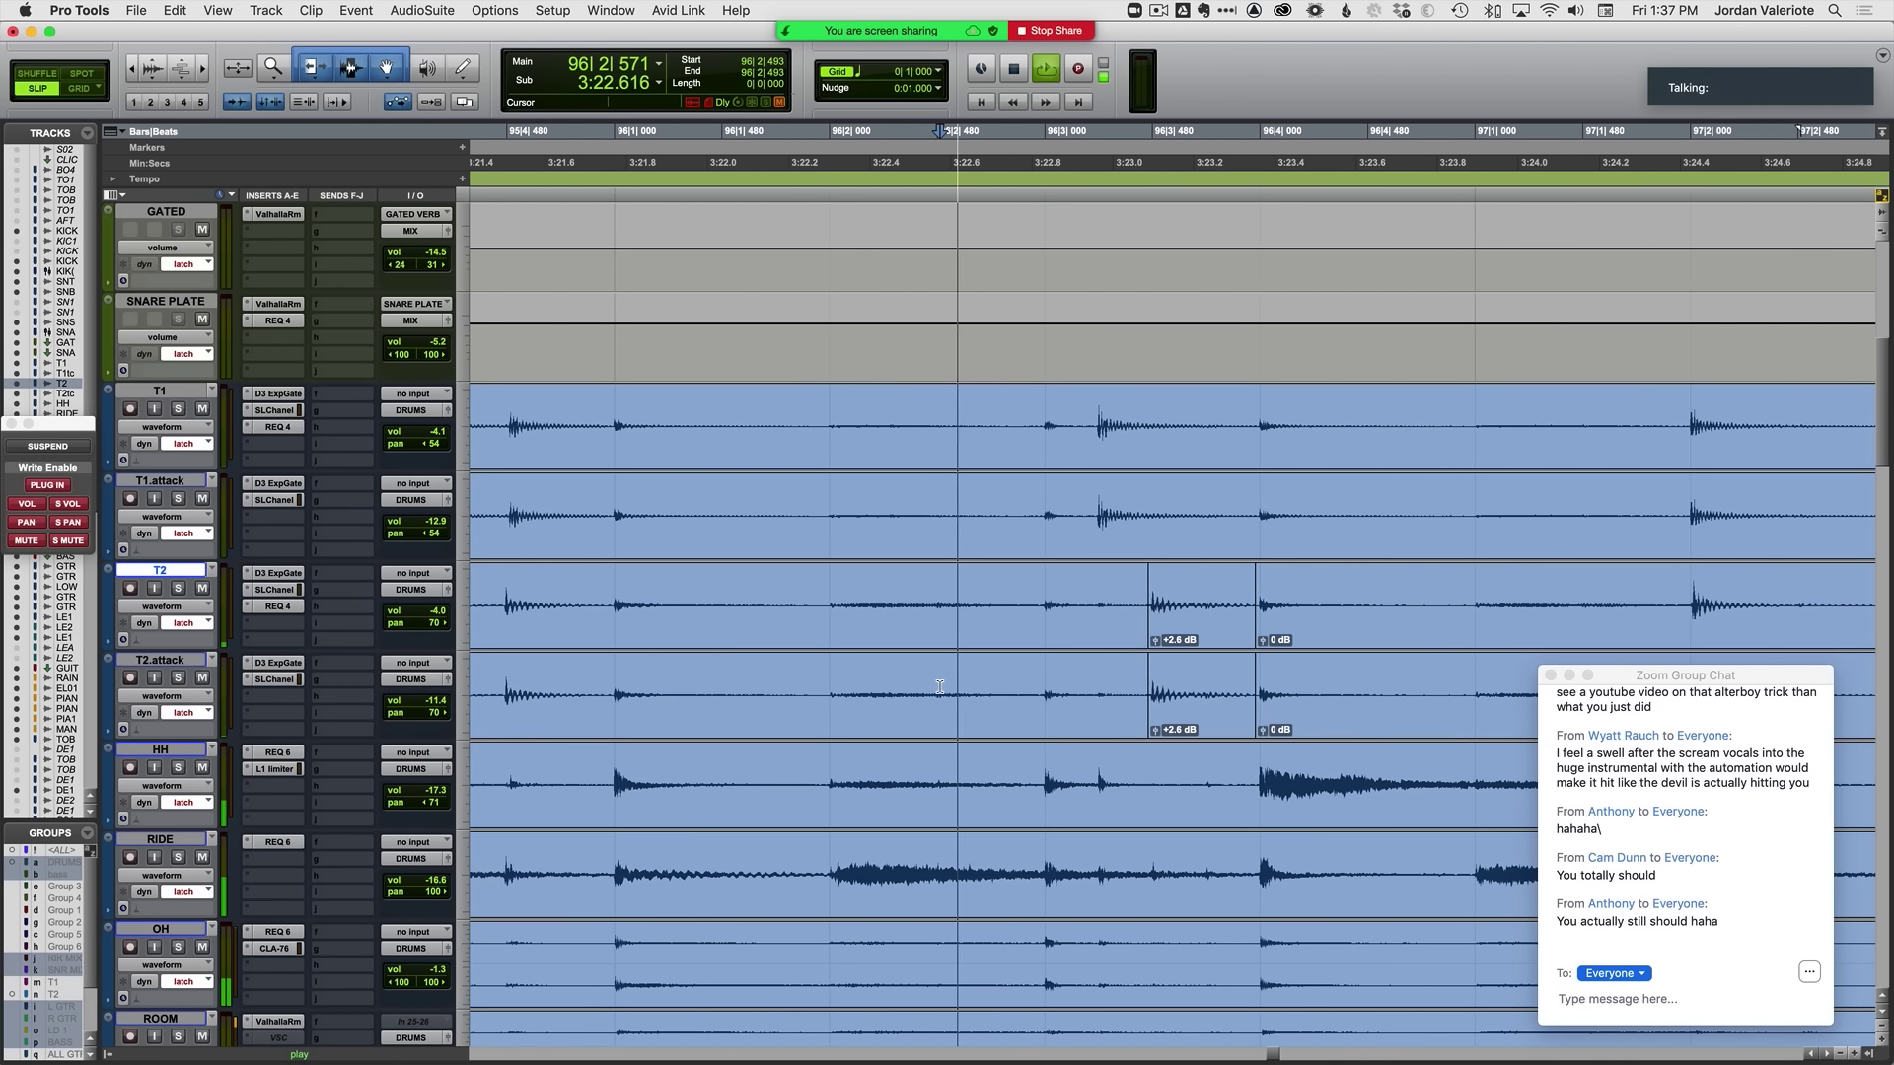
Step: Play back the raised tom hit from 96|1|104, then solo T2 and T2.attack to check it
{"action": "left_click", "coordinate": [639, 601]}
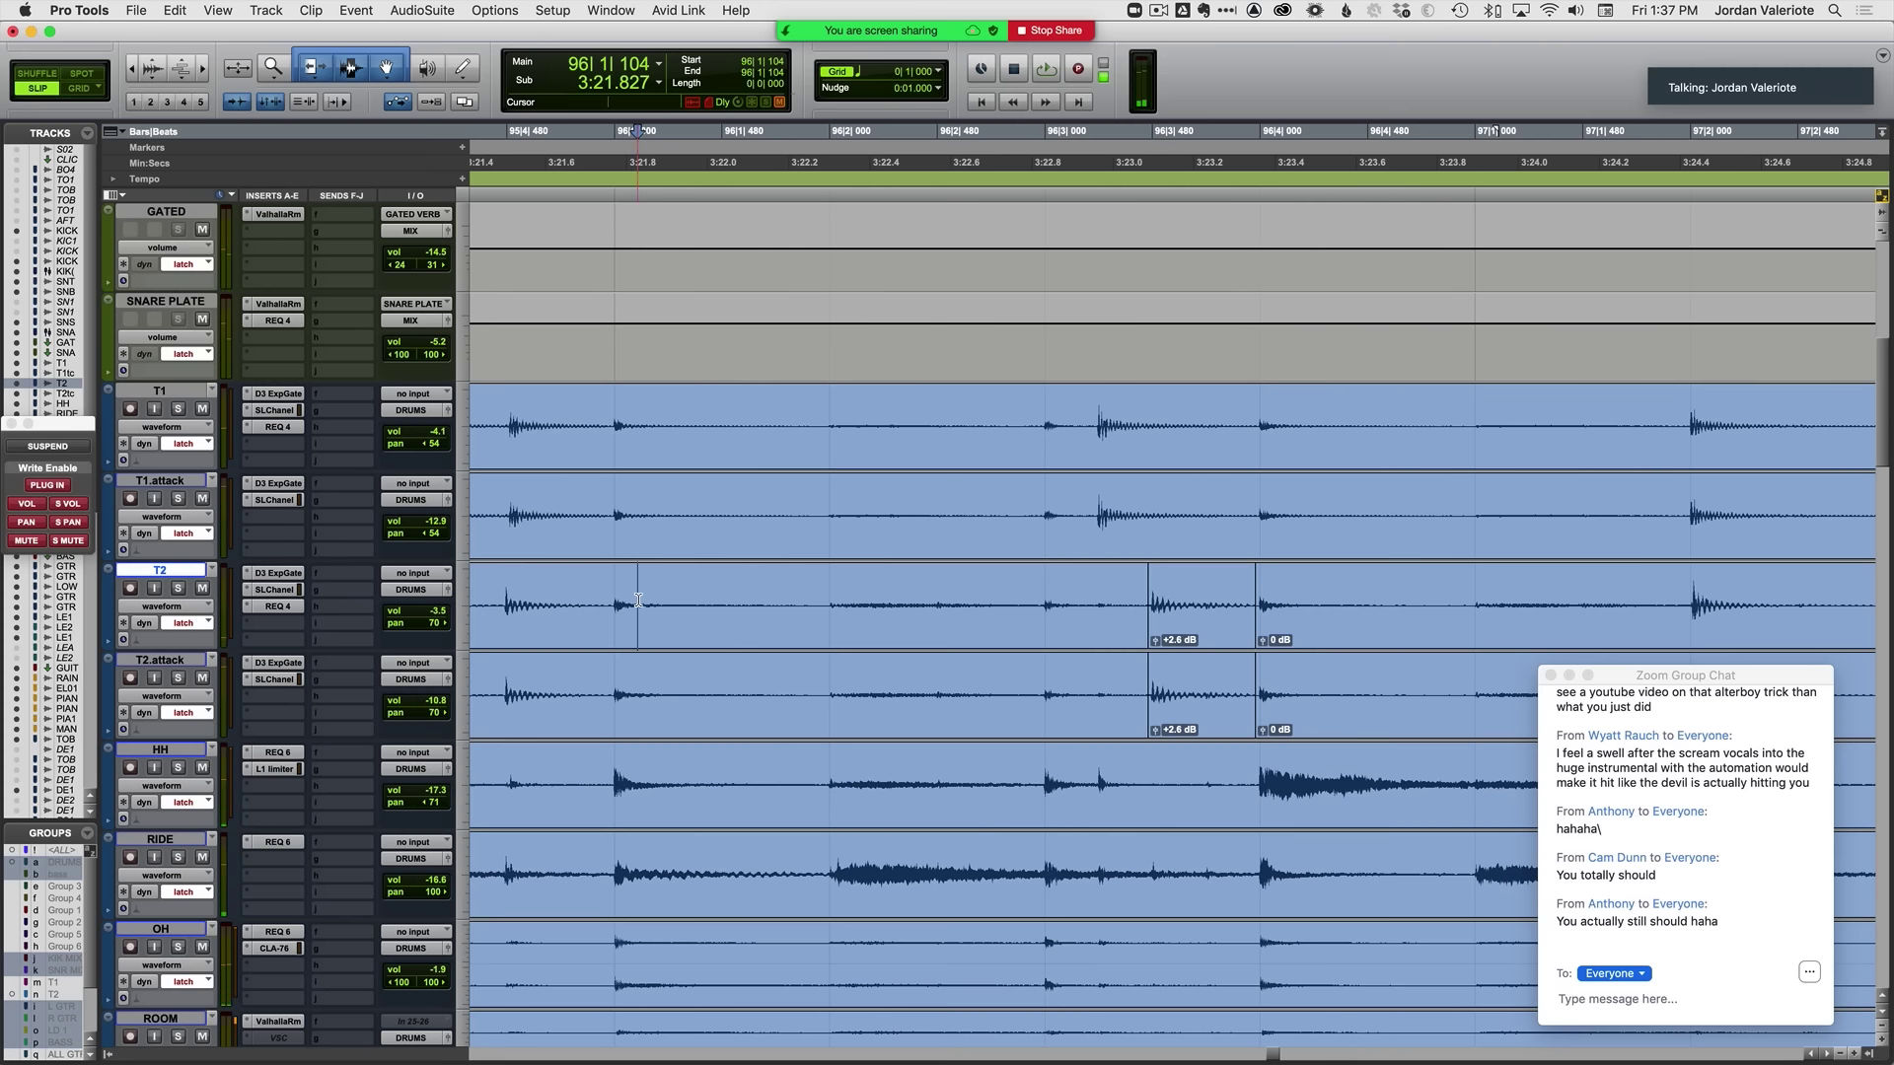
{"action": "key", "text": "ctrl+minus"}
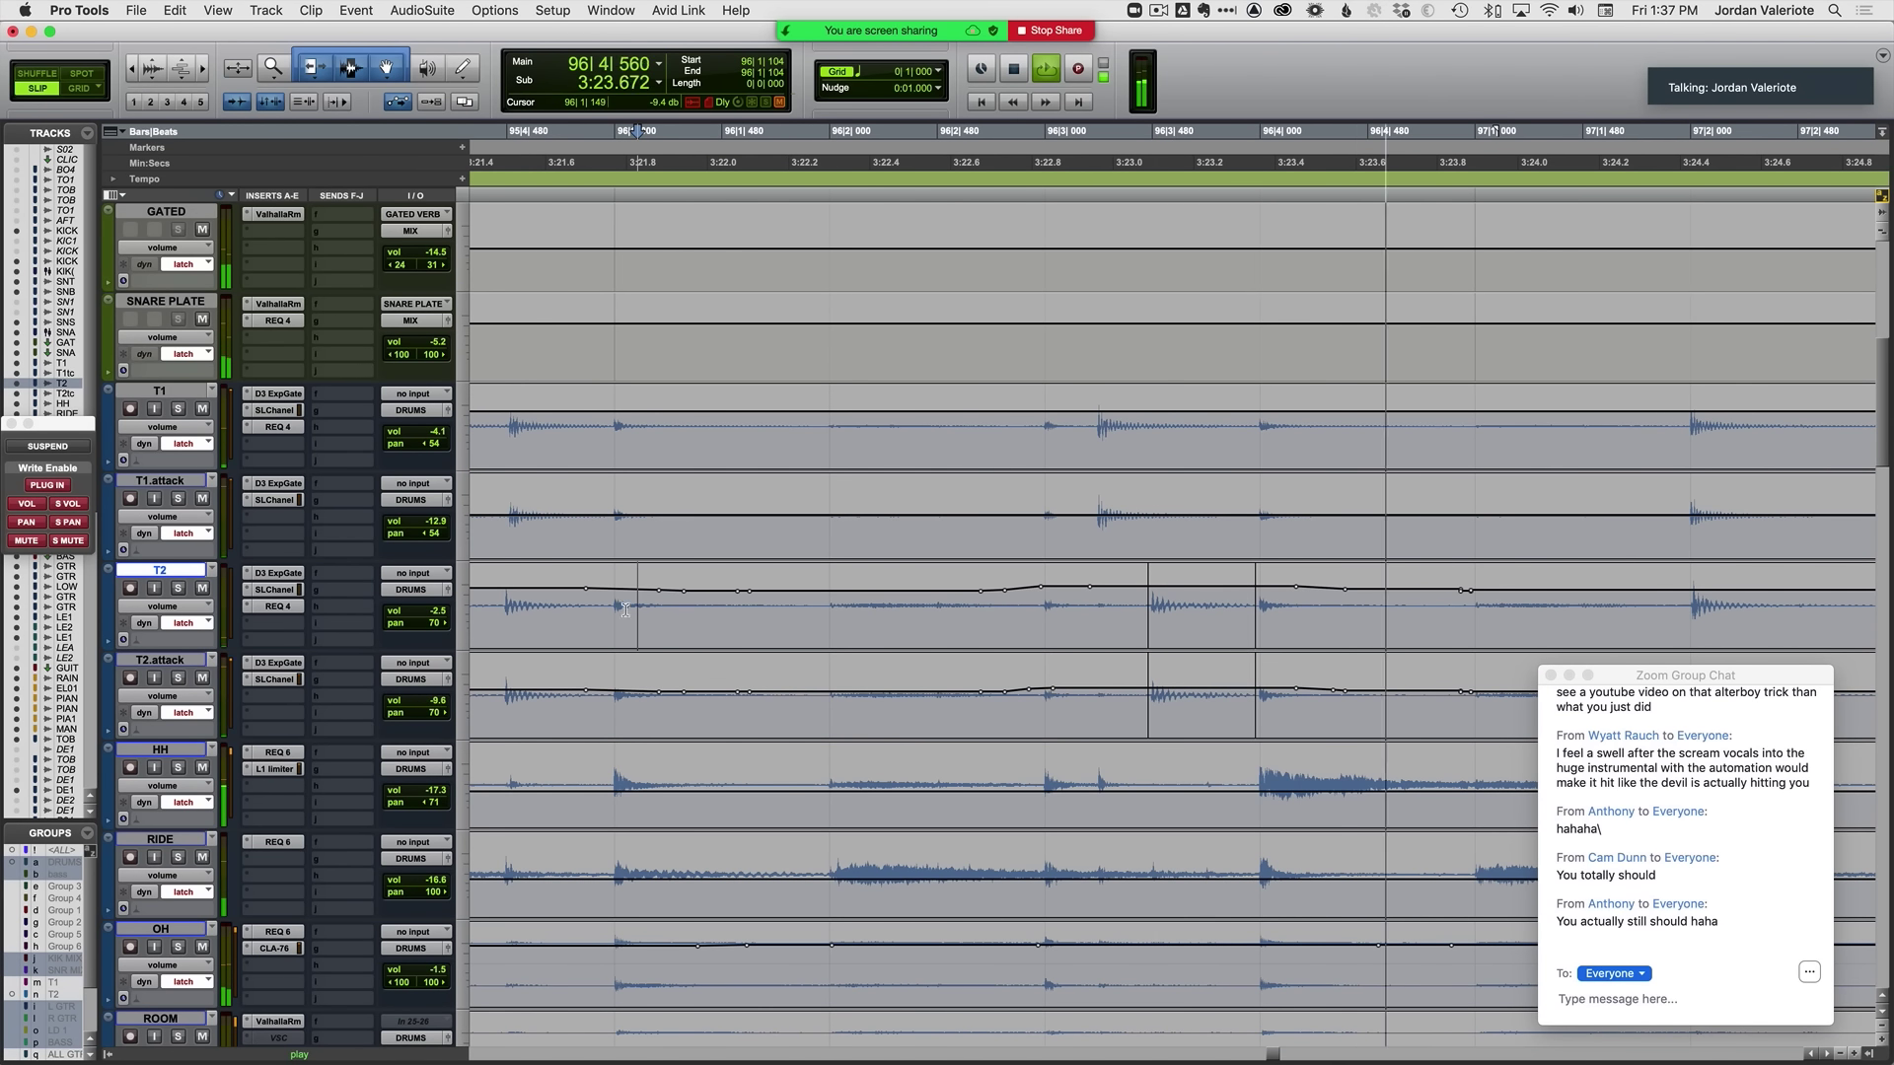
{"action": "key", "text": "space"}
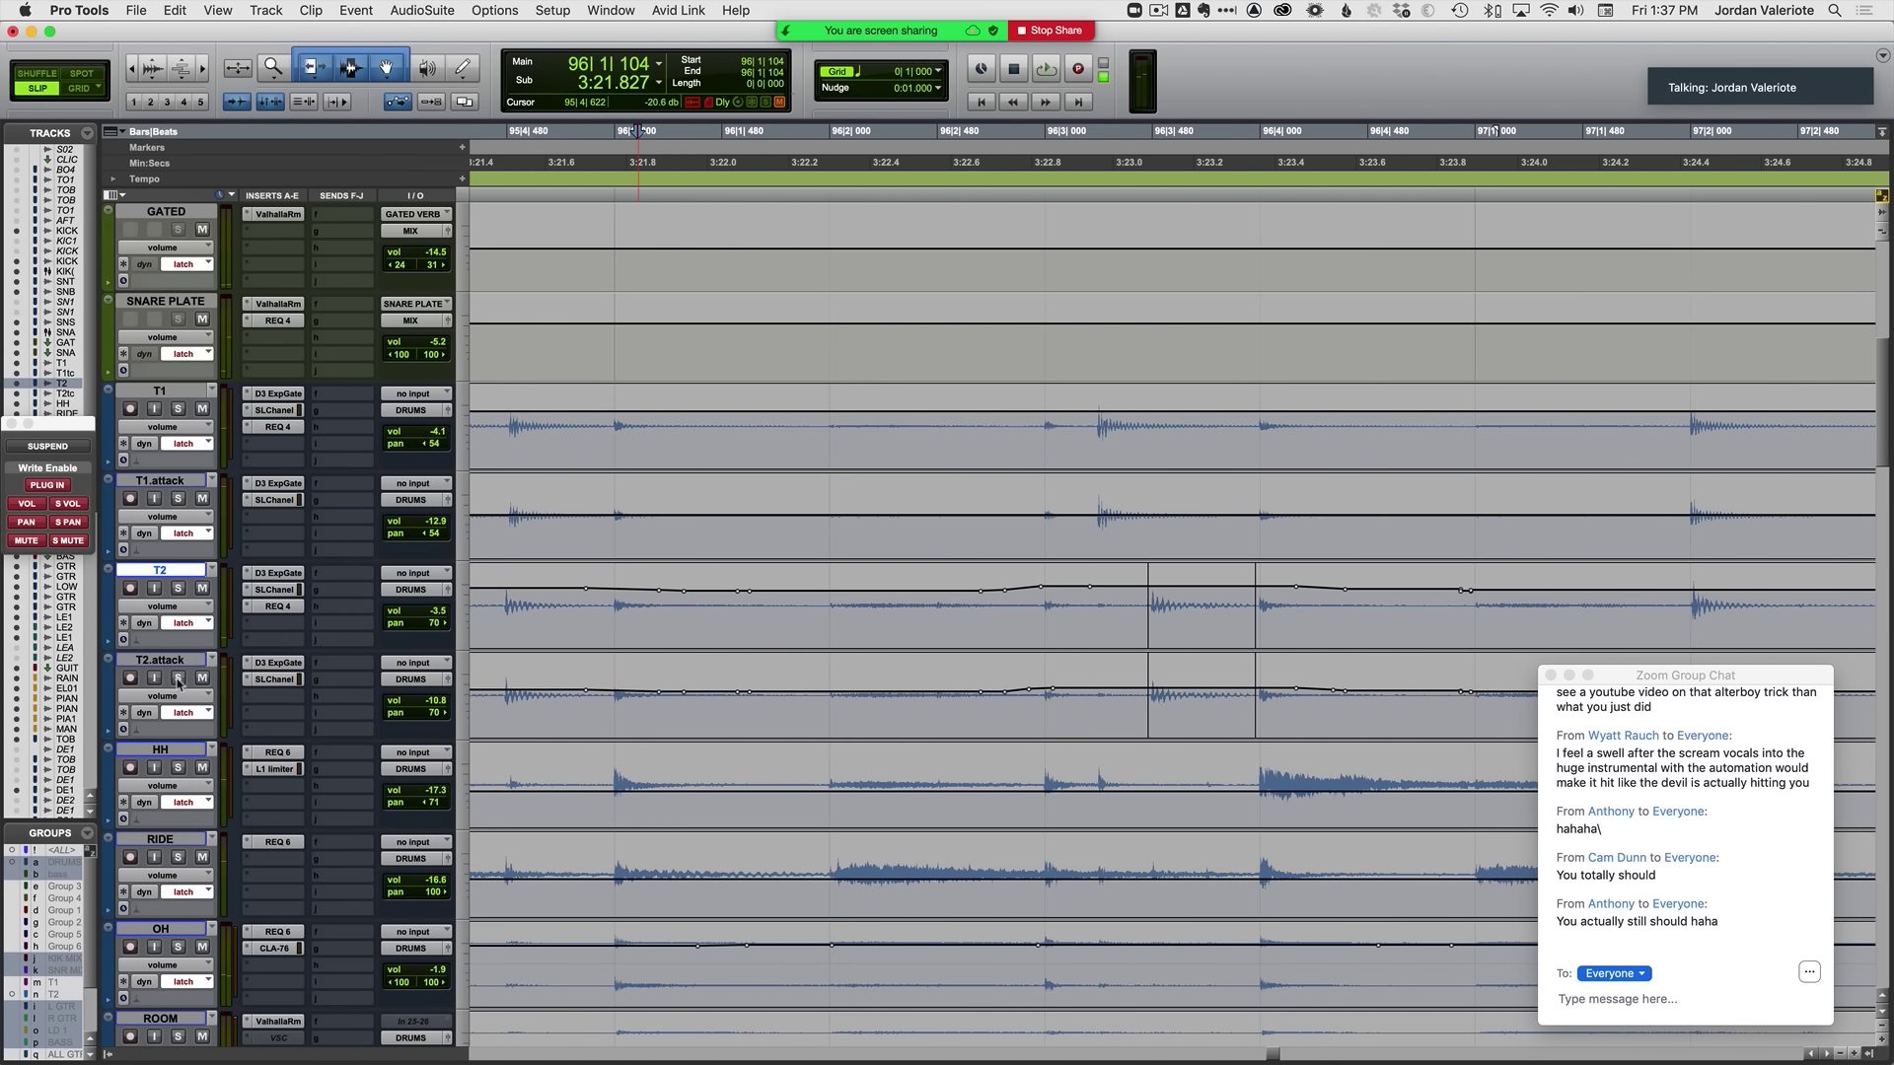
{"action": "key", "text": "space"}
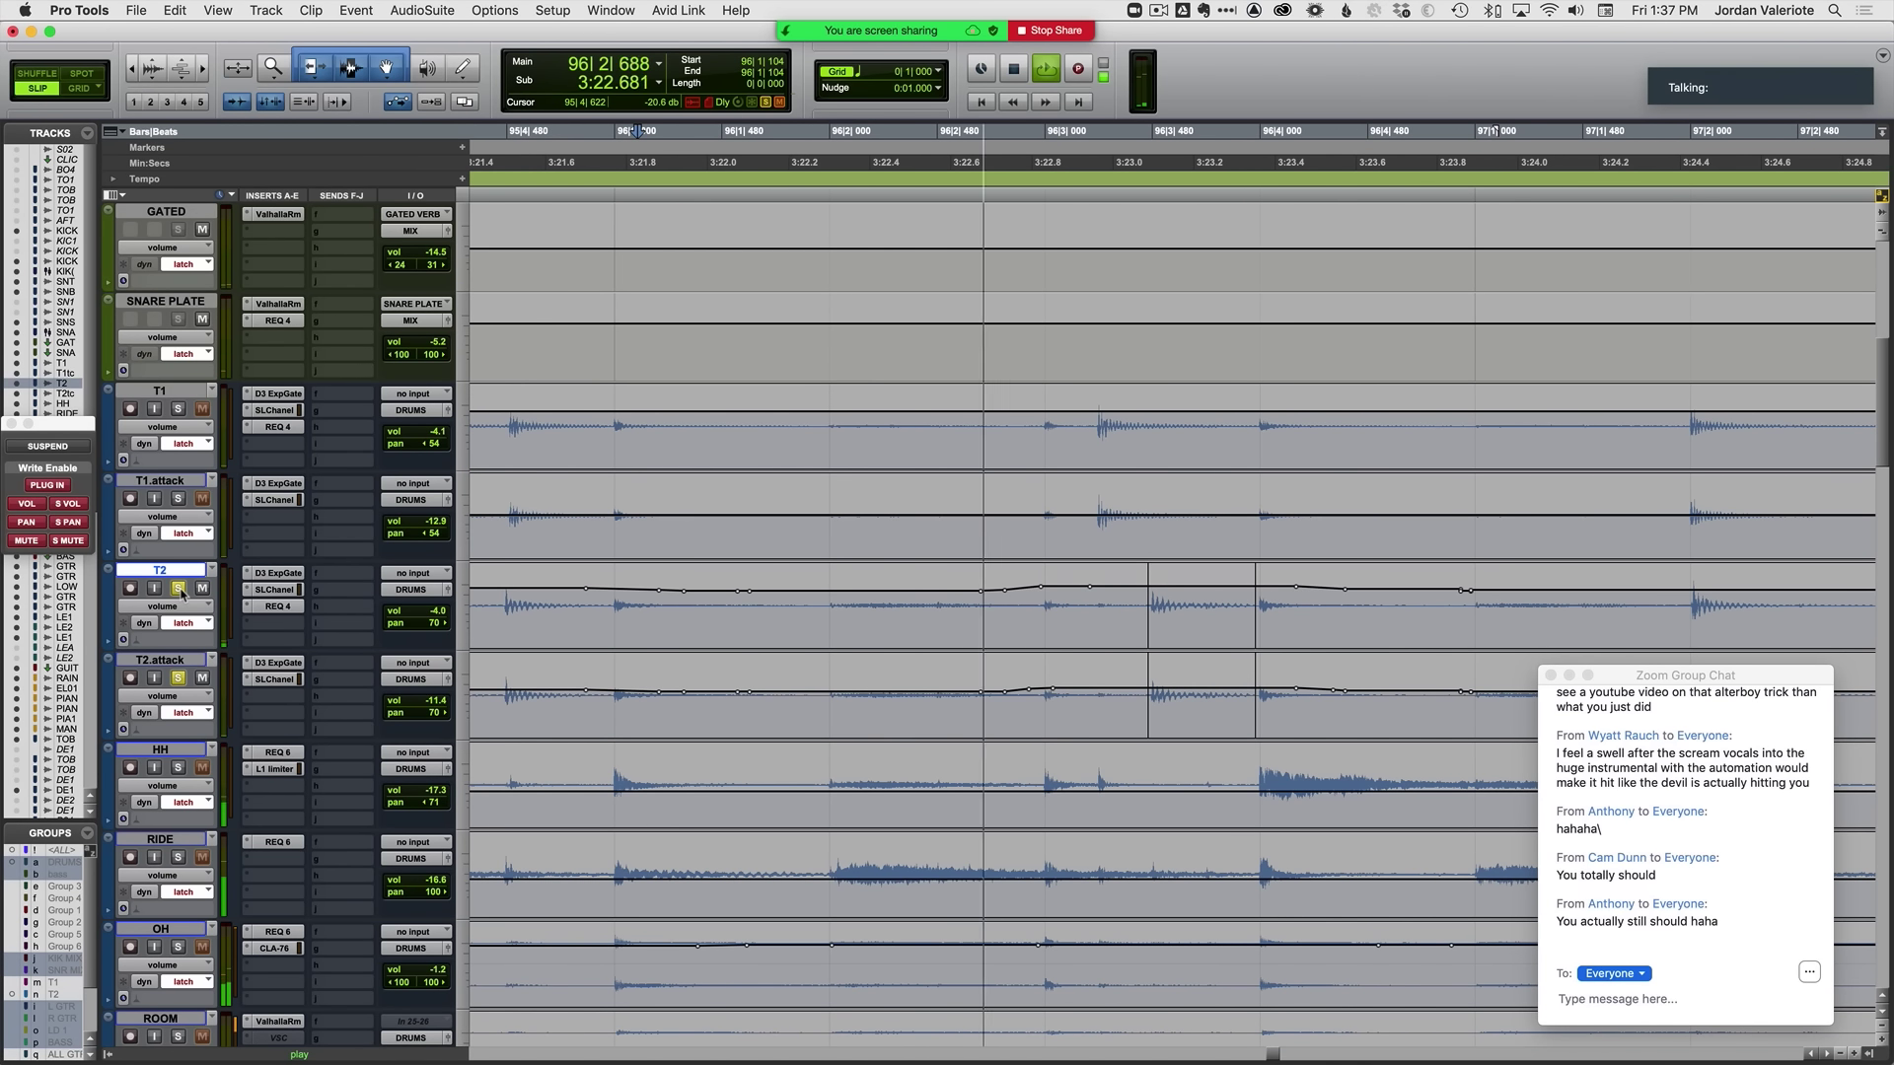
{"action": "key", "text": "space"}
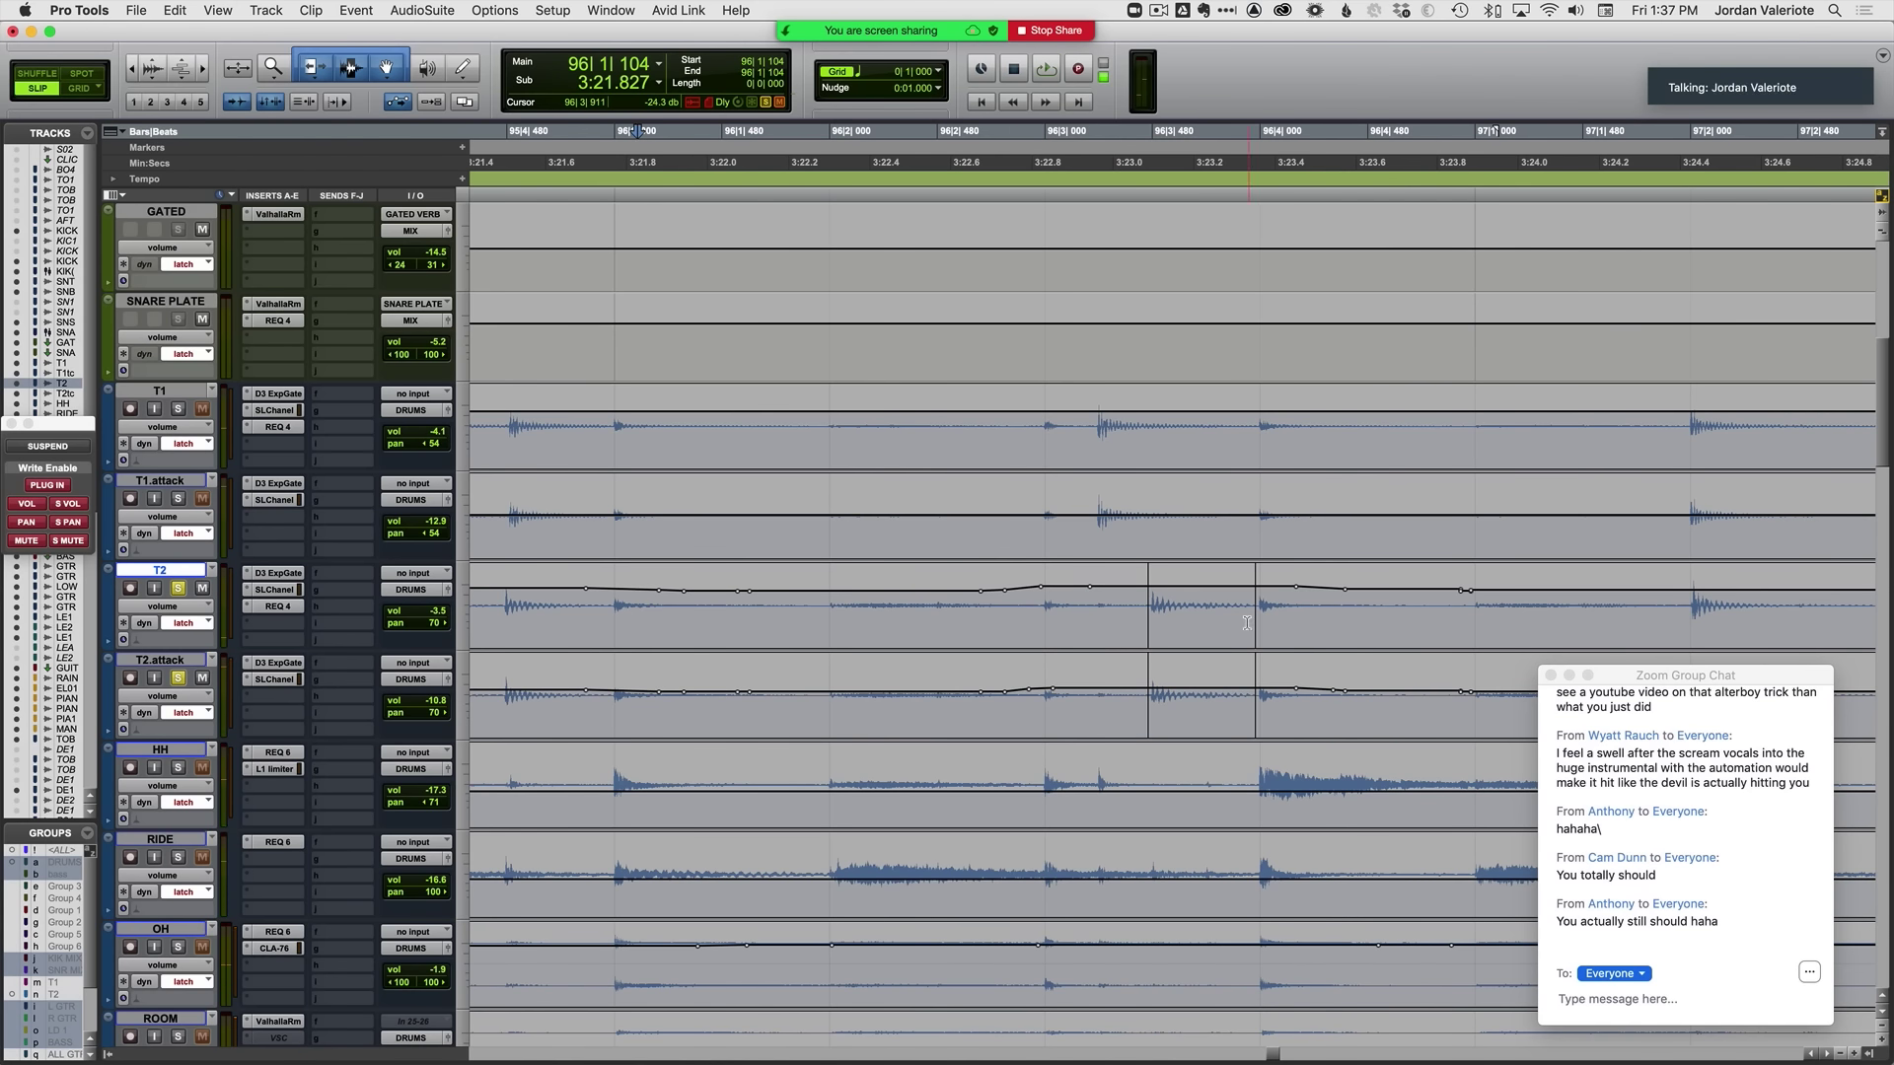
Step: Adjust the separated T2 hit's clip gain, trying +6.9 dB and +4.4 dB before settling on +5.2 dB, auditioning from 96|2|501
{"action": "key", "text": "ctrl+minus"}
{"action": "left_click_drag", "start_coordinate": [1156, 642], "coordinate": [1128, 622]}
{"action": "left_click", "coordinate": [943, 591]}
{"action": "key", "text": "space"}
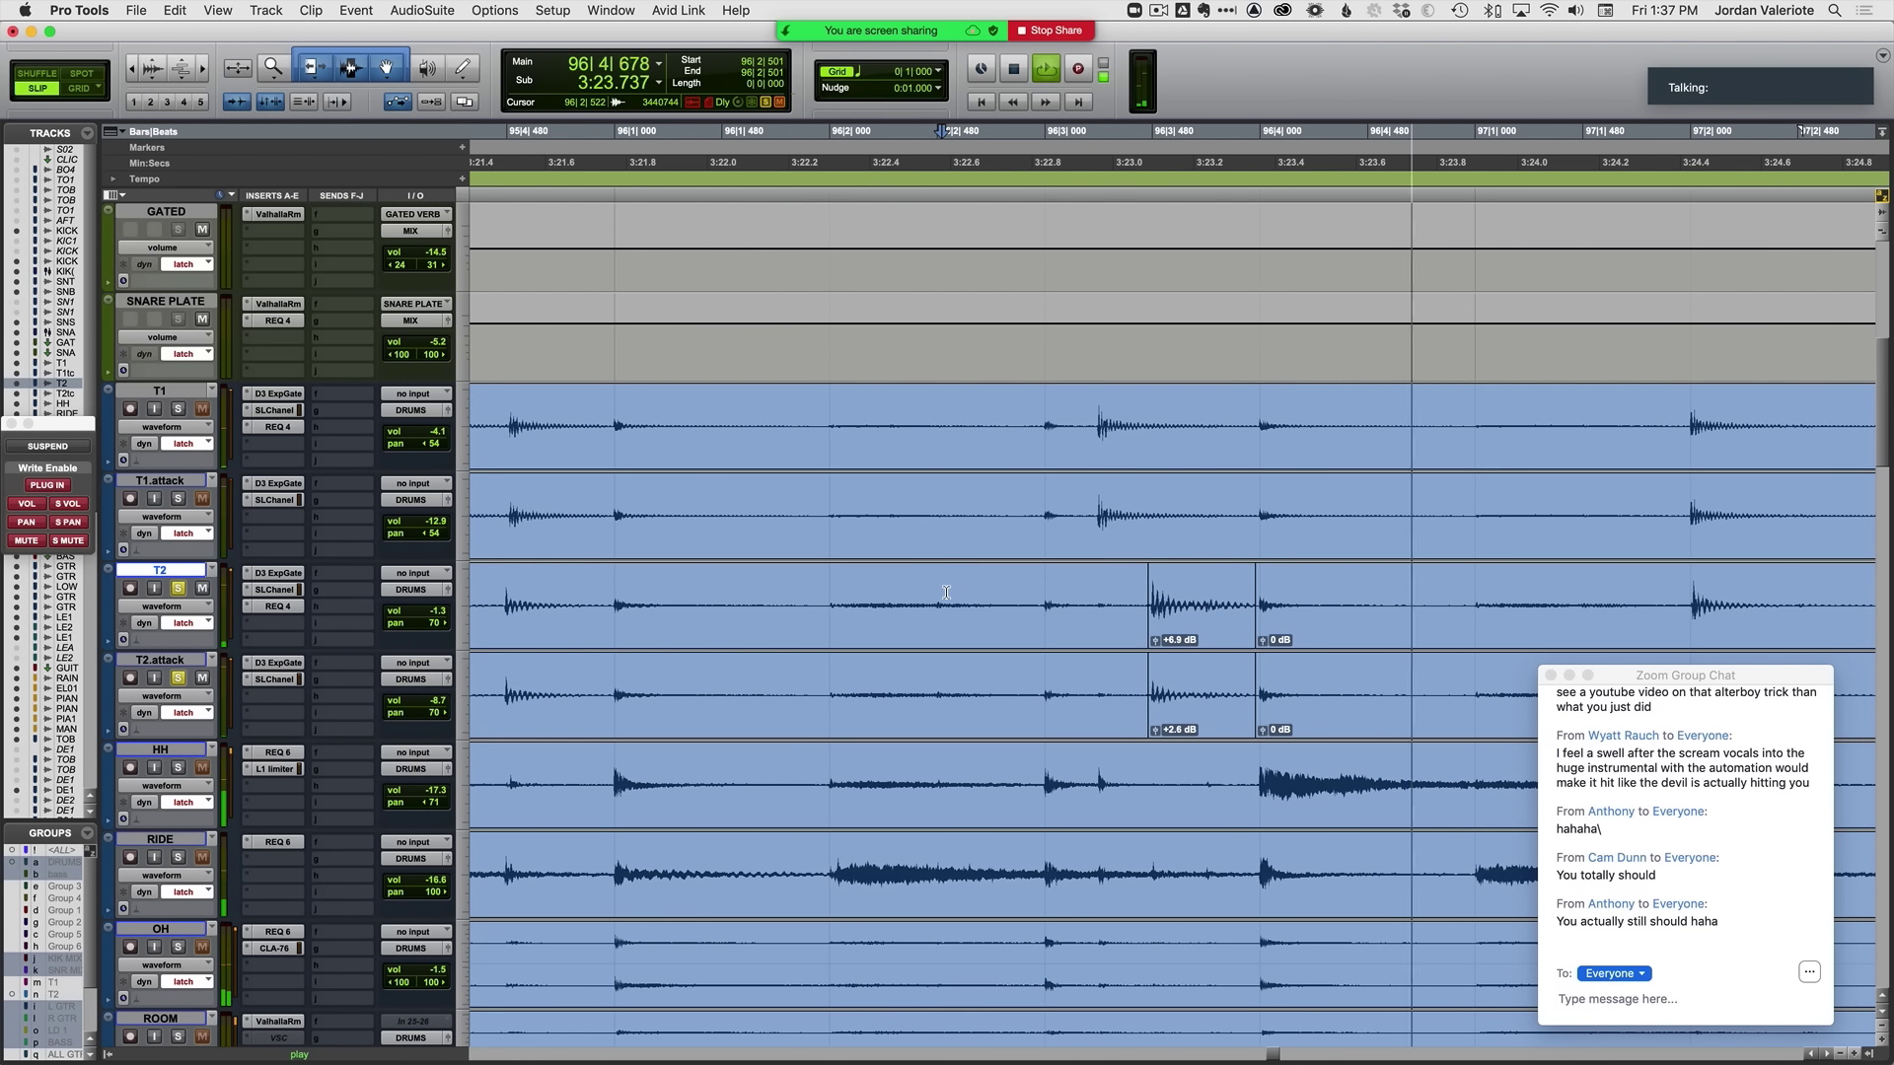
{"action": "key", "text": "space"}
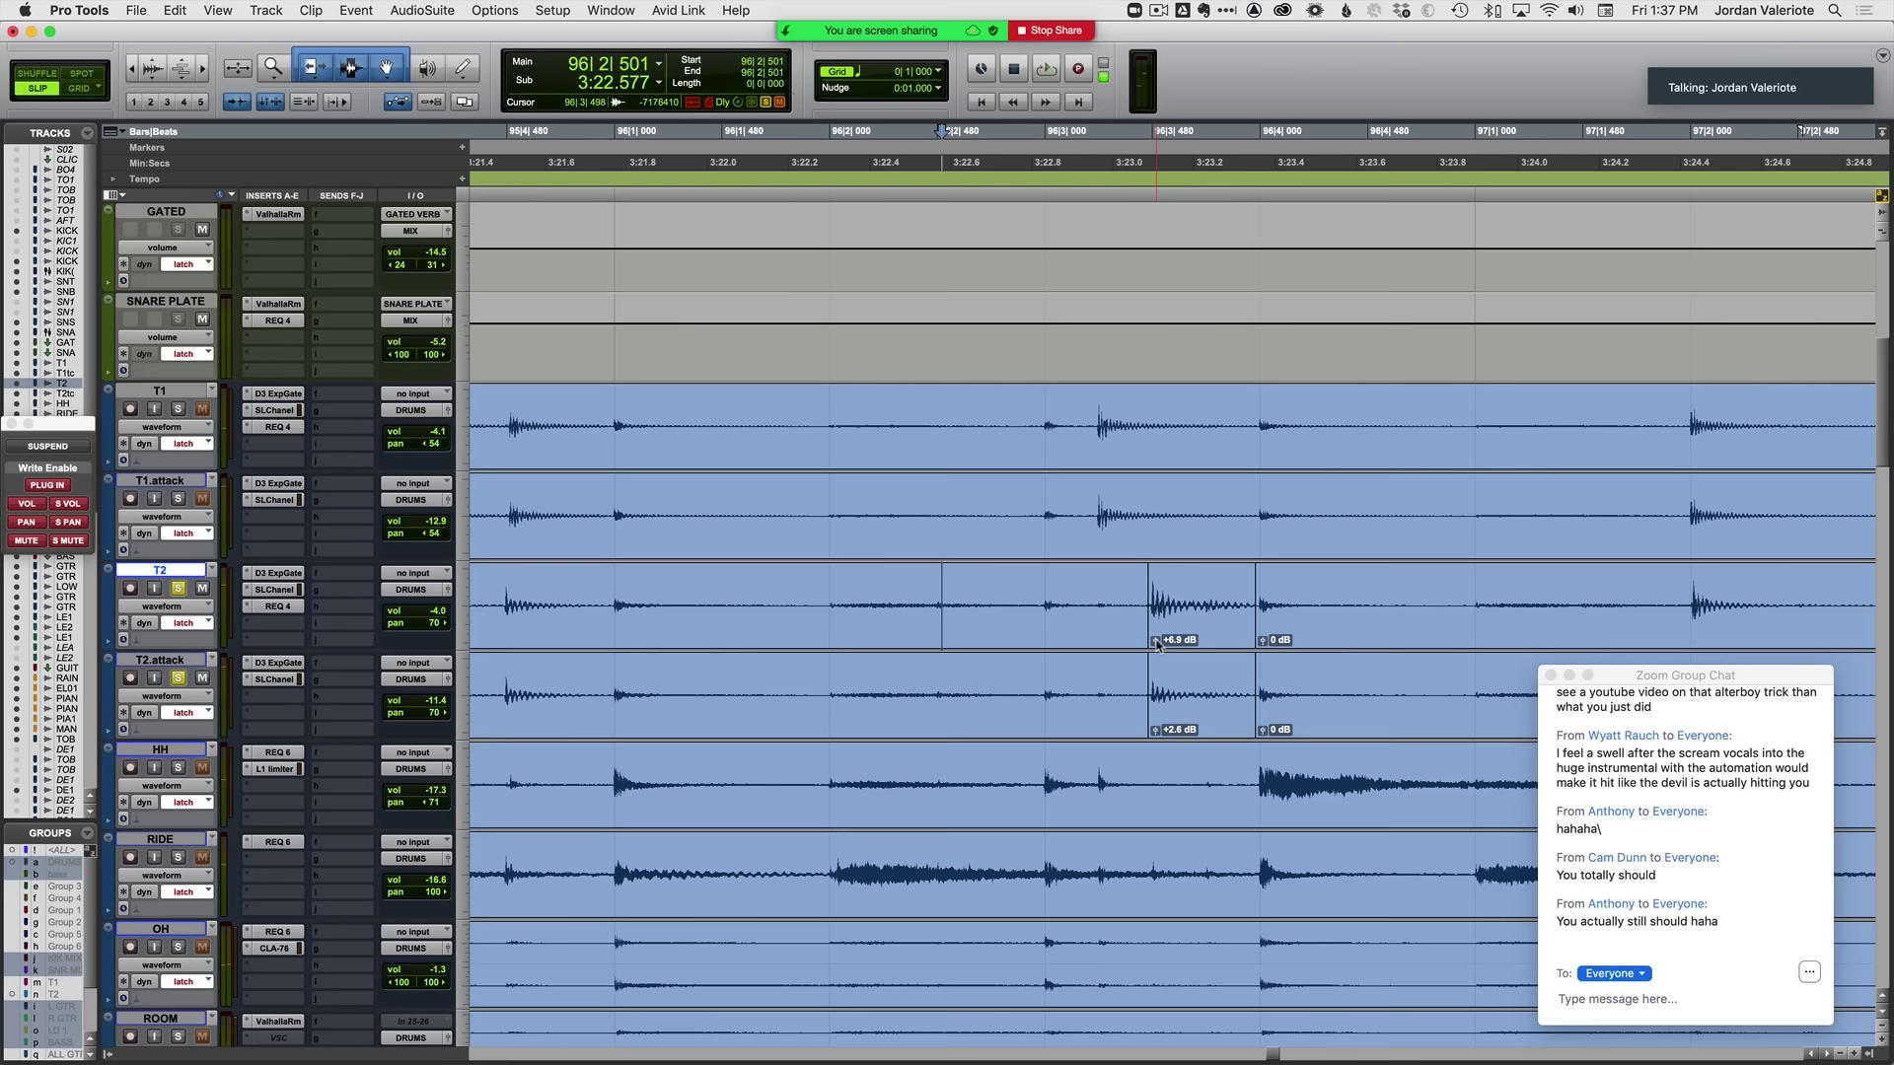
{"action": "left_click_drag", "start_coordinate": [1157, 644], "coordinate": [1157, 645]}
{"action": "key", "text": "space"}
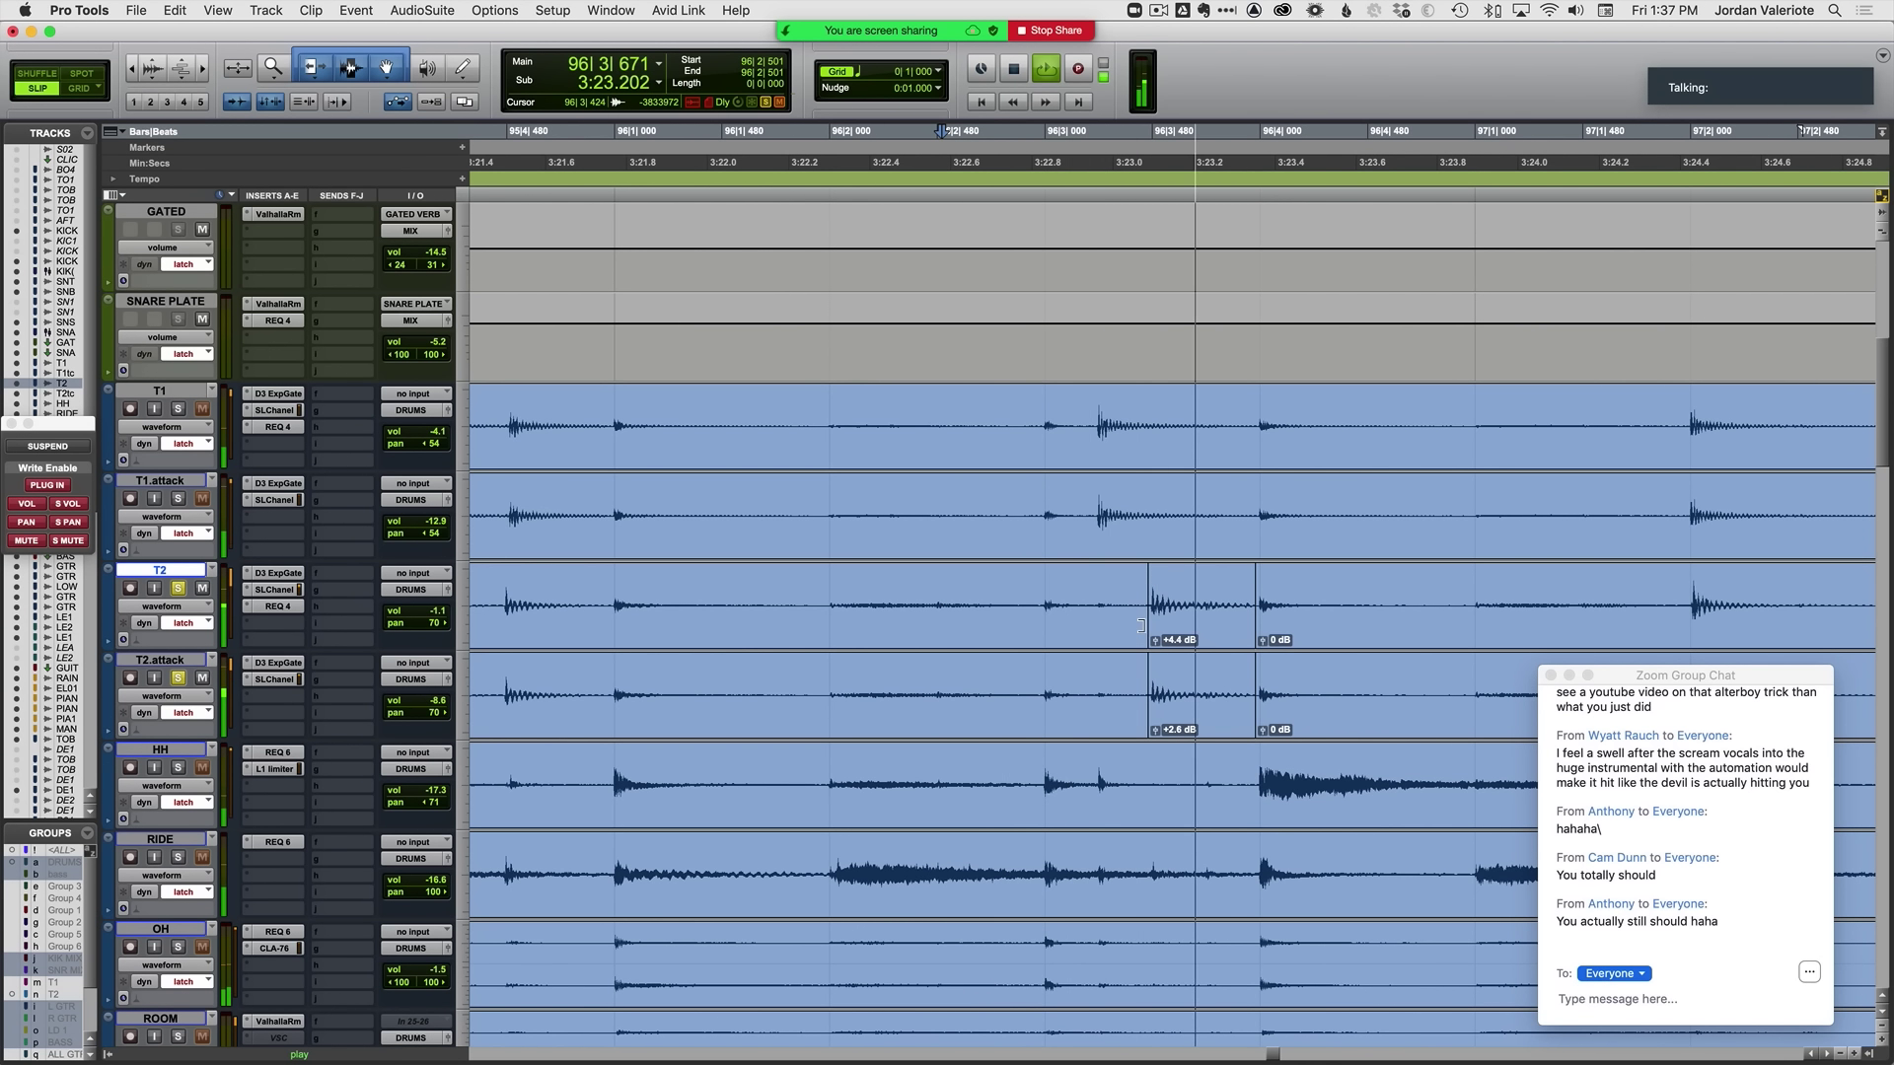
{"action": "key", "text": "space"}
{"action": "left_click_drag", "start_coordinate": [1157, 644], "coordinate": [1157, 641]}
{"action": "key", "text": "space"}
{"action": "key", "text": "space"}
{"action": "left_click", "coordinate": [1157, 644]}
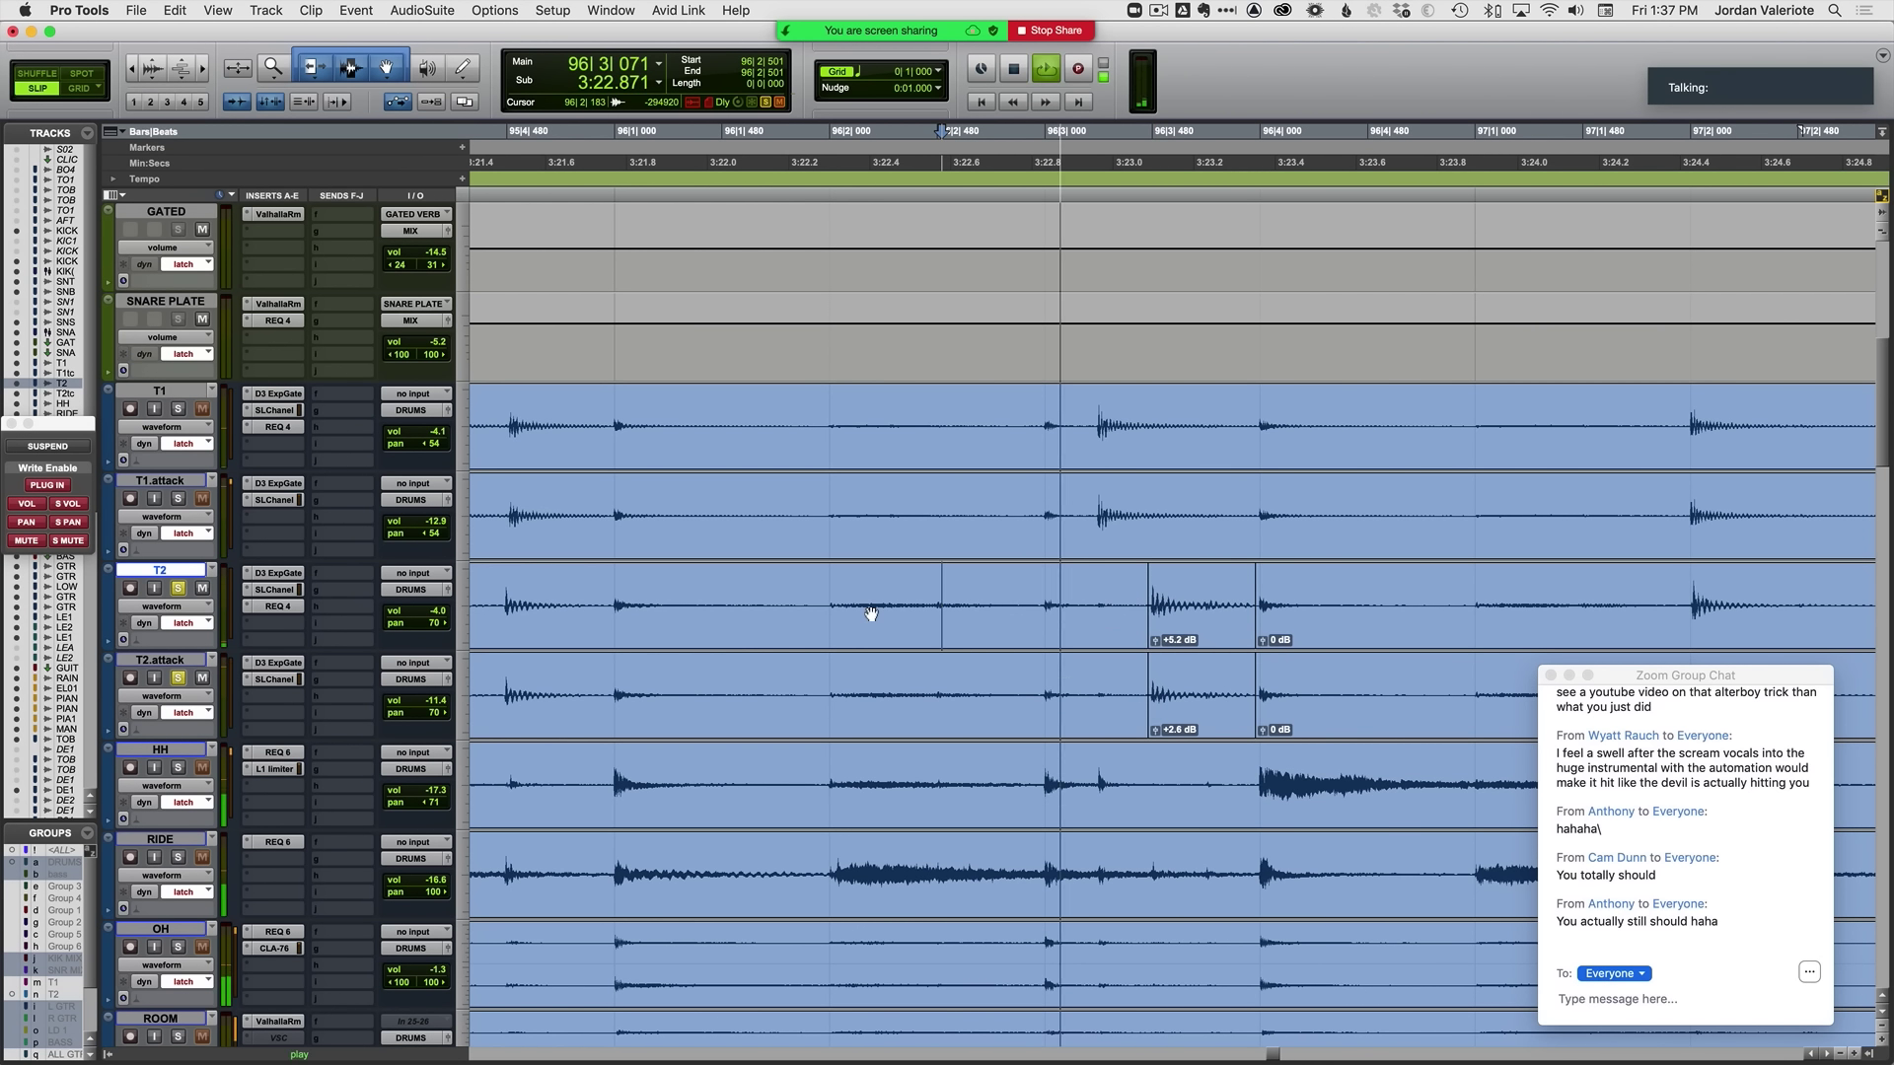
Step: Unsolo T2 and T2.attack and rewrite their latch volume automation through bar 96, playing from 95|4|824
{"action": "key", "text": "ctrl+minus"}
{"action": "left_click", "coordinate": [583, 598]}
{"action": "key", "text": "space"}
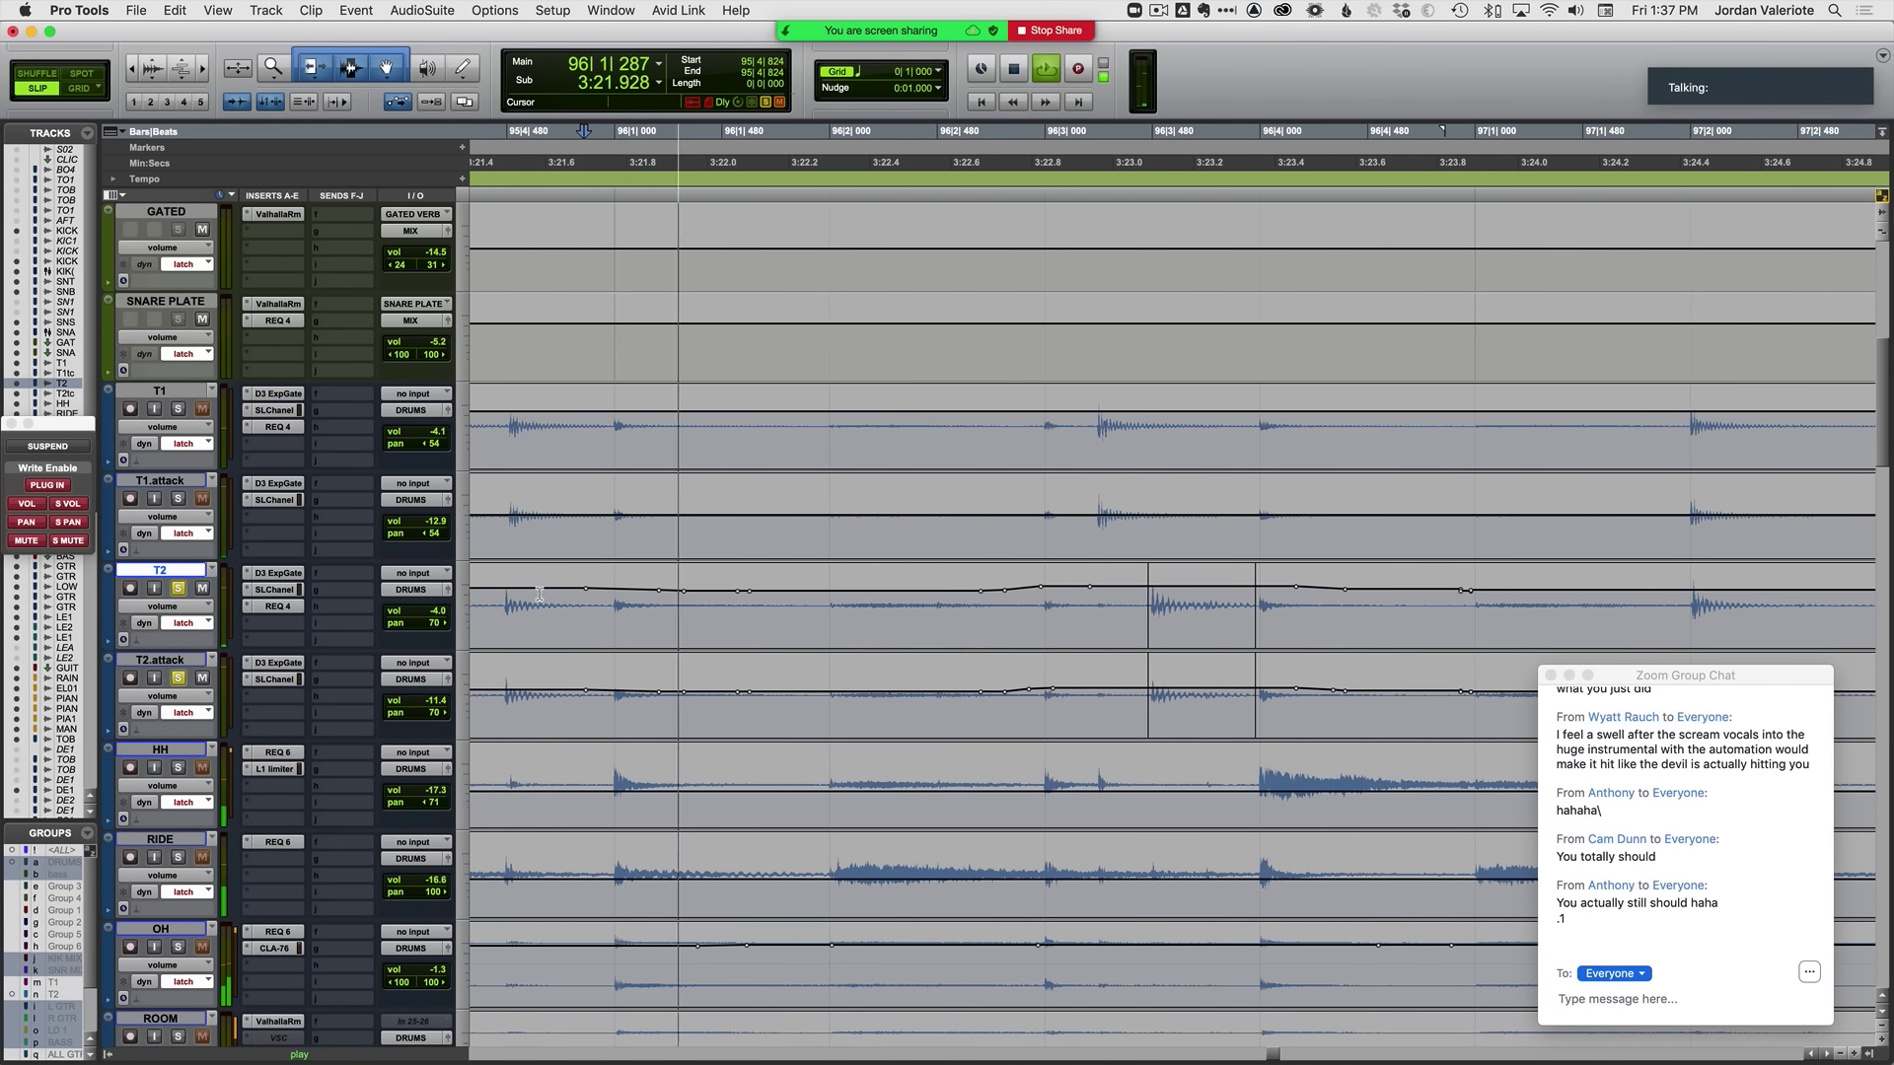
{"action": "key", "text": "r"}
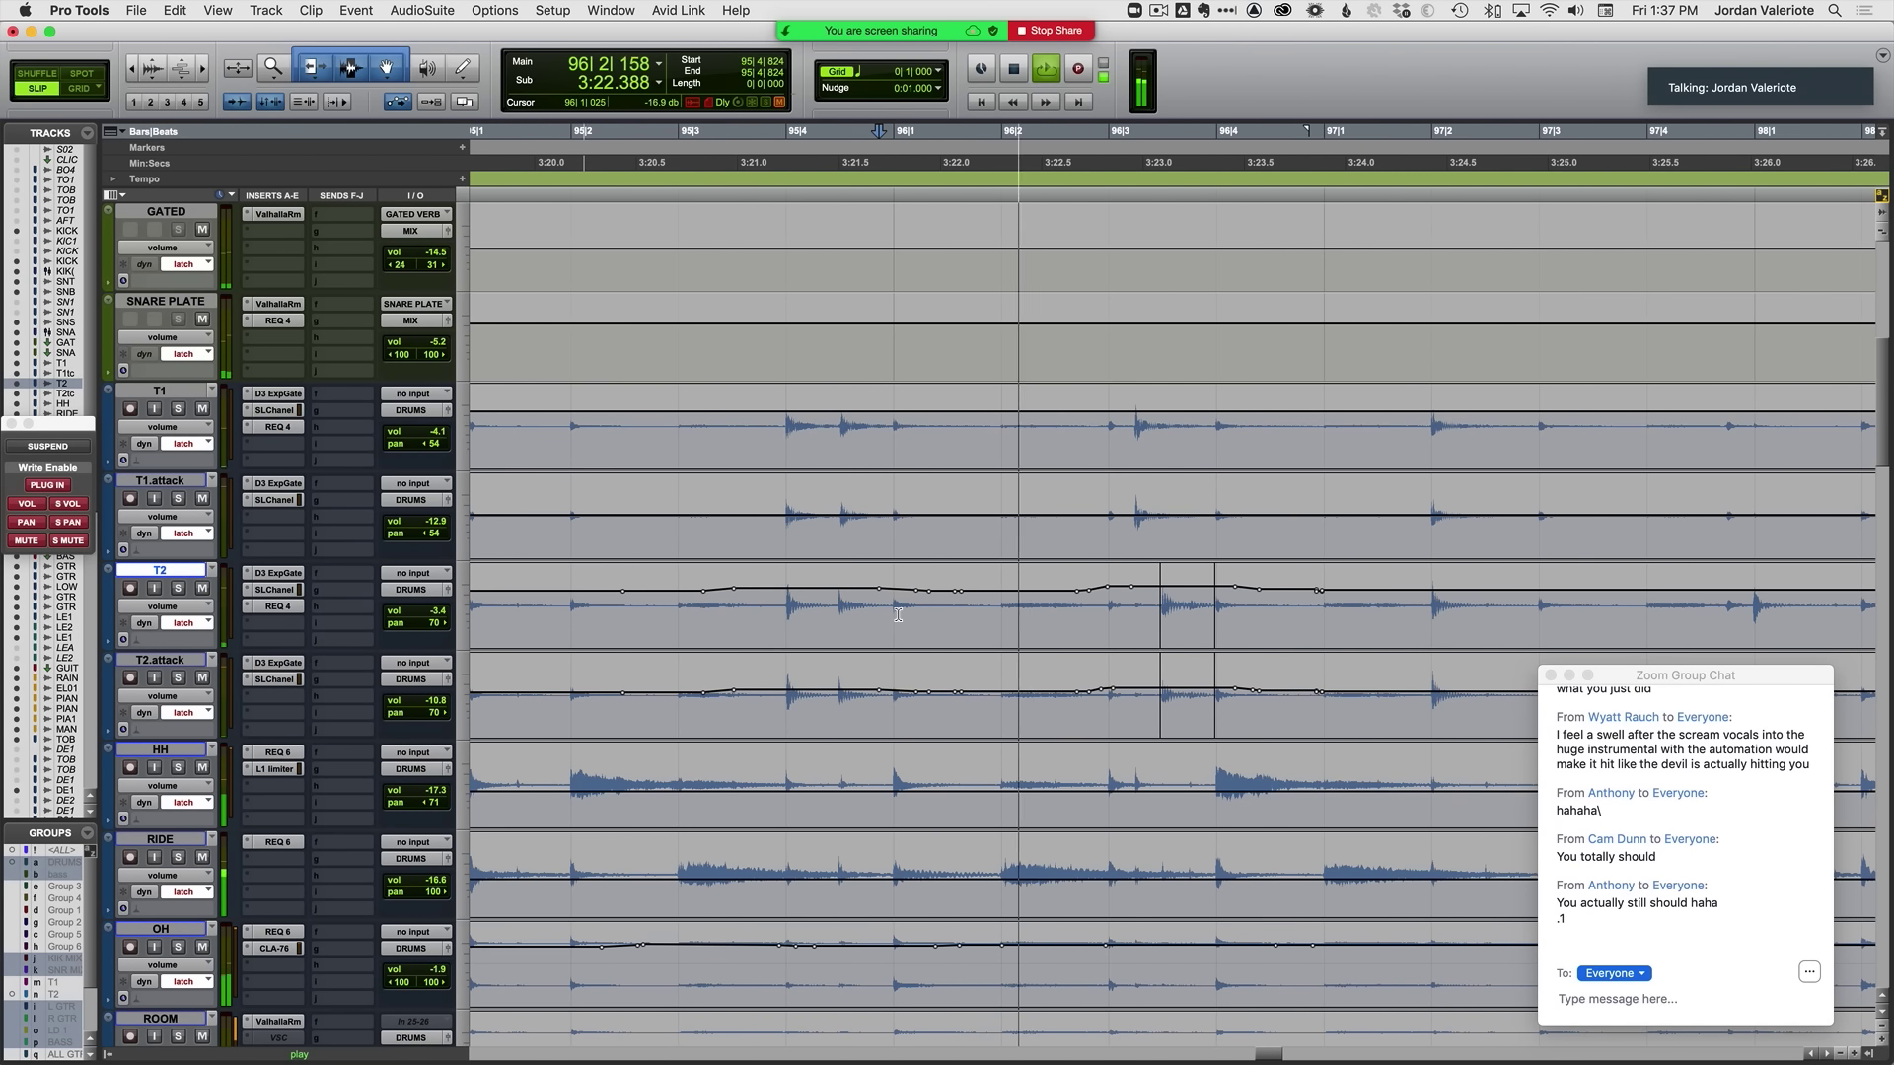
{"action": "scroll", "coordinate": [680, 601], "scroll_direction": "right", "scroll_amount": 2}
{"action": "key", "text": "space"}
{"action": "key", "text": "space"}
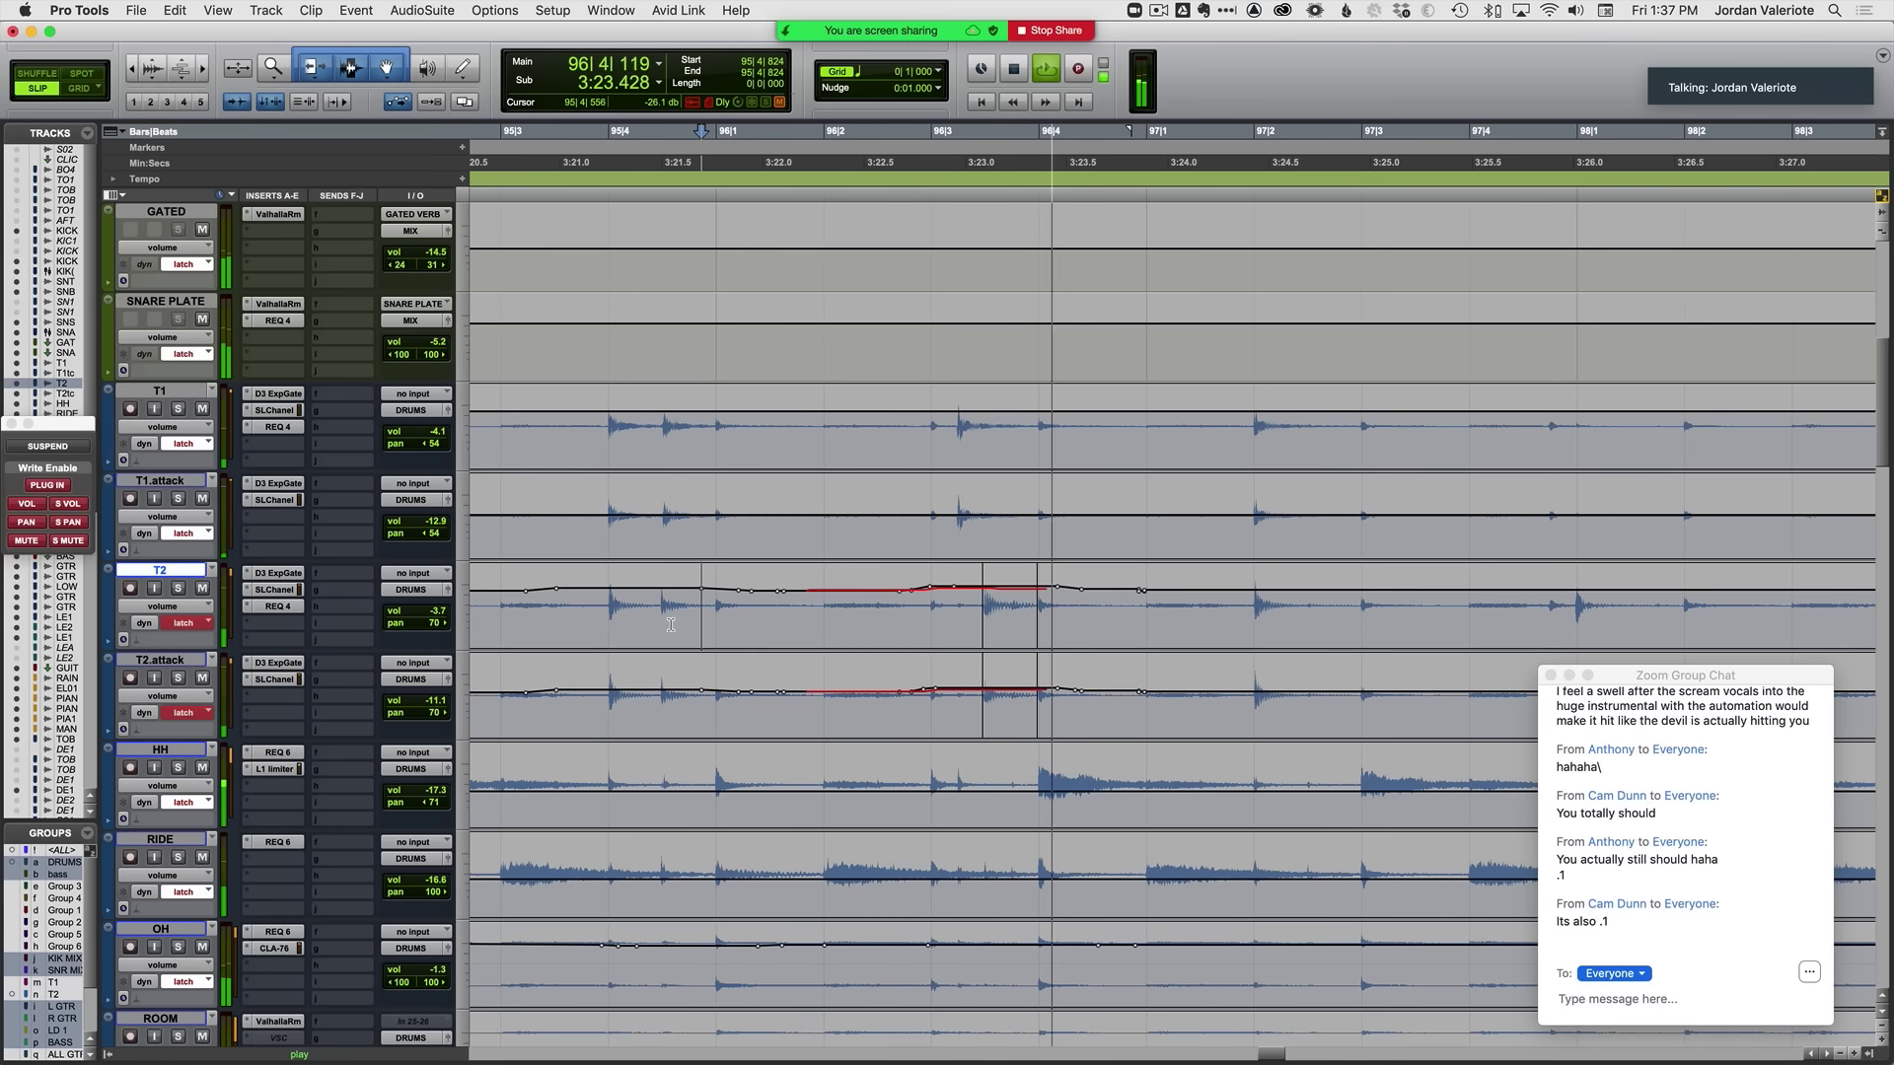
Step: Write latch volume automation on T1 and T1.attack from 95|4|824, raising the hit around 96|3
{"action": "key", "text": "space"}
{"action": "key", "text": "space"}
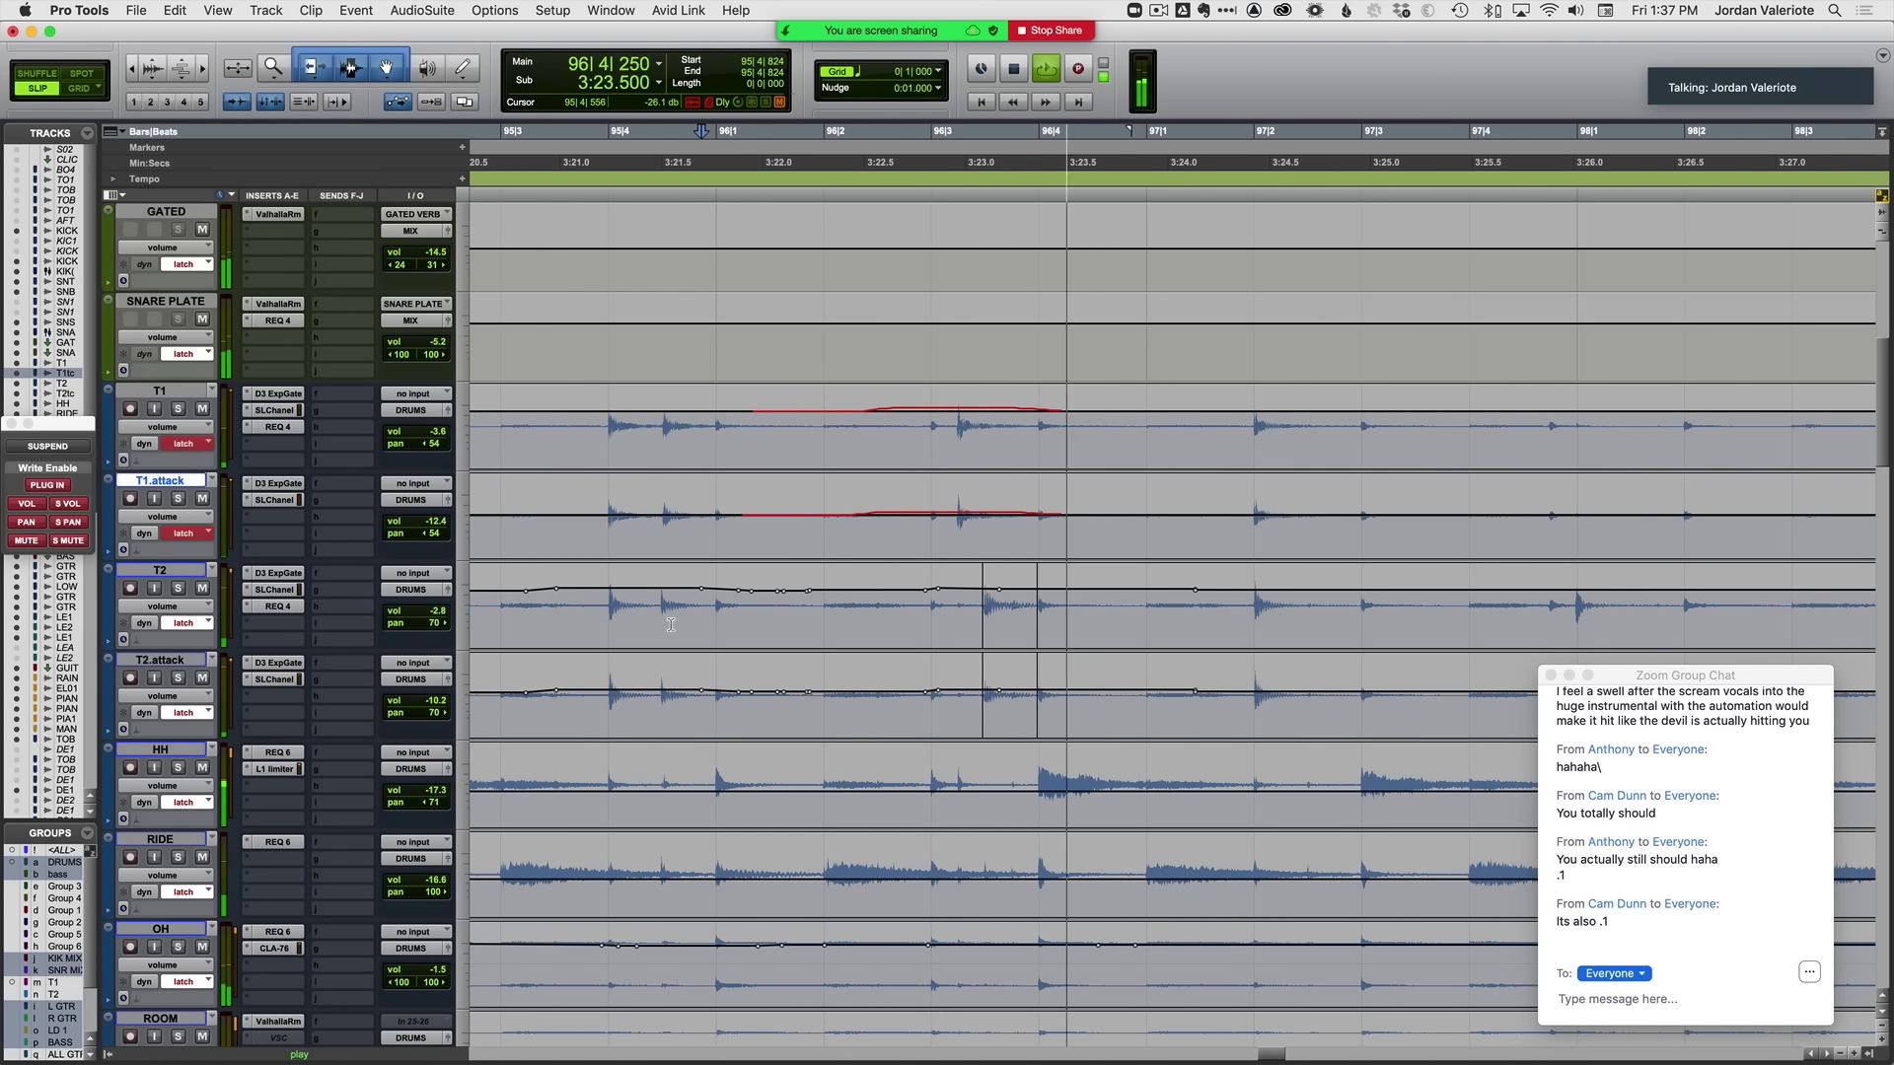
{"action": "key", "text": "r"}
{"action": "scroll", "coordinate": [1028, 553], "scroll_direction": "right", "scroll_amount": 2}
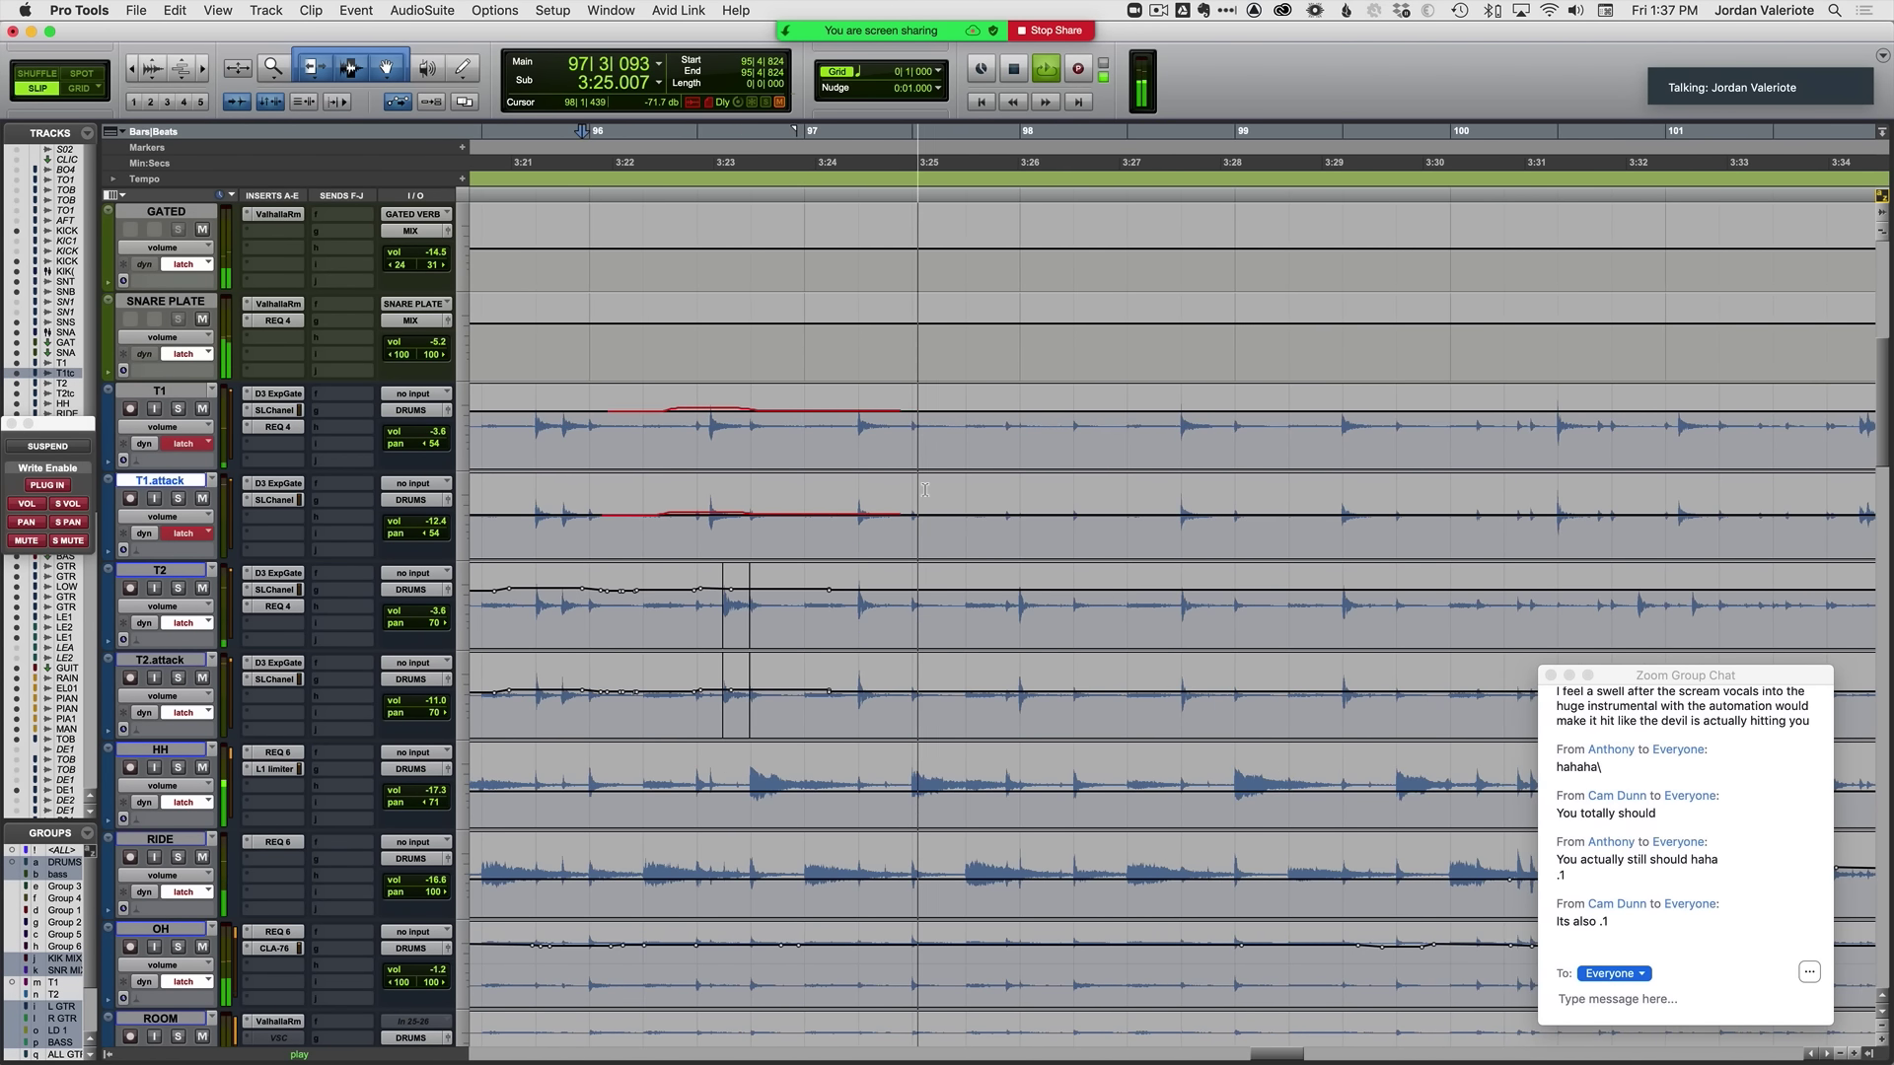
Step: Write a second volume rise on T1 and T1.attack around 97|2, then audition it from 97|1|765
{"action": "left_click", "coordinate": [683, 507]}
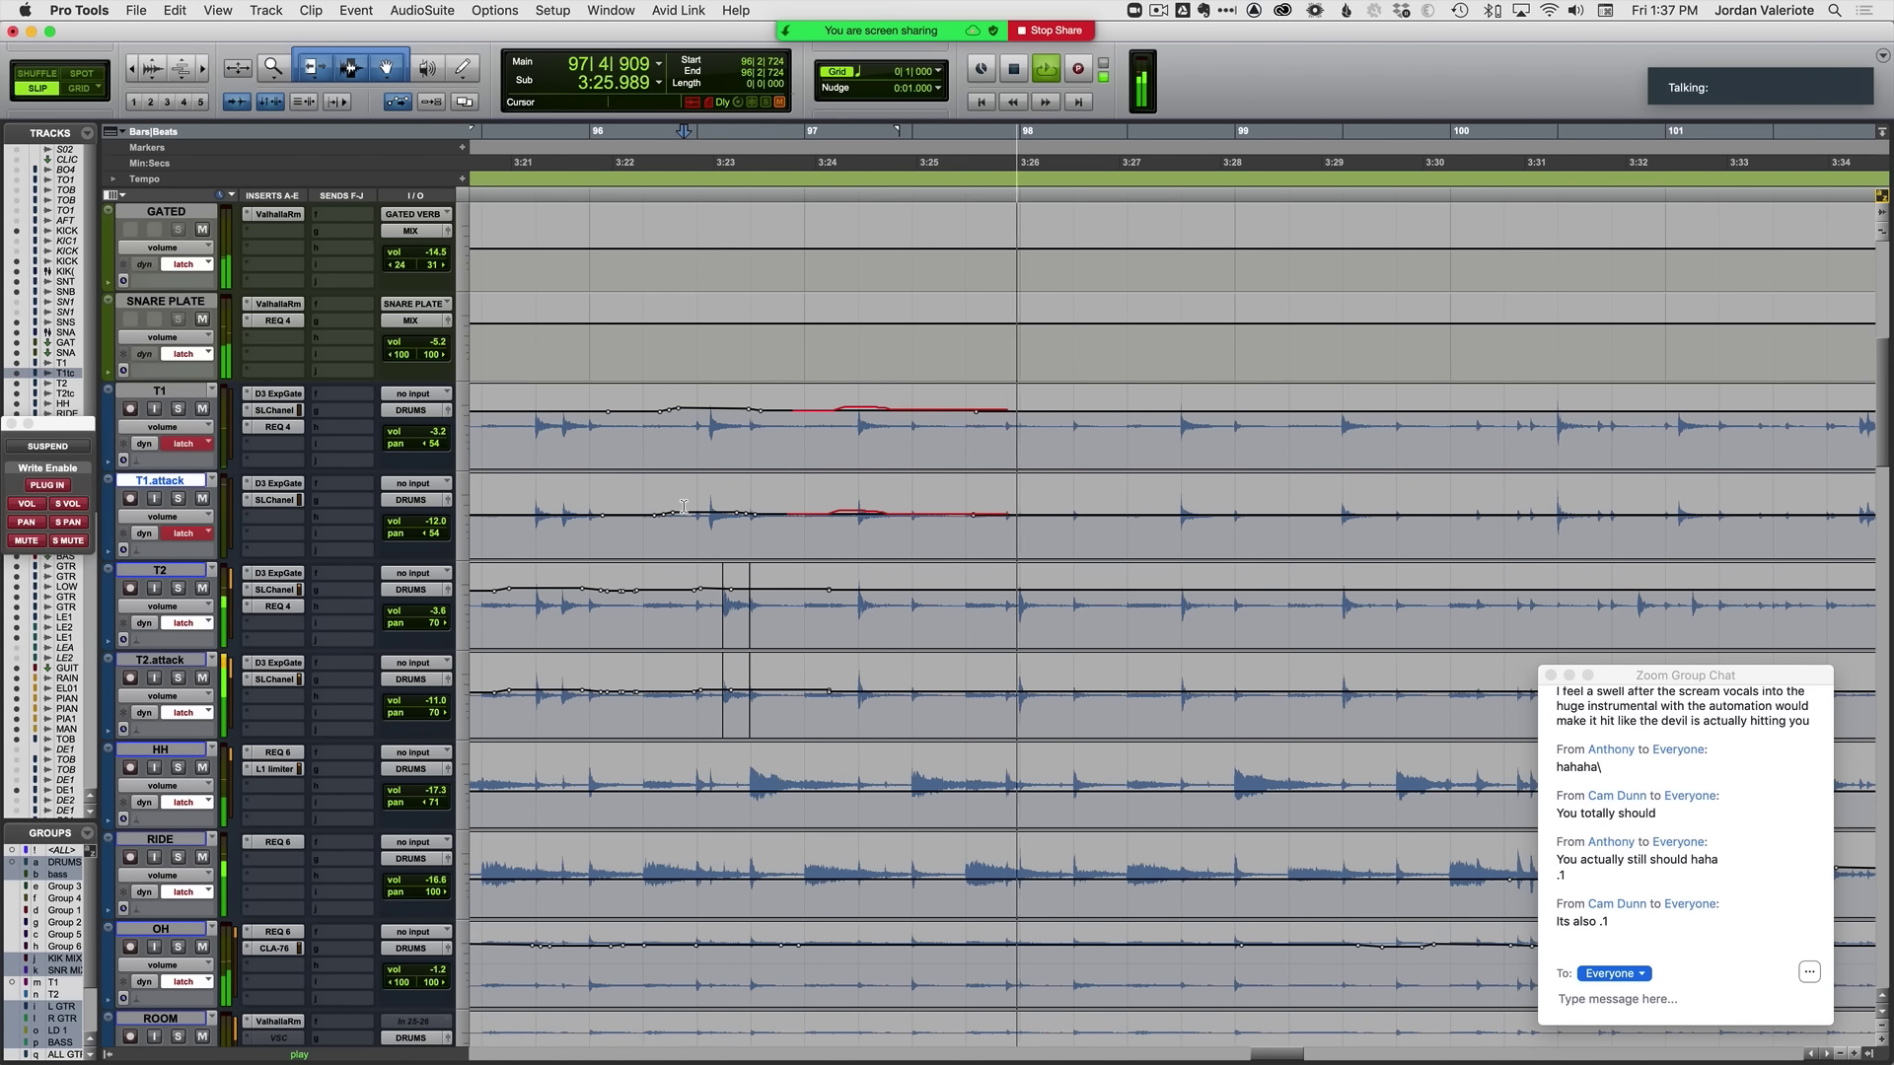
{"action": "key", "text": "space"}
{"action": "left_click", "coordinate": [848, 611]}
{"action": "key", "text": "space"}
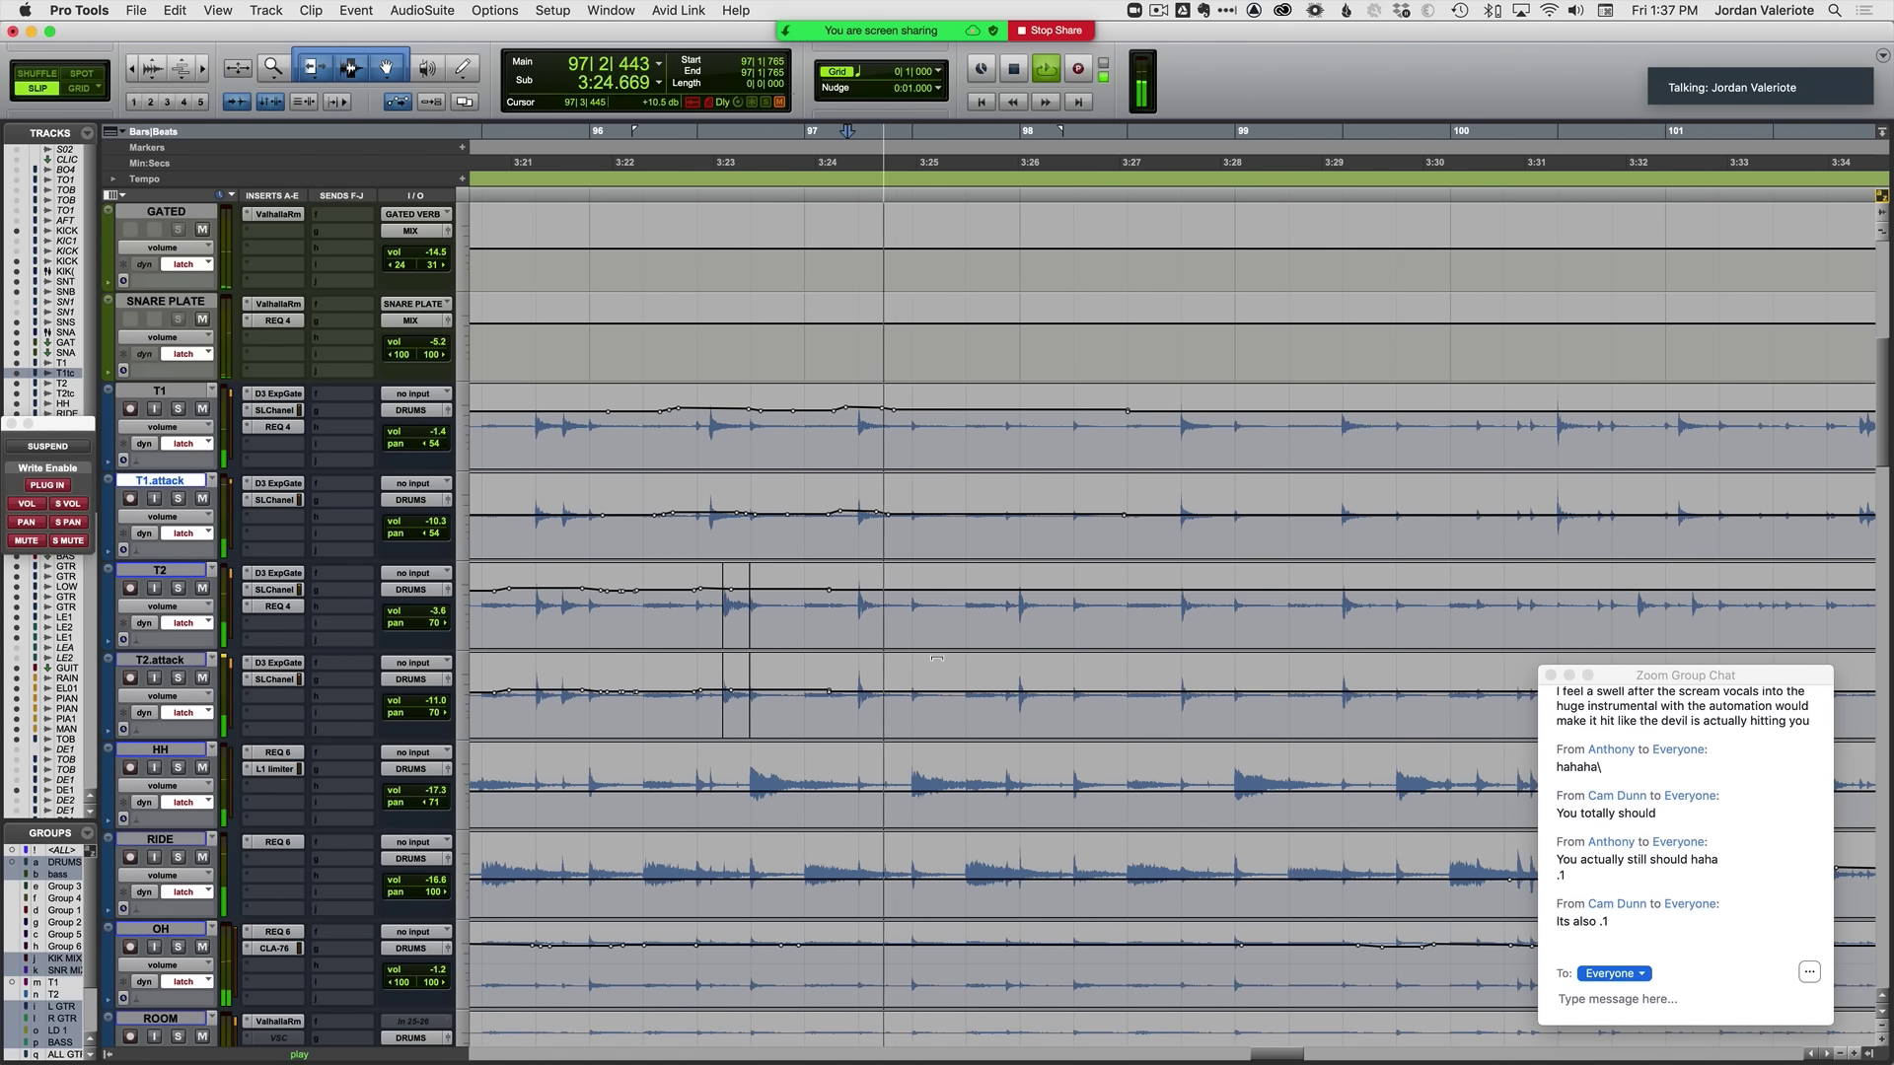
Step: Try lowering the latch volume of T2 and T2.attack around bar 98, playing from 97|1|765
{"action": "key", "text": "space"}
{"action": "key", "text": "semicolon"}
{"action": "key", "text": "space"}
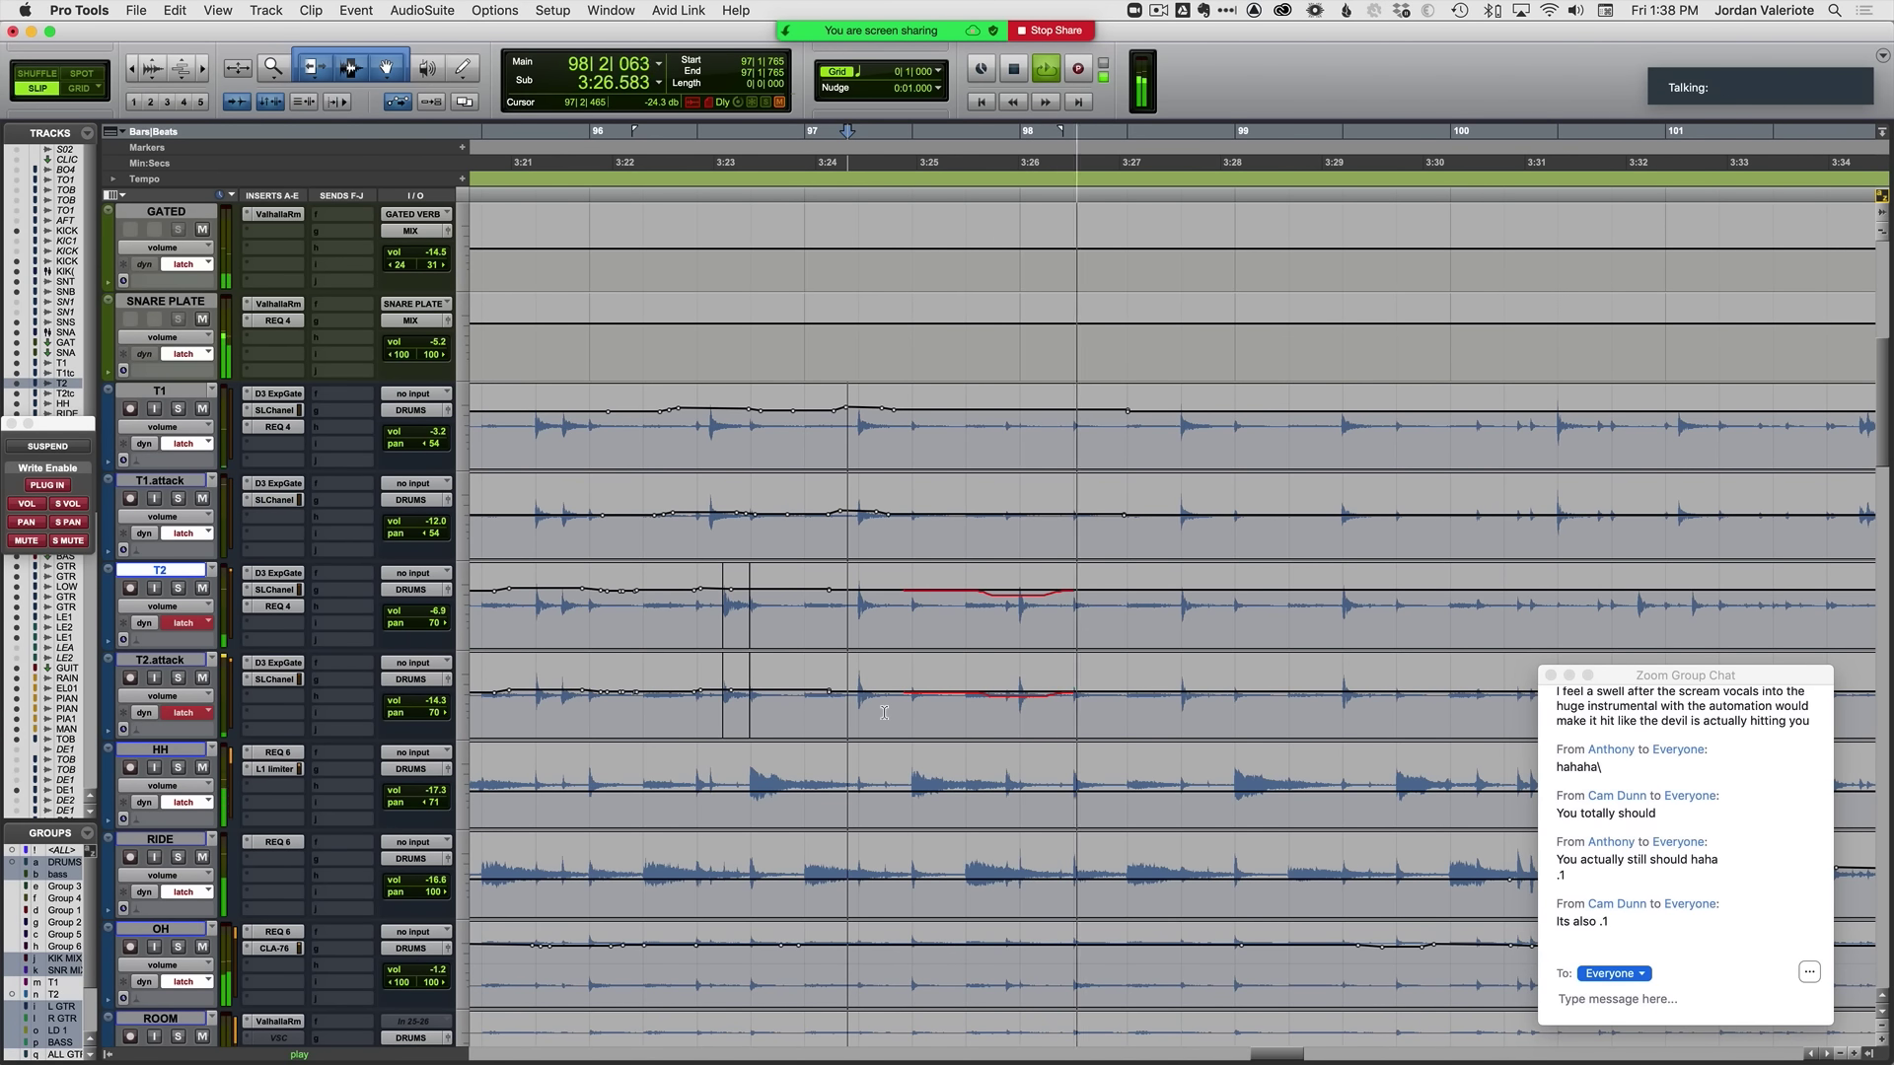
{"action": "key", "text": "space"}
{"action": "key", "text": "space"}
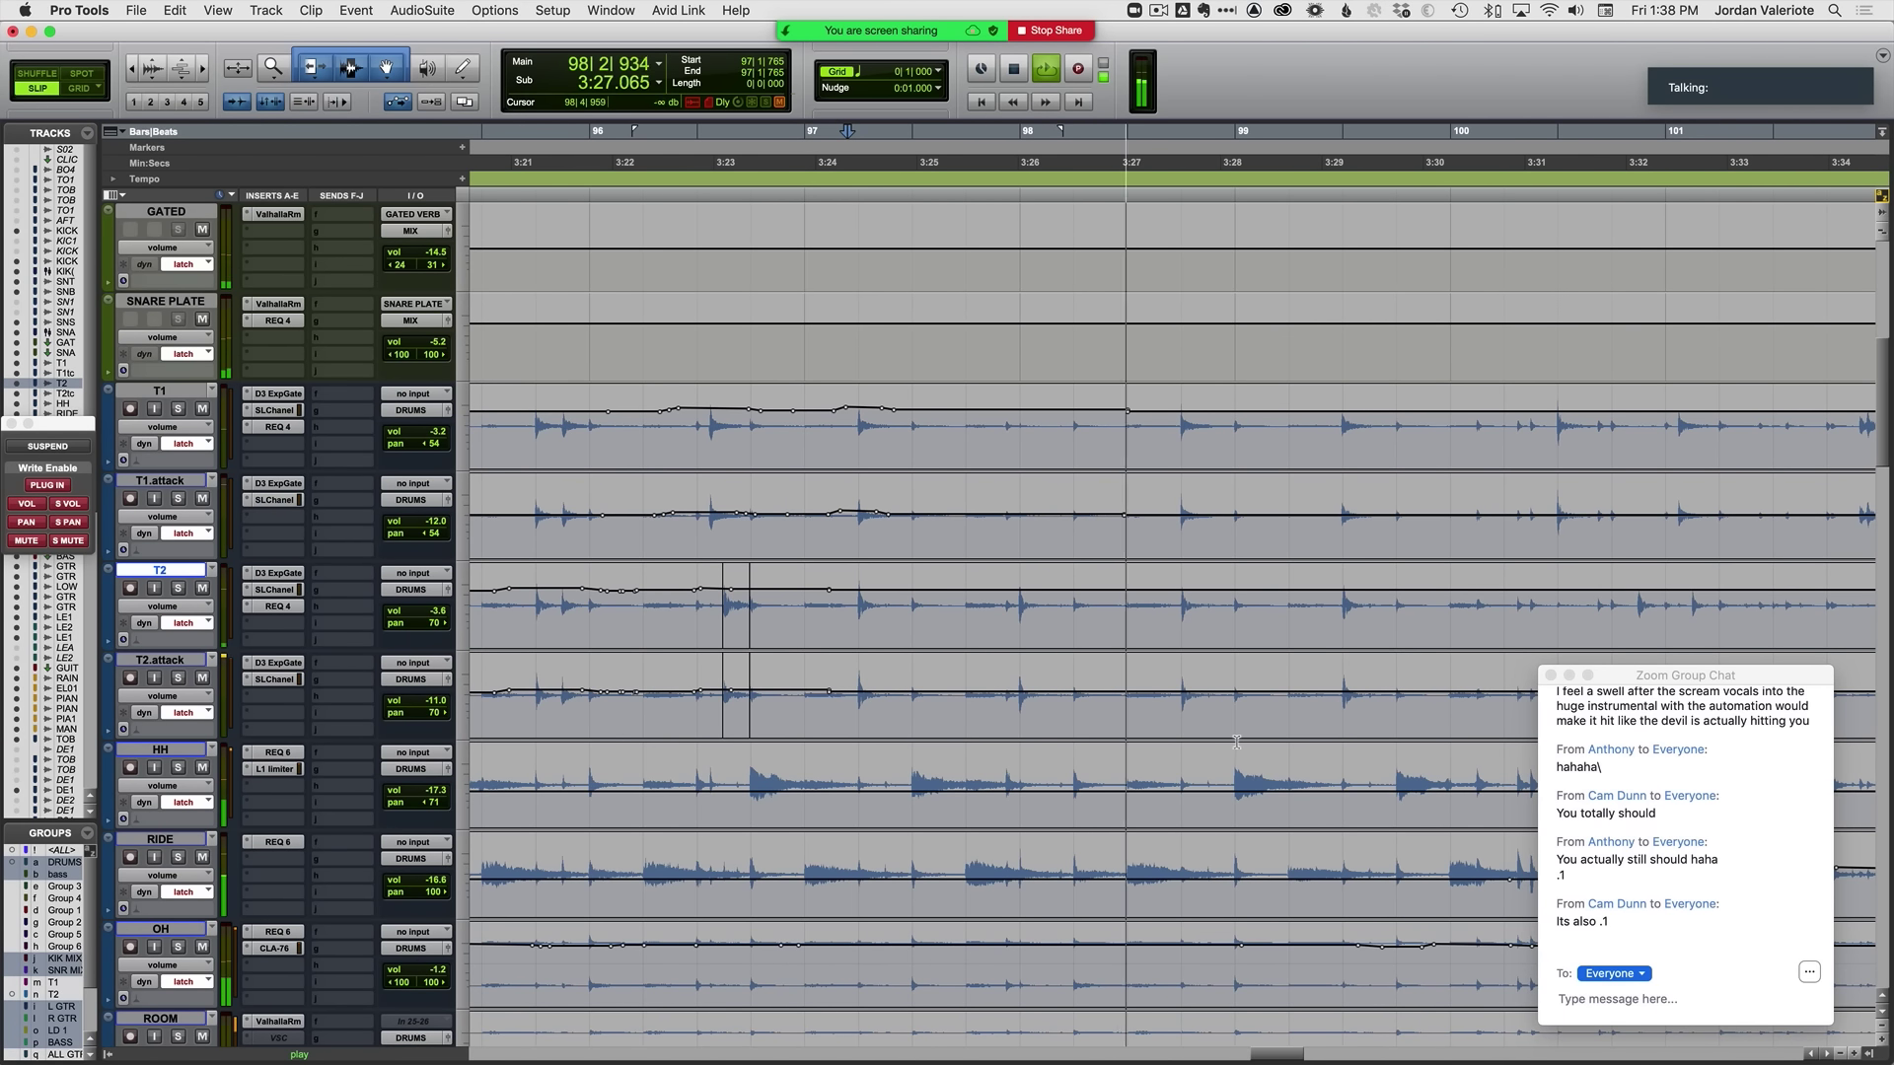
Step: Write raised latch volume automation on T2 and T2.attack for the hit just before bar 99, playing from 98|1|109
{"action": "left_click", "coordinate": [848, 616]}
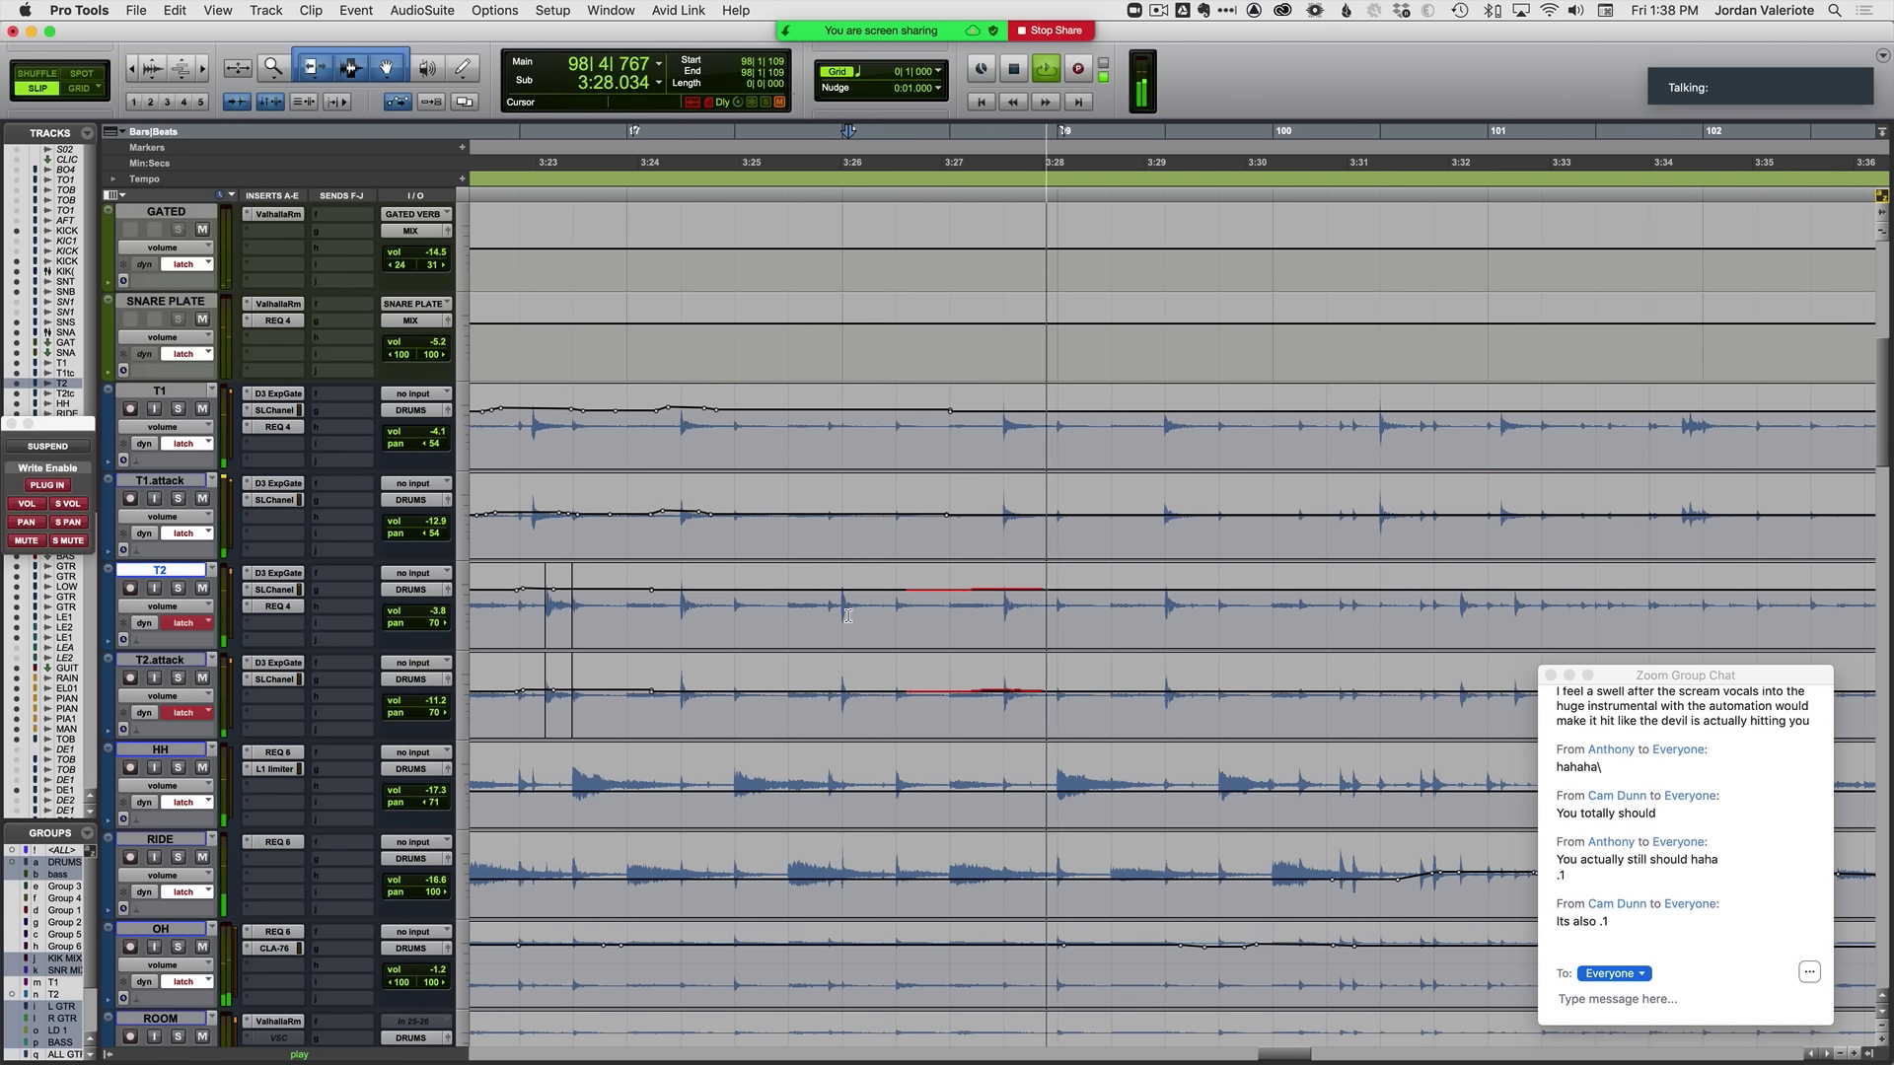
{"action": "left_click", "coordinate": [849, 616]}
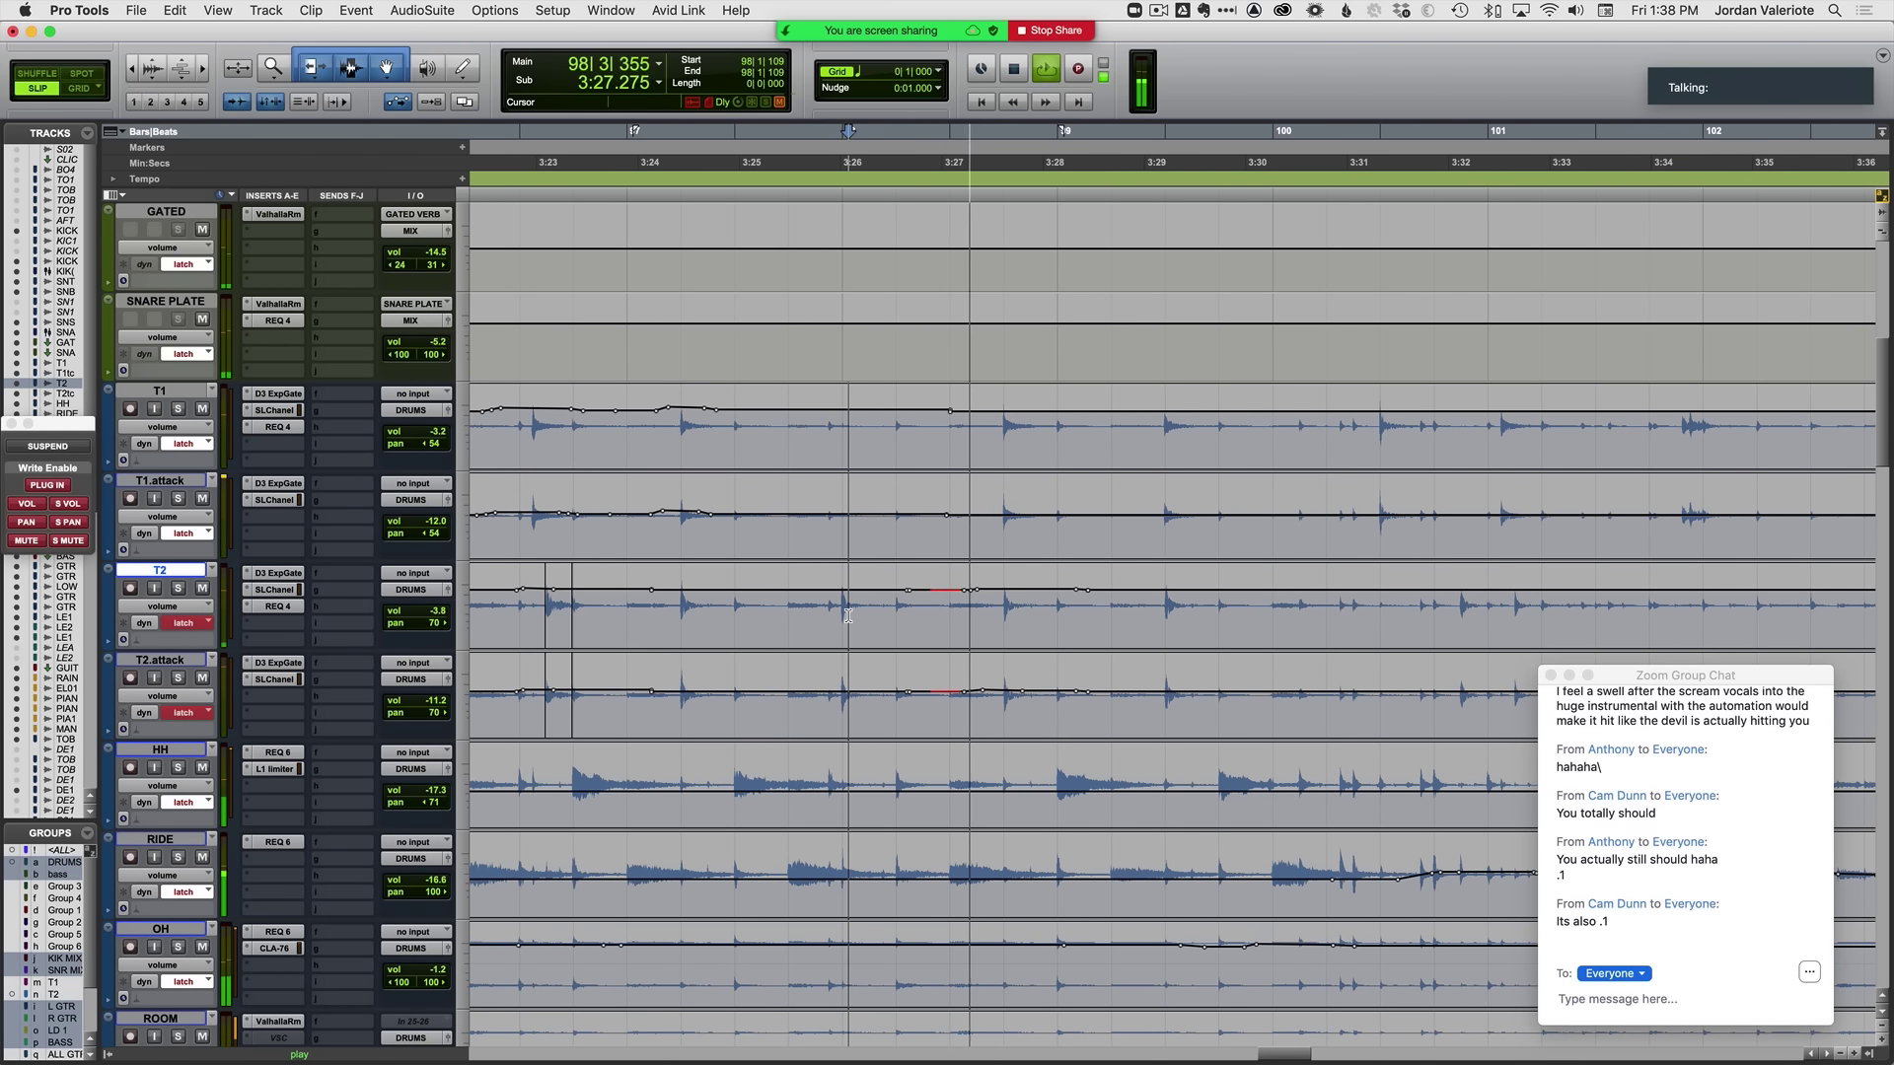
{"action": "key", "text": "space"}
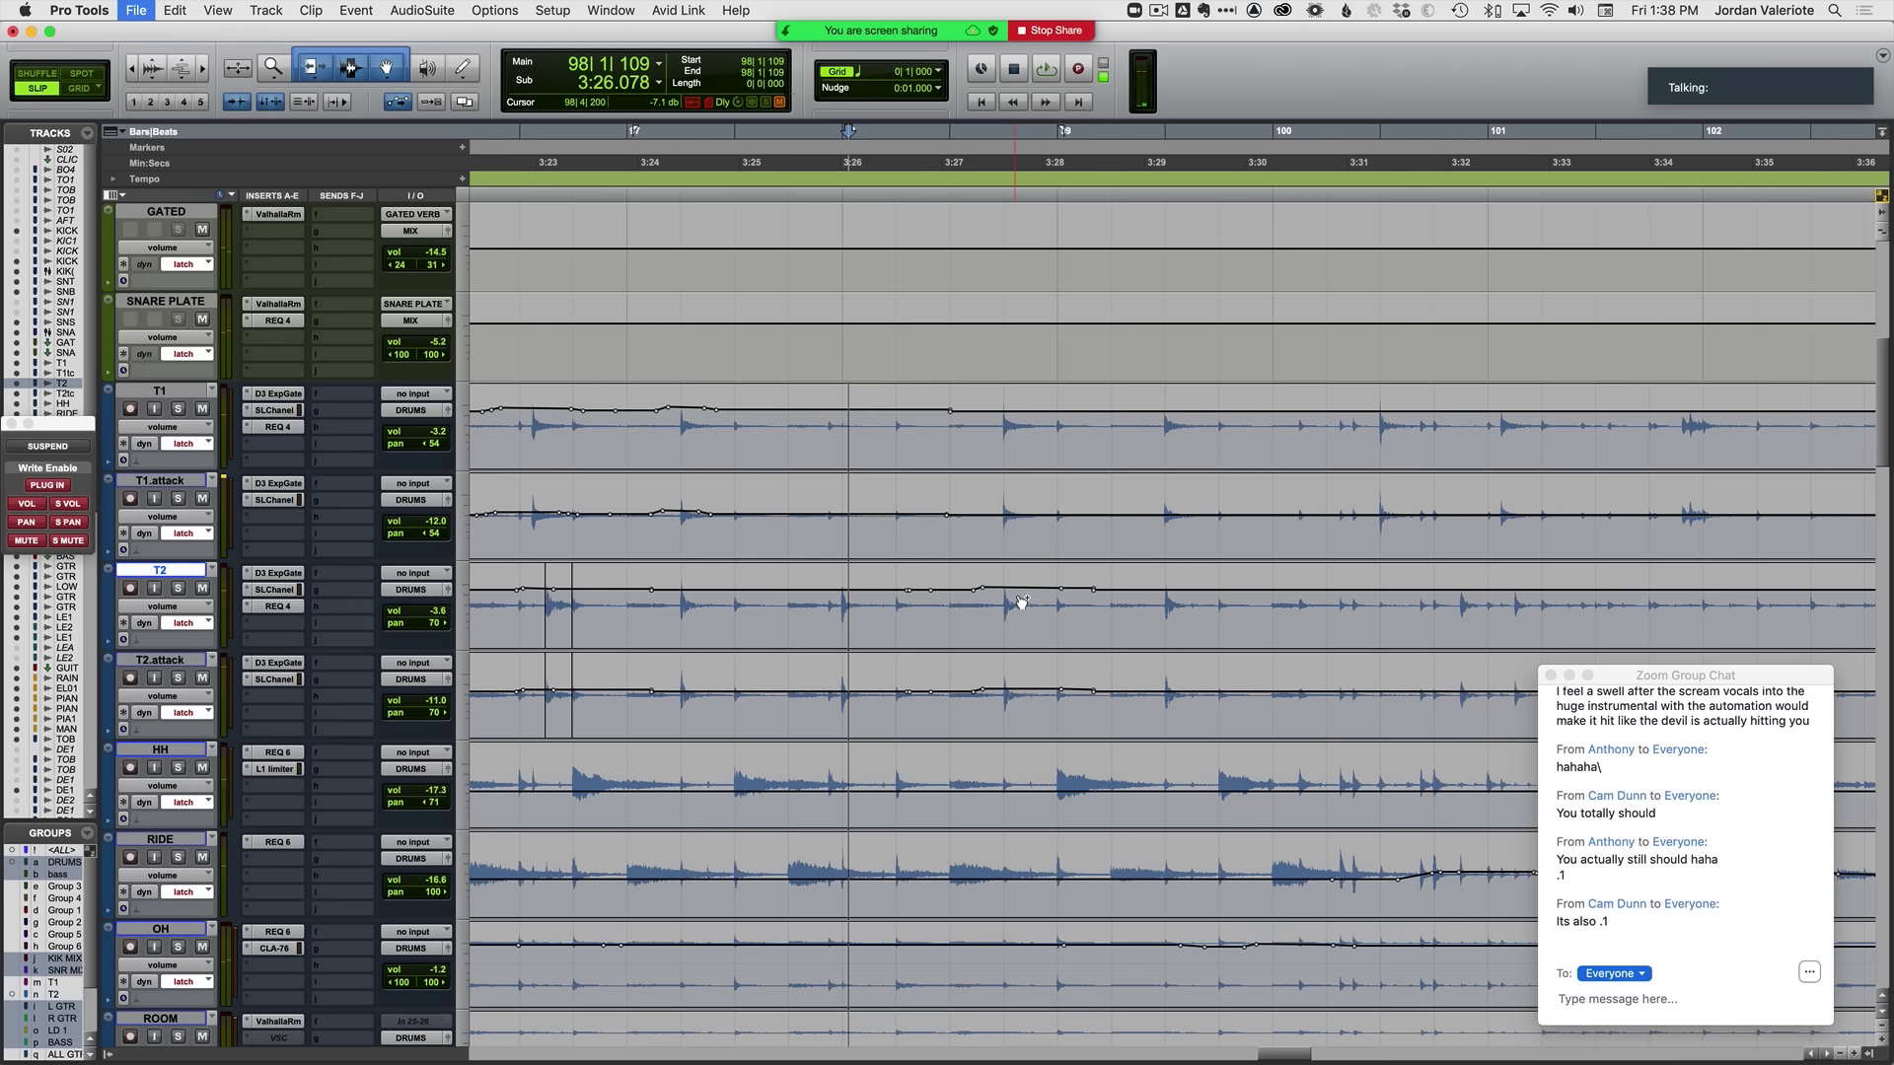
Step: Write raised latch volume automation on T1 and T1.attack around bar 99, and in a second pass from 100|2|248 through bar 106
{"action": "scroll", "coordinate": [1031, 609], "scroll_direction": "right", "scroll_amount": 5}
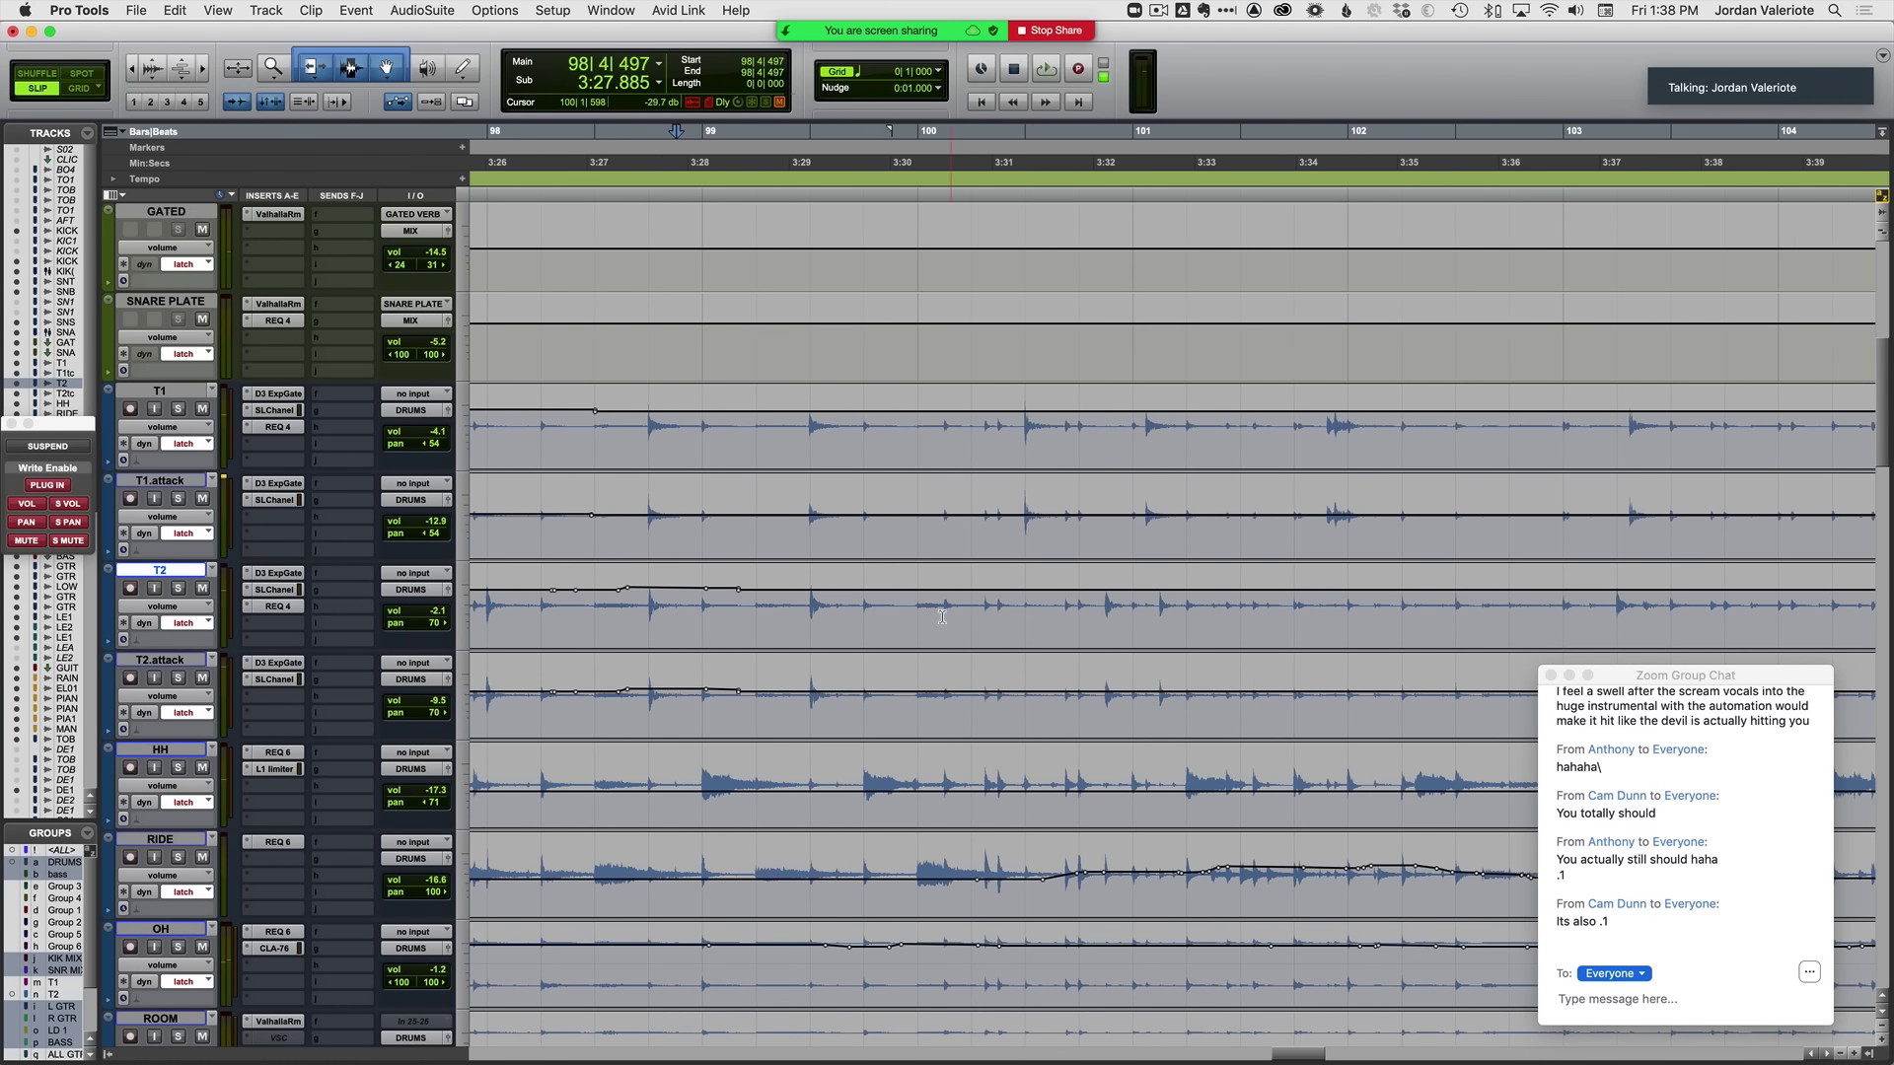
{"action": "left_click", "coordinate": [705, 608]}
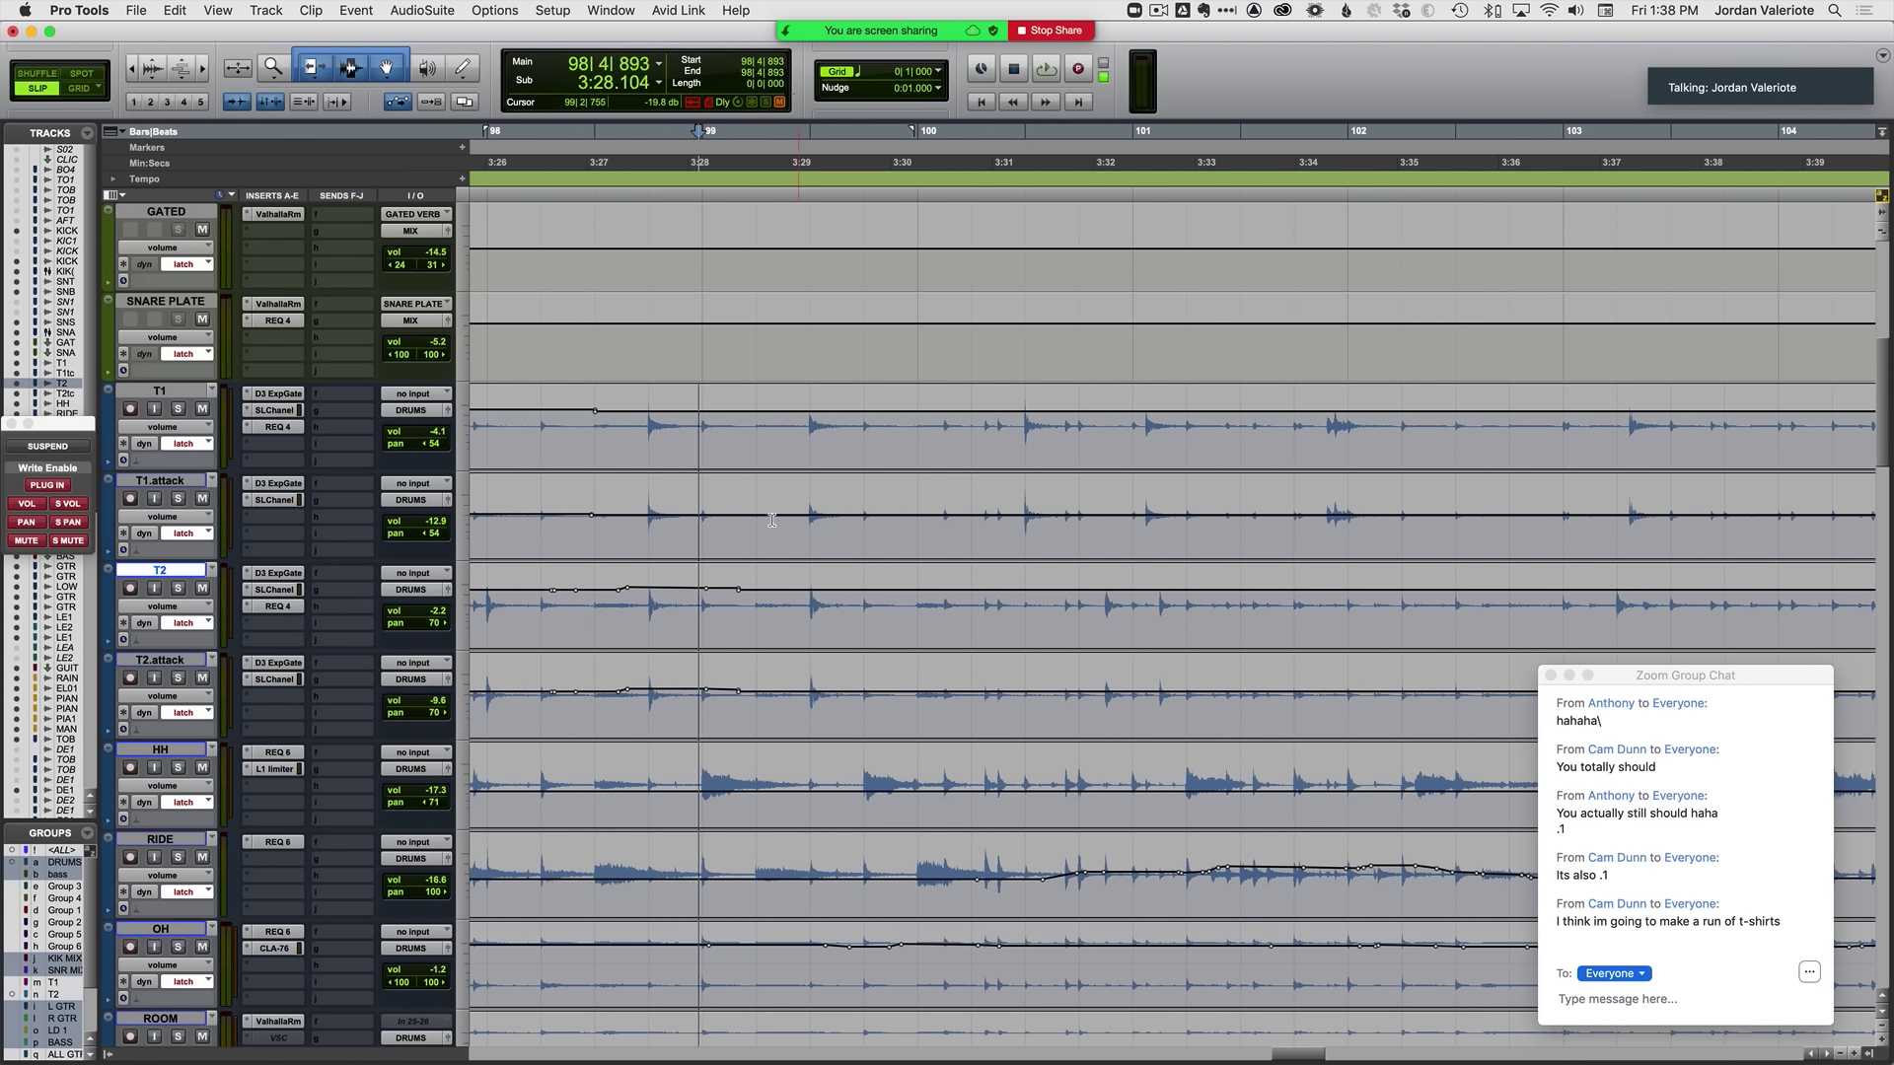
{"action": "left_click", "coordinate": [645, 511]}
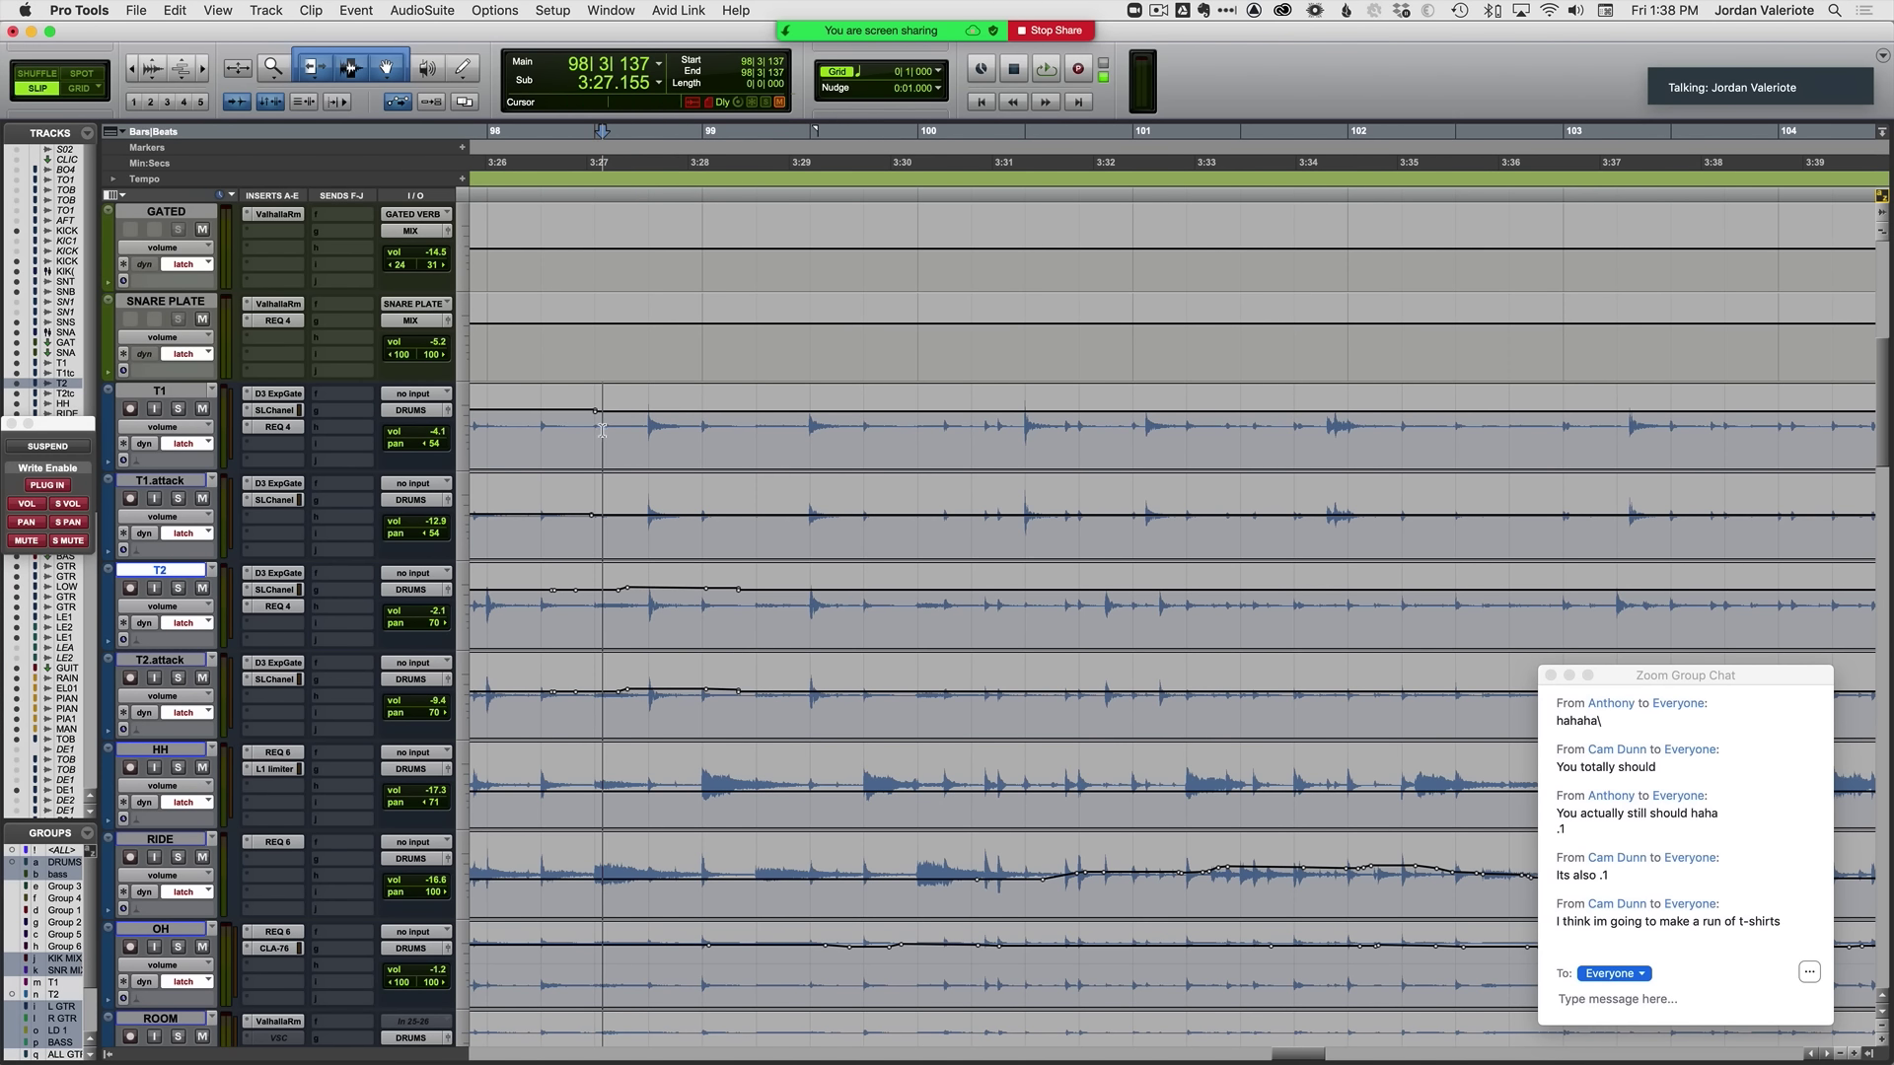
{"action": "left_click", "coordinate": [182, 484]}
{"action": "key", "text": "space"}
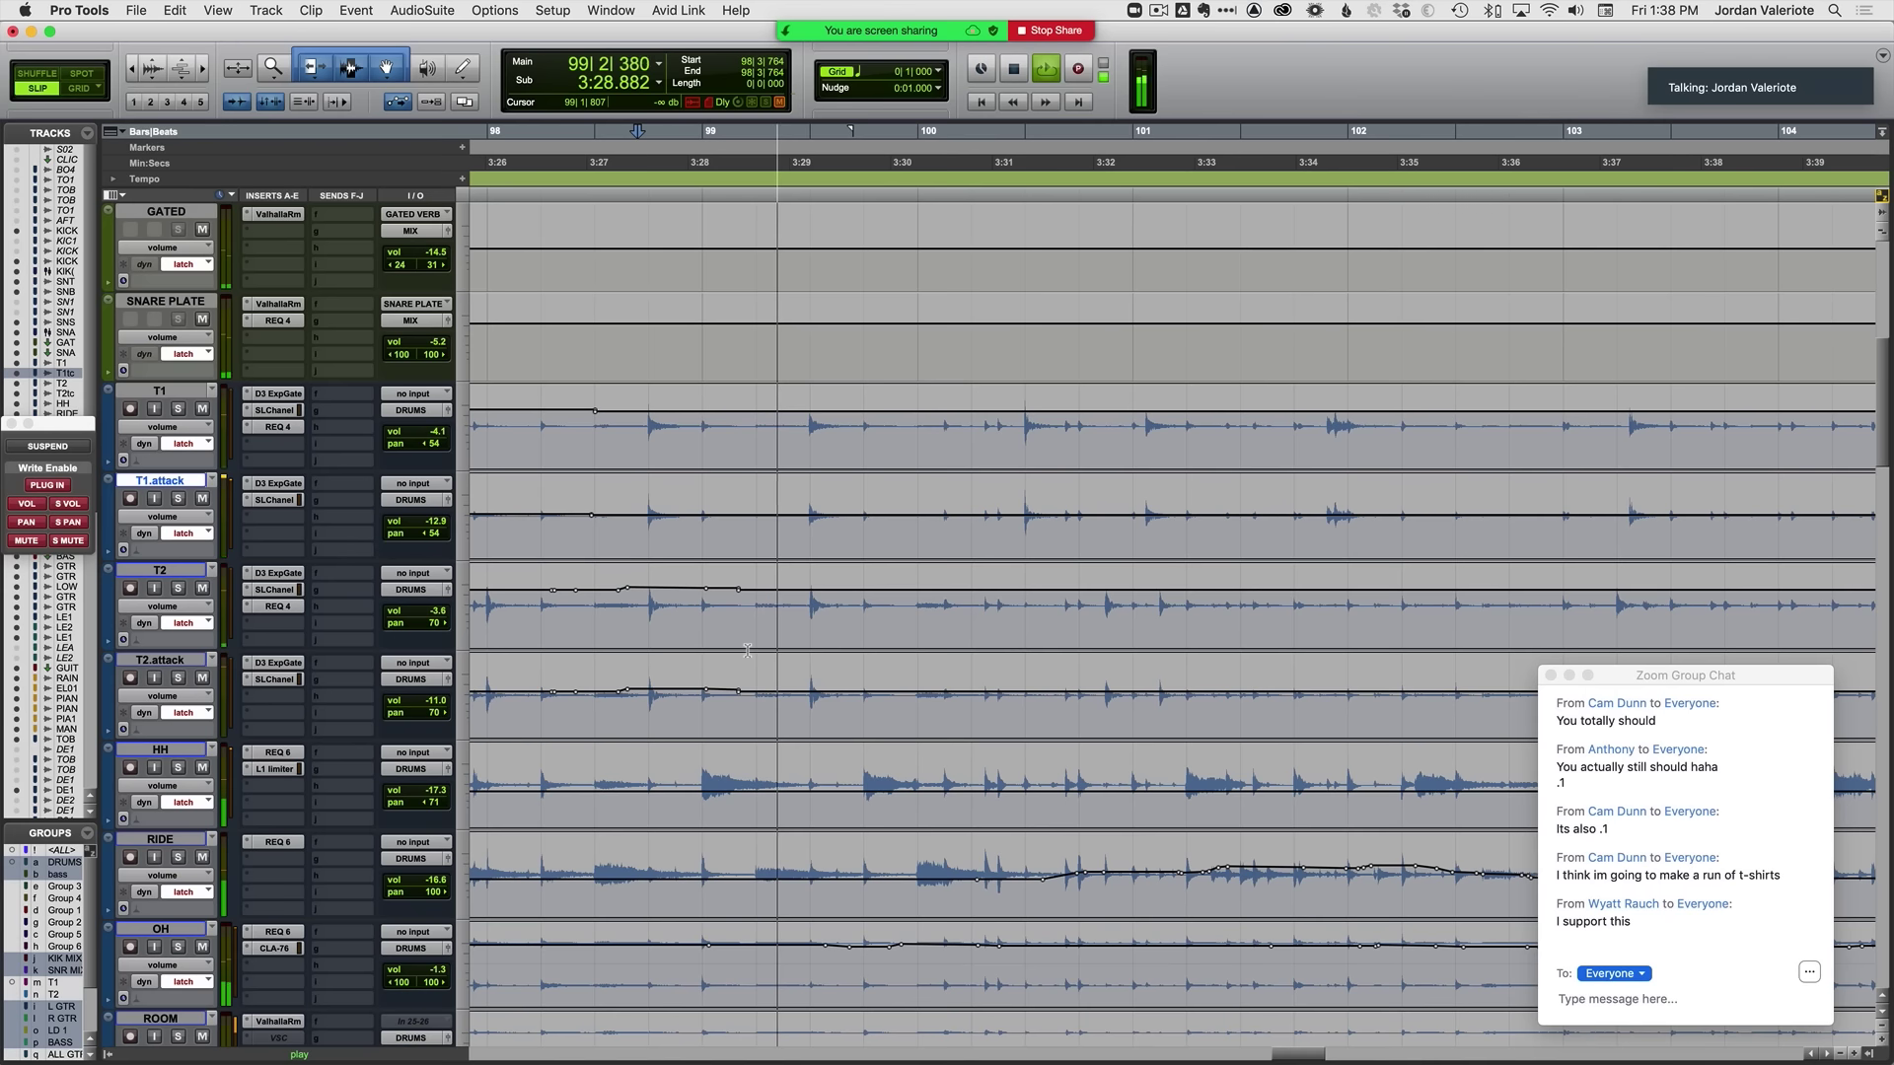
{"action": "key", "text": "space"}
{"action": "key", "text": "space"}
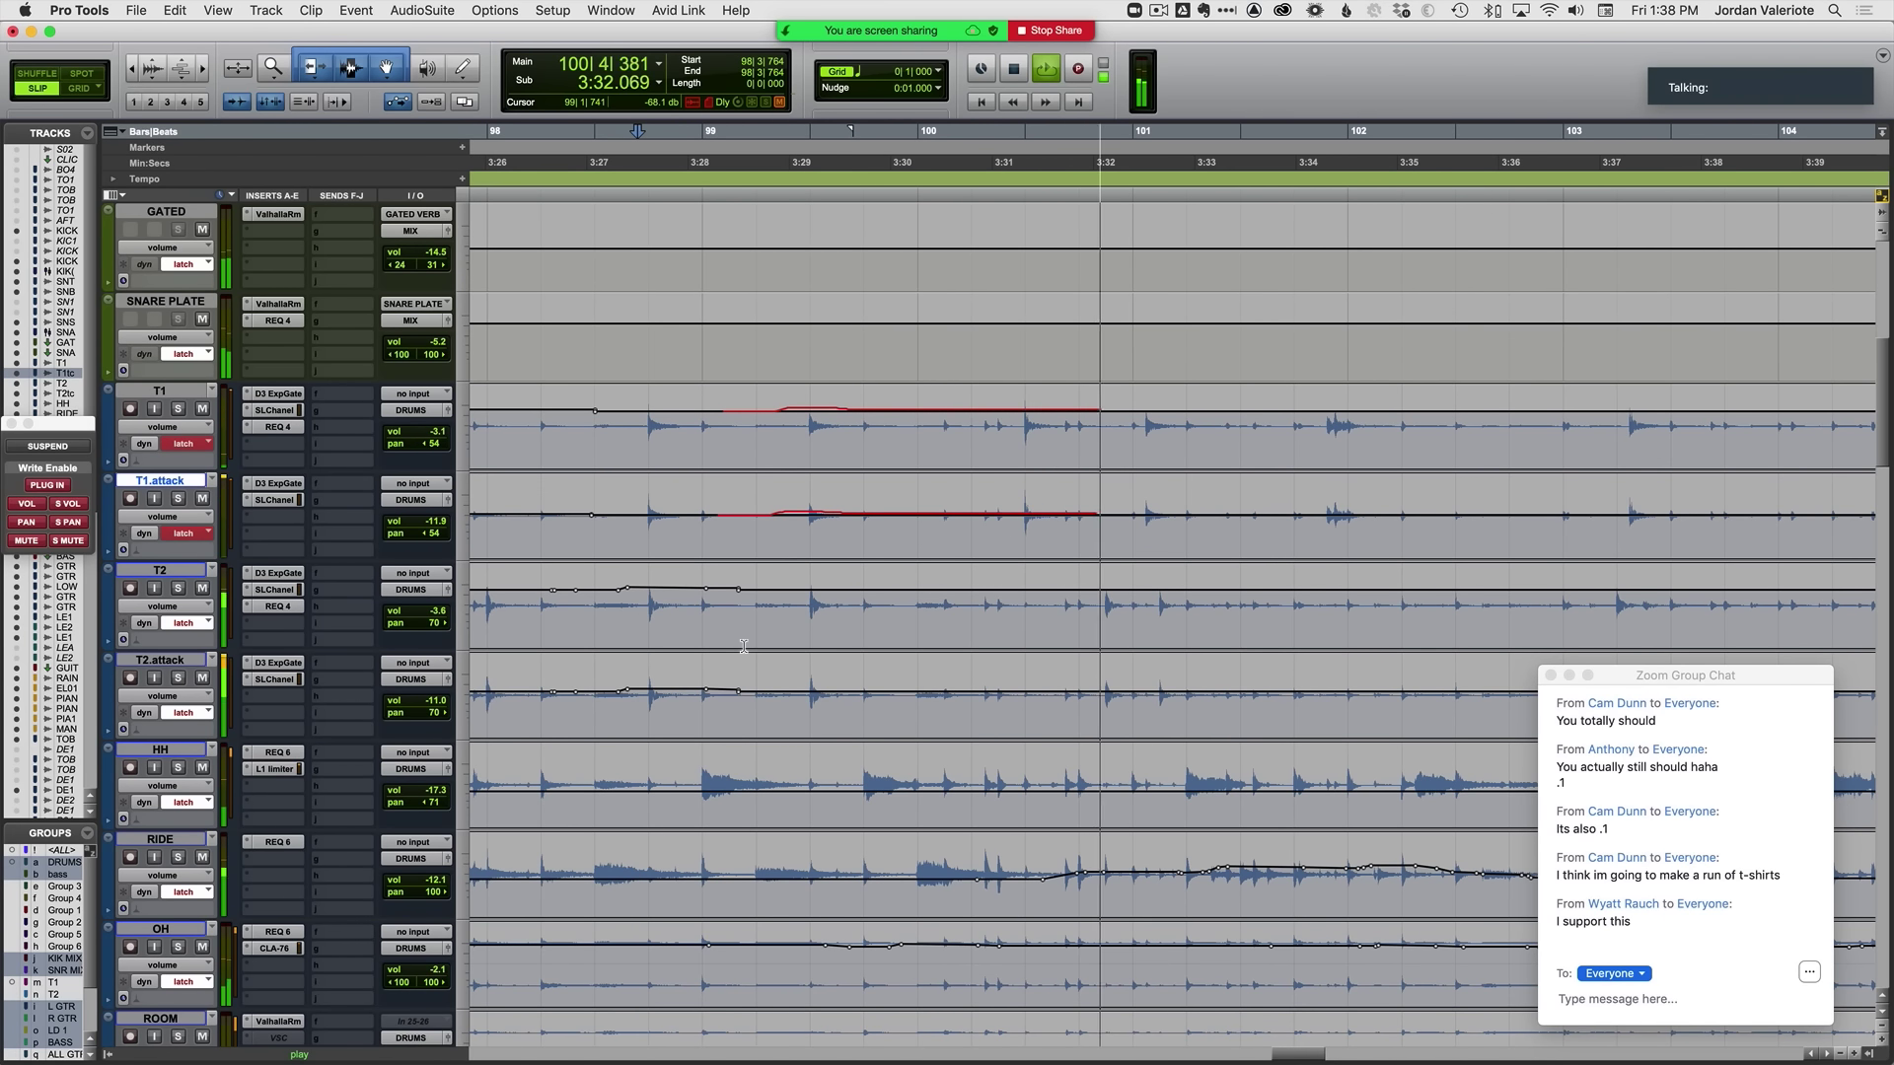
{"action": "left_click", "coordinate": [985, 448]}
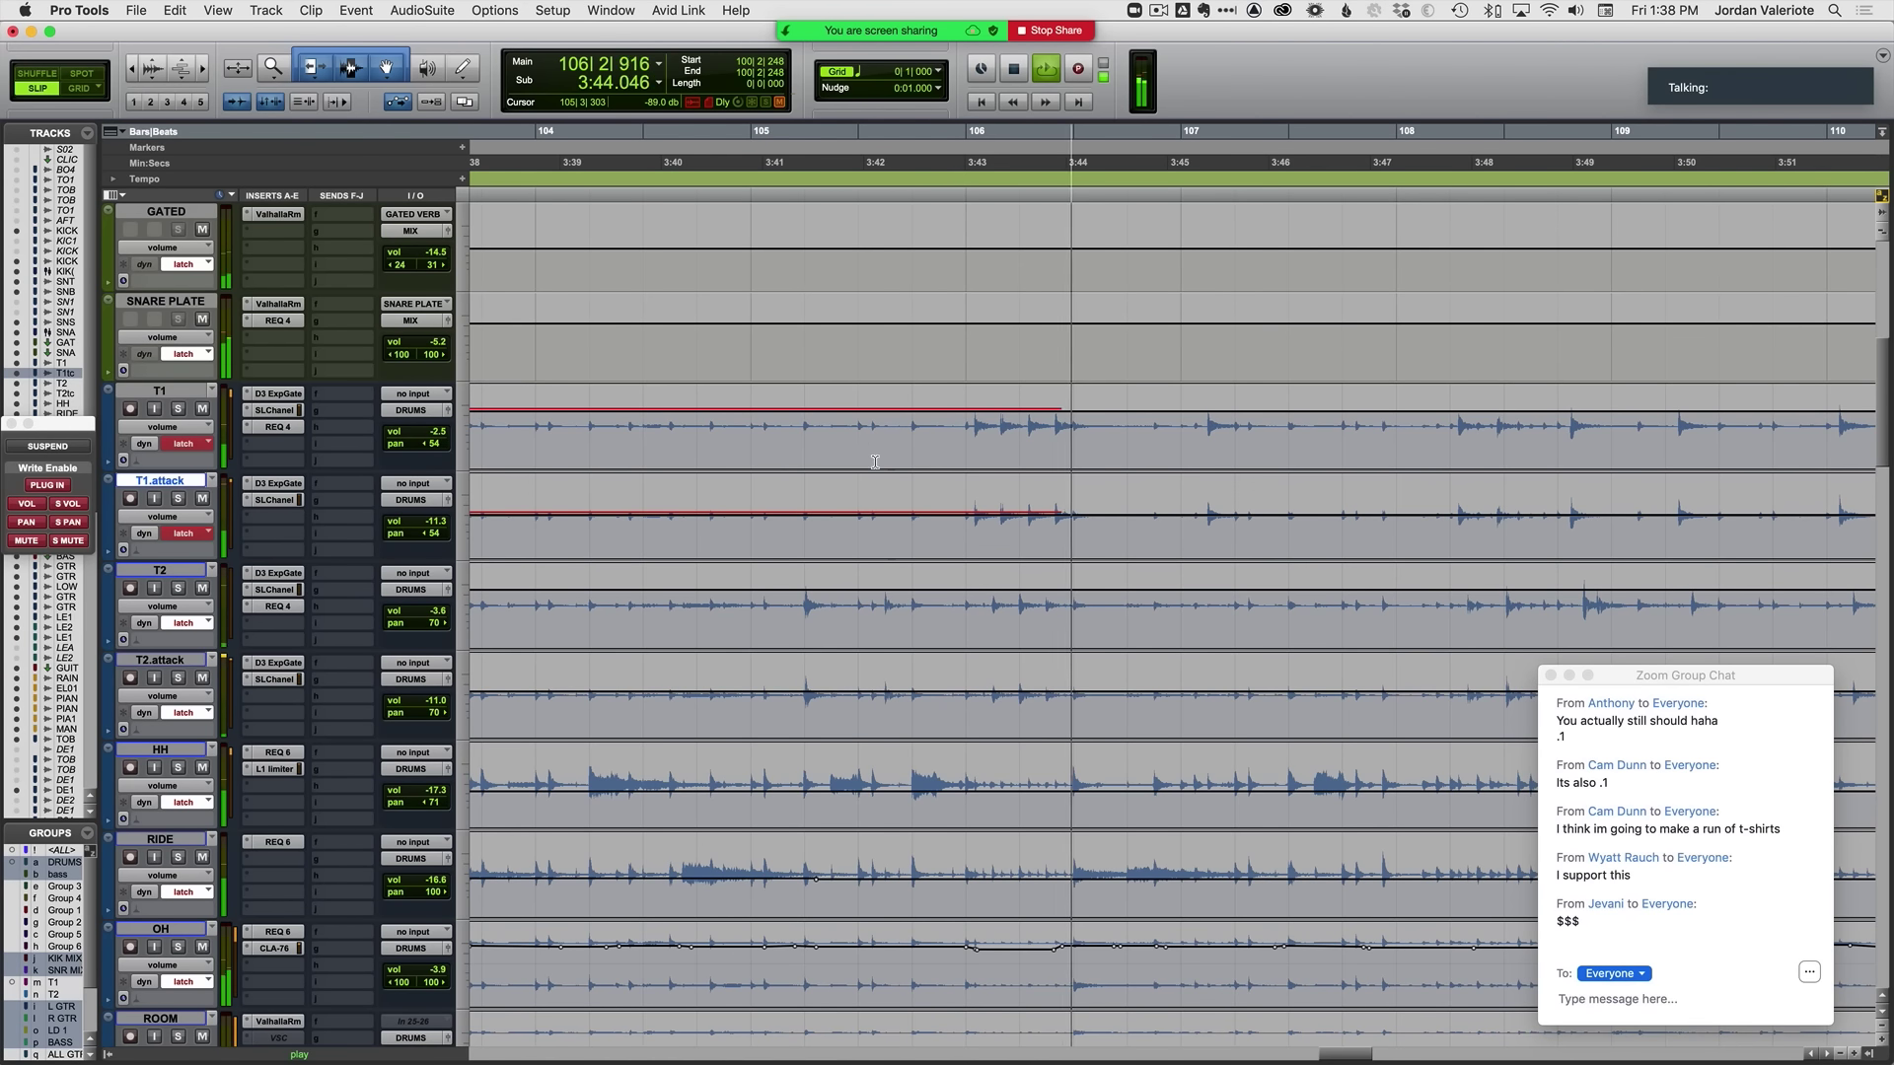
{"action": "key", "text": "space"}
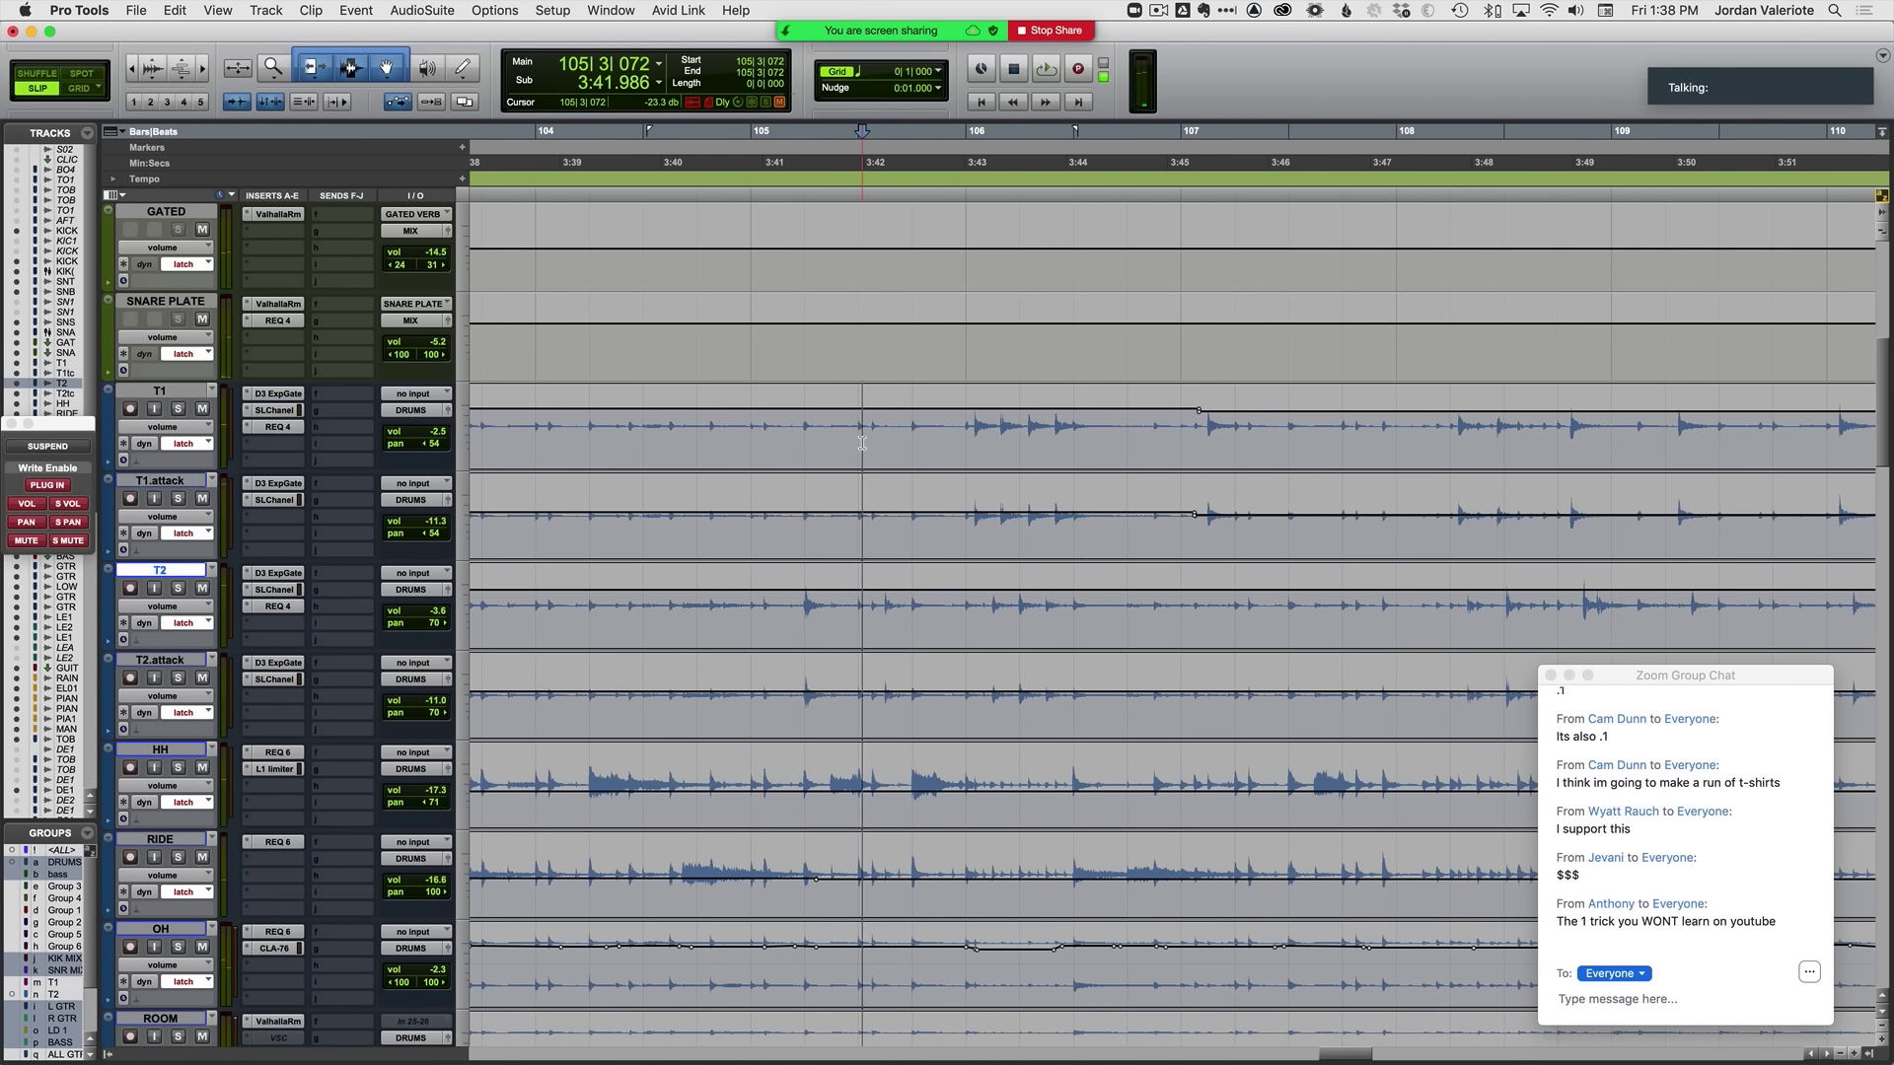
Step: Write raised latch volume automation on T2 and T2.attack for the hits in bar 106, playing from 105|3|072
{"action": "key", "text": "space"}
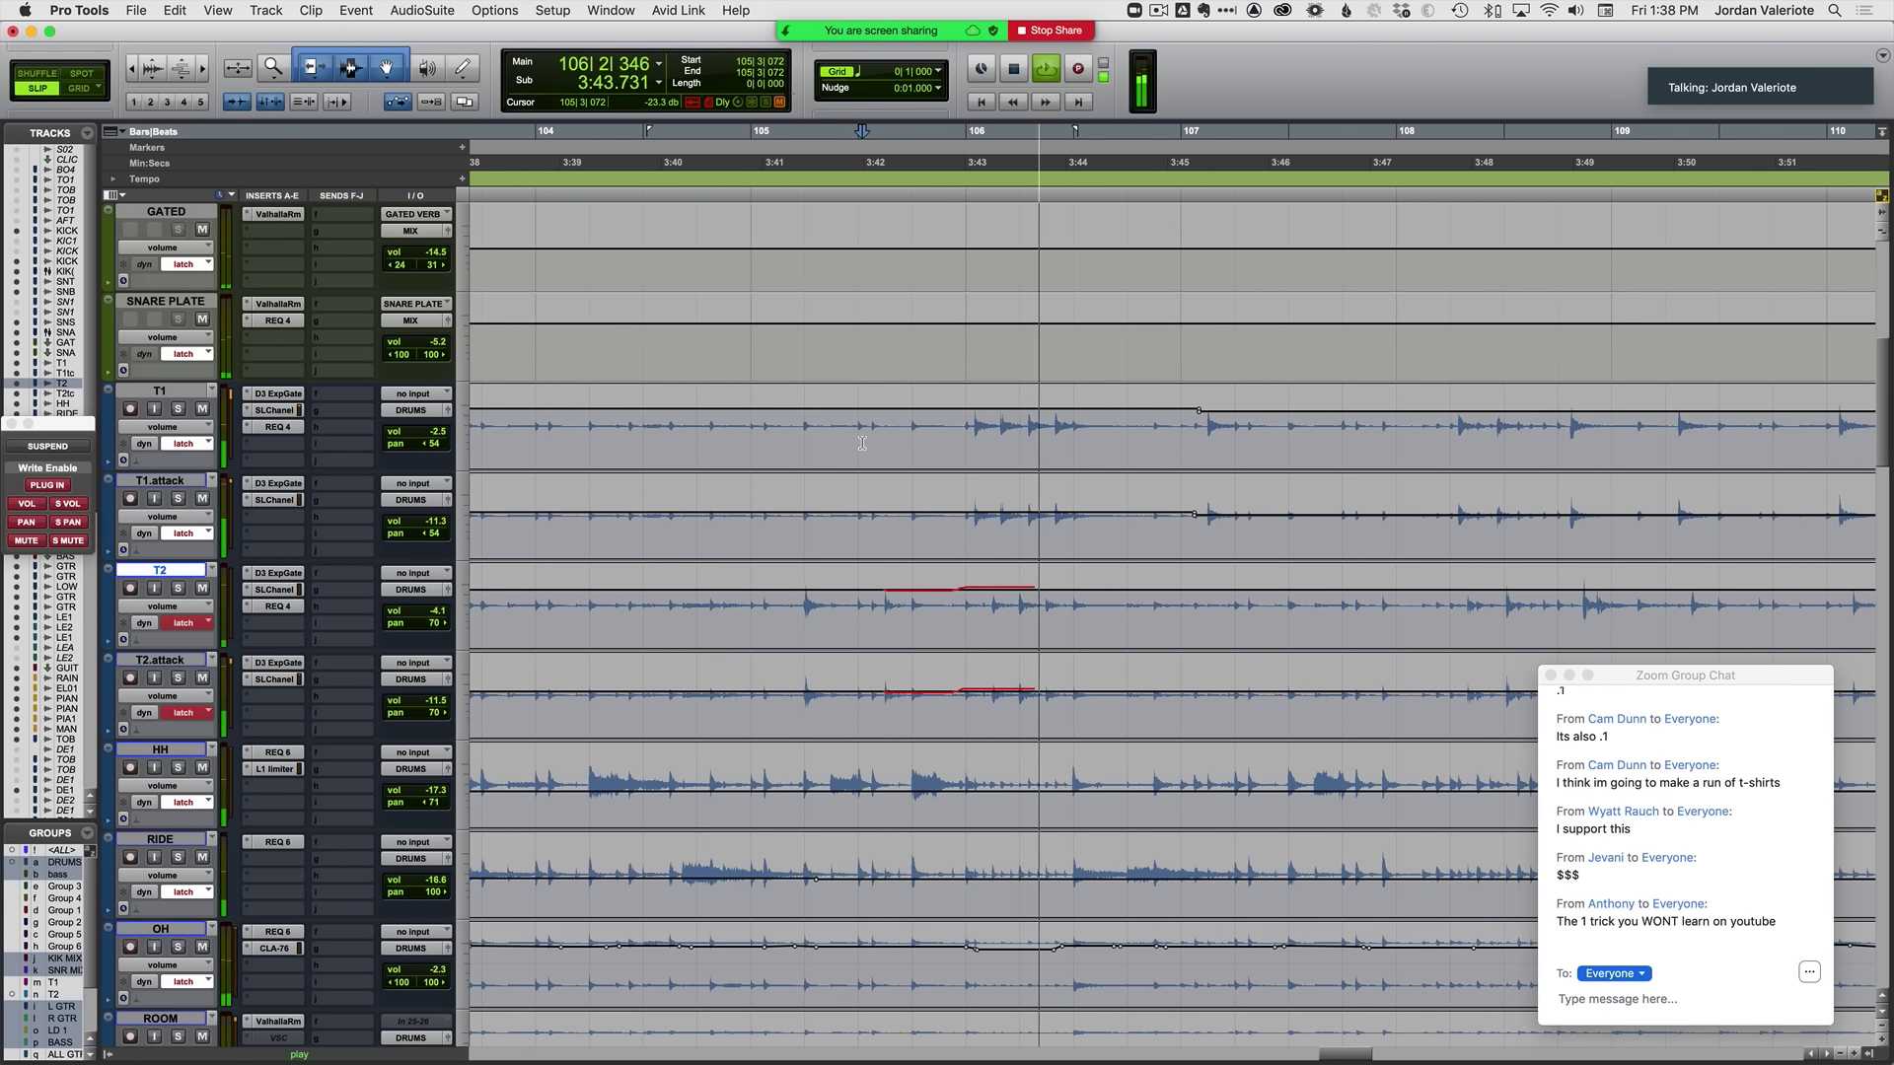
{"action": "key", "text": "space"}
{"action": "left_click", "coordinate": [974, 609]}
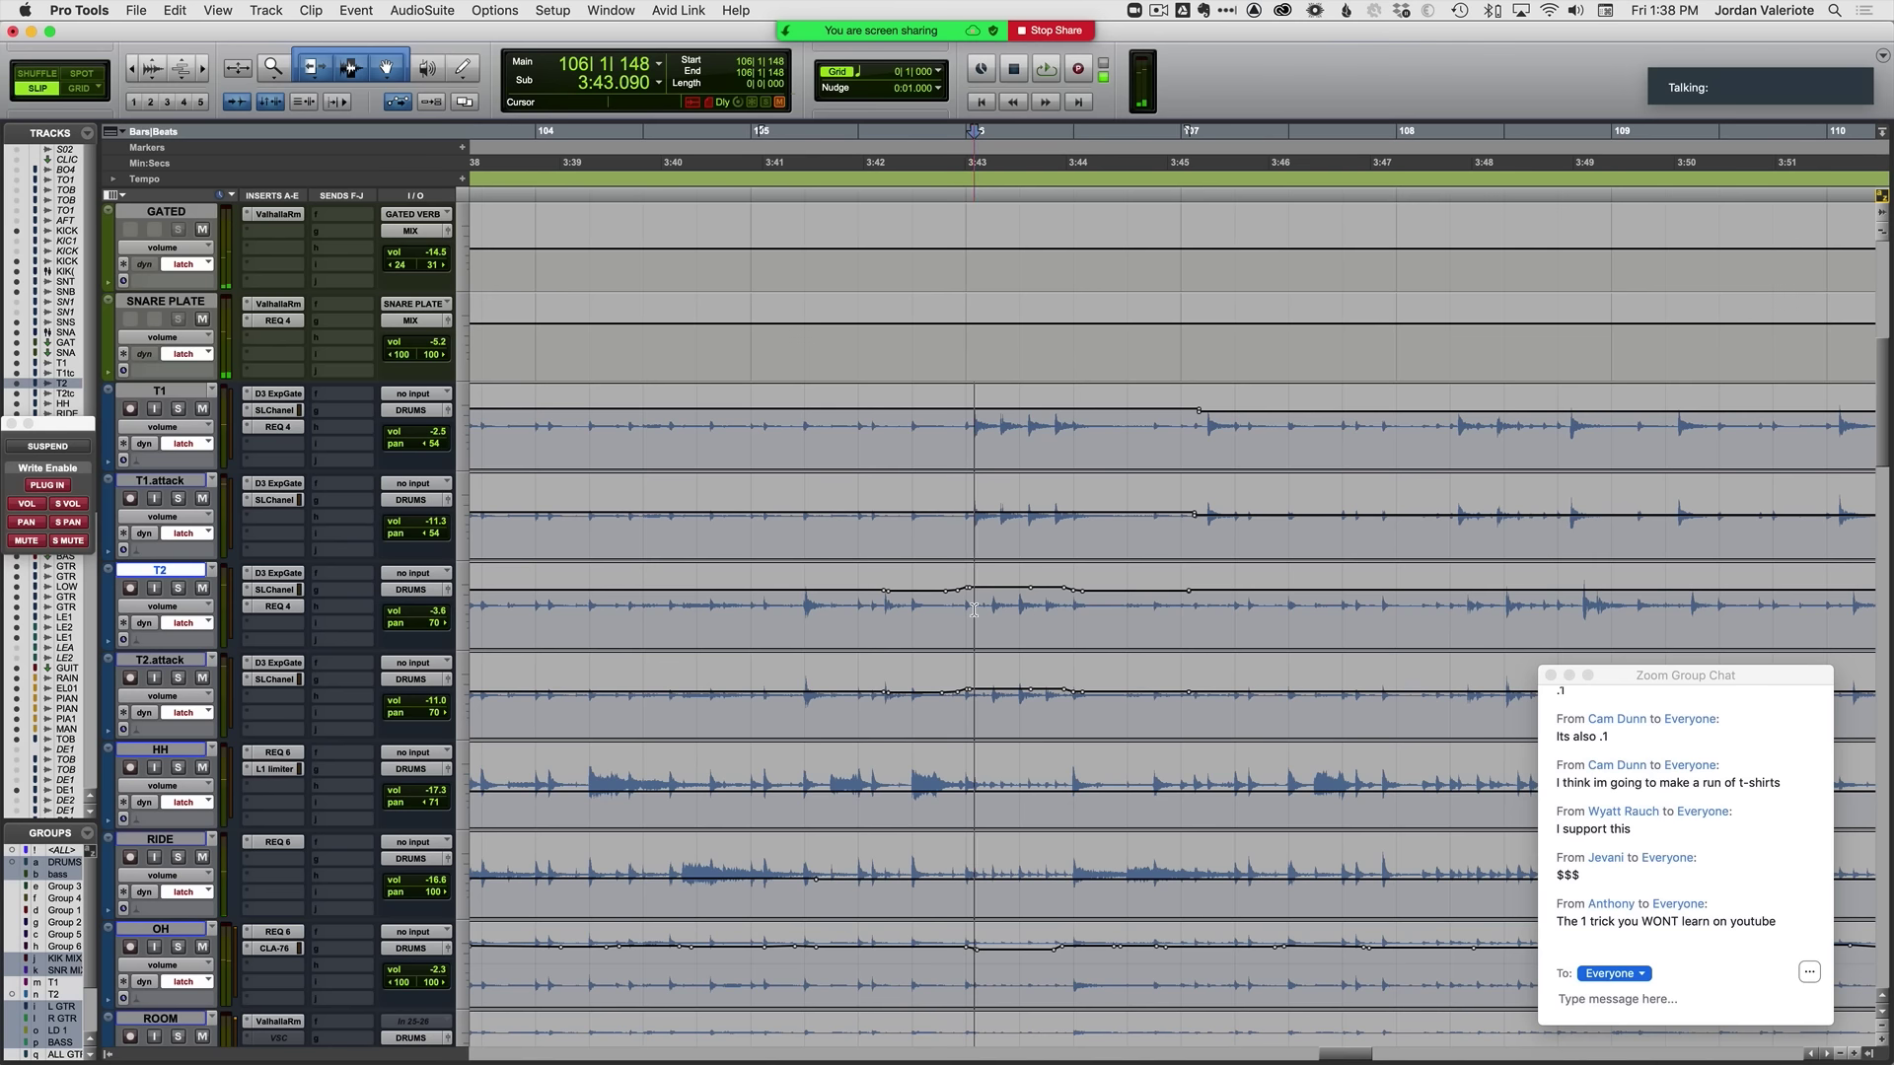
{"action": "key", "text": "space"}
Step: Show the drum tracks' waveforms, raise the clip gain of T2's weak hits from 106|1|330 to 106|2|855 by 3.5 dB, and audition the fill
{"action": "left_click", "coordinate": [1011, 618]}
{"action": "key", "text": "t"}
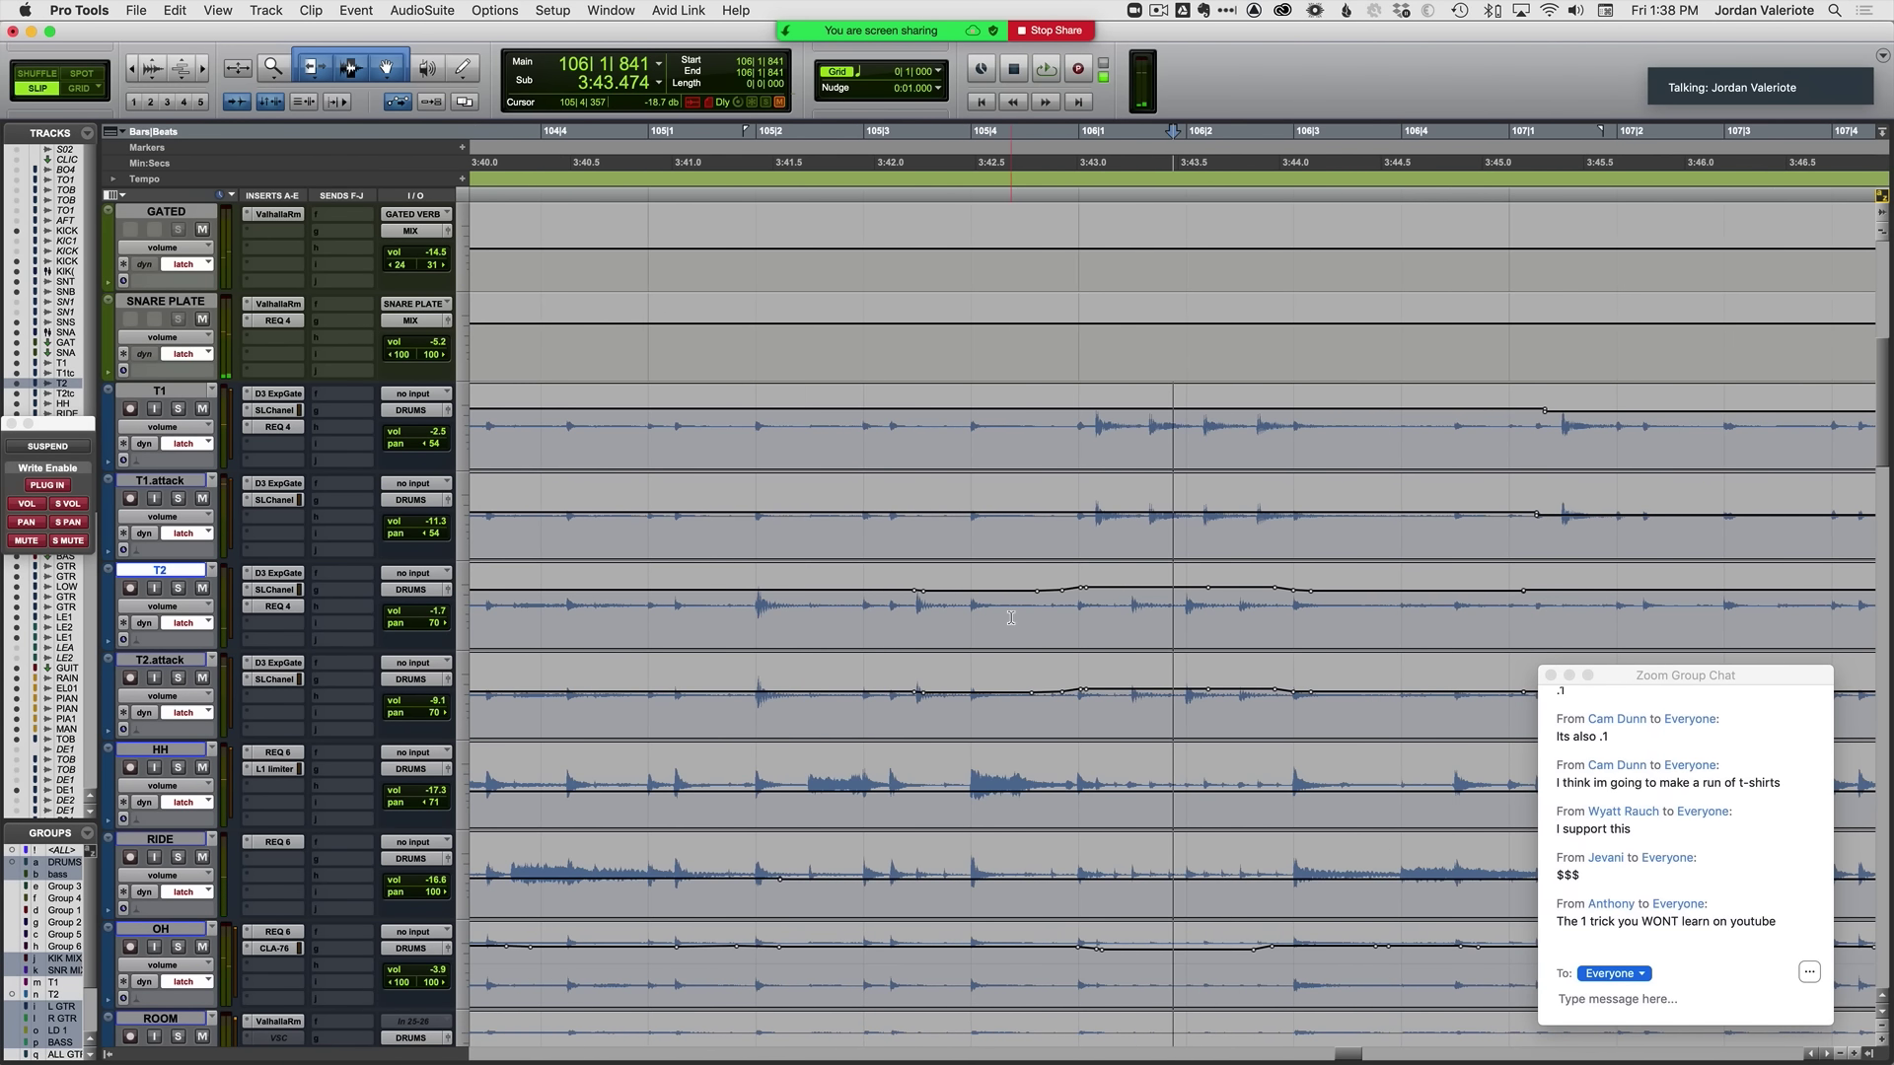
{"action": "key", "text": "ctrl+minus"}
{"action": "key", "text": "ctrl+v"}
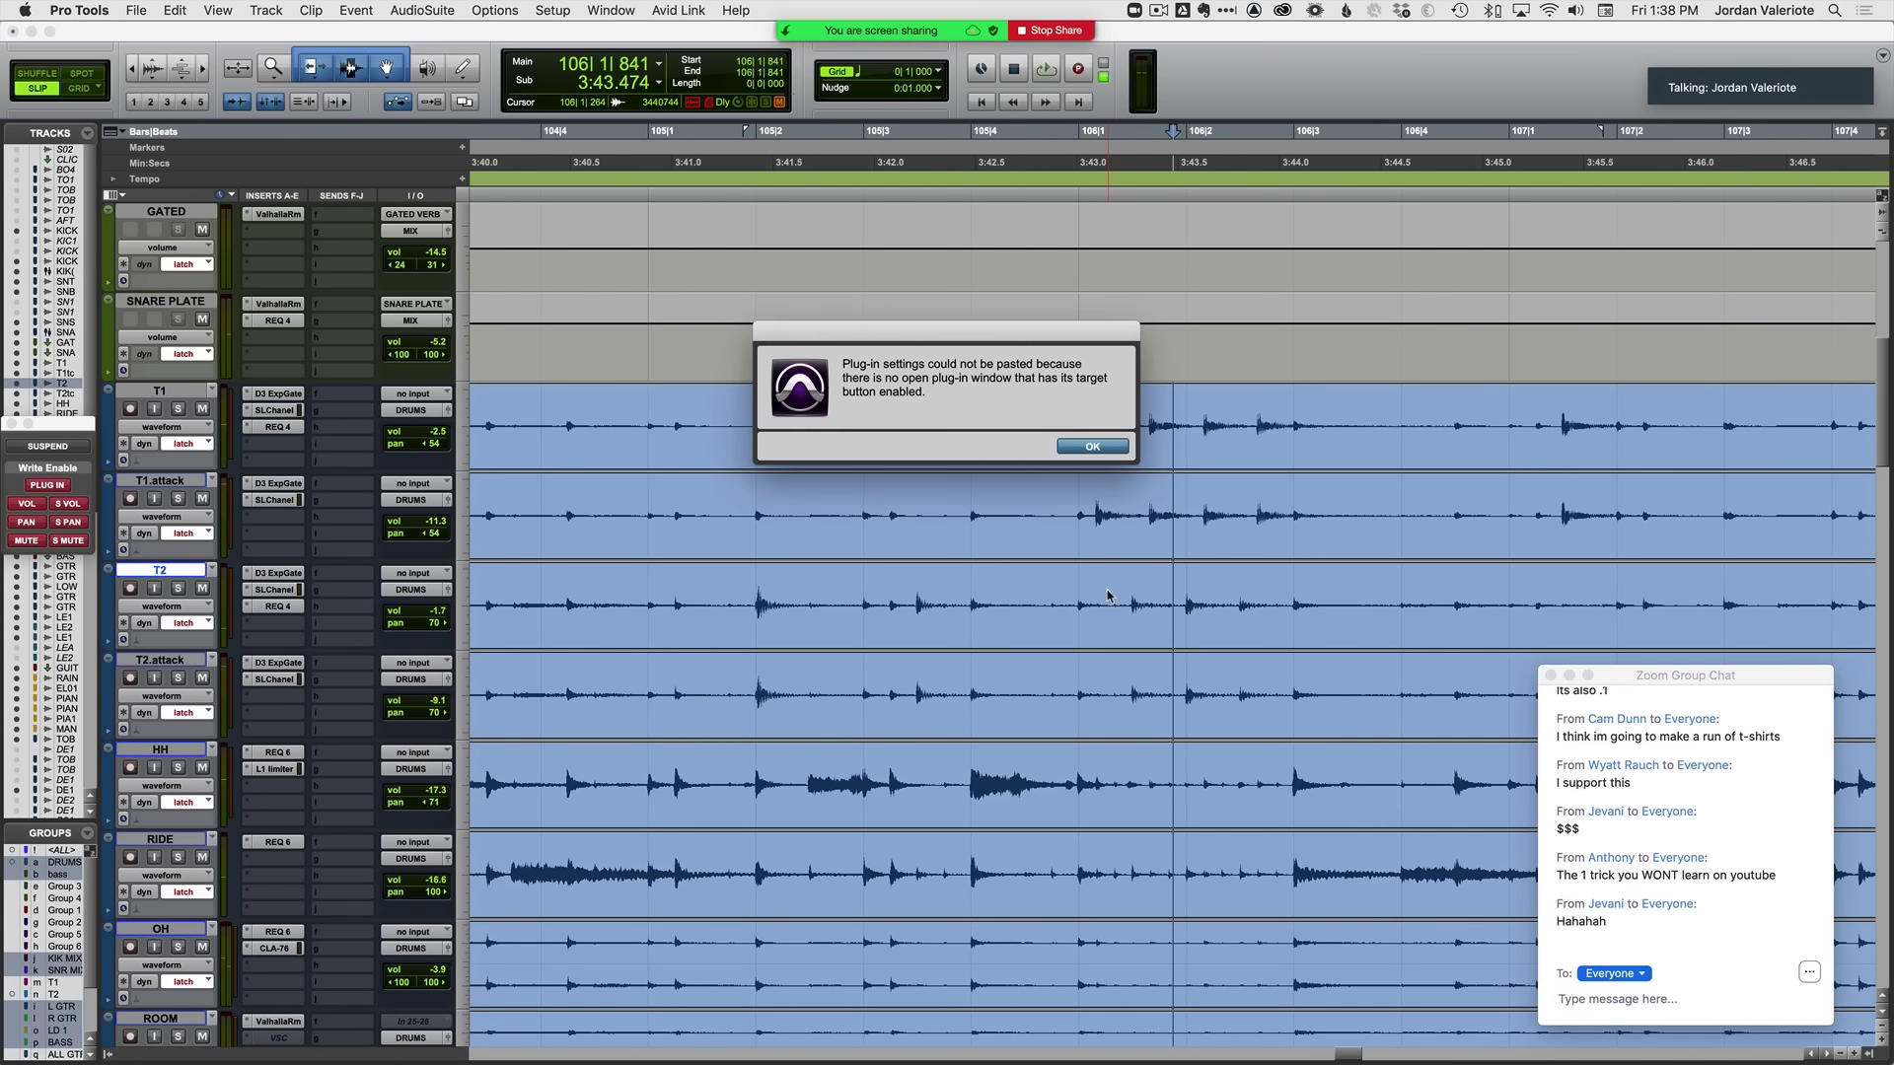
{"action": "left_click", "coordinate": [1091, 447]}
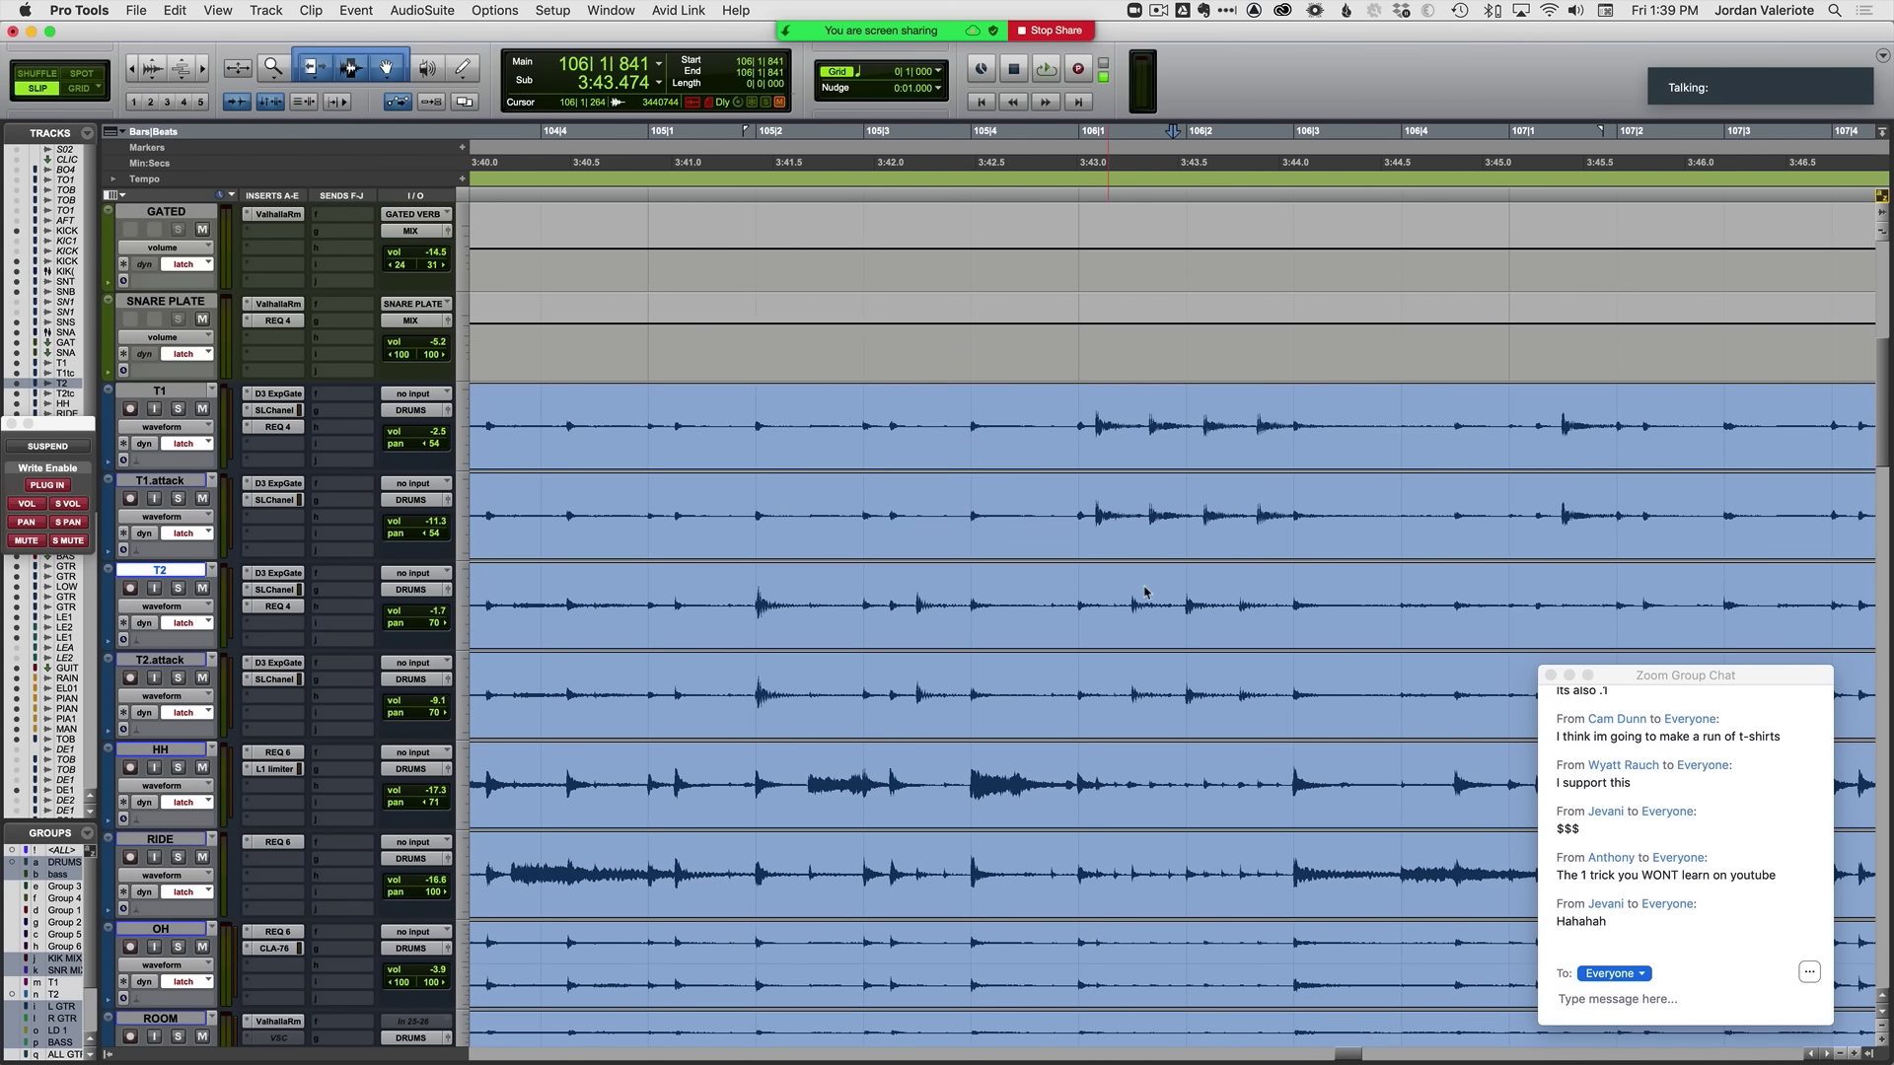
{"action": "left_click_drag", "start_coordinate": [1115, 597], "coordinate": [1299, 638]}
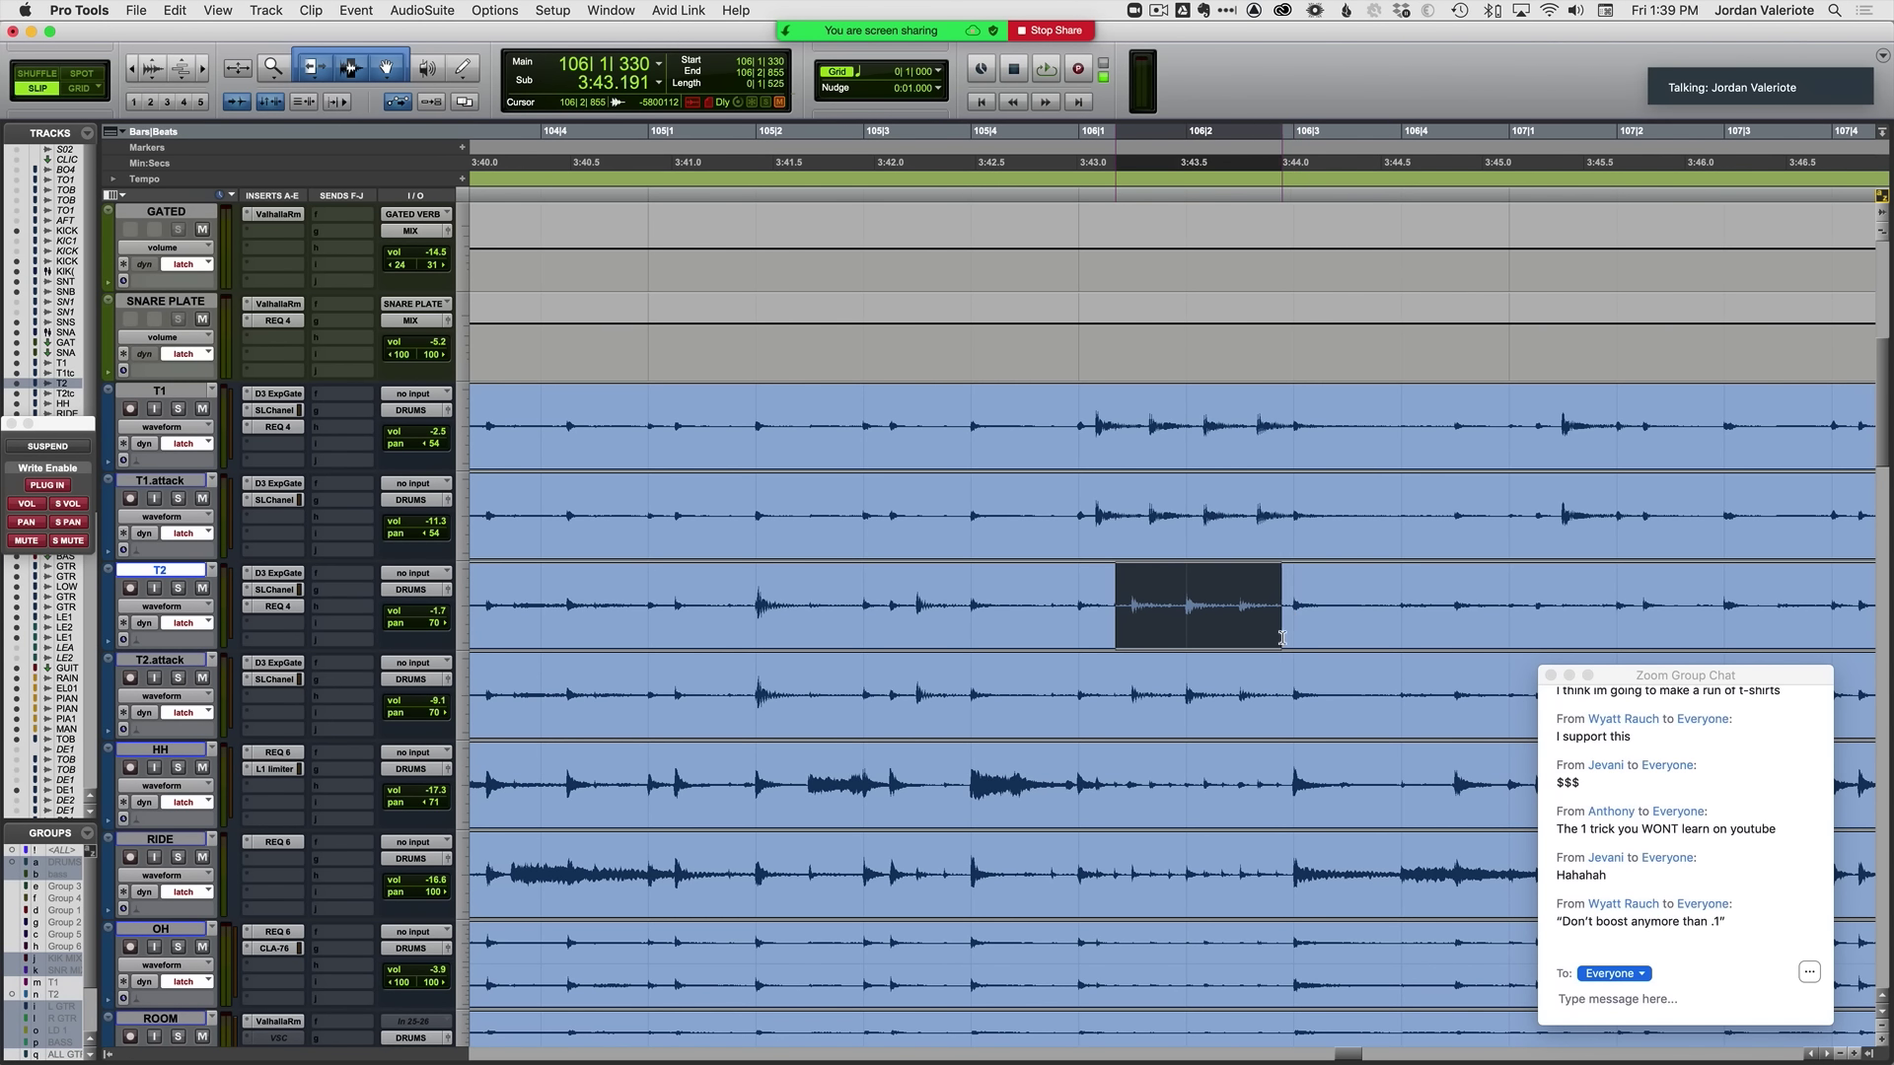
{"action": "left_click_drag", "start_coordinate": [1122, 643], "coordinate": [1121, 626]}
{"action": "left_click", "coordinate": [1068, 594]}
{"action": "key", "text": "space"}
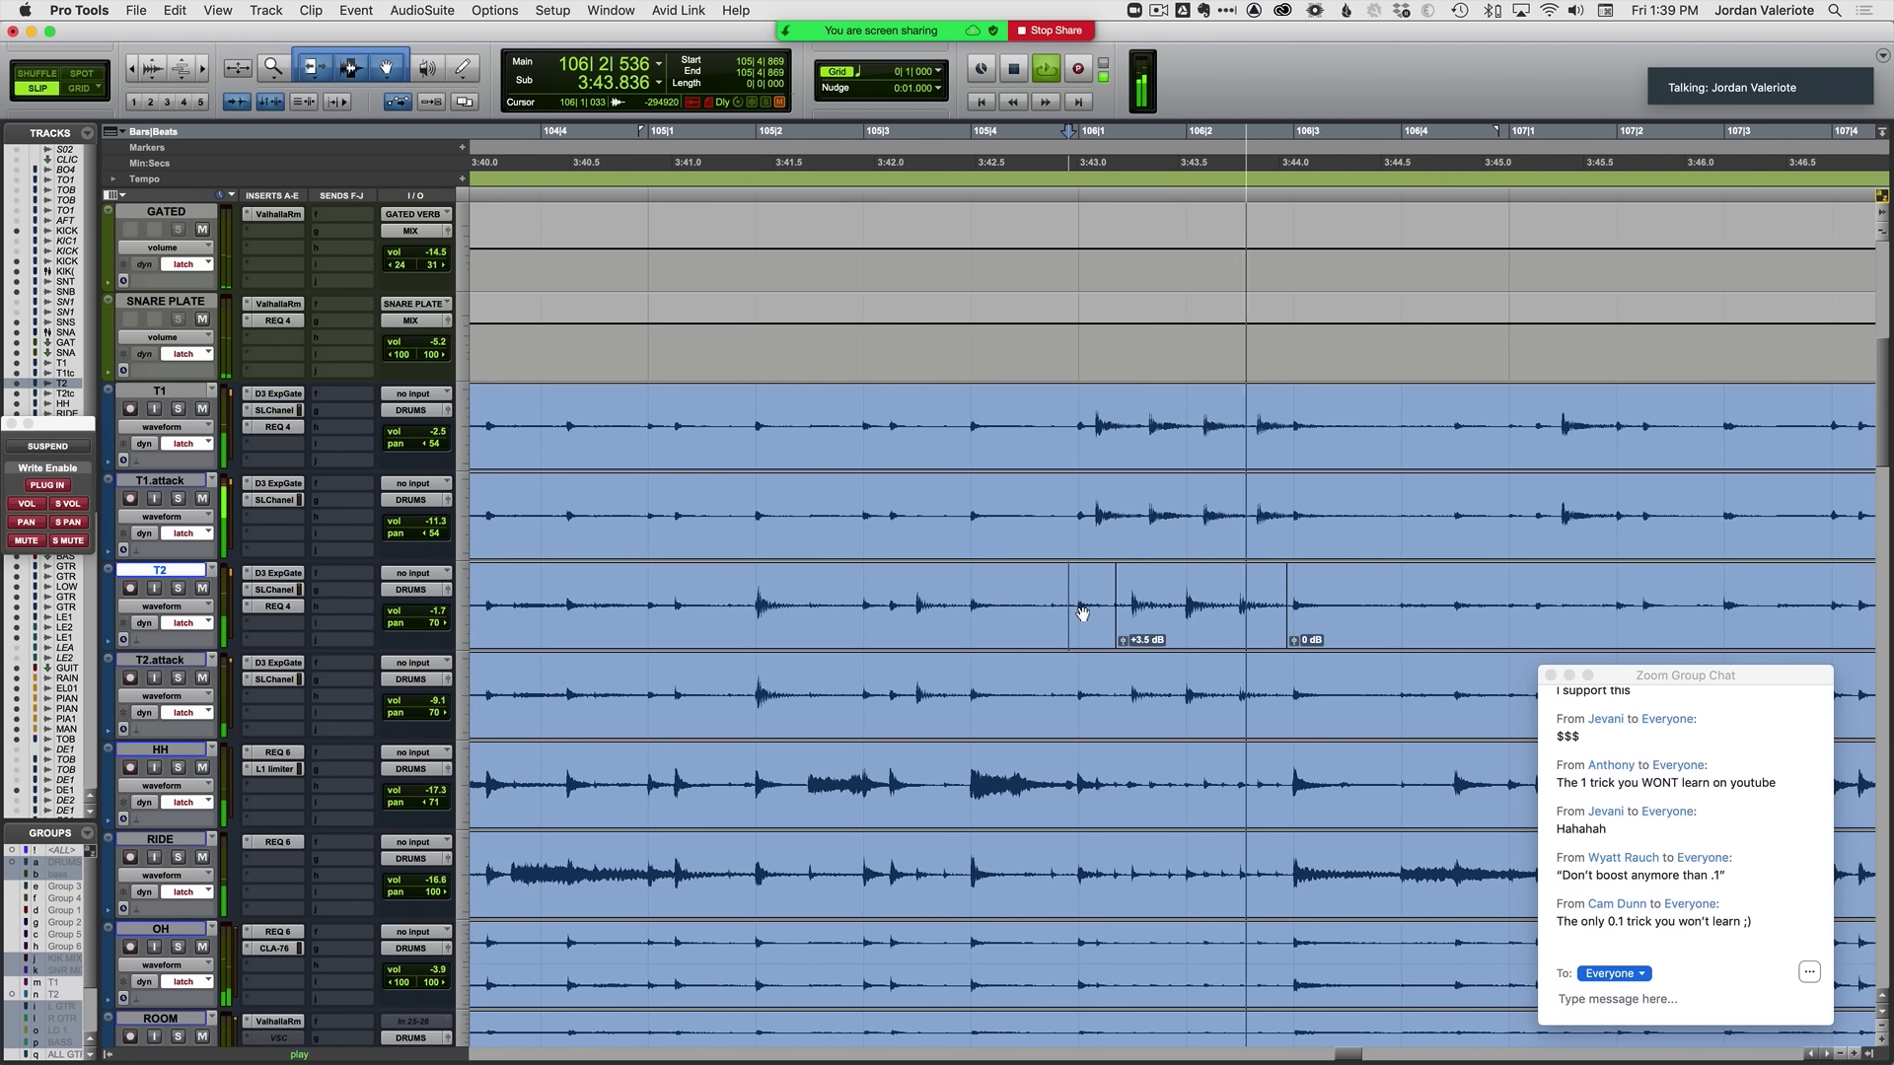
{"action": "key", "text": "space"}
Step: Return to volume view and write latch automation on T1 and T1.attack, raised from around bar 108 and eased down for the fill leading into bar 111
{"action": "key", "text": "ctrl+alt+minus"}
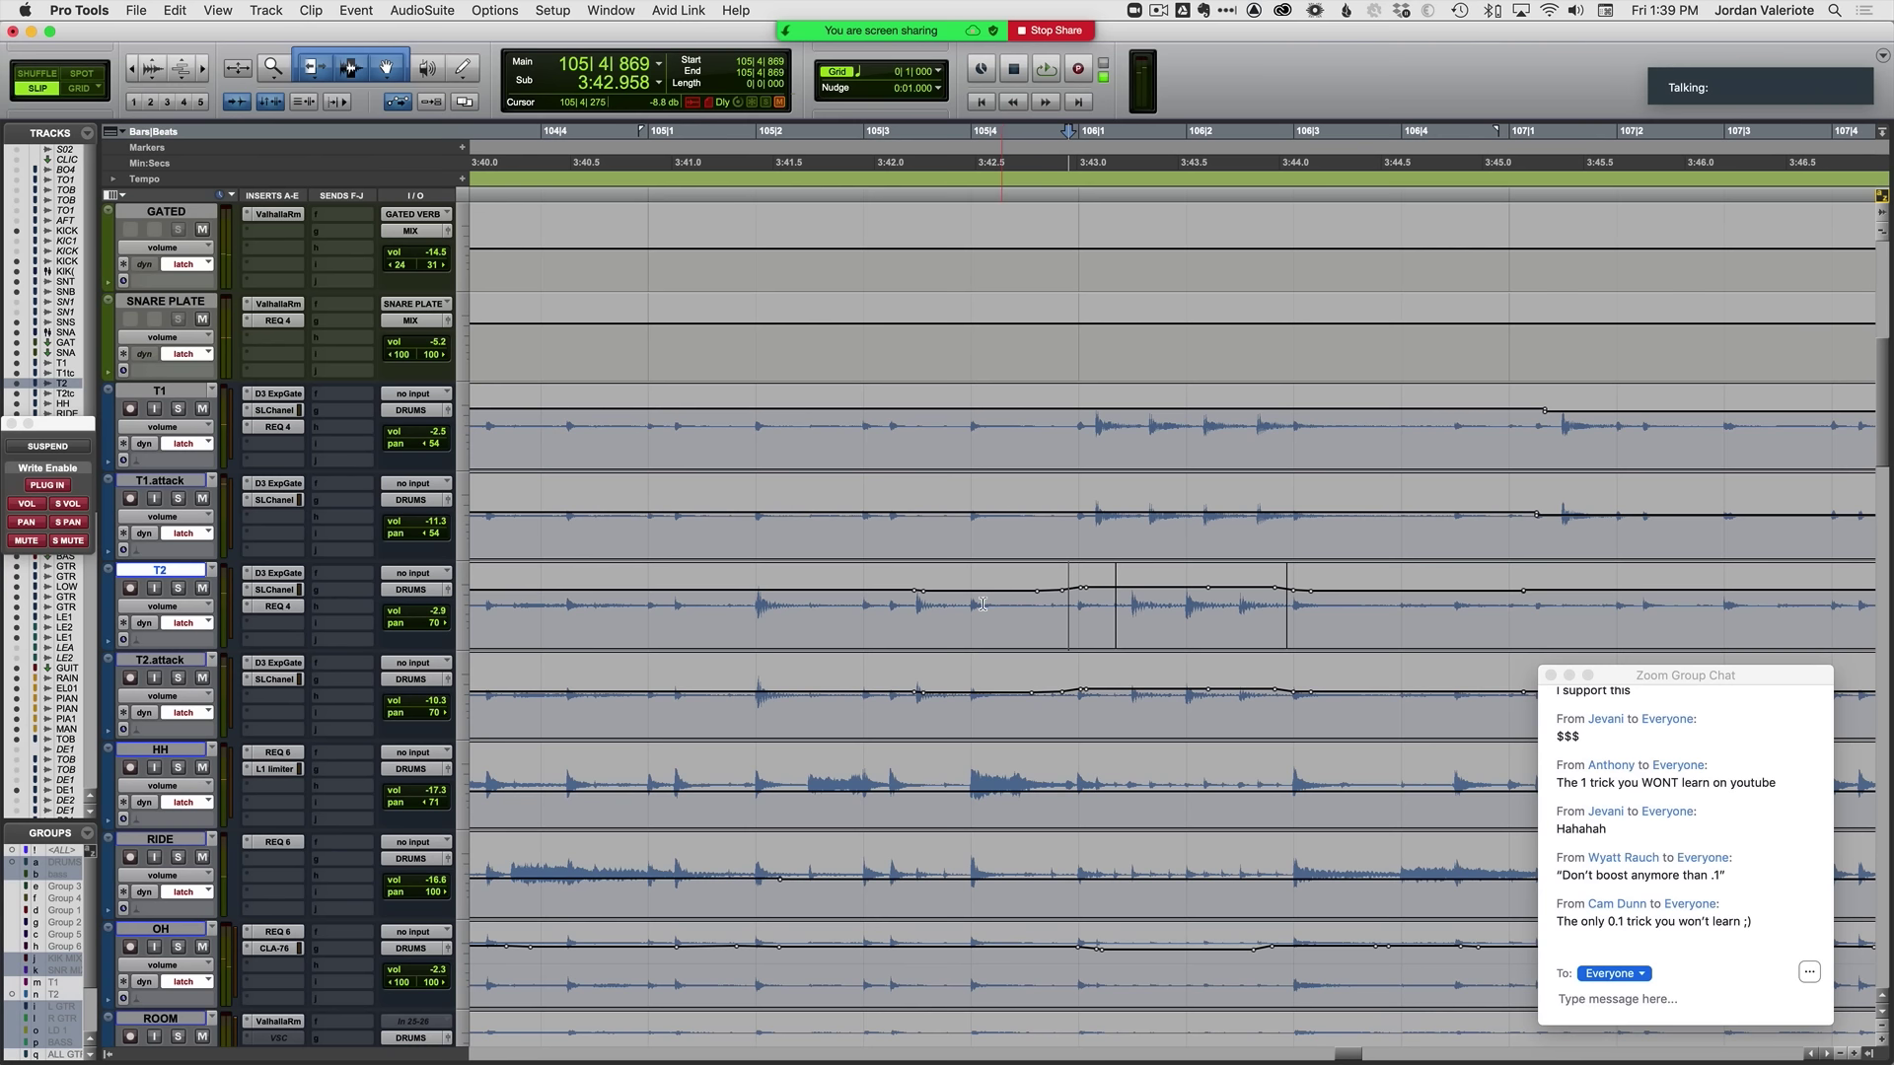
{"action": "key", "text": "space"}
{"action": "key", "text": "ctrl+bracketleft"}
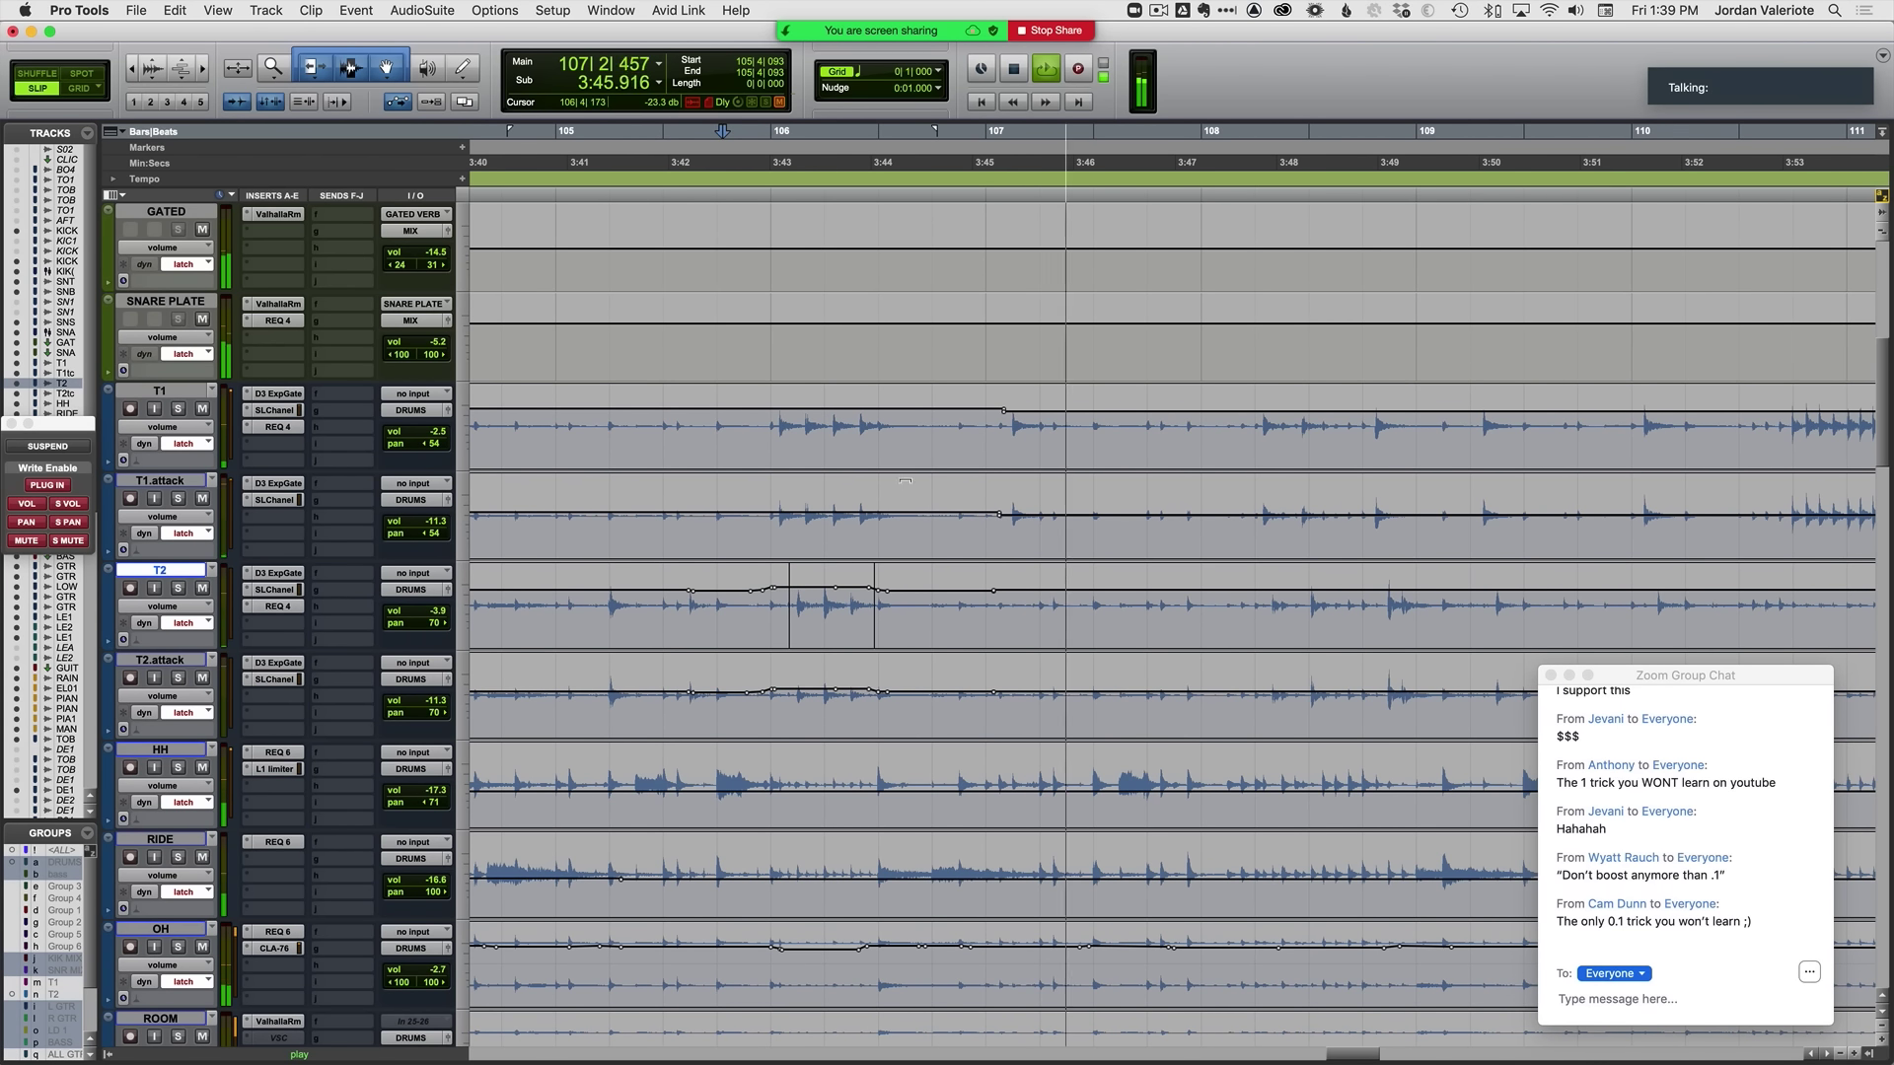
{"action": "left_click", "coordinate": [810, 520]}
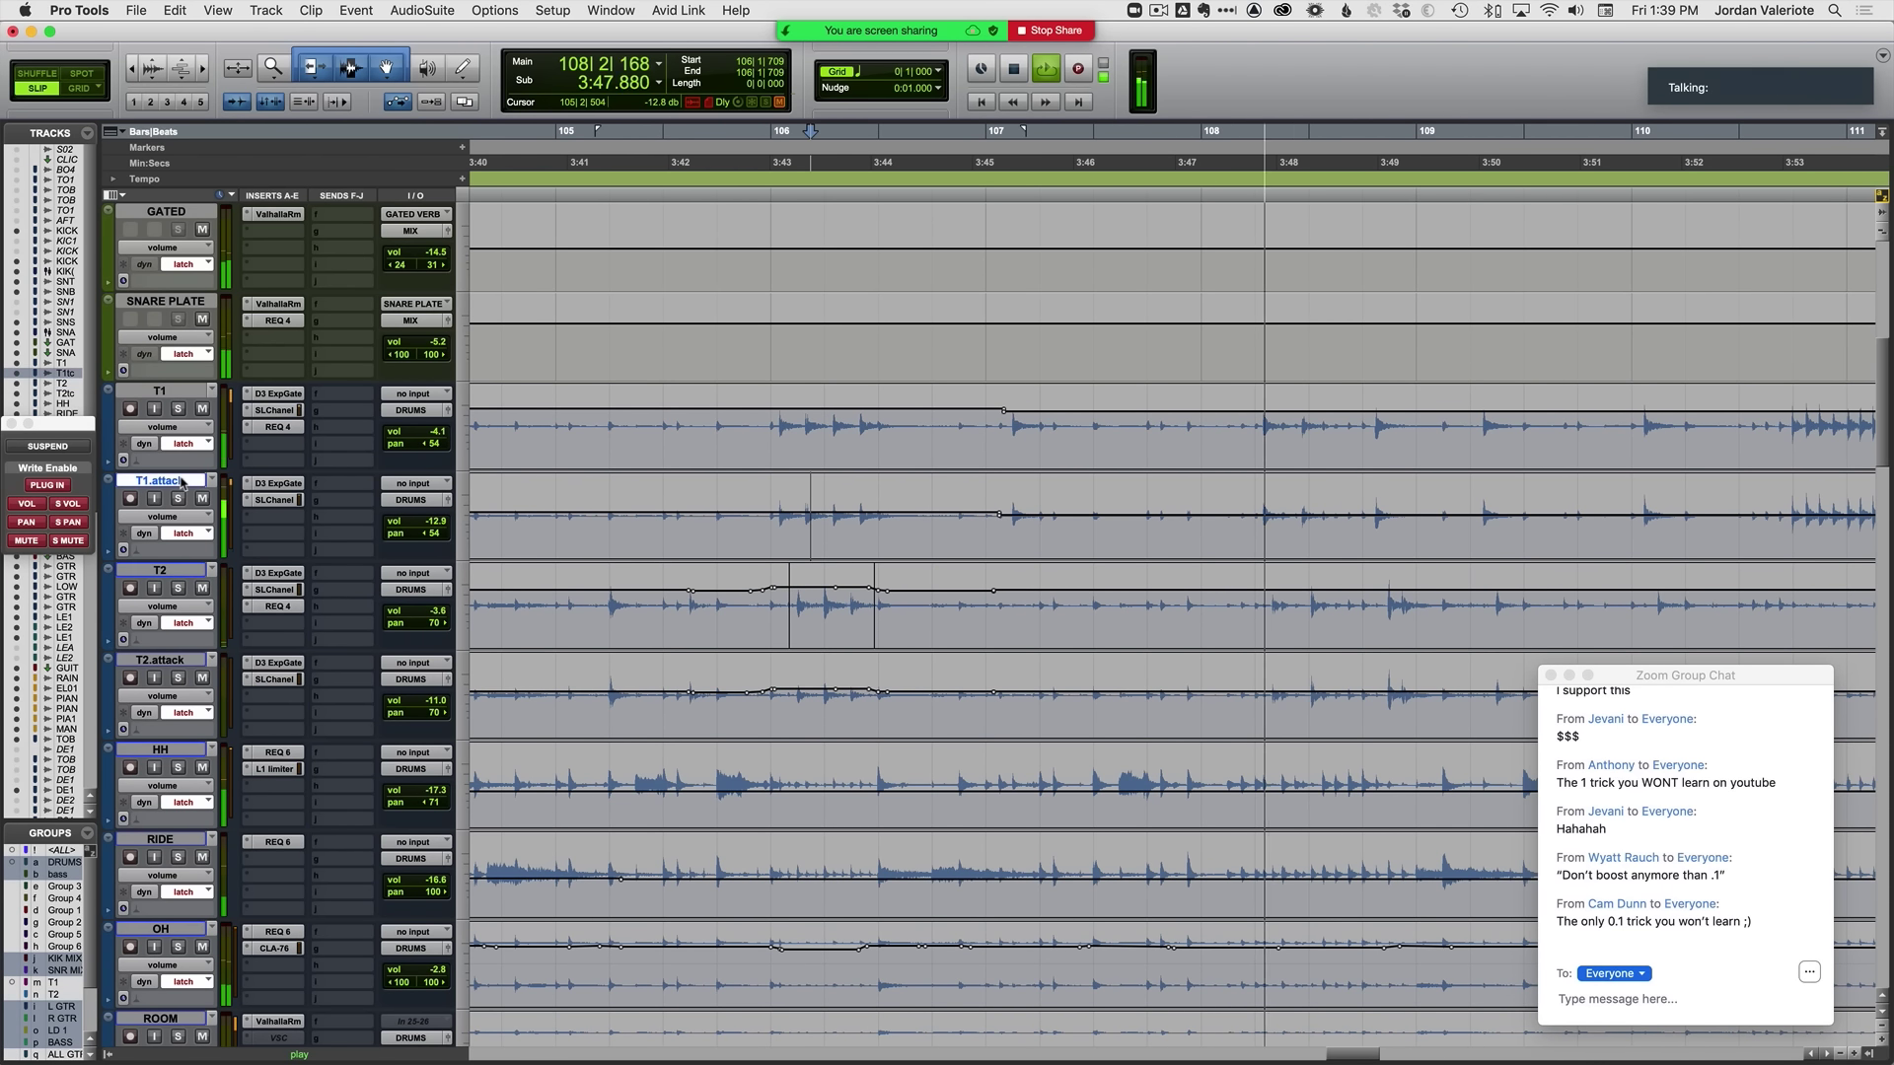
{"action": "key", "text": "space"}
{"action": "key", "text": "space"}
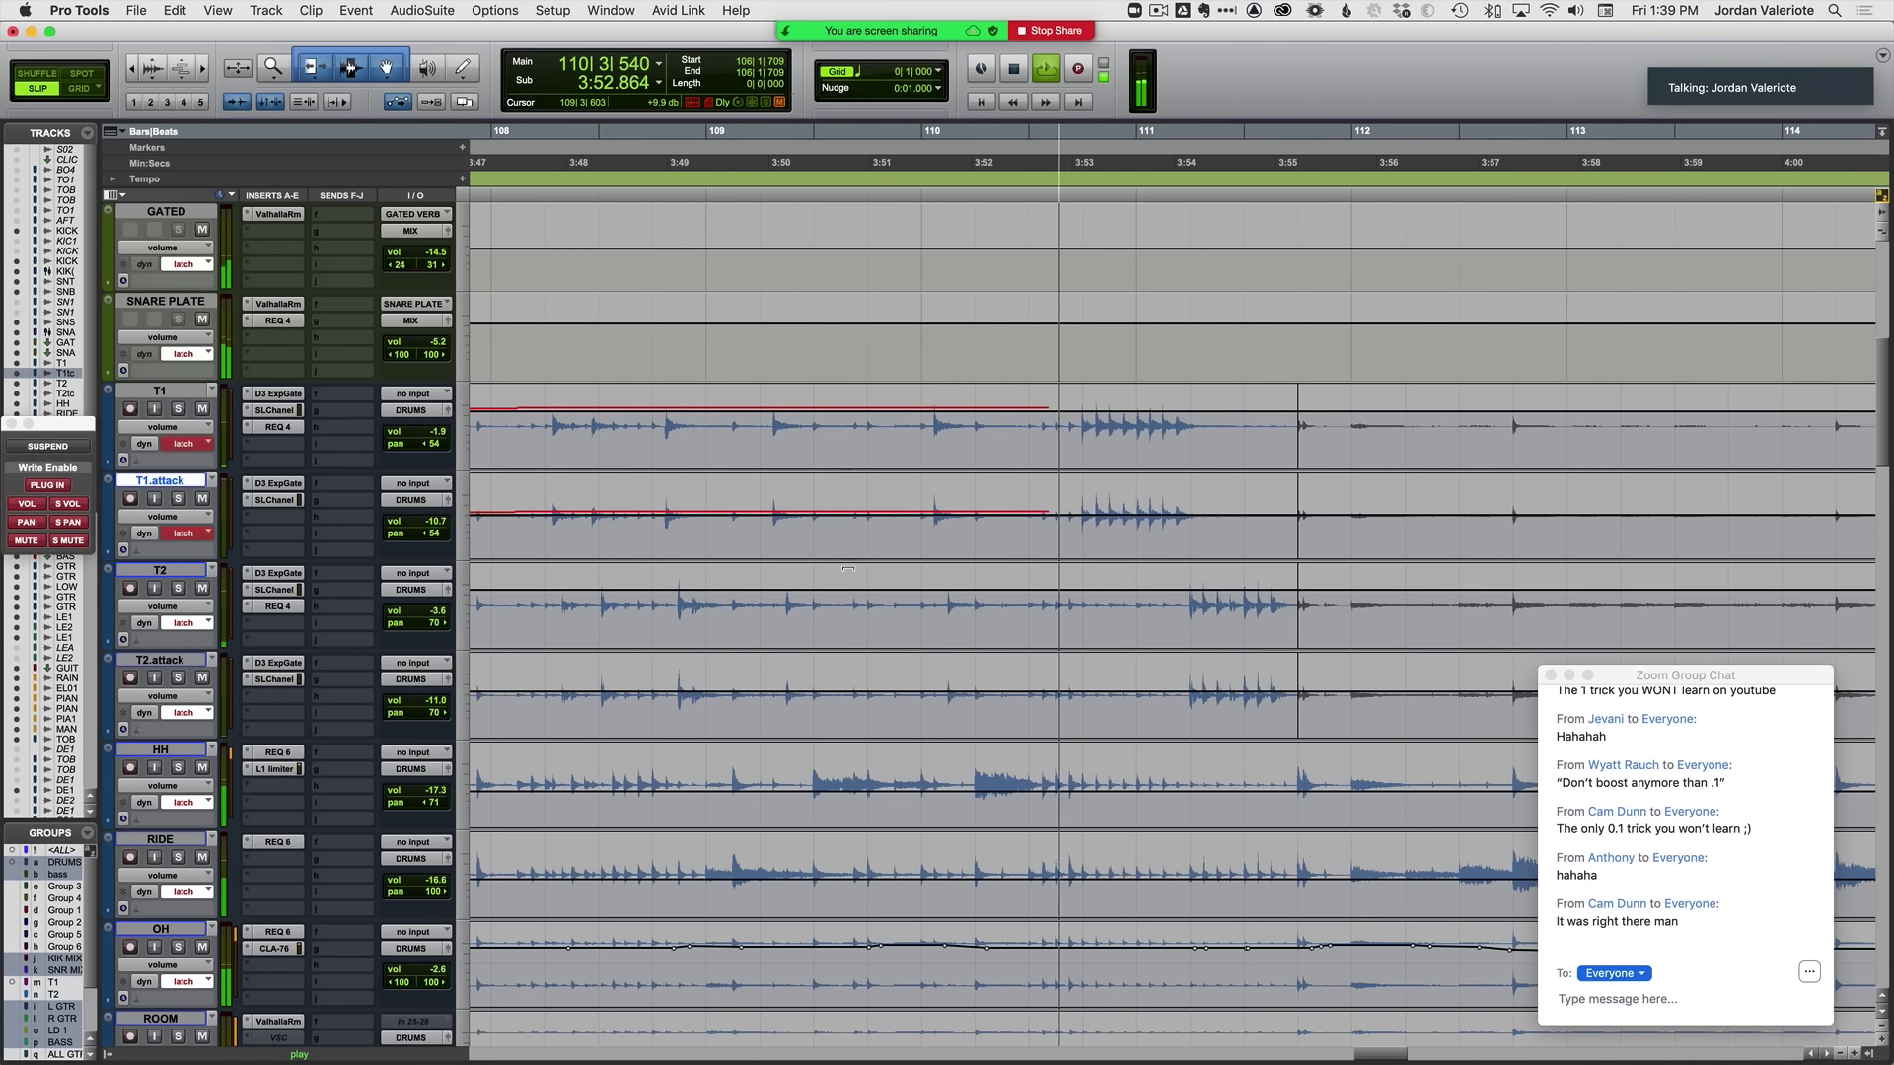
{"action": "key", "text": "space"}
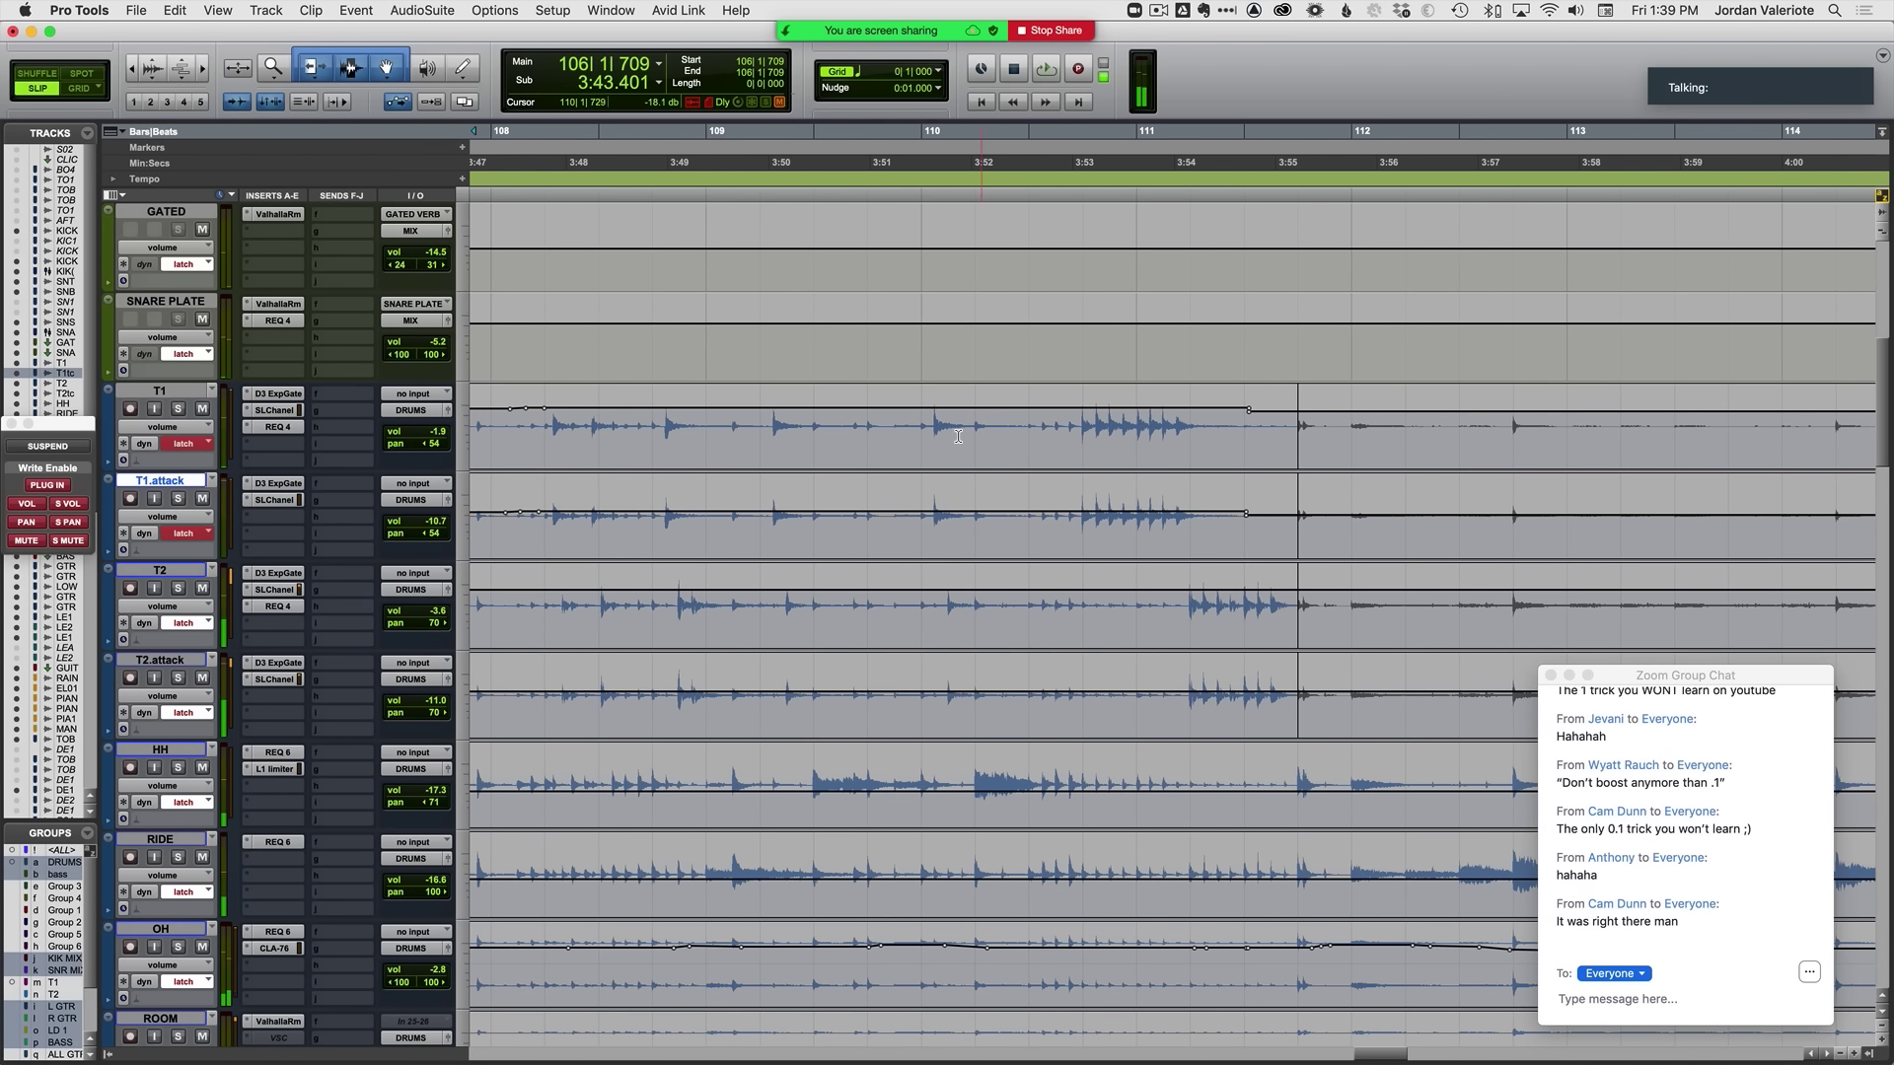
{"action": "key", "text": "space"}
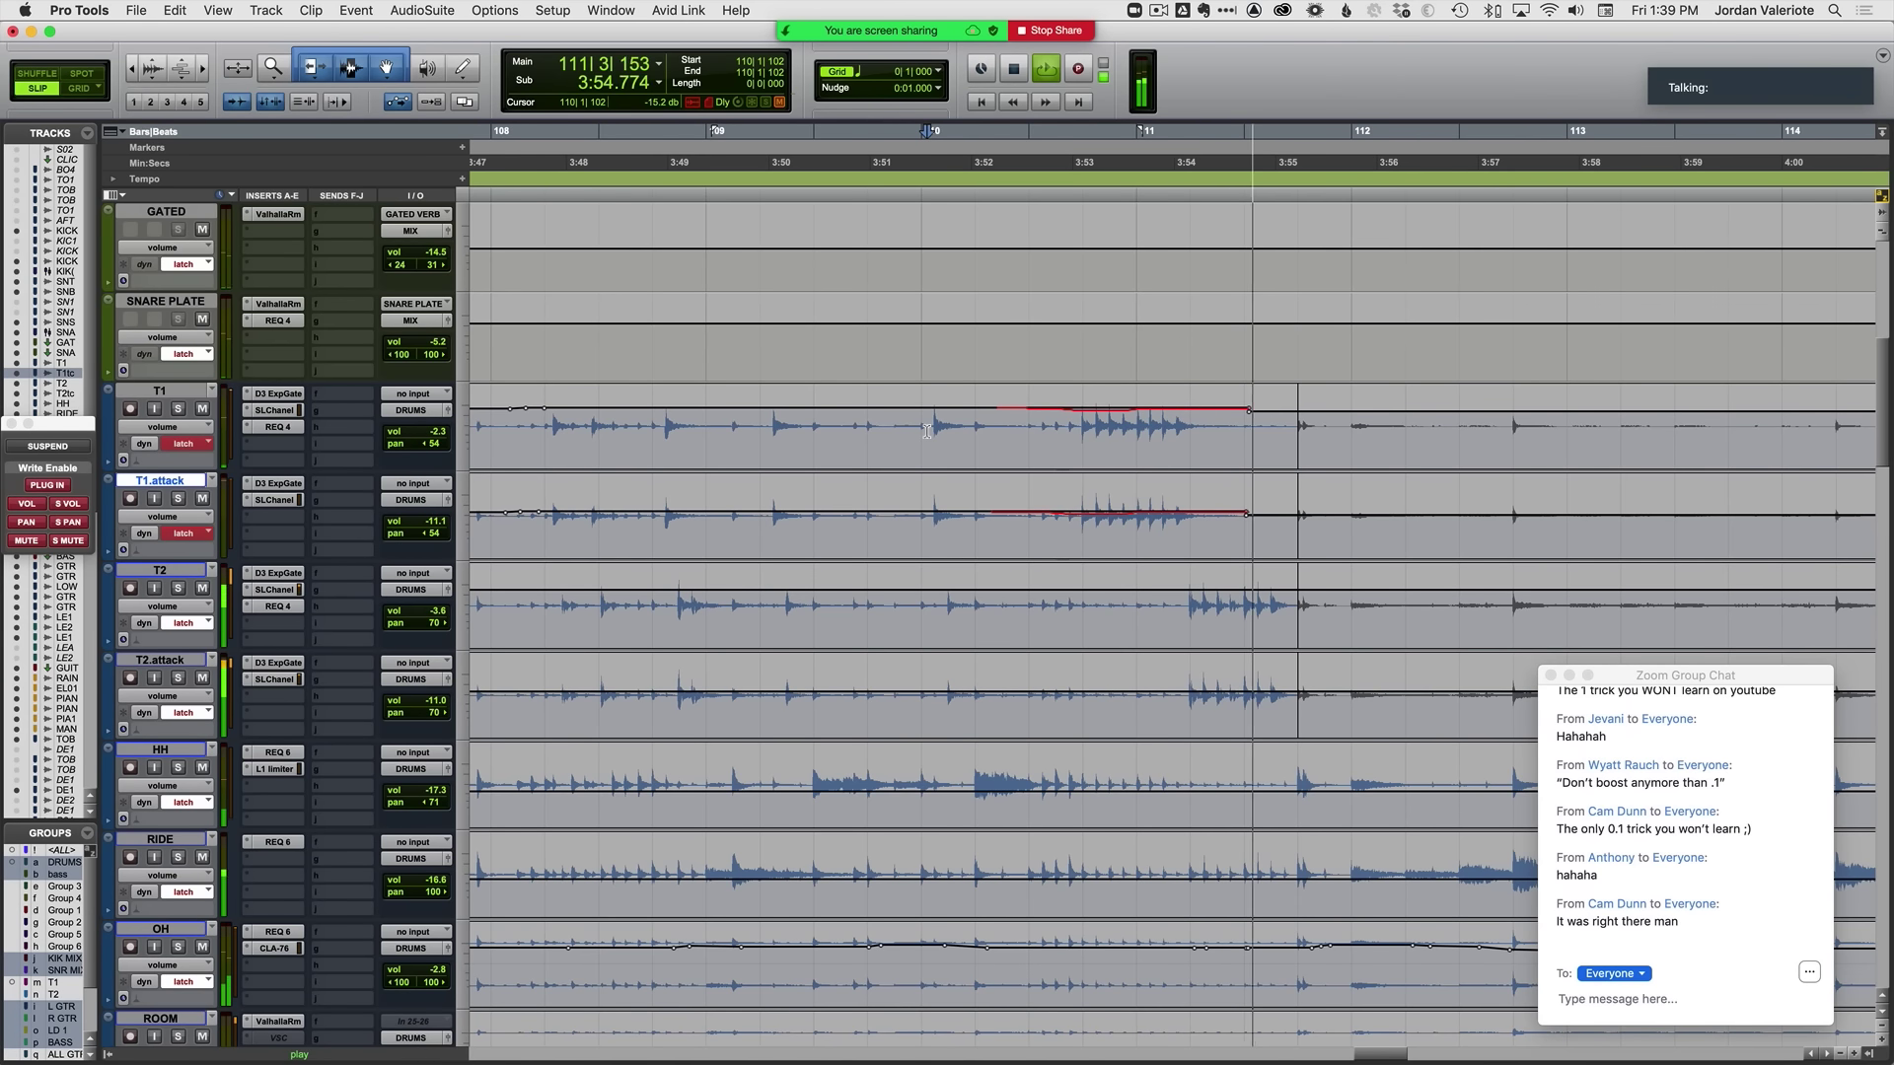
{"action": "key", "text": "space"}
Step: Write lowered latch volume automation on T2 and T2.attack for the roll in bar 111, playing from 110|1|102
{"action": "key", "text": "space"}
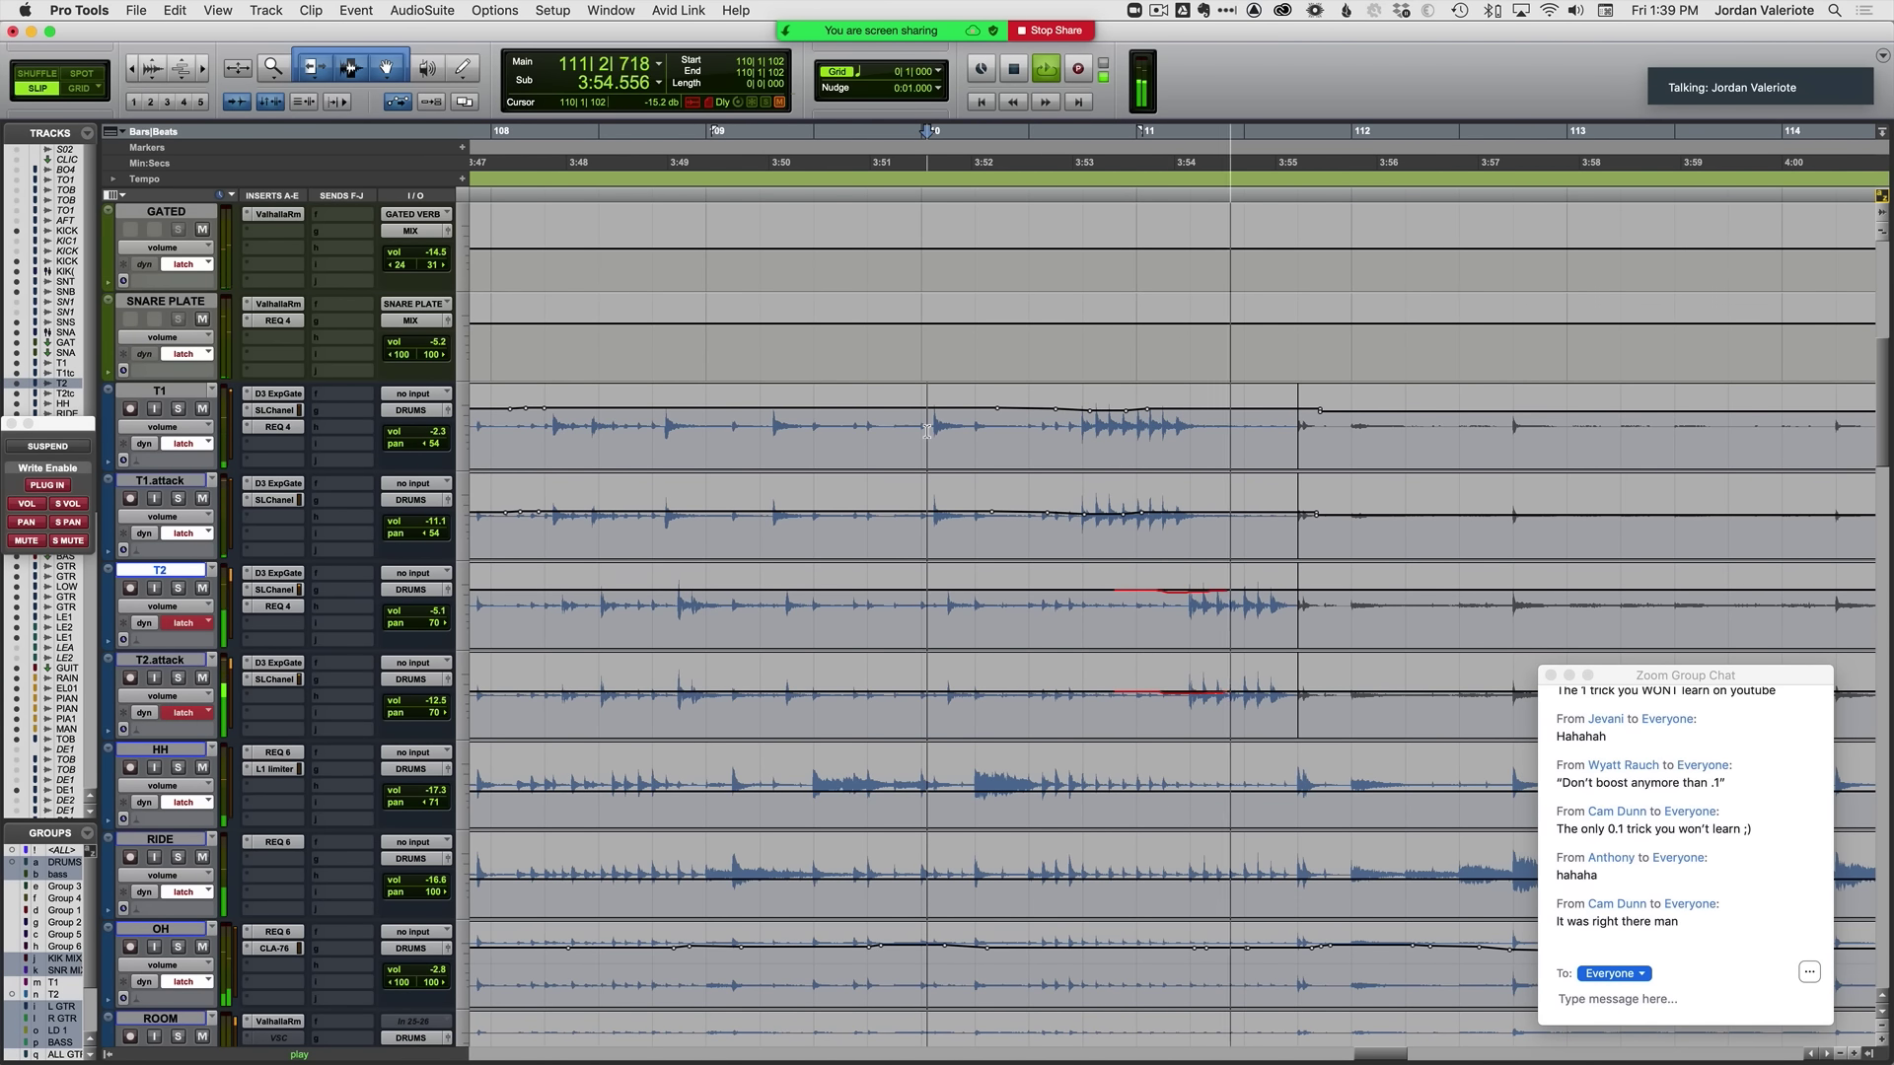
{"action": "scroll", "coordinate": [1125, 501], "scroll_direction": "right", "scroll_amount": 5}
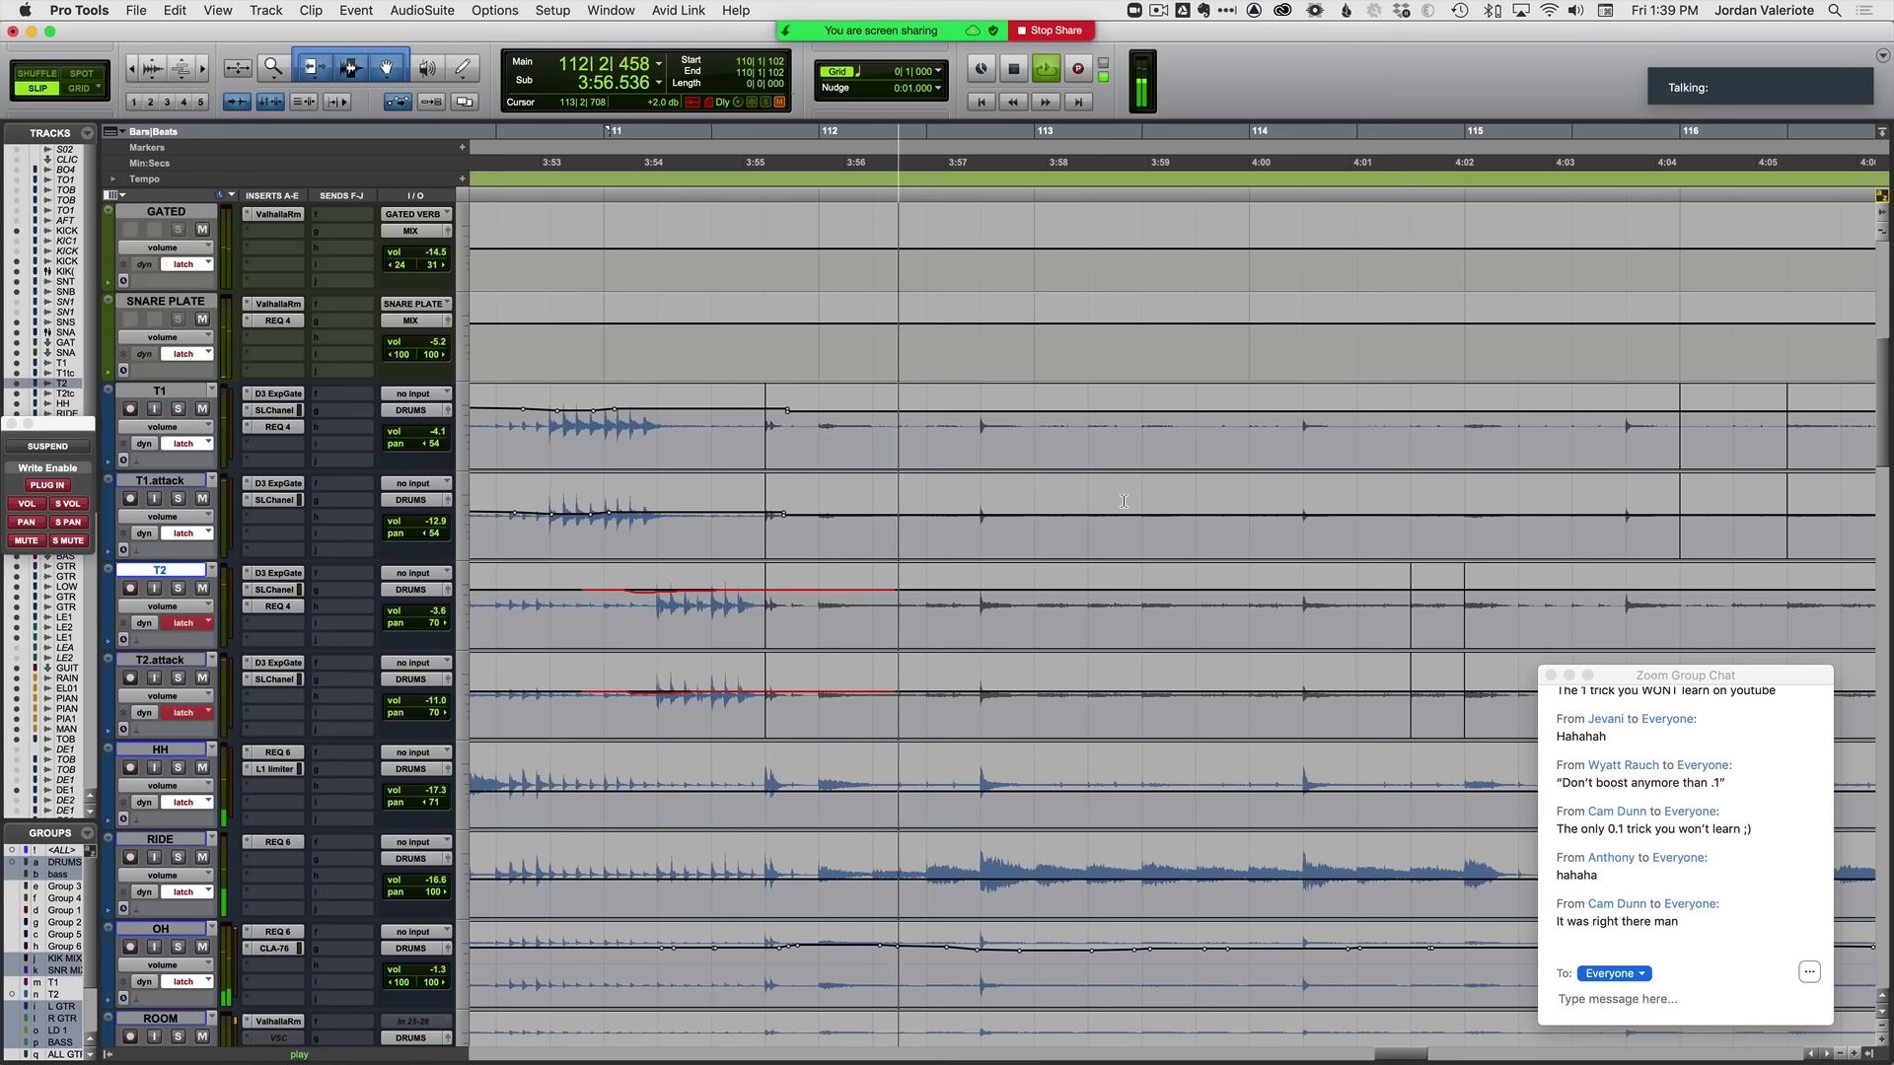
{"action": "key", "text": "r"}
{"action": "scroll", "coordinate": [825, 510], "scroll_direction": "down", "scroll_amount": 5}
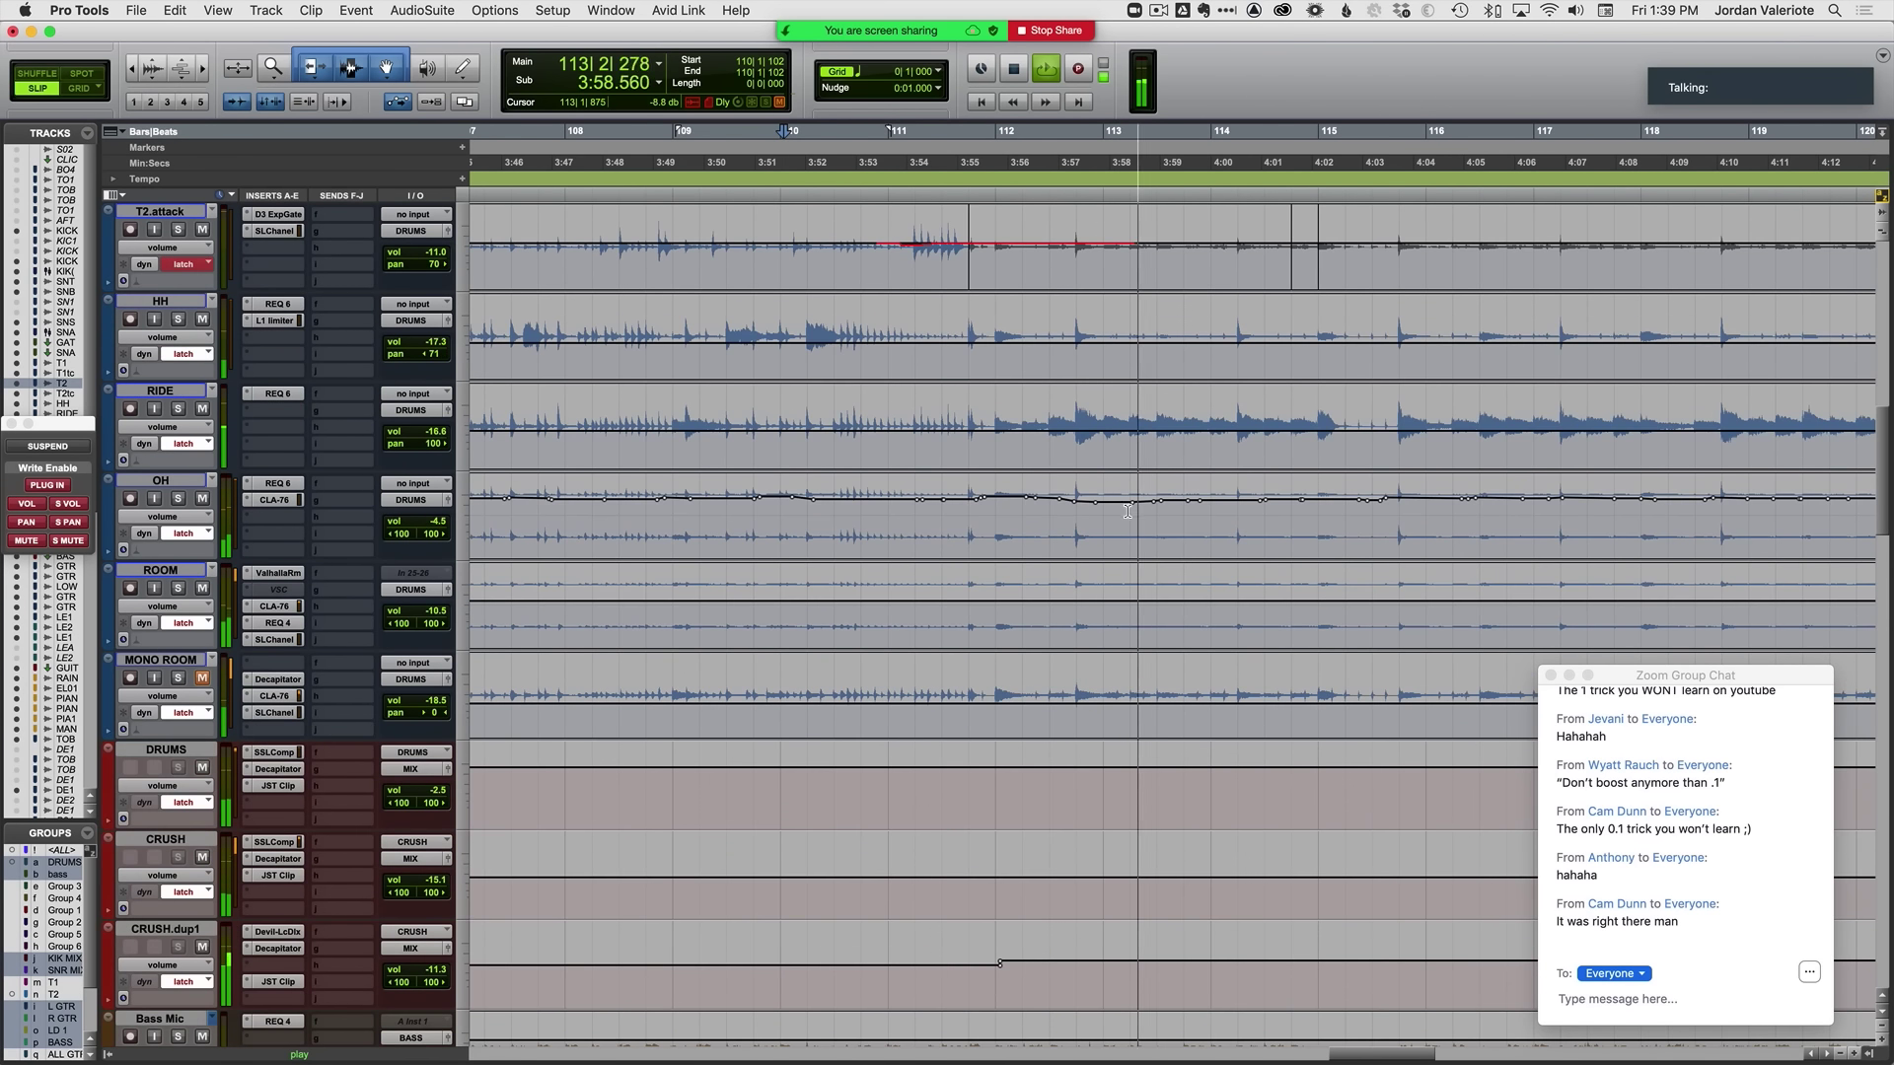
{"action": "scroll", "coordinate": [825, 510], "scroll_direction": "right", "scroll_amount": 5}
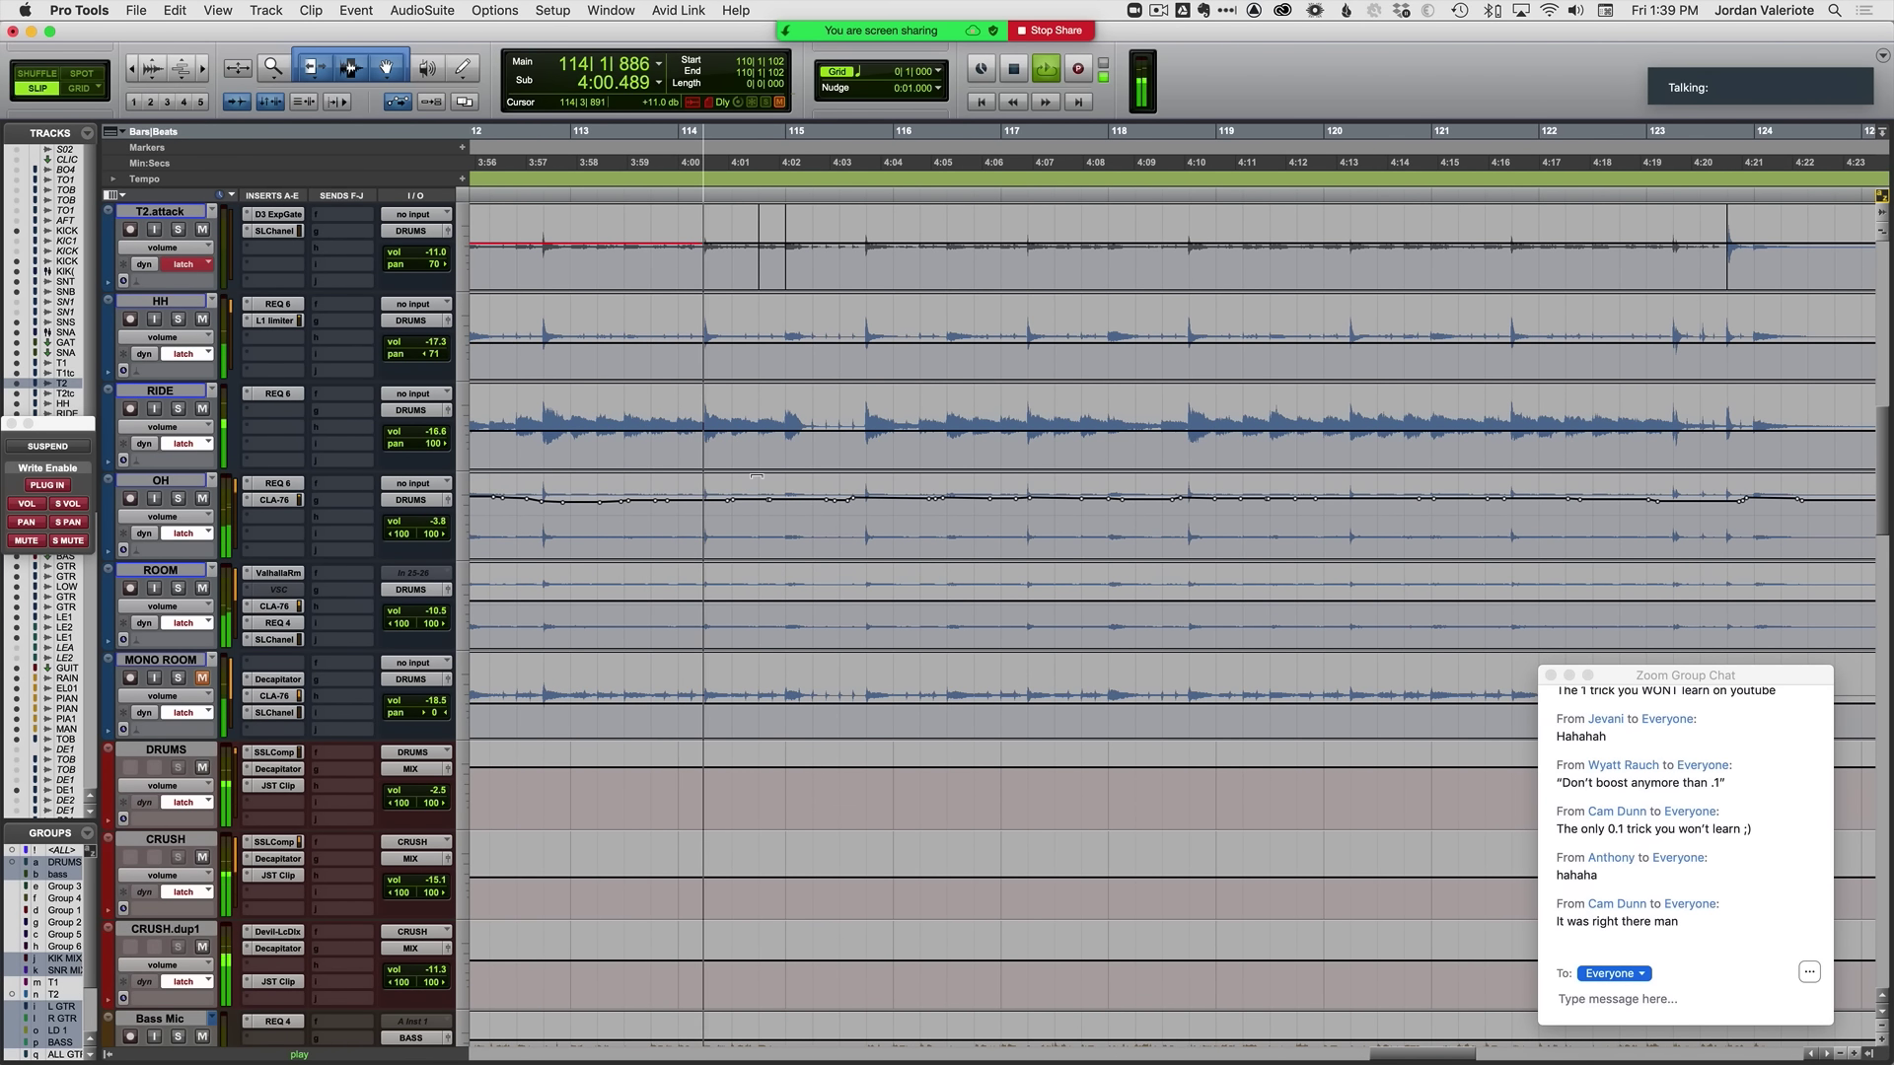
{"action": "key", "text": "space"}
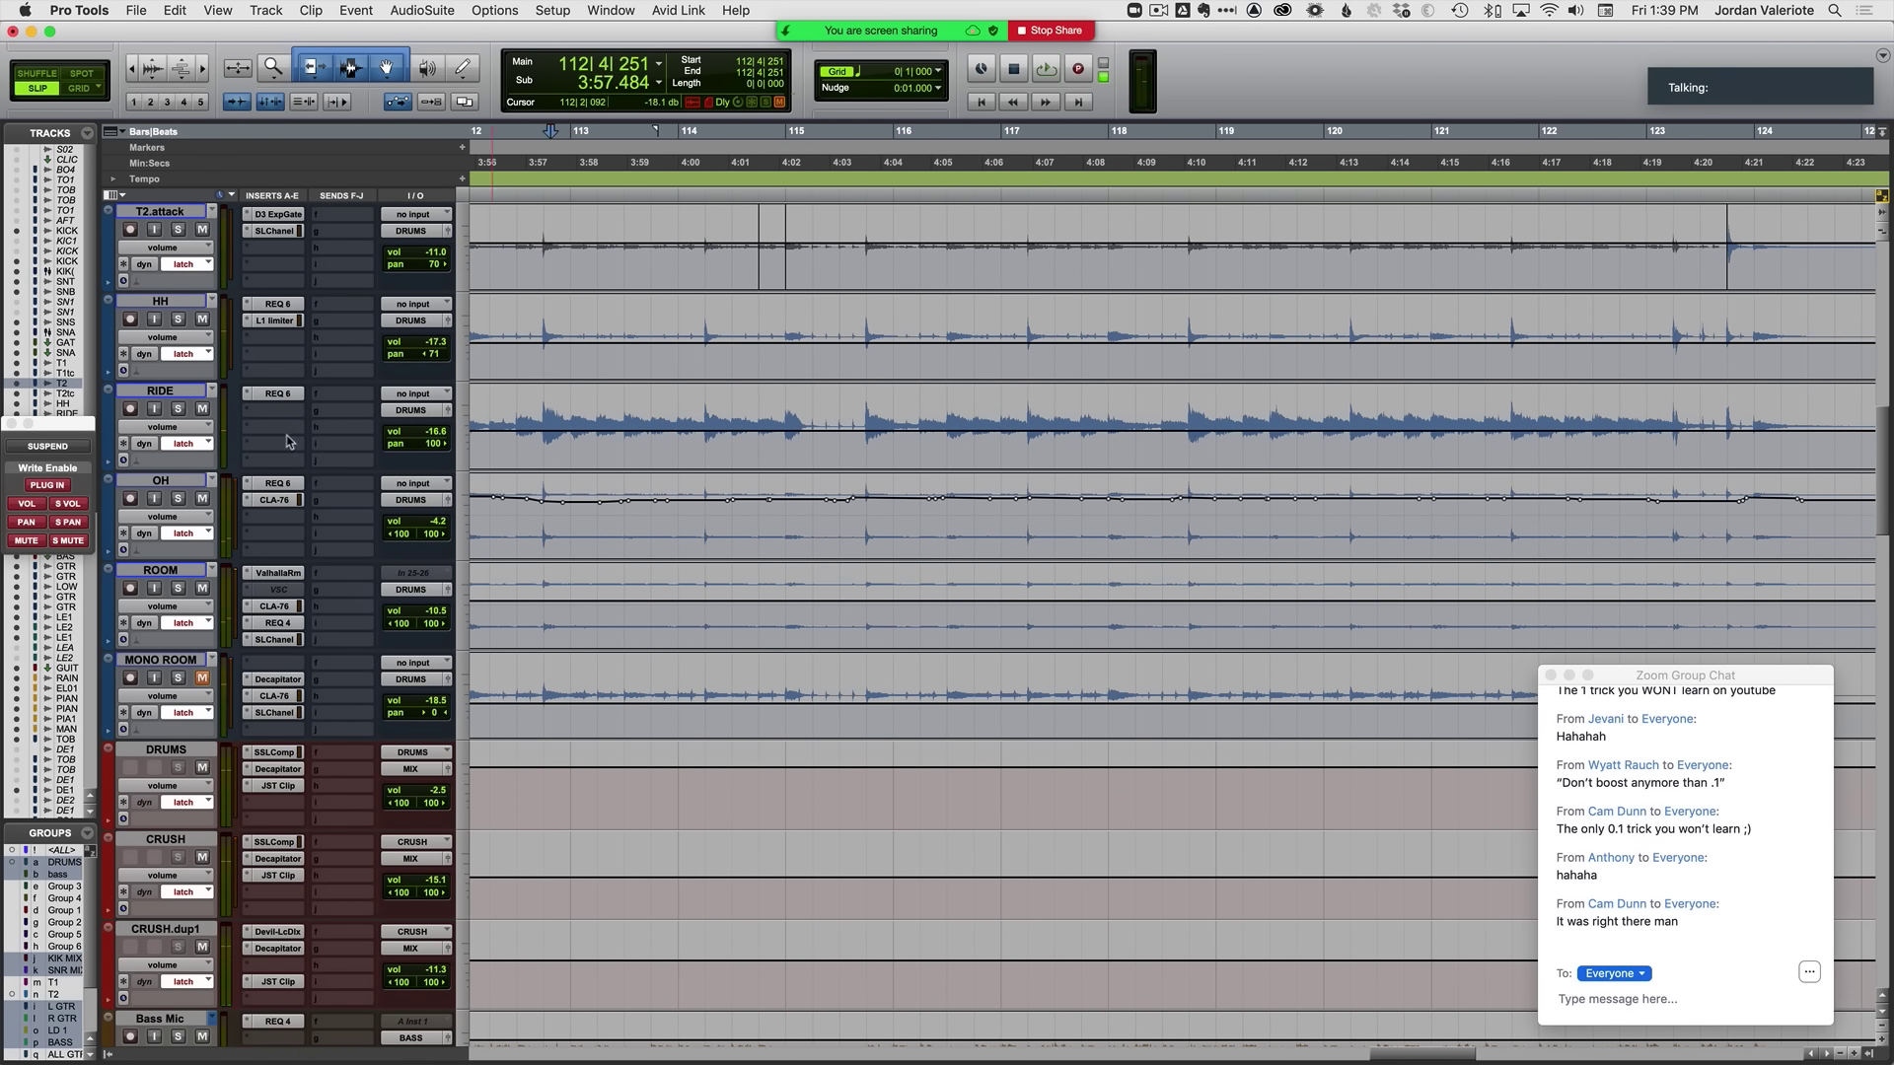
Step: Write latch volume automation on RIDE from 111|3|200 through the ending around bar 124, and audition the last hits
{"action": "scroll", "coordinate": [625, 449], "scroll_direction": "left", "scroll_amount": 2}
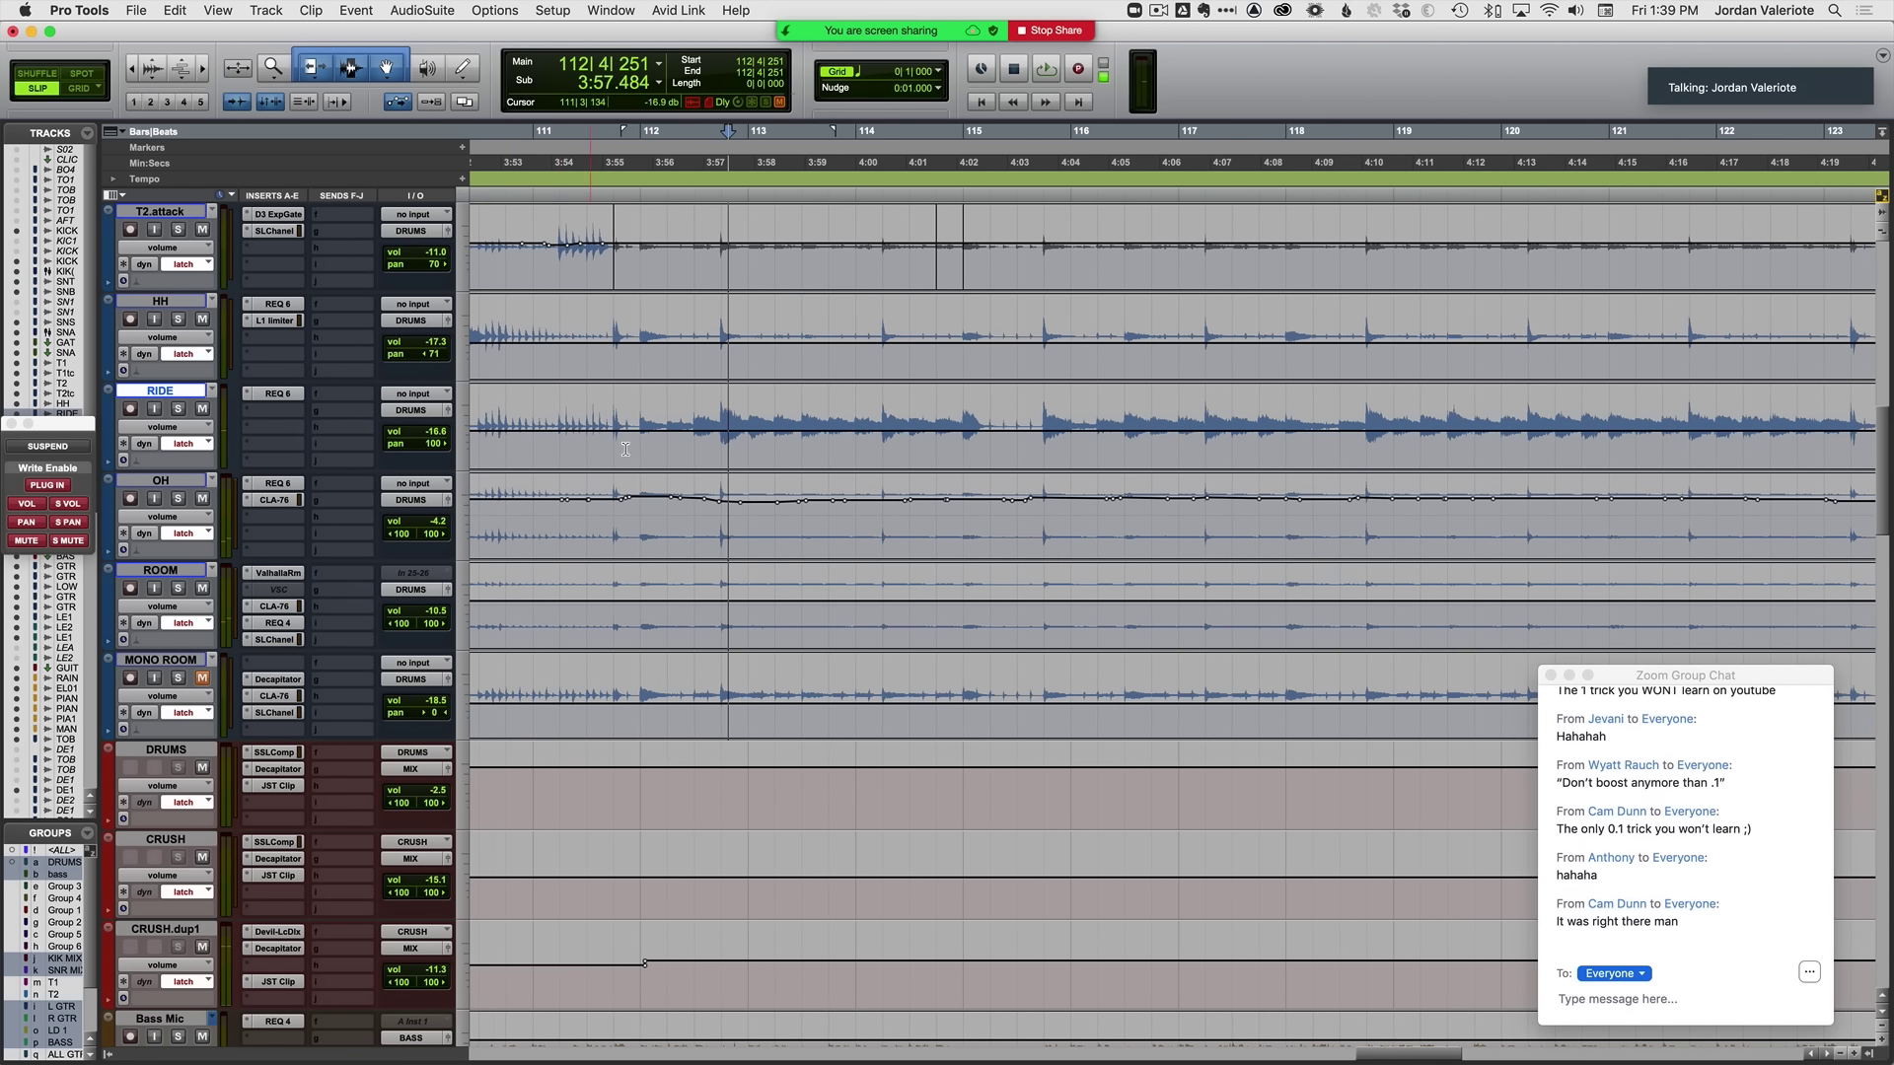
{"action": "key", "text": "r"}
{"action": "key", "text": "t"}
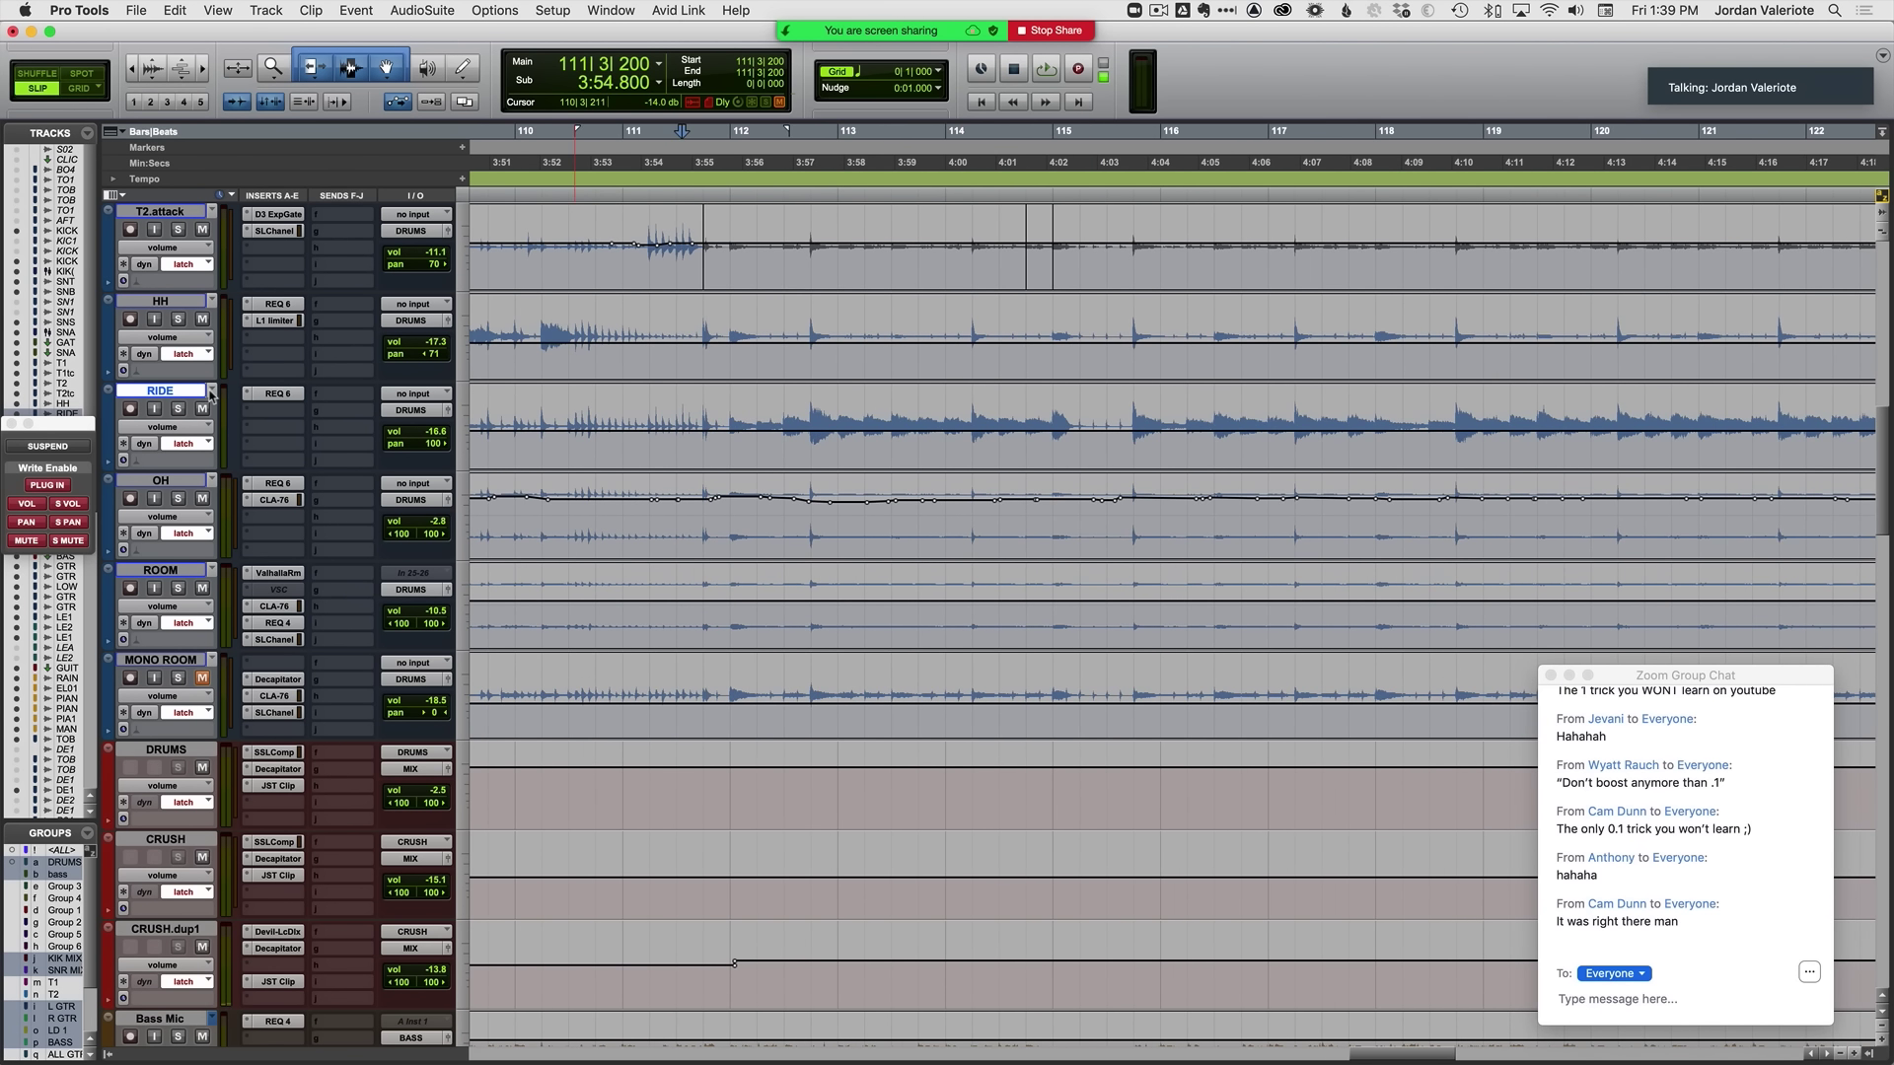
{"action": "key", "text": "space"}
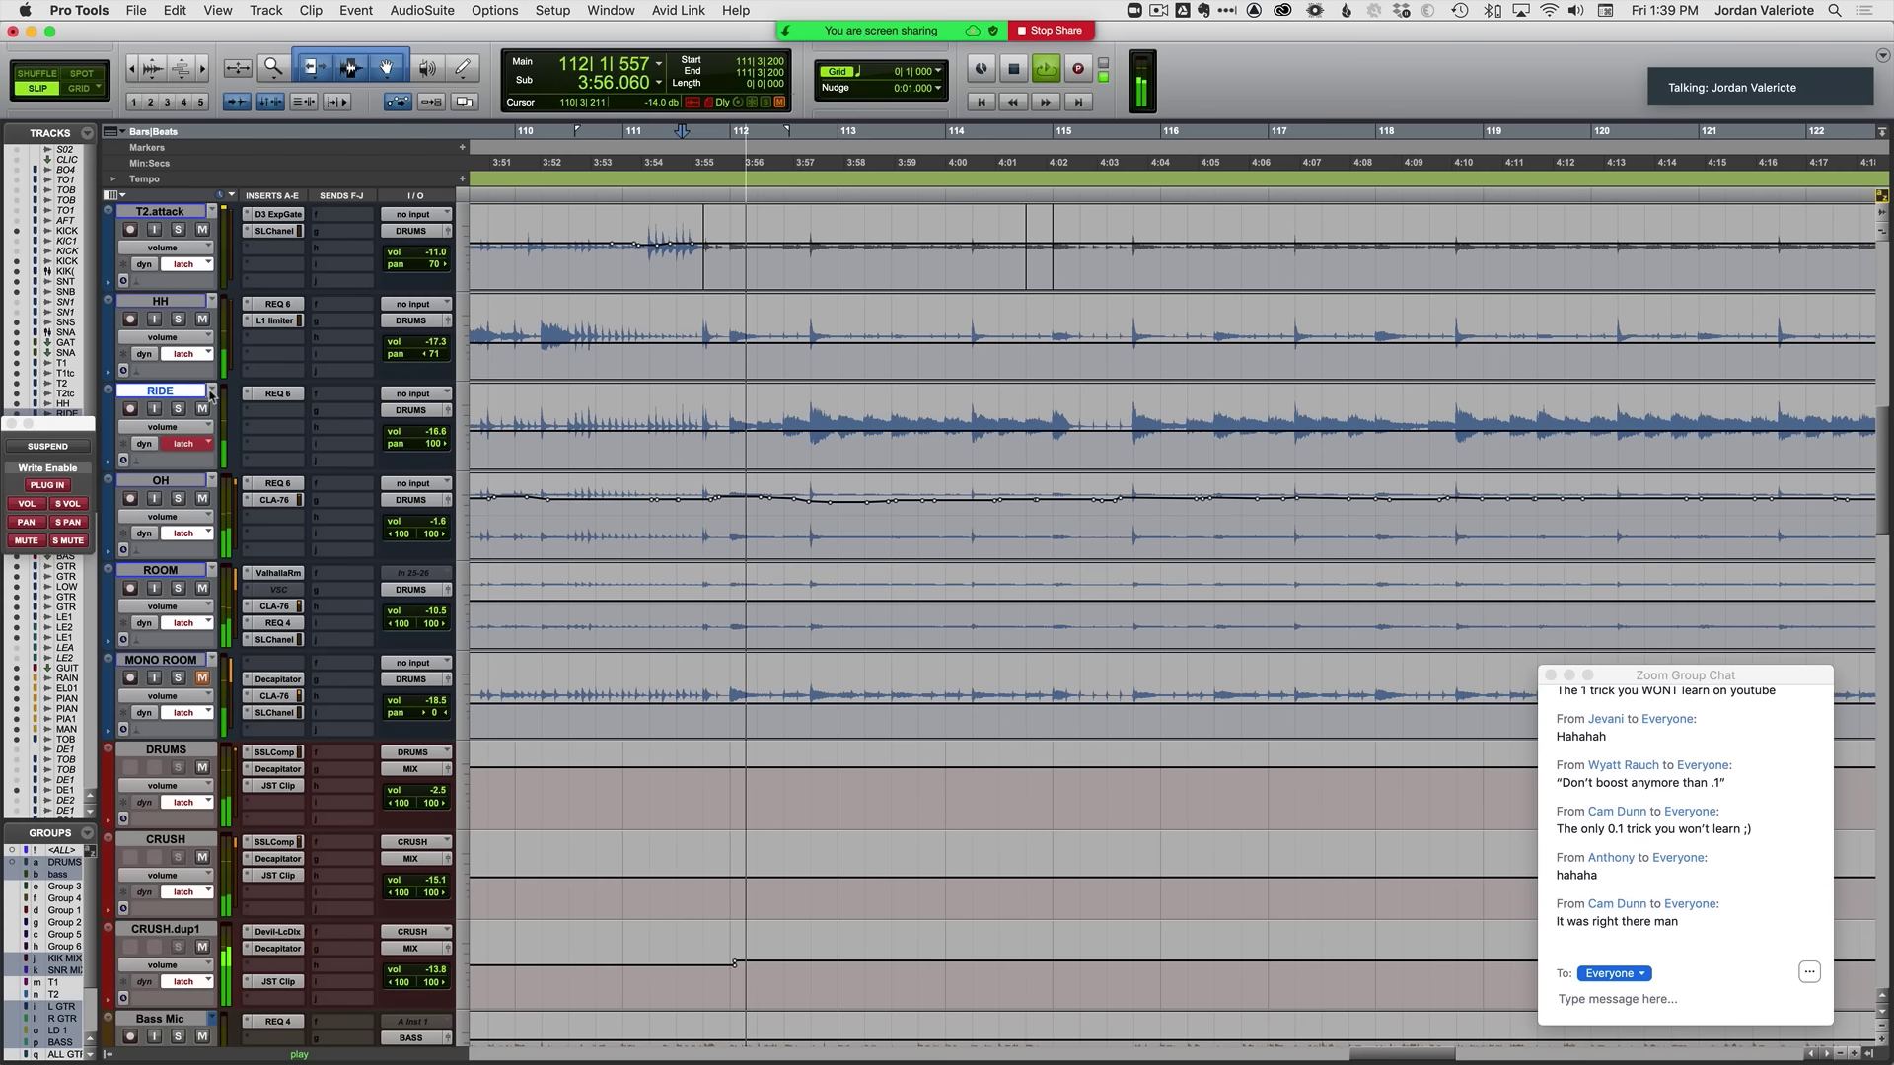
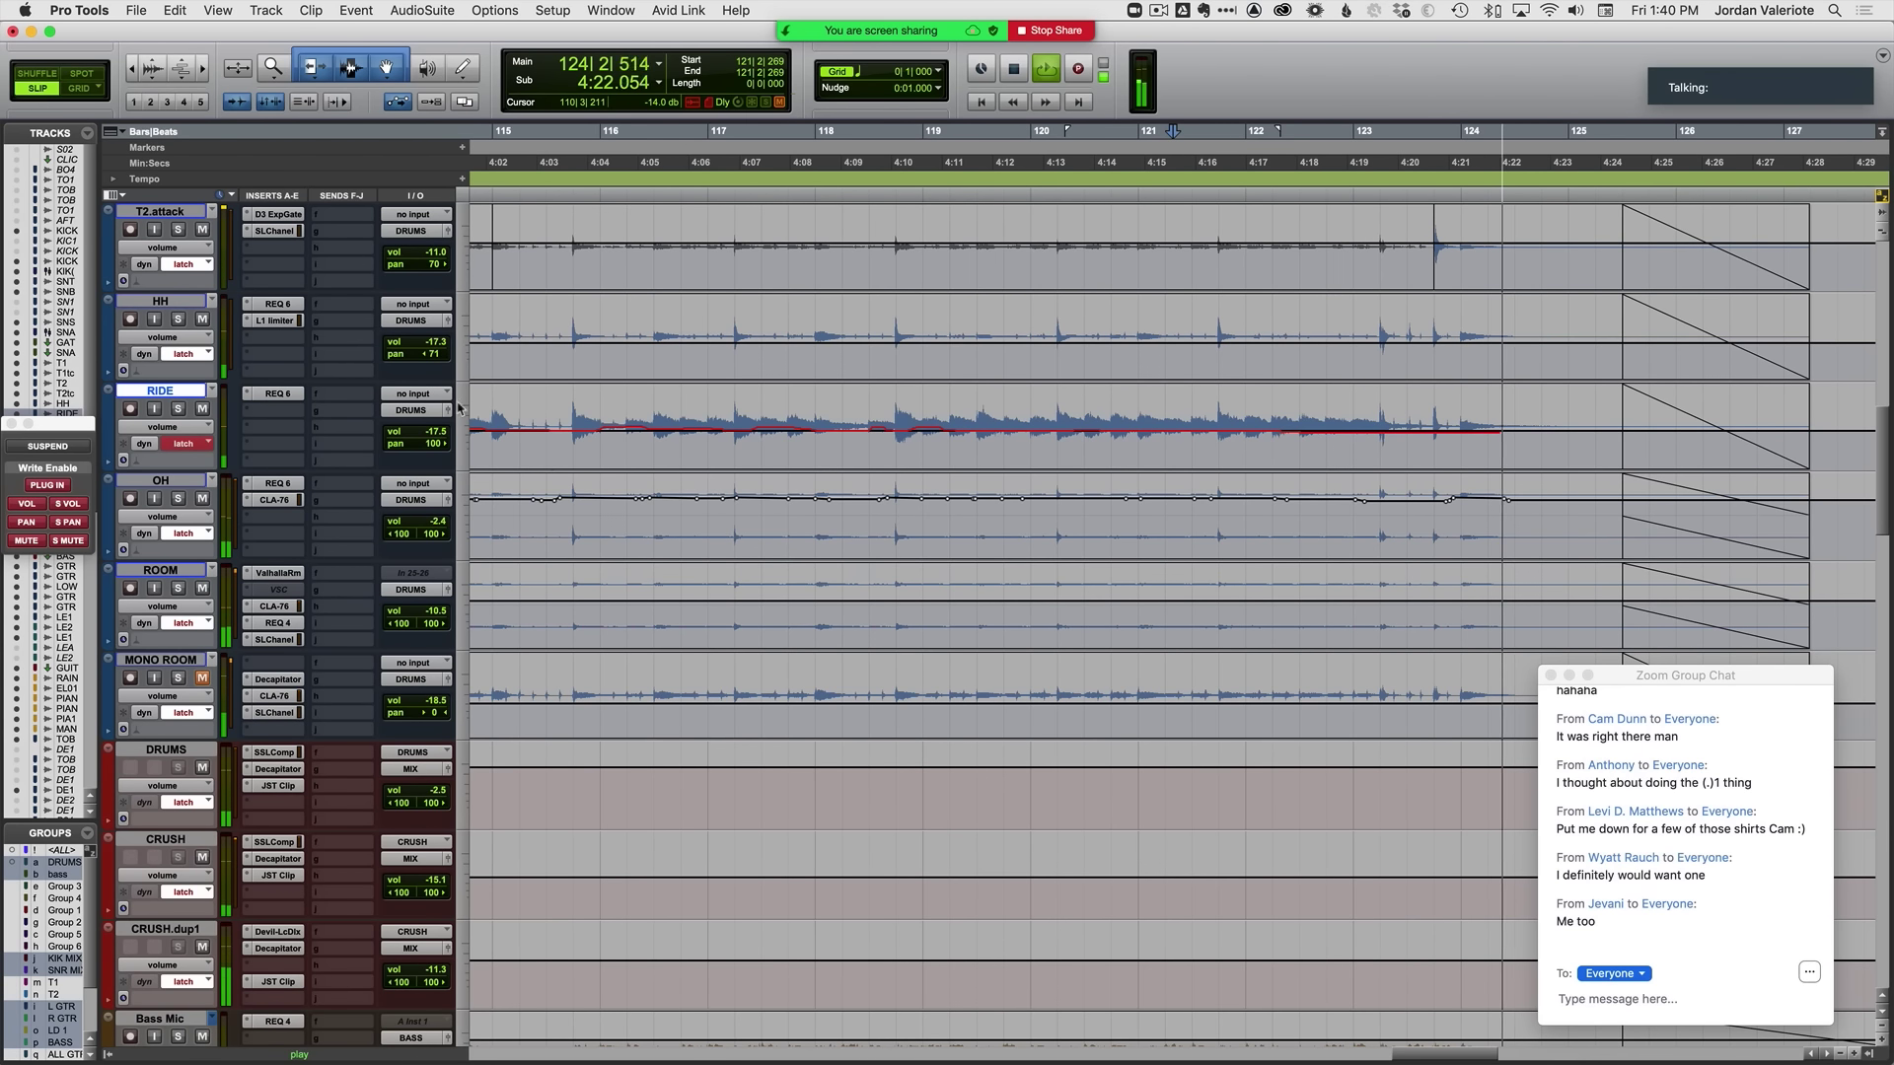
{"action": "left_click", "coordinate": [1386, 532]}
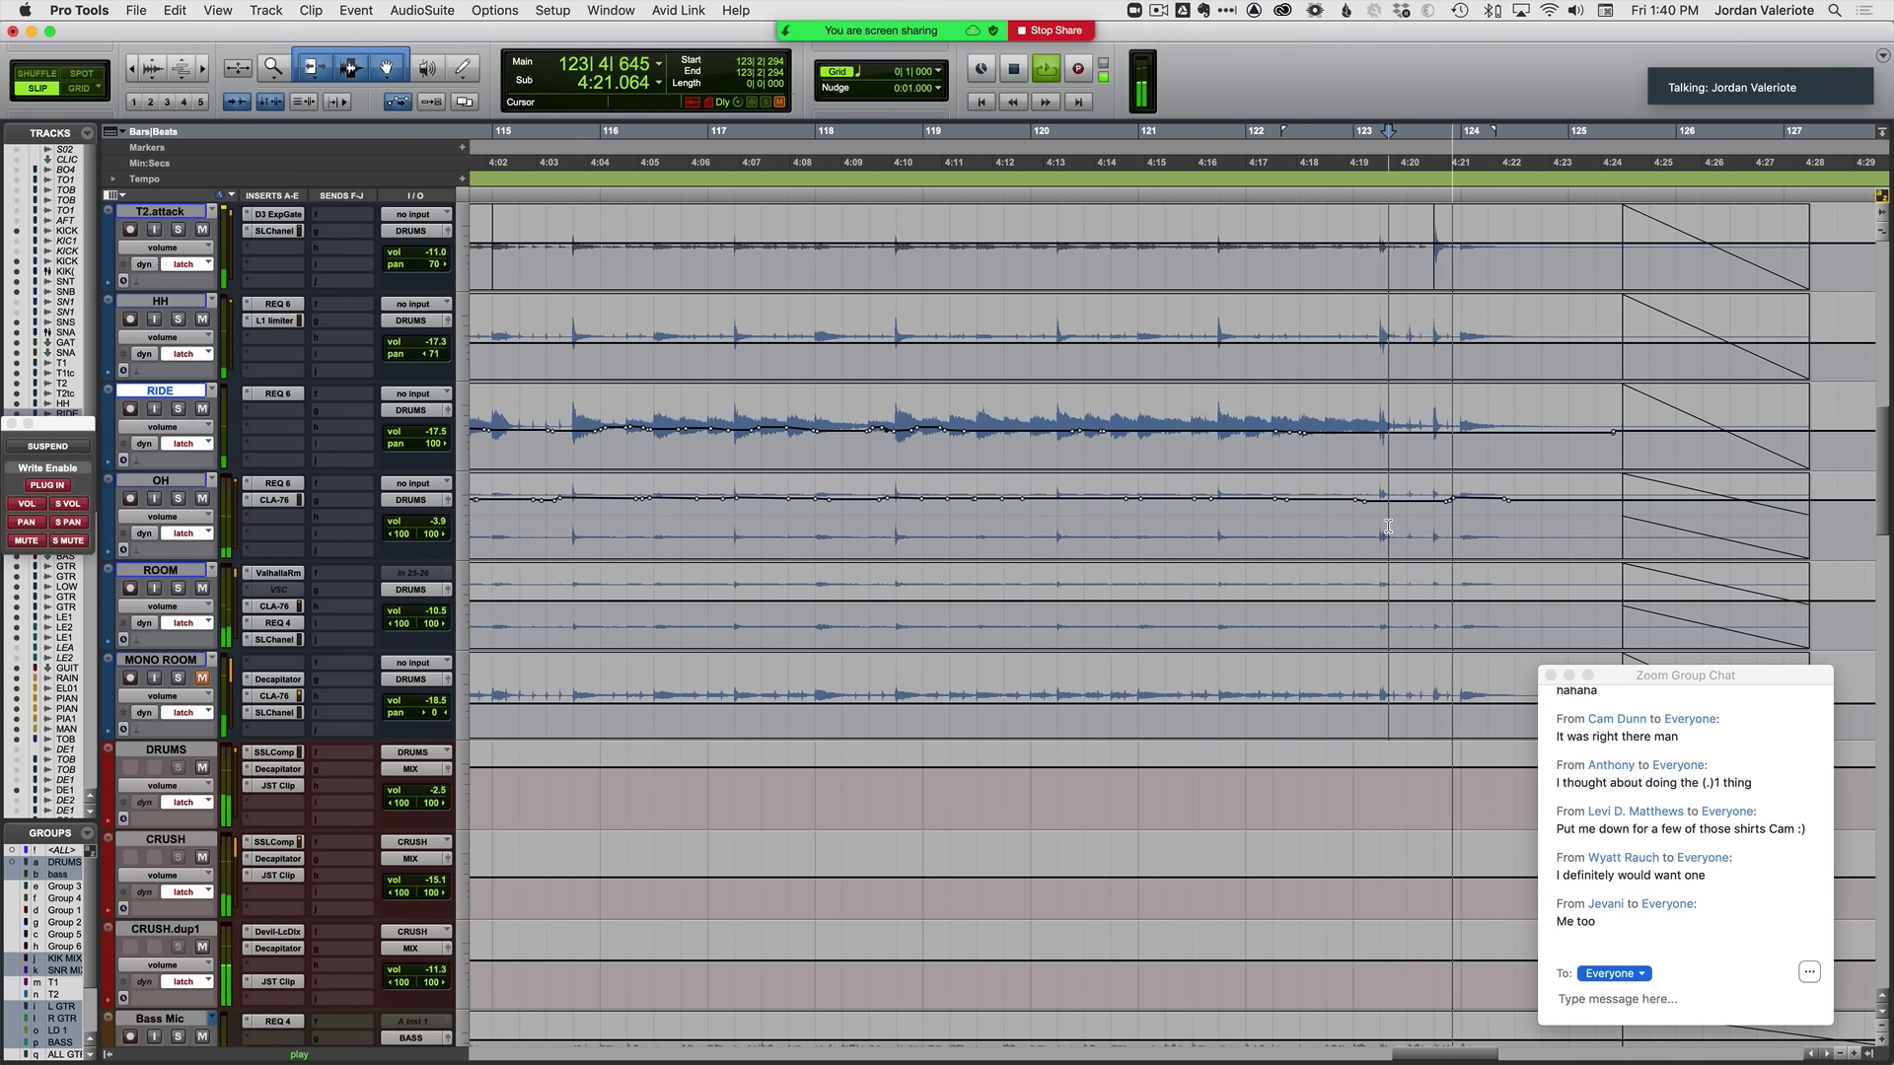
{"action": "key", "text": "space"}
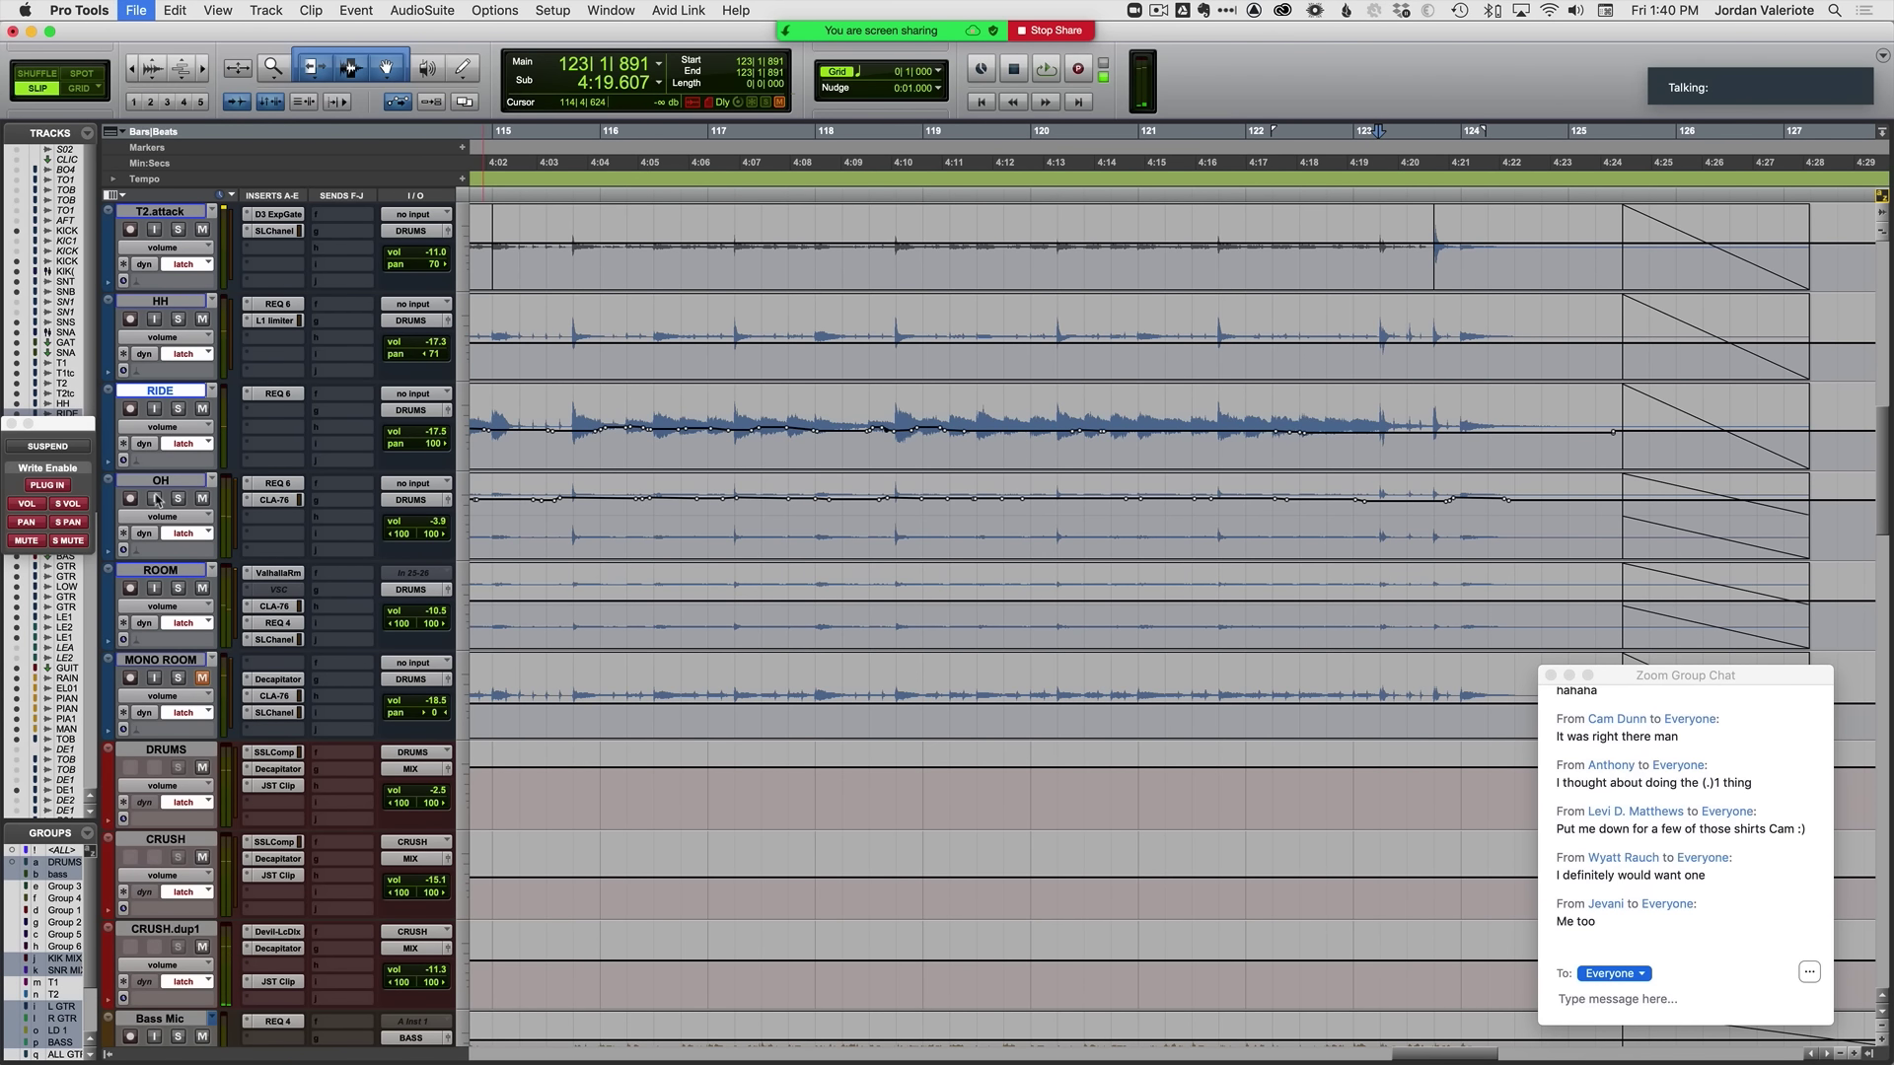
Step: Select OH and examine the volume automation of the overhead, room, drum bus and bass tracks across the whole song
{"action": "left_click", "coordinate": [161, 481]}
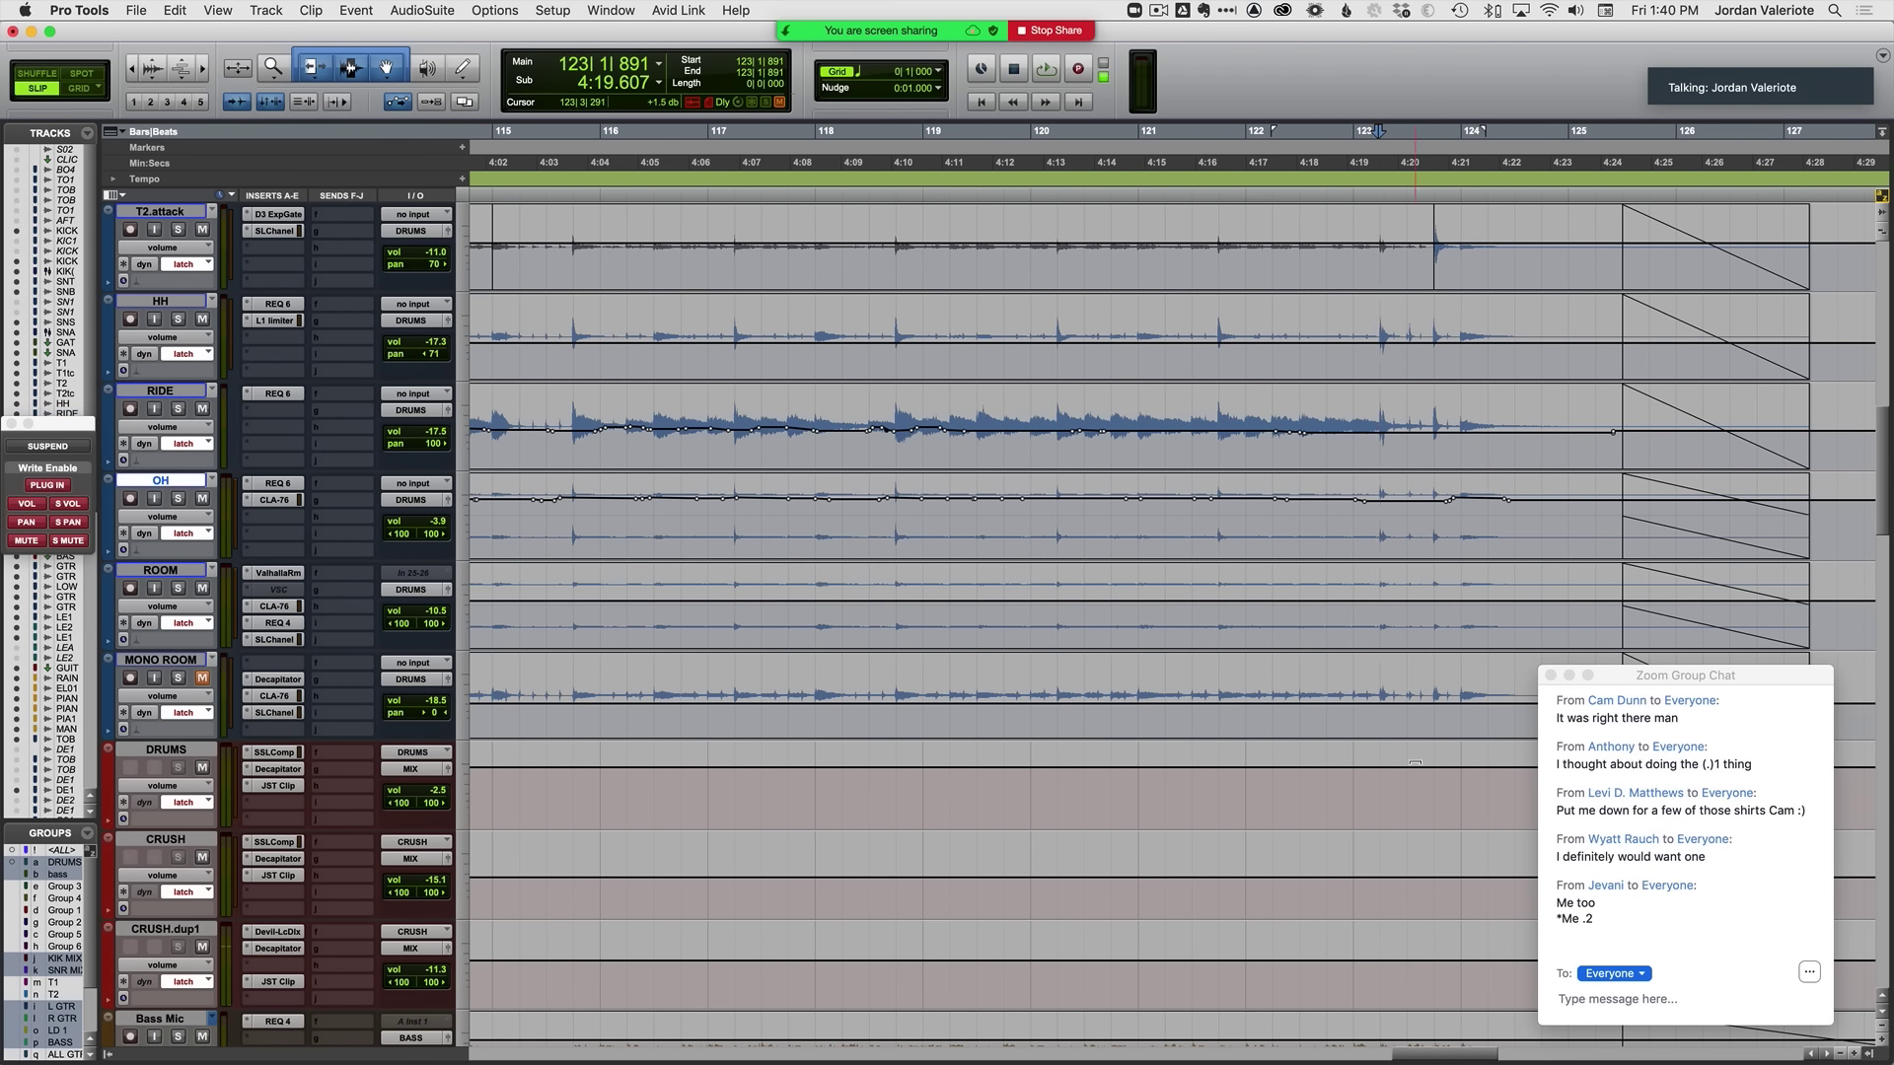
{"action": "key", "text": "r"}
{"action": "key", "text": "r"}
{"action": "key", "text": "r"}
{"action": "scroll", "coordinate": [1191, 872], "scroll_direction": "down", "scroll_amount": 3}
{"action": "key", "text": "t"}
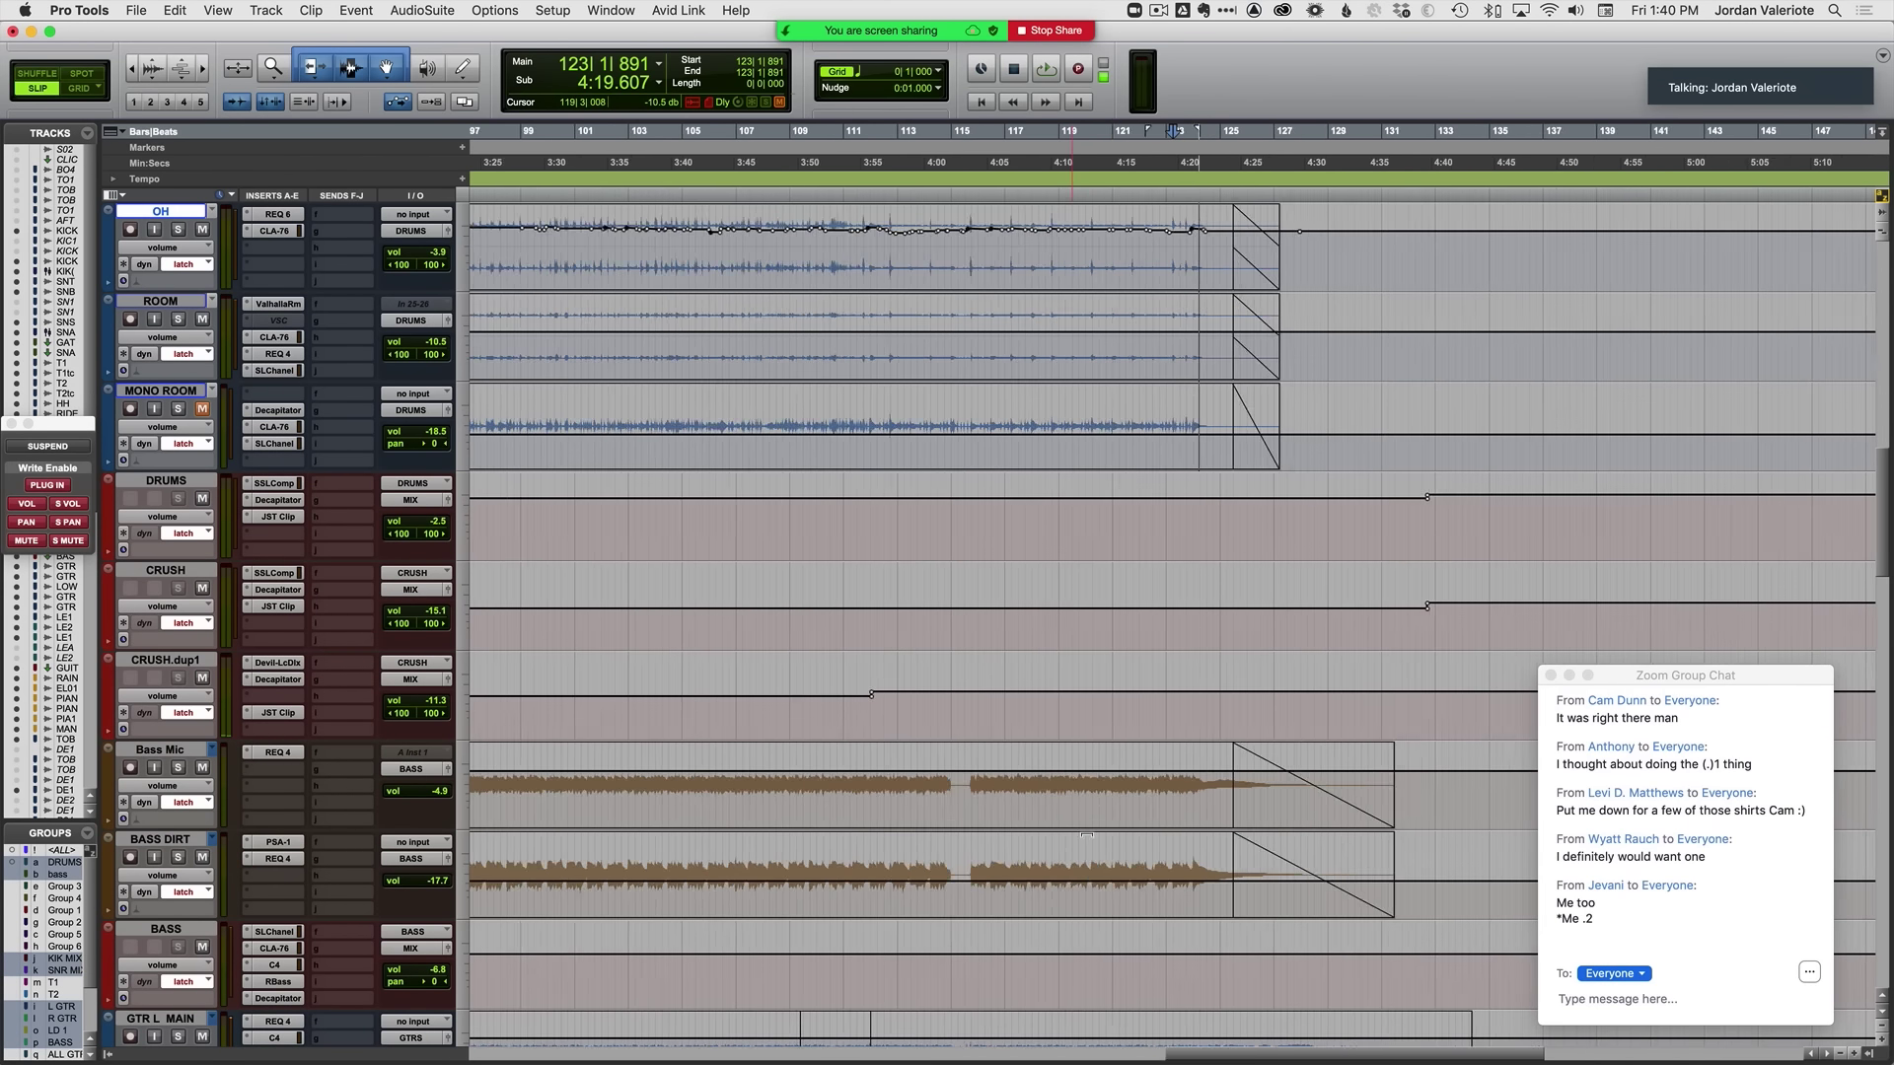
{"action": "key", "text": "t"}
{"action": "left_click", "coordinate": [1086, 702]}
{"action": "key", "text": "r"}
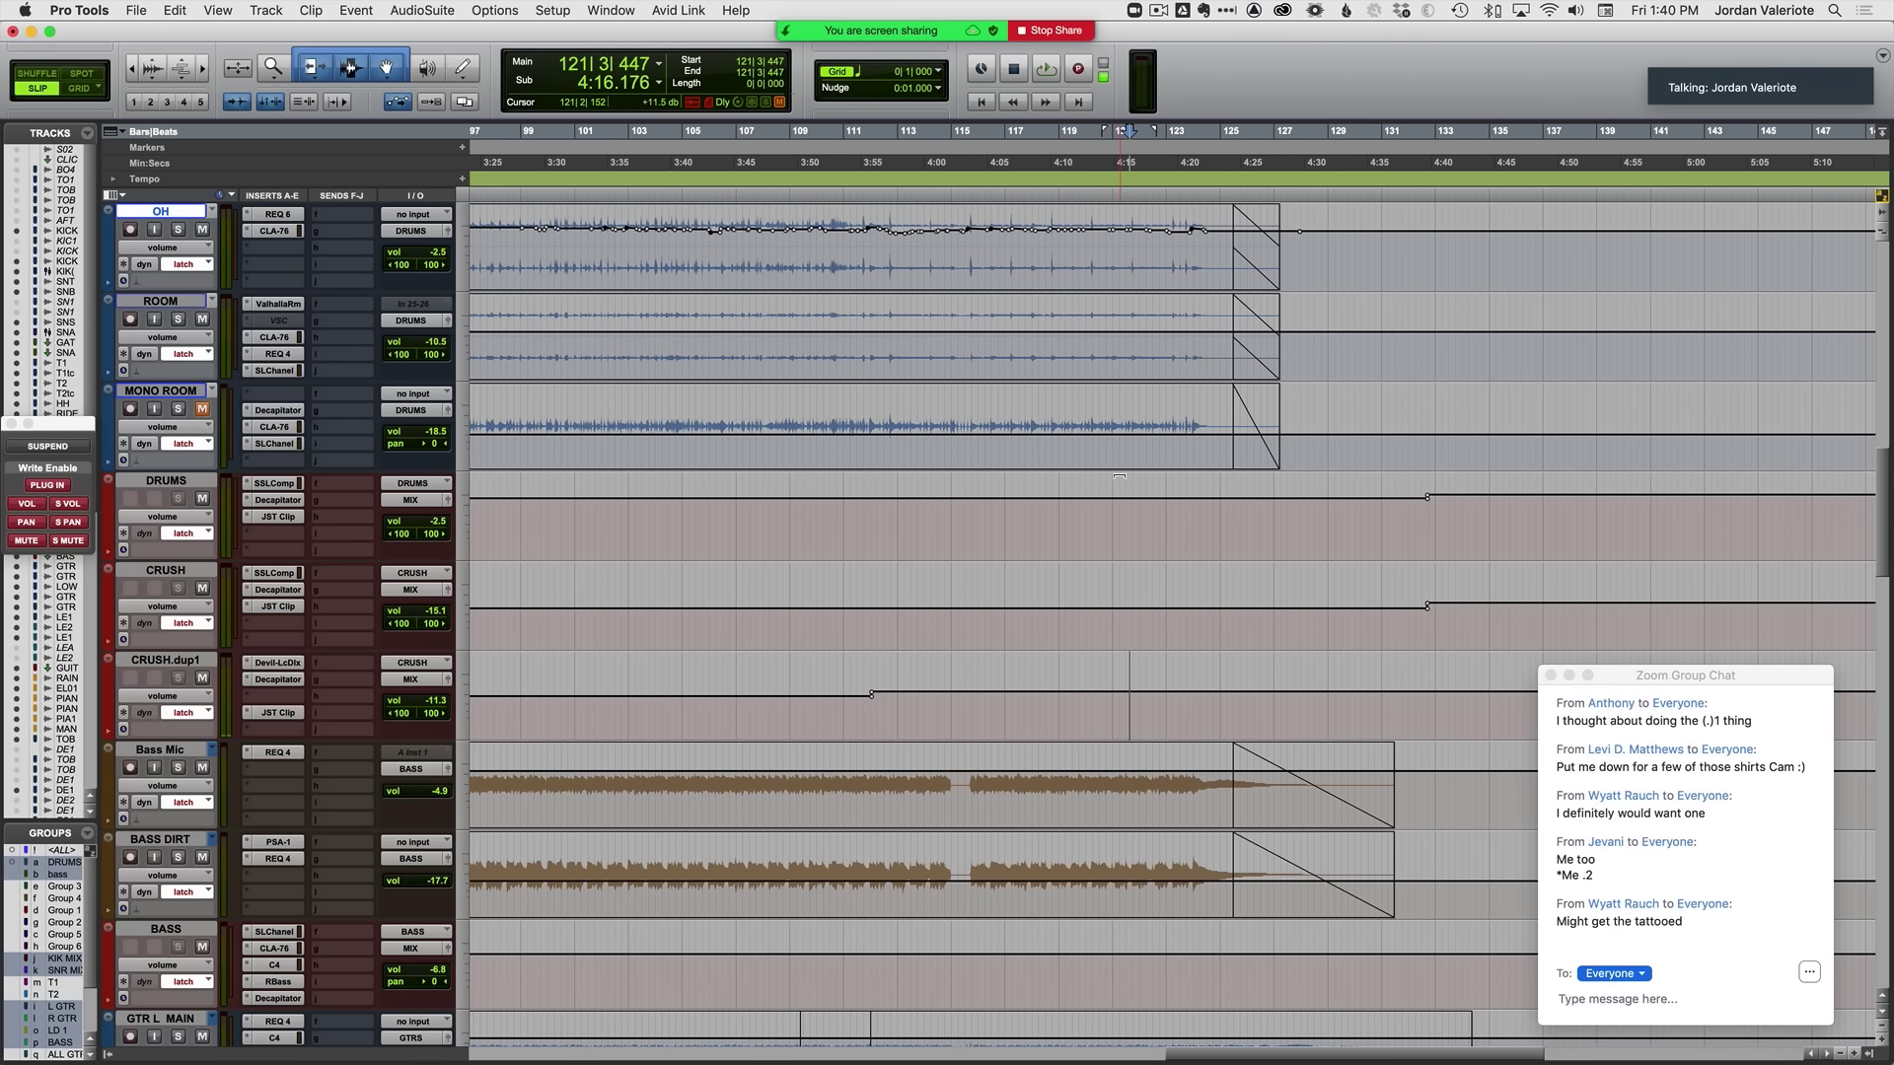
{"action": "key", "text": "r"}
{"action": "key", "text": "r"}
{"action": "scroll", "coordinate": [961, 713], "scroll_direction": "down", "scroll_amount": 1}
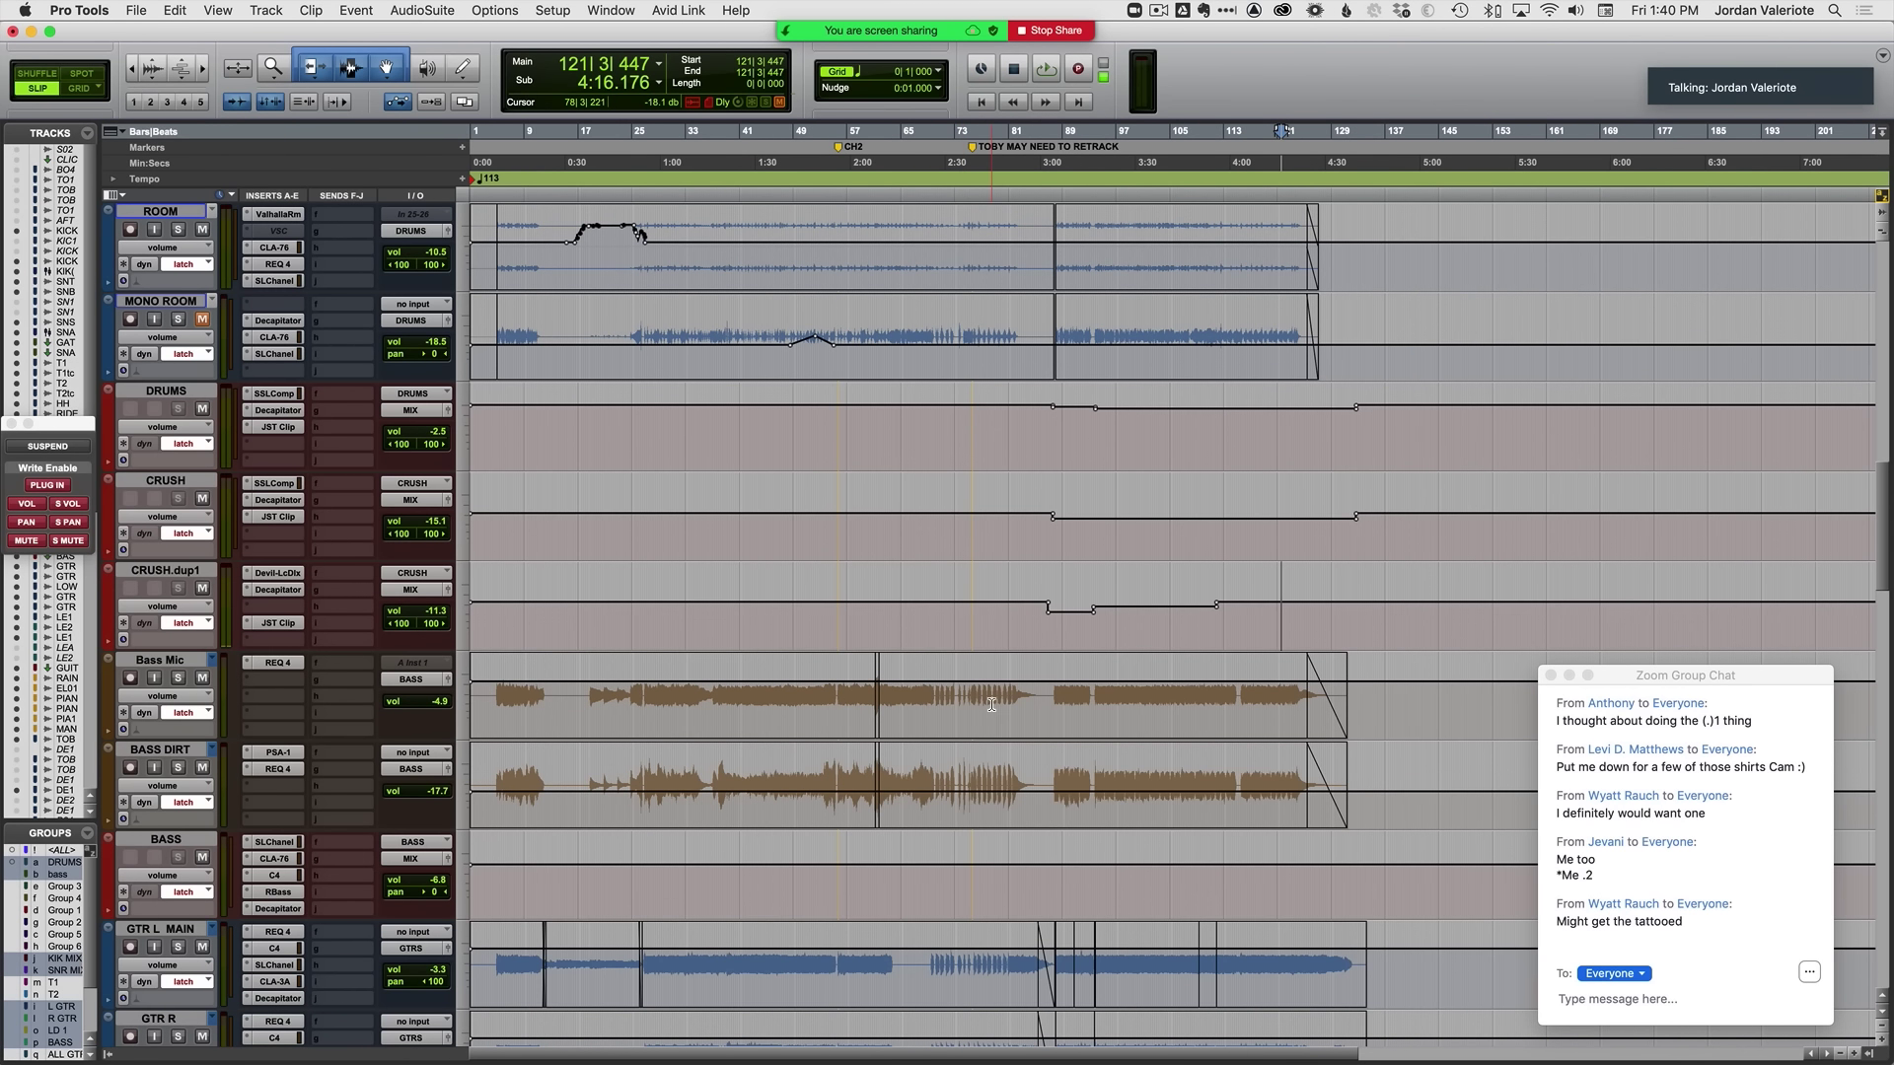
Step: Examine the bass tracks and drum bus automation around bar 87 and across the whole song
{"action": "left_click", "coordinate": [1051, 696]}
{"action": "key", "text": "t"}
{"action": "key", "text": "t"}
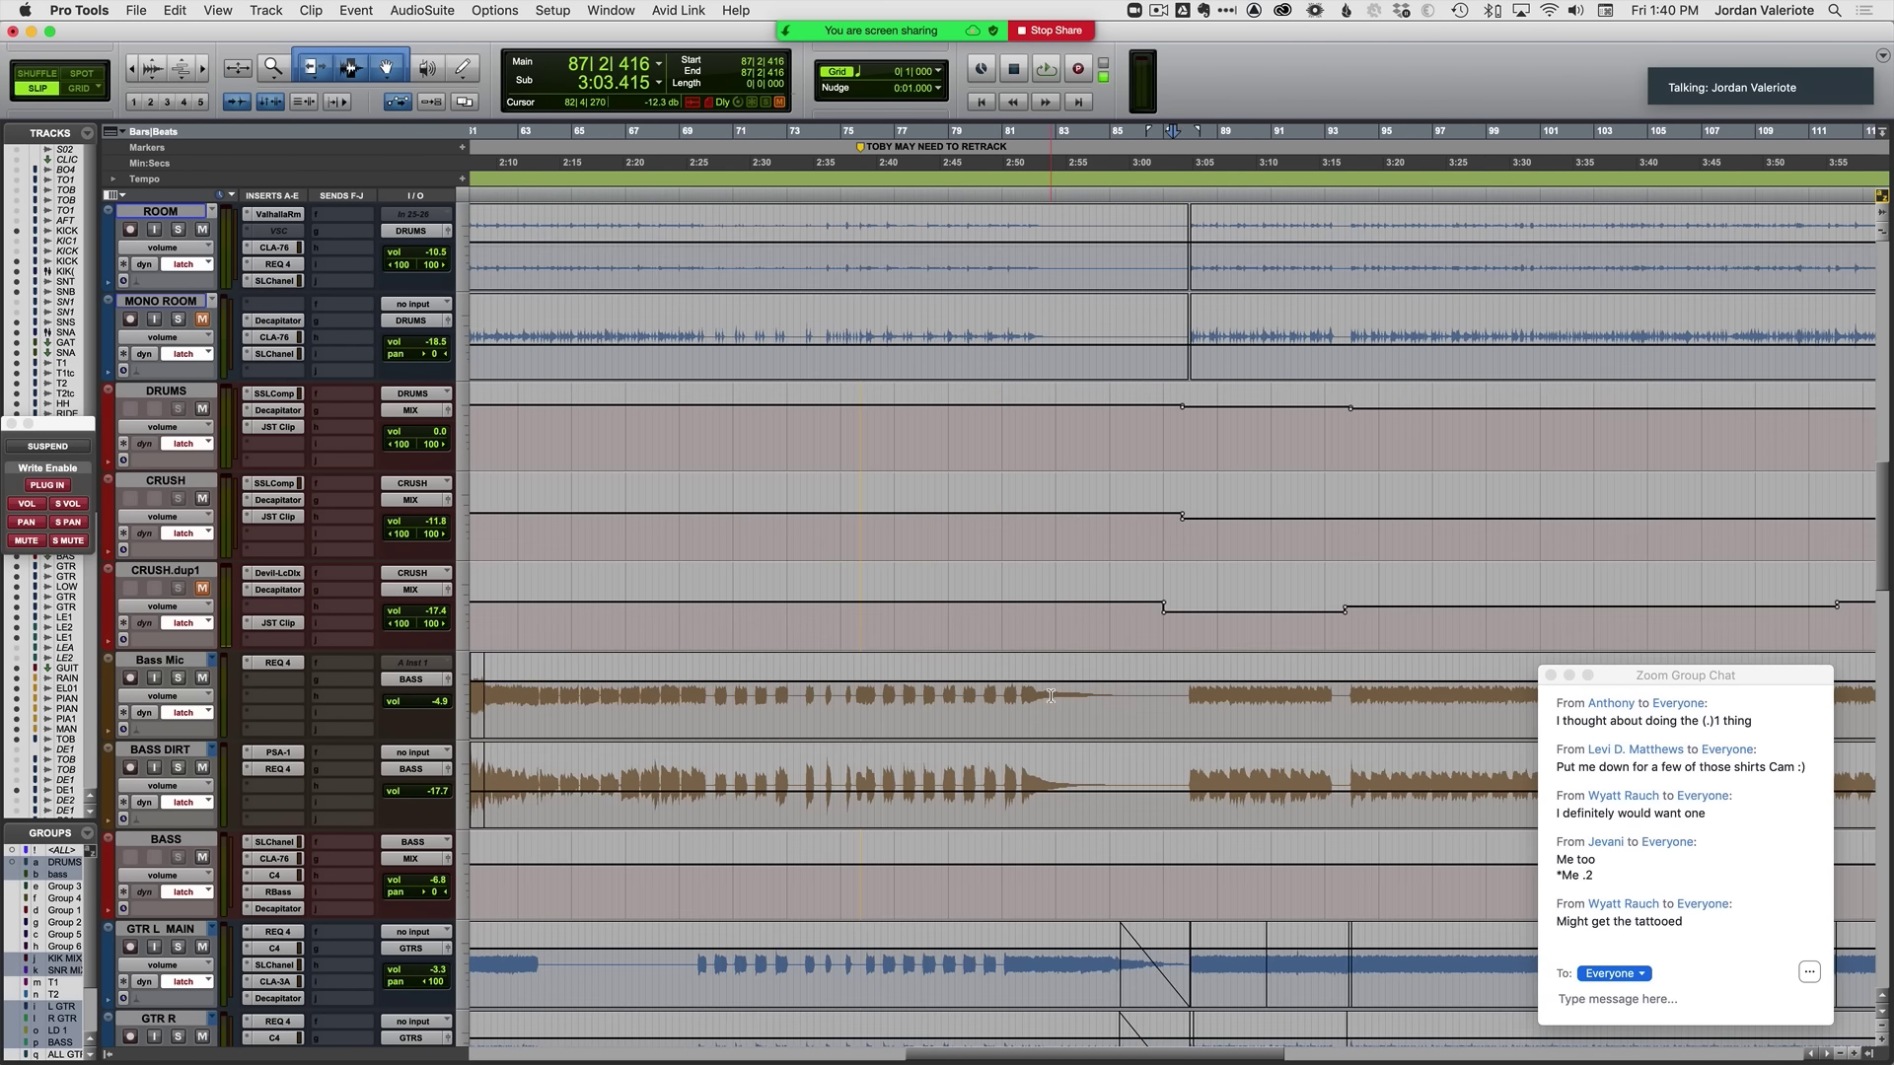
{"action": "scroll", "coordinate": [1051, 697], "scroll_direction": "right", "scroll_amount": 3}
{"action": "key", "text": "r"}
{"action": "key", "text": "r"}
{"action": "key", "text": "r"}
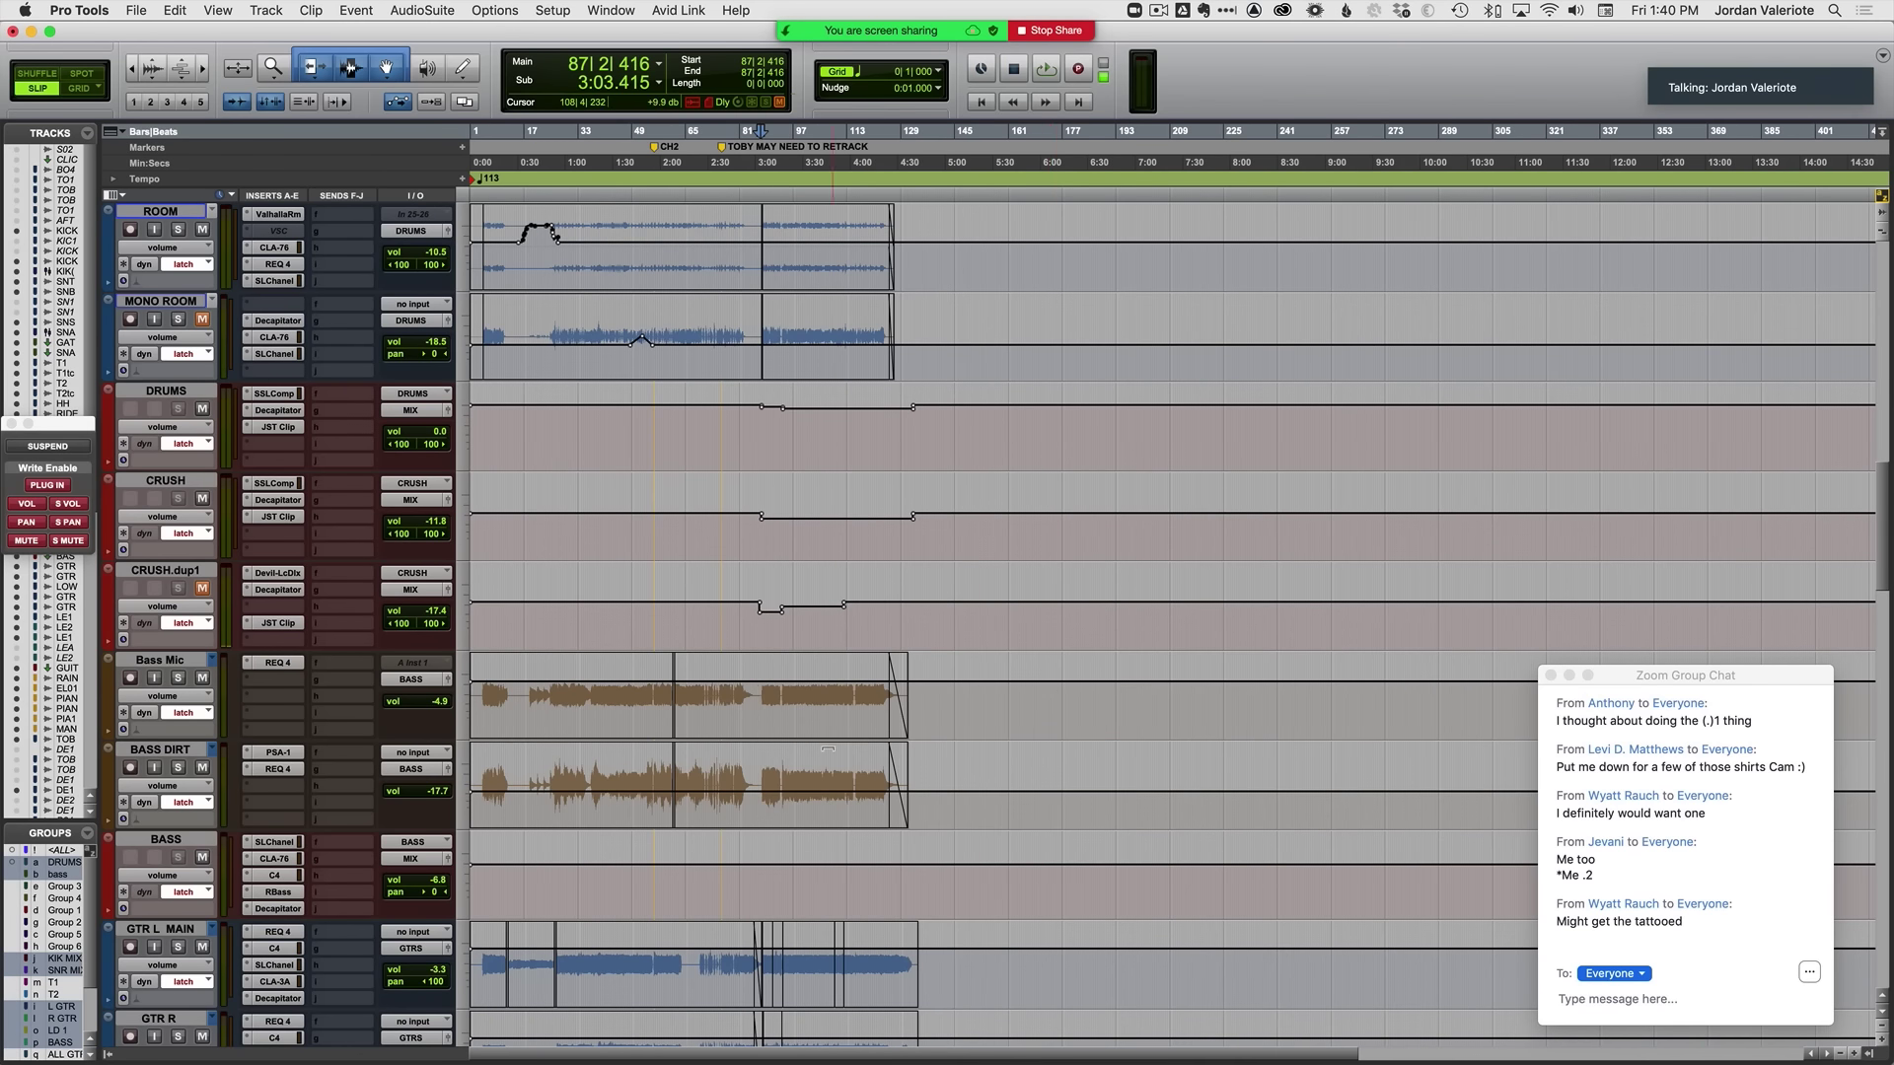
{"action": "key", "text": "t"}
{"action": "key", "text": "t"}
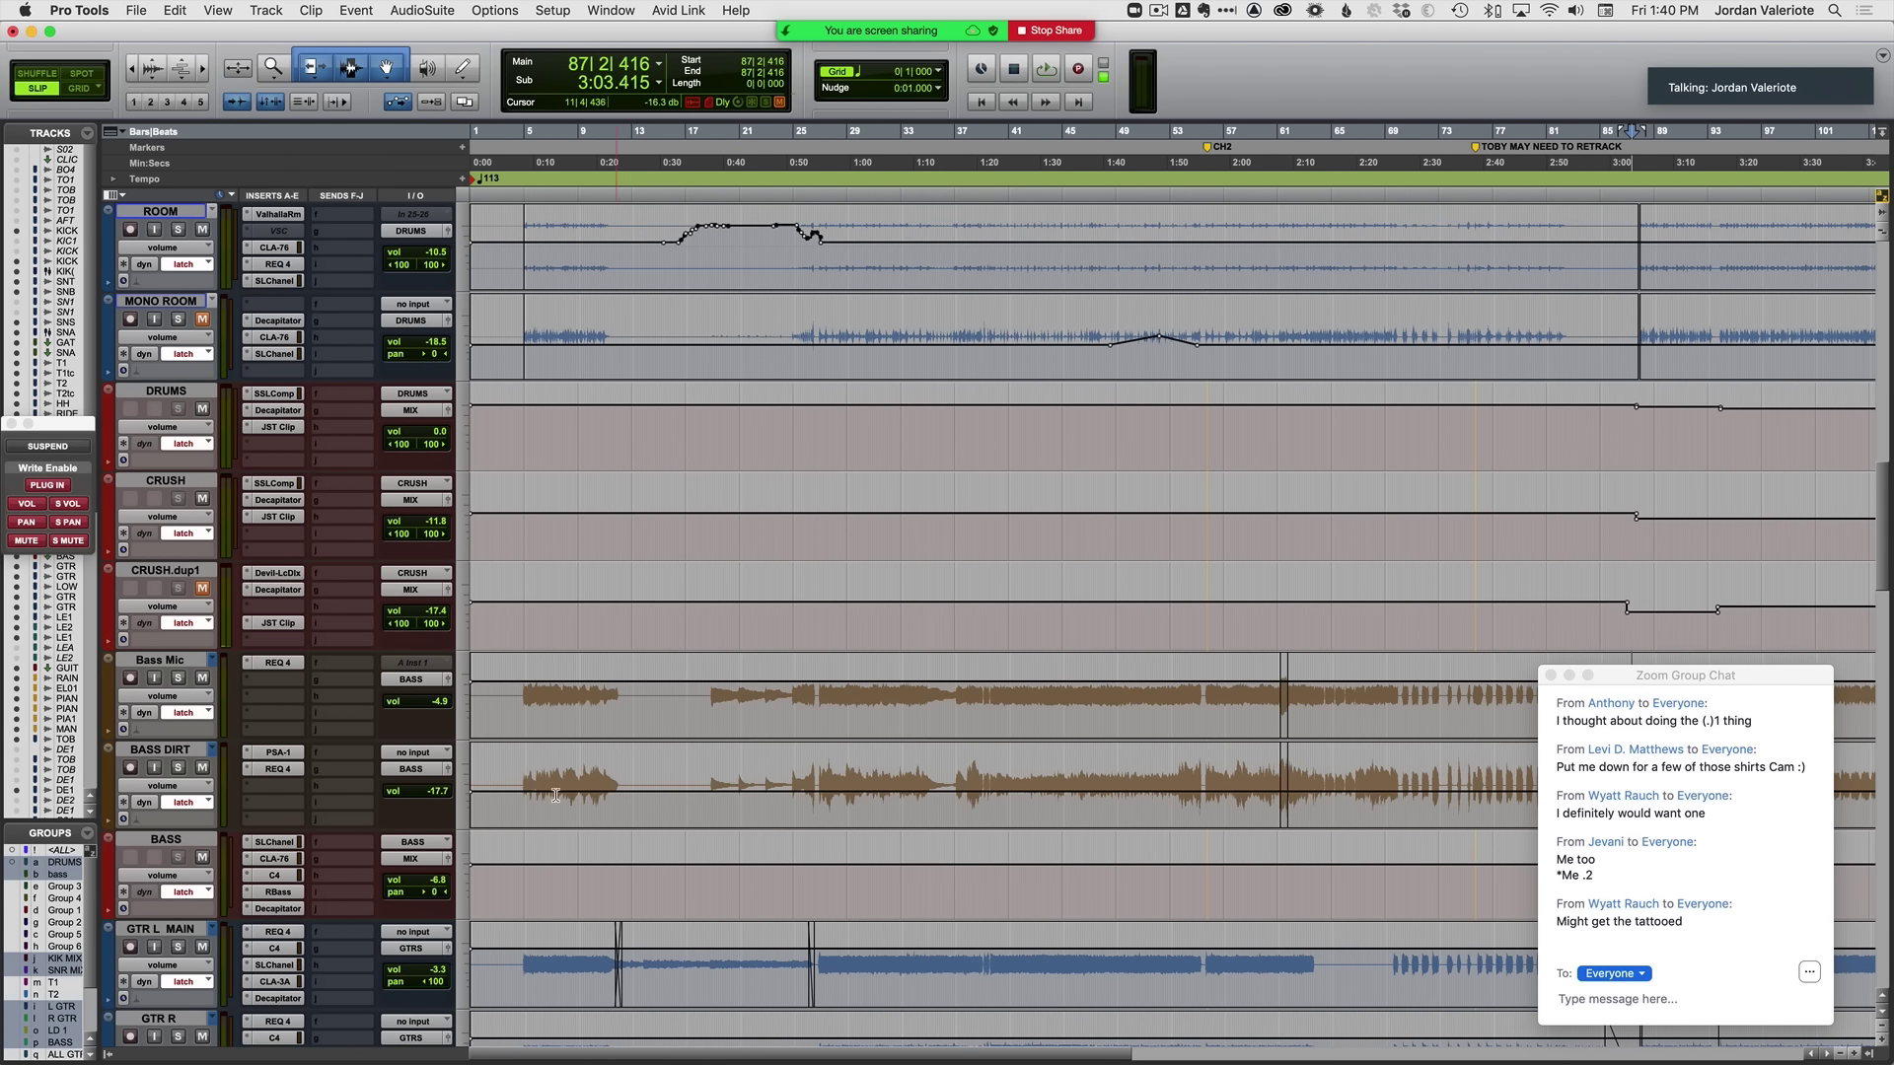
Step: Examine the bass and guitar tracks where they enter around bar 5 of the intro
{"action": "left_click", "coordinate": [526, 789]}
{"action": "key", "text": "t"}
{"action": "key", "text": "t"}
{"action": "key", "text": "t"}
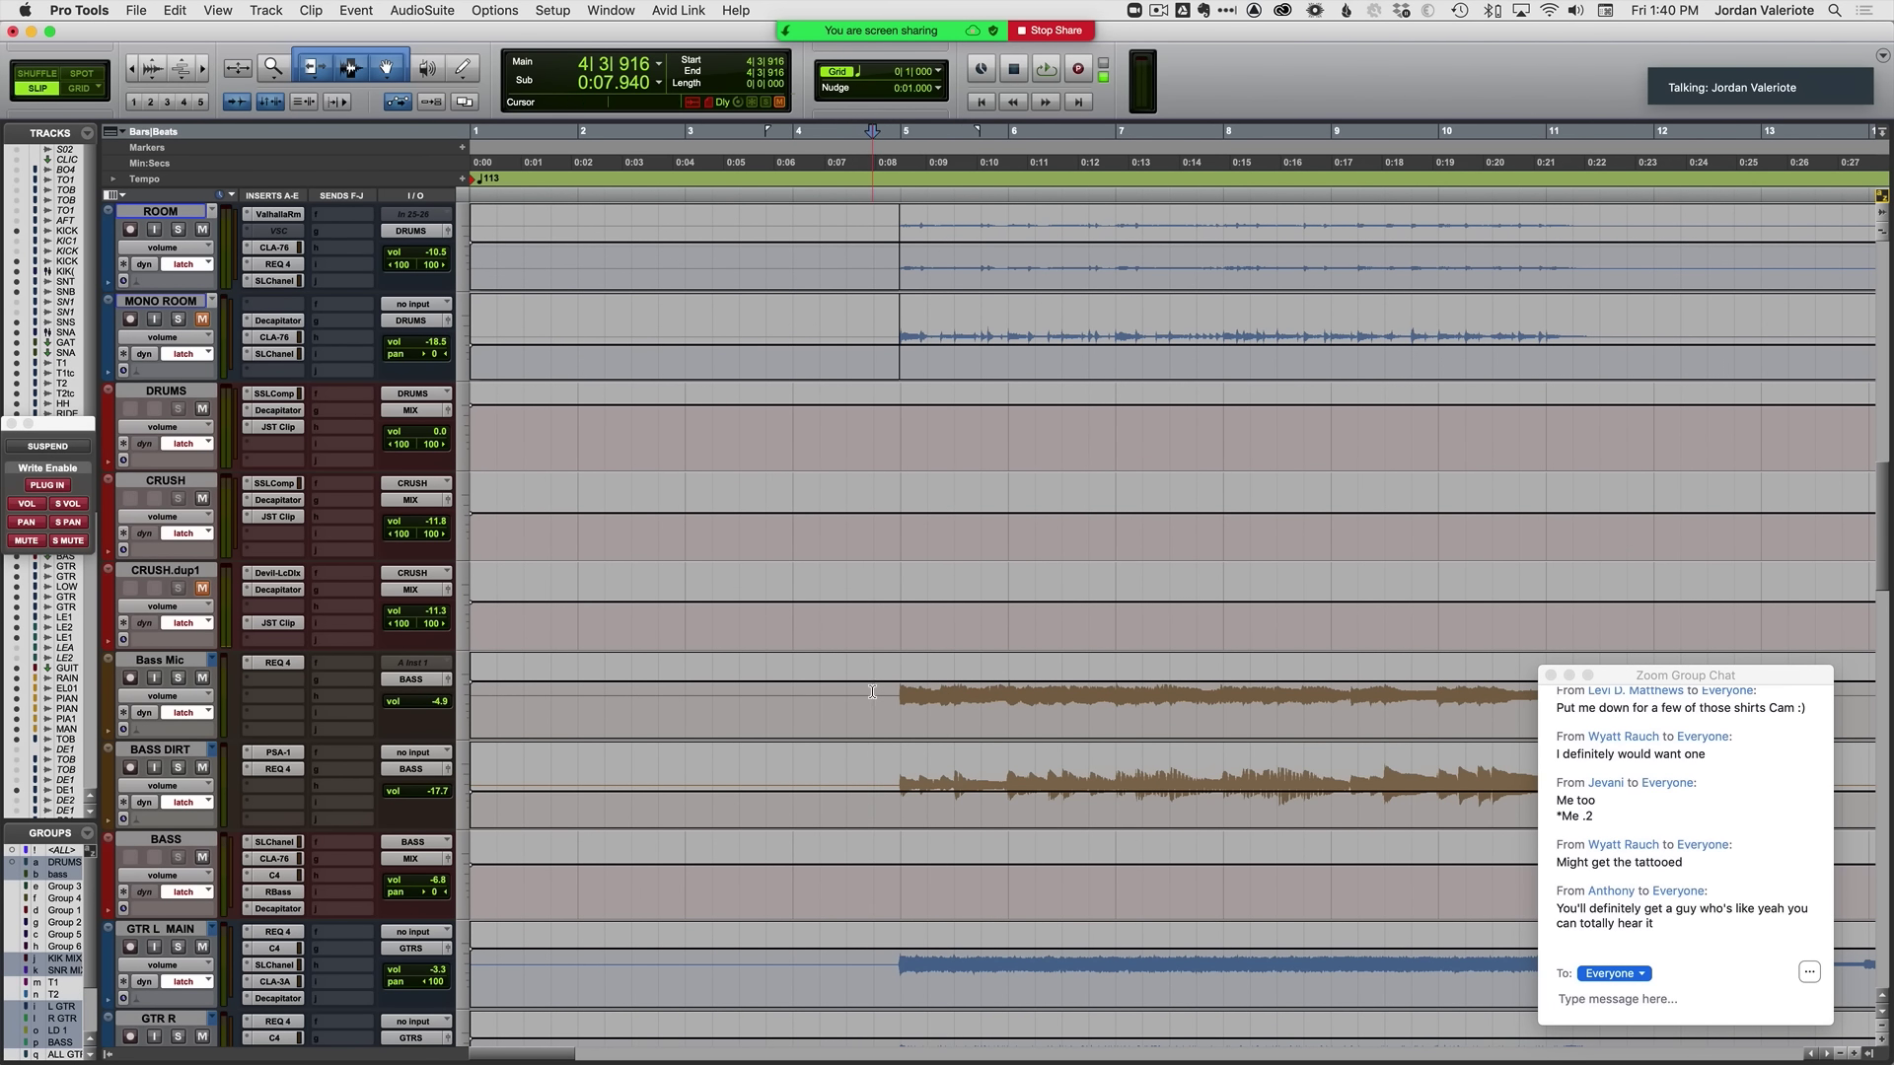
{"action": "key", "text": "shift+Return"}
{"action": "key", "text": "r"}
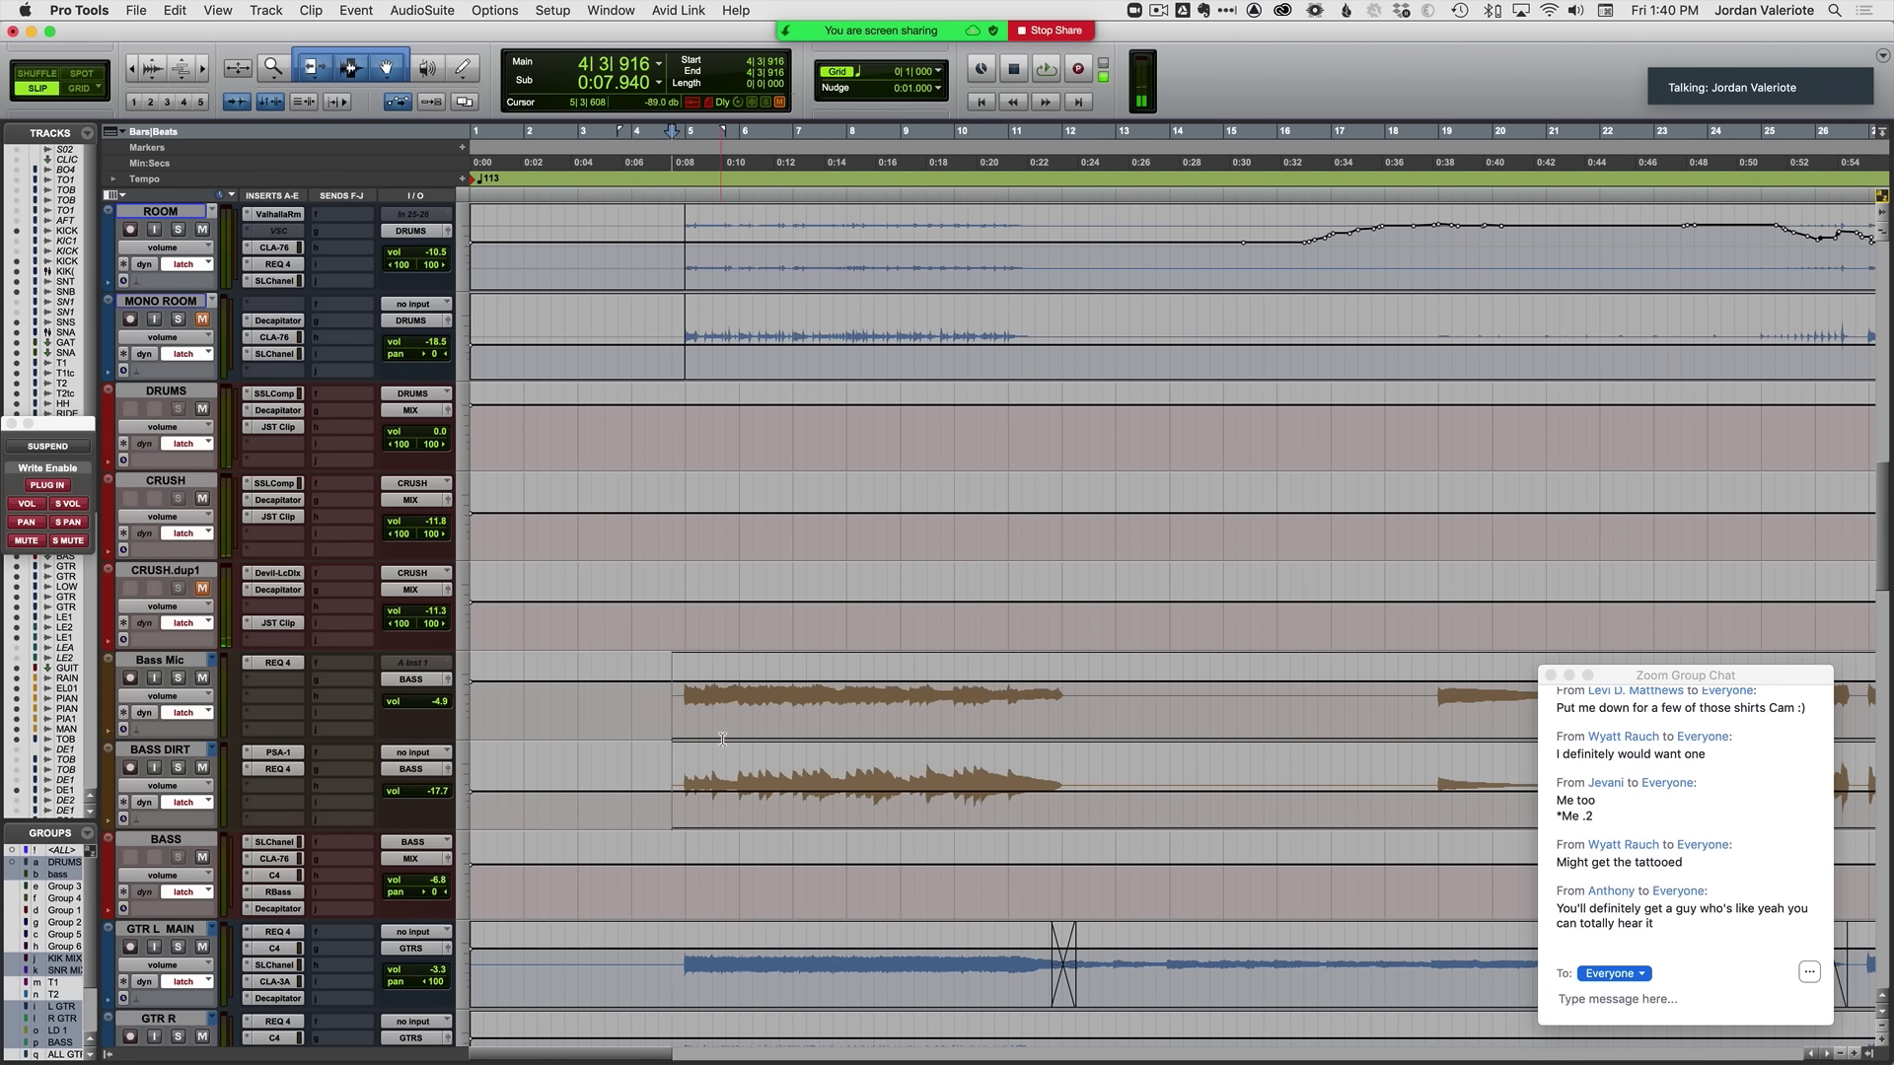
{"action": "scroll", "coordinate": [723, 738], "scroll_direction": "down", "scroll_amount": 3}
{"action": "key", "text": "r"}
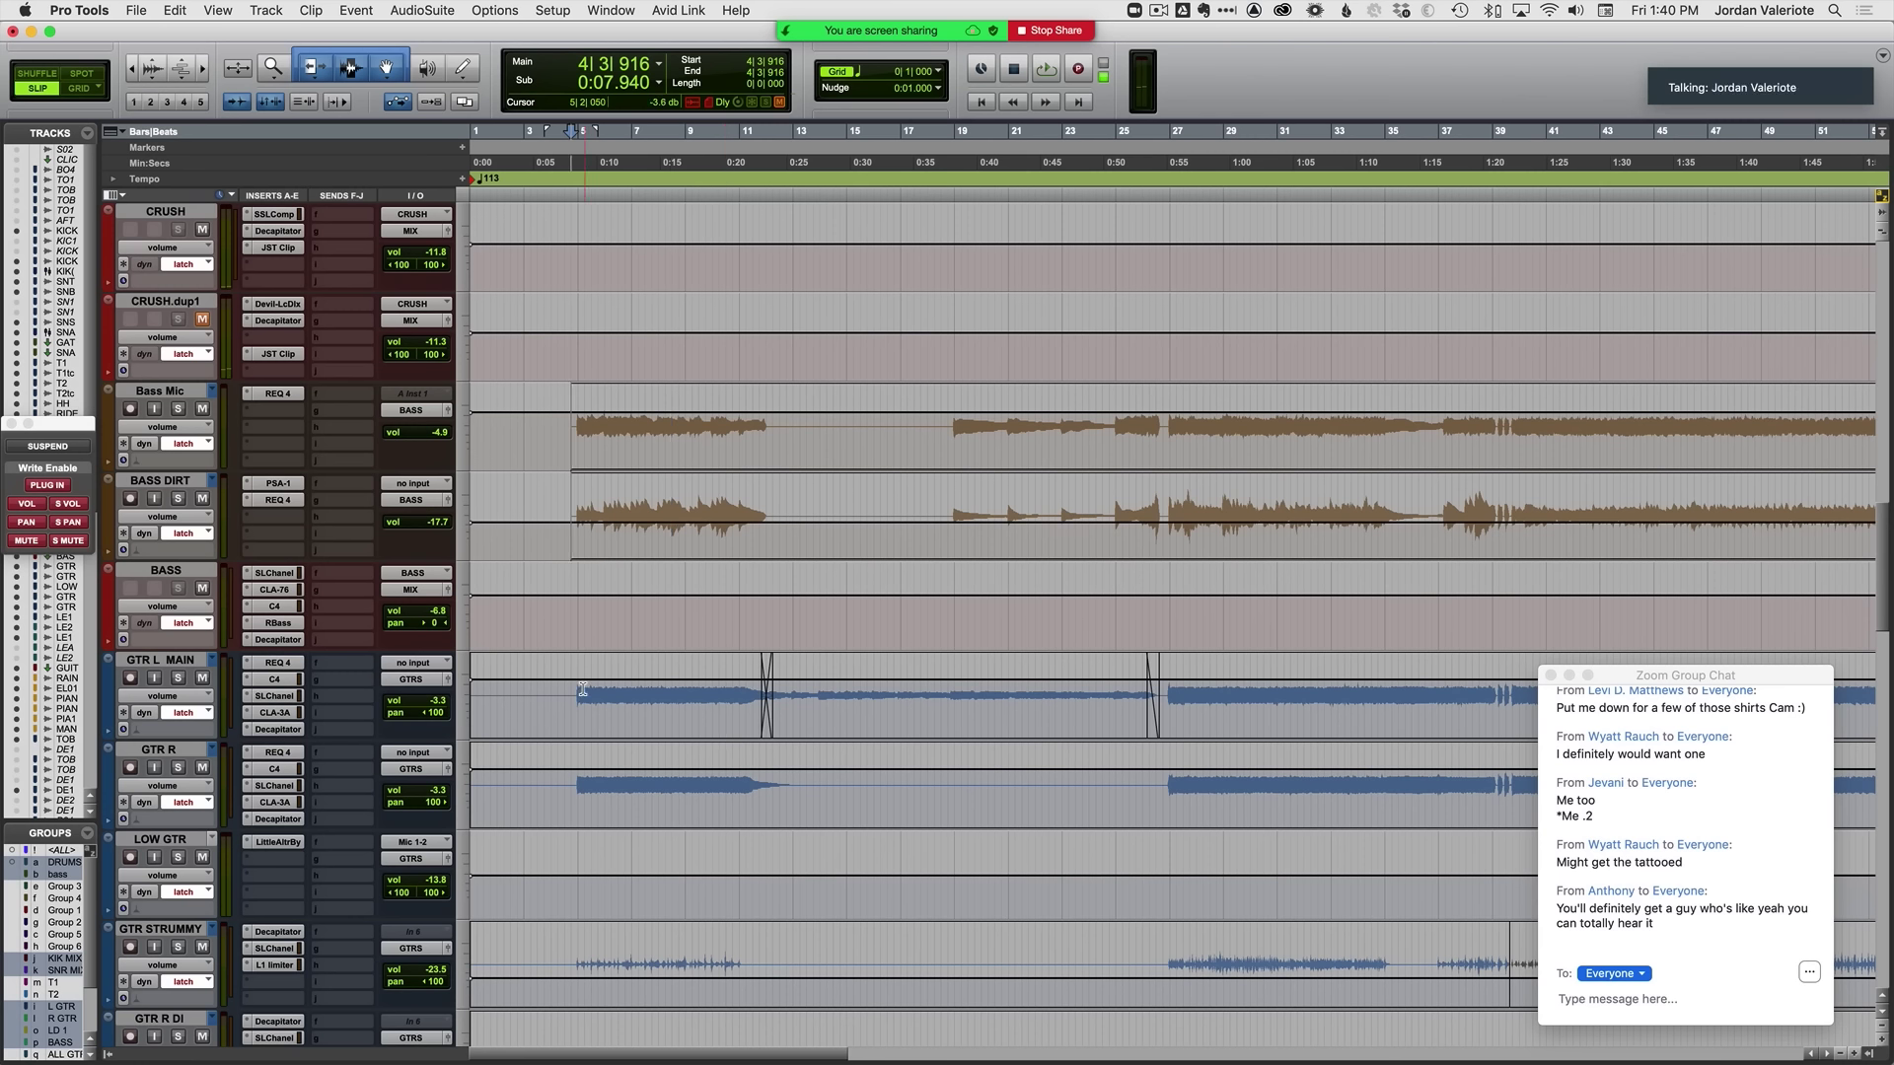
{"action": "key", "text": "t"}
{"action": "key", "text": "t"}
{"action": "key", "text": "r"}
{"action": "key", "text": "r"}
{"action": "key", "text": "r"}
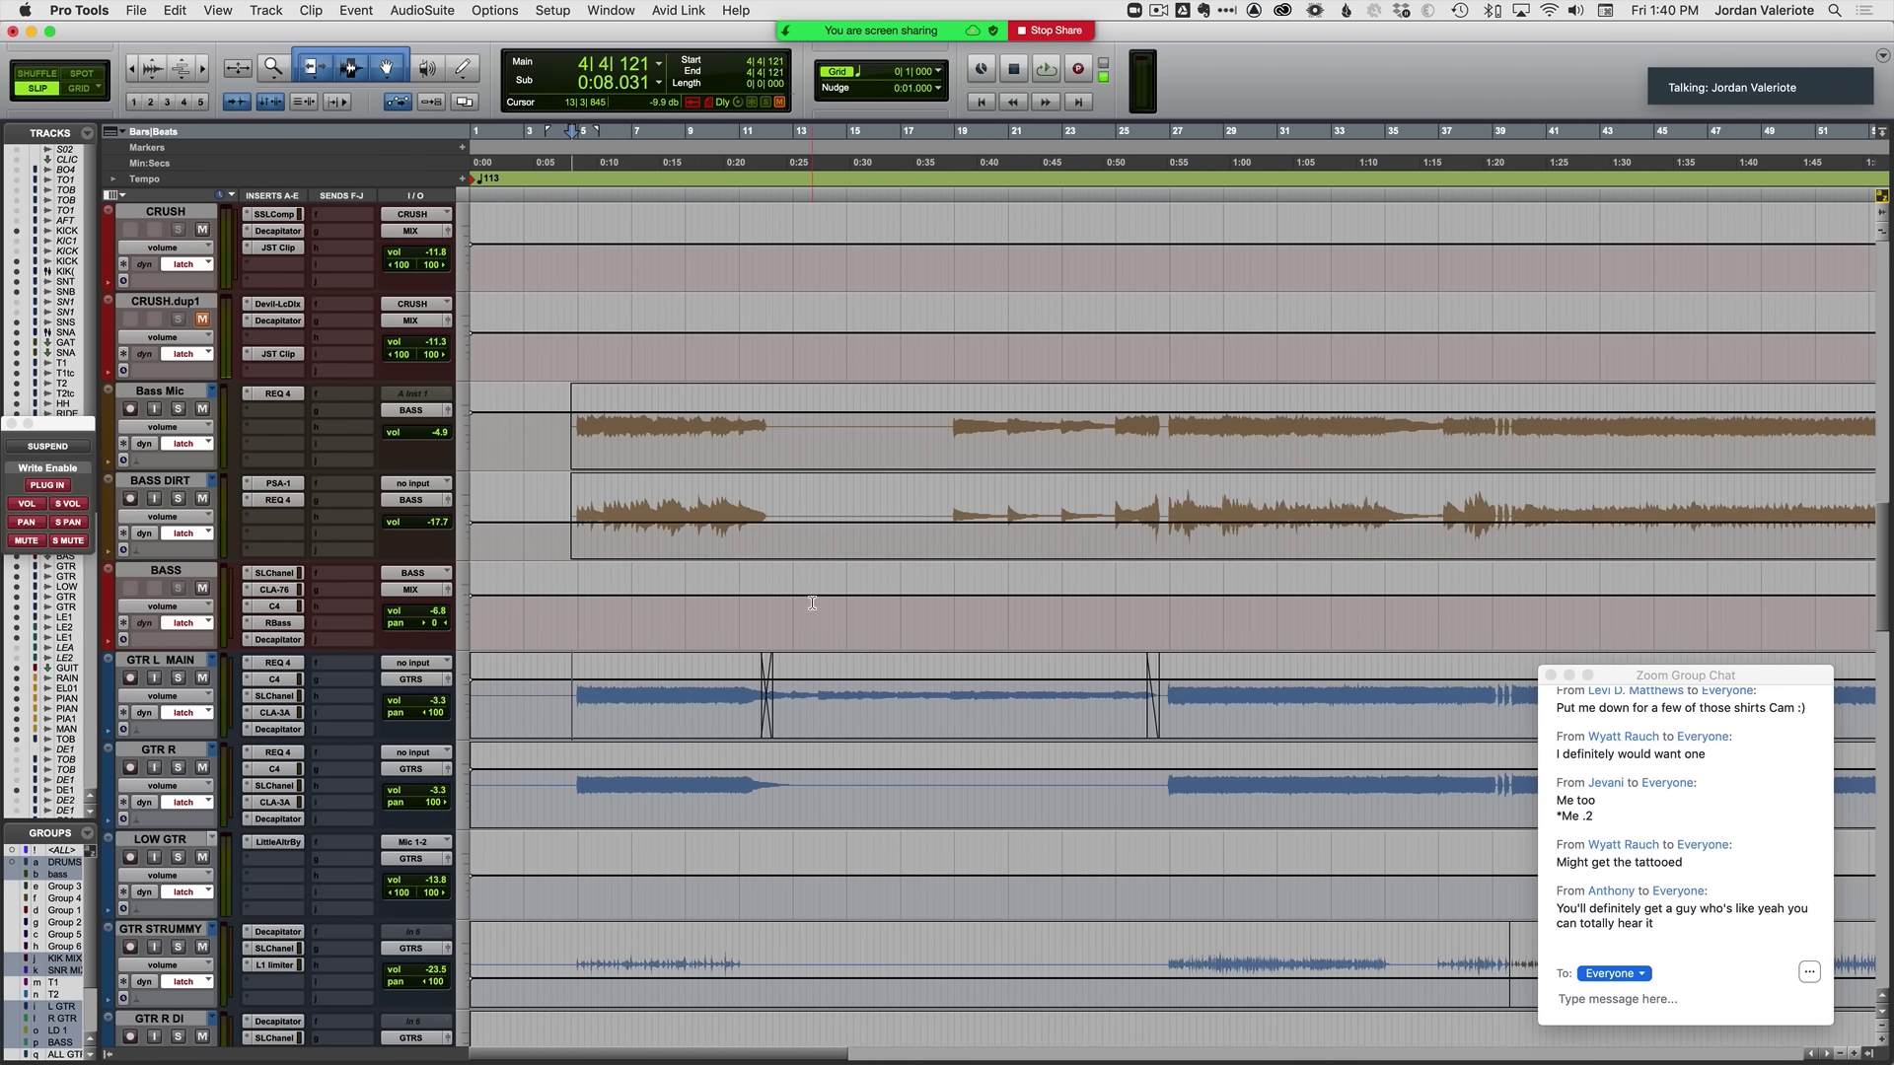
Step: Audition the intro from 4|4|121, checking the bass level as the band enters
{"action": "scroll", "coordinate": [802, 605], "scroll_direction": "up", "scroll_amount": 3}
{"action": "key", "text": "space"}
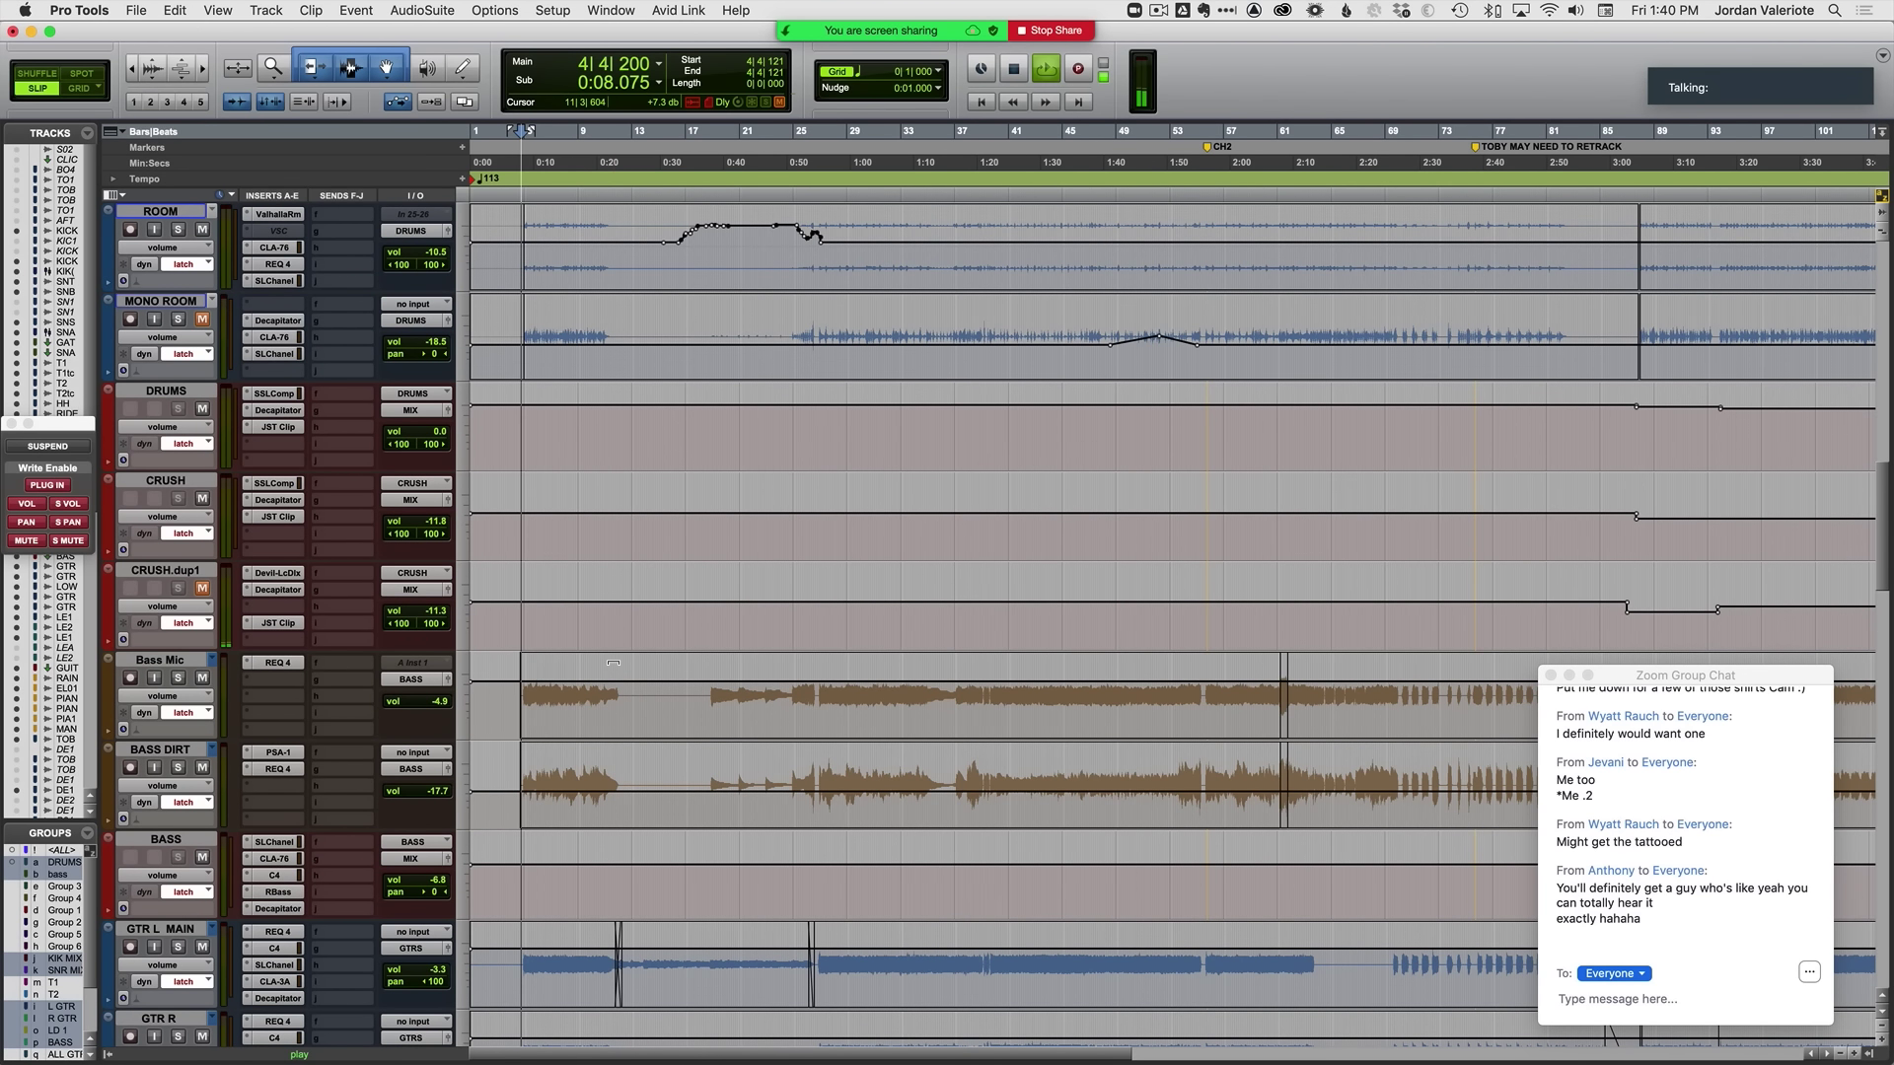
{"action": "key", "text": "t"}
{"action": "key", "text": "t"}
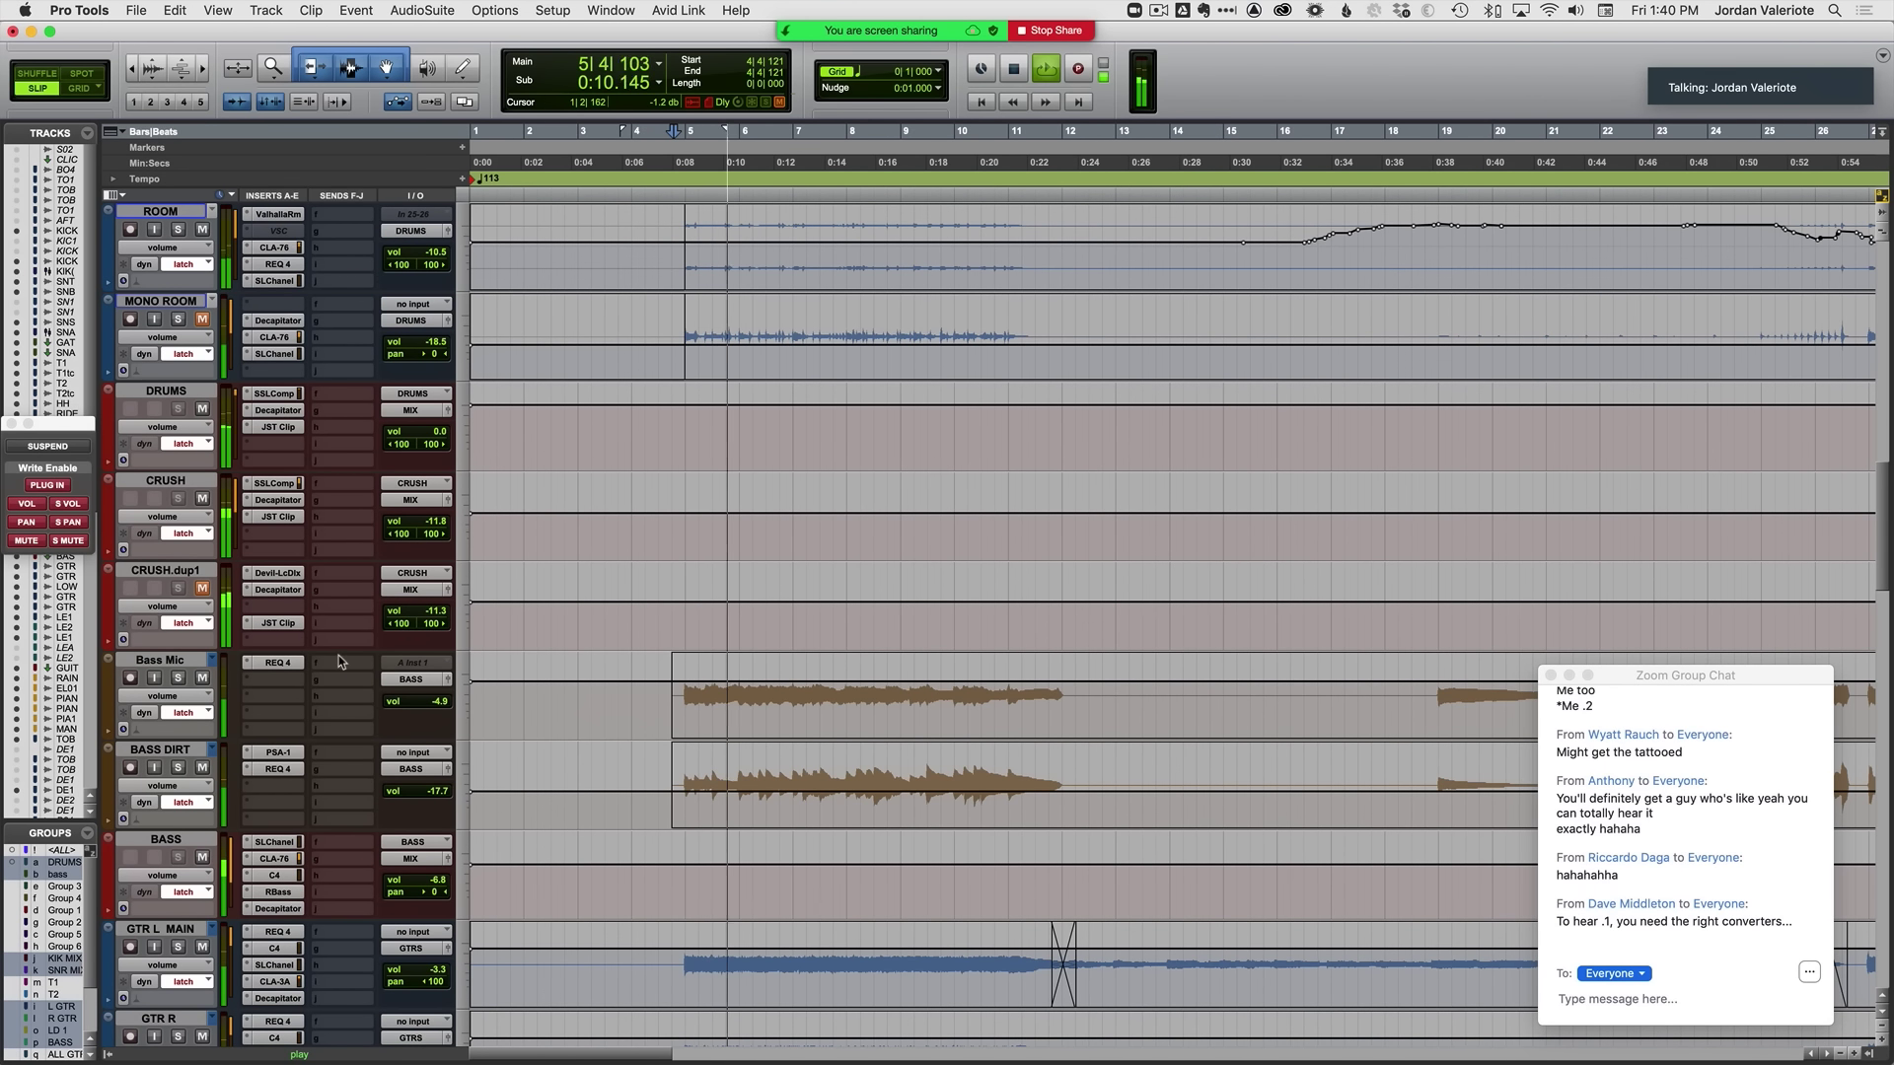
{"action": "key", "text": "r"}
{"action": "key", "text": "space"}
{"action": "scroll", "coordinate": [621, 765], "scroll_direction": "down", "scroll_amount": 1}
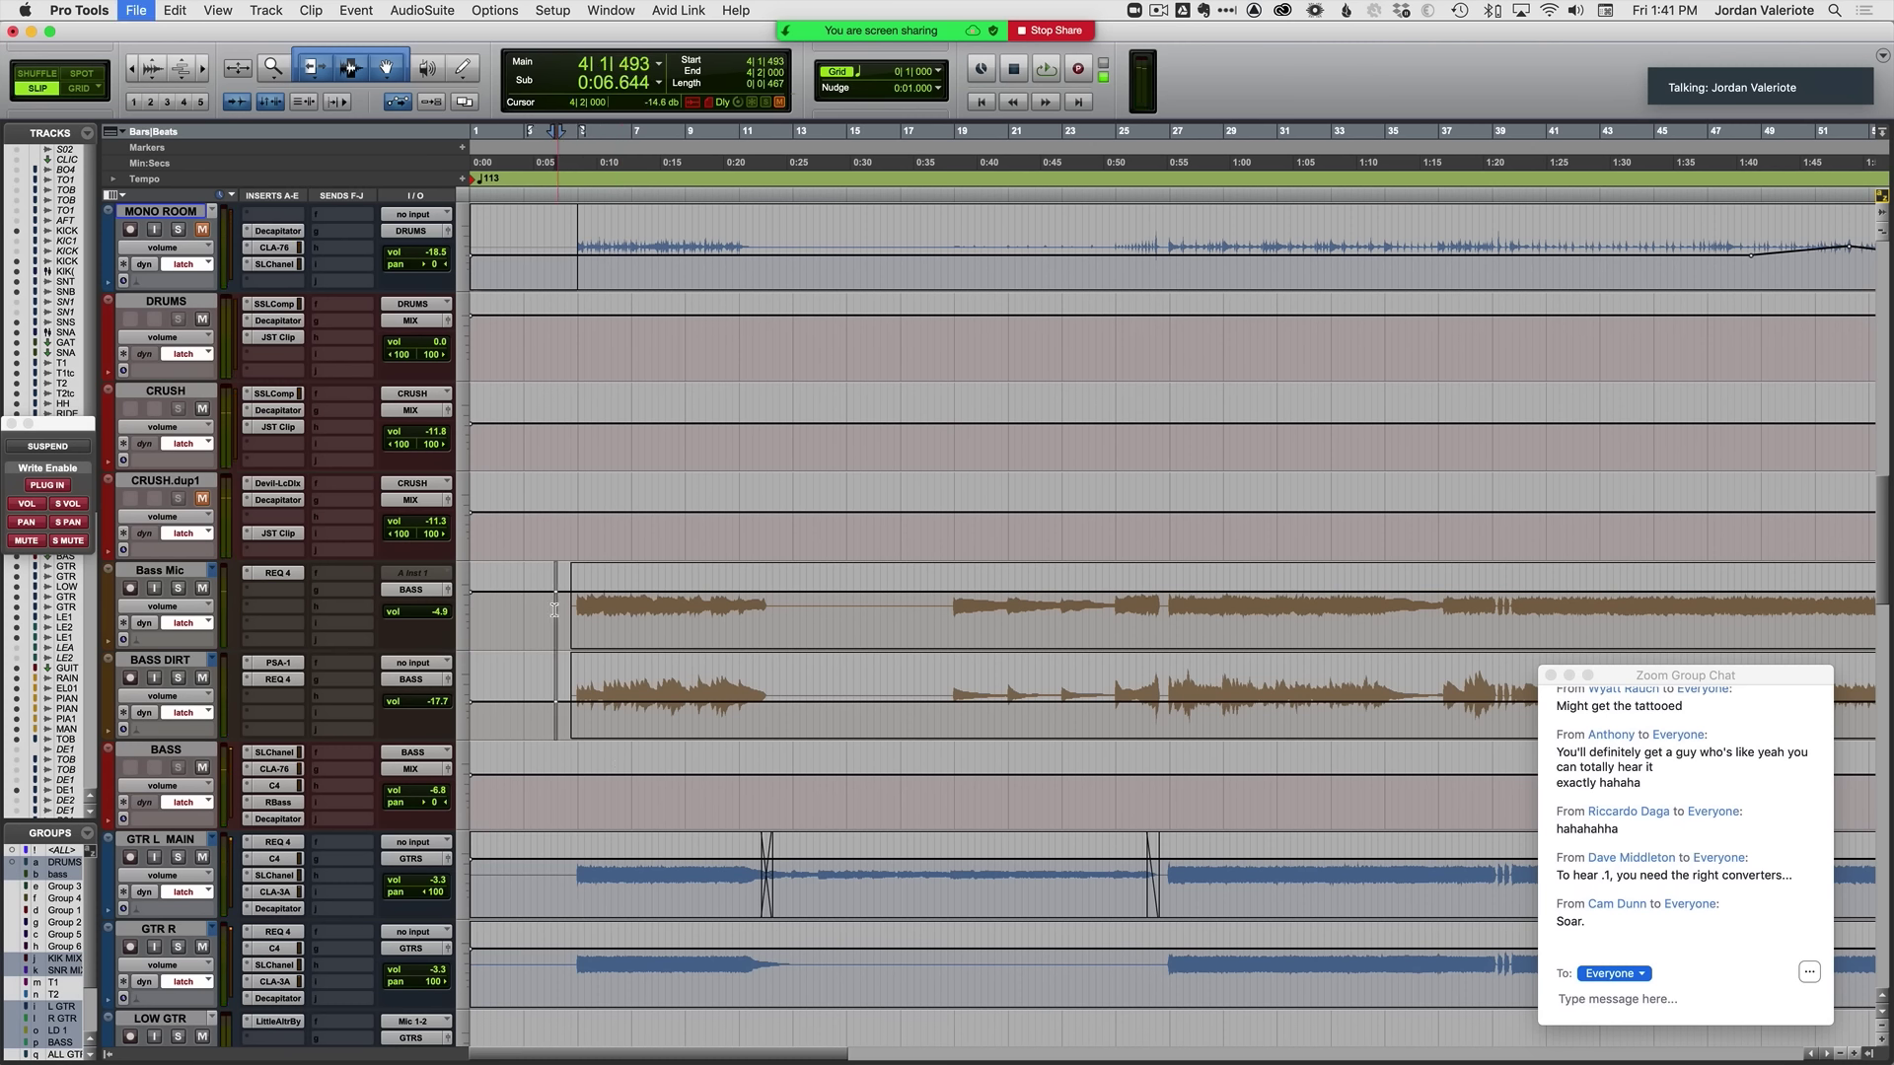
Step: Select the BASS track and audition the intro with the guitars from 4|4|022
{"action": "scroll", "coordinate": [560, 619], "scroll_direction": "down", "scroll_amount": 3}
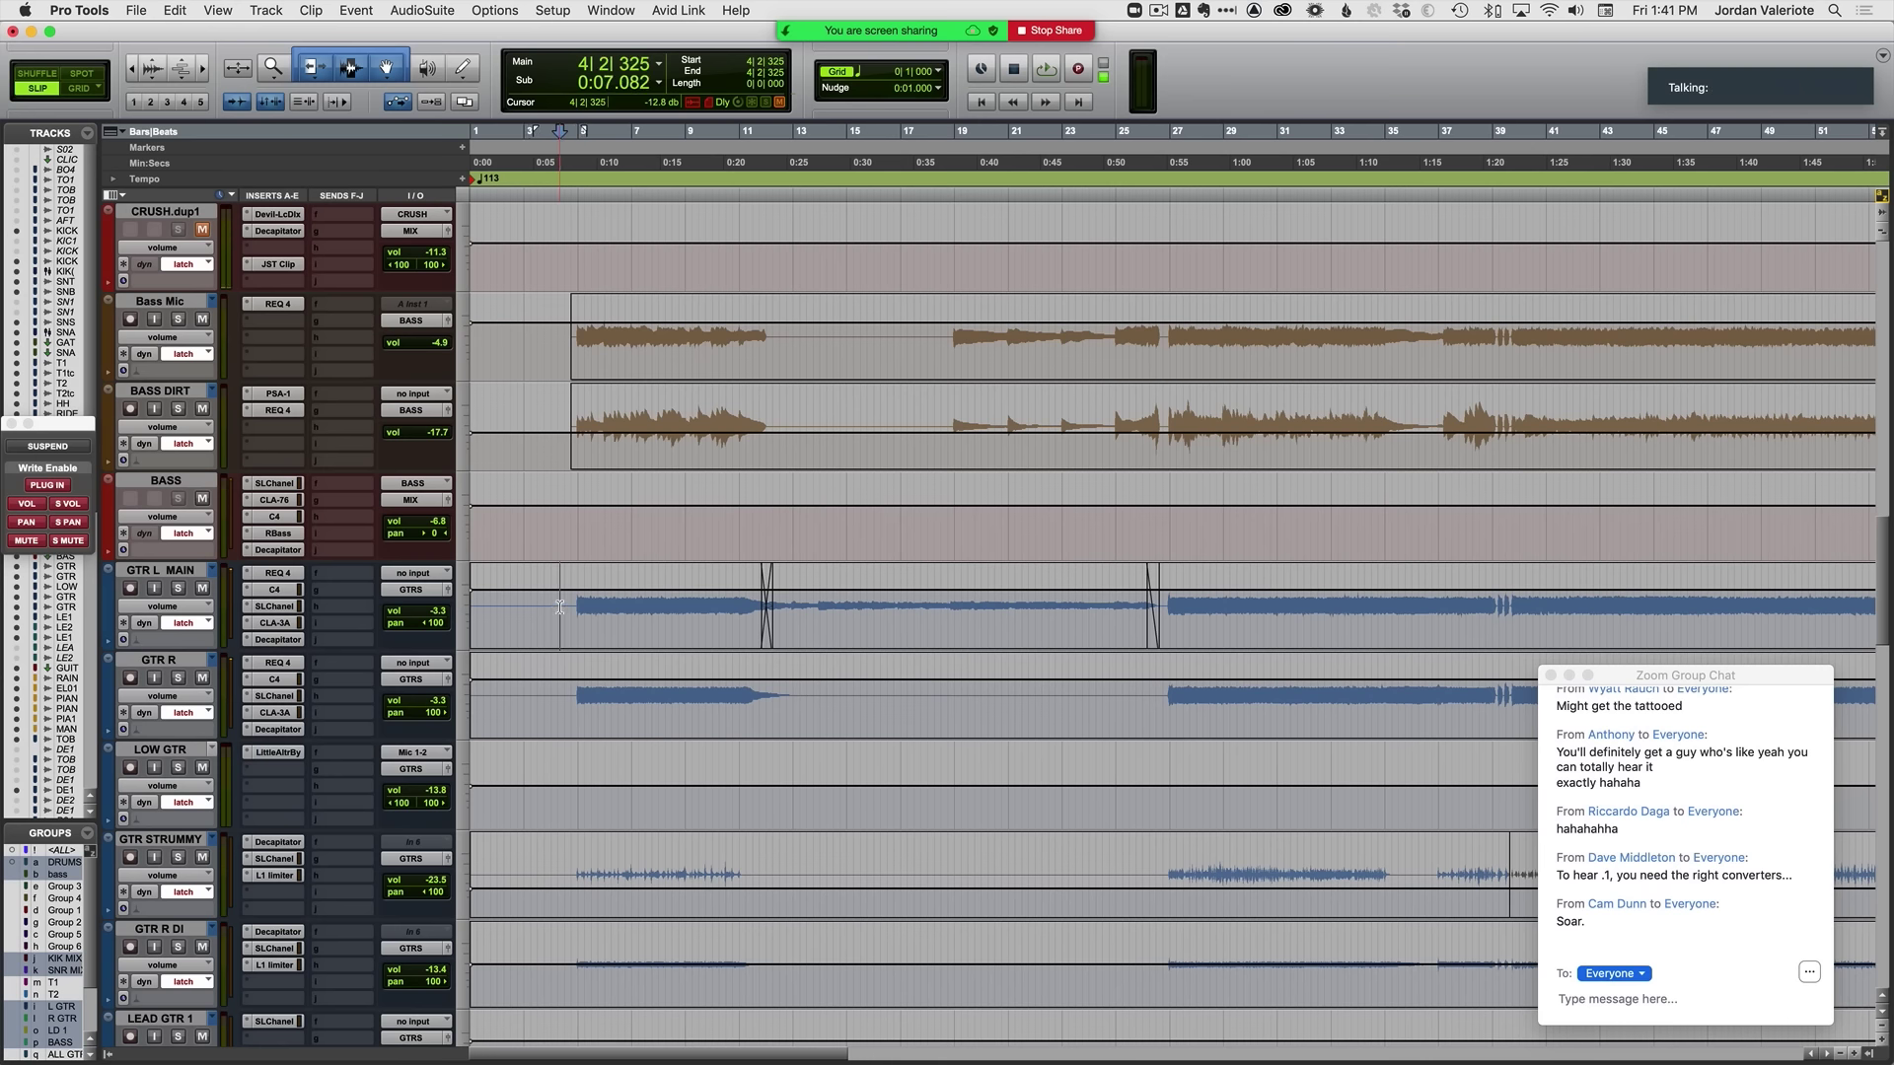
{"action": "key", "text": "t"}
{"action": "key", "text": "t"}
{"action": "left_click", "coordinate": [872, 619]}
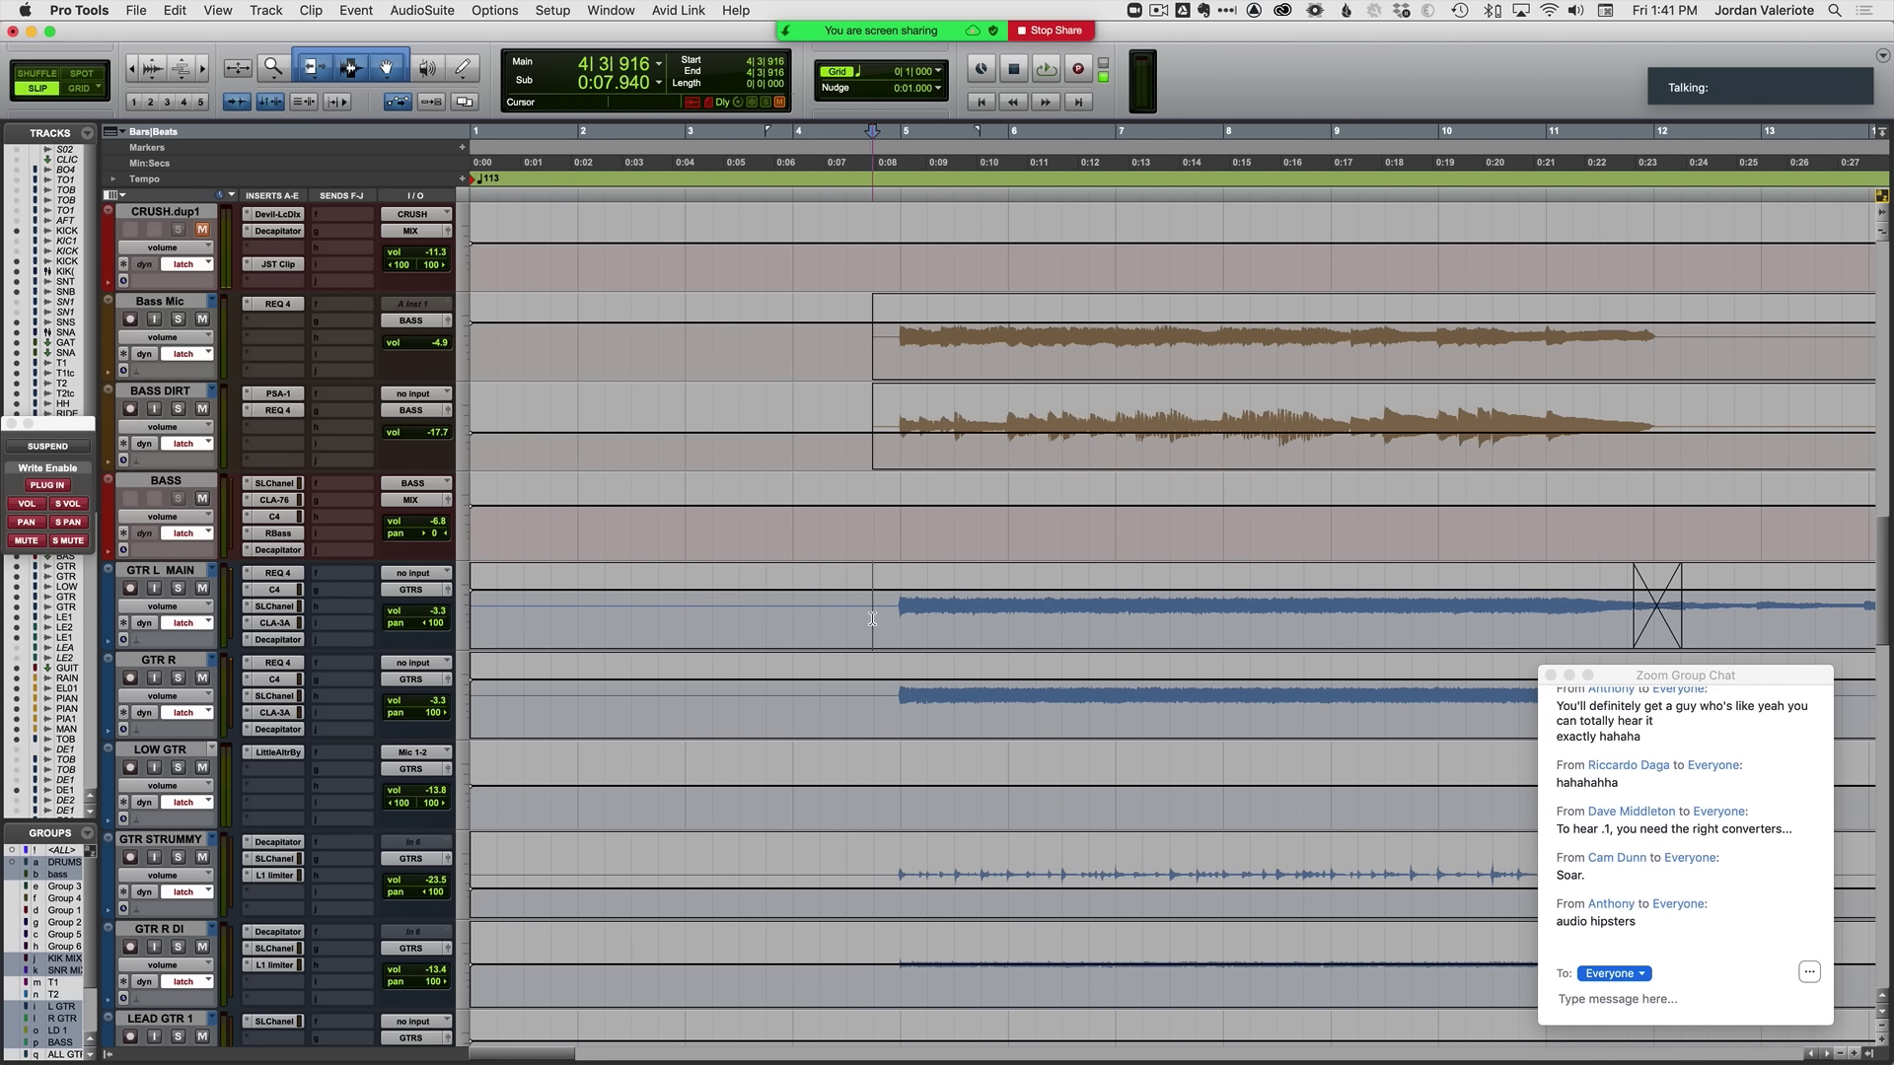
{"action": "key", "text": "r"}
{"action": "scroll", "coordinate": [699, 633], "scroll_direction": "right", "scroll_amount": 3}
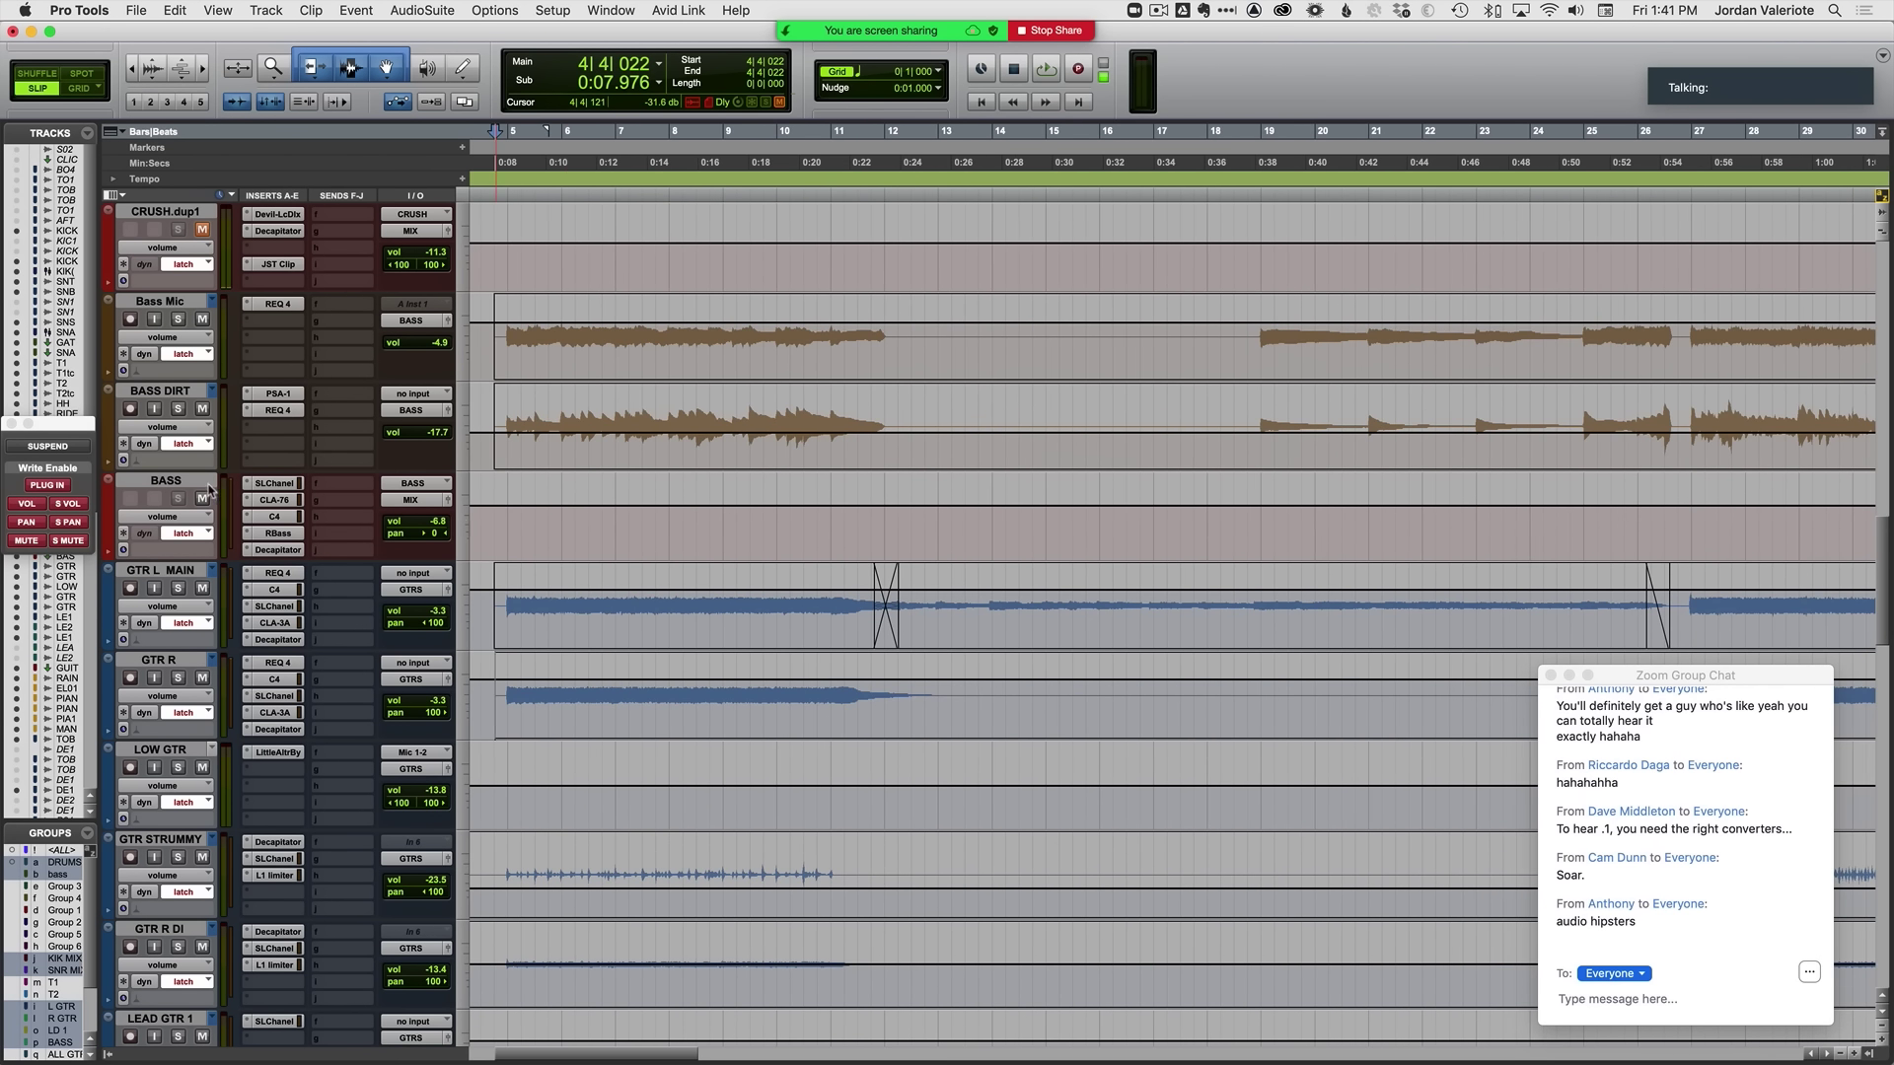
{"action": "key", "text": "r"}
{"action": "key", "text": "r"}
{"action": "scroll", "coordinate": [859, 533], "scroll_direction": "up", "scroll_amount": 1}
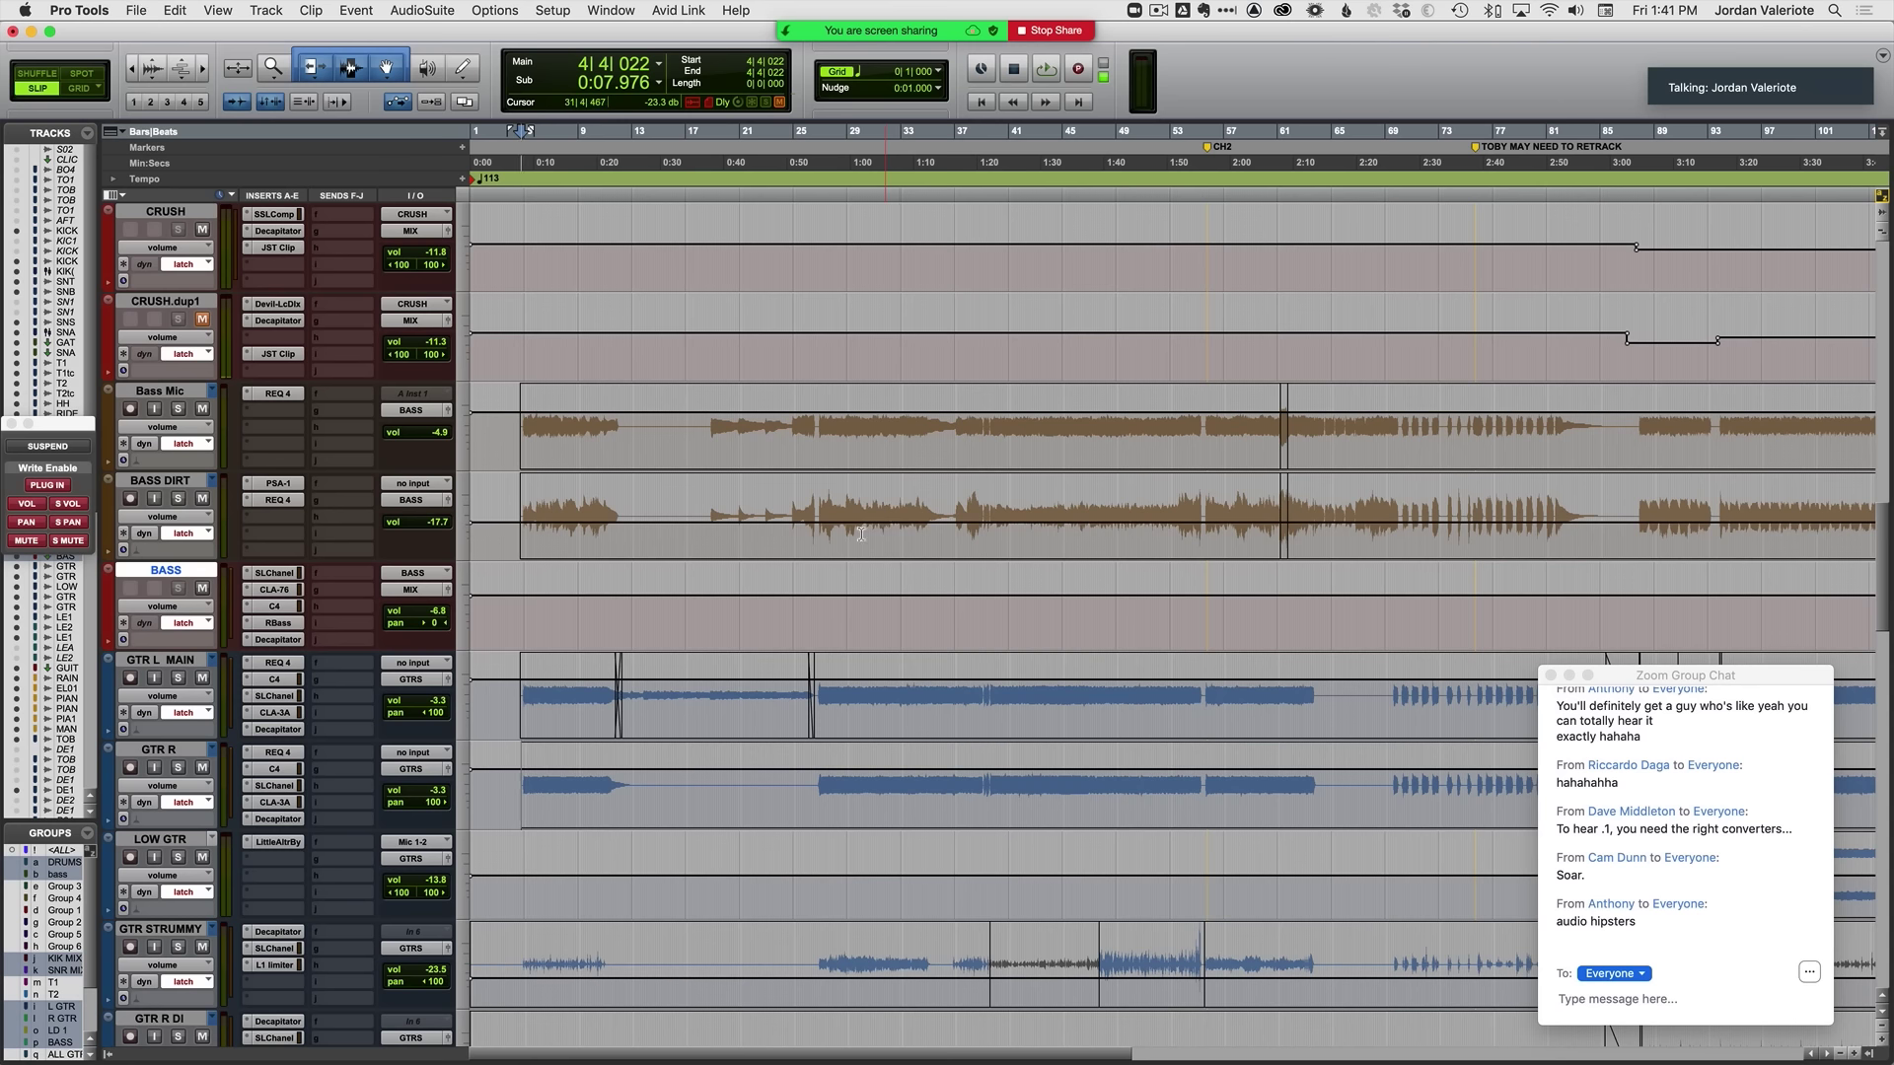
{"action": "key", "text": "t"}
{"action": "key", "text": "t"}
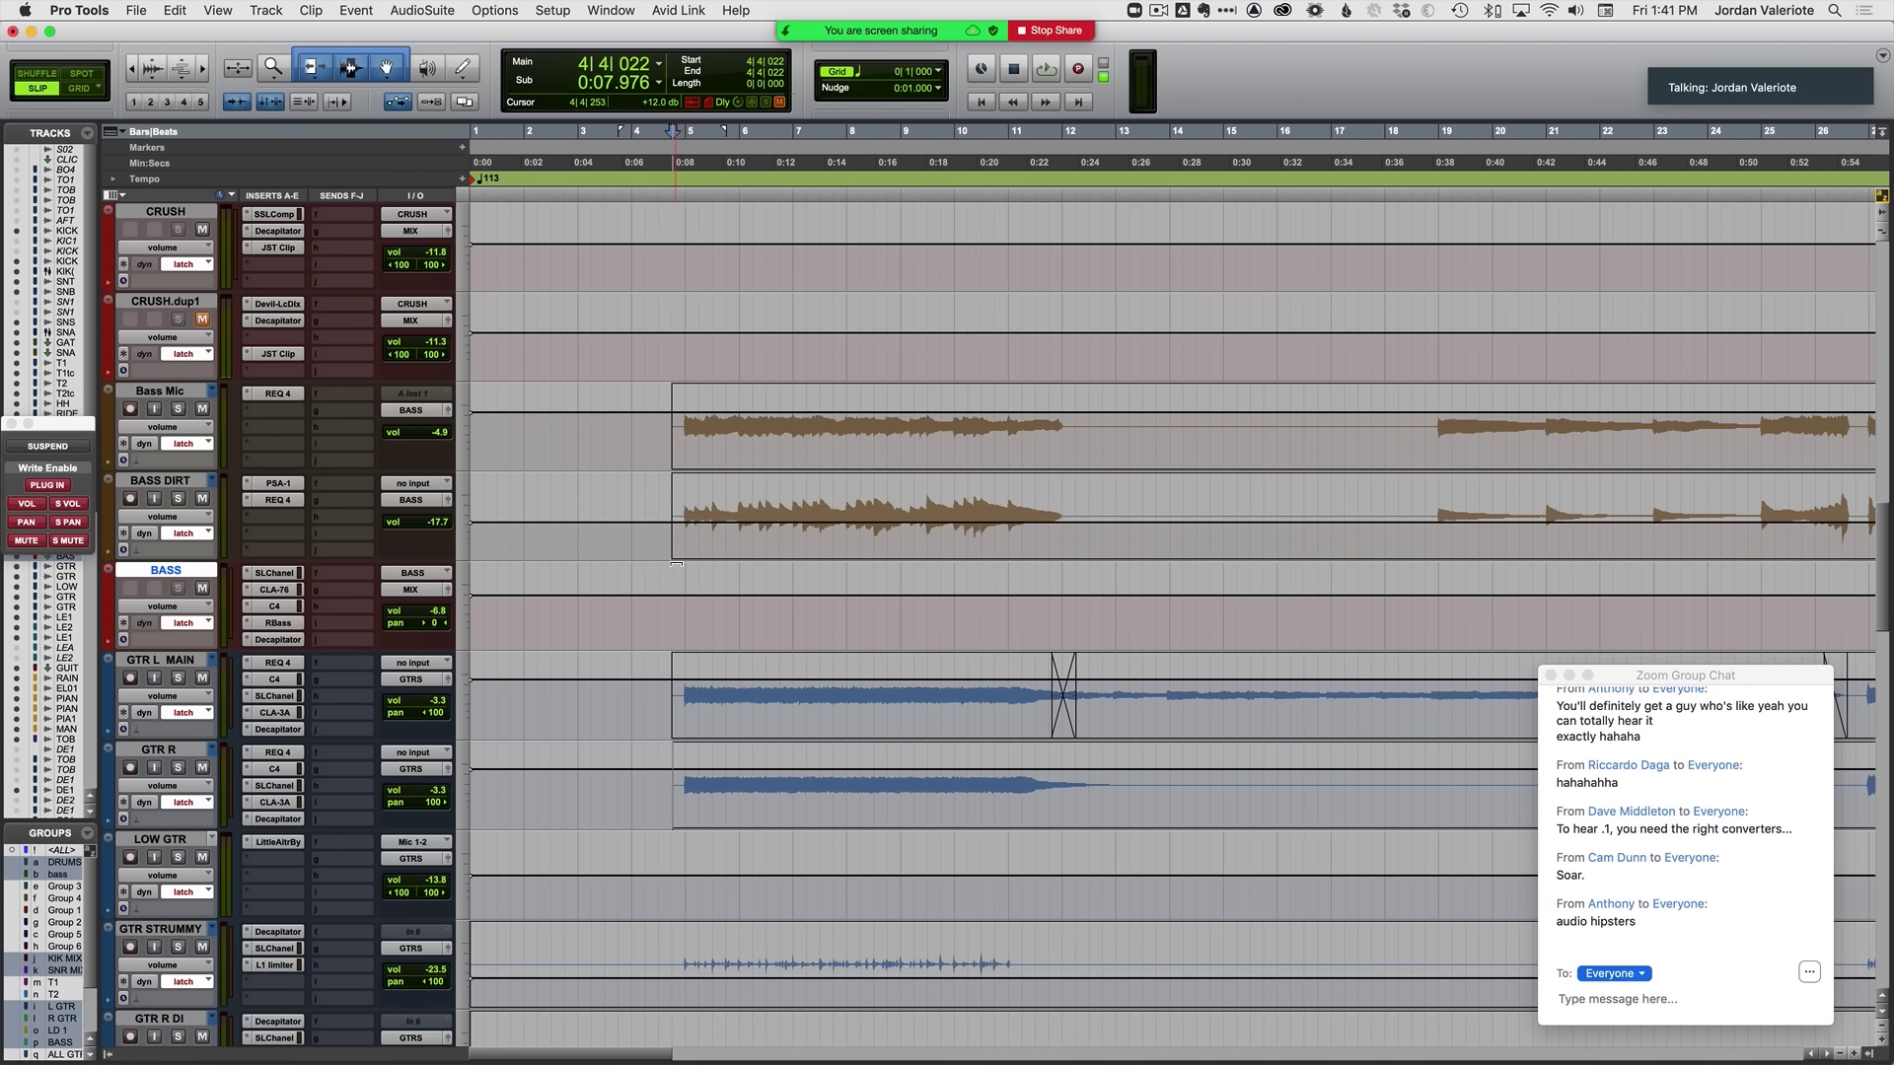
{"action": "scroll", "coordinate": [676, 564], "scroll_direction": "down", "scroll_amount": 2}
{"action": "key", "text": "space"}
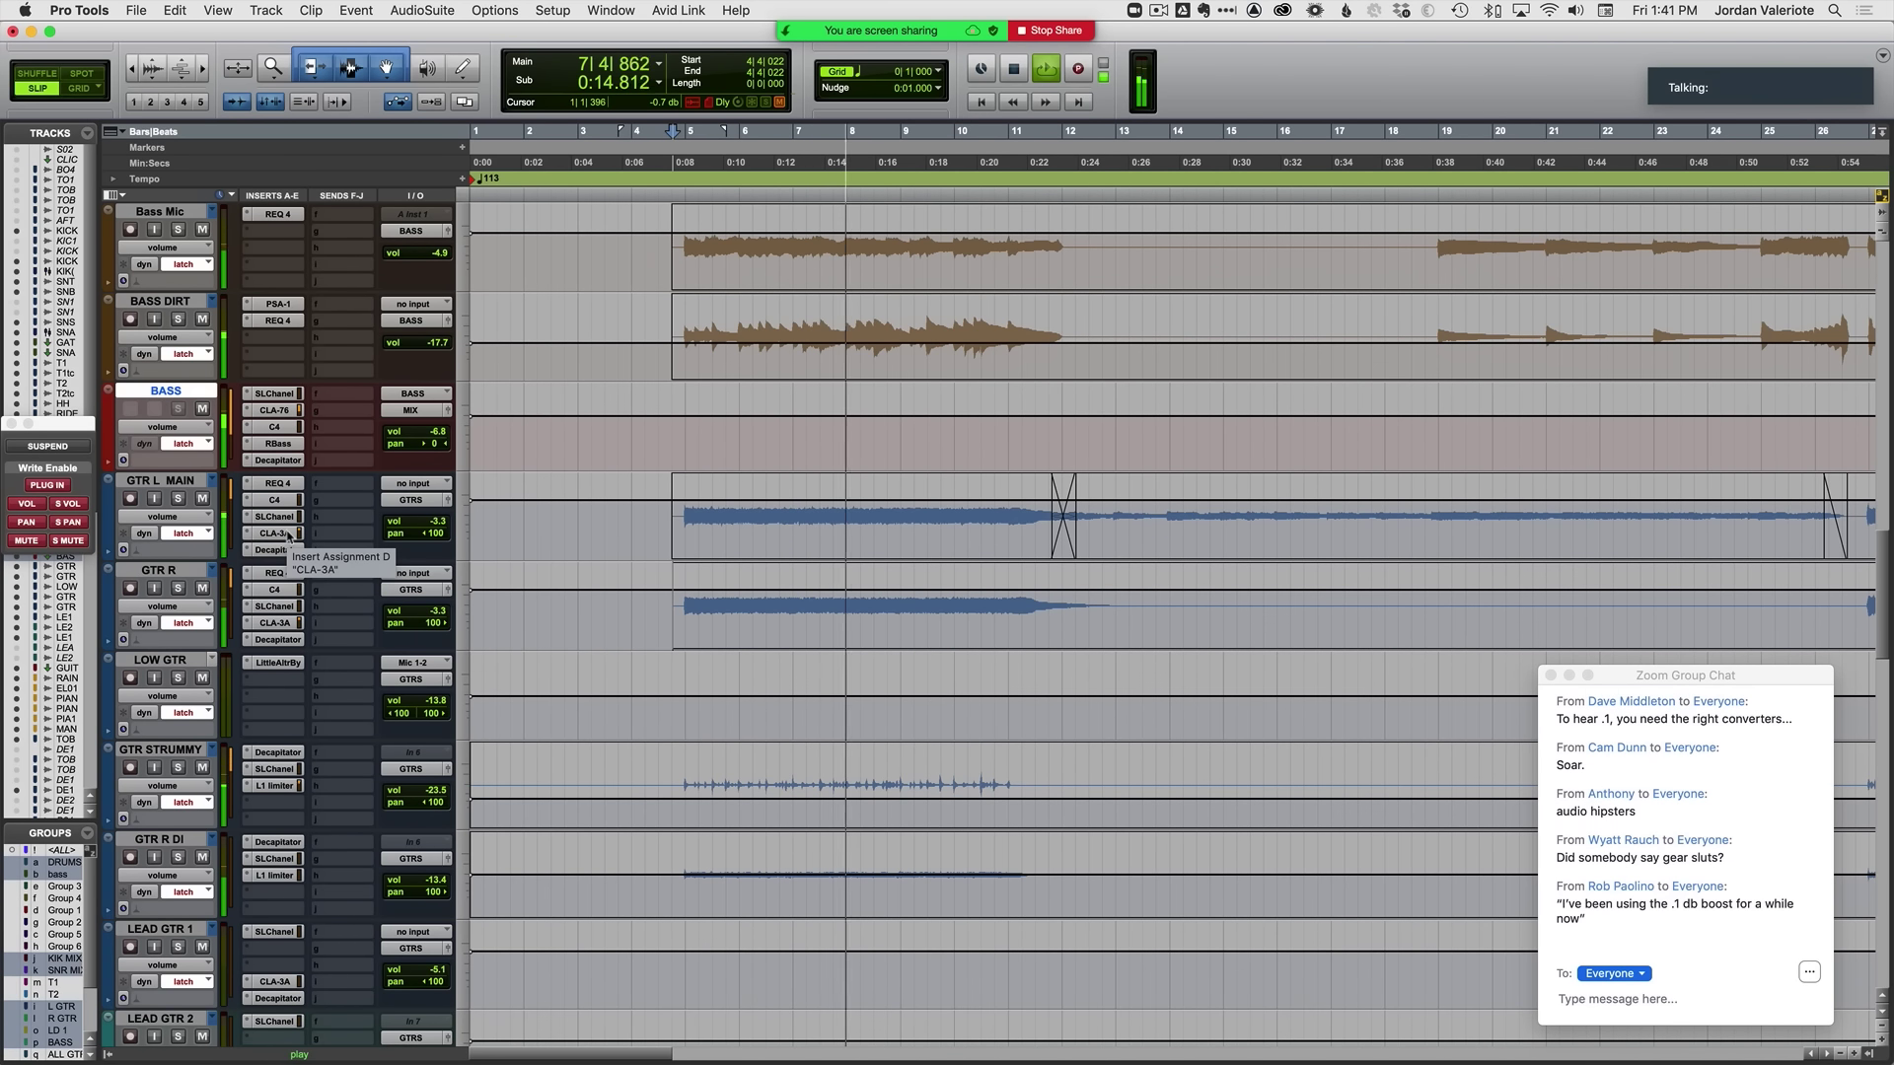
{"action": "key", "text": "space"}
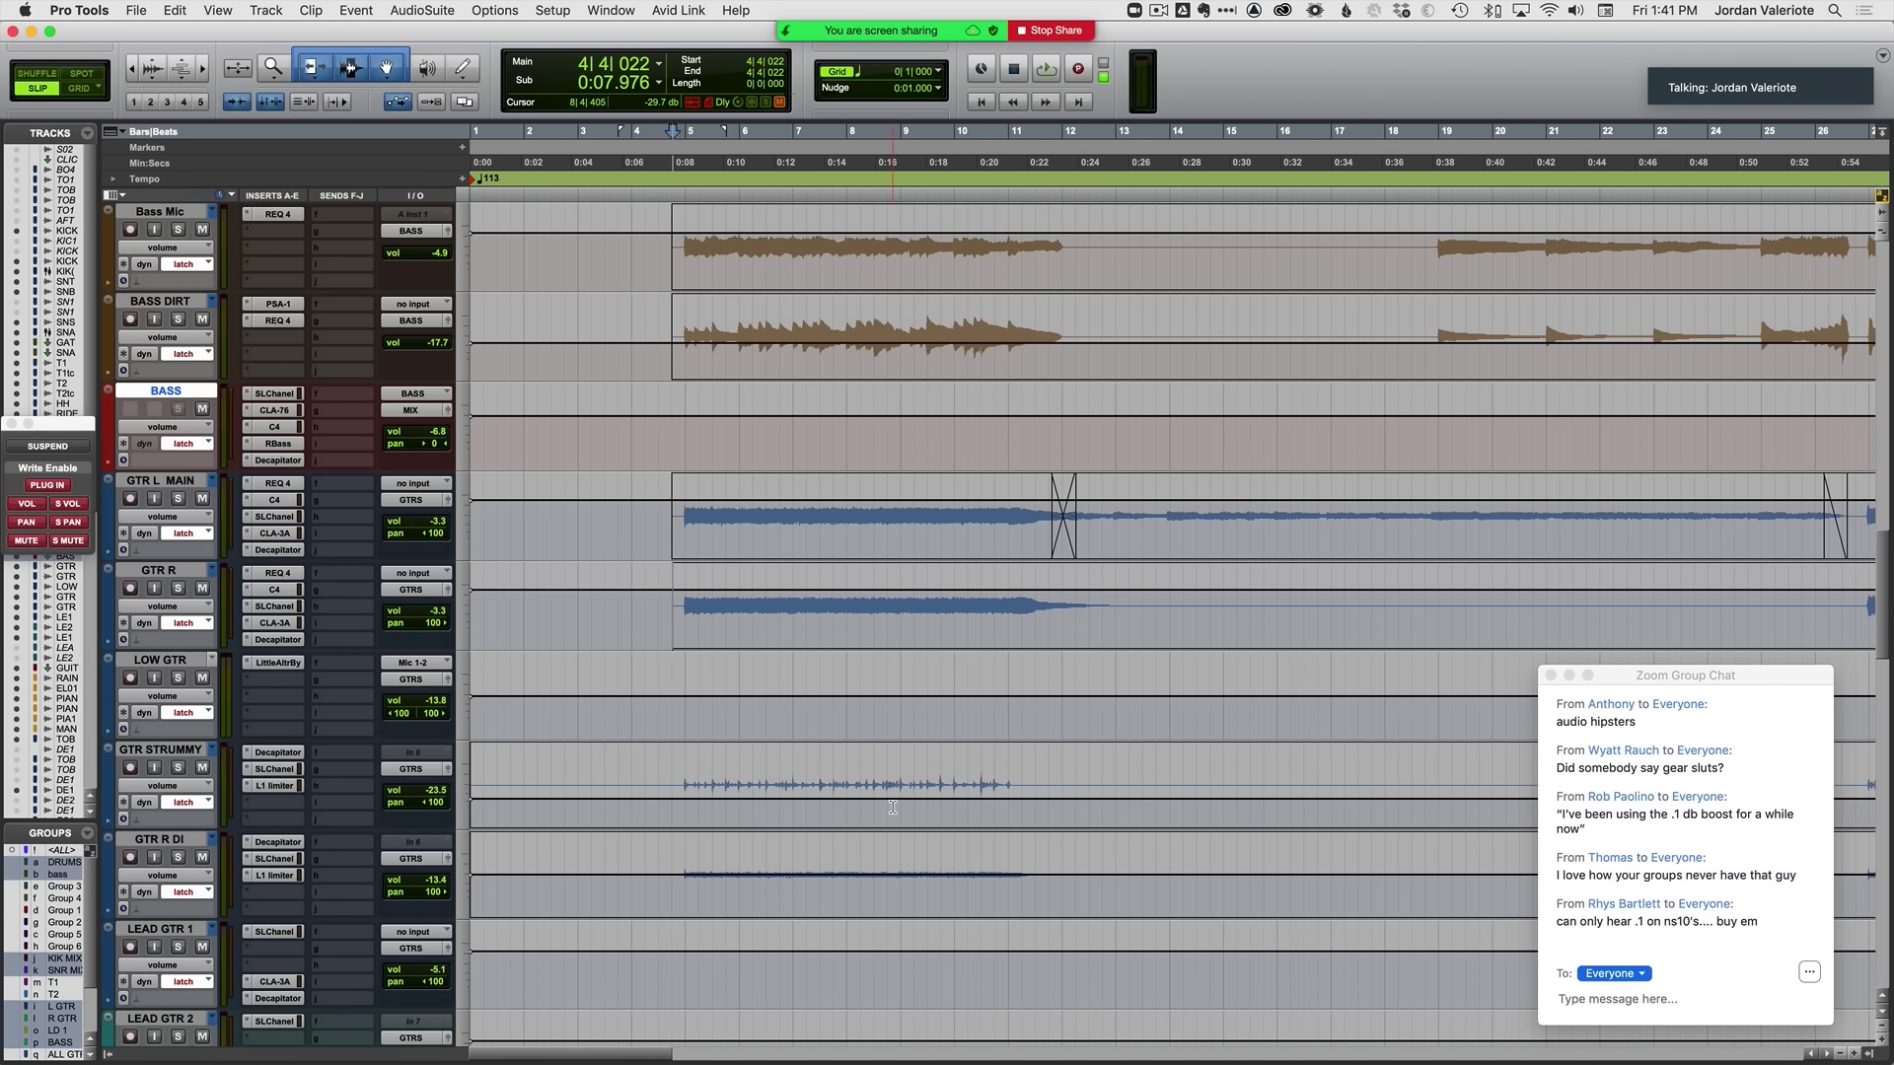
Step: Select GTR L MAIN and write latch volume automation on it and GTR R from 4|1|031, slightly raised at the bar 5 entry and easing down
{"action": "scroll", "coordinate": [1056, 840], "scroll_direction": "down", "scroll_amount": 2}
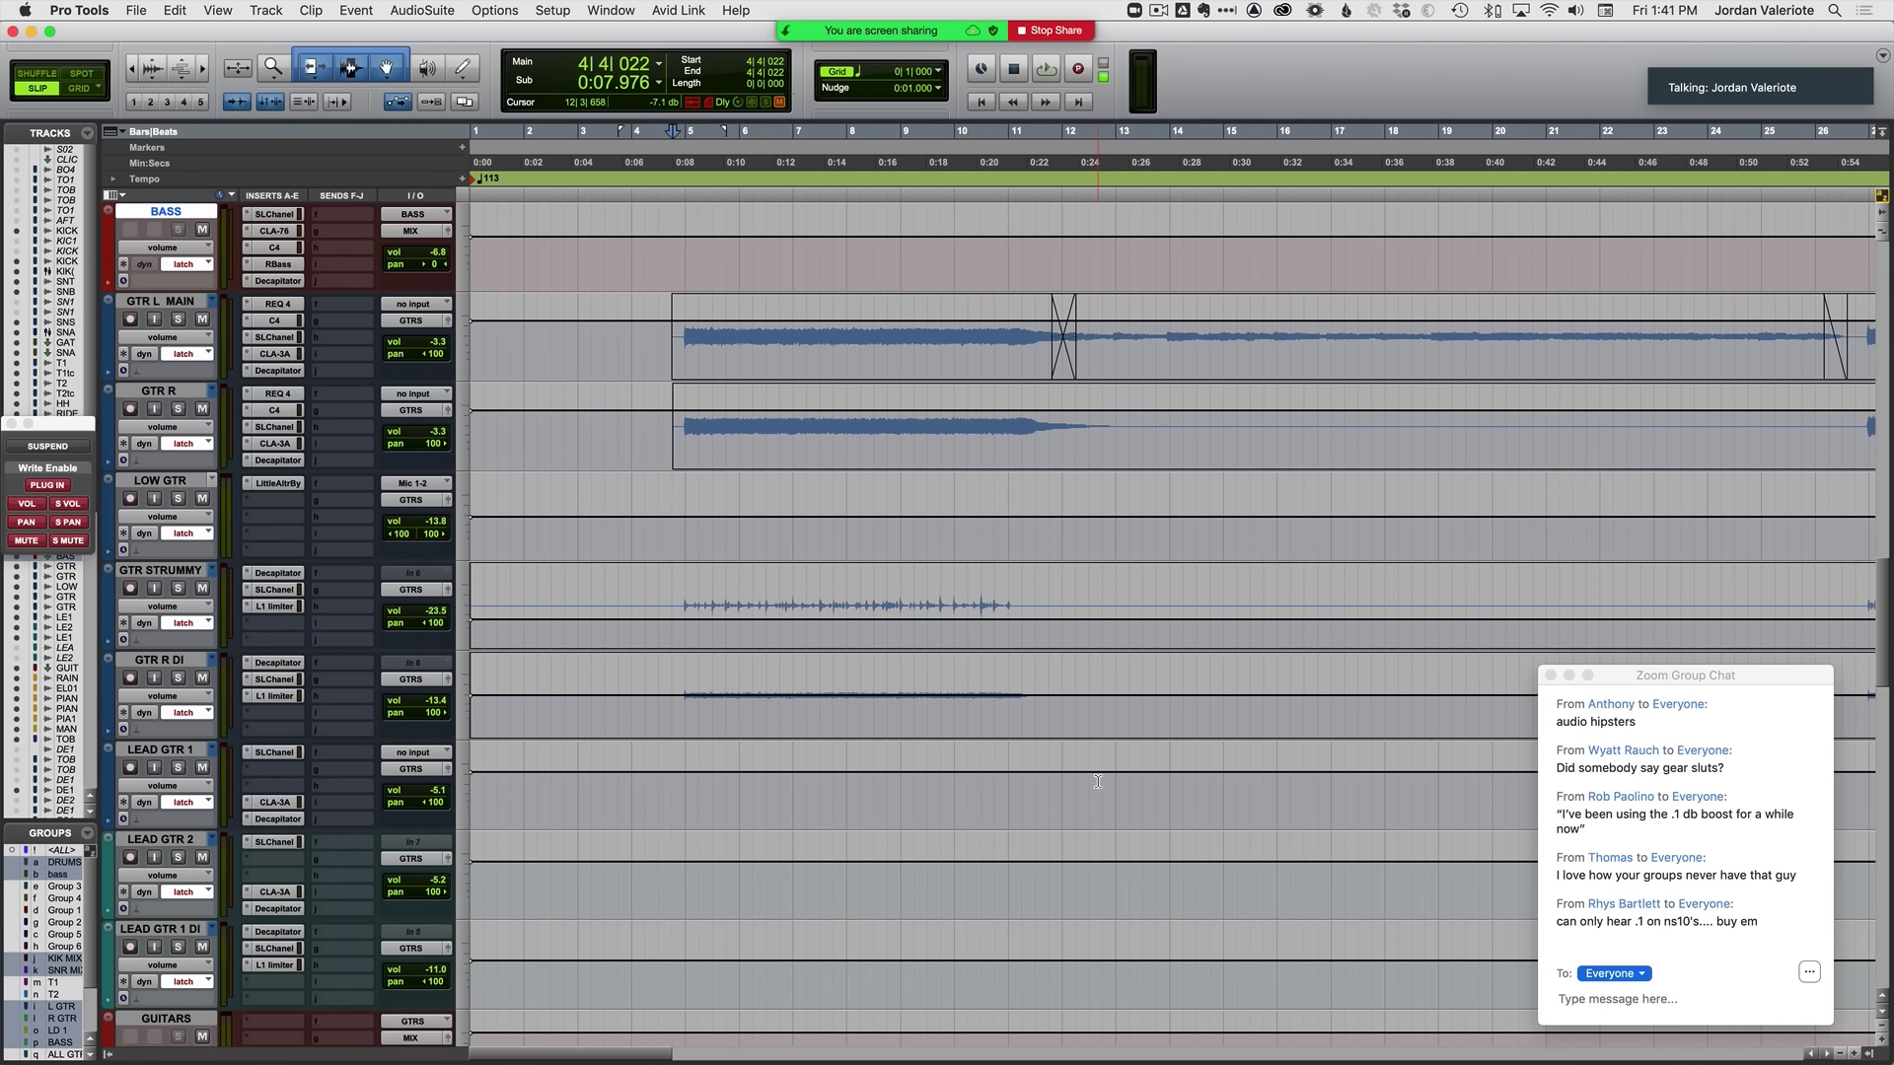
{"action": "scroll", "coordinate": [1098, 781], "scroll_direction": "up", "scroll_amount": 2}
{"action": "key", "text": "space"}
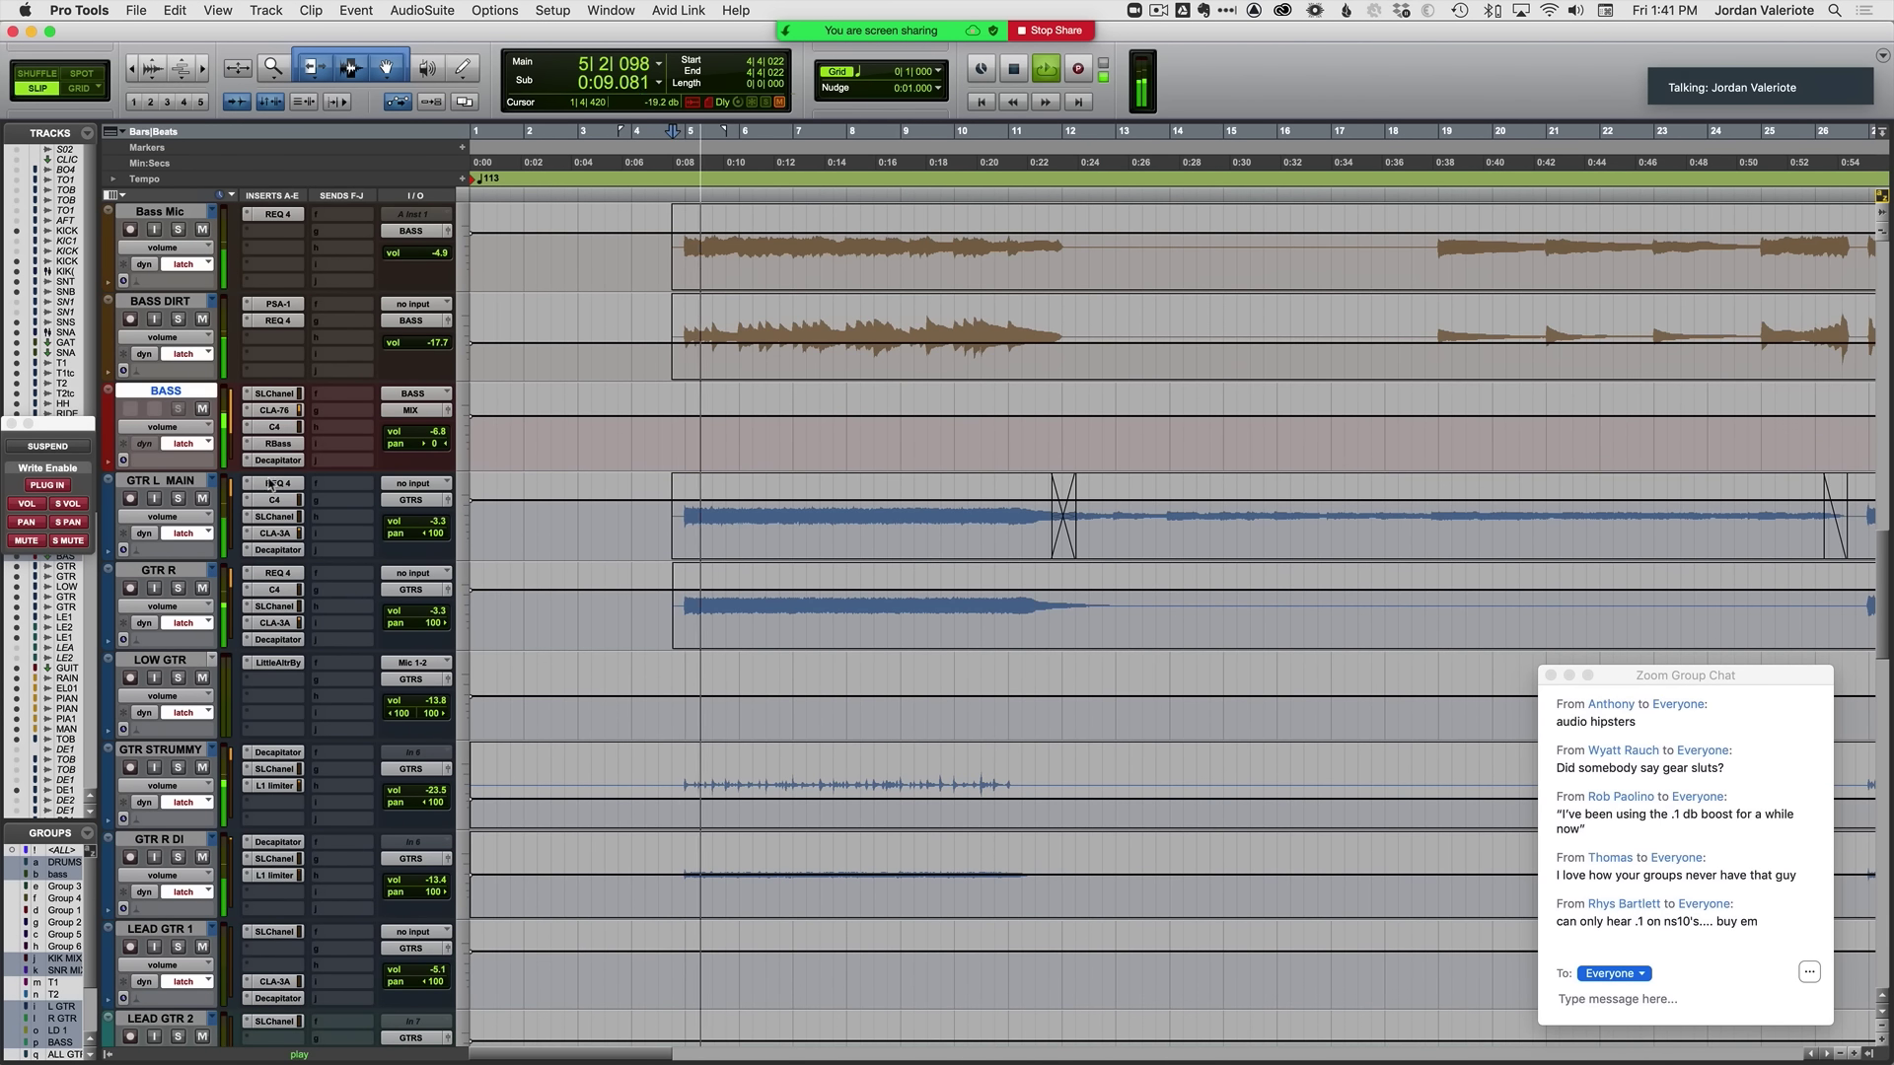
{"action": "left_click", "coordinate": [181, 481]}
{"action": "key", "text": "space"}
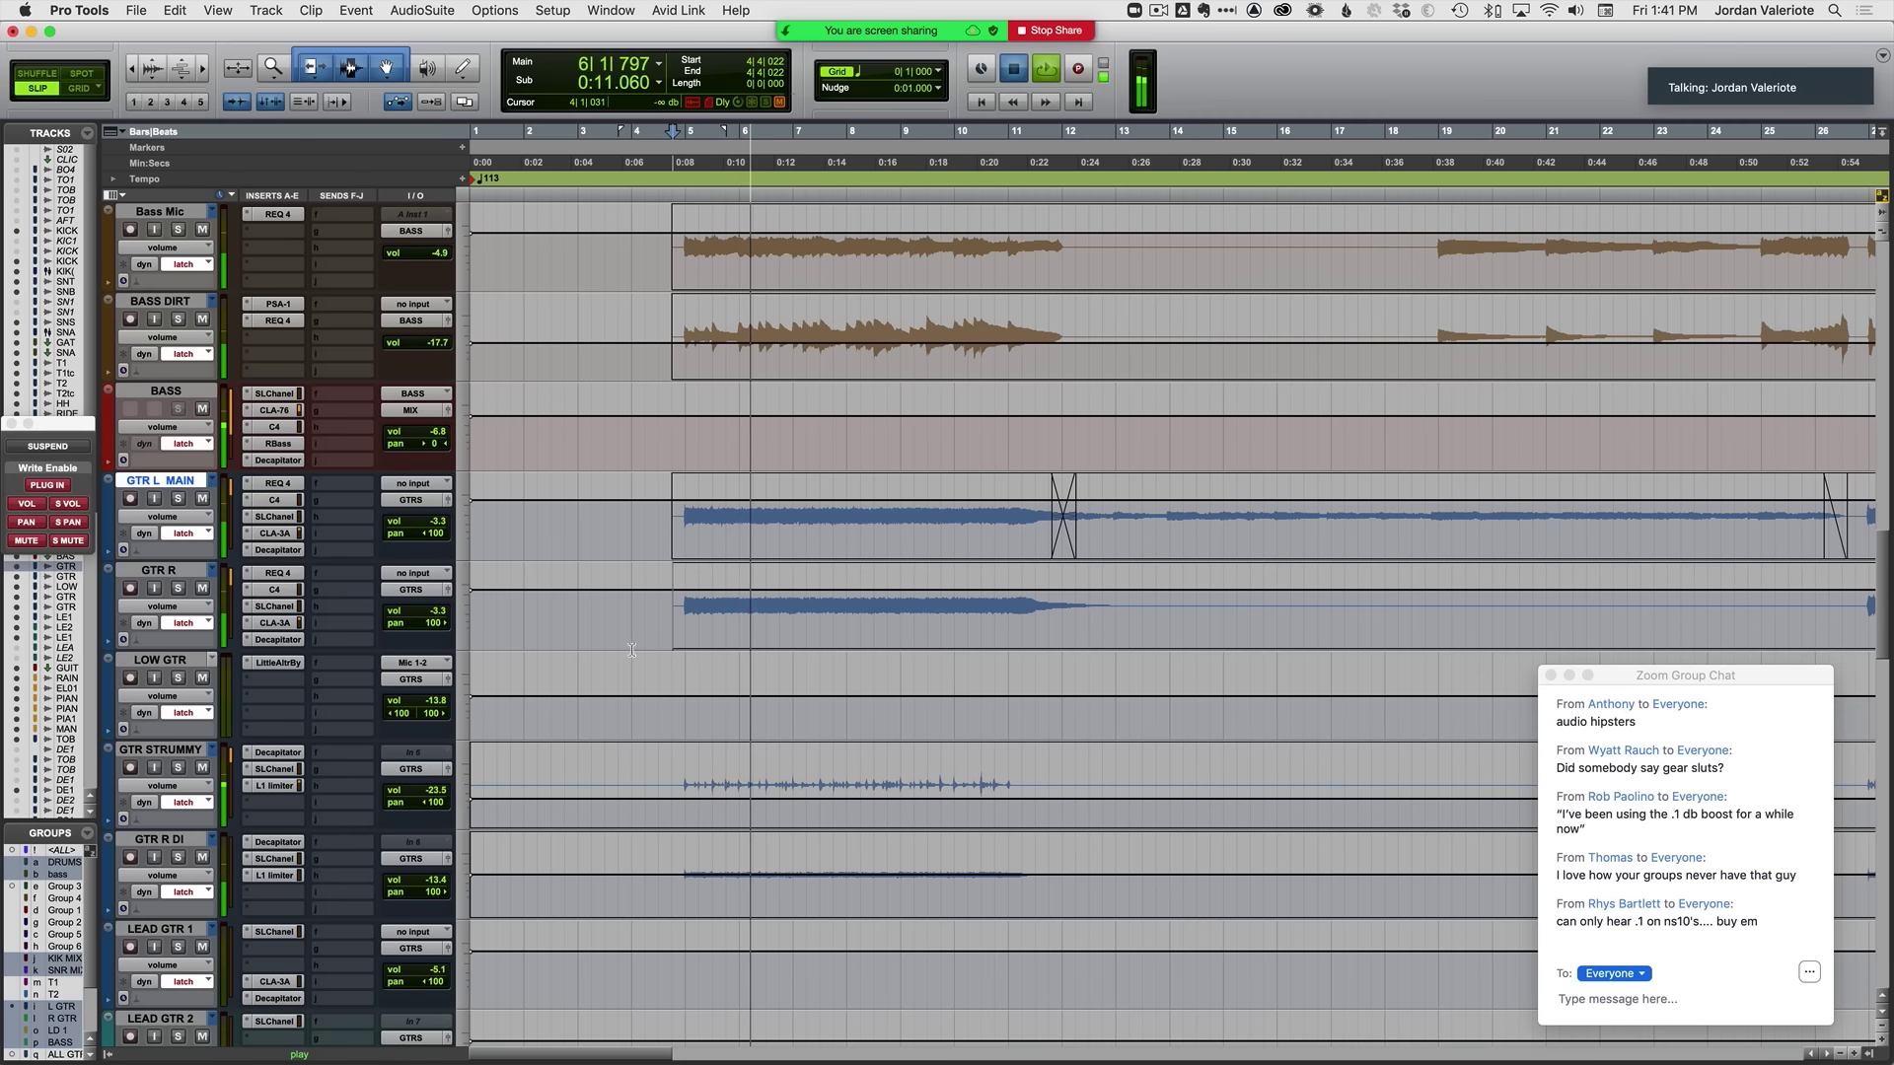
{"action": "scroll", "coordinate": [535, 642], "scroll_direction": "left", "scroll_amount": 4}
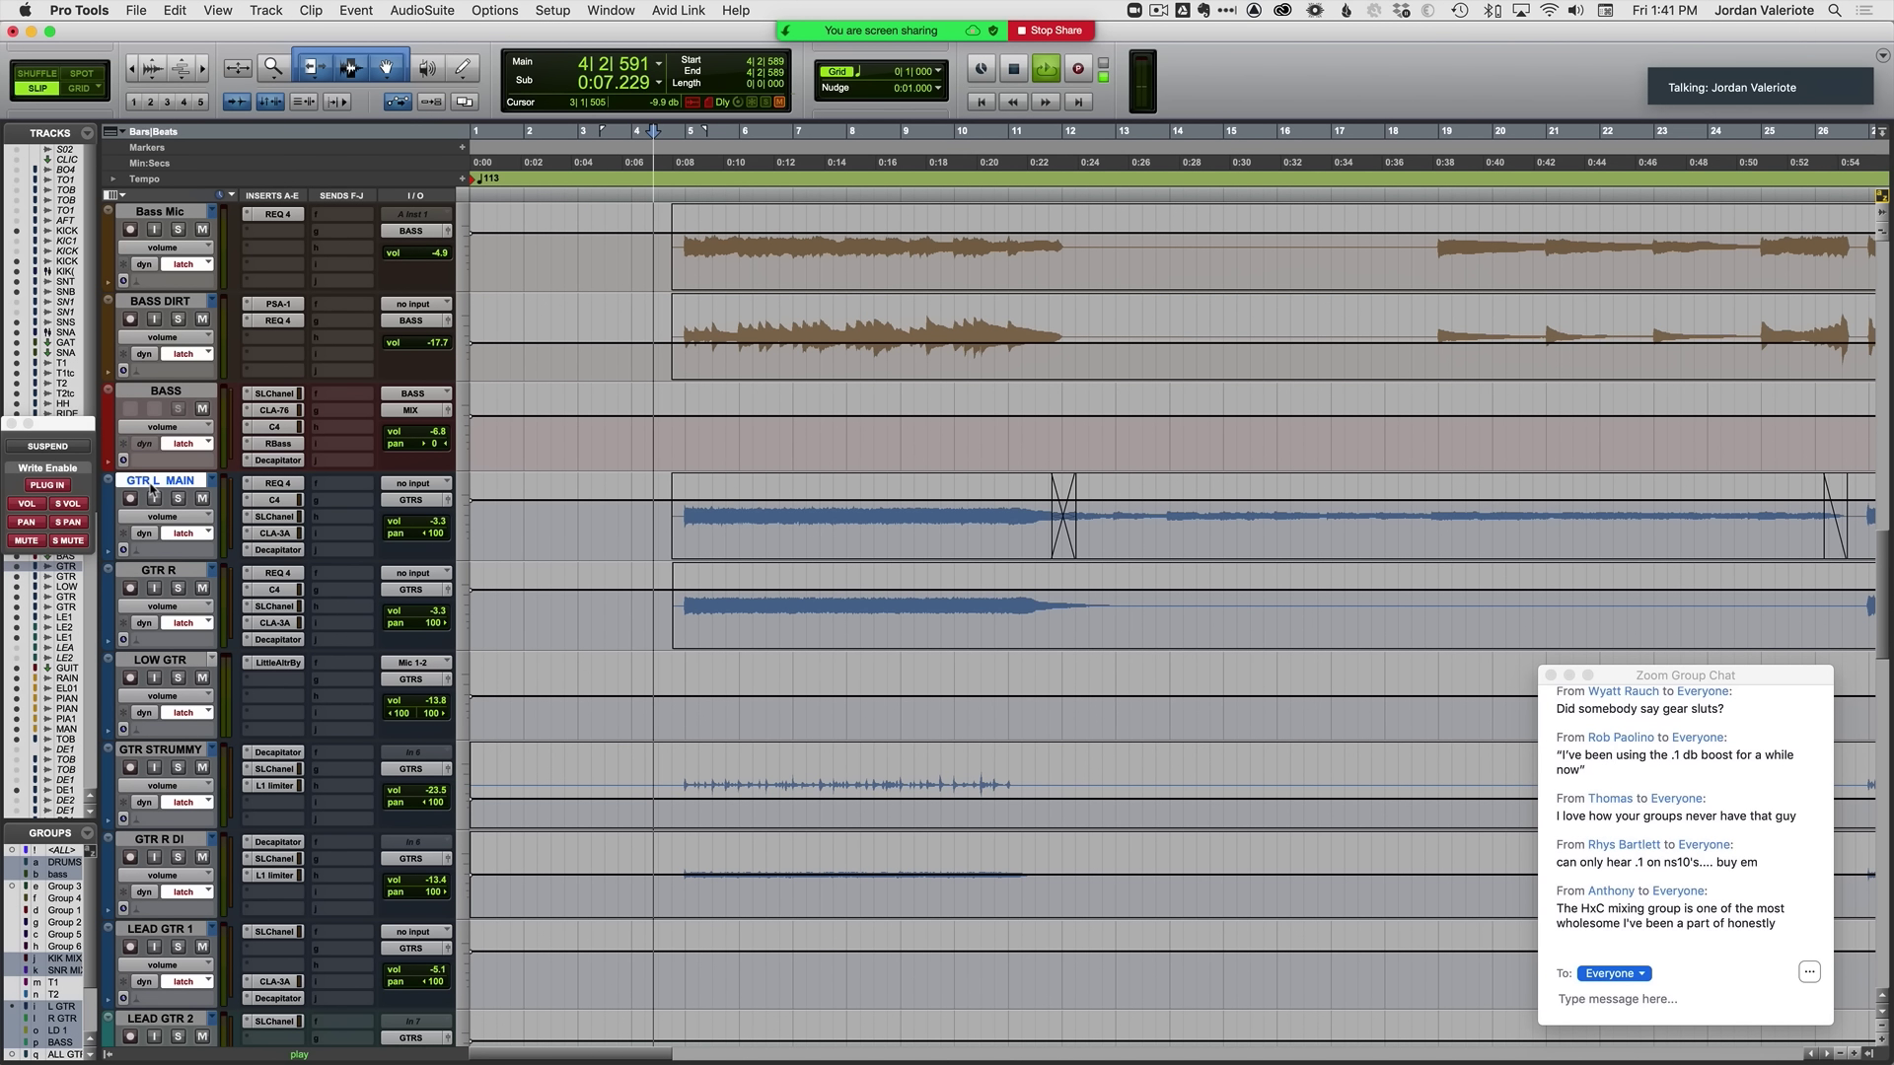
{"action": "key", "text": "space"}
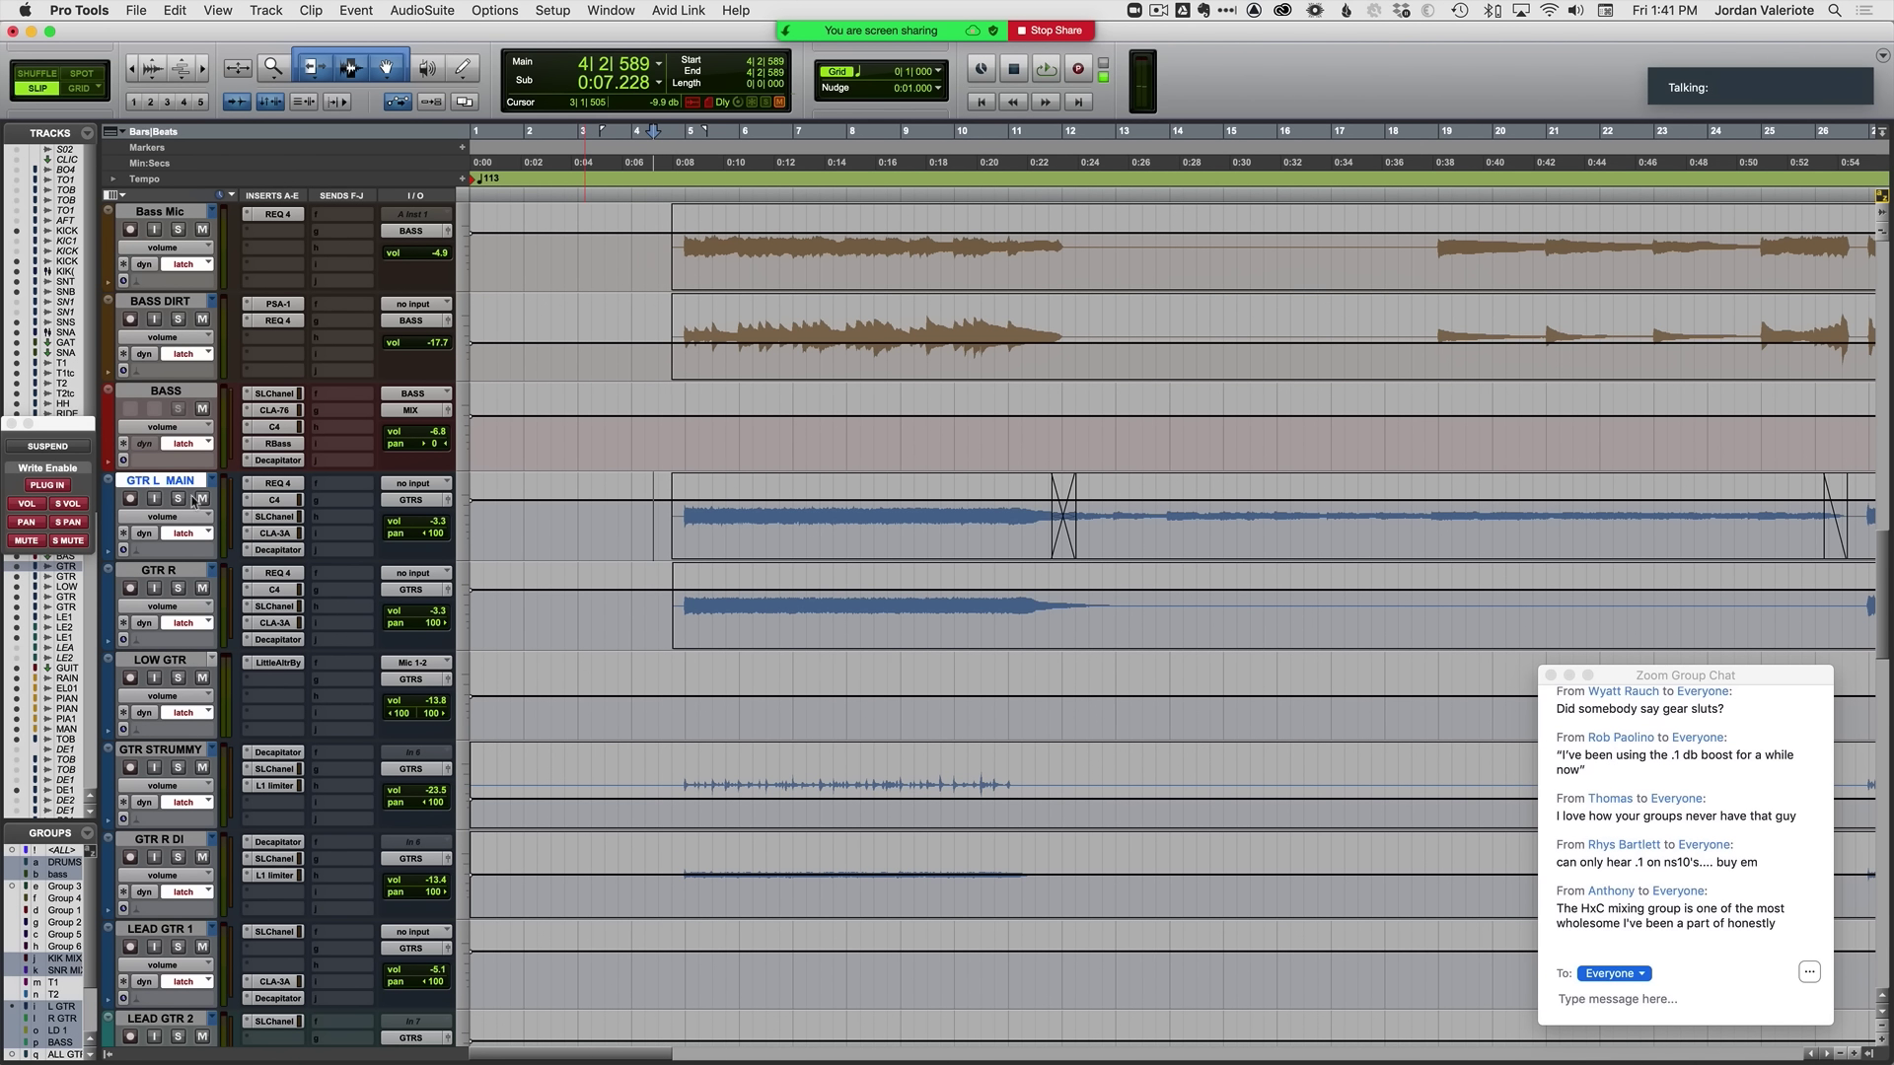
{"action": "scroll", "coordinate": [611, 455], "scroll_direction": "down", "scroll_amount": 3}
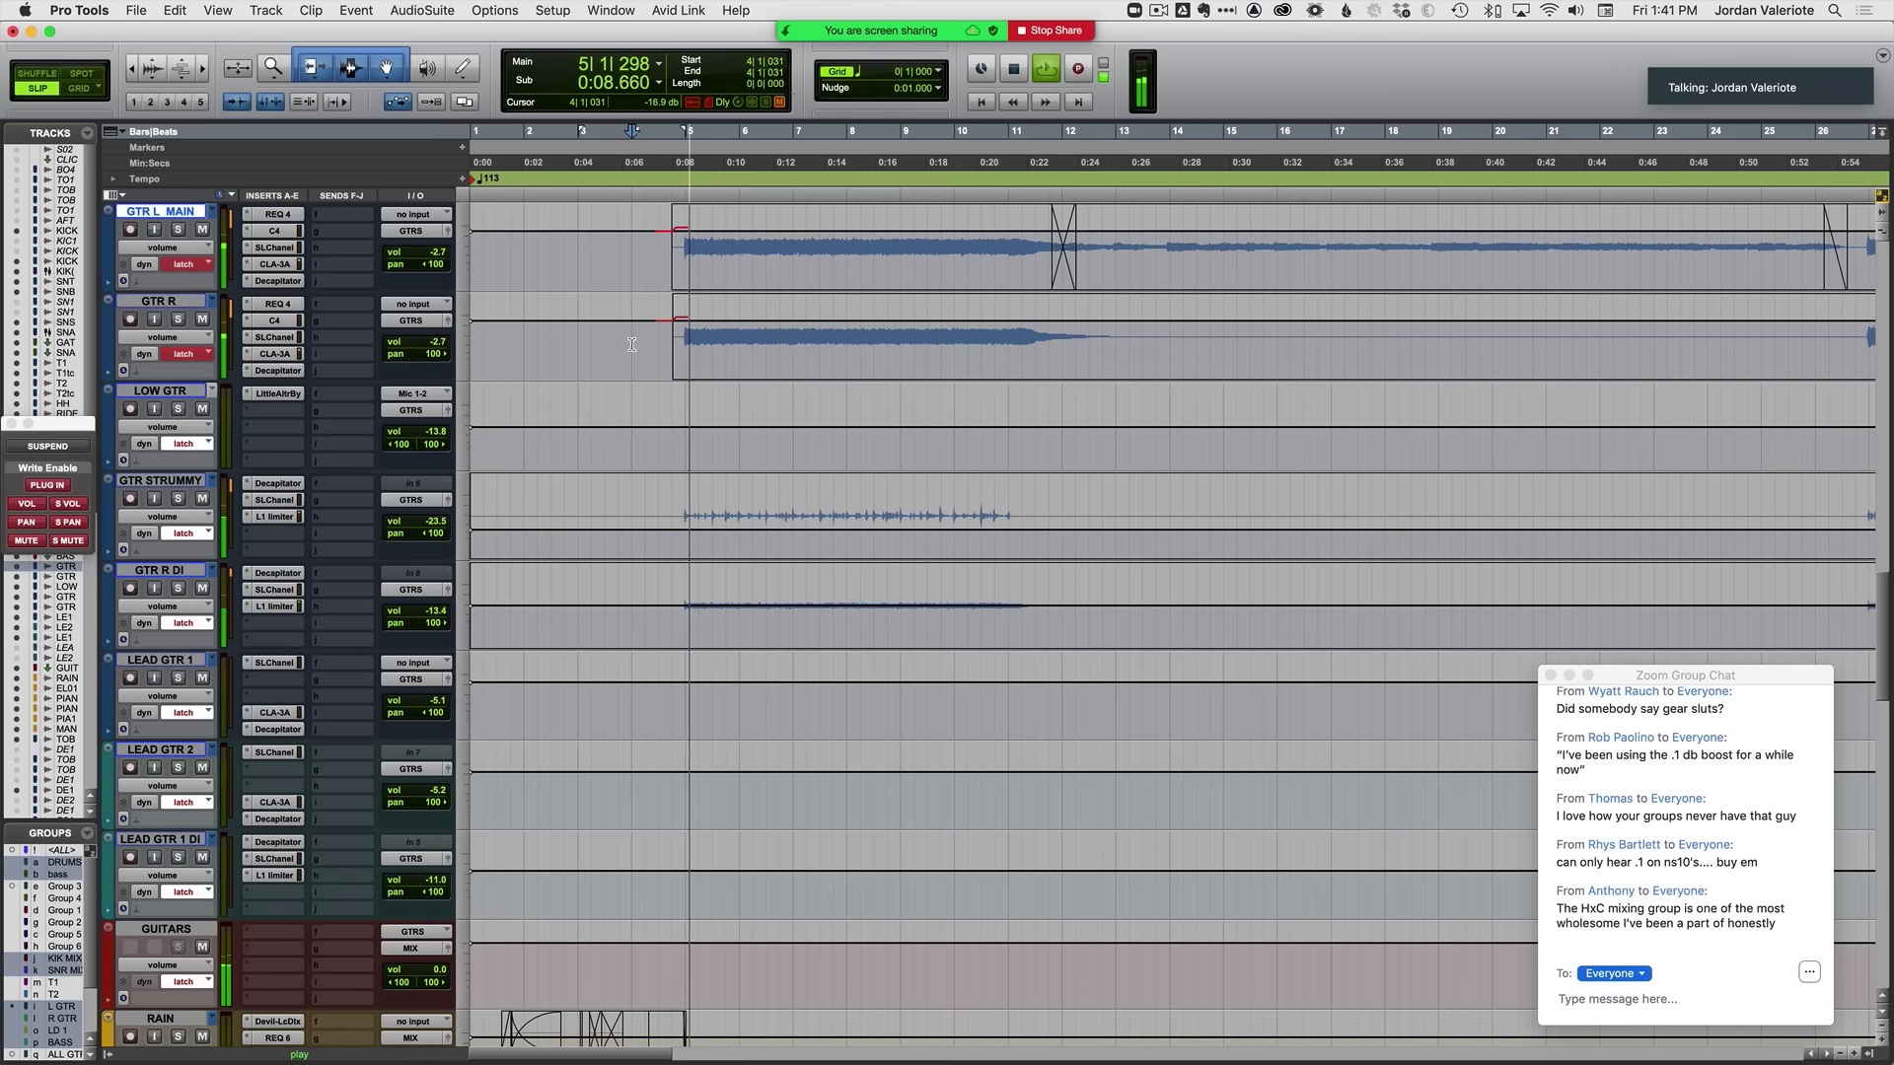
{"action": "key", "text": "super+bracketleft"}
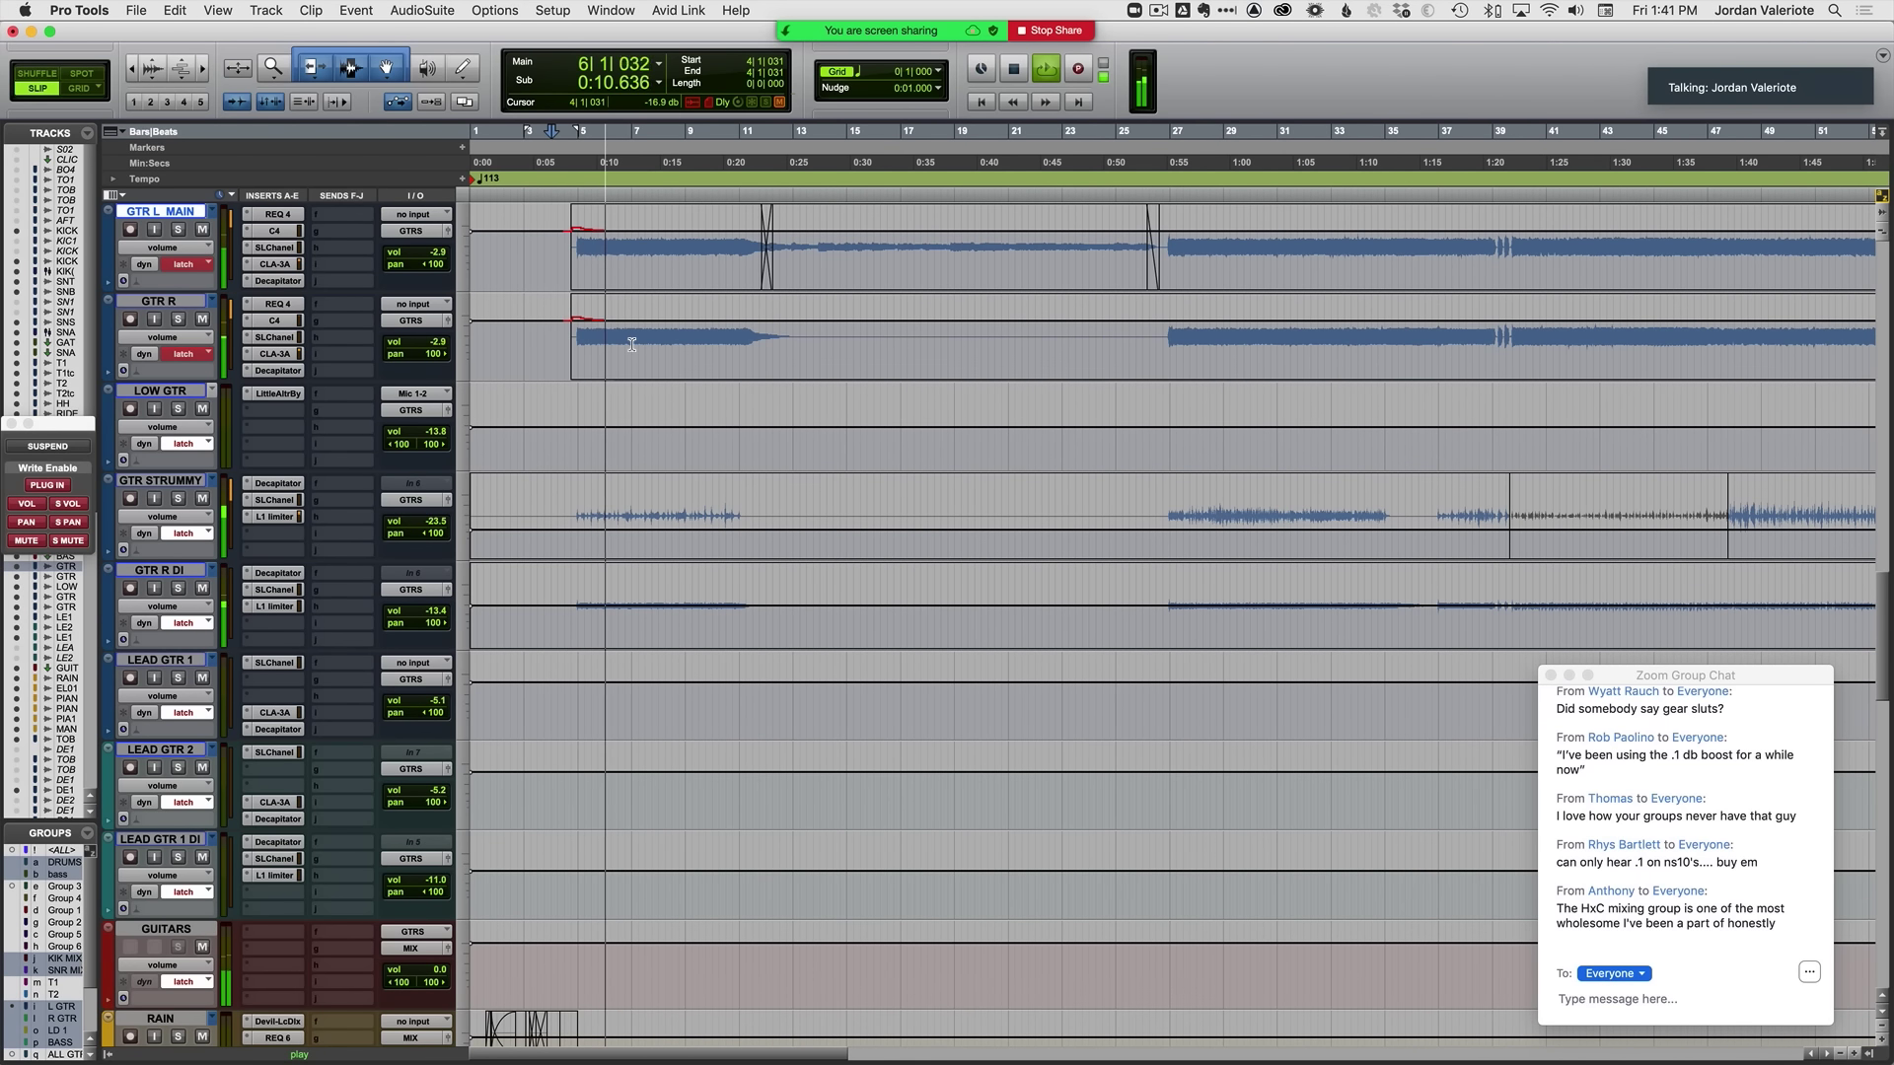
{"action": "key", "text": "space"}
Step: Write a second latch volume pass on GTR L MAIN and GTR R from 4|2|523, easing down to about -3.7 dB from bar 6 onward
{"action": "key", "text": "super+bracketright"}
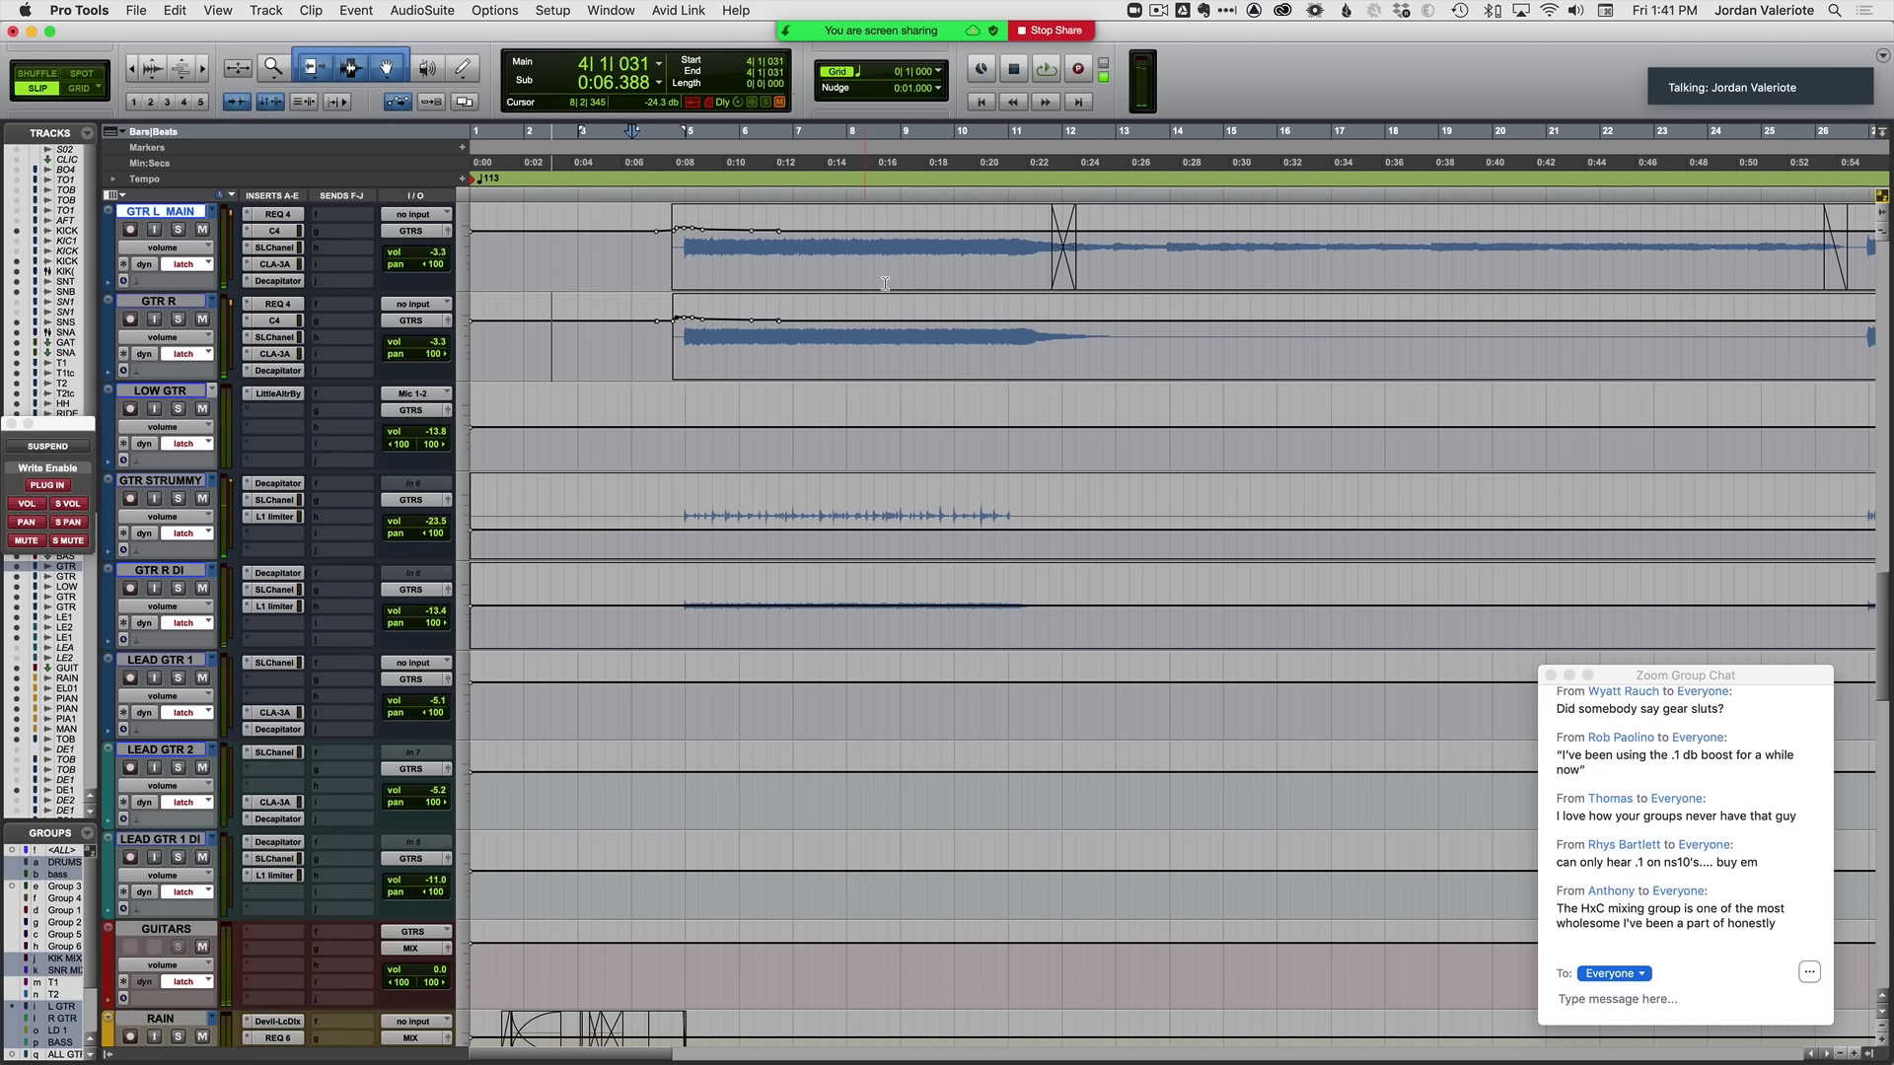
{"action": "key", "text": "super+bracketright"}
{"action": "scroll", "coordinate": [888, 355], "scroll_direction": "up", "scroll_amount": 3}
{"action": "left_click_drag", "start_coordinate": [858, 523], "coordinate": [1016, 523]}
{"action": "left_click", "coordinate": [1016, 522]}
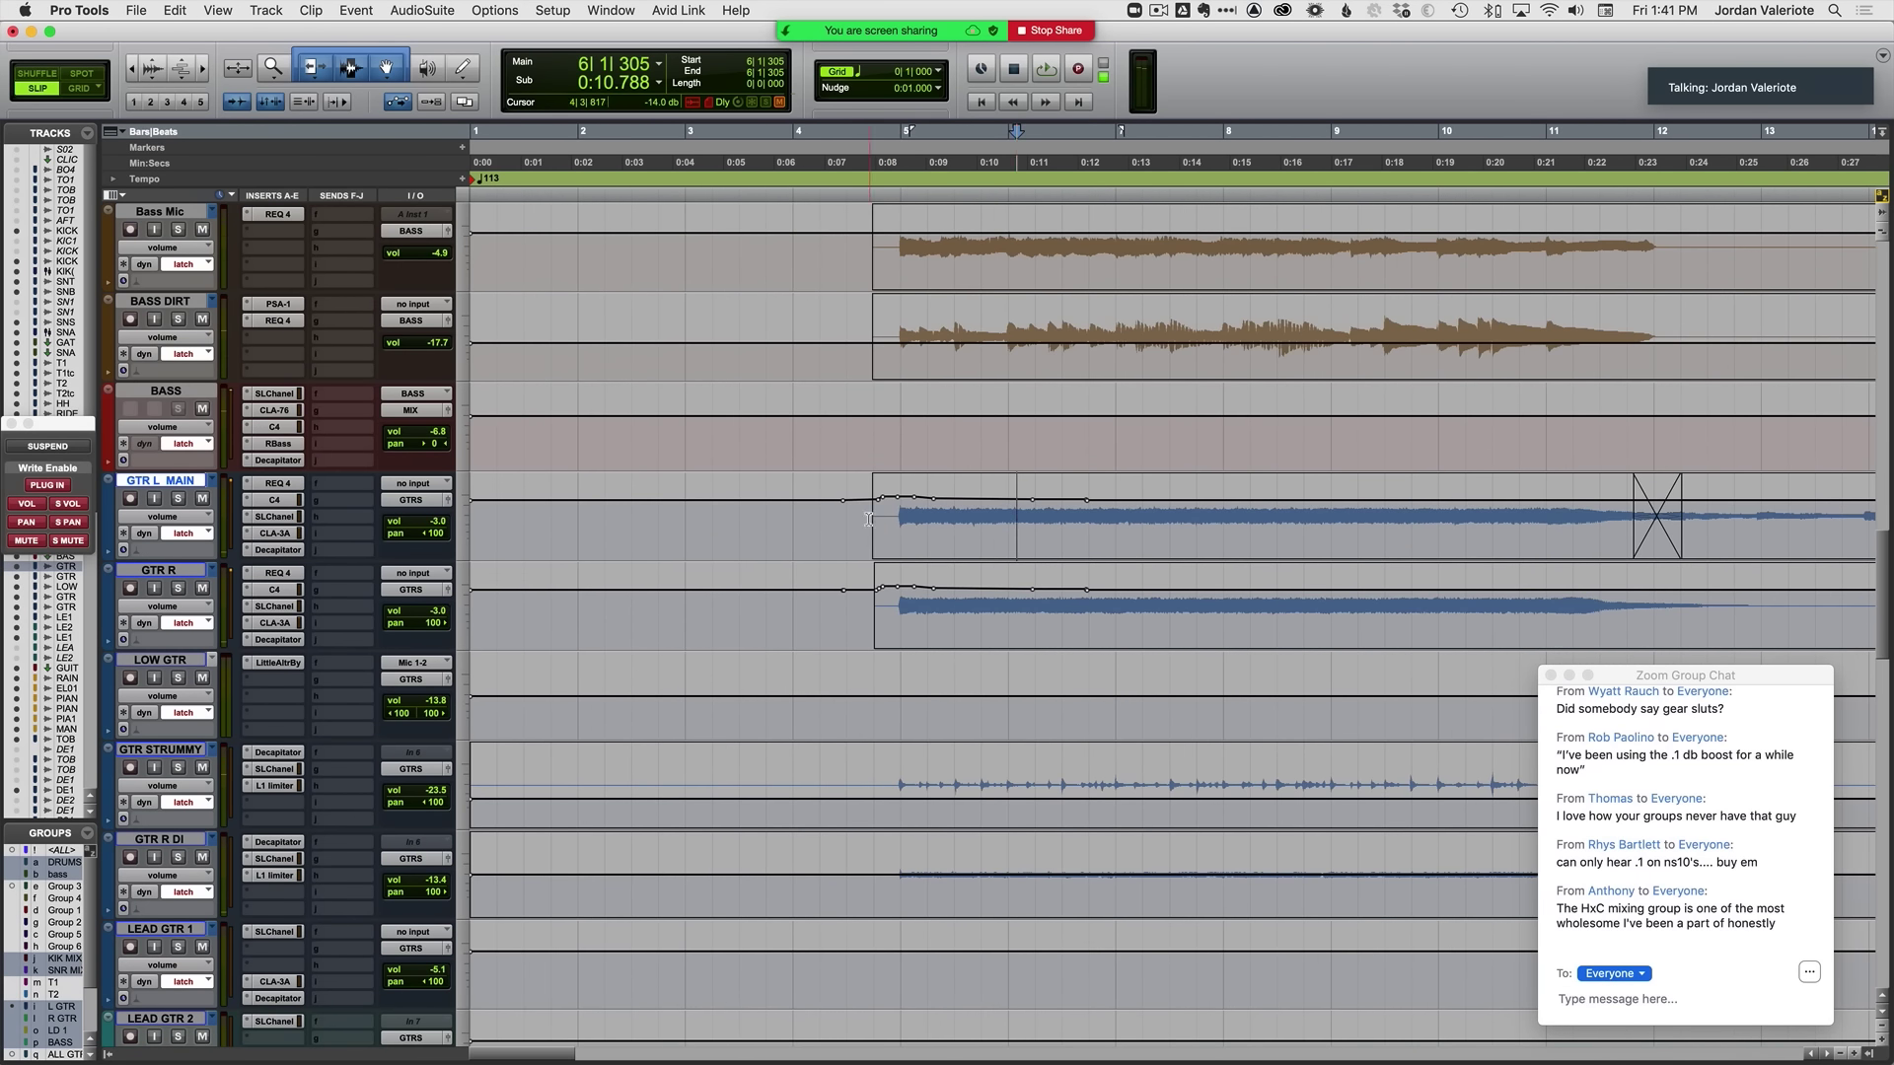
{"action": "left_click", "coordinate": [843, 527]}
{"action": "key", "text": "space"}
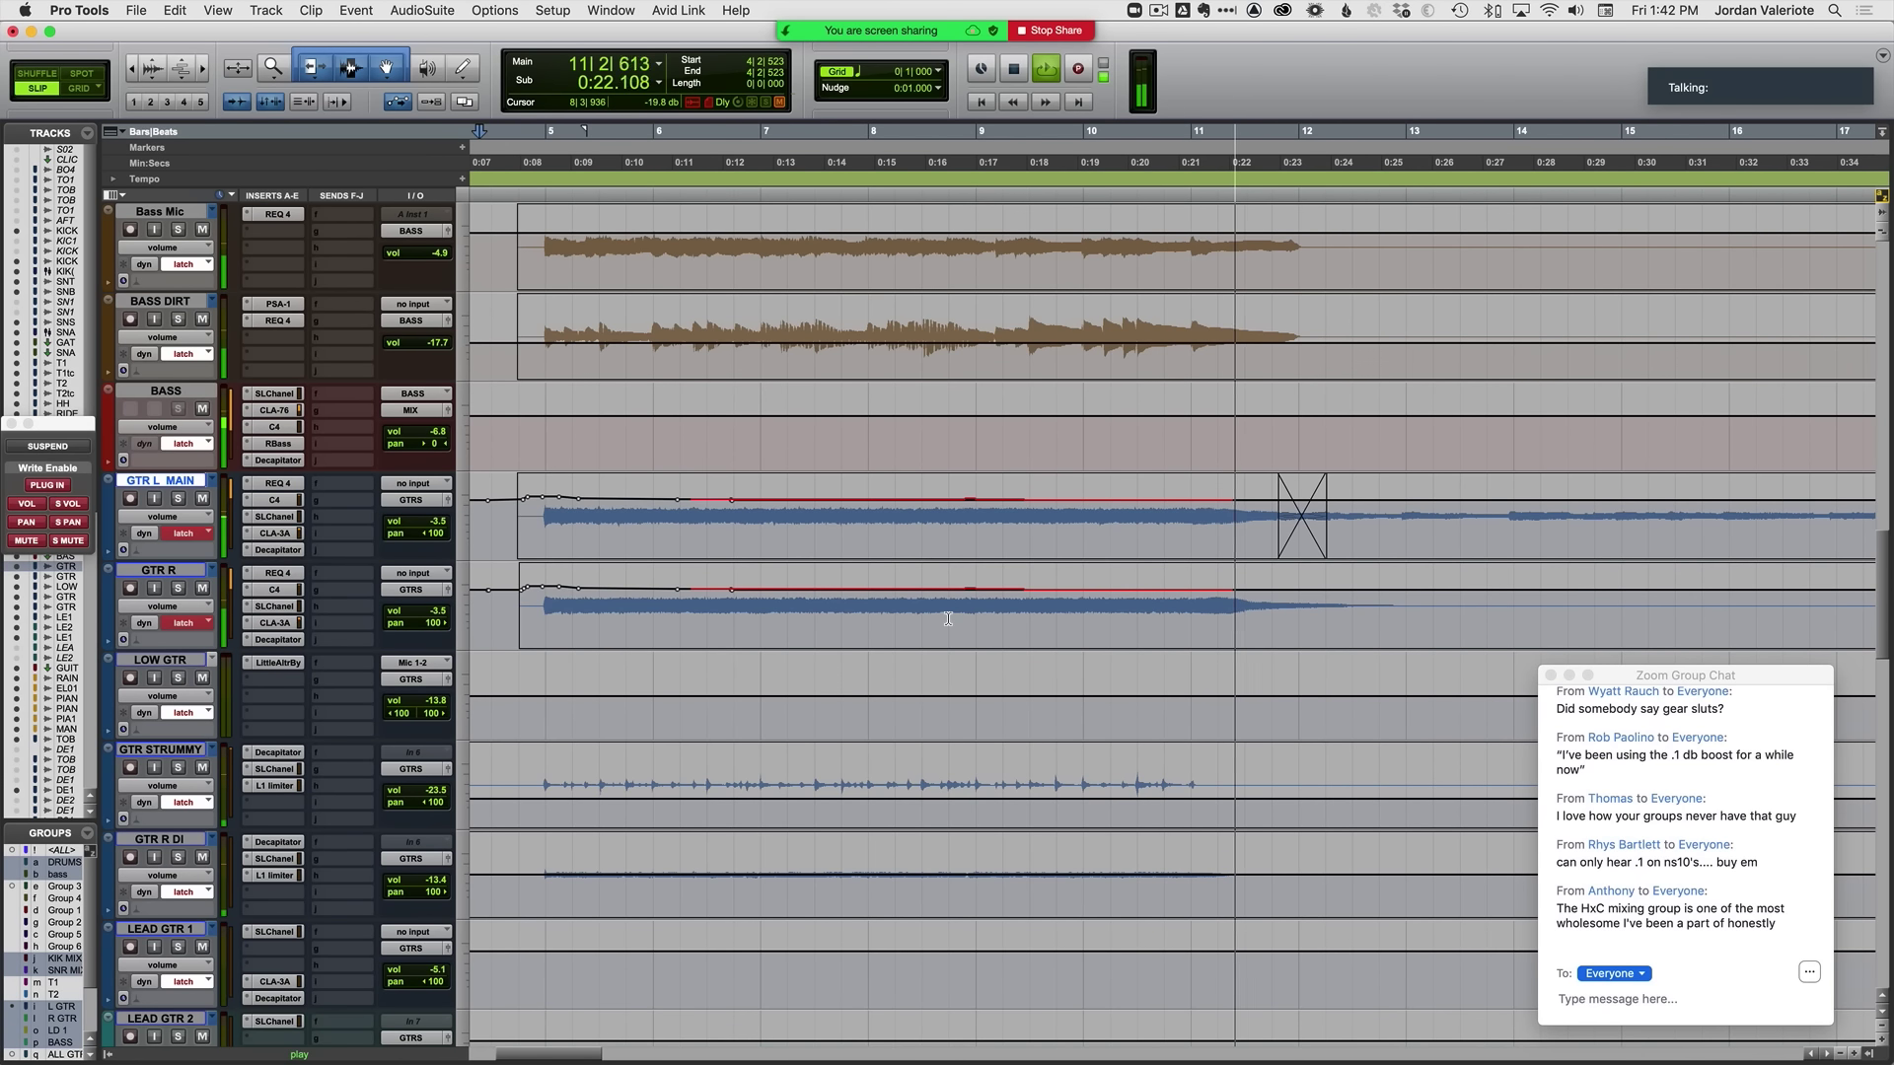
{"action": "scroll", "coordinate": [948, 618], "scroll_direction": "right", "scroll_amount": 5}
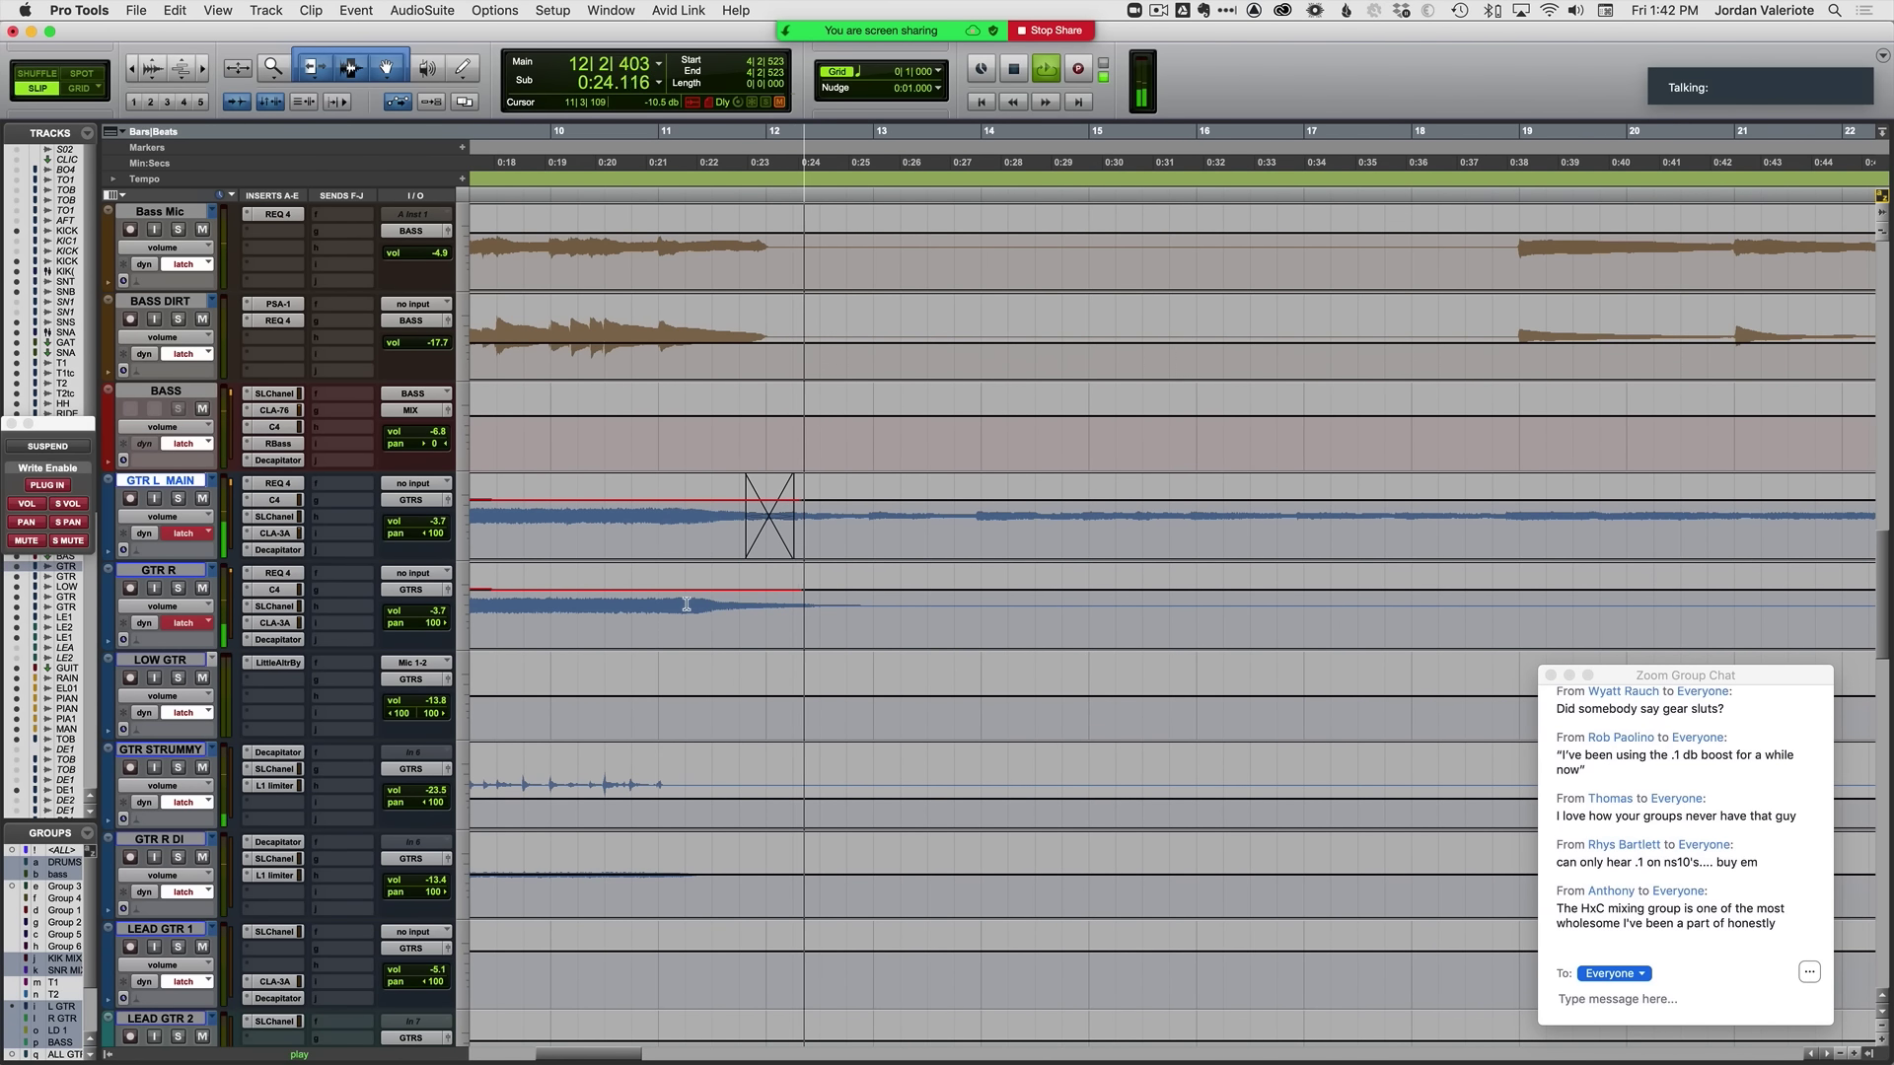
{"action": "scroll", "coordinate": [647, 599], "scroll_direction": "down", "scroll_amount": 1}
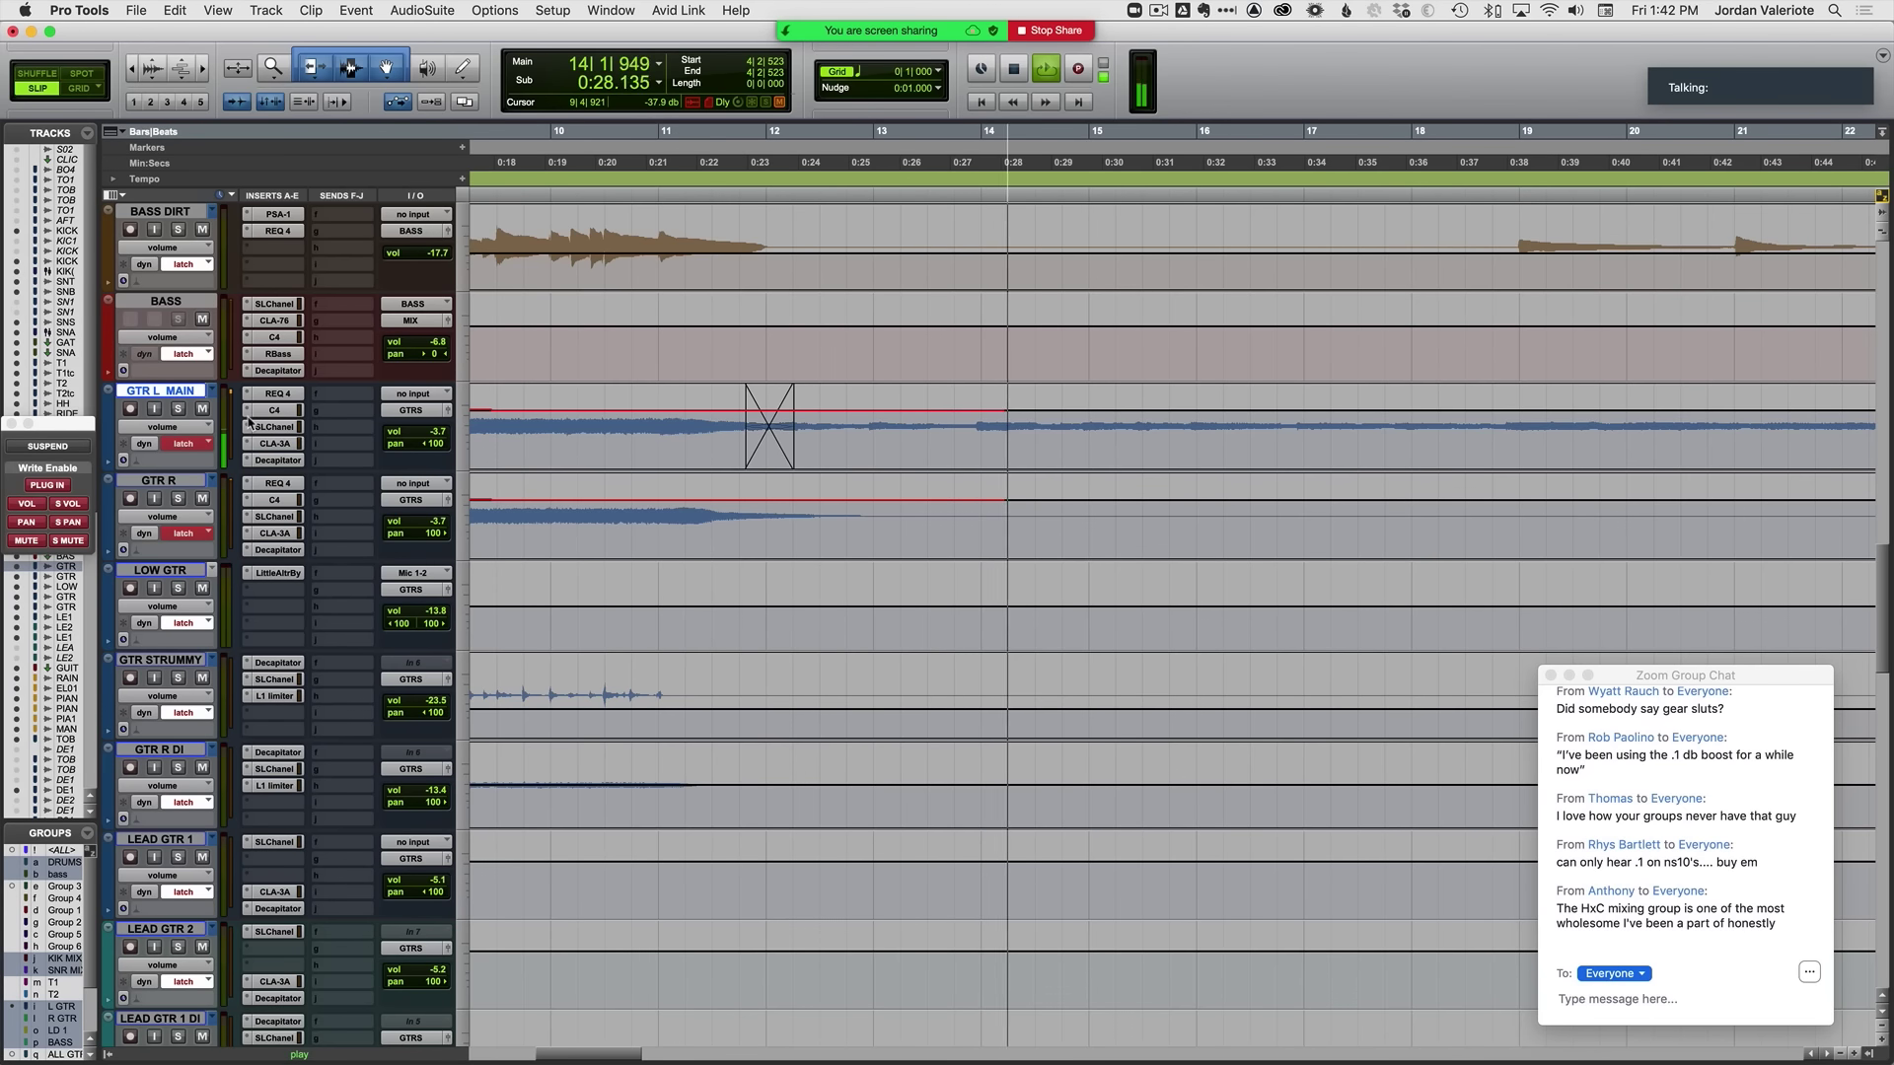
Step: Select ELECTRICPIA01 and write latch volume automation on it from 9|3|495, rising to about -11.2 dB by bar 12
{"action": "scroll", "coordinate": [502, 979], "scroll_direction": "down", "scroll_amount": 4}
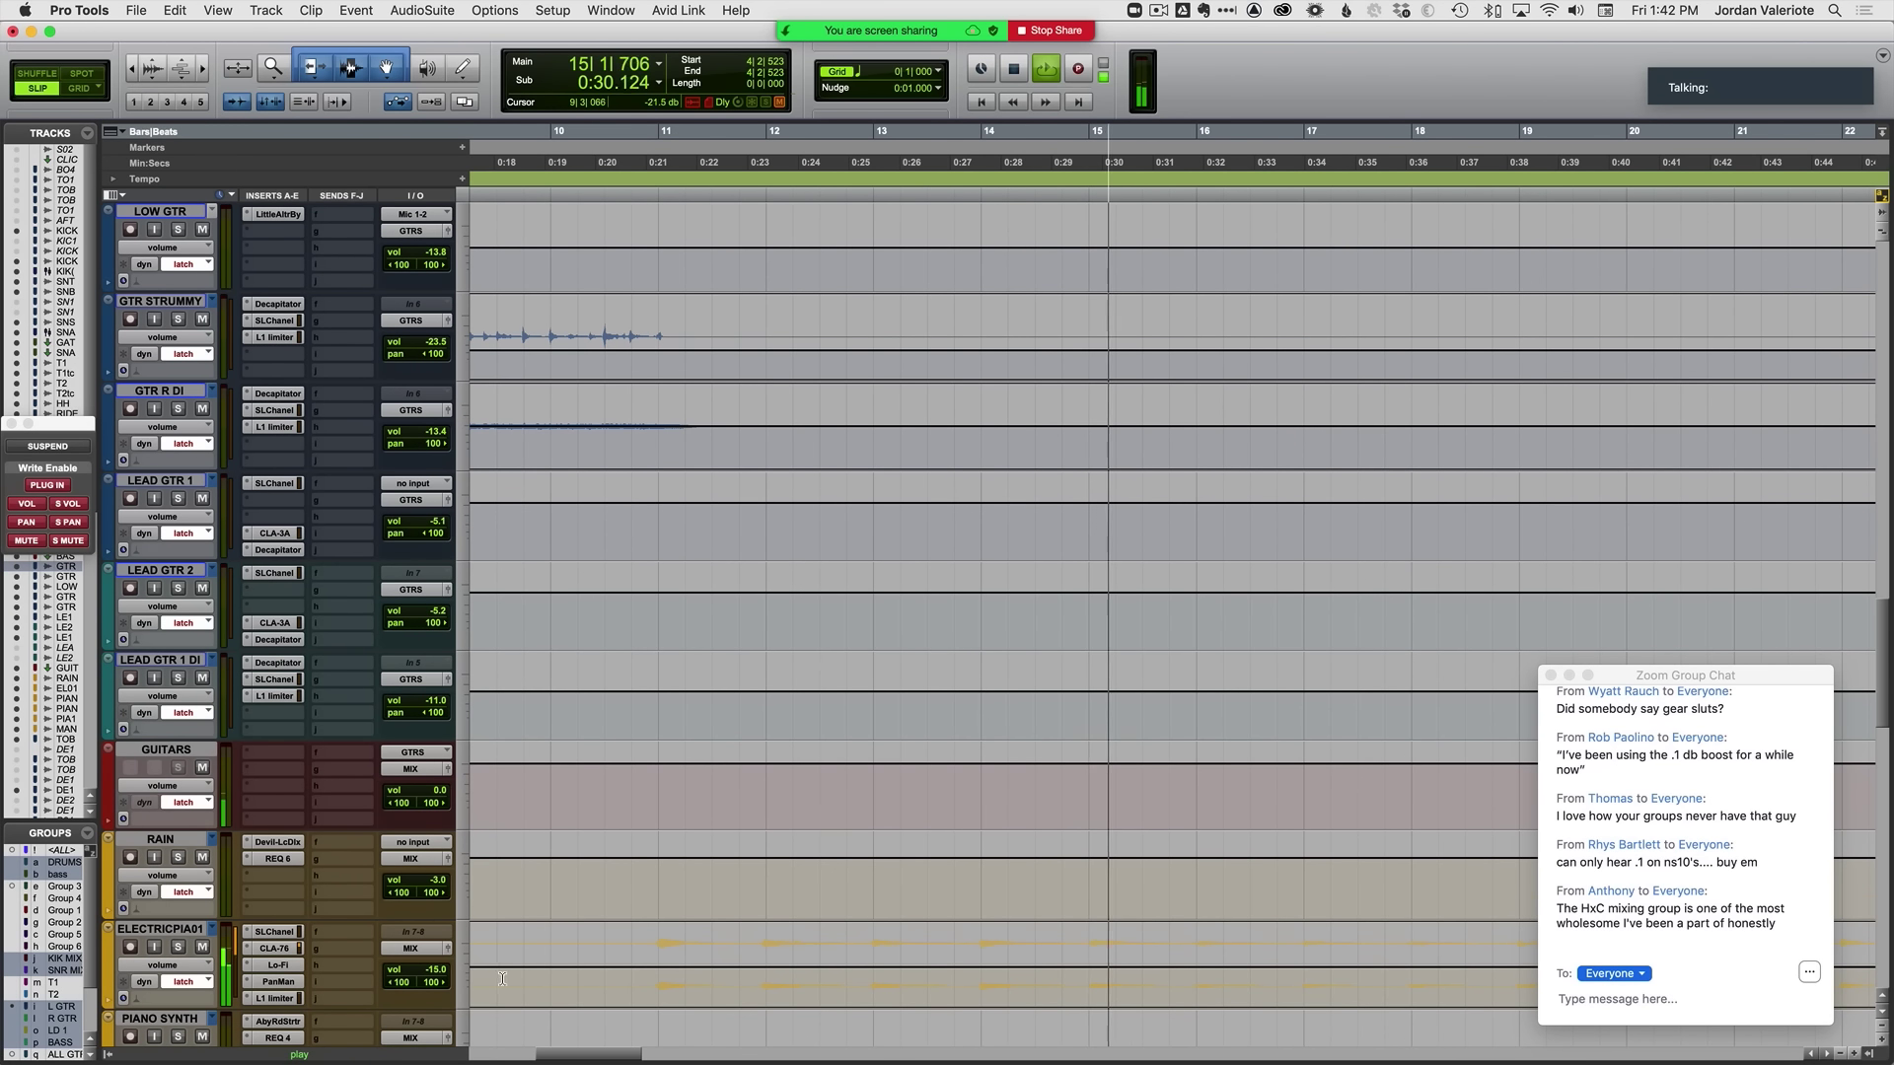
{"action": "scroll", "coordinate": [502, 979], "scroll_direction": "down", "scroll_amount": 1}
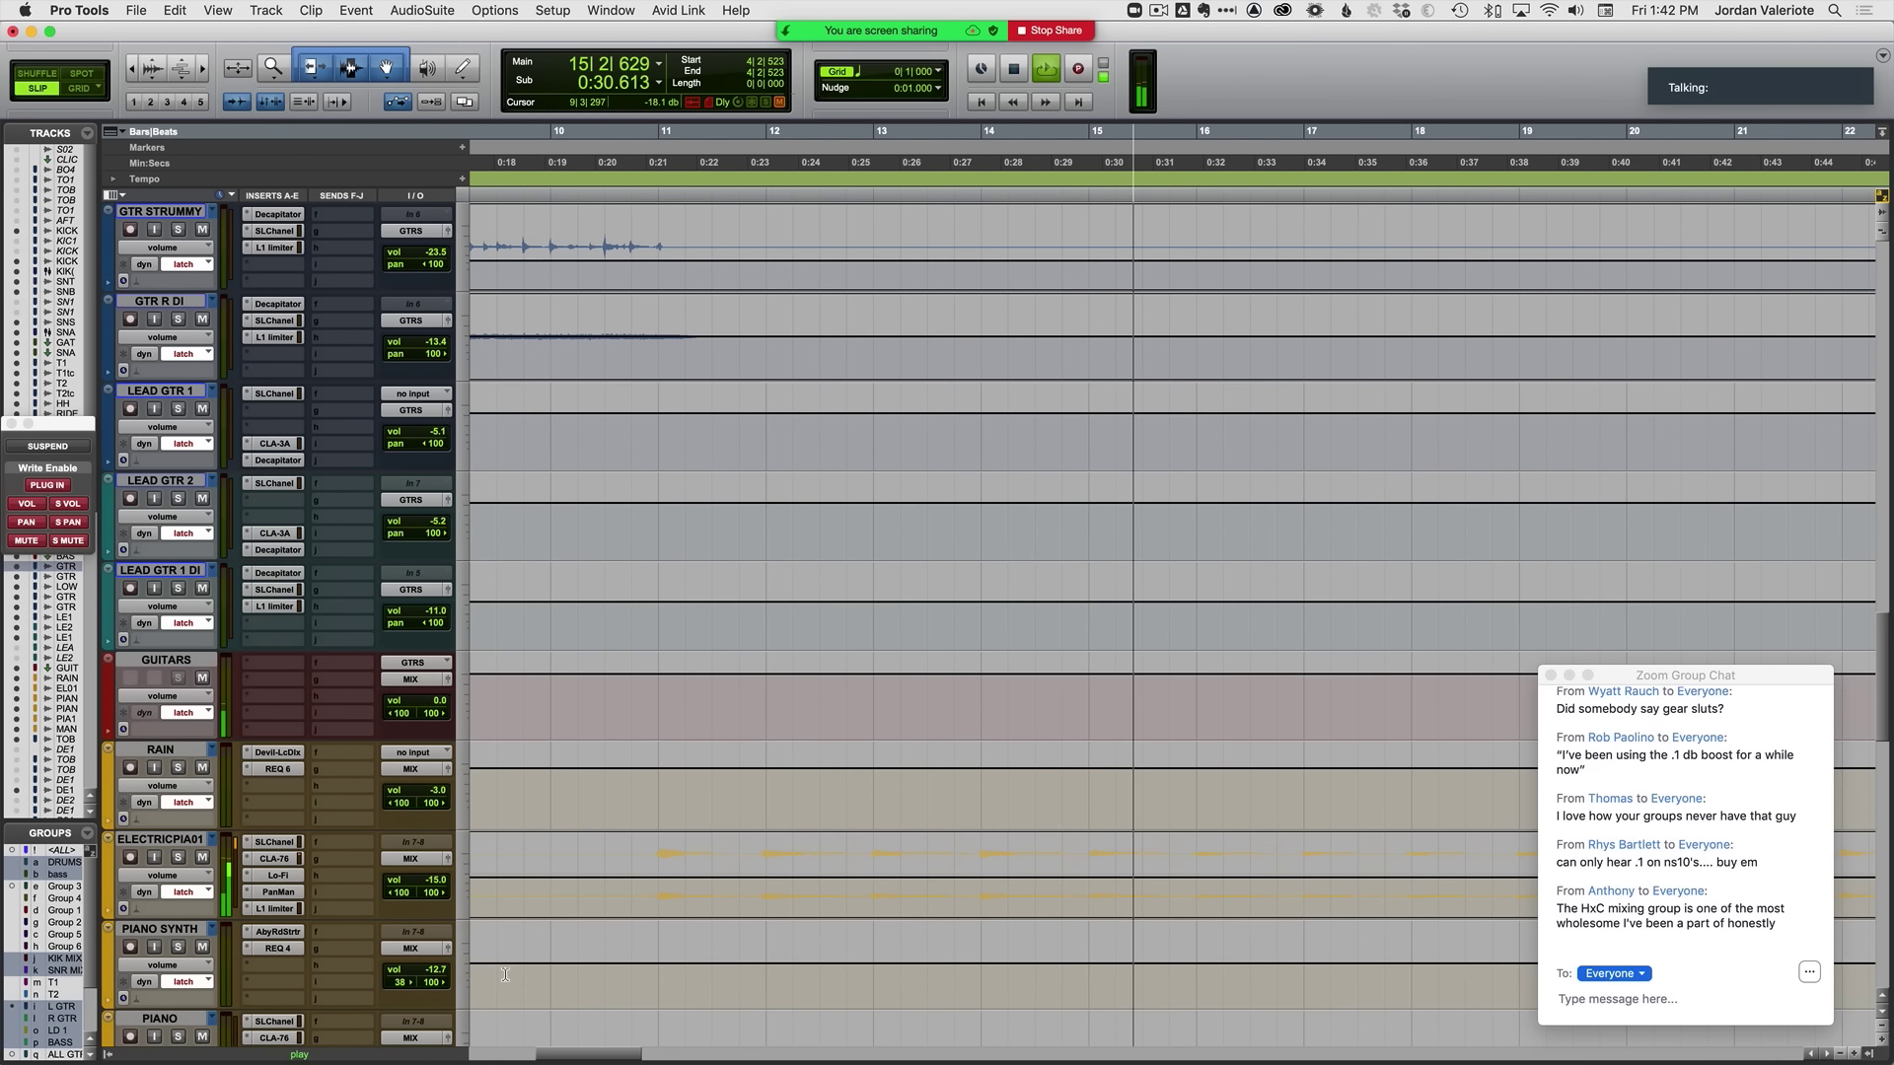
{"action": "left_click", "coordinate": [174, 841]}
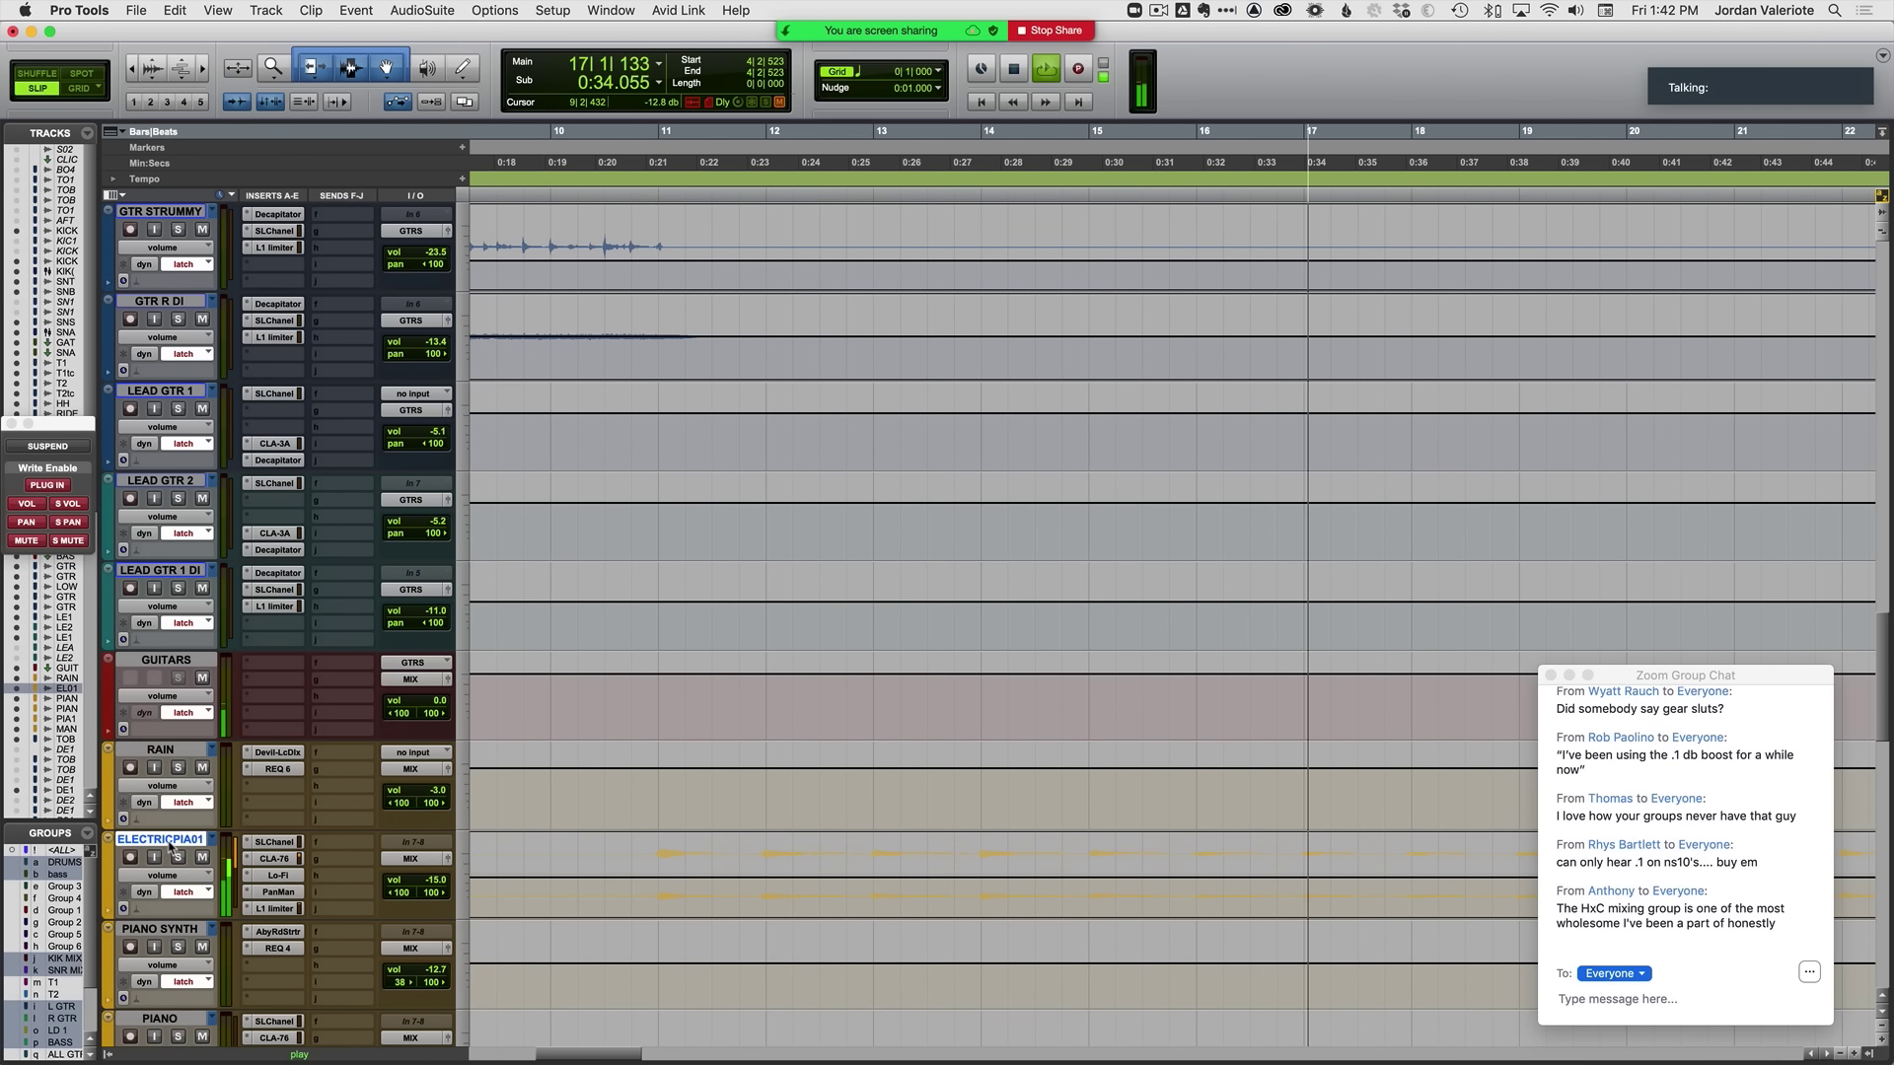
{"action": "scroll", "coordinate": [169, 846], "scroll_direction": "down", "scroll_amount": 4}
{"action": "left_click", "coordinate": [511, 533]}
{"action": "key", "text": "space"}
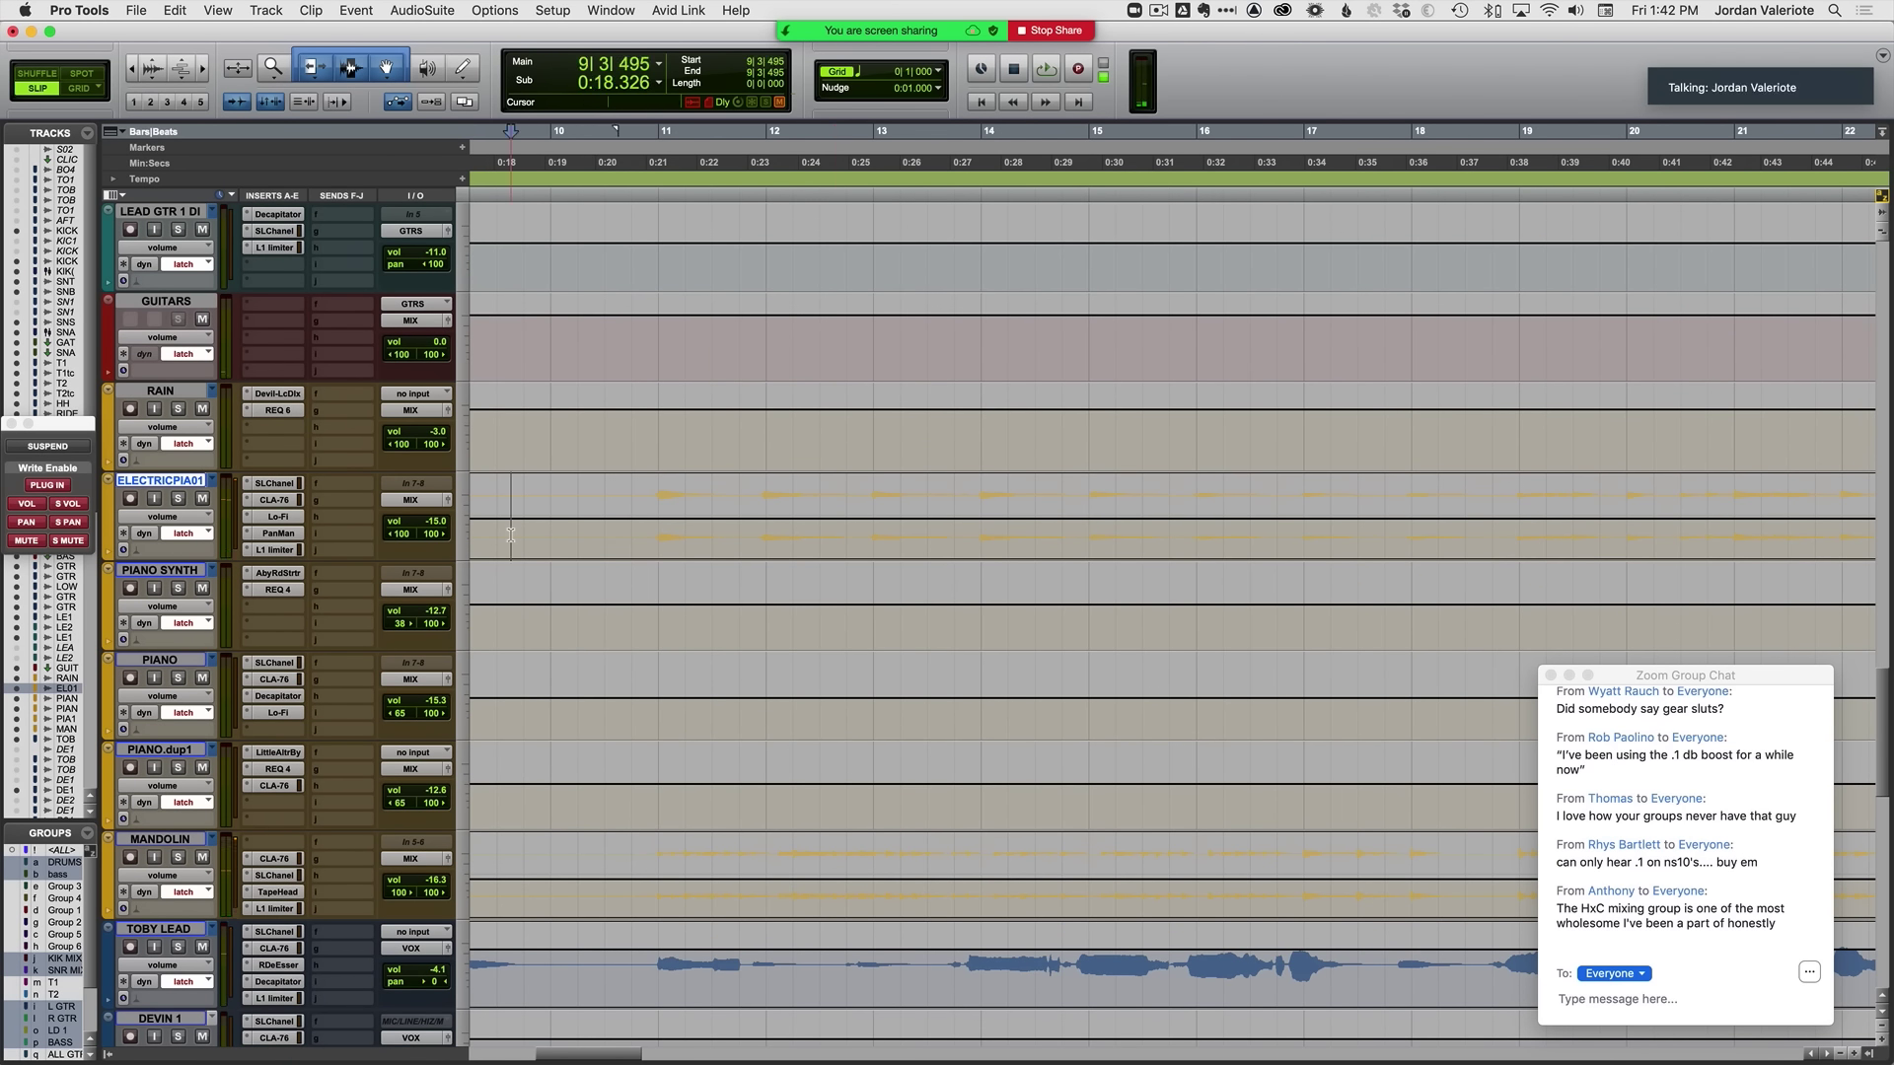
{"action": "key", "text": "space"}
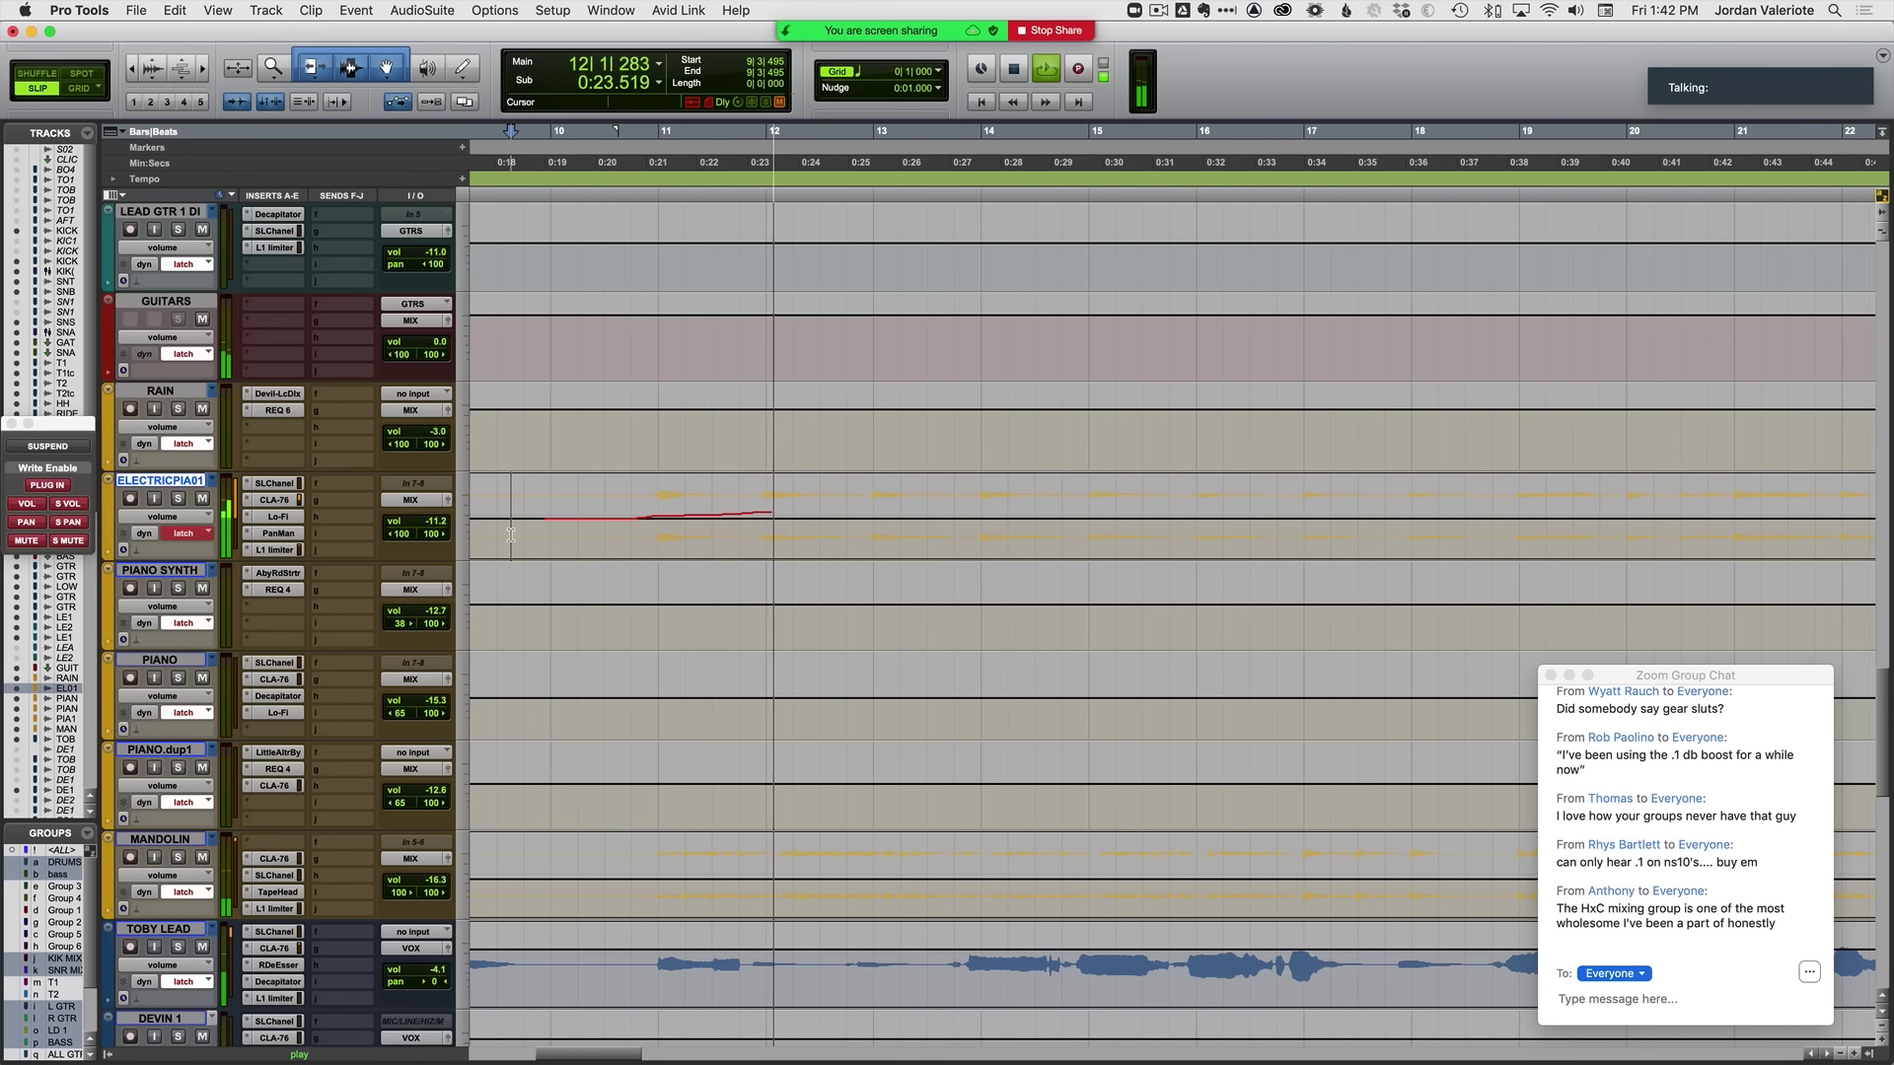
Step: Rewrite the ELECTRICPIA01 volume ride from 10|2|552, settling at about -13.0 dB by bar 15
{"action": "key", "text": "space"}
{"action": "left_click", "coordinate": [593, 535]}
{"action": "key", "text": "space"}
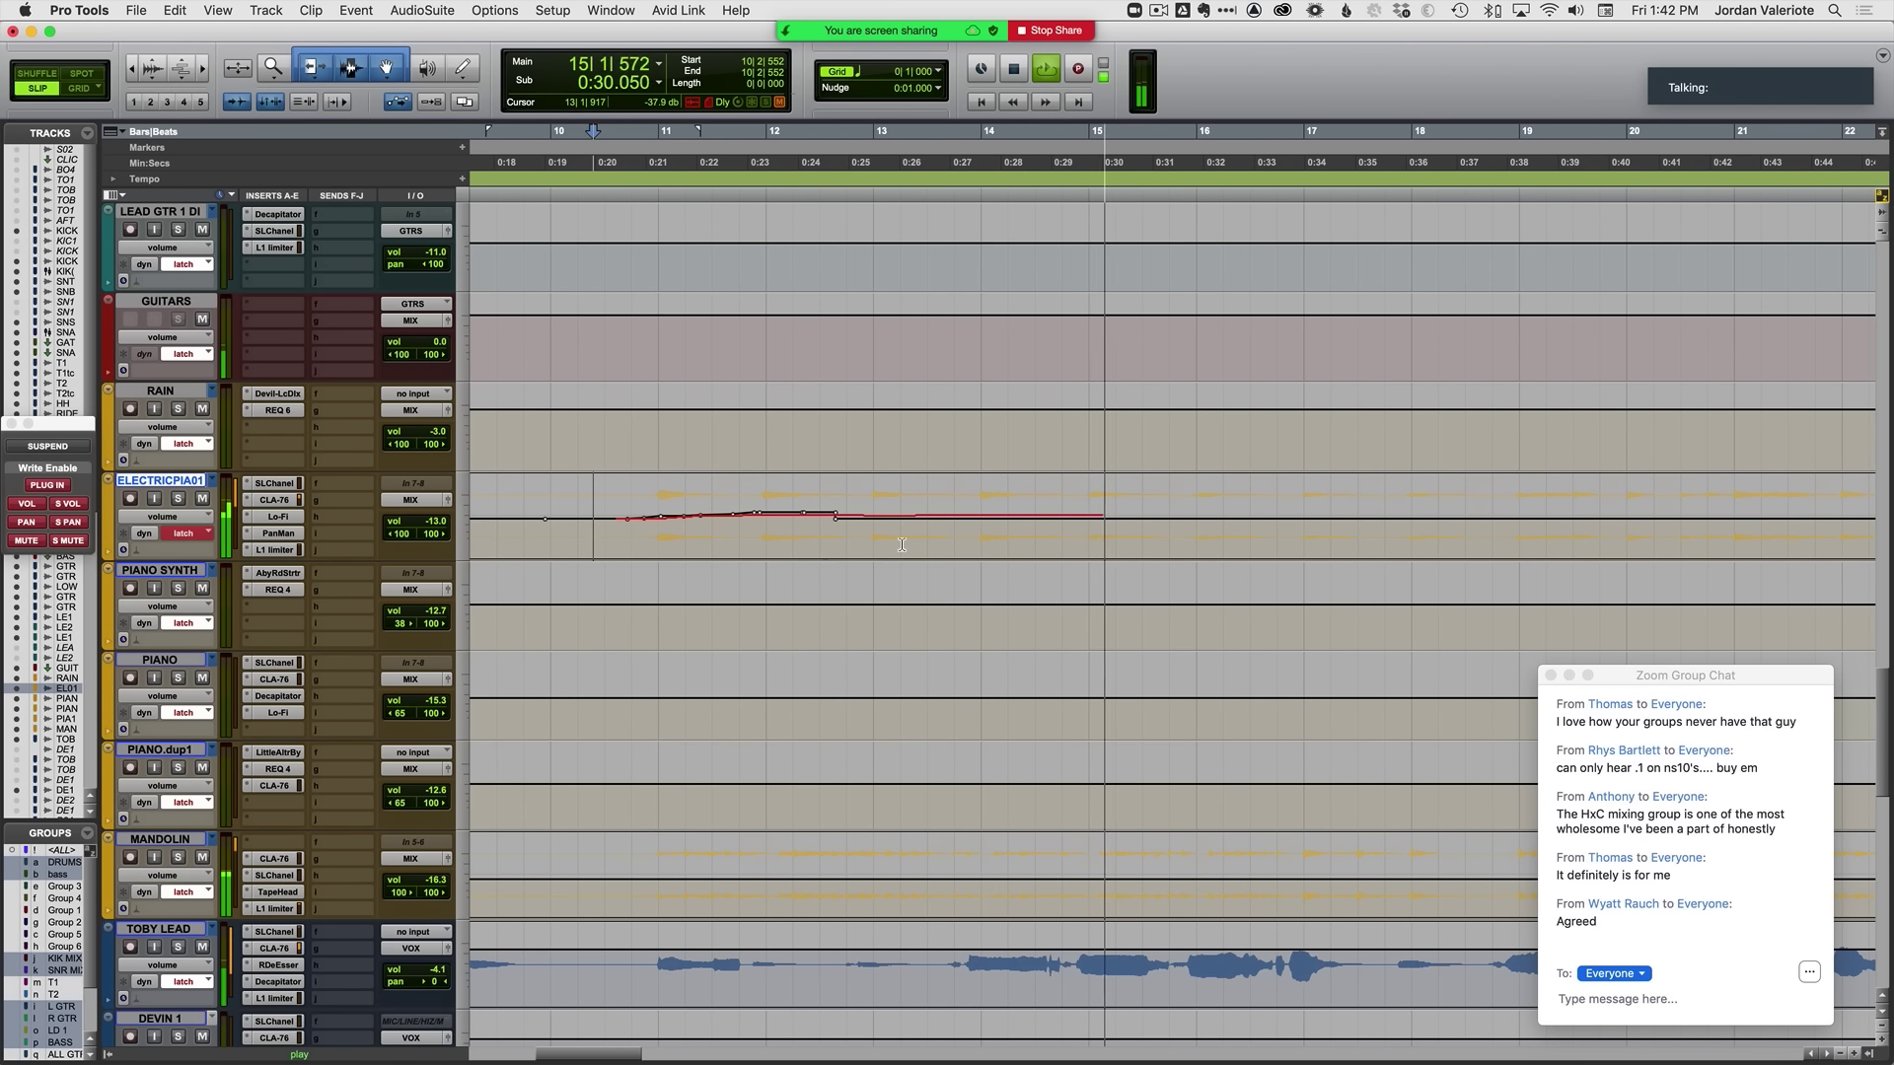
{"action": "scroll", "coordinate": [901, 544], "scroll_direction": "right", "scroll_amount": 4}
{"action": "key", "text": "r"}
{"action": "scroll", "coordinate": [834, 616], "scroll_direction": "right", "scroll_amount": 2}
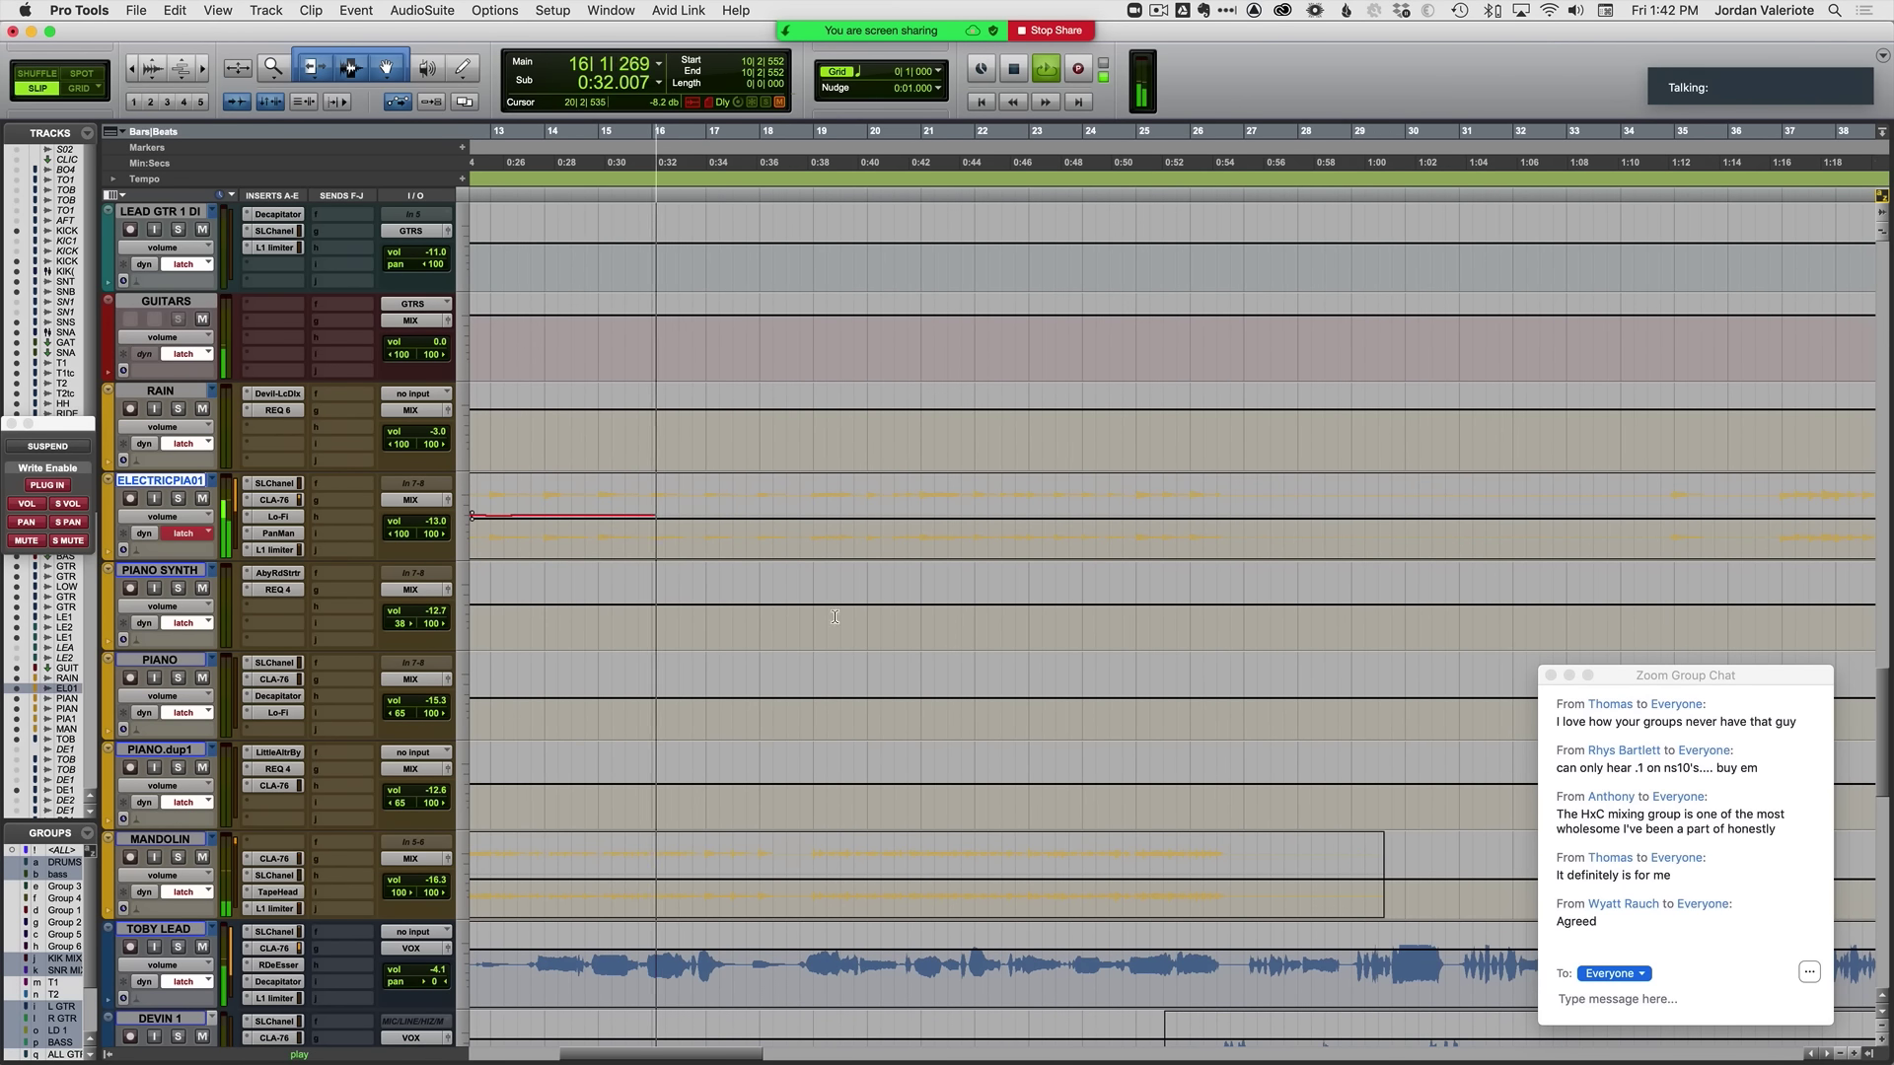
Step: Stop playback, select the tracks from RAIN through MANDOLIN, and recolor them a darker orange-brown
{"action": "left_click", "coordinate": [158, 839]}
{"action": "key", "text": "space"}
{"action": "left_click", "coordinate": [165, 389], "text": "shift"}
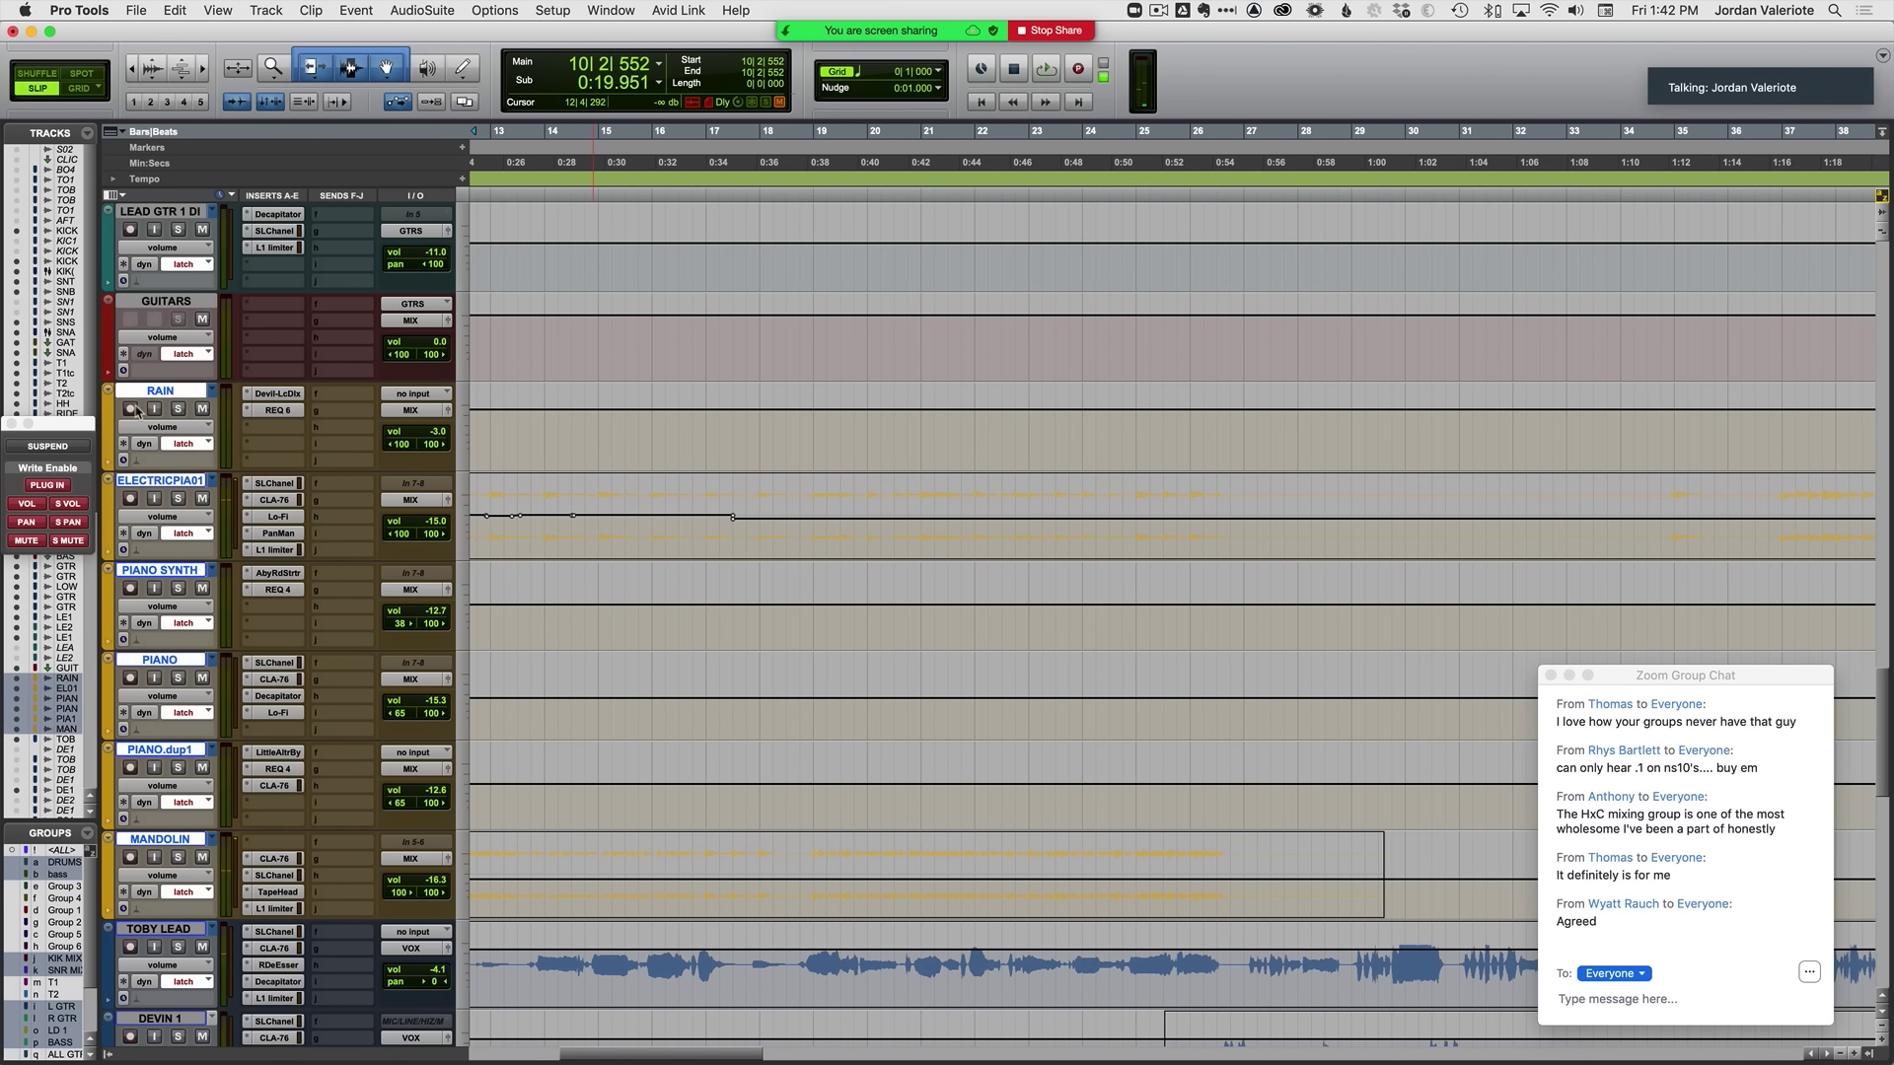
{"action": "double_click", "coordinate": [109, 426]}
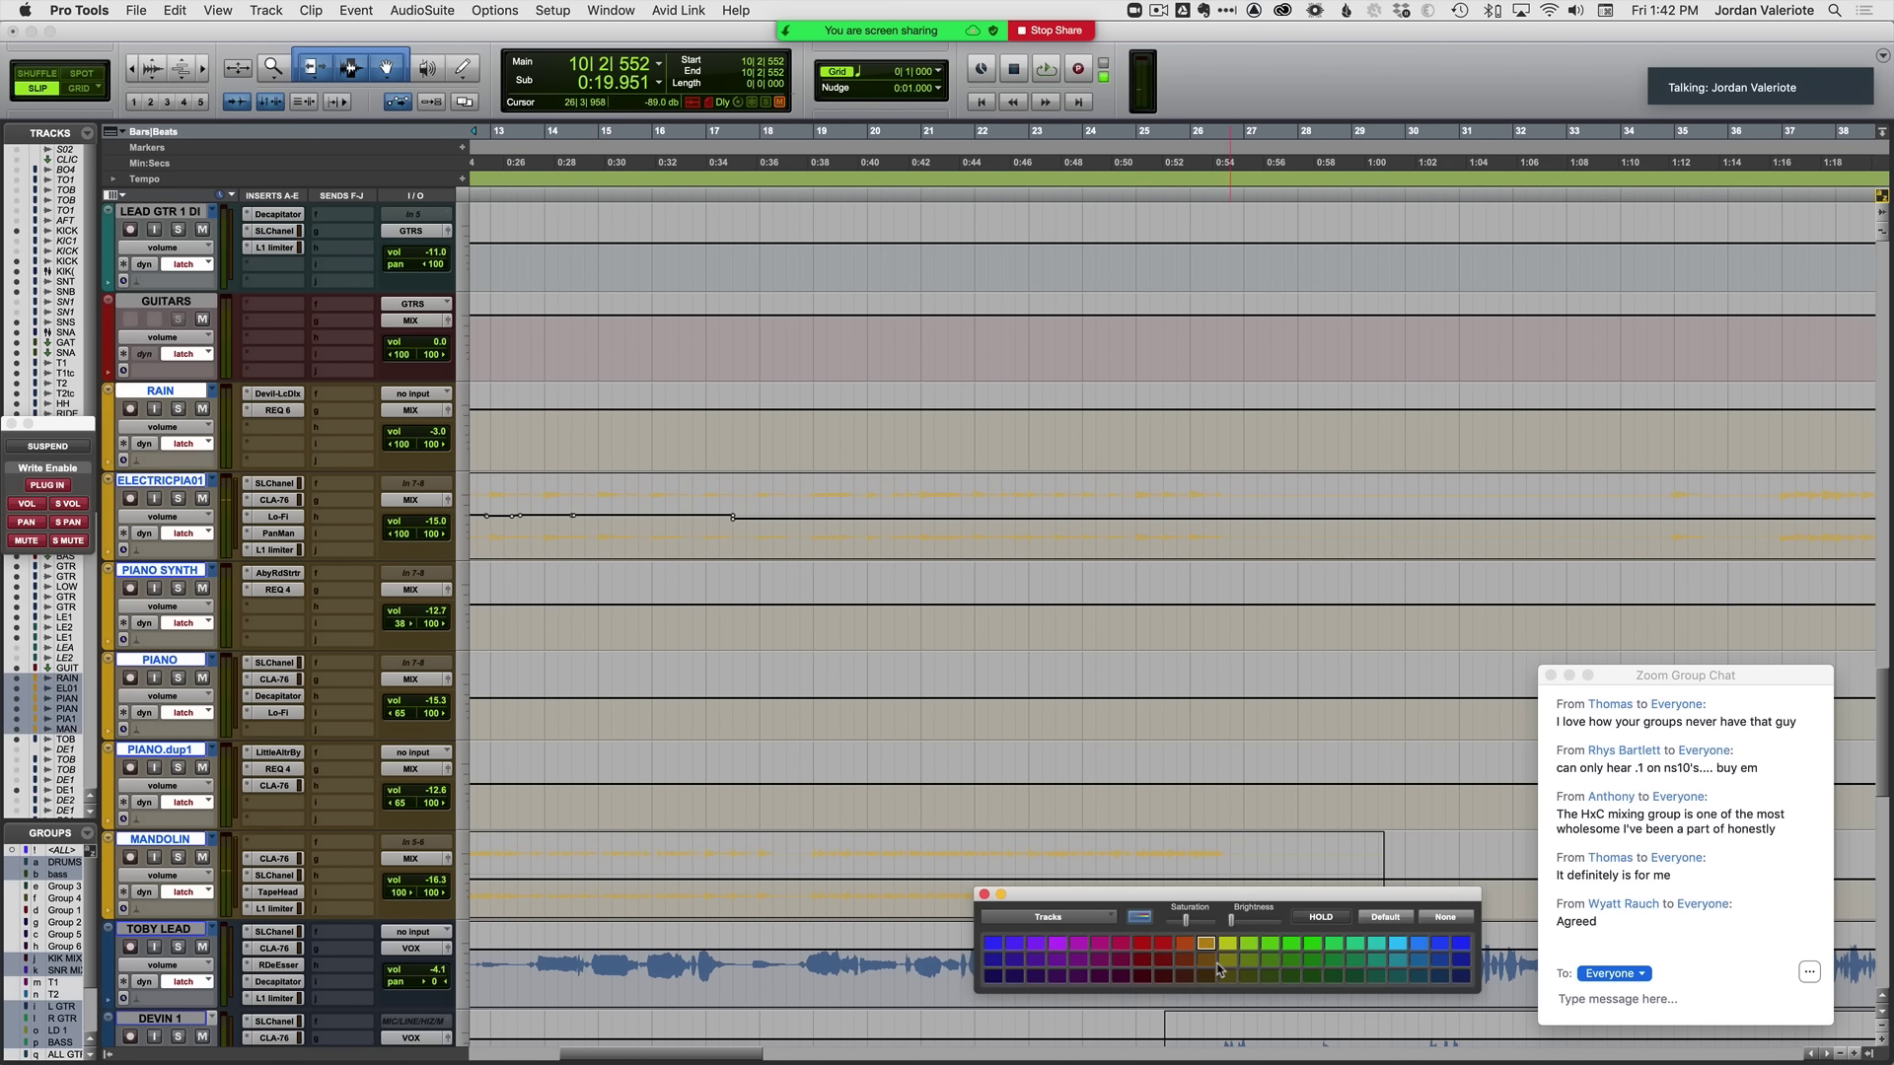
{"action": "left_click", "coordinate": [1207, 961]}
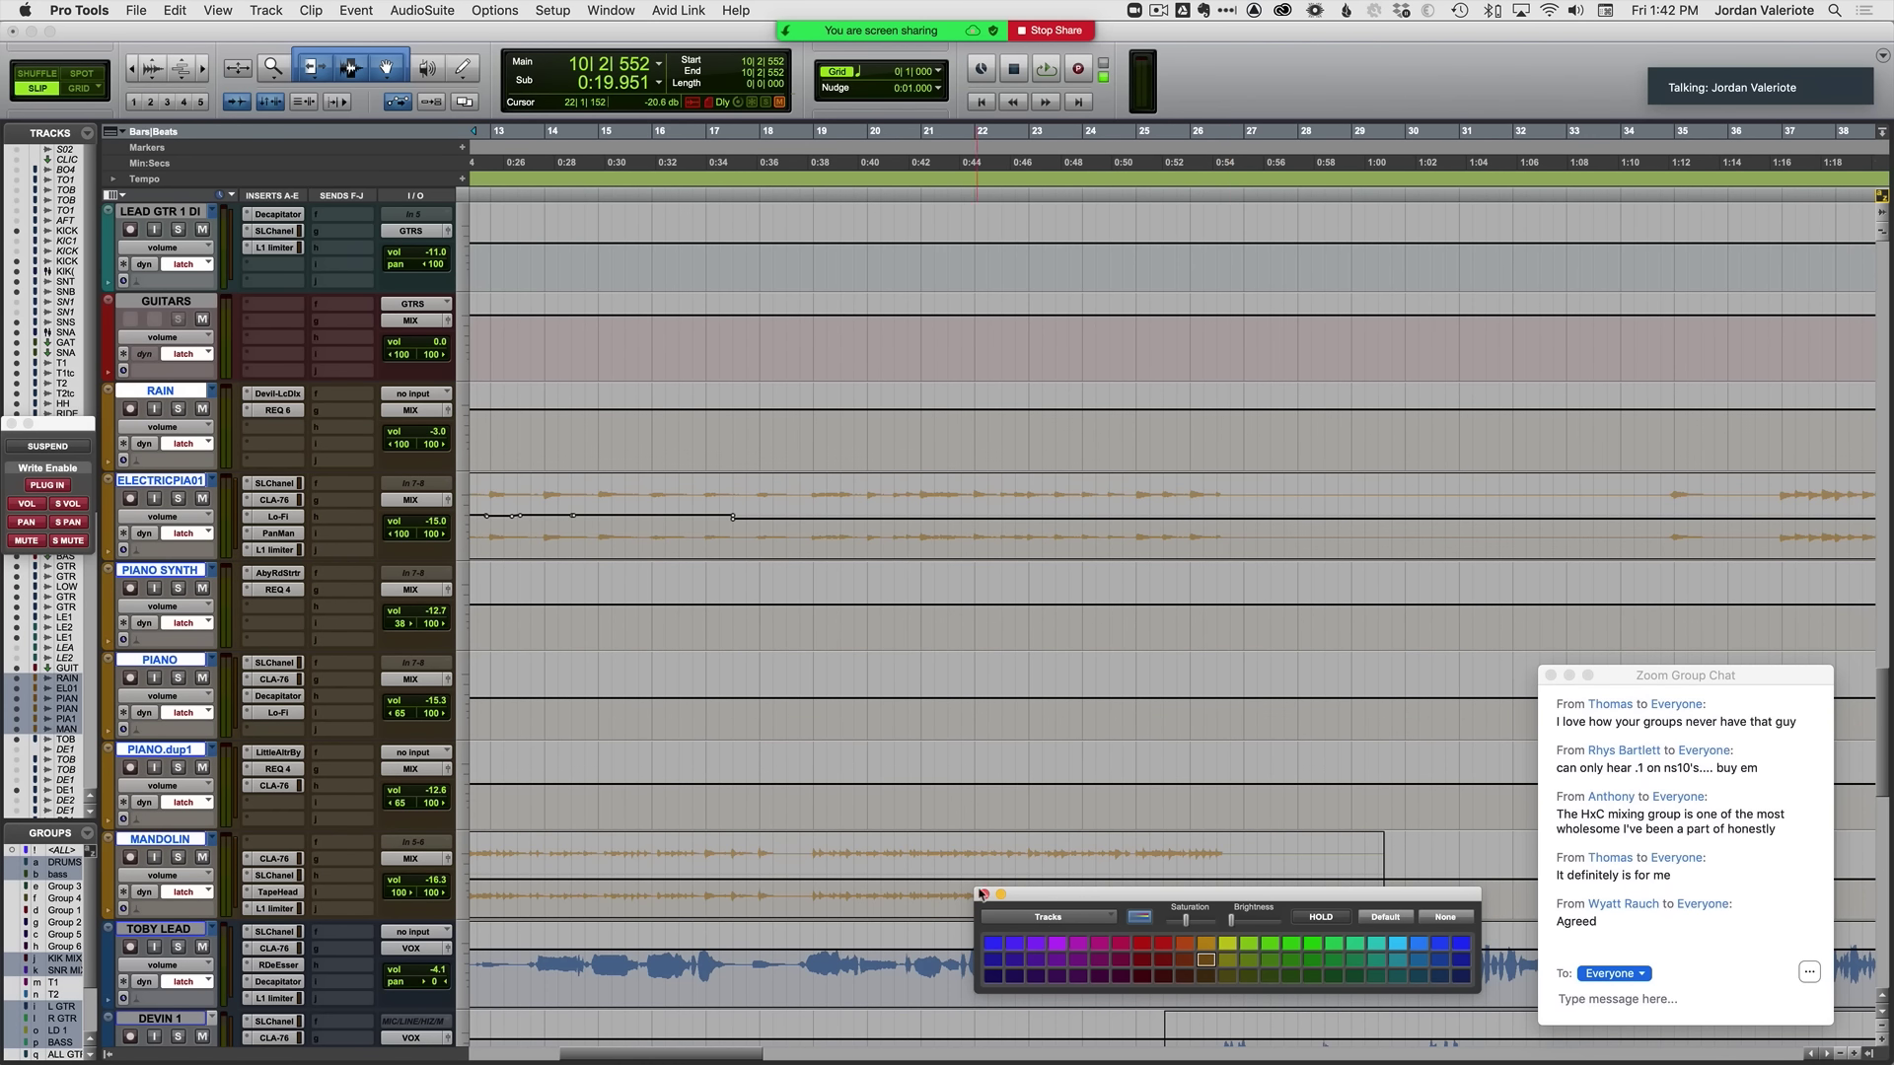
{"action": "left_click", "coordinate": [982, 894]}
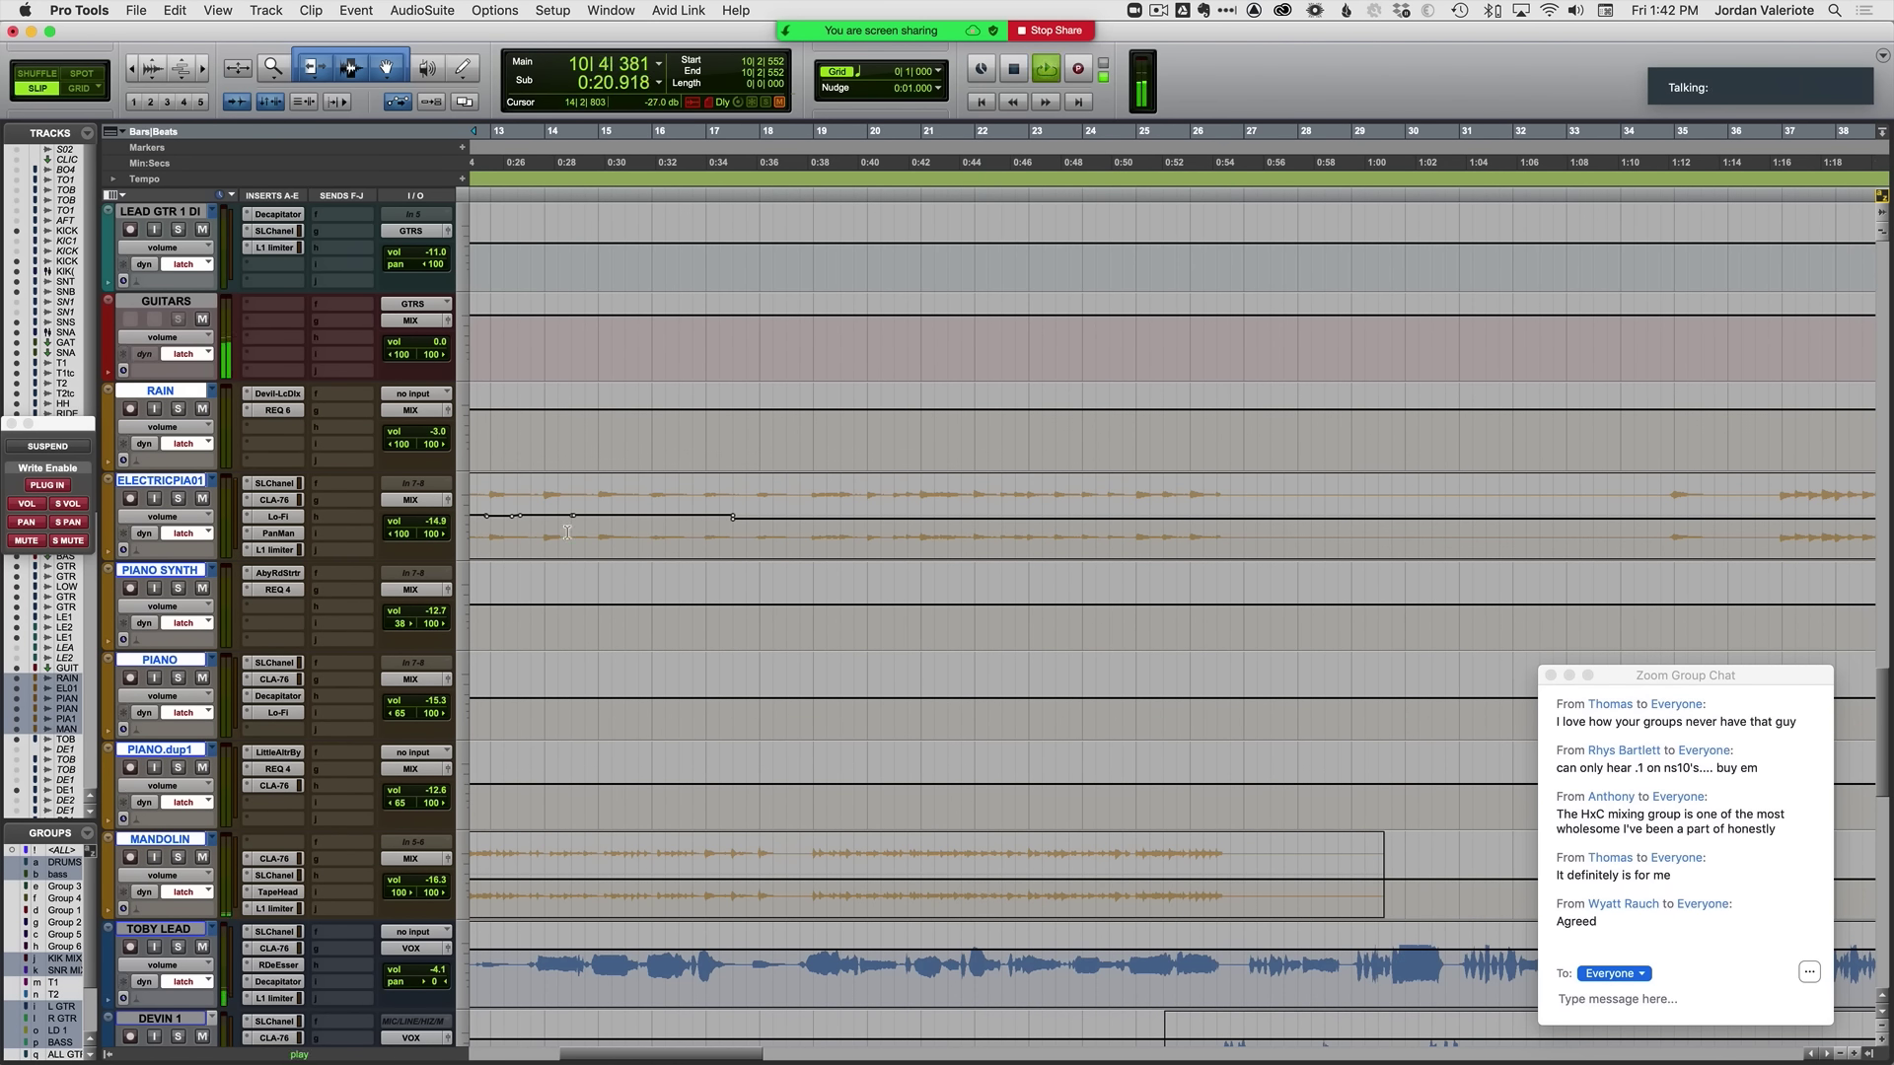
Step: Select ELECTRICPIA01 alone and write latch volume from 15|2|065, holding about -13.1 dB into bar 27
{"action": "key", "text": "space"}
{"action": "left_click", "coordinate": [191, 482]}
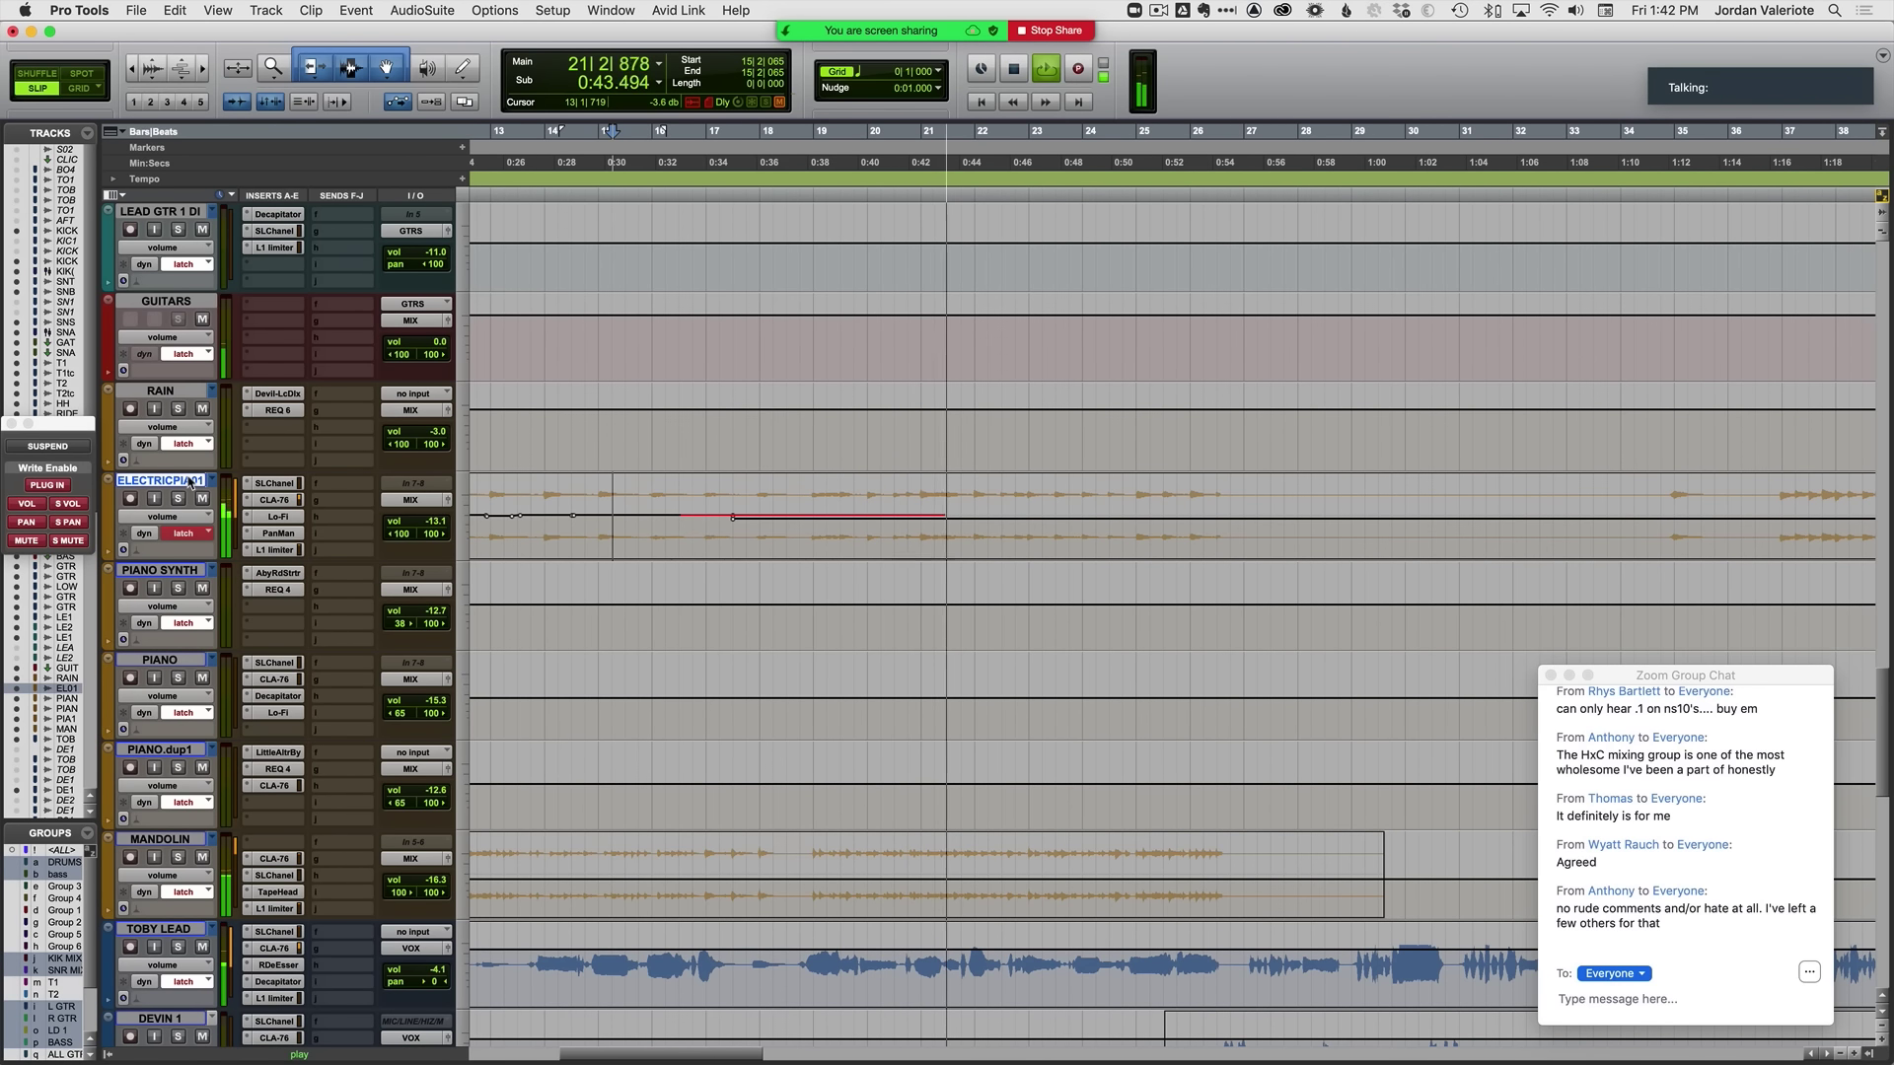
{"action": "scroll", "coordinate": [799, 562], "scroll_direction": "up", "scroll_amount": 3}
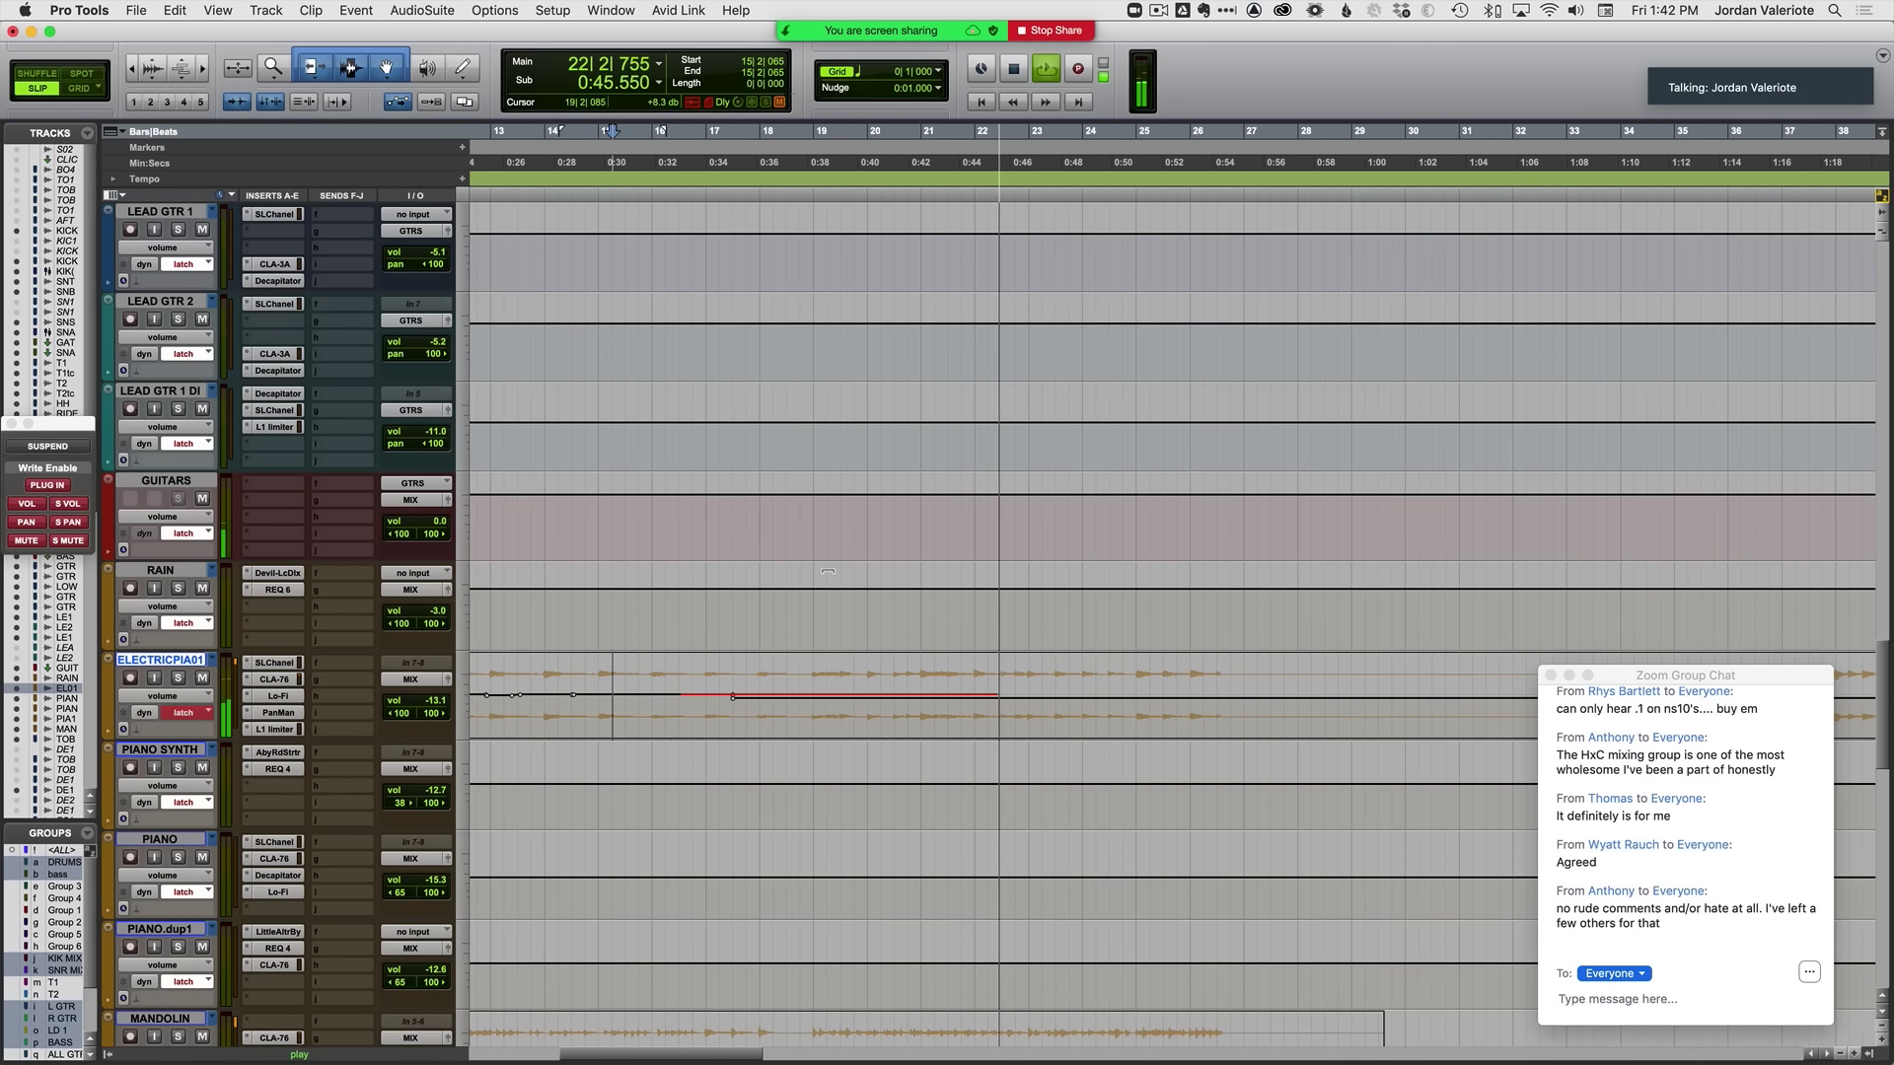
{"action": "scroll", "coordinate": [826, 574], "scroll_direction": "right", "scroll_amount": 4}
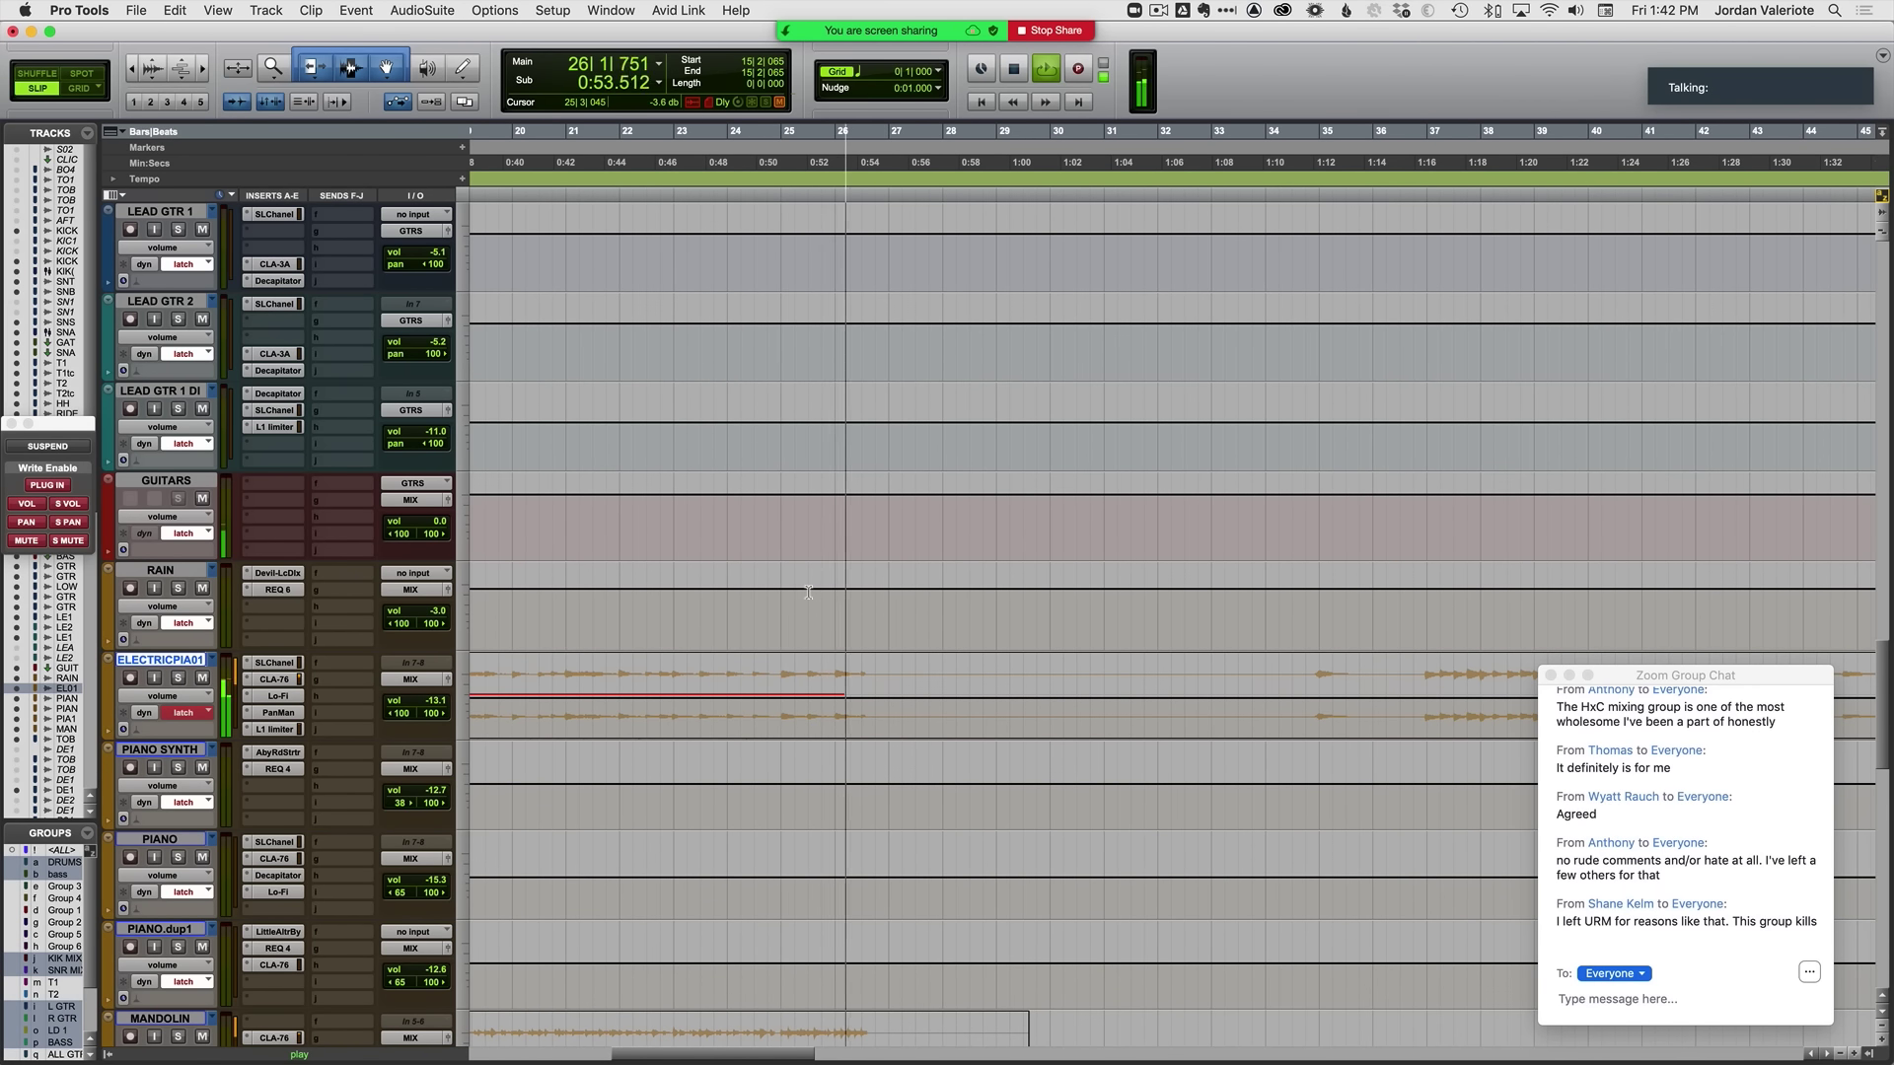
{"action": "scroll", "coordinate": [808, 592], "scroll_direction": "up", "scroll_amount": 1}
{"action": "scroll", "coordinate": [791, 405], "scroll_direction": "up", "scroll_amount": 1}
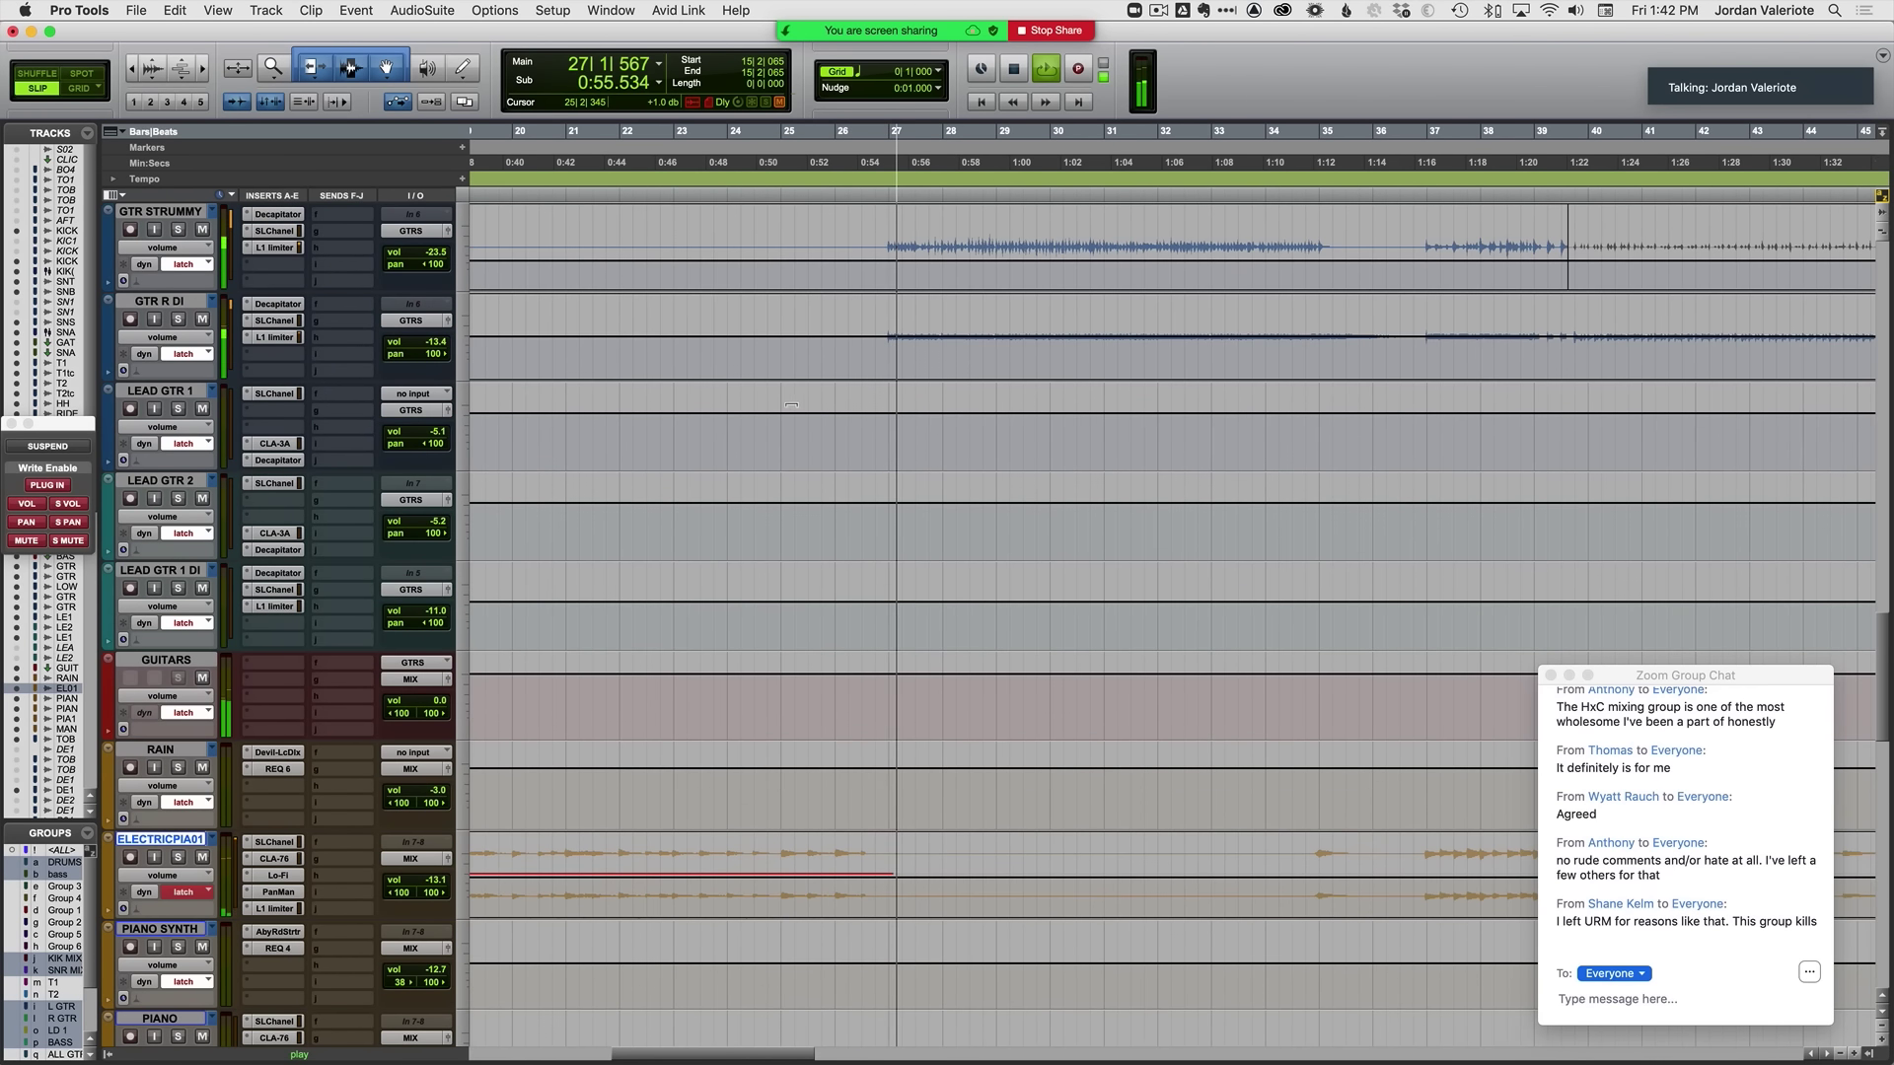
{"action": "key", "text": "space"}
Step: Write latch volume on the BASS track from 18|2|228, lowering it to about -10.2 dB as the bass enters and holding it into bar 26
{"action": "scroll", "coordinate": [784, 407], "scroll_direction": "up", "scroll_amount": 3}
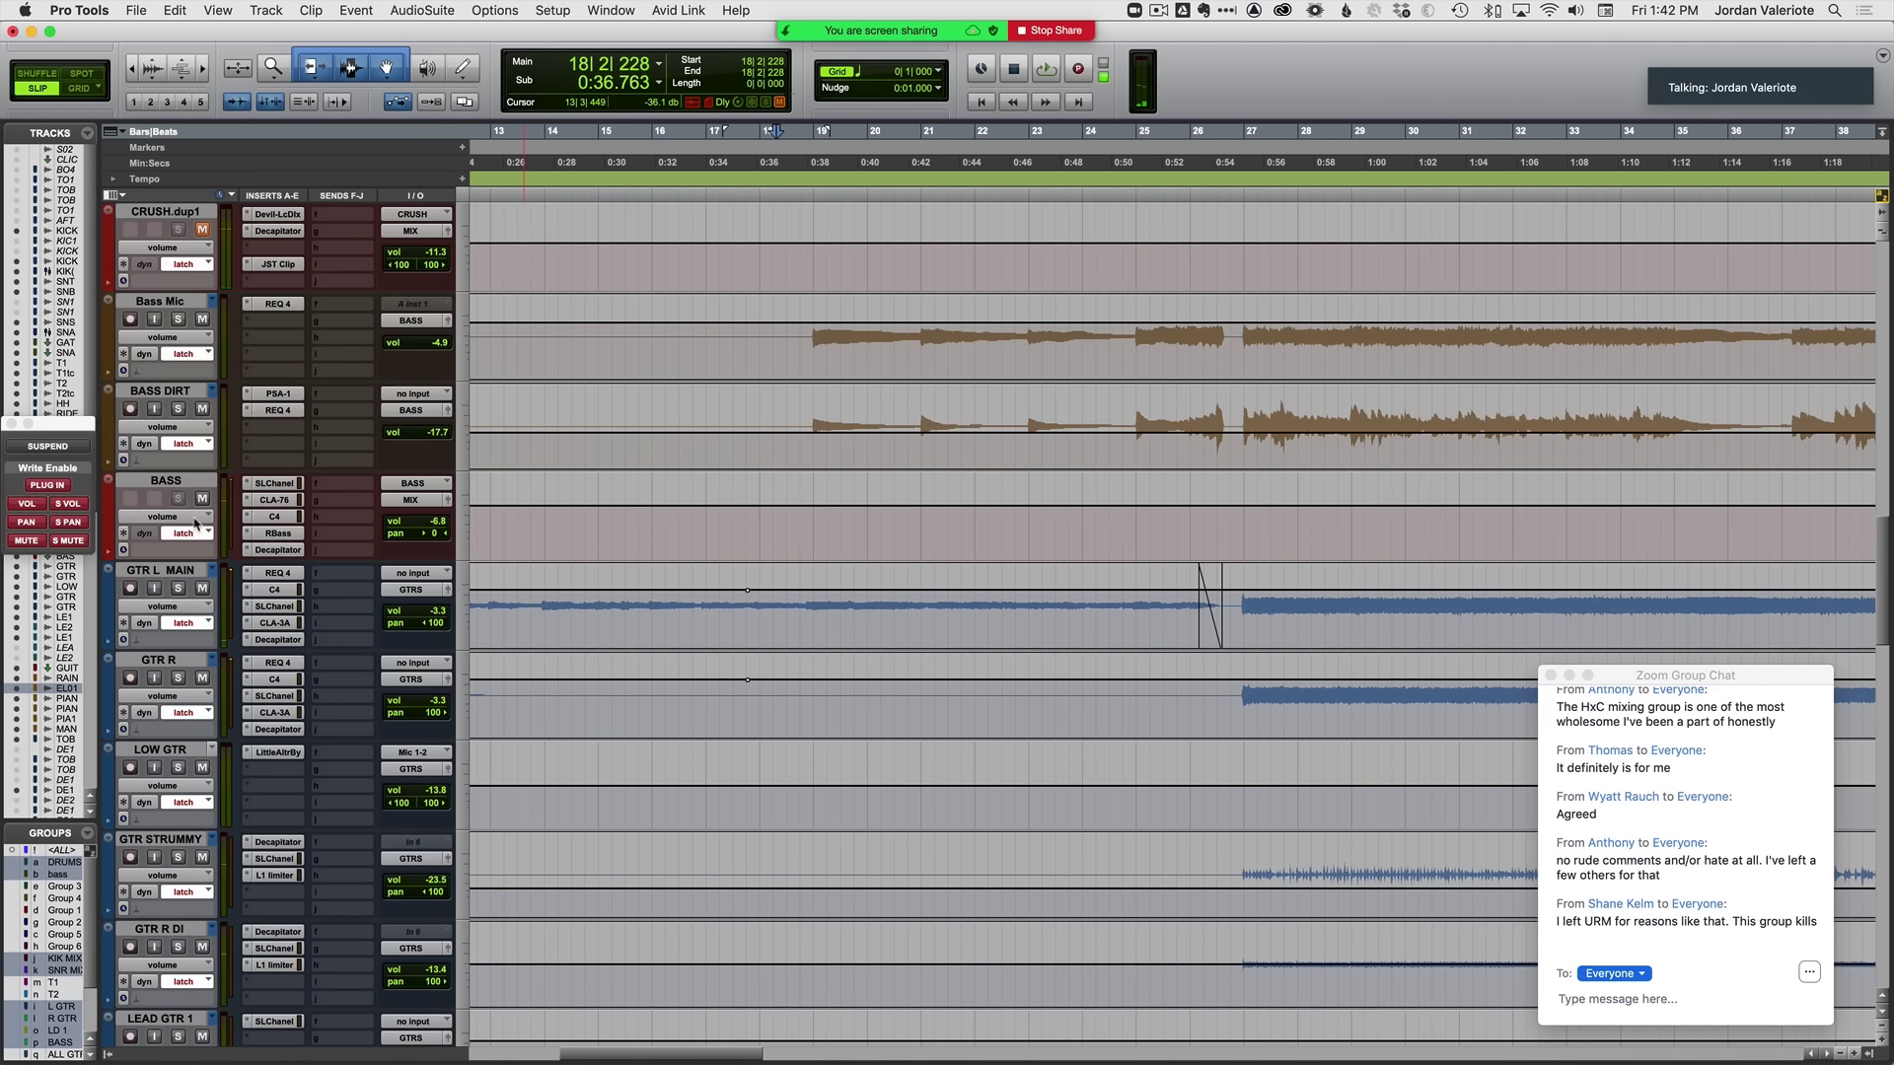
{"action": "scroll", "coordinate": [954, 493], "scroll_direction": "down", "scroll_amount": 1}
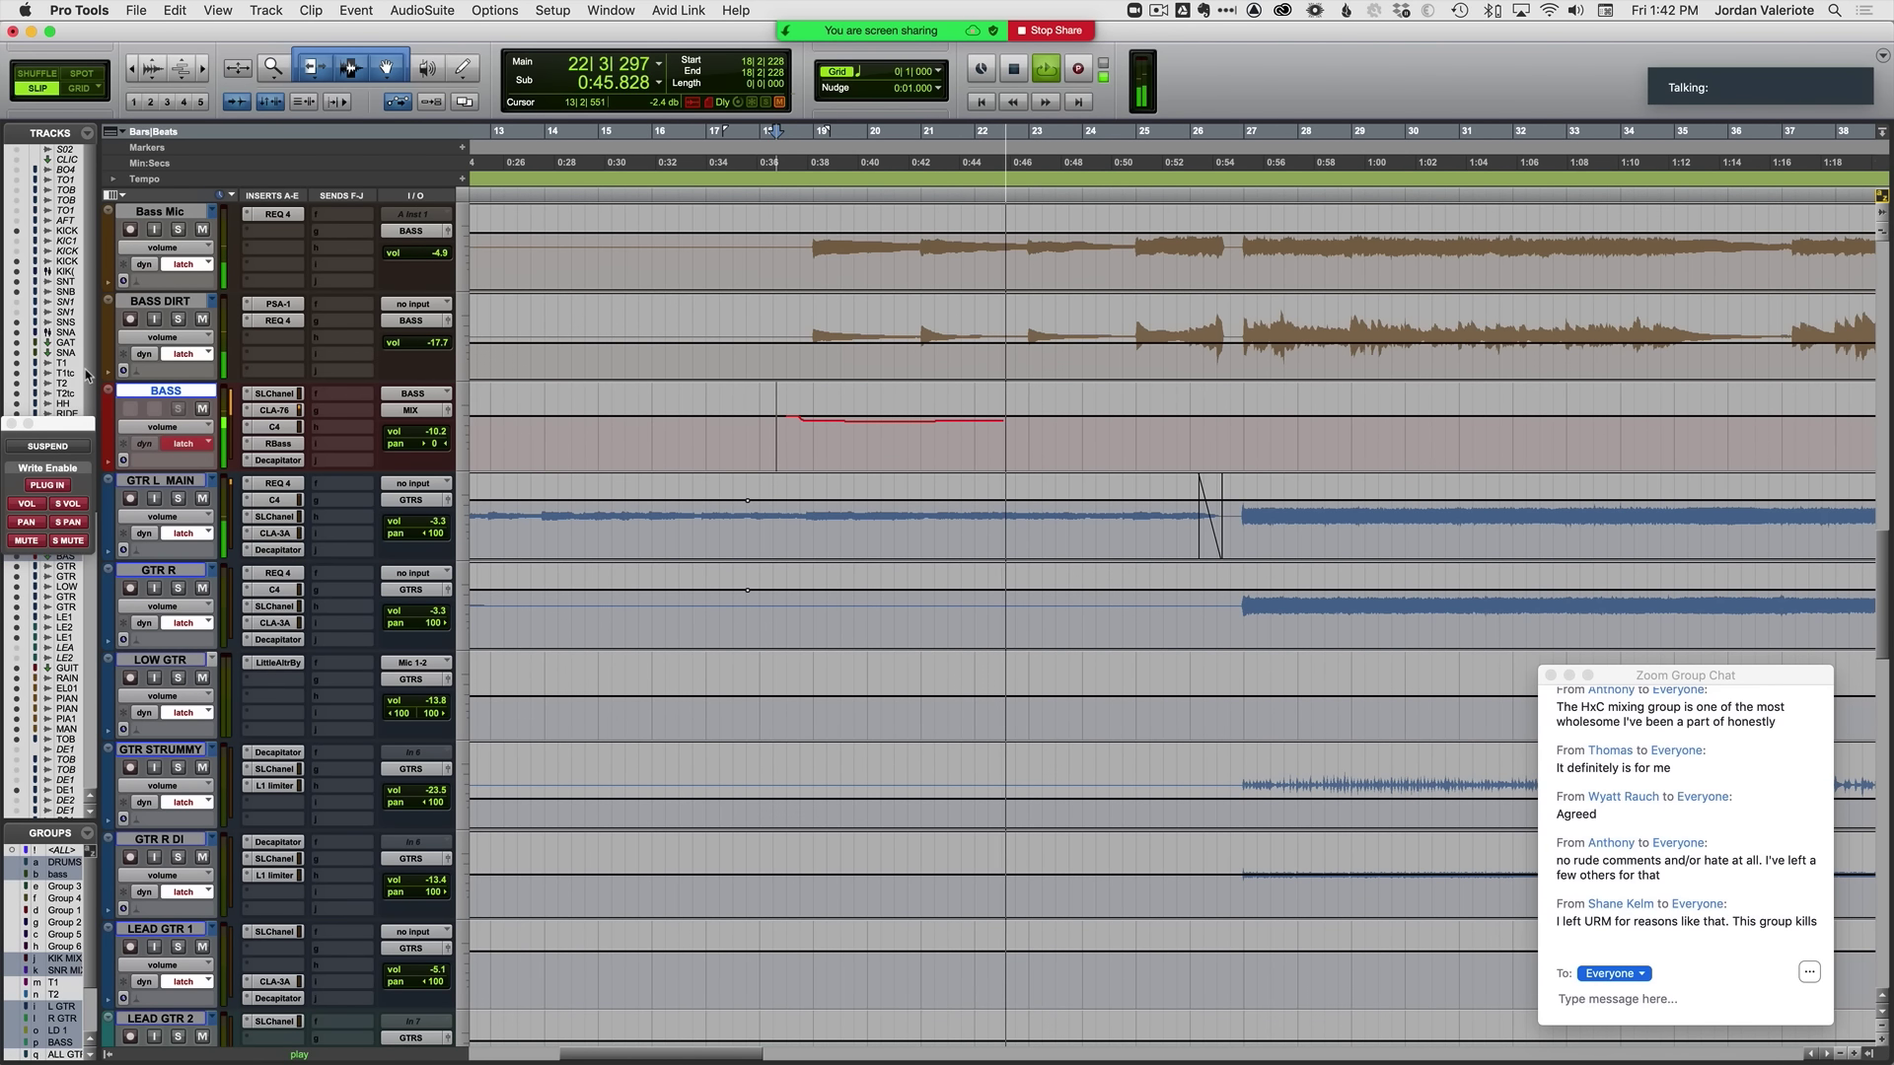
{"action": "left_click", "coordinate": [27, 541]}
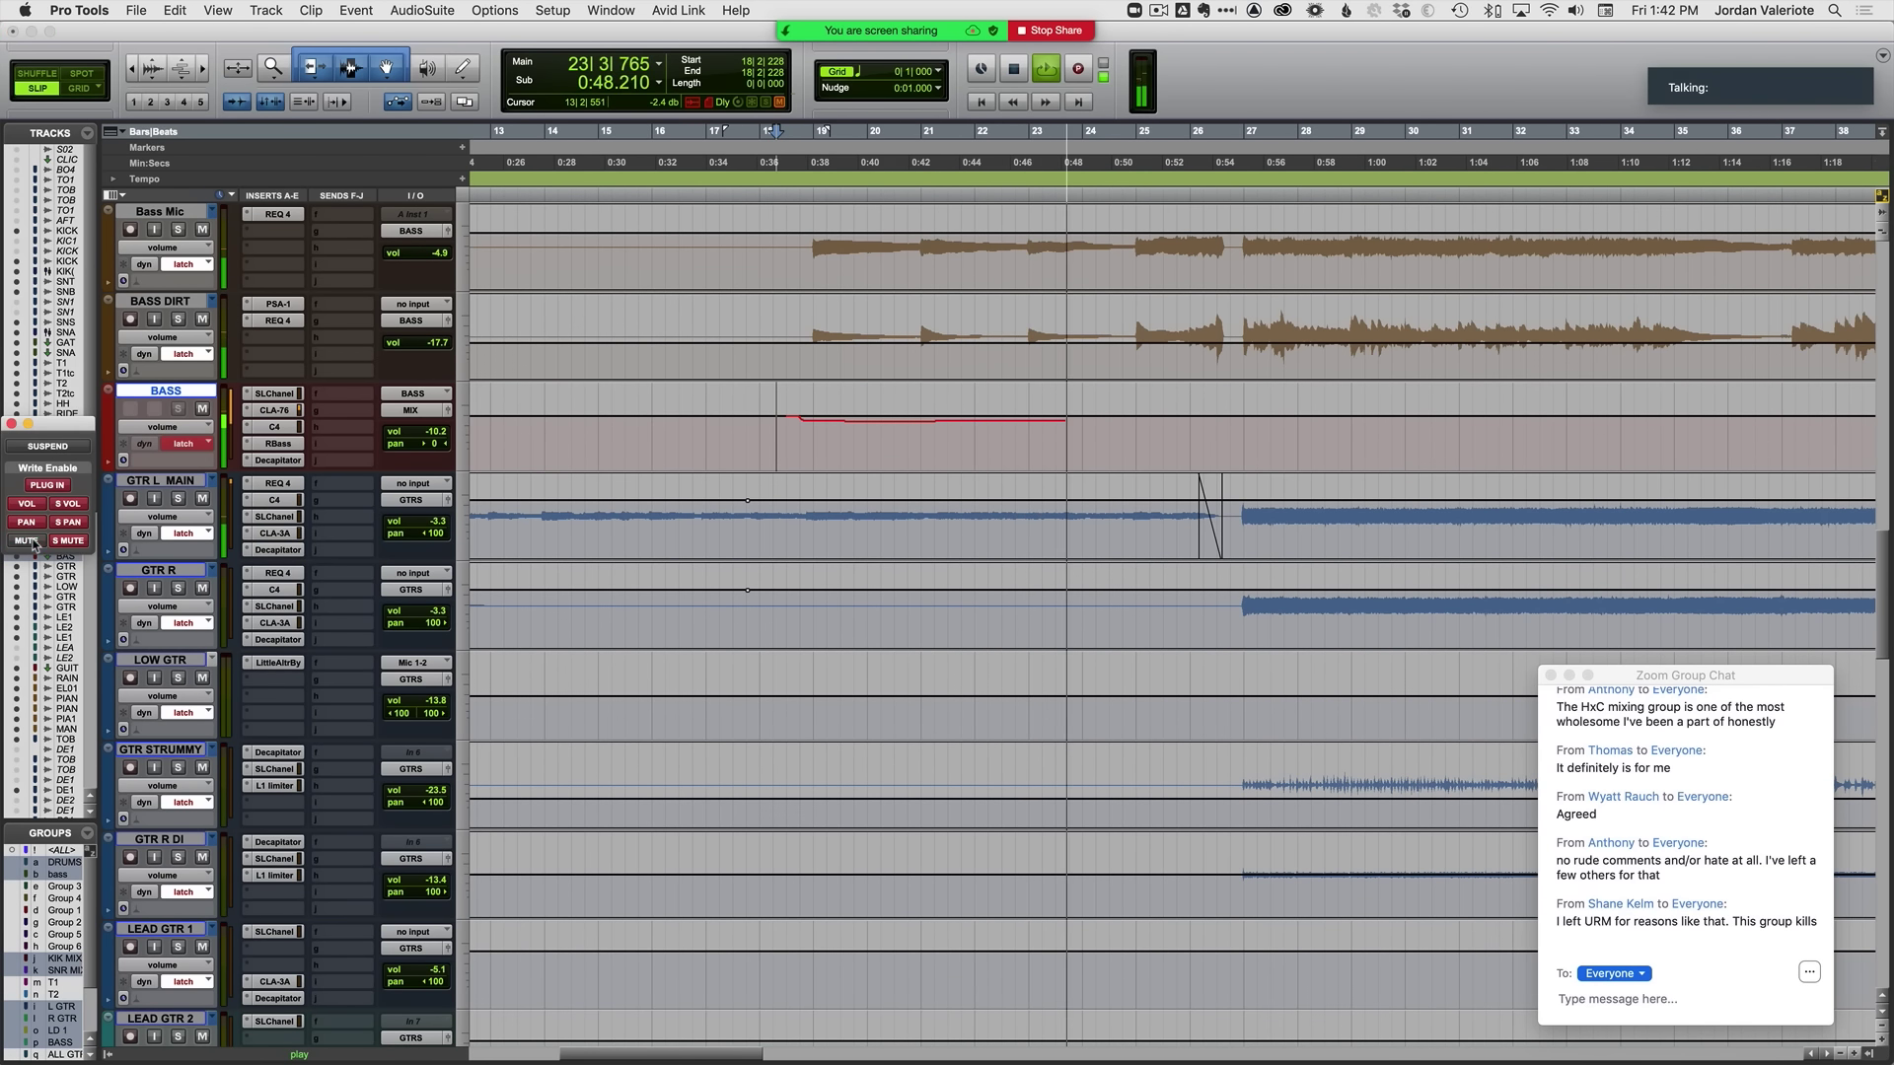
{"action": "left_click", "coordinate": [204, 409]}
{"action": "scroll", "coordinate": [909, 533], "scroll_direction": "right", "scroll_amount": 3}
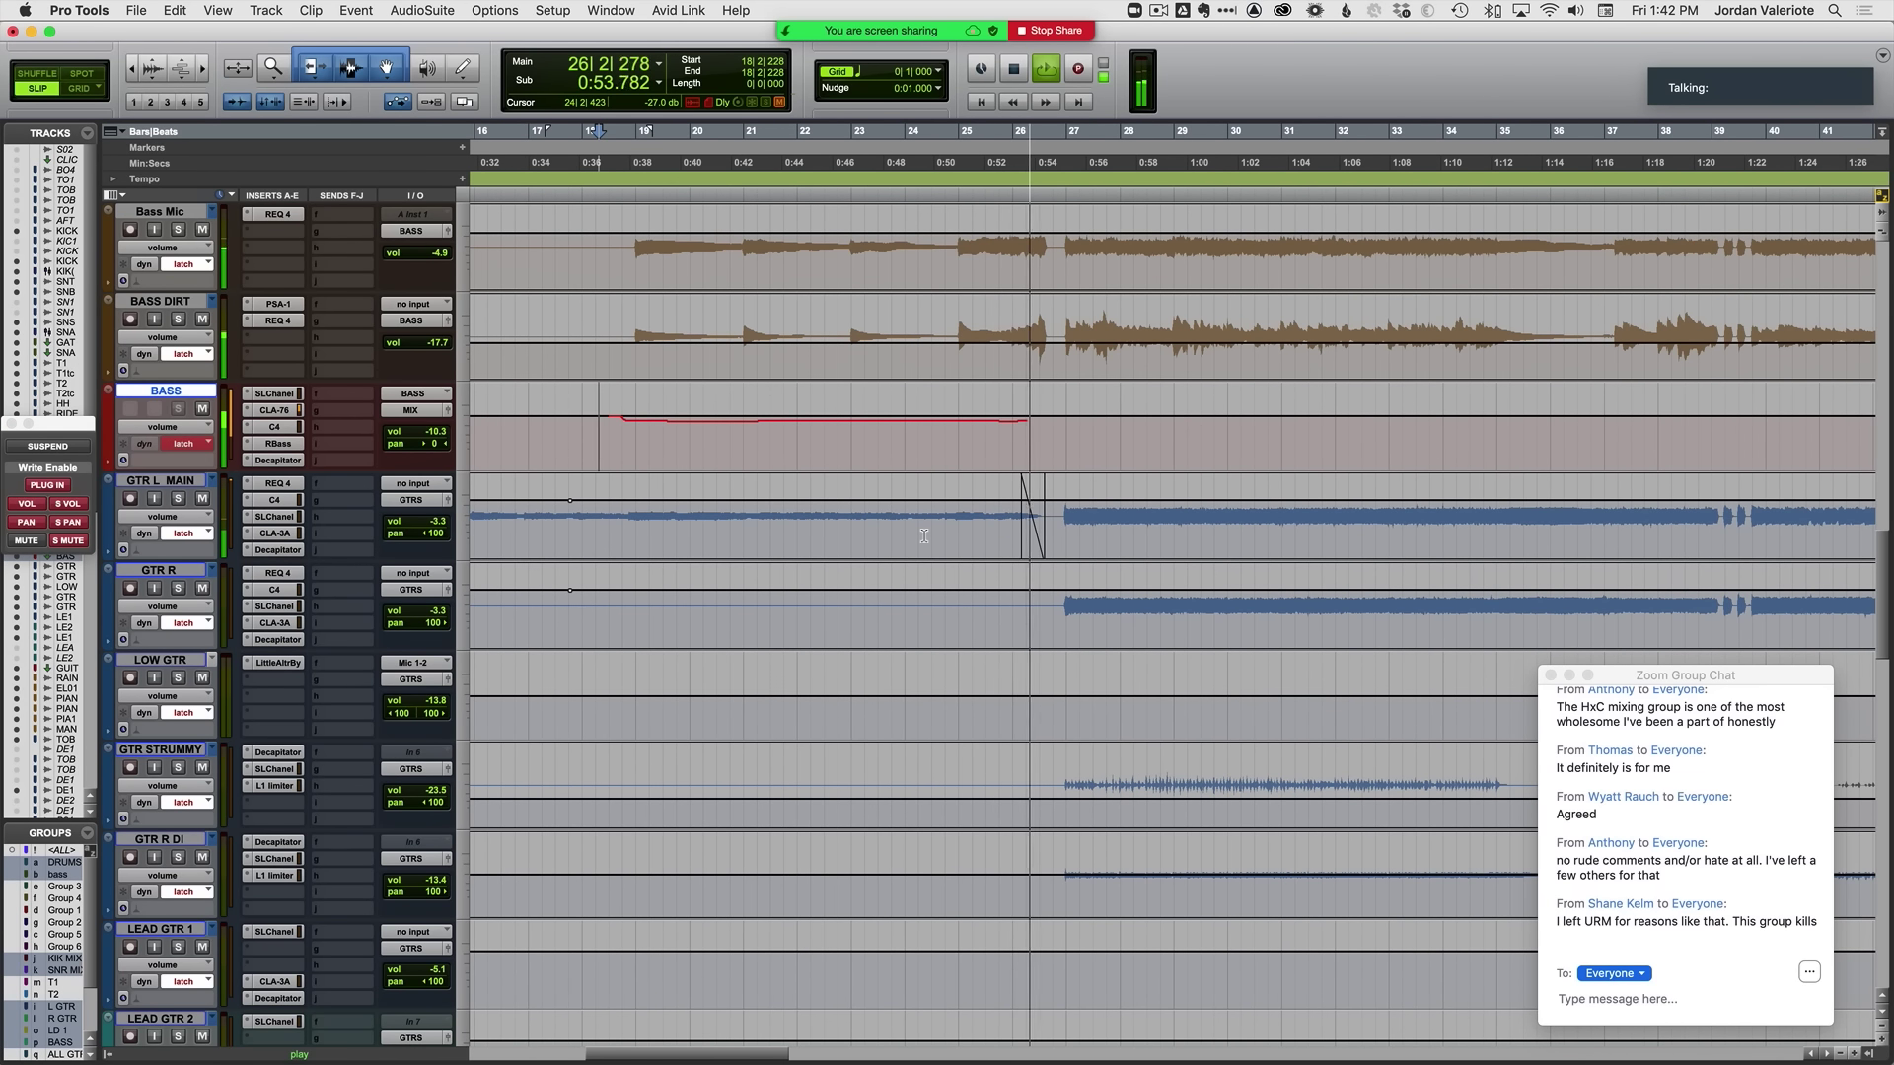
{"action": "key", "text": "space"}
Step: Write another BASS volume pass from 24|3|387, ramping up to about -6.5 dB at the bar 27 entry
{"action": "left_click", "coordinate": [937, 437]}
{"action": "key", "text": "space"}
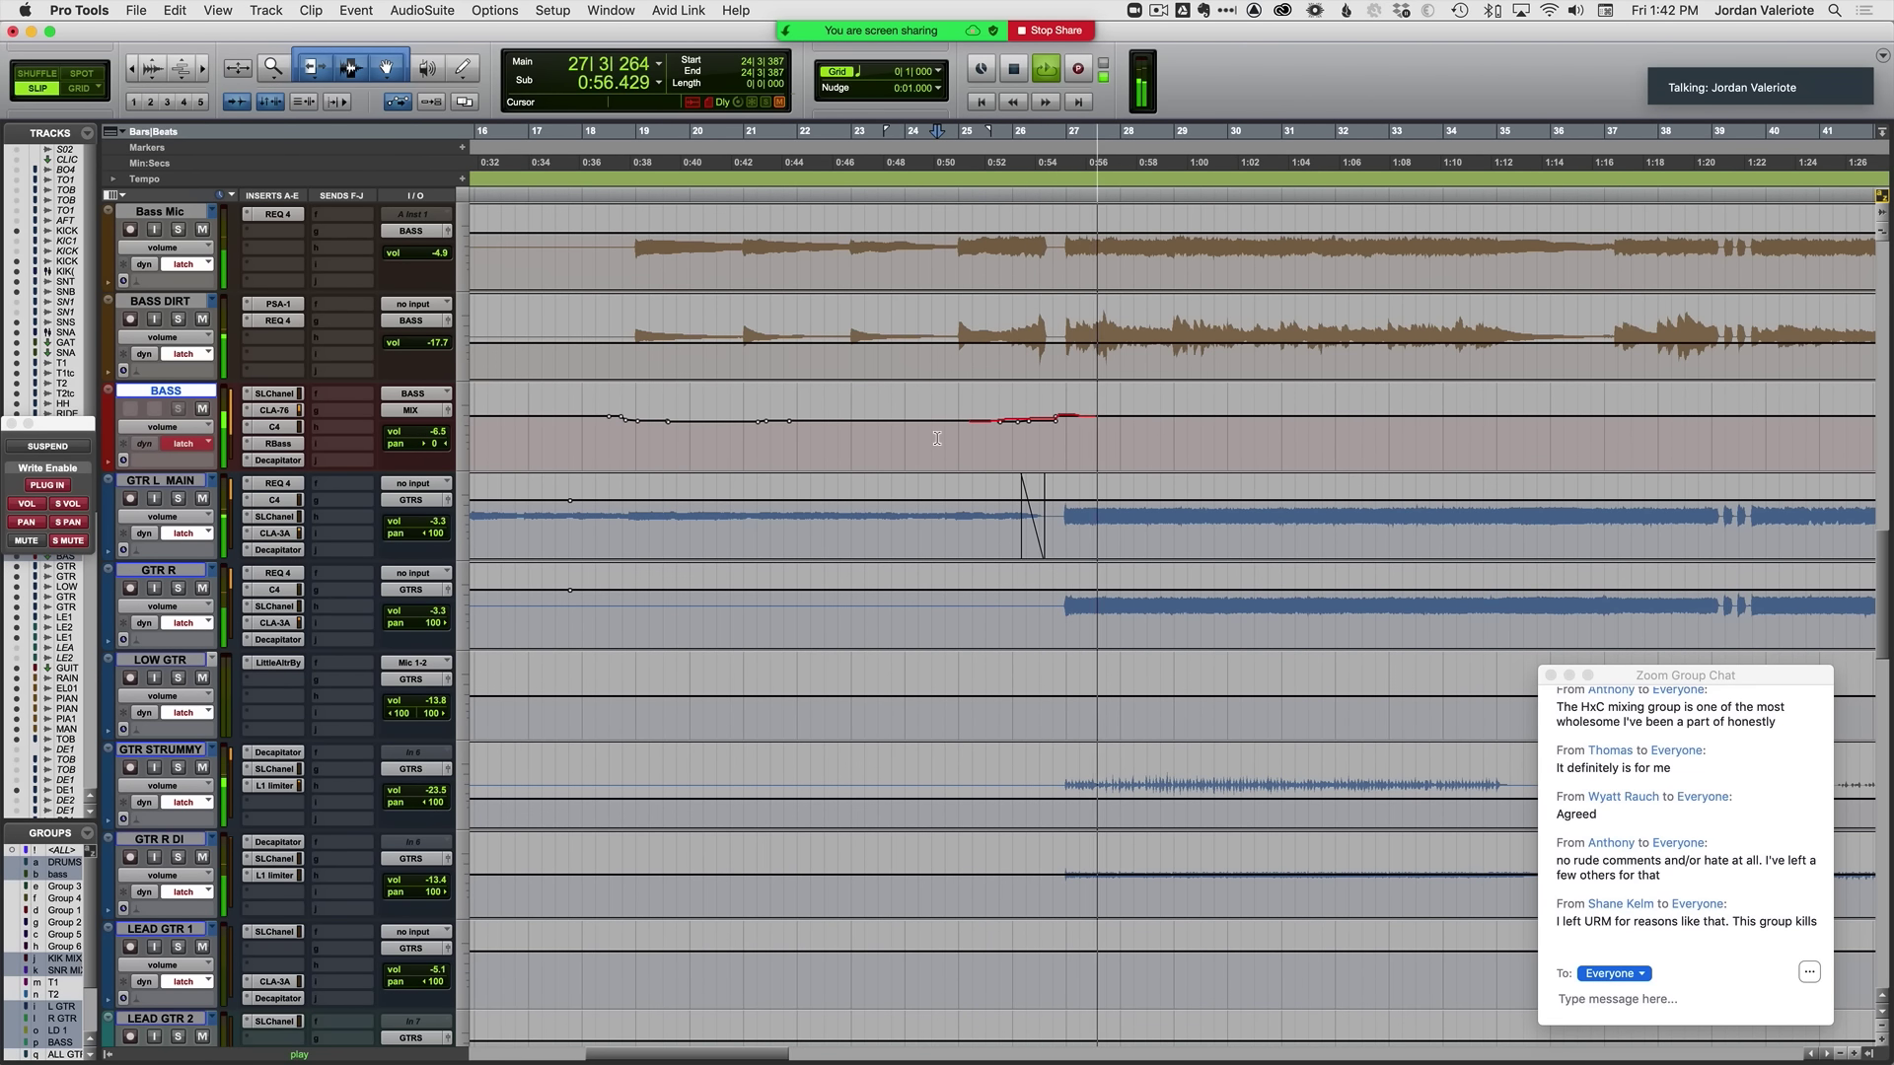
{"action": "scroll", "coordinate": [1090, 536], "scroll_direction": "right", "scroll_amount": 3}
{"action": "key", "text": "space"}
Step: Audition the transition into bar 27 from 25|1|645 to check the bass ride against the guitars
{"action": "left_click", "coordinate": [789, 529]}
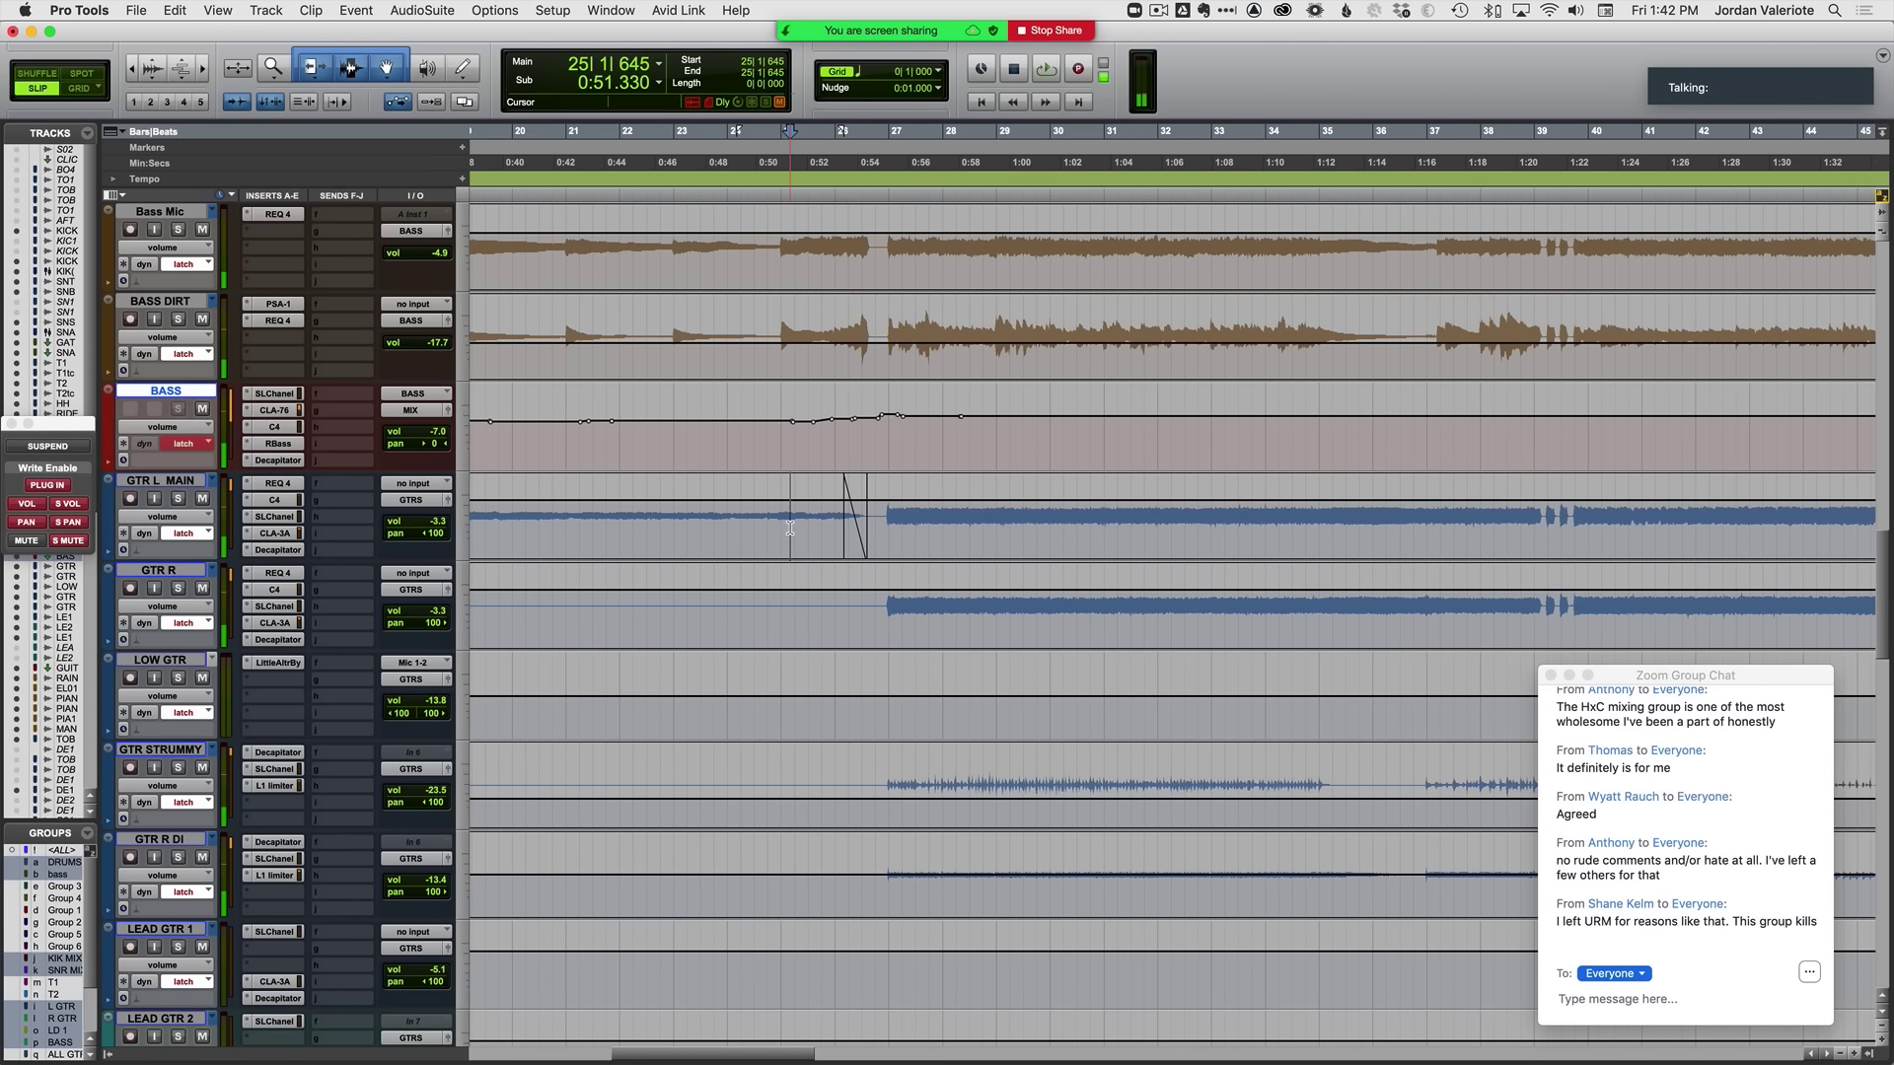
{"action": "key", "text": "space"}
{"action": "scroll", "coordinate": [794, 530], "scroll_direction": "down", "scroll_amount": 2}
{"action": "scroll", "coordinate": [797, 530], "scroll_direction": "right", "scroll_amount": 3}
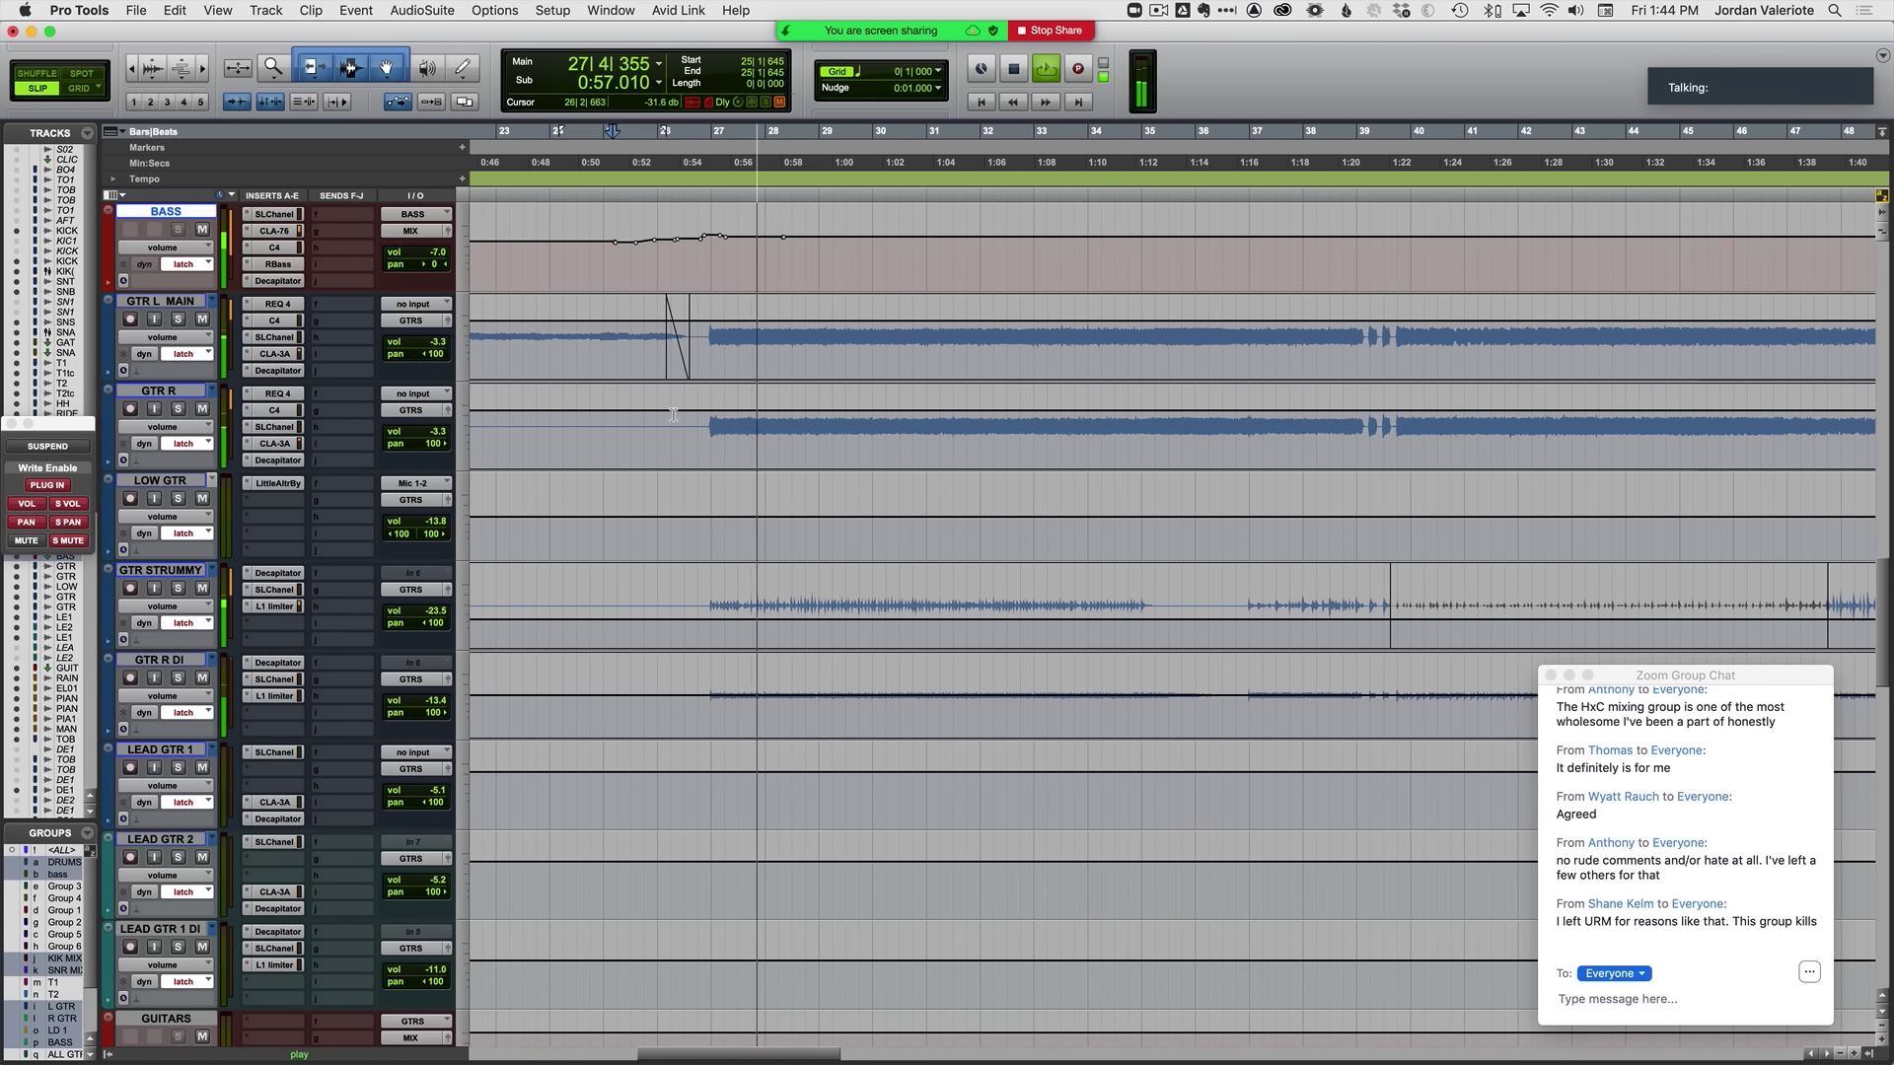
Step: Select GTR L MAIN and write latch volume on both main guitars from 25|3|177, lifted at the bar 27 entry and easing to about -3.5 dB
{"action": "left_click", "coordinate": [632, 431]}
{"action": "left_click", "coordinate": [153, 302]}
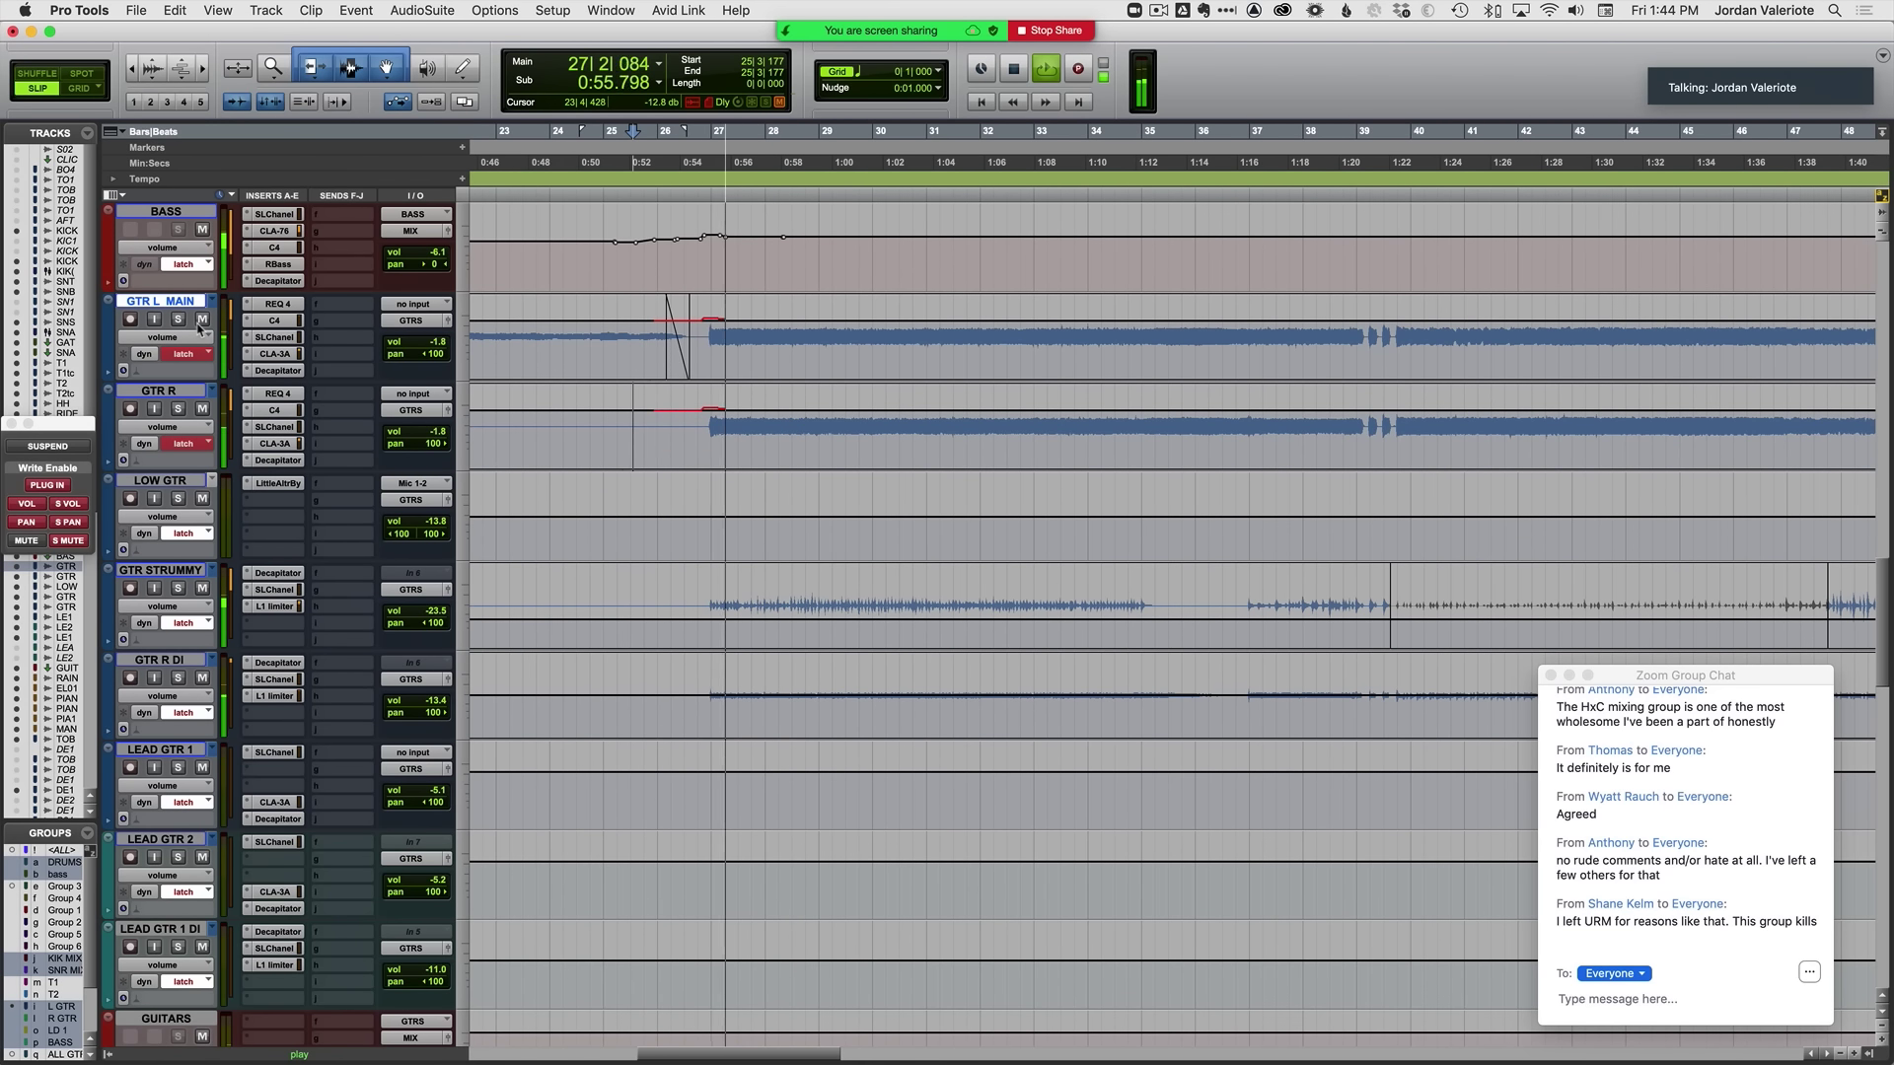
{"action": "key", "text": "space"}
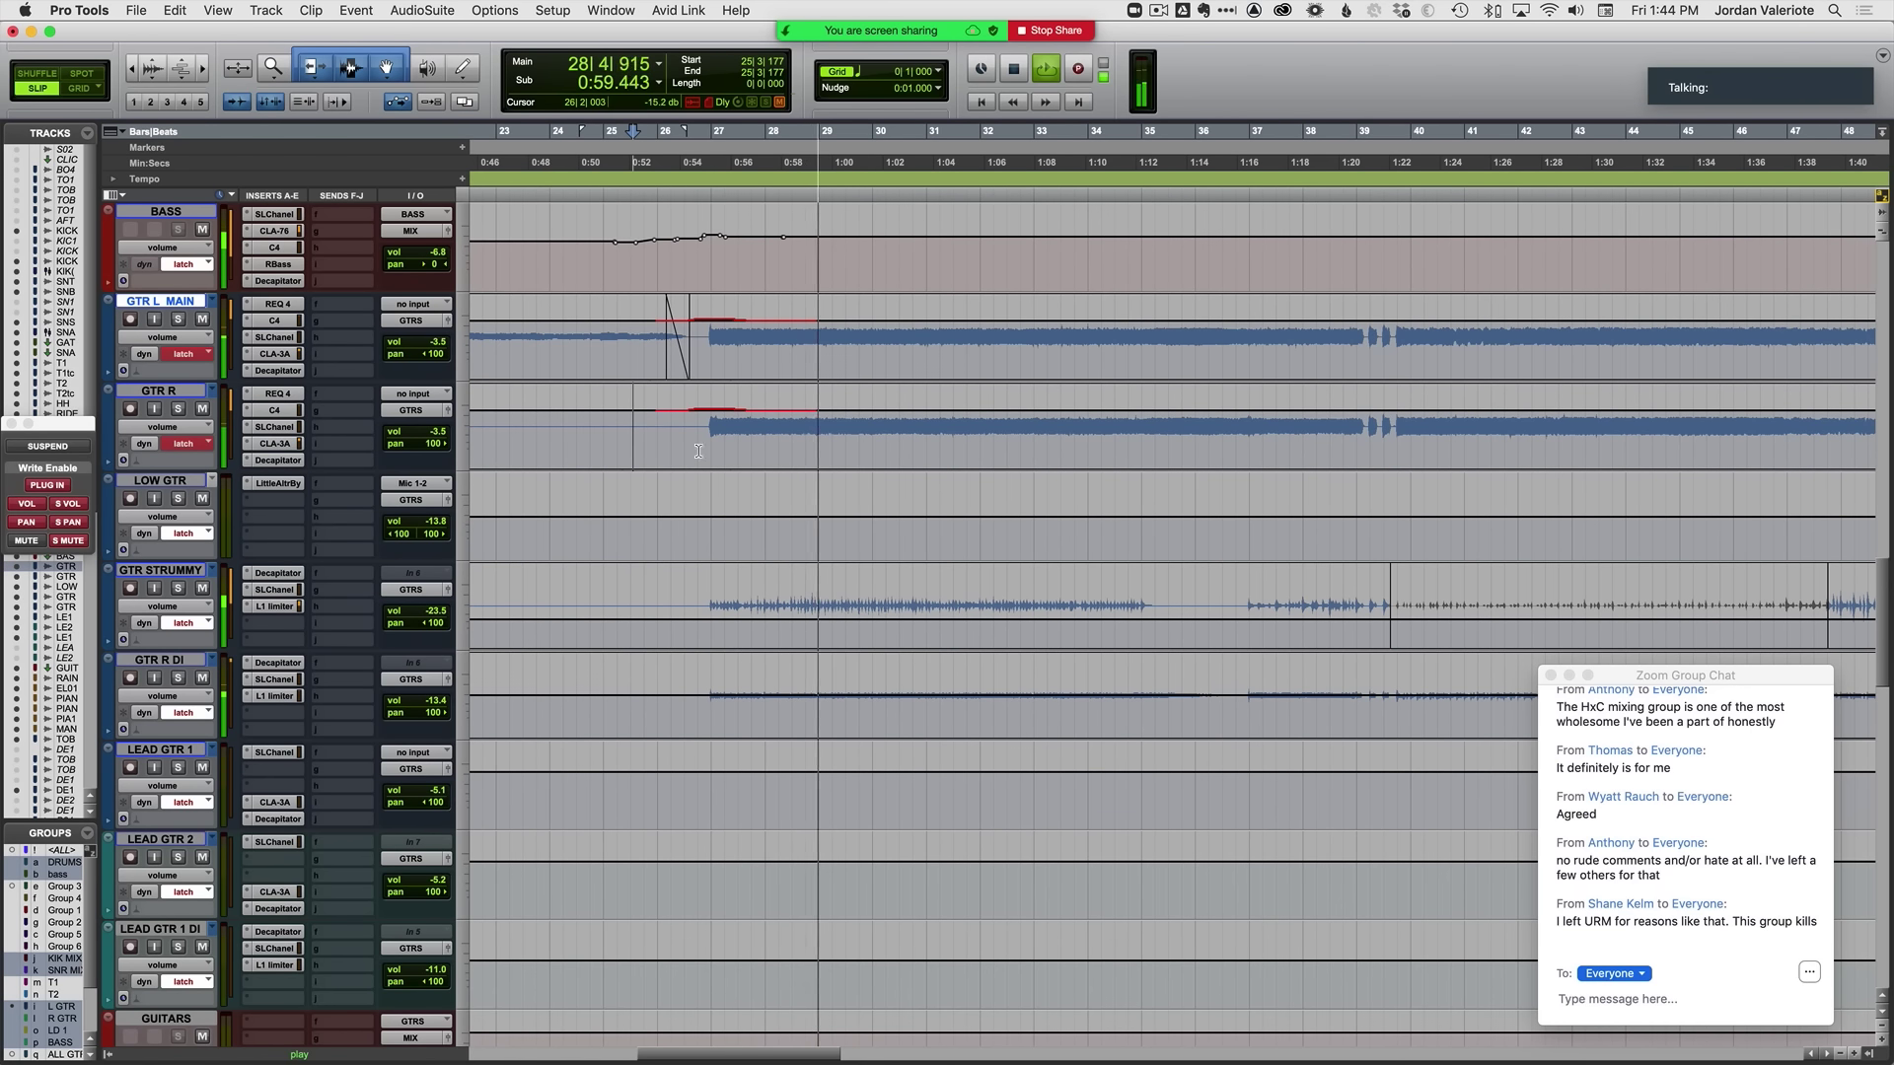
Step: Continue the main guitars' latch pass at about -3.5 dB past bar 35, then stop playback
{"action": "scroll", "coordinate": [841, 515], "scroll_direction": "right", "scroll_amount": 3}
{"action": "key", "text": "r"}
{"action": "scroll", "coordinate": [985, 535], "scroll_direction": "up", "scroll_amount": 3}
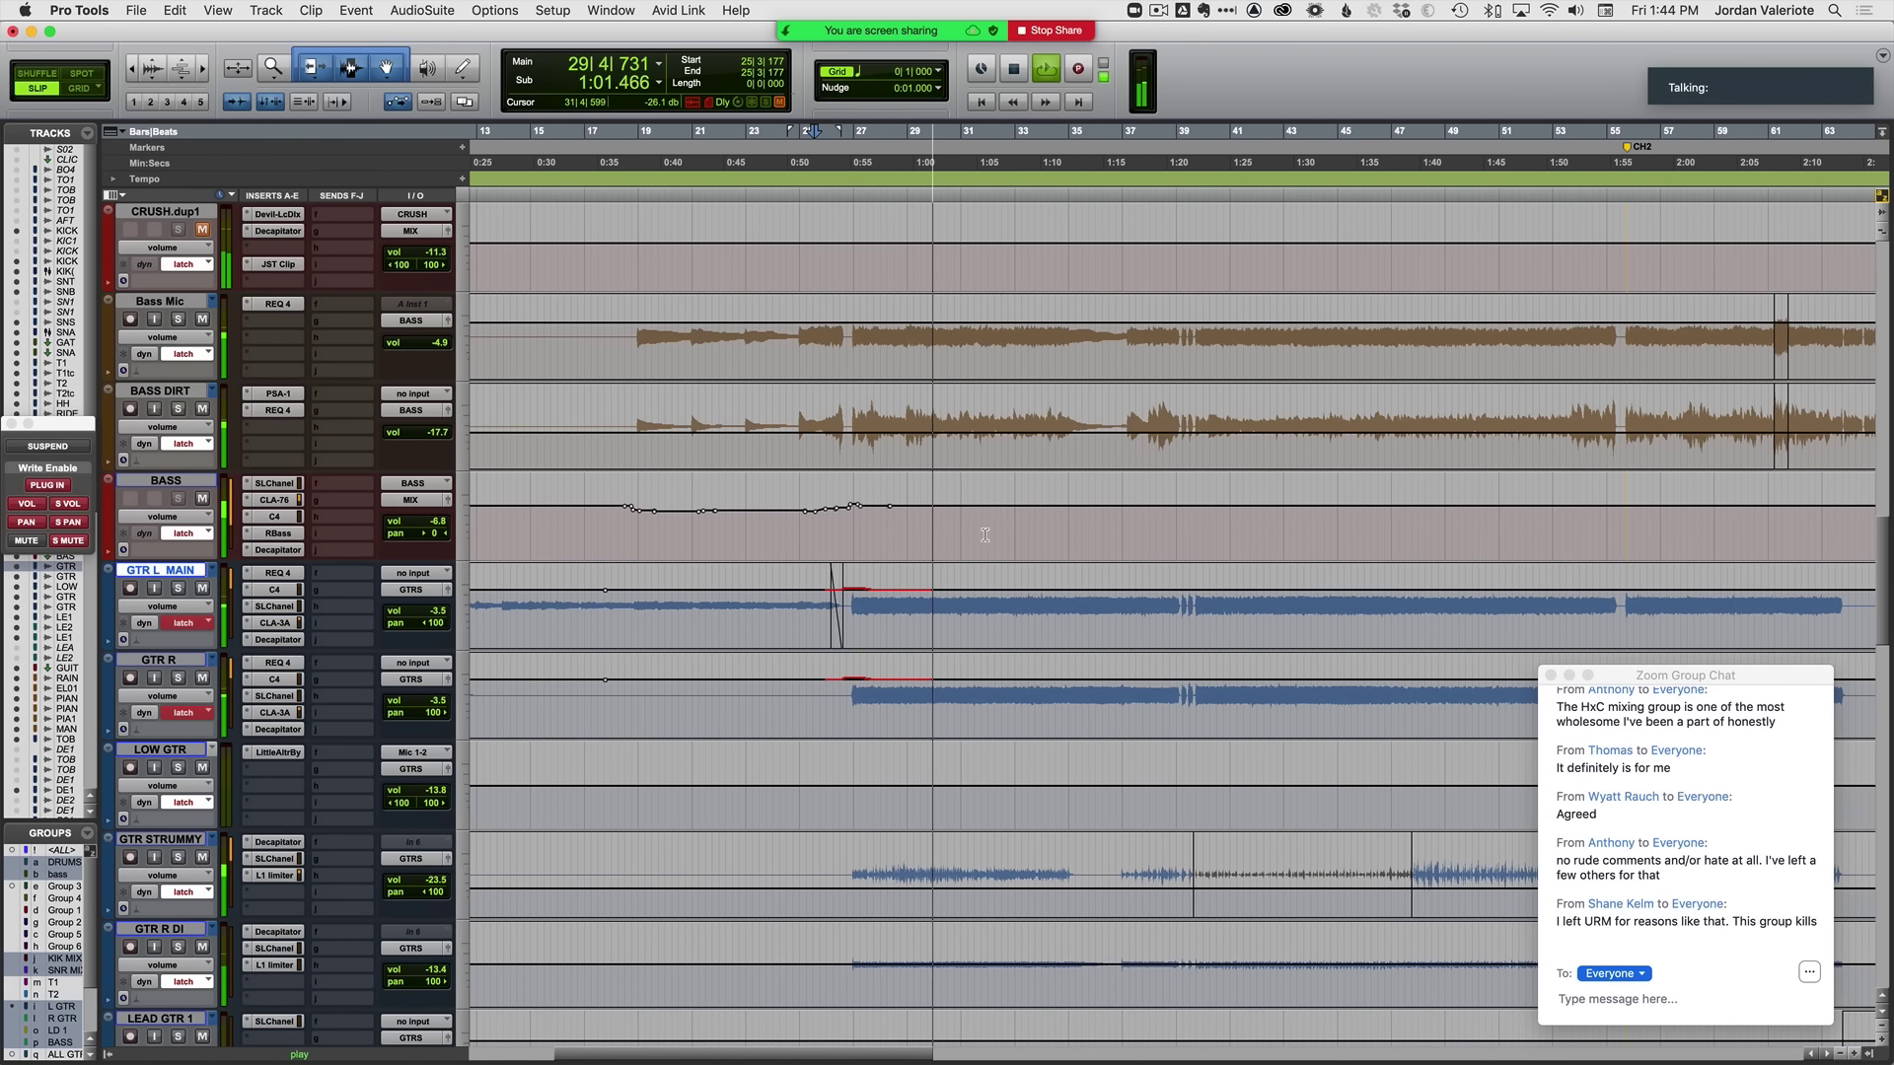
{"action": "scroll", "coordinate": [985, 535], "scroll_direction": "right", "scroll_amount": 3}
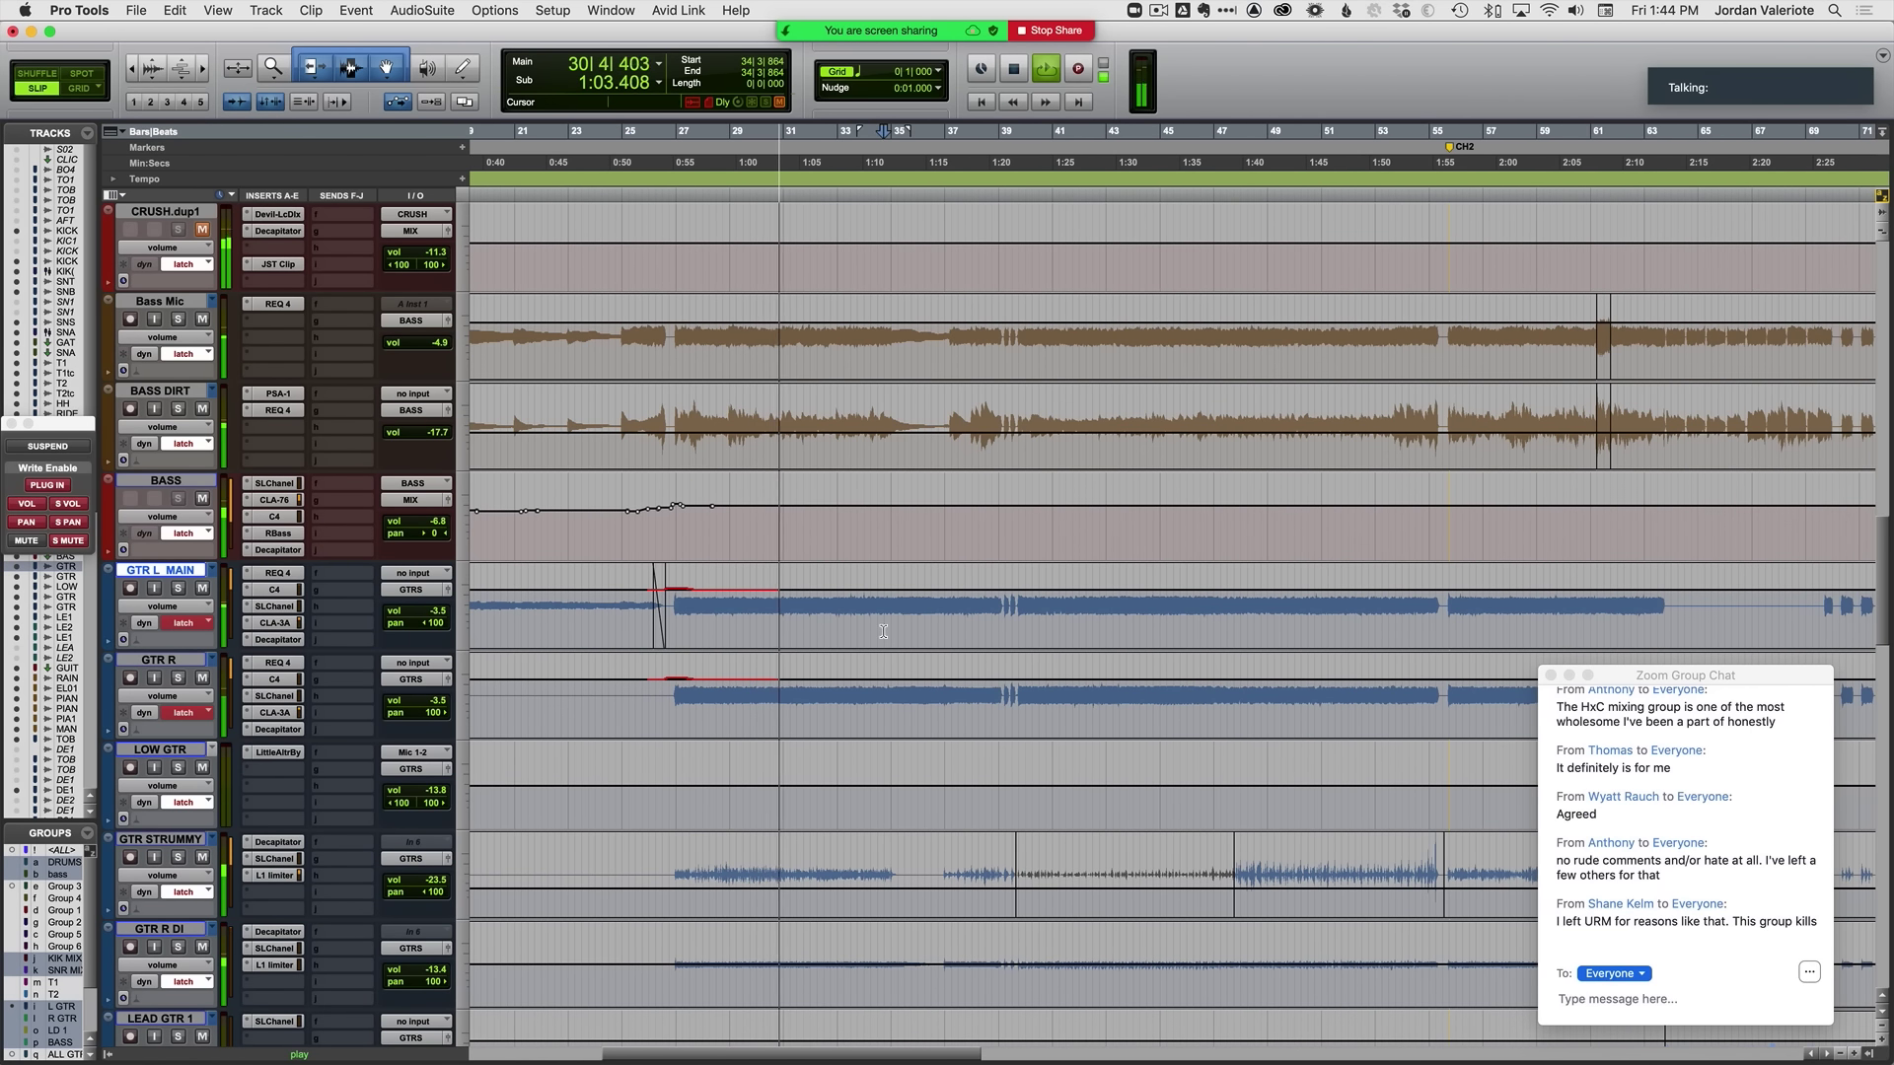
{"action": "key", "text": "t"}
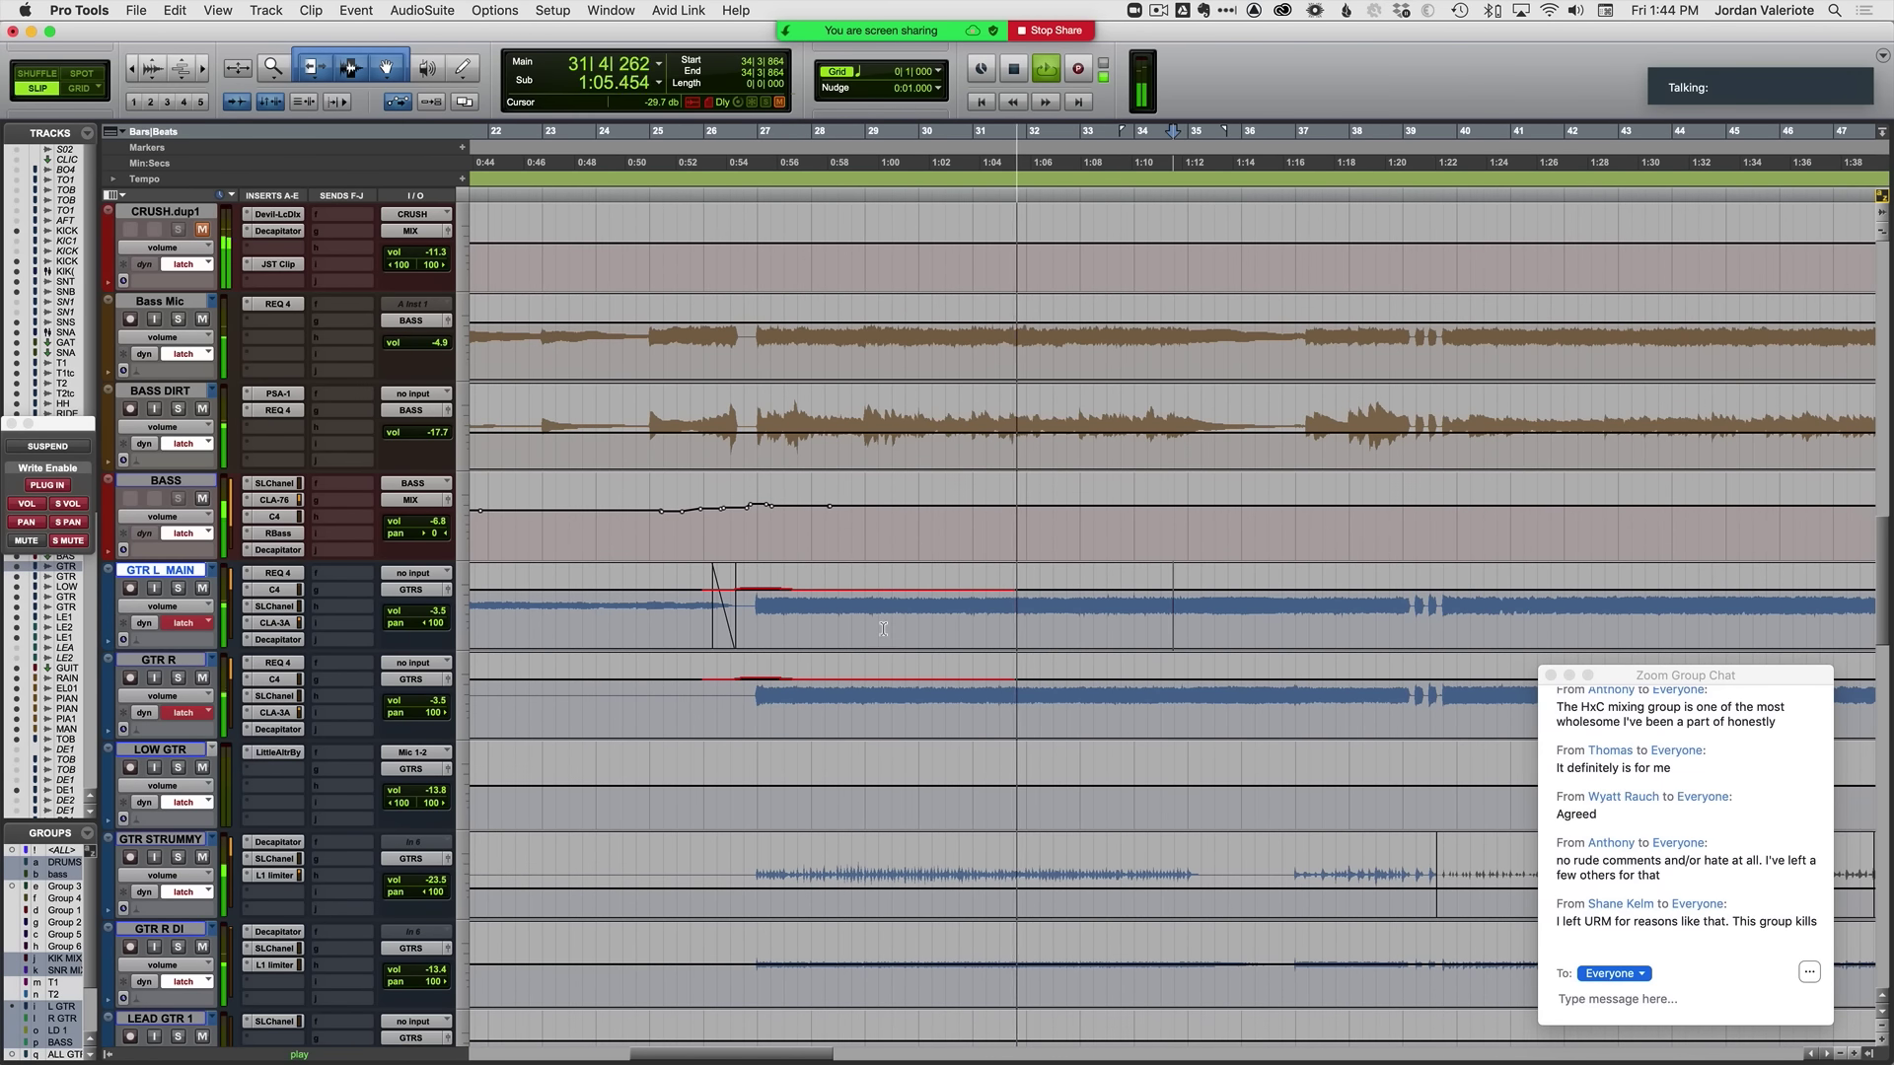
{"action": "scroll", "coordinate": [839, 637], "scroll_direction": "right", "scroll_amount": 5}
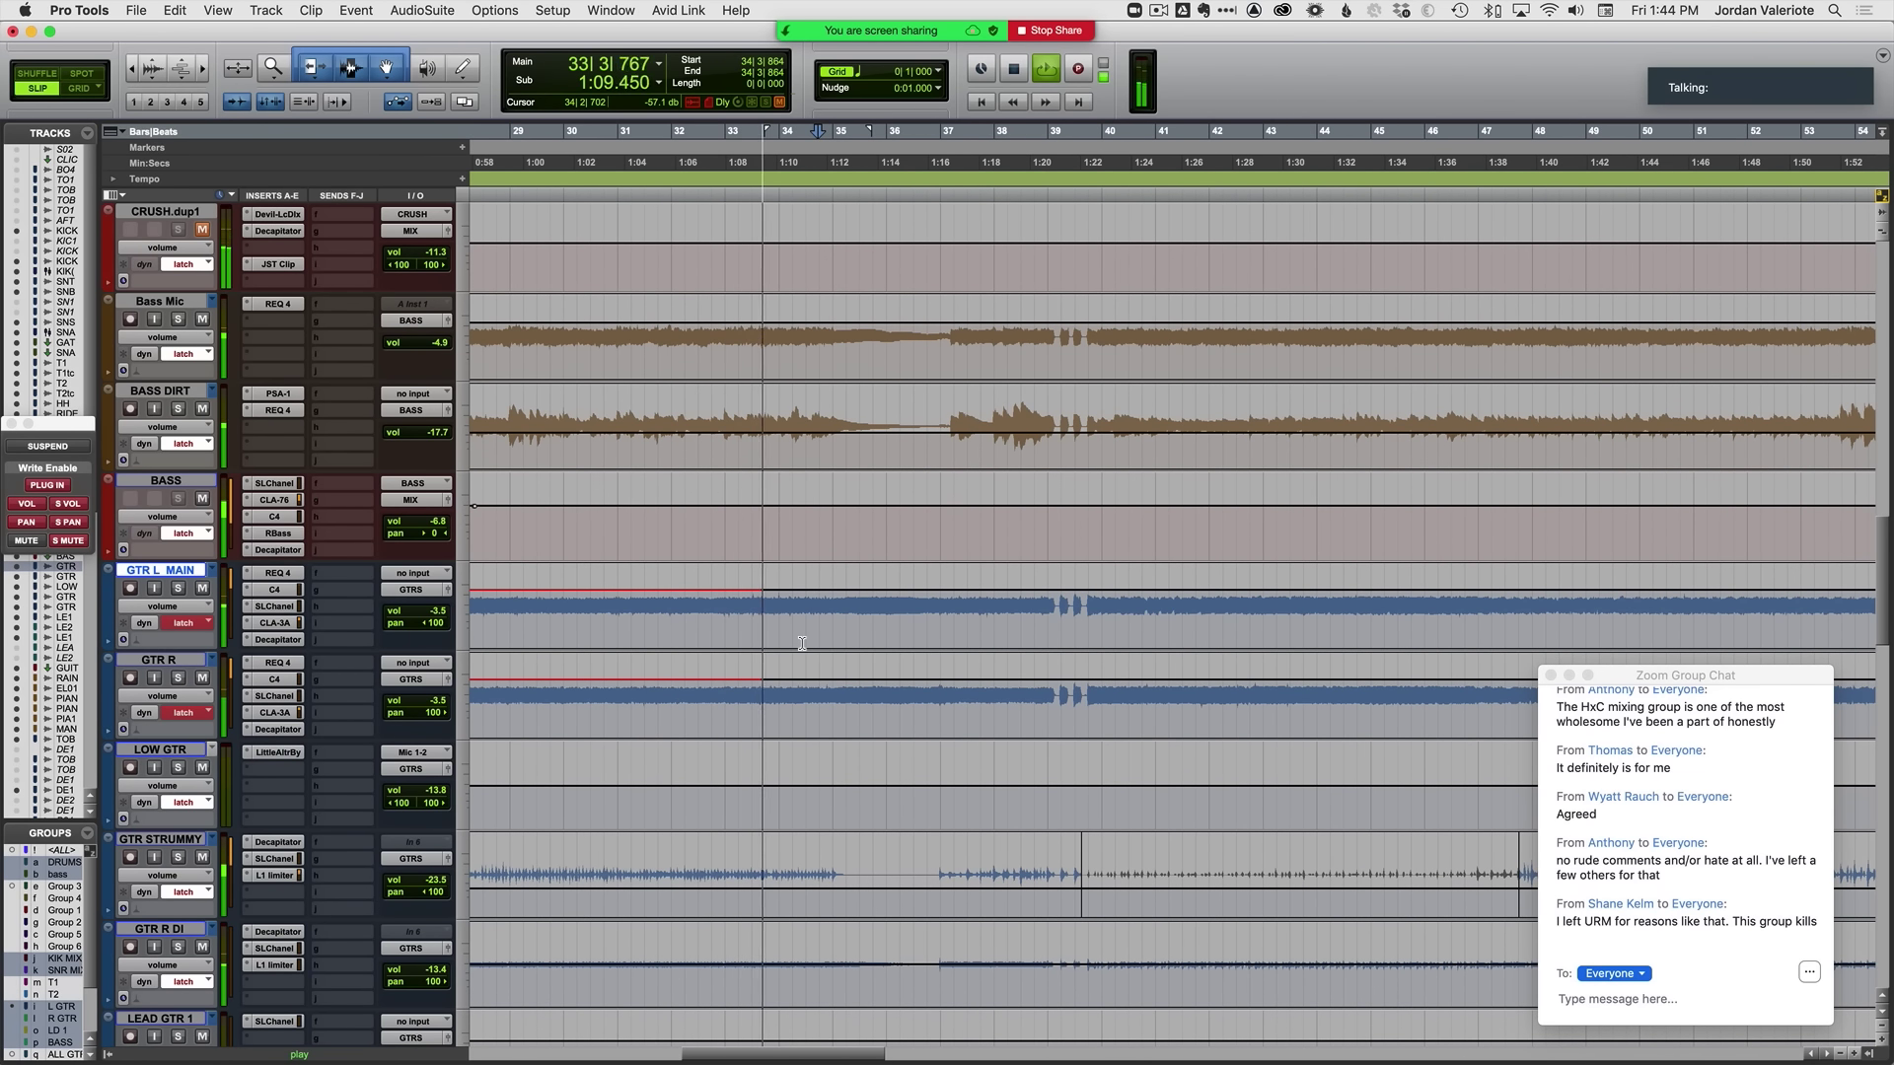
{"action": "left_click", "coordinate": [915, 622]}
{"action": "key", "text": "t"}
{"action": "key", "text": "t"}
{"action": "key", "text": "r"}
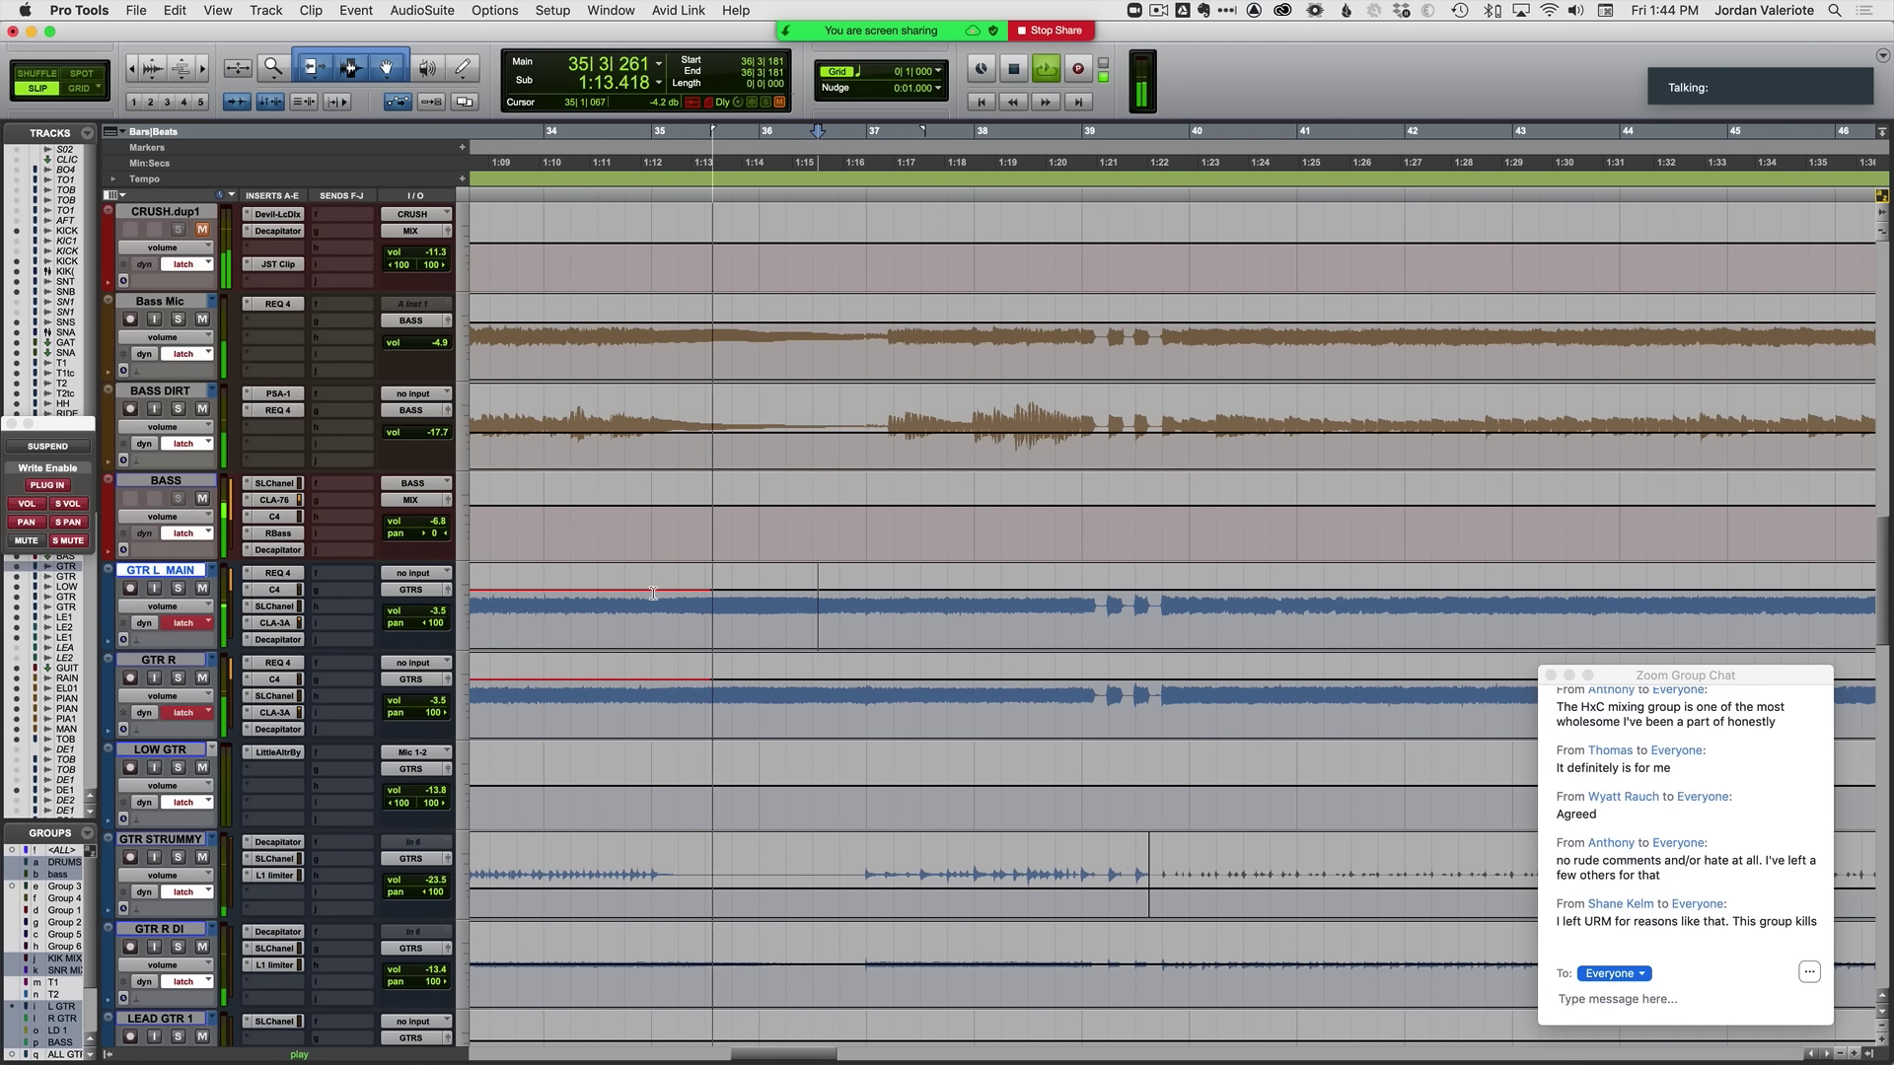
{"action": "scroll", "coordinate": [653, 593], "scroll_direction": "down", "scroll_amount": 2}
{"action": "key", "text": "space"}
Step: Add a marker named v2 at 34|4|895
{"action": "left_click", "coordinate": [648, 521]}
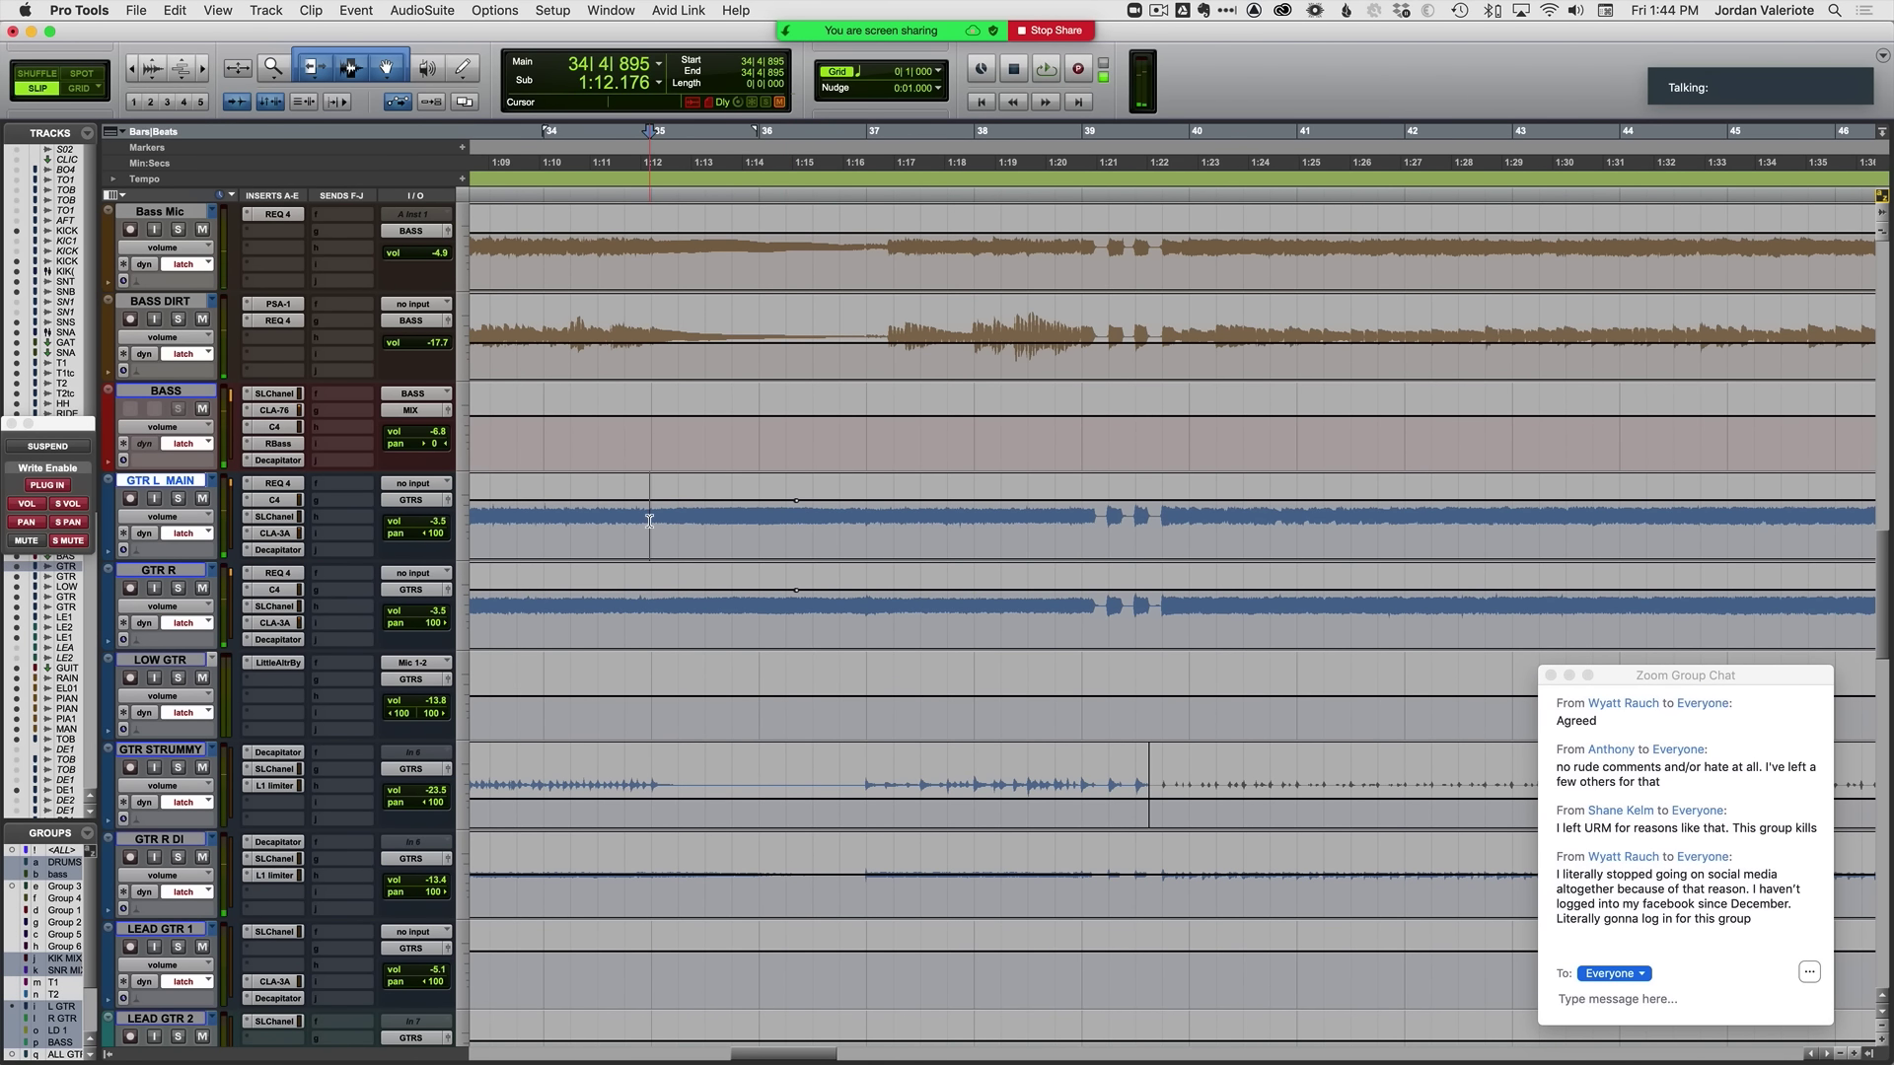
{"action": "key", "text": "KP_Enter"}
{"action": "key", "text": "Return"}
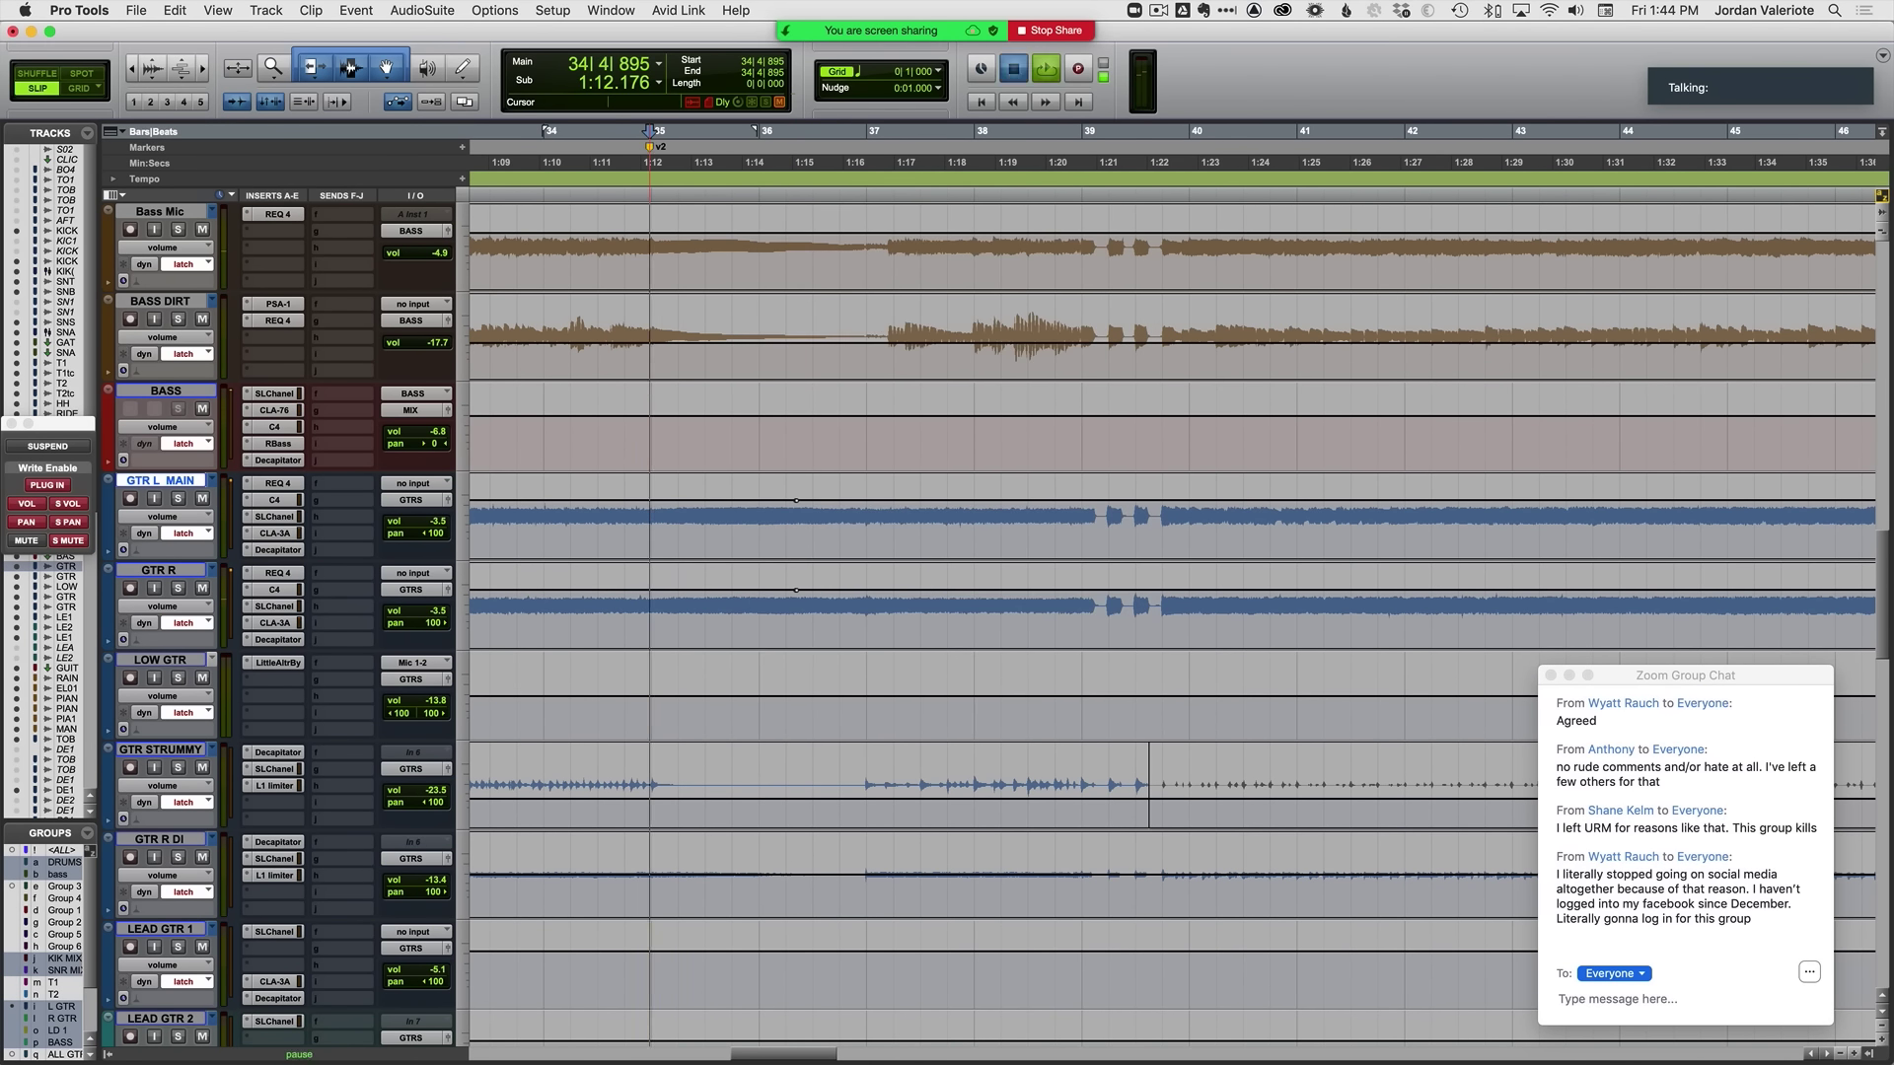
Step: Audition from v2, then write guitar volume from 34|2|306, dipping through bars 35 and 36 and rising to about -3.7 dB from bar 37
{"action": "key", "text": "space"}
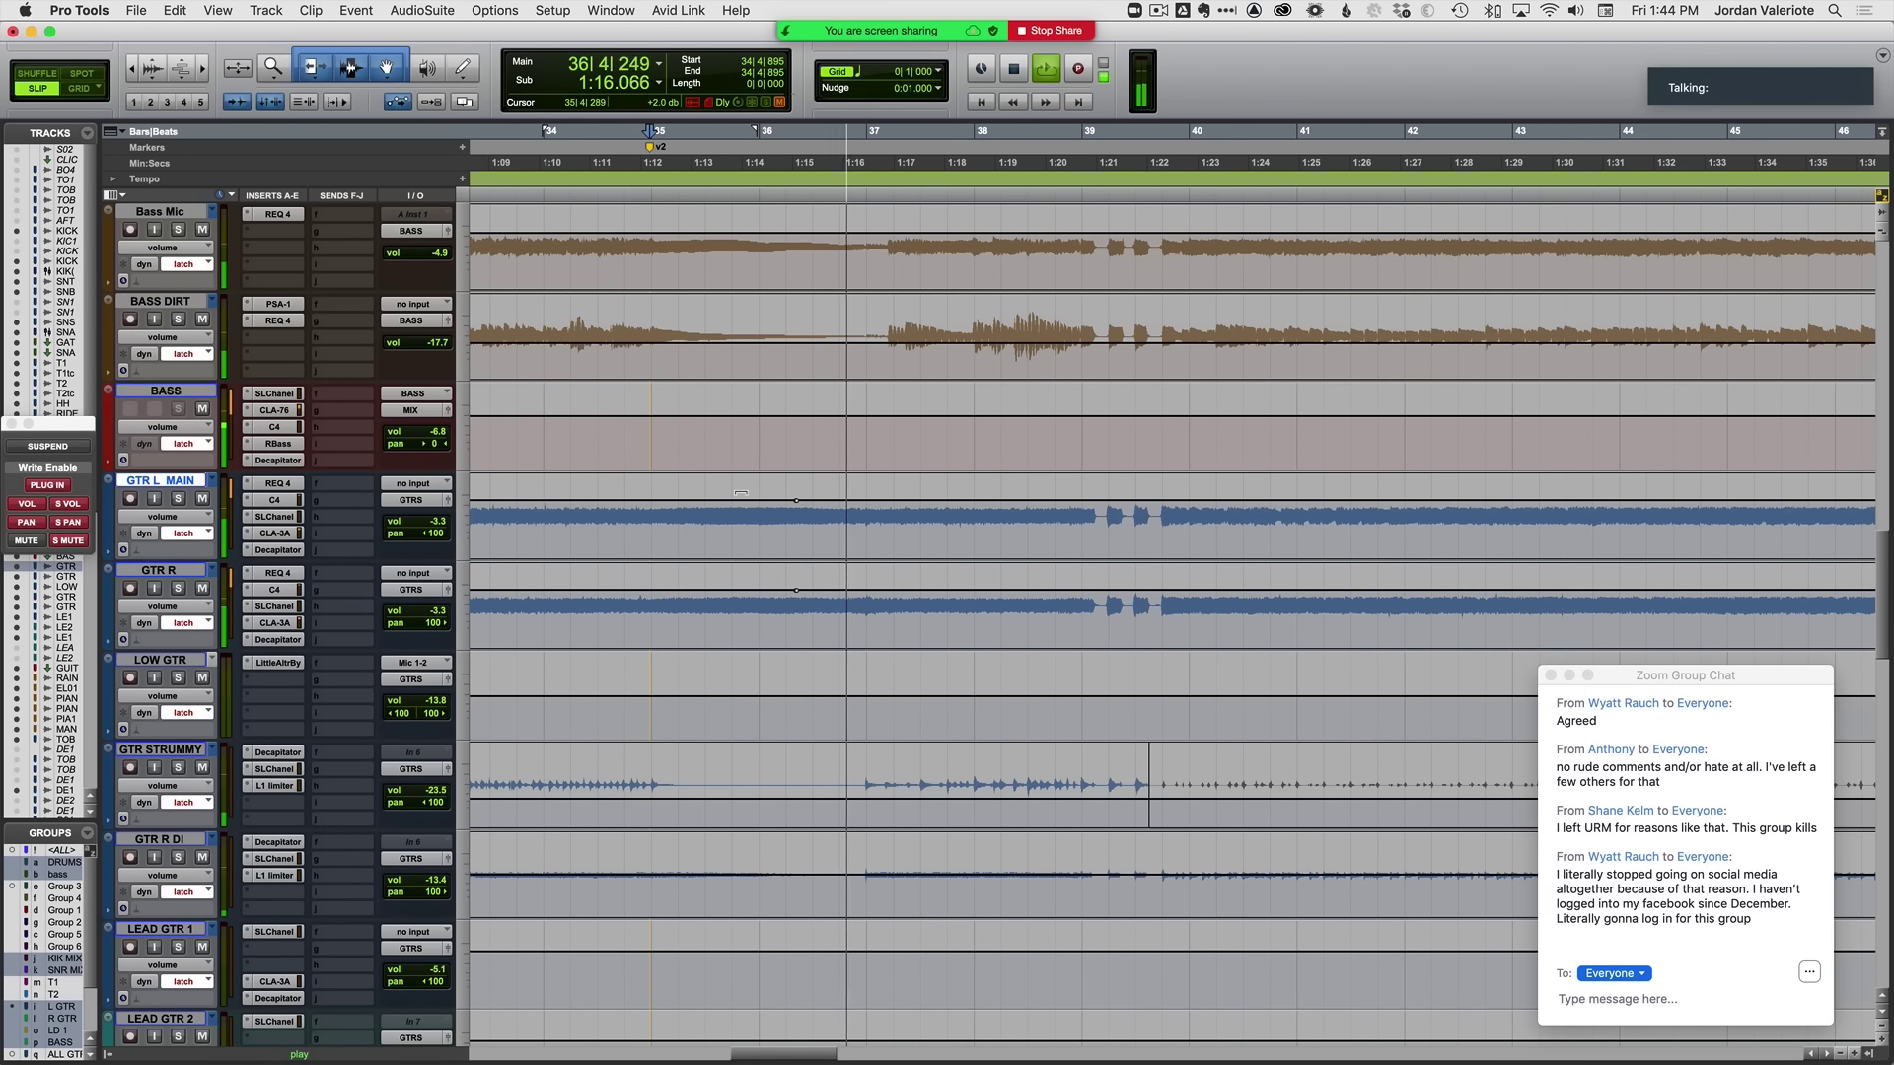
{"action": "left_click", "coordinate": [579, 518]}
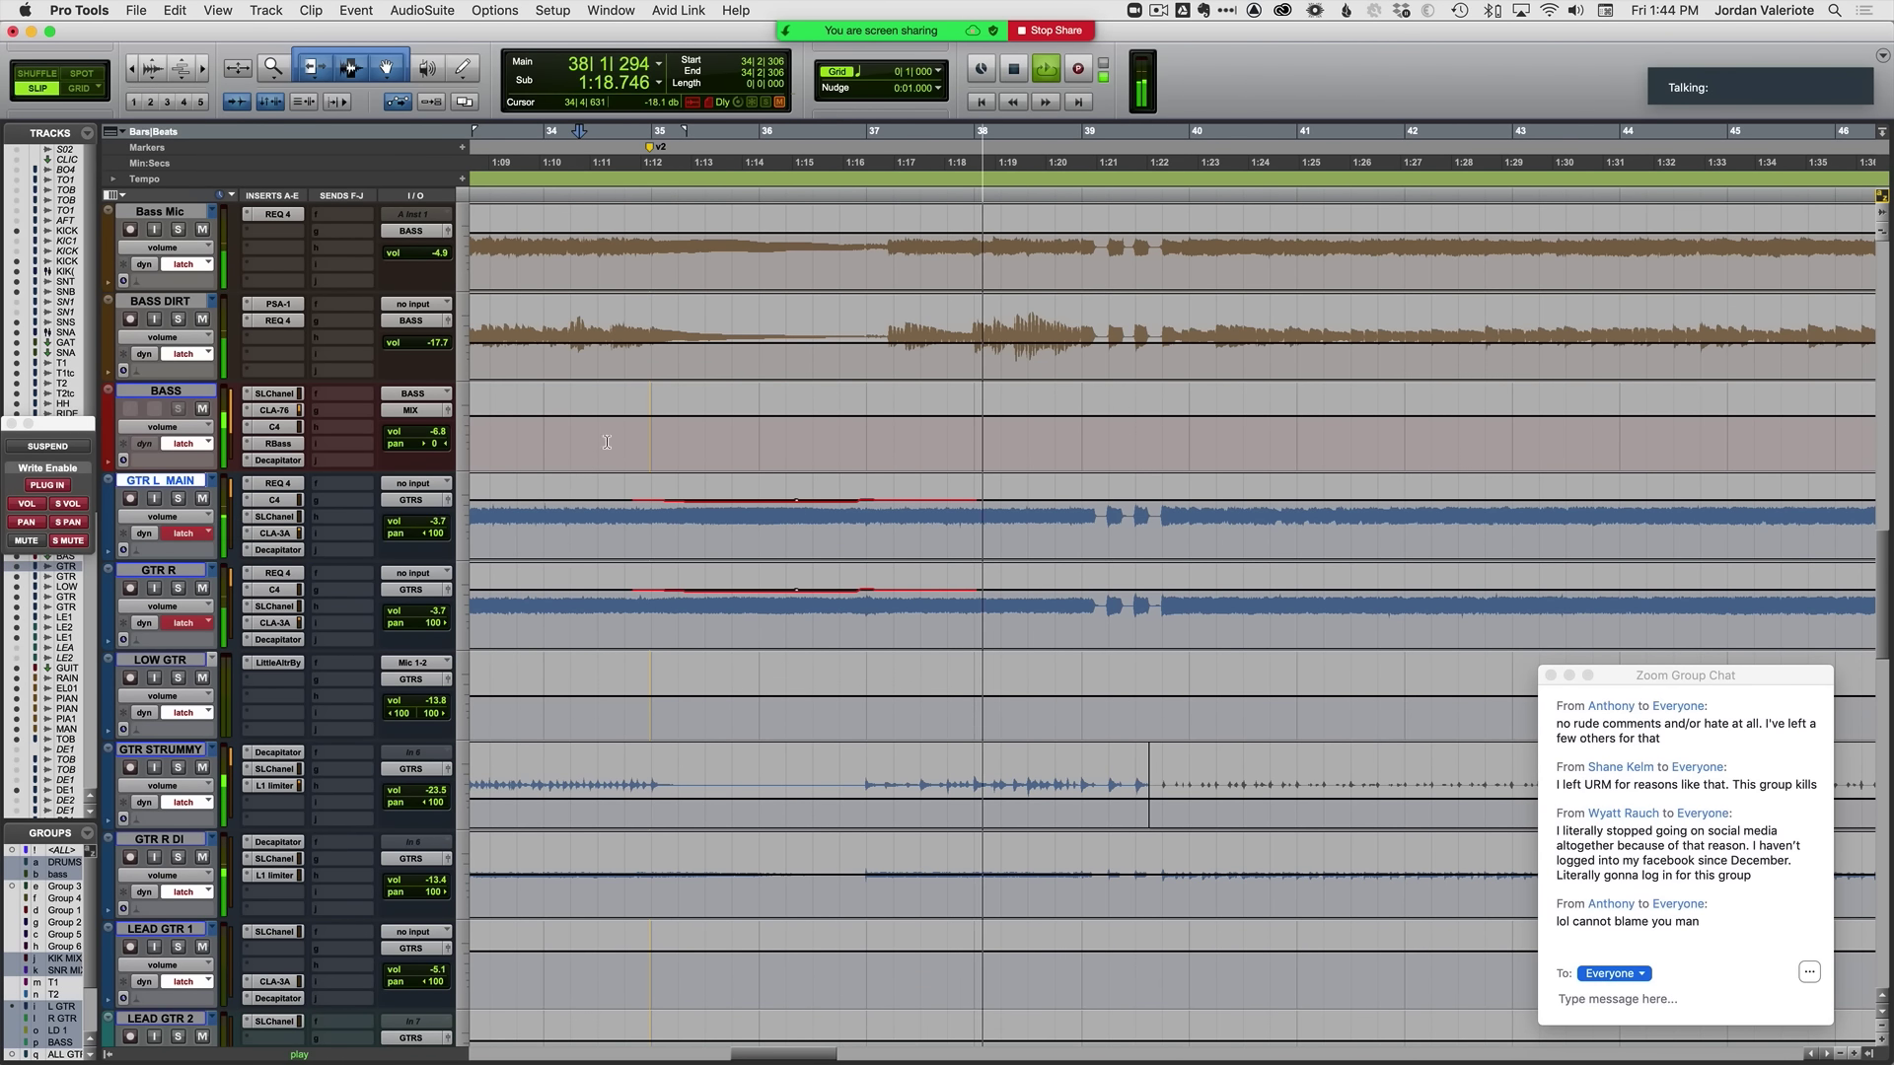
Step: Select BASS and write its latch volume from 34|2|042, dipping through bars 35 and 36 and settling at about -7.0 dB from bar 37
{"action": "left_click", "coordinate": [572, 434]}
{"action": "key", "text": "space"}
{"action": "left_click", "coordinate": [175, 394]}
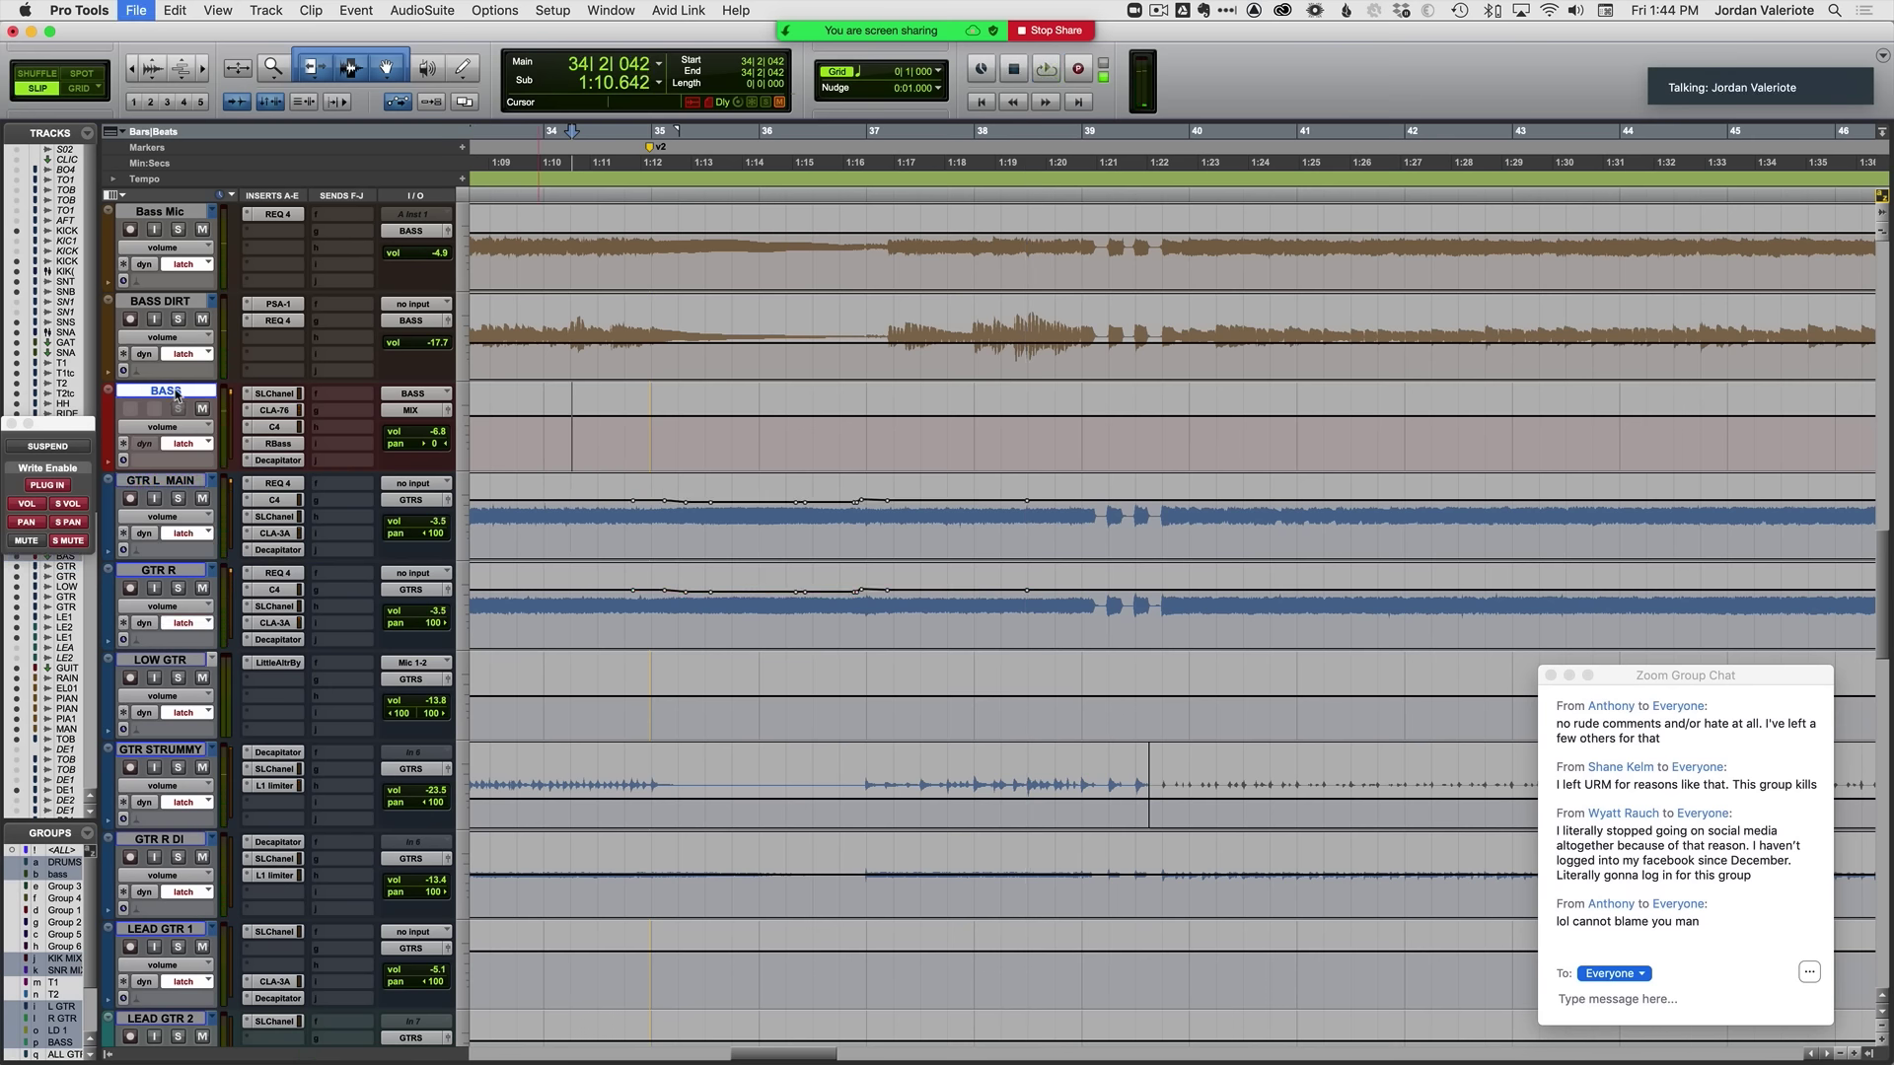
{"action": "key", "text": "space"}
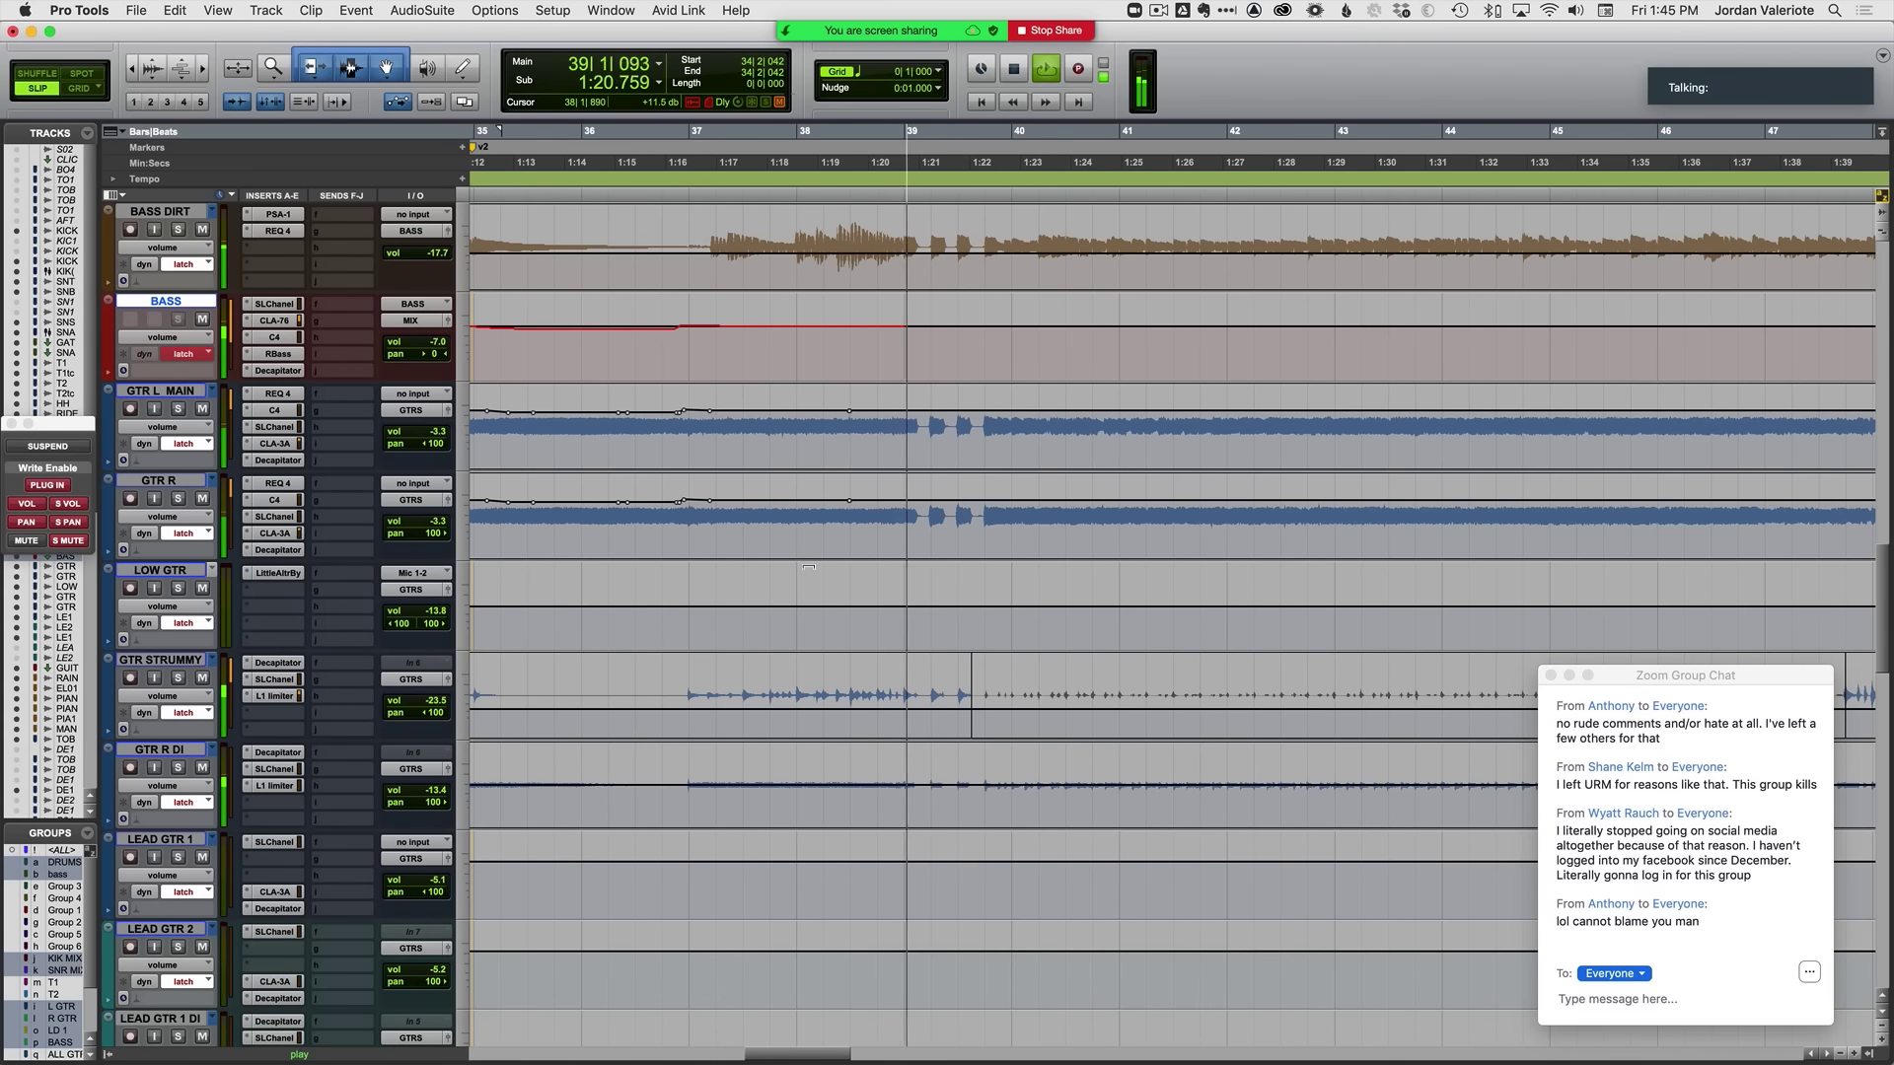
Step: Audition the electric piano entry from 36|4|673 against the bass and guitars up to bar 39
{"action": "scroll", "coordinate": [828, 641], "scroll_direction": "down", "scroll_amount": 6}
{"action": "key", "text": "space"}
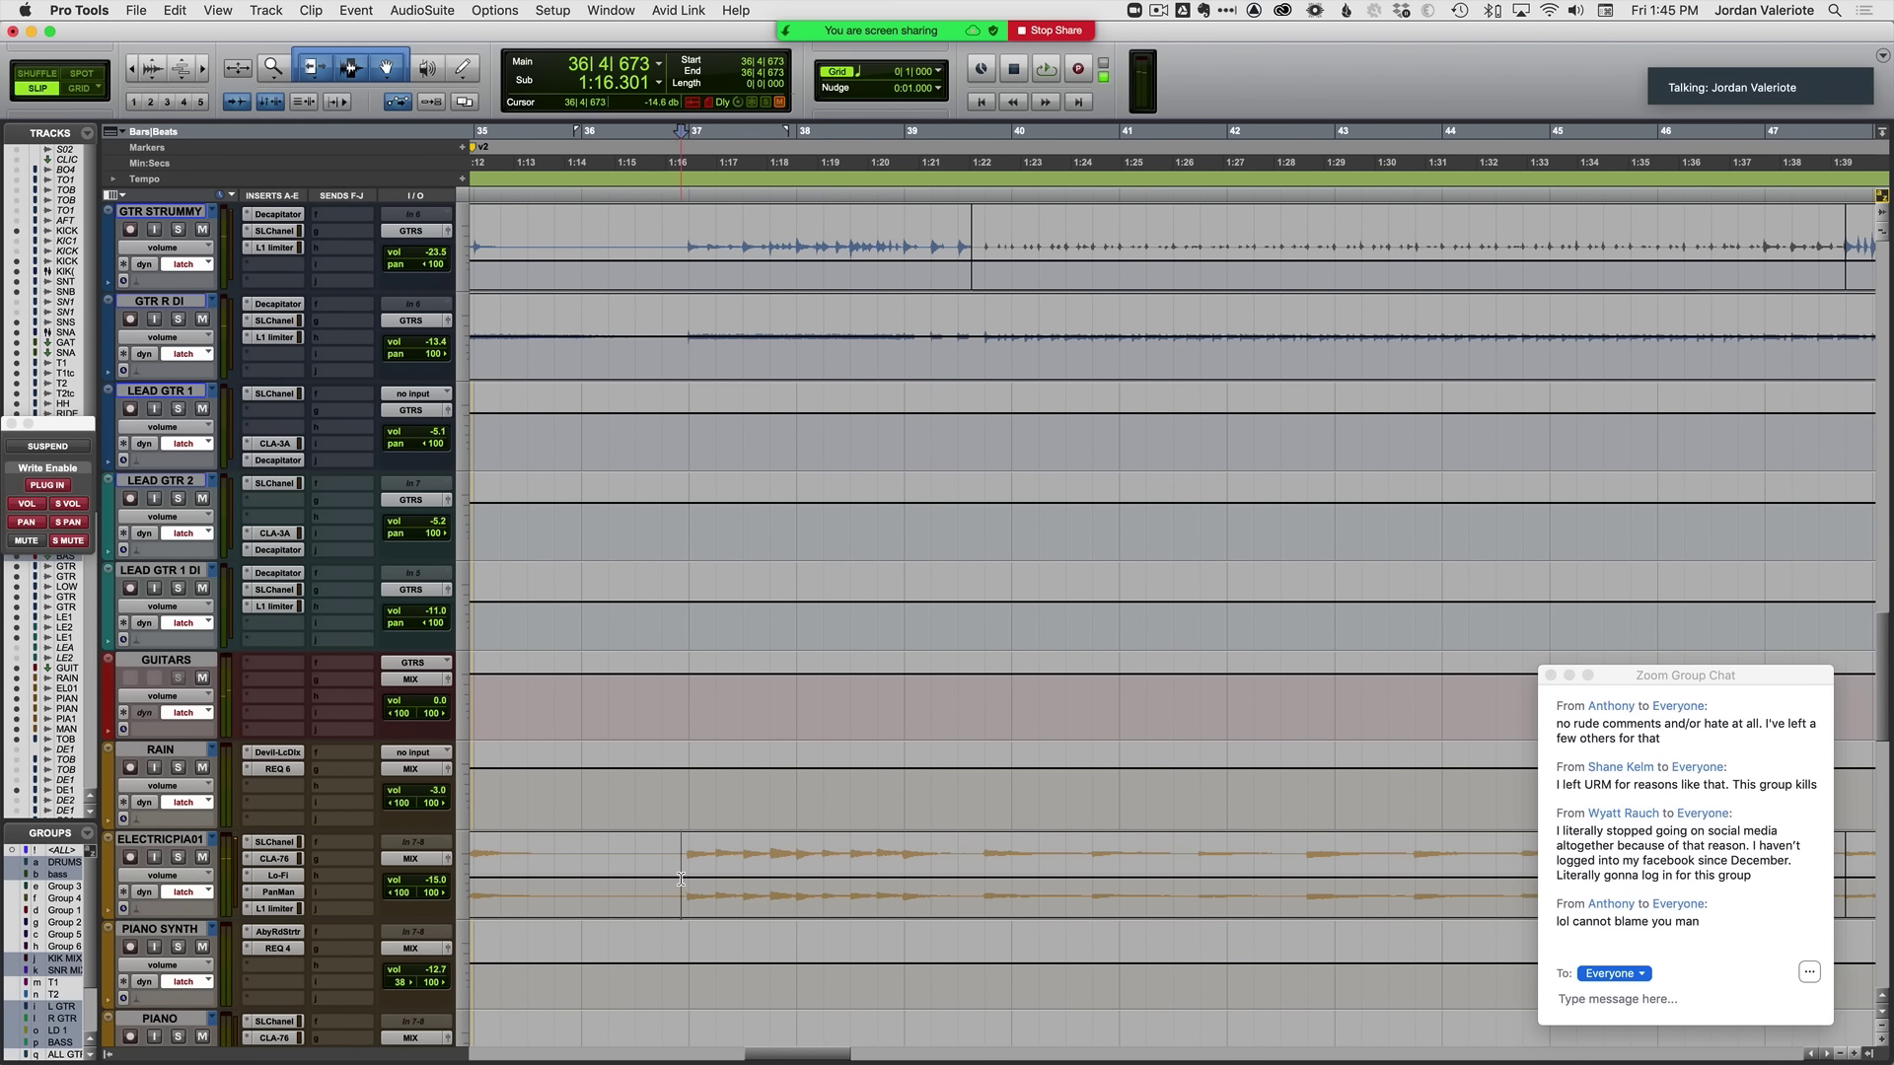
{"action": "key", "text": "r"}
{"action": "key", "text": "r"}
{"action": "key", "text": "space"}
{"action": "key", "text": "t"}
{"action": "key", "text": "t"}
{"action": "key", "text": "t"}
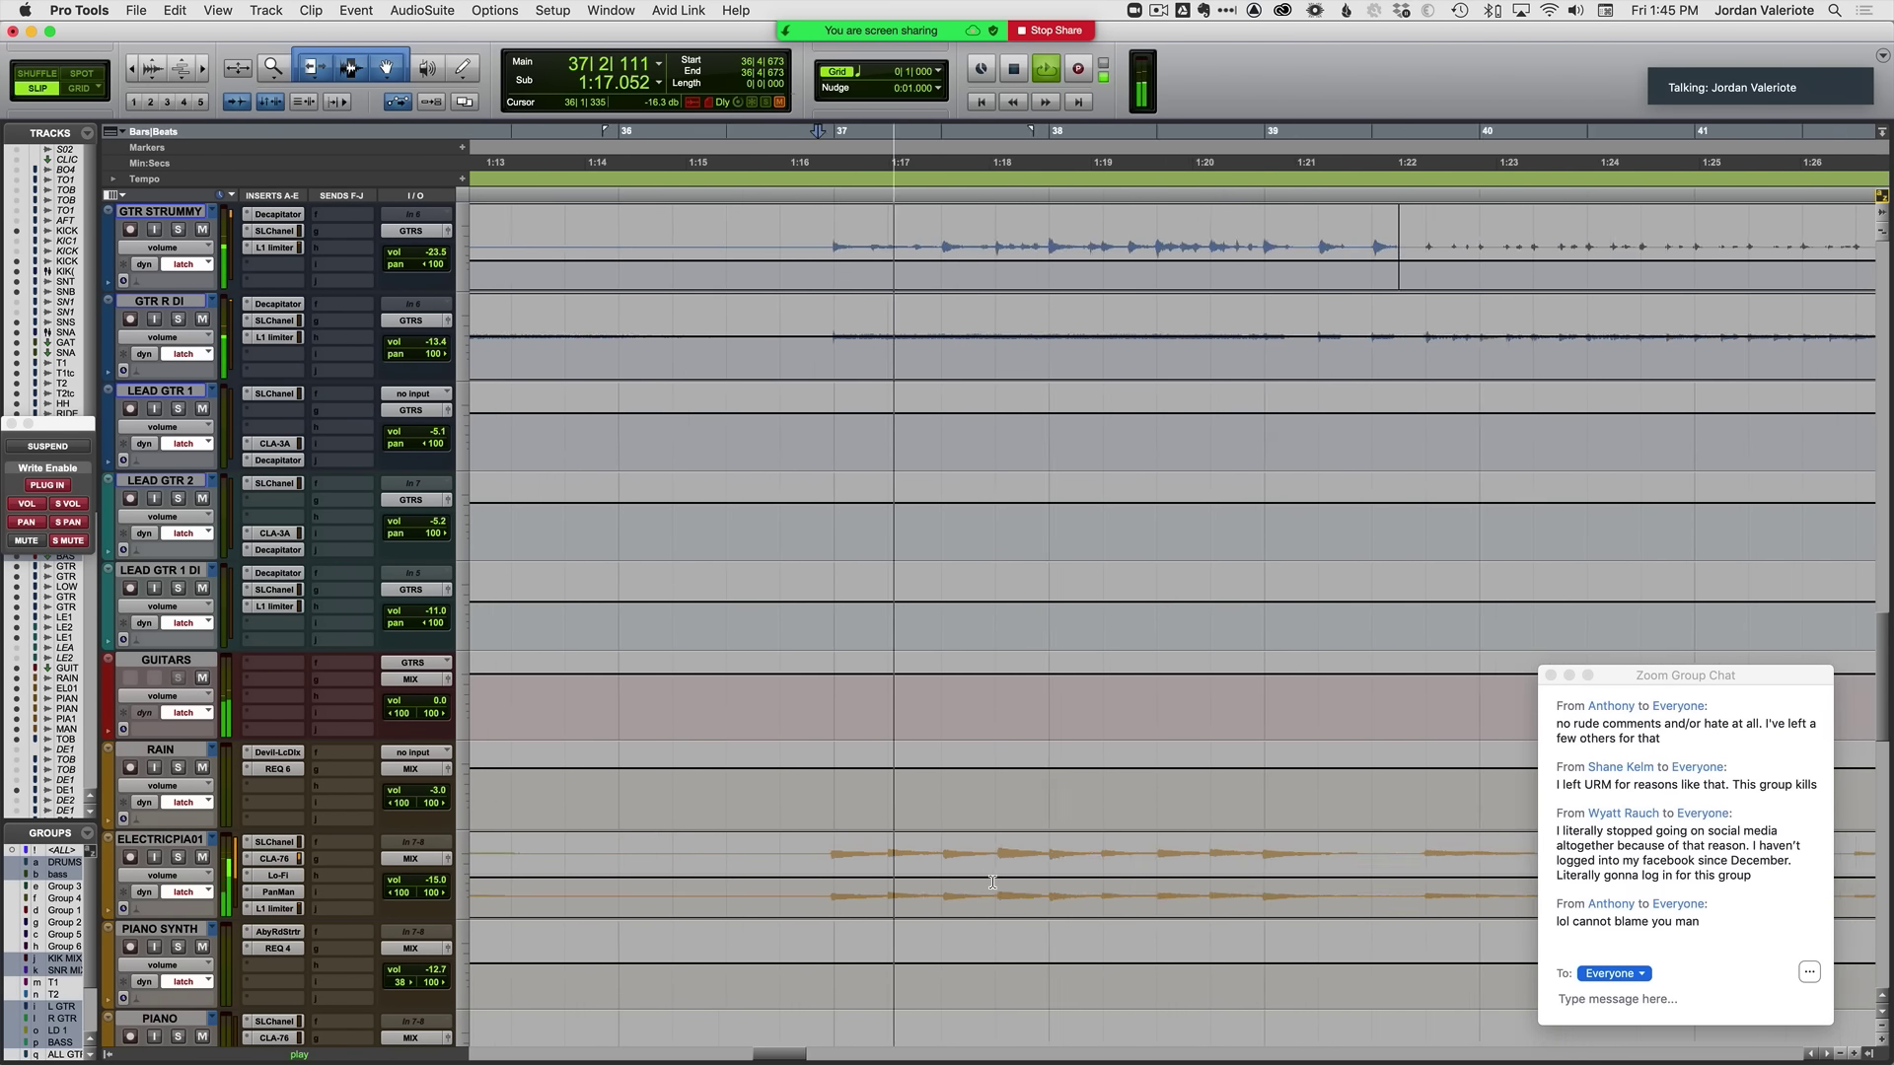
{"action": "scroll", "coordinate": [992, 882], "scroll_direction": "up", "scroll_amount": 1}
{"action": "scroll", "coordinate": [992, 881], "scroll_direction": "up", "scroll_amount": 5}
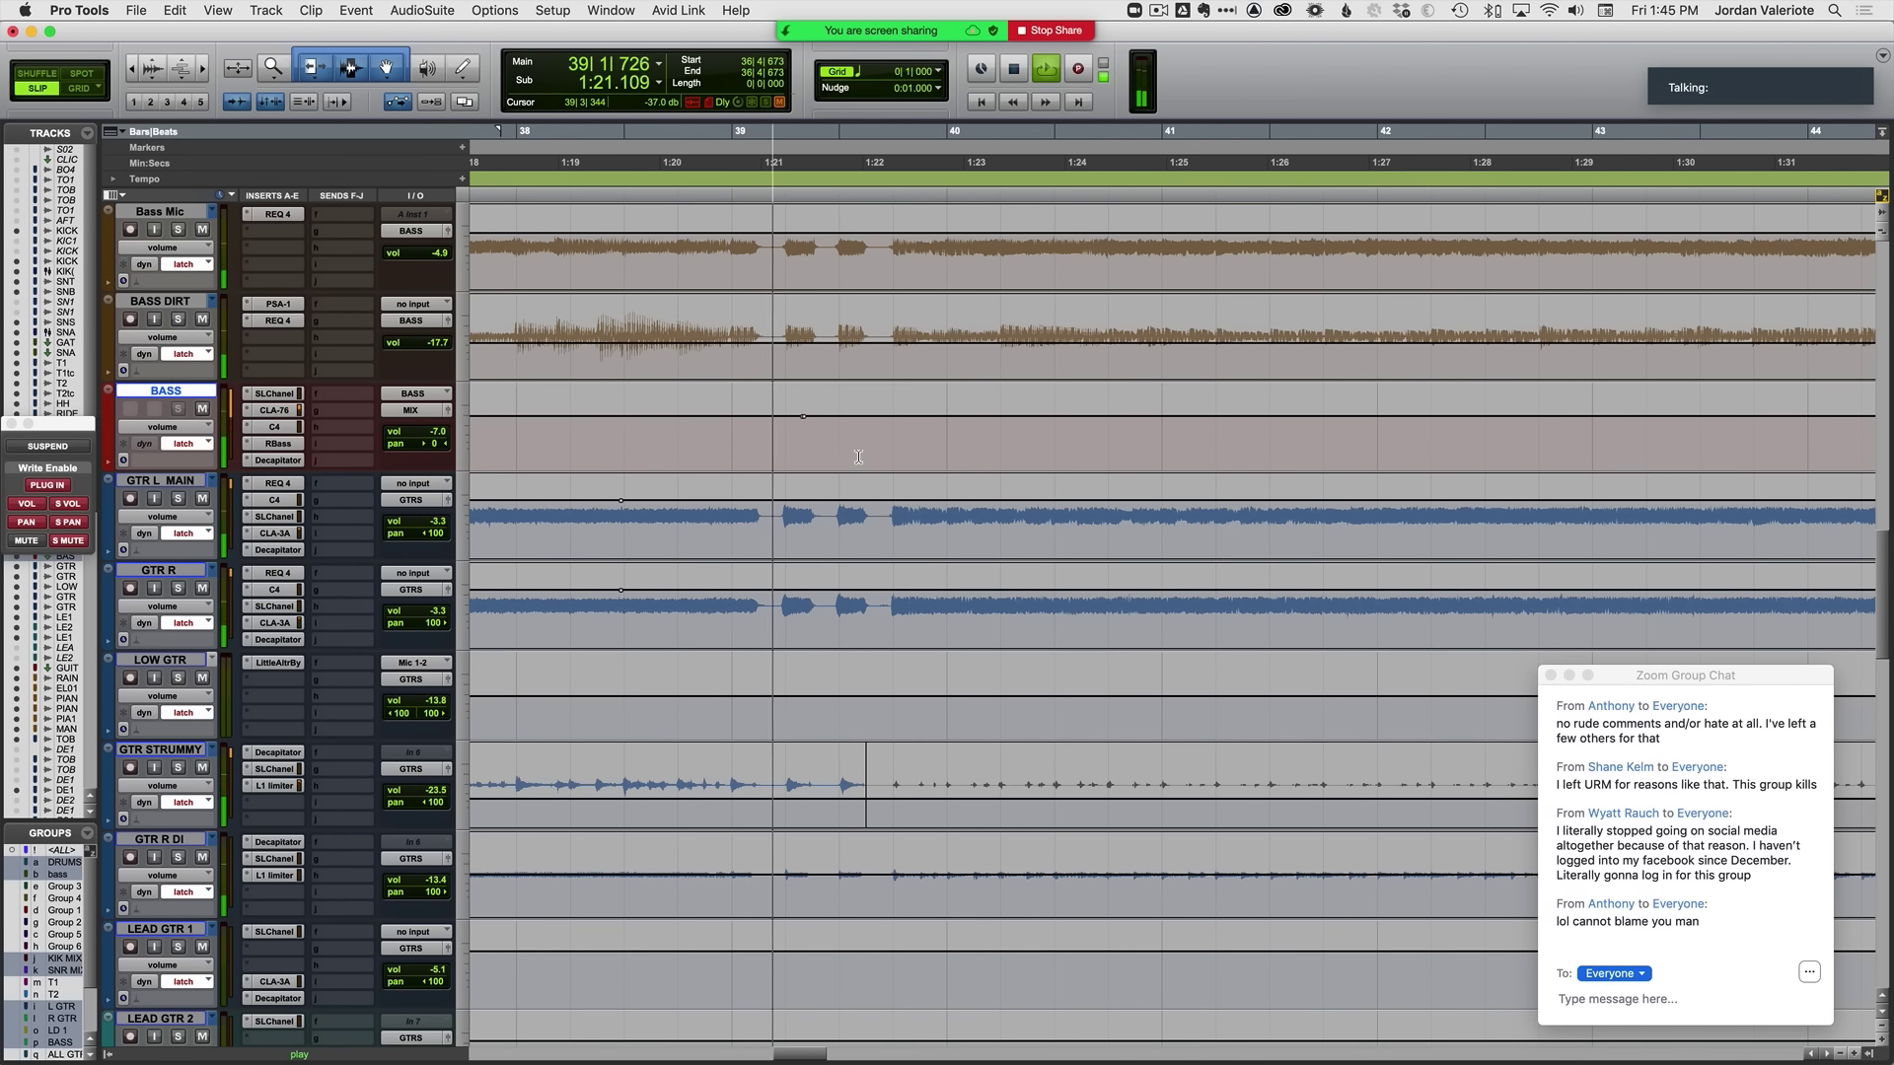
{"action": "key", "text": "space"}
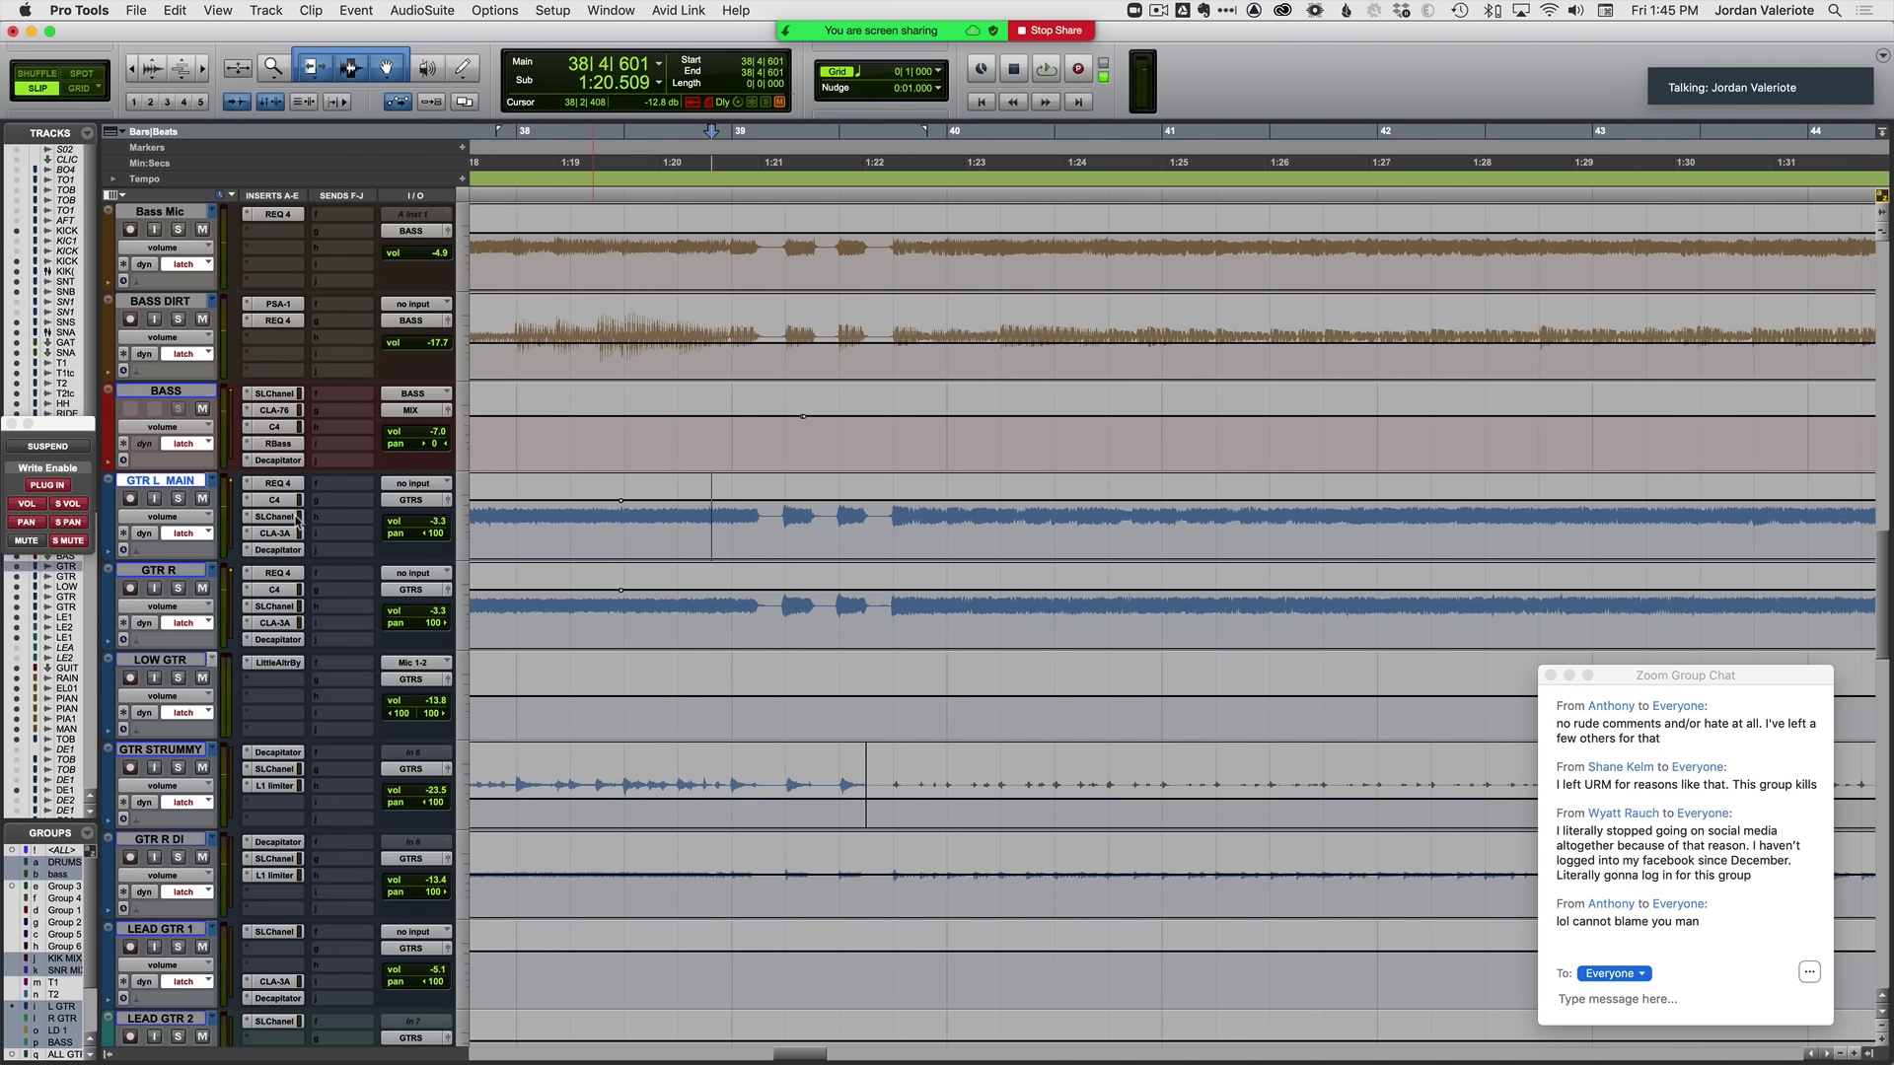
Step: Write latch volume on both main guitars from 38|4|601, easing down to about -5.7 dB through verse 2
{"action": "key", "text": "space"}
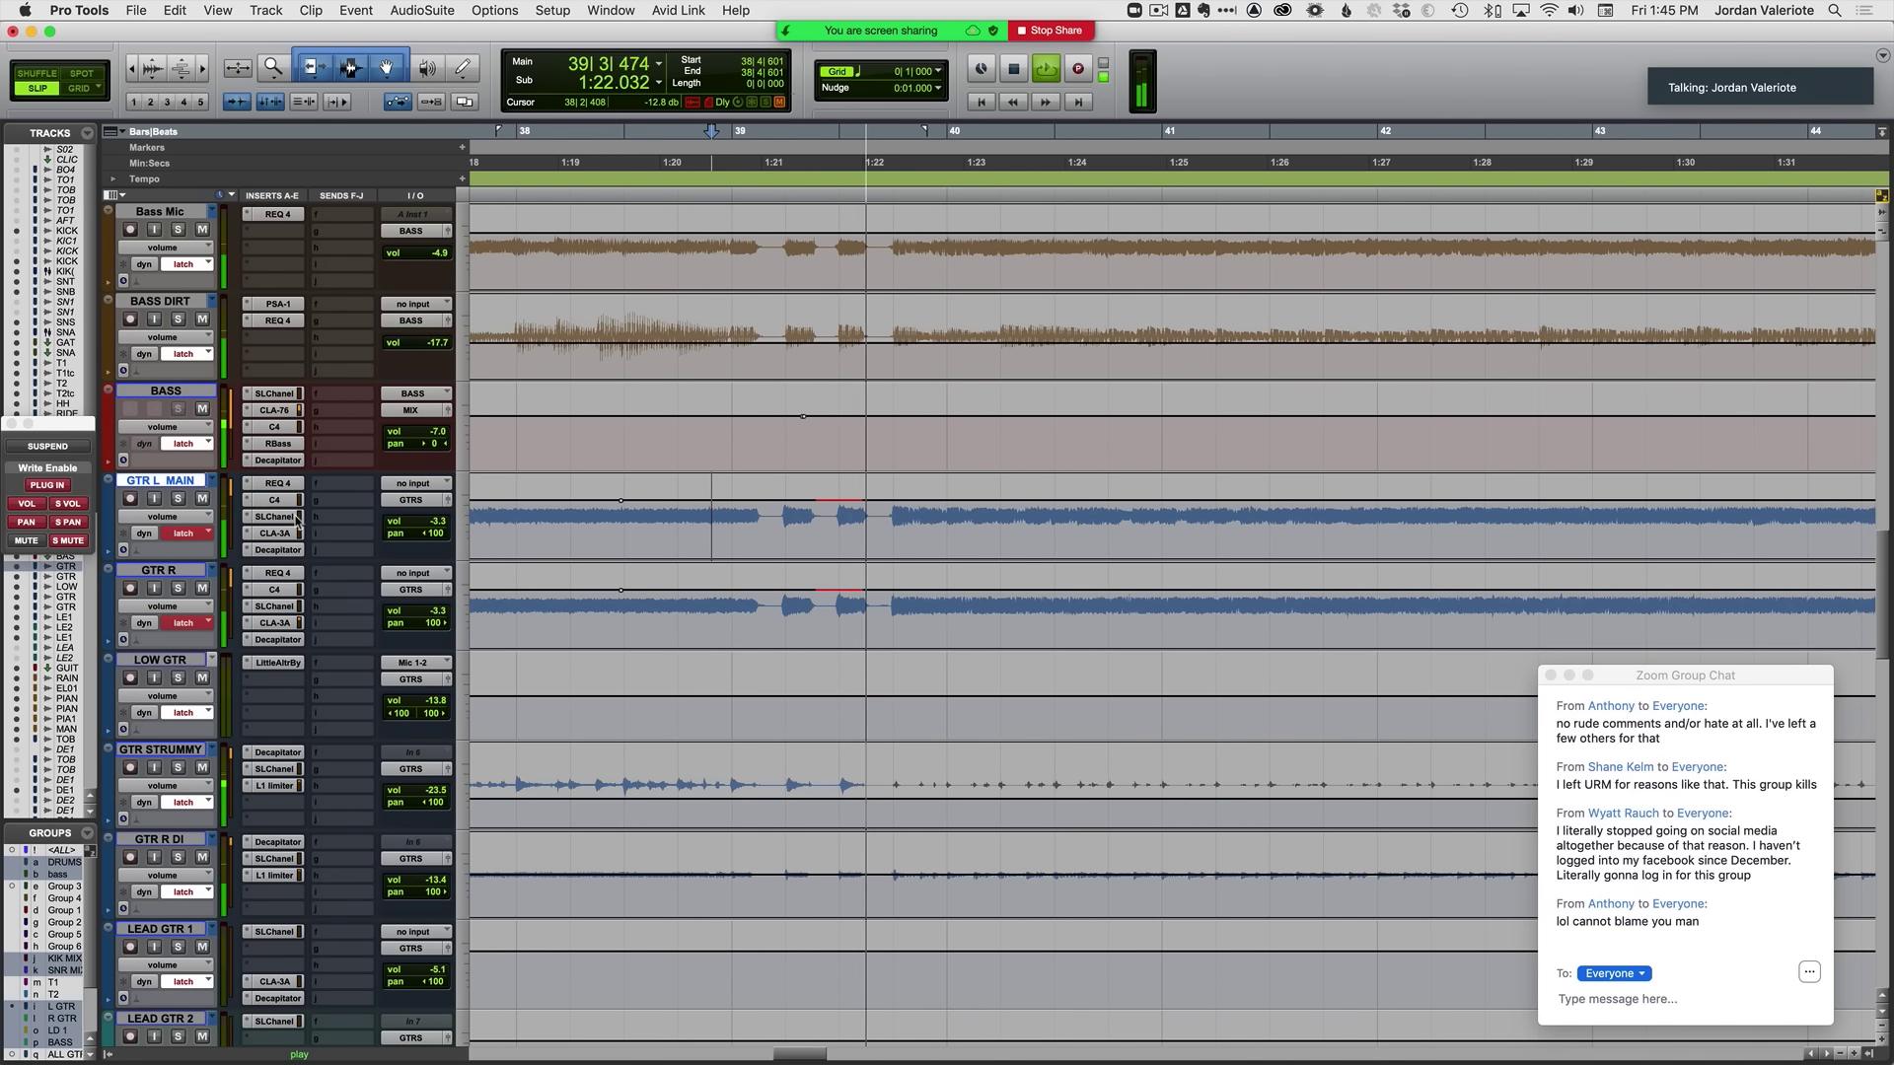
{"action": "key", "text": "r"}
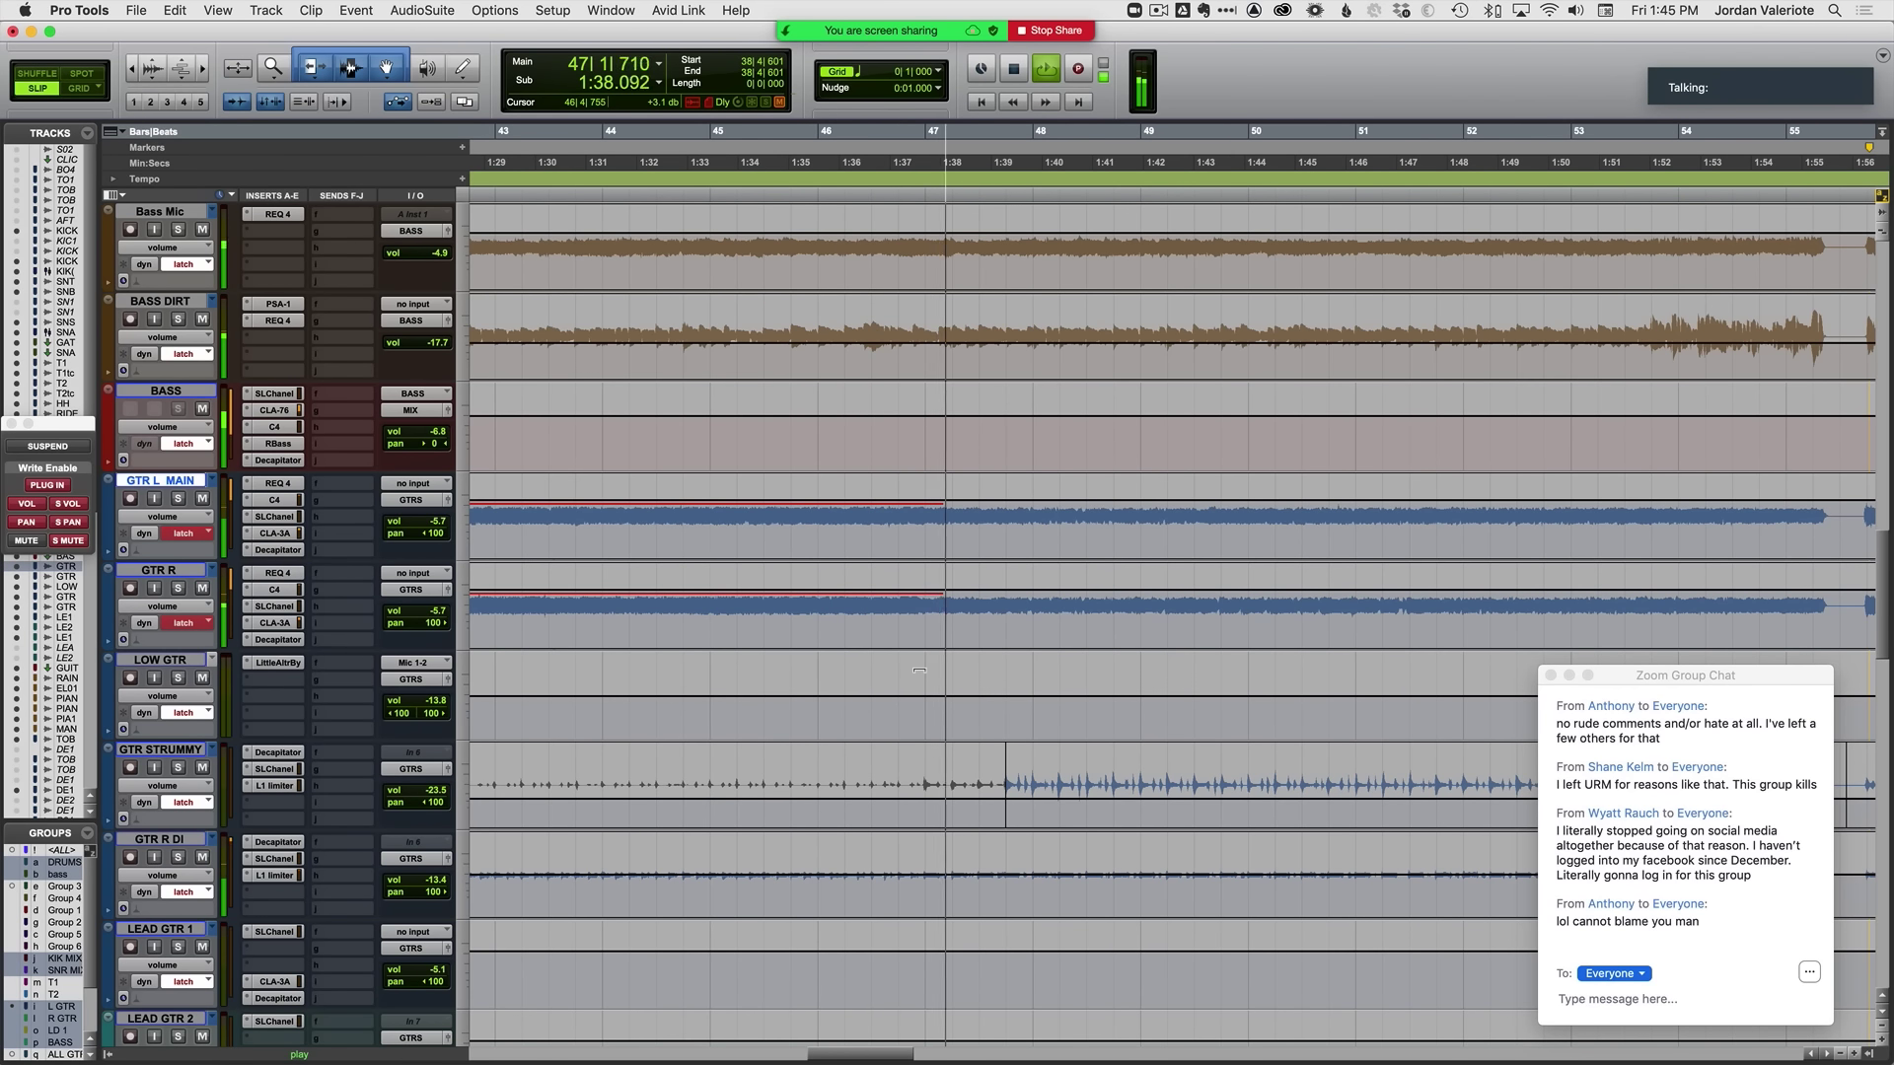
{"action": "scroll", "coordinate": [964, 681], "scroll_direction": "right", "scroll_amount": 3}
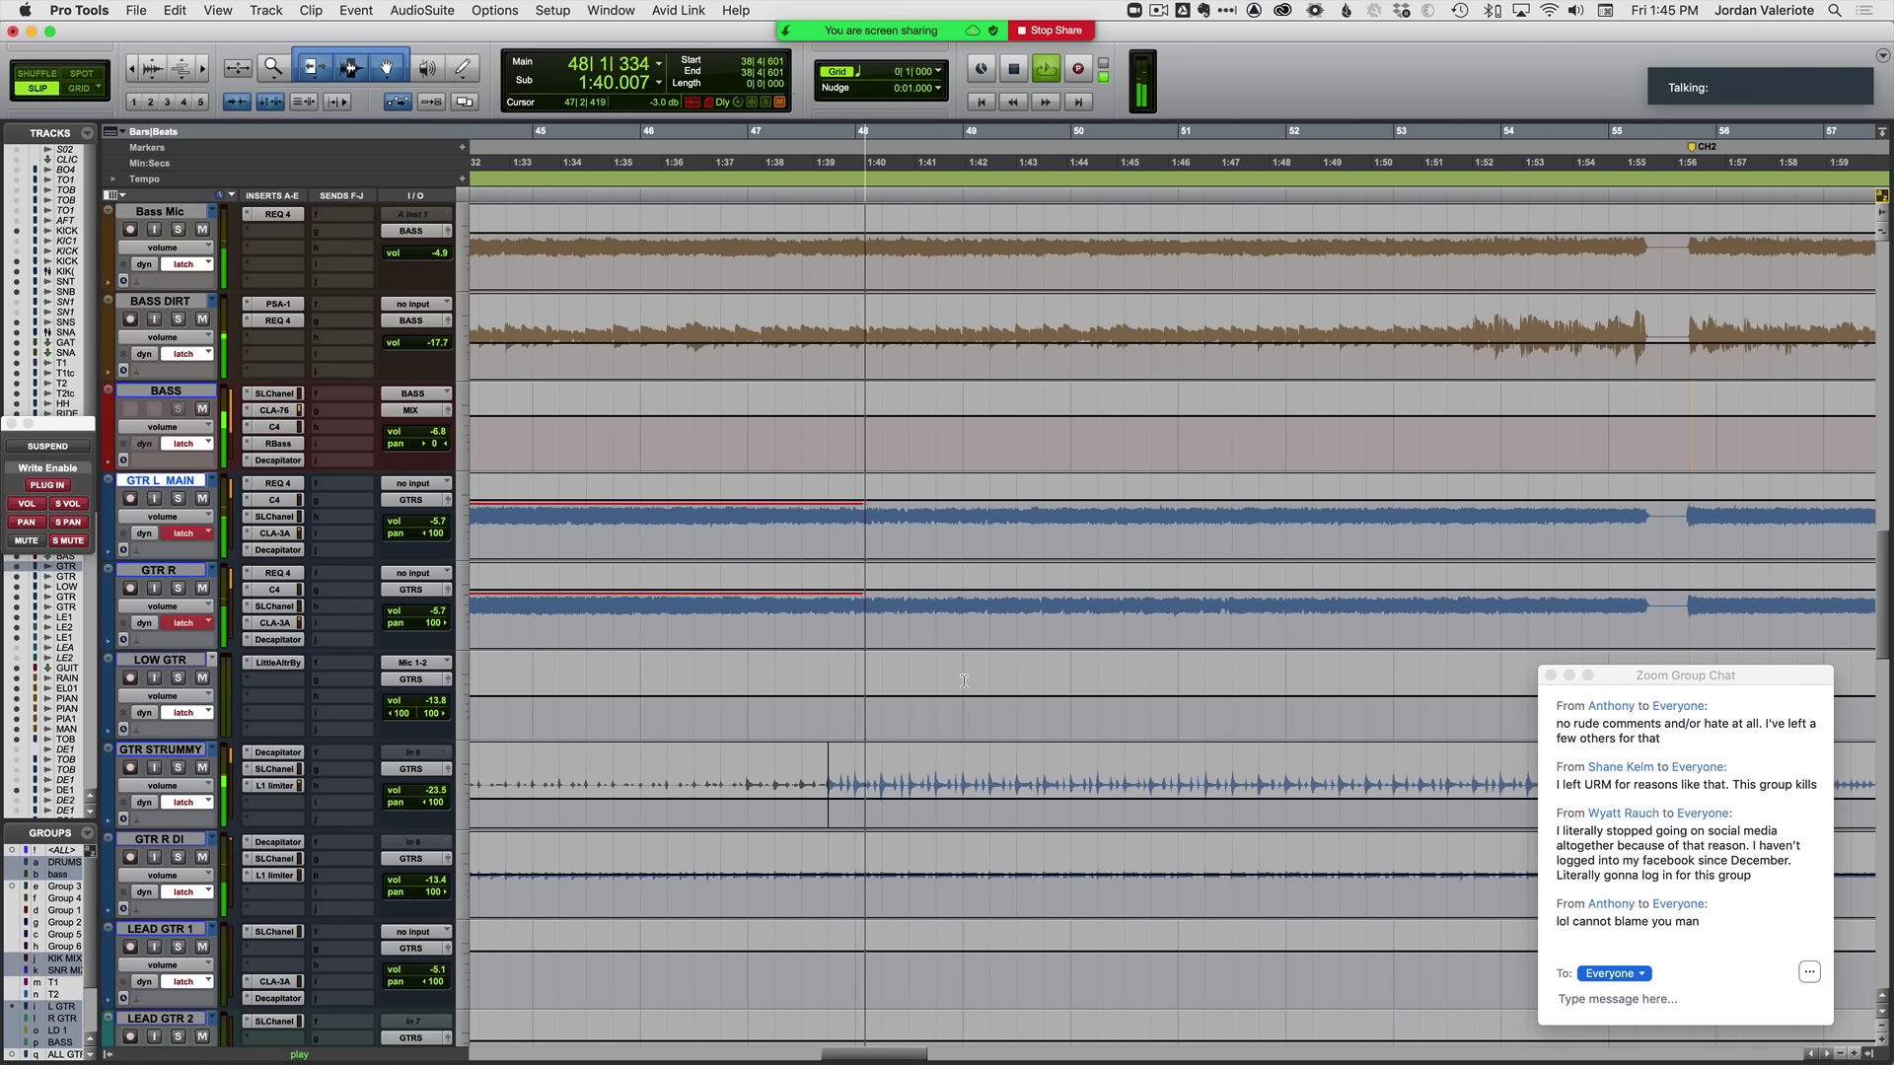
{"action": "scroll", "coordinate": [963, 681], "scroll_direction": "right", "scroll_amount": 3}
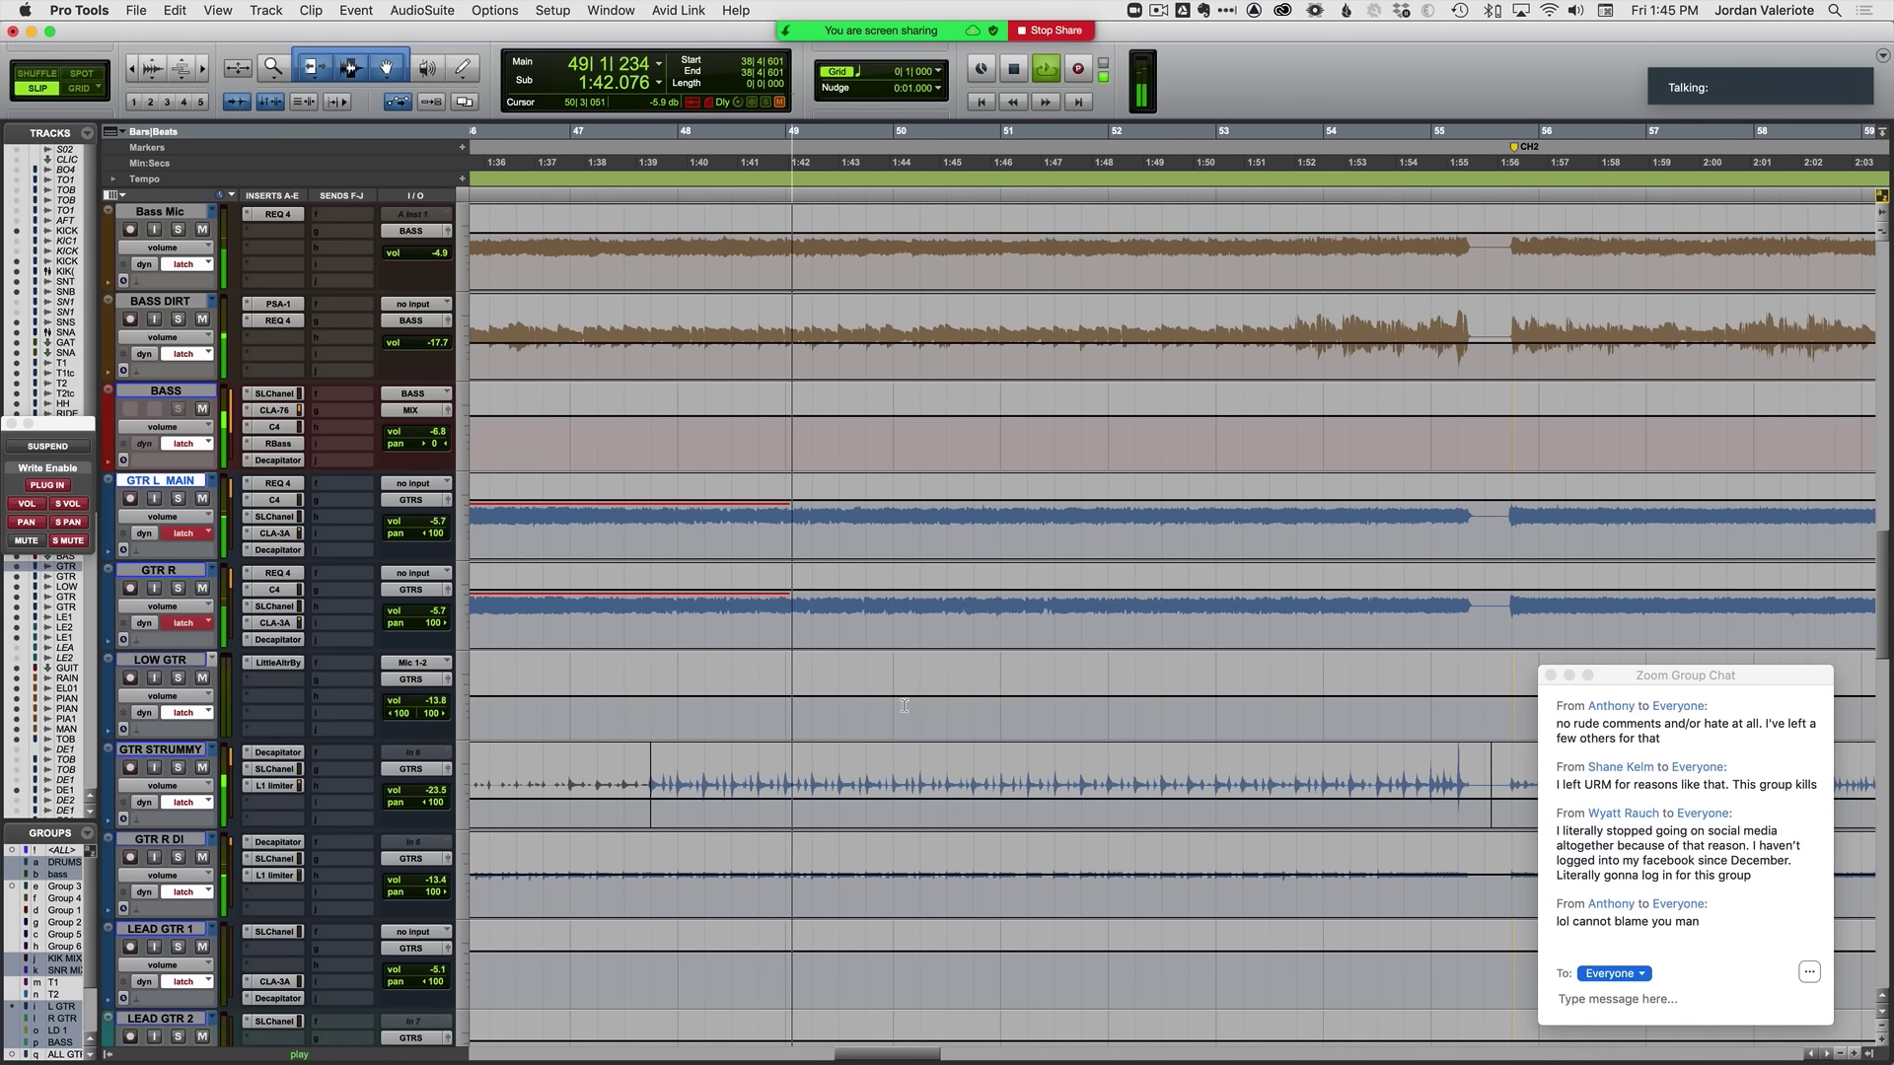
Step: Raise GTR STRUMMY's volume automation between 47|3|713 and 55|2|856 to about -19.3 dB, ending the guitar latch pass before CH2
{"action": "left_click", "coordinate": [202, 769]}
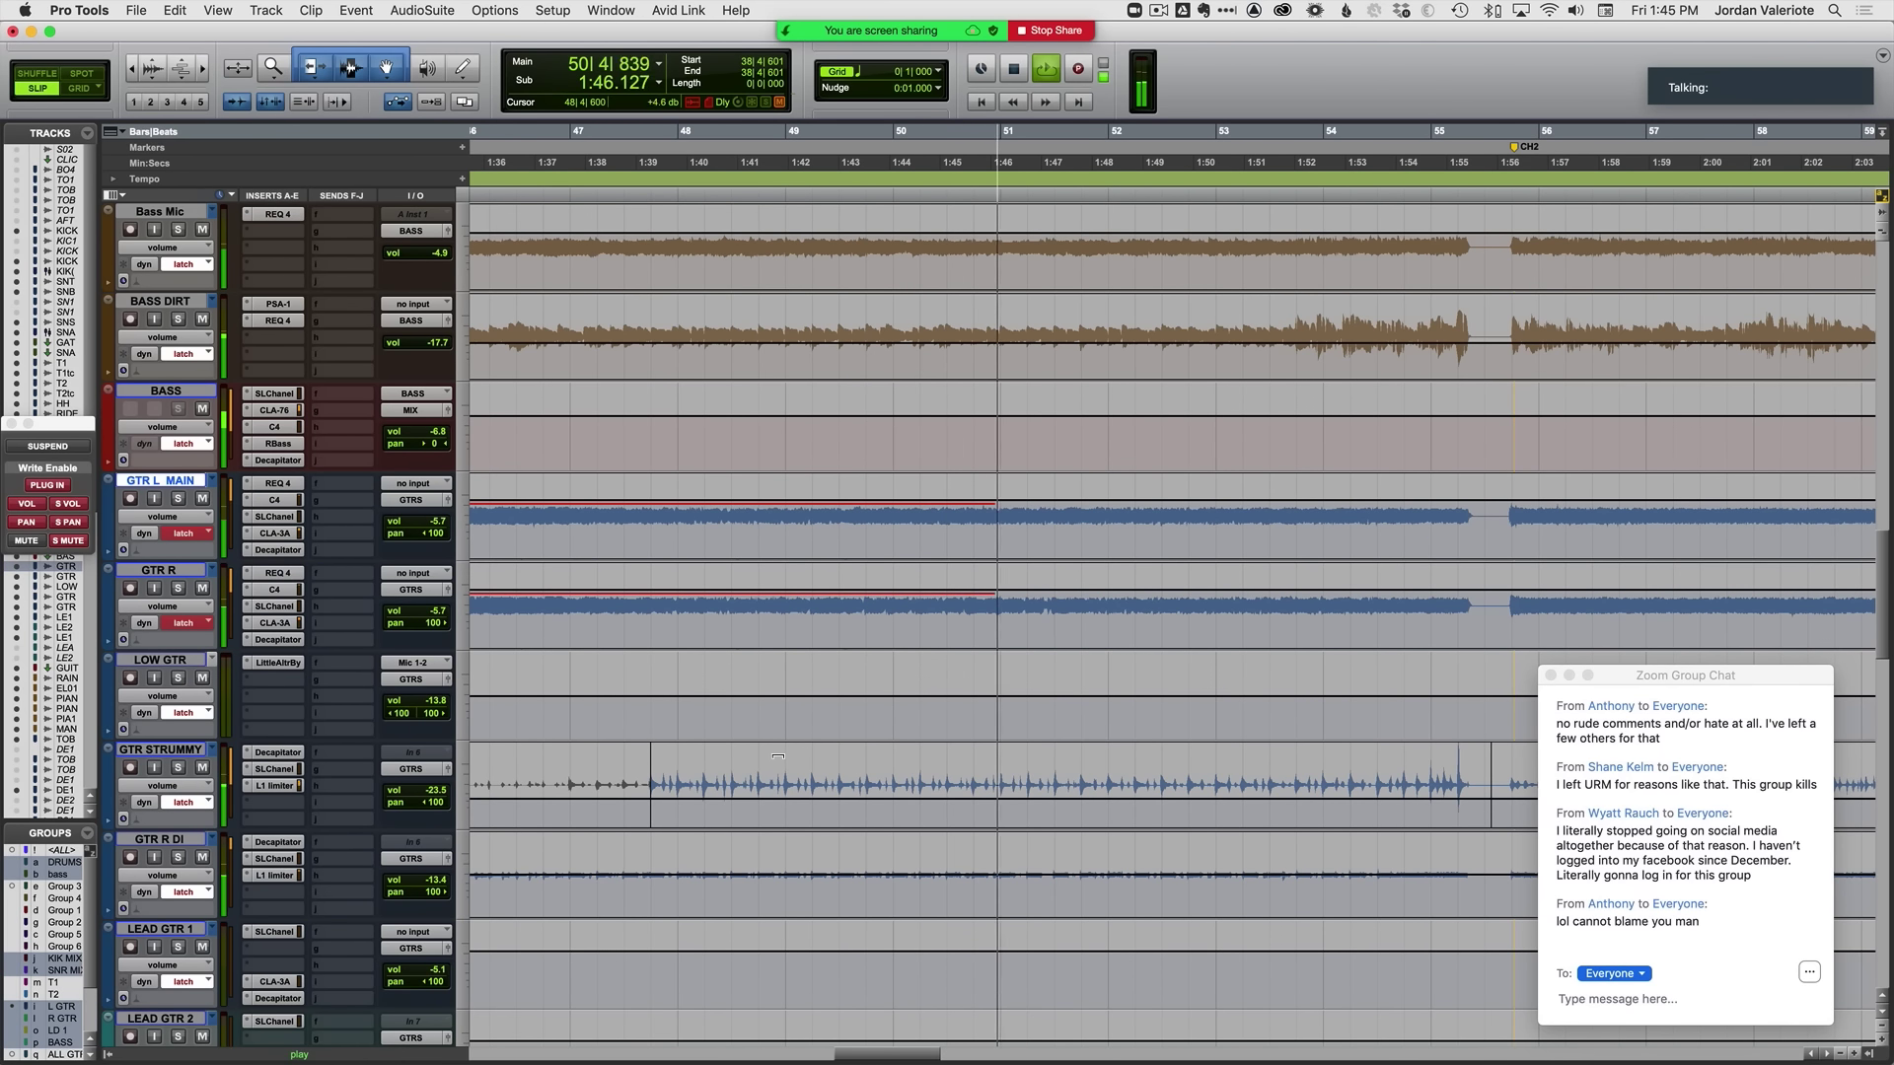
{"action": "left_click_drag", "start_coordinate": [644, 796], "coordinate": [1382, 756]}
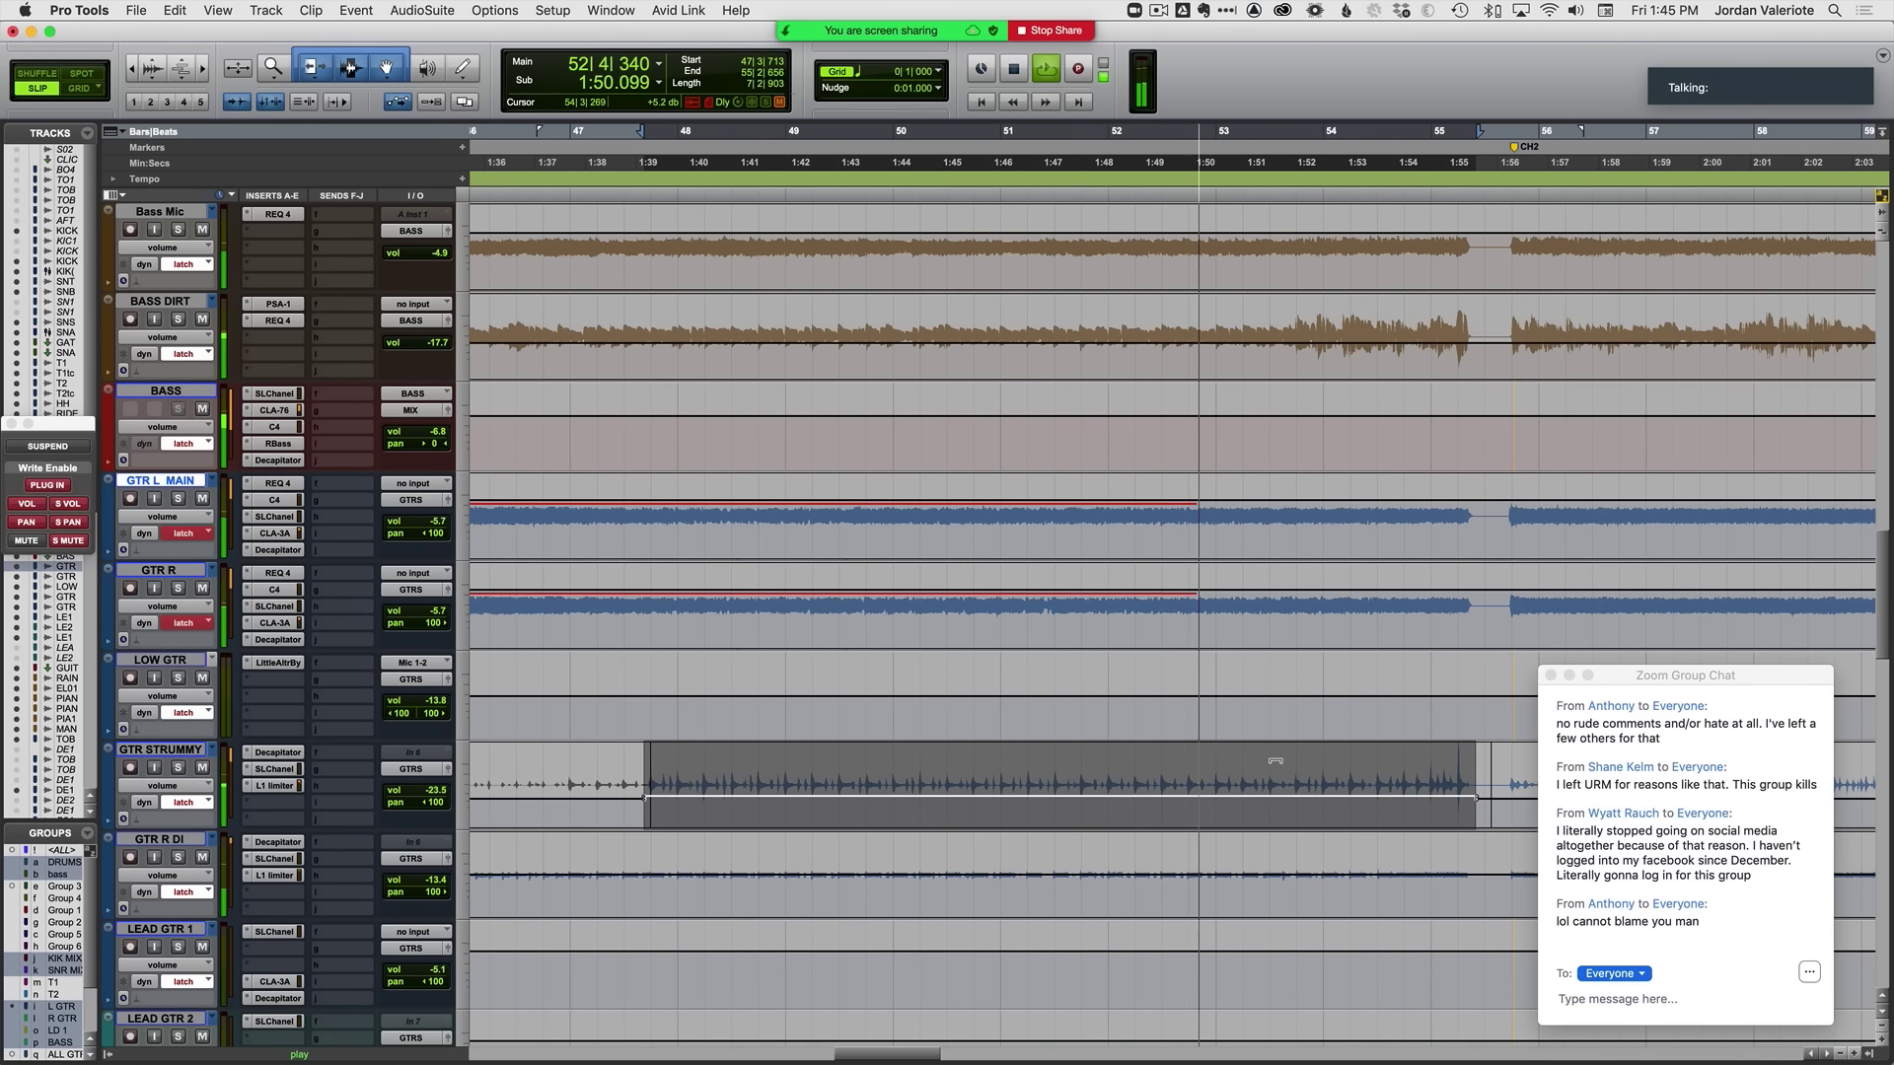
{"action": "left_click", "coordinate": [1082, 765]}
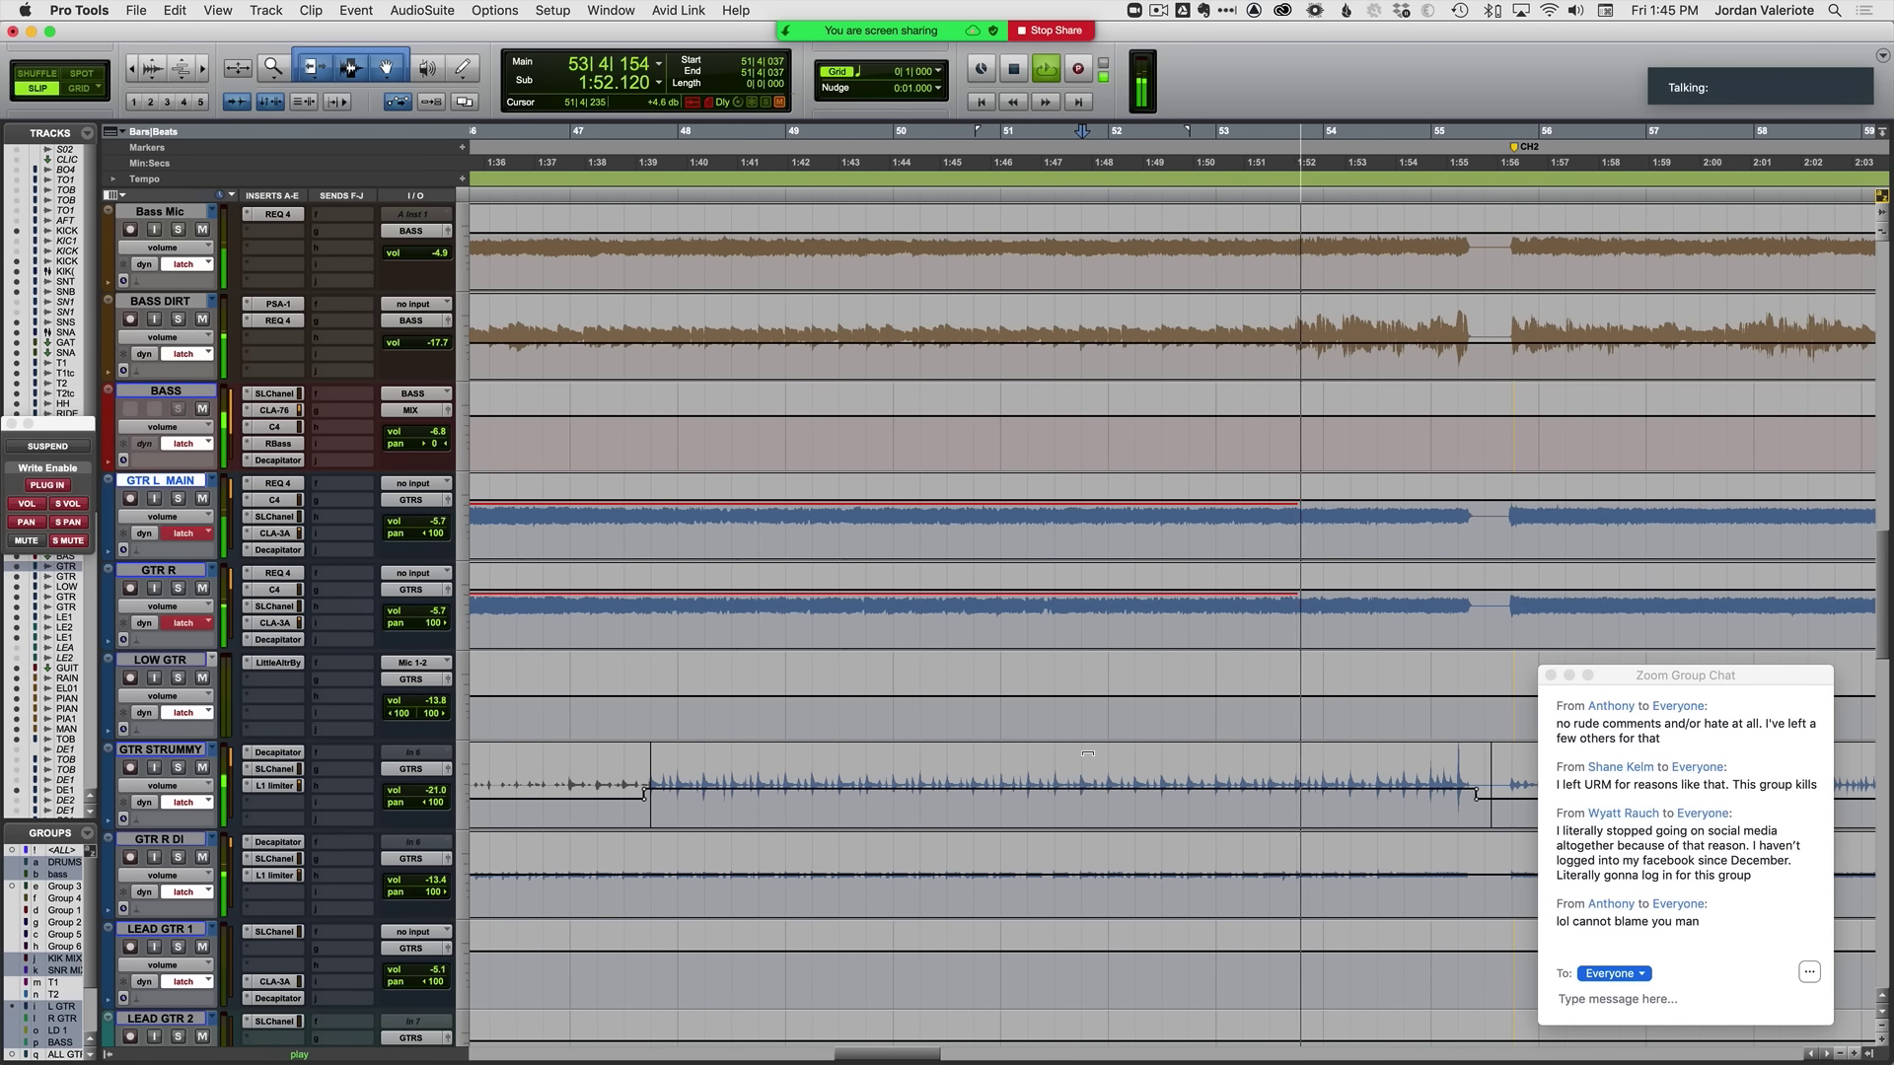
{"action": "left_click", "coordinate": [1061, 801]}
{"action": "key", "text": "space"}
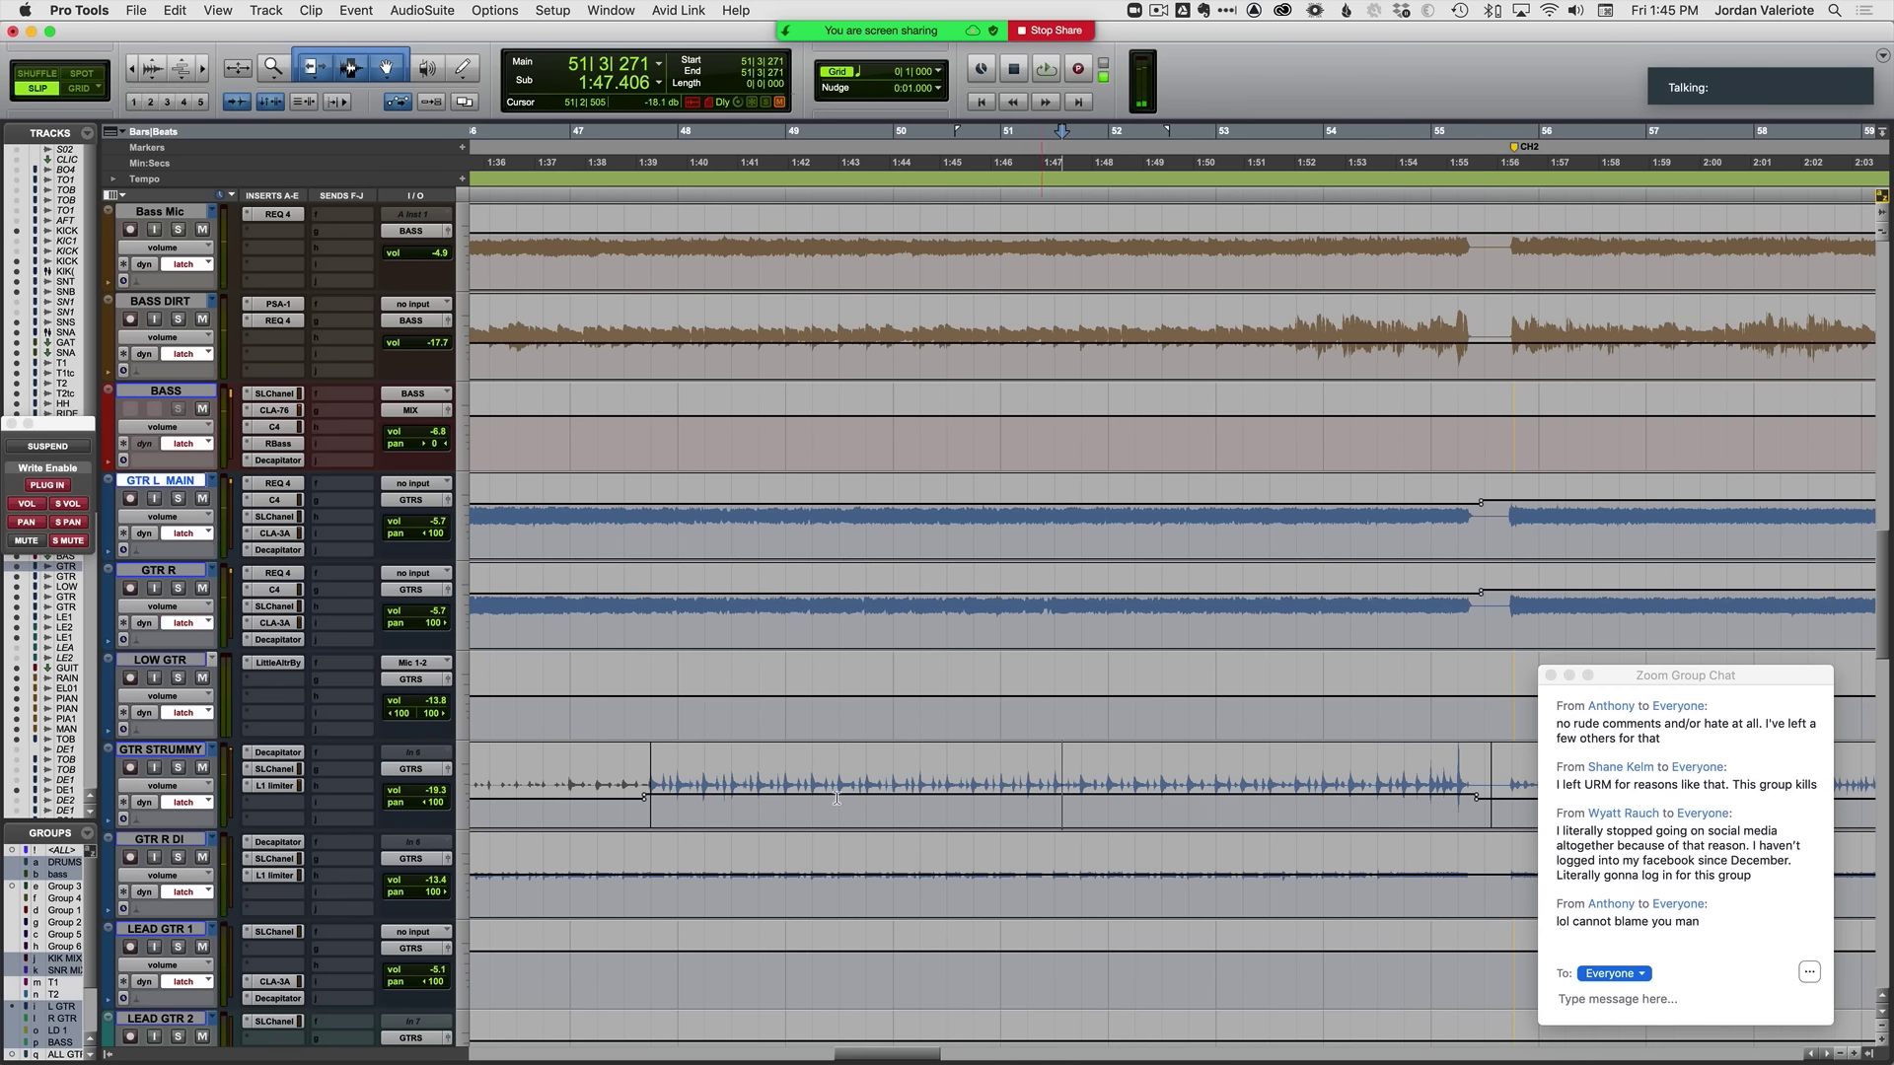
Step: Audition GTR STRUMMY soloed around bar 48, and in the full mix from 47|1|719
{"action": "left_click_drag", "start_coordinate": [701, 796], "coordinate": [864, 794]}
{"action": "left_click", "coordinate": [862, 794]}
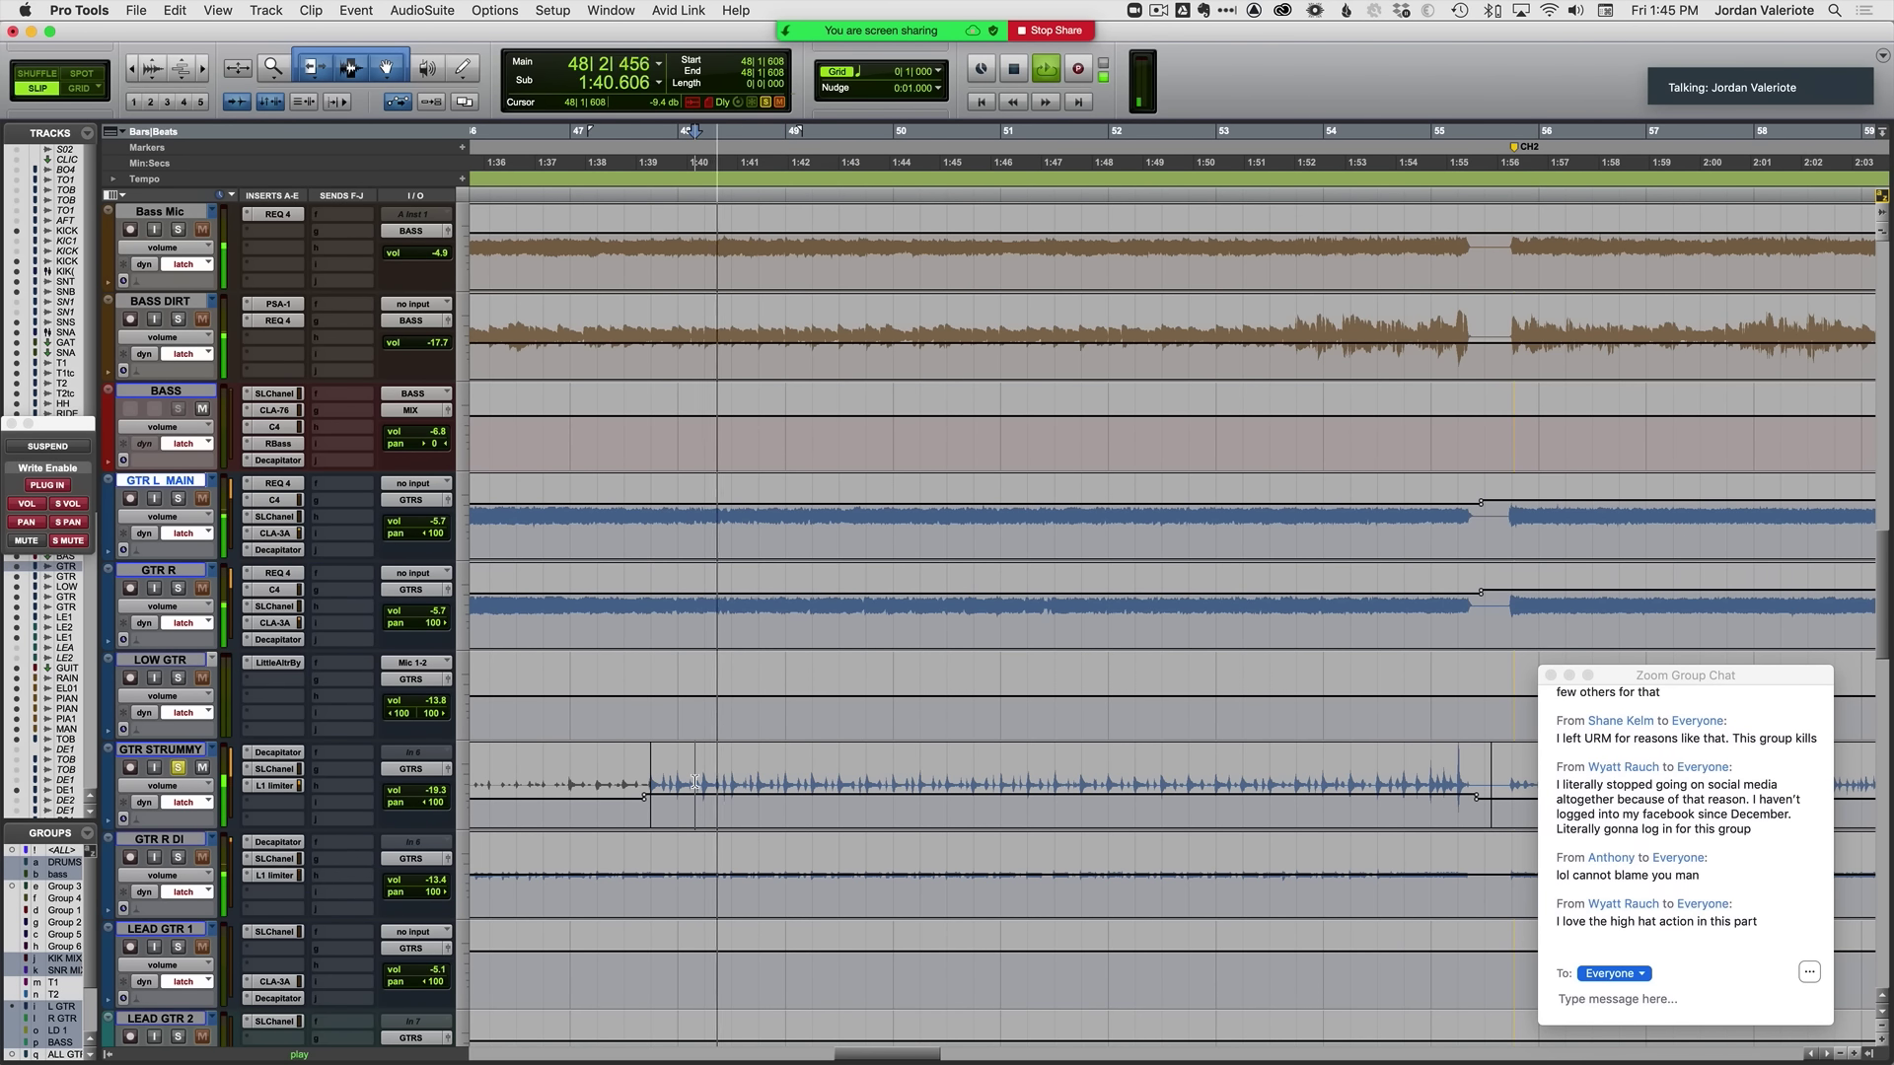
{"action": "left_click", "coordinate": [590, 786]}
{"action": "key", "text": "space"}
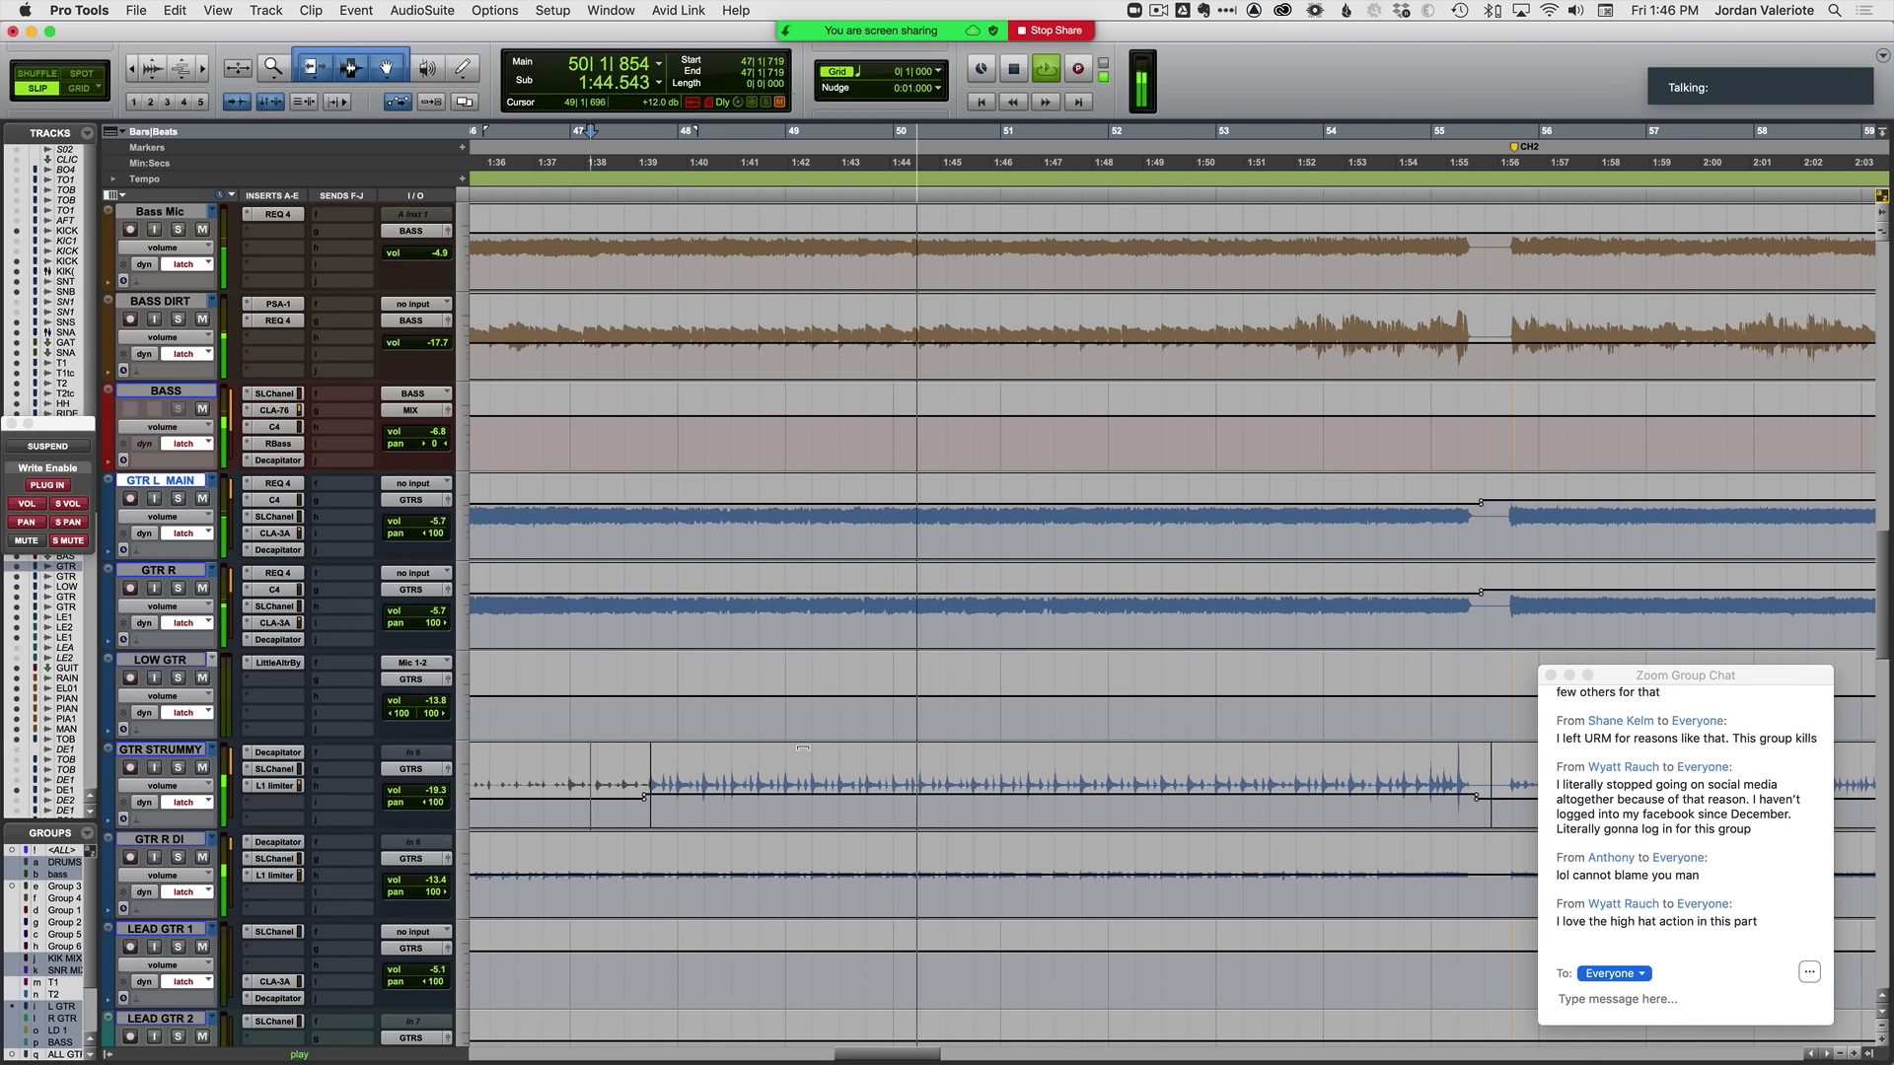
{"action": "key", "text": "space"}
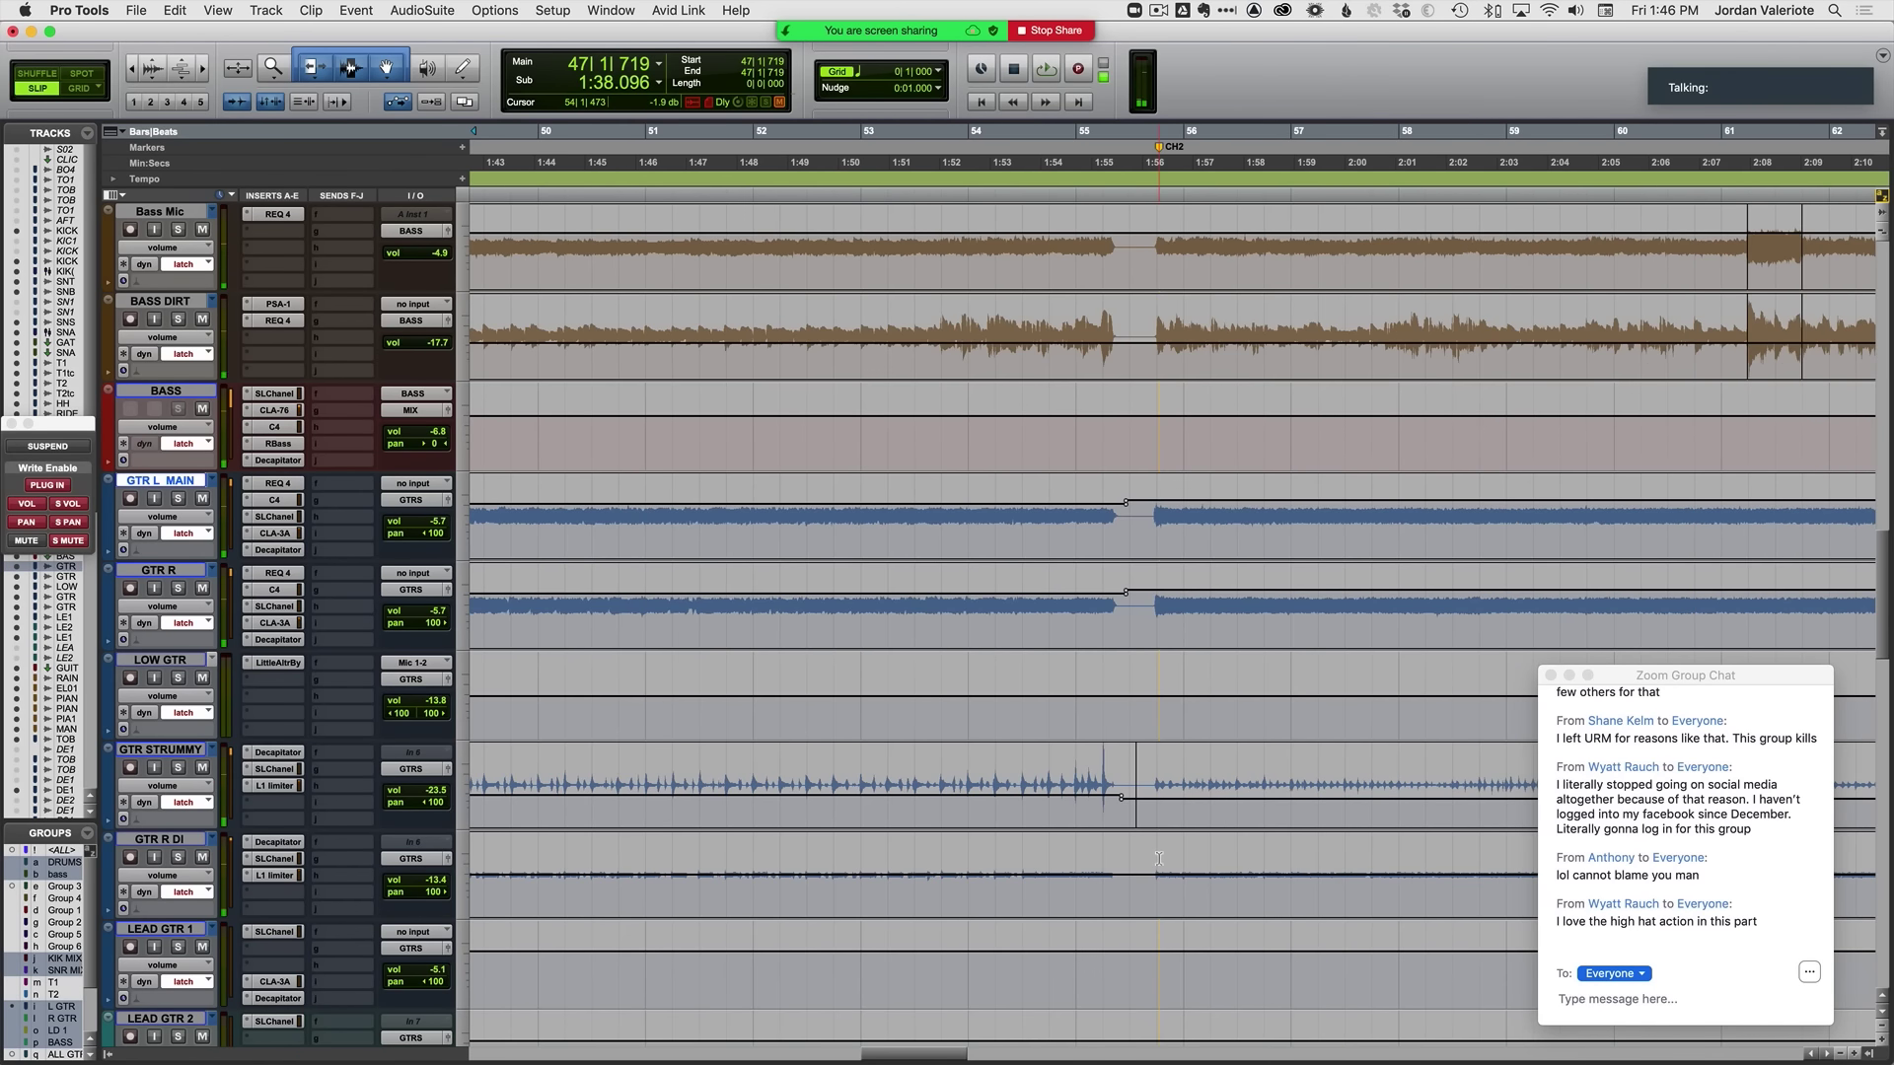
Step: Try a latch volume pass on the main guitars from 54|4|134 across the transition into CH2
{"action": "key", "text": "space"}
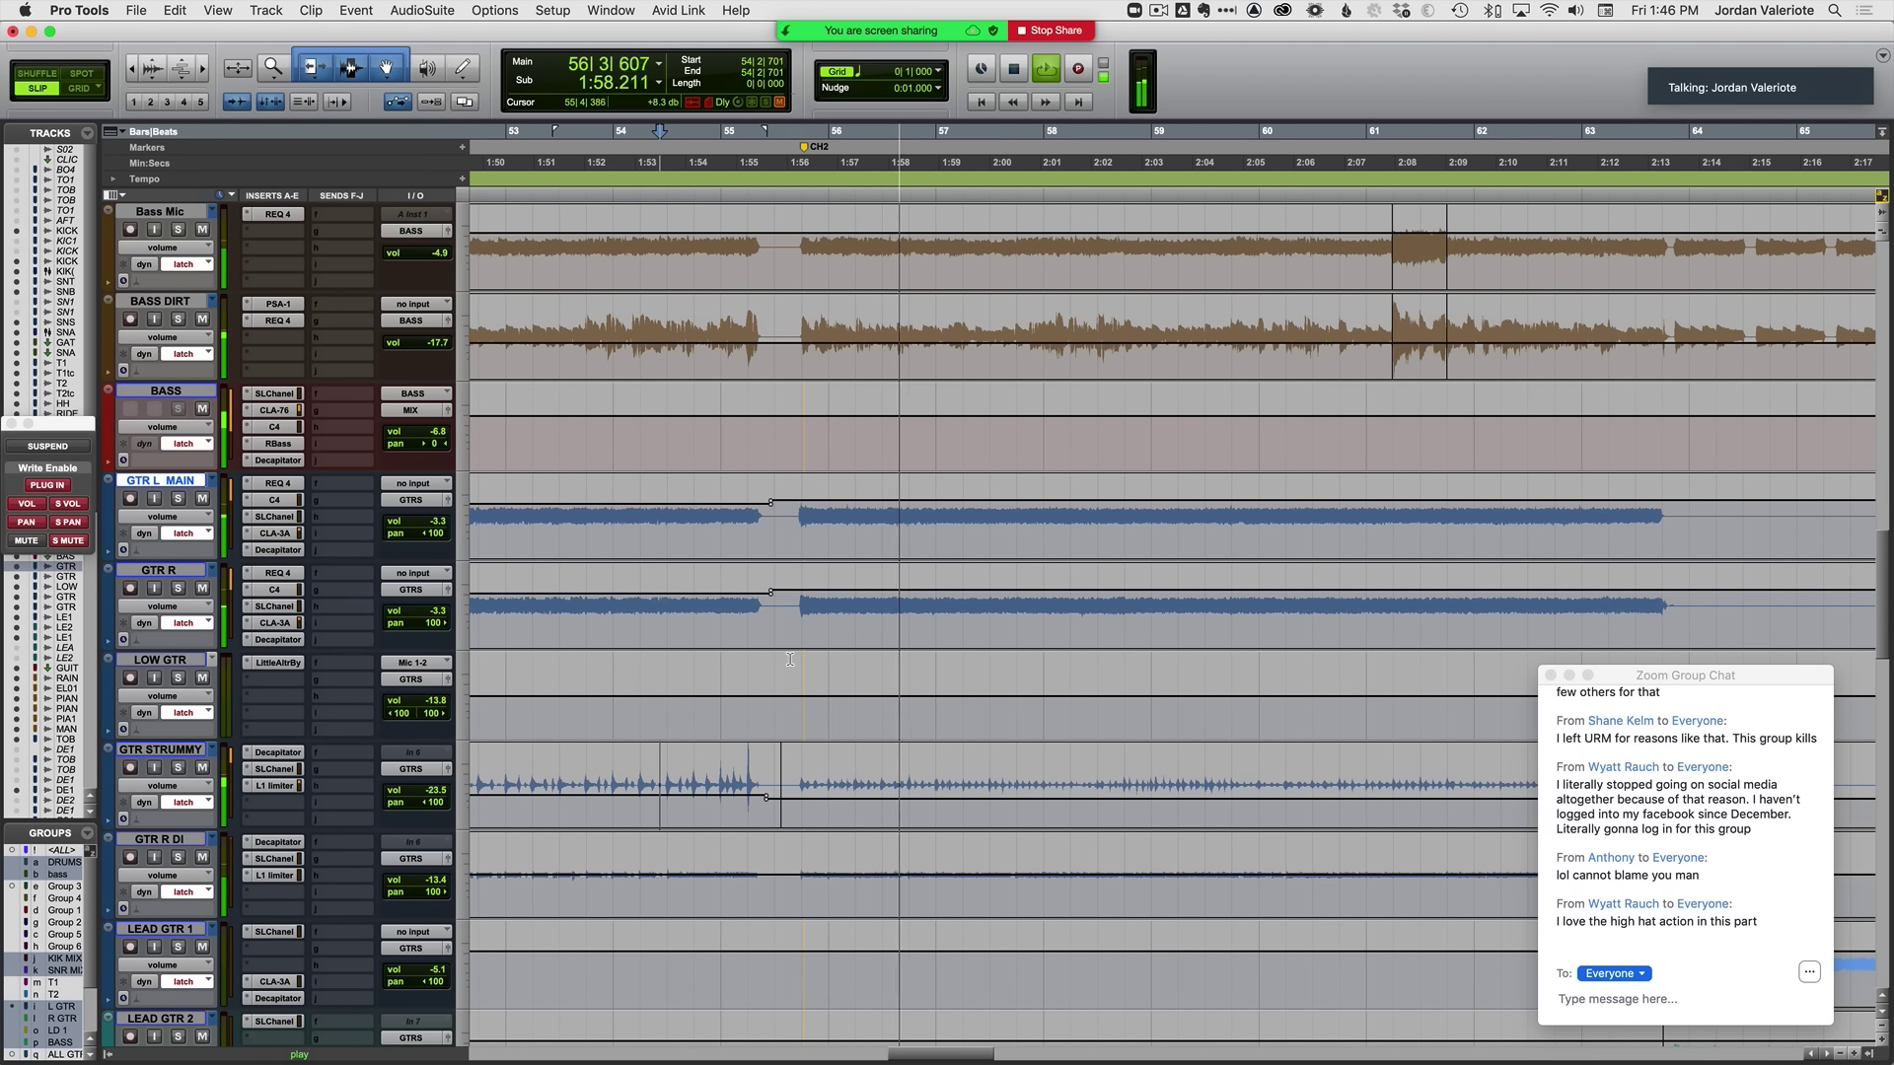
{"action": "left_click", "coordinate": [698, 516]}
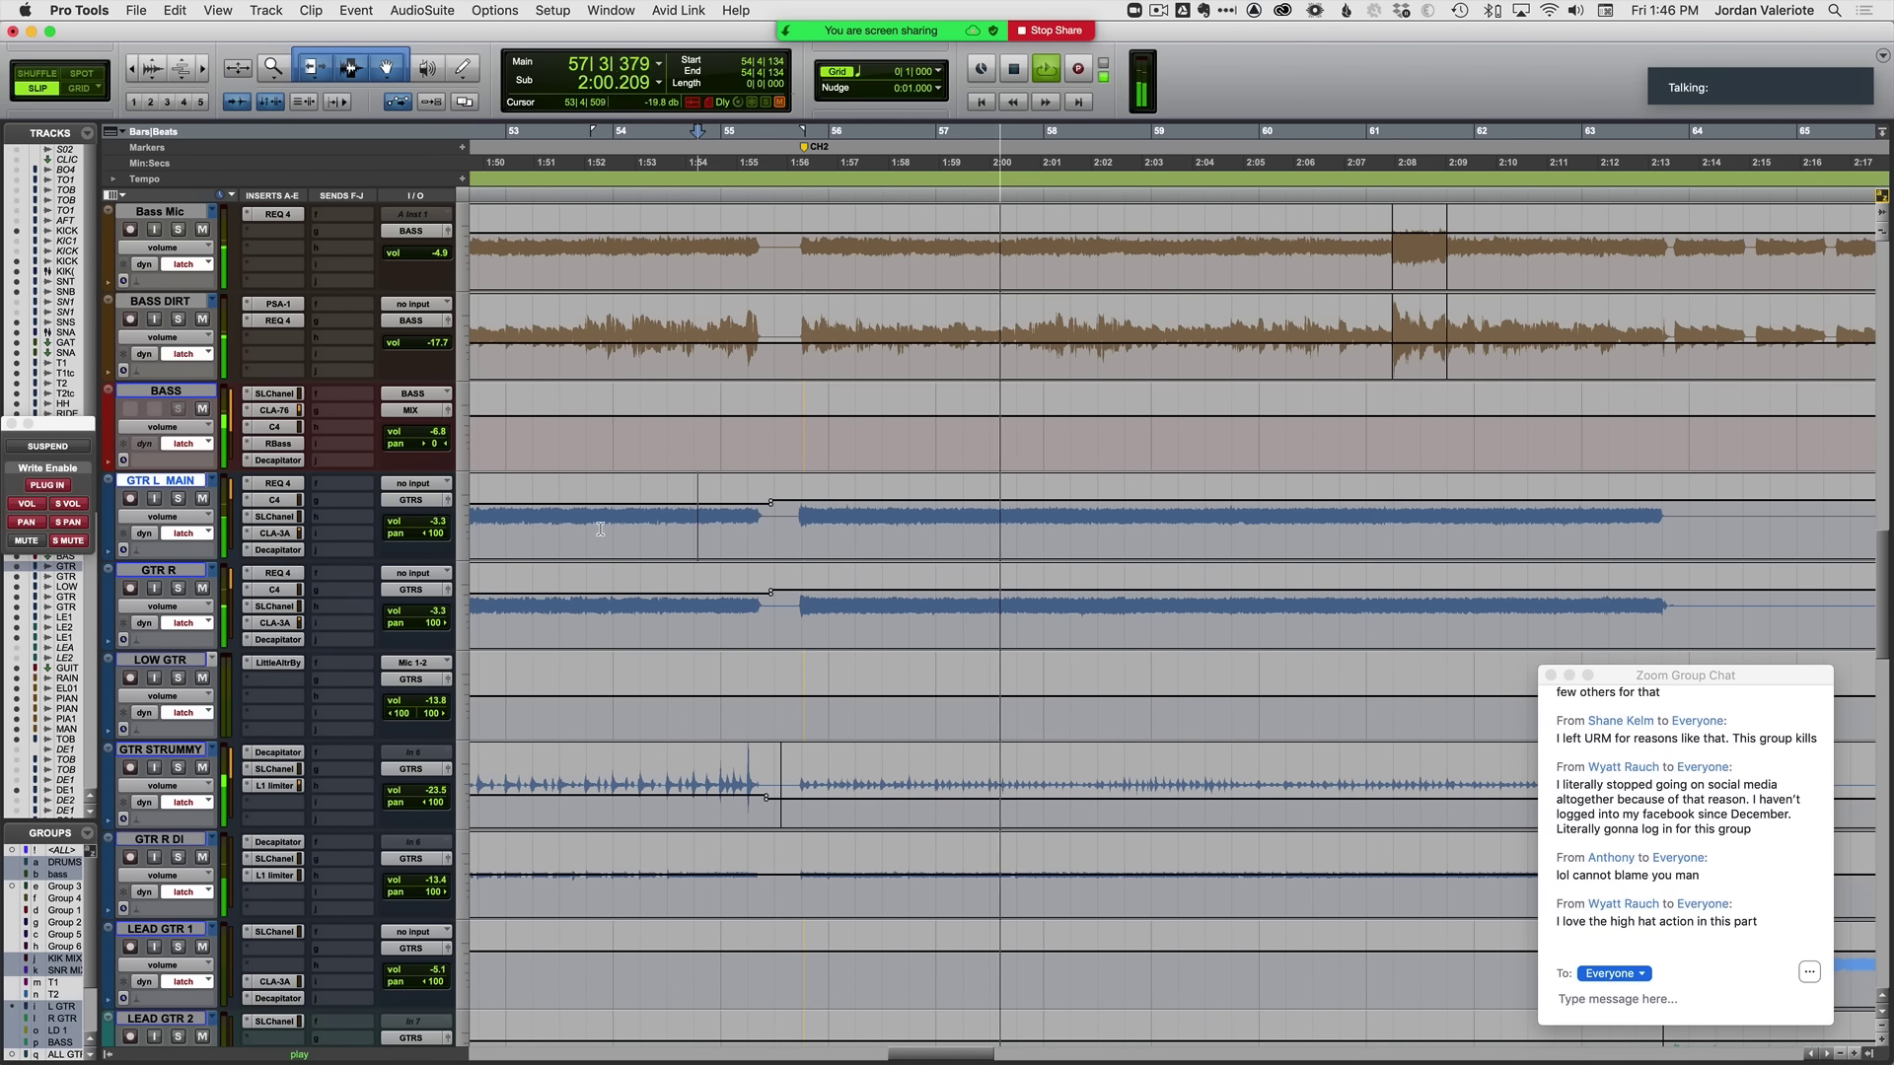
{"action": "key", "text": "space"}
{"action": "key", "text": "space"}
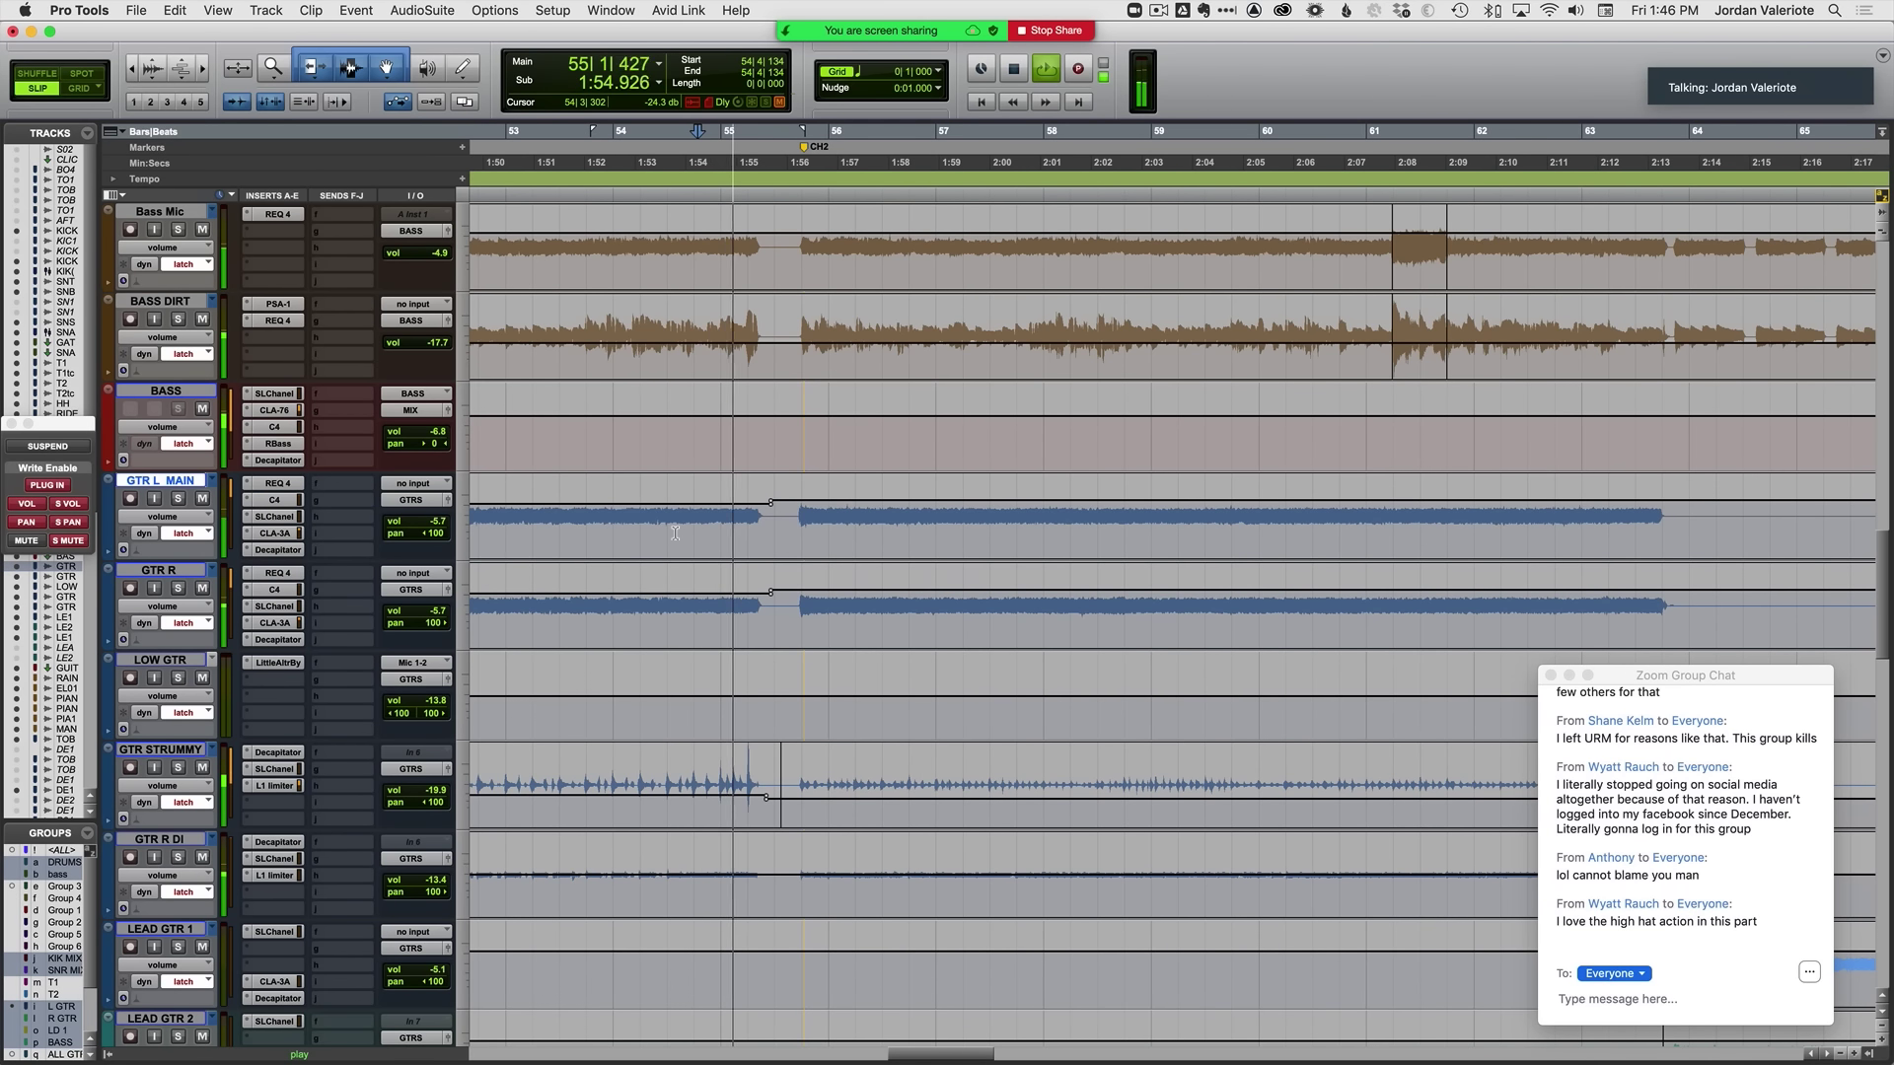
{"action": "key", "text": "space"}
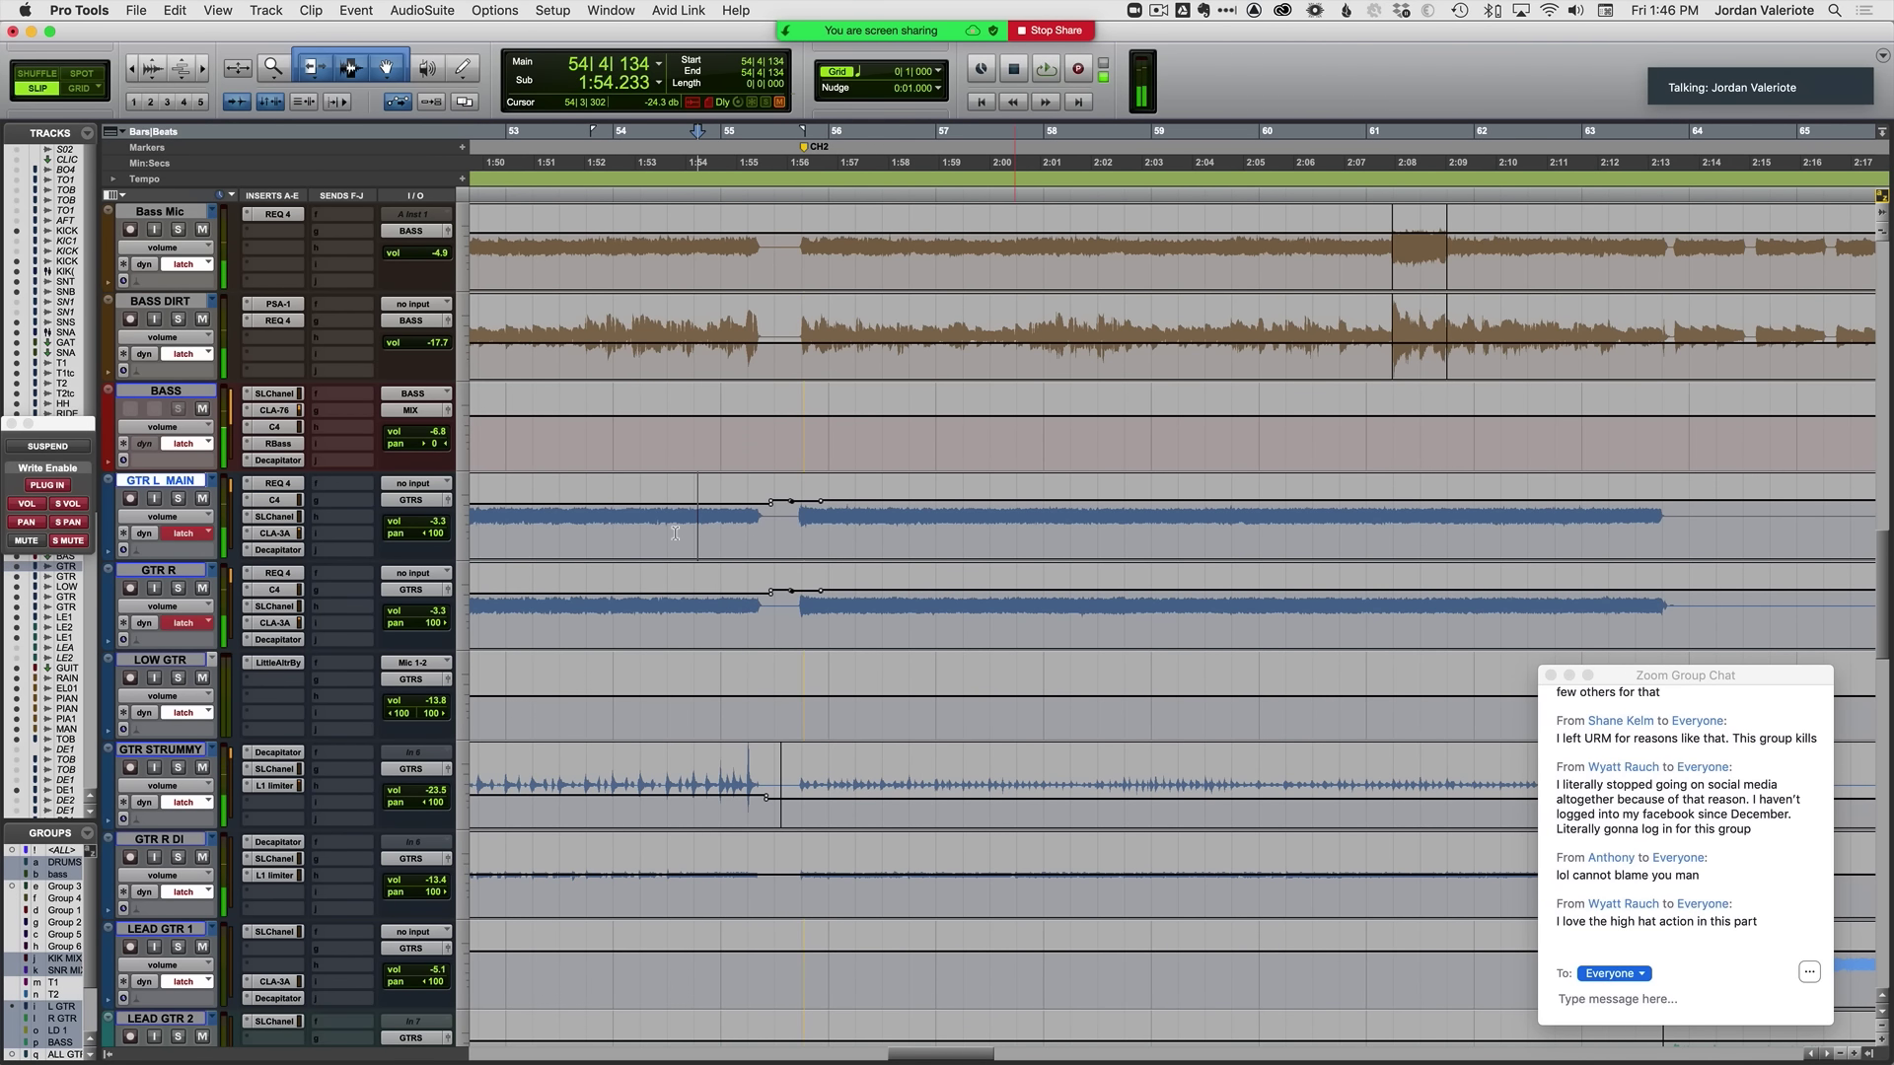
Step: Rewrite the main guitars' volume, rising to about -2.0 dB just before CH2 and holding about -3.4 dB through bar 63
{"action": "key", "text": "space"}
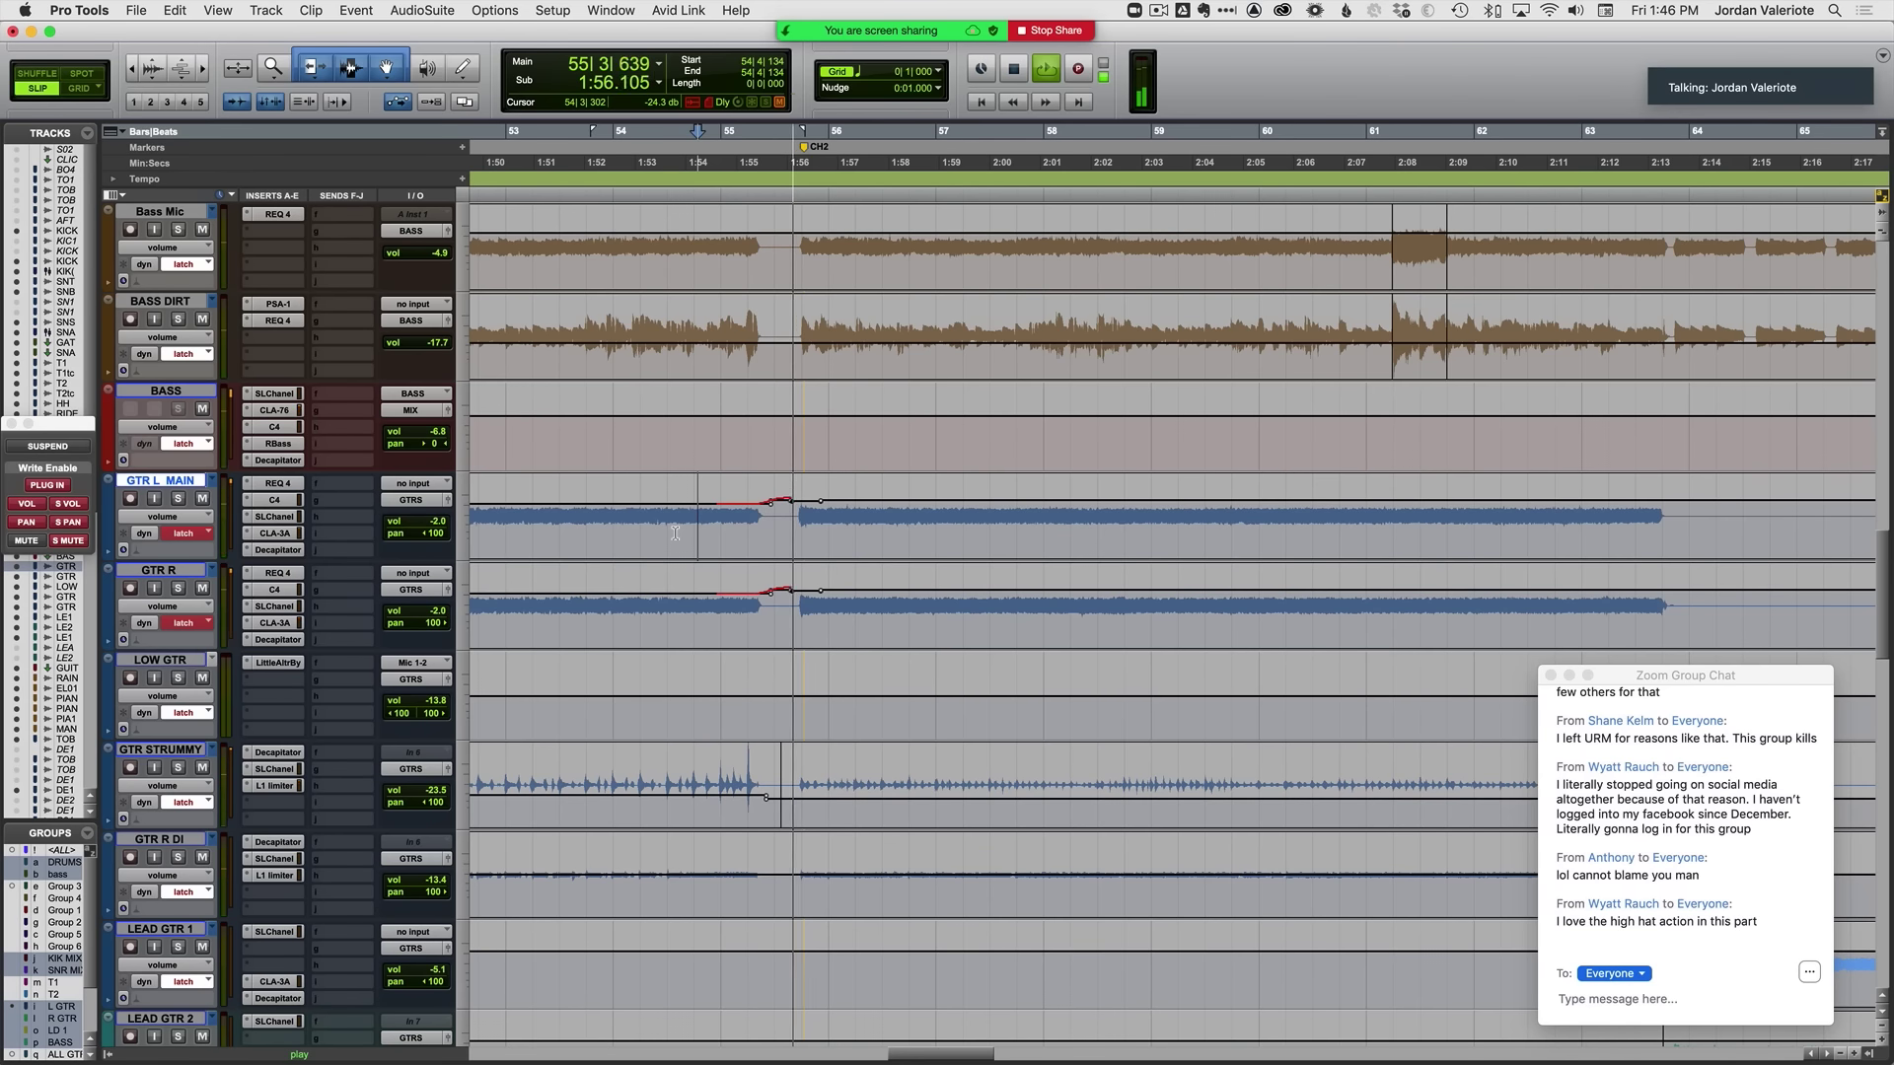
{"action": "key", "text": "space"}
{"action": "key", "text": "space"}
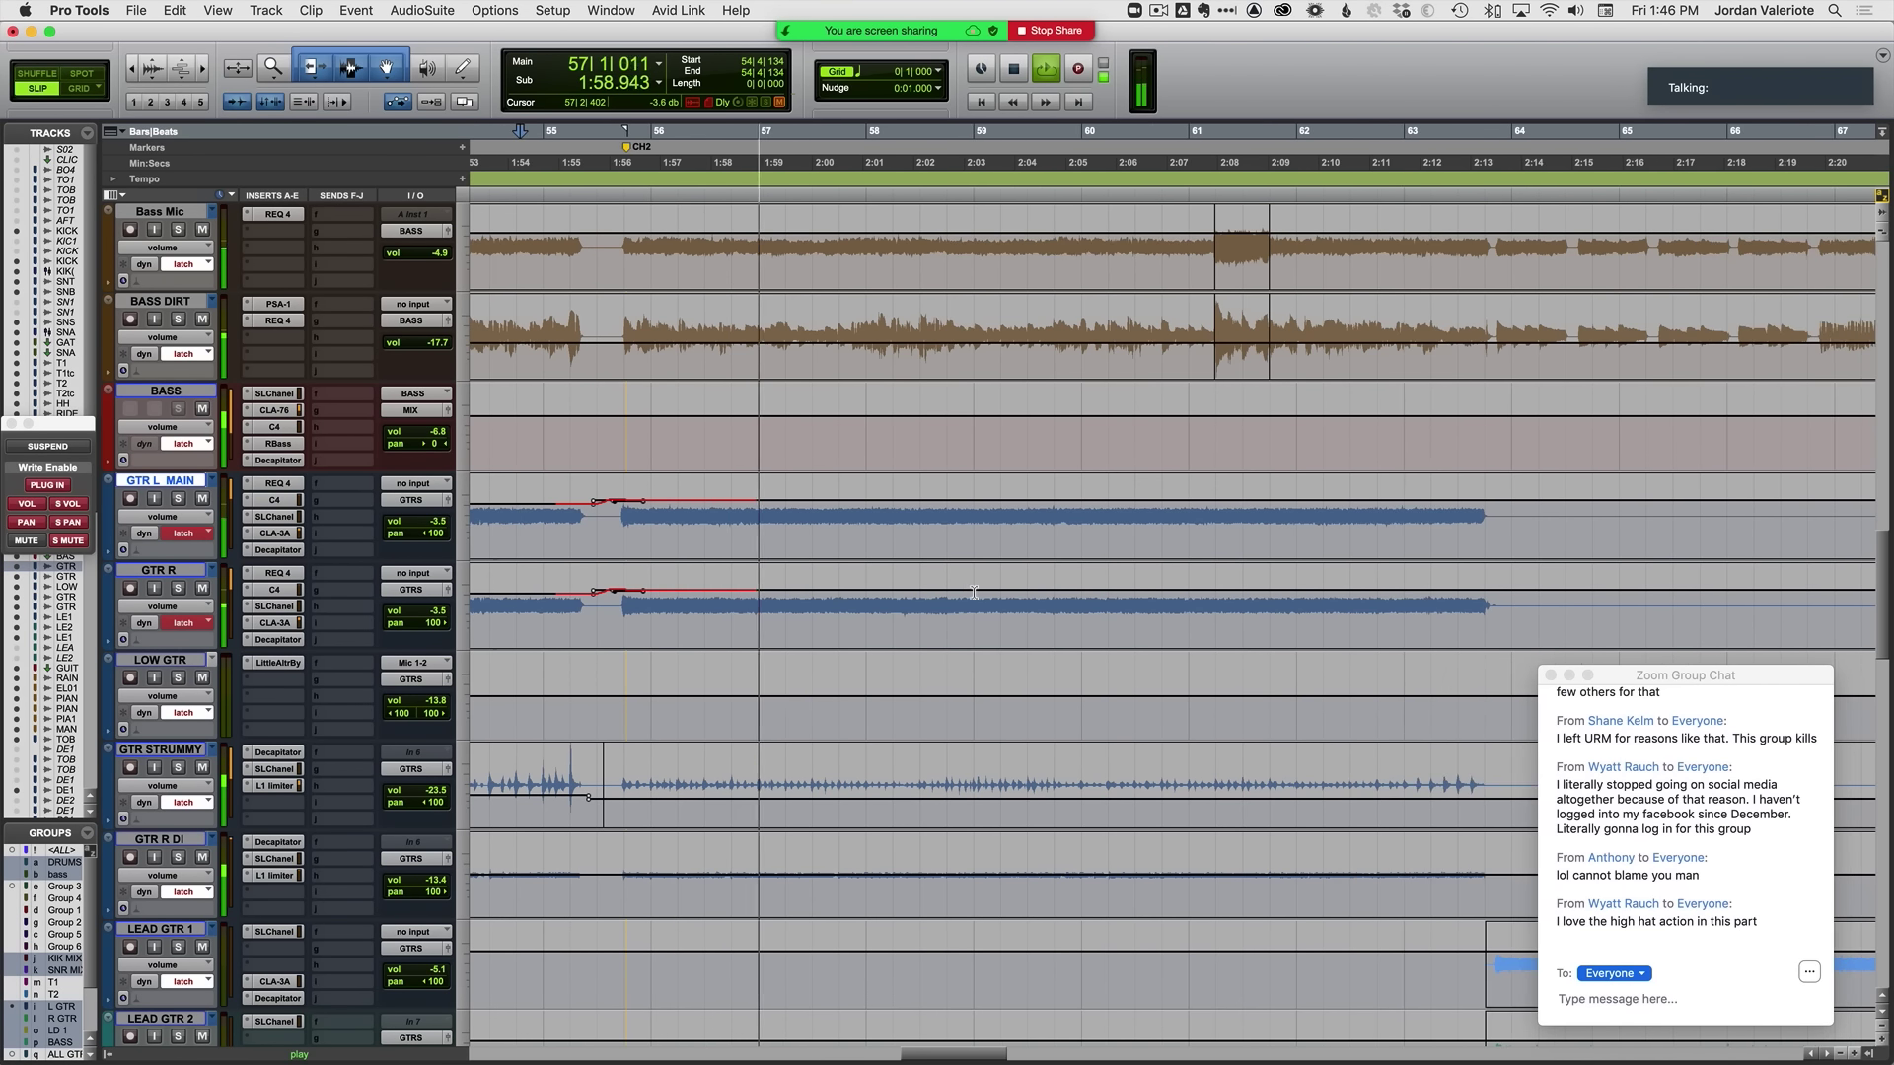
{"action": "key", "text": "space"}
{"action": "key", "text": "space"}
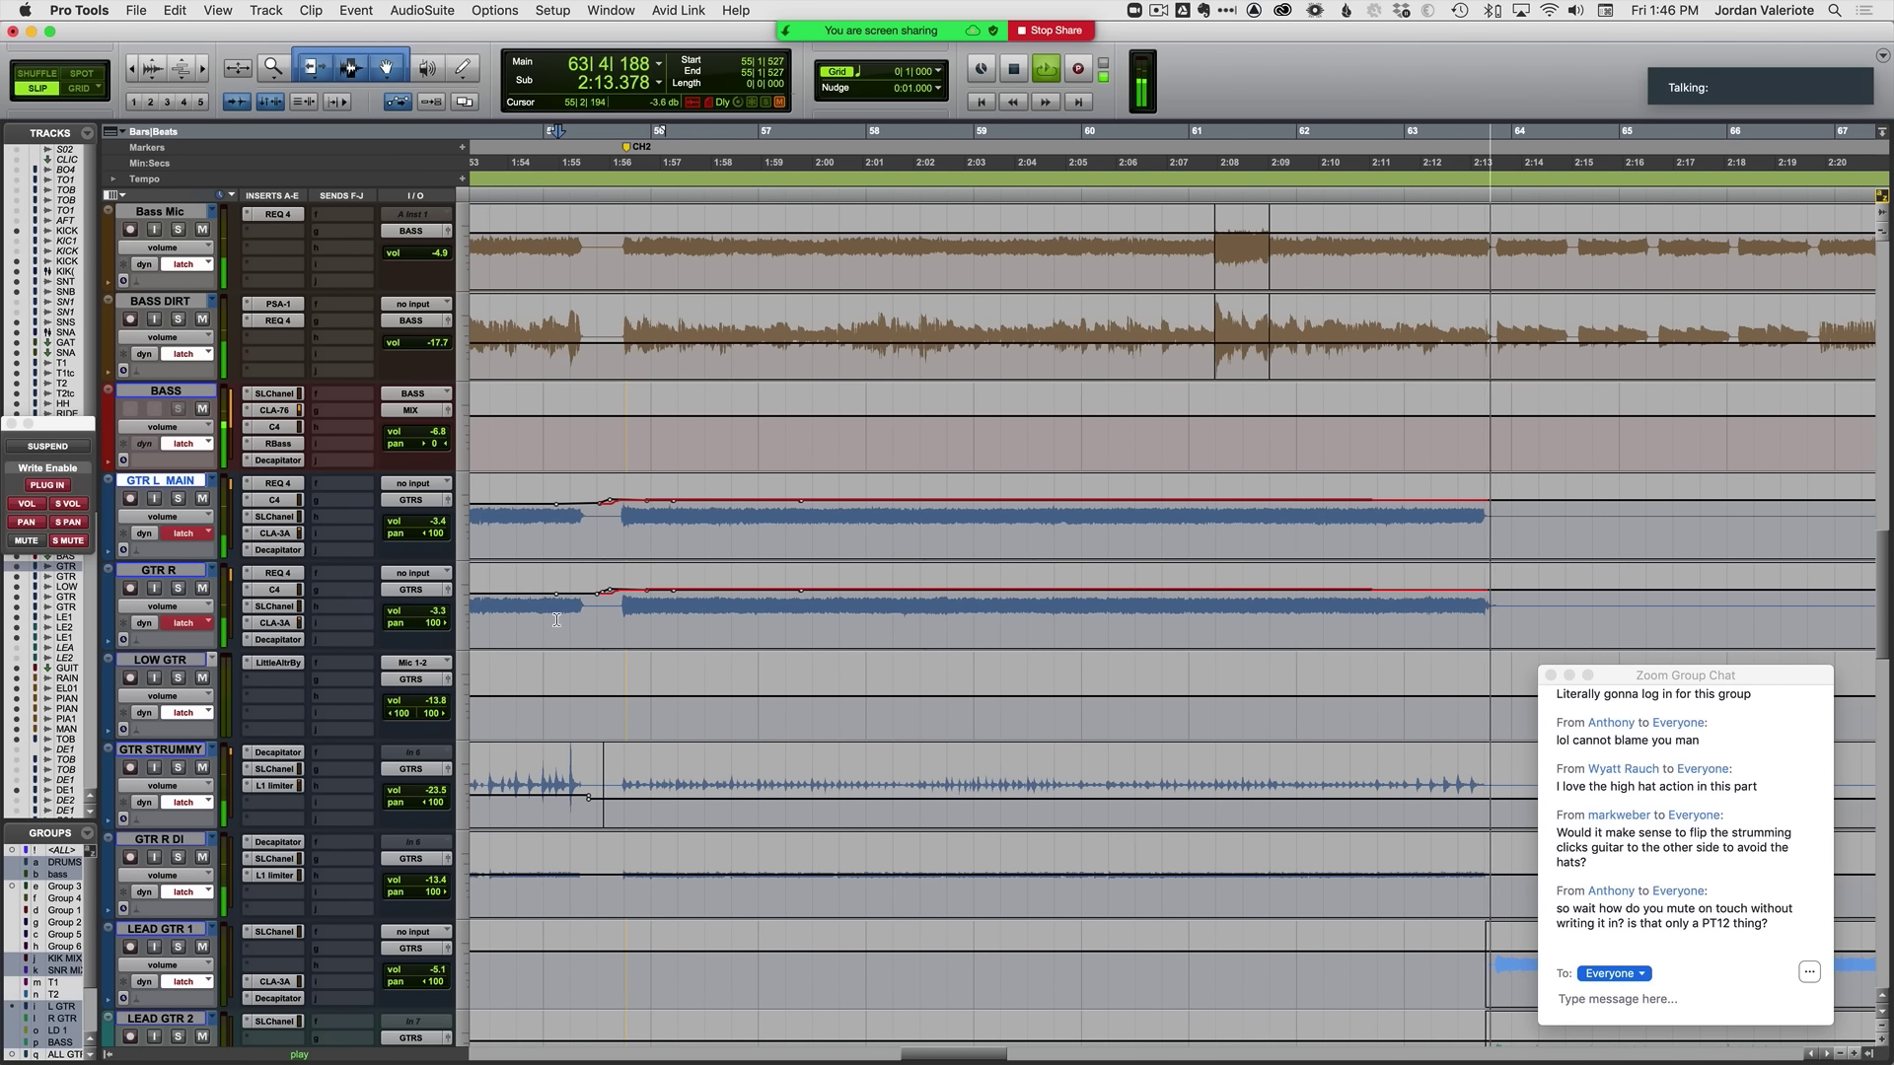
Step: Flip GTR STRUMMY's pan to the opposite side for the clip from bar 47 to 55 and set its volume there to about -19.1 dB
{"action": "key", "text": "space"}
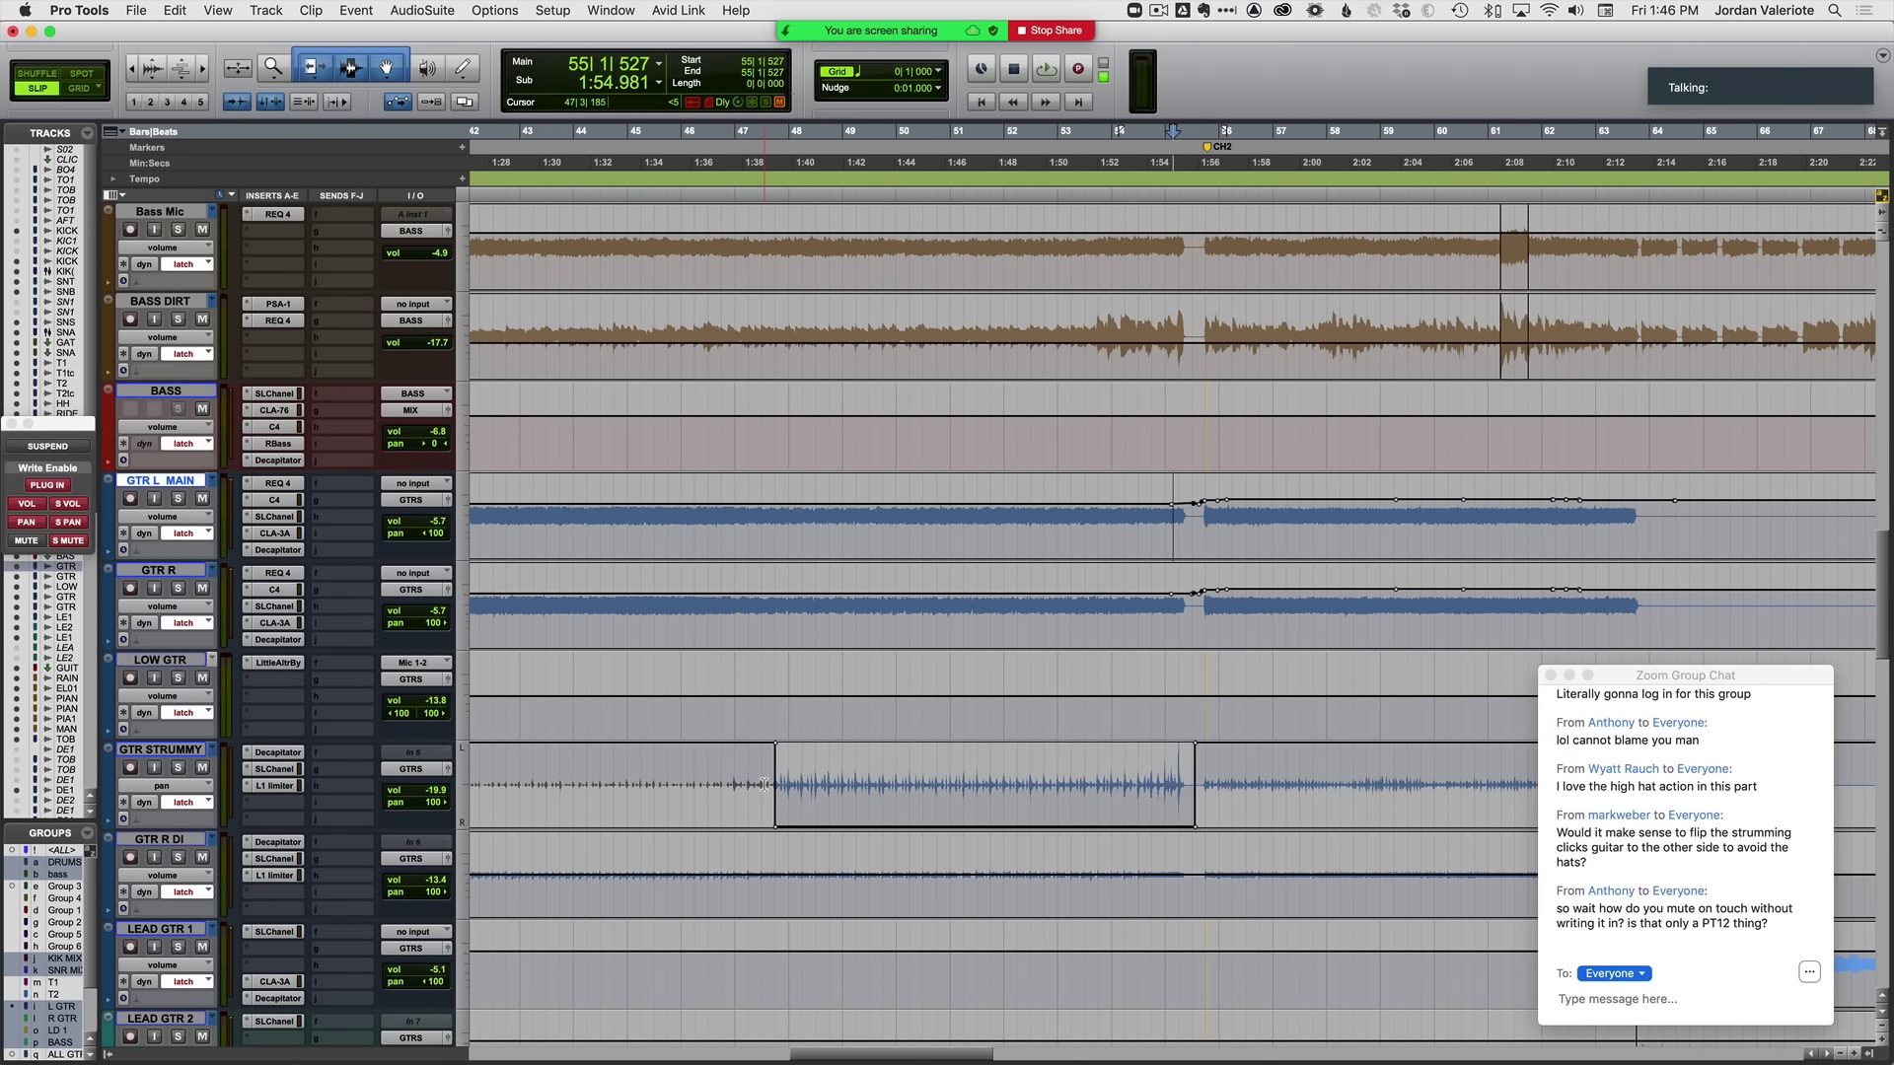
{"action": "key", "text": "space"}
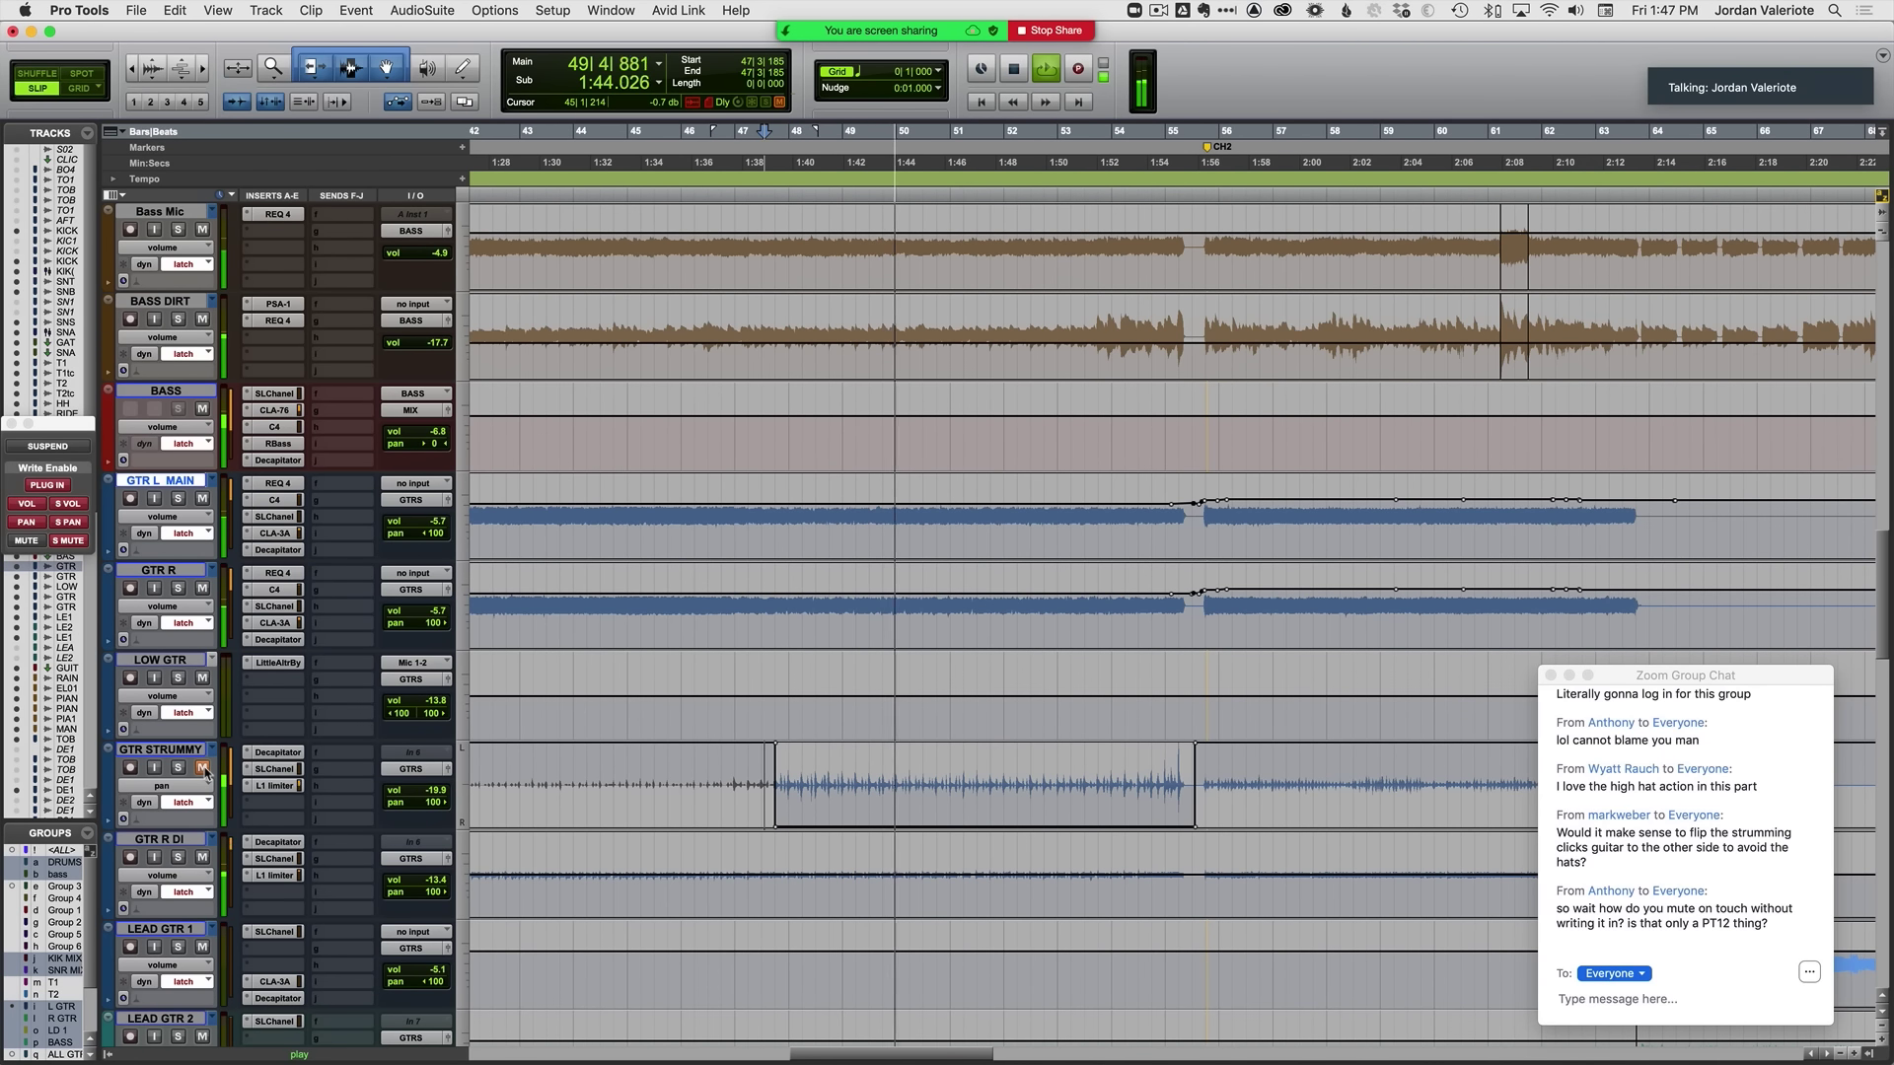
{"action": "key", "text": "minus"}
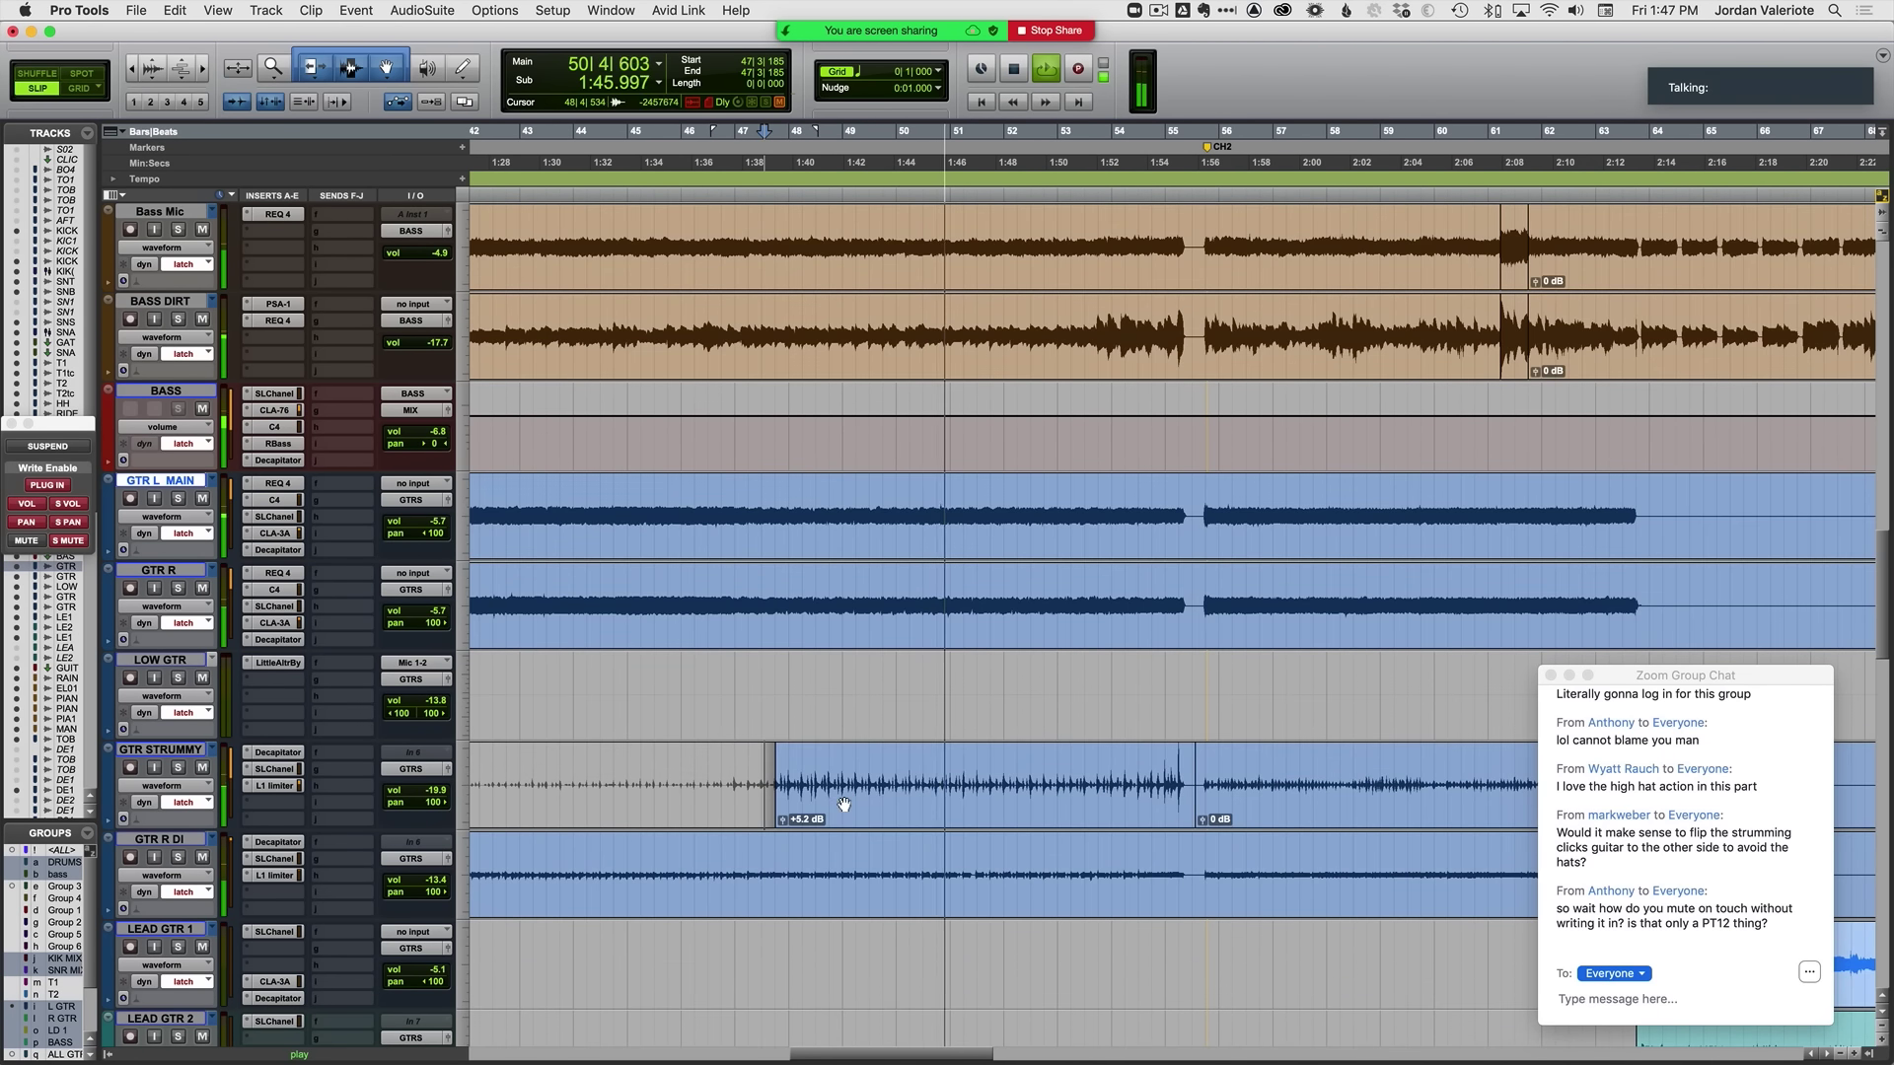
{"action": "key", "text": "minus"}
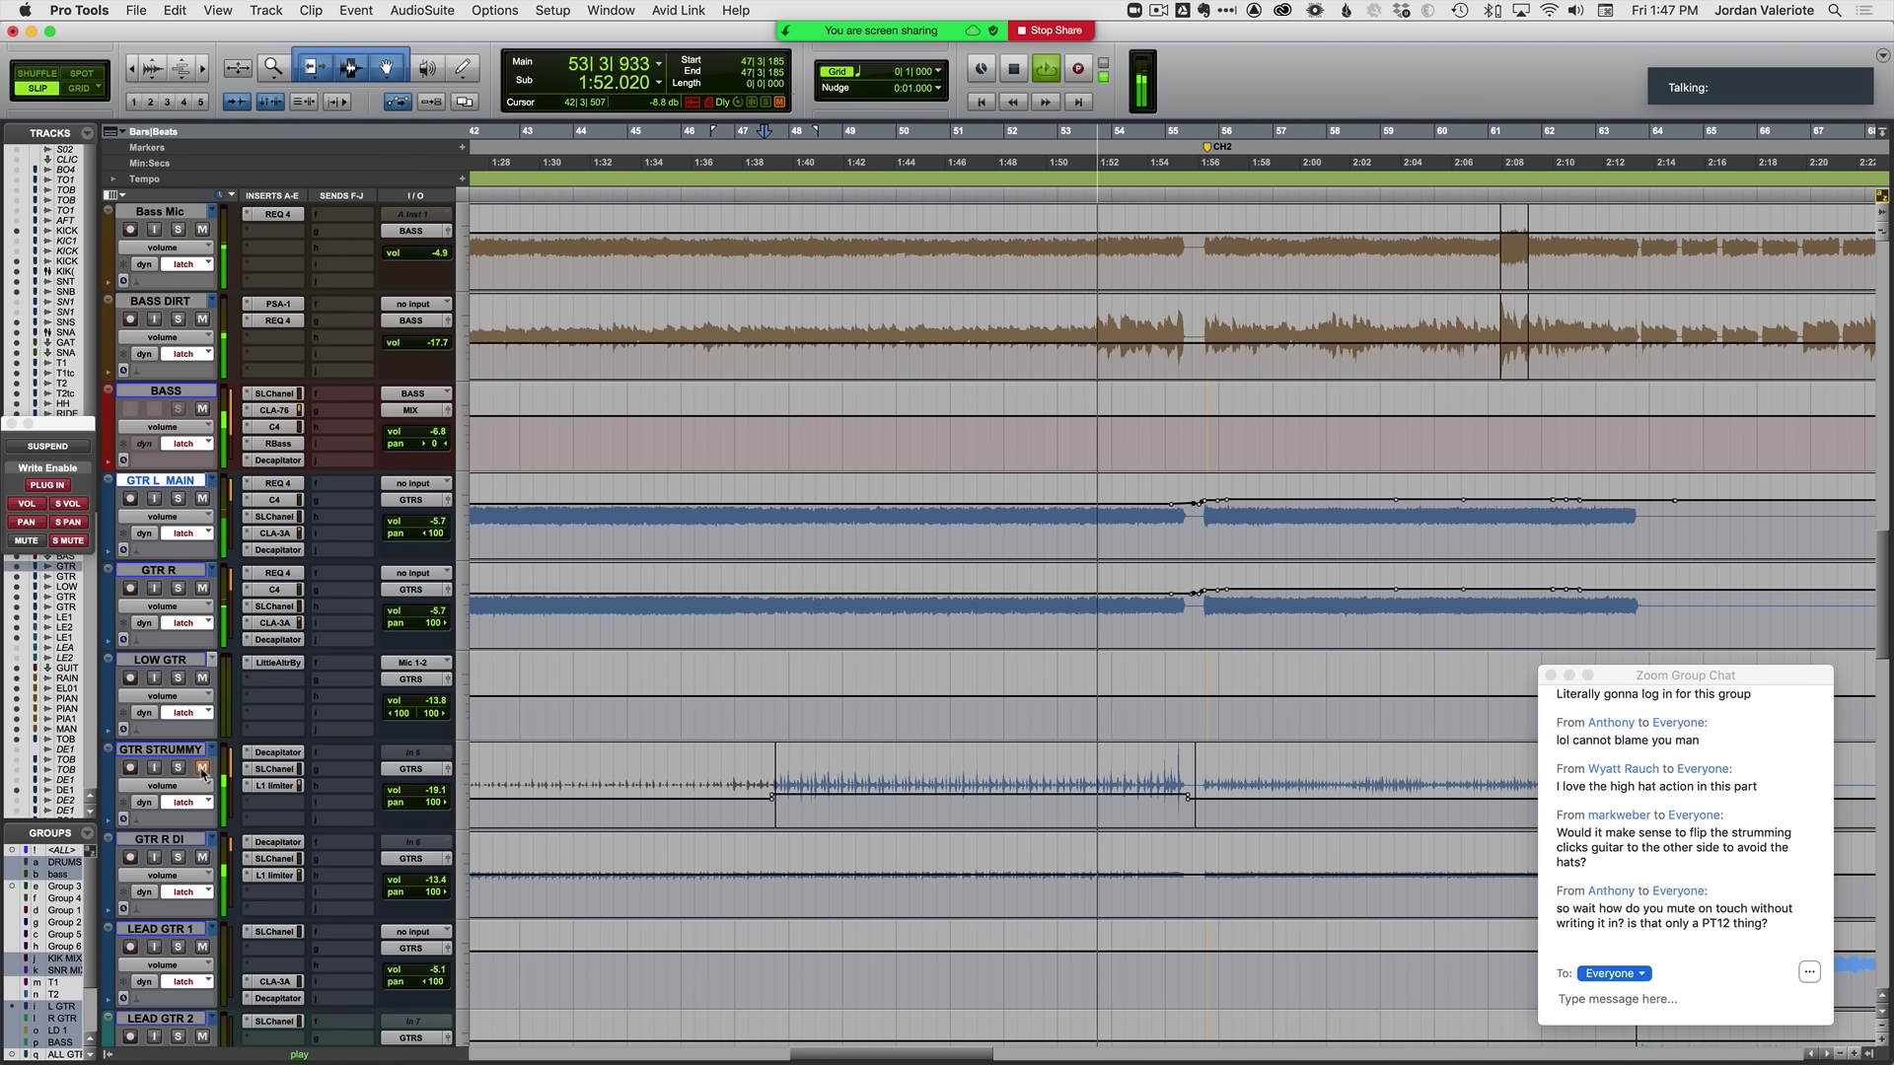
Step: Audition the transition from the end of verse 2 into CH2
{"action": "left_click", "coordinate": [1281, 814]}
{"action": "key", "text": "t"}
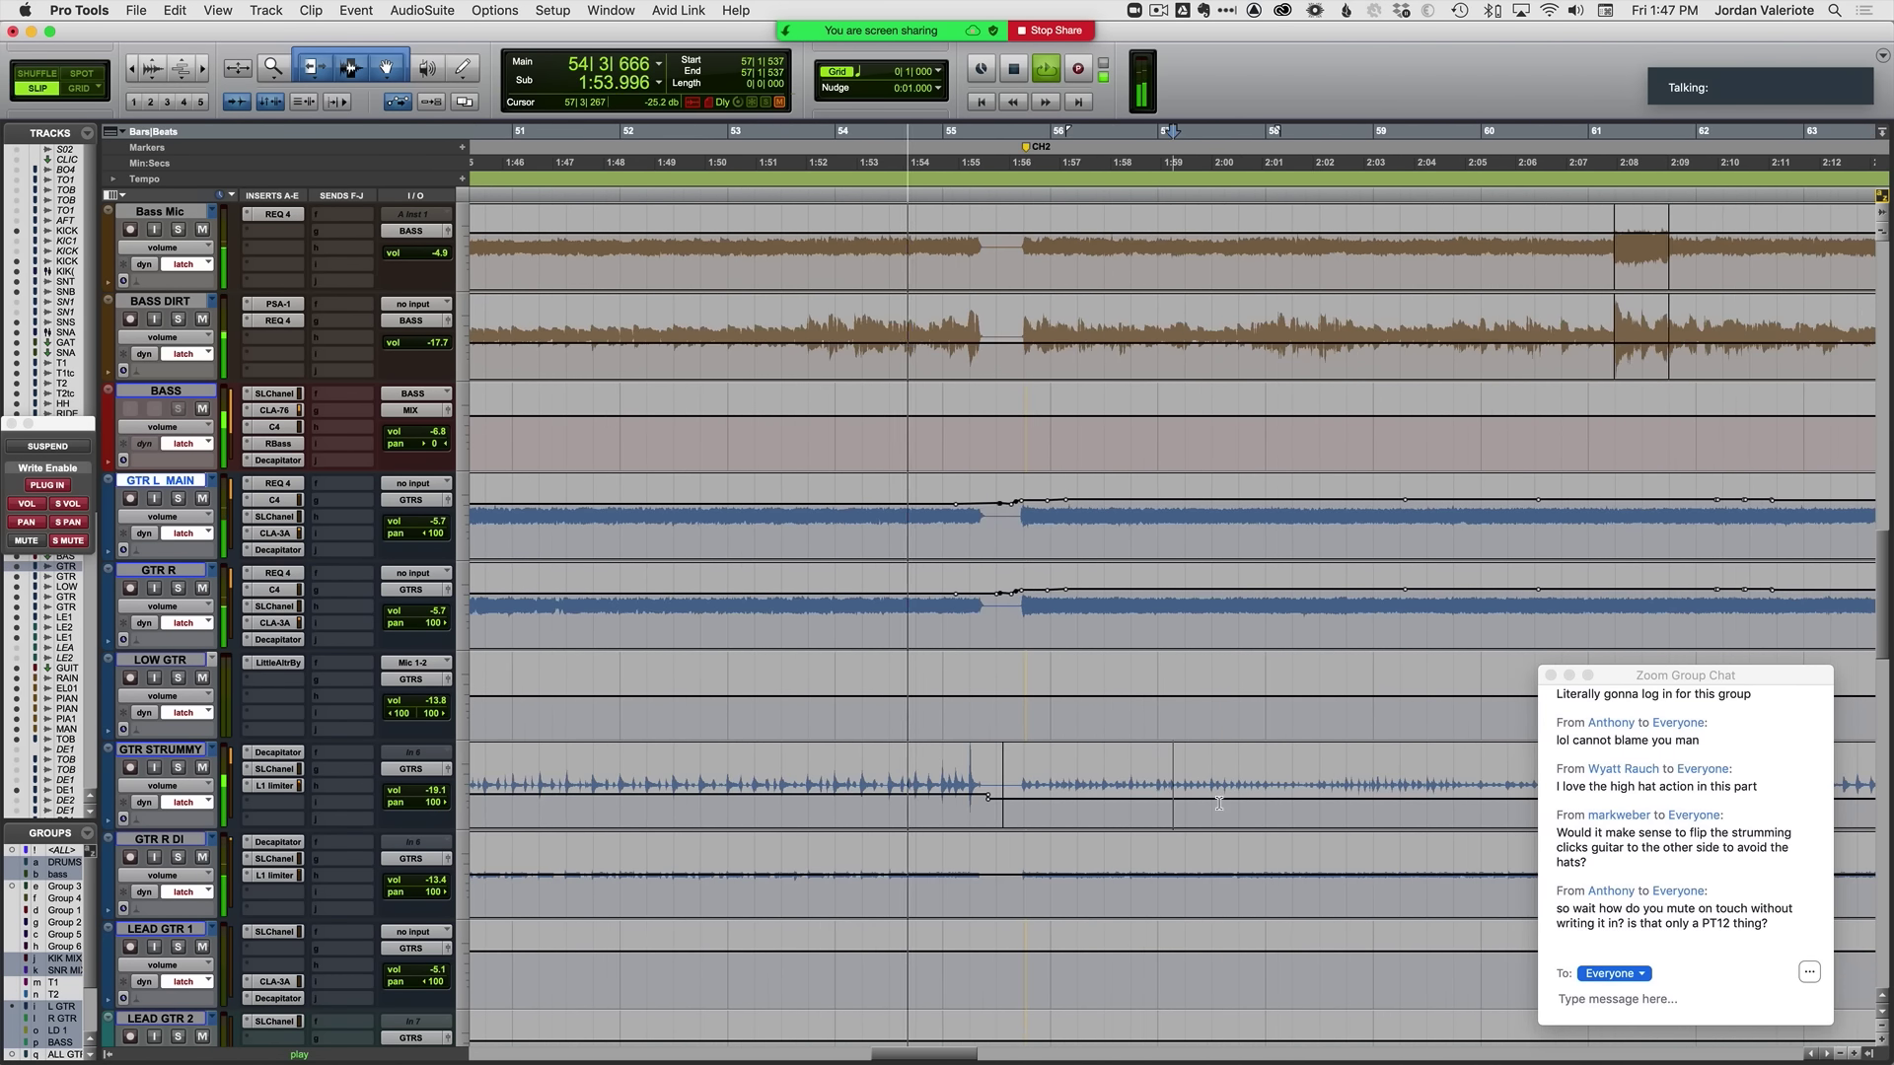
{"action": "scroll", "coordinate": [1223, 803], "scroll_direction": "right", "scroll_amount": 5}
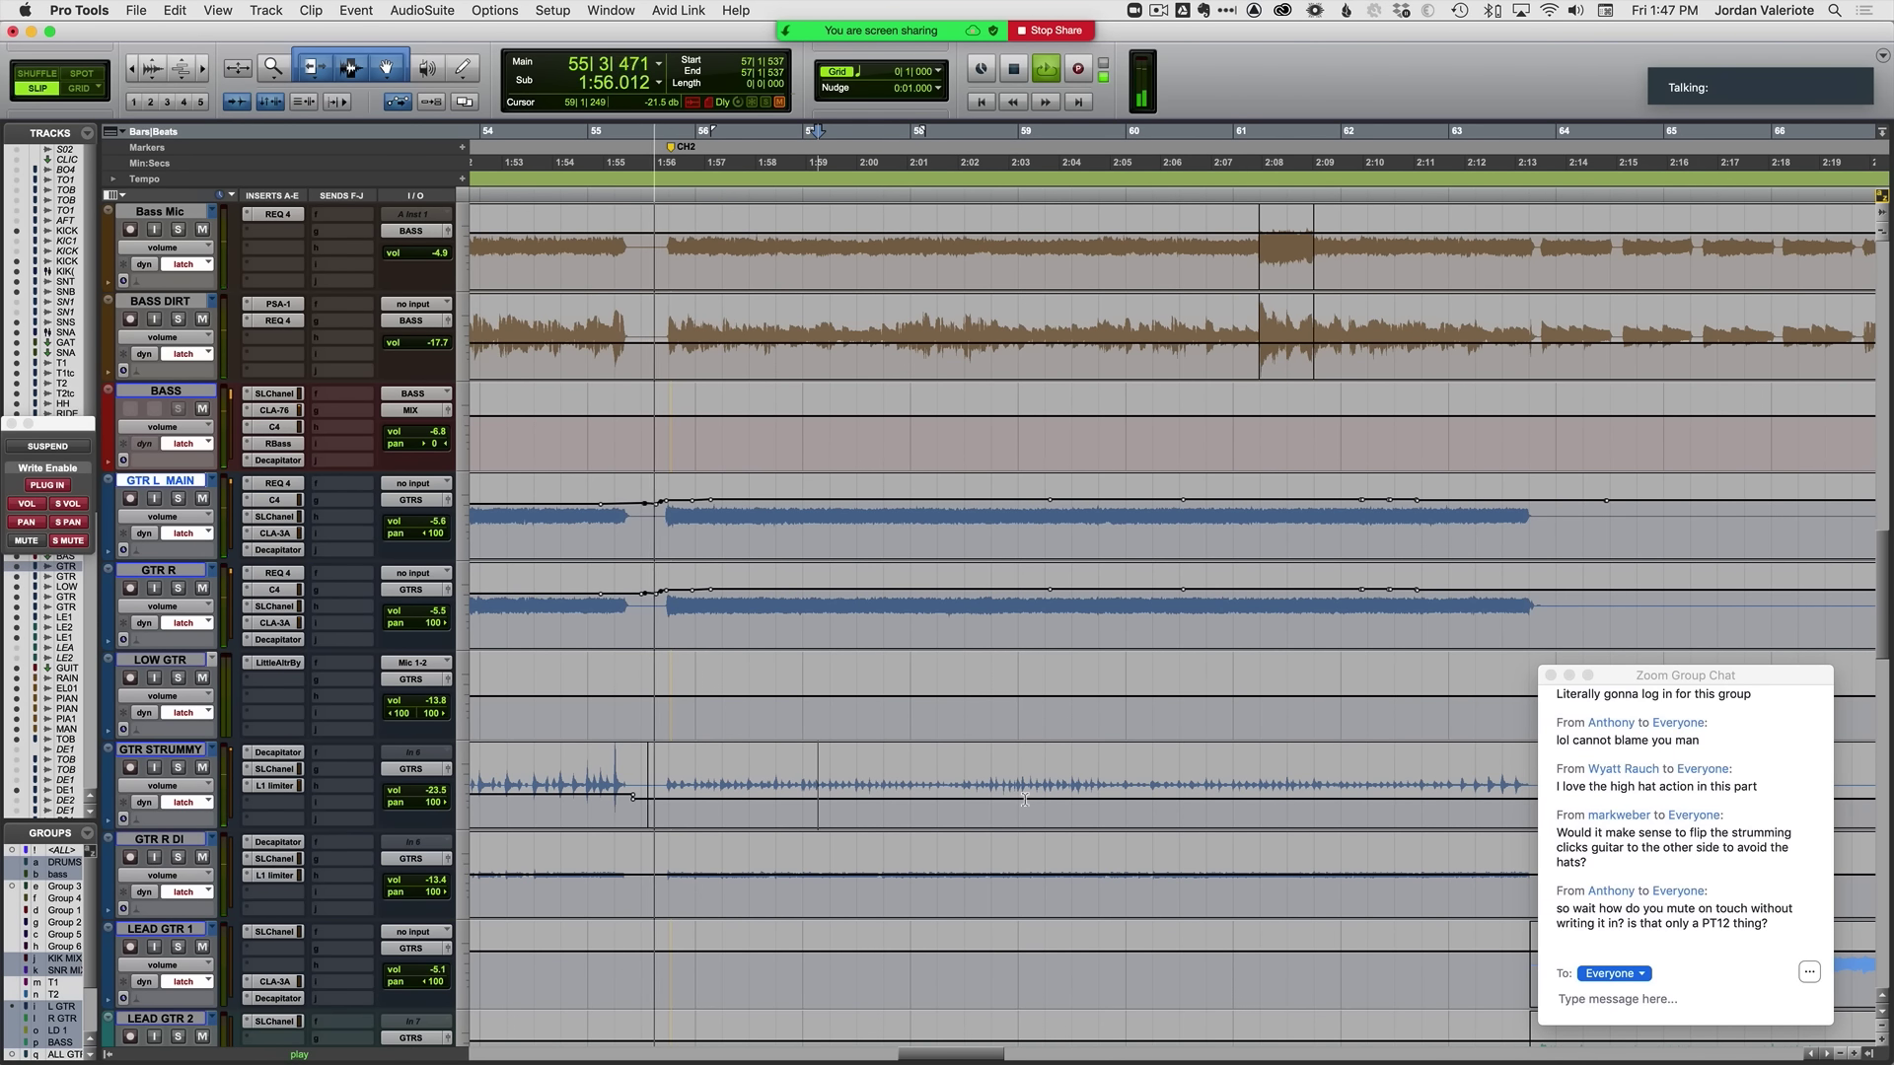
{"action": "key", "text": "space"}
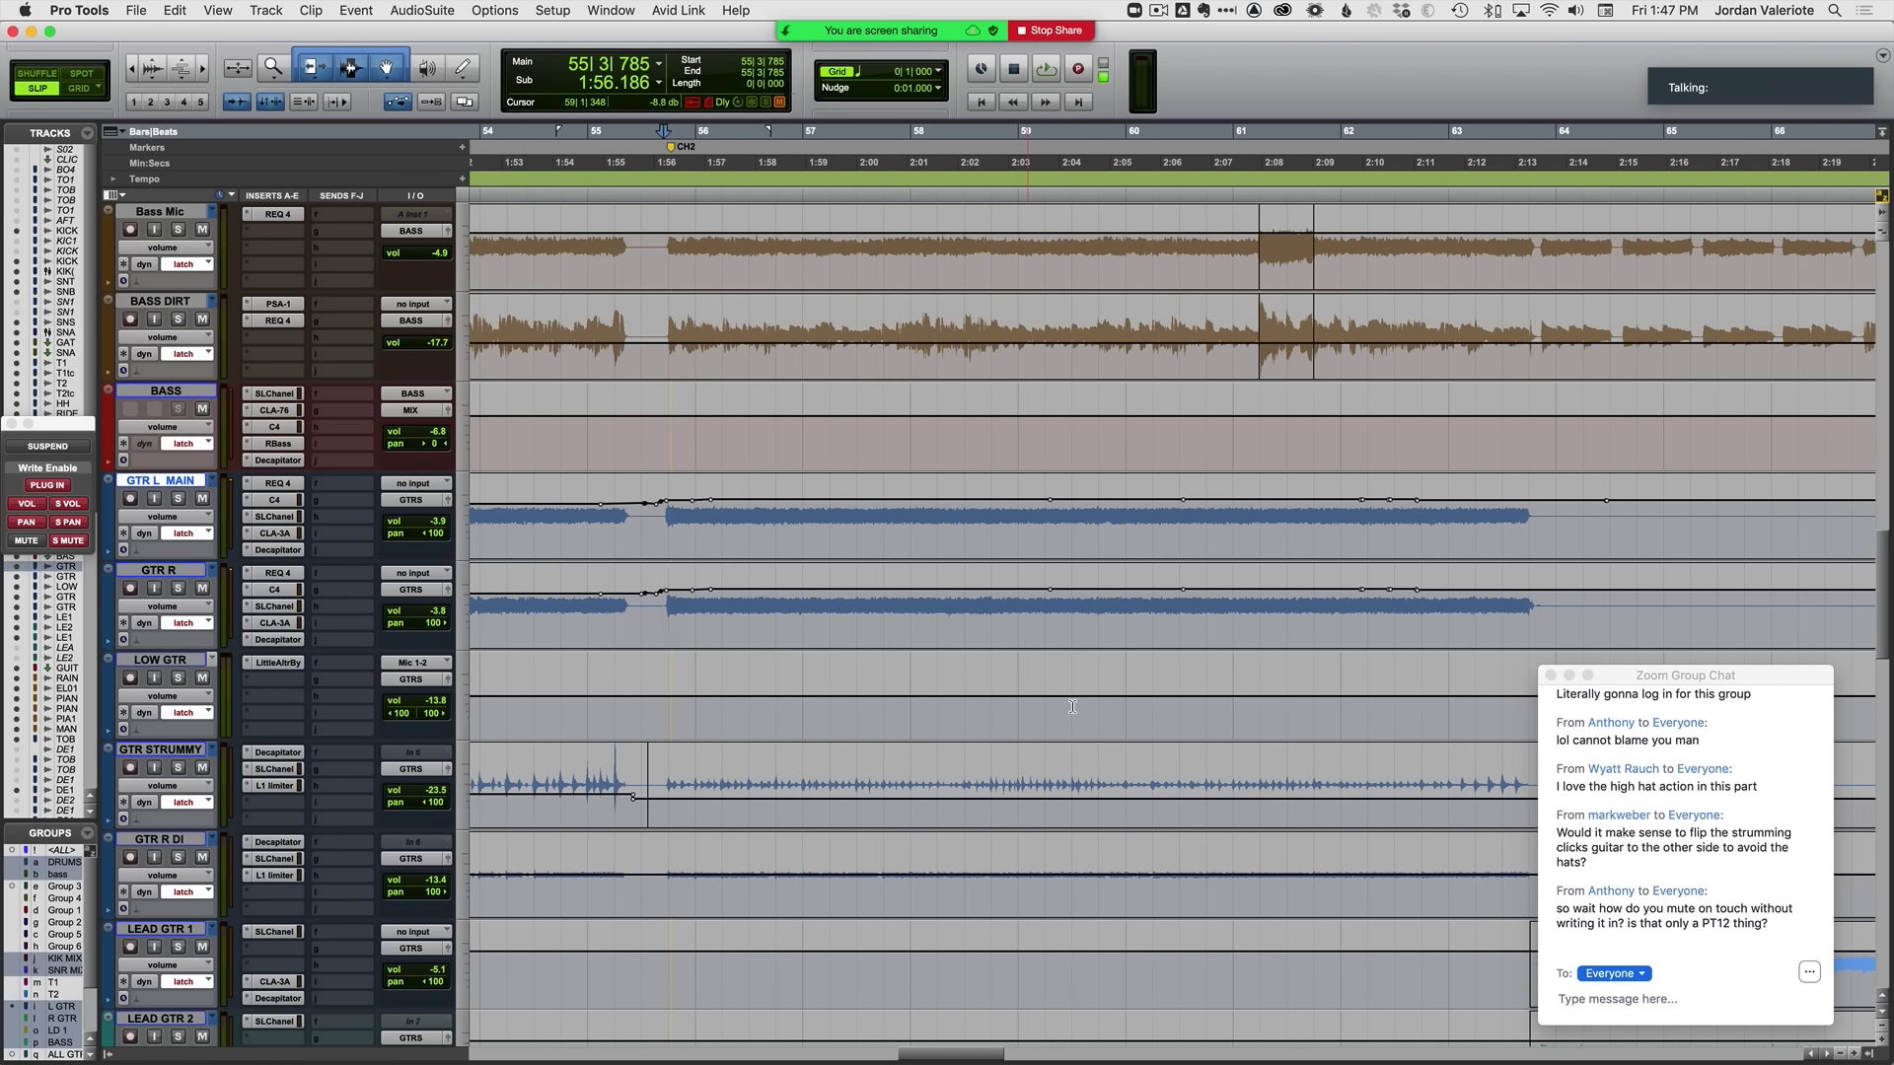
Step: Nudge the automation write-enable window aside and audition the start of CH2 while toggling BASS's mute
{"action": "left_click", "coordinate": [85, 442]}
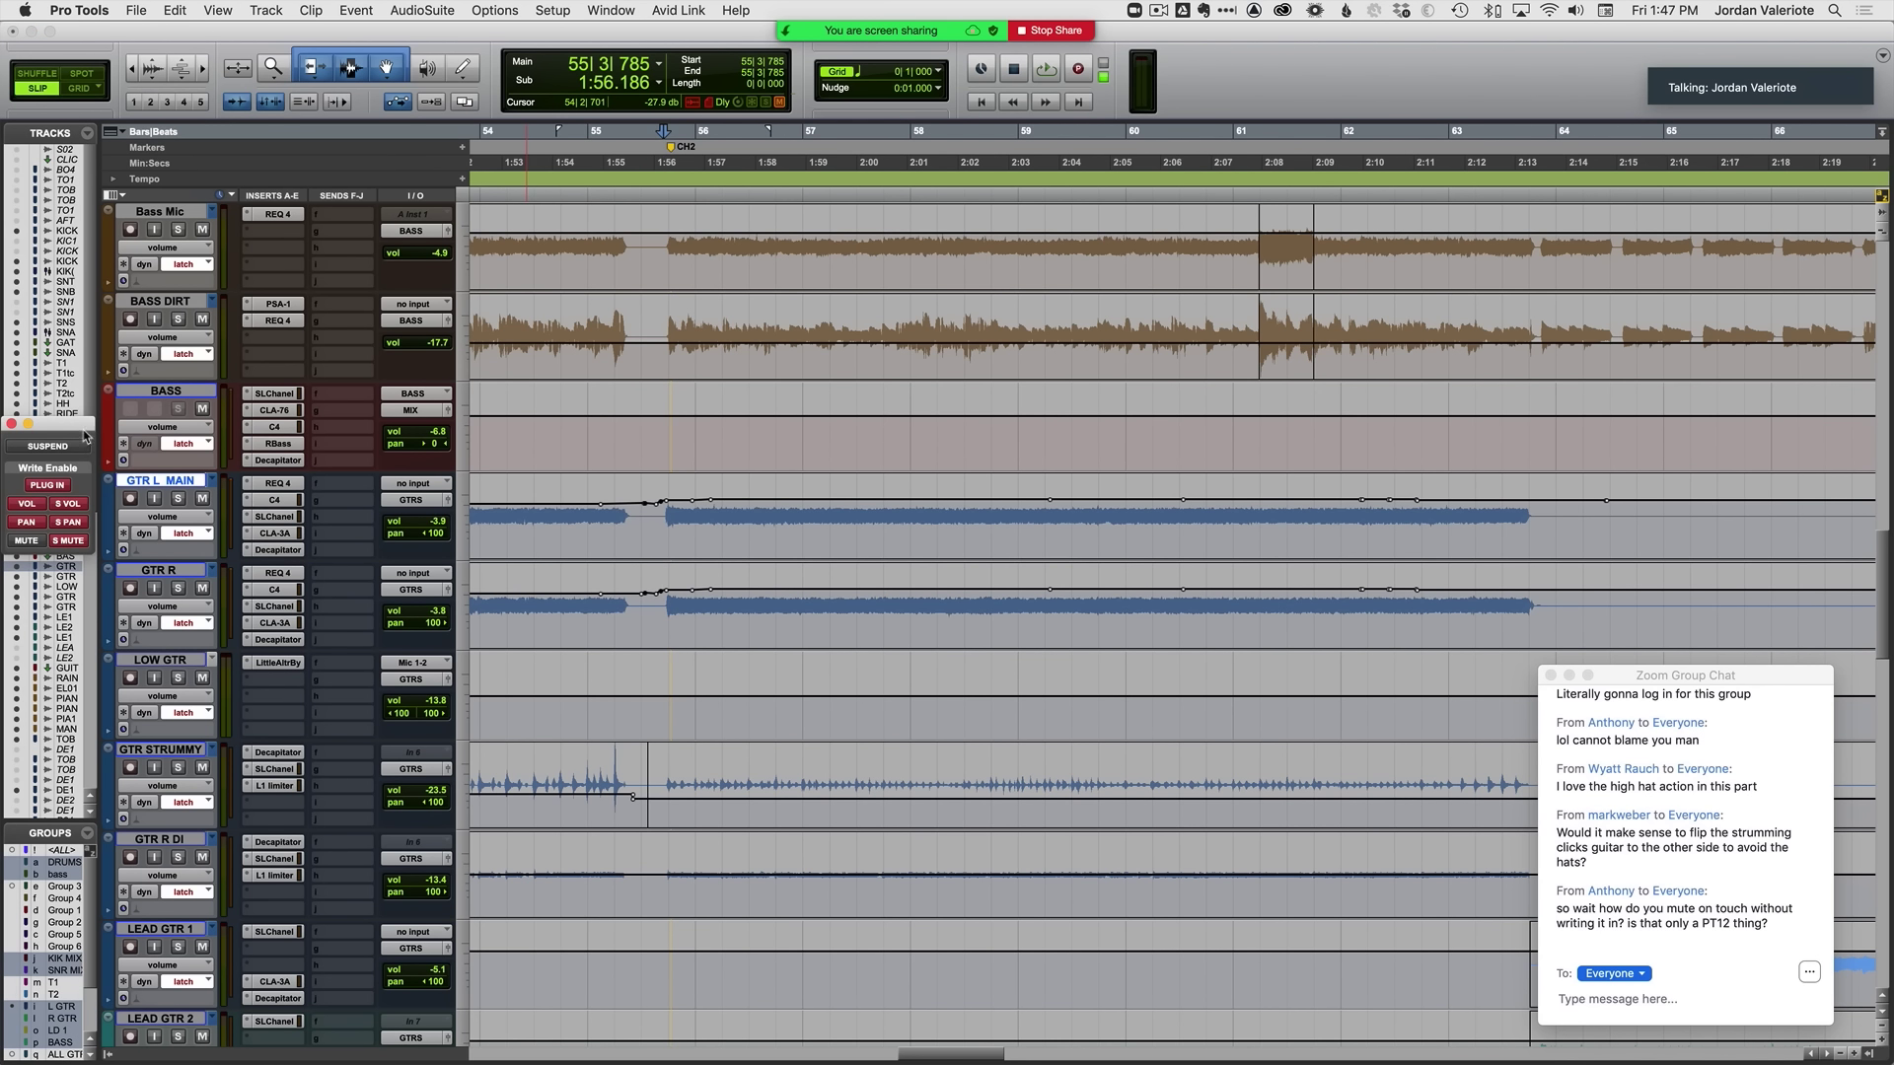
{"action": "left_click_drag", "start_coordinate": [86, 437], "coordinate": [89, 425]}
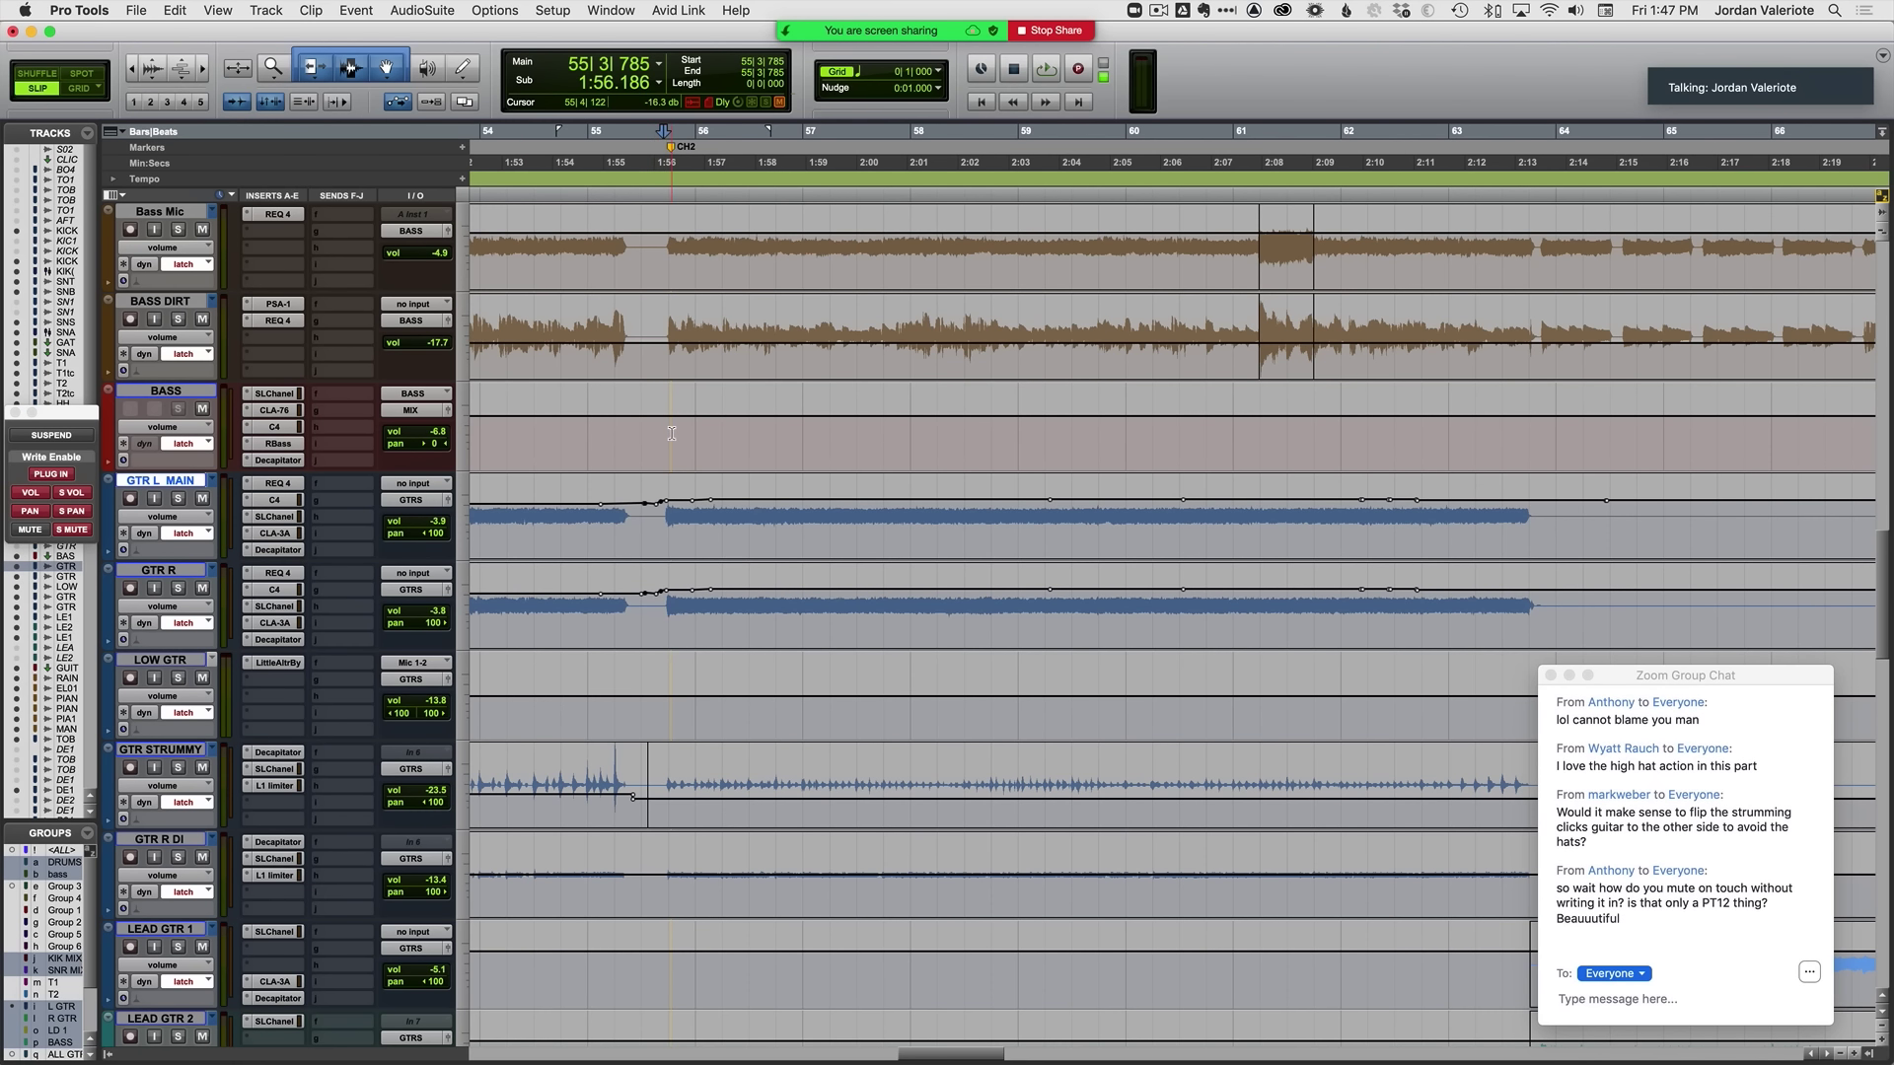
{"action": "key", "text": "space"}
{"action": "left_click", "coordinate": [202, 409]}
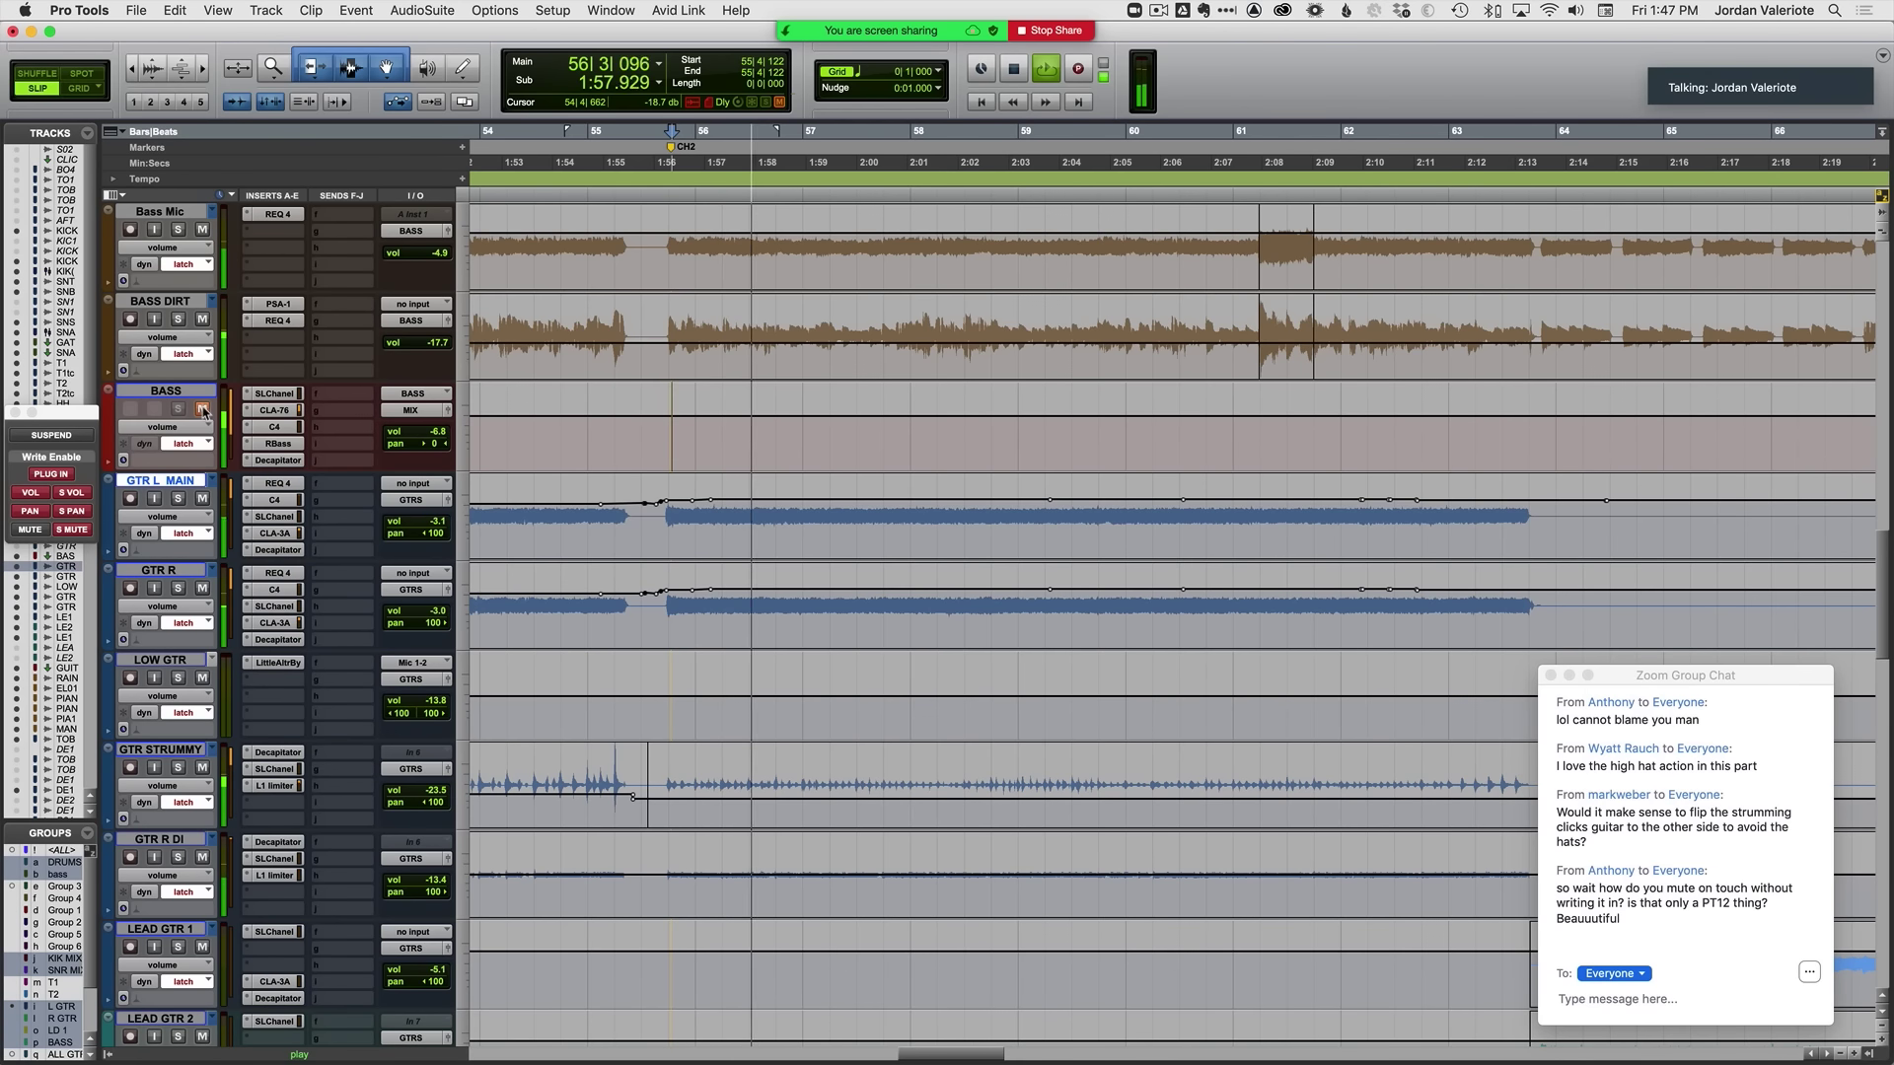
{"action": "key", "text": "space"}
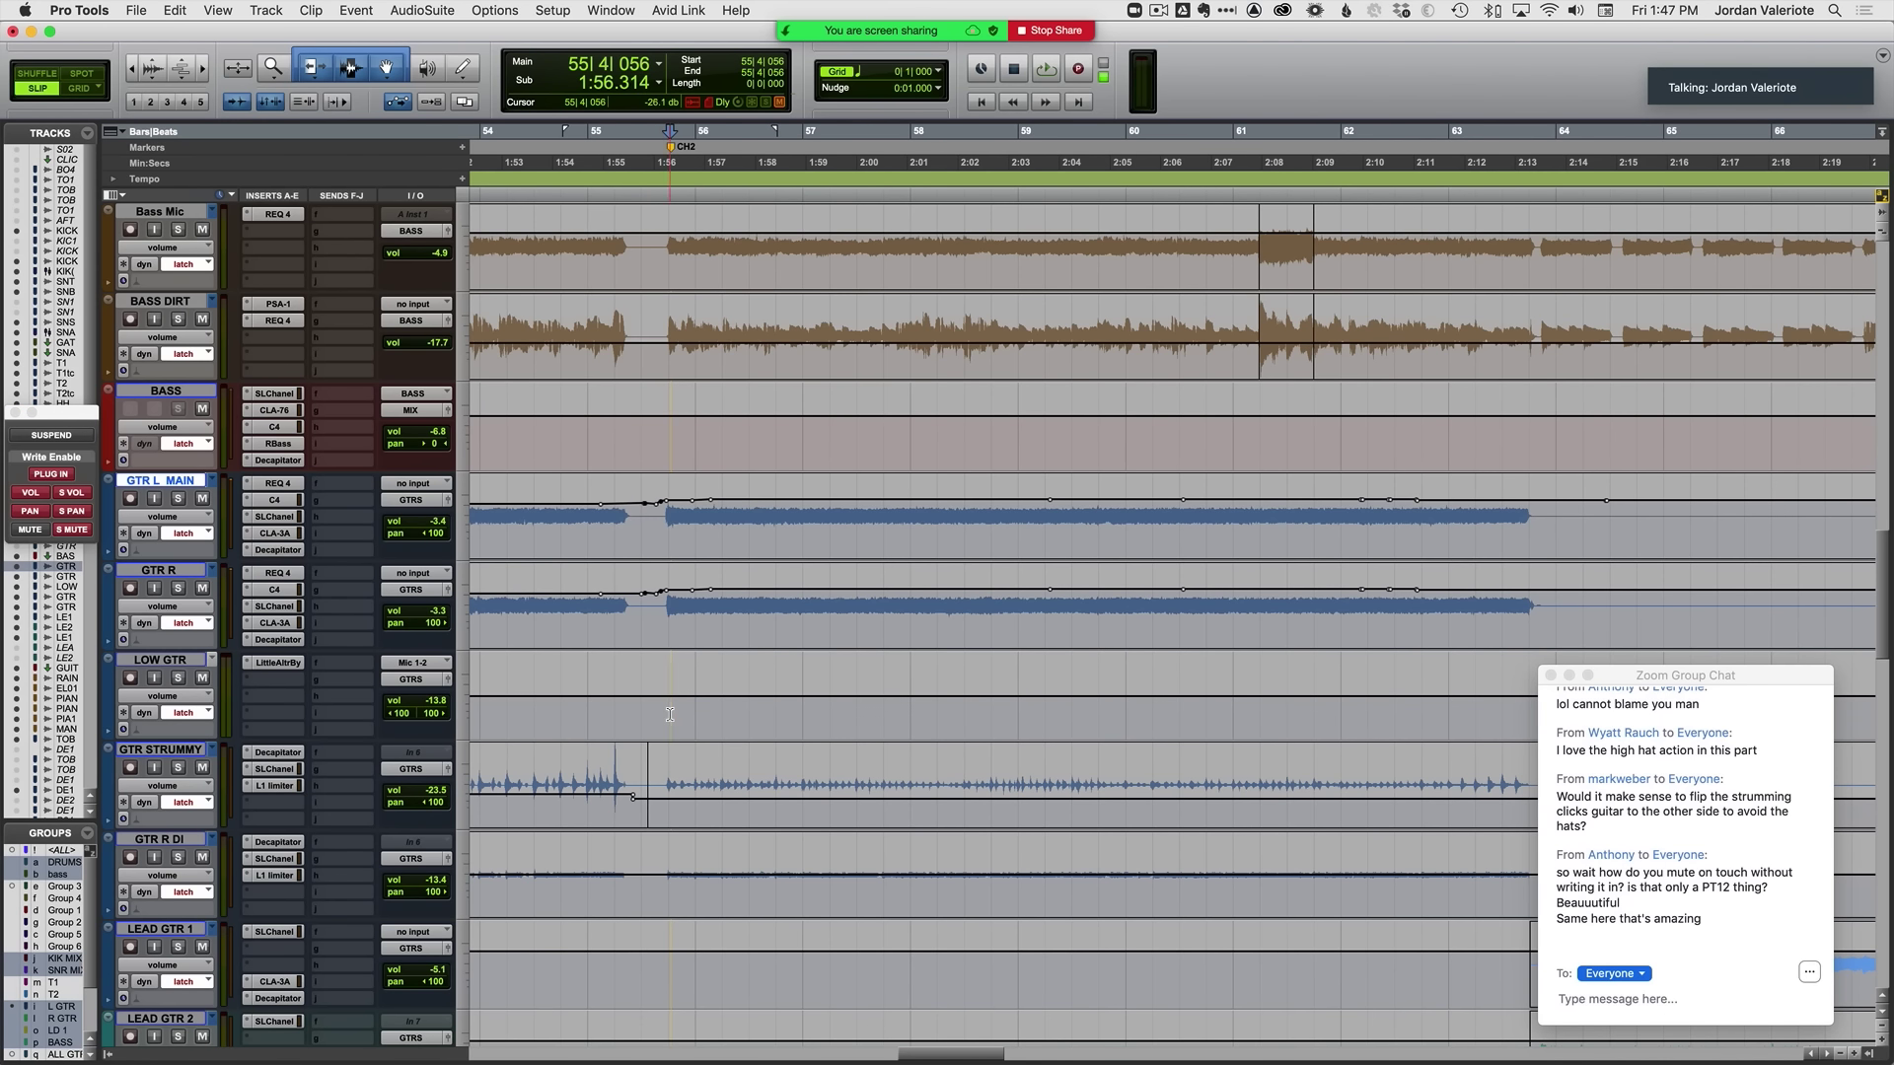
Step: Audition the start of CH2 and zoom in on the bass fill clips around bar 61
{"action": "key", "text": "space"}
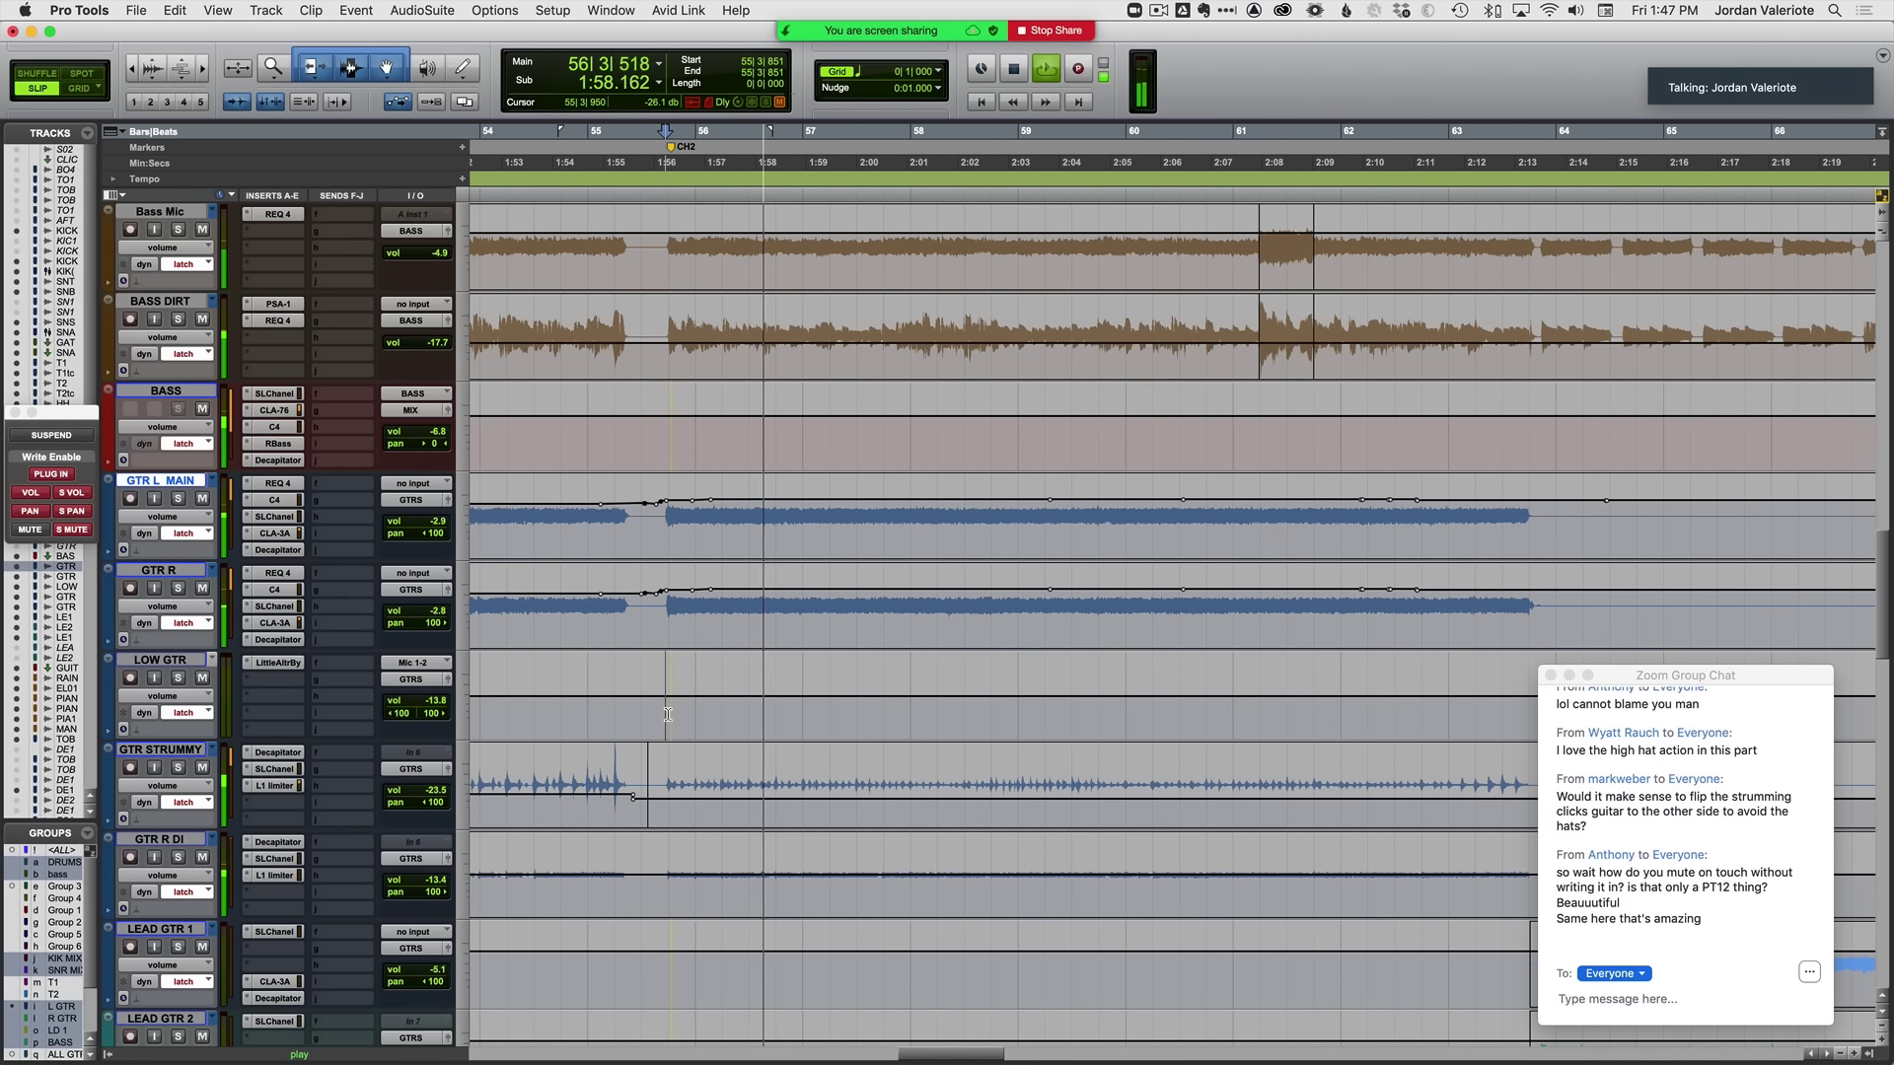
{"action": "scroll", "coordinate": [667, 714], "scroll_direction": "right", "scroll_amount": 4}
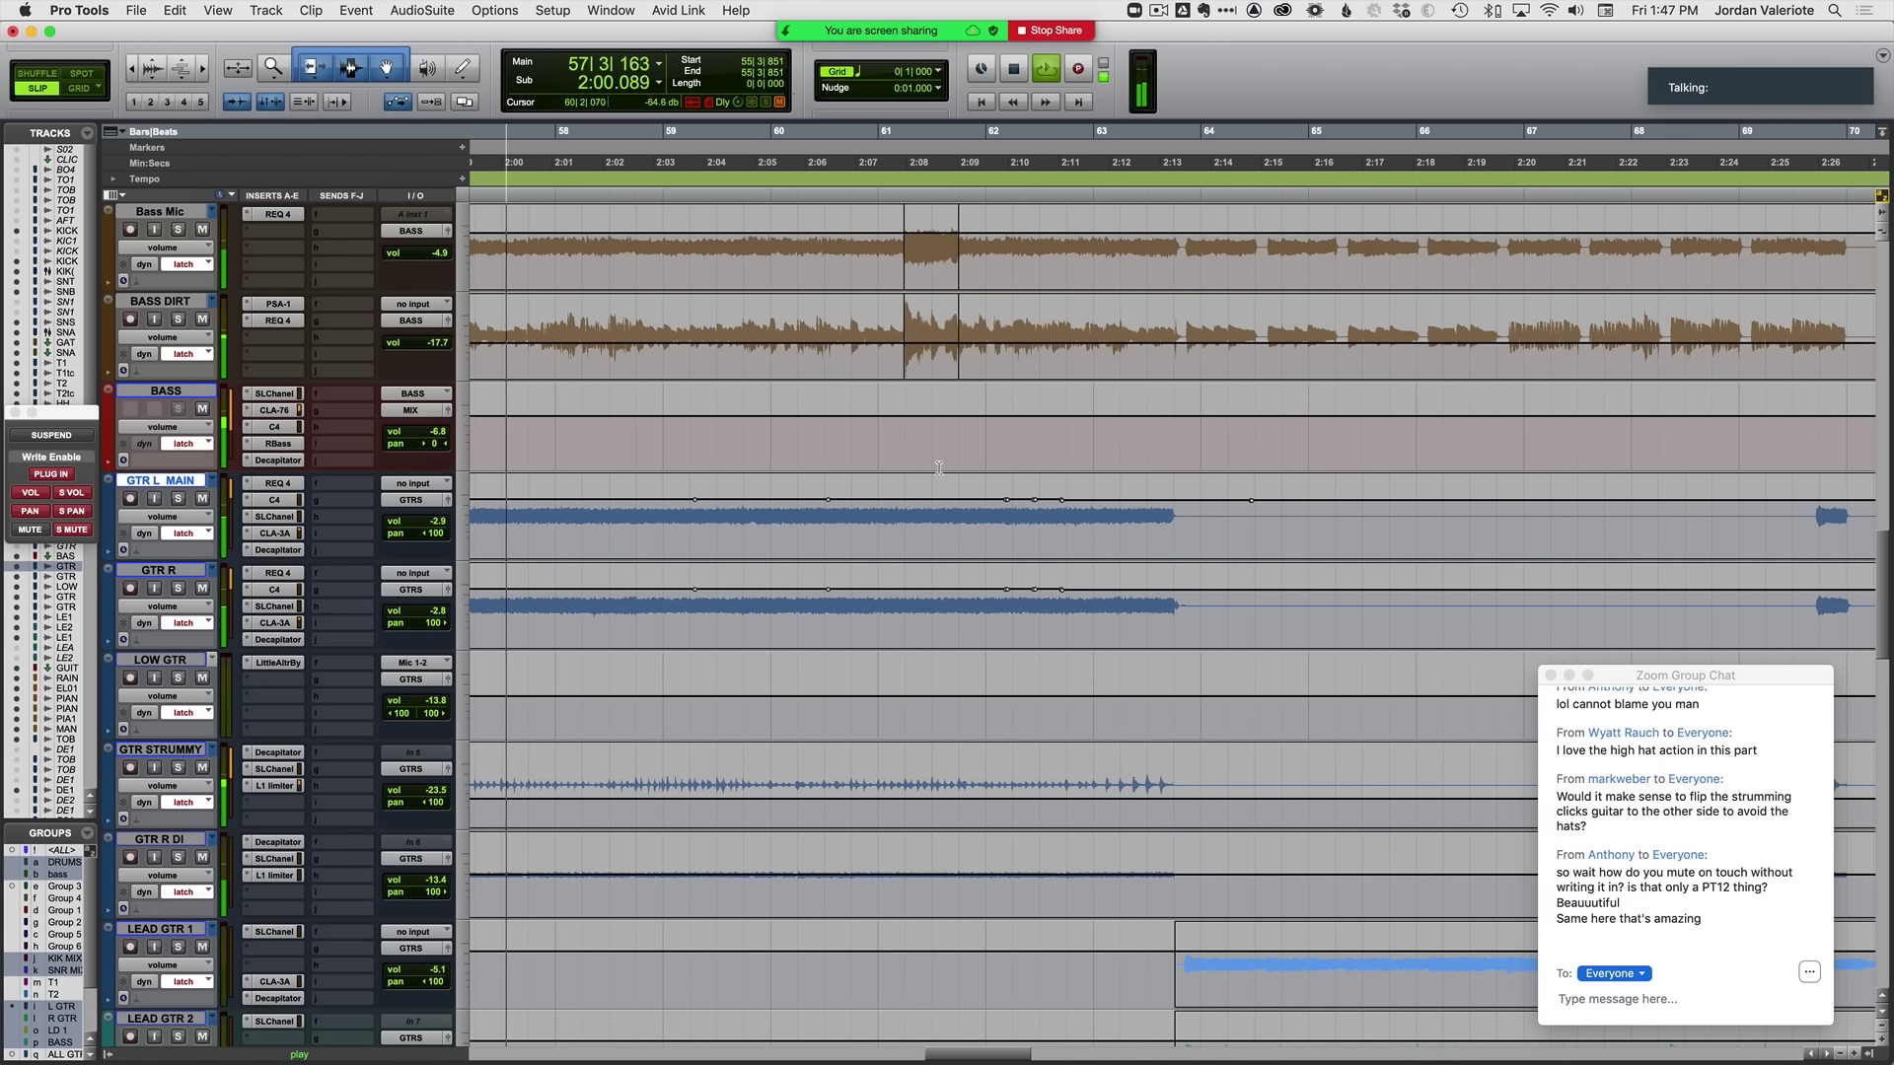
{"action": "key", "text": "space"}
{"action": "left_click", "coordinate": [940, 347]}
{"action": "scroll", "coordinate": [942, 355], "scroll_direction": "up", "scroll_amount": 1}
{"action": "key", "text": "t"}
{"action": "key", "text": "t"}
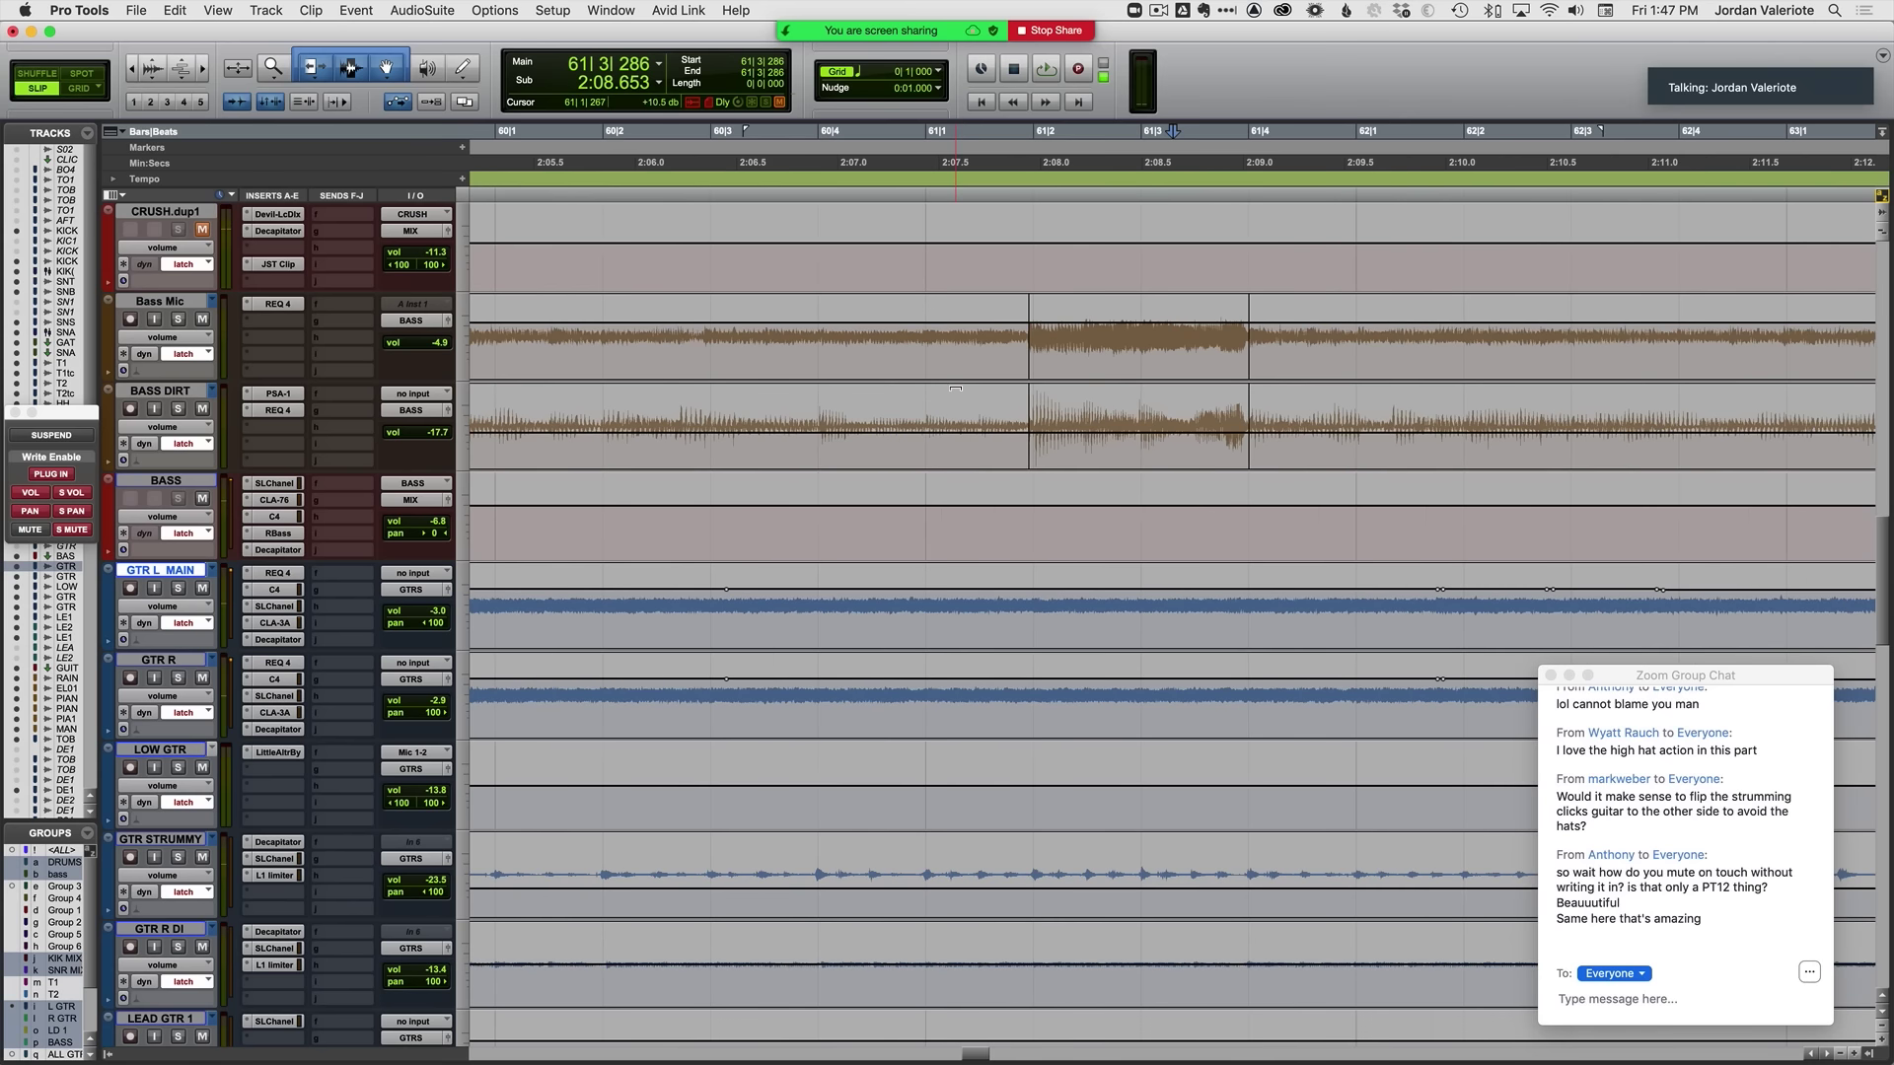
Step: Show the tracks as waveforms and solo Bass Mic and BASS DIRT to audition the bar 61 fill
{"action": "key", "text": "minus"}
{"action": "left_click", "coordinate": [926, 348]}
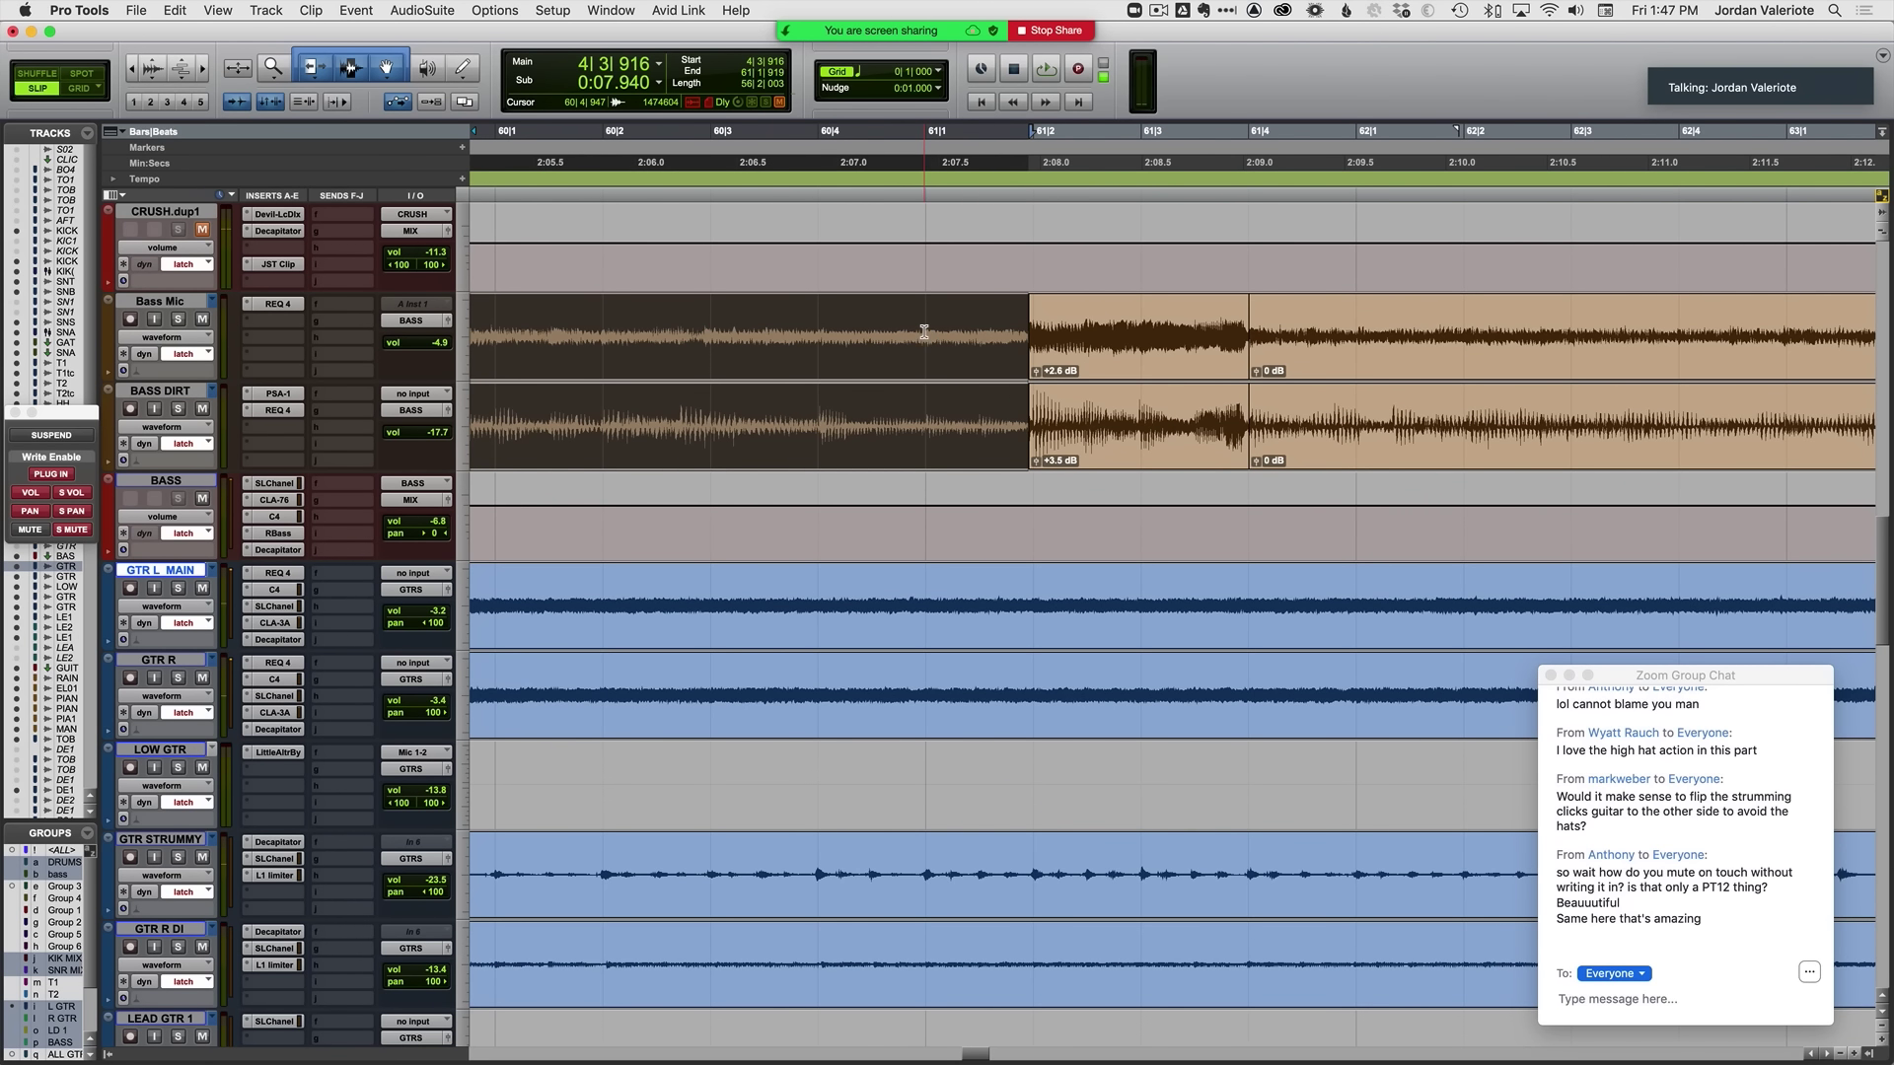
{"action": "left_click", "coordinate": [924, 332]}
{"action": "key", "text": "shift+s"}
{"action": "key", "text": "space"}
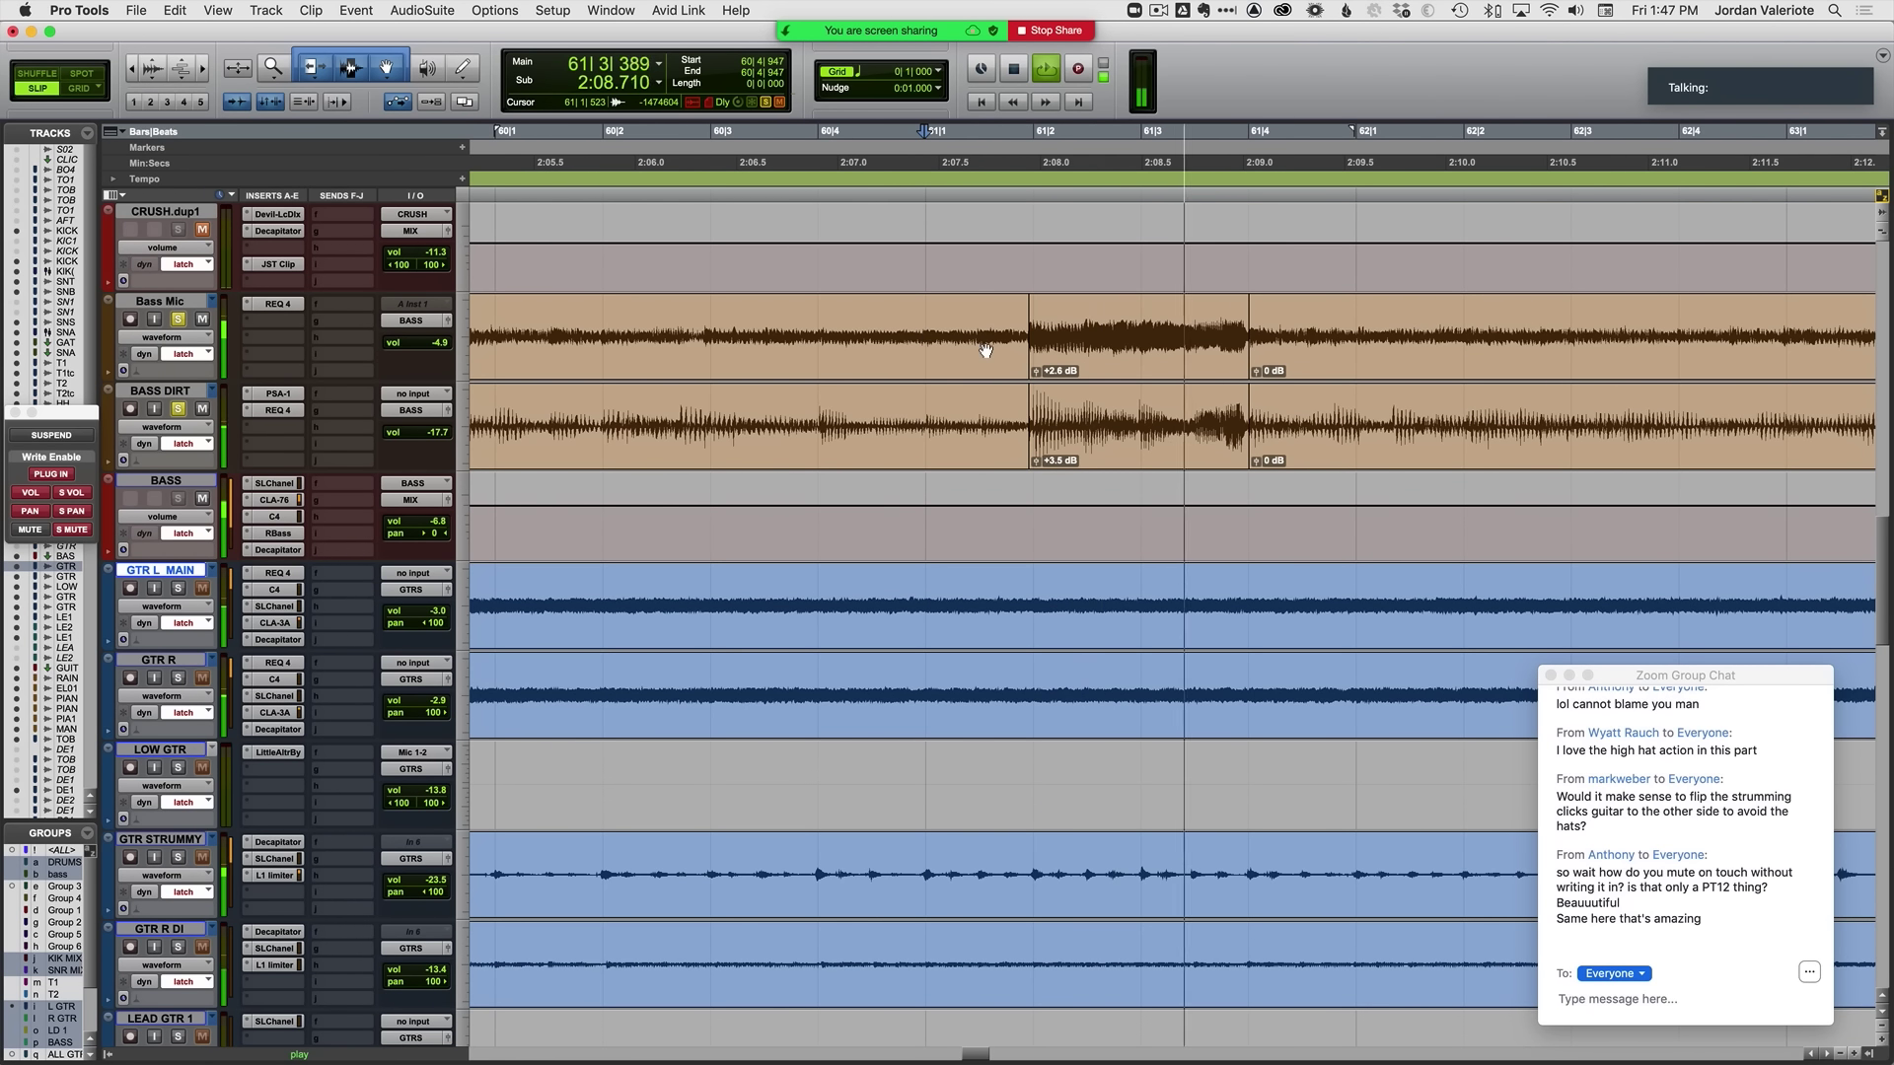
{"action": "key", "text": "space"}
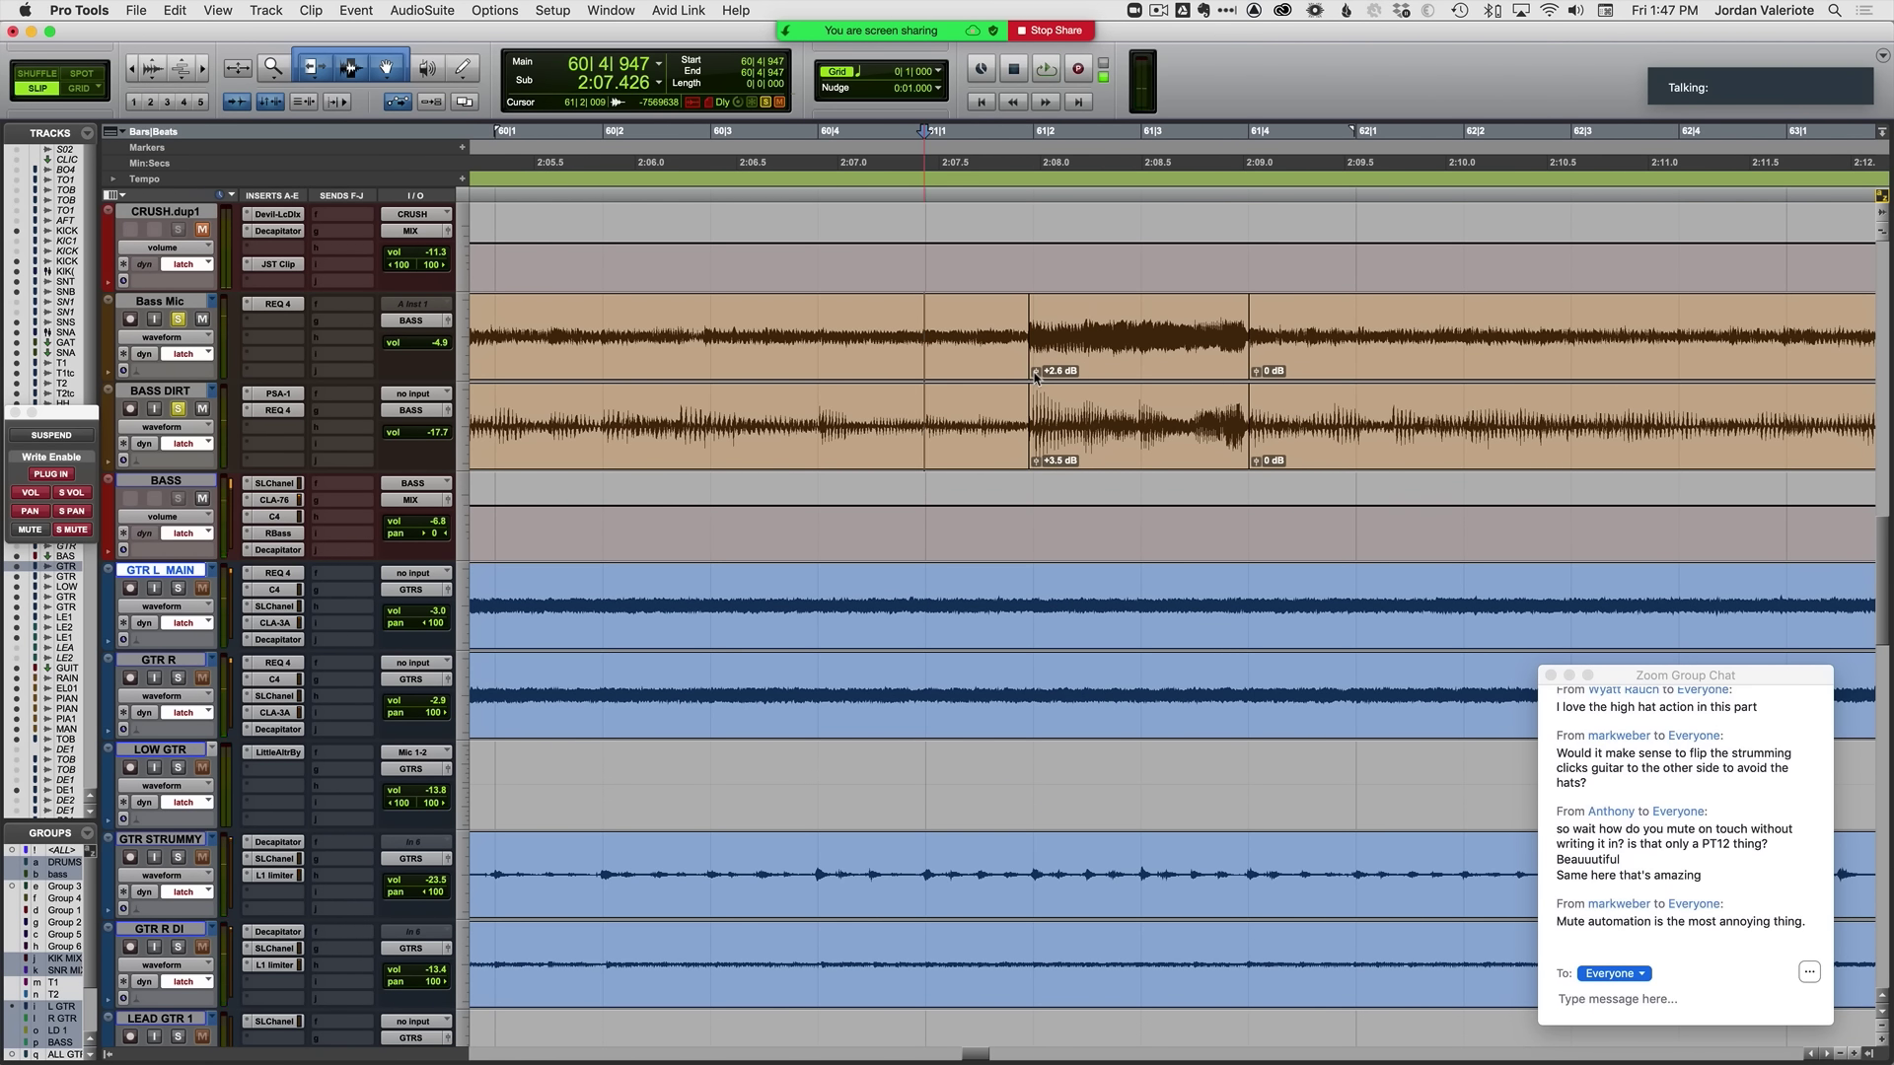
Step: Reset the clip gain of the bar 61 fill clips on Bass Mic and BASS DIRT to 0 dB
{"action": "left_click", "coordinate": [1034, 374]}
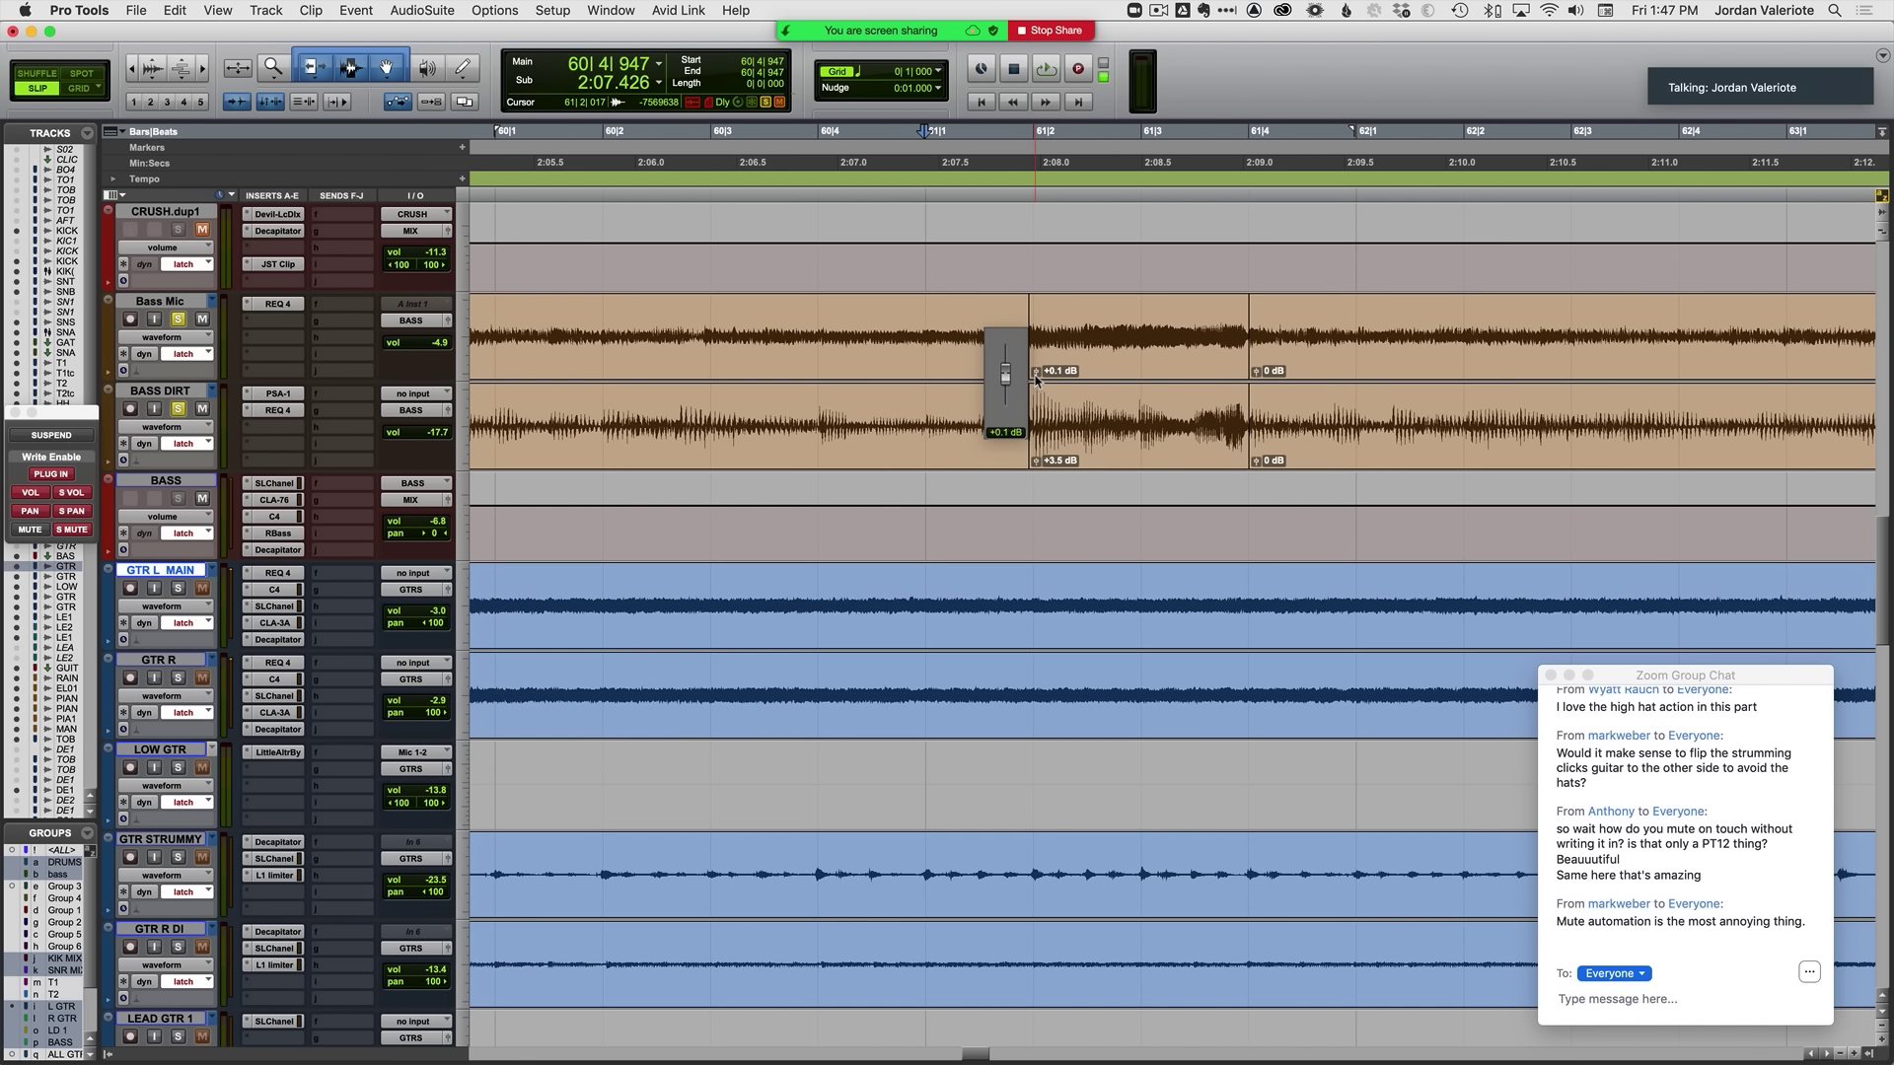
{"action": "left_click_drag", "start_coordinate": [1036, 379], "coordinate": [1034, 378]}
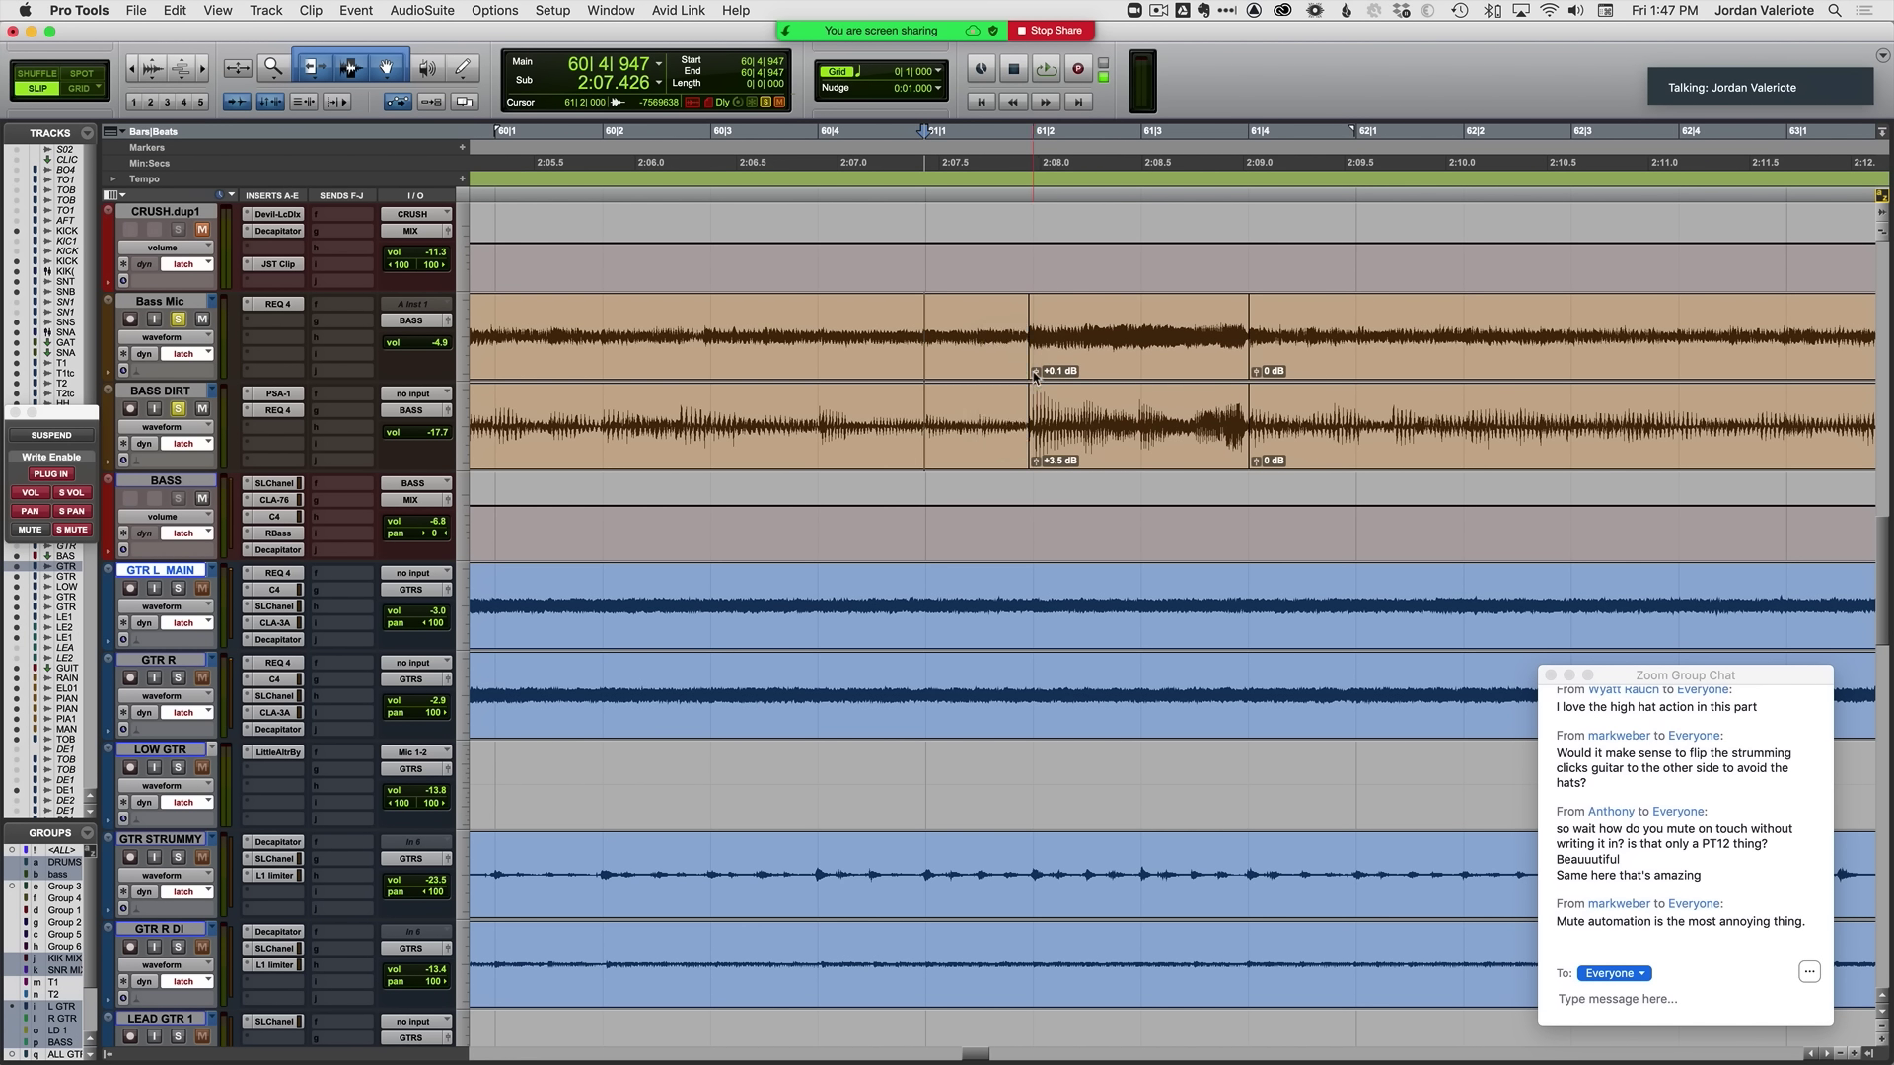
{"action": "left_click", "coordinate": [1036, 463], "text": "alt"}
{"action": "key", "text": "r"}
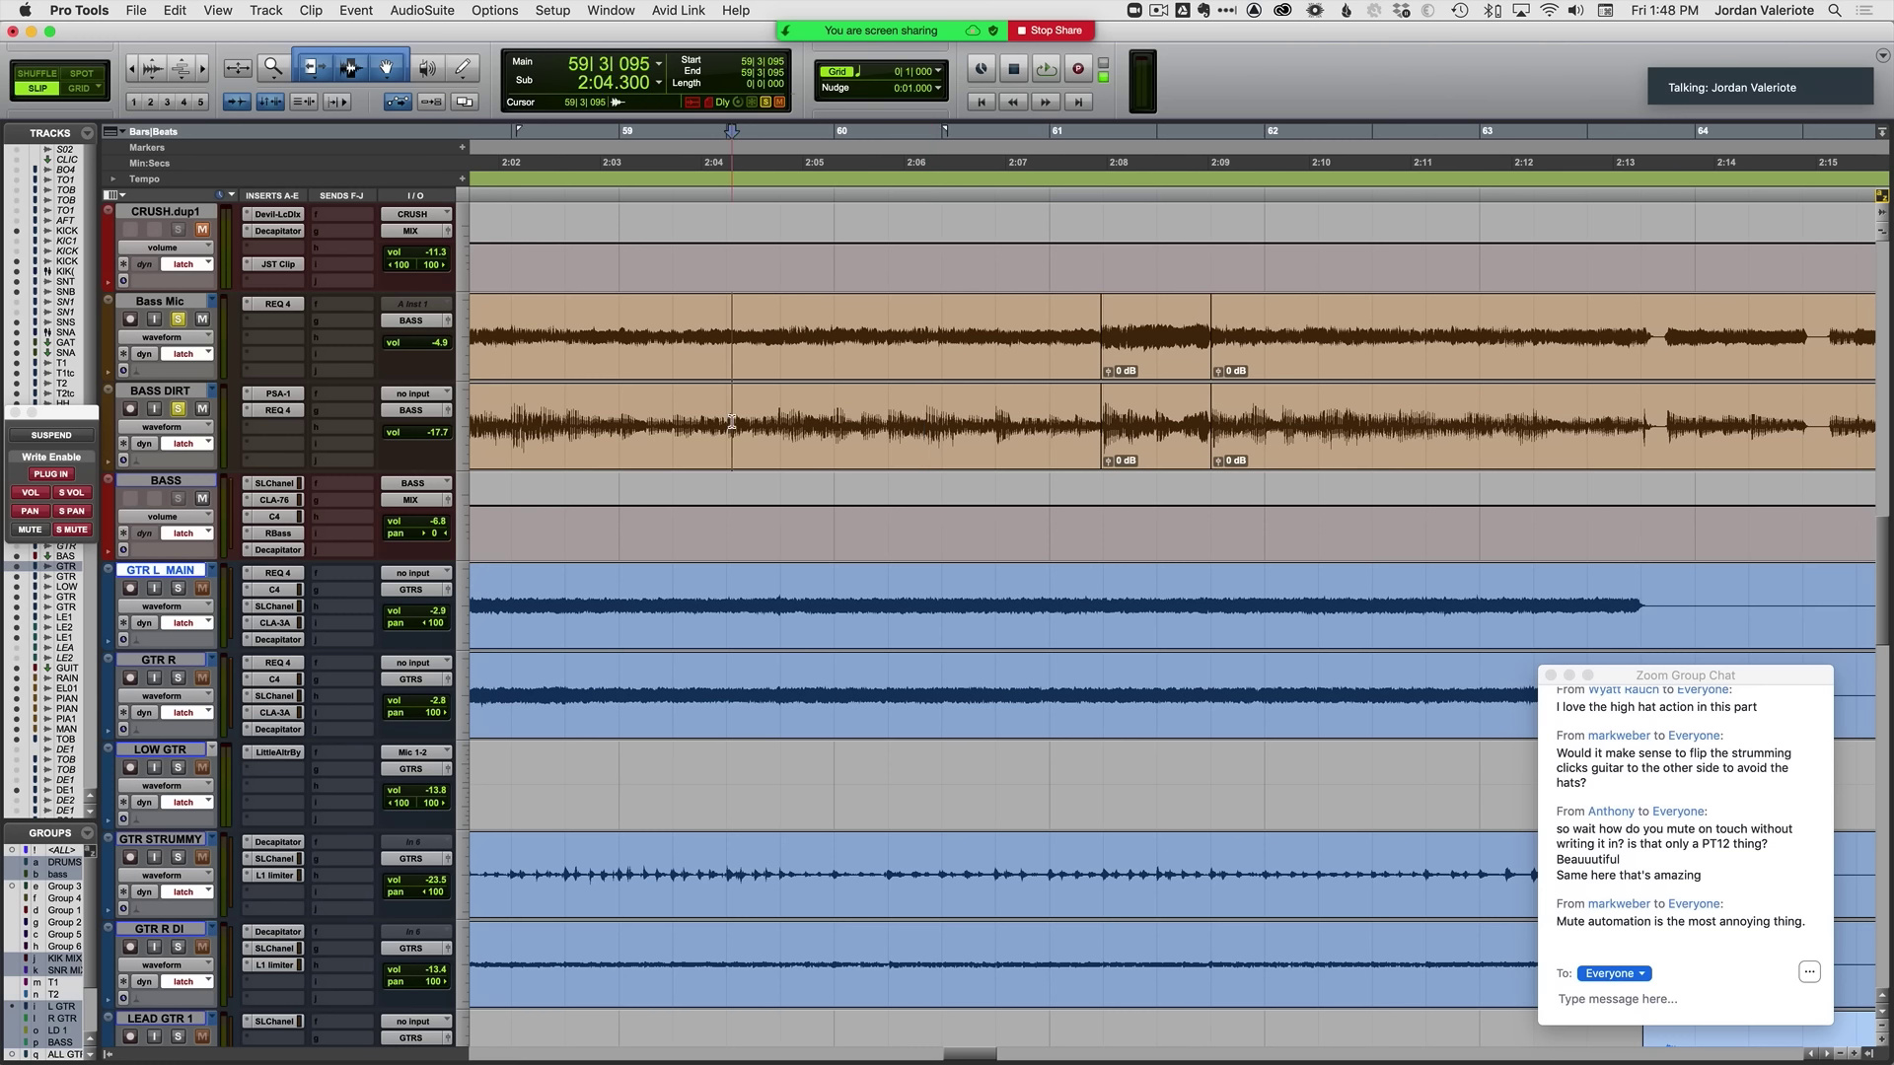
Step: Unsolo the bass tracks and ride BASS's volume up over the bar 61 fill and bars 62 to 63, settling at -6.5 dB
{"action": "left_click", "coordinate": [176, 411]}
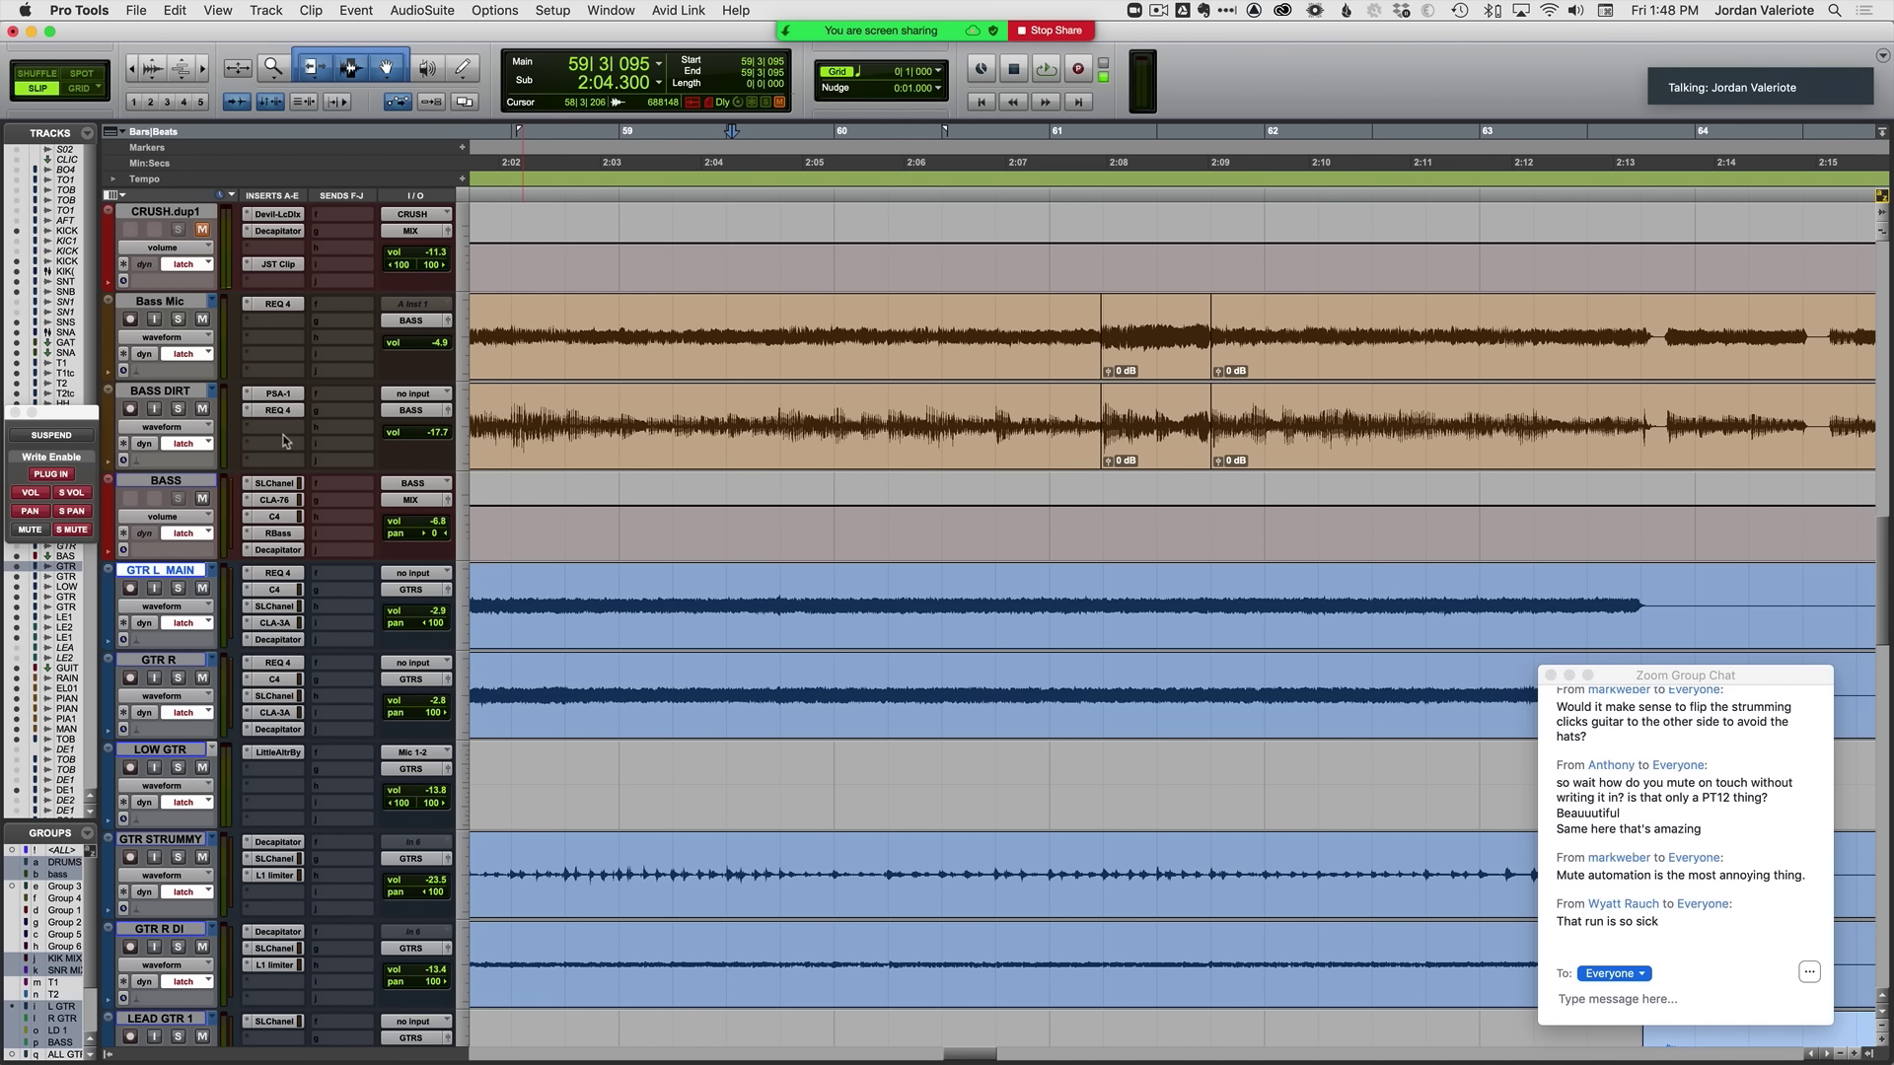
{"action": "key", "text": "space"}
{"action": "left_click", "coordinate": [177, 483]}
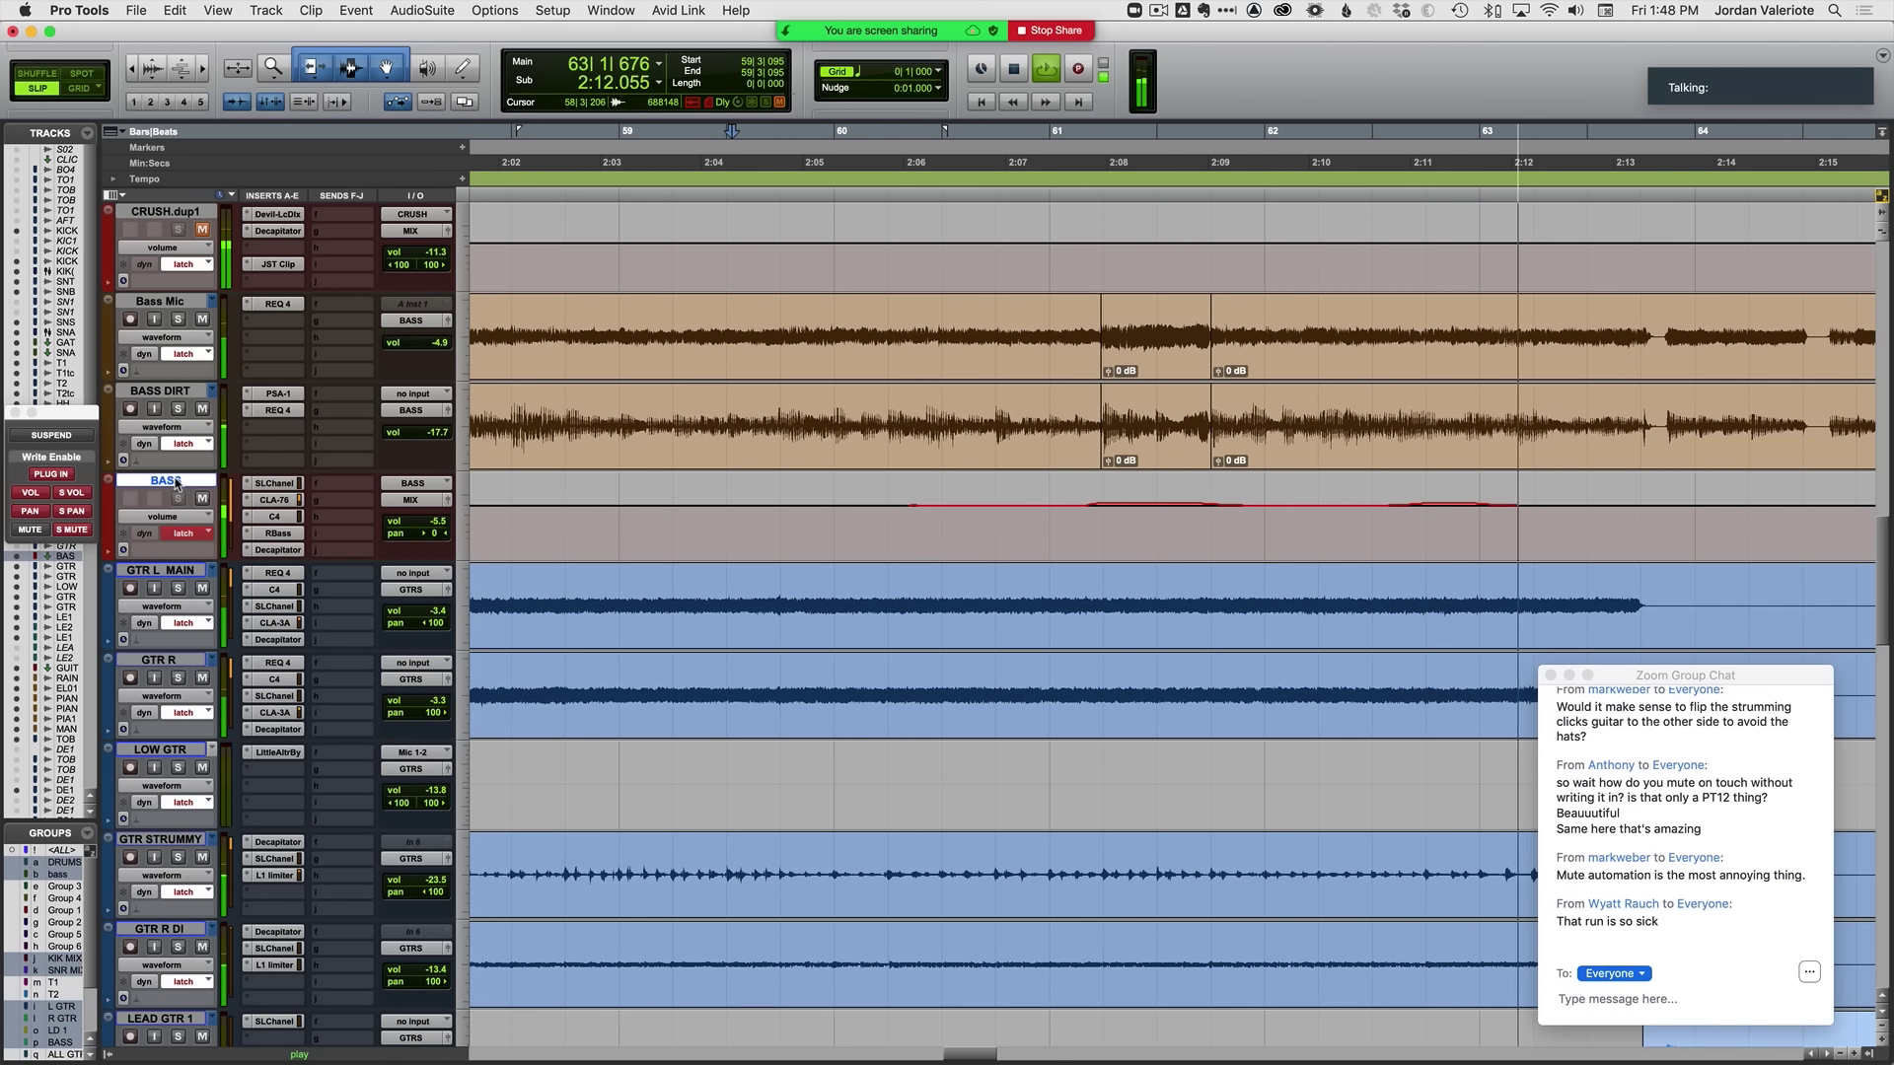
{"action": "key", "text": "super+bracketleft"}
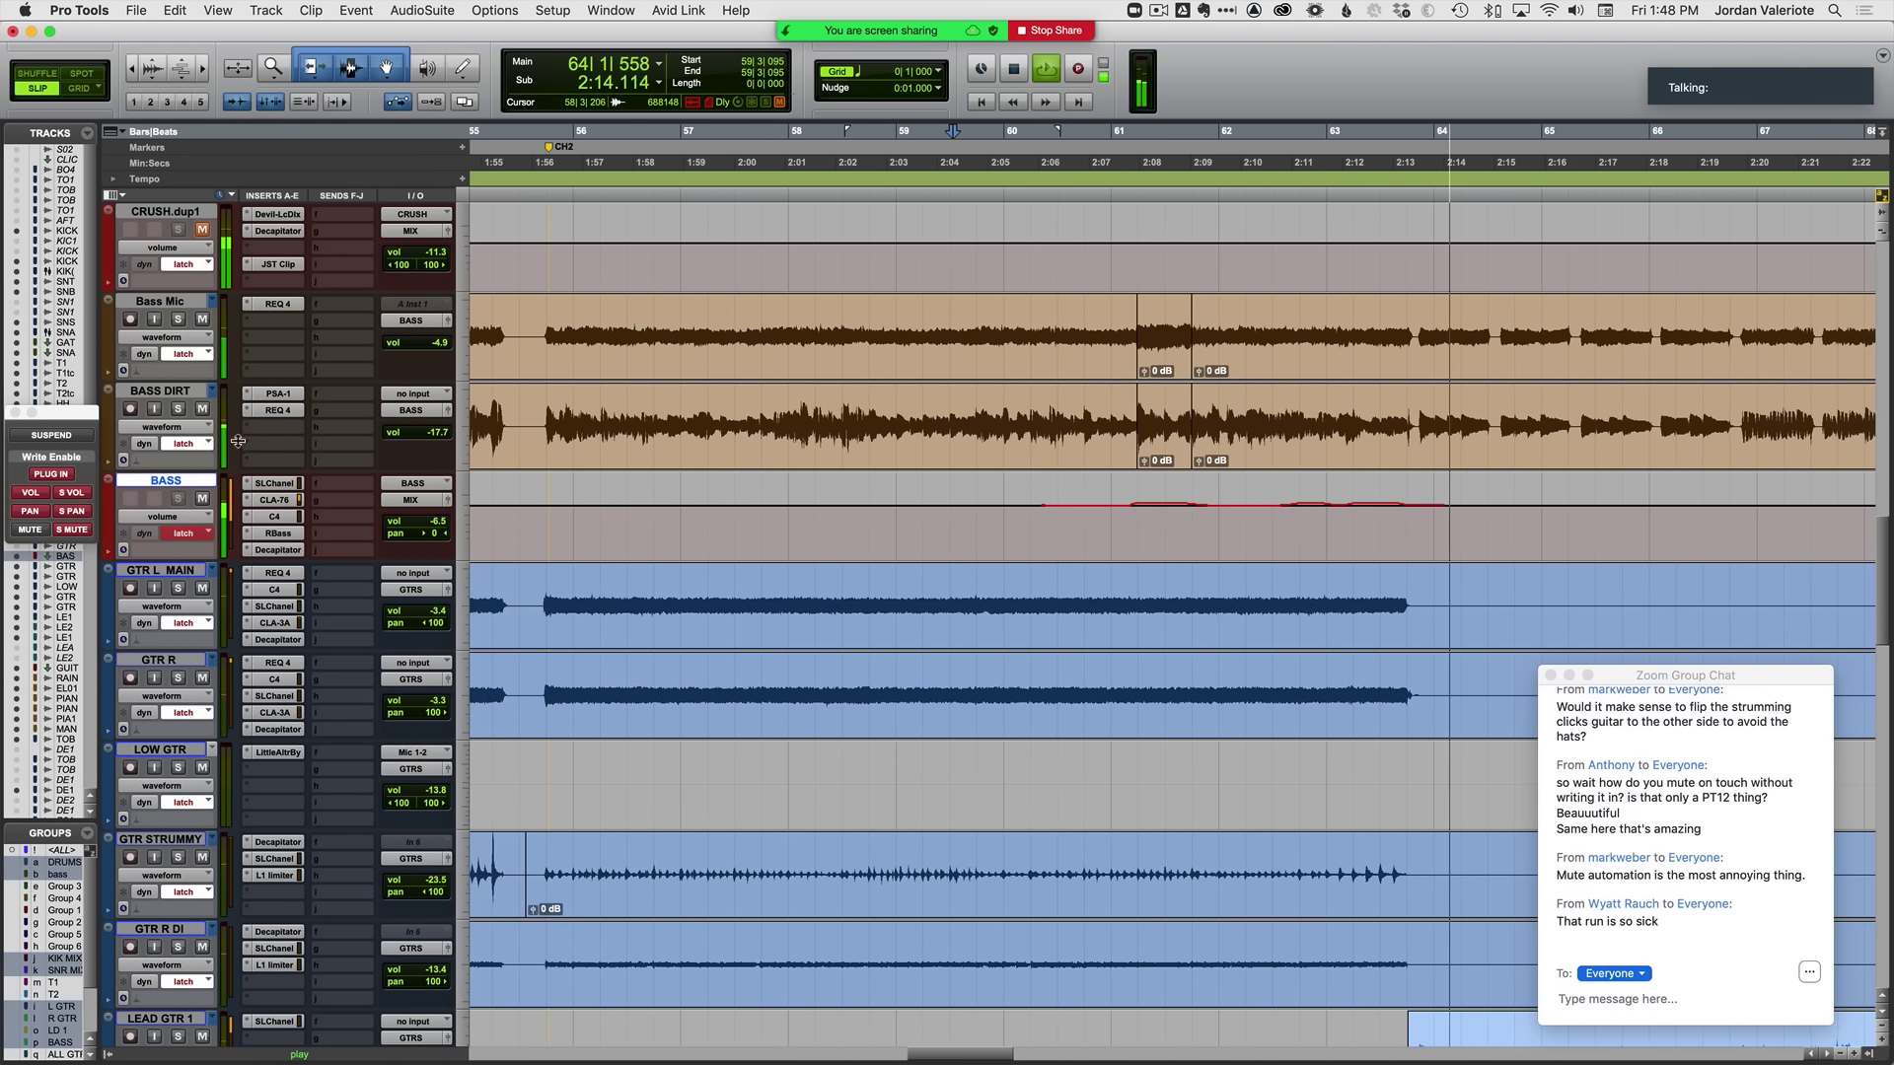
{"action": "scroll", "coordinate": [680, 650], "scroll_direction": "down", "scroll_amount": 3}
{"action": "scroll", "coordinate": [631, 670], "scroll_direction": "right", "scroll_amount": 3}
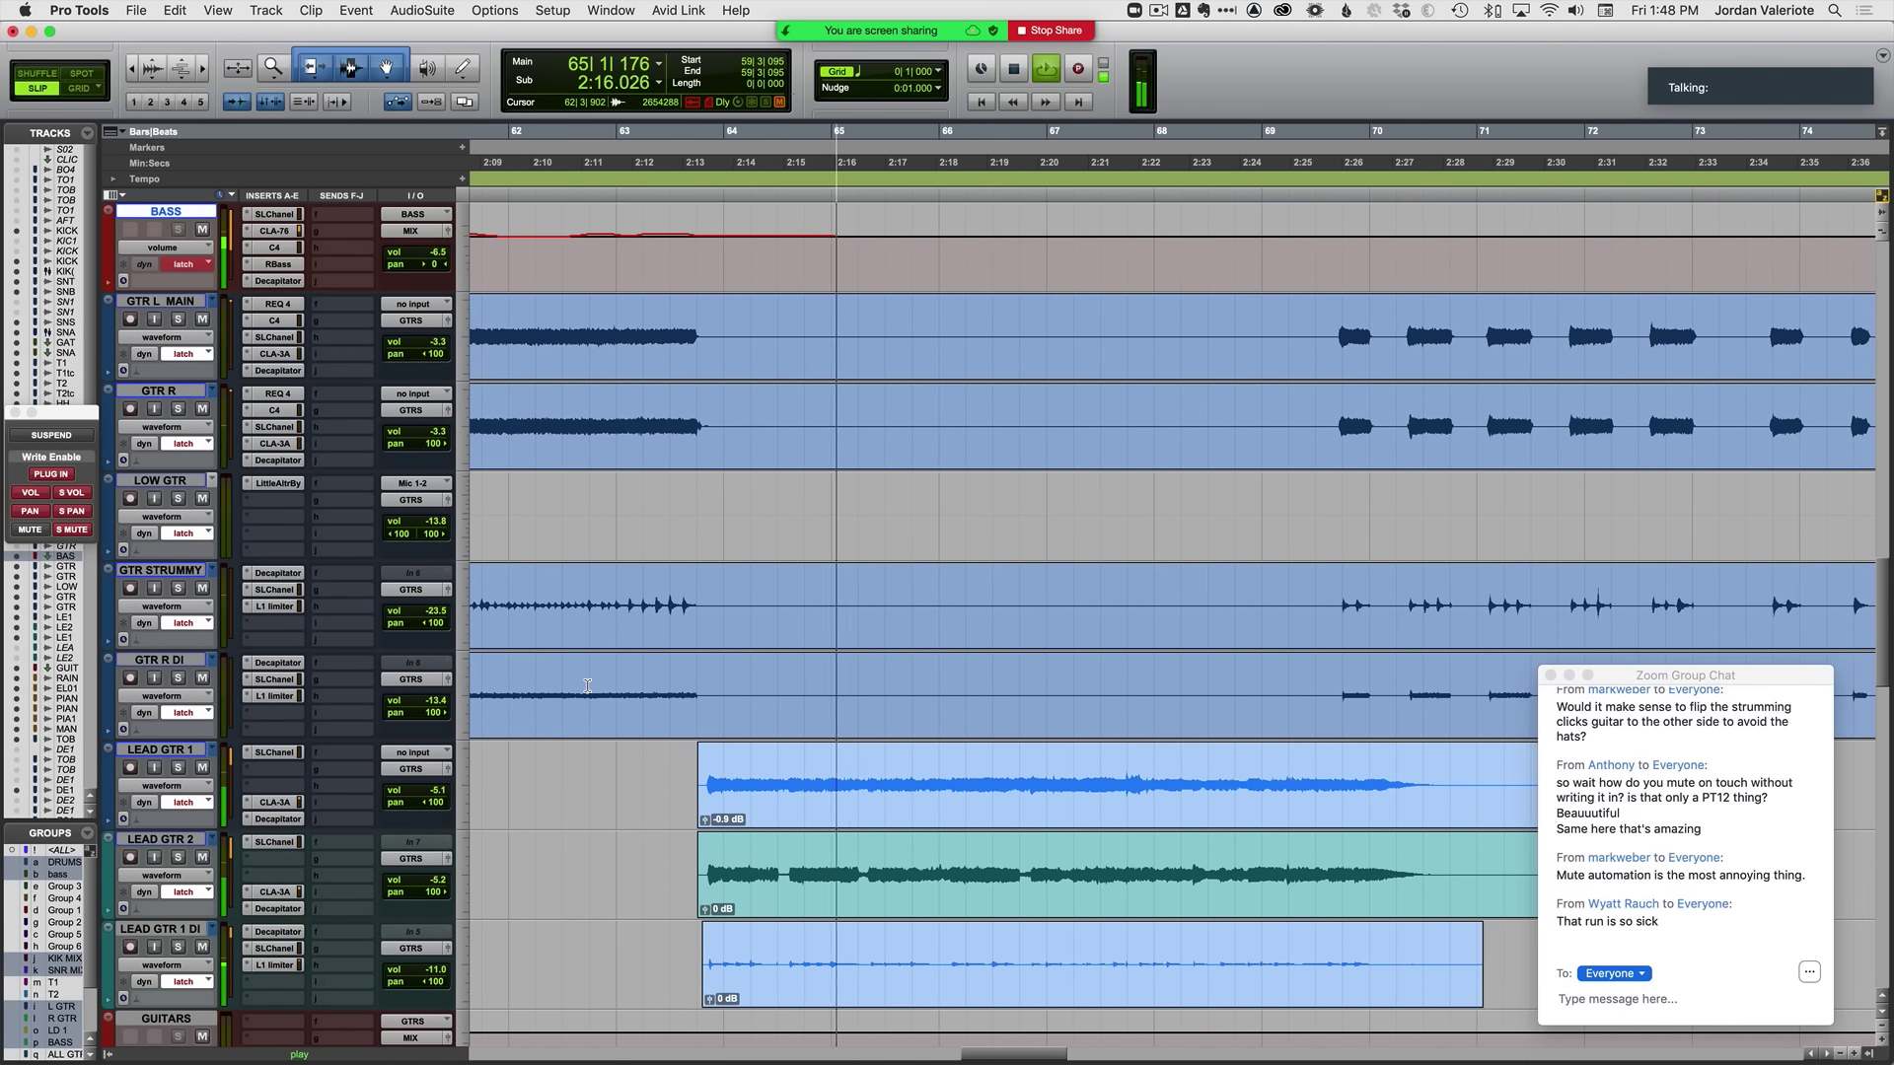
Step: Audition the lead guitar entry from bar 62 and examine the guitar and piano tracks playing there
{"action": "left_click", "coordinate": [594, 778]}
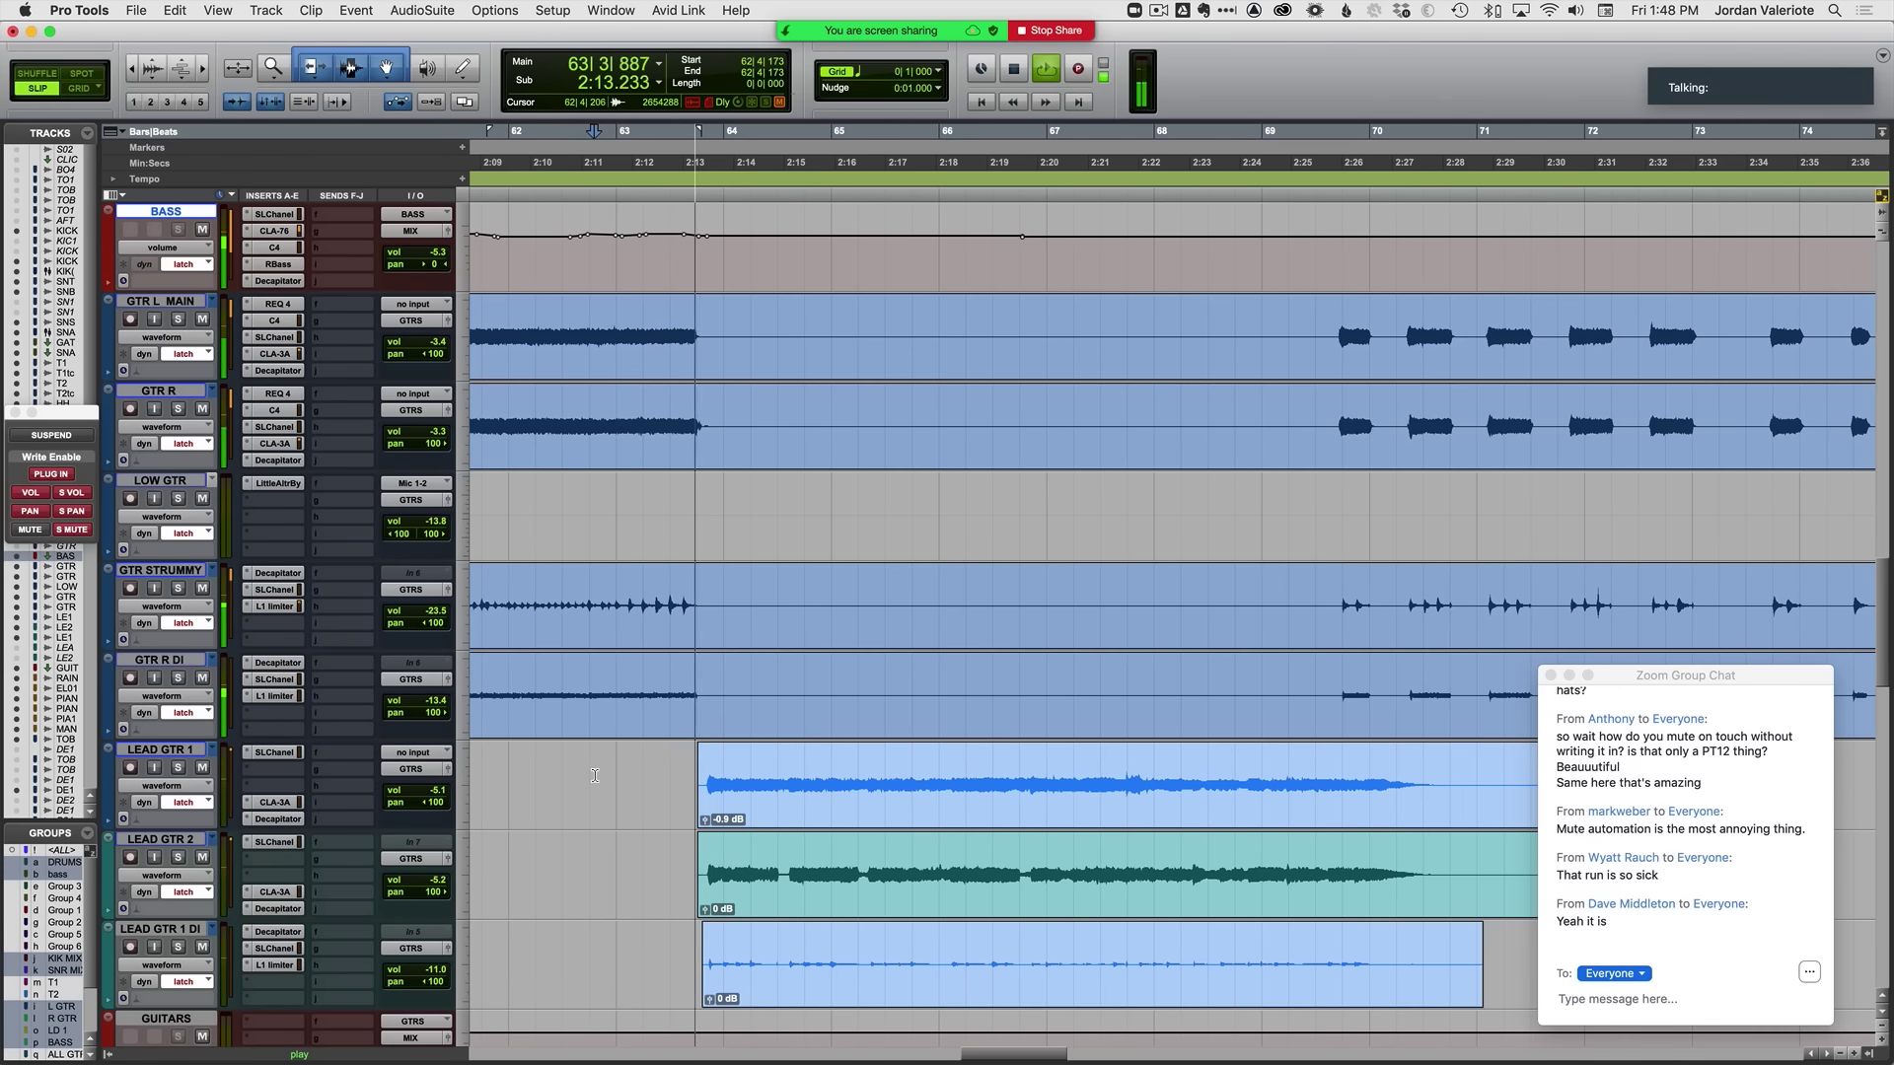
{"action": "scroll", "coordinate": [636, 810], "scroll_direction": "down", "scroll_amount": 2}
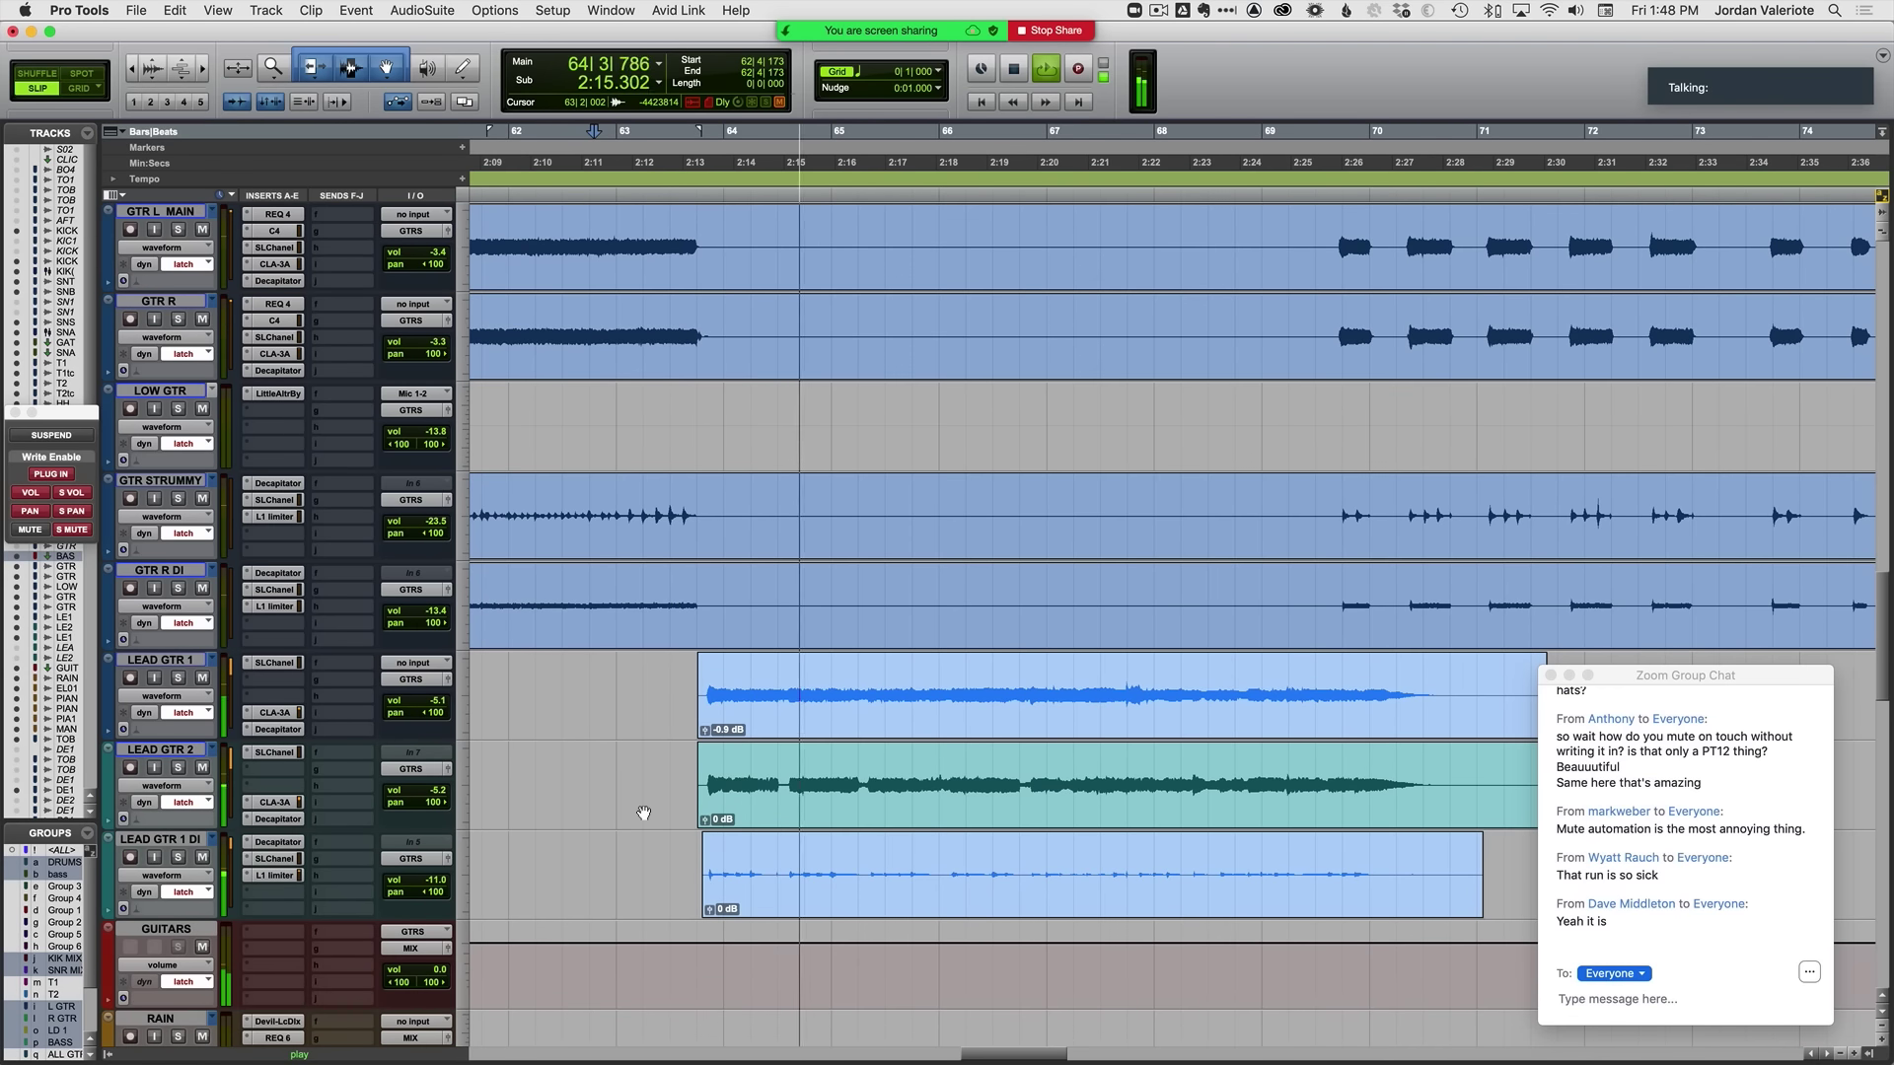
{"action": "scroll", "coordinate": [643, 813], "scroll_direction": "down", "scroll_amount": 3}
{"action": "scroll", "coordinate": [645, 816], "scroll_direction": "down", "scroll_amount": 3}
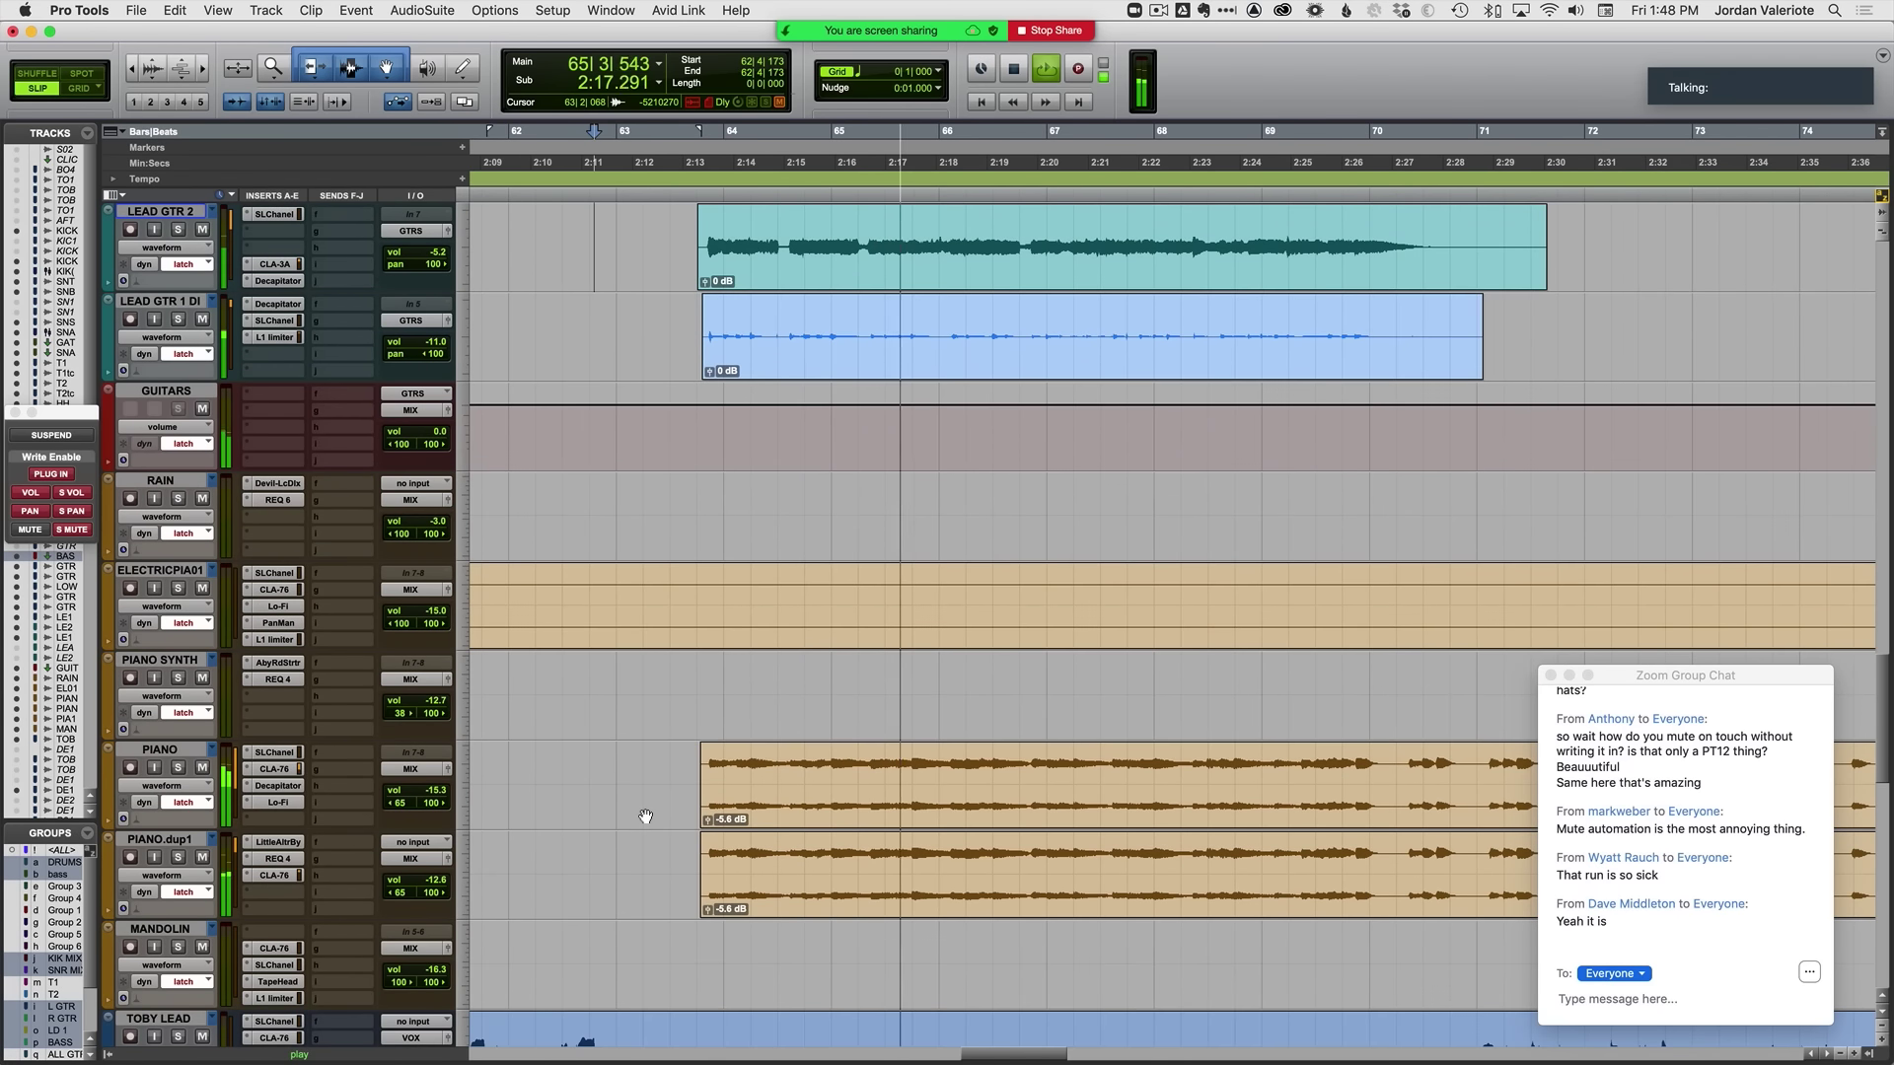
{"action": "scroll", "coordinate": [641, 816], "scroll_direction": "up", "scroll_amount": 7}
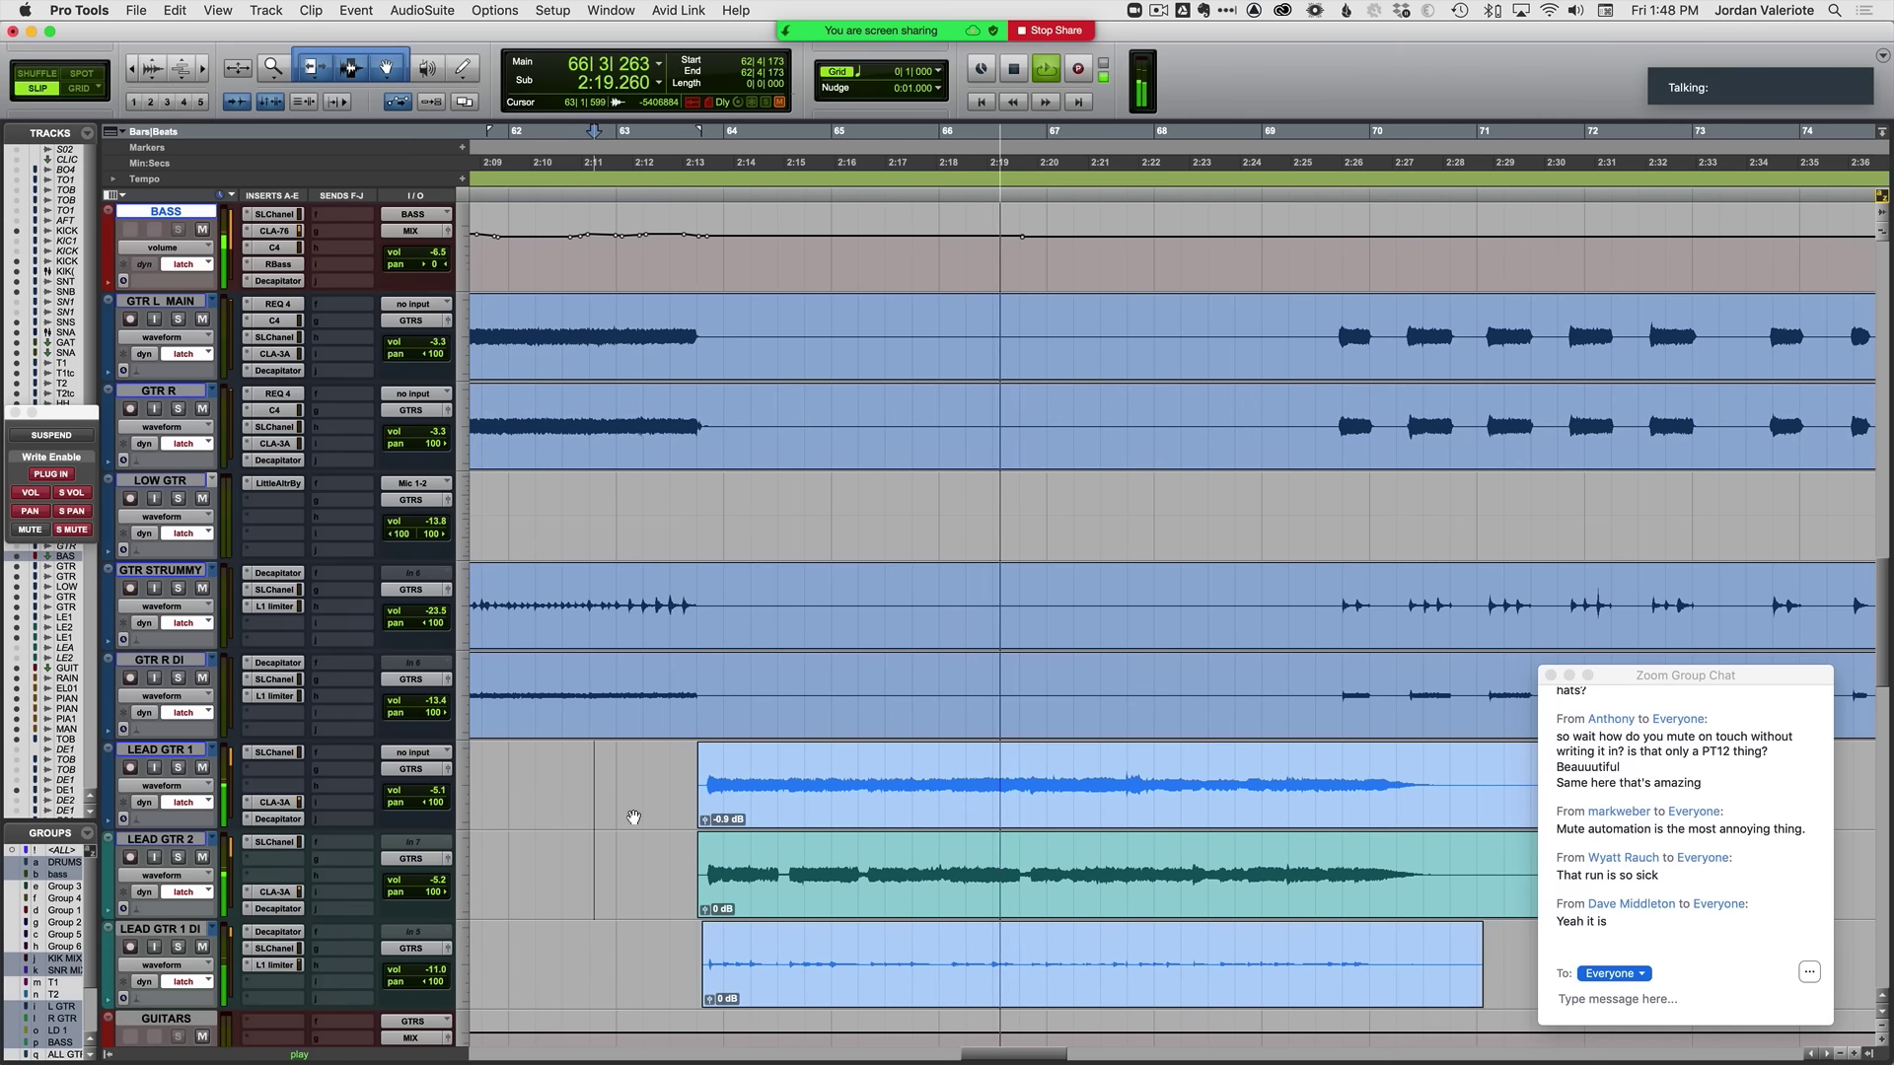
Step: Adjust the HF gain in LEAD GTR 1's SSLChannel while auditioning the lead section, and close the plug-in
{"action": "left_click", "coordinate": [277, 753]}
{"action": "key", "text": "space"}
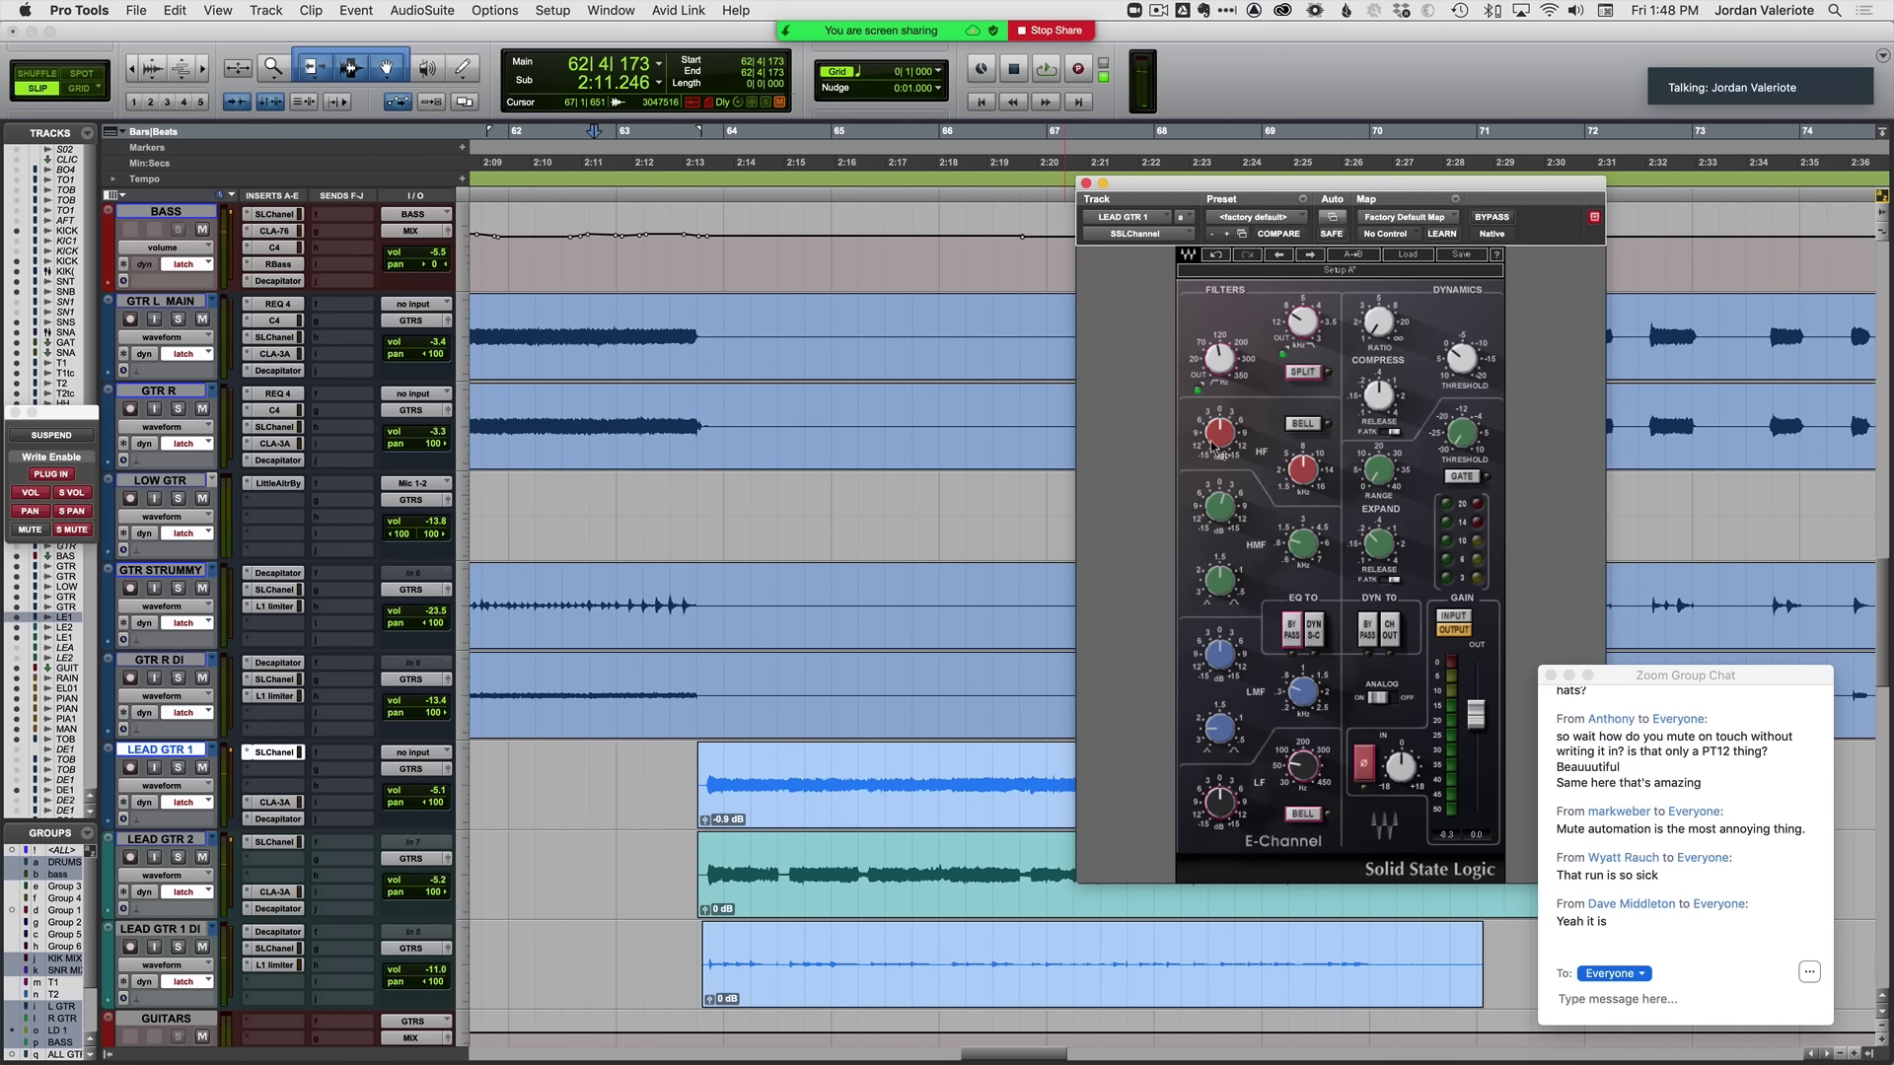
{"action": "key", "text": "space"}
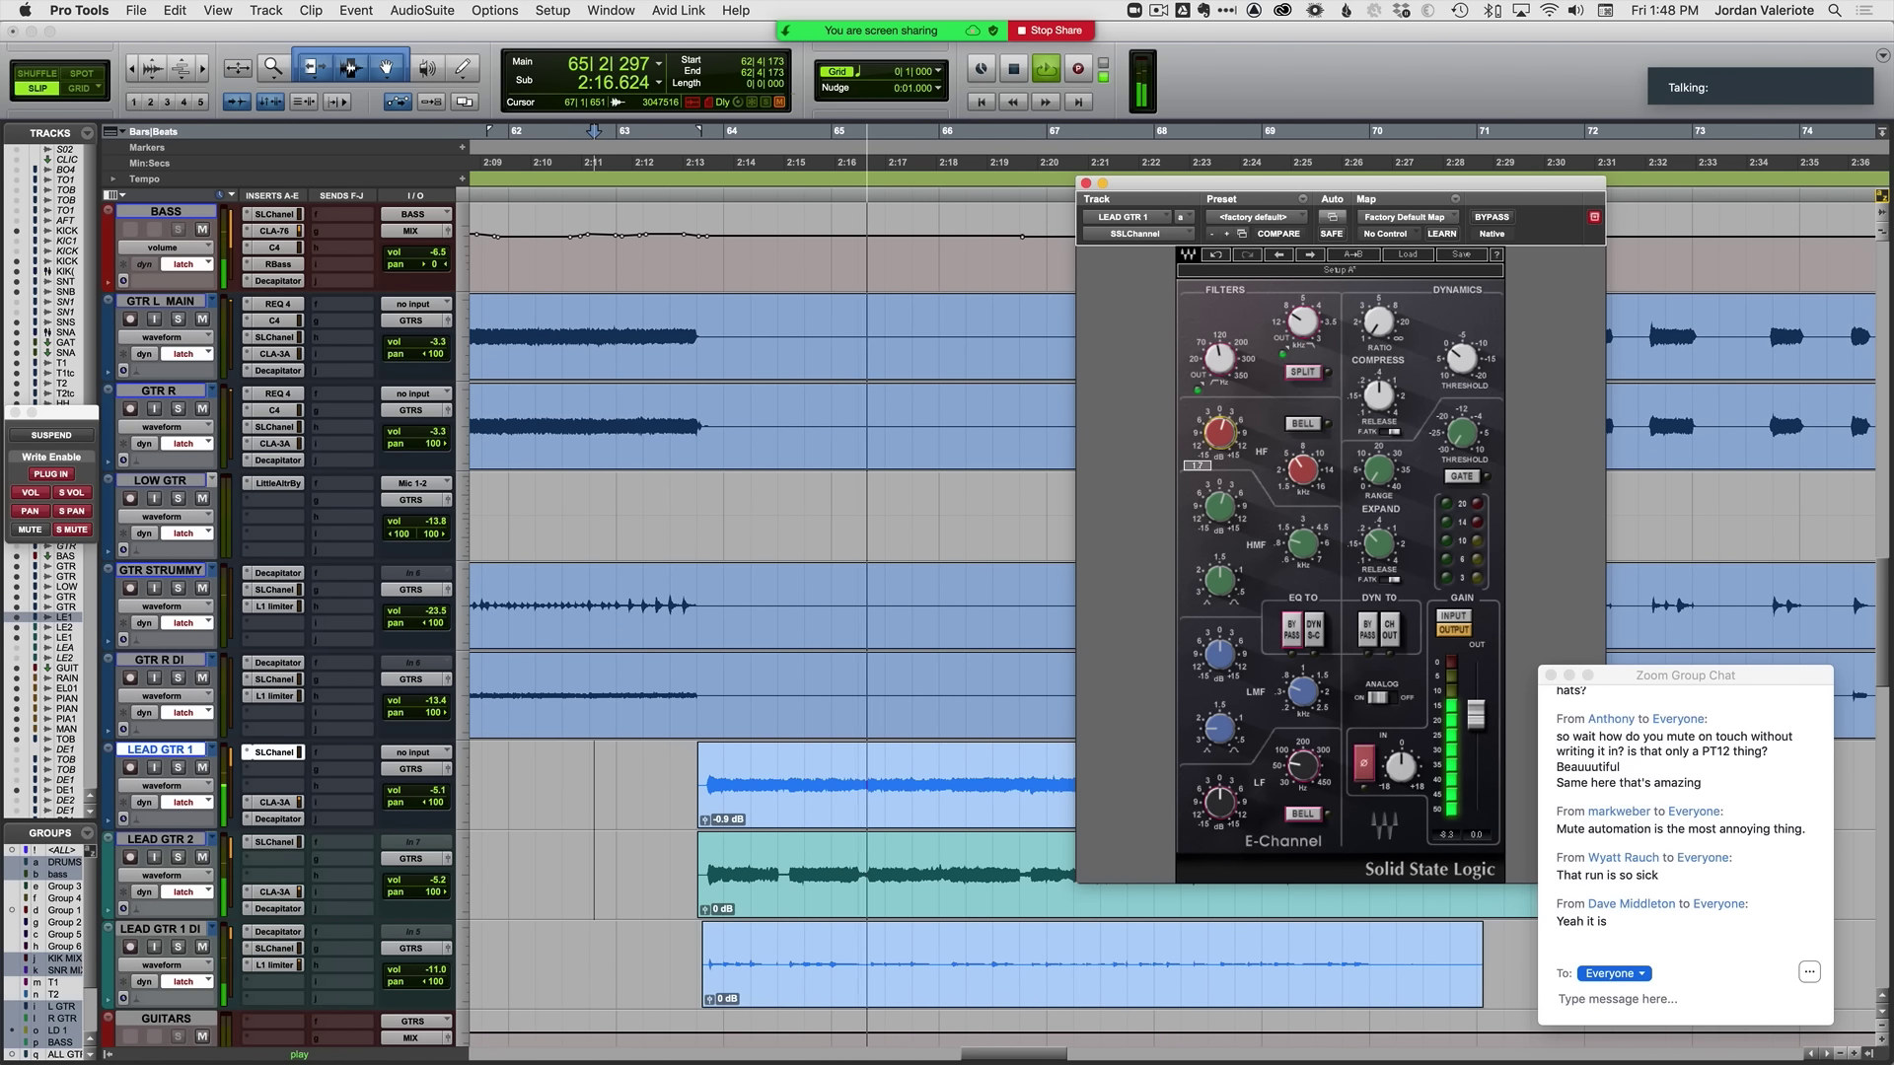
{"action": "left_click", "coordinate": [289, 755]}
{"action": "key", "text": "space"}
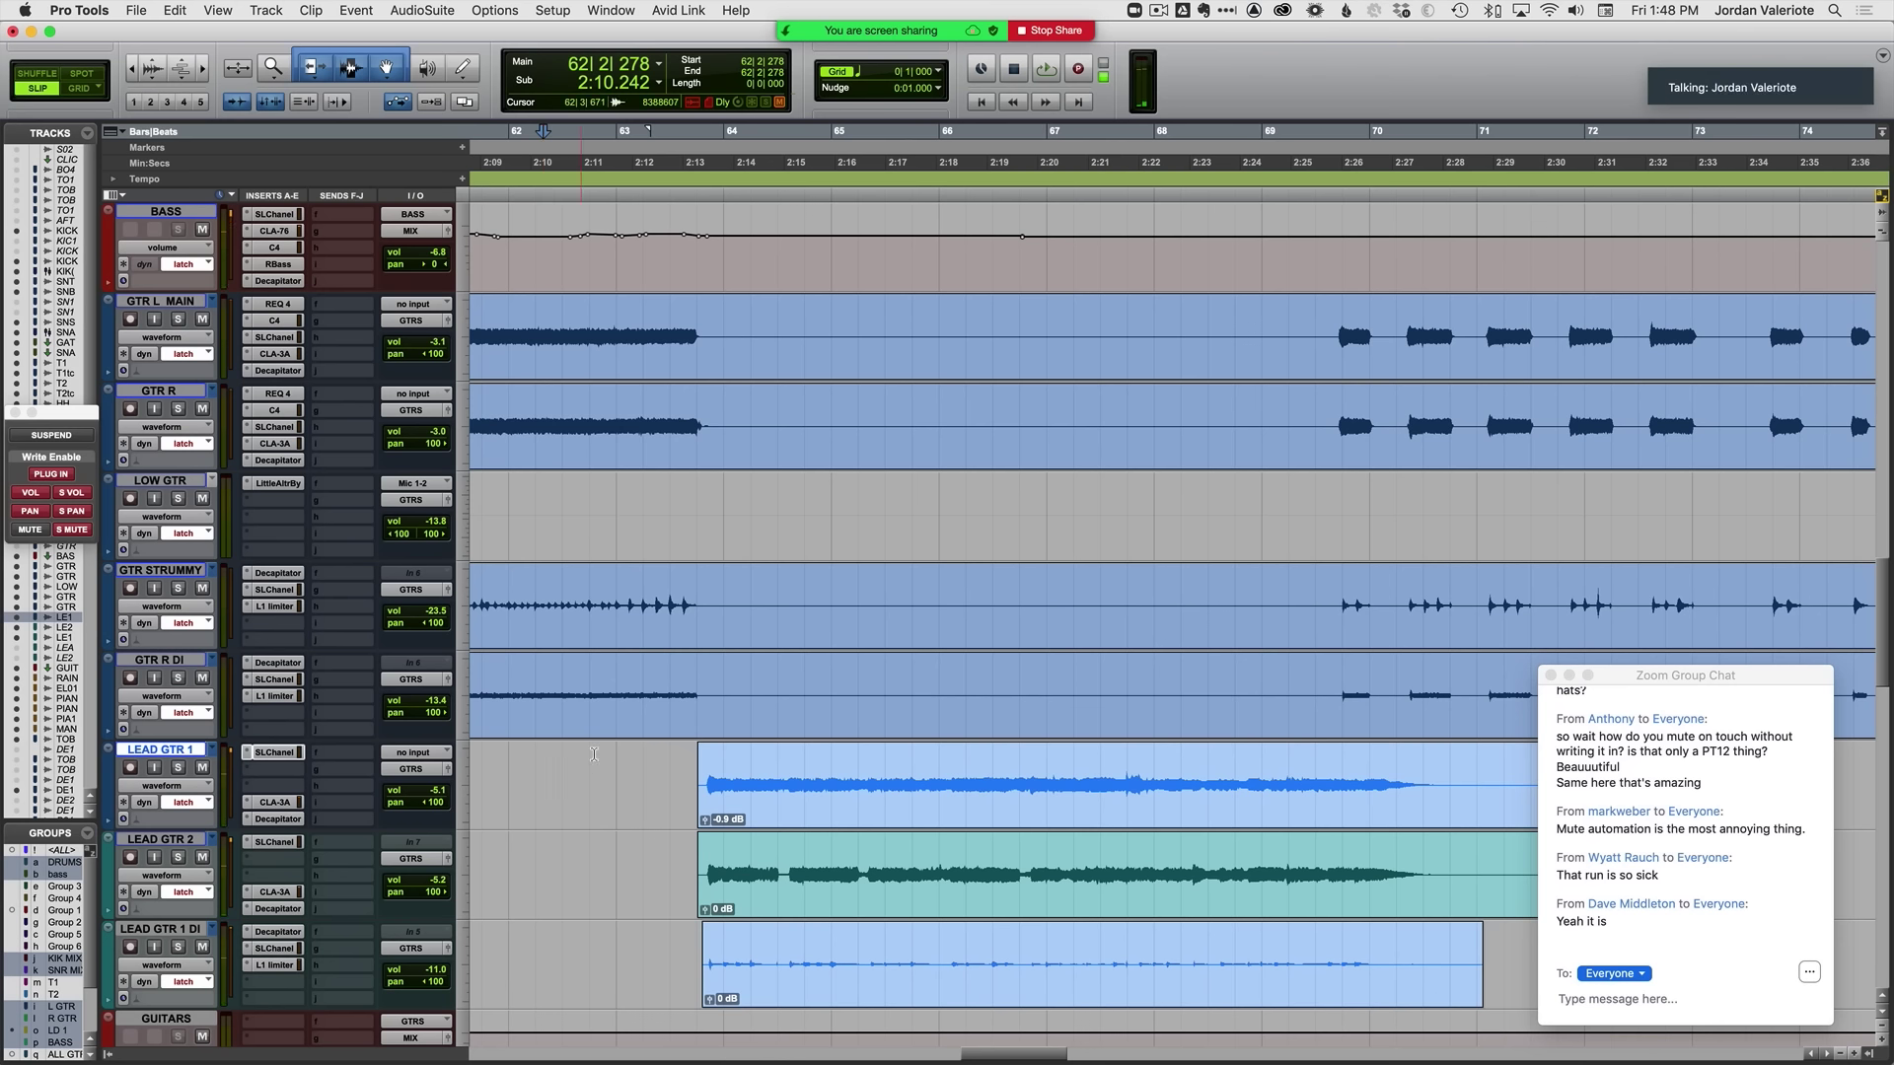
Step: Audition bars 62 to 71 and examine the bass, guitar and piano tracks through the end of the lead section
{"action": "key", "text": "space"}
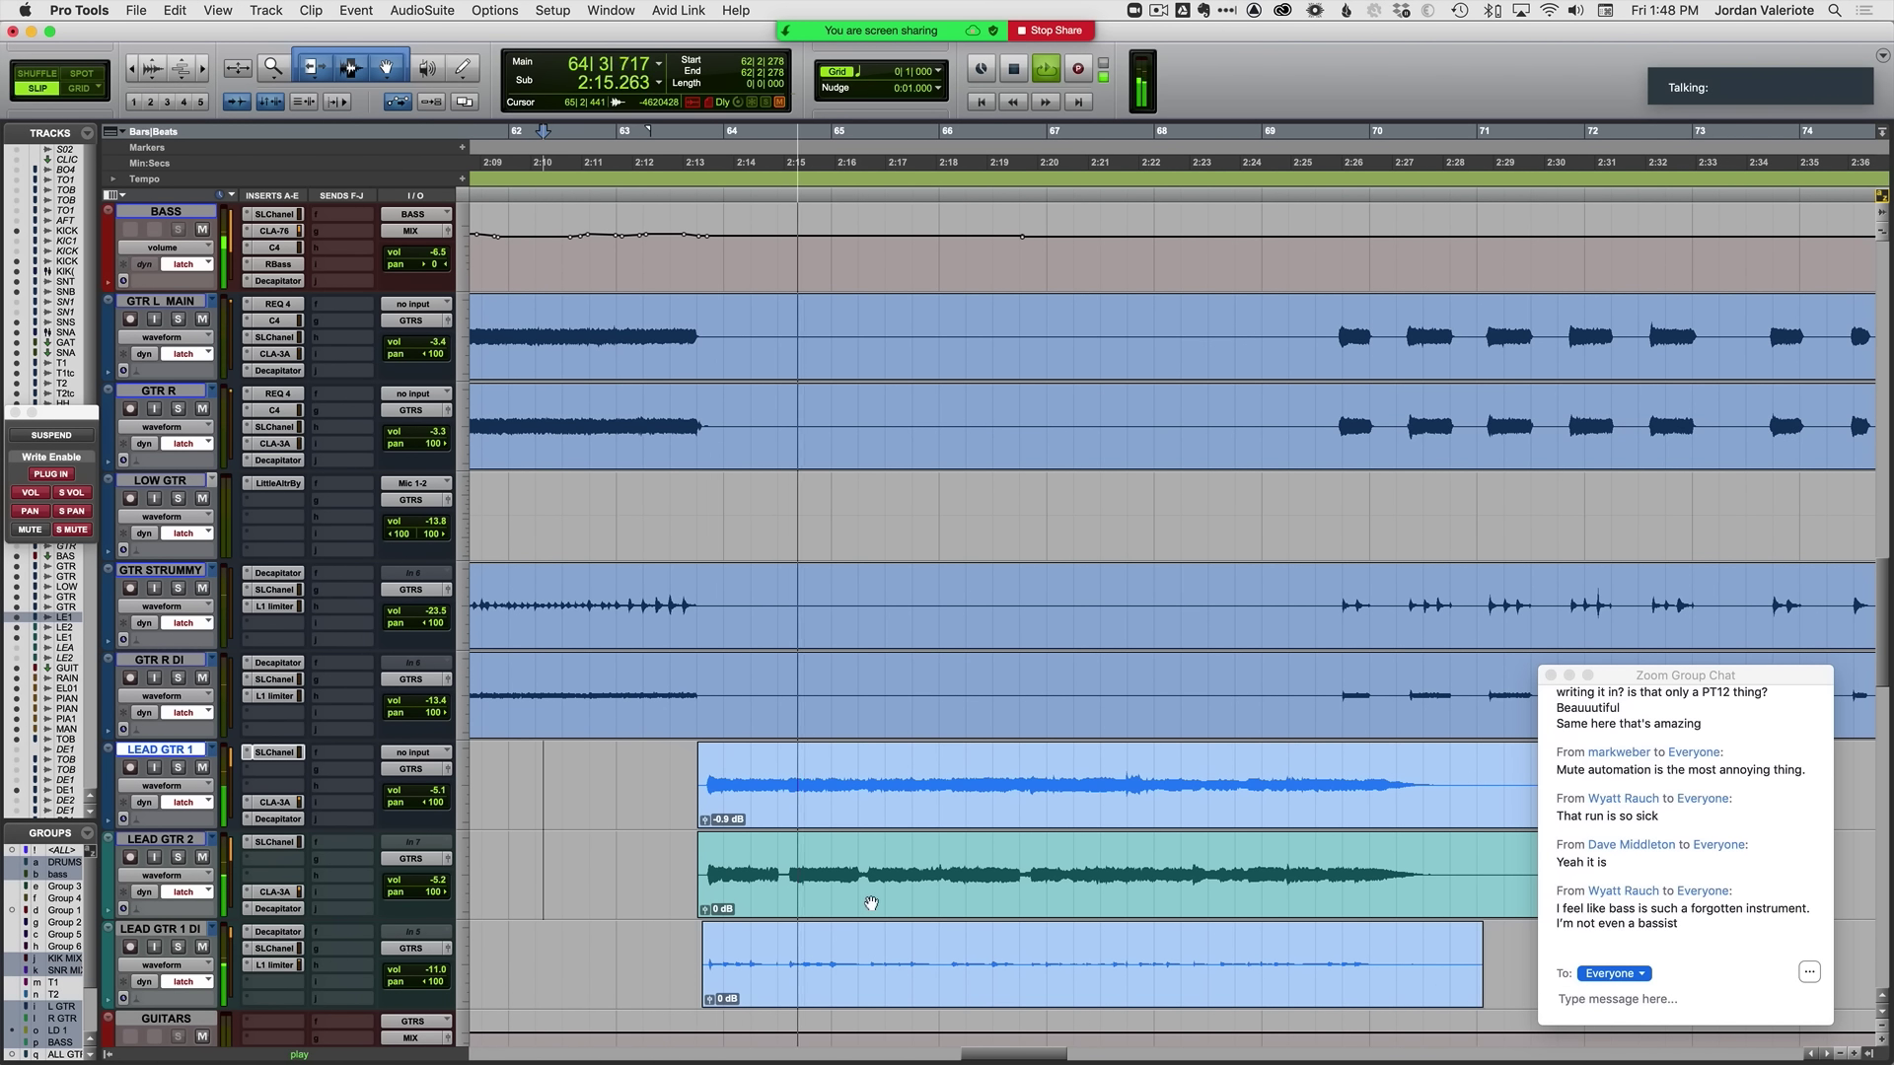
{"action": "scroll", "coordinate": [870, 904], "scroll_direction": "up", "scroll_amount": 2}
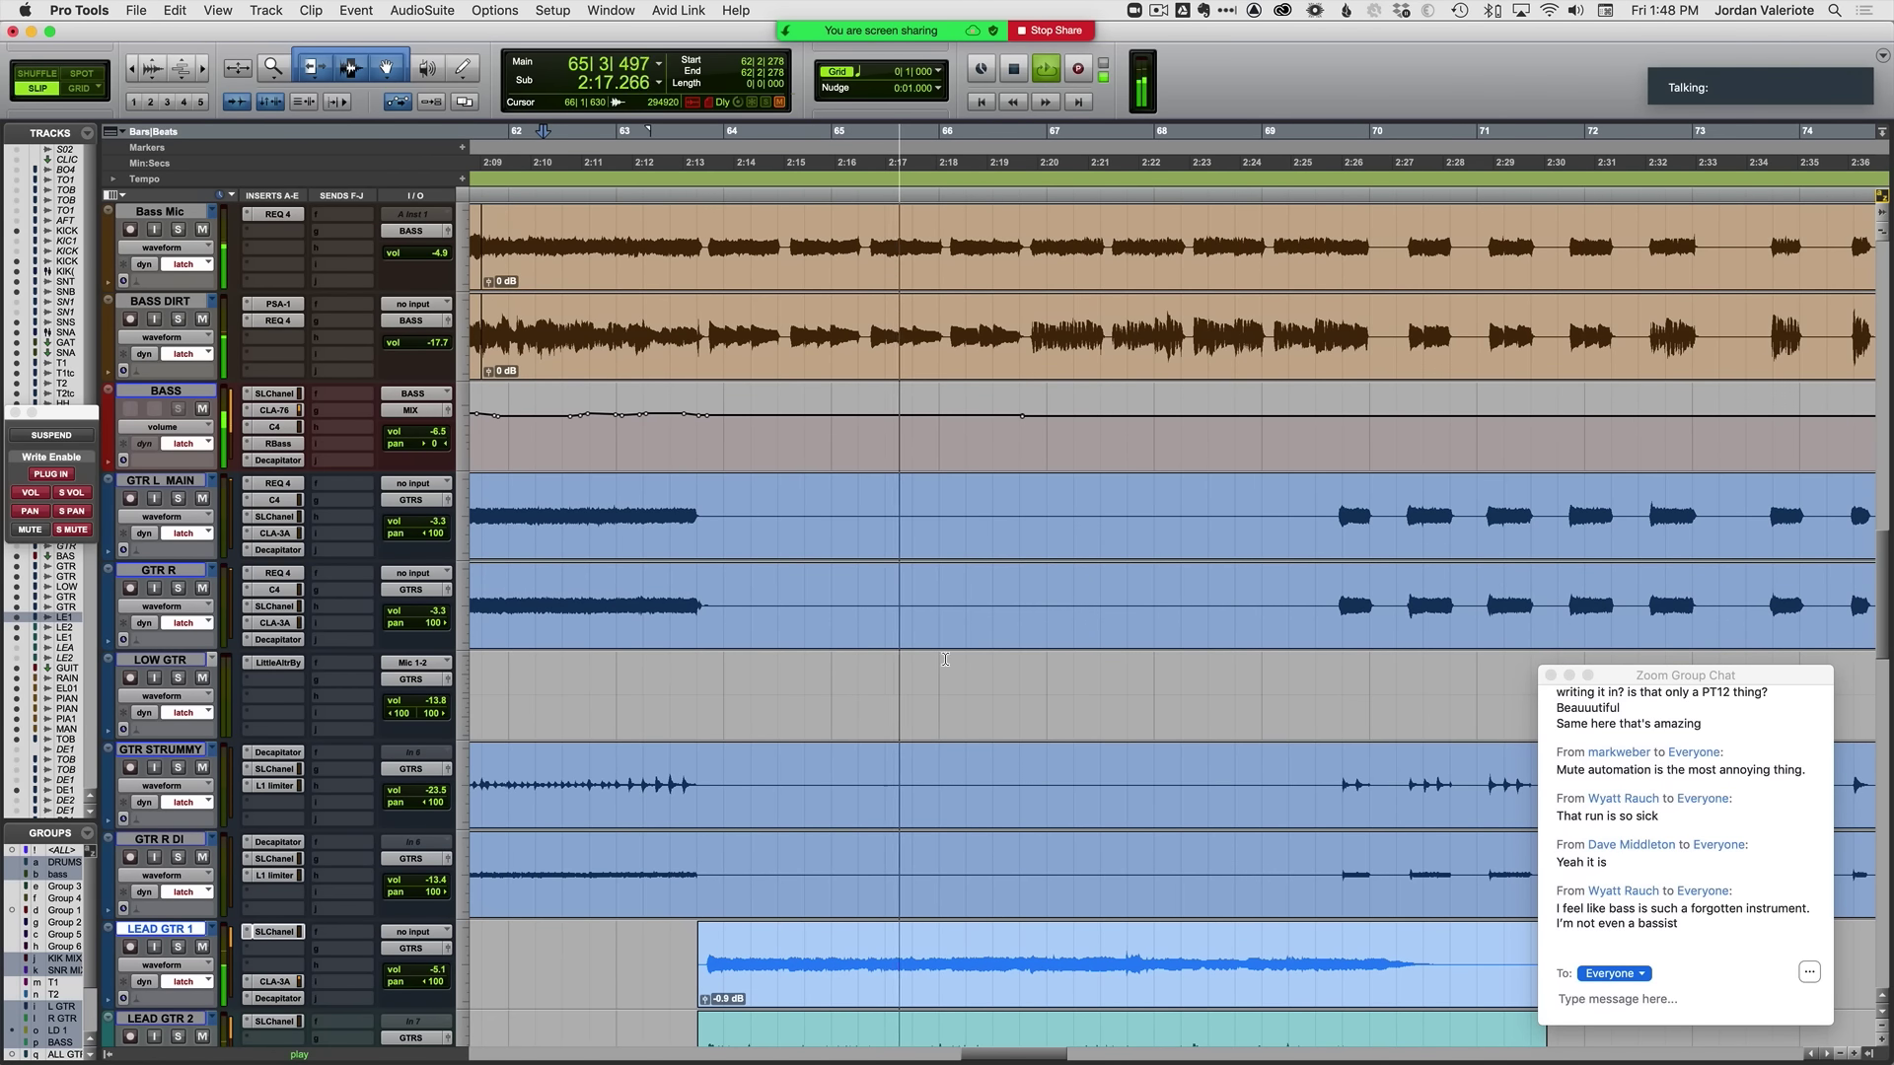
{"action": "scroll", "coordinate": [939, 465], "scroll_direction": "right", "scroll_amount": 4}
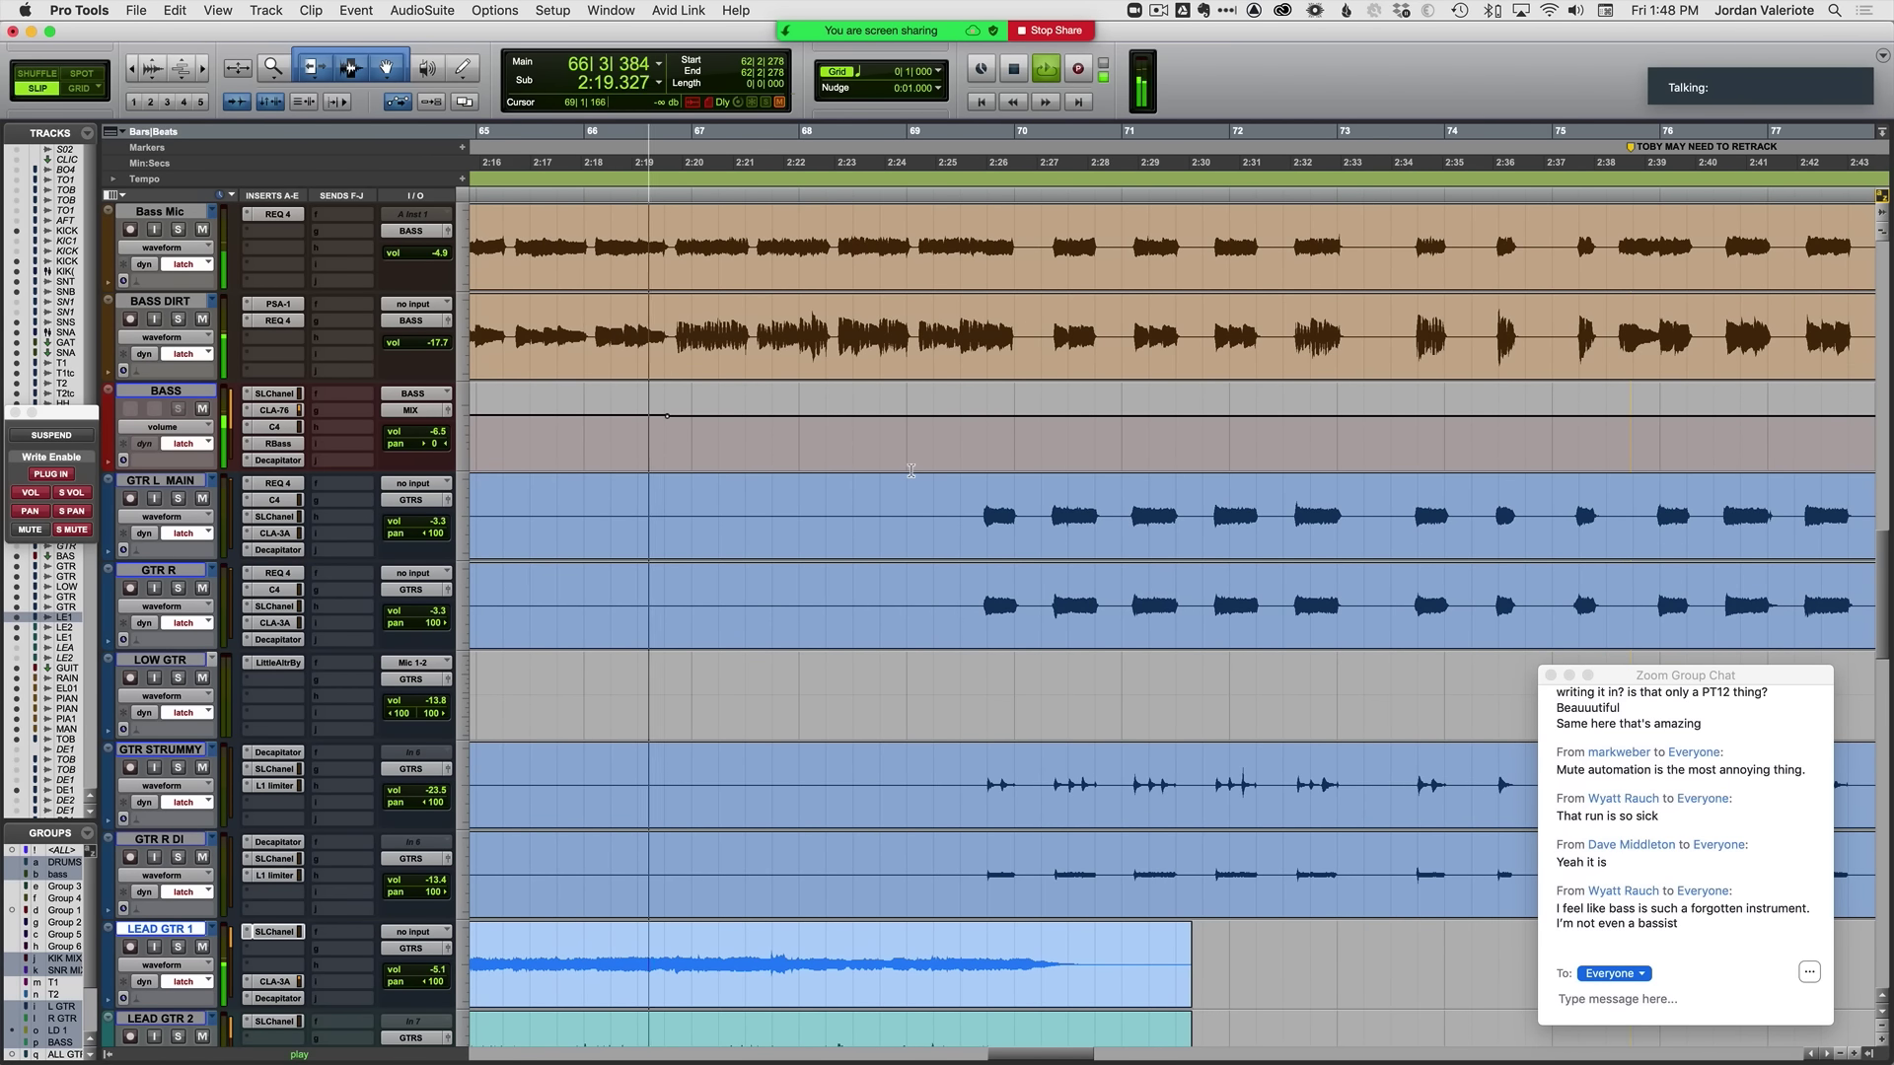
{"action": "scroll", "coordinate": [787, 526], "scroll_direction": "down", "scroll_amount": 1}
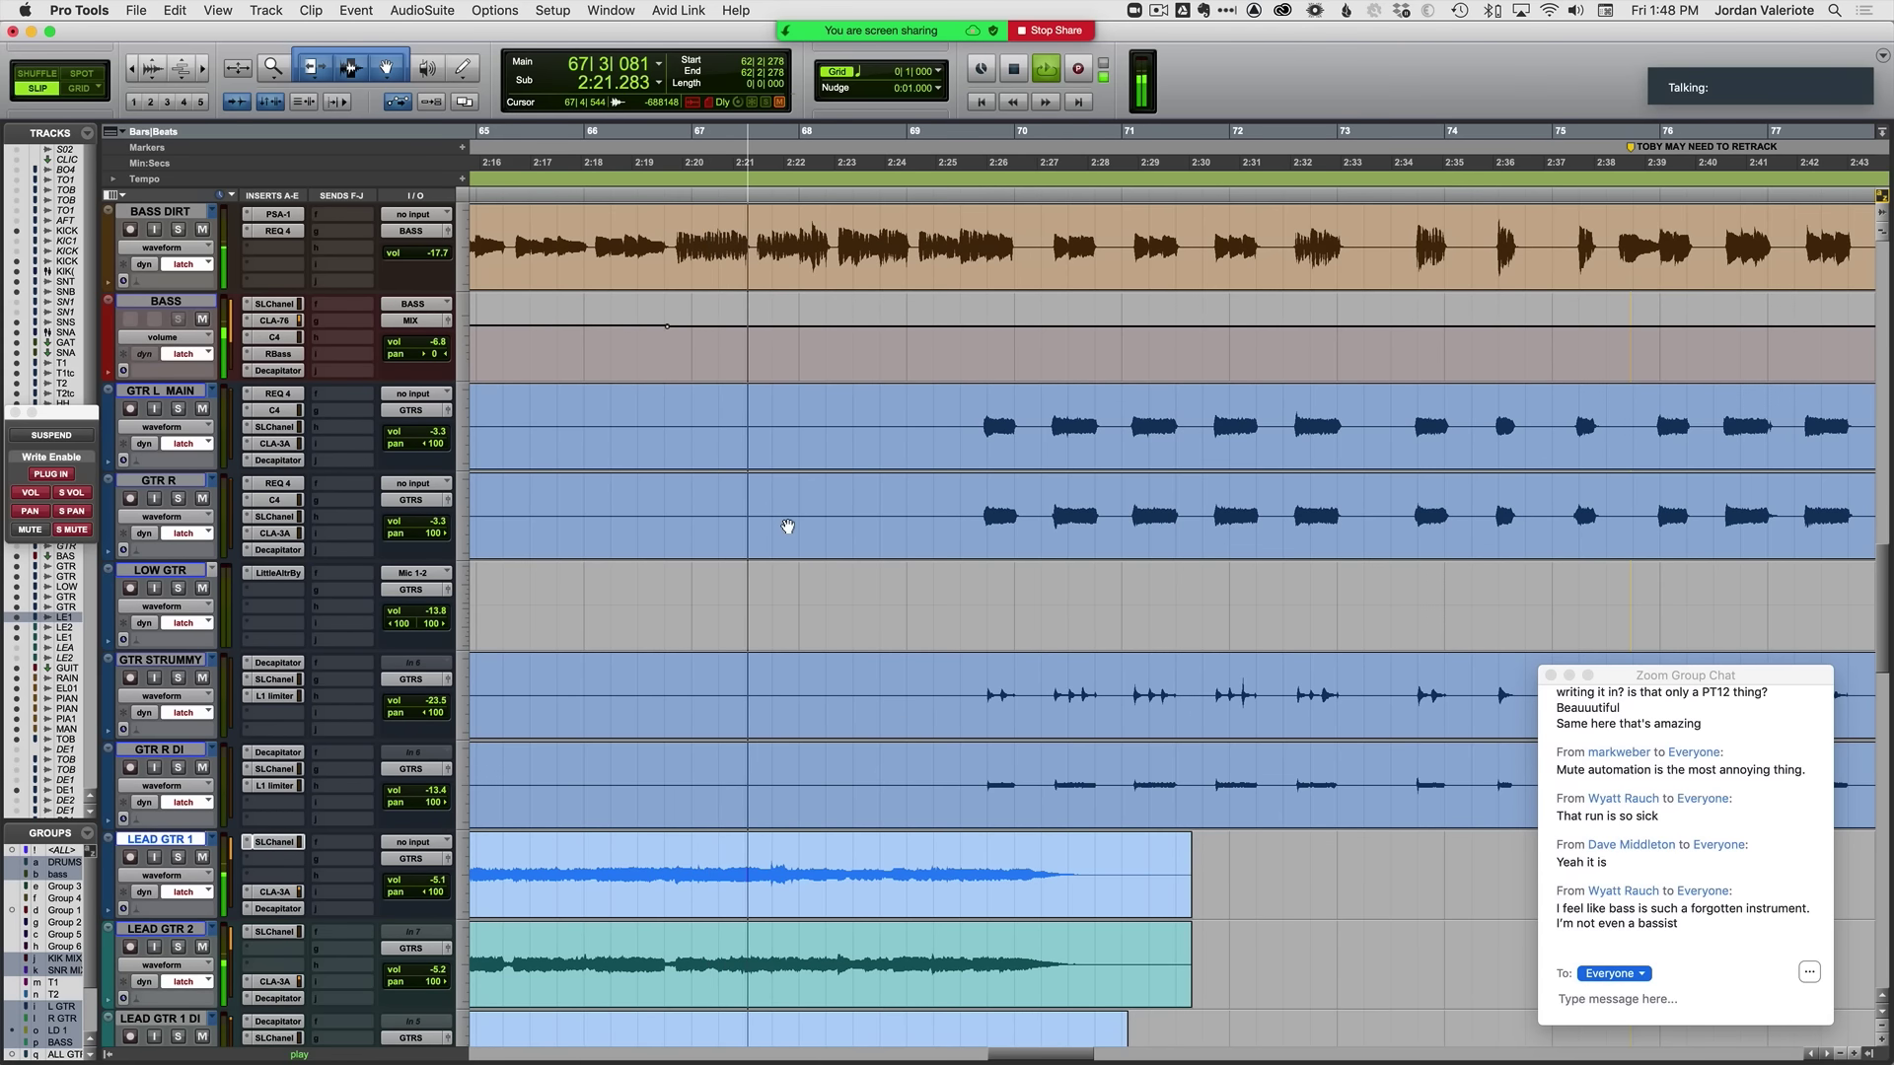
{"action": "scroll", "coordinate": [783, 526], "scroll_direction": "down", "scroll_amount": 7}
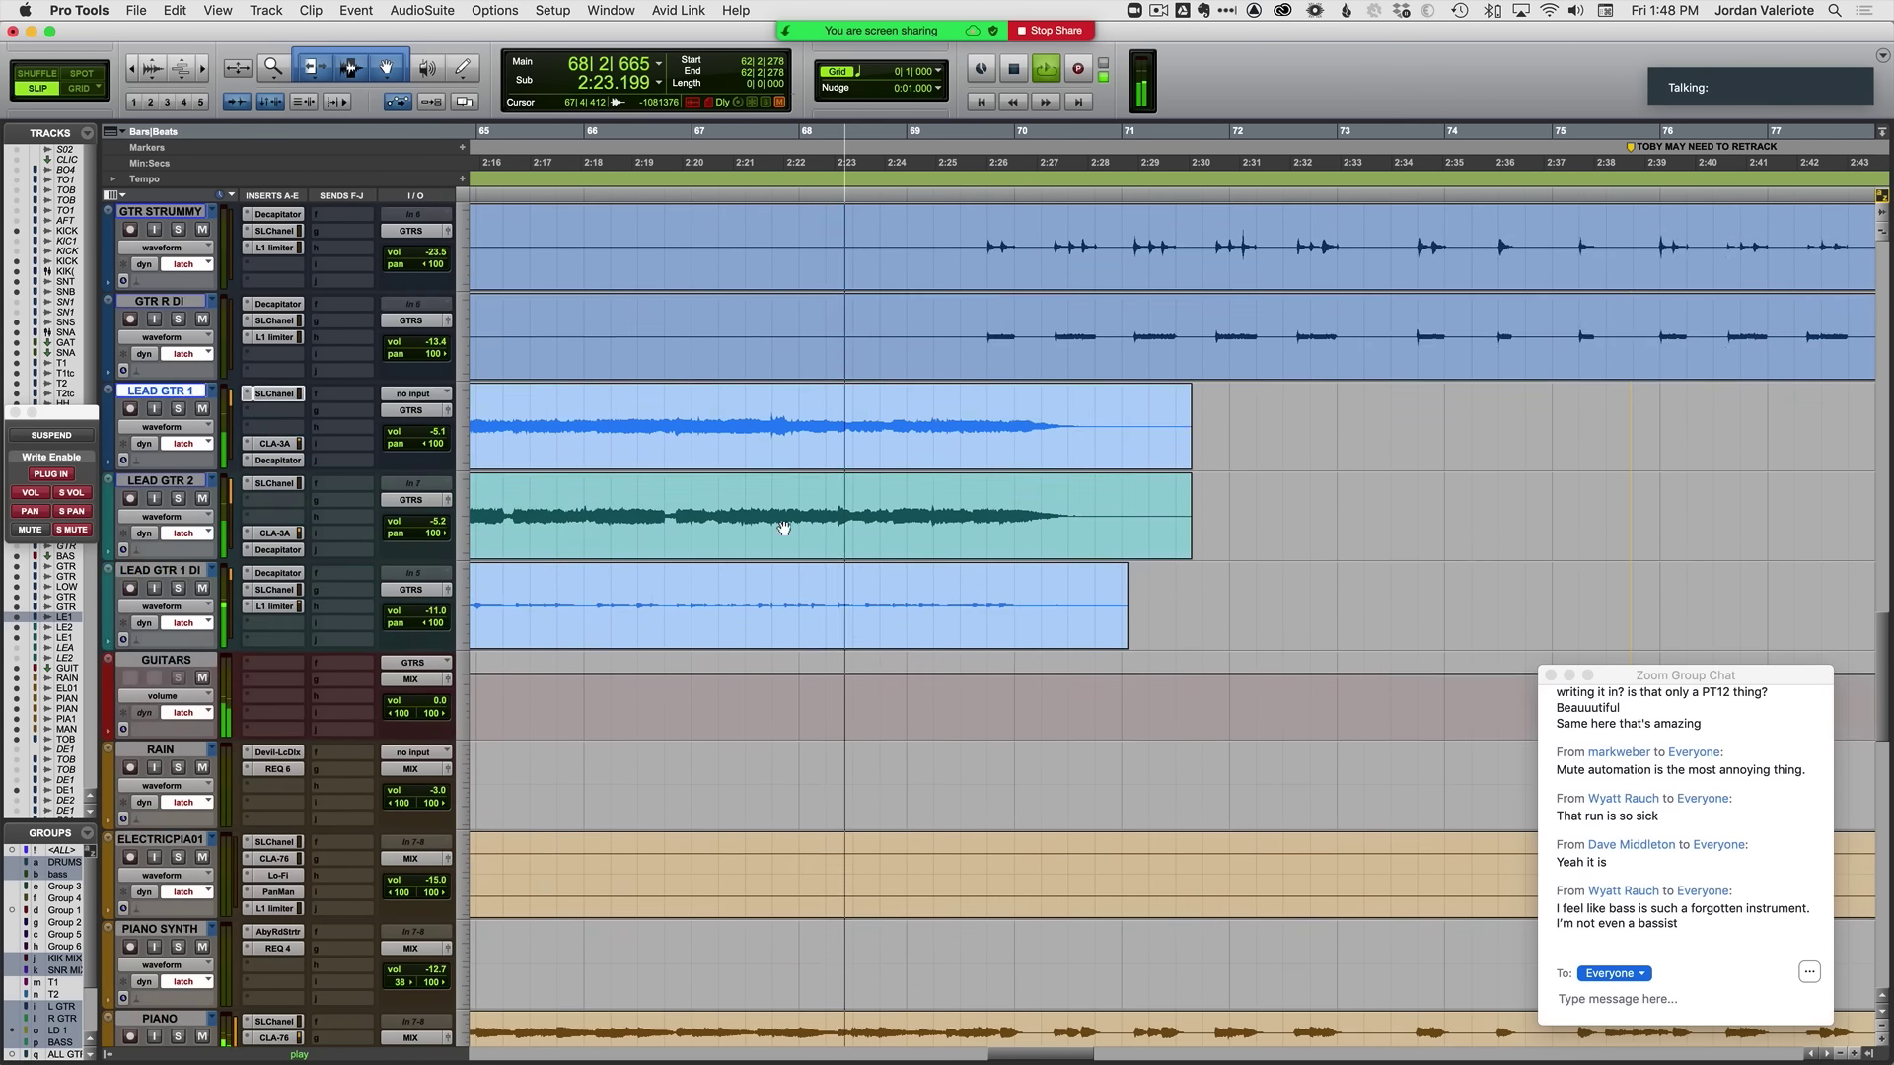
{"action": "scroll", "coordinate": [783, 529], "scroll_direction": "up", "scroll_amount": 4}
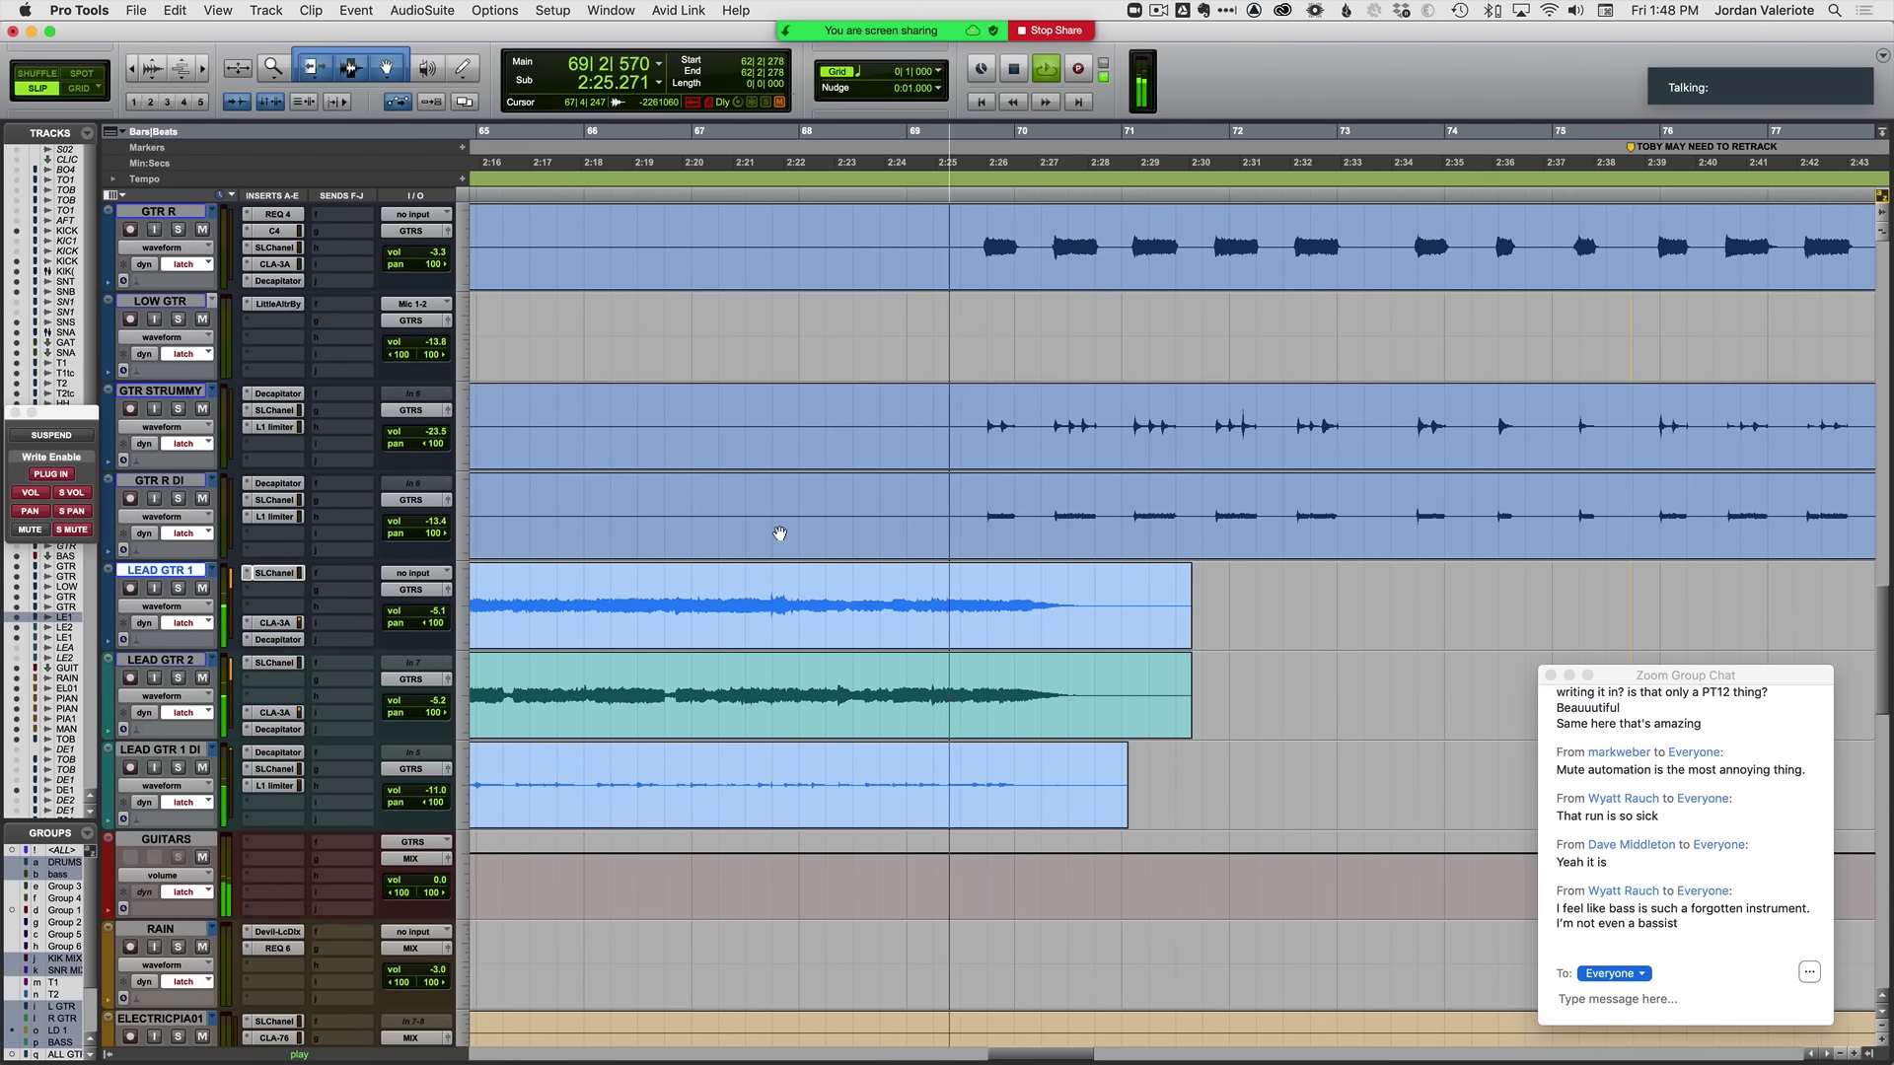
{"action": "scroll", "coordinate": [778, 528], "scroll_direction": "right", "scroll_amount": 4}
{"action": "scroll", "coordinate": [751, 525], "scroll_direction": "down", "scroll_amount": 4}
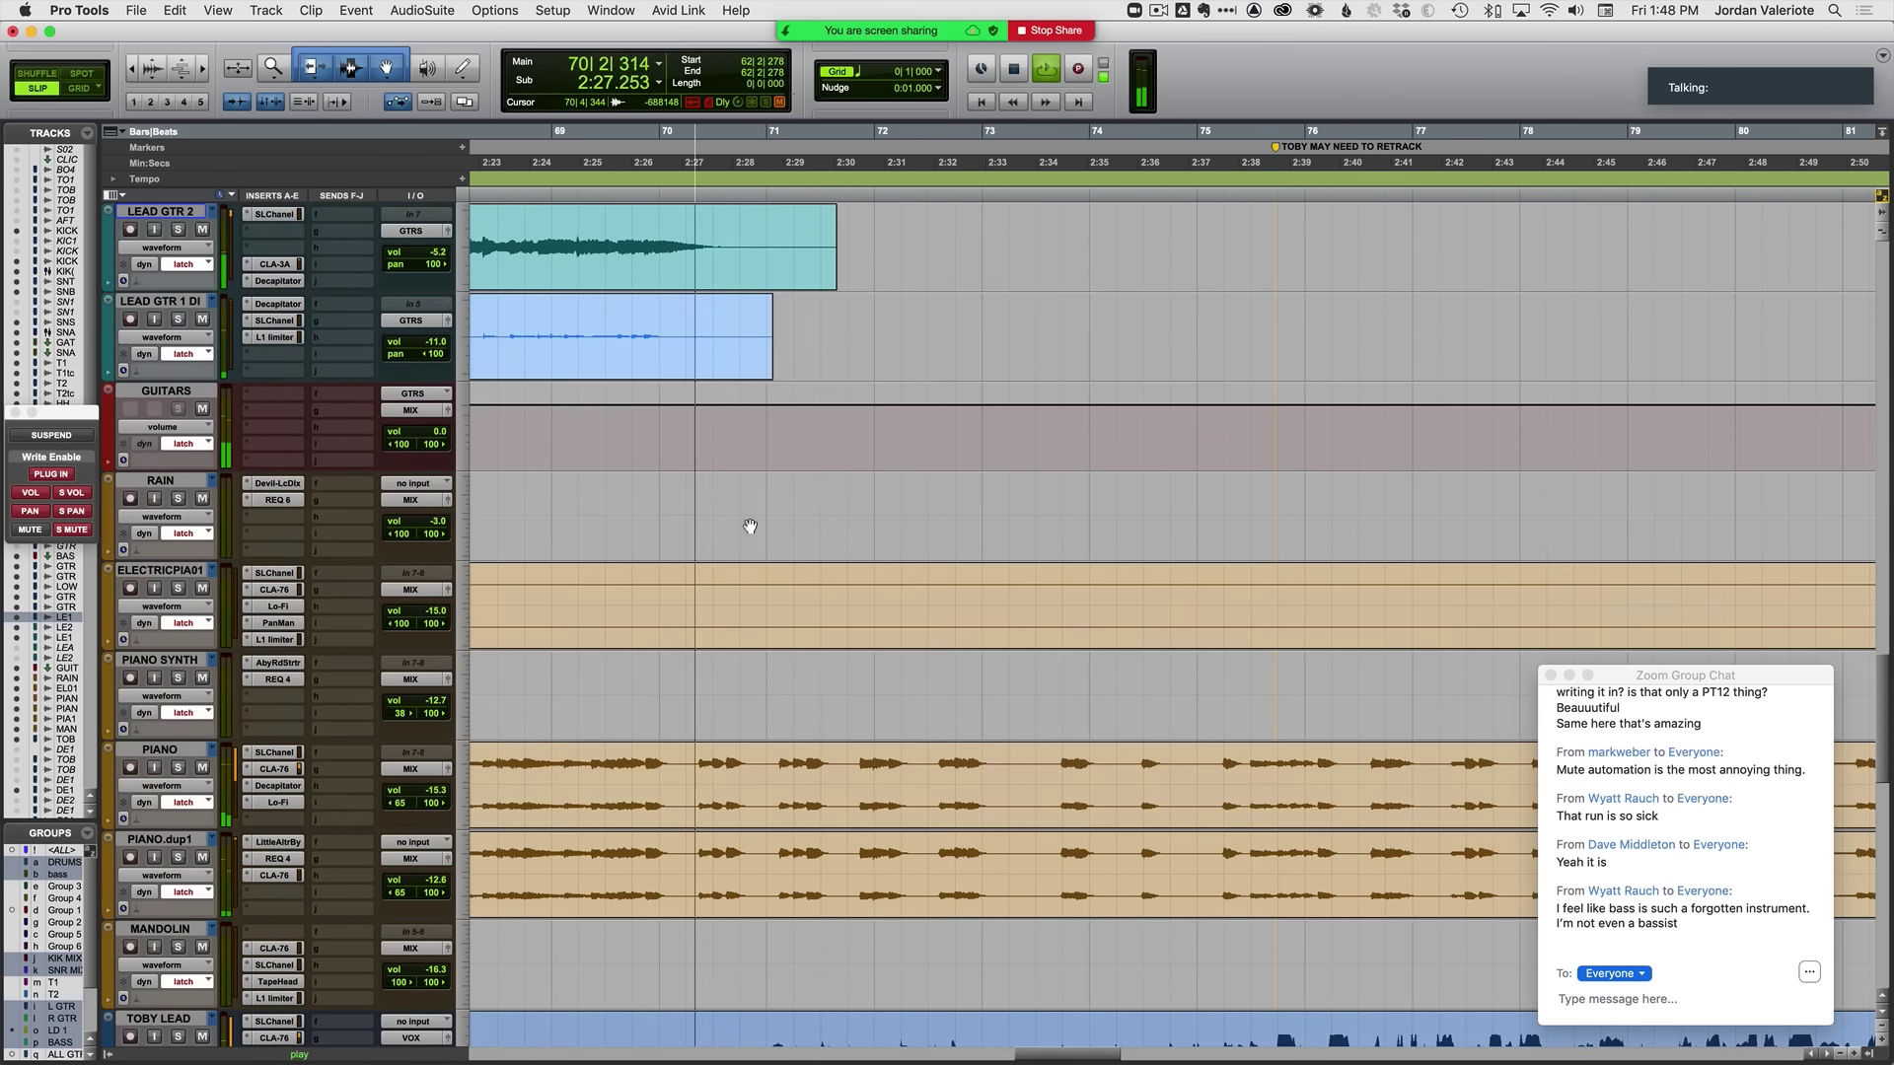
{"action": "scroll", "coordinate": [745, 528], "scroll_direction": "up", "scroll_amount": 3}
{"action": "scroll", "coordinate": [741, 531], "scroll_direction": "up", "scroll_amount": 5}
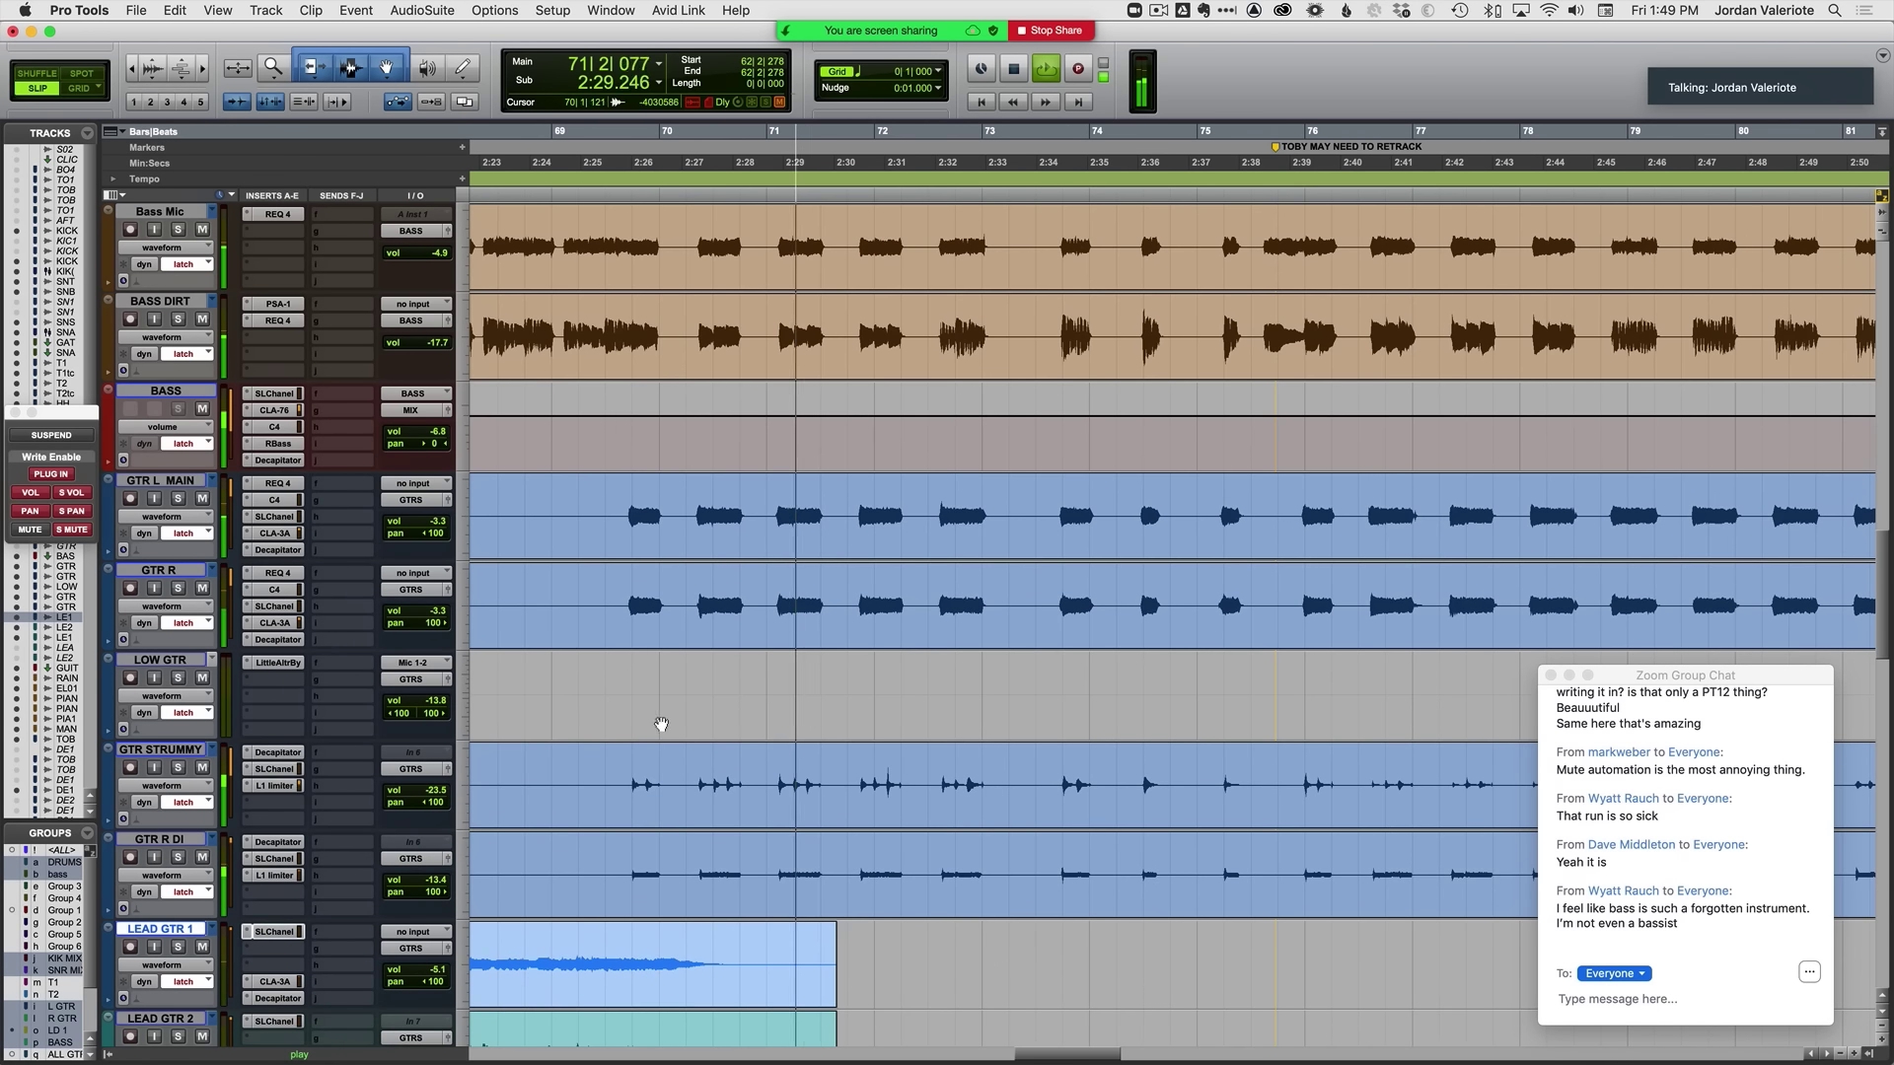
Step: Show the volume lanes and rewrite the main guitars' volume from about bar 69, holding about -3.5 dB up to bar 75
{"action": "left_click", "coordinate": [525, 671]}
{"action": "key", "text": "ctrl+alt+minus"}
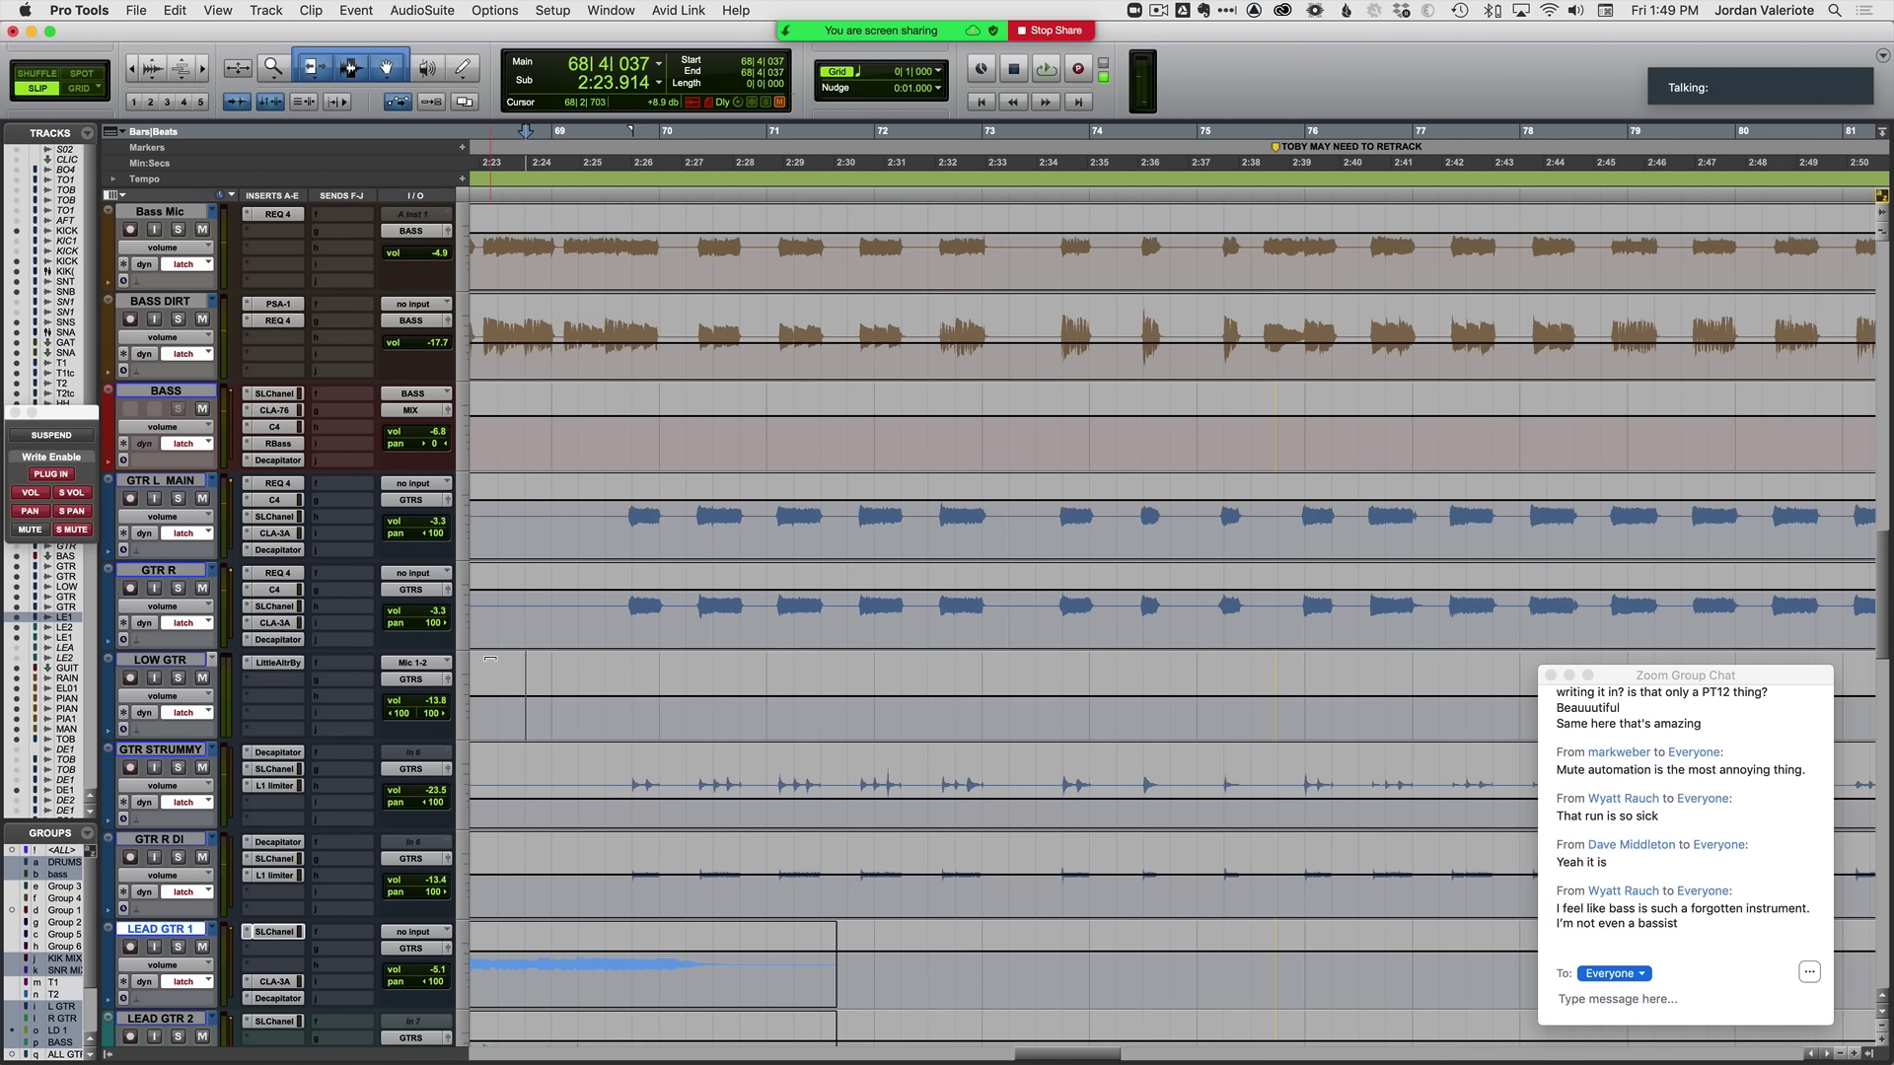
{"action": "key", "text": "space"}
{"action": "left_click", "coordinate": [180, 482]}
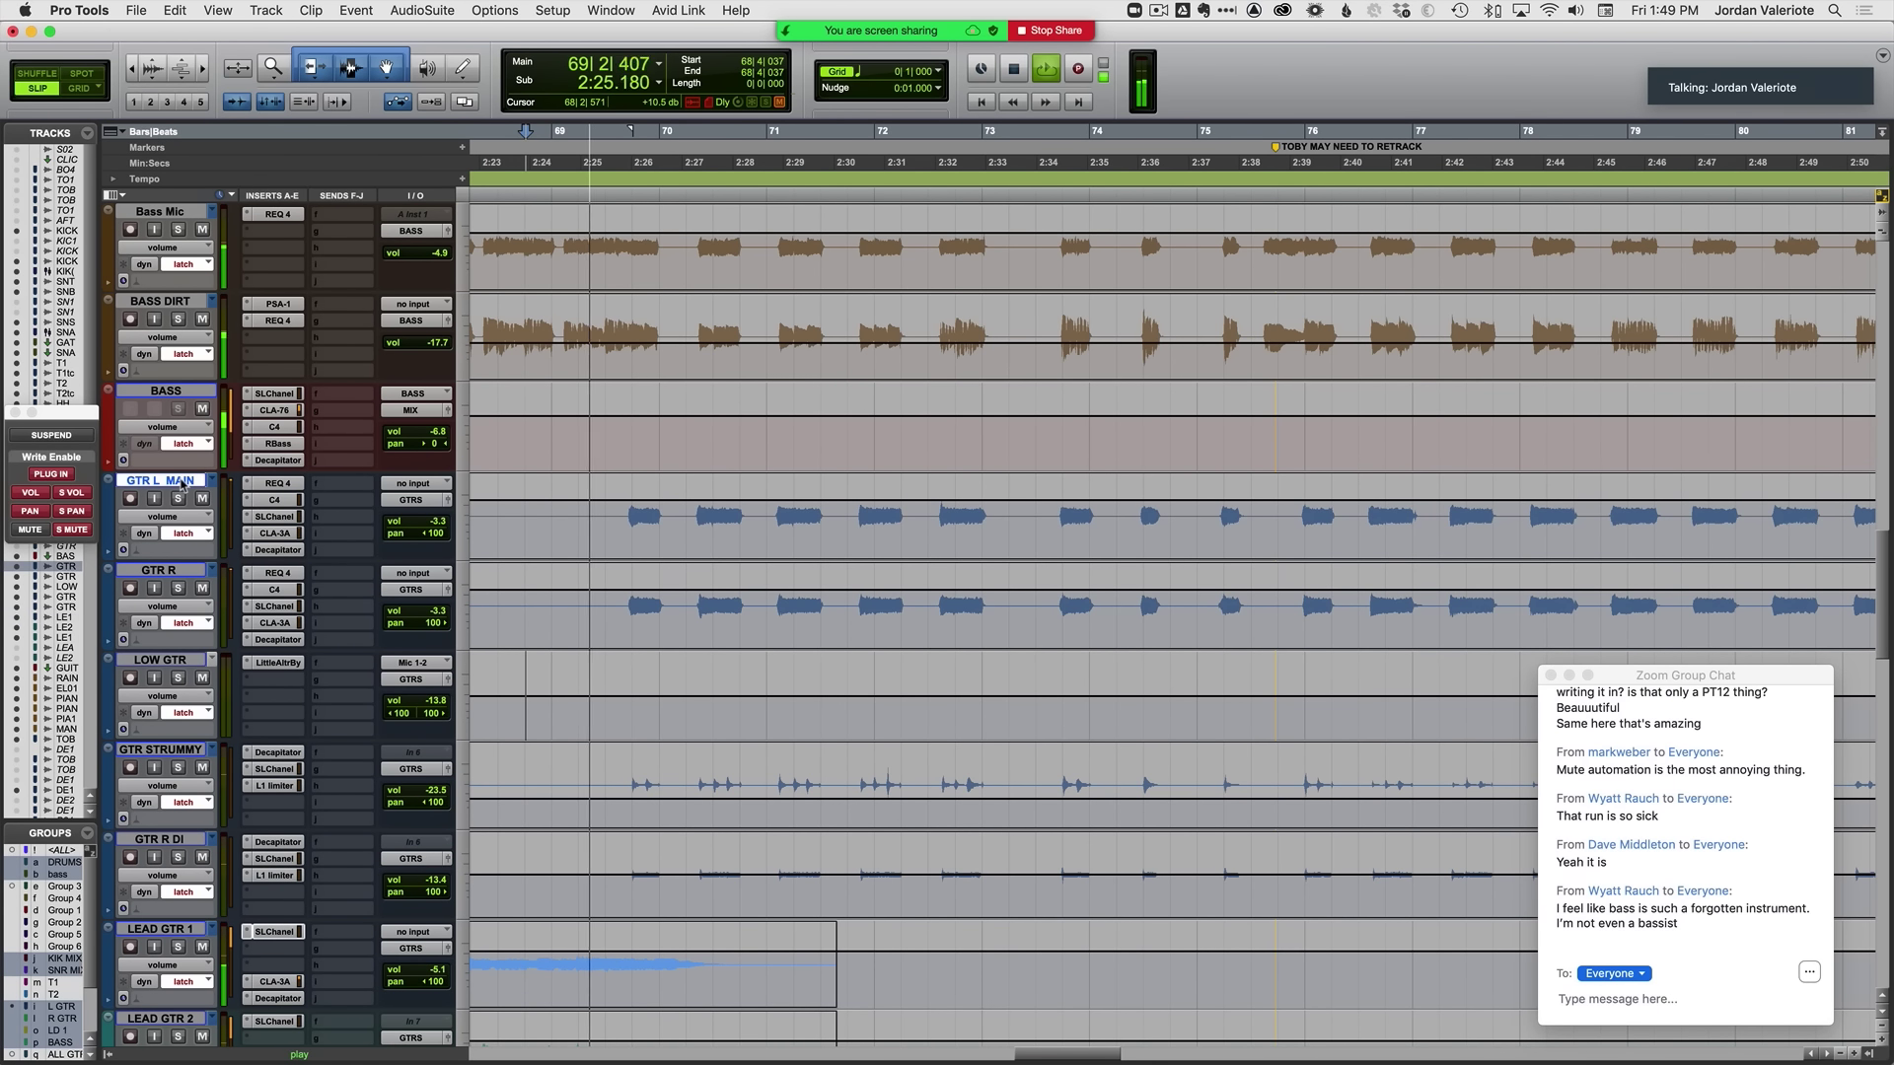
{"action": "key", "text": "space"}
{"action": "key", "text": "space"}
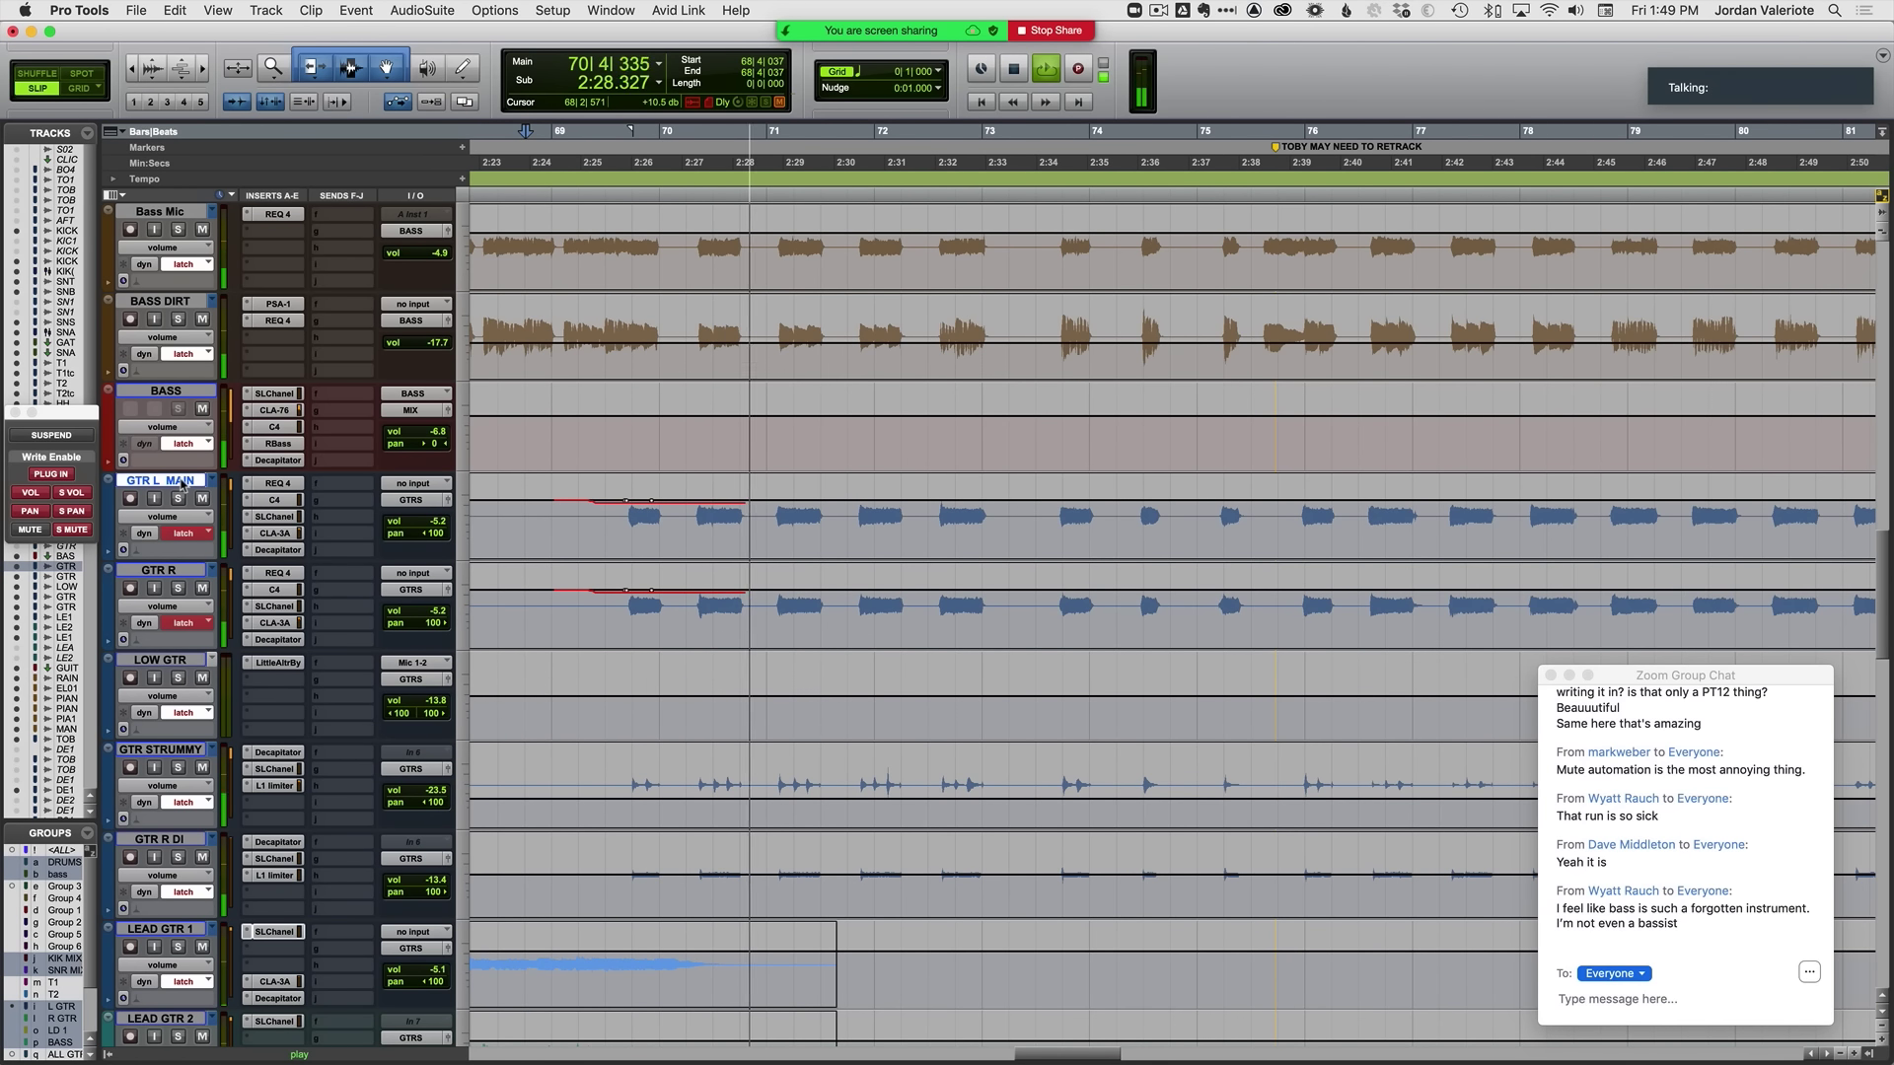
{"action": "key", "text": "space"}
{"action": "key", "text": "space"}
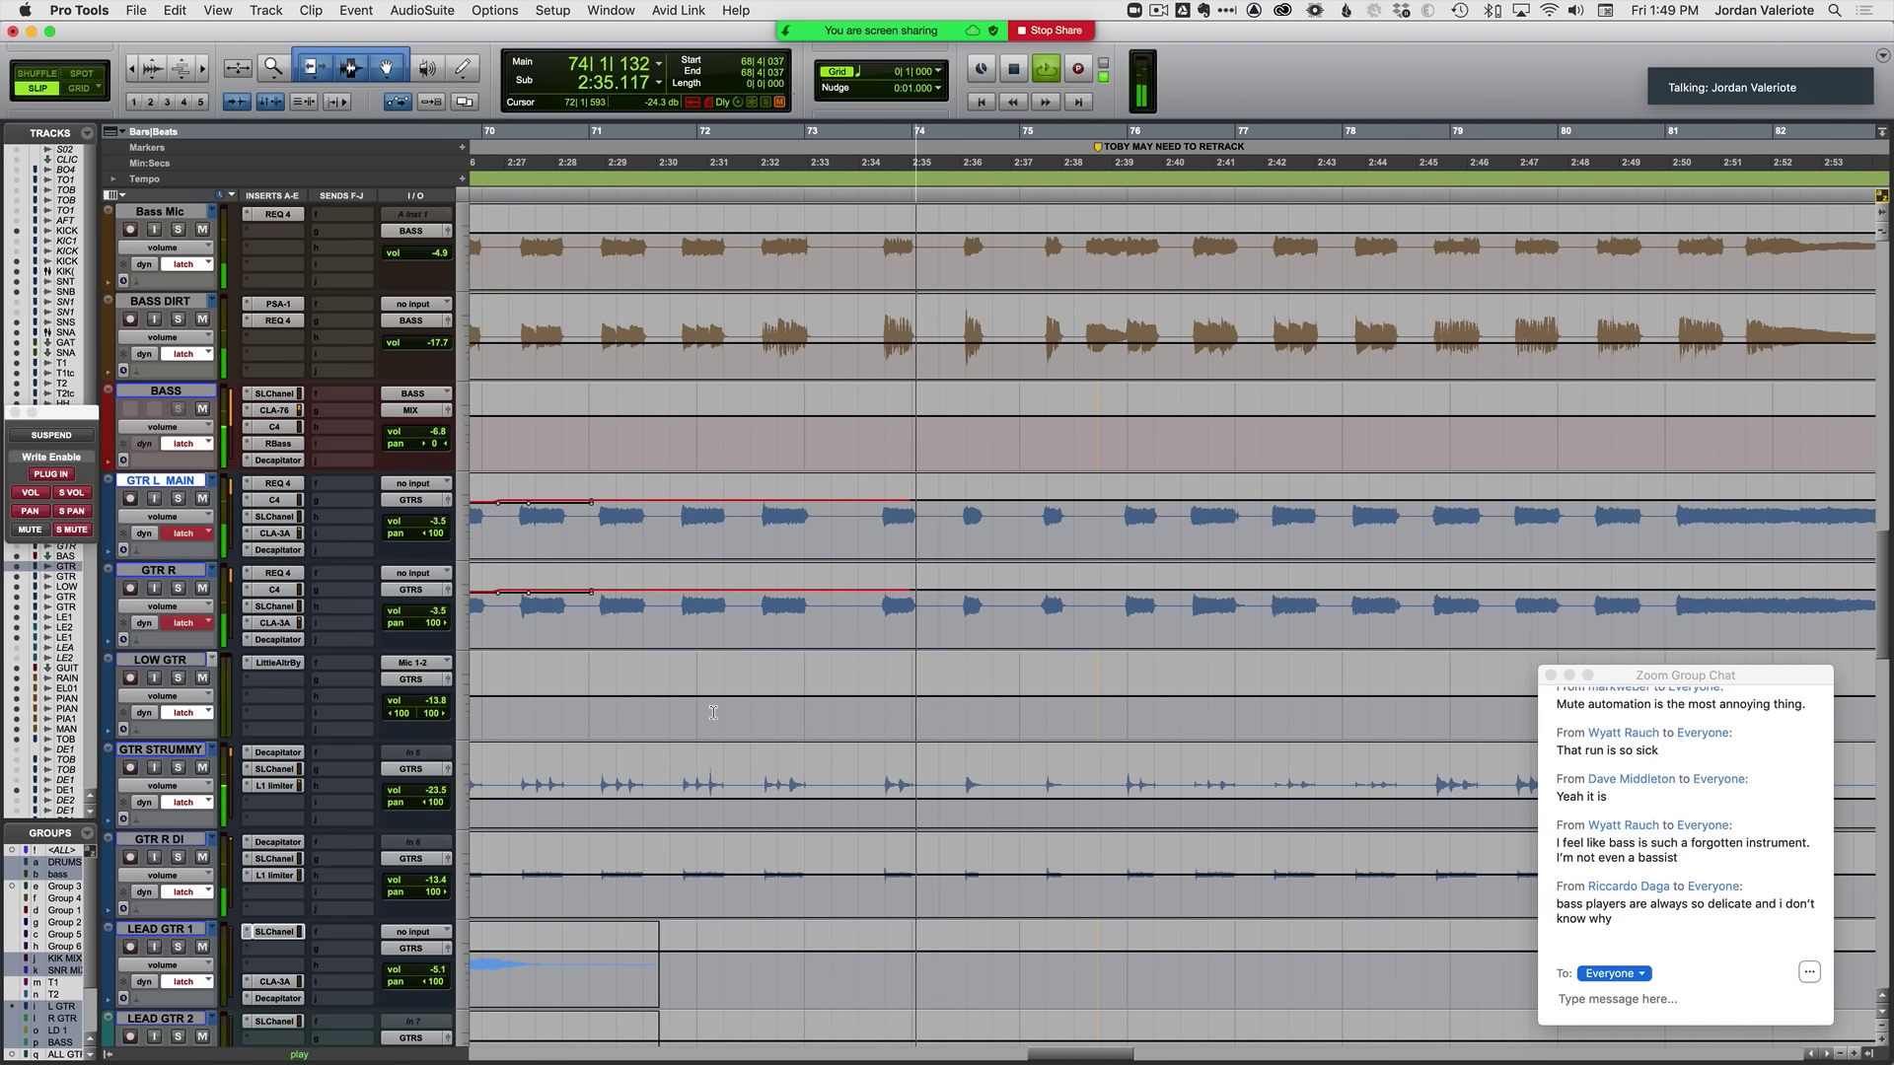
{"action": "scroll", "coordinate": [916, 771], "scroll_direction": "right", "scroll_amount": 4}
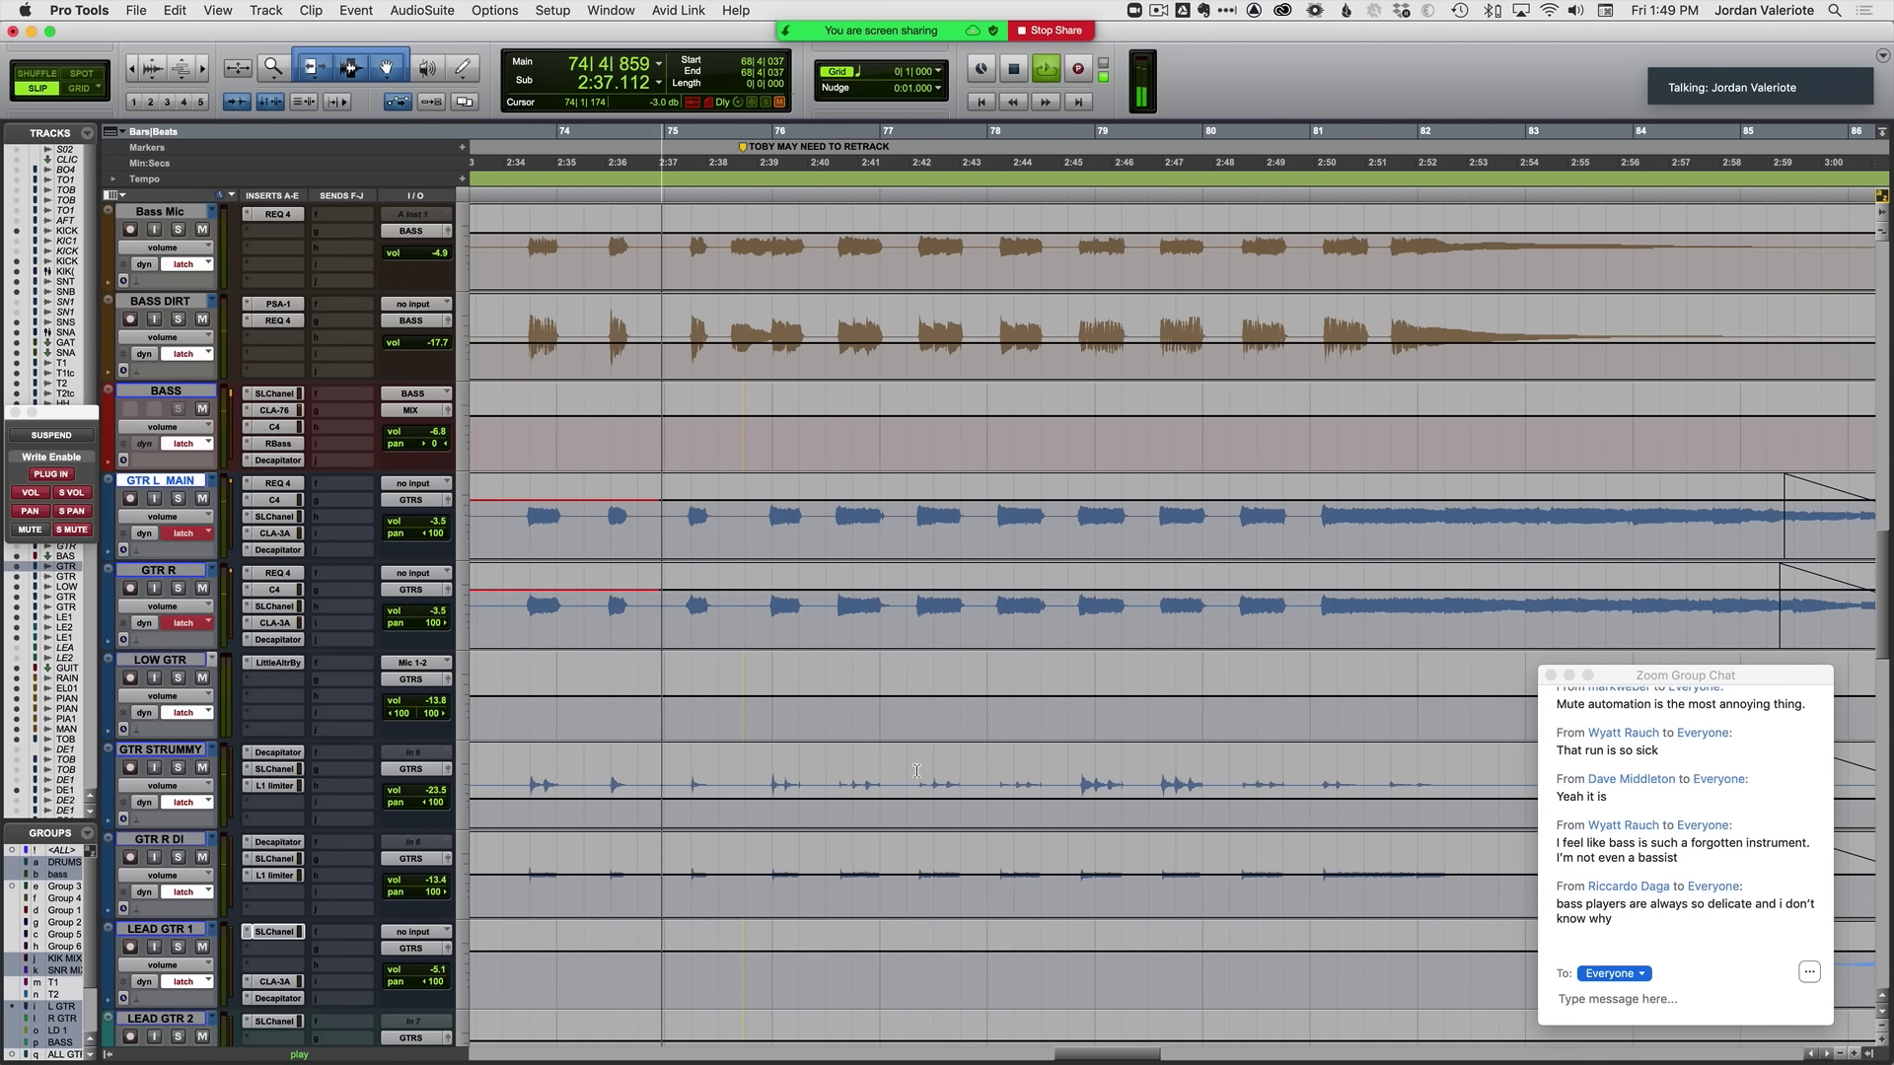
Step: Ride the BASS track's volume from bar 75 through the stop hits, lifting it to about -5.4 dB and returning it to -6.8 dB near bar 83
{"action": "left_click", "coordinate": [662, 425]}
{"action": "key", "text": "space"}
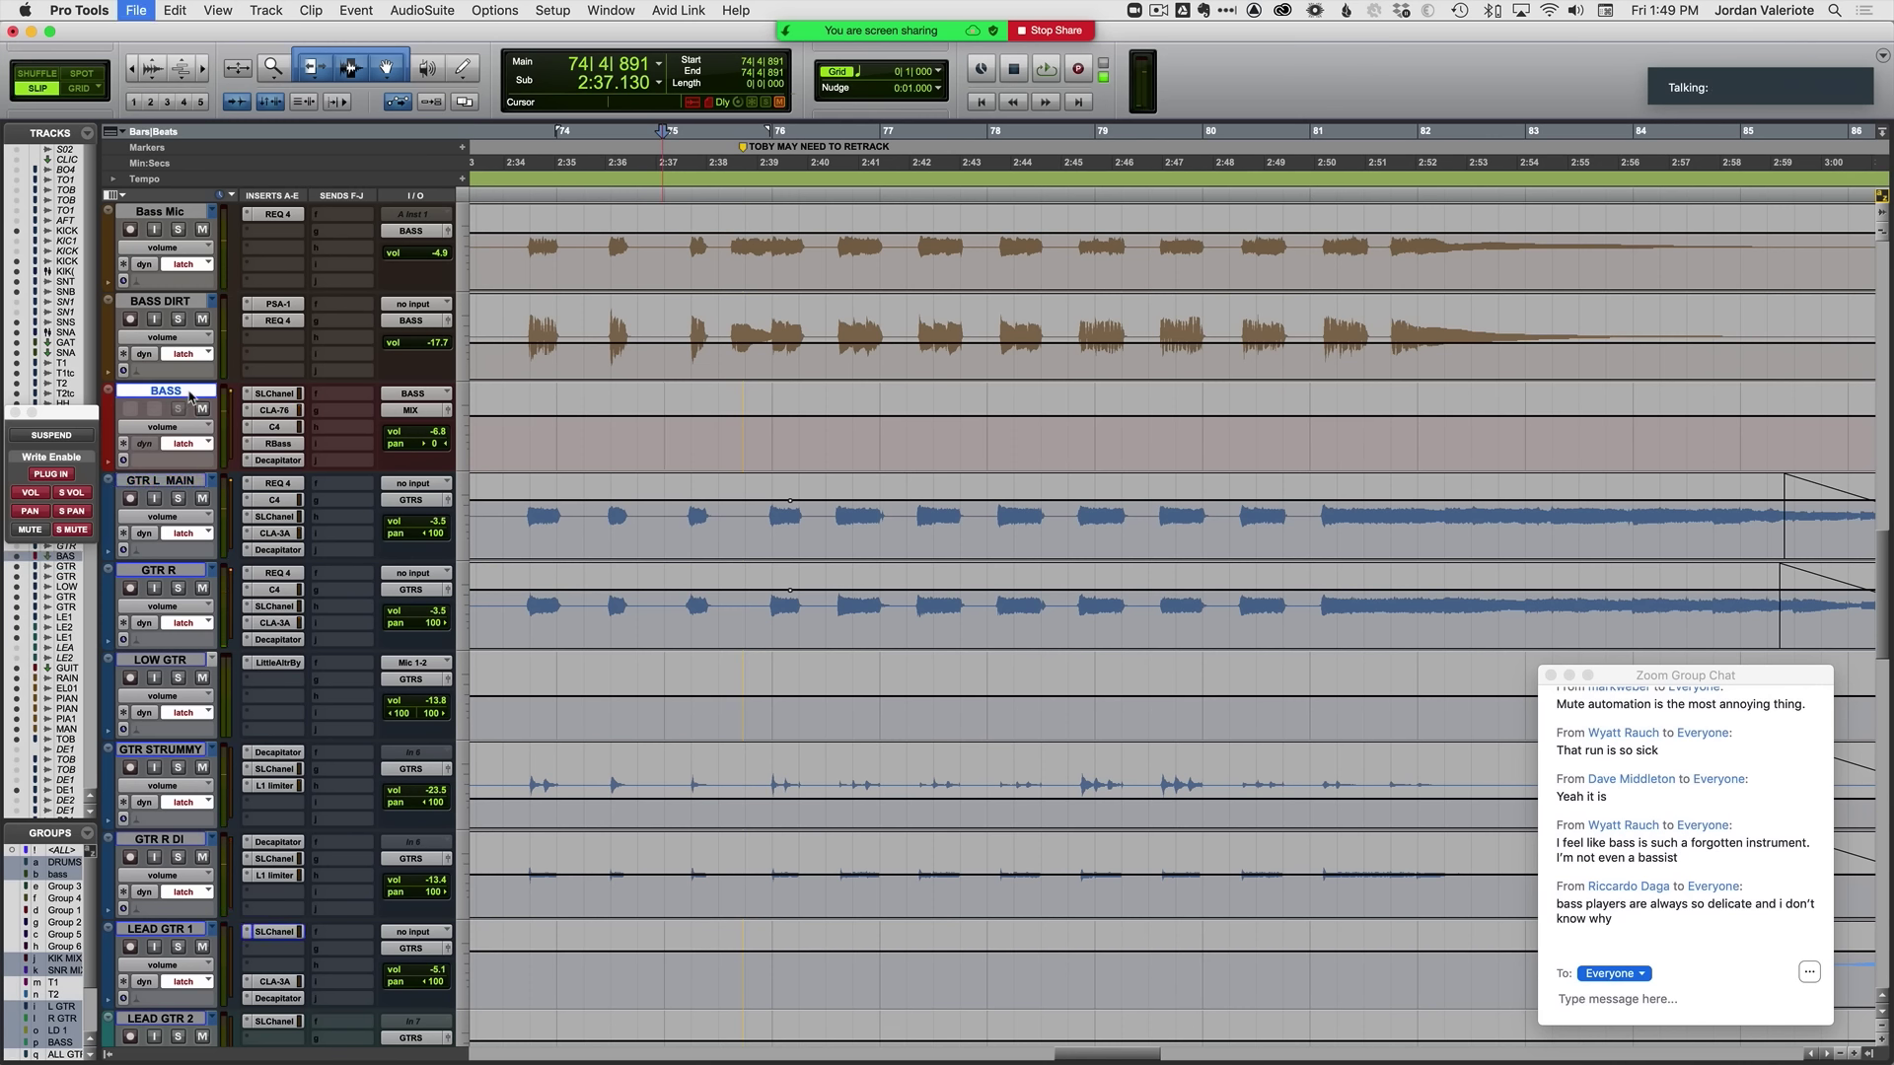
{"action": "key", "text": "space"}
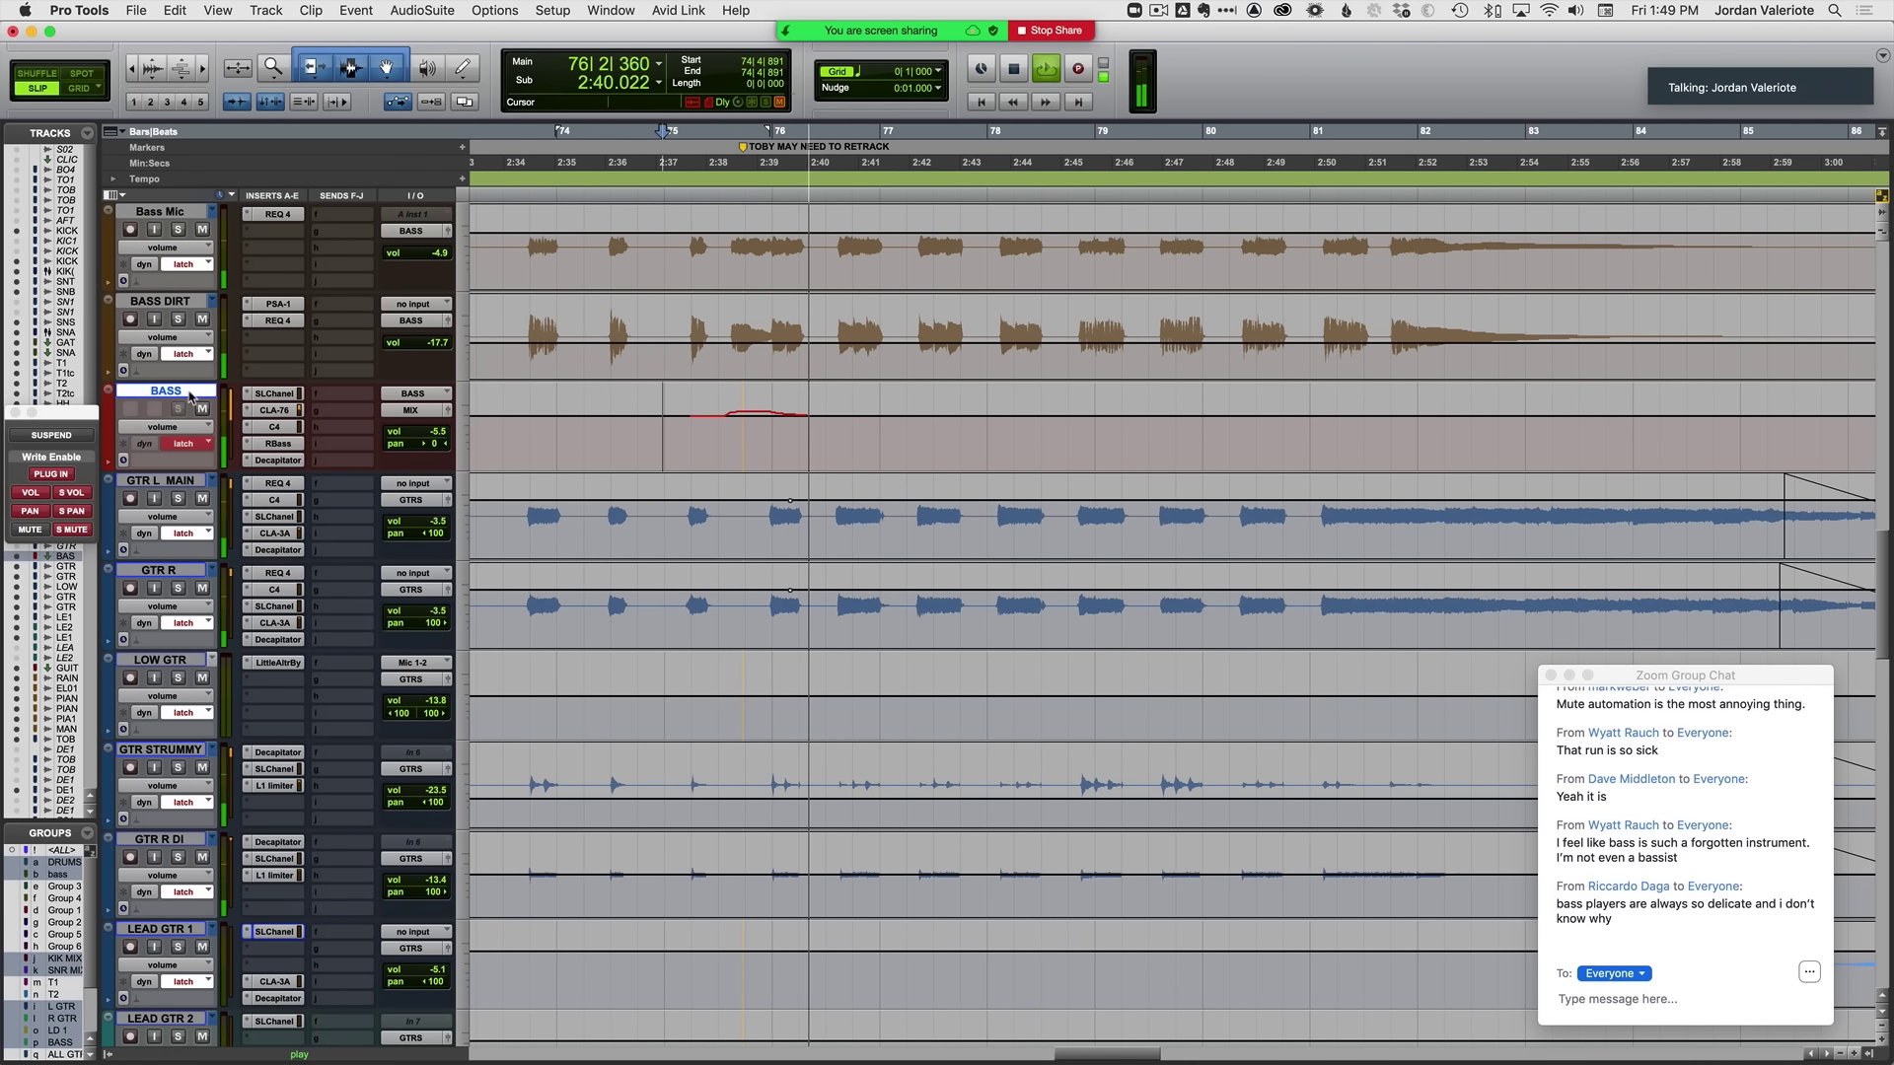
{"action": "key", "text": "space"}
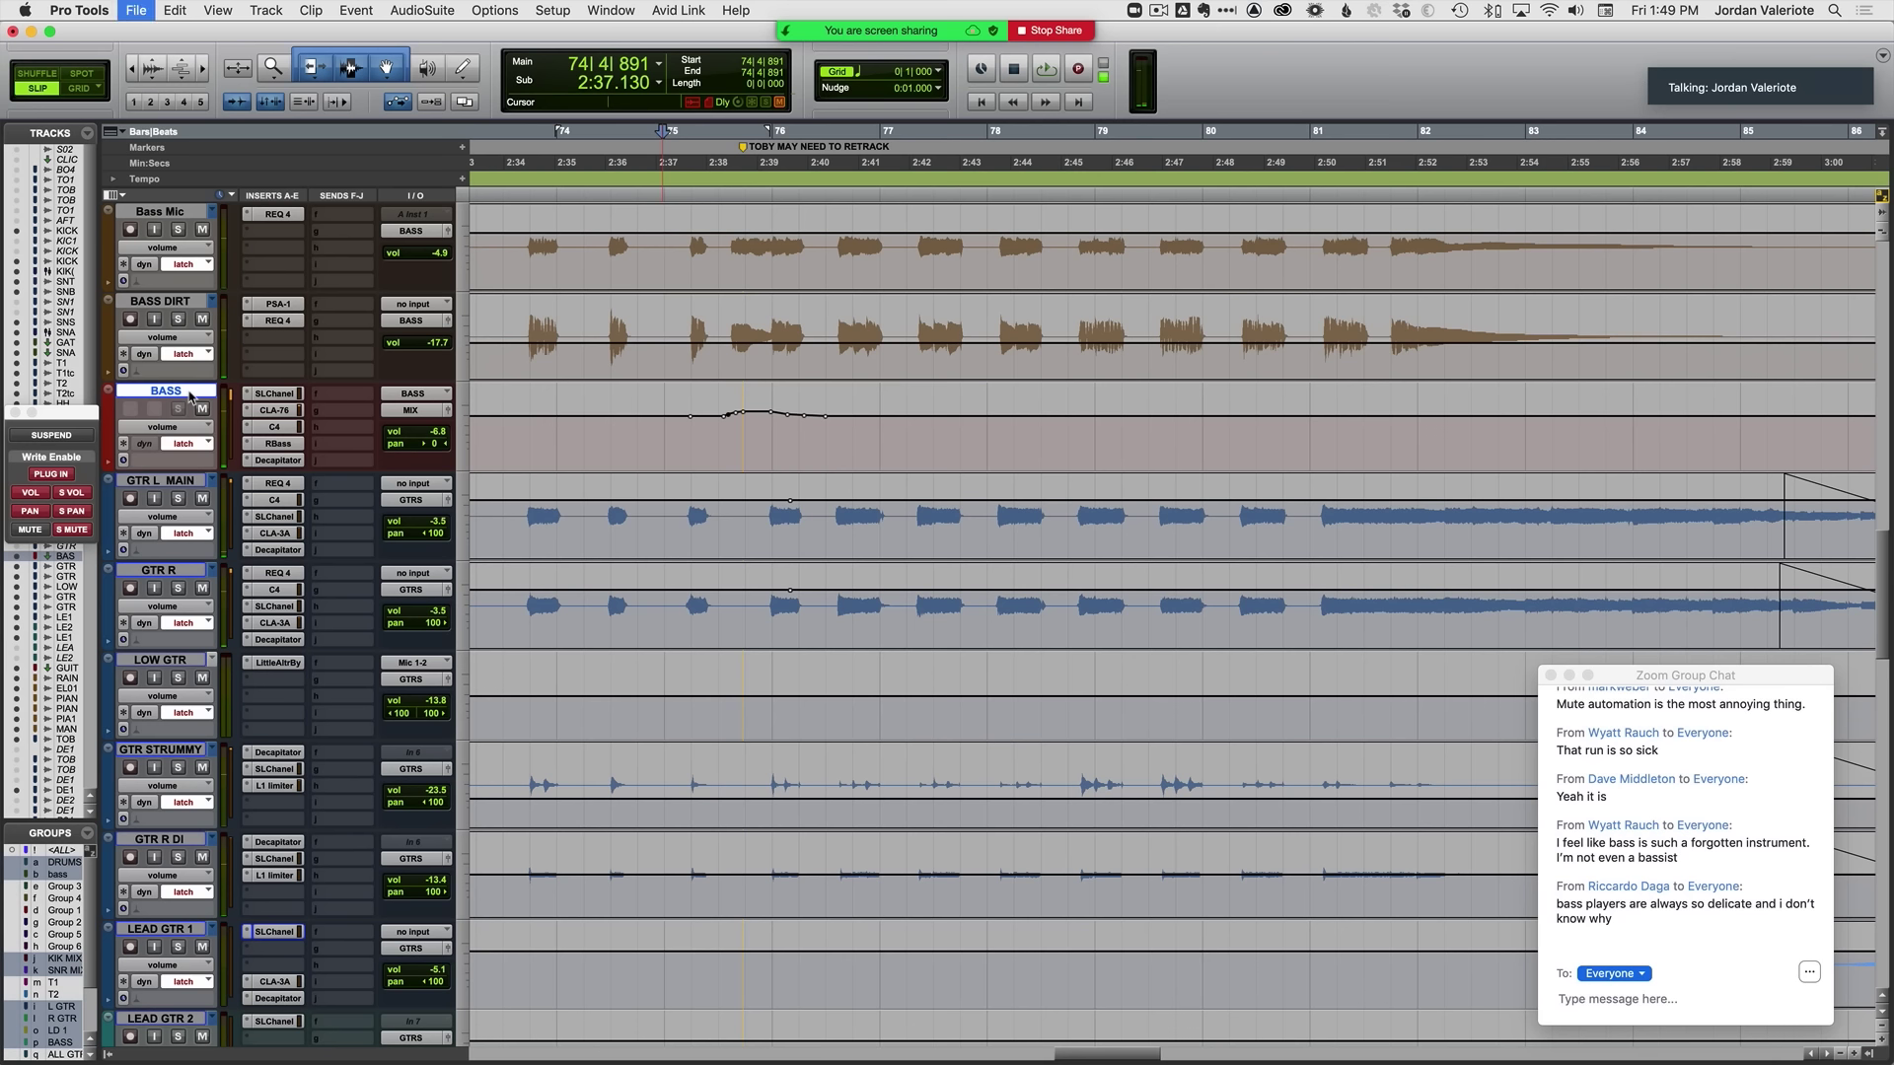
{"action": "key", "text": "space"}
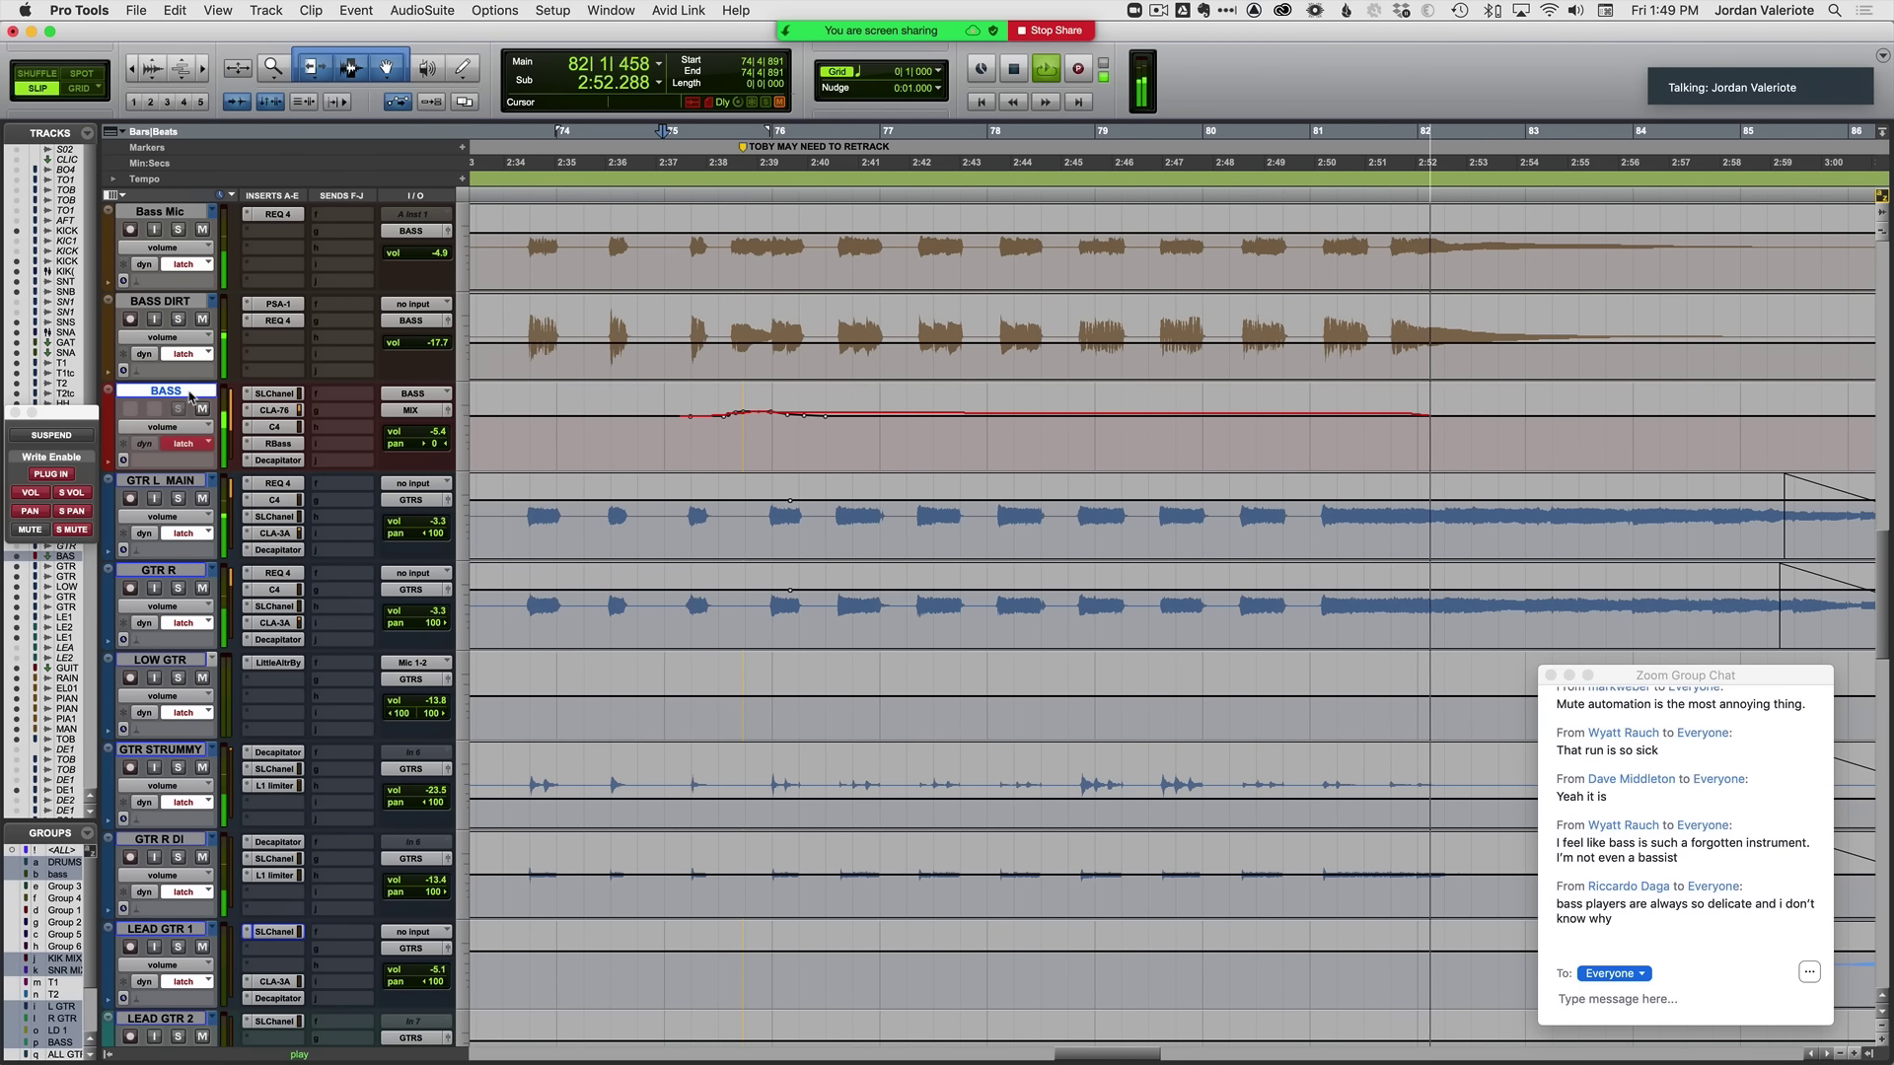
{"action": "key", "text": "super+bracketleft"}
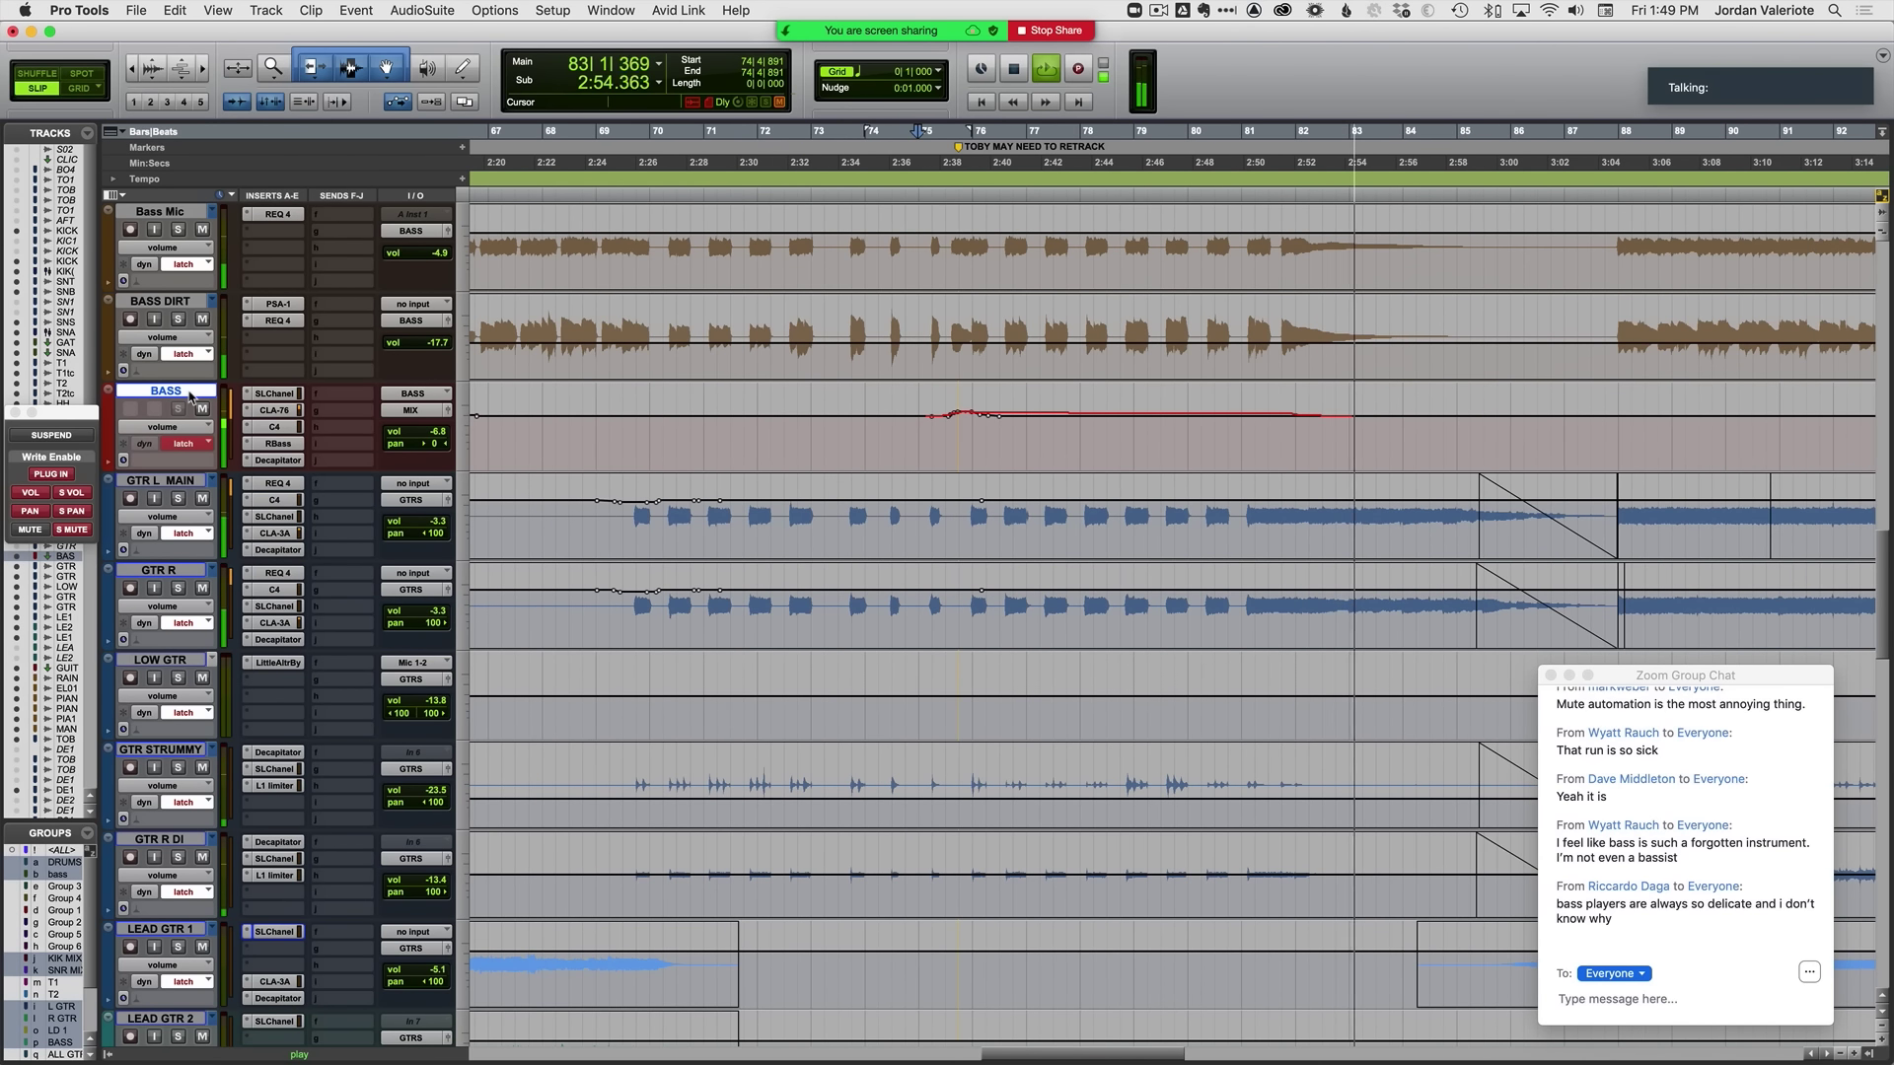
{"action": "scroll", "coordinate": [861, 541], "scroll_direction": "right", "scroll_amount": 2}
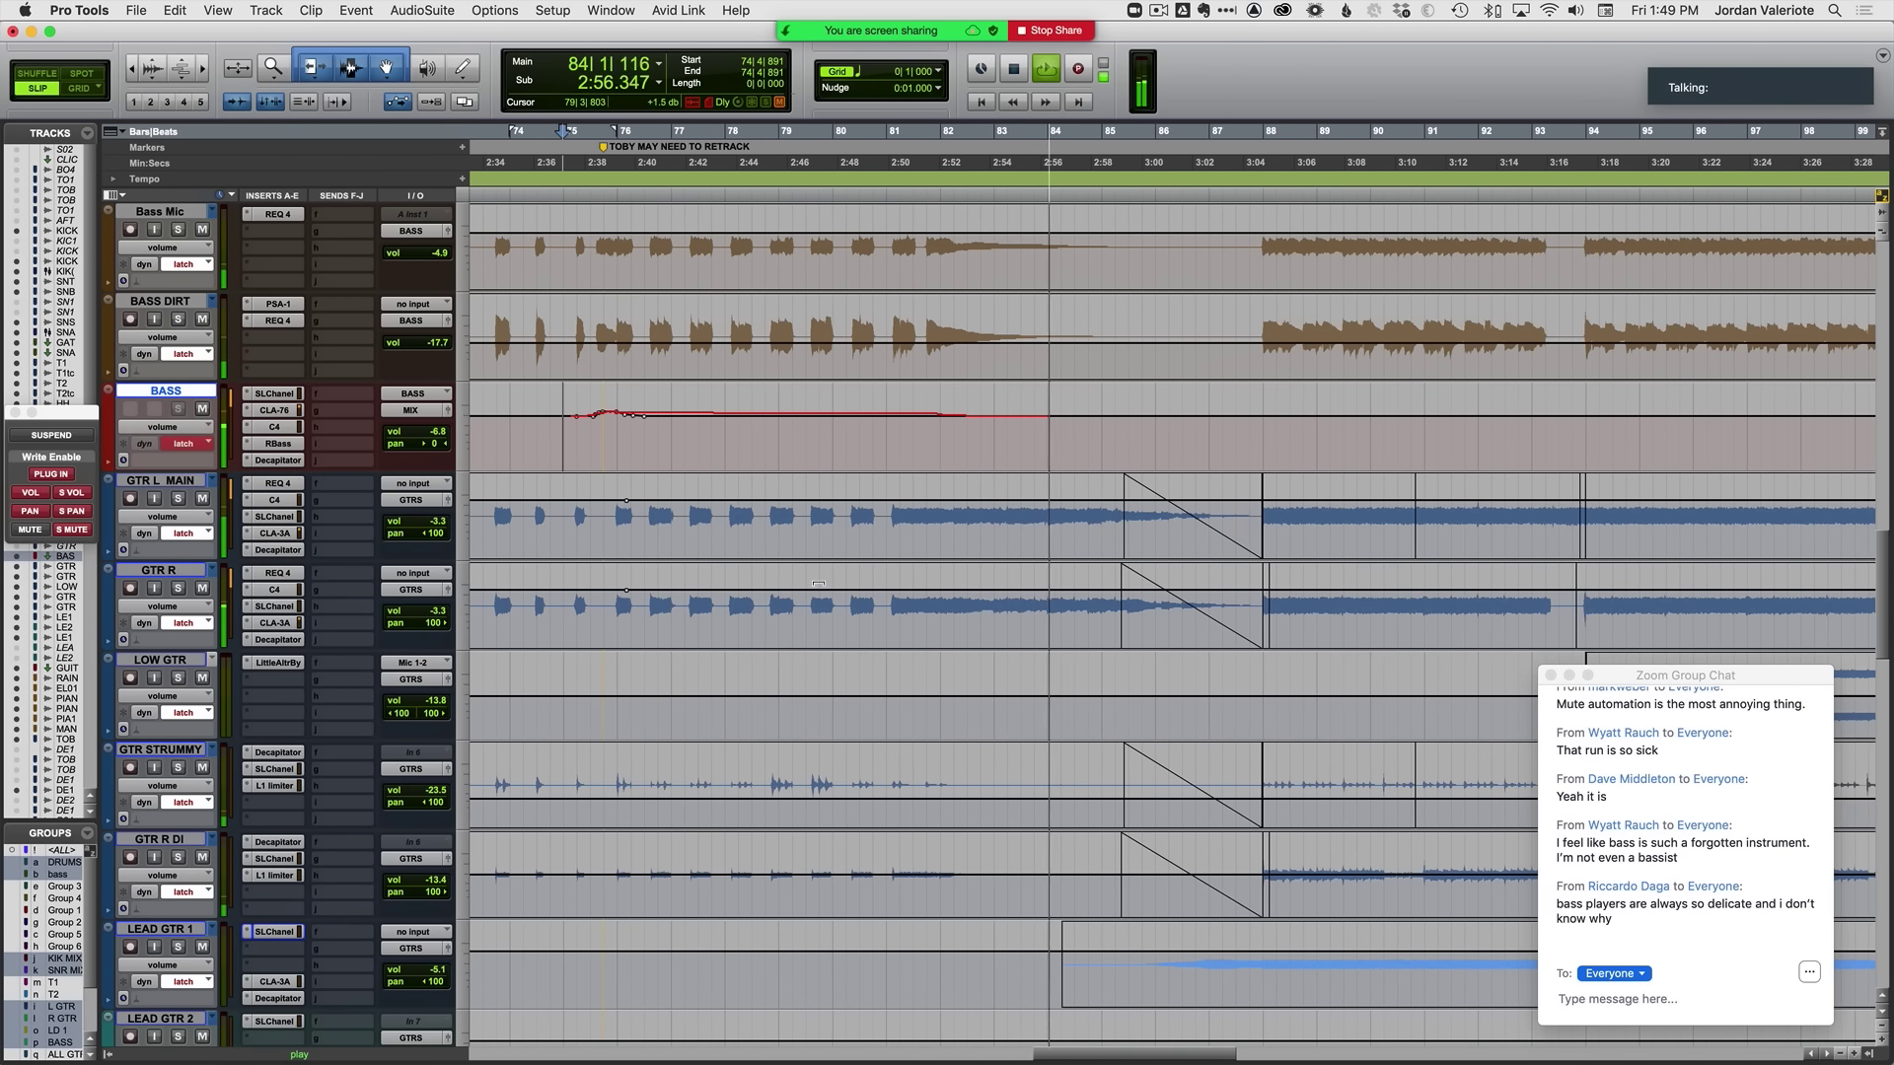
Step: Audition the main guitars' sustained chord from bar 81 into bar 87 and examine their fade-outs
{"action": "left_click", "coordinate": [896, 526]}
{"action": "left_click", "coordinate": [888, 526]}
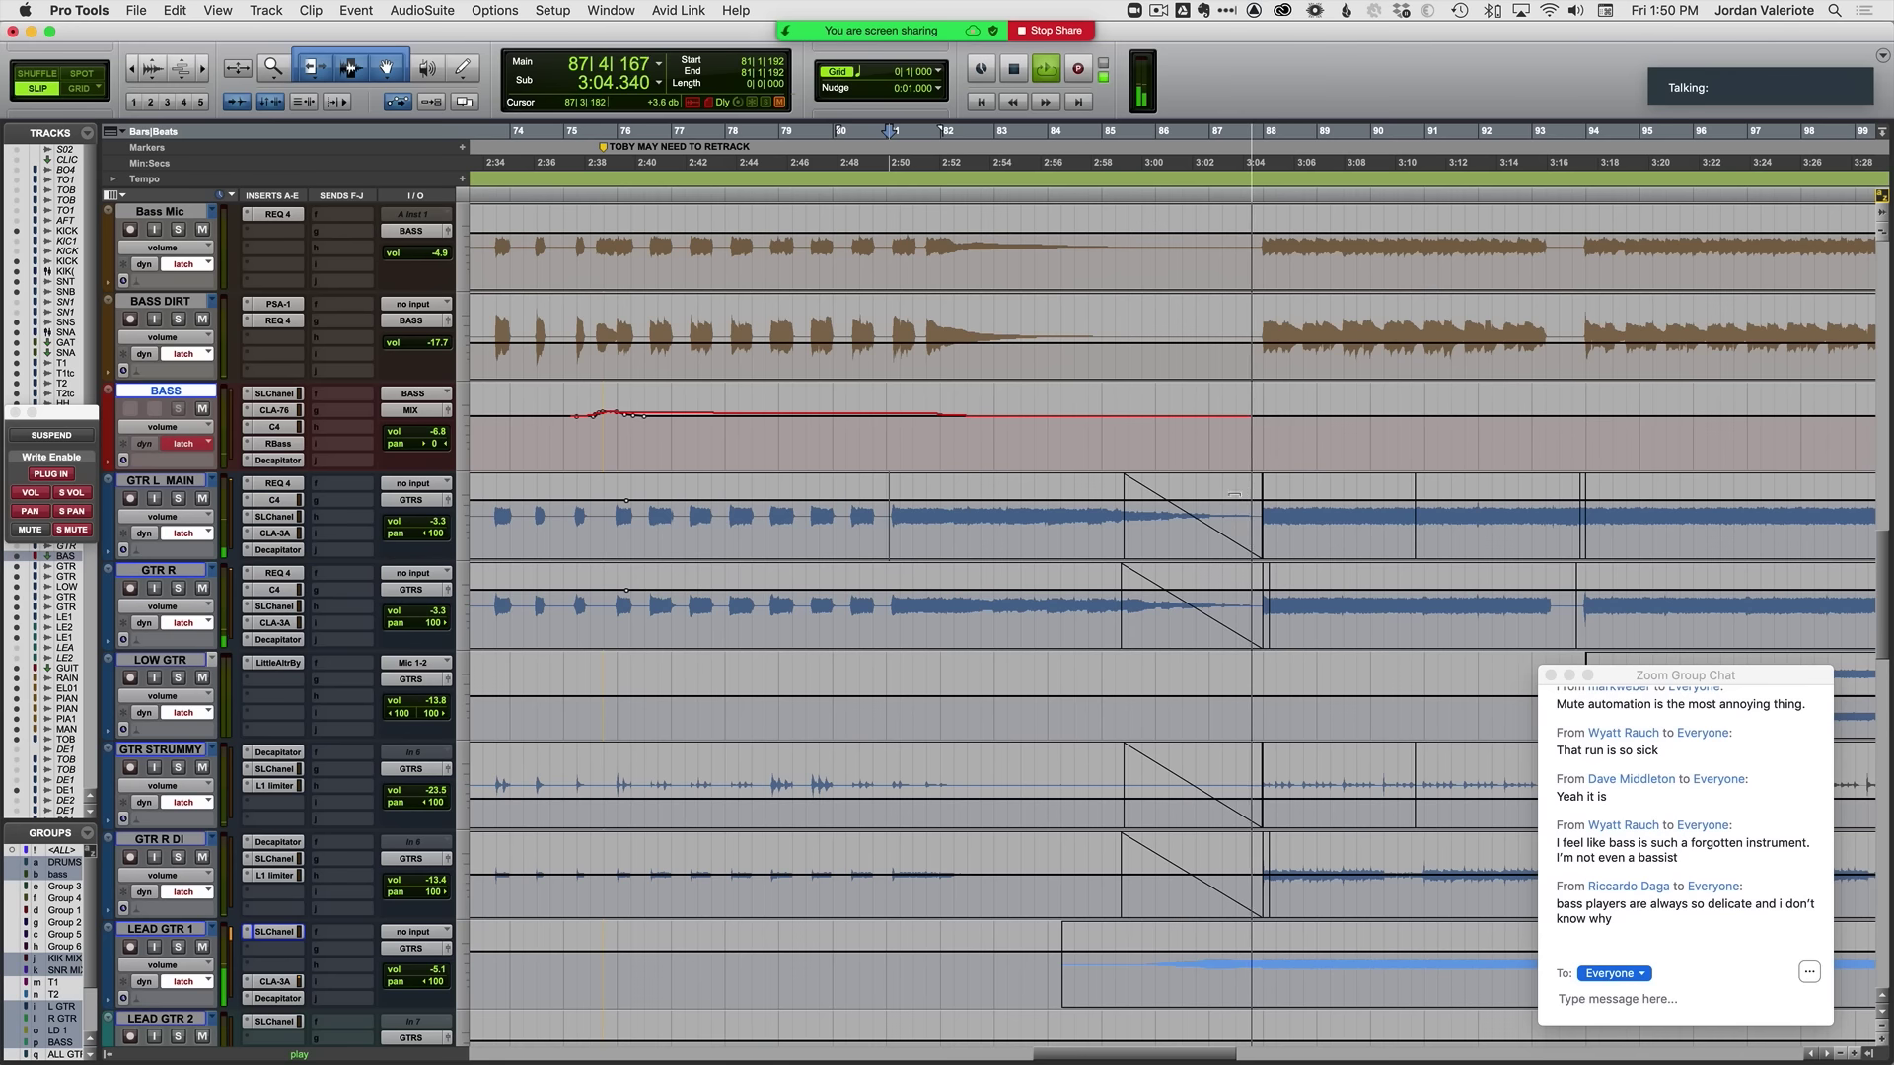
{"action": "key", "text": "super+bracketright"}
{"action": "key", "text": "space"}
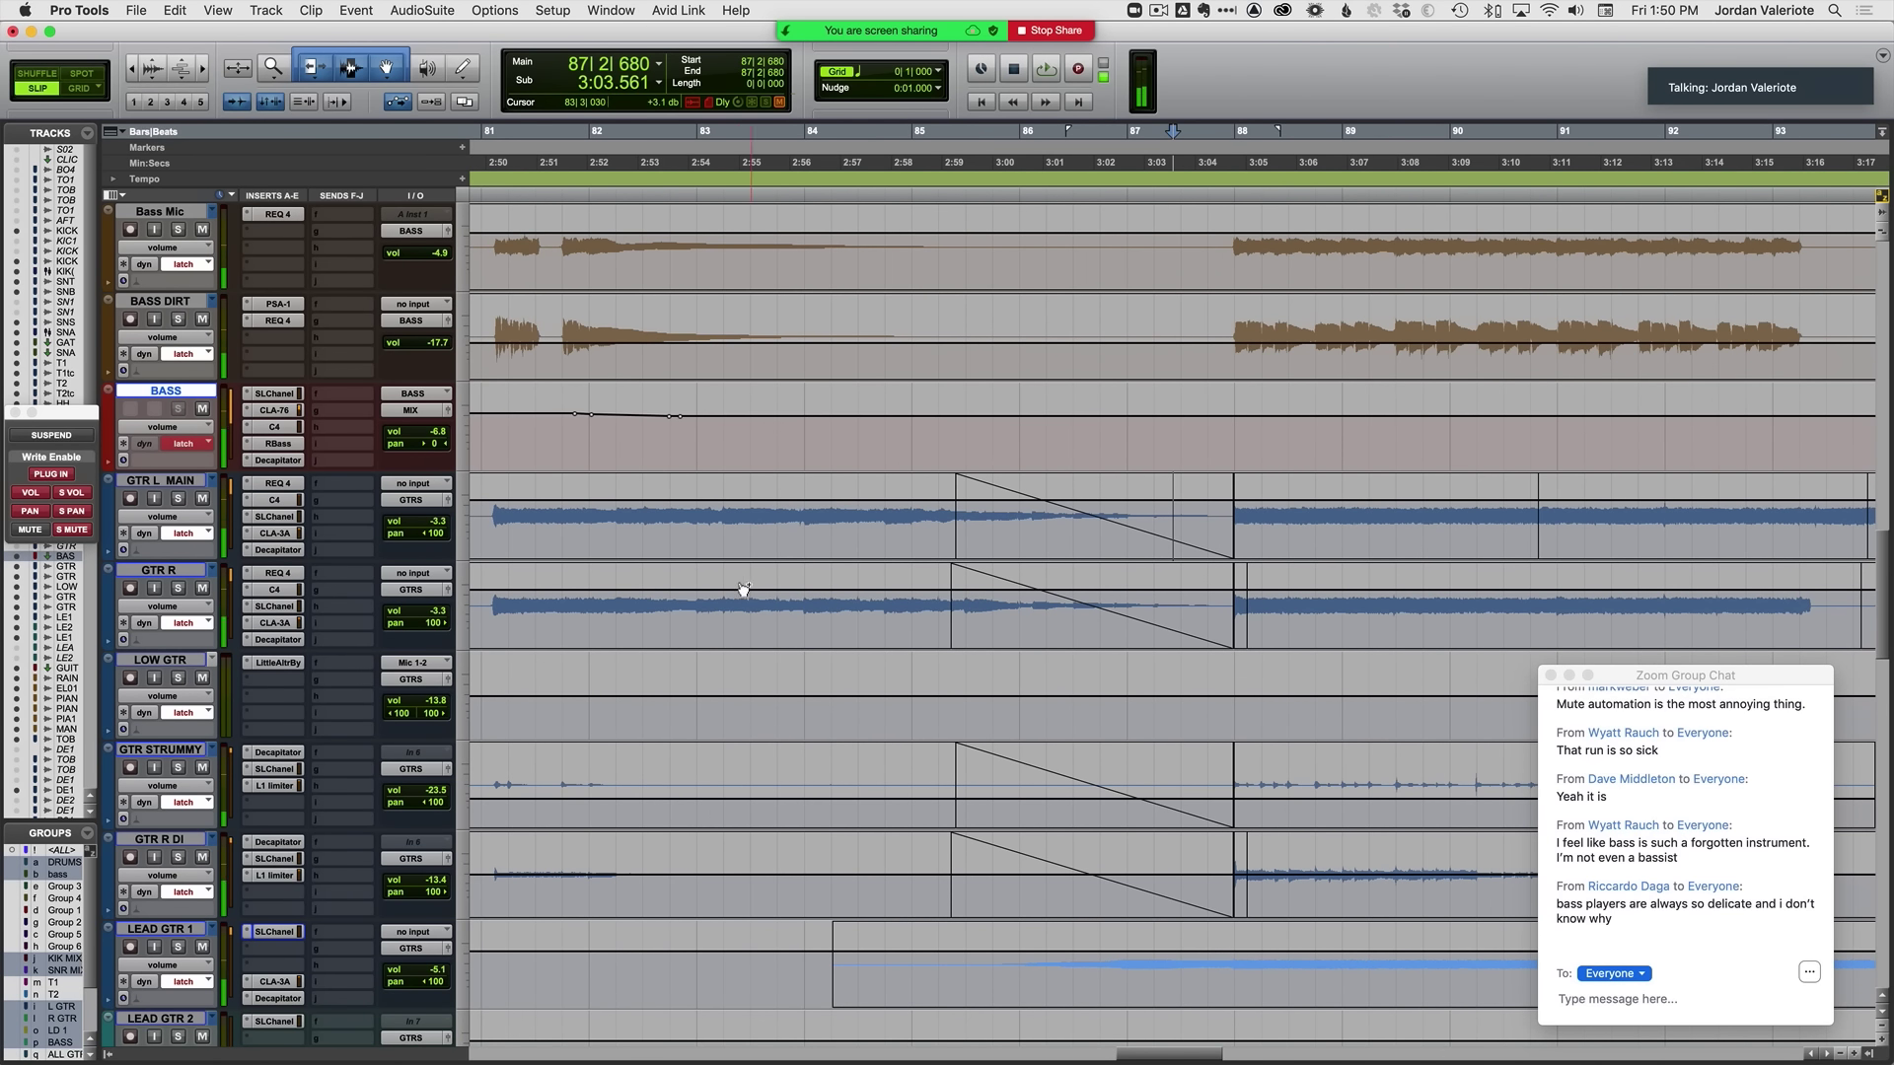
Step: Show the Inserts F-J column and insert a mono Lo-Fi plug-in on both GTR L MAIN and GTR R
{"action": "left_click", "coordinate": [133, 480]}
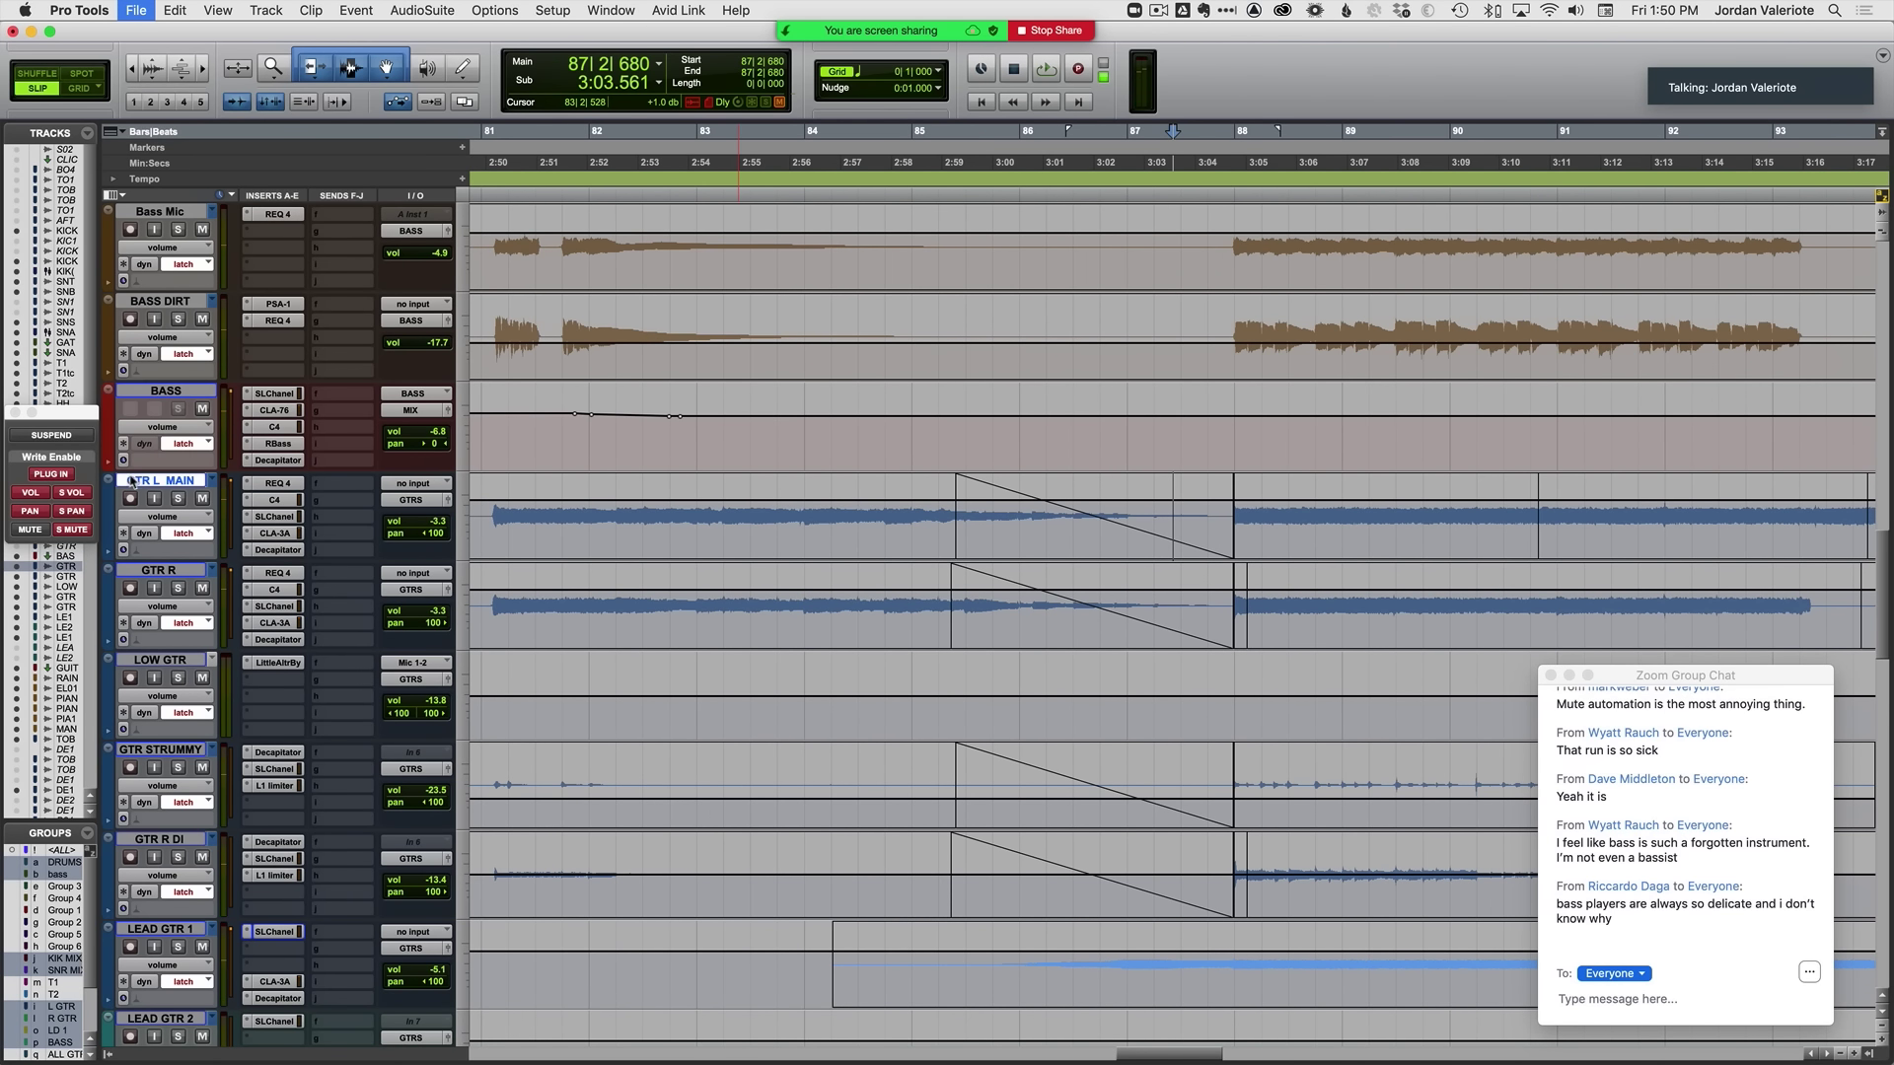
{"action": "left_click", "coordinate": [347, 486]}
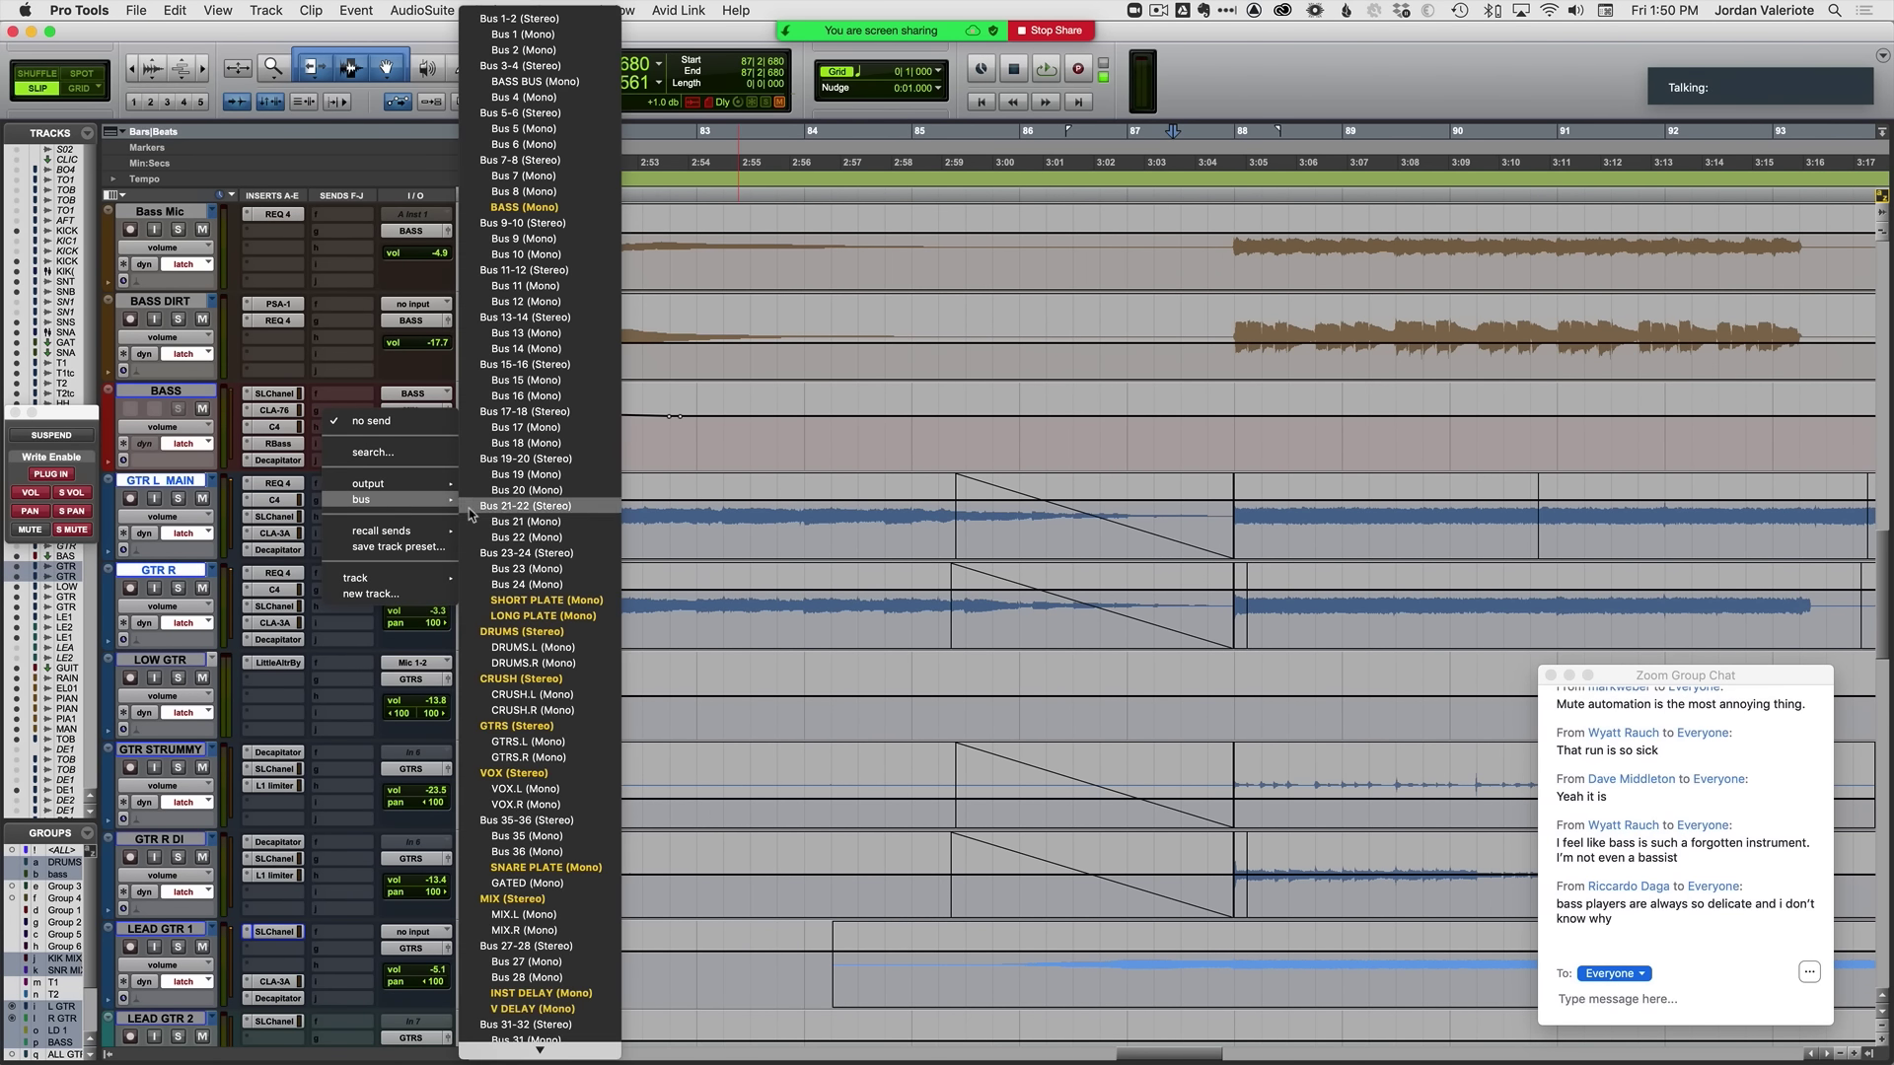
{"action": "left_click", "coordinate": [579, 451]}
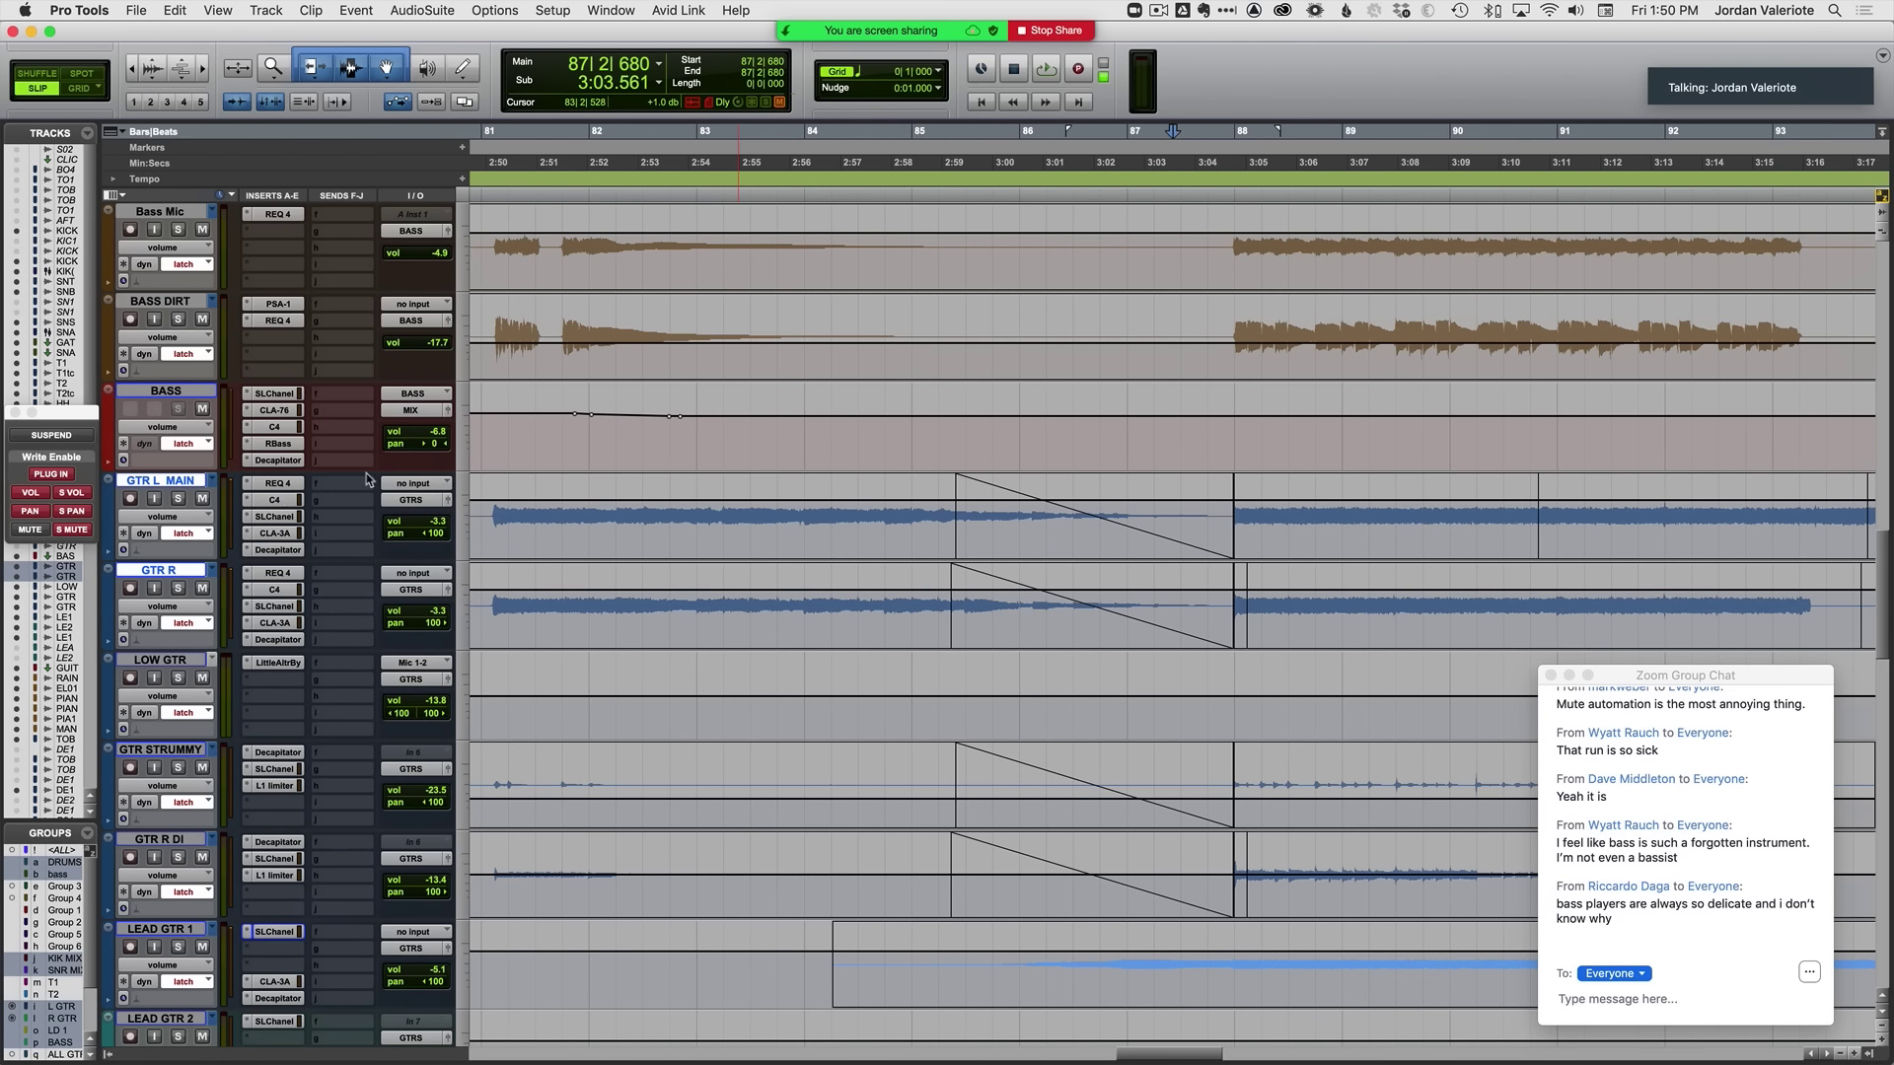
{"action": "right_click", "coordinate": [341, 202]}
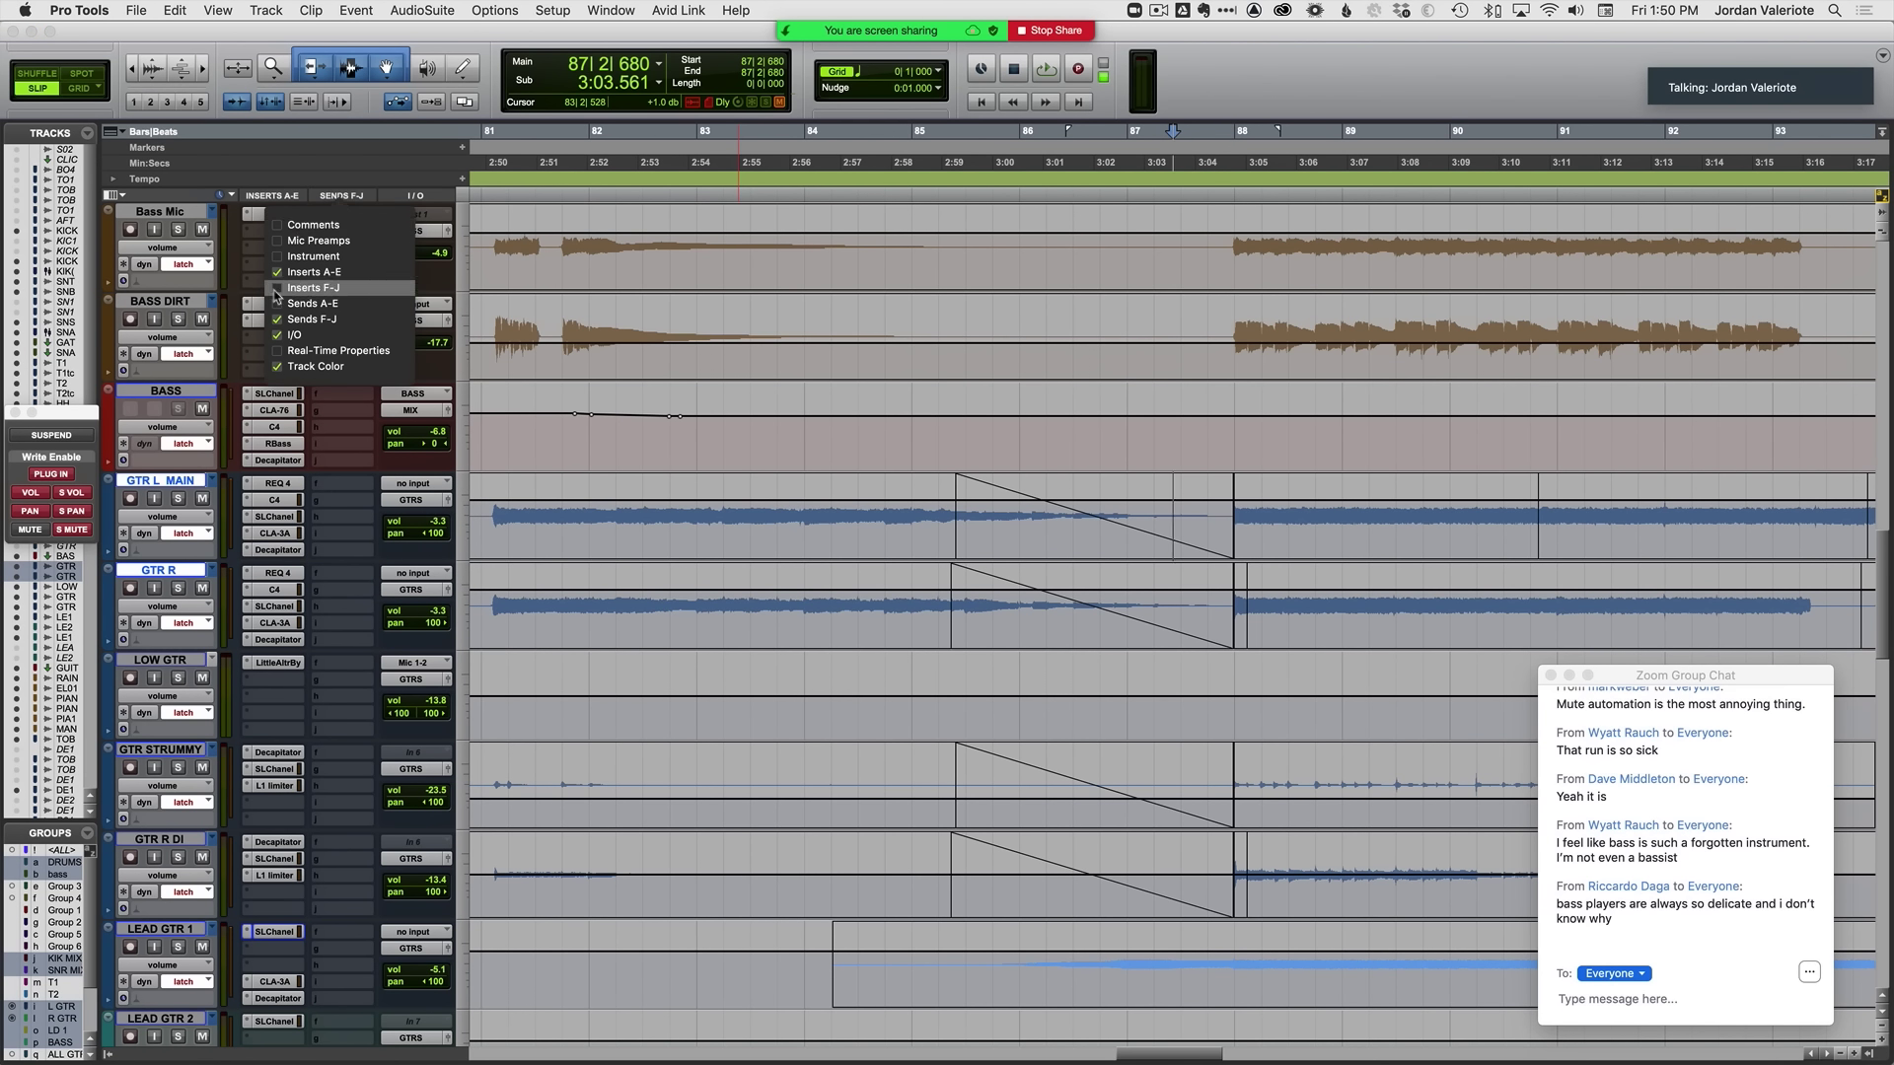
{"action": "left_click", "coordinate": [305, 287]}
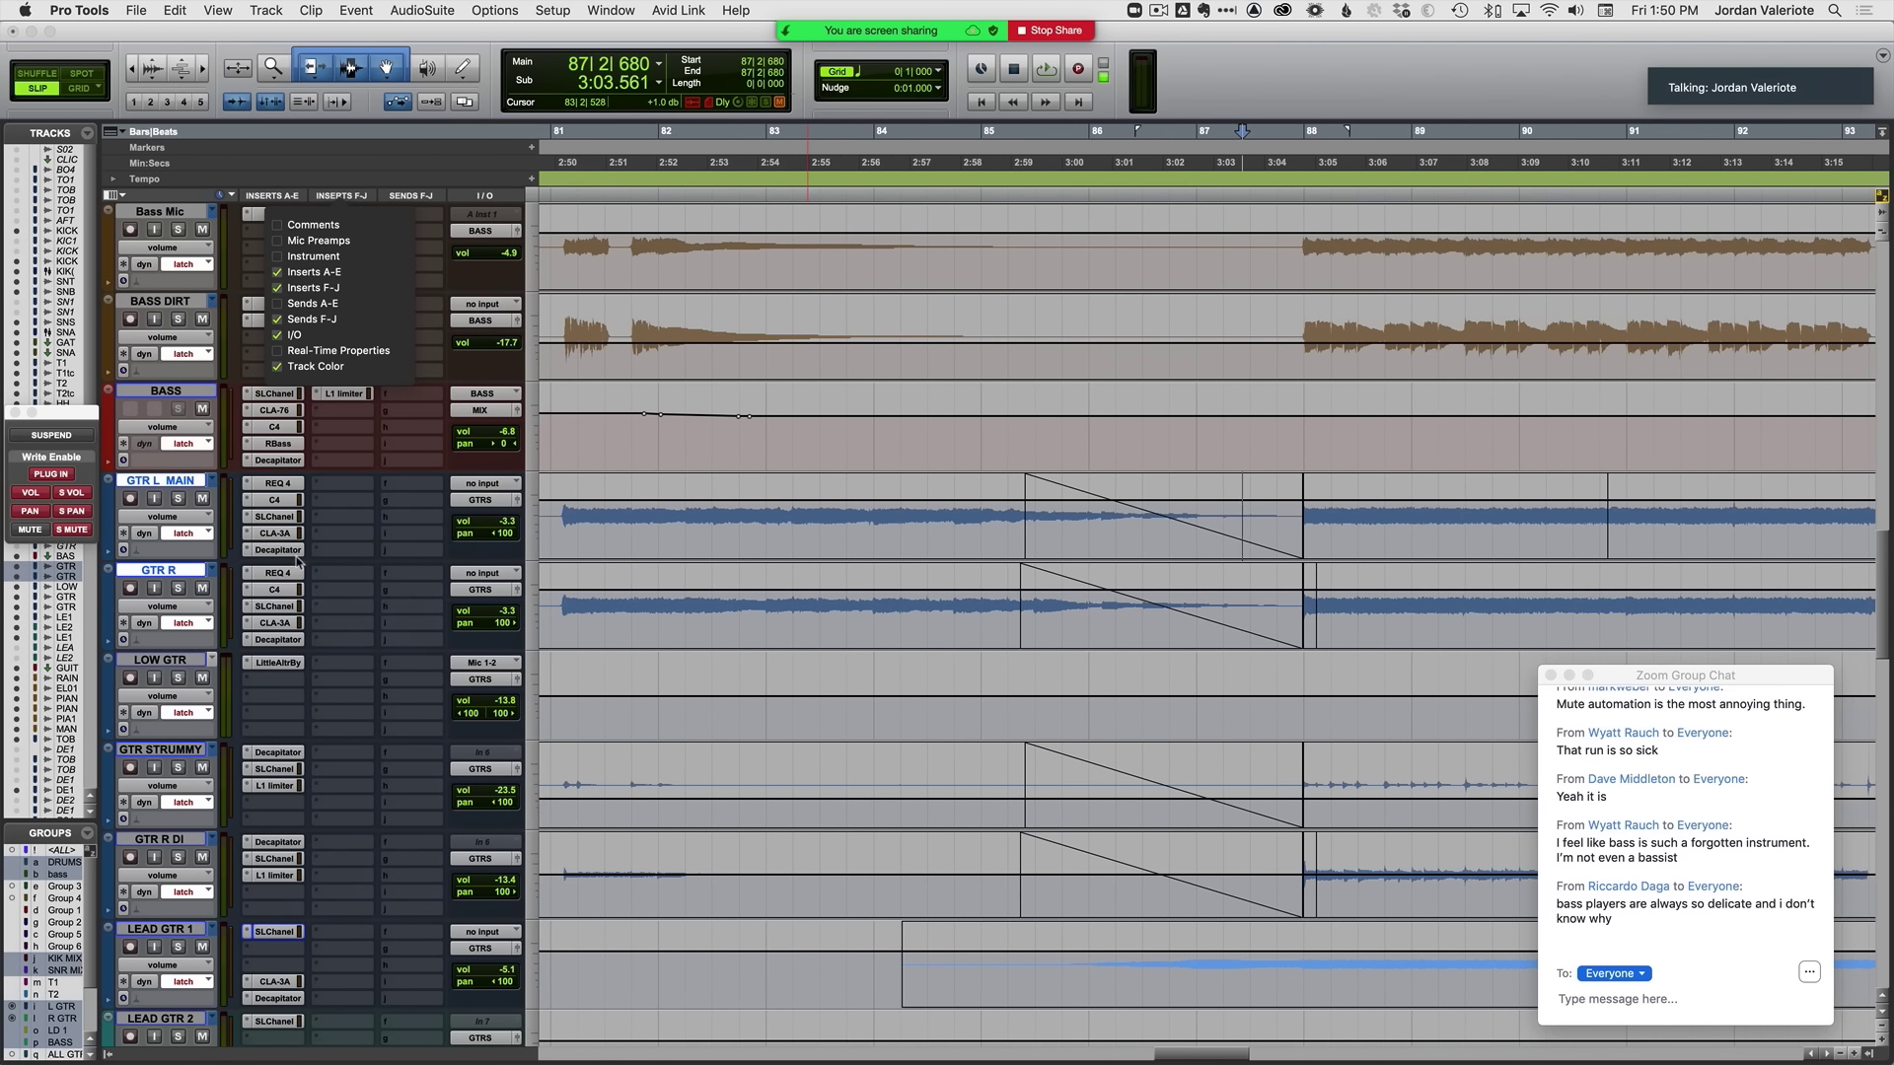
{"action": "left_click", "coordinate": [338, 488]}
{"action": "mouse_move", "coordinate": [415, 495]}
{"action": "mouse_move", "coordinate": [517, 667]}
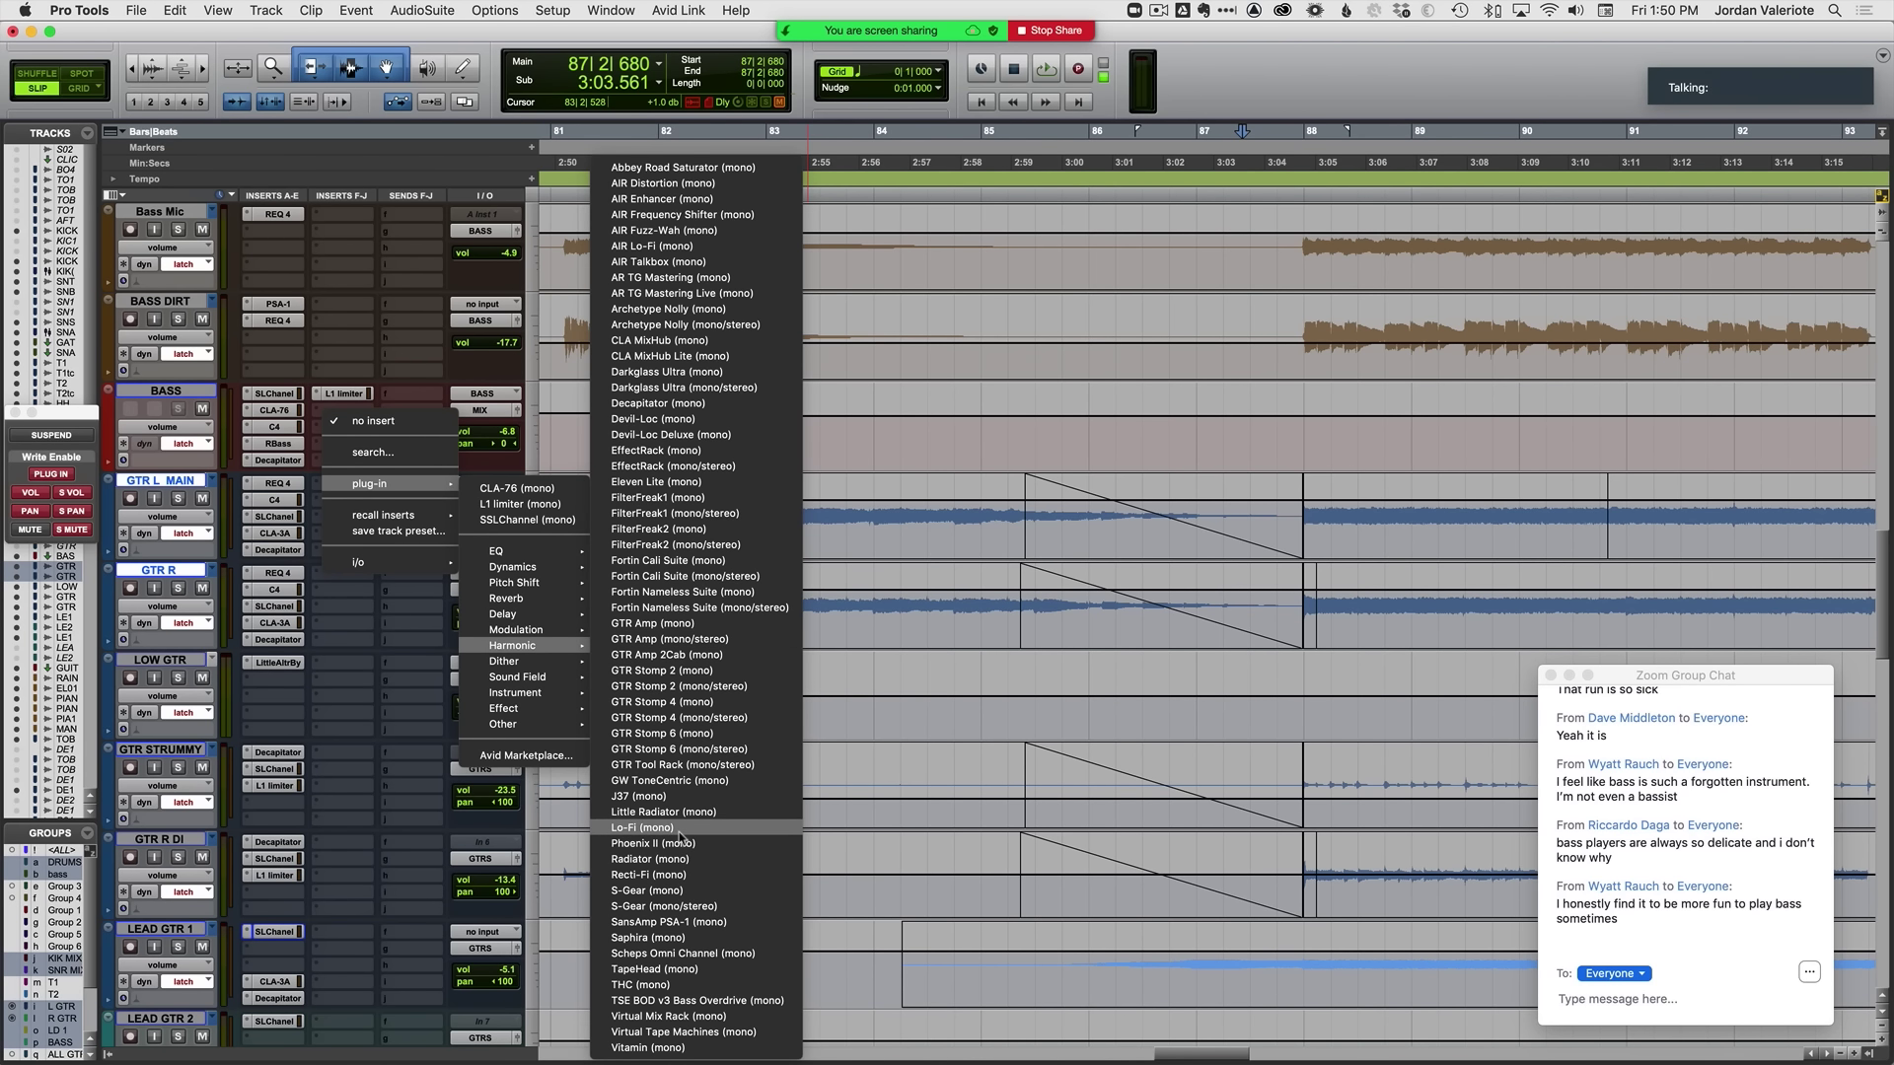
{"action": "left_click", "coordinate": [681, 830]}
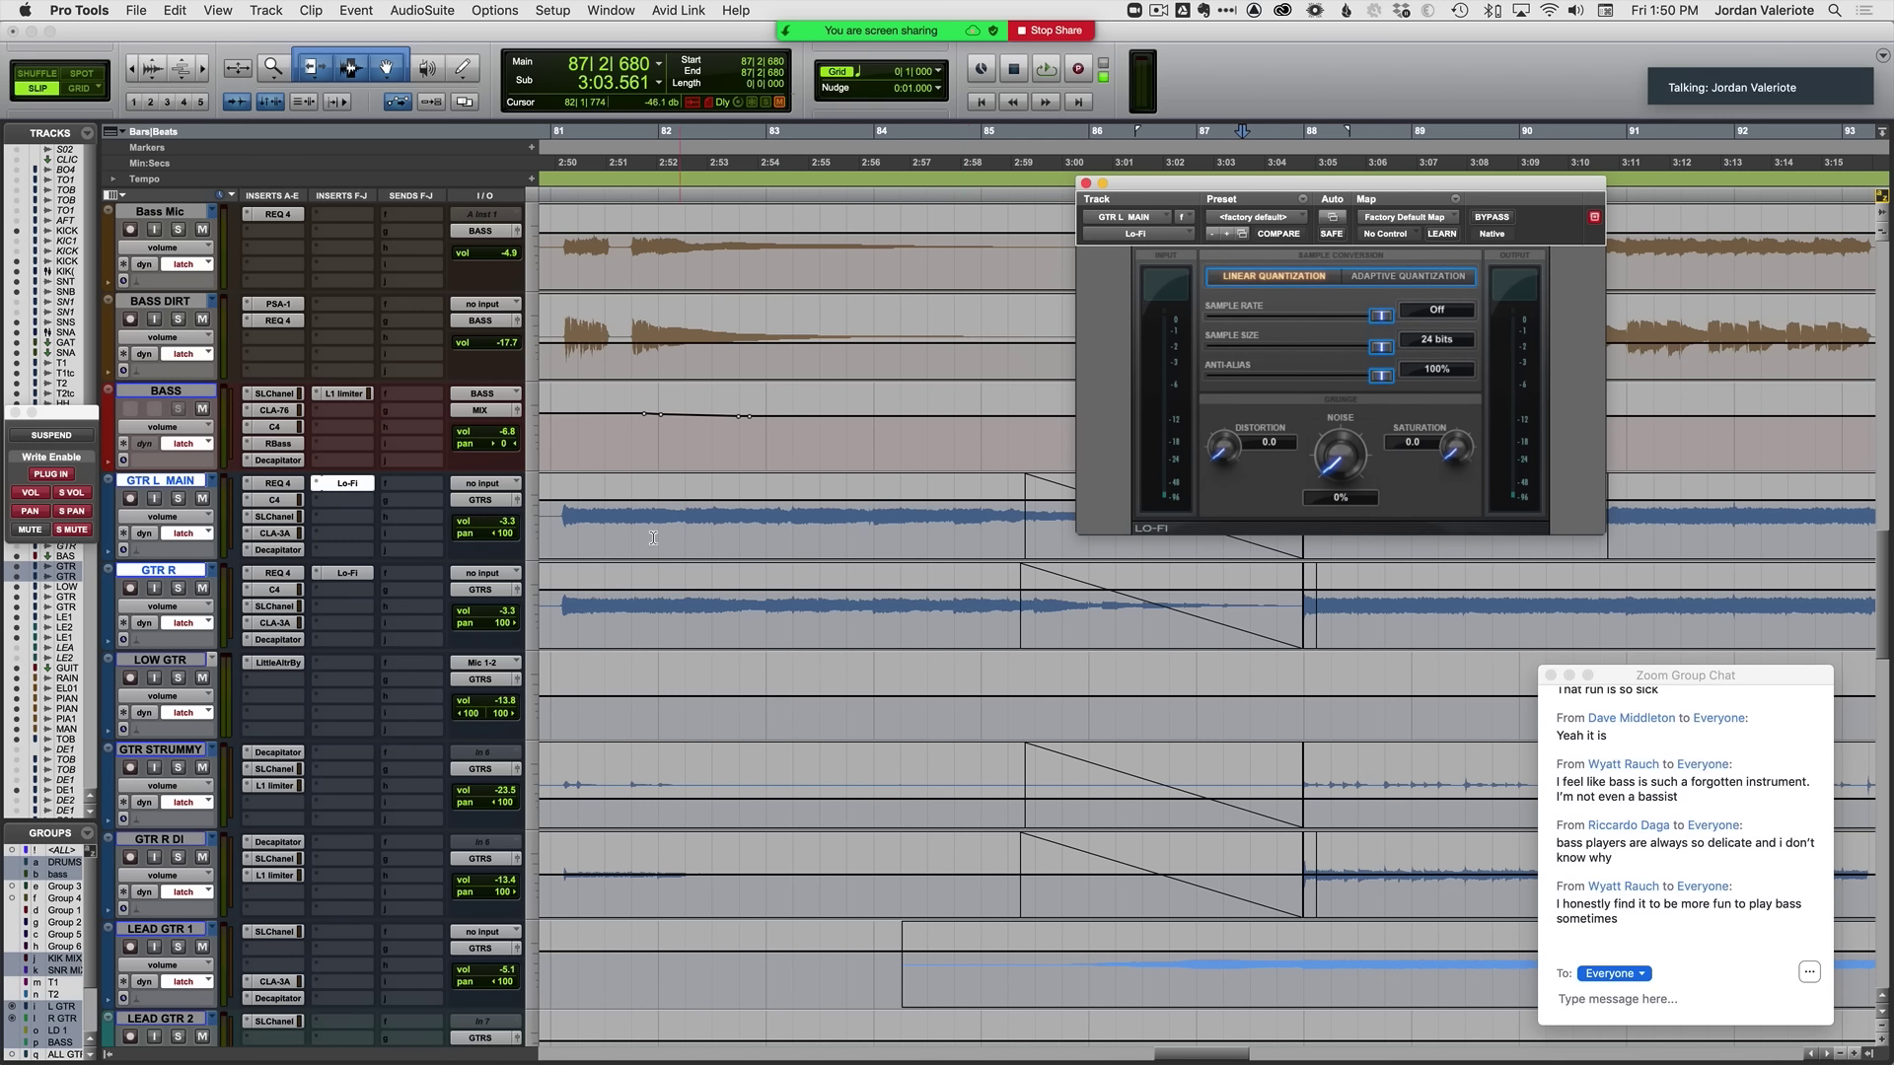
Step: Audition the sustained guitars from bar 81 while lowering Lo-Fi's sample rate to 2940 Hertz and sample size to 15 bits
{"action": "left_click", "coordinate": [602, 525]}
{"action": "key", "text": "space"}
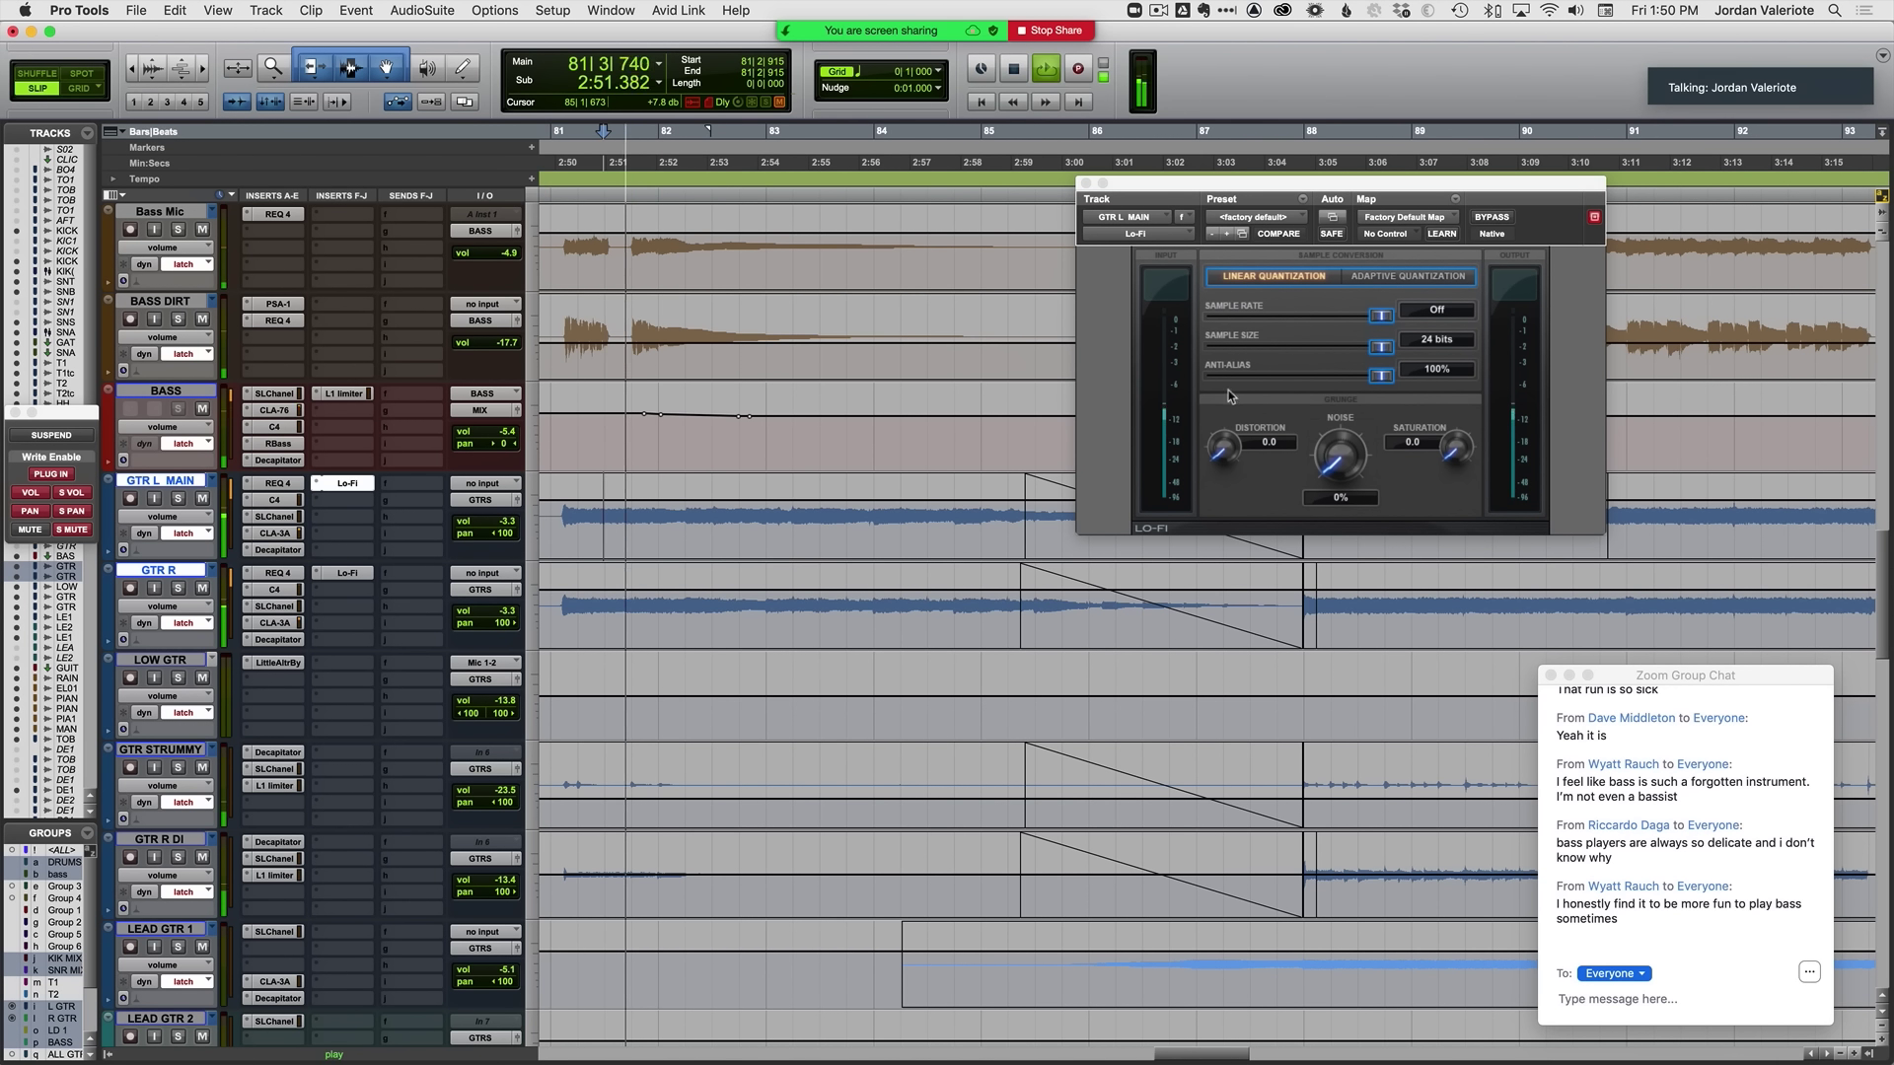
{"action": "mouse_move", "coordinate": [1391, 328]}
{"action": "left_mouse_down"}
{"action": "mouse_move", "coordinate": [1301, 350]}
{"action": "mouse_move", "coordinate": [1364, 322]}
{"action": "left_mouse_up"}
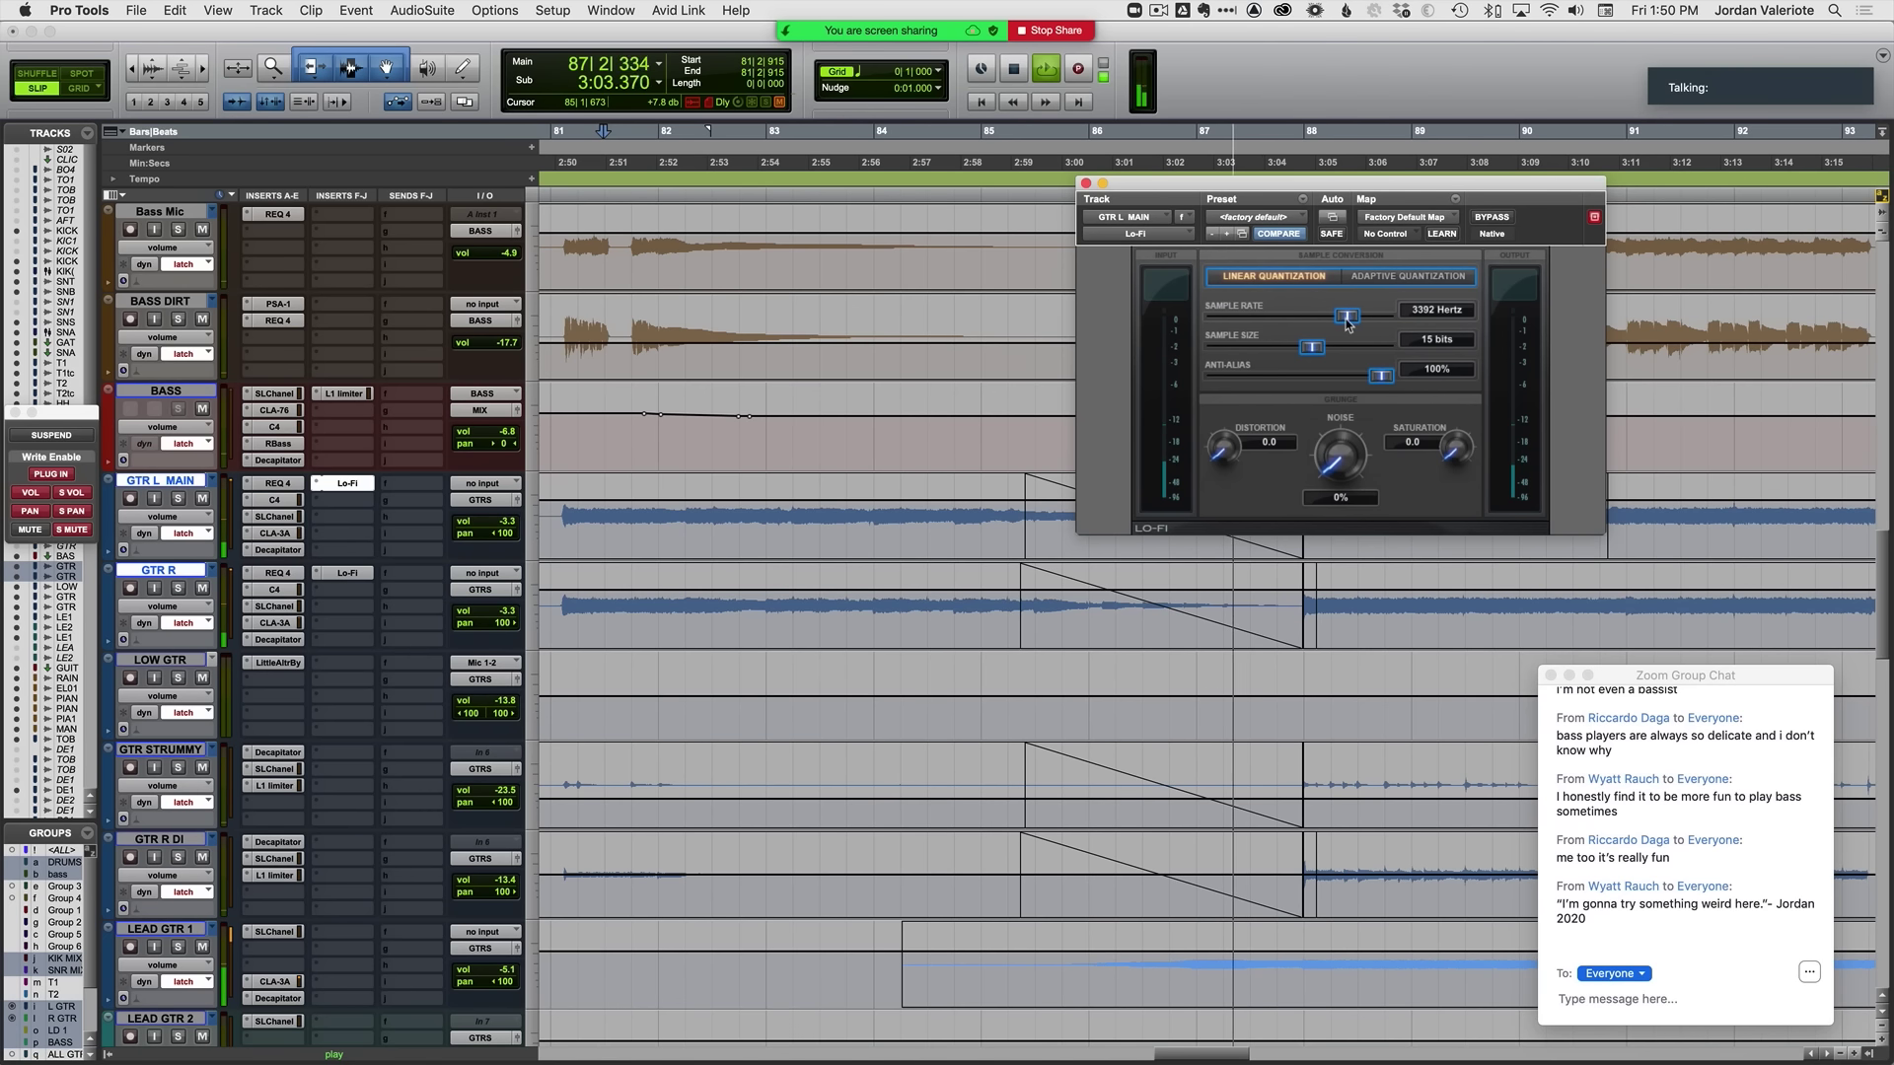
{"action": "key", "text": "space"}
{"action": "key", "text": "space"}
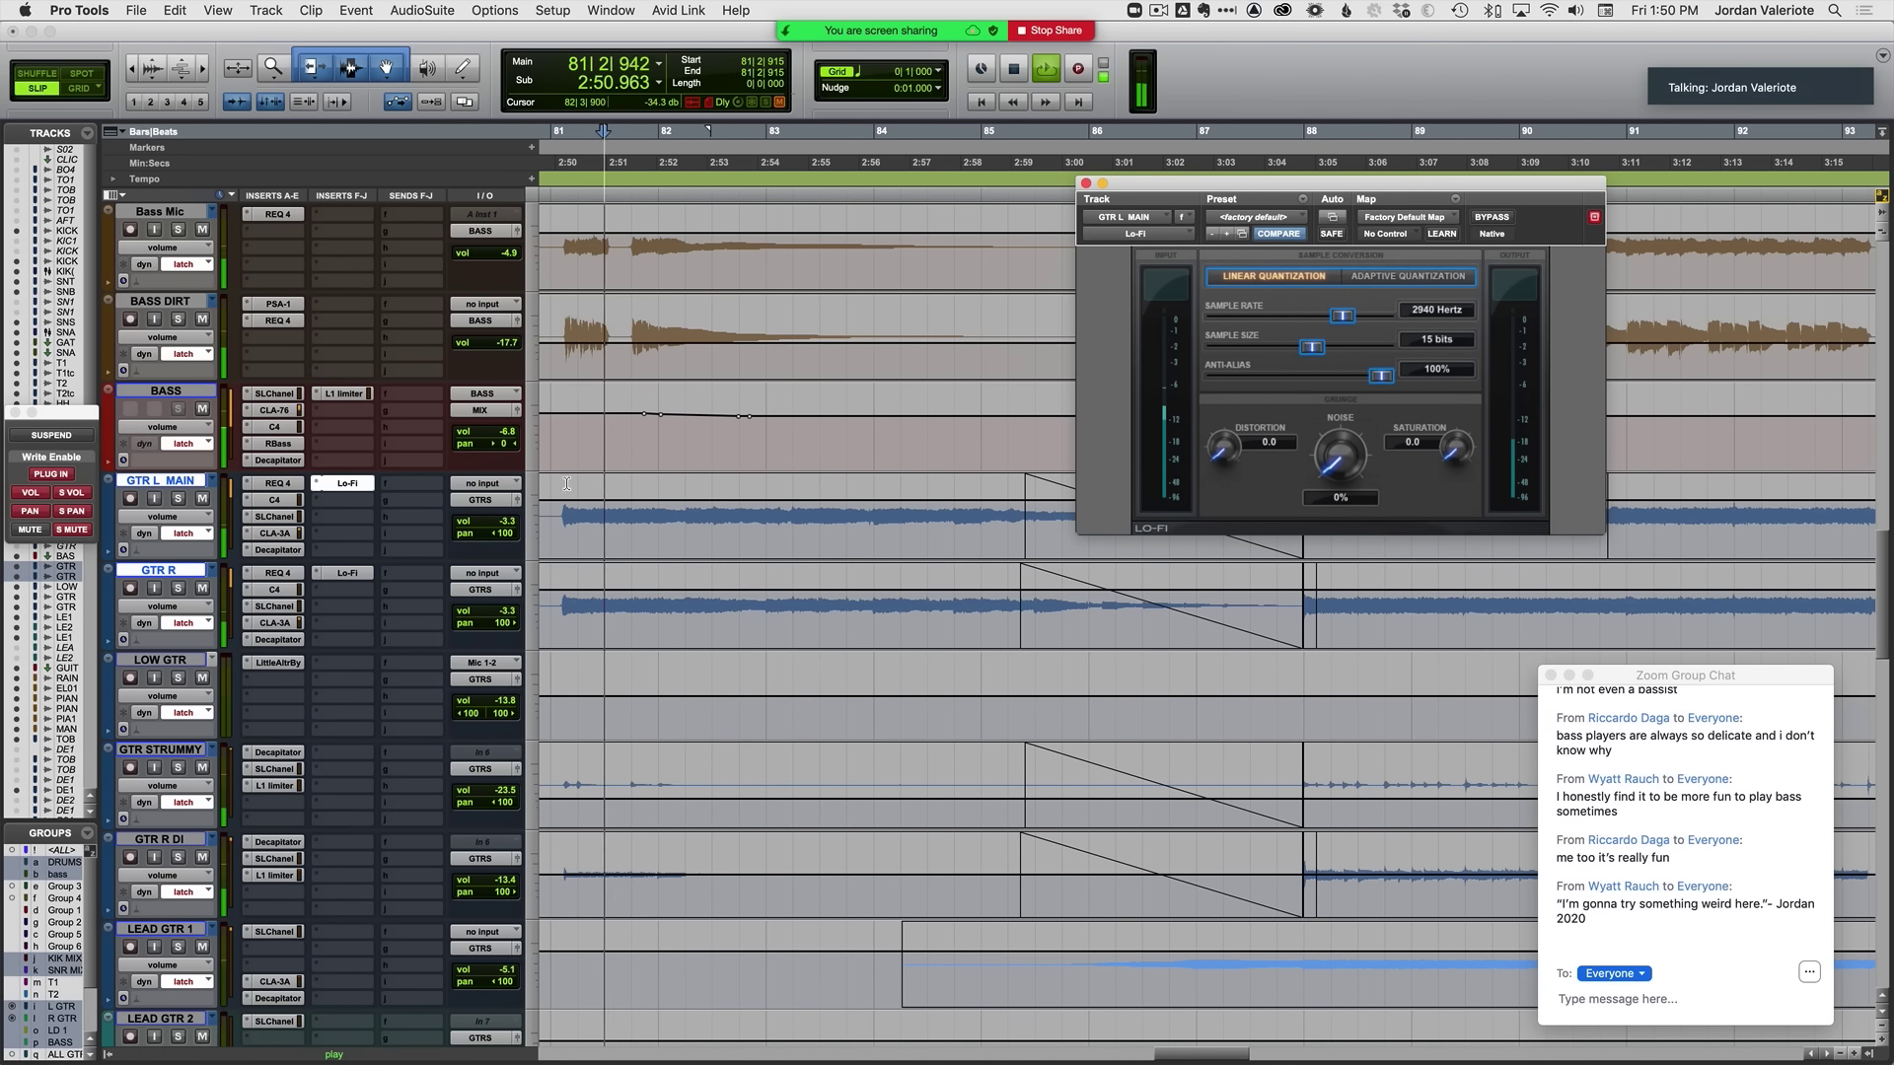
Step: Solo both main guitars and set Lo-Fi's sample rate to 6300 Hertz and sample size to 6 bits during playback
{"action": "left_click", "coordinate": [180, 590], "text": "alt+shift"}
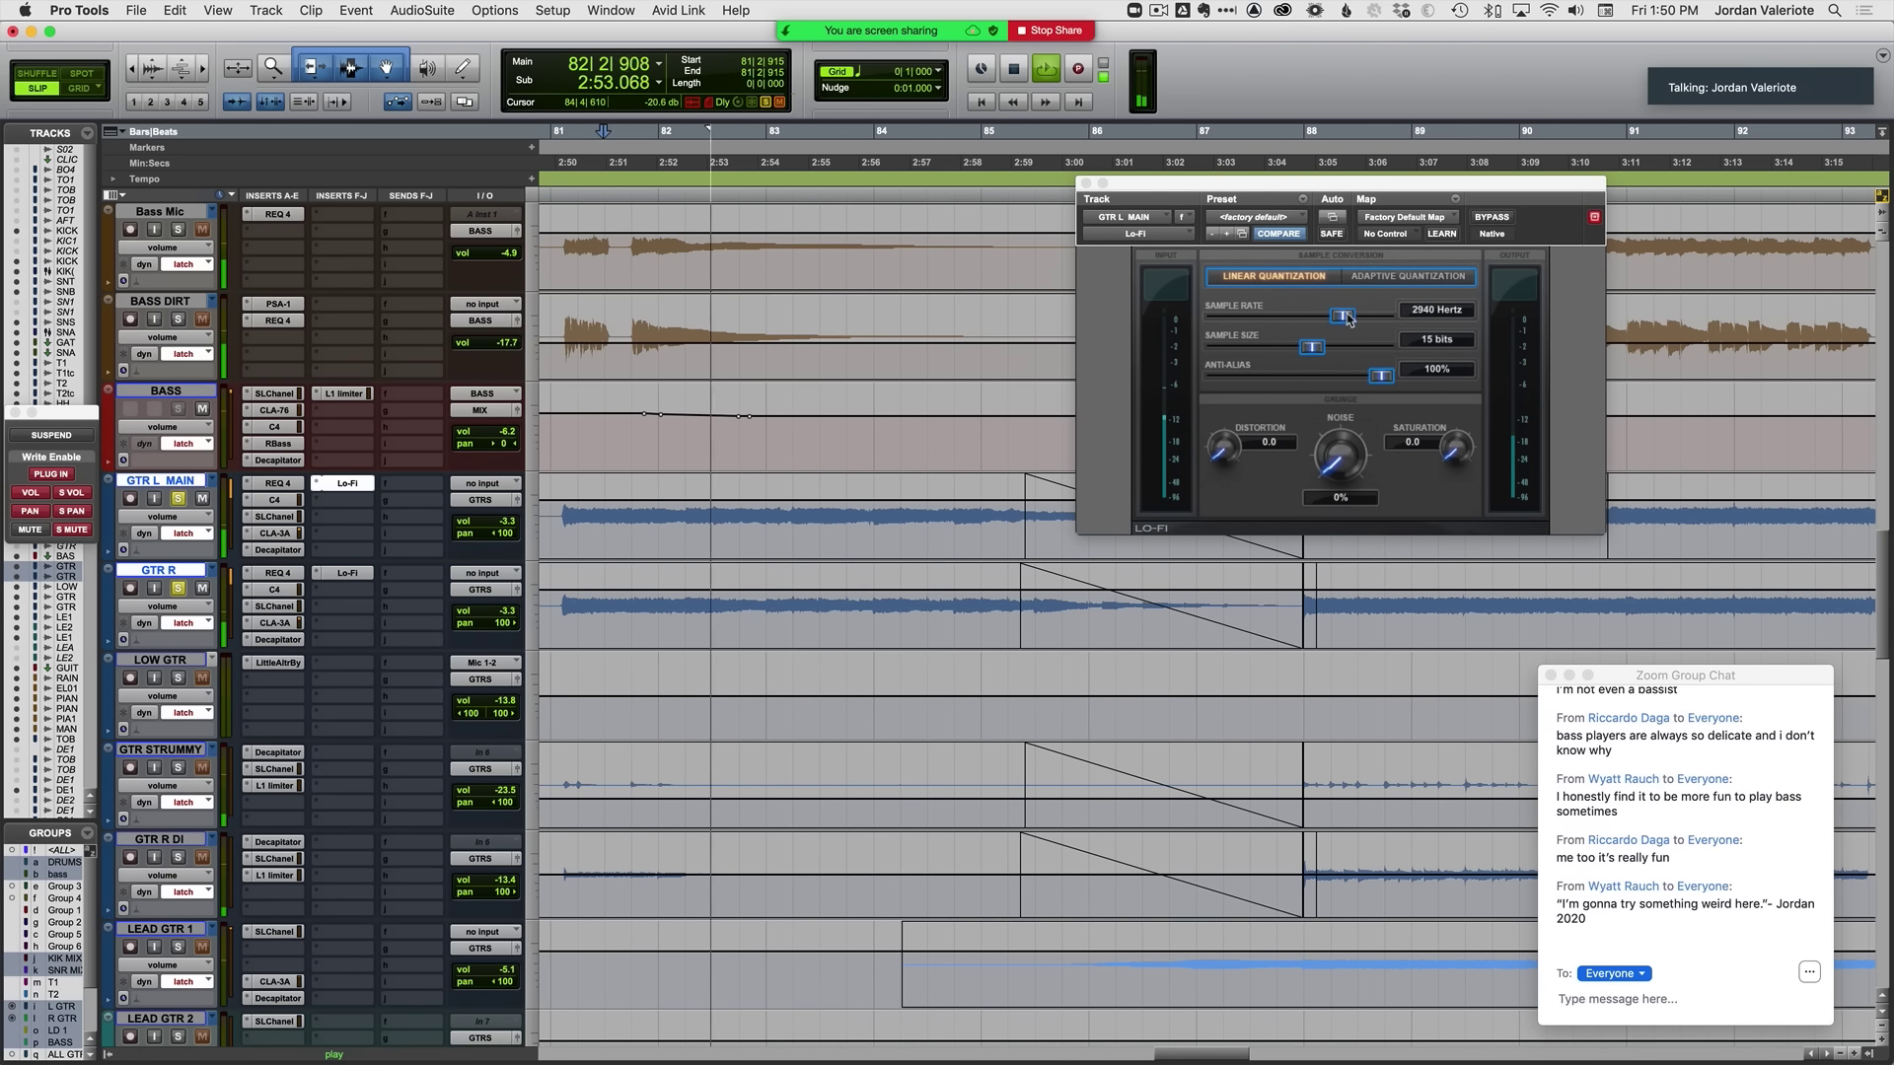
{"action": "left_click_drag", "start_coordinate": [1341, 316], "coordinate": [1260, 348]}
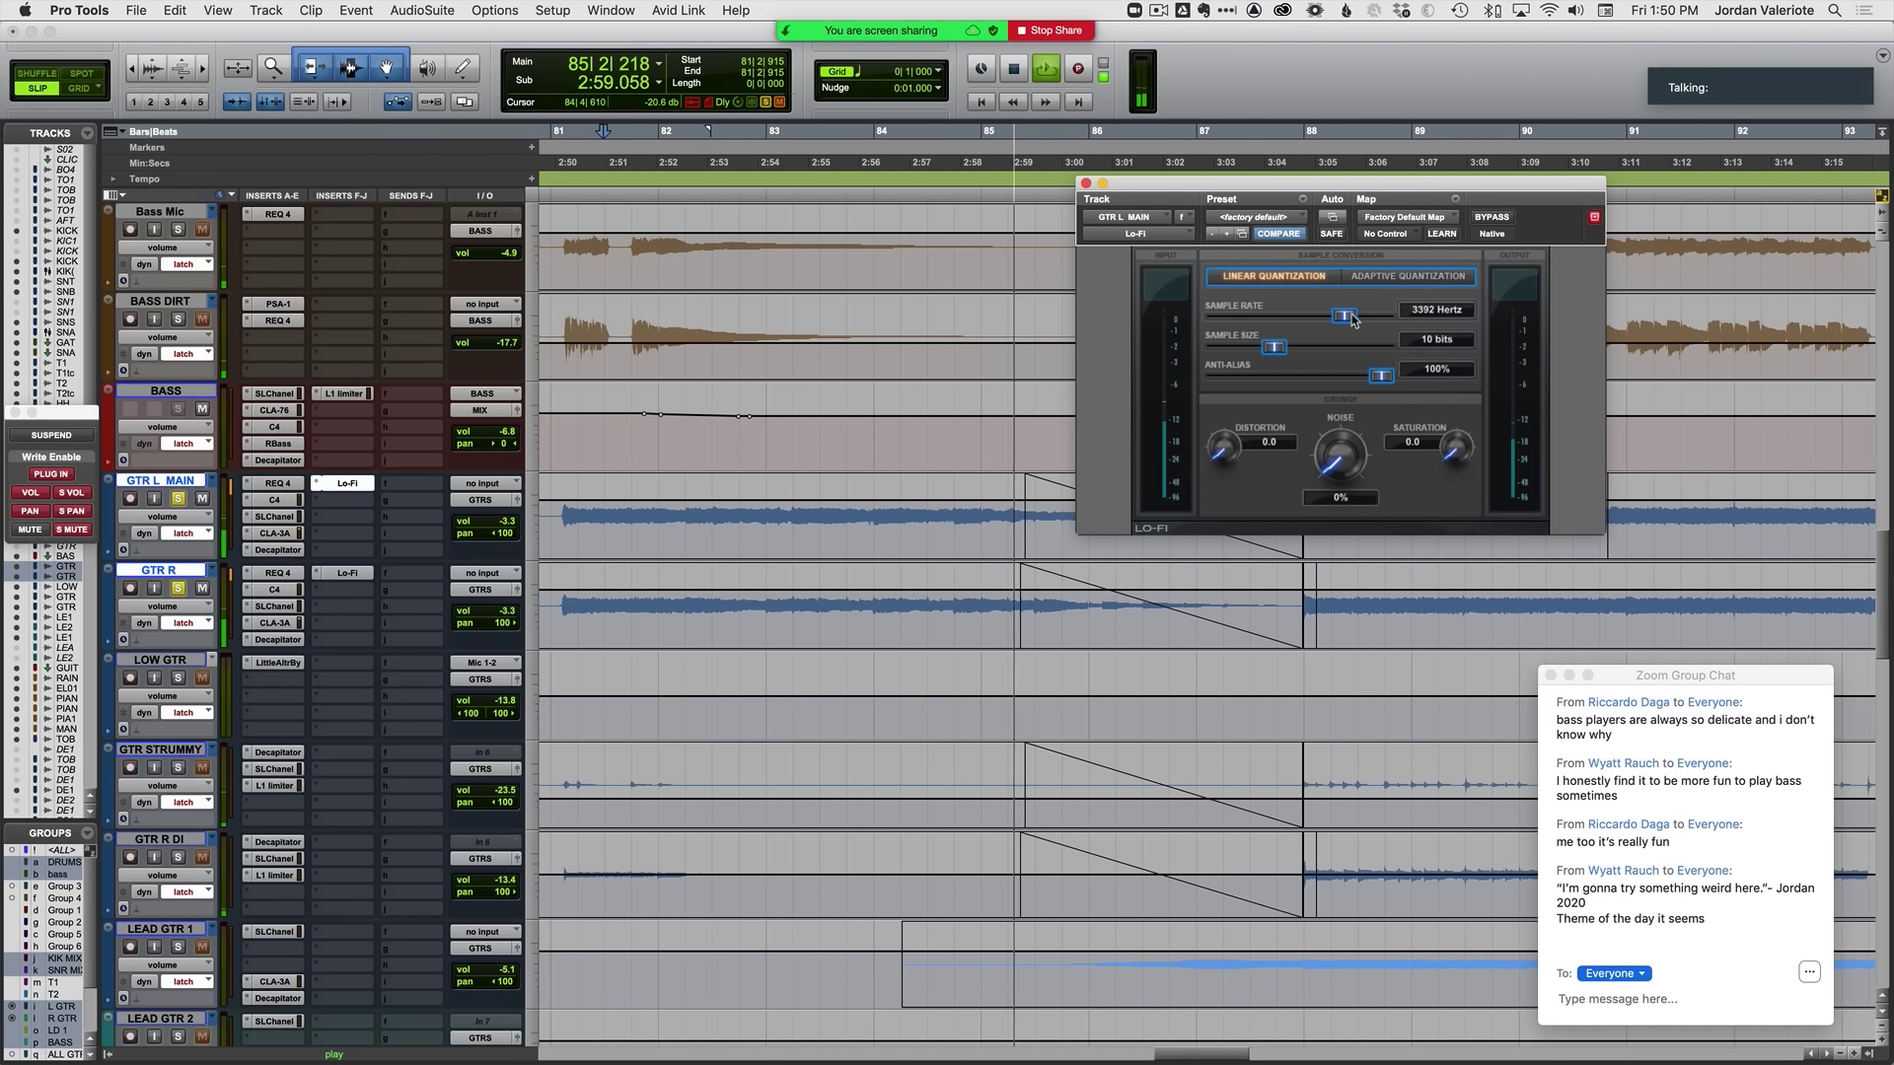
{"action": "left_click", "coordinate": [1391, 319]}
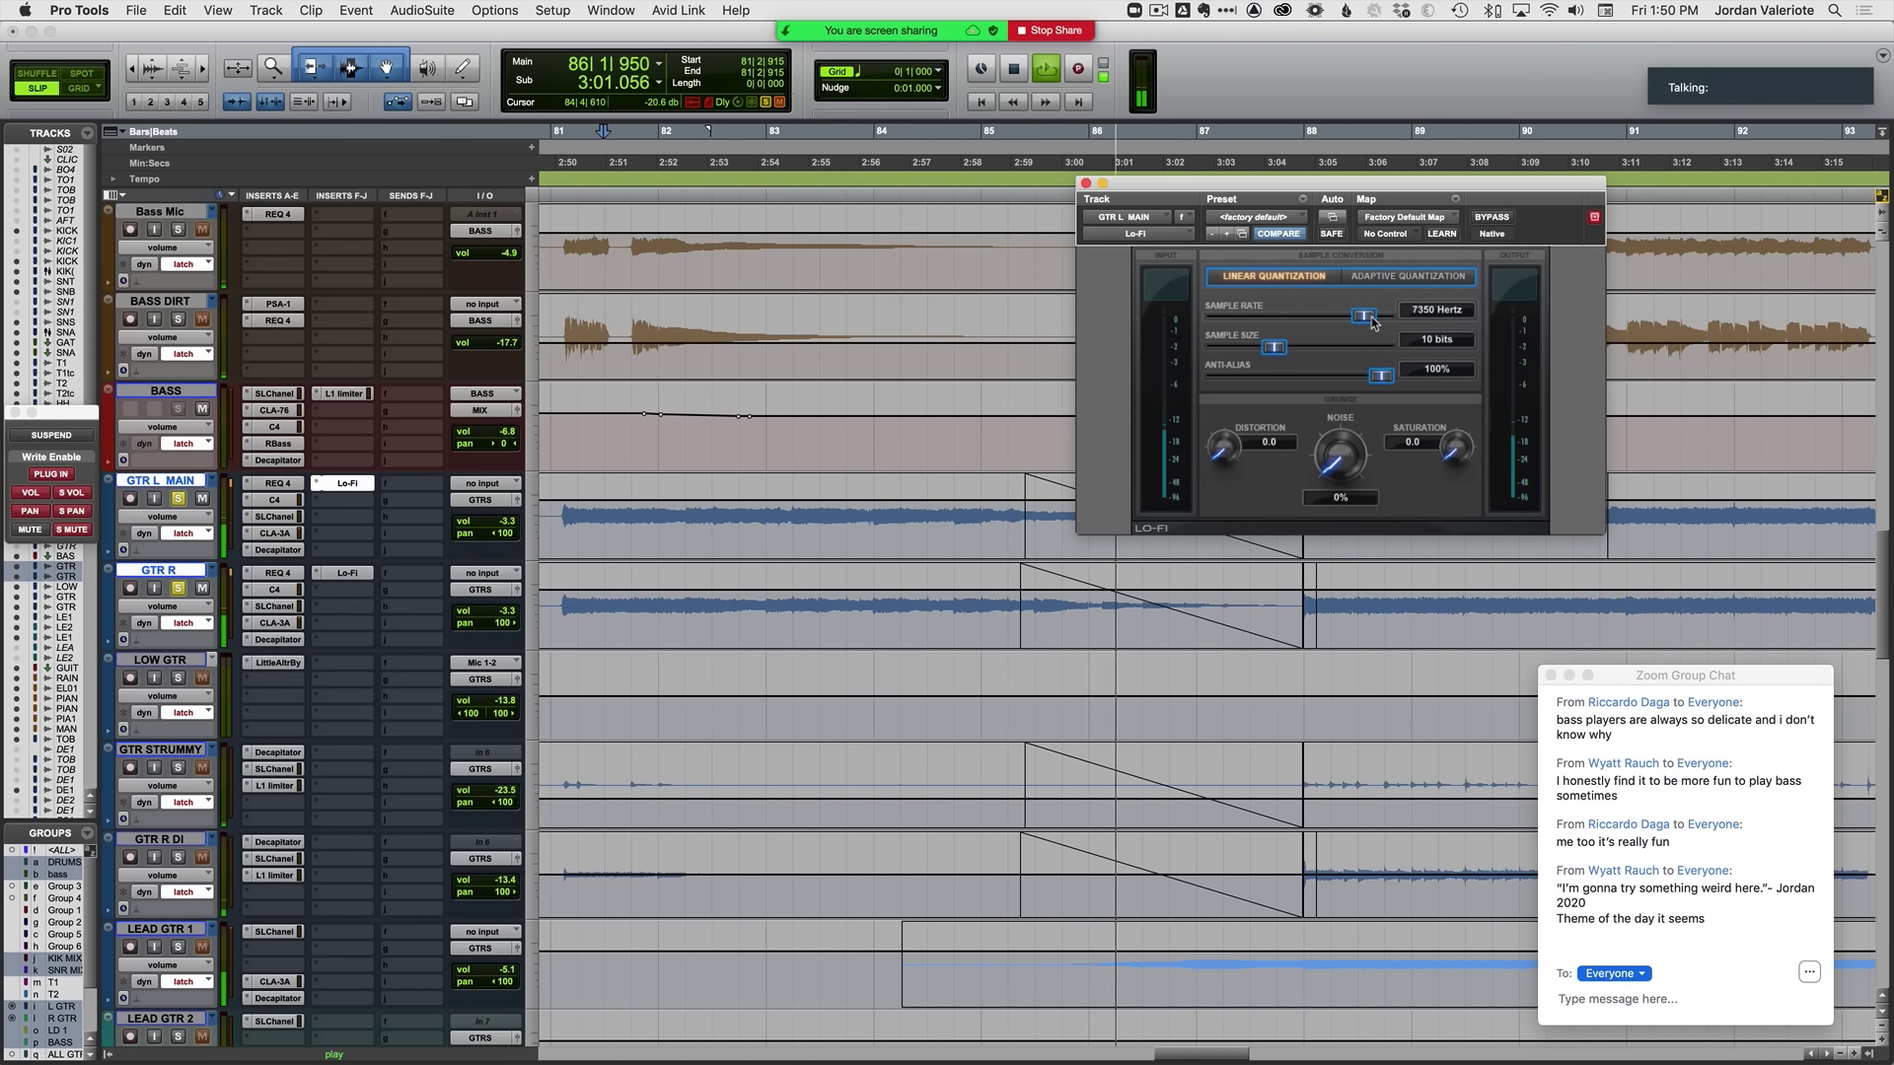
{"action": "left_click_drag", "start_coordinate": [1271, 356], "coordinate": [1258, 357]}
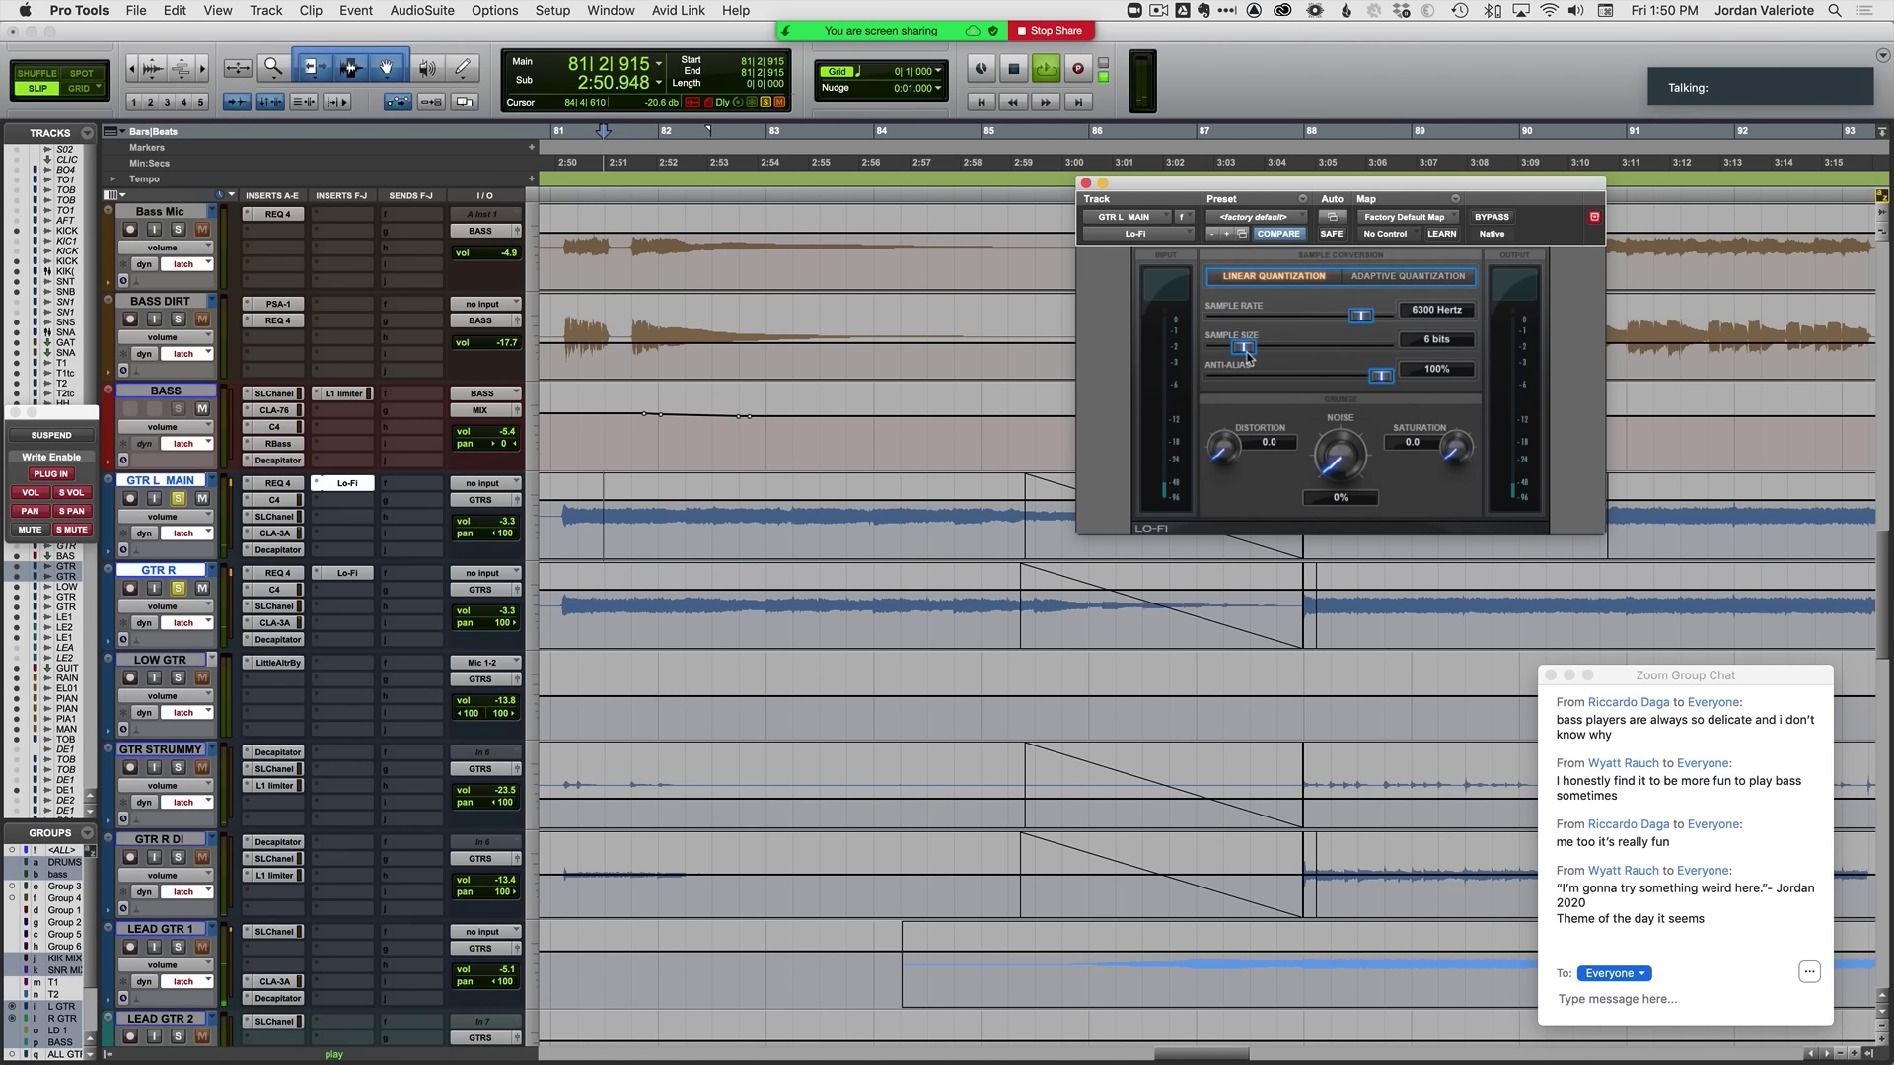
{"action": "key", "text": "space"}
Step: Play the soloed guitars from bar 83 and set Lo-Fi's sample size to 7 bits
{"action": "left_click", "coordinate": [839, 529]}
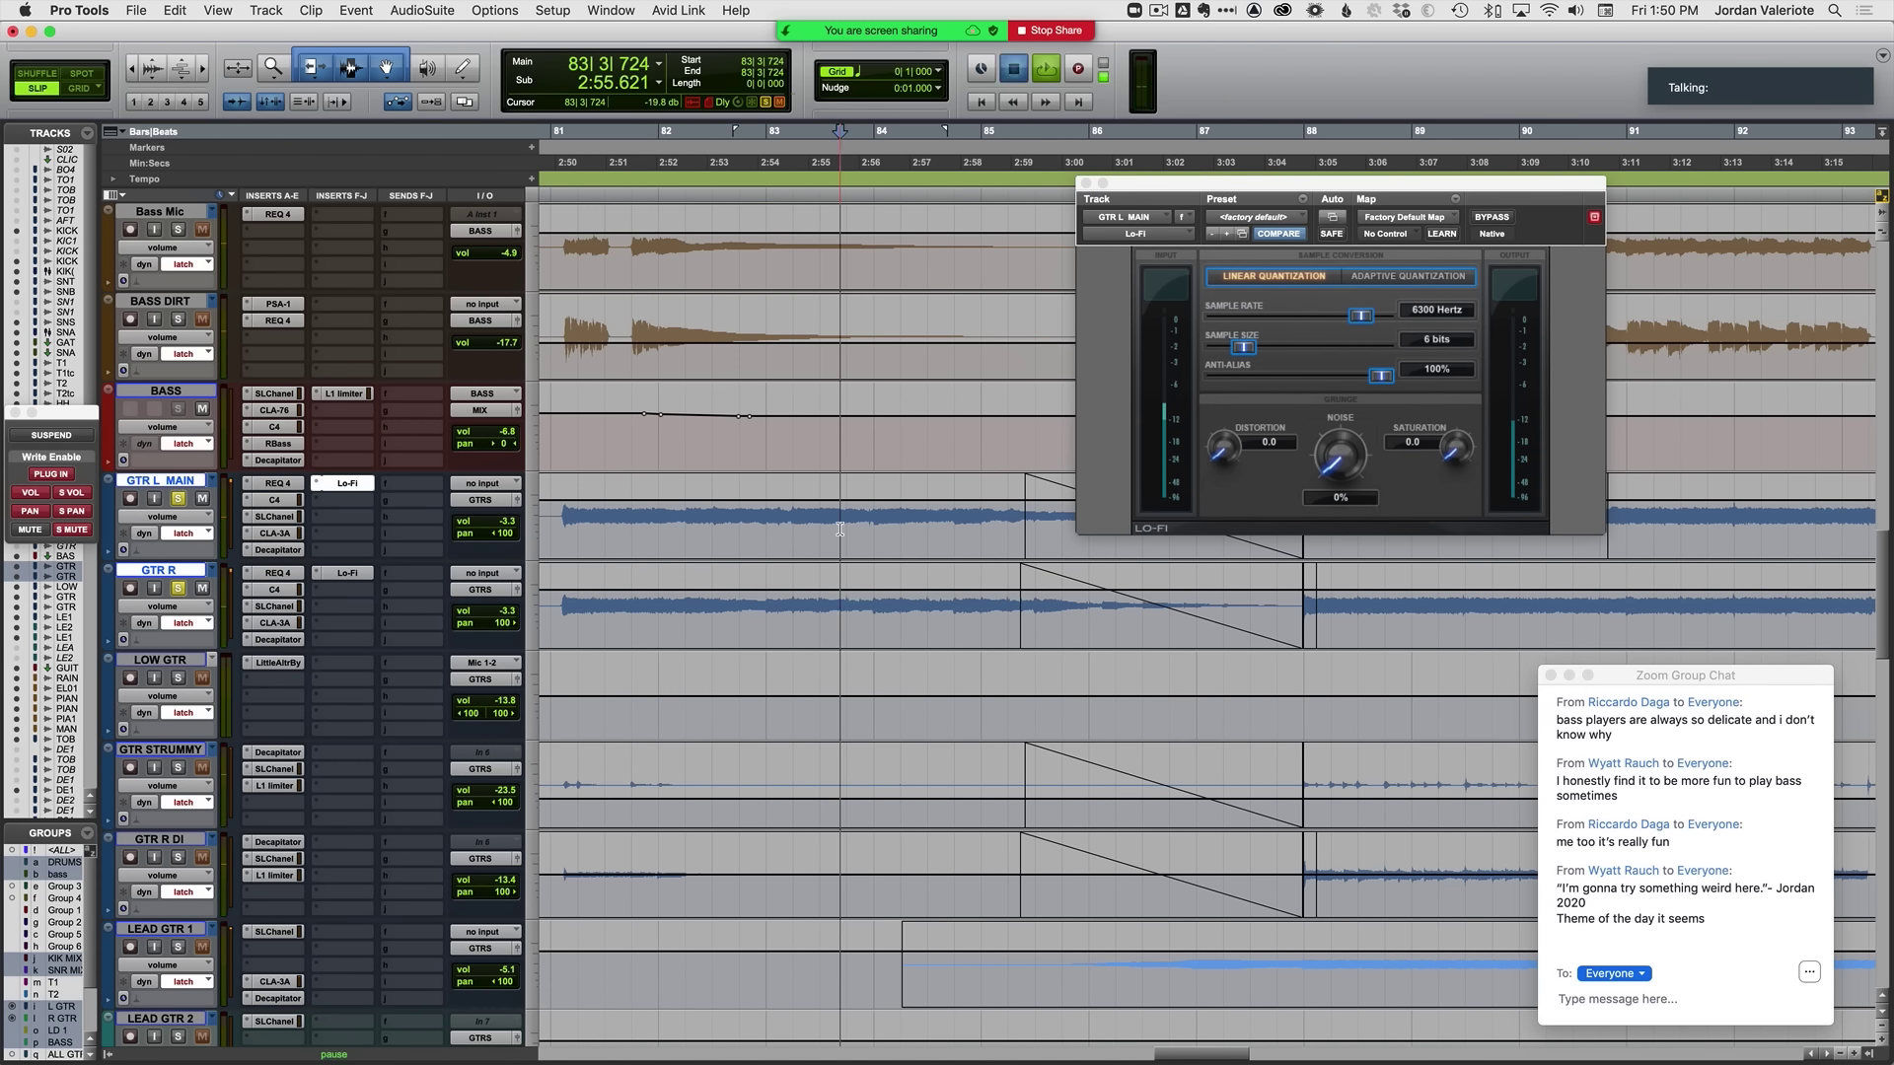
{"action": "key", "text": "space"}
{"action": "left_click", "coordinate": [1245, 348]}
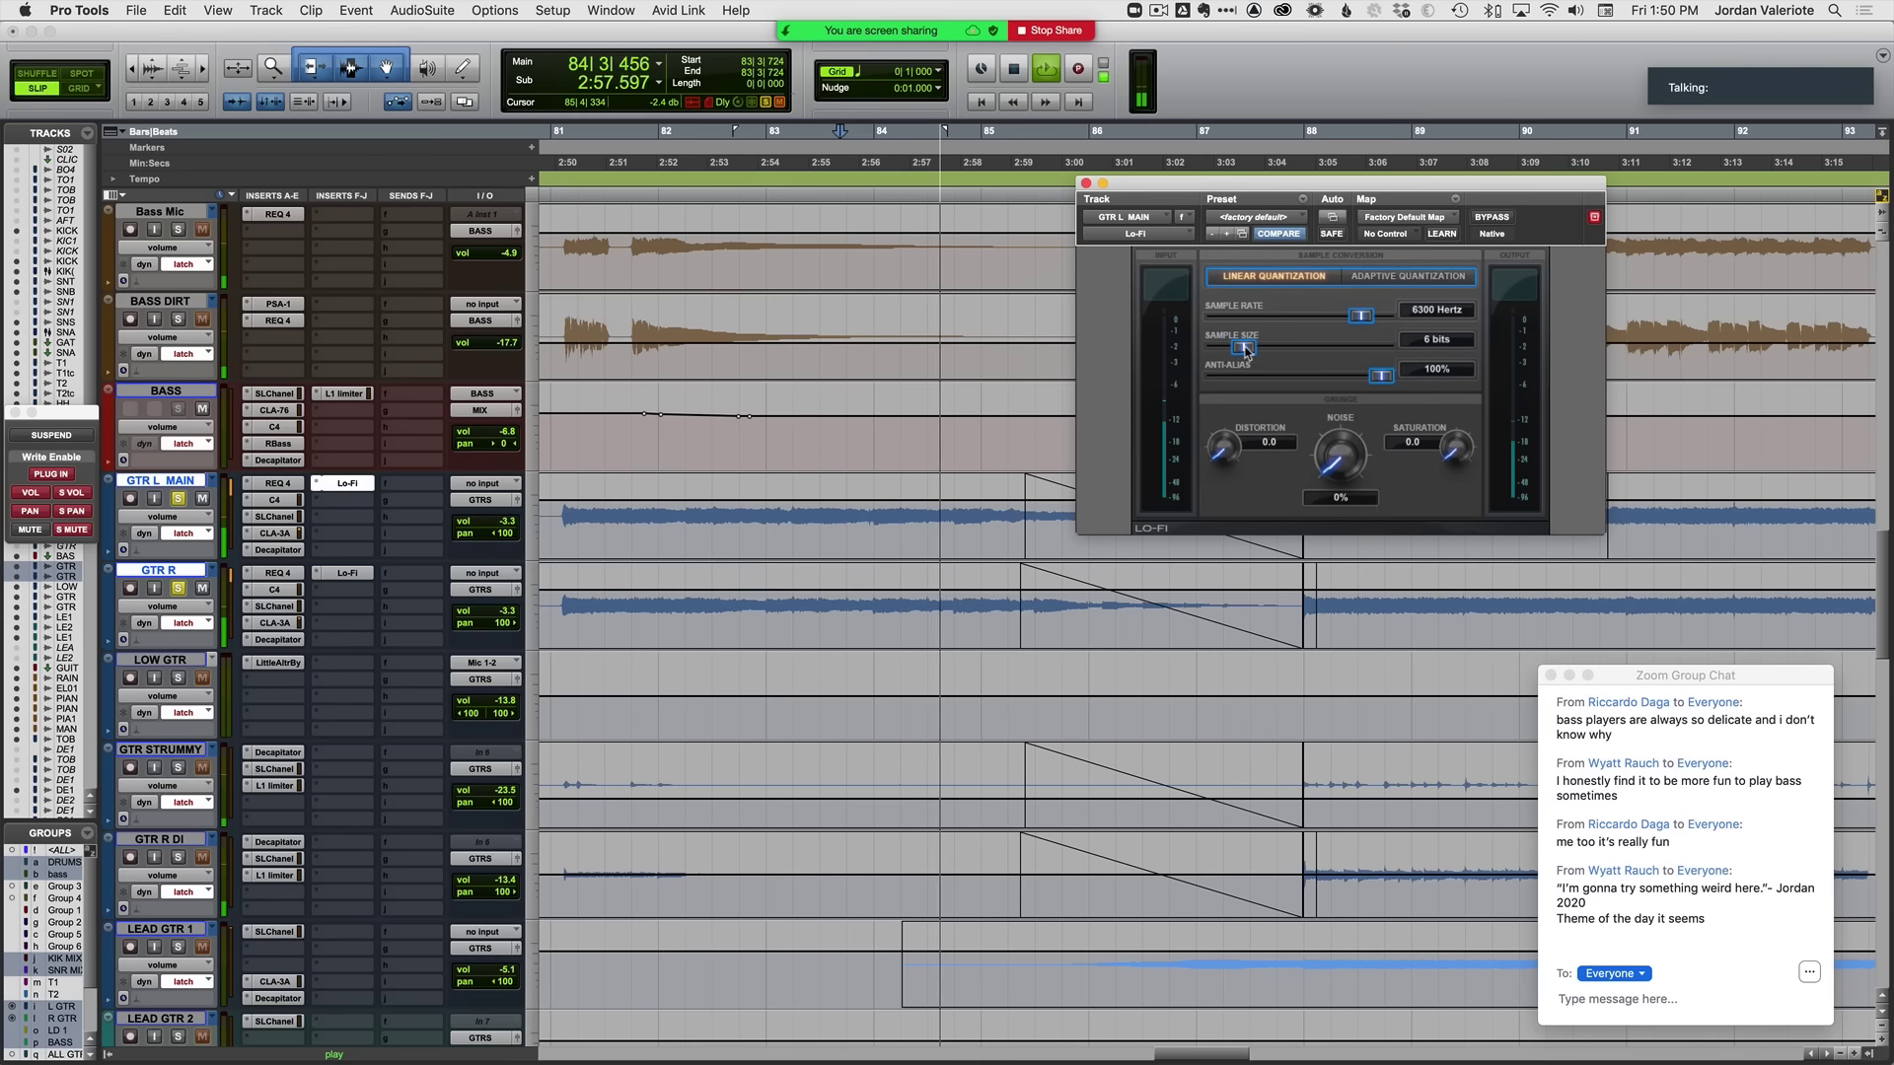
{"action": "left_click_drag", "start_coordinate": [1244, 347], "coordinate": [1250, 353]}
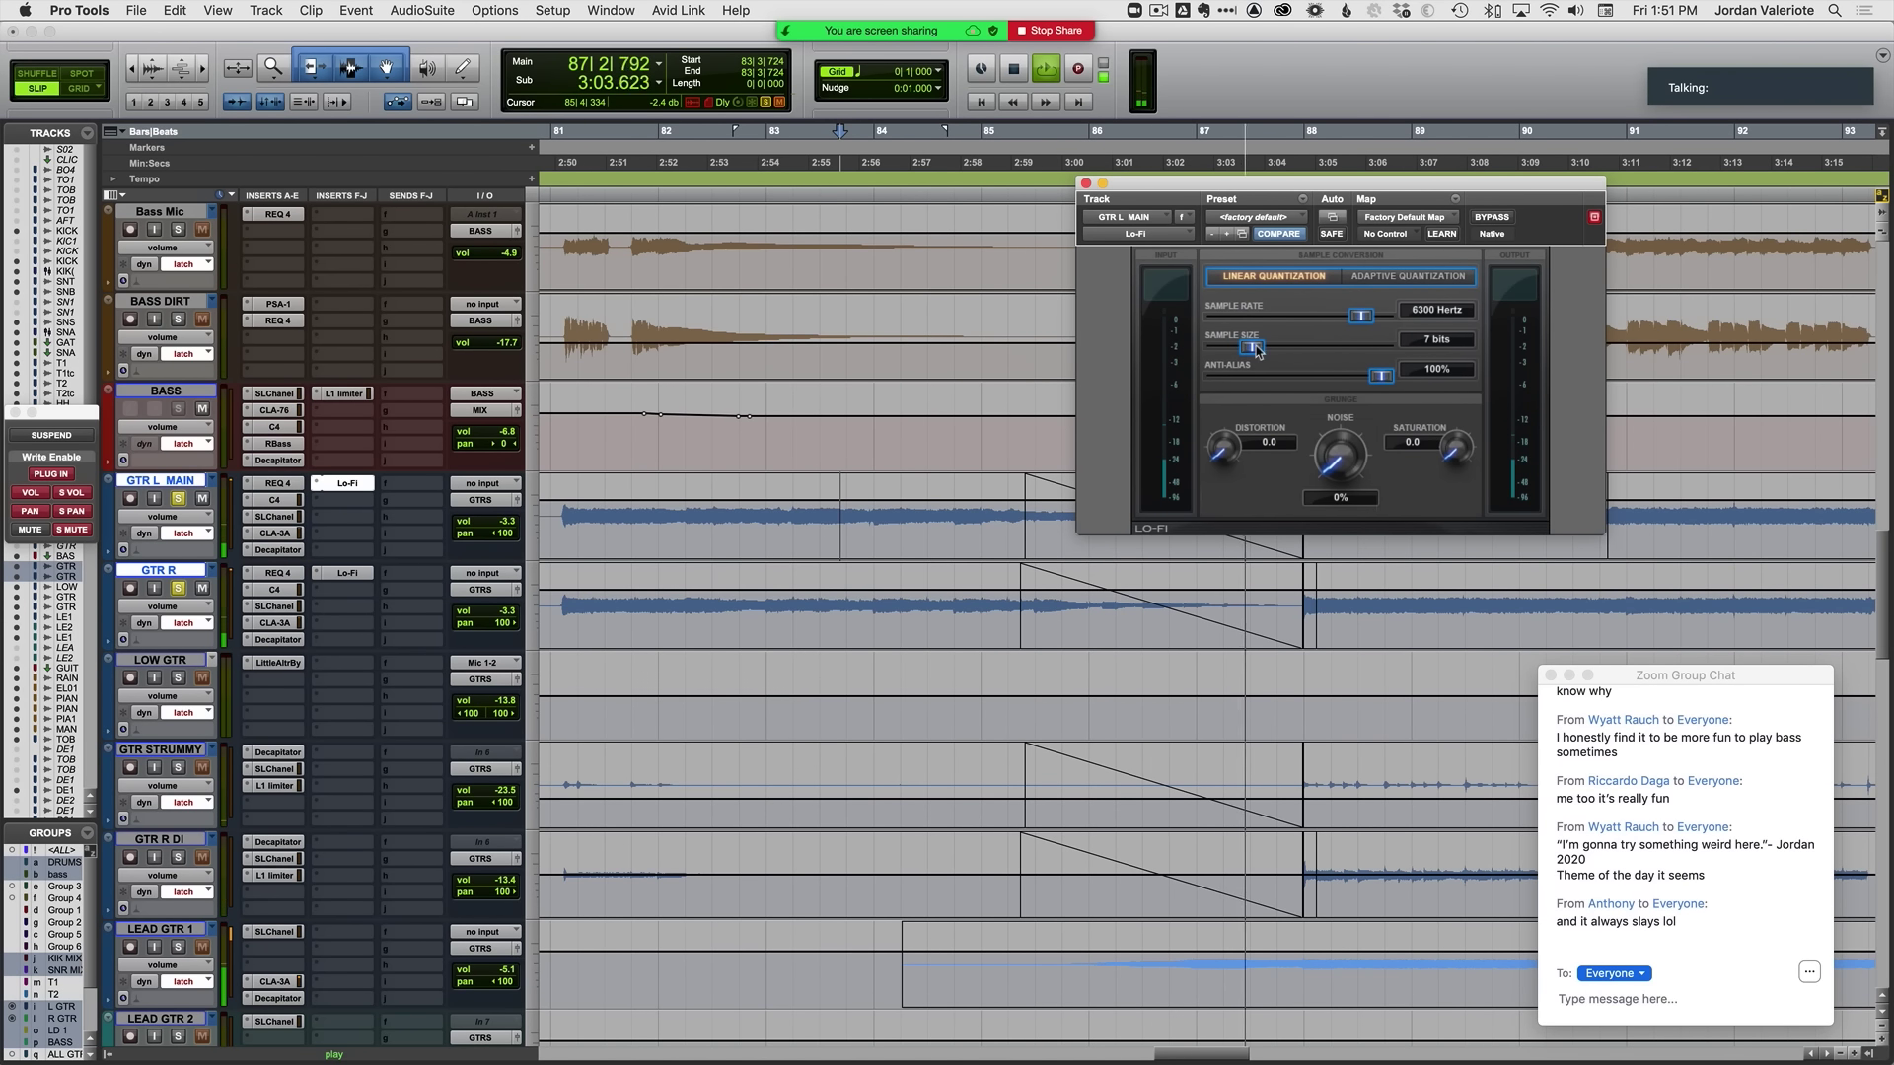
{"action": "key", "text": "space"}
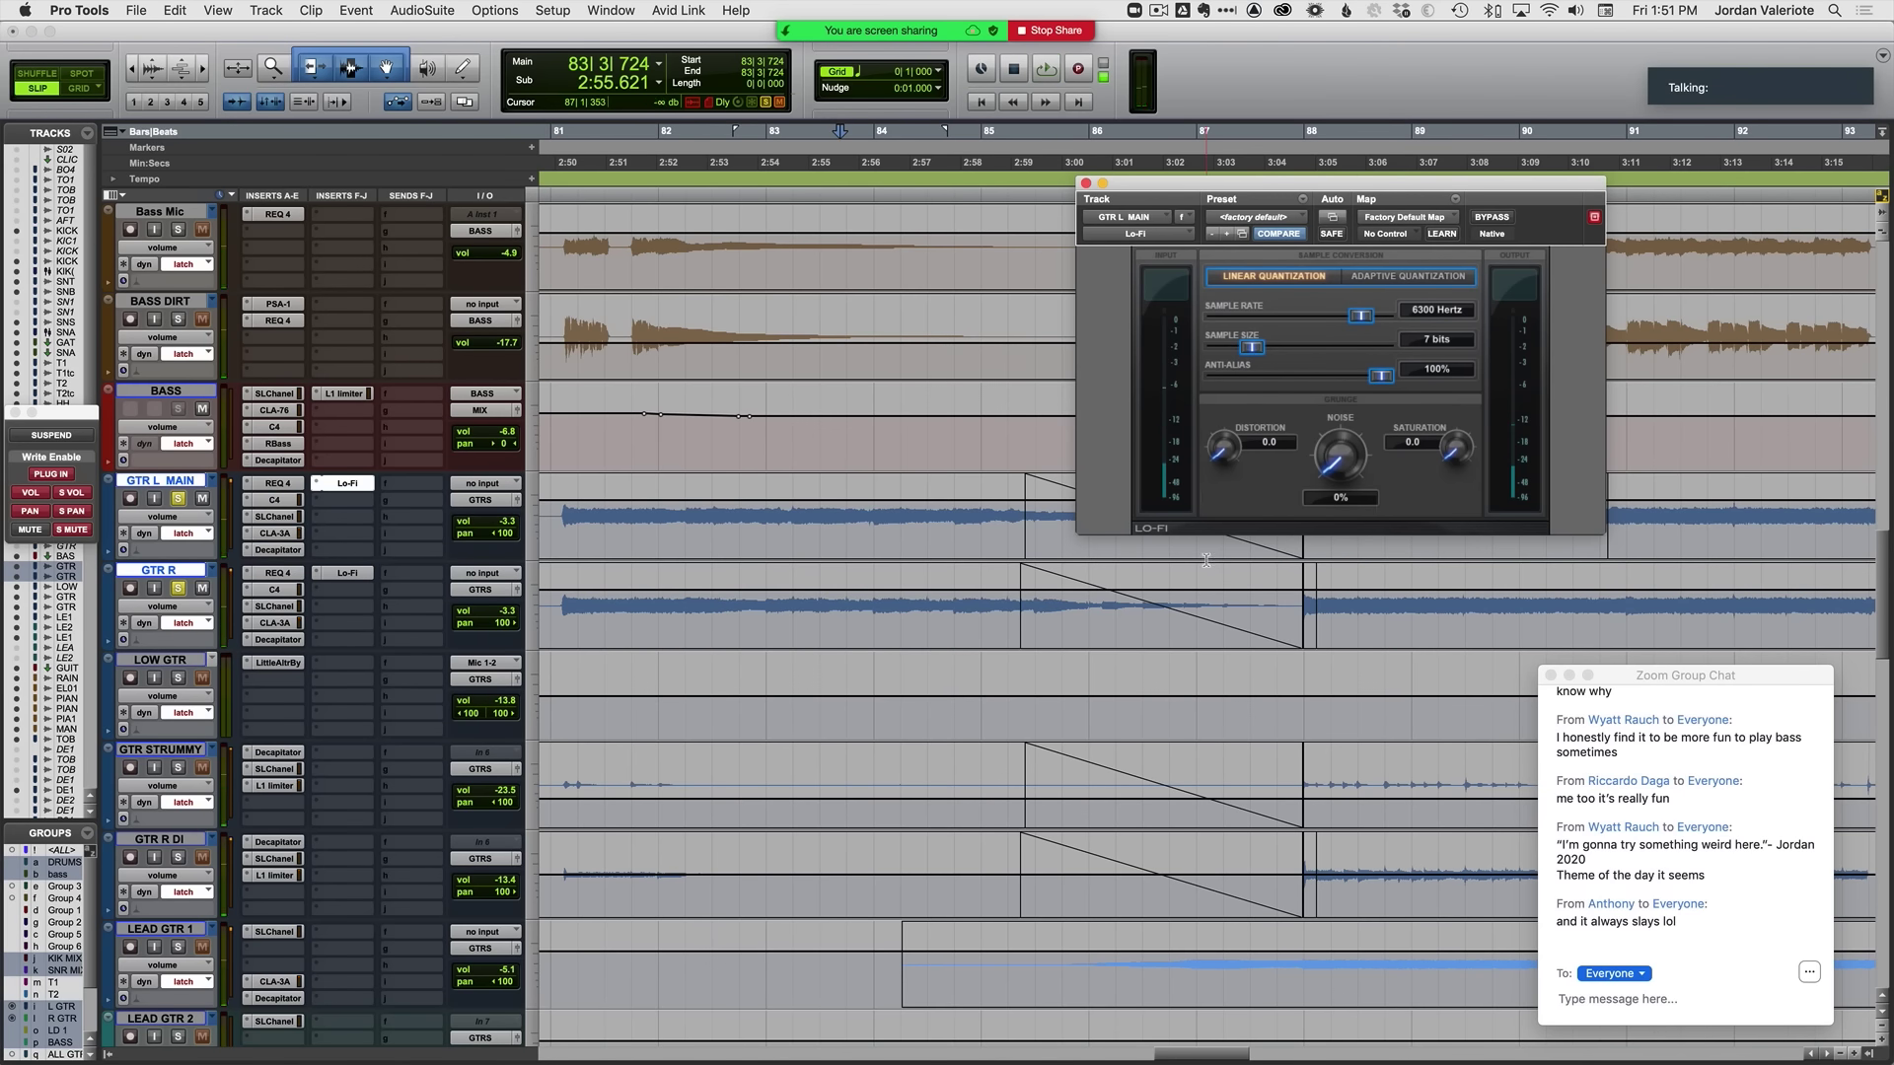
Step: Switch the guitars to waveform view and delete the fade-outs before bar 88 on GTR L MAIN and GTR R
{"action": "scroll", "coordinate": [1205, 567], "scroll_direction": "up", "scroll_amount": 1}
{"action": "key", "text": "ctrl+minus"}
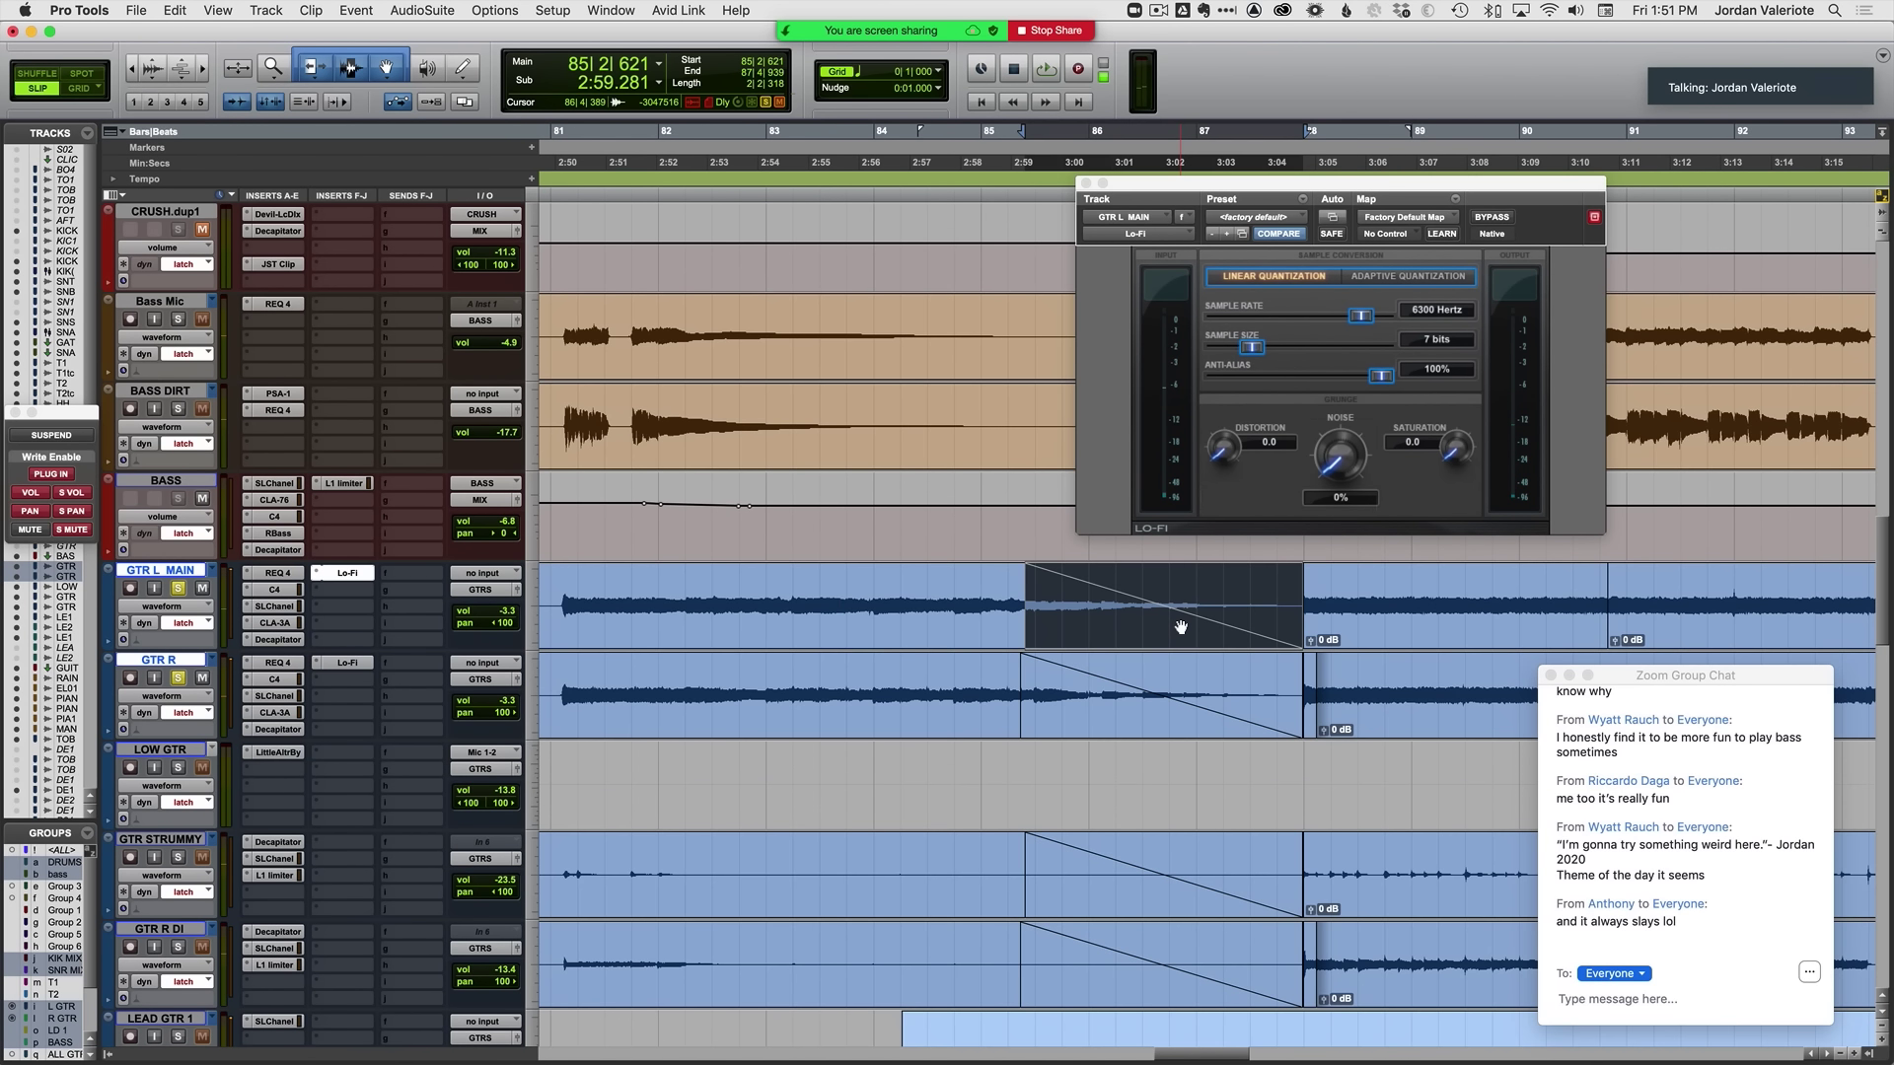
{"action": "left_click", "coordinate": [1179, 625]}
{"action": "key", "text": "Delete"}
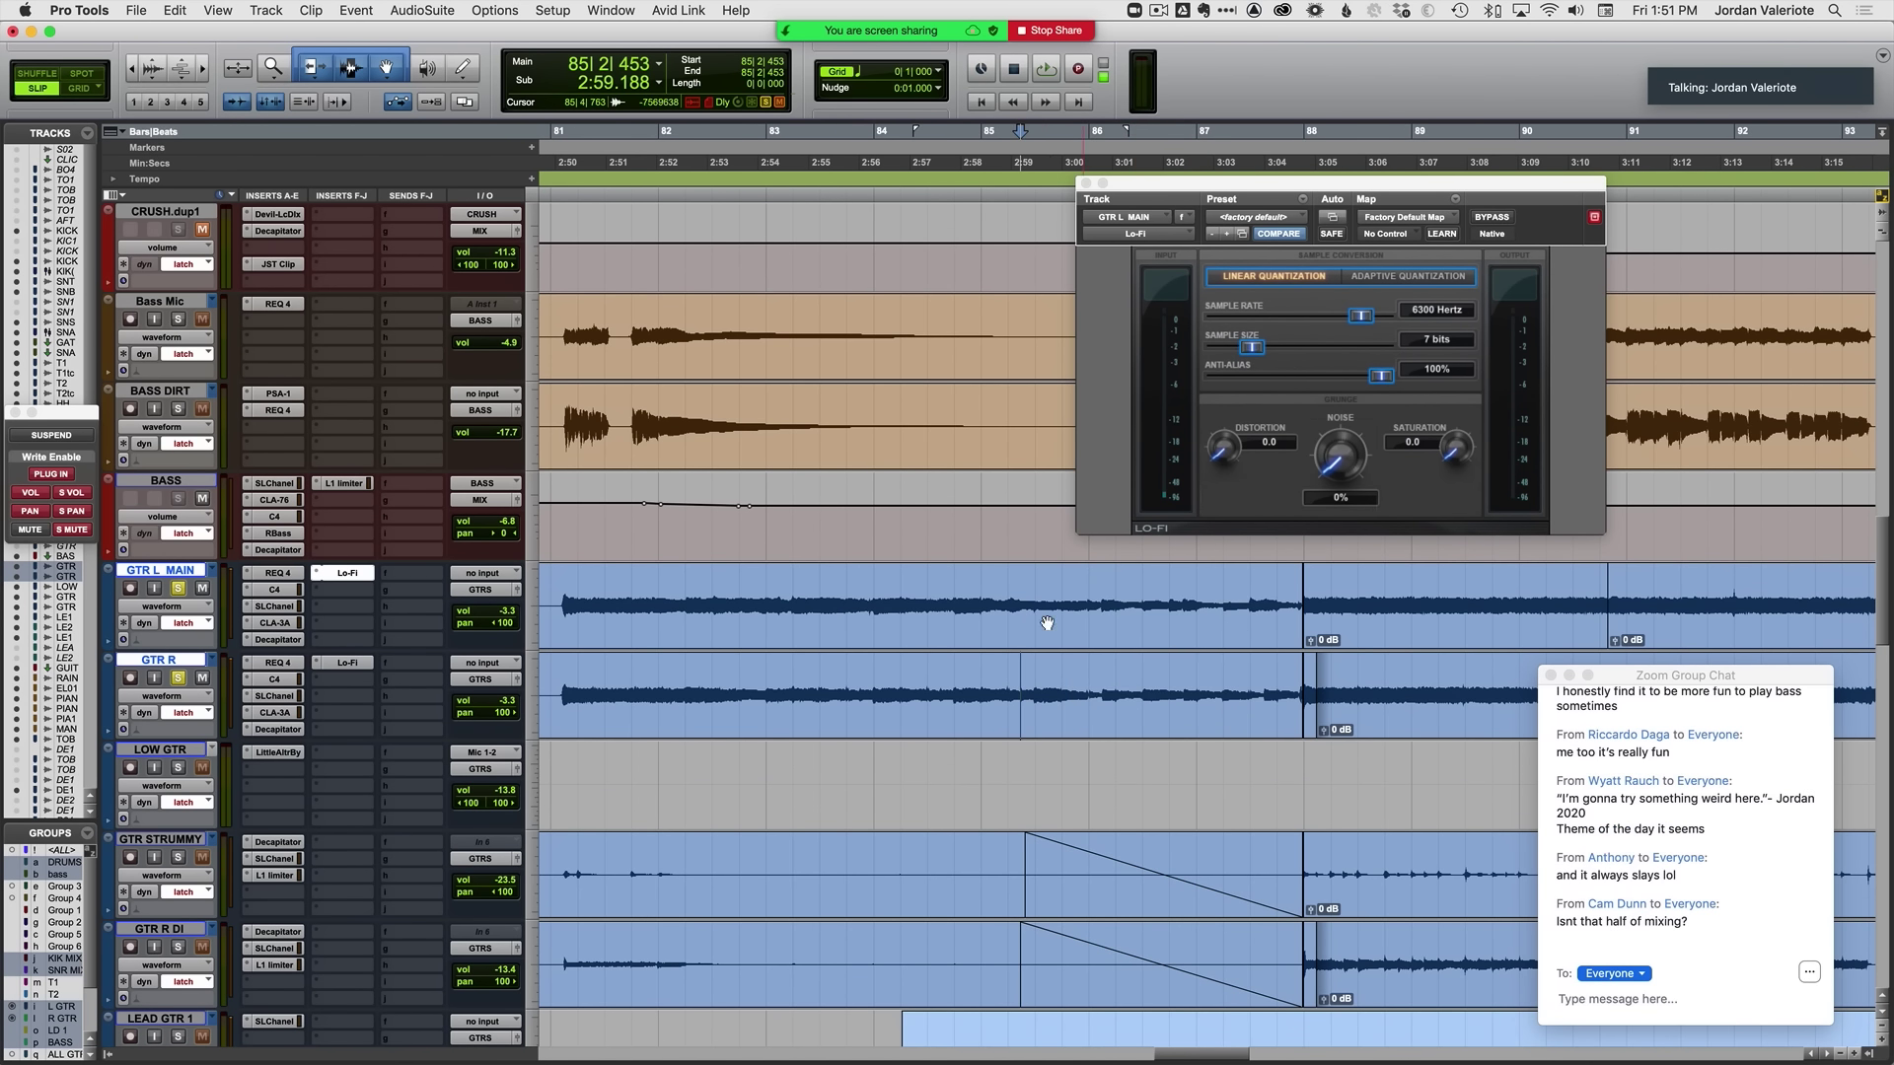
Step: Audition the unfaded guitar tail from bar 85 and set Lo-Fi's sample size to 4 bits
{"action": "key", "text": "space"}
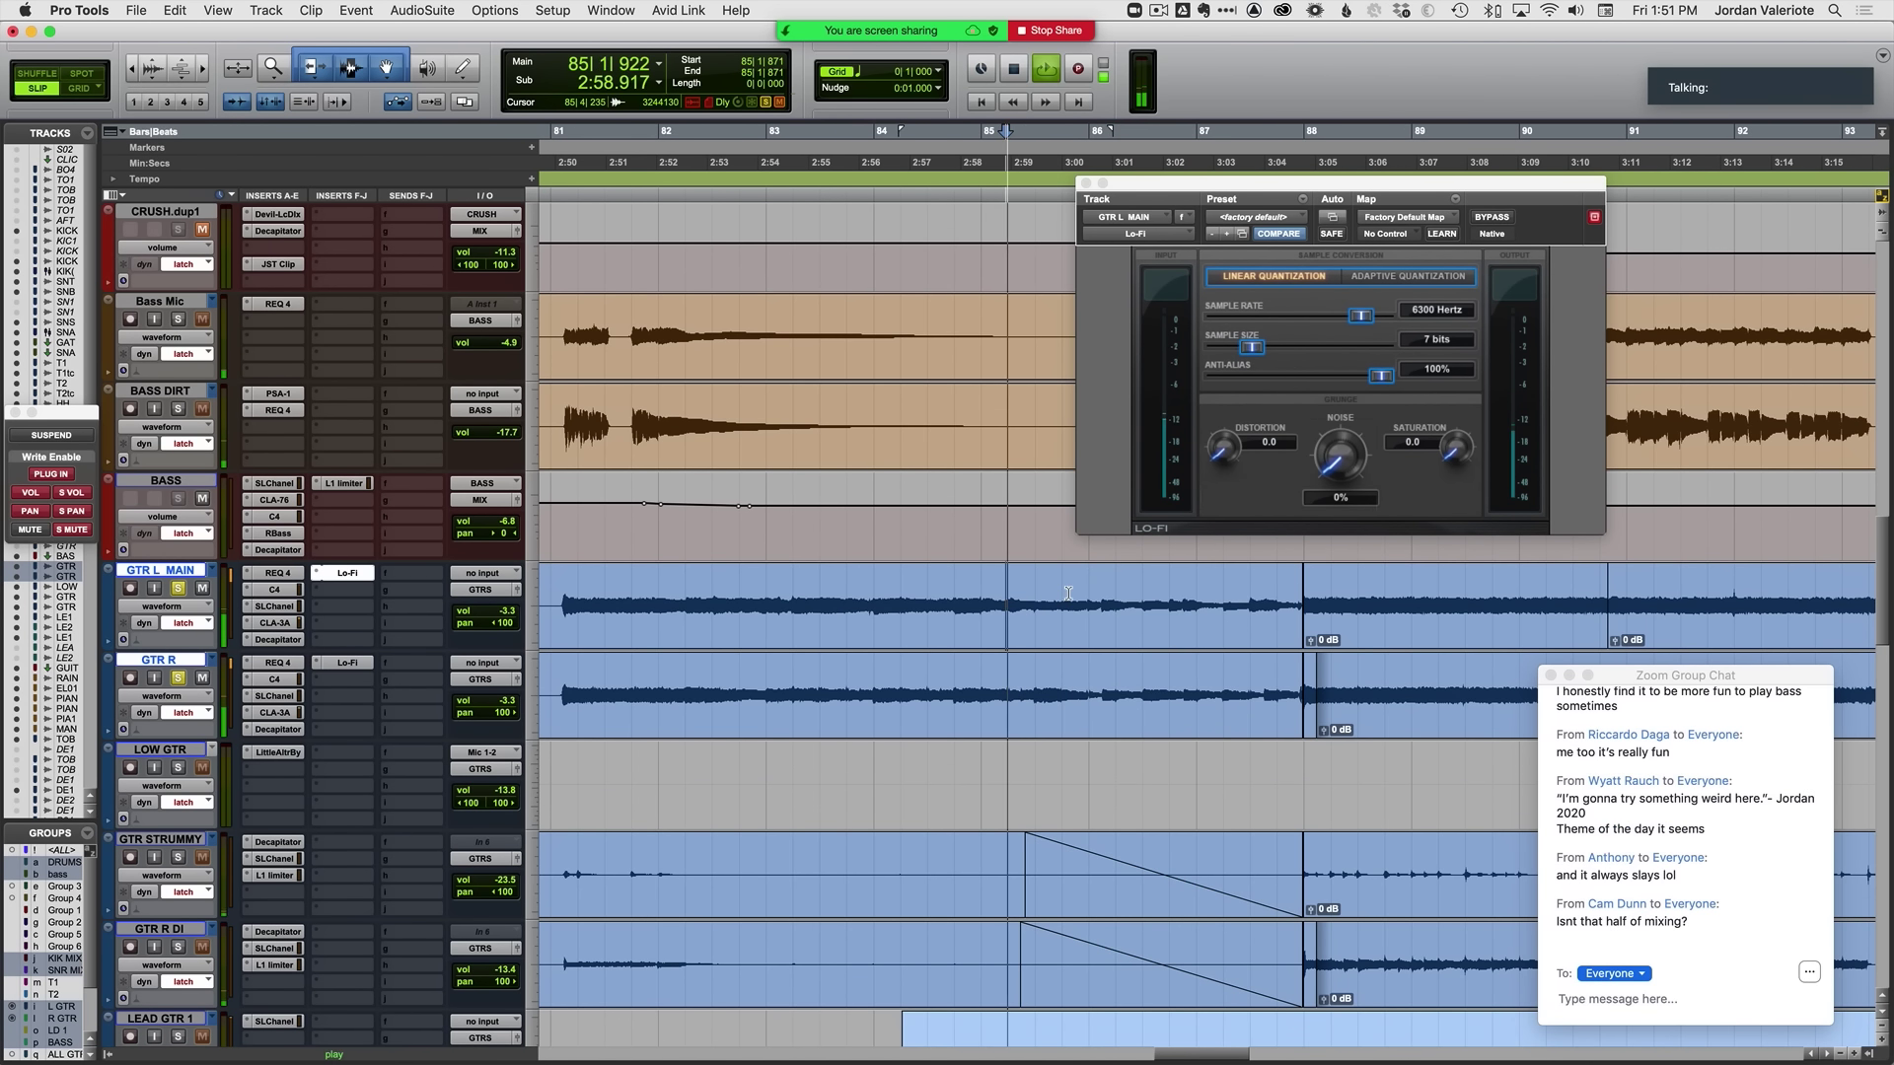
{"action": "left_click", "coordinate": [1250, 347]}
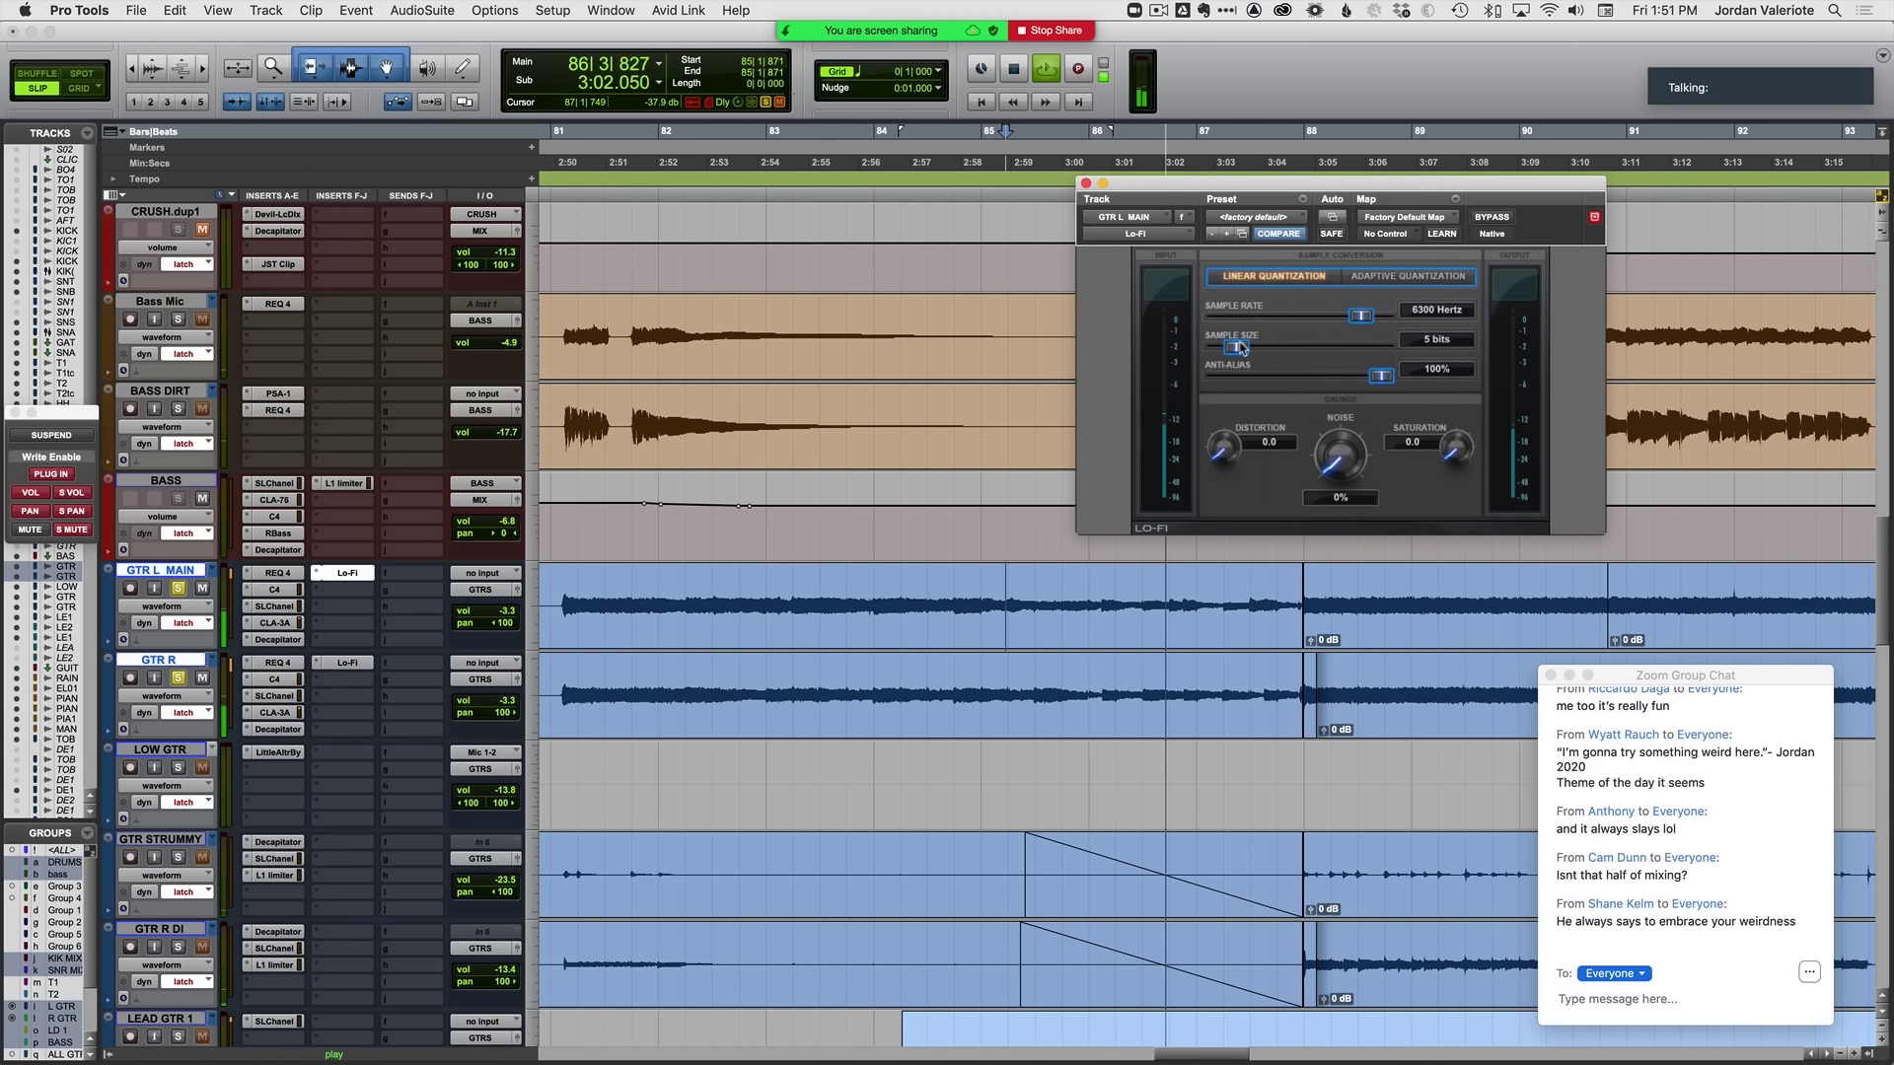
{"action": "left_click_drag", "start_coordinate": [1240, 347], "coordinate": [1233, 348]}
{"action": "key", "text": "space"}
{"action": "key", "text": "space"}
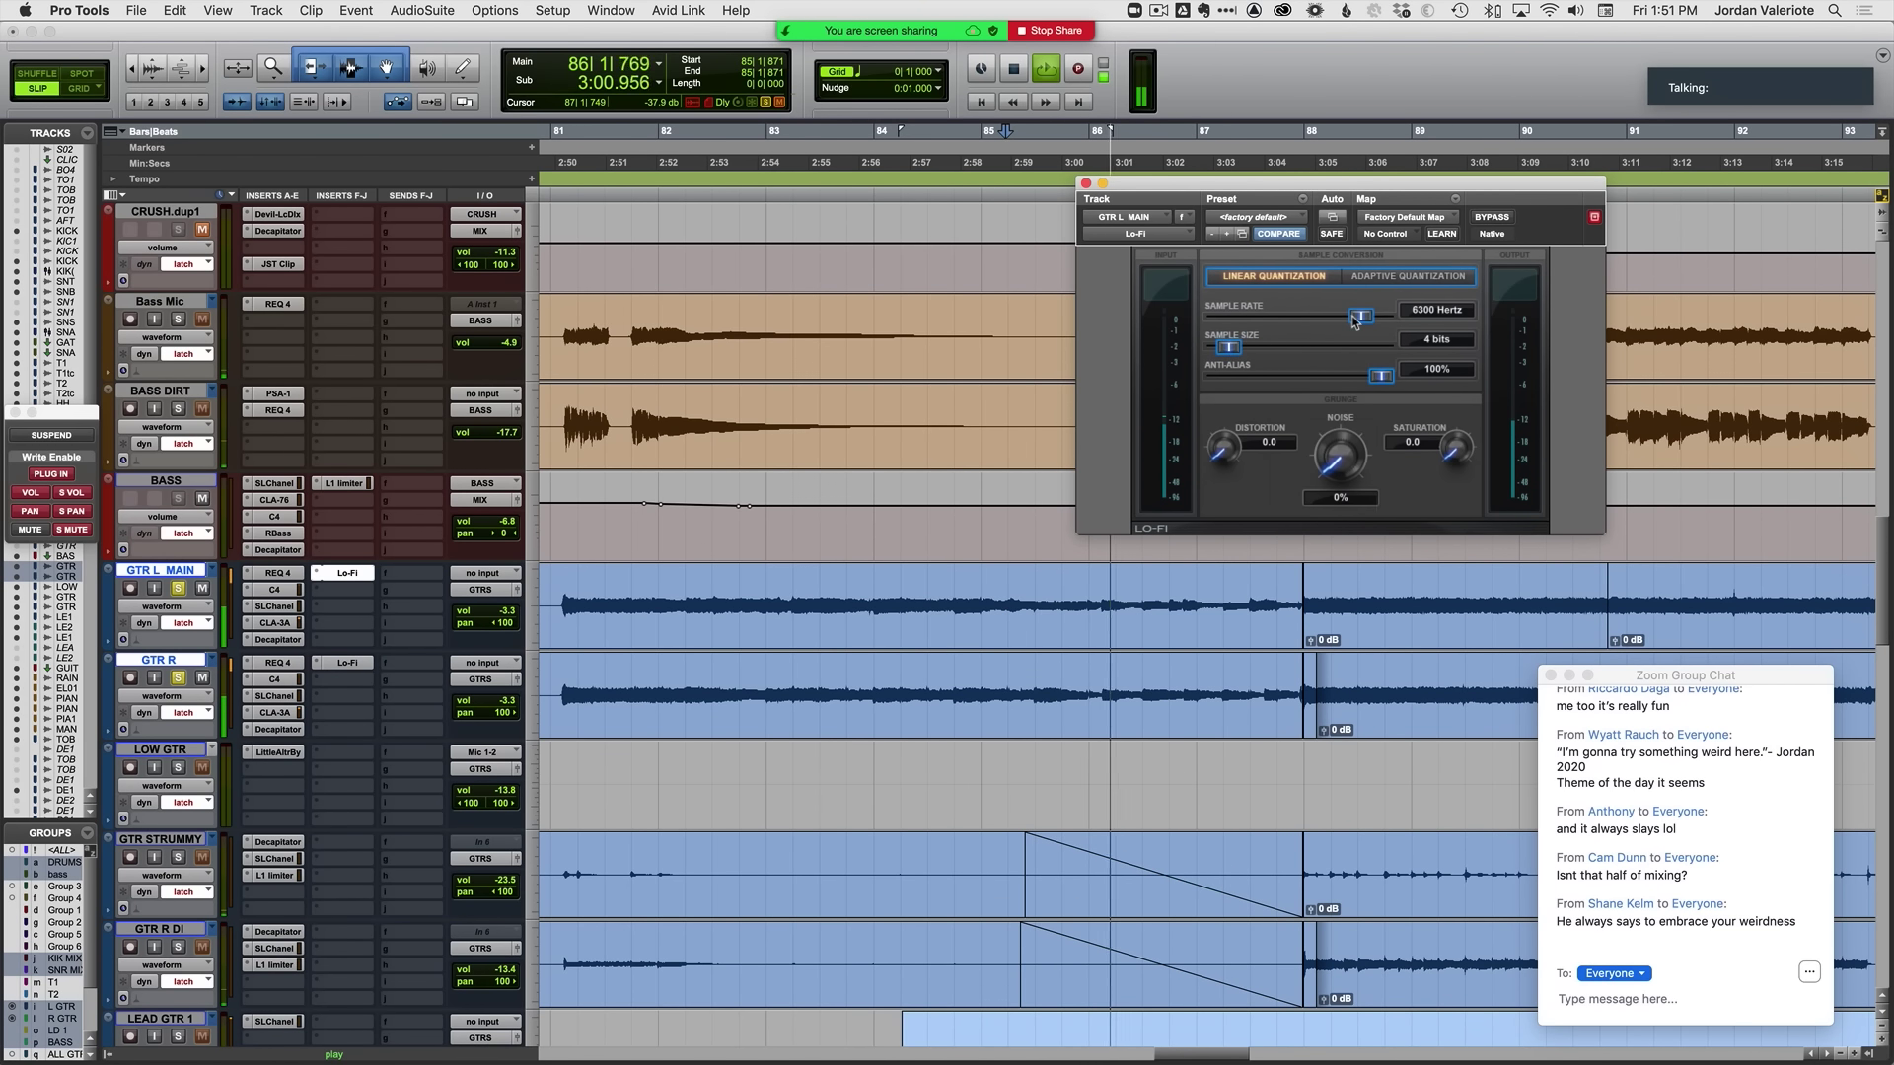
{"action": "key", "text": "space"}
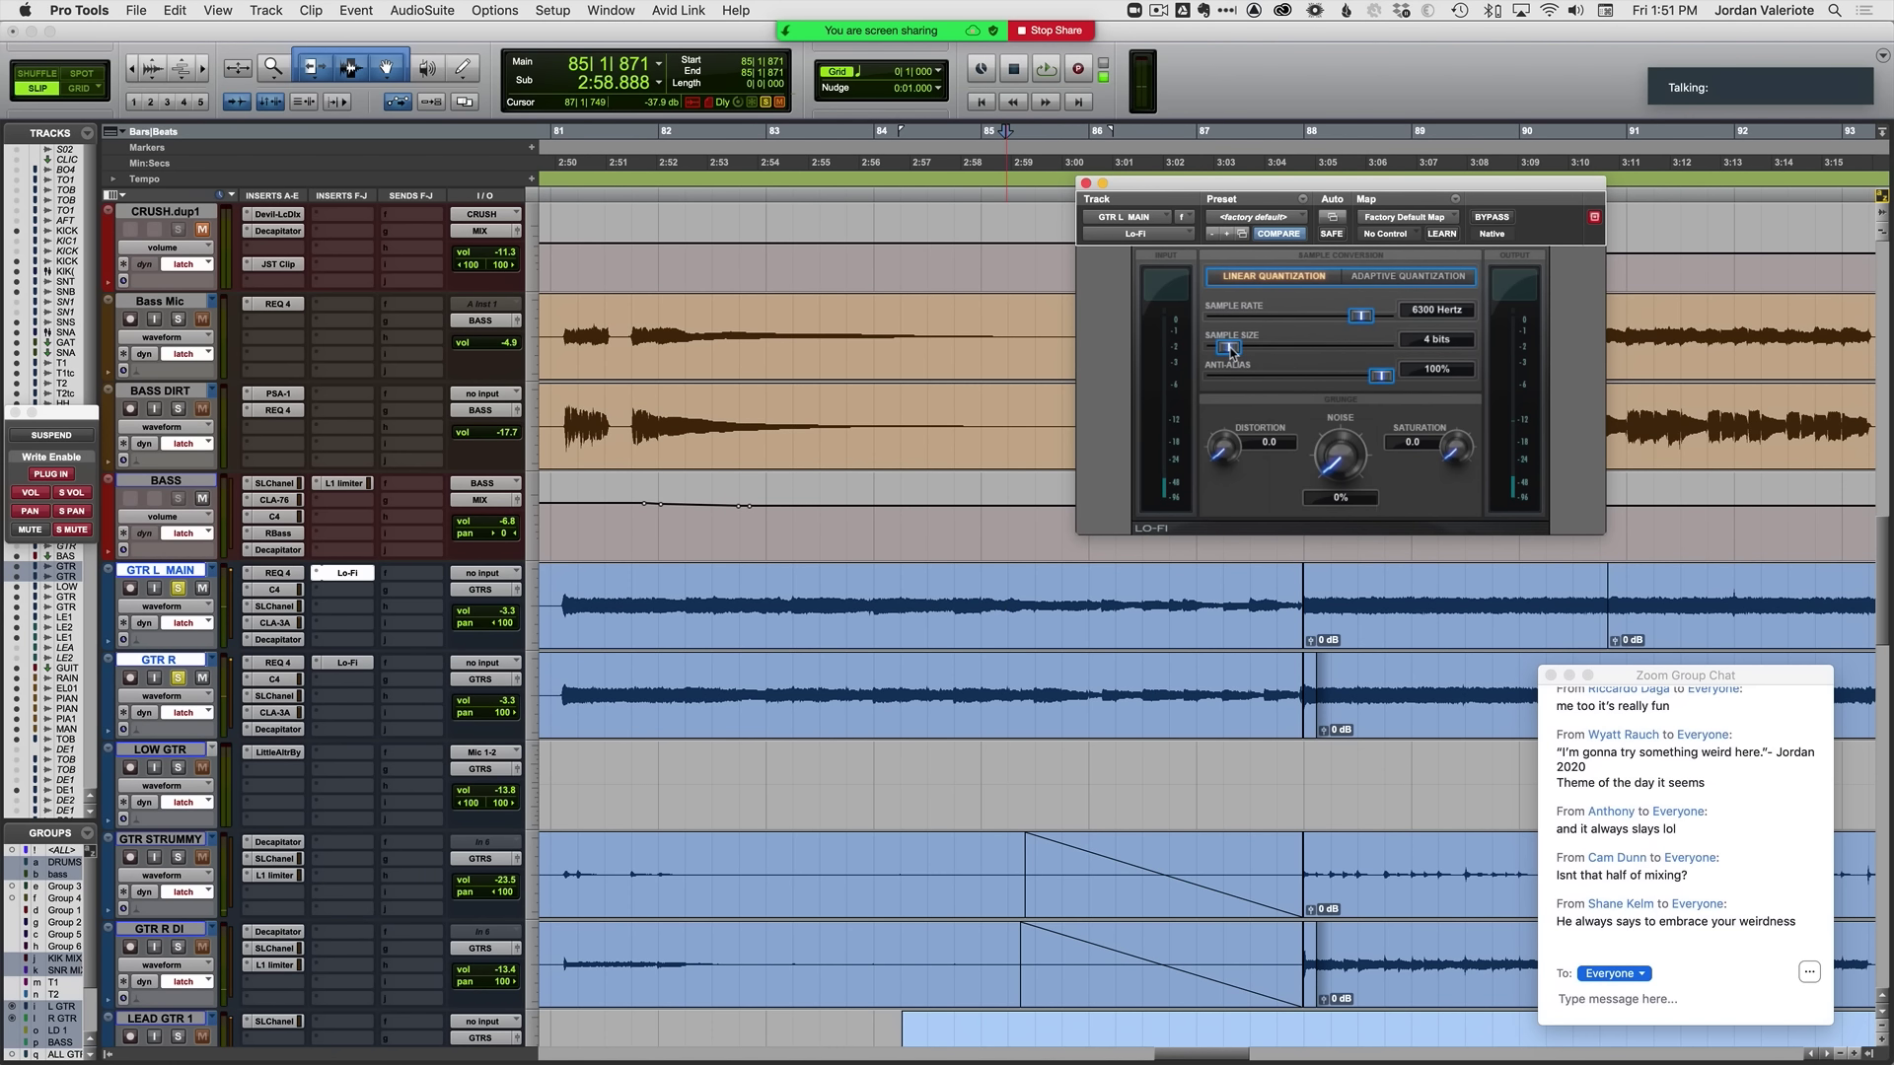
Step: Display GTR L MAIN's Lo-Fi Sample Size automation lane, then open Lo-Fi on GTR R and clear the guitar solos
{"action": "right_click", "coordinate": [1231, 352]}
{"action": "left_click", "coordinate": [1238, 360]}
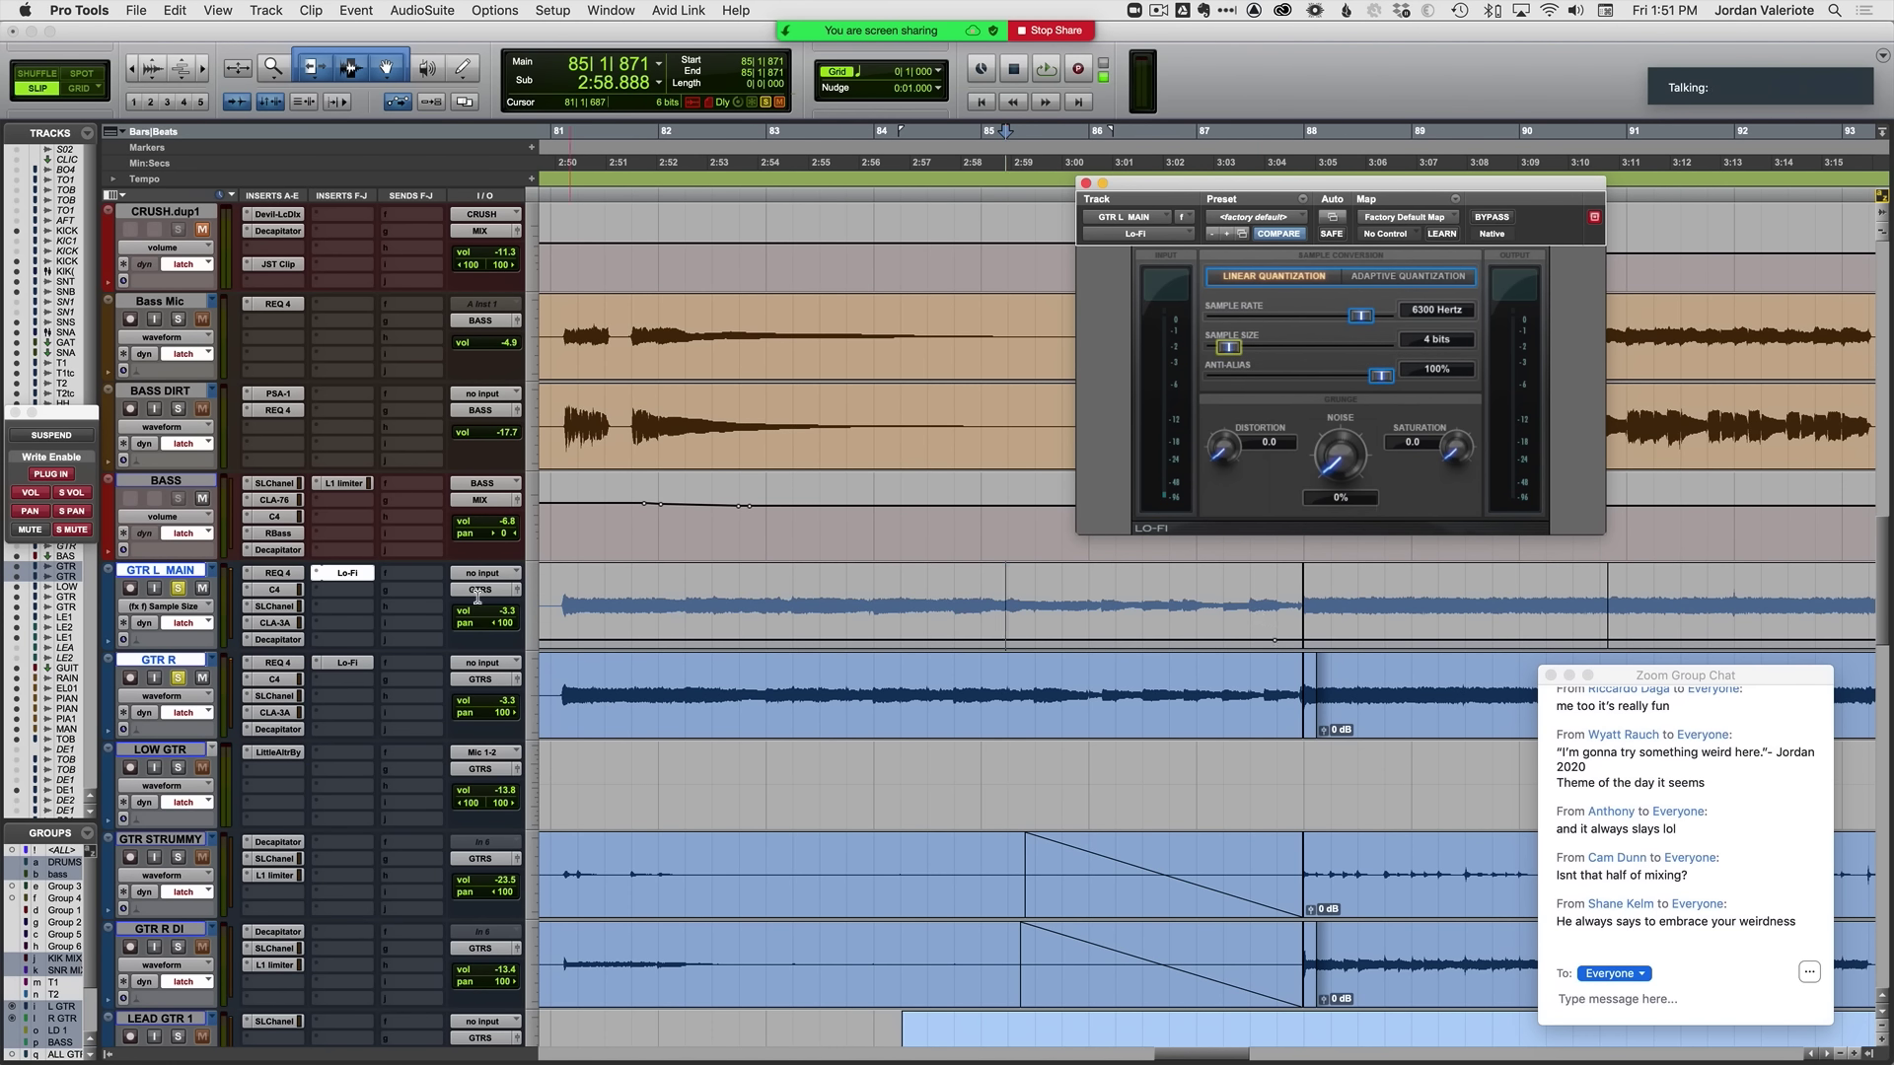
{"action": "left_click", "coordinate": [348, 662]}
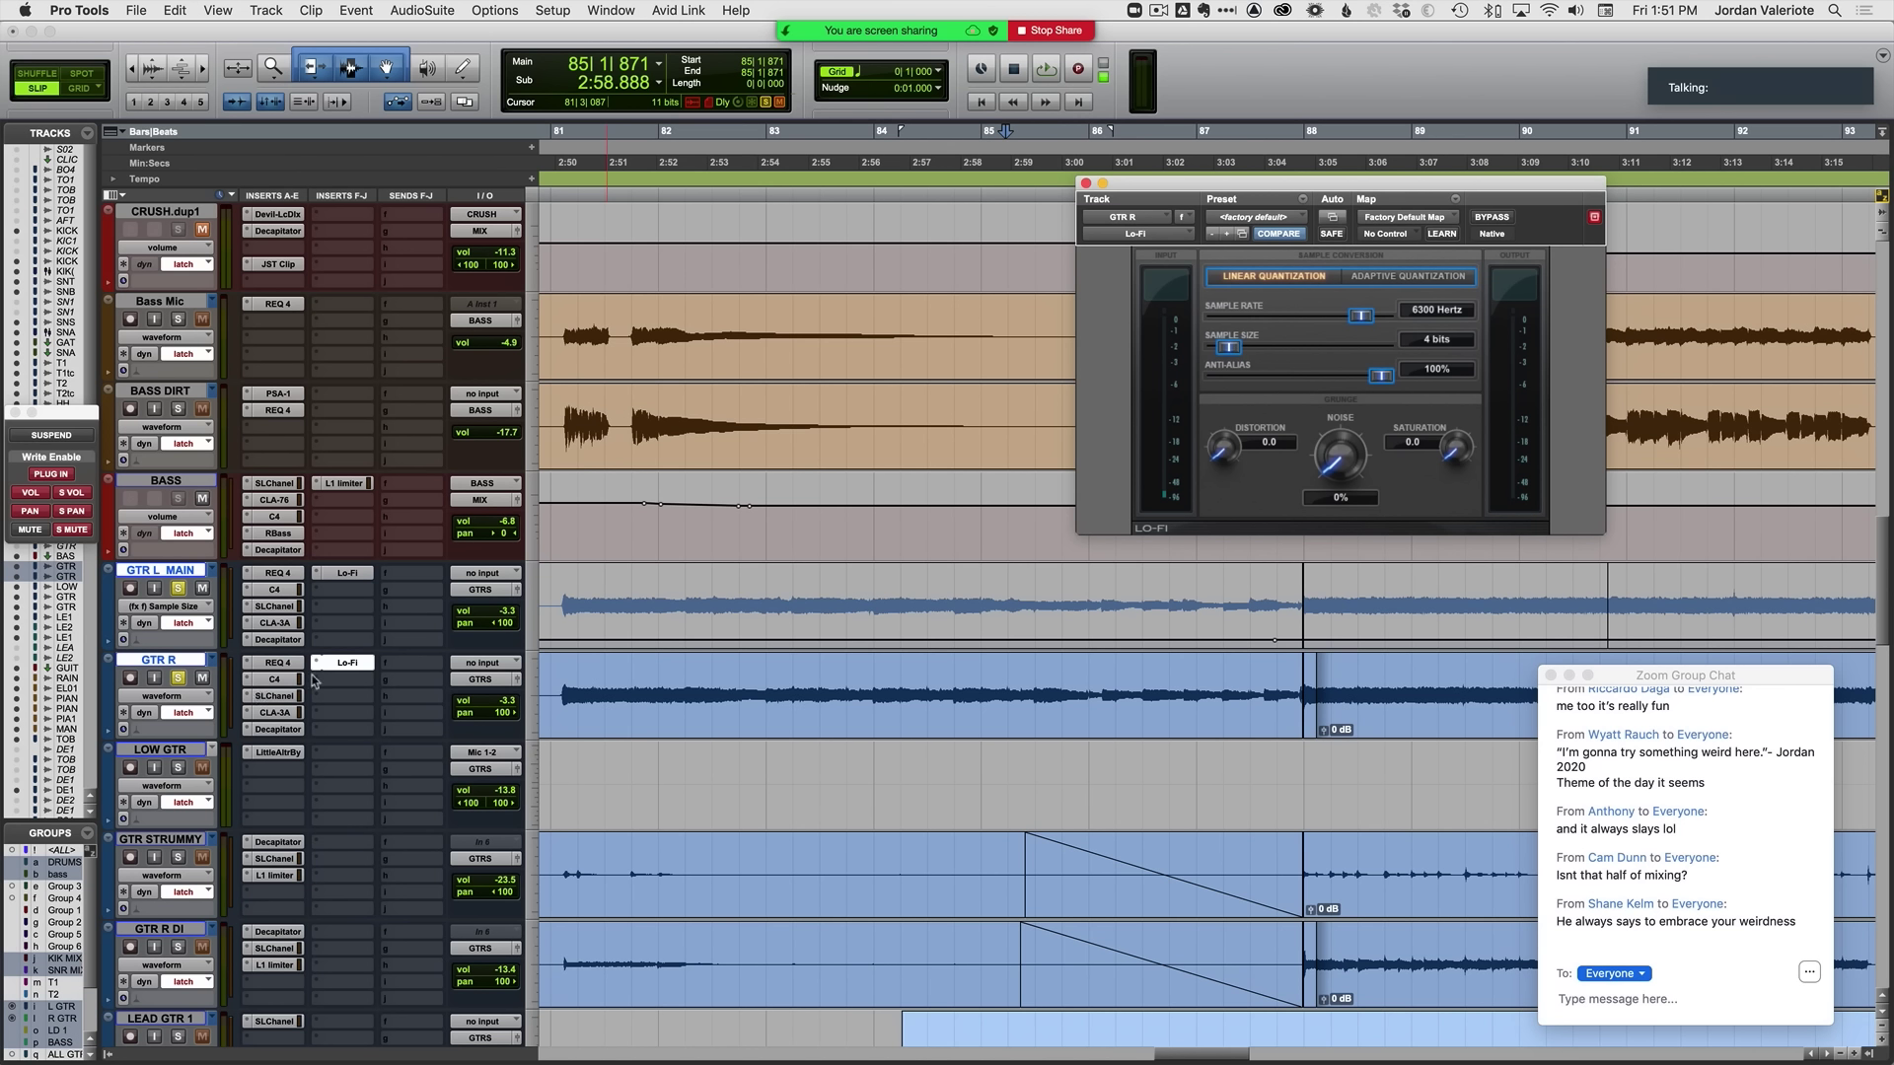
{"action": "left_click", "coordinate": [201, 680]}
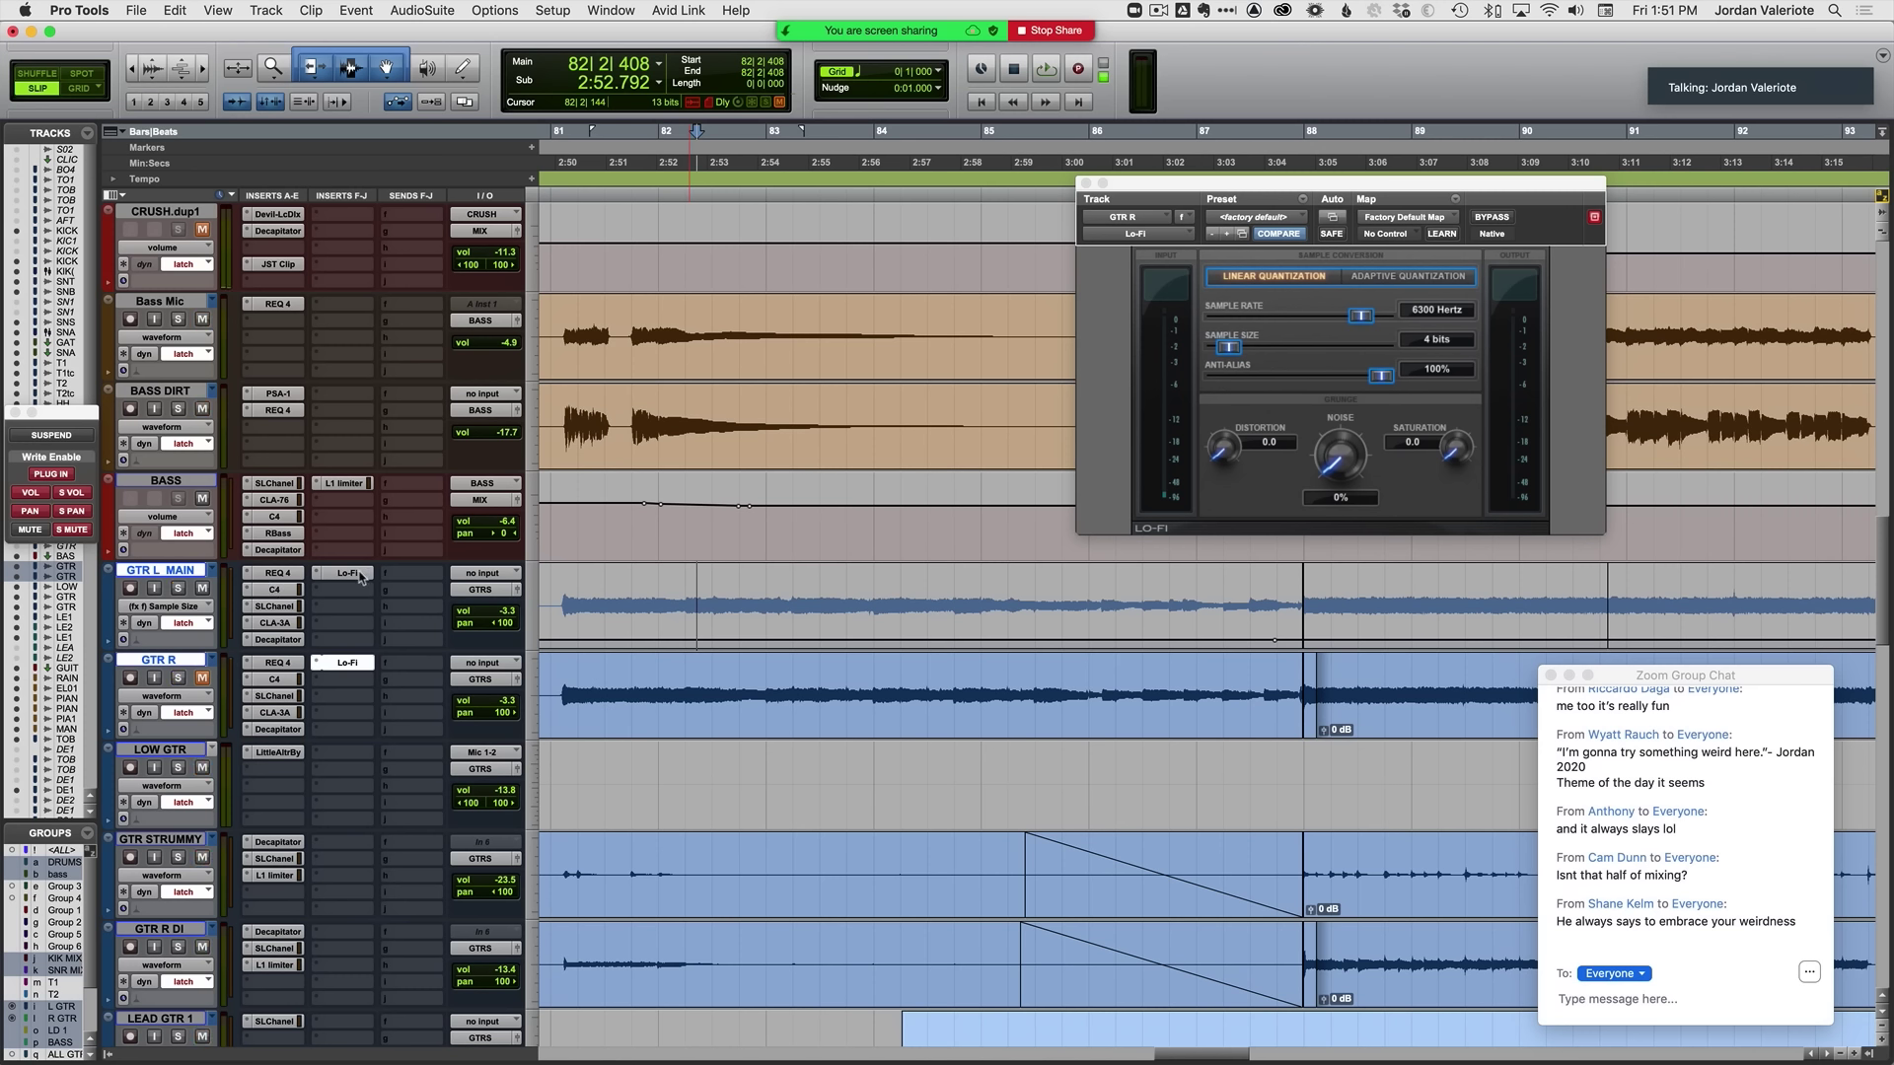
Step: Shape GTR L MAIN's Lo-Fi Sample Size automation into a downward ramp from bar 84 to bar 88, then audition with GTR R's Lo-Fi bypass toggled
{"action": "key", "text": "space"}
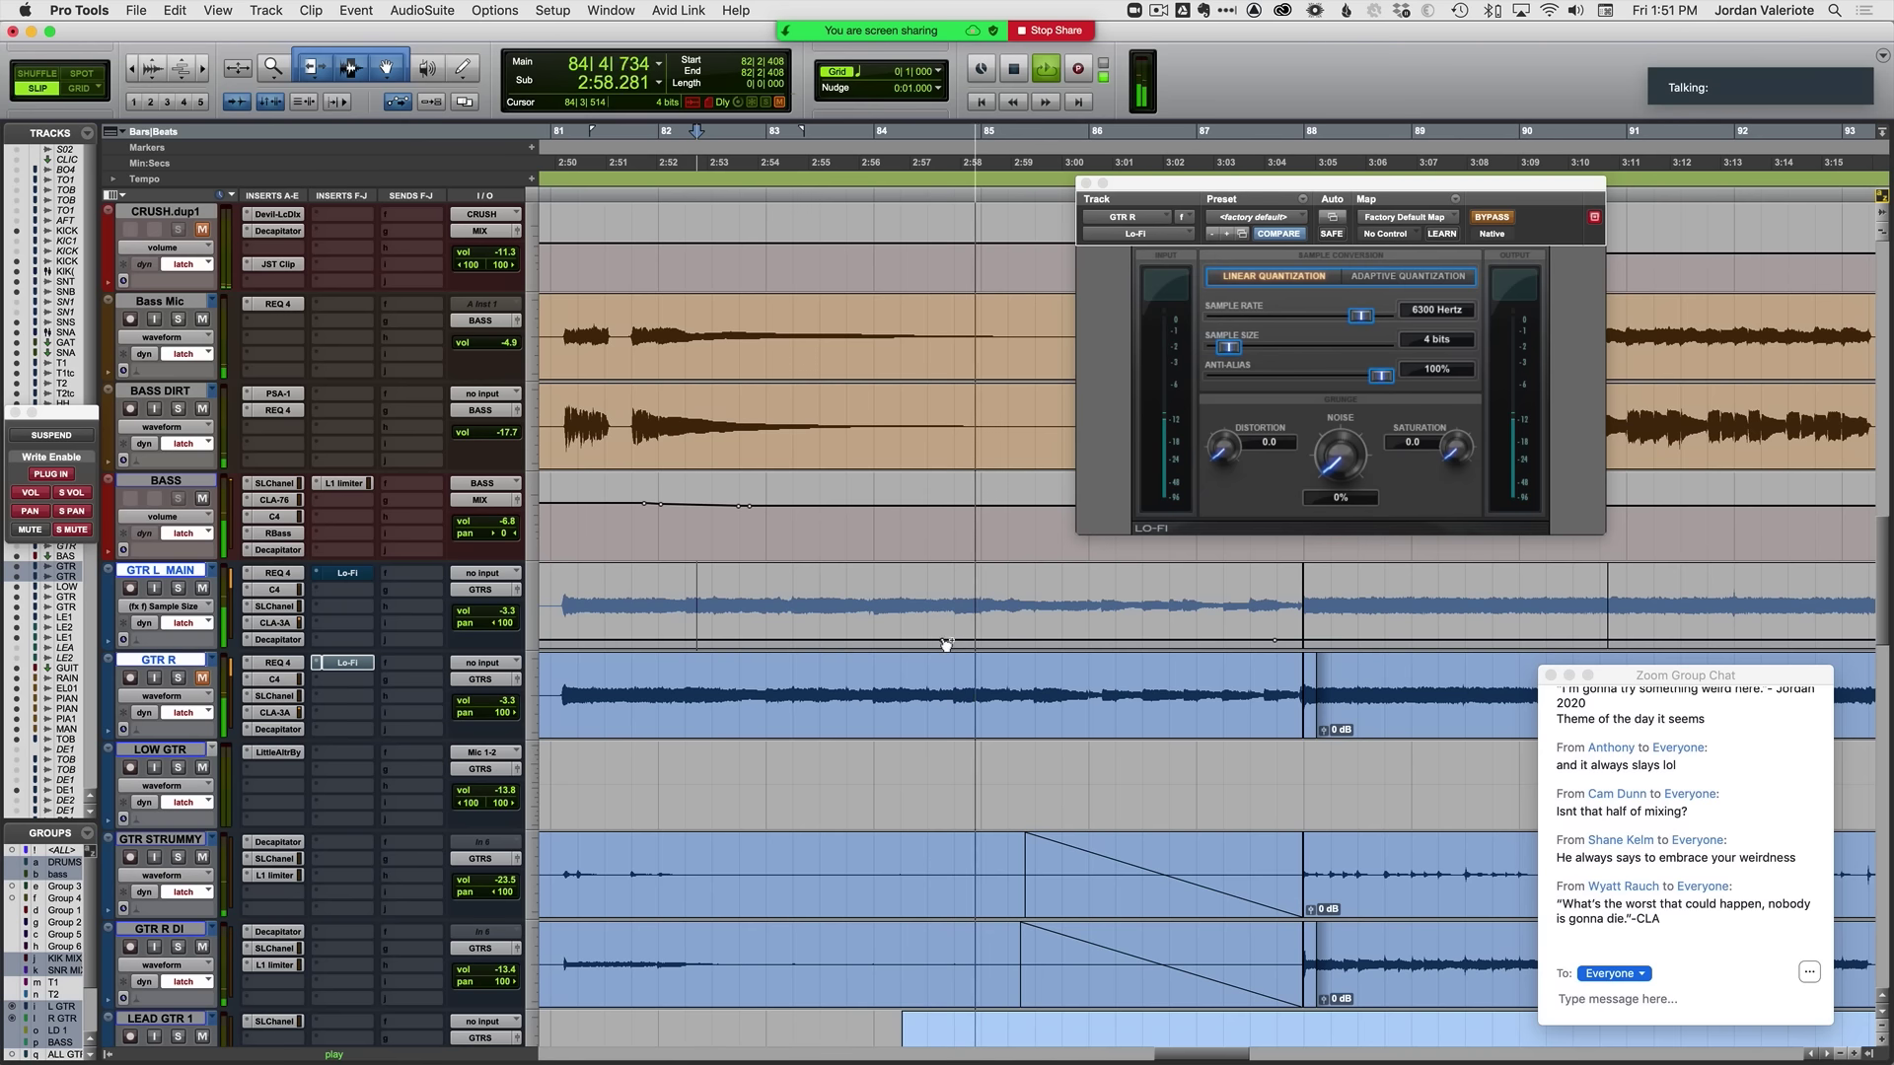
{"action": "left_click_drag", "start_coordinate": [945, 645], "coordinate": [939, 575]}
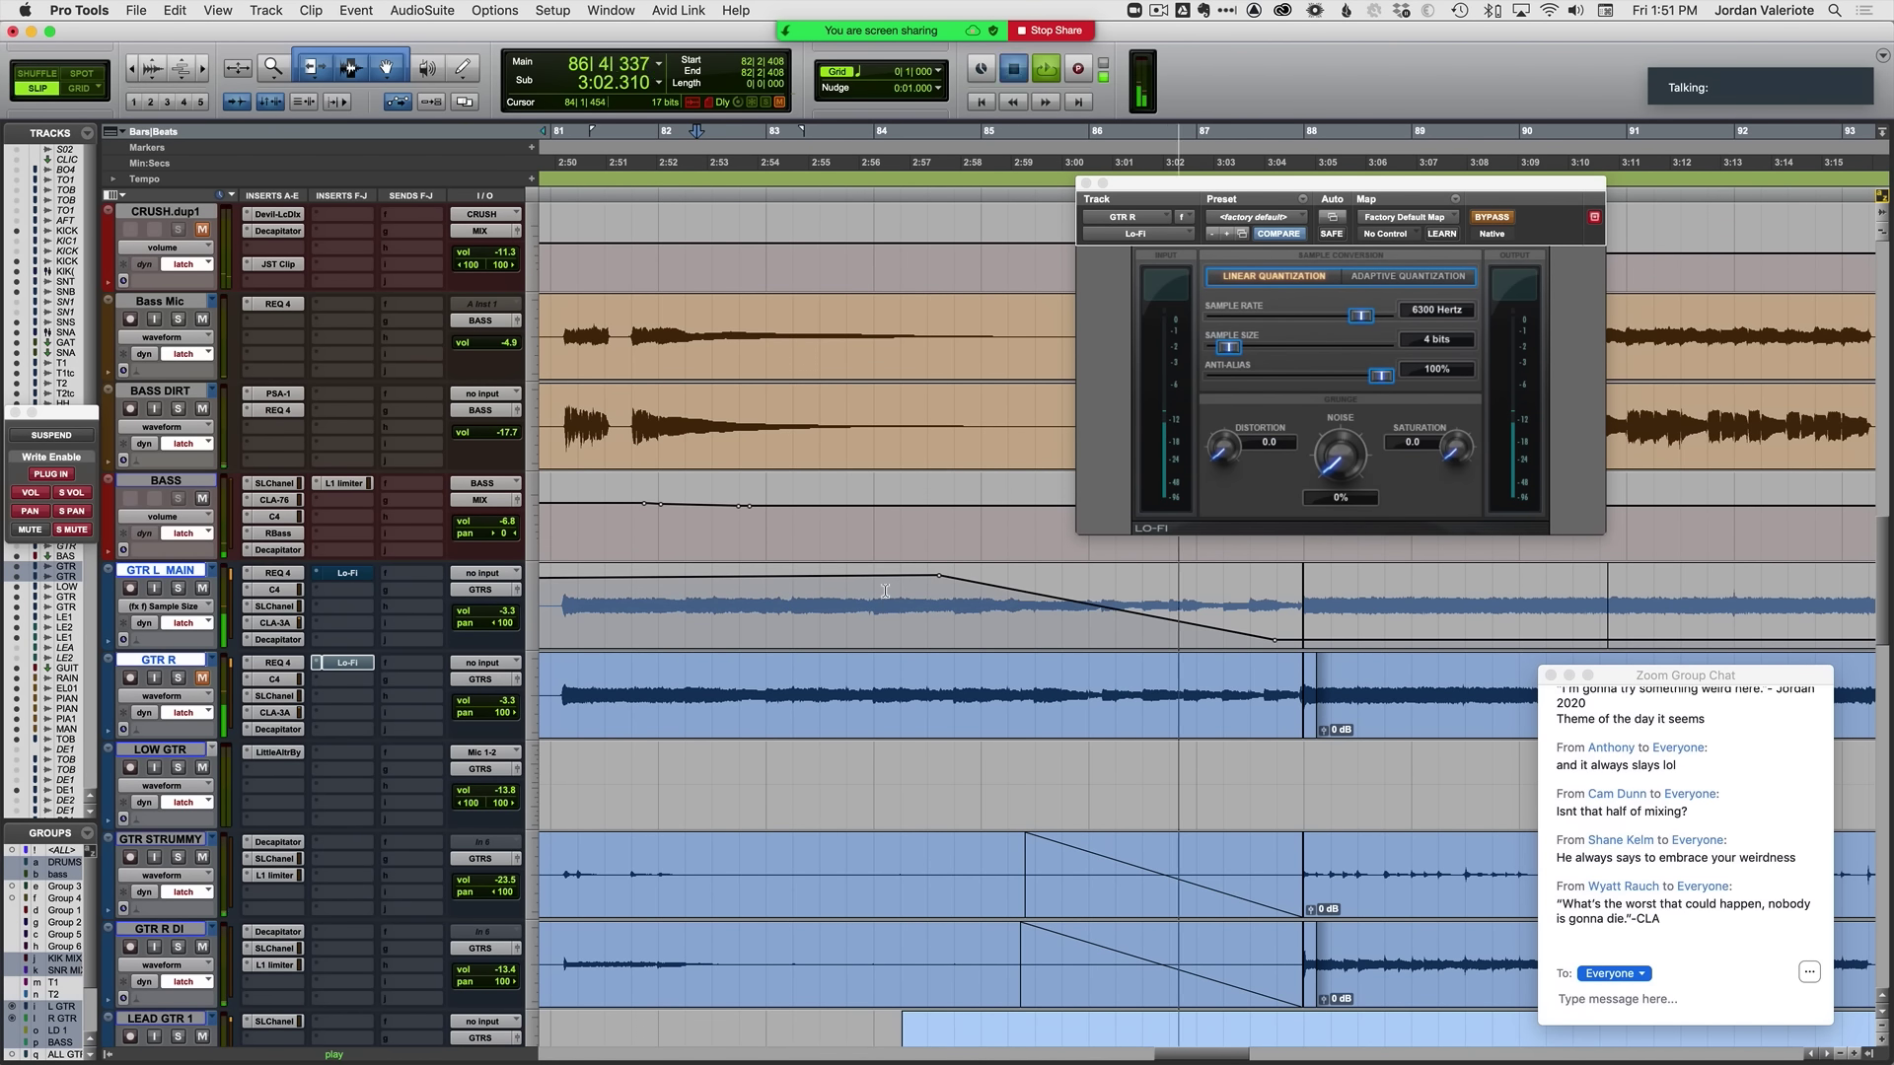
{"action": "left_click", "coordinate": [885, 591]}
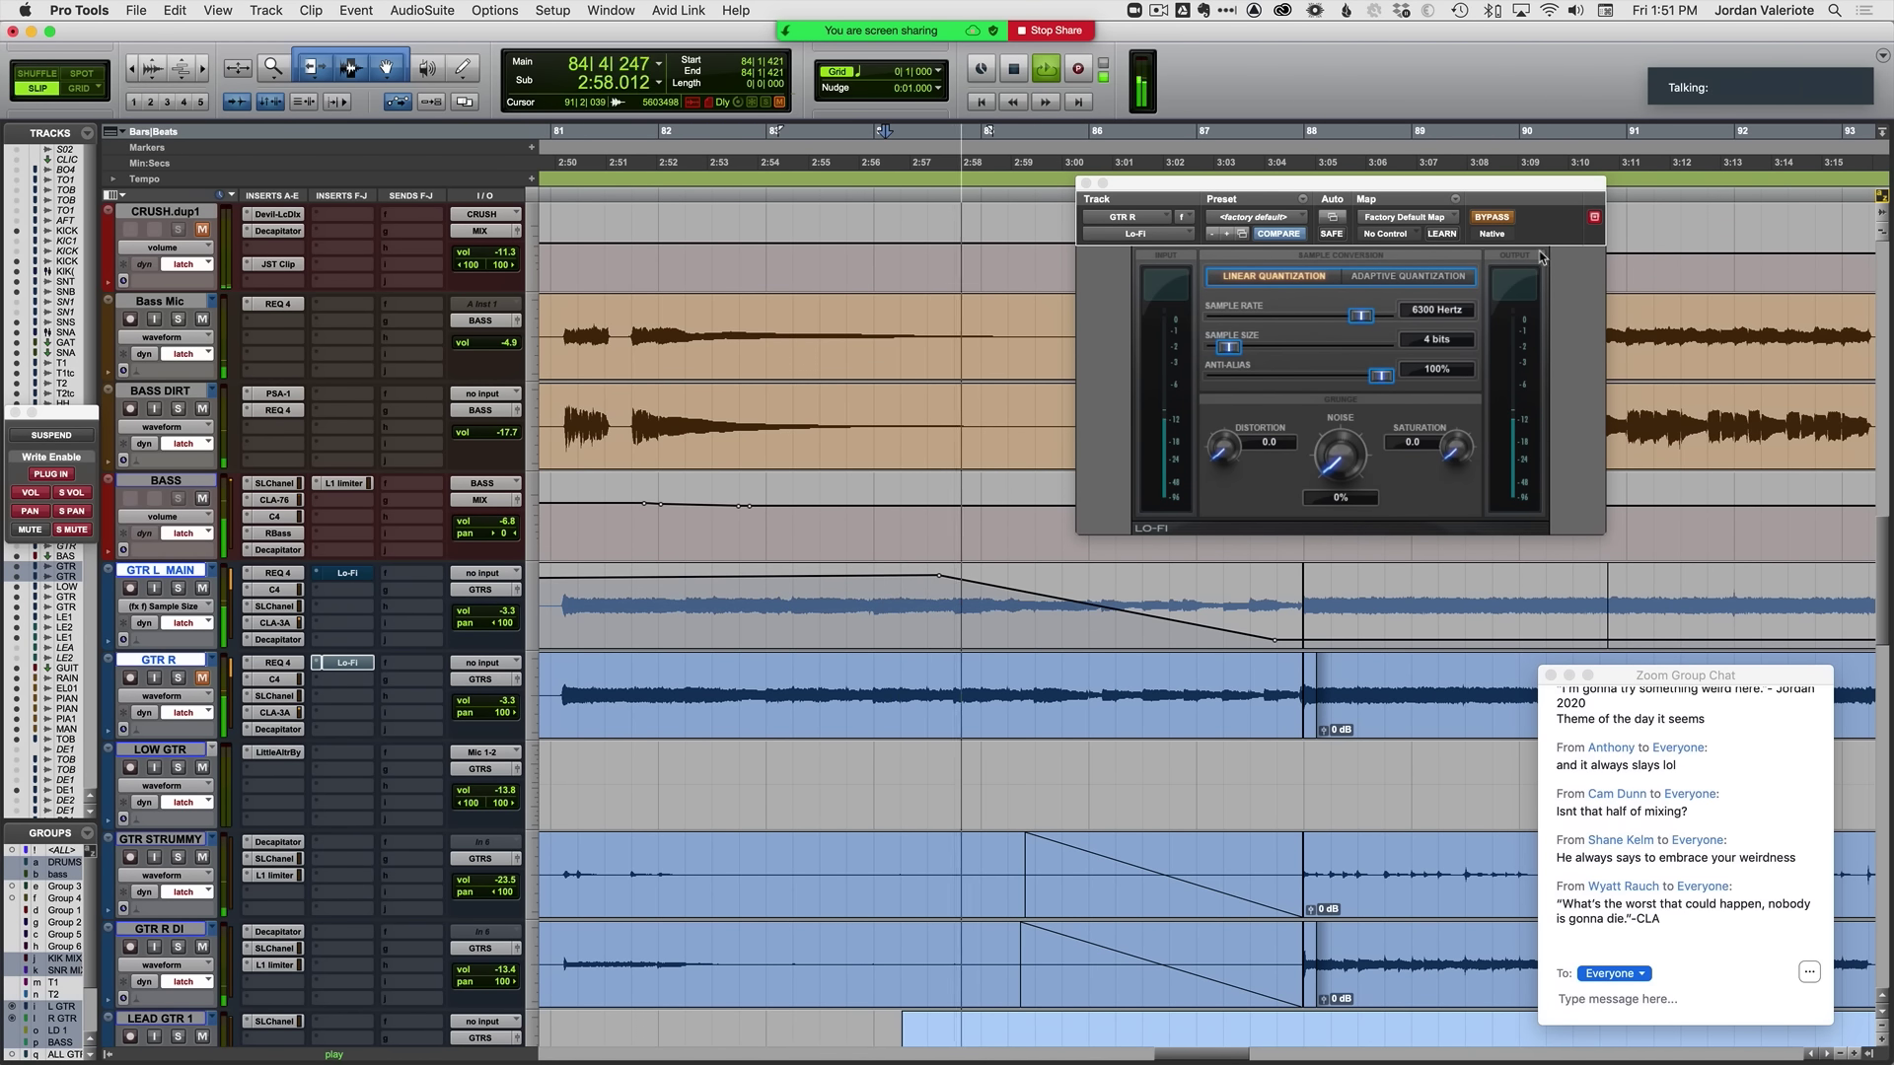
{"action": "left_click", "coordinate": [1493, 218]}
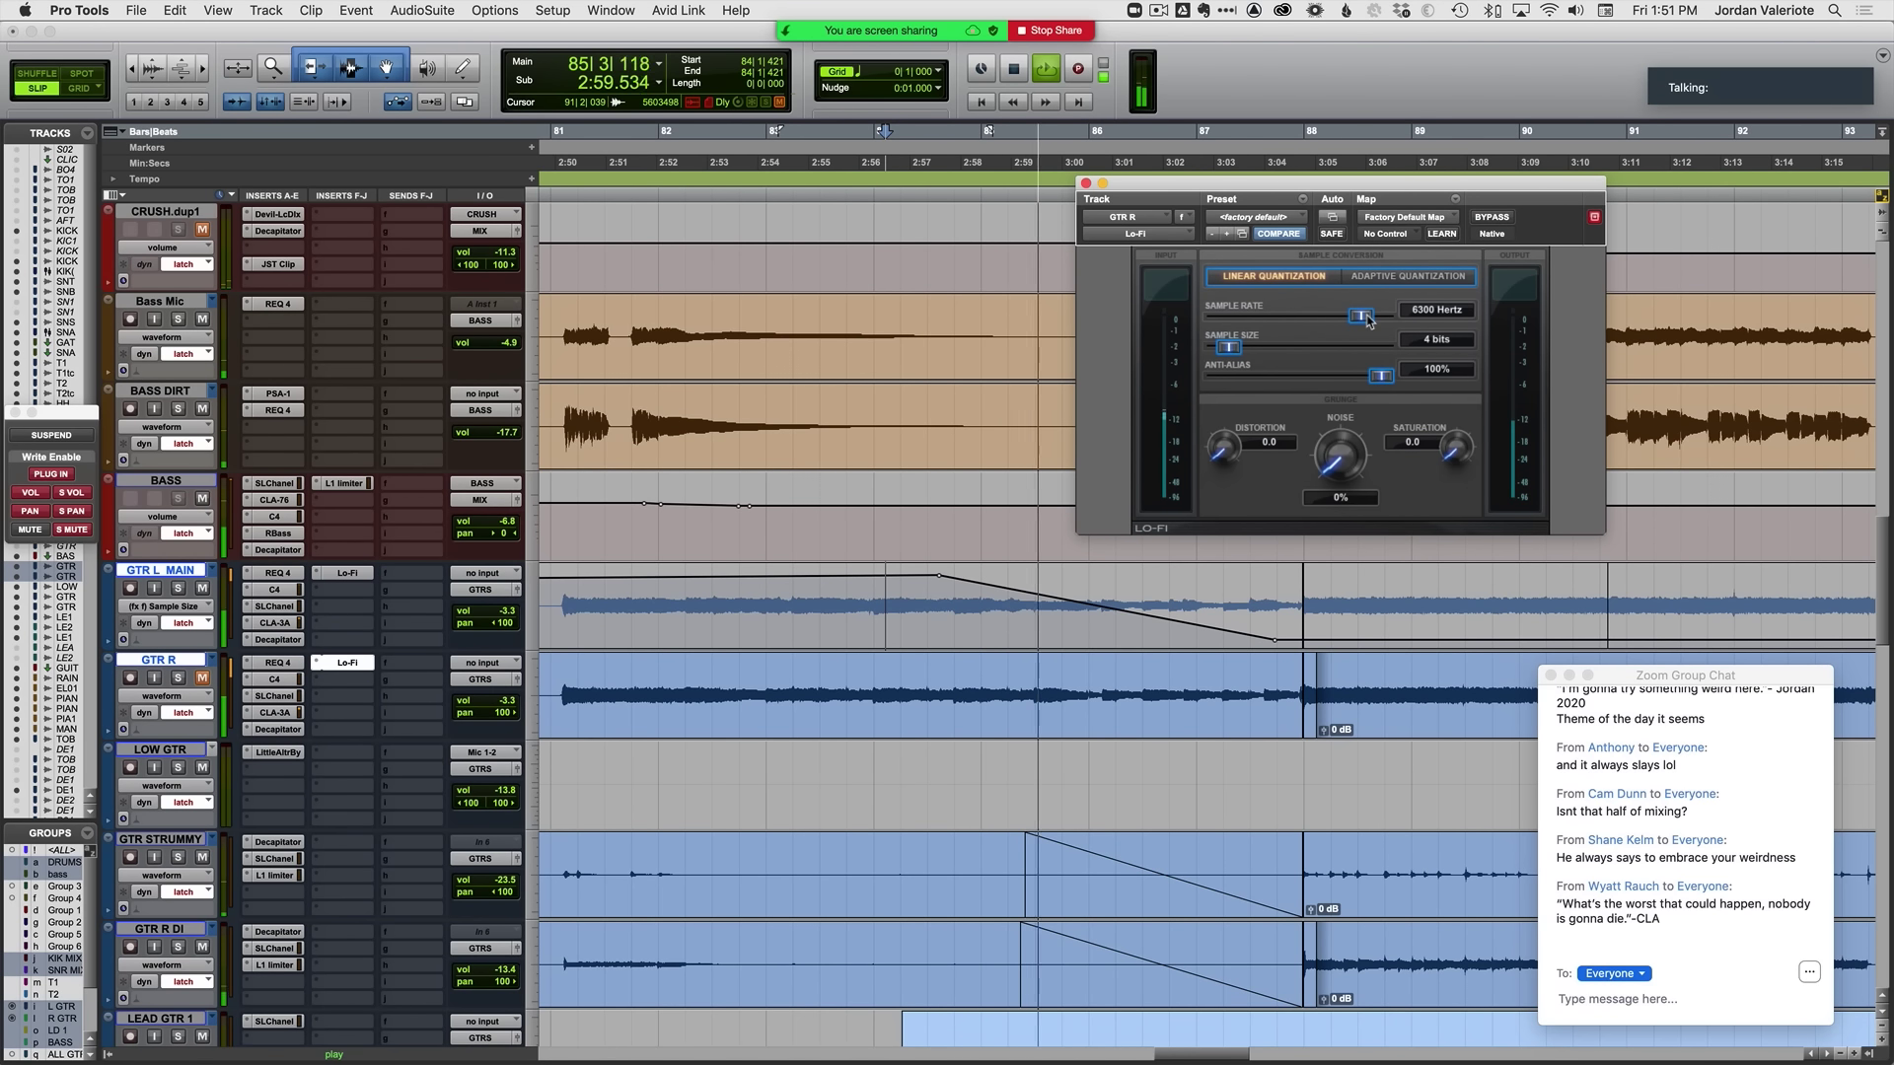
{"action": "key", "text": "space"}
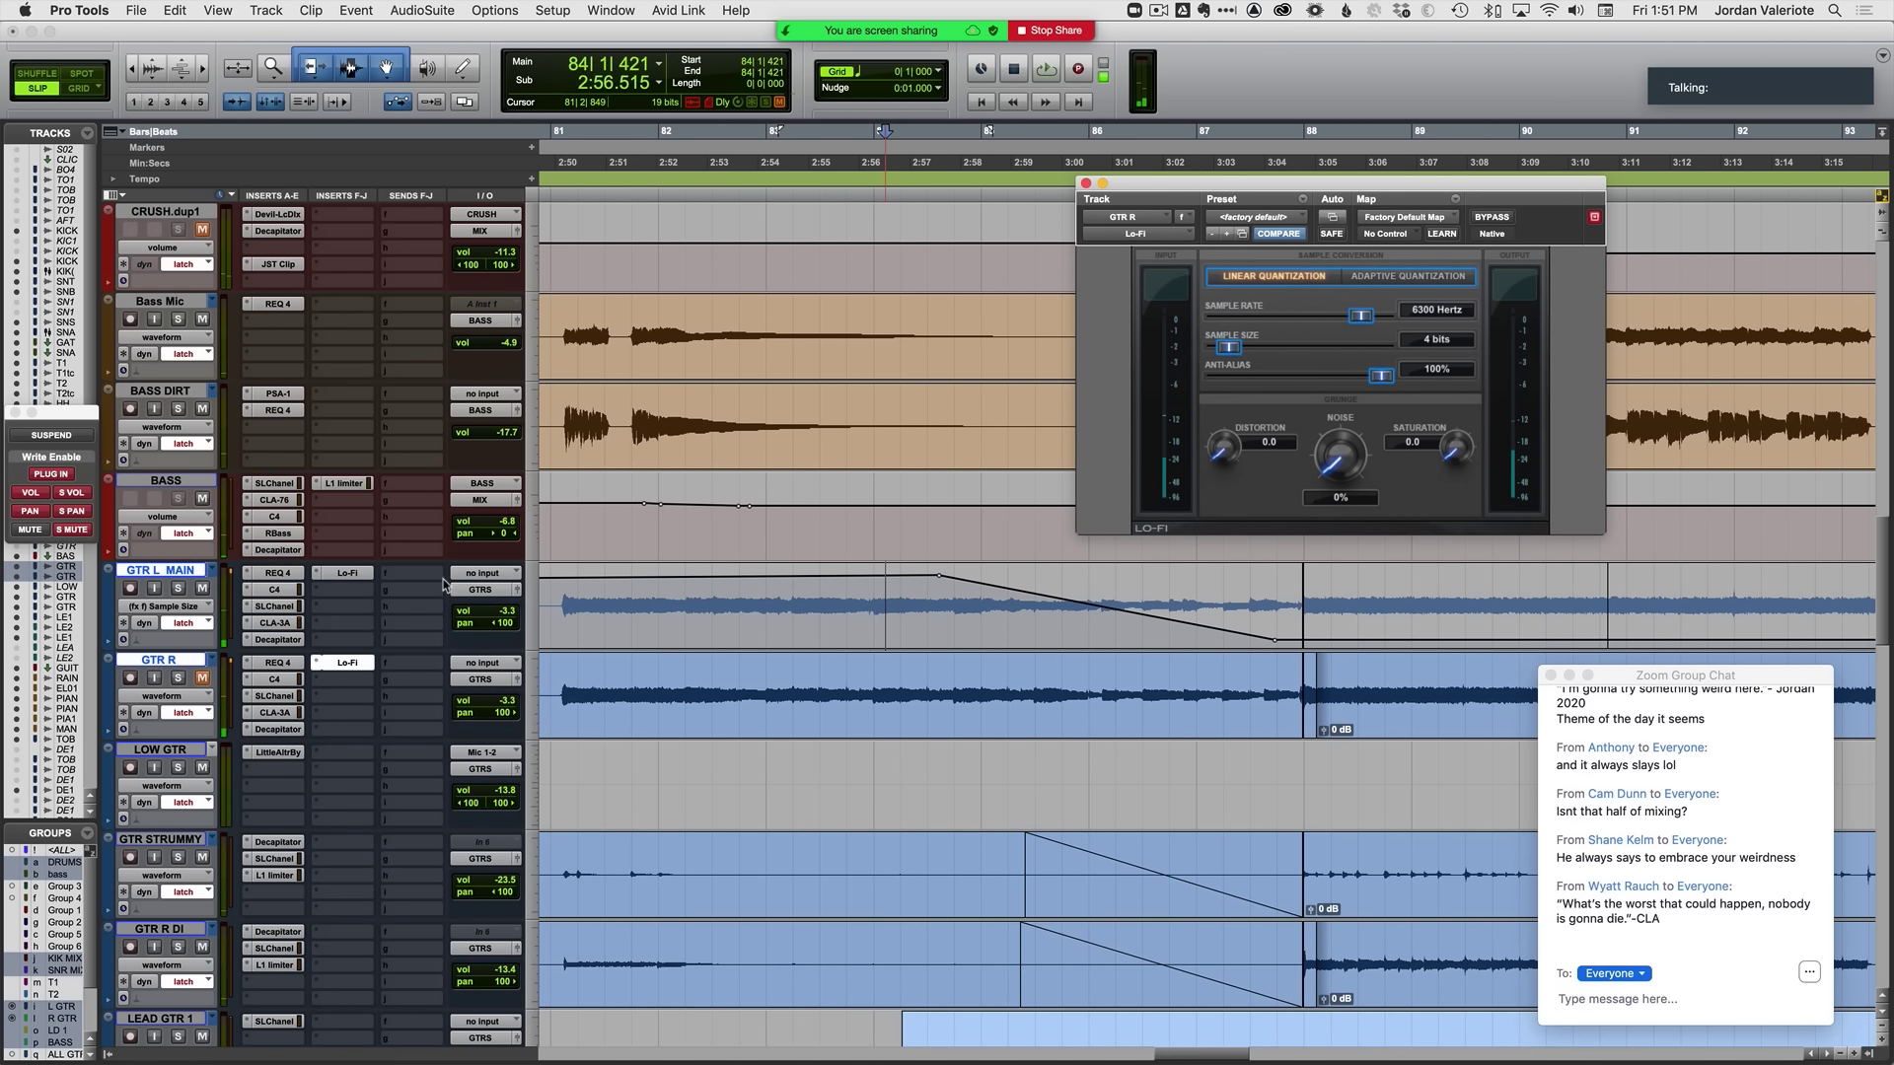
Step: Enable automation for Lo-Fi's Sample Rate on GTR L MAIN and display its automation lane during playback from bar 84
{"action": "left_click", "coordinate": [364, 574]}
{"action": "key", "text": "space"}
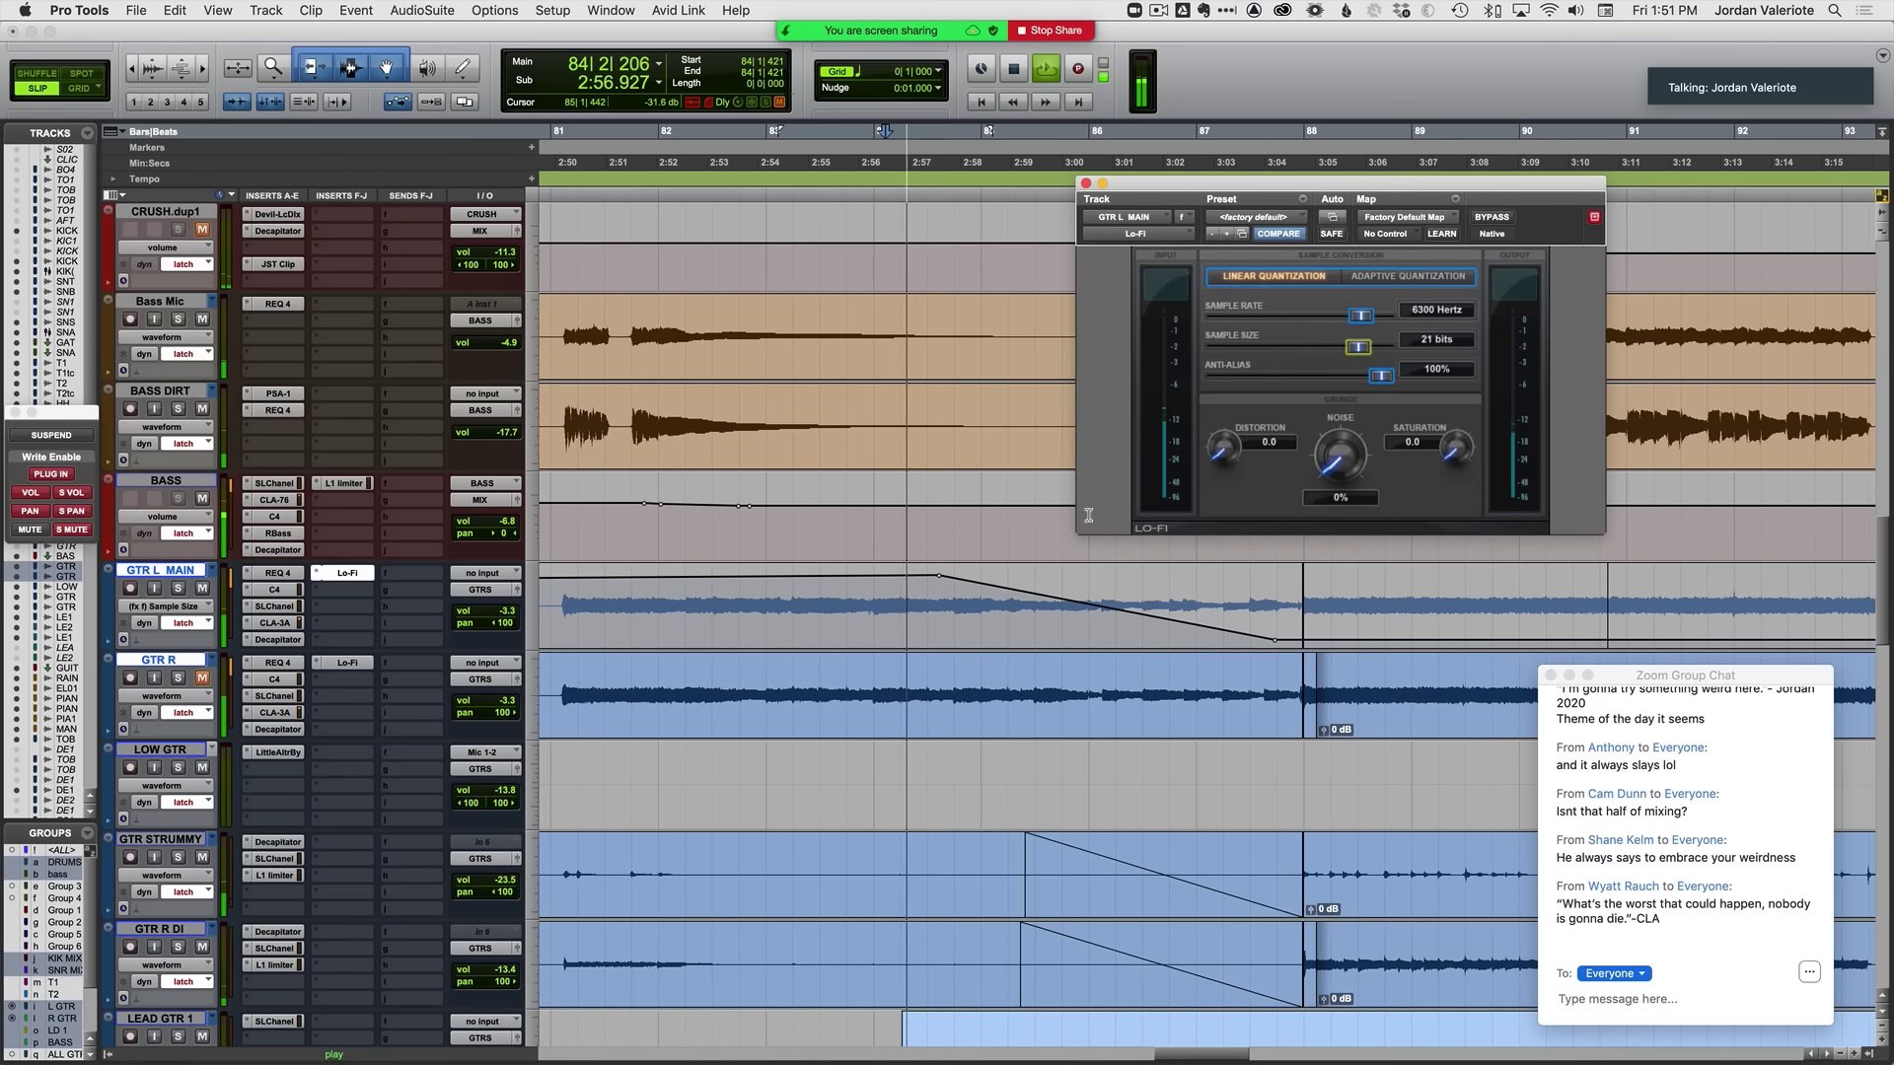
{"action": "left_click", "coordinate": [1364, 319], "text": "ctrl+alt+super"}
{"action": "left_click", "coordinate": [1377, 328]}
{"action": "left_click", "coordinate": [1365, 321], "text": "ctrl+super"}
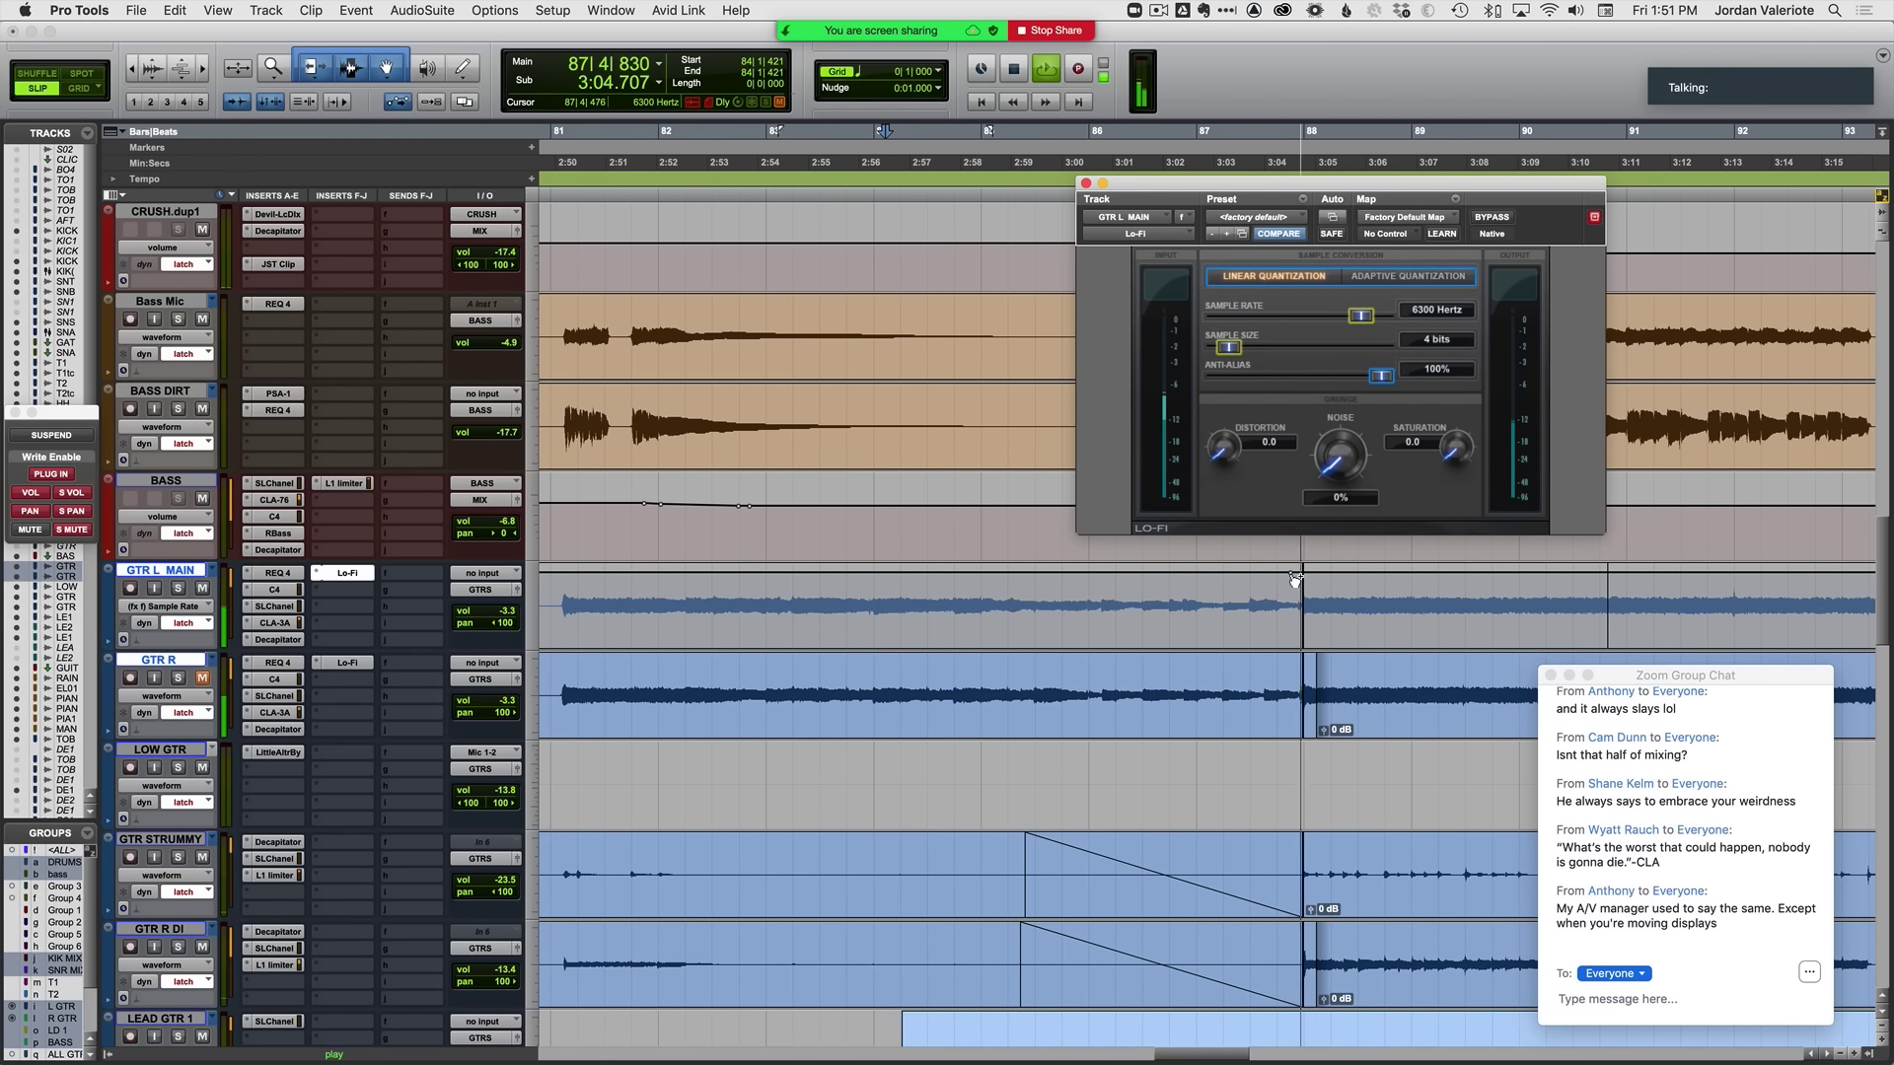
{"action": "key", "text": "space"}
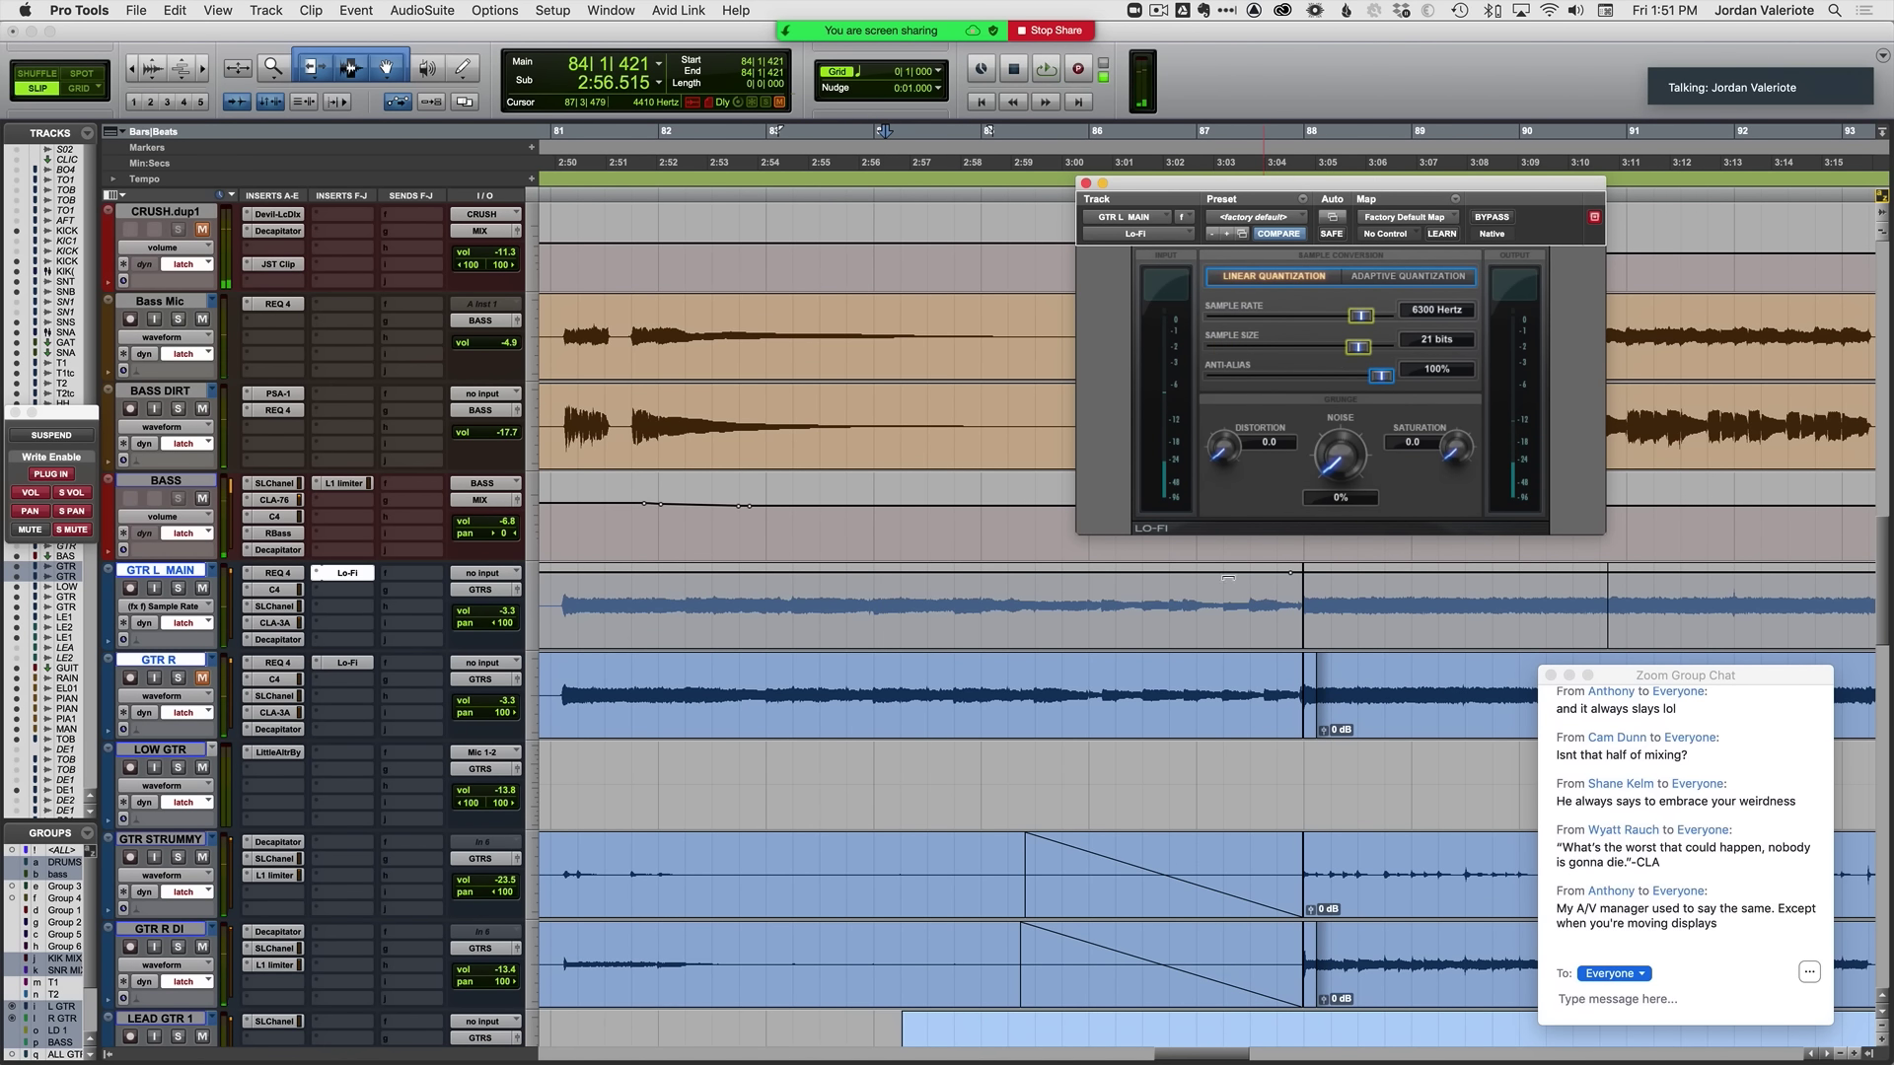
Step: Raise the Sample Rate automation to Off near bar 84 so it ramps down towards bar 88, and audition it
{"action": "left_click", "coordinate": [920, 571]}
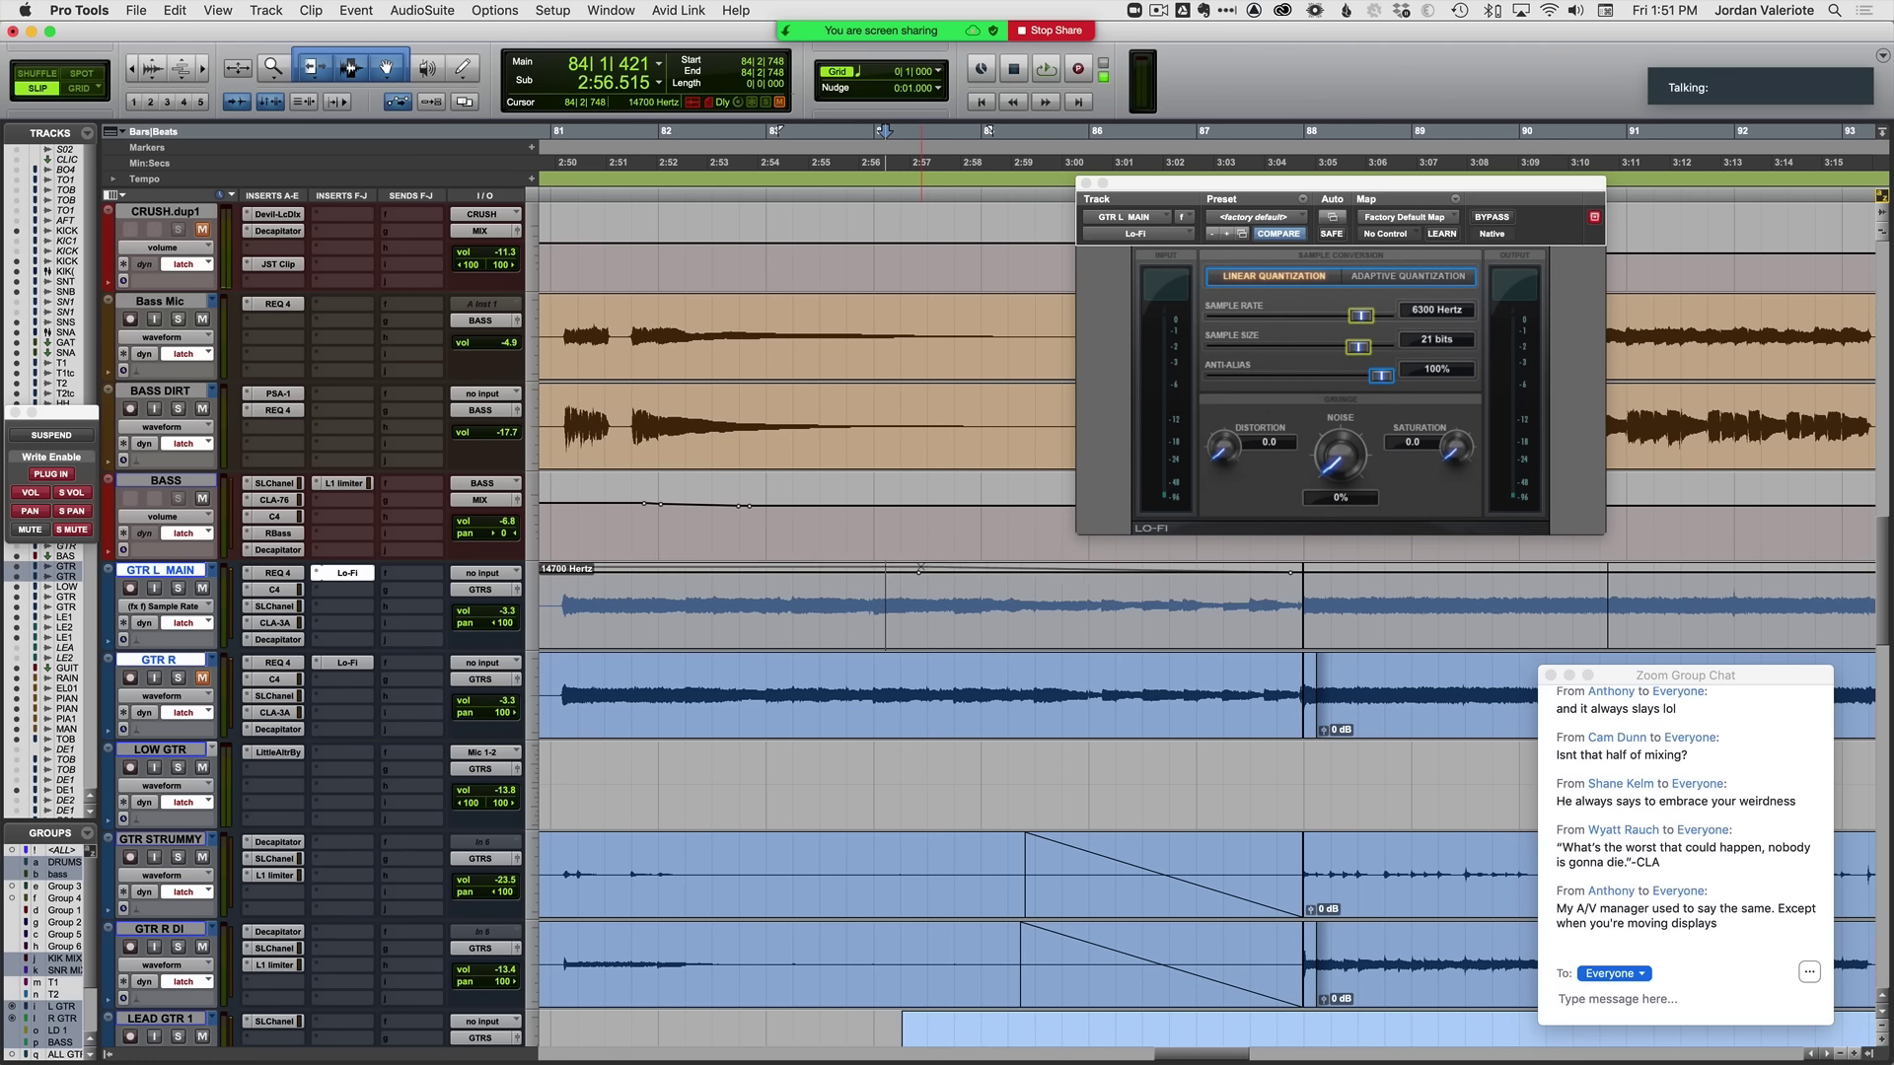
{"action": "left_click_drag", "start_coordinate": [920, 571], "coordinate": [921, 563]}
{"action": "key", "text": "space"}
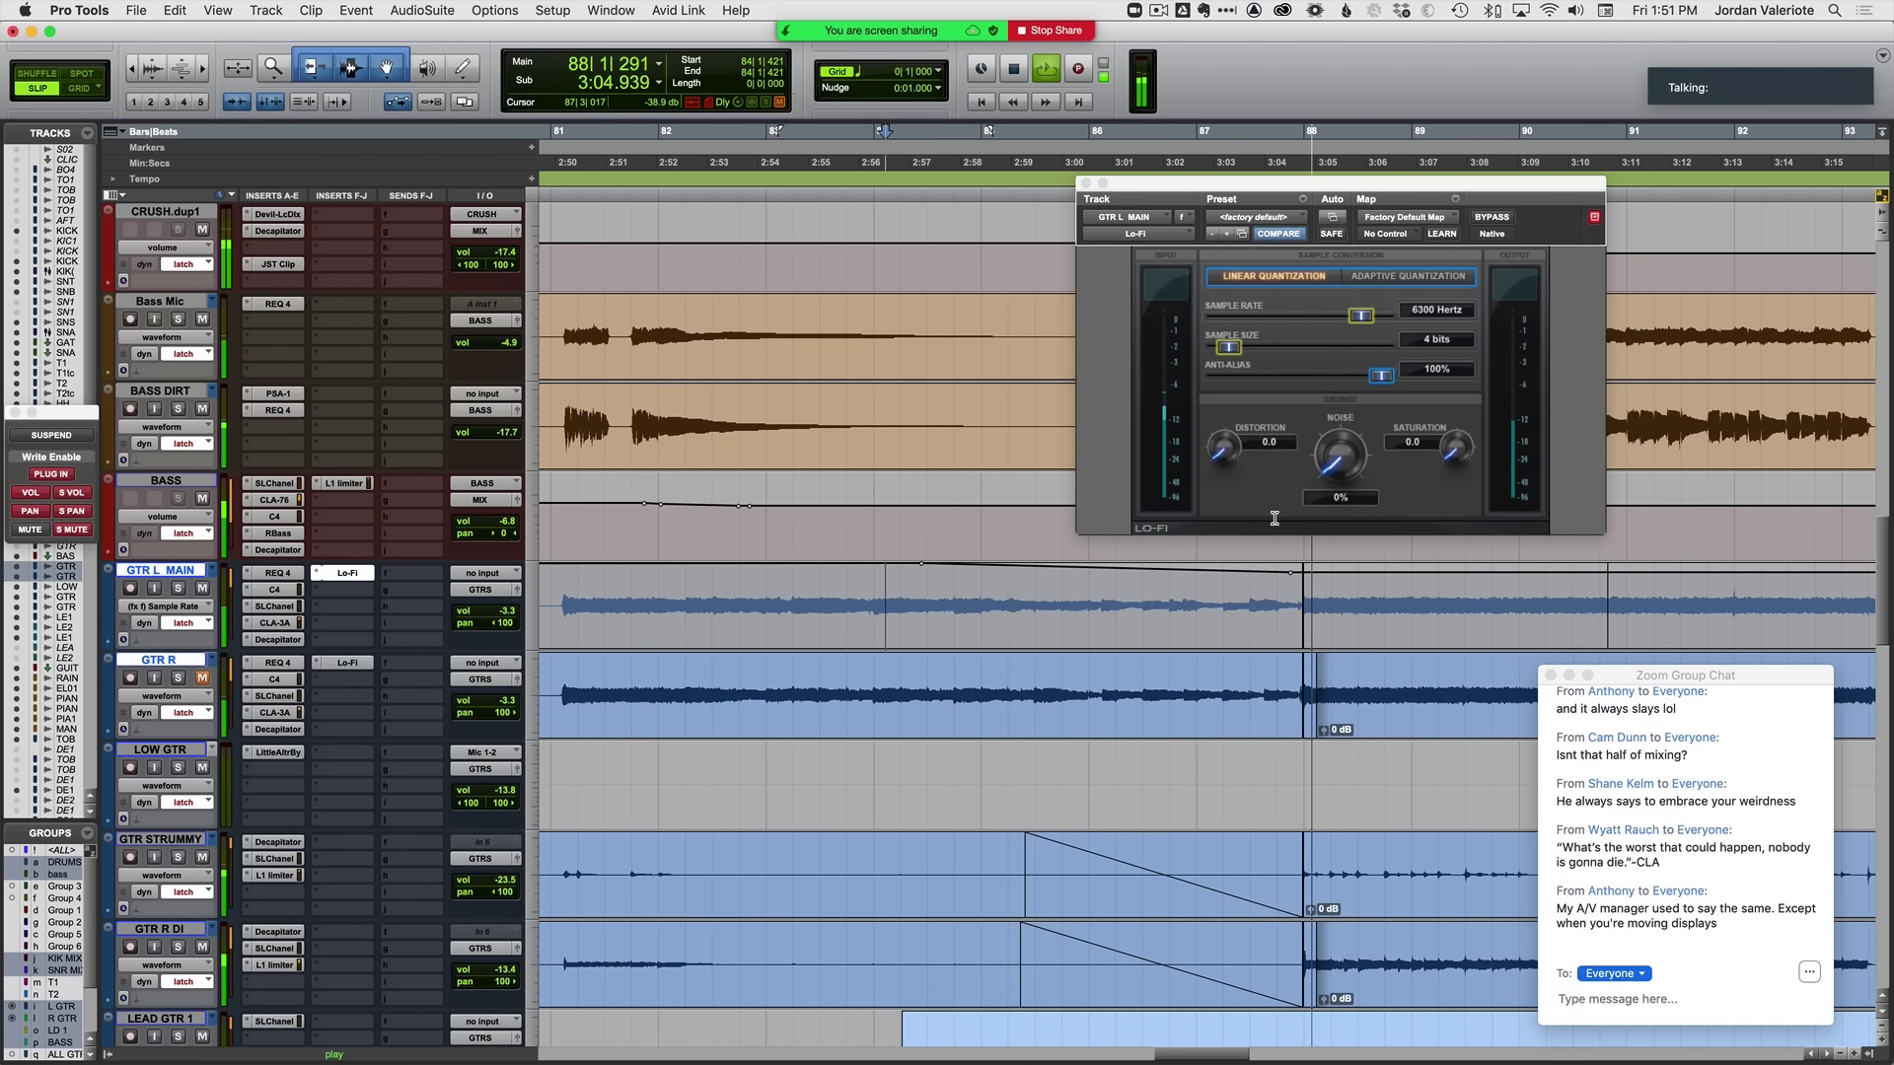
{"action": "key", "text": "space"}
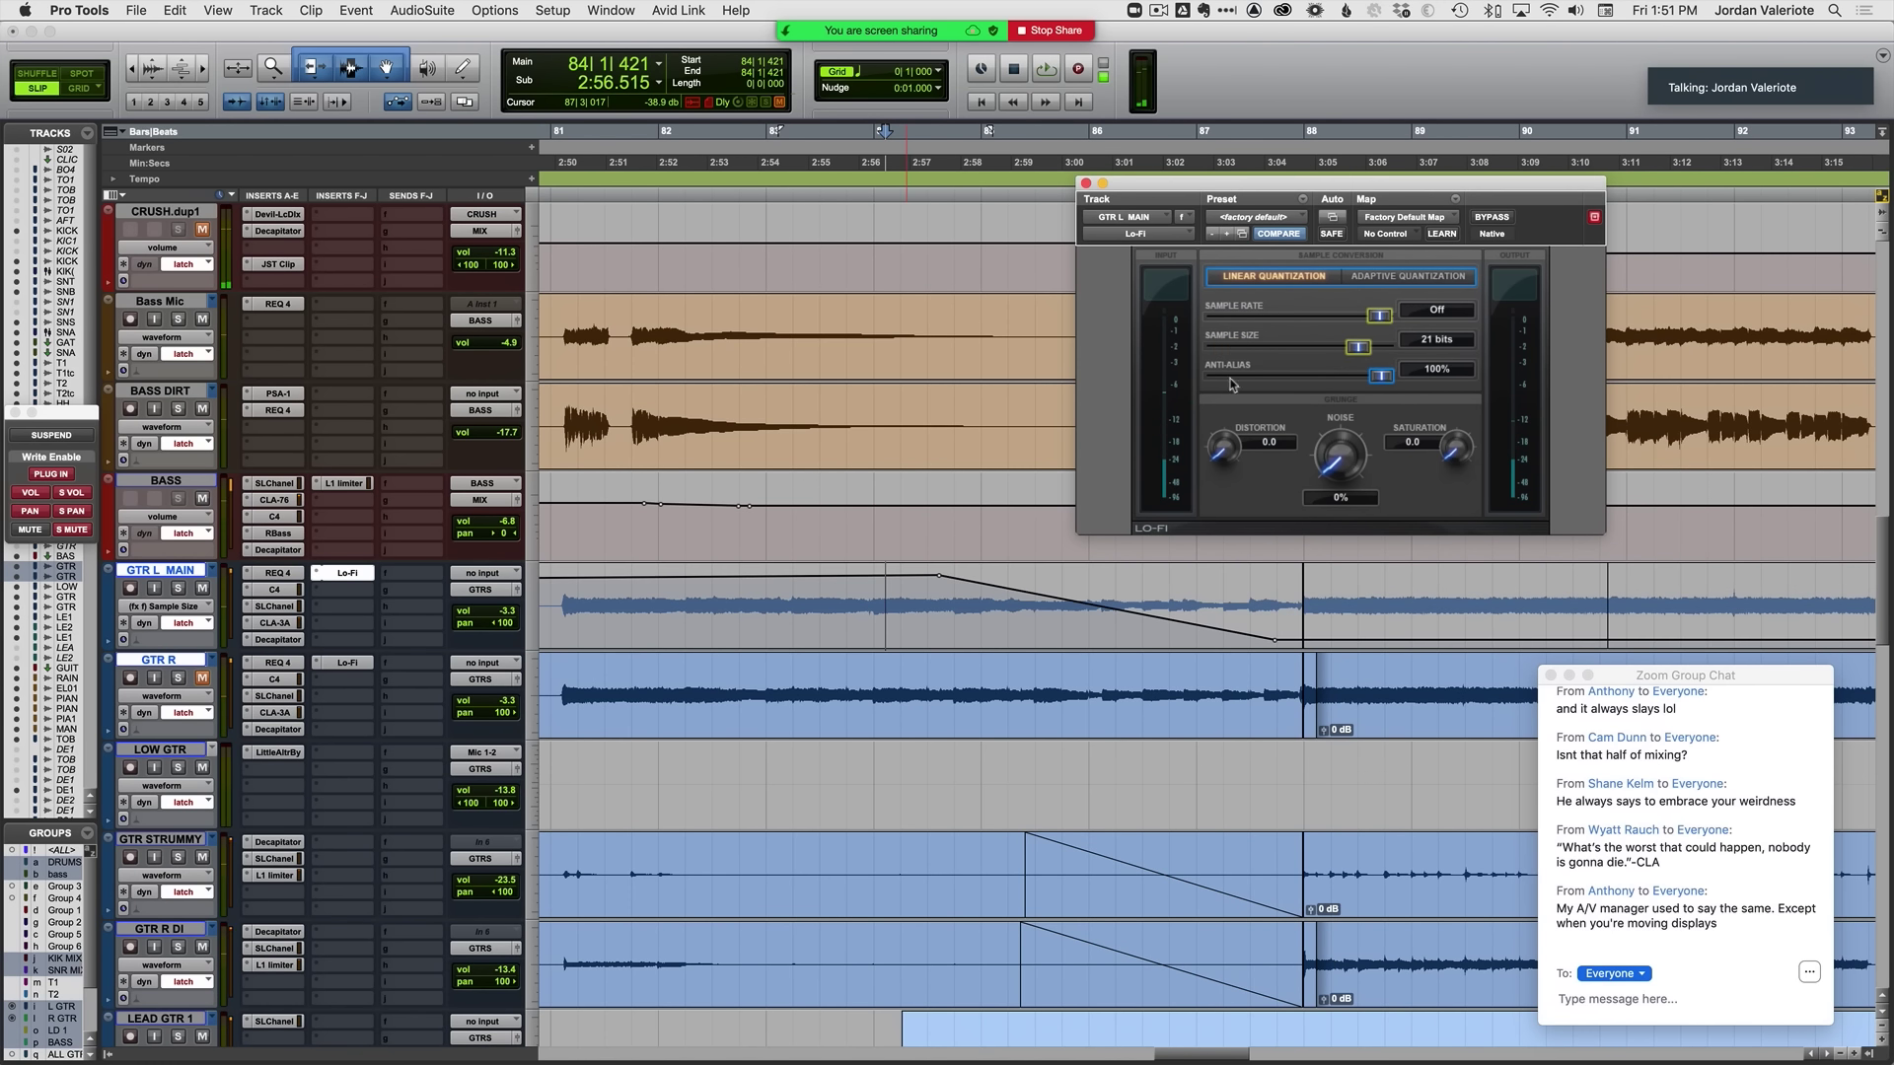
Step: Raise the end of GTR L MAIN's Sample Size ramp before bar 88 to 5 bits, audition it and close Lo-Fi
{"action": "left_click", "coordinate": [1277, 643]}
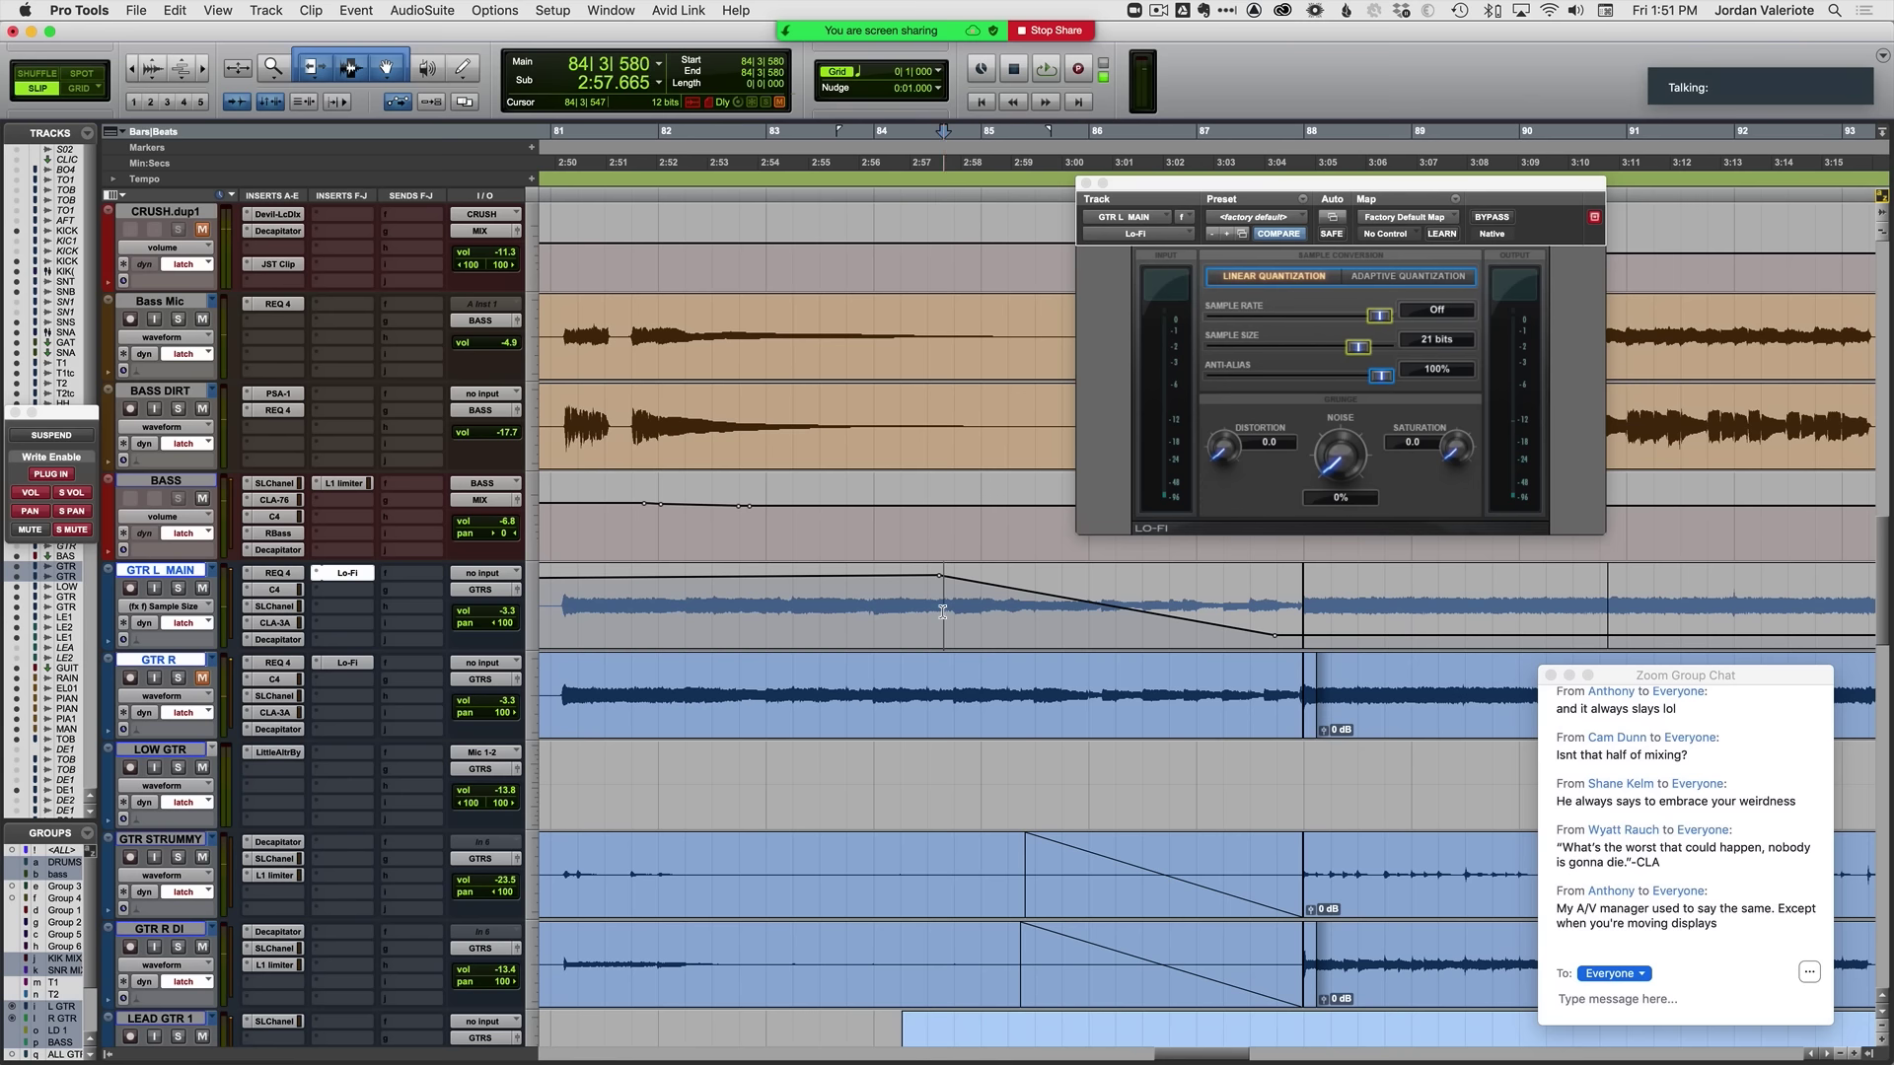
{"action": "key", "text": "space"}
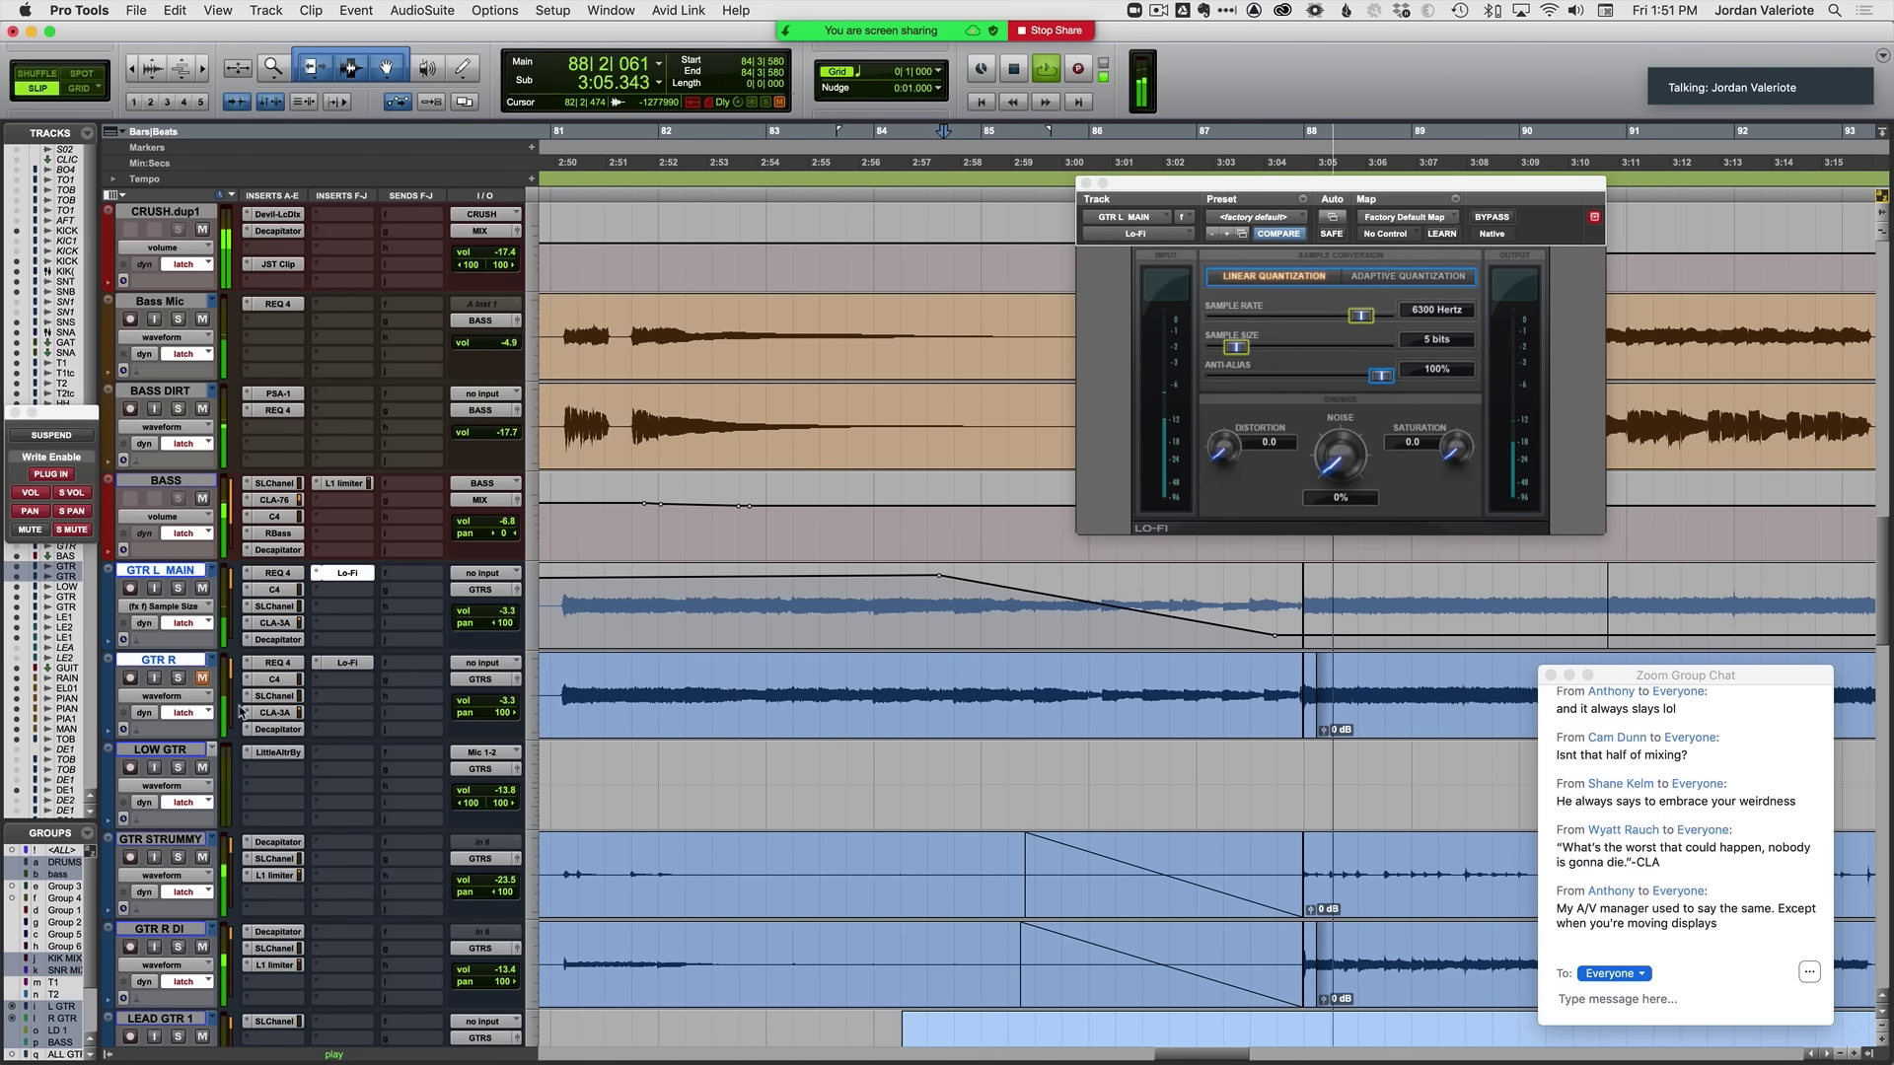
{"action": "key", "text": "space"}
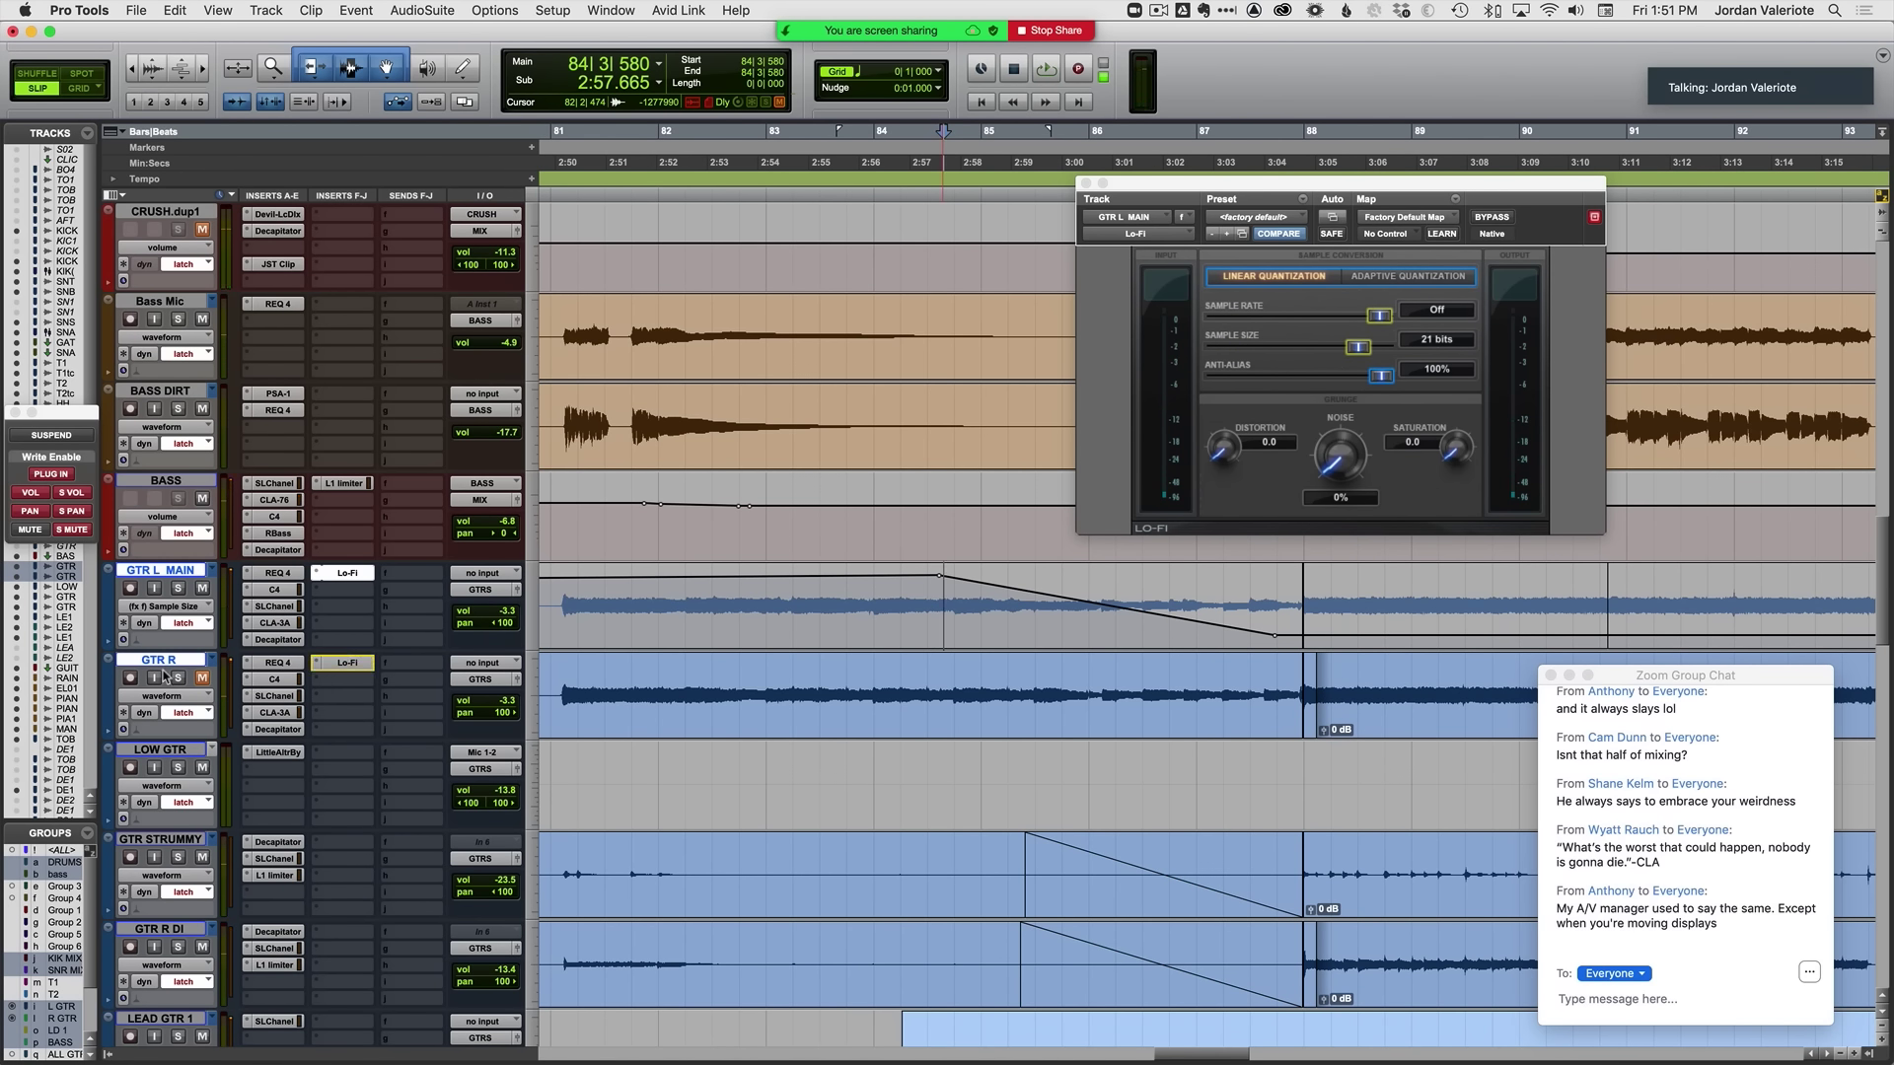
{"action": "key", "text": "space"}
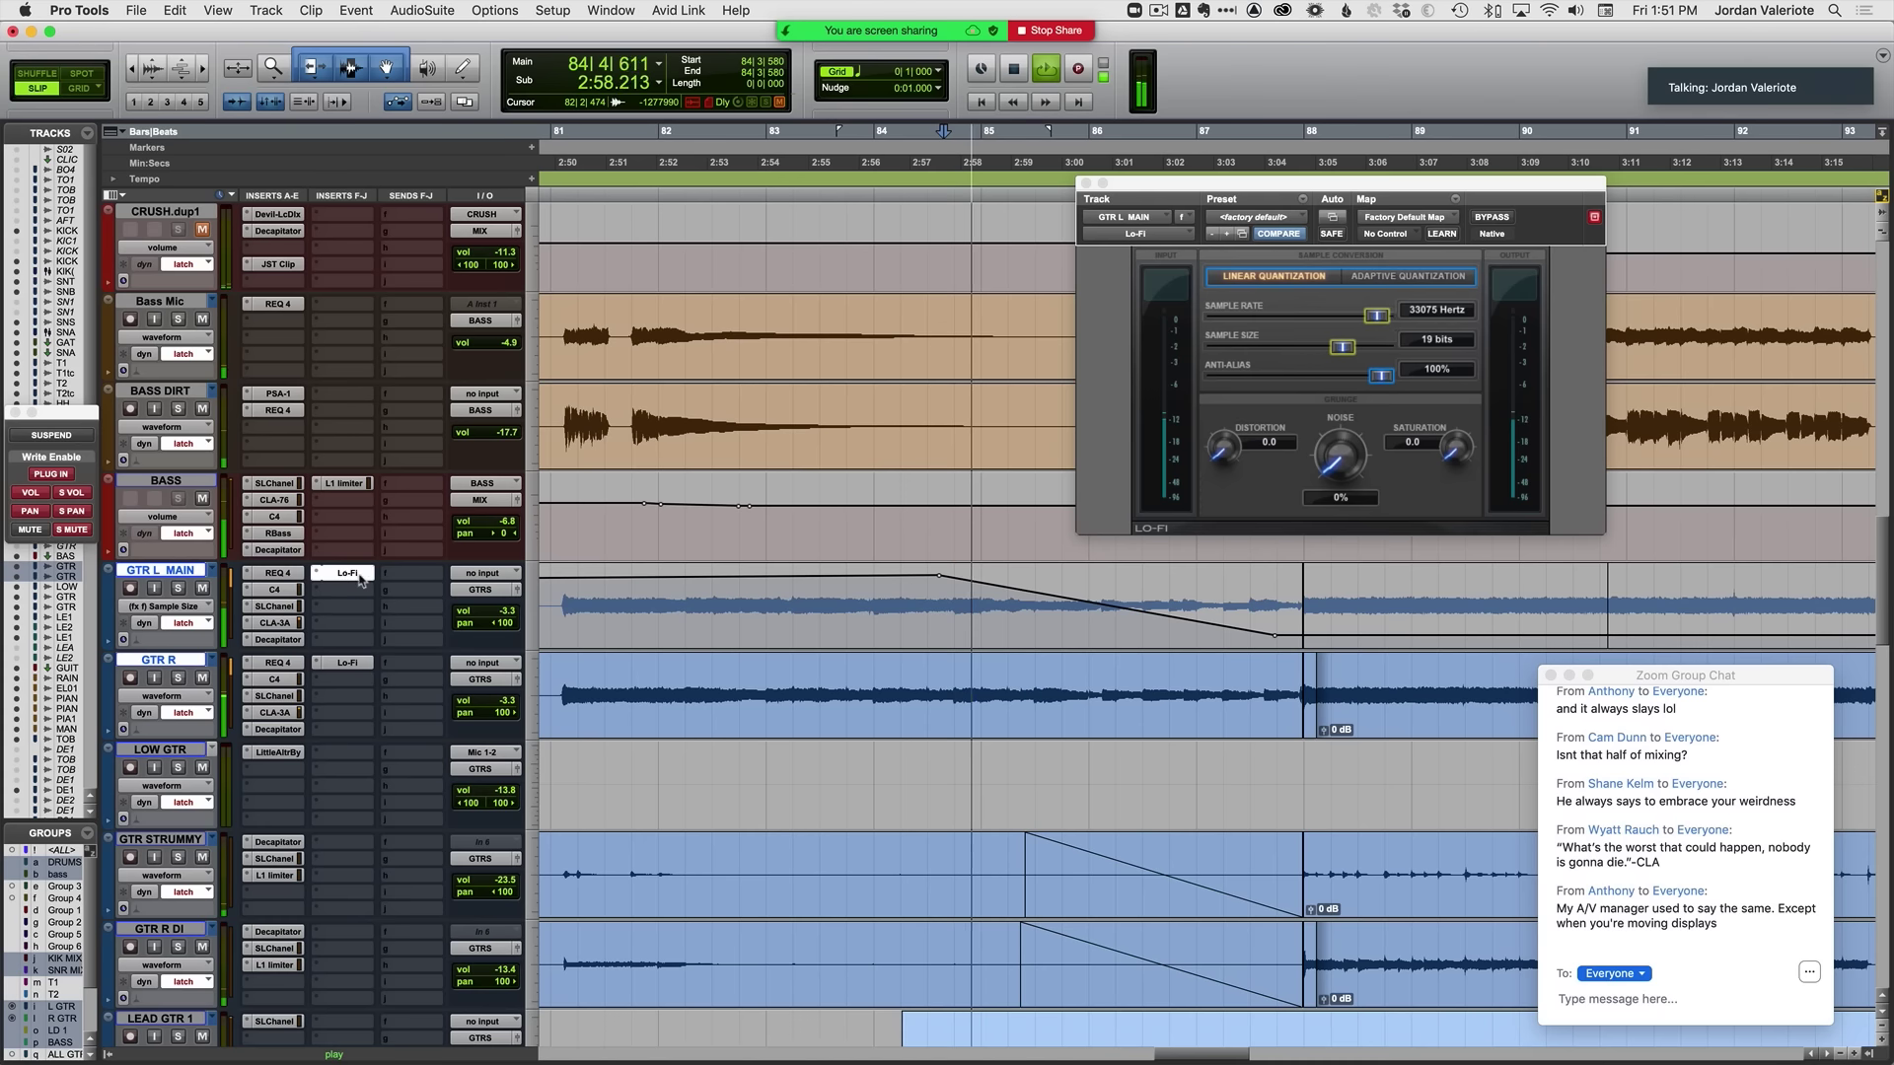
{"action": "left_click", "coordinate": [872, 604]}
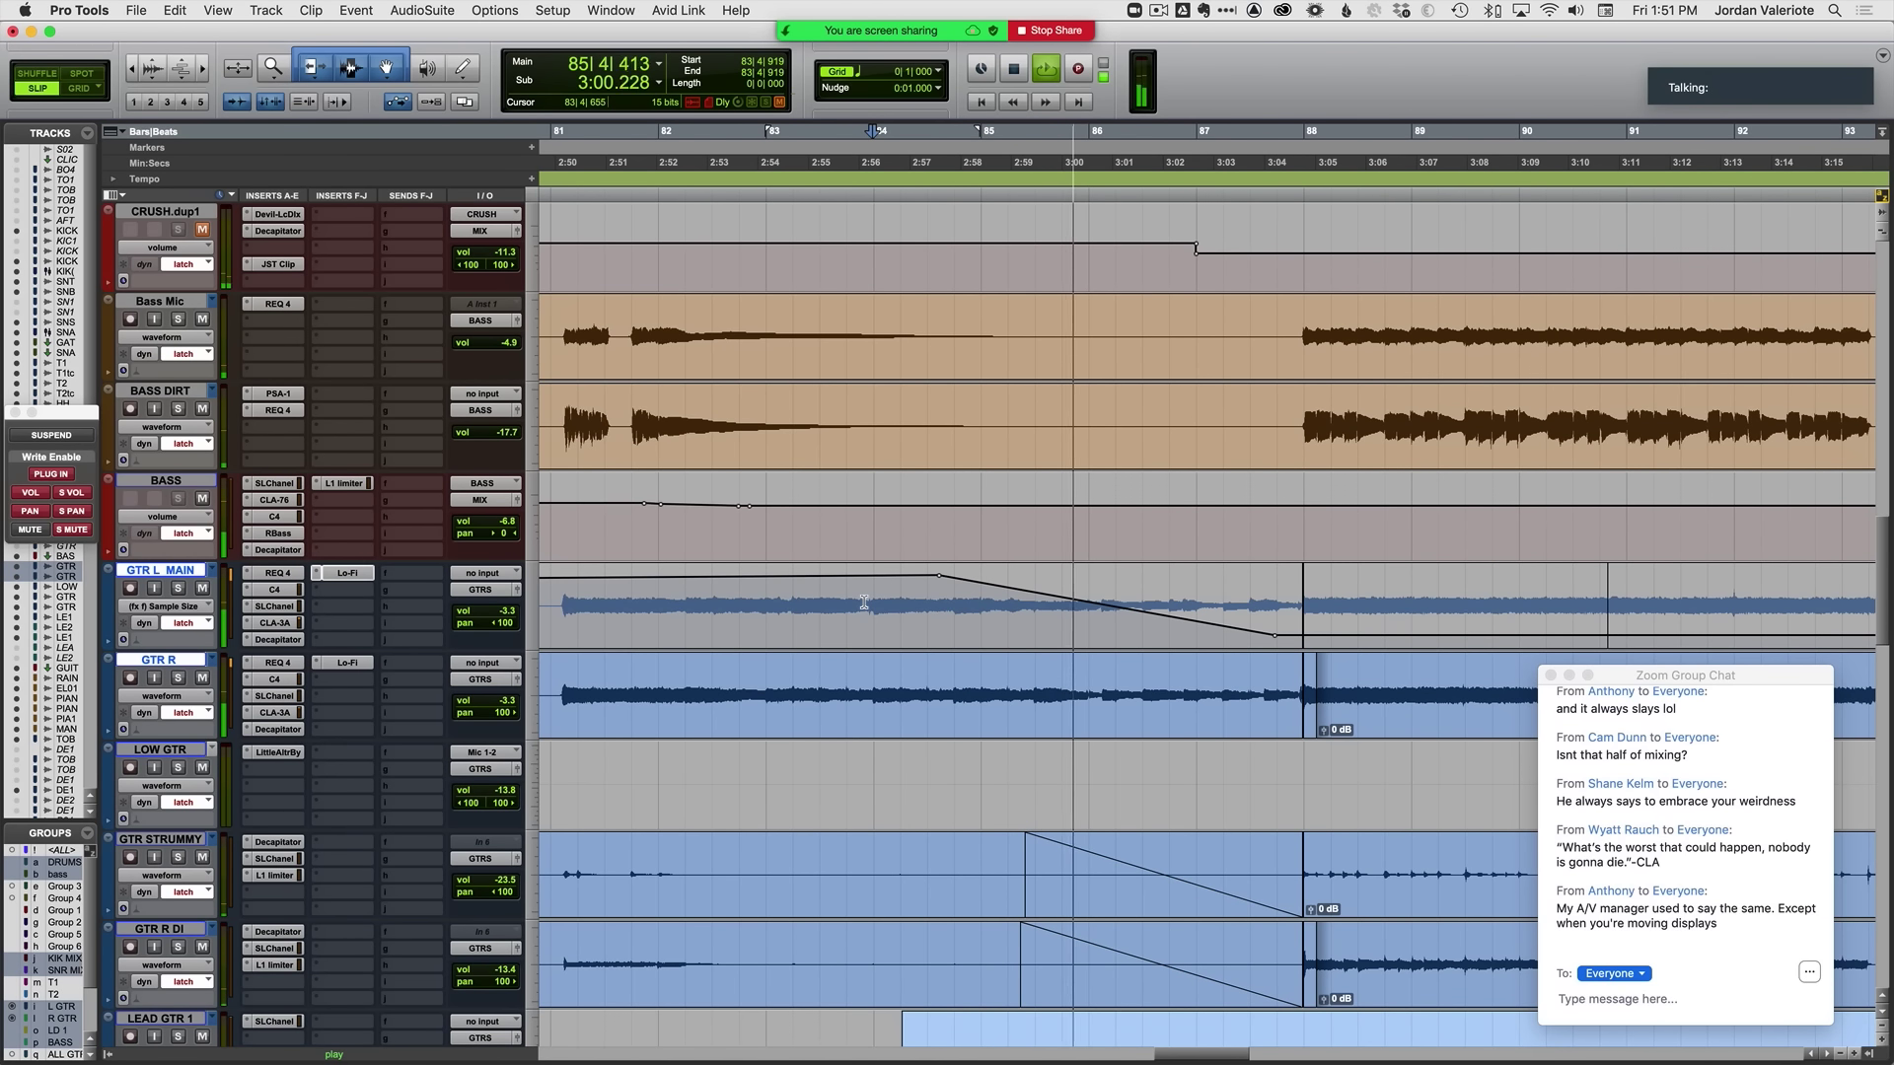
Step: Switch the tracks to volume view and ride GTR L MAIN and GTR R gradually down from bar 82 to bar 88
{"action": "key", "text": "minus"}
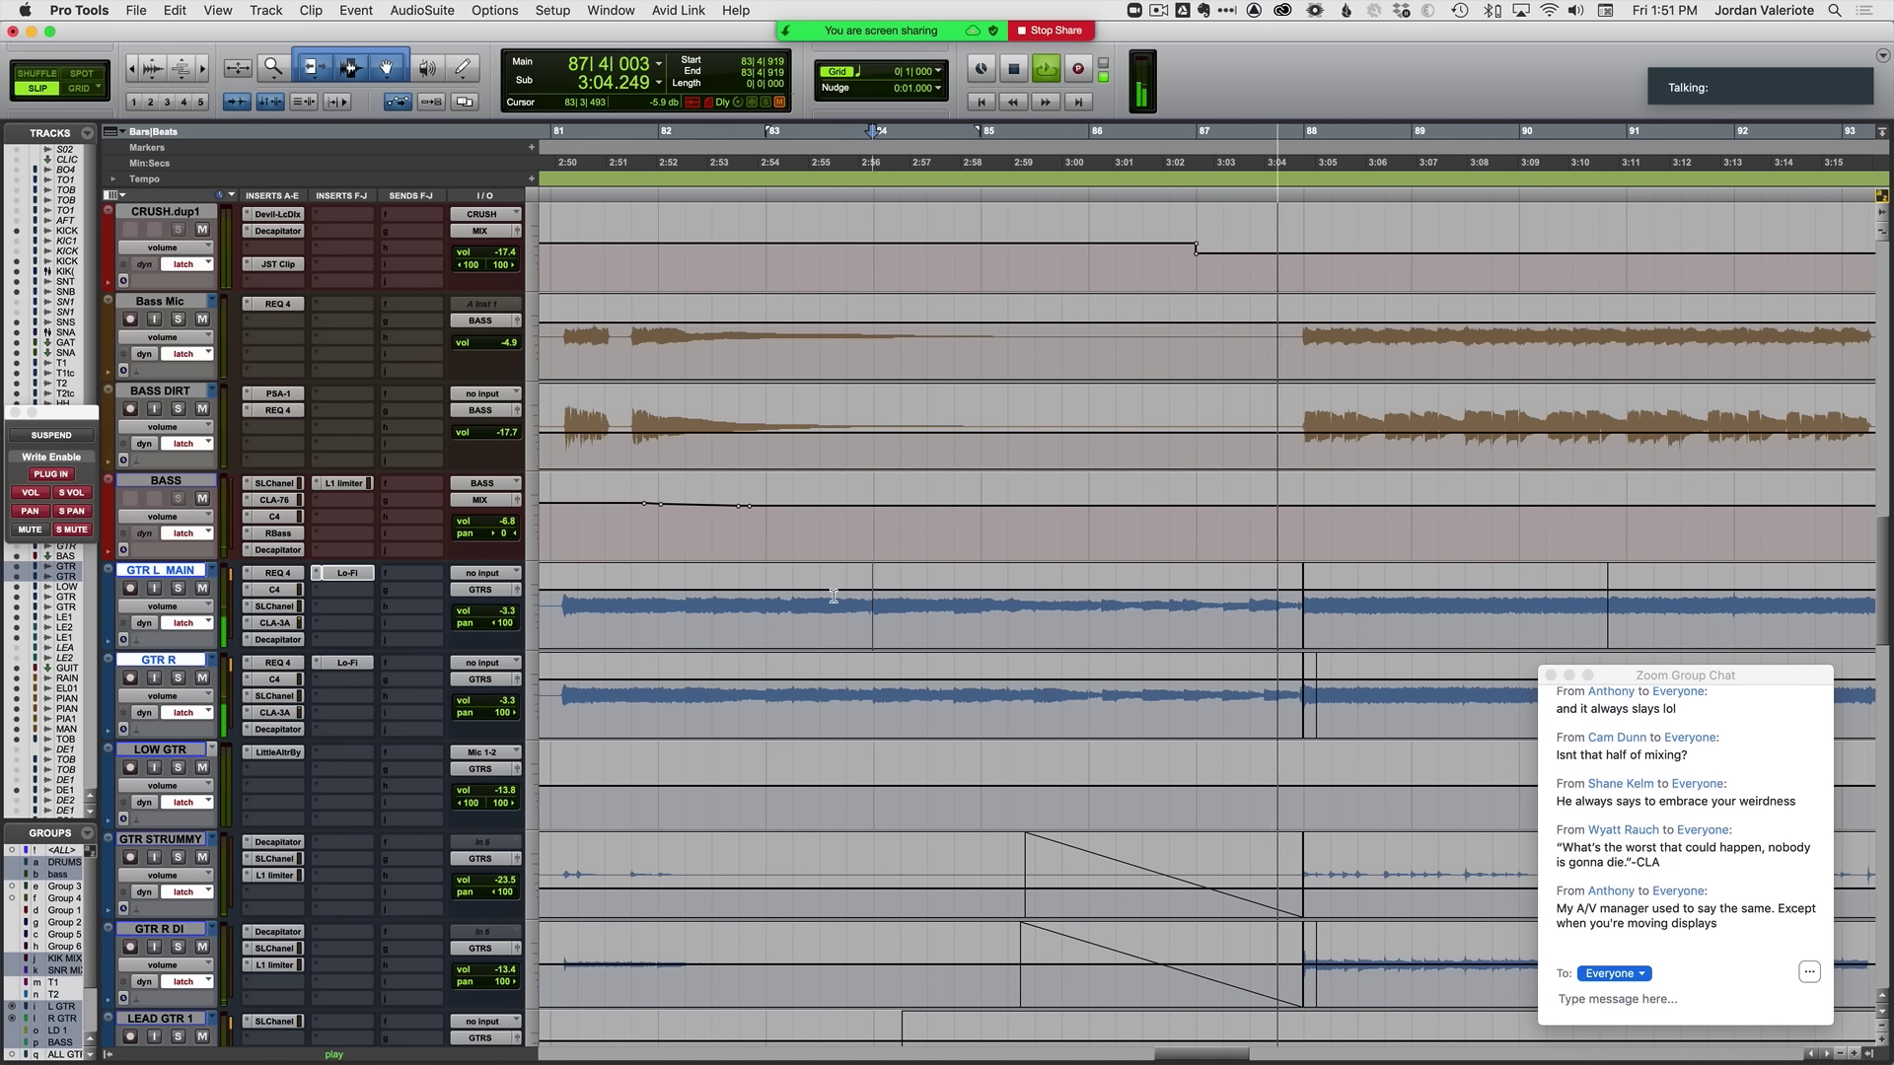
{"action": "key", "text": "space"}
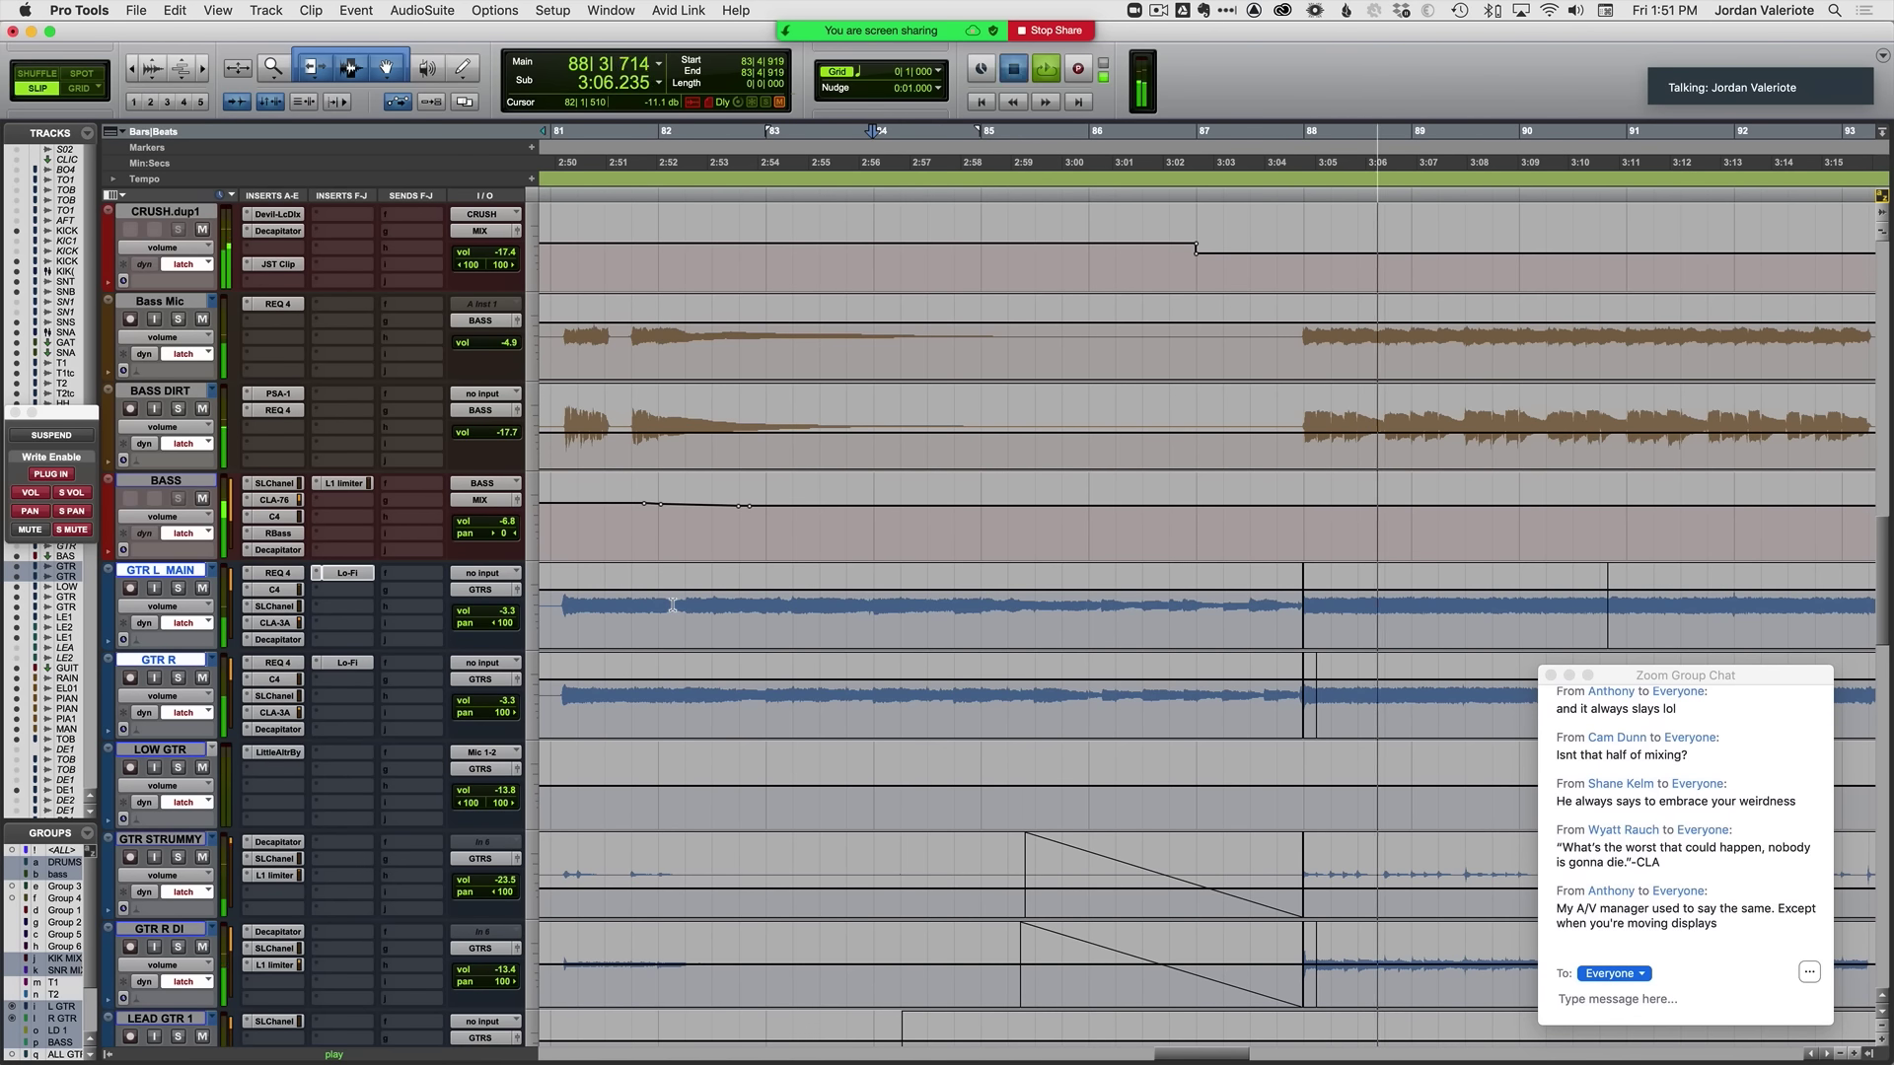
{"action": "left_click", "coordinate": [672, 604]}
{"action": "key", "text": "space"}
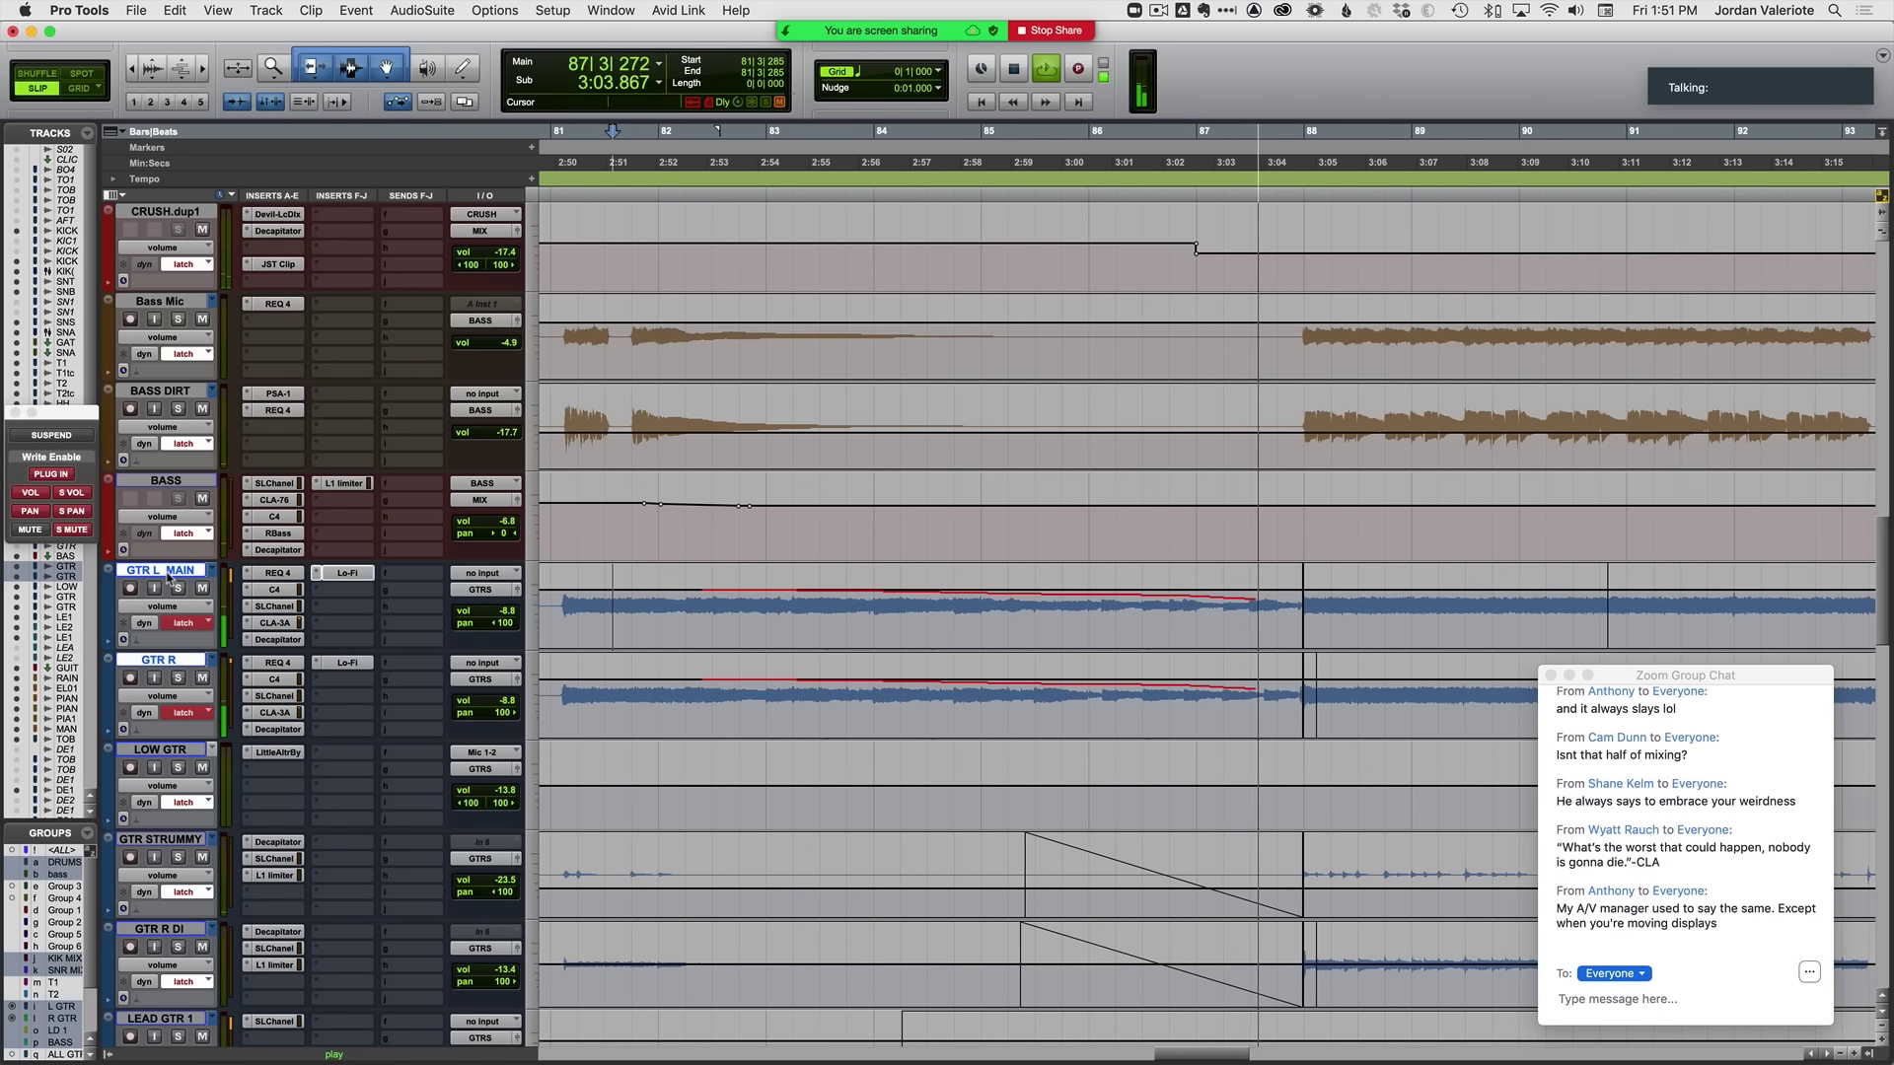
{"action": "key", "text": "space"}
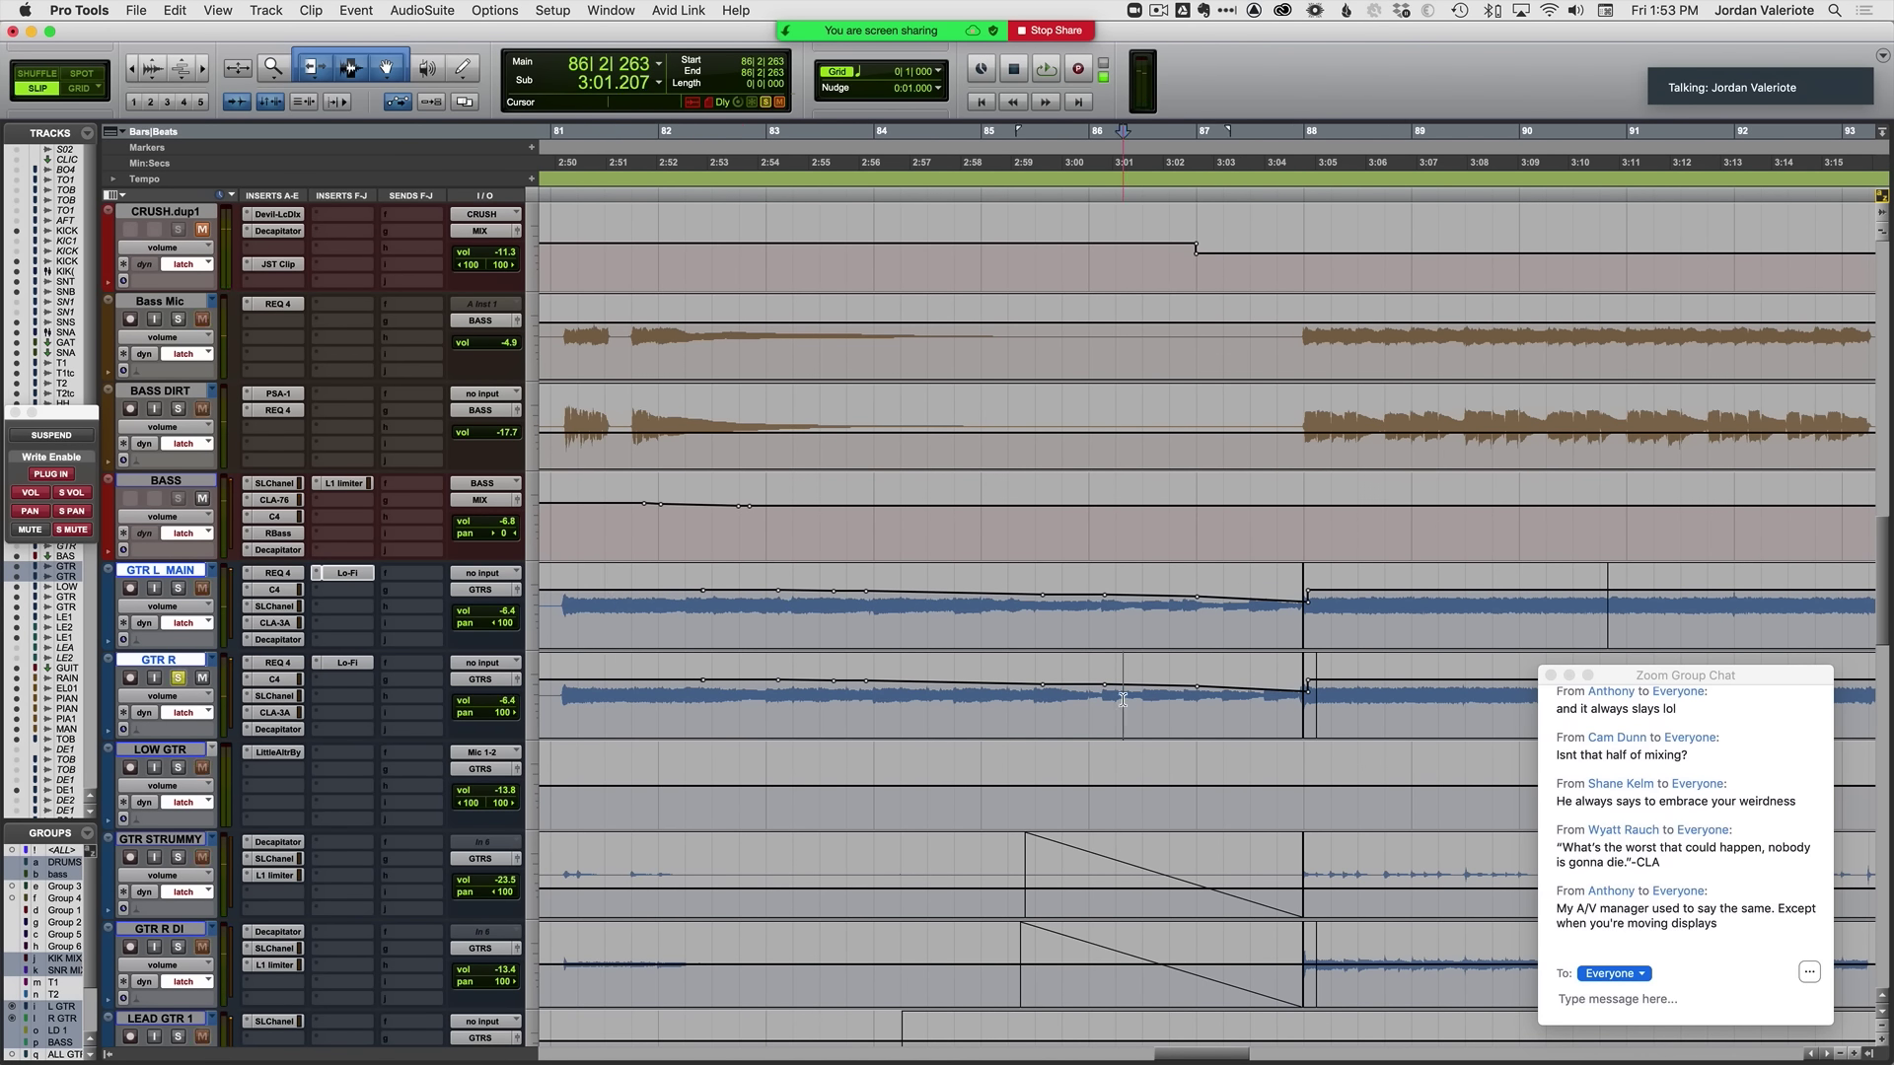
Step: Solo GTR L MAIN alongside GTR R and audition their volume automation from bar 86 up to the jump at bar 88
{"action": "key", "text": "space"}
{"action": "left_click", "coordinate": [178, 587]}
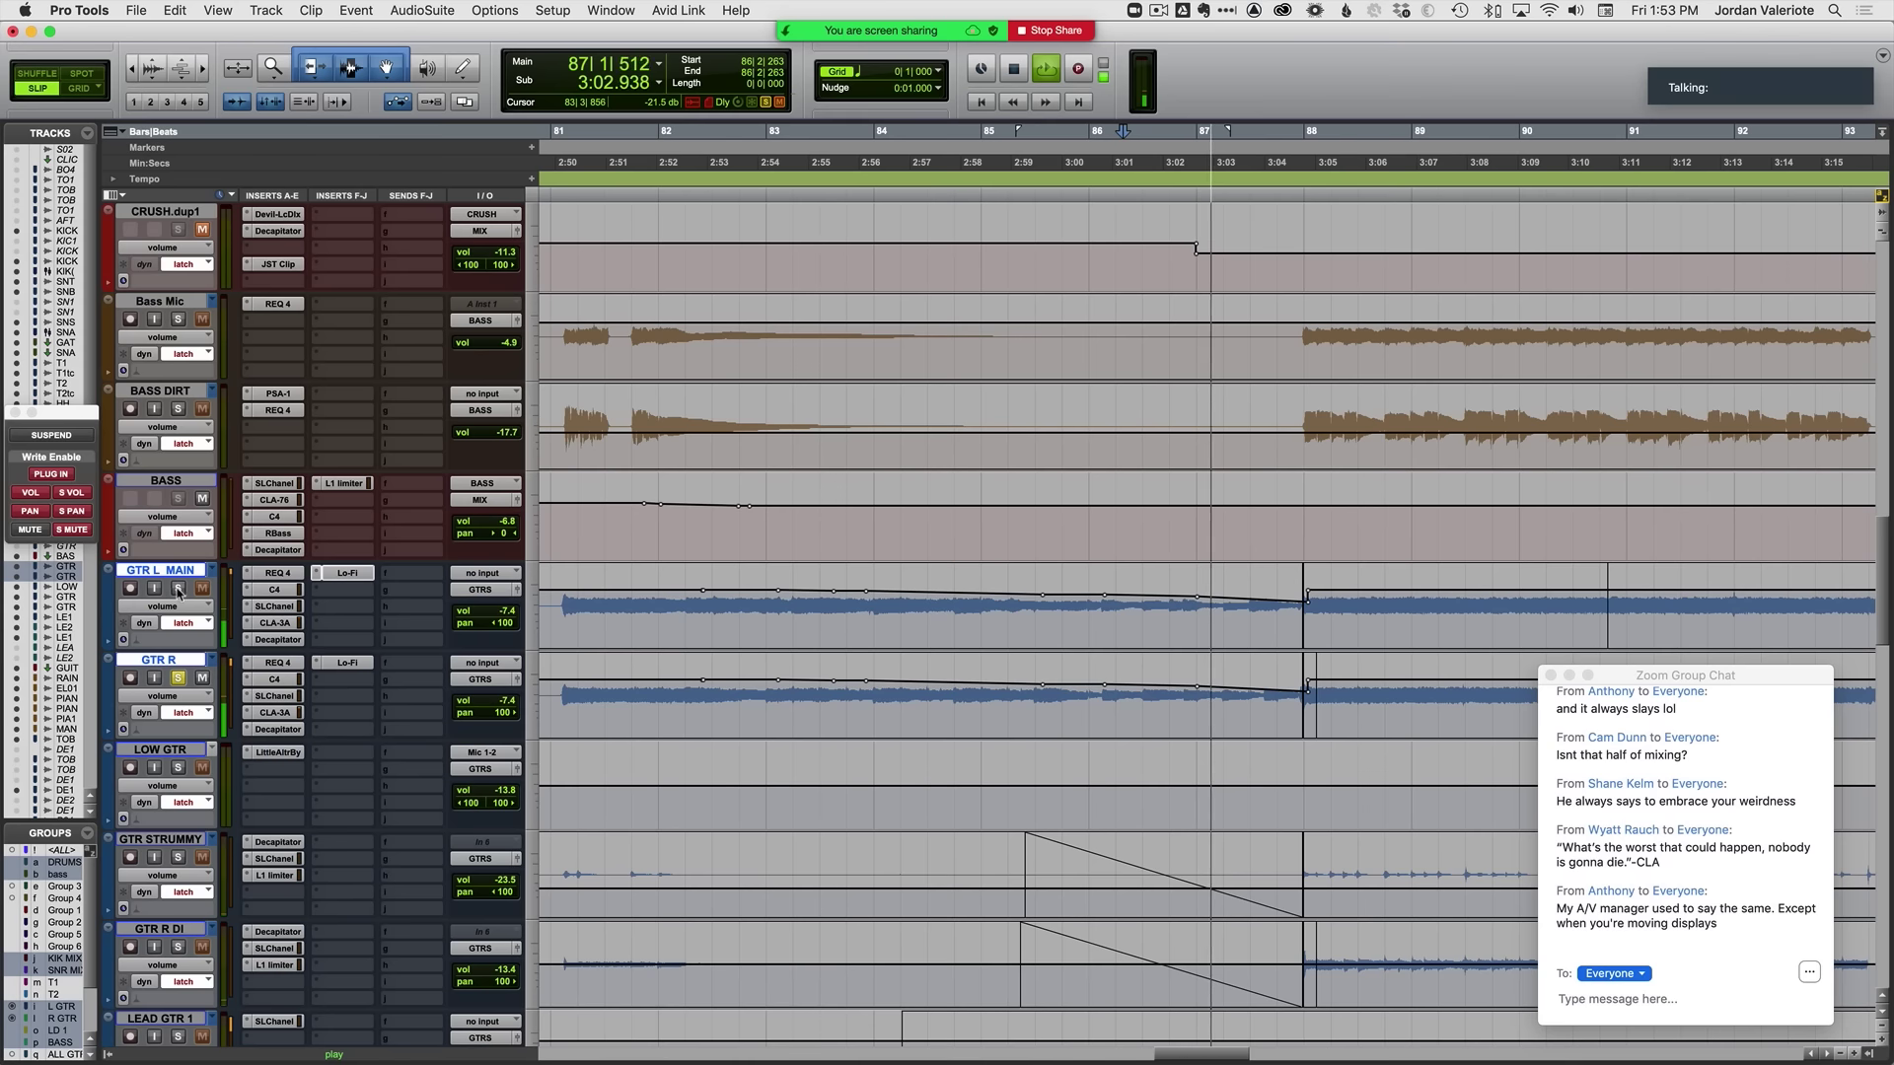
{"action": "left_click", "coordinate": [1302, 614]}
{"action": "key", "text": "t"}
{"action": "key", "text": "t"}
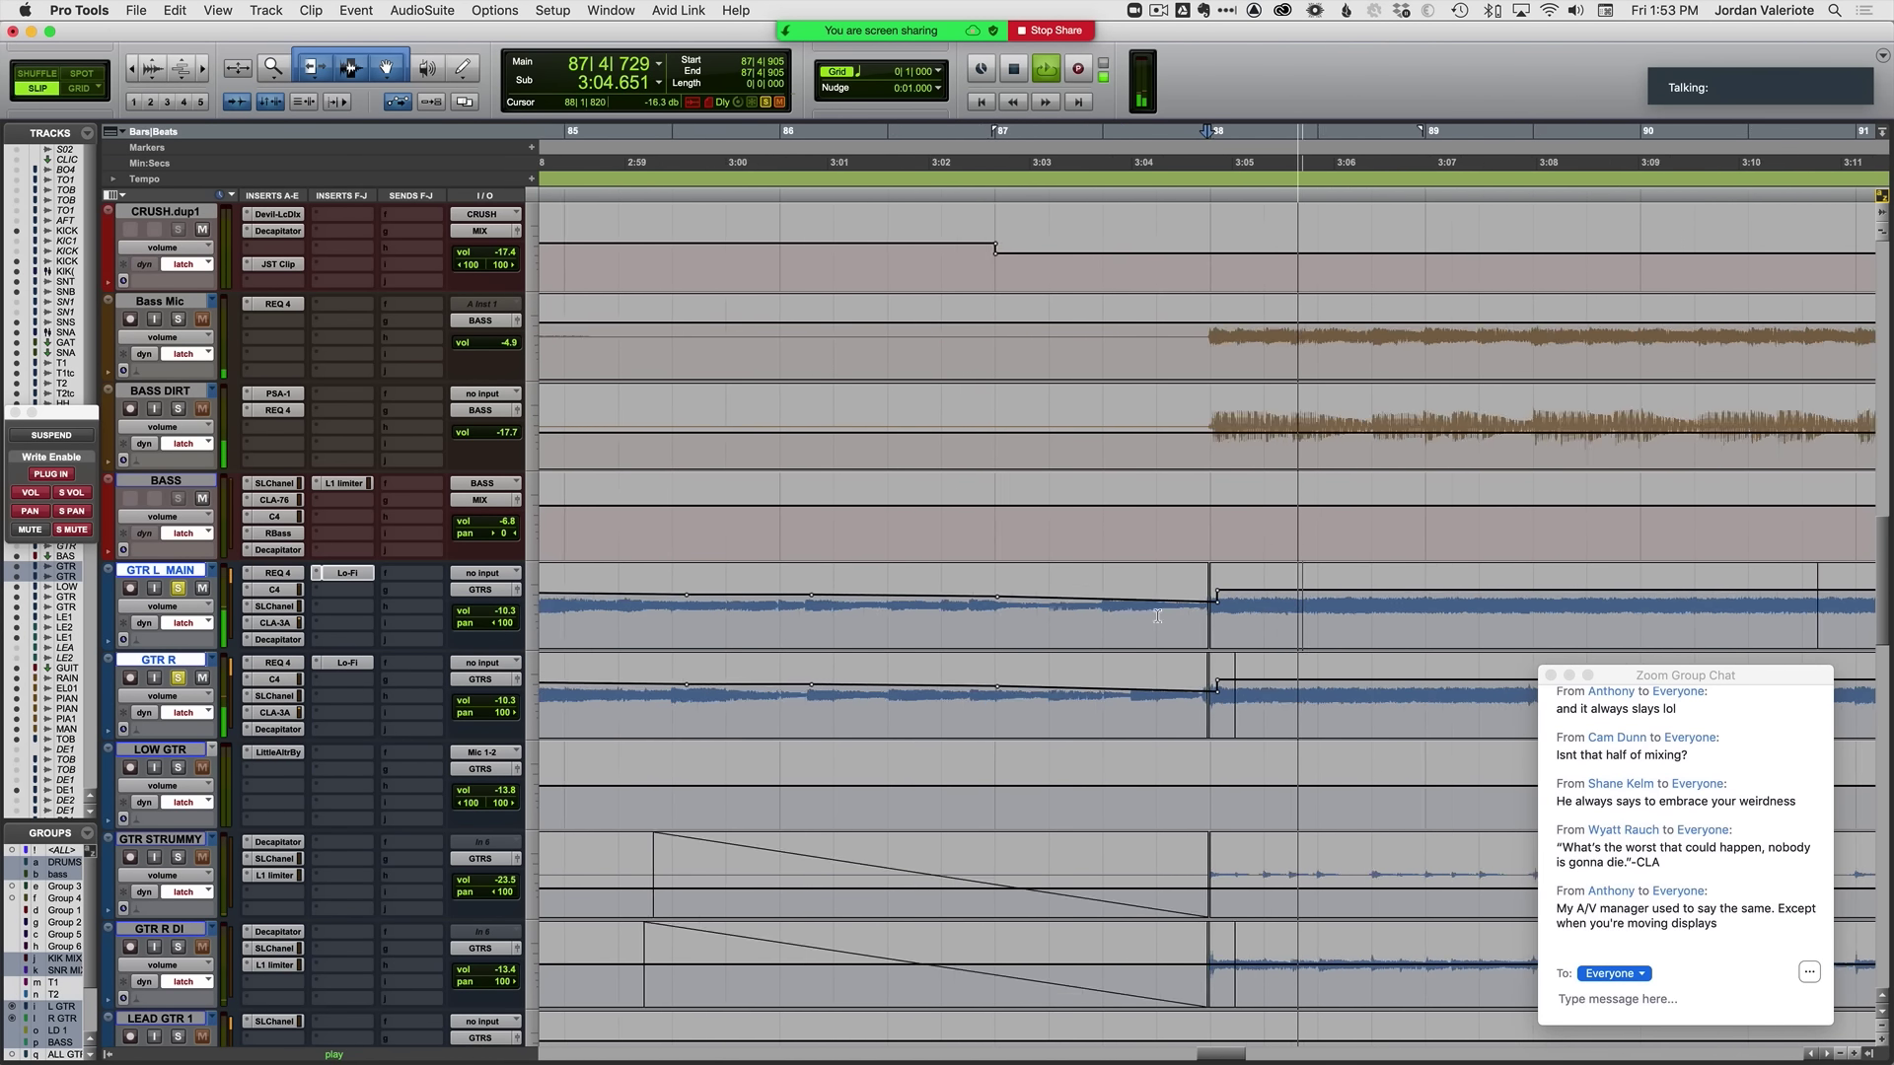
Step: Nudge the volume jump on GTR L MAIN and GTR R slightly earlier, onto the start of bar 88, and audition it from bar 87
{"action": "key", "text": "space"}
{"action": "left_click_drag", "start_coordinate": [1192, 625], "coordinate": [1238, 673]}
{"action": "key", "text": "comma"}
{"action": "key", "text": "comma"}
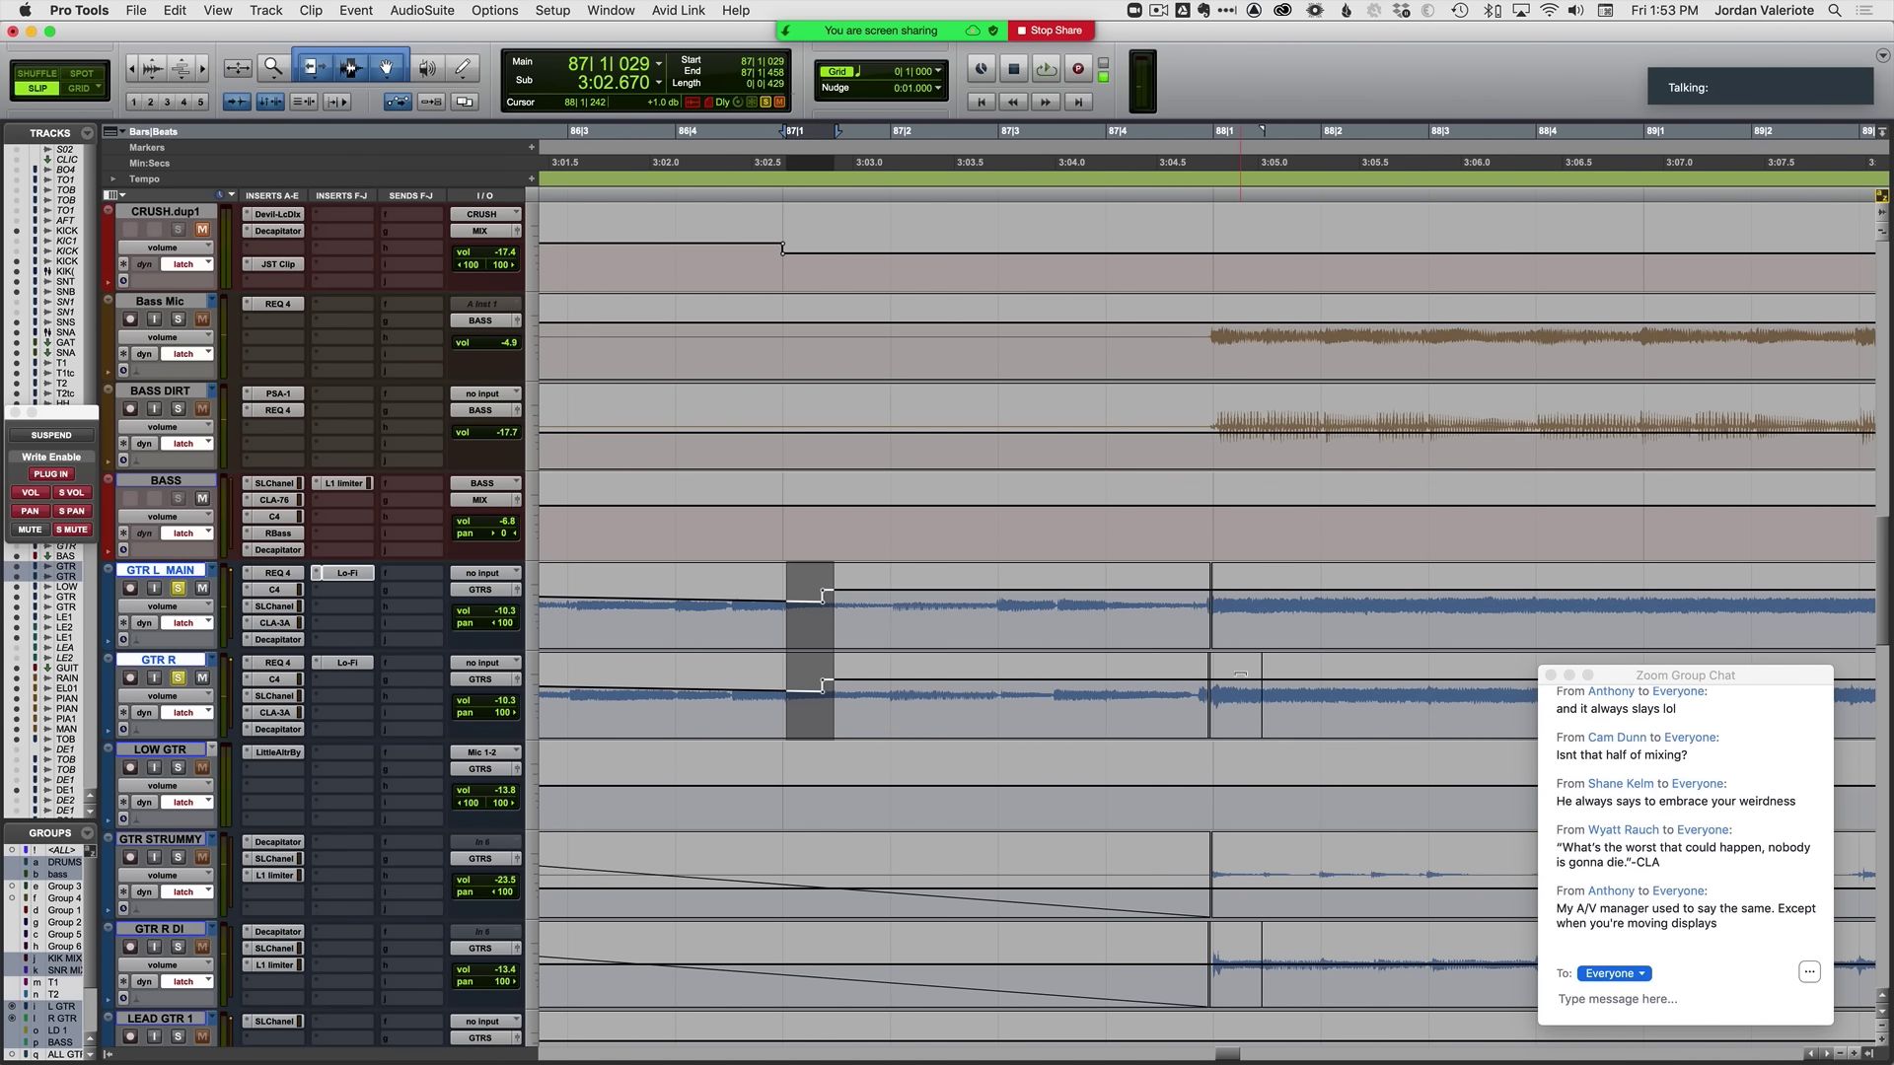
{"action": "key", "text": "period"}
{"action": "key", "text": "period"}
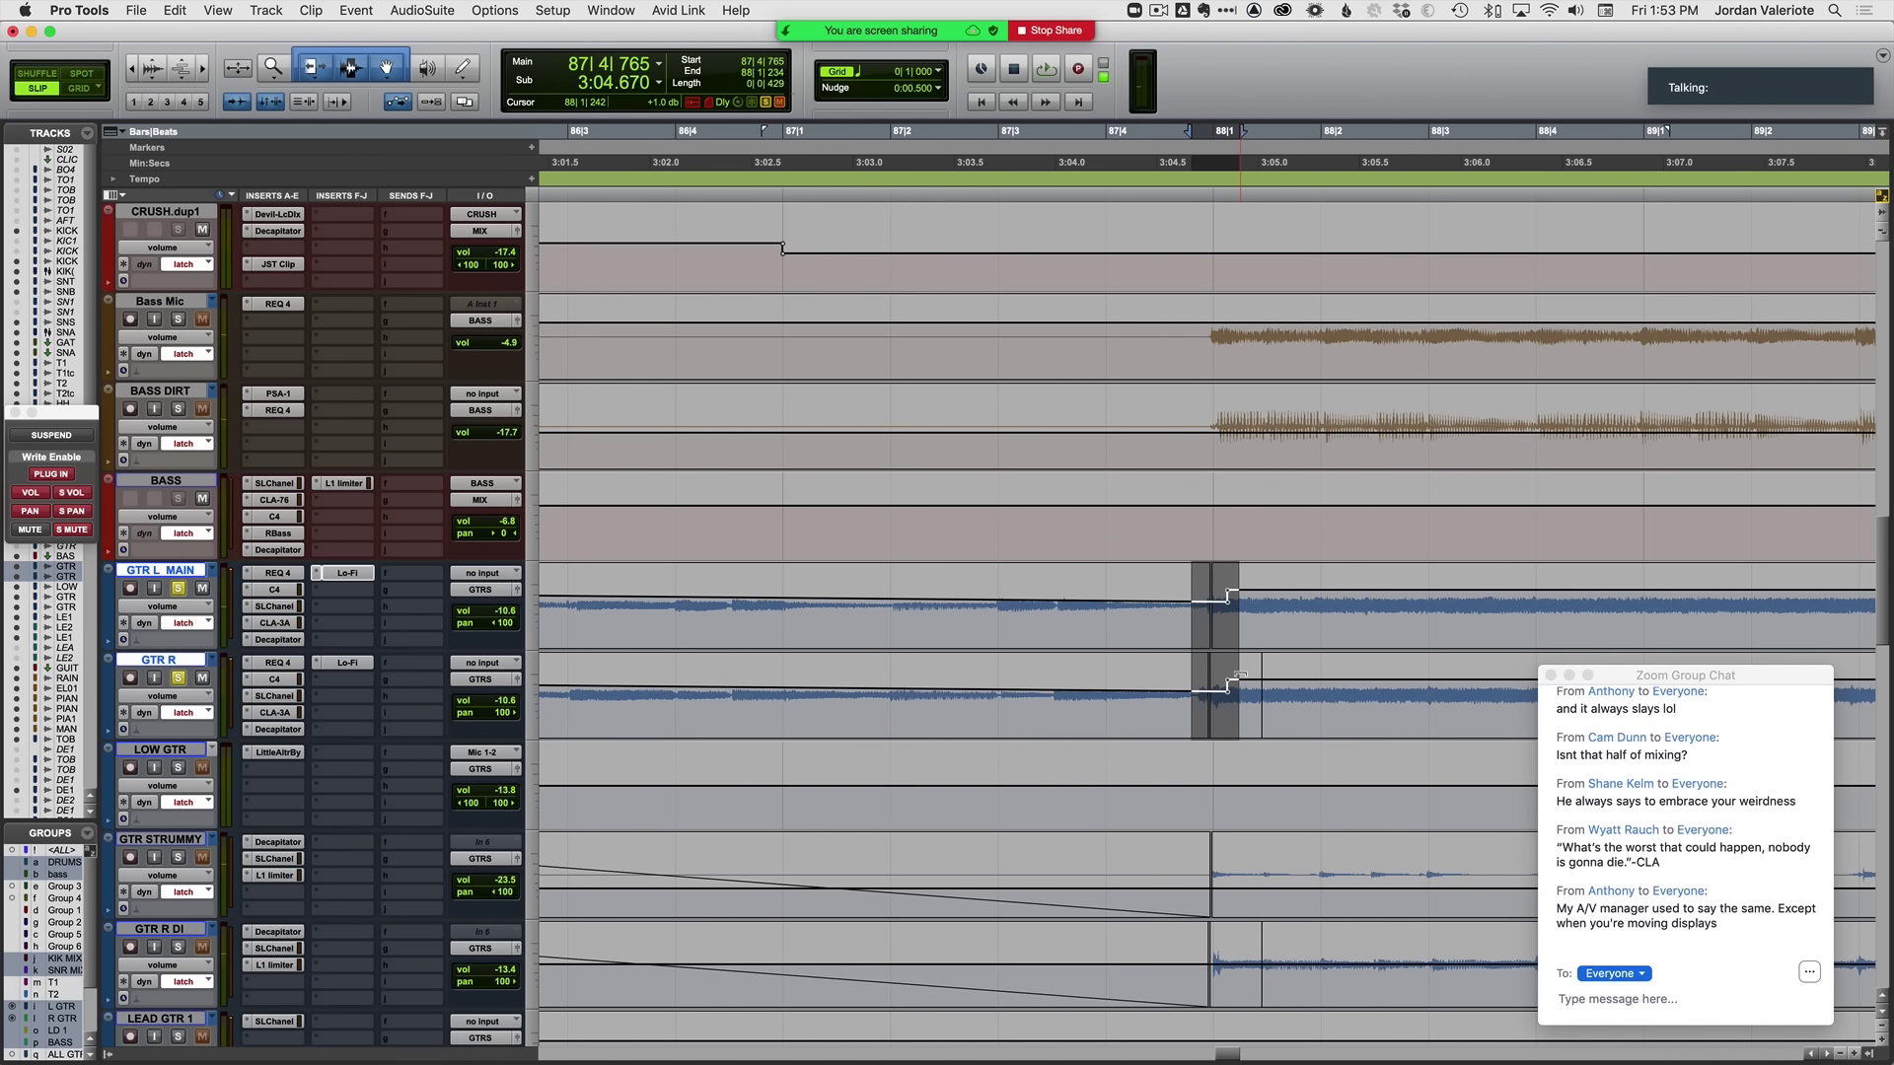
{"action": "key", "text": "comma"}
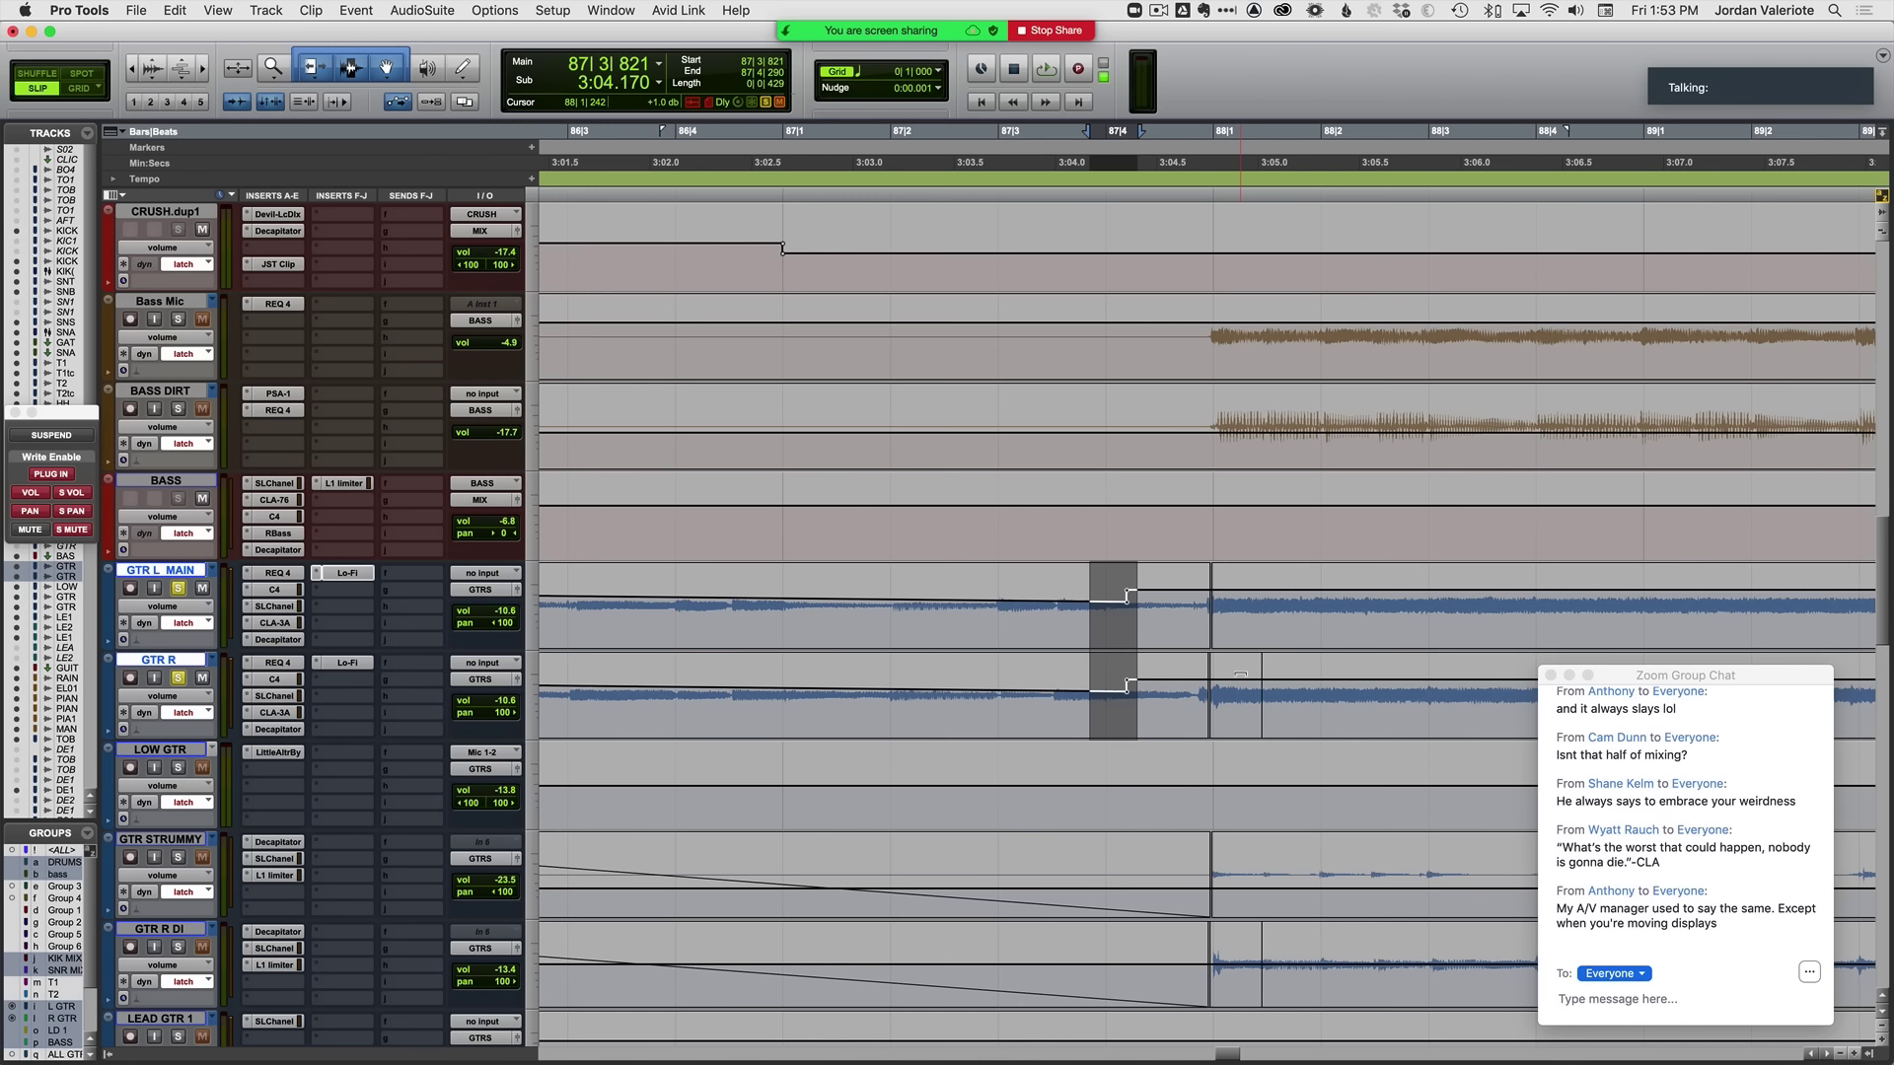
{"action": "key", "text": "period"}
{"action": "key", "text": "period"}
{"action": "key", "text": "period"}
{"action": "key", "text": "period"}
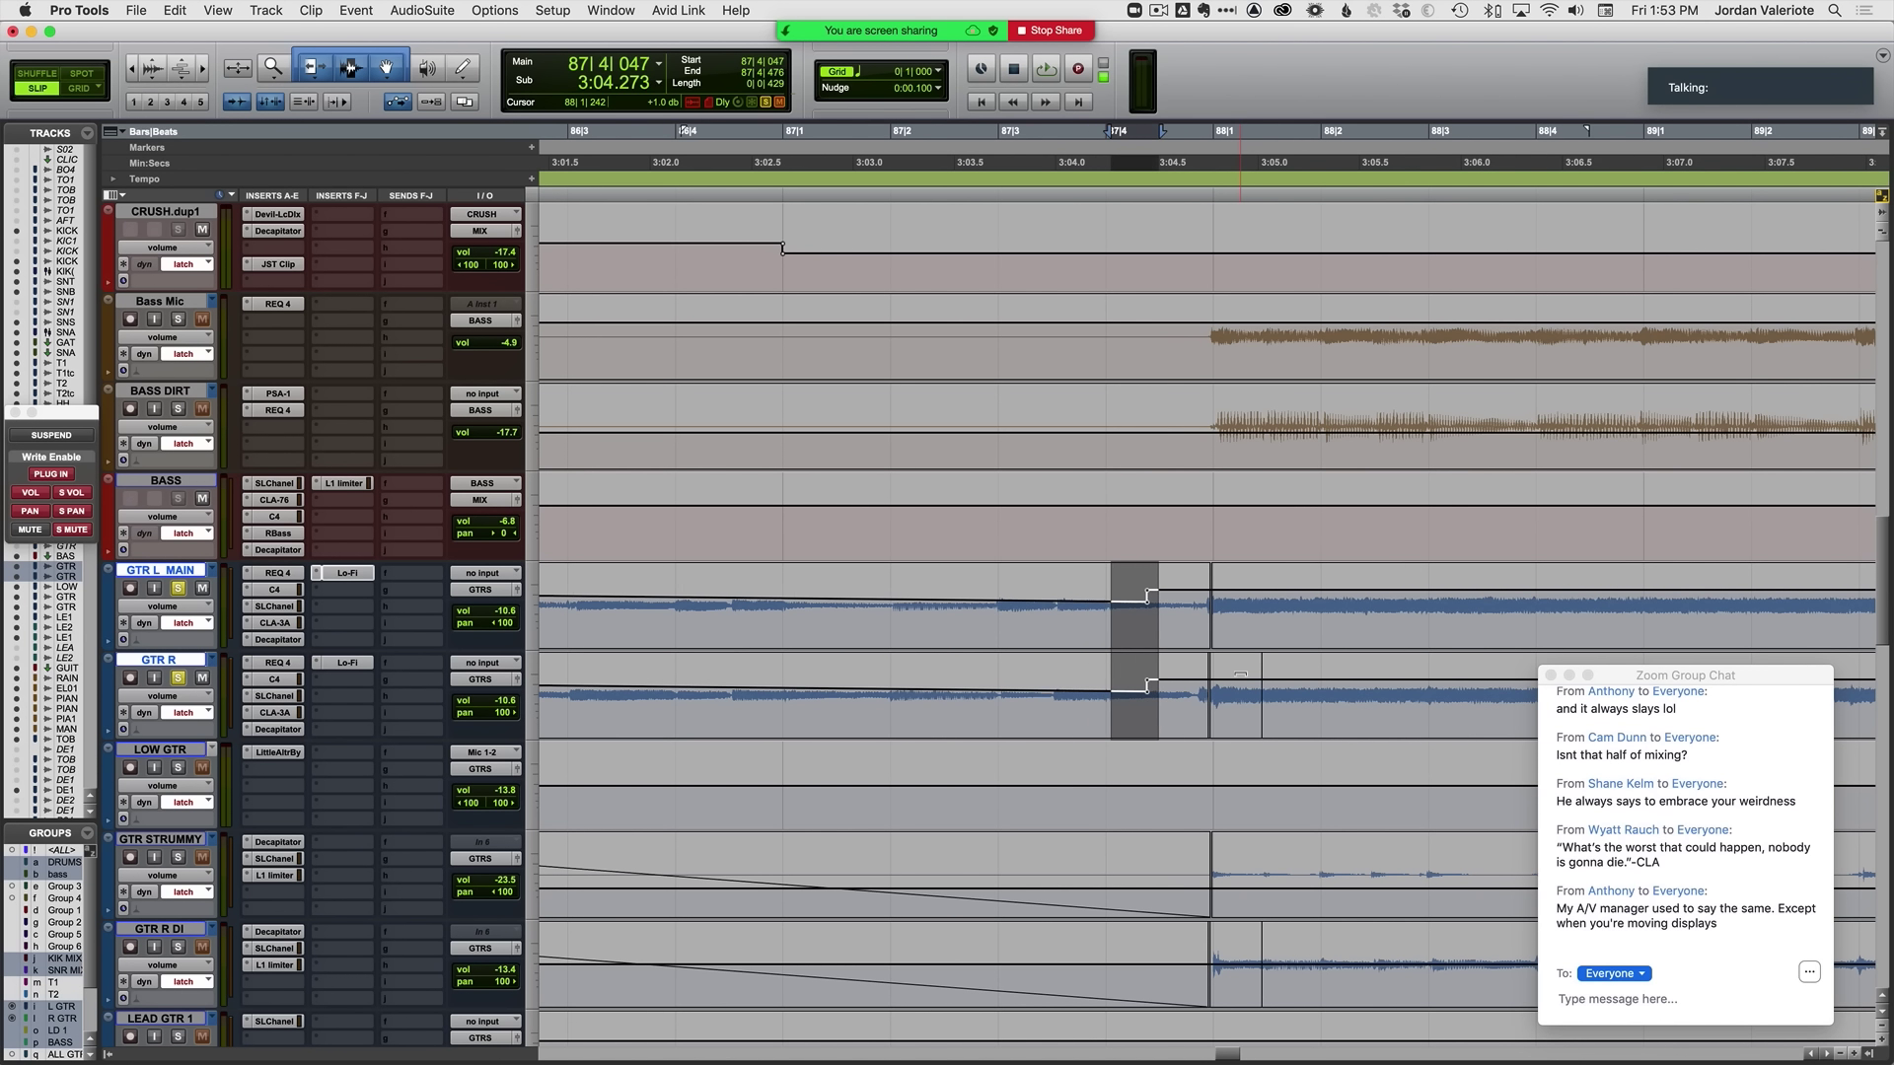
{"action": "left_click", "coordinate": [951, 607]}
{"action": "key", "text": "space"}
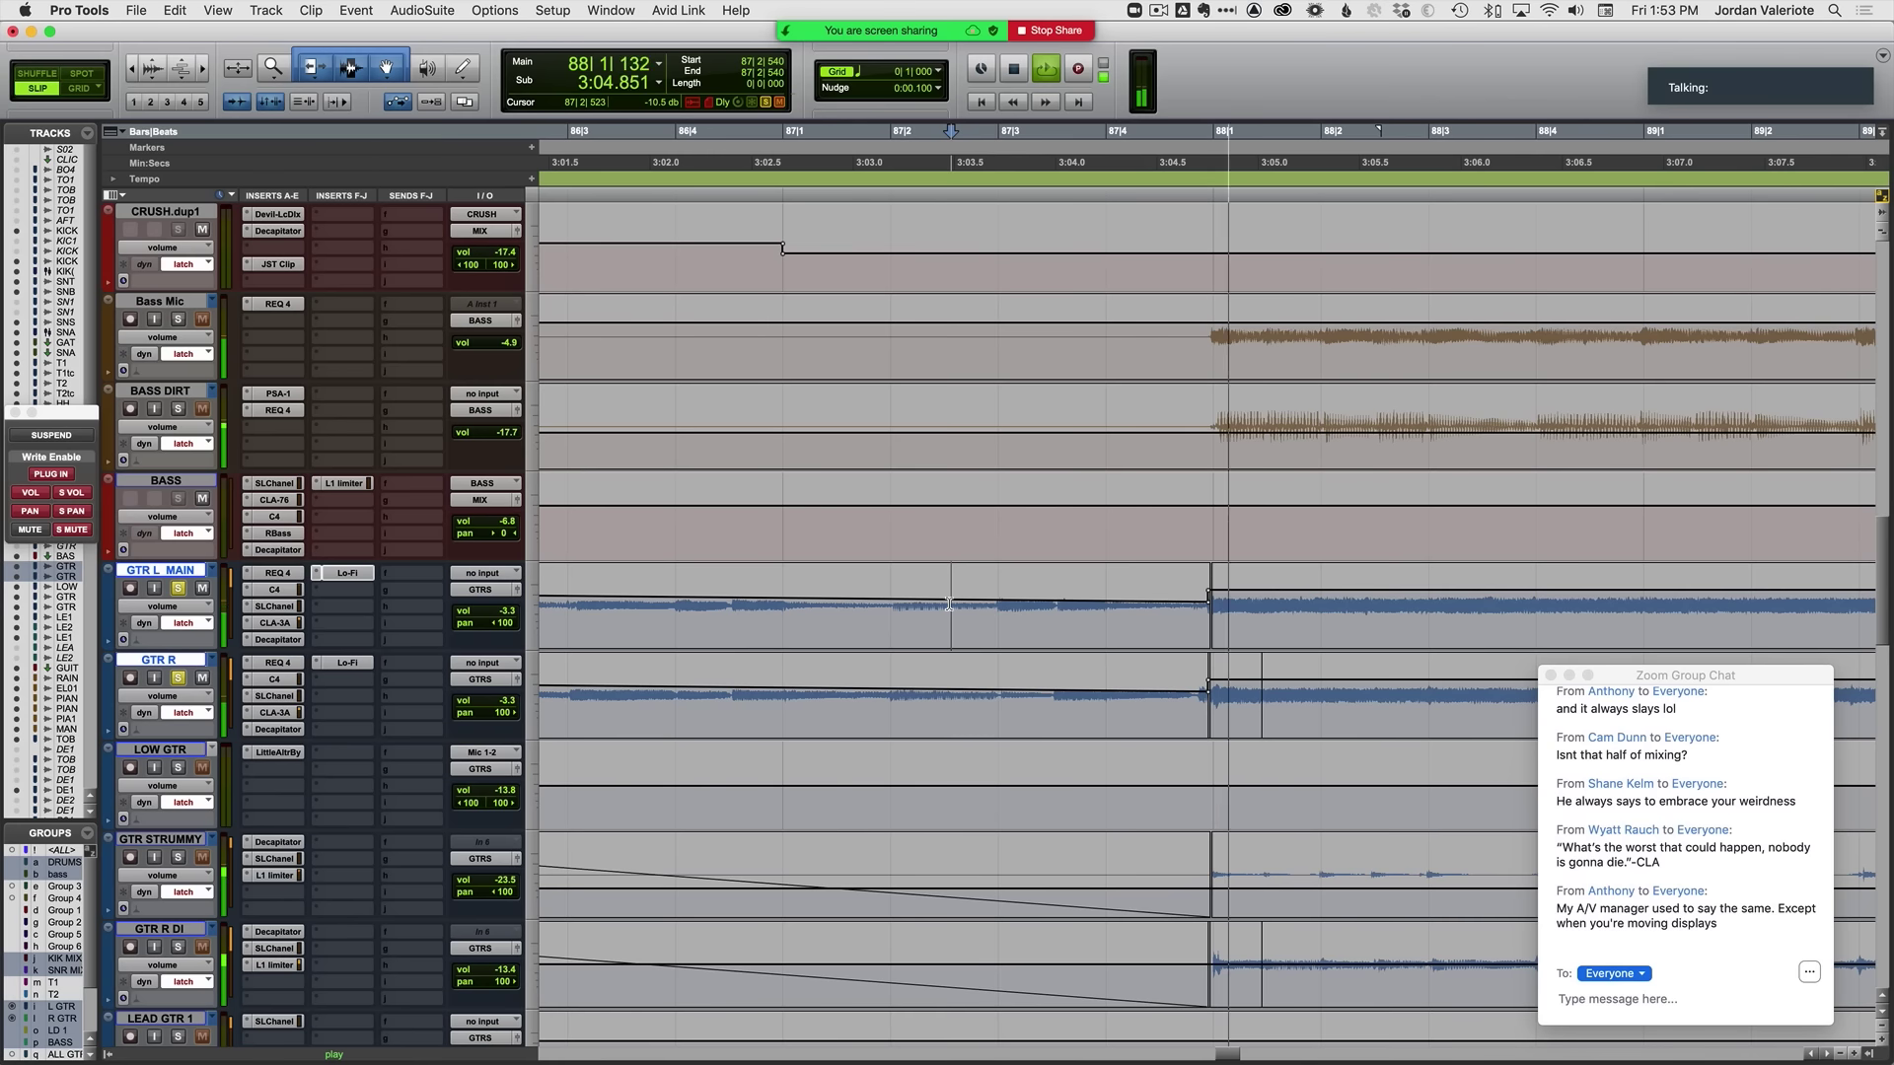
{"action": "key", "text": "space"}
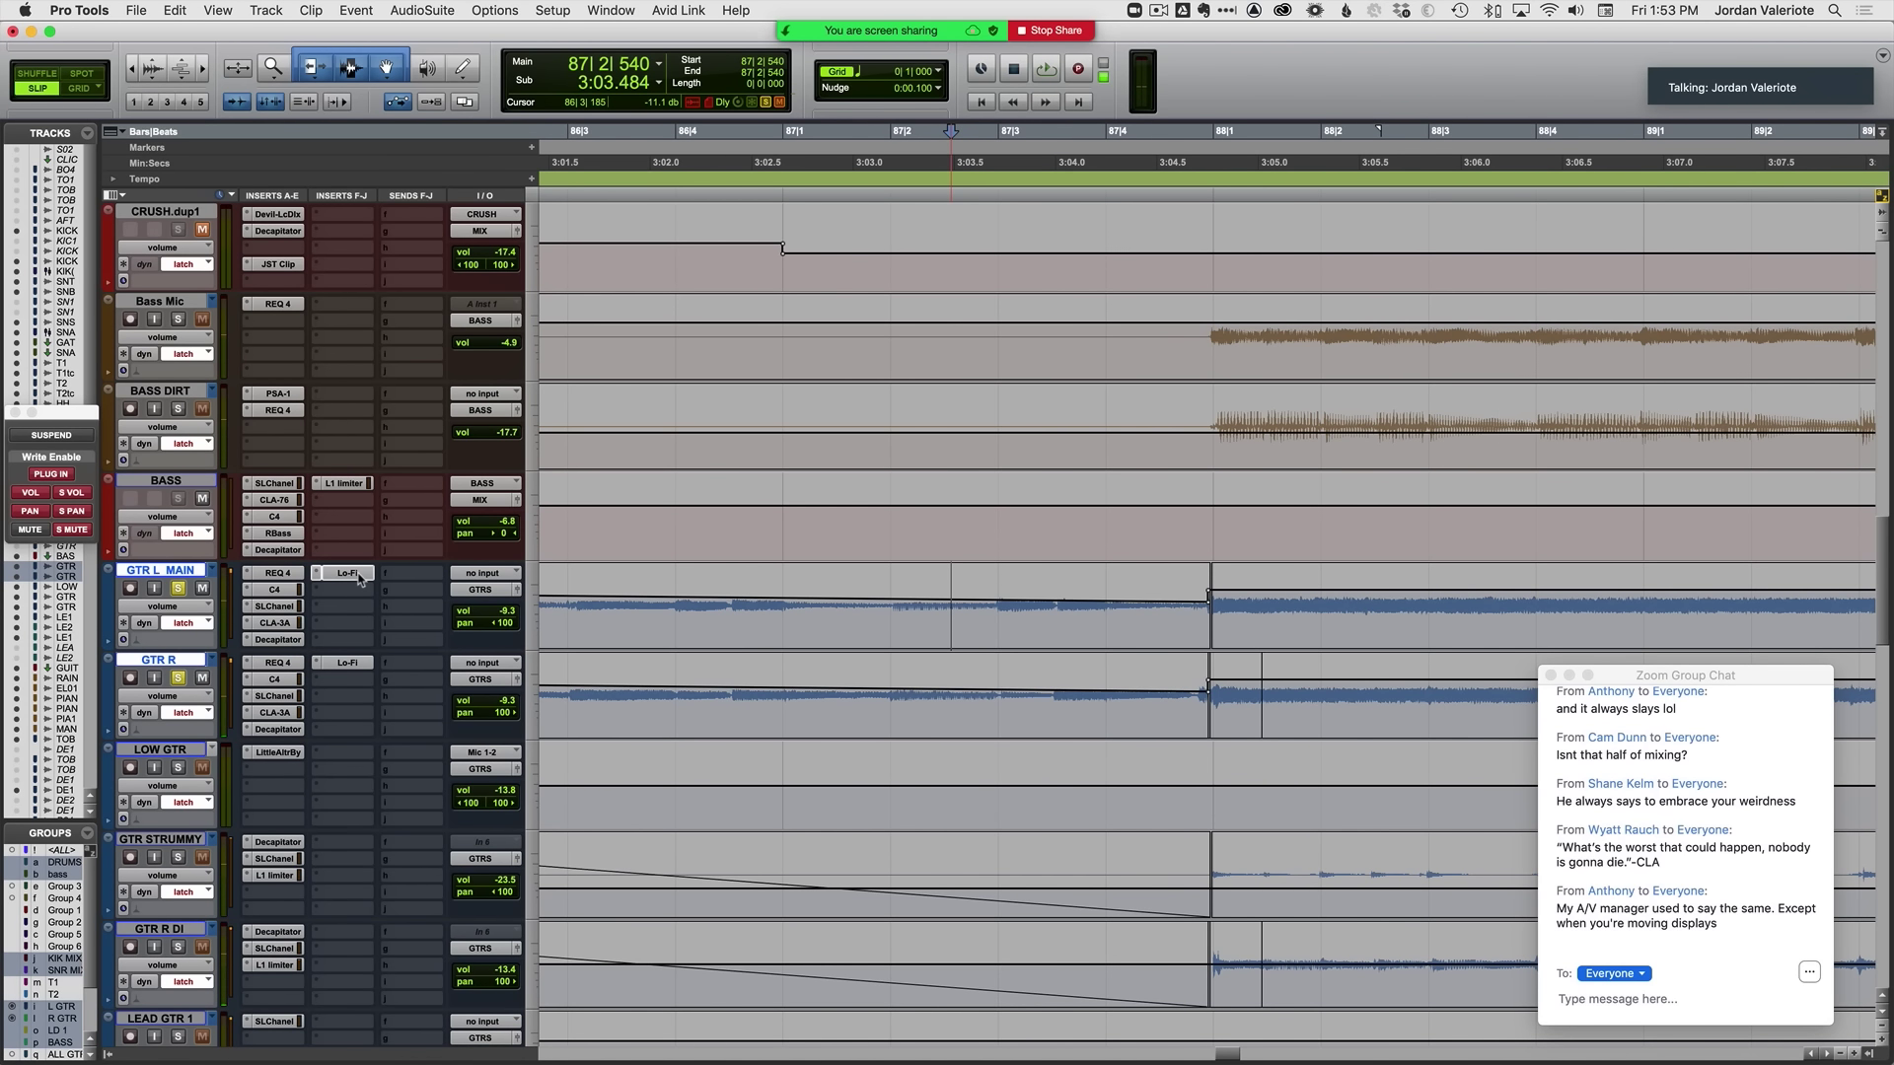
Step: Open Lo-Fi on GTR L MAIN and display its Master Bypass automation lane
{"action": "left_click", "coordinate": [359, 577]}
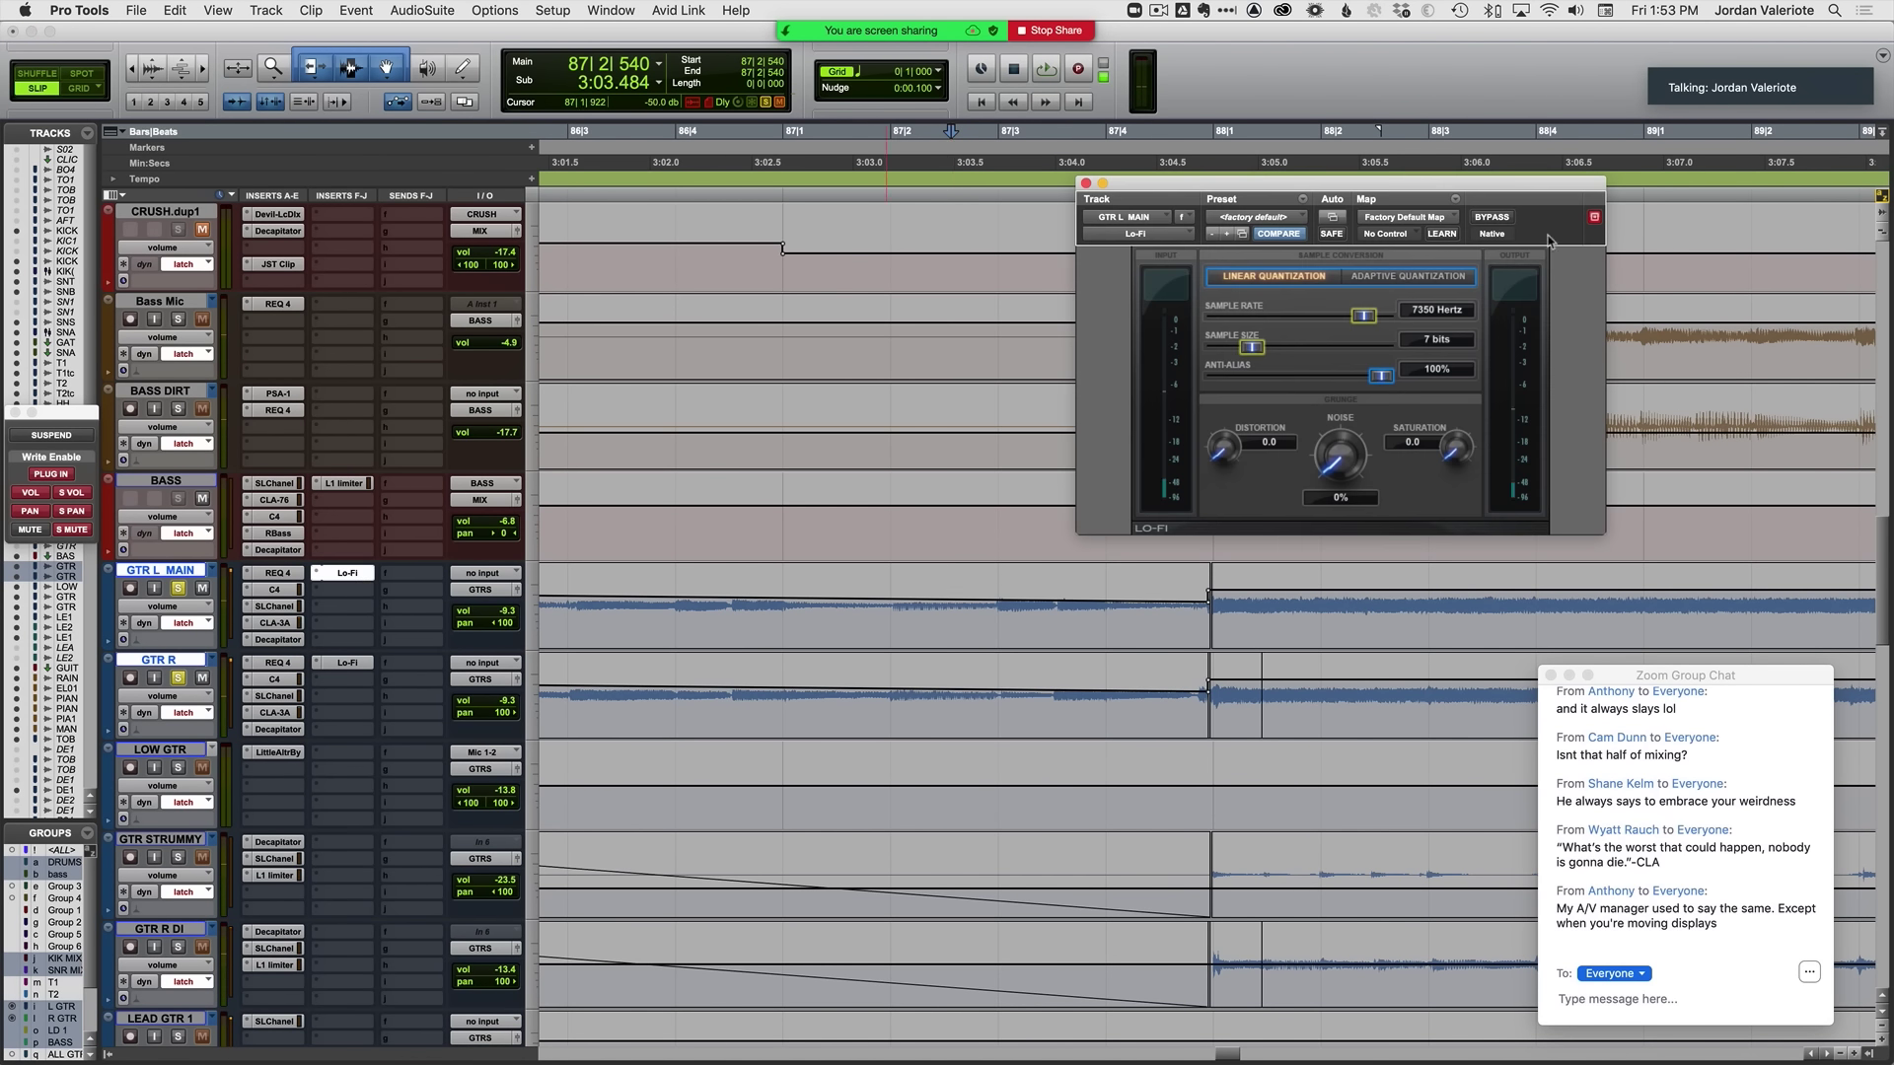
{"action": "left_click", "coordinate": [1494, 221], "text": "ctrl+super"}
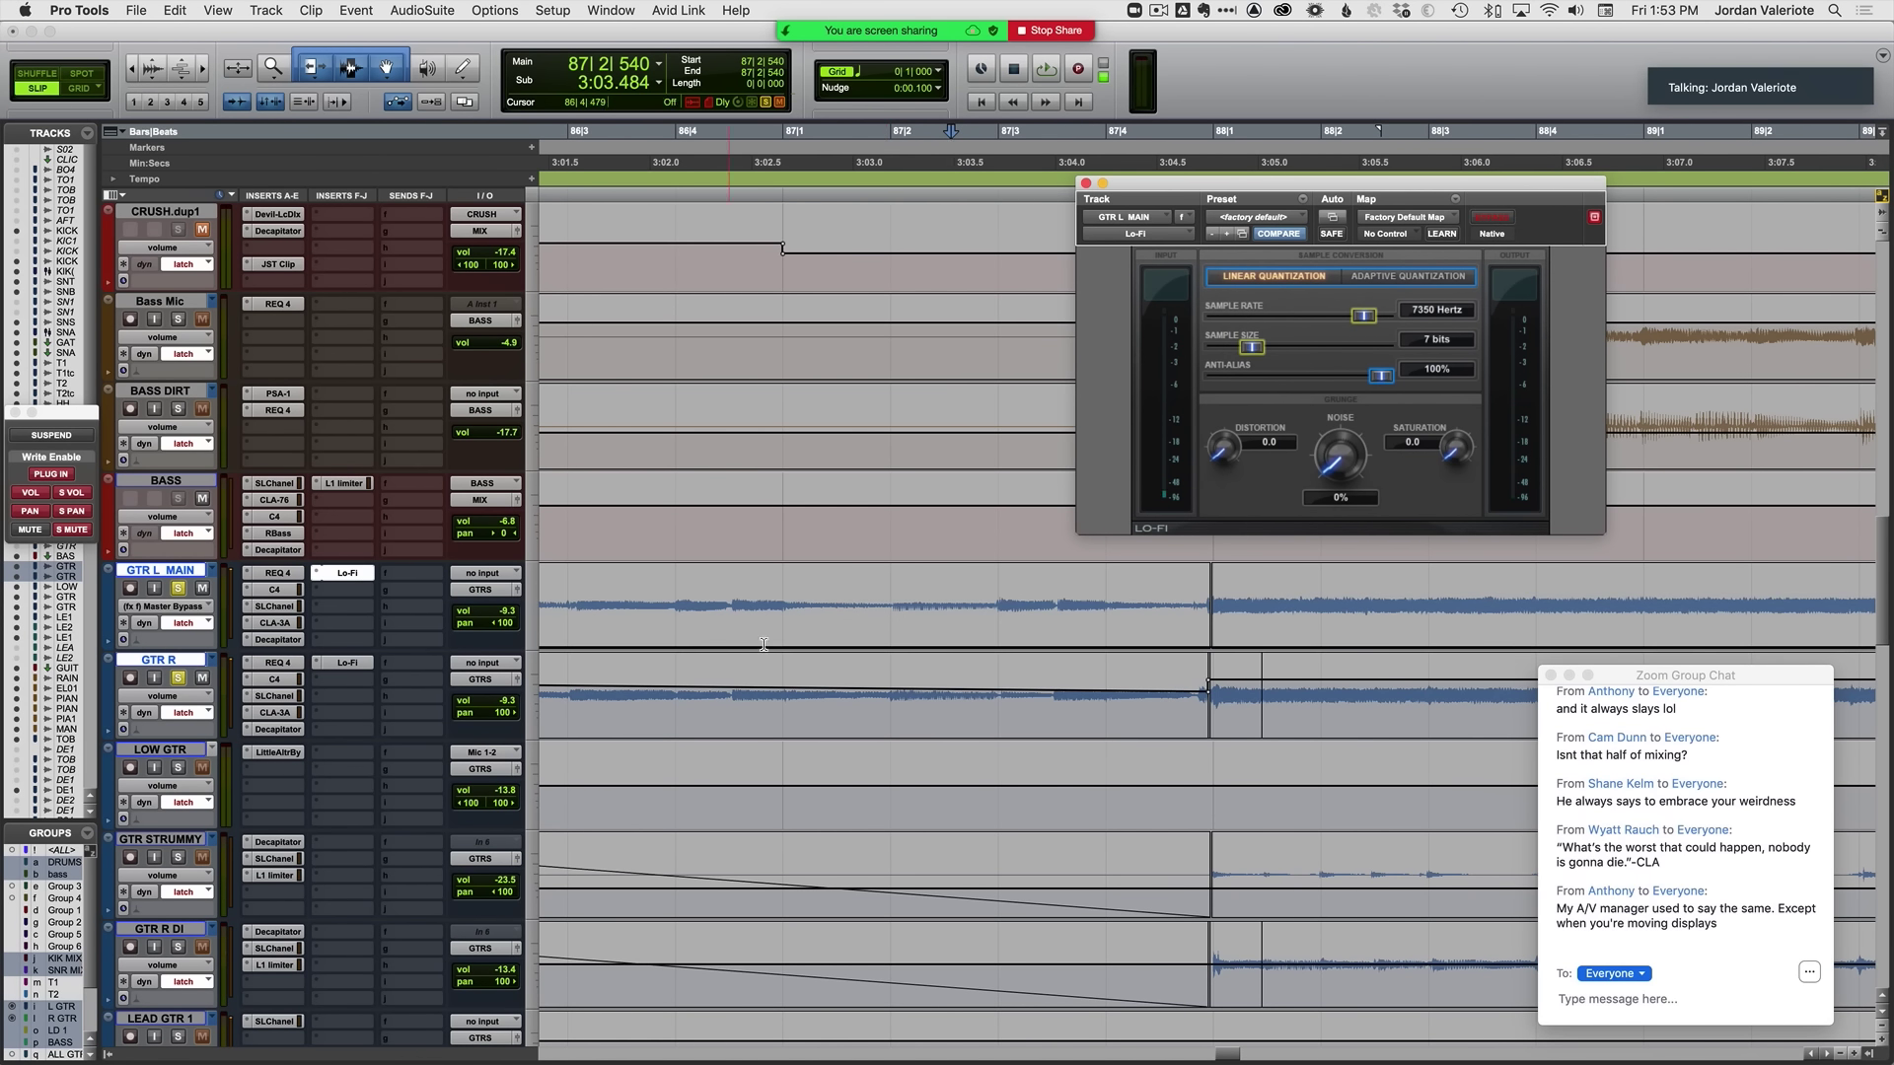
{"action": "key", "text": "r"}
{"action": "key", "text": "r"}
{"action": "key", "text": "r"}
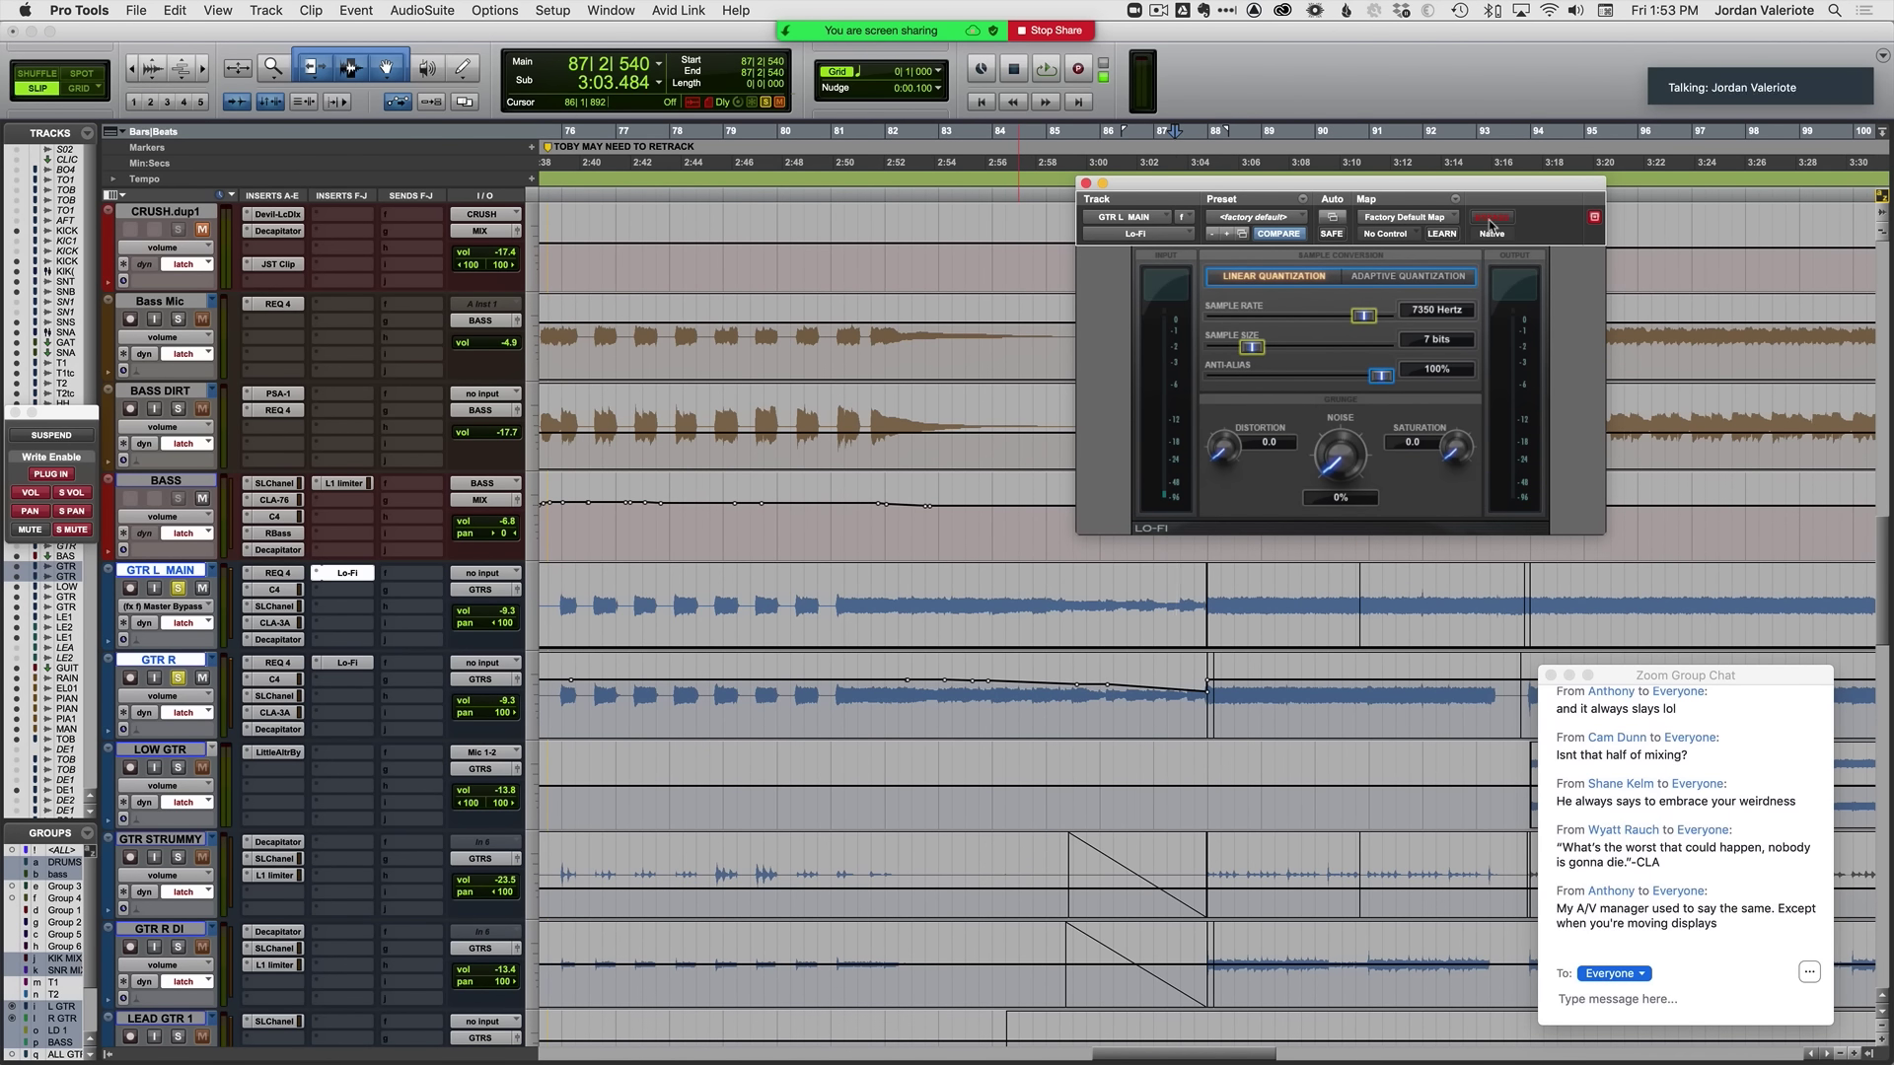
Step: Bypass GTR L MAIN's Lo-Fi, select bar 83 beat 3 to bar 88 in the Master Bypass lane and turn the bypass off there
{"action": "left_click", "coordinate": [913, 605]}
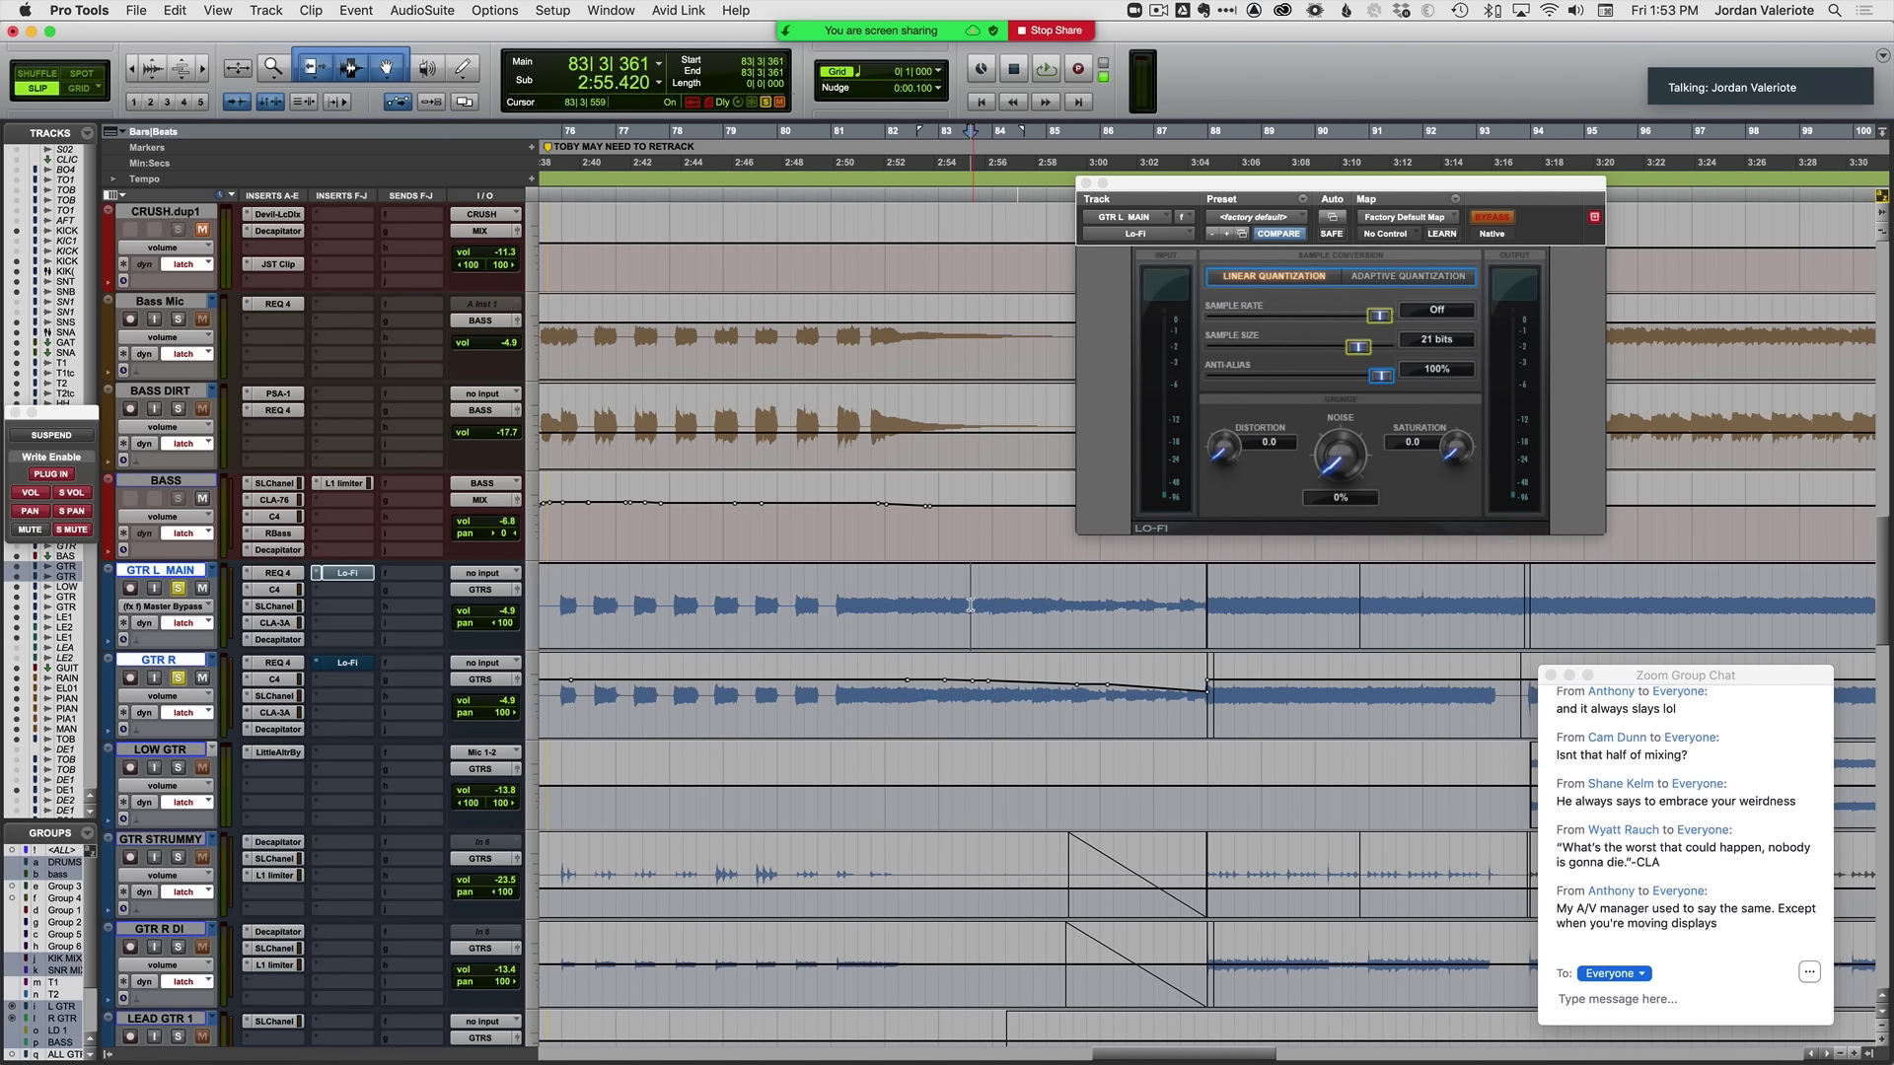
{"action": "key", "text": "space"}
{"action": "left_click_drag", "start_coordinate": [971, 605], "coordinate": [1206, 619]}
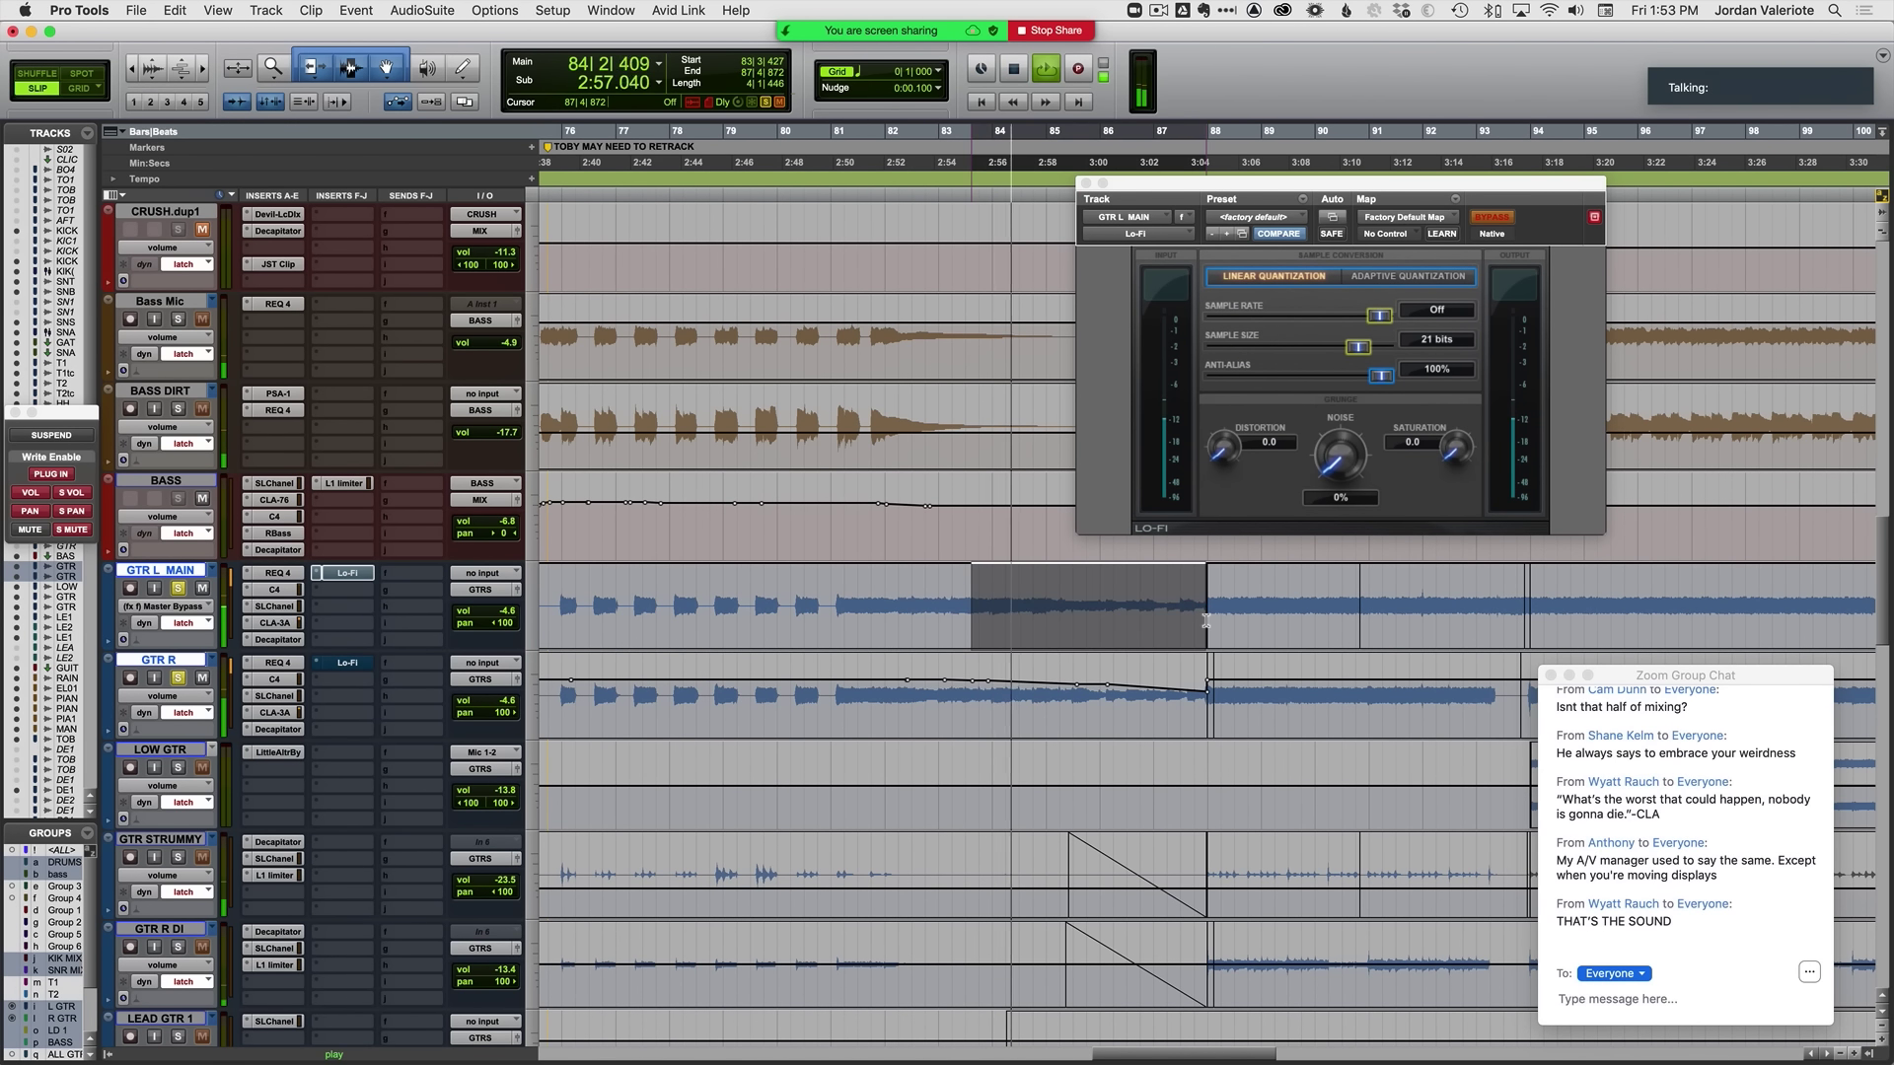
{"action": "key", "text": "space"}
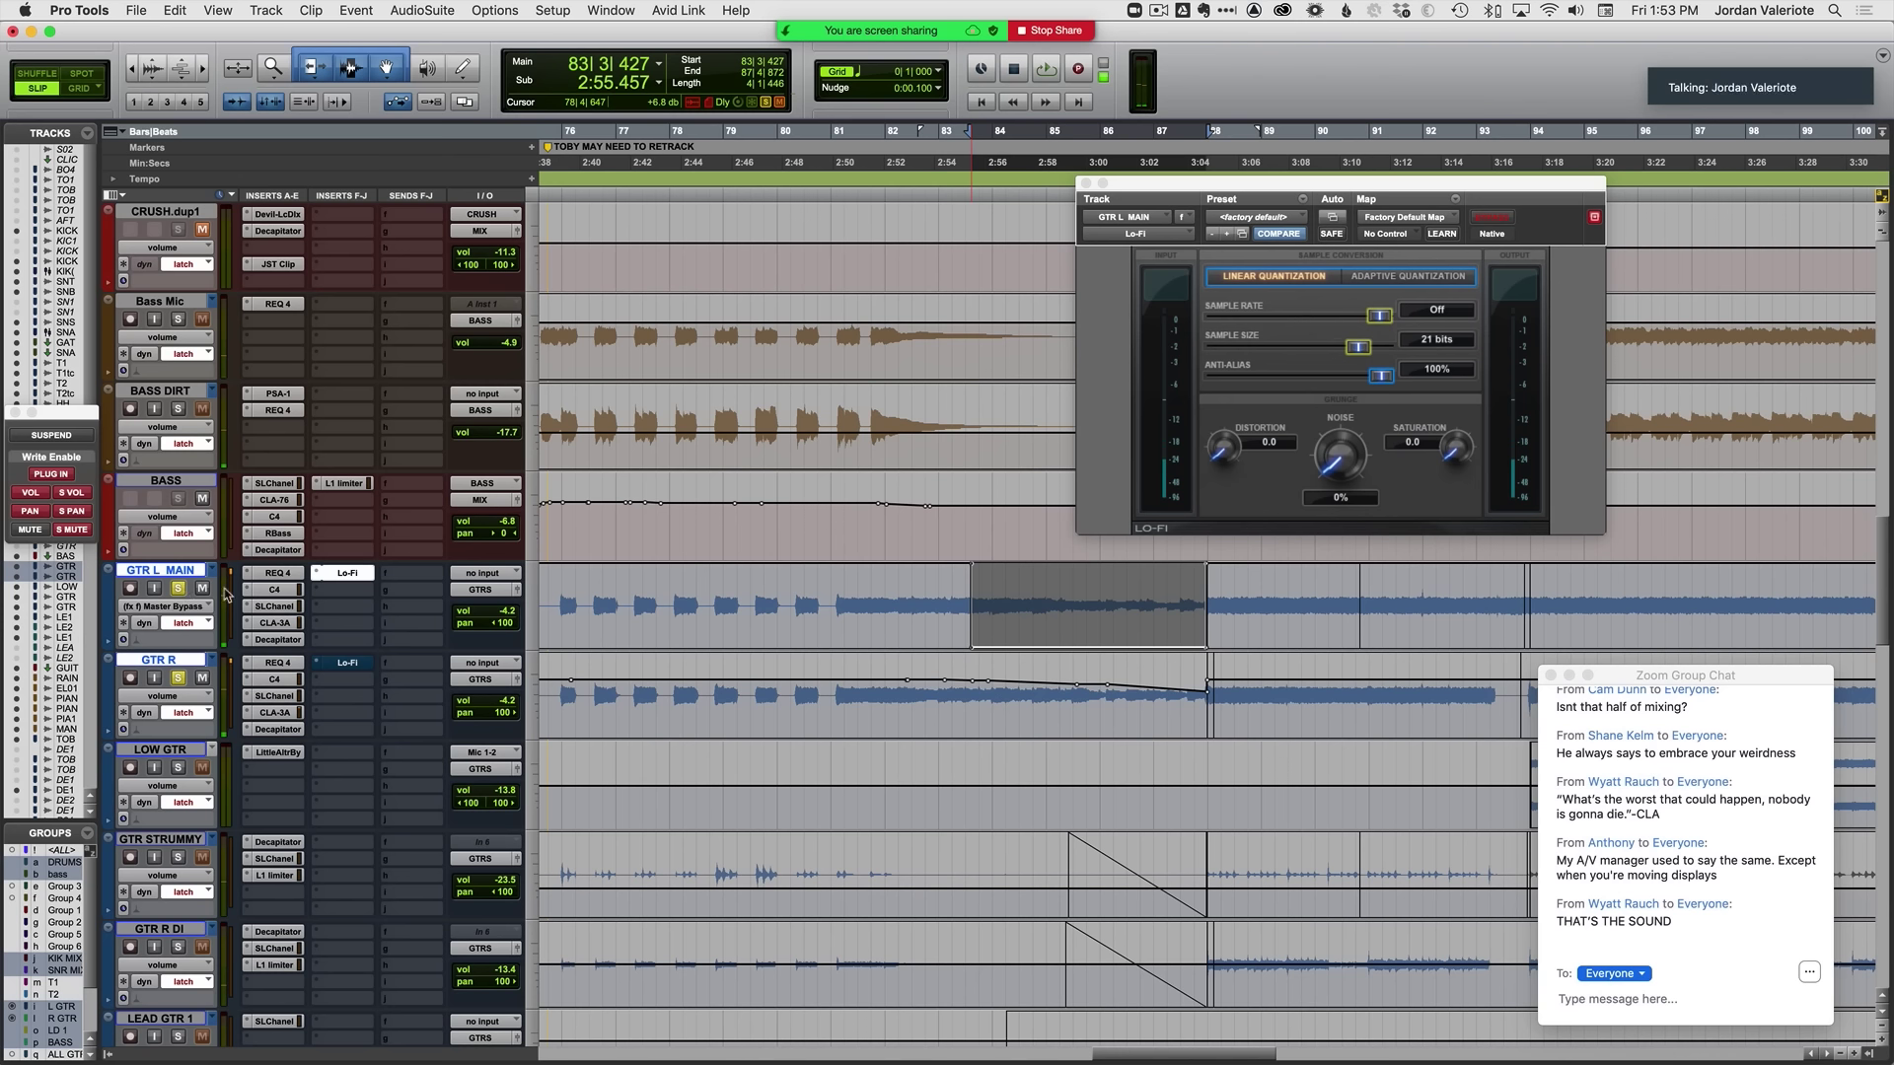
Step: Copy Lo-Fi from GTR L MAIN onto GTR R, replacing the existing plug-in there, and audition the guitars from bar 81
{"action": "left_click_drag", "start_coordinate": [347, 573], "coordinate": [363, 664]}
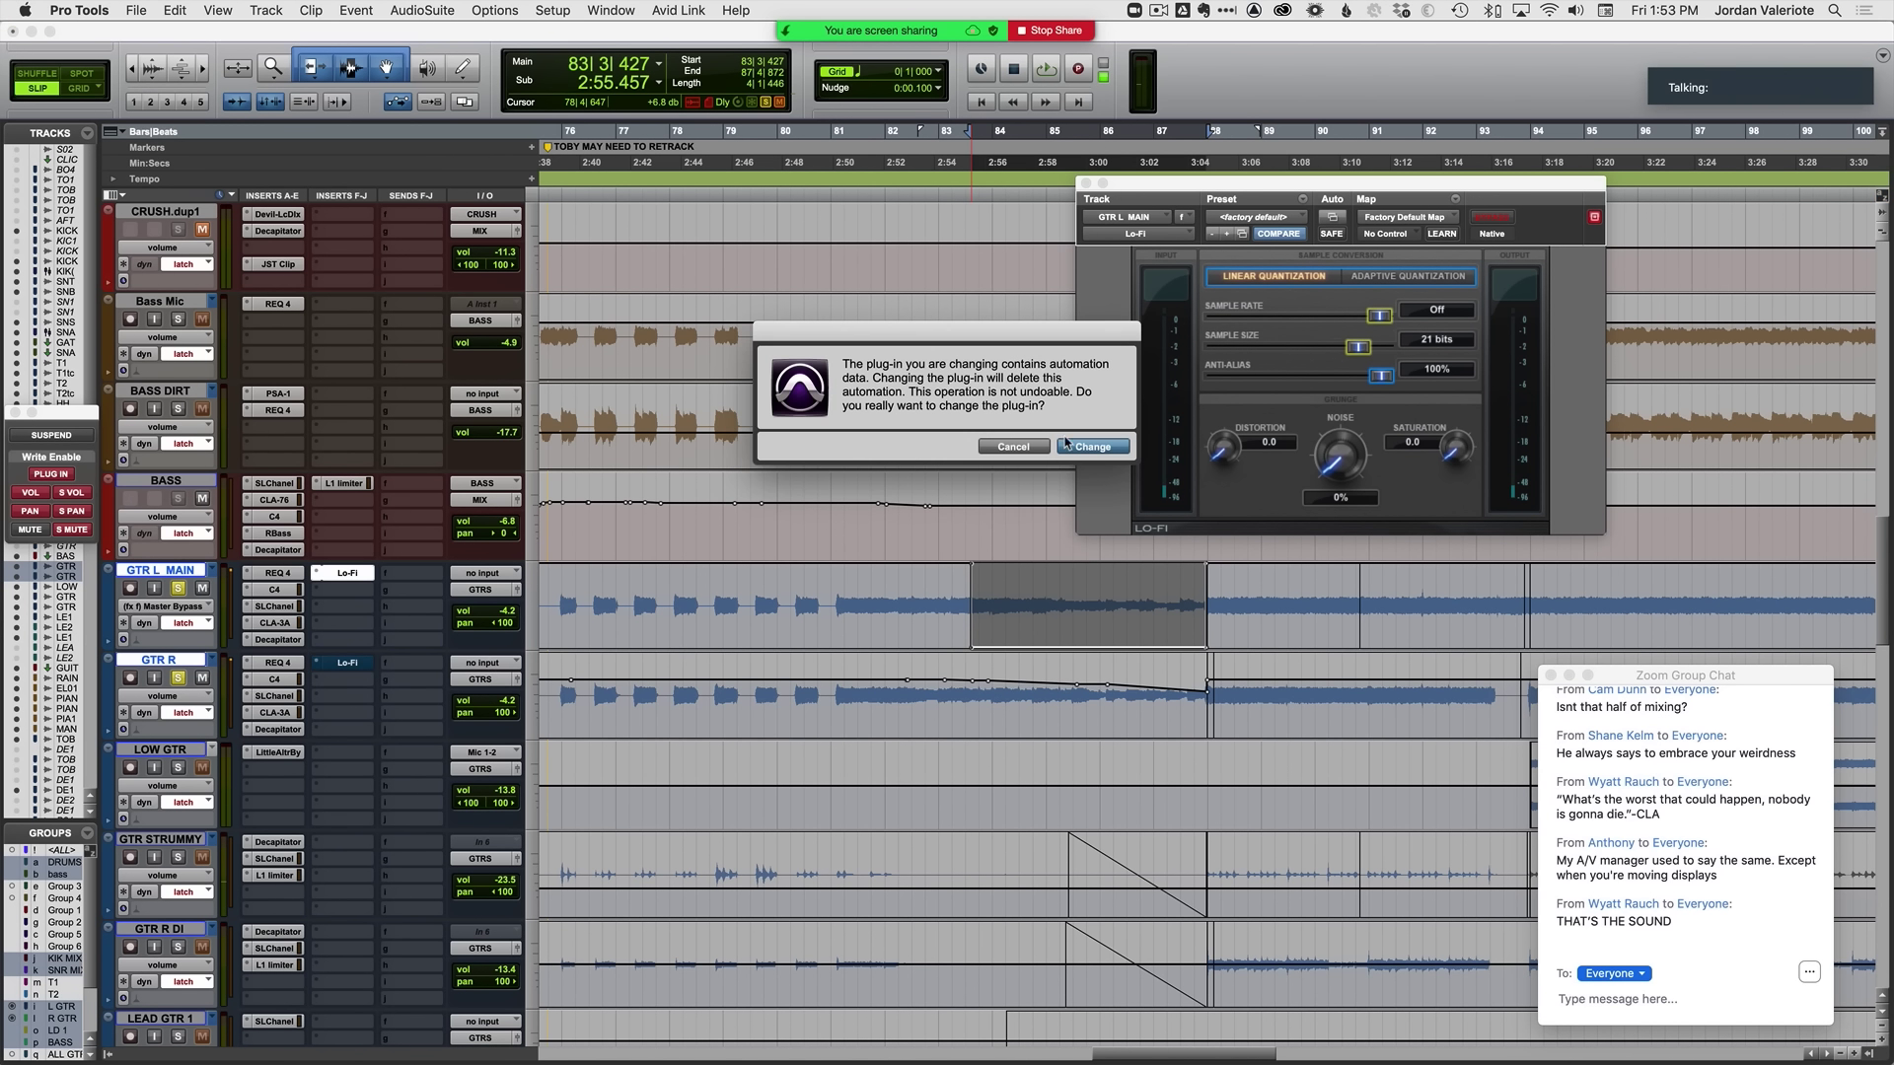
{"action": "key", "text": "Return"}
{"action": "left_click", "coordinate": [869, 595]}
{"action": "key", "text": "space"}
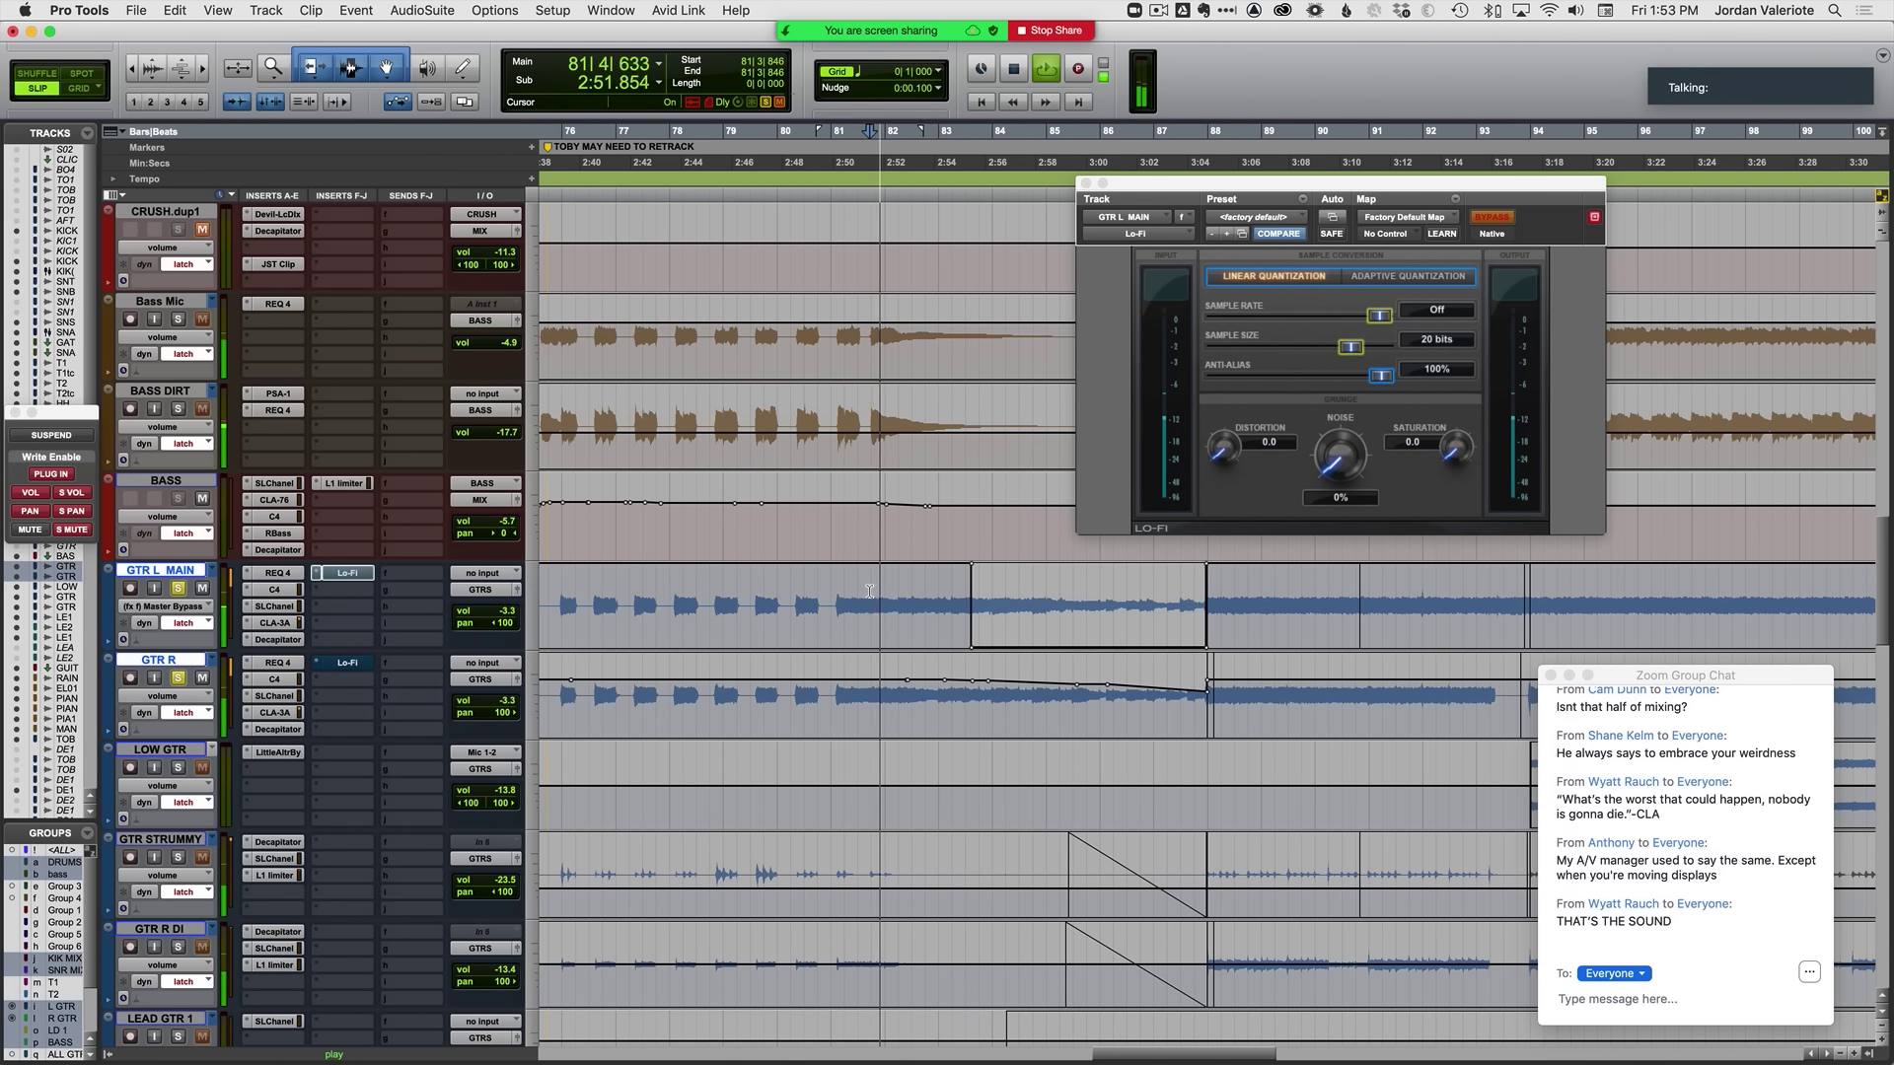
Step: Switch the guitar tracks to waveform view, close the Lo-Fi window and audition the jump at bar 88
{"action": "key", "text": "ctrl+minus"}
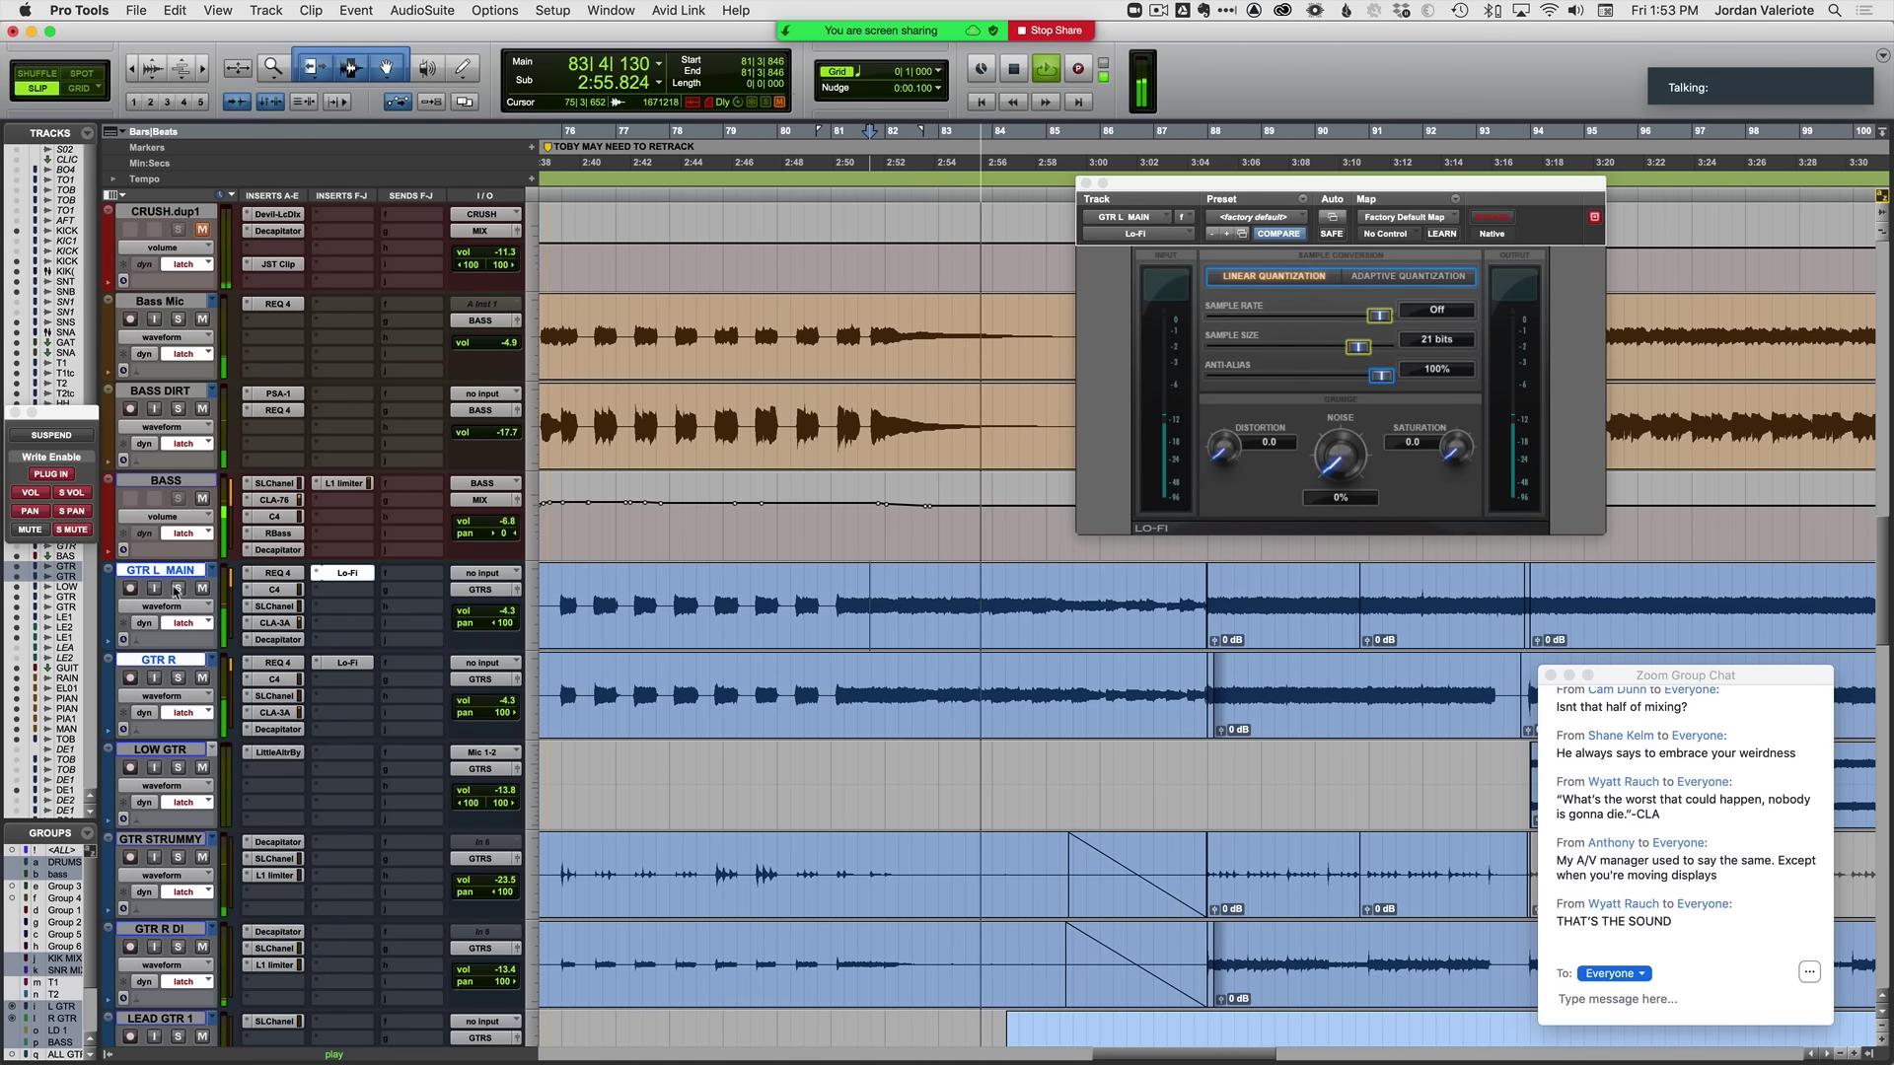
{"action": "left_click", "coordinate": [325, 574]}
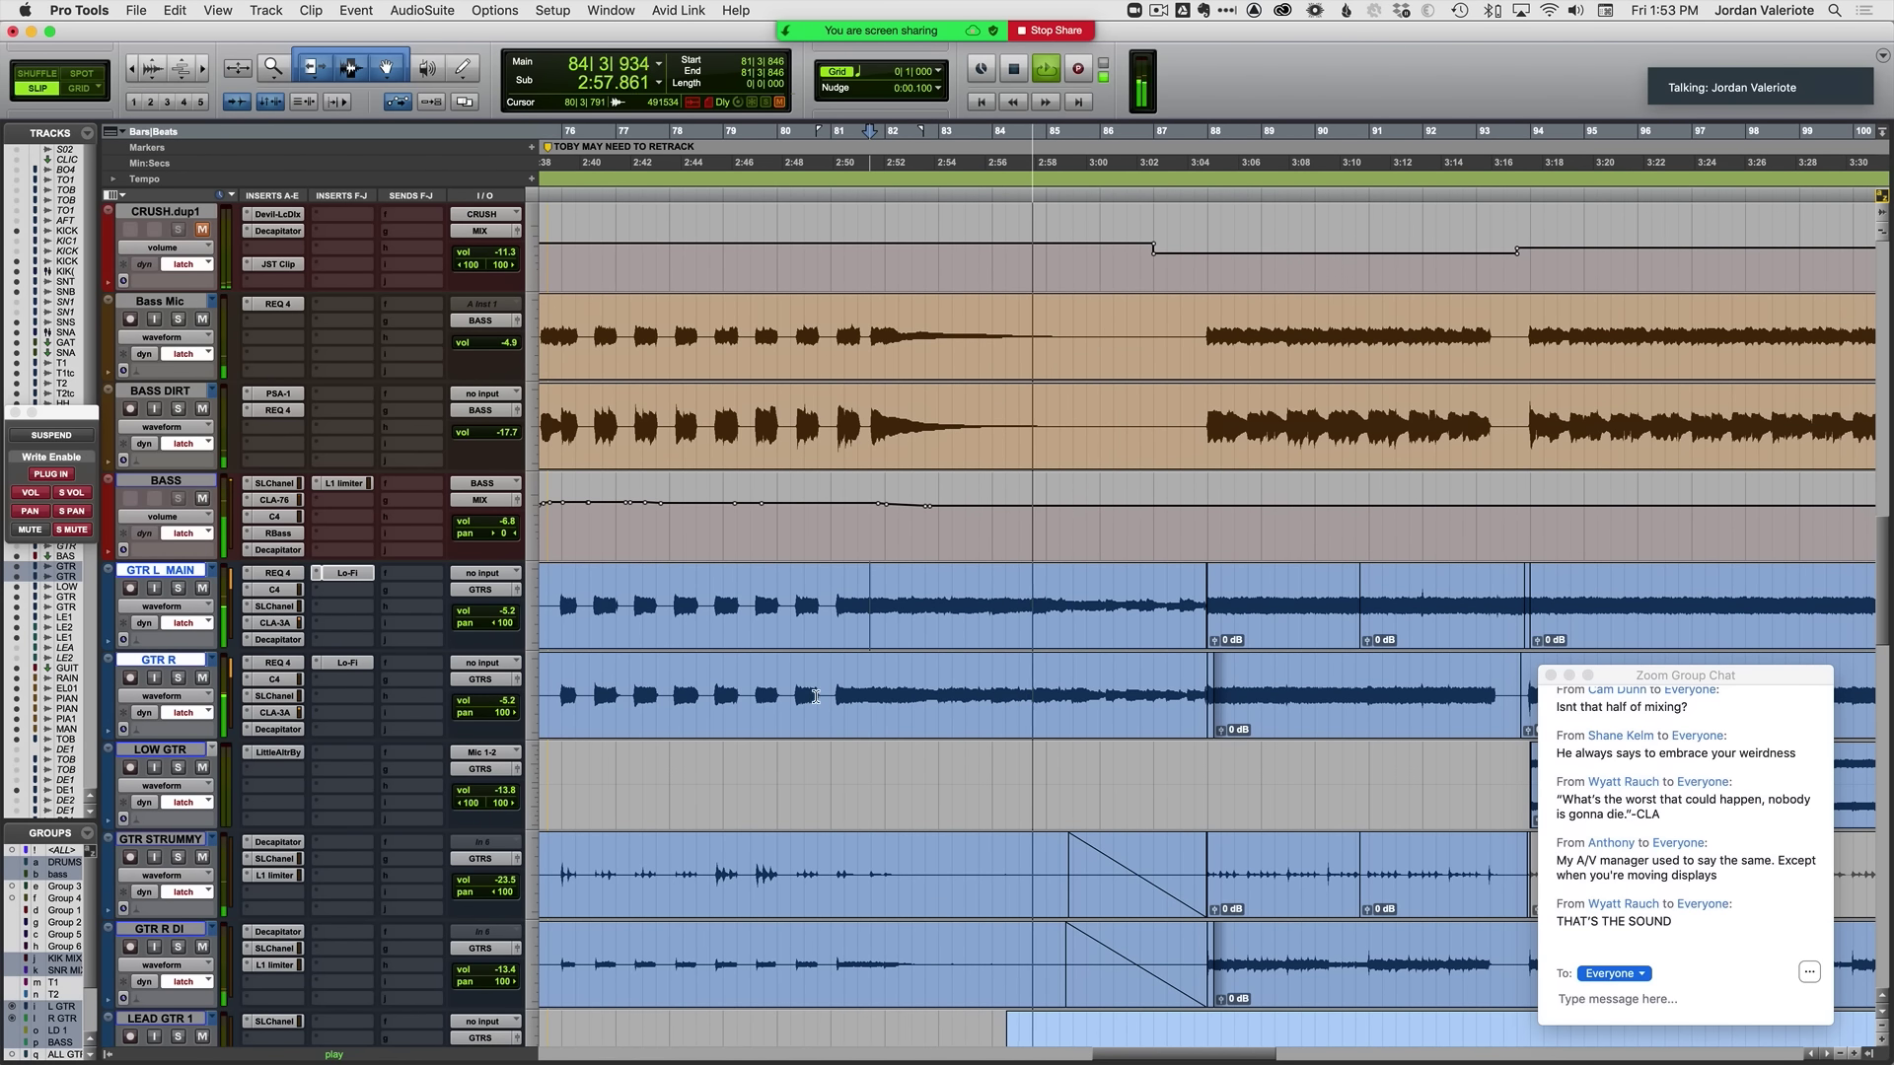
{"action": "left_click", "coordinate": [1227, 775]}
{"action": "key", "text": "t"}
{"action": "key", "text": "t"}
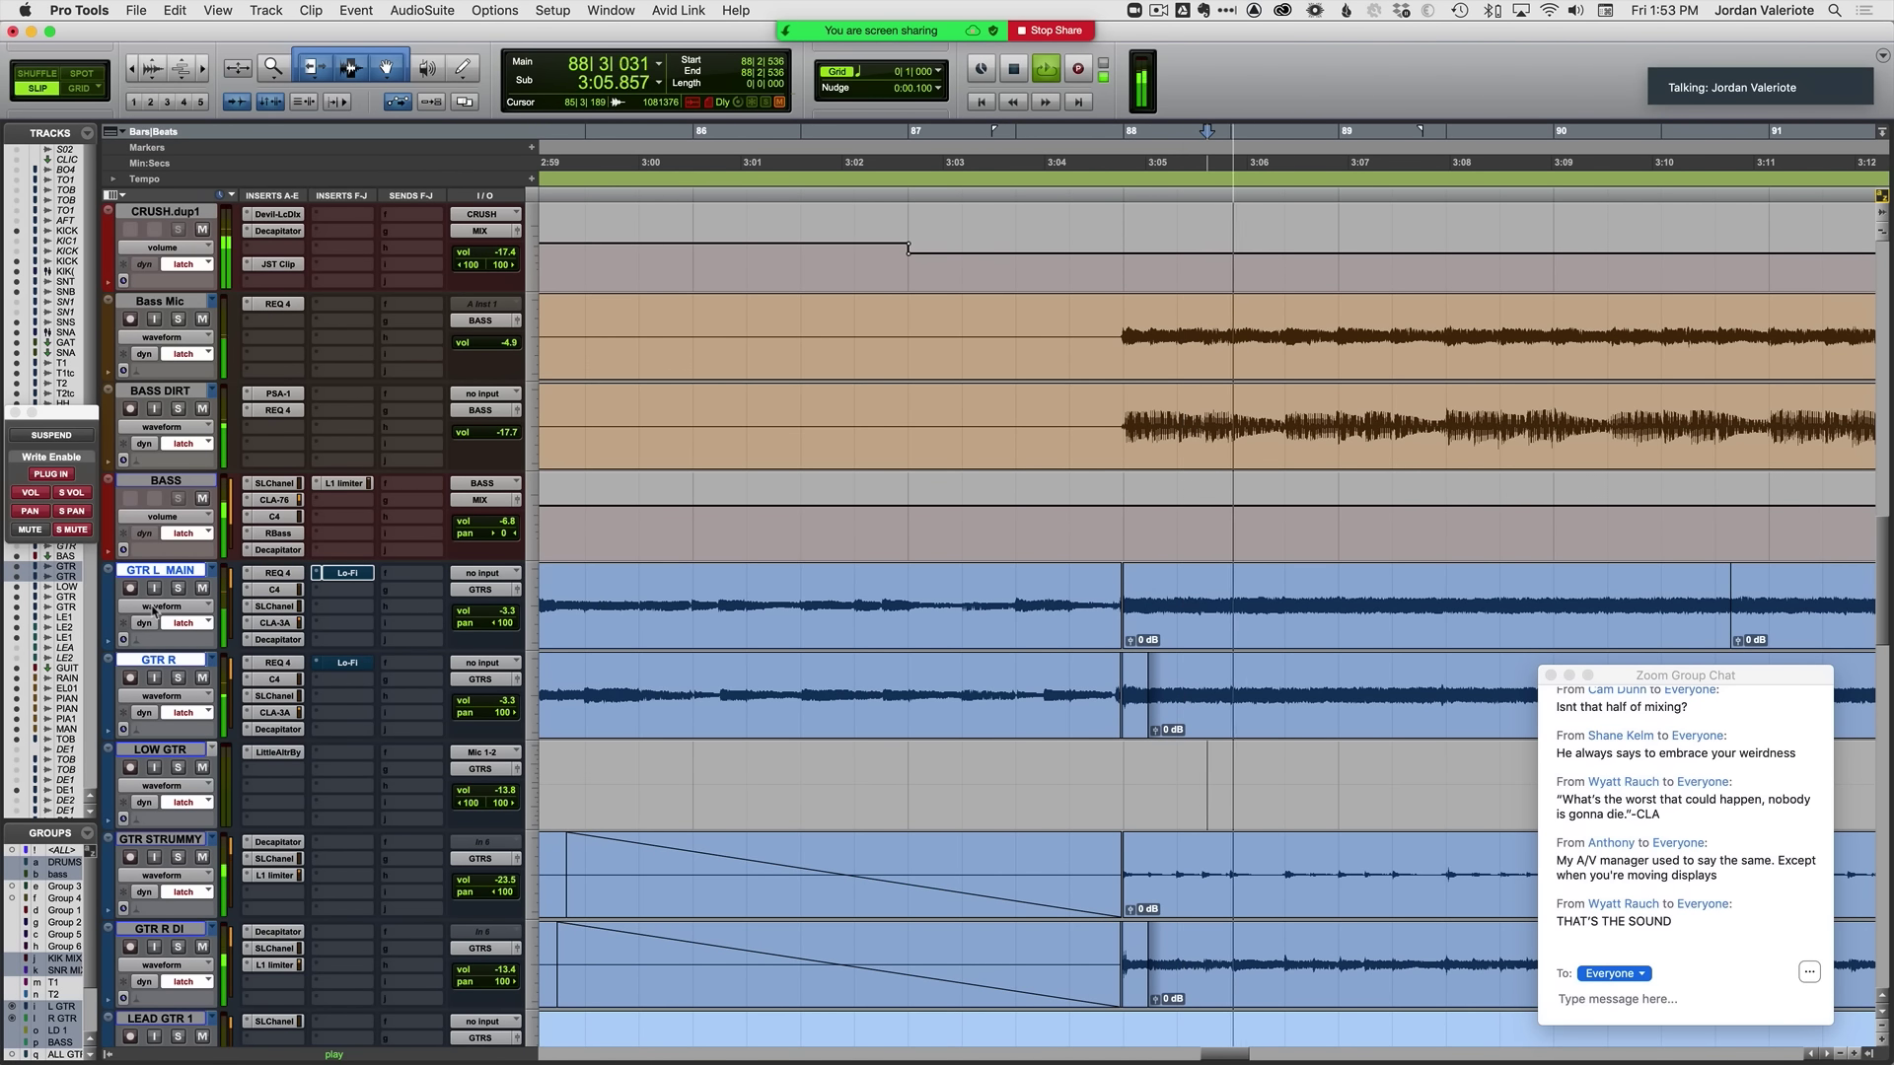
Step: Show Lo-Fi's Sample Size automation on both main guitars and add a breakpoint near bar 87 in GTR L MAIN's falling ramp
{"action": "left_click", "coordinate": [162, 606]}
{"action": "left_click", "coordinate": [286, 717]}
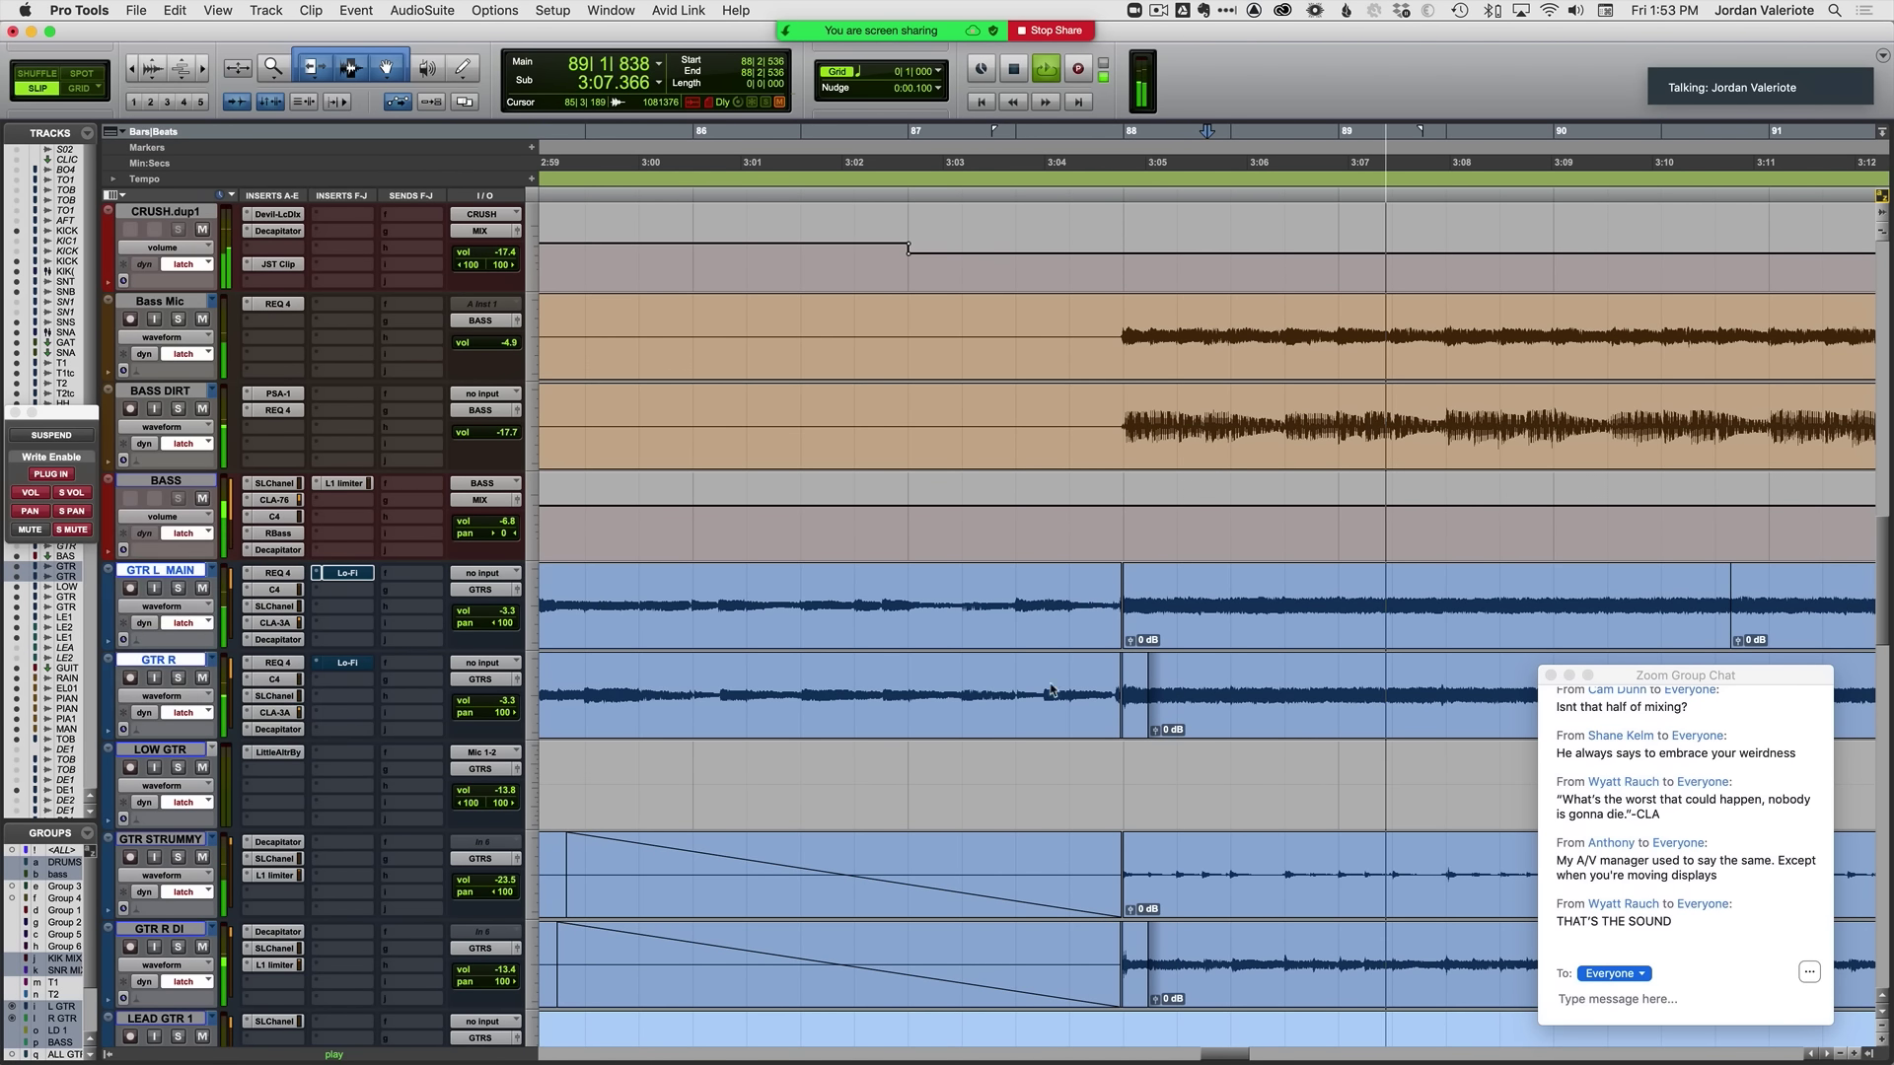
{"action": "key", "text": "super+bracketleft"}
{"action": "key", "text": "space"}
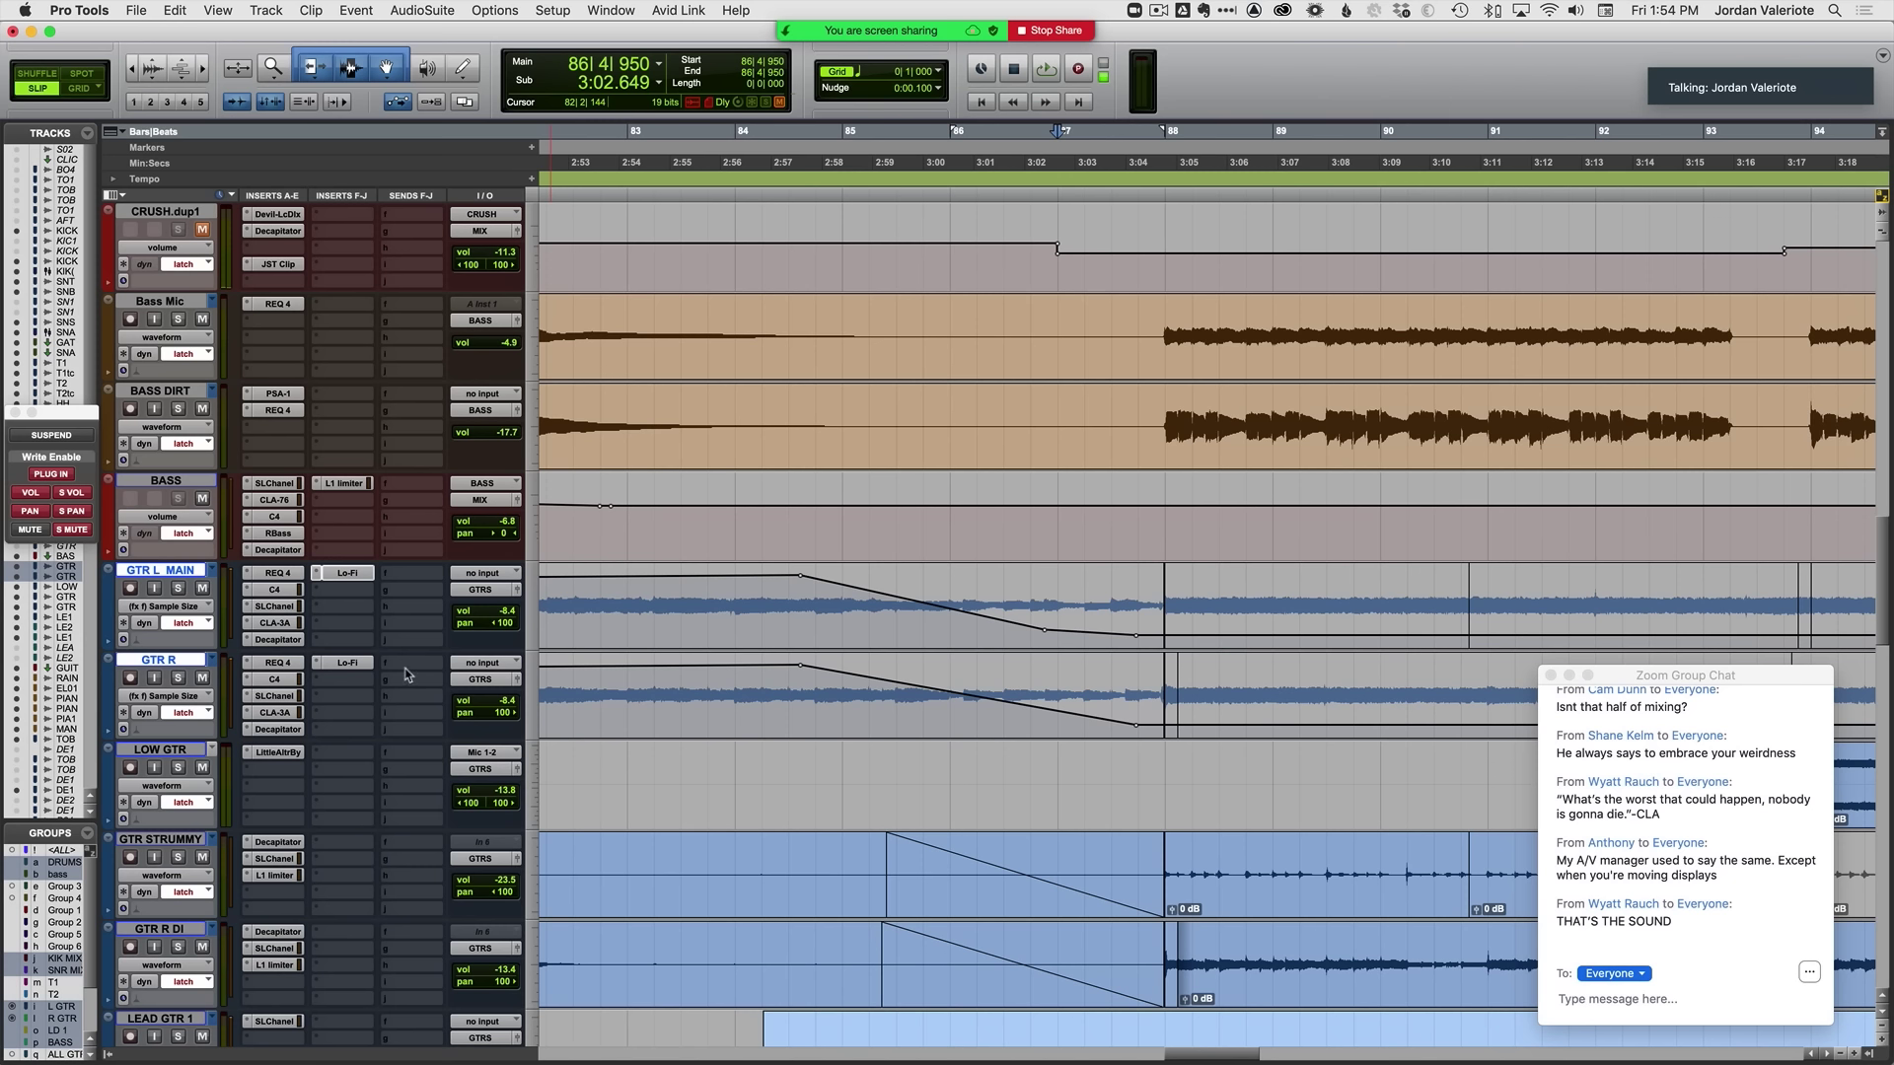
Step: Display Lo-Fi's Sample Rate automation on GTR L MAIN and audition it from bar 85
{"action": "left_click", "coordinate": [175, 609]}
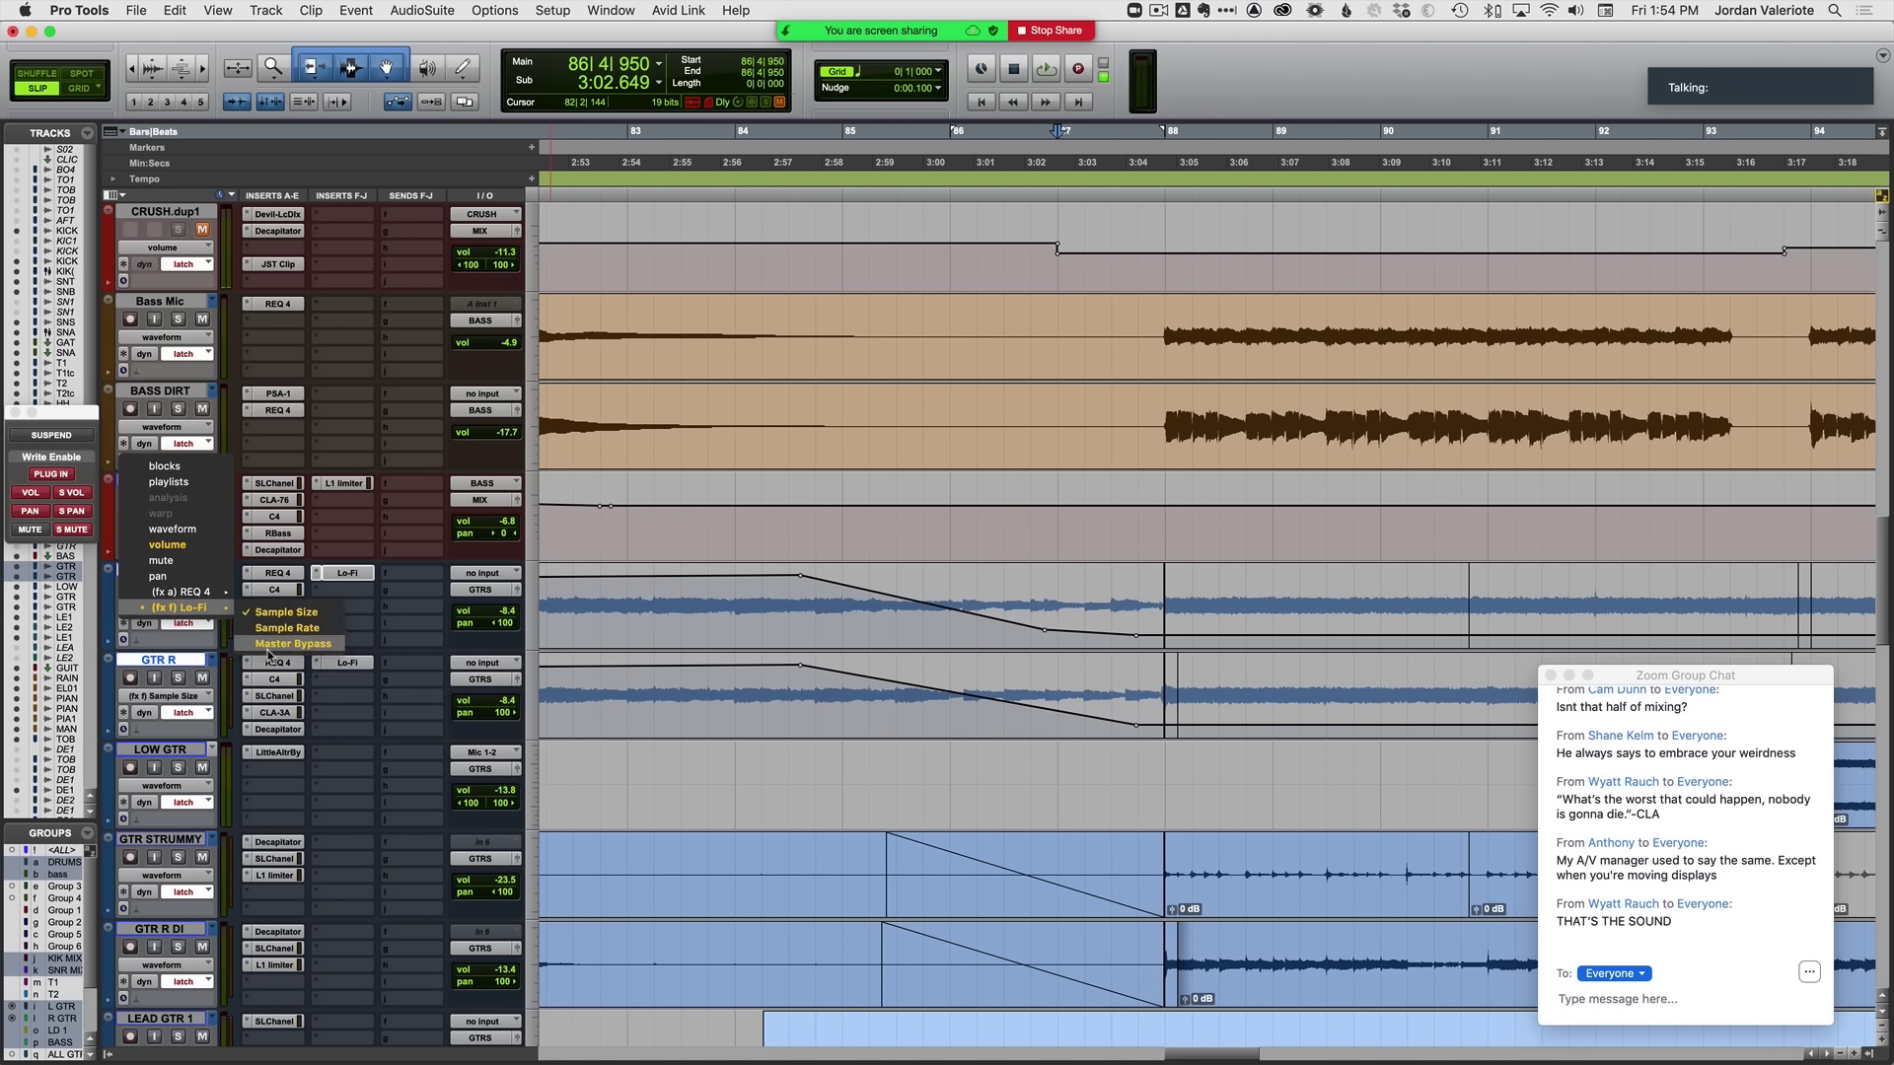
{"action": "left_click", "coordinate": [281, 629]}
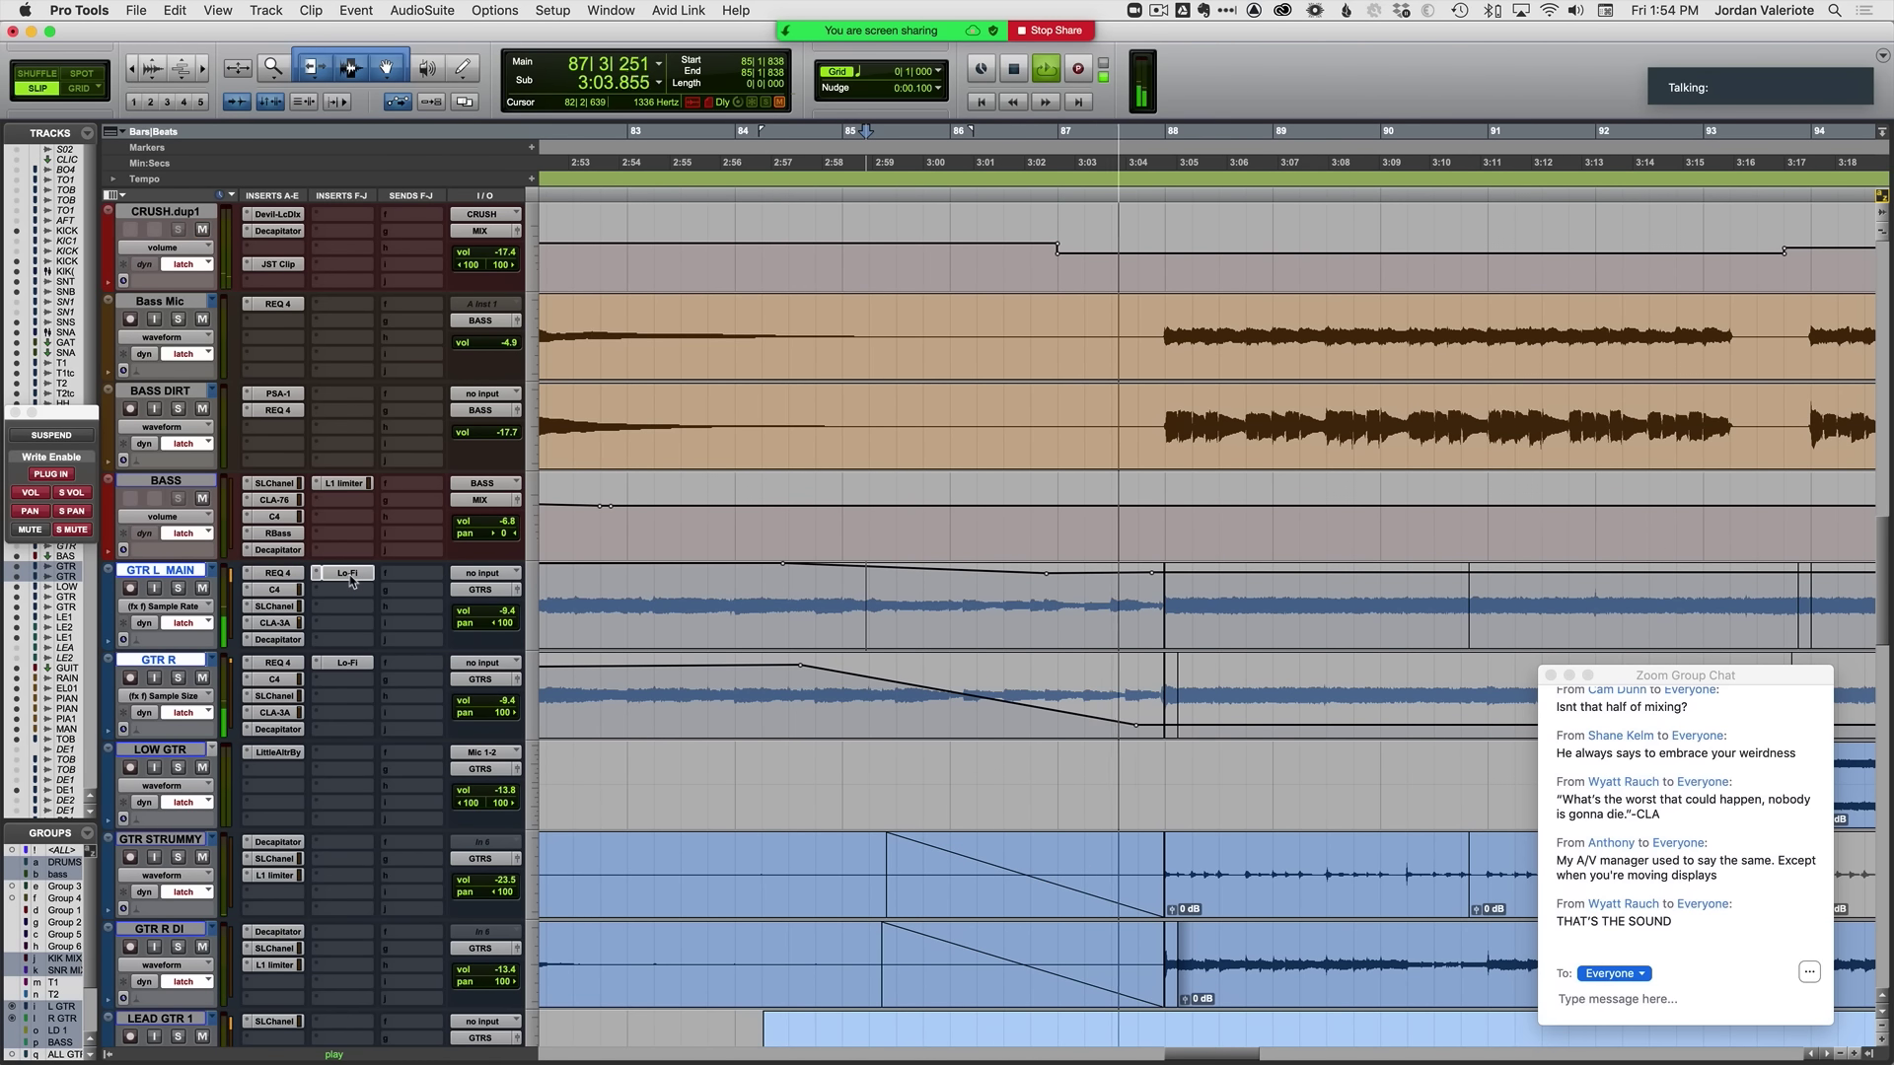
{"action": "key", "text": "space"}
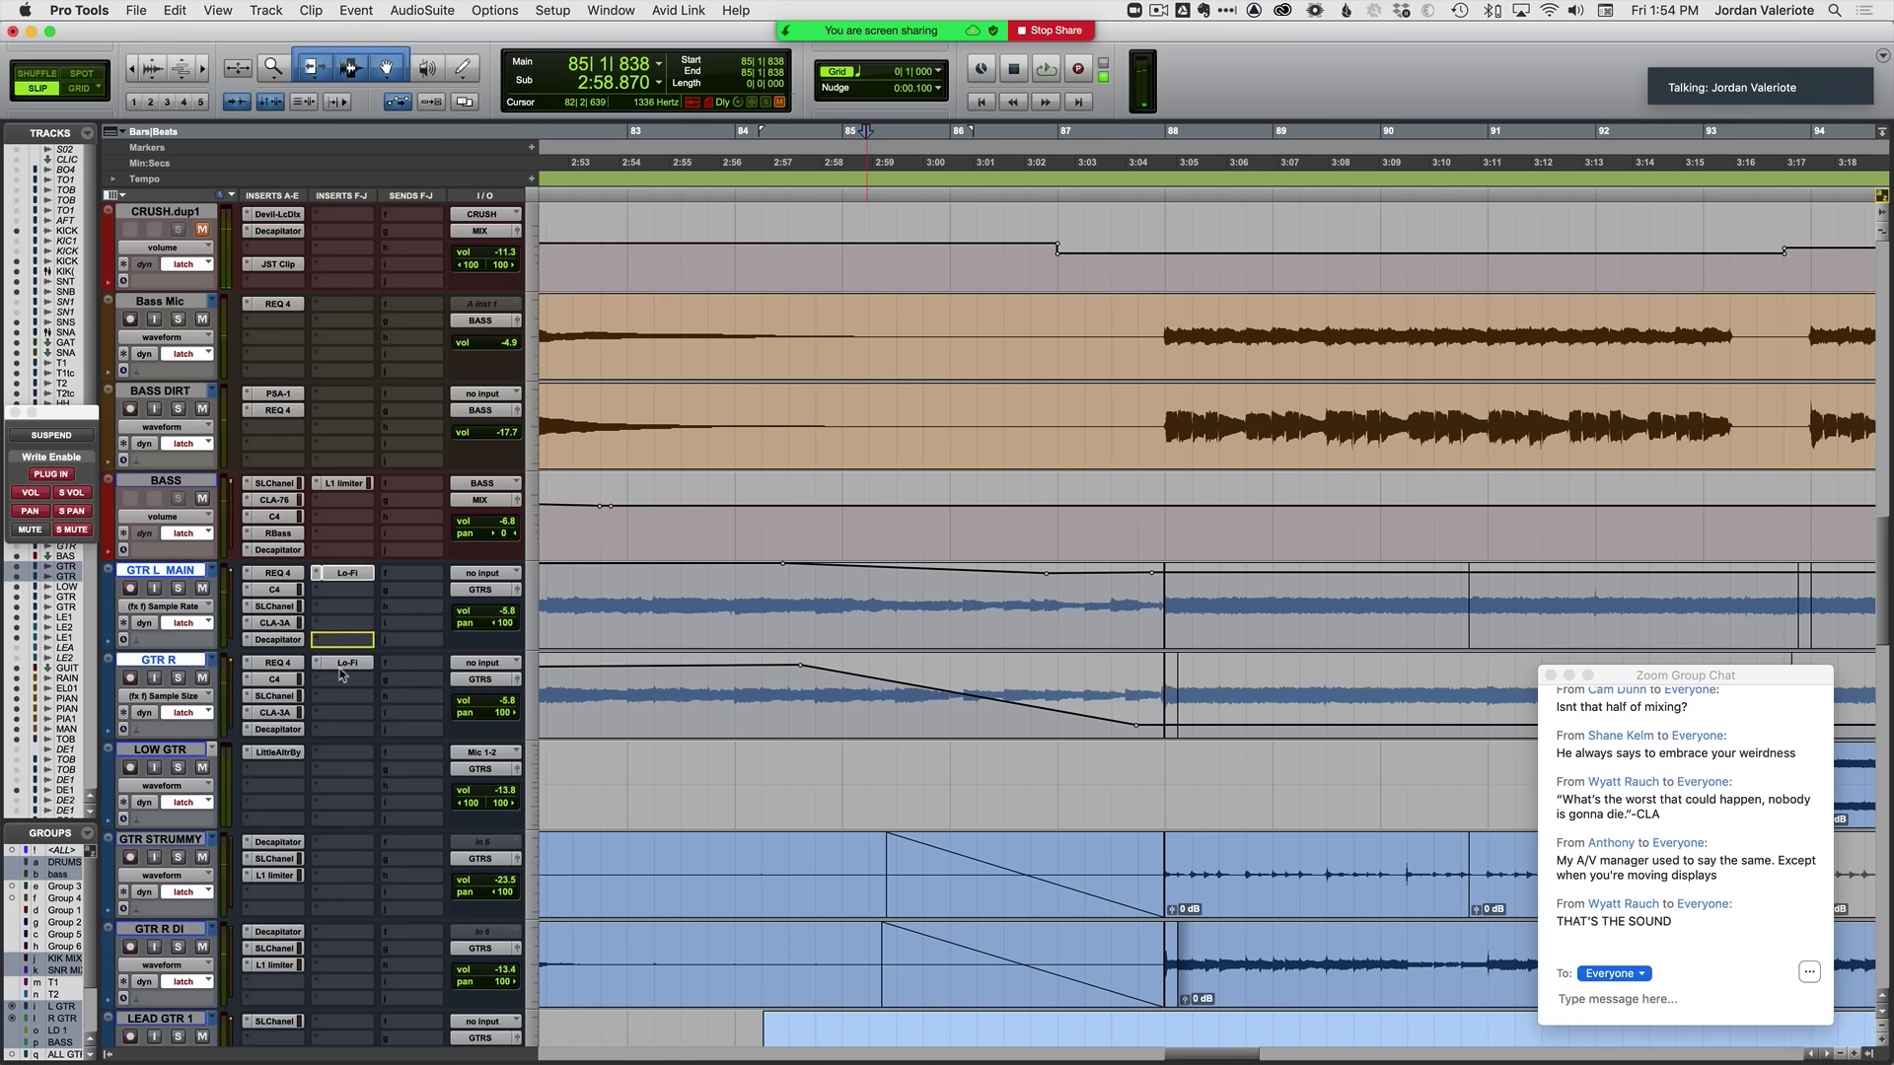
Step: Replace GTR R's Lo-Fi with the updated copy from GTR L MAIN, audition from bar 85 and return the tracks to waveform view
{"action": "left_click_drag", "start_coordinate": [341, 665], "coordinate": [341, 666]}
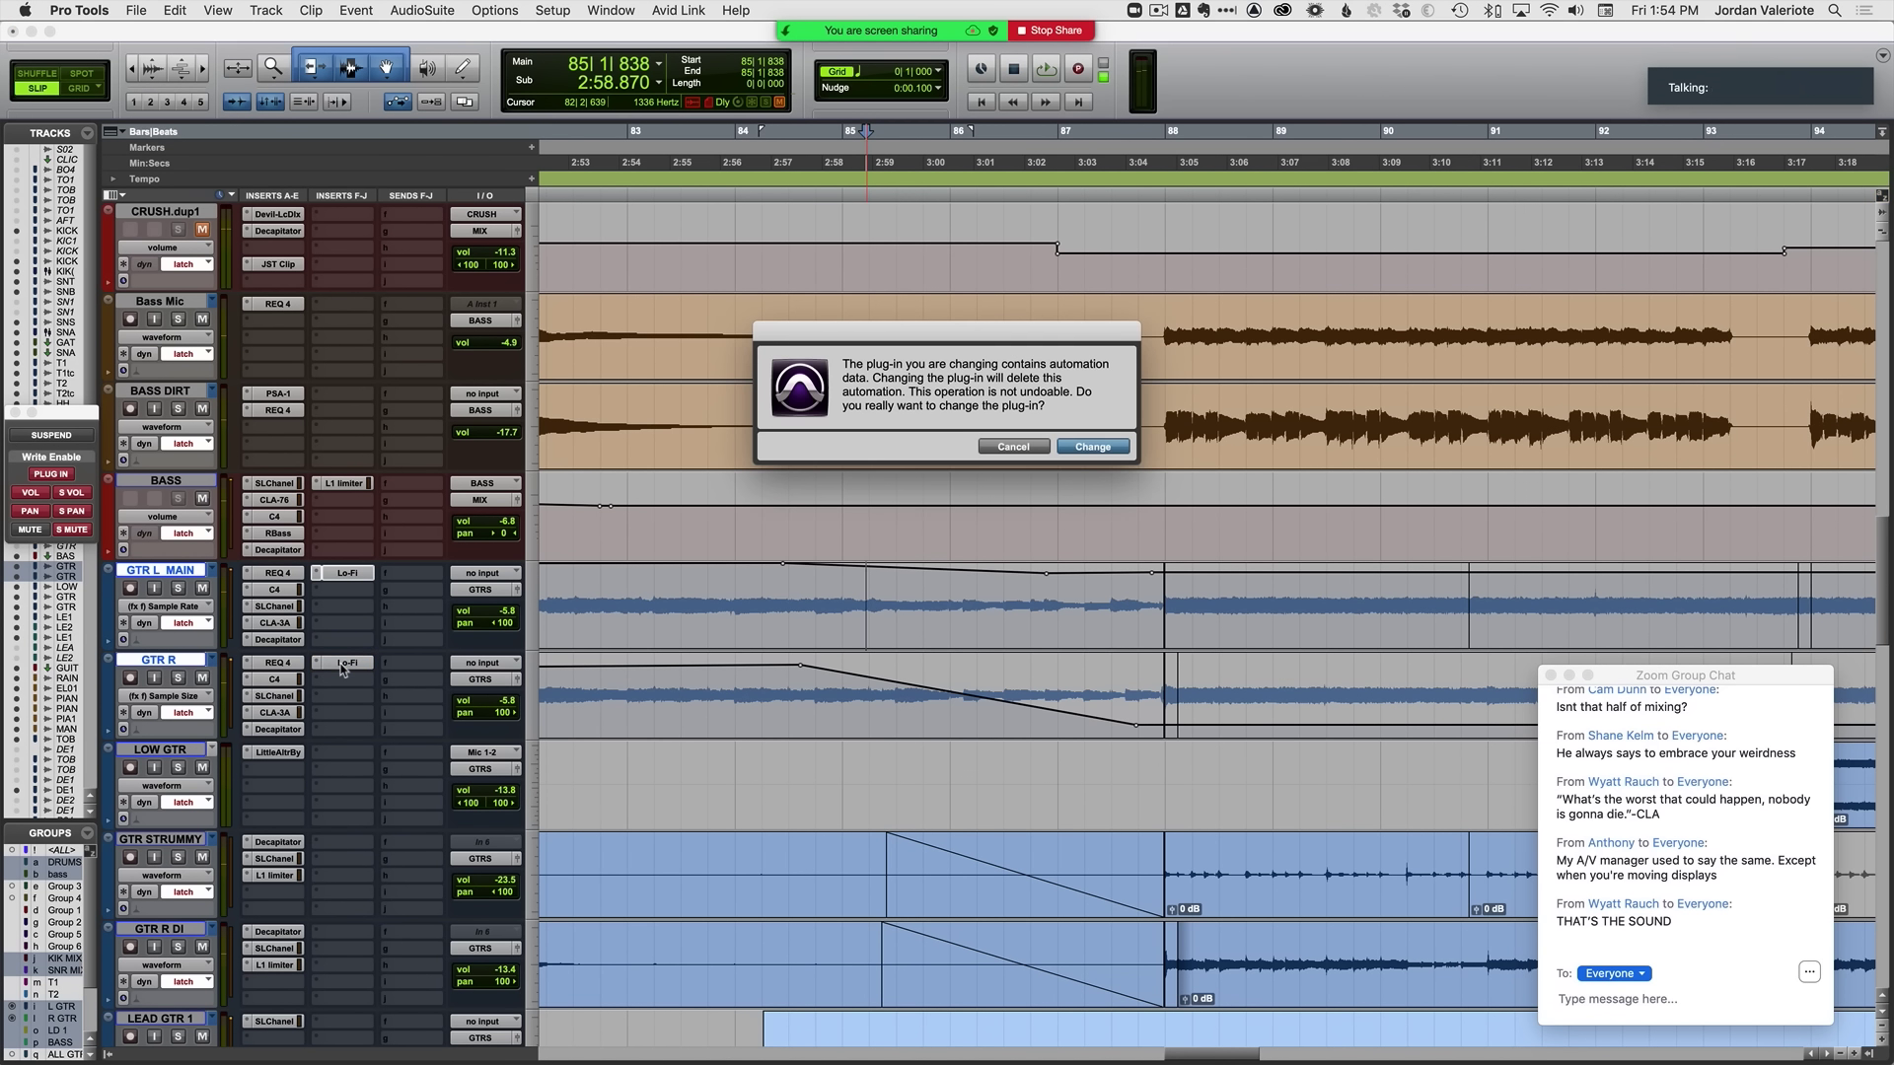
{"action": "left_click", "coordinate": [1091, 447]}
{"action": "key", "text": "space"}
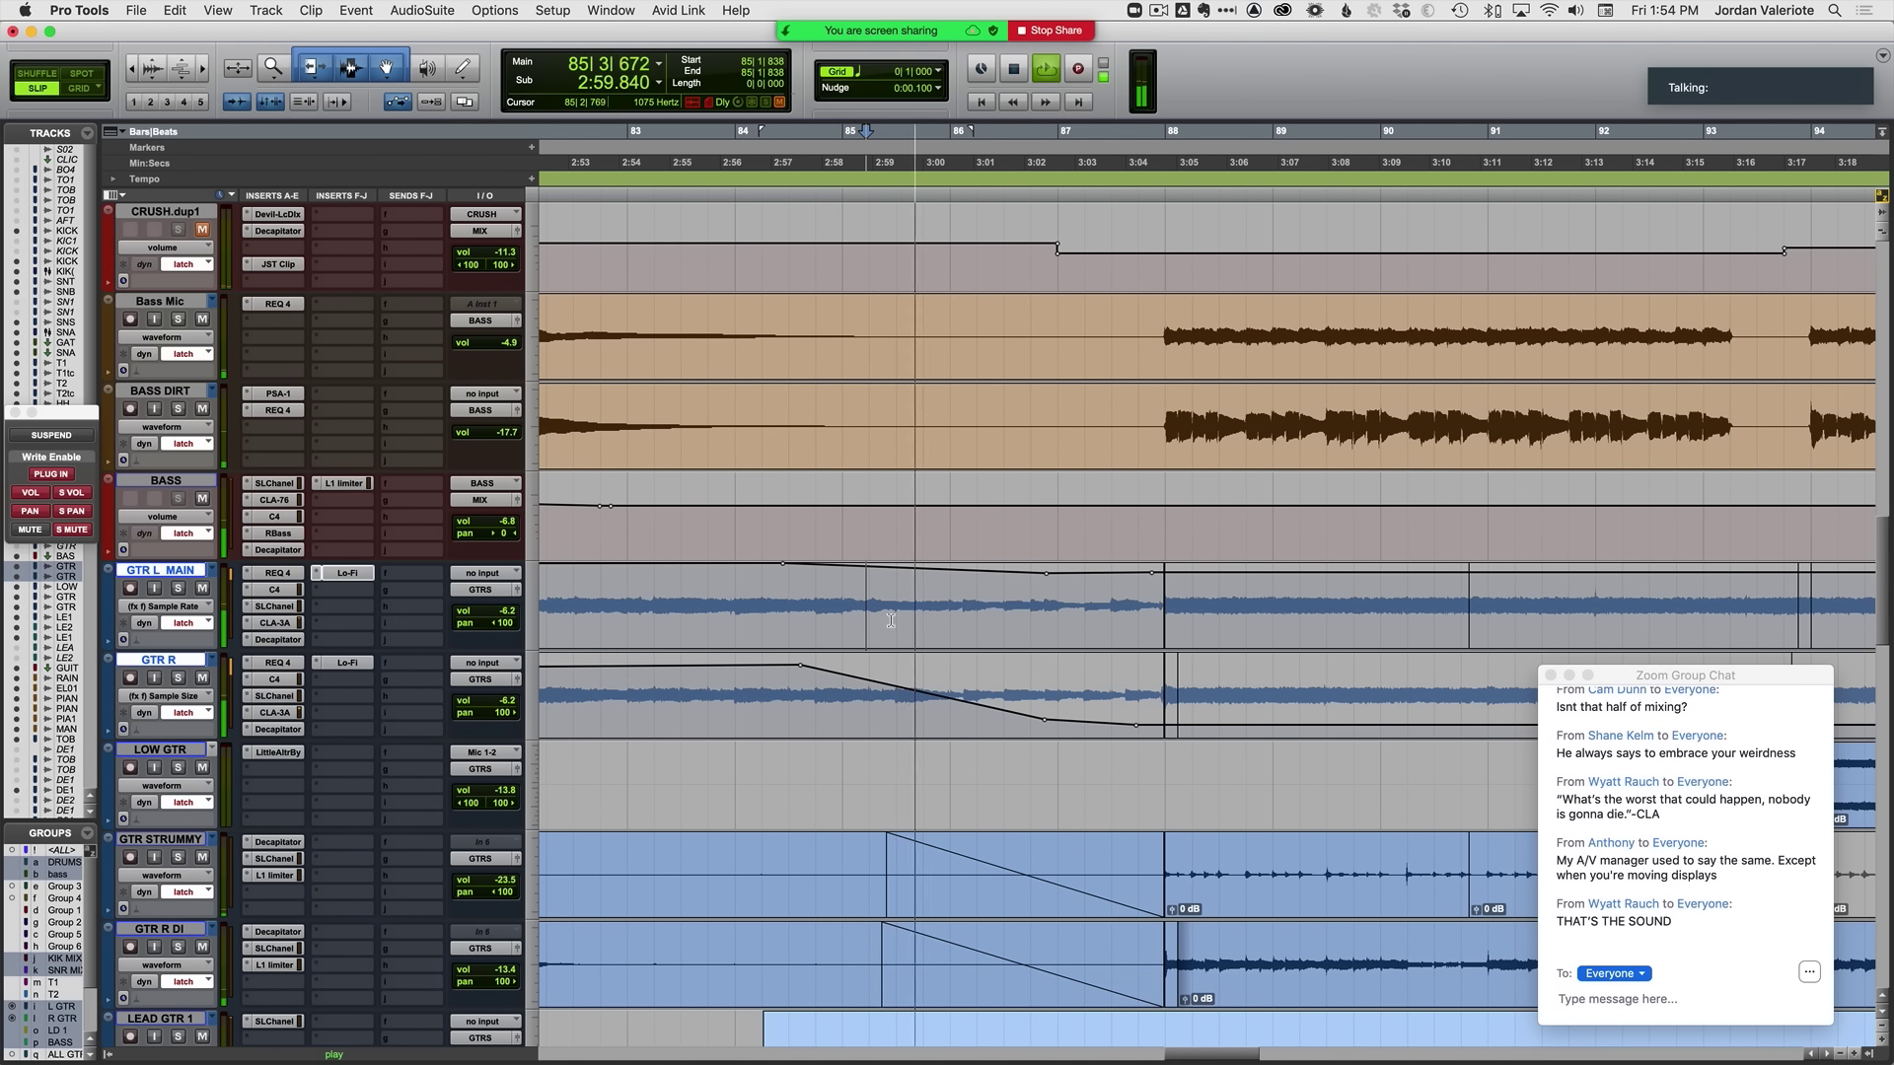
{"action": "key", "text": "ctrl+alt+minus"}
{"action": "key", "text": "ctrl+alt+minus"}
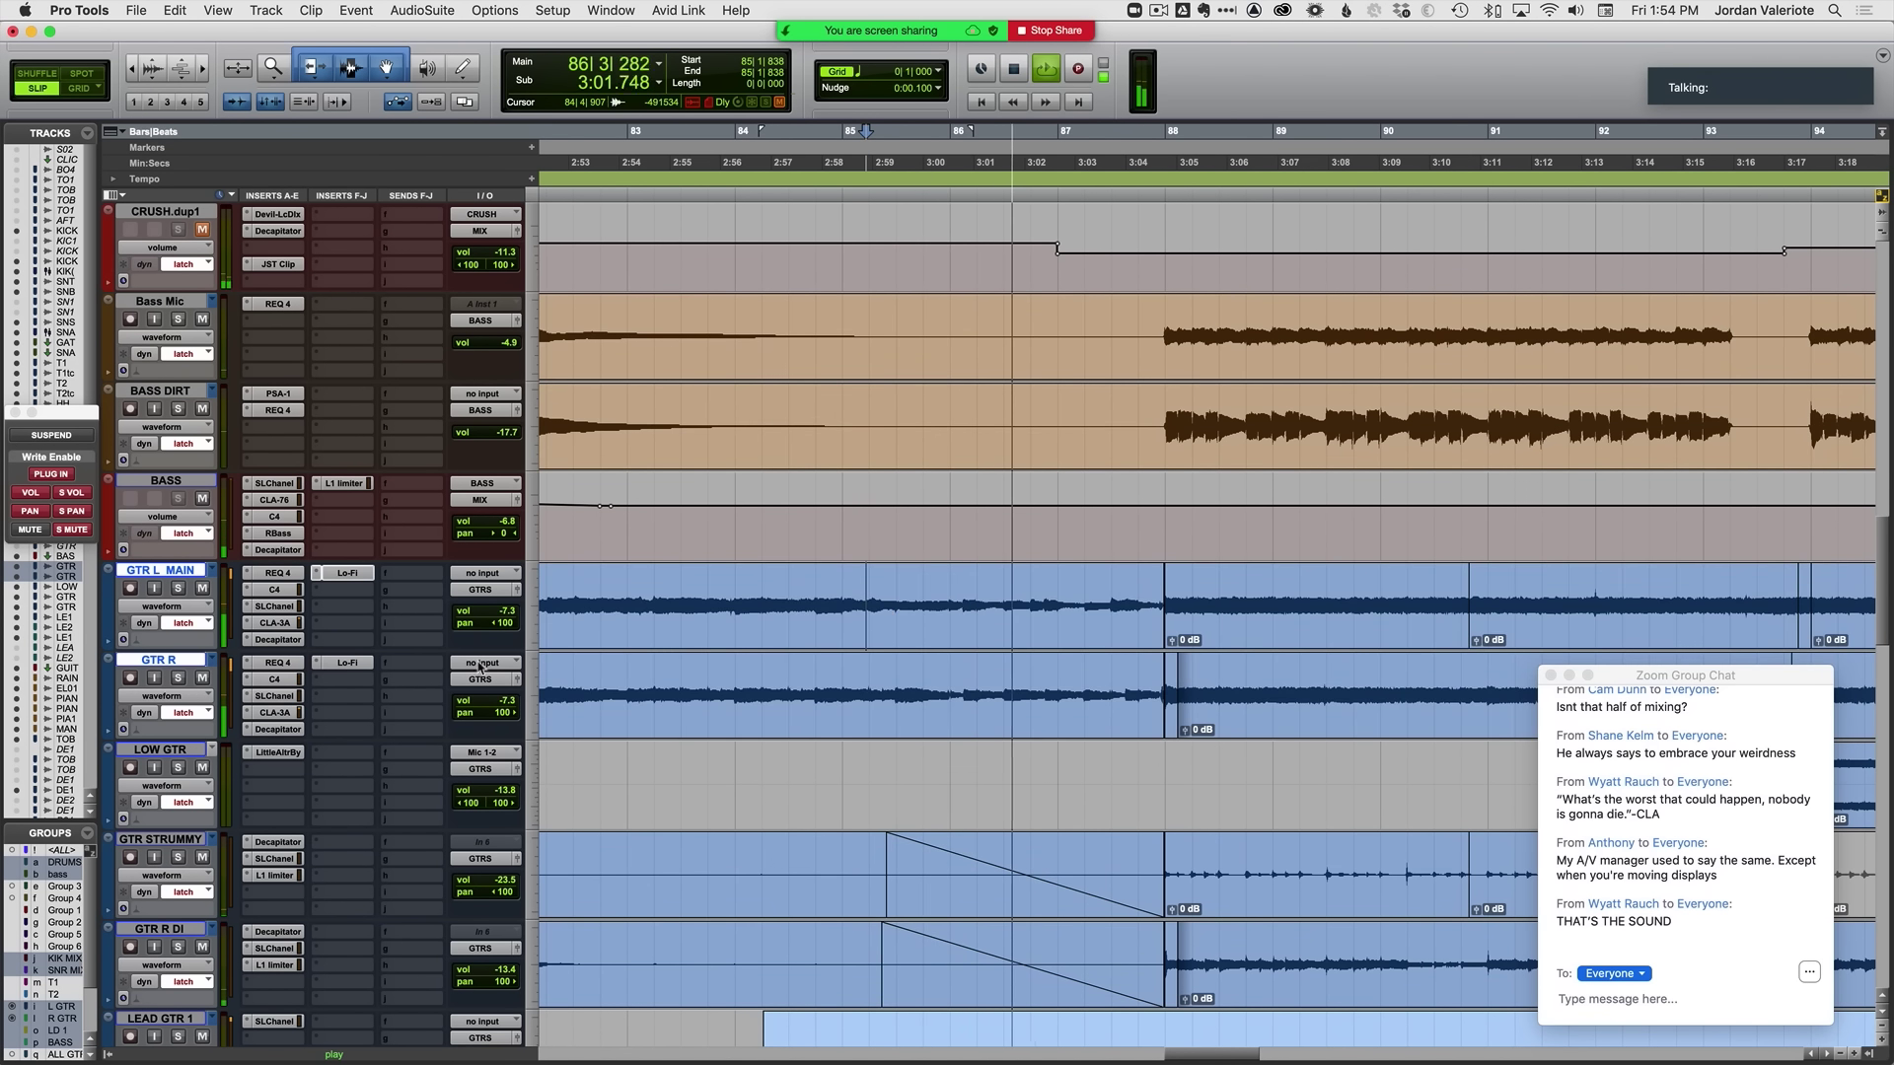
Step: Stop playback, copy GTR L MAIN's Lo-Fi onto GTR R once more and audition it, showing the volume lanes
{"action": "key", "text": "space"}
{"action": "left_click_drag", "start_coordinate": [345, 578], "coordinate": [347, 666]}
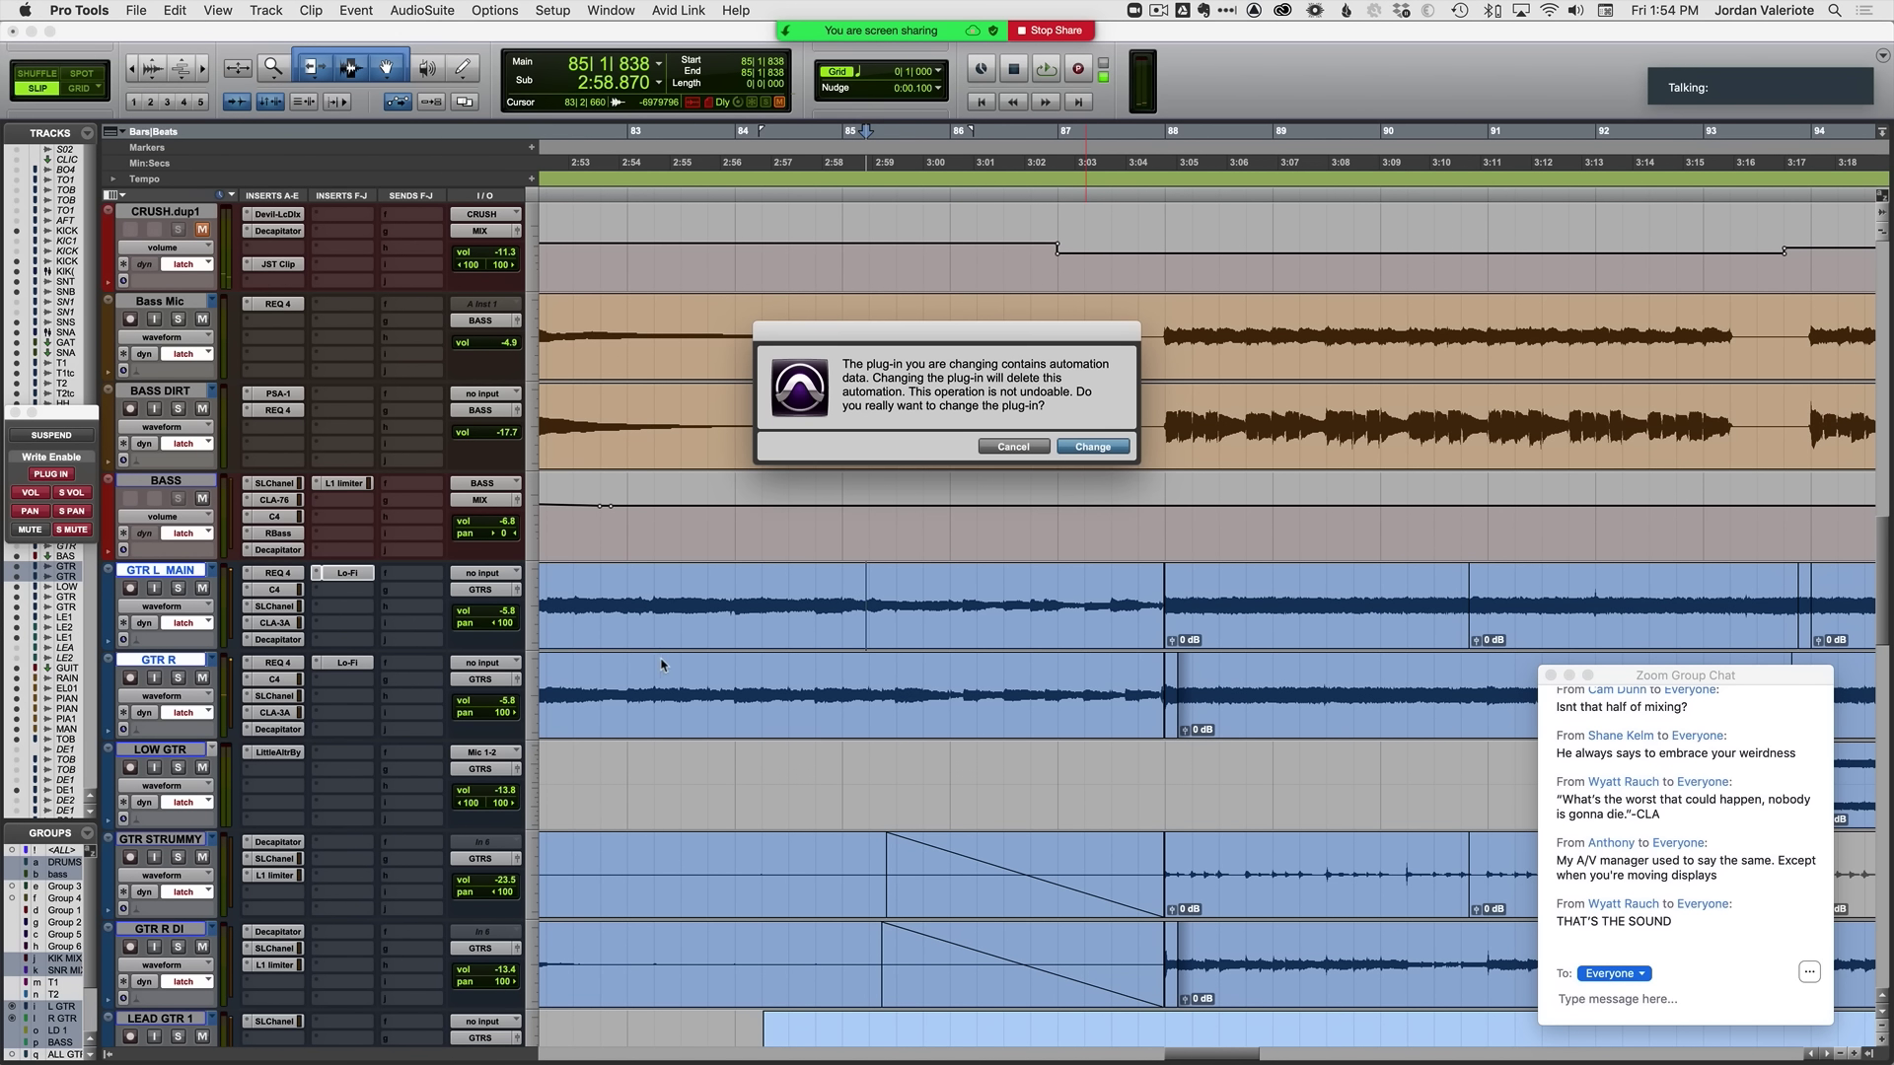
{"action": "left_click", "coordinate": [1090, 447]}
{"action": "key", "text": "space"}
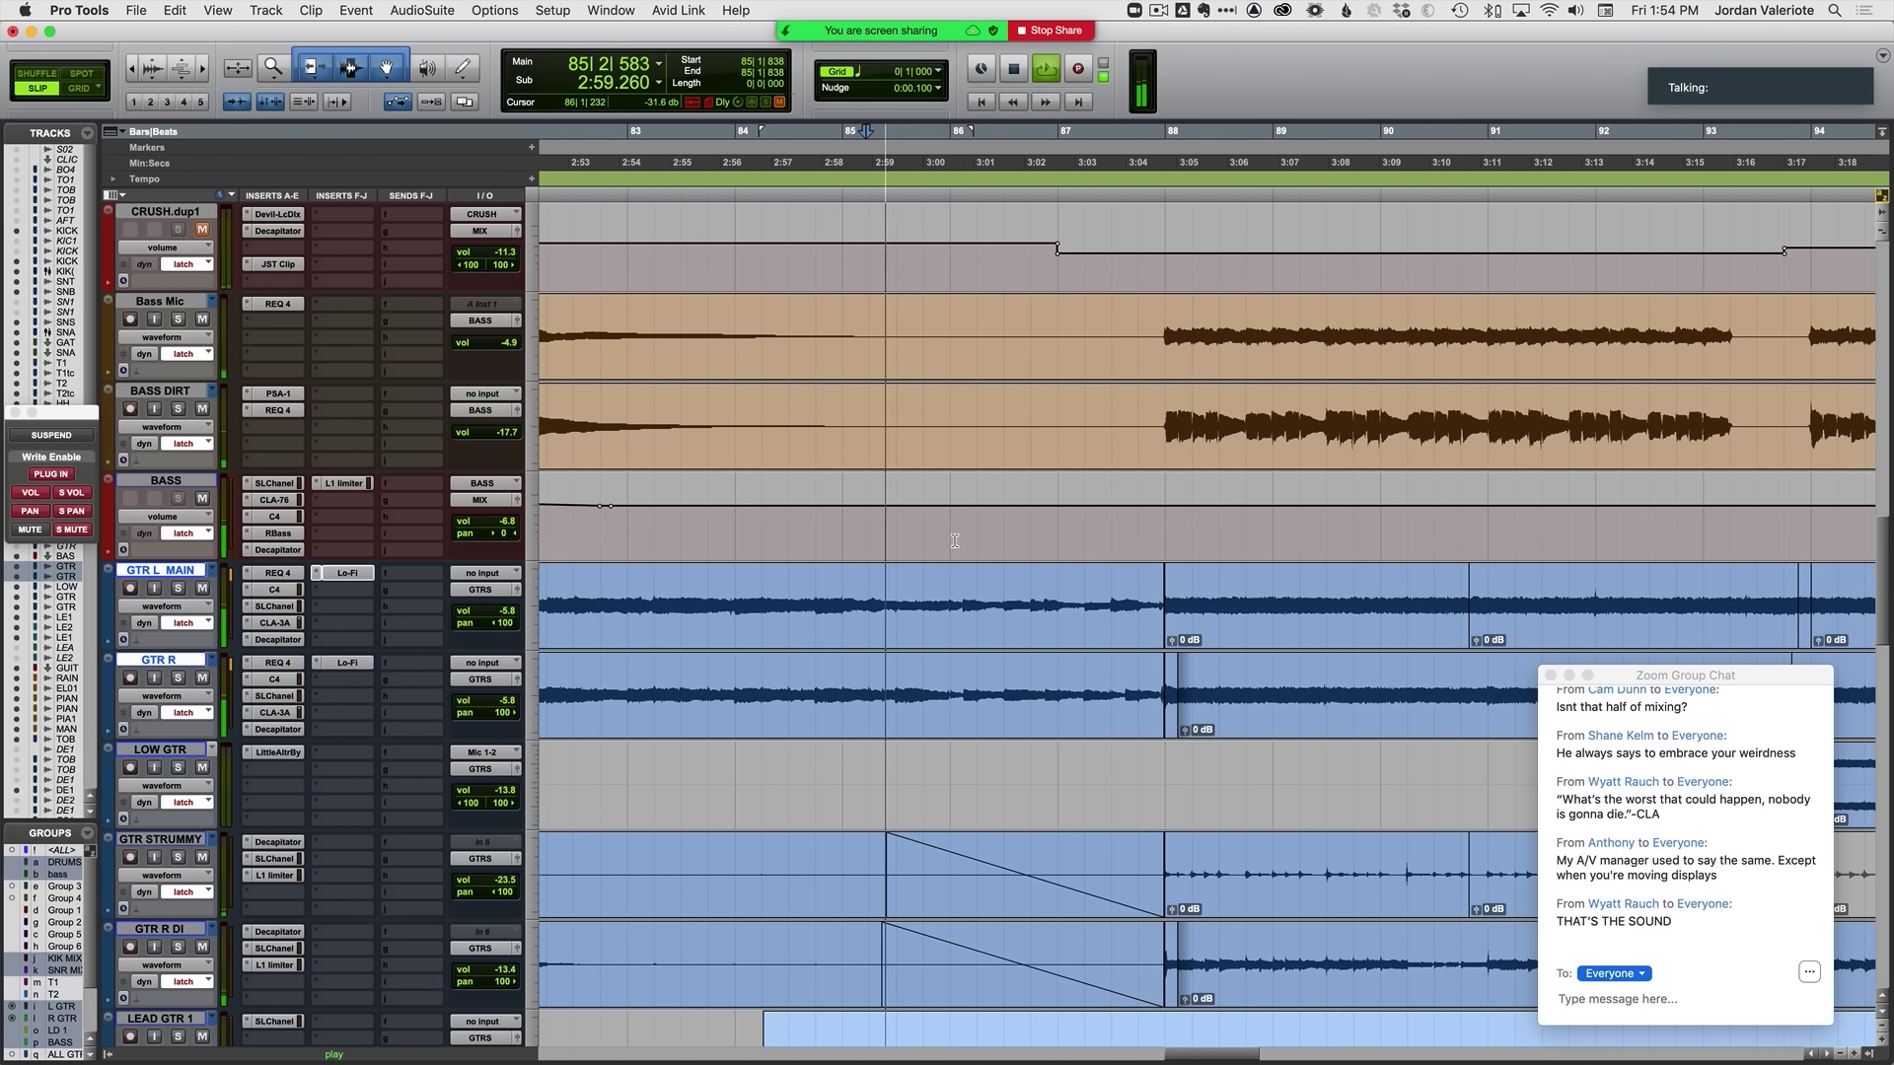
{"action": "key", "text": "ctrl+alt+minus"}
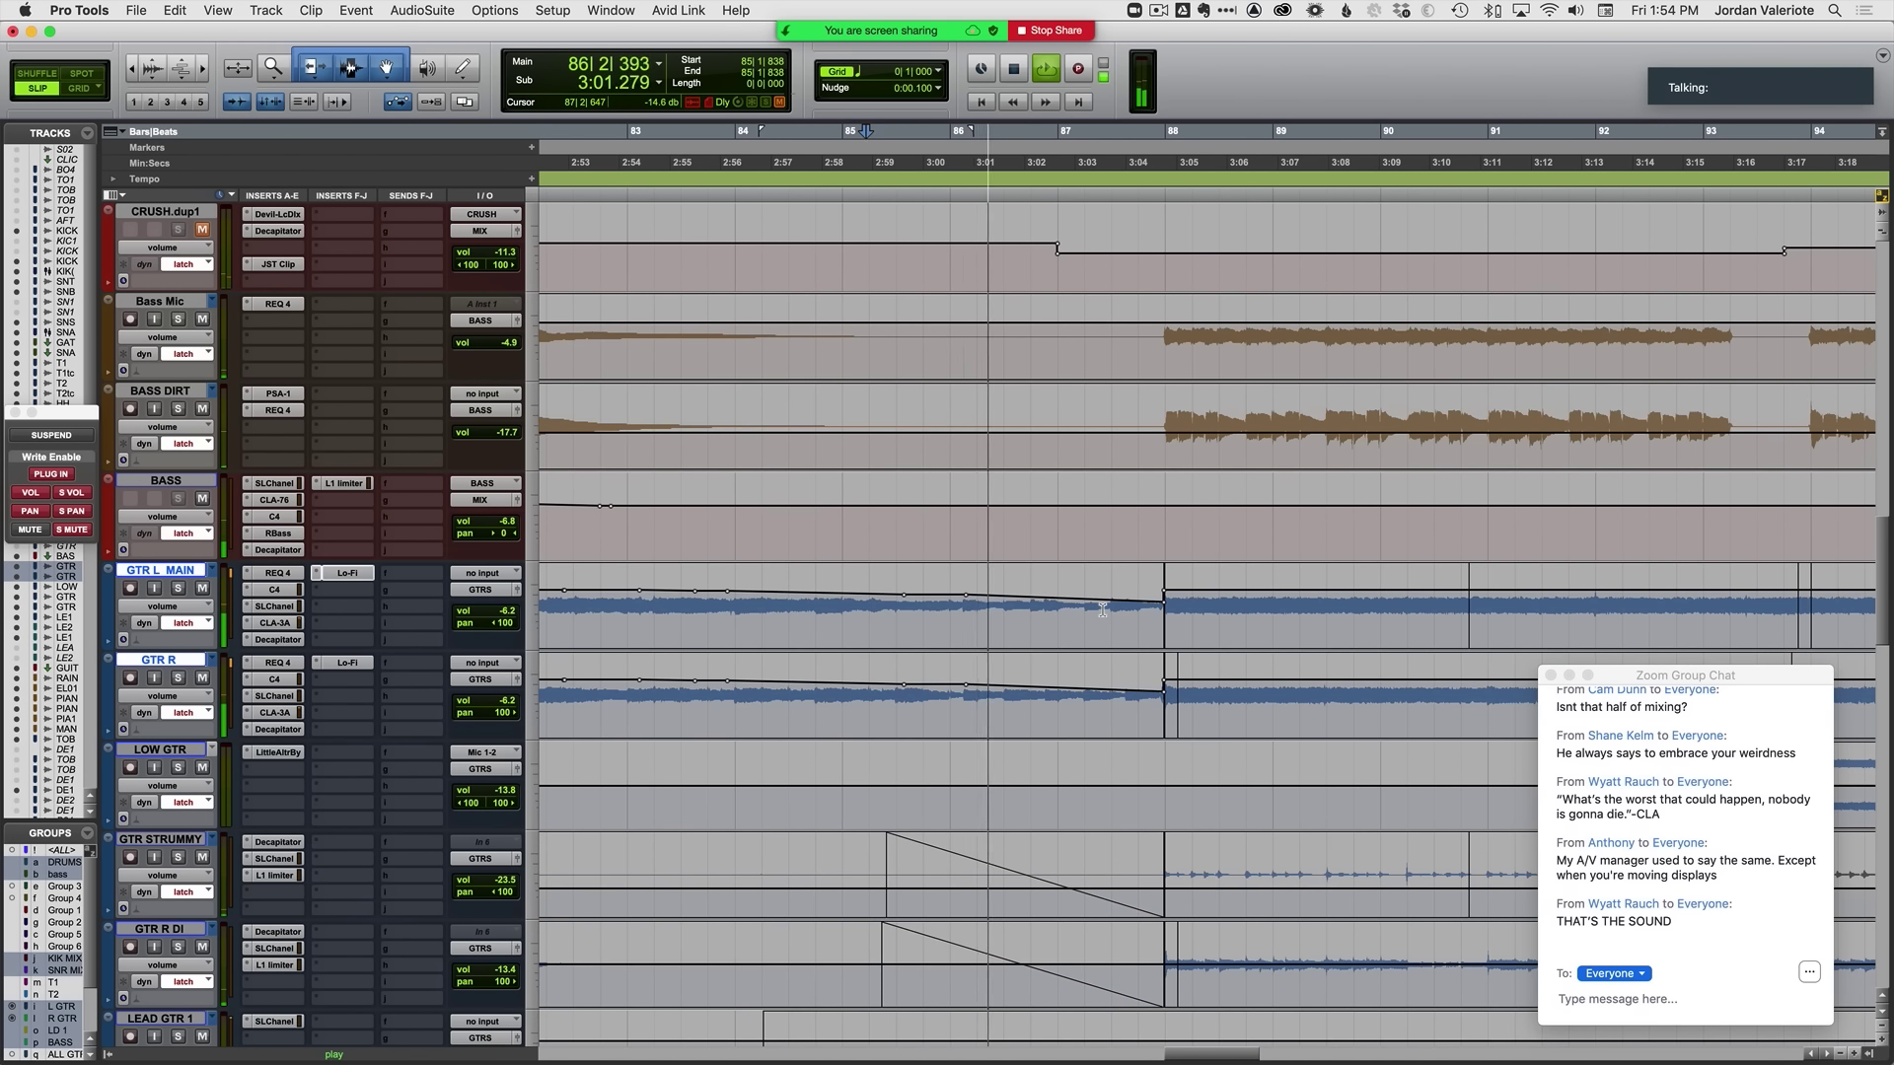
Step: Listen on past bar 88 and examine the gap in the guitar parts between bar 93 beat 2 and bar 94
{"action": "key", "text": "r"}
{"action": "scroll", "coordinate": [1121, 638], "scroll_direction": "down", "scroll_amount": 3}
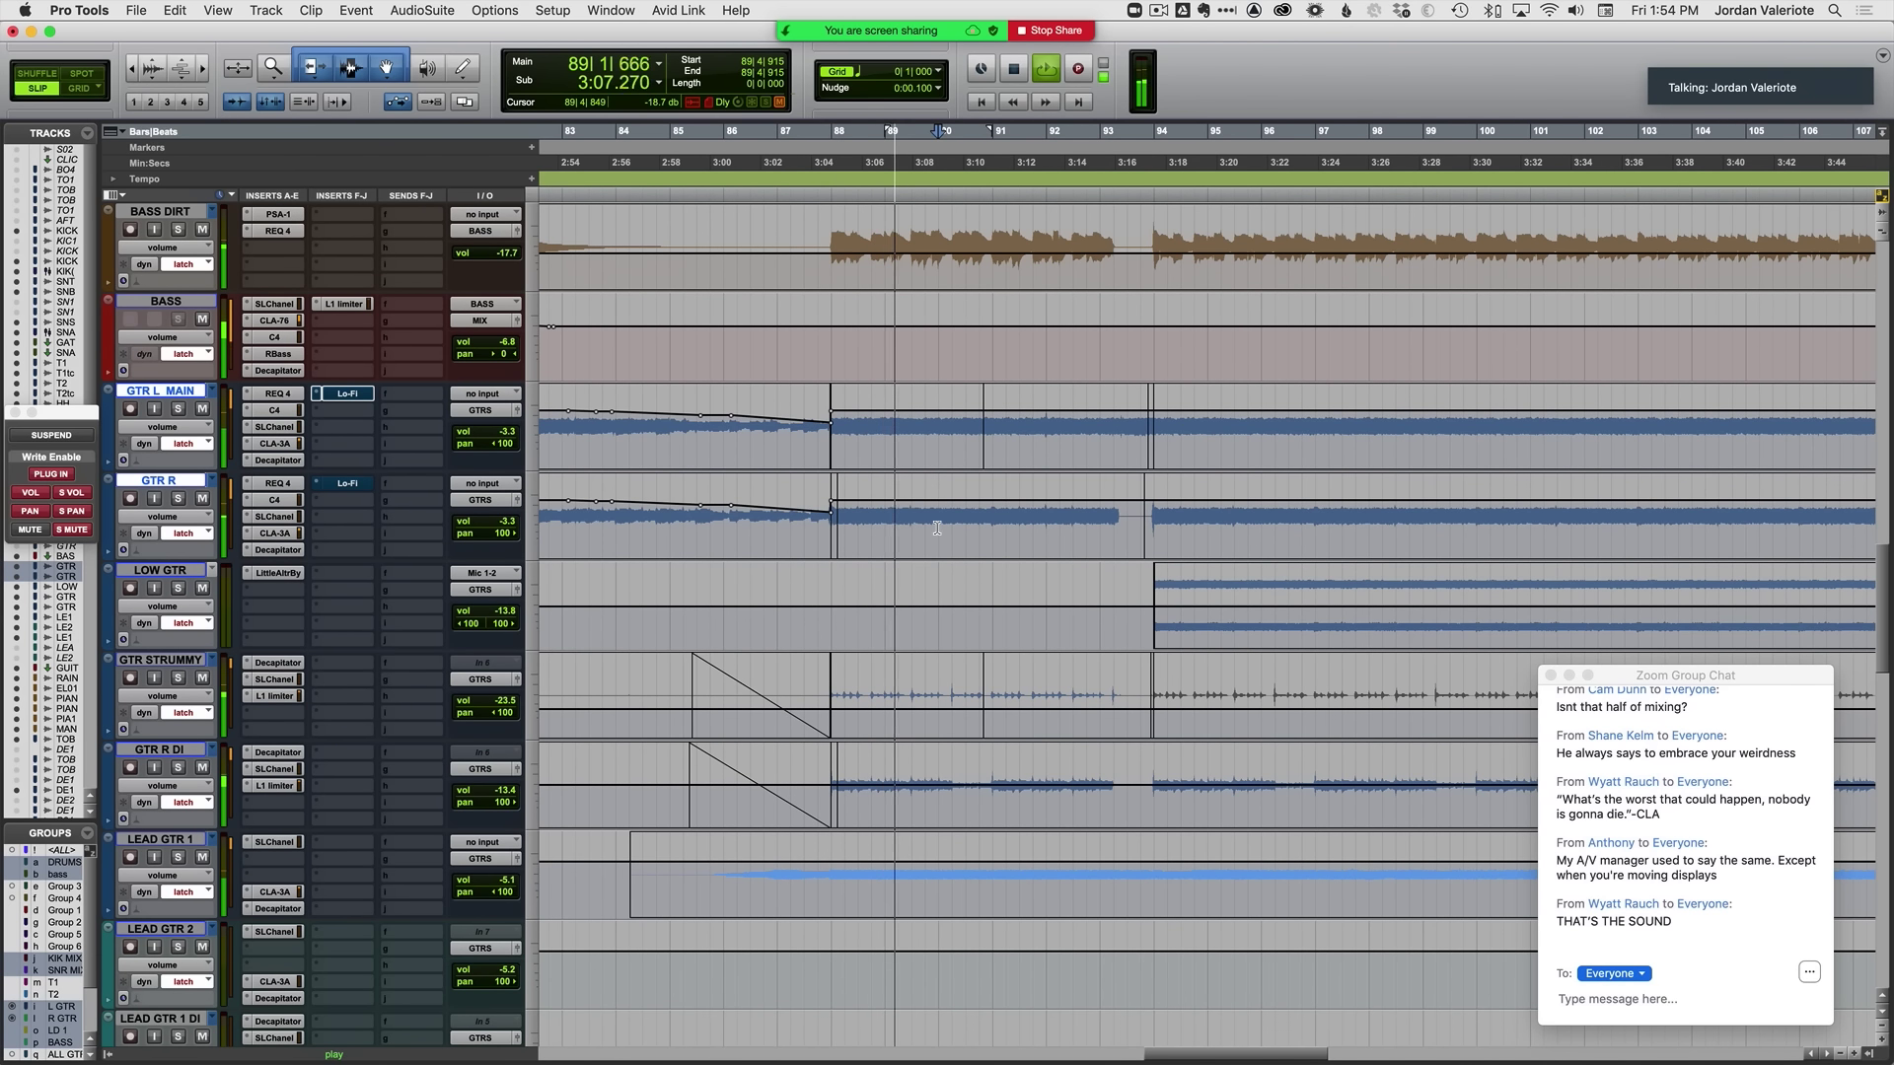
{"action": "scroll", "coordinate": [883, 589], "scroll_direction": "right", "scroll_amount": 3}
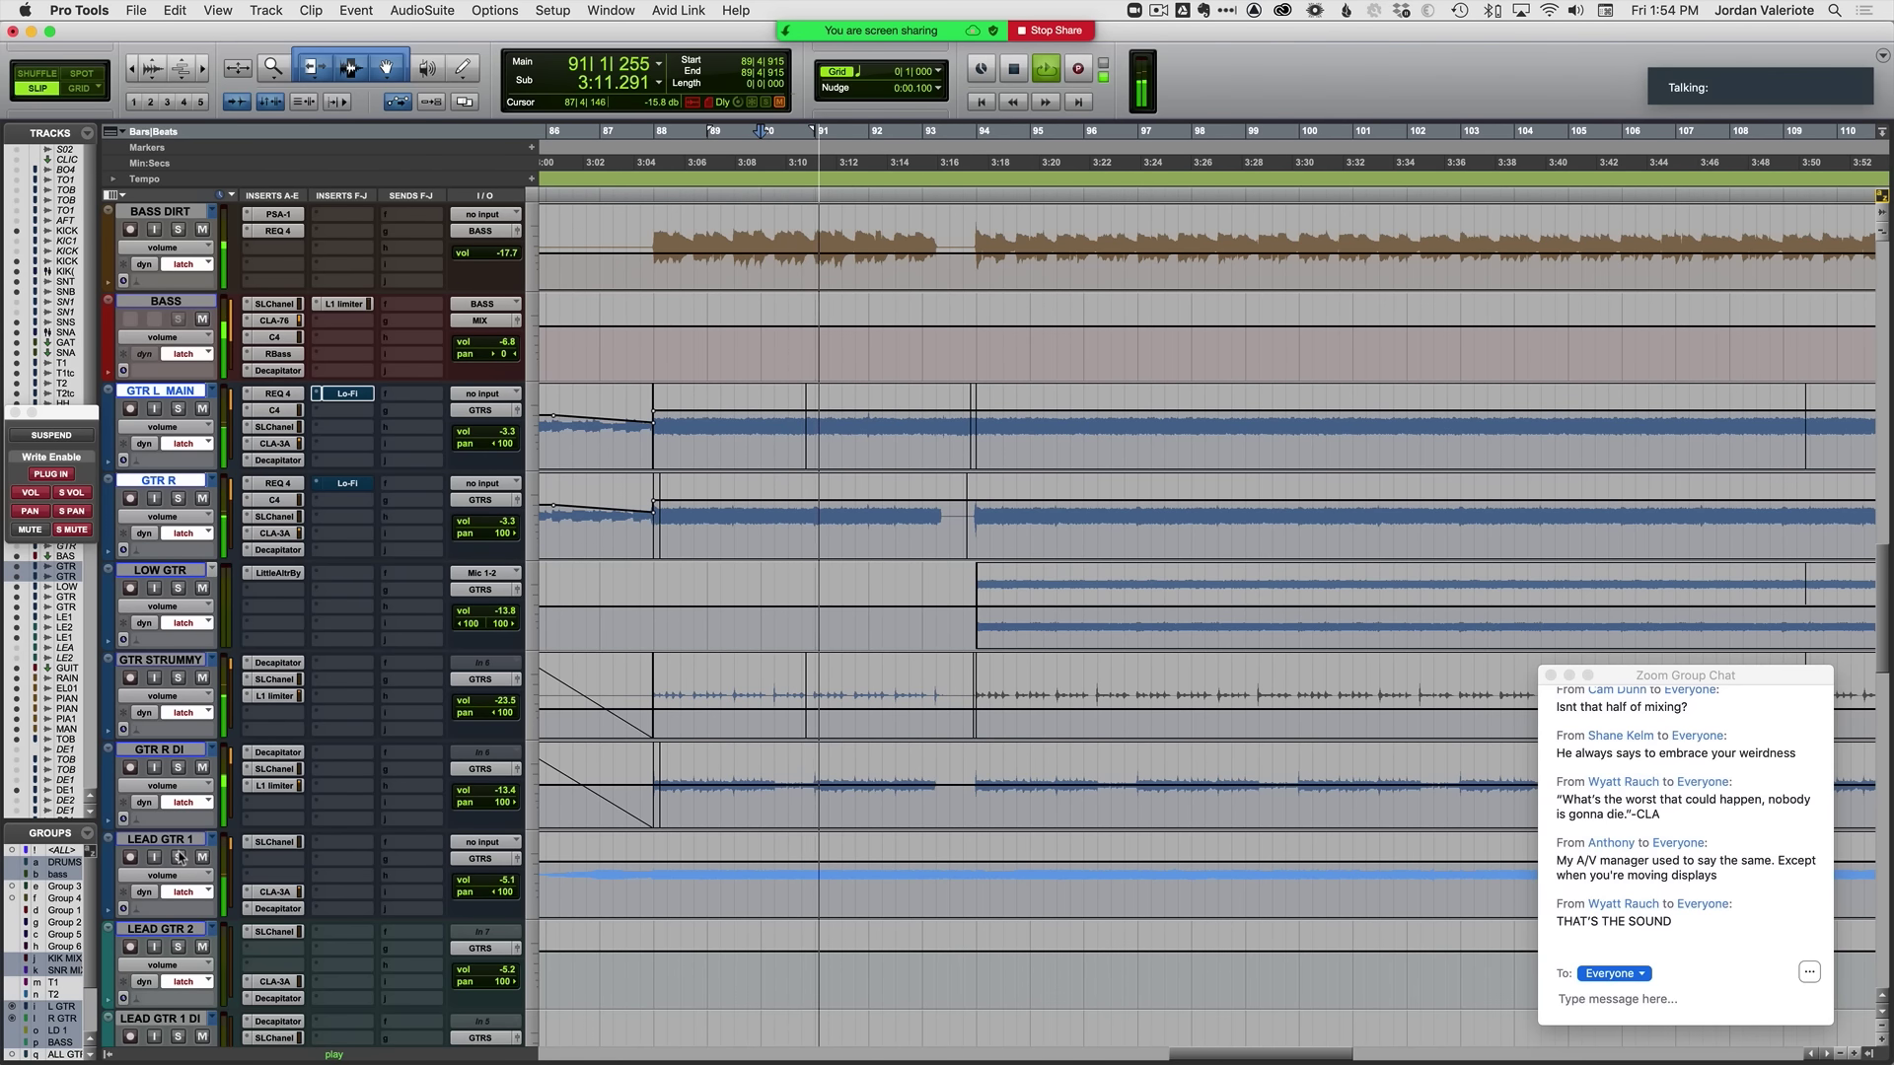
{"action": "scroll", "coordinate": [680, 874], "scroll_direction": "left", "scroll_amount": 3}
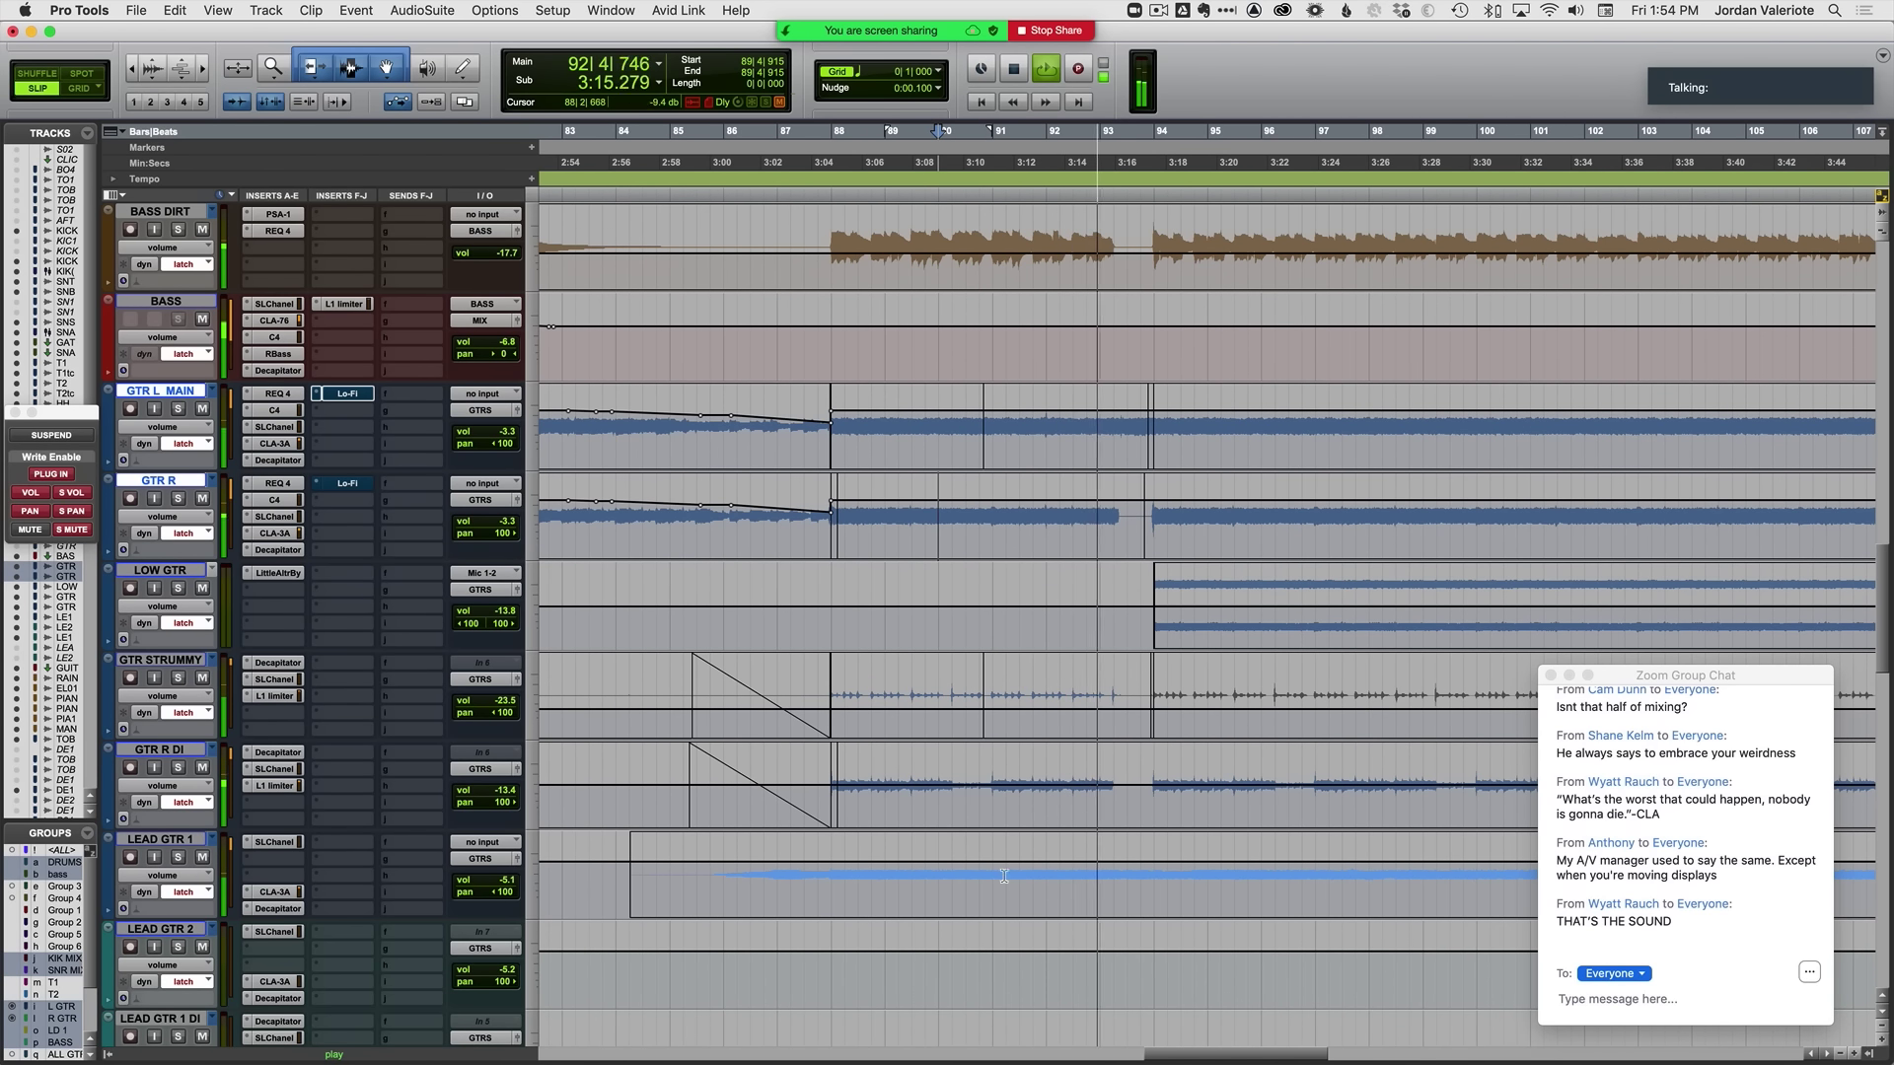
{"action": "left_click", "coordinate": [1149, 602]}
{"action": "key", "text": "t"}
{"action": "key", "text": "t"}
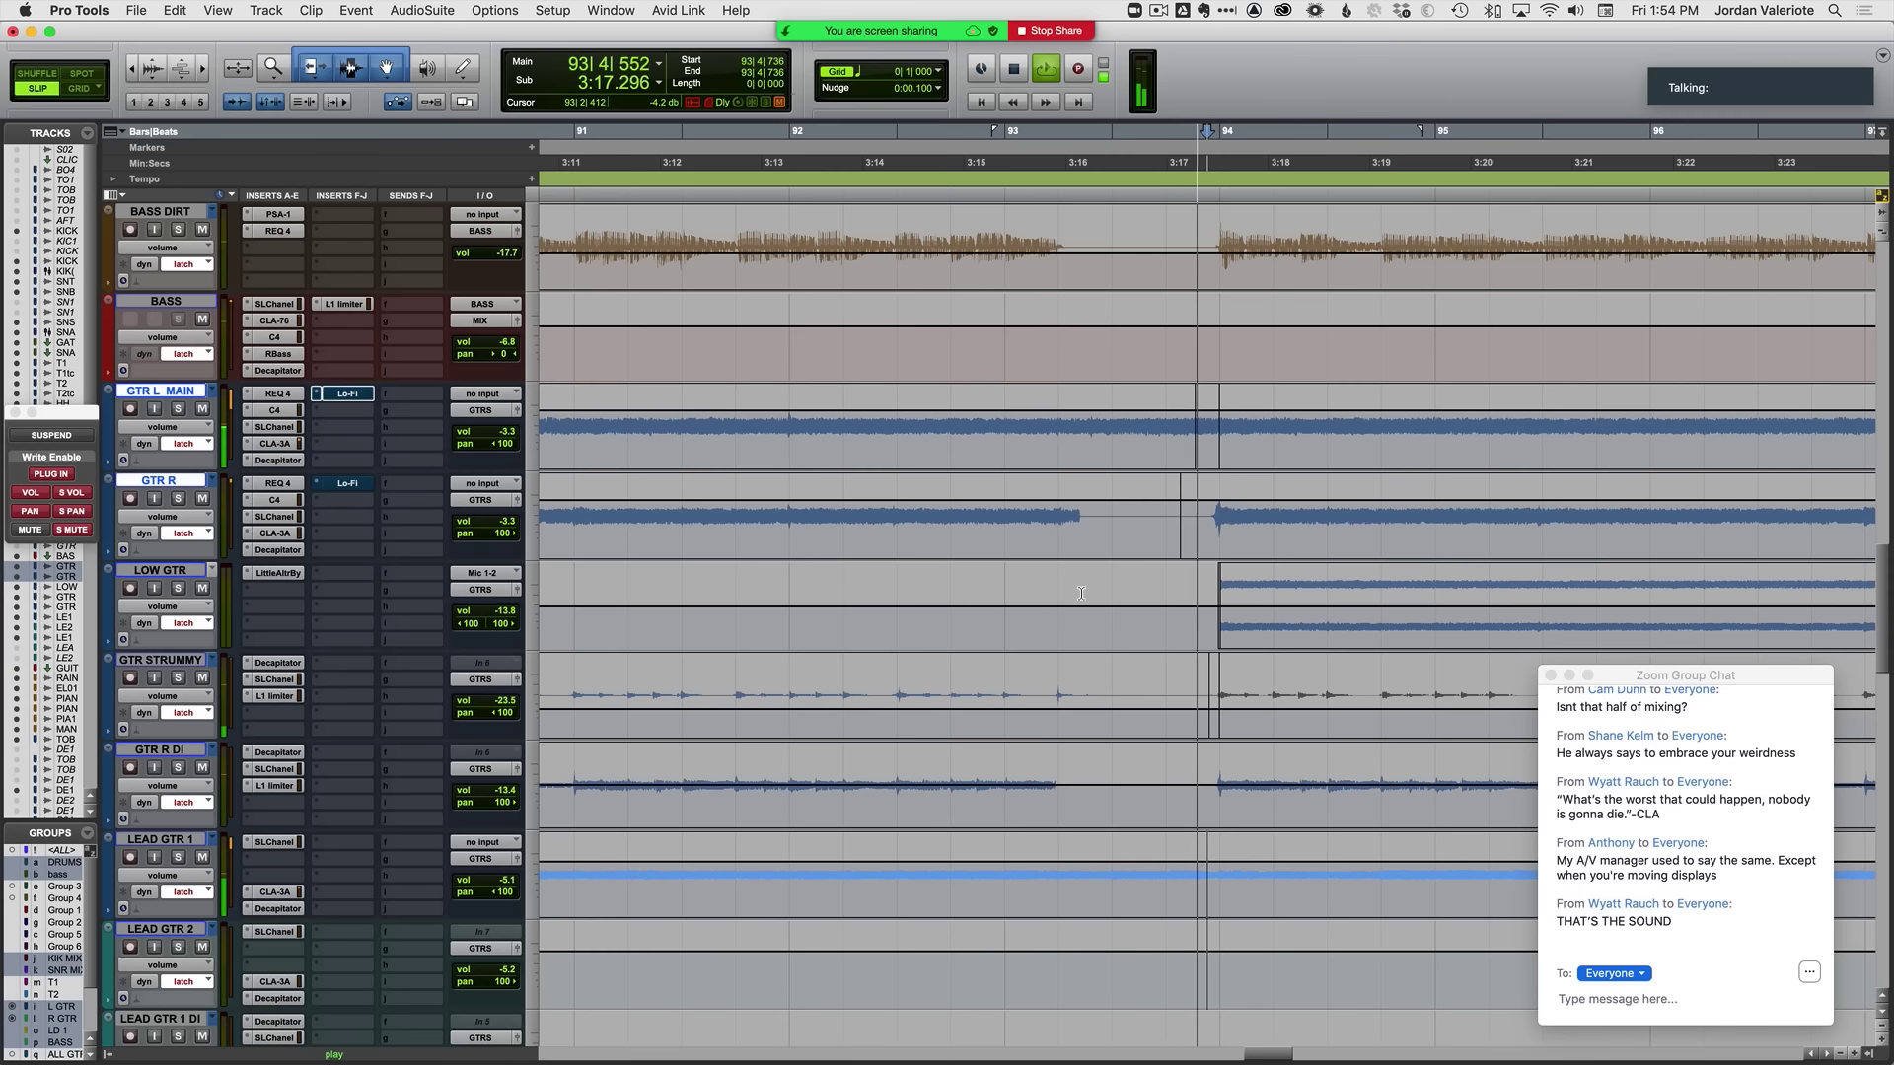
{"action": "left_click", "coordinate": [1122, 523]}
{"action": "key", "text": "t"}
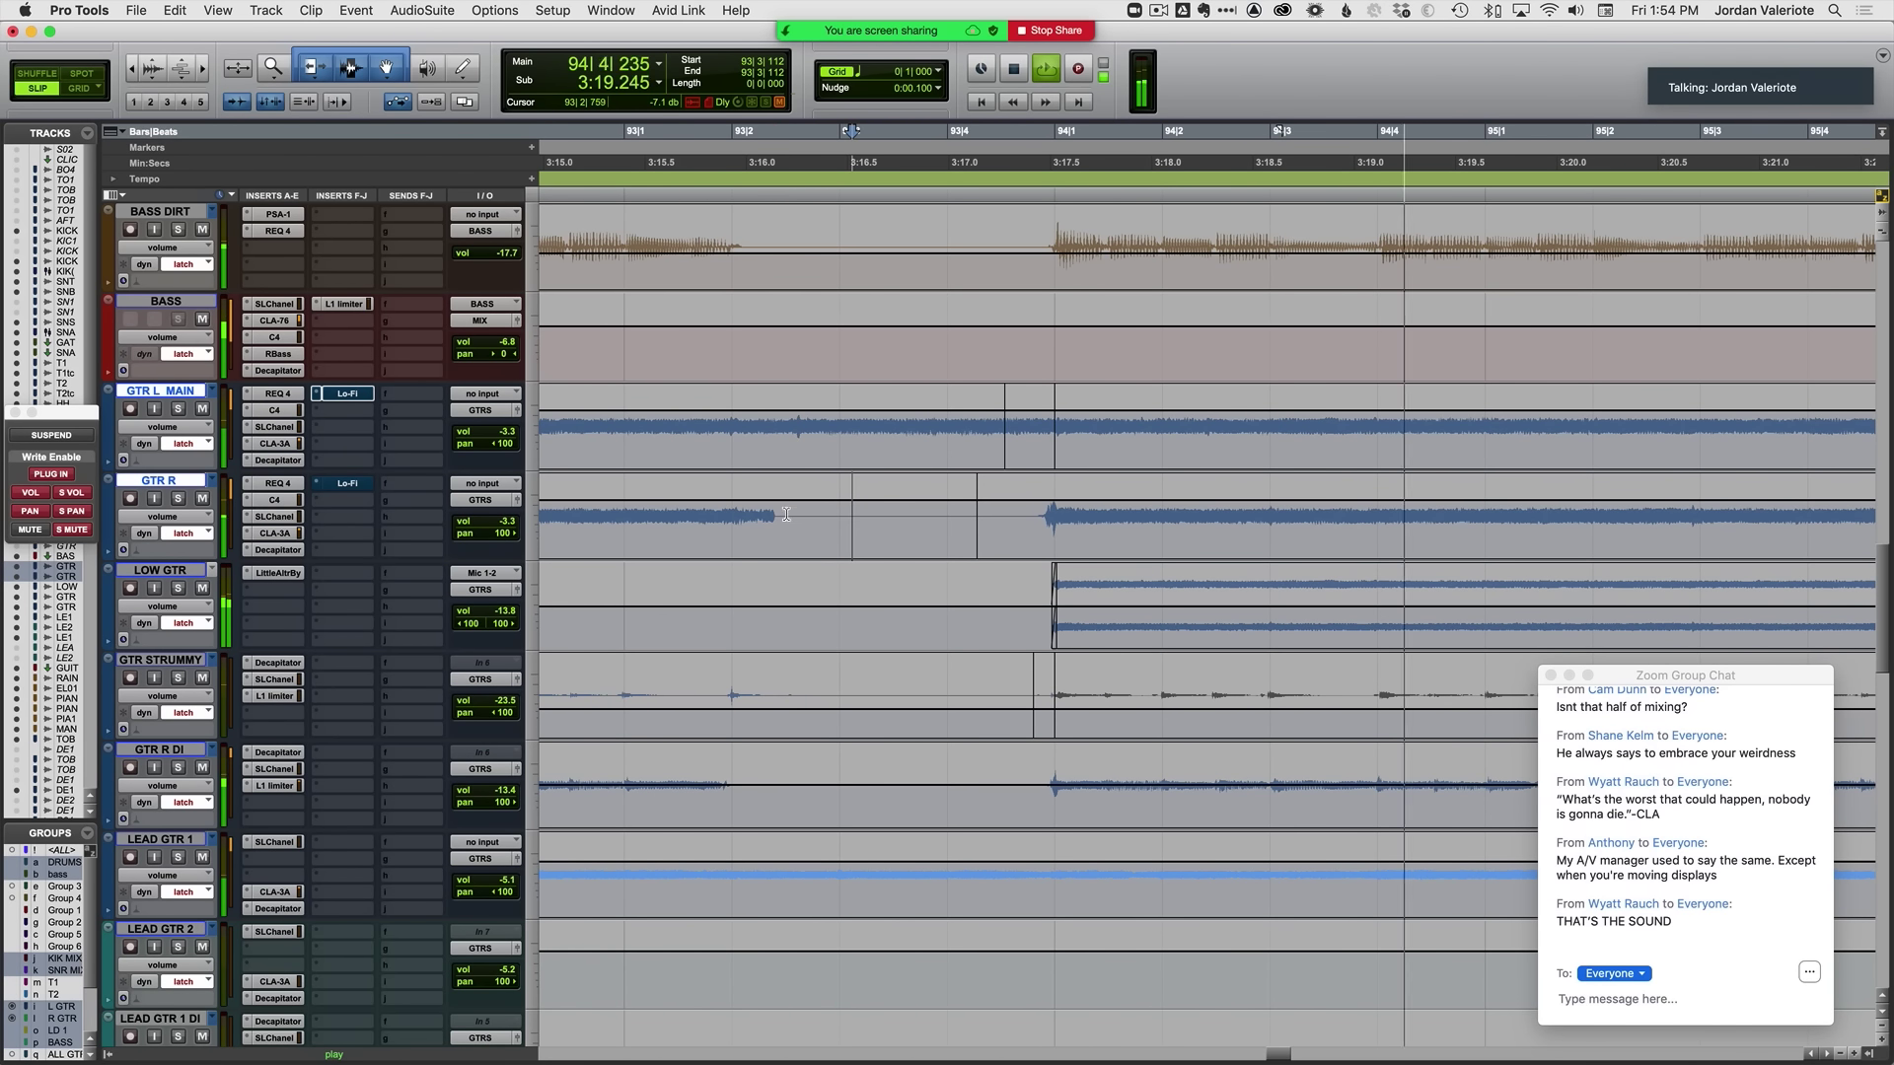
Step: Solo GTR L MAIN and GTR R and audition the gap from bar 93 beat 2
{"action": "key", "text": "space"}
{"action": "key", "text": "space"}
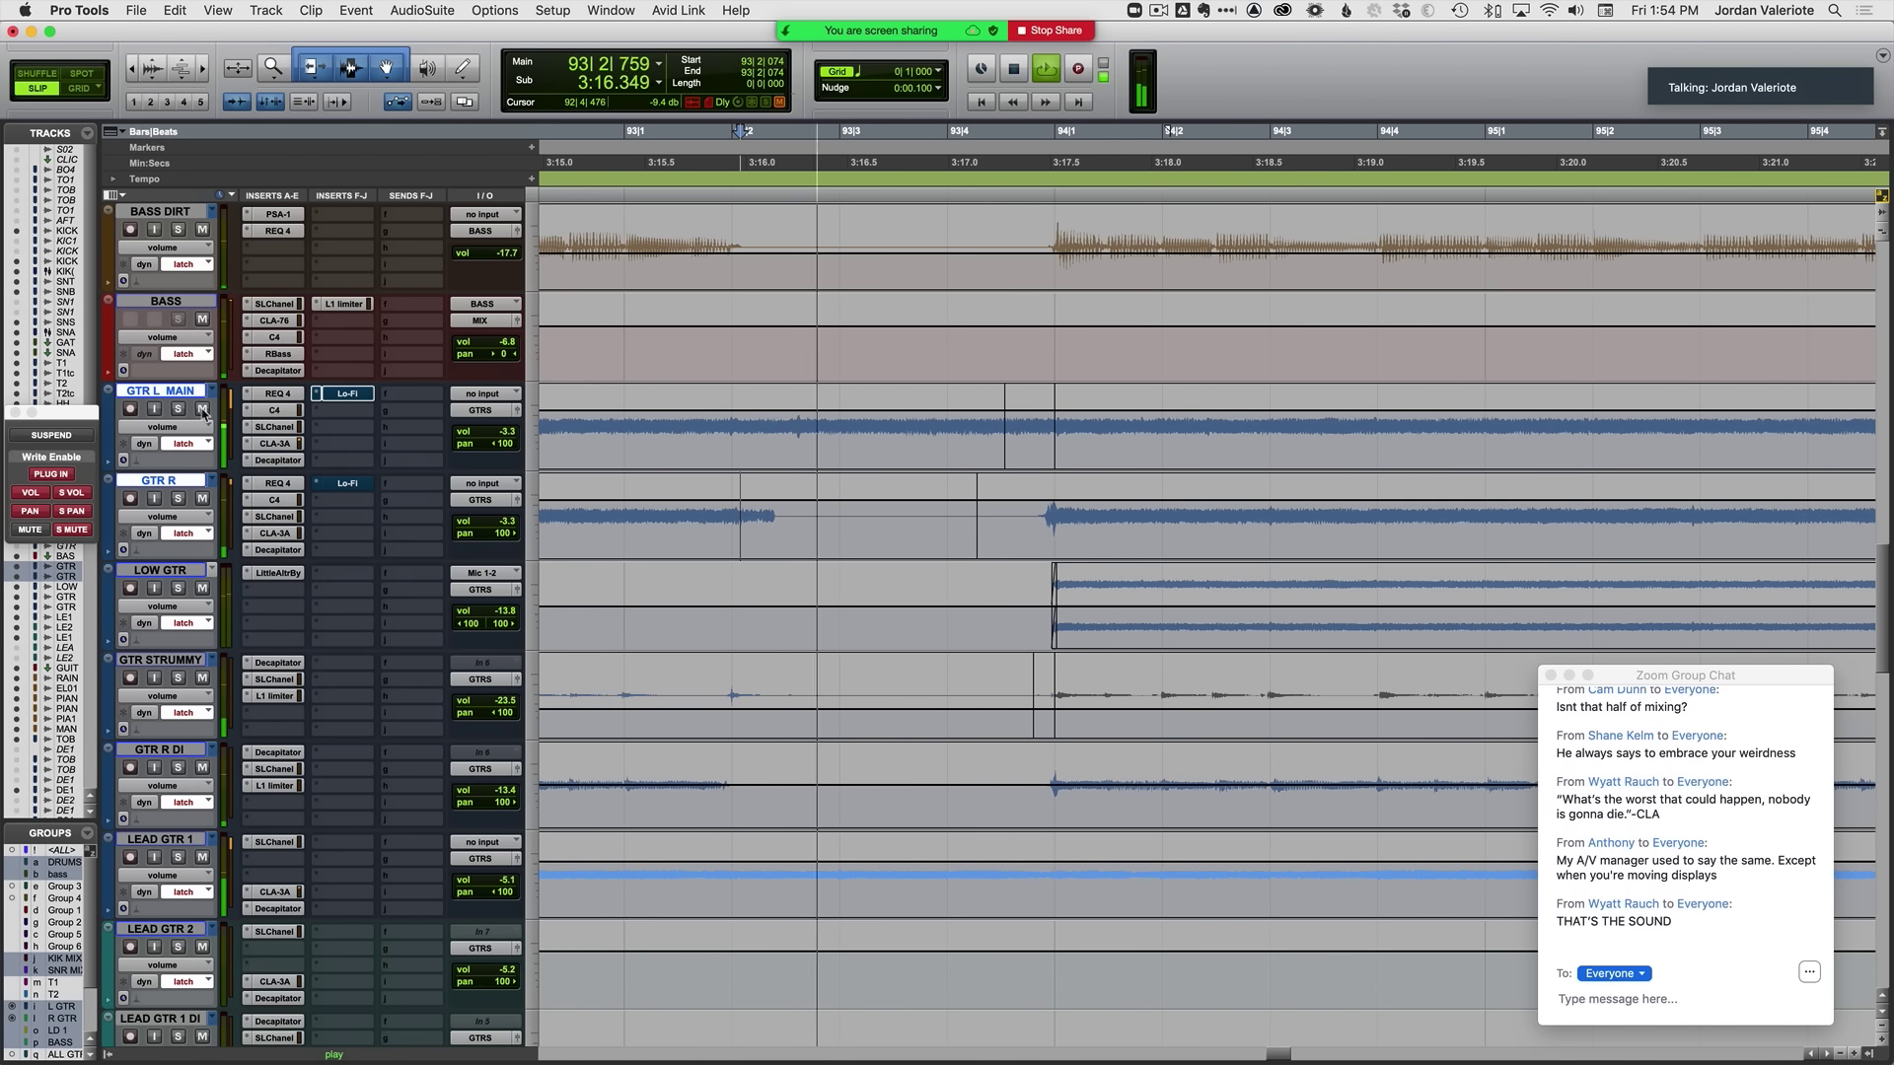
{"action": "left_click", "coordinate": [178, 409]}
{"action": "key", "text": "space"}
{"action": "key", "text": "space"}
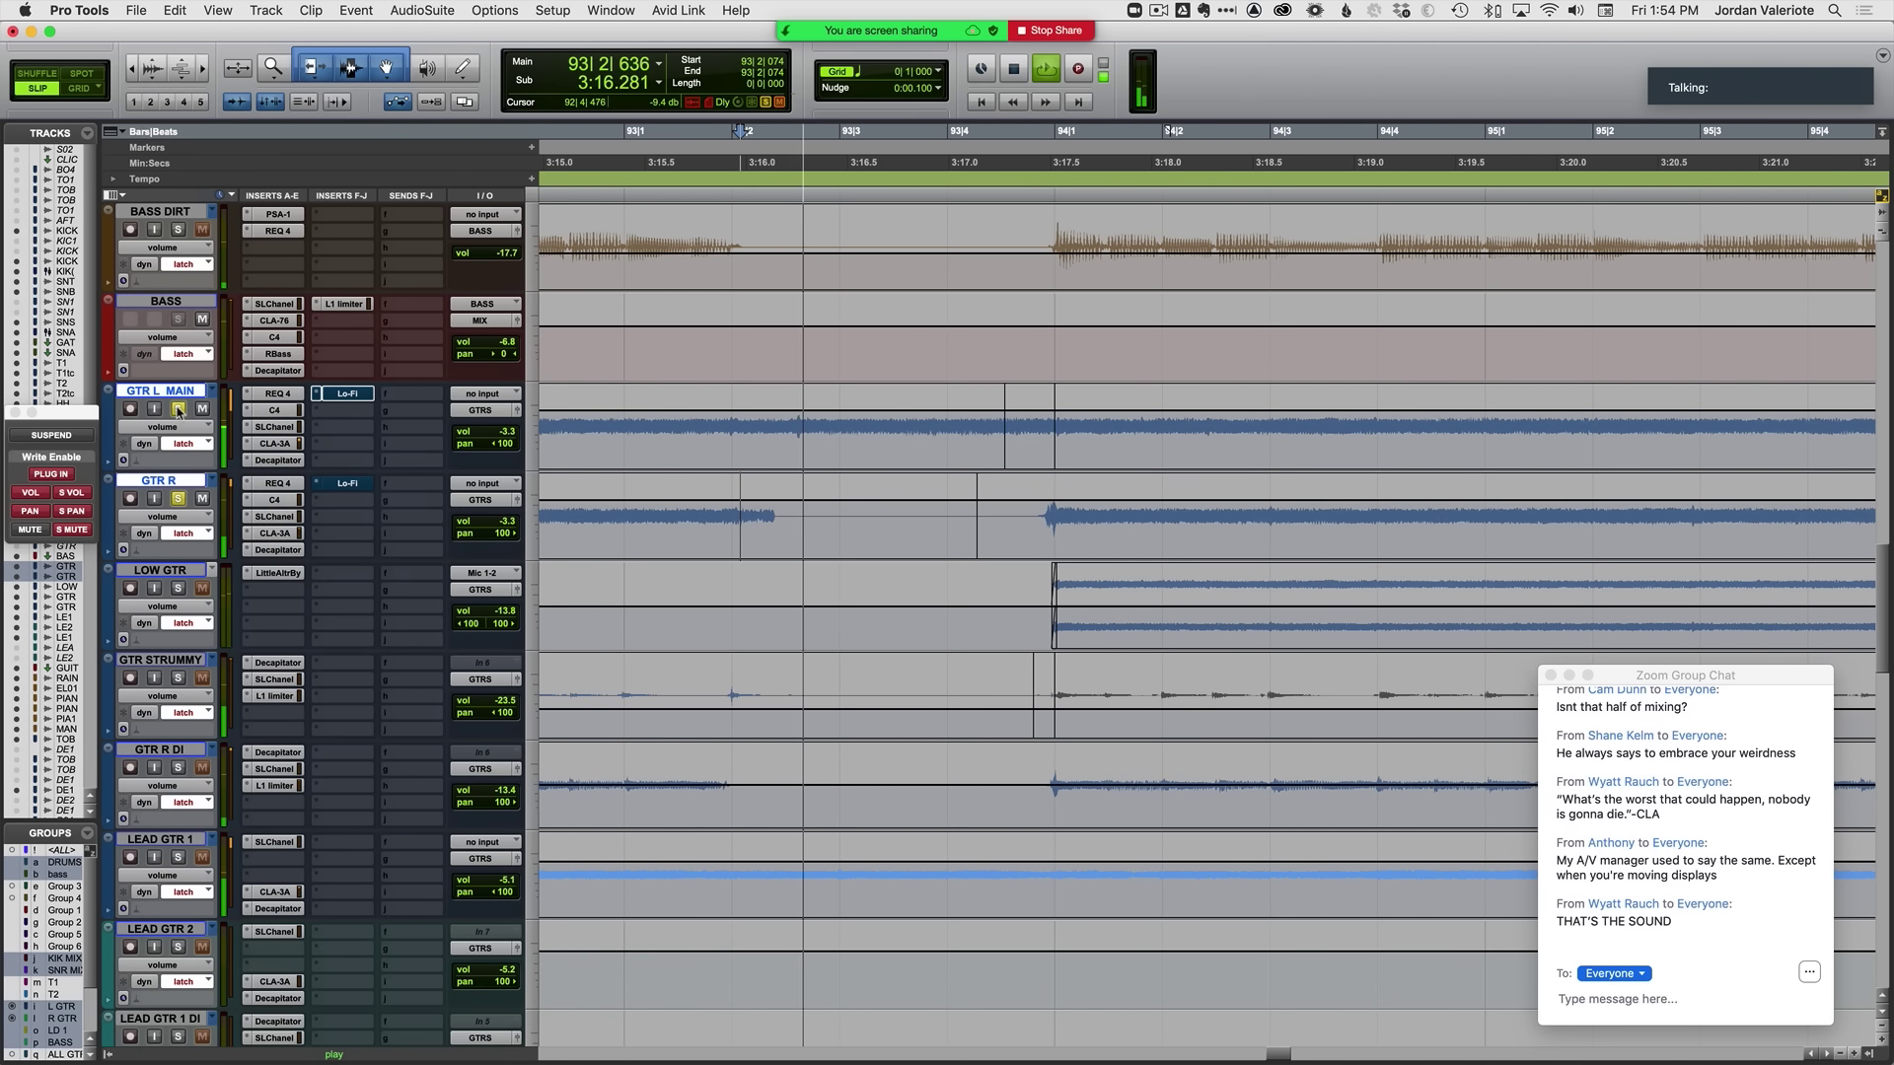
Step: Open SSLChannel on GTR L MAIN and enable automation for its HP Frq control
{"action": "key", "text": "space"}
{"action": "left_click", "coordinate": [274, 426]}
{"action": "left_click", "coordinate": [1216, 368], "text": "ctrl+alt+super"}
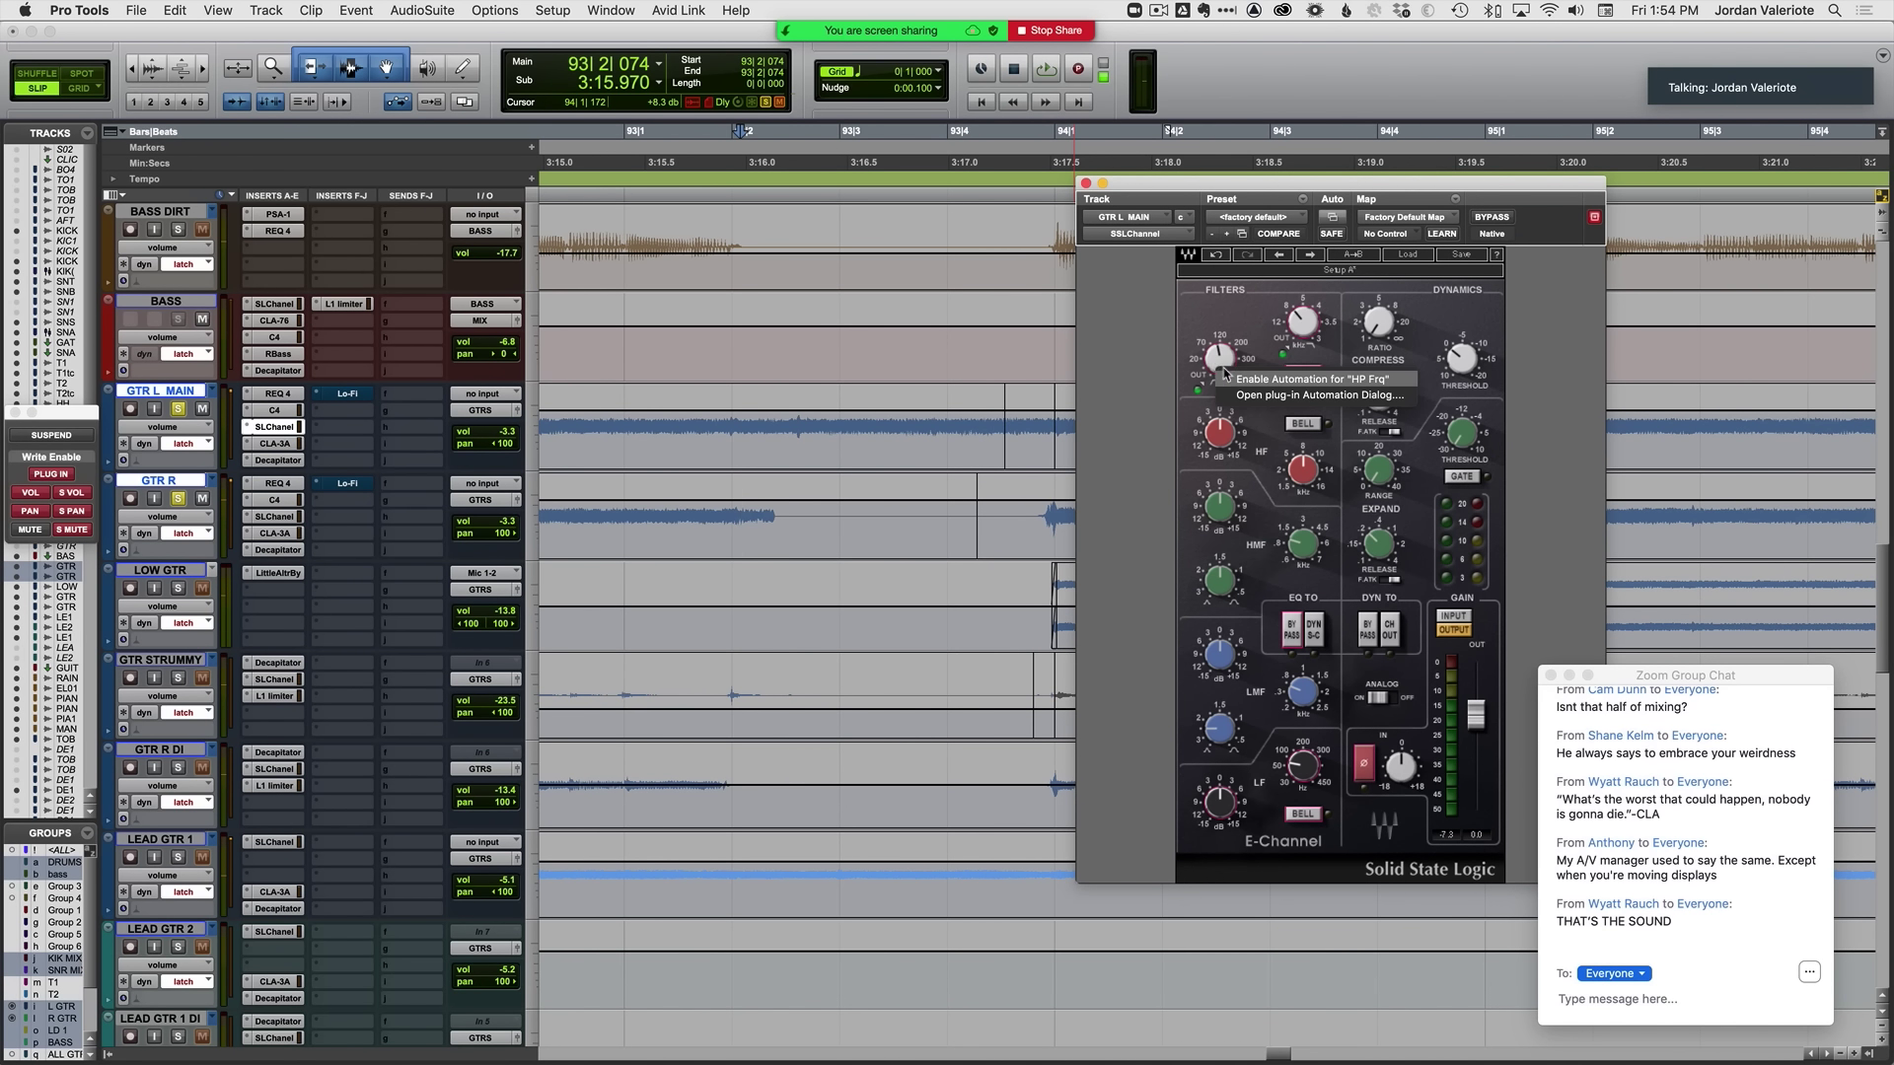
{"action": "left_click", "coordinate": [1226, 376]}
Step: Raise GTR L MAIN's HP Frq automation to about 316 Hz from bar 93 beat 2 to bar 94, slope its start and audition
{"action": "left_click_drag", "start_coordinate": [773, 449], "coordinate": [1029, 446]}
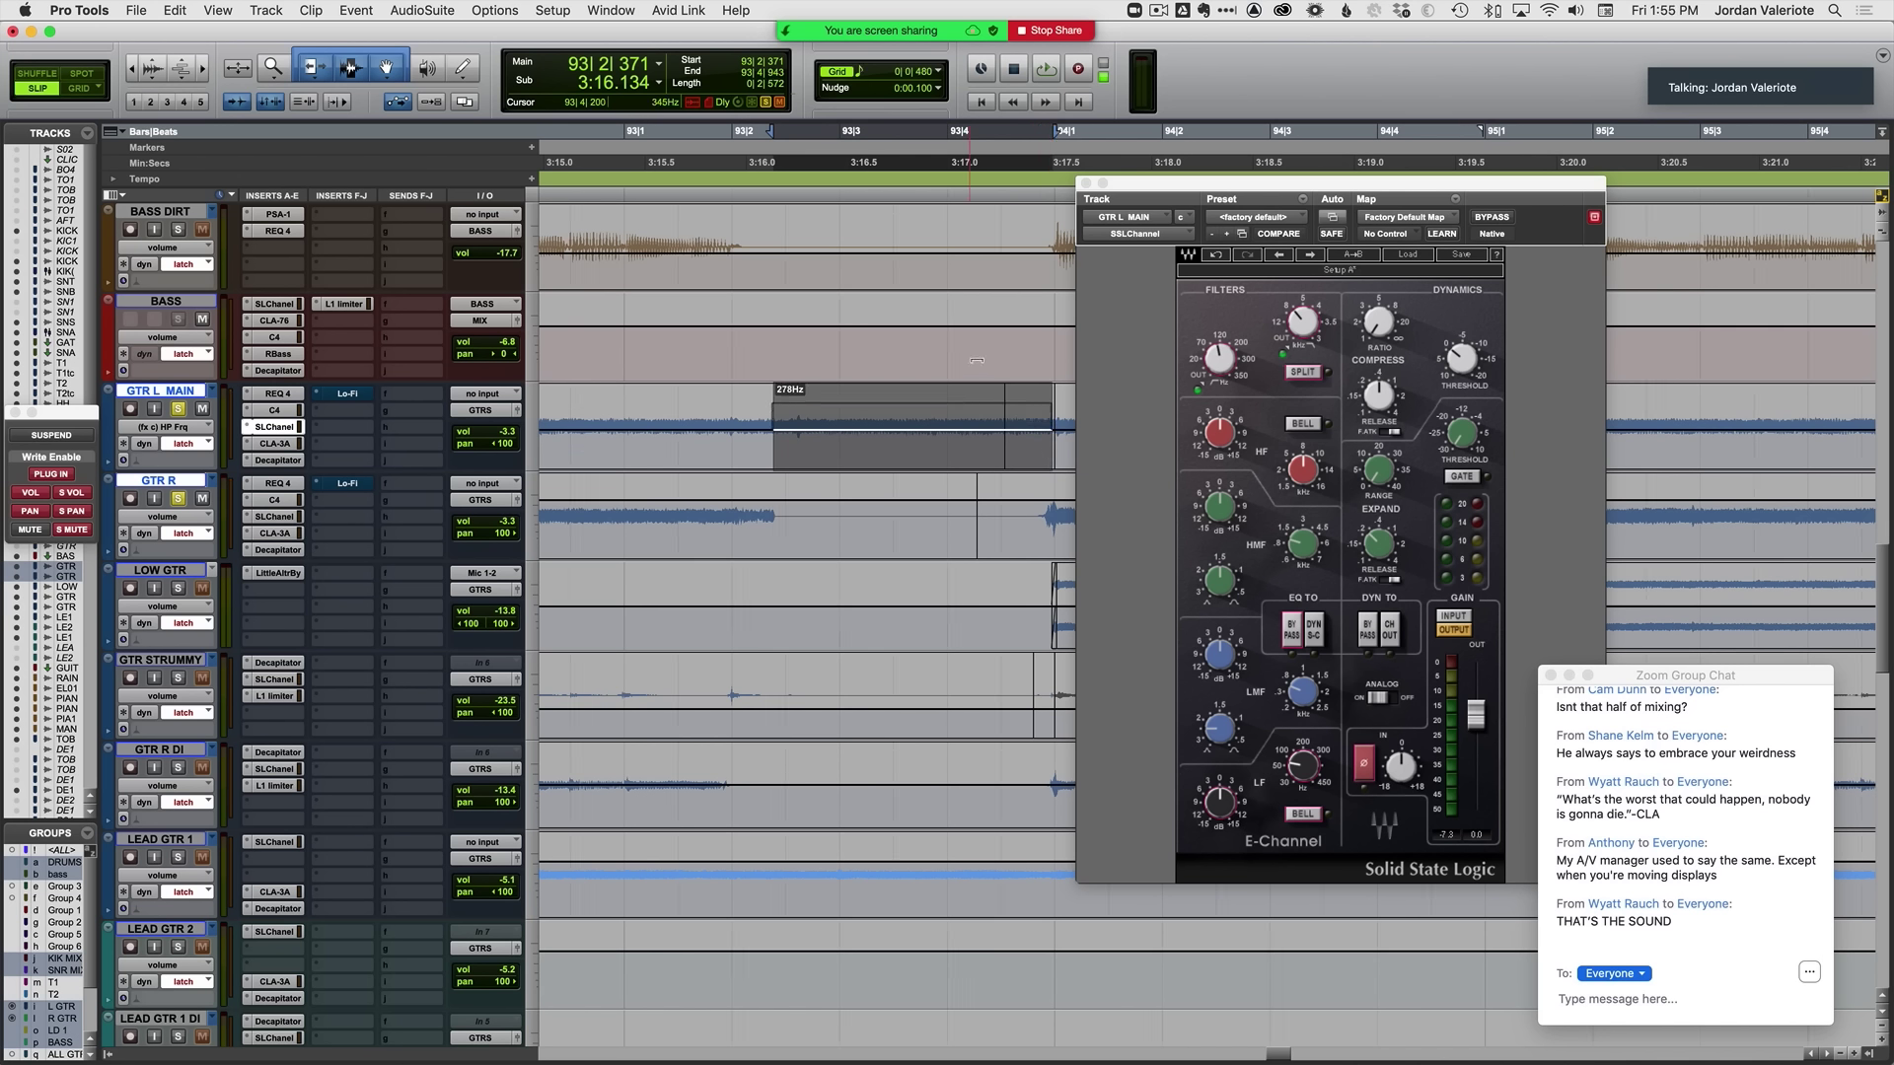
{"action": "left_click", "coordinate": [720, 426]}
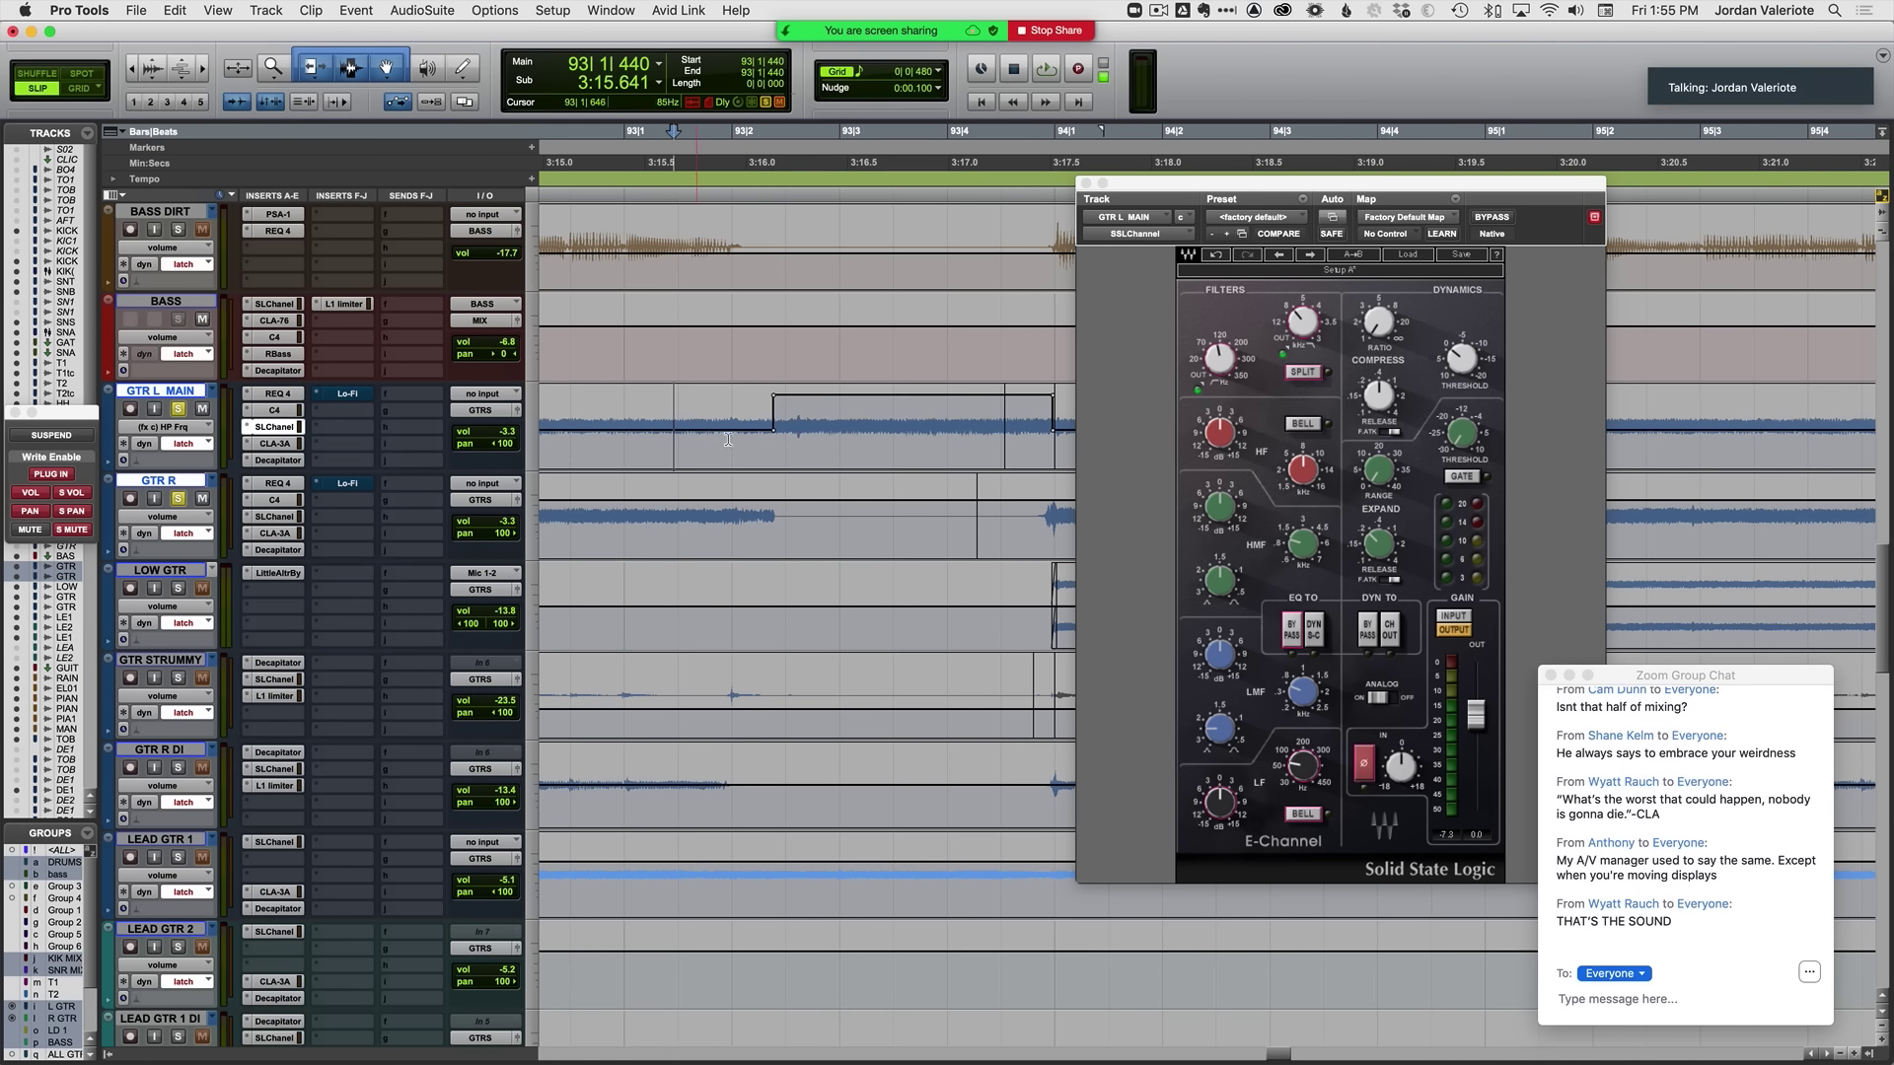
{"action": "left_click", "coordinate": [627, 434]}
{"action": "key", "text": "space"}
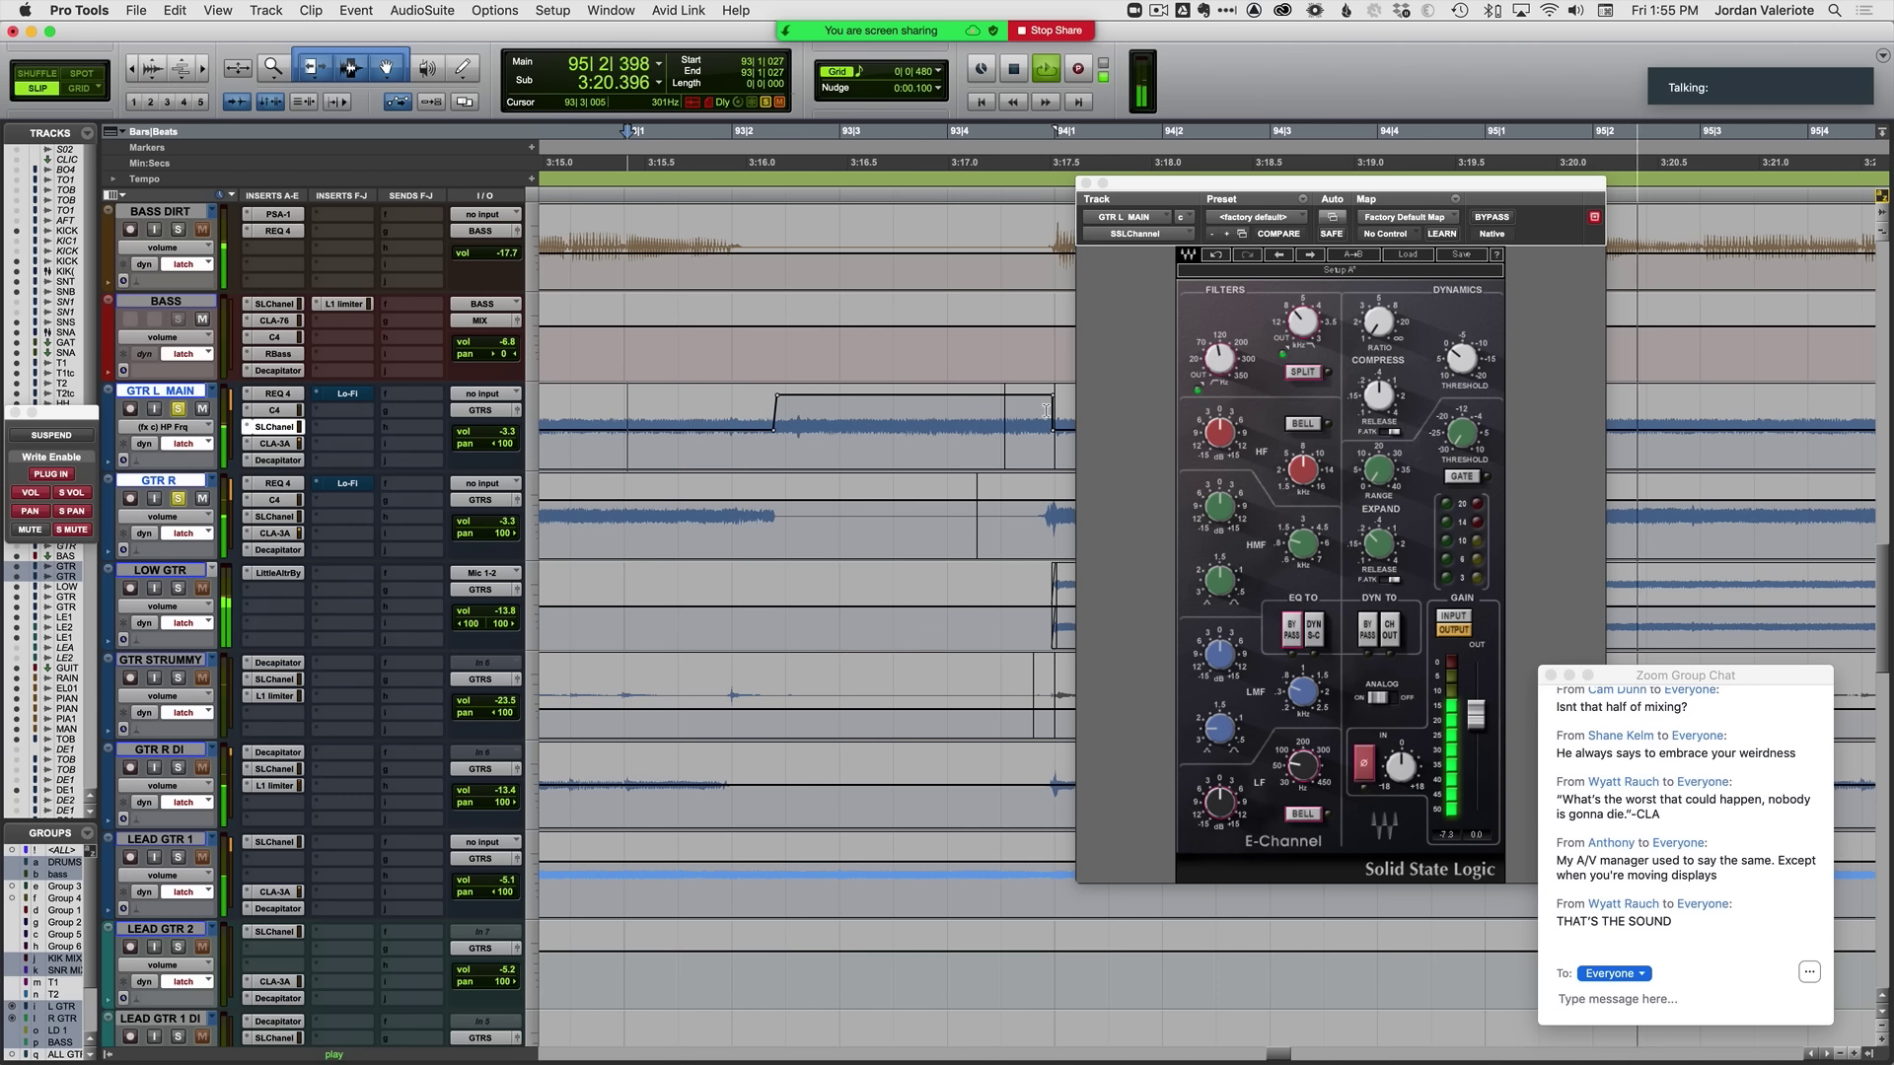
Step: Slope the end of the raised HP Frq section into bar 94, unsolo the guitars and audition from bar 93 beat 2
{"action": "key", "text": "space"}
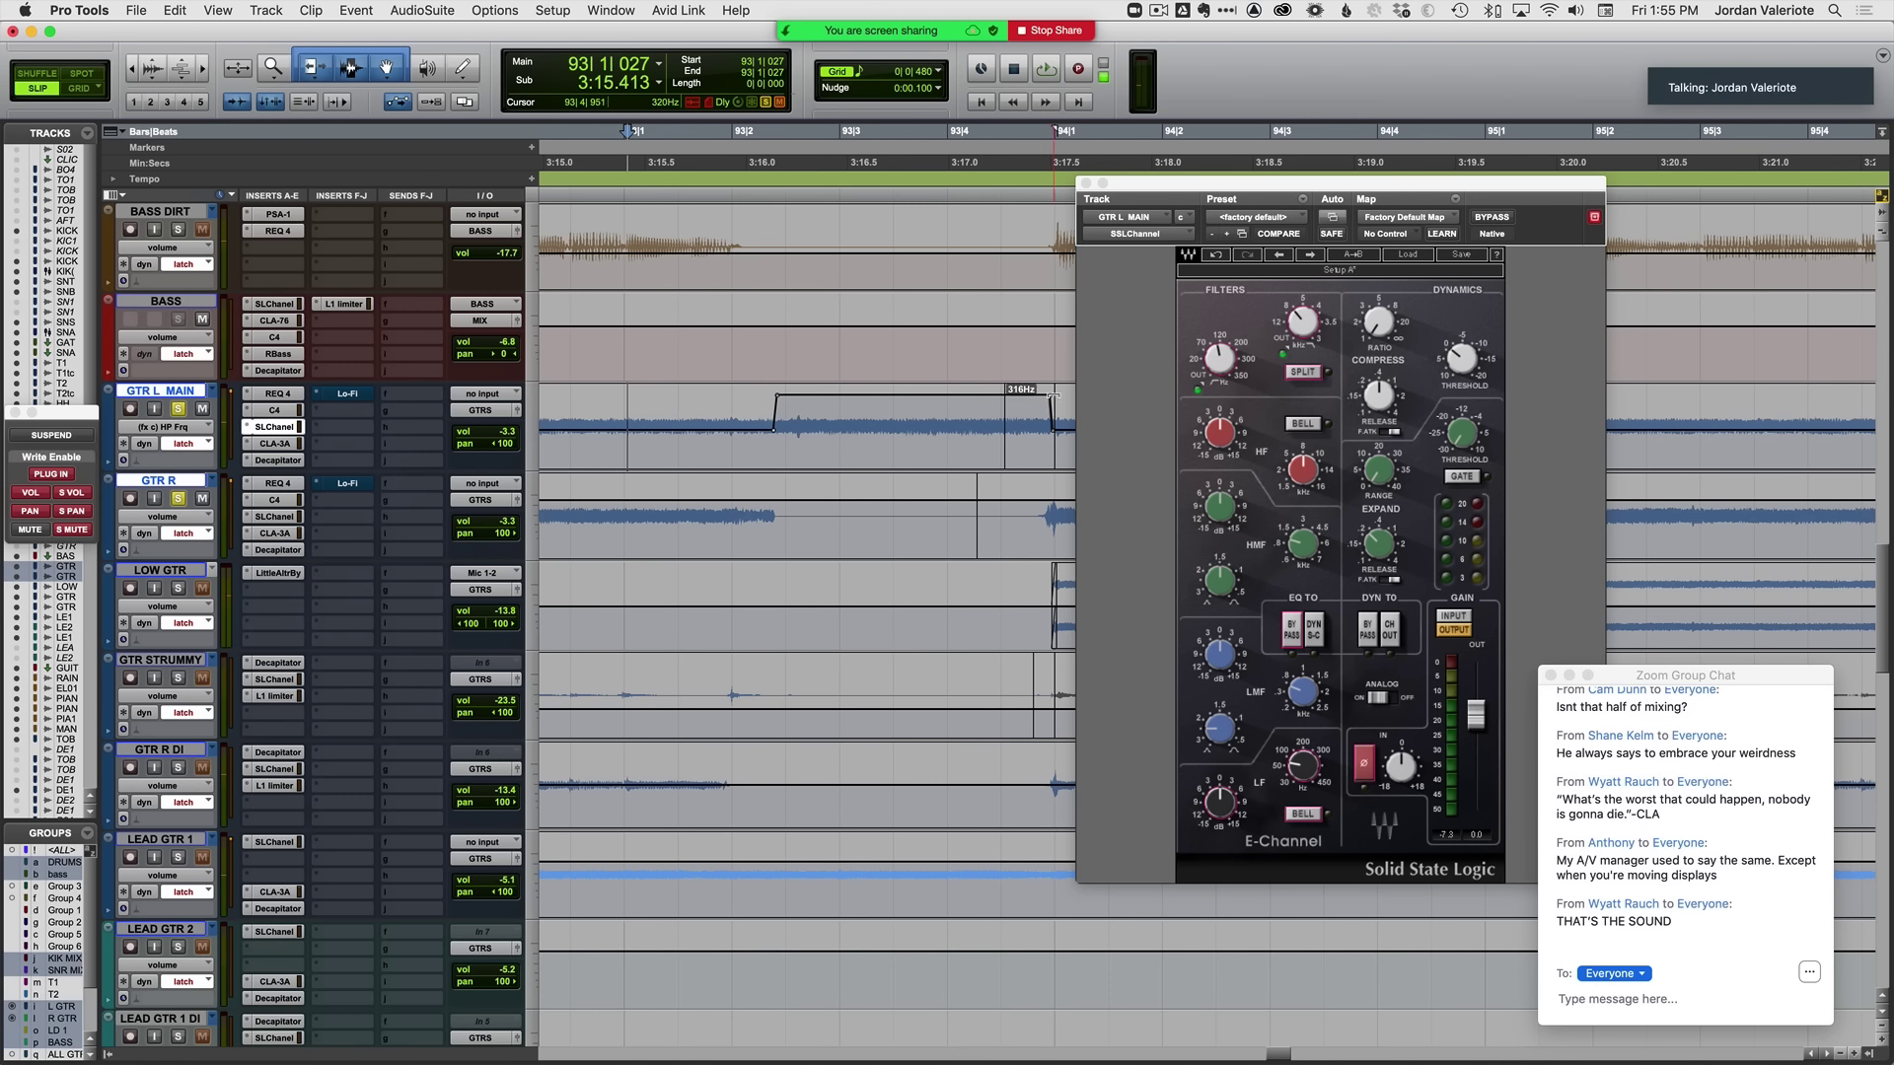
{"action": "key", "text": "space"}
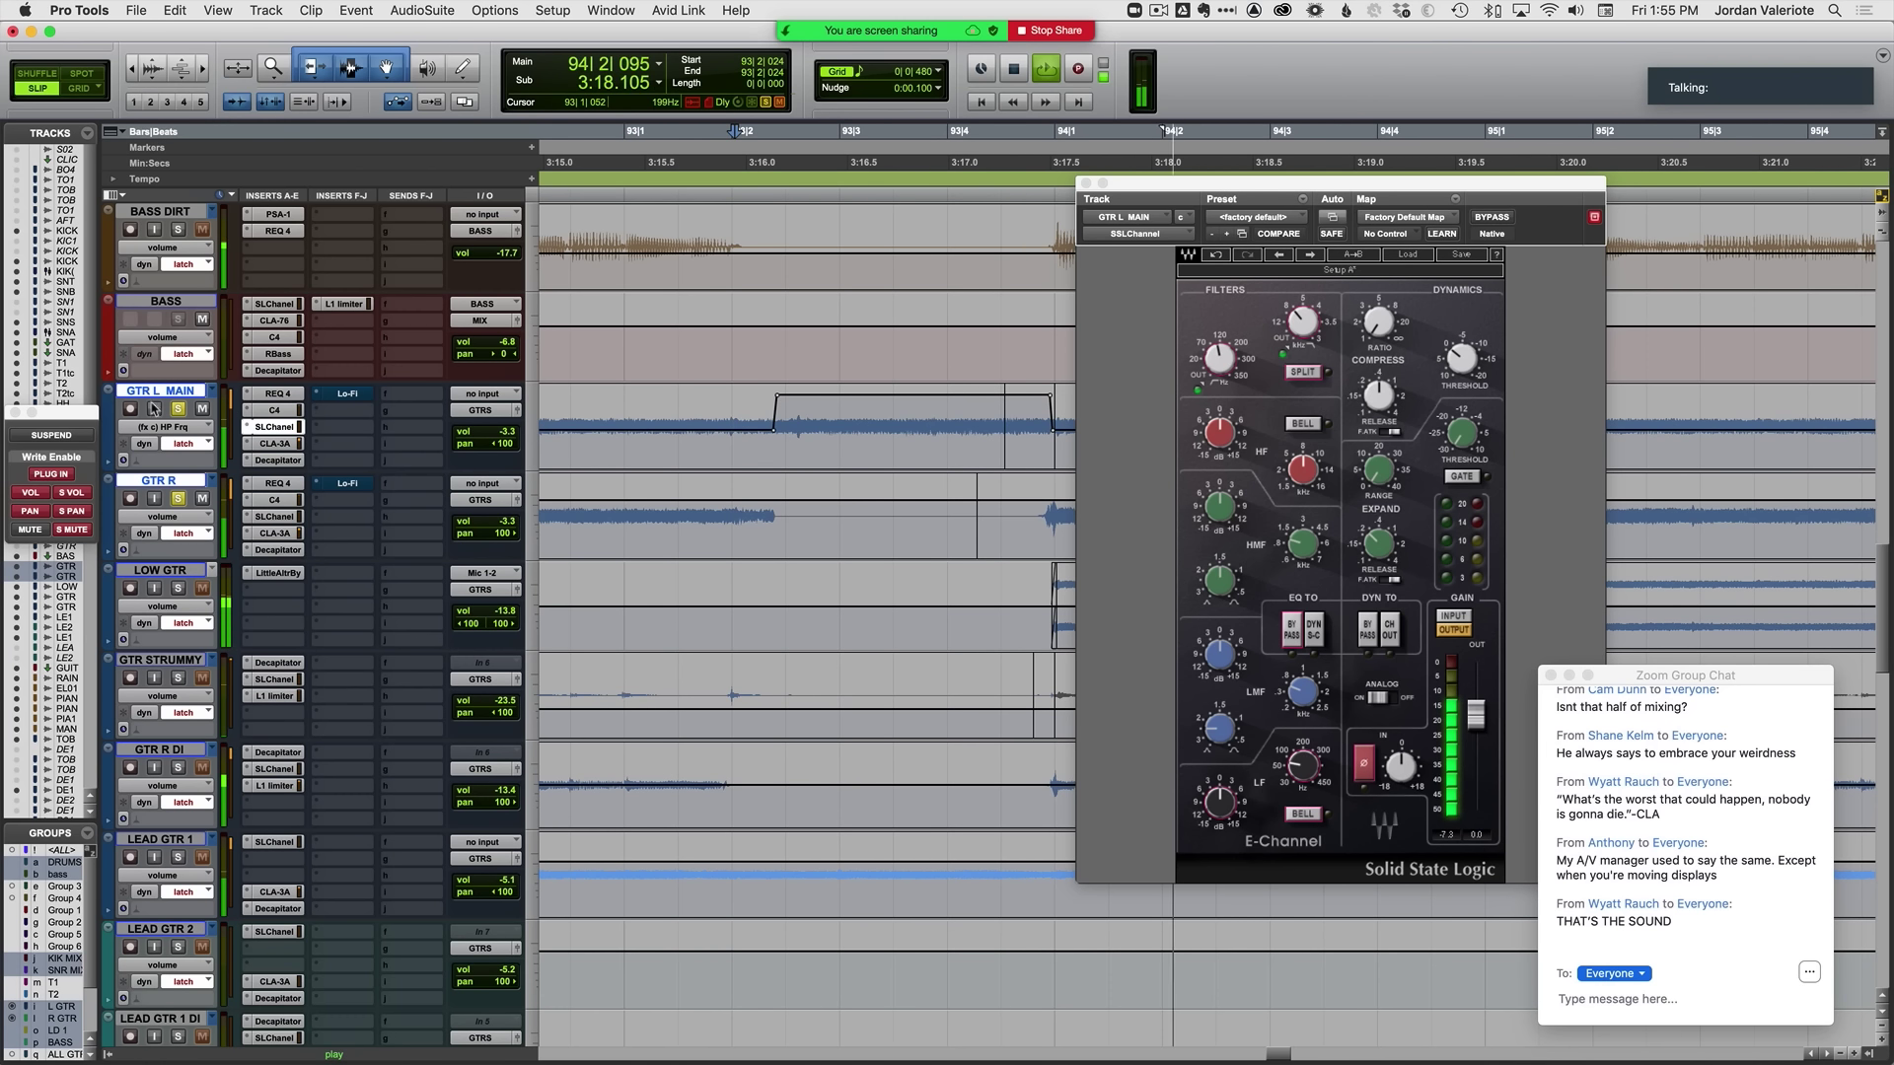
{"action": "key", "text": "space"}
{"action": "key", "text": "space"}
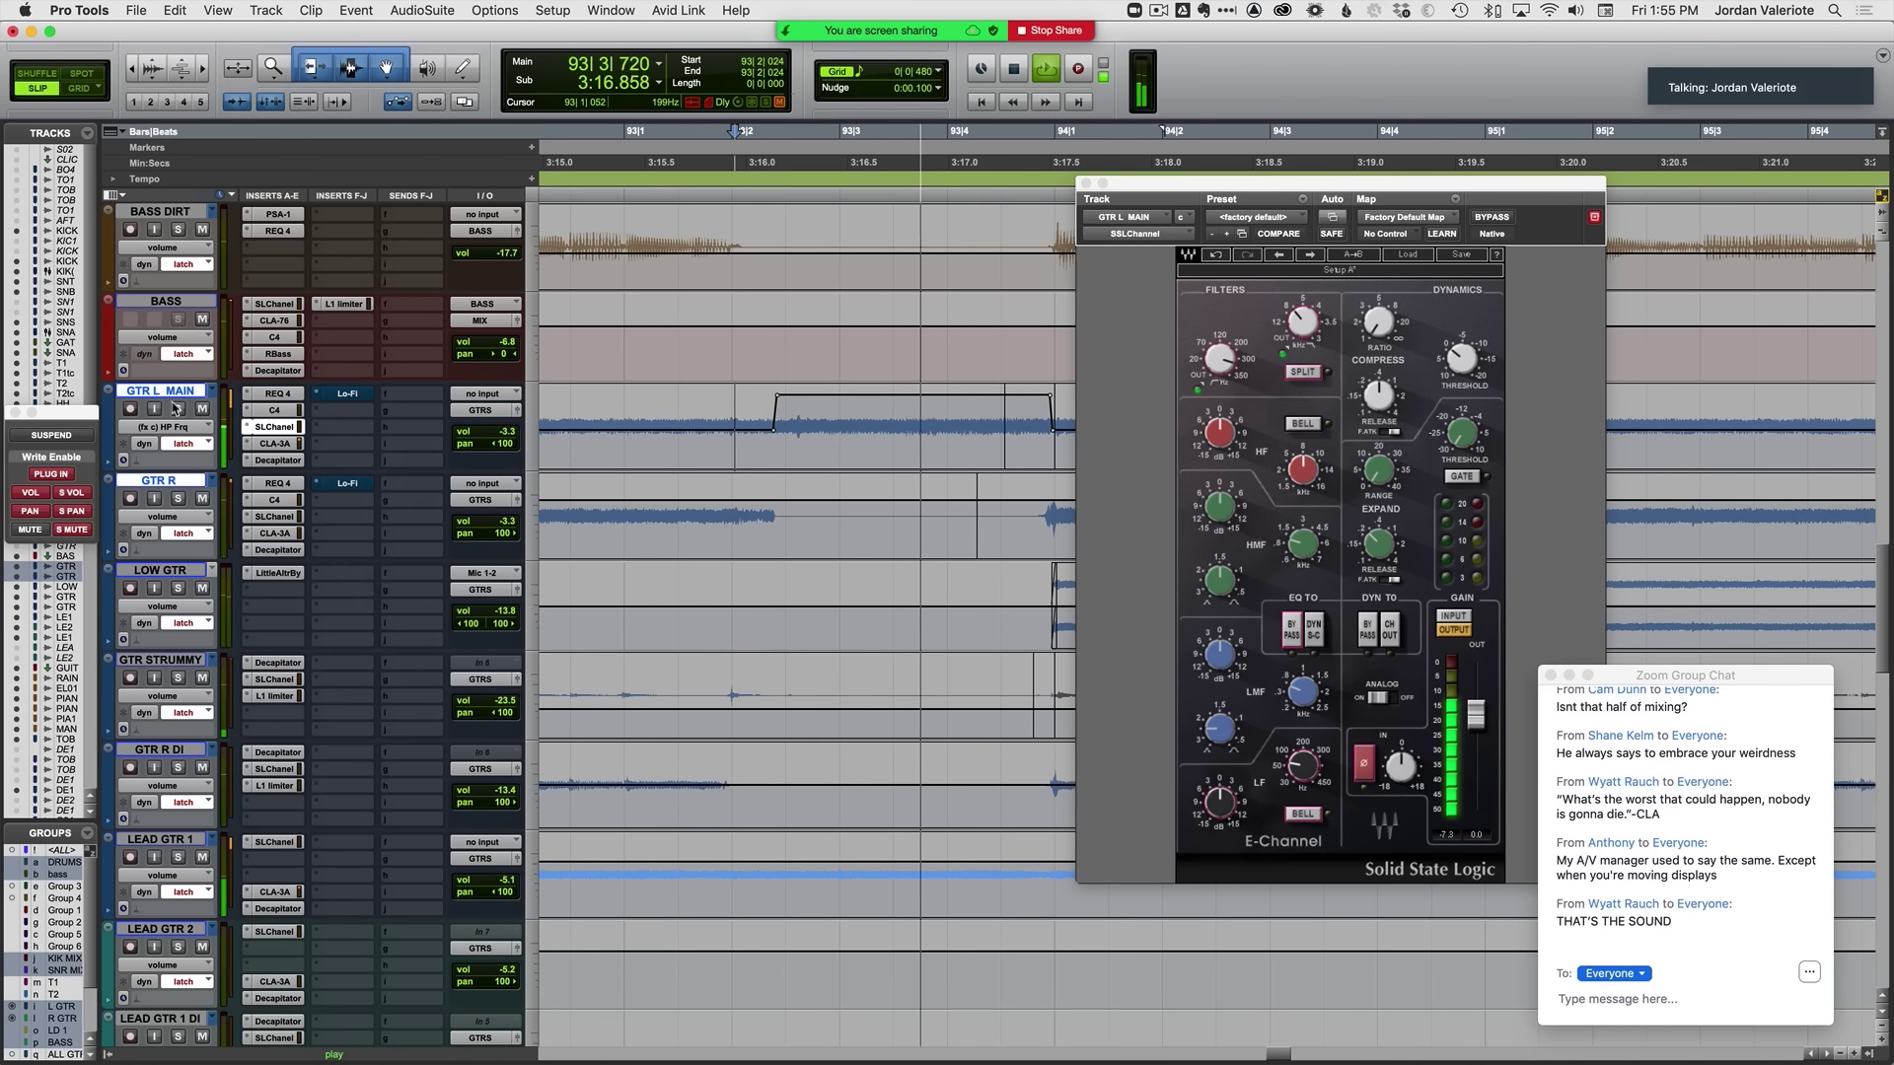
Step: Open SSLChannel on LEAD GTR 1, display its HP Frq automation lane and stop playback
{"action": "left_click", "coordinate": [296, 843]}
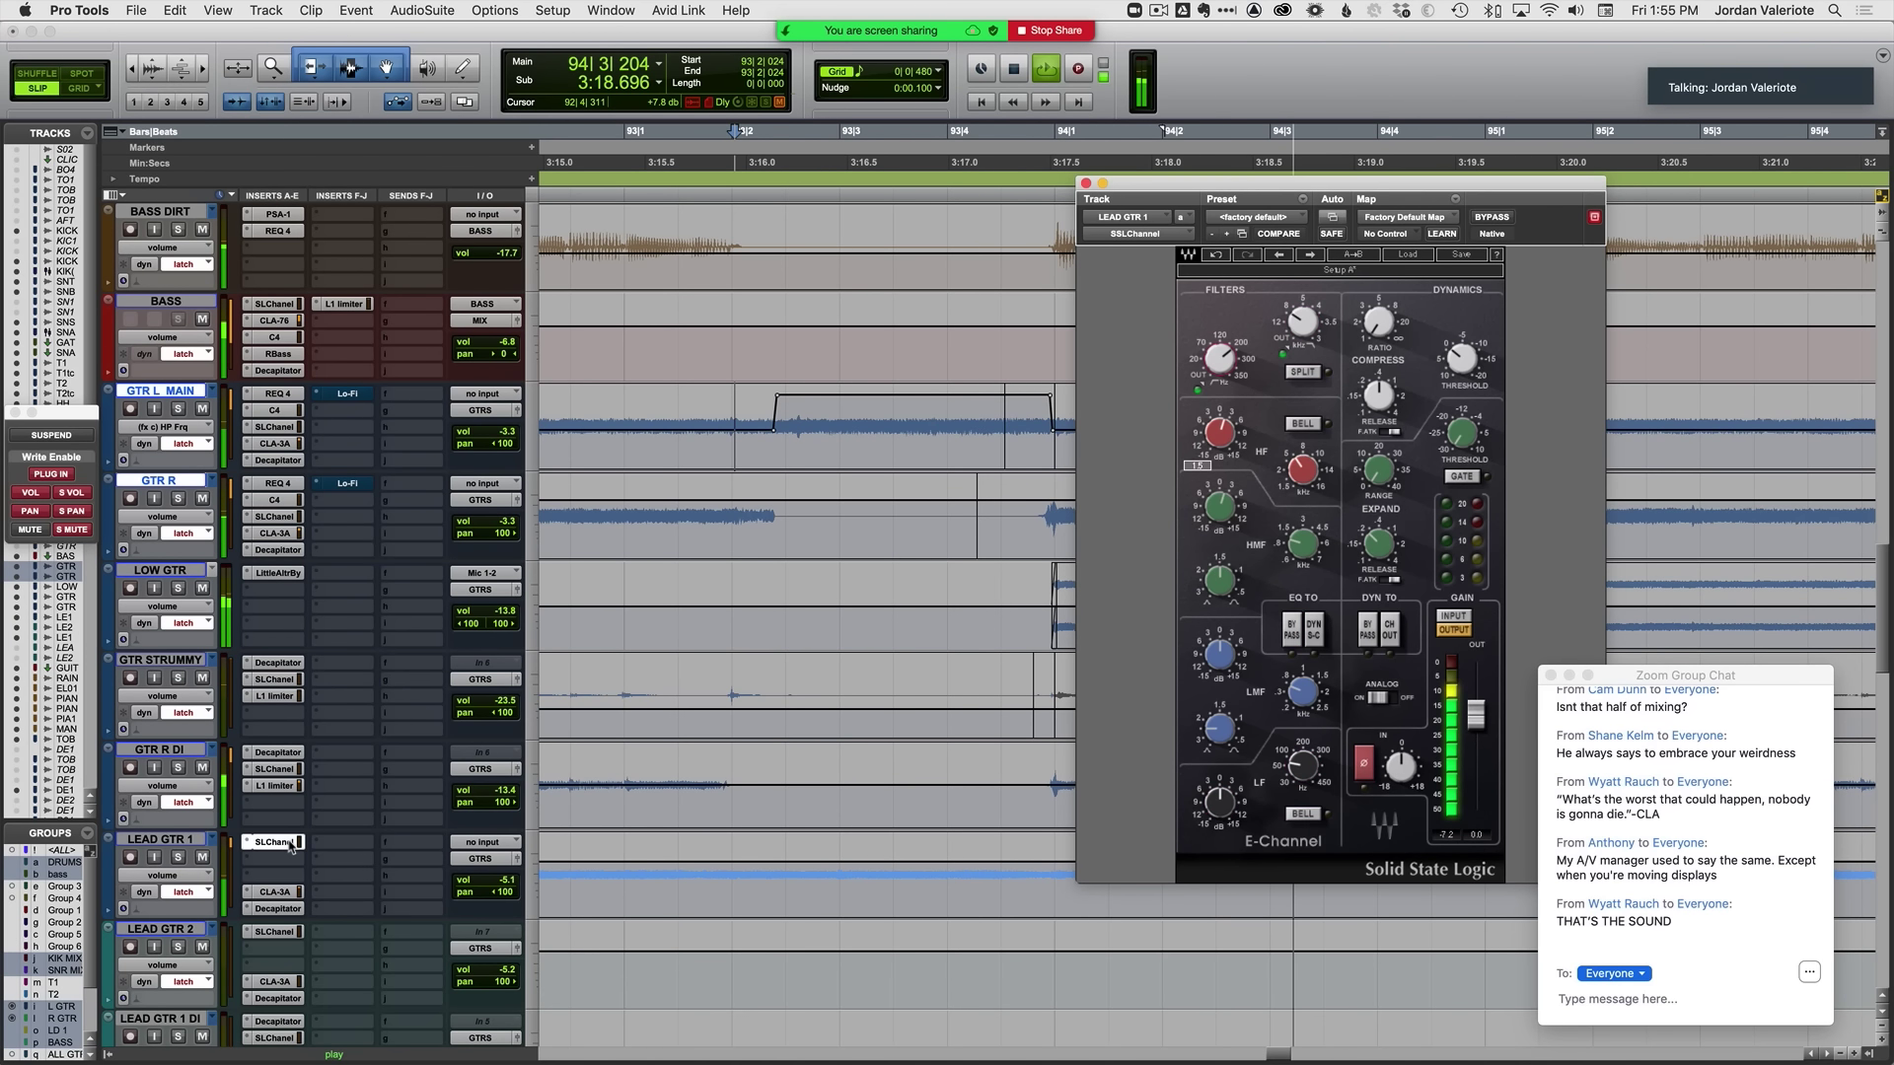
{"action": "key", "text": "space"}
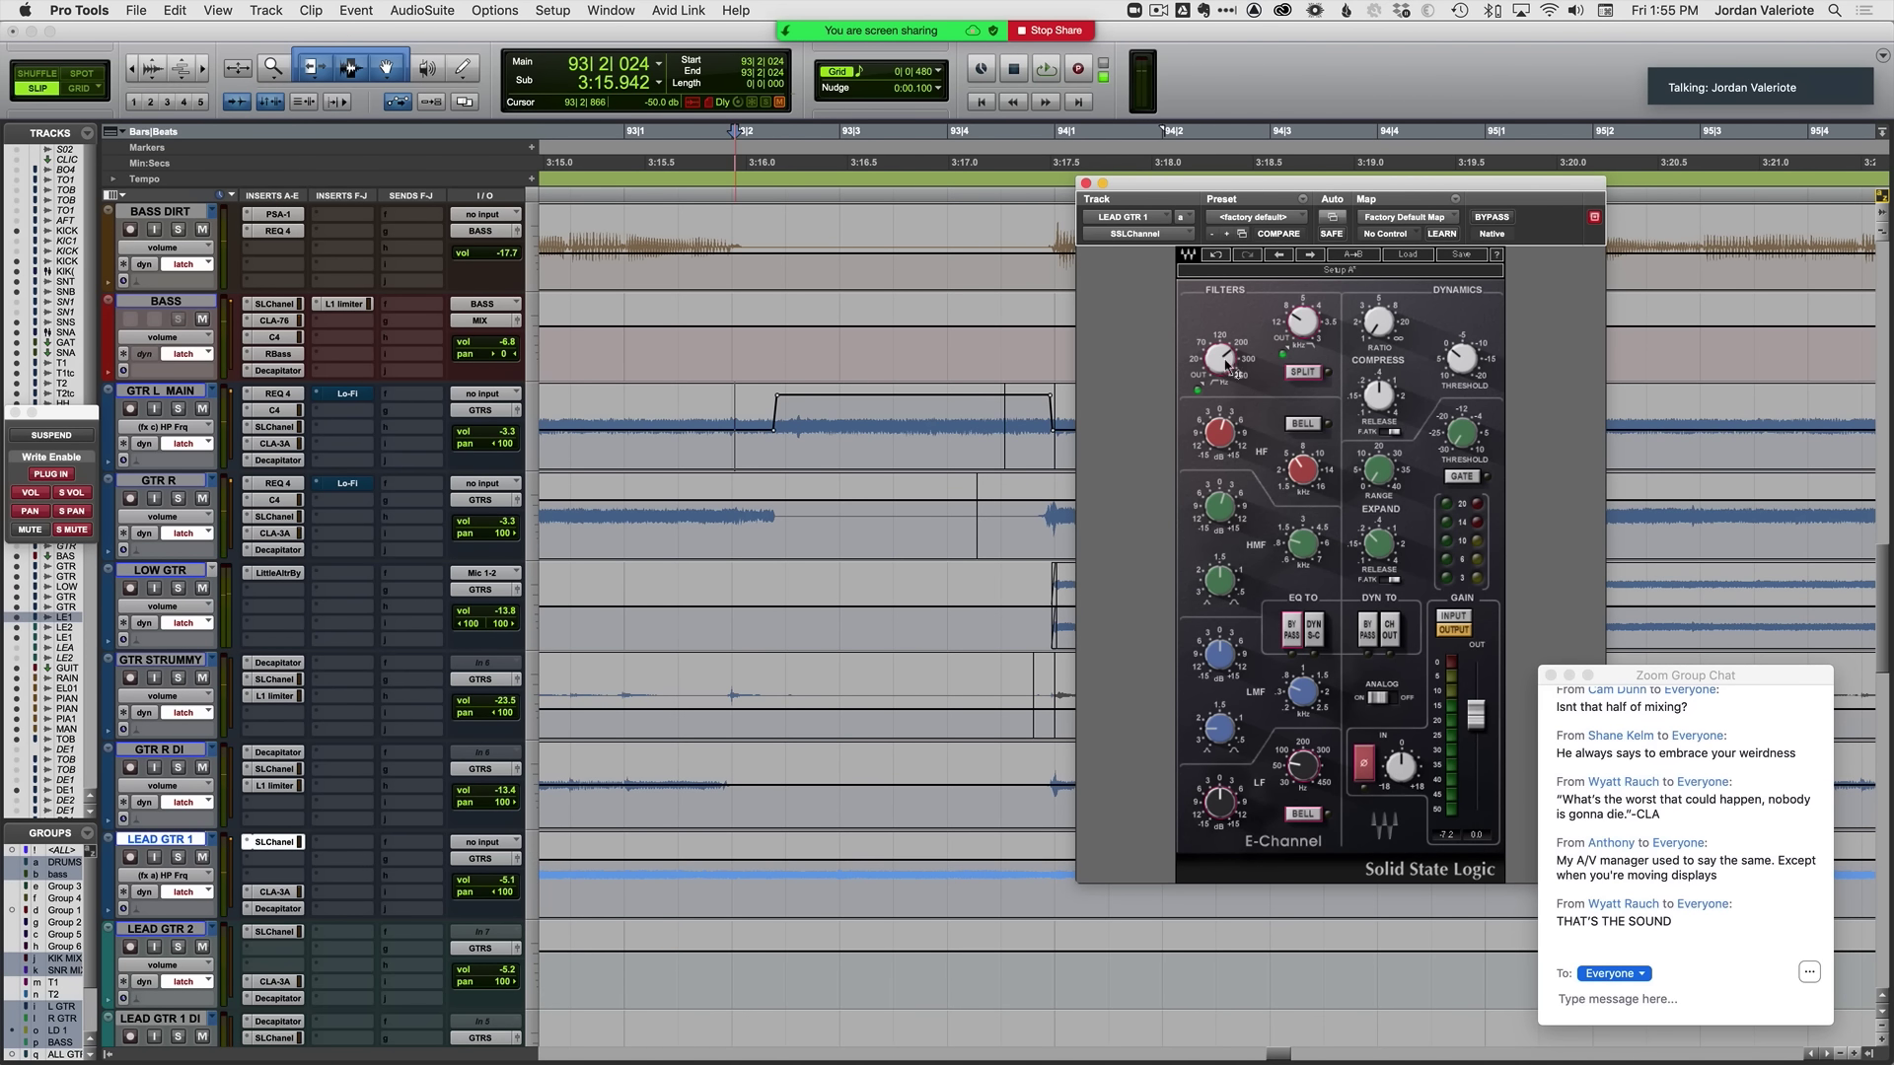
Step: Solo LEAD GTR 1 and audition it from bar 100
{"action": "key", "text": "r"}
{"action": "key", "text": "r"}
{"action": "key", "text": "r"}
{"action": "key", "text": "r"}
{"action": "key", "text": "r"}
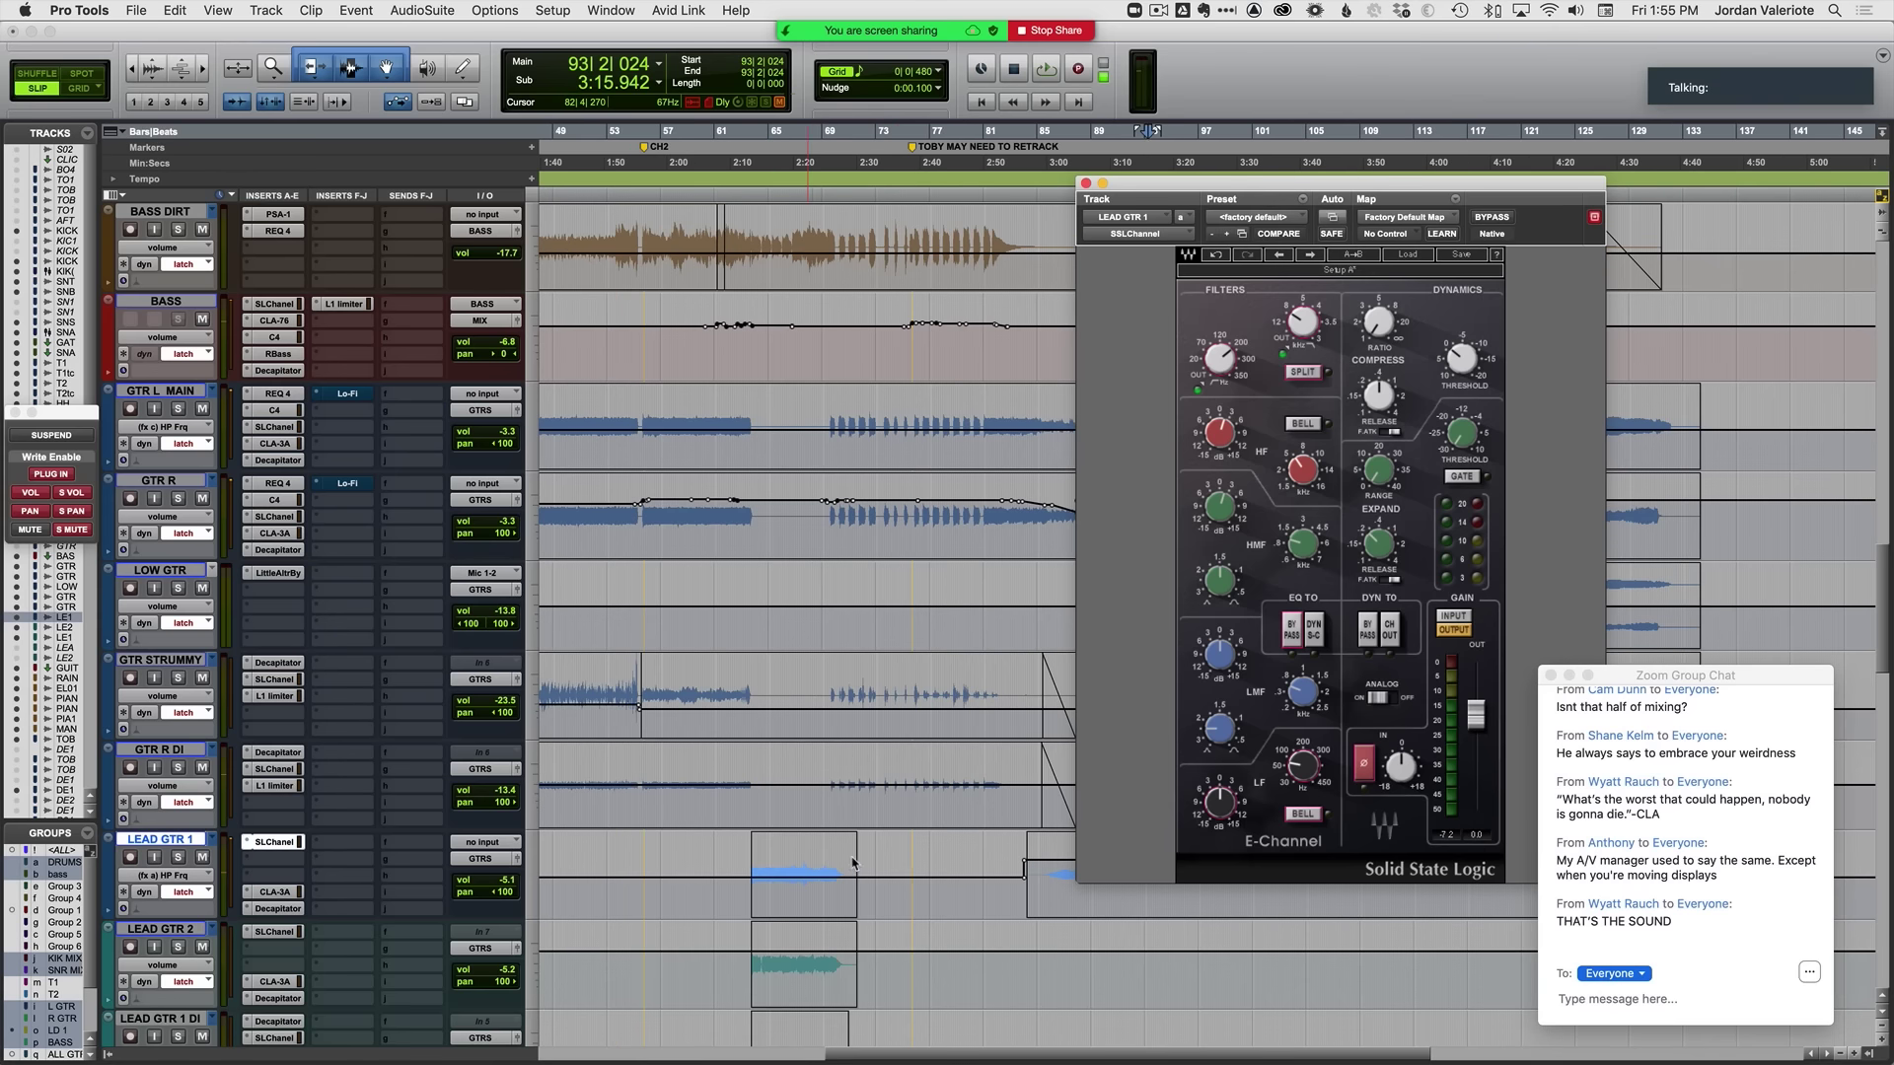
{"action": "scroll", "coordinate": [897, 859], "scroll_direction": "right", "scroll_amount": 4}
{"action": "left_click", "coordinate": [885, 866]}
{"action": "key", "text": "shift+s"}
{"action": "key", "text": "space"}
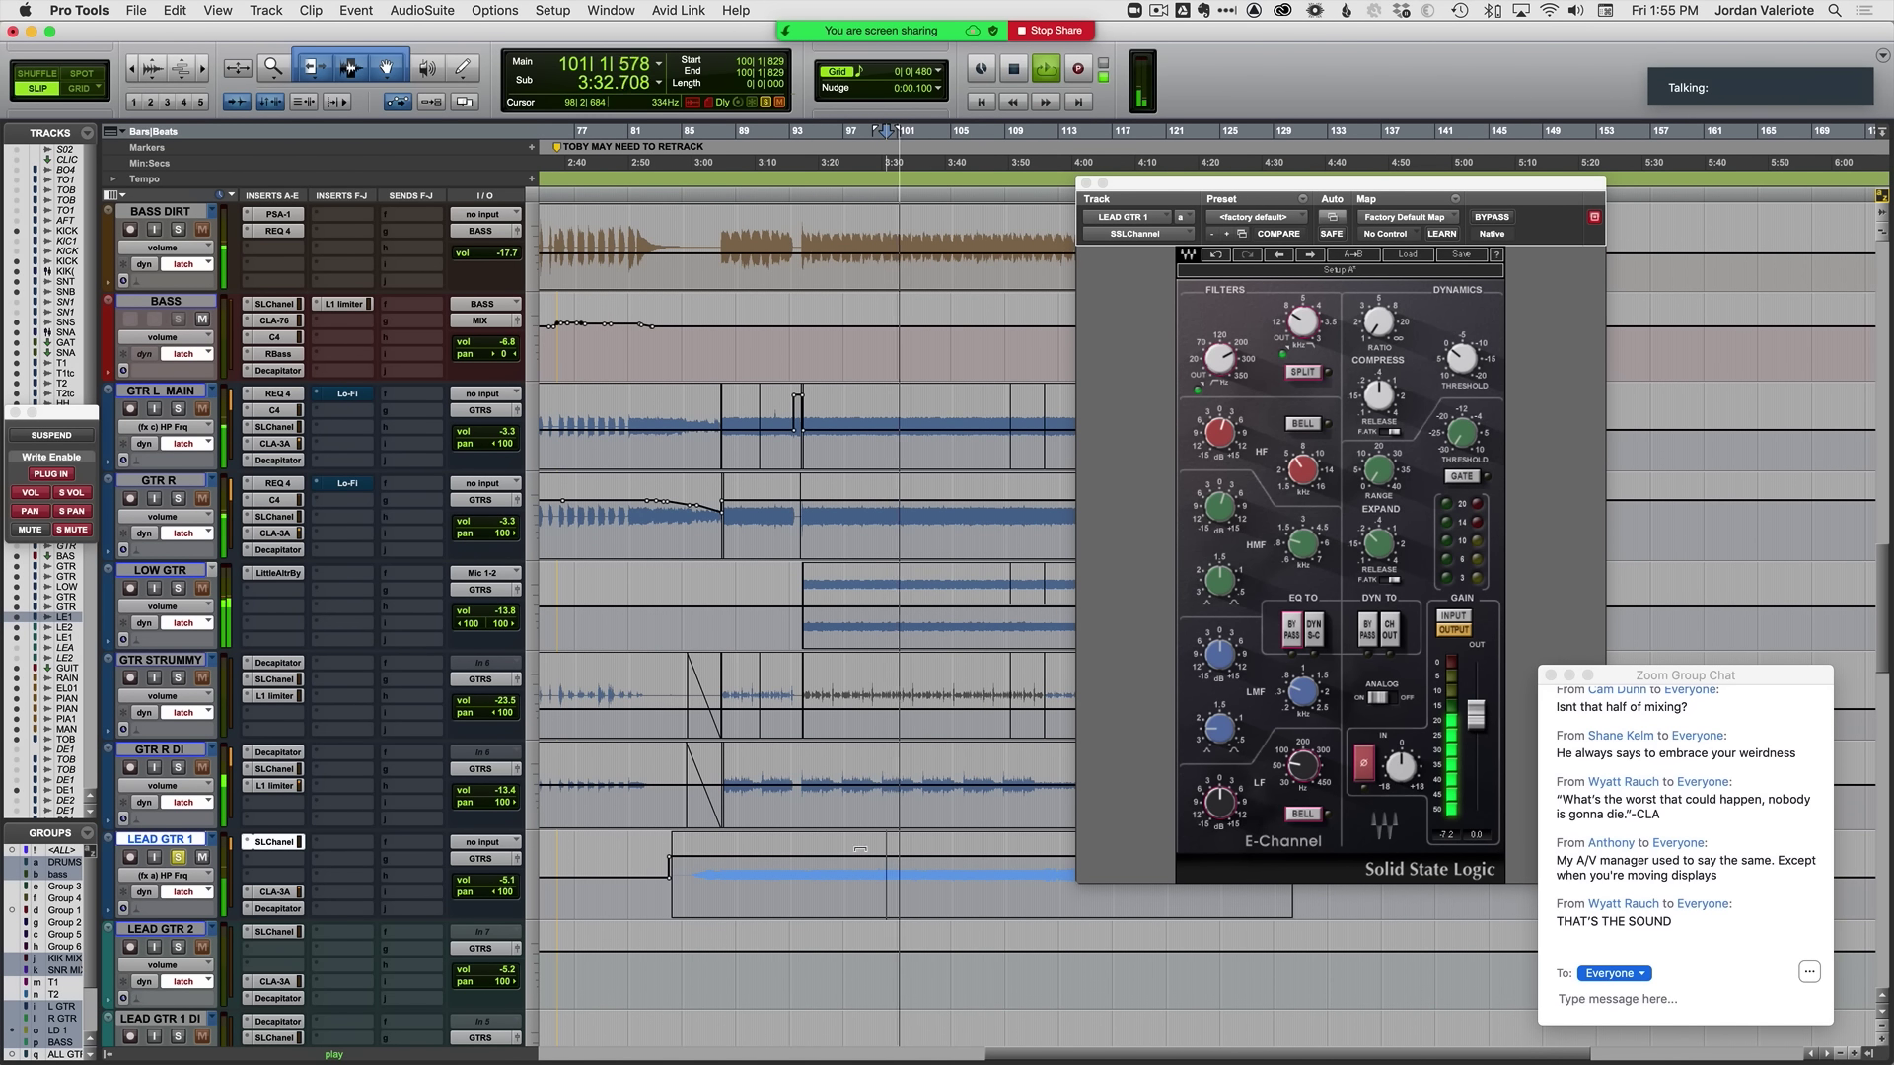
Step: Raise LEAD GTR 1's HP Frq automation to about 247 Hz from bar 93 beat 2 to bar 94 and audition from just before bar 93
{"action": "left_click", "coordinate": [793, 604]}
{"action": "key", "text": "t"}
{"action": "key", "text": "t"}
{"action": "key", "text": "t"}
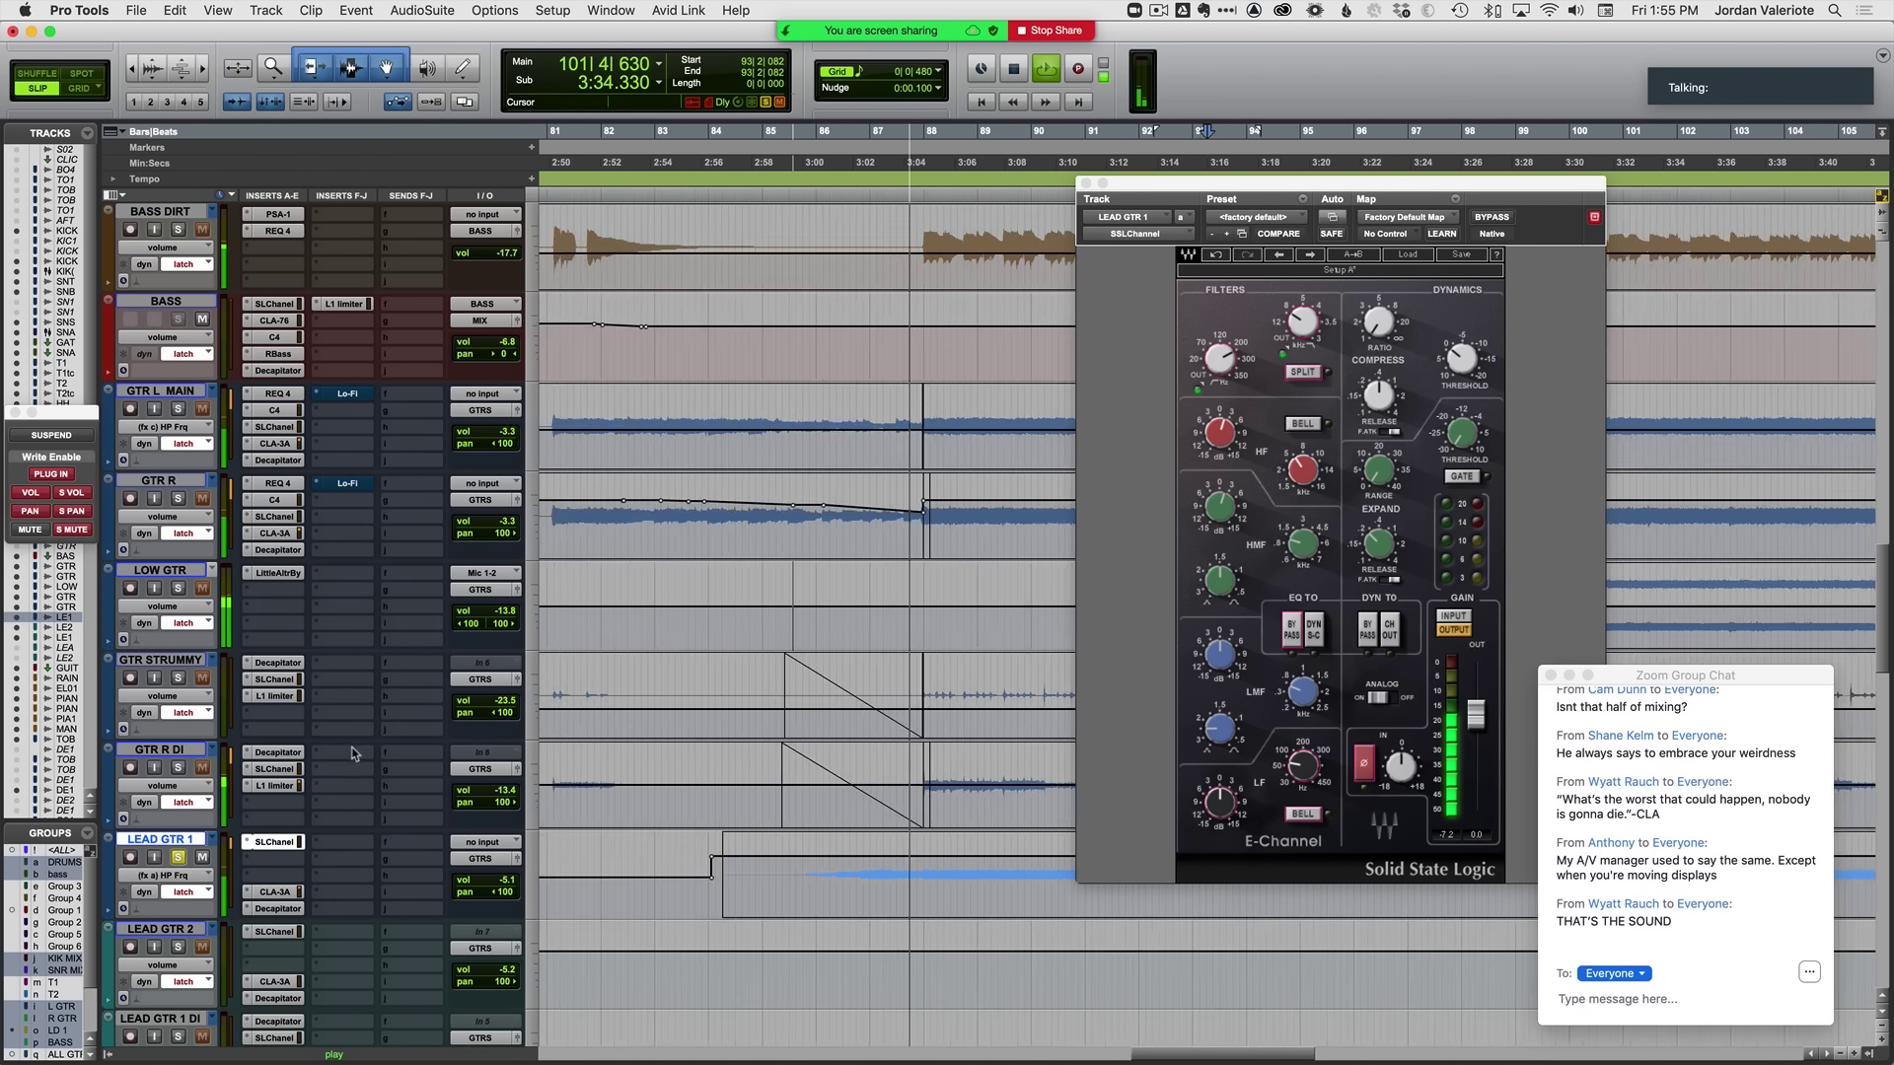
{"action": "left_click", "coordinate": [277, 842]}
{"action": "key", "text": "space"}
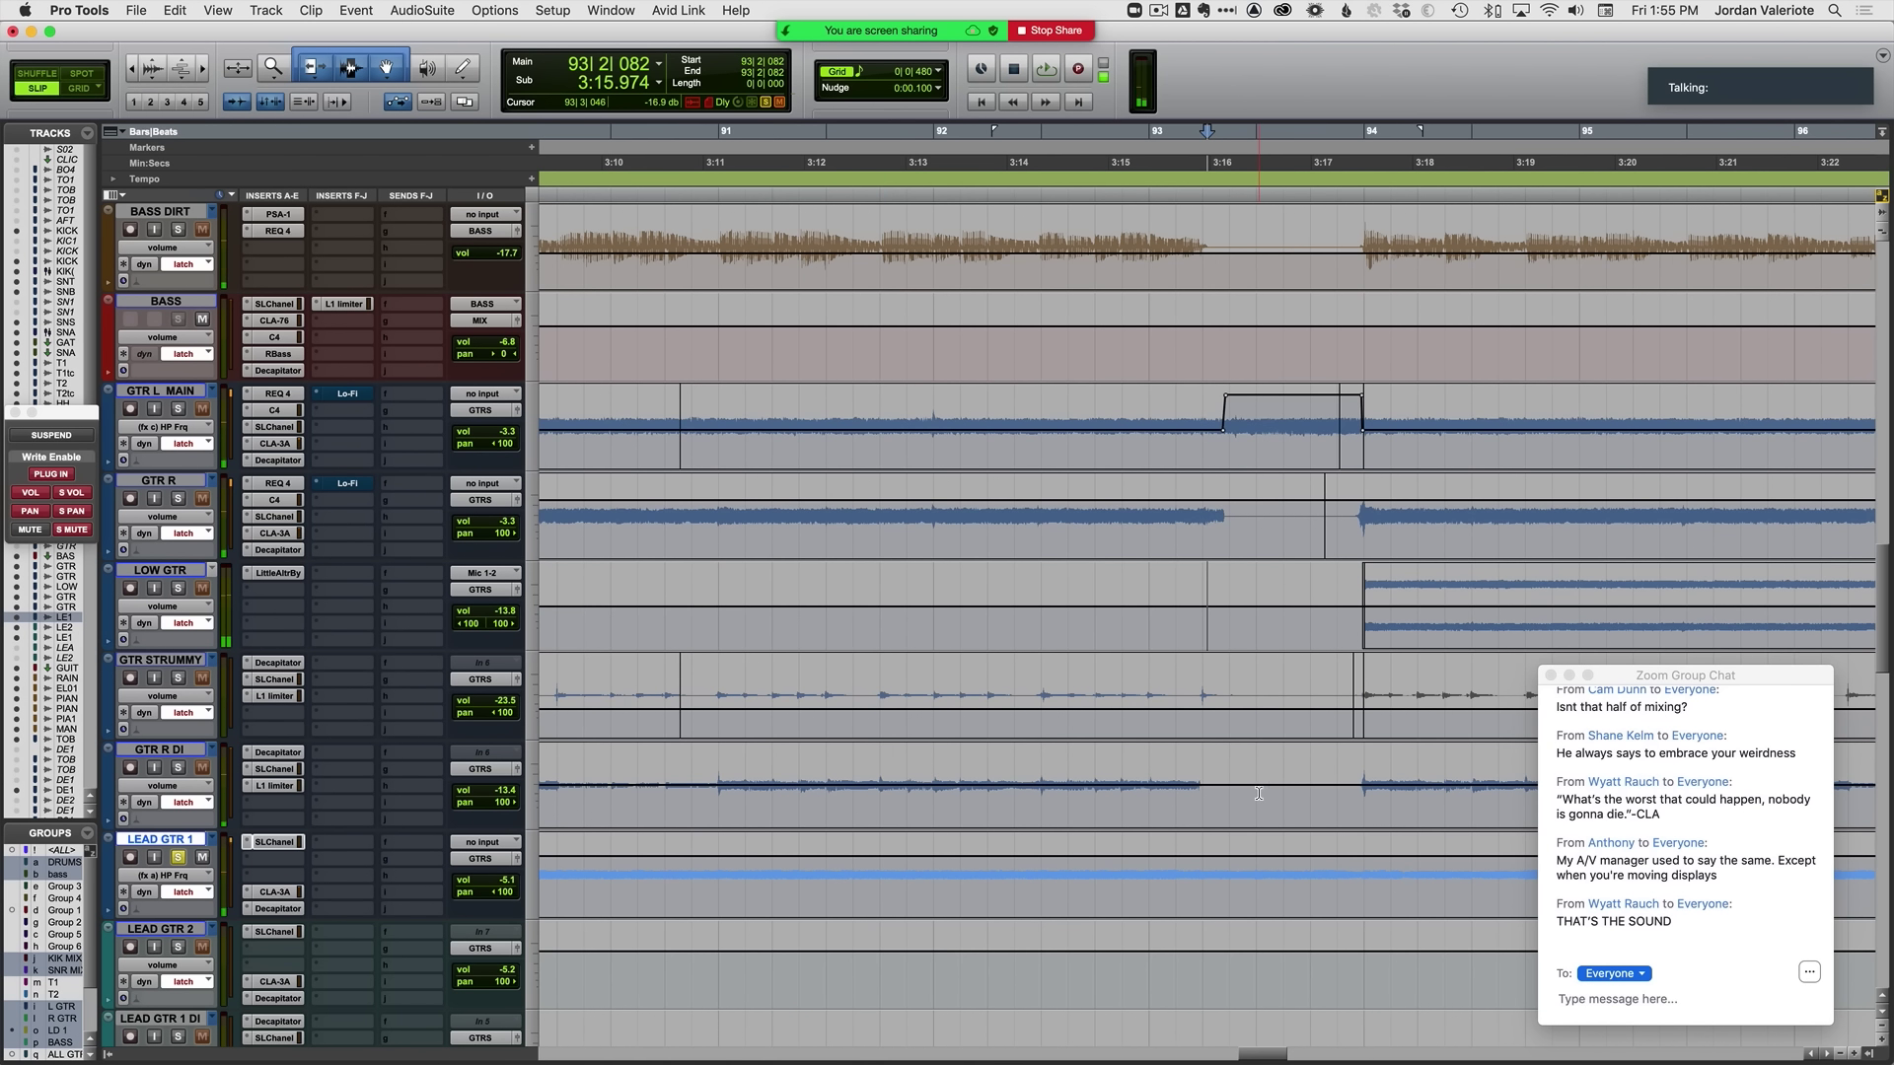
{"action": "key", "text": "t"}
{"action": "left_click_drag", "start_coordinate": [846, 872], "coordinate": [1026, 879]}
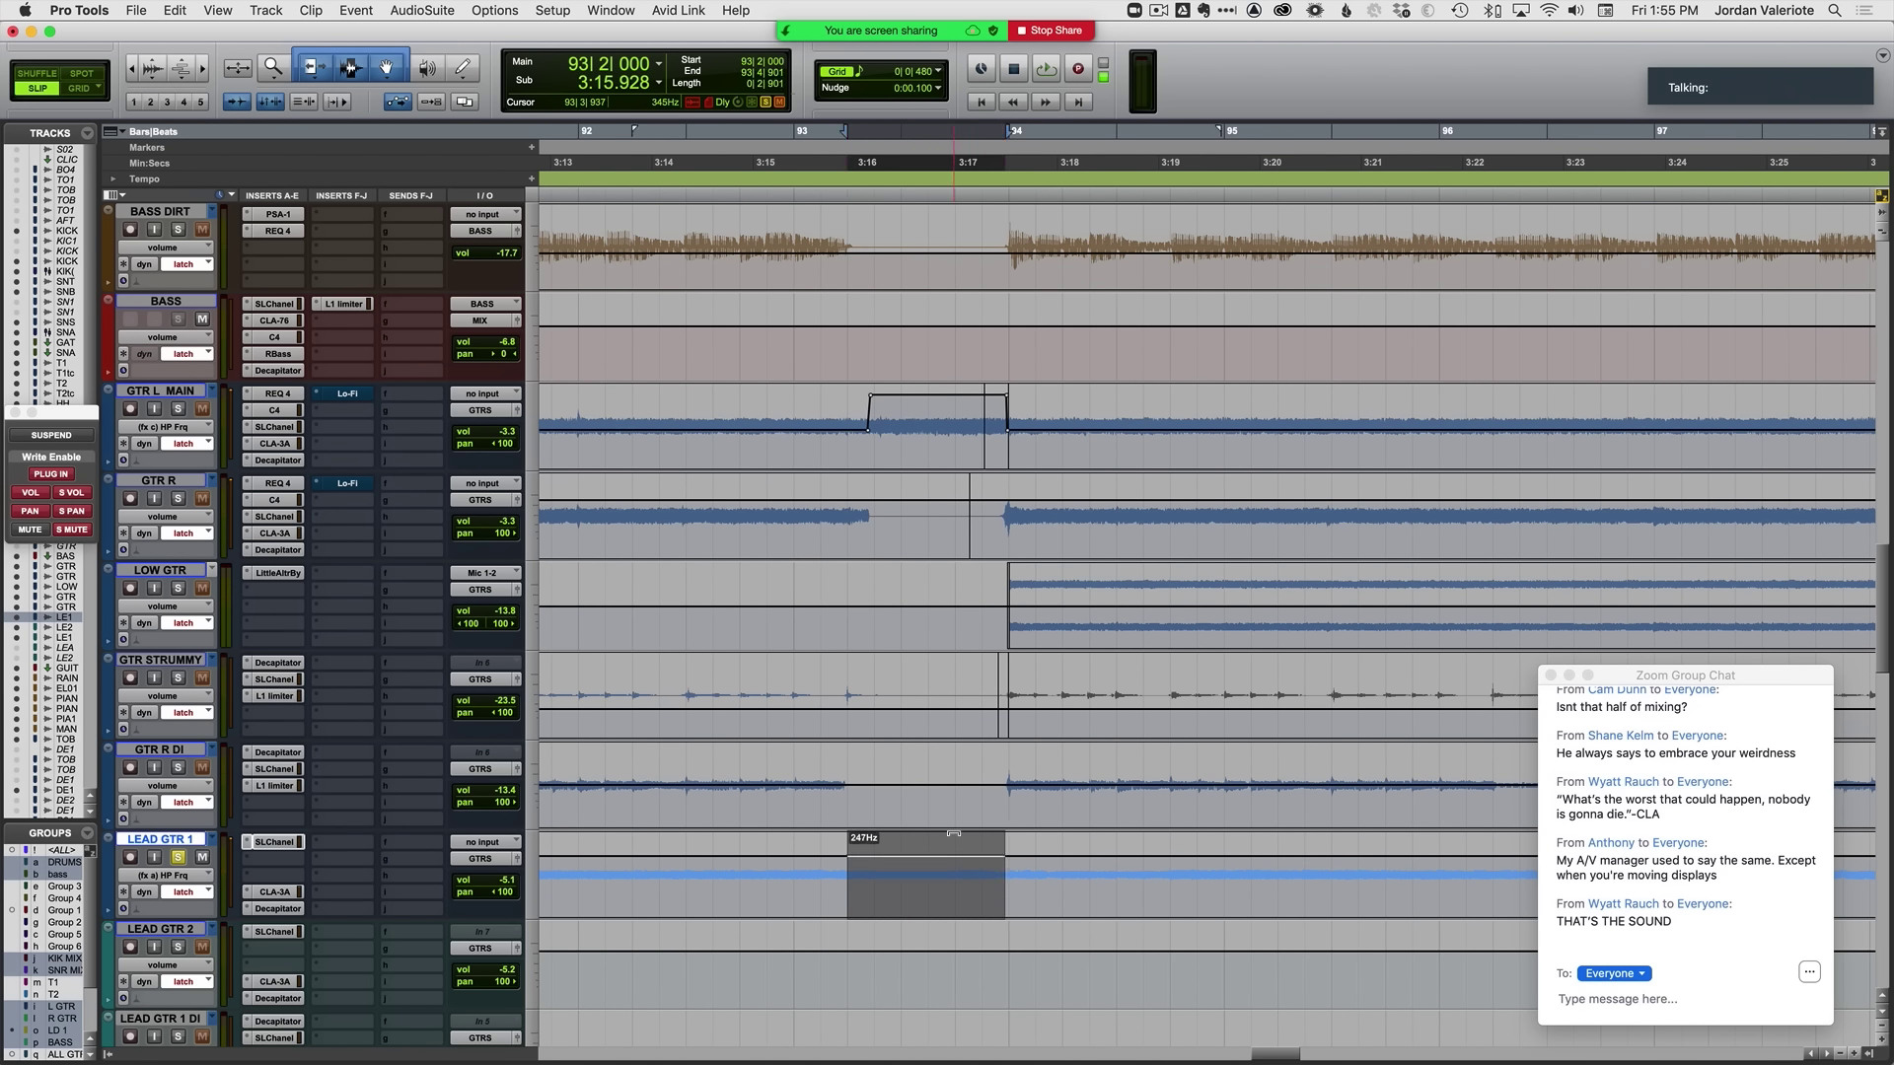
{"action": "left_click", "coordinate": [758, 878]}
{"action": "key", "text": "space"}
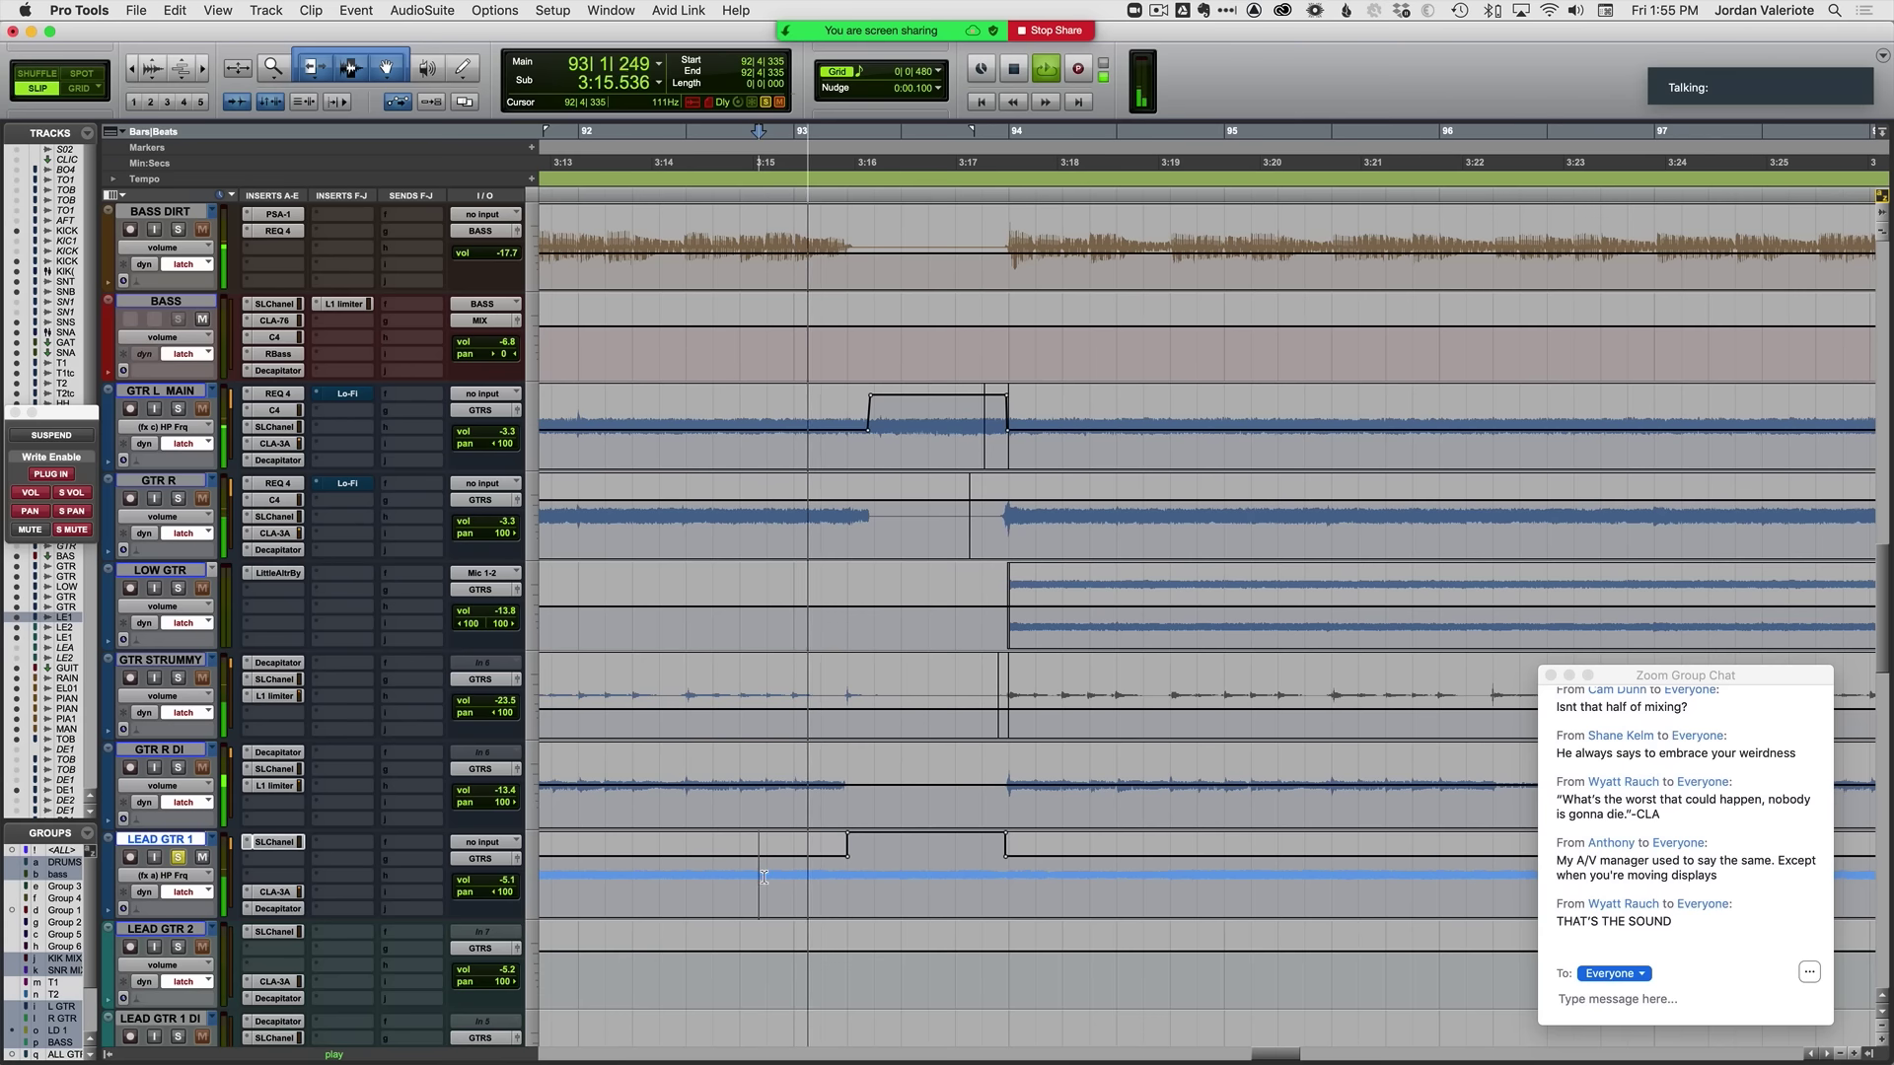
Step: Return the guitar tracks to waveform view, unsolo LEAD GTR 1 and audition the transition into bar 94 in the full mix
{"action": "key", "text": "minus"}
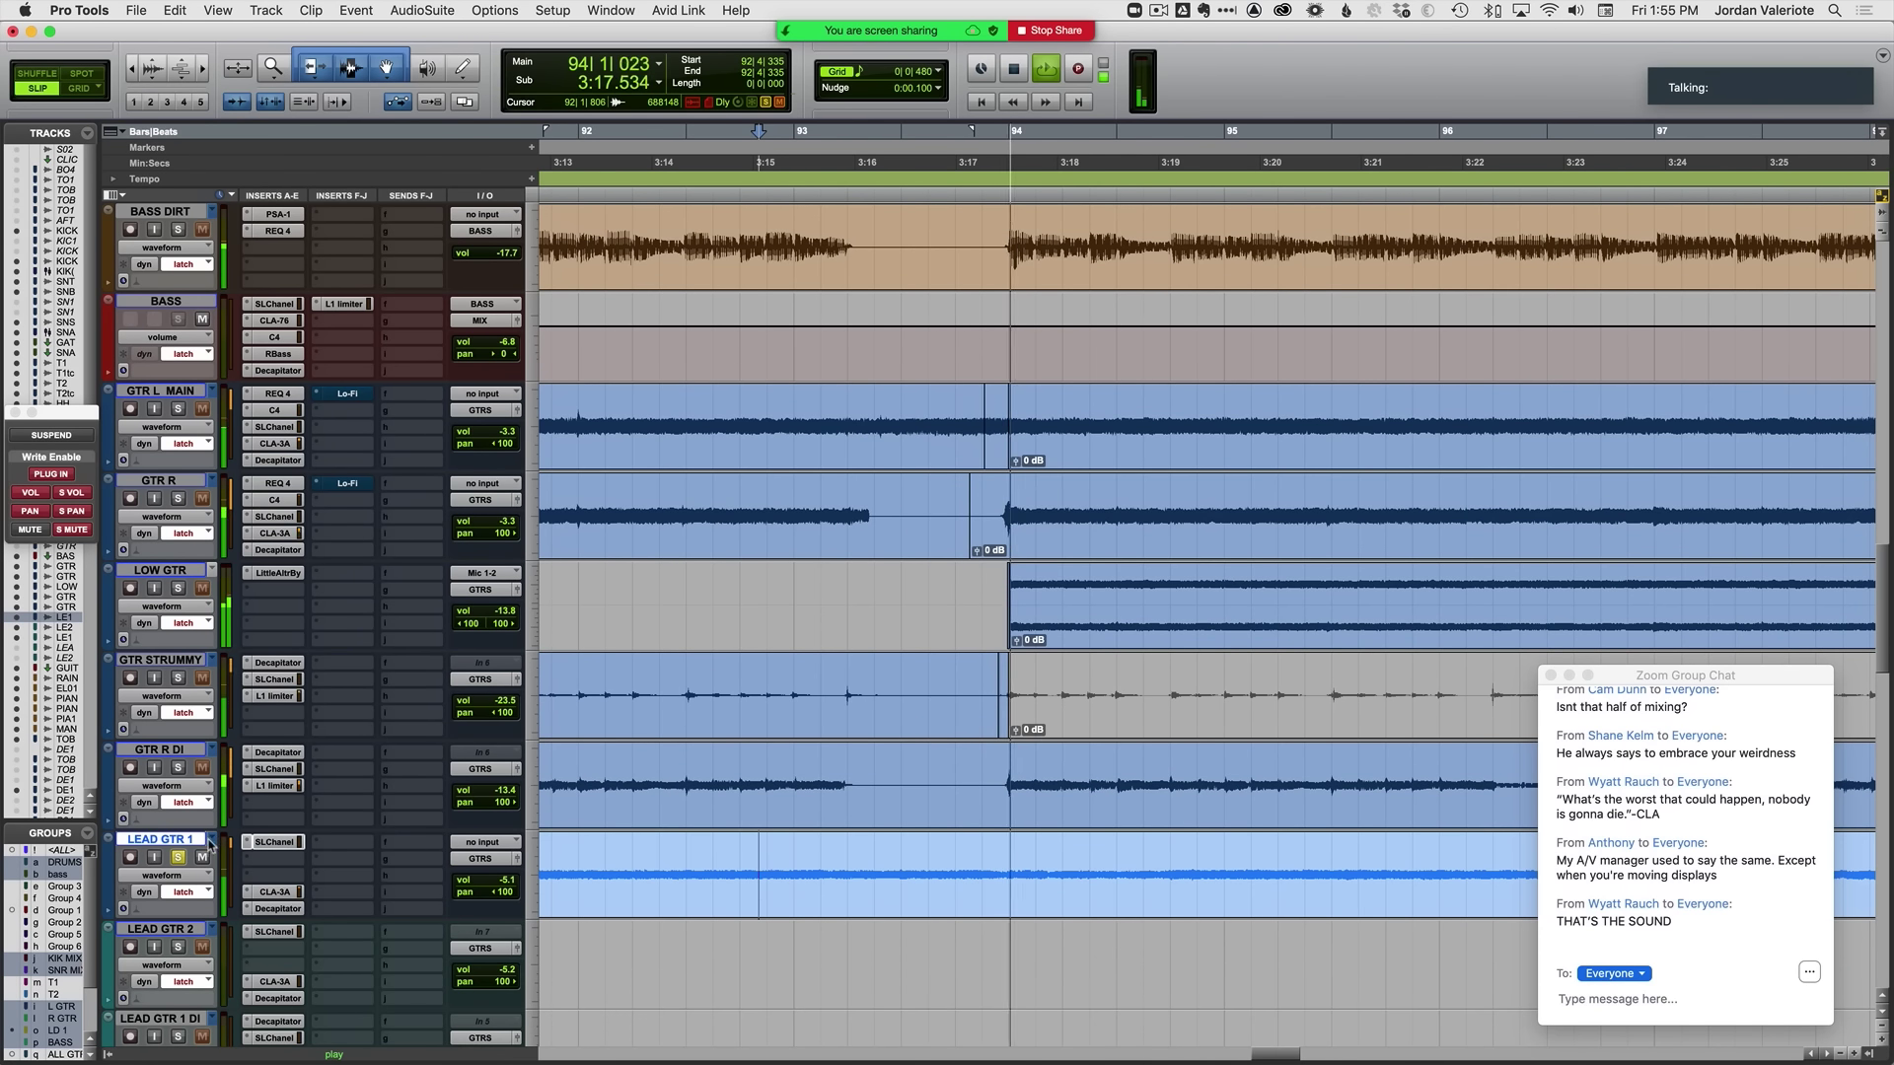
{"action": "key", "text": "space"}
{"action": "left_click", "coordinate": [178, 859]}
{"action": "key", "text": "space"}
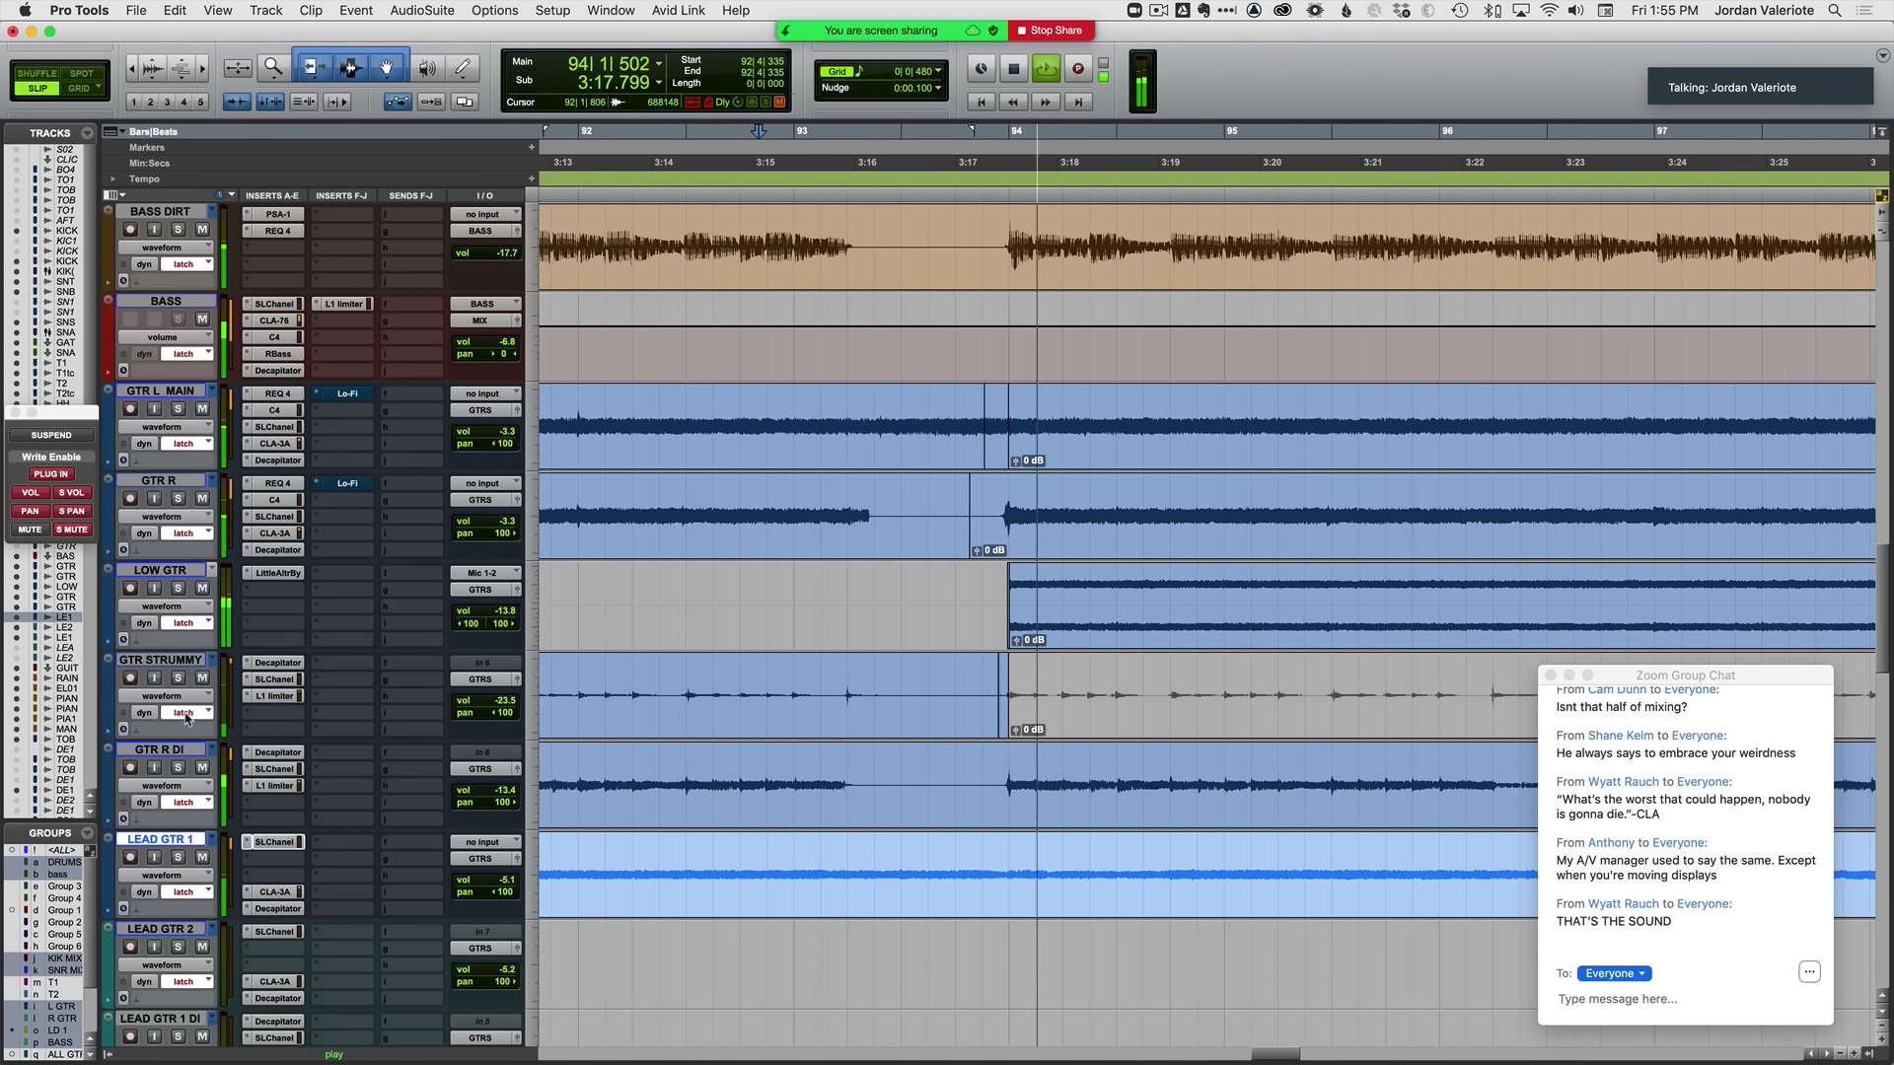
{"action": "key", "text": "space"}
Step: Open SSLChannel on GTR L MAIN, display its LP Frq automation and set it to about 6.5 kHz from bar 93 beat 2 to bar 94
{"action": "left_click", "coordinate": [281, 426]}
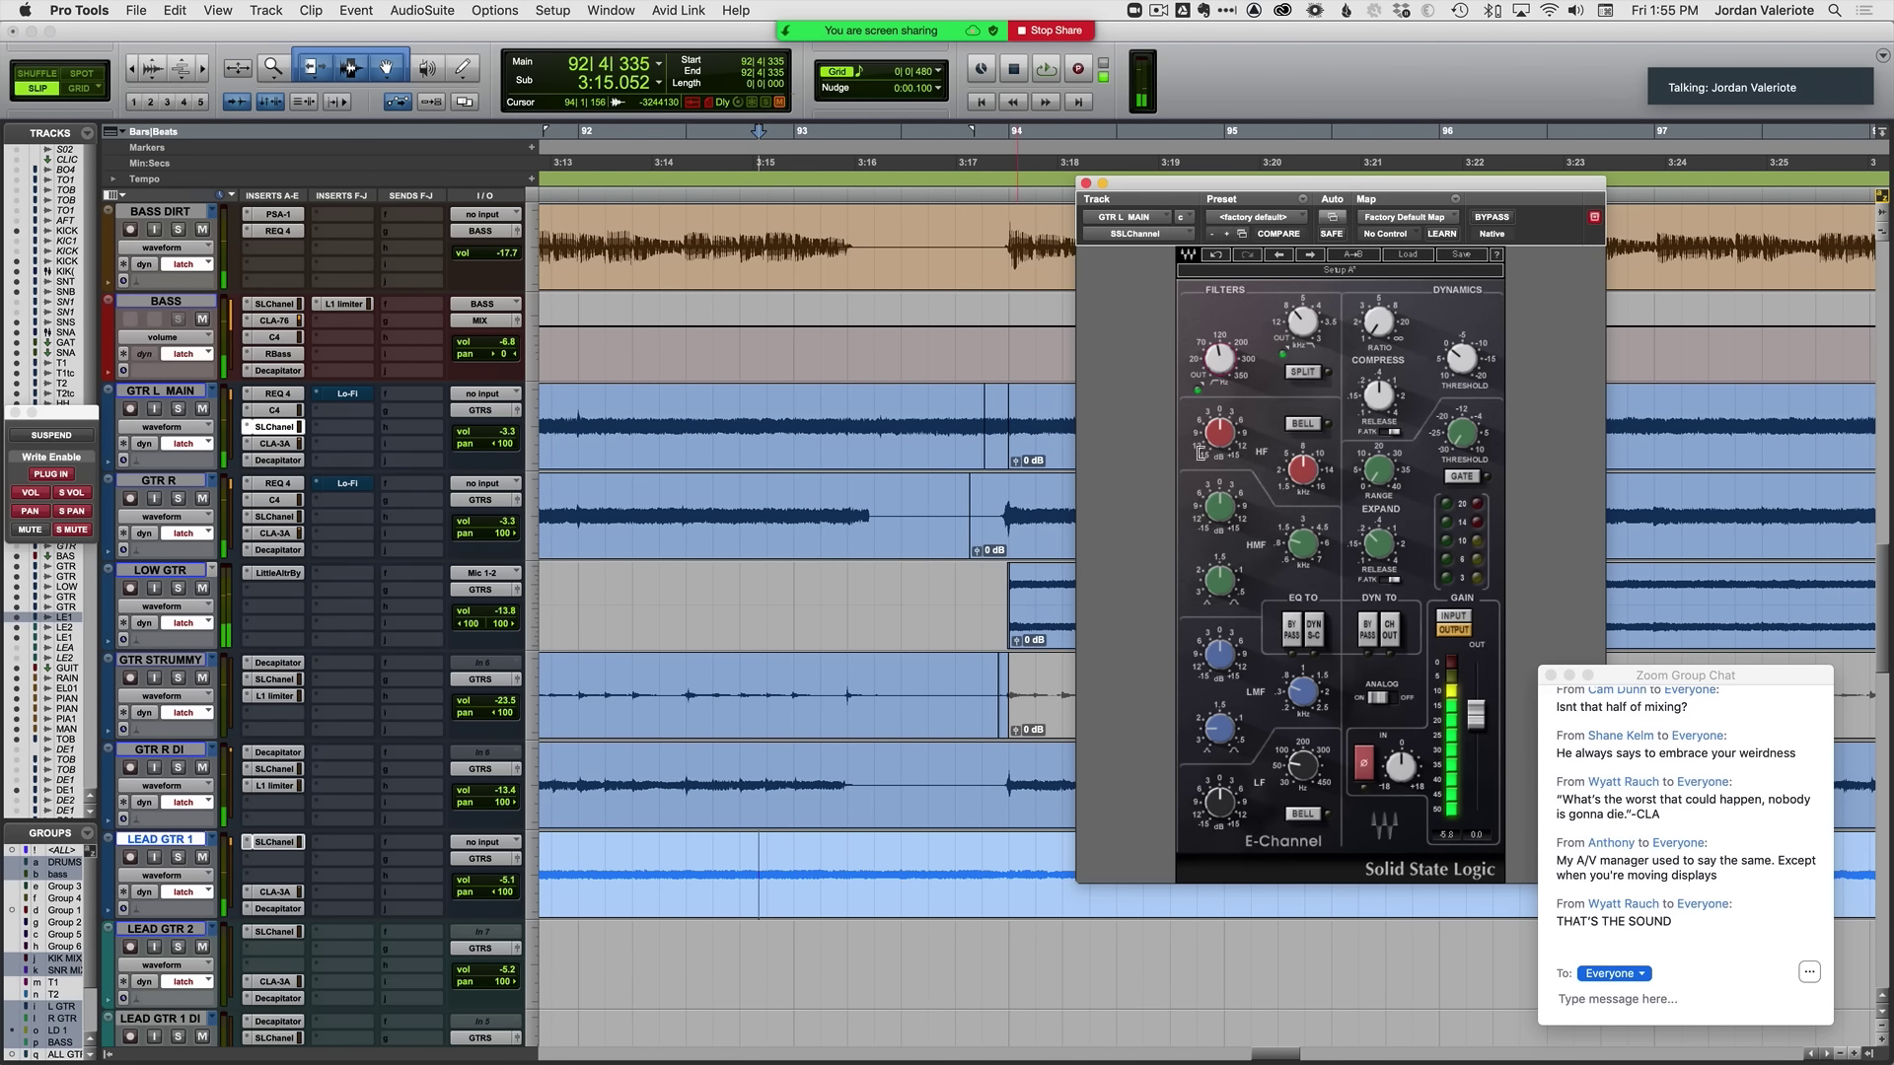
{"action": "left_click", "coordinate": [1303, 323], "text": "ctrl+super"}
{"action": "left_click_drag", "start_coordinate": [868, 429], "coordinate": [996, 444]}
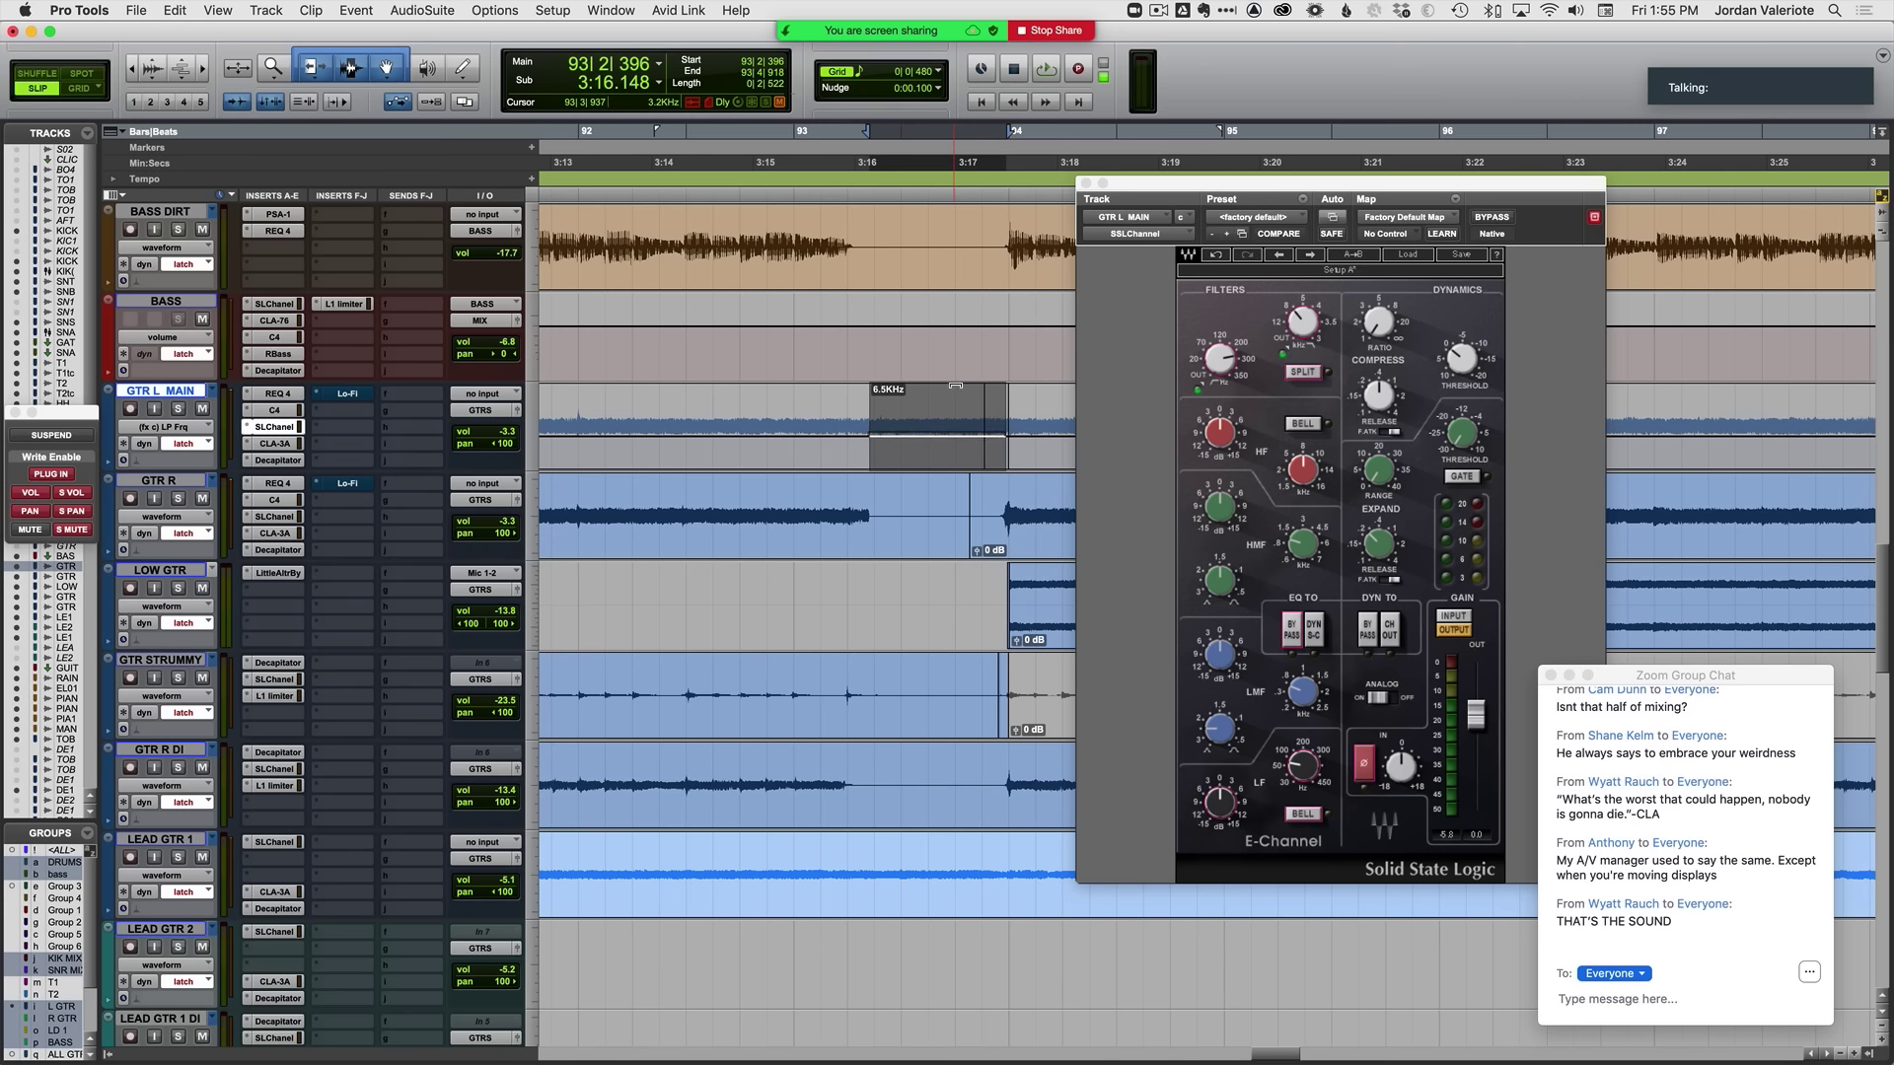
Step: Raise GTR L MAIN's low-pass frequency automation to about 6.5 kHz across the break before bar 94 and audition it
{"action": "left_click_drag", "start_coordinate": [958, 381], "coordinate": [957, 381]}
{"action": "left_click", "coordinate": [775, 454]}
{"action": "key", "text": "space"}
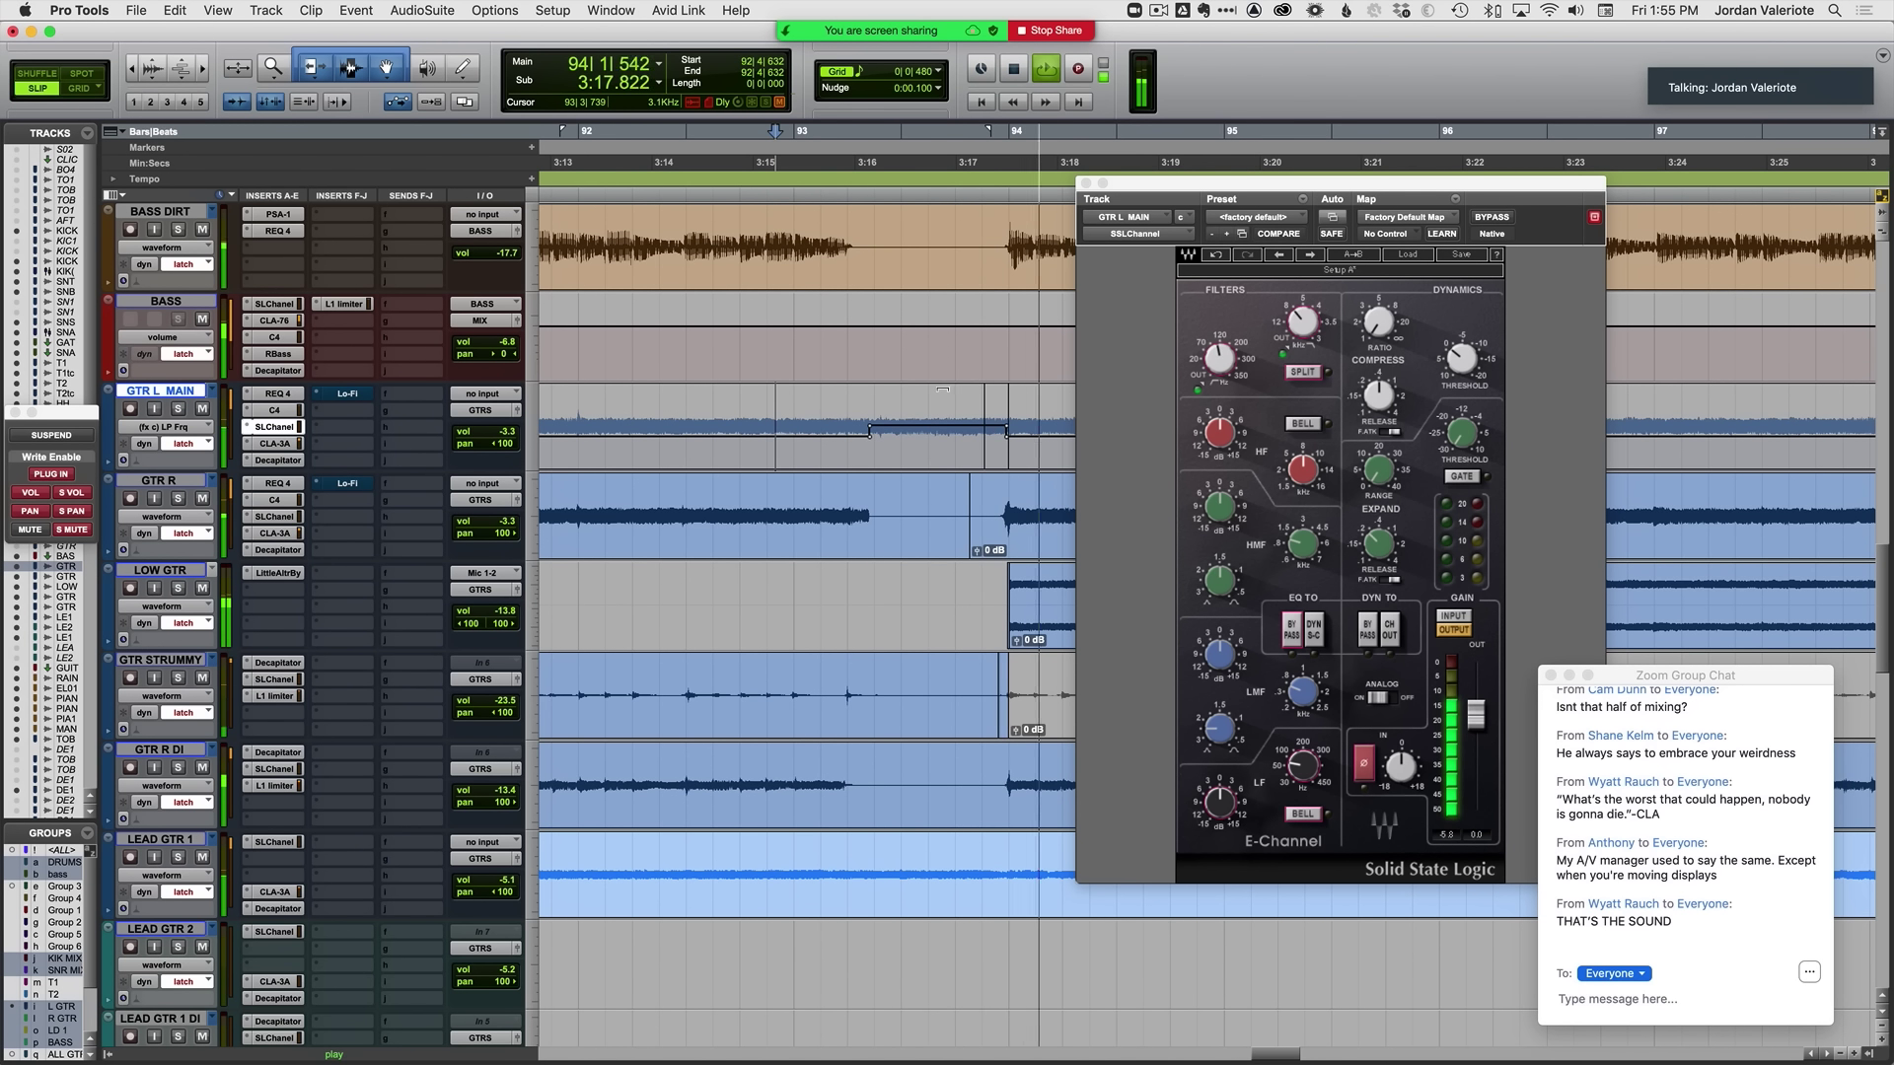
Step: Open the SSLChannel on LEAD GTR 1 and enable and display automation for its low-pass filter frequency
{"action": "left_click", "coordinate": [277, 844]}
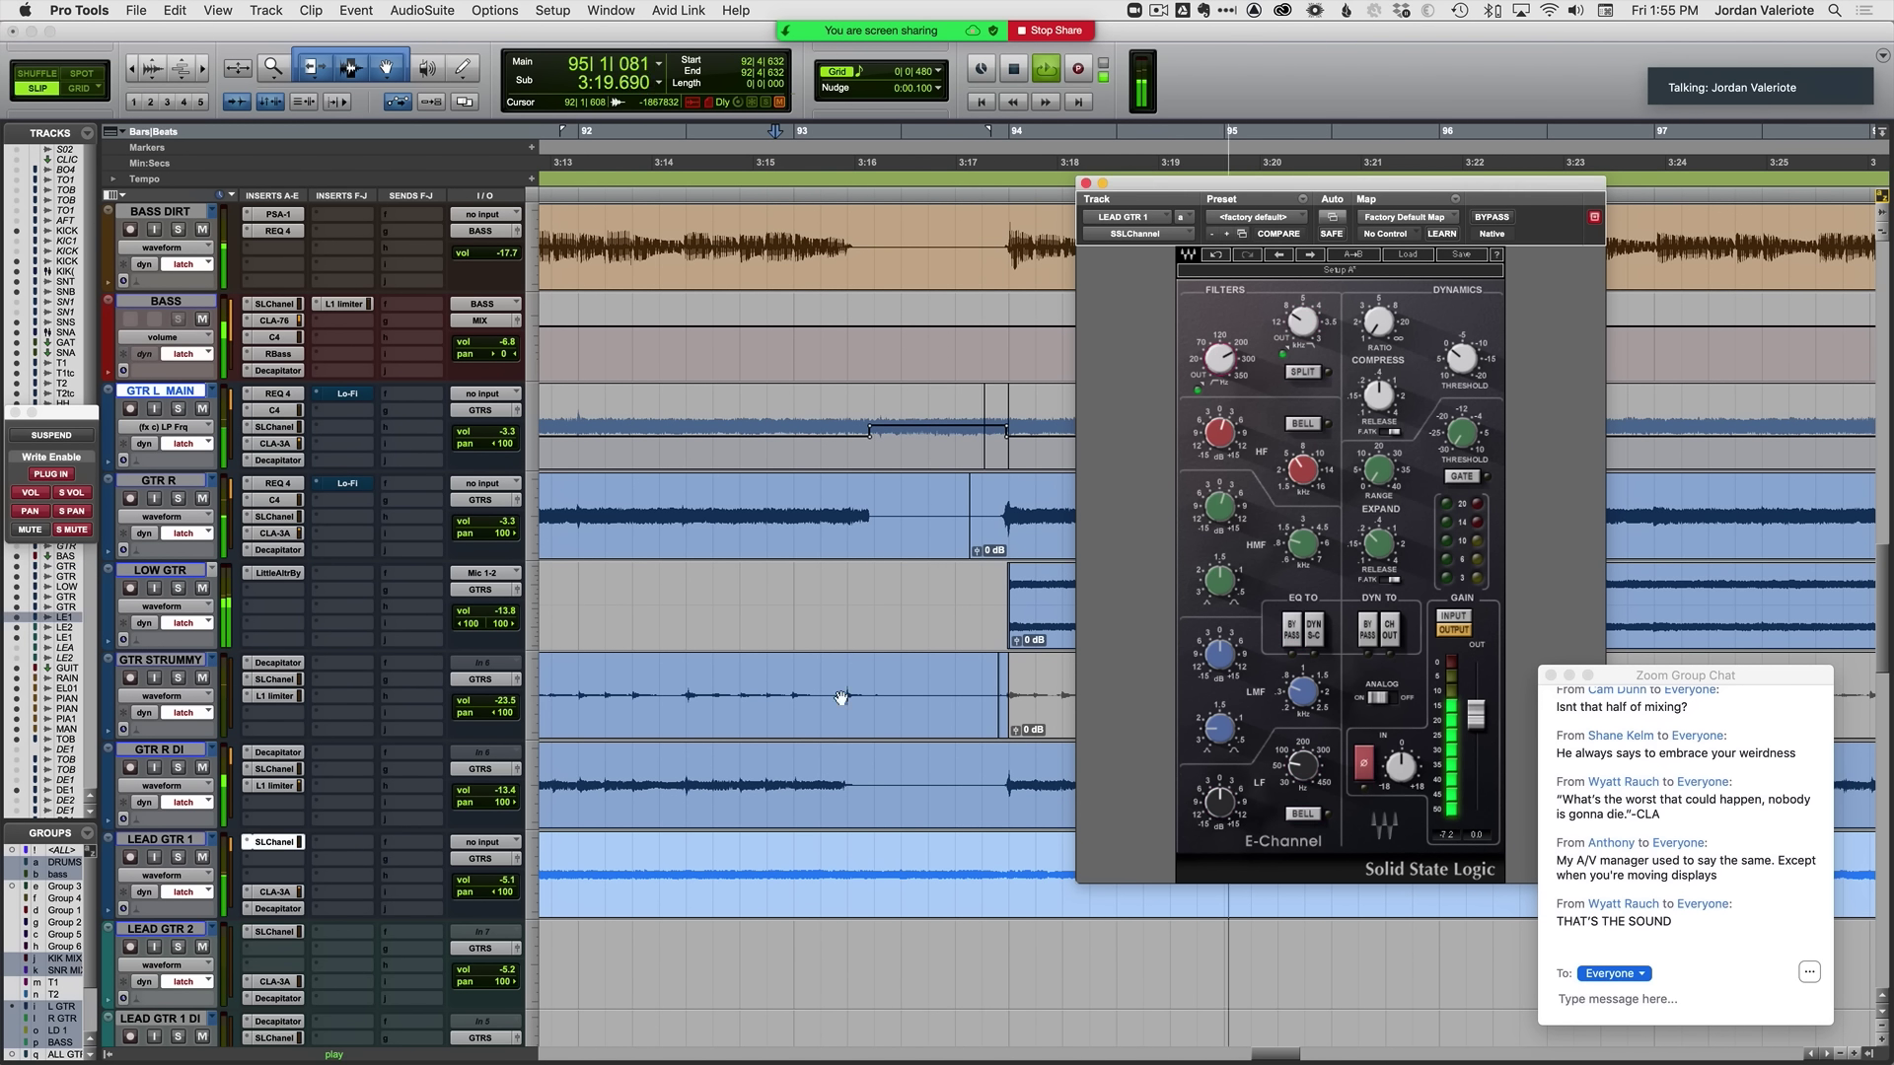
{"action": "left_click", "coordinate": [1306, 325], "text": "ctrl+alt+super"}
{"action": "left_click", "coordinate": [1316, 332]}
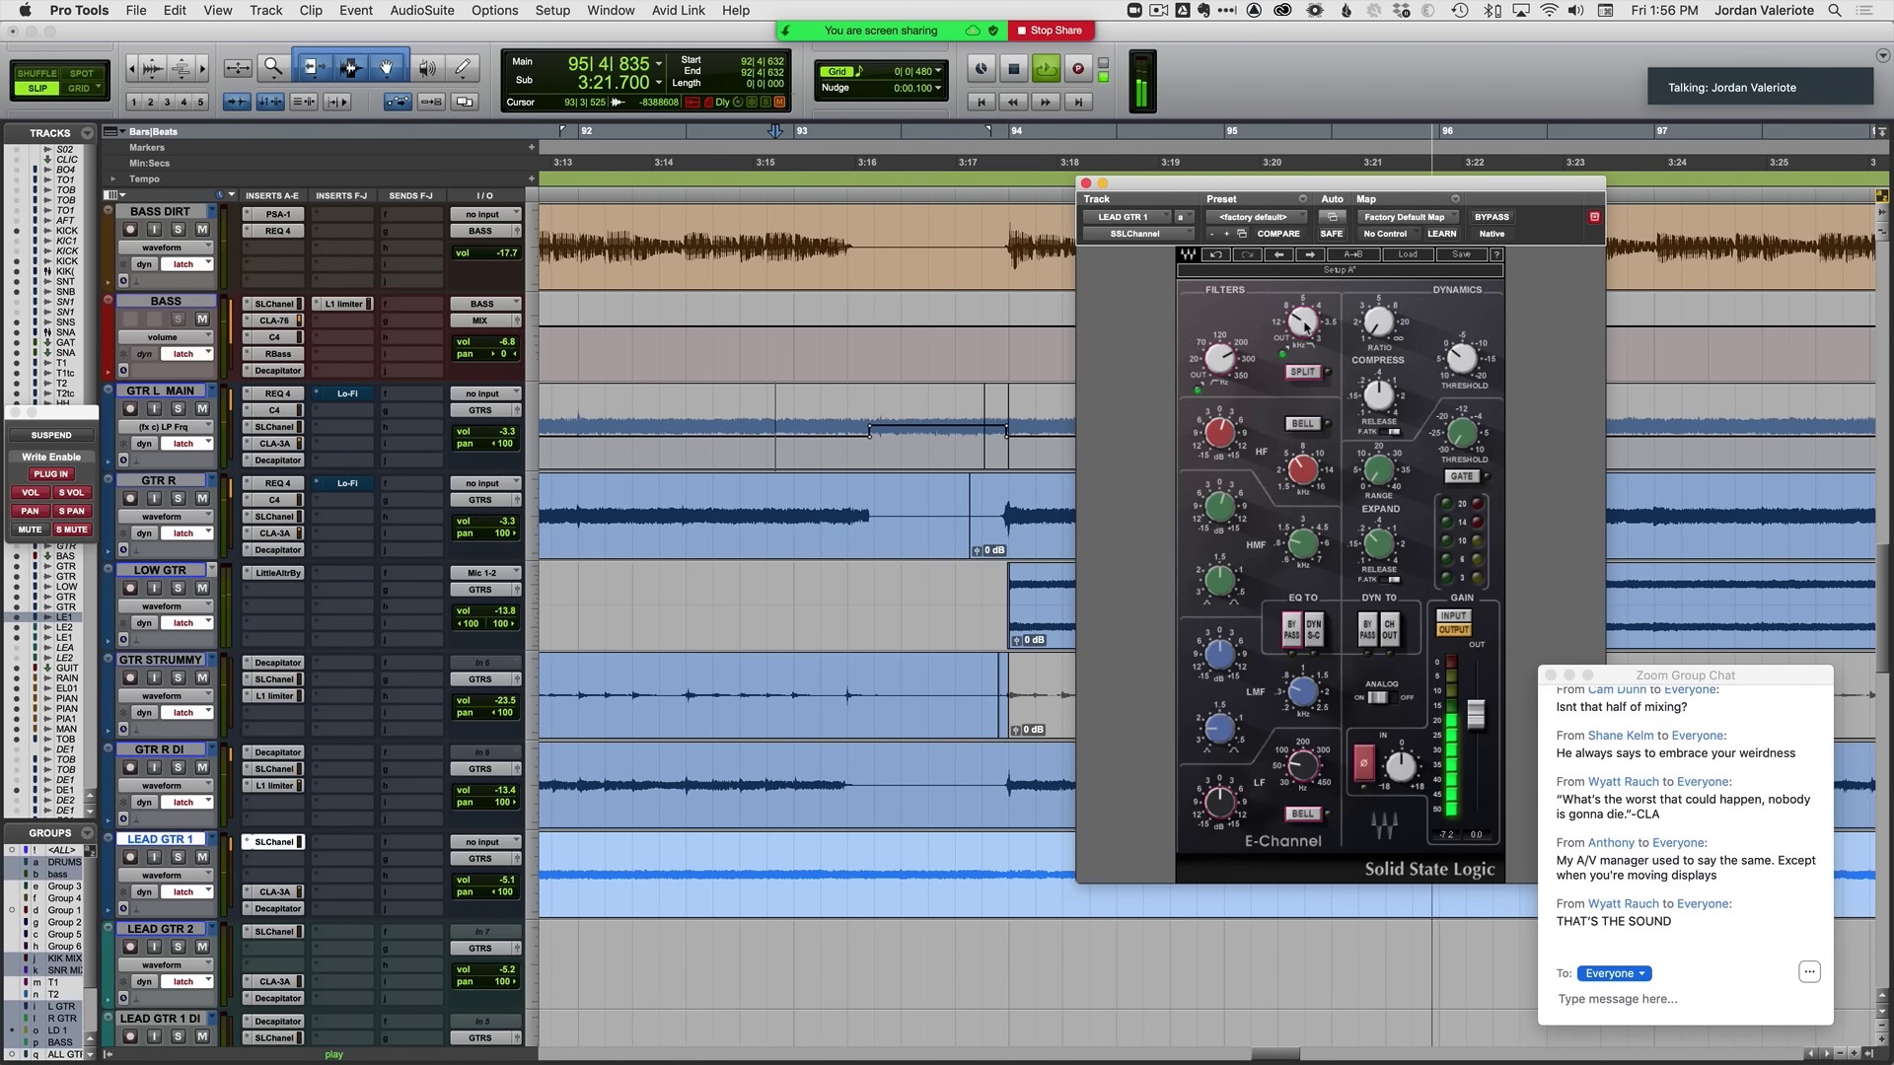
{"action": "left_click", "coordinate": [1306, 326], "text": "ctrl+super"}
Step: Raise LEAD GTR 1's low-pass frequency automation across the break before bar 94, and return the guitar tracks to waveform view
{"action": "left_click", "coordinate": [850, 874]}
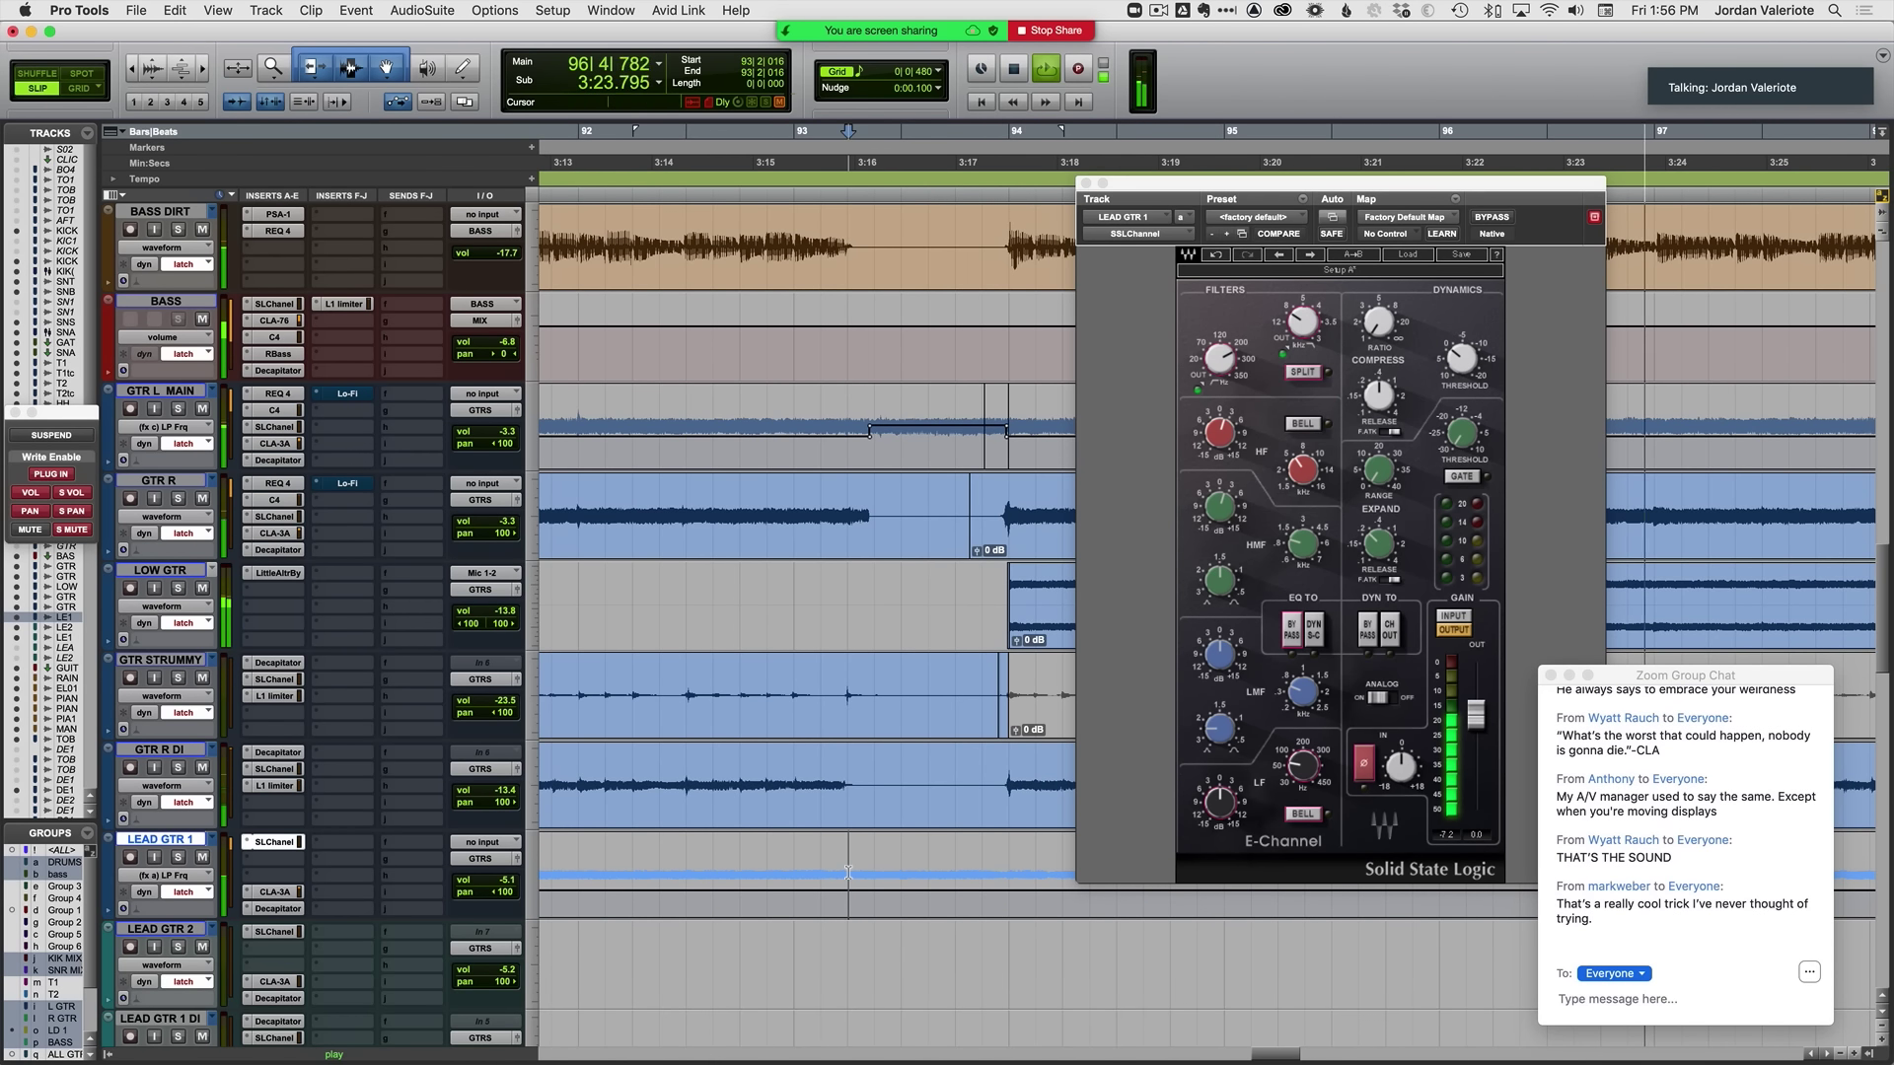
{"action": "left_click_drag", "start_coordinate": [868, 872], "coordinate": [1003, 879]}
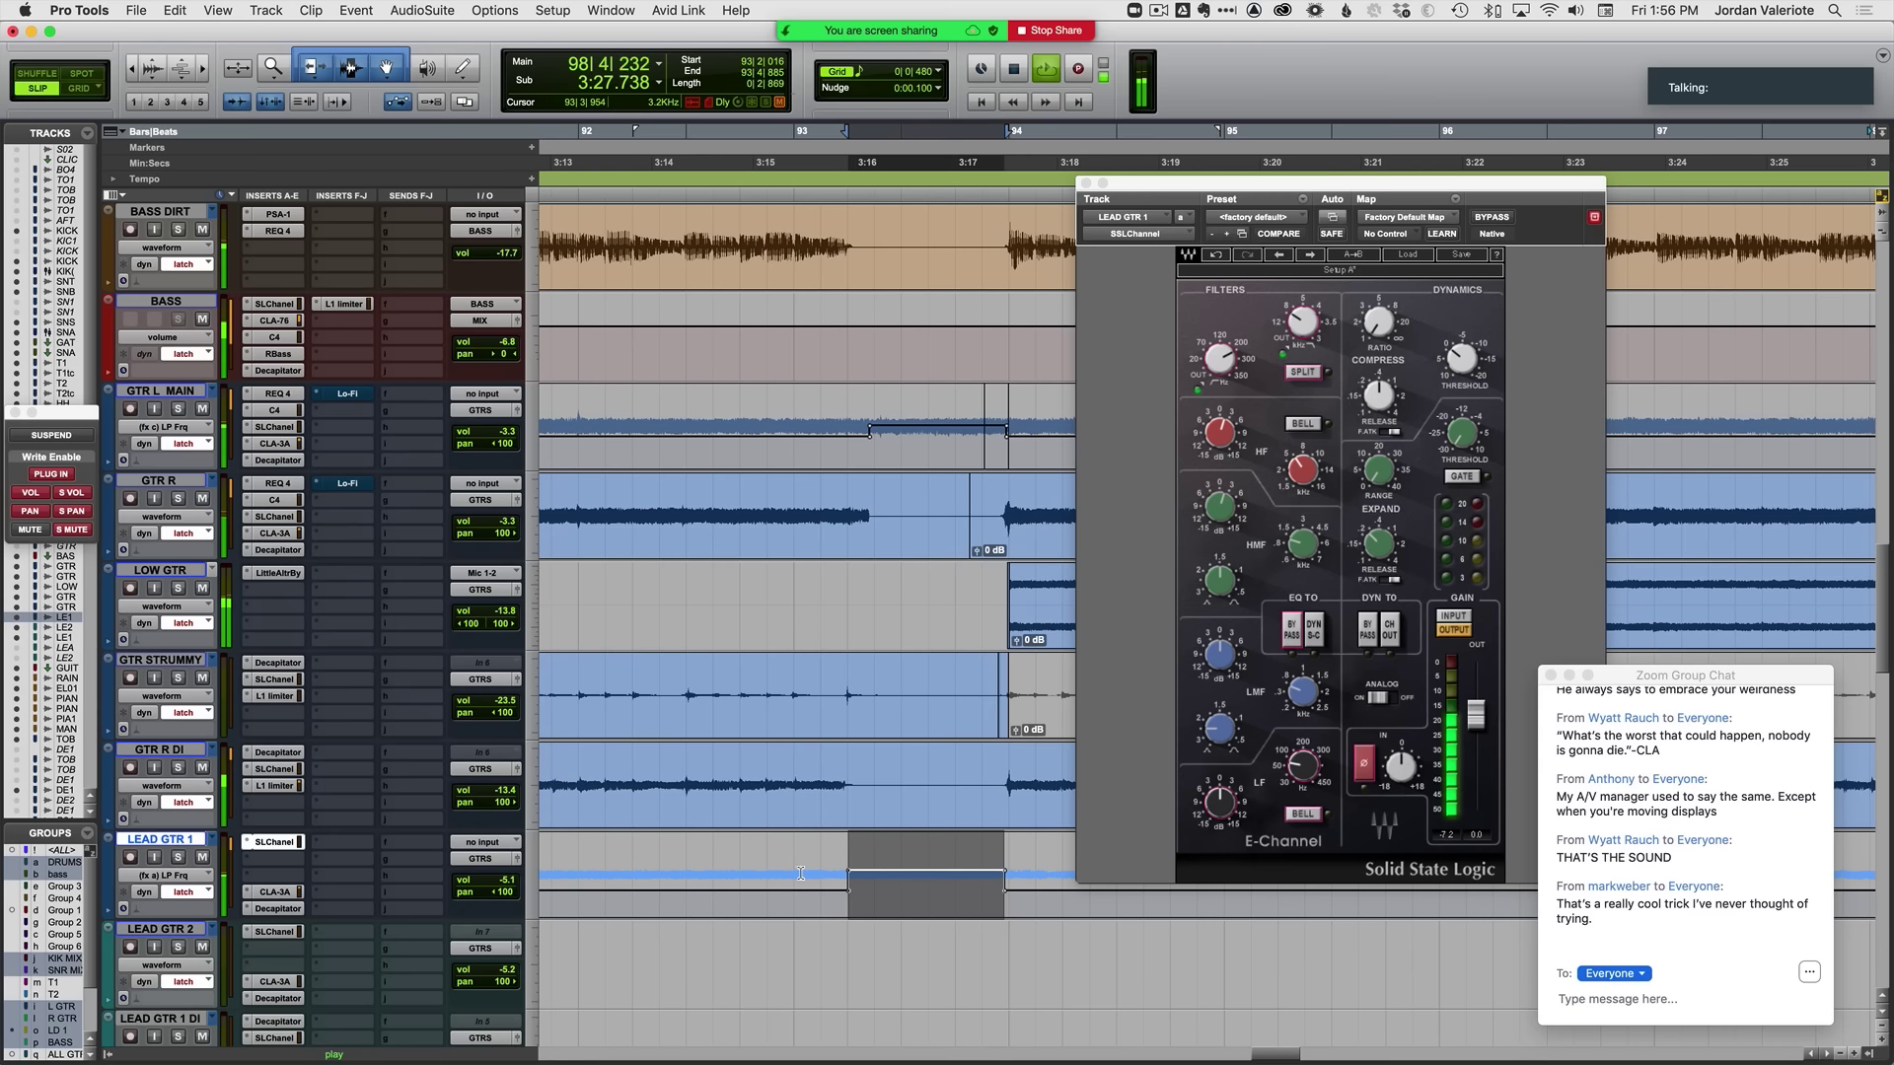
{"action": "left_click", "coordinate": [721, 878]}
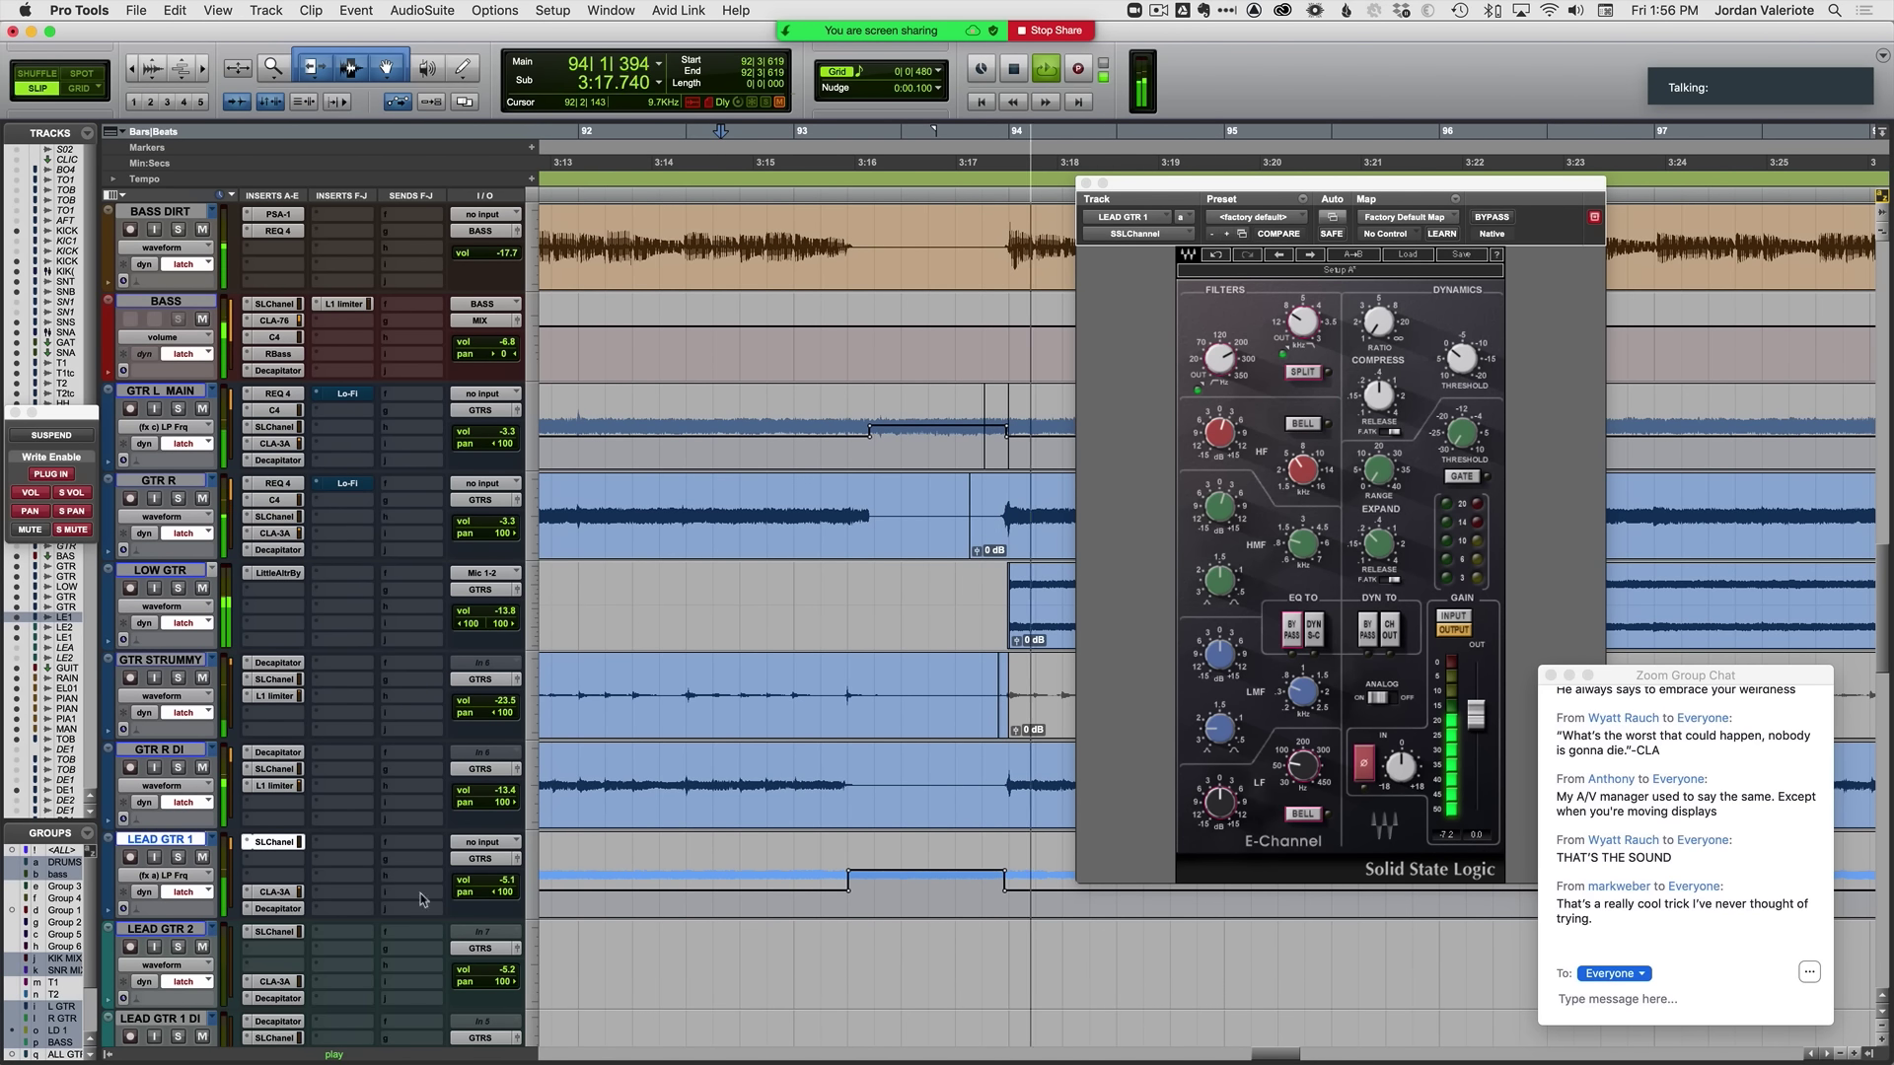
{"action": "left_click", "coordinate": [277, 843]}
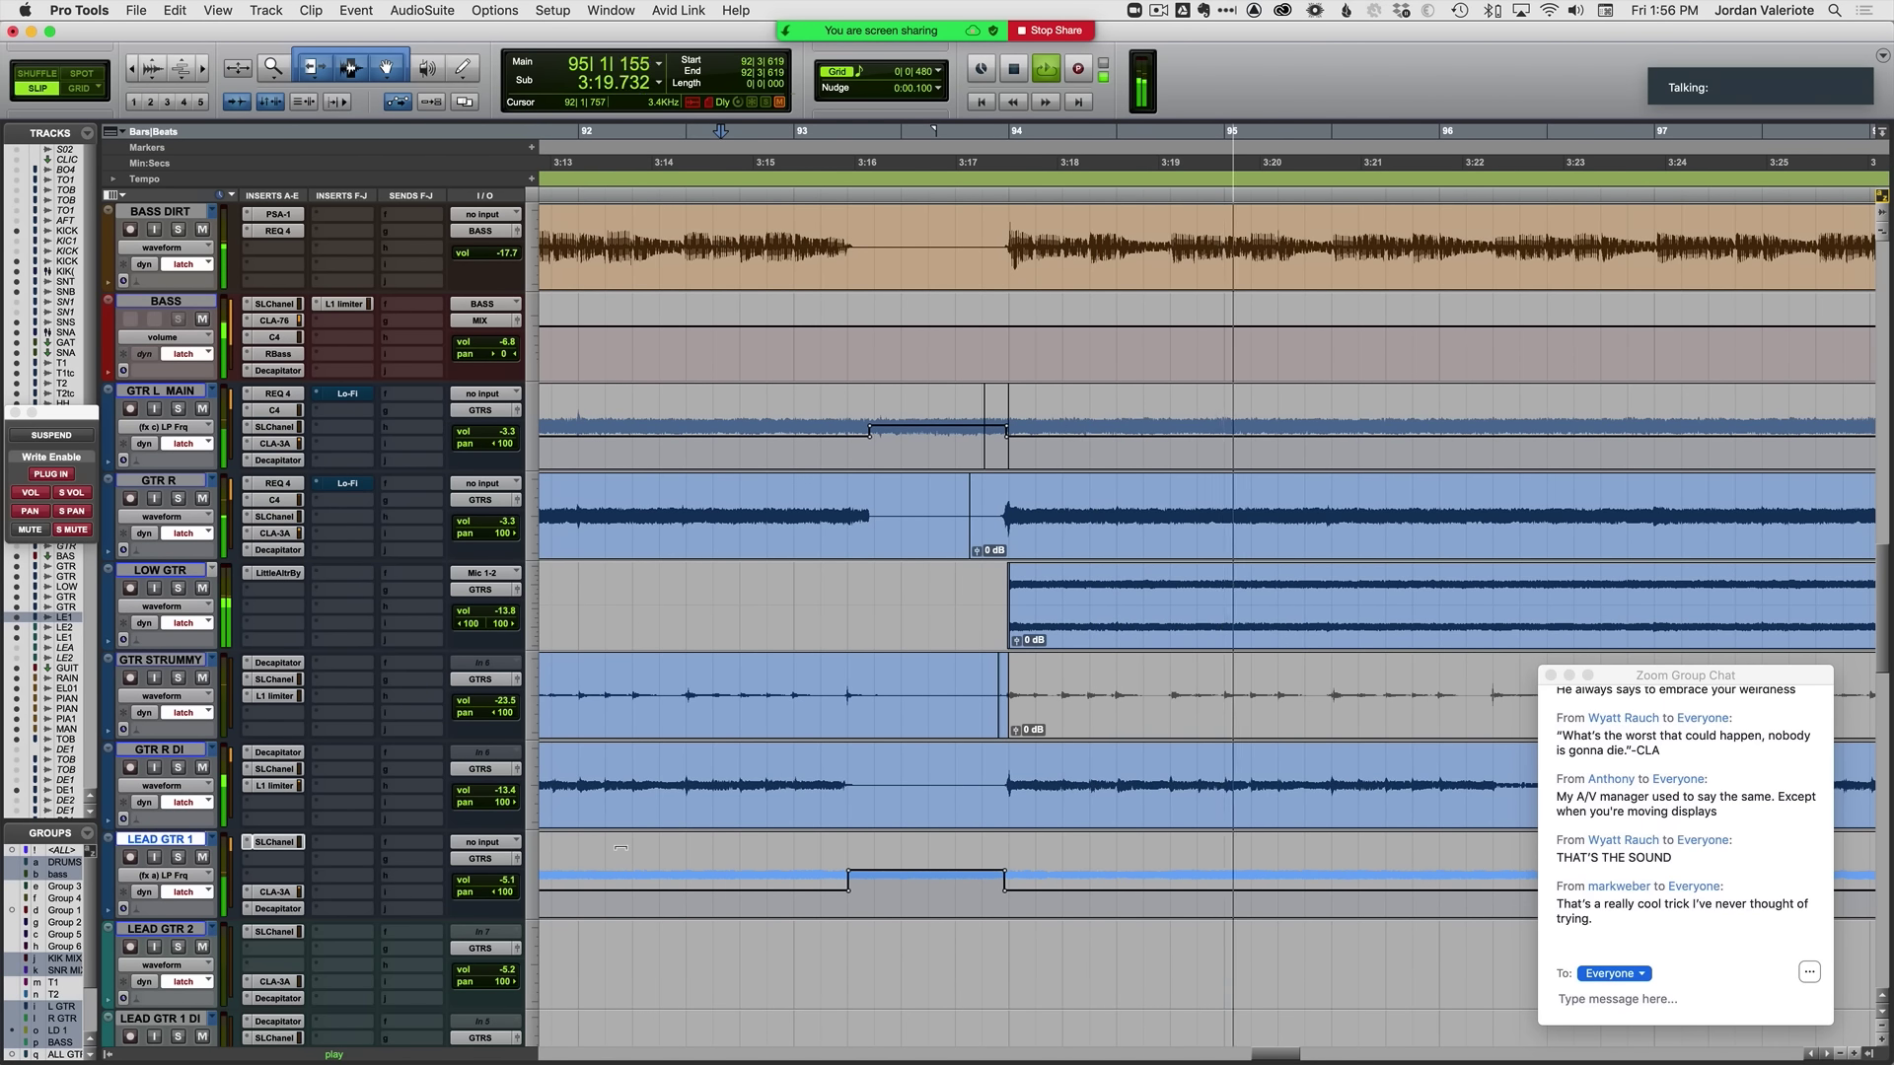
{"action": "key", "text": "ctrl+alt+minus"}
{"action": "key", "text": "ctrl+alt+minus"}
{"action": "key", "text": "space"}
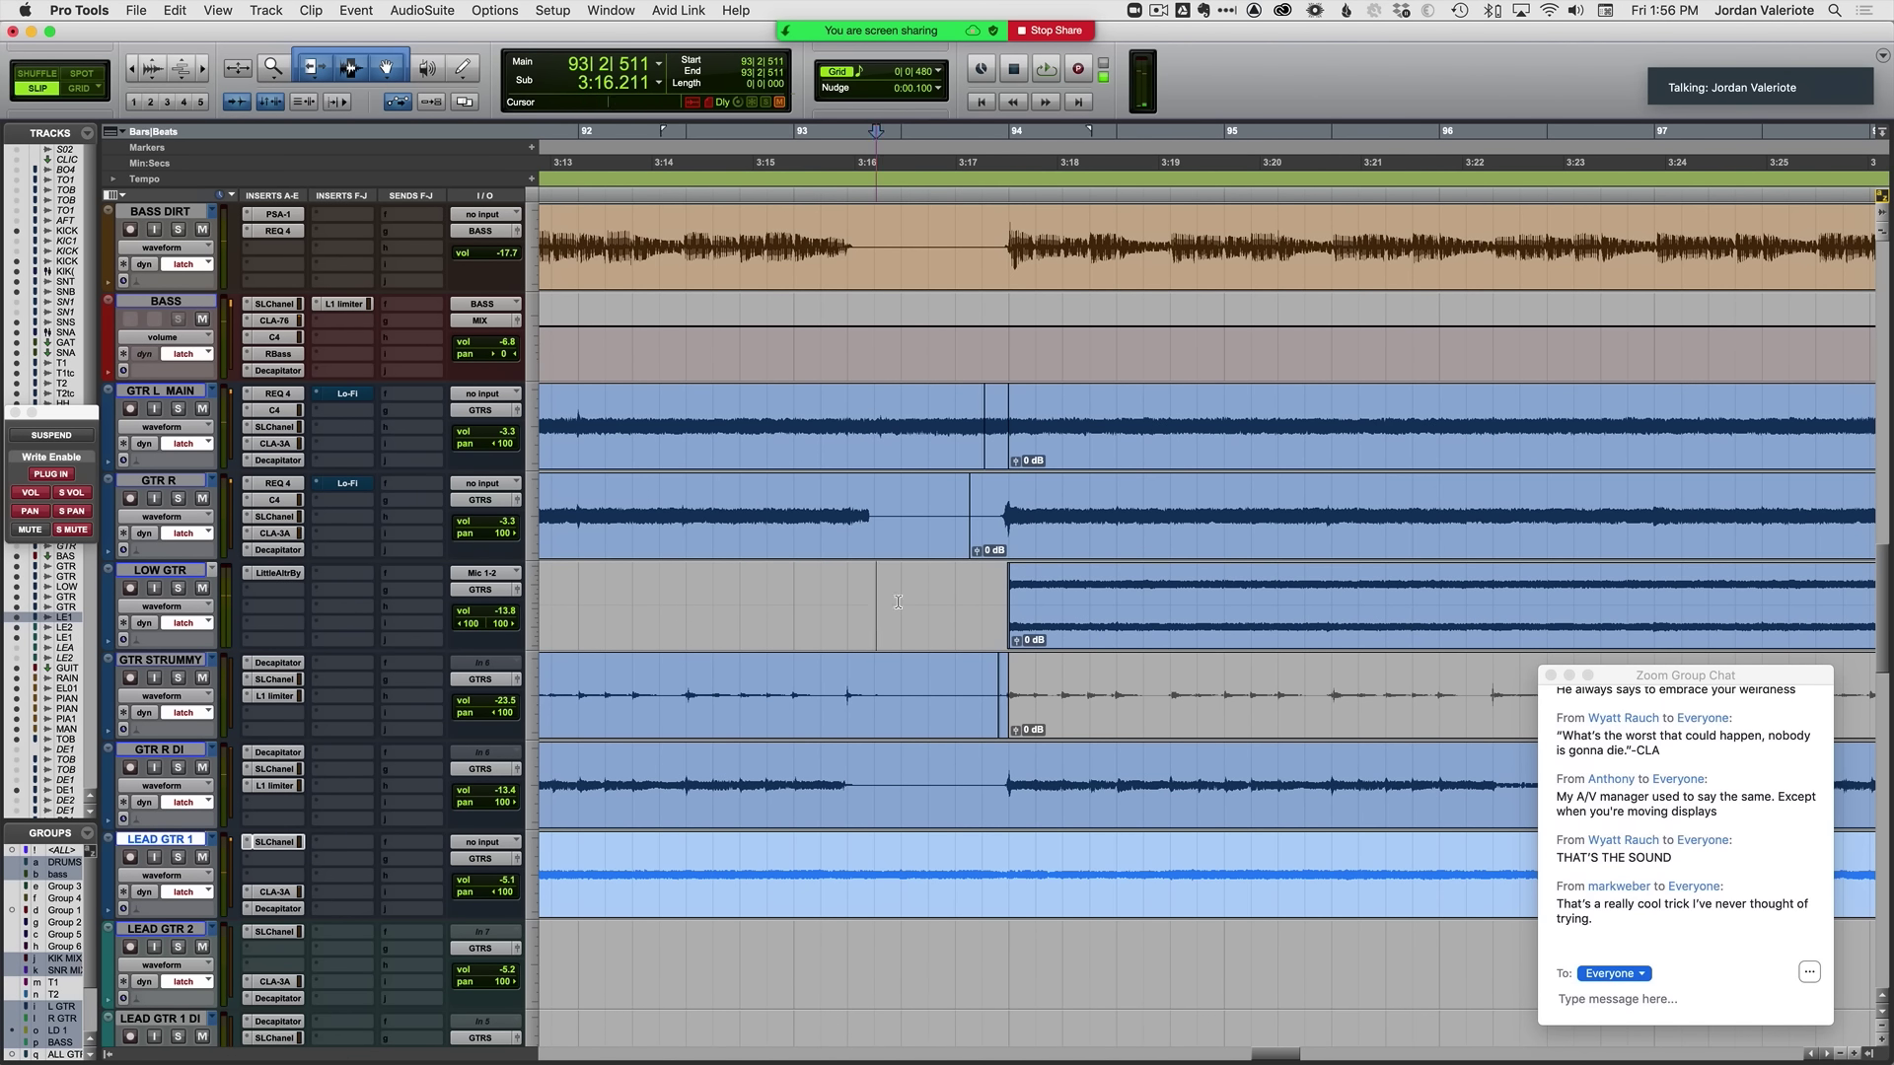
{"action": "left_click_drag", "start_coordinate": [898, 602], "coordinate": [989, 860]}
{"action": "left_click", "coordinate": [944, 584]}
{"action": "left_click_drag", "start_coordinate": [1038, 537], "coordinate": [1345, 355]}
{"action": "scroll", "coordinate": [909, 528], "scroll_direction": "right", "scroll_amount": 4}
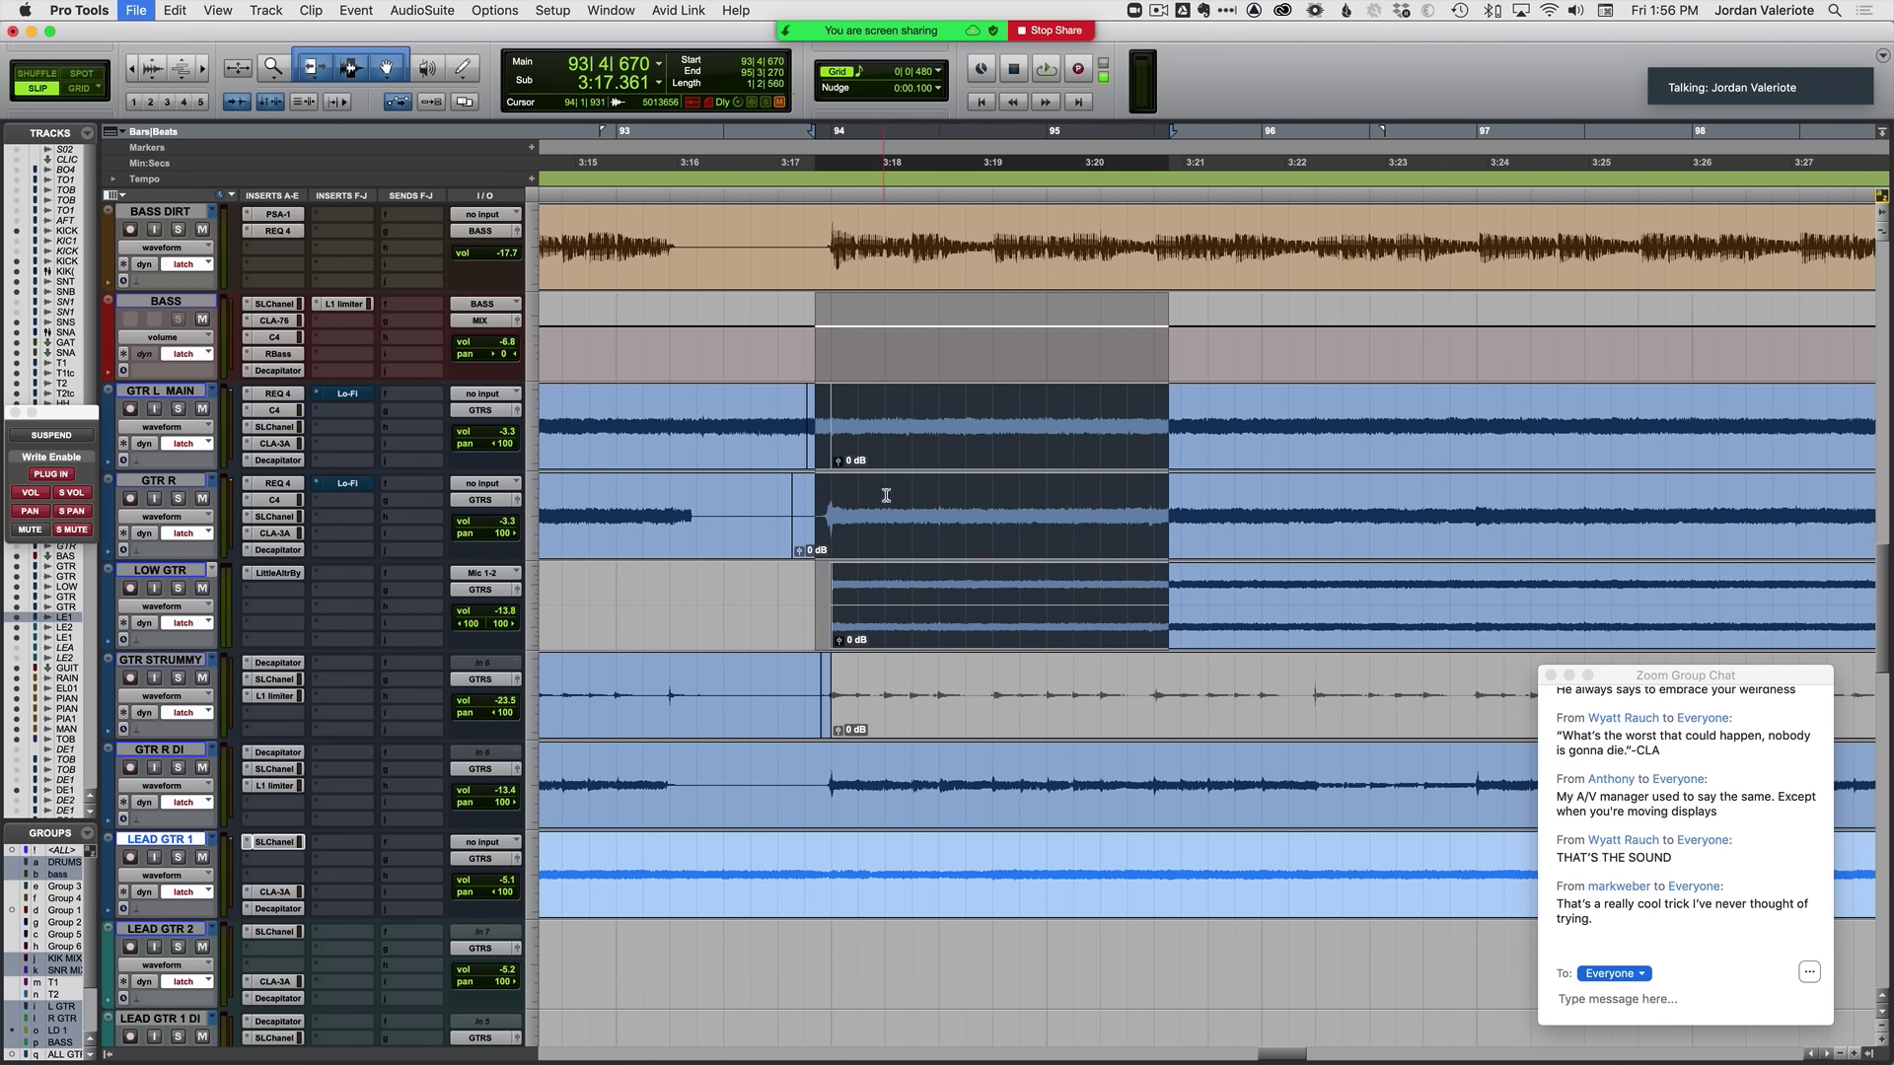
Step: Play the transition from the start of bar 93 and switch the tracks to their volume automation view
{"action": "scroll", "coordinate": [886, 495], "scroll_direction": "up", "scroll_amount": 2}
{"action": "left_click", "coordinate": [652, 512]}
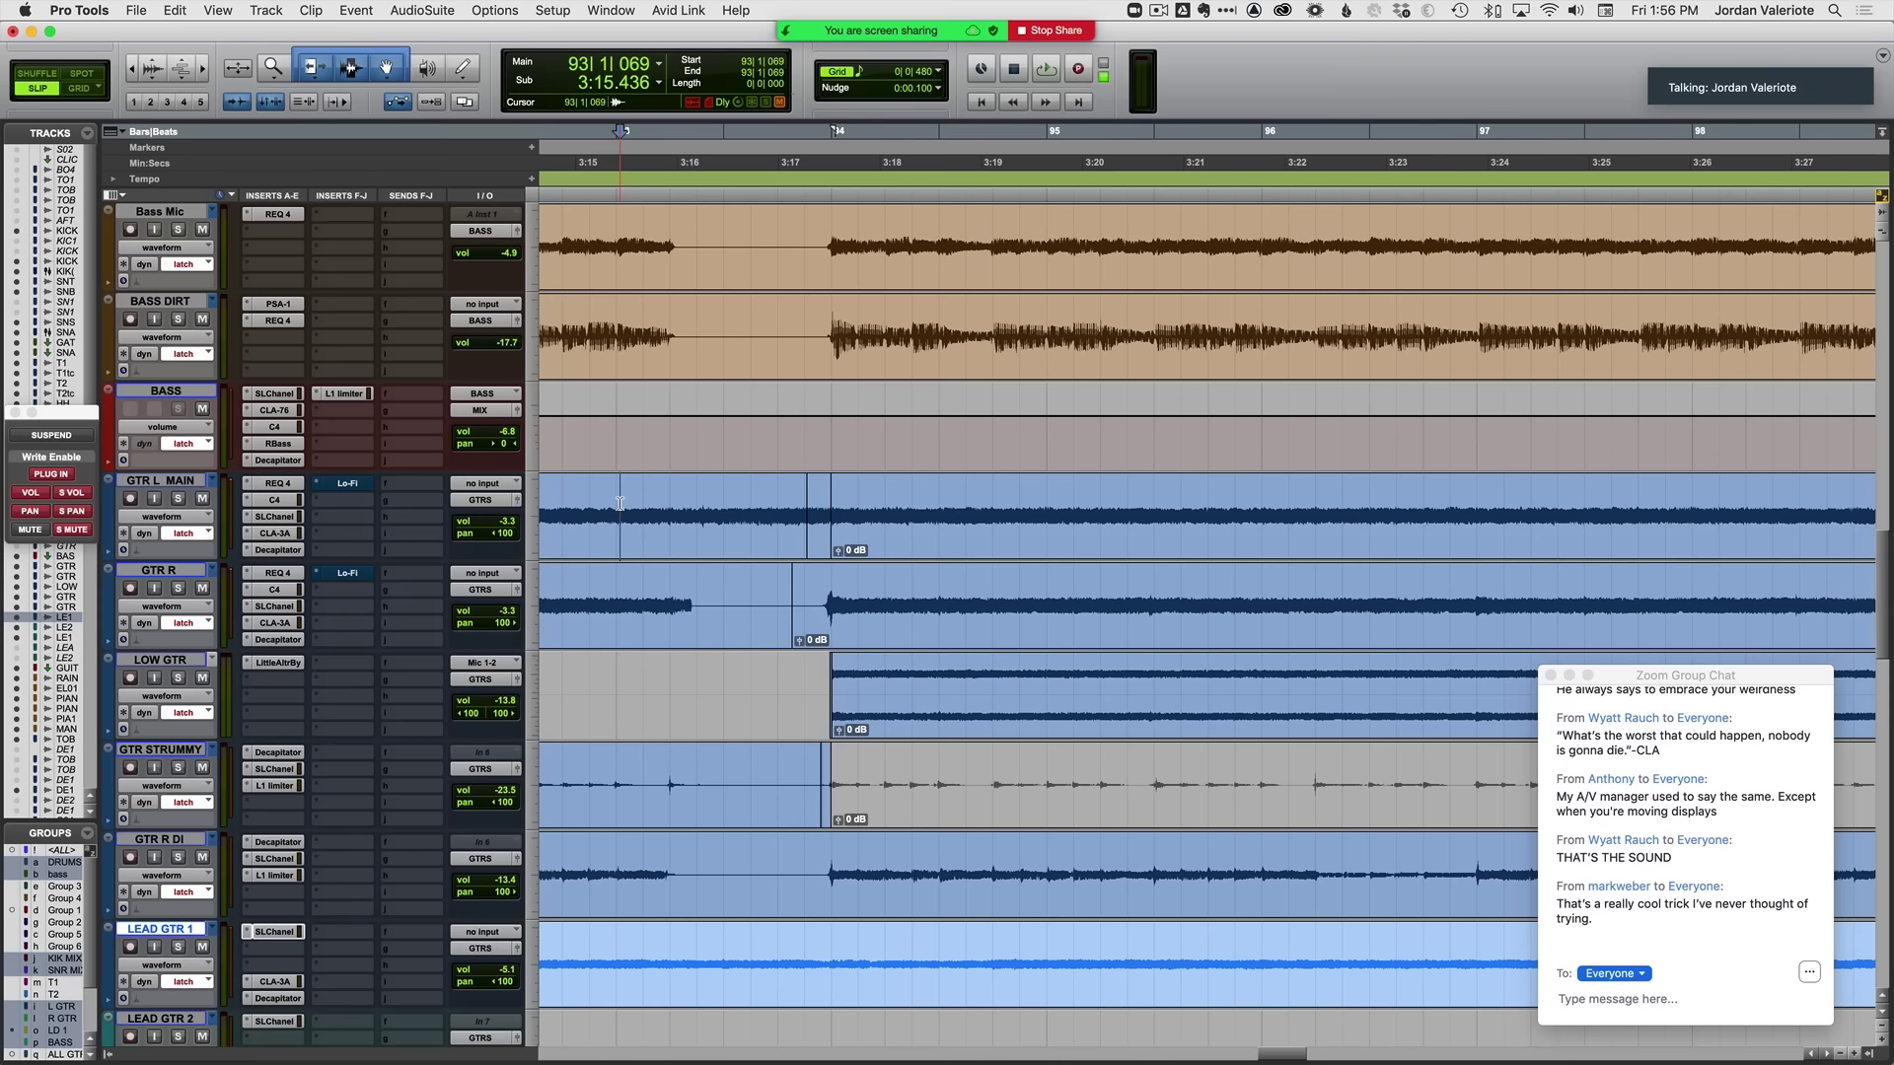
{"action": "key", "text": "space"}
{"action": "key", "text": "ctrl+minus"}
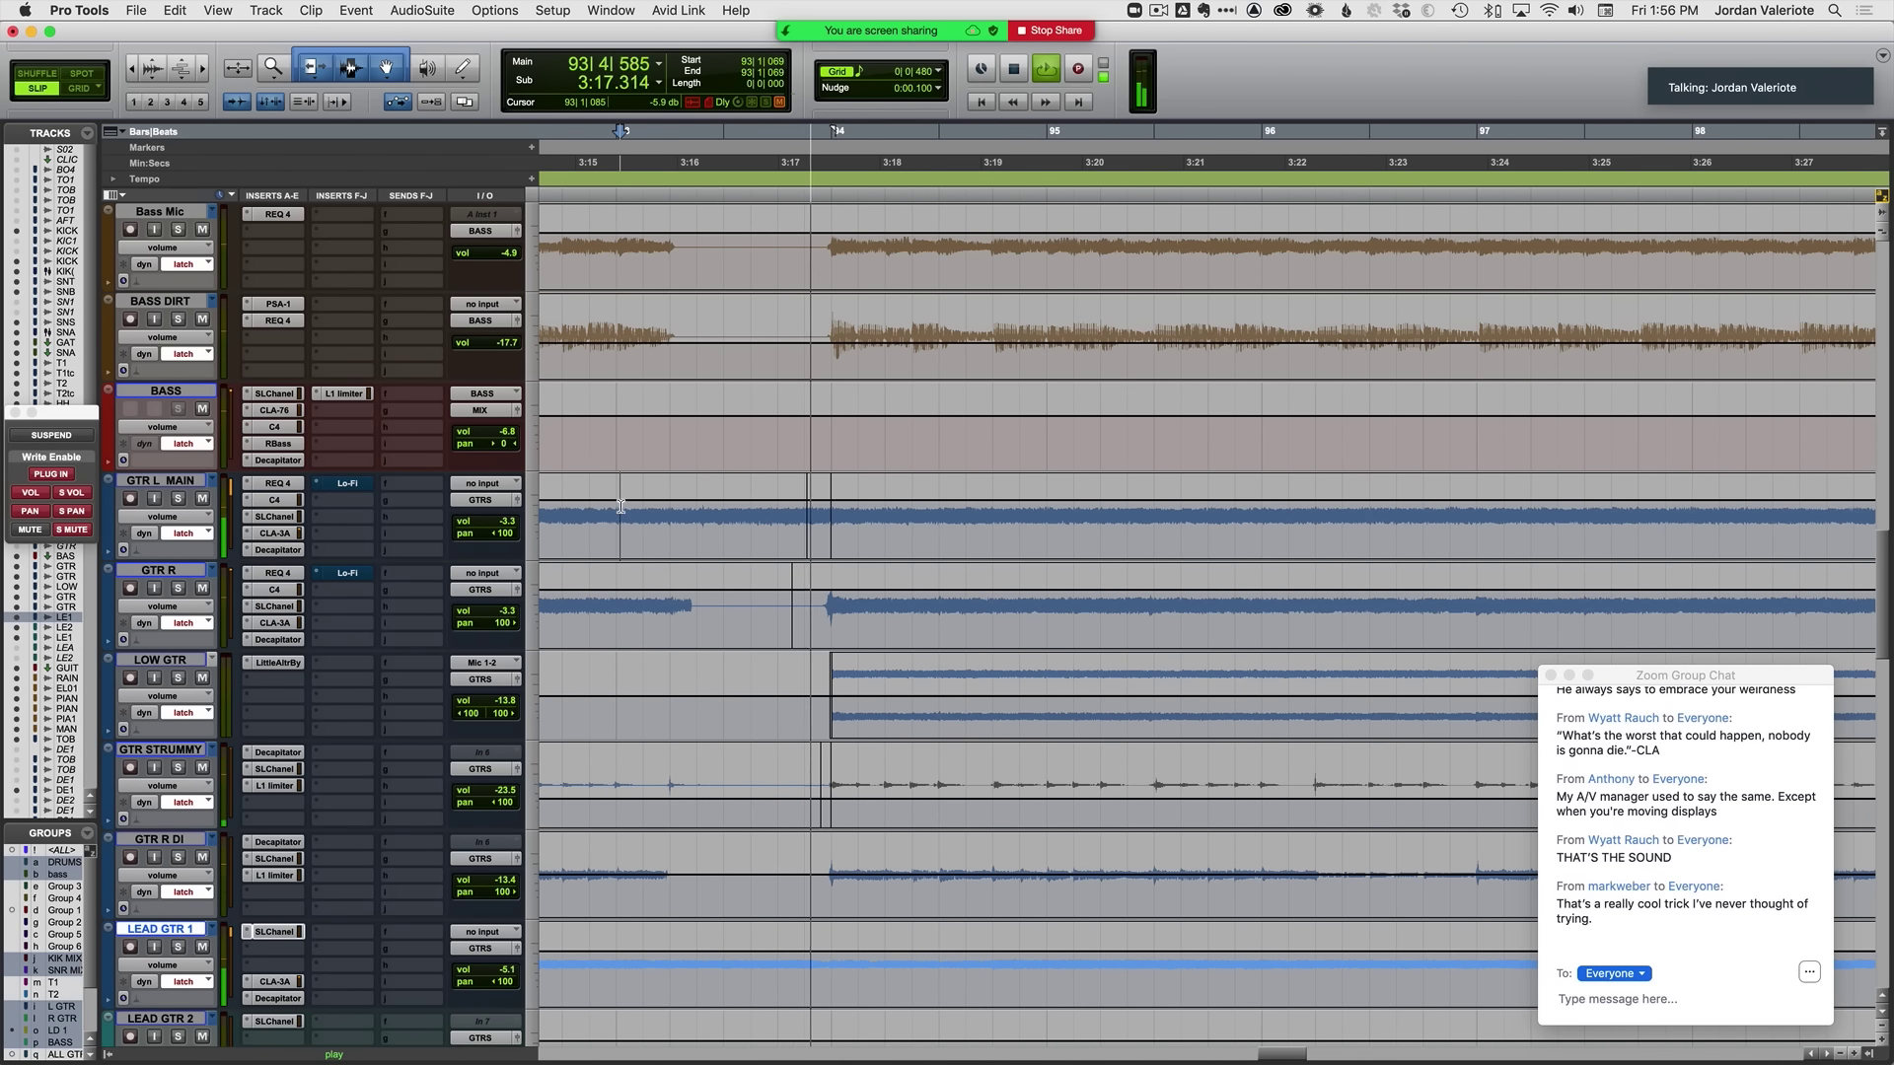
Step: Select the GTR R track and replay the transition from bar 93
{"action": "left_click", "coordinate": [164, 571]}
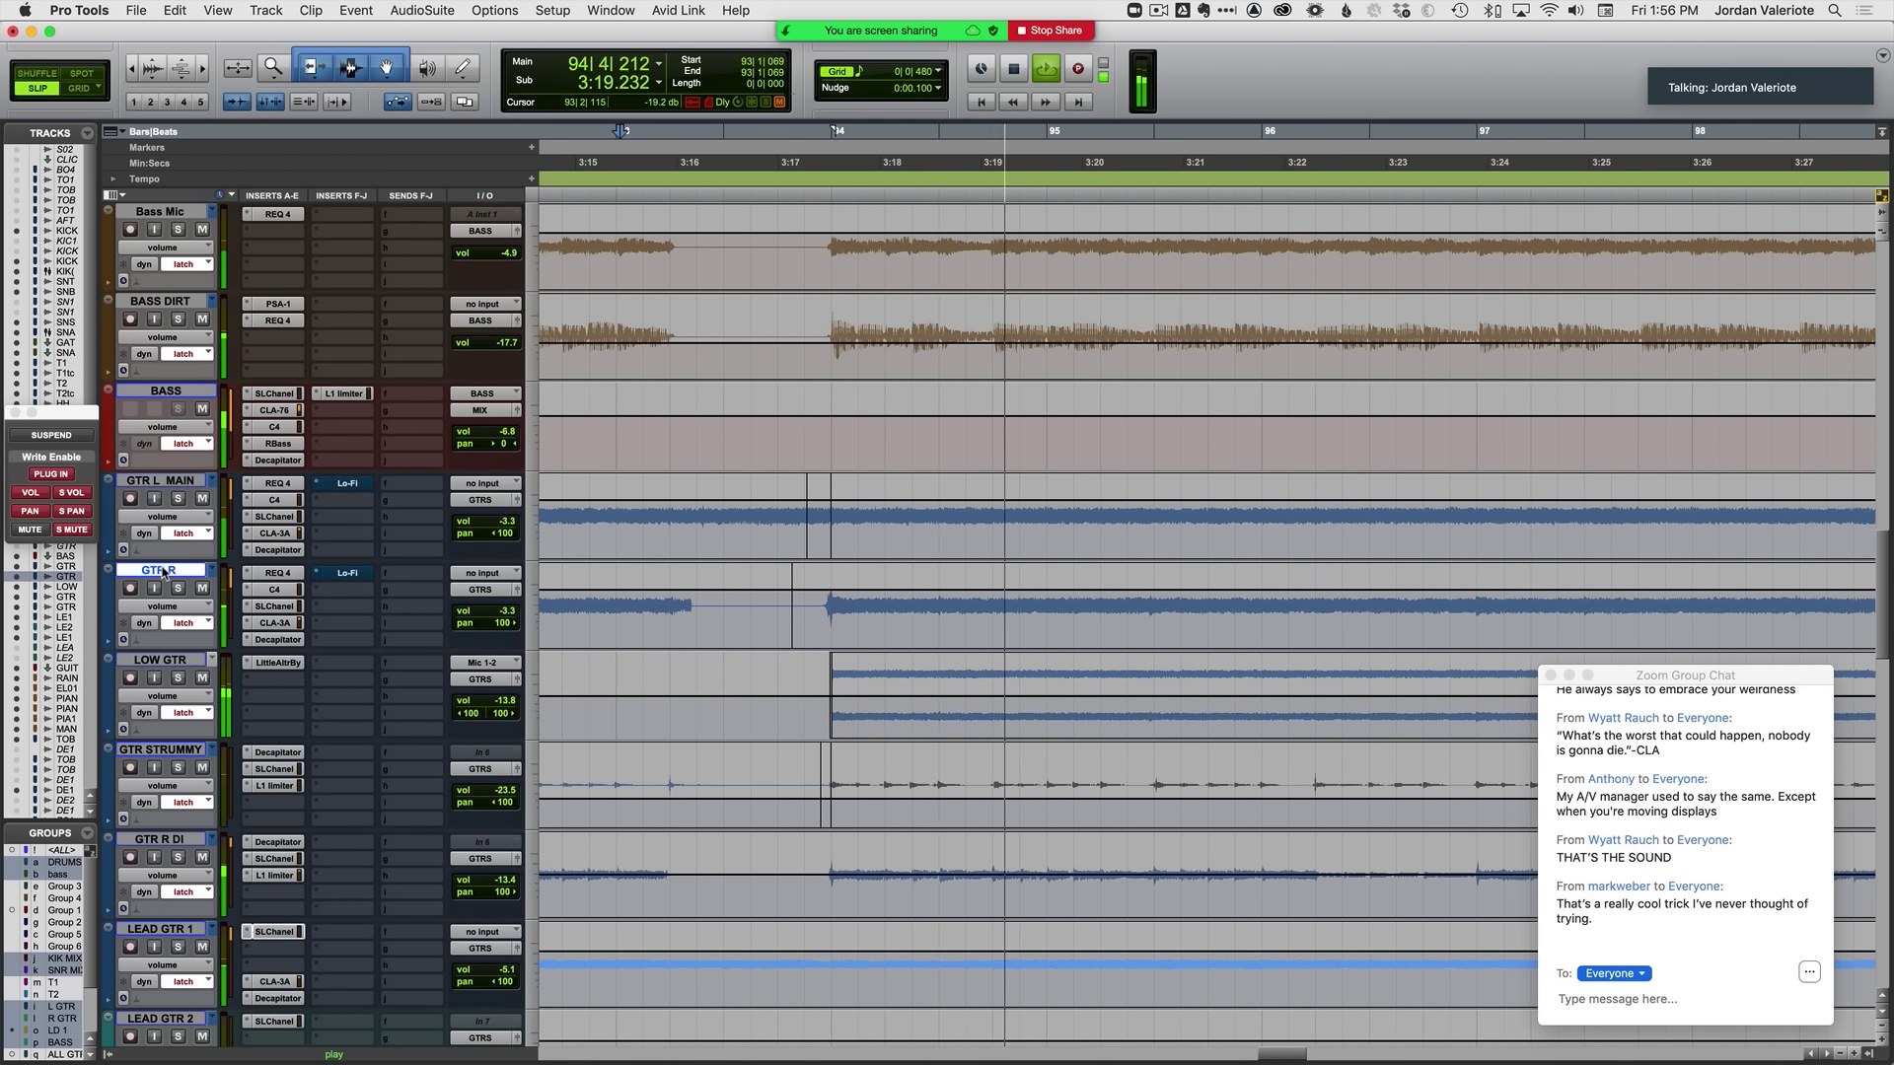
{"action": "key", "text": "space"}
{"action": "key", "text": "space"}
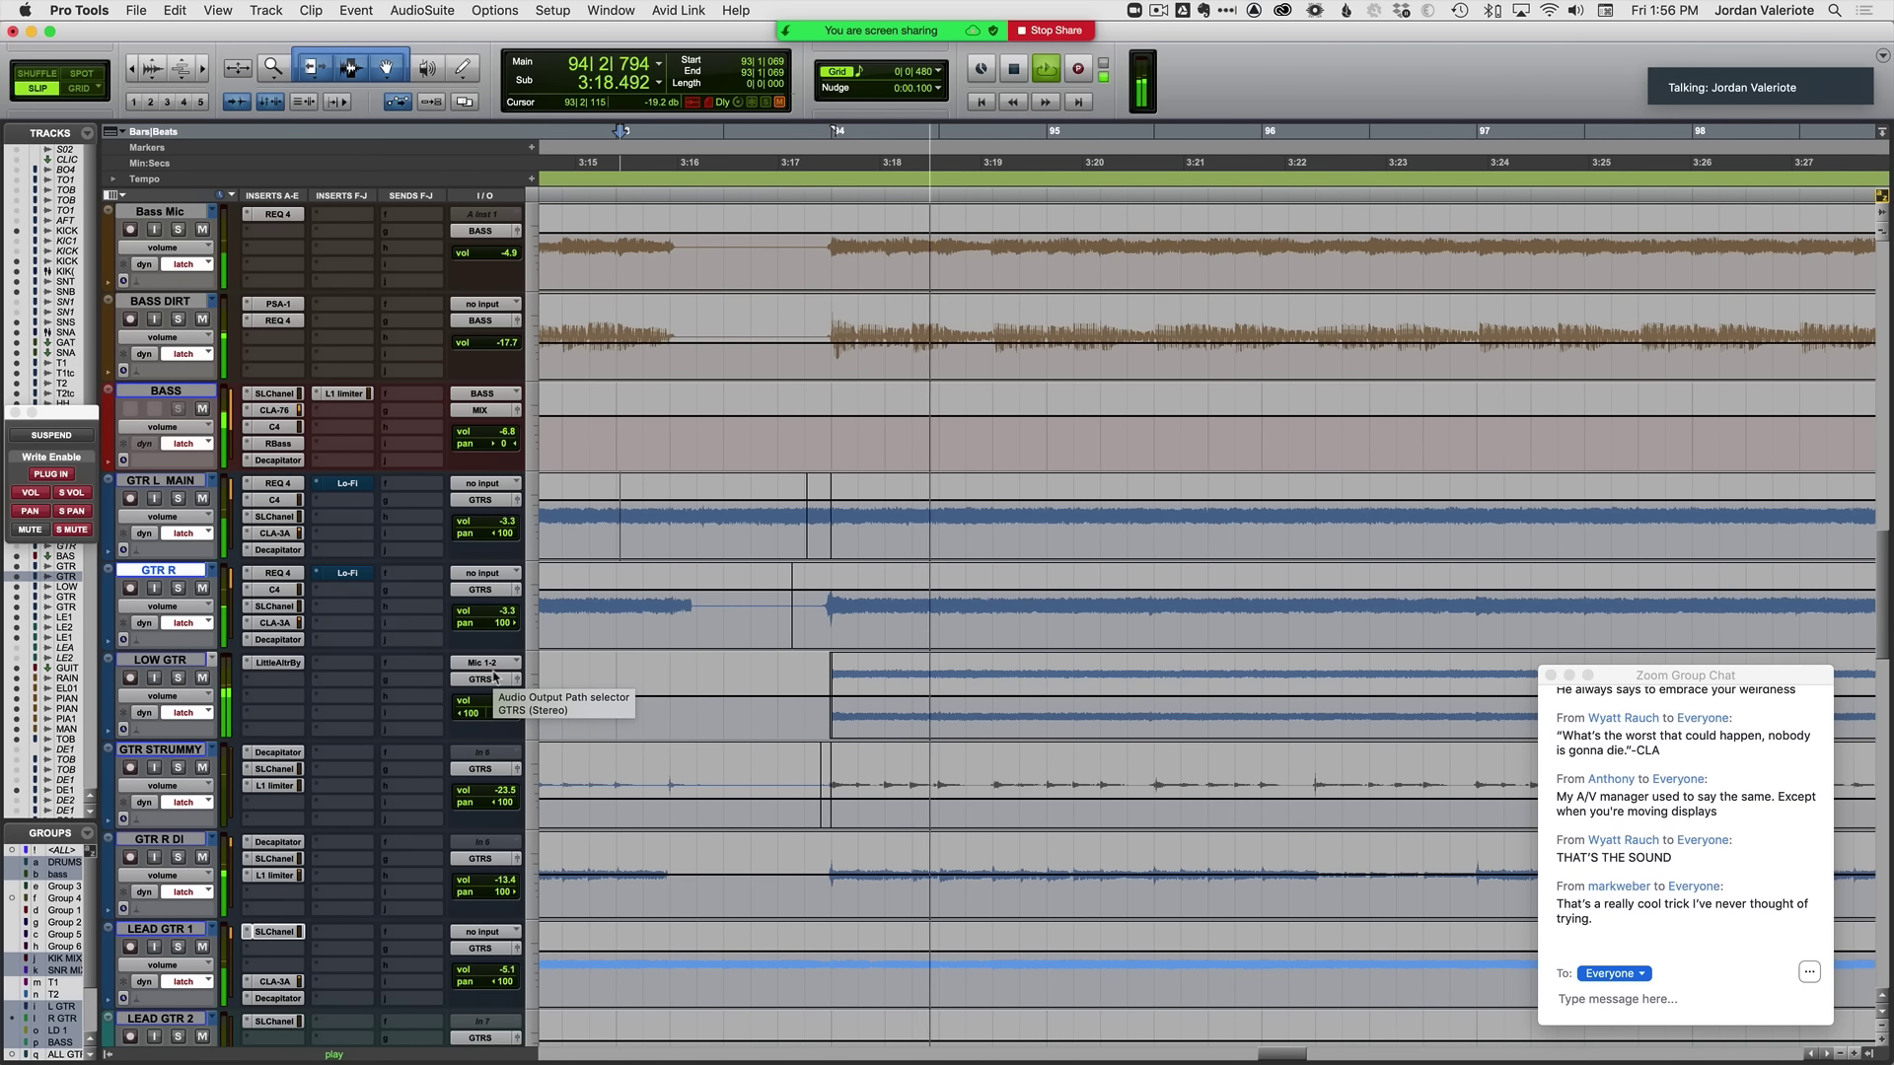
{"action": "key", "text": "space"}
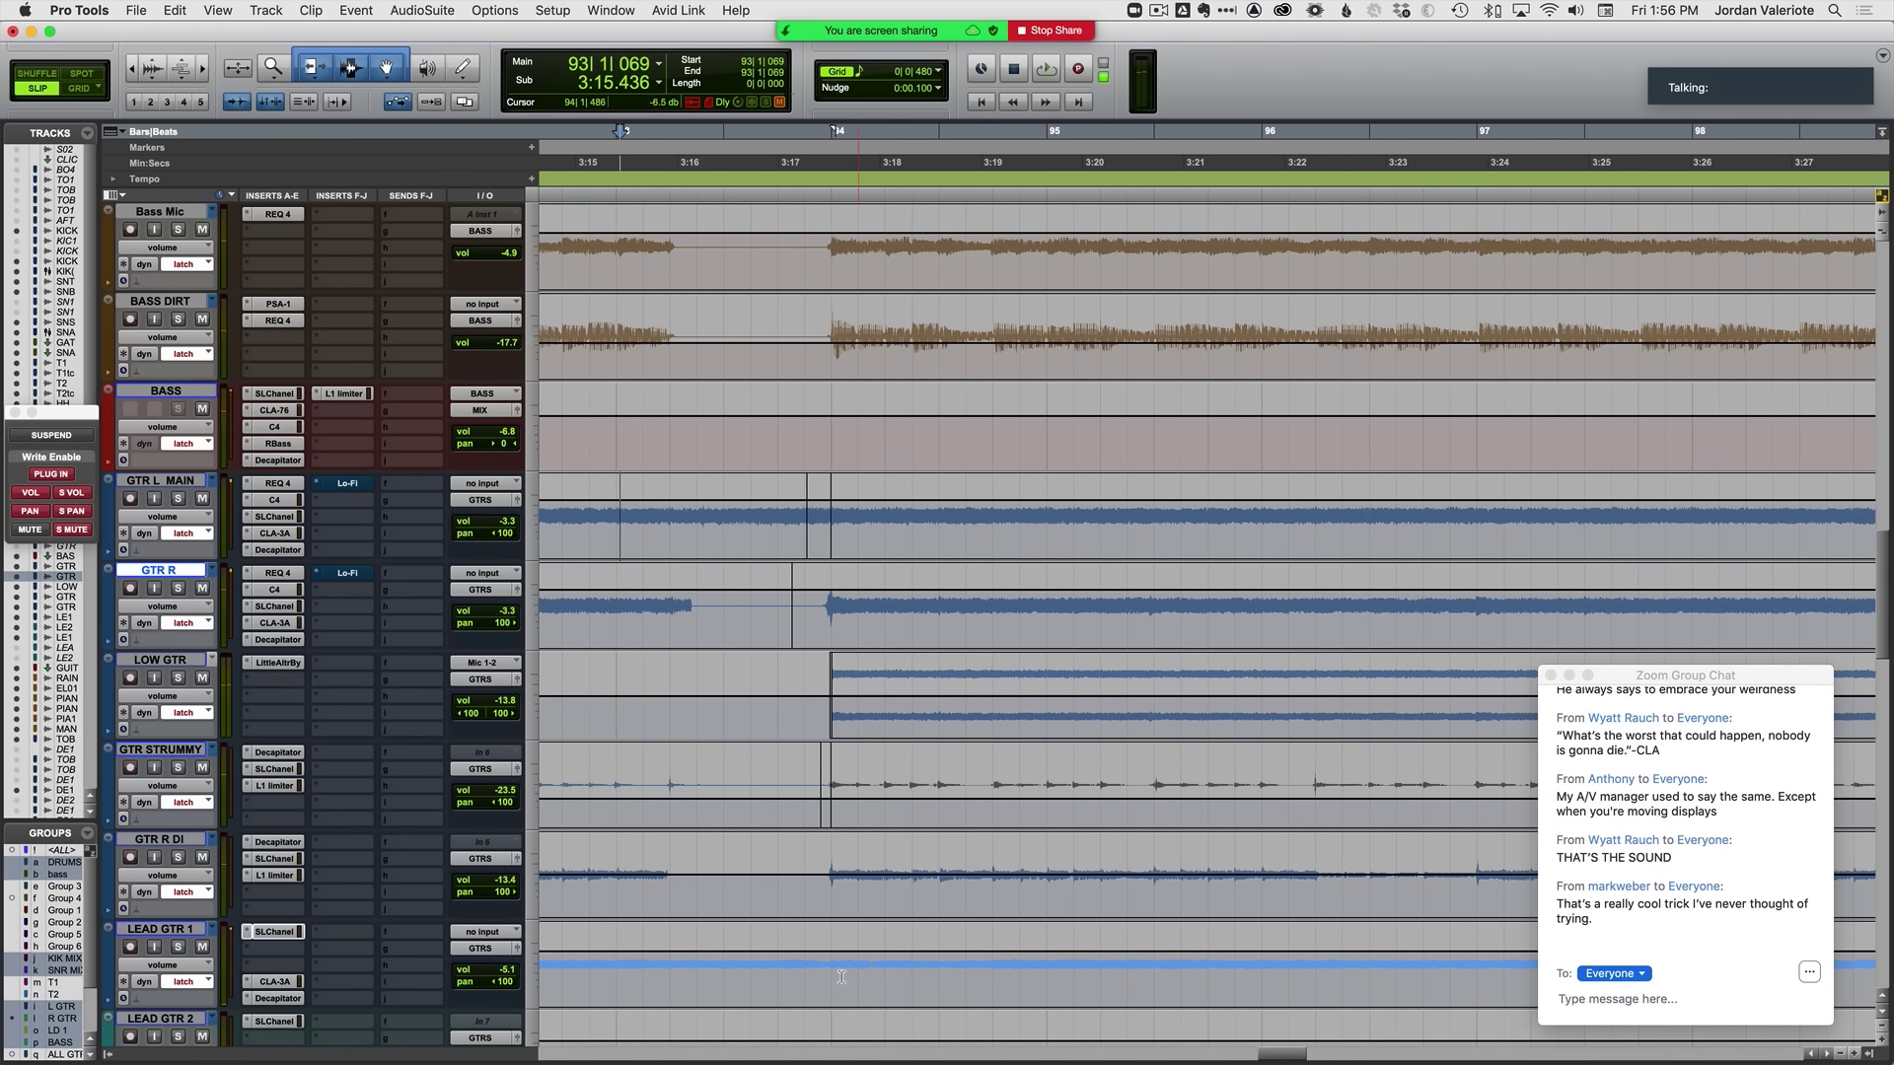
Step: Play the lead guitar's fade-in from about bar 85
{"action": "key", "text": "r"}
{"action": "key", "text": "r"}
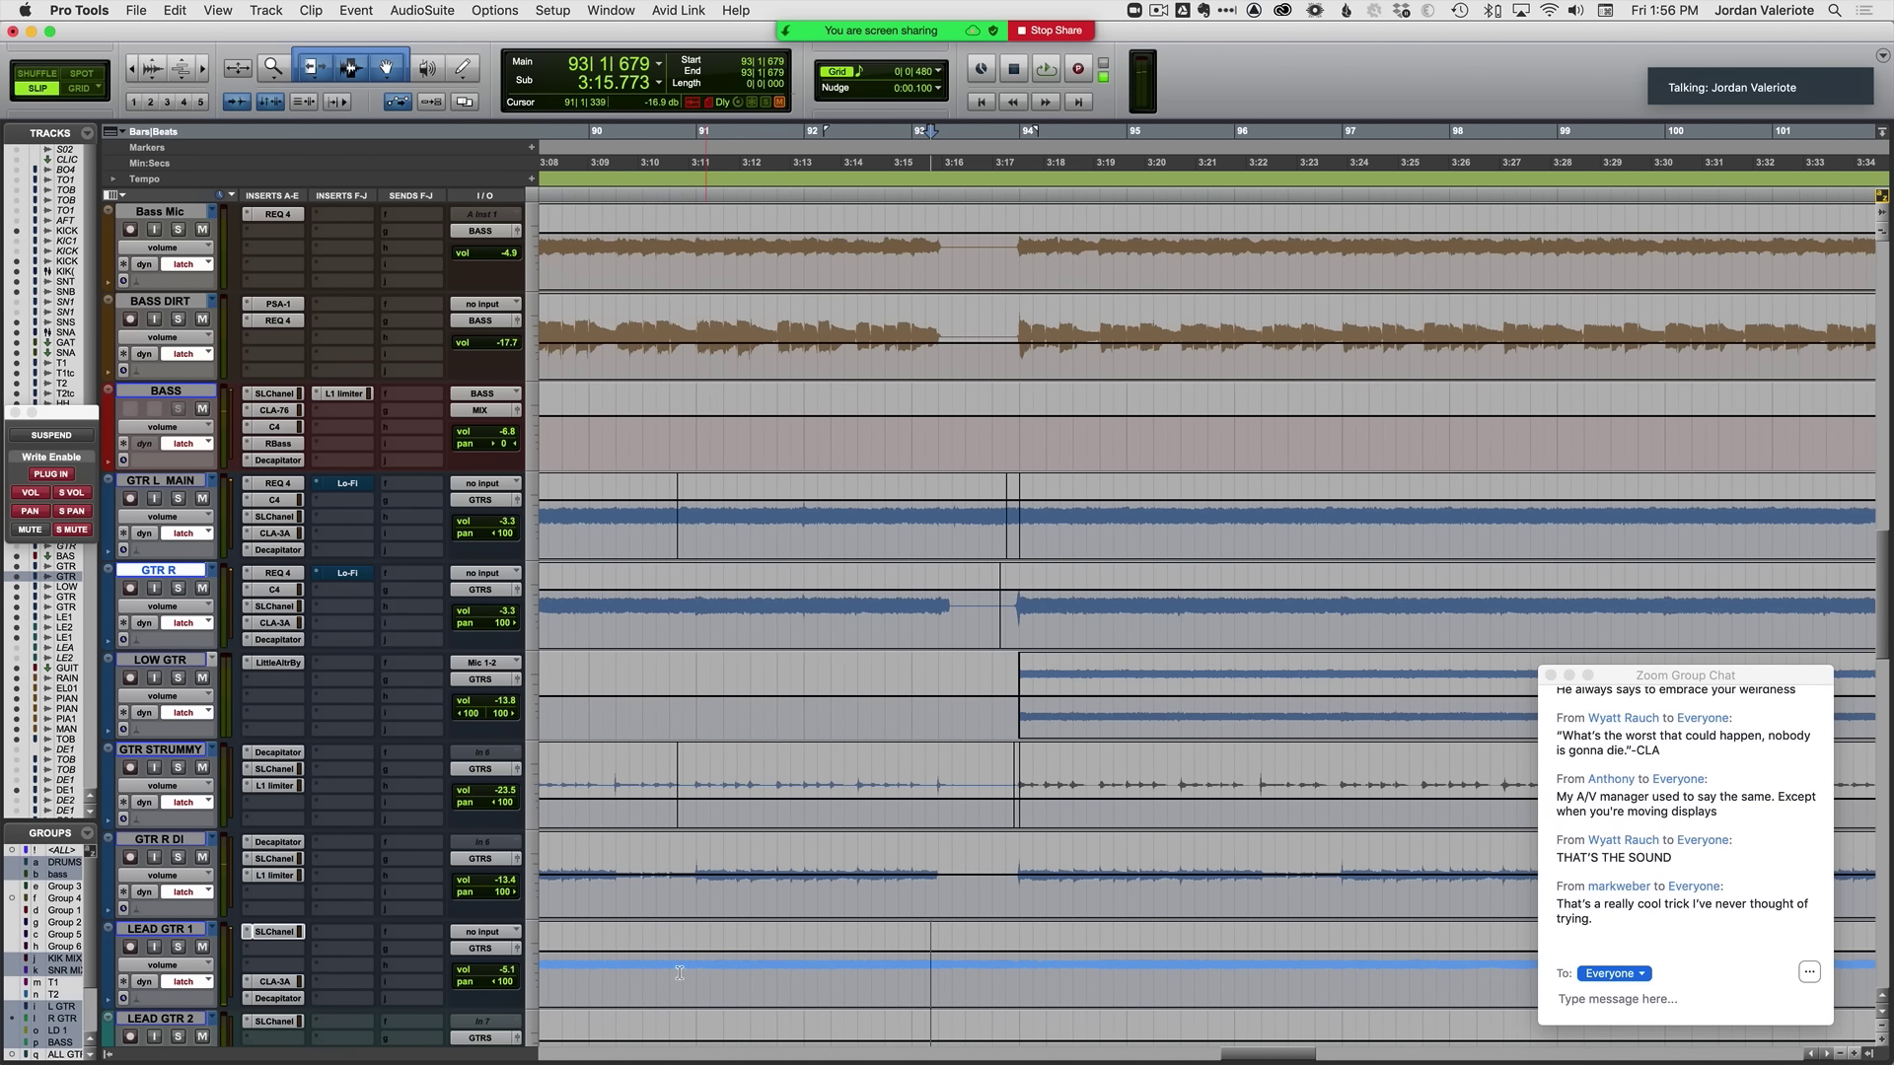
{"action": "key", "text": "space"}
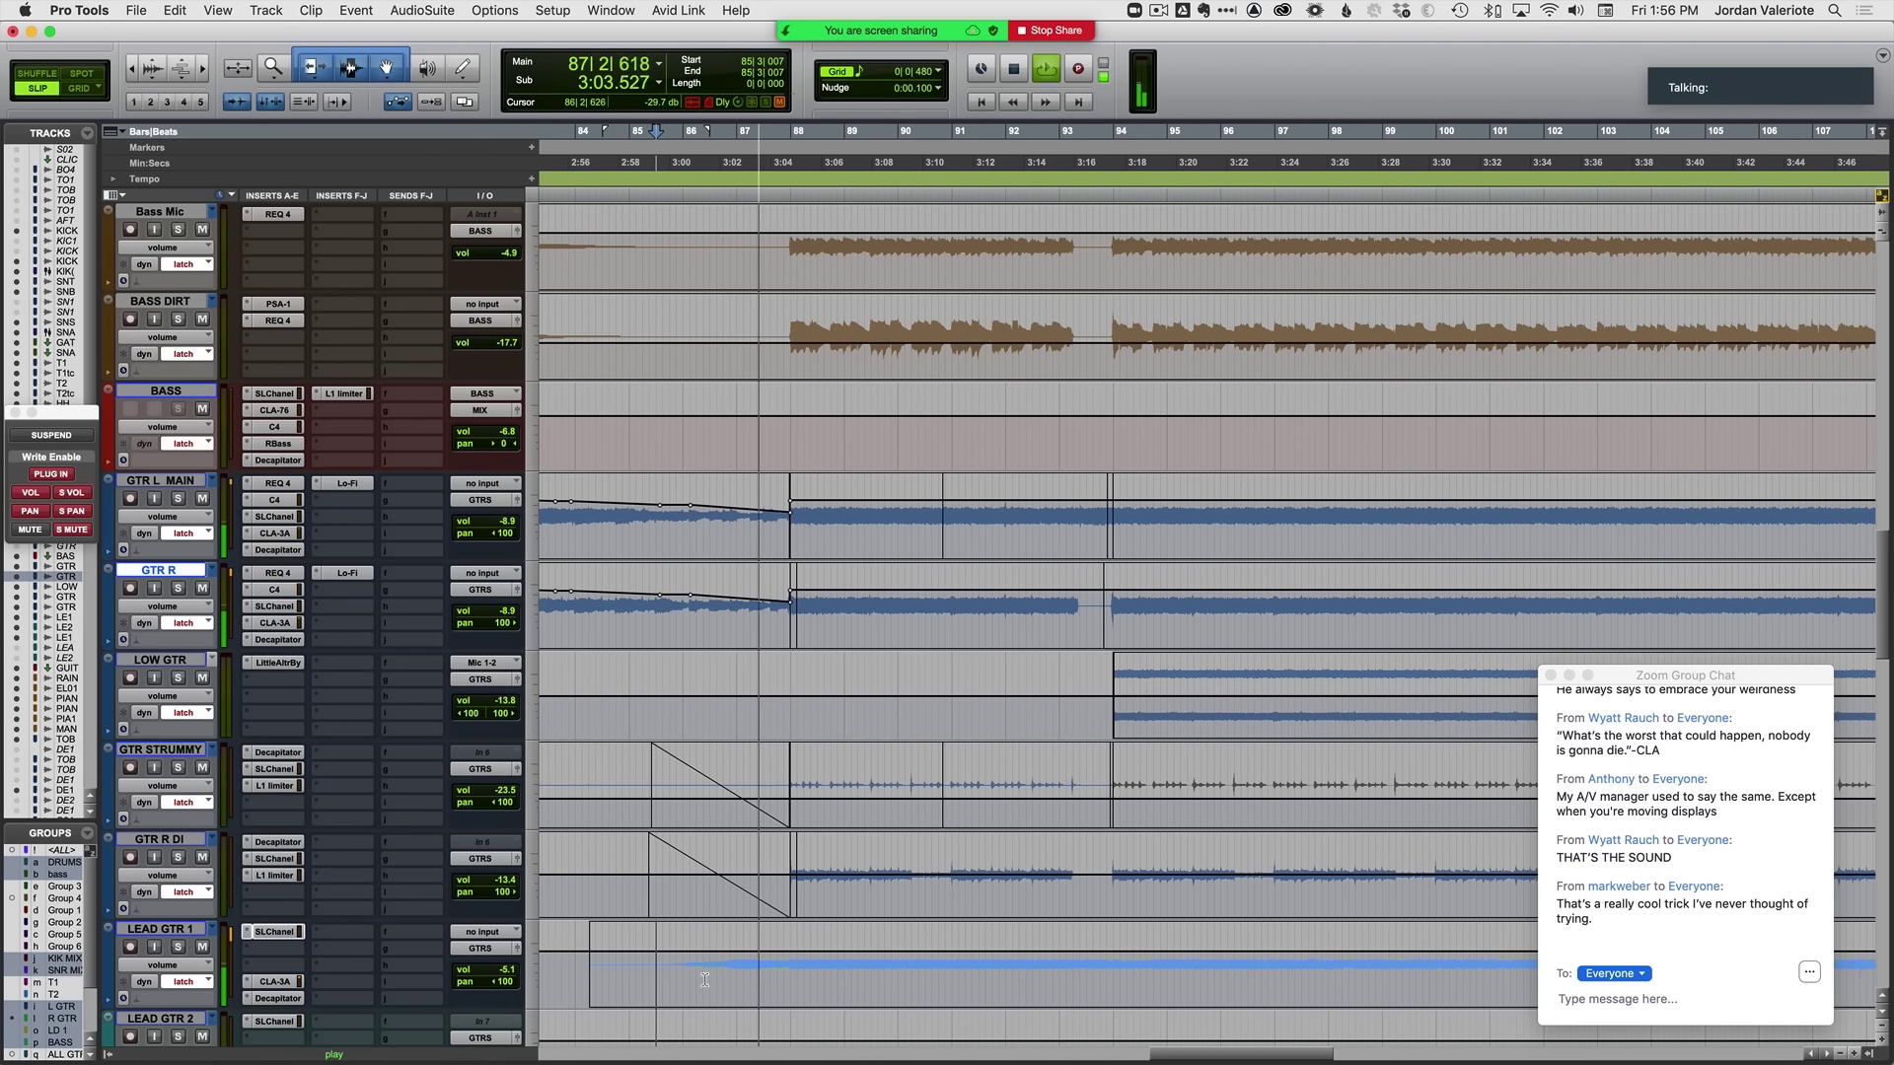
{"action": "key", "text": "space"}
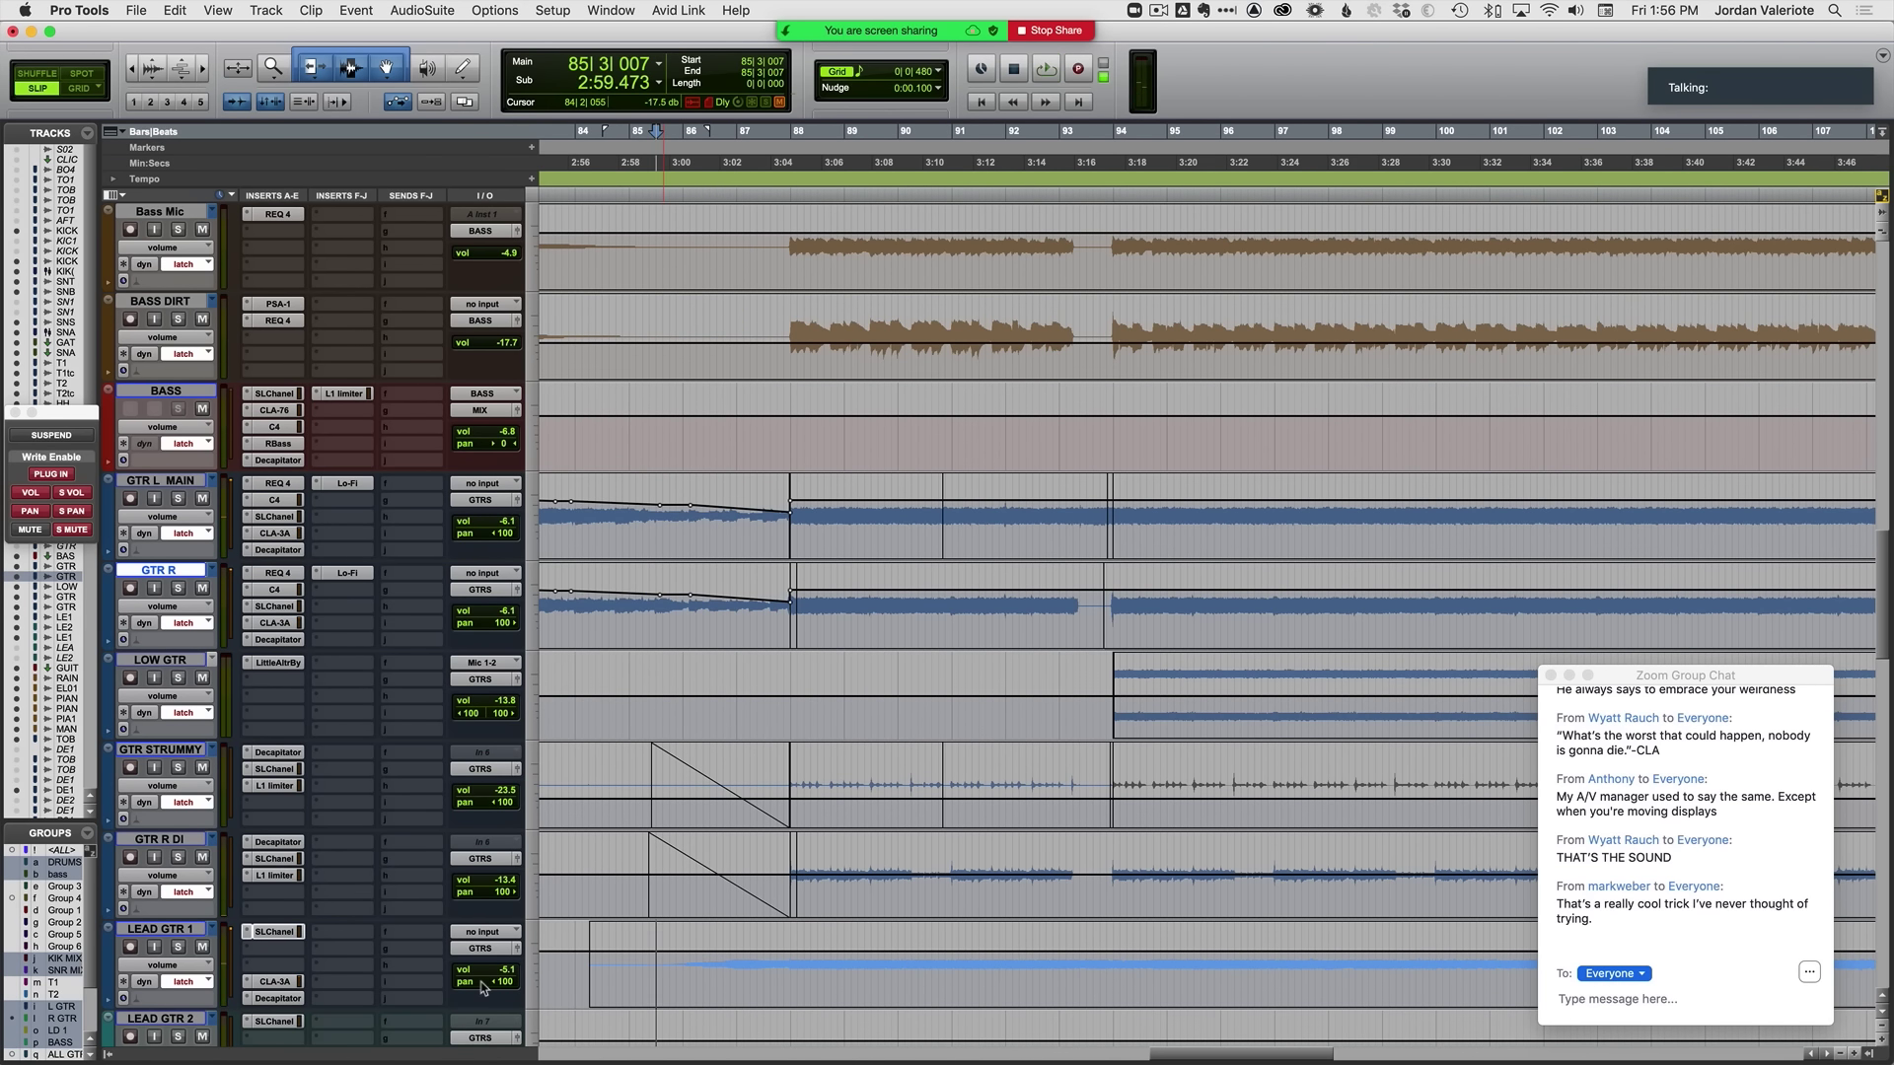
Step: Display LEAD GTR 1's pan automation and bring the pan close to center, at 1, across its final clip
{"action": "left_click", "coordinate": [484, 986], "text": "ctrl+super"}
{"action": "key", "text": "r"}
{"action": "key", "text": "r"}
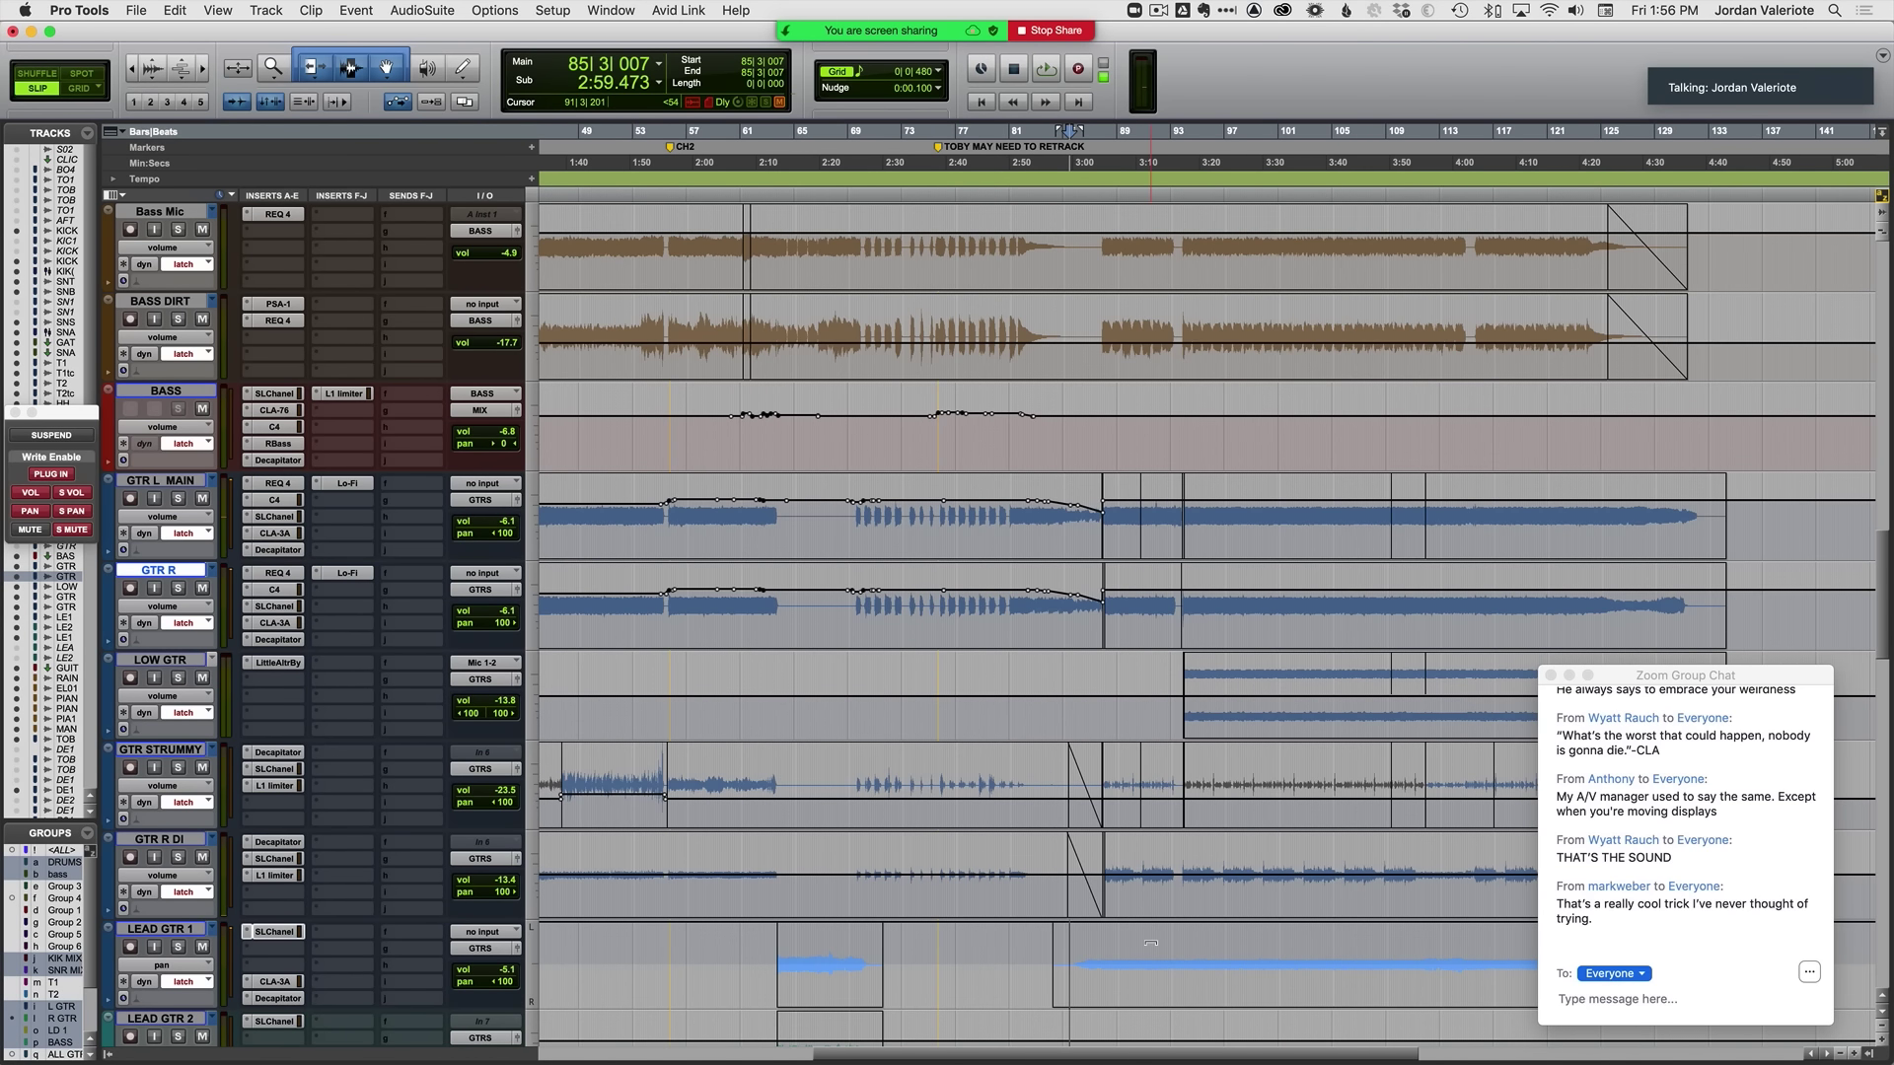
{"action": "scroll", "coordinate": [1151, 943], "scroll_direction": "right", "scroll_amount": 5}
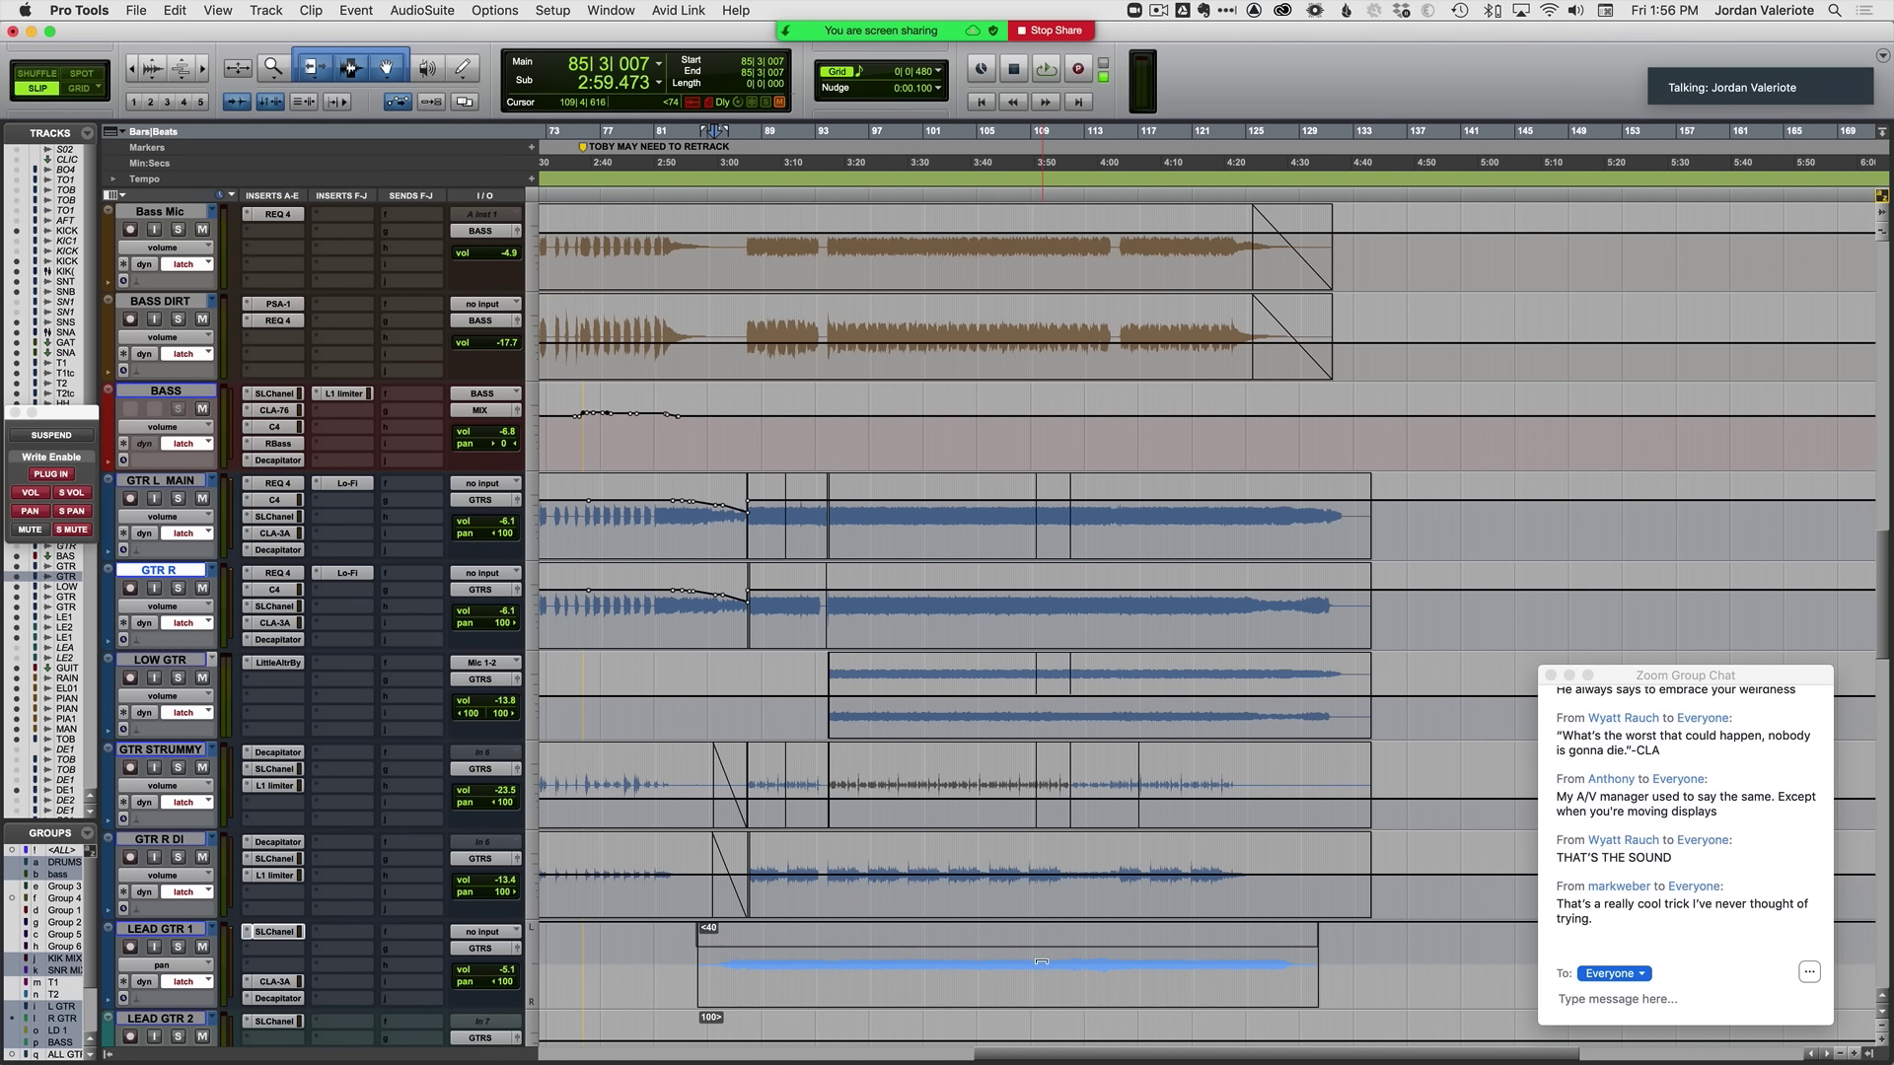
{"action": "left_click_drag", "start_coordinate": [1041, 960], "coordinate": [1041, 971]}
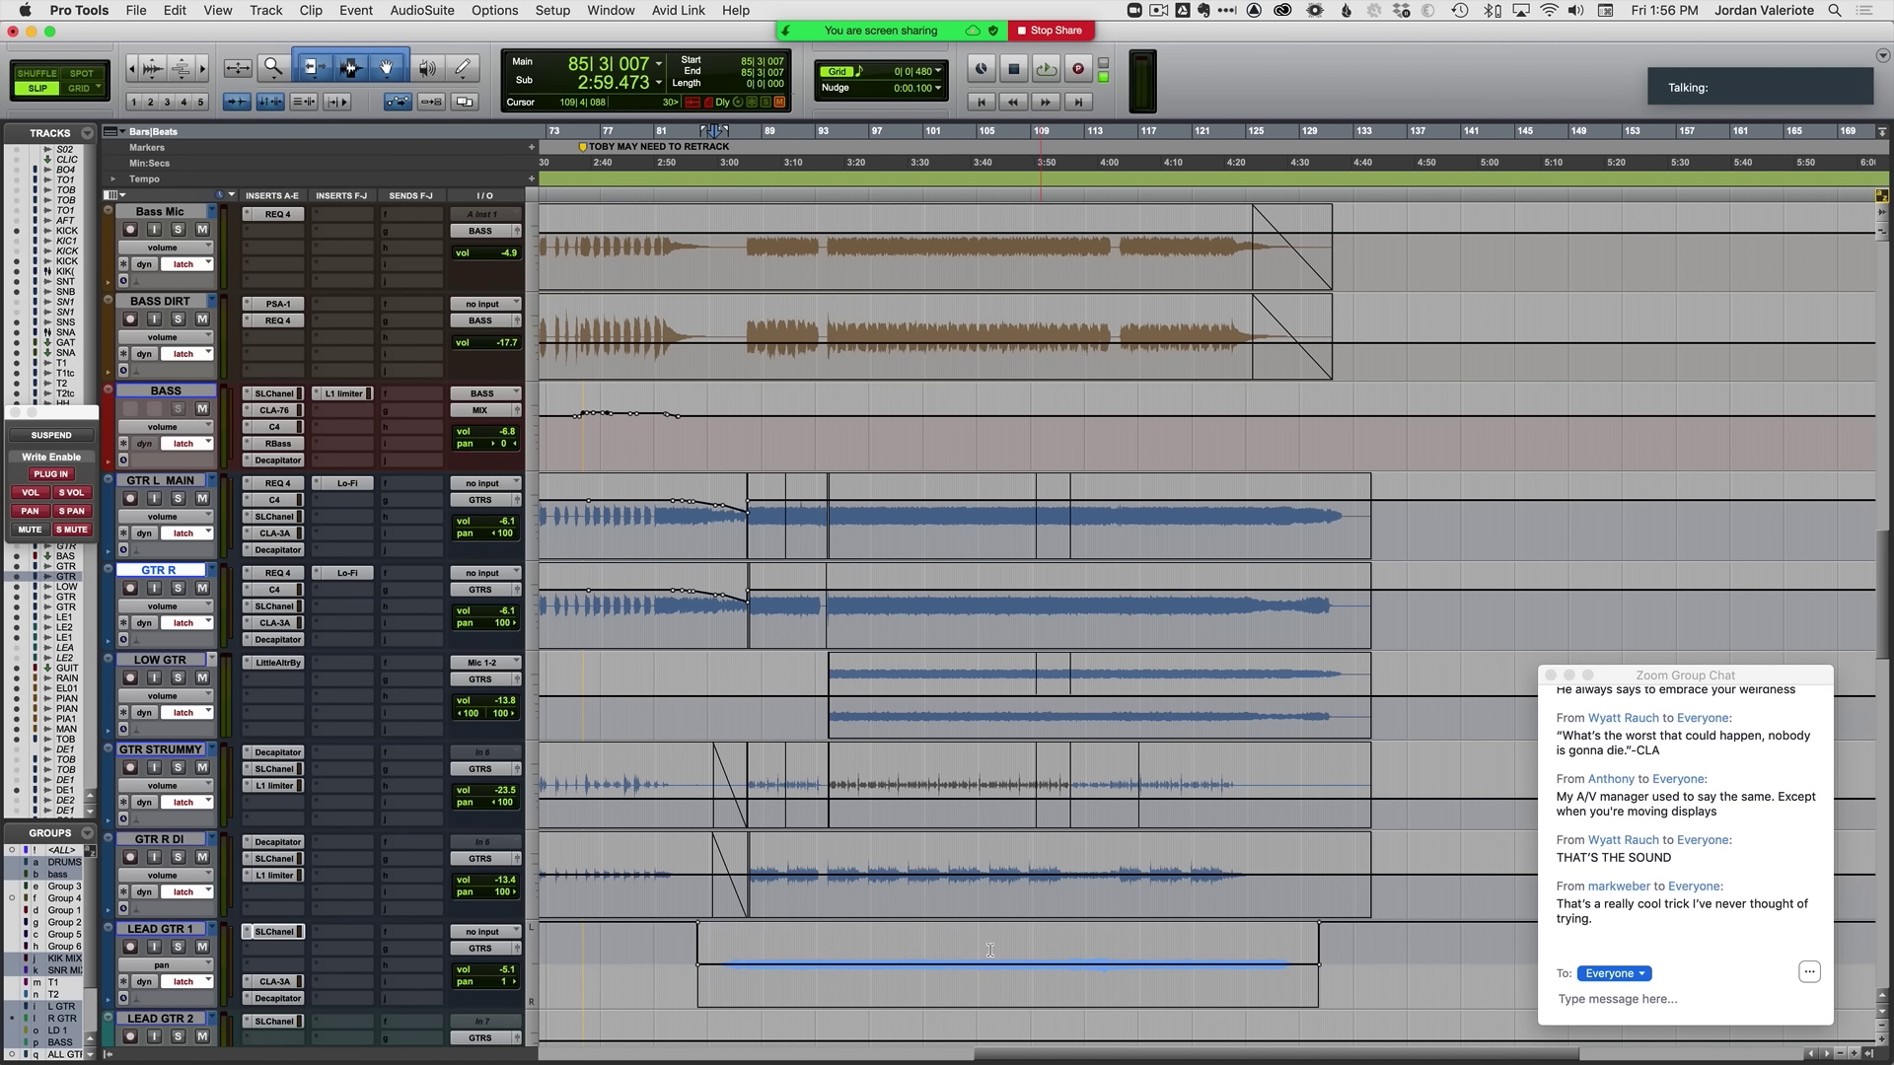
Step: Audition the repanned lead guitar from about bar 85 and return LEAD GTR 1 to the volume view
{"action": "key", "text": "space"}
{"action": "key", "text": "t"}
{"action": "key", "text": "t"}
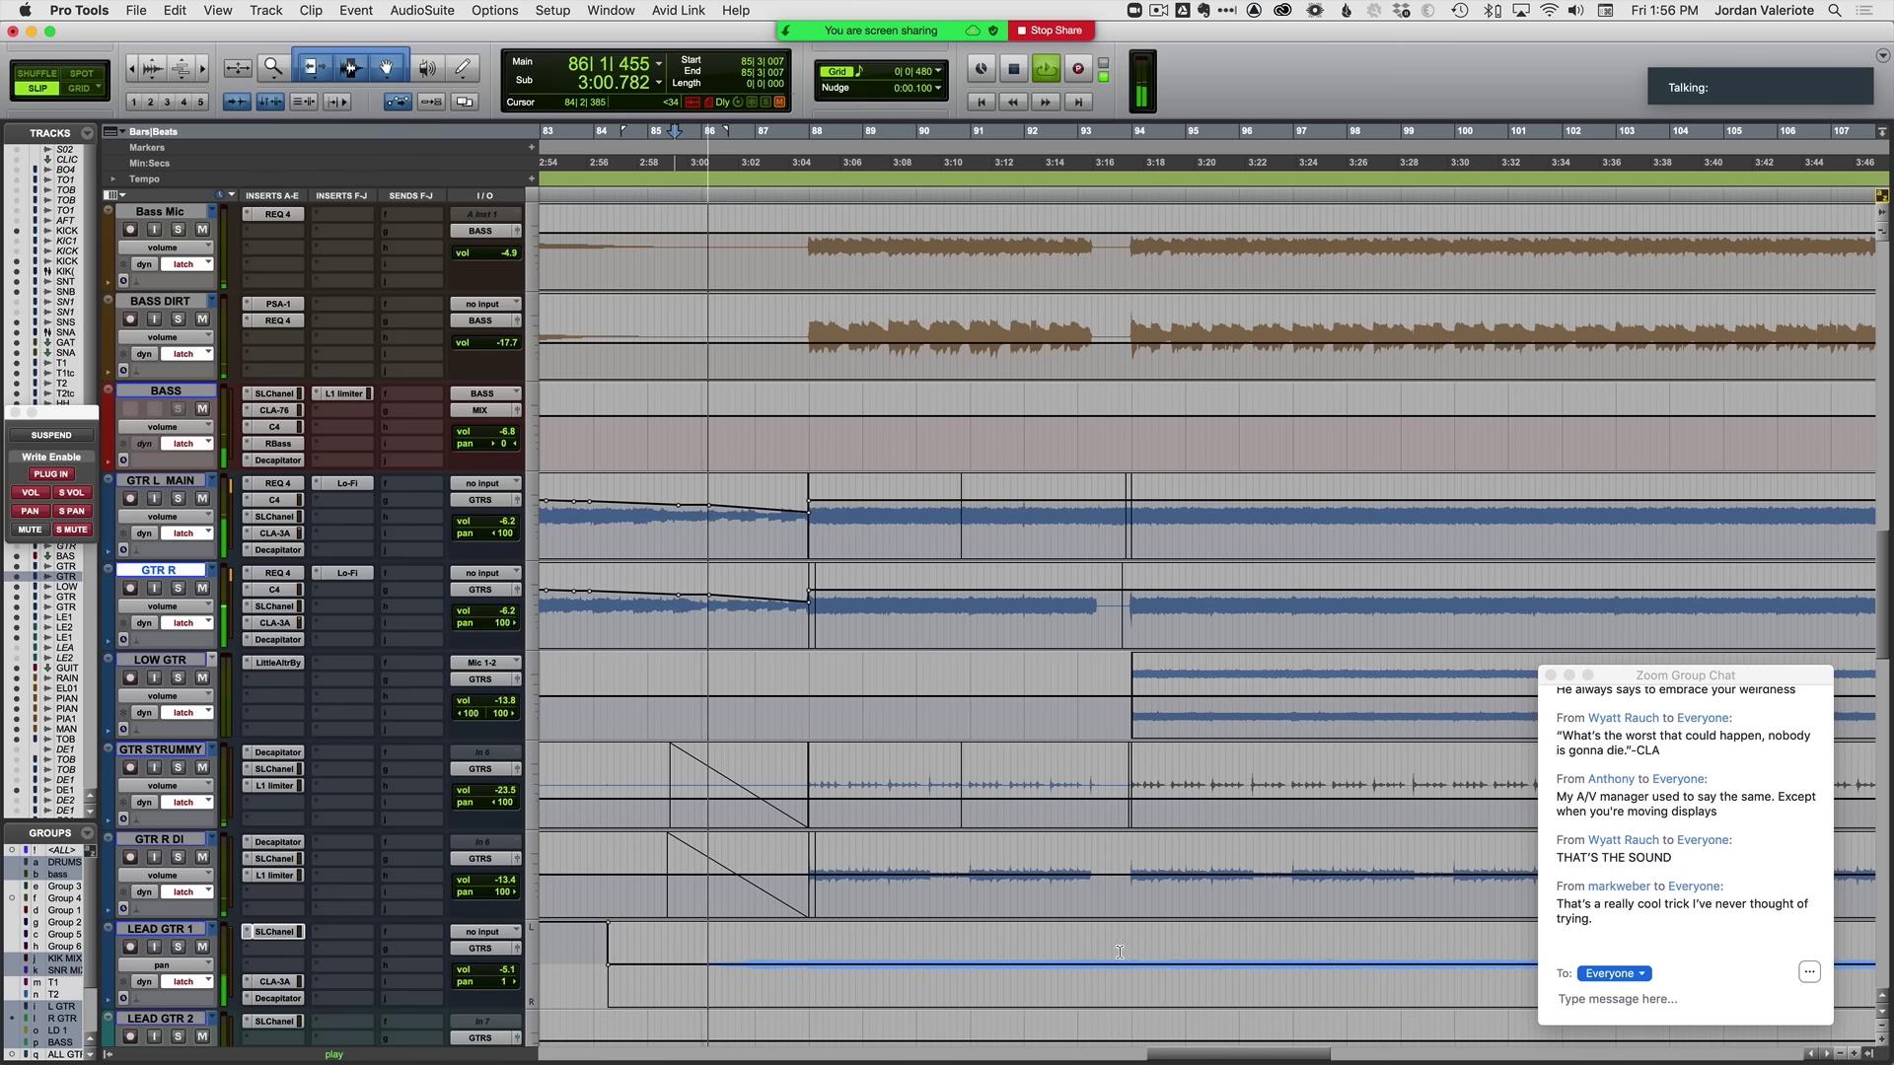
{"action": "key", "text": "minus"}
{"action": "key", "text": "minus"}
{"action": "left_click", "coordinate": [938, 964]}
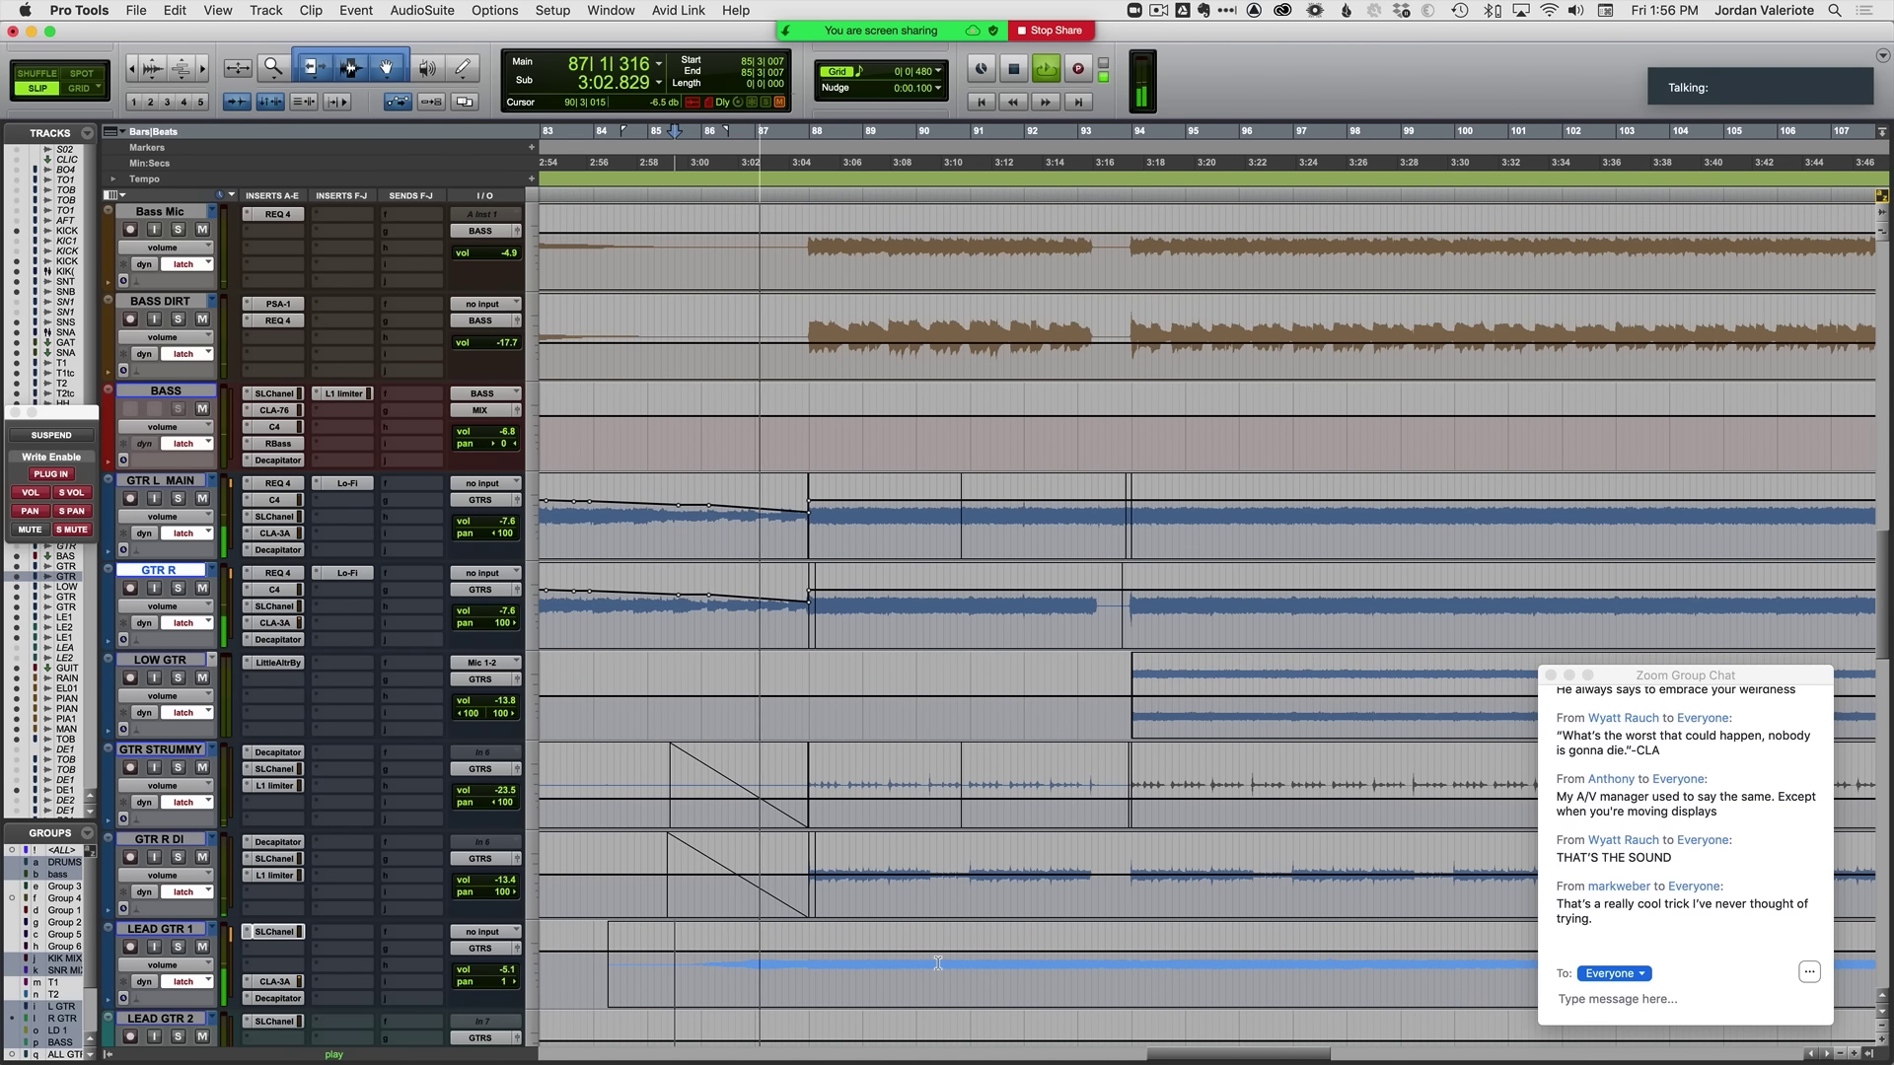
Step: Write a latch volume automation pass on LEAD GTR 1 and its linked LEAD GTR 2 from bar 85, bringing LEAD GTR 1 to -7.2 dB
{"action": "left_click", "coordinate": [183, 929]}
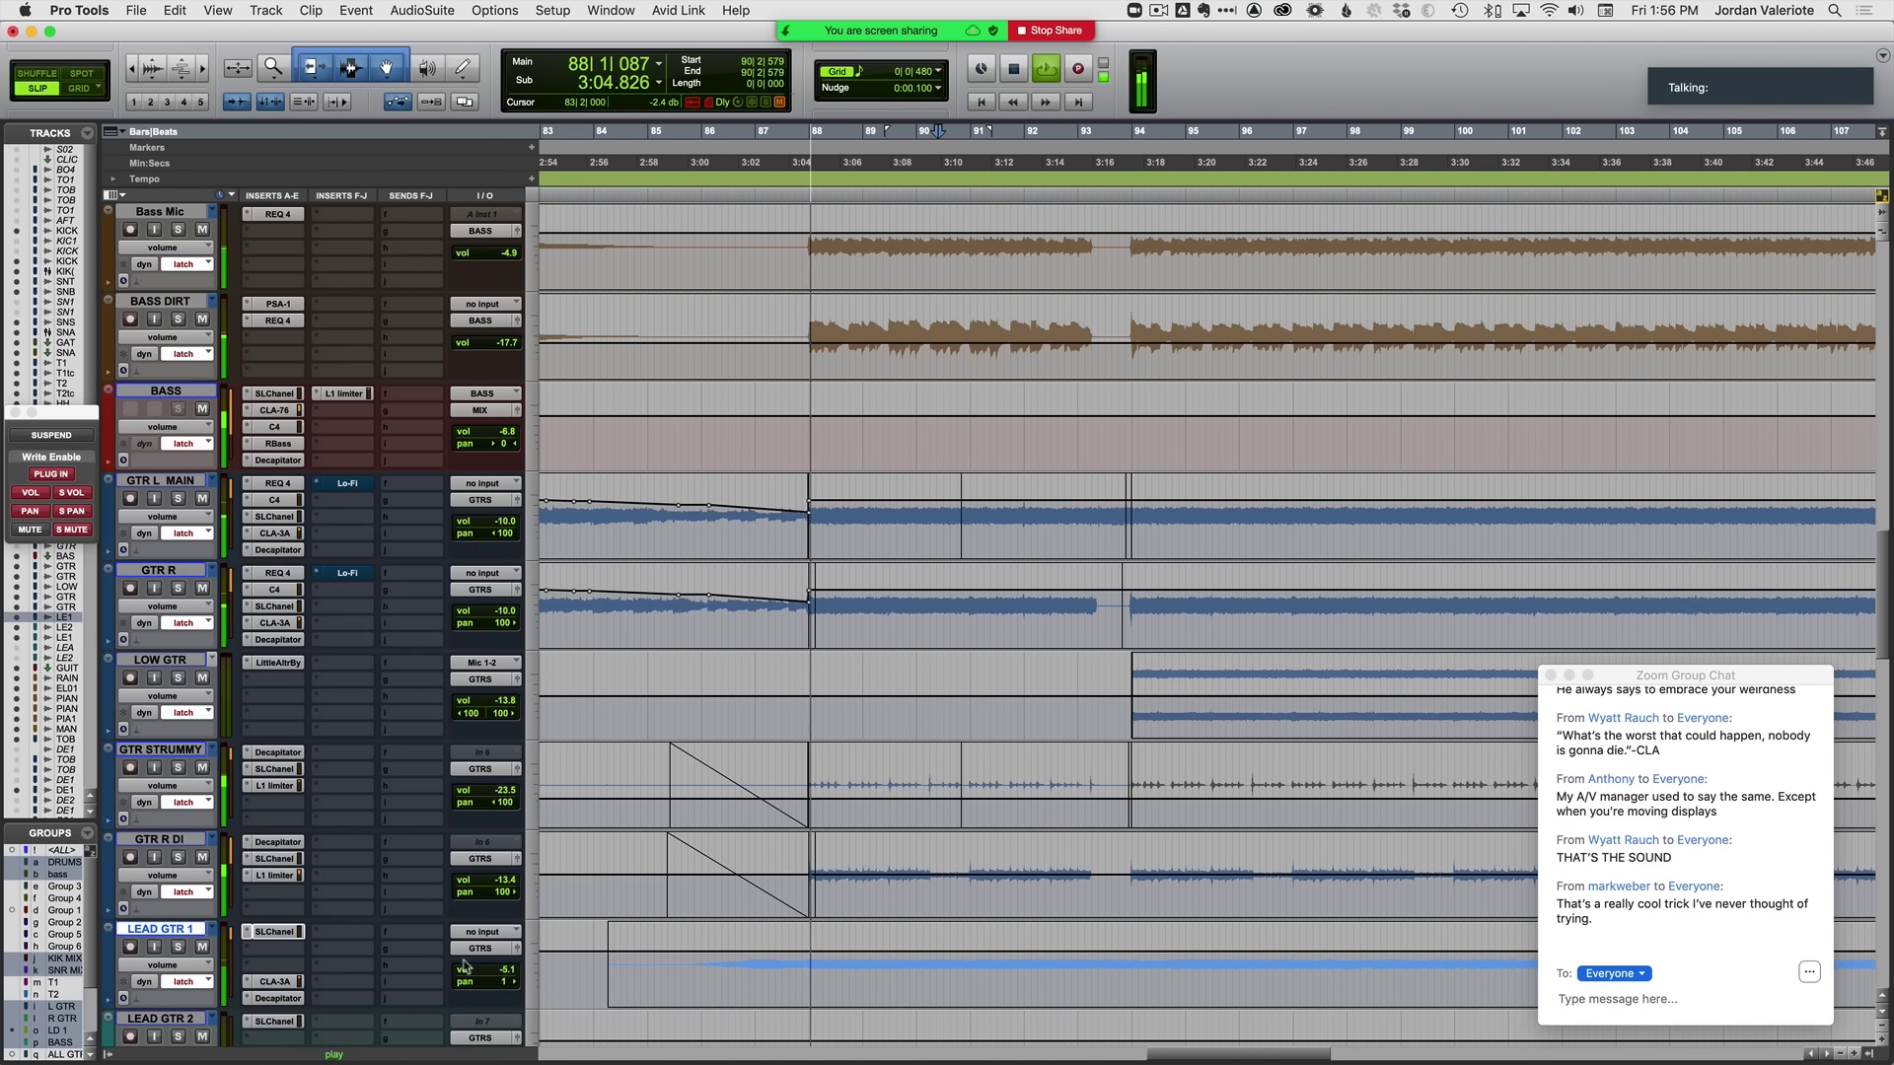
{"action": "left_click", "coordinate": [680, 976]}
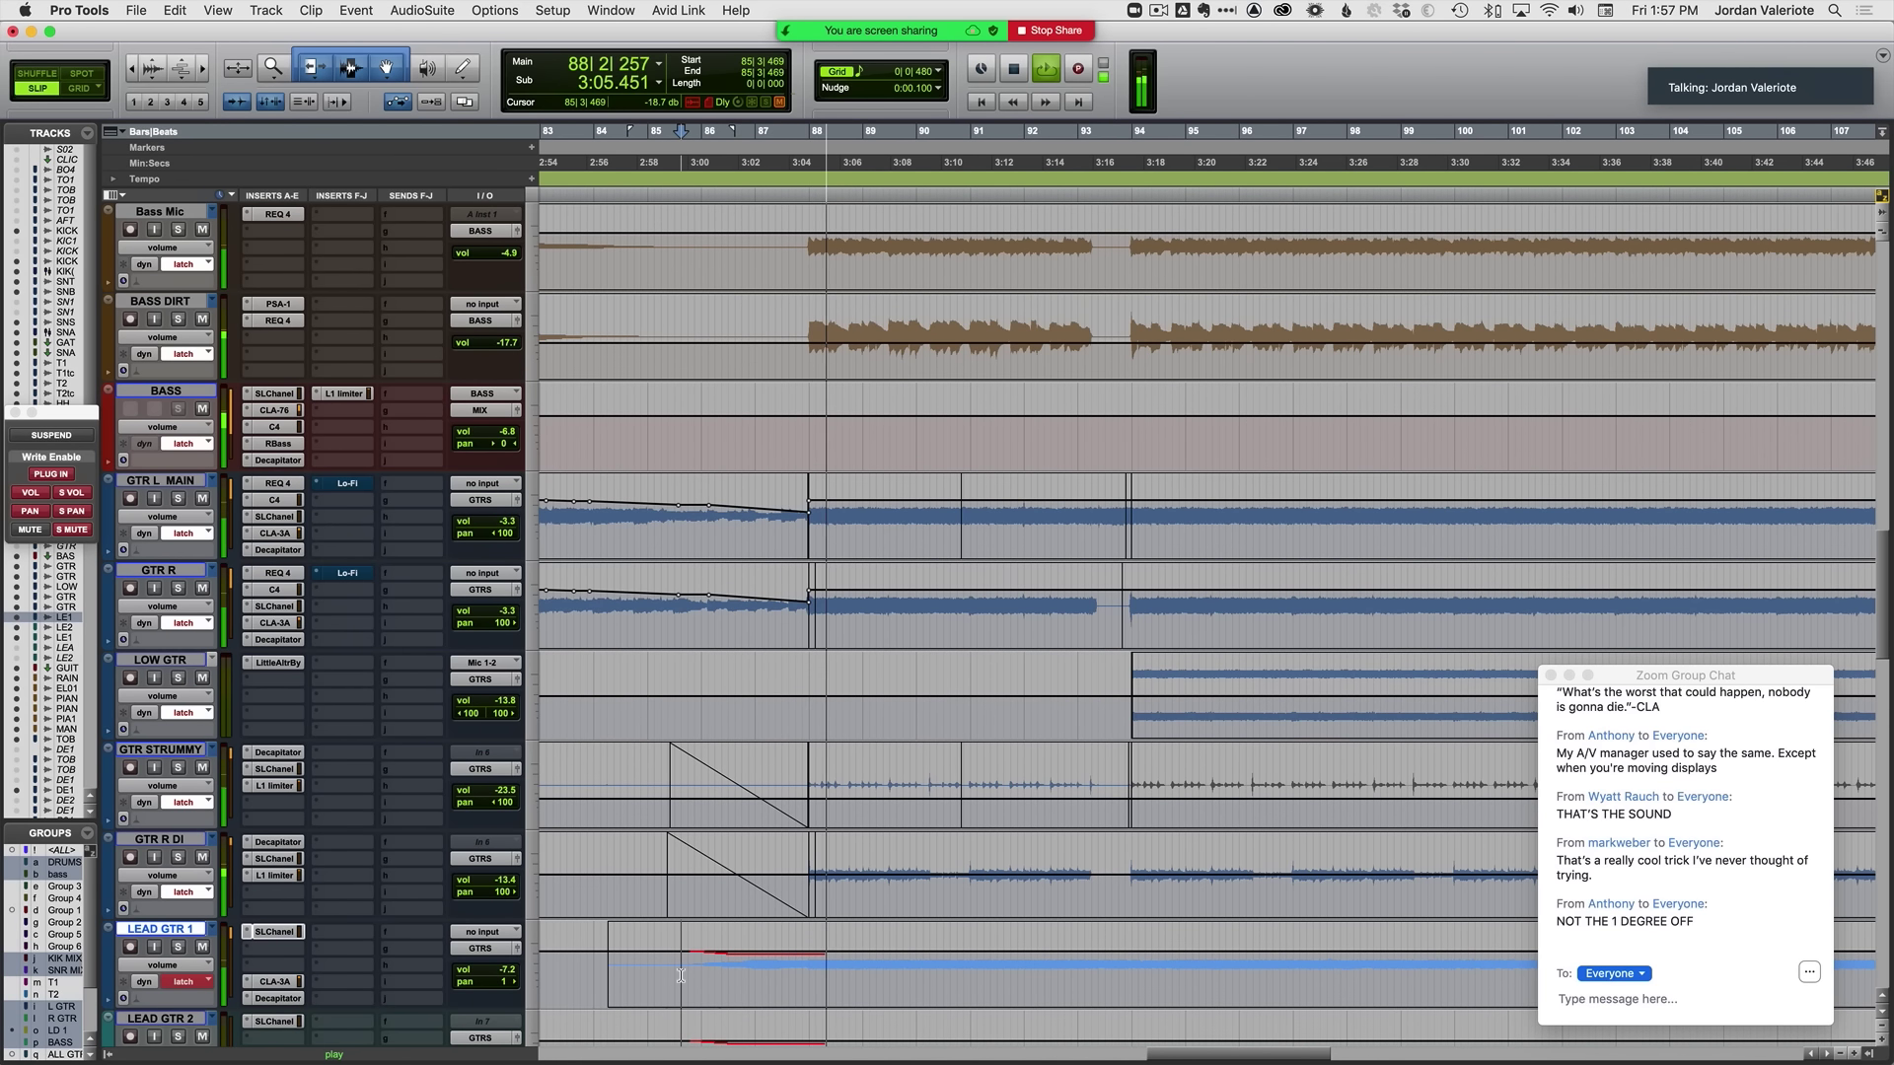
{"action": "scroll", "coordinate": [1002, 898], "scroll_direction": "down", "scroll_amount": 2}
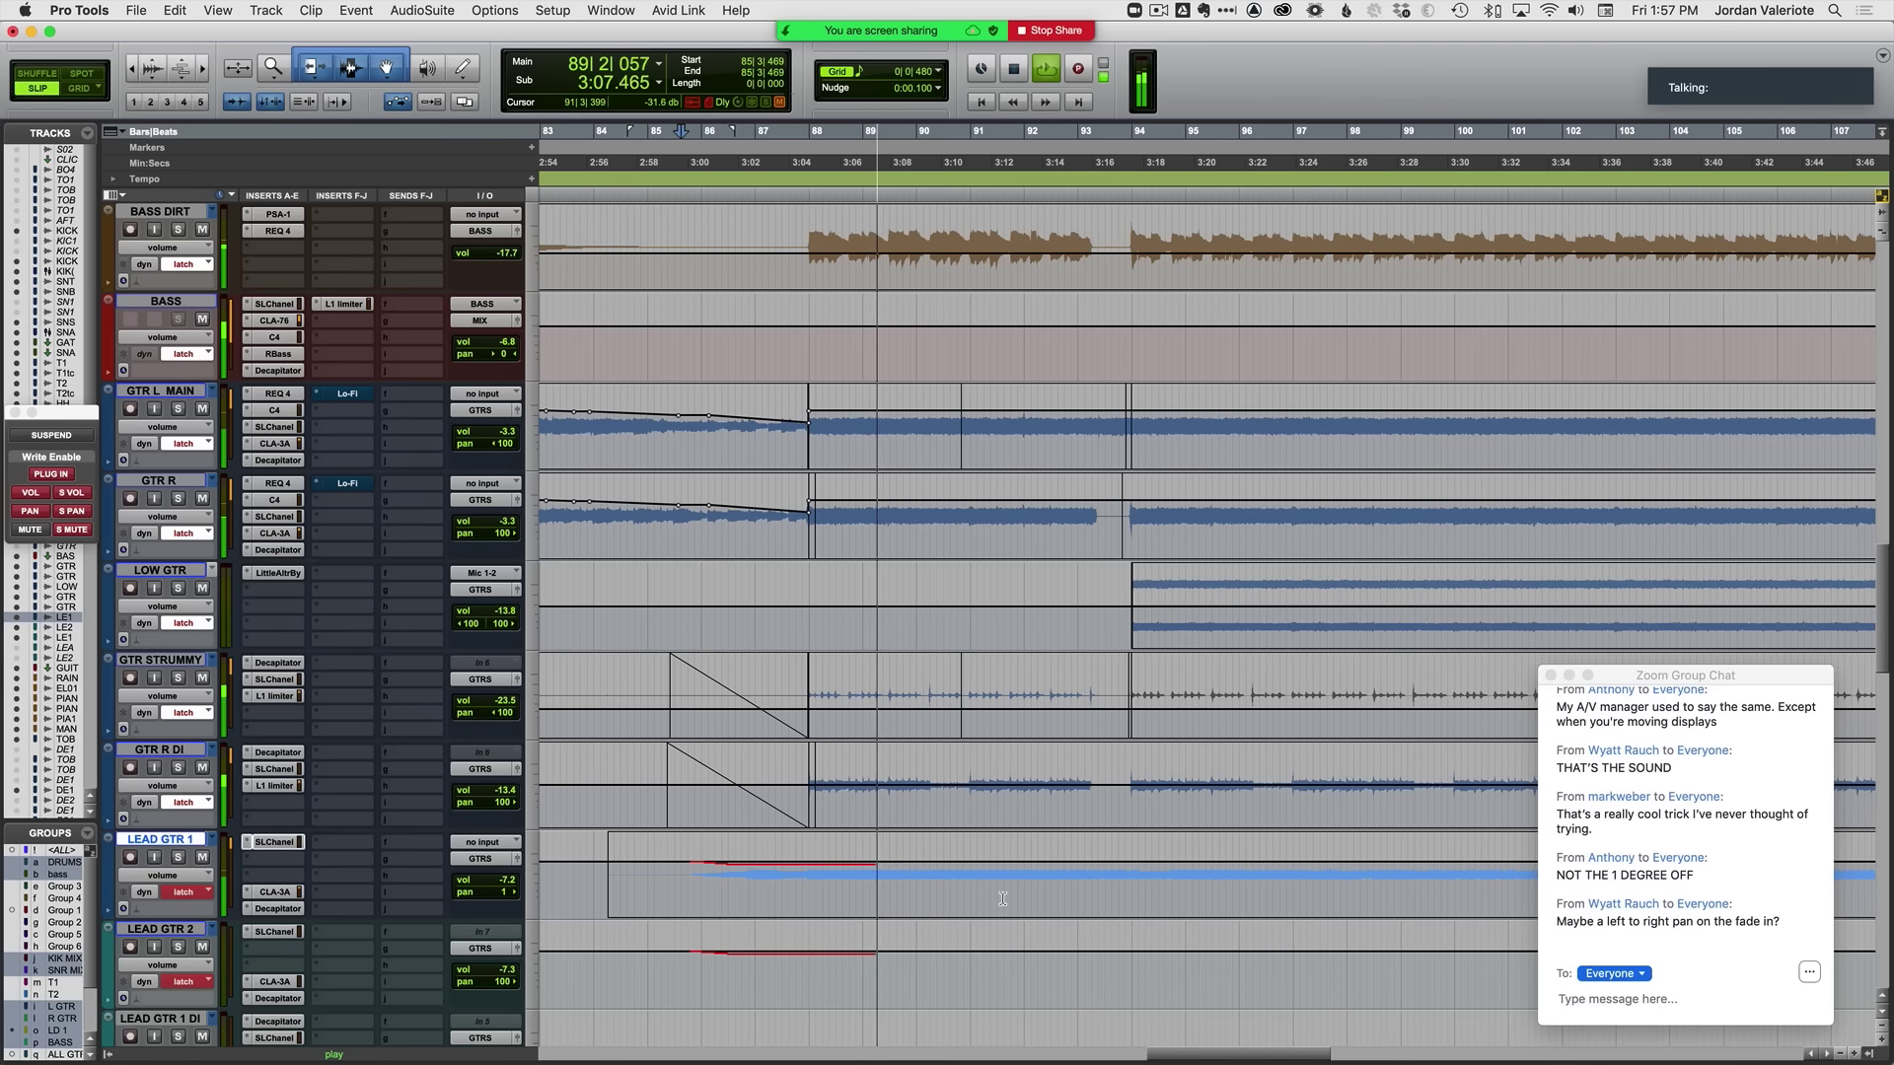
{"action": "scroll", "coordinate": [998, 897], "scroll_direction": "right", "scroll_amount": 4}
{"action": "scroll", "coordinate": [947, 903], "scroll_direction": "left", "scroll_amount": 2}
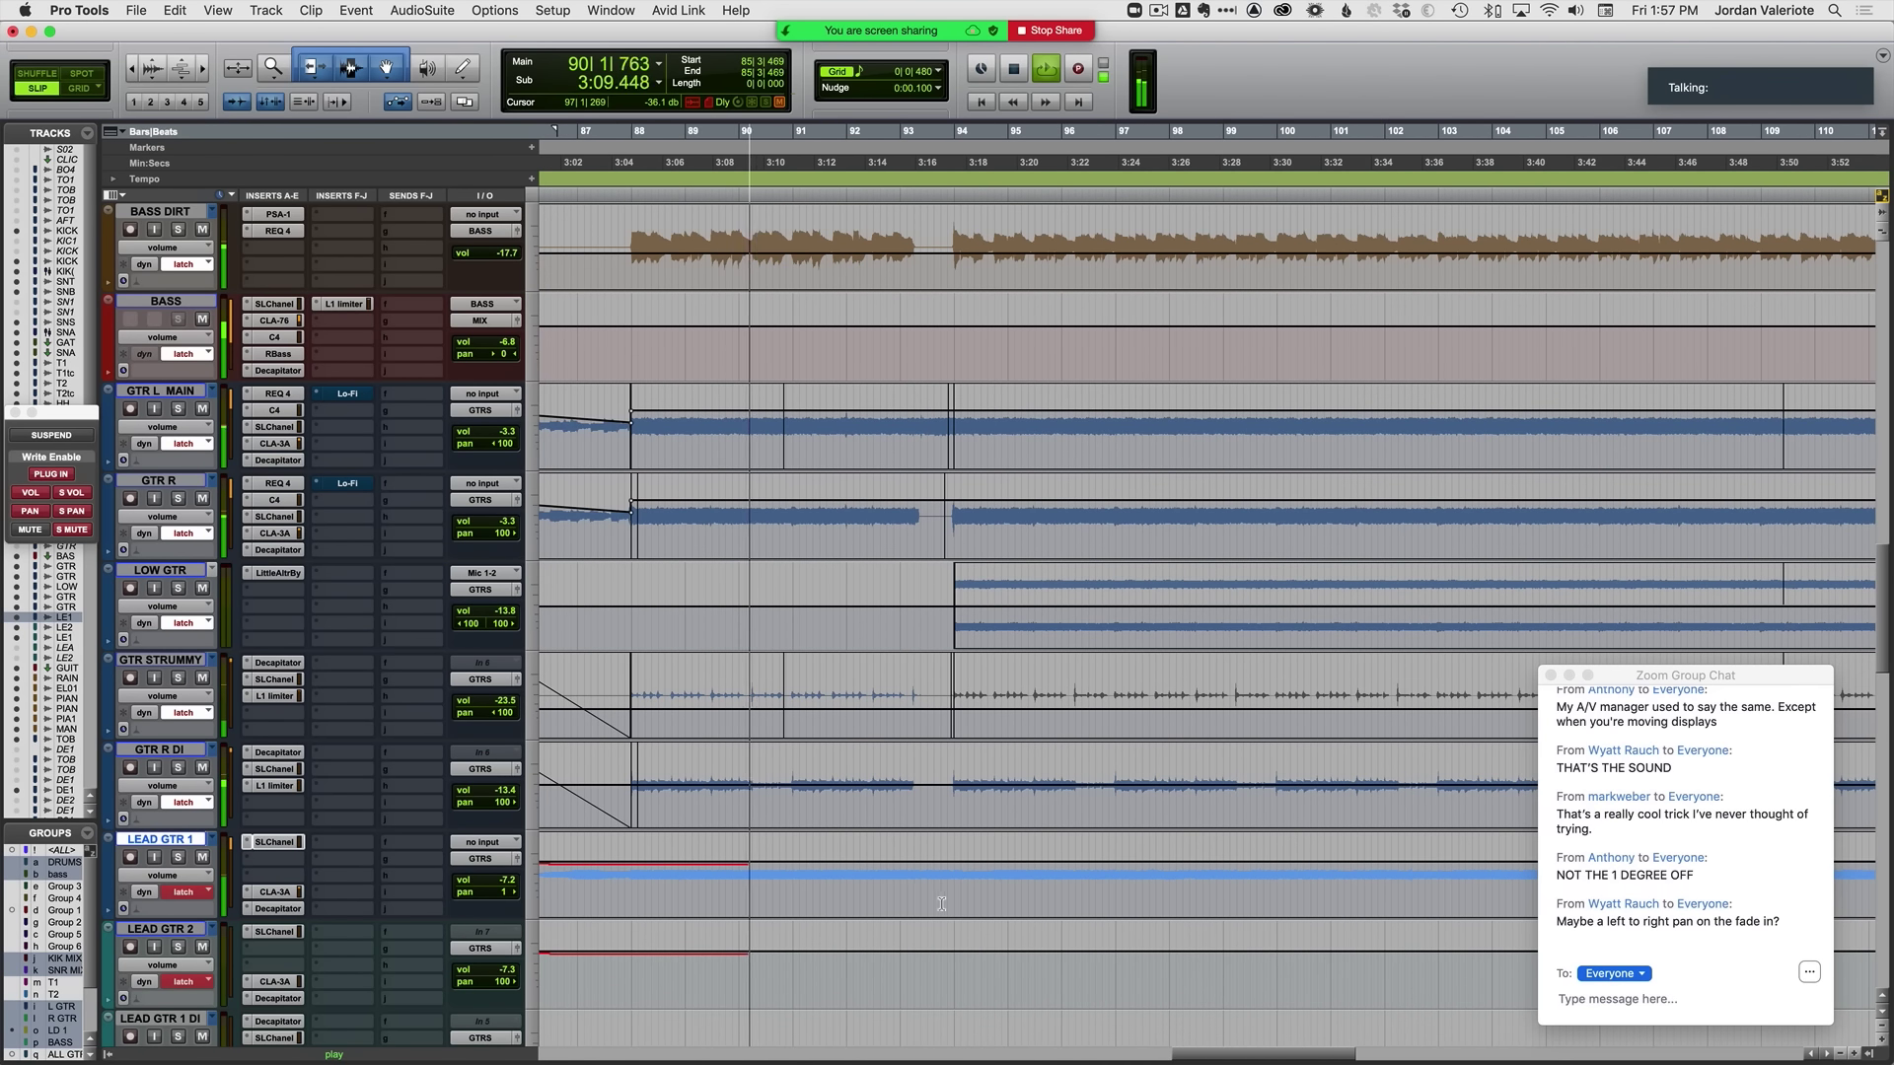
{"action": "left_click", "coordinate": [709, 874]}
{"action": "scroll", "coordinate": [707, 876], "scroll_direction": "left", "scroll_amount": 4}
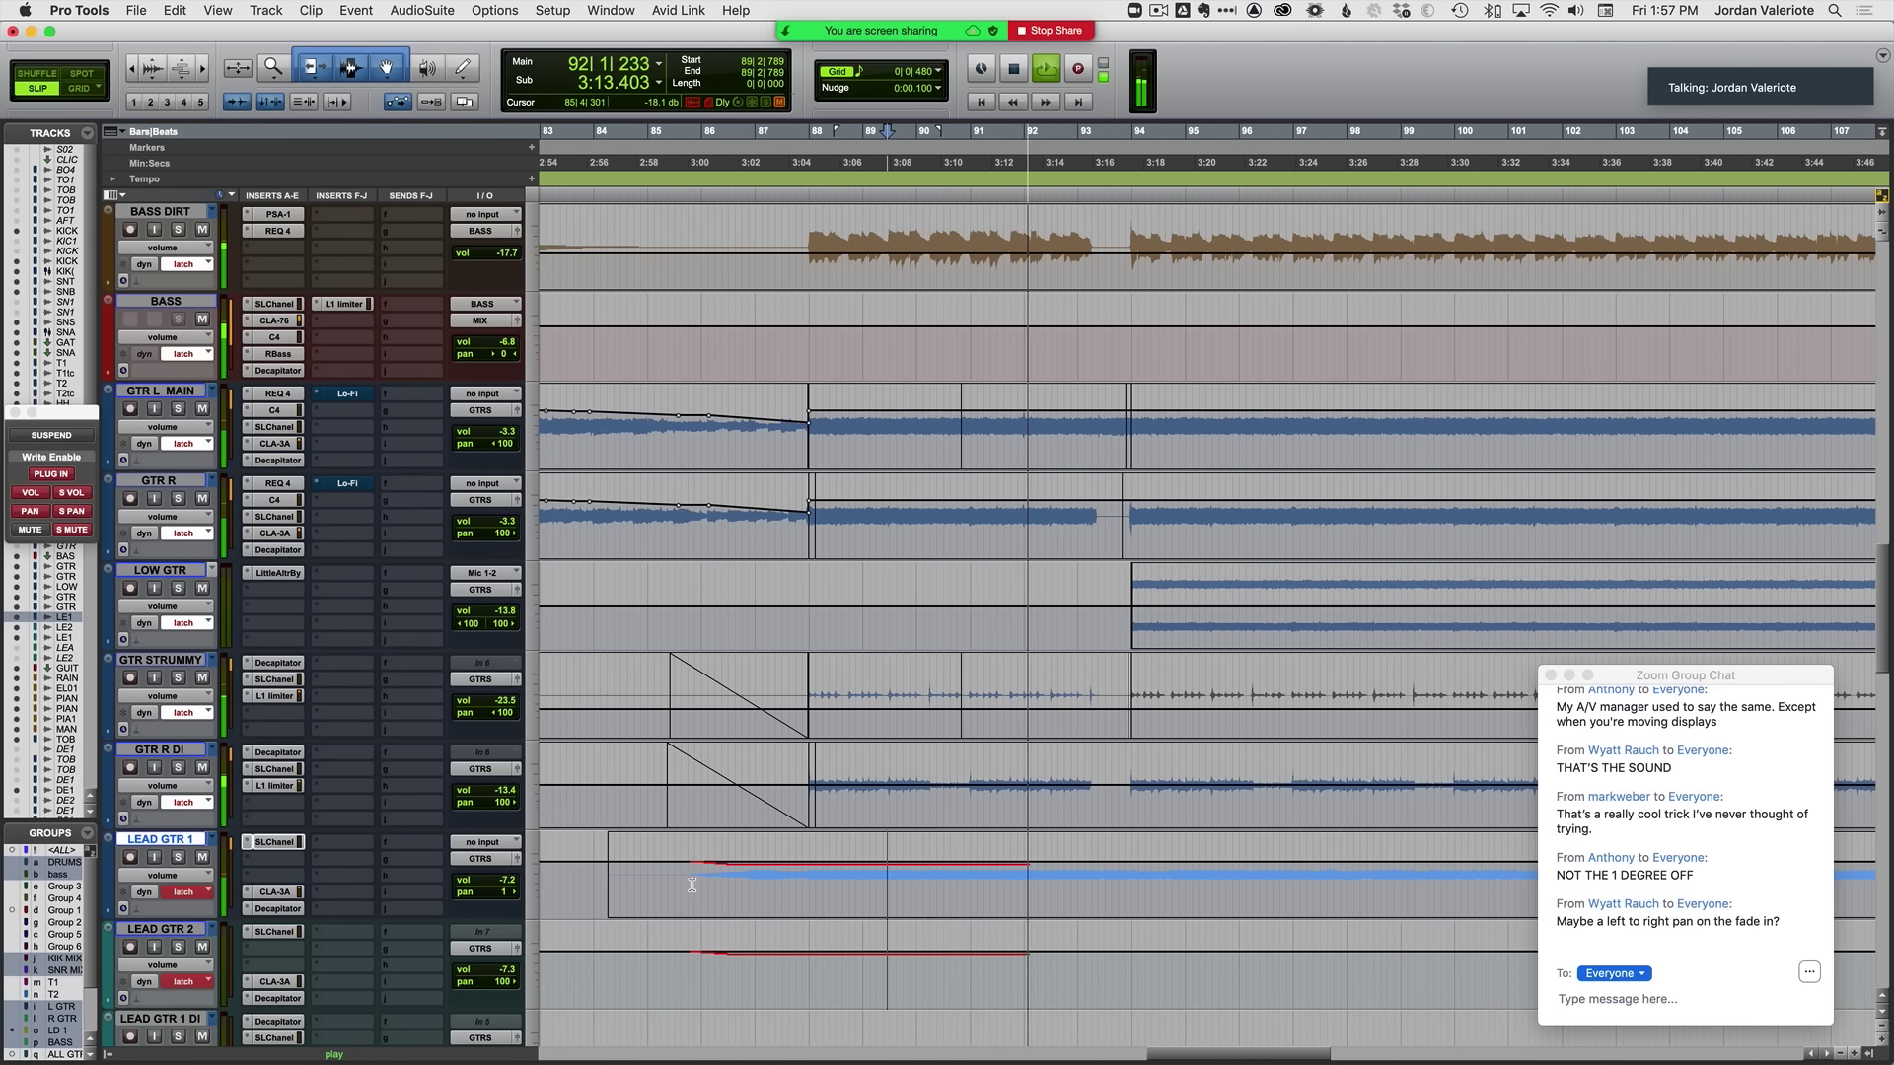
{"action": "key", "text": "space"}
Step: Write another latch volume pass on the linked lead guitars from late bar 85 to about bar 99, bringing LEAD GTR 1 to -5.6 dB
{"action": "left_click", "coordinate": [692, 884]}
{"action": "key", "text": "space"}
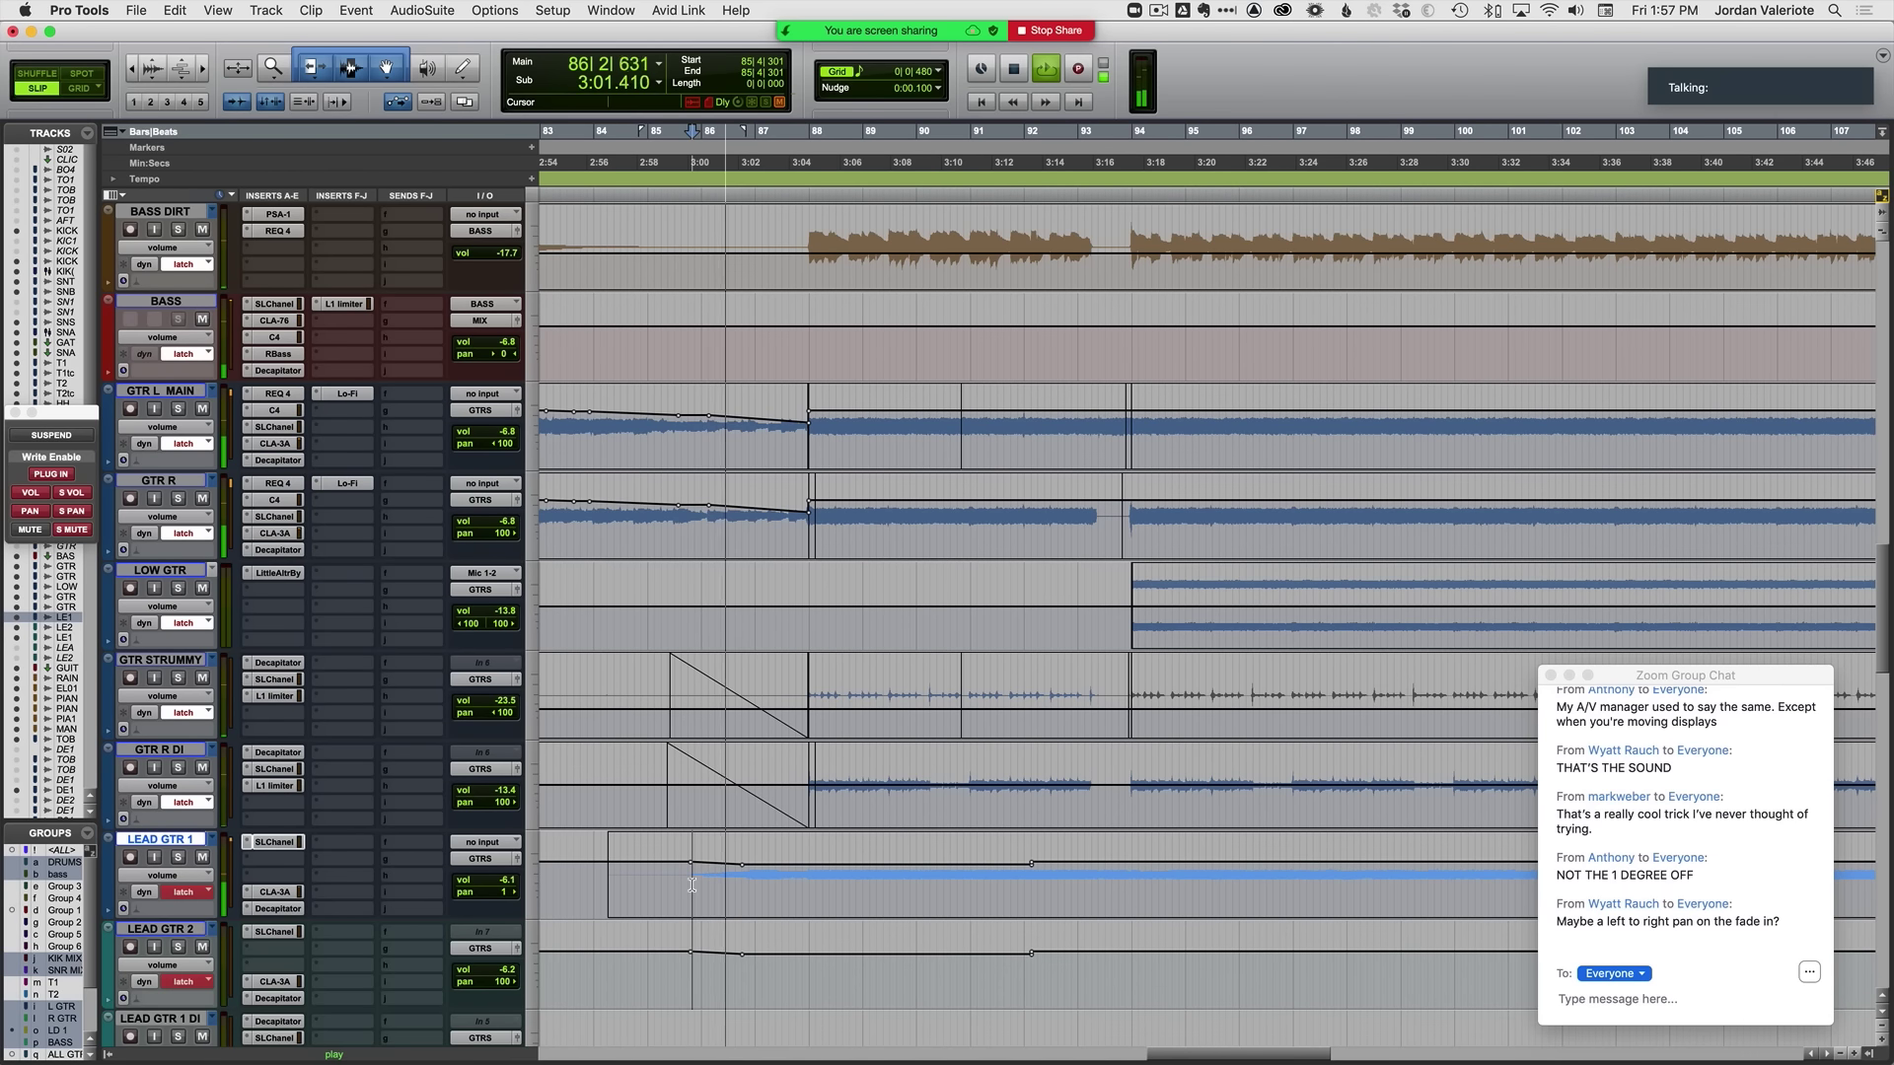
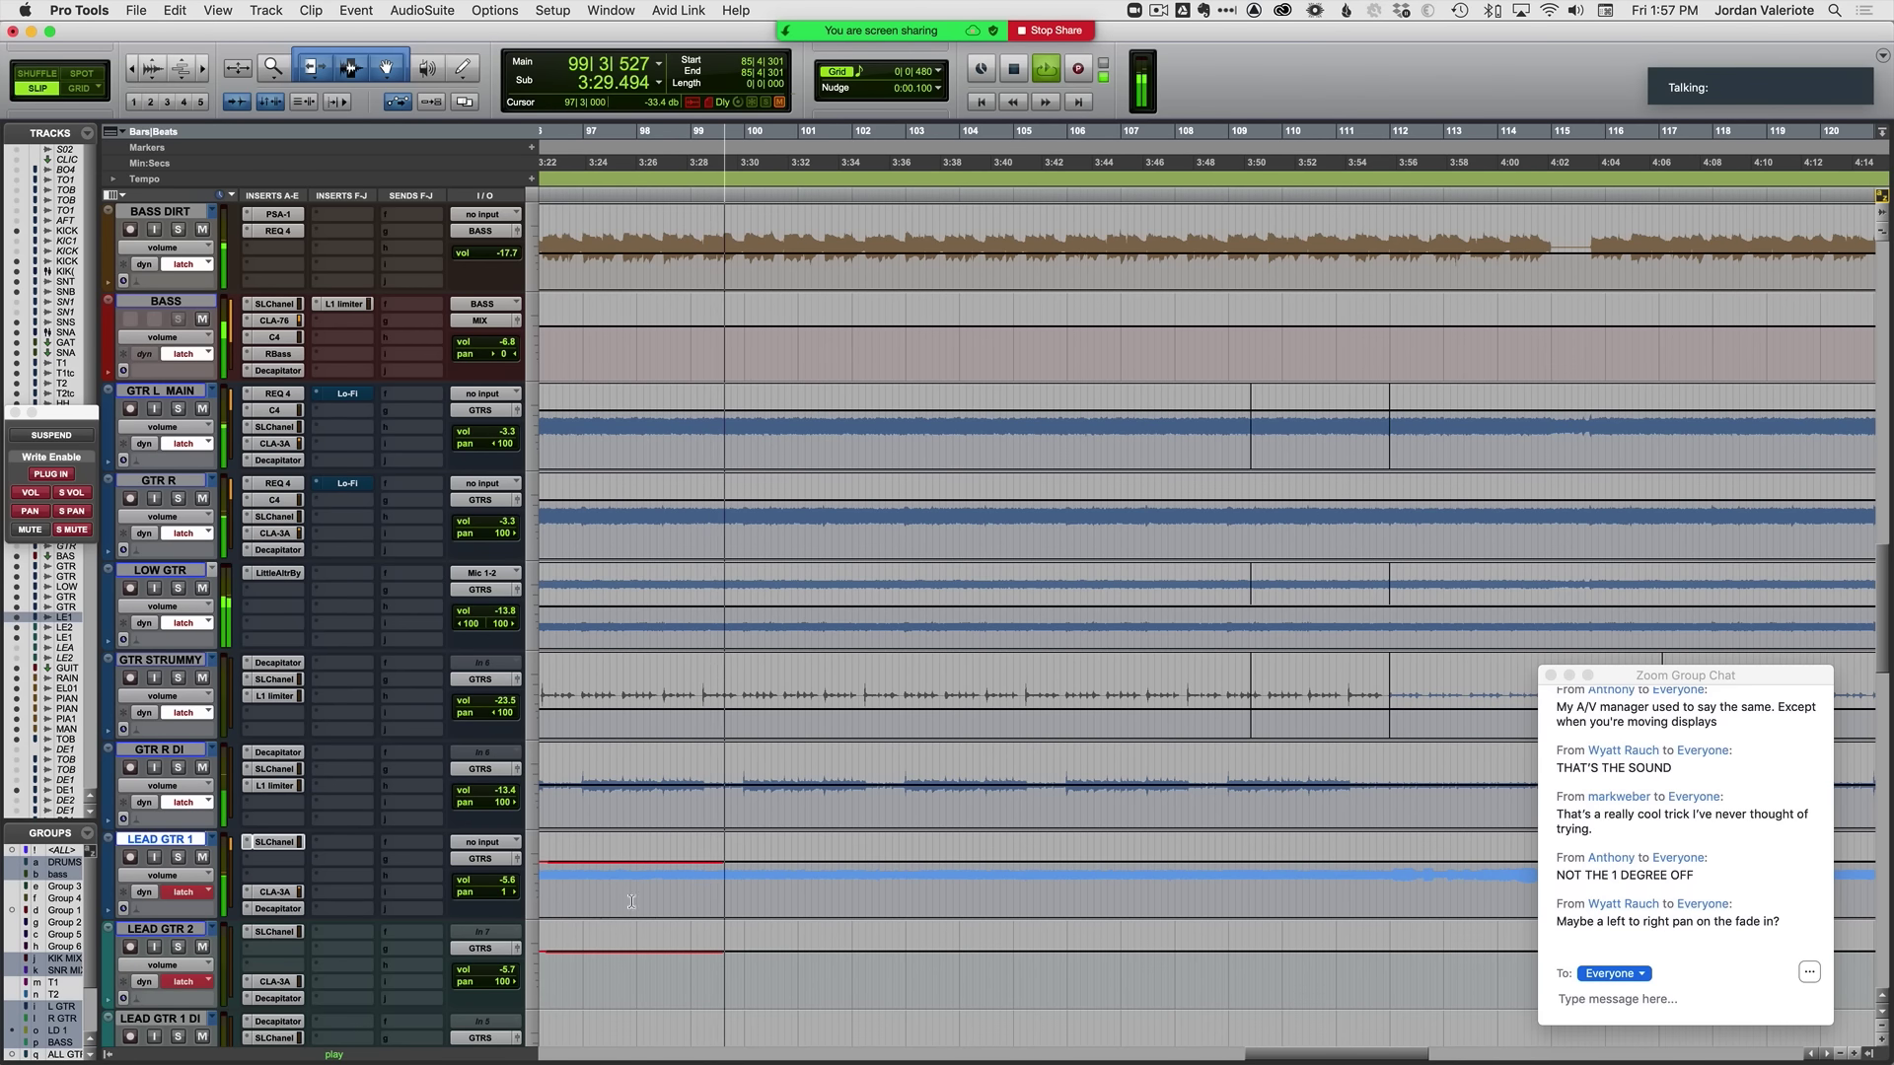
{"action": "key", "text": "space"}
{"action": "left_click_drag", "start_coordinate": [728, 887], "coordinate": [770, 888]}
{"action": "left_click", "coordinate": [729, 888]}
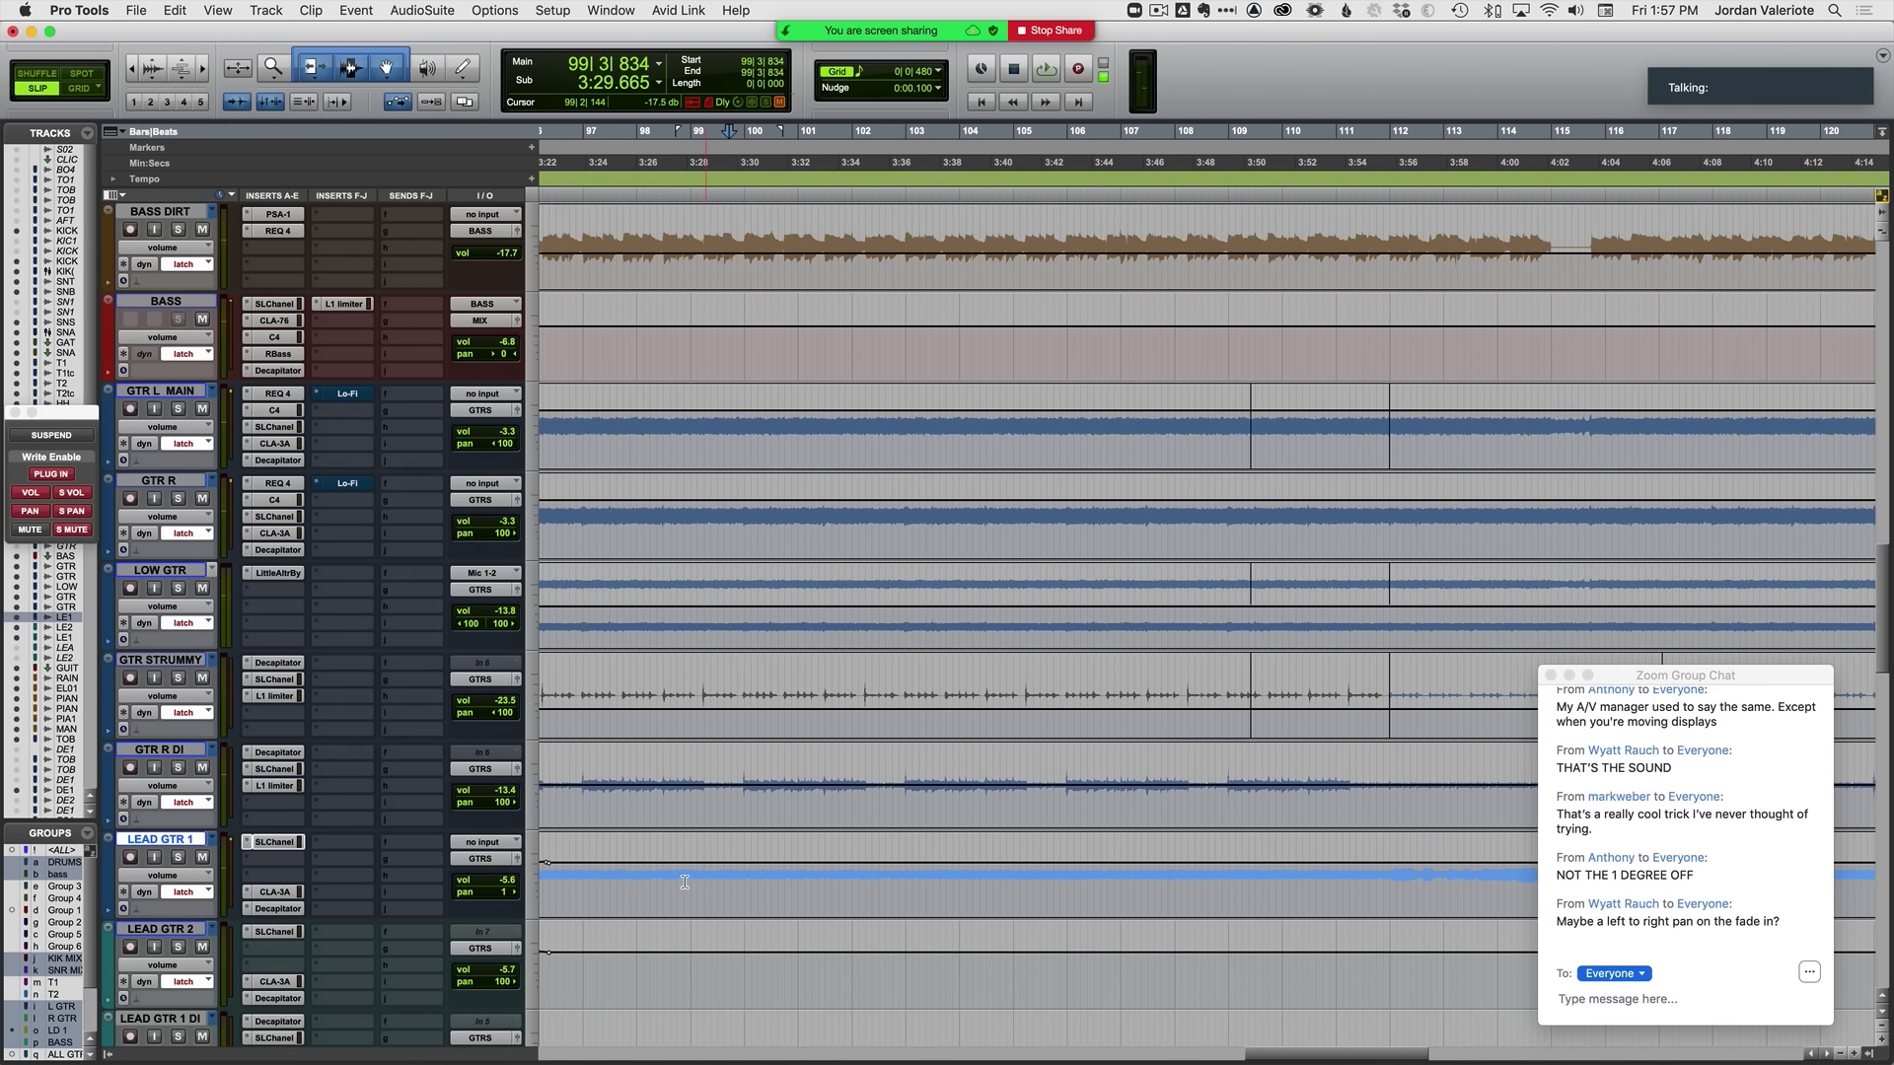
Step: Play the transition from bar 93 to check the lead guitar balance
{"action": "scroll", "coordinate": [684, 874], "scroll_direction": "left", "scroll_amount": 5}
{"action": "key", "text": "space"}
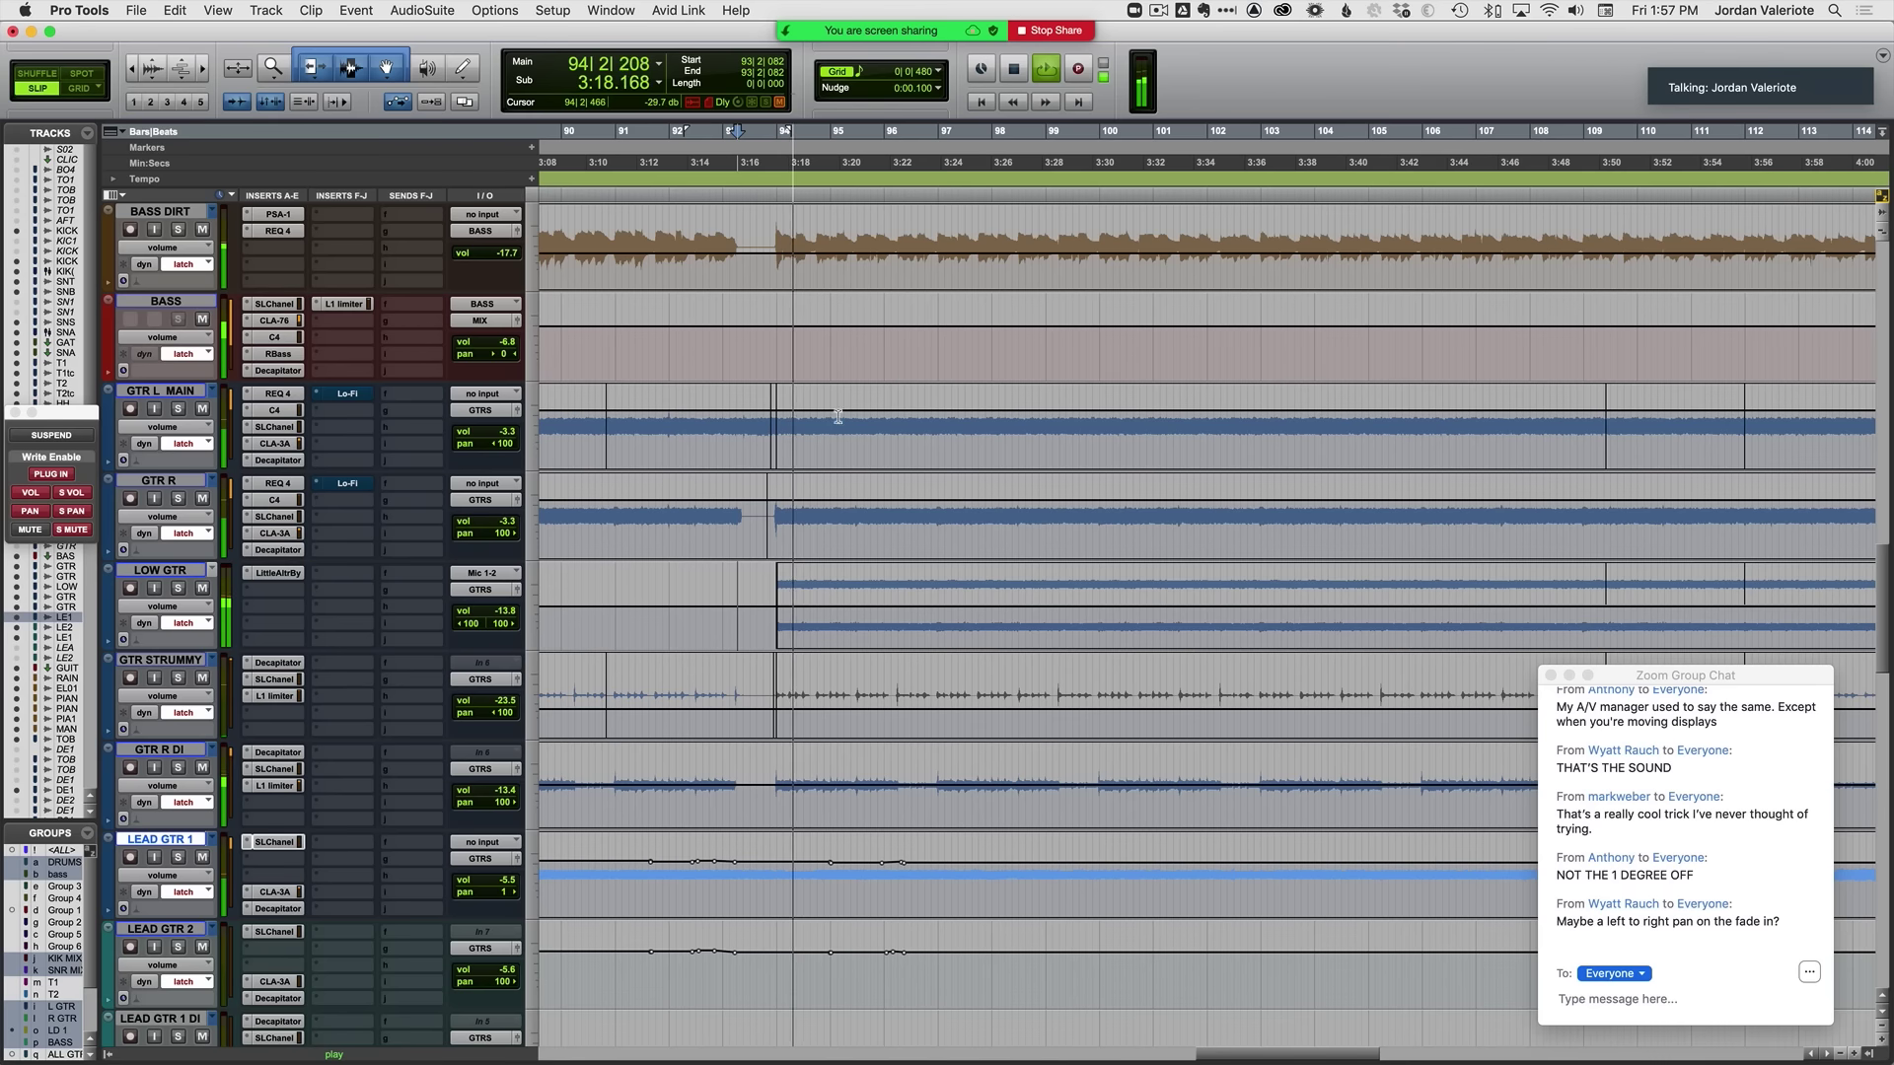
{"action": "key", "text": "space"}
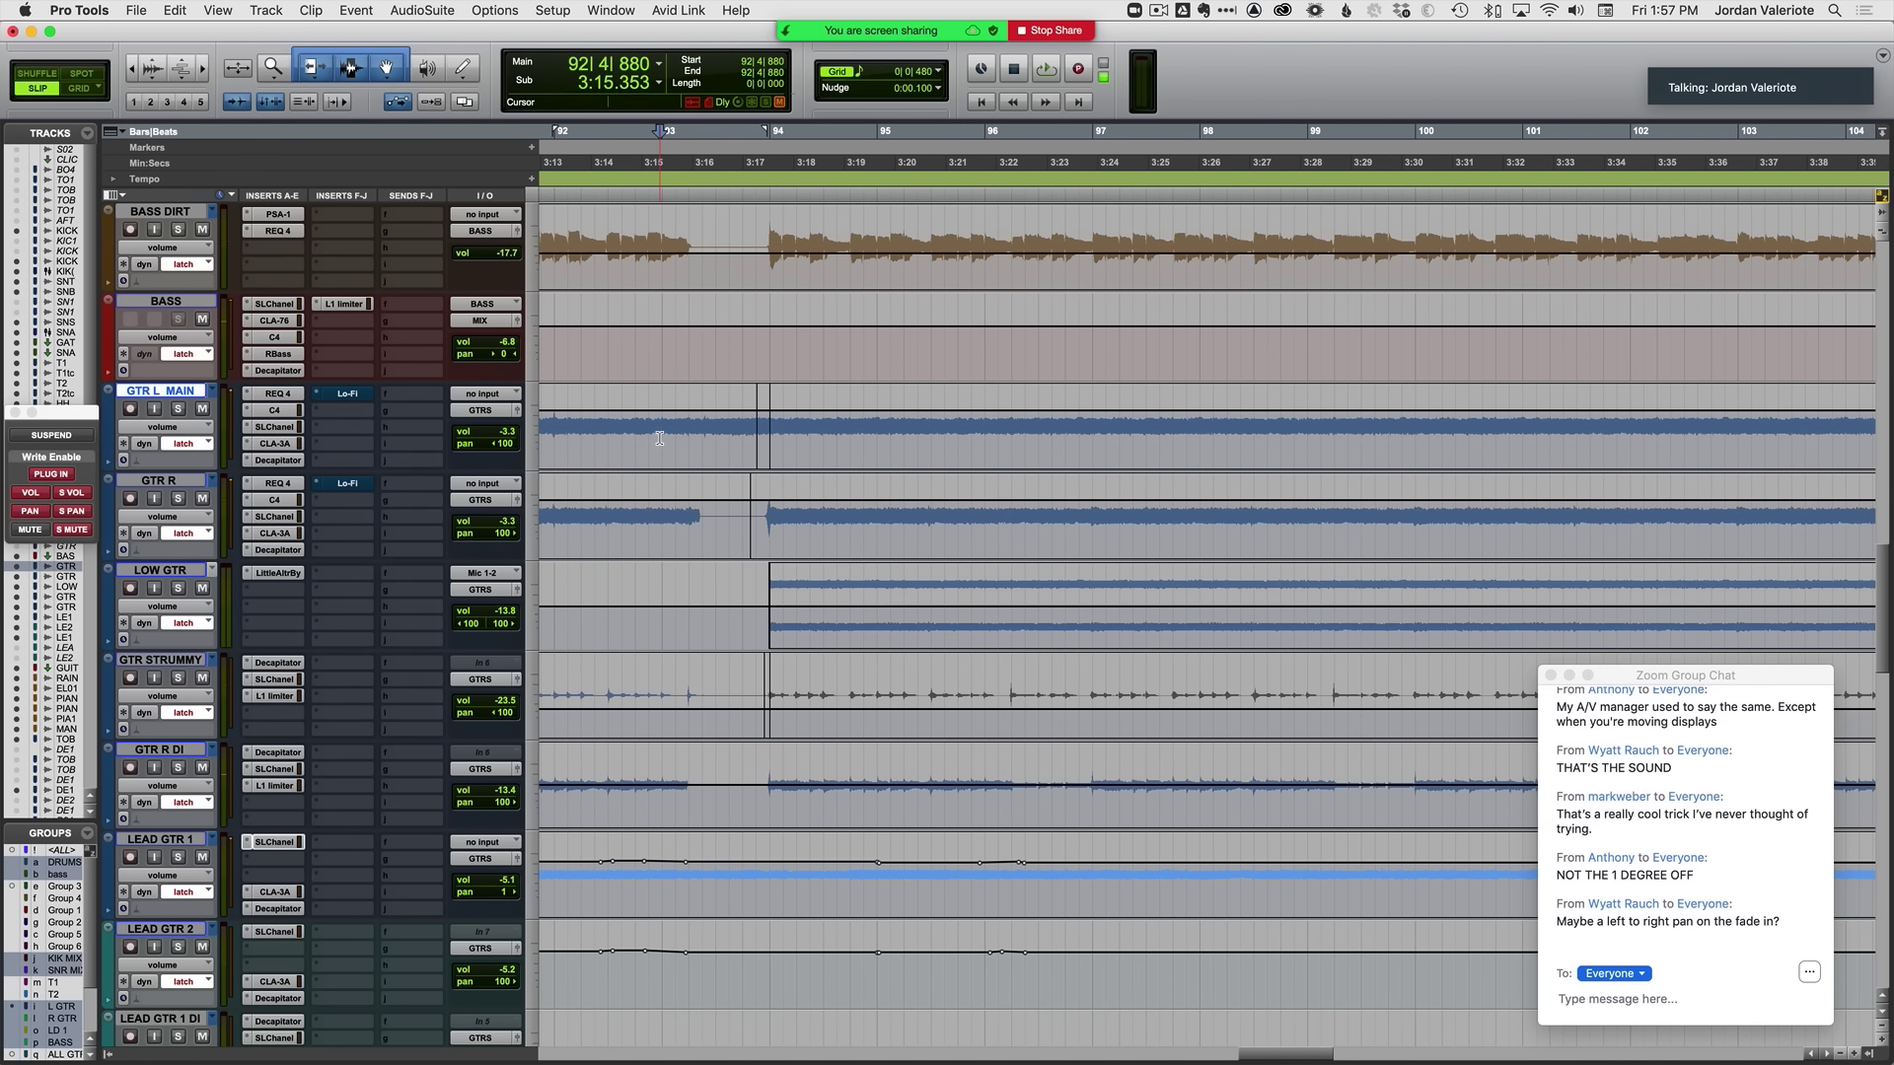
Step: Write a latch volume pass on GTR L MAIN and its linked GTR R from about bar 93 to bar 98, bringing them to -4.6 dB
{"action": "key", "text": "space"}
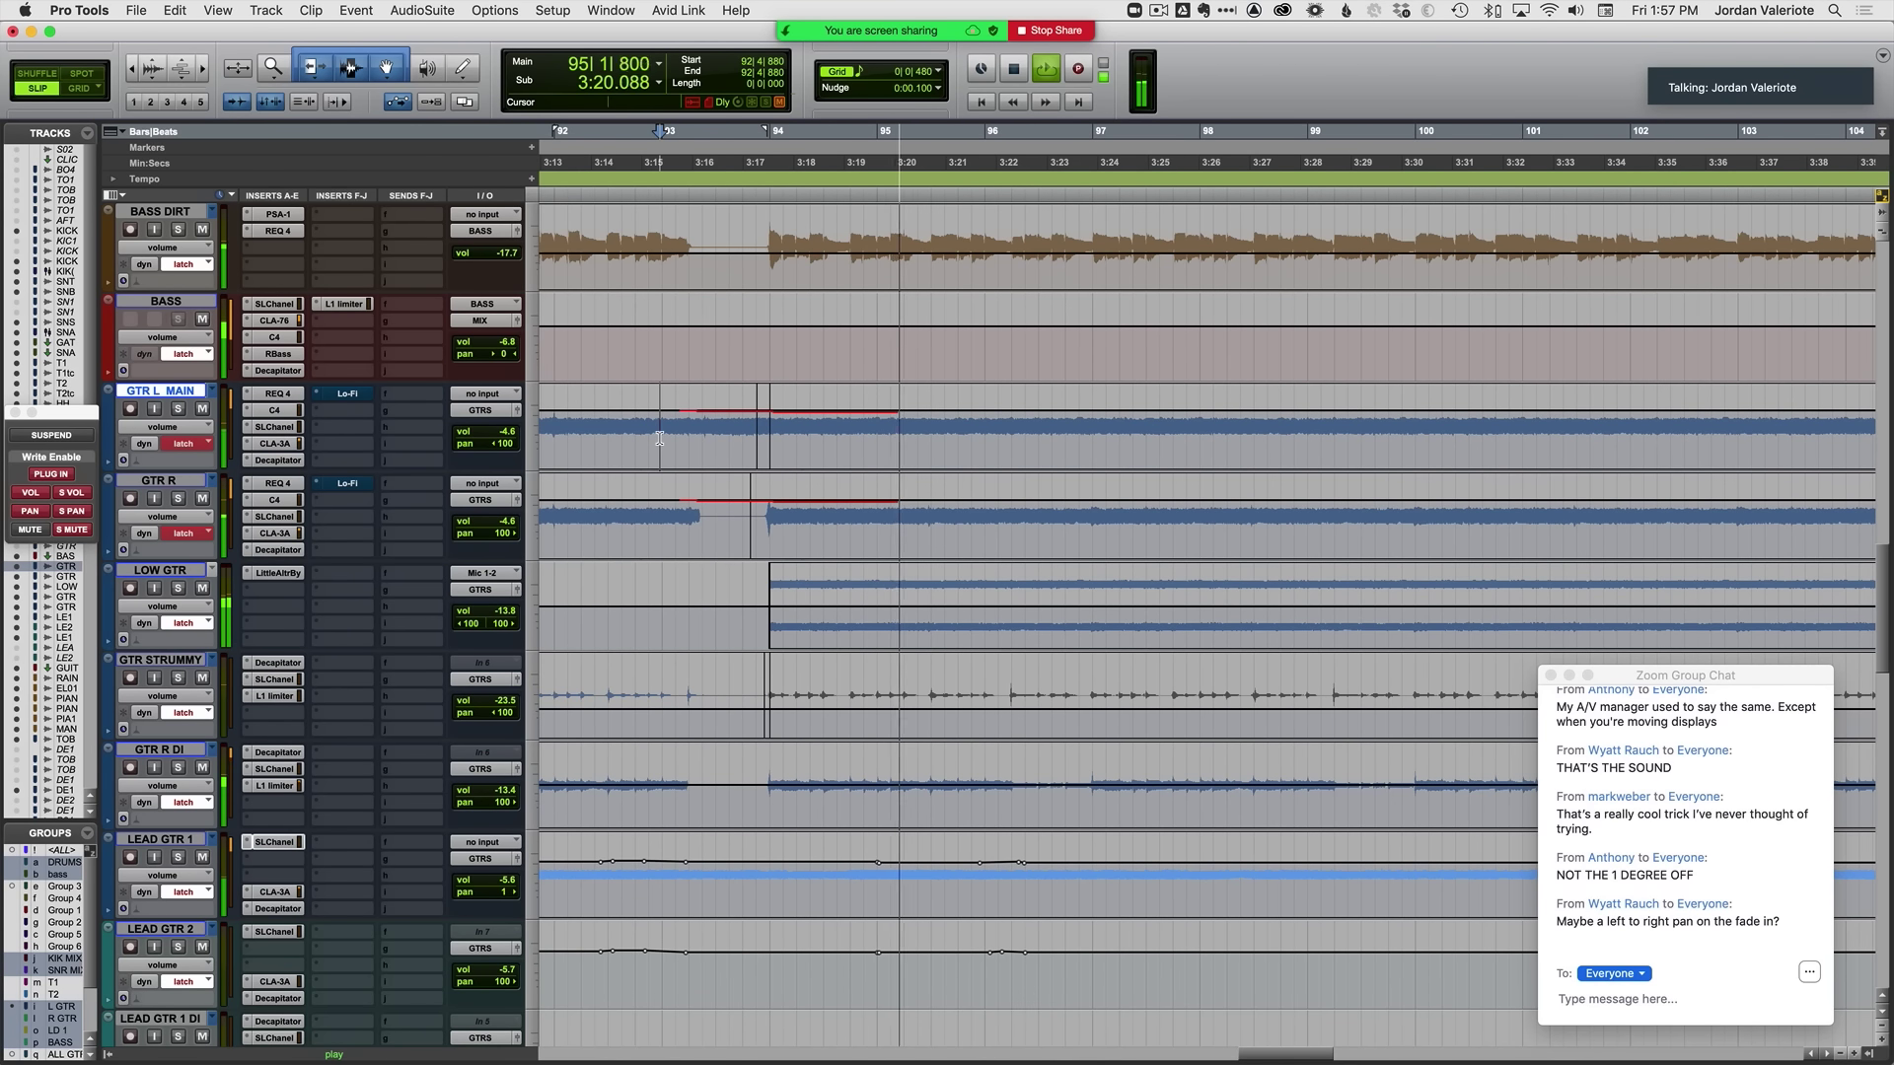
{"action": "scroll", "coordinate": [927, 498], "scroll_direction": "right", "scroll_amount": 4}
{"action": "key", "text": "r"}
{"action": "scroll", "coordinate": [927, 498], "scroll_direction": "right", "scroll_amount": 2}
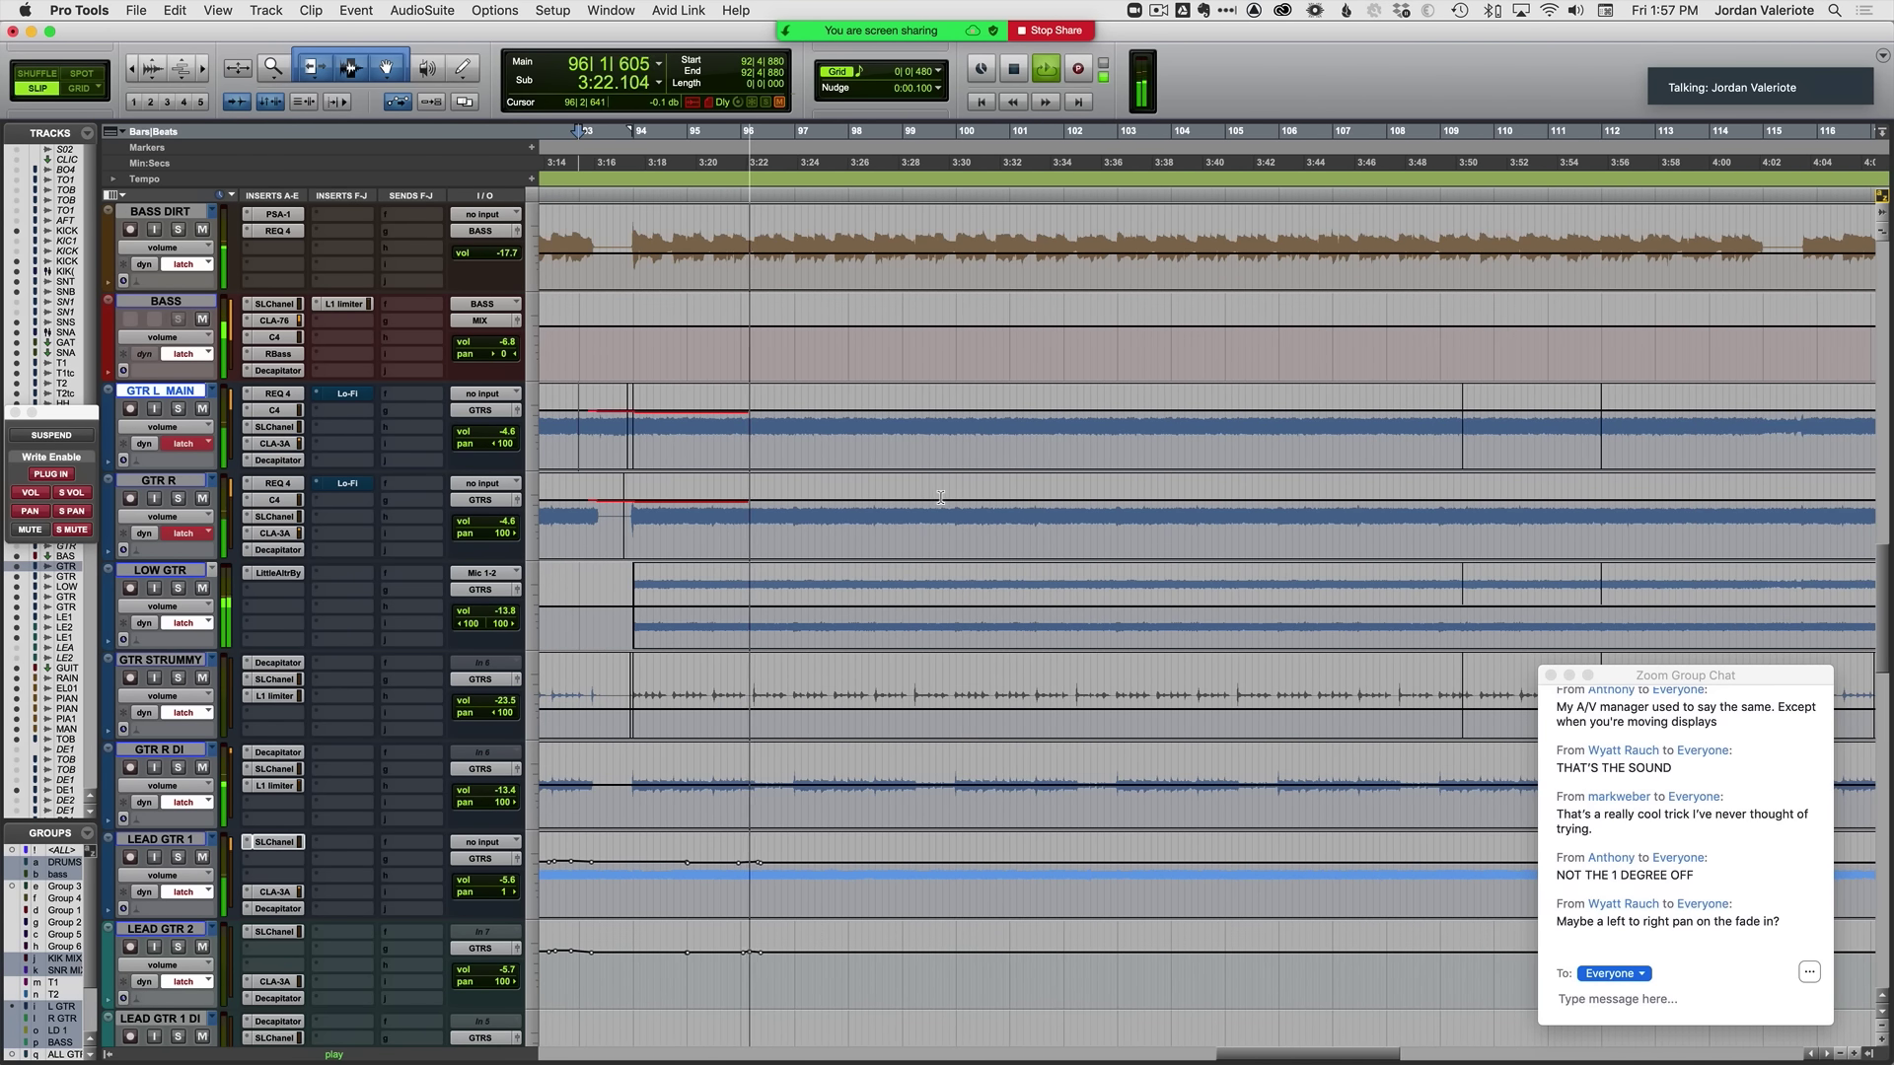
{"action": "left_click", "coordinate": [205, 589]}
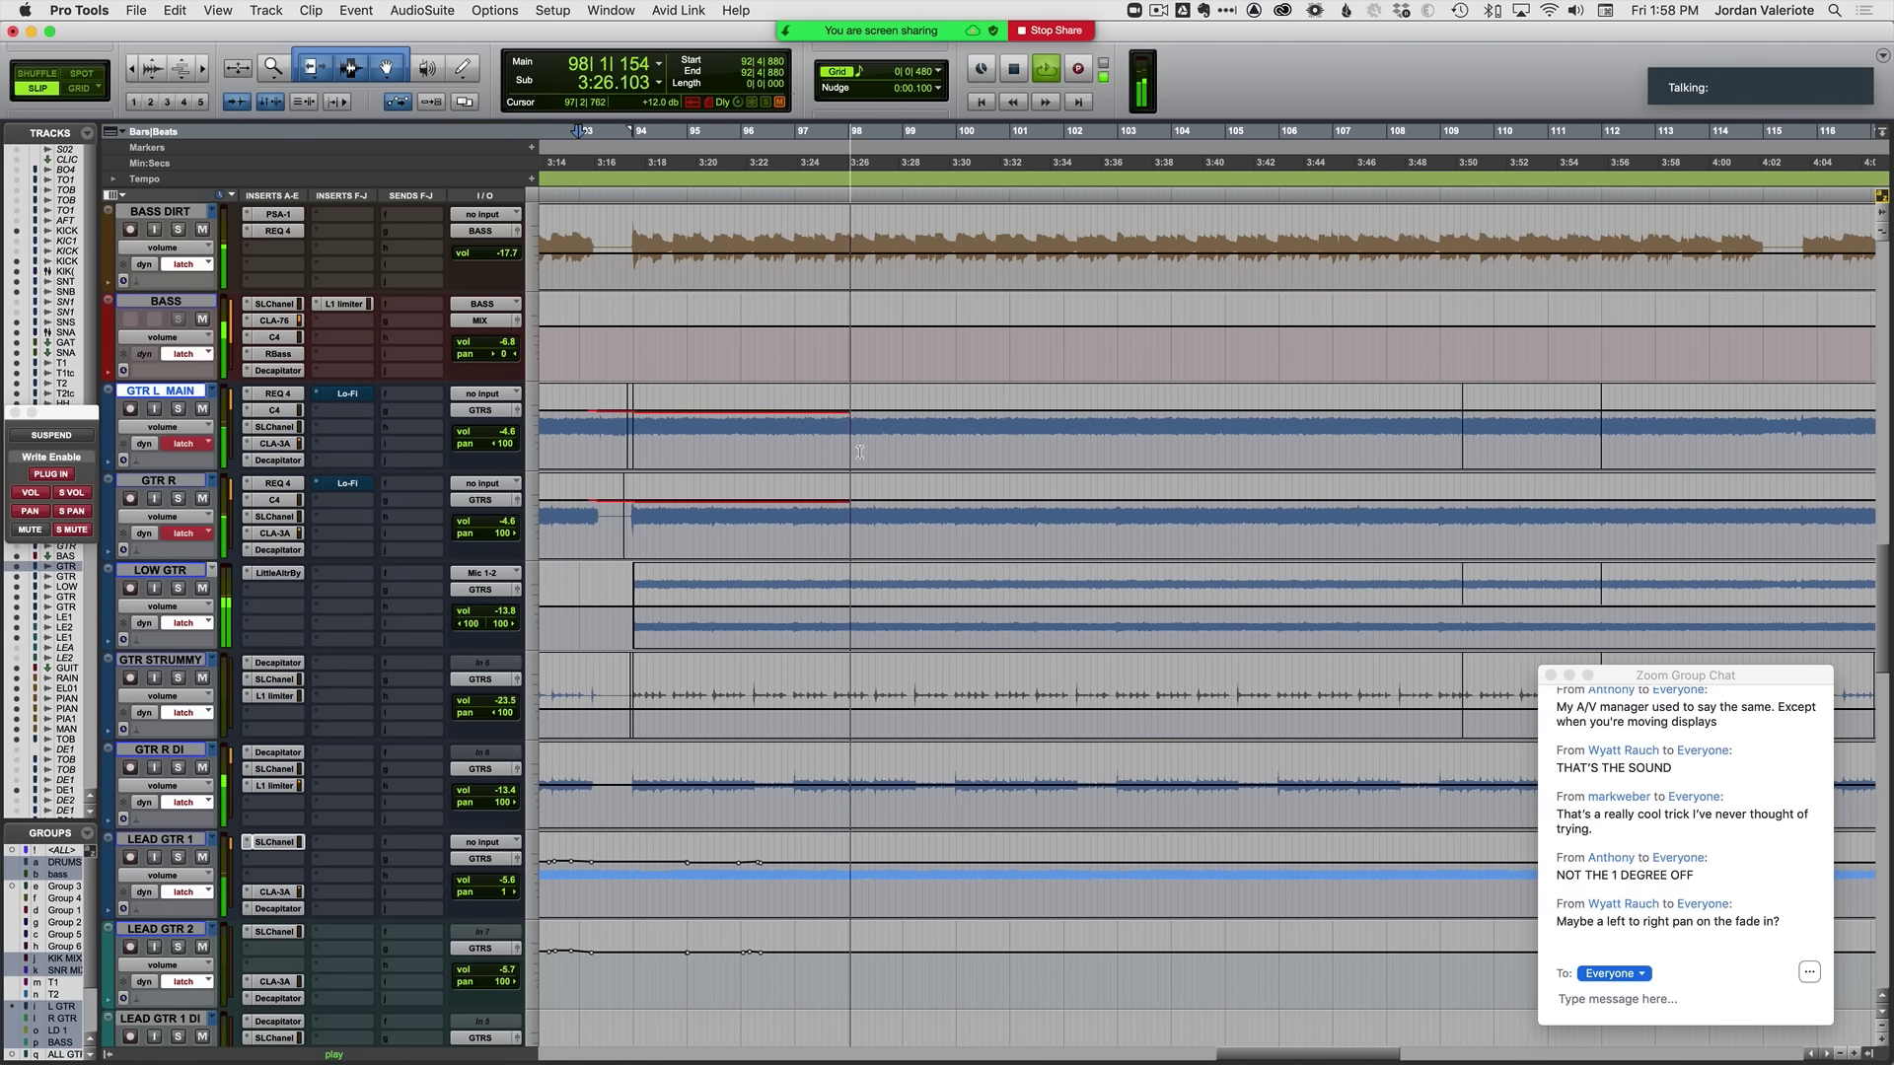
{"action": "key", "text": "space"}
Step: Delete the volume breakpoints at the end of the pass on GTR L MAIN and GTR R around bar 98
{"action": "left_click_drag", "start_coordinate": [857, 438], "coordinate": [835, 503]}
{"action": "key", "text": "Delete"}
{"action": "key", "text": "Delete"}
Step: Play the final guitar section from late bar 97, checking how BASS and LOW GTR sit in the mix
{"action": "key", "text": "space"}
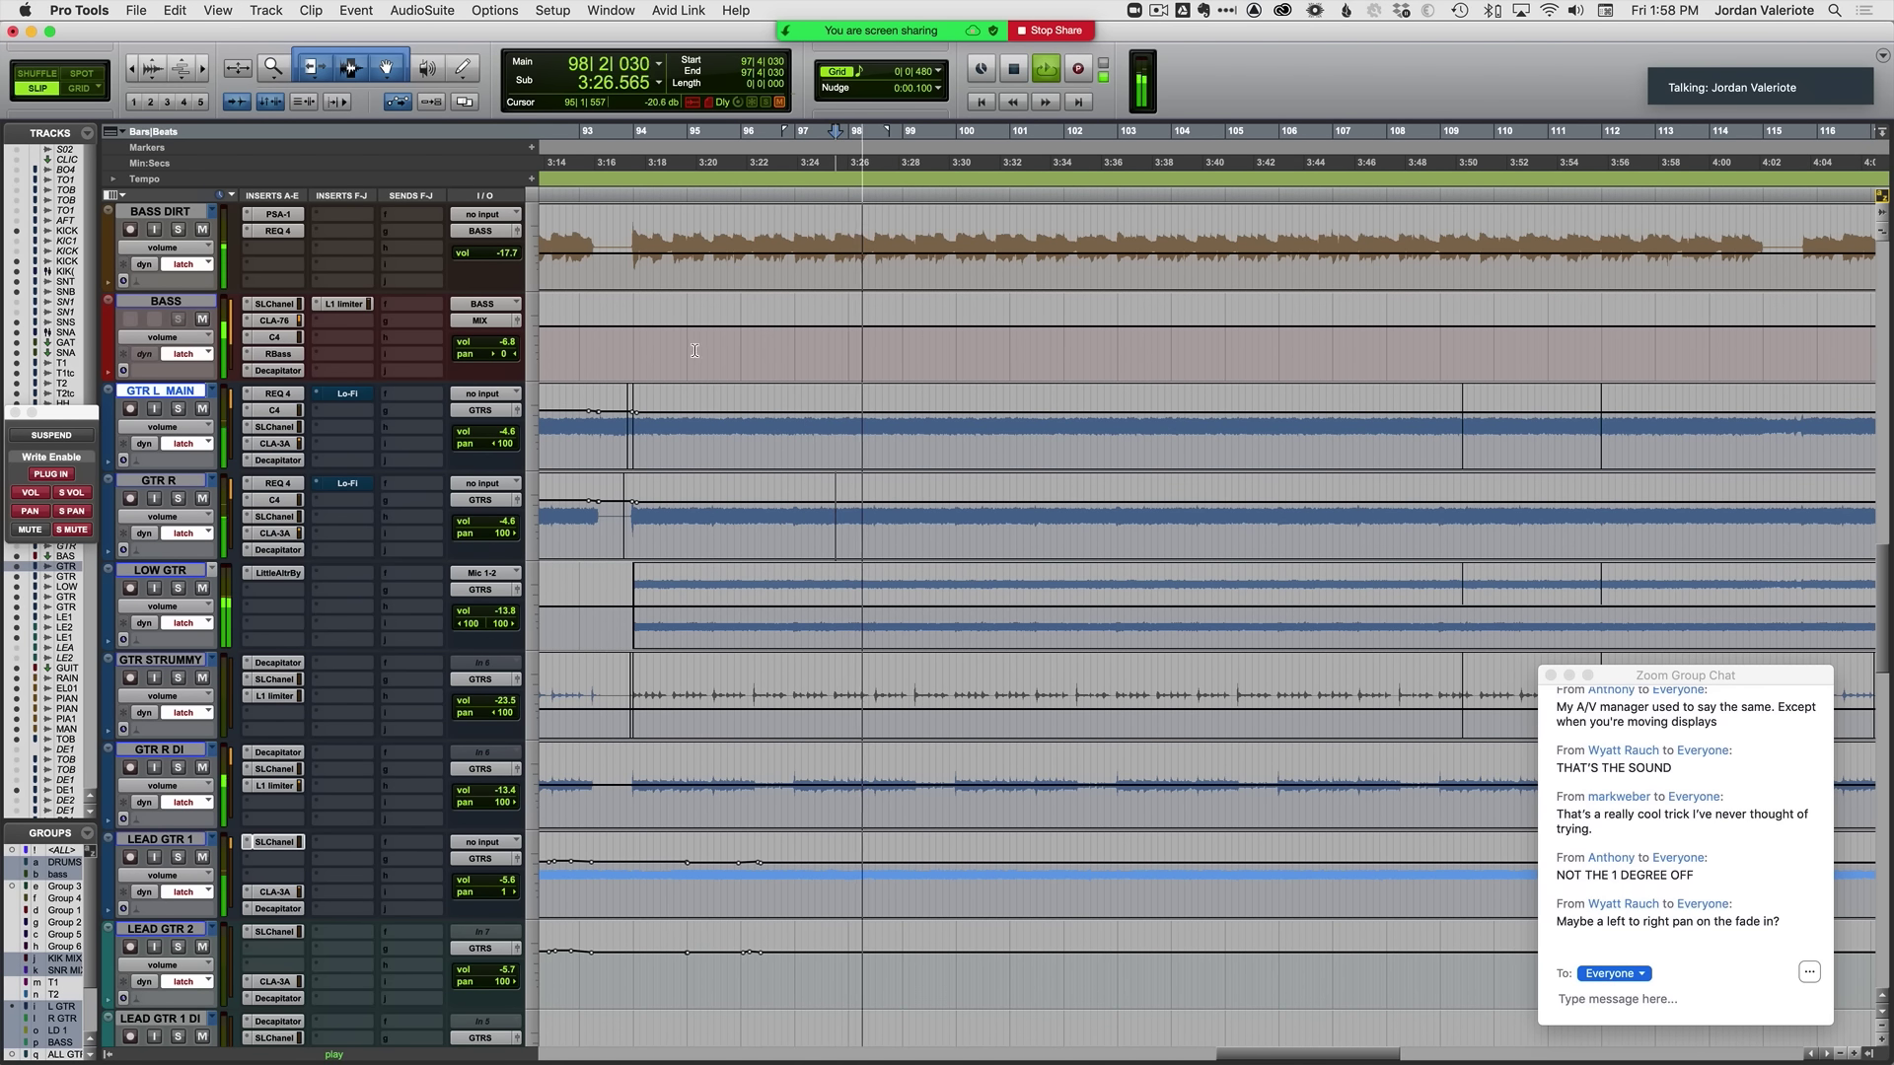
{"action": "left_click", "coordinate": [204, 319]}
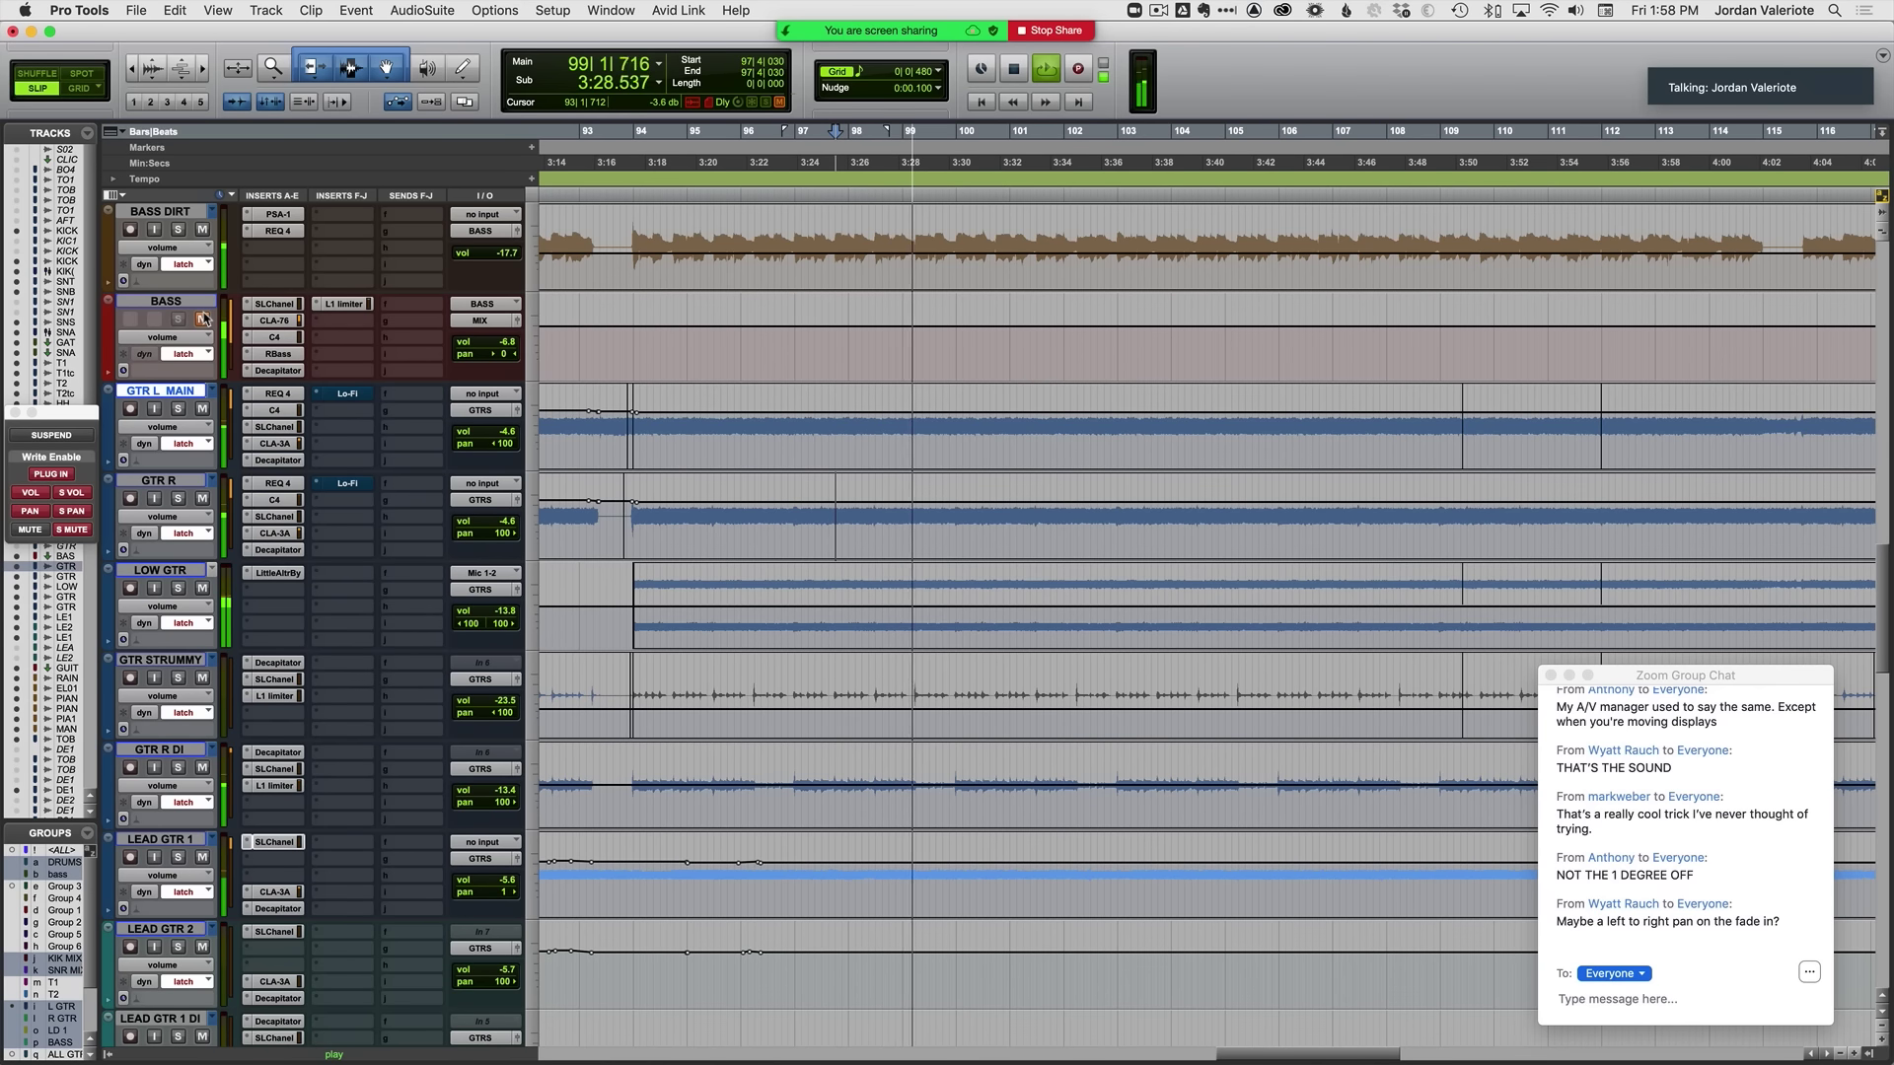
{"action": "left_click", "coordinate": [178, 589]}
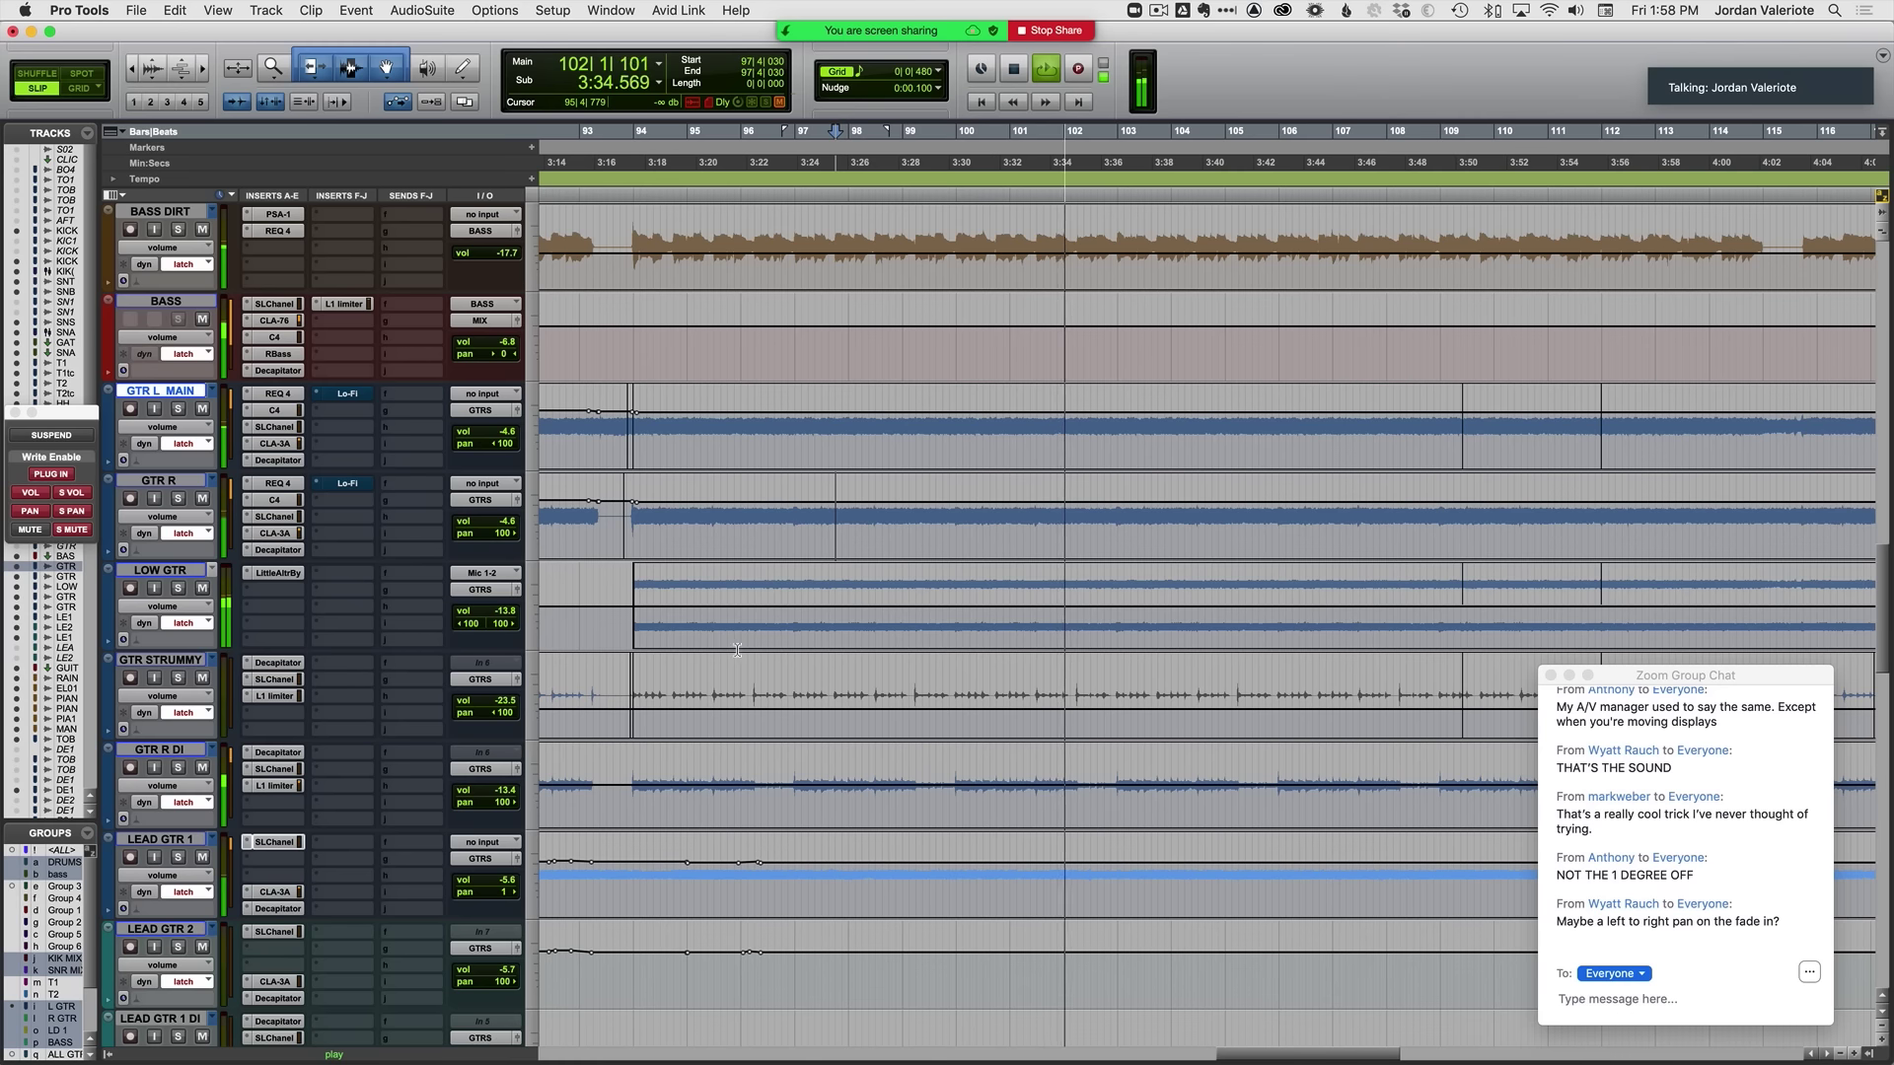
{"action": "scroll", "coordinate": [1049, 695], "scroll_direction": "right", "scroll_amount": 5}
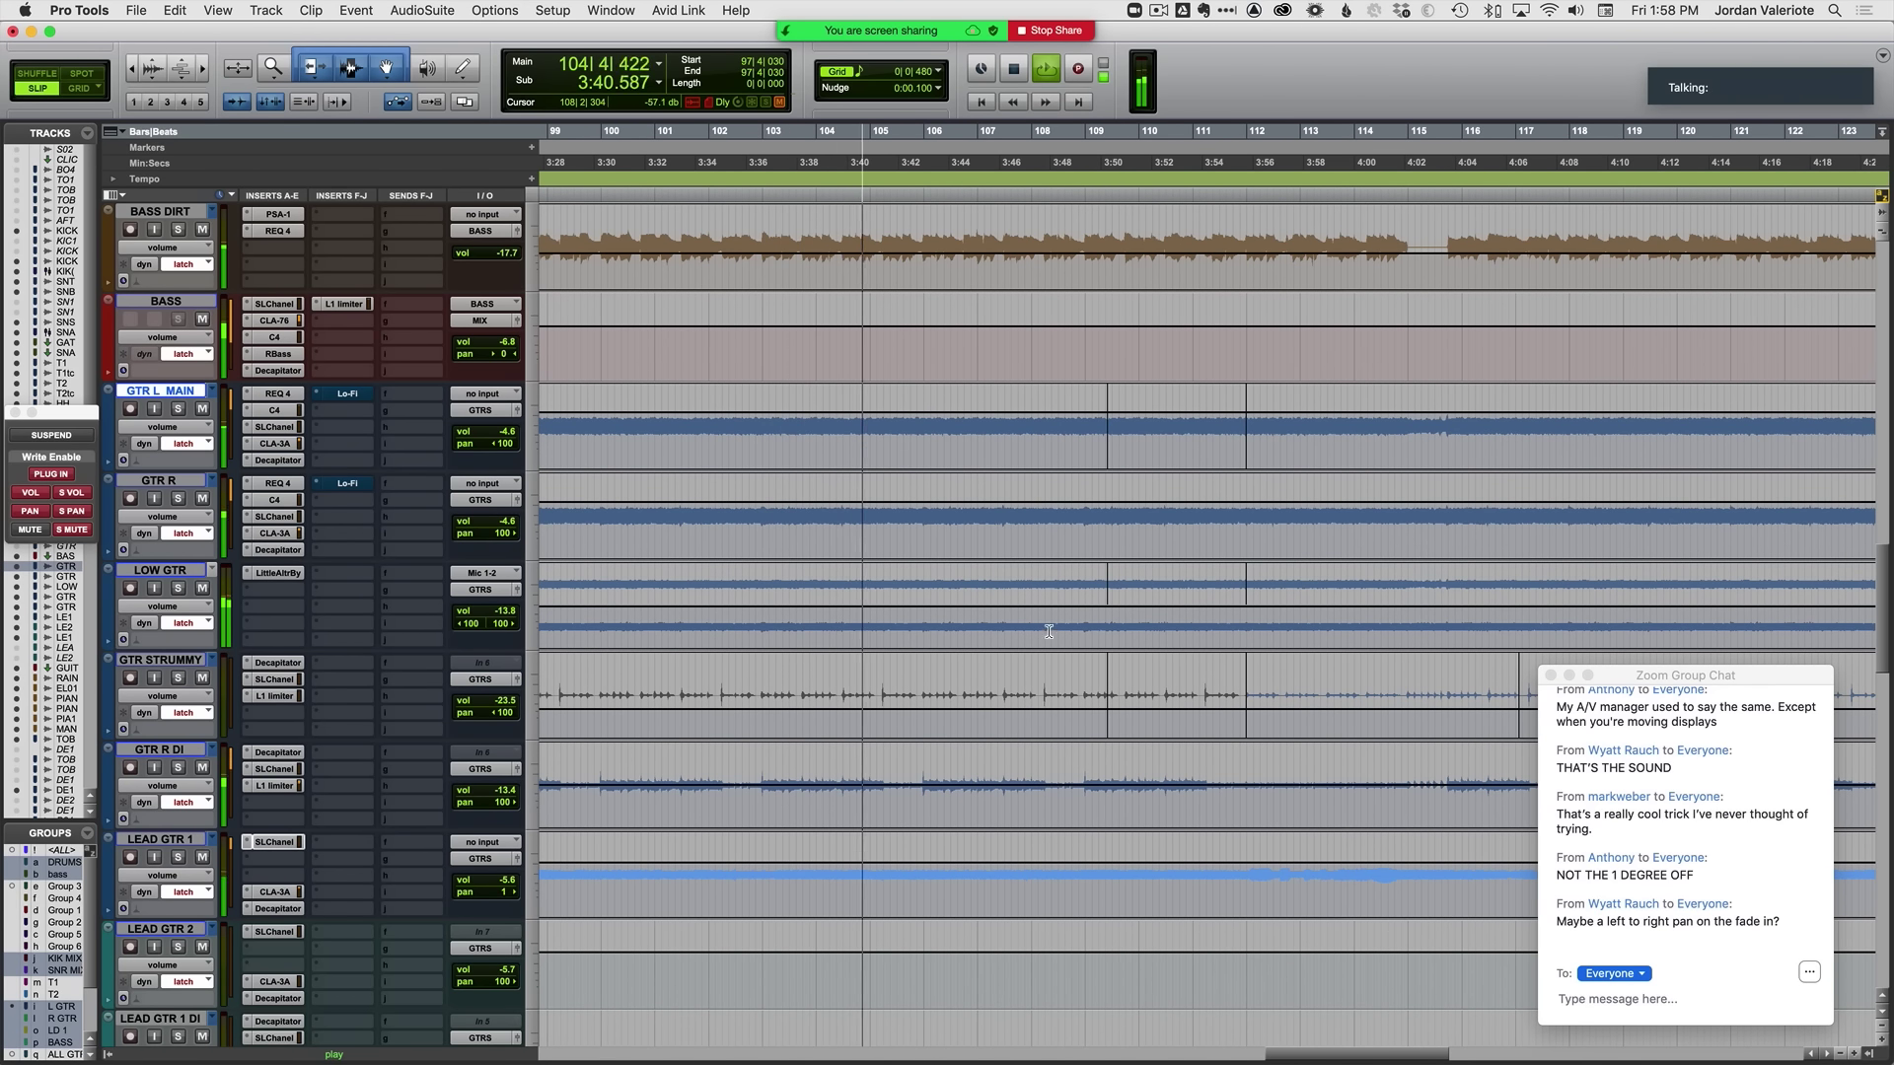
{"action": "scroll", "coordinate": [1076, 634], "scroll_direction": "down", "scroll_amount": 3}
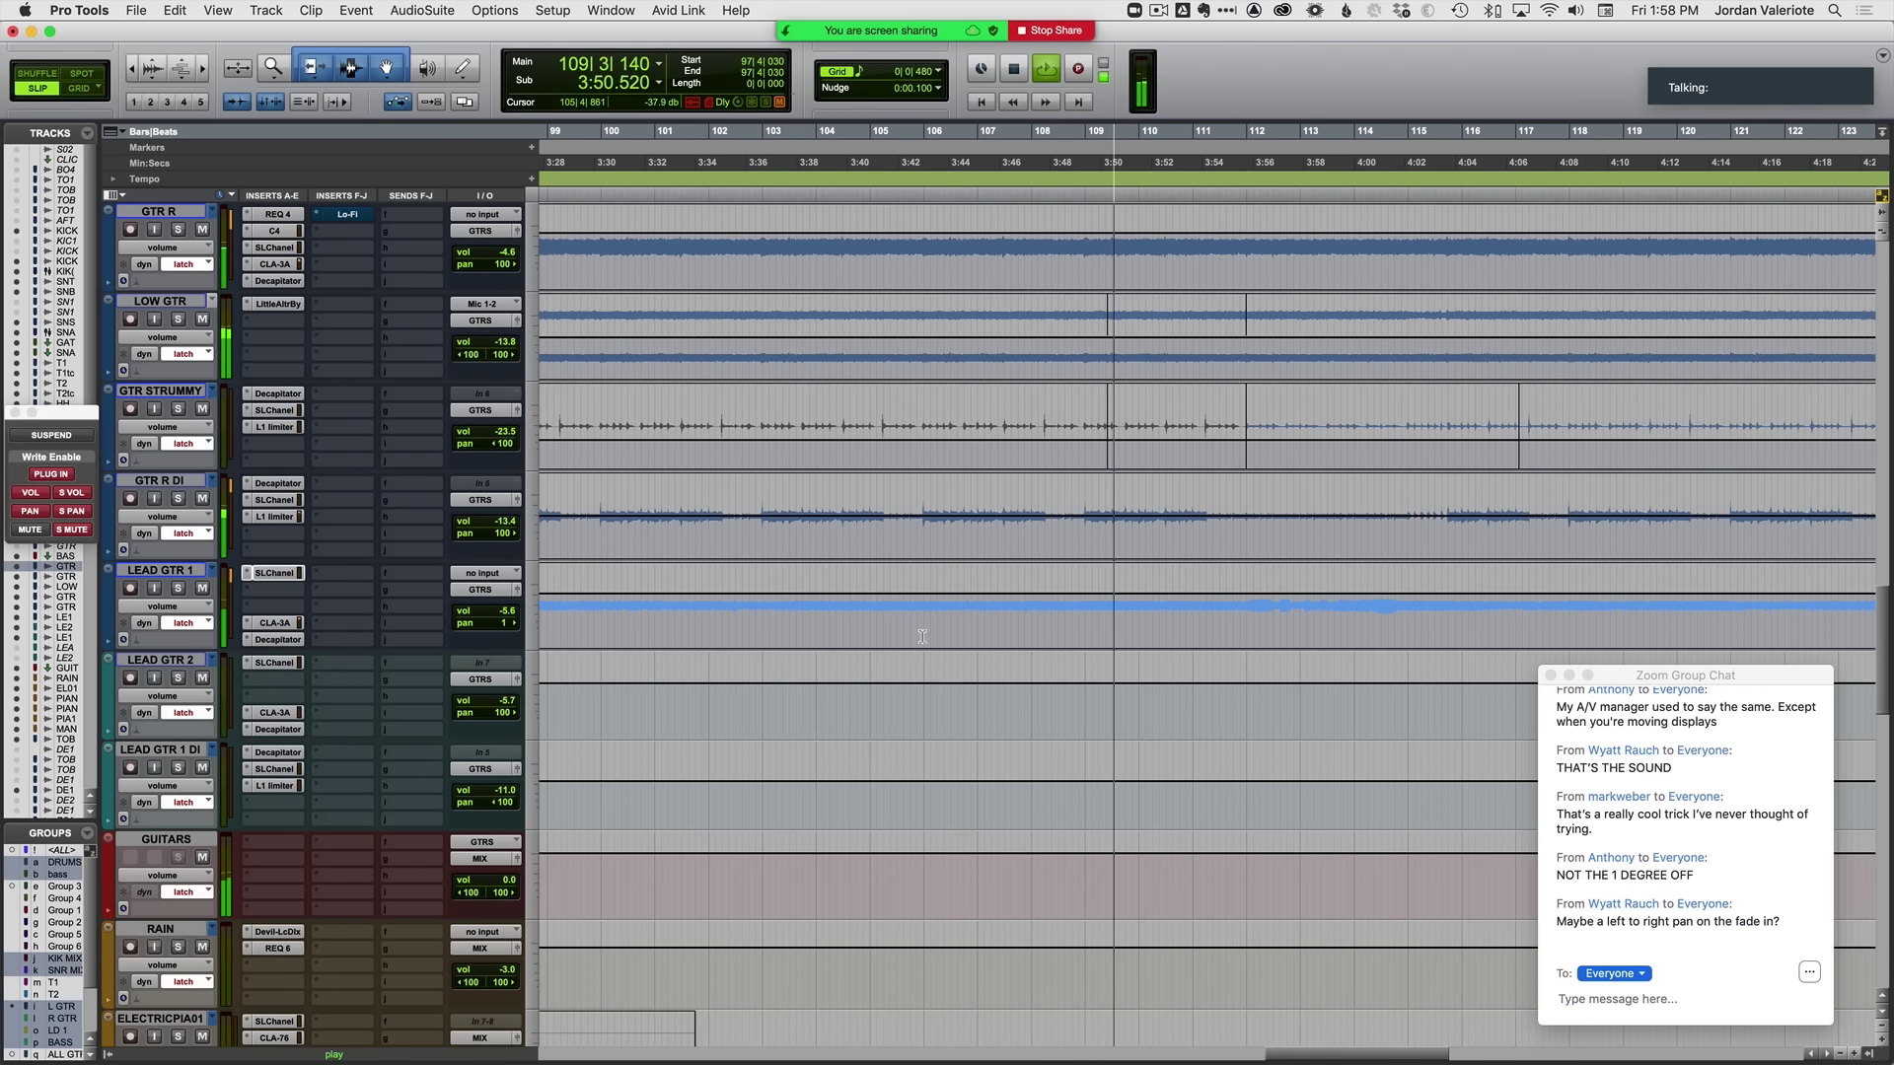
{"action": "scroll", "coordinate": [922, 636], "scroll_direction": "right", "scroll_amount": 5}
{"action": "key", "text": "r"}
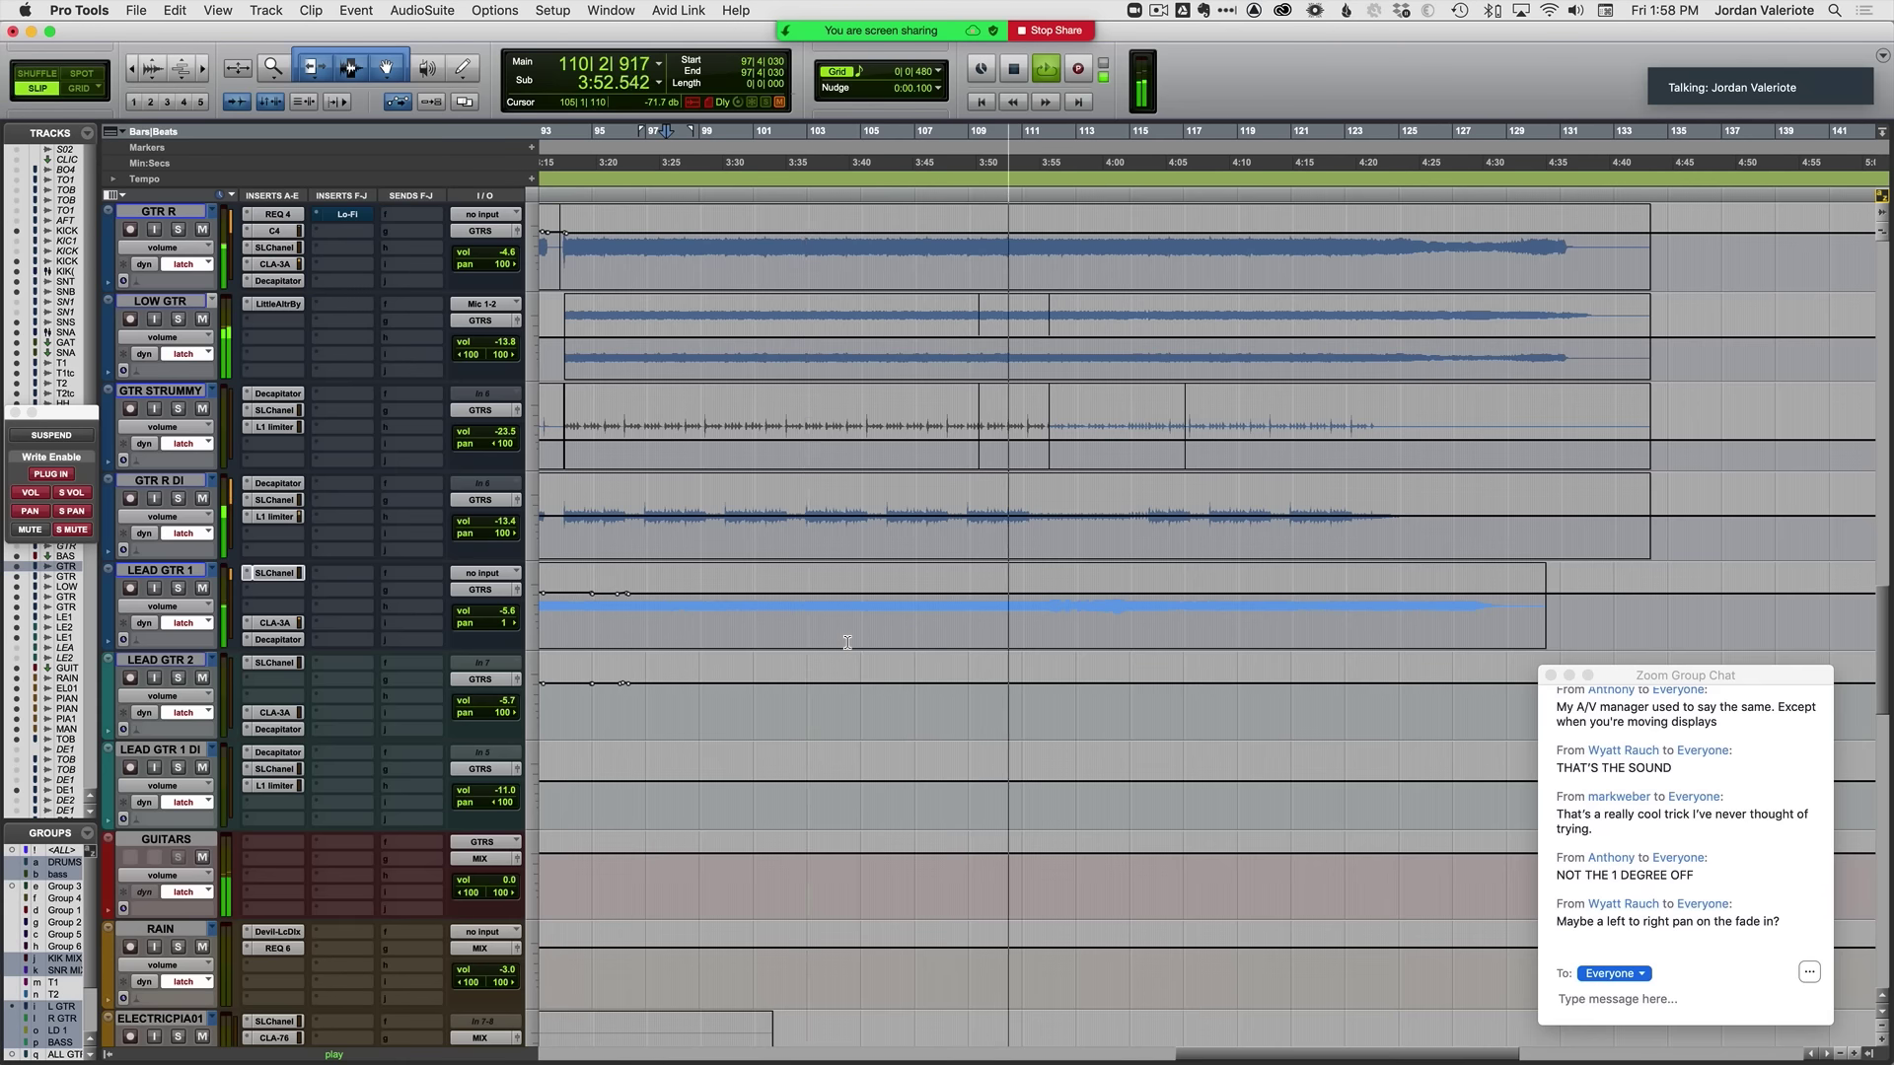
Step: Play from late bar 81 to check the keyboard tracks going into the final section
{"action": "scroll", "coordinate": [847, 643], "scroll_direction": "down", "scroll_amount": 4}
{"action": "key", "text": "r"}
{"action": "key", "text": "space"}
{"action": "left_click", "coordinate": [853, 802]}
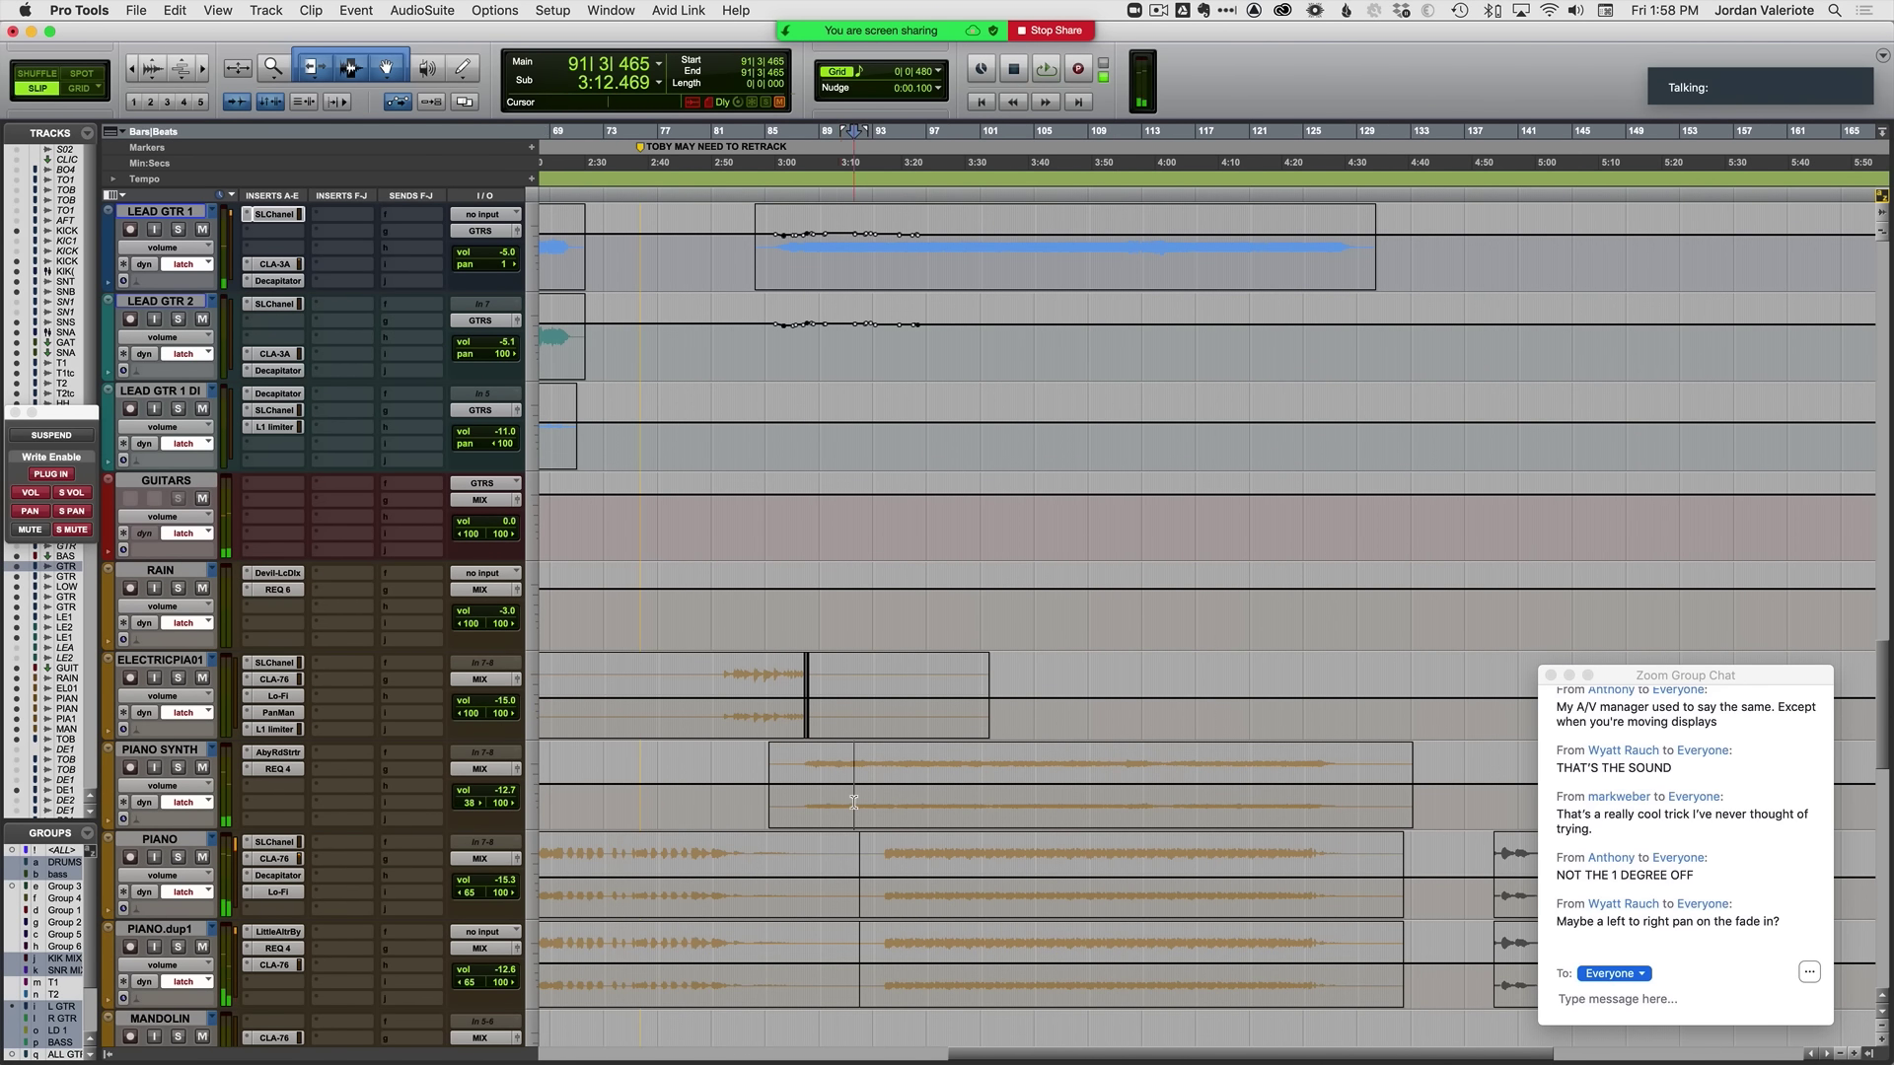
{"action": "key", "text": "t"}
{"action": "key", "text": "t"}
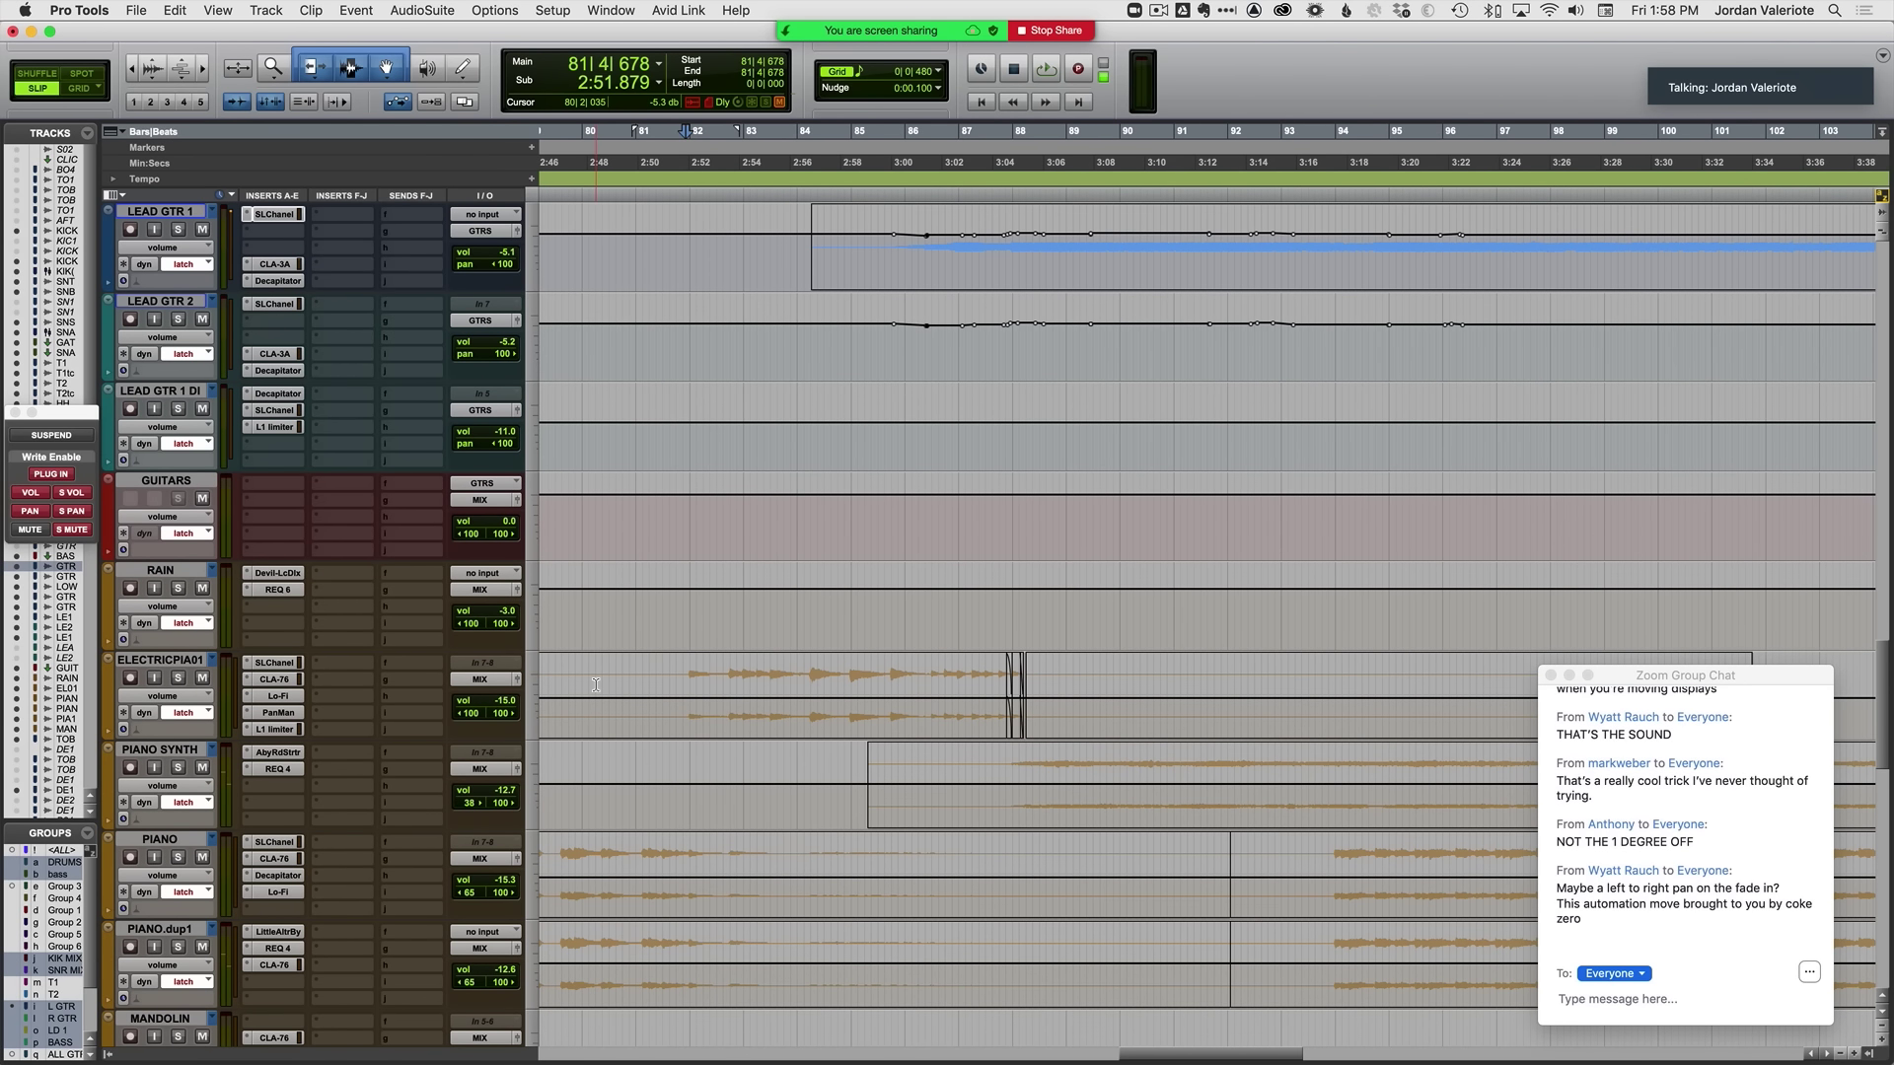
{"action": "key", "text": "space"}
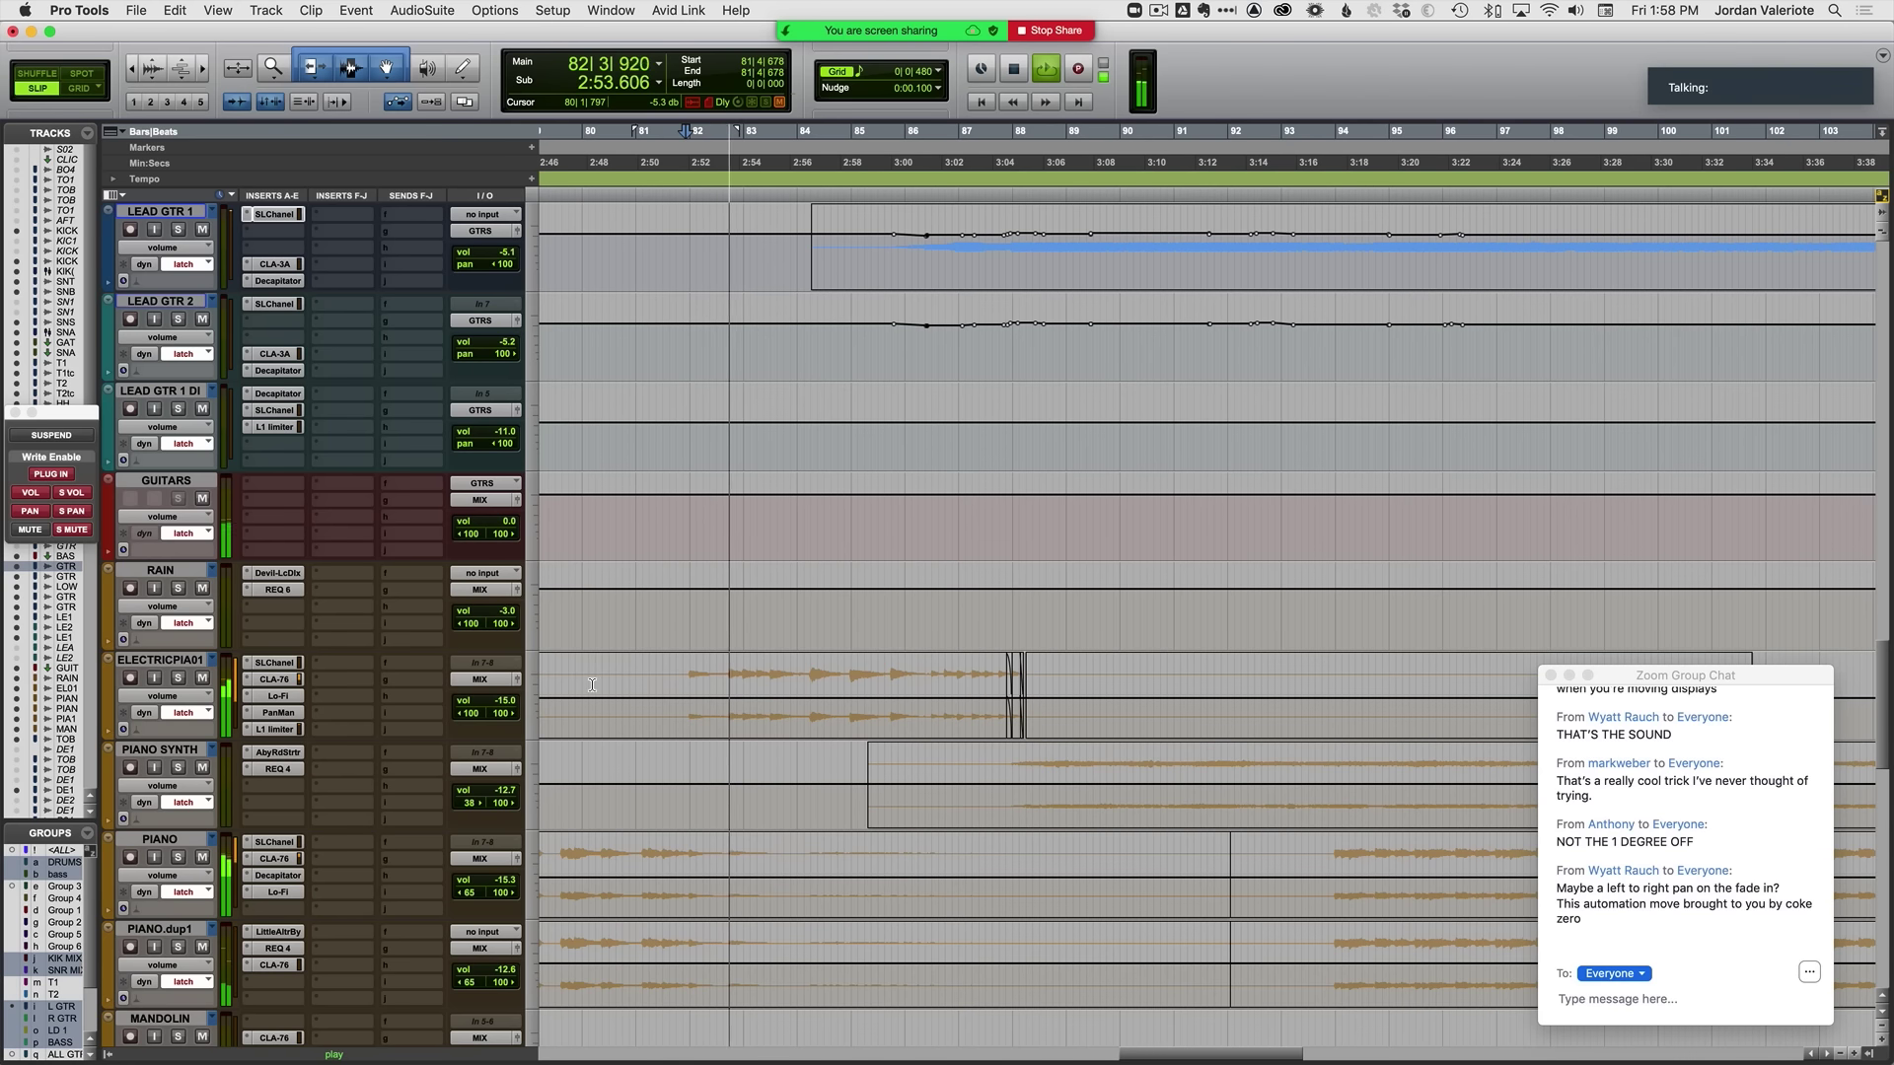
Step: Select ELECTRICPIA01 and examine its phrase between bars 82 and 88 during playback
{"action": "left_click", "coordinate": [185, 661]}
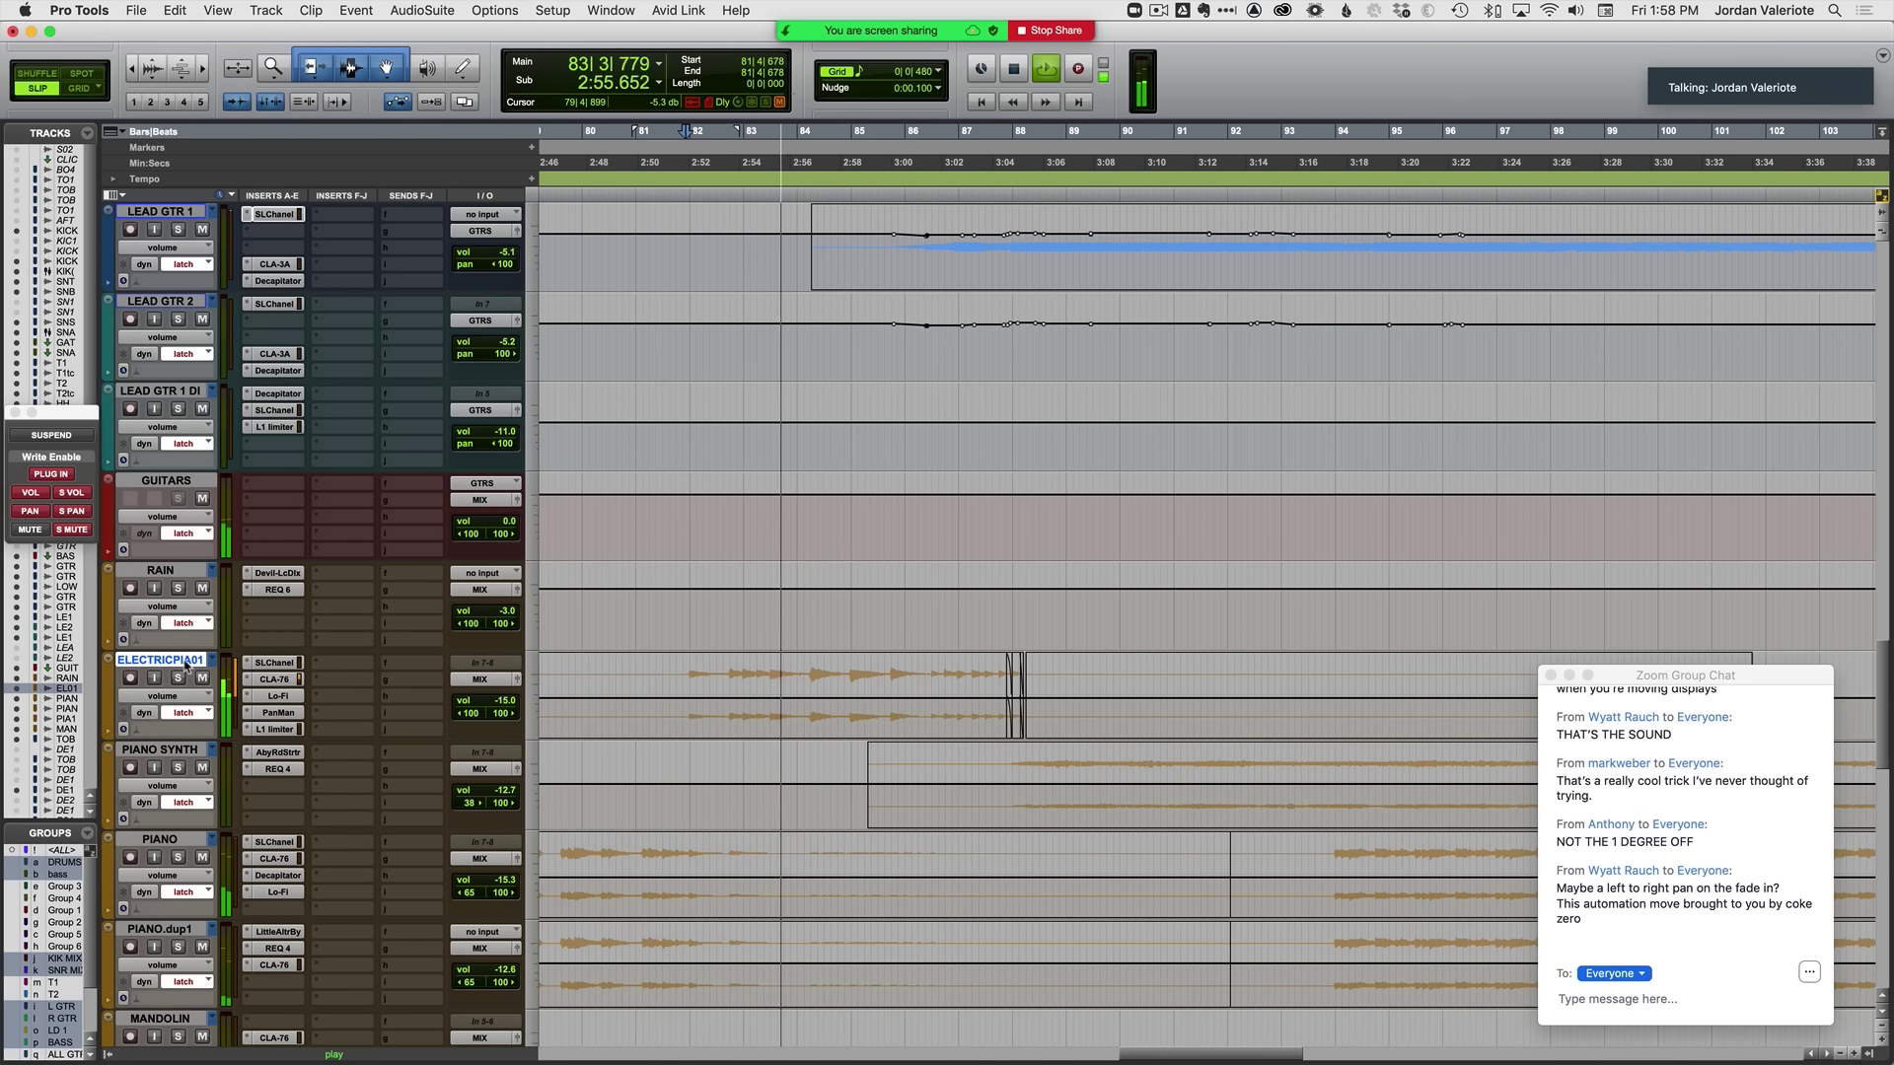
{"action": "scroll", "coordinate": [1021, 531], "scroll_direction": "down", "scroll_amount": 3}
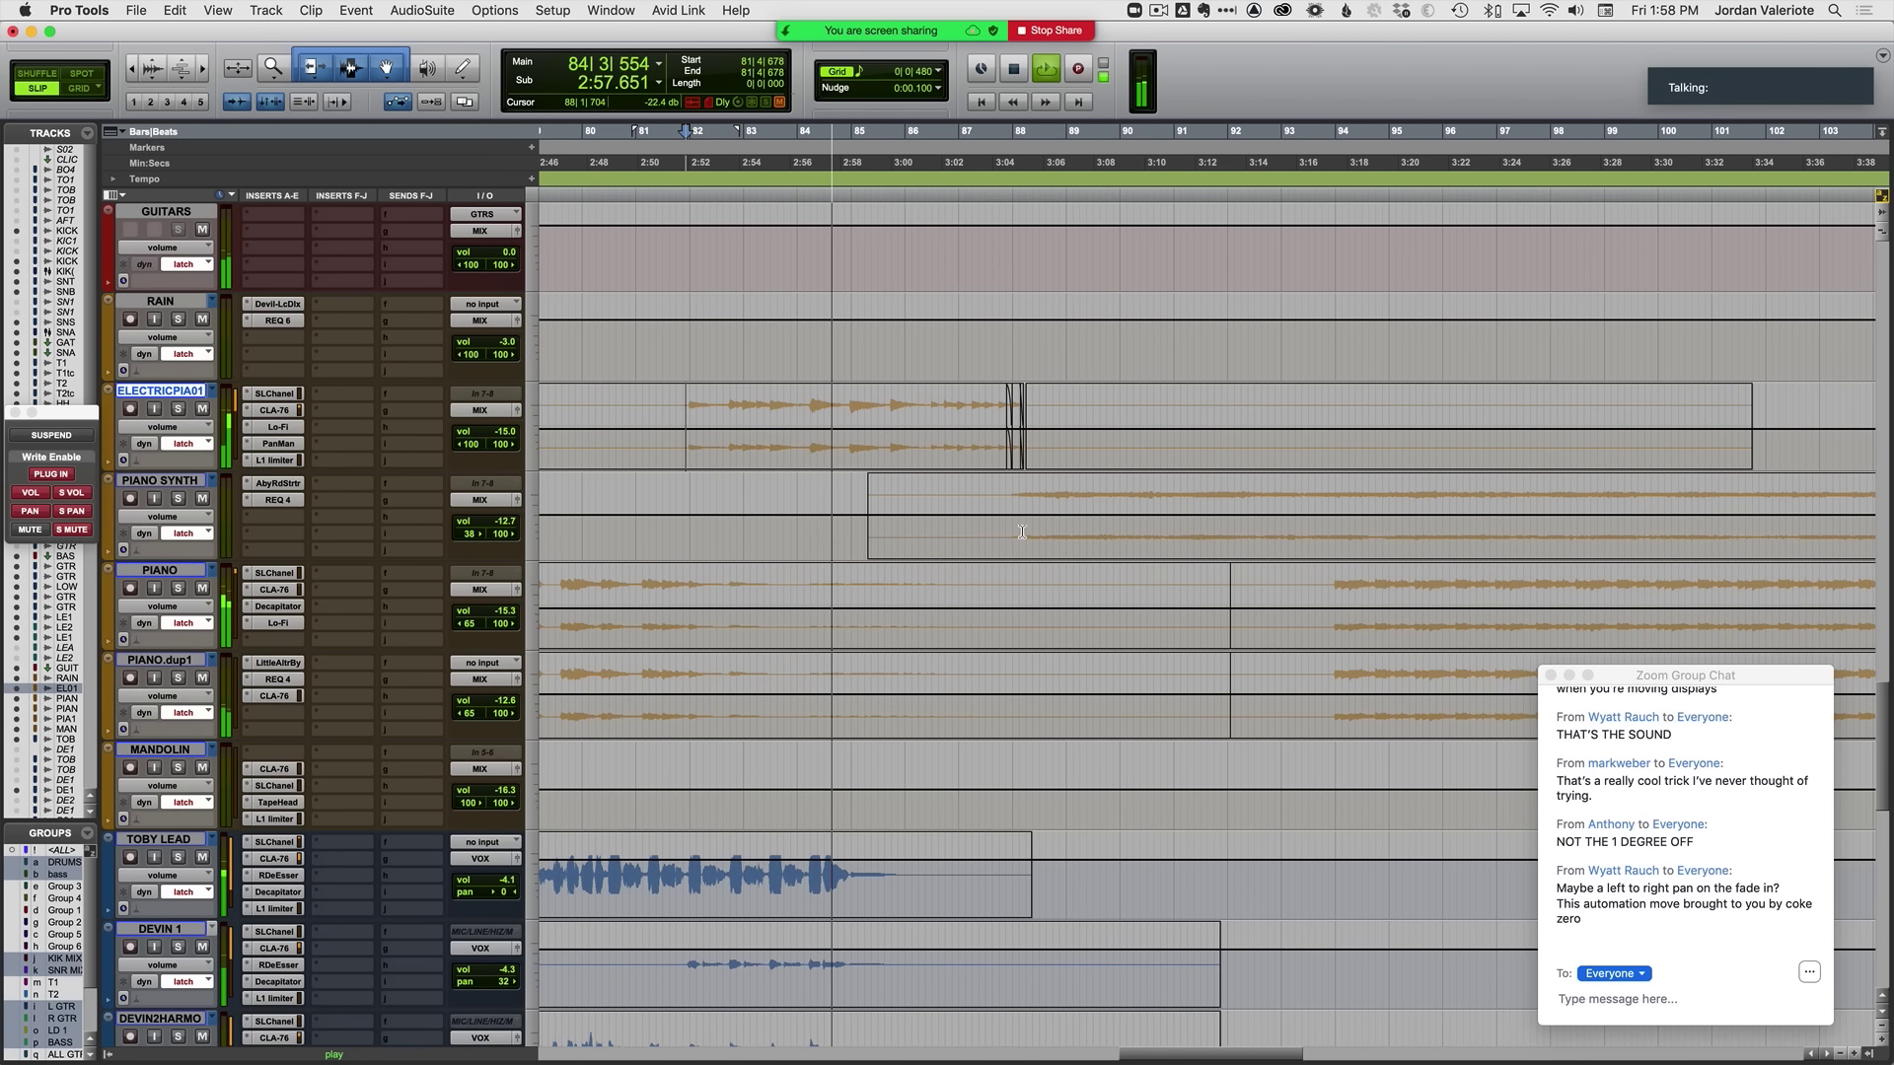
{"action": "scroll", "coordinate": [1021, 532], "scroll_direction": "up", "scroll_amount": 1}
{"action": "left_click_drag", "start_coordinate": [731, 427], "coordinate": [787, 425]}
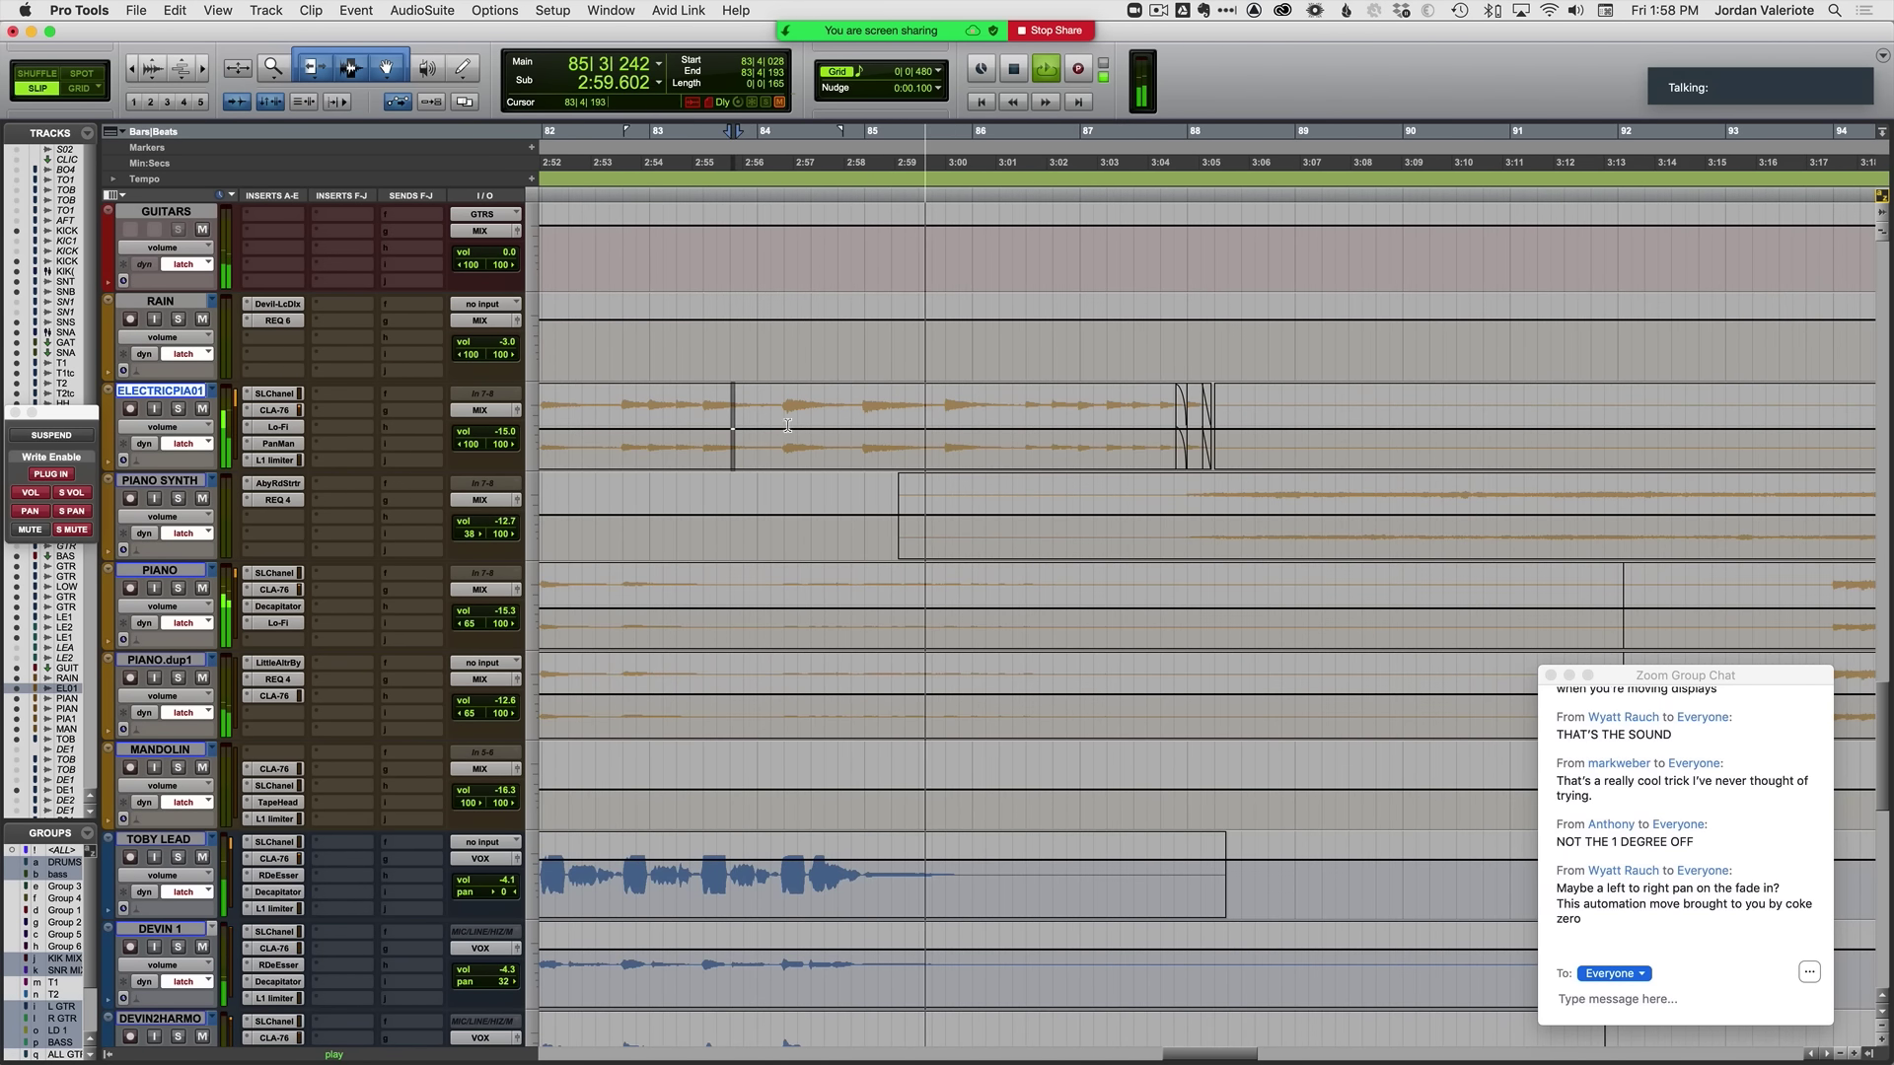
{"action": "left_click", "coordinate": [857, 431]}
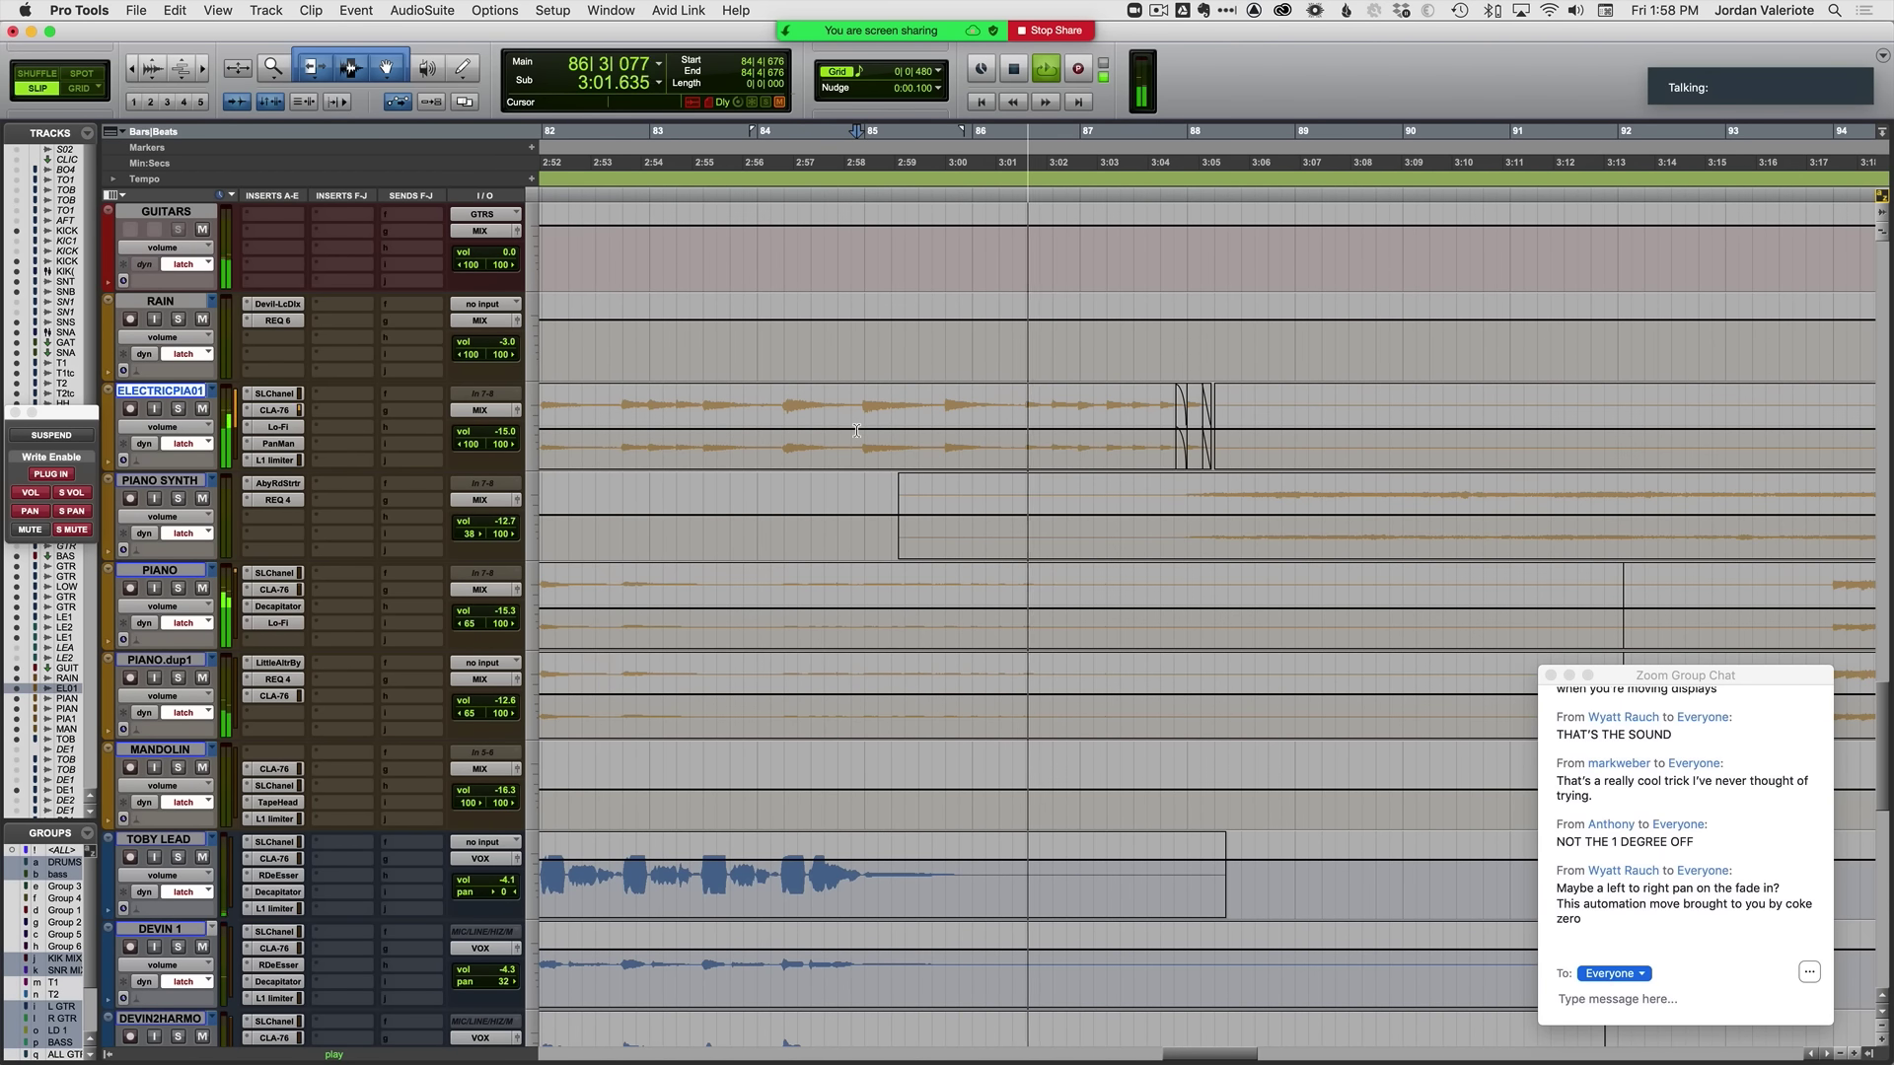
{"action": "scroll", "coordinate": [856, 431], "scroll_direction": "right", "scroll_amount": 2}
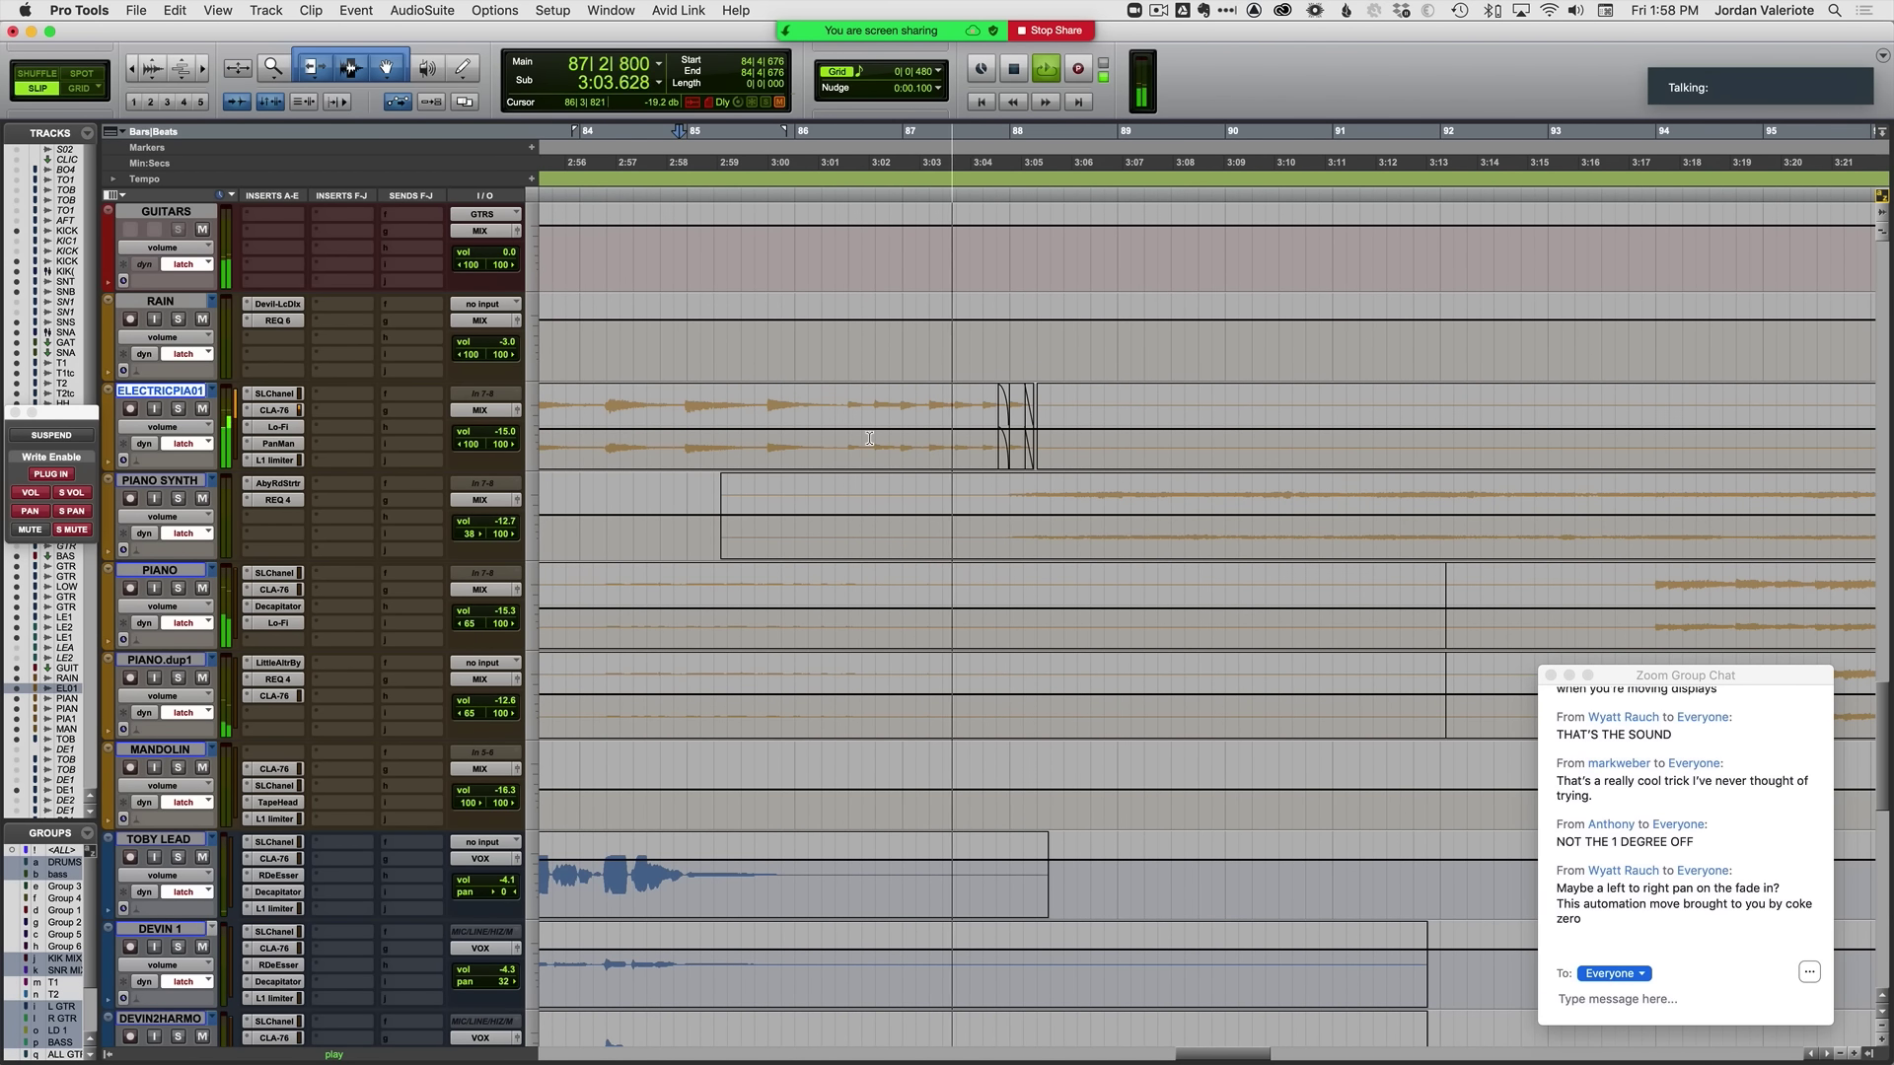
{"action": "scroll", "coordinate": [768, 464], "scroll_direction": "right", "scroll_amount": 4}
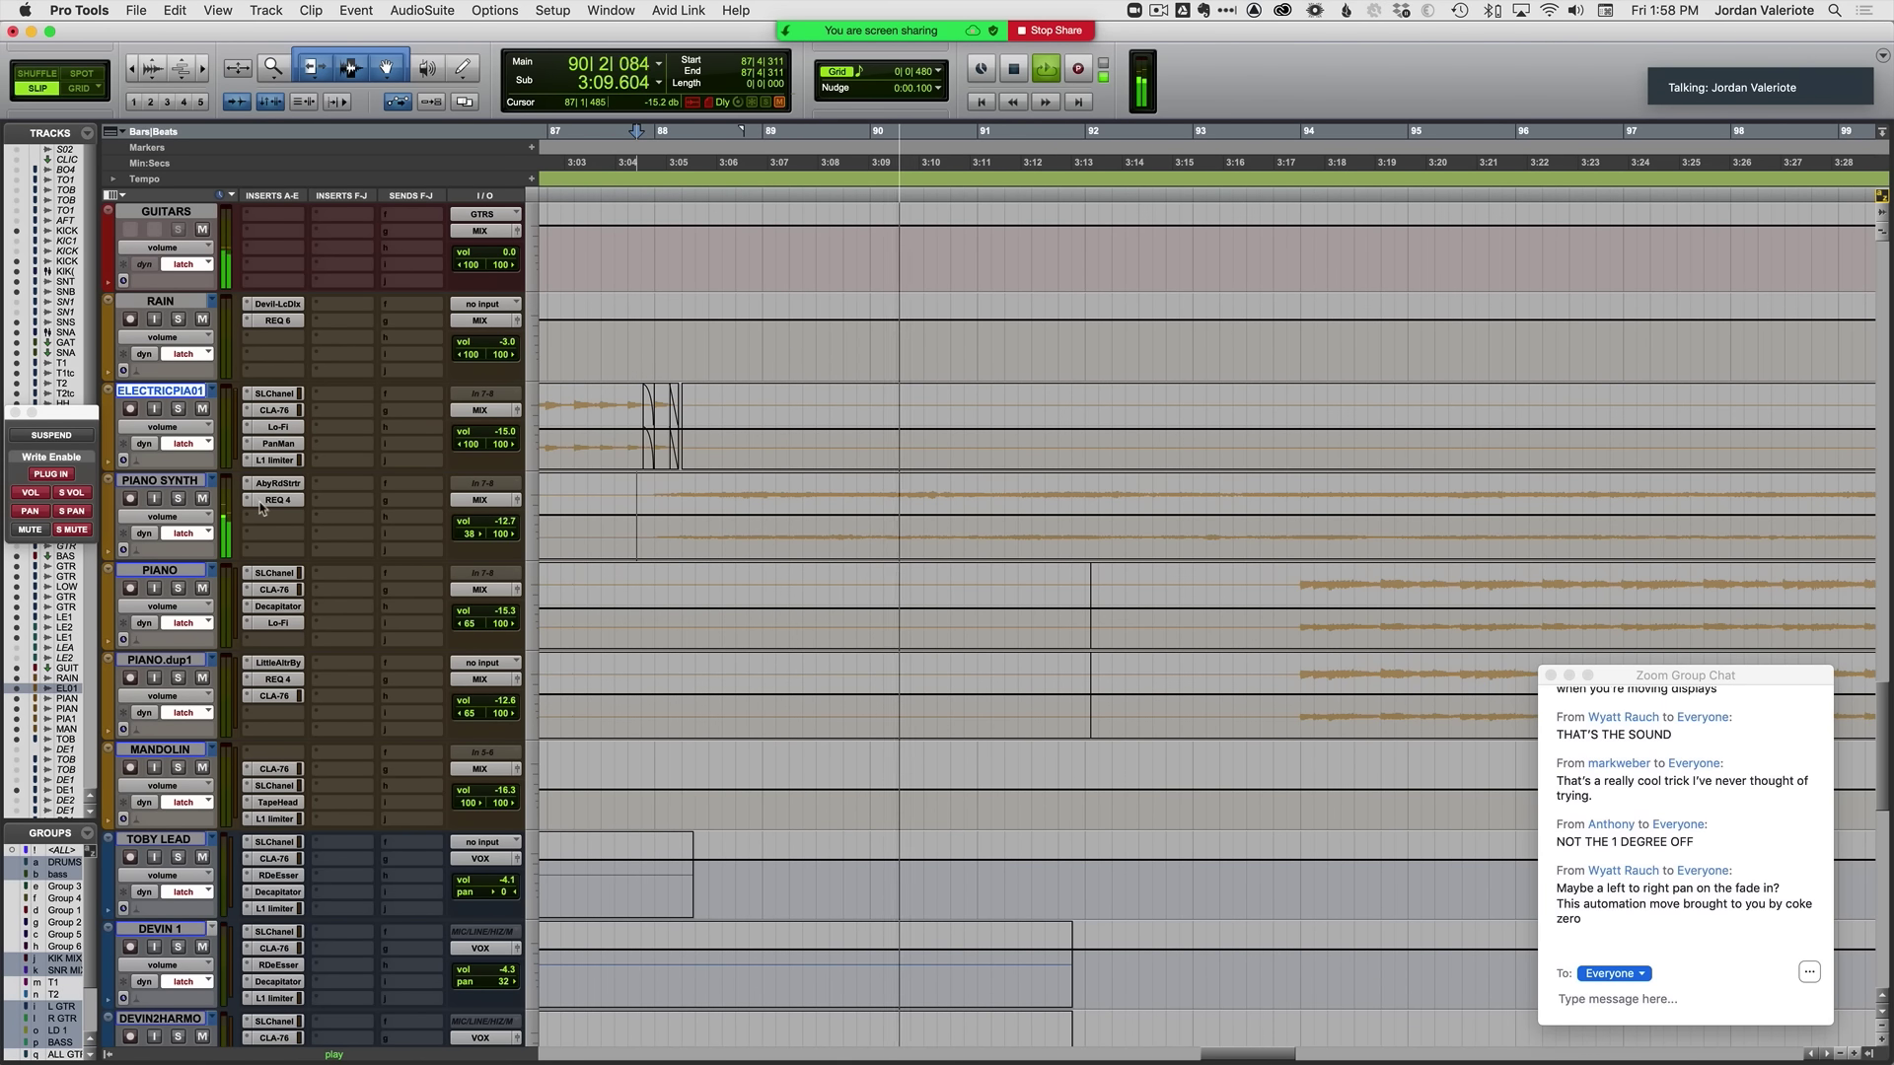
Step: Audition PIANO SYNTH from late bar 91 with its mute toggled to hear its part in the transition
{"action": "left_click", "coordinate": [639, 524]}
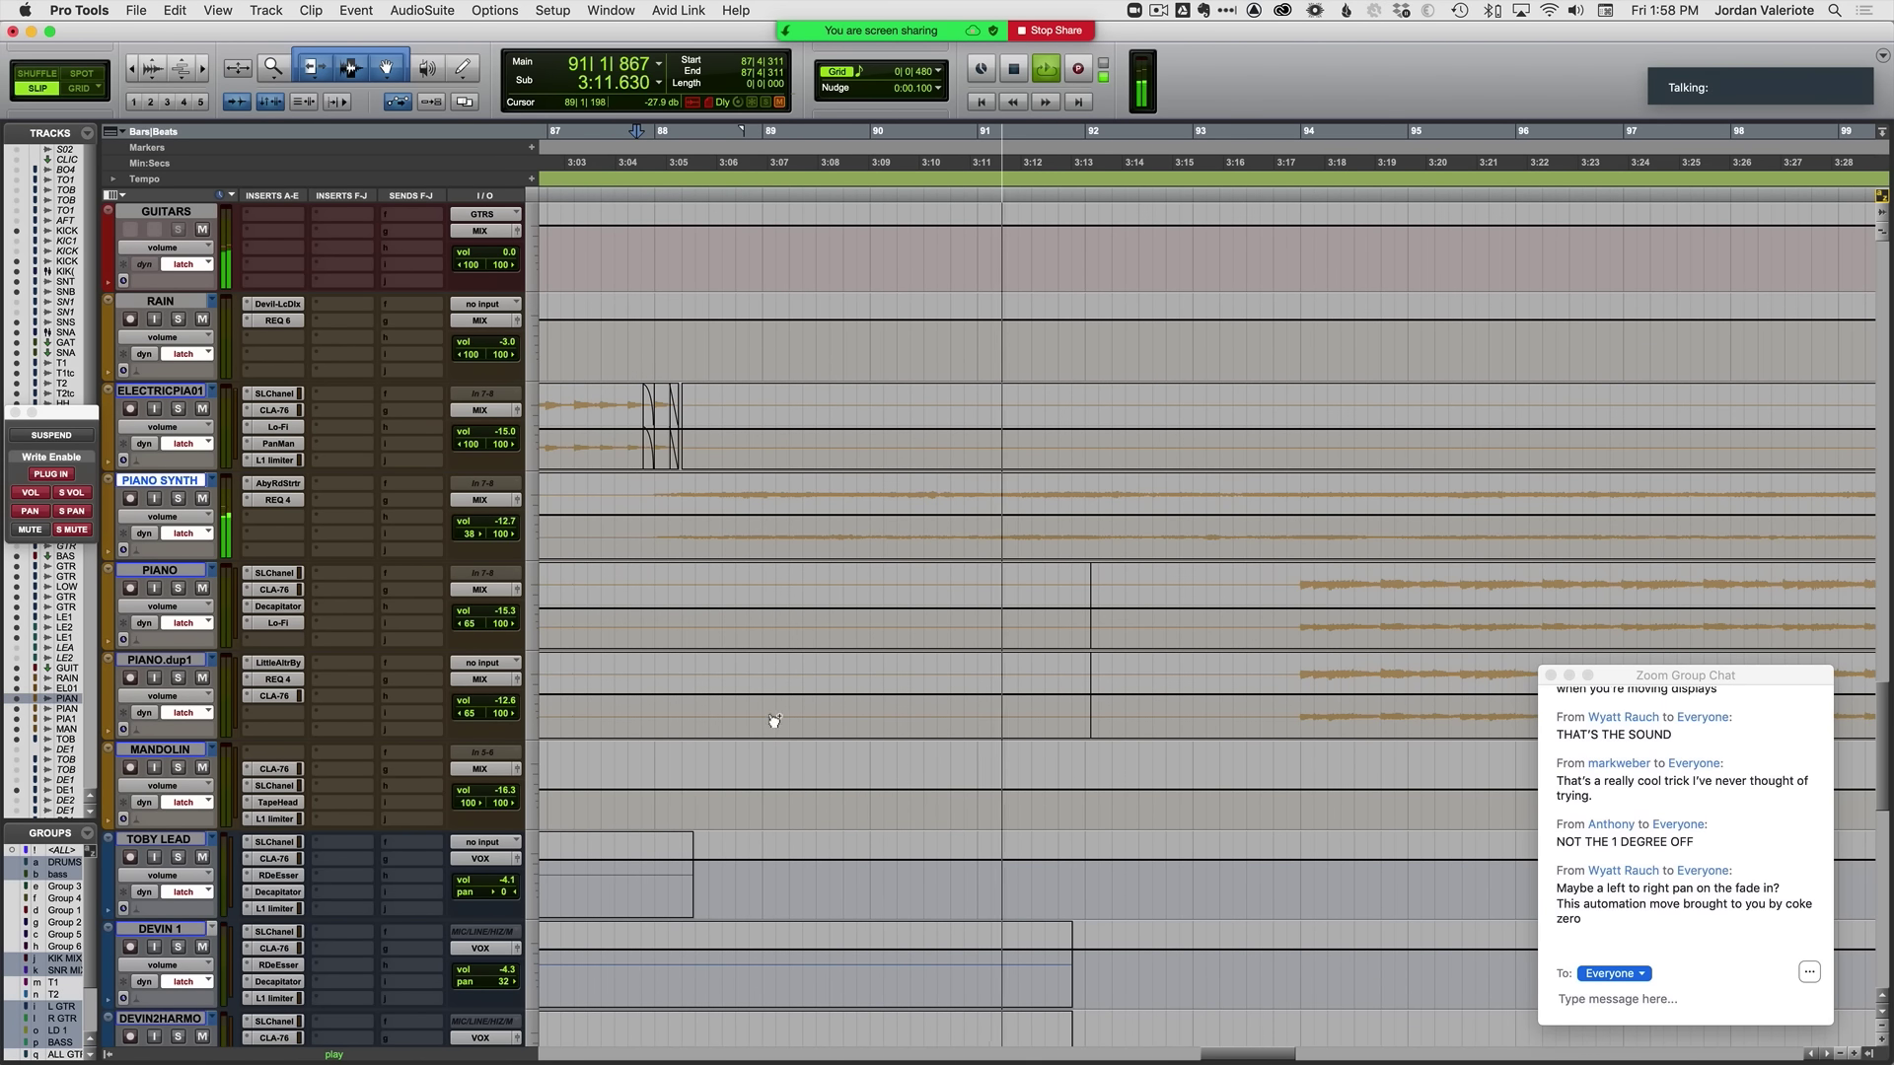
{"action": "scroll", "coordinate": [867, 717], "scroll_direction": "right", "scroll_amount": 4}
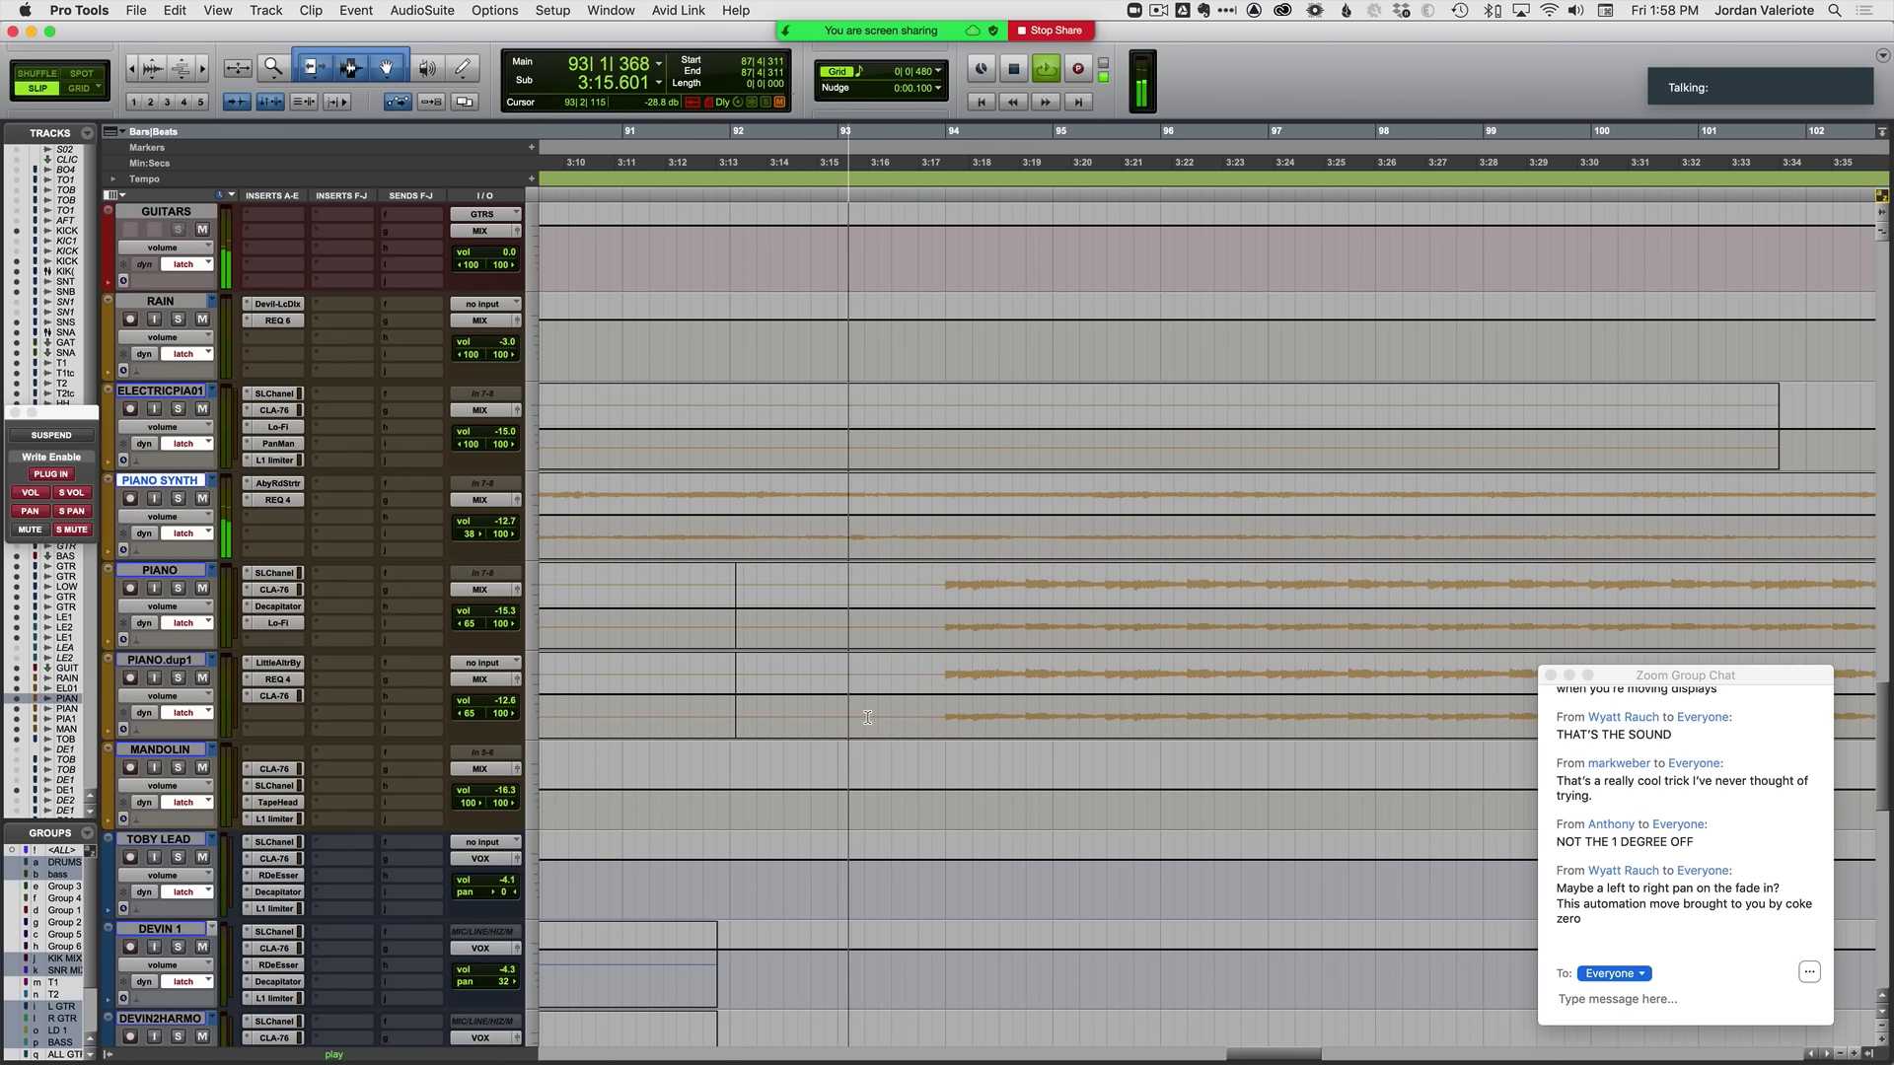
{"action": "left_click", "coordinate": [712, 516]}
{"action": "key", "text": "space"}
{"action": "key", "text": "space"}
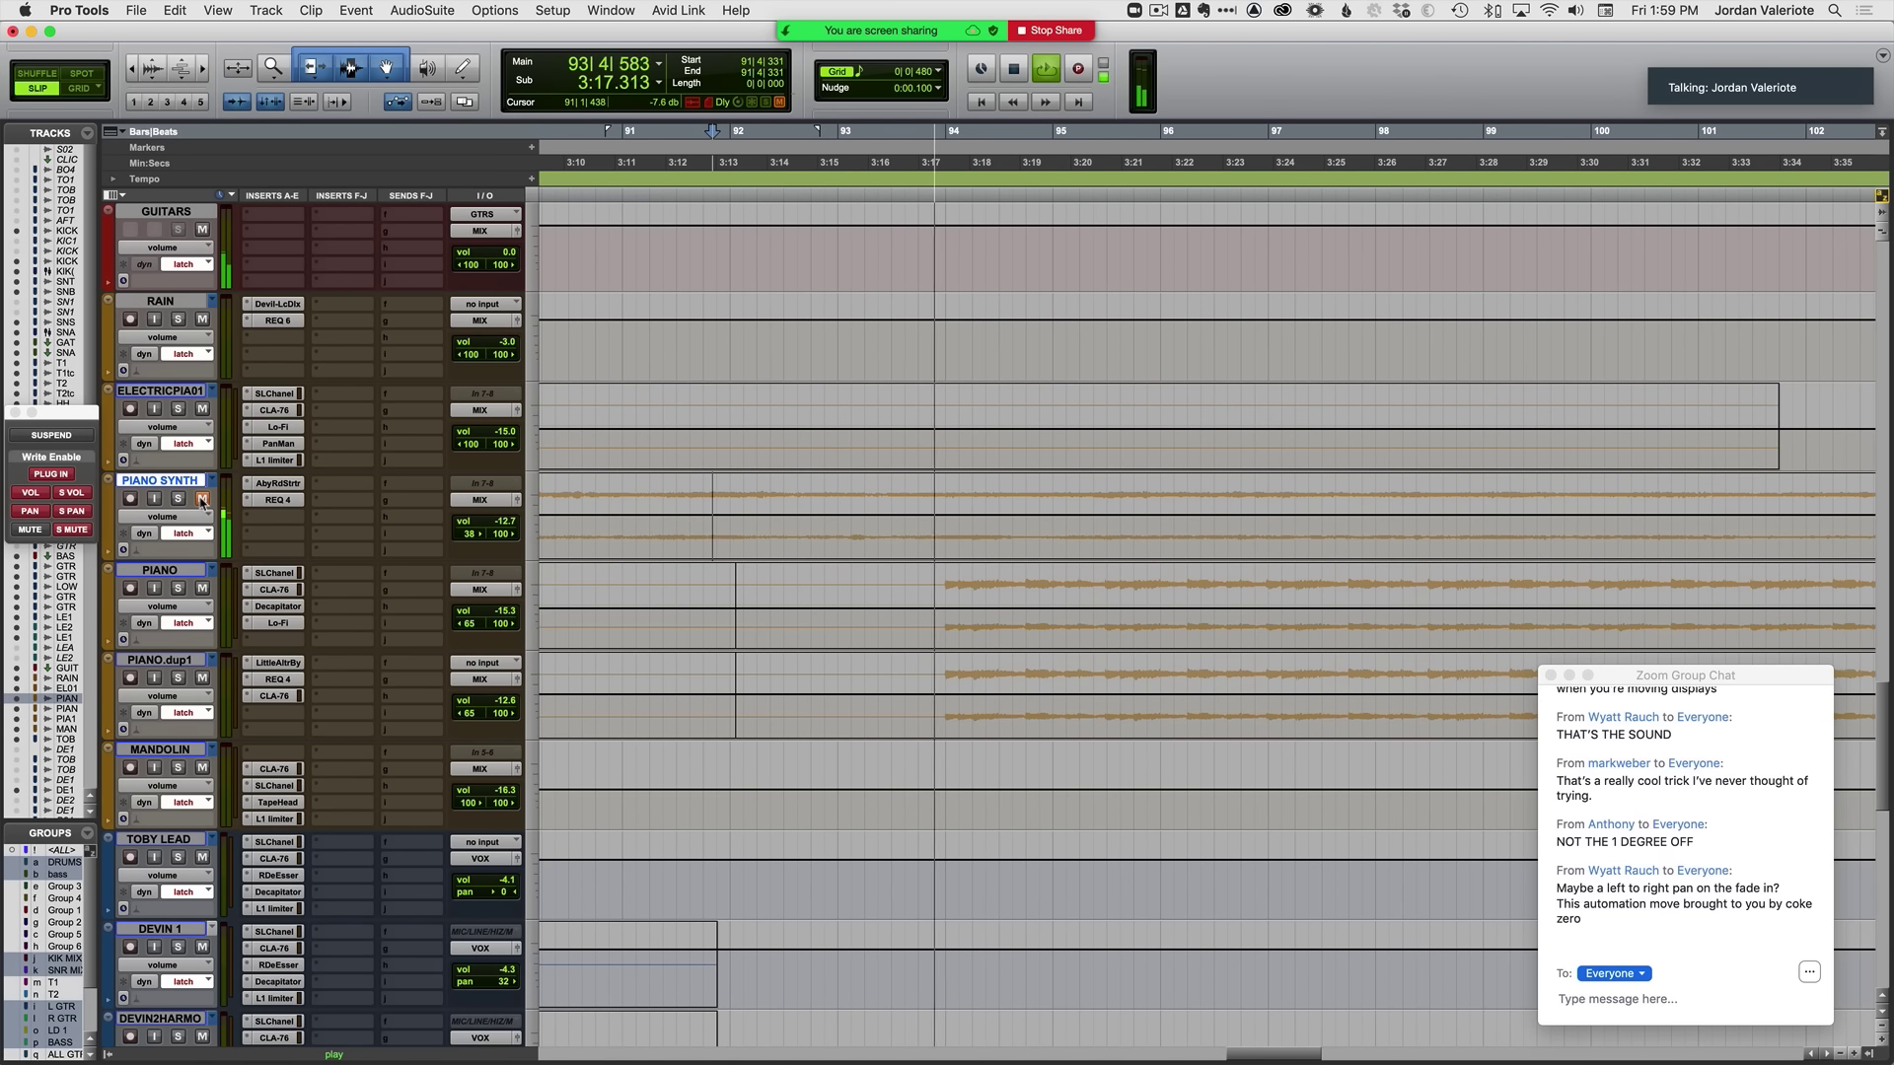
Step: Mute the portion of the PIANO SYNTH clip from 93|2 to 94|1 just before the final section enters
{"action": "key", "text": "space"}
{"action": "key", "text": "super+bracketright"}
{"action": "key", "text": "super+bracketright"}
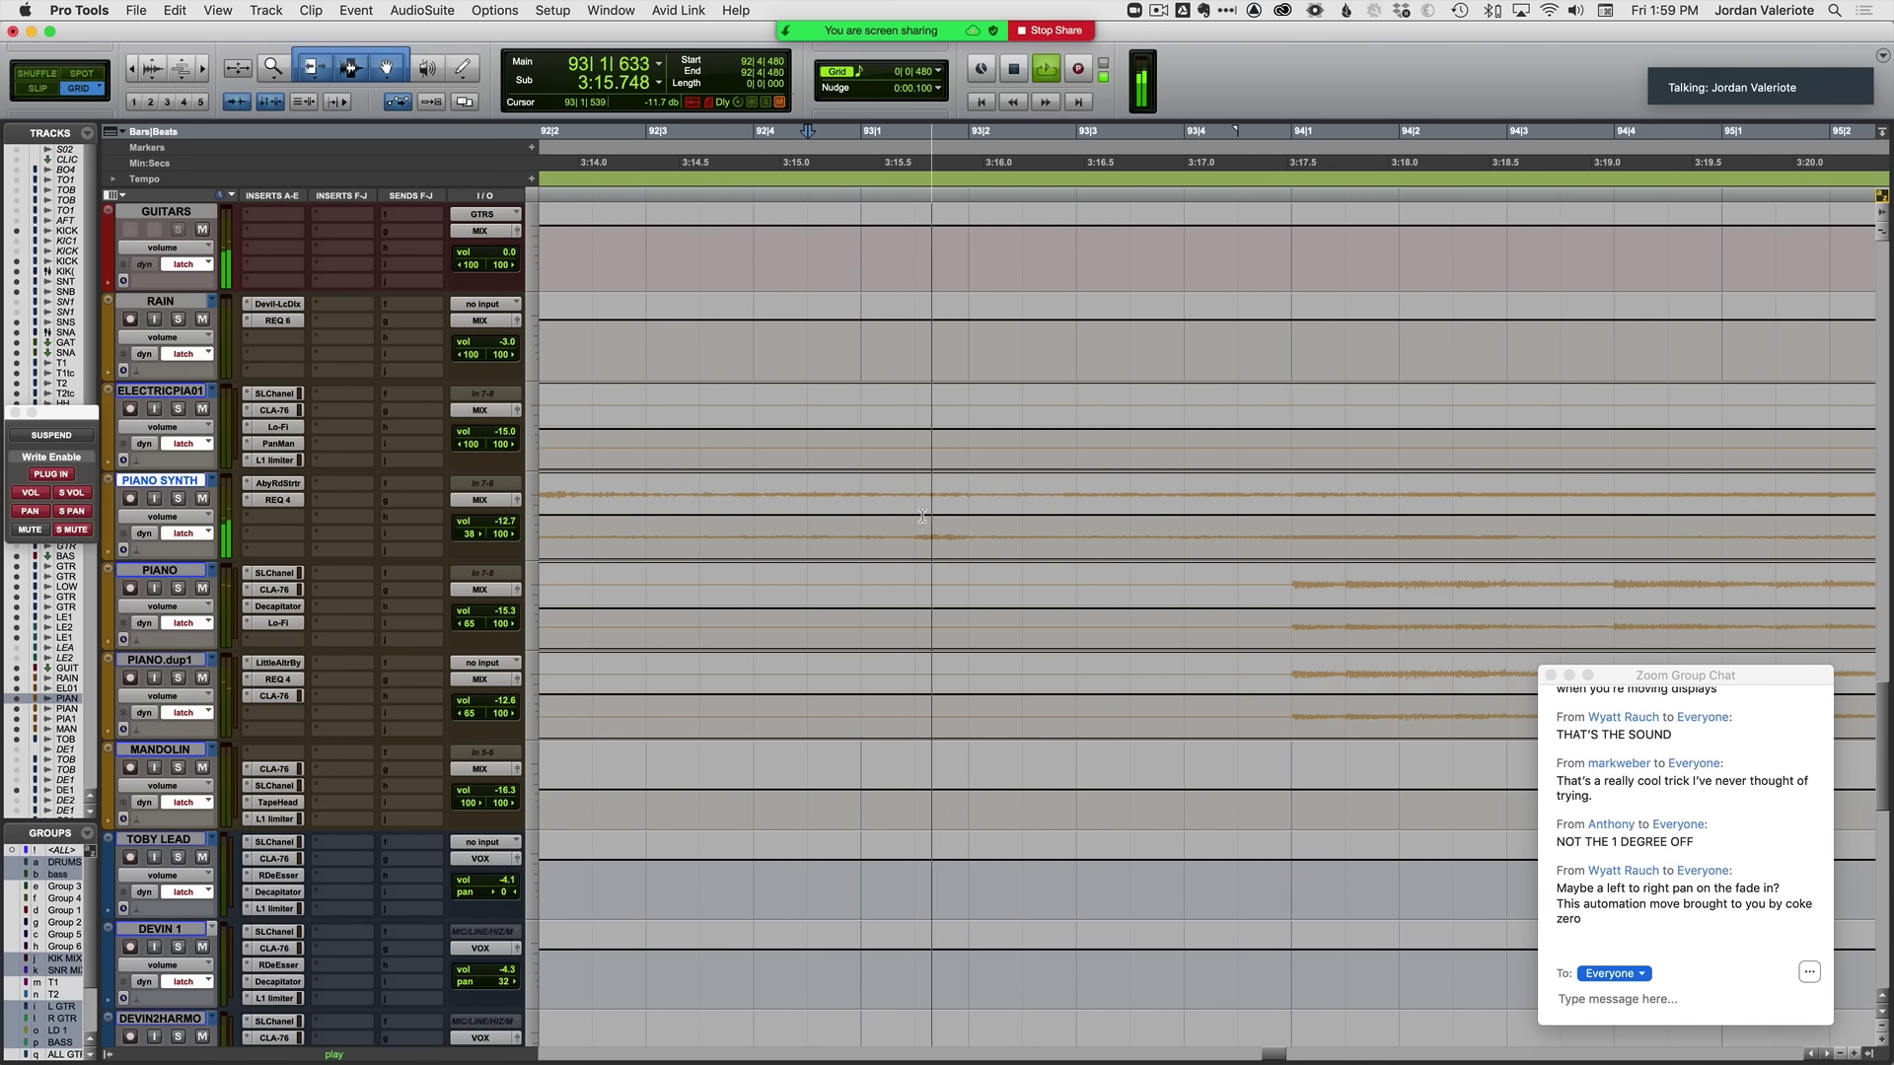
{"action": "left_click_drag", "start_coordinate": [968, 516], "coordinate": [1283, 519]}
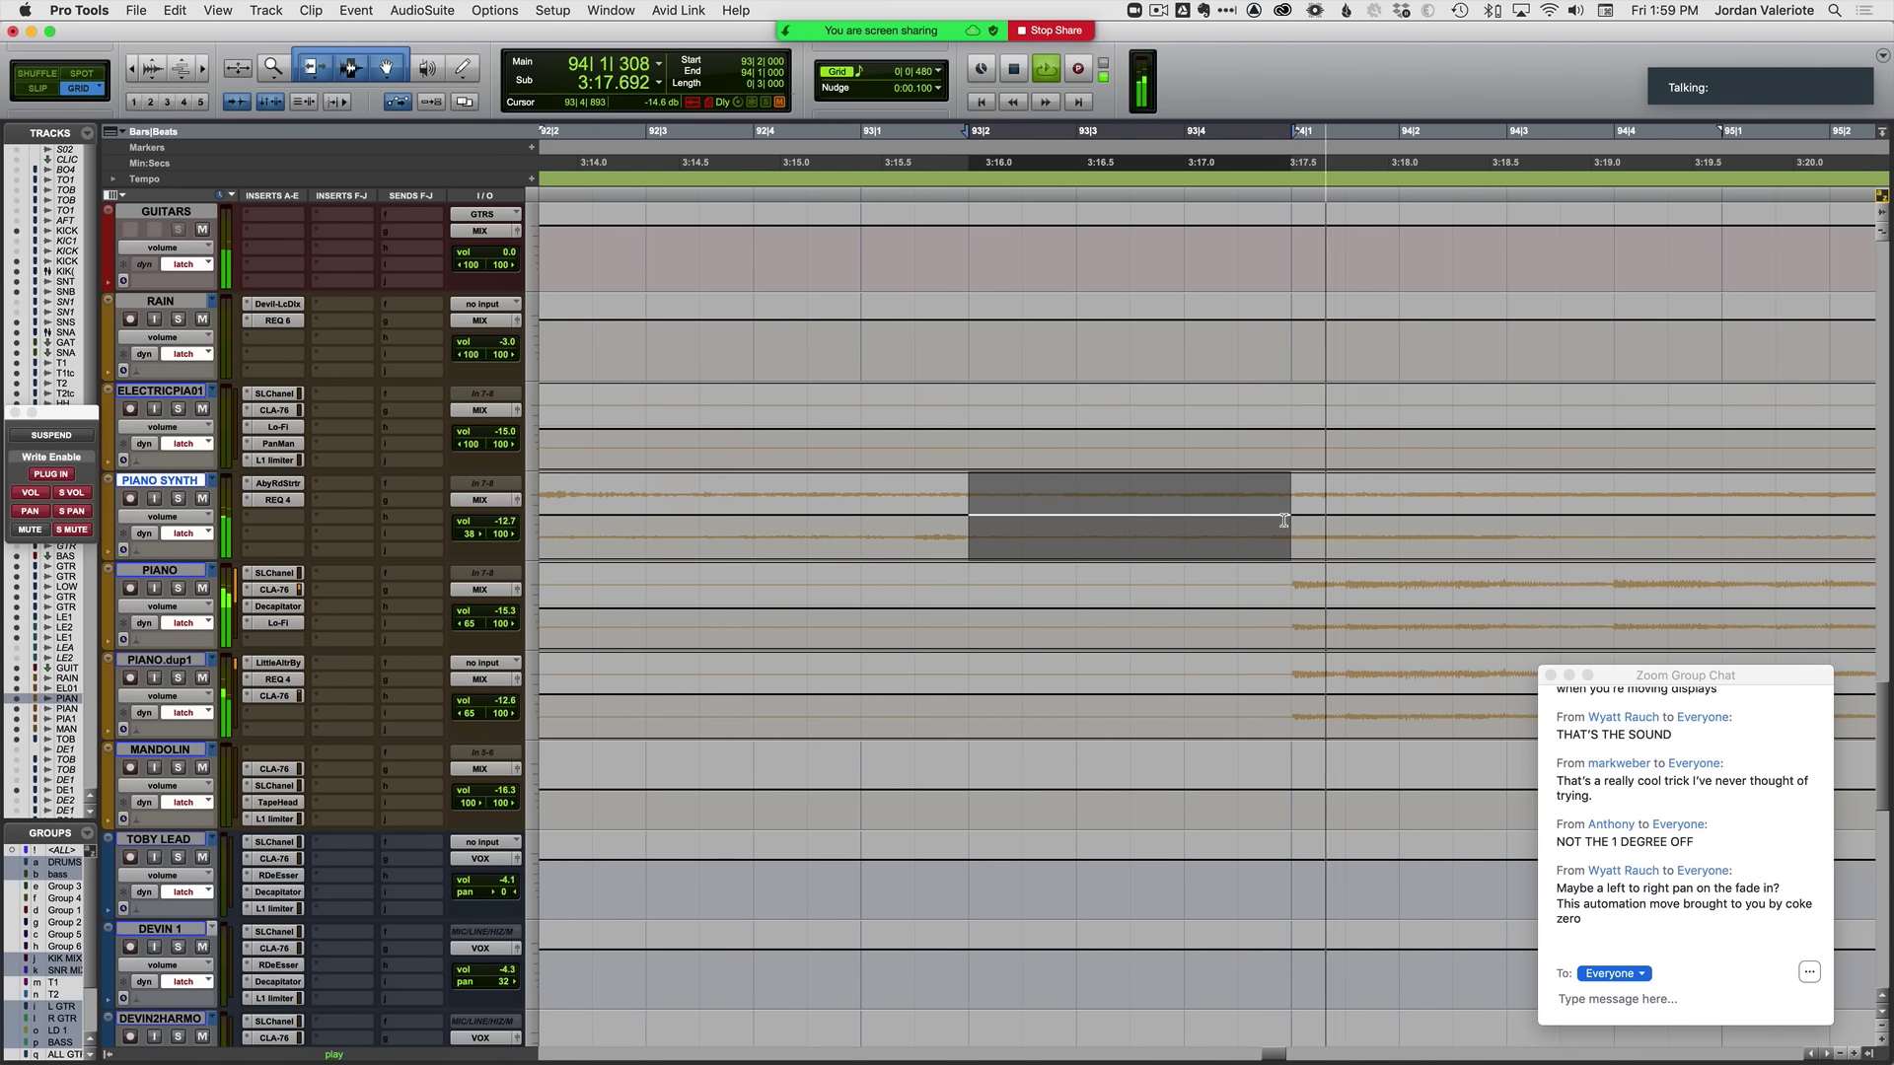
{"action": "key", "text": "super+m"}
Step: Play from 92|4 to check the PIANO SYNTH gap and the piano tracks as the final section enters
{"action": "left_click", "coordinate": [739, 508]}
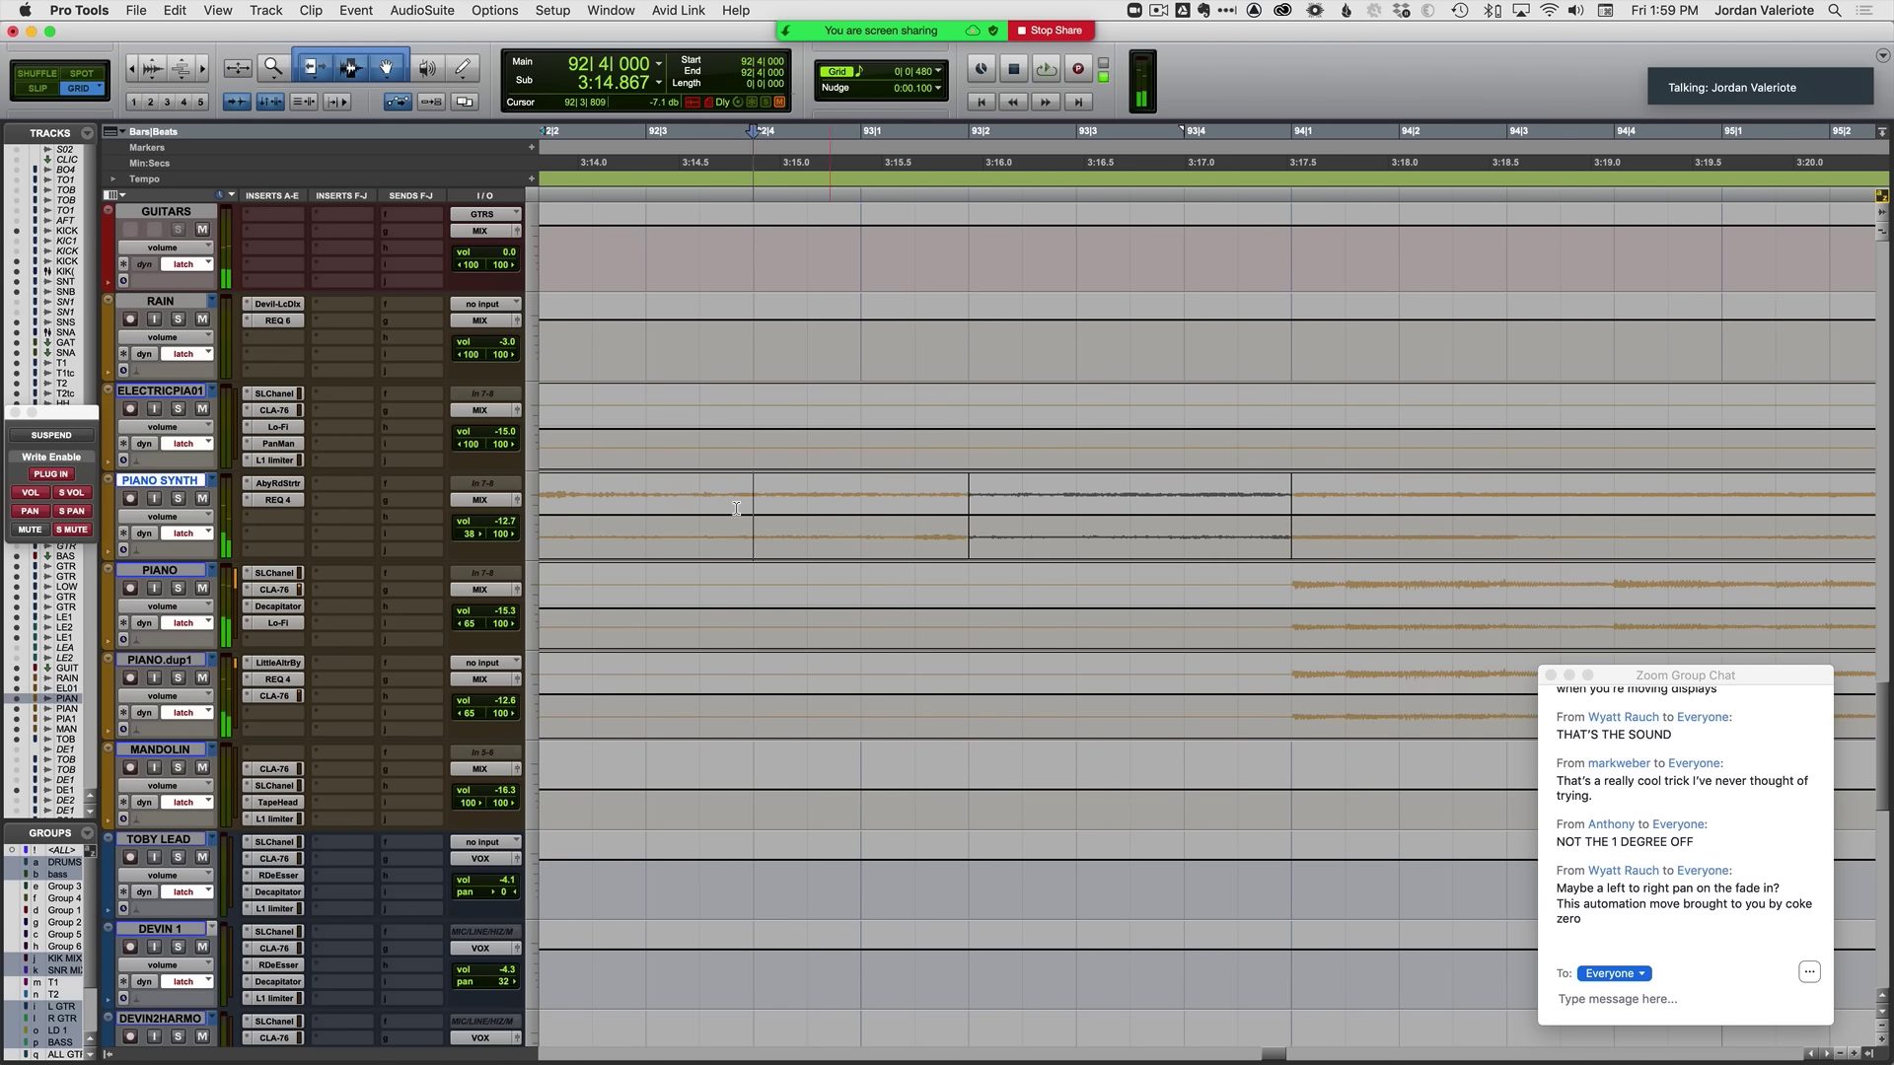
{"action": "key", "text": "space"}
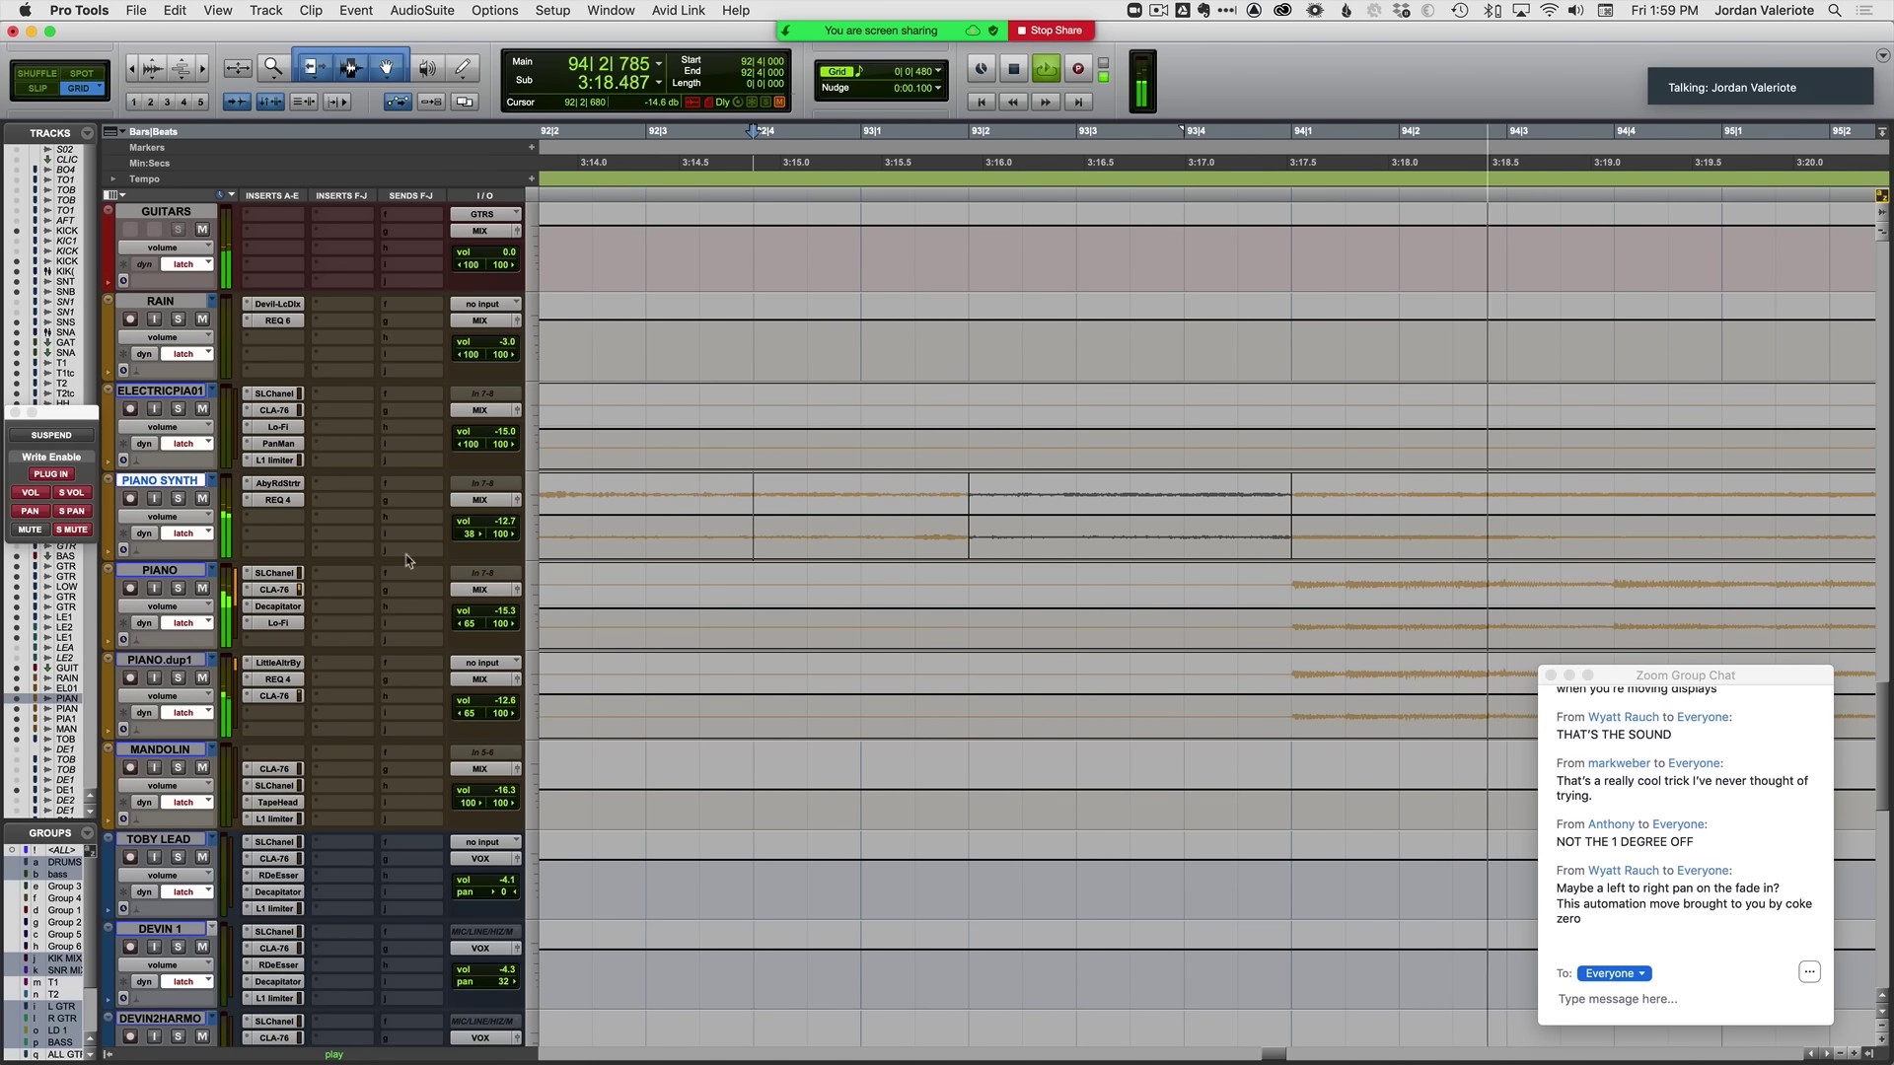
{"action": "key", "text": "r"}
{"action": "scroll", "coordinate": [759, 625], "scroll_direction": "right", "scroll_amount": 5}
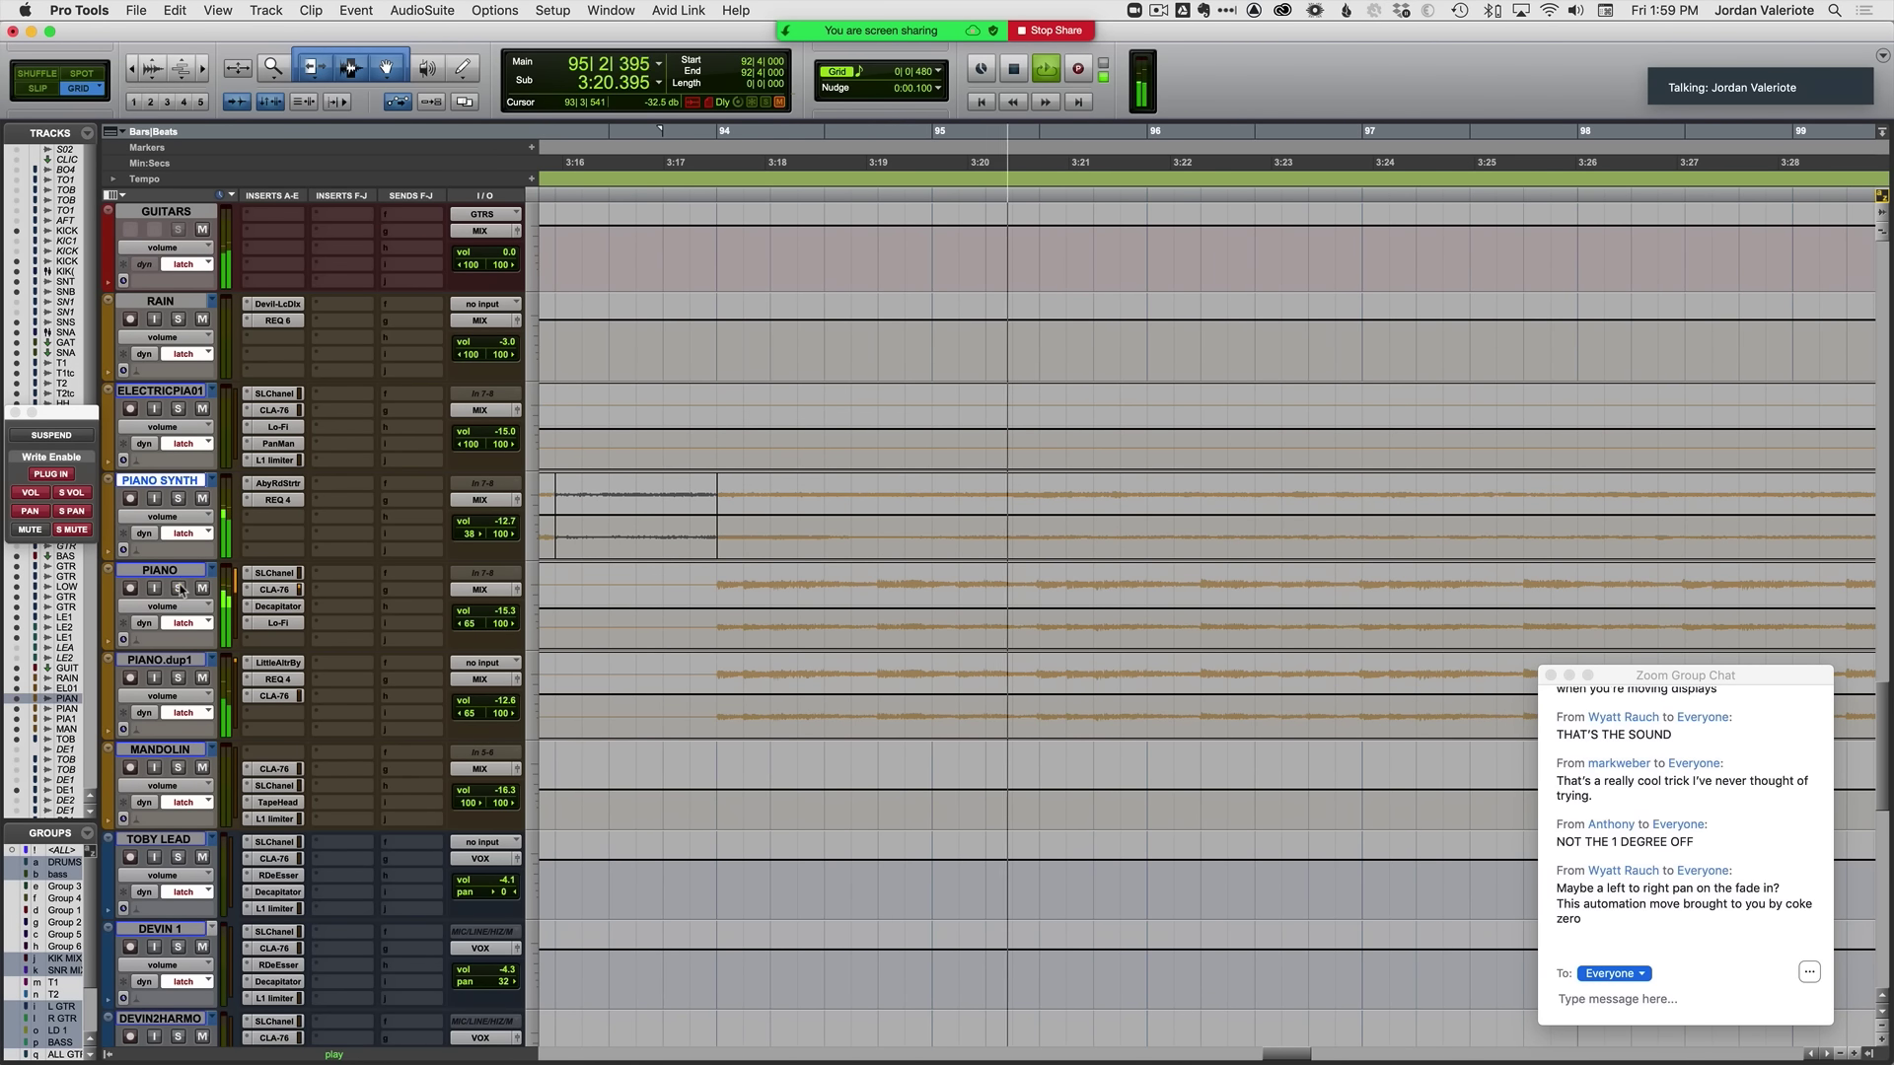
{"action": "left_click", "coordinate": [177, 678]}
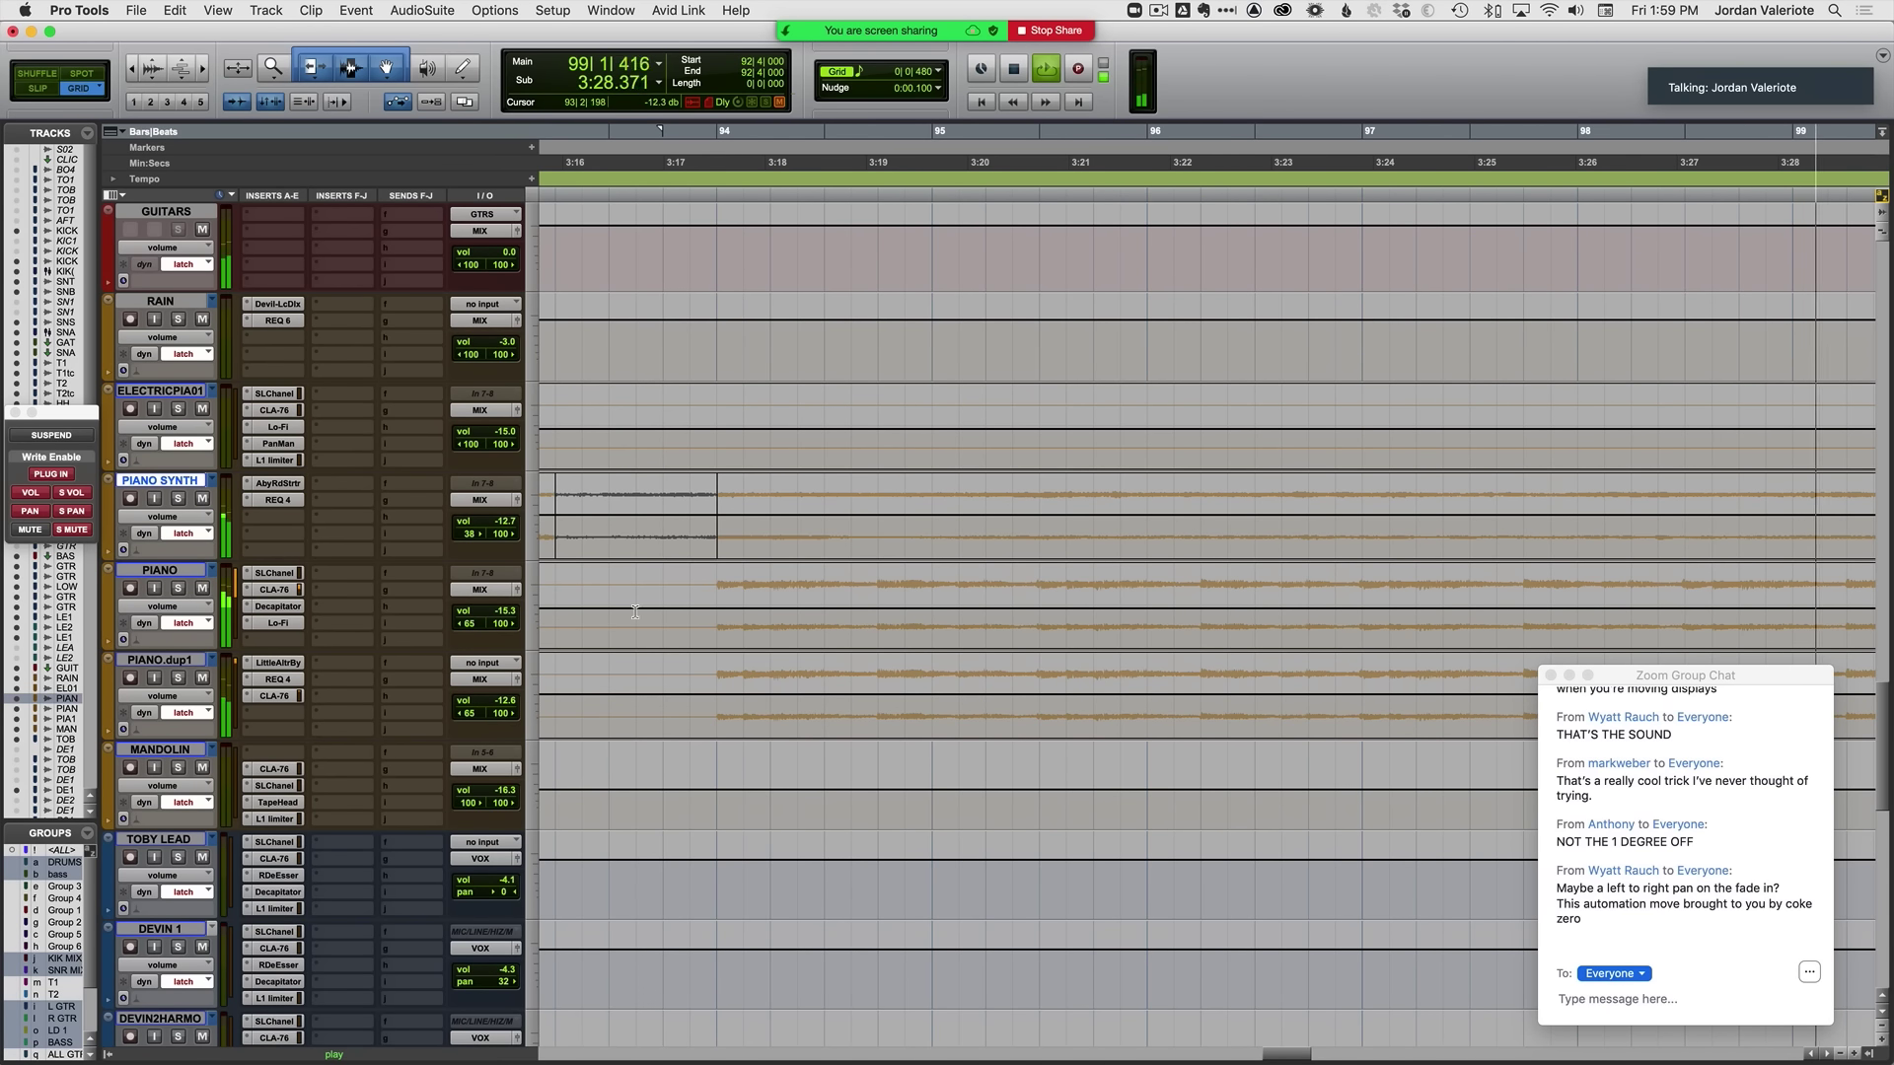
Step: Raise the PIANO volume automation from 93|4|480 to 129|4|480 to -14.2 dB
{"action": "left_click", "coordinate": [696, 609]}
{"action": "key", "text": "r"}
{"action": "key", "text": "r"}
{"action": "key", "text": "r"}
{"action": "scroll", "coordinate": [695, 609], "scroll_direction": "right", "scroll_amount": 10}
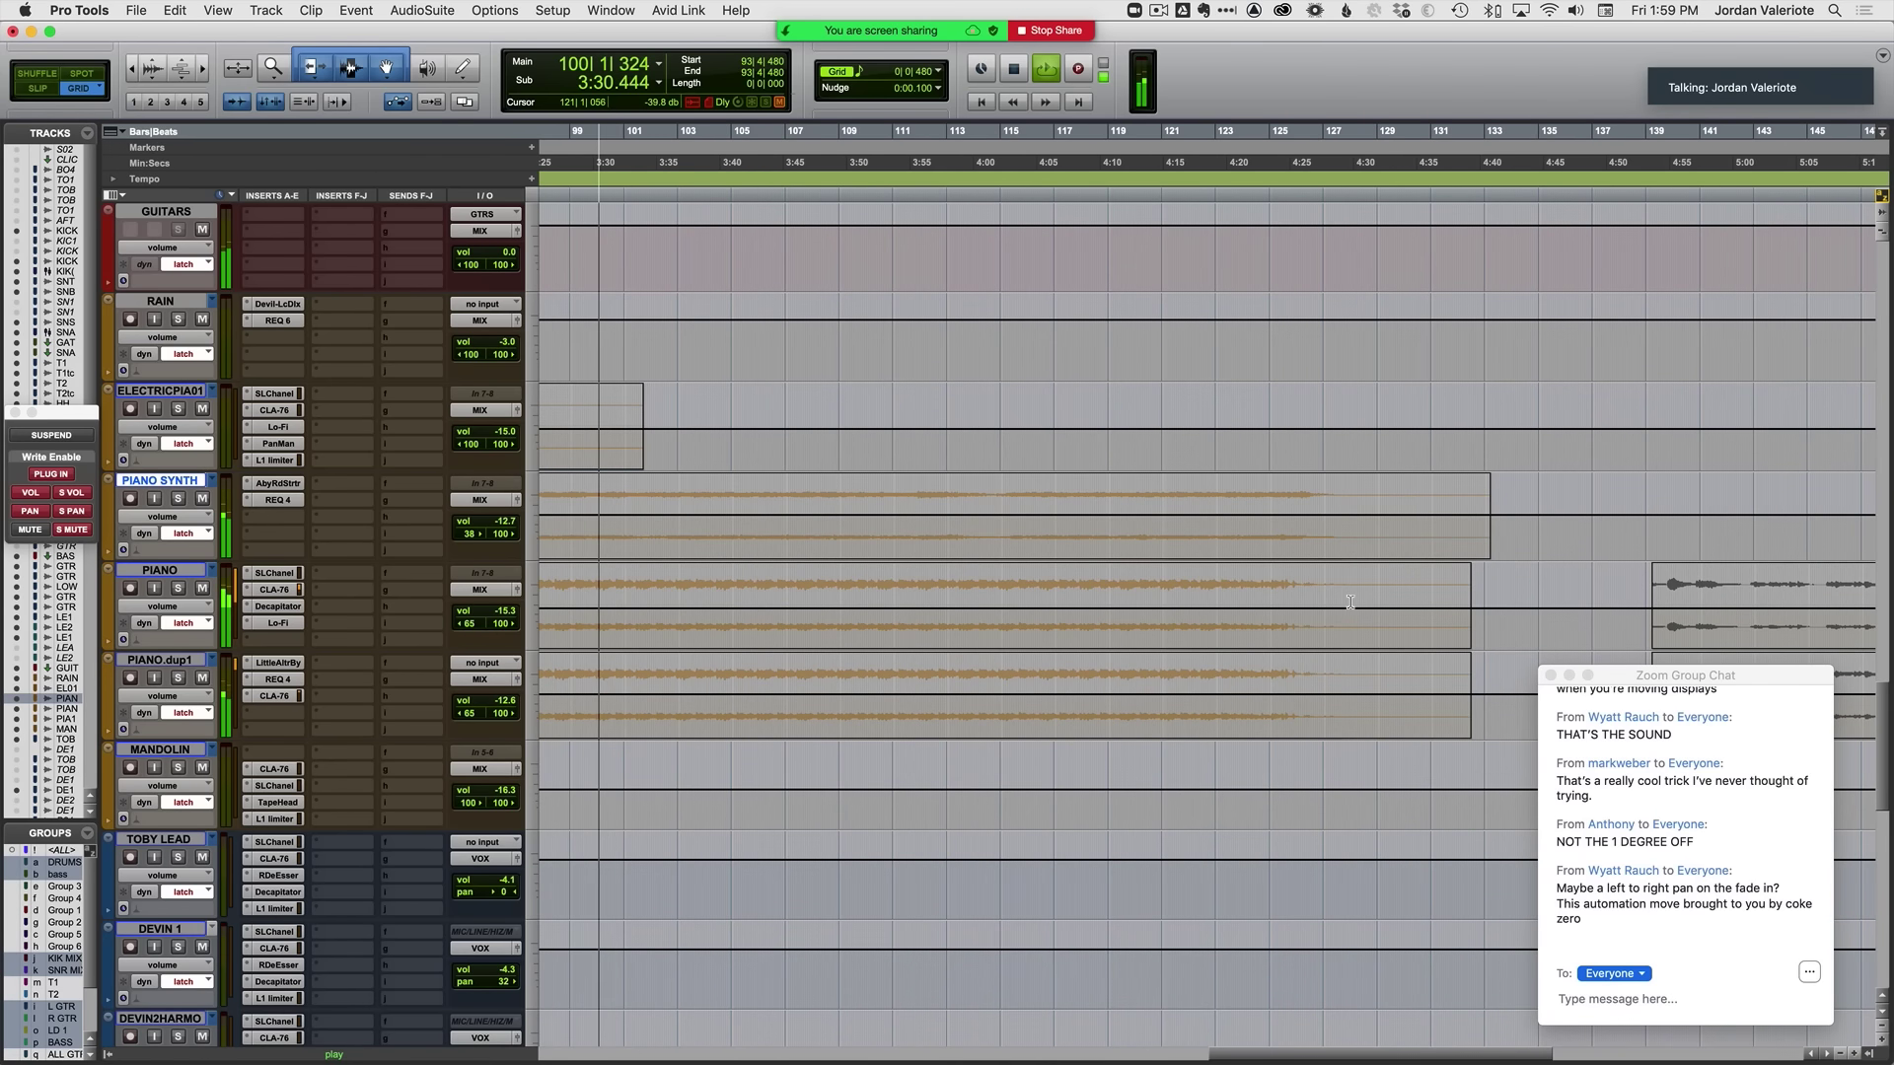
{"action": "left_click", "coordinate": [1399, 603], "text": "shift"}
{"action": "key", "text": "r"}
{"action": "left_click_drag", "start_coordinate": [1204, 571], "coordinate": [1205, 567]}
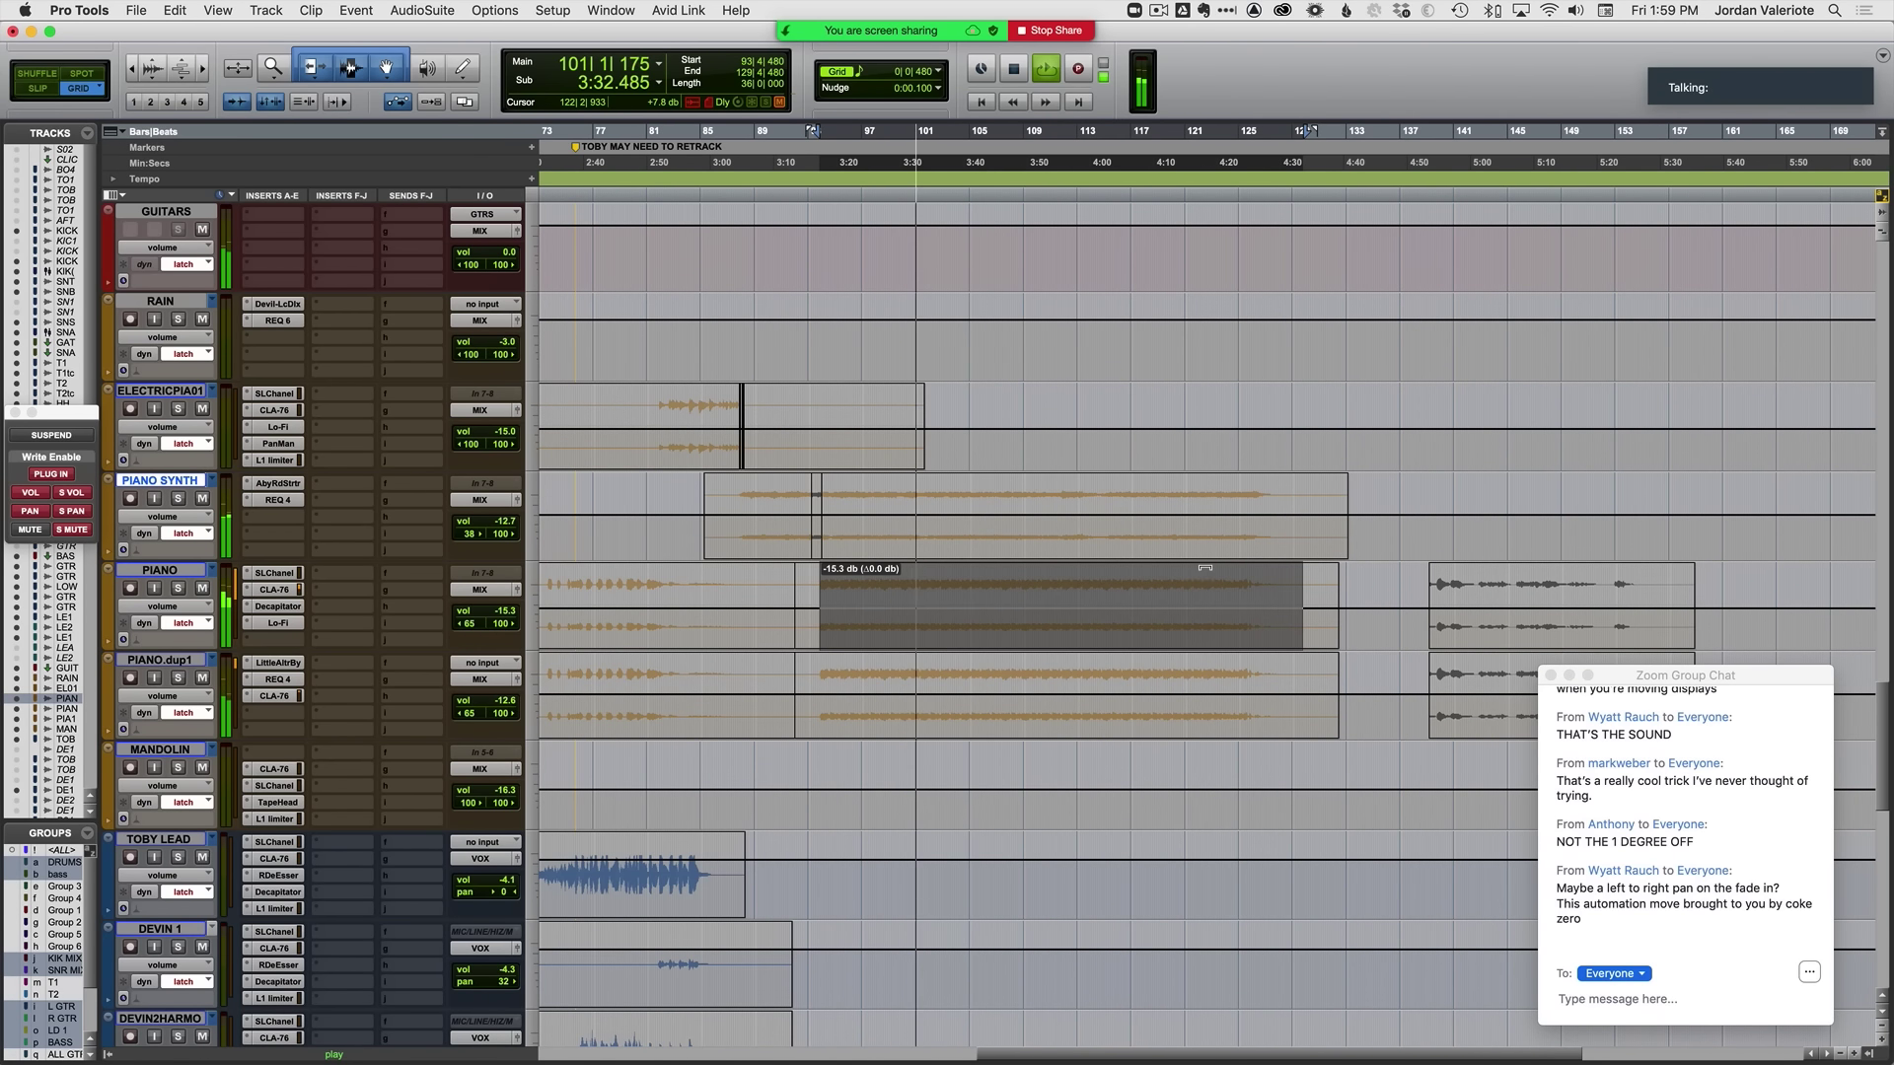
{"action": "key", "text": "t"}
{"action": "key", "text": "t"}
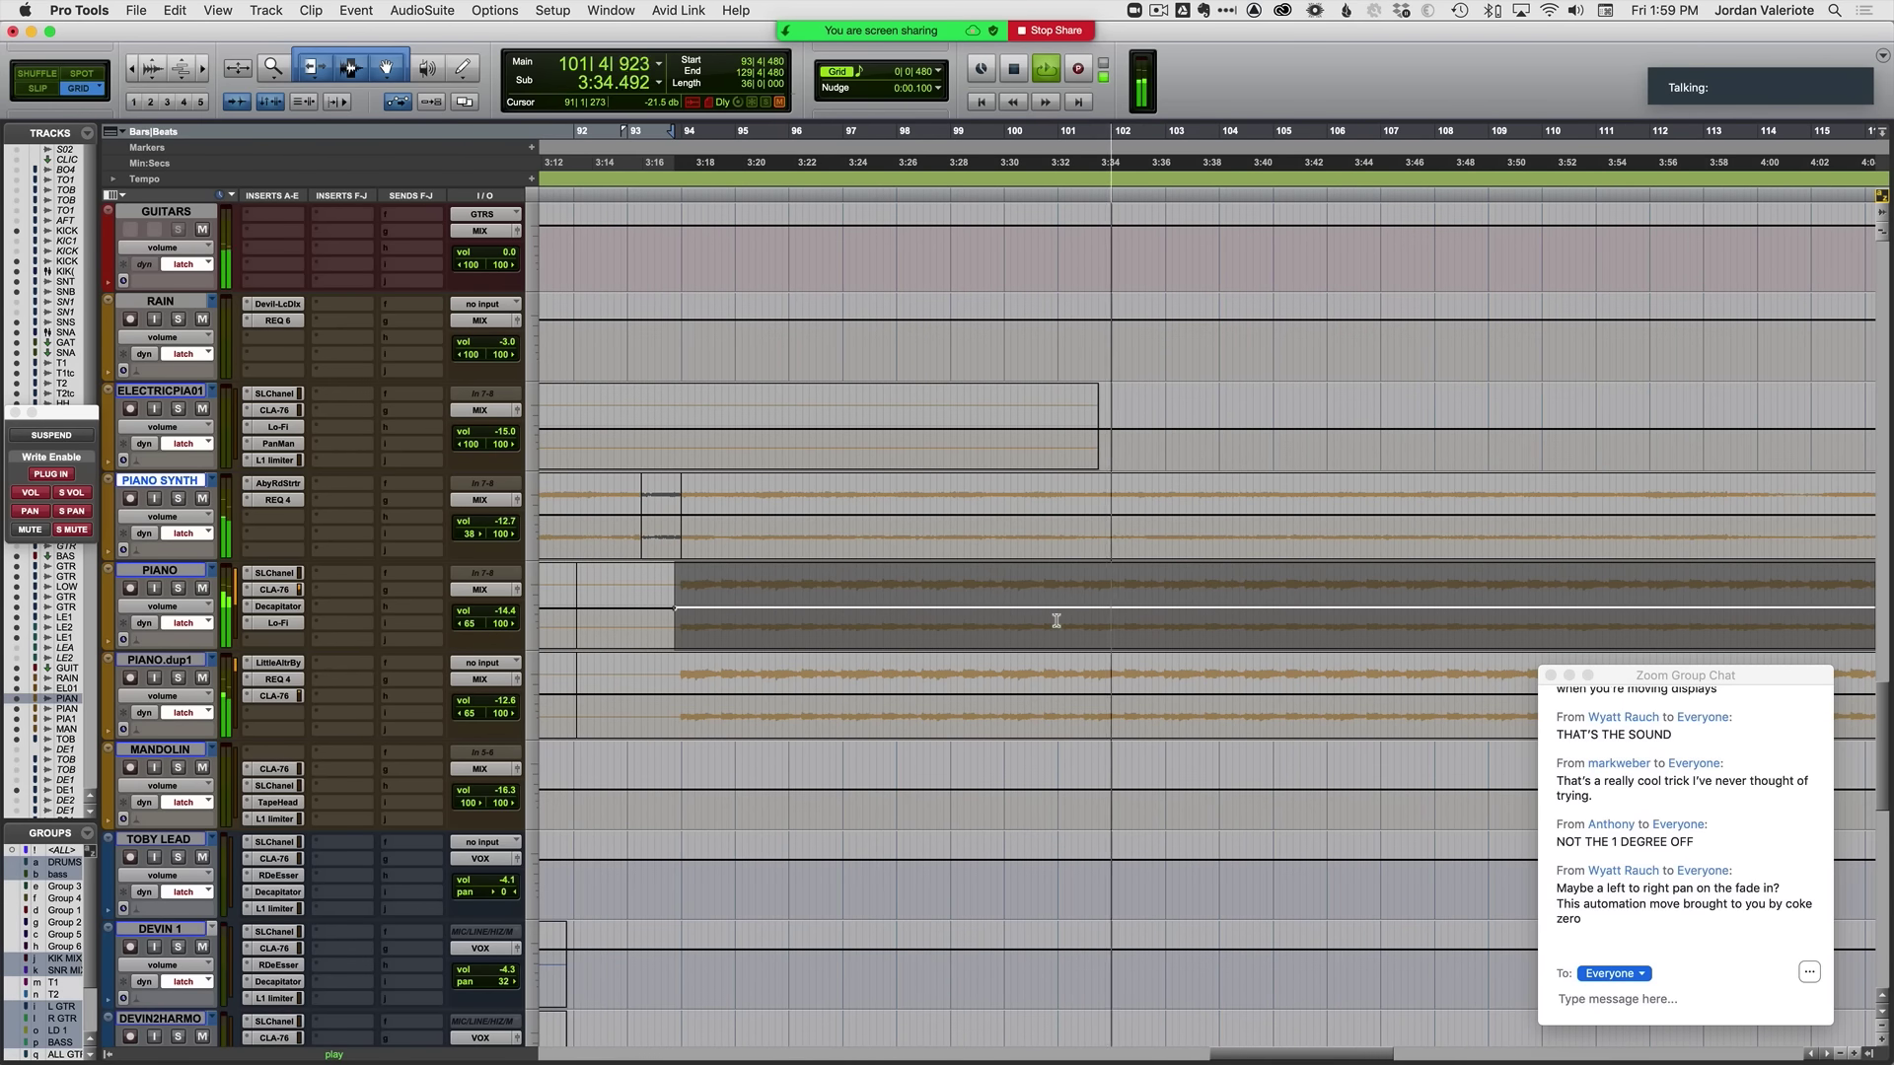
{"action": "key", "text": "space"}
{"action": "left_click_drag", "start_coordinate": [807, 572], "coordinate": [807, 569]}
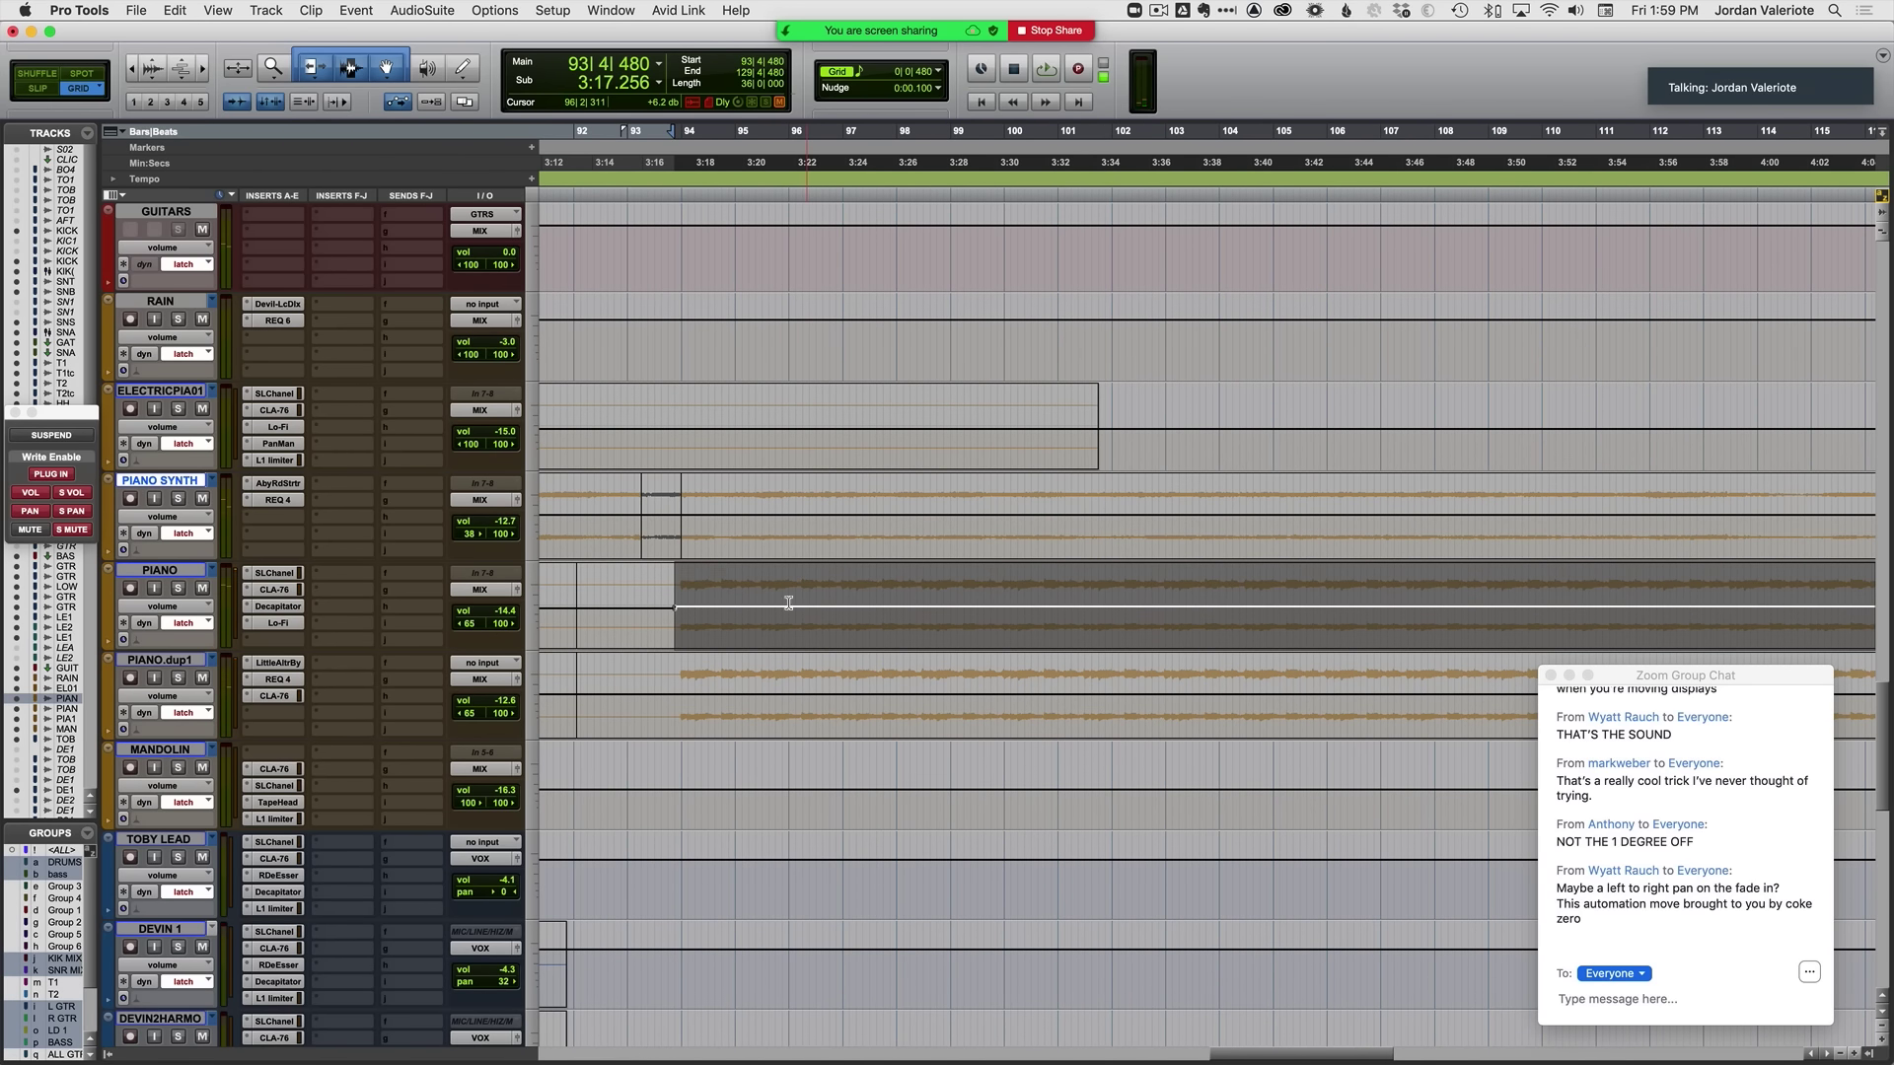
Step: Play from 92|3 and write the PIANO SYNTH volume automation up to -11.6 dB into the final section
{"action": "left_click", "coordinate": [729, 631]}
{"action": "key", "text": "t"}
{"action": "key", "text": "space"}
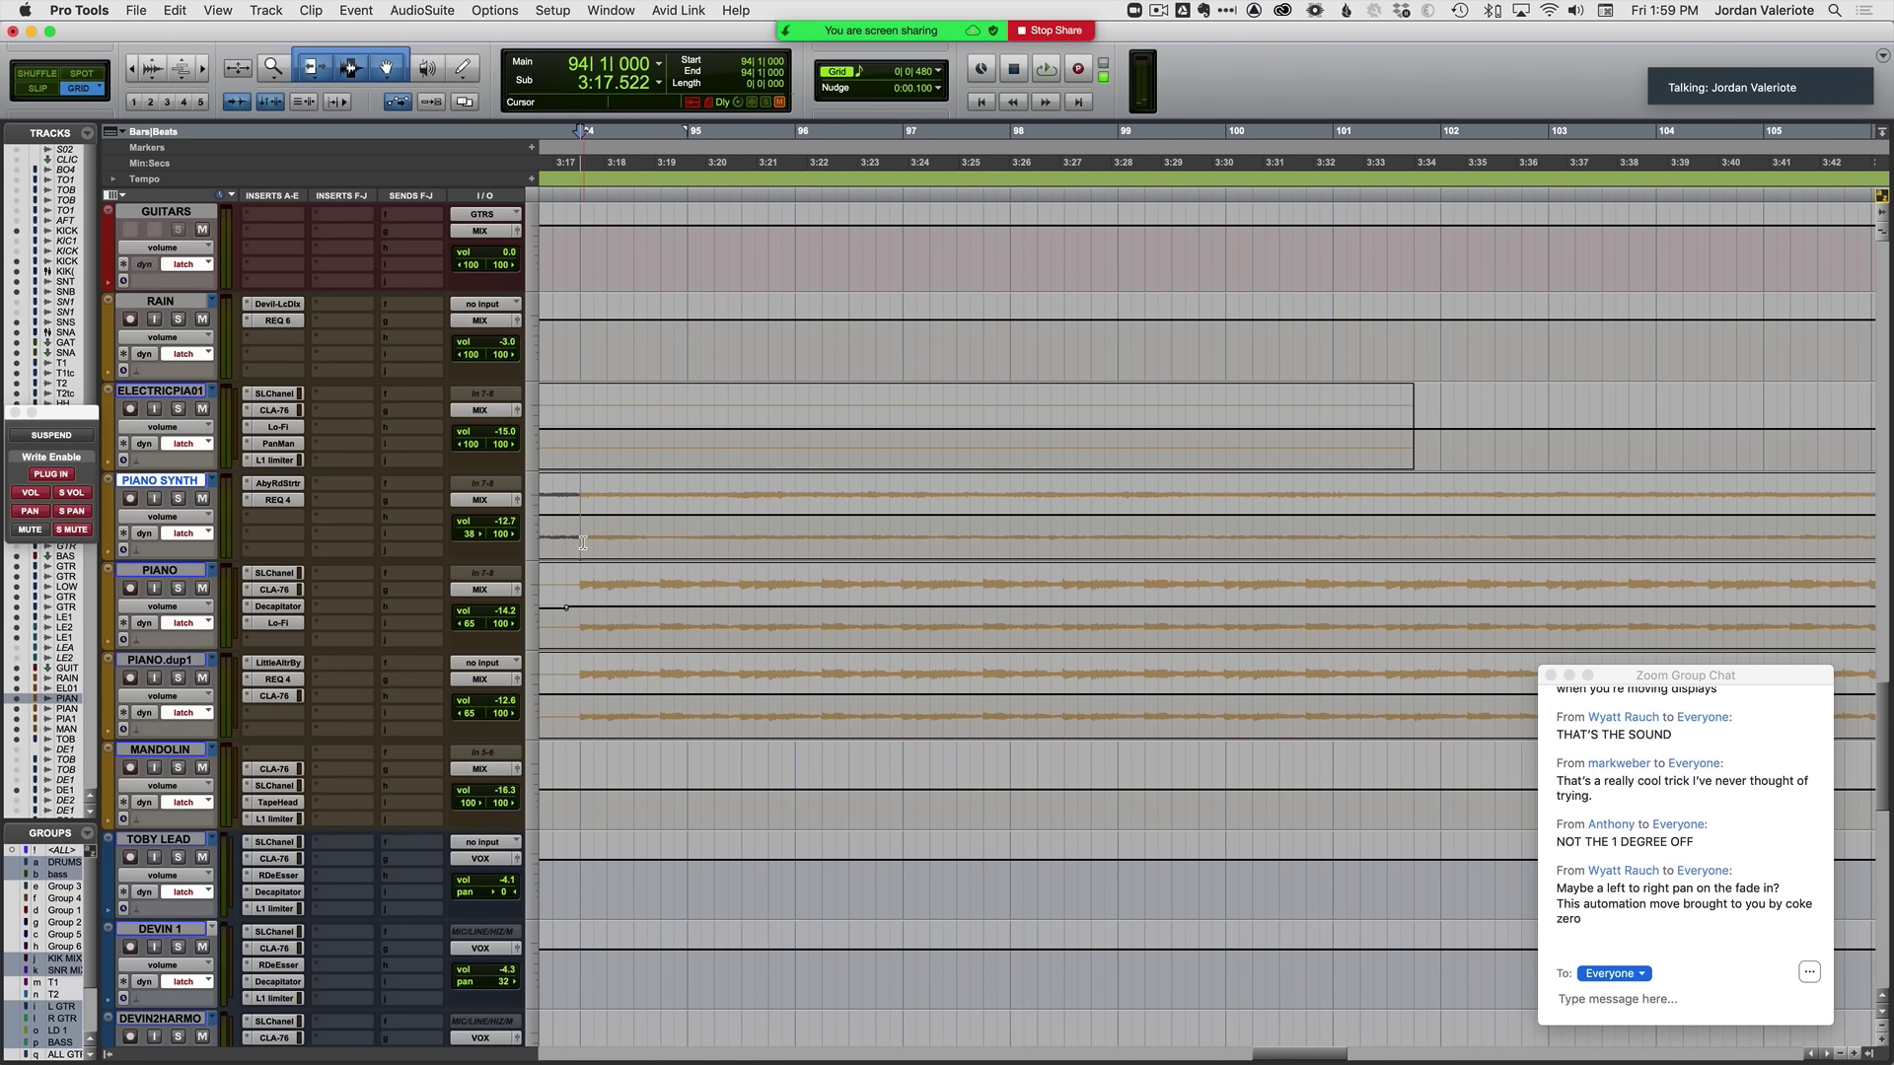
{"action": "scroll", "coordinate": [747, 532], "scroll_direction": "left", "scroll_amount": 5}
{"action": "key", "text": "space"}
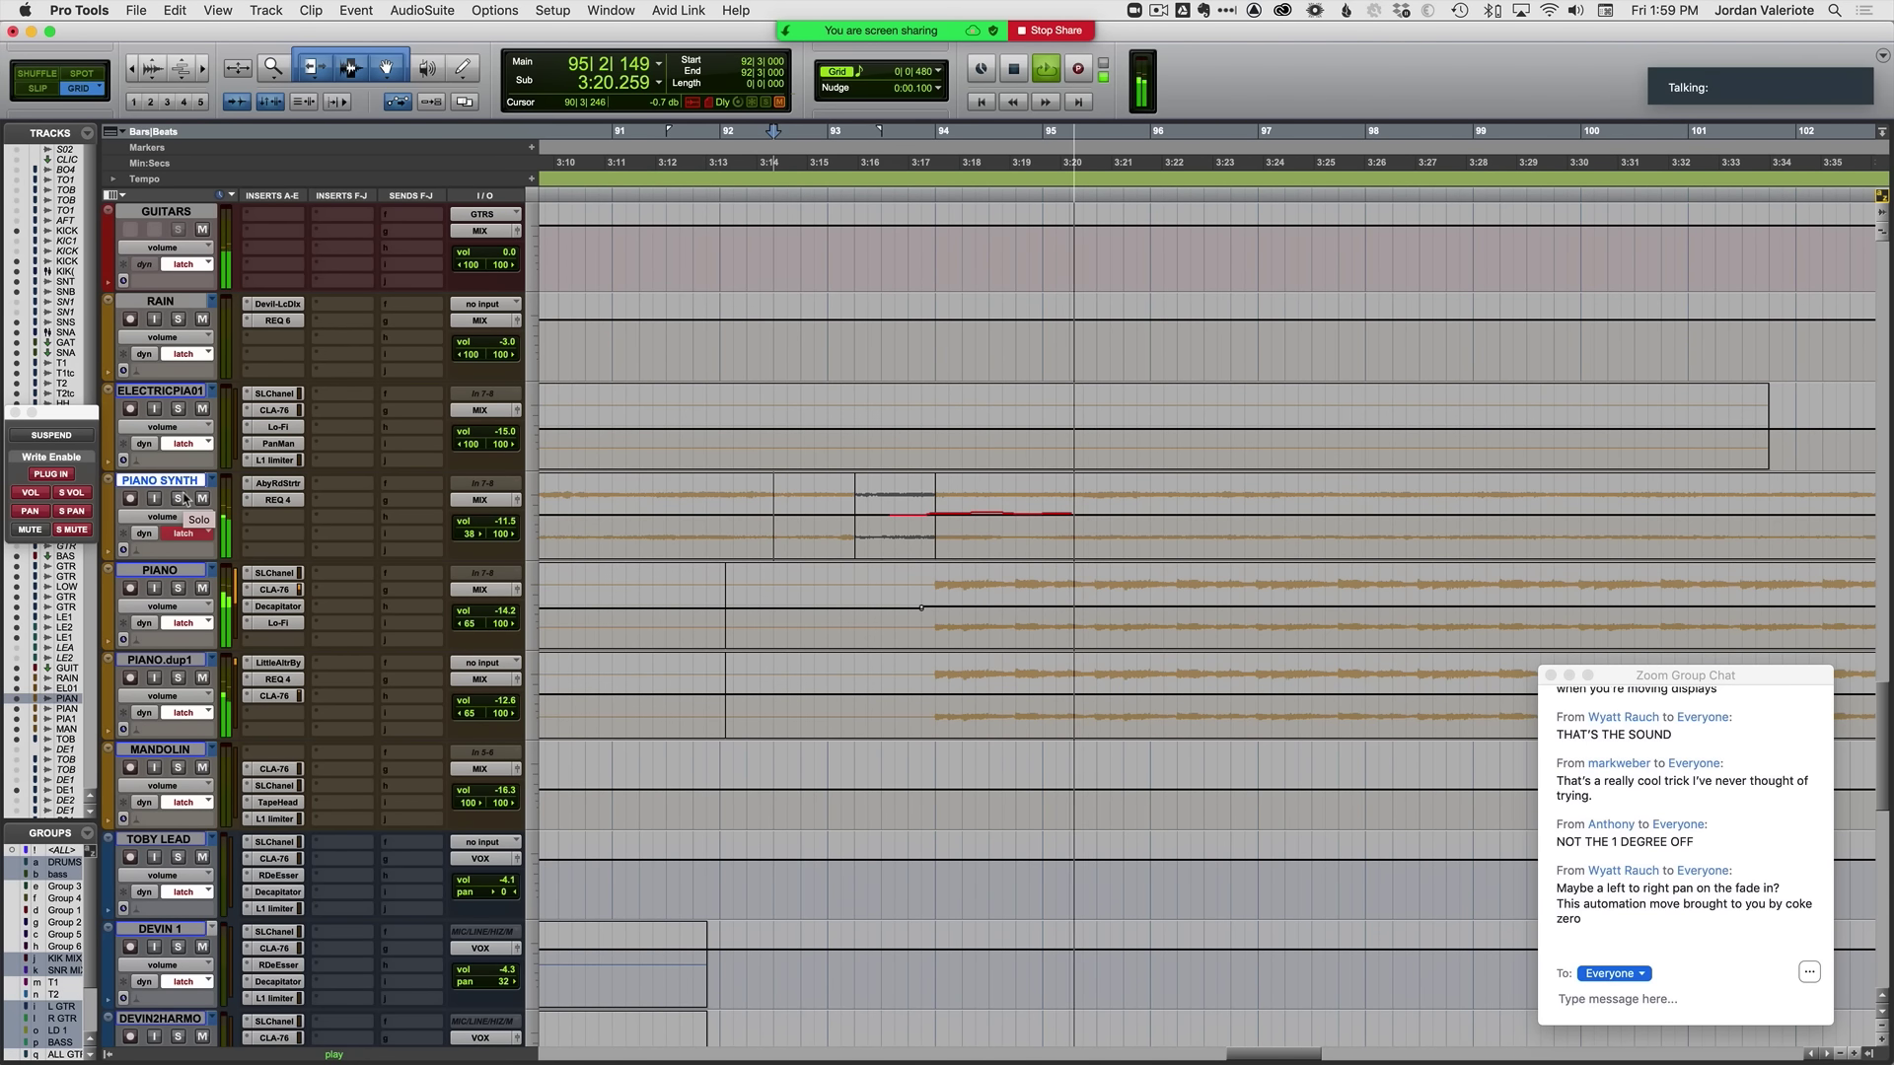
Step: Raise the PIANO.dup1 volume automation from 93|3|480 to 129|4 to -11.2 dB
{"action": "scroll", "coordinate": [535, 627], "scroll_direction": "right", "scroll_amount": 3}
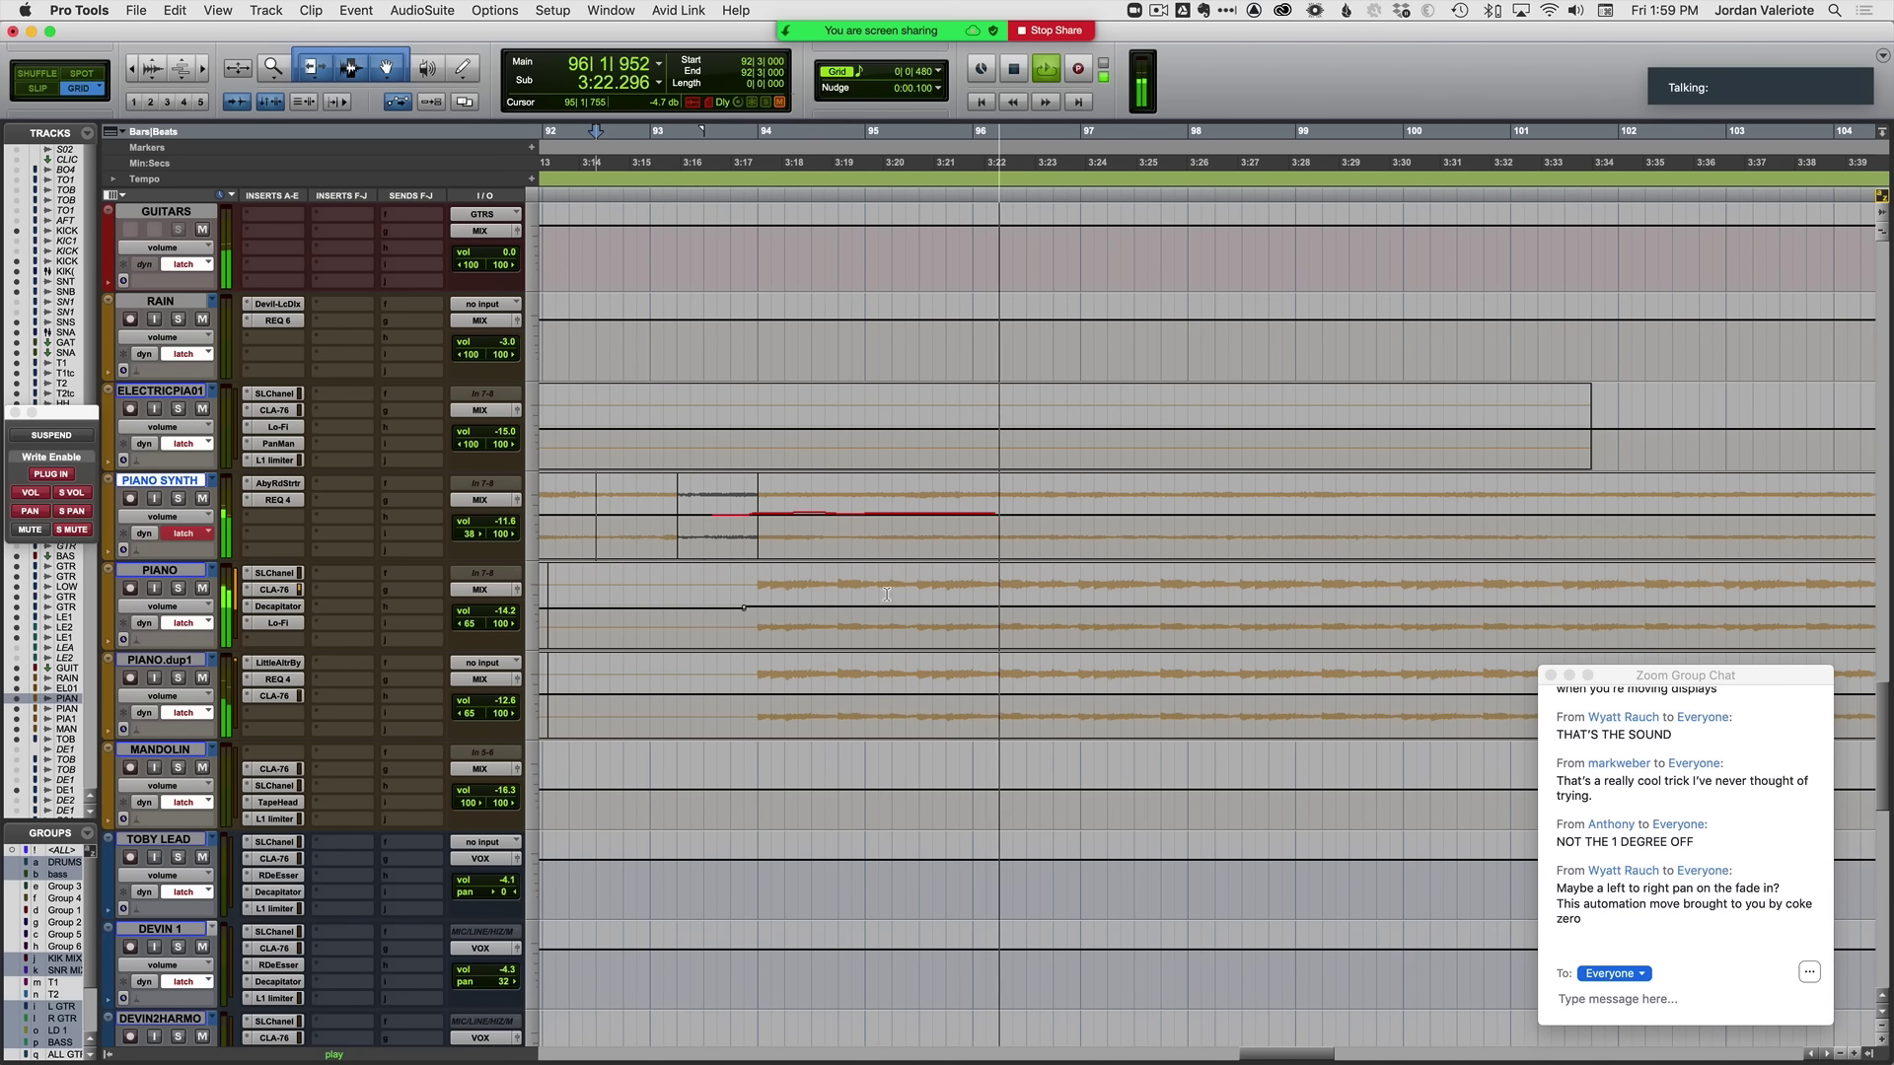
{"action": "scroll", "coordinate": [908, 596], "scroll_direction": "right", "scroll_amount": 4}
{"action": "key", "text": "r"}
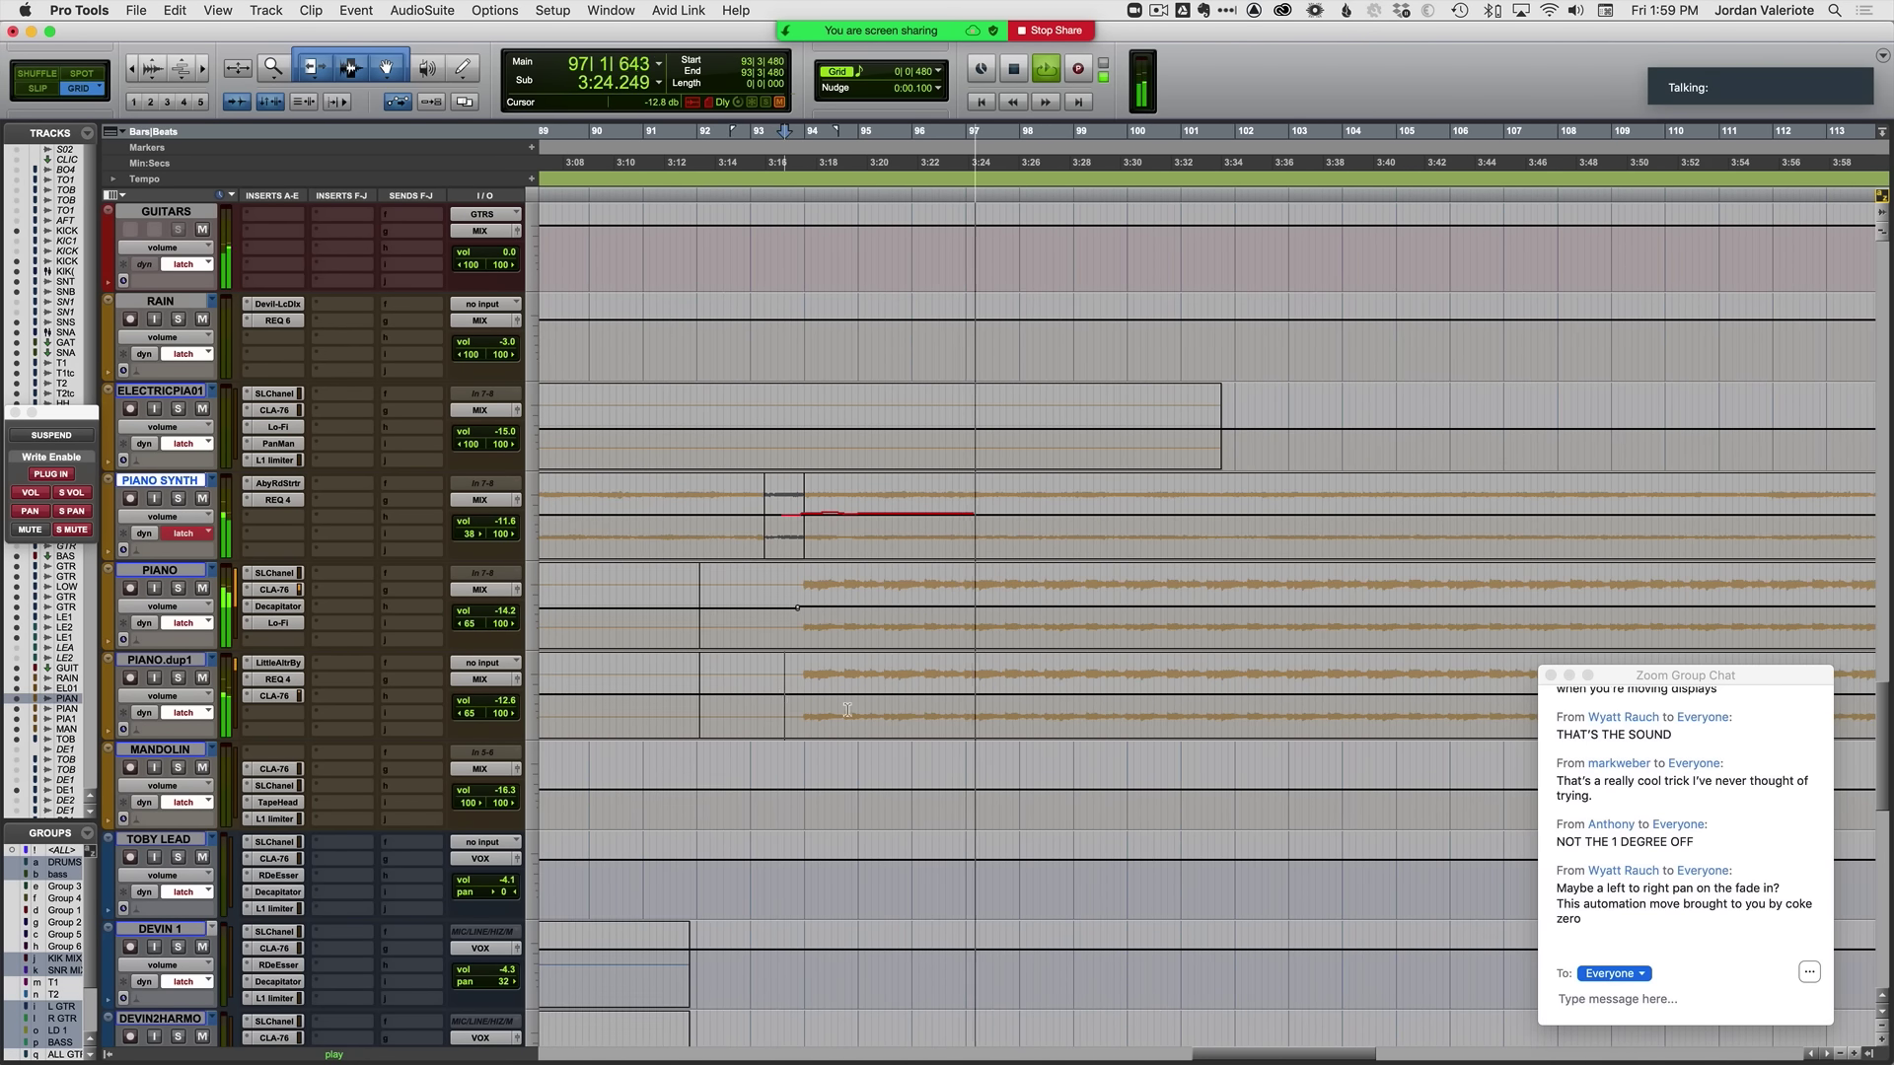
{"action": "key", "text": "r"}
{"action": "key", "text": "r"}
{"action": "left_click", "coordinate": [1053, 694], "text": "shift"}
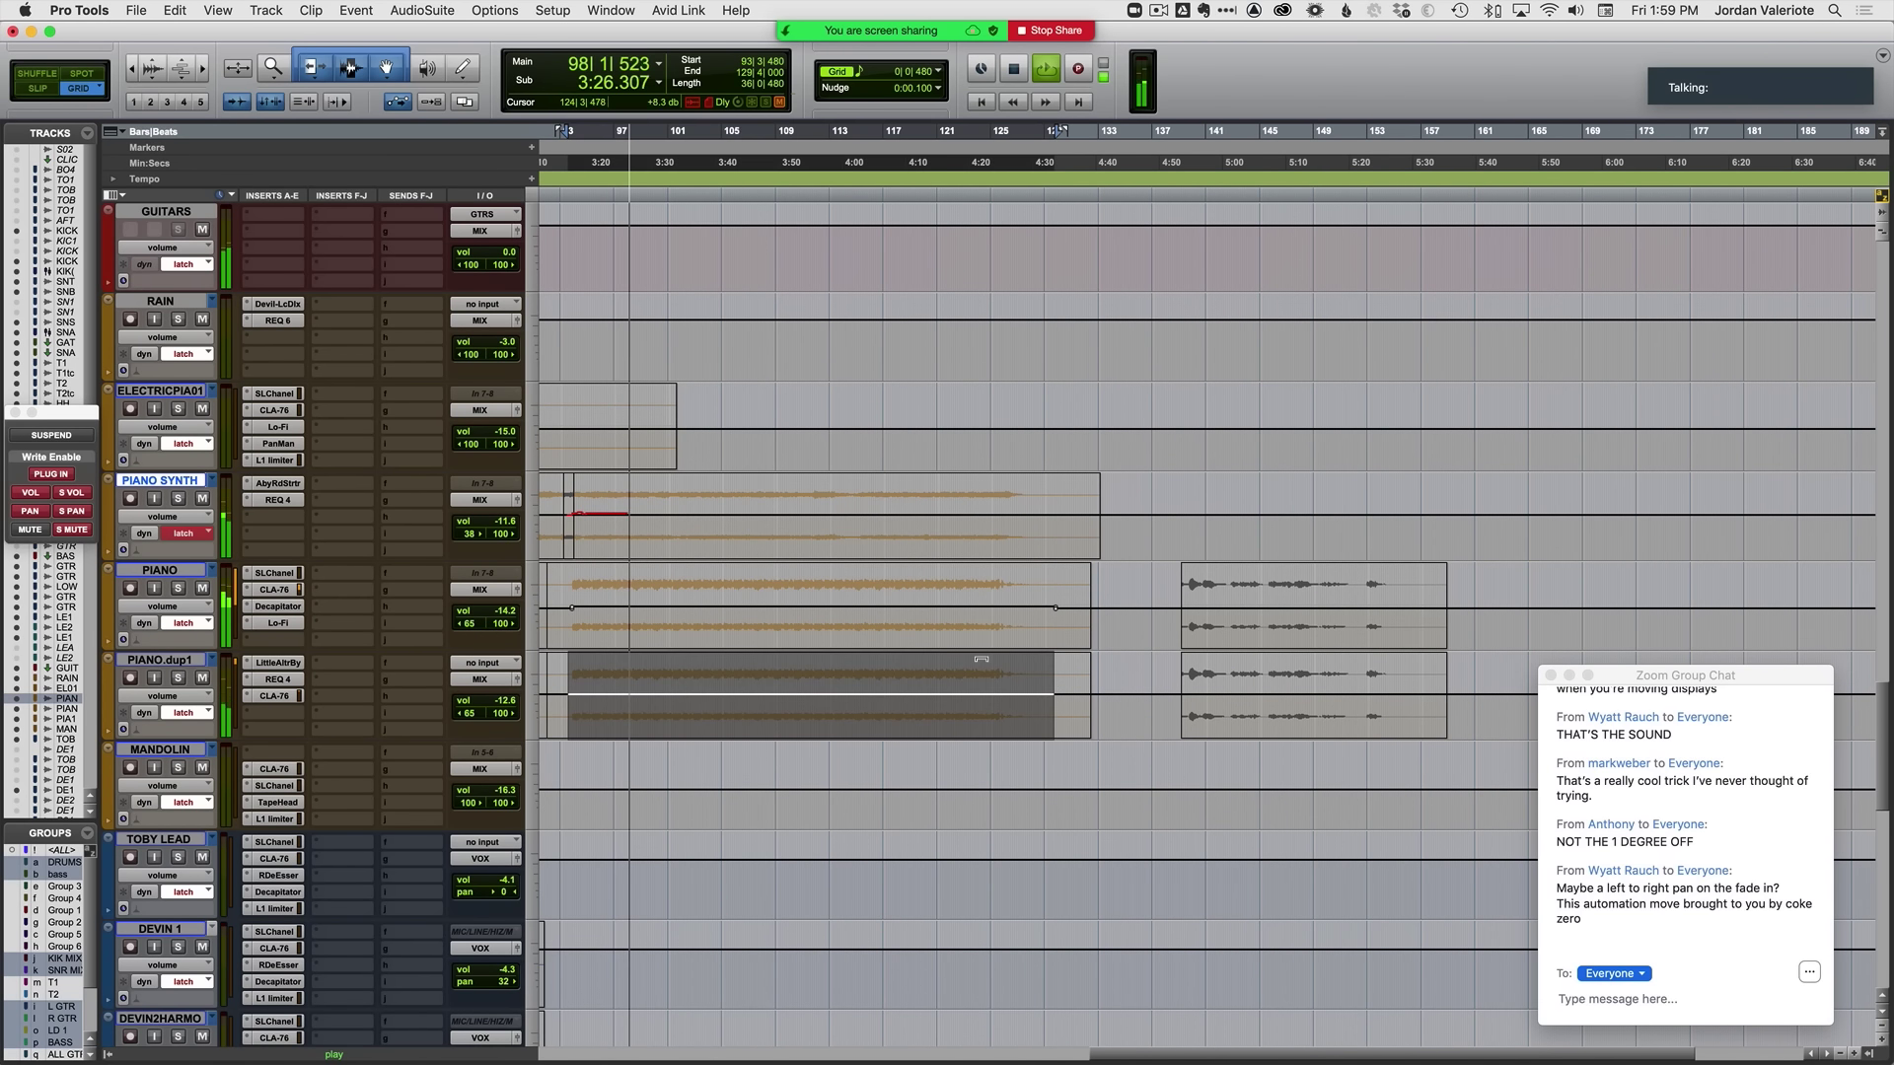
{"action": "left_click_drag", "start_coordinate": [979, 661], "coordinate": [984, 633]}
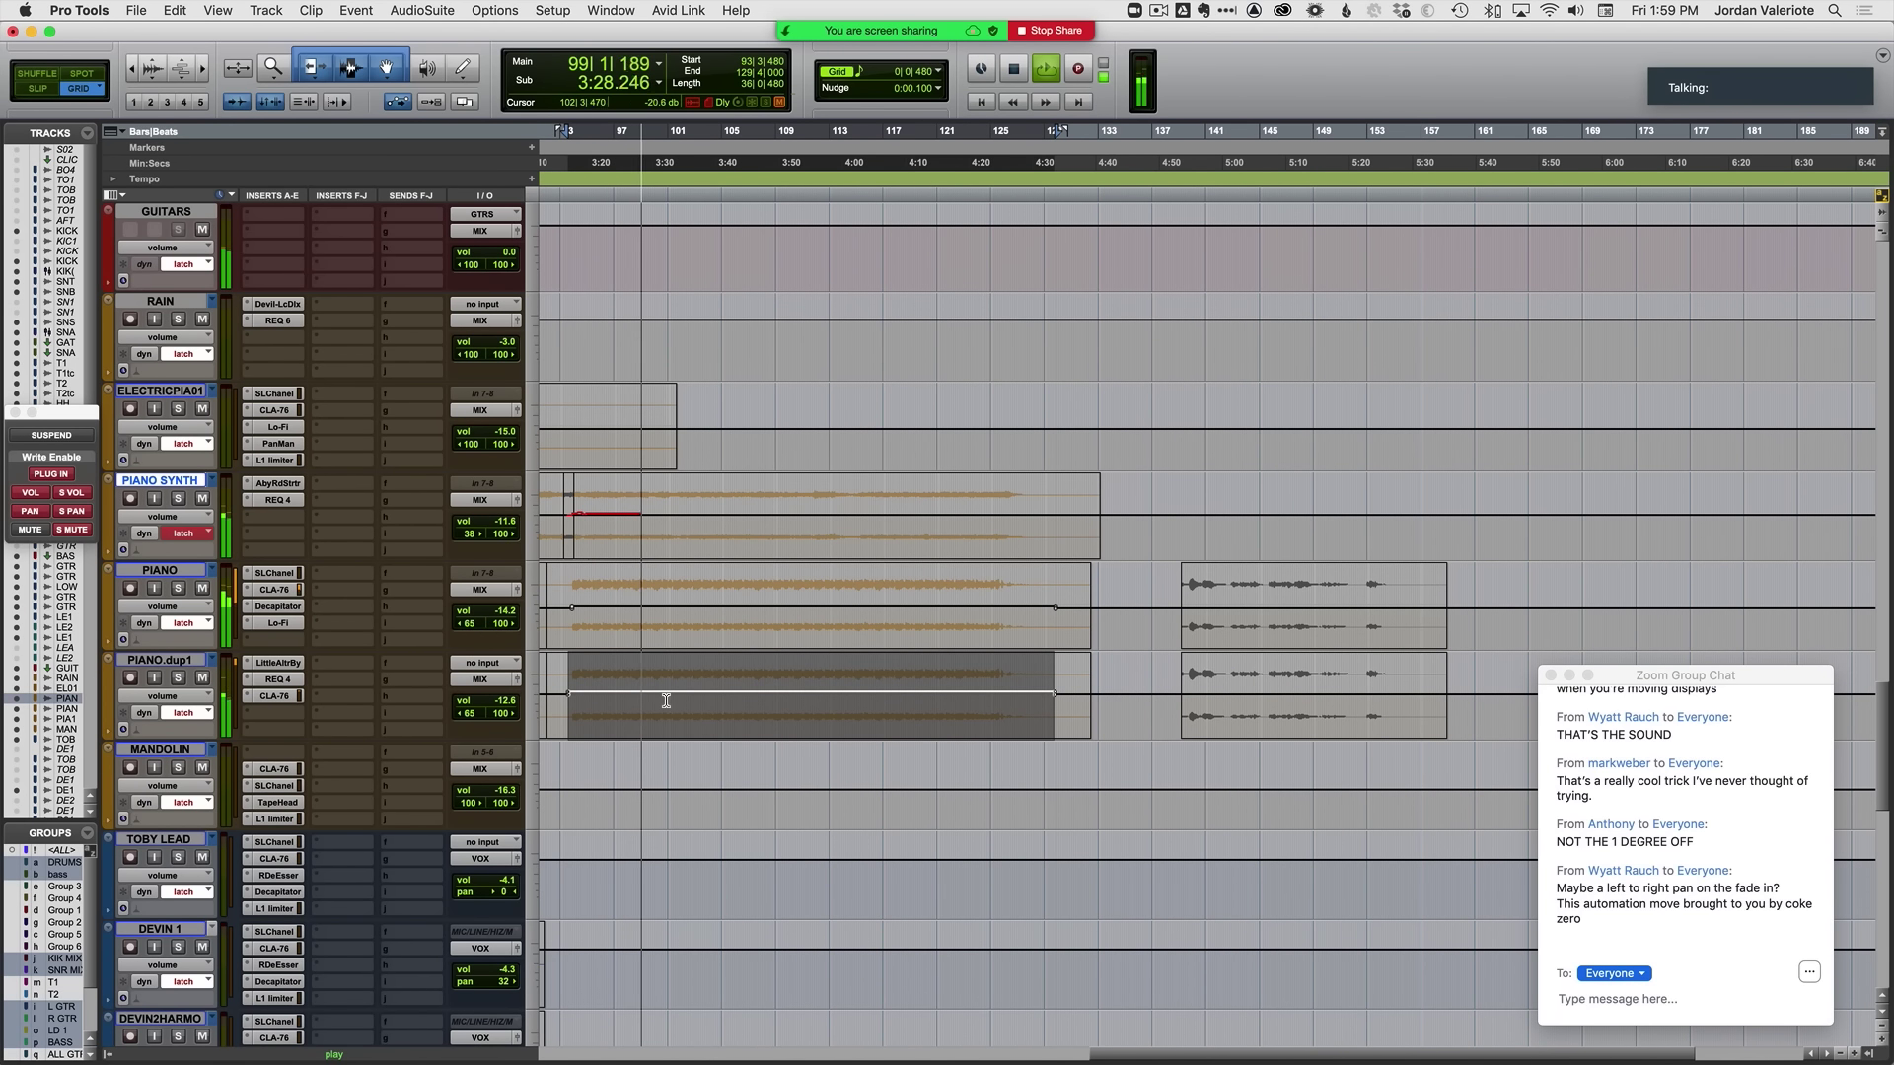
Step: Listen on through bars 99 to 102 to check the piano and synth levels in the final section
{"action": "left_click", "coordinate": [672, 505]}
{"action": "key", "text": "t"}
{"action": "key", "text": "t"}
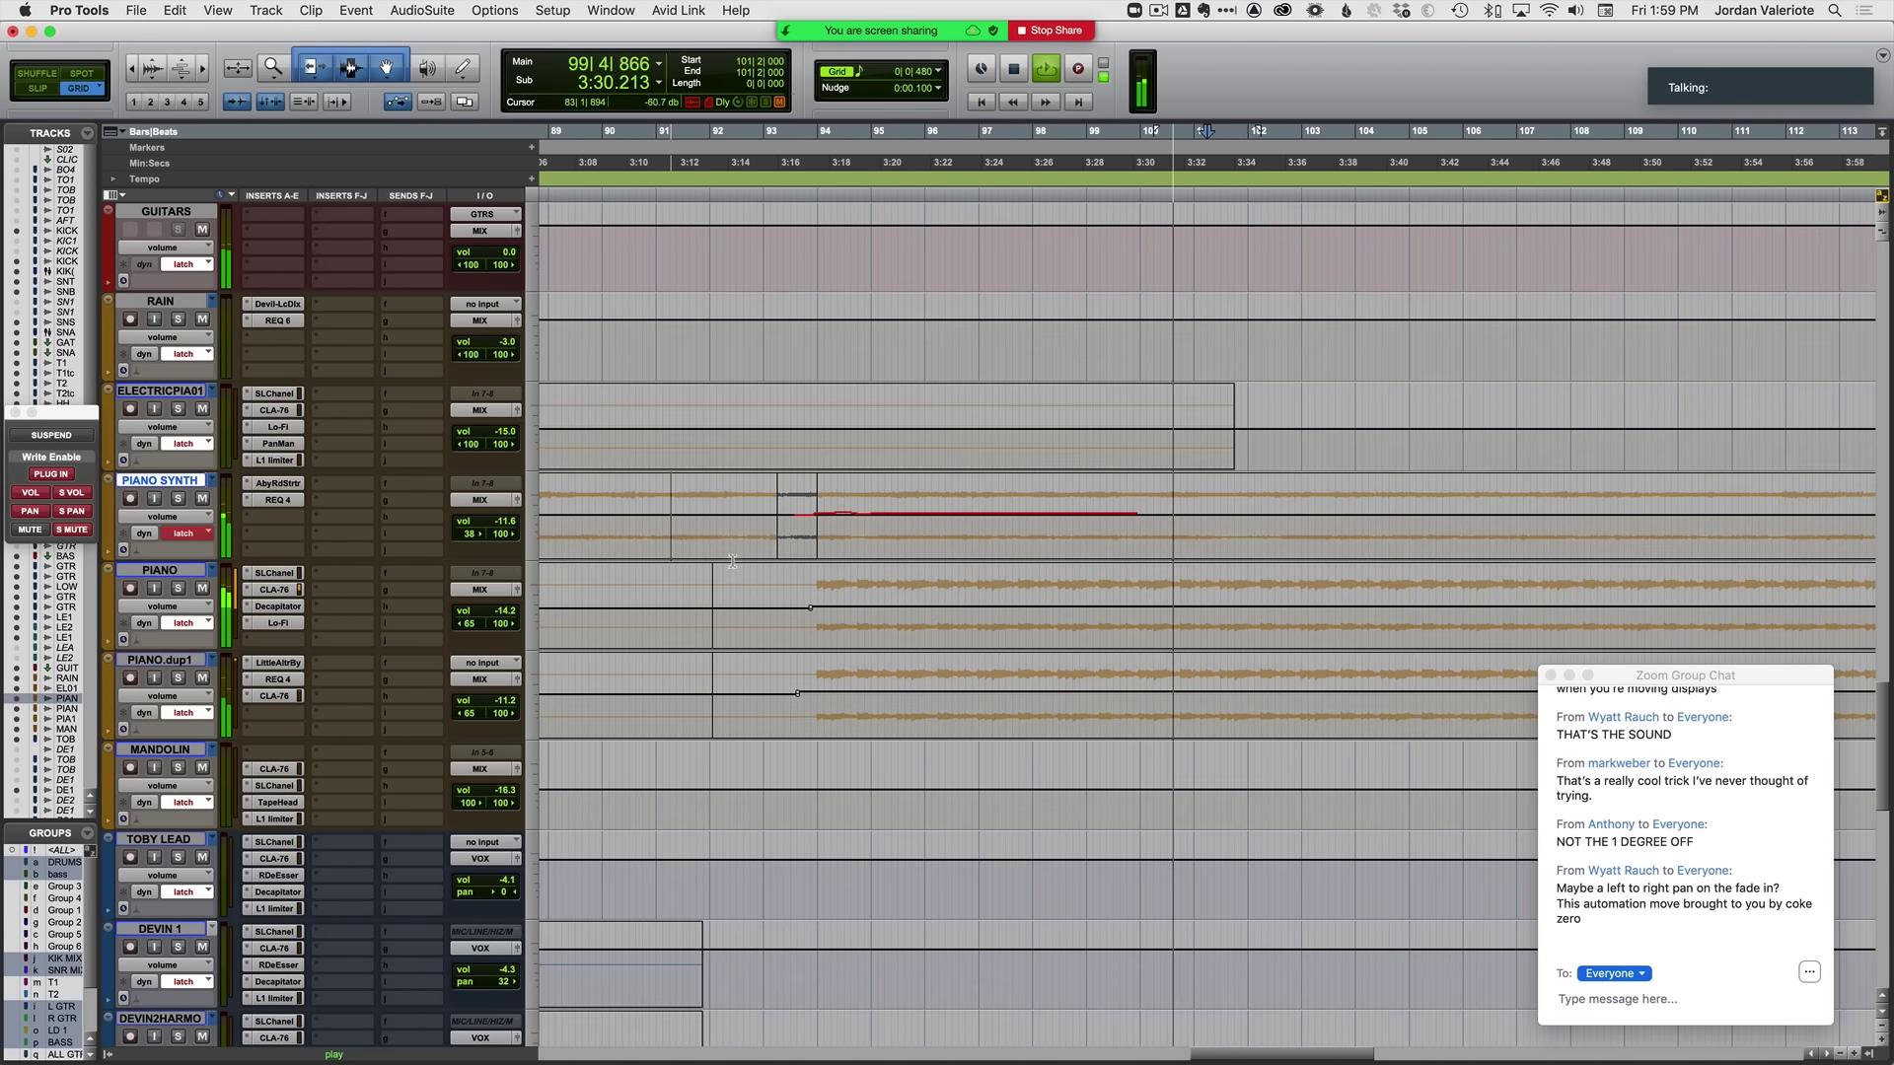
{"action": "scroll", "coordinate": [743, 581], "scroll_direction": "right", "scroll_amount": 4}
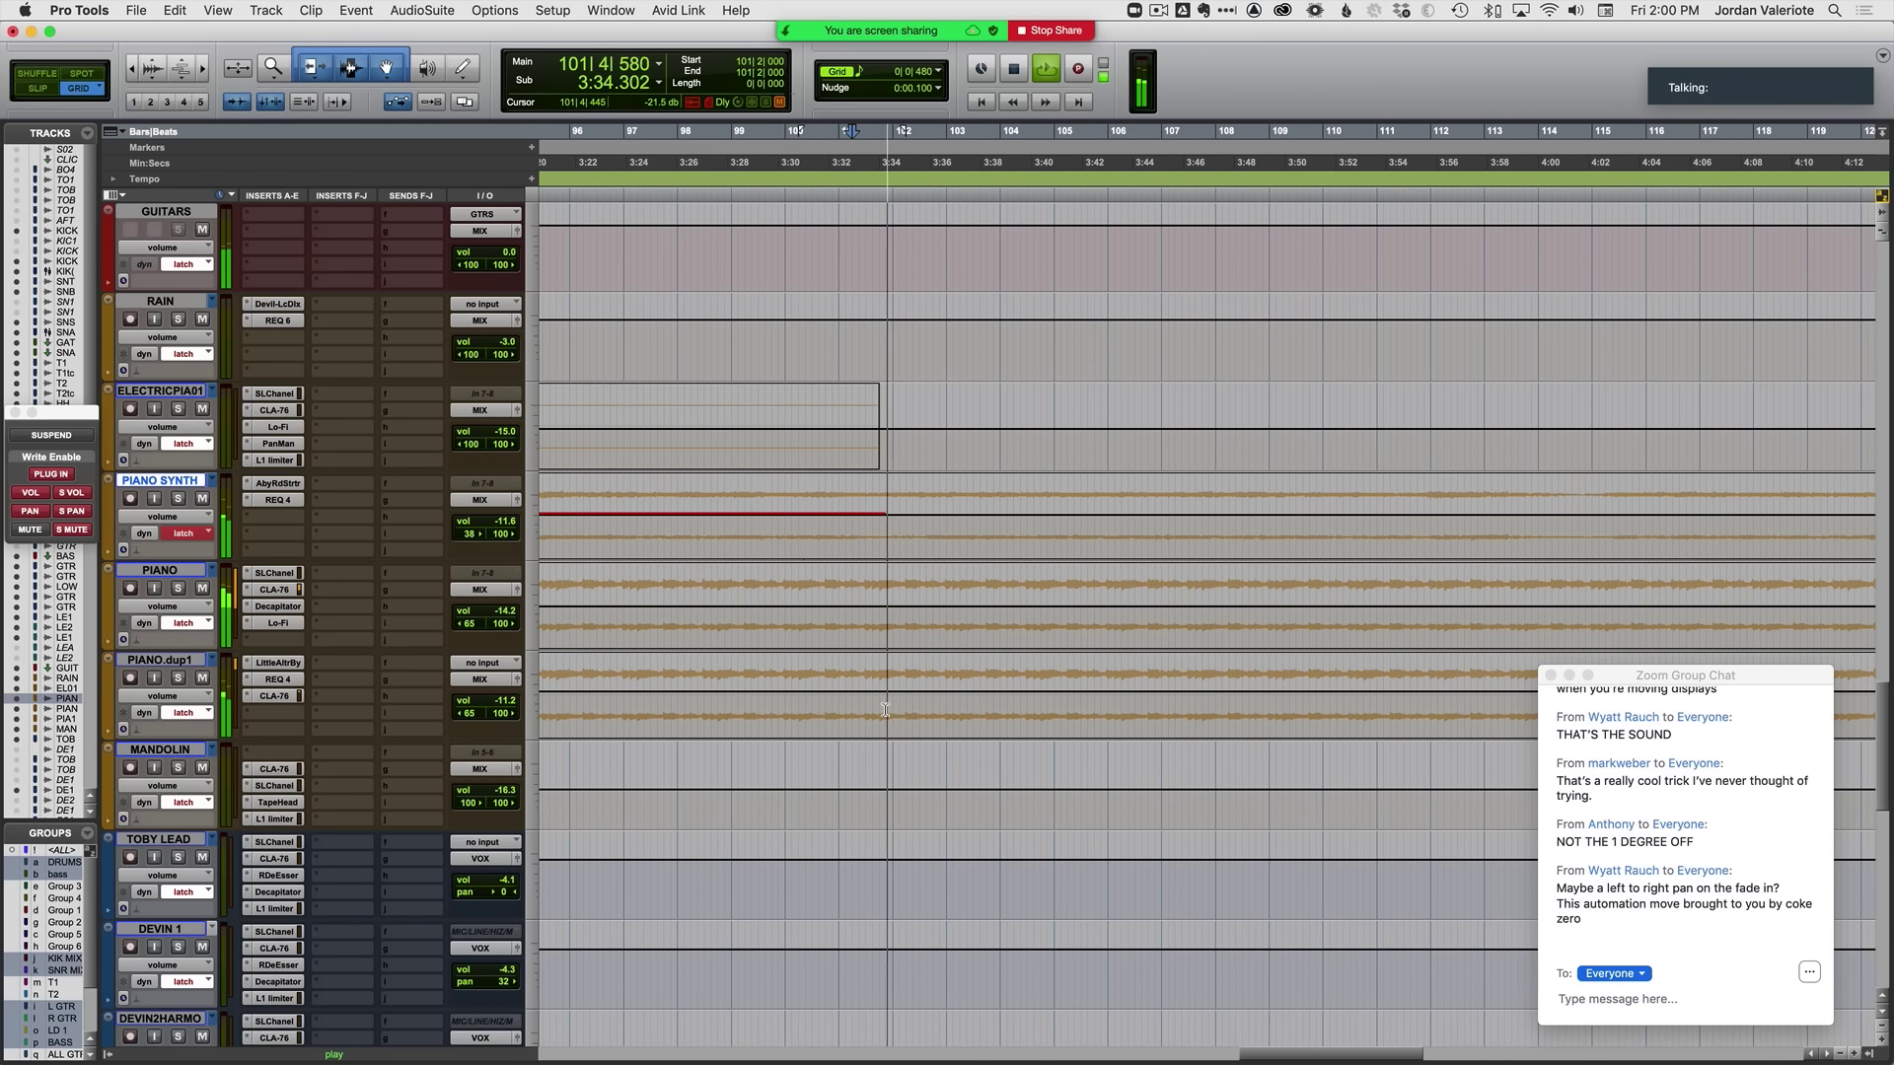
{"action": "scroll", "coordinate": [985, 606], "scroll_direction": "right", "scroll_amount": 3}
{"action": "scroll", "coordinate": [984, 607], "scroll_direction": "up", "scroll_amount": 2}
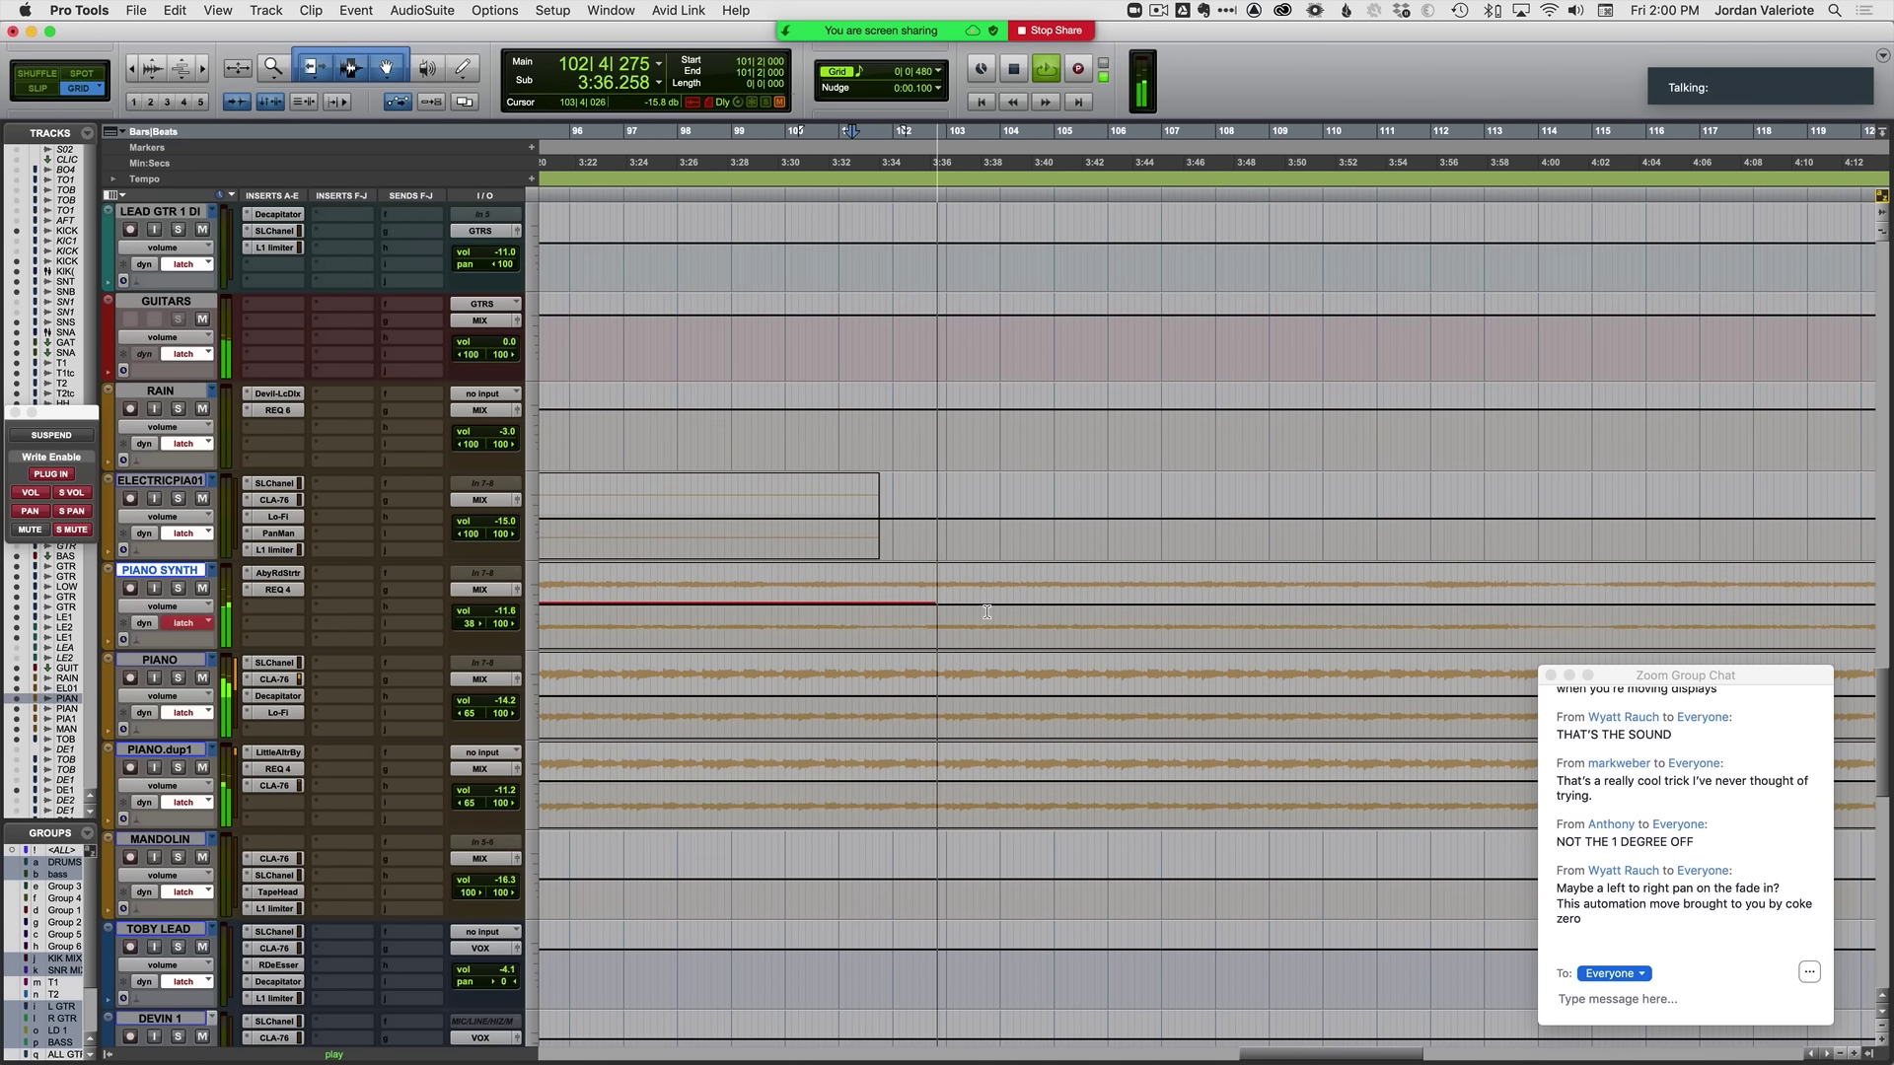
Step: Raise the BASS DIRT volume automation from 93|4 to 131|4 to -16.1 dB
{"action": "scroll", "coordinate": [984, 612], "scroll_direction": "up", "scroll_amount": 9}
{"action": "key", "text": "r"}
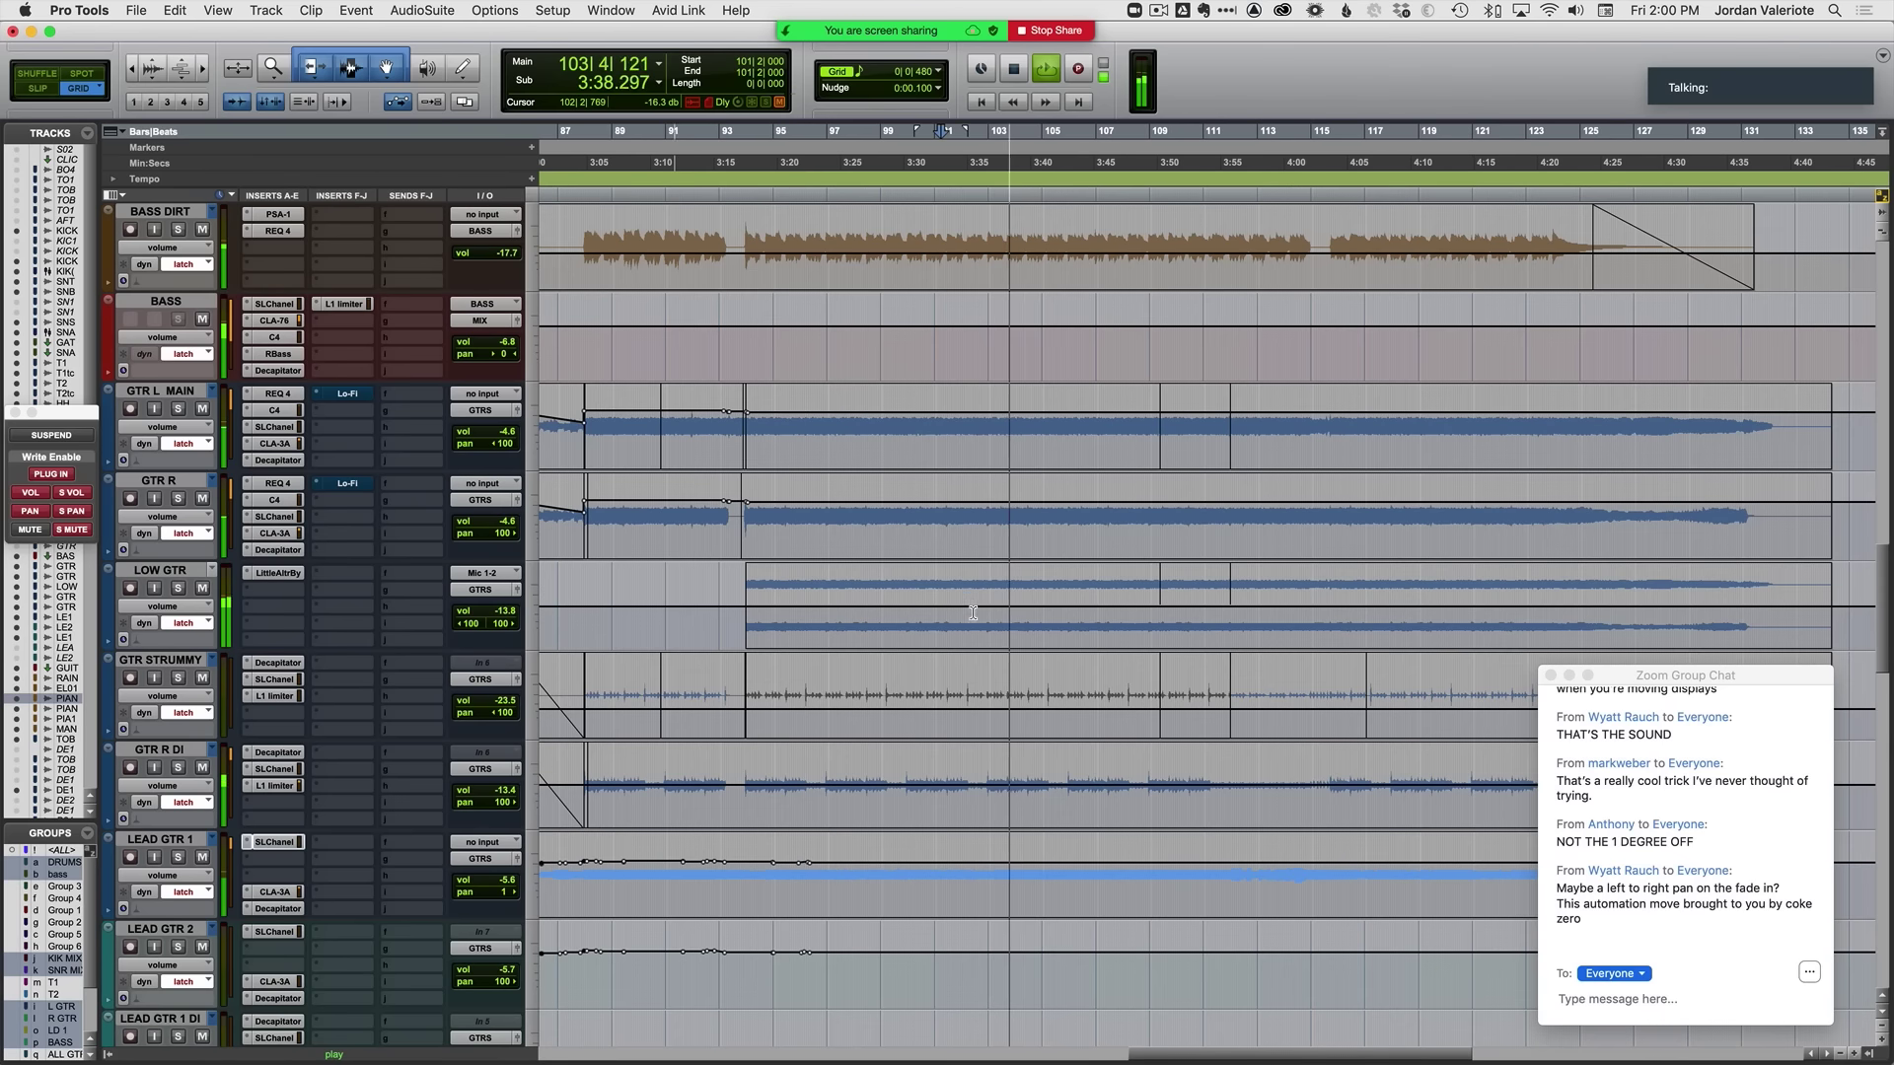
{"action": "scroll", "coordinate": [739, 331], "scroll_direction": "up", "scroll_amount": 2}
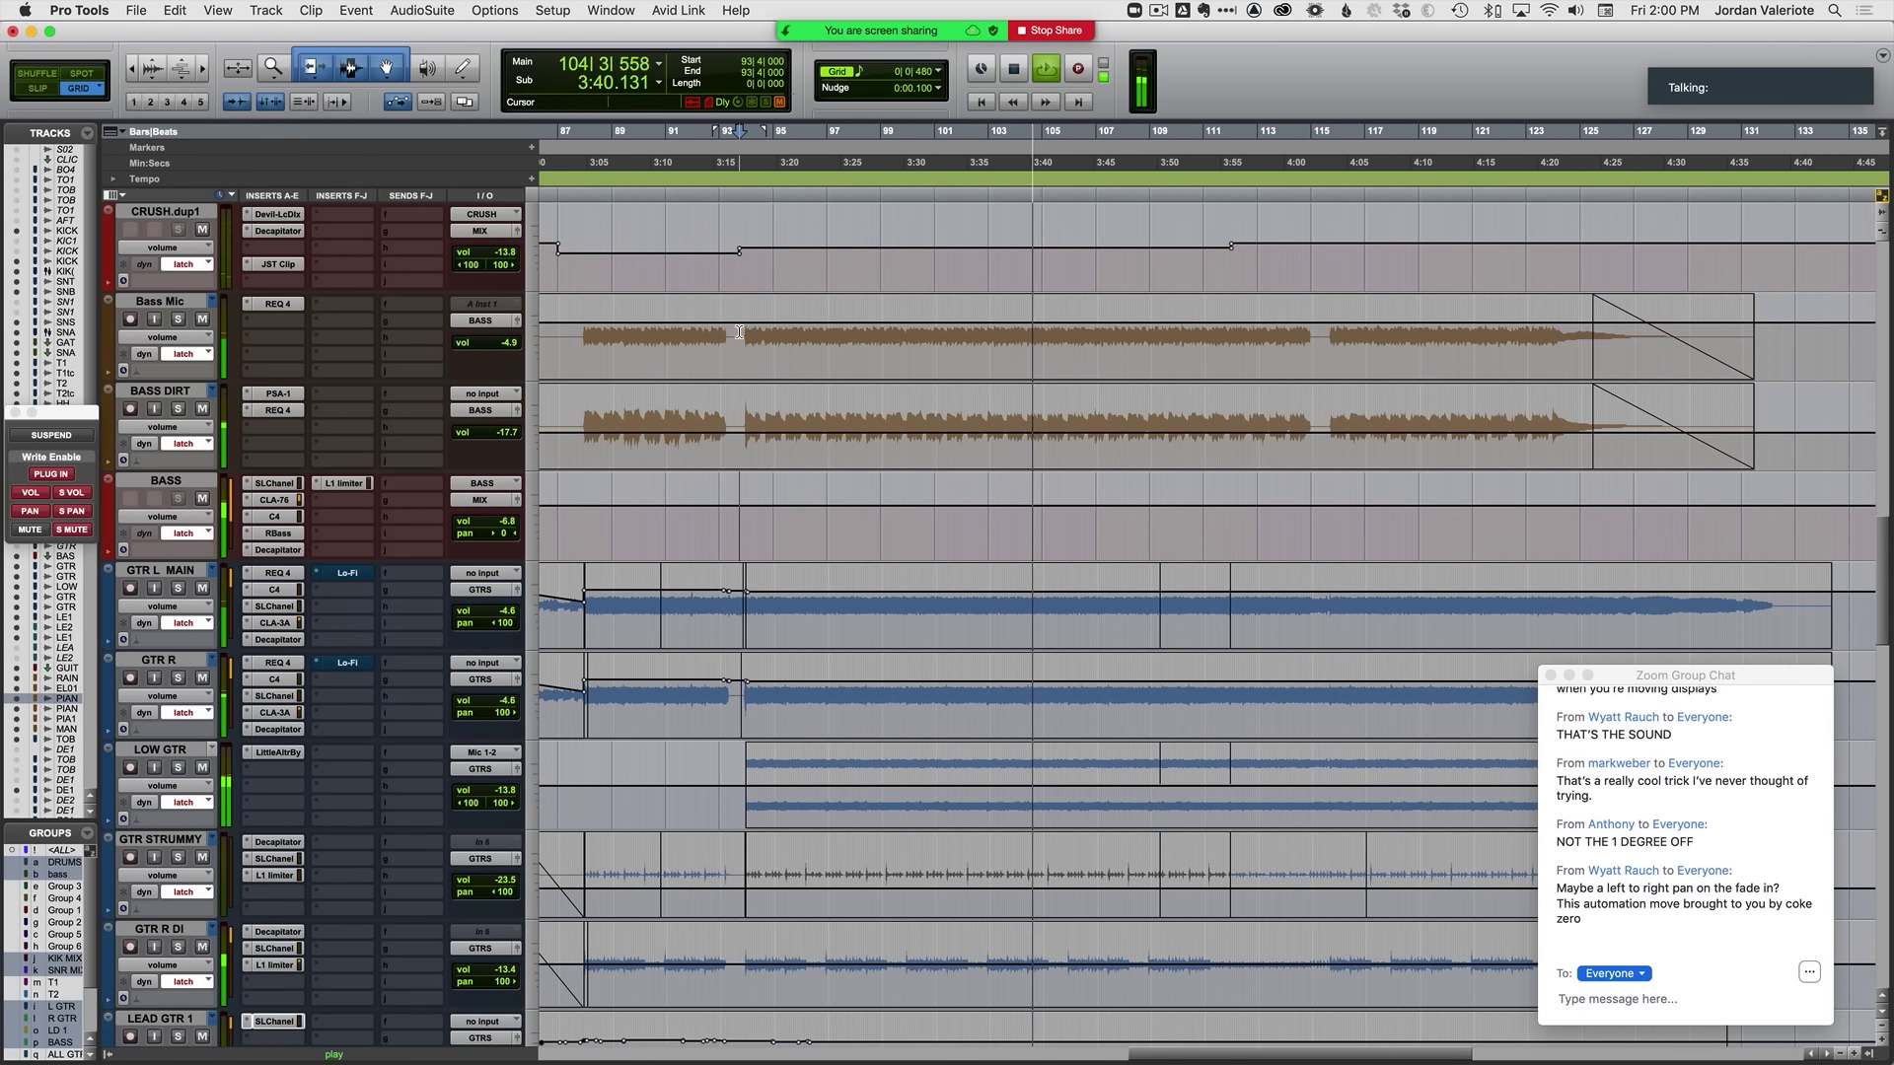
{"action": "left_click_drag", "start_coordinate": [738, 331], "coordinate": [1135, 461]}
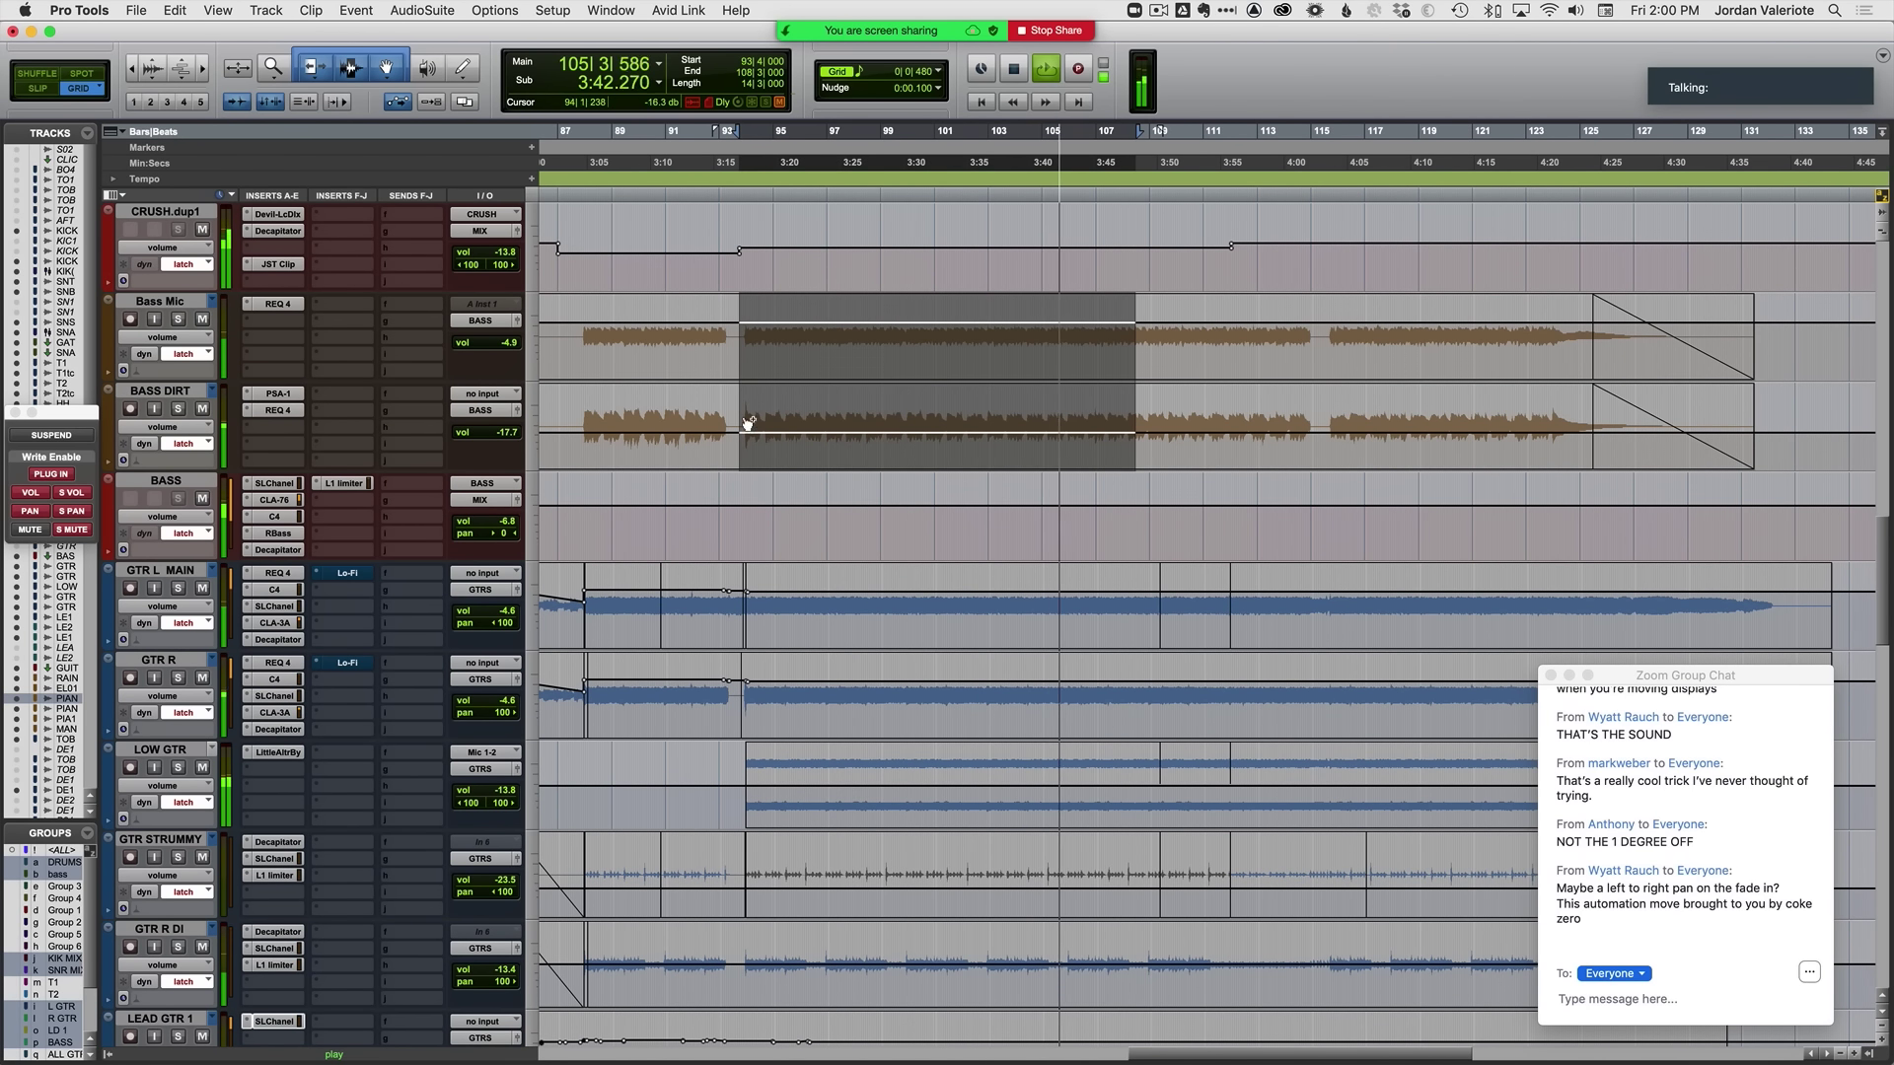
{"action": "left_click_drag", "start_coordinate": [741, 424], "coordinate": [1731, 433]}
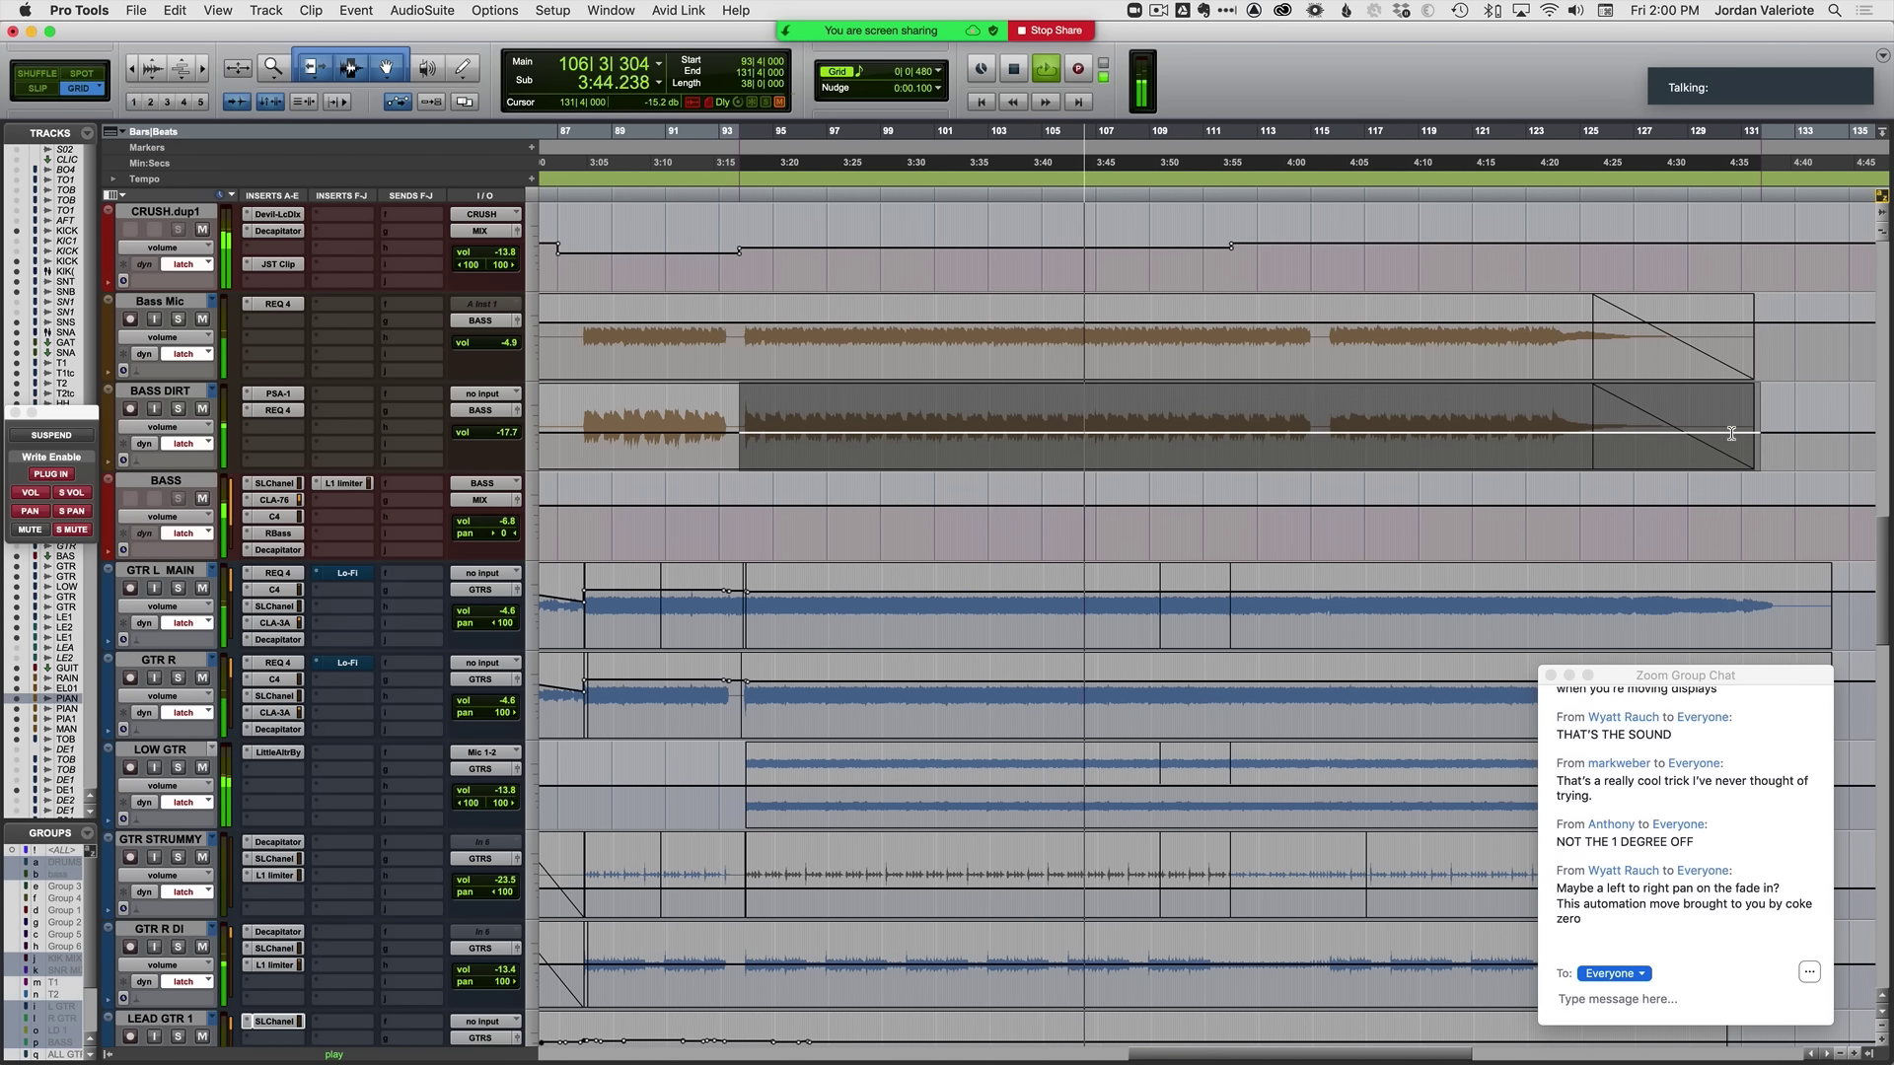
{"action": "left_click_drag", "start_coordinate": [1254, 397], "coordinate": [1254, 394]}
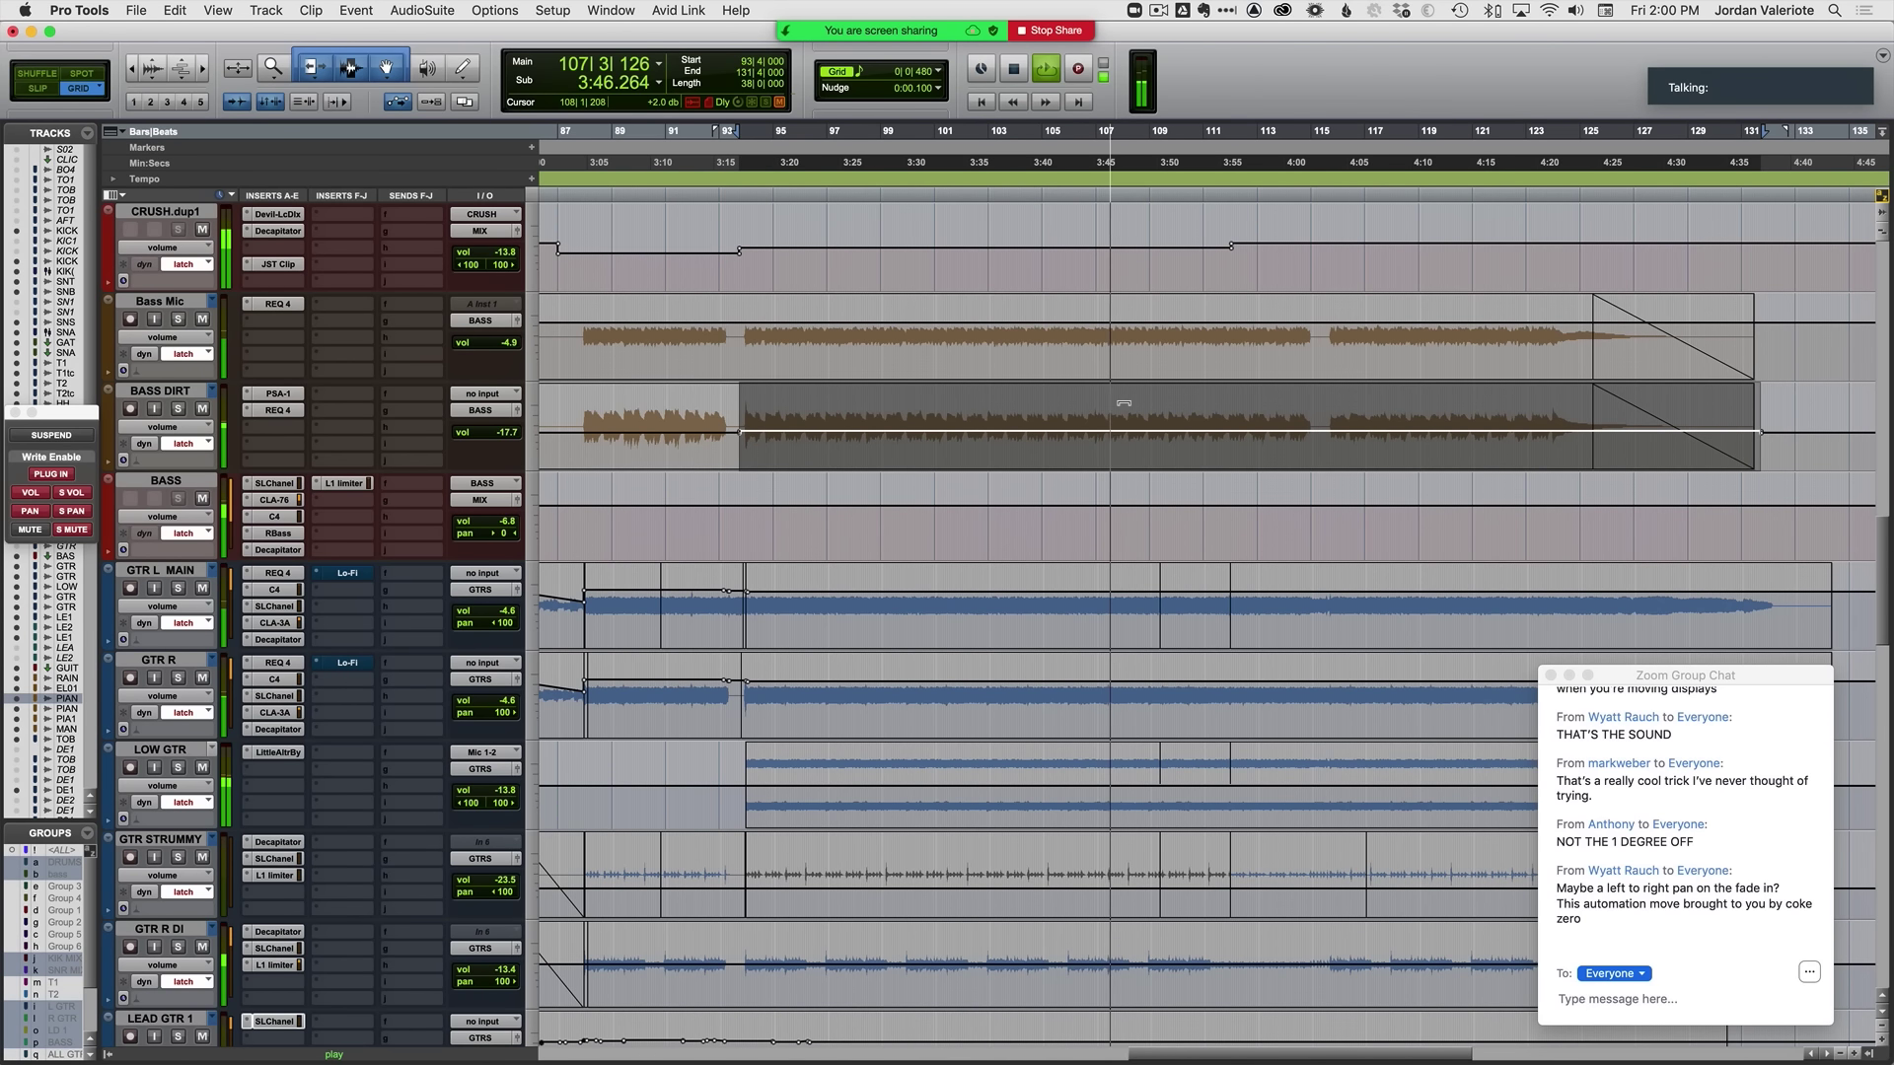
{"action": "left_click", "coordinate": [180, 411]}
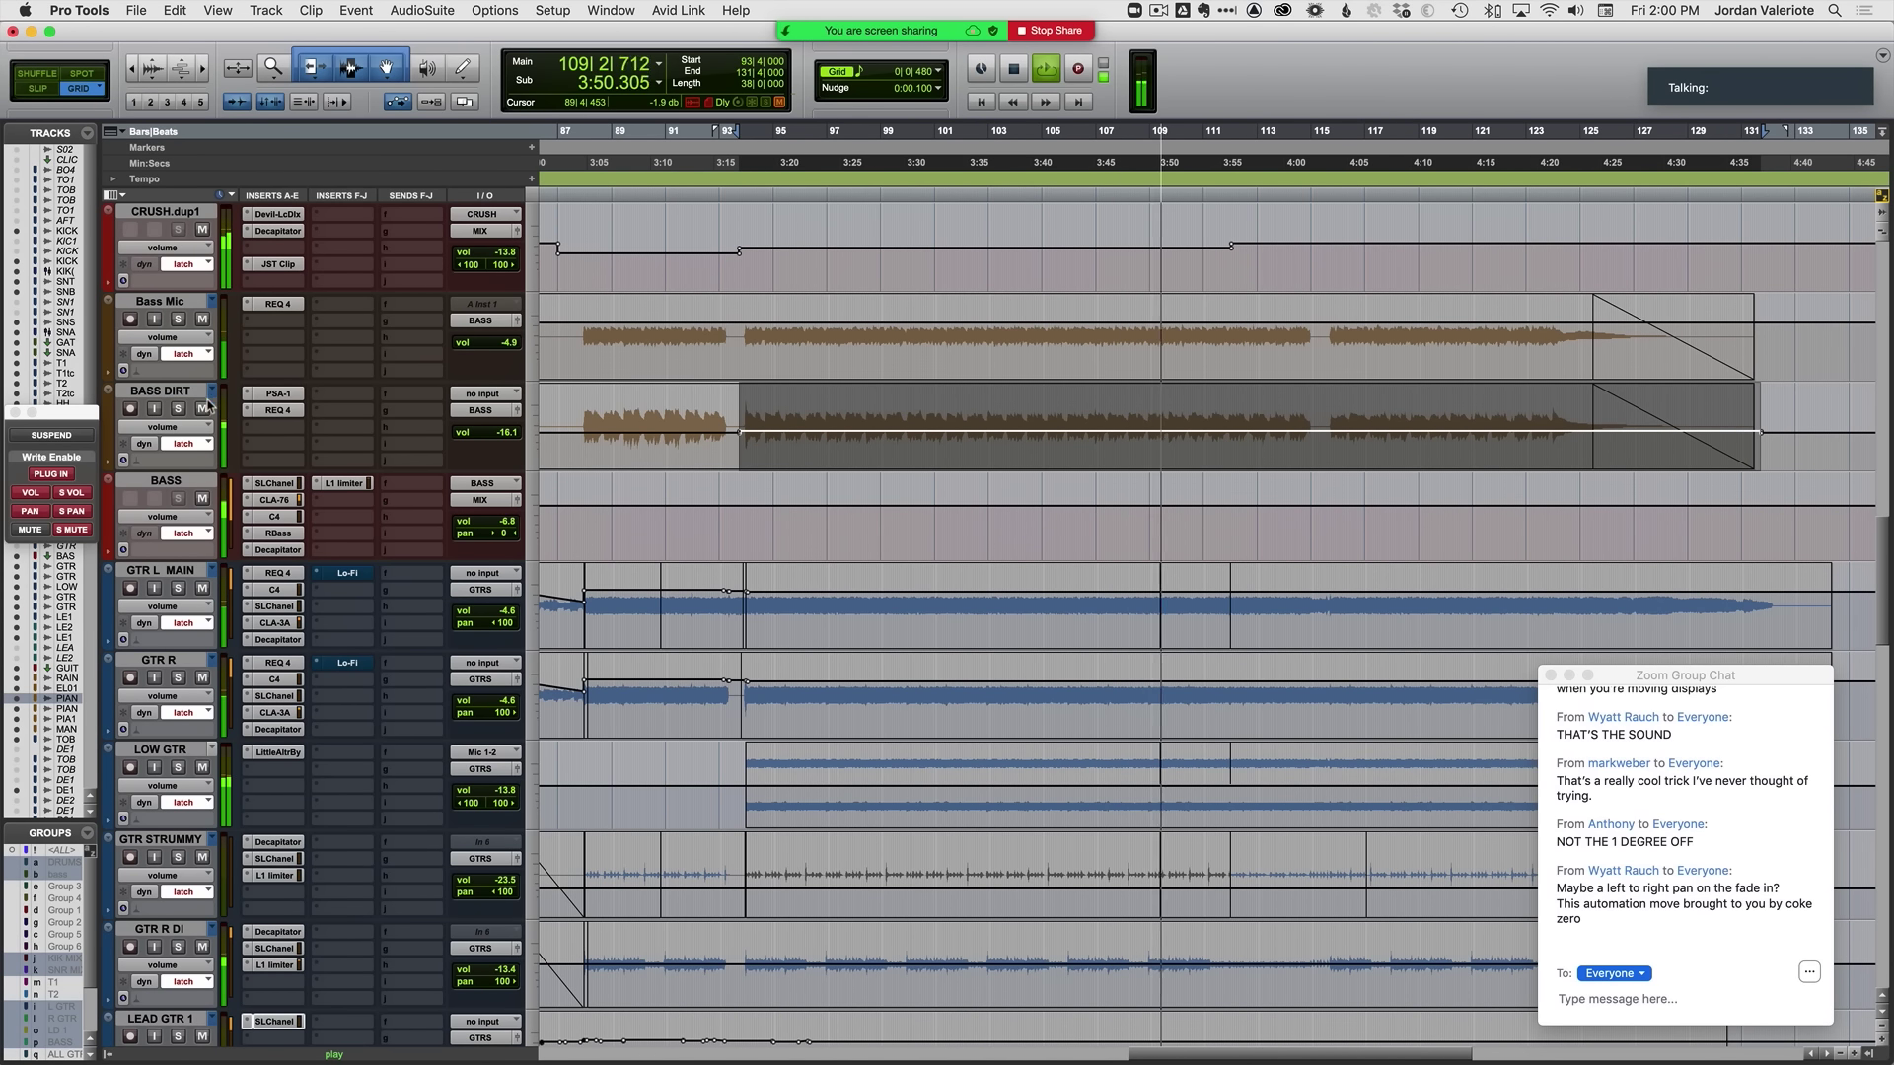
{"action": "left_click_drag", "start_coordinate": [1004, 474], "coordinate": [1009, 478]}
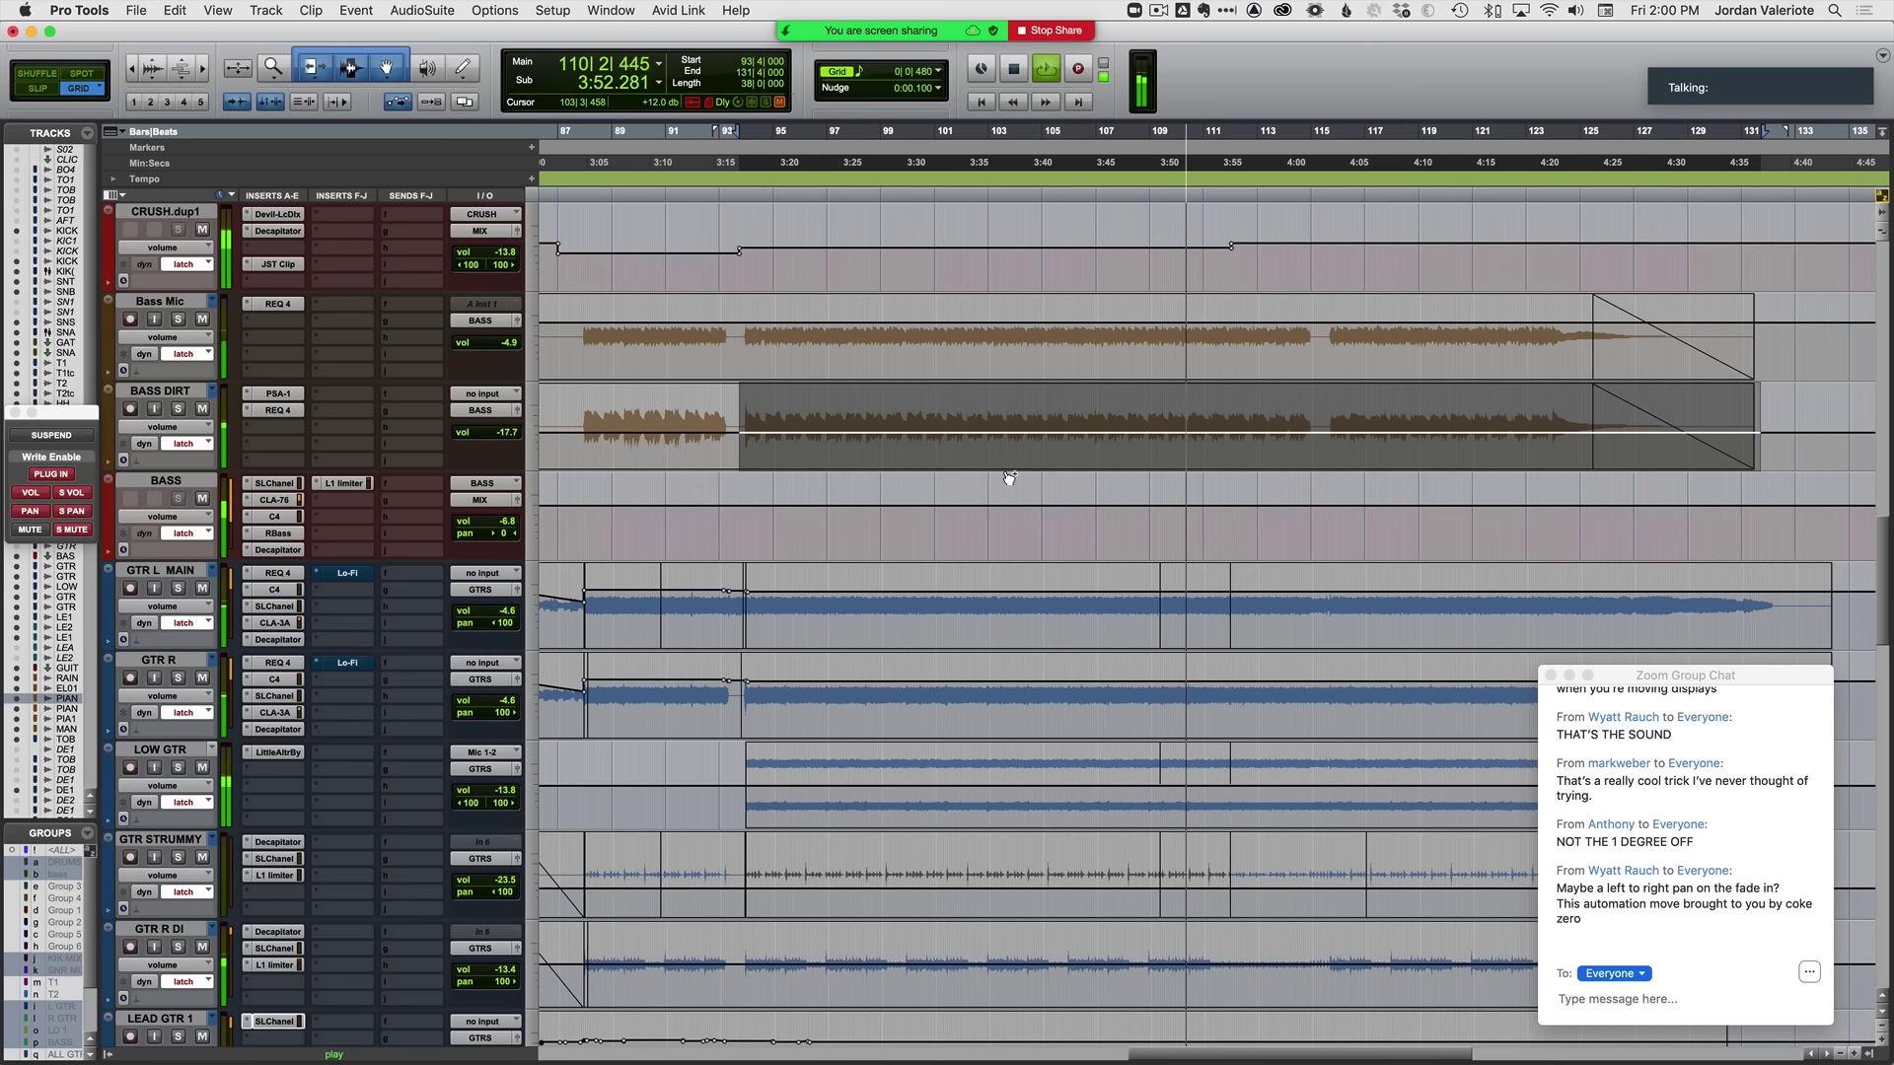
{"action": "left_click", "coordinate": [1281, 450]}
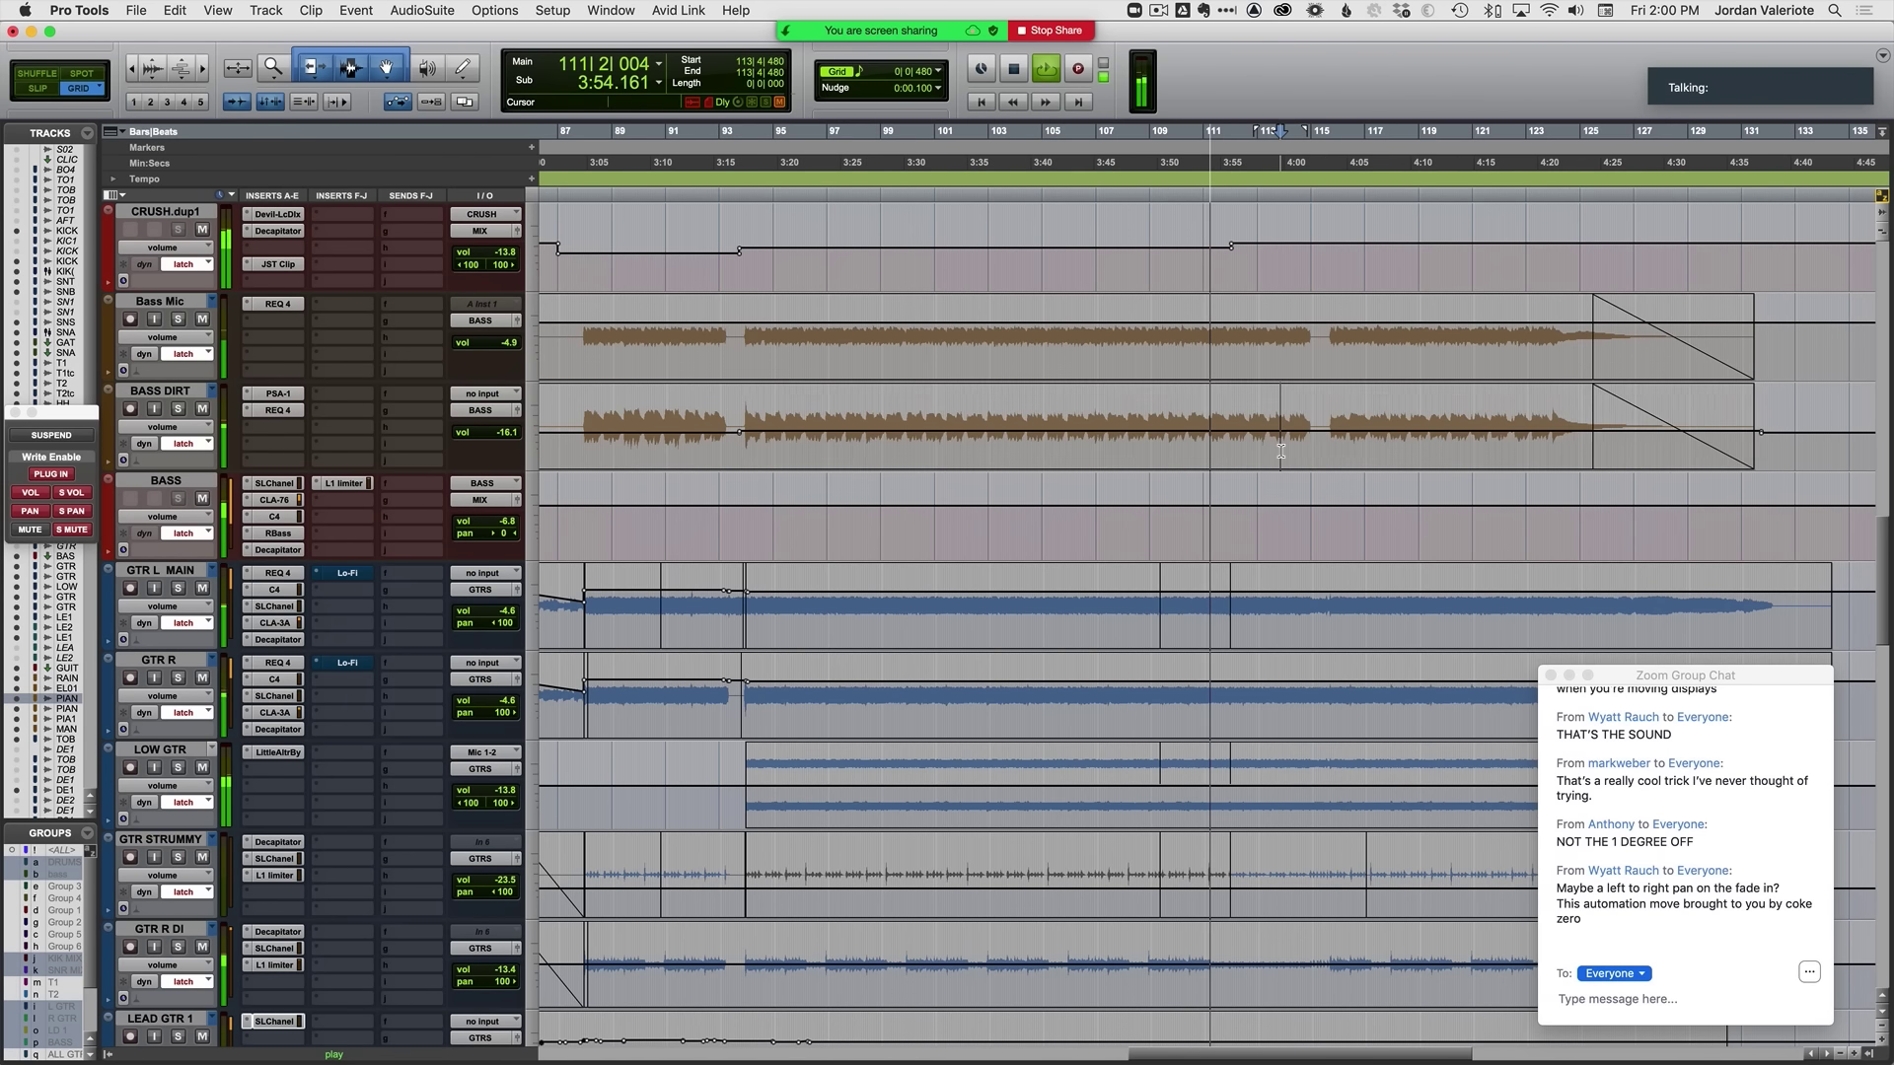
Step: Play from 110|3 to check the guitars leading into bar 112
{"action": "key", "text": "t"}
{"action": "key", "text": "t"}
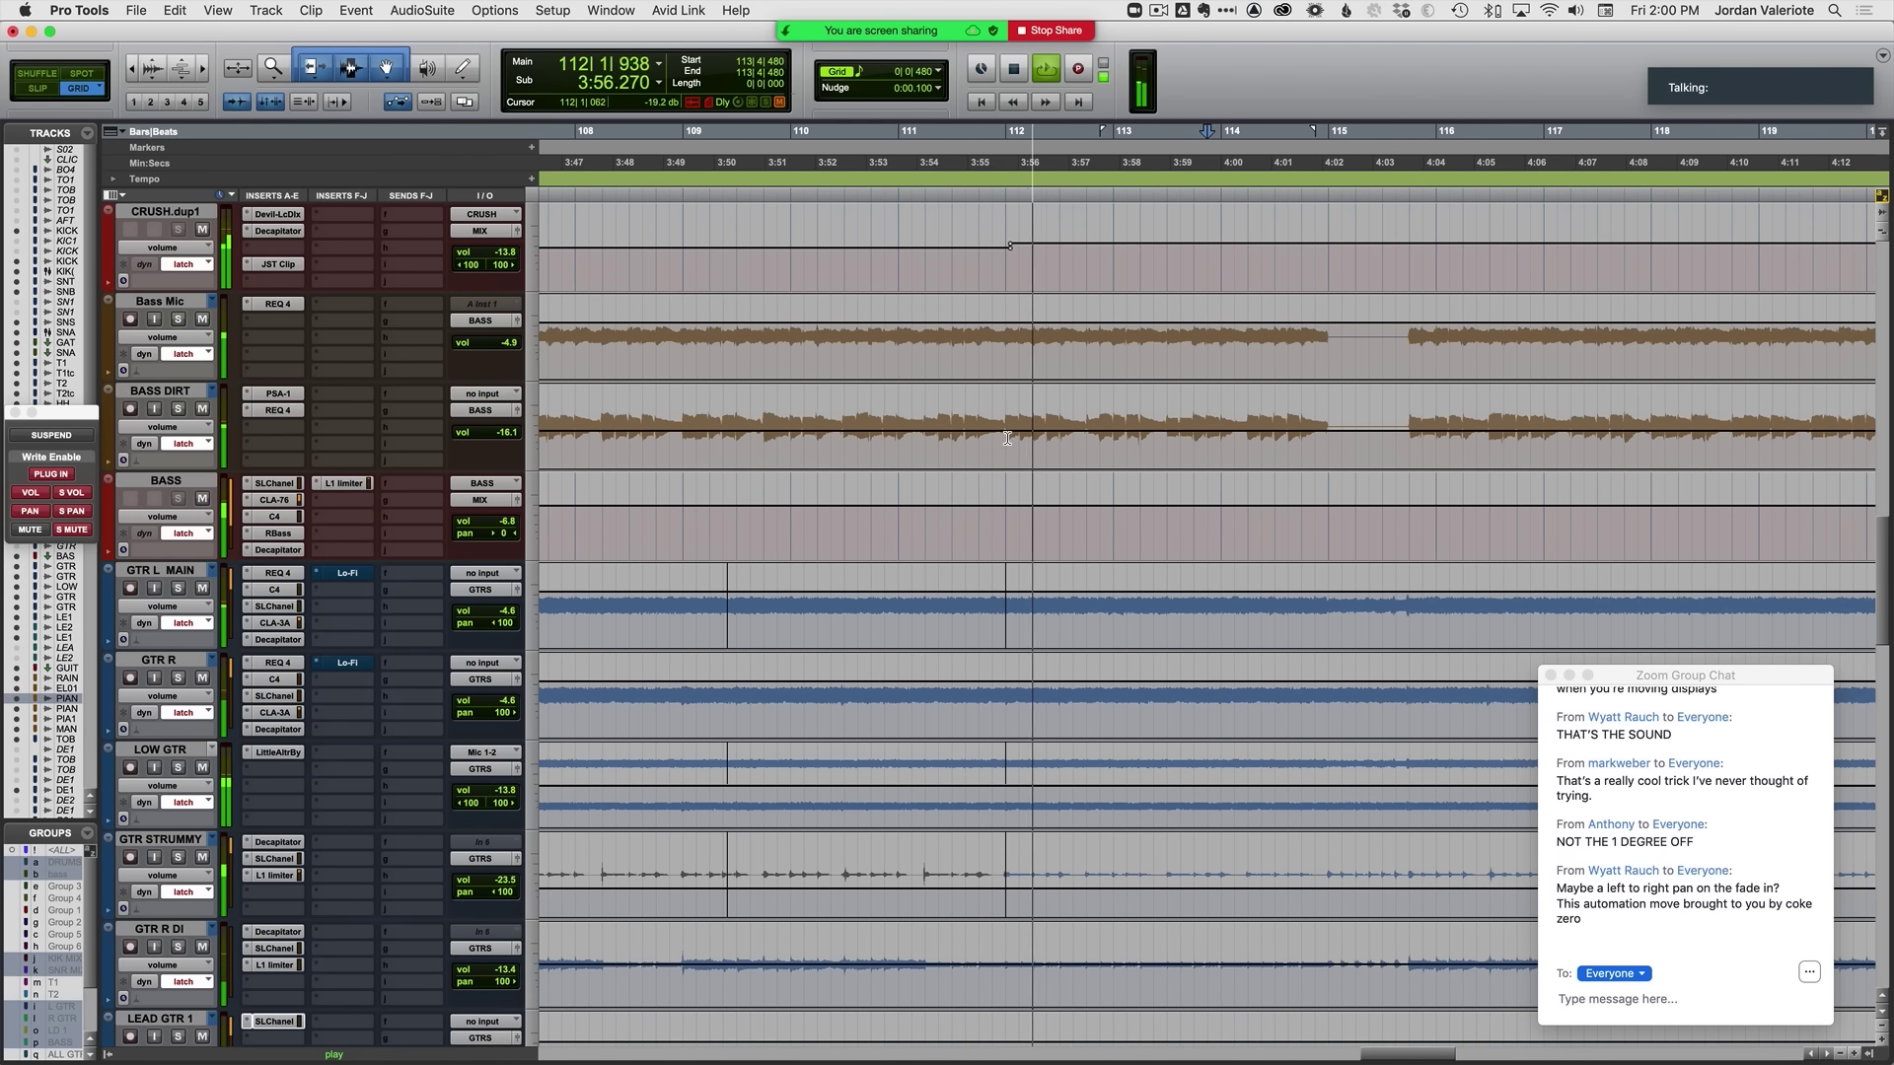
{"action": "left_click", "coordinate": [865, 754]}
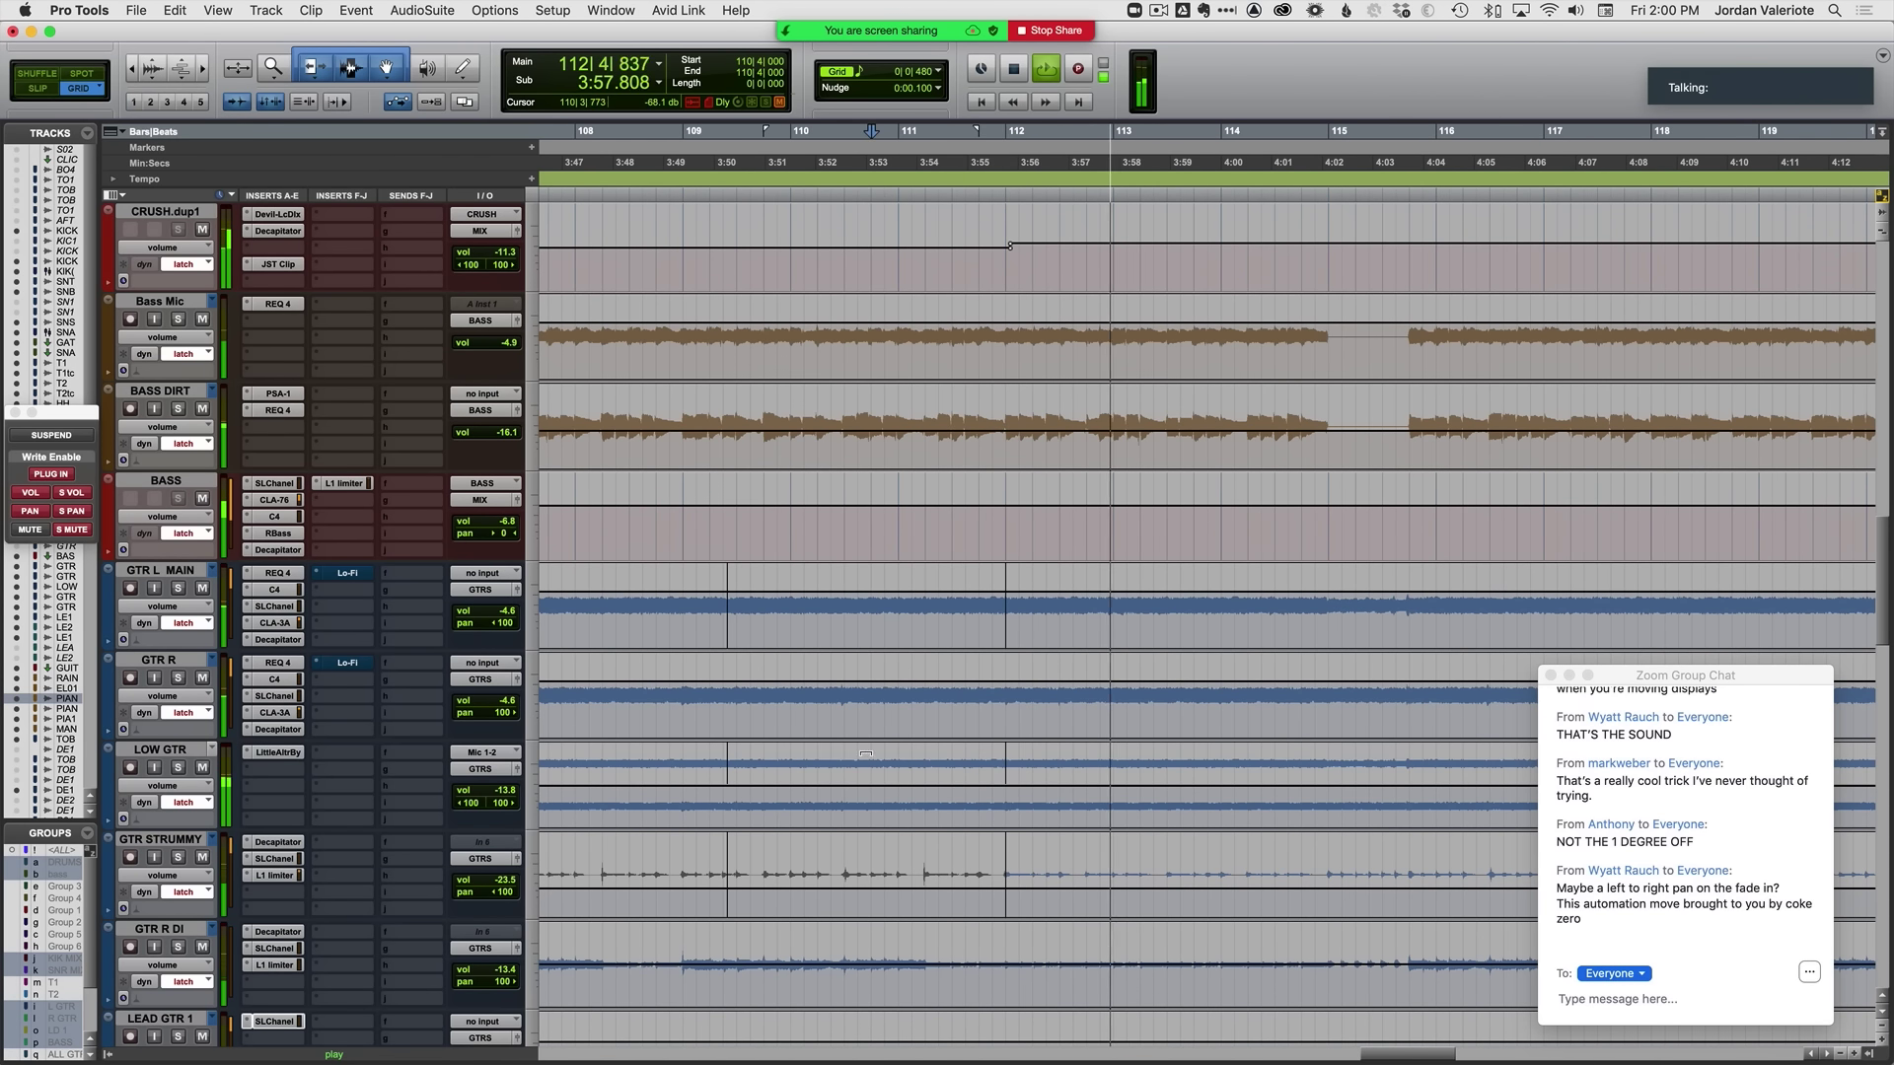
{"action": "key", "text": "space"}
{"action": "left_click", "coordinate": [912, 784]}
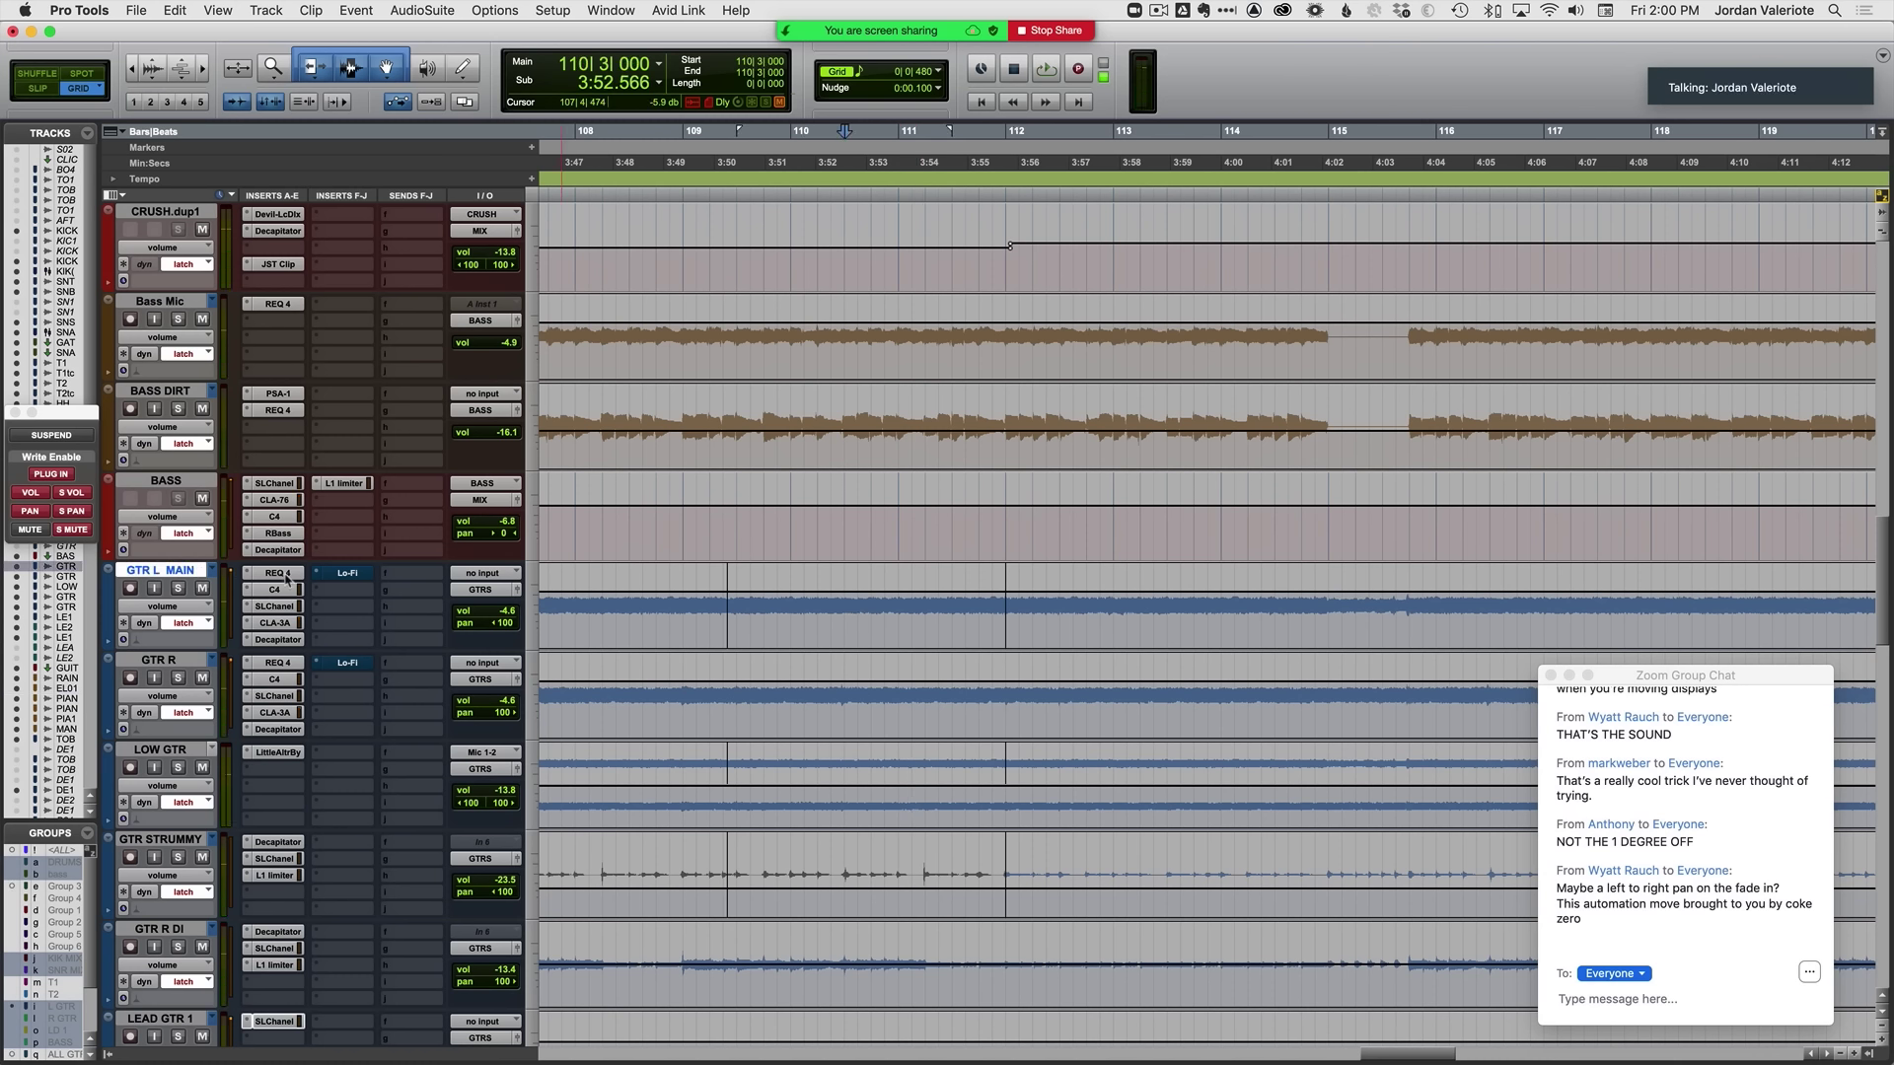
{"action": "key", "text": "space"}
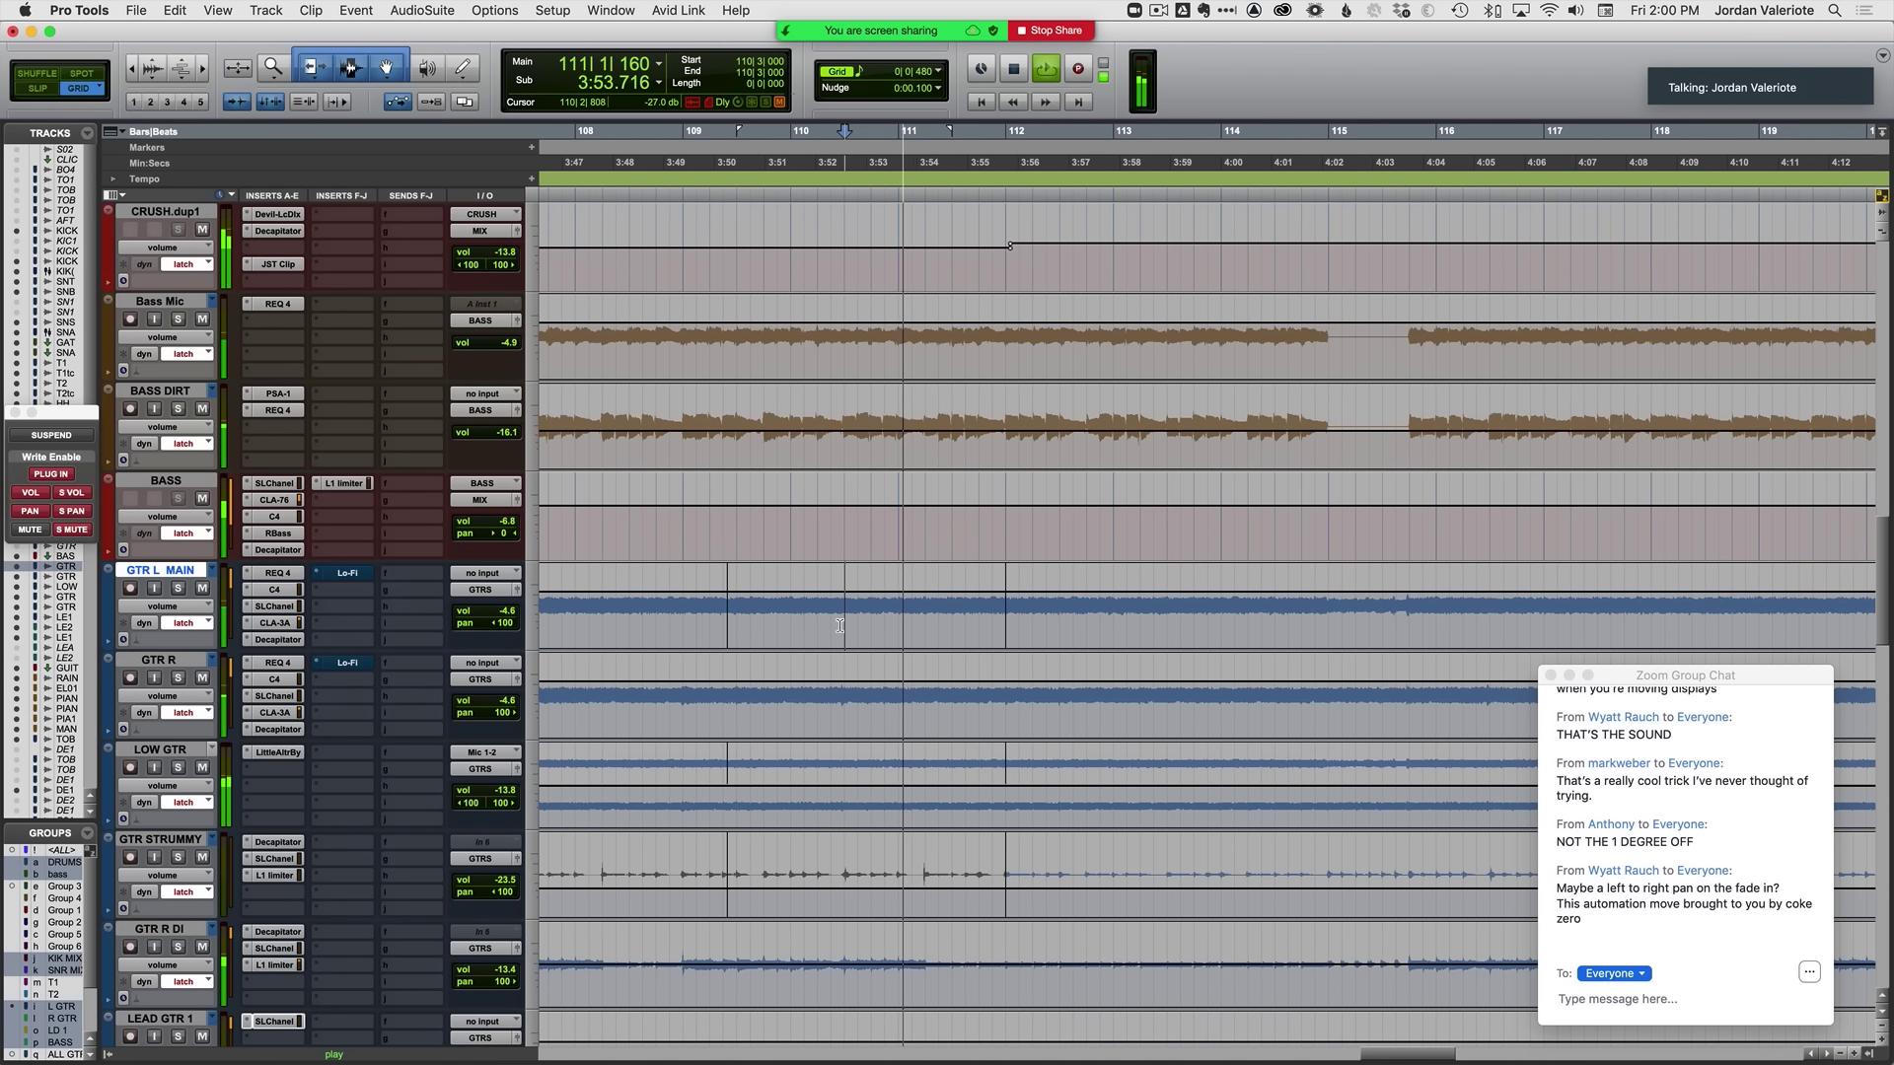
{"action": "key", "text": "space"}
Step: Write a lower GTR L MAIN and GTR R volume into bar 112 and delete the return points so -5.6 dB carries on
{"action": "left_click", "coordinate": [176, 569]}
{"action": "scroll", "coordinate": [761, 640], "scroll_direction": "down", "scroll_amount": 2}
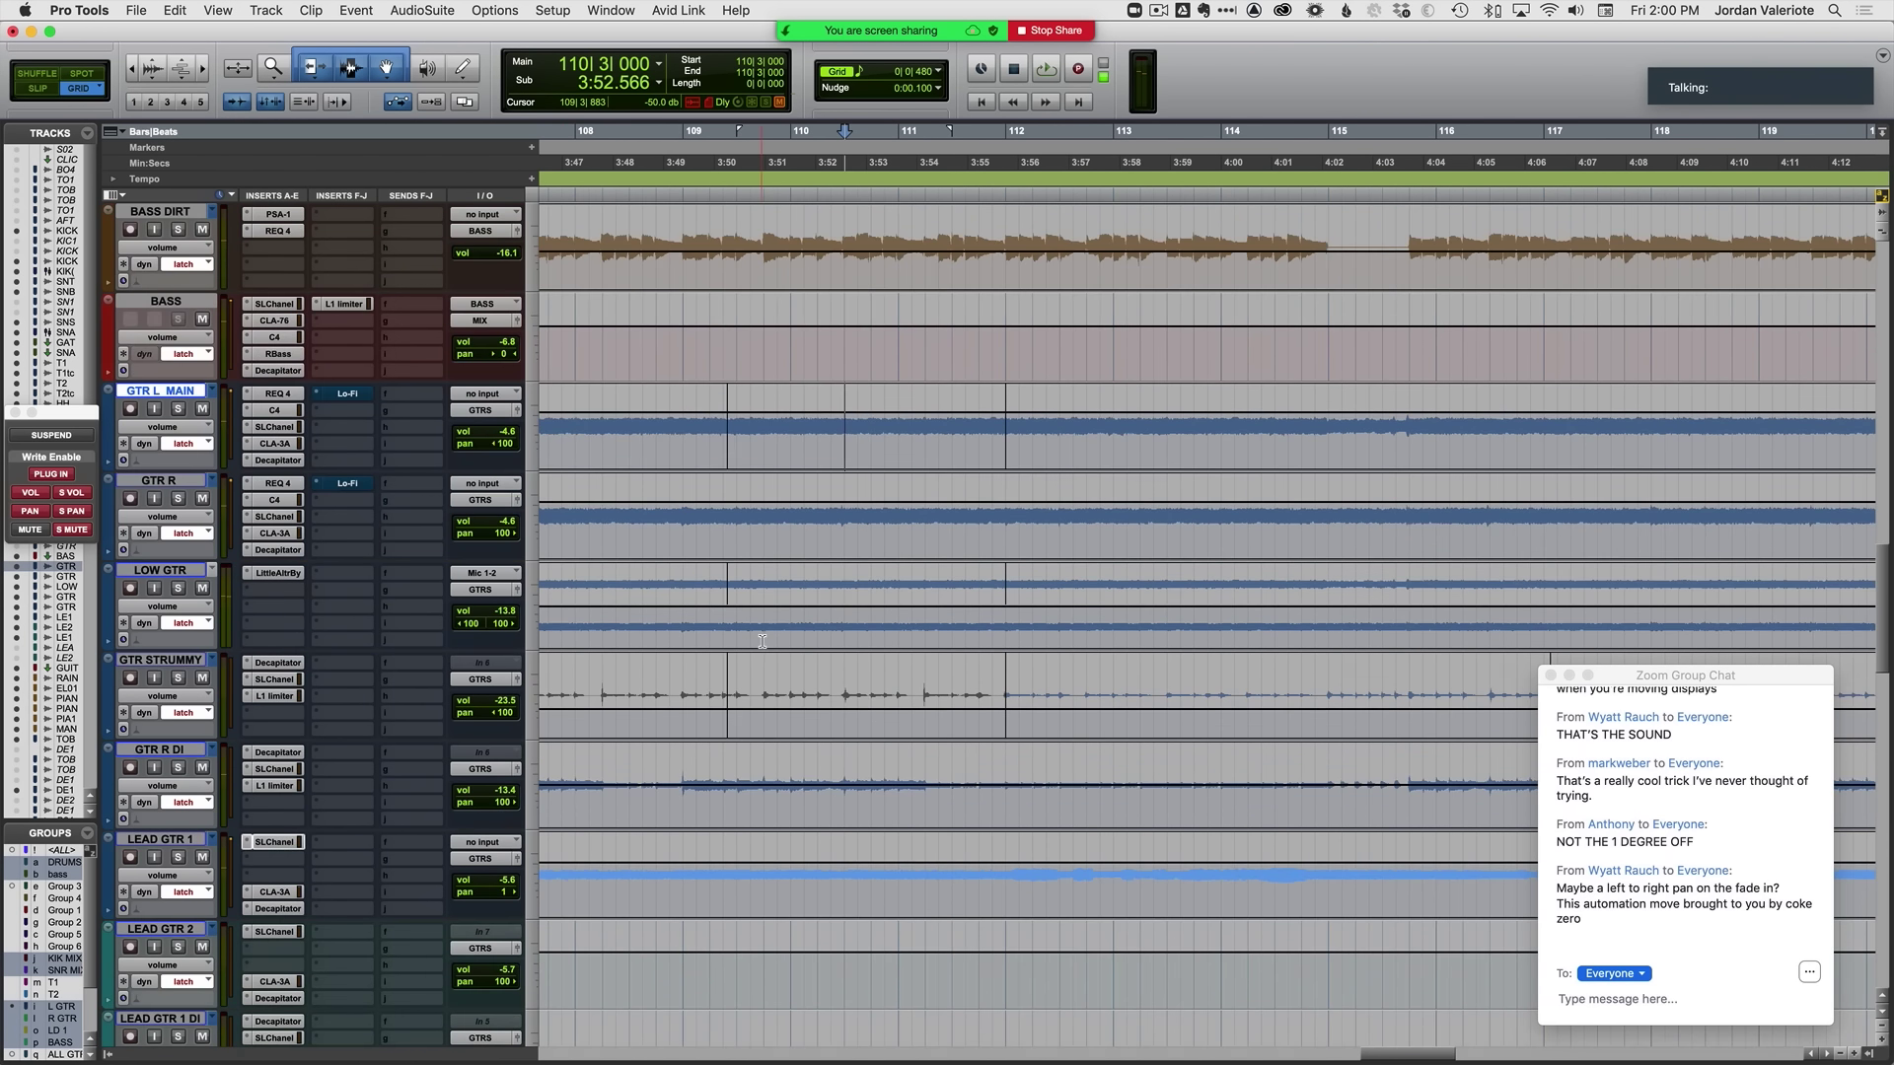
{"action": "key", "text": "space"}
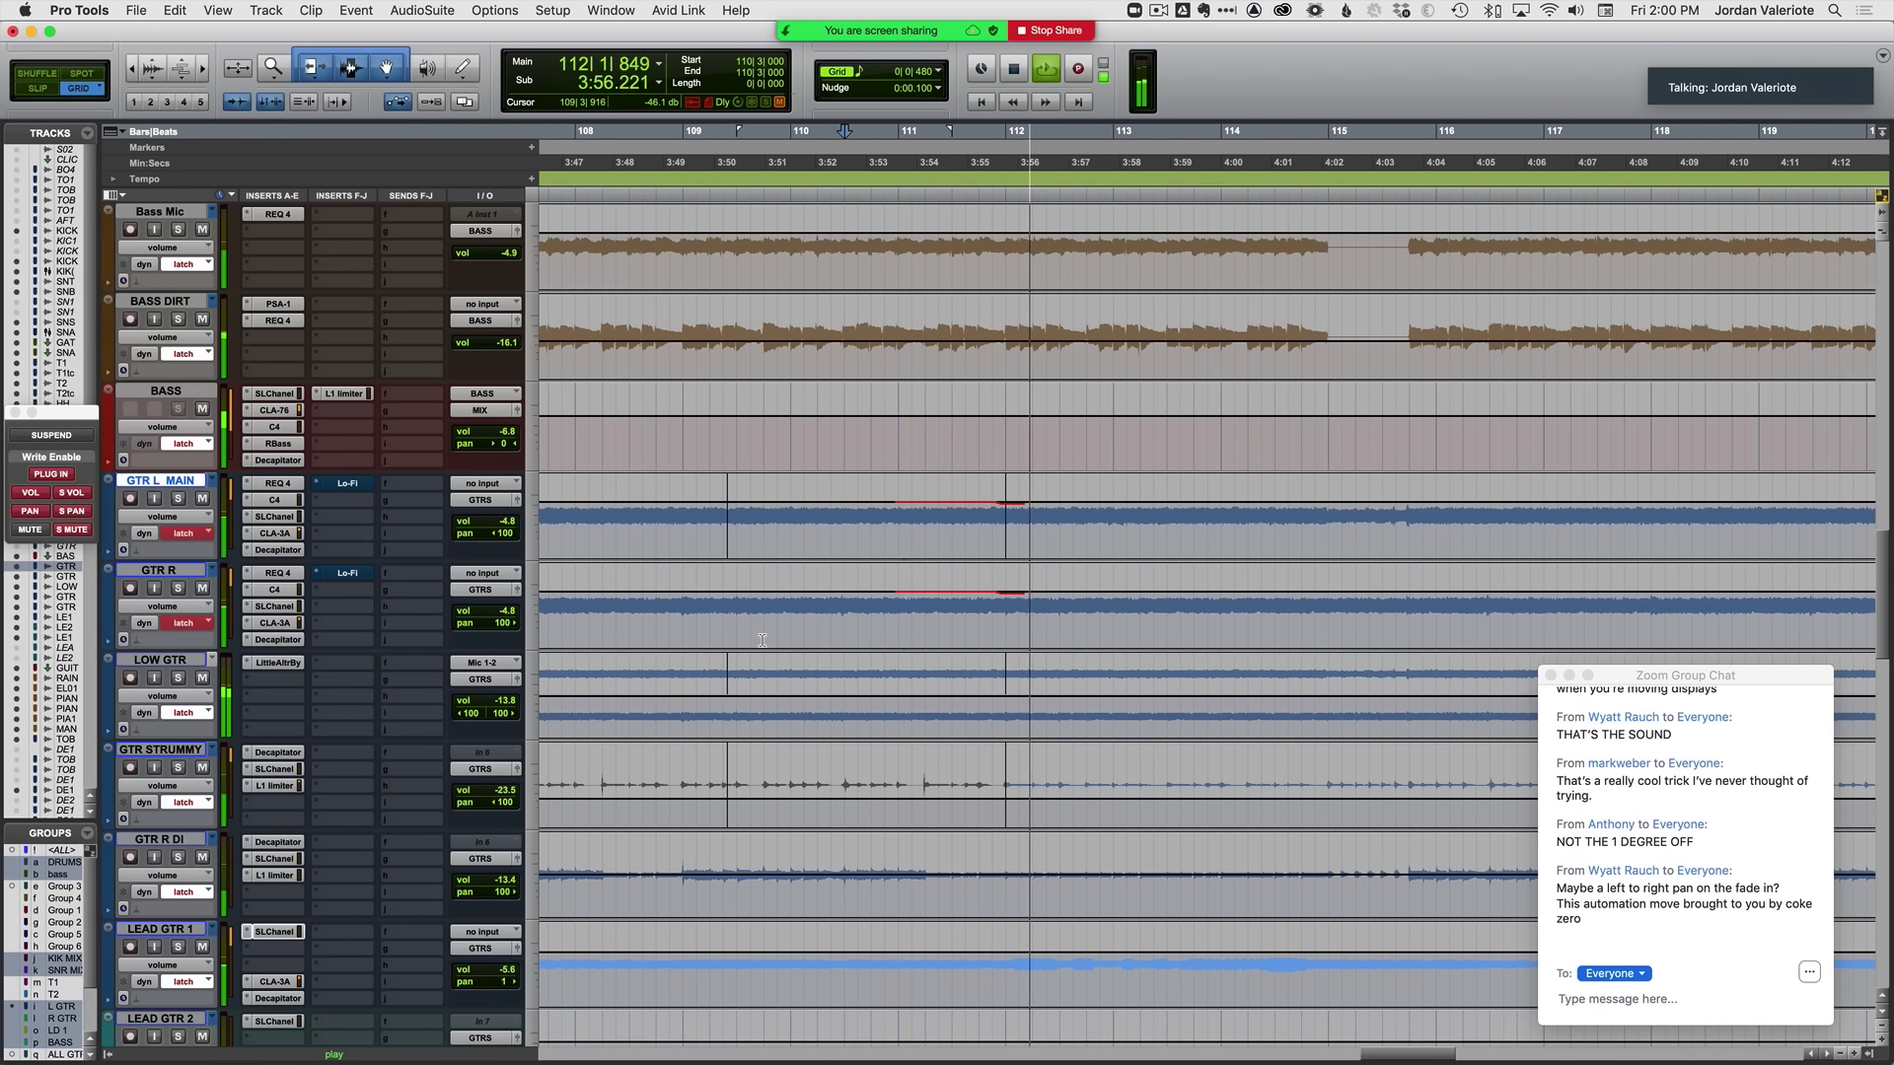
{"action": "key", "text": "space"}
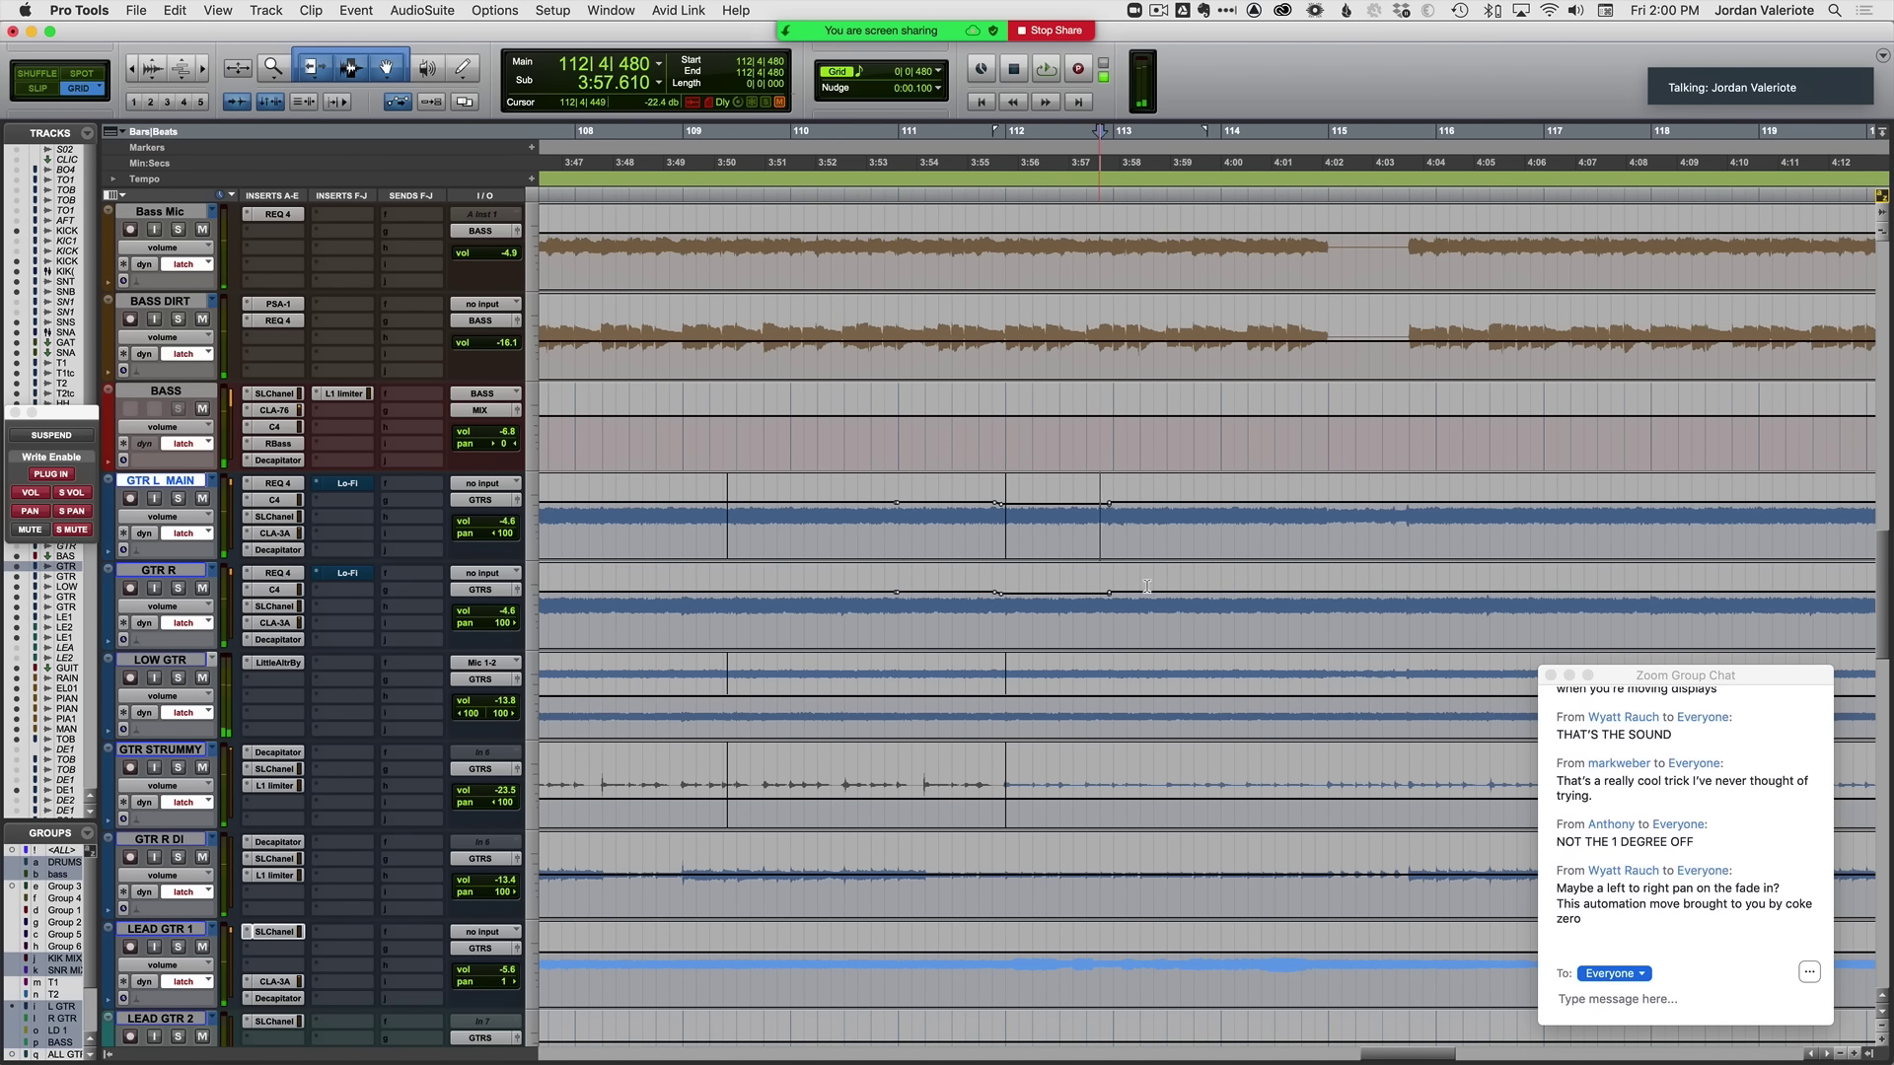
{"action": "left_click_drag", "start_coordinate": [1100, 535], "coordinate": [1149, 590]}
{"action": "key", "text": "Delete"}
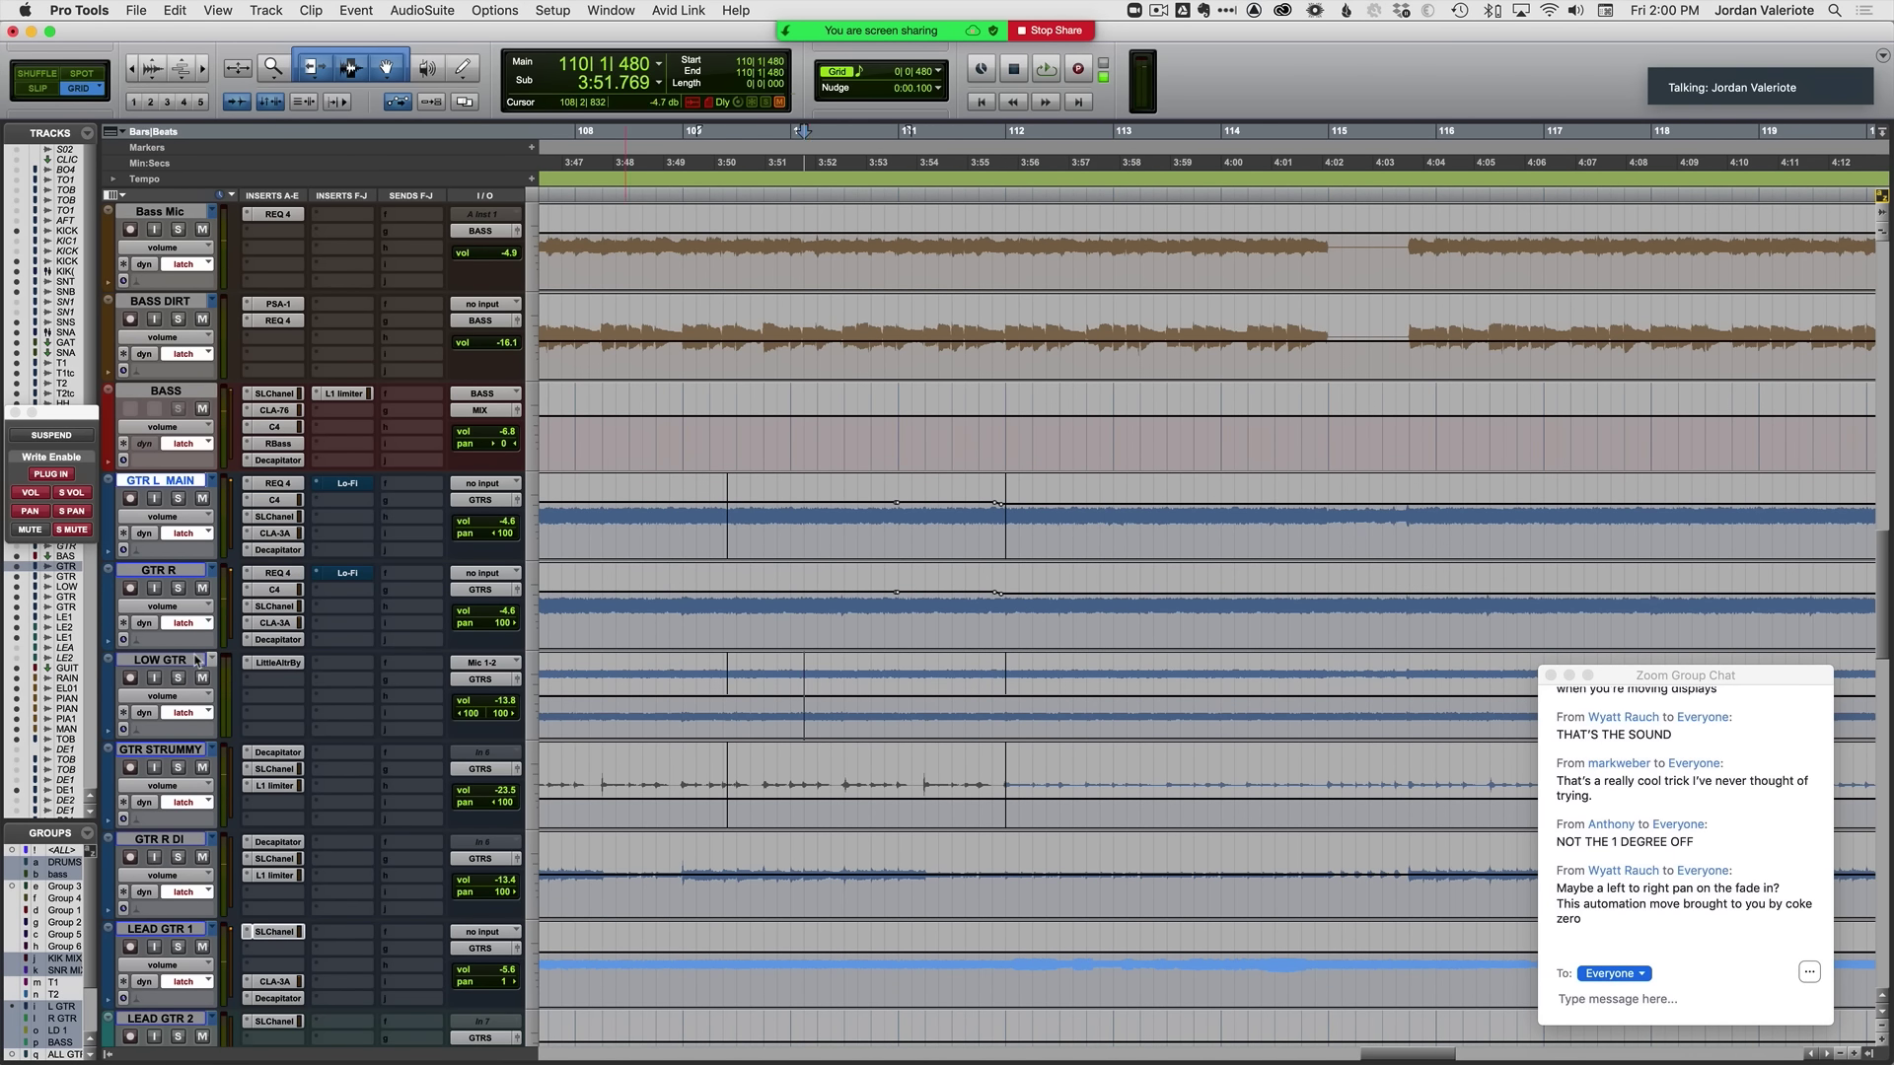
Step: Write the LOW GTR volume automation up to -11.3 dB around bar 112 and hold it through bar 119
{"action": "key", "text": "space"}
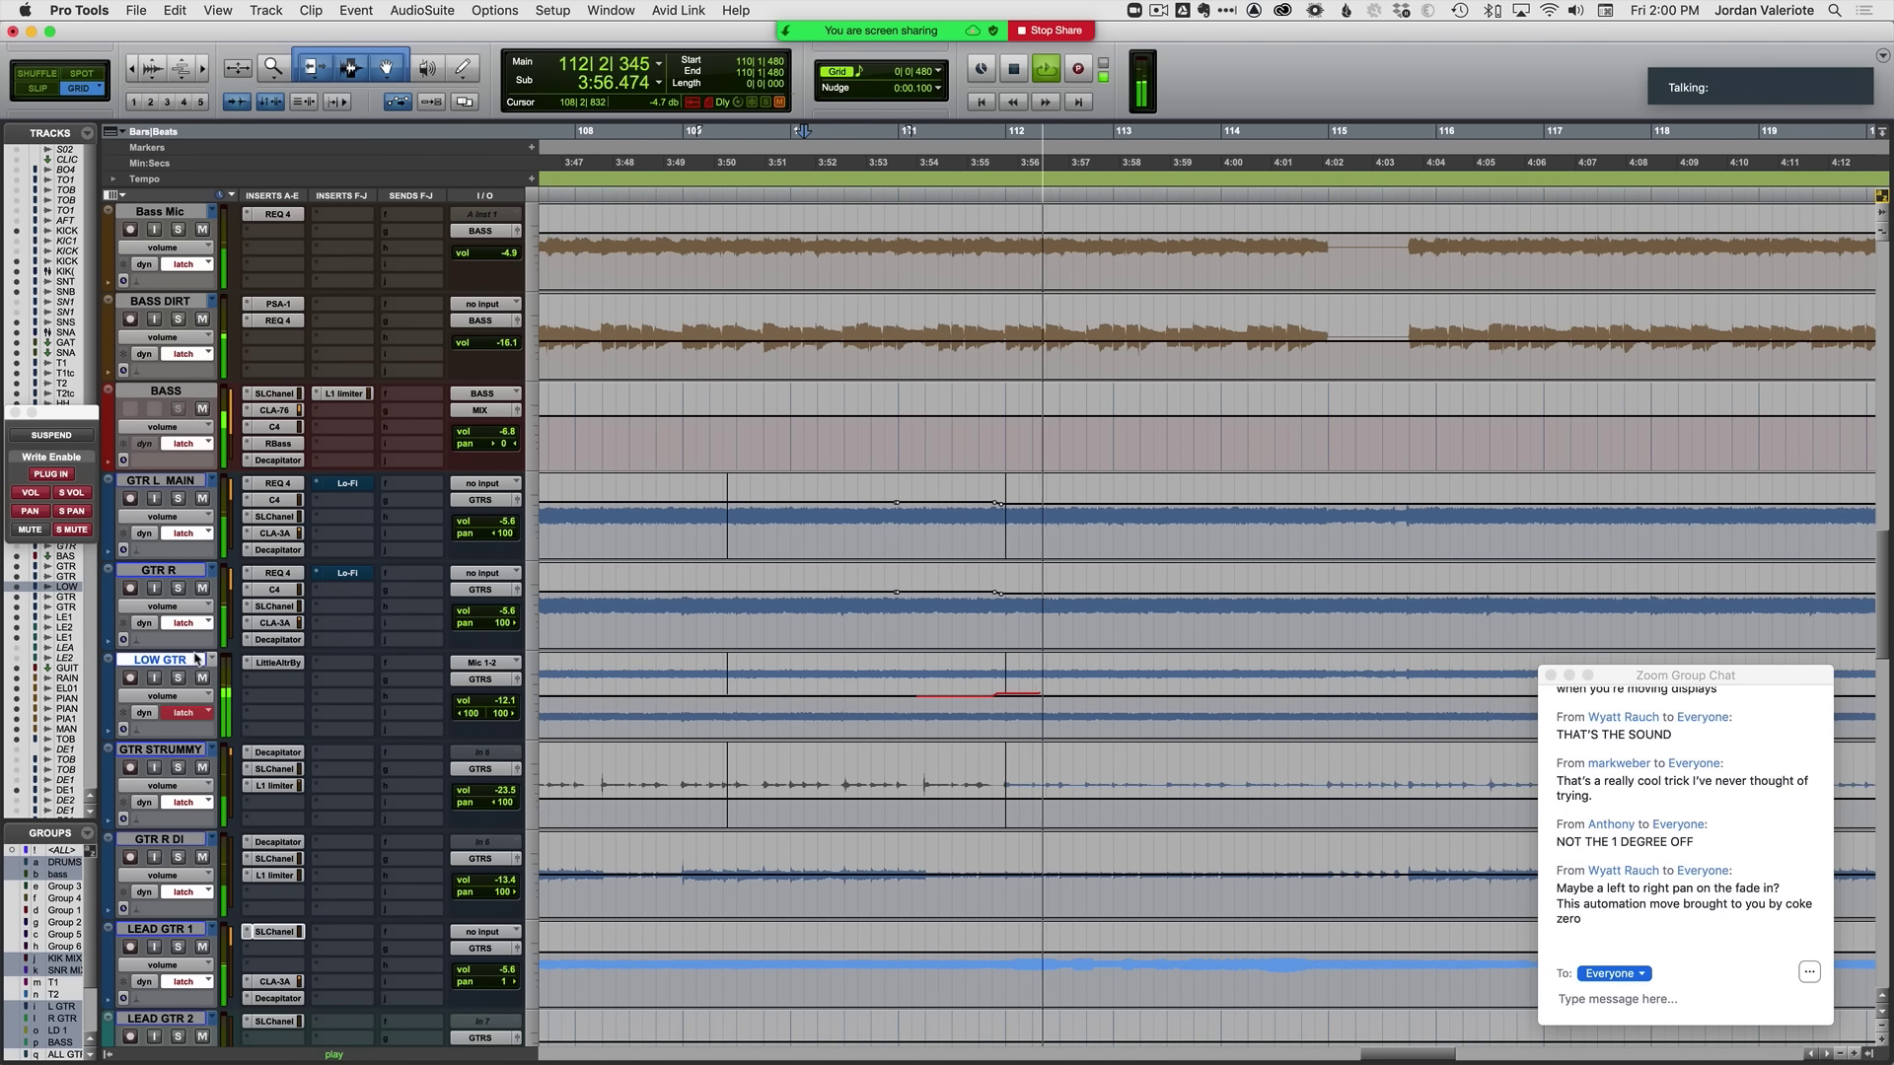
{"action": "left_click", "coordinate": [909, 710]}
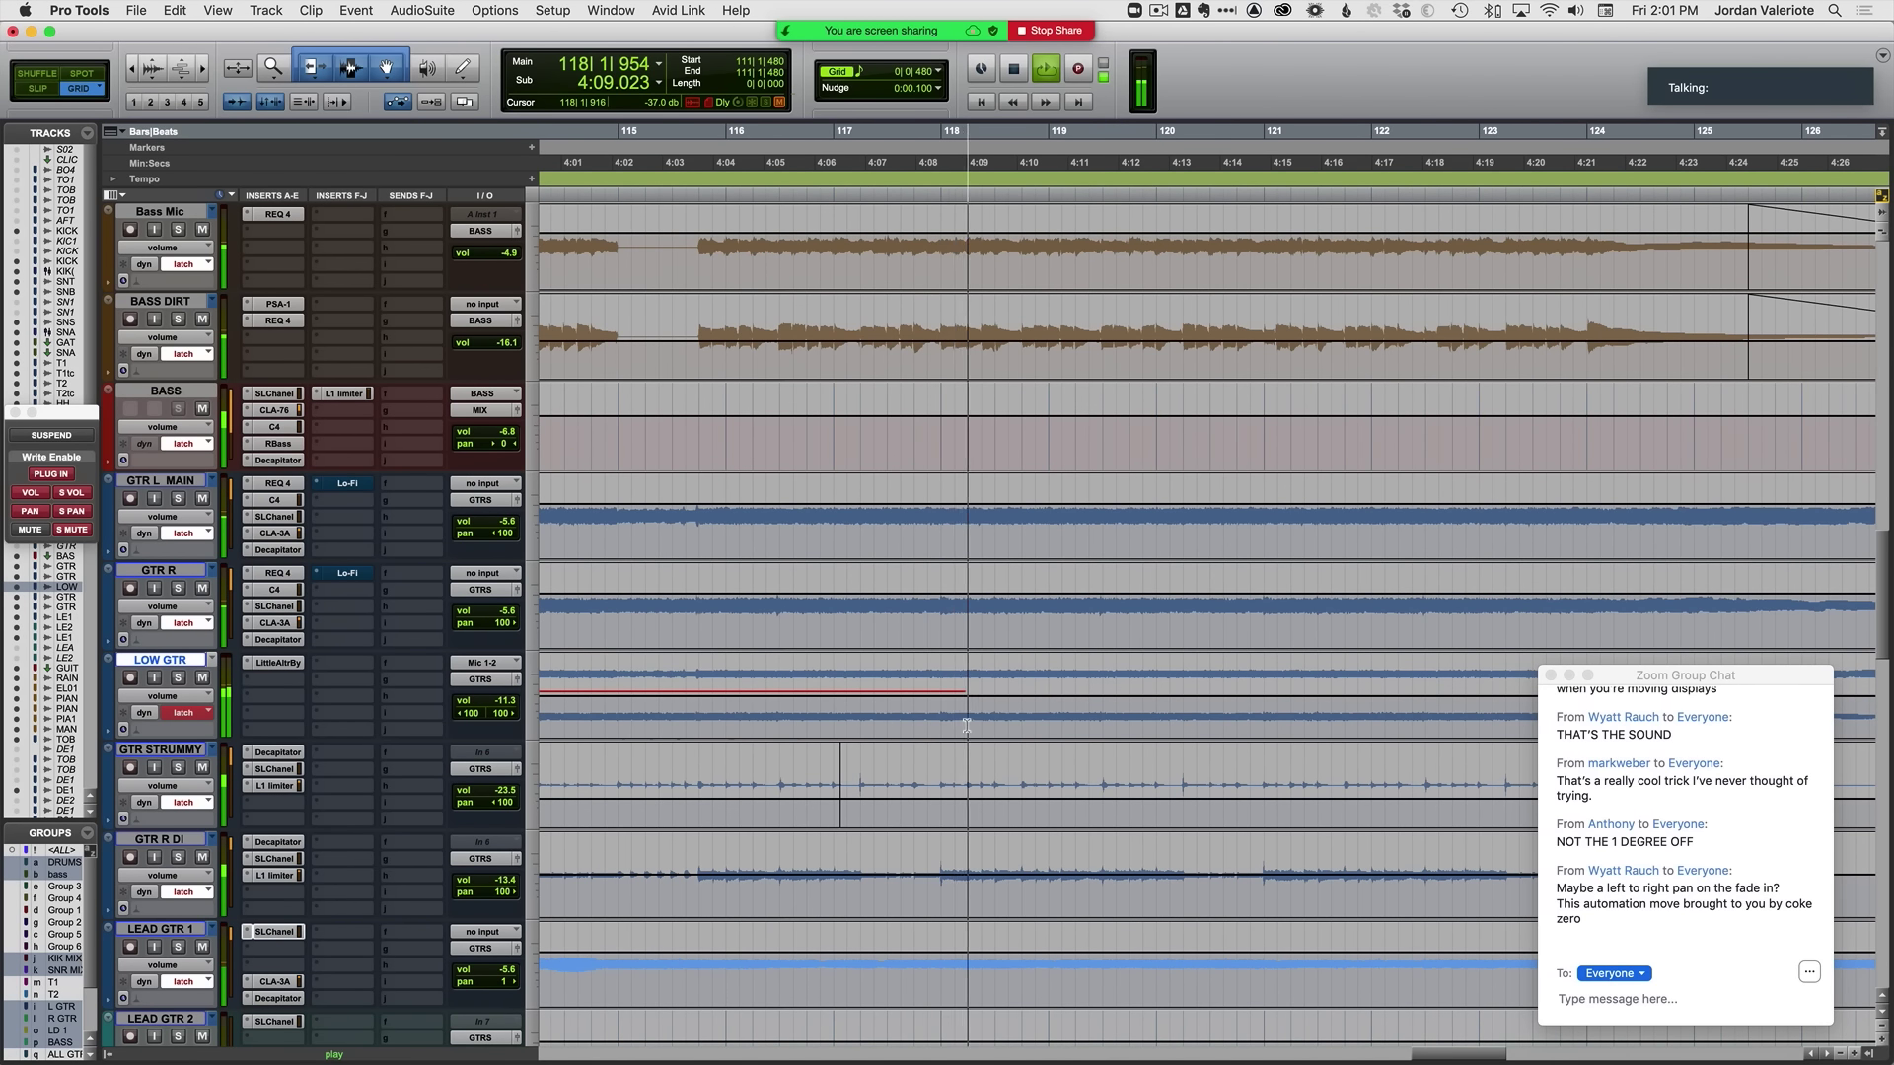
{"action": "key", "text": "r"}
{"action": "scroll", "coordinate": [976, 733], "scroll_direction": "right", "scroll_amount": 3}
{"action": "key", "text": "r"}
{"action": "scroll", "coordinate": [996, 745], "scroll_direction": "right", "scroll_amount": 3}
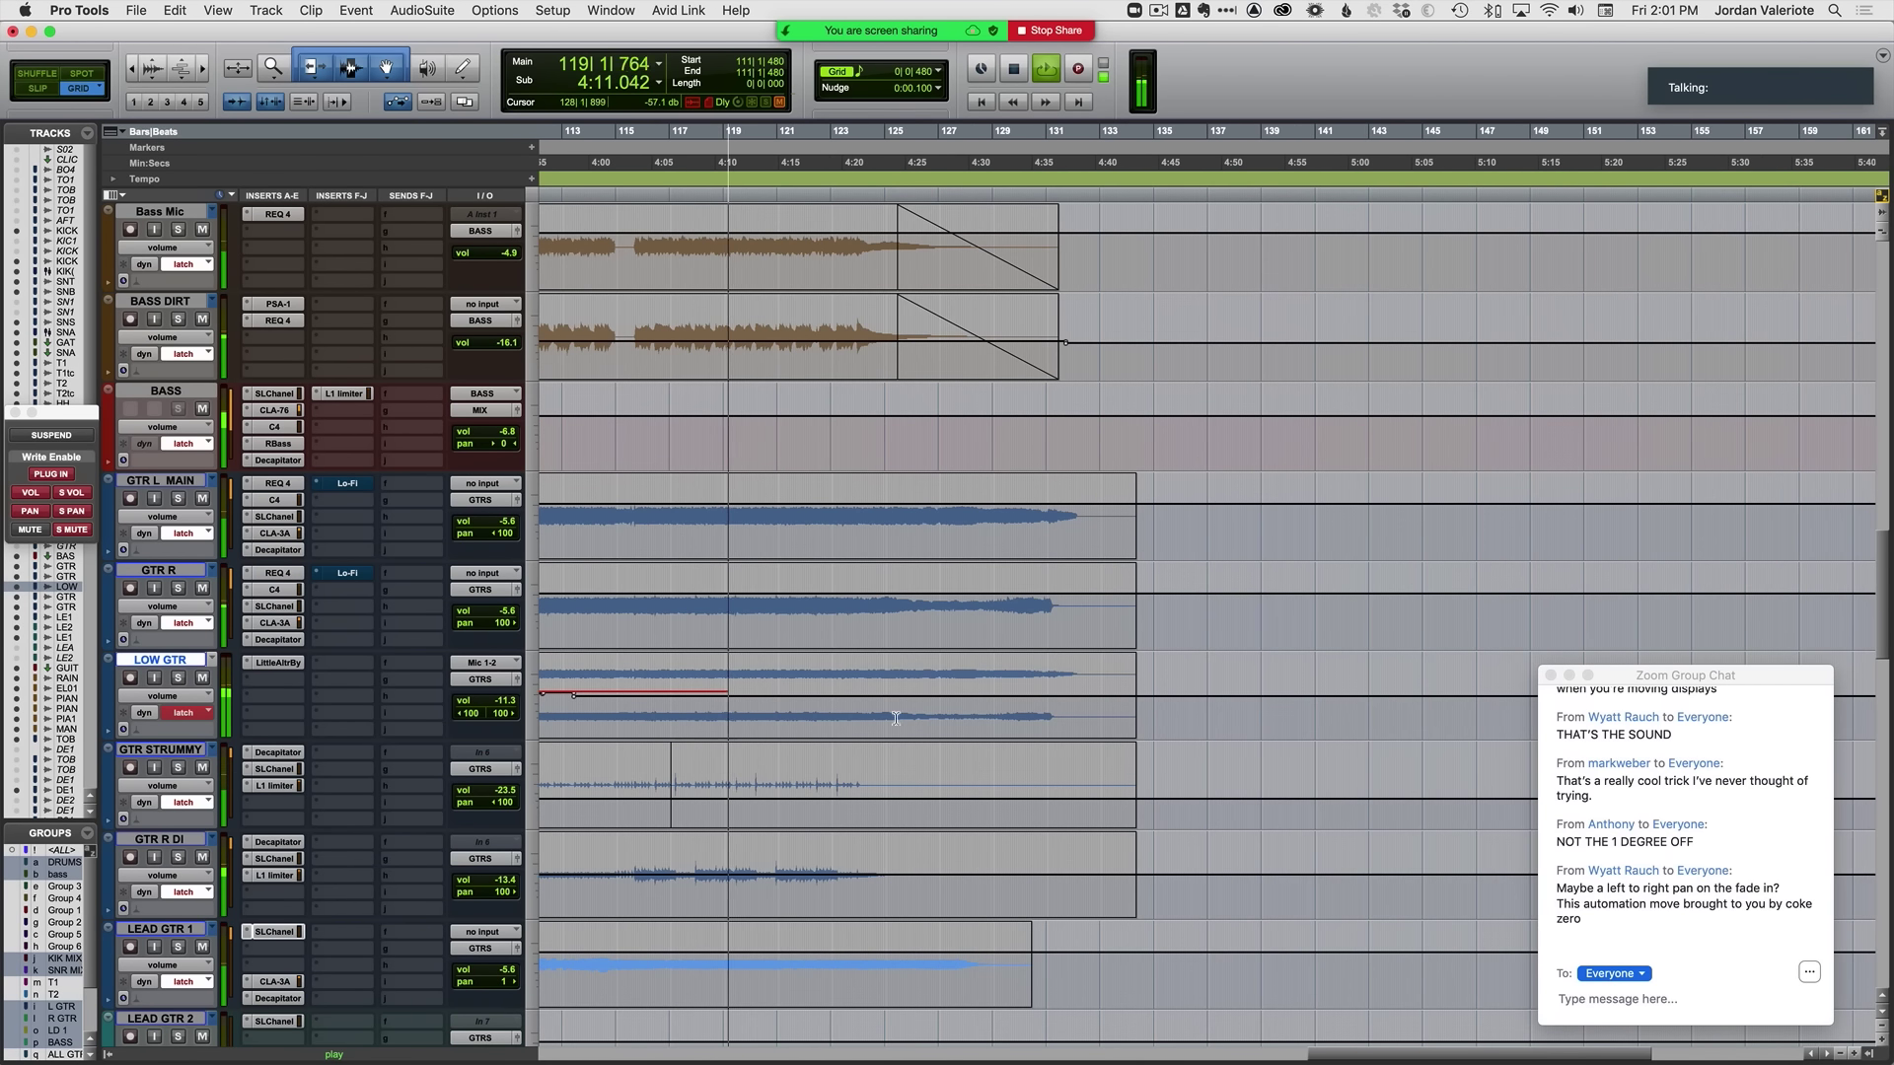
{"action": "key", "text": "space"}
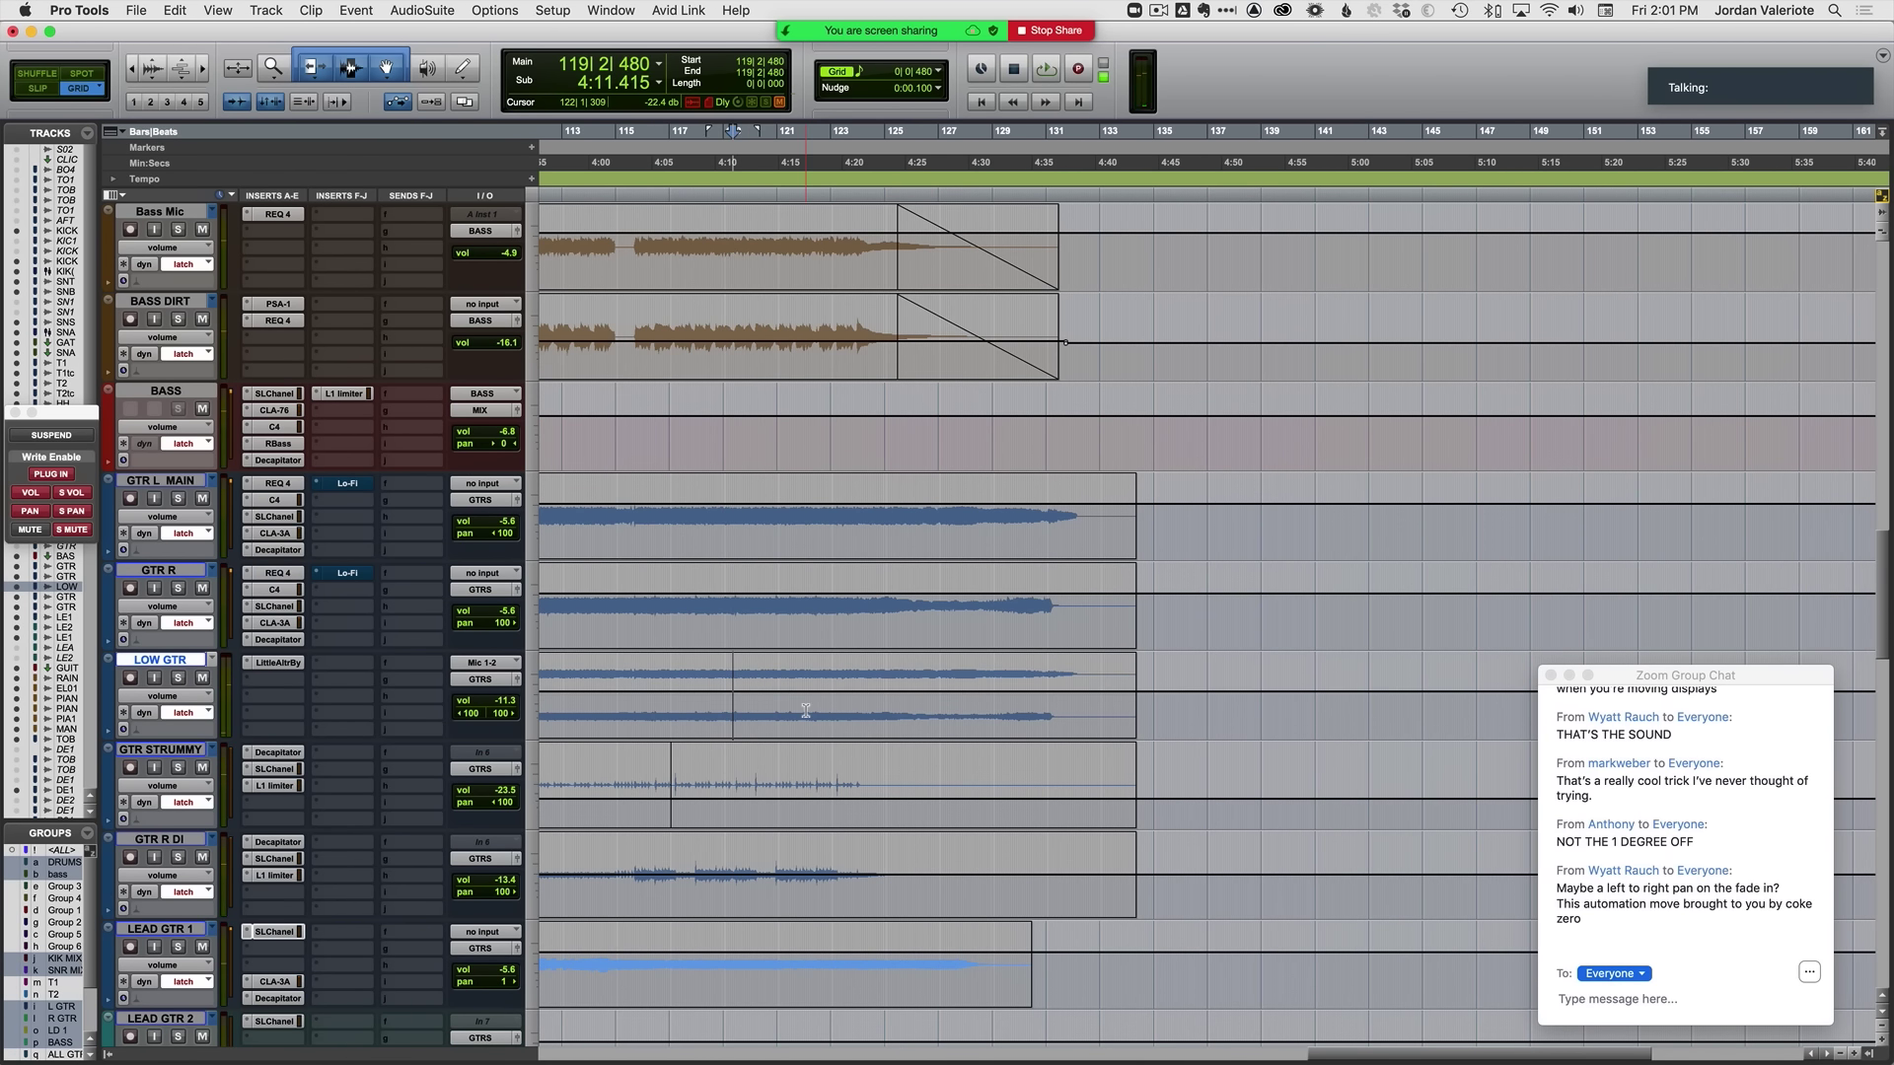
Step: Play from bar 110 with Bass Mic and BASS DIRT soloed to hear the bass through the bar 112 change
{"action": "scroll", "coordinate": [825, 639], "scroll_direction": "left", "scroll_amount": 4}
{"action": "key", "text": "space"}
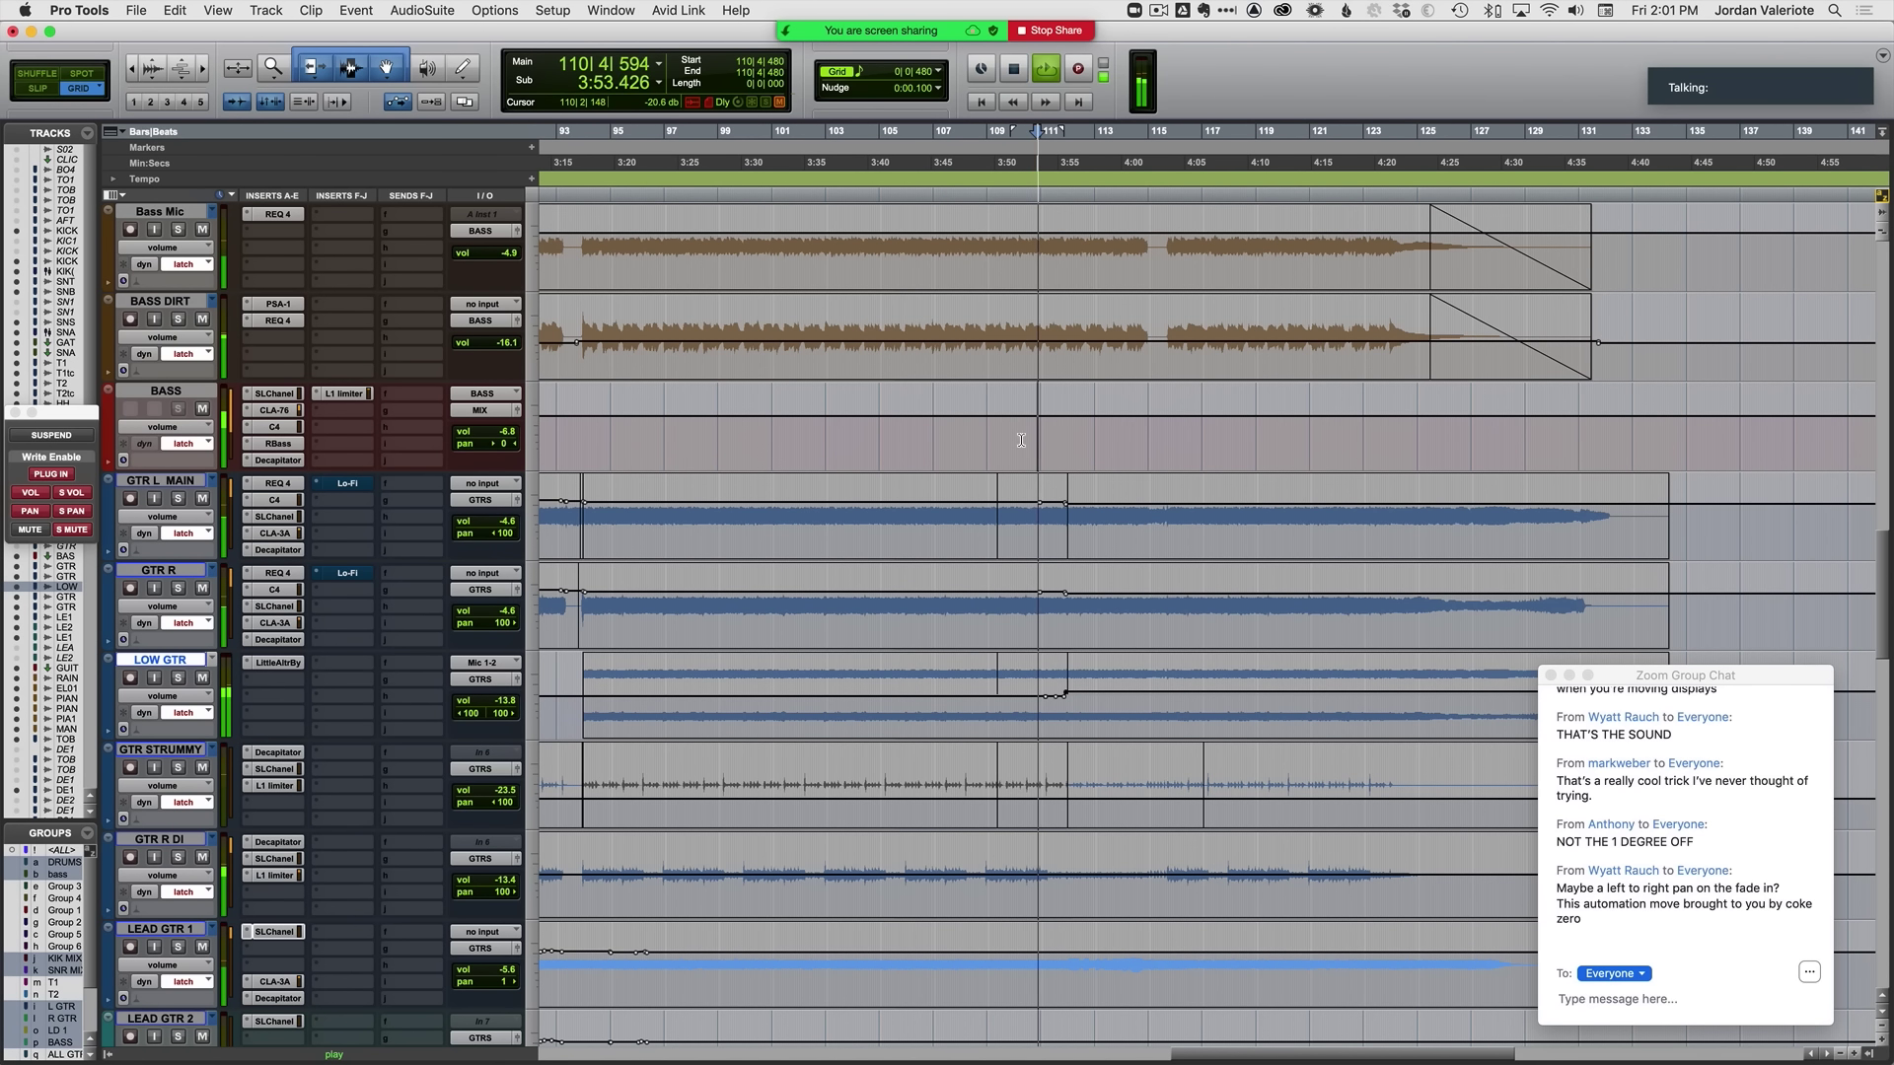
{"action": "key", "text": "t"}
{"action": "left_click", "coordinate": [178, 318]}
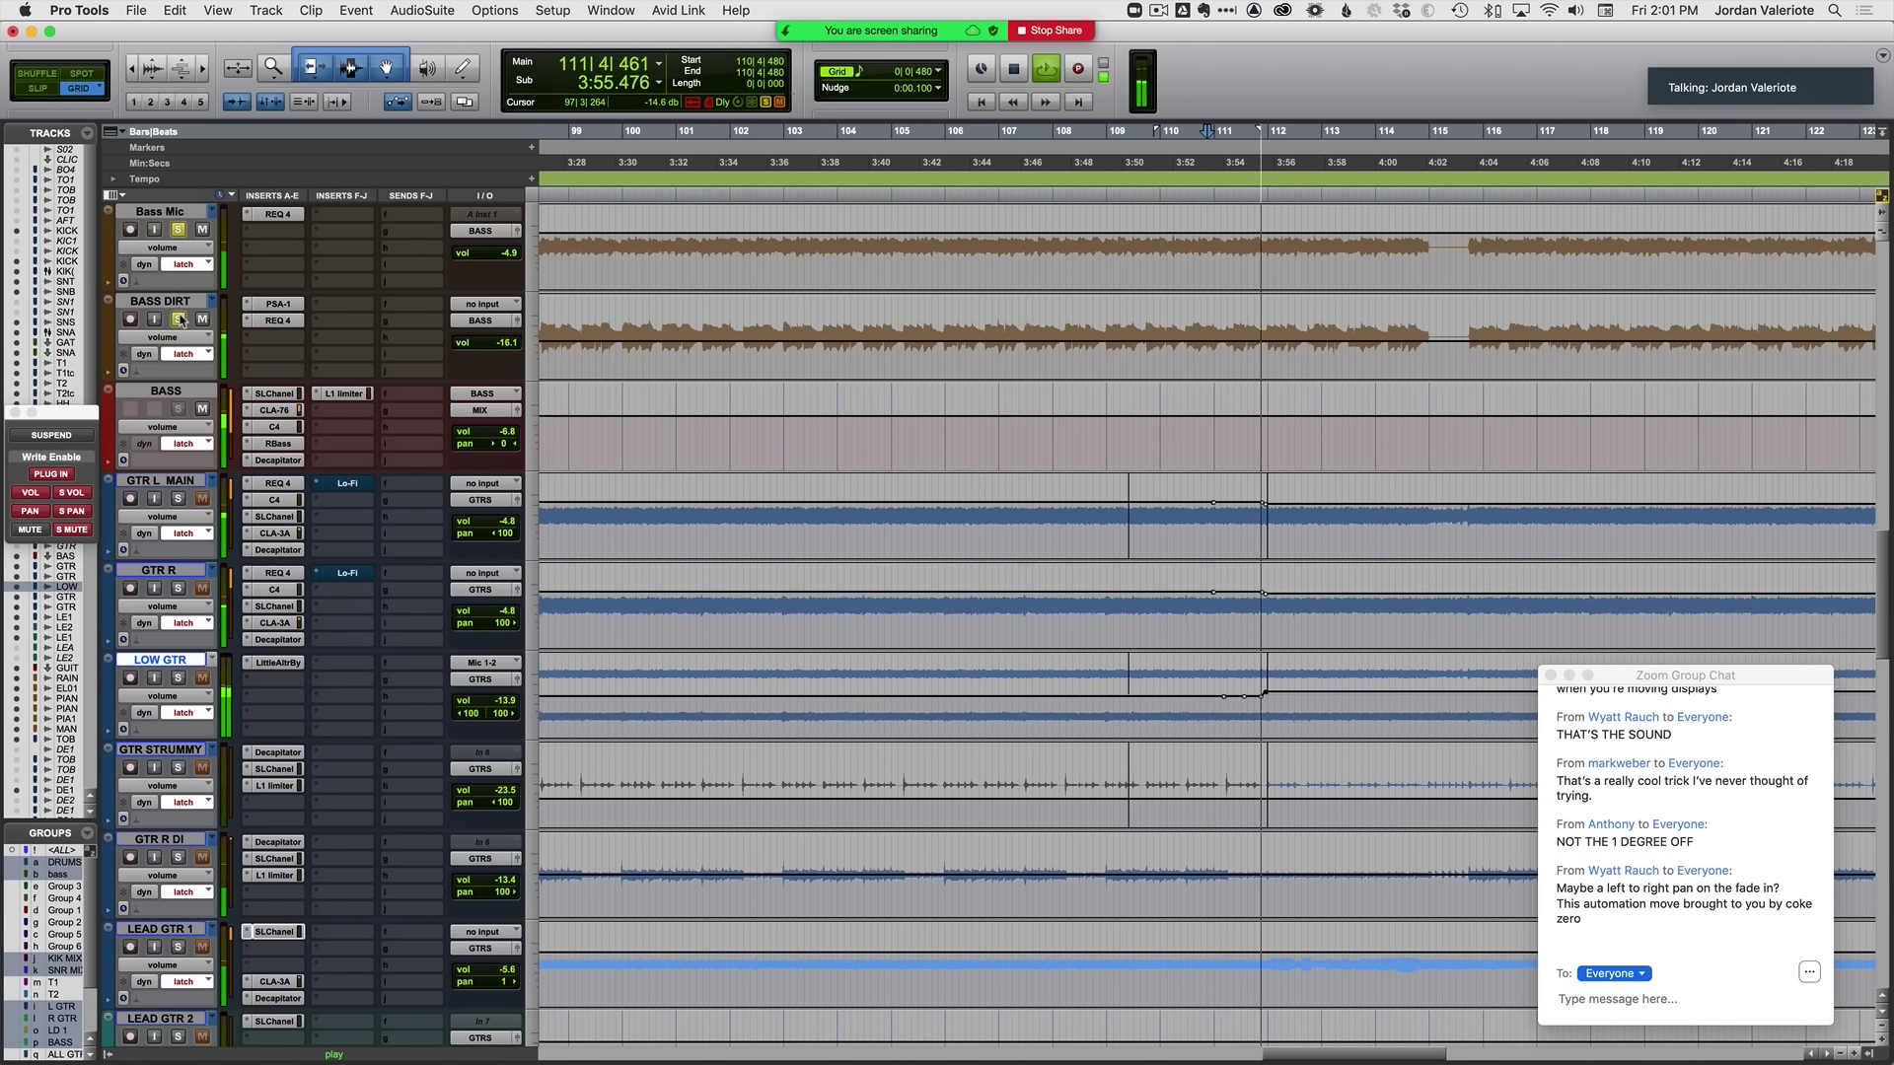
{"action": "scroll", "coordinate": [901, 365], "scroll_direction": "right", "scroll_amount": 2}
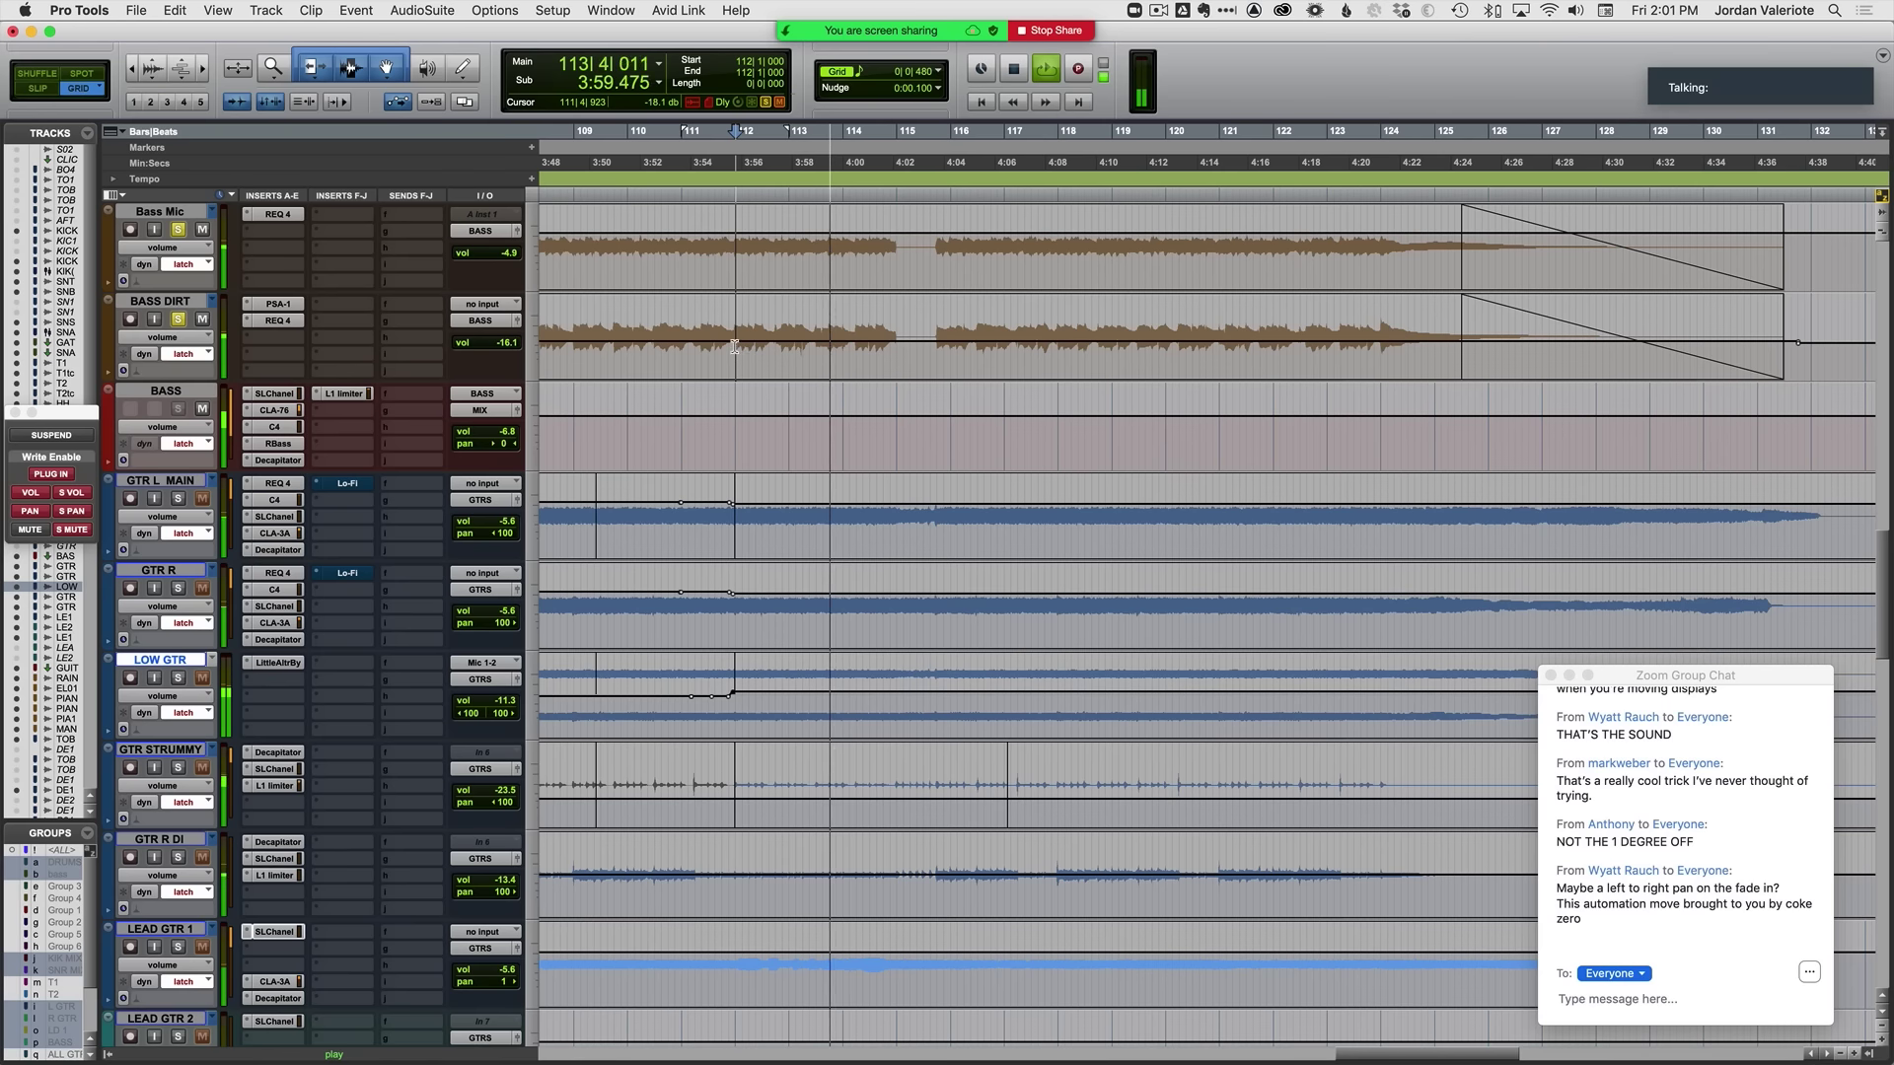
Step: Try raising the BASS DIRT volume automation from 112|1 to the end of bar 131 and play it back
{"action": "left_click_drag", "start_coordinate": [737, 348], "coordinate": [1804, 349]}
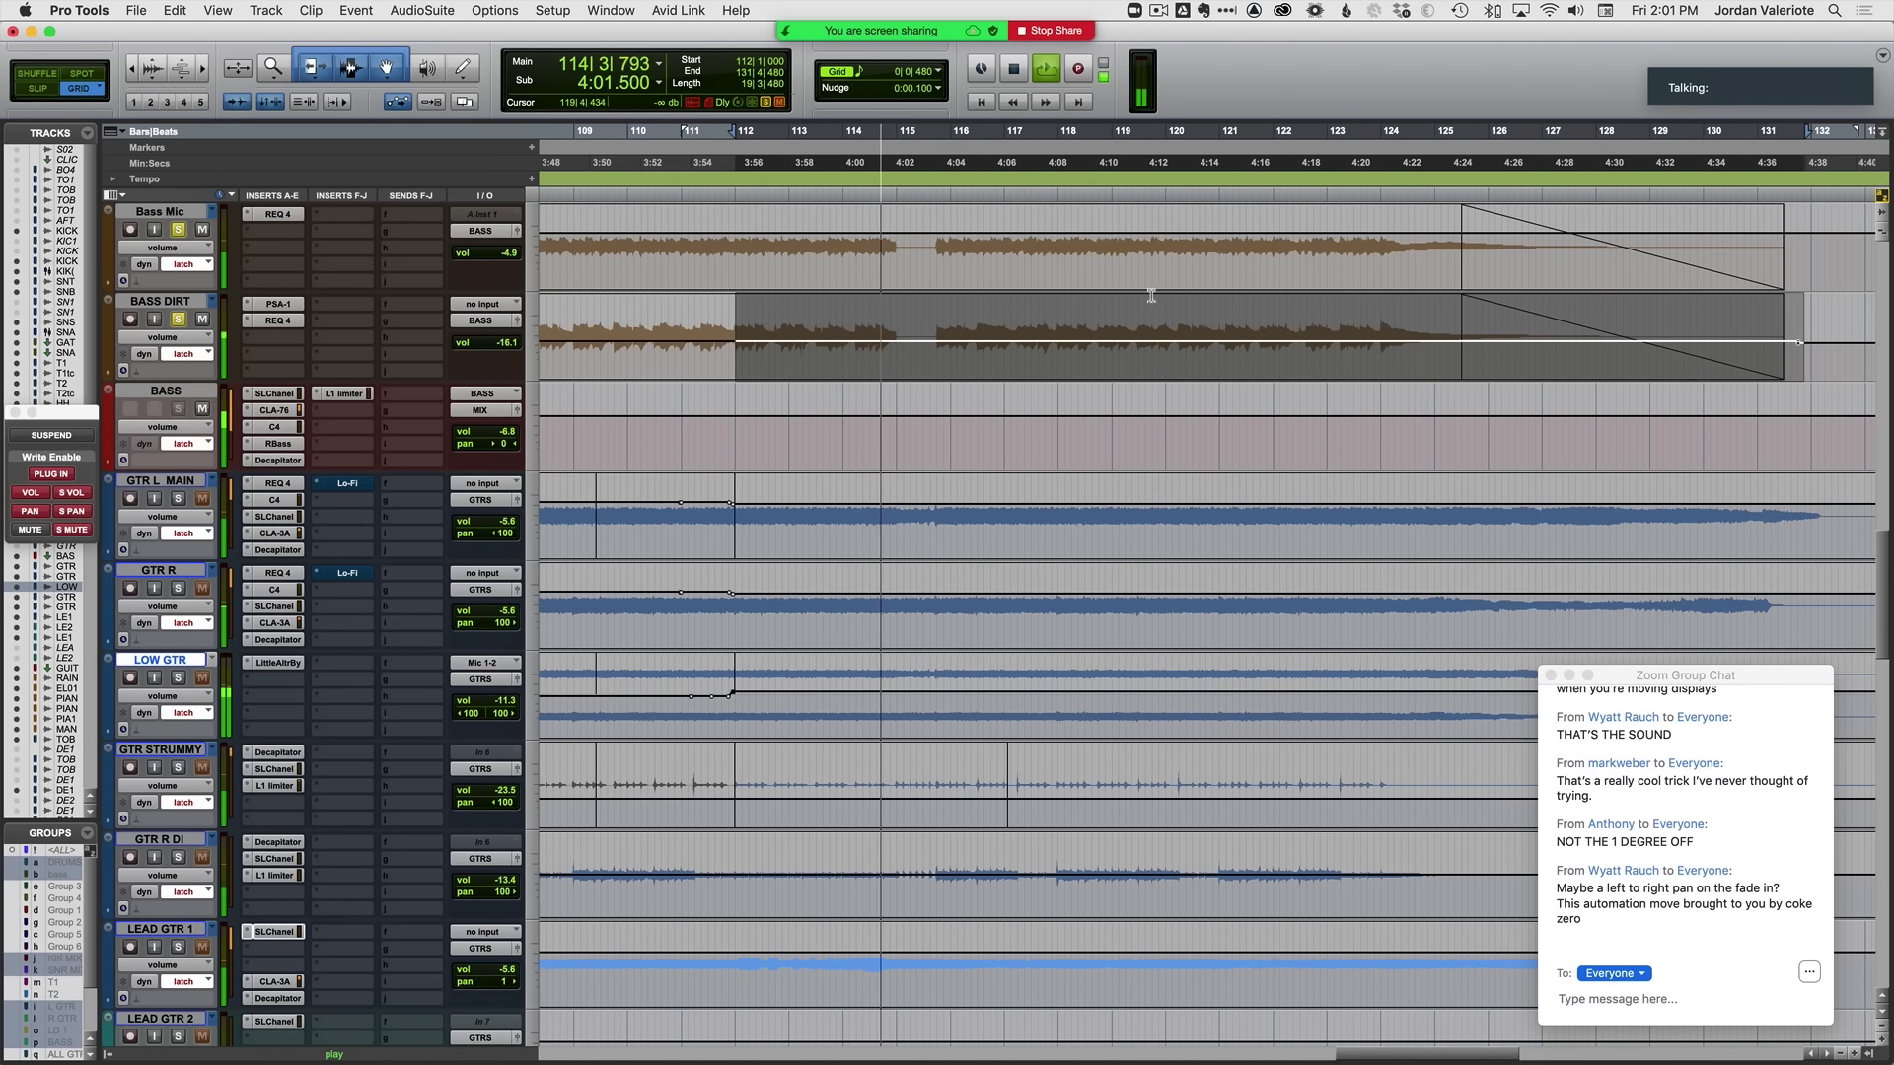
{"action": "left_click_drag", "start_coordinate": [1148, 301], "coordinate": [1144, 293]}
{"action": "key", "text": "space"}
{"action": "key", "text": "space"}
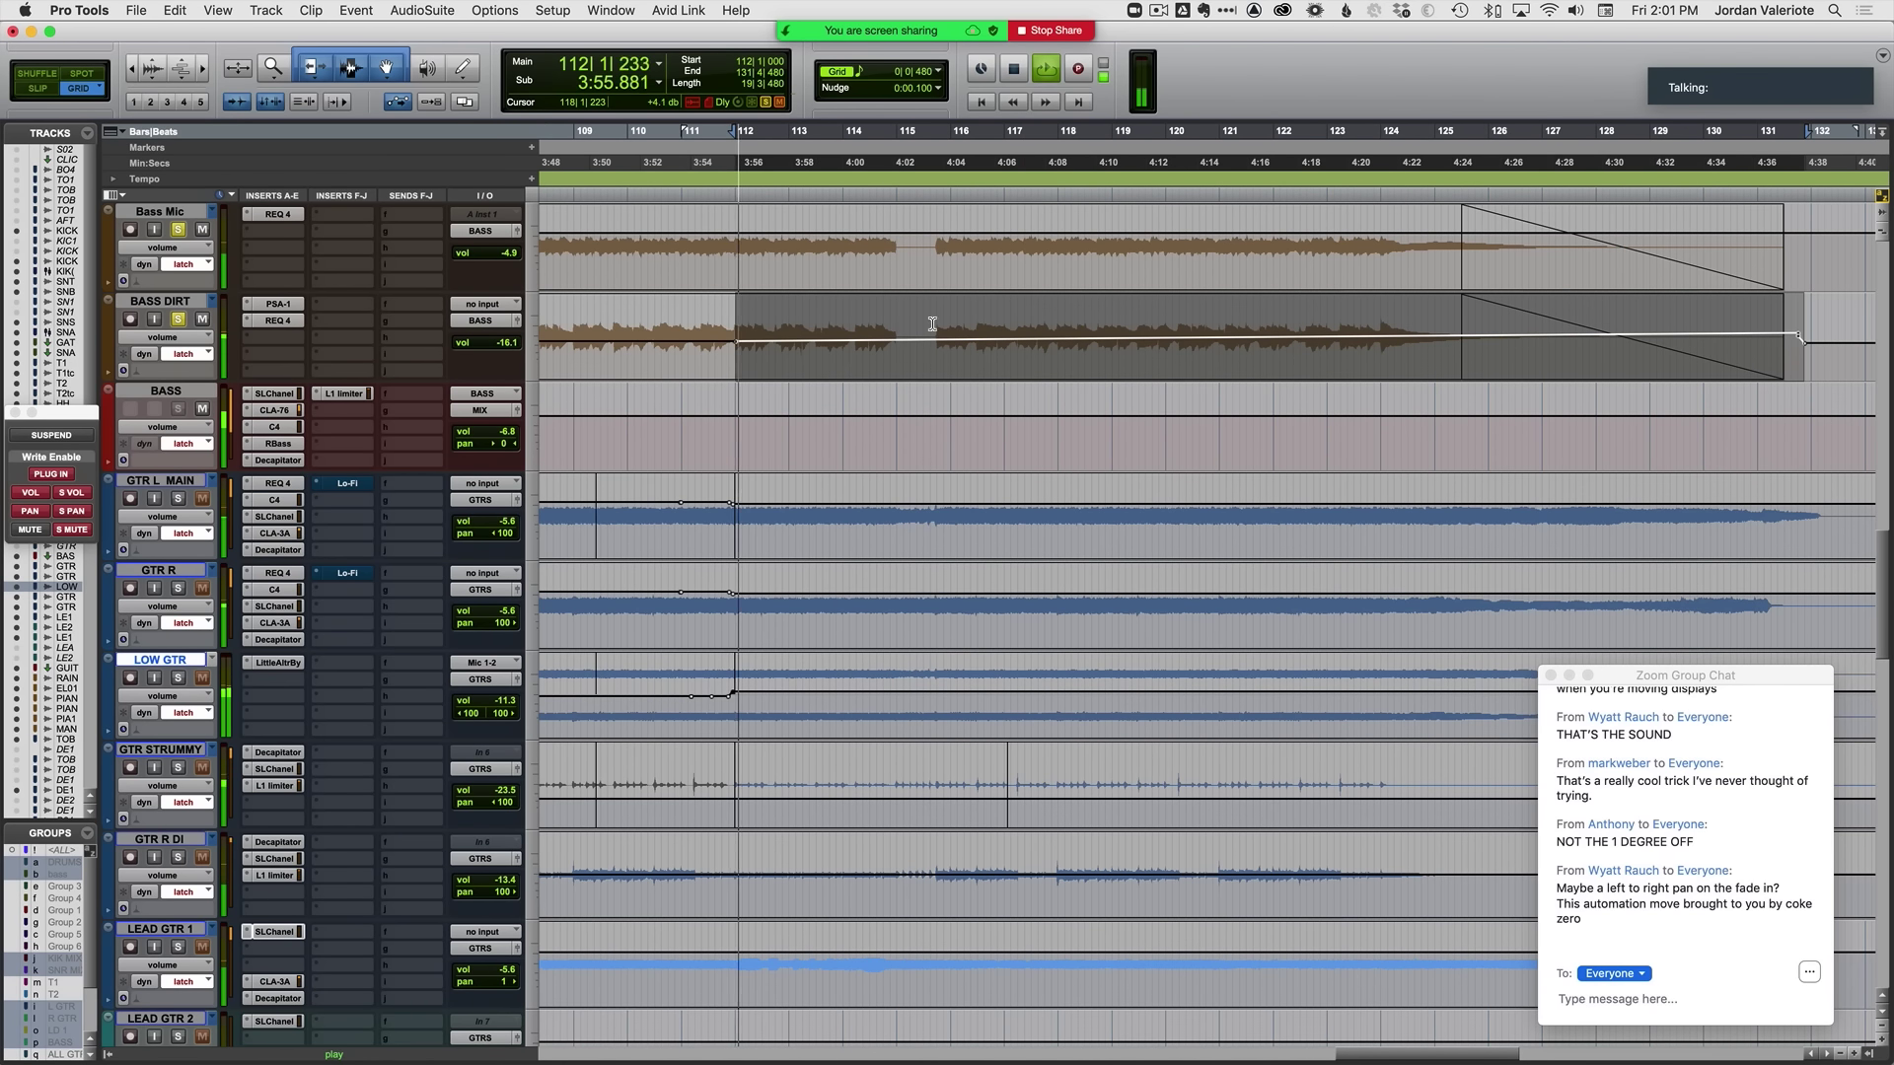
{"action": "left_click", "coordinate": [781, 311]}
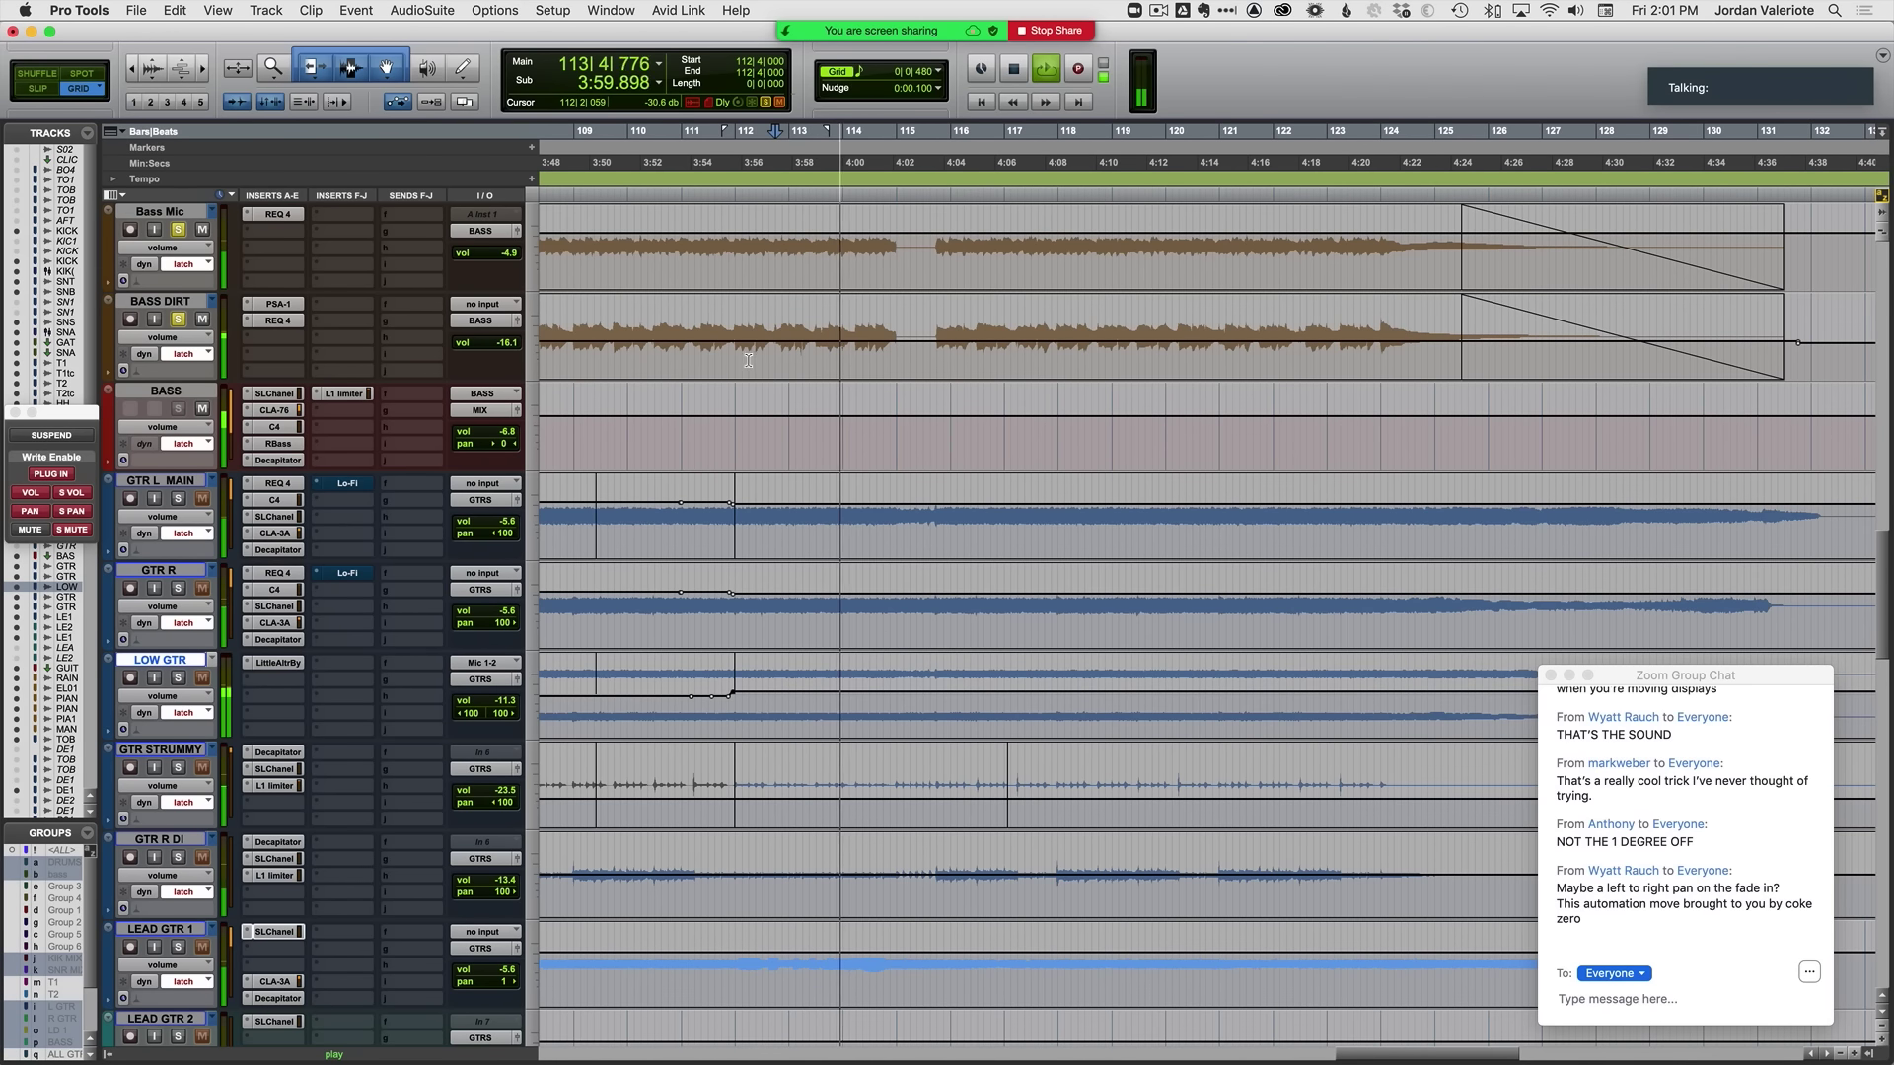
Step: Raise the BASS DIRT volume automation to -10.3 dB from bar 112 onward and play the change with the bass tracks unsoloed
{"action": "key", "text": "space"}
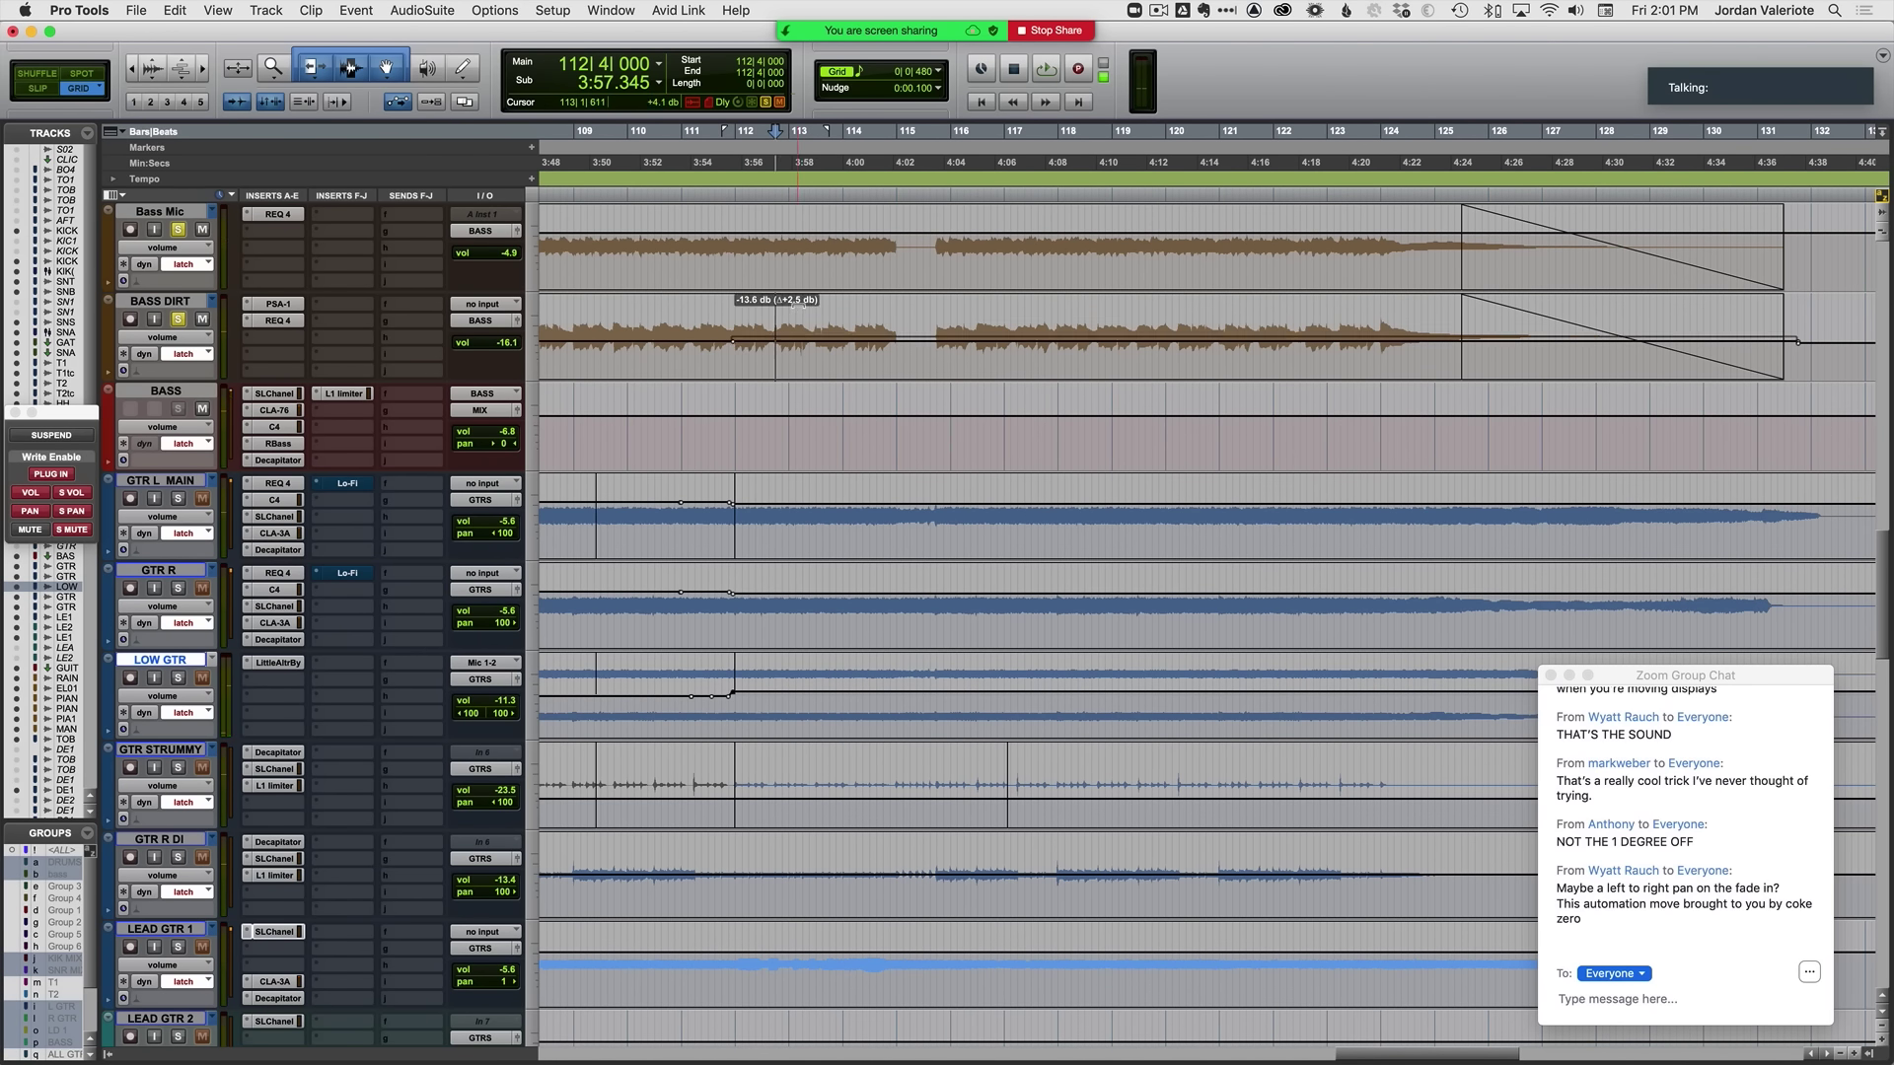
{"action": "key", "text": "space"}
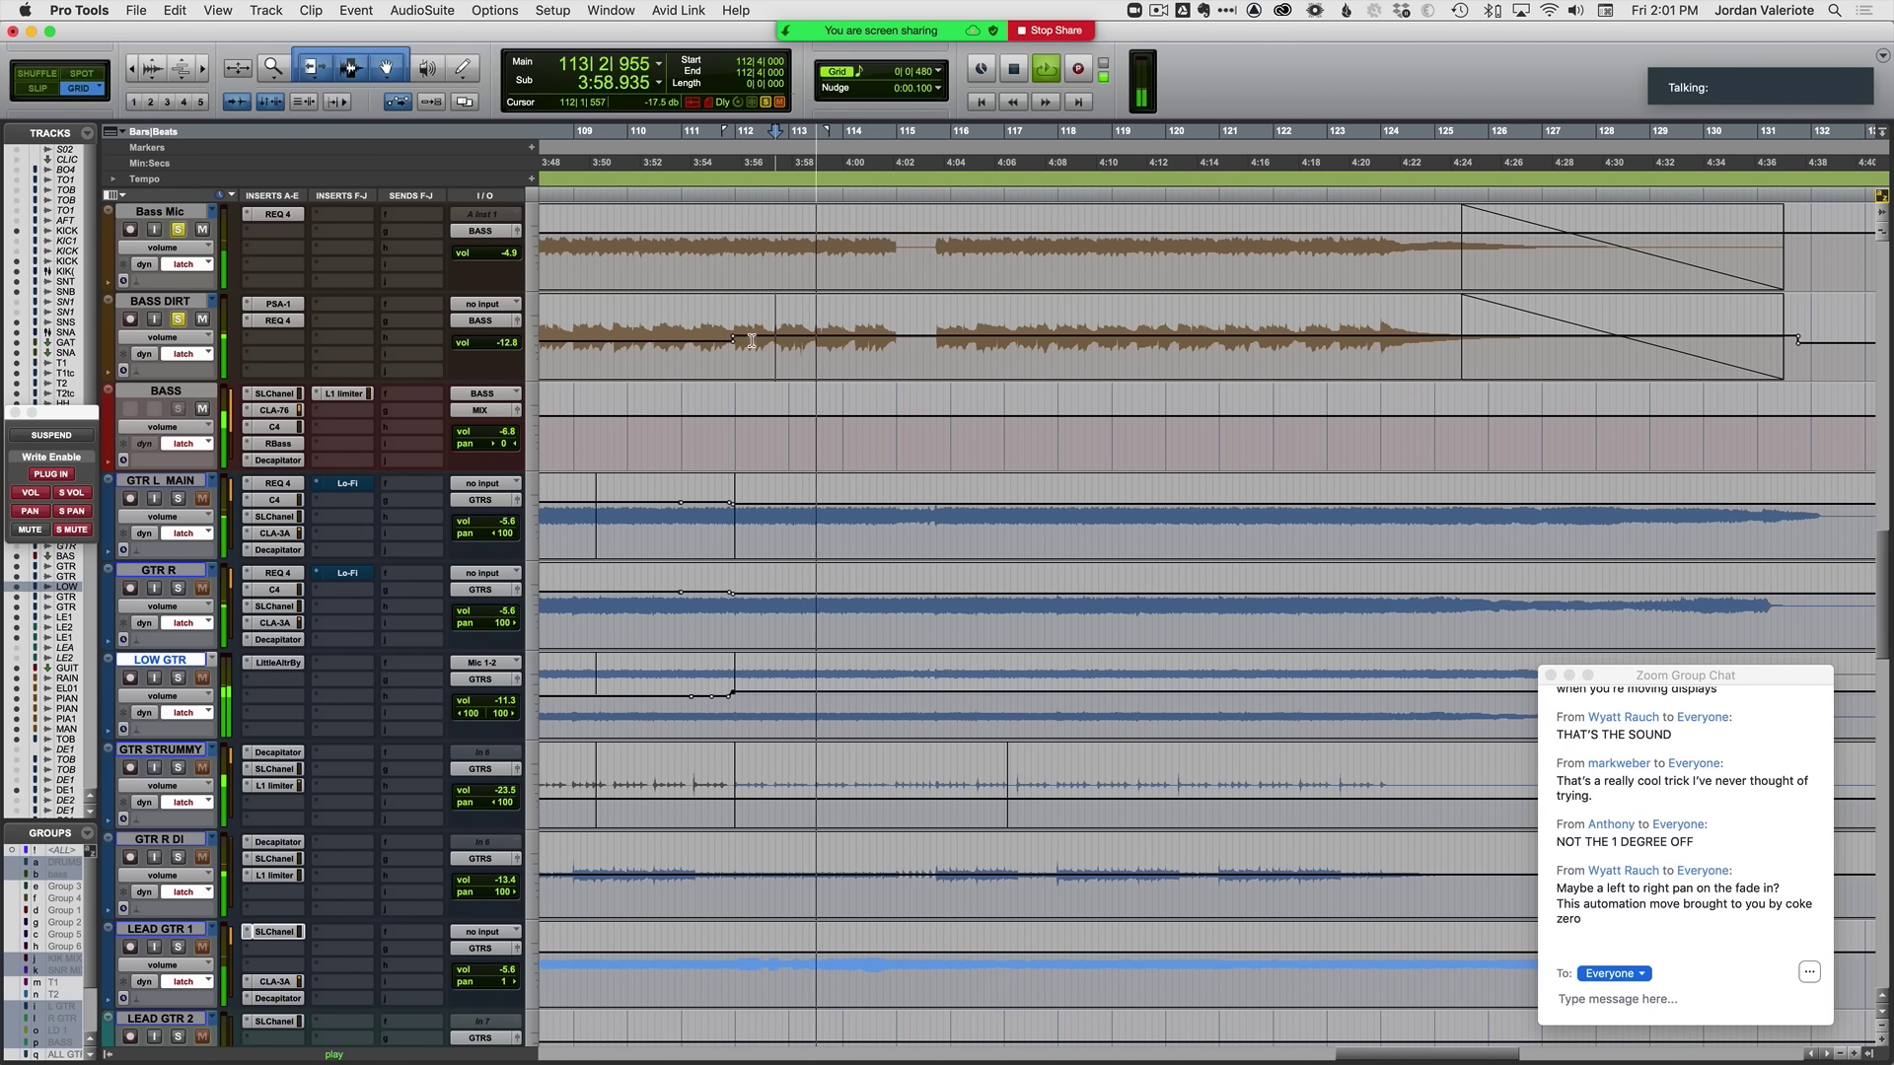
{"action": "left_click_drag", "start_coordinate": [770, 306], "coordinate": [770, 303]}
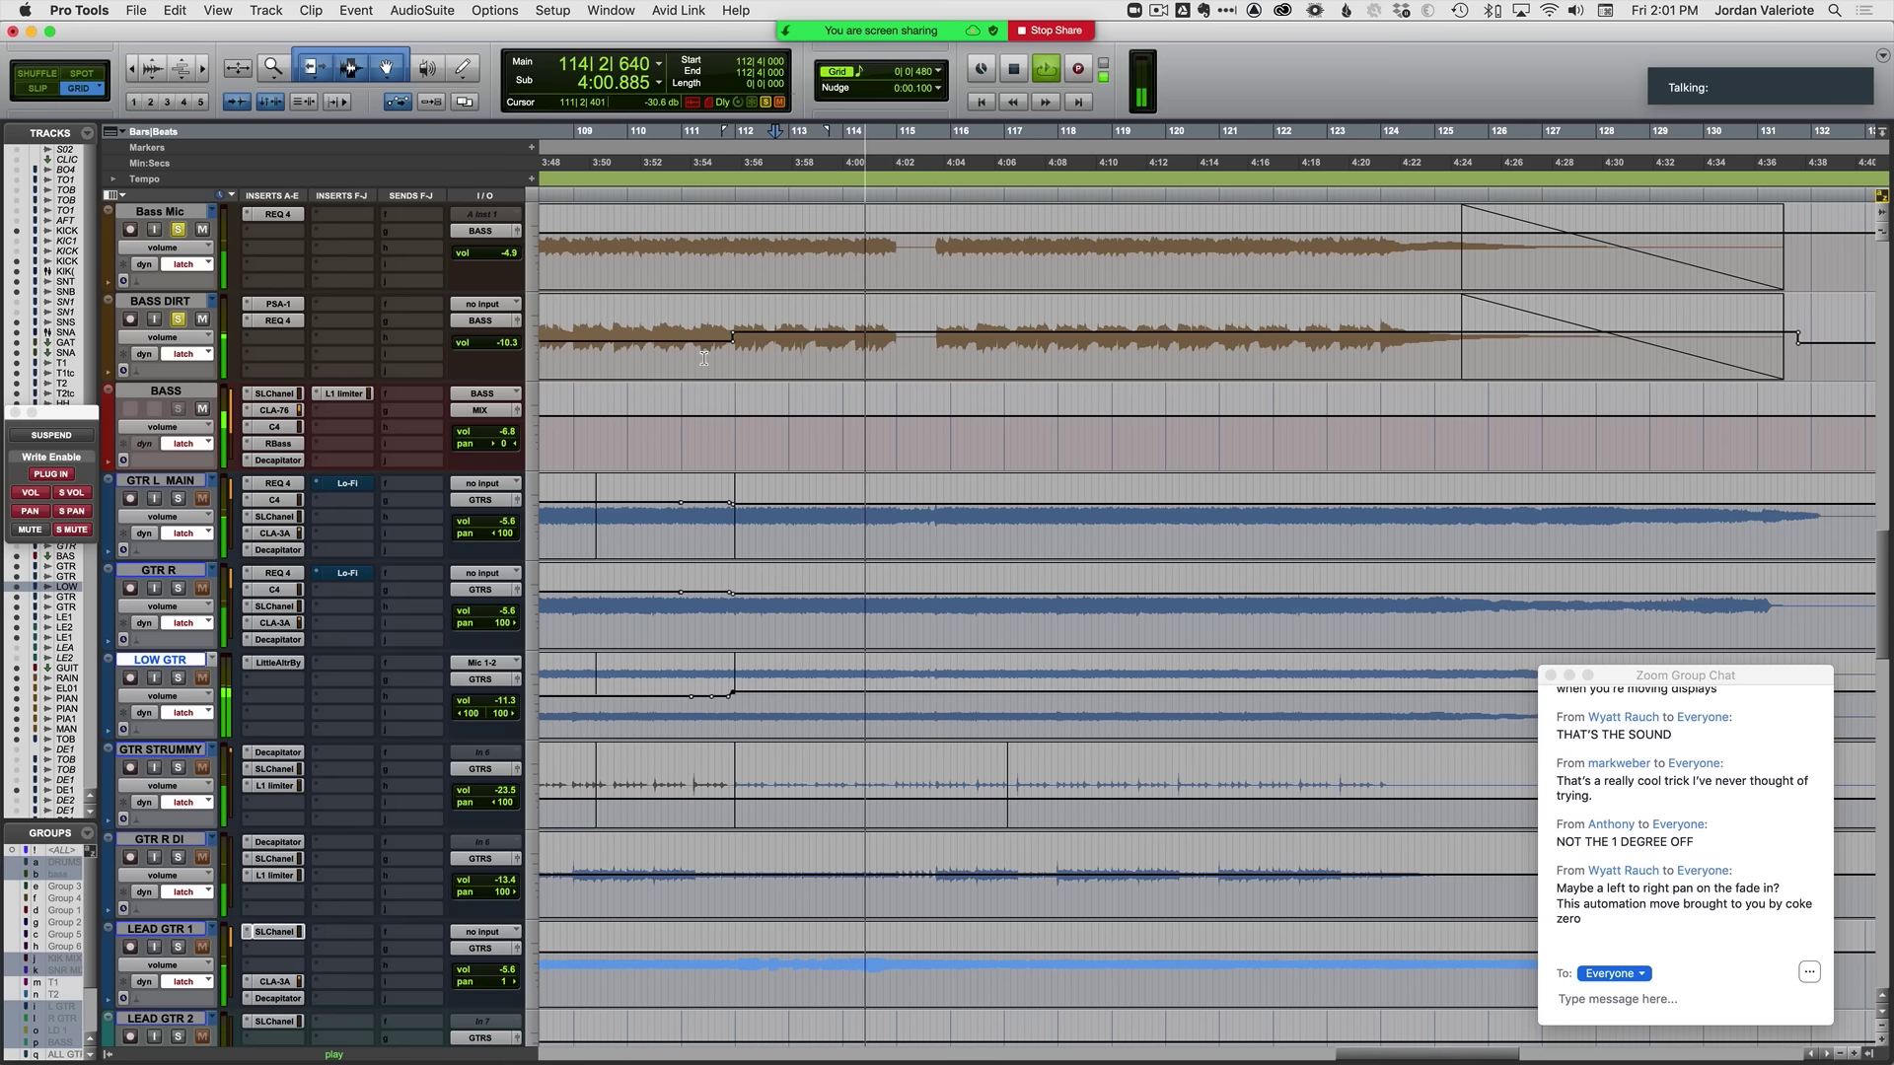
{"action": "key", "text": "space"}
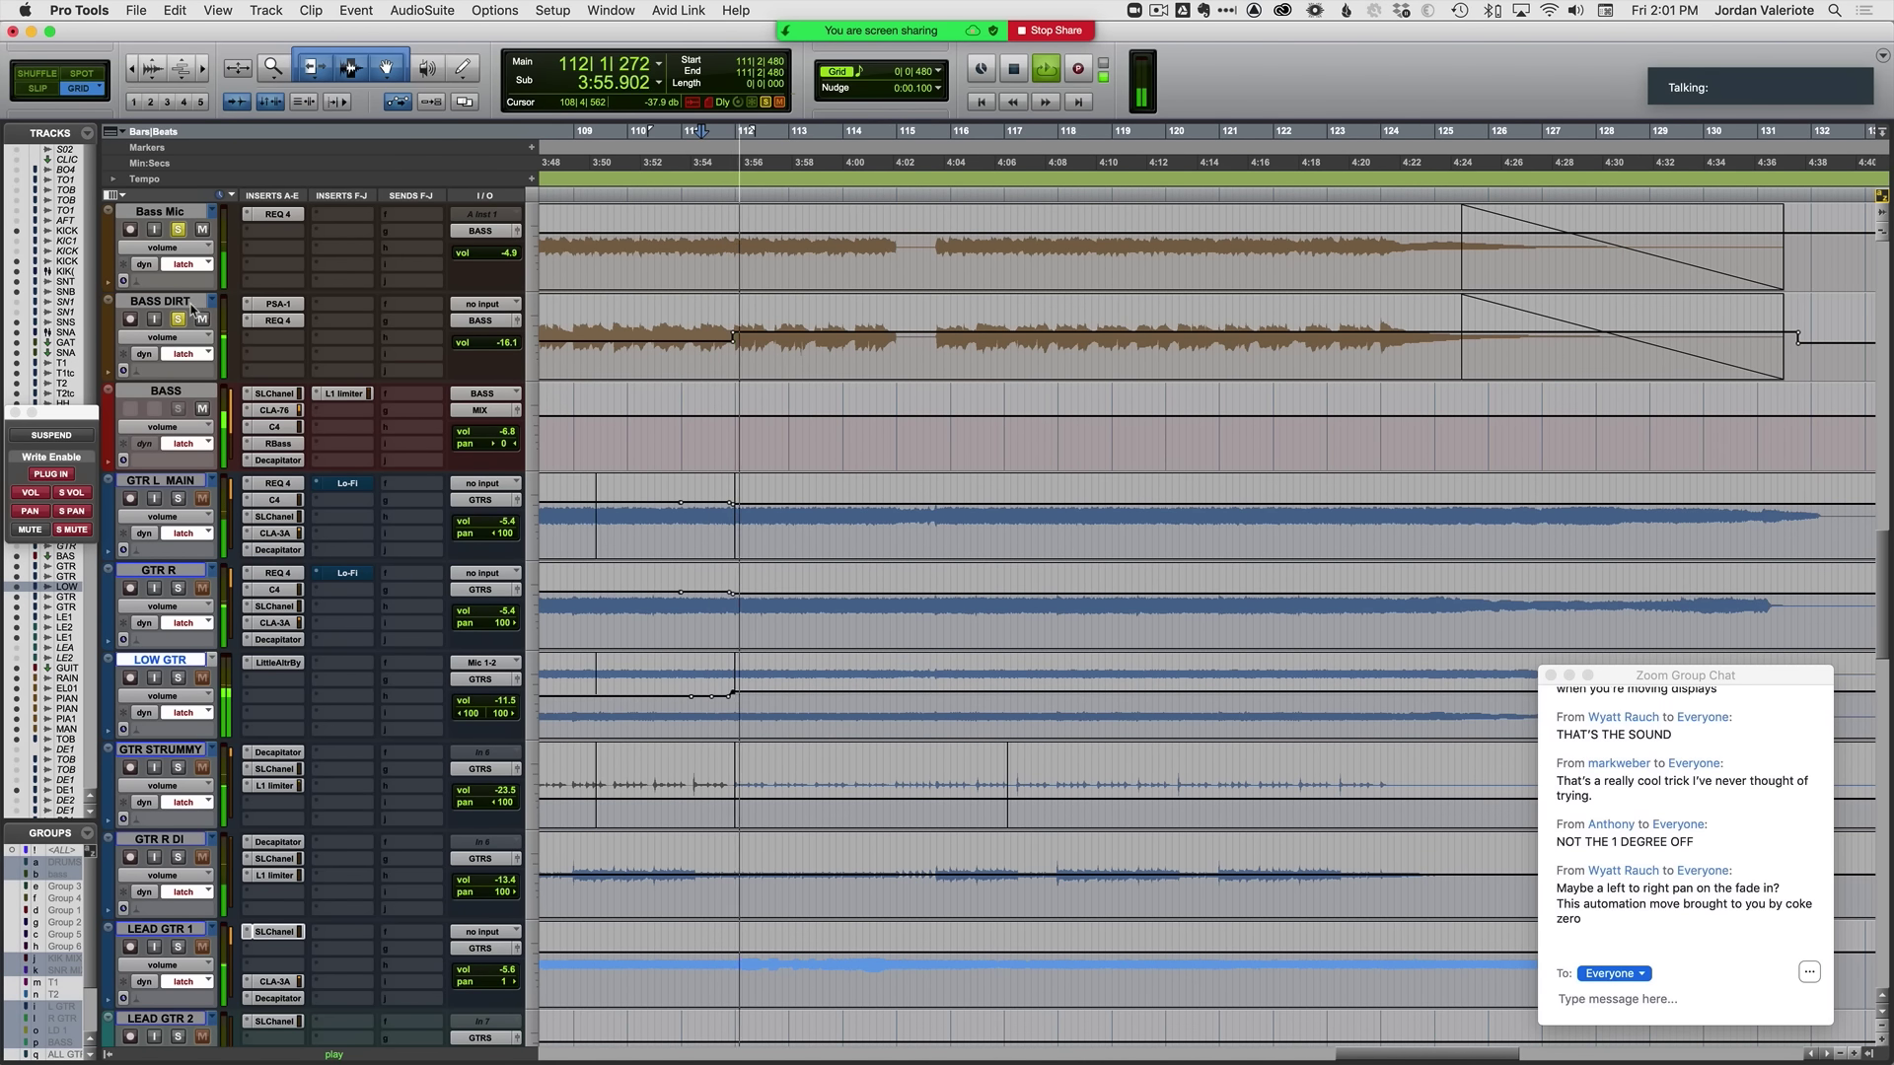
{"action": "key", "text": "space"}
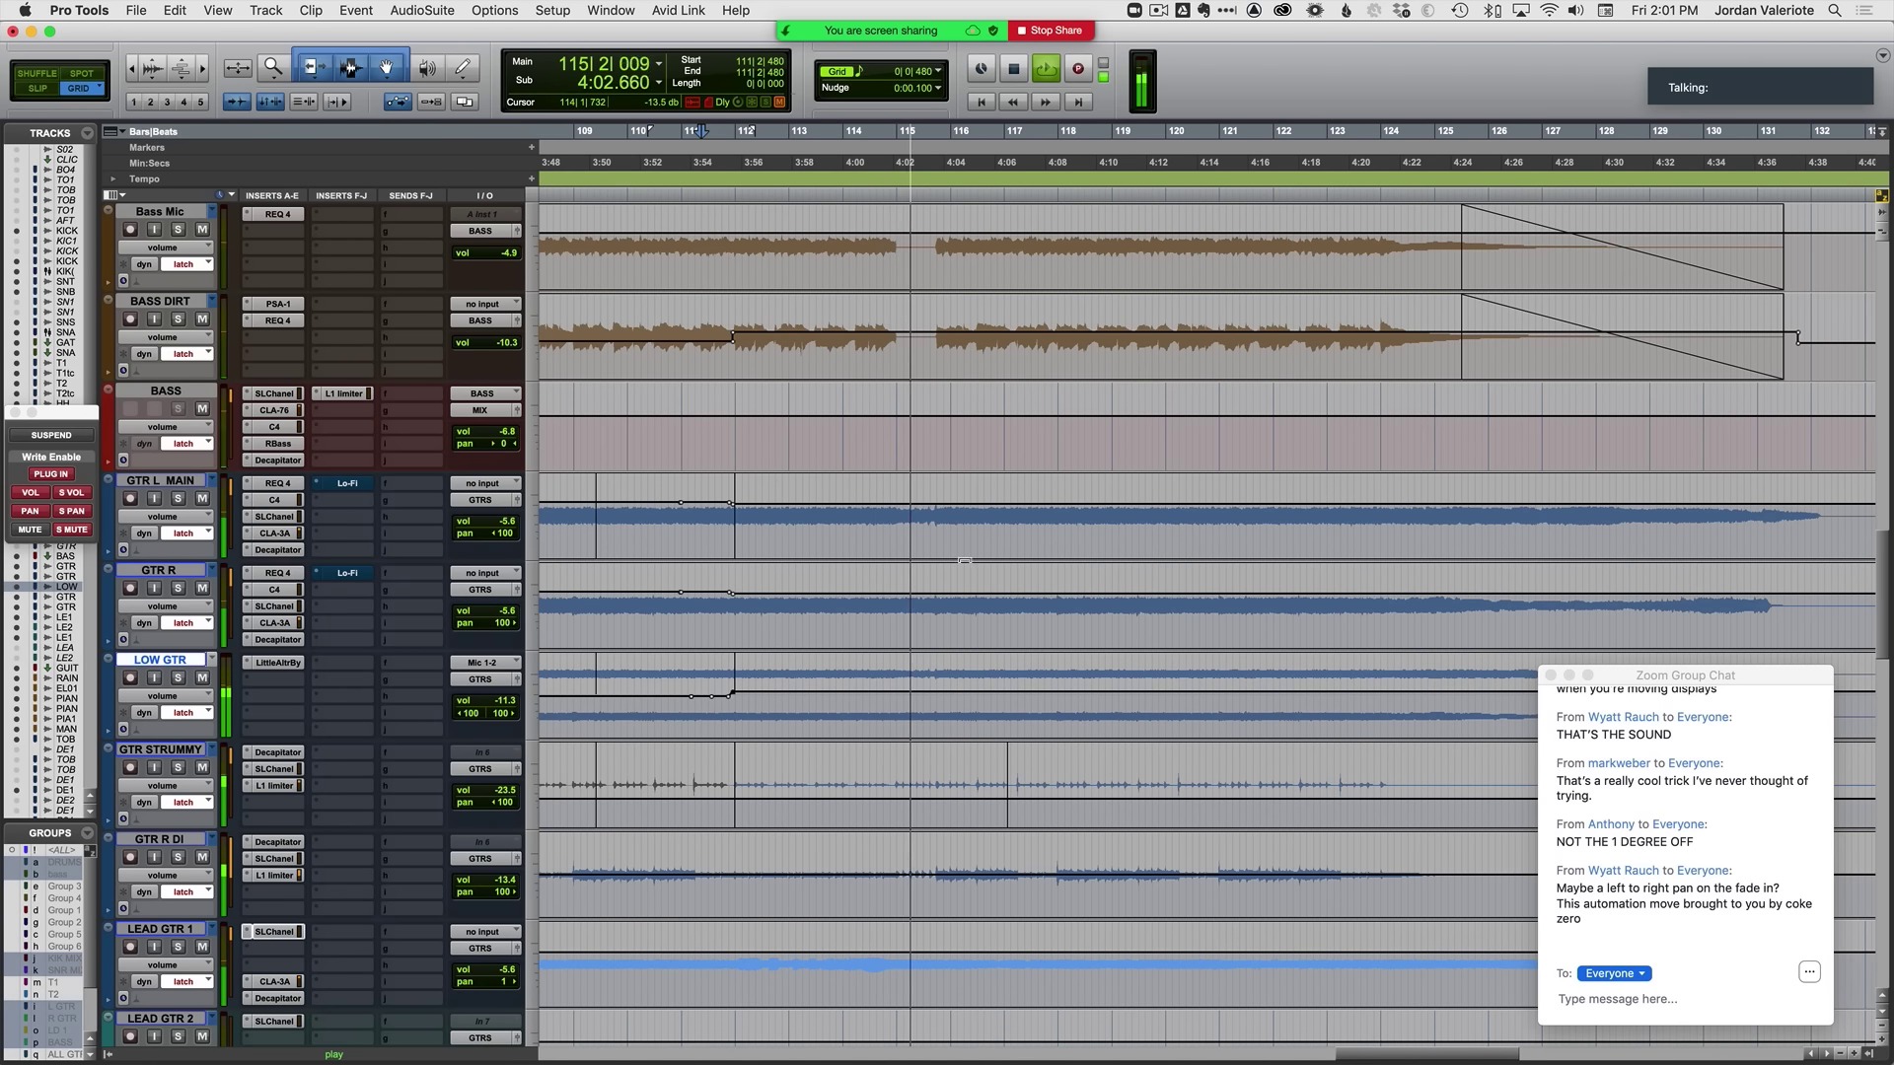
Step: Solo GTR R DI and GTR STRUMMY in turn around bar 115 to hear what each plays in the bass break
{"action": "left_click", "coordinate": [967, 531]}
{"action": "scroll", "coordinate": [967, 531], "scroll_direction": "down", "scroll_amount": 10}
{"action": "key", "text": "space"}
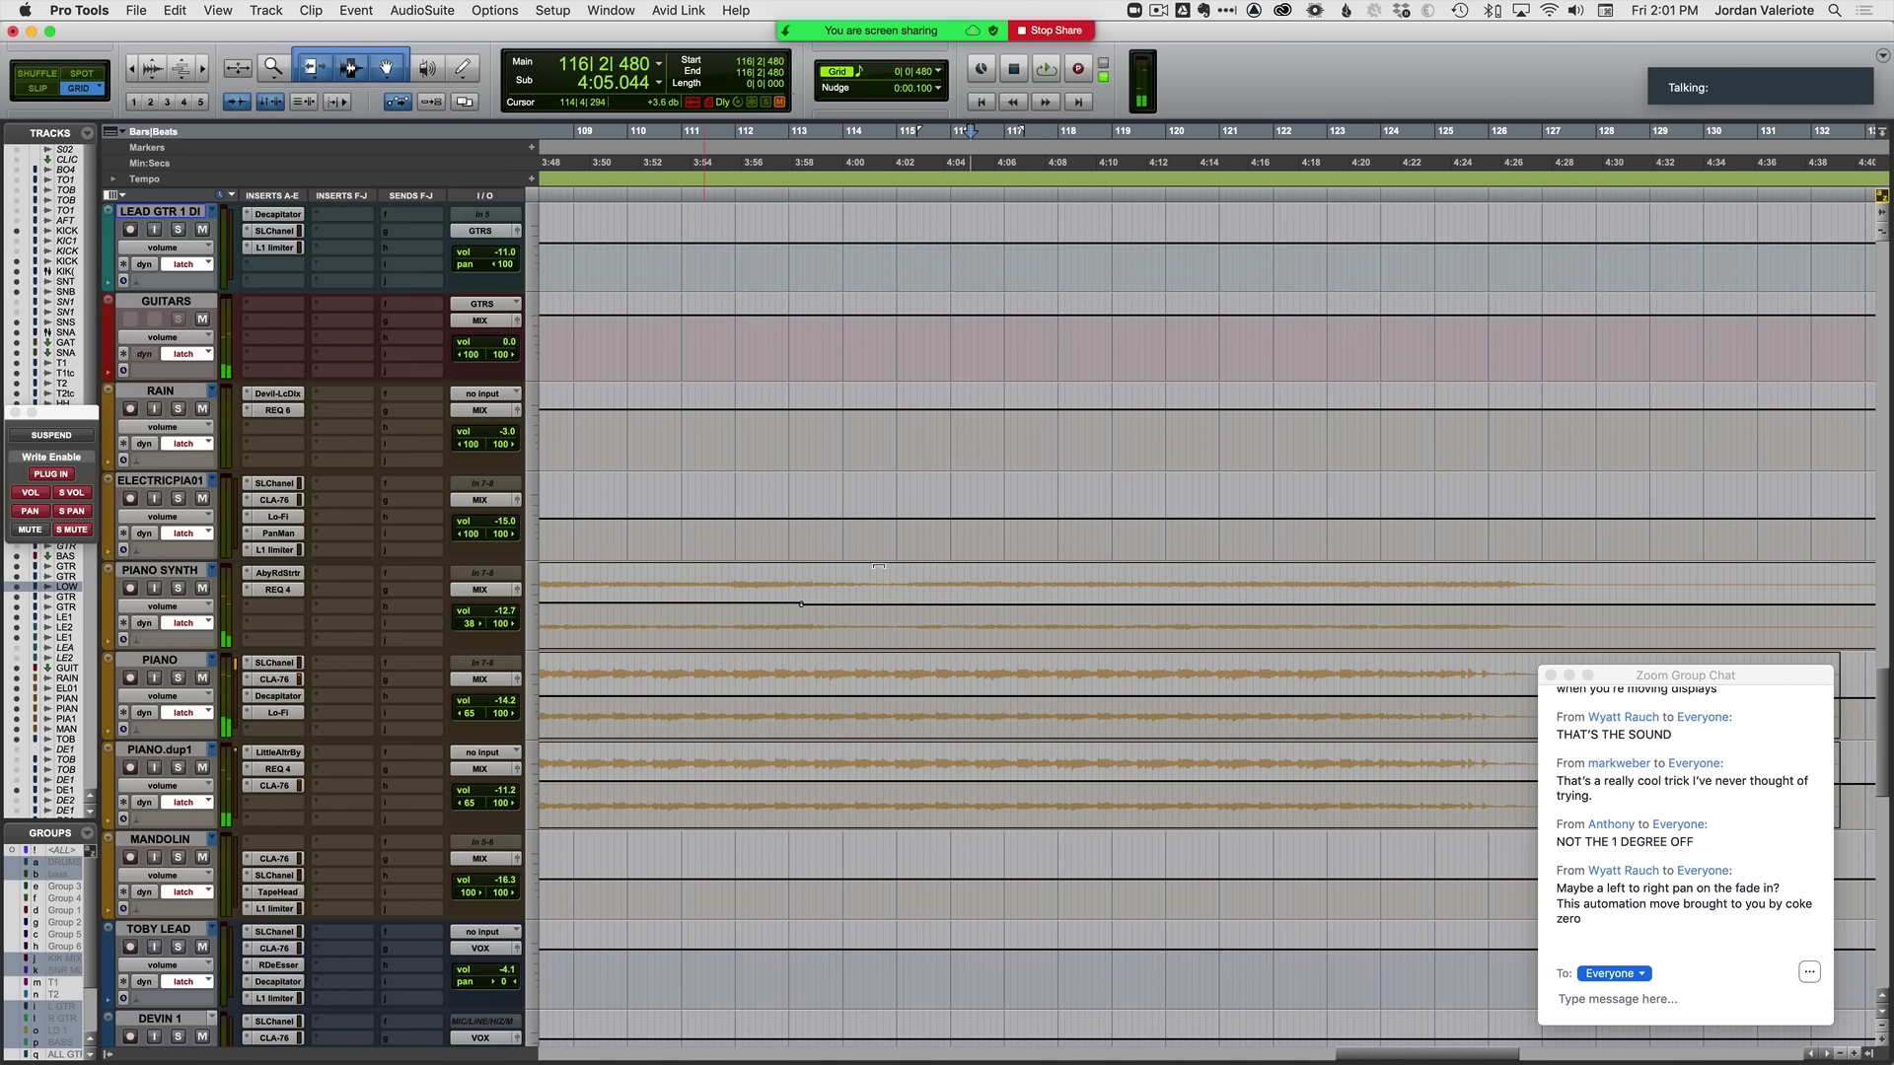
{"action": "scroll", "coordinate": [962, 533], "scroll_direction": "up", "scroll_amount": 4}
{"action": "scroll", "coordinate": [913, 548], "scroll_direction": "up", "scroll_amount": 3}
{"action": "key", "text": "t"}
{"action": "key", "text": "t"}
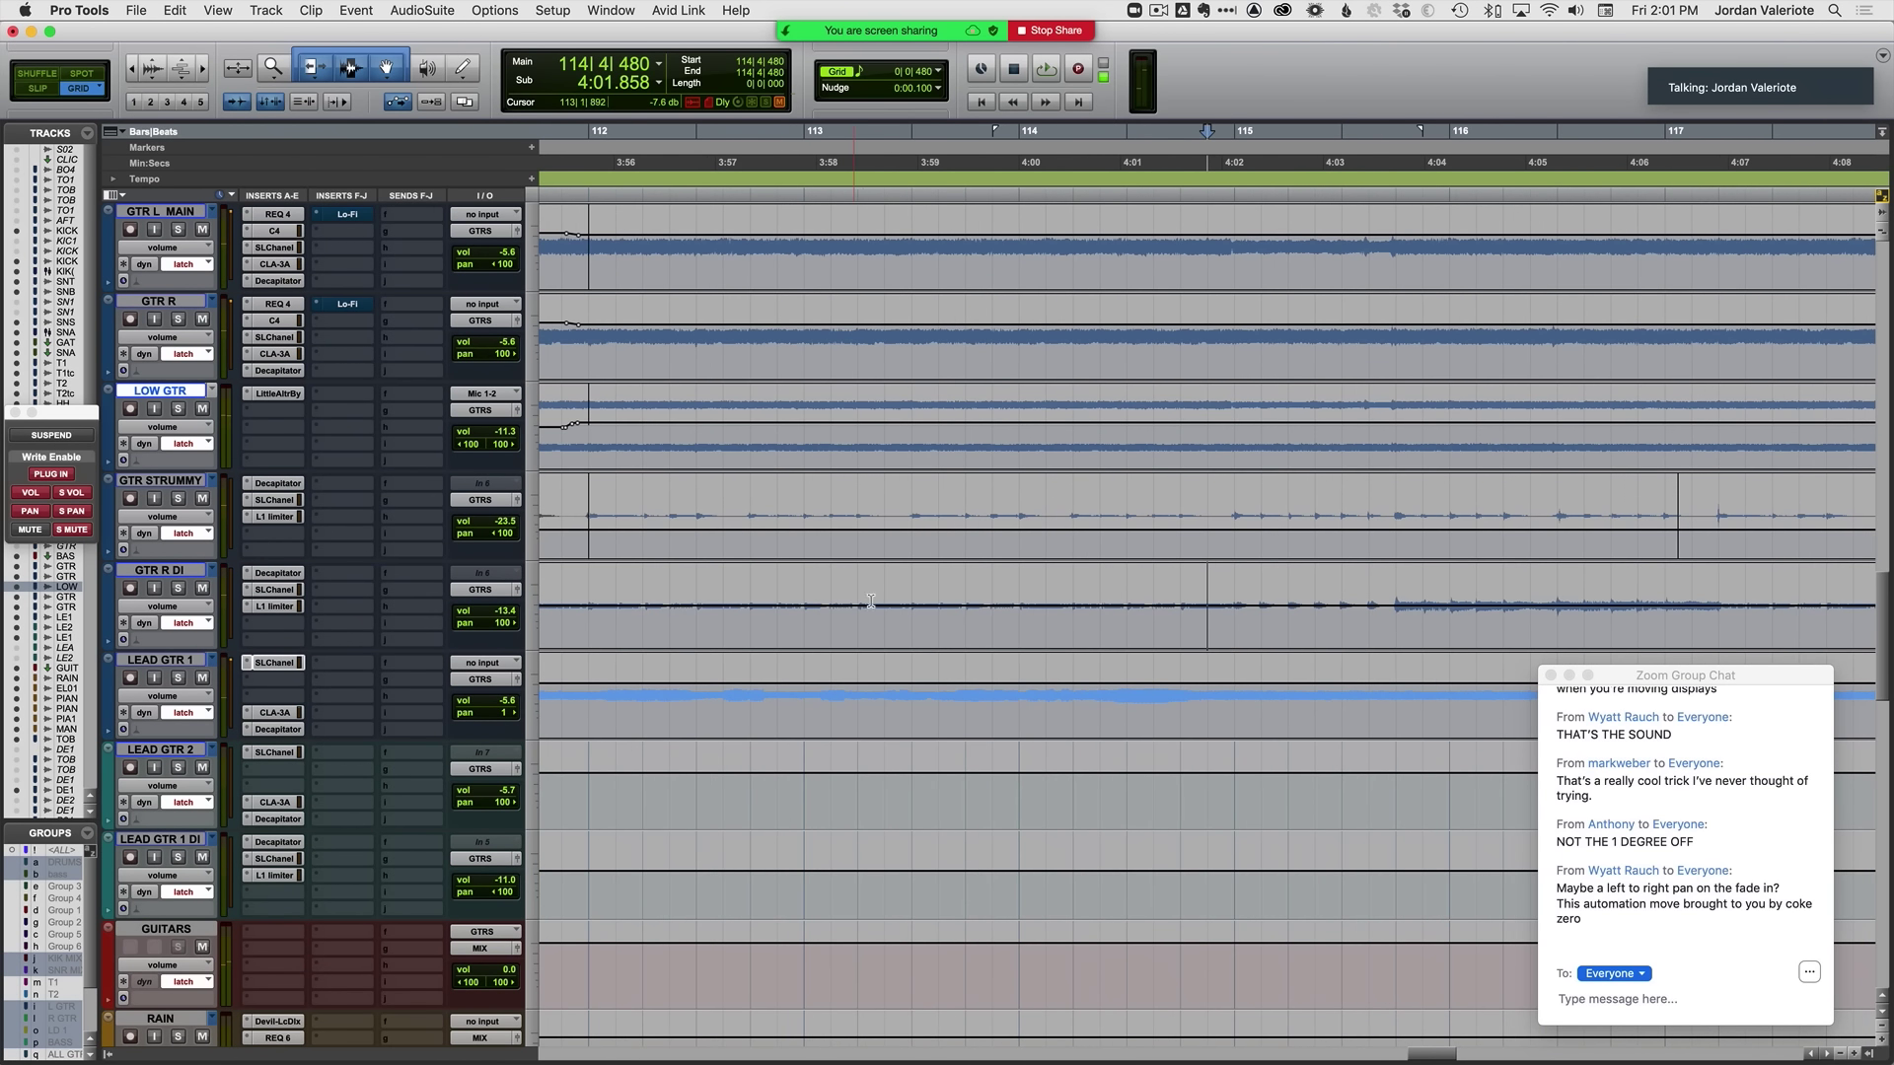
{"action": "left_click", "coordinate": [177, 588]}
{"action": "key", "text": "space"}
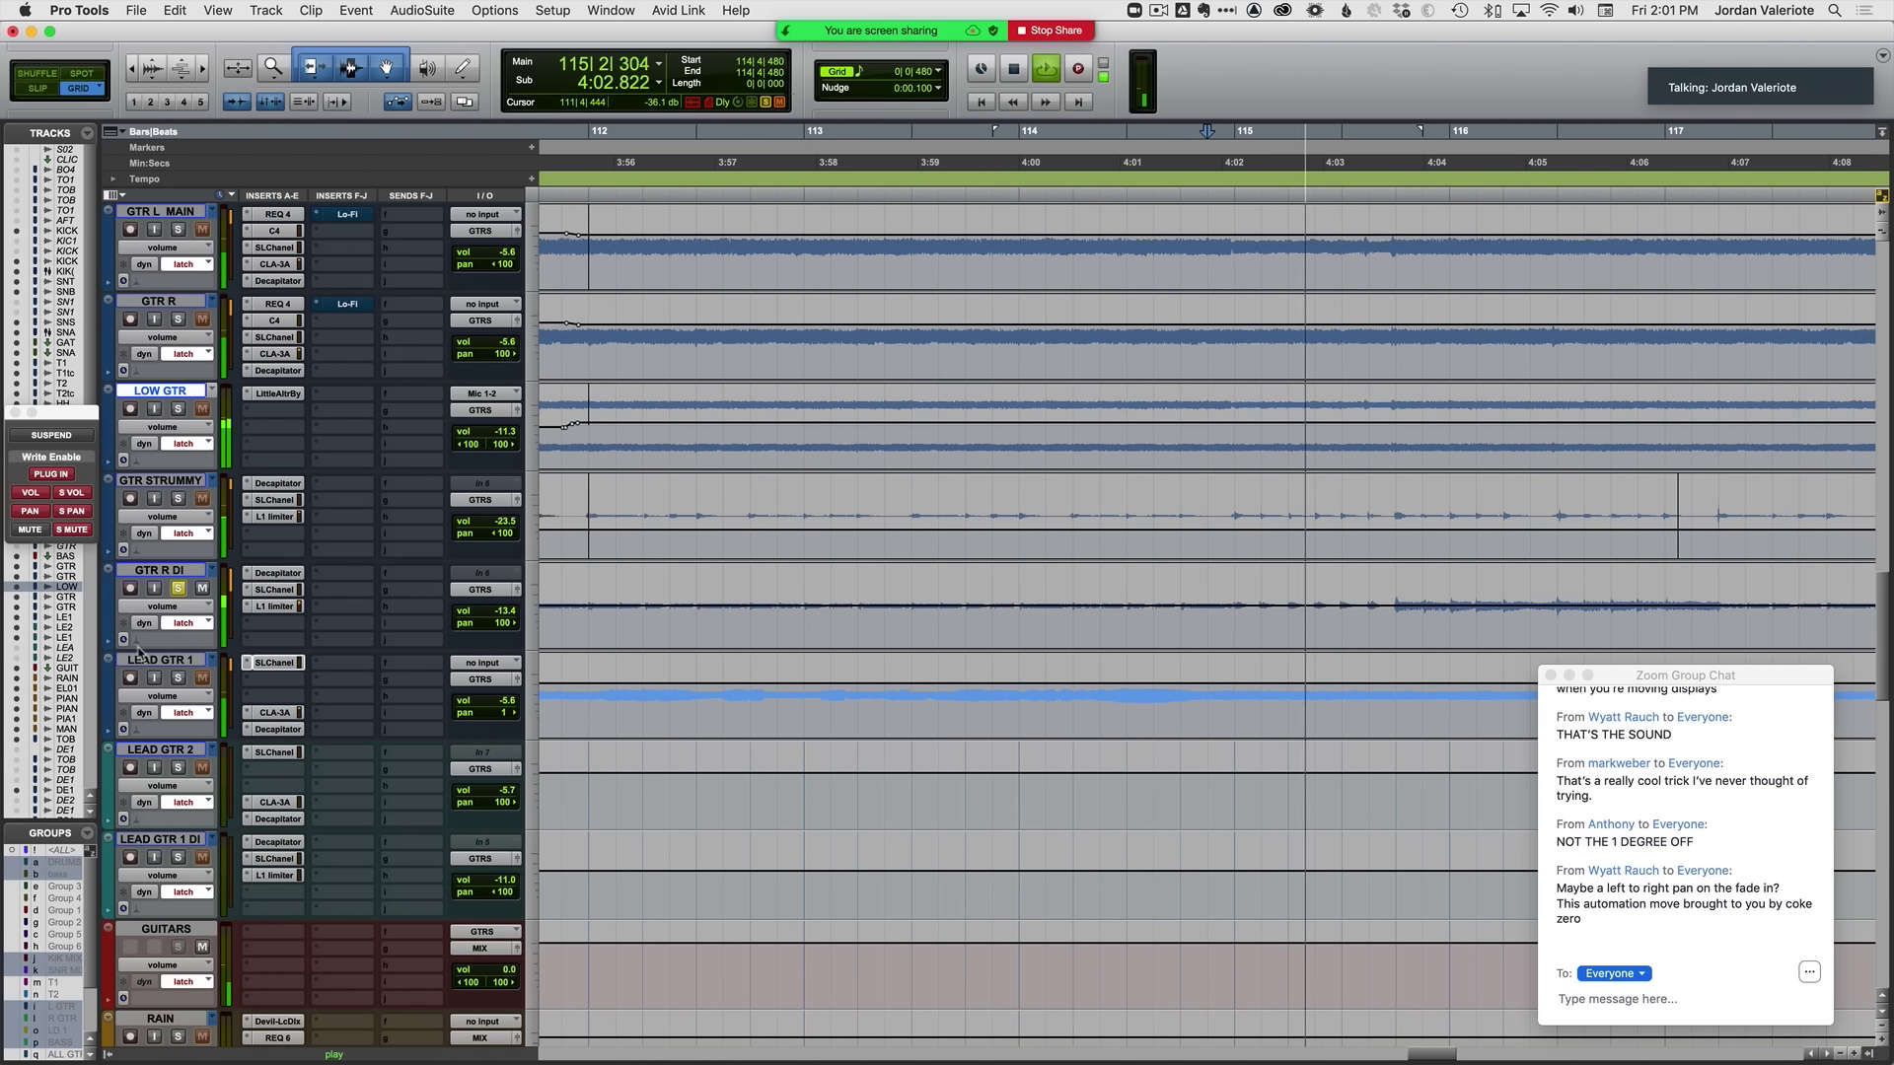
{"action": "left_click", "coordinate": [178, 588]}
{"action": "key", "text": "space"}
{"action": "key", "text": "space"}
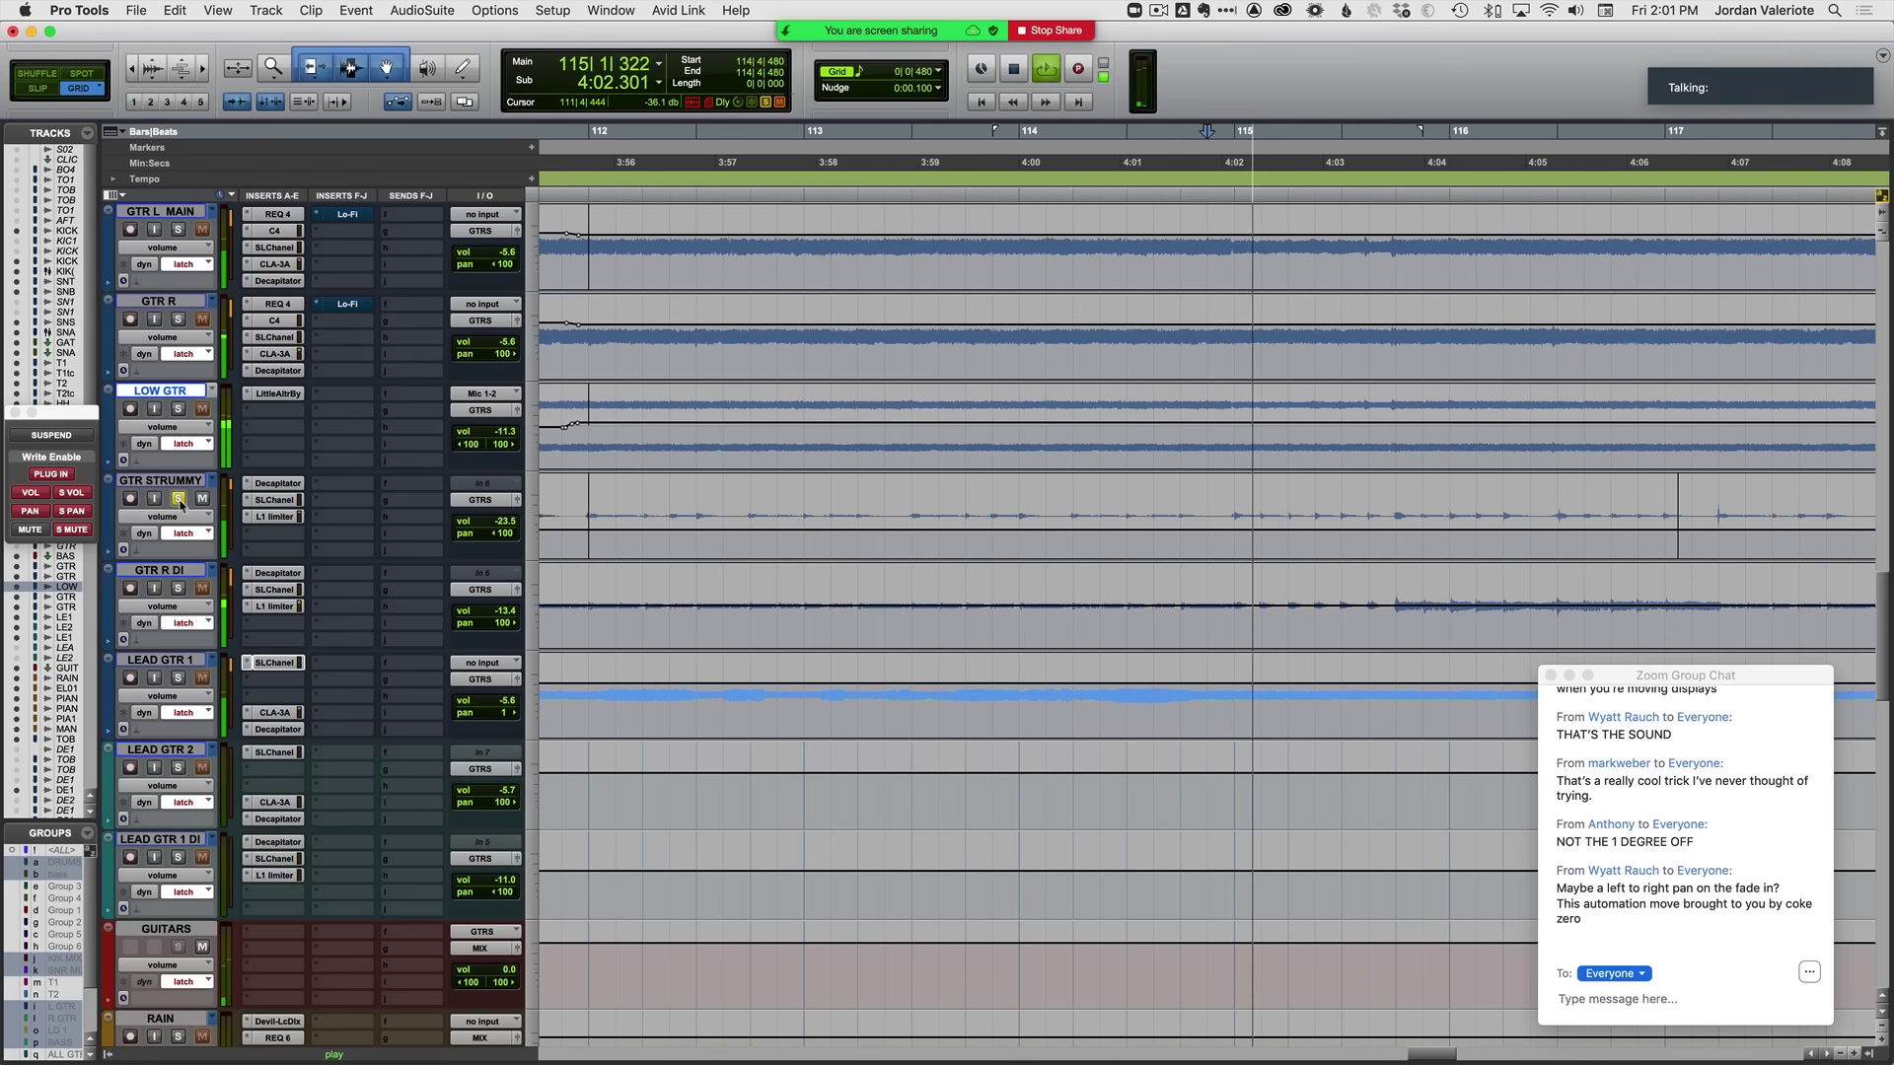
{"action": "key", "text": "space"}
{"action": "scroll", "coordinate": [1001, 500], "scroll_direction": "up", "scroll_amount": 3}
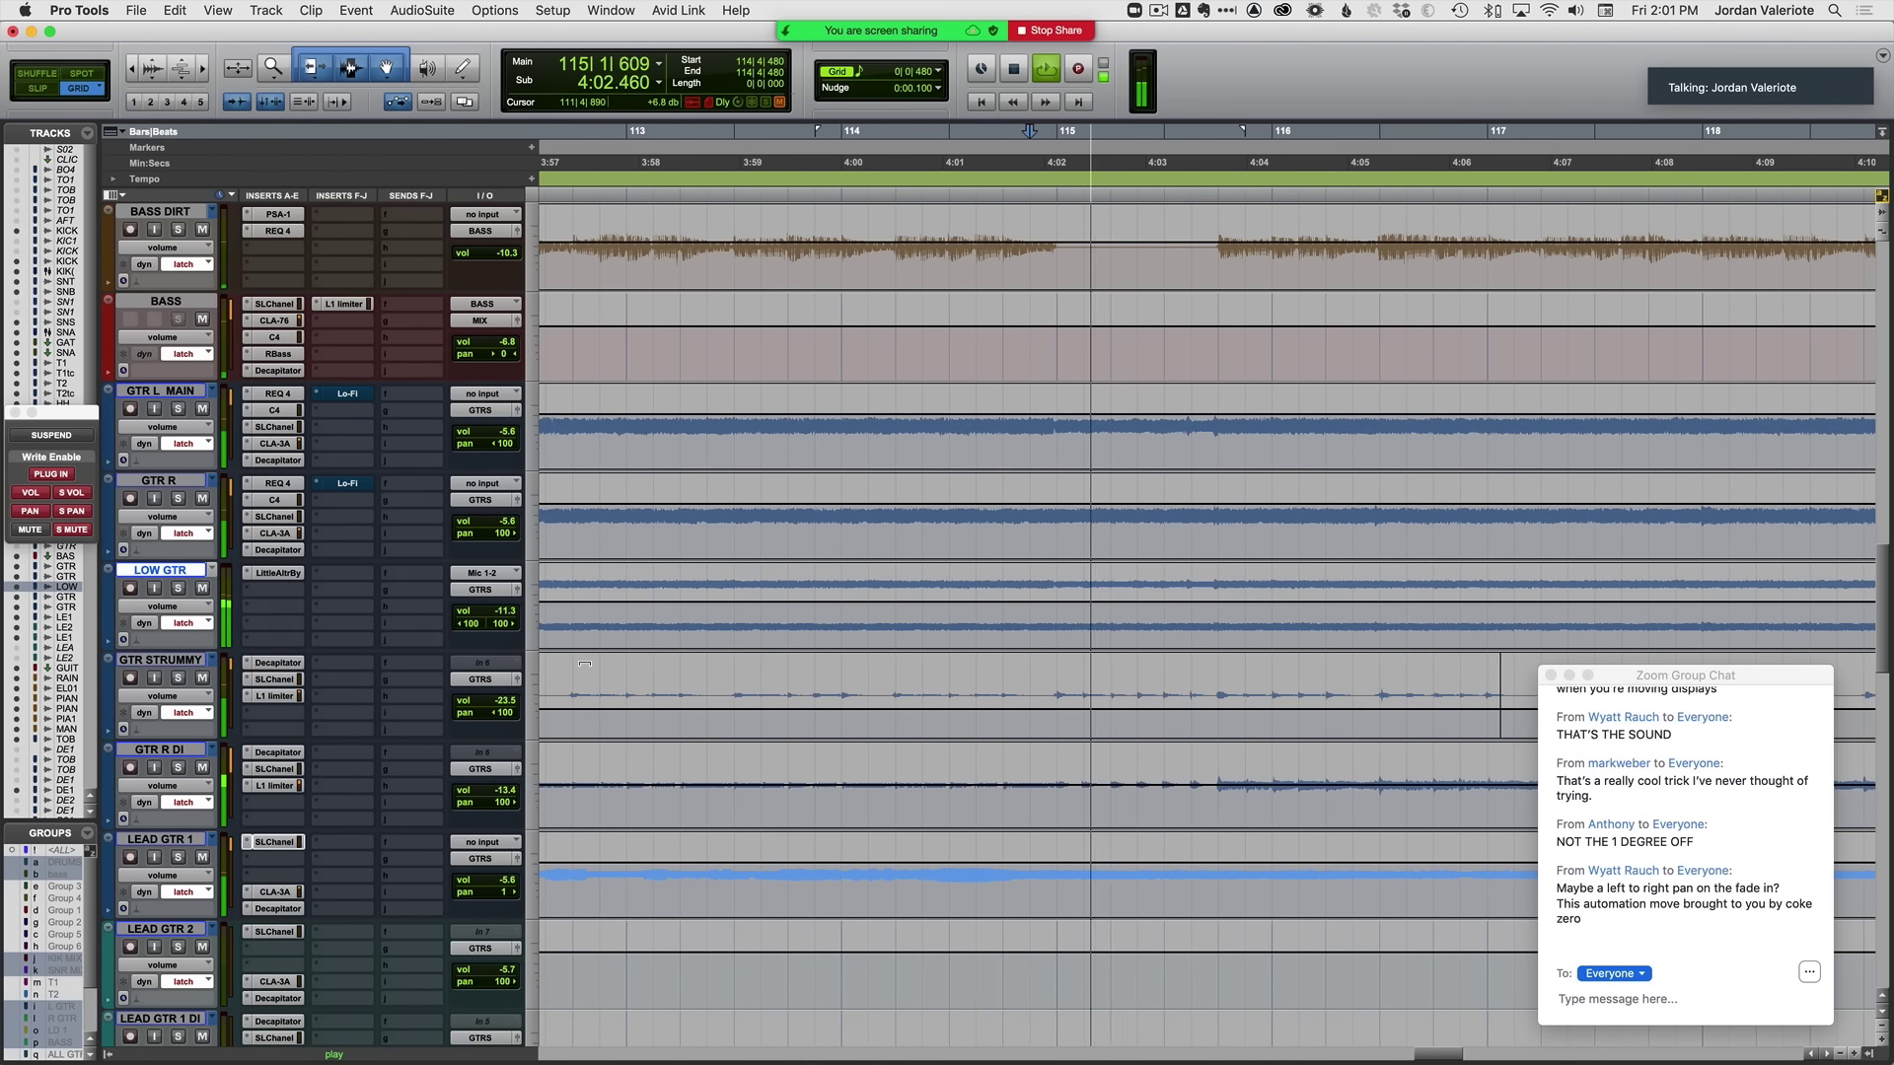
{"action": "scroll", "coordinate": [1036, 522], "scroll_direction": "down", "scroll_amount": 12}
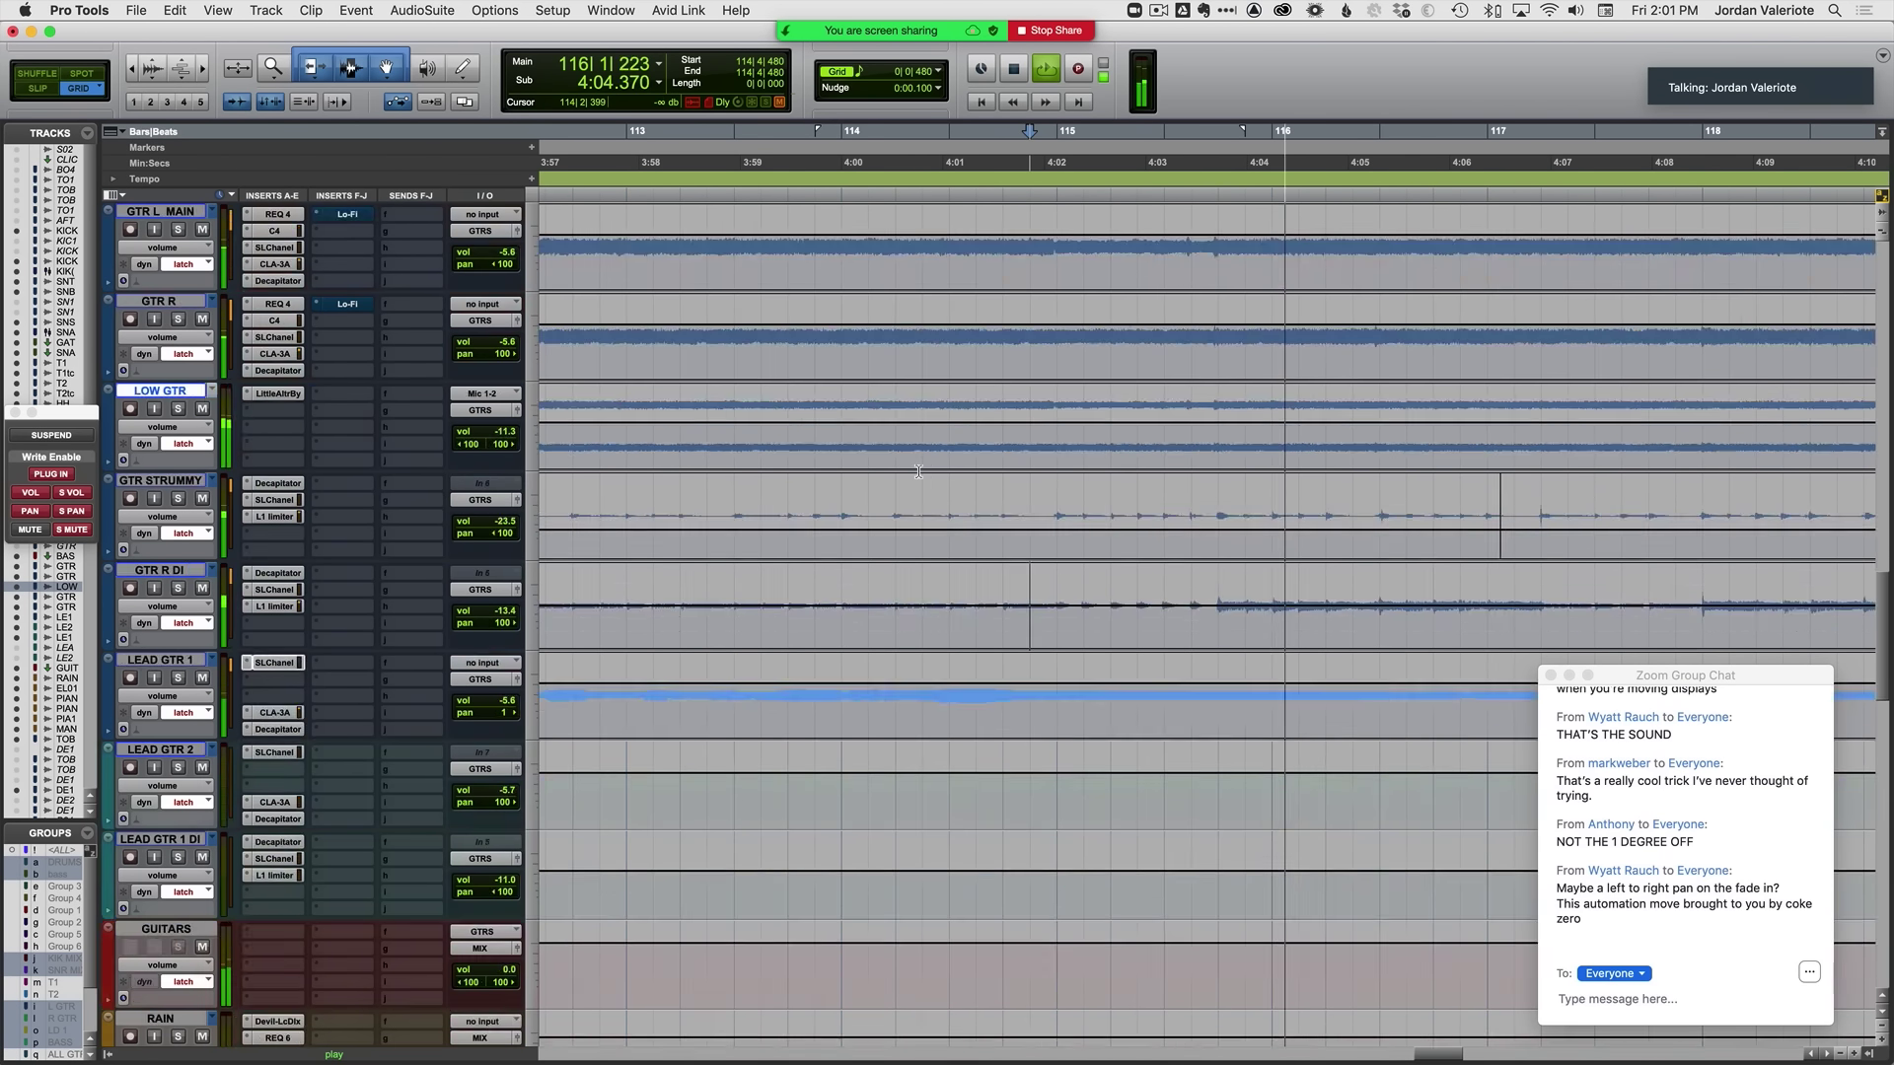
Step: Play from 115|1 with PIANO SYNTH and PIANO soloed to hear the keys in the break
{"action": "key", "text": "space"}
{"action": "key", "text": "space"}
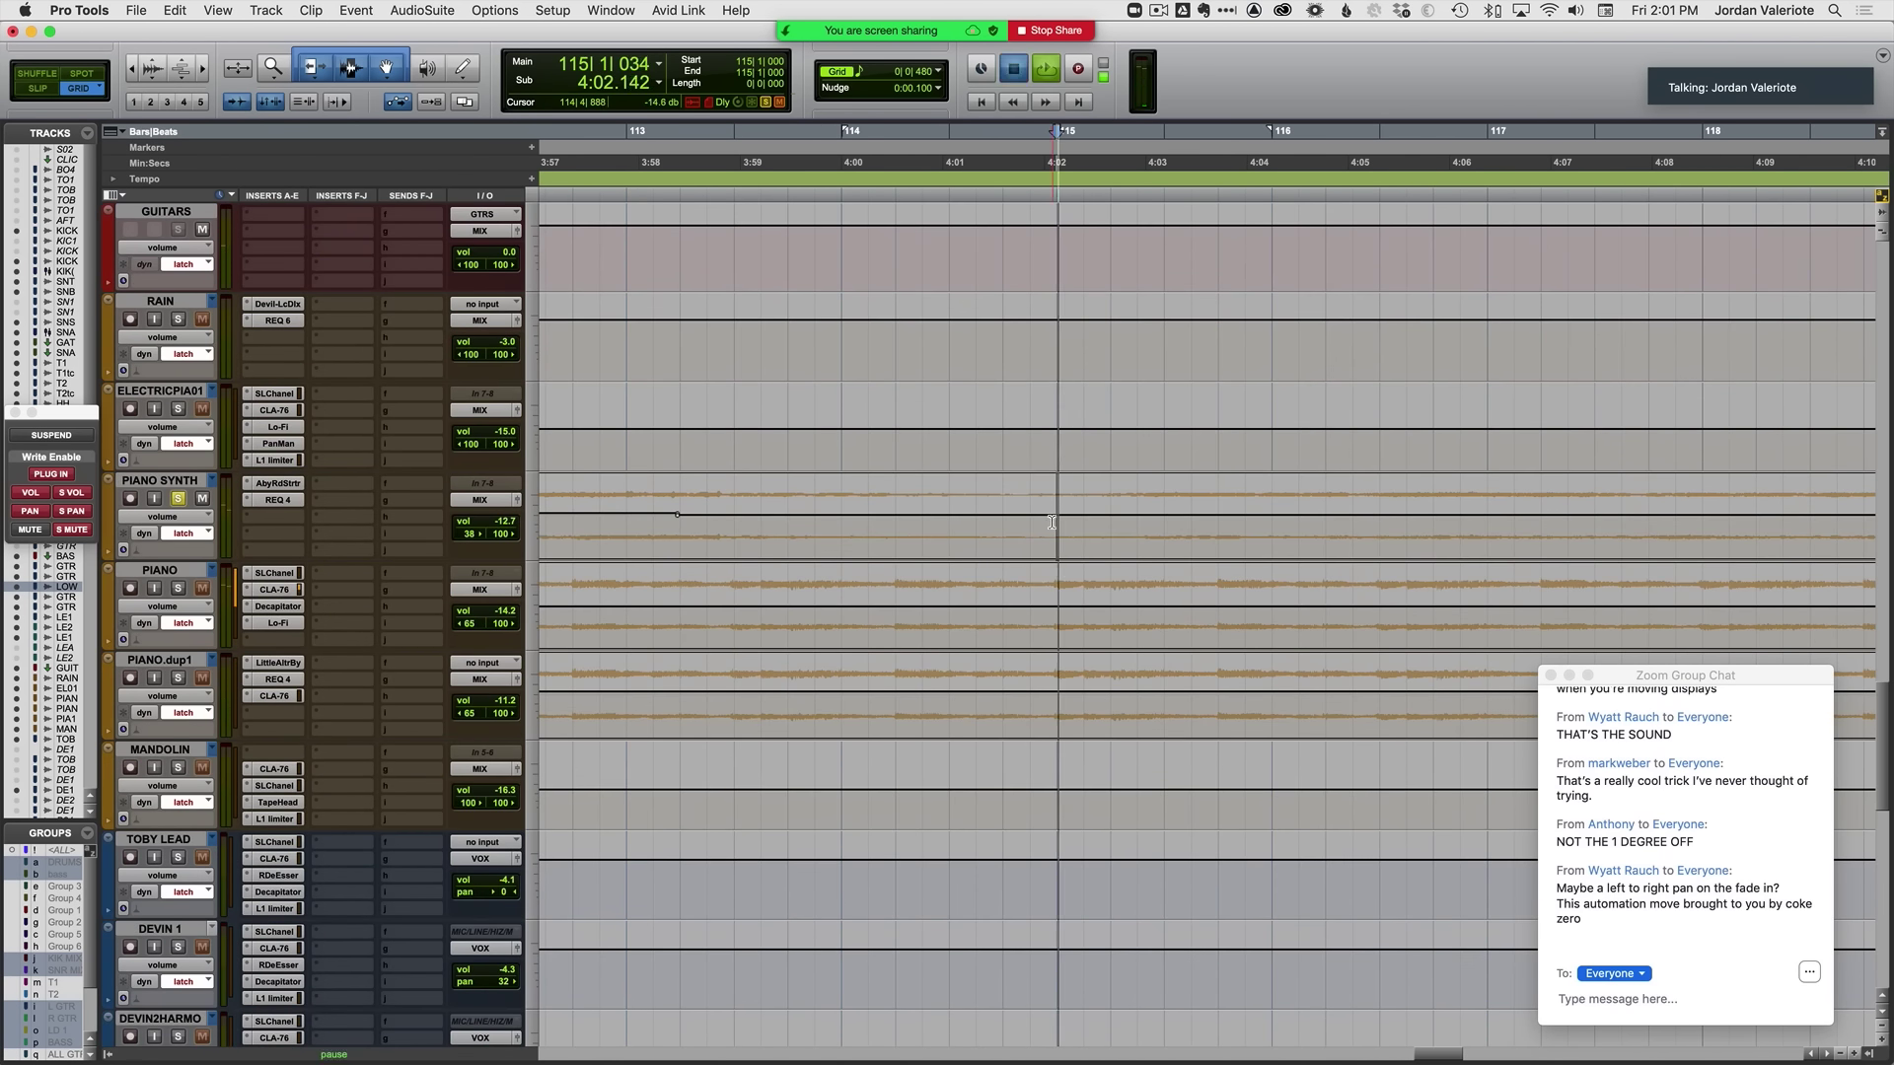
{"action": "left_click", "coordinate": [1048, 605]}
{"action": "key", "text": "space"}
{"action": "key", "text": "space"}
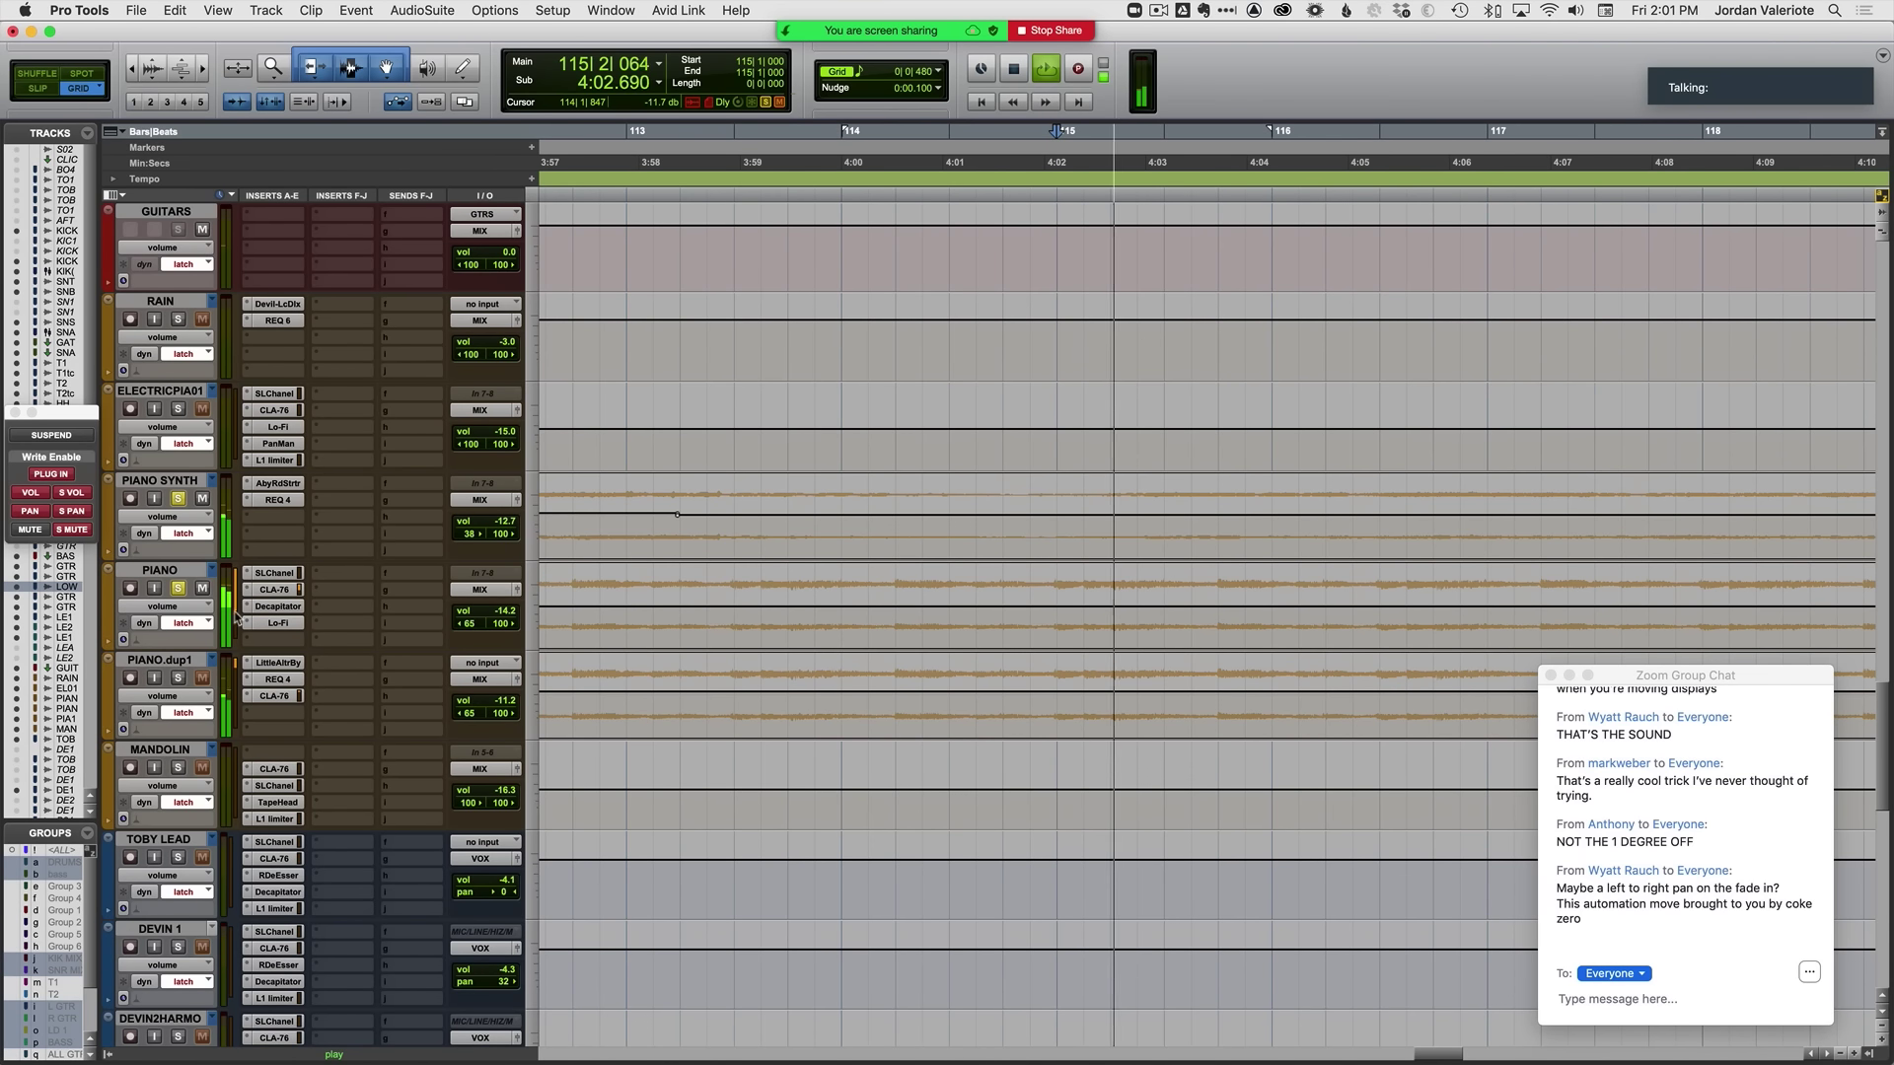
{"action": "key", "text": "space"}
{"action": "key", "text": "space"}
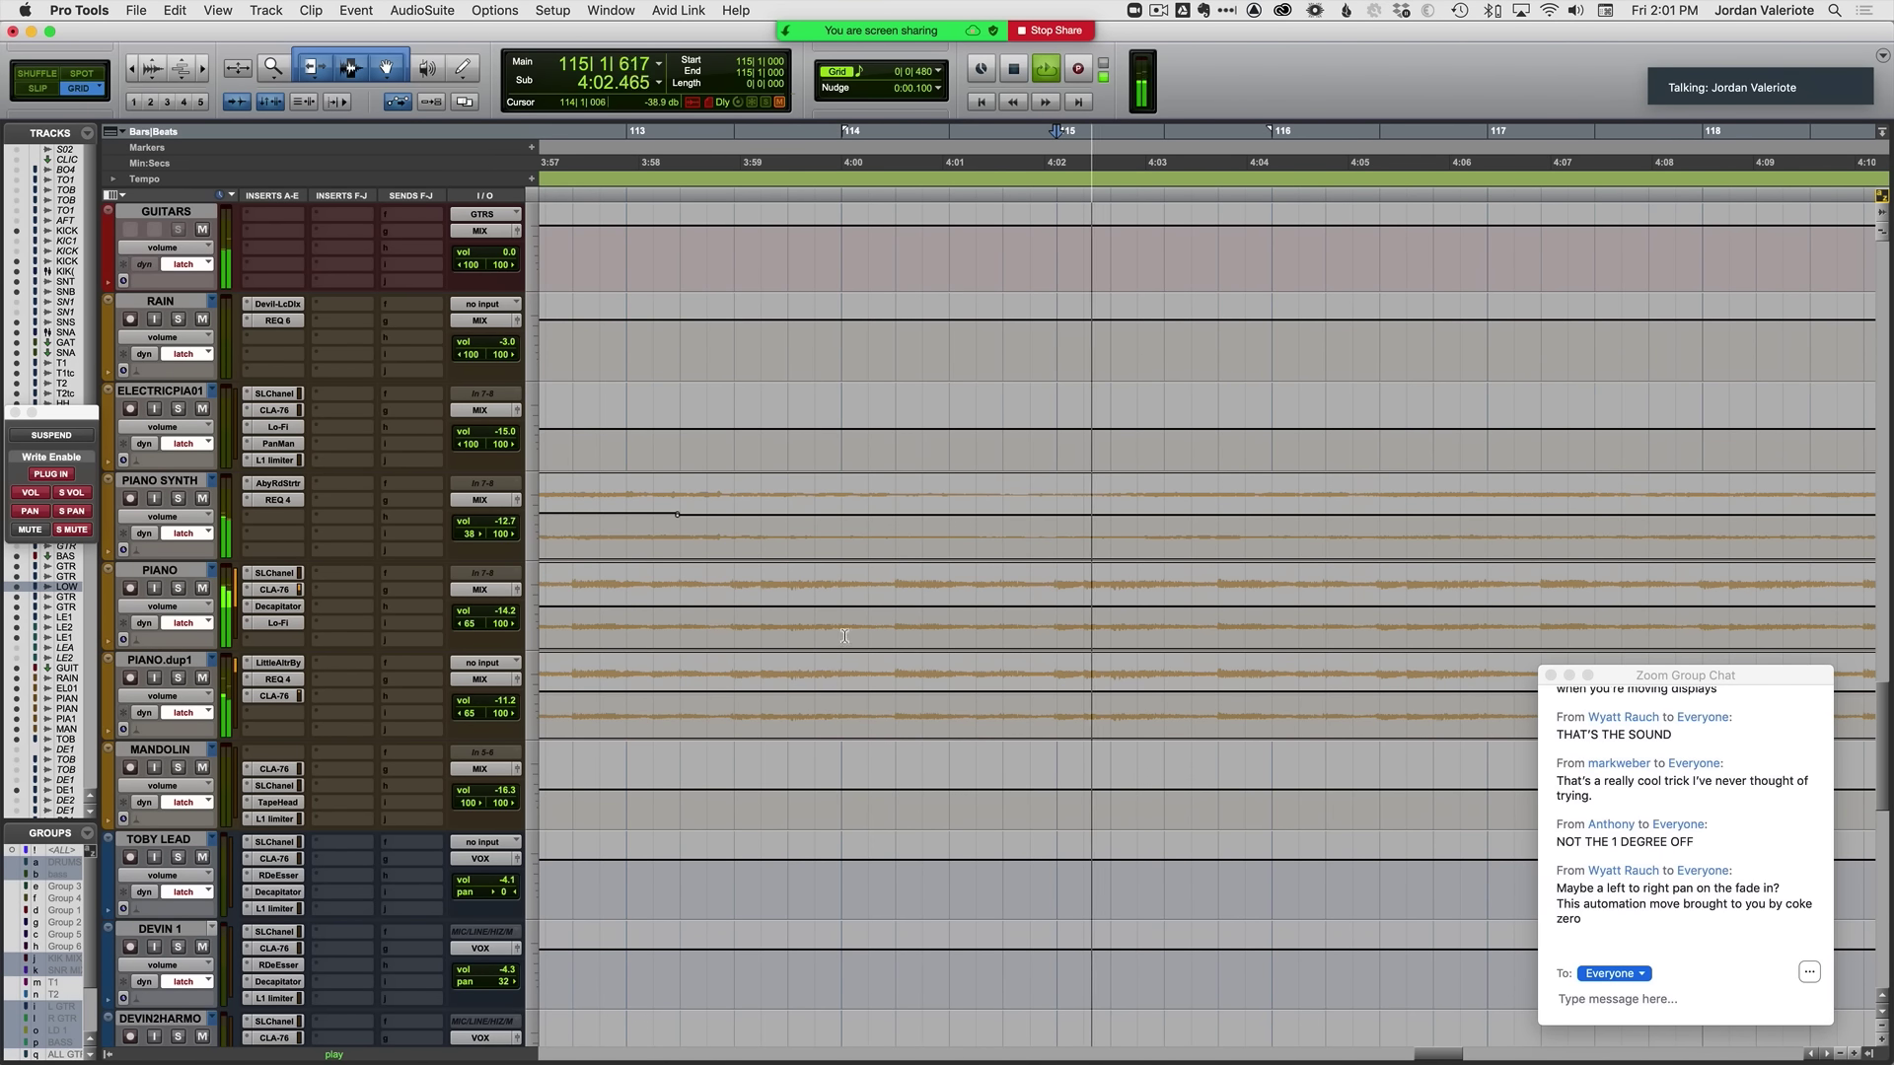
Step: Play into the bar 115 break and solo GTR R to check the main guitars there
{"action": "left_click", "coordinate": [896, 604]}
{"action": "scroll", "coordinate": [1014, 613], "scroll_direction": "up", "scroll_amount": 3}
{"action": "scroll", "coordinate": [1013, 614], "scroll_direction": "up", "scroll_amount": 6}
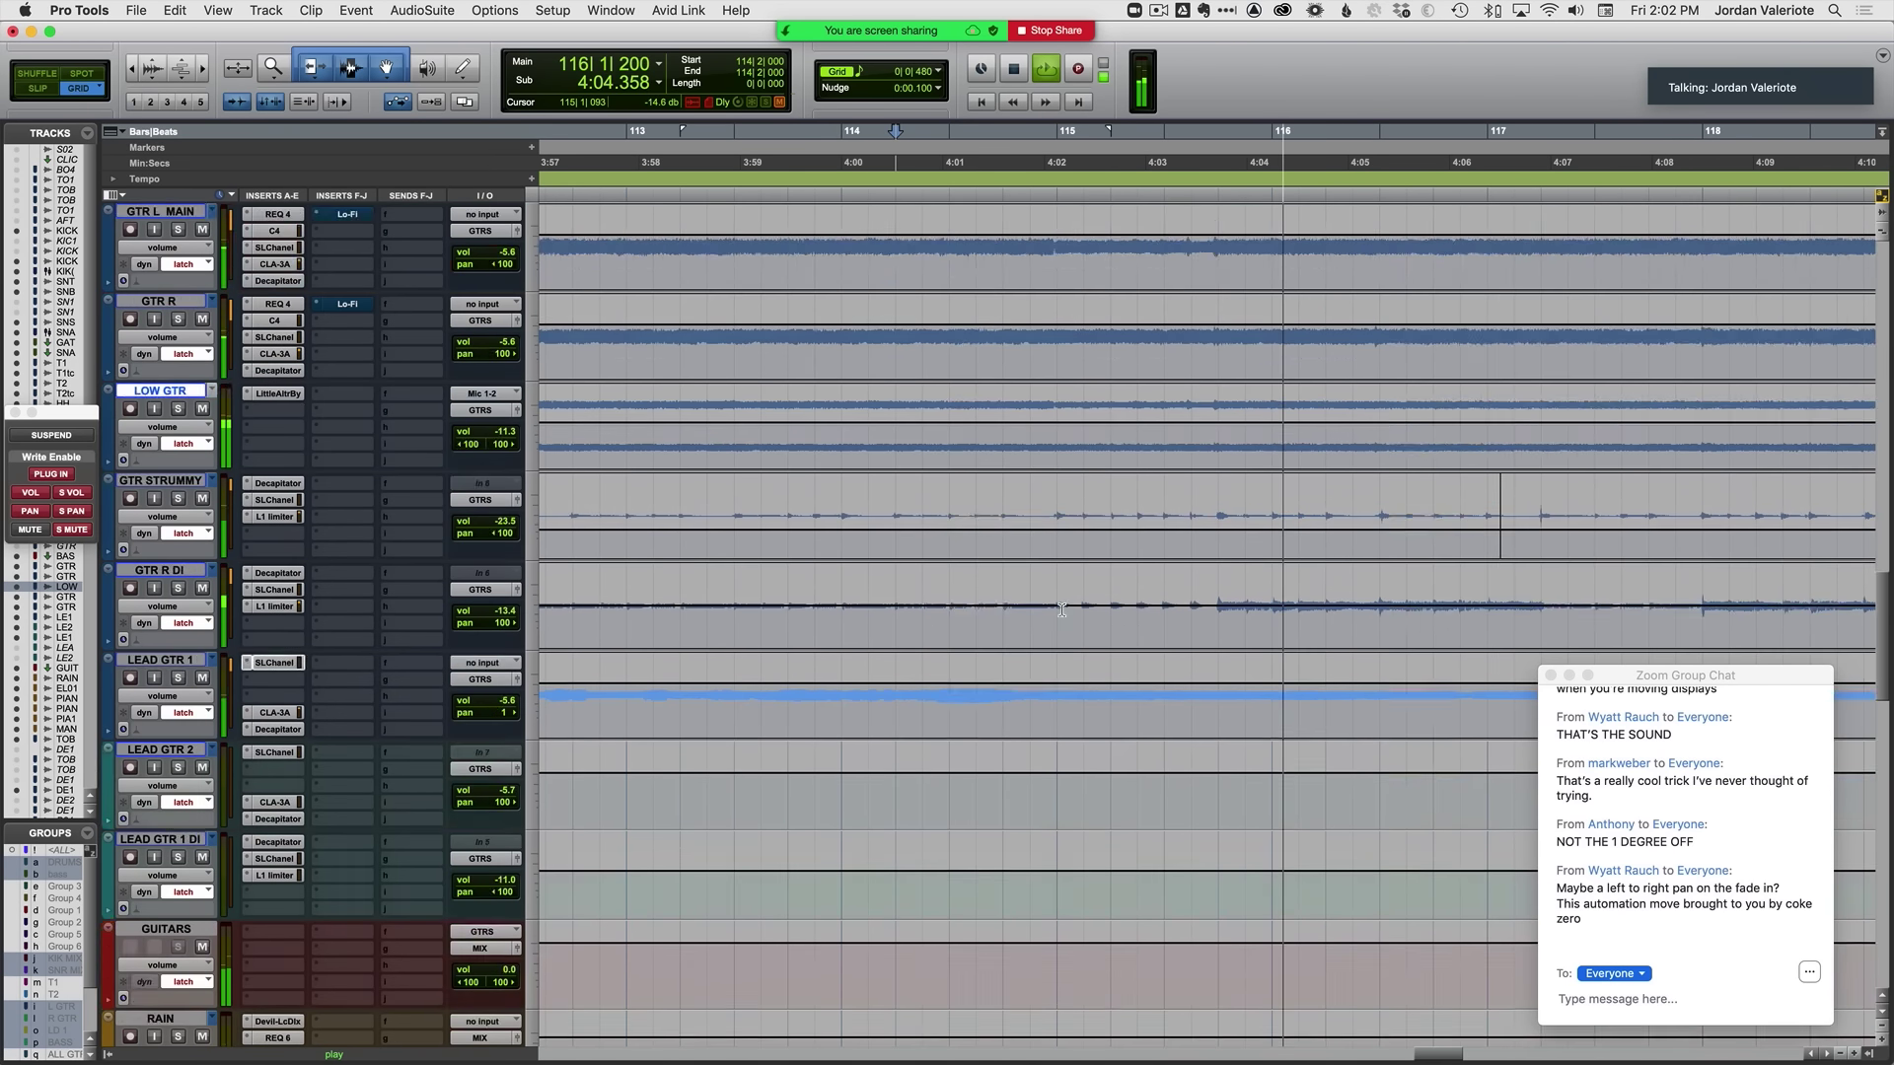
{"action": "key", "text": "space"}
{"action": "left_click", "coordinate": [1014, 434]}
{"action": "key", "text": "space"}
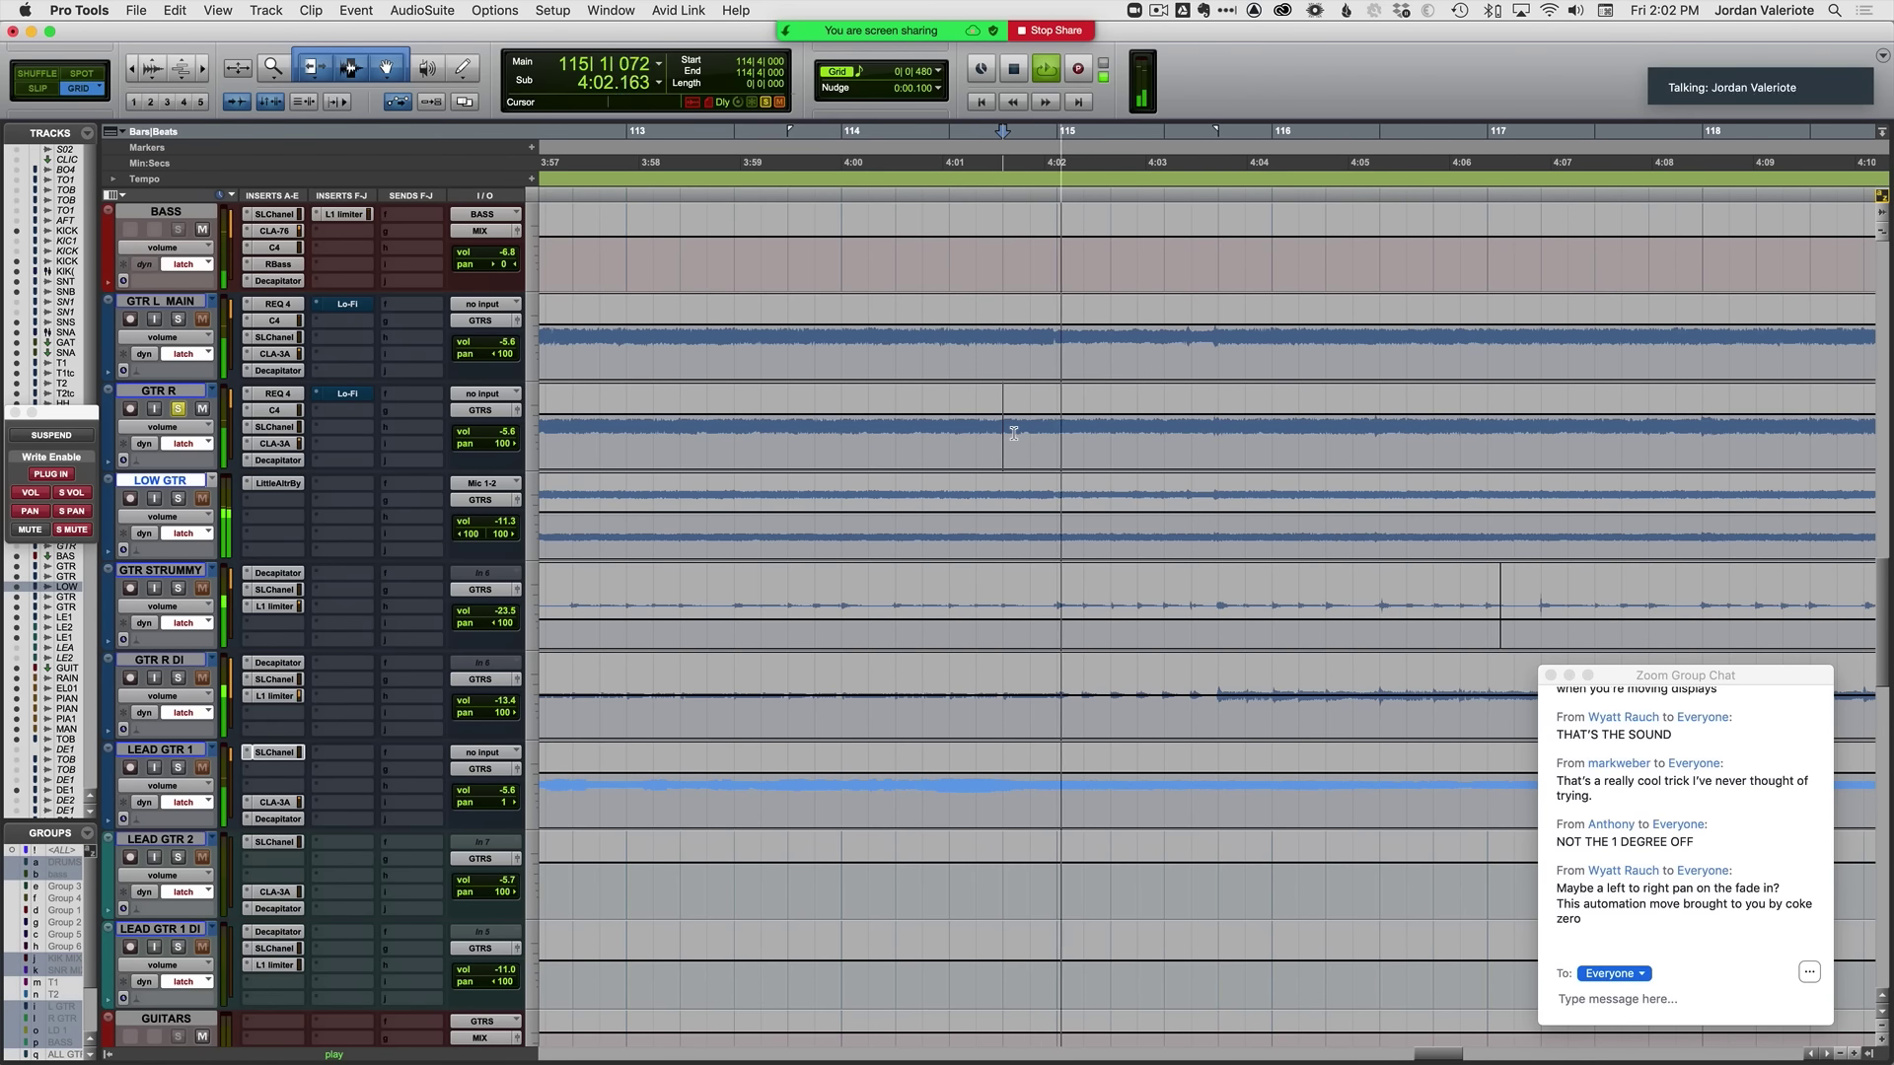
{"action": "key", "text": "space"}
Step: Write a grouped volume dip to -8.9 dB on GTR L MAIN and GTR R through the bar 115 break
{"action": "left_click", "coordinate": [761, 333]}
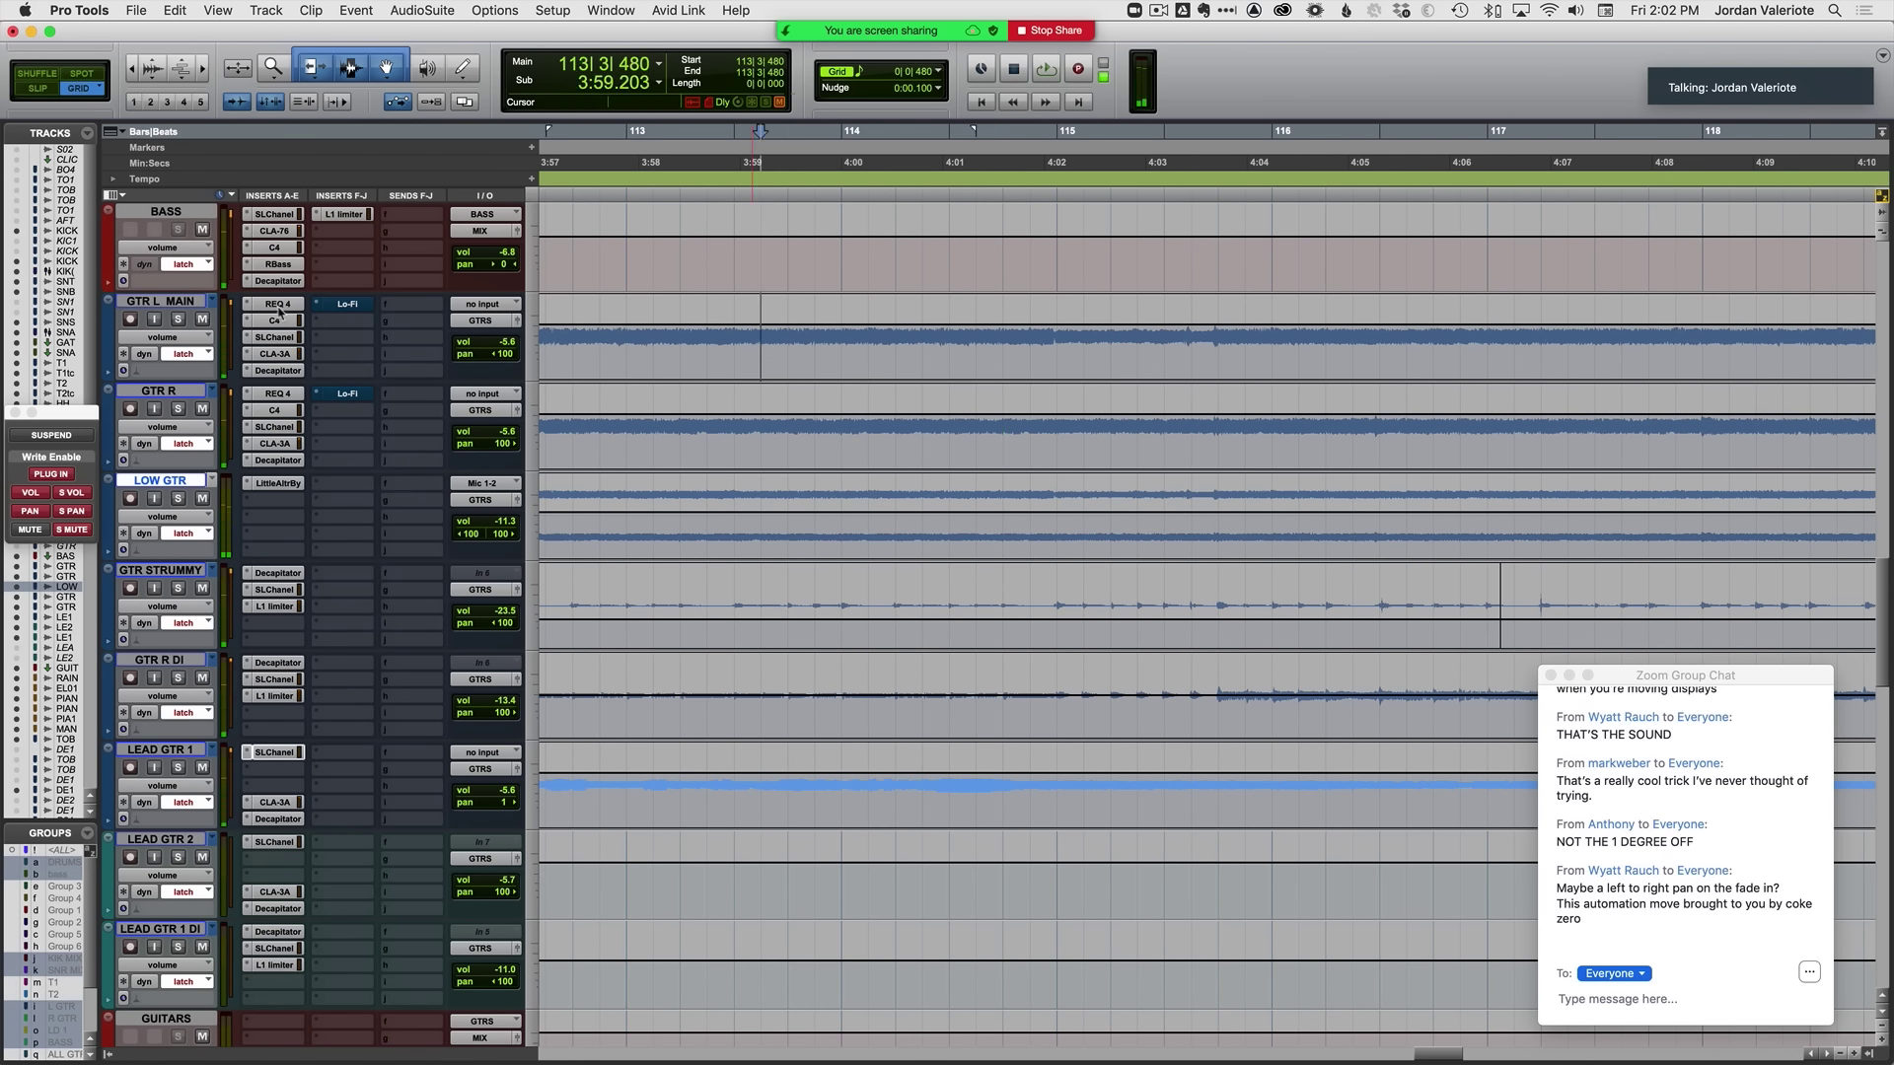
{"action": "key", "text": "space"}
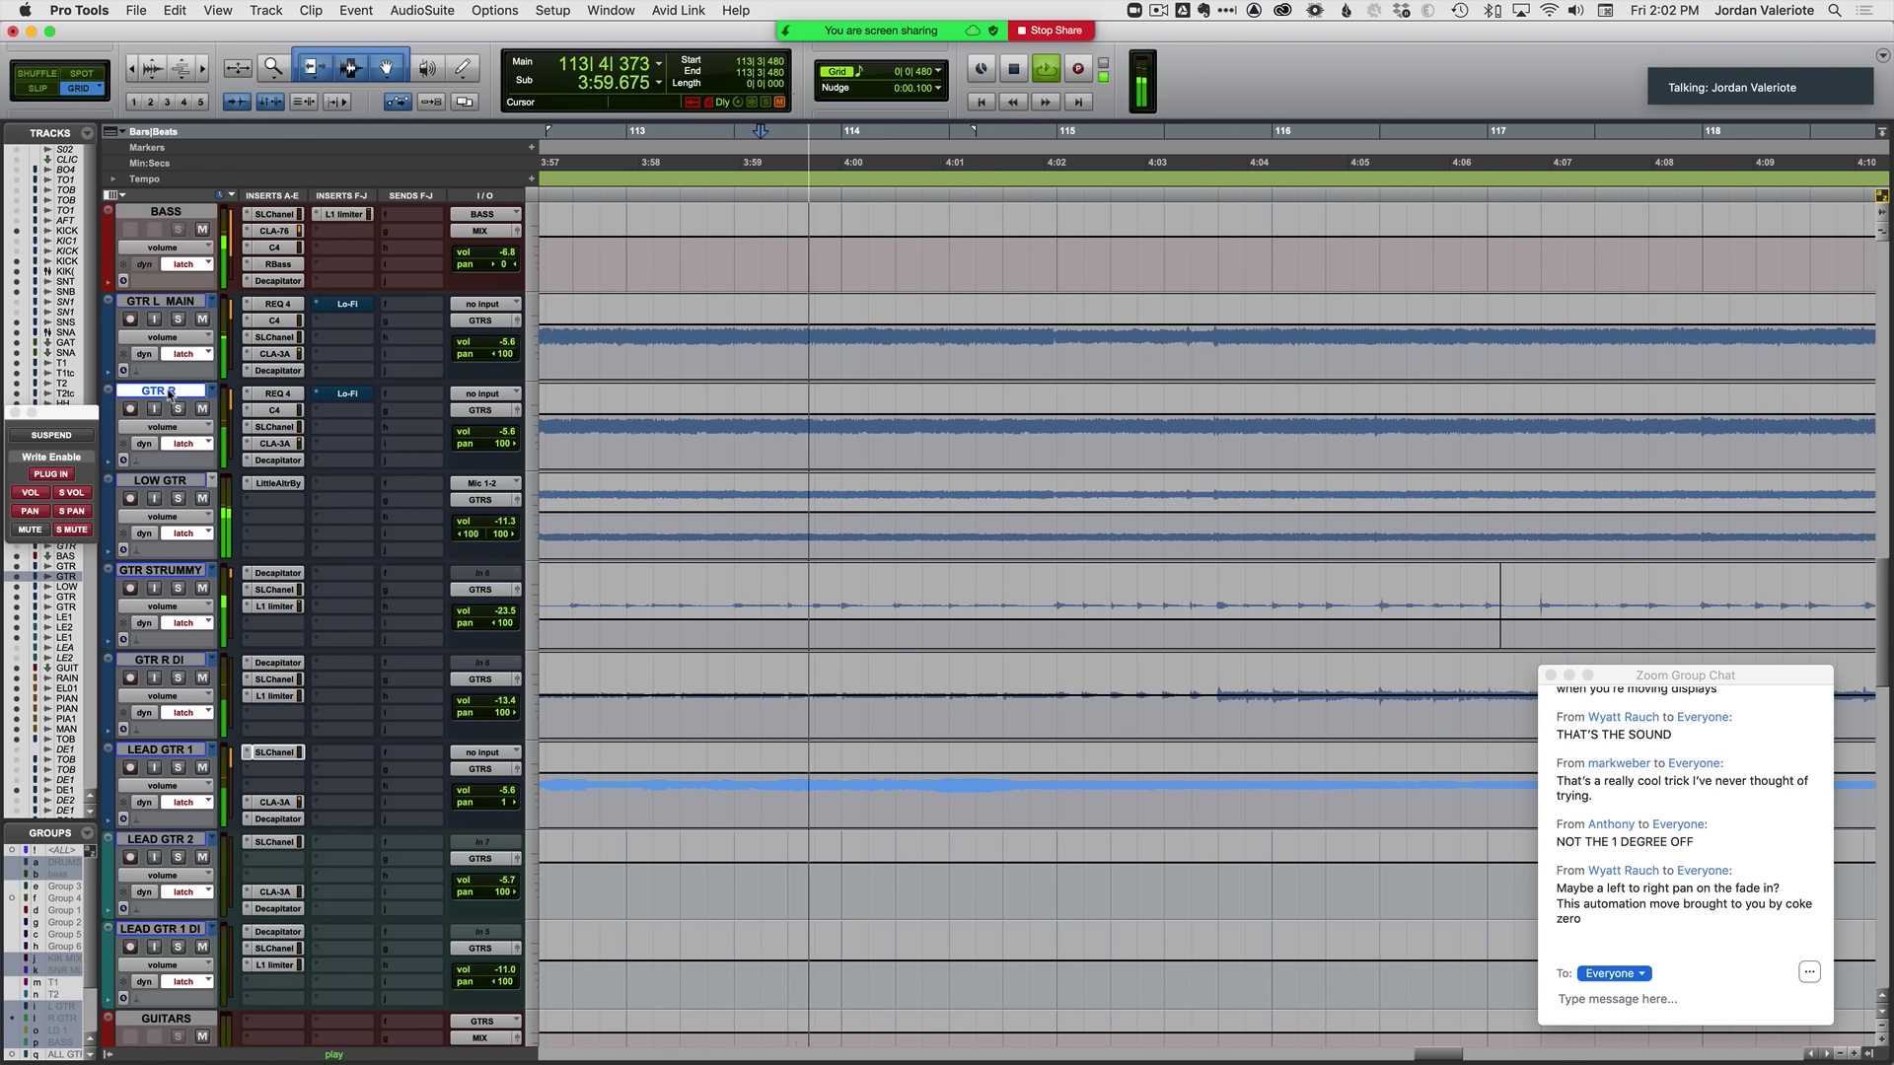
{"action": "key", "text": "space"}
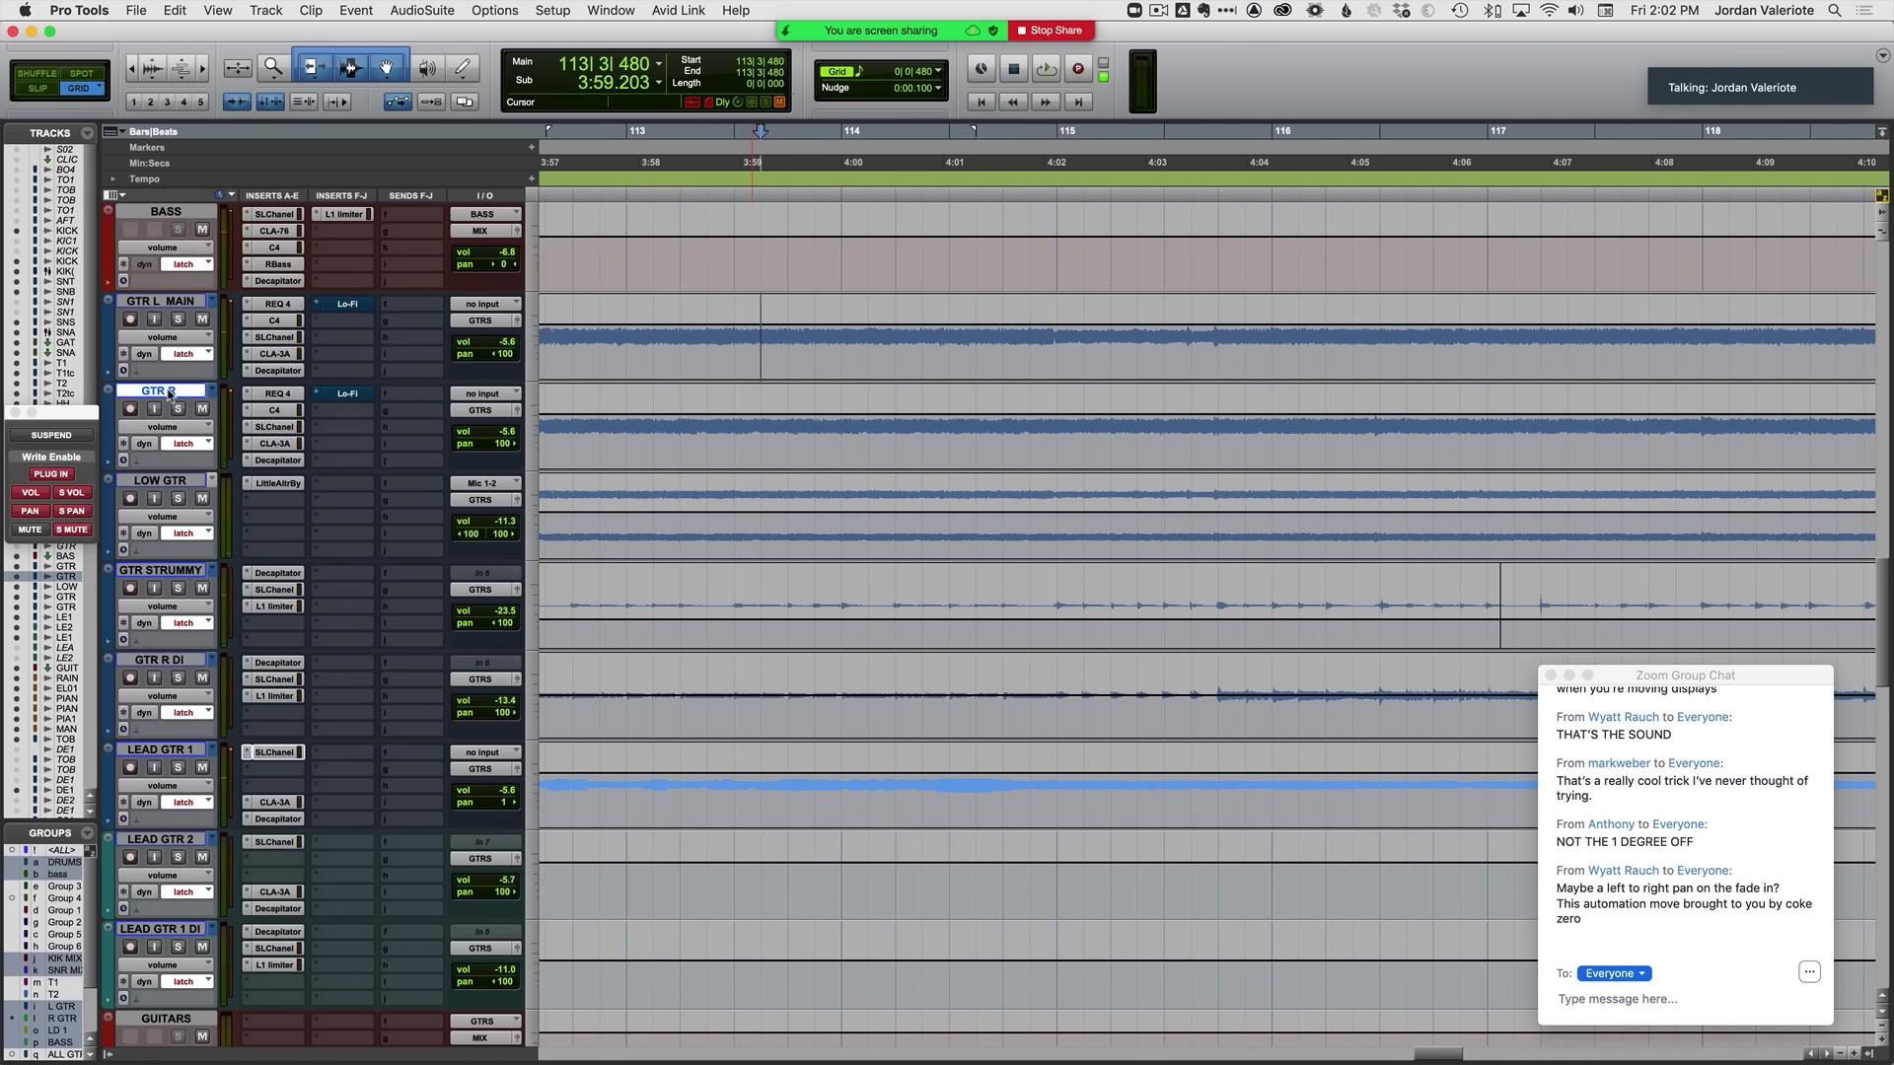
{"action": "key", "text": "space"}
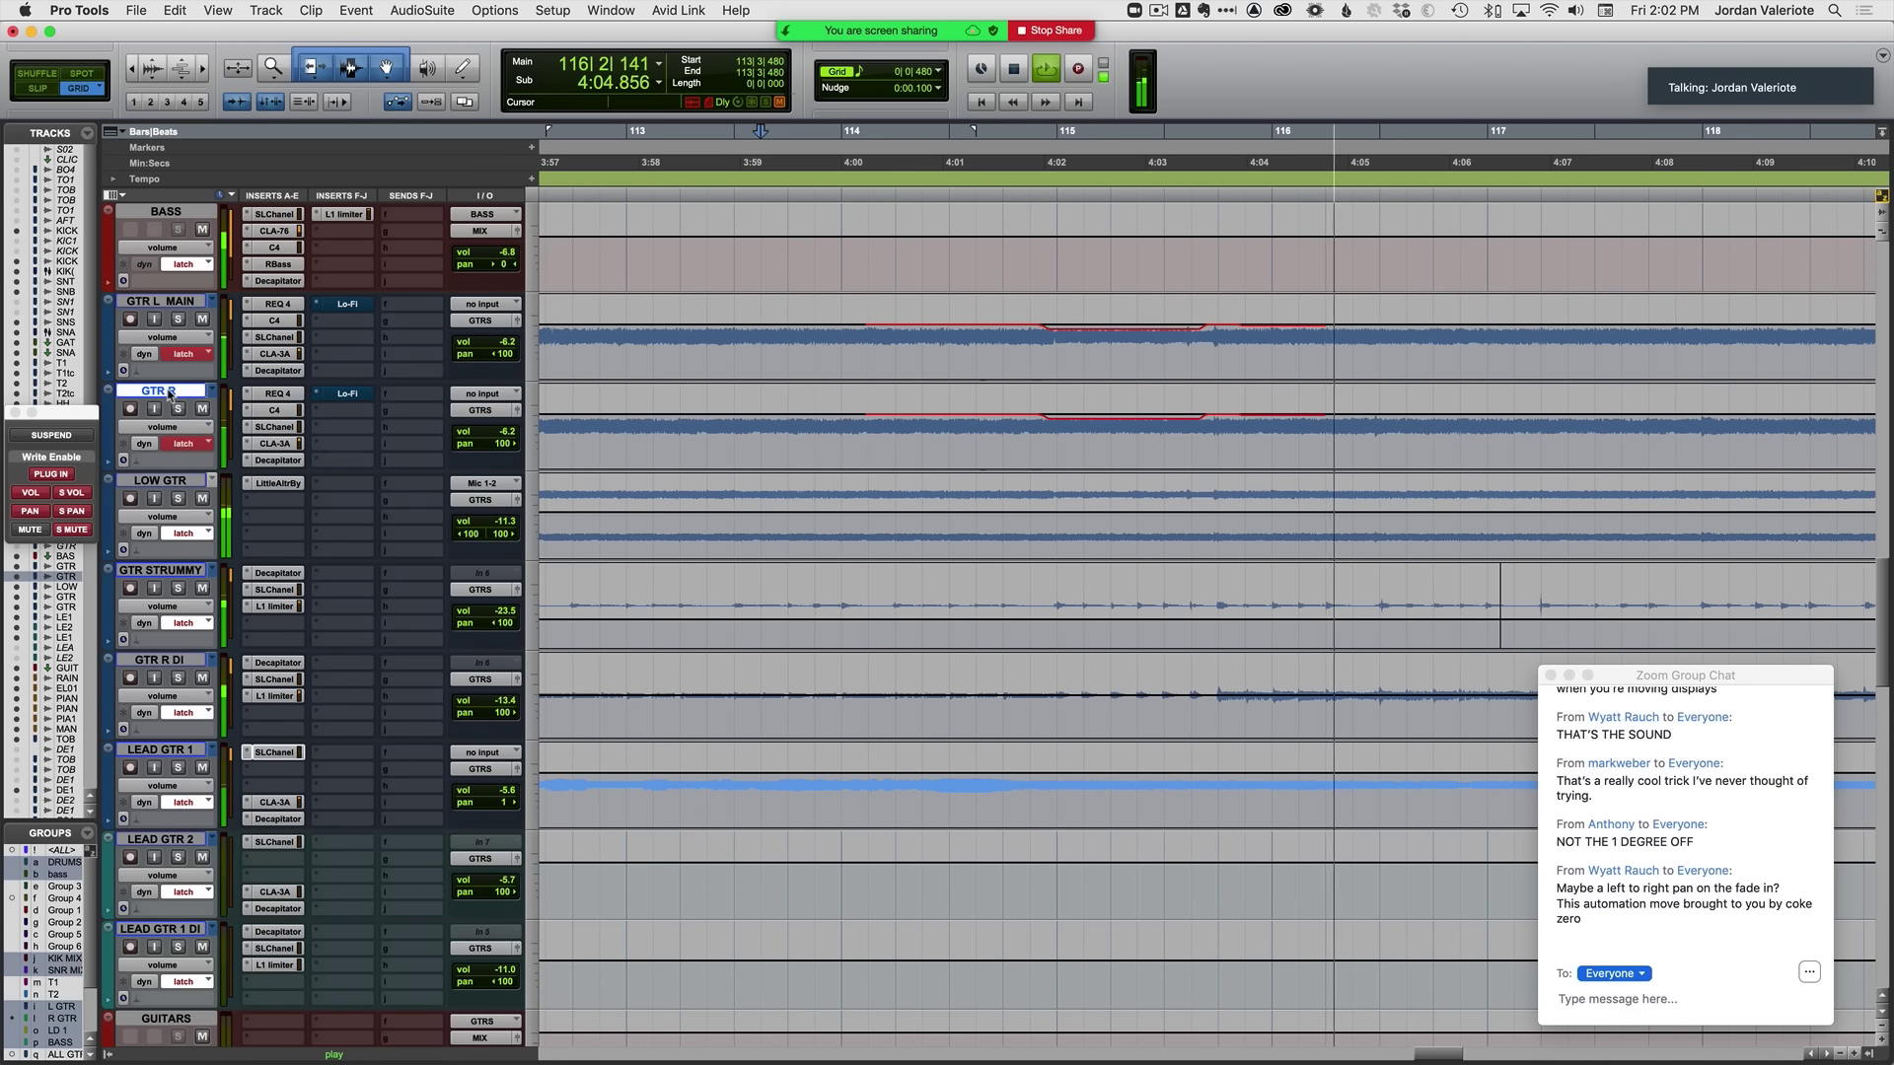
{"action": "key", "text": "space"}
{"action": "key", "text": "space"}
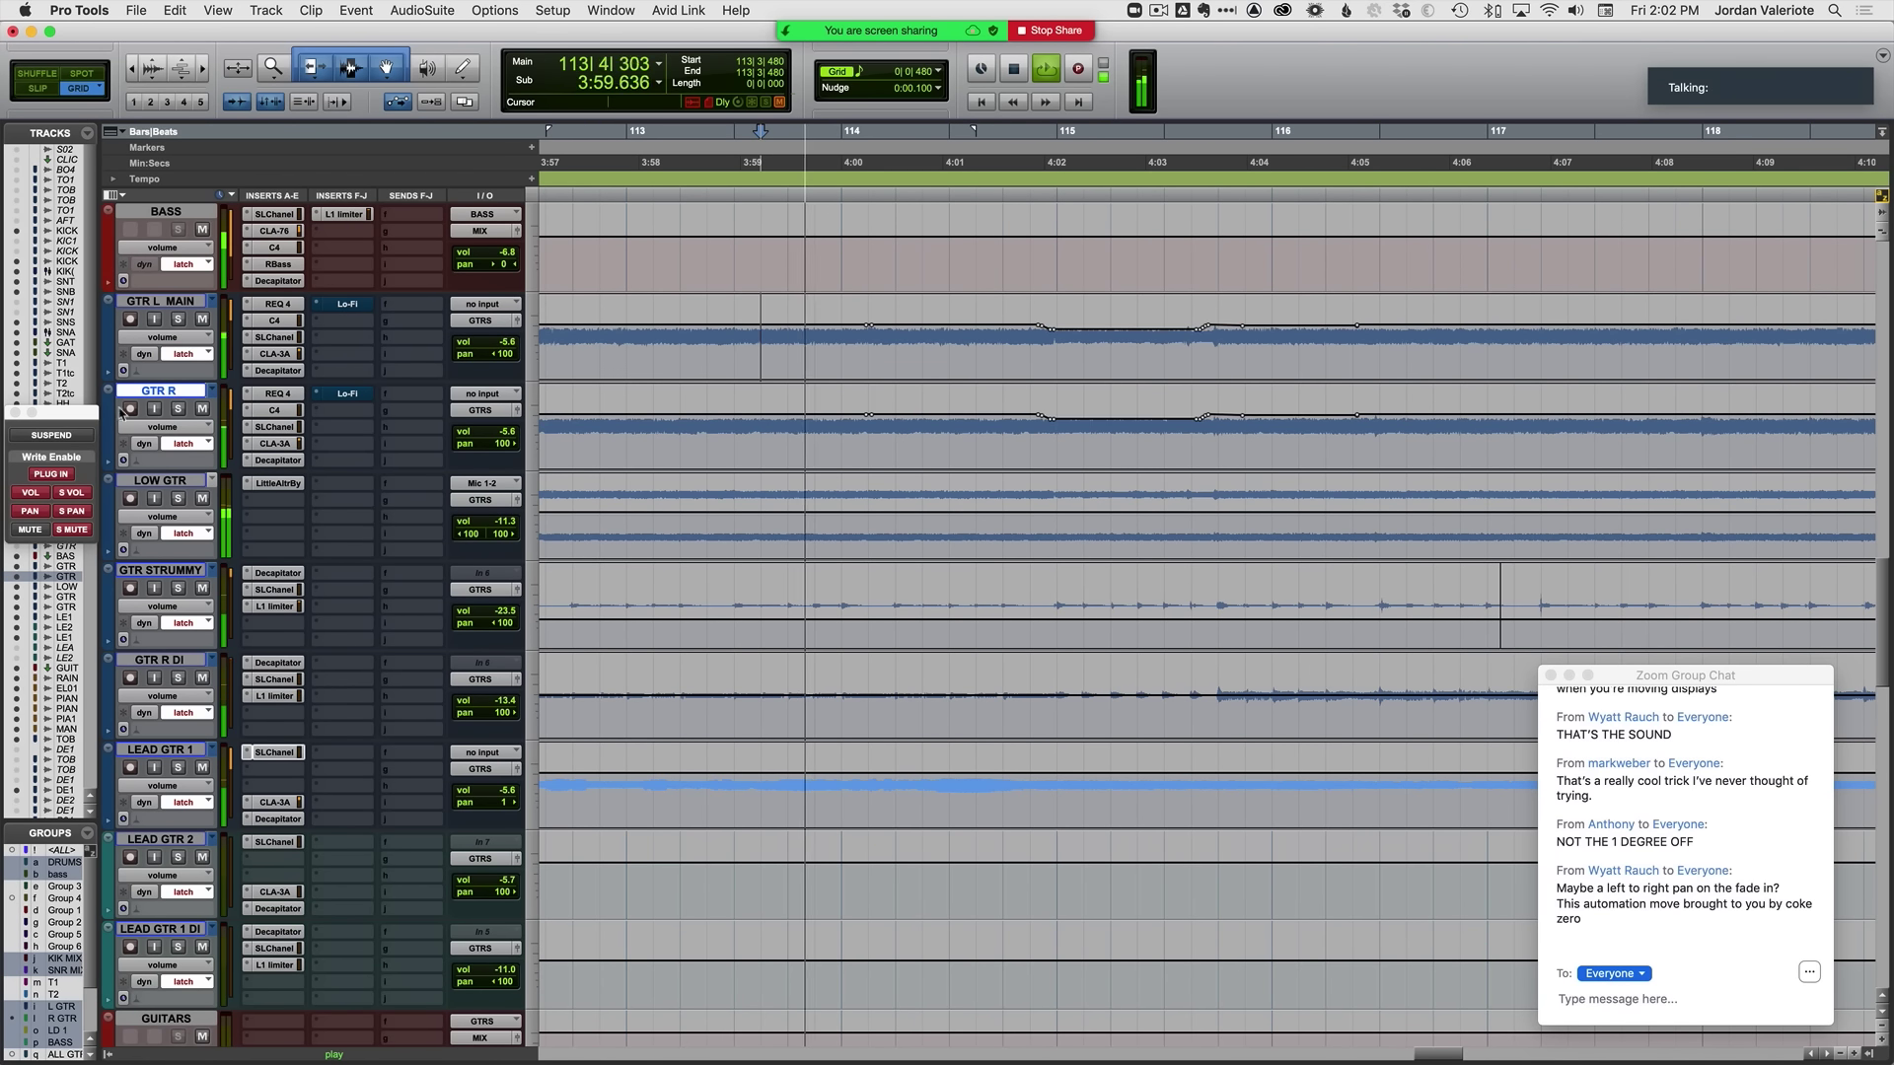
Step: Play back the bar 115 break several times to check the main guitars' volume dip against the other tracks
{"action": "left_click", "coordinate": [202, 499]}
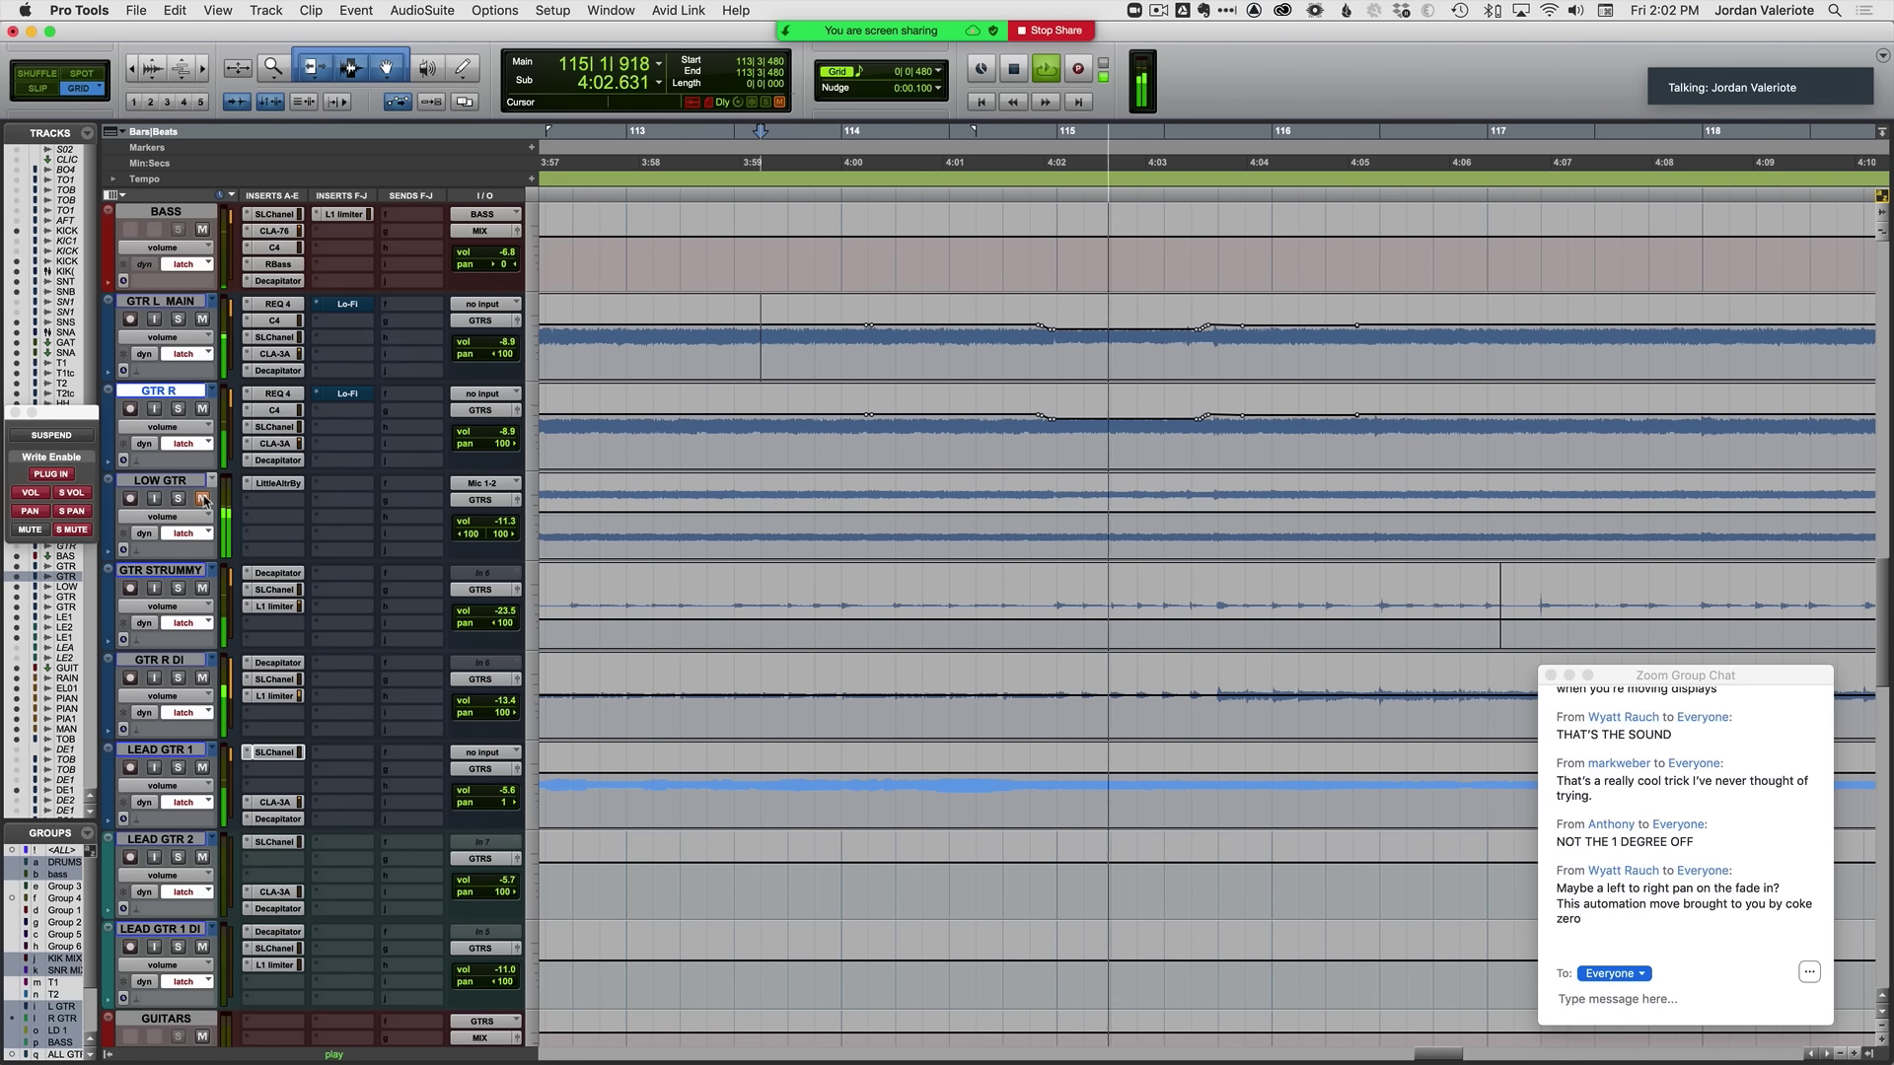
{"action": "key", "text": "space"}
{"action": "key", "text": "space"}
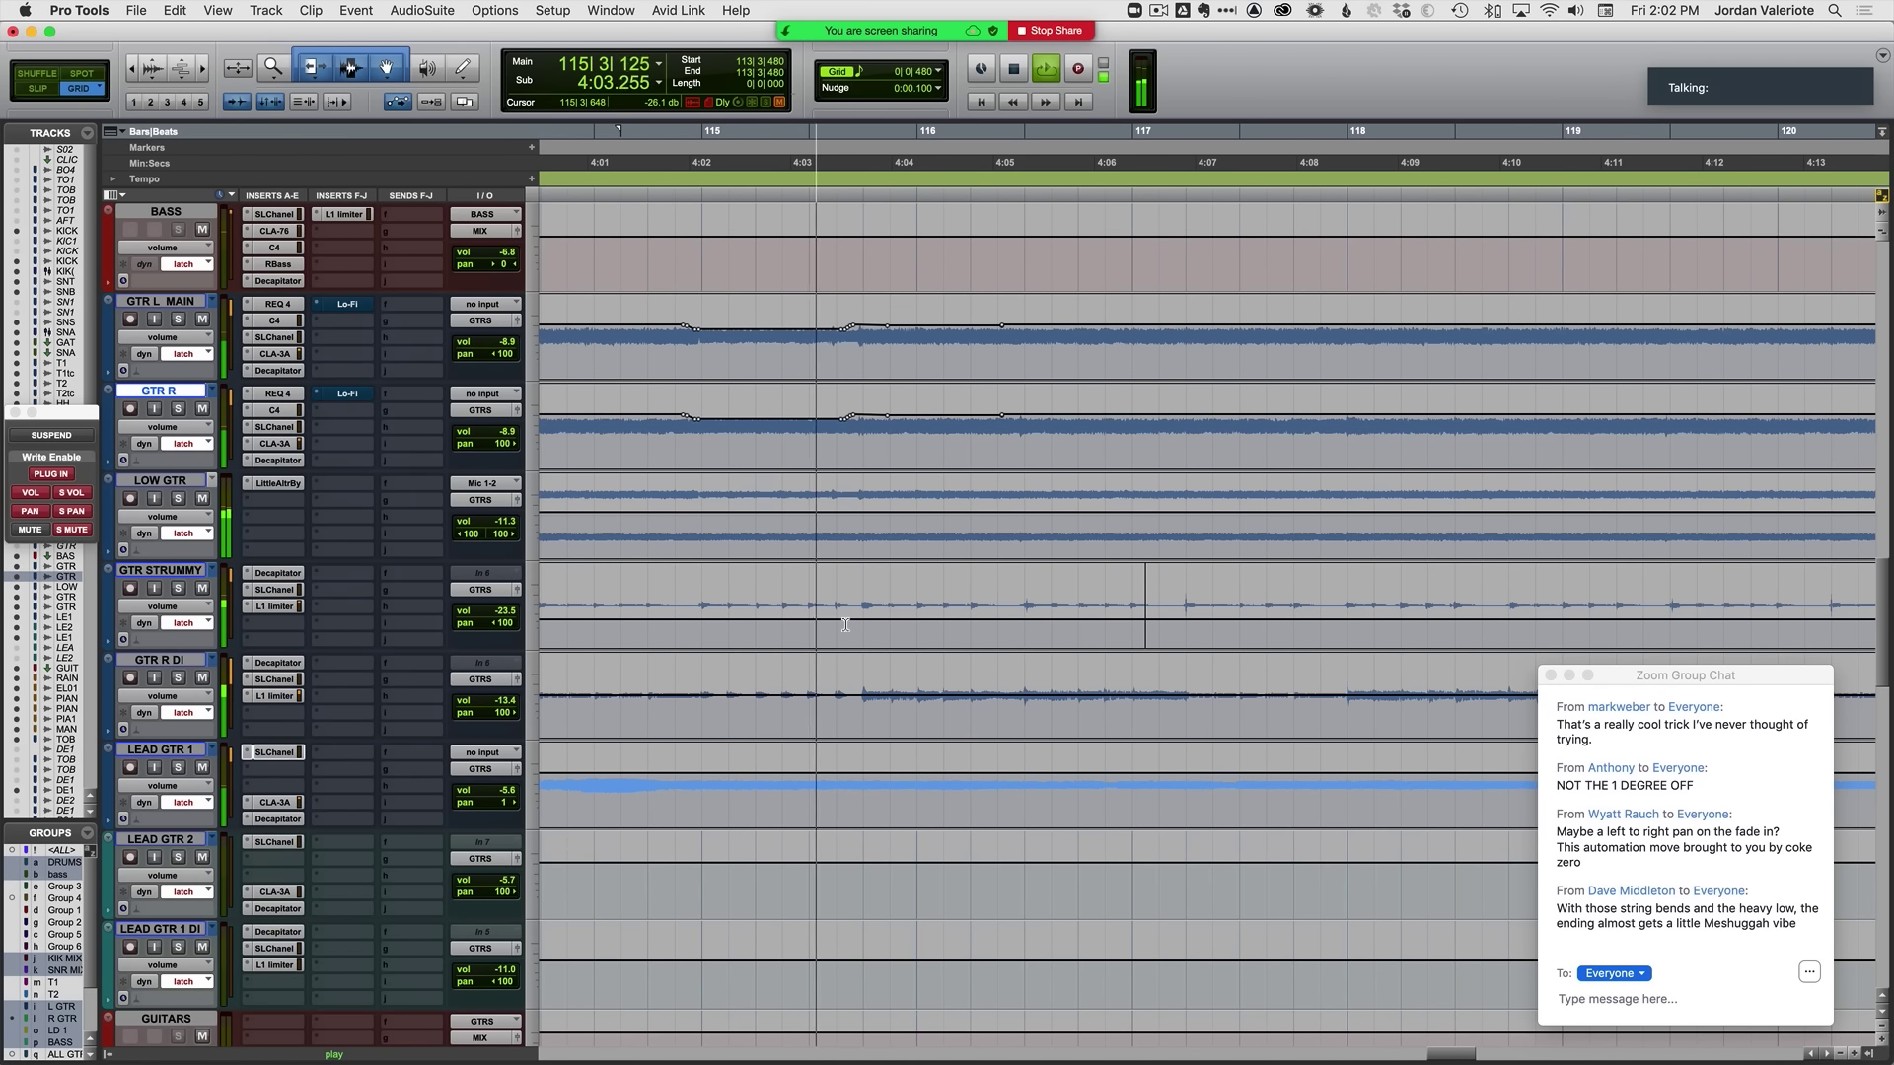
{"action": "scroll", "coordinate": [848, 598], "scroll_direction": "up", "scroll_amount": 5}
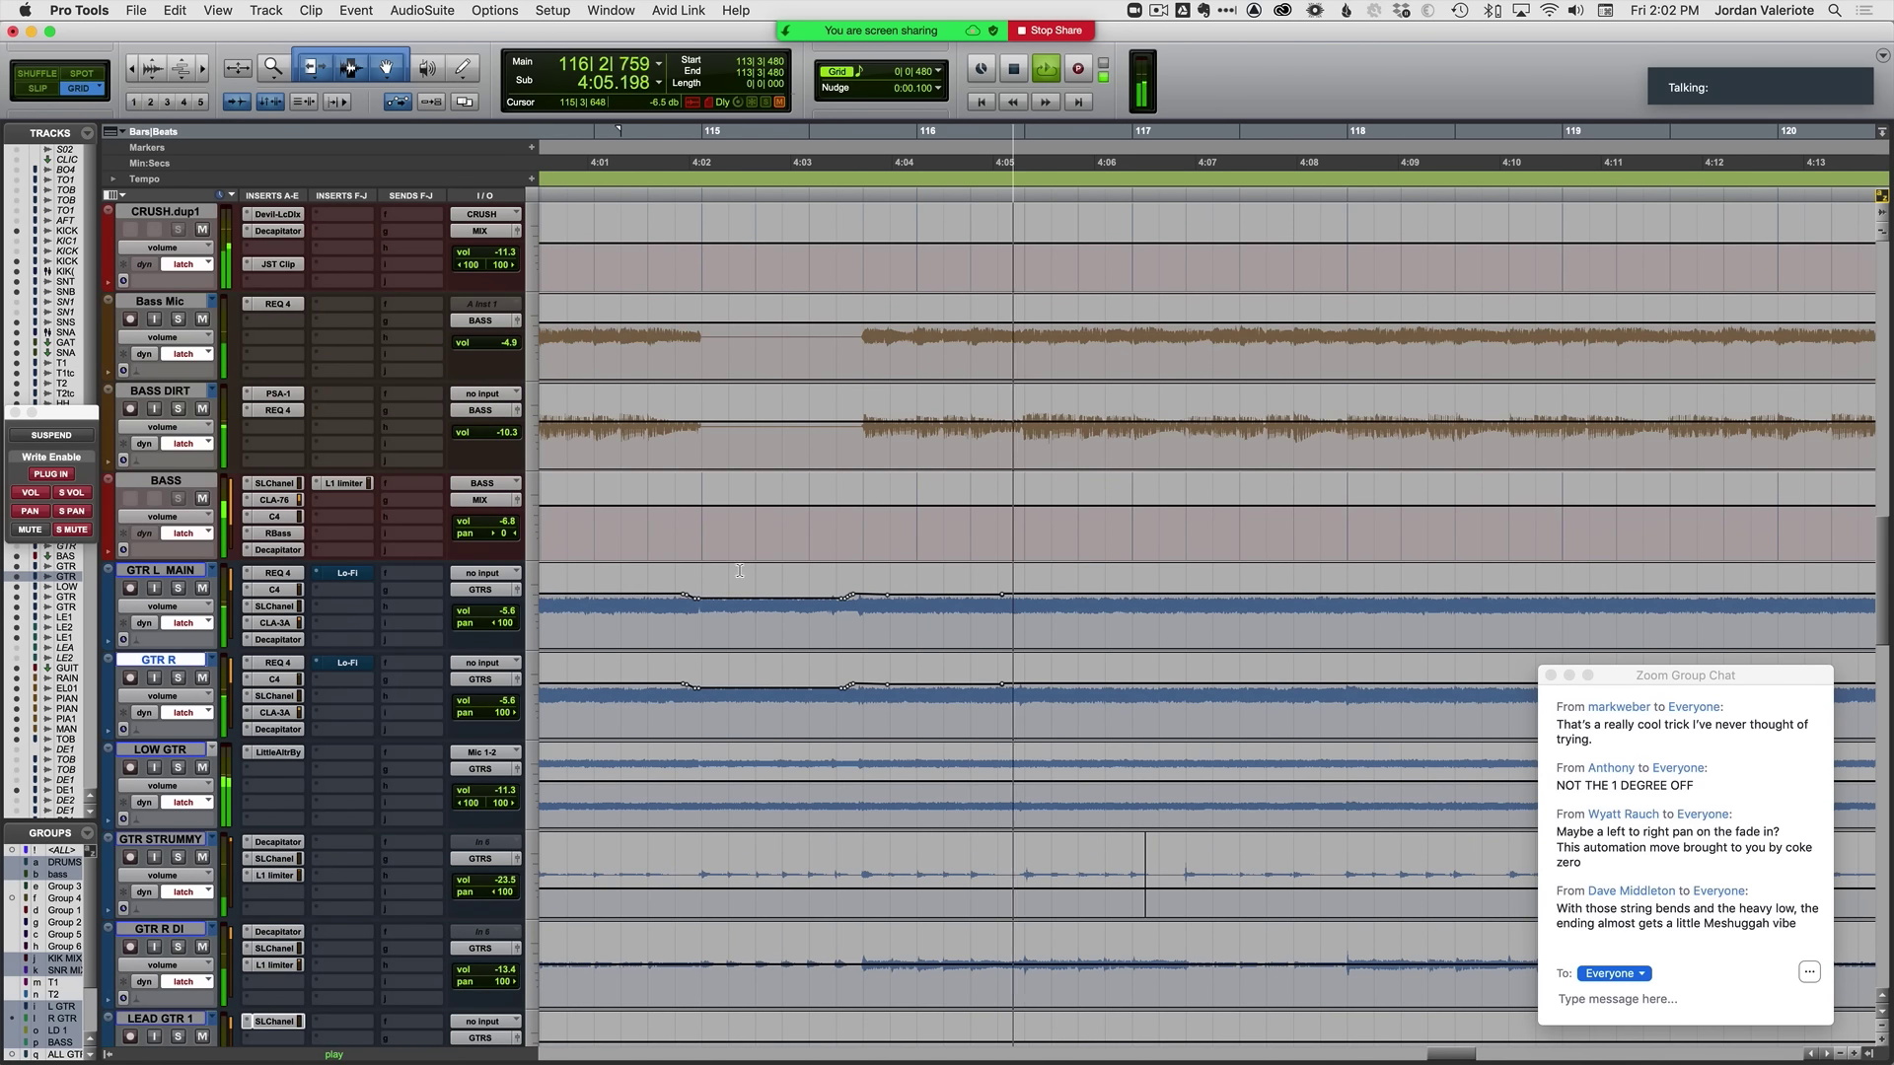
{"action": "key", "text": "space"}
{"action": "key", "text": "space"}
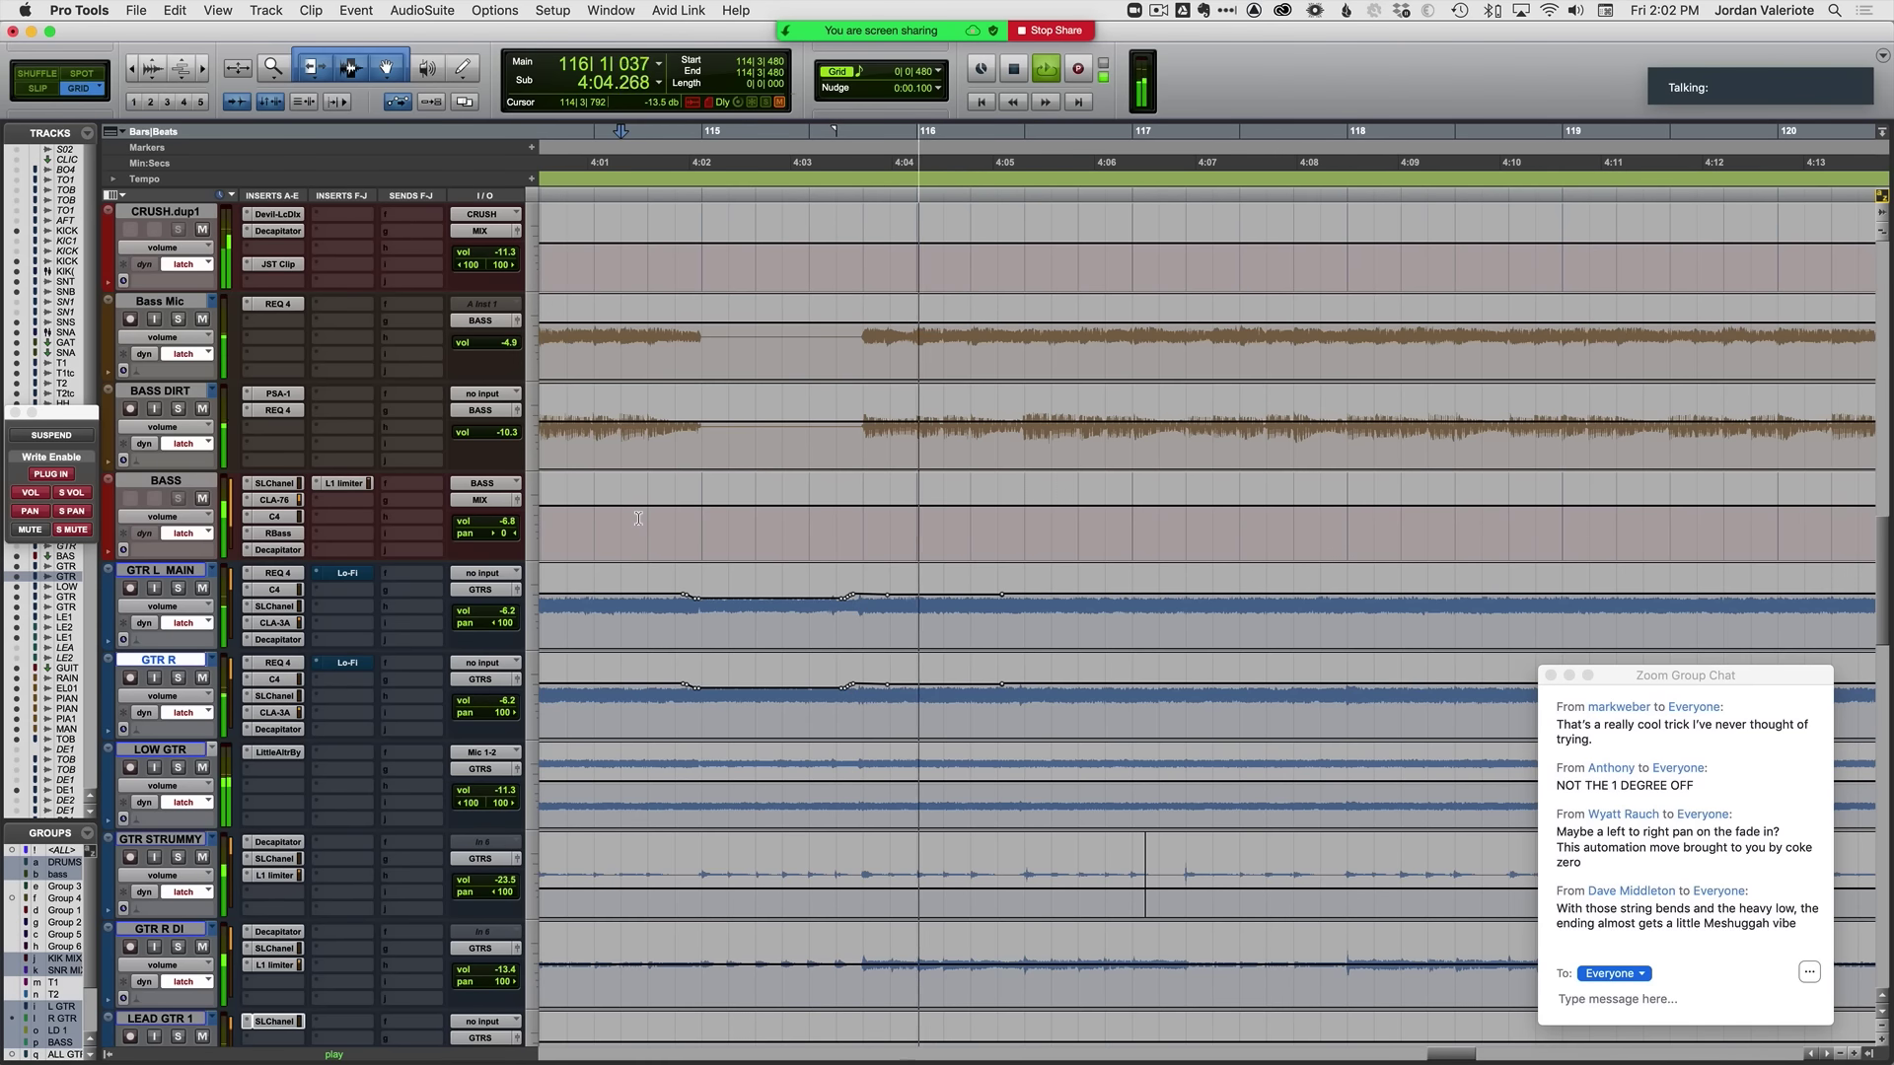
{"action": "key", "text": "space"}
{"action": "left_click", "coordinate": [568, 542]}
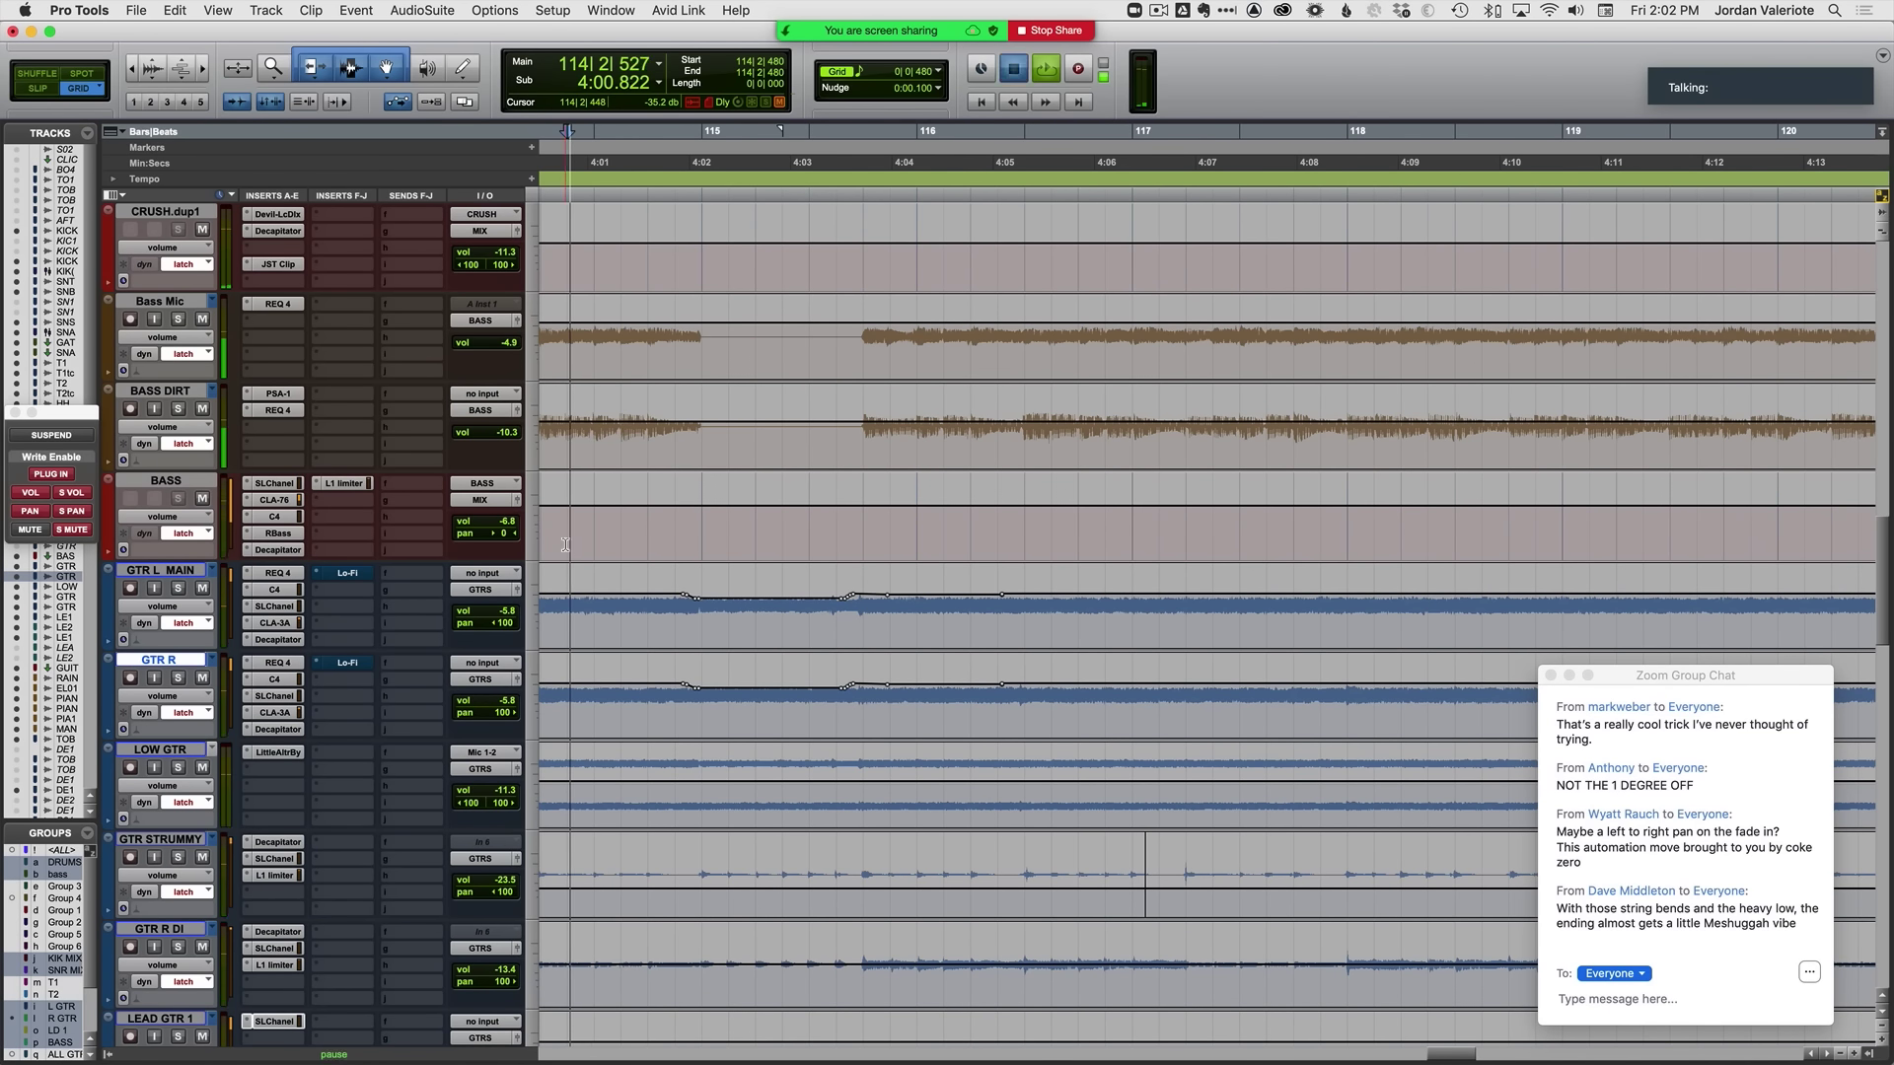
{"action": "key", "text": "space"}
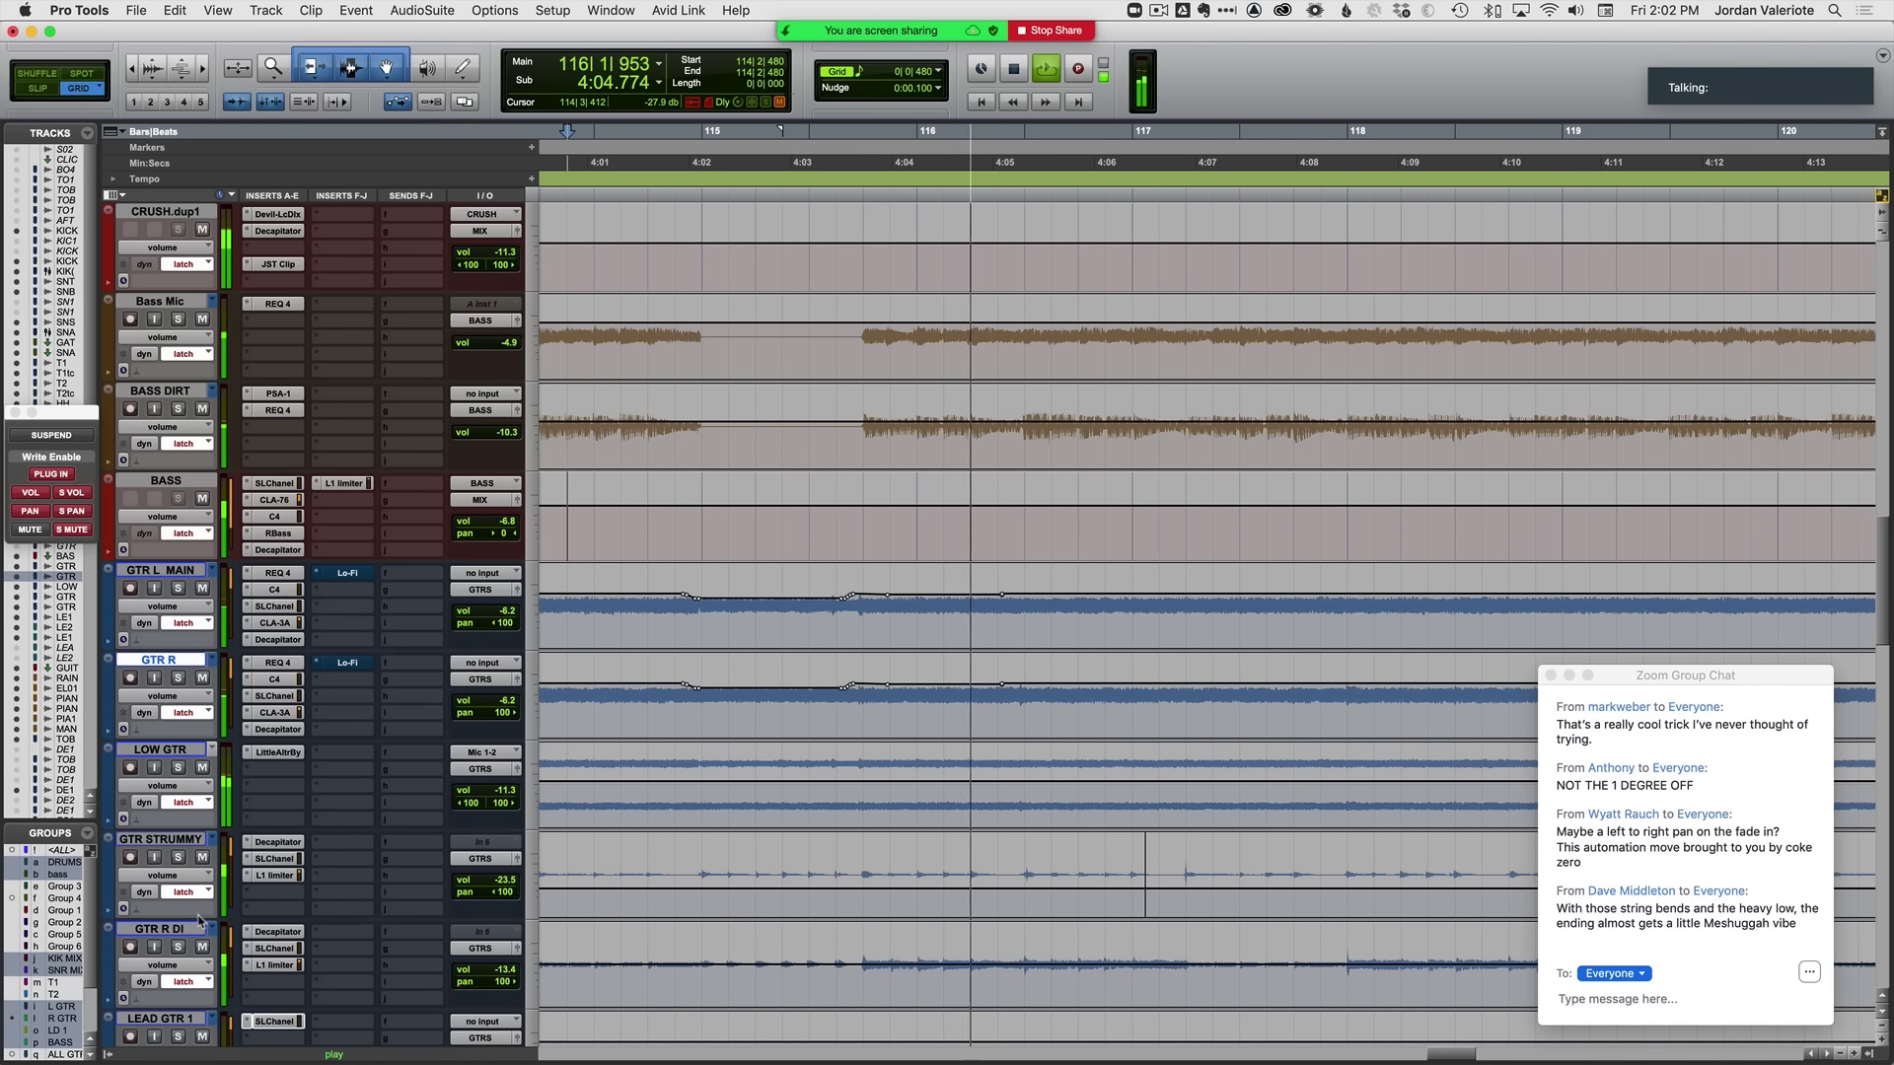
Step: Write a volume dip through the bar 115 break to -24.8 dB on GTR STRUMMY and -14.7 dB on GTR R DI
{"action": "key", "text": "space"}
{"action": "key", "text": "space"}
{"action": "left_click", "coordinate": [486, 969]}
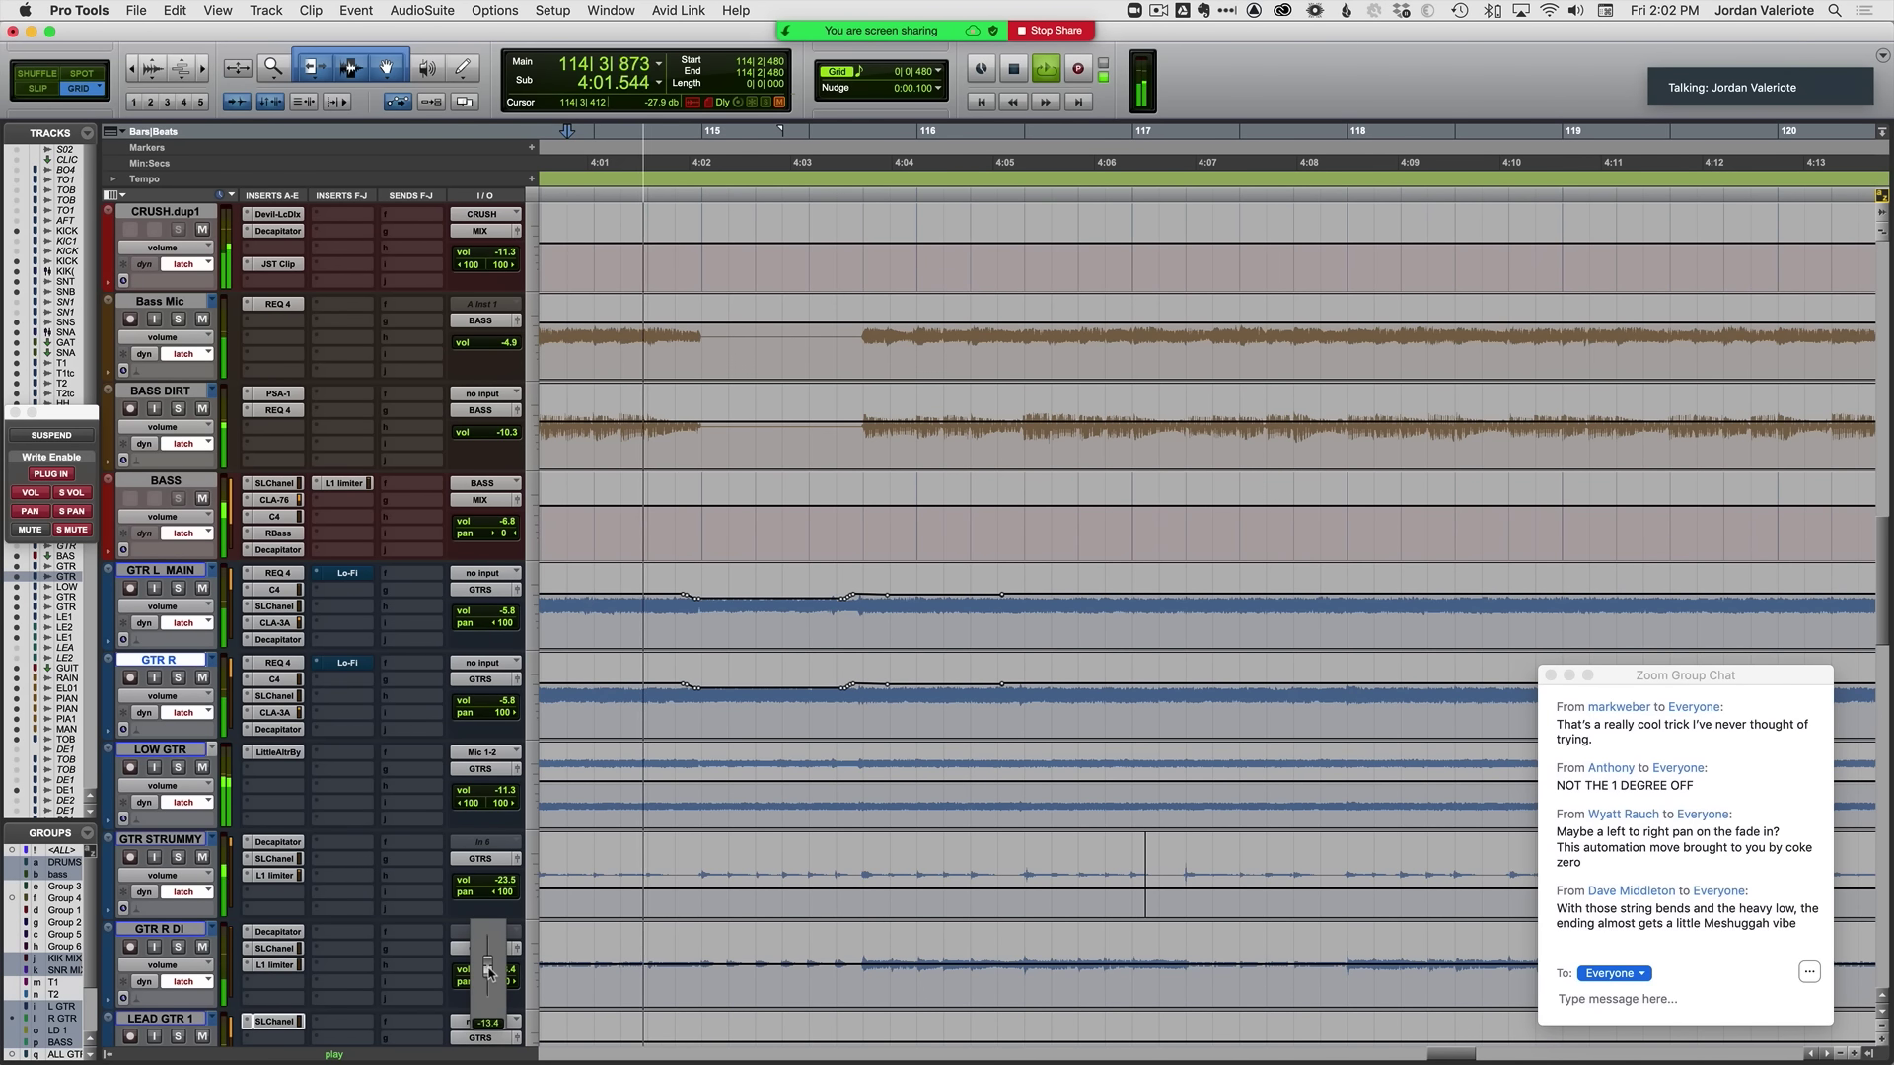
{"action": "left_click_drag", "start_coordinate": [488, 969], "coordinate": [489, 973]}
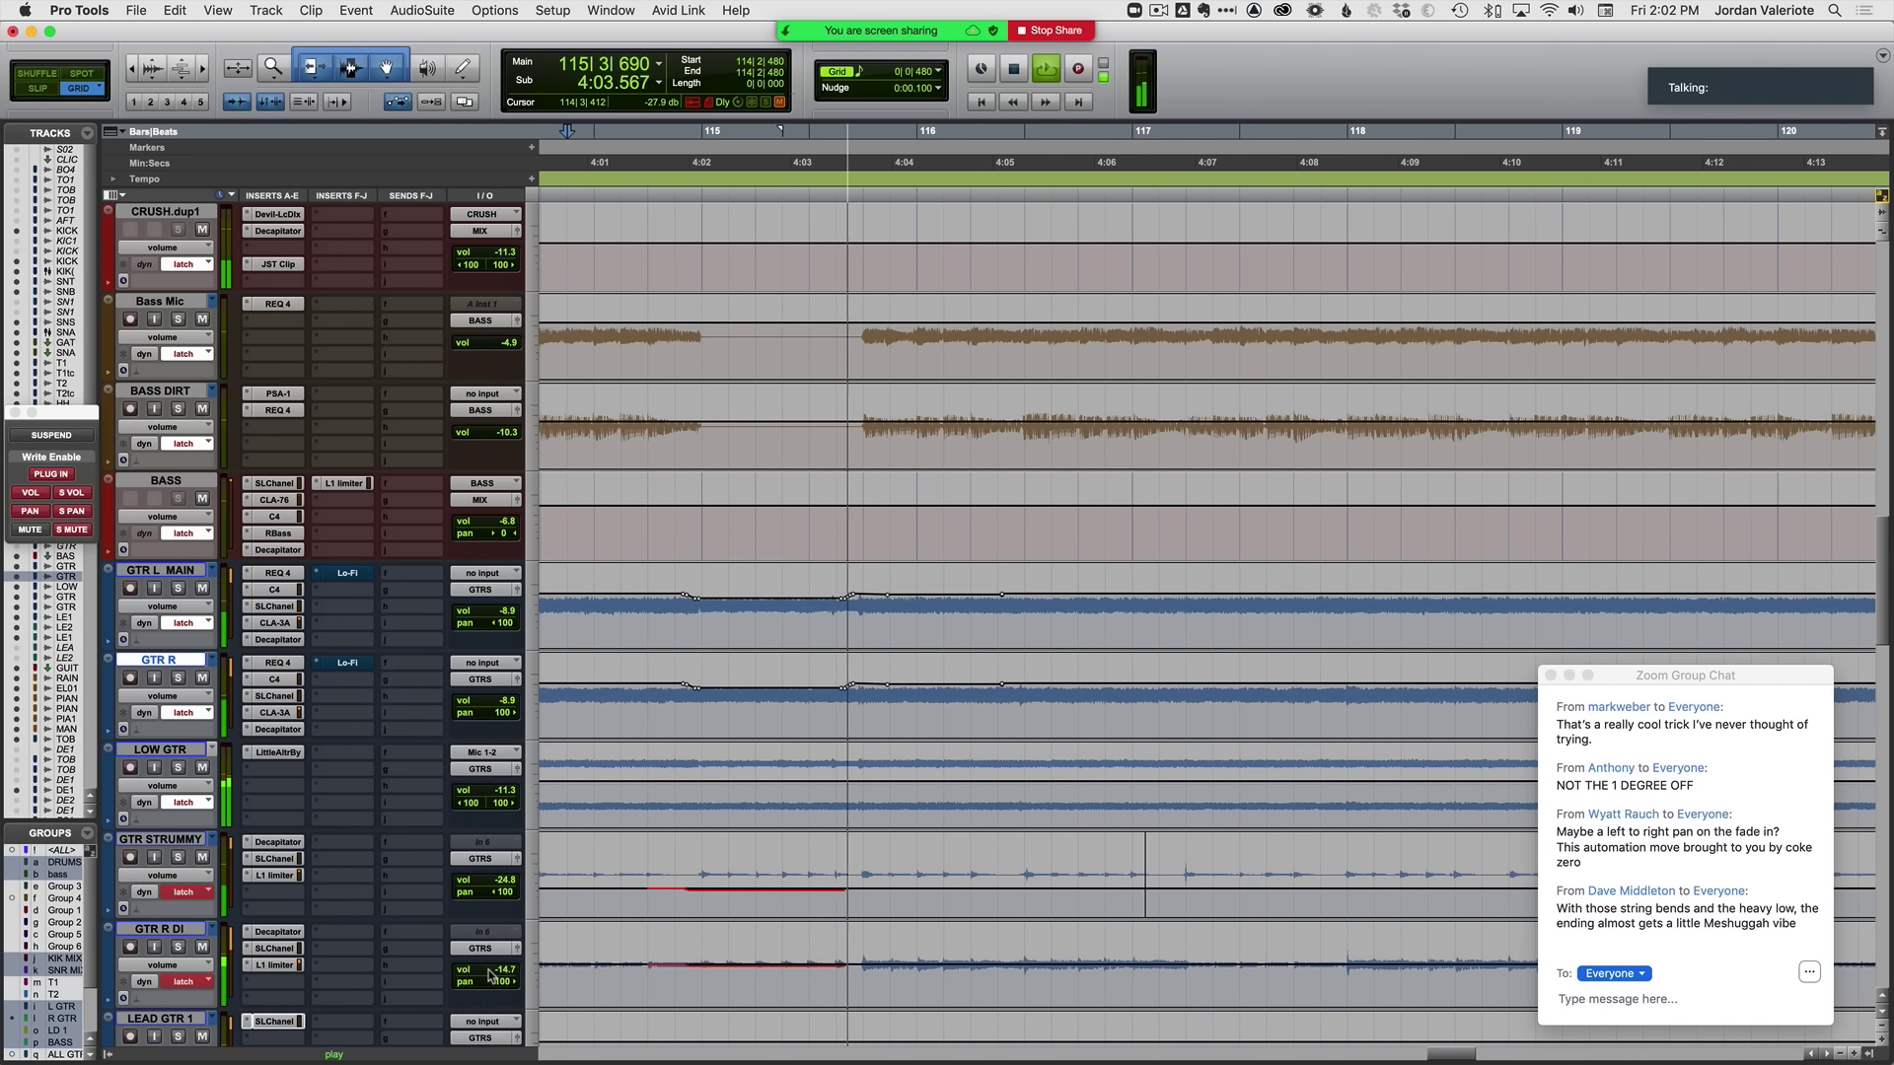
{"action": "key", "text": "space"}
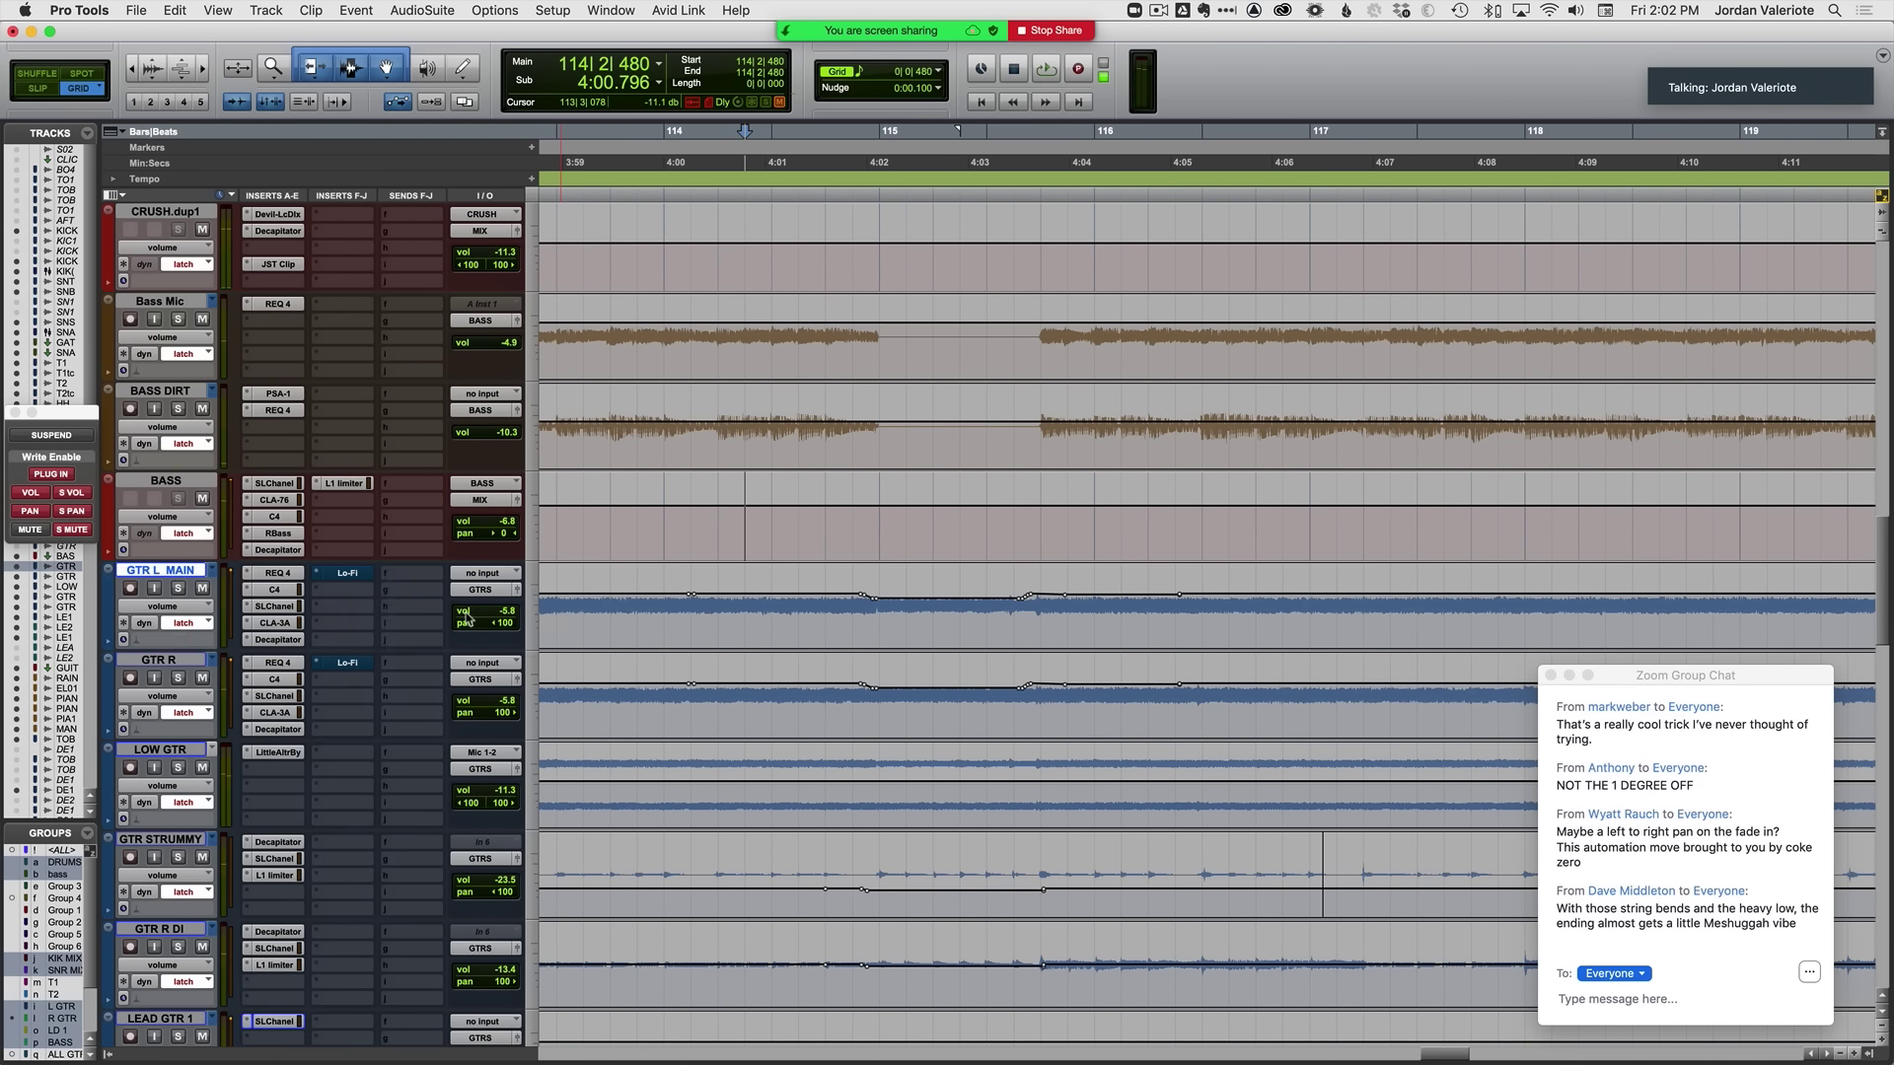
Step: Rewrite the GTR L MAIN and GTR R volume dip in bar 115 to -7.0 dB and play it back from 114|1
{"action": "key", "text": "space"}
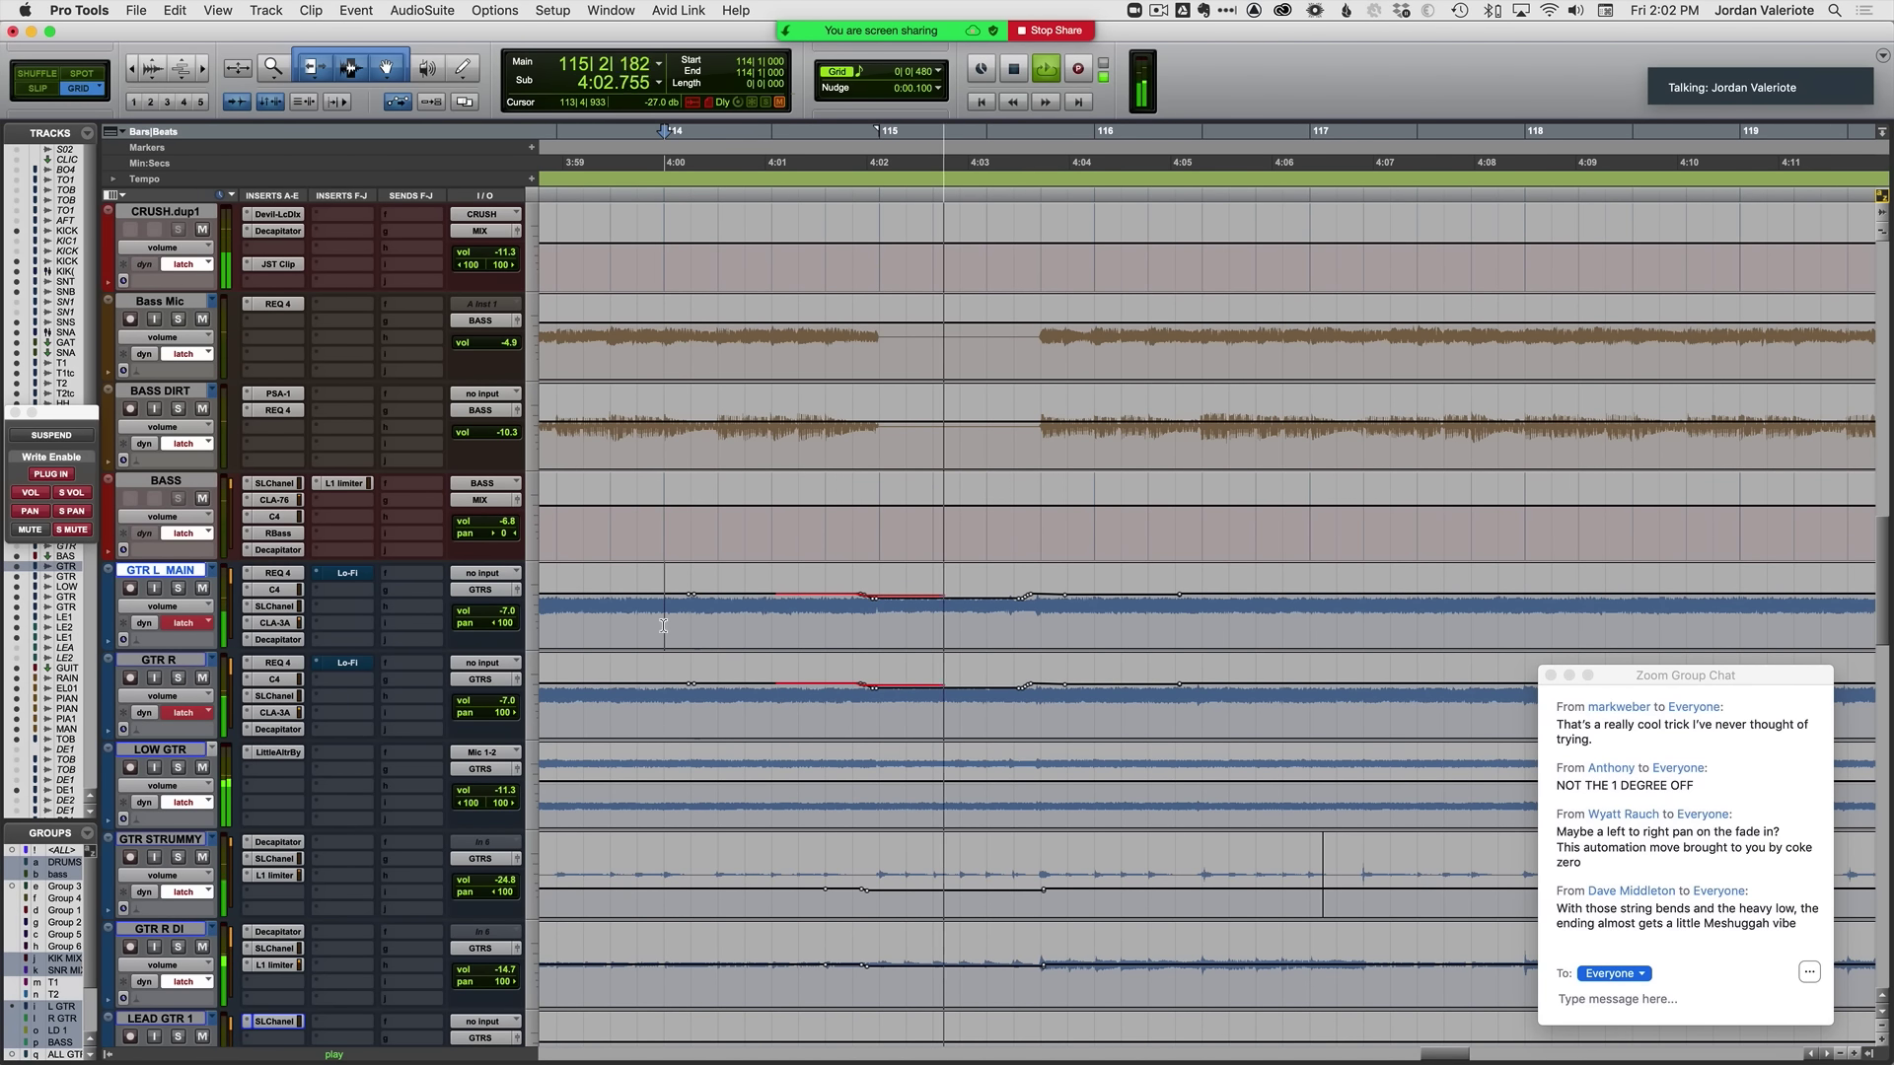
{"action": "key", "text": "space"}
{"action": "key", "text": "space"}
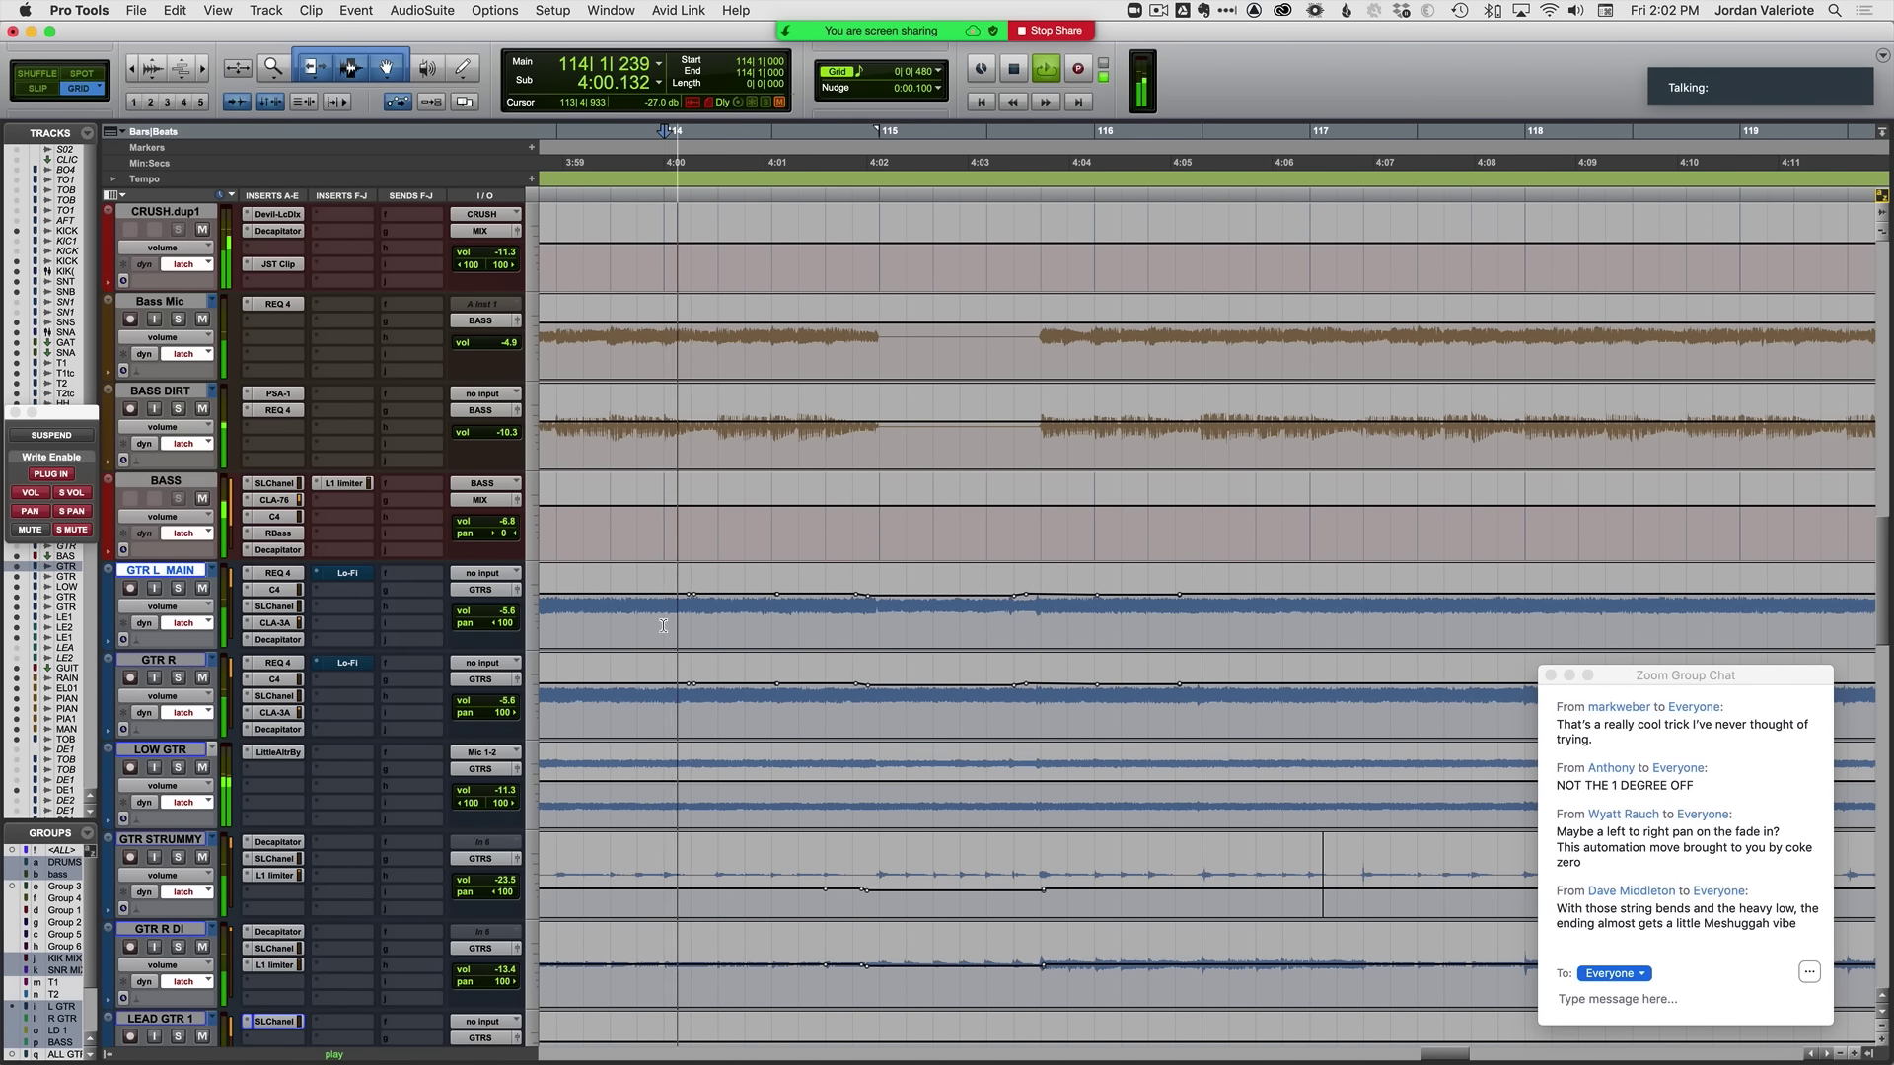
{"action": "left_click", "coordinate": [178, 588]}
{"action": "left_click", "coordinate": [179, 589]}
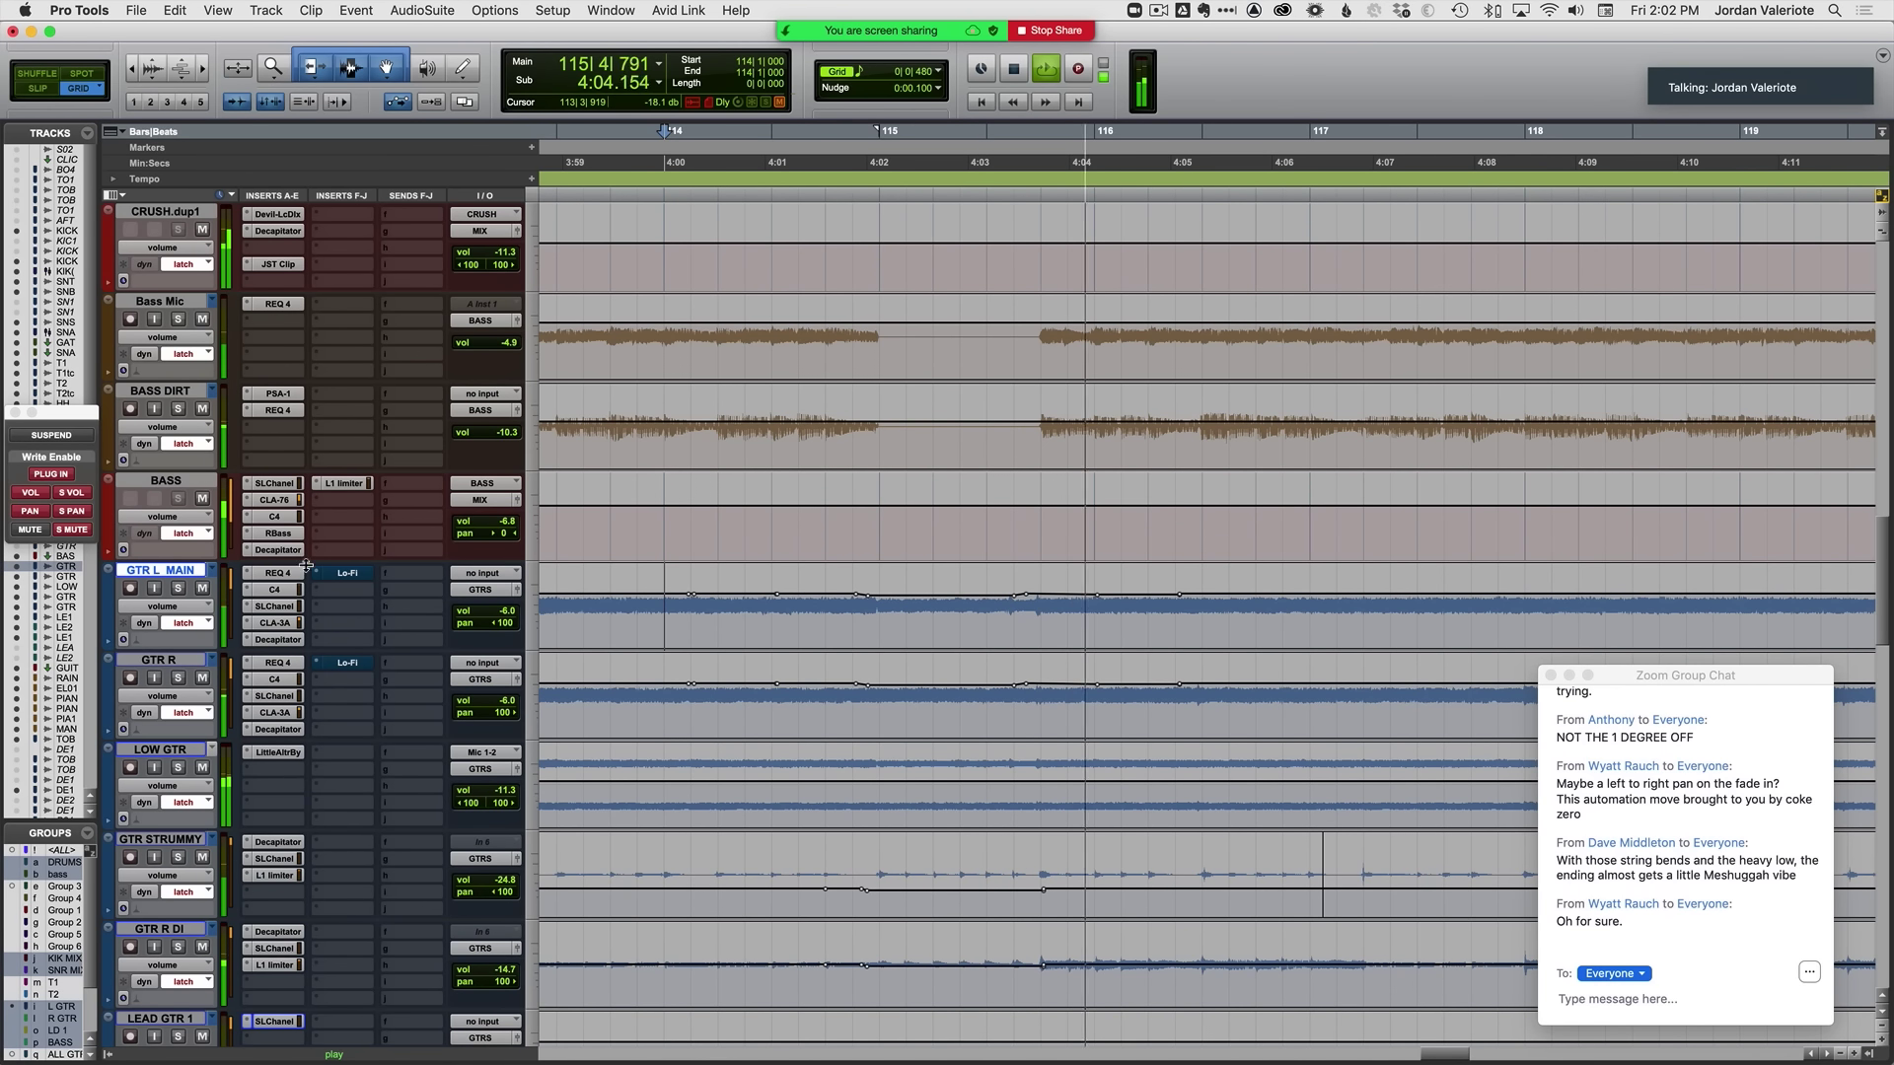
Step: Stop playback and show the SSLChannel HP Frq automation on the GTR L MAIN track
{"action": "key", "text": "space"}
{"action": "left_click", "coordinate": [198, 609]}
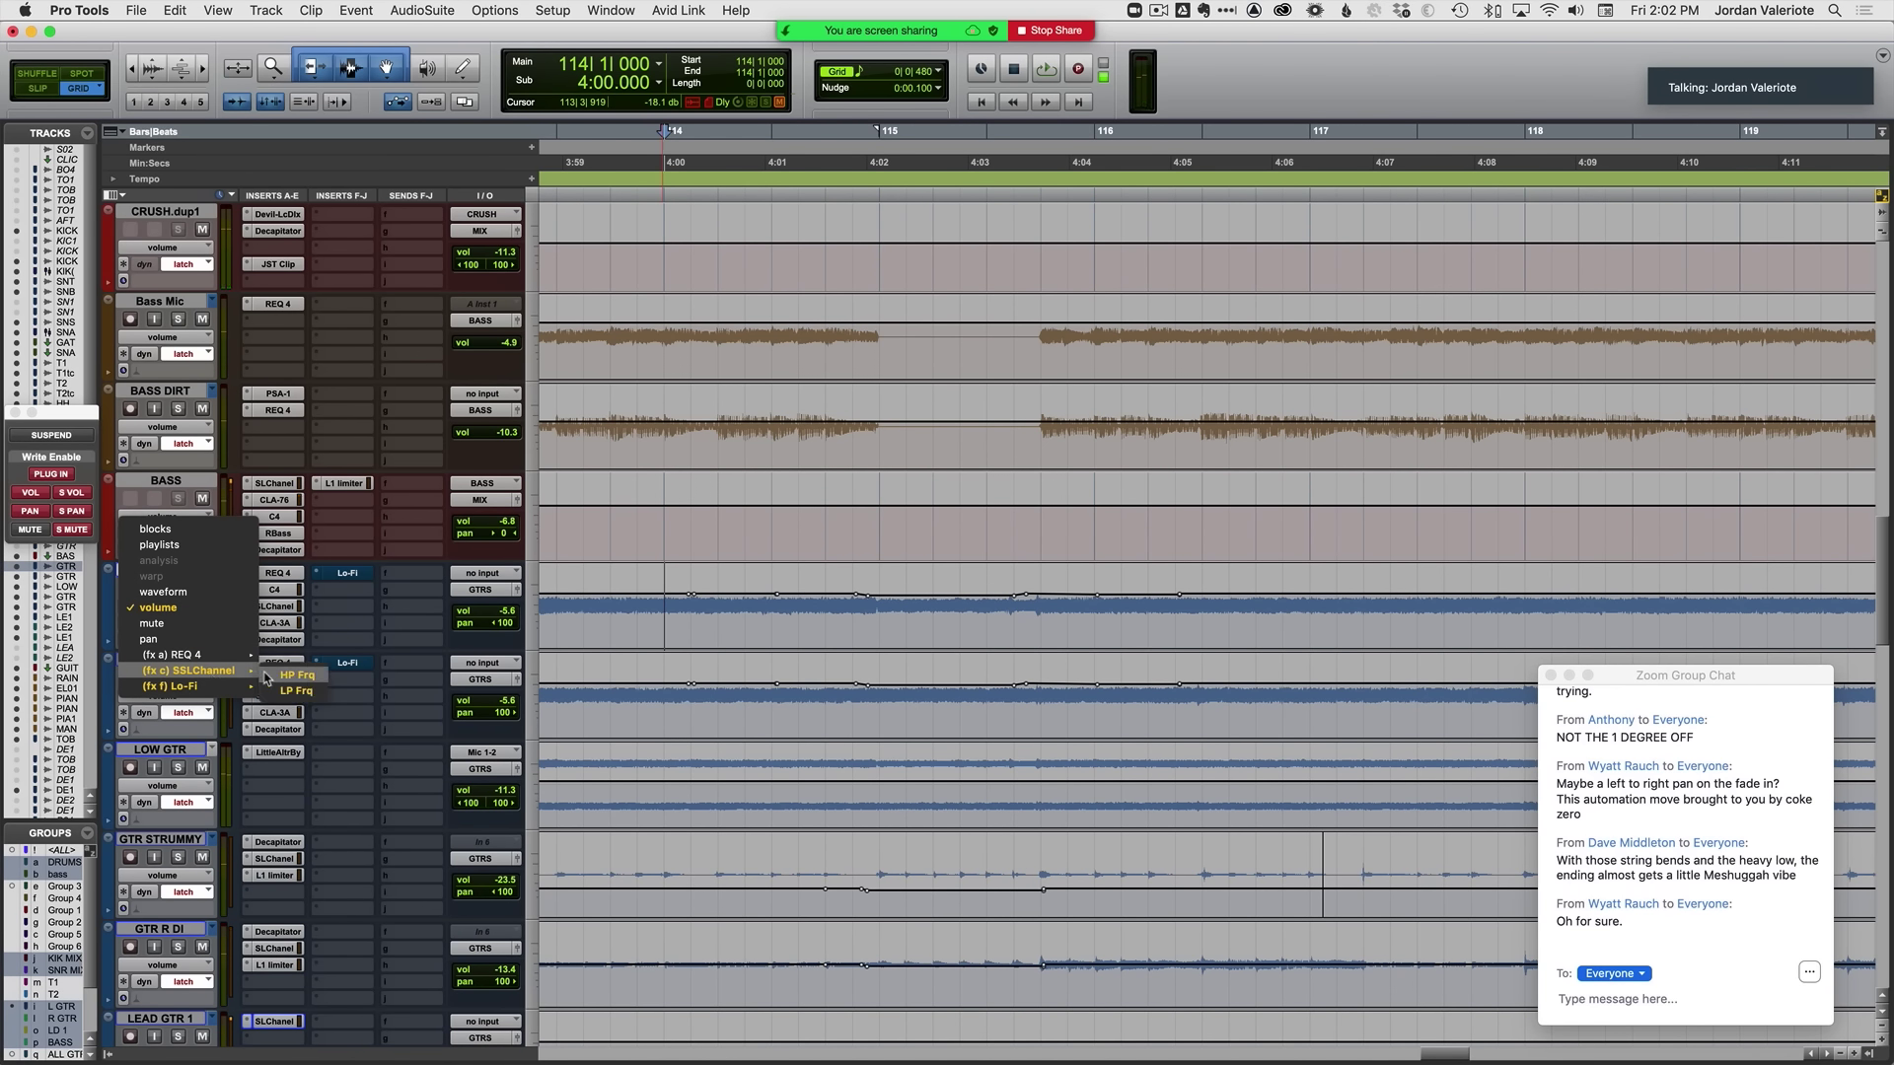
{"action": "left_click", "coordinate": [278, 677]}
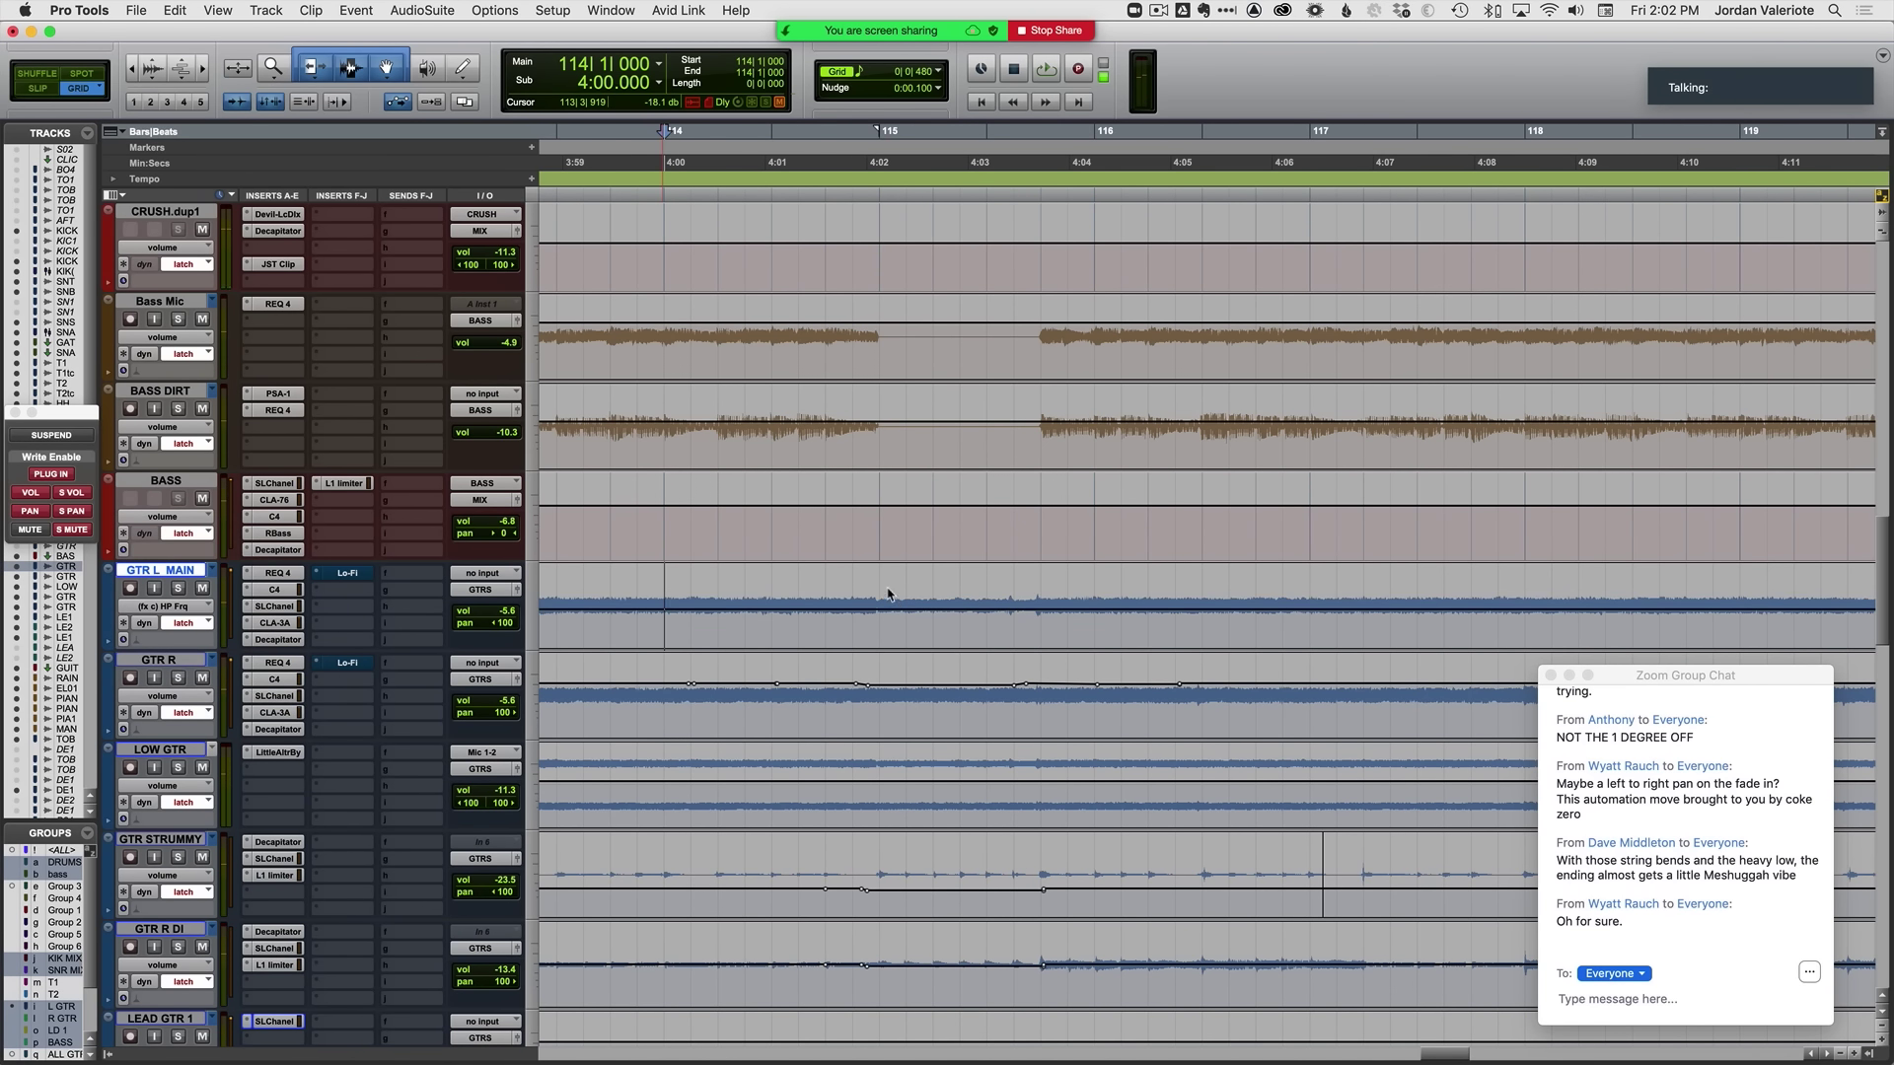
Step: Raise the SSLChannel HP Frq automation across the bar 115 break on both GTR L MAIN and GTR R
{"action": "left_click_drag", "start_coordinate": [905, 594], "coordinate": [1059, 595]}
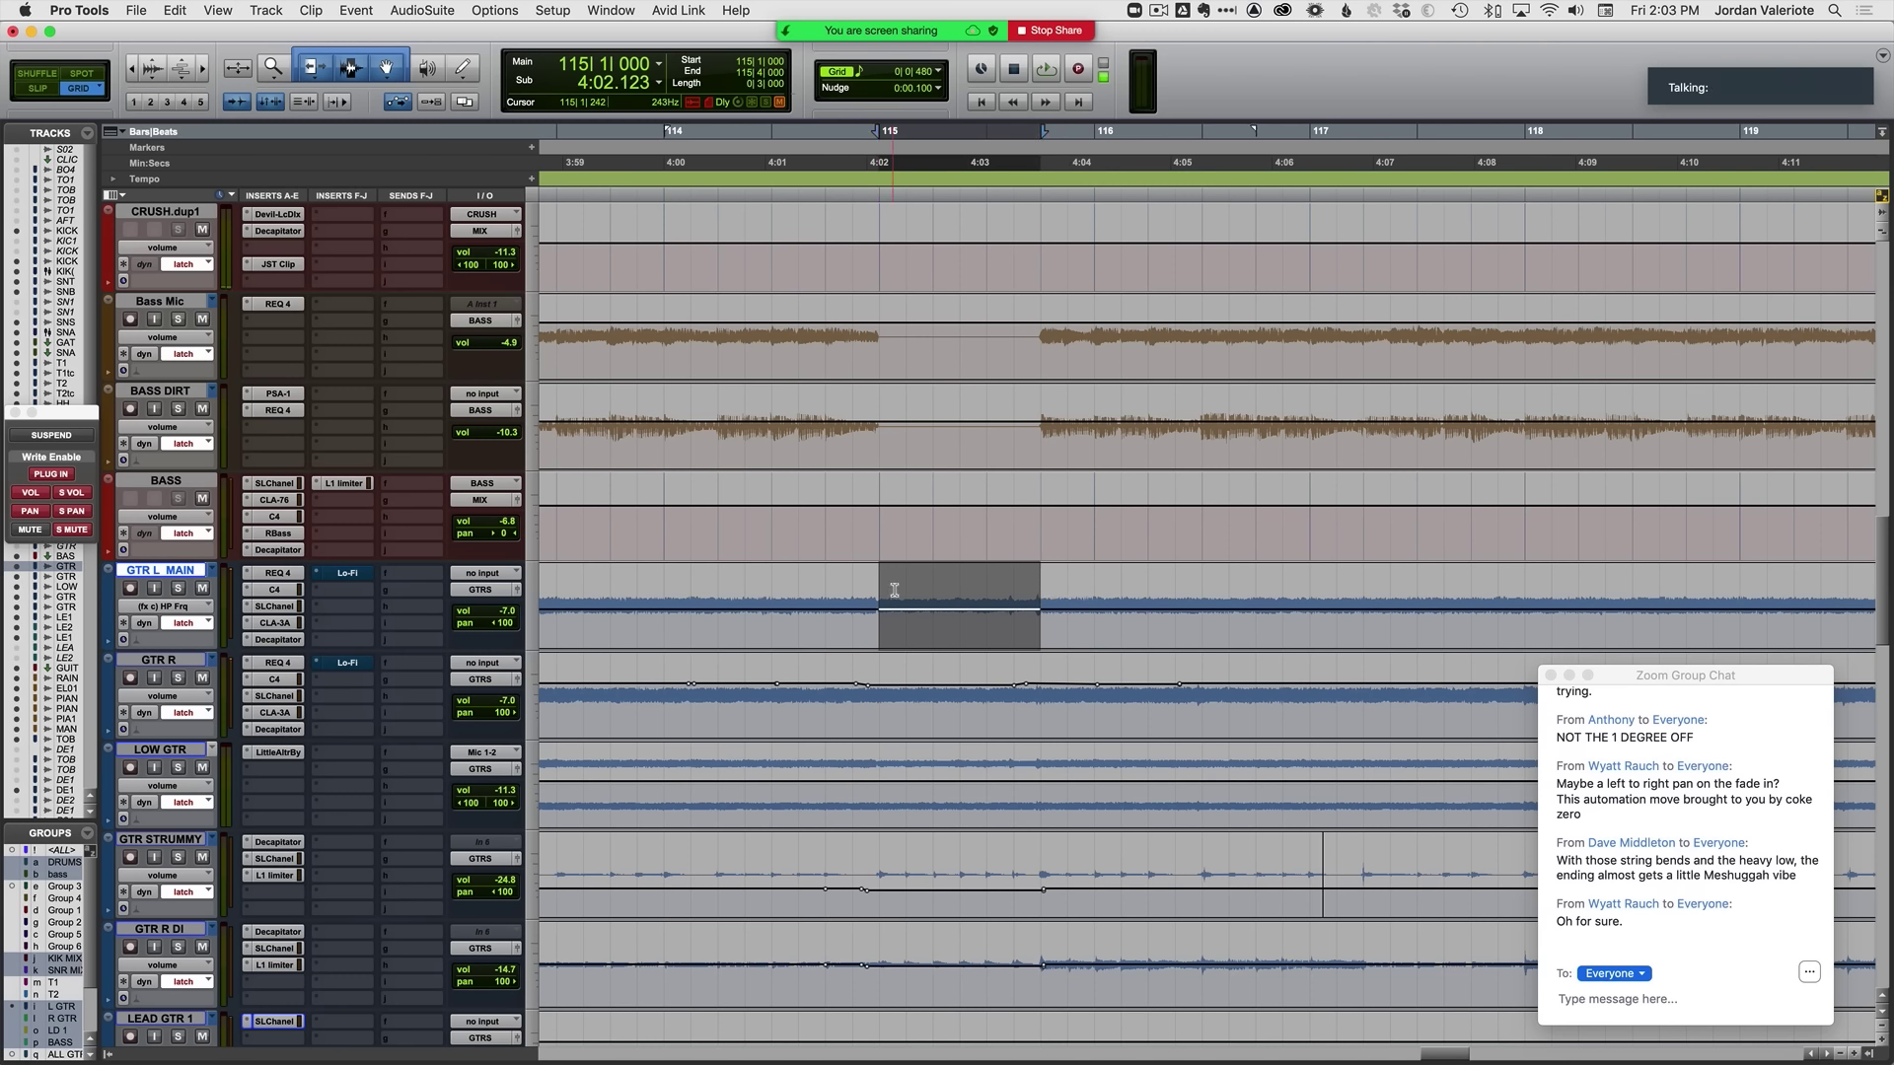
{"action": "left_click_drag", "start_coordinate": [882, 589], "coordinate": [1075, 616]}
{"action": "left_click", "coordinate": [162, 696]}
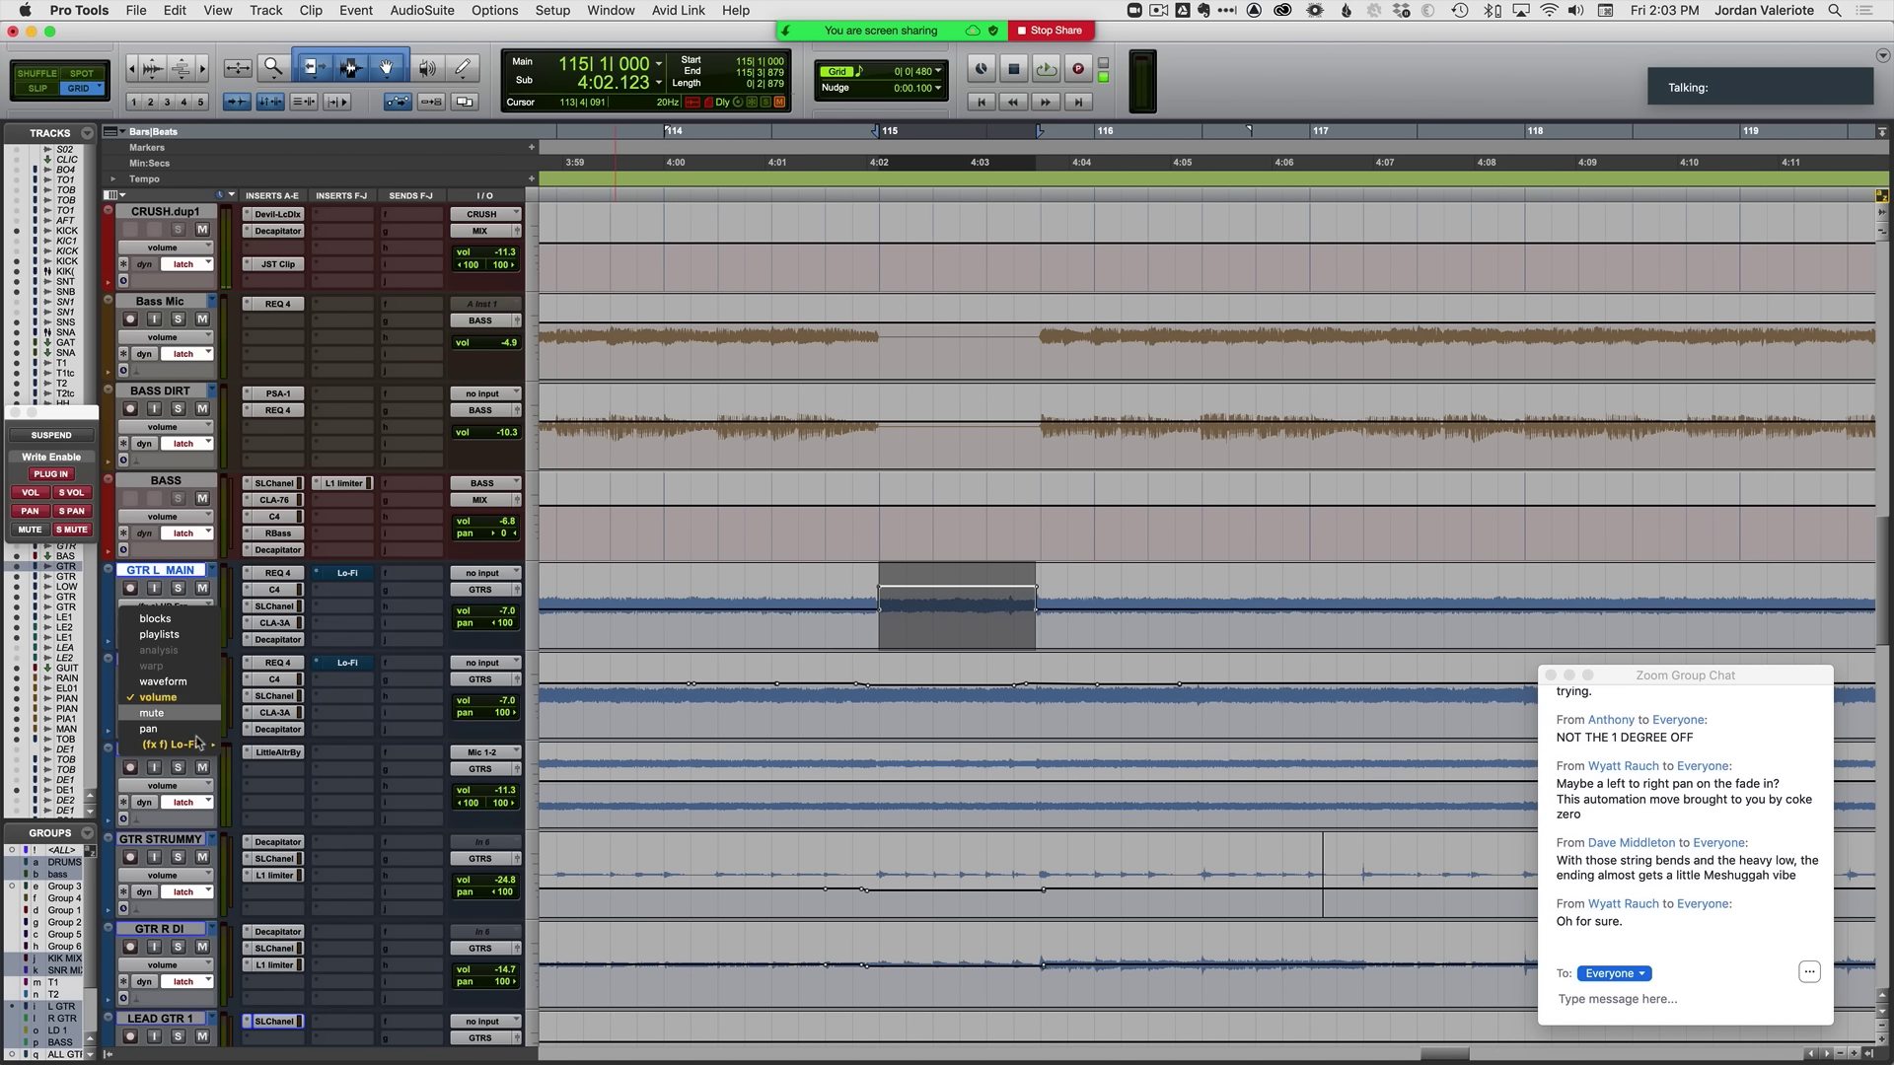
{"action": "left_click", "coordinate": [337, 717]}
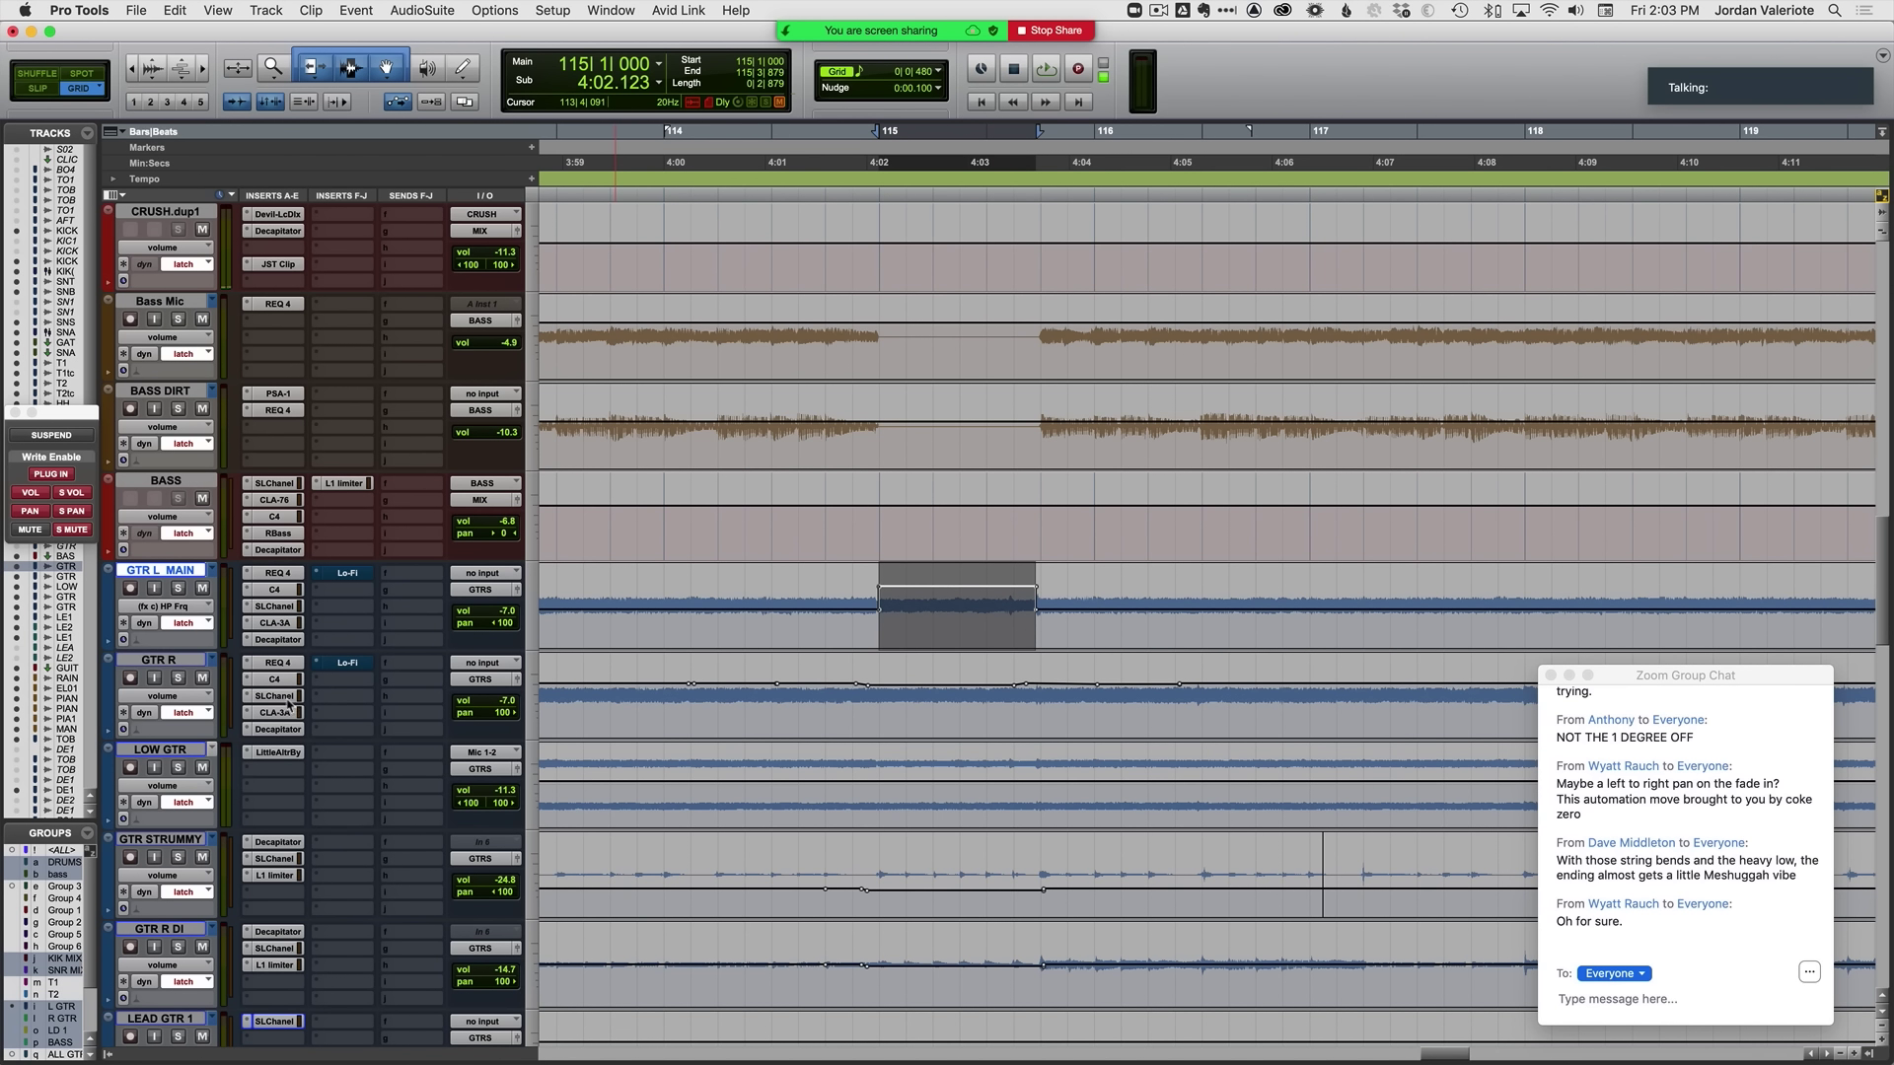
{"action": "left_click", "coordinate": [286, 696]}
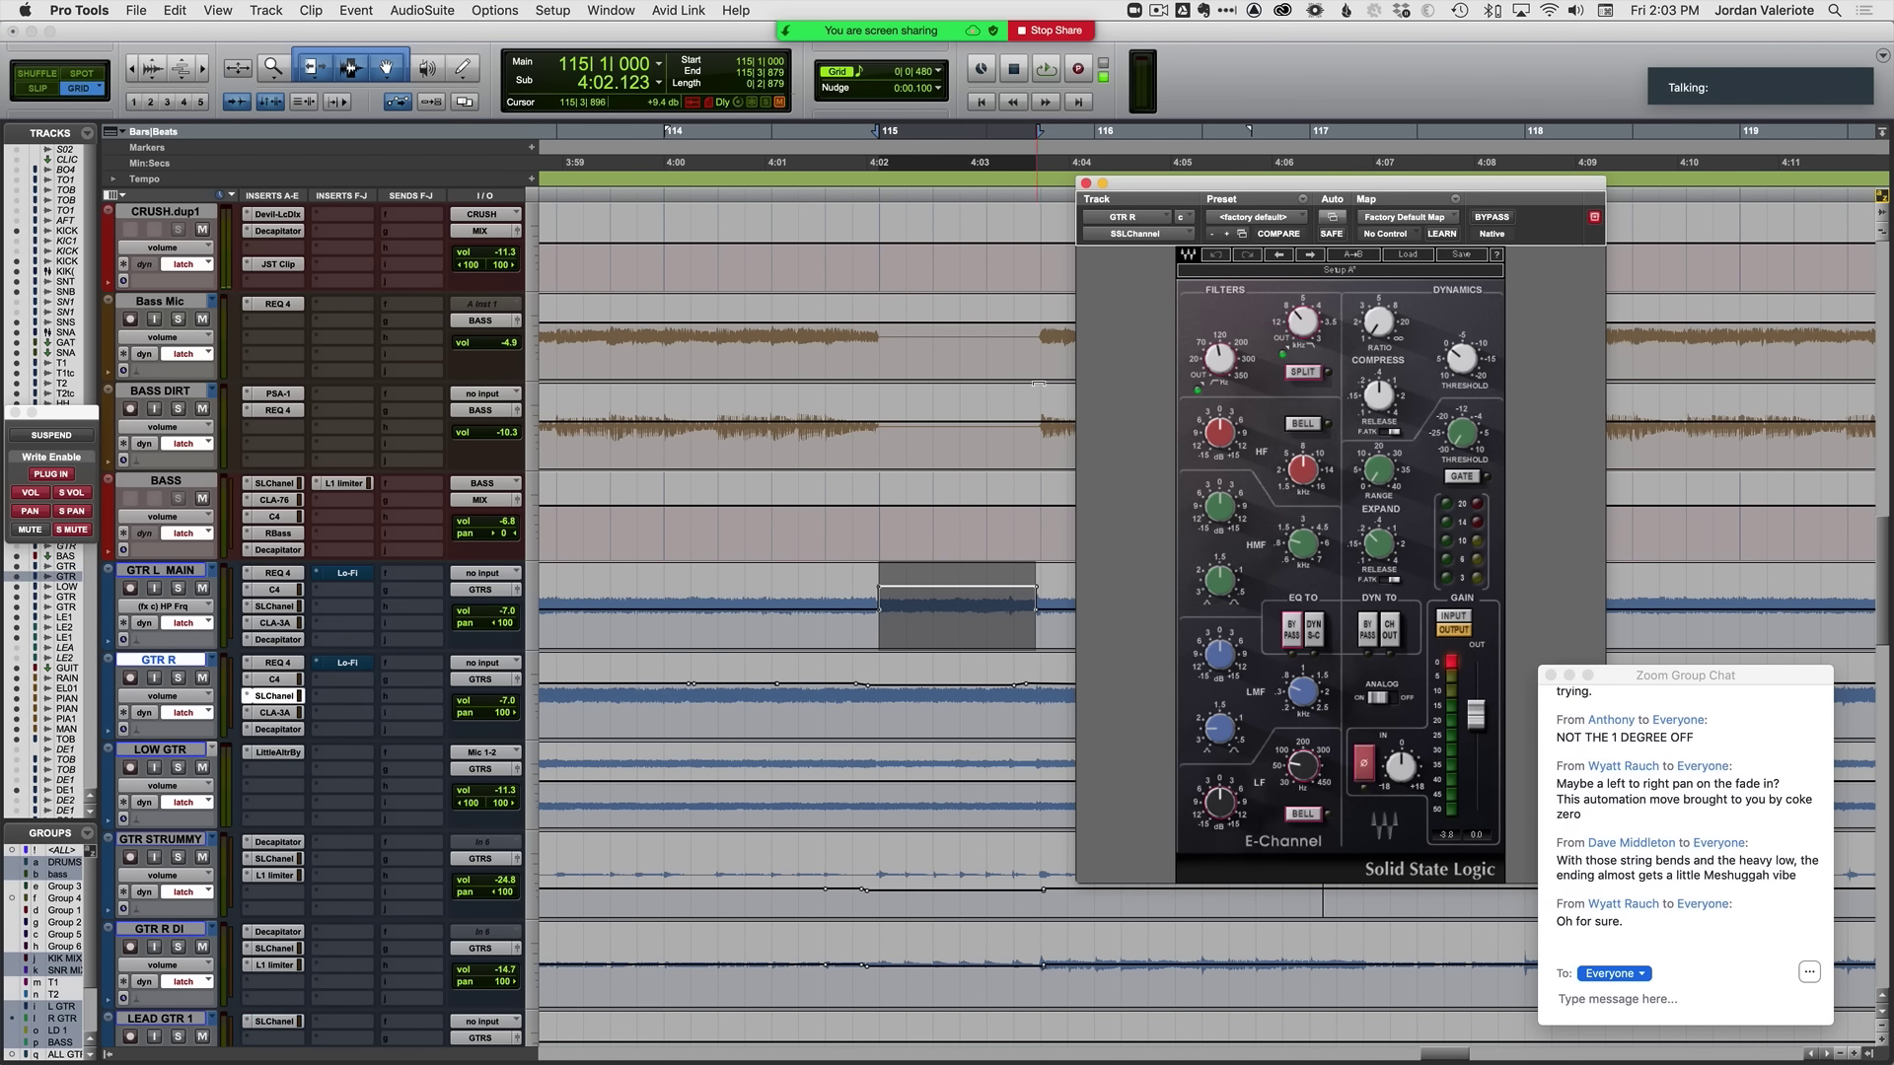
{"action": "left_click", "coordinate": [1219, 363], "text": "ctrl+alt+super"}
{"action": "left_click", "coordinate": [1225, 368]}
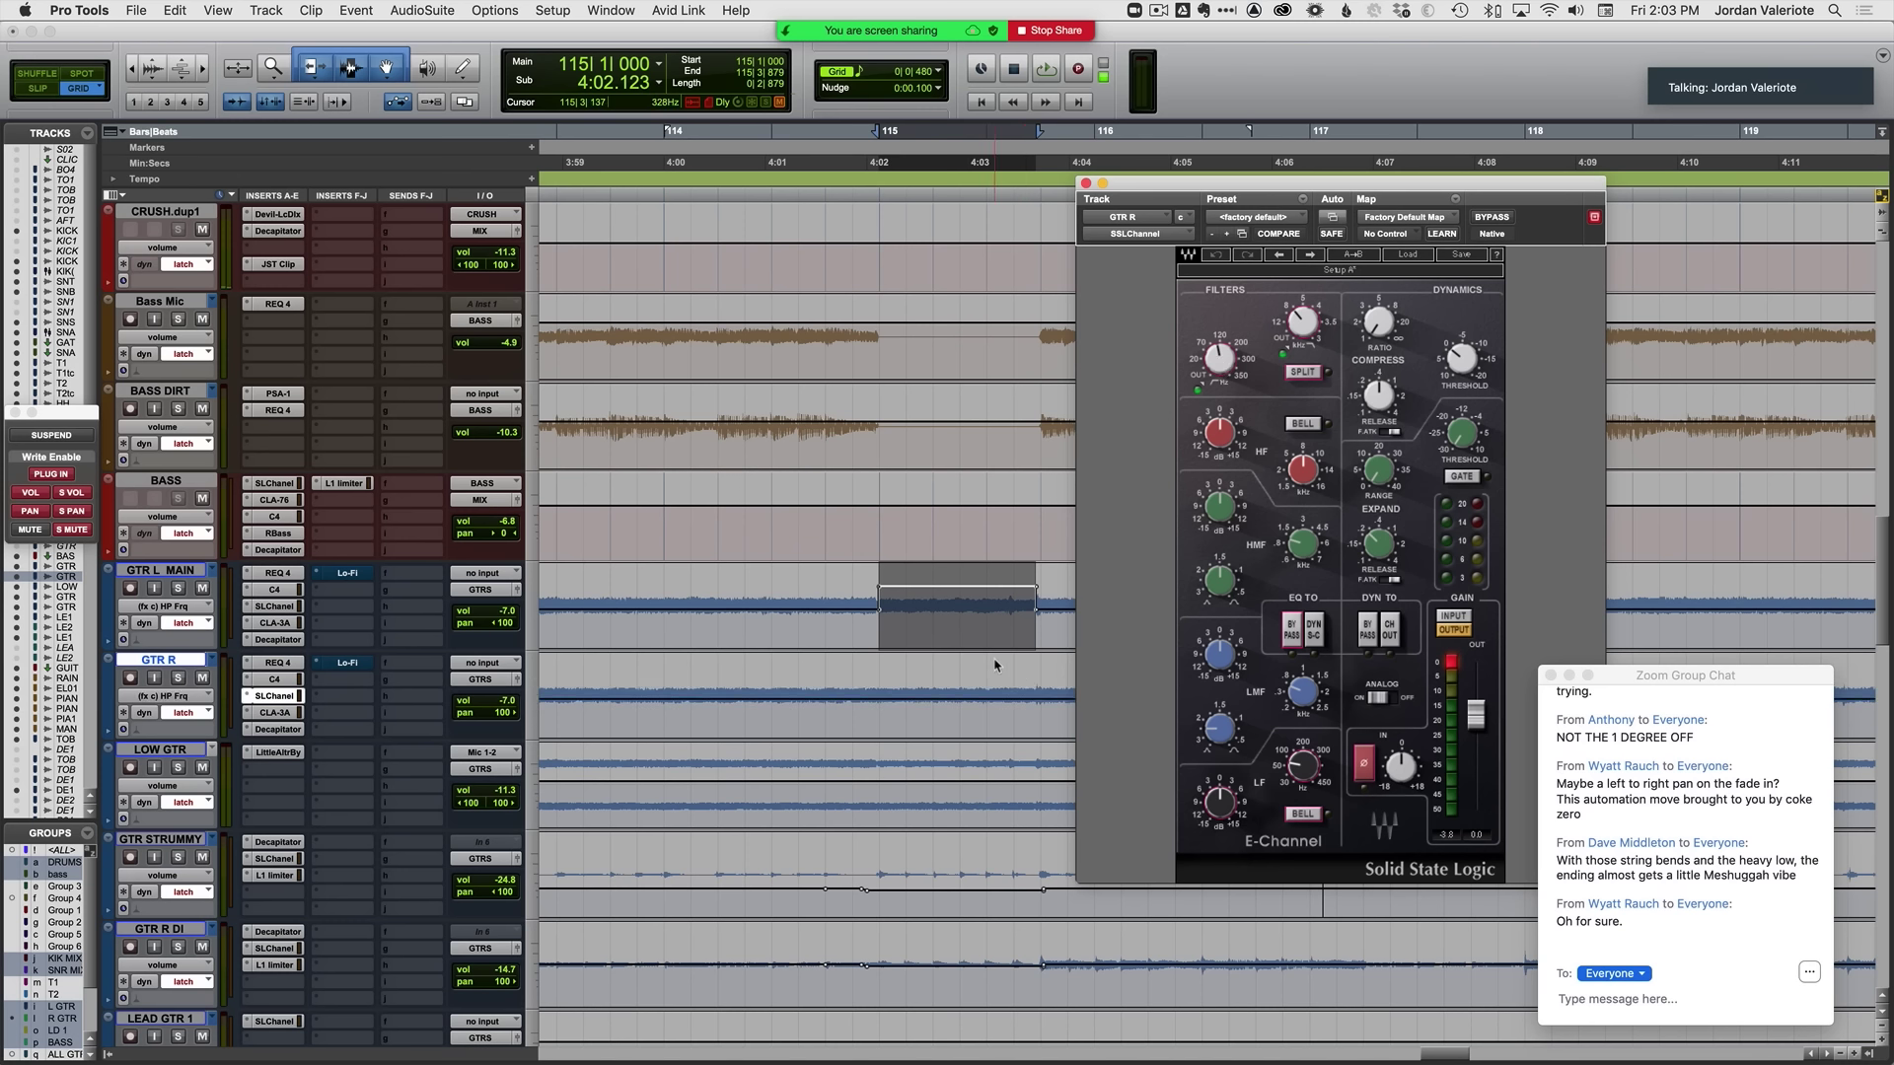
{"action": "key", "text": "semicolon"}
{"action": "left_click_drag", "start_coordinate": [972, 672], "coordinate": [965, 657]}
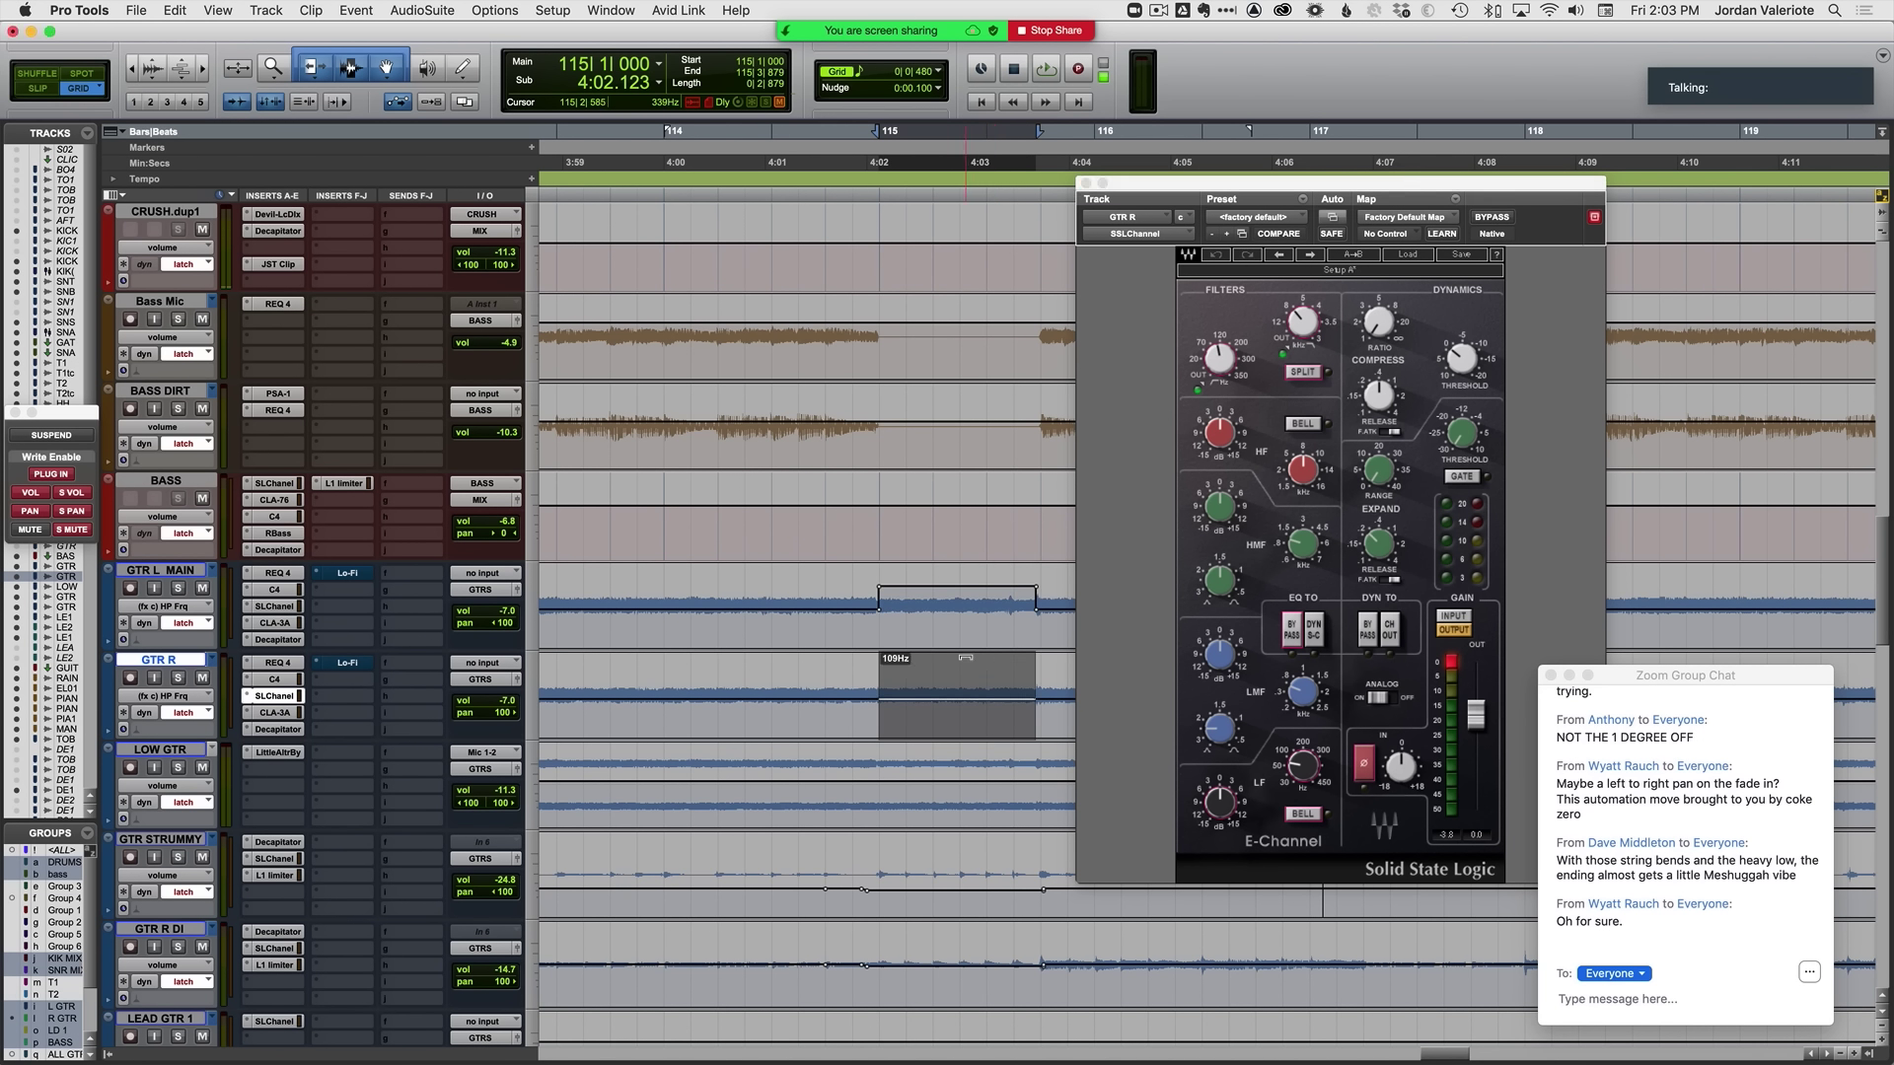
Step: Play back the filtered bar 115 break from 114|3|480 and close the SSLChannel window
{"action": "left_click", "coordinate": [785, 712]}
{"action": "key", "text": "space"}
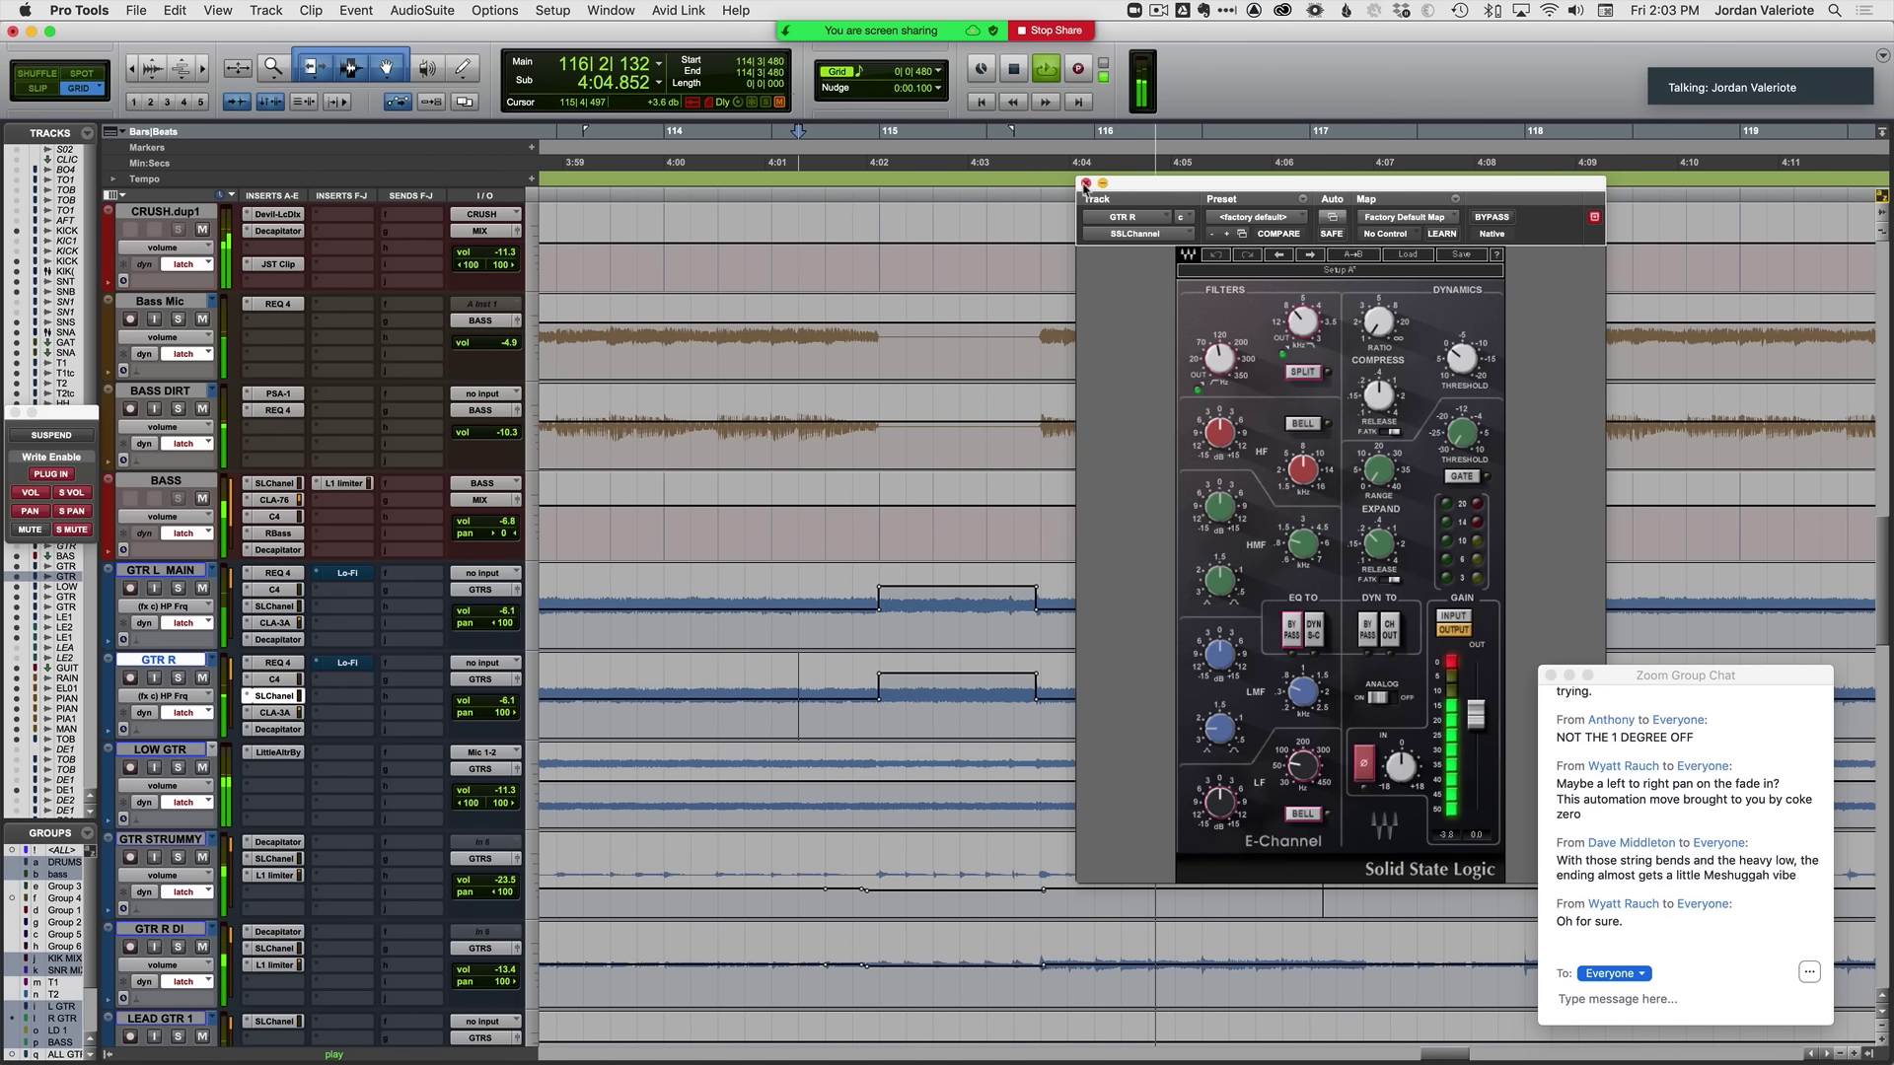
{"action": "left_click", "coordinate": [1084, 184]}
{"action": "scroll", "coordinate": [817, 853], "scroll_direction": "down", "scroll_amount": 3}
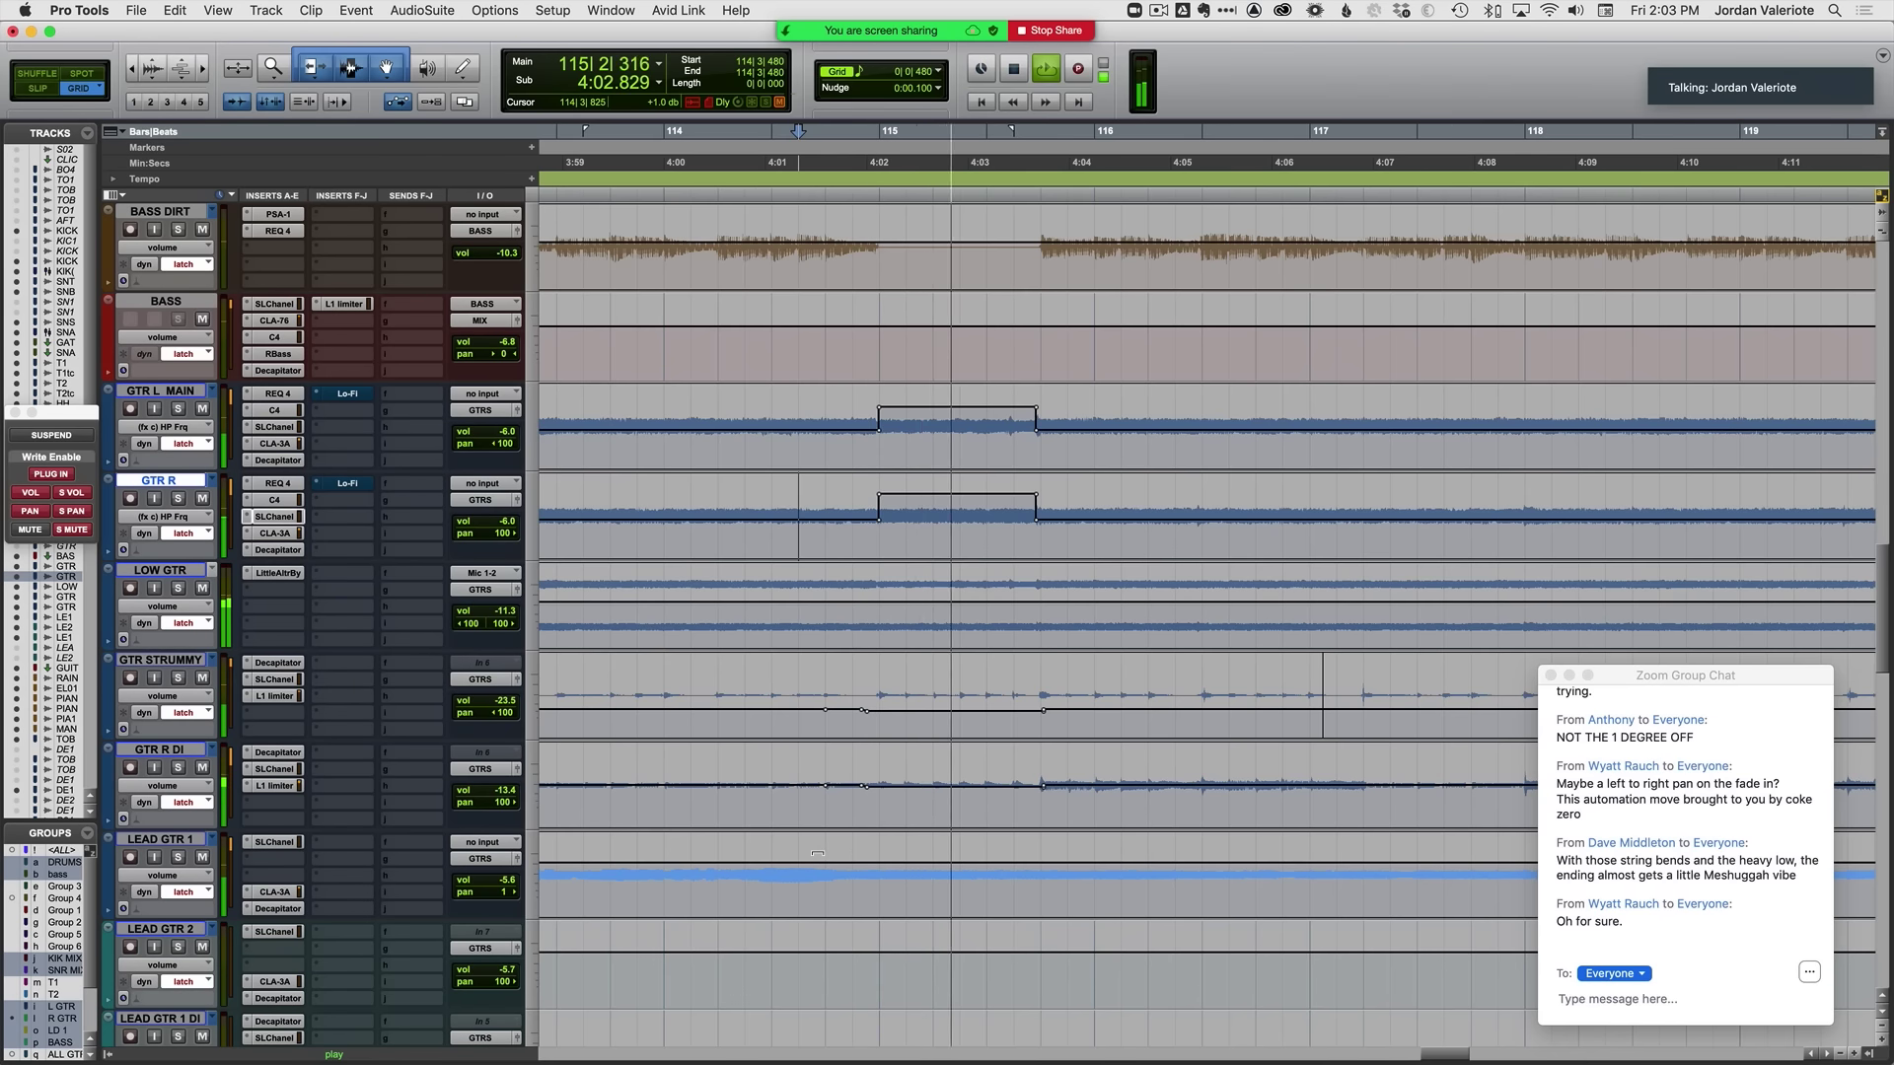
{"action": "scroll", "coordinate": [817, 853], "scroll_direction": "right", "scroll_amount": 4}
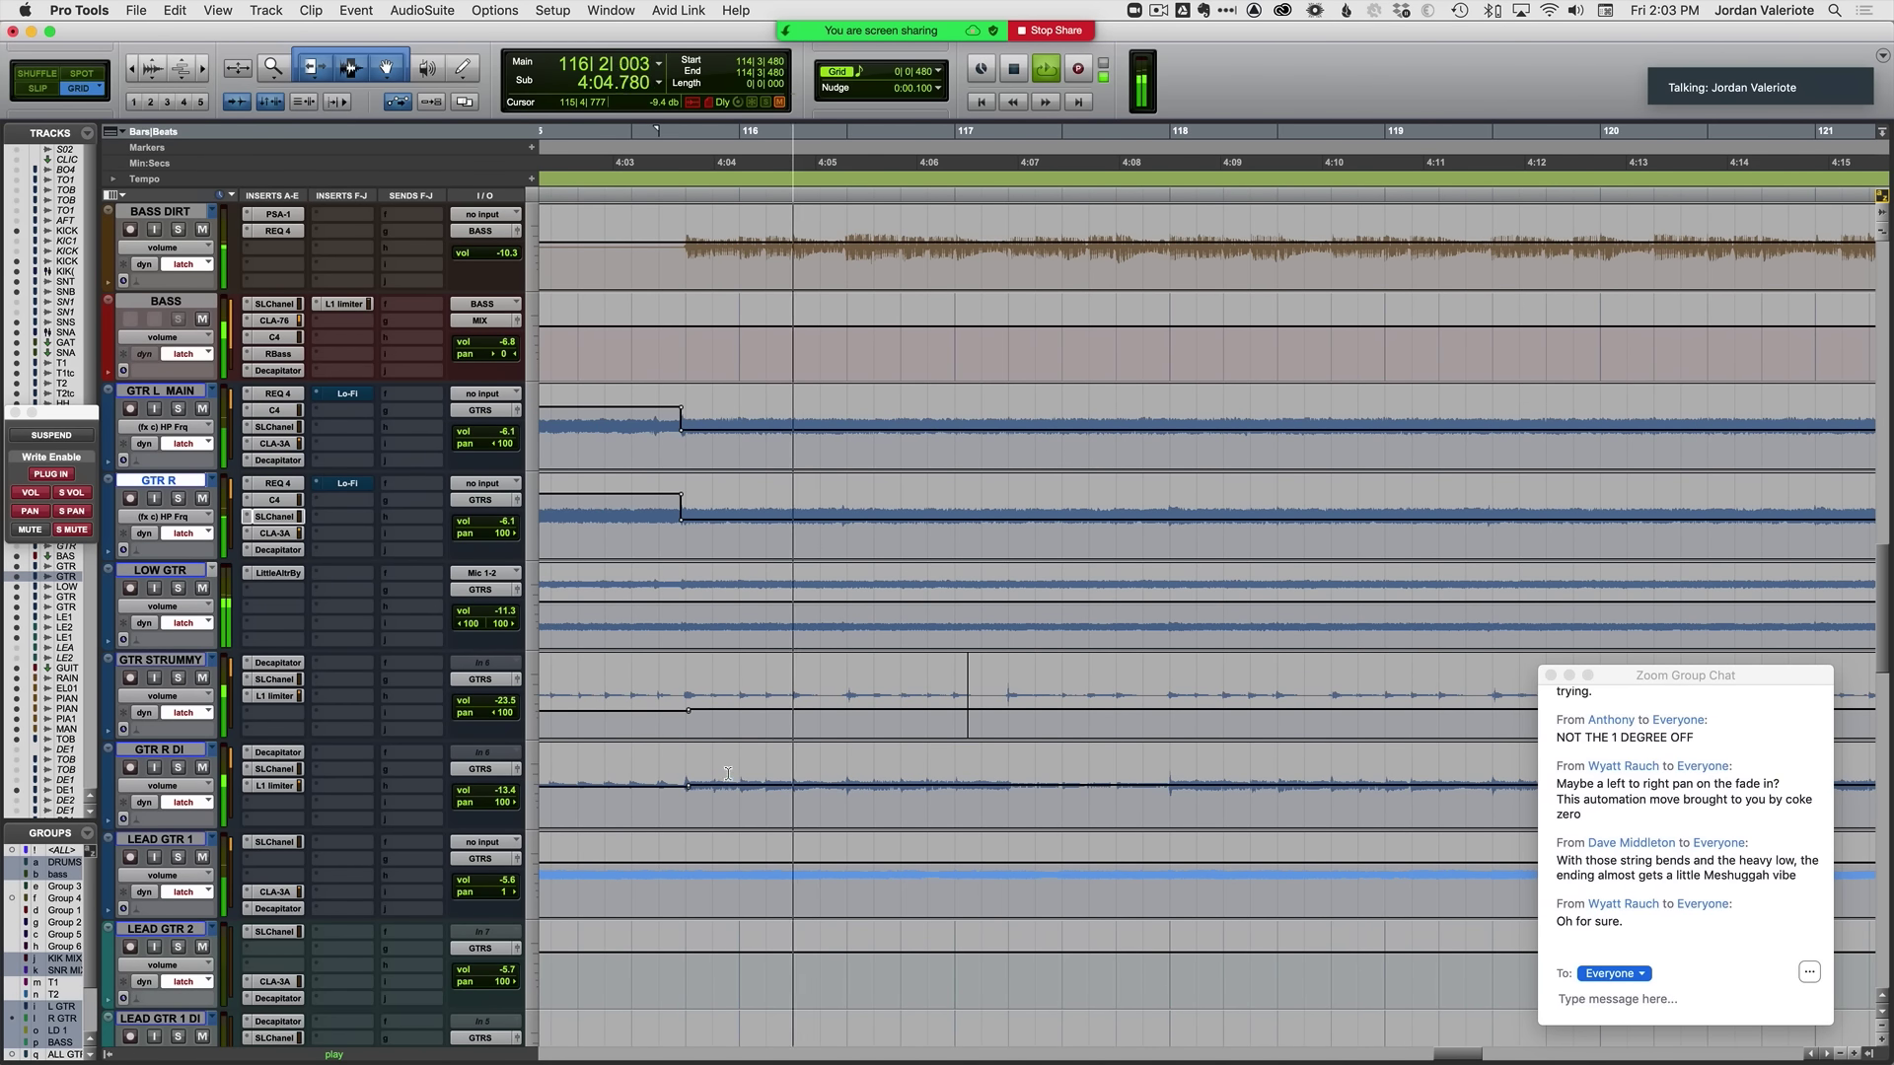
Step: Return GTR L MAIN and GTR R to their volume automation, listen on towards the ending and stop playback
{"action": "key", "text": "minus"}
{"action": "key", "text": "minus"}
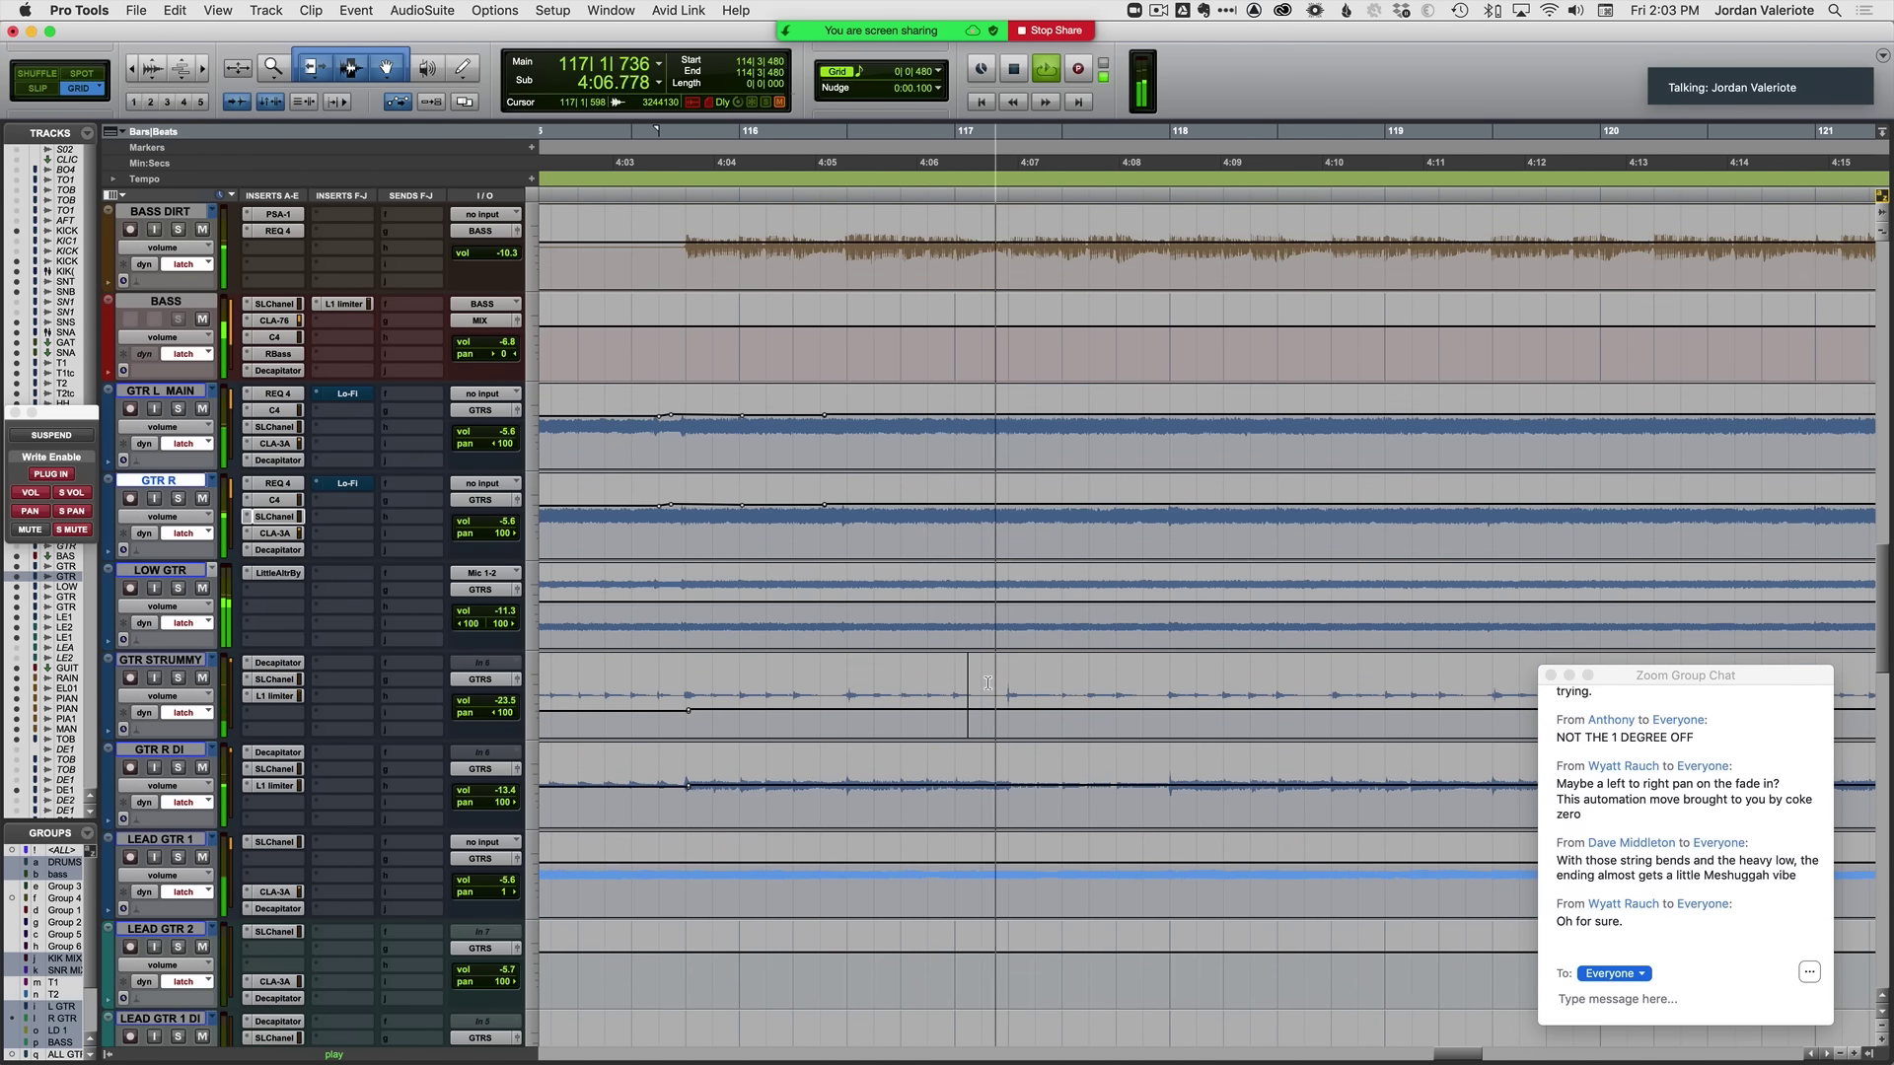
{"action": "key", "text": "r"}
{"action": "scroll", "coordinate": [972, 722], "scroll_direction": "right", "scroll_amount": 7}
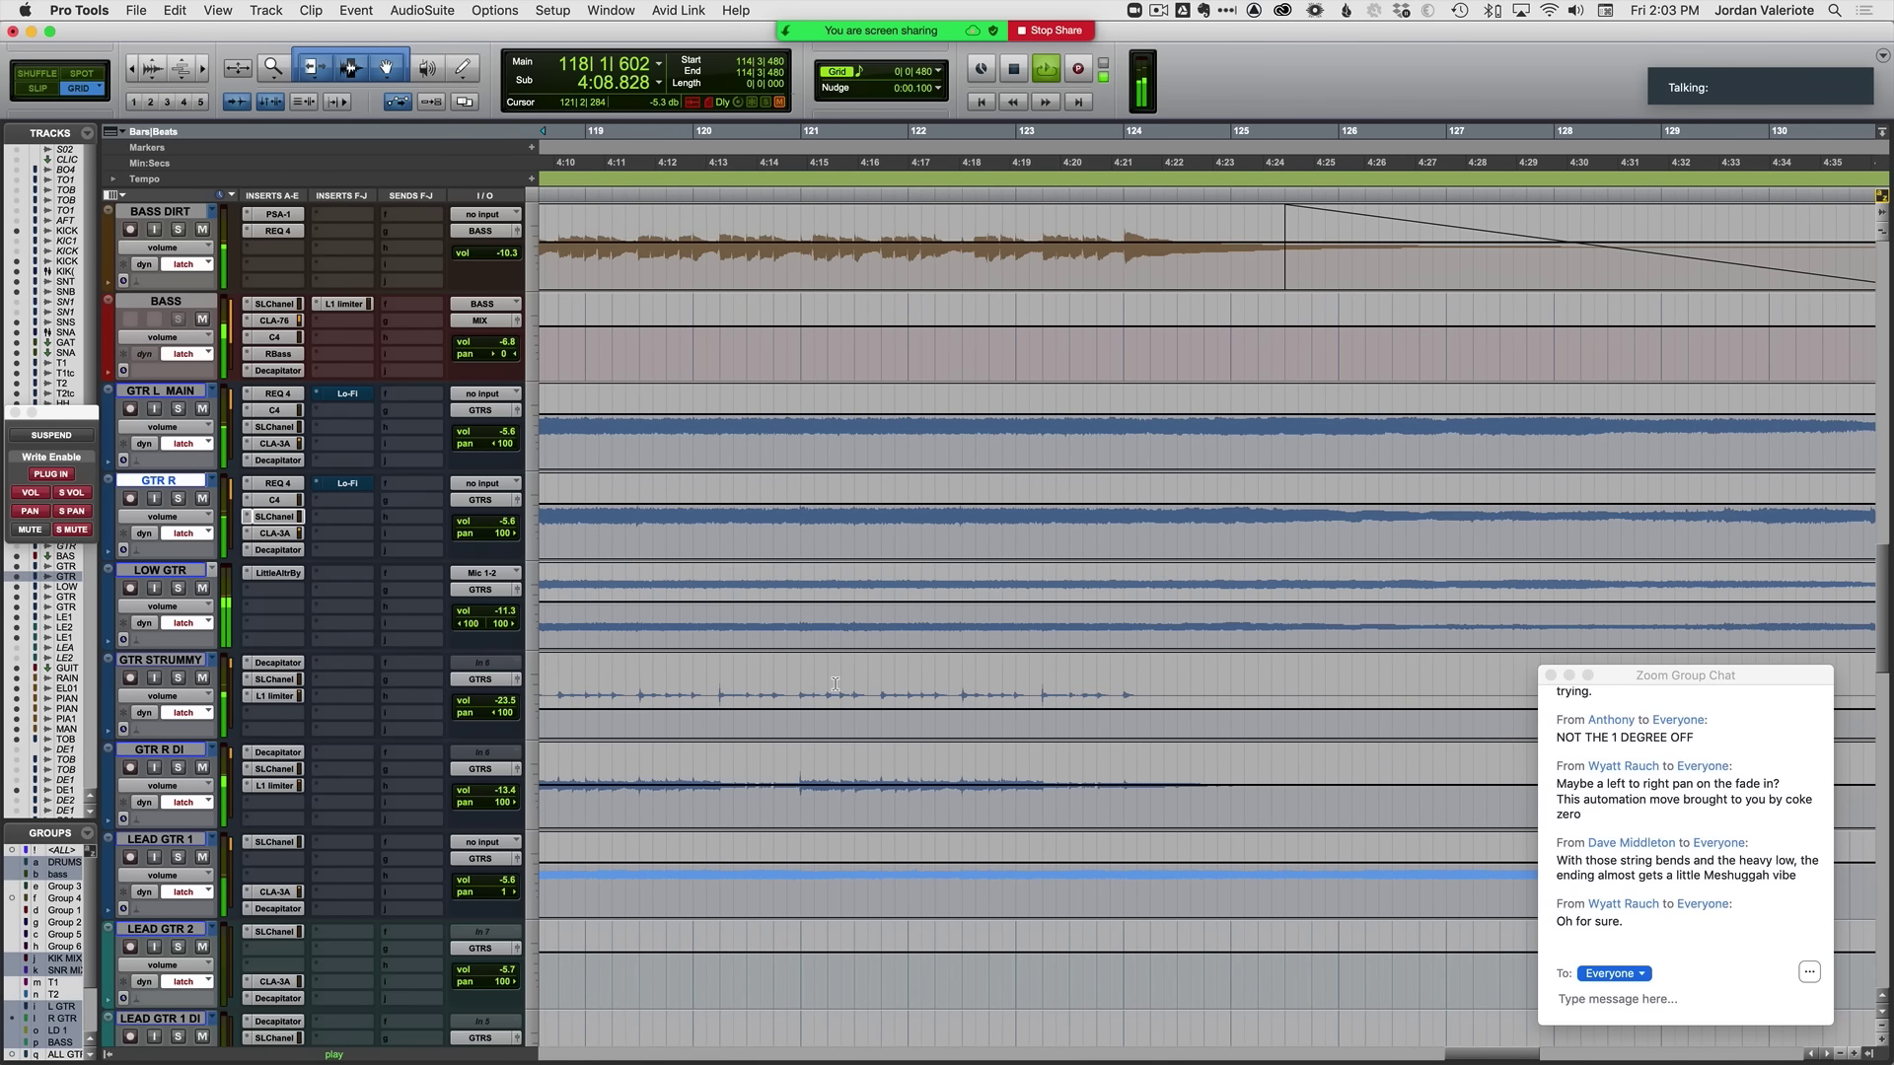
{"action": "scroll", "coordinate": [841, 683], "scroll_direction": "up", "scroll_amount": 3}
{"action": "key", "text": "r"}
{"action": "scroll", "coordinate": [751, 690], "scroll_direction": "up", "scroll_amount": 3}
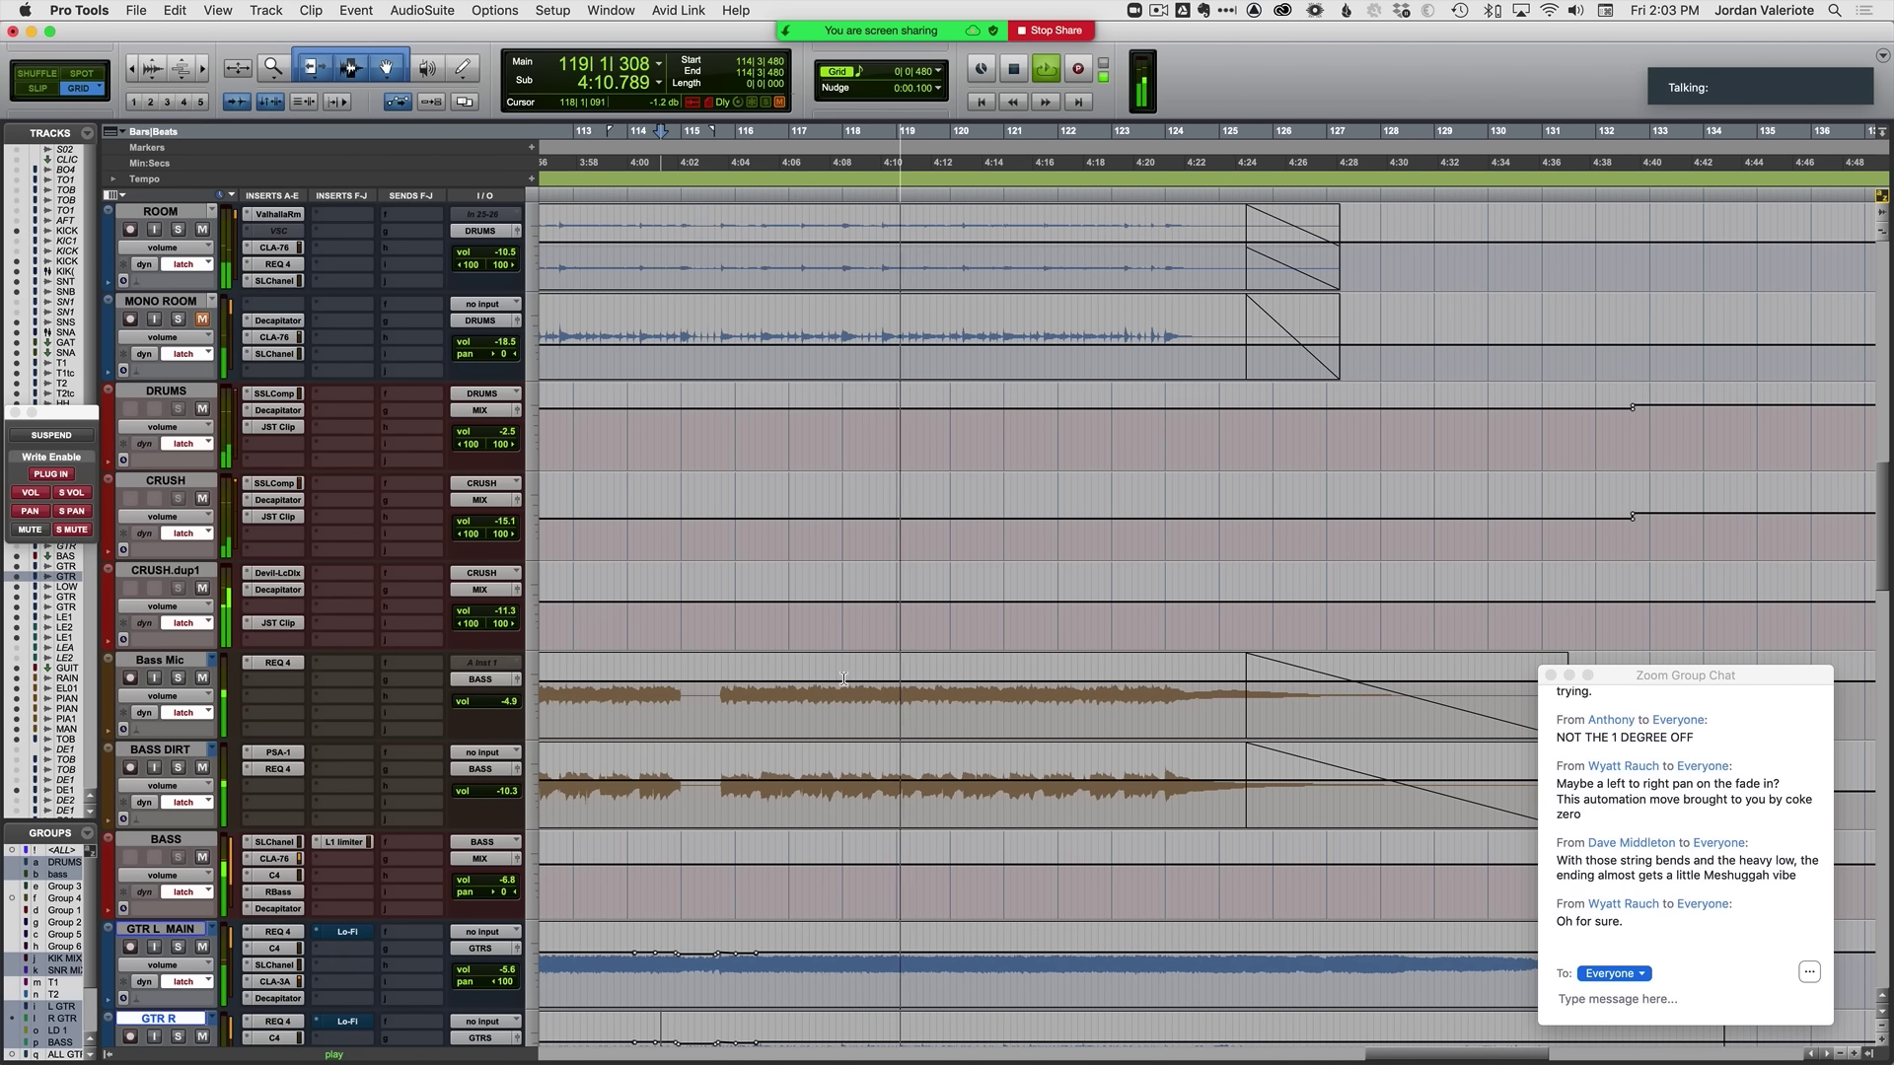
{"action": "key", "text": "space"}
Step: Write a CRUSH.dup1 volume rise from 115|2|000 up to -8.8 dB and delete the leftover automation from 124|3|000
{"action": "scroll", "coordinate": [737, 689], "scroll_direction": "down", "scroll_amount": 2}
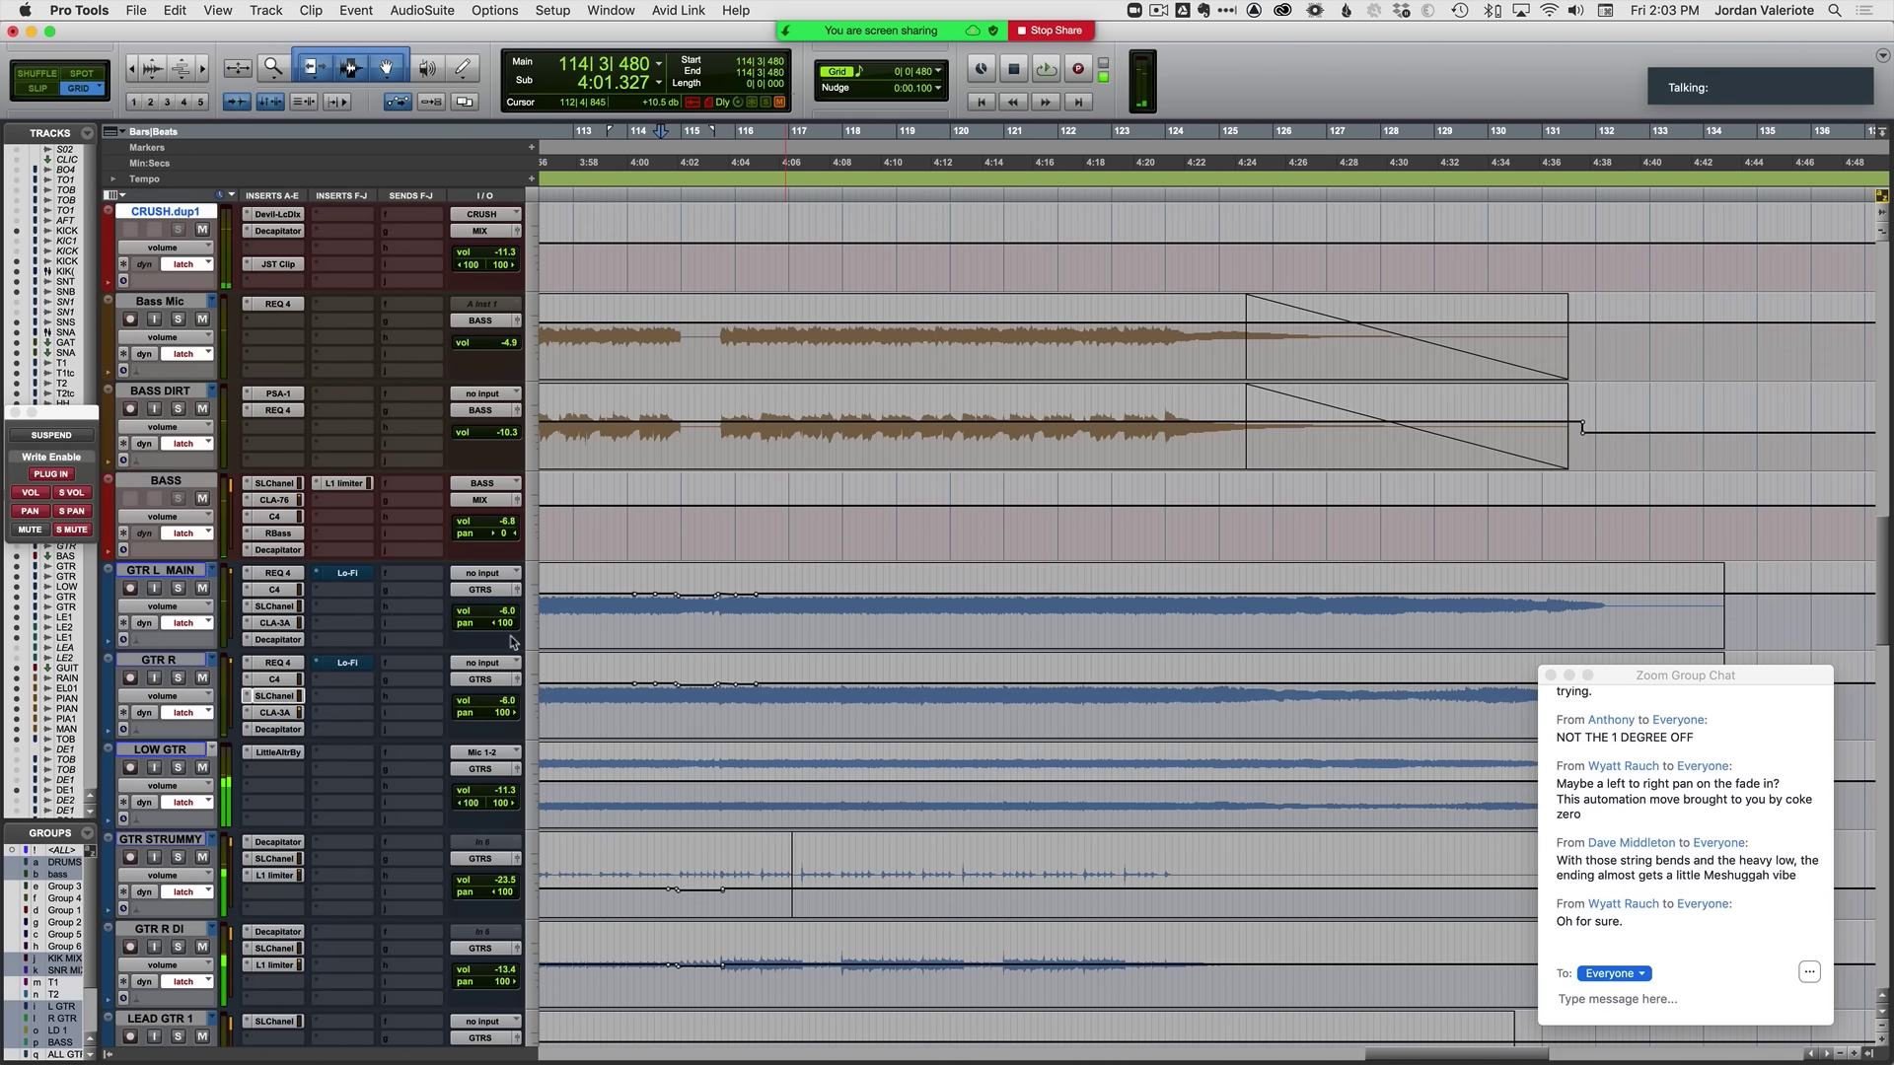
{"action": "scroll", "coordinate": [725, 685], "scroll_direction": "up", "scroll_amount": 2}
{"action": "key", "text": "r"}
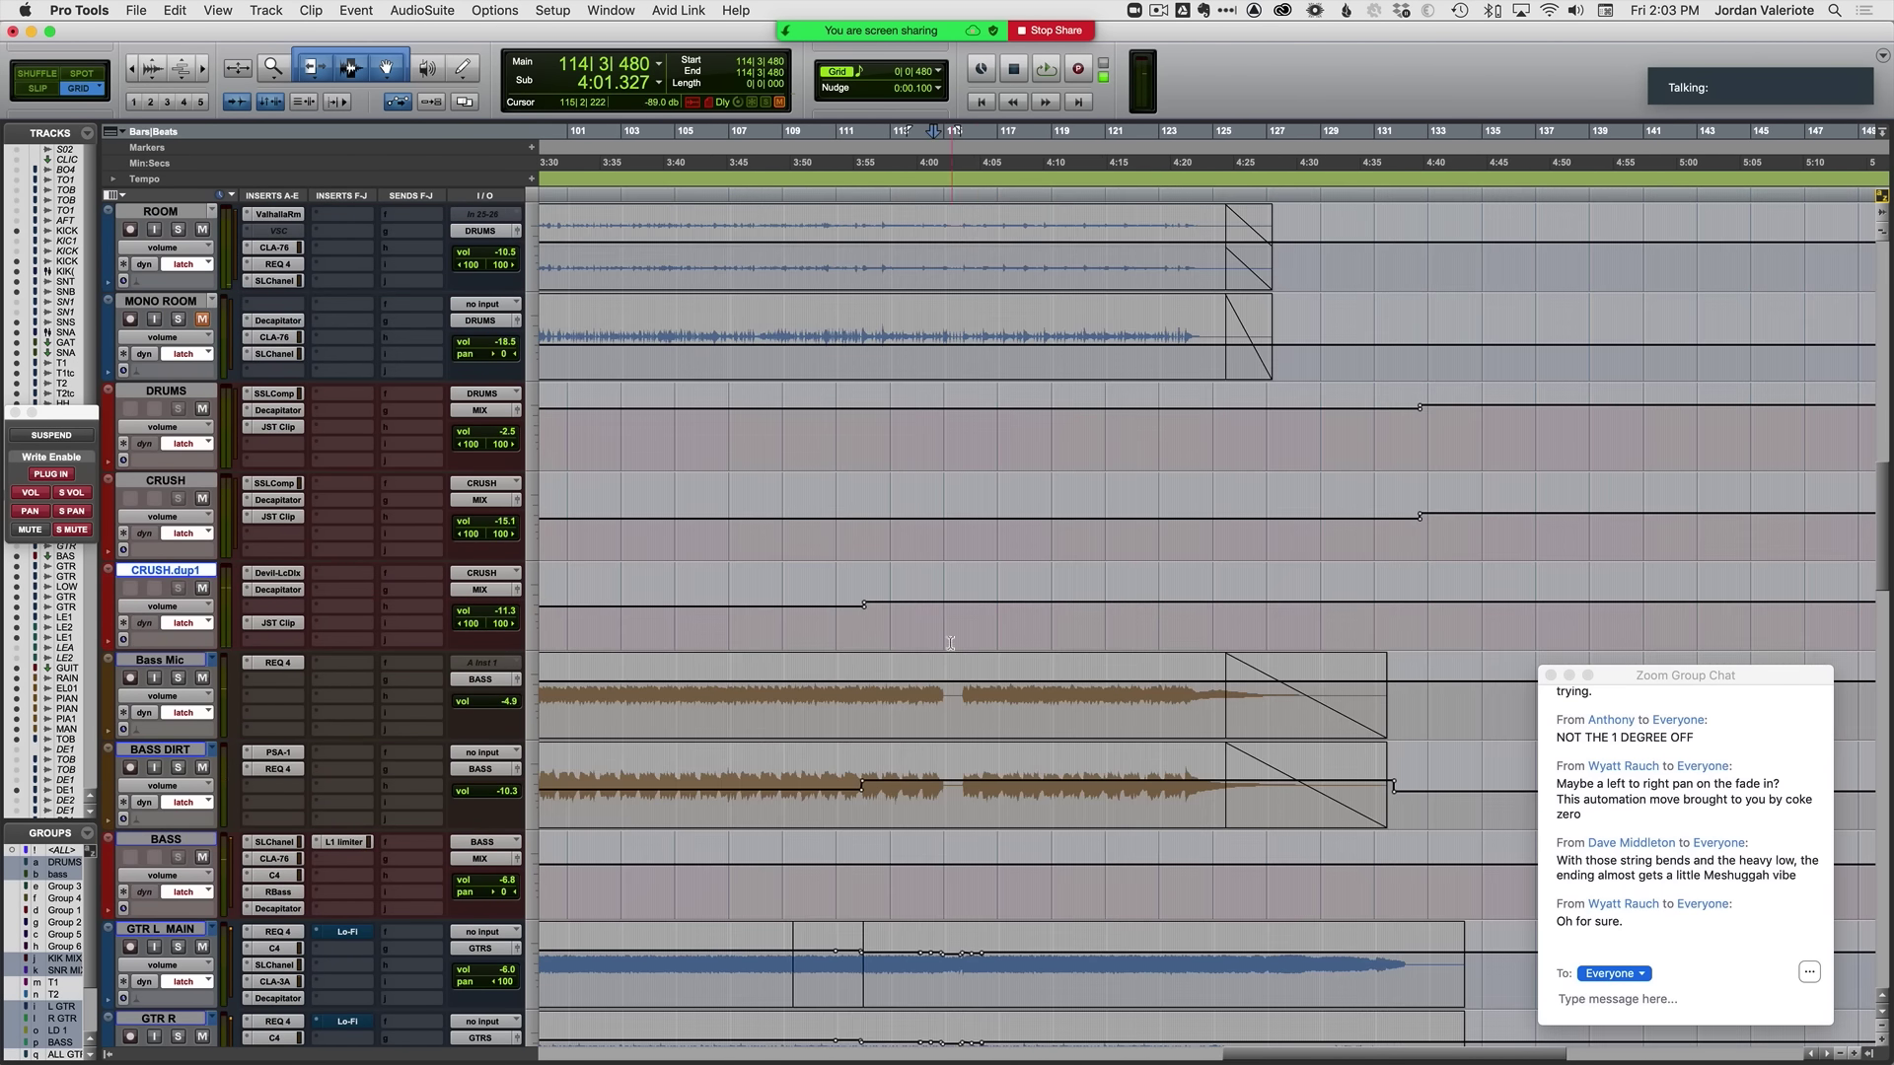
{"action": "left_click", "coordinate": [950, 642]}
{"action": "key", "text": "t"}
{"action": "key", "text": "t"}
{"action": "scroll", "coordinate": [962, 639], "scroll_direction": "right", "scroll_amount": 5}
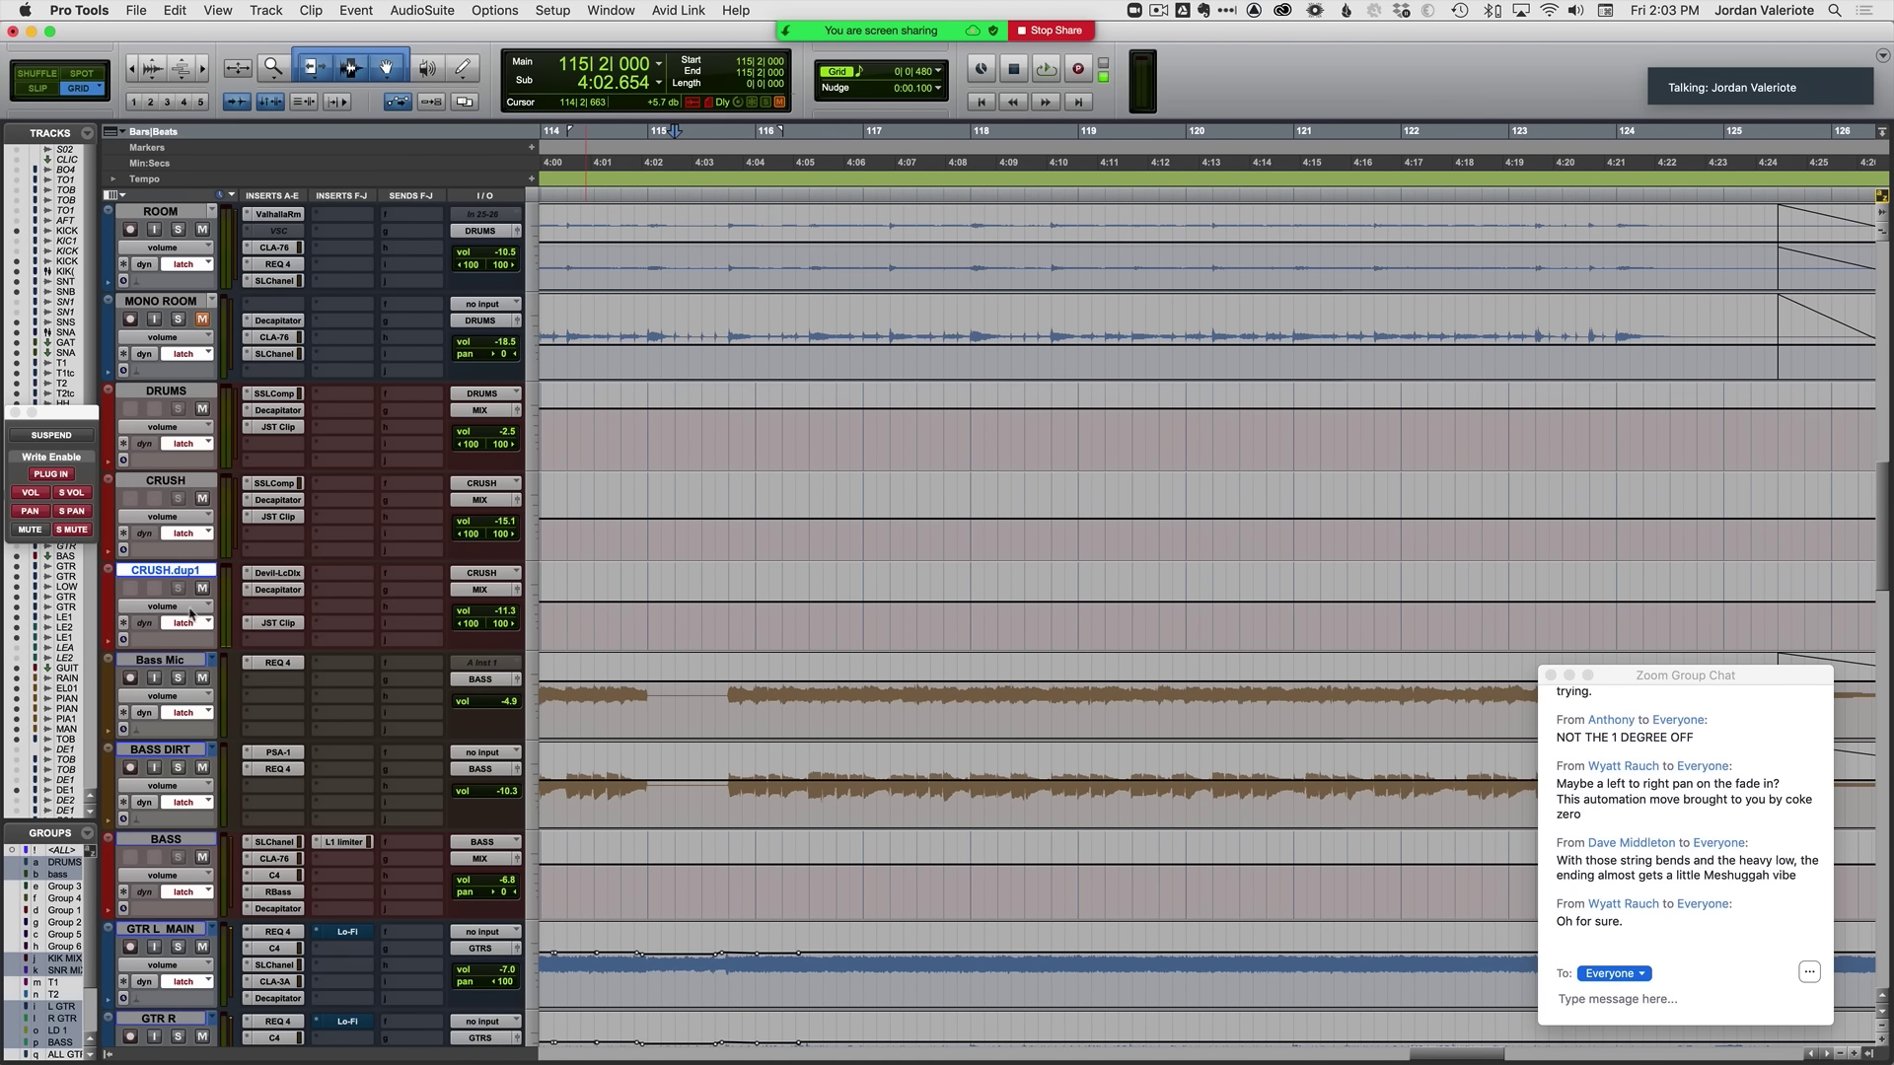
{"action": "key", "text": "space"}
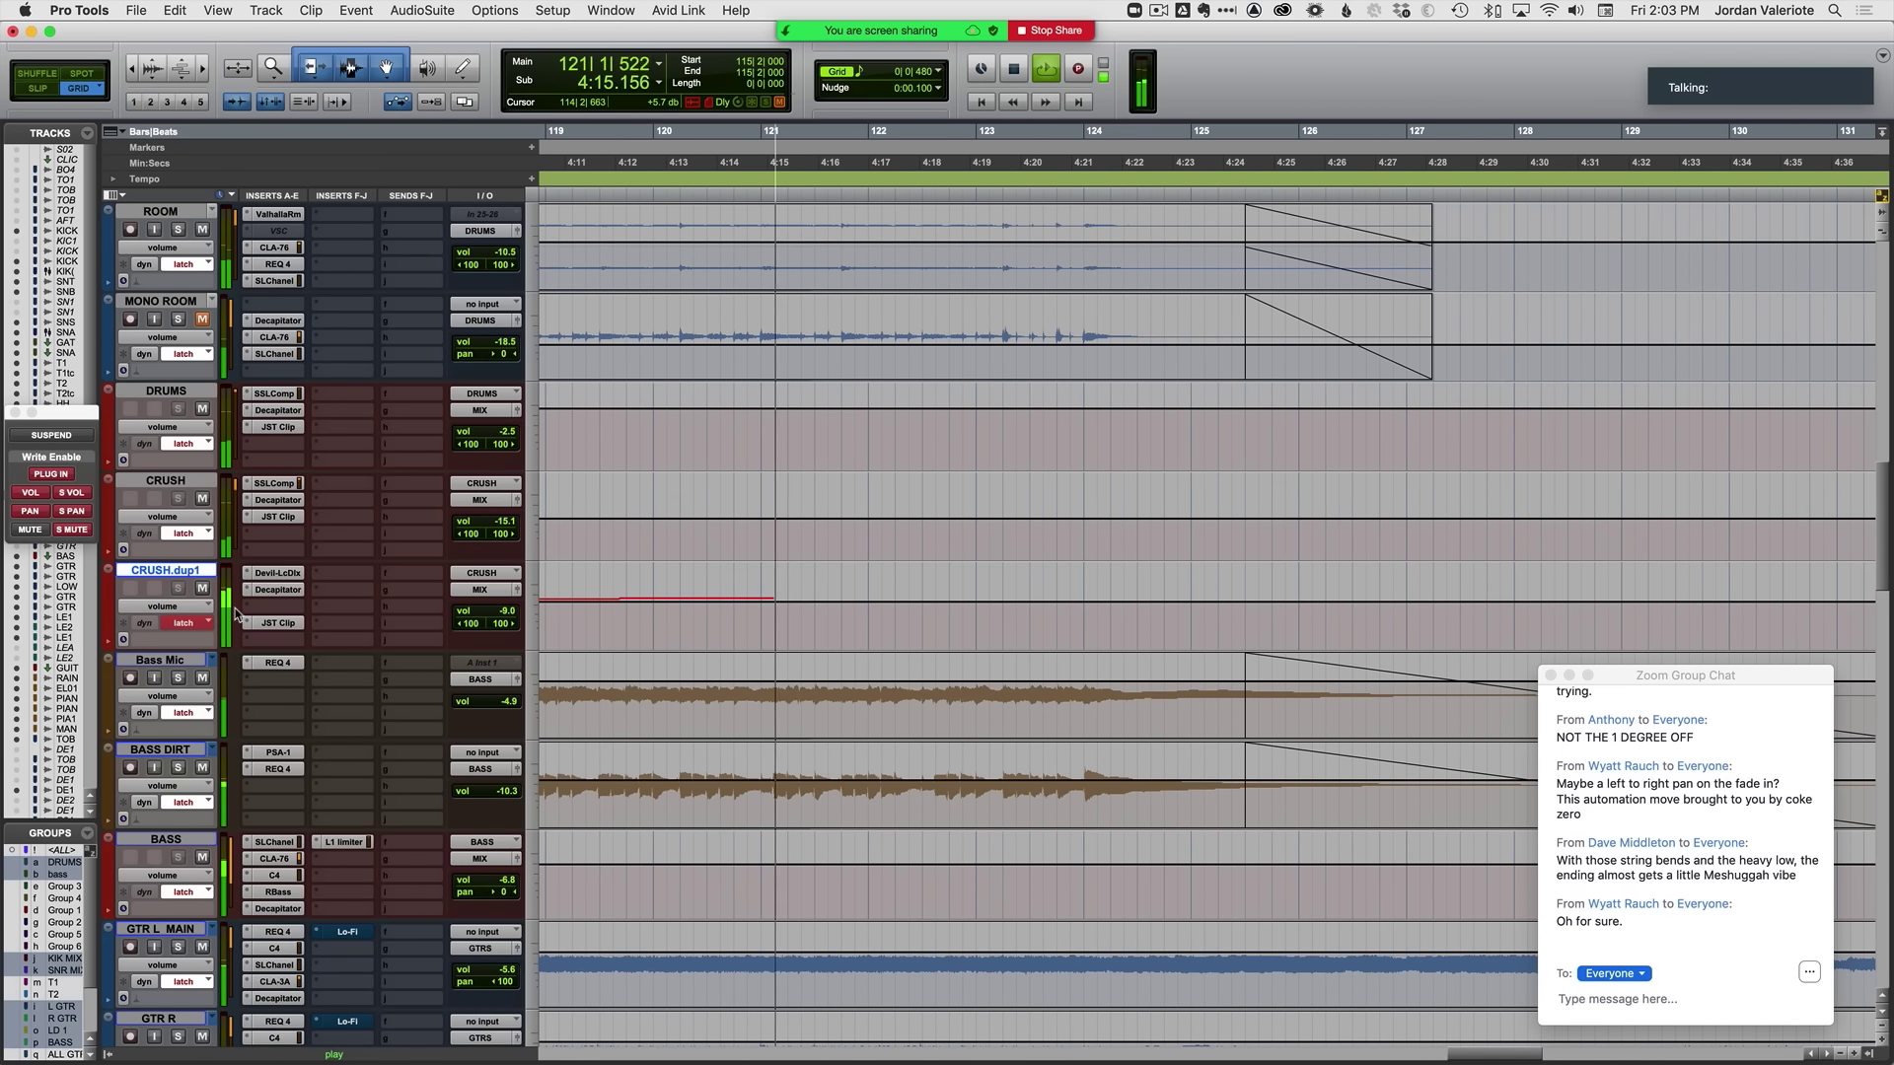
{"action": "scroll", "coordinate": [792, 614], "scroll_direction": "up", "scroll_amount": 2}
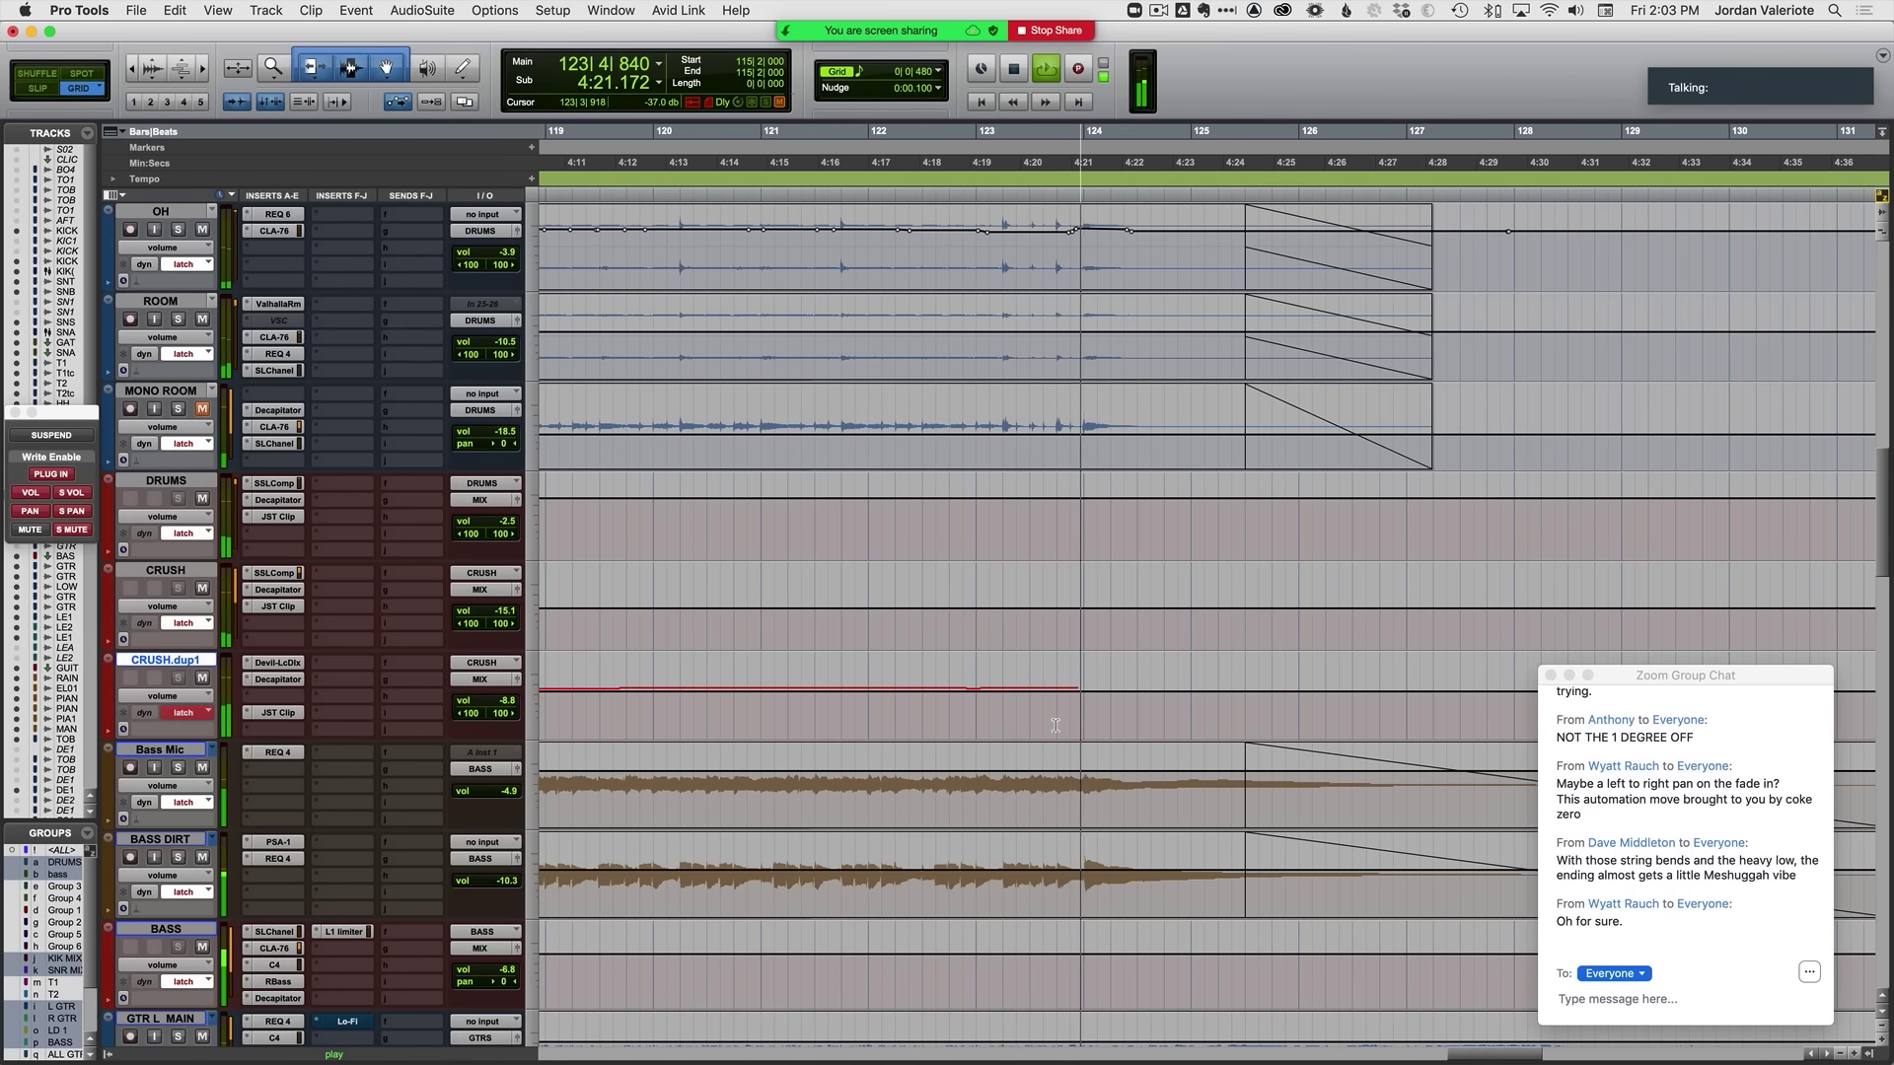
{"action": "key", "text": "space"}
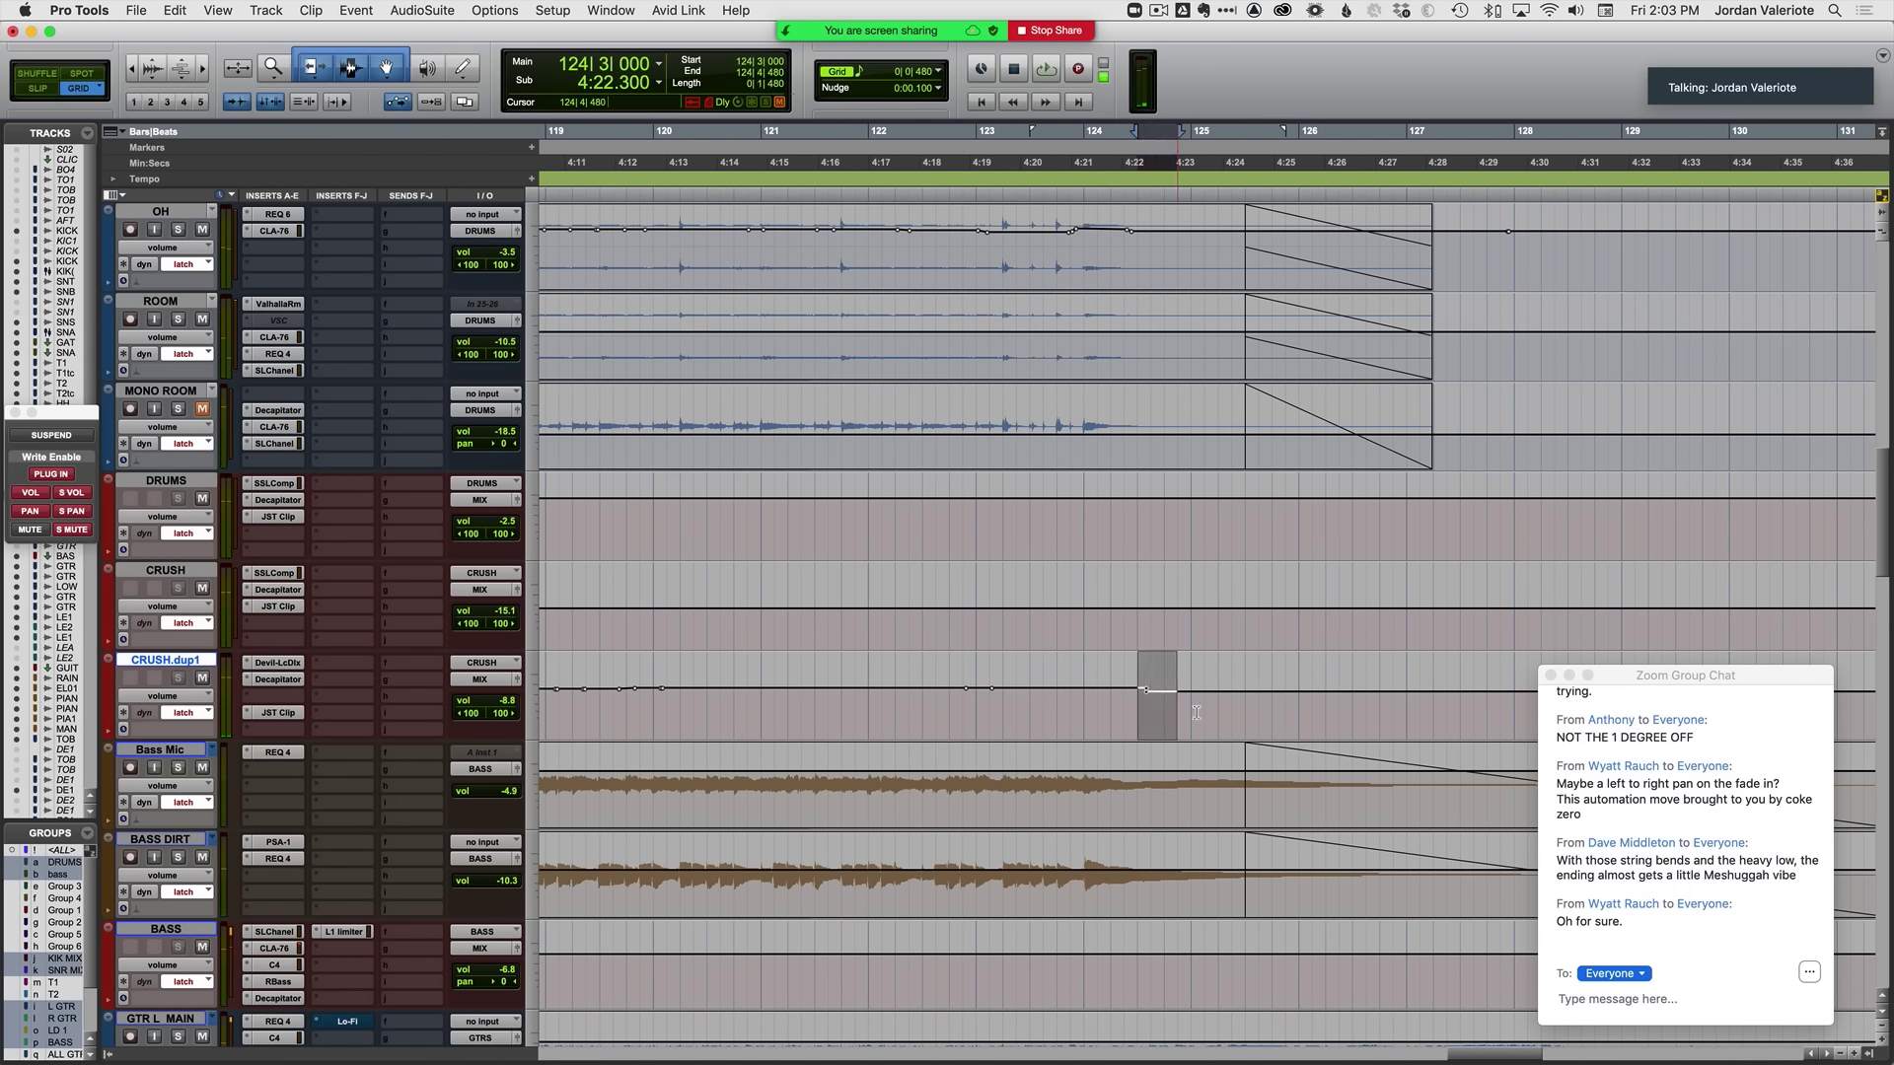
{"action": "key", "text": "BackSpace"}
Step: Rewrite the OH volume from the bar 115 break onward, dipping to -5.5 dB and finishing at -4.6 dB near 124|4|480
{"action": "scroll", "coordinate": [701, 746], "scroll_direction": "up", "scroll_amount": 2}
{"action": "scroll", "coordinate": [756, 611], "scroll_direction": "up", "scroll_amount": 2}
{"action": "scroll", "coordinate": [759, 611], "scroll_direction": "left", "scroll_amount": 6}
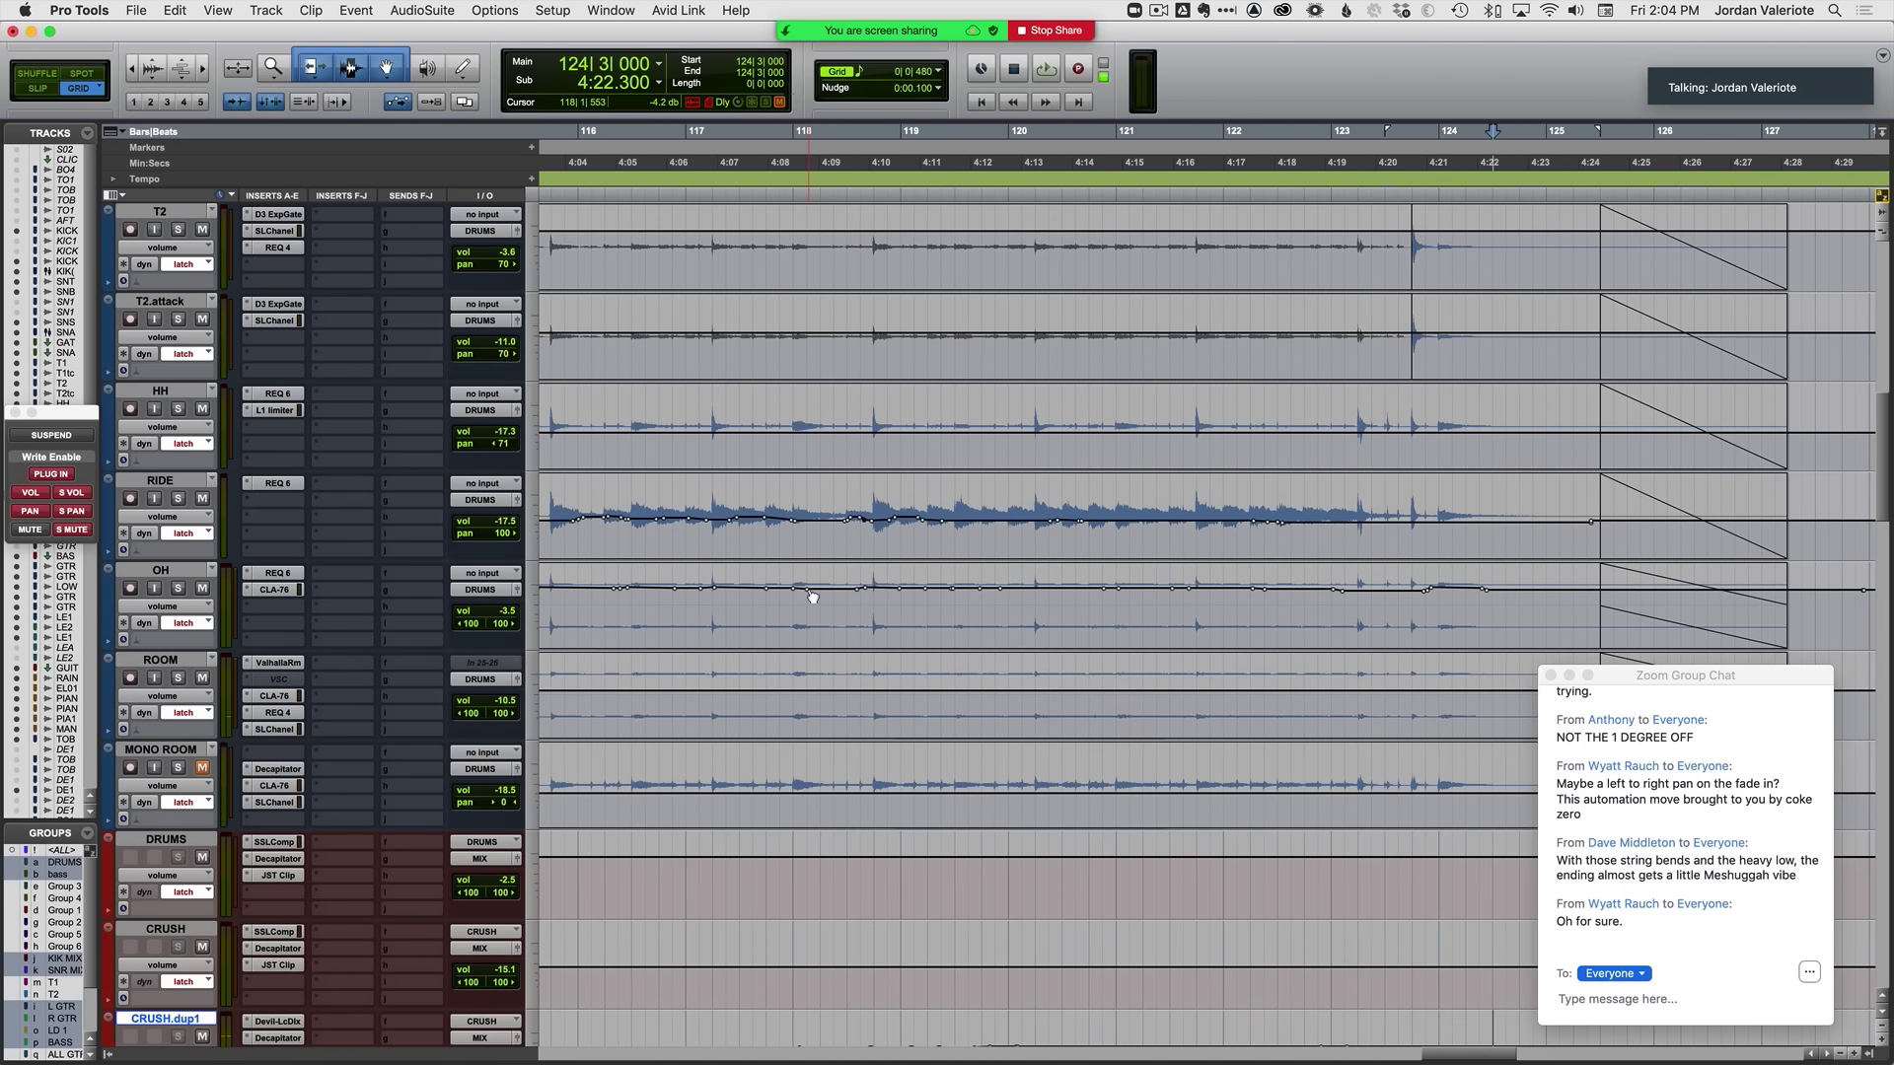
{"action": "scroll", "coordinate": [766, 734], "scroll_direction": "down", "scroll_amount": 3}
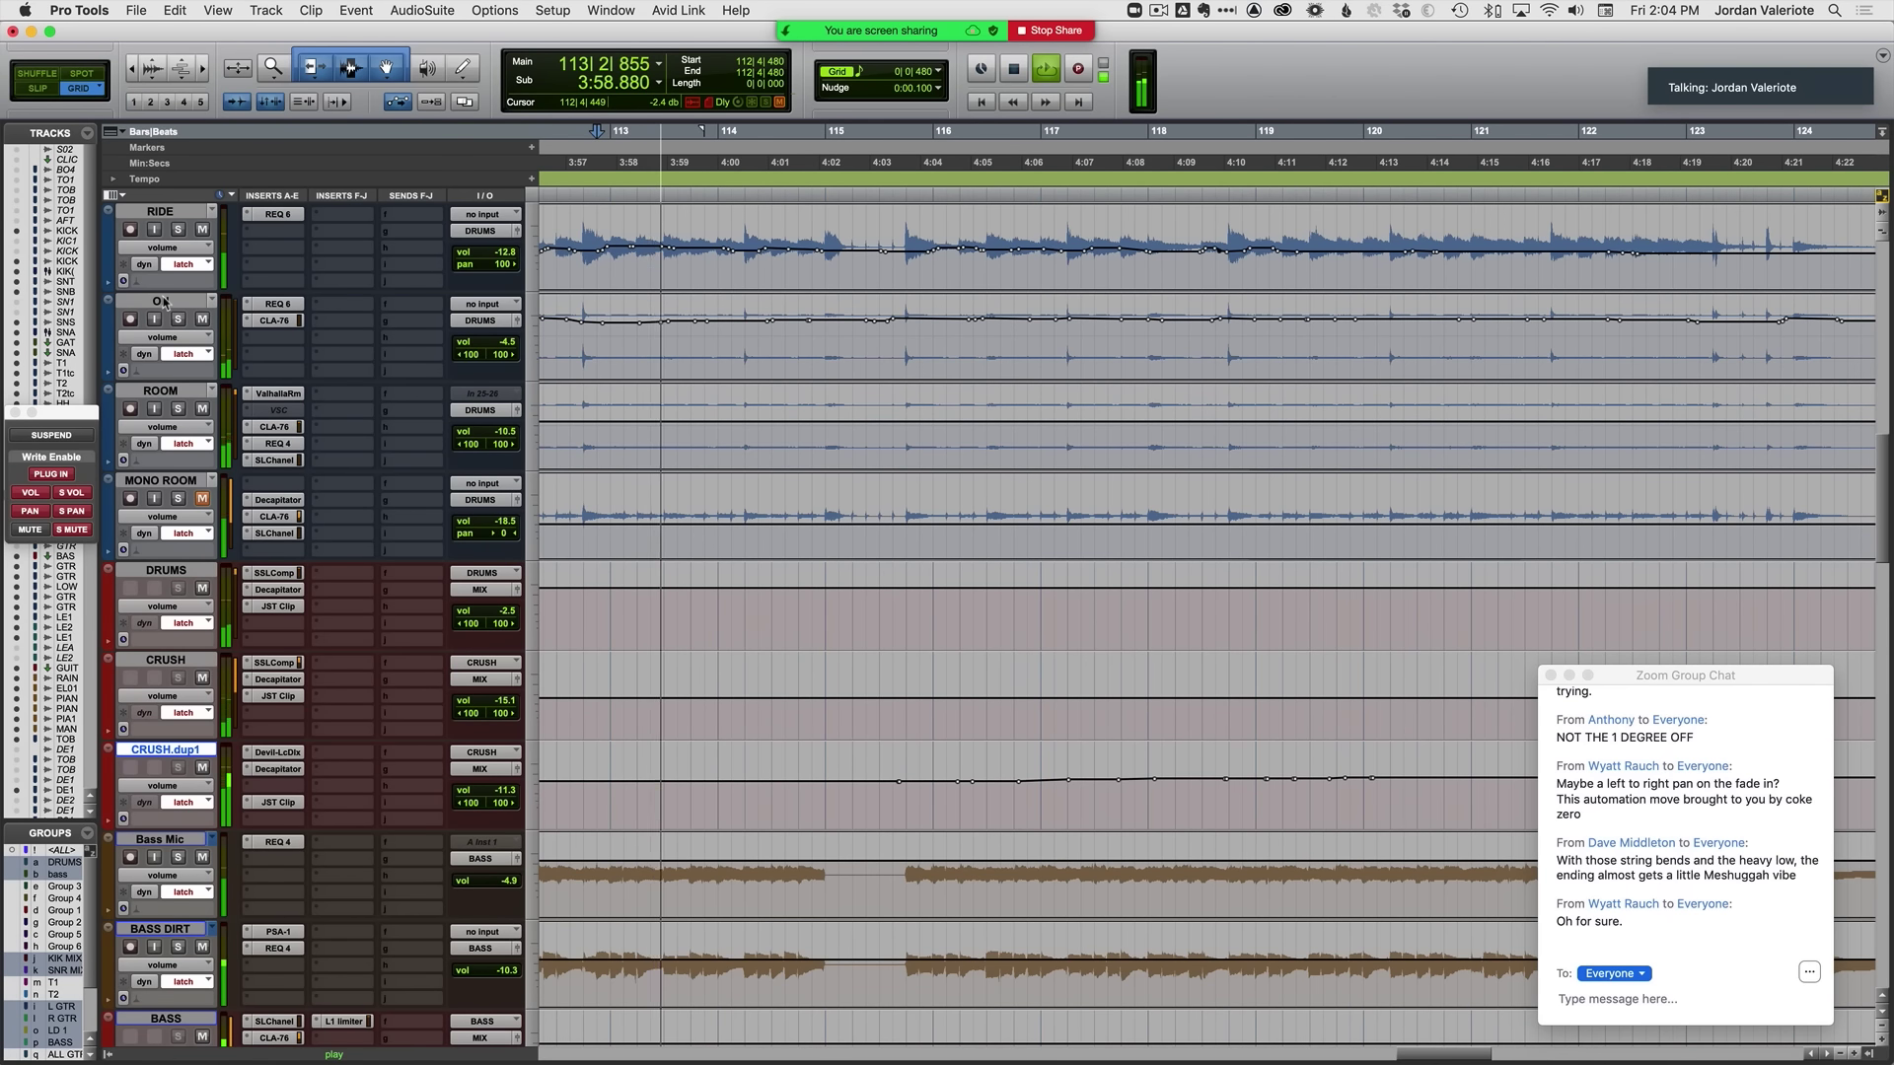
{"action": "scroll", "coordinate": [181, 216], "scroll_direction": "down", "scroll_amount": 1}
{"action": "scroll", "coordinate": [591, 398], "scroll_direction": "up", "scroll_amount": 1}
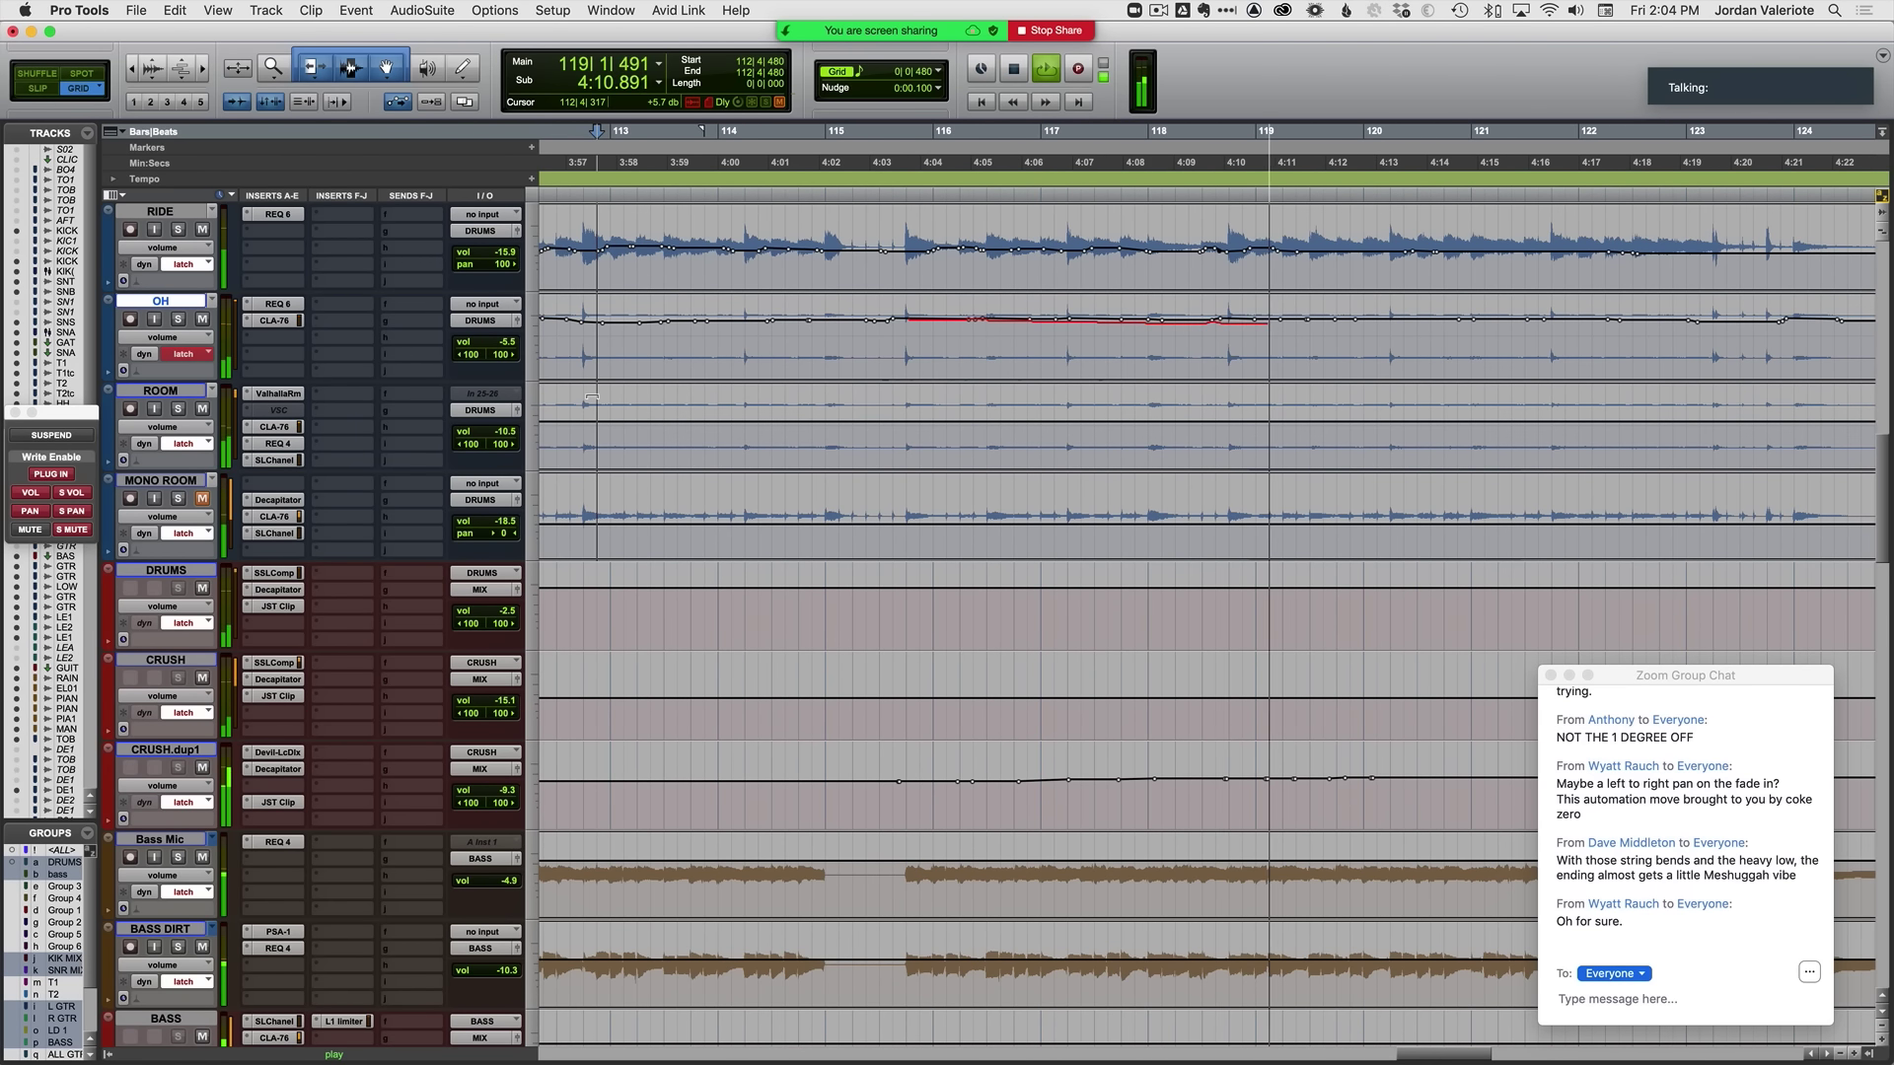
{"action": "key", "text": "super+bracketleft"}
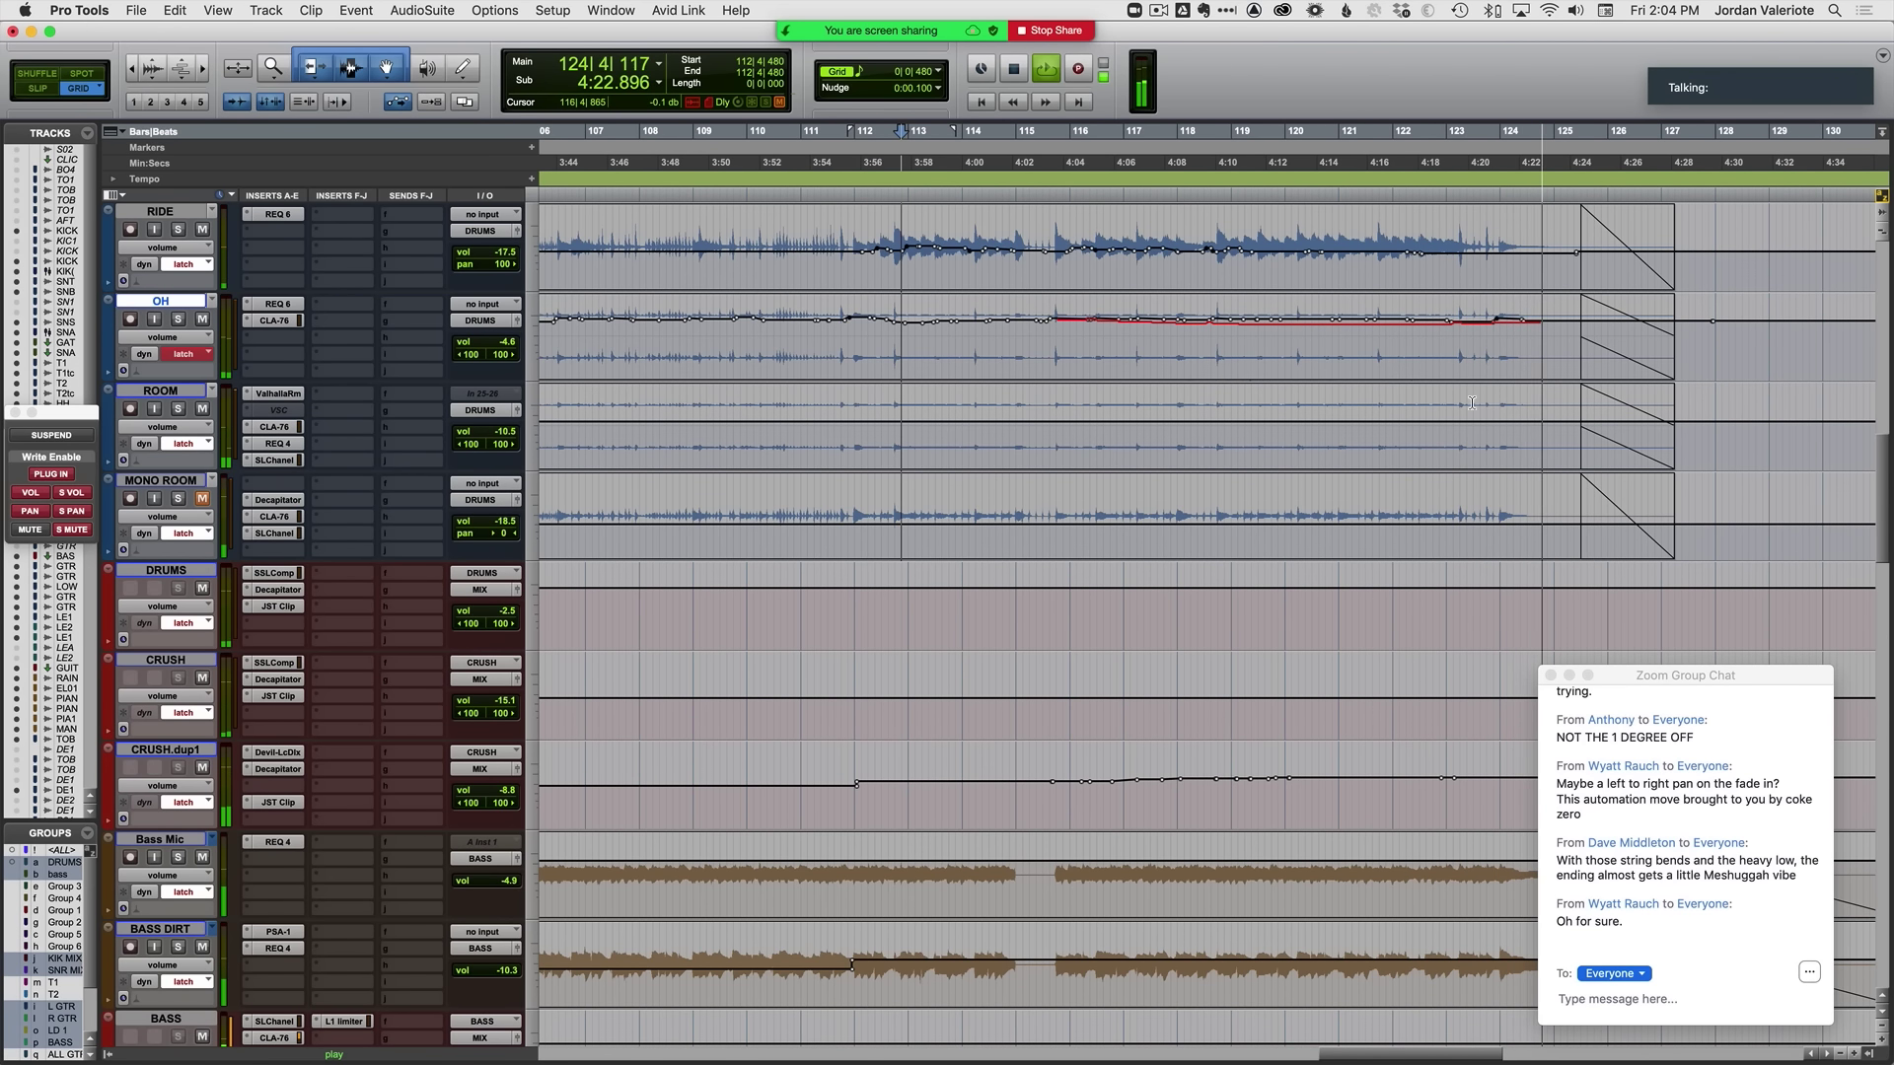
{"action": "key", "text": "space"}
{"action": "left_click_drag", "start_coordinate": [1549, 345], "coordinate": [1760, 343]}
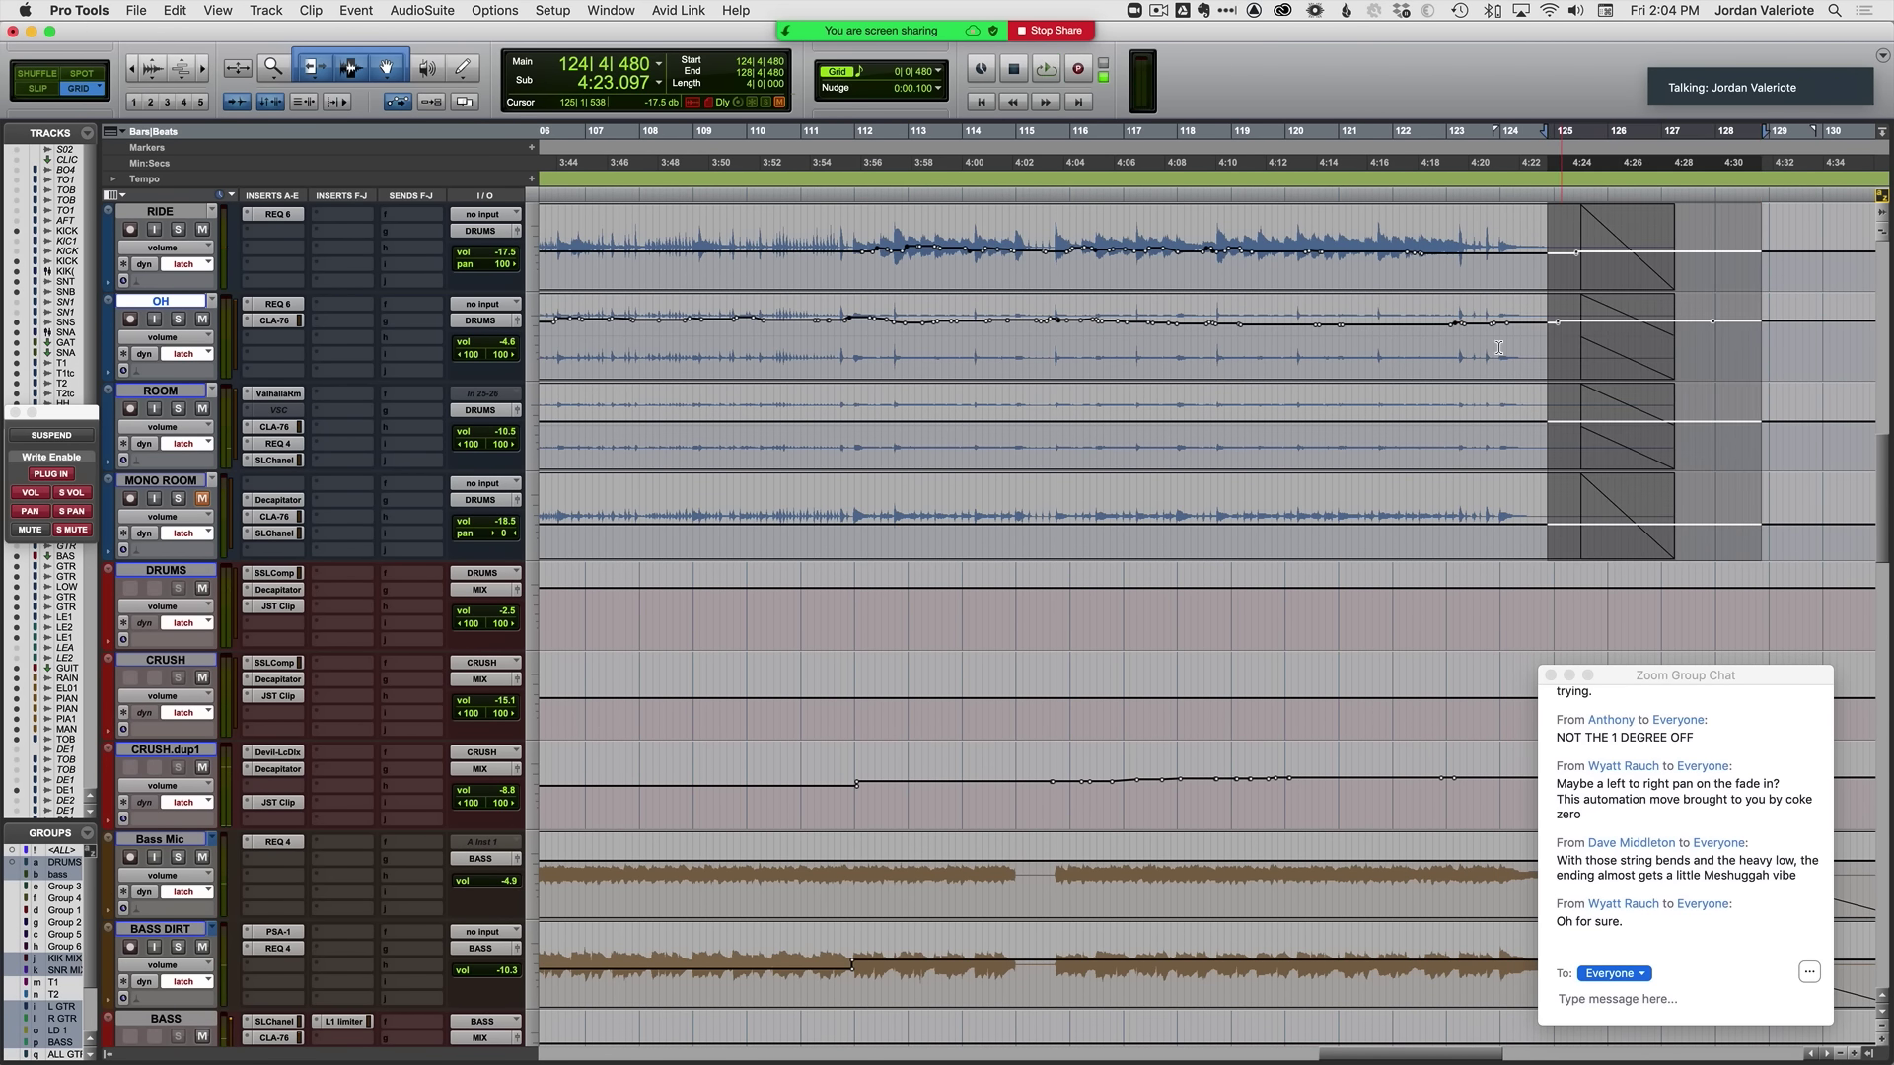
Step: Play back the song's ending and examine the volume automation on the bass, guitar and piano tracks
{"action": "left_click", "coordinate": [1360, 376]}
{"action": "key", "text": "space"}
{"action": "scroll", "coordinate": [1361, 375], "scroll_direction": "down", "scroll_amount": 6}
{"action": "key", "text": "r"}
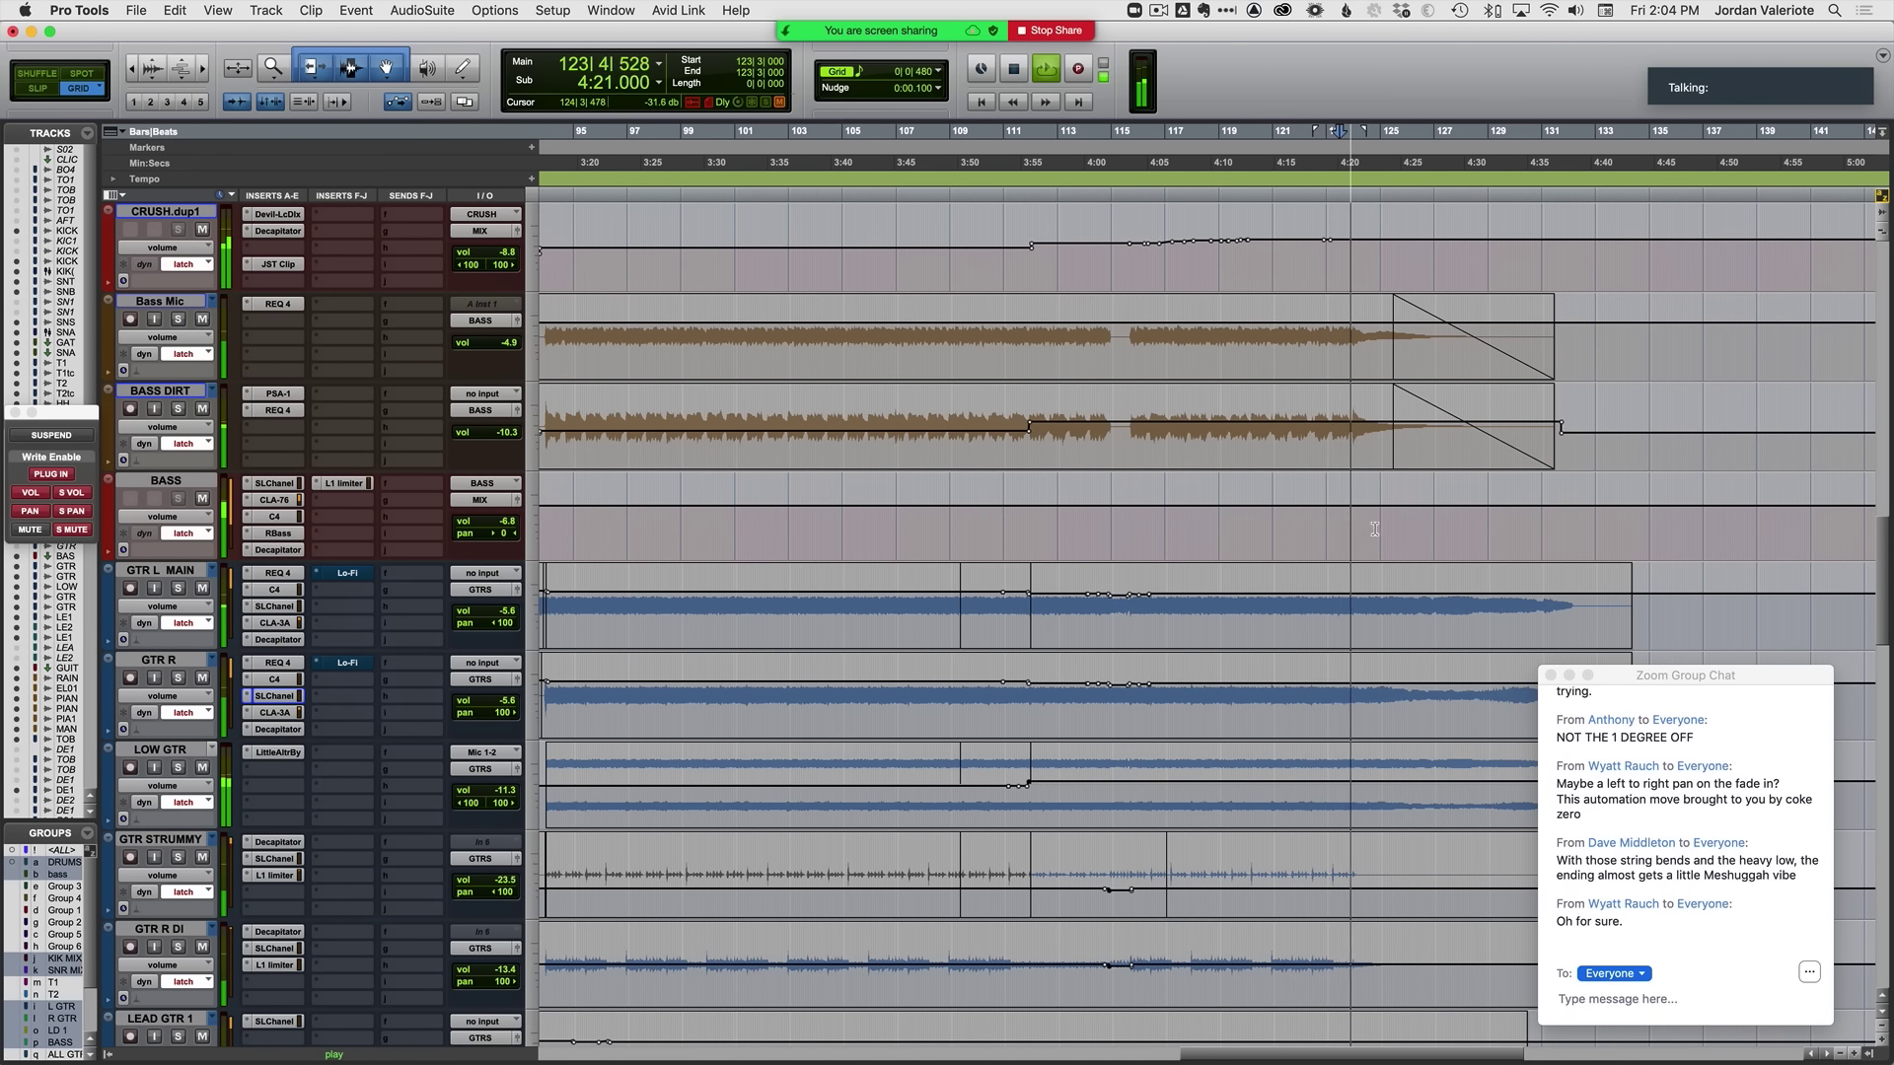
{"action": "key", "text": "t"}
{"action": "scroll", "coordinate": [1159, 584], "scroll_direction": "down", "scroll_amount": 5}
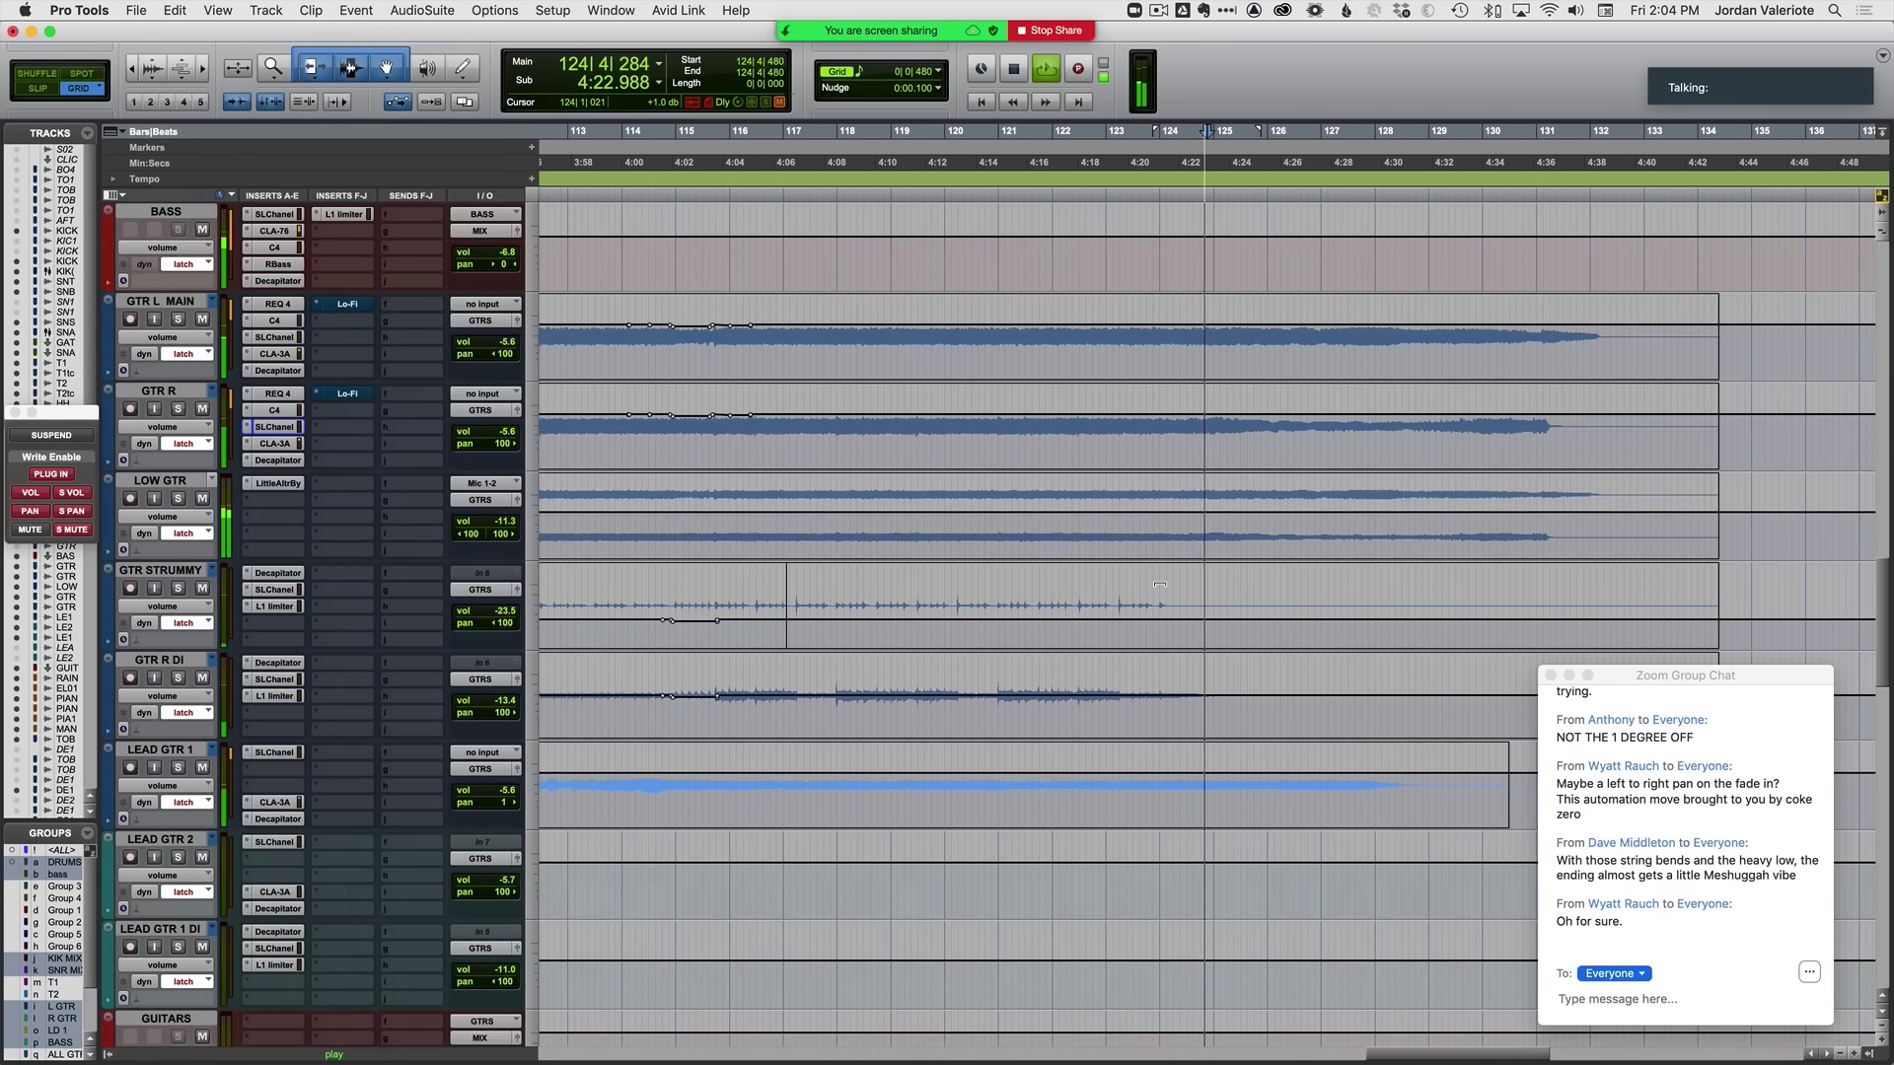
{"action": "scroll", "coordinate": [1416, 557], "scroll_direction": "up", "scroll_amount": 2}
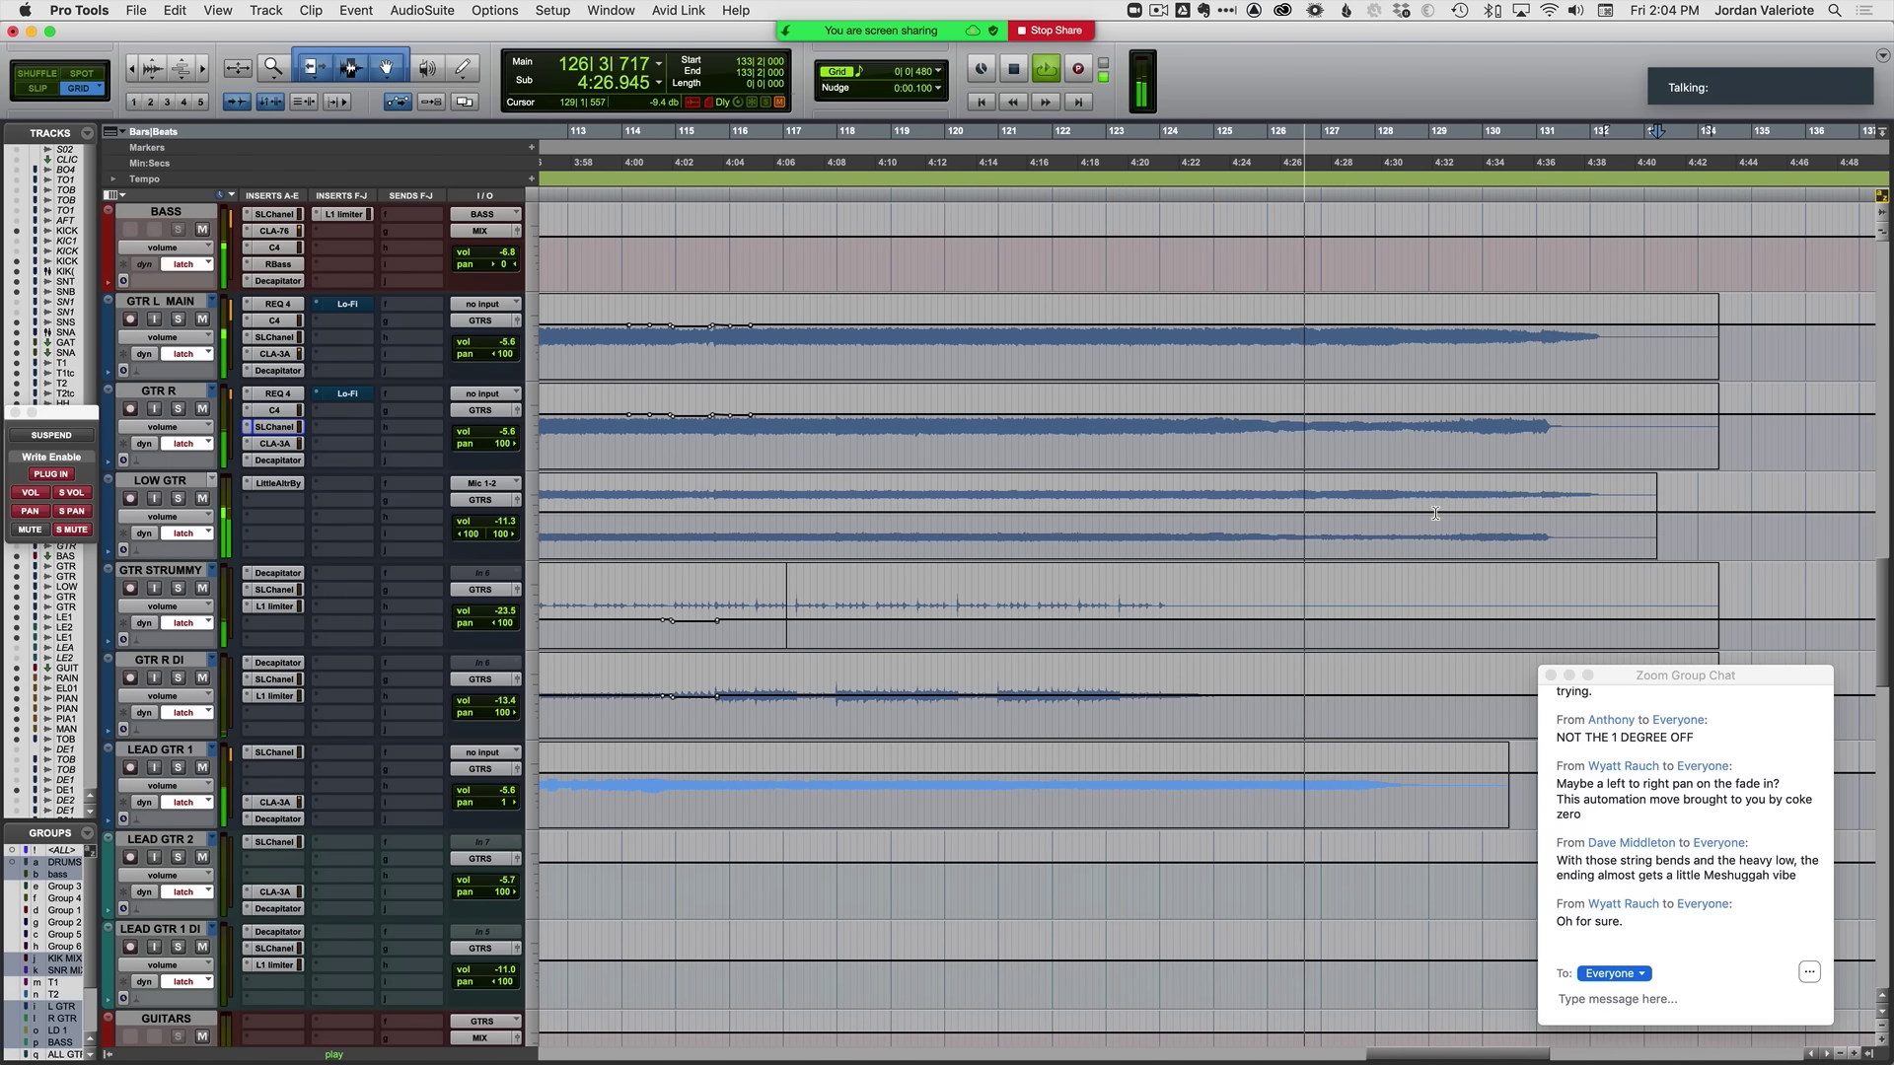
{"action": "scroll", "coordinate": [1444, 509], "scroll_direction": "down", "scroll_amount": 8}
Step: Set the playback start to 123|2|480, select the PIANO track and listen through the ending while checking the remaining tracks
{"action": "left_click", "coordinate": [1126, 595]}
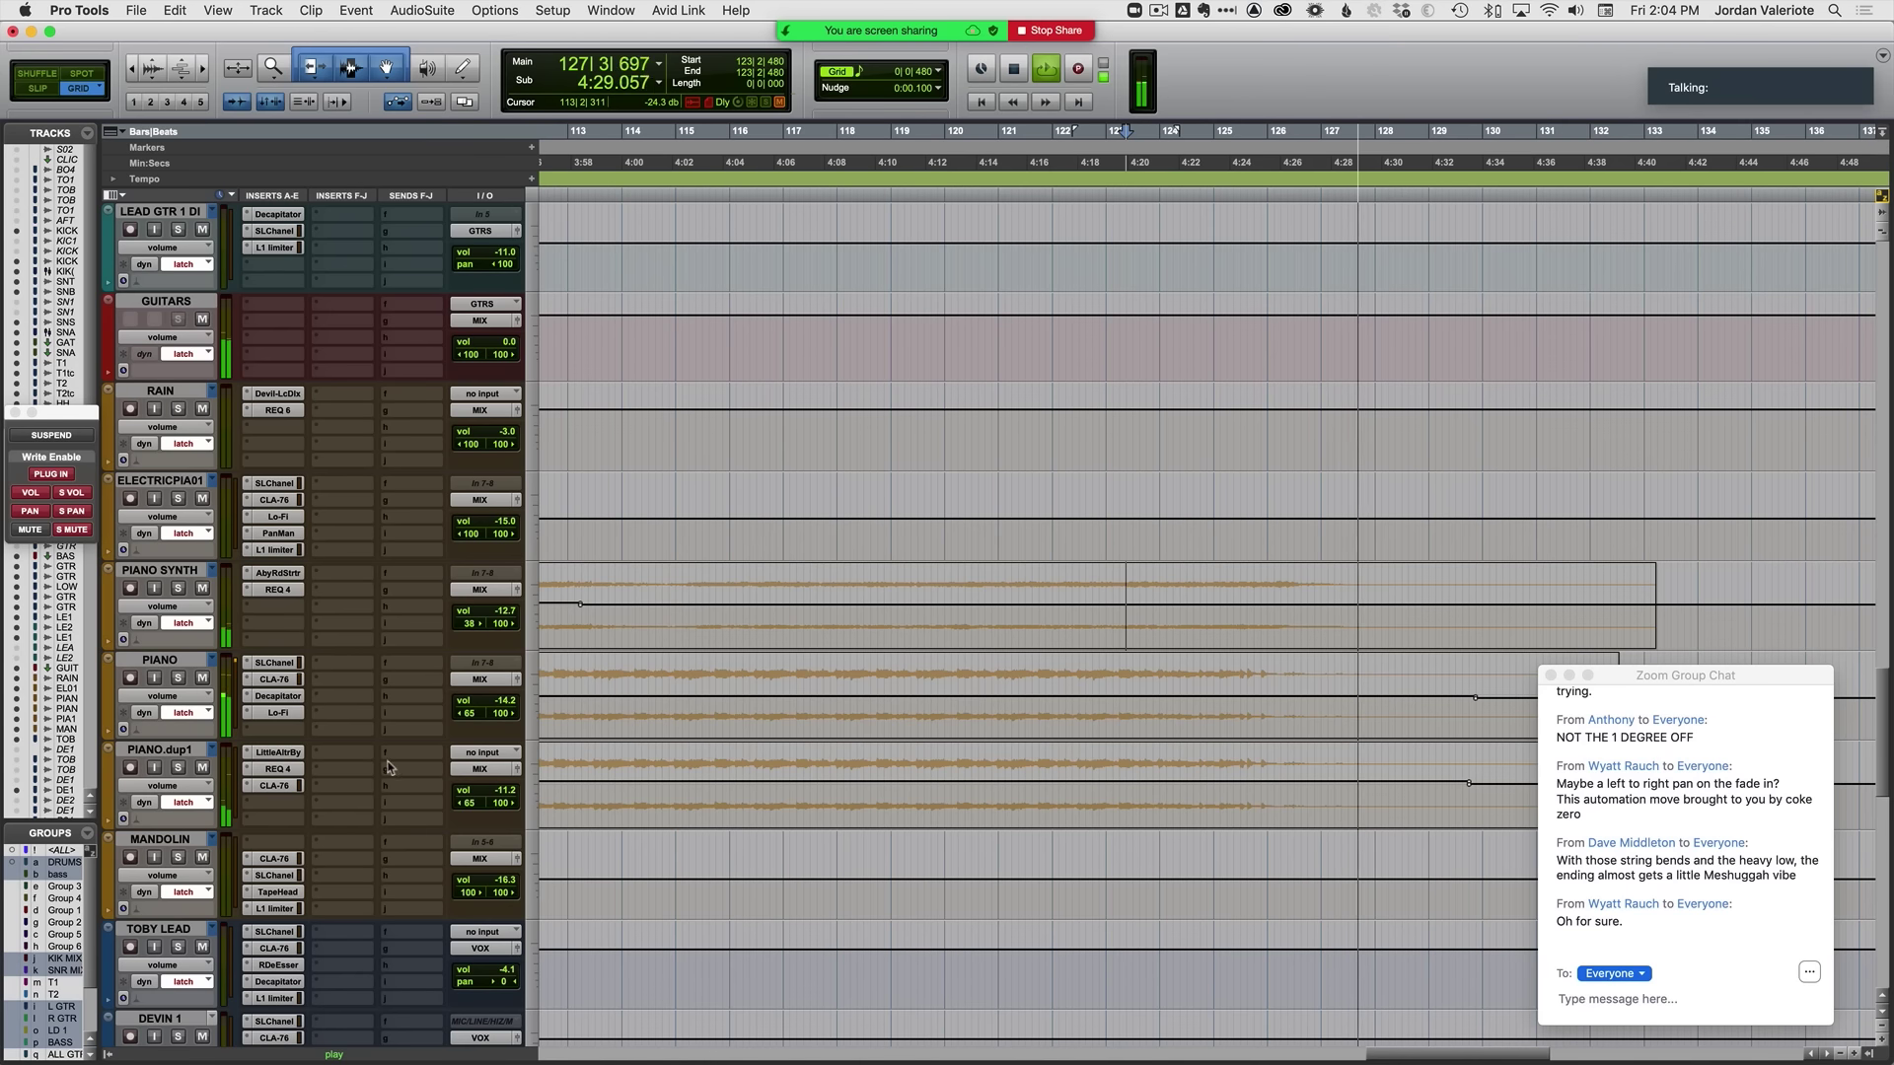
{"action": "left_click", "coordinate": [166, 659]}
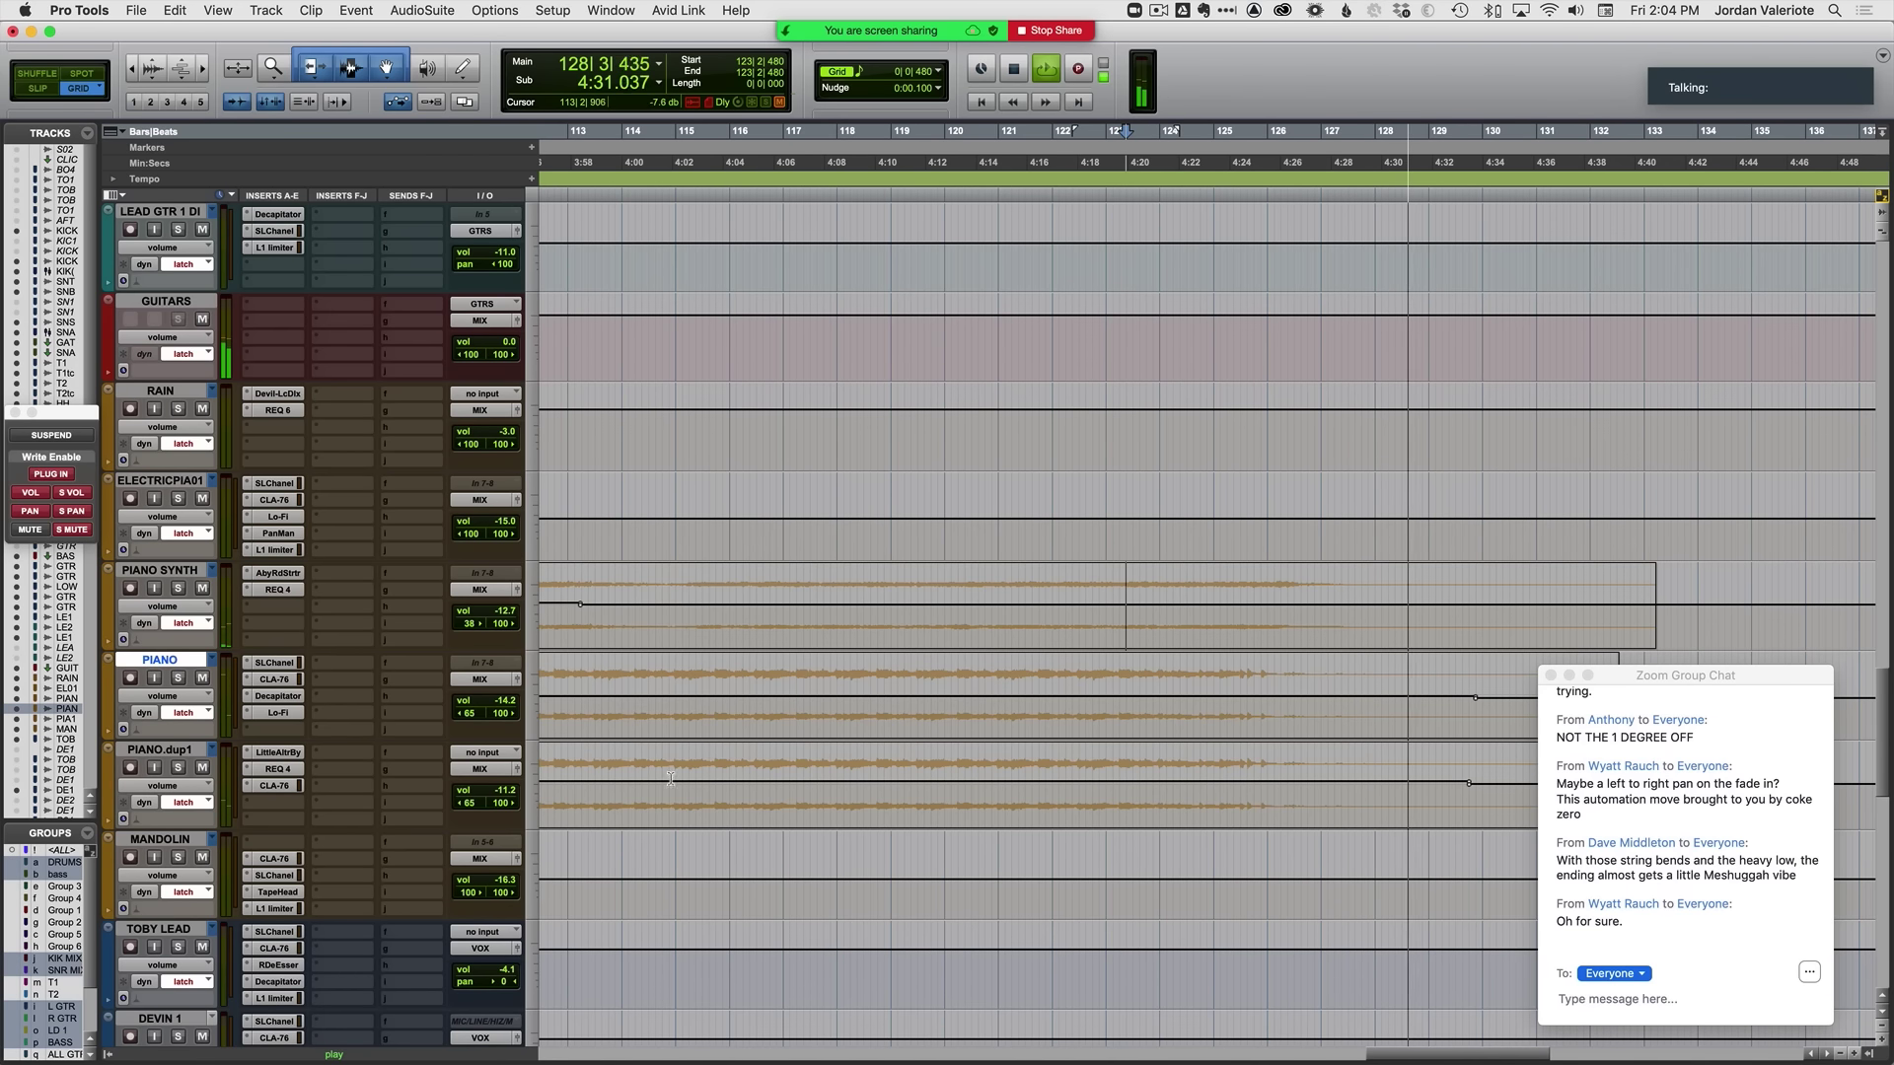
{"action": "scroll", "coordinate": [784, 799], "scroll_direction": "right", "scroll_amount": 3}
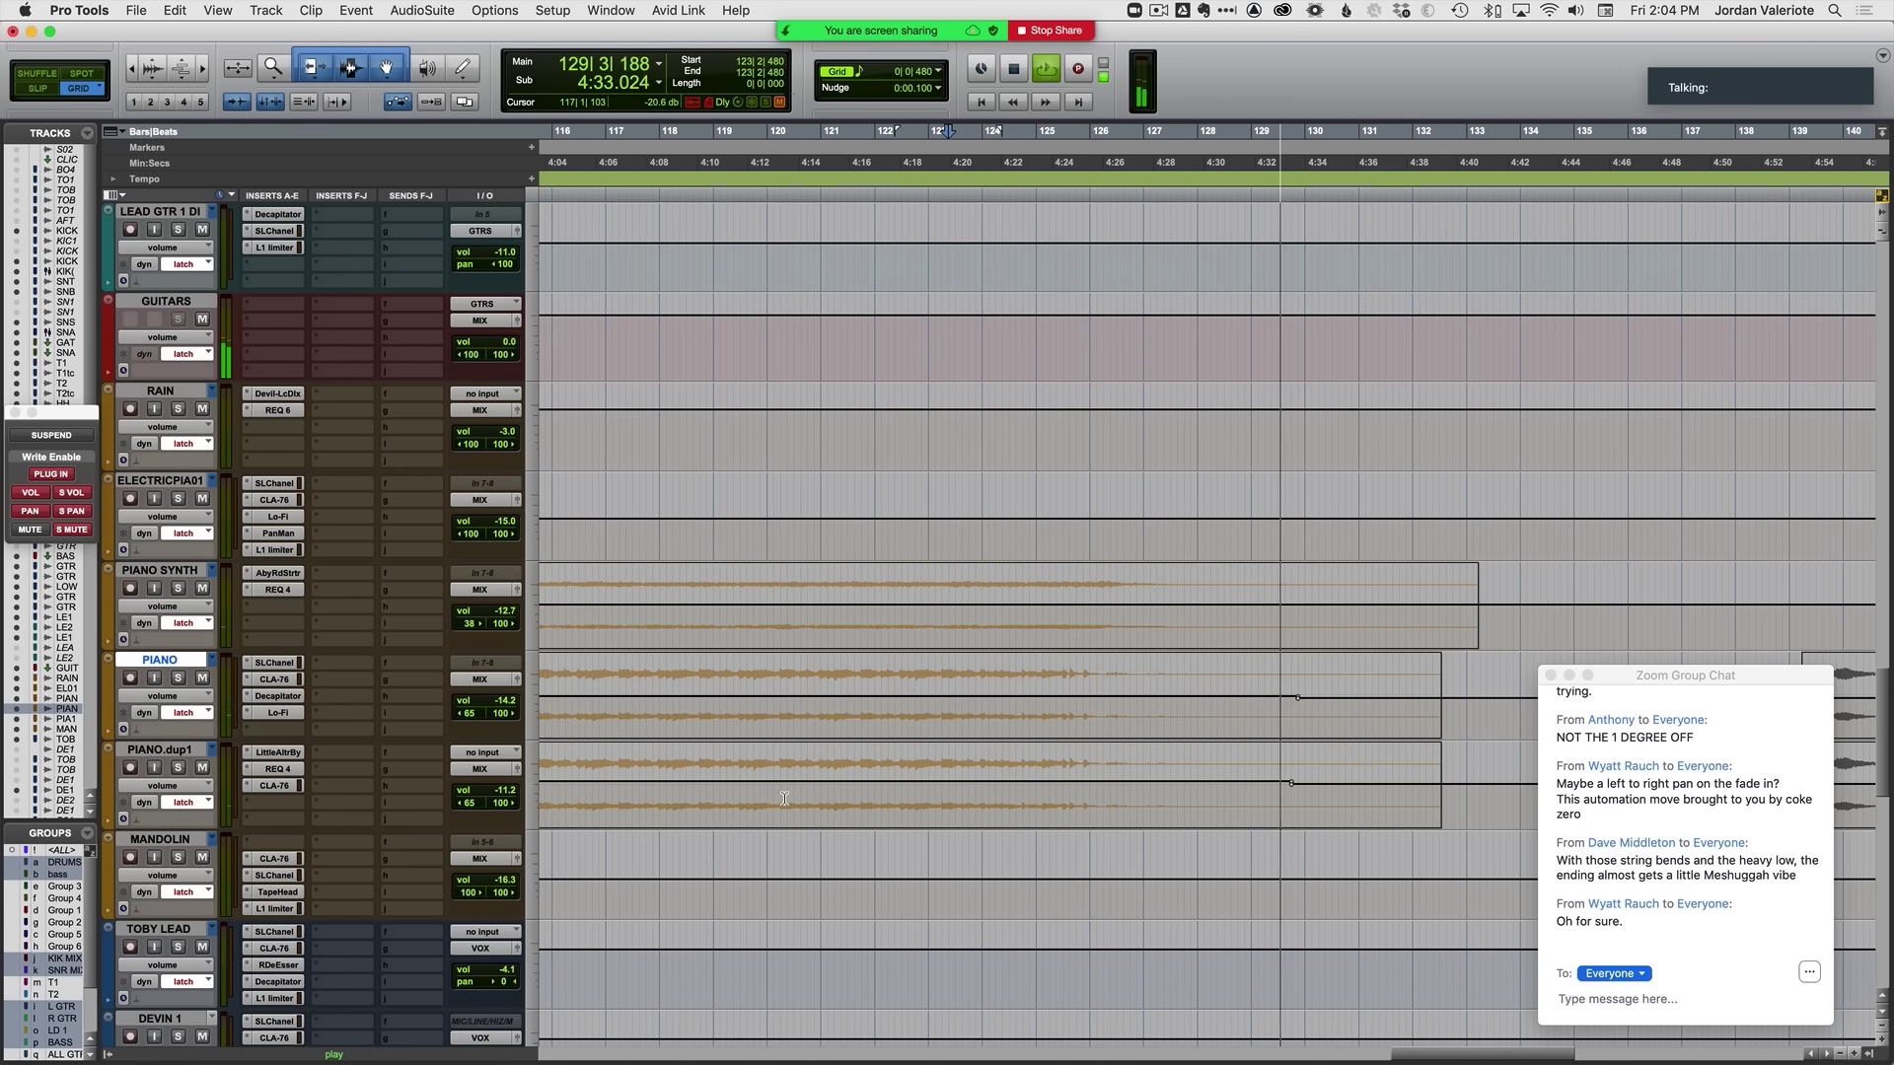
{"action": "scroll", "coordinate": [784, 799], "scroll_direction": "right", "scroll_amount": 3}
{"action": "scroll", "coordinate": [784, 799], "scroll_direction": "down", "scroll_amount": 15}
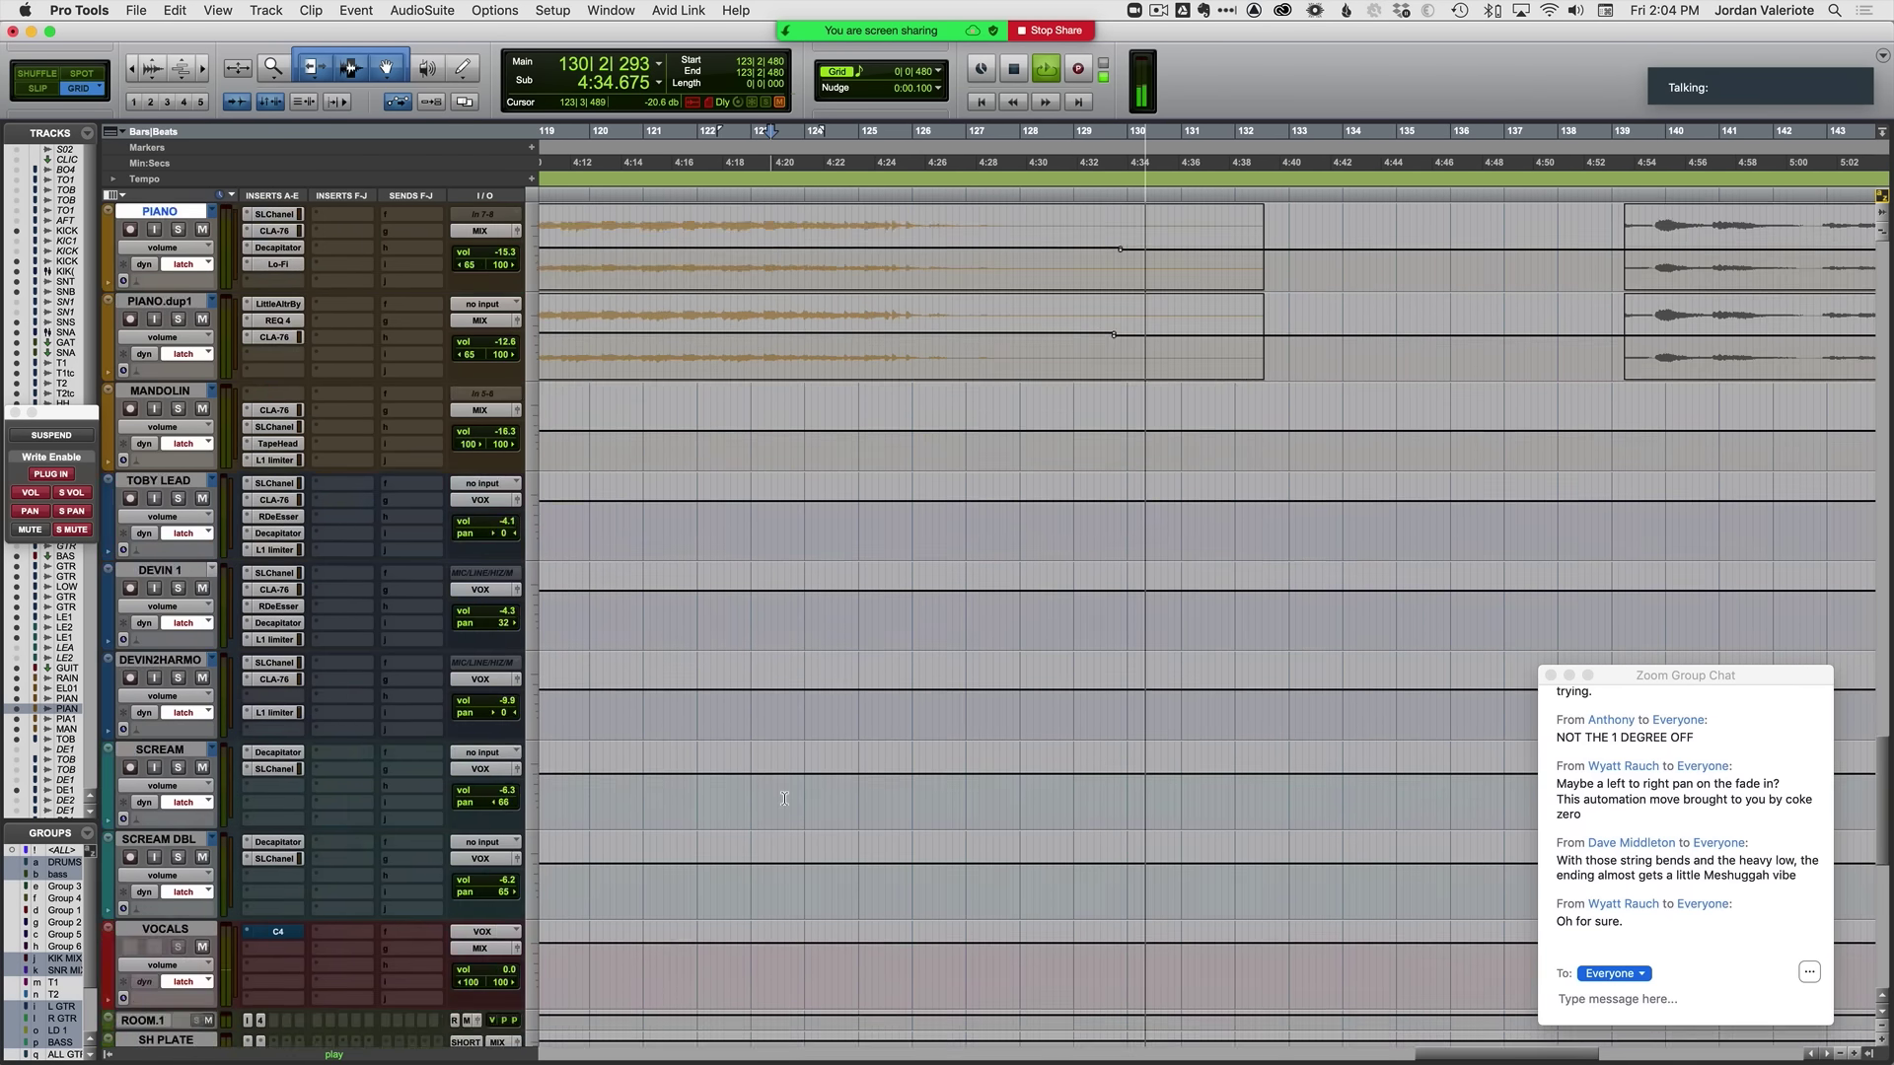
{"action": "scroll", "coordinate": [784, 799], "scroll_direction": "up", "scroll_amount": 15}
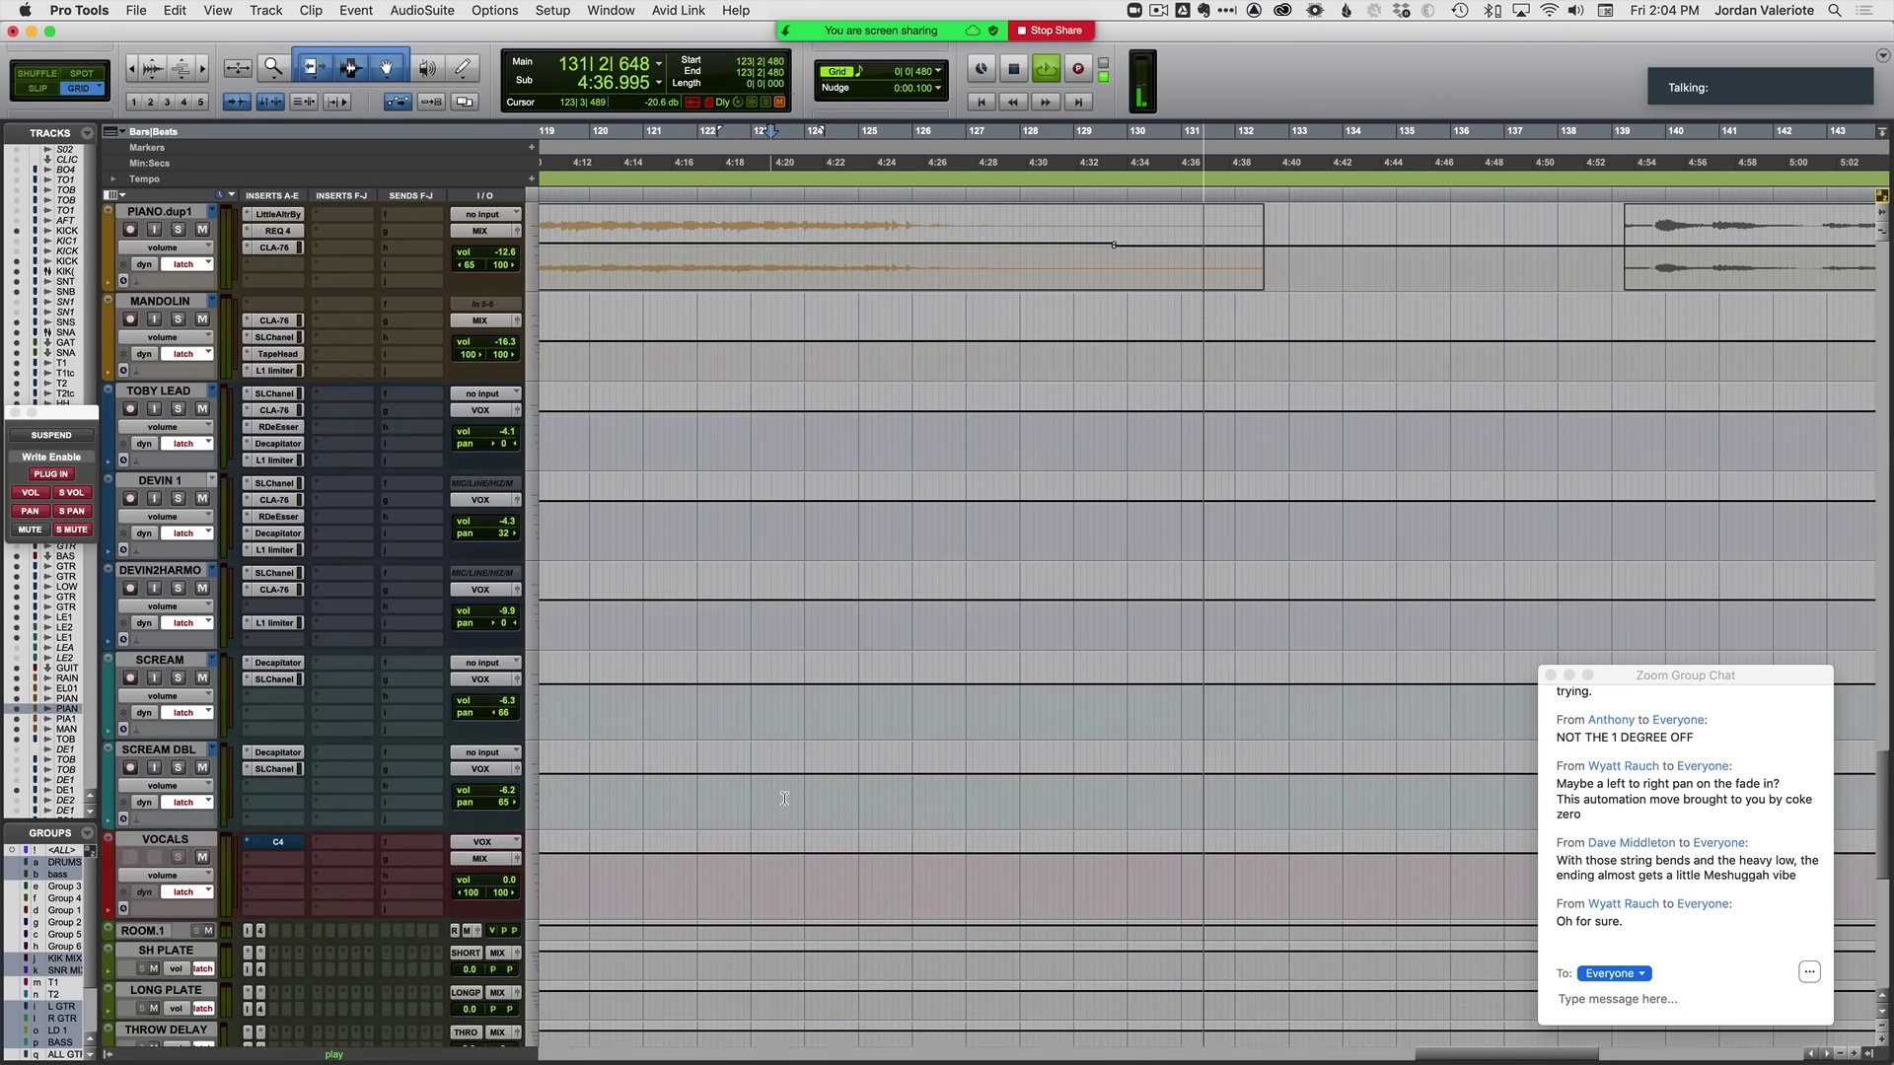
{"action": "scroll", "coordinate": [784, 799], "scroll_direction": "up", "scroll_amount": 2}
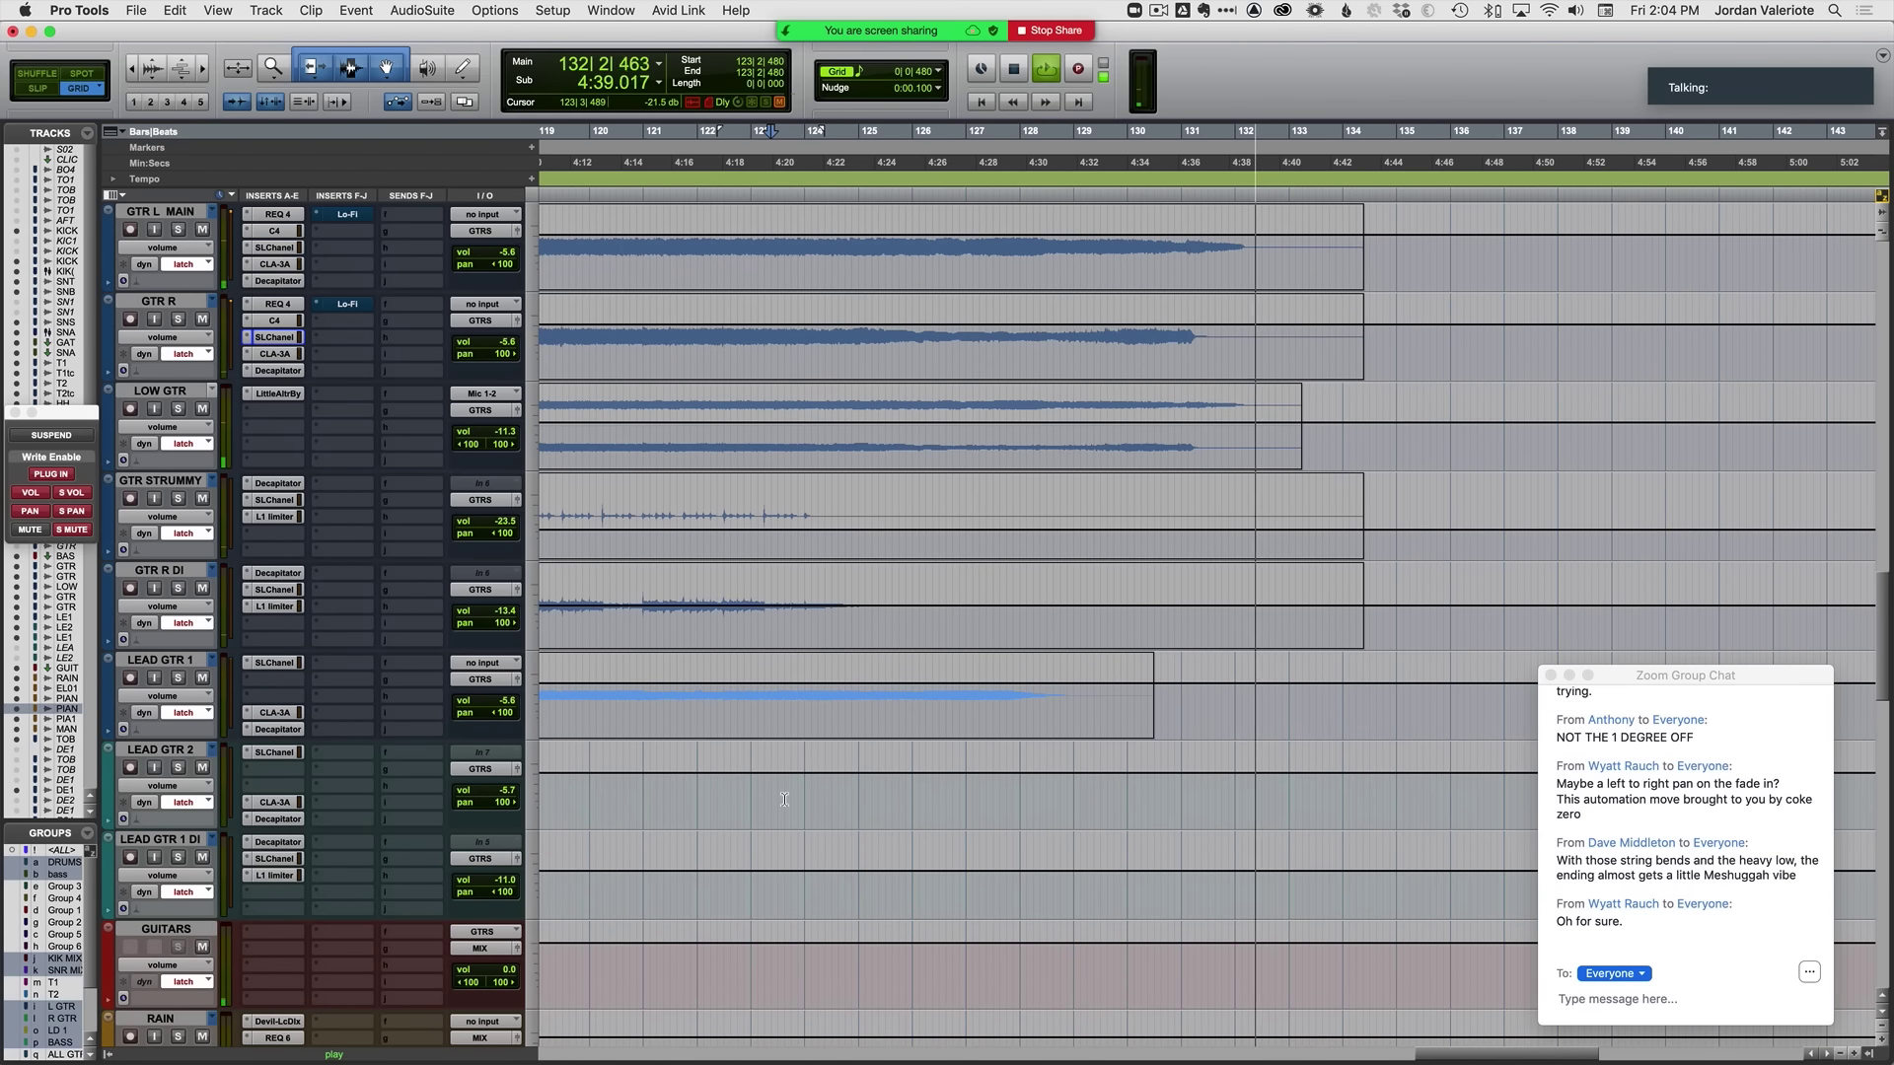
{"action": "key", "text": "space"}
Step: Play back the ending and write a gradual PIANO volume fade down to -20.1 dB from around bar 124
{"action": "key", "text": "space"}
{"action": "scroll", "coordinate": [190, 814], "scroll_direction": "down", "scroll_amount": 7}
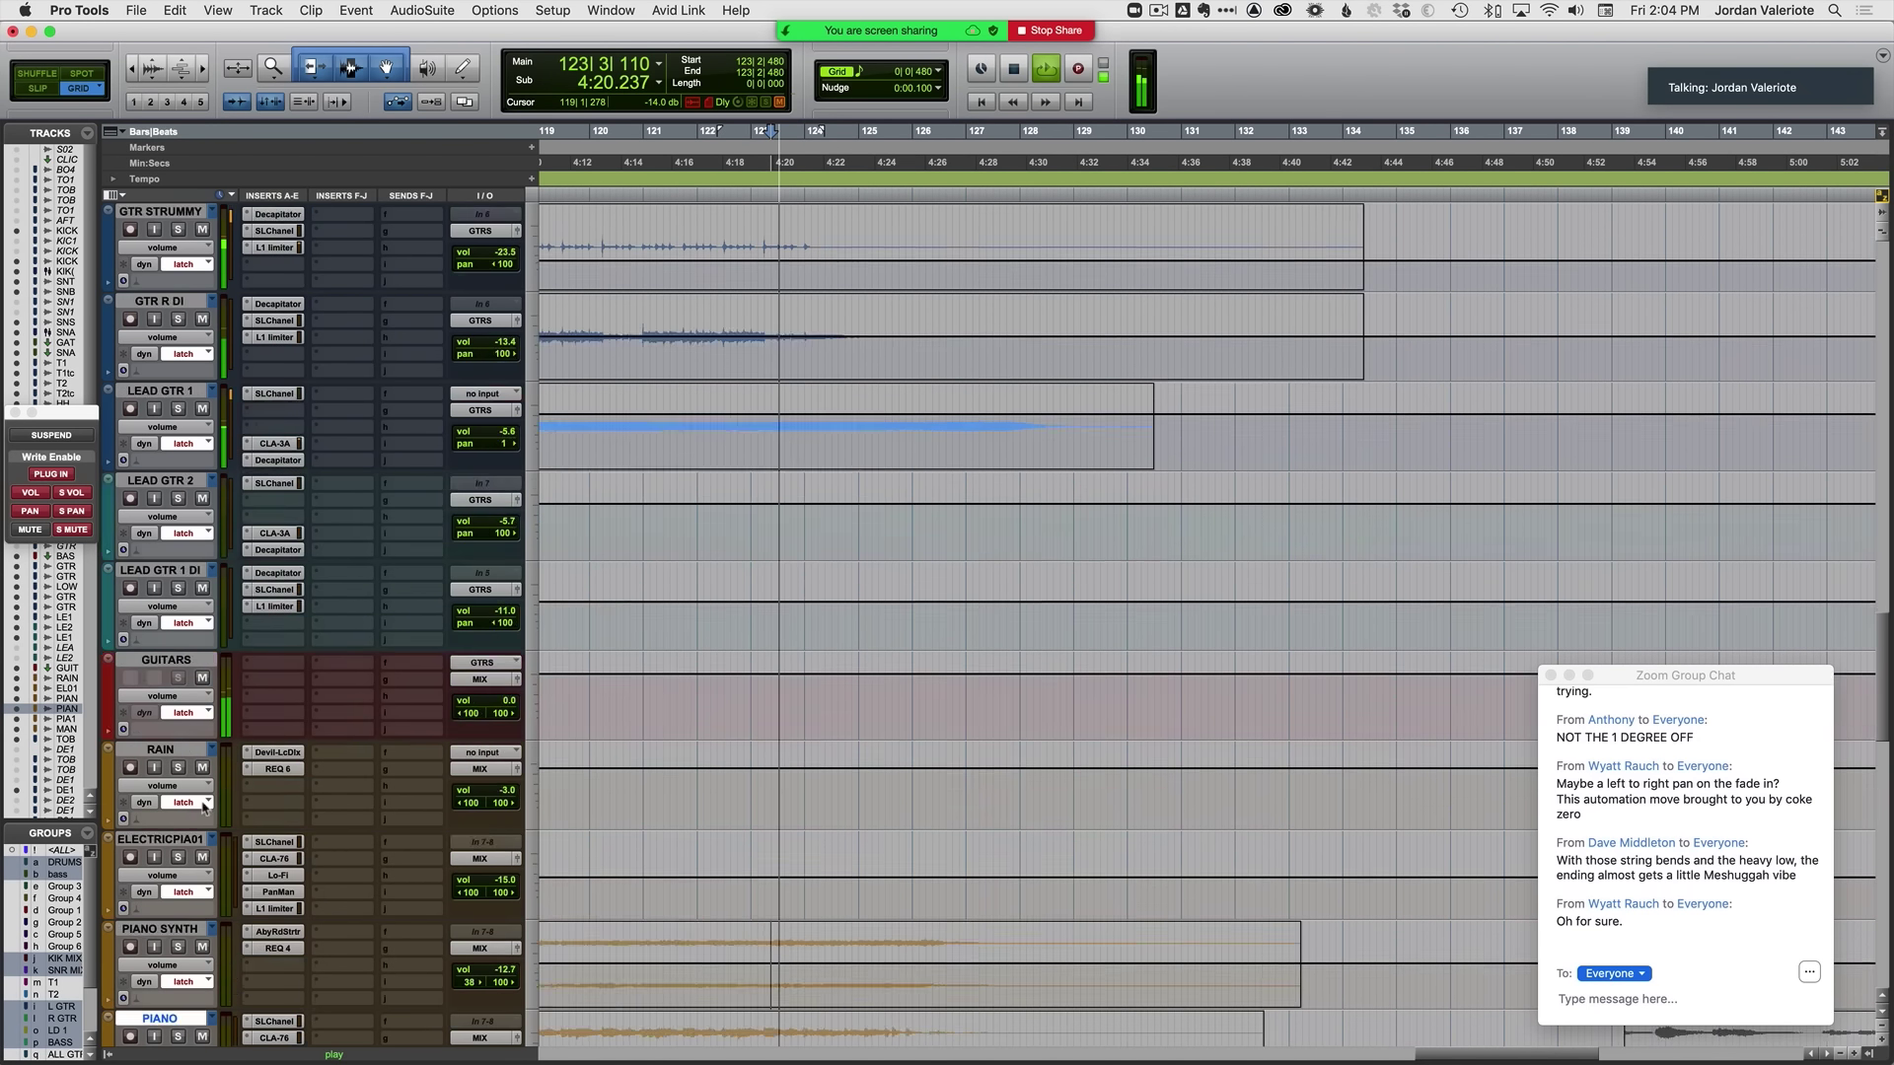
{"action": "scroll", "coordinate": [158, 664], "scroll_direction": "down", "scroll_amount": 5}
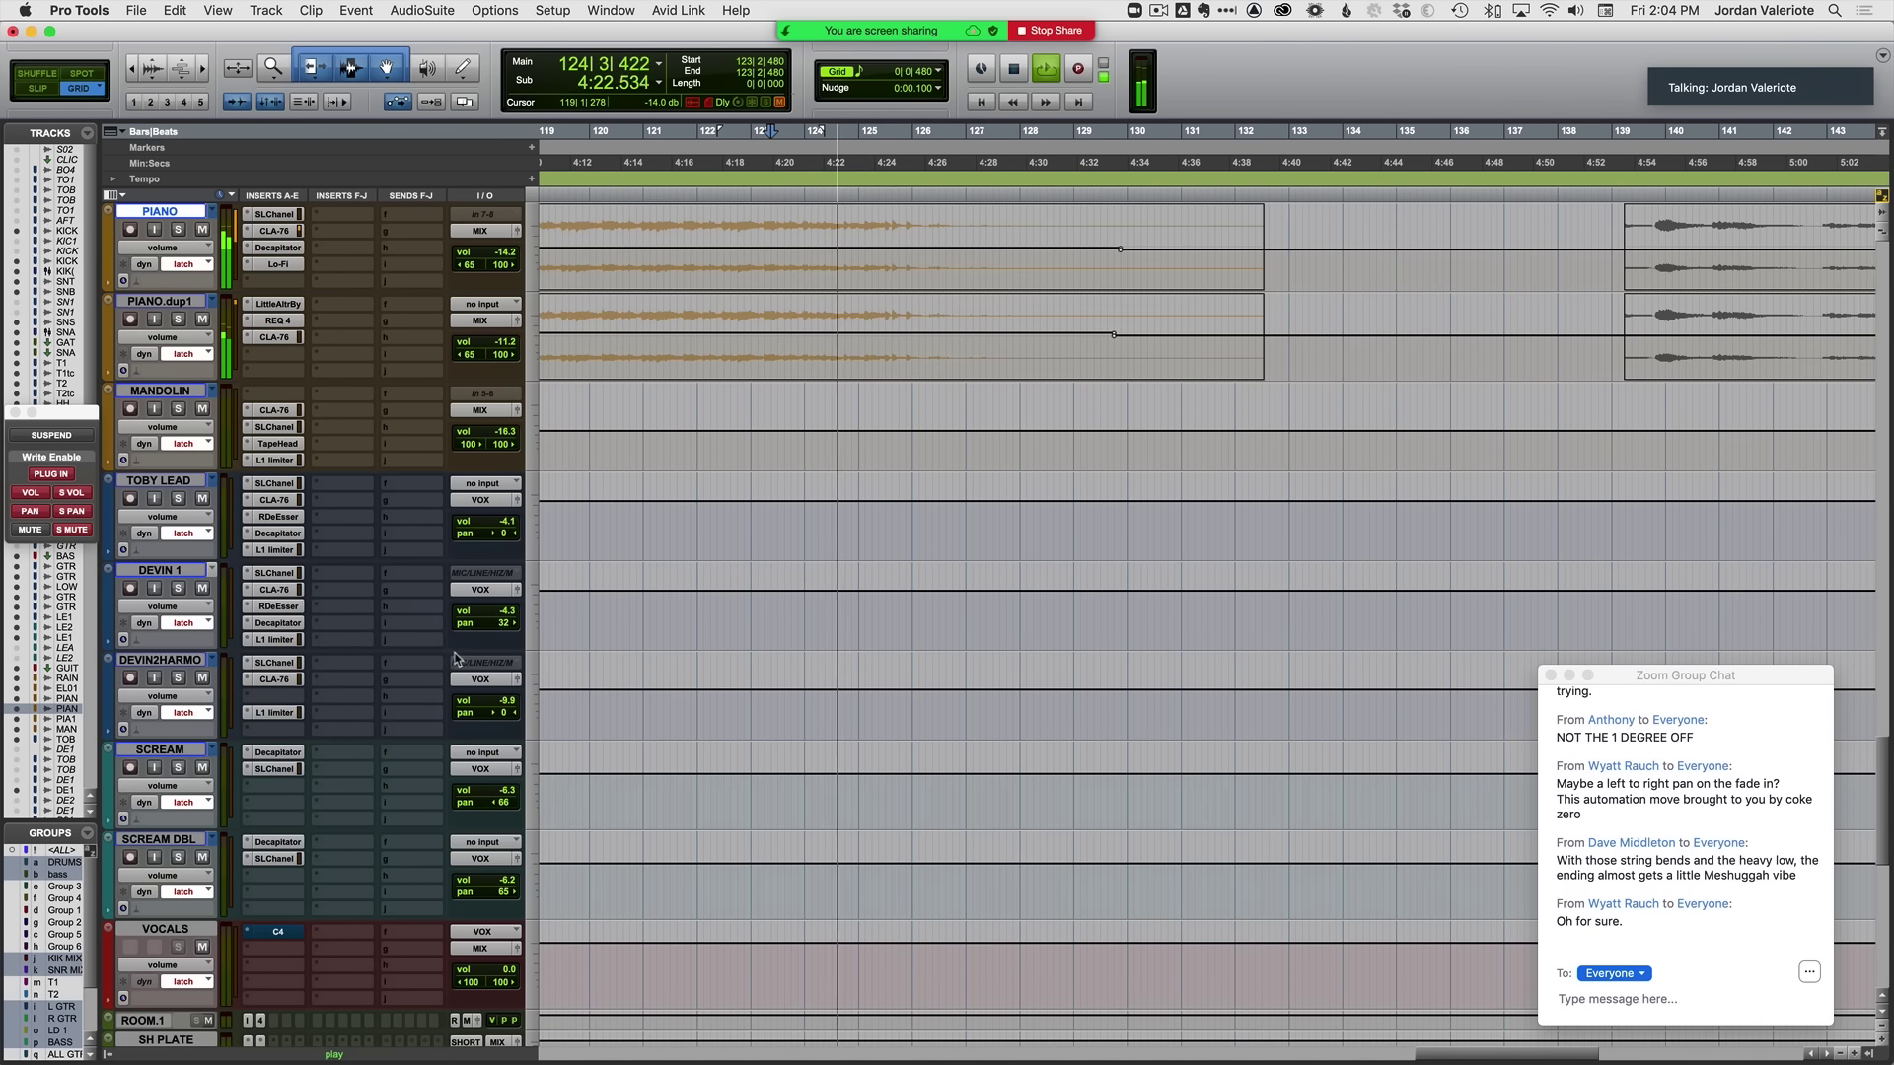
{"action": "key", "text": "space"}
{"action": "key", "text": "space"}
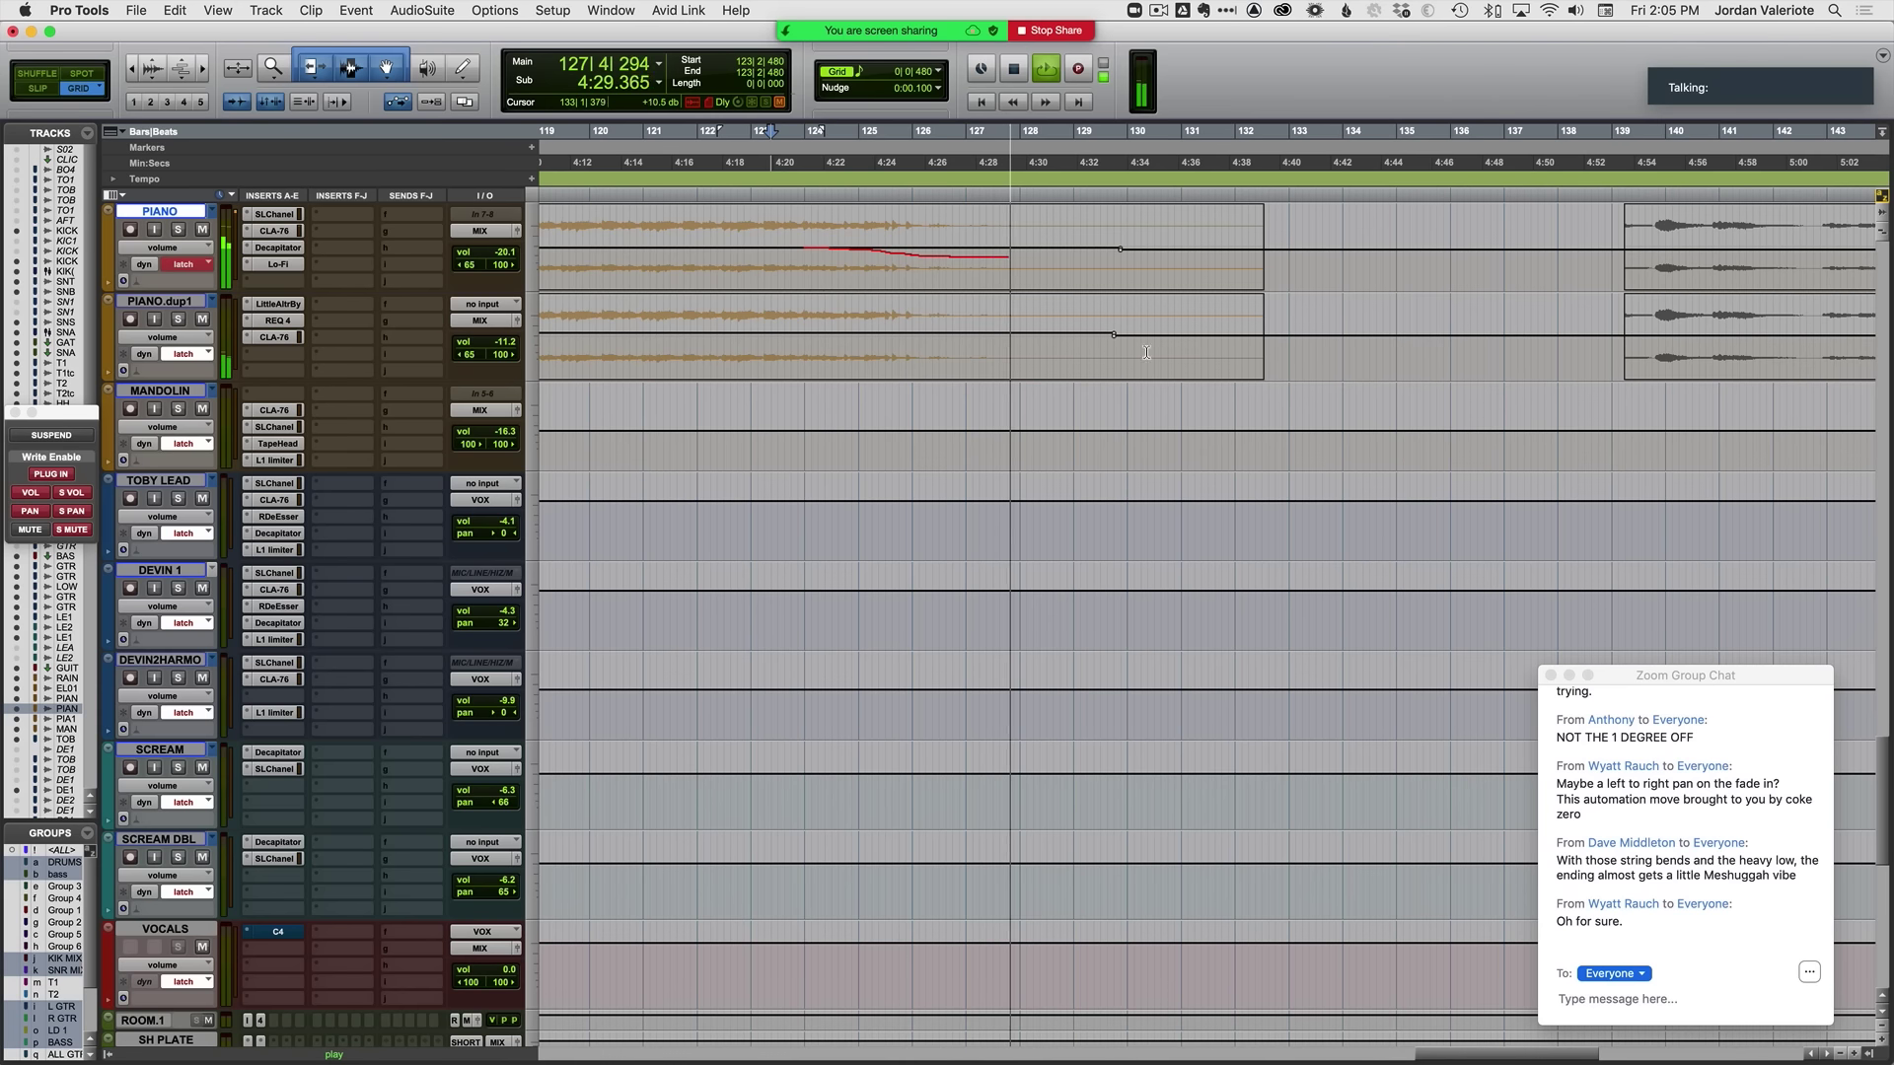
Step: Trim the end of the PIANO.dup1 clip to just before bar 126 and add a short fade-out
{"action": "left_click", "coordinate": [912, 345]}
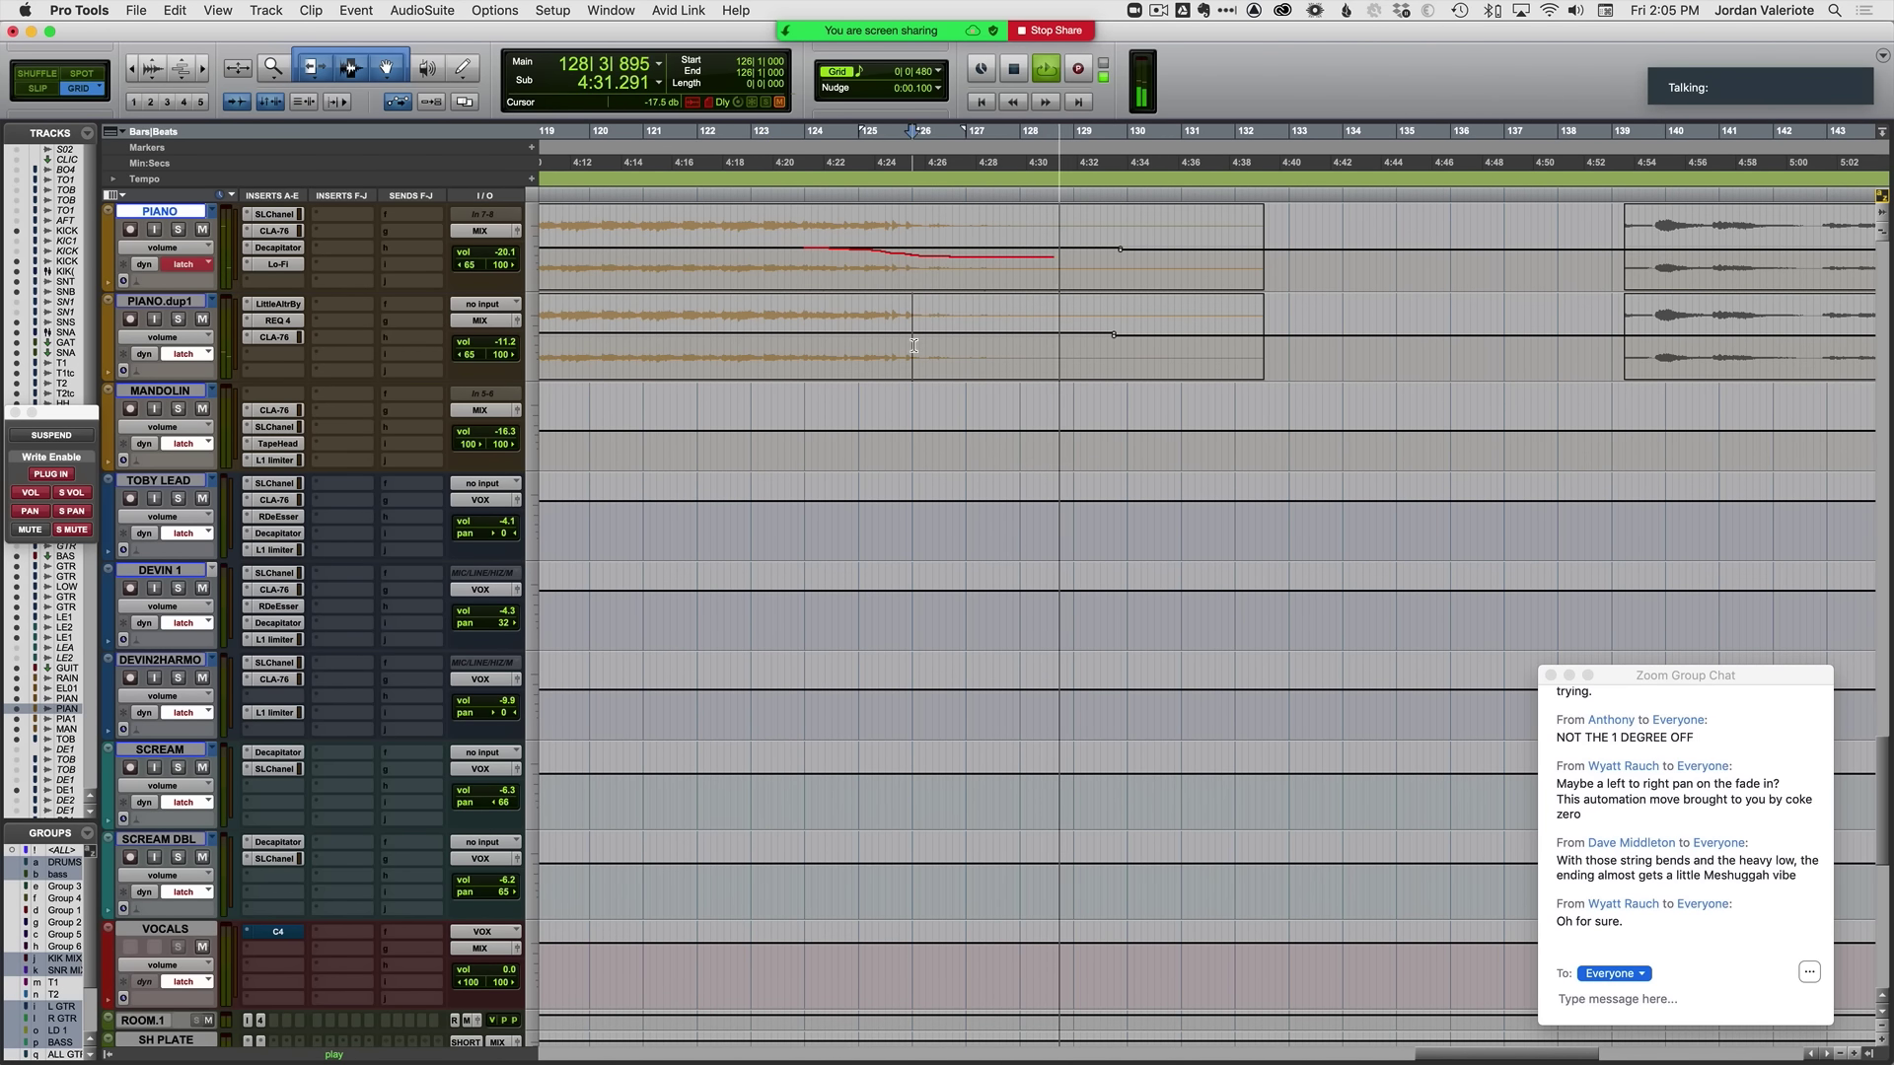
{"action": "key", "text": "s"}
{"action": "left_click", "coordinate": [899, 343]}
{"action": "key", "text": "g"}
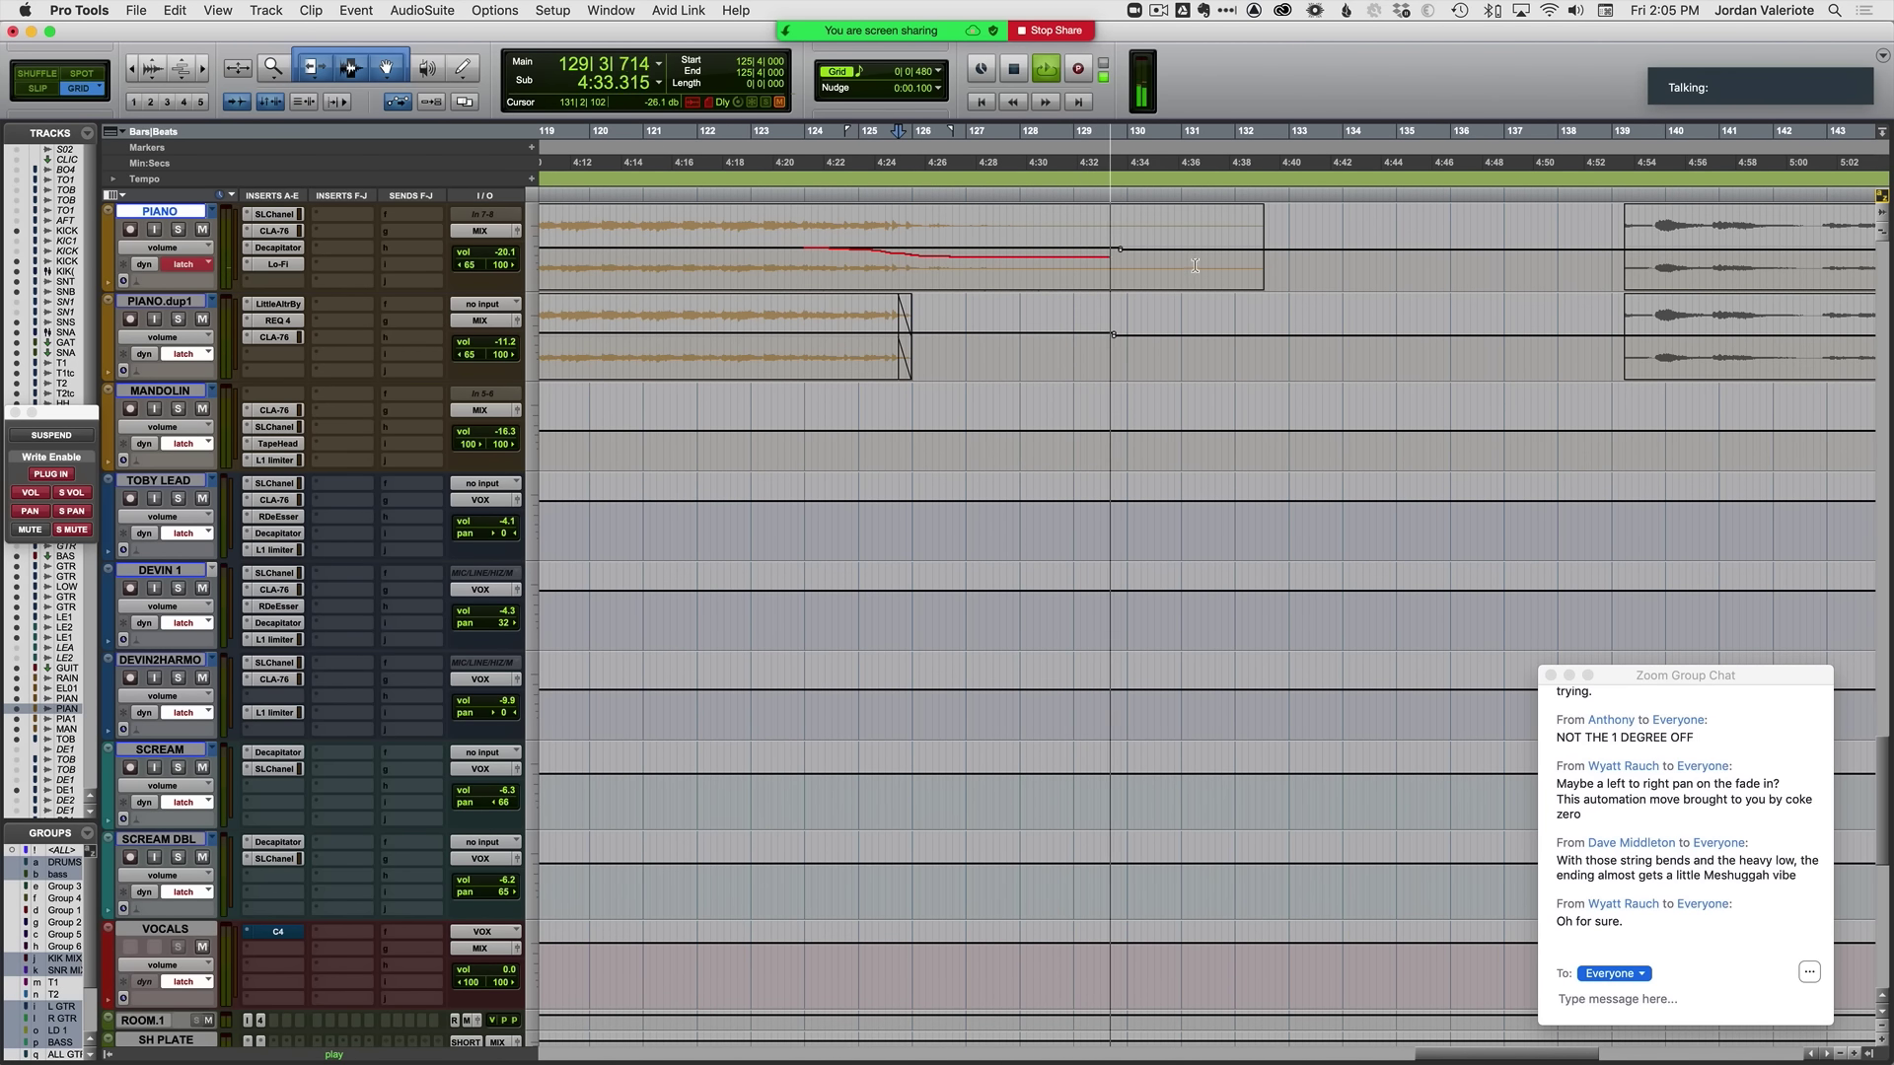
Step: Trim the PIANO clip's end to just past bar 131 and add a fade-out starting late in bar 129
{"action": "left_click", "coordinate": [1194, 266]}
{"action": "key", "text": "s"}
{"action": "left_click", "coordinate": [1120, 265]}
{"action": "key", "text": "g"}
Step: Play the ending from 124|3|041 and lengthen the PIANO.dup1 fade-out so it starts late in bar 124
{"action": "left_click", "coordinate": [833, 344]}
{"action": "key", "text": "space"}
{"action": "key", "text": "space"}
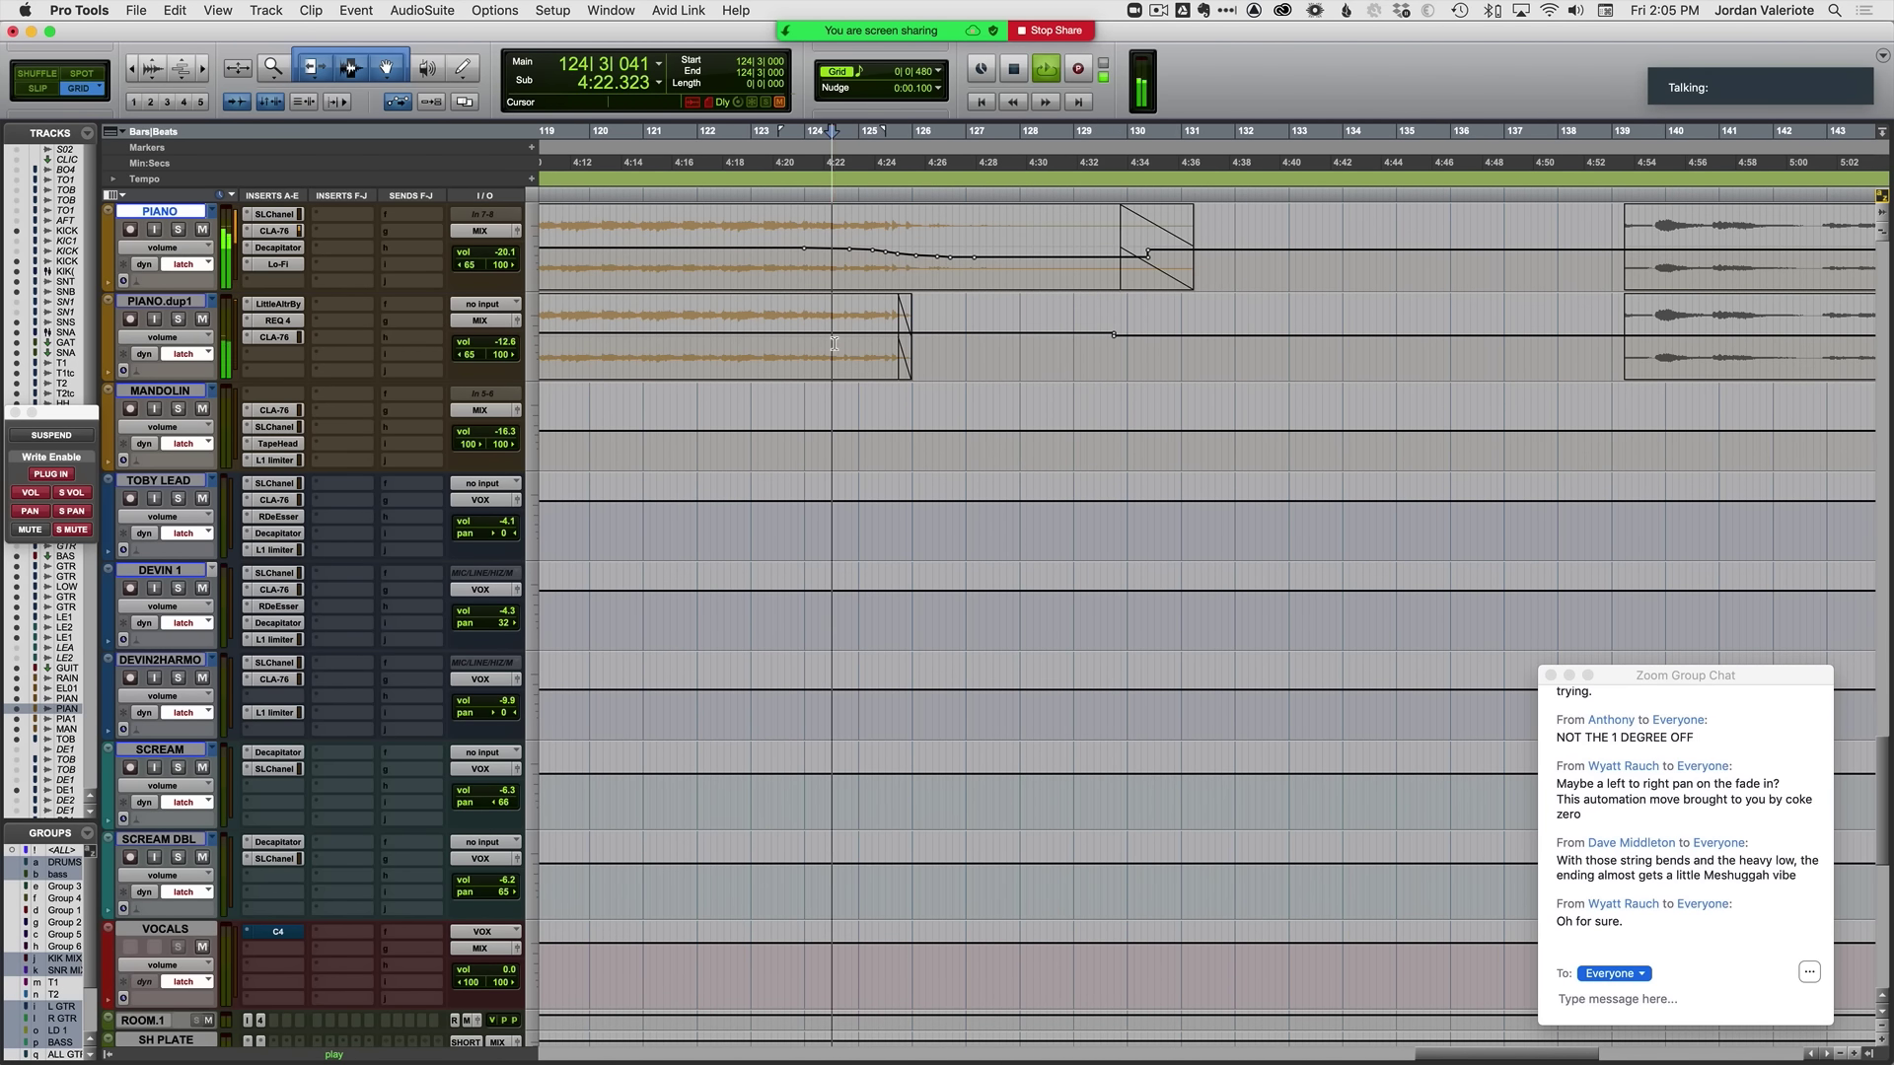
{"action": "scroll", "coordinate": [904, 469], "scroll_direction": "up", "scroll_amount": 3}
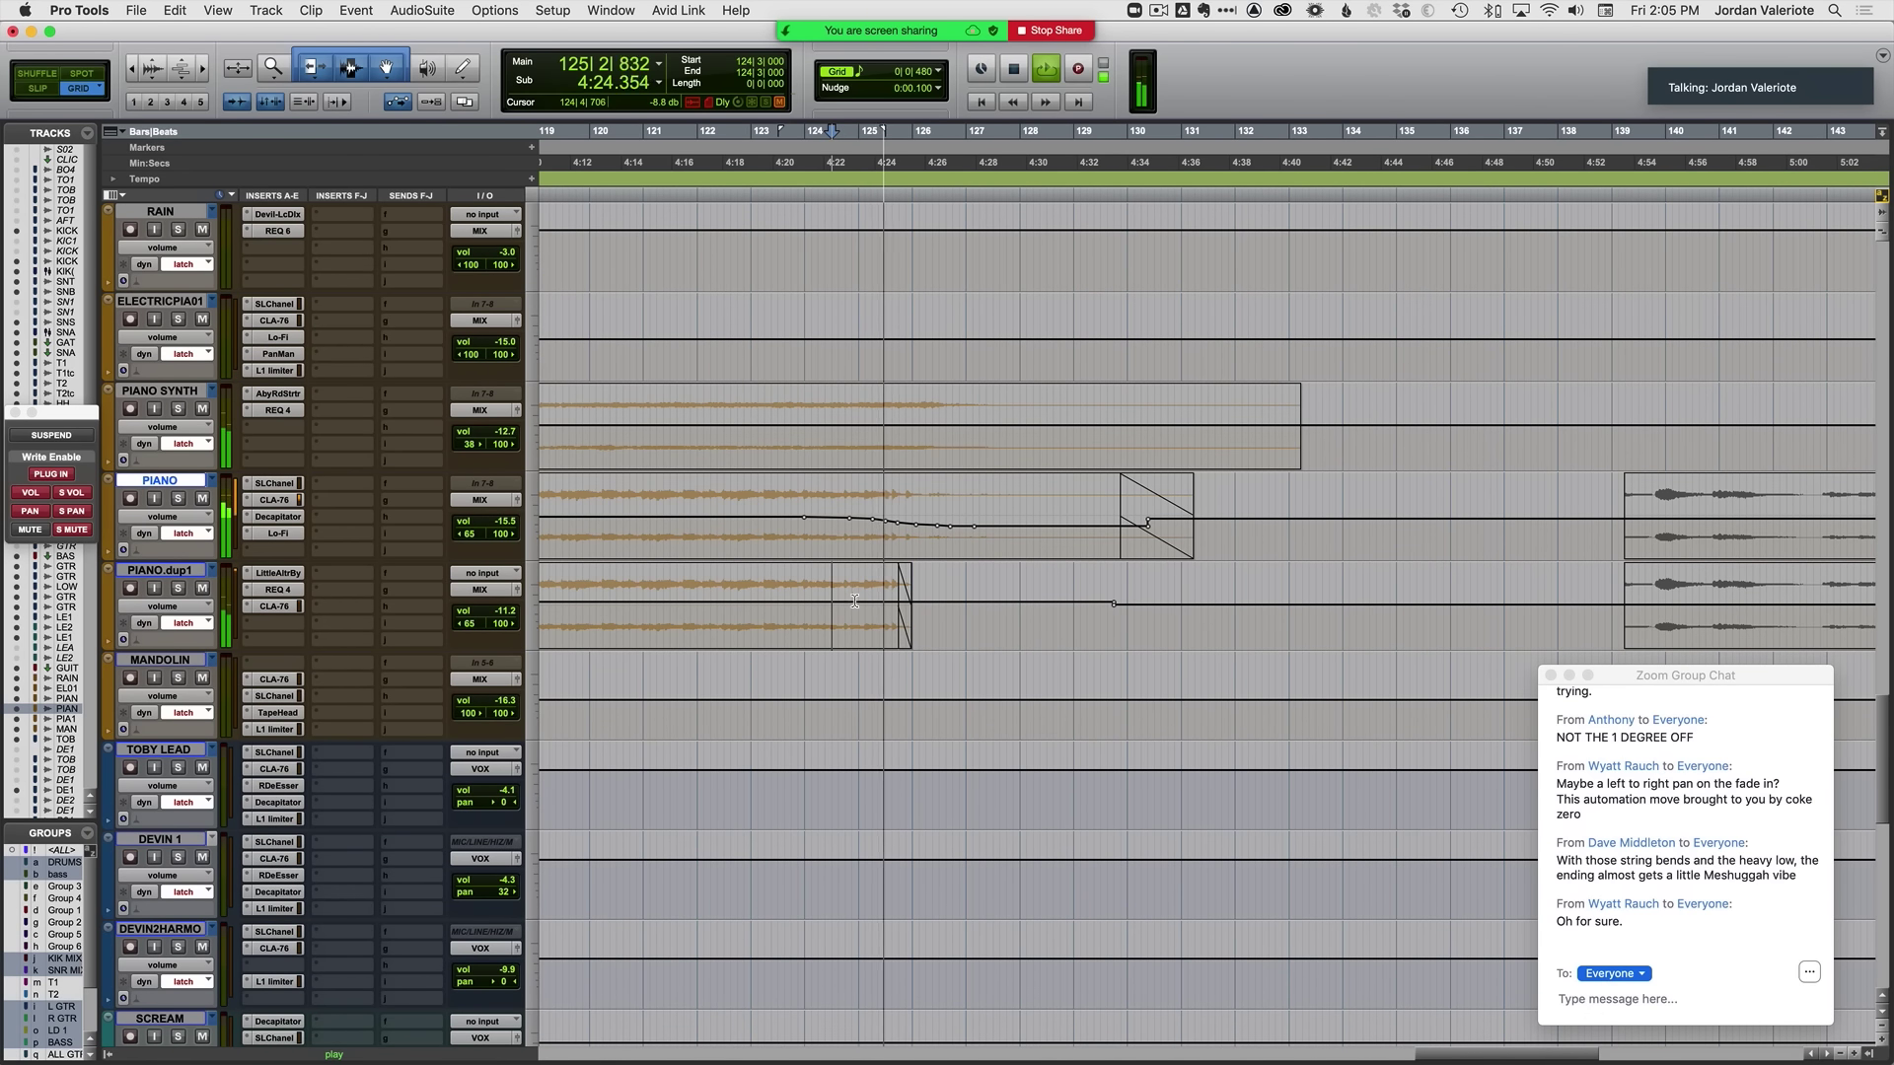
{"action": "left_click", "coordinate": [854, 601]}
{"action": "key", "text": "g"}
Step: Trim the GTR L MAIN clip's end to about bar 133 and fade it out from the middle of bar 132
{"action": "scroll", "coordinate": [986, 611], "scroll_direction": "up", "scroll_amount": 2}
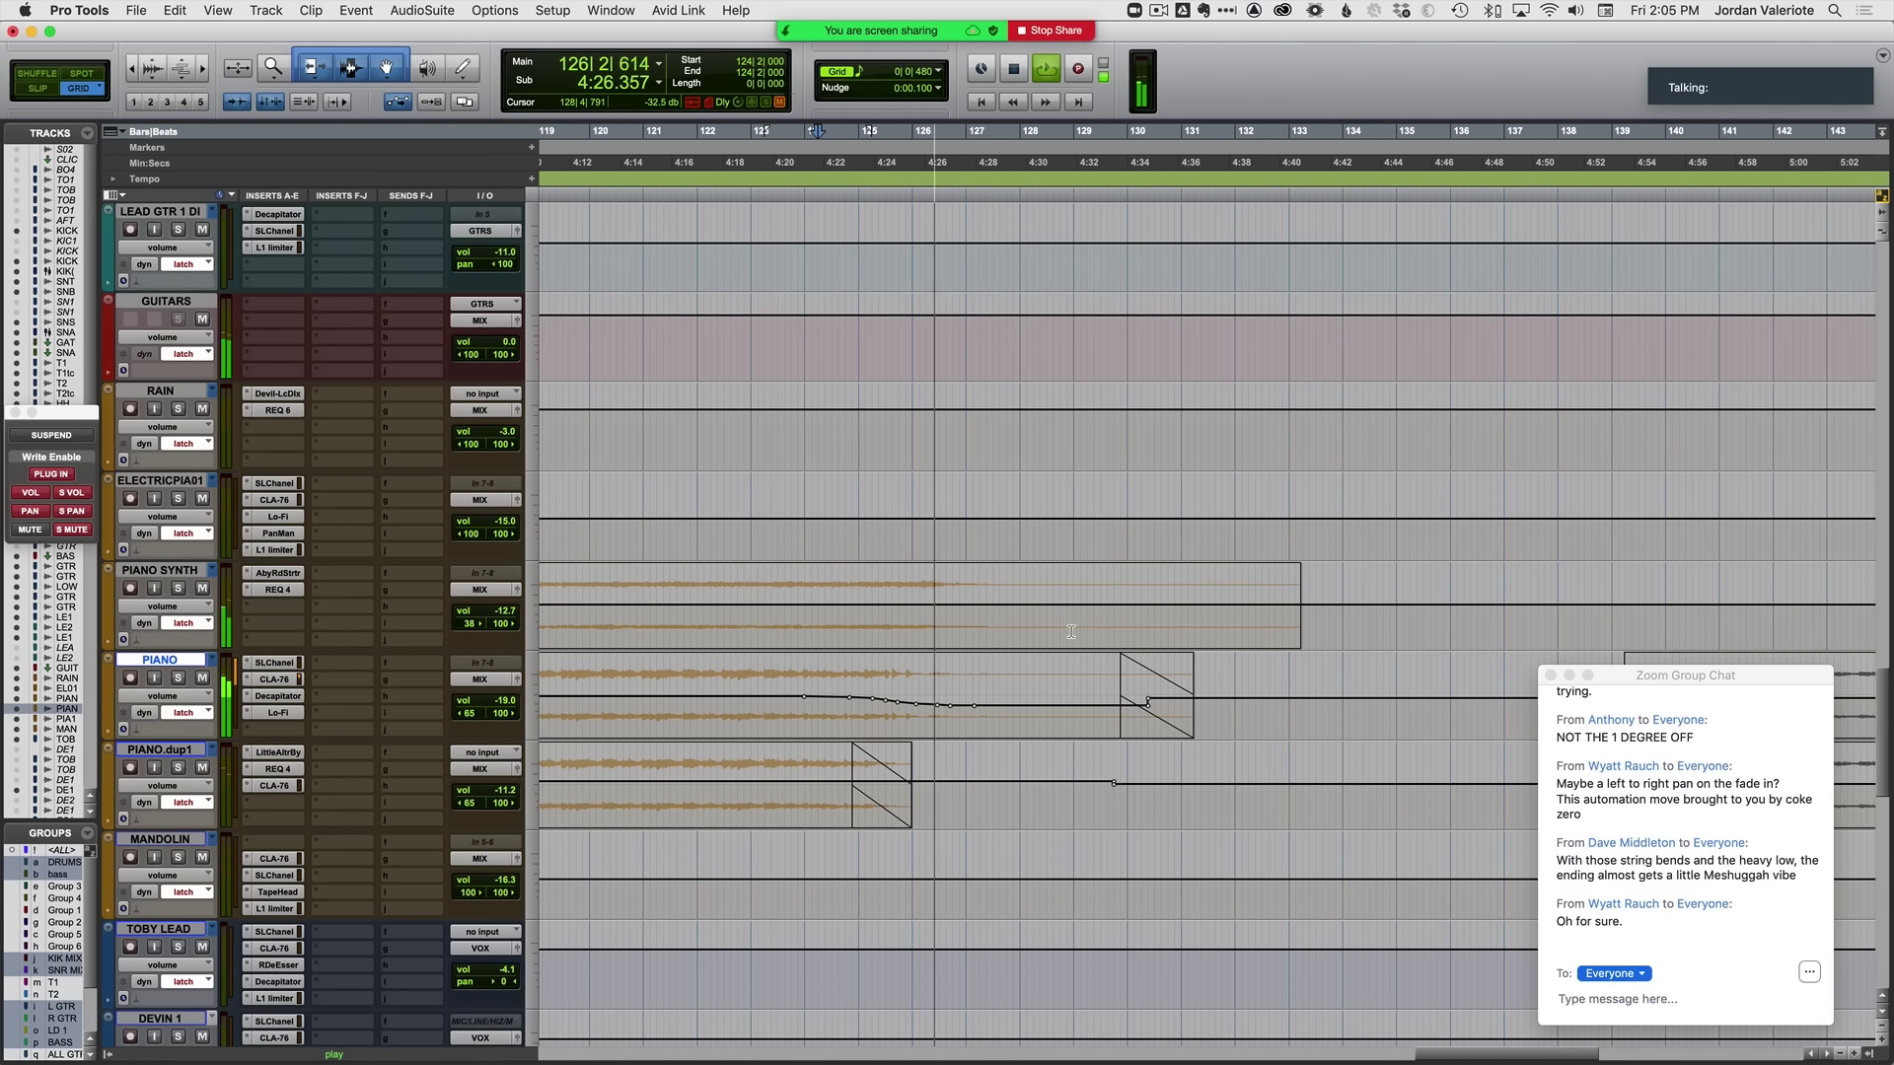
{"action": "scroll", "coordinate": [931, 629], "scroll_direction": "up", "scroll_amount": 9}
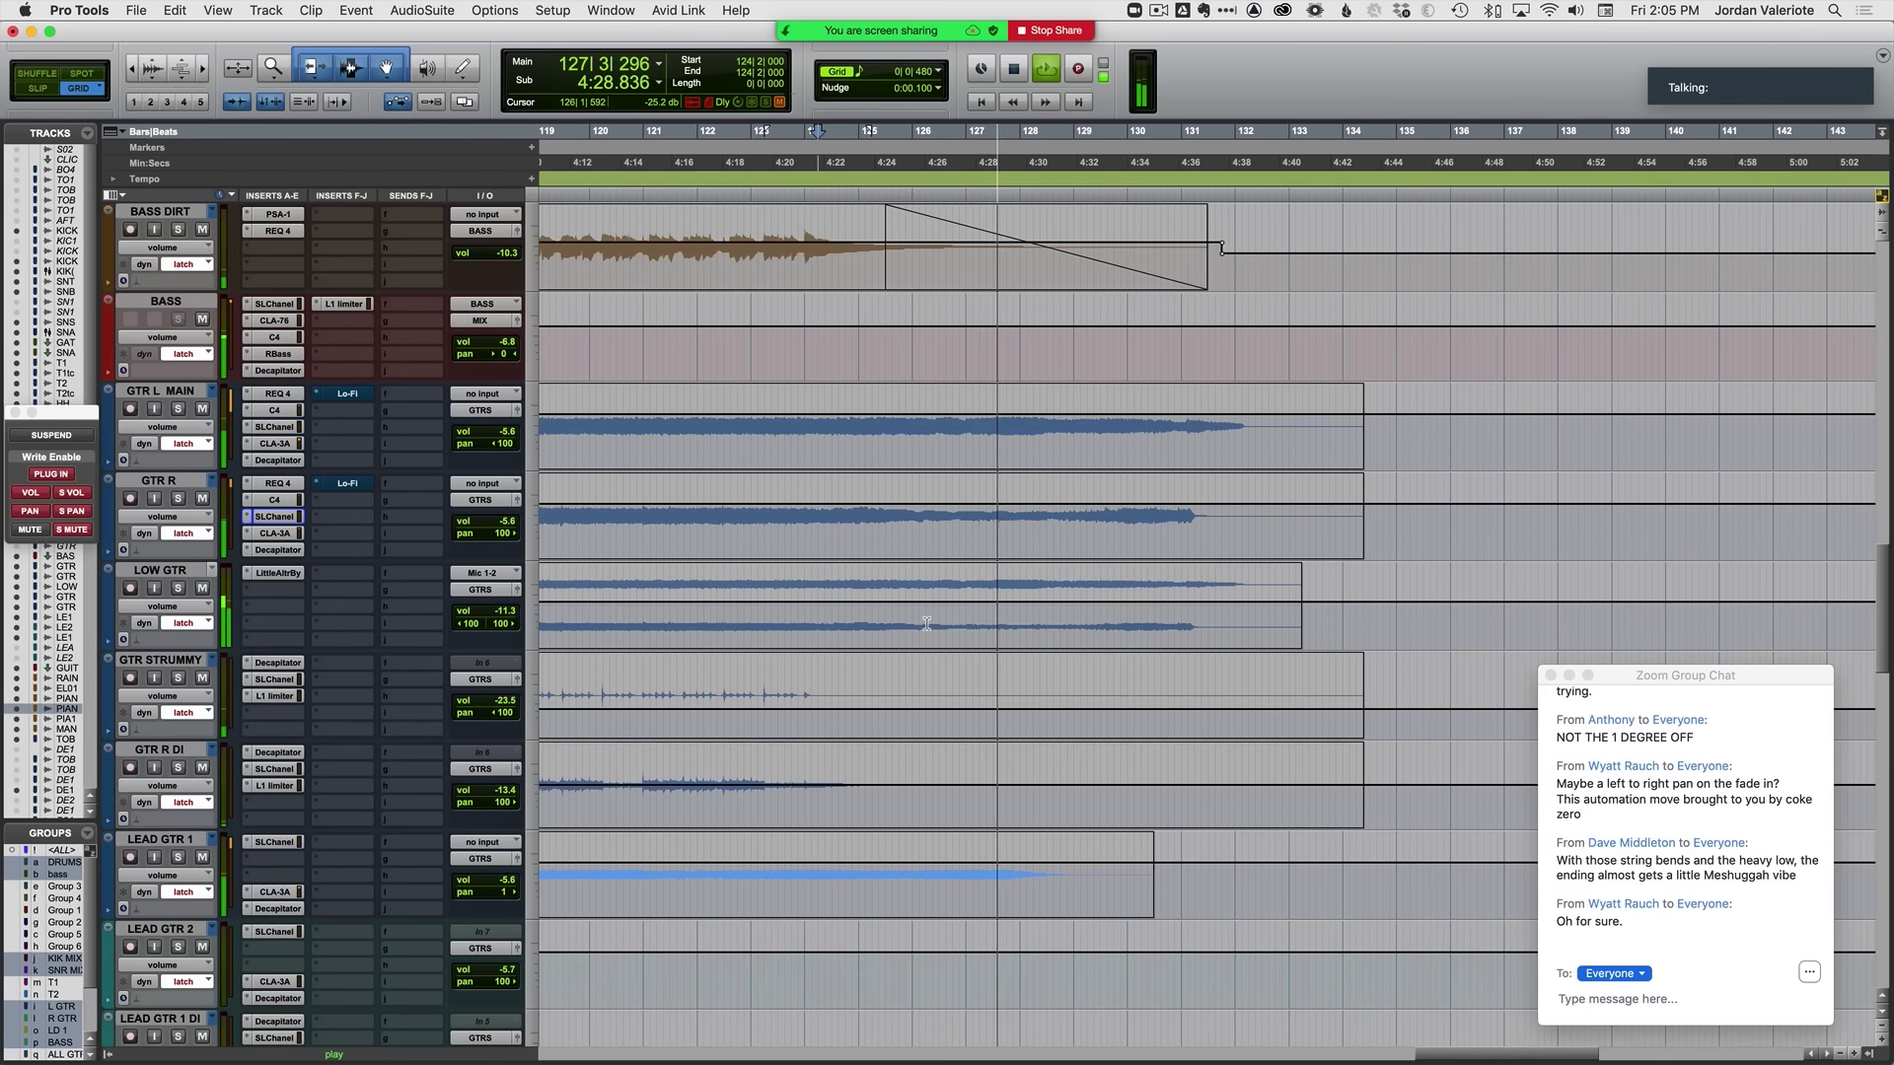
{"action": "left_click", "coordinate": [1295, 430]}
{"action": "key", "text": "s"}
{"action": "left_click", "coordinate": [1263, 430]}
{"action": "key", "text": "g"}
Step: Trim the GTR R clip's end to the middle of bar 132 and add a fade-out starting at 132|1|480
{"action": "left_click", "coordinate": [1281, 508]}
{"action": "key", "text": "s"}
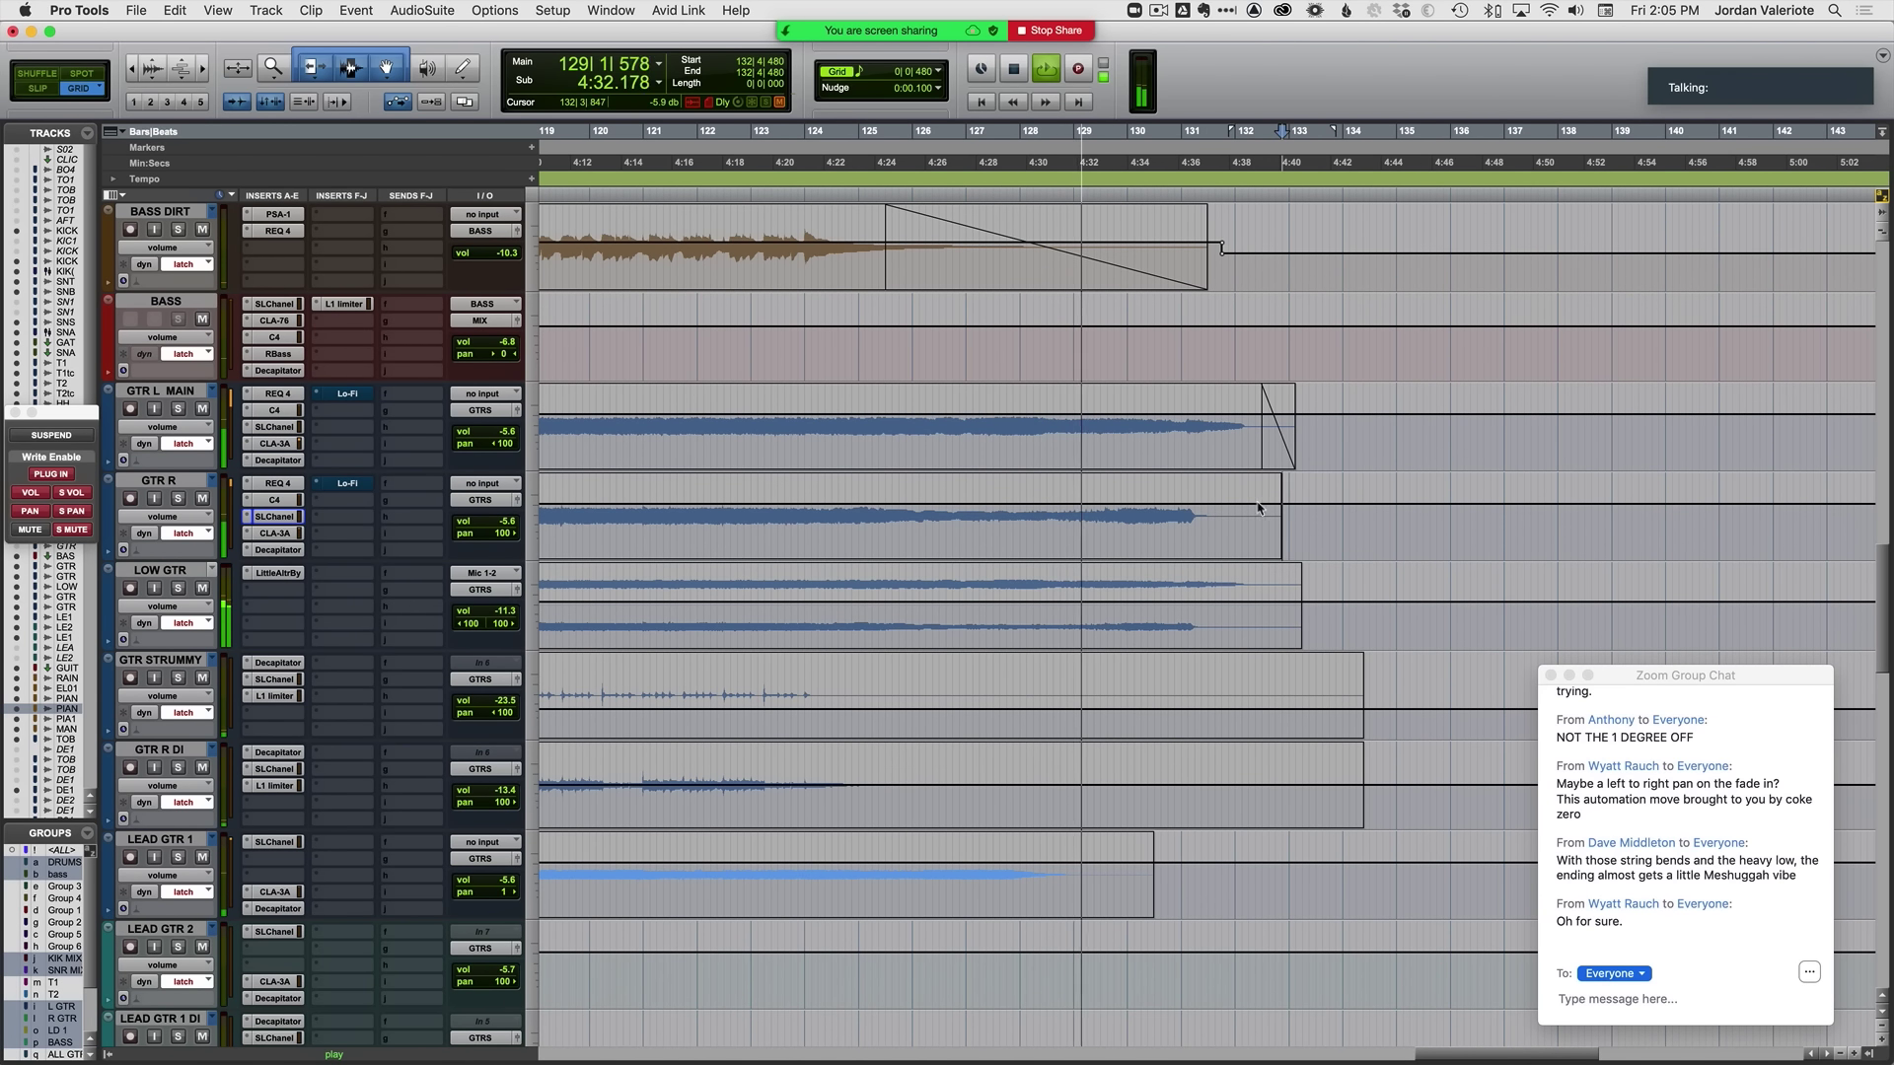
{"action": "left_click", "coordinate": [1260, 506]}
{"action": "key", "text": "s"}
{"action": "left_click", "coordinate": [1242, 508]}
{"action": "key", "text": "g"}
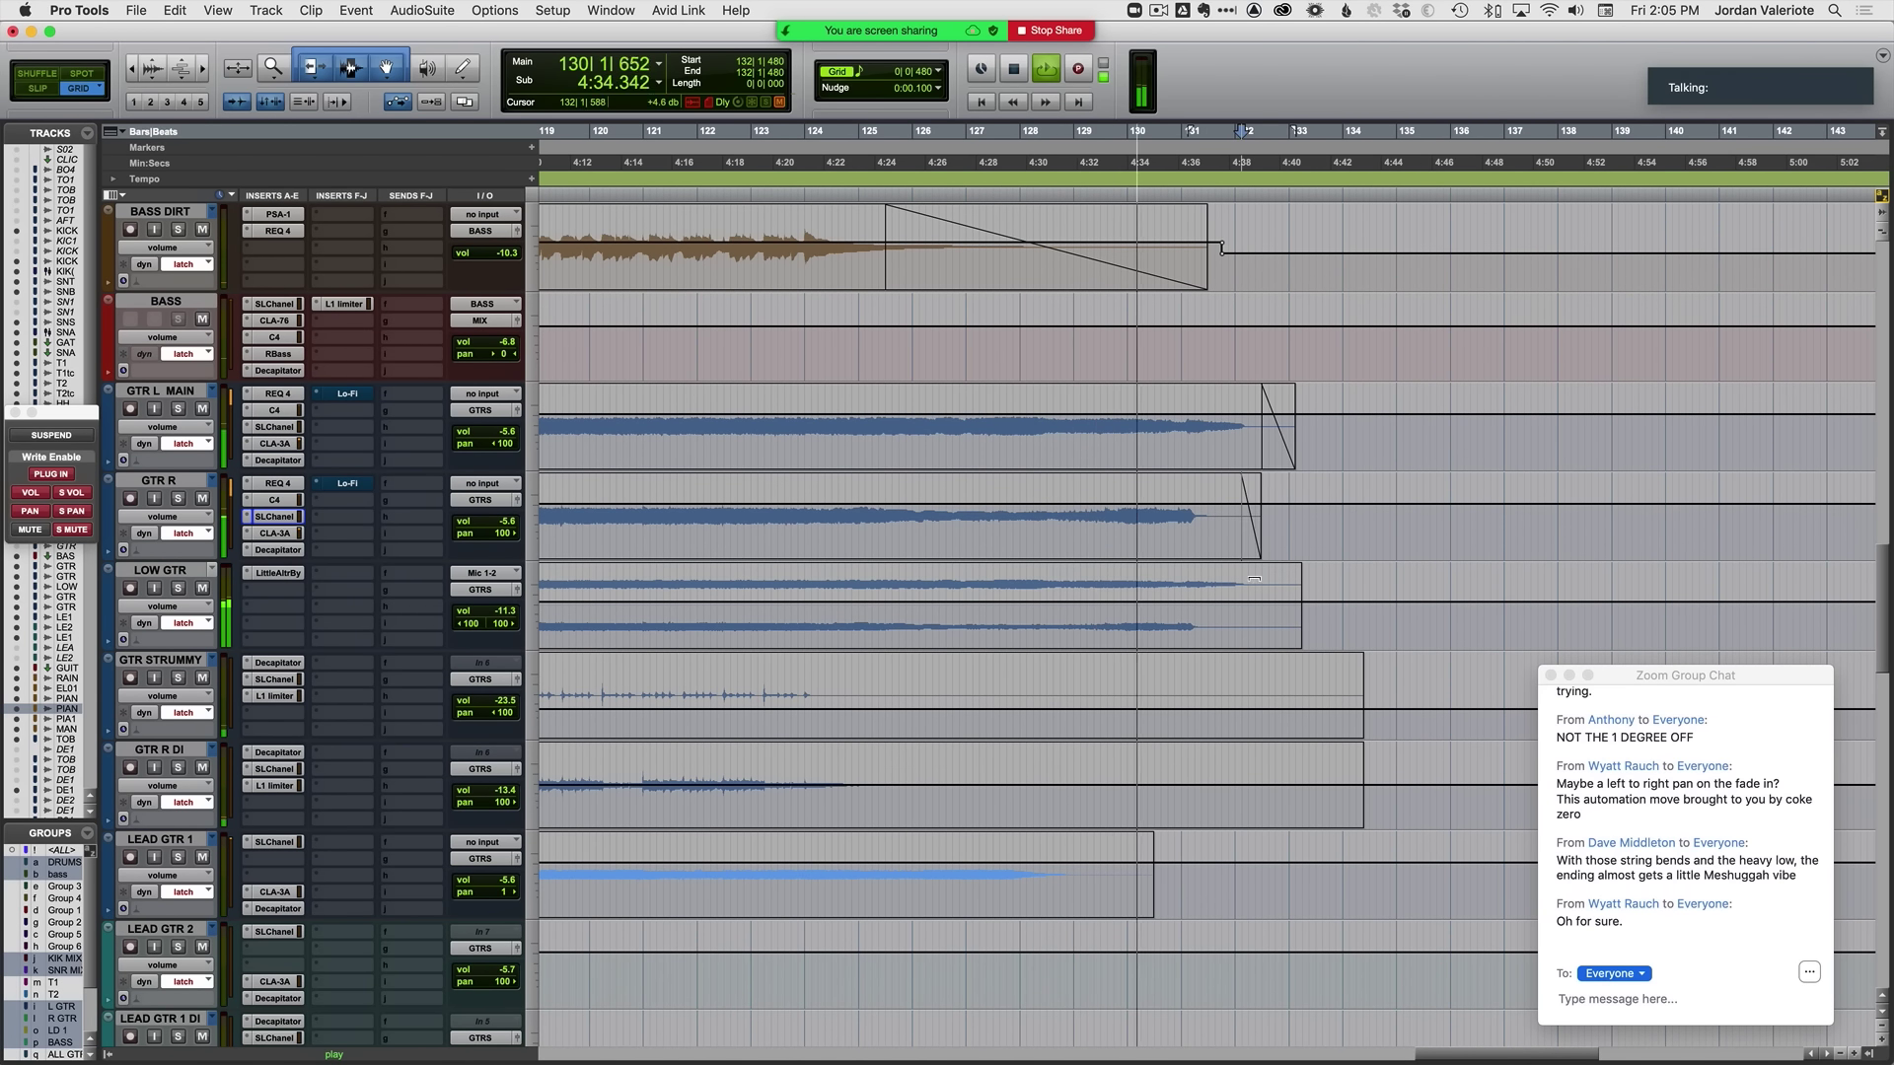
Step: Trim the LOW GTR clip's end to late in bar 132 and add a fade-out starting at 131|4|480
{"action": "left_click", "coordinate": [1268, 593]}
{"action": "key", "text": "s"}
{"action": "left_click", "coordinate": [1229, 593]}
{"action": "key", "text": "g"}
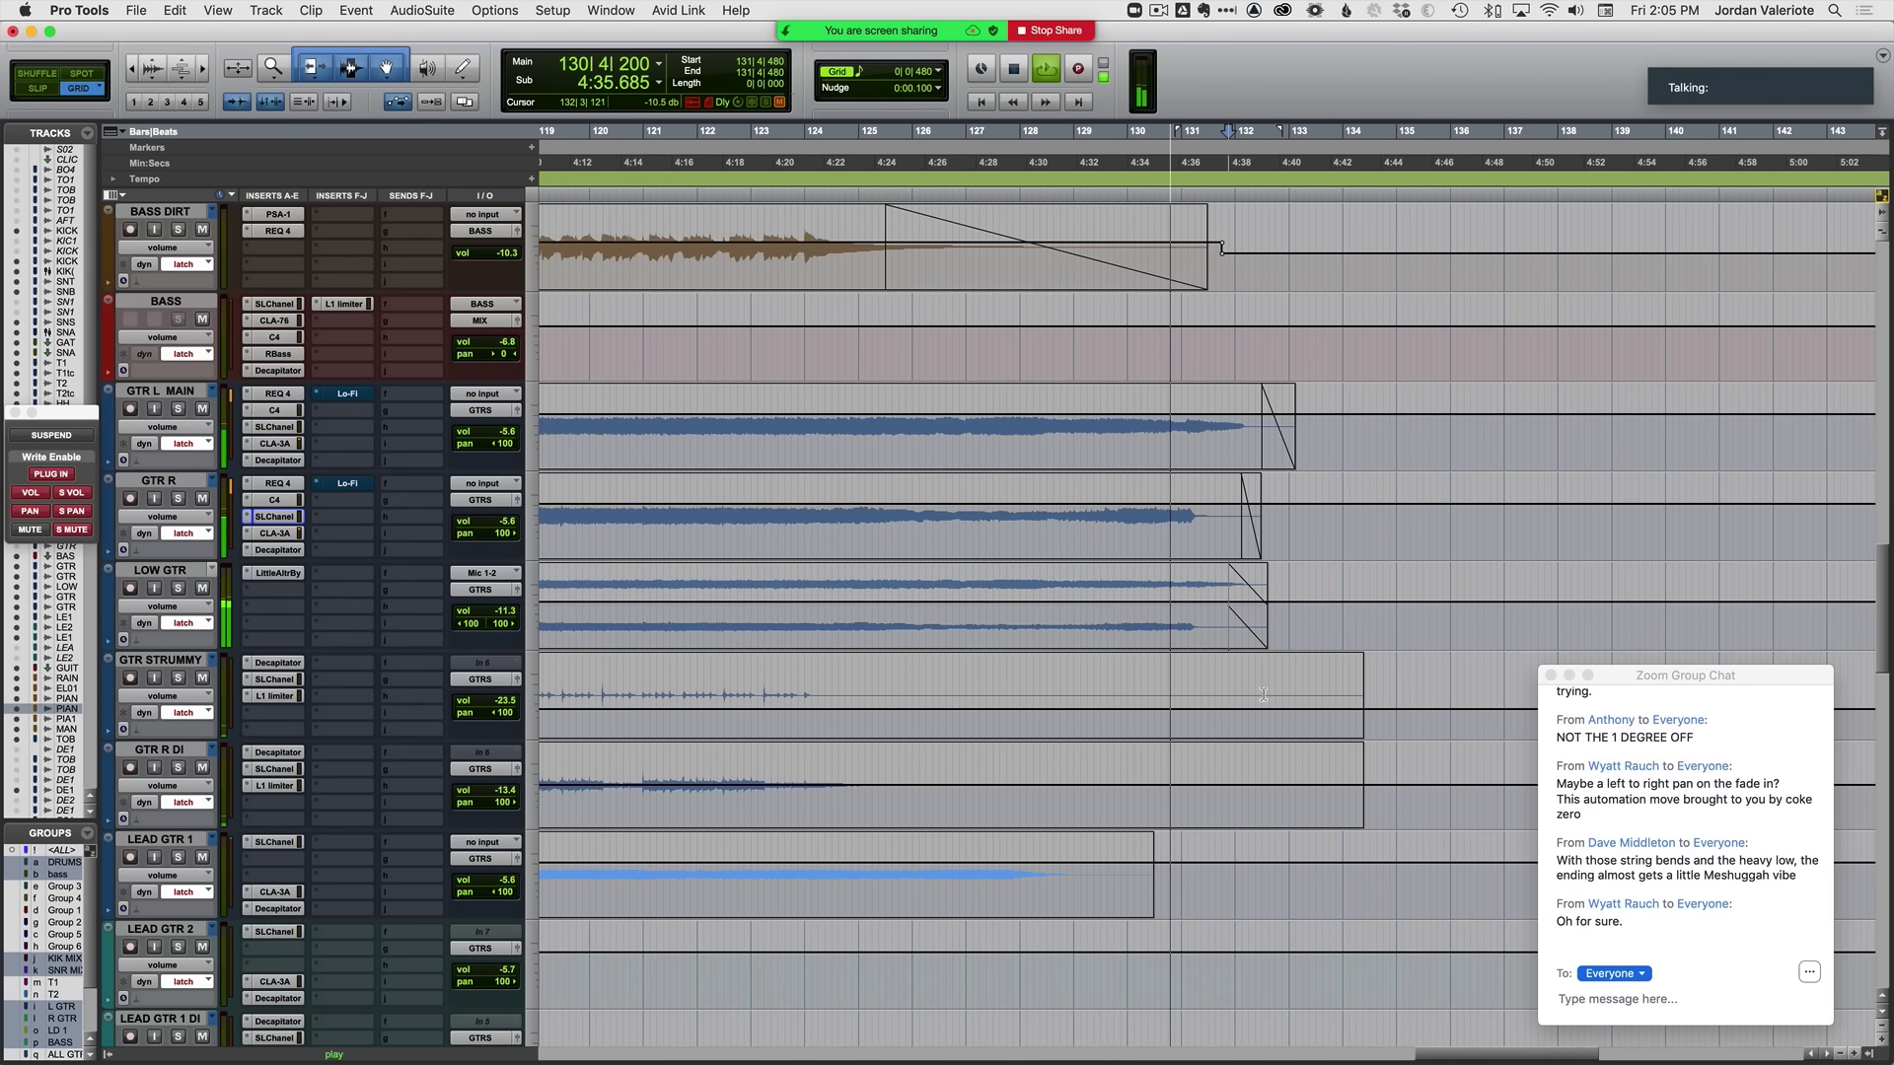
Step: Trim the silent clip ends of GTR STRUMMY to about bar 129 and GTR R DI to 128|2|000, and stop playback
{"action": "key", "text": "r"}
{"action": "left_click", "coordinate": [1150, 695]}
{"action": "key", "text": "s"}
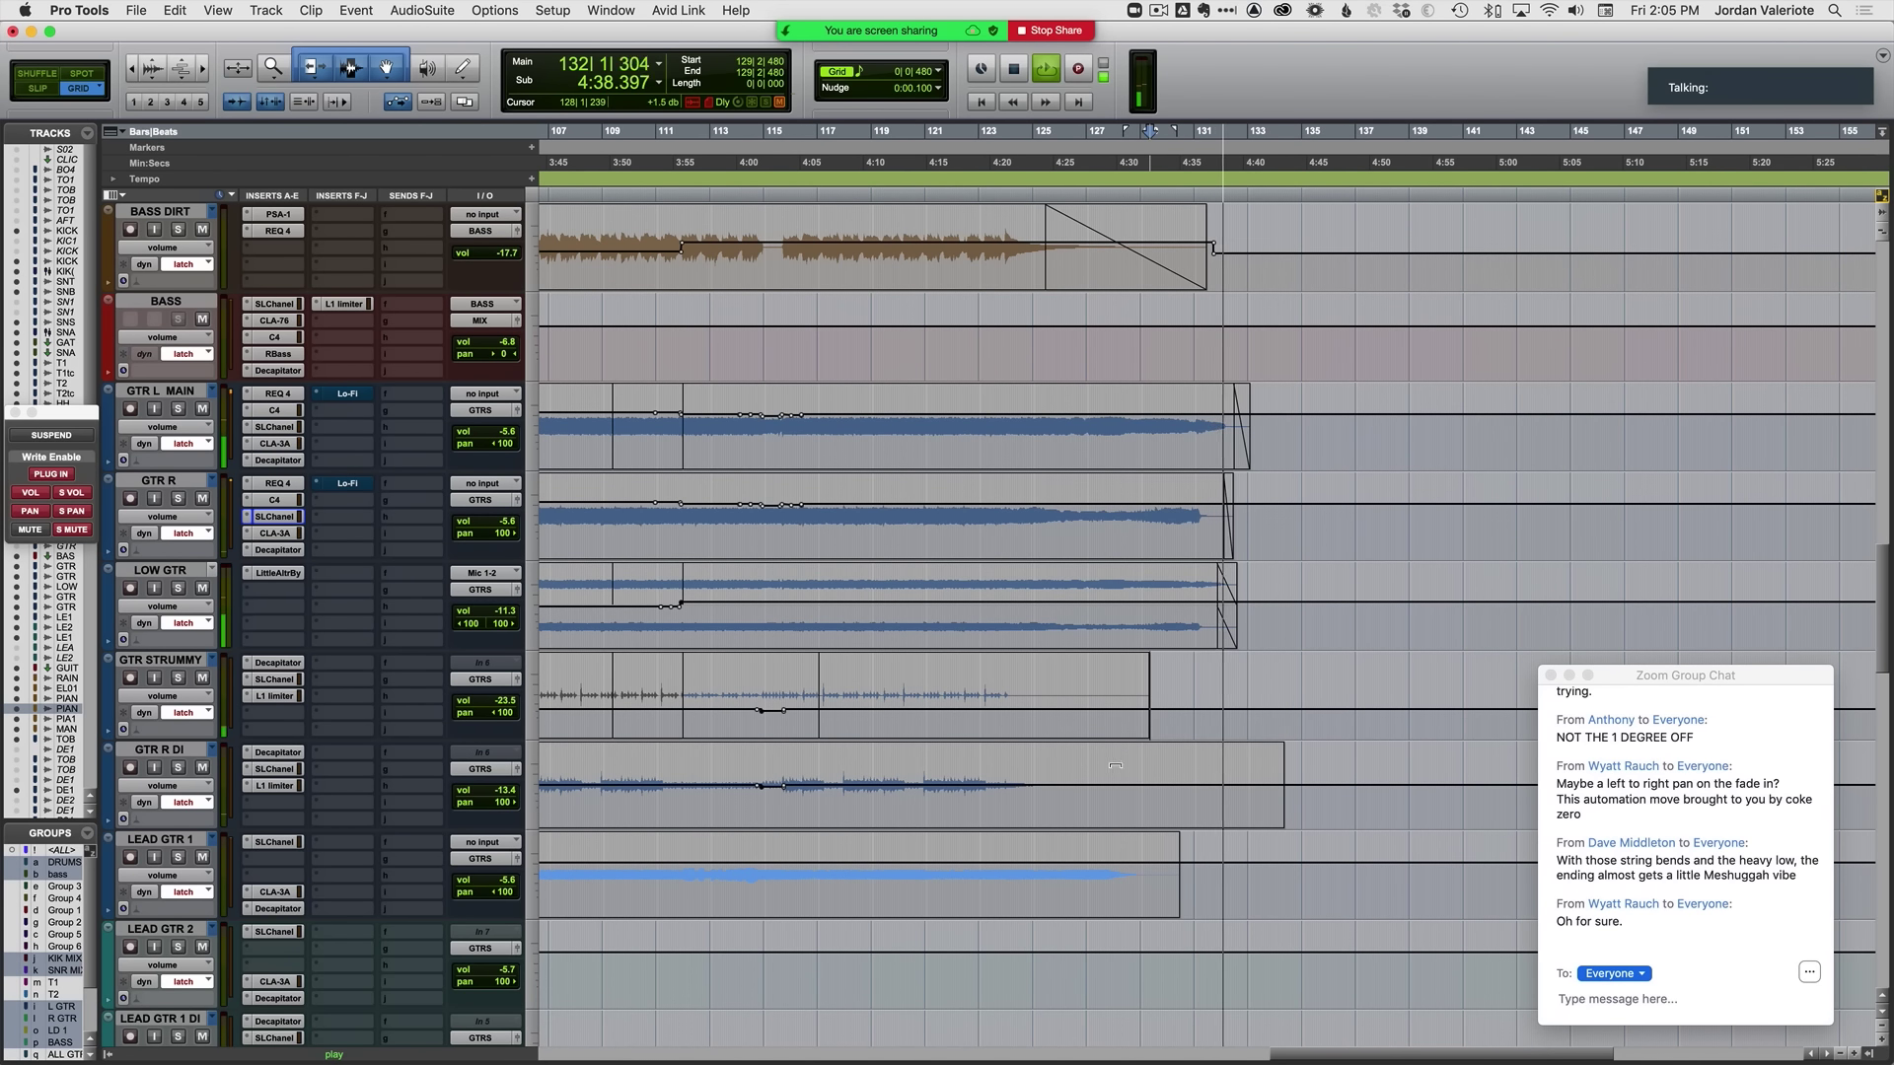
{"action": "left_click", "coordinate": [1119, 766]}
{"action": "key", "text": "s"}
{"action": "key", "text": "r"}
{"action": "scroll", "coordinate": [1121, 775], "scroll_direction": "left", "scroll_amount": 10}
{"action": "key", "text": "space"}
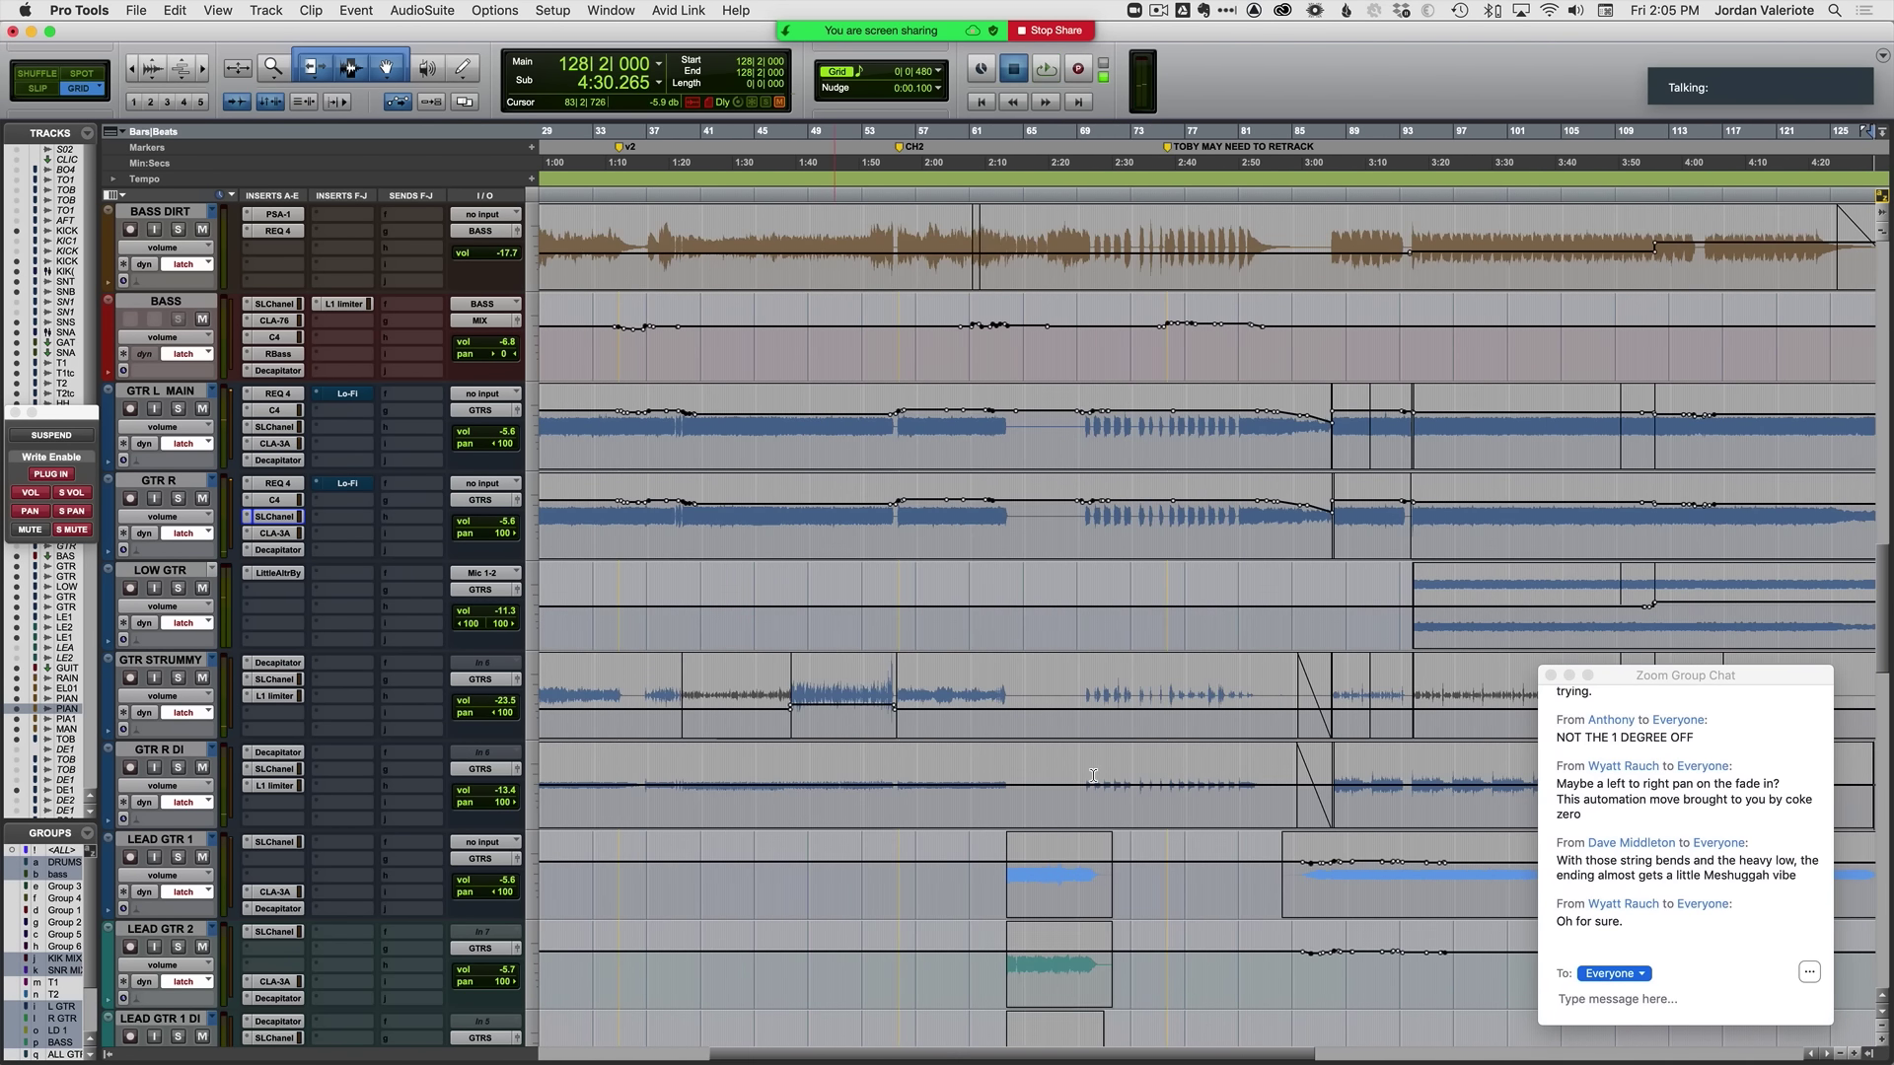
Step: Go back to the song's intro at the vocal tracks and switch the tracks from volume to waveform view
{"action": "key", "text": "r"}
{"action": "scroll", "coordinate": [805, 579], "scroll_direction": "down", "scroll_amount": 5}
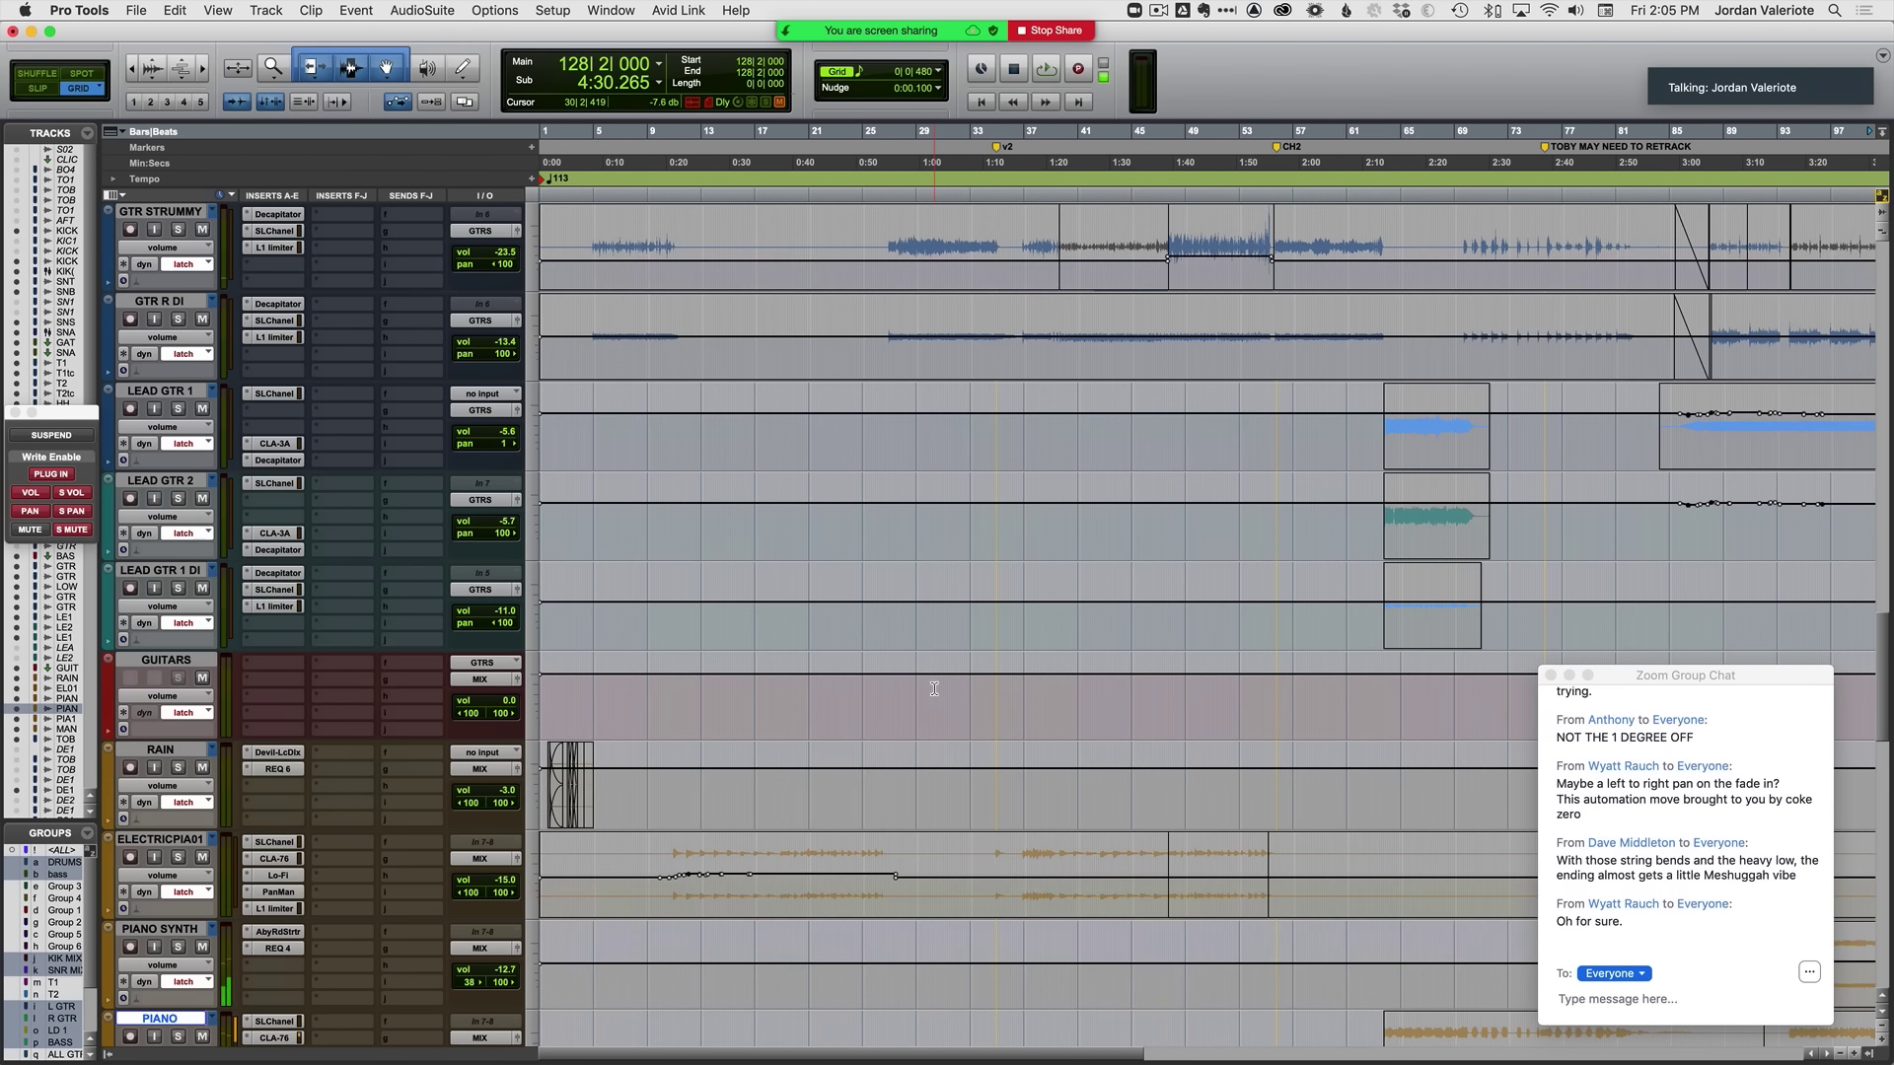
{"action": "scroll", "coordinate": [599, 653], "scroll_direction": "down", "scroll_amount": 8}
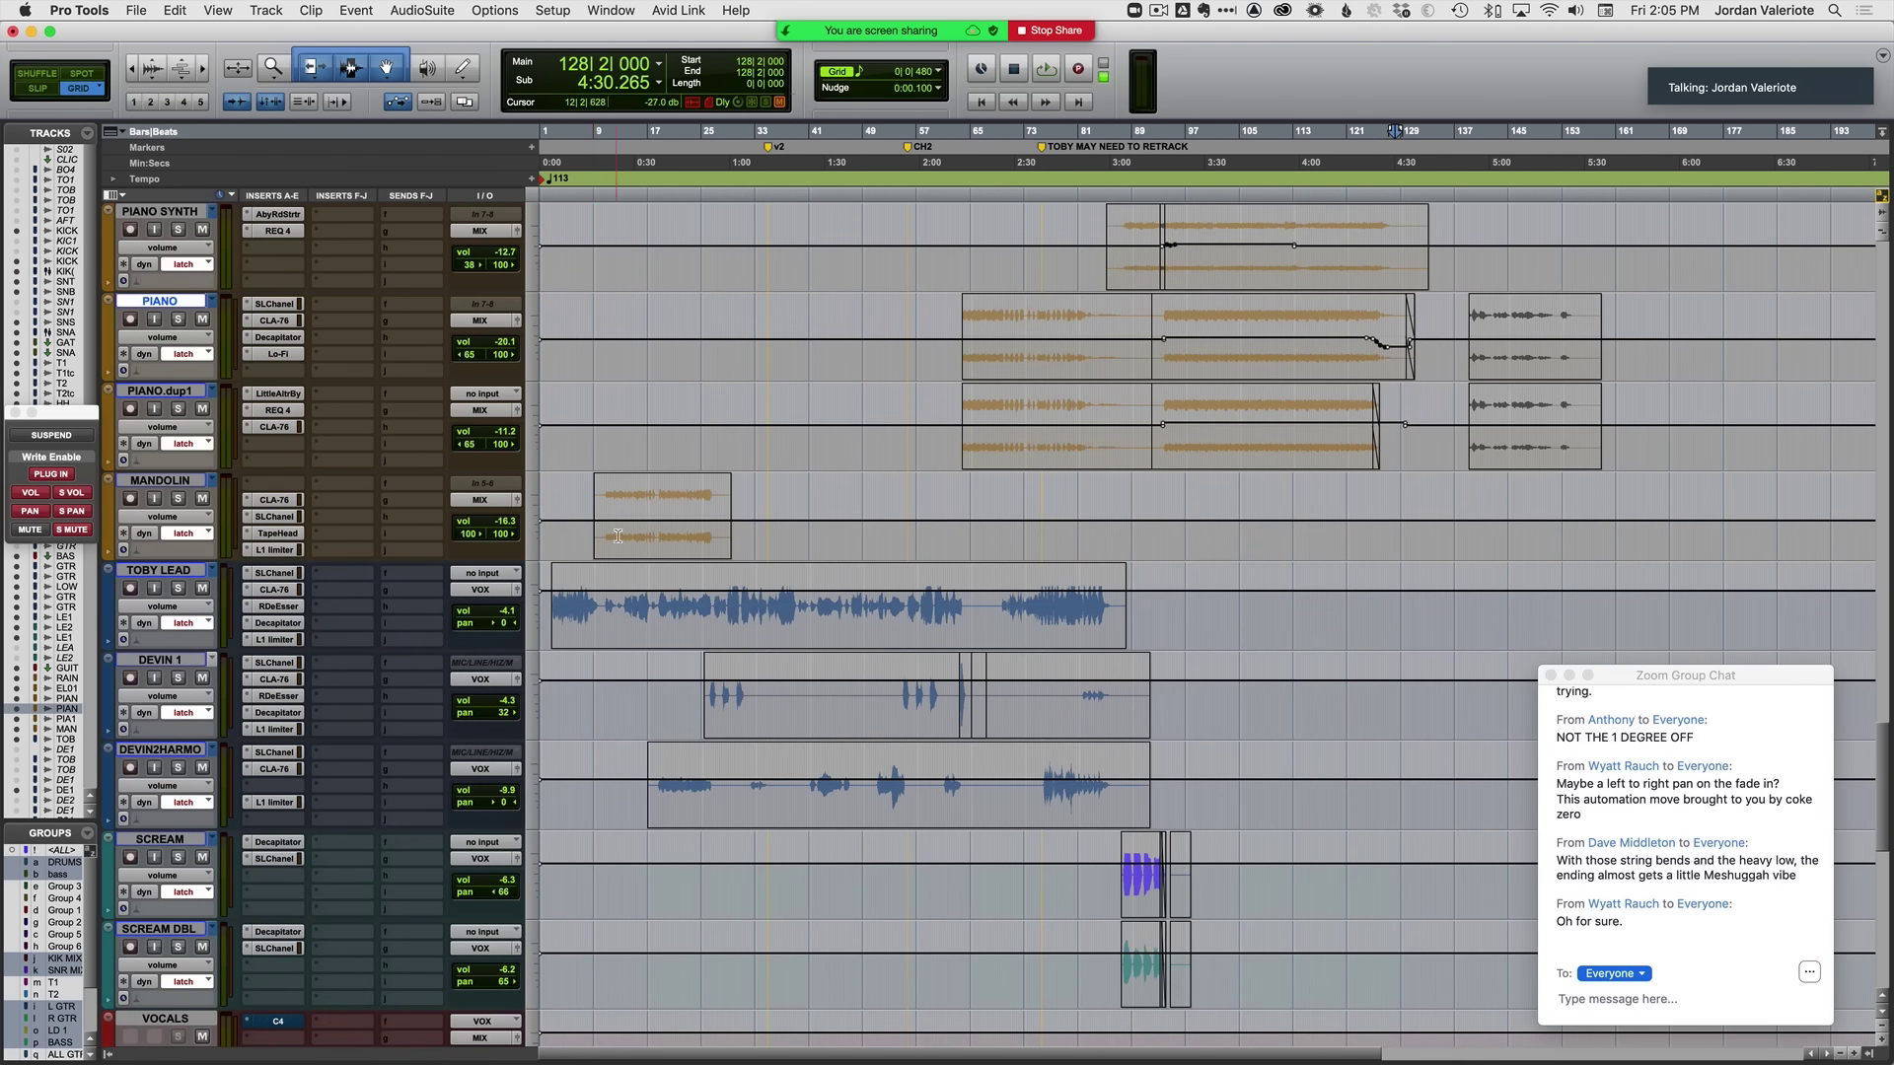
{"action": "key", "text": "t"}
{"action": "key", "text": "t"}
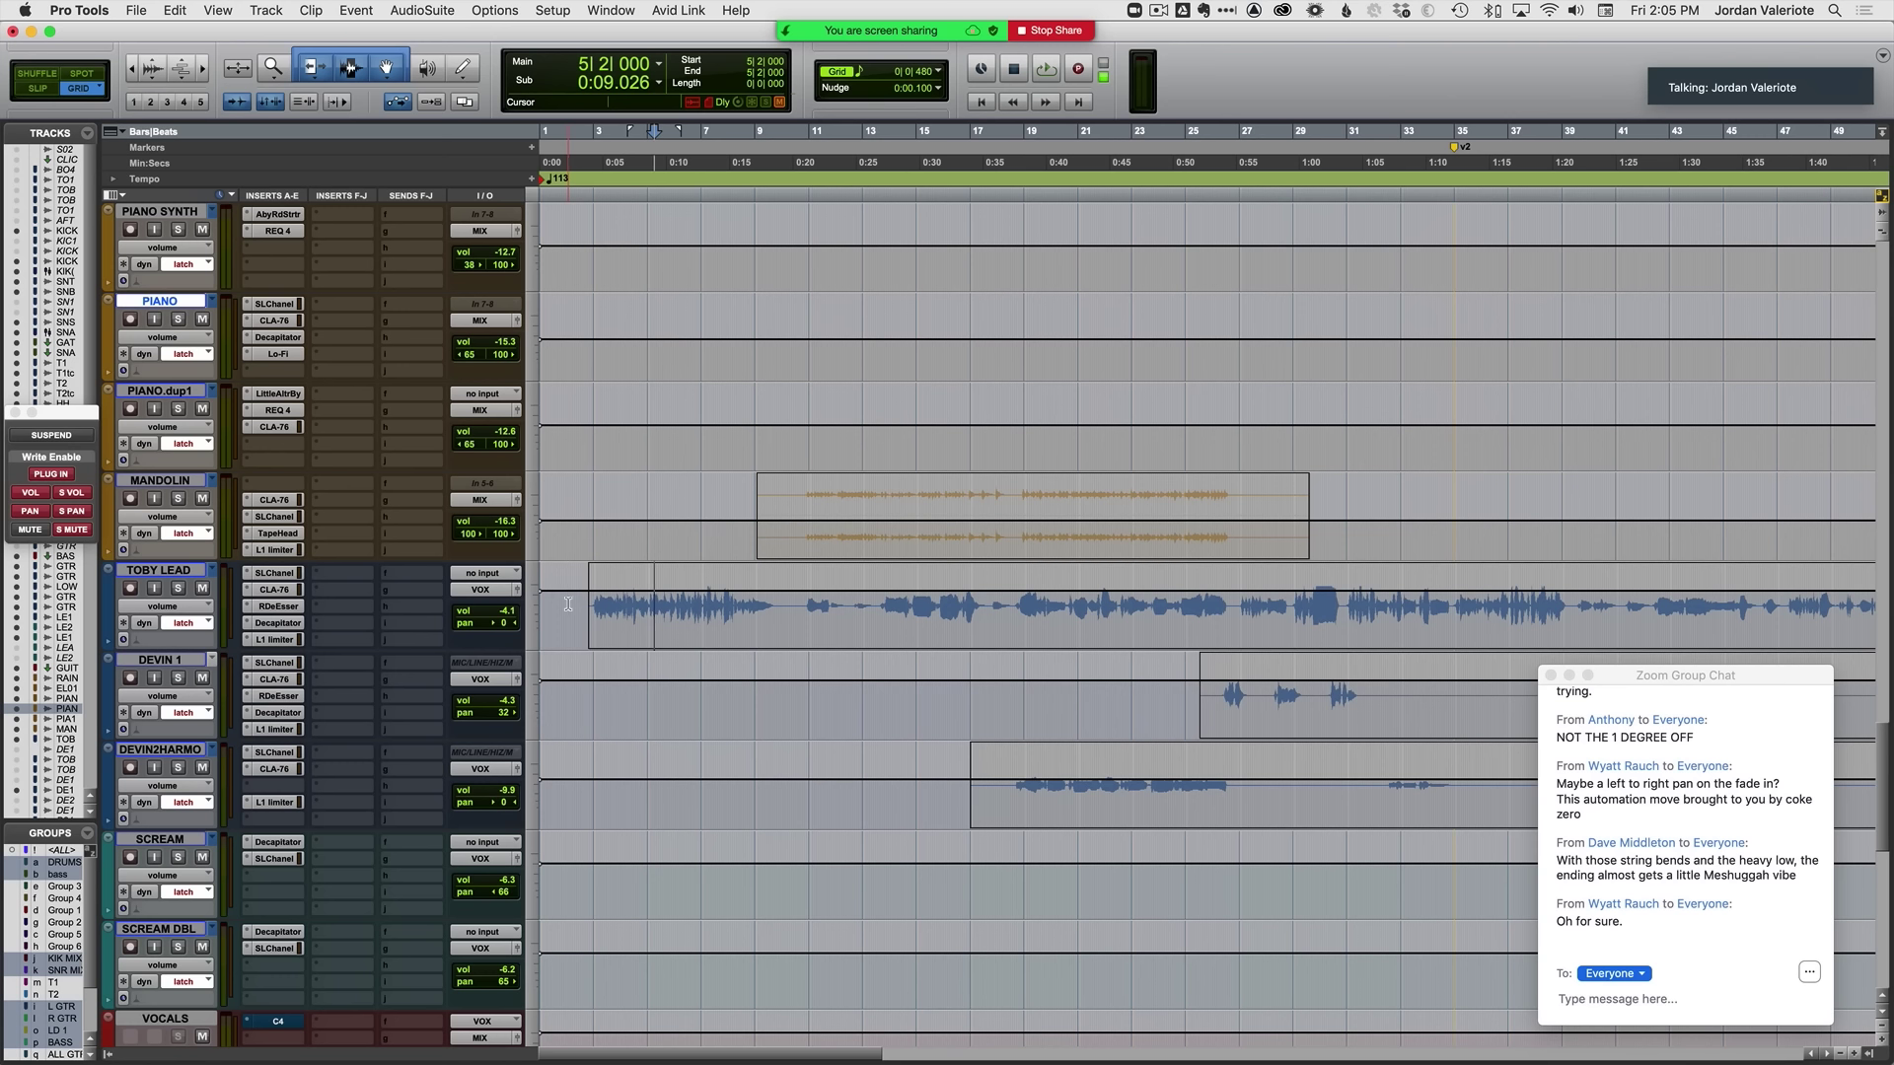
{"action": "key", "text": "ctrl+minus"}
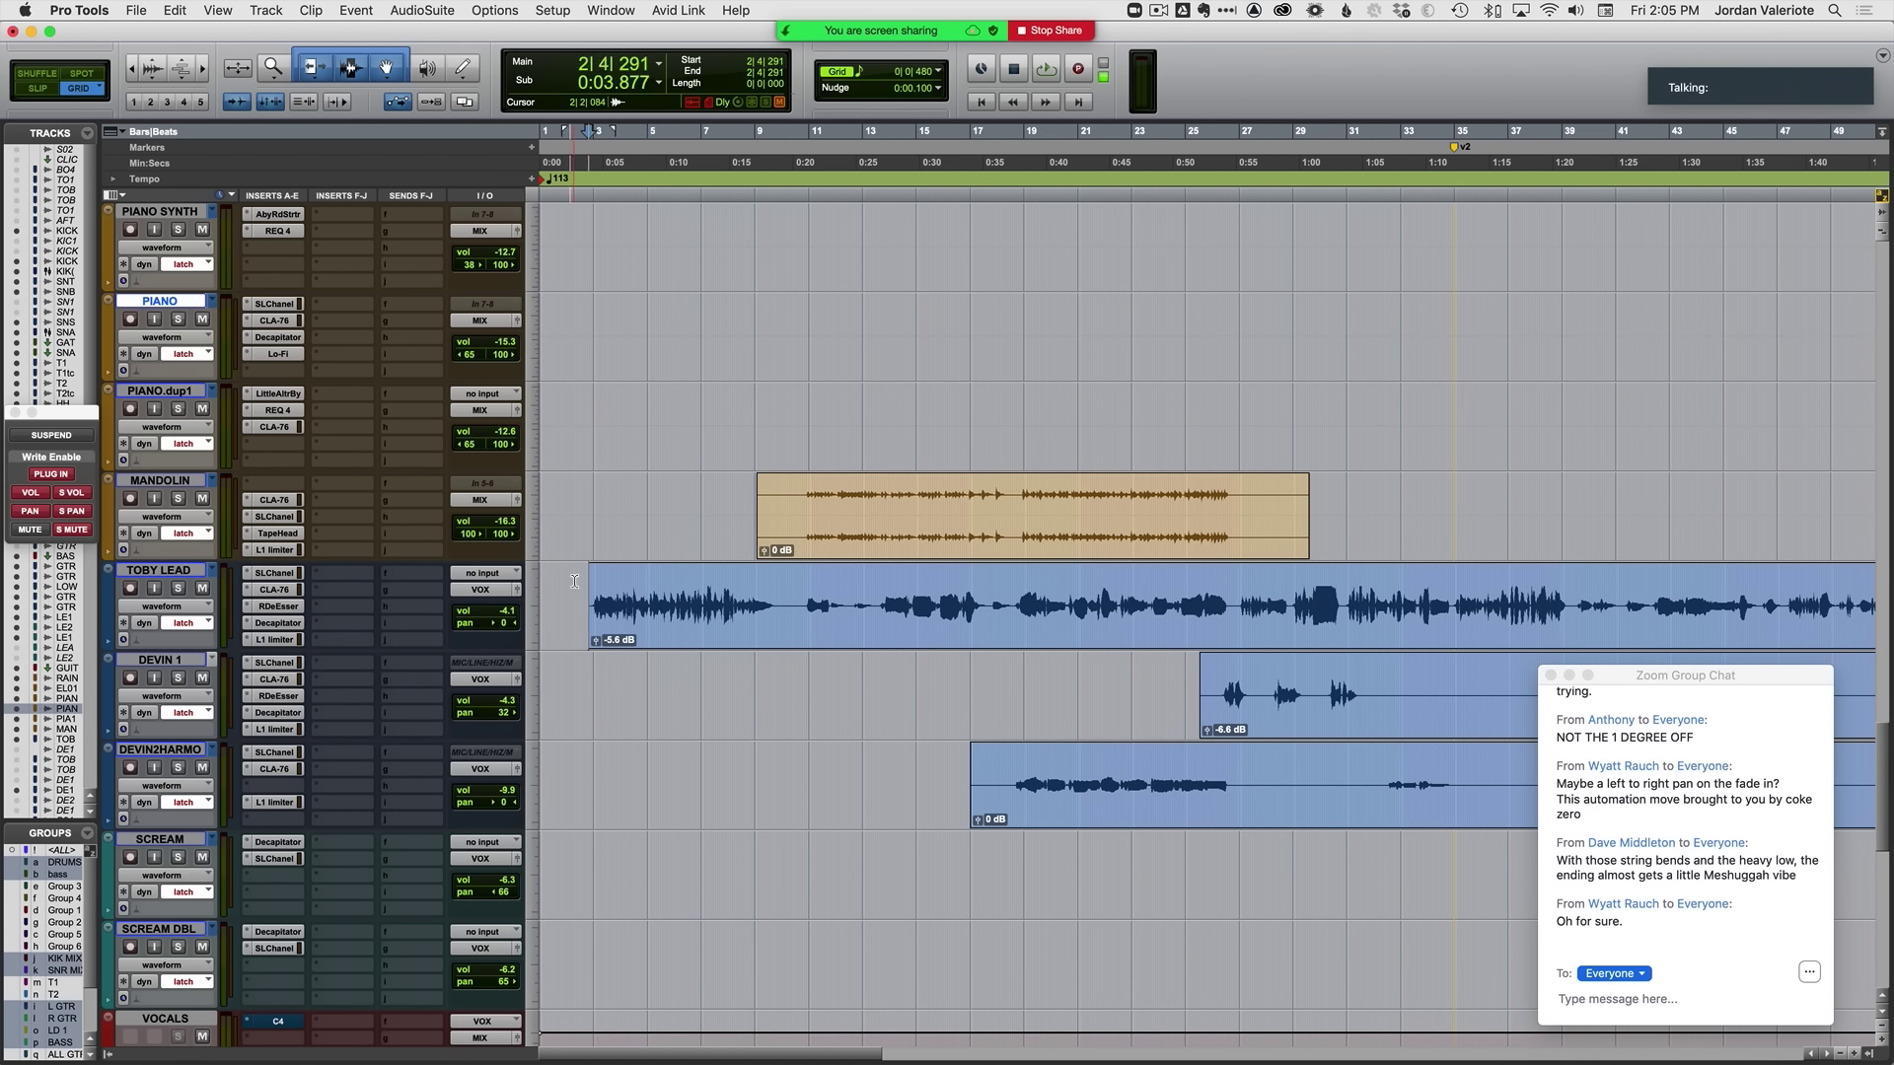
Step: Play the intro from 2|4|291, check the effects, master and reference tracks, and save the session
{"action": "key", "text": "t"}
{"action": "key", "text": "space"}
{"action": "key", "text": "t"}
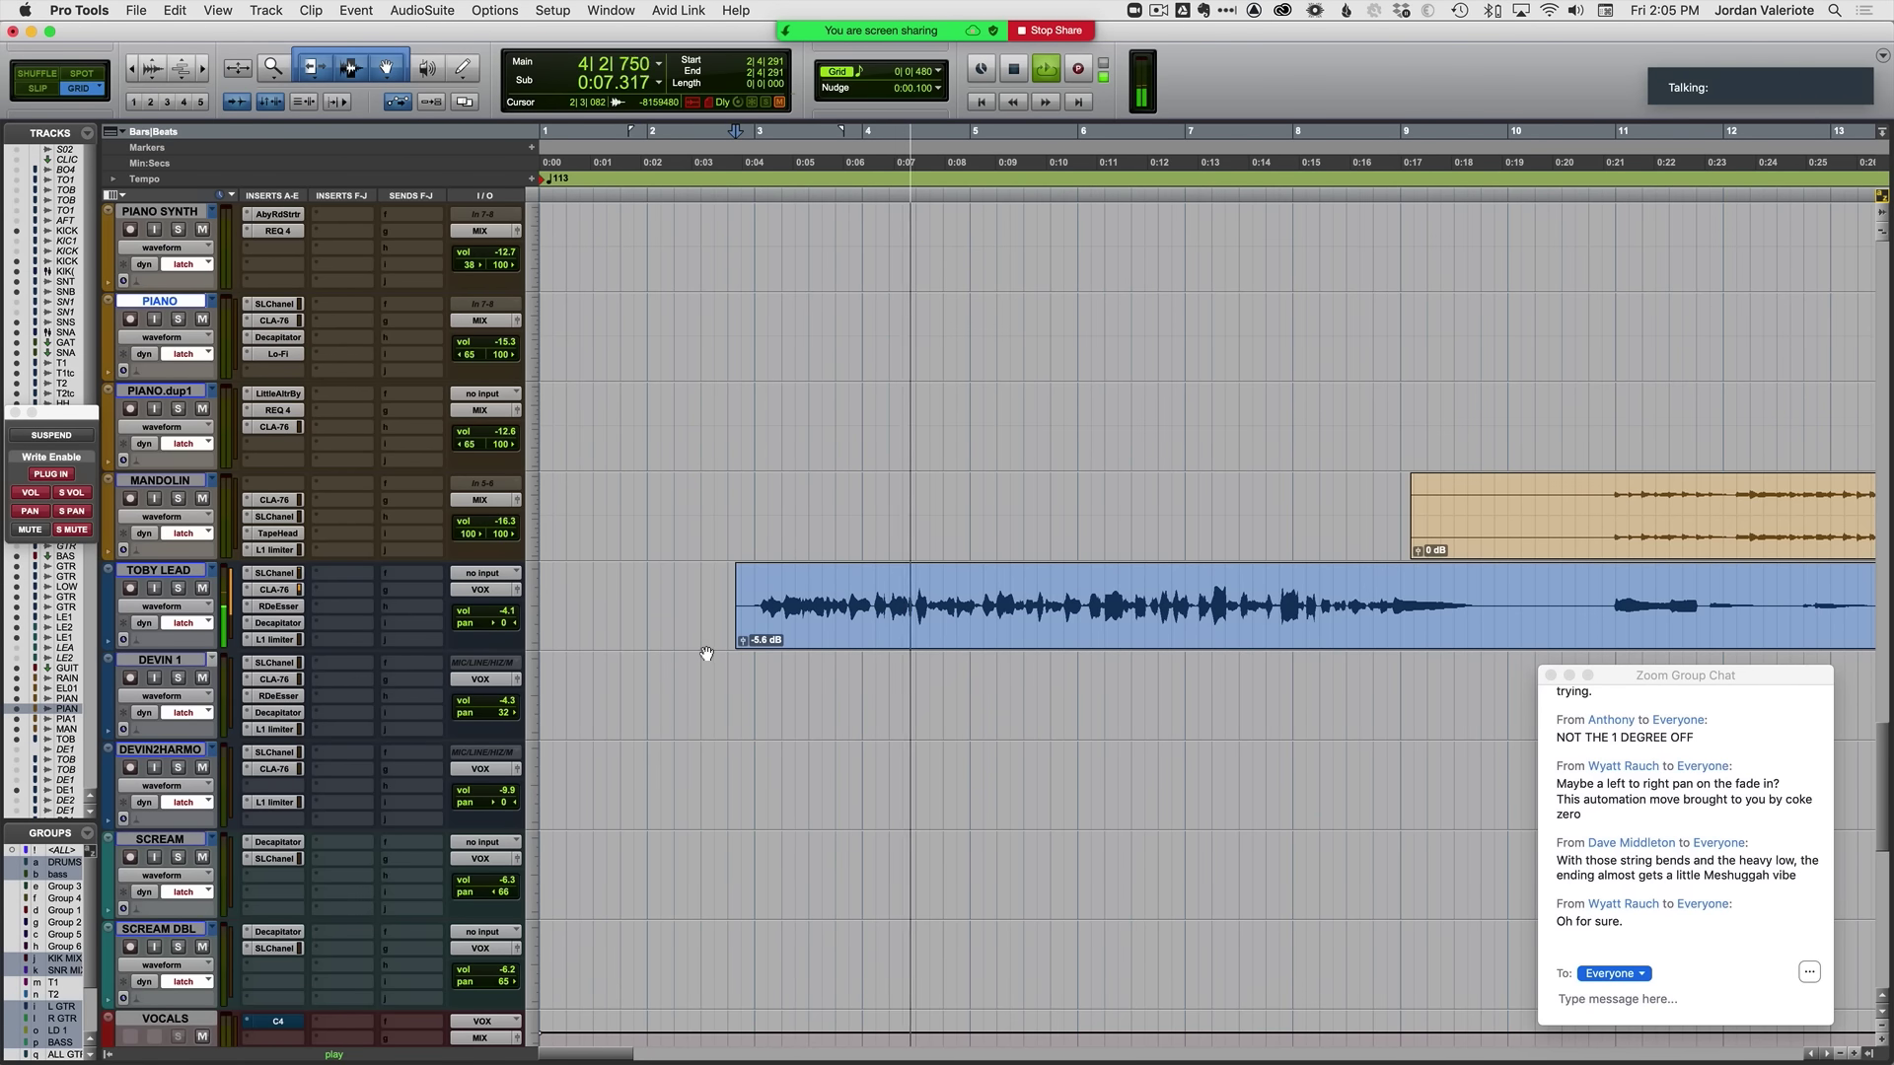
{"action": "scroll", "coordinate": [706, 653], "scroll_direction": "down", "scroll_amount": 10}
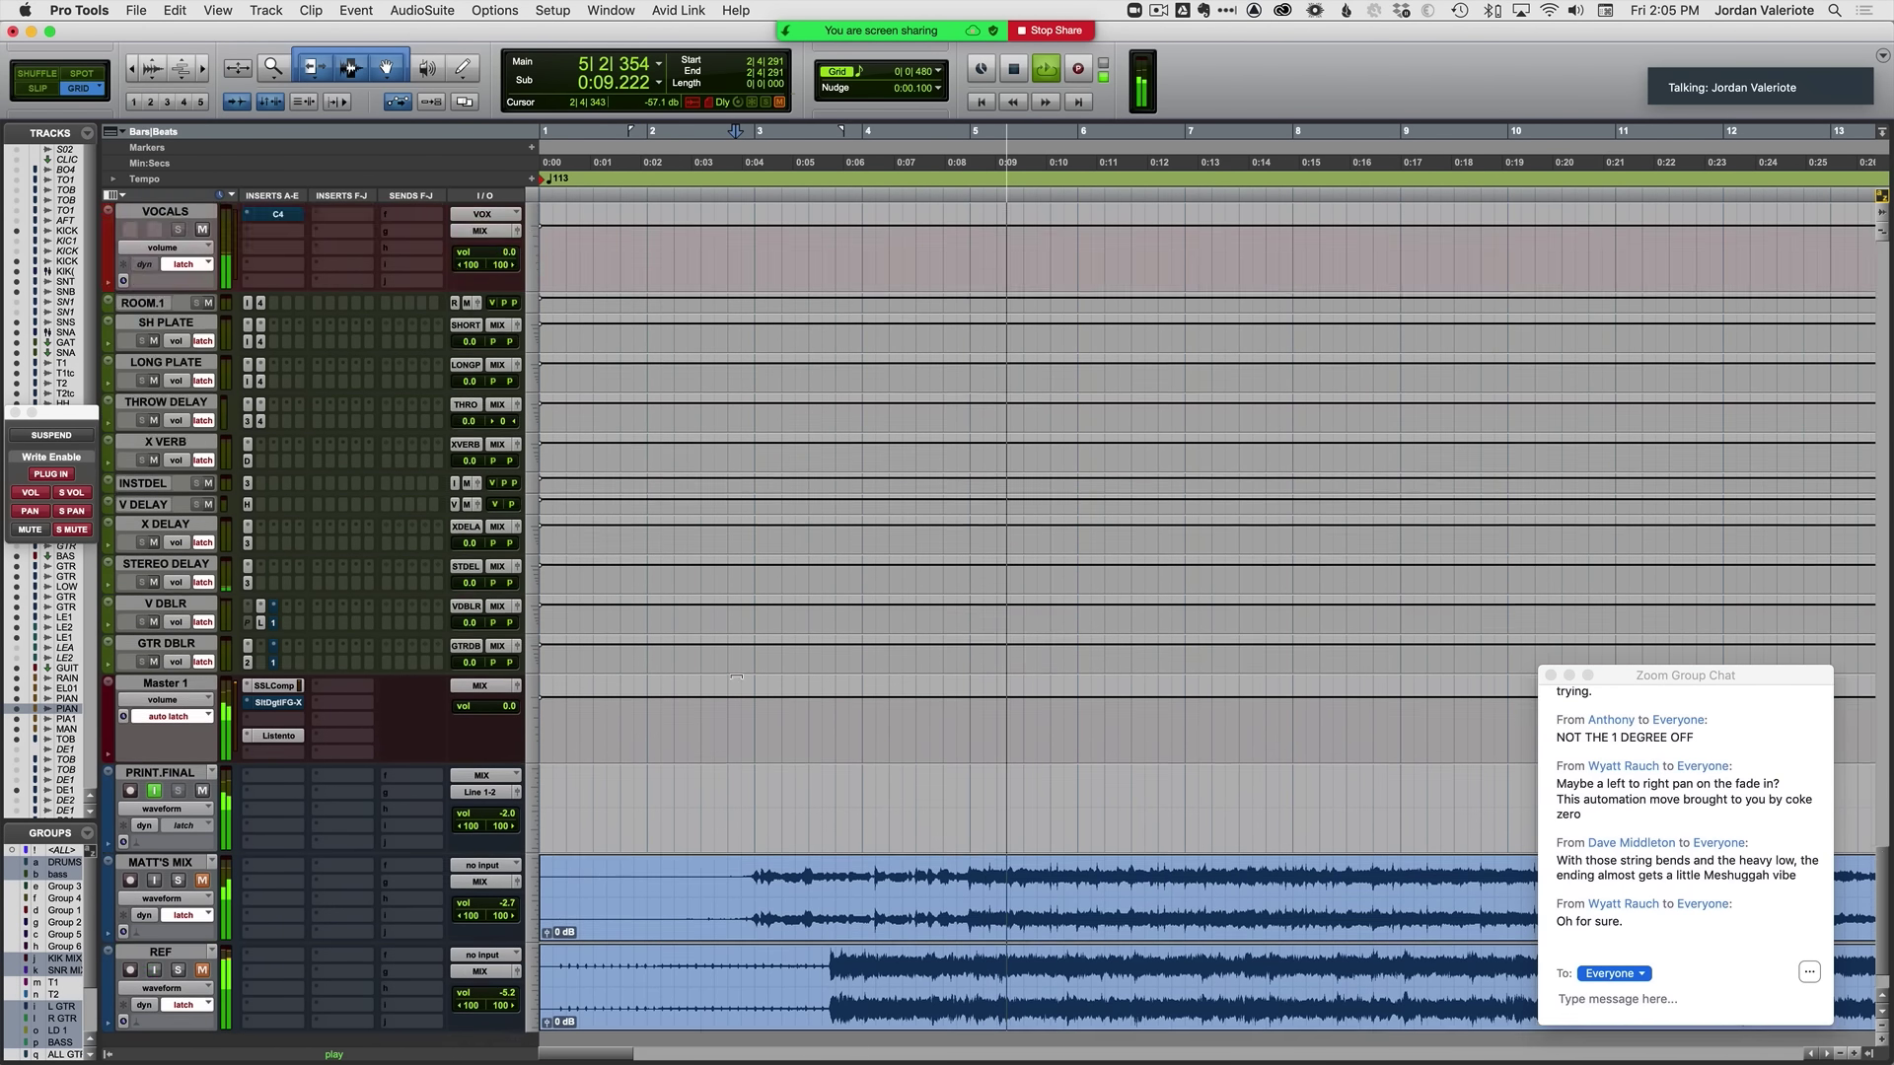
{"action": "scroll", "coordinate": [736, 677], "scroll_direction": "up", "scroll_amount": 10}
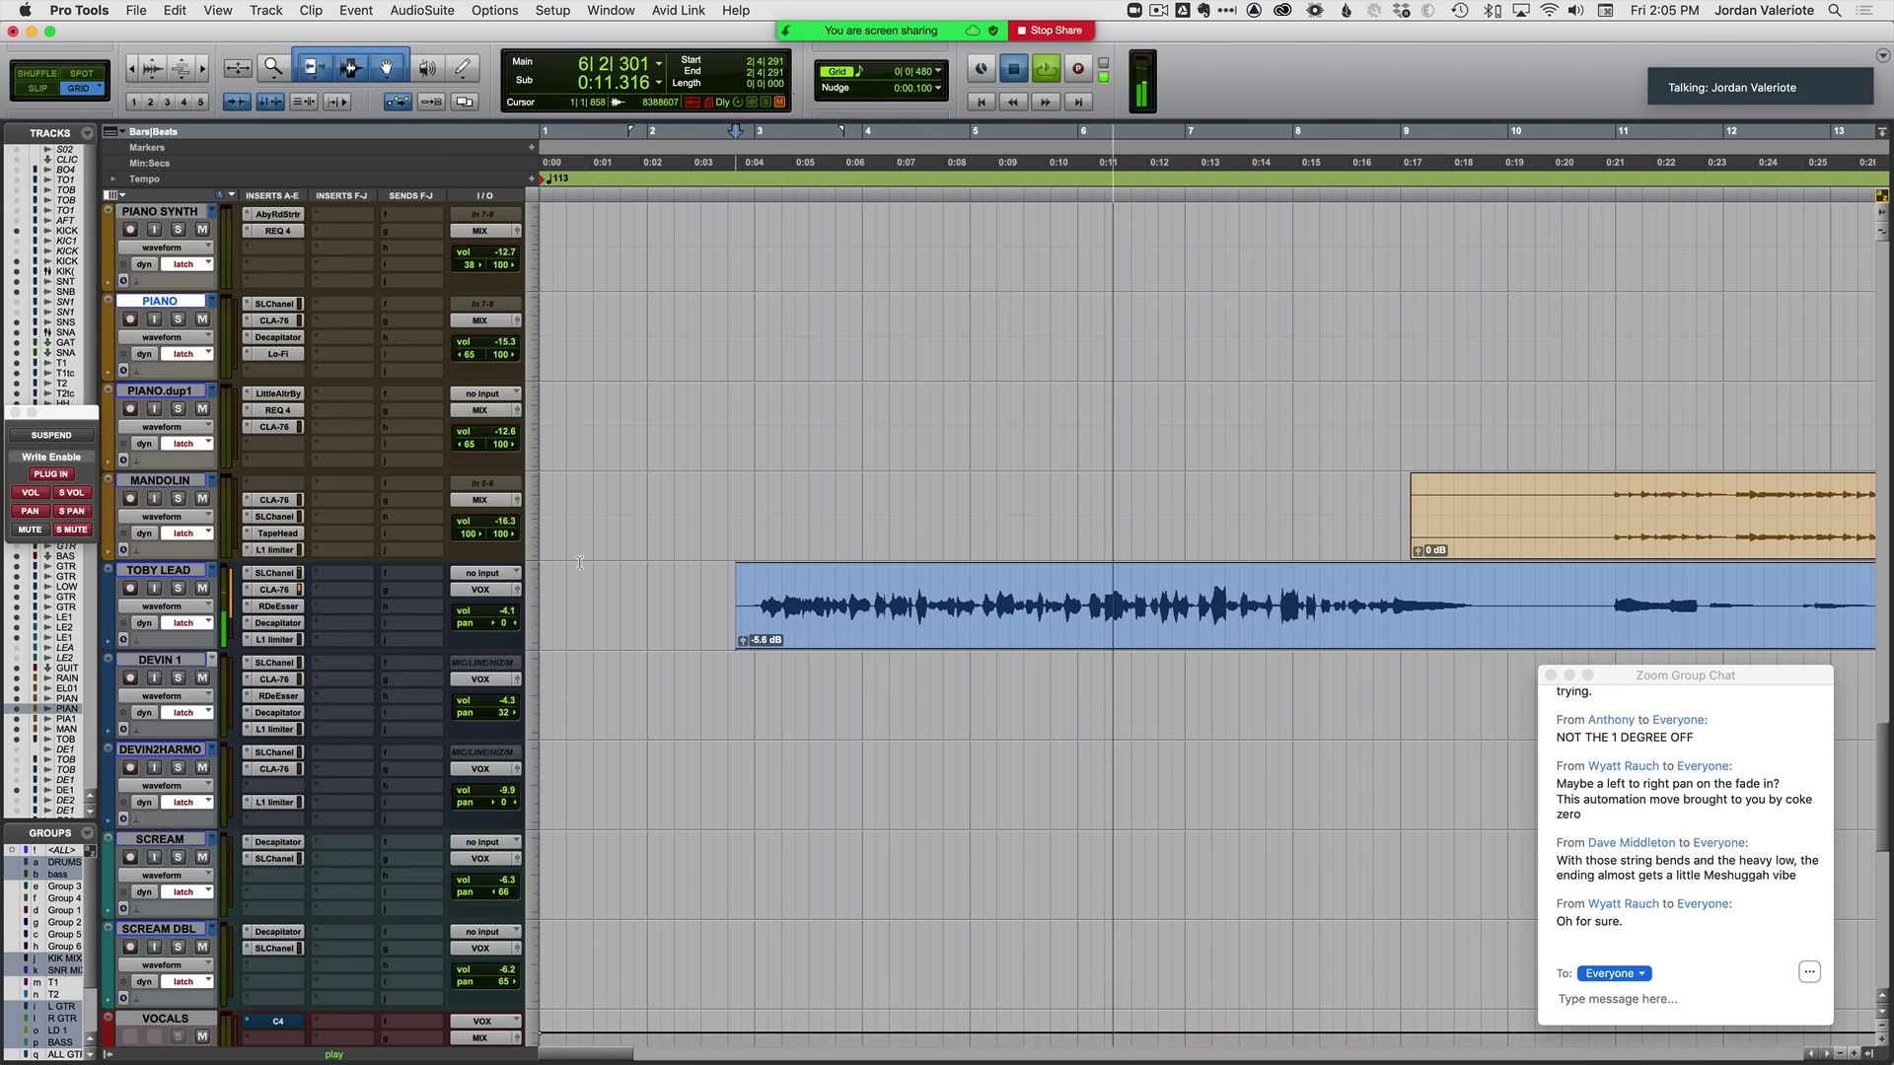
{"action": "key", "text": "space"}
{"action": "key", "text": "super+s"}
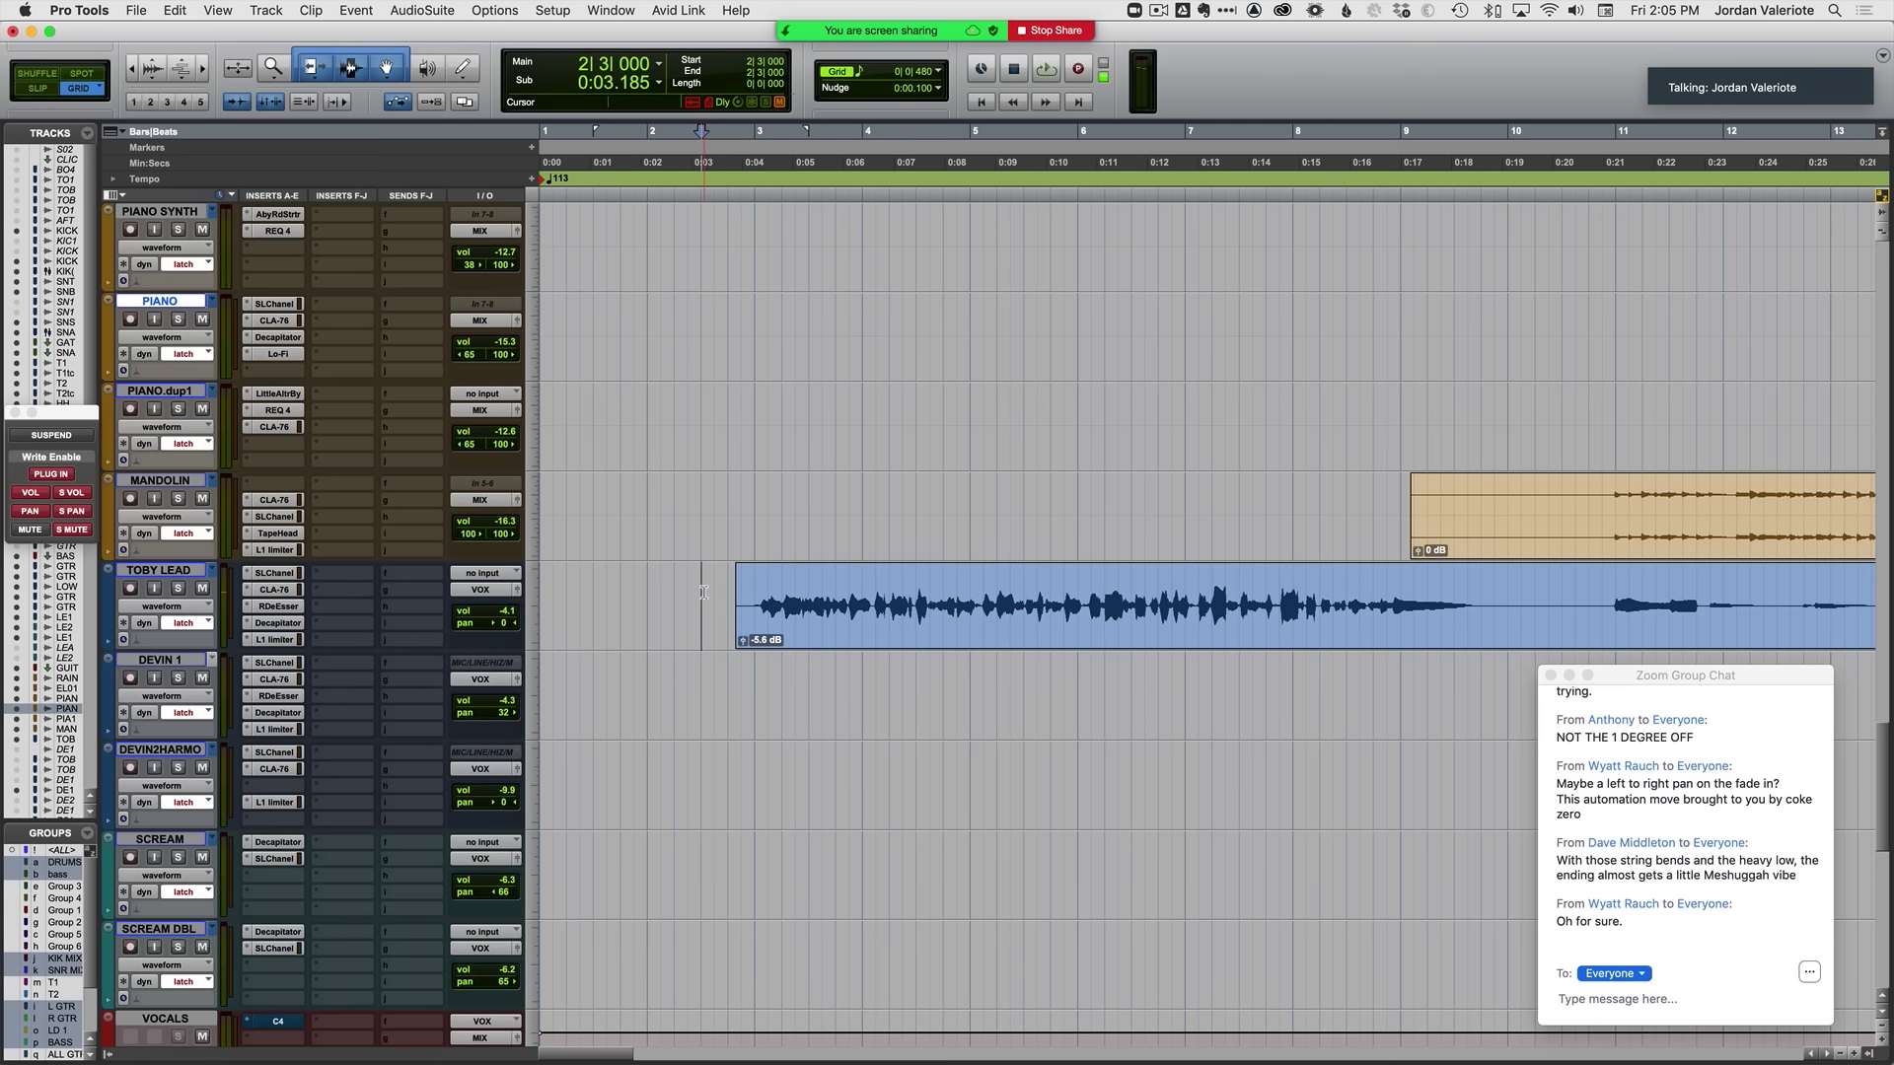
Step: Play the intro from 2|3|000 and switch the lead vocal track's view to its send A (ST DELAY) mute automation
{"action": "key", "text": "space"}
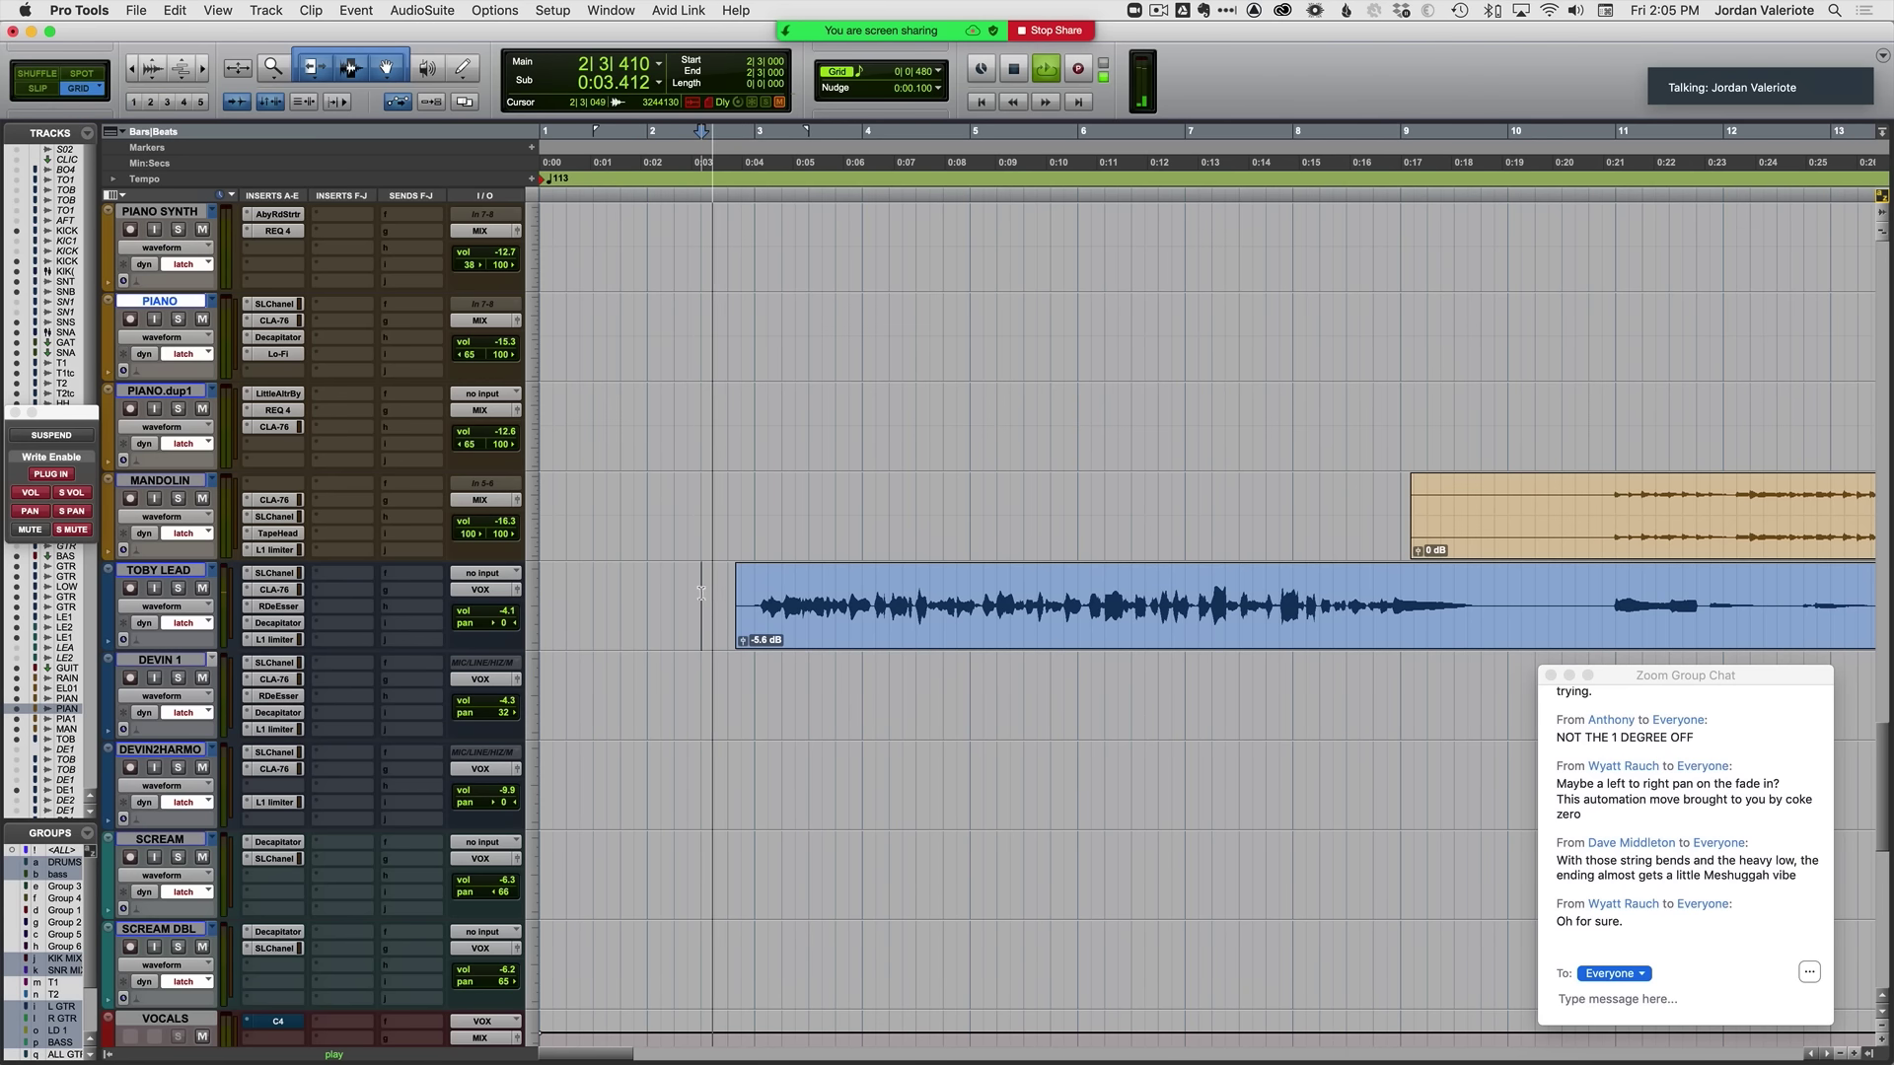
{"action": "left_click", "coordinate": [204, 613]}
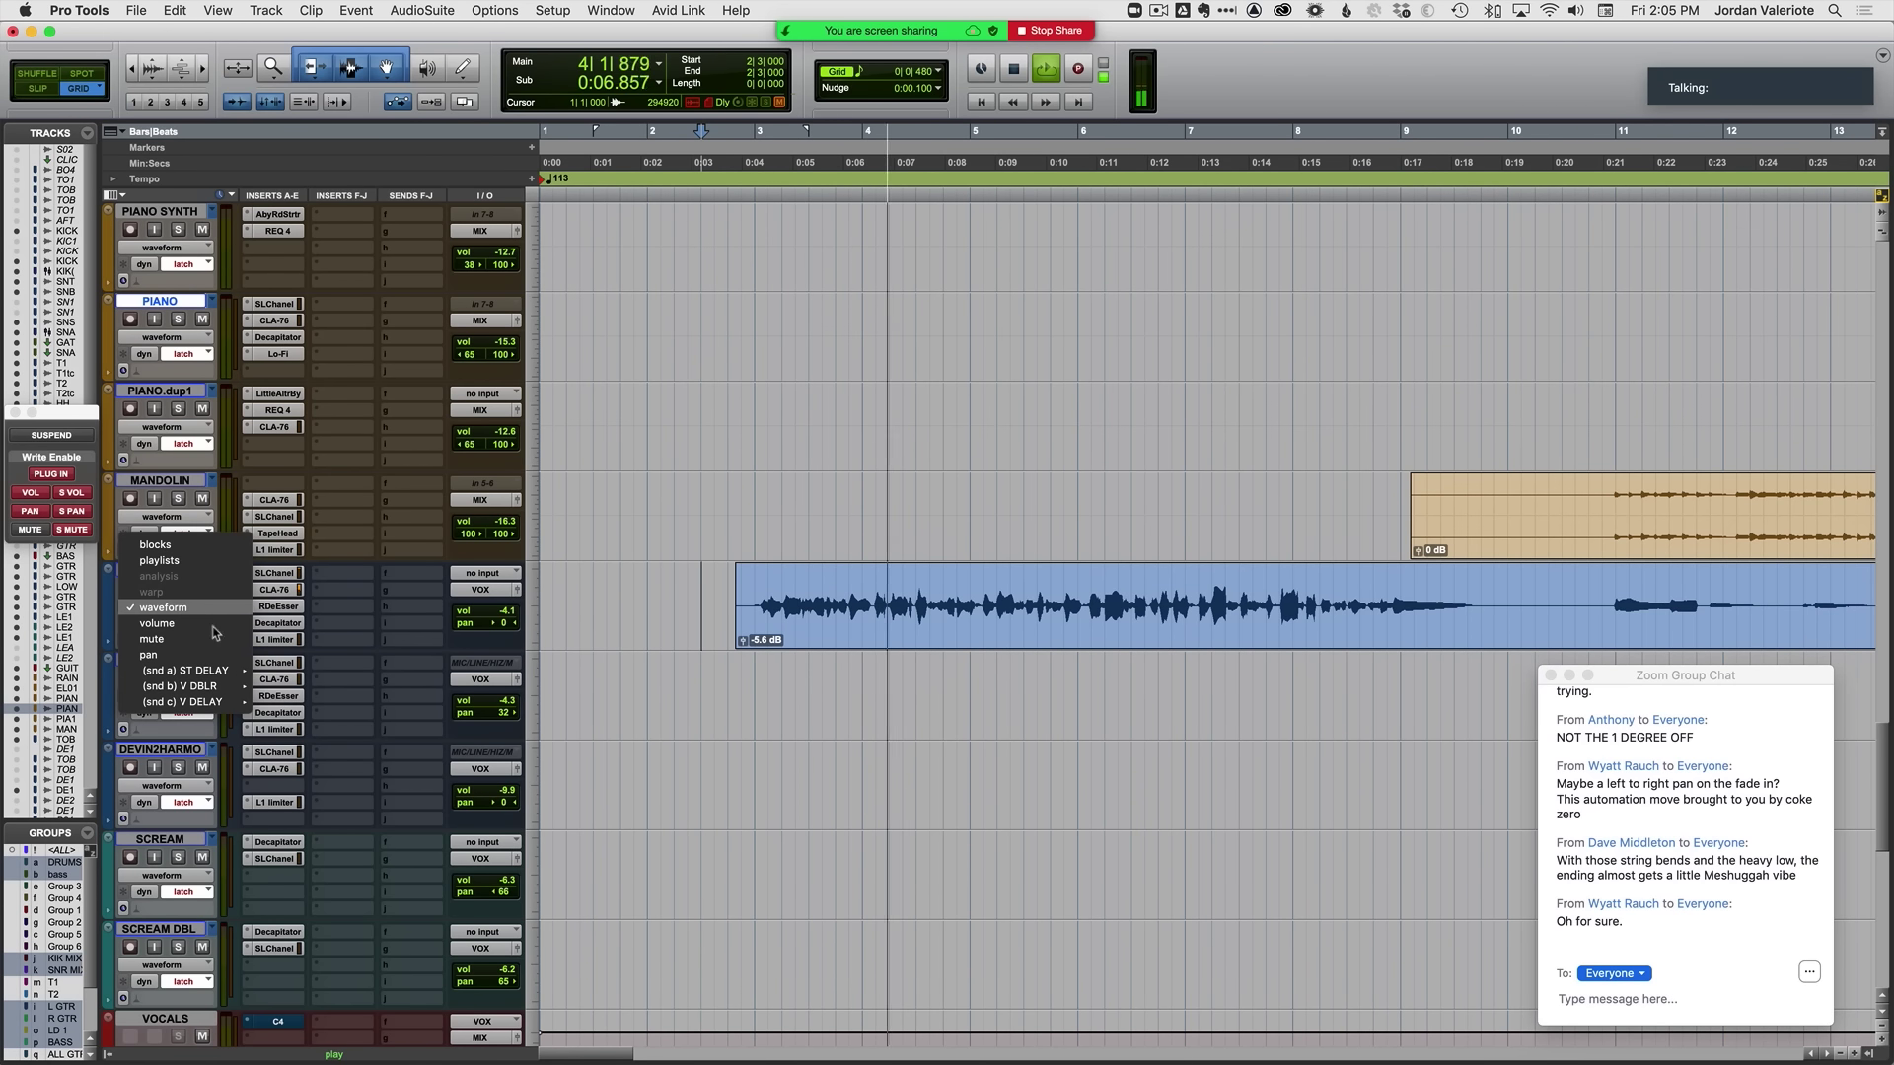
{"action": "left_click", "coordinate": [705, 674]}
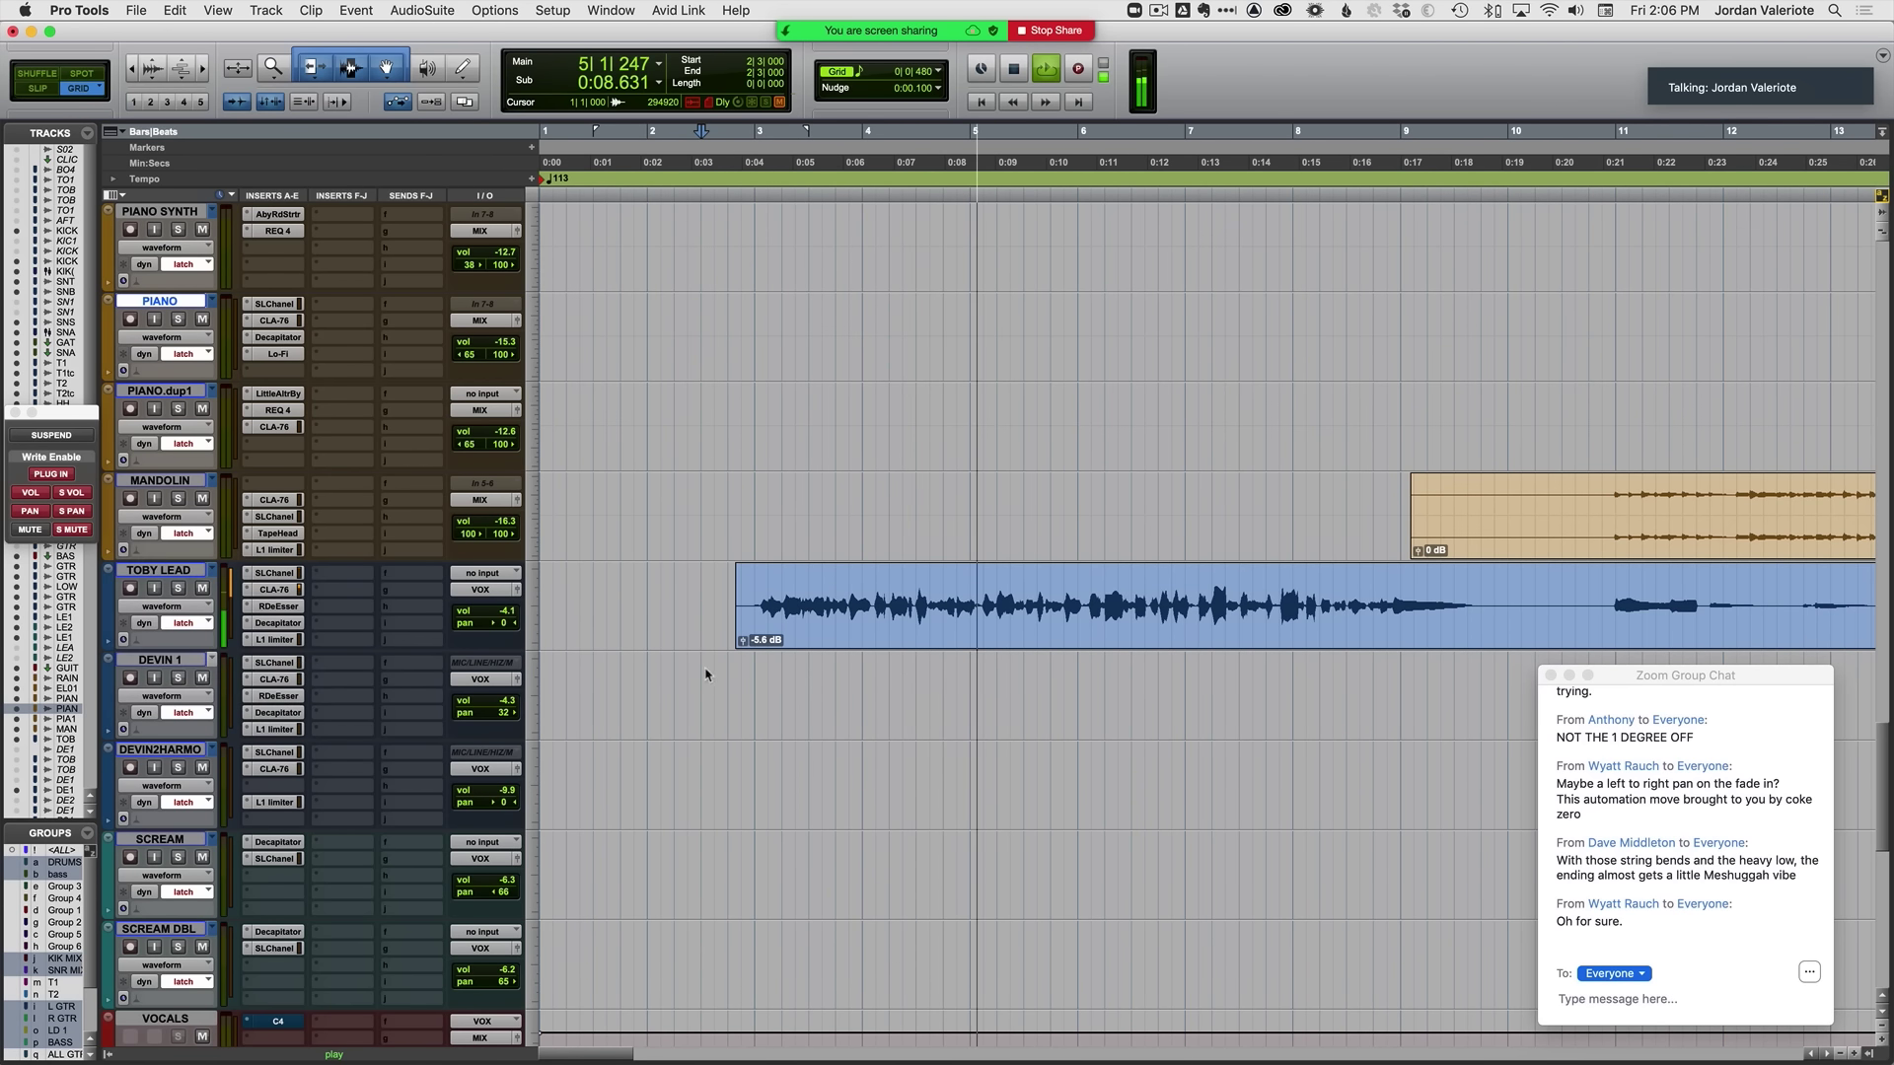
{"action": "key", "text": "space"}
Step: In Slip mode, mute the lead vocal's ST DELAY send across the opening phrase, from about 2|3 to 5|1
{"action": "left_click", "coordinate": [714, 603]}
{"action": "left_click_drag", "start_coordinate": [921, 633], "coordinate": [980, 630]}
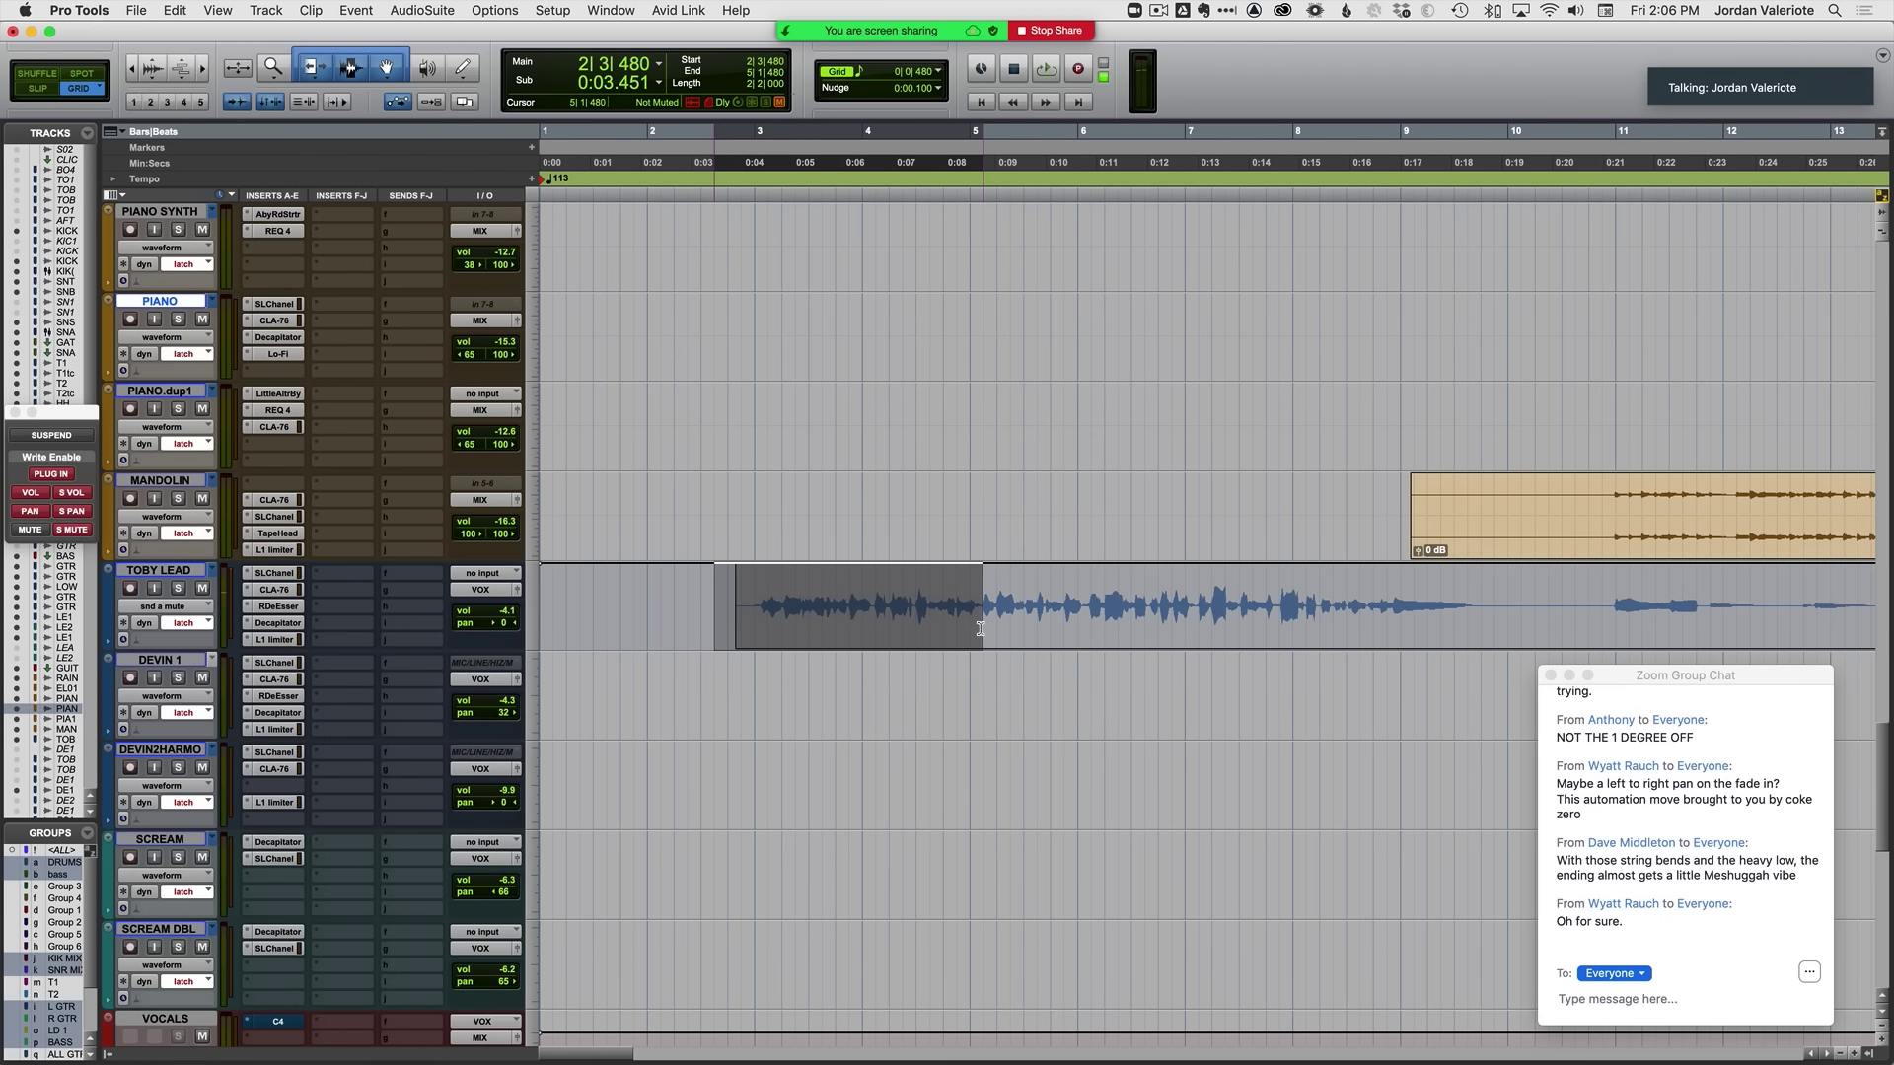
{"action": "left_click", "coordinate": [980, 612]}
{"action": "key", "text": "space"}
{"action": "key", "text": "space"}
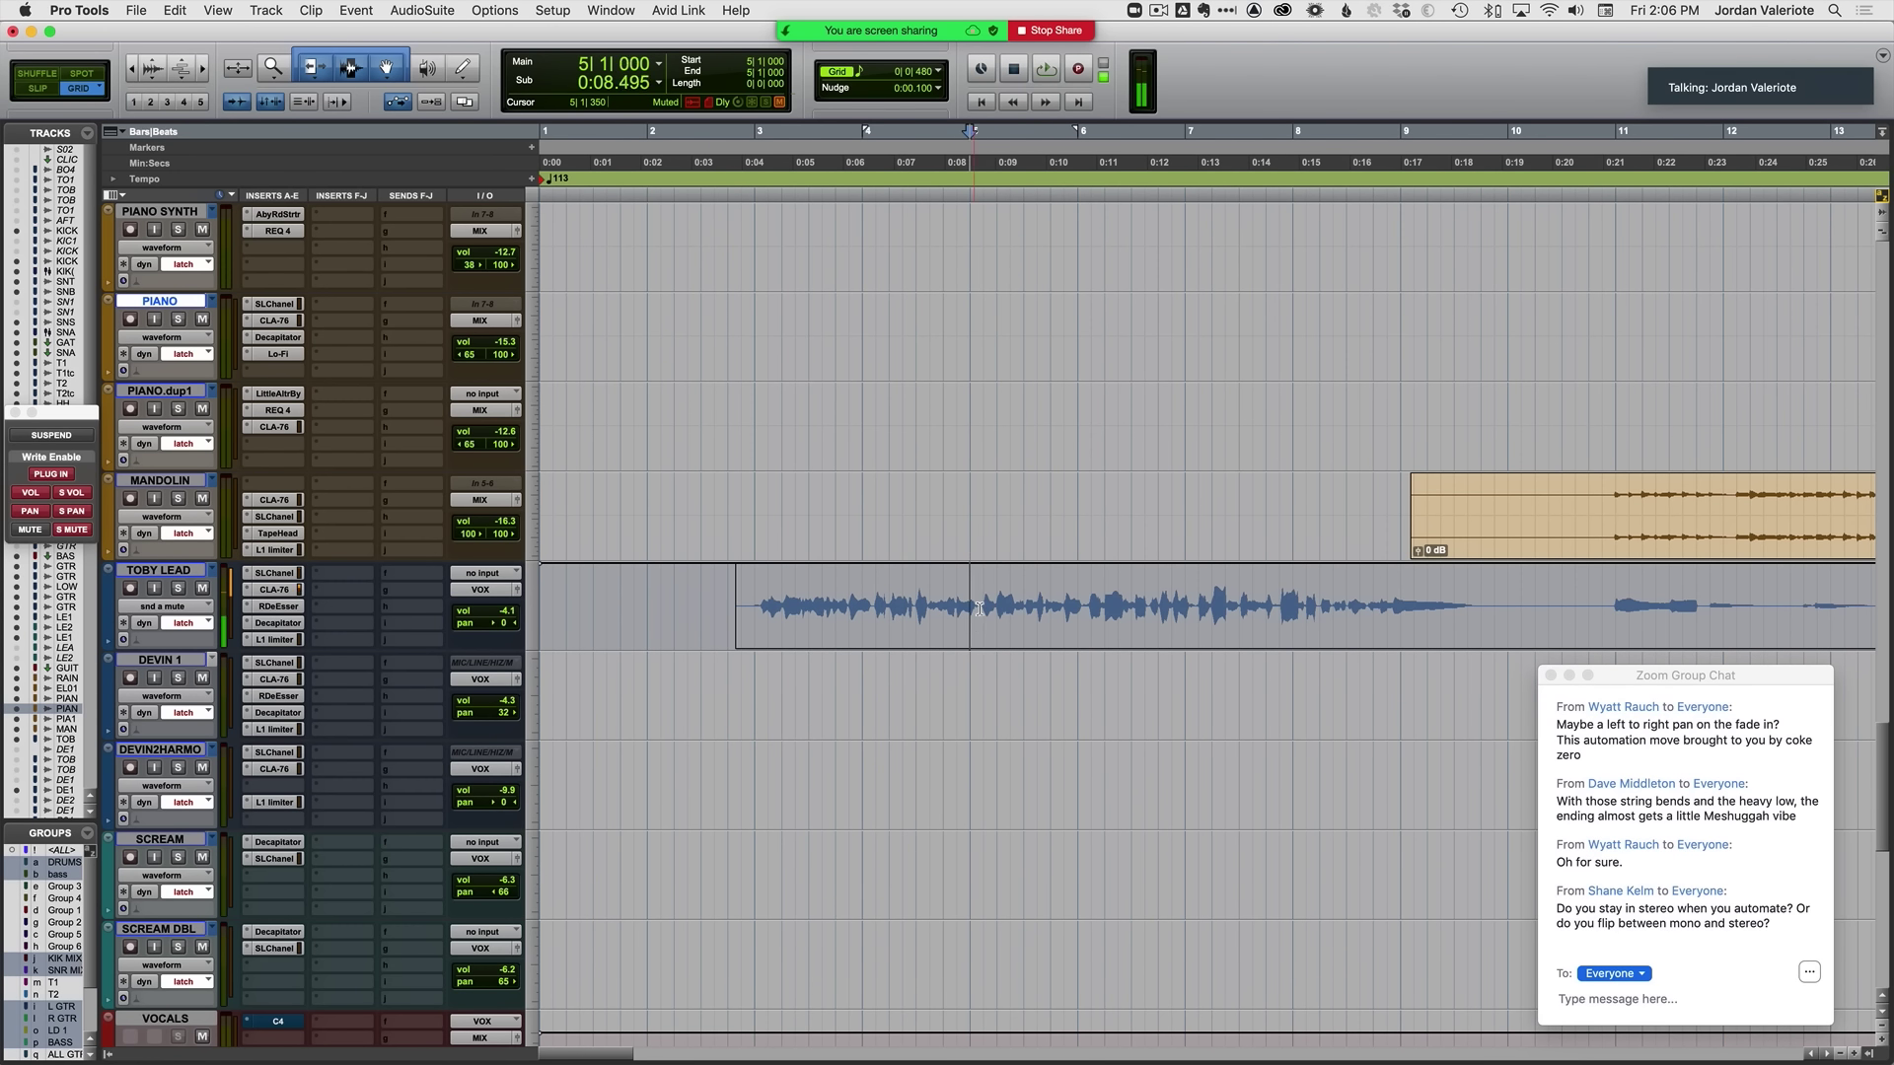
{"action": "key", "text": "F2"}
{"action": "left_click_drag", "start_coordinate": [980, 608], "coordinate": [696, 592]}
Step: Play the intro from 2|4|046 to check the lead vocal with its delay send muted, and save the session
{"action": "left_click", "coordinate": [729, 599]}
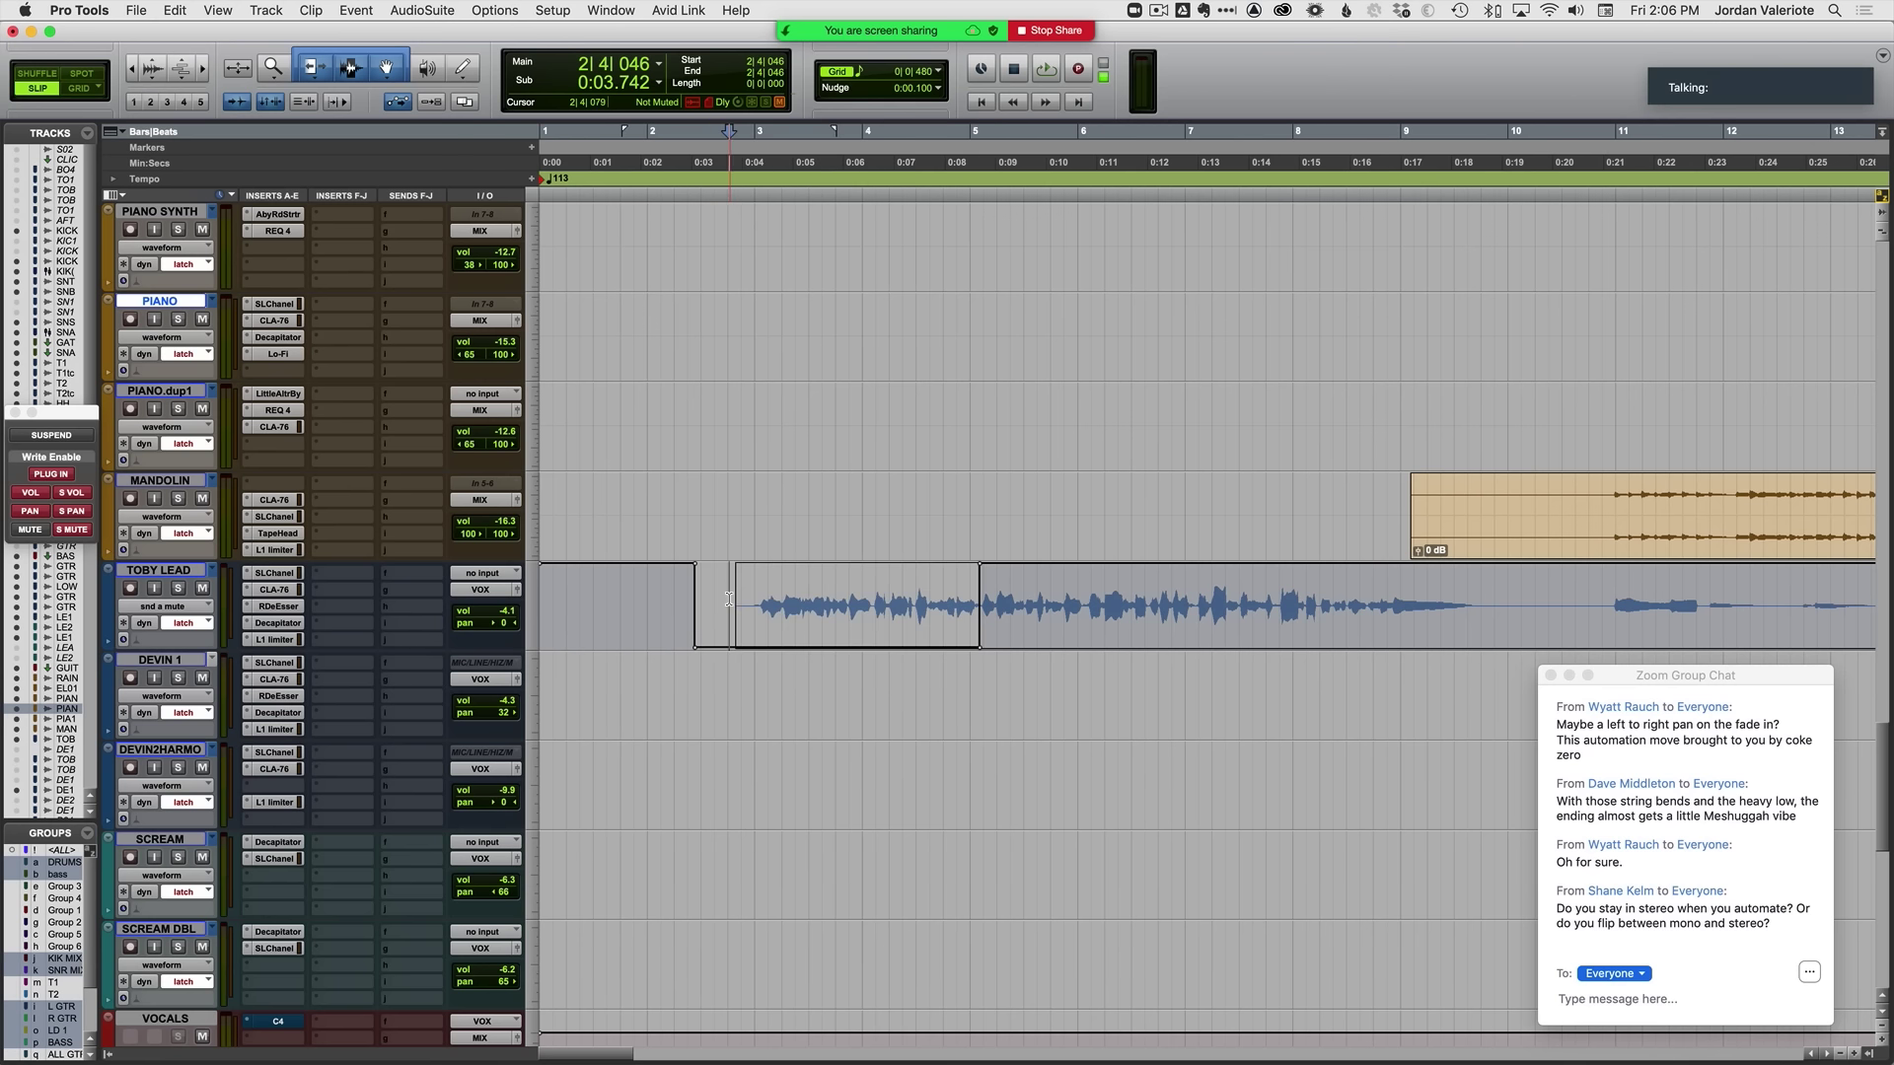
{"action": "key", "text": "space"}
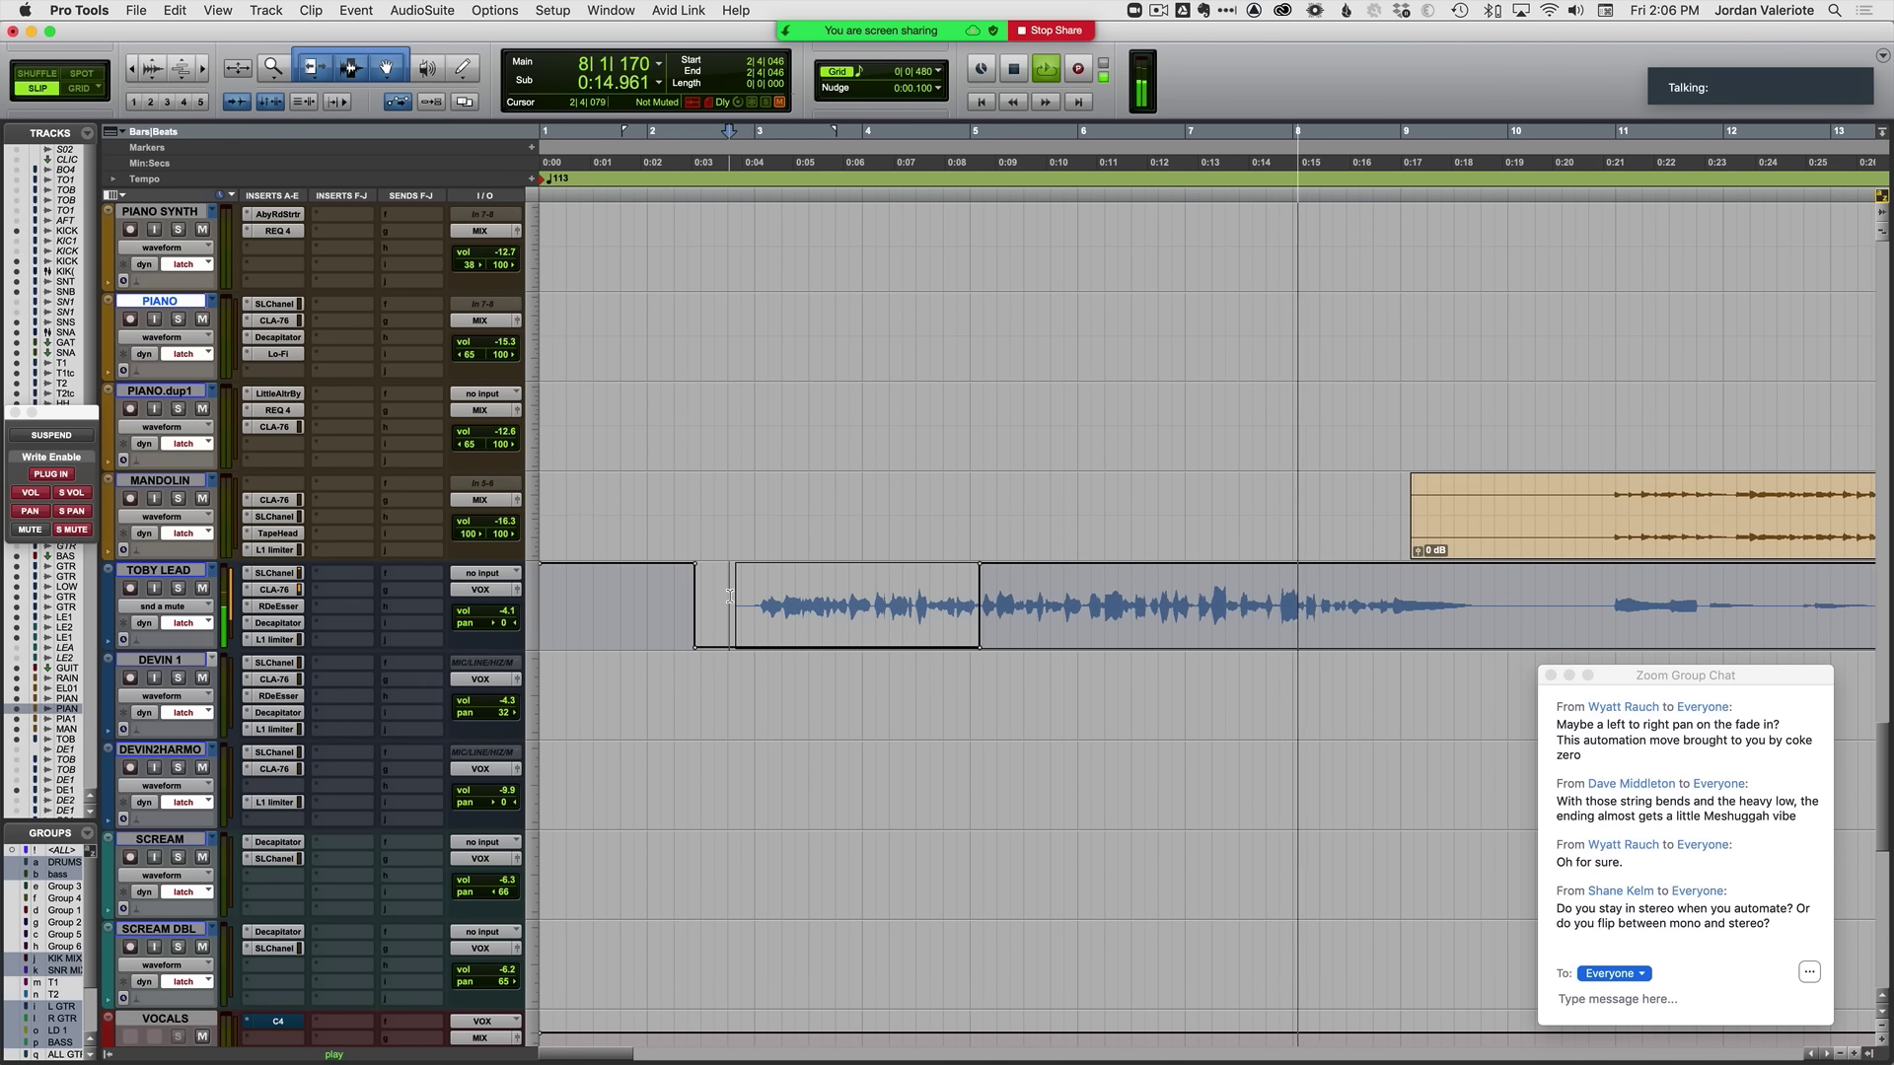
{"action": "key", "text": "space"}
{"action": "key", "text": "super+s"}
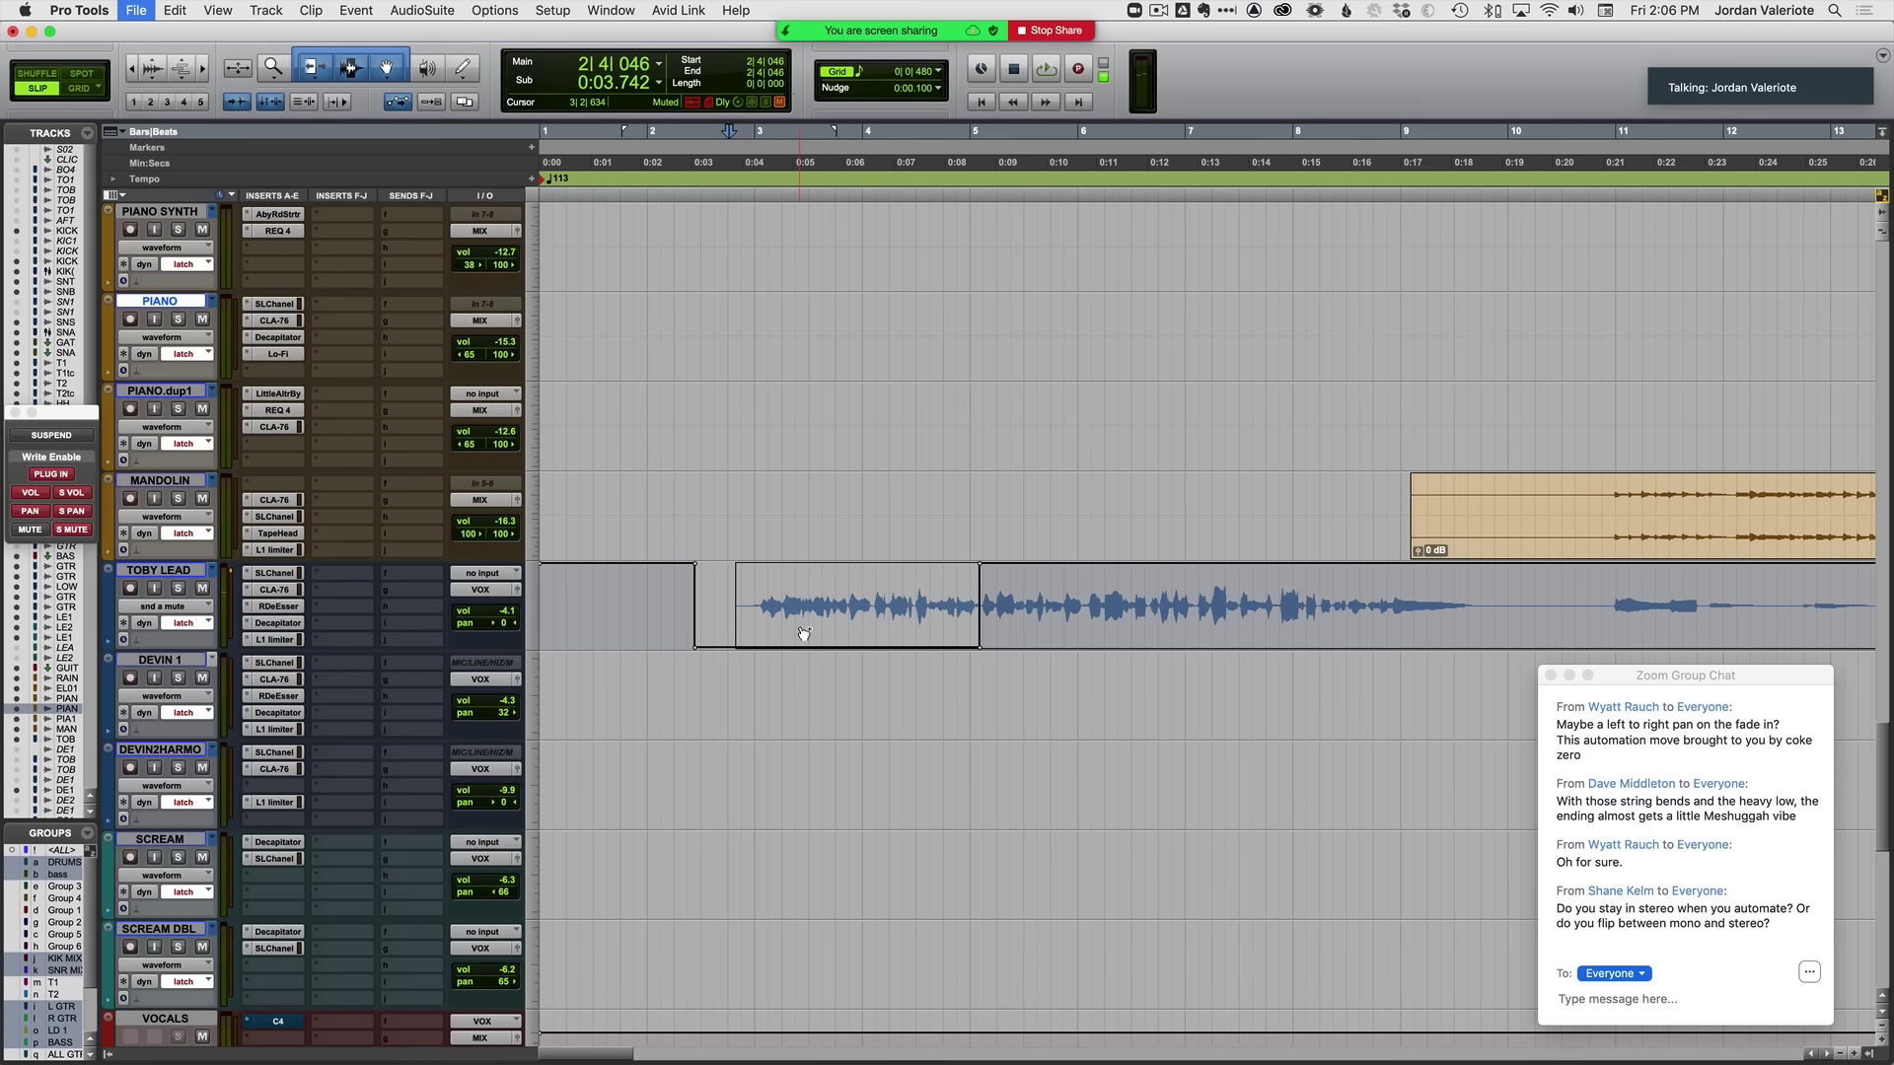
Step: Return the lead vocal track to waveform view, open its SSLChannel plug-in and play the opening phrase
{"action": "left_click", "coordinate": [803, 633]}
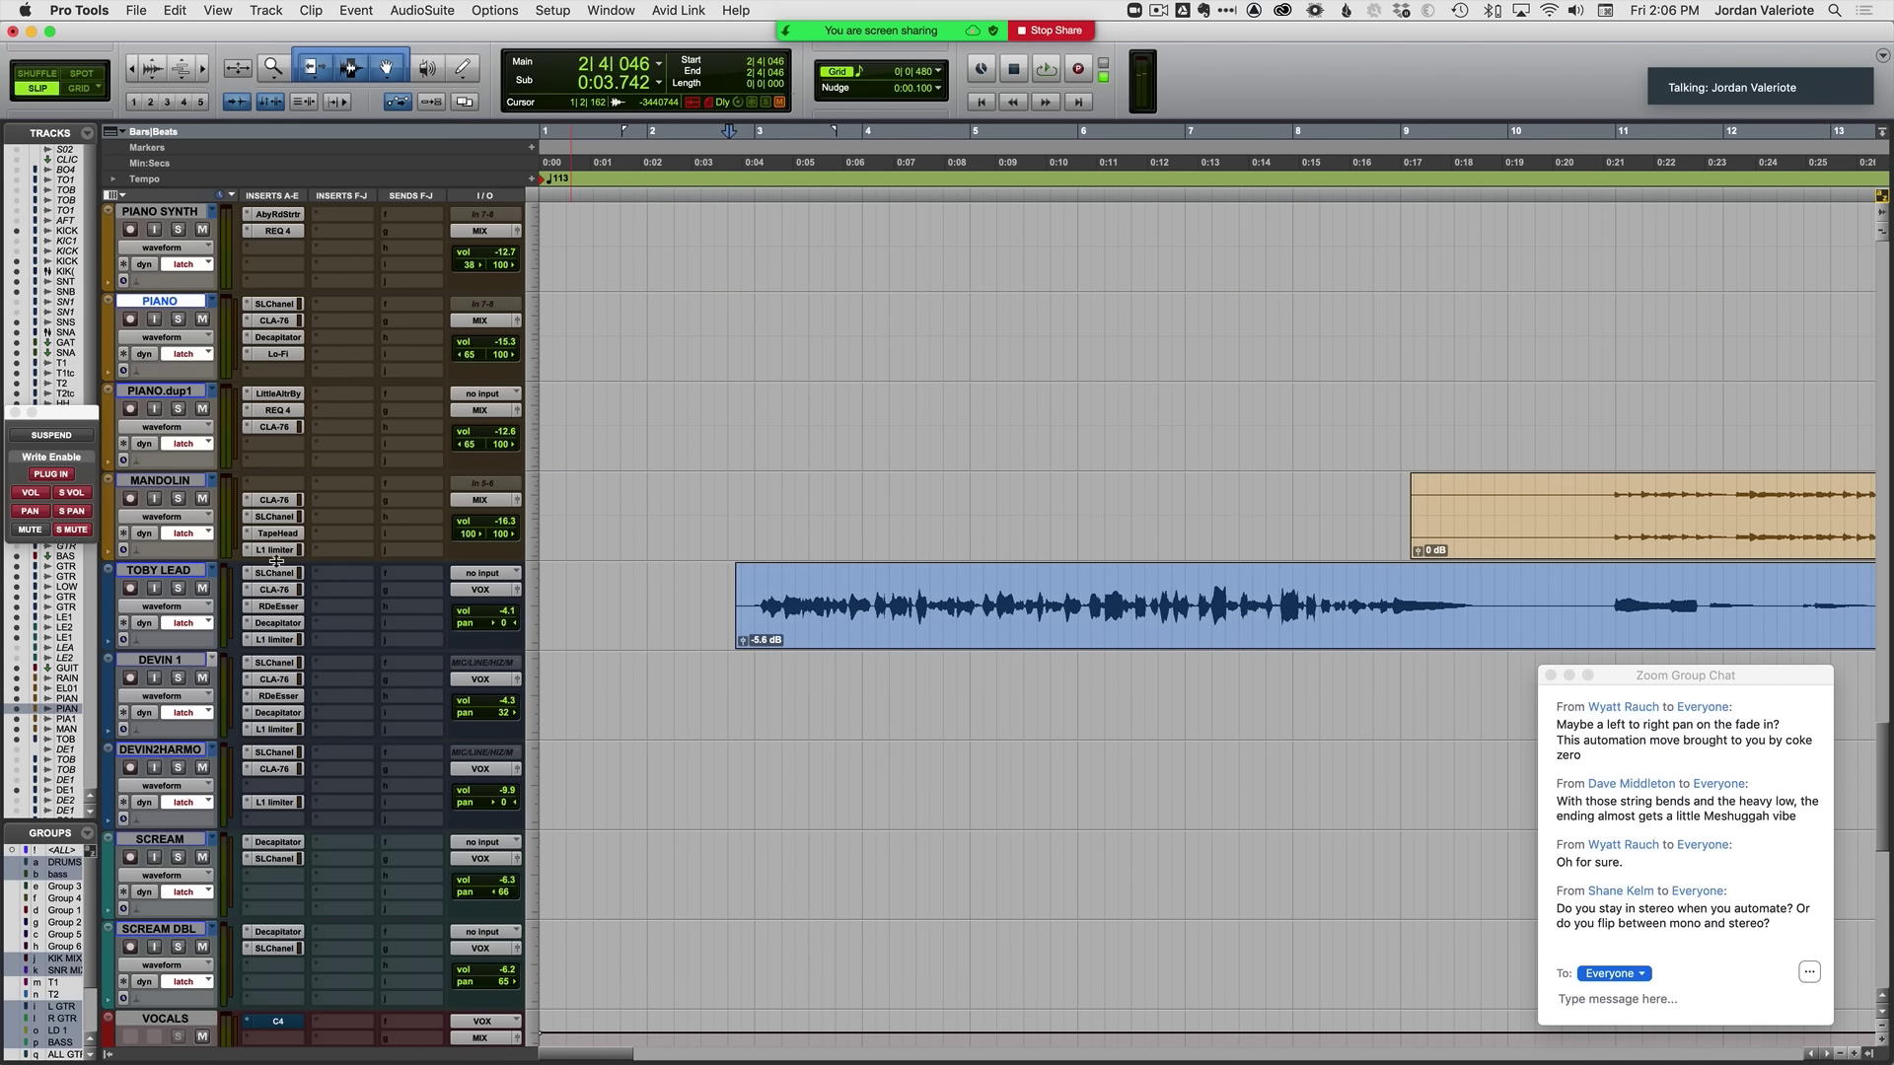
{"action": "left_click", "coordinate": [277, 573]}
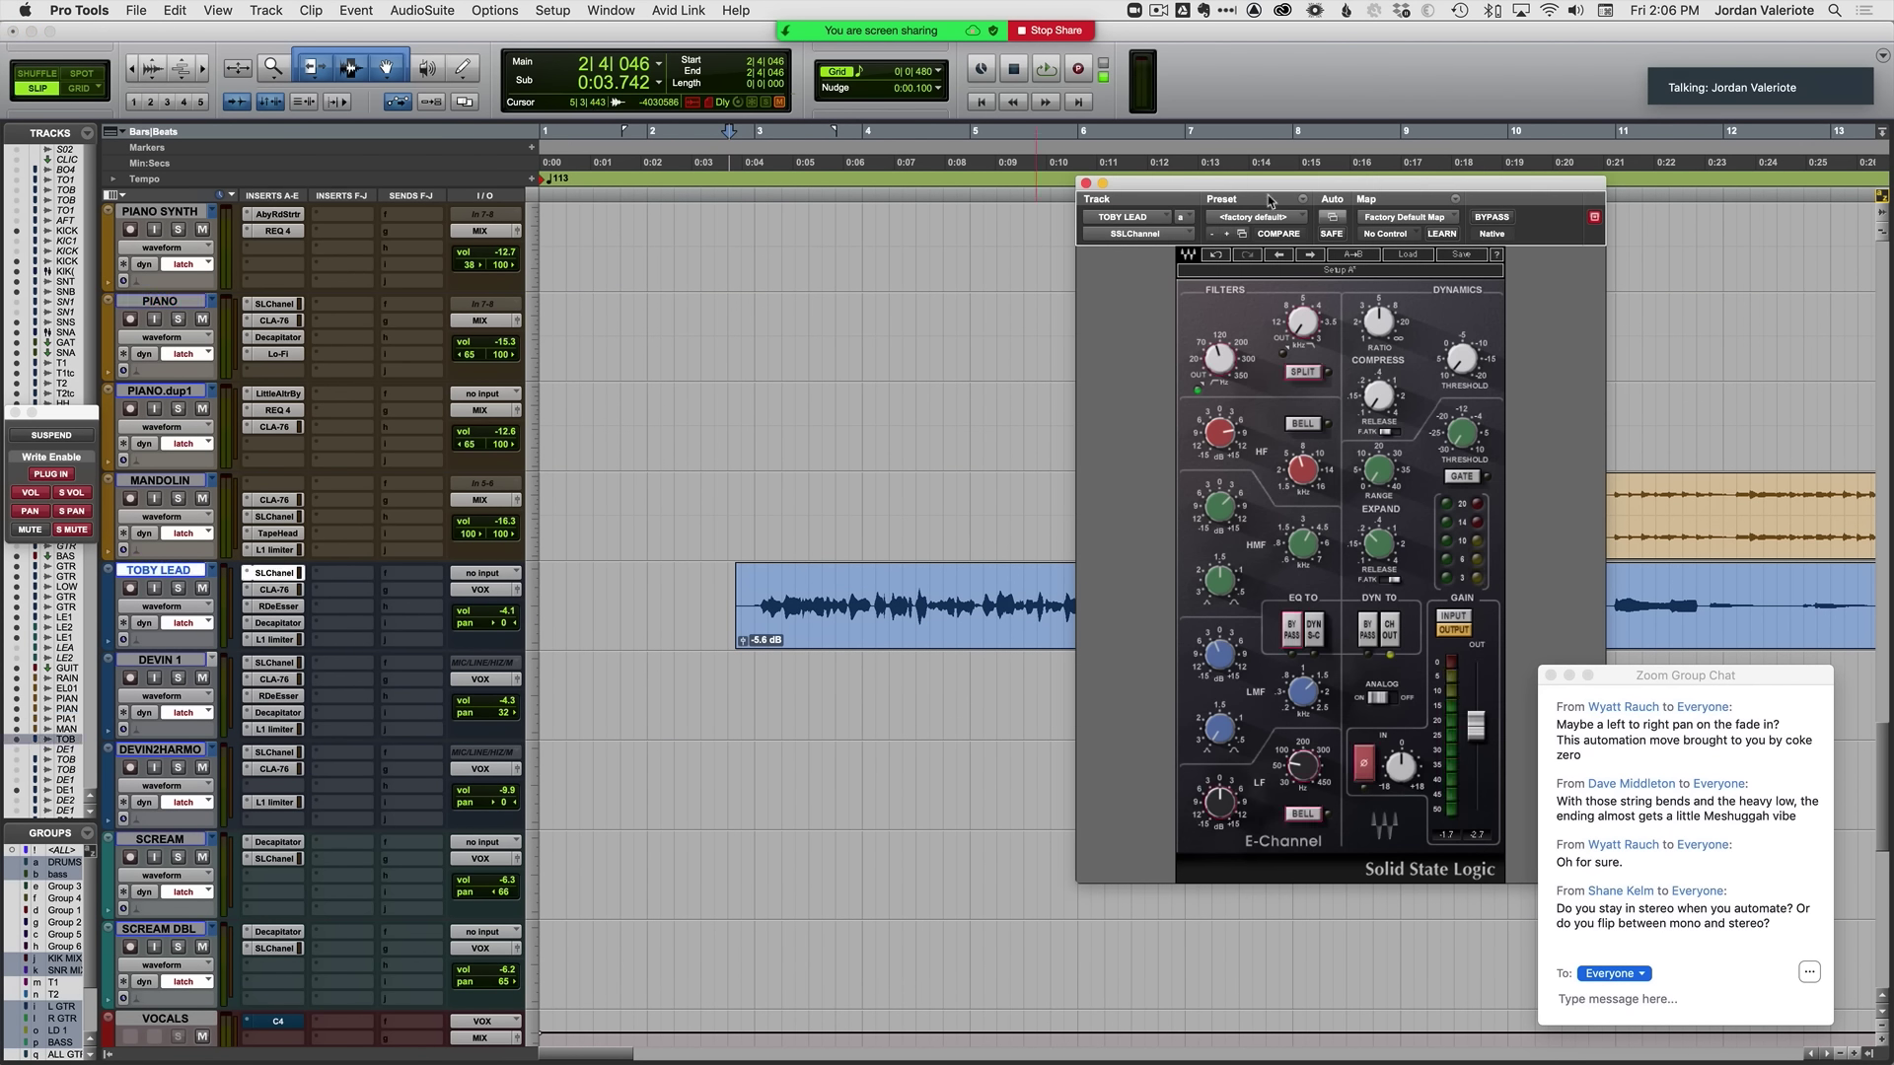
{"action": "left_click_drag", "start_coordinate": [1269, 201], "coordinate": [1299, 139]}
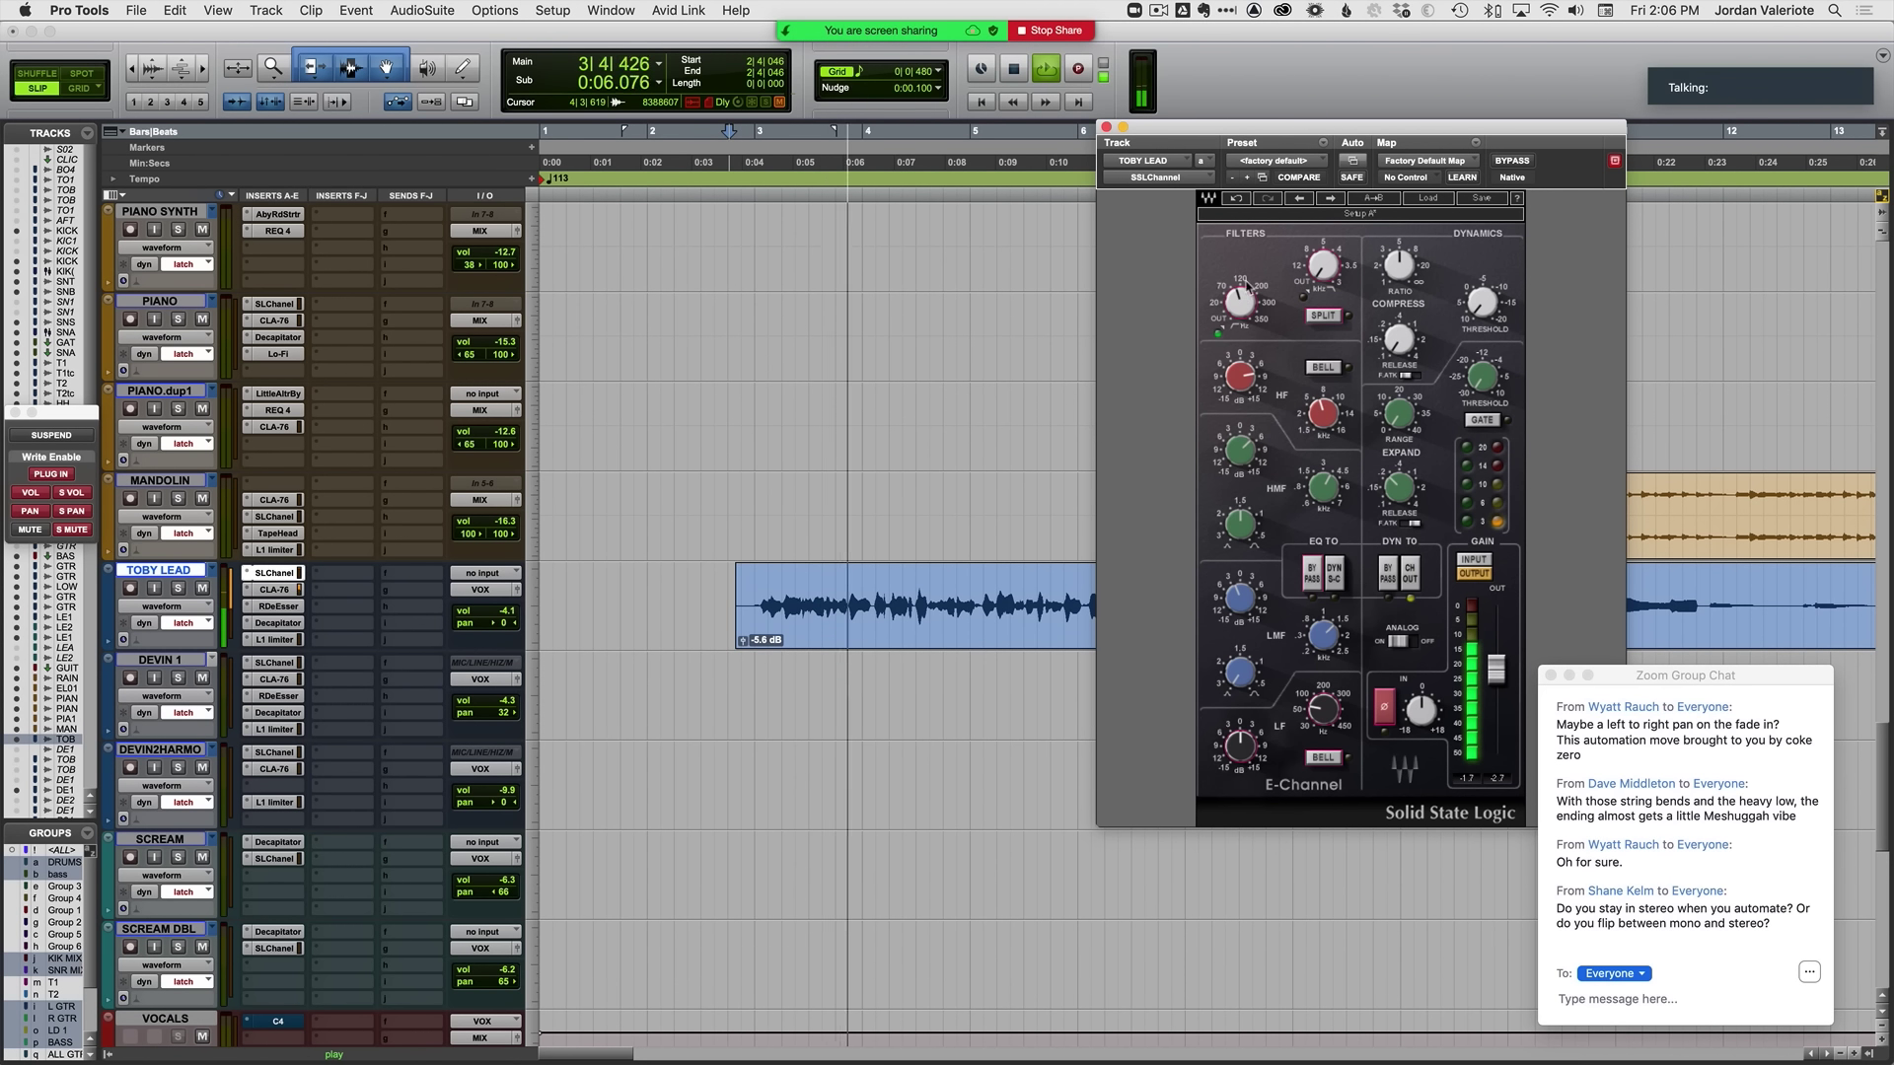
{"action": "key", "text": "space"}
Step: Enable automation for the lead vocal SSLChannel's HP Frq, show its automation lane and place the cursor at 3|1|406
{"action": "right_click", "coordinate": [1239, 302]}
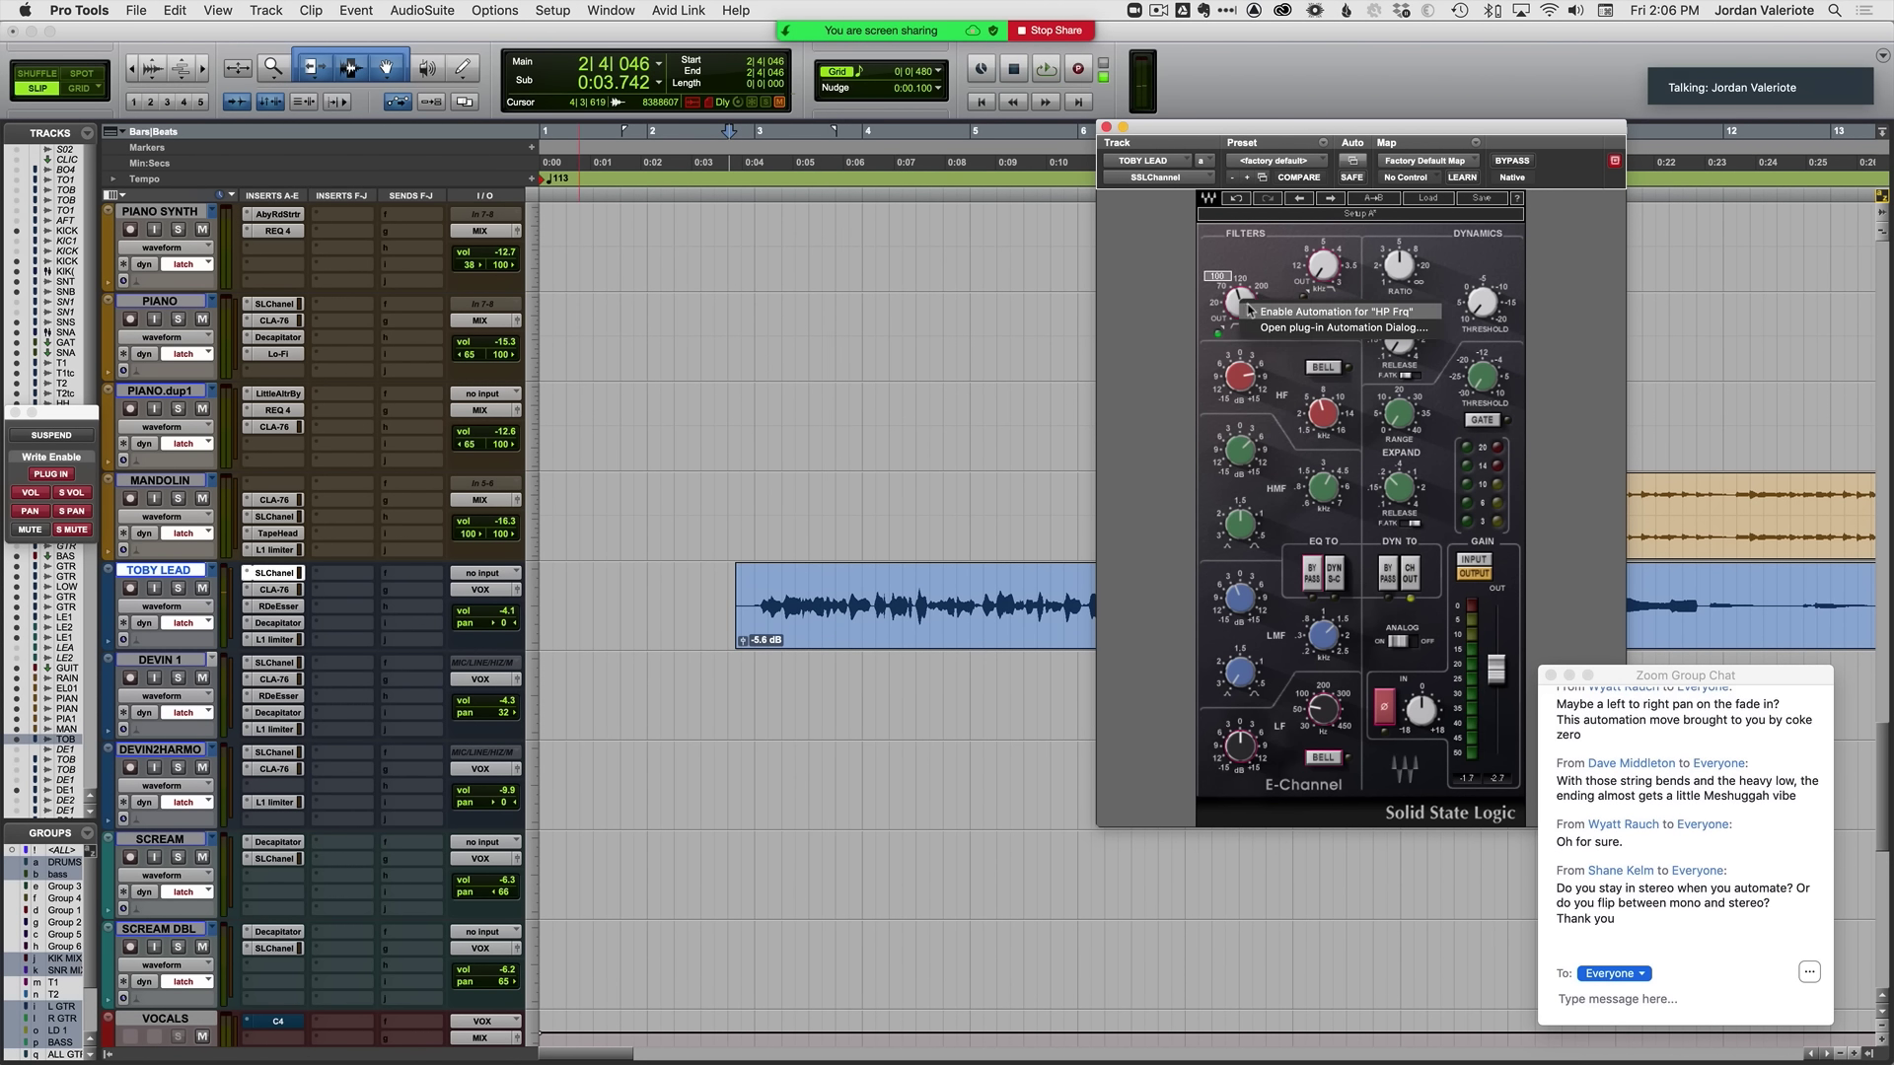
{"action": "left_click", "coordinate": [1249, 311]}
{"action": "left_click", "coordinate": [768, 618]}
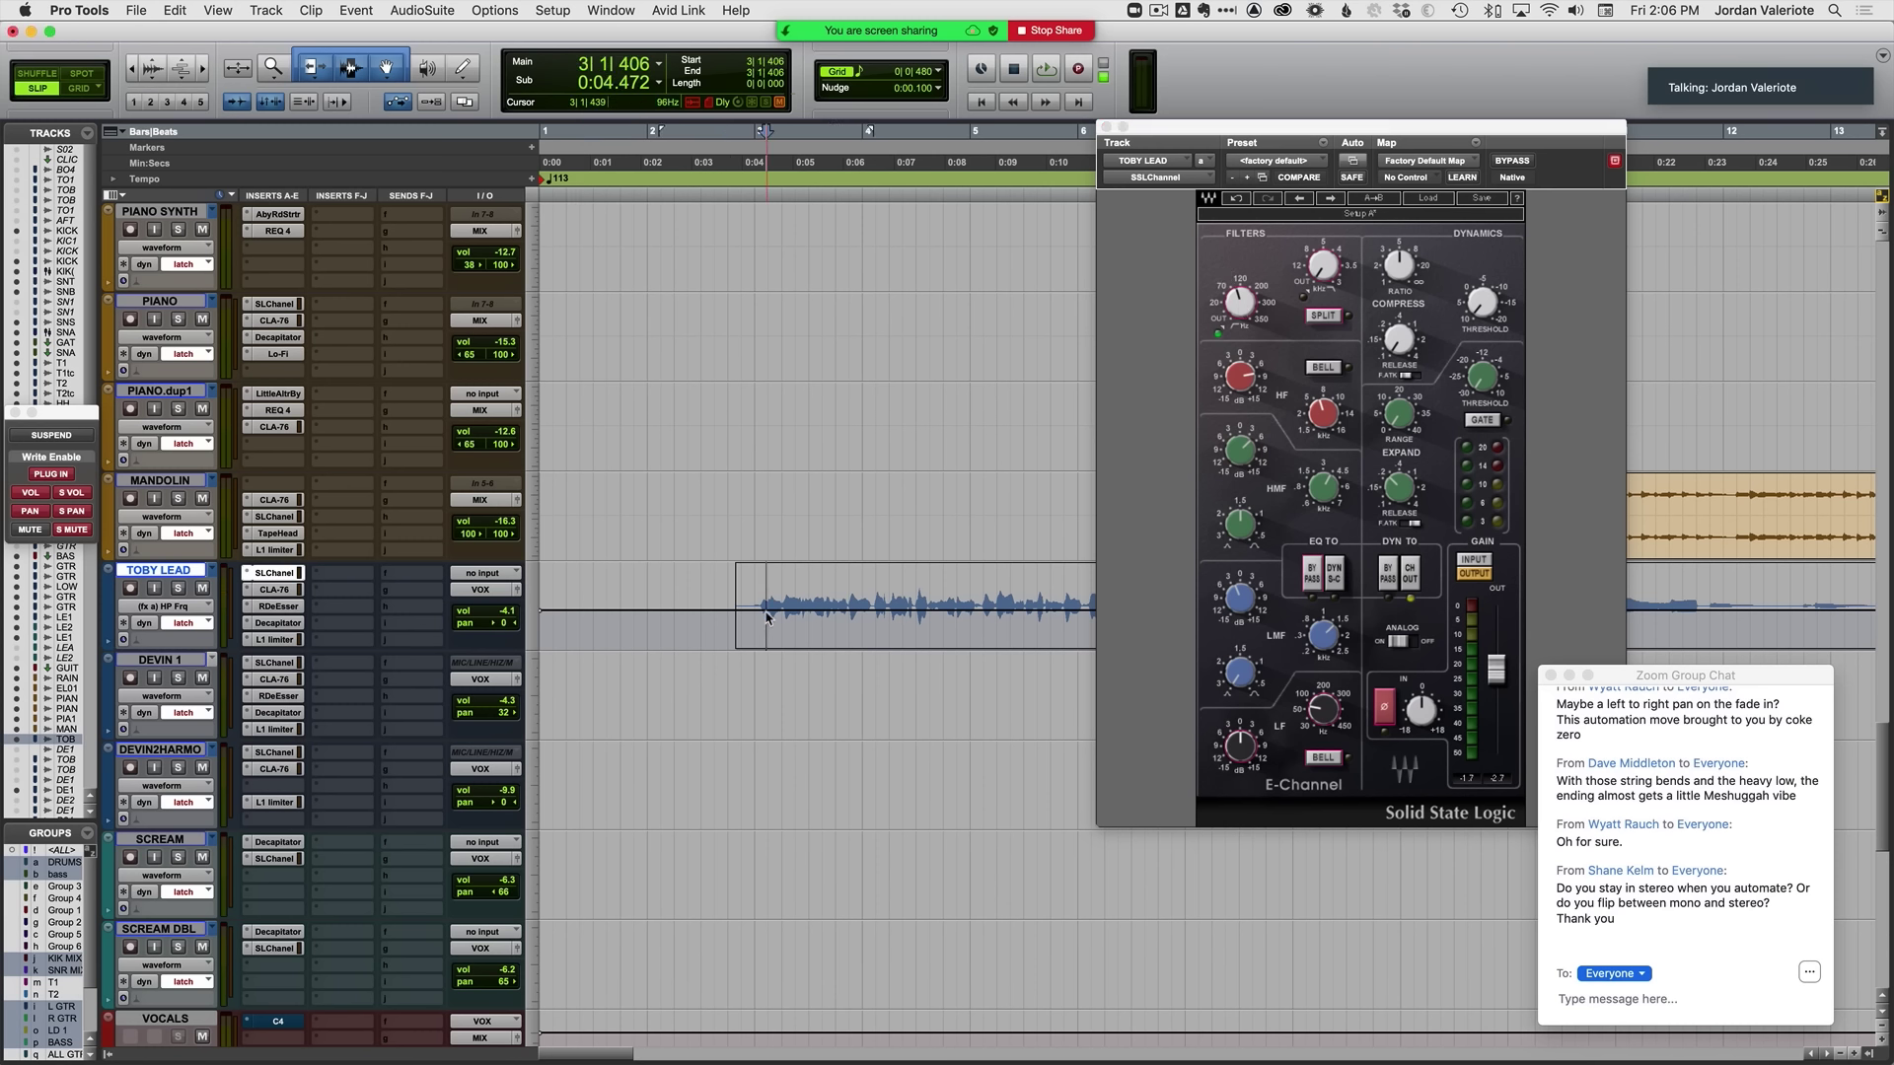
Step: Raise the lead vocal's HP Frq automation across the opening phrase, from 2|4|442 to about 5|1, while auditioning it in playback
{"action": "key", "text": "space"}
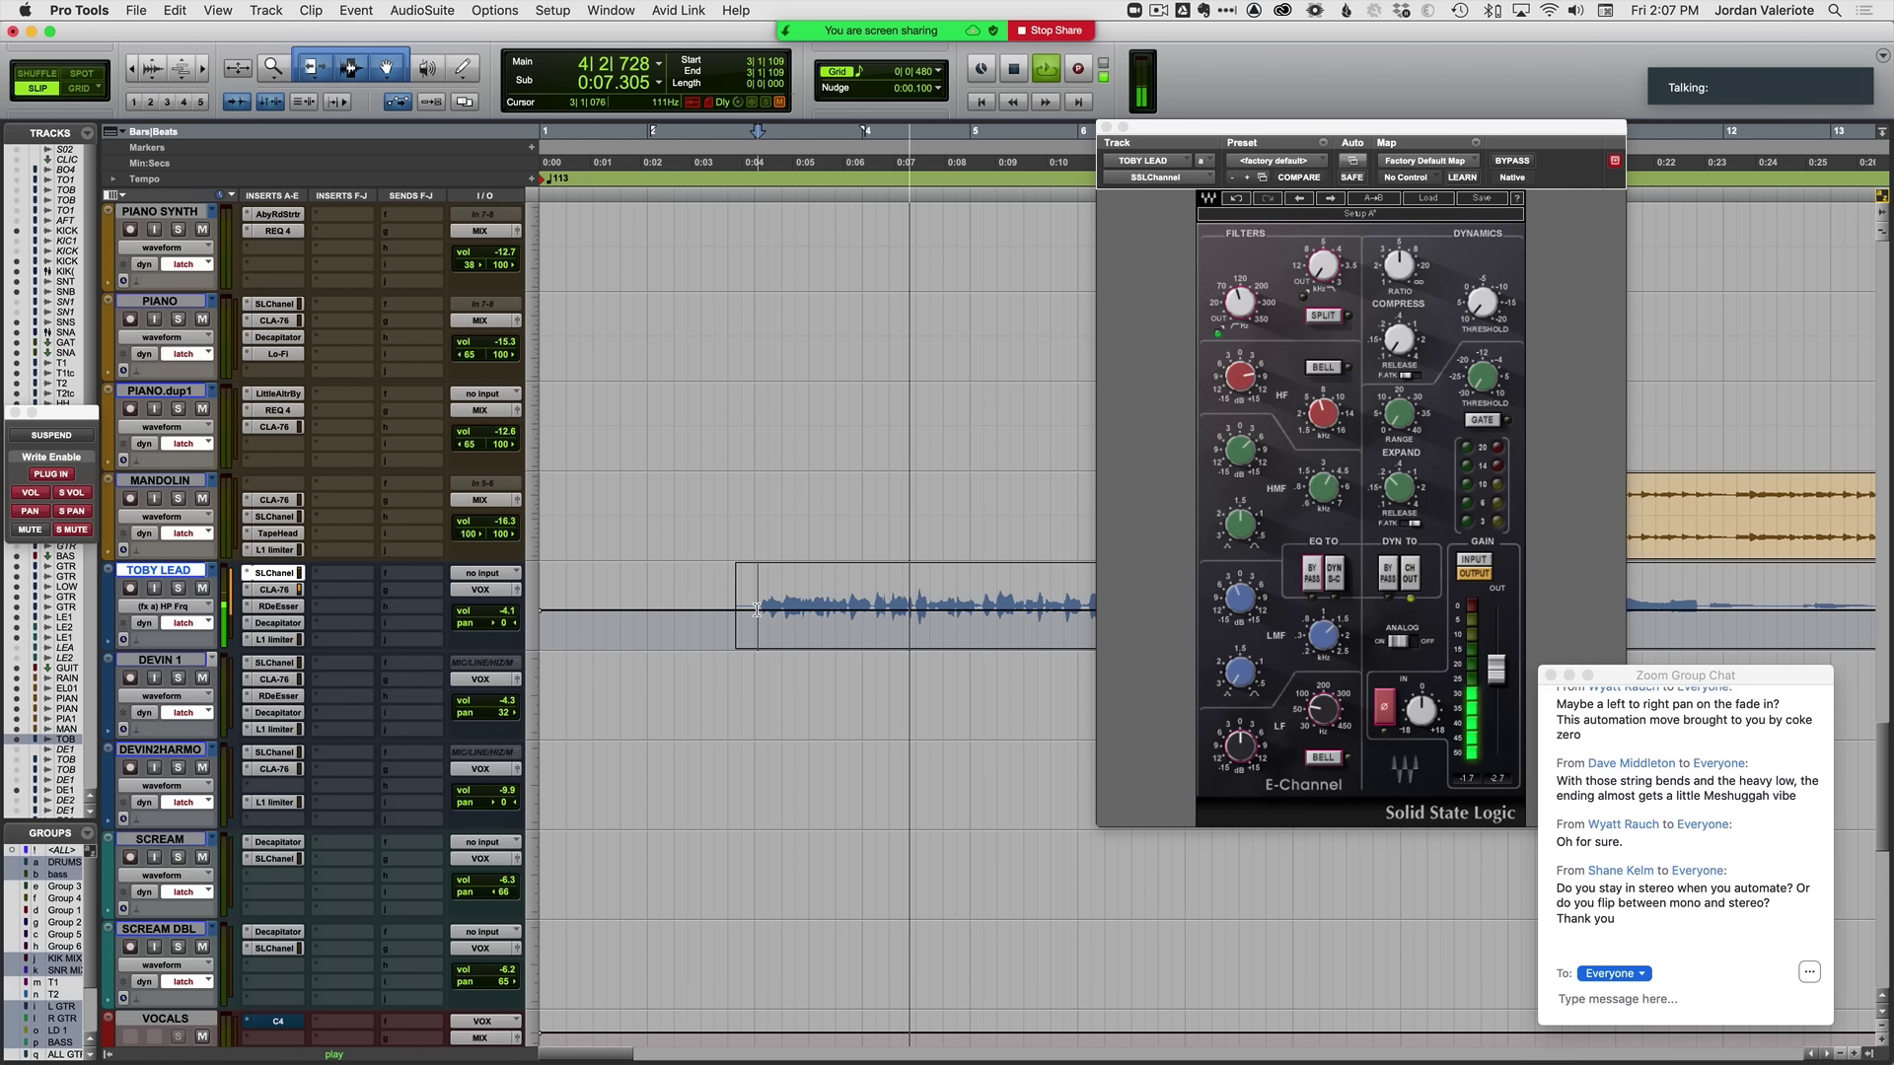
{"action": "key", "text": "space"}
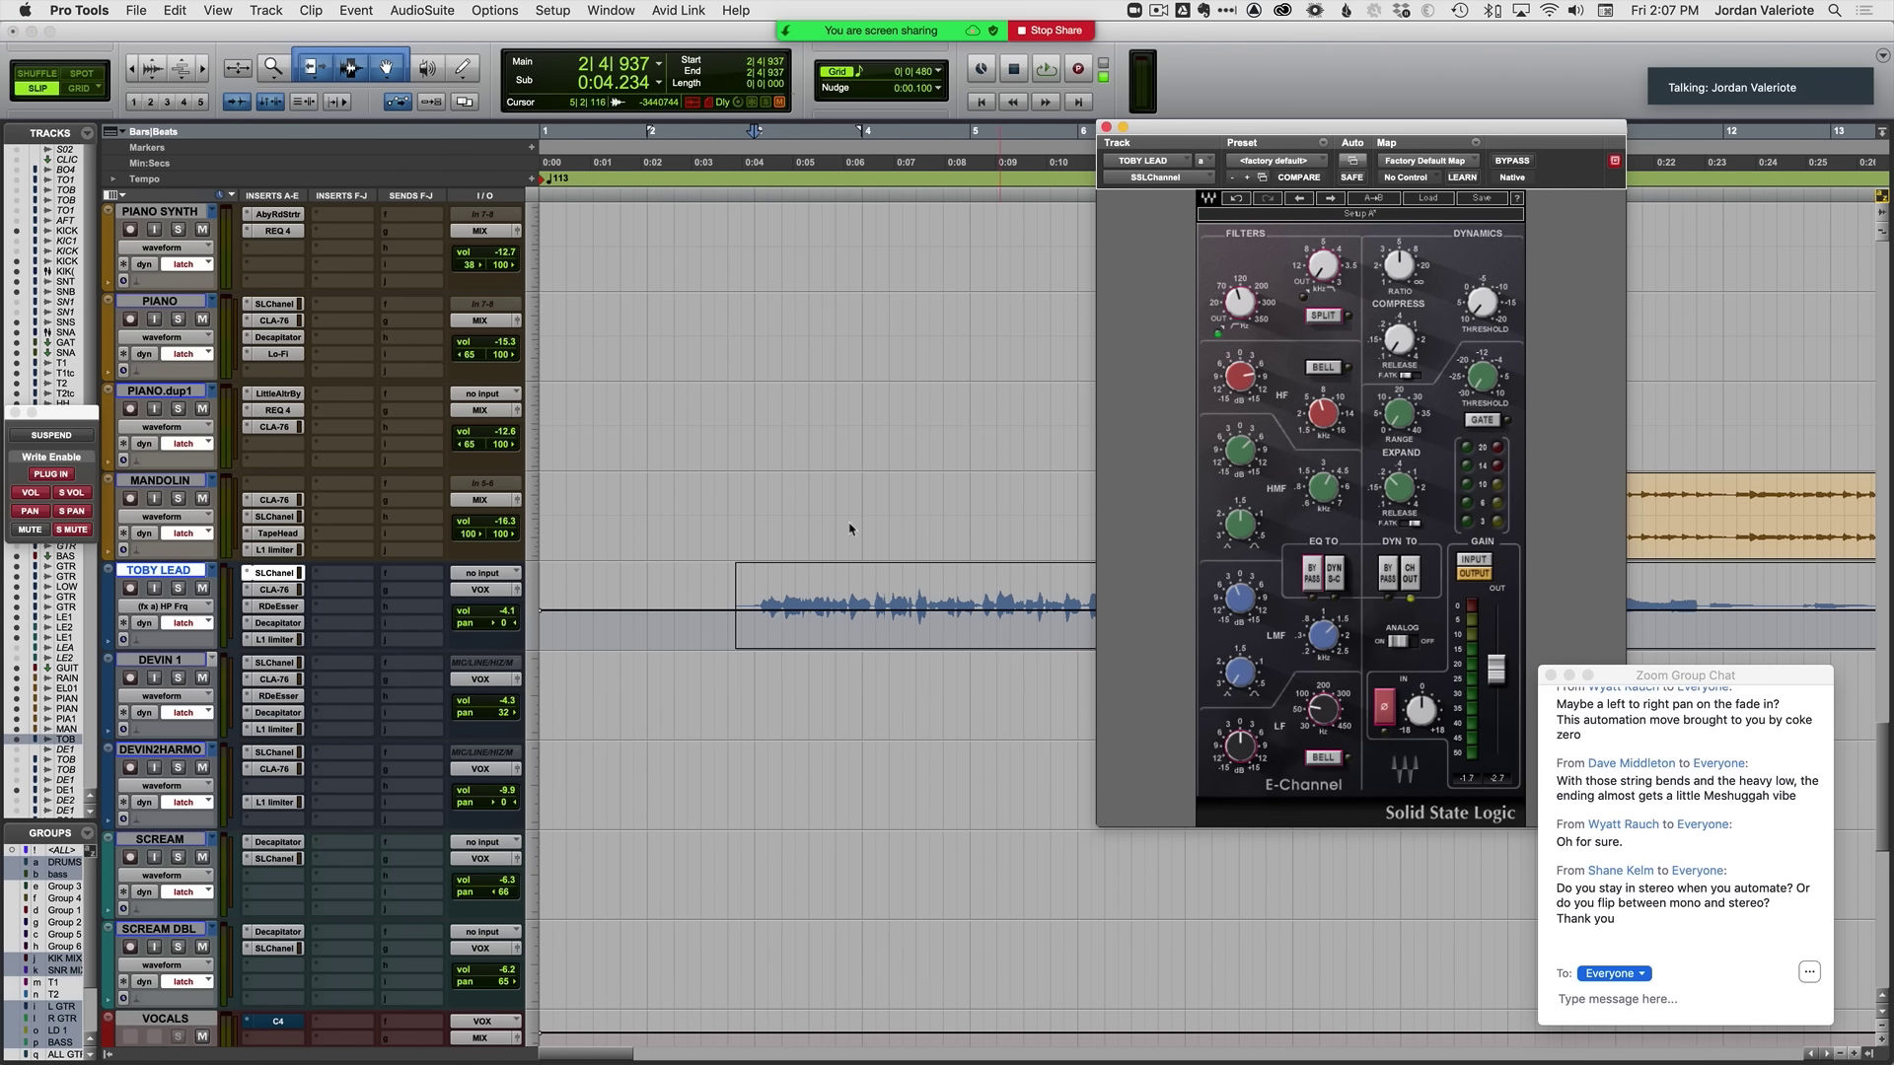
{"action": "left_click", "coordinate": [751, 597]}
{"action": "left_click", "coordinate": [979, 615], "text": "shift"}
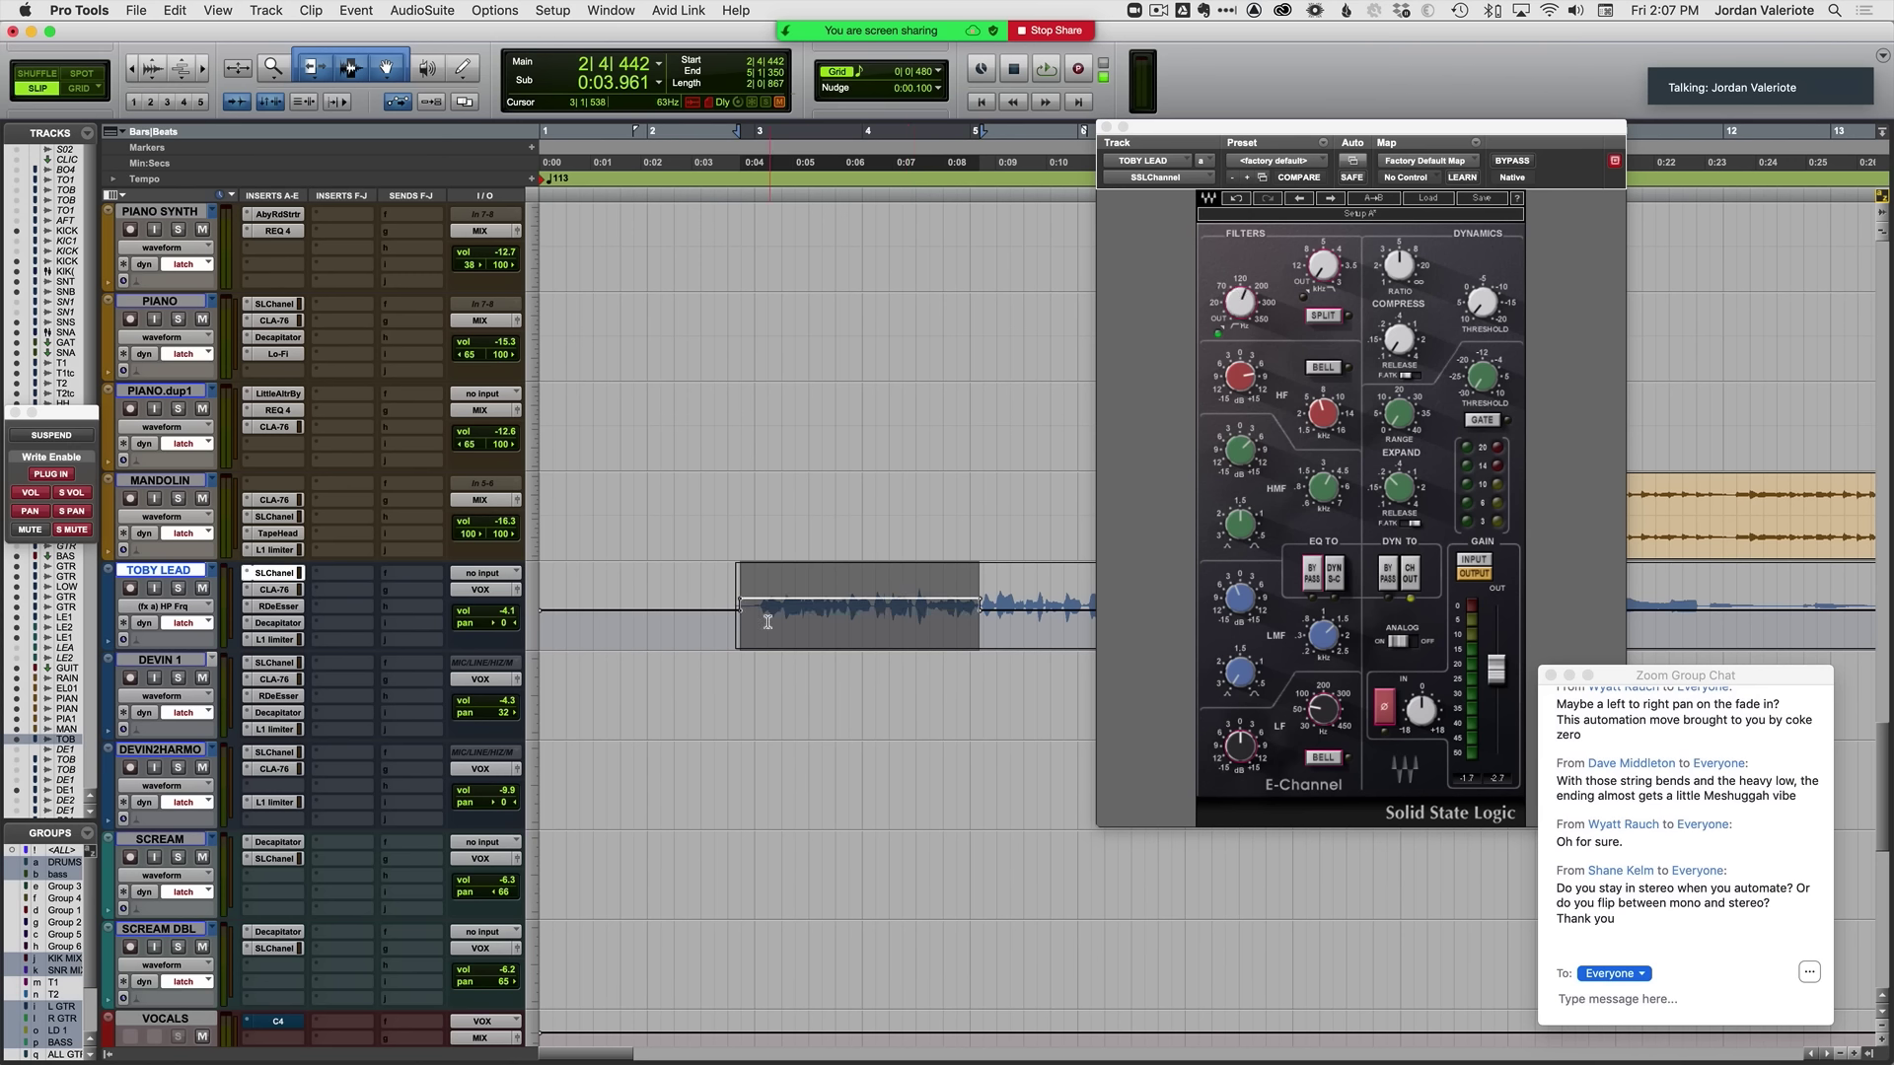
{"action": "left_click", "coordinate": [858, 588]}
{"action": "key", "text": "space"}
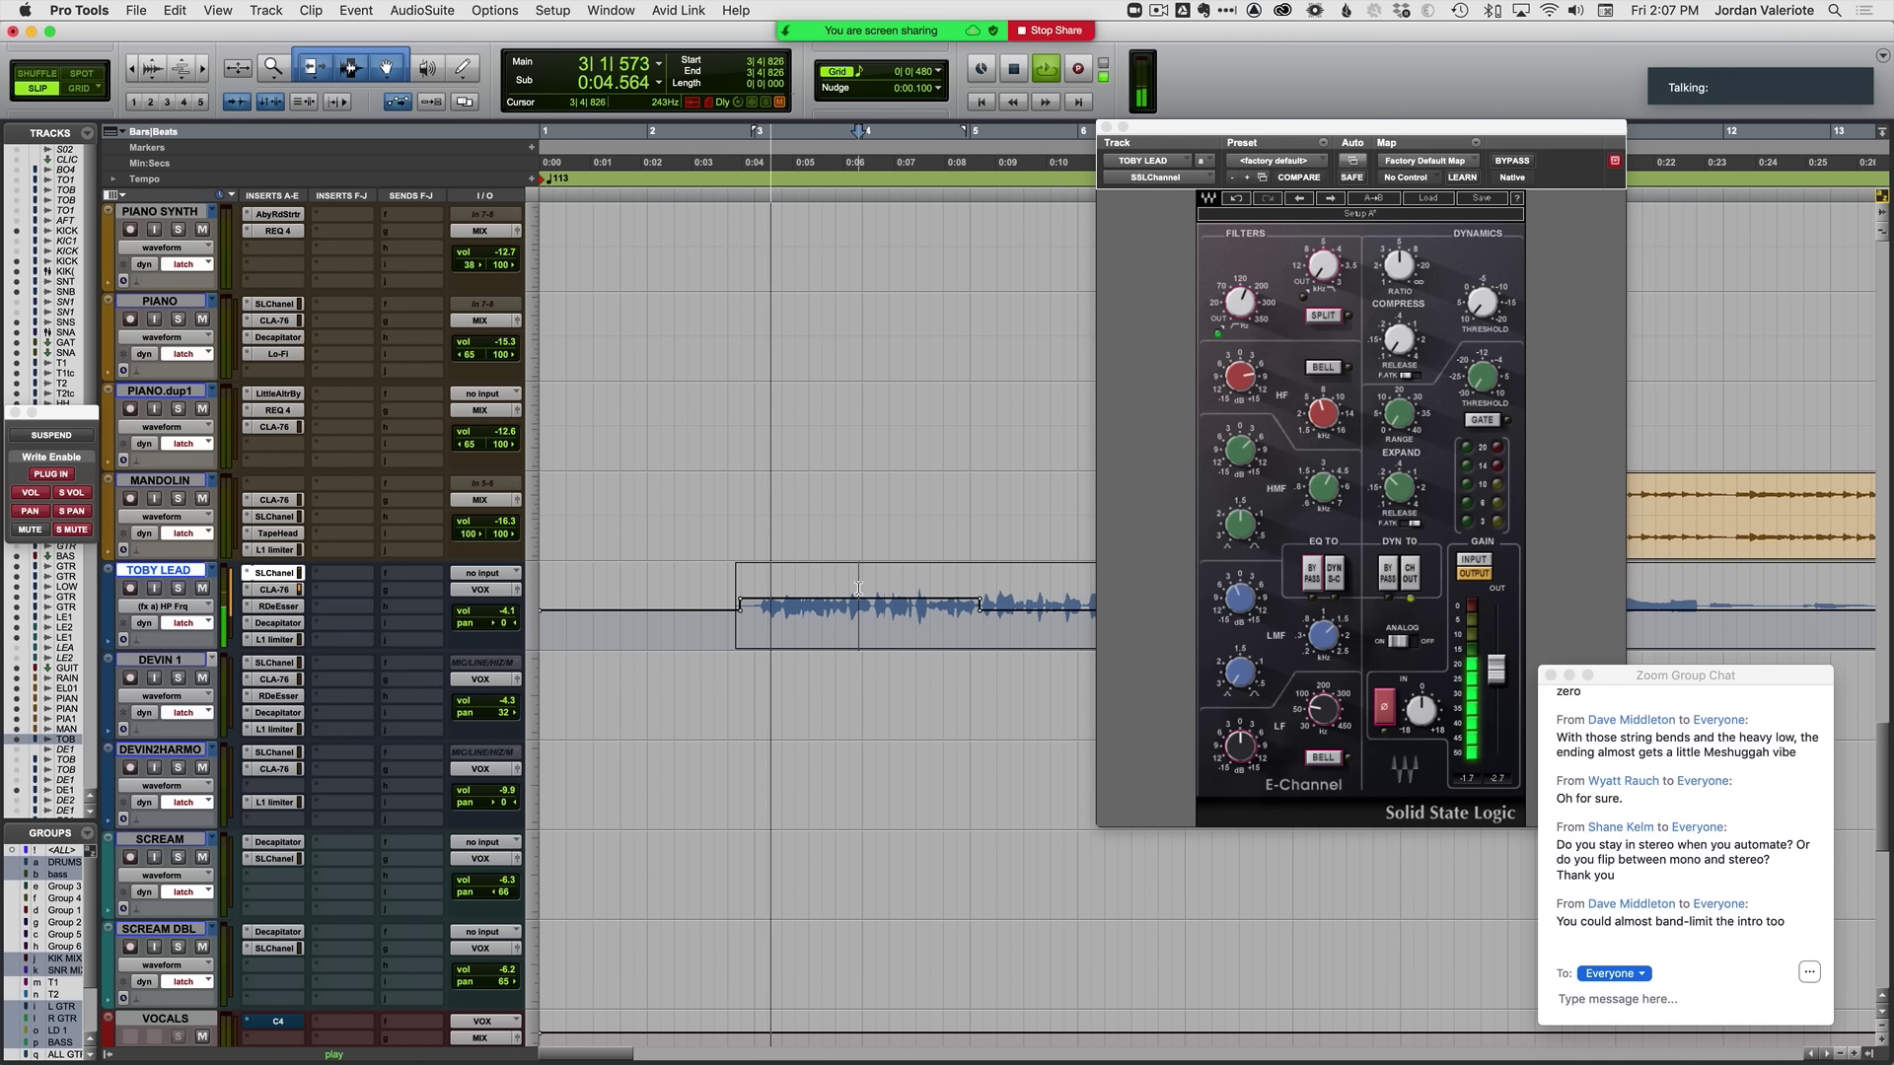
{"action": "left_click_drag", "start_coordinate": [858, 589], "coordinate": [860, 572]}
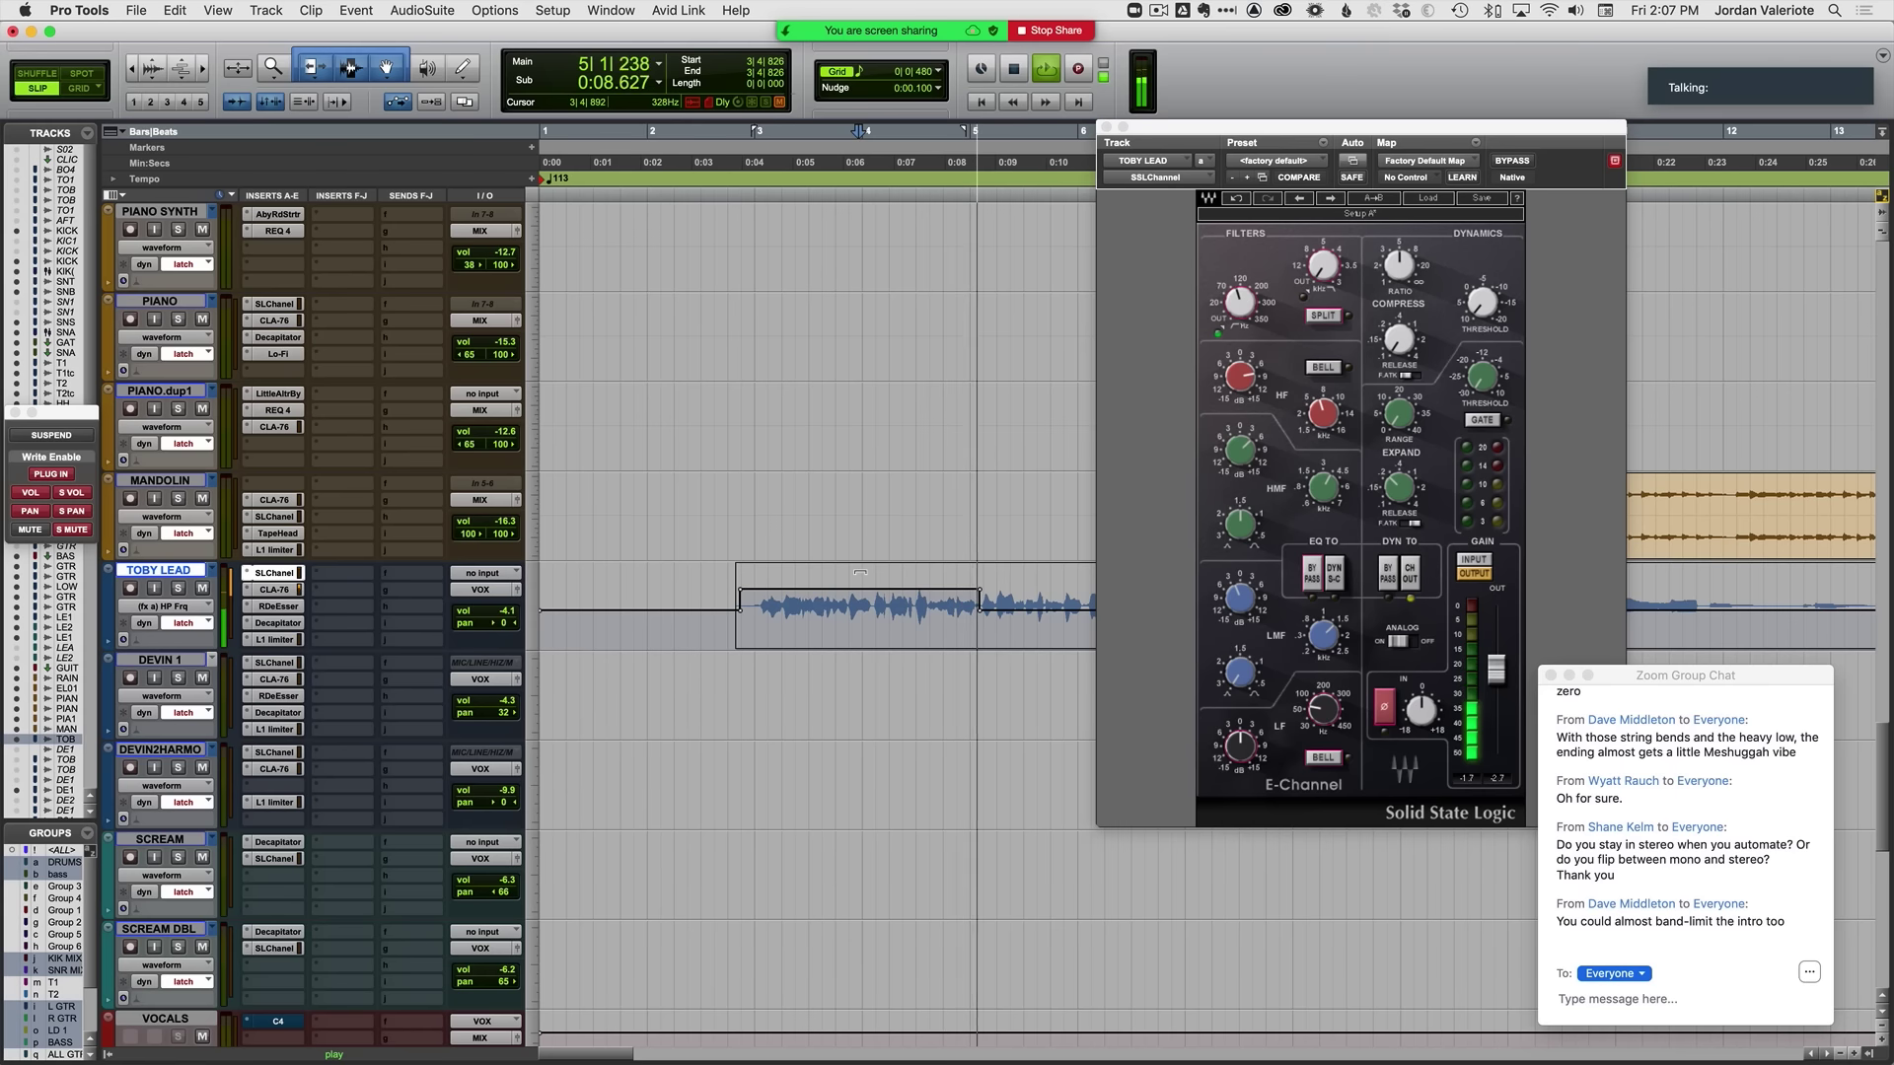
{"action": "left_click", "coordinate": [738, 634]}
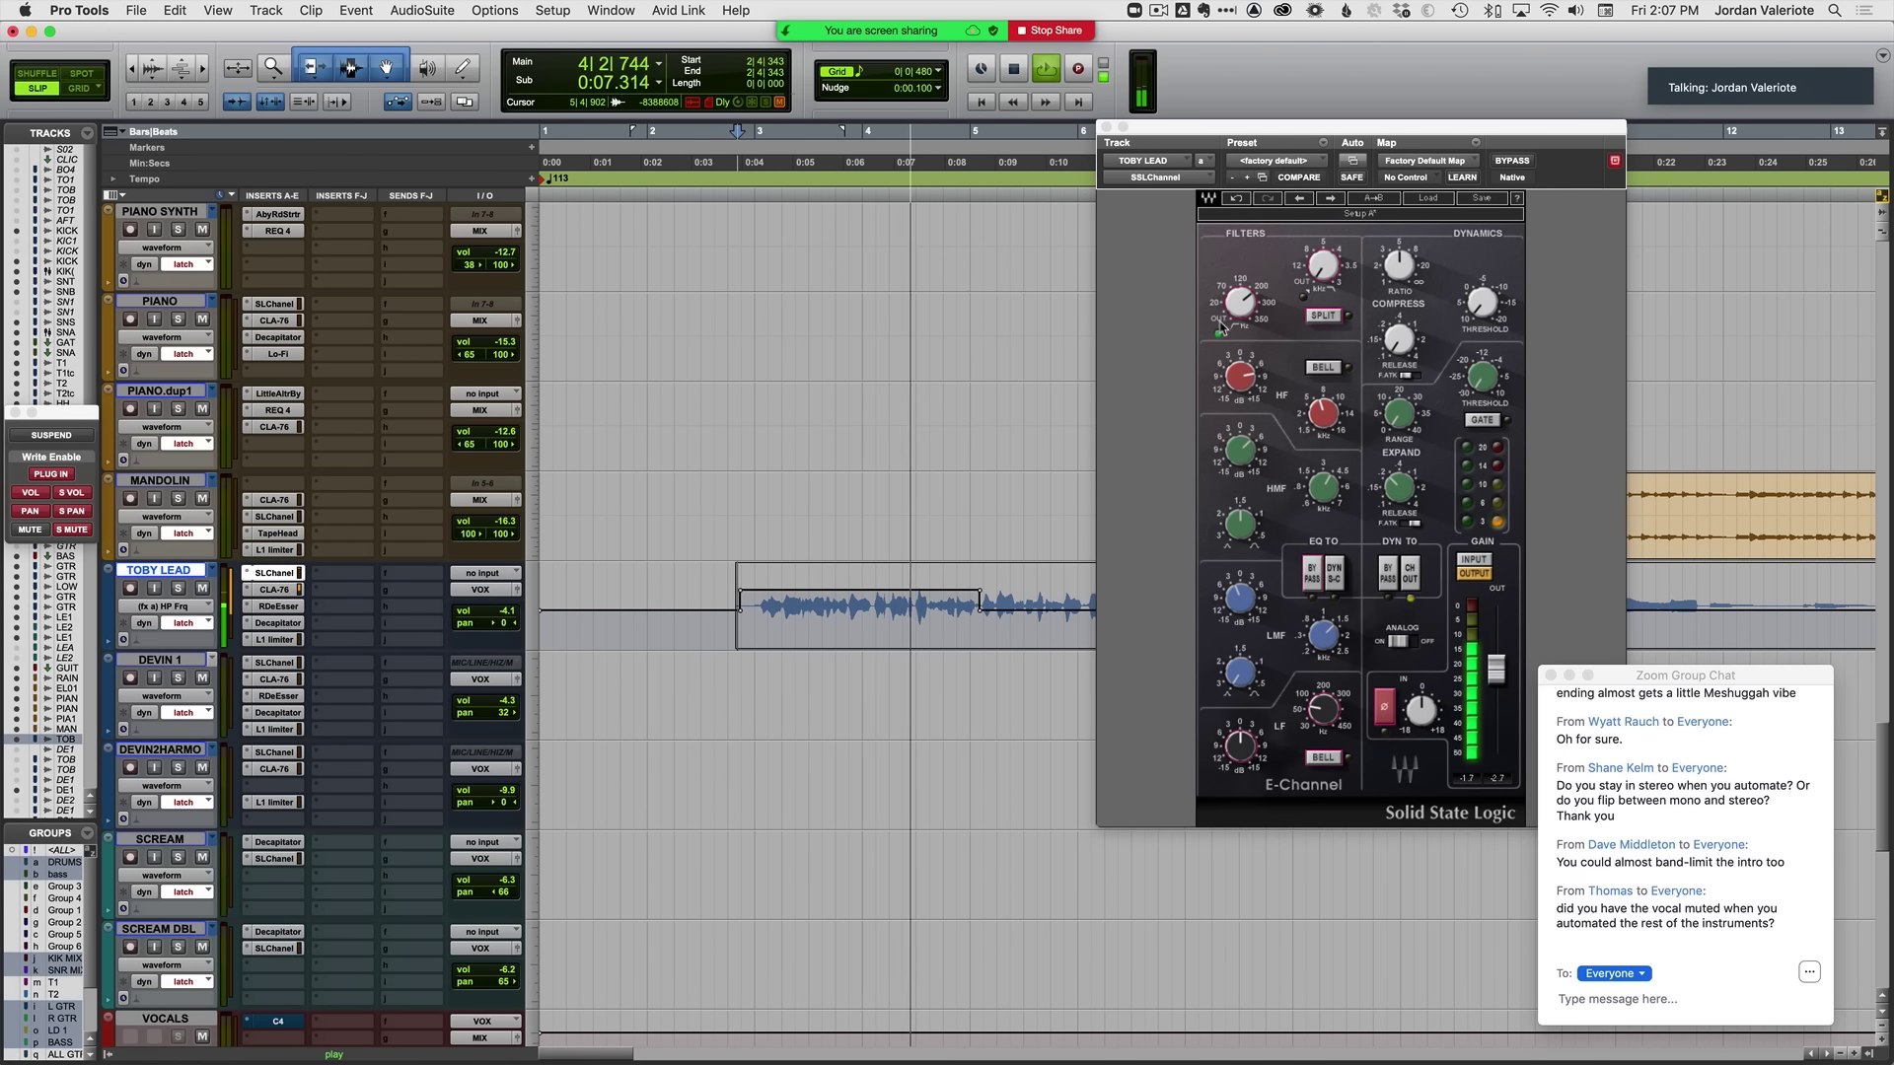
{"action": "key", "text": "space"}
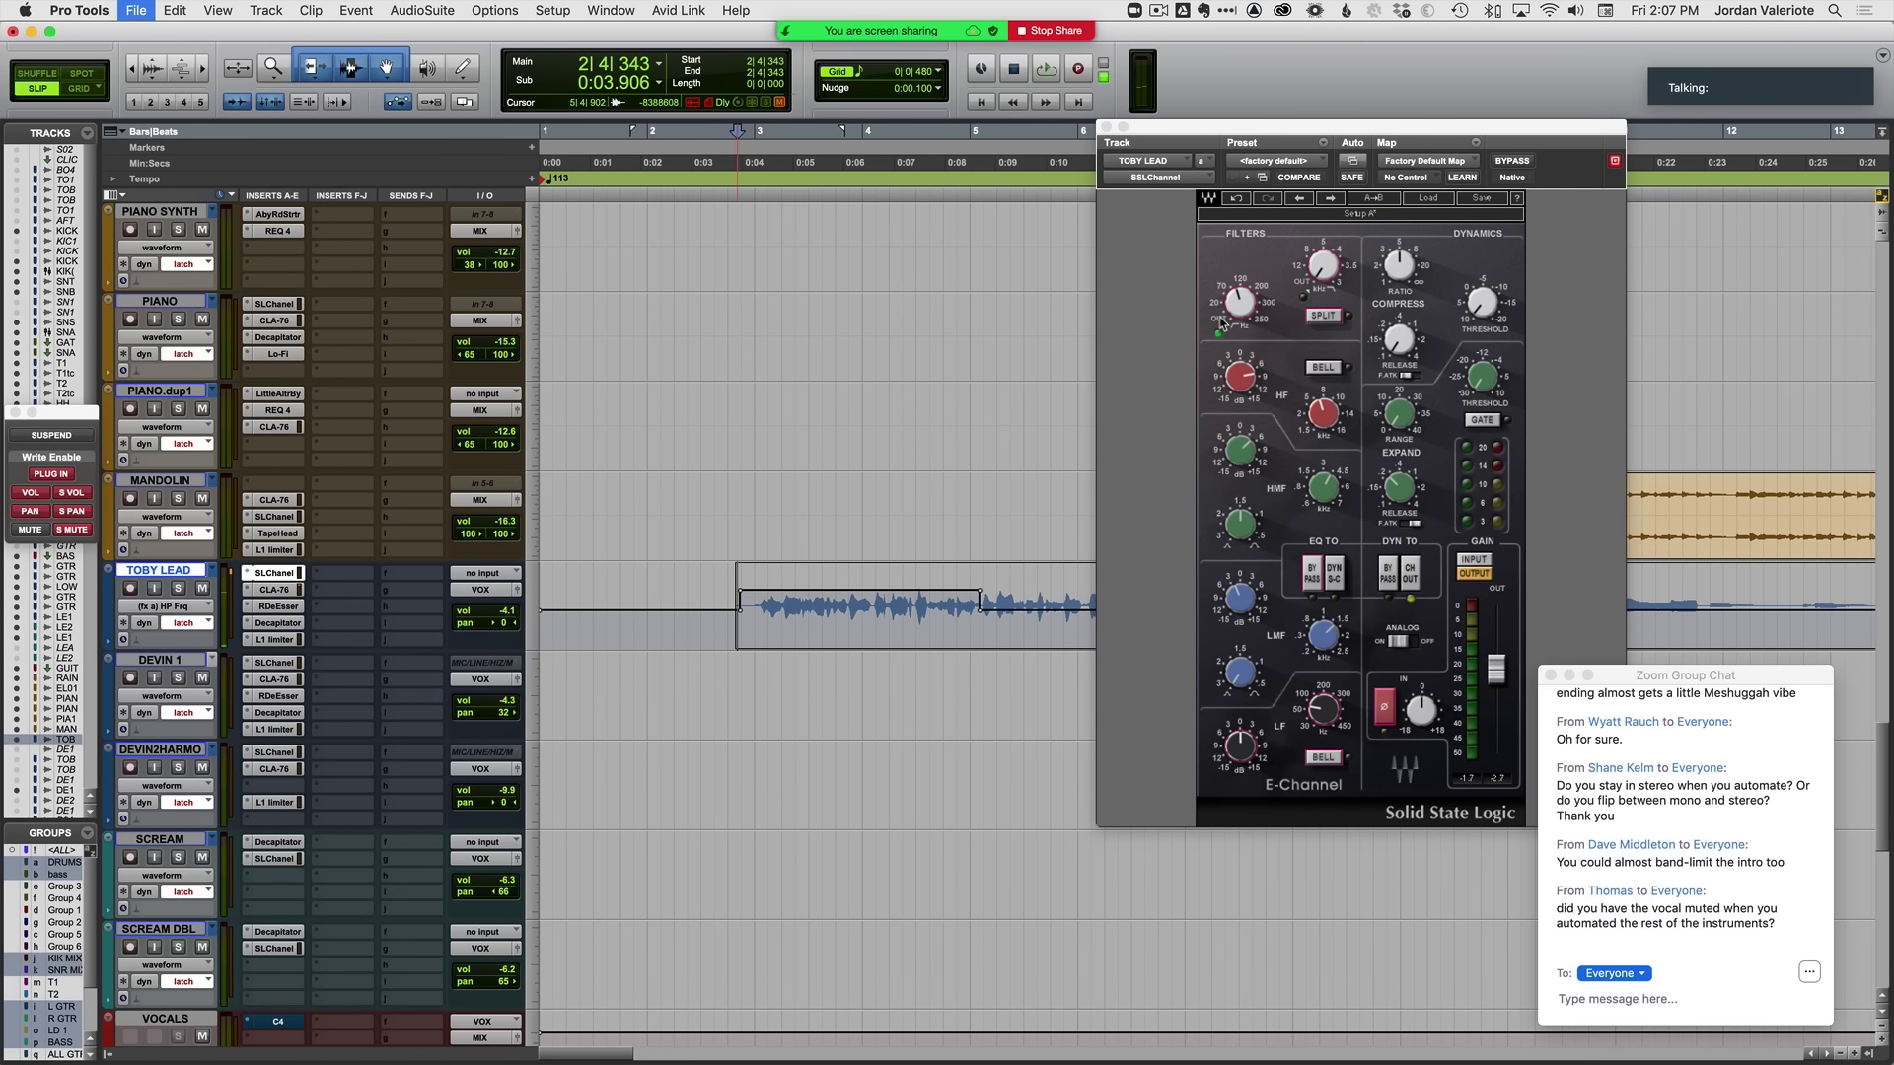
Step: Show the lead vocal SSLChannel's LP Frq automation and set it to about 5 kHz from 2|4|178 to about 5|1
{"action": "left_click", "coordinate": [1327, 260], "text": "ctrl+alt+super"}
{"action": "left_click", "coordinate": [1329, 267], "text": "ctrl+super"}
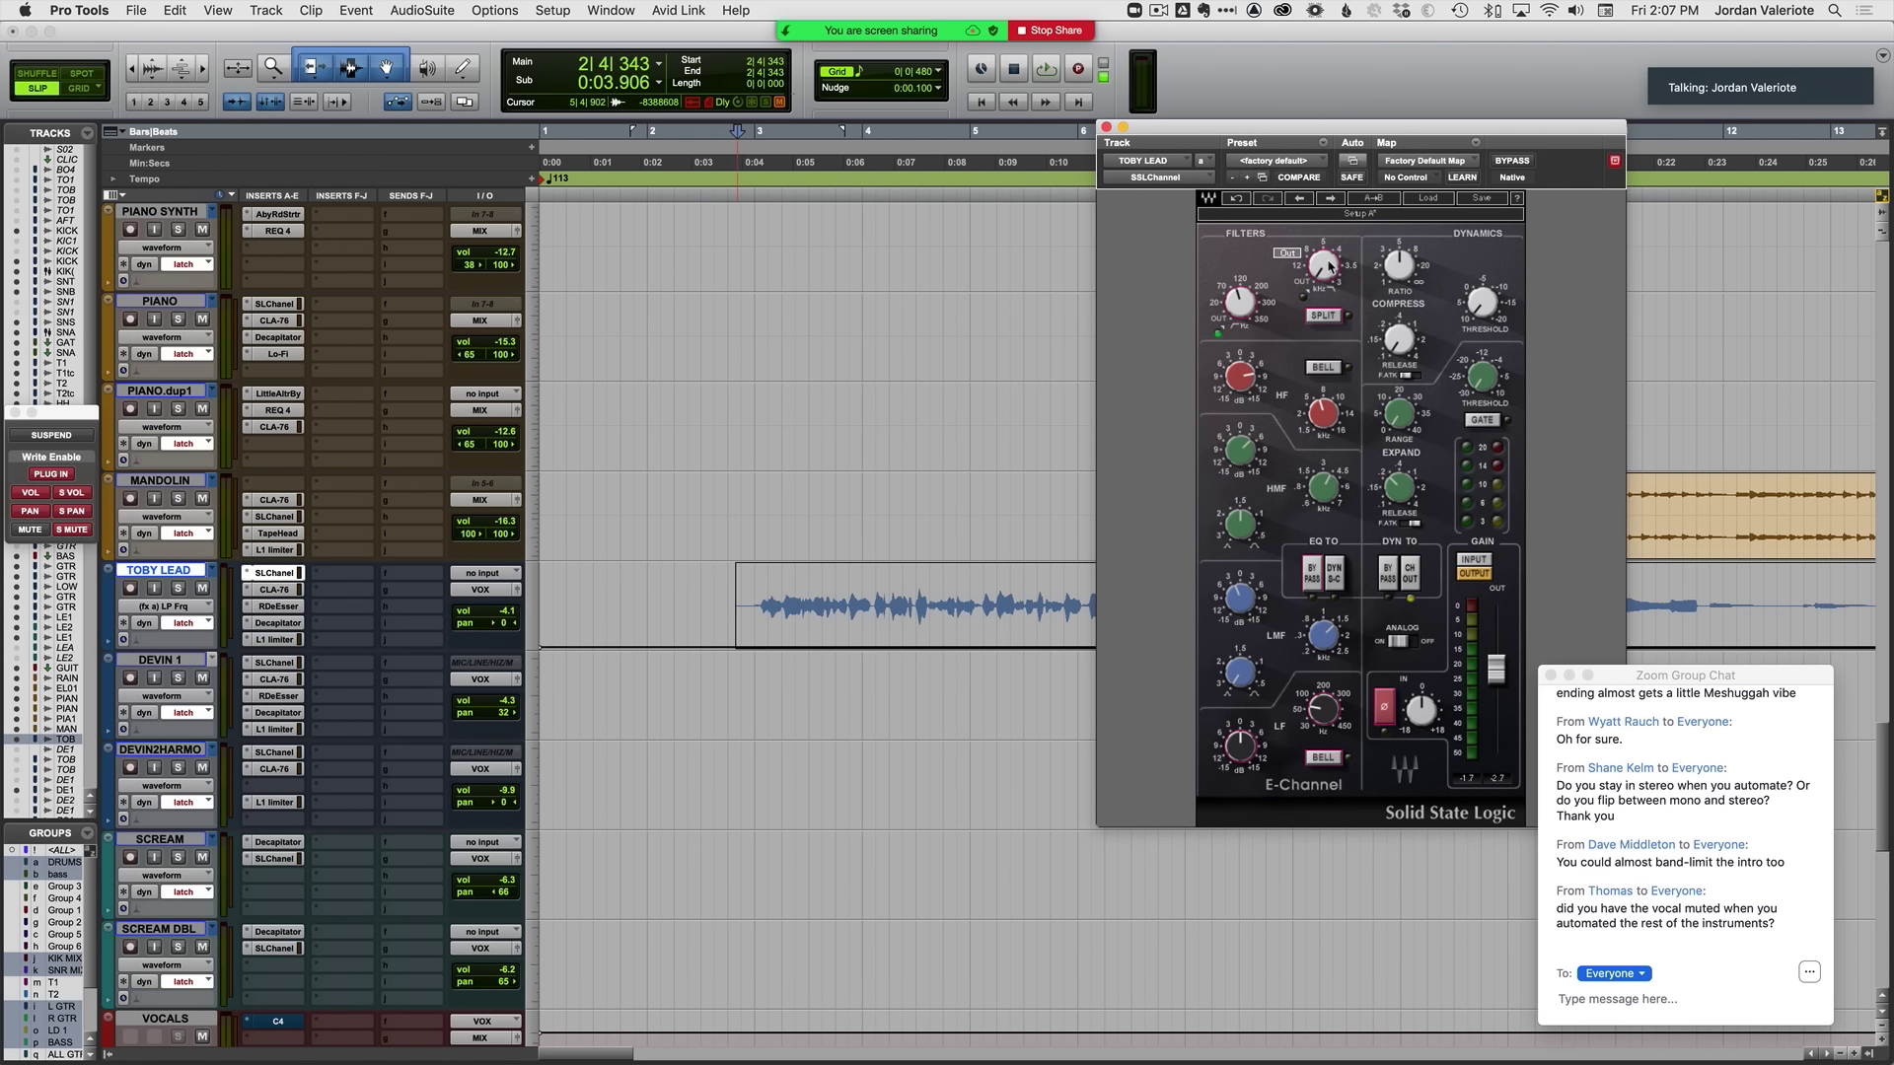
{"action": "left_click", "coordinate": [741, 619]}
{"action": "left_click_drag", "start_coordinate": [737, 617], "coordinate": [968, 619]}
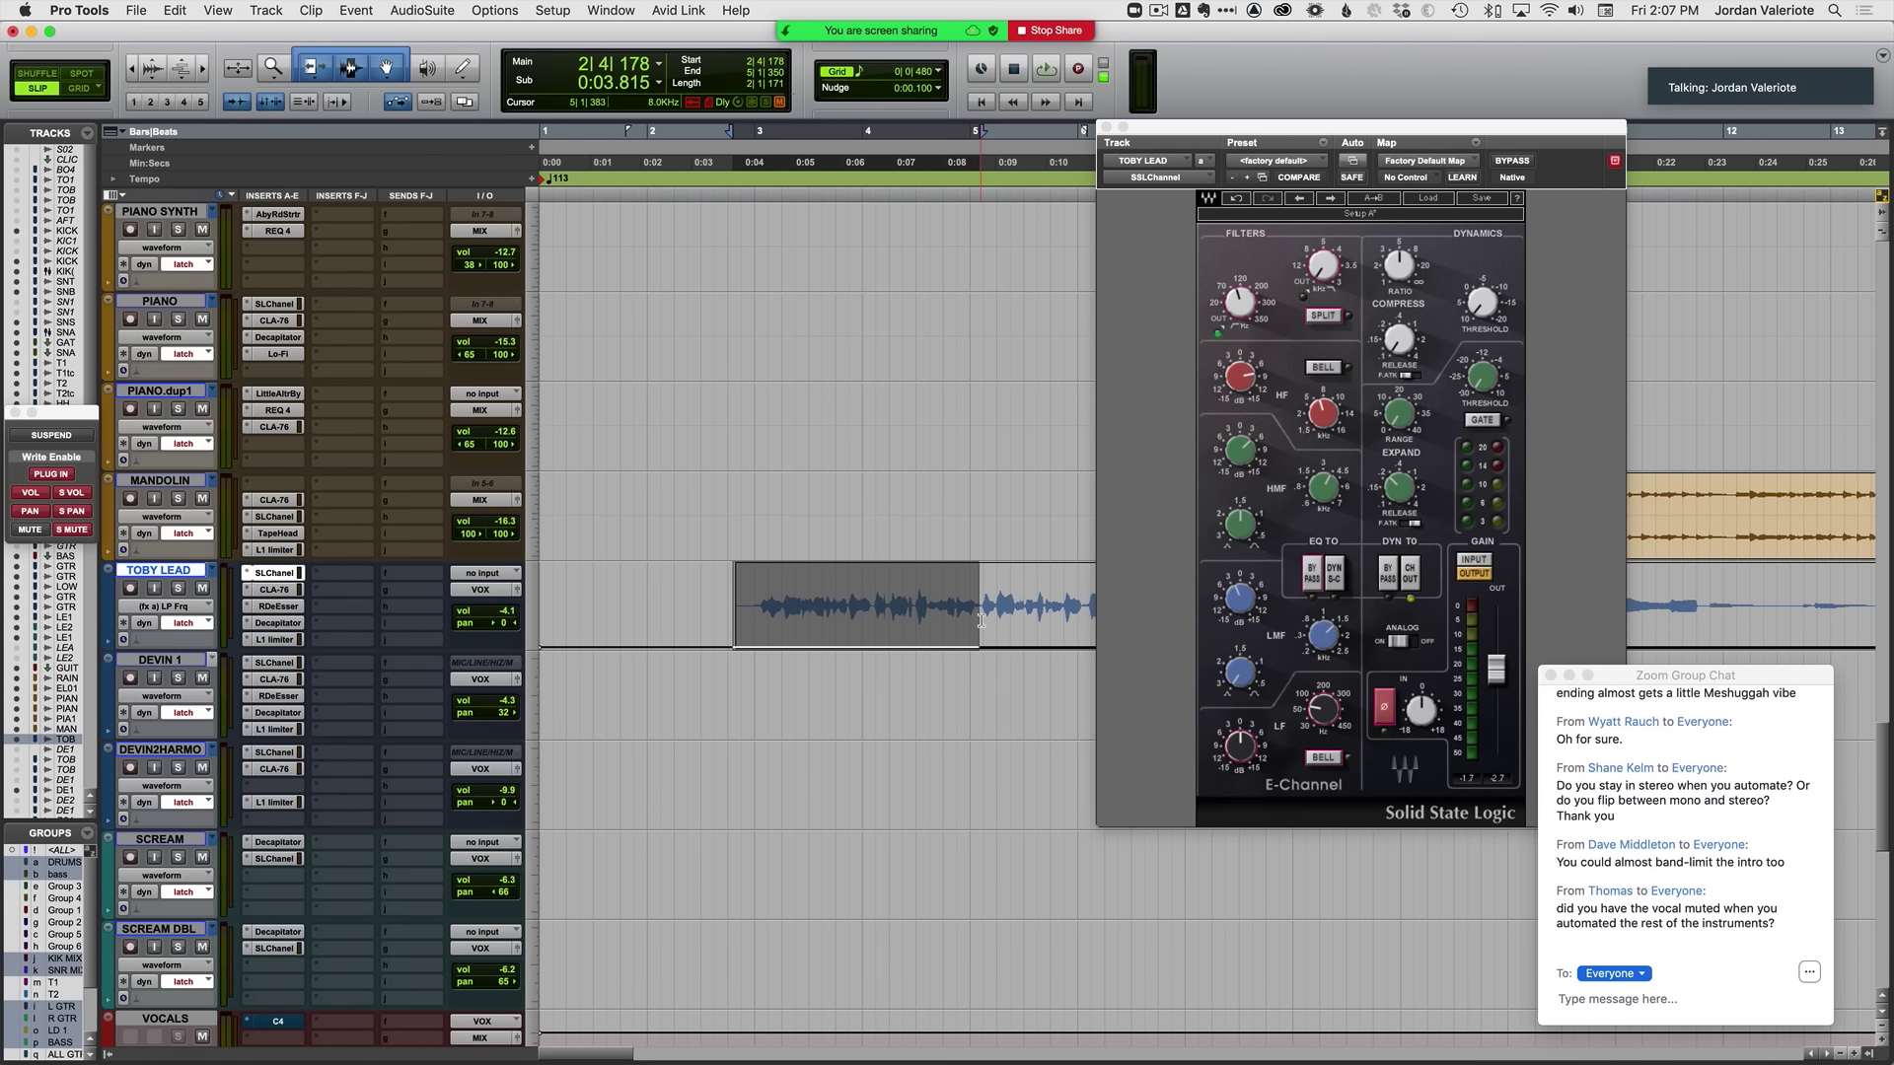
{"action": "left_click_drag", "start_coordinate": [925, 535], "coordinate": [924, 531]}
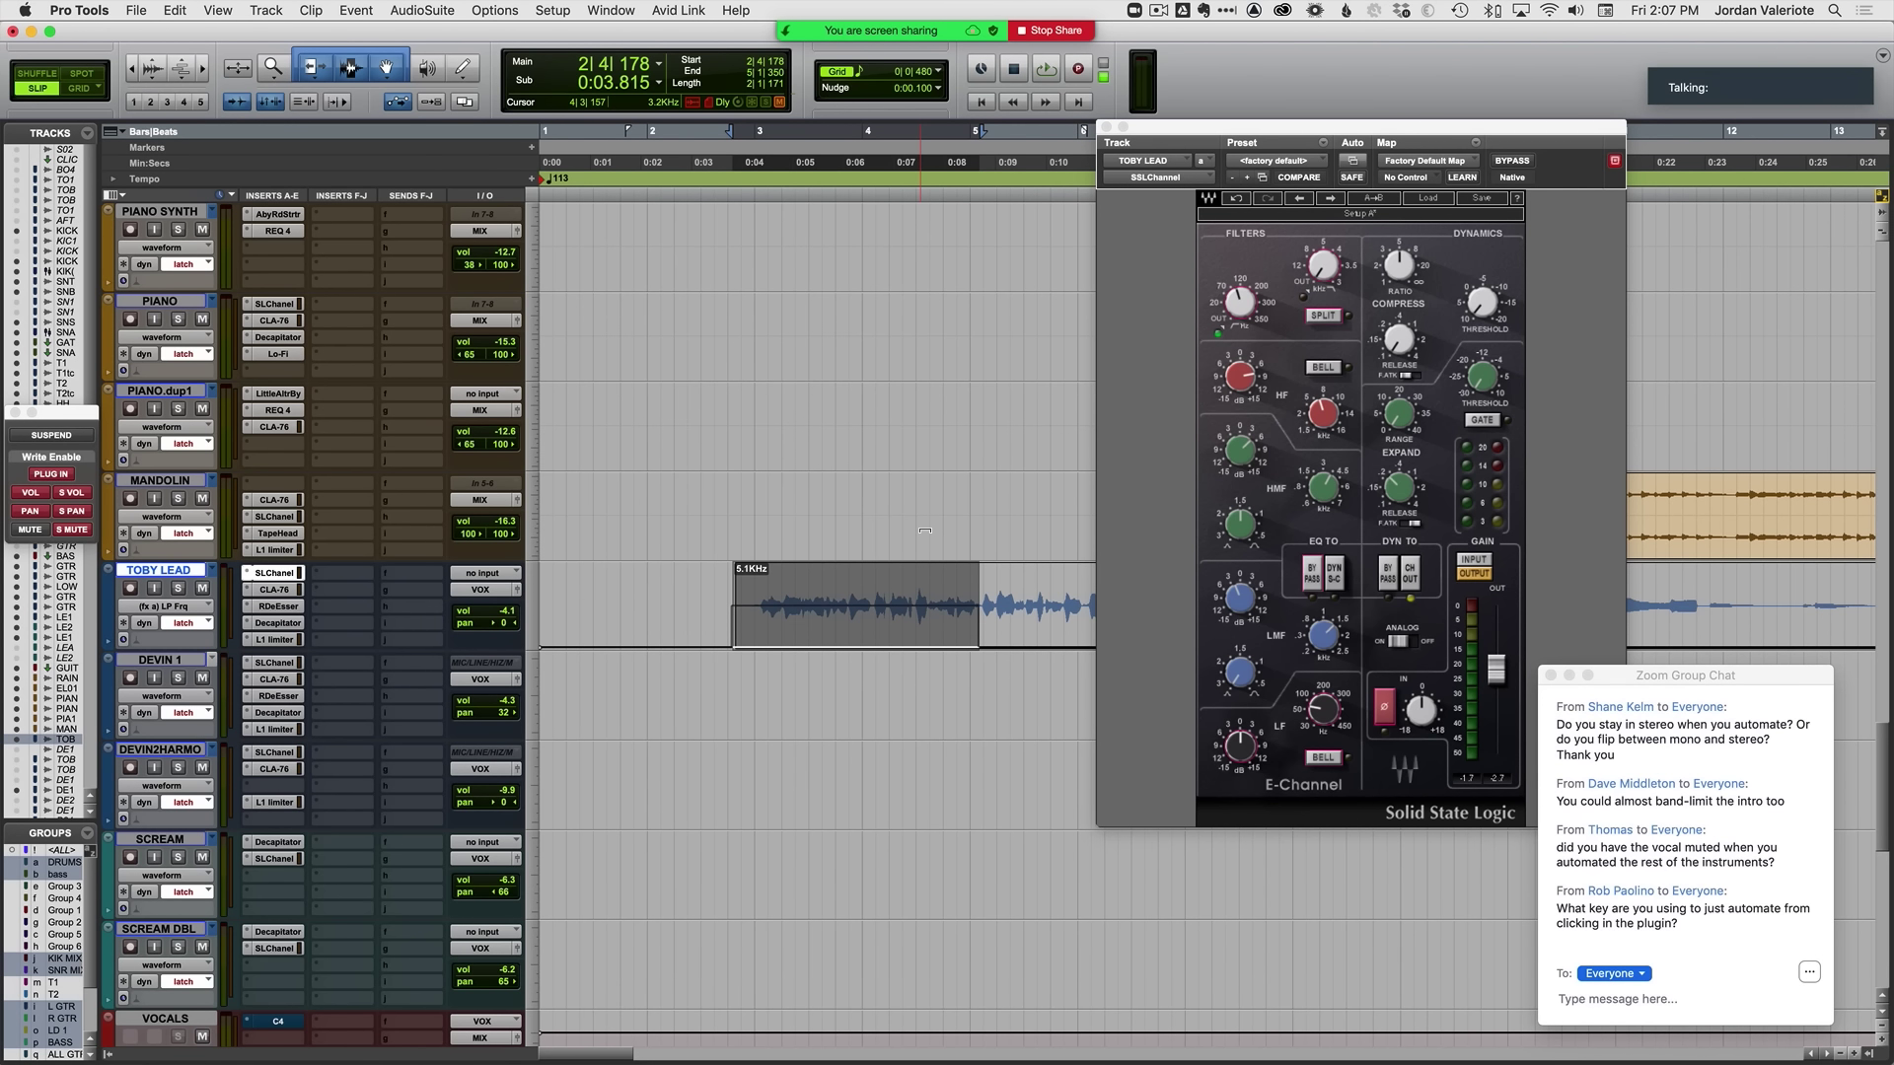
Step: Fine-tune the lead vocal's LP Frq and HP Frq automation over the opening phrase during playback, and close its SSLChannel plug-in
{"action": "left_click", "coordinate": [879, 614]}
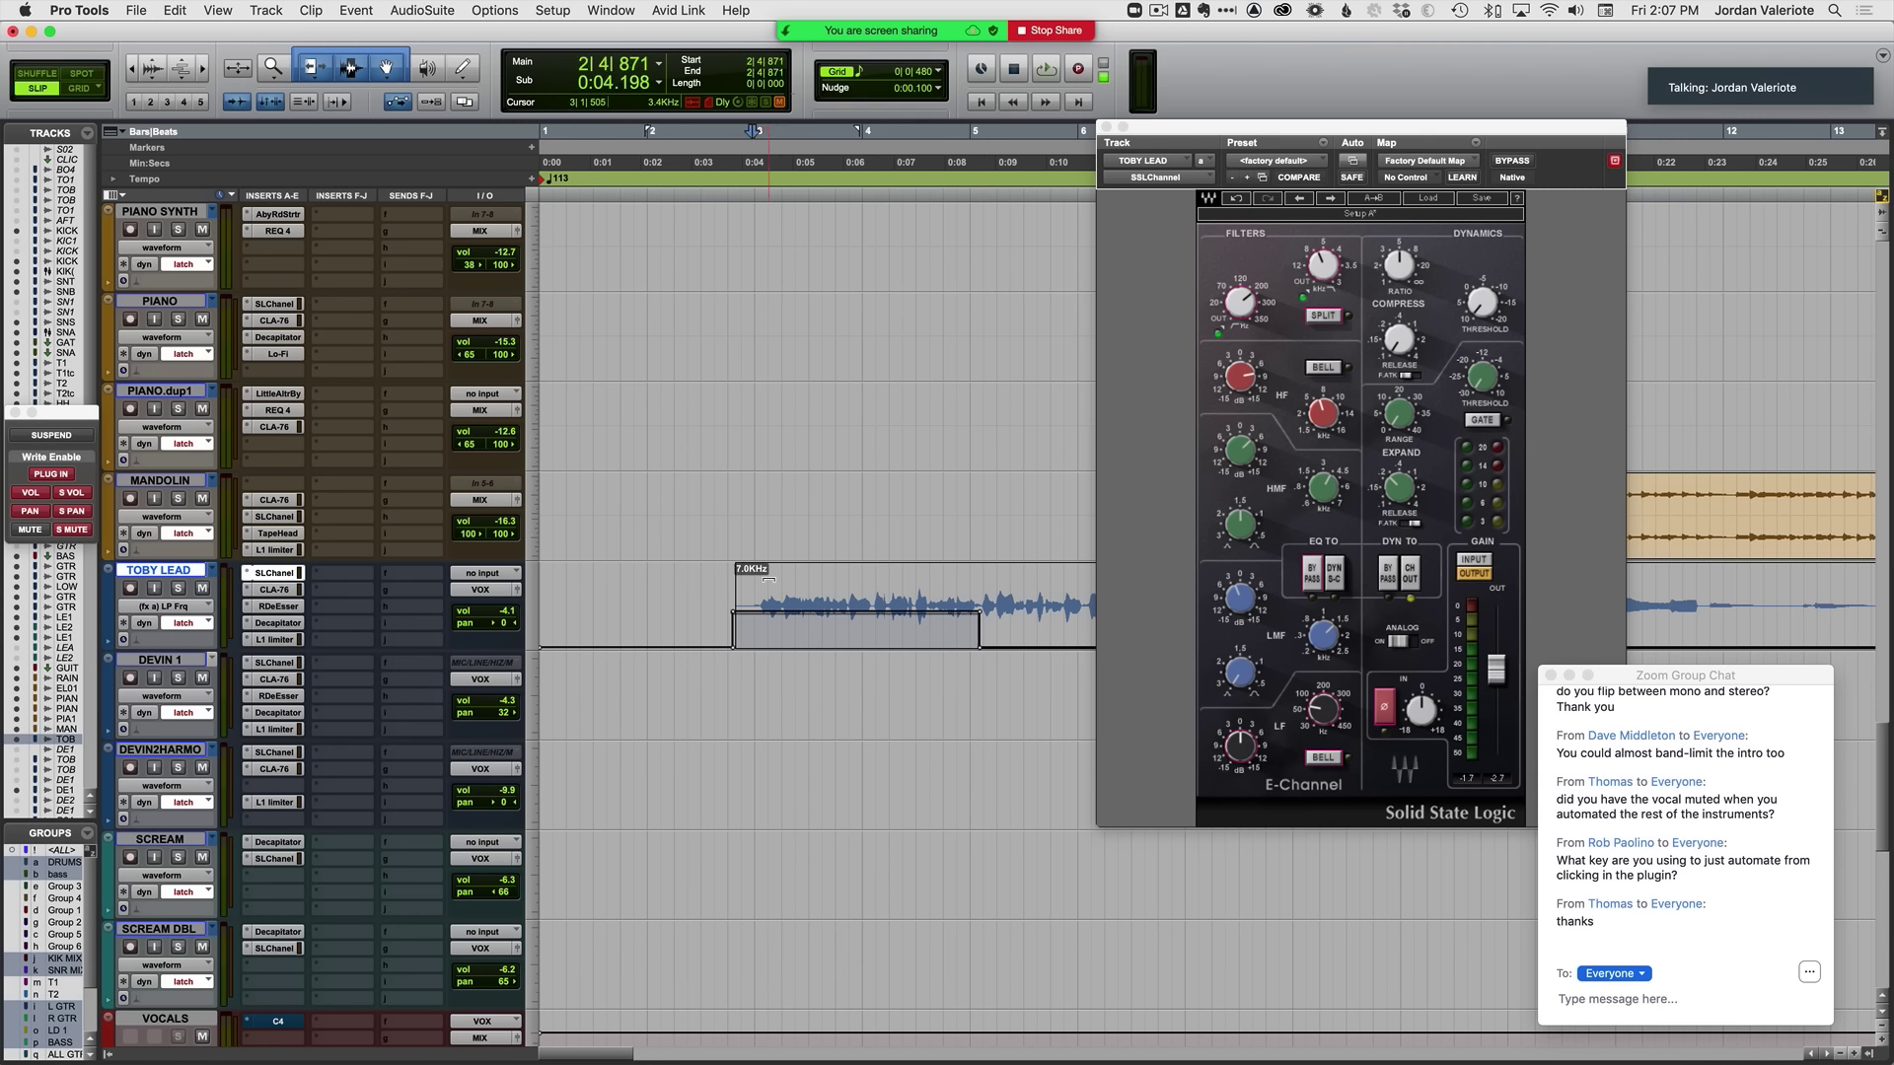
{"action": "key", "text": "space"}
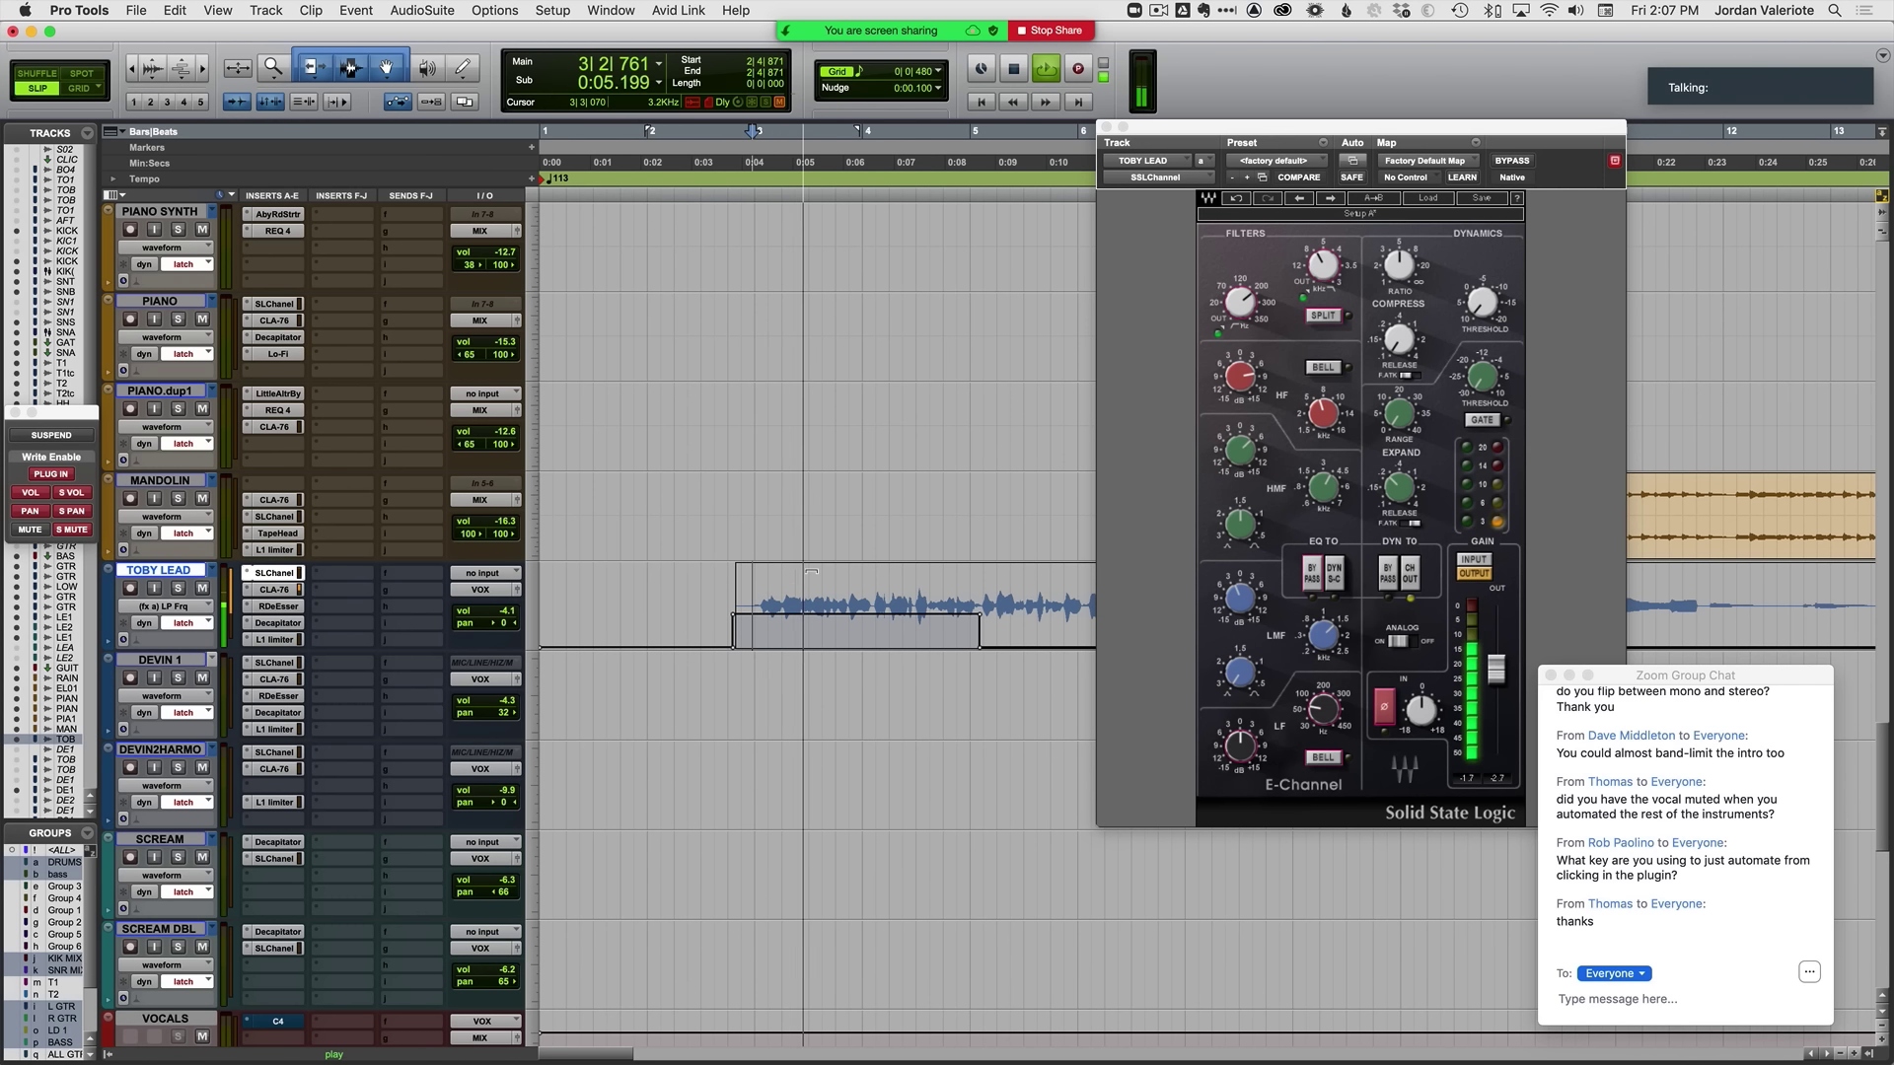
{"action": "left_click_drag", "start_coordinate": [811, 571], "coordinate": [811, 564]}
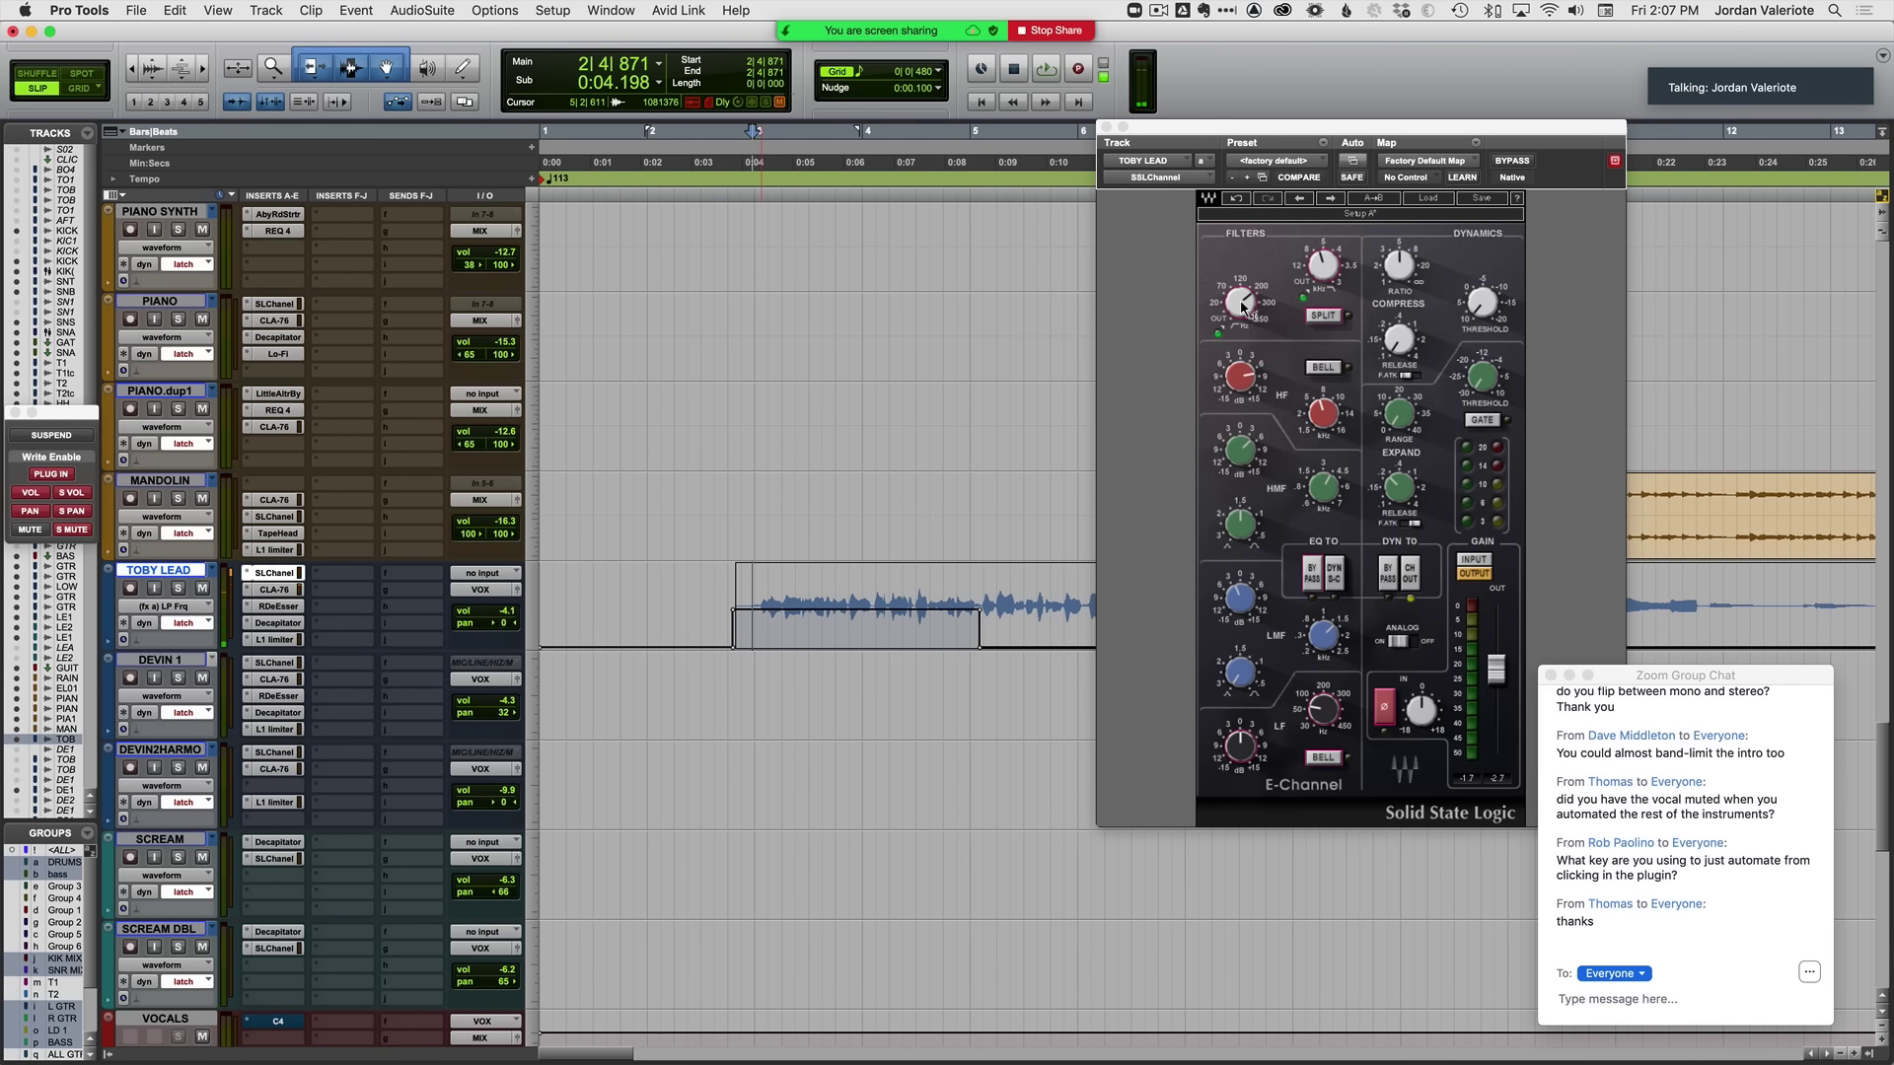
{"action": "key", "text": "space"}
{"action": "key", "text": "space"}
{"action": "left_click_drag", "start_coordinate": [894, 583], "coordinate": [883, 583]}
{"action": "left_click", "coordinate": [694, 634]}
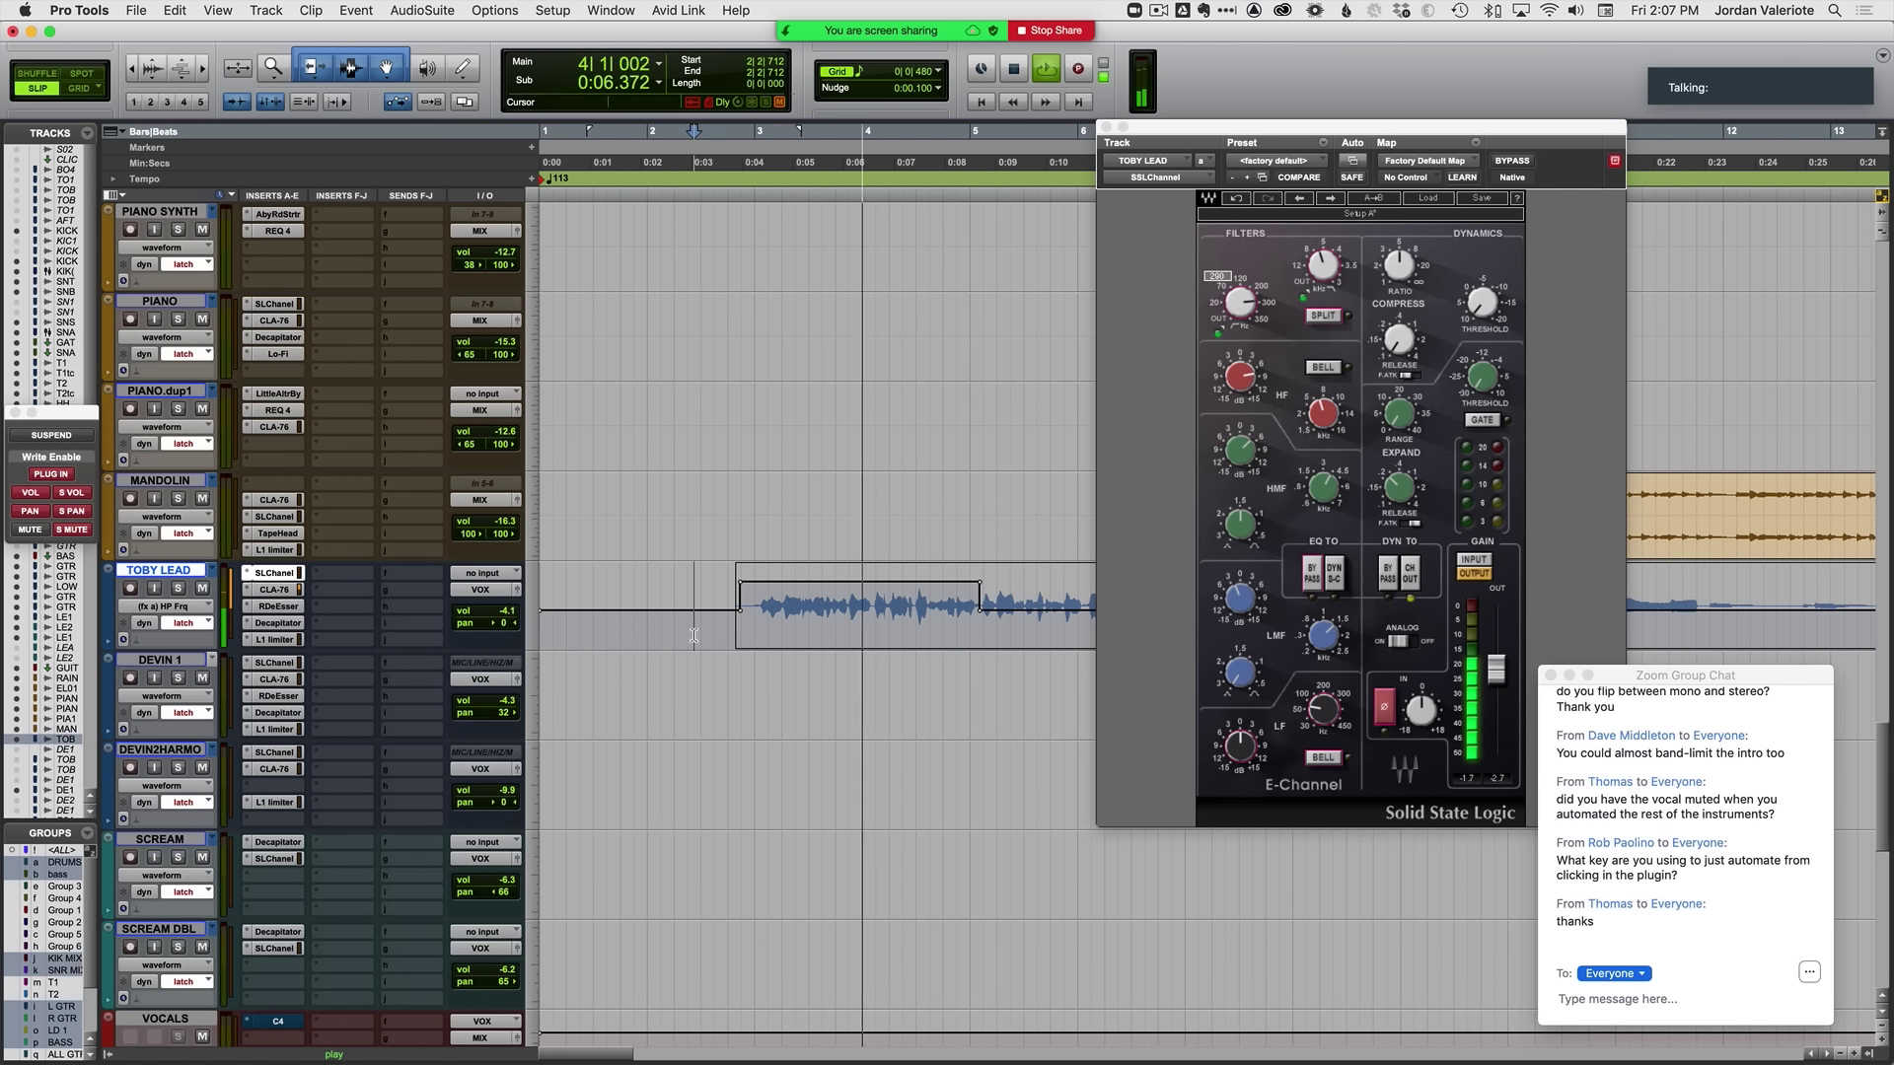
{"action": "left_click", "coordinate": [275, 573]}
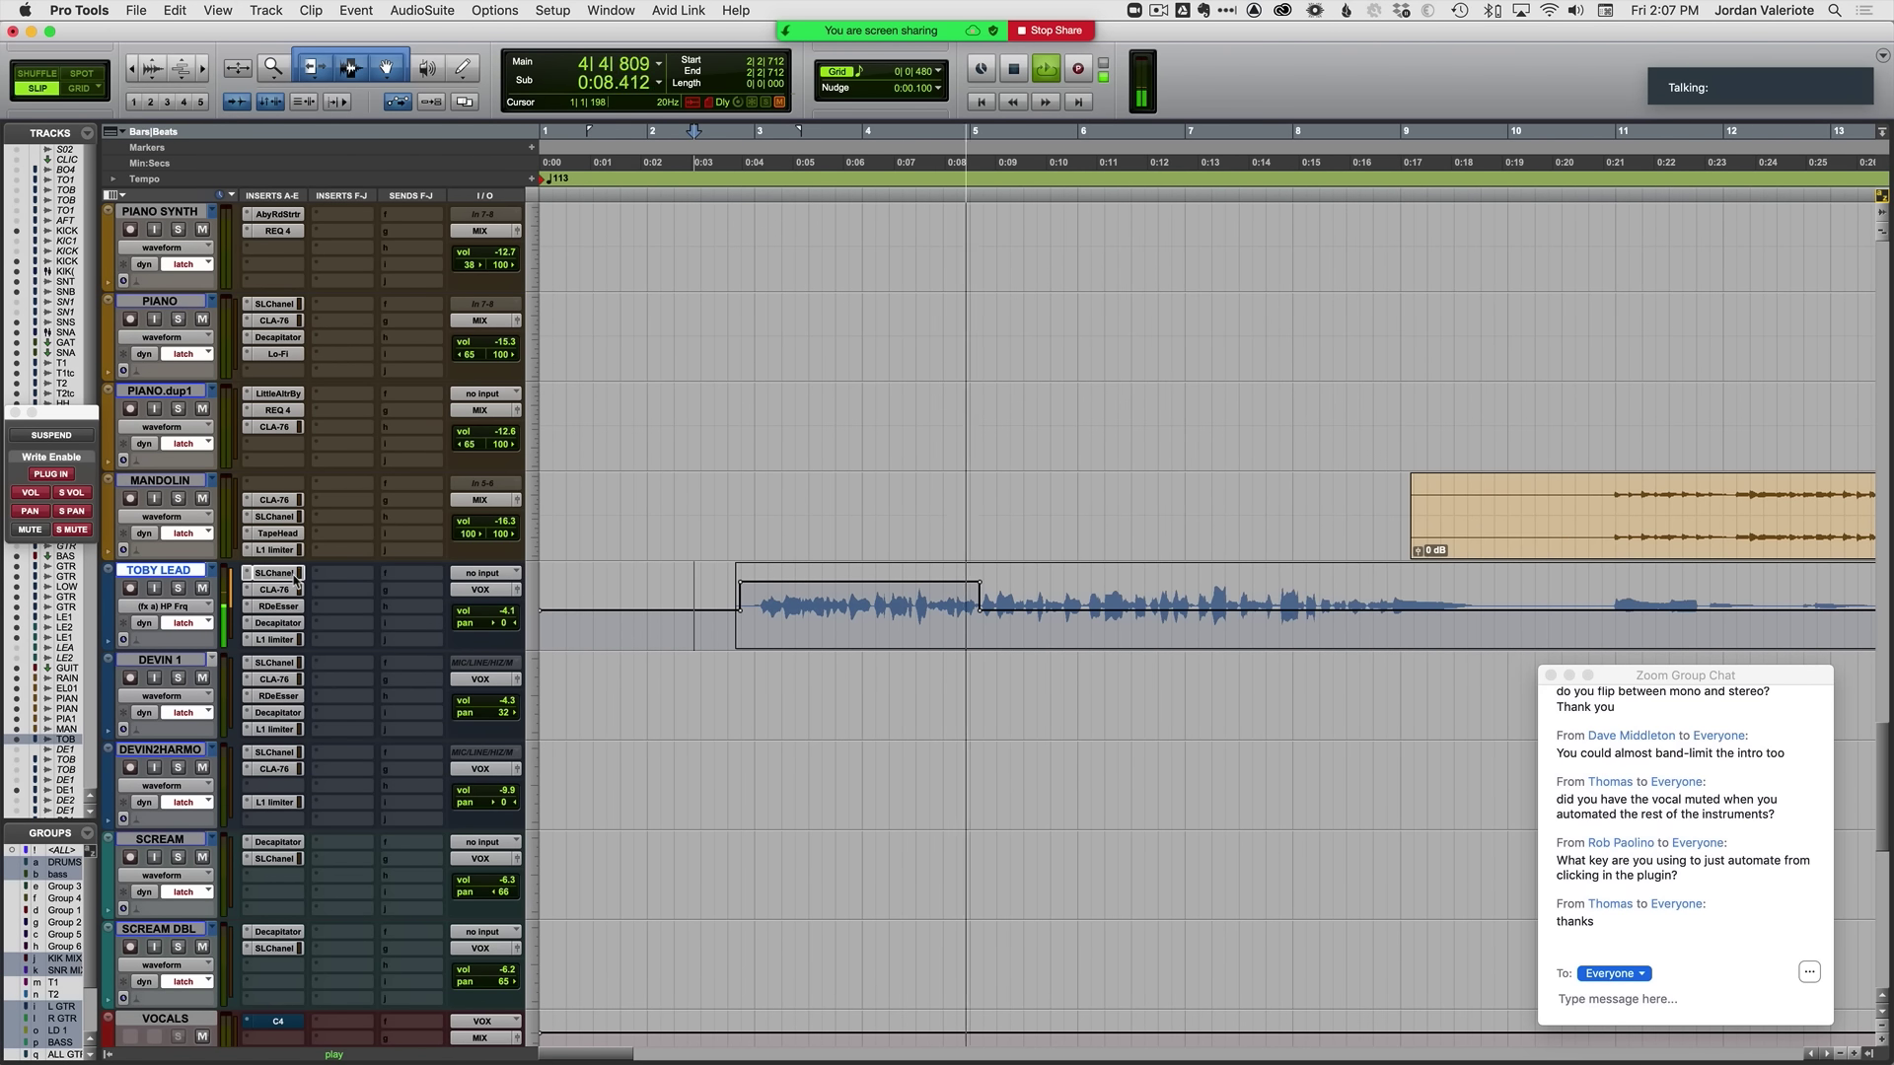
{"action": "key", "text": "space"}
Step: Solo the lead vocal and listen closely to the opening phrase from 3|2|419 into the gap after 4|1
{"action": "left_click", "coordinate": [855, 613]}
{"action": "key", "text": "t"}
{"action": "key", "text": "ctrl+alt+minus"}
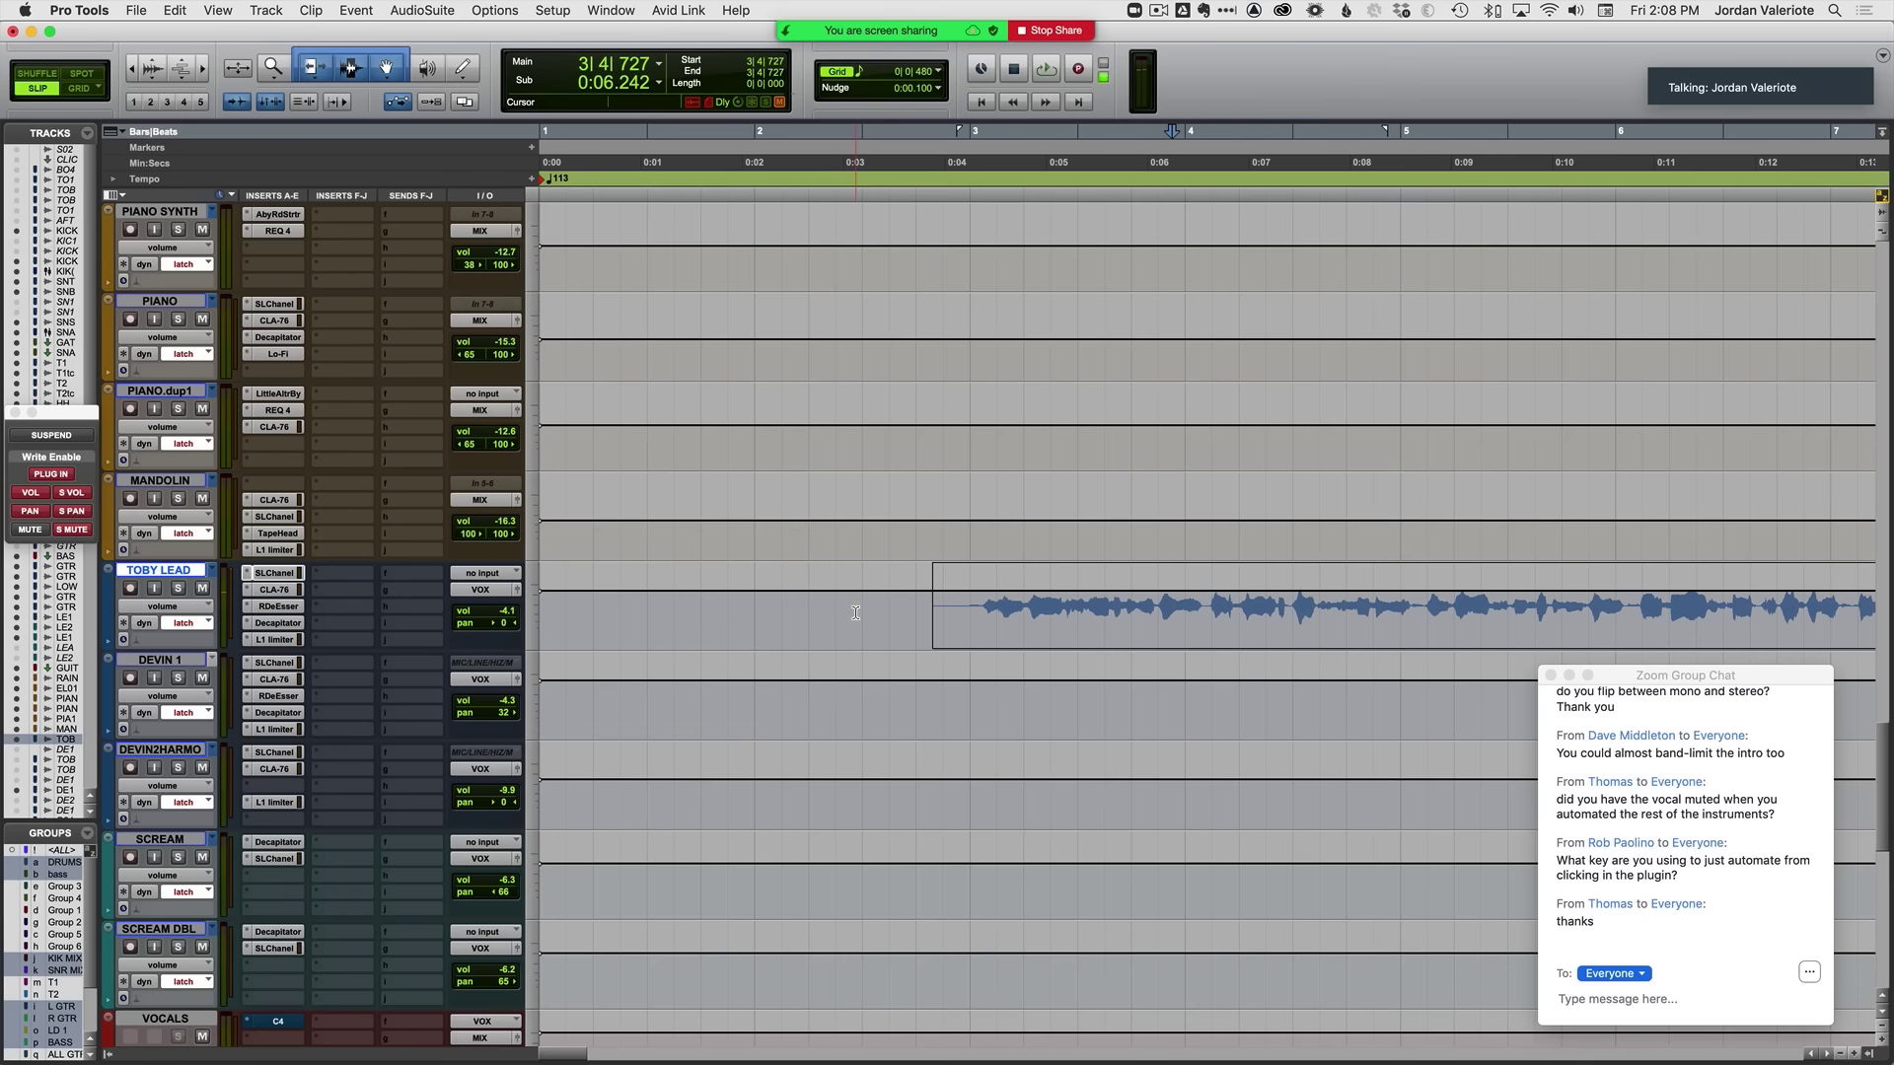
{"action": "key", "text": "t"}
{"action": "left_click_drag", "start_coordinate": [1166, 607], "coordinate": [1299, 607]}
{"action": "left_click_drag", "start_coordinate": [1249, 608], "coordinate": [1311, 608]}
{"action": "left_click", "coordinate": [962, 609]}
{"action": "key", "text": "shift+s"}
{"action": "key", "text": "space"}
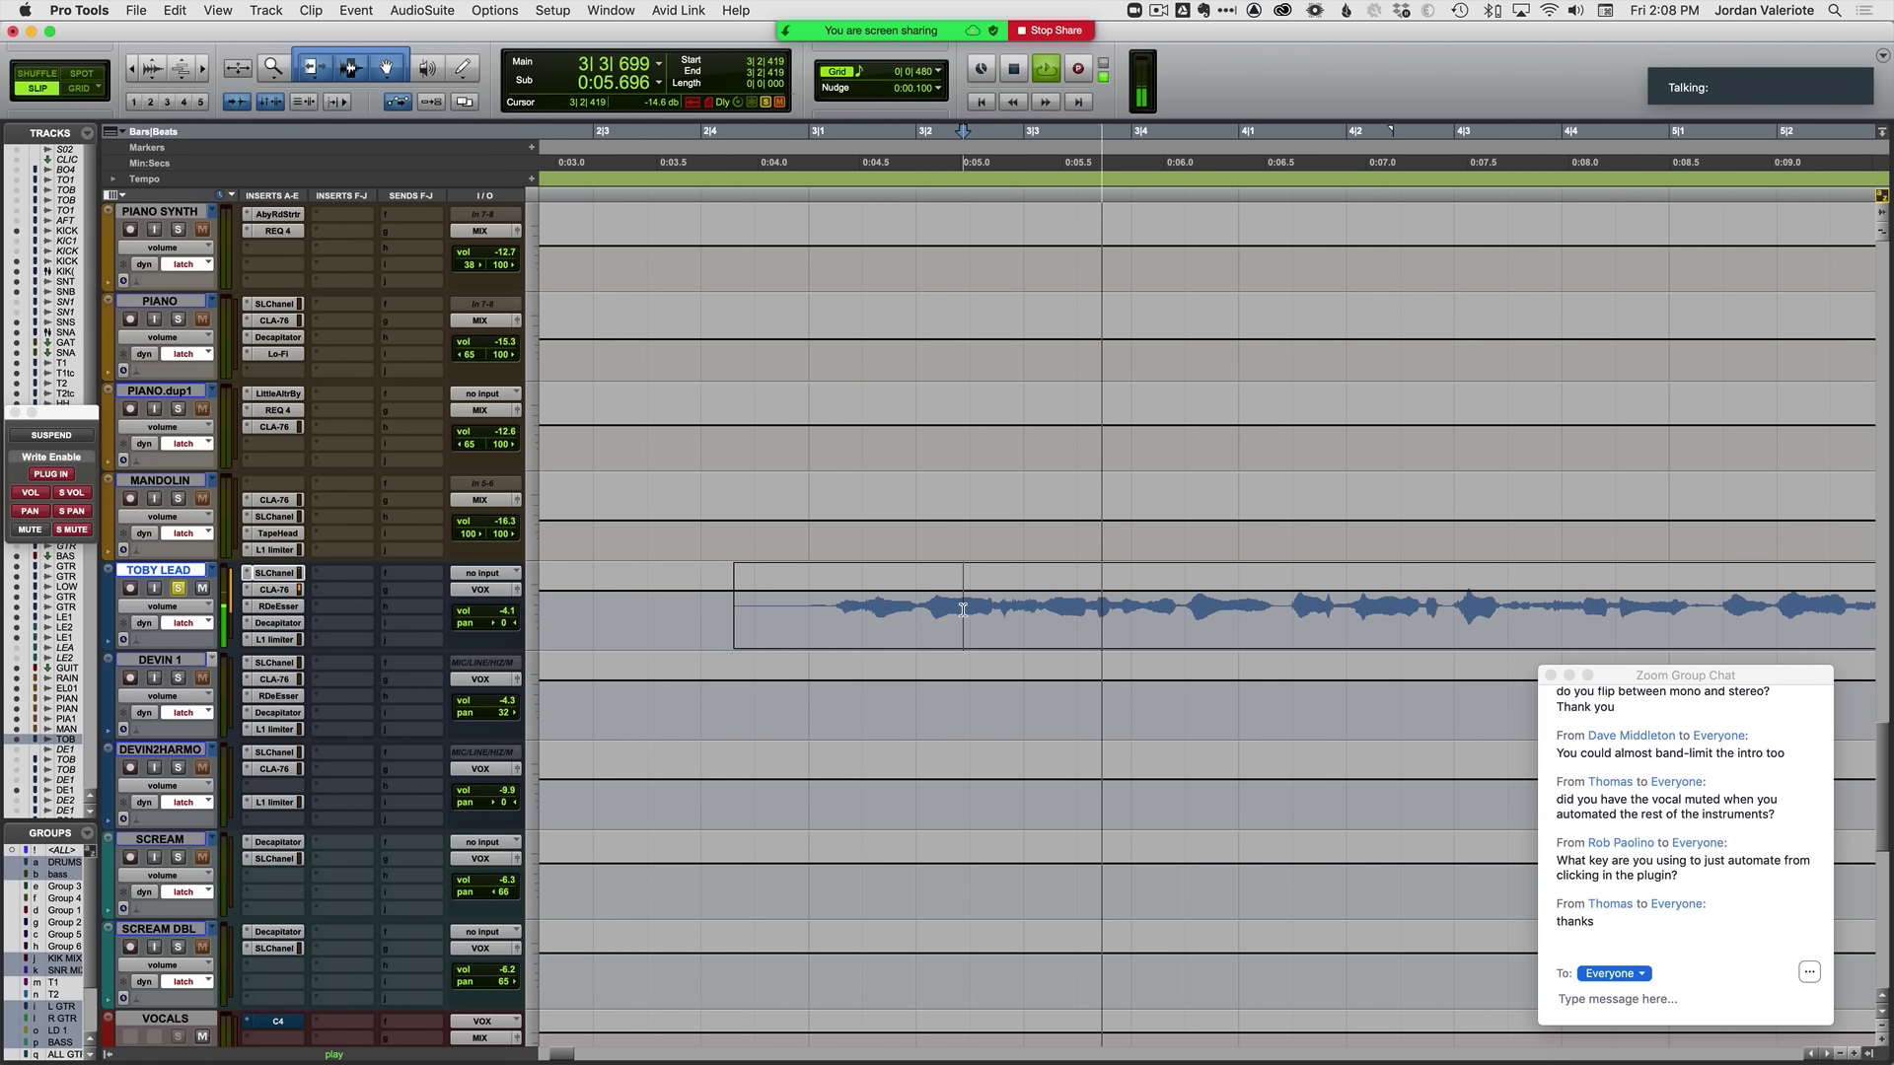
{"action": "key", "text": "space"}
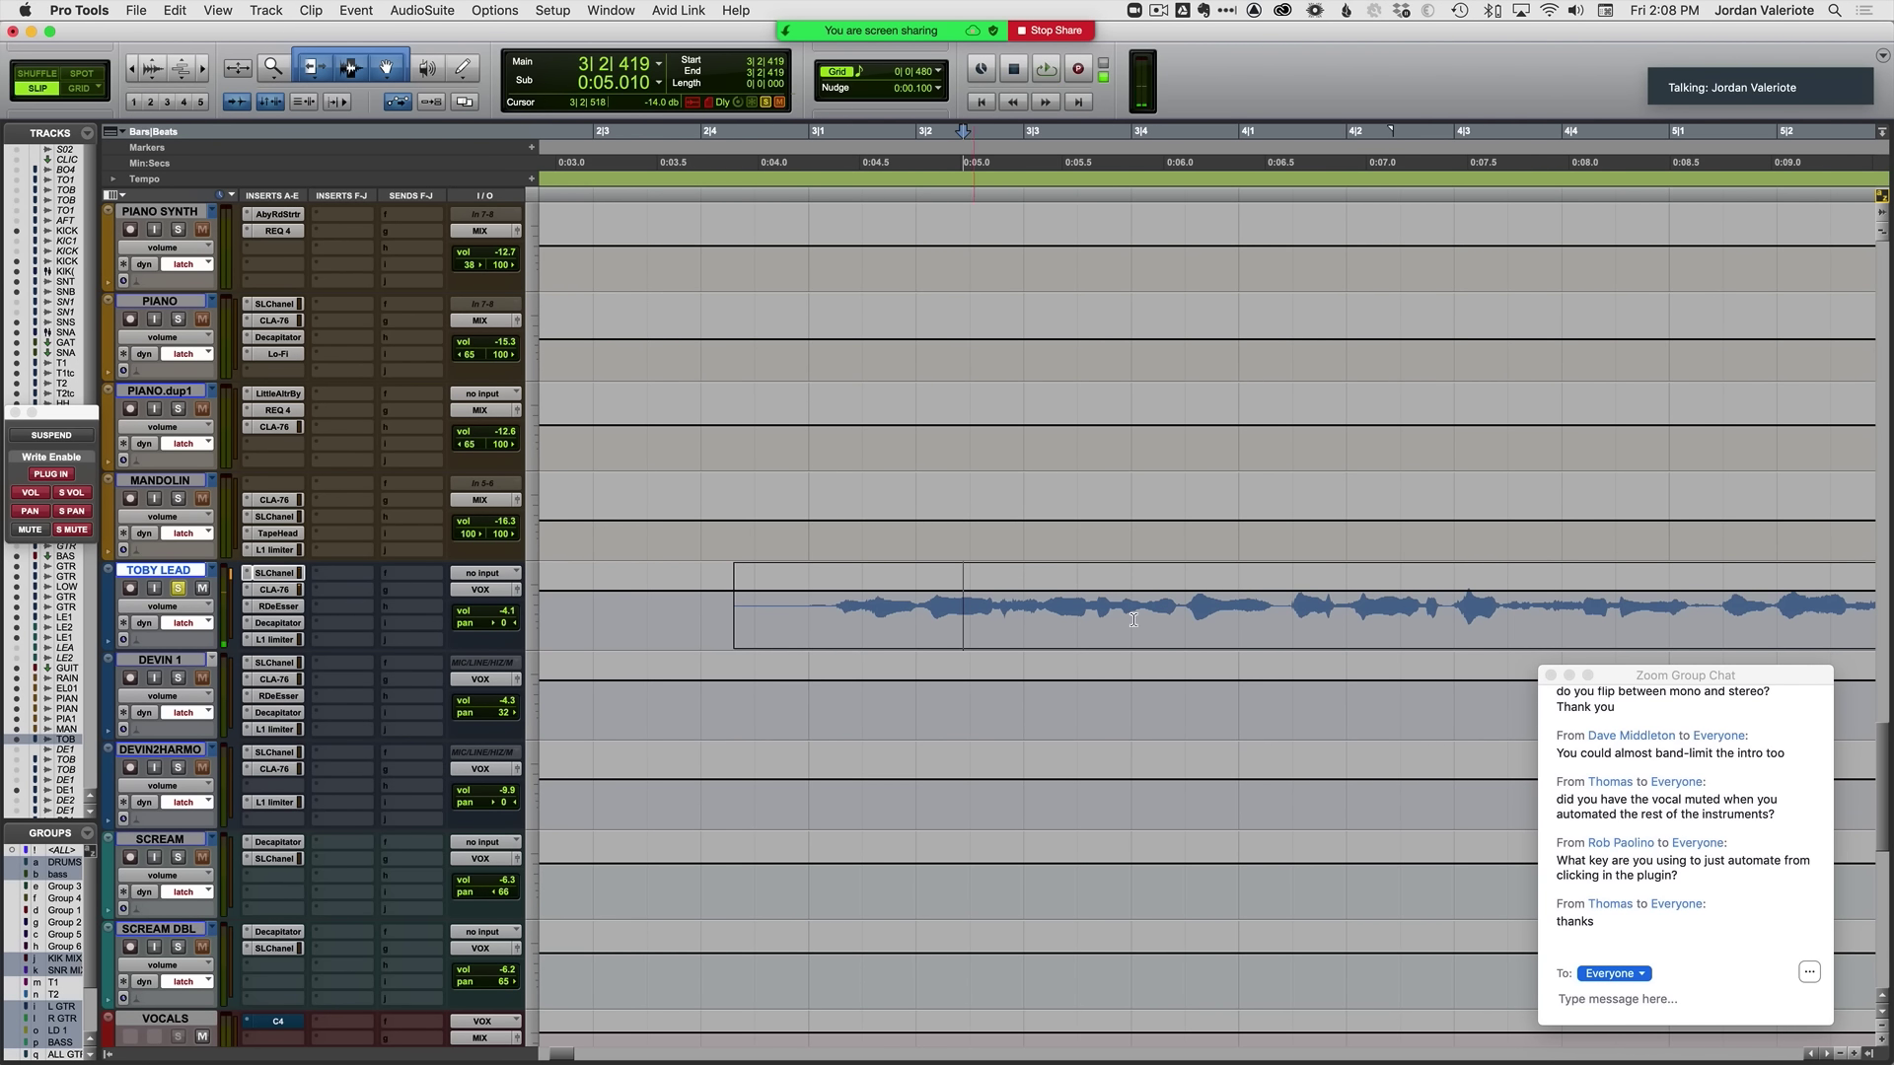
{"action": "key", "text": "space"}
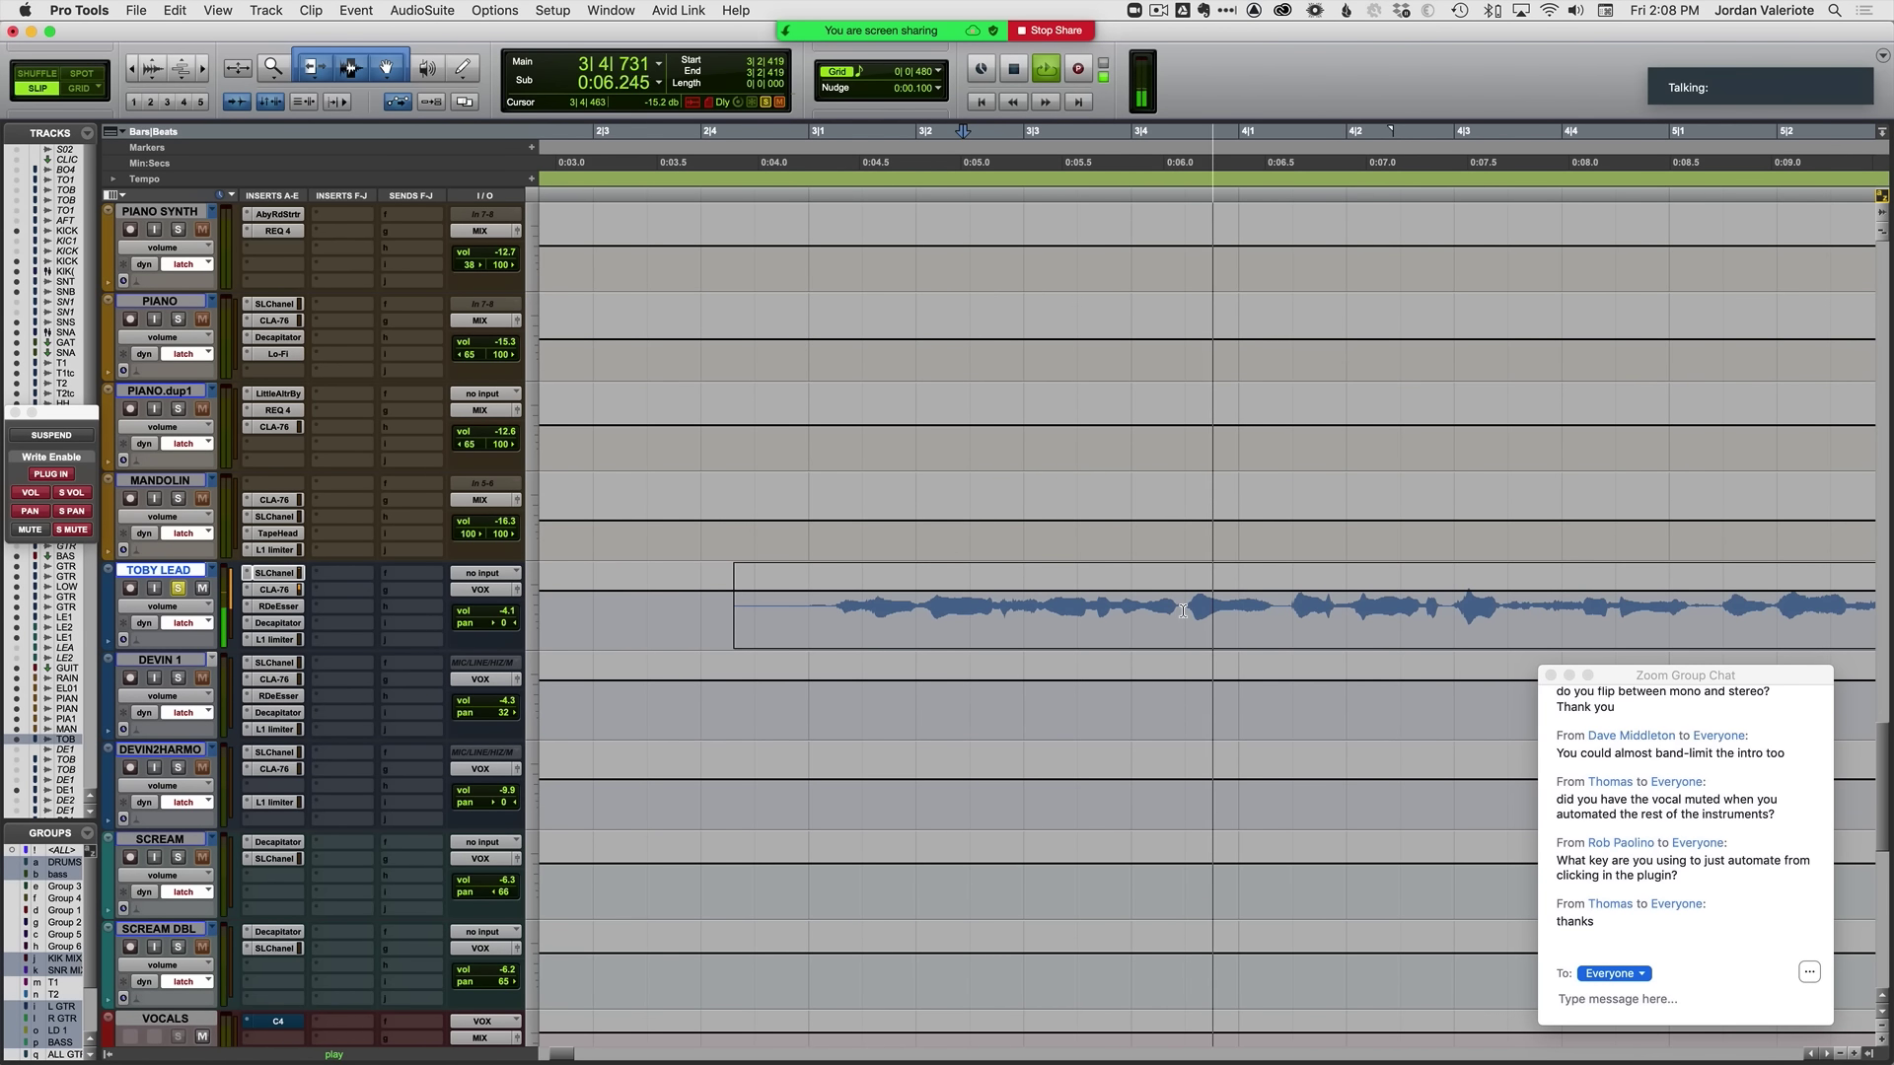
{"action": "key", "text": "space"}
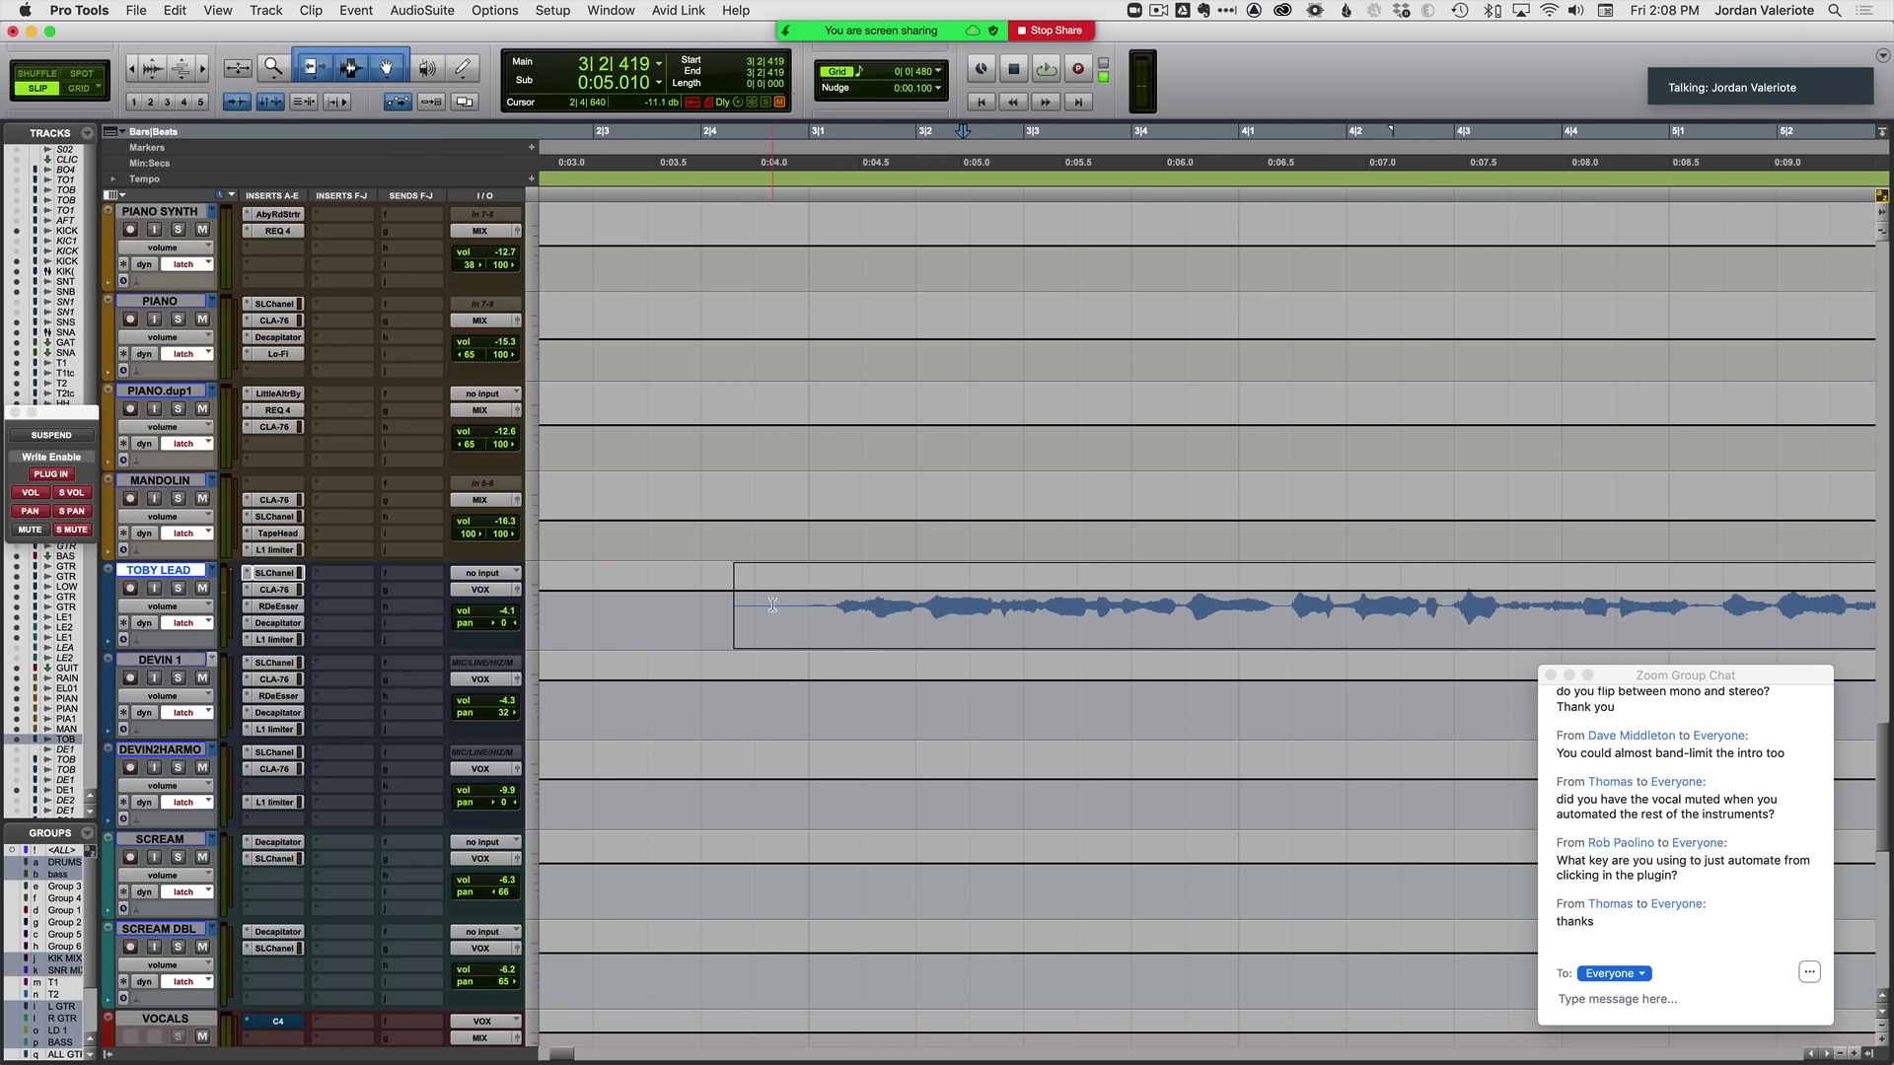
Step: Copy the quiet section before the lead vocal's first word, from 2|4|656 for 0|0|537, and paste it at 4|1|204 on the track below
{"action": "key", "text": "ctrl+alt+minus"}
{"action": "left_click_drag", "start_coordinate": [773, 605], "coordinate": [831, 606]}
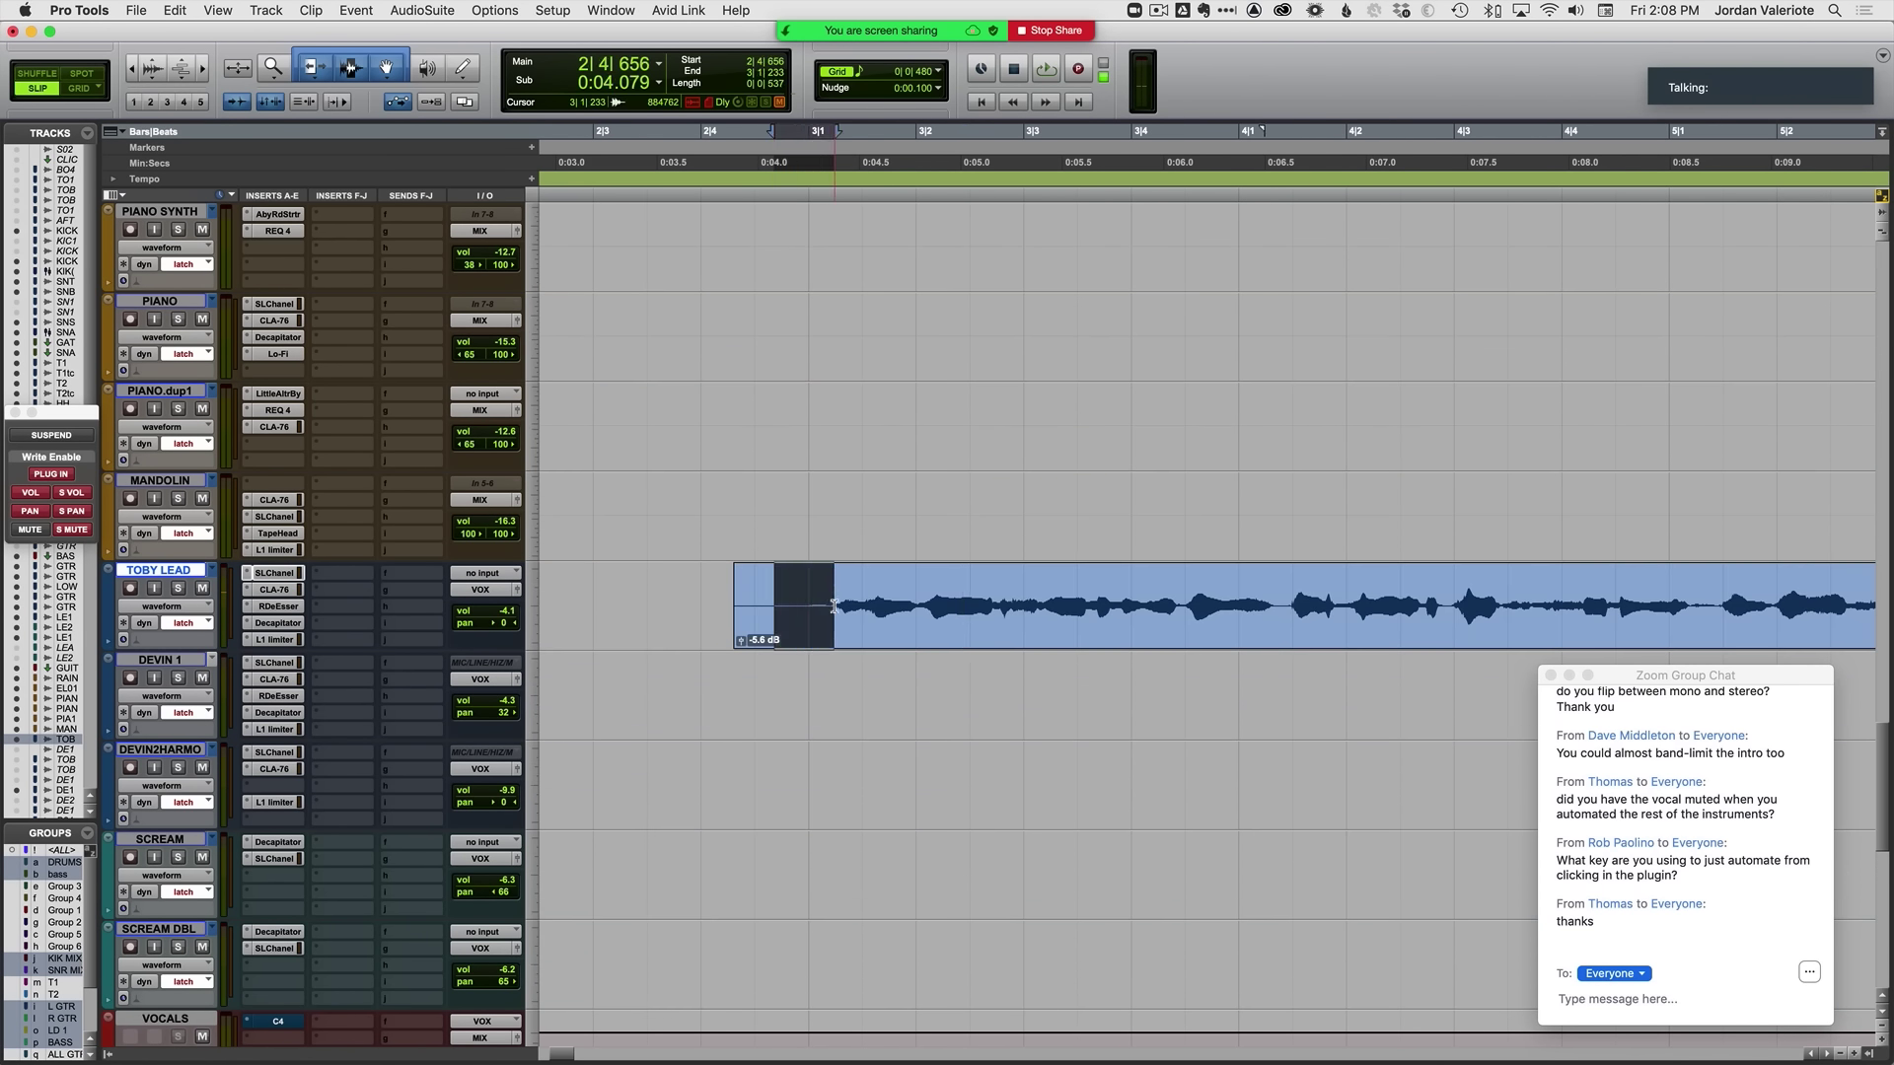
{"action": "left_click", "coordinate": [1260, 681]}
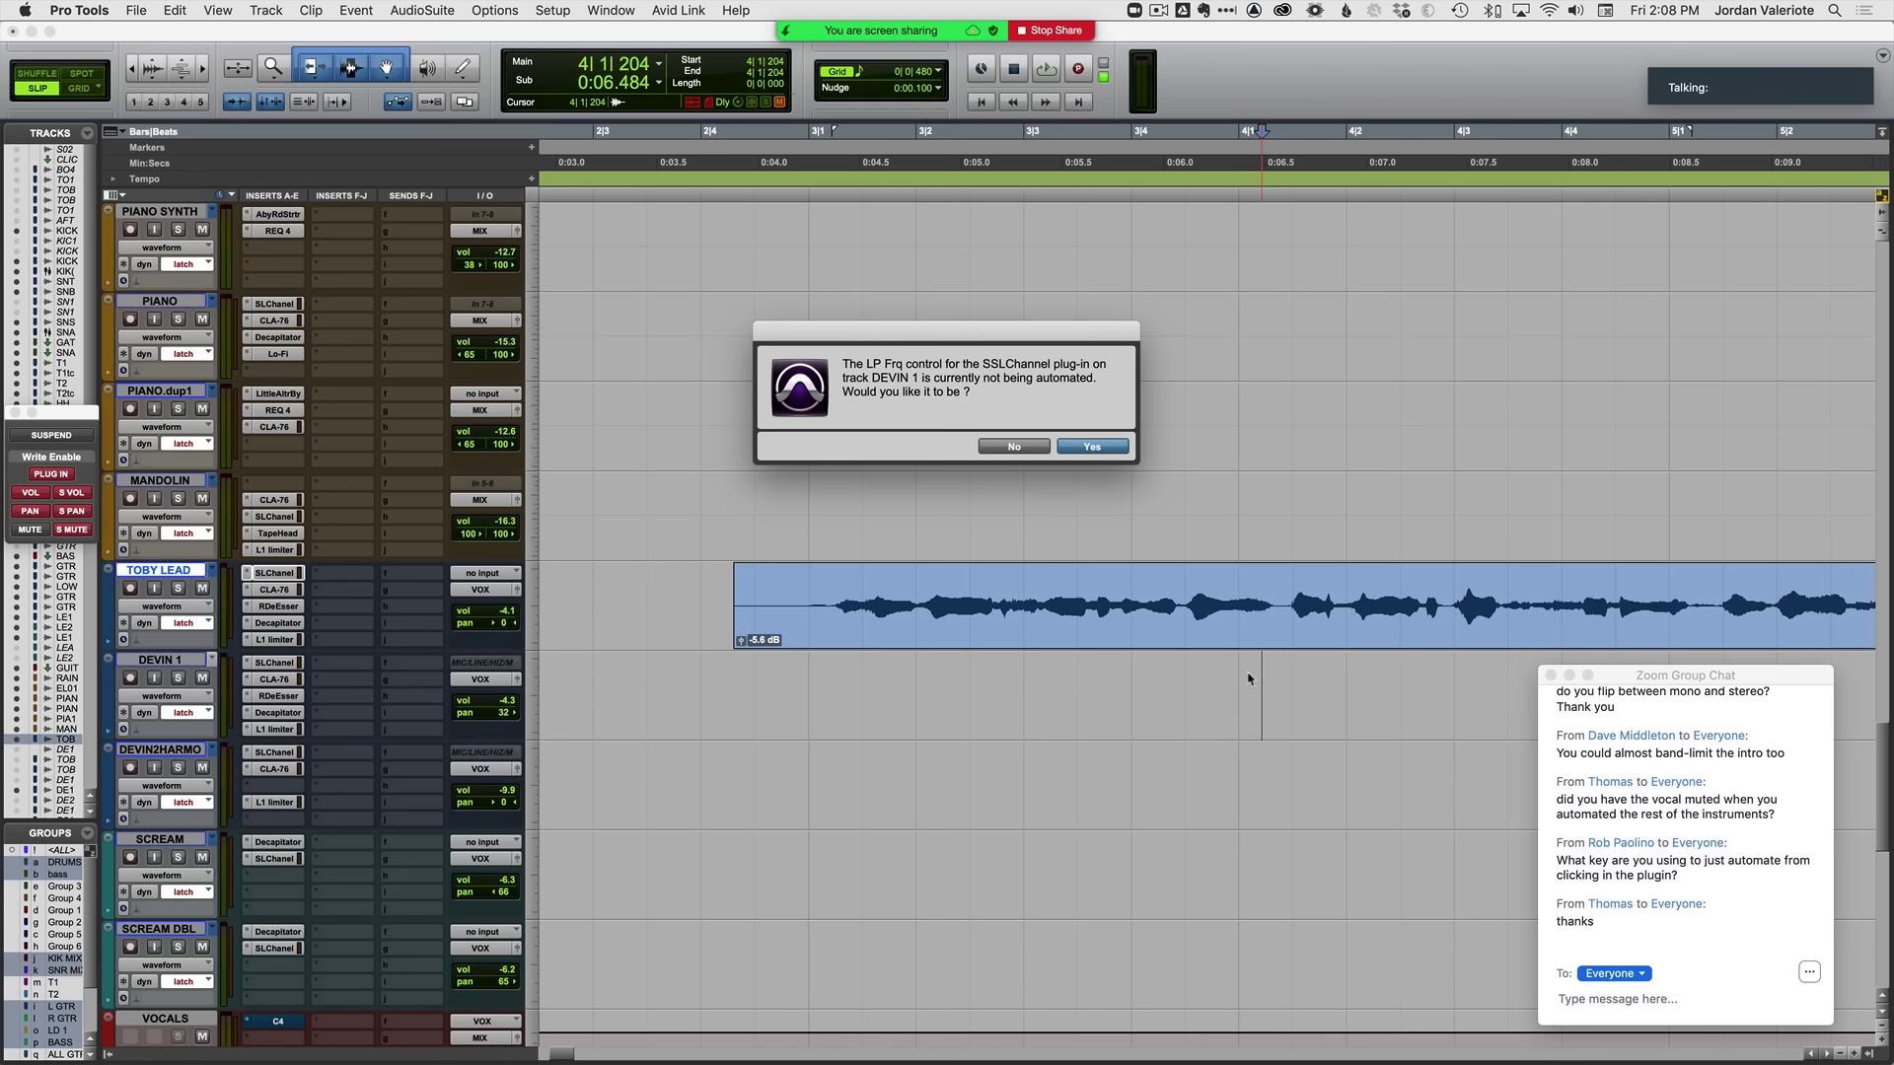
{"action": "left_click", "coordinate": [1092, 447]}
{"action": "key", "text": "super+bracketright"}
{"action": "left_click_drag", "start_coordinate": [1262, 720], "coordinate": [1245, 720]}
{"action": "key", "text": "super+z"}
{"action": "key", "text": "super+z"}
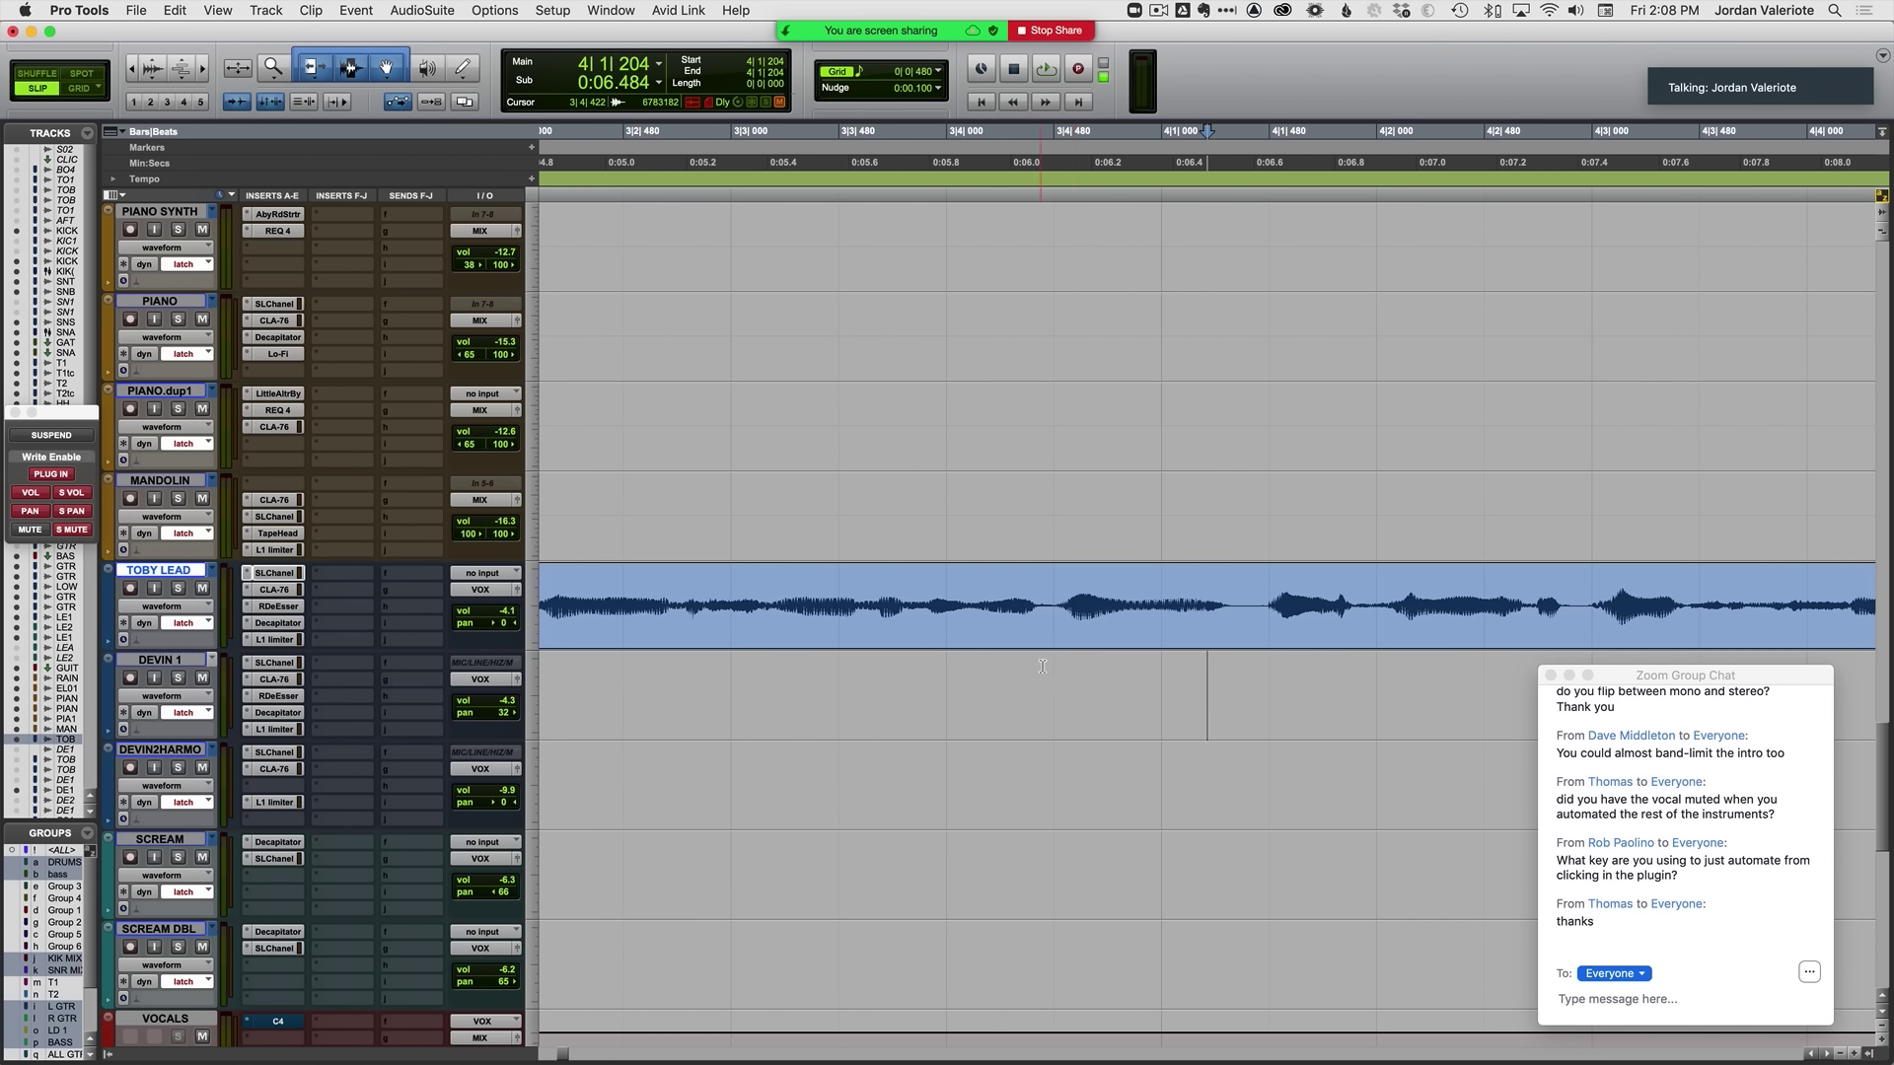
{"action": "key", "text": "super+v"}
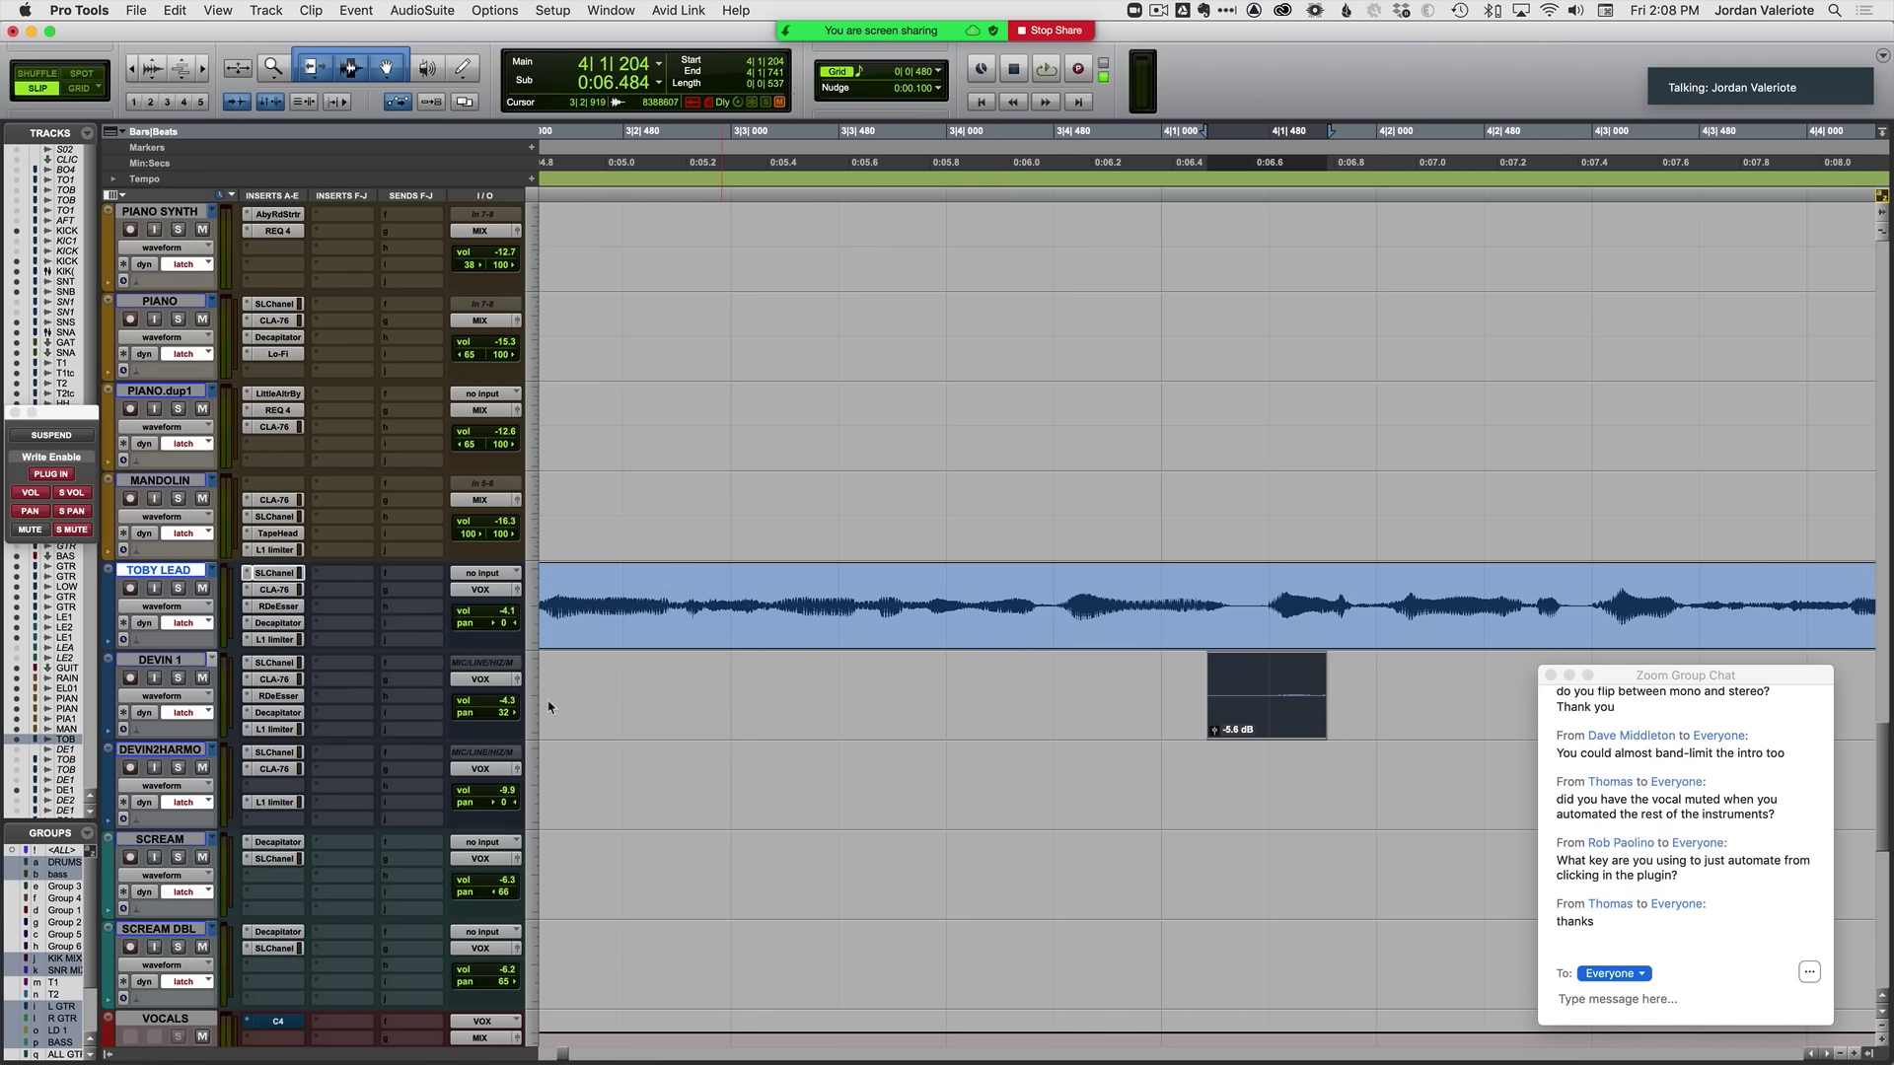
Step: Move the pasted clip to 4|1|010, fade in its start, and play the passage from 3|4|154
{"action": "left_click_drag", "start_coordinate": [1292, 725], "coordinate": [1248, 722]}
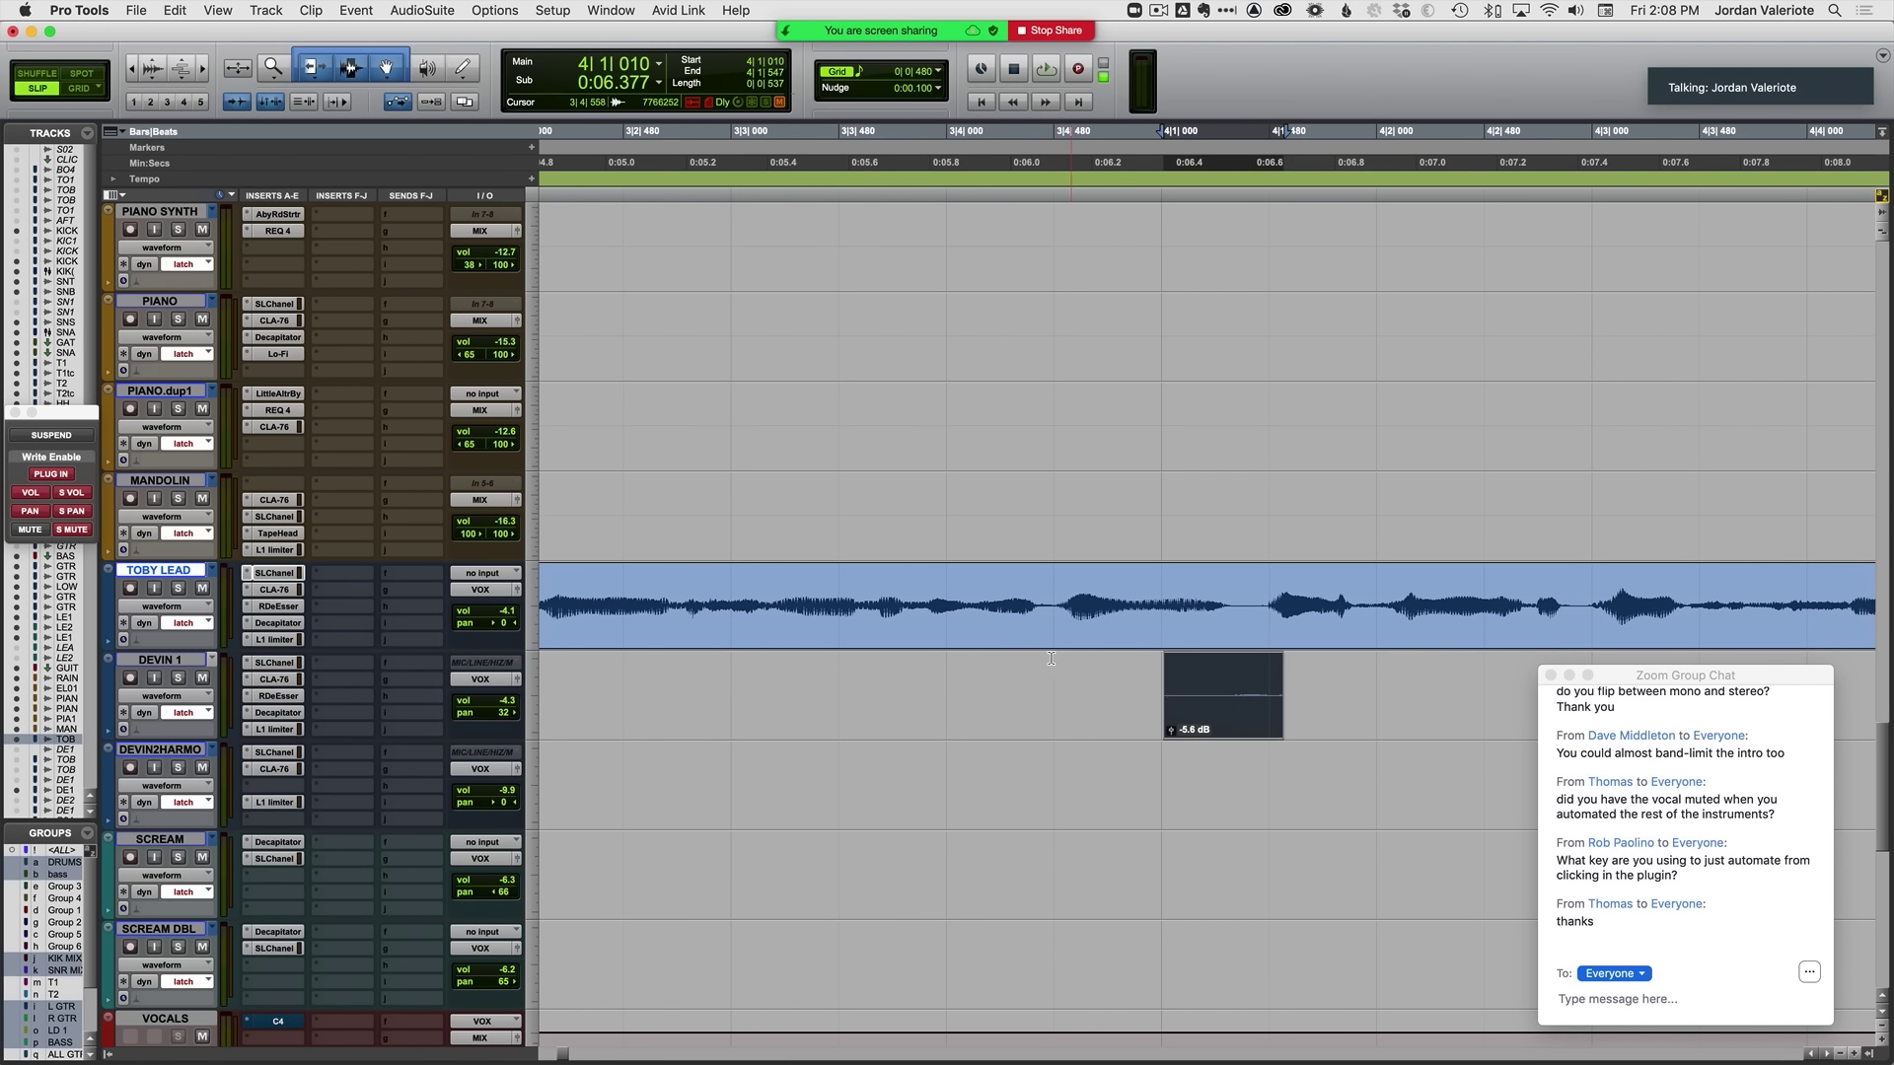
{"action": "left_click", "coordinate": [1098, 690]}
{"action": "left_click", "coordinate": [979, 691]}
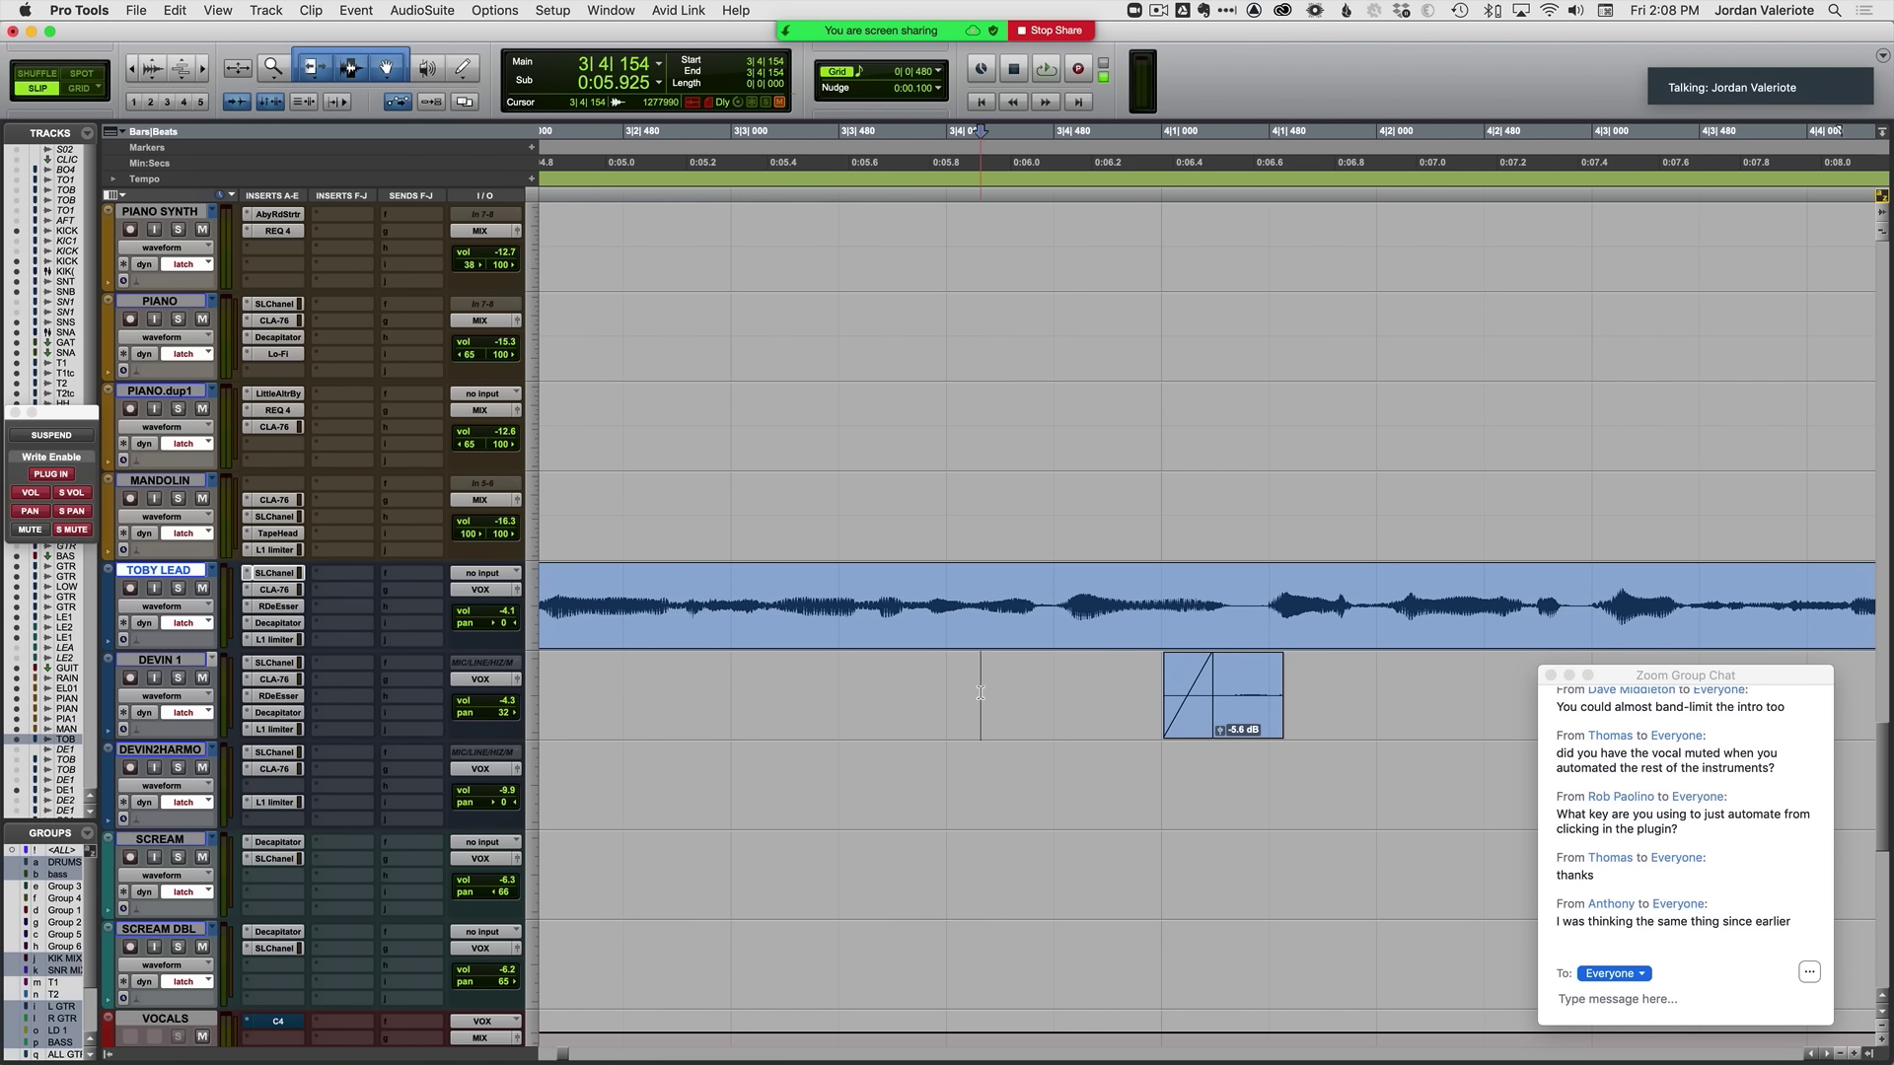
{"action": "key", "text": "space"}
{"action": "key", "text": "space"}
Step: Trim the pasted clip's start and end it at 4|1|483 with a fade-out, checking it in playback
{"action": "left_click", "coordinate": [1257, 685]}
{"action": "key", "text": "t"}
{"action": "left_click", "coordinate": [1168, 685]}
{"action": "key", "text": "a"}
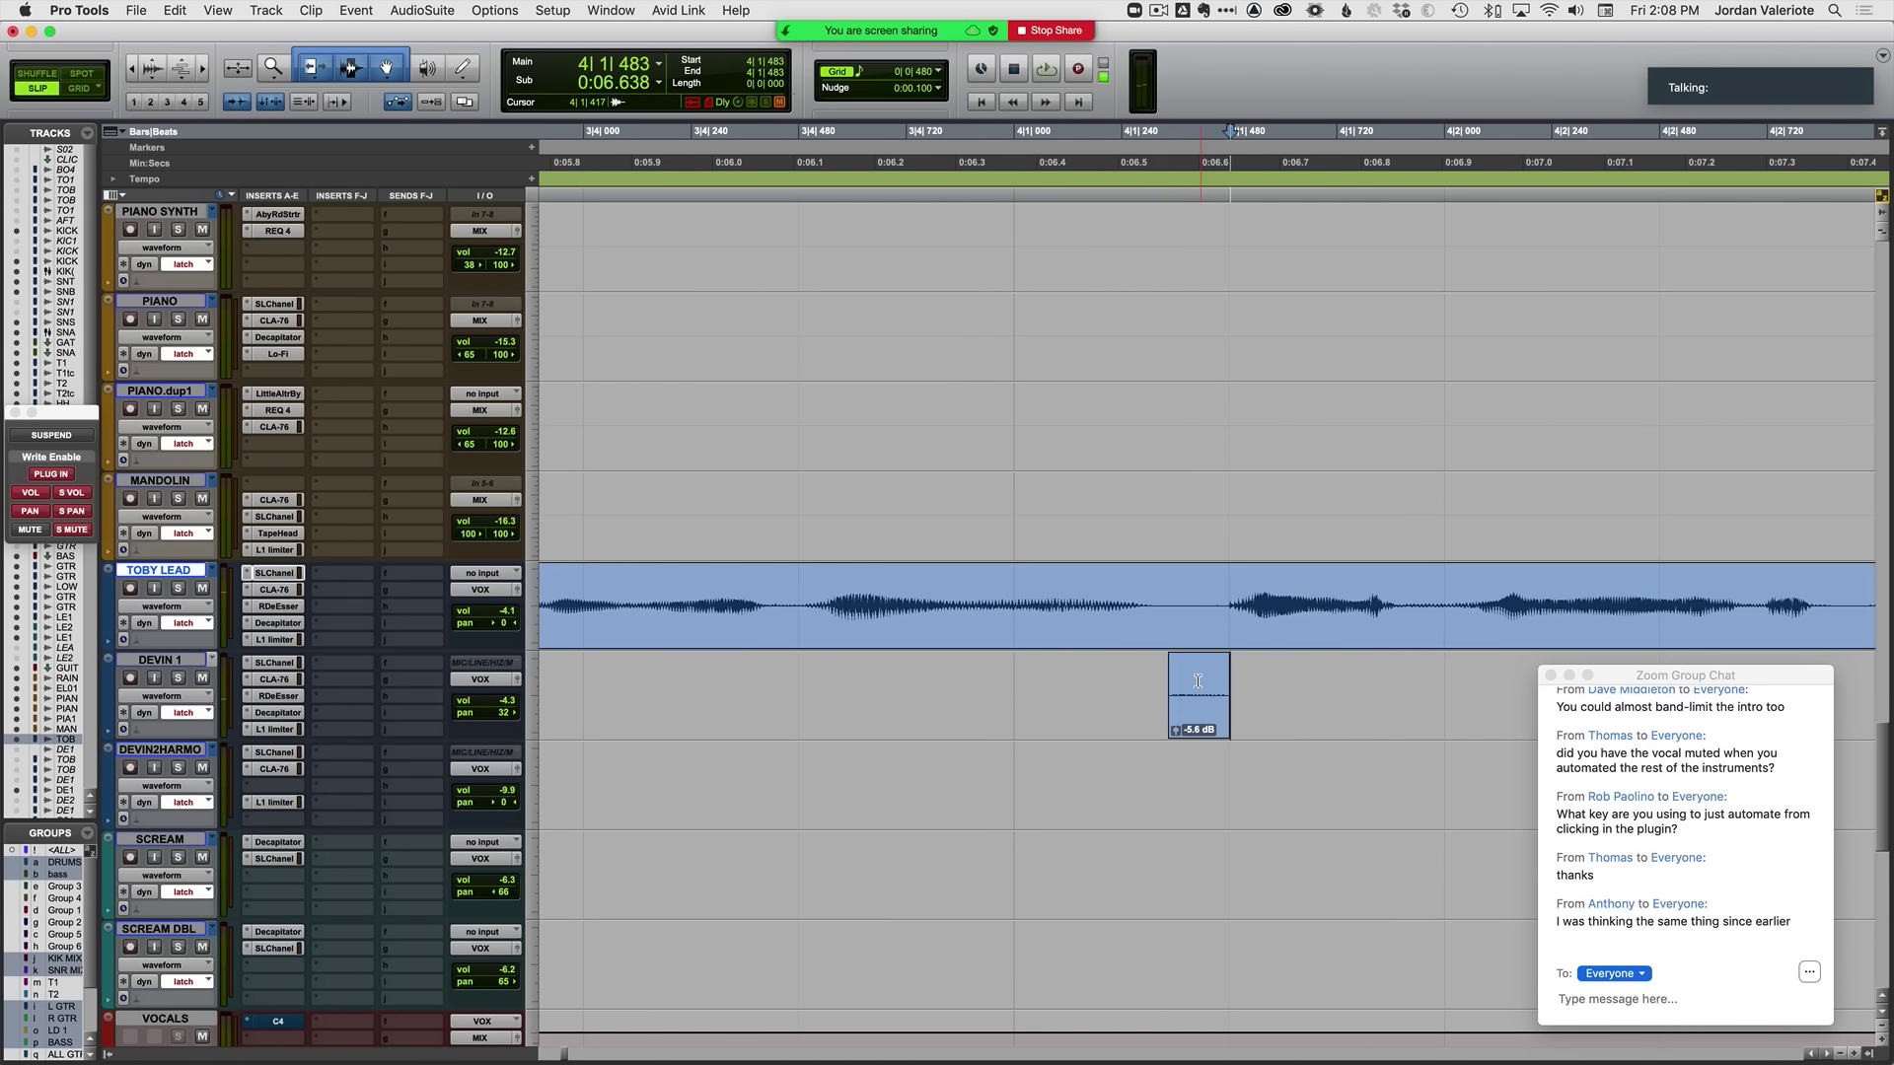
{"action": "key", "text": "space"}
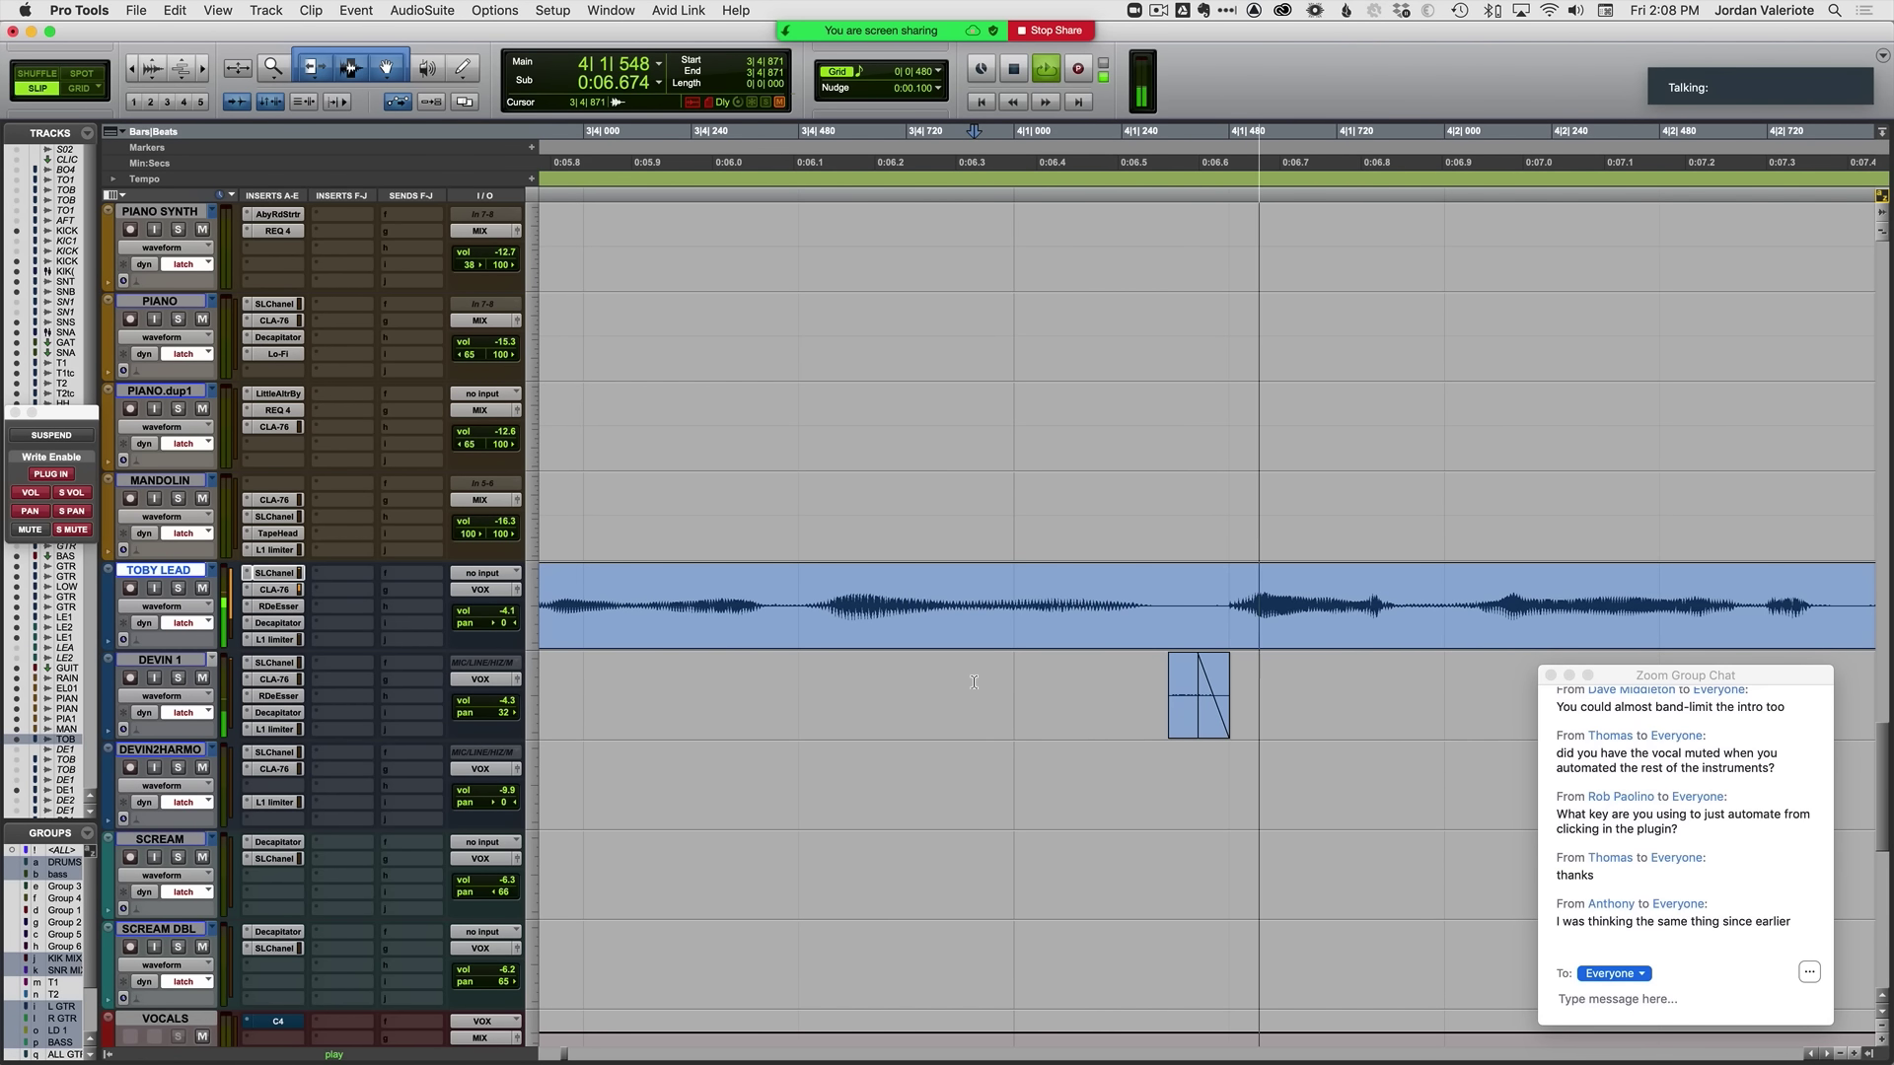
{"action": "key", "text": "space"}
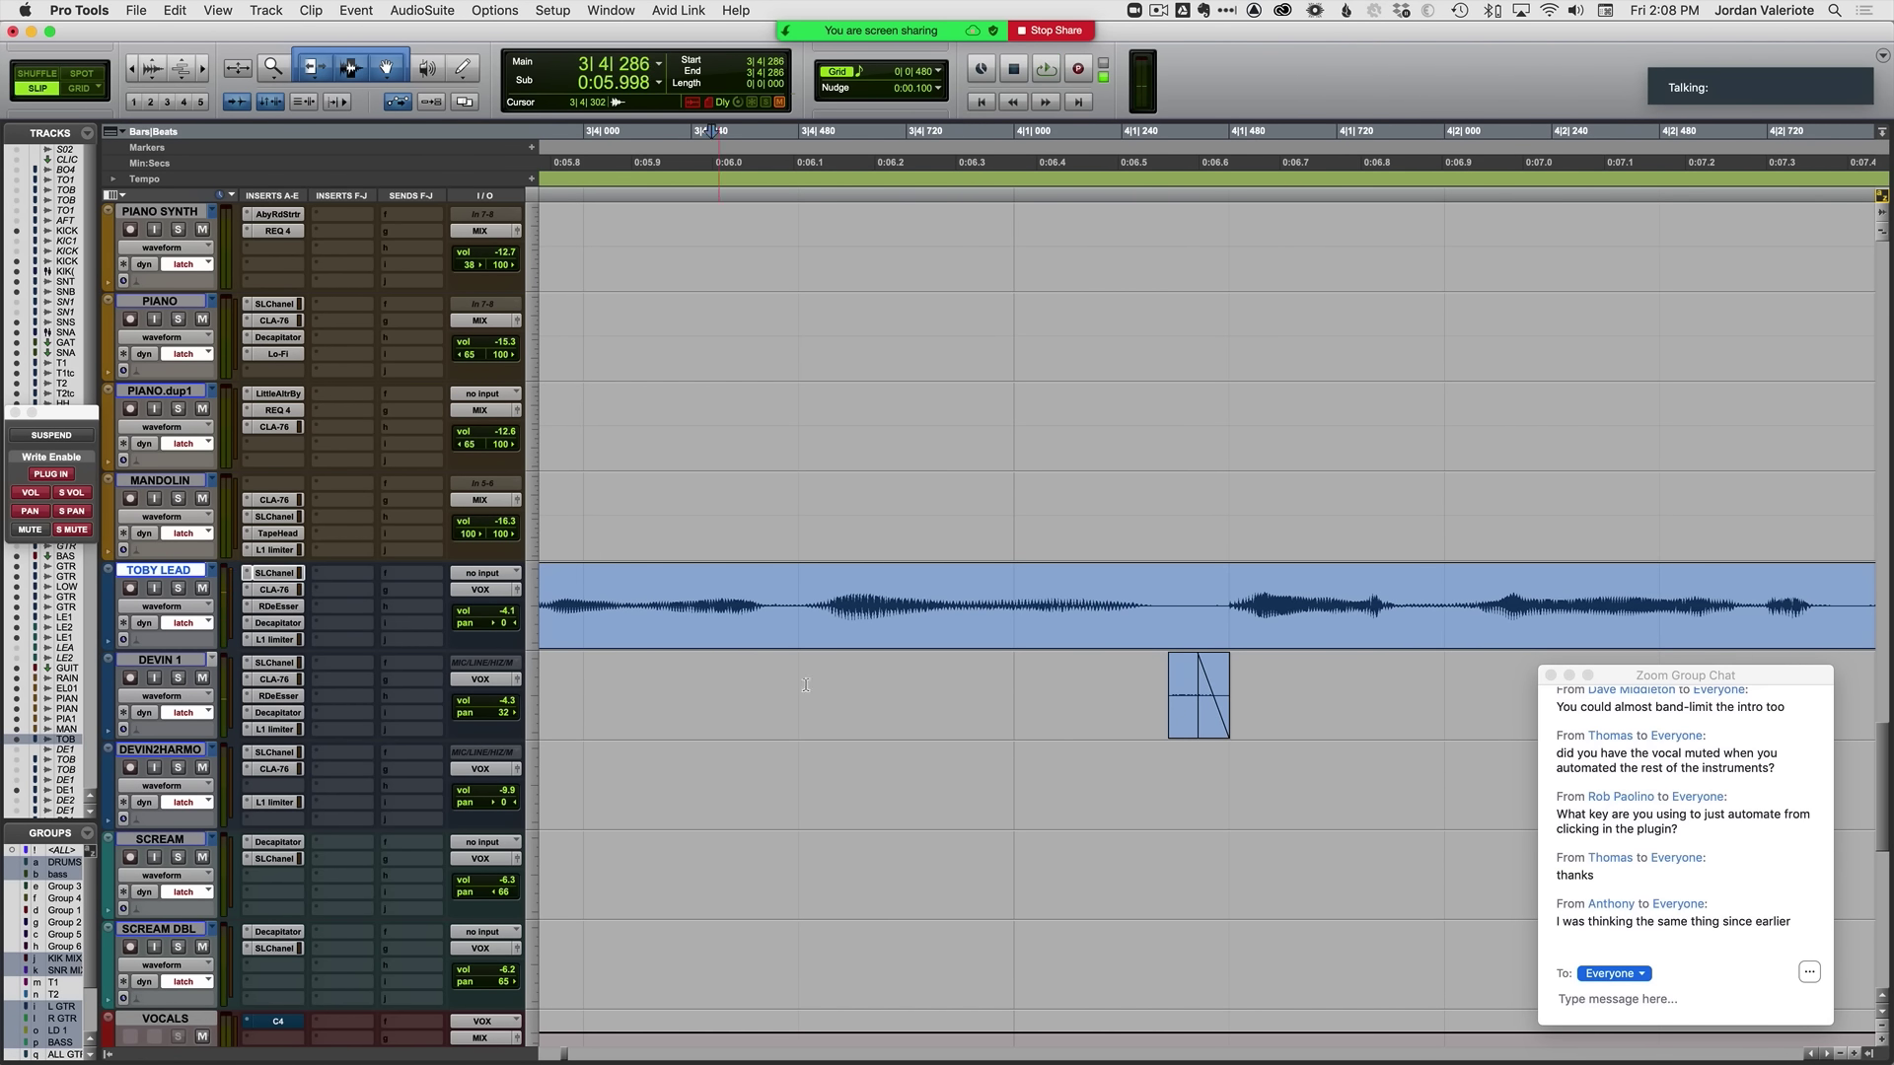
Step: Extend the clip's start to 4|1|314 with a fade-in and move it to the harmony vocal track, declining LP Frq automation
{"action": "key", "text": "space"}
{"action": "key", "text": "space"}
{"action": "left_click_drag", "start_coordinate": [1164, 684], "coordinate": [1186, 781]}
{"action": "key", "text": "space"}
{"action": "key", "text": "space"}
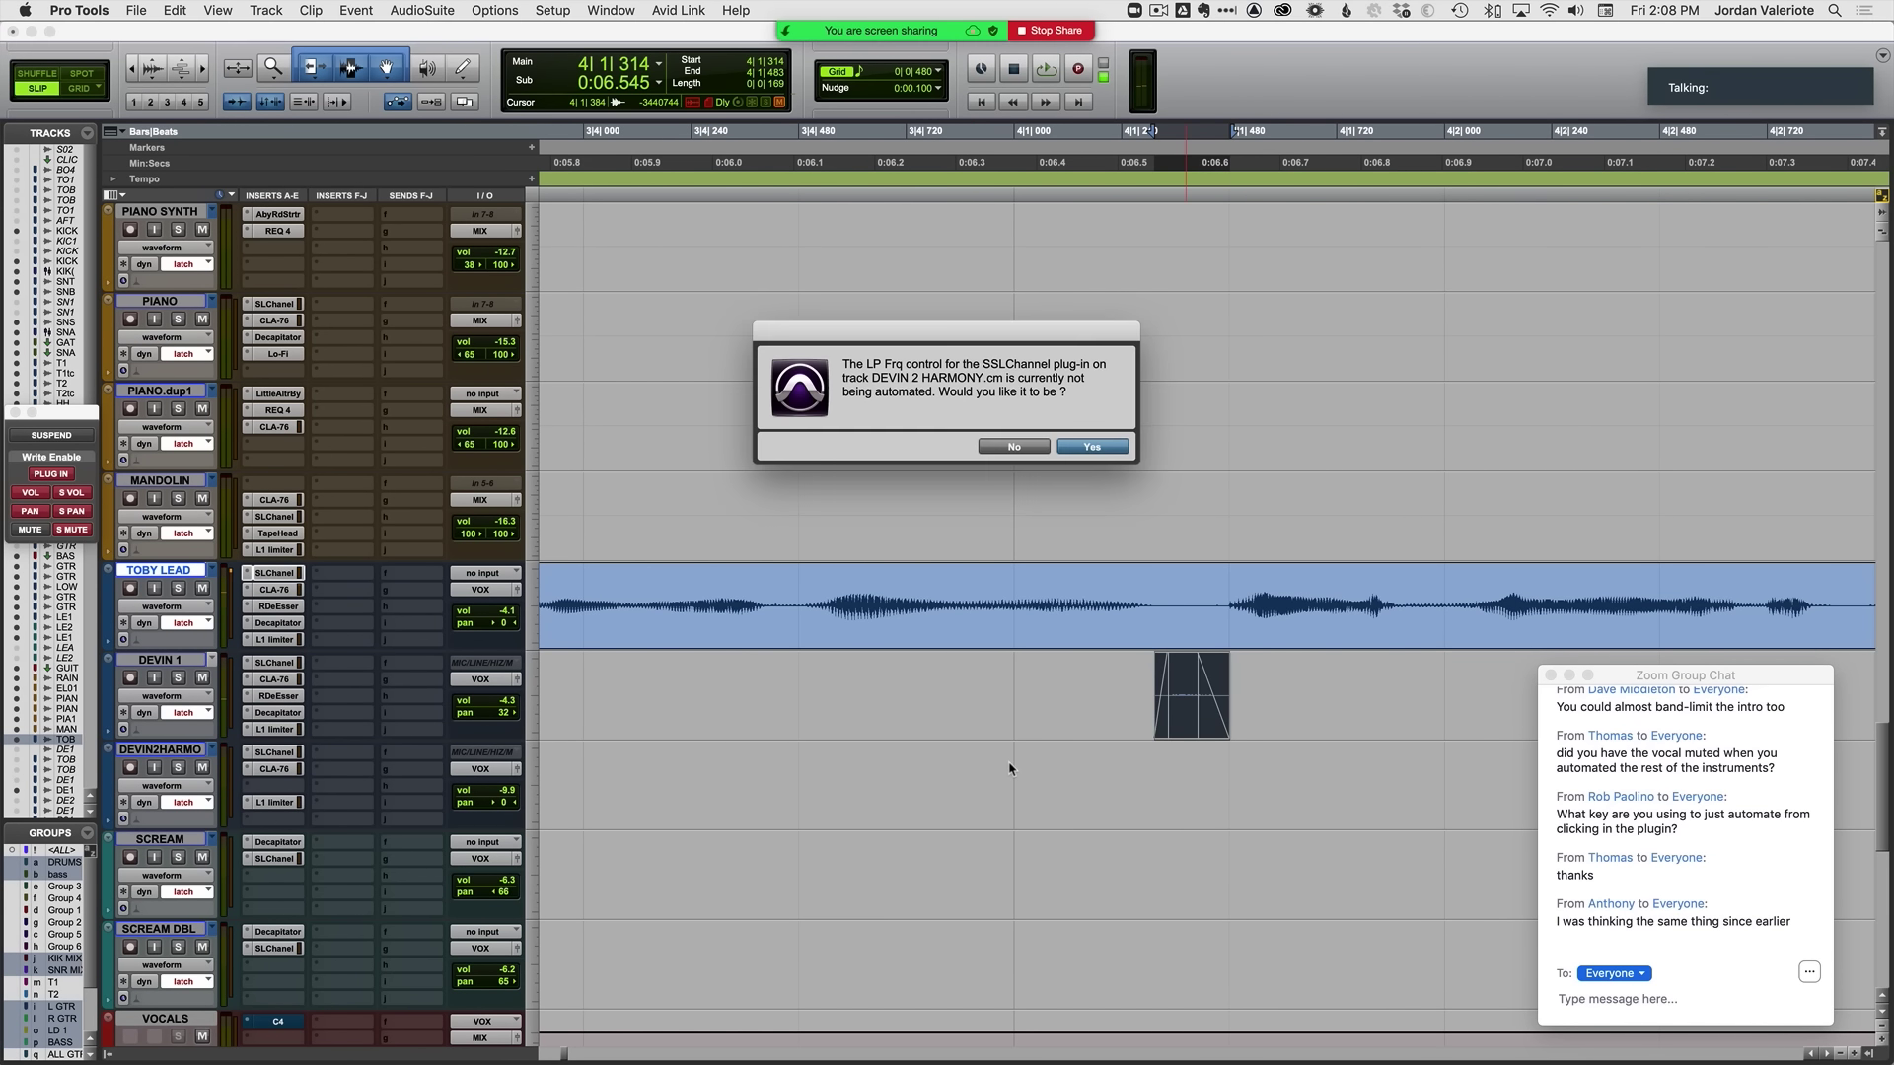
{"action": "left_click", "coordinate": [1008, 444]}
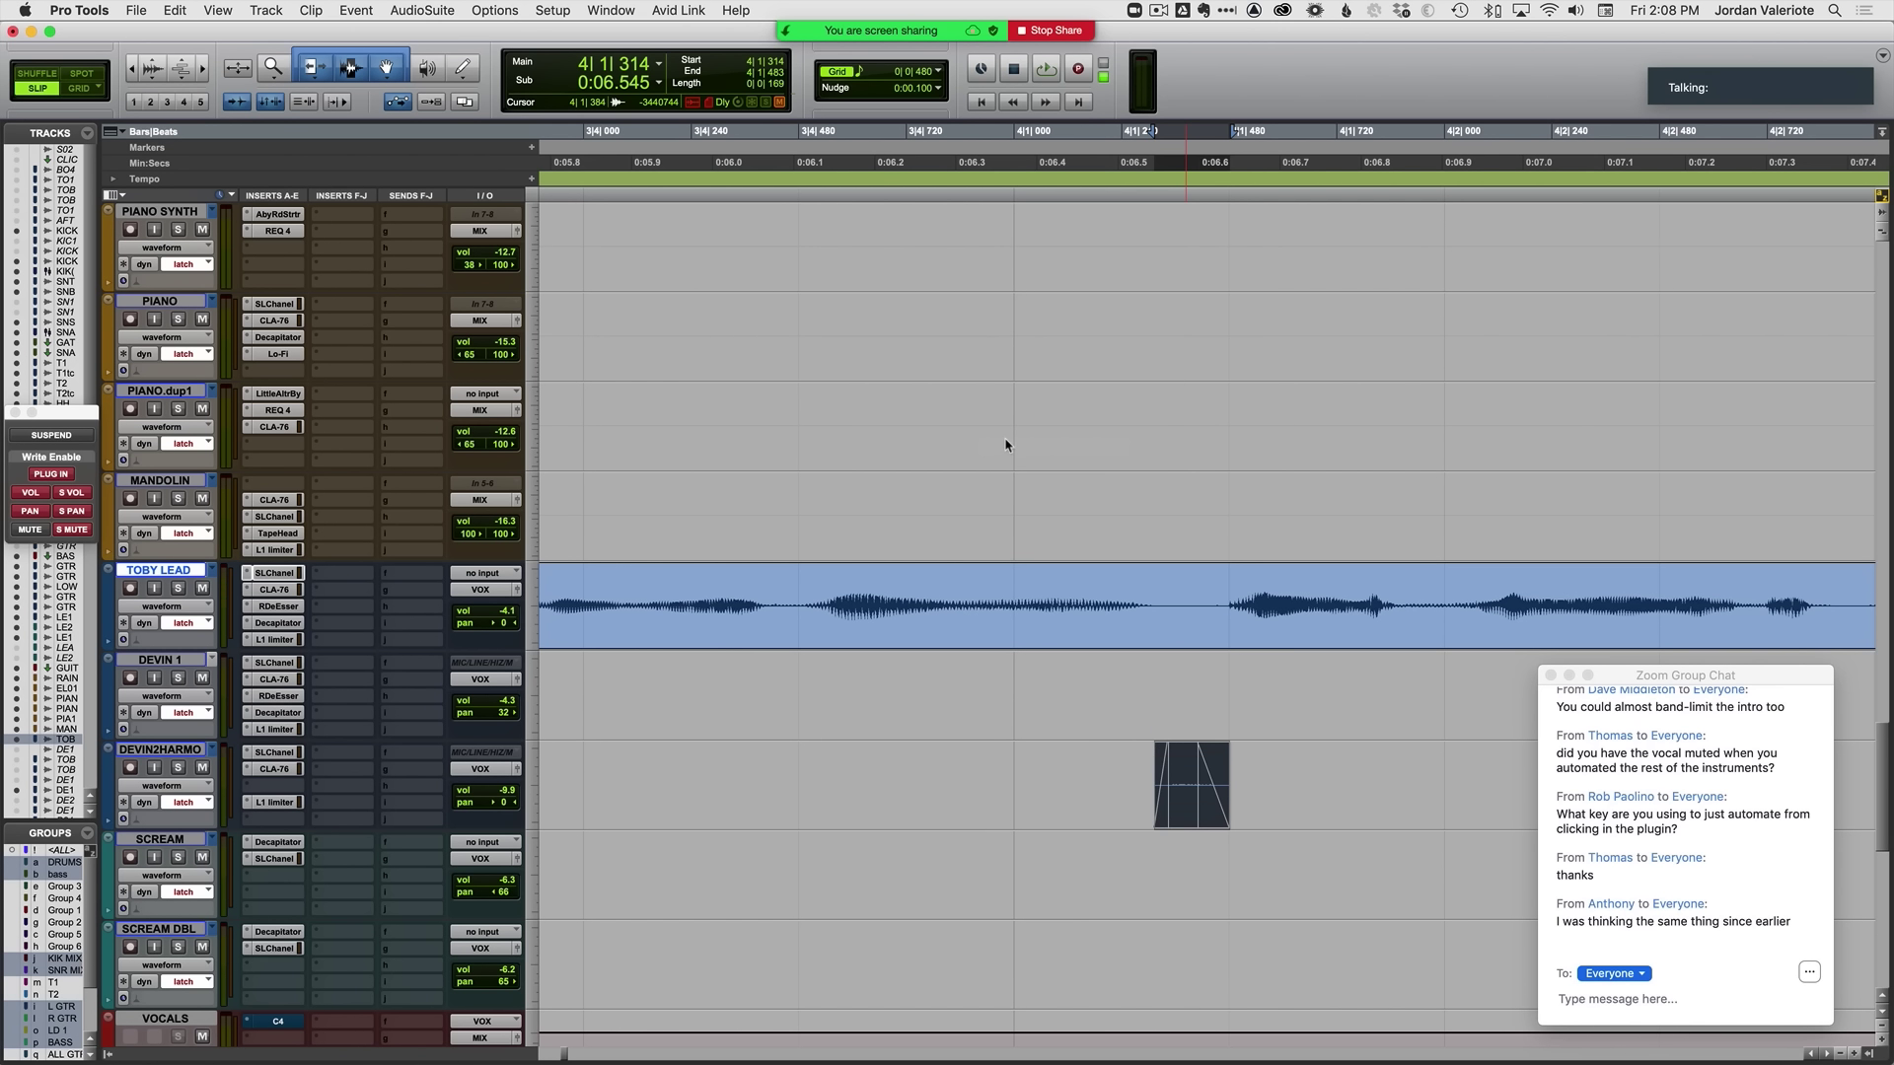
Step: Play the passage from 3|4|692 to check the clip moved onto the harmony vocal track
{"action": "left_click", "coordinate": [893, 755]}
{"action": "key", "text": "space"}
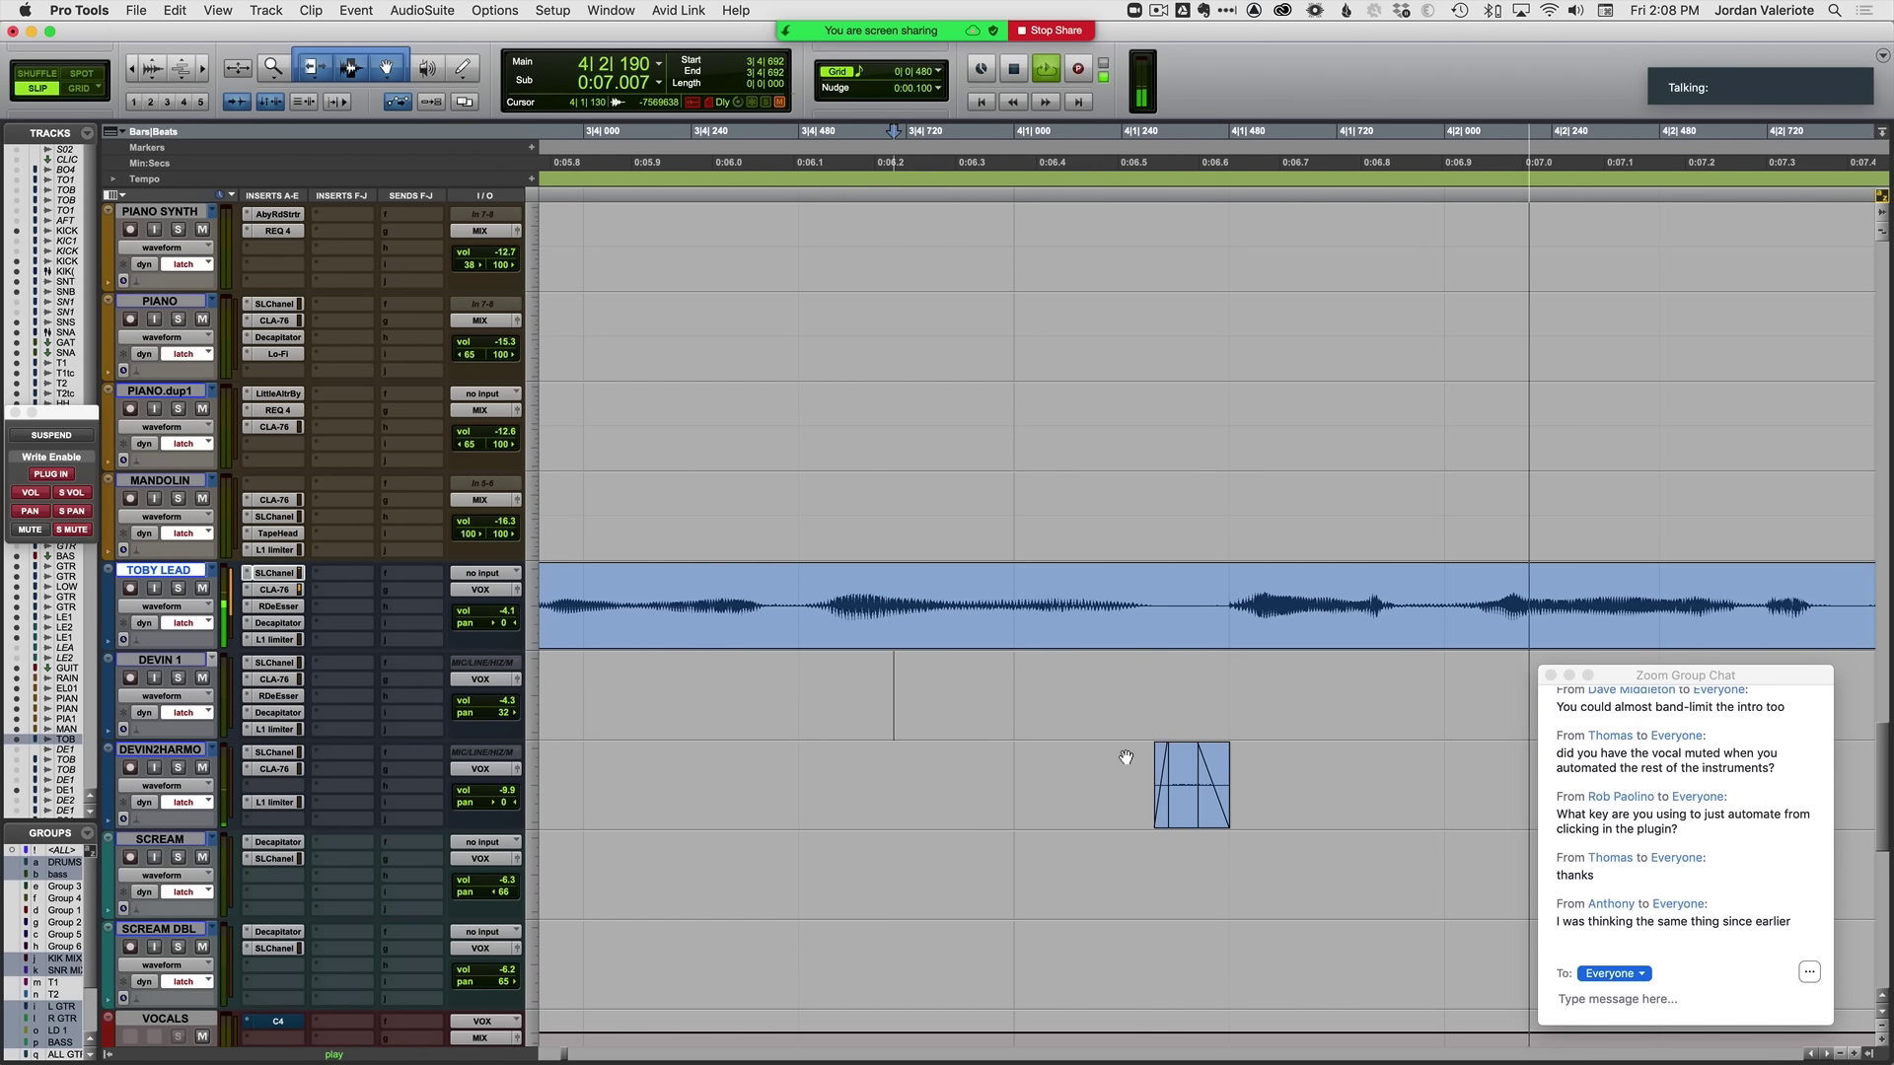
{"action": "key", "text": "space"}
{"action": "key", "text": "space"}
{"action": "key", "text": "space"}
Step: Audition the passage from 3|4|013, shorten the moved clip's fade-out and extend its end to about 4|1|487
{"action": "left_click", "coordinate": [589, 677]}
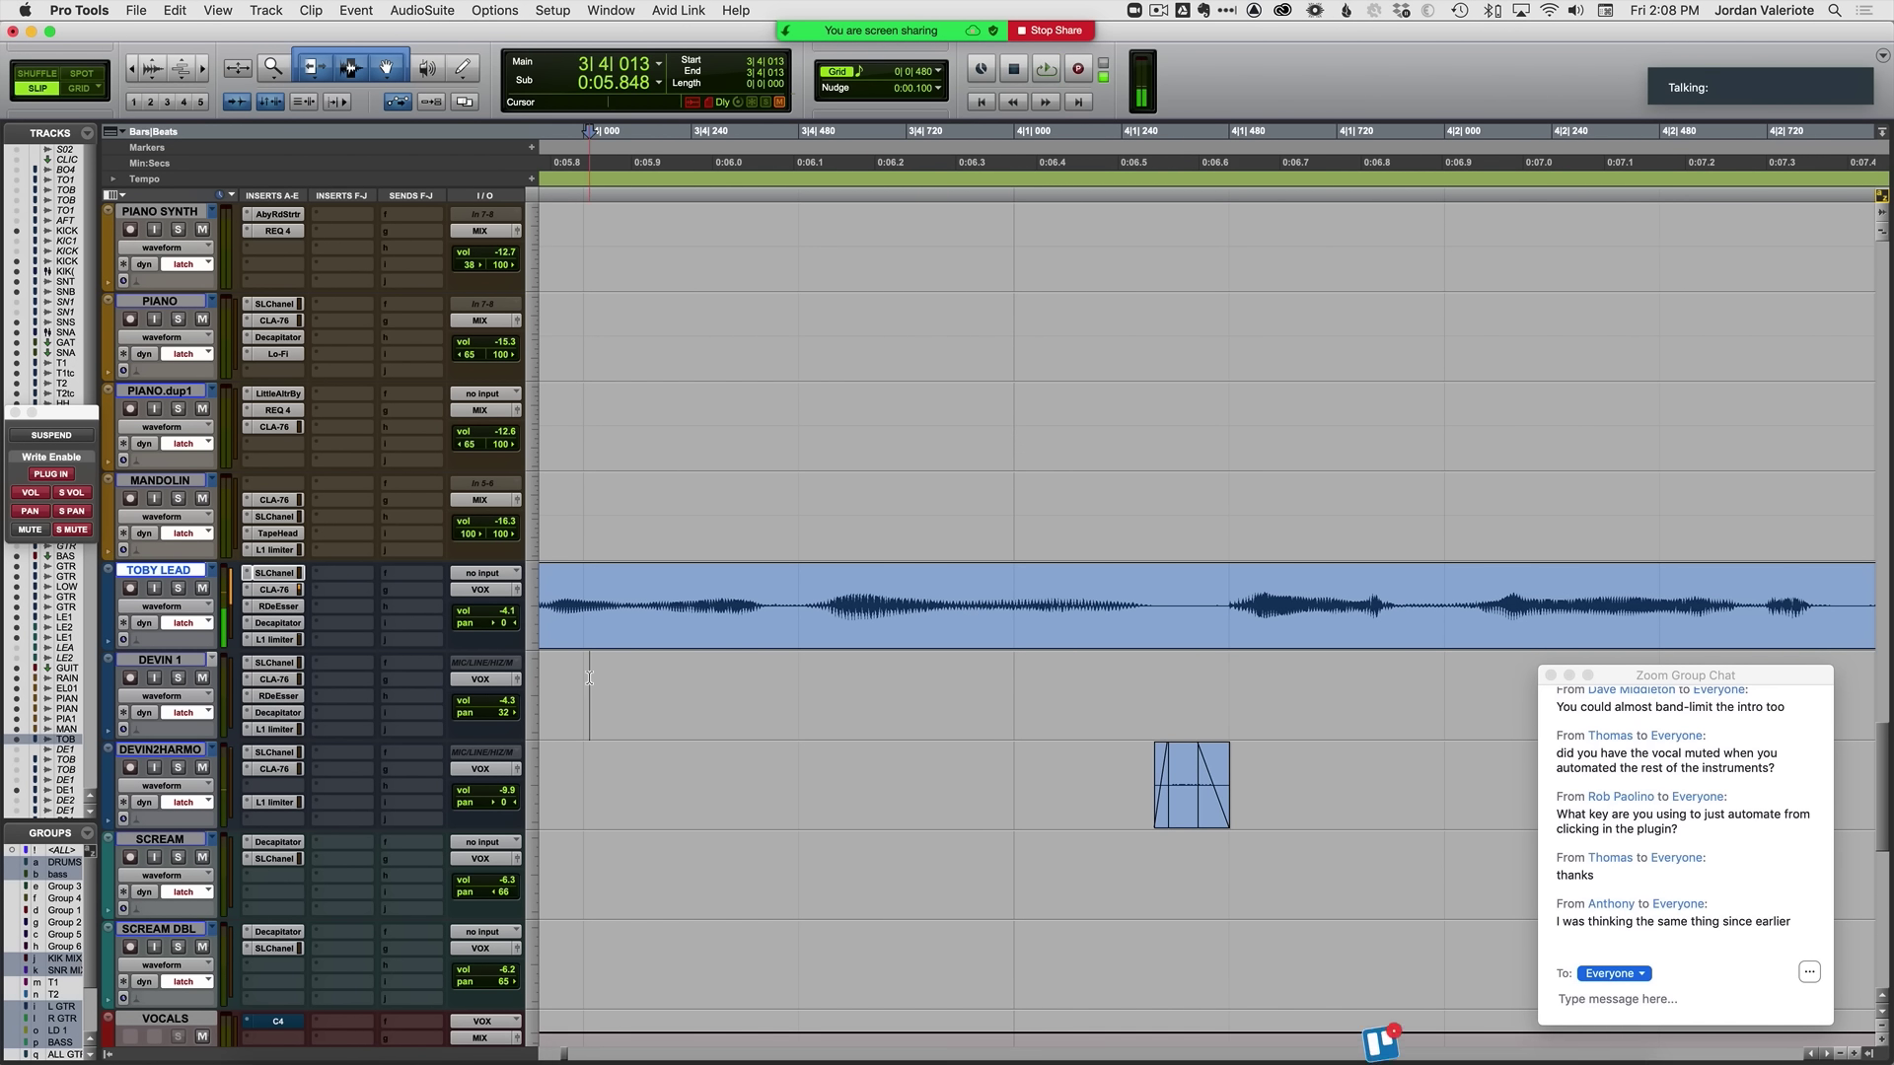
{"action": "key", "text": "space"}
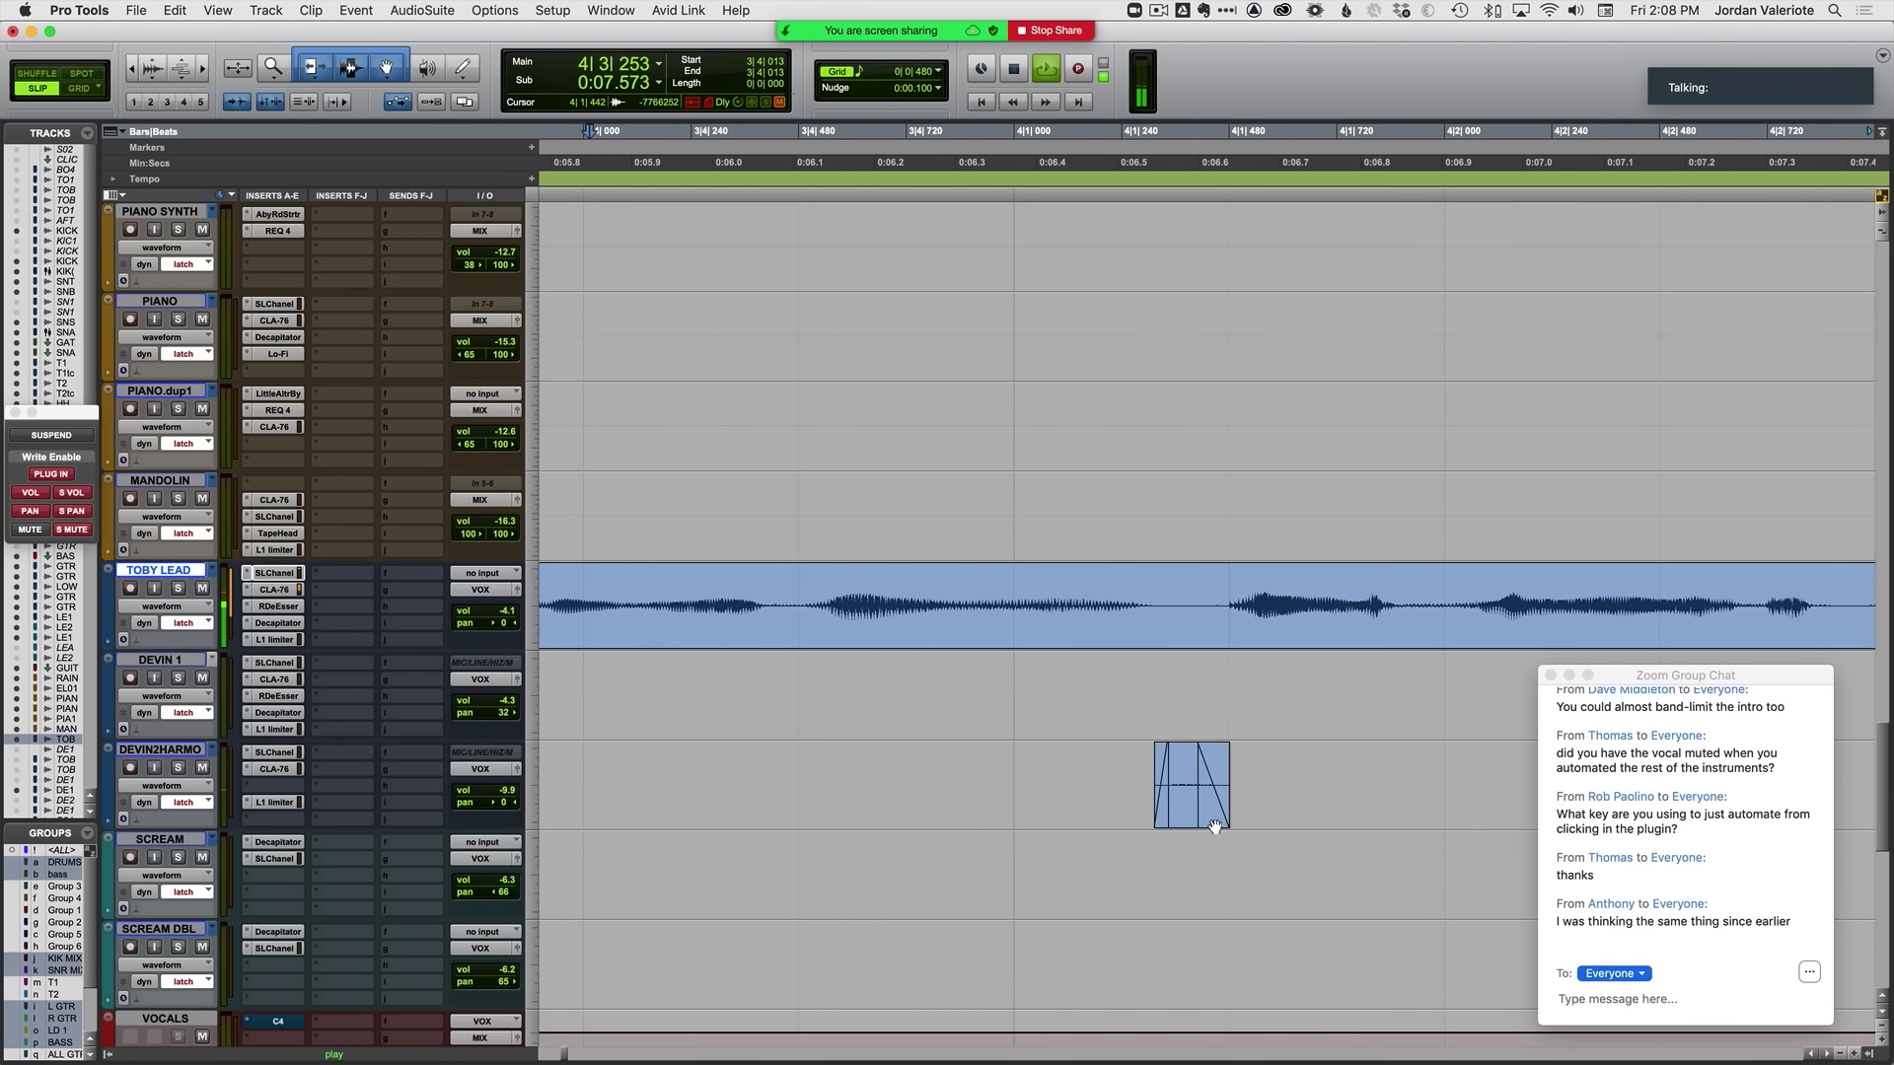
{"action": "left_click_drag", "start_coordinate": [1209, 820], "coordinate": [1226, 821]}
{"action": "left_click", "coordinate": [1231, 762]}
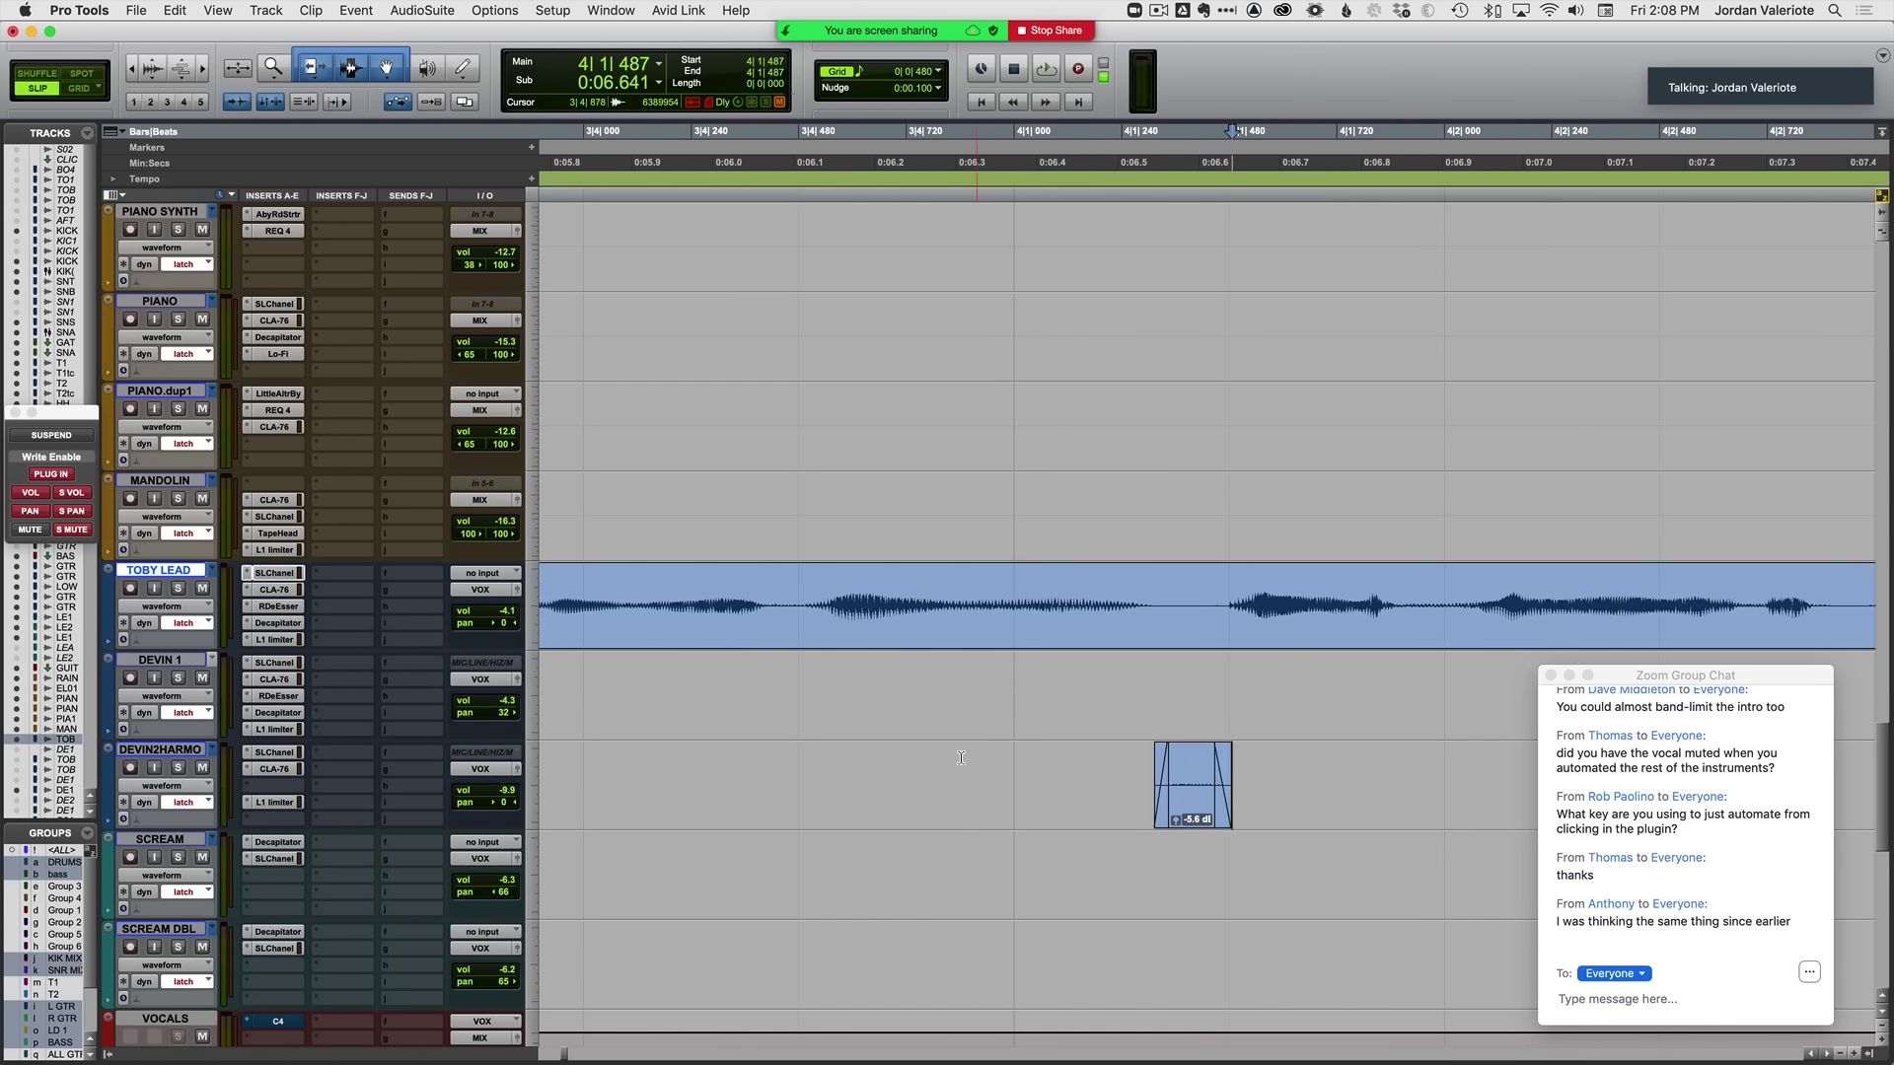
Step: Extend the harmony-track clip's start back to about 4|1|266 and audition the edit from 3|4|496
{"action": "key", "text": "space"}
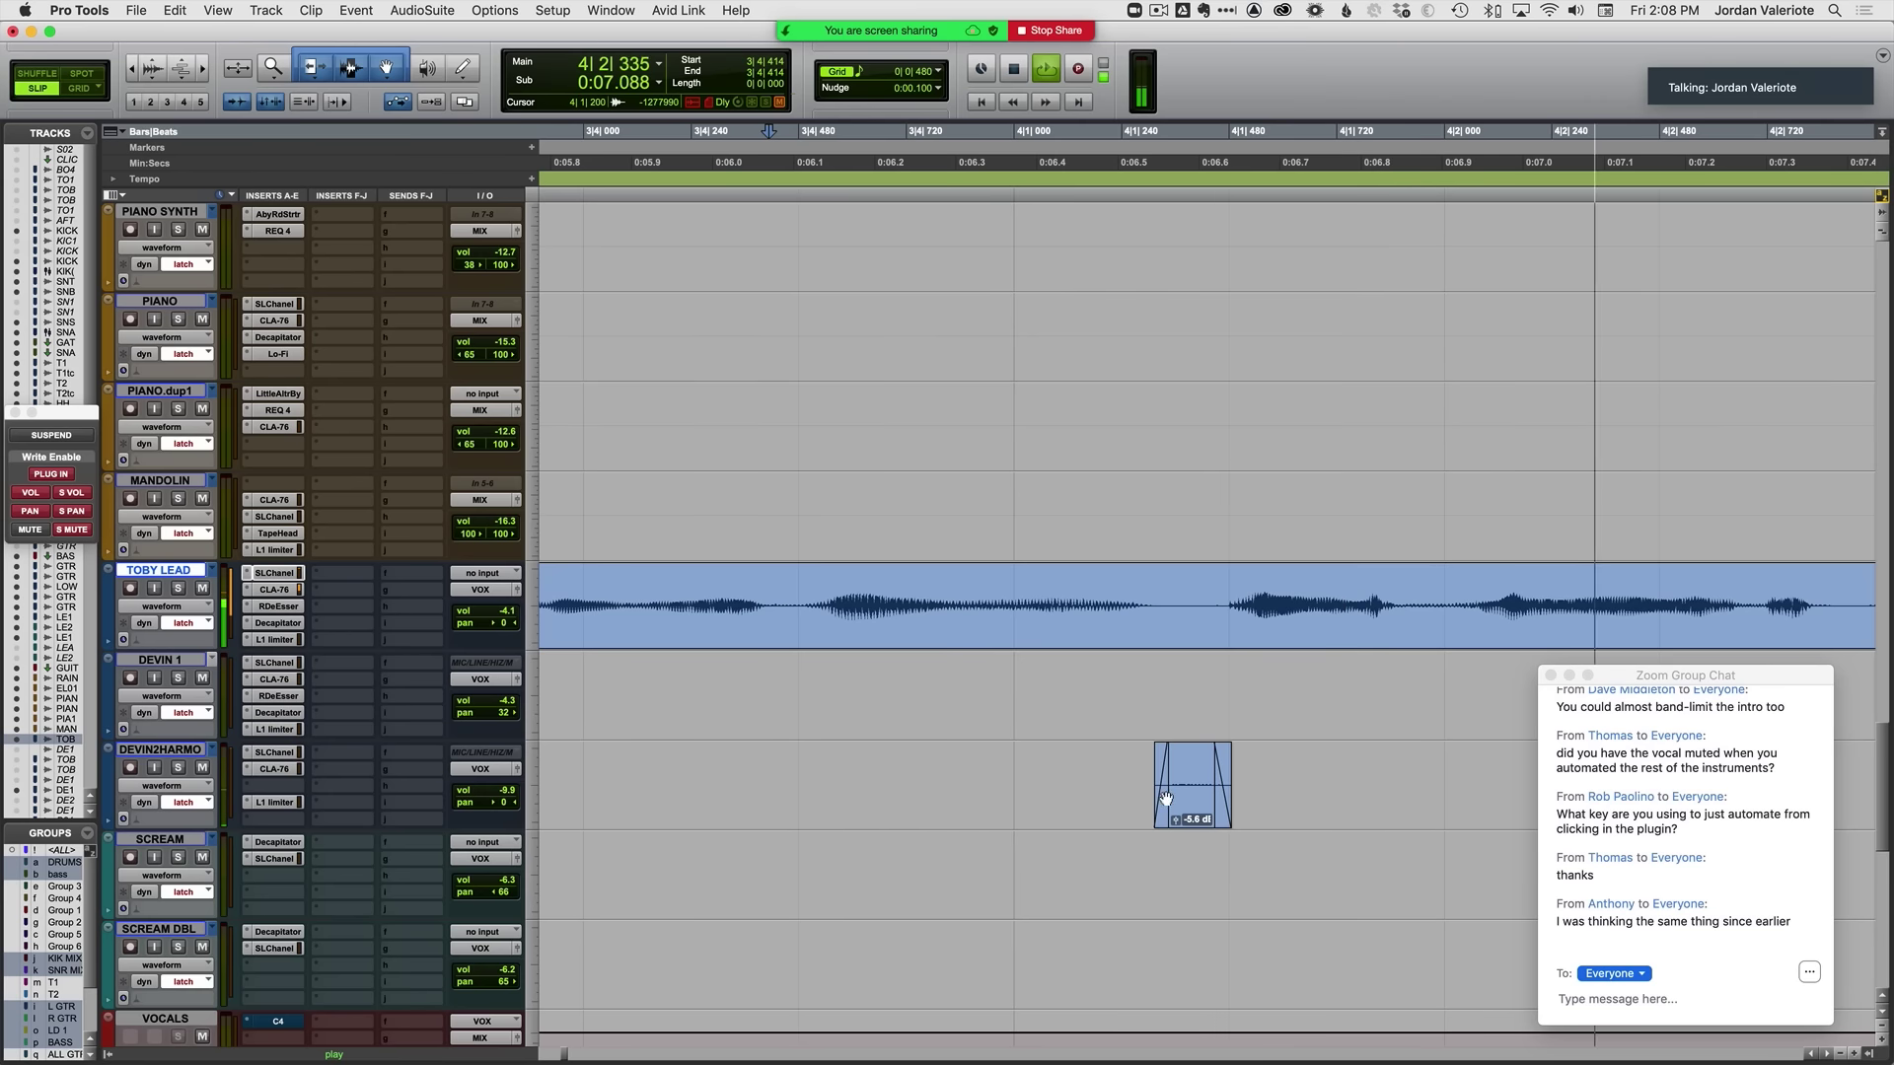
{"action": "left_click_drag", "start_coordinate": [1158, 815], "coordinate": [1137, 815]}
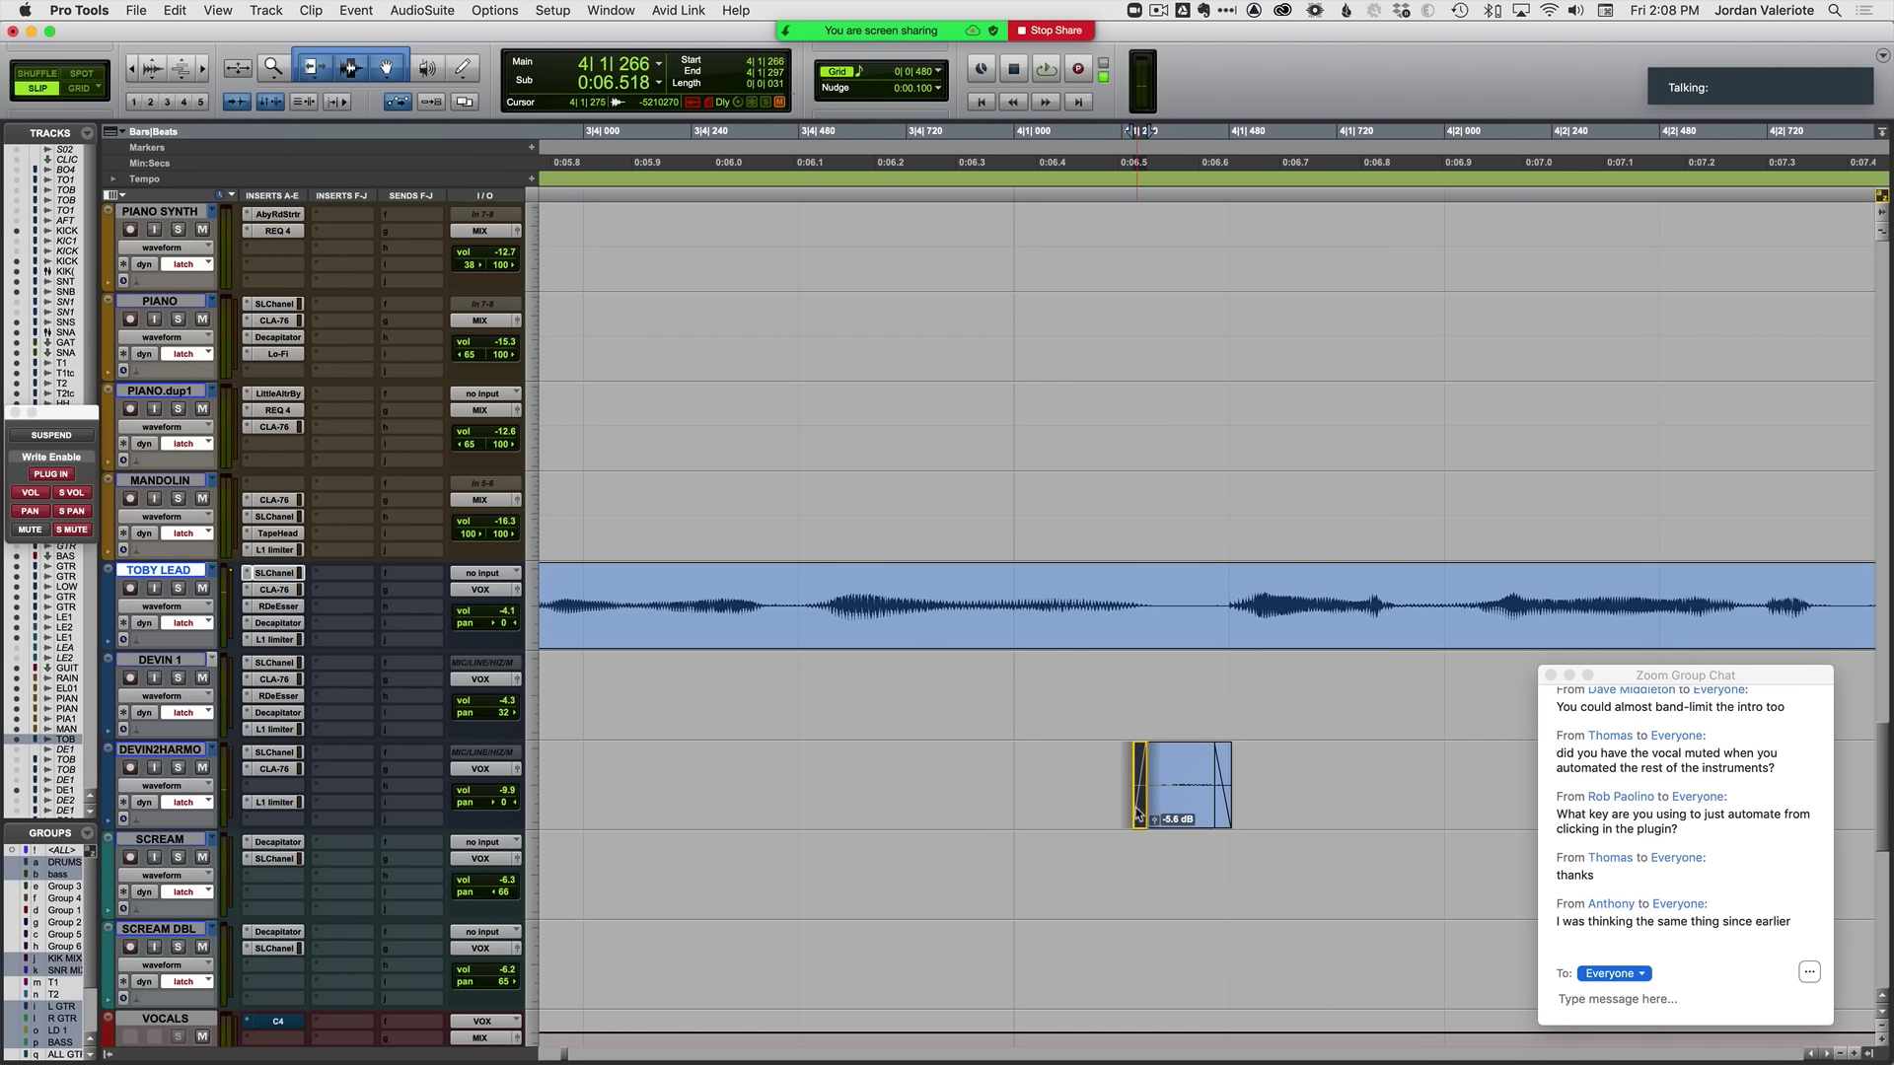
{"action": "left_click", "coordinate": [807, 780]}
{"action": "key", "text": "space"}
{"action": "key", "text": "space"}
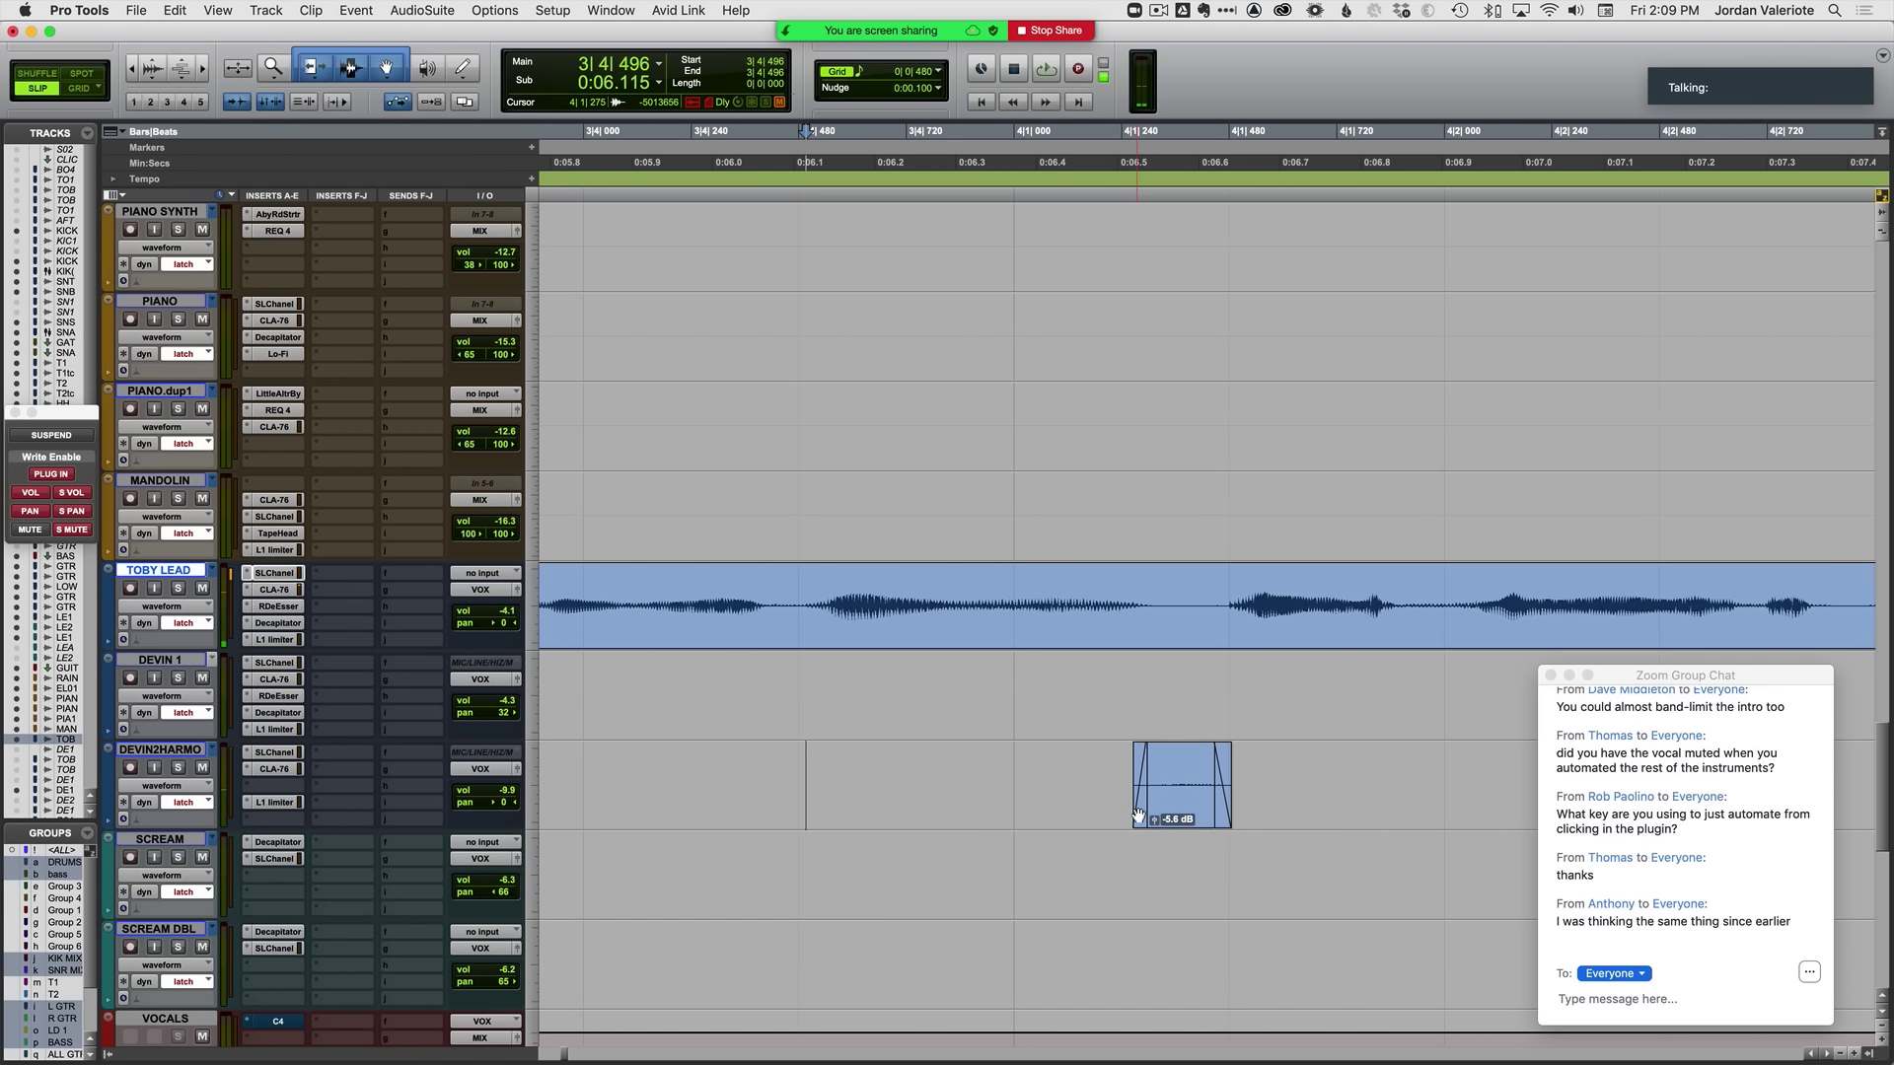
Step: Trim the clip's start forward to about 4|1|342 and play the passage from 3|4|296
{"action": "left_click_drag", "start_coordinate": [1139, 816], "coordinate": [1174, 810]}
{"action": "left_click", "coordinate": [541, 776]}
{"action": "key", "text": "space"}
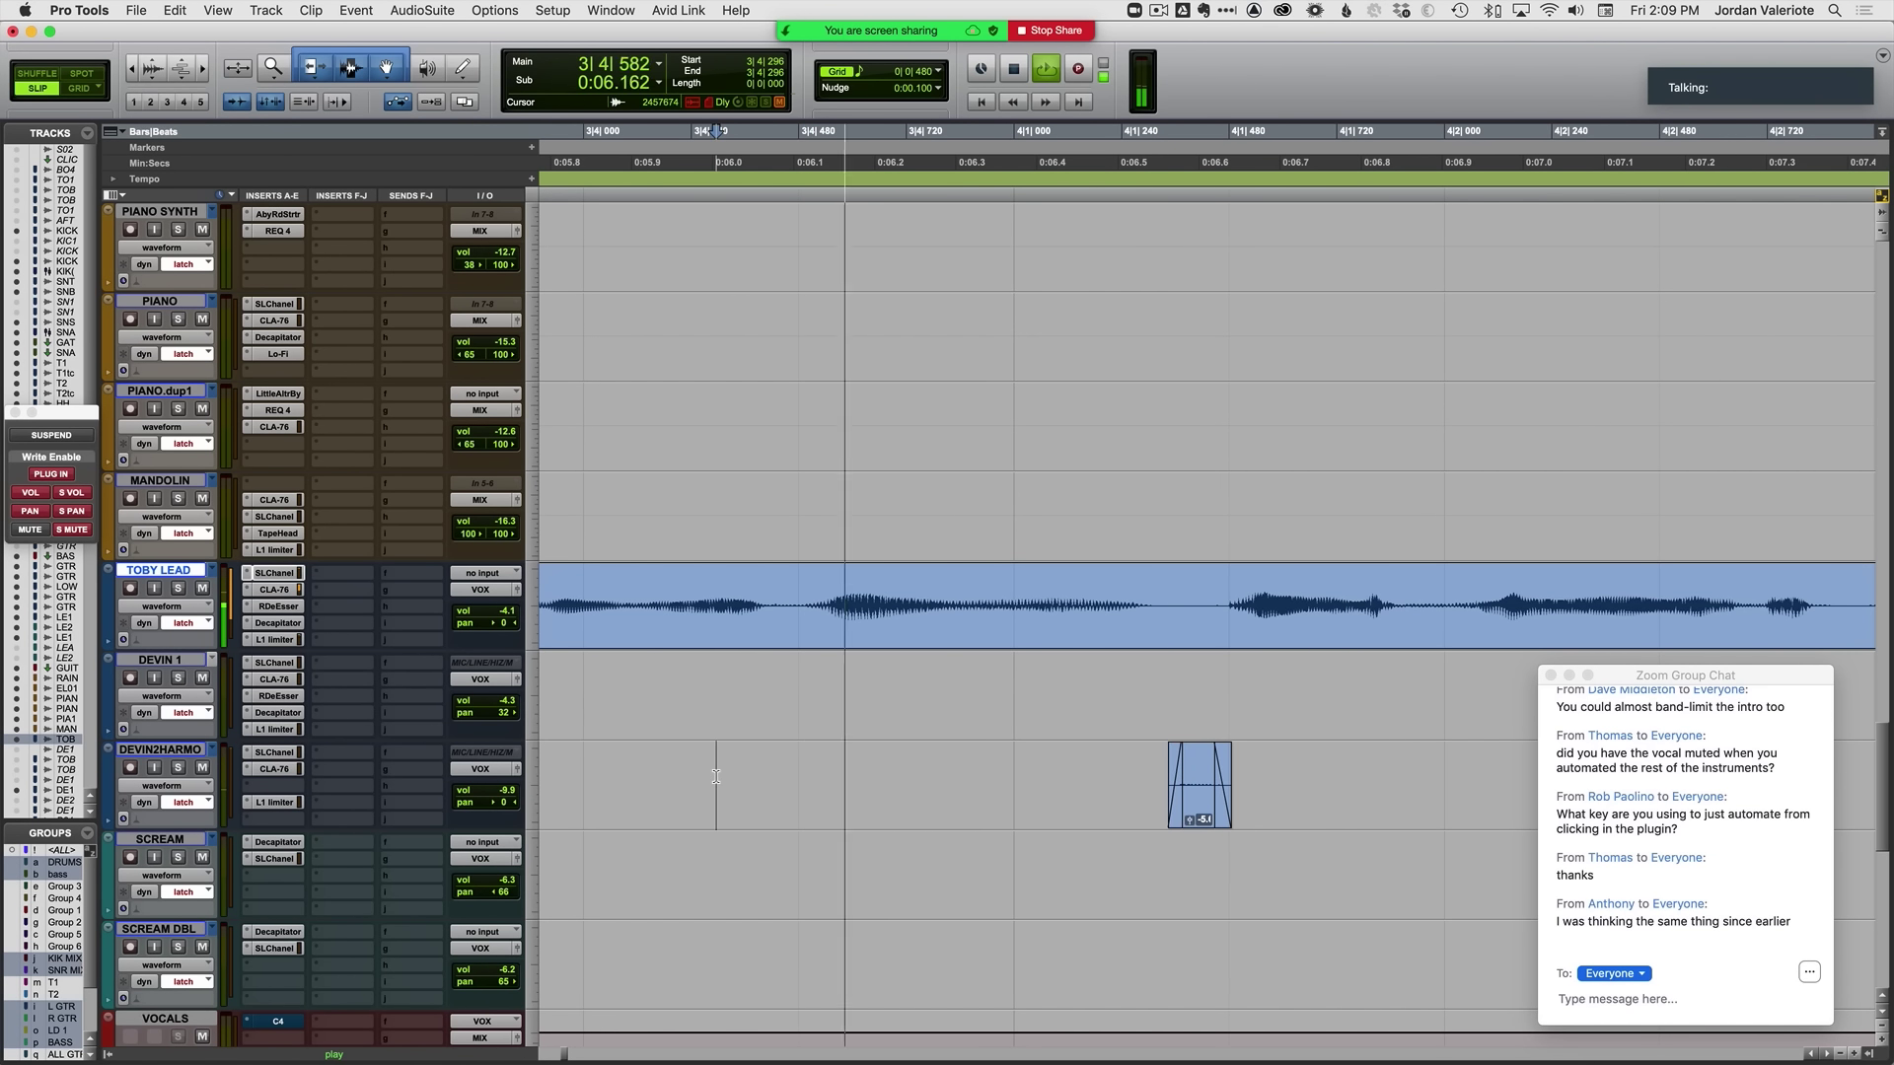
{"action": "key", "text": "space"}
{"action": "key", "text": "space"}
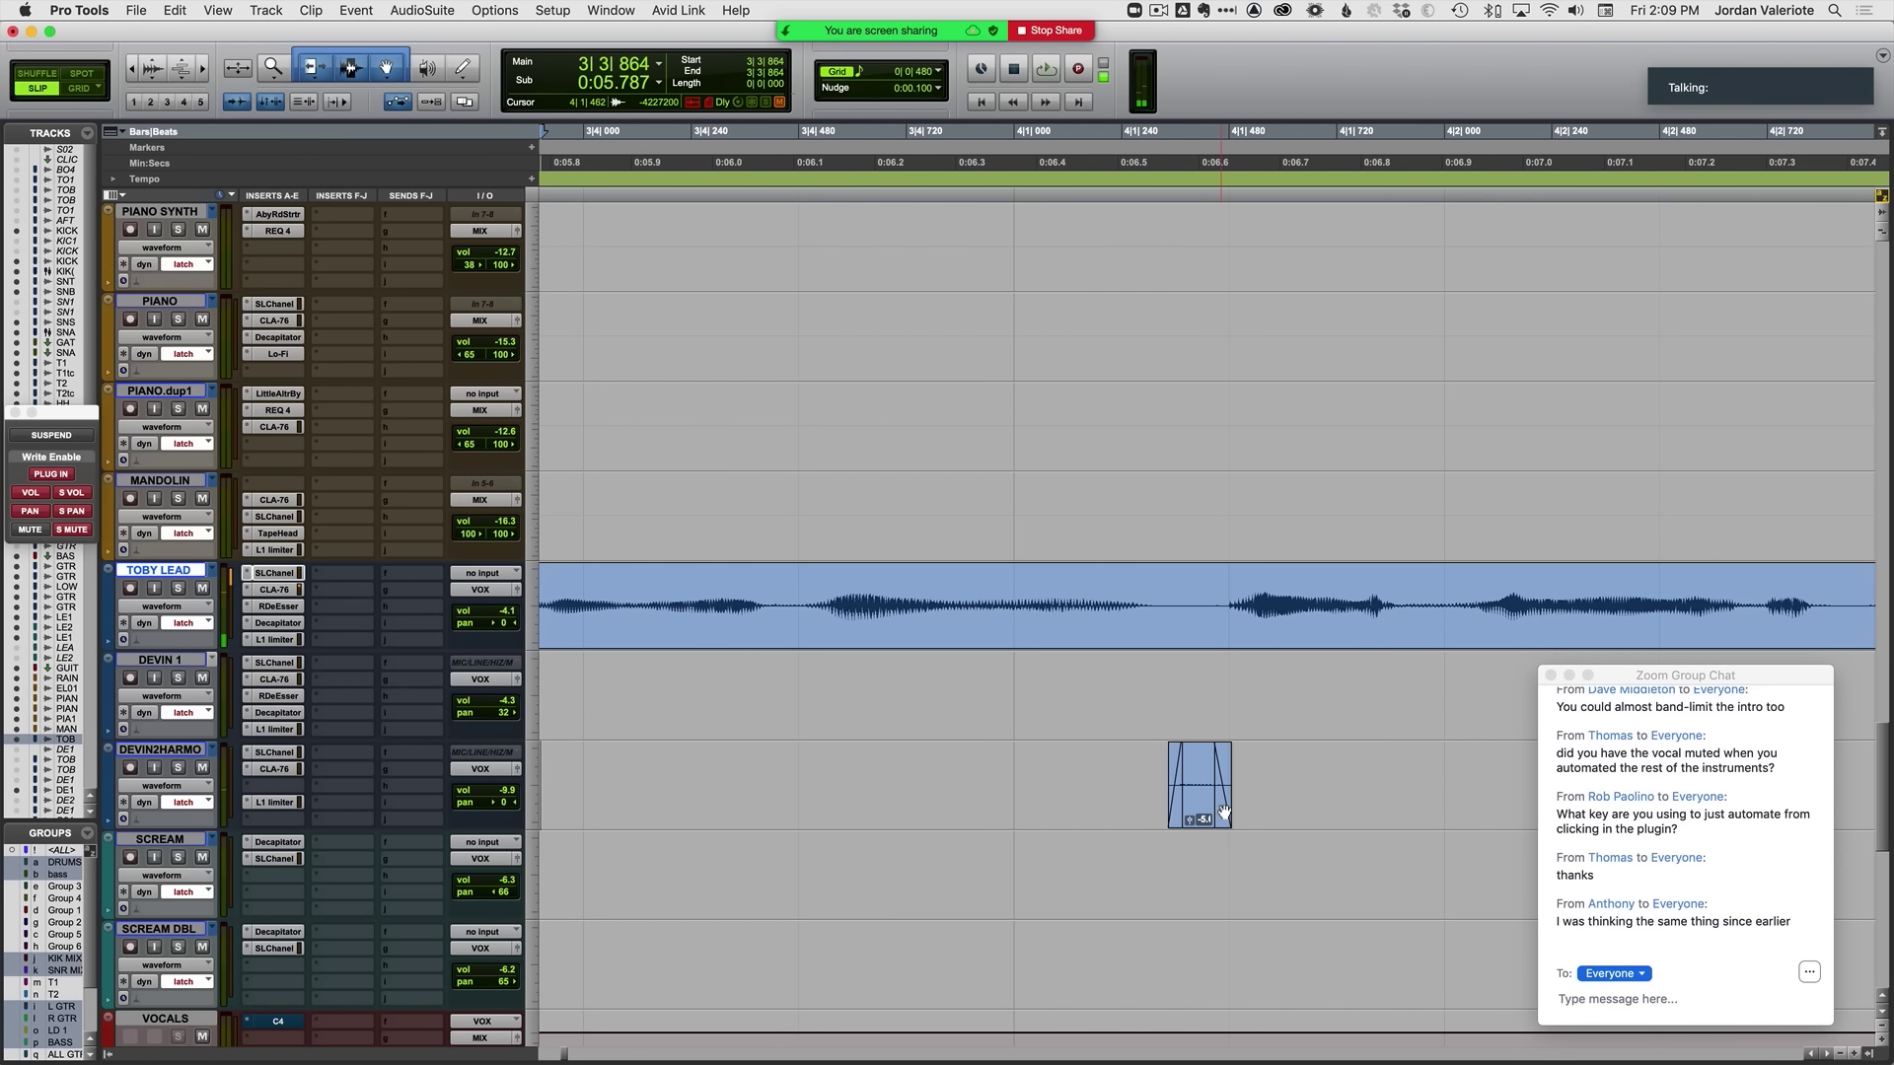
Step: Pull the clip's end back to about 4|1|445 and audition the passage leading into it
{"action": "left_click_drag", "start_coordinate": [1213, 812], "coordinate": [1205, 811]}
{"action": "left_click", "coordinate": [817, 774]}
{"action": "key", "text": "space"}
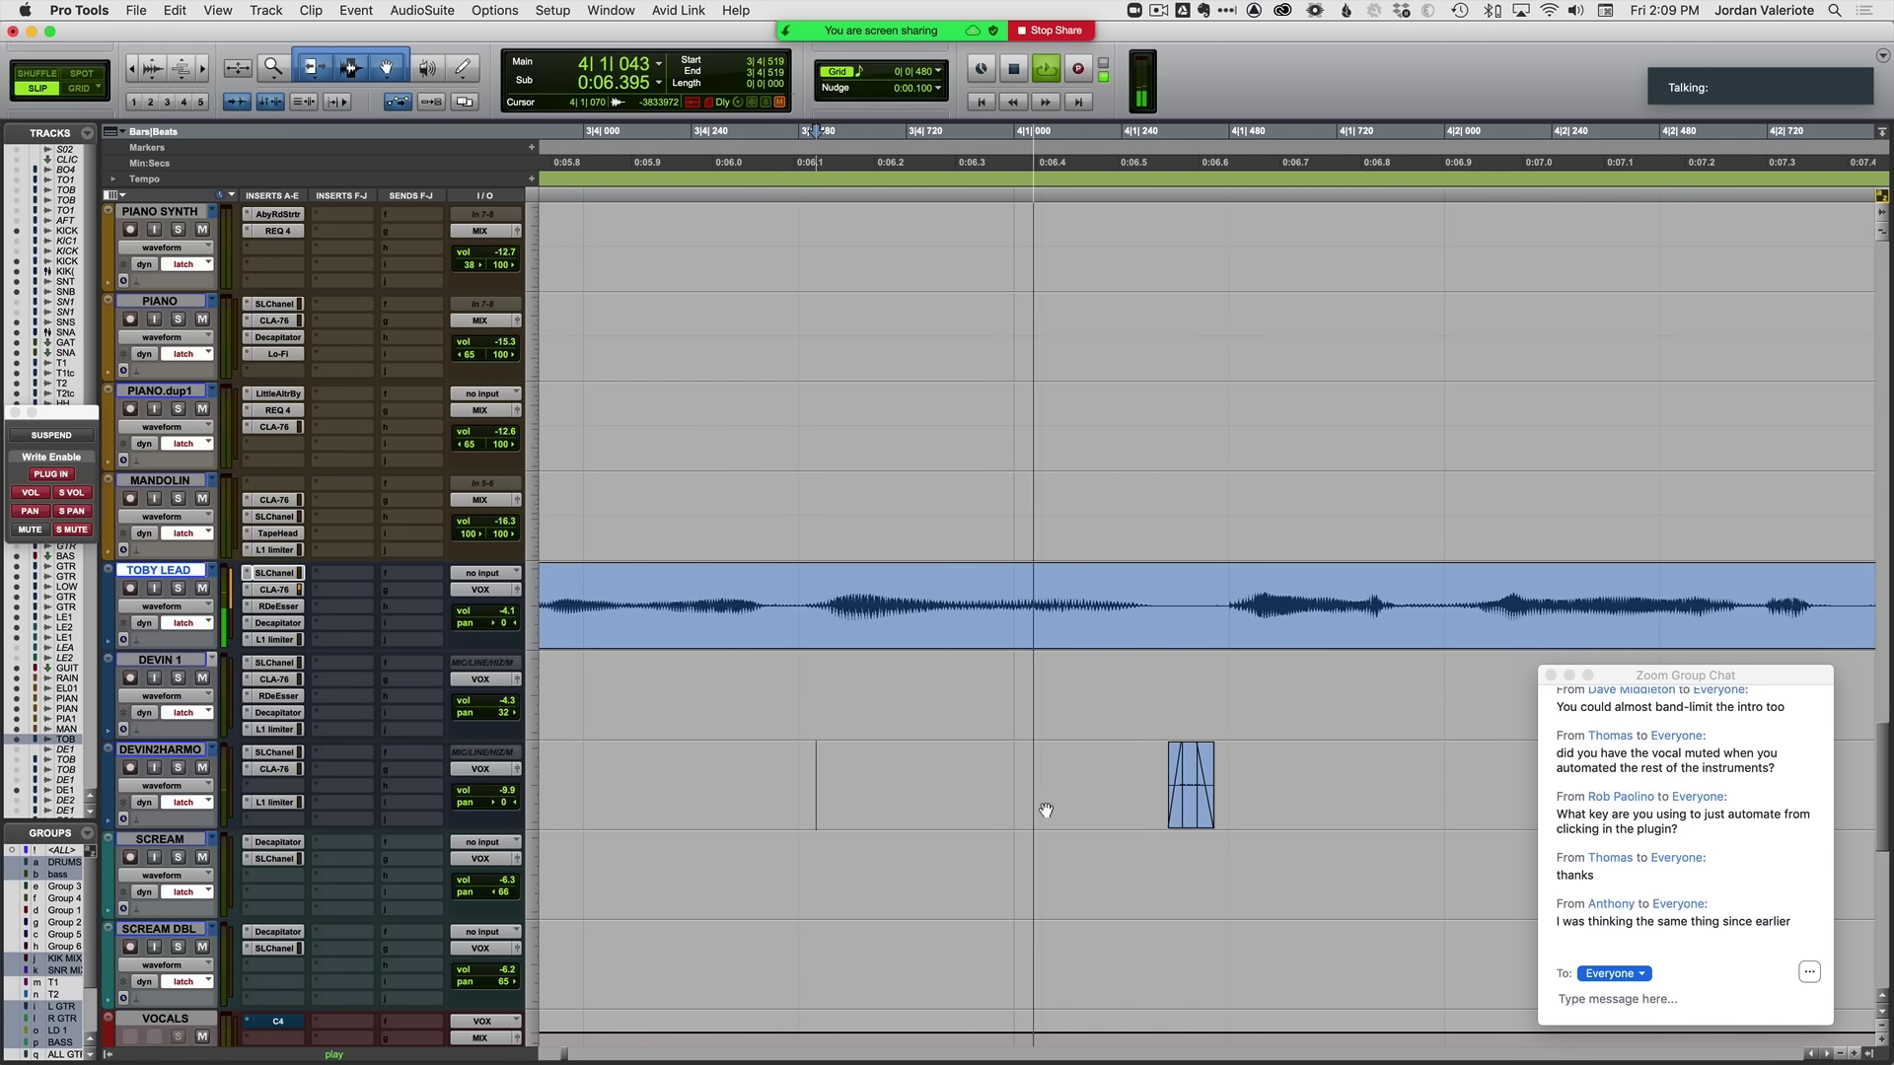
{"action": "key", "text": "r"}
{"action": "key", "text": "space"}
{"action": "left_click", "coordinate": [752, 775]}
{"action": "key", "text": "space"}
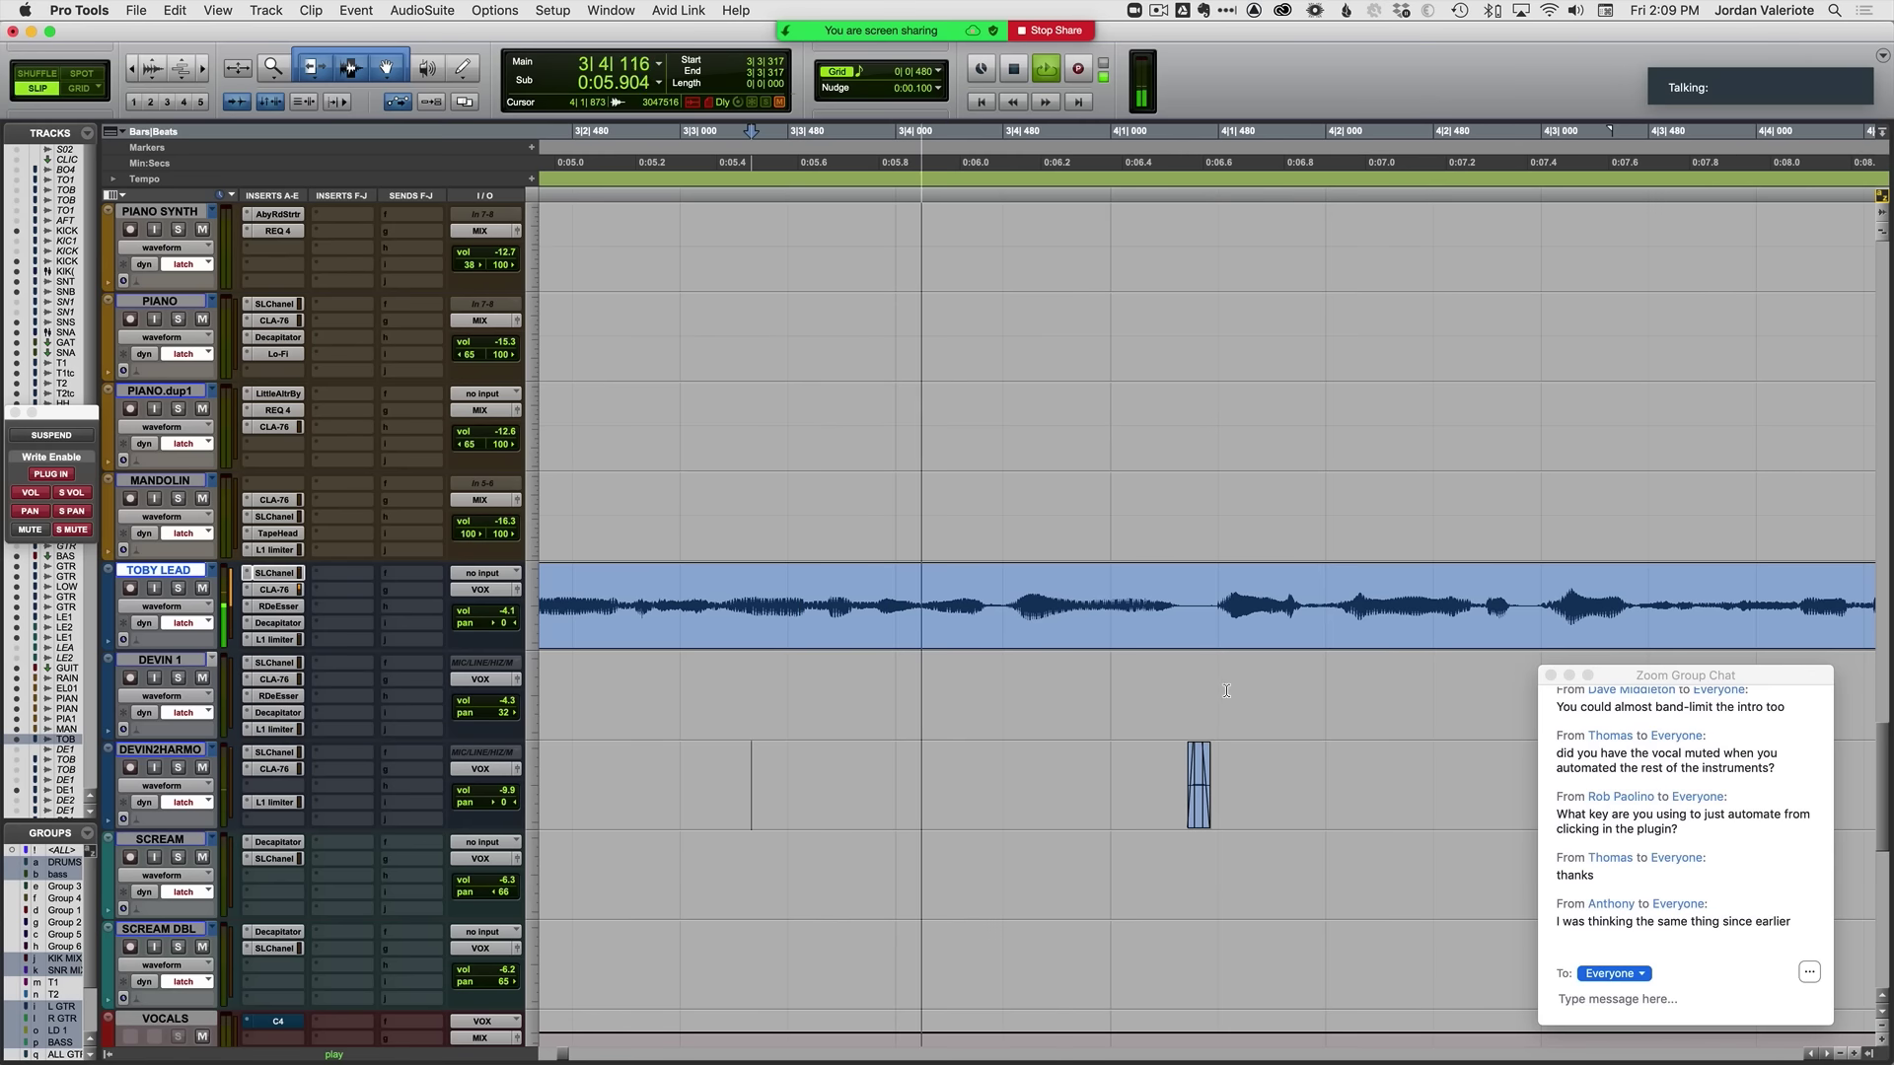
Step: Trim the clip's start to 4|1|370 and play the passage from further back, finally from 2|4|681
{"action": "key", "text": "t"}
{"action": "key", "text": "t"}
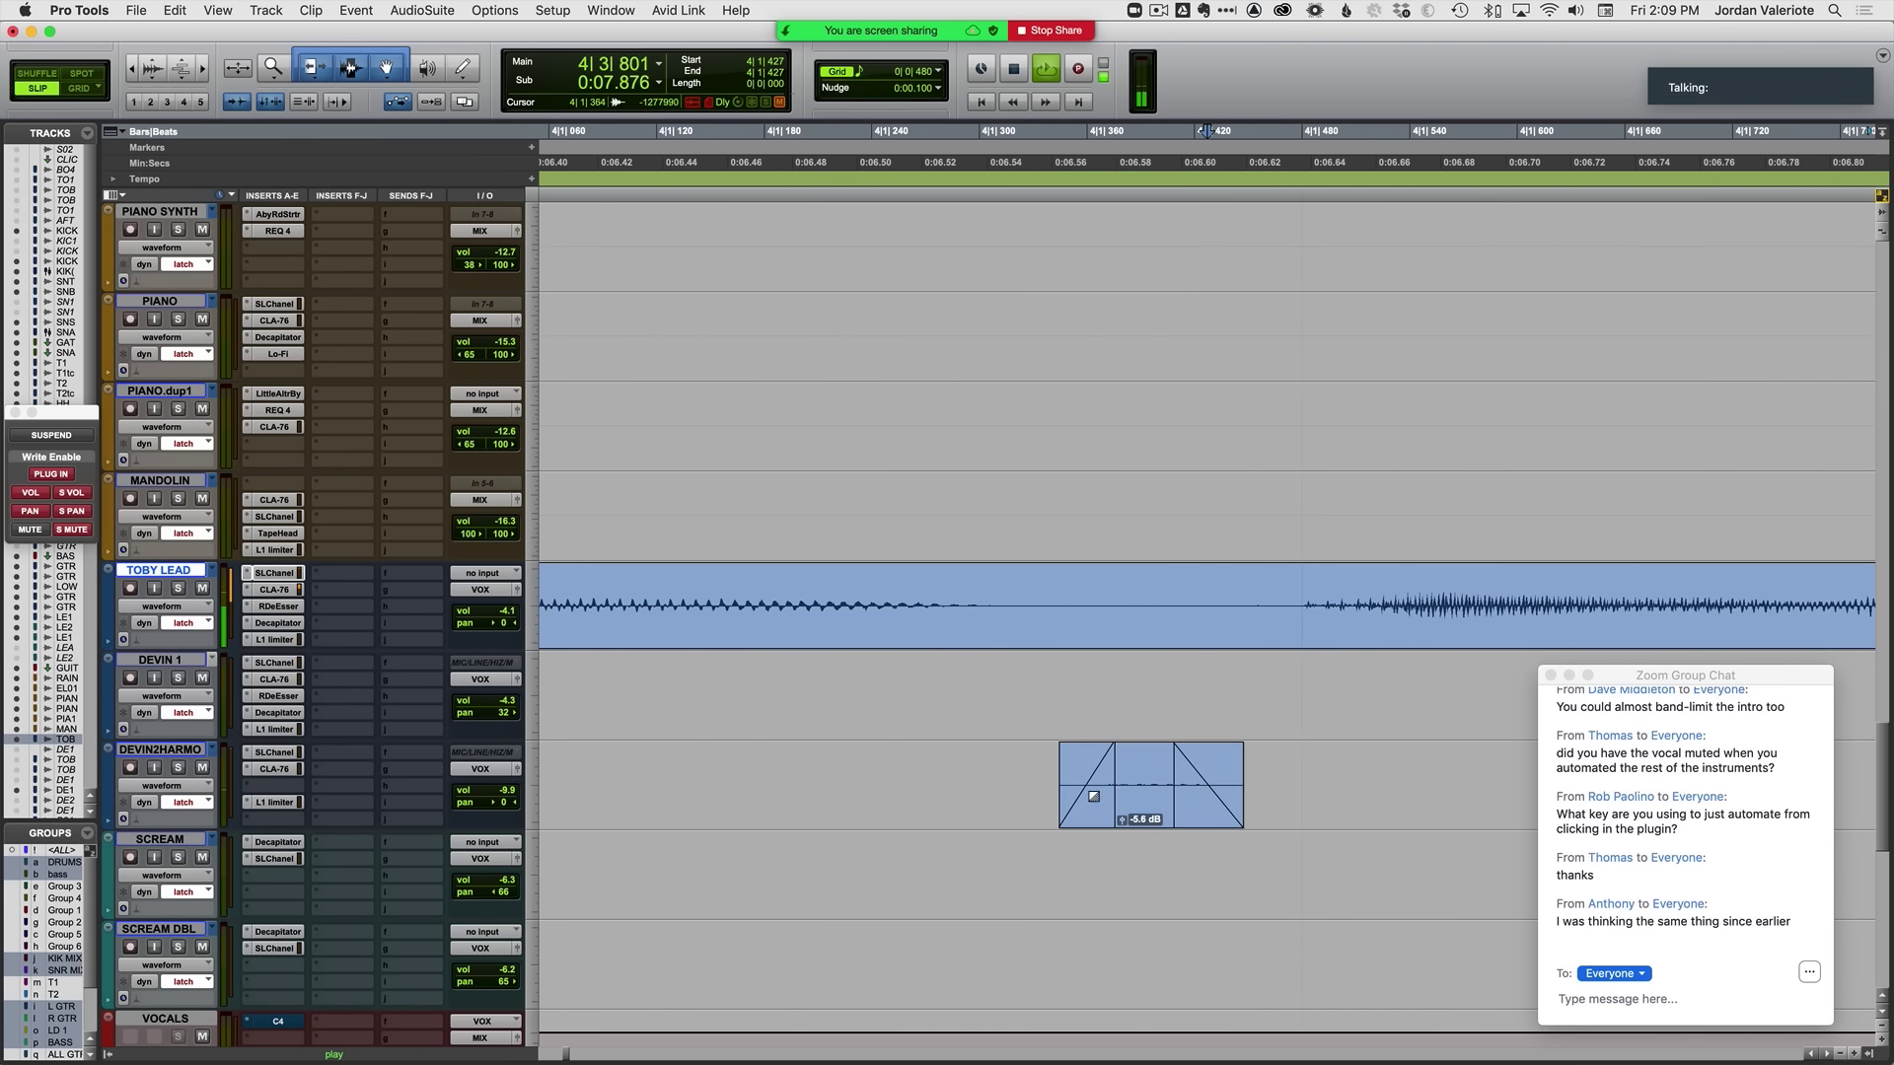
{"action": "key", "text": "r"}
{"action": "key", "text": "r"}
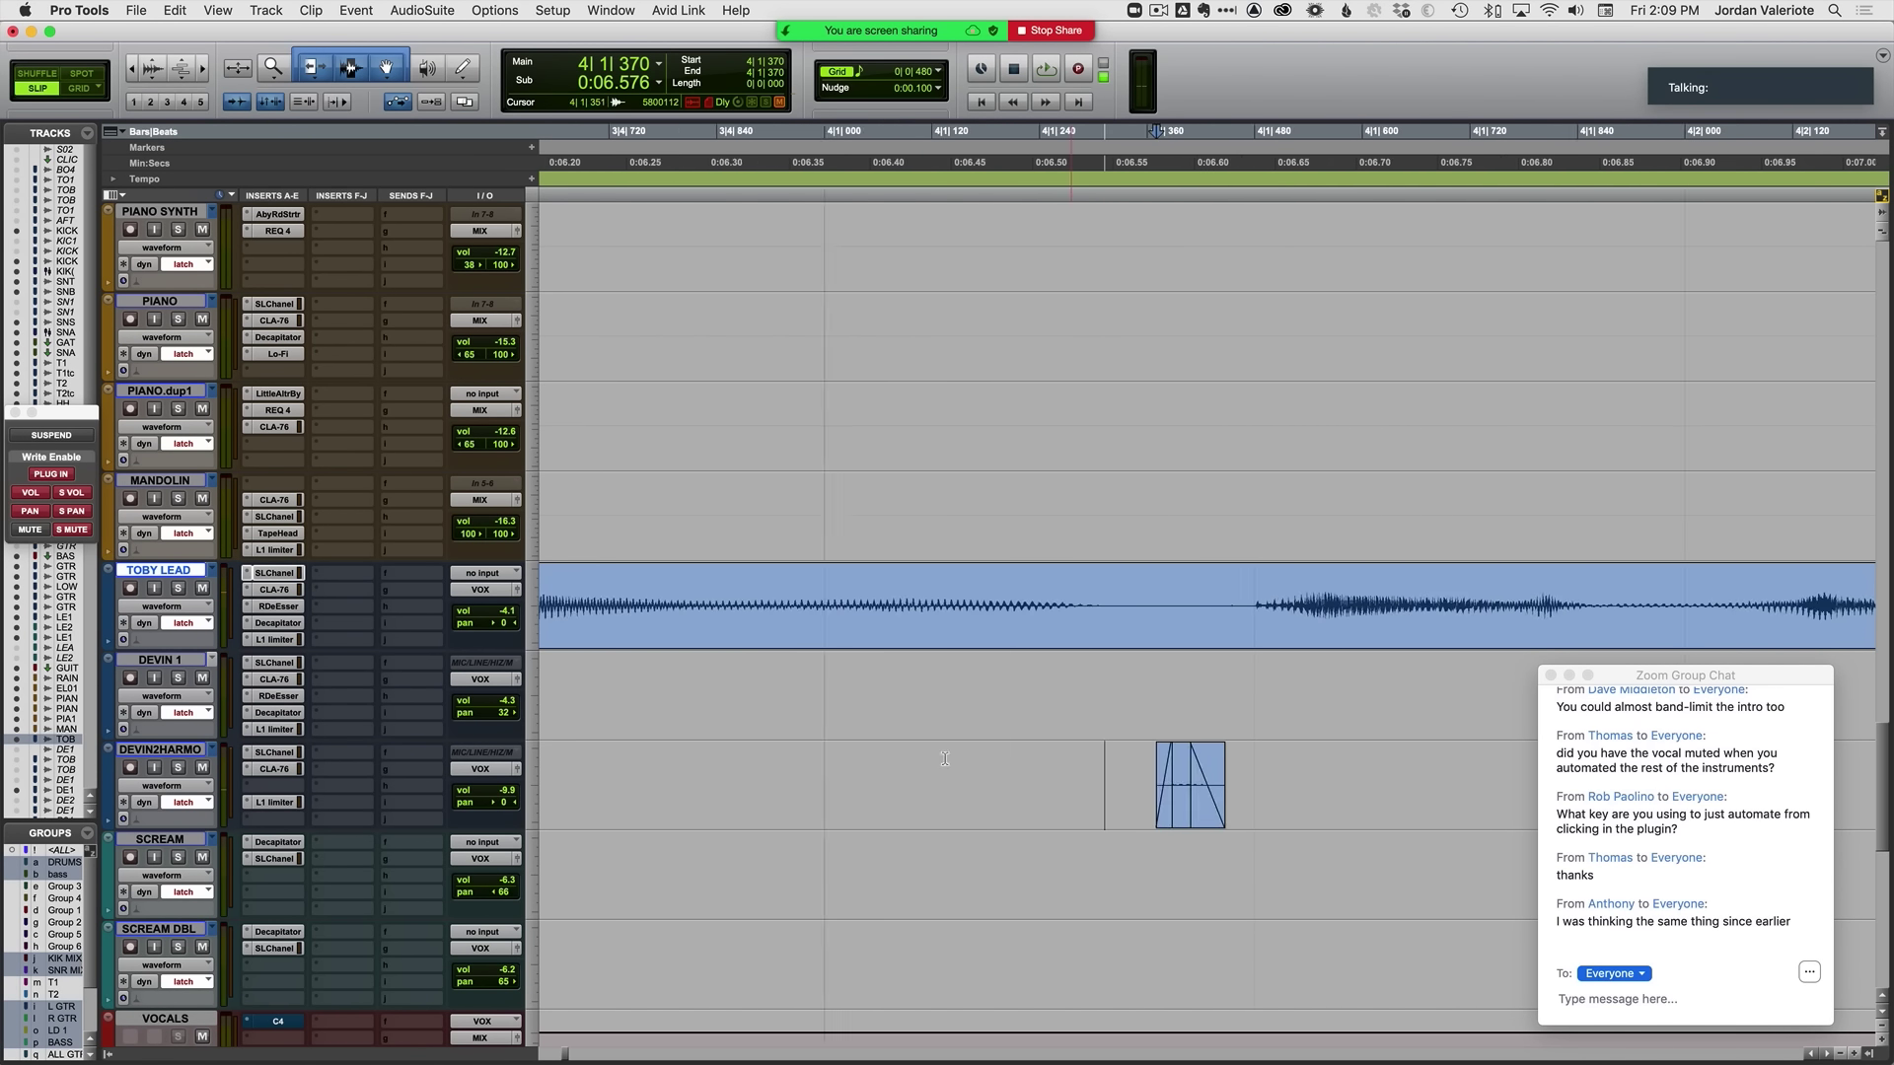
{"action": "left_click", "coordinate": [745, 749]}
{"action": "key", "text": "space"}
{"action": "key", "text": "r"}
{"action": "key", "text": "r"}
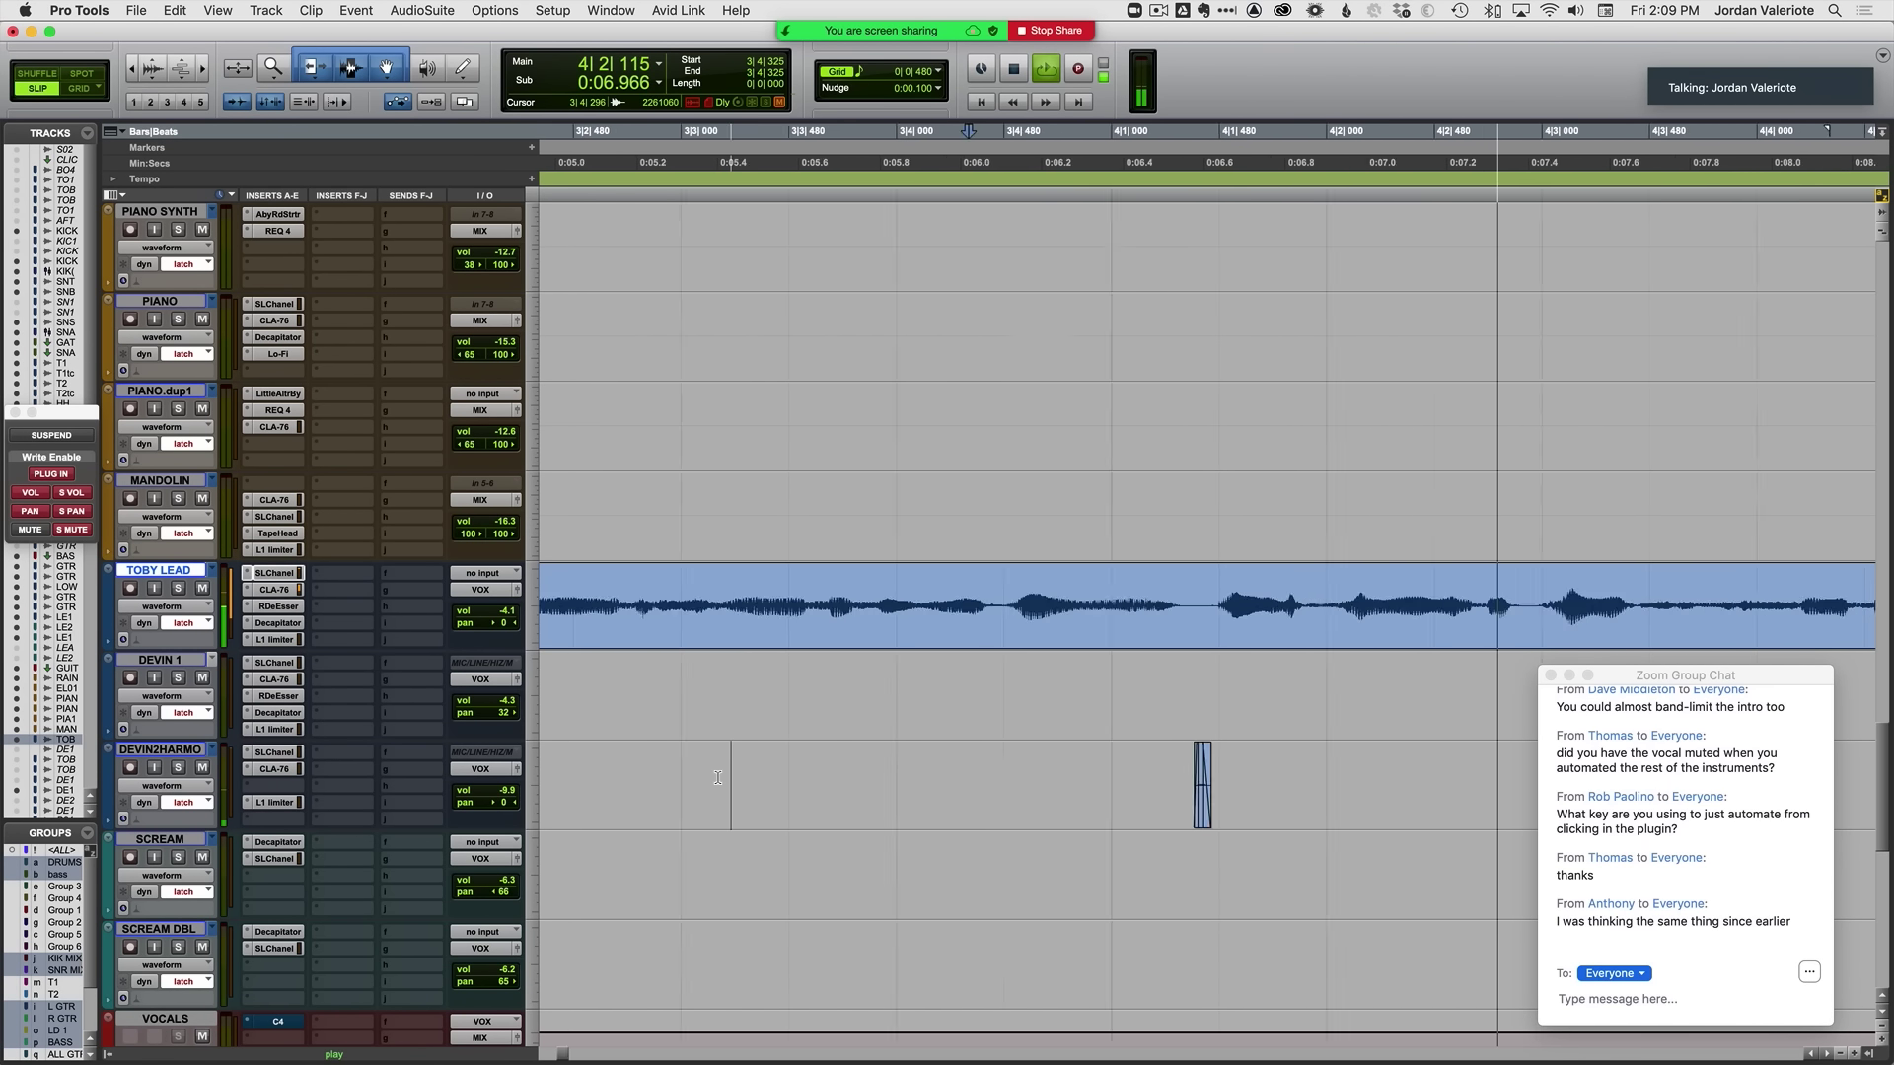
{"action": "key", "text": "space"}
{"action": "left_click", "coordinate": [697, 668]}
{"action": "key", "text": "space"}
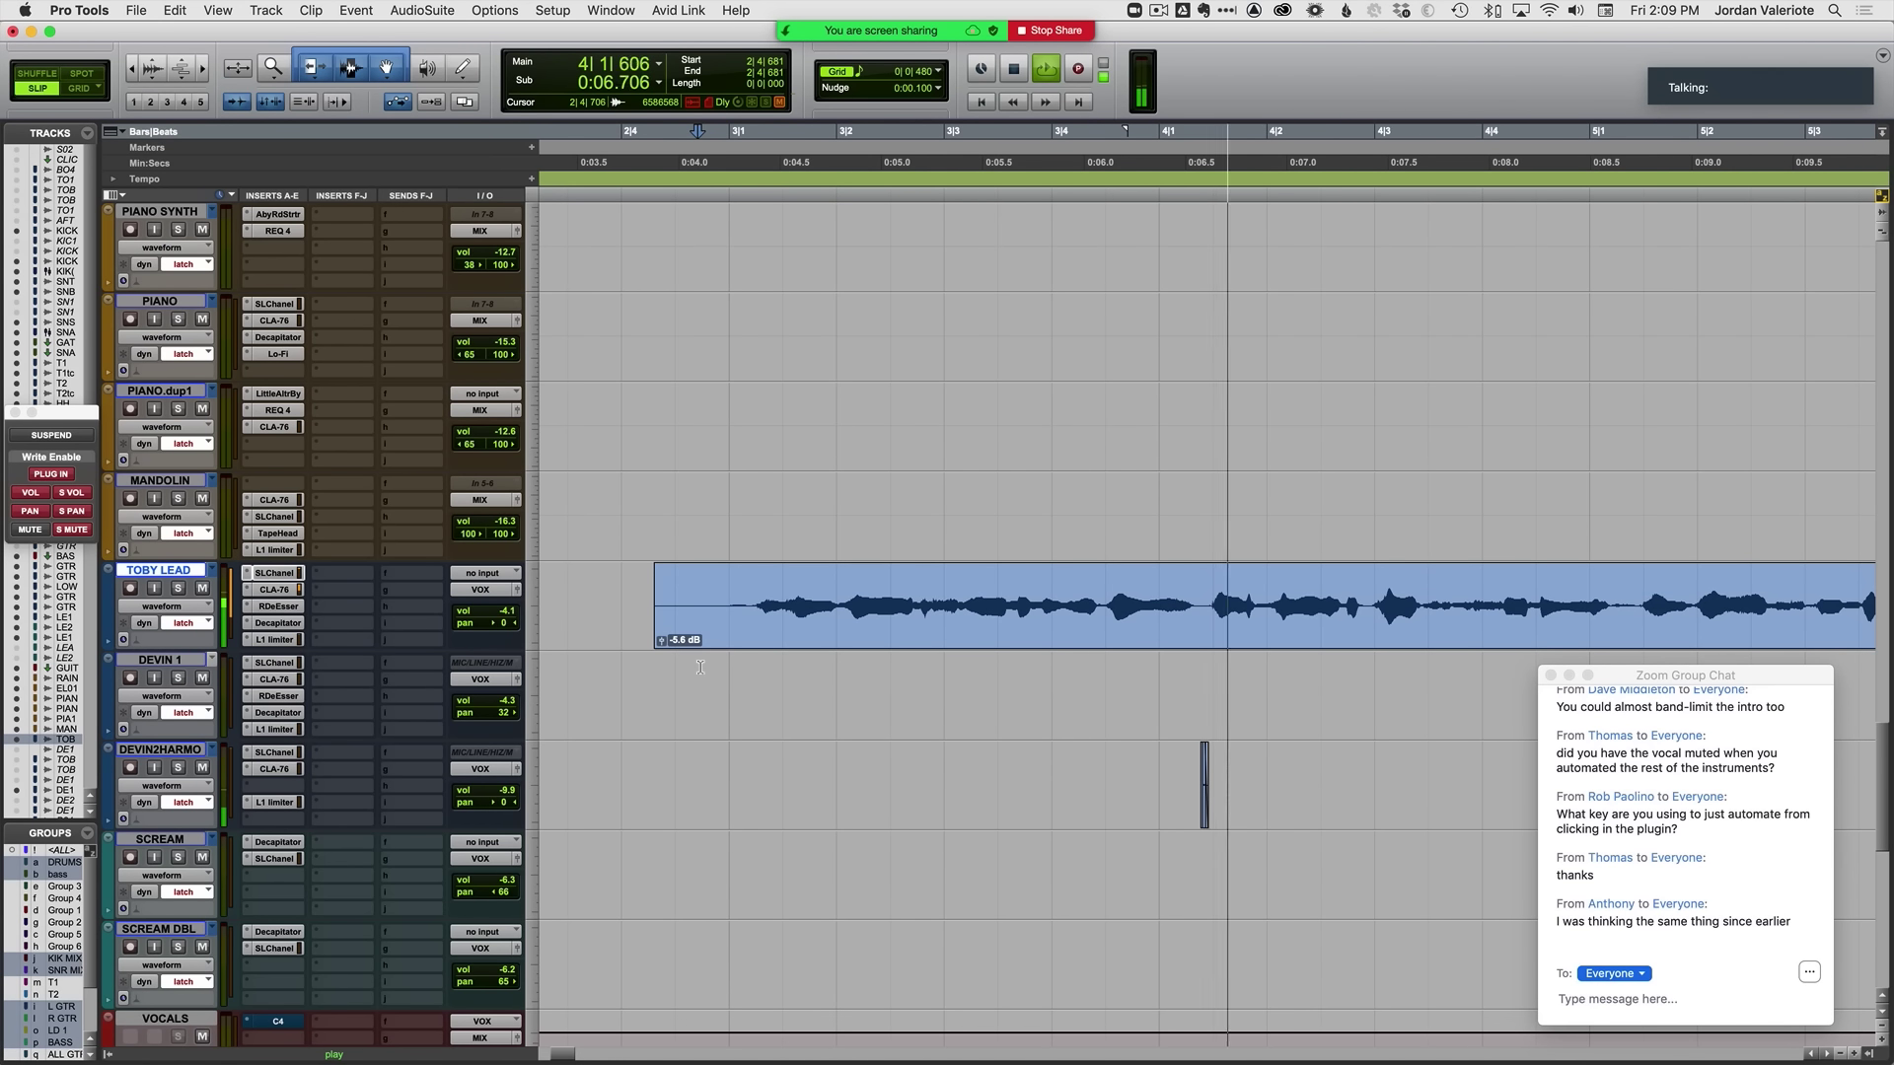
Step: Extend the clip at both ends, its start to about 4|1|146, and cut its end at 4|1|518 without the fade-out
{"action": "key", "text": "t"}
{"action": "key", "text": "t"}
{"action": "key", "text": "t"}
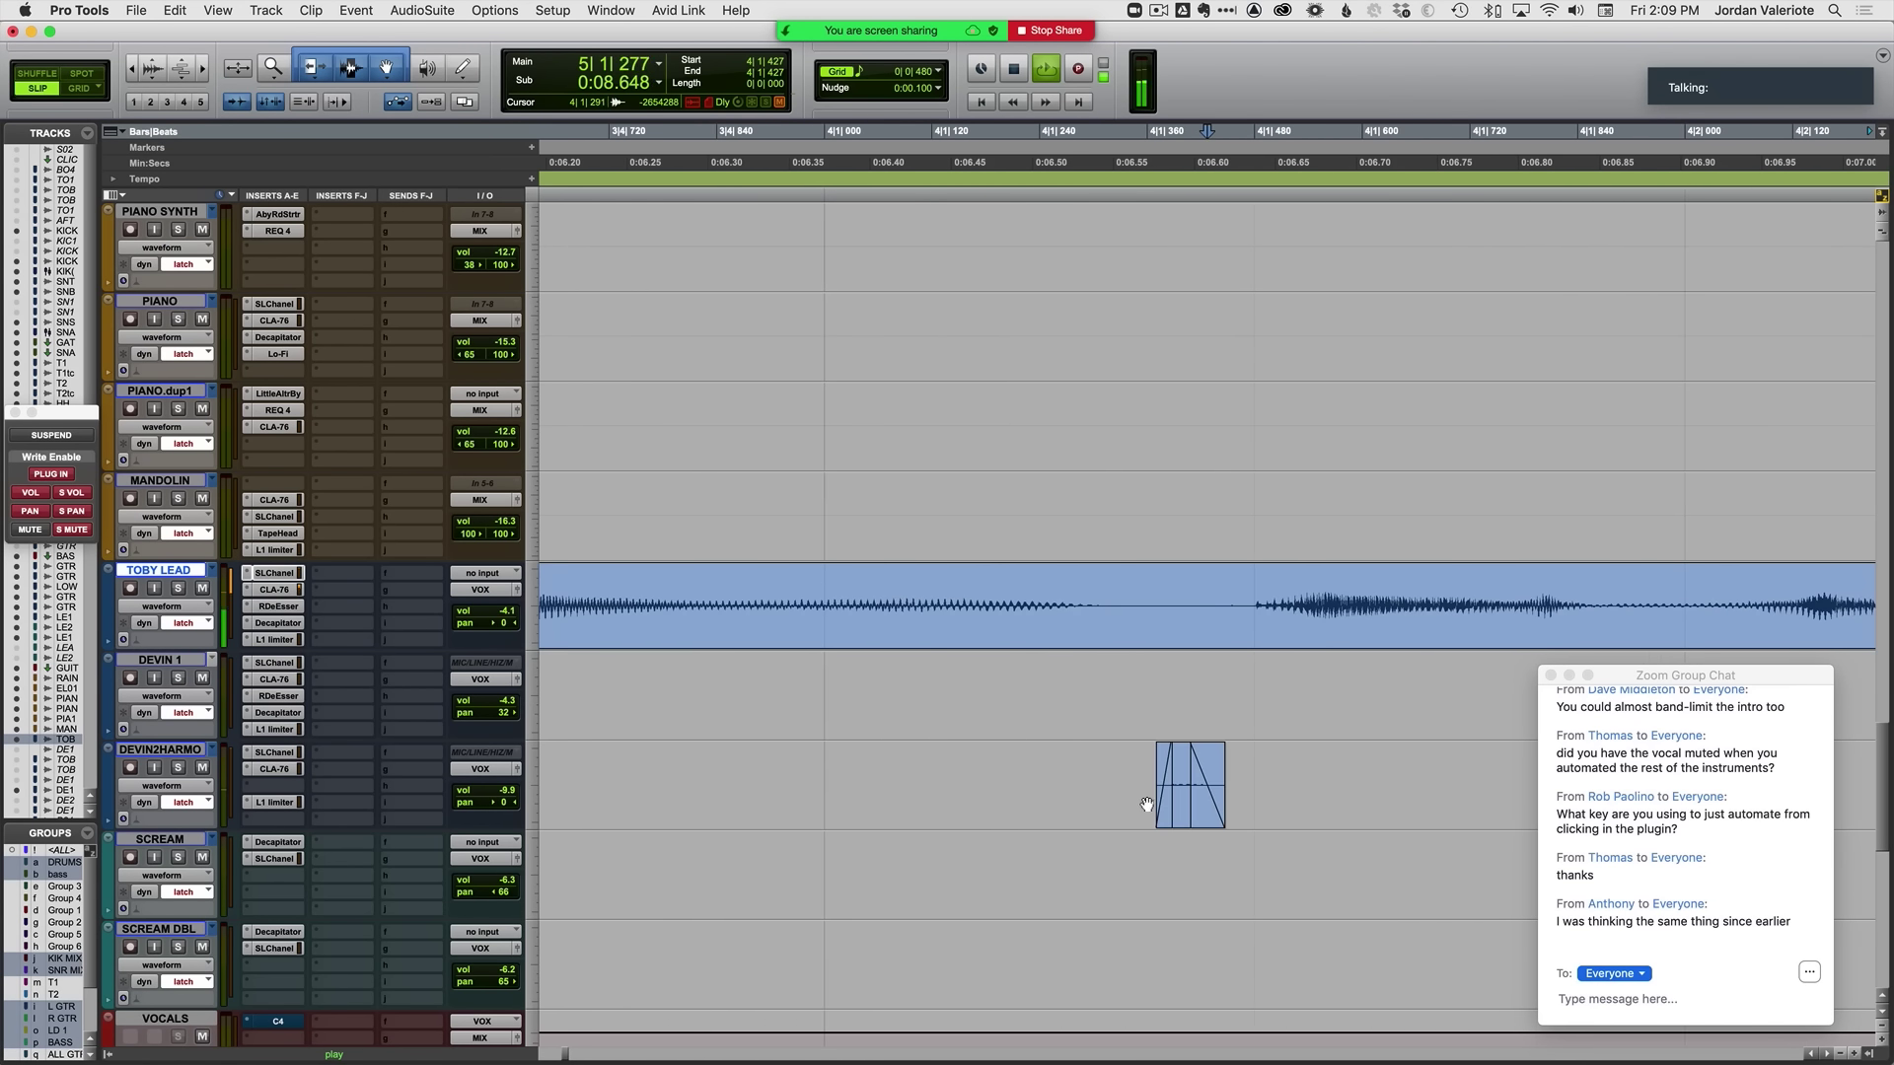
{"action": "key", "text": "space"}
{"action": "left_click_drag", "start_coordinate": [1223, 811], "coordinate": [1330, 806]}
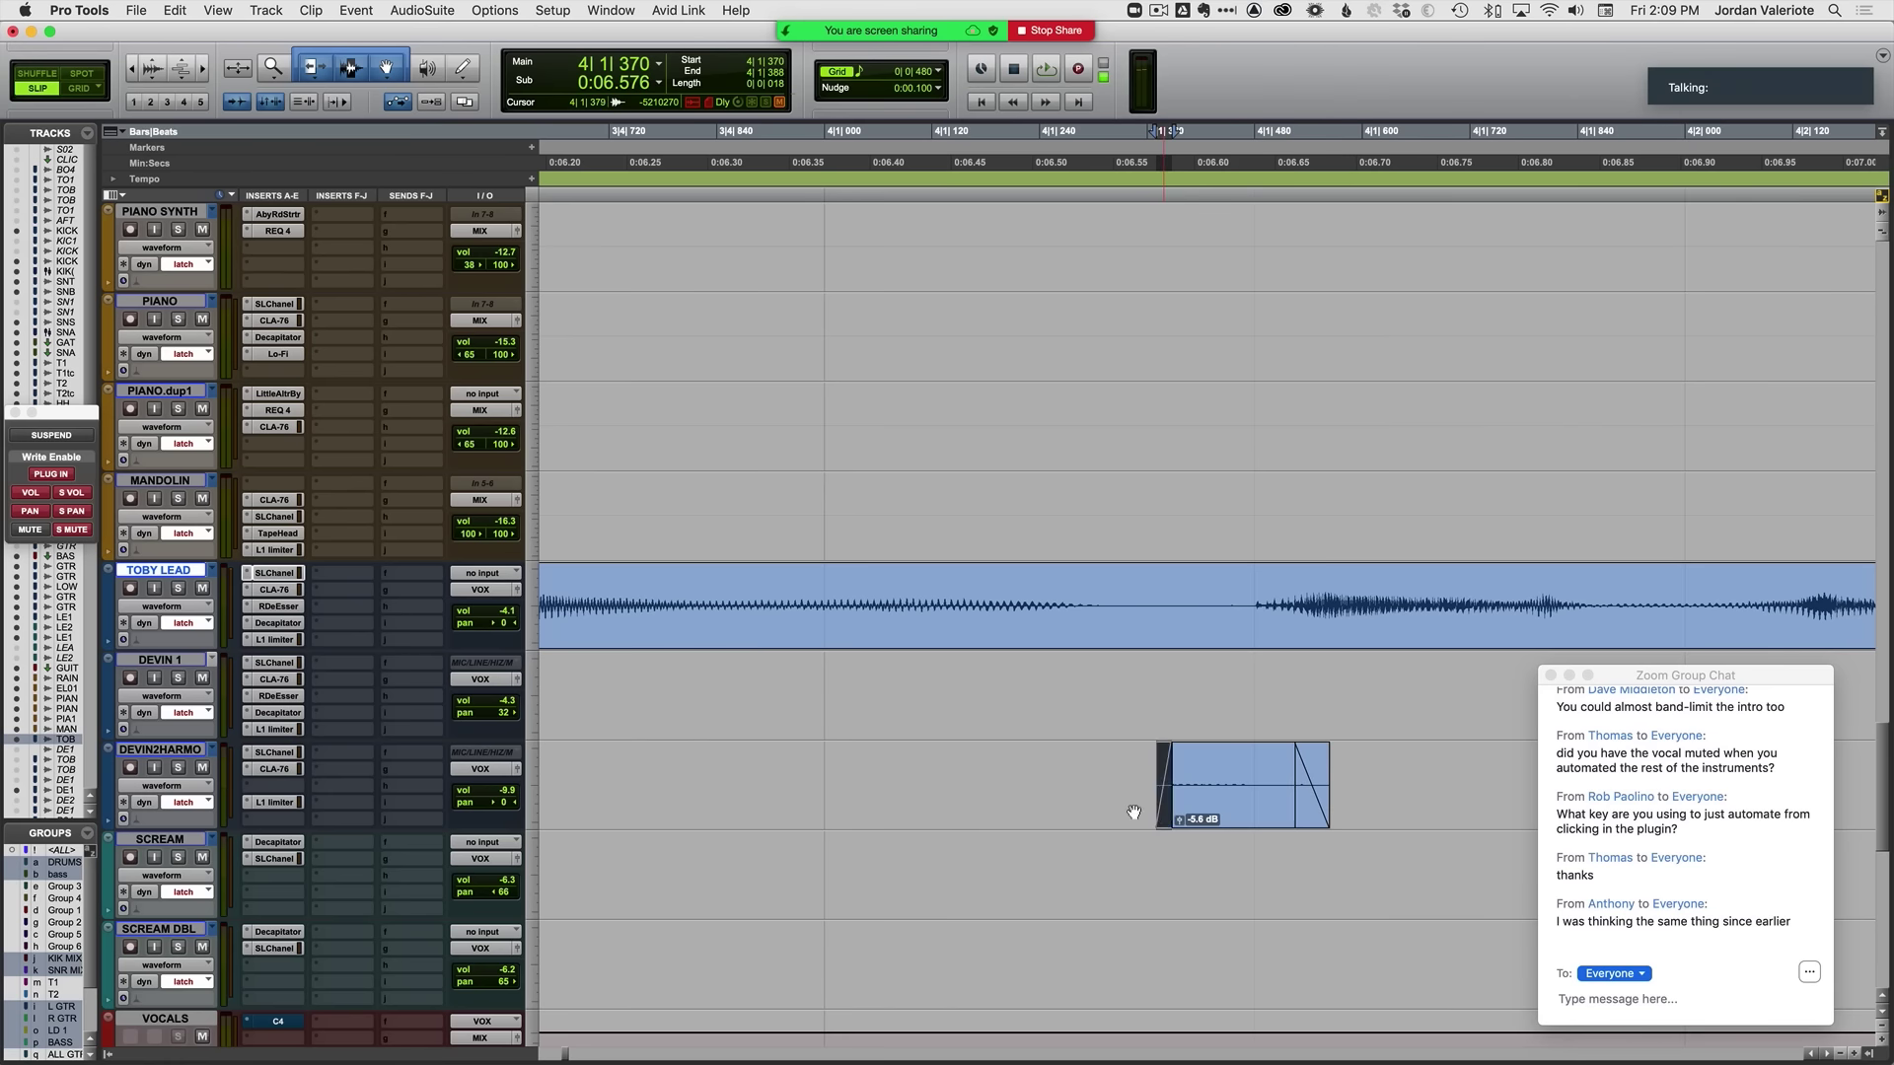
{"action": "left_click_drag", "start_coordinate": [1156, 804], "coordinate": [954, 801]}
{"action": "left_click_drag", "start_coordinate": [1314, 810], "coordinate": [1438, 808]}
{"action": "left_click", "coordinate": [1288, 772]}
{"action": "key", "text": "s"}
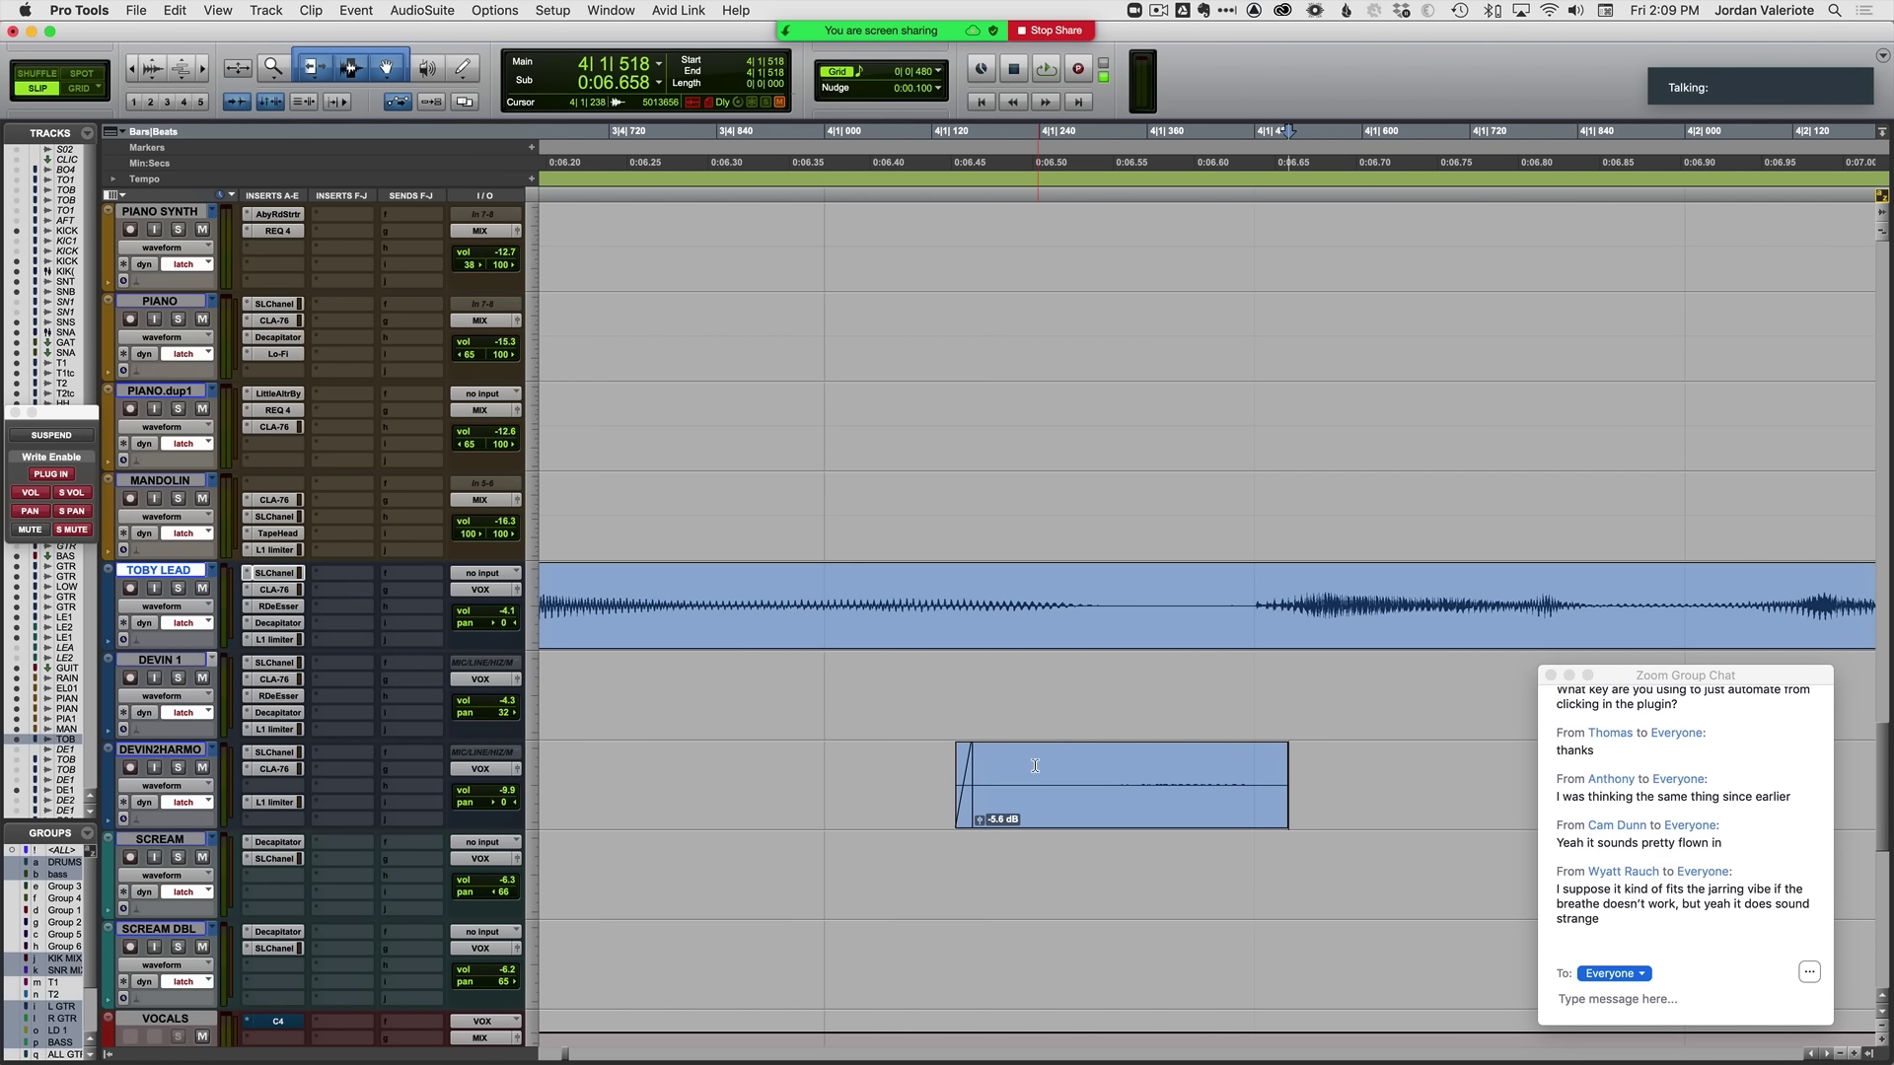
Step: Cut the clip's start at 4|1|238, audition it, and shape it to start near 4|1|286 with a longer fade-in
{"action": "left_click", "coordinate": [1035, 770]}
{"action": "key", "text": "space"}
{"action": "key", "text": "a"}
{"action": "key", "text": "space"}
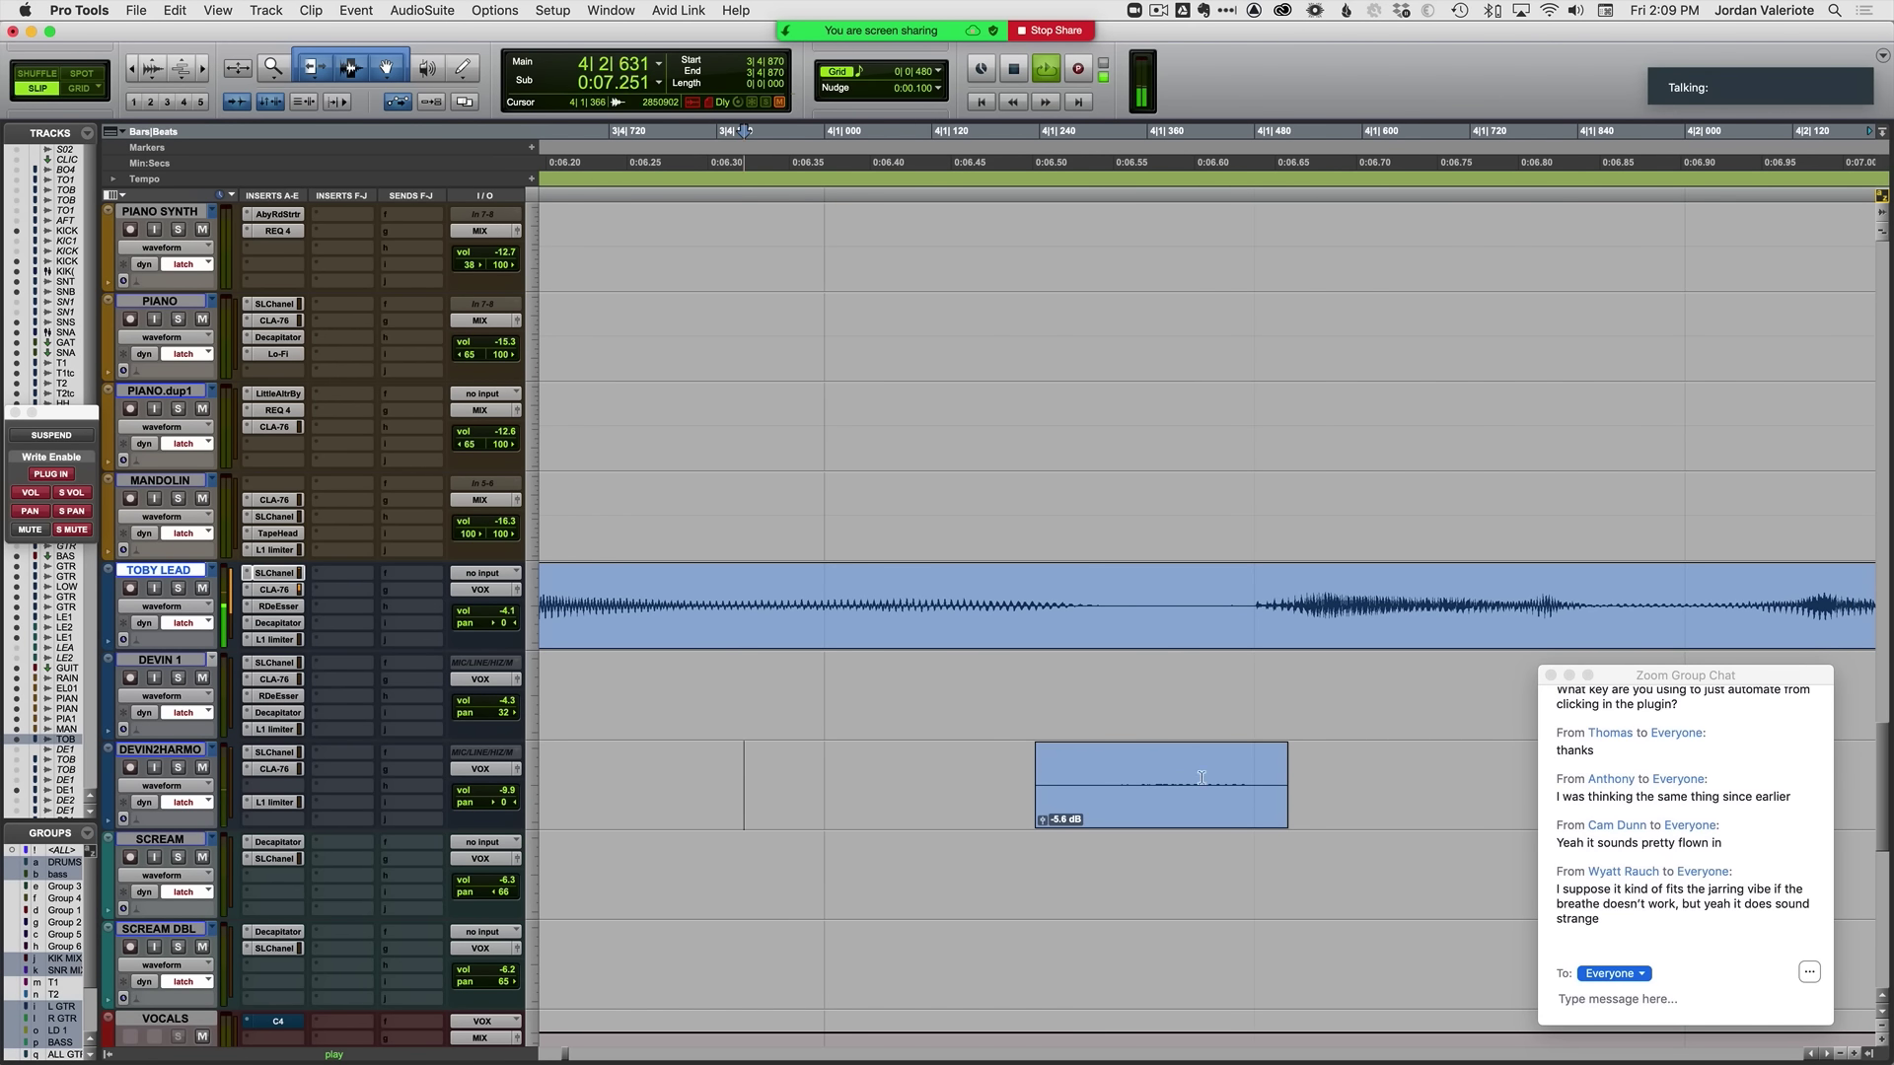
{"action": "key", "text": "space"}
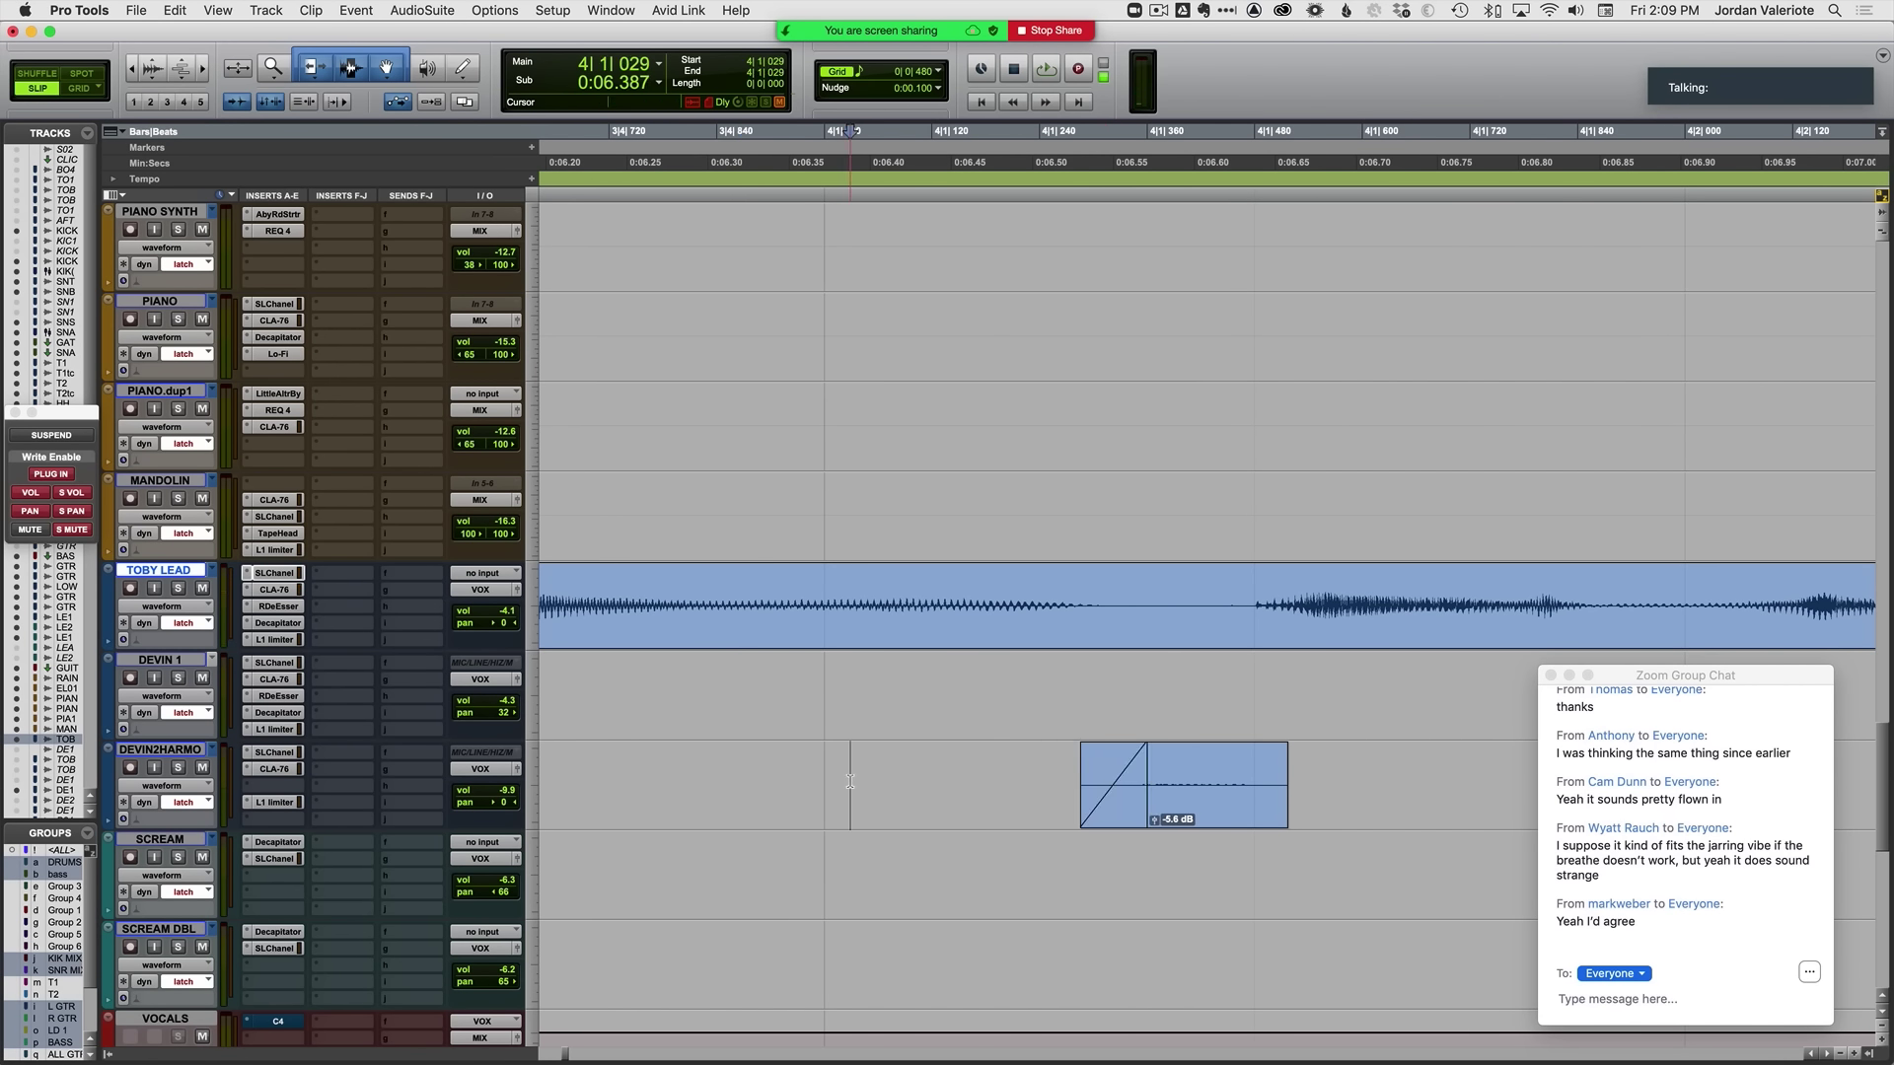
Step: Play the vocal passage from 3|2|832 to check how the reshaped clip fills the gap
{"action": "key", "text": "space"}
{"action": "key", "text": "r"}
{"action": "key", "text": "r"}
{"action": "key", "text": "space"}
{"action": "left_click", "coordinate": [652, 783]}
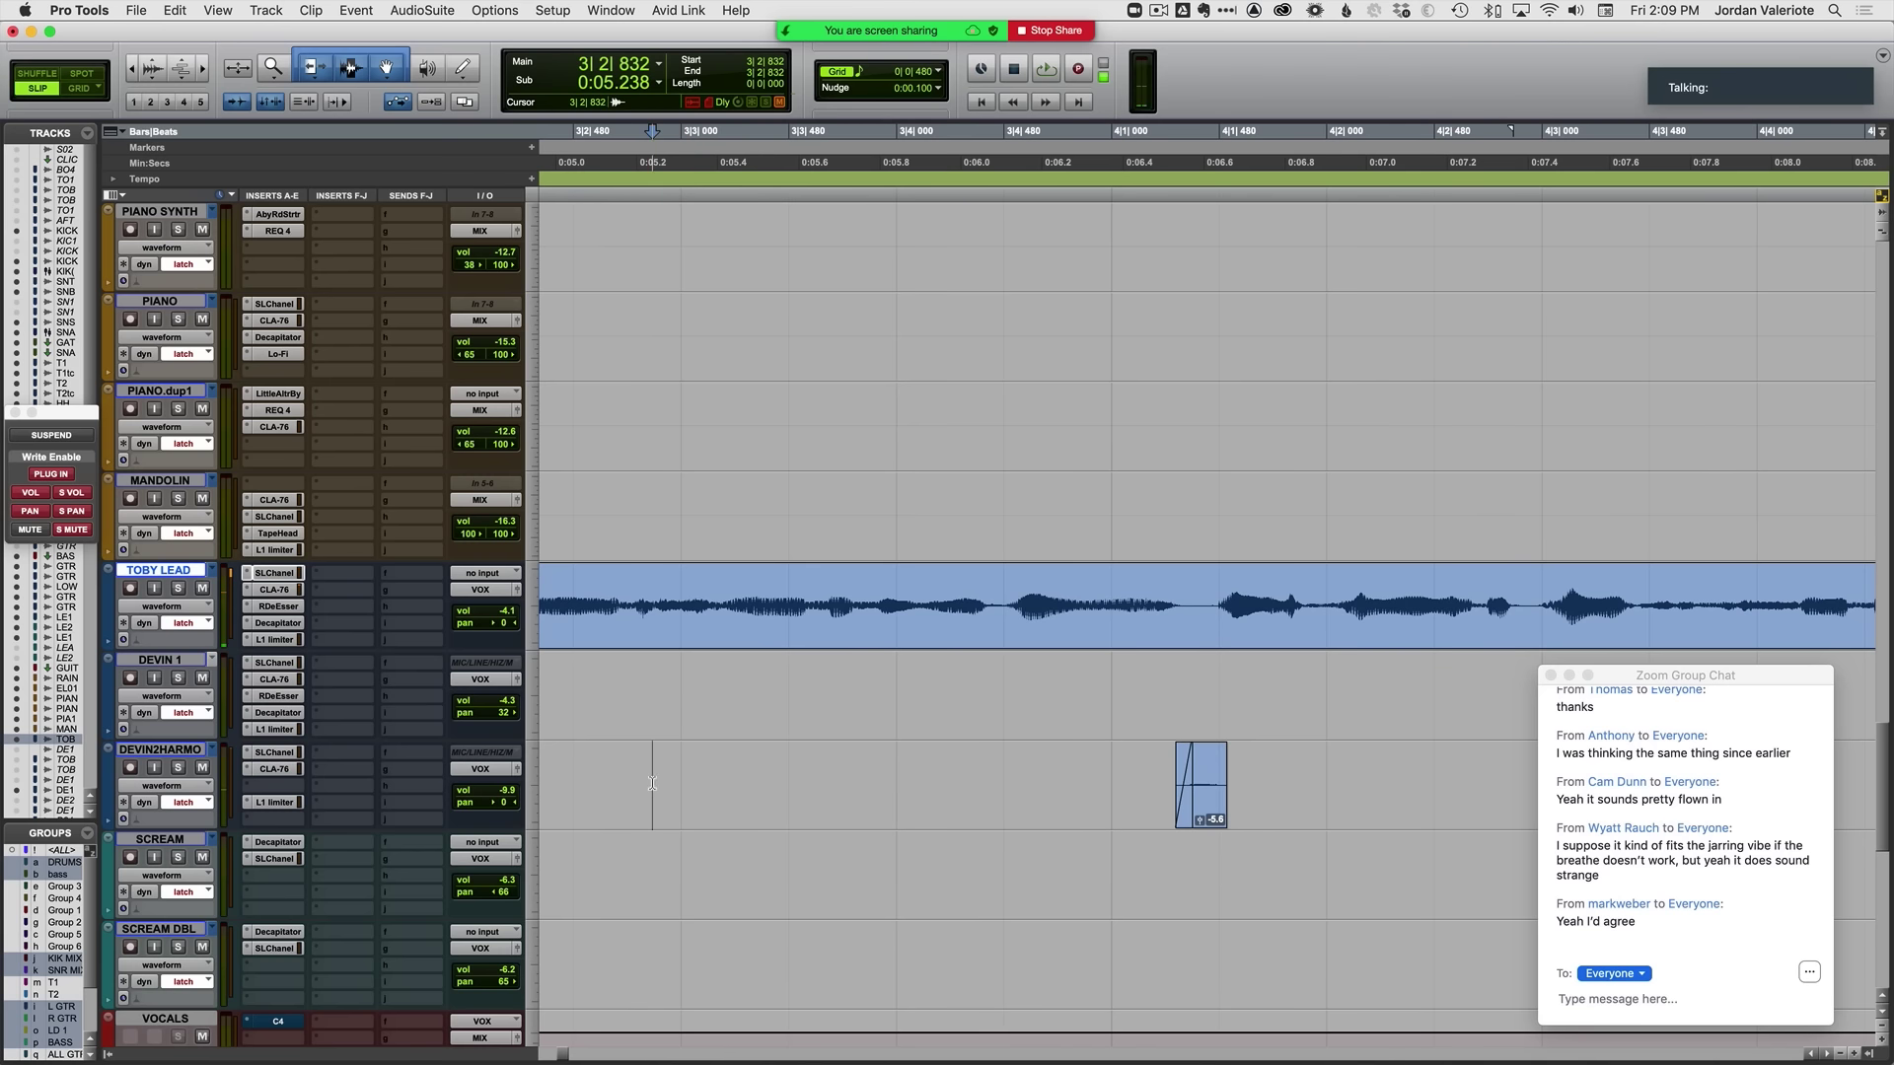
{"action": "key", "text": "space"}
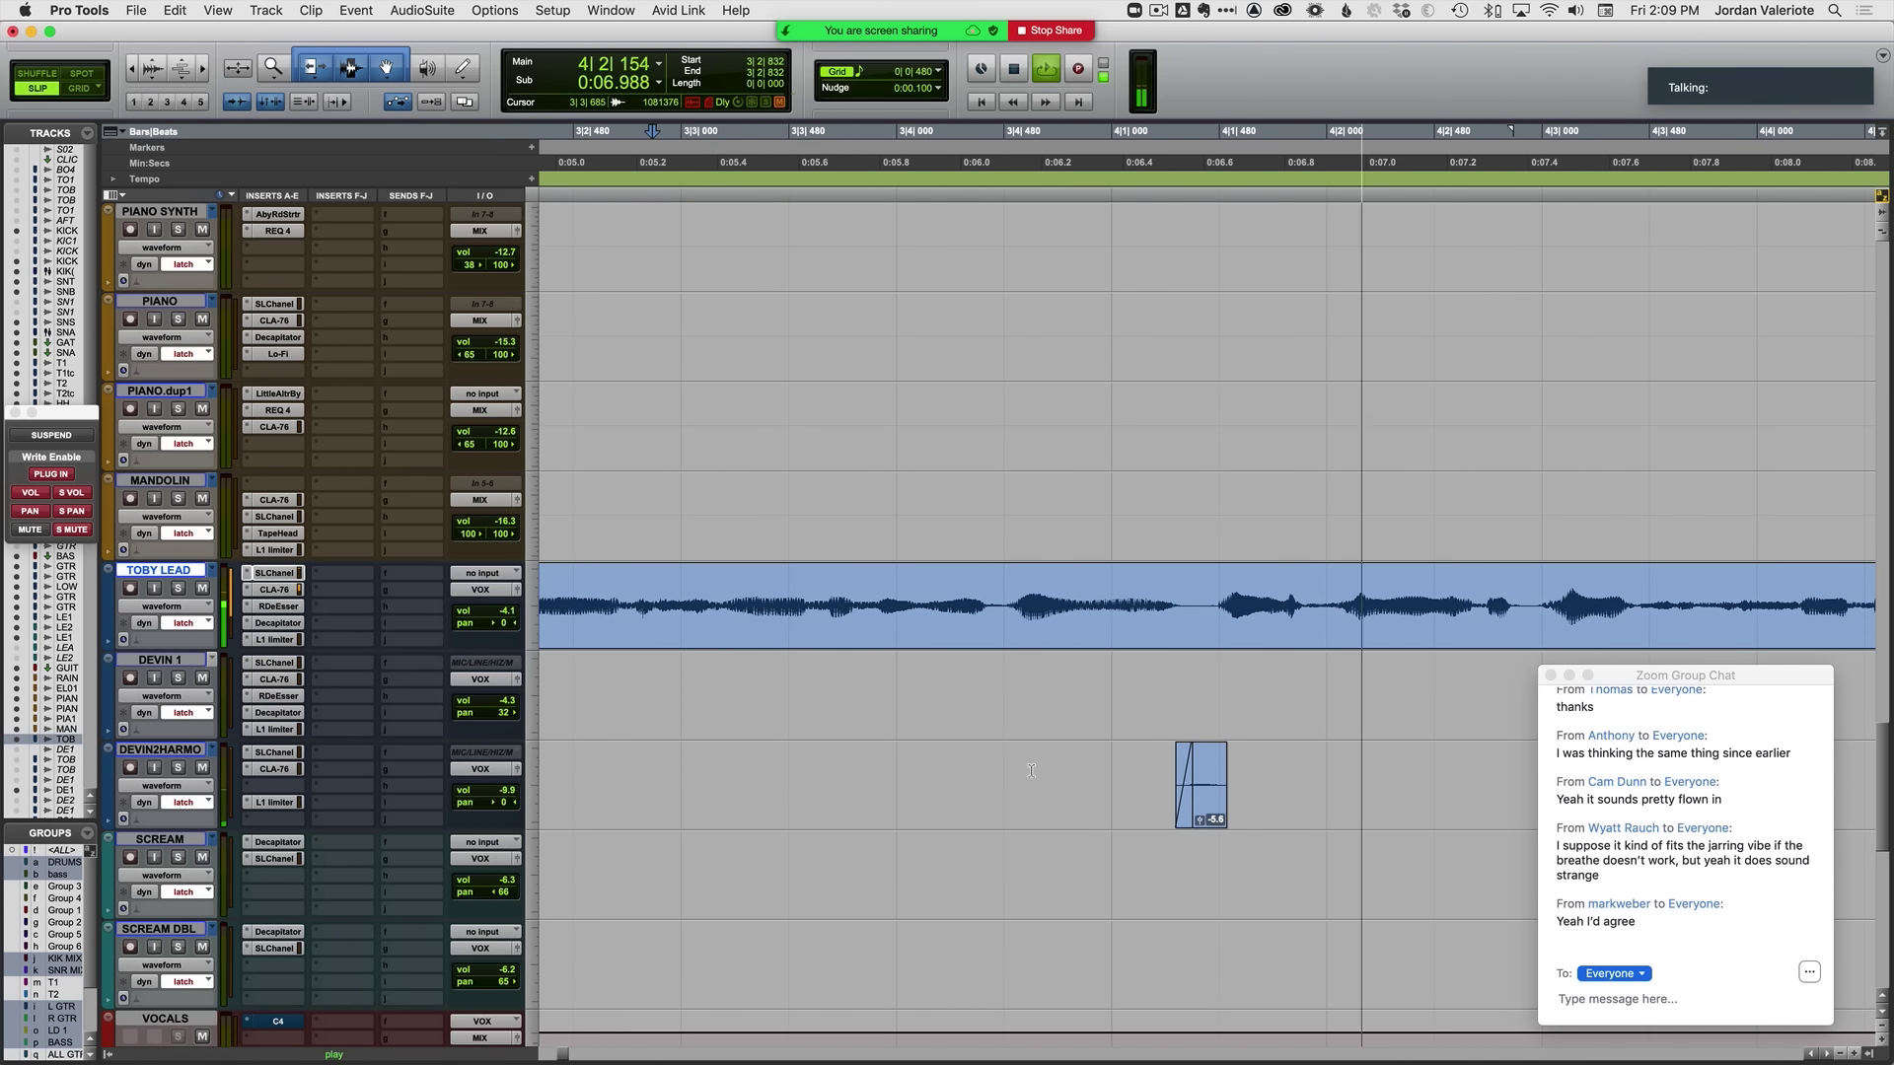
{"action": "key", "text": "space"}
Step: Trim the clip to run from about 4|1|317 to 4|1|478, keeping the fade-in
{"action": "left_click", "coordinate": [1220, 719]}
{"action": "key", "text": "t"}
{"action": "key", "text": "t"}
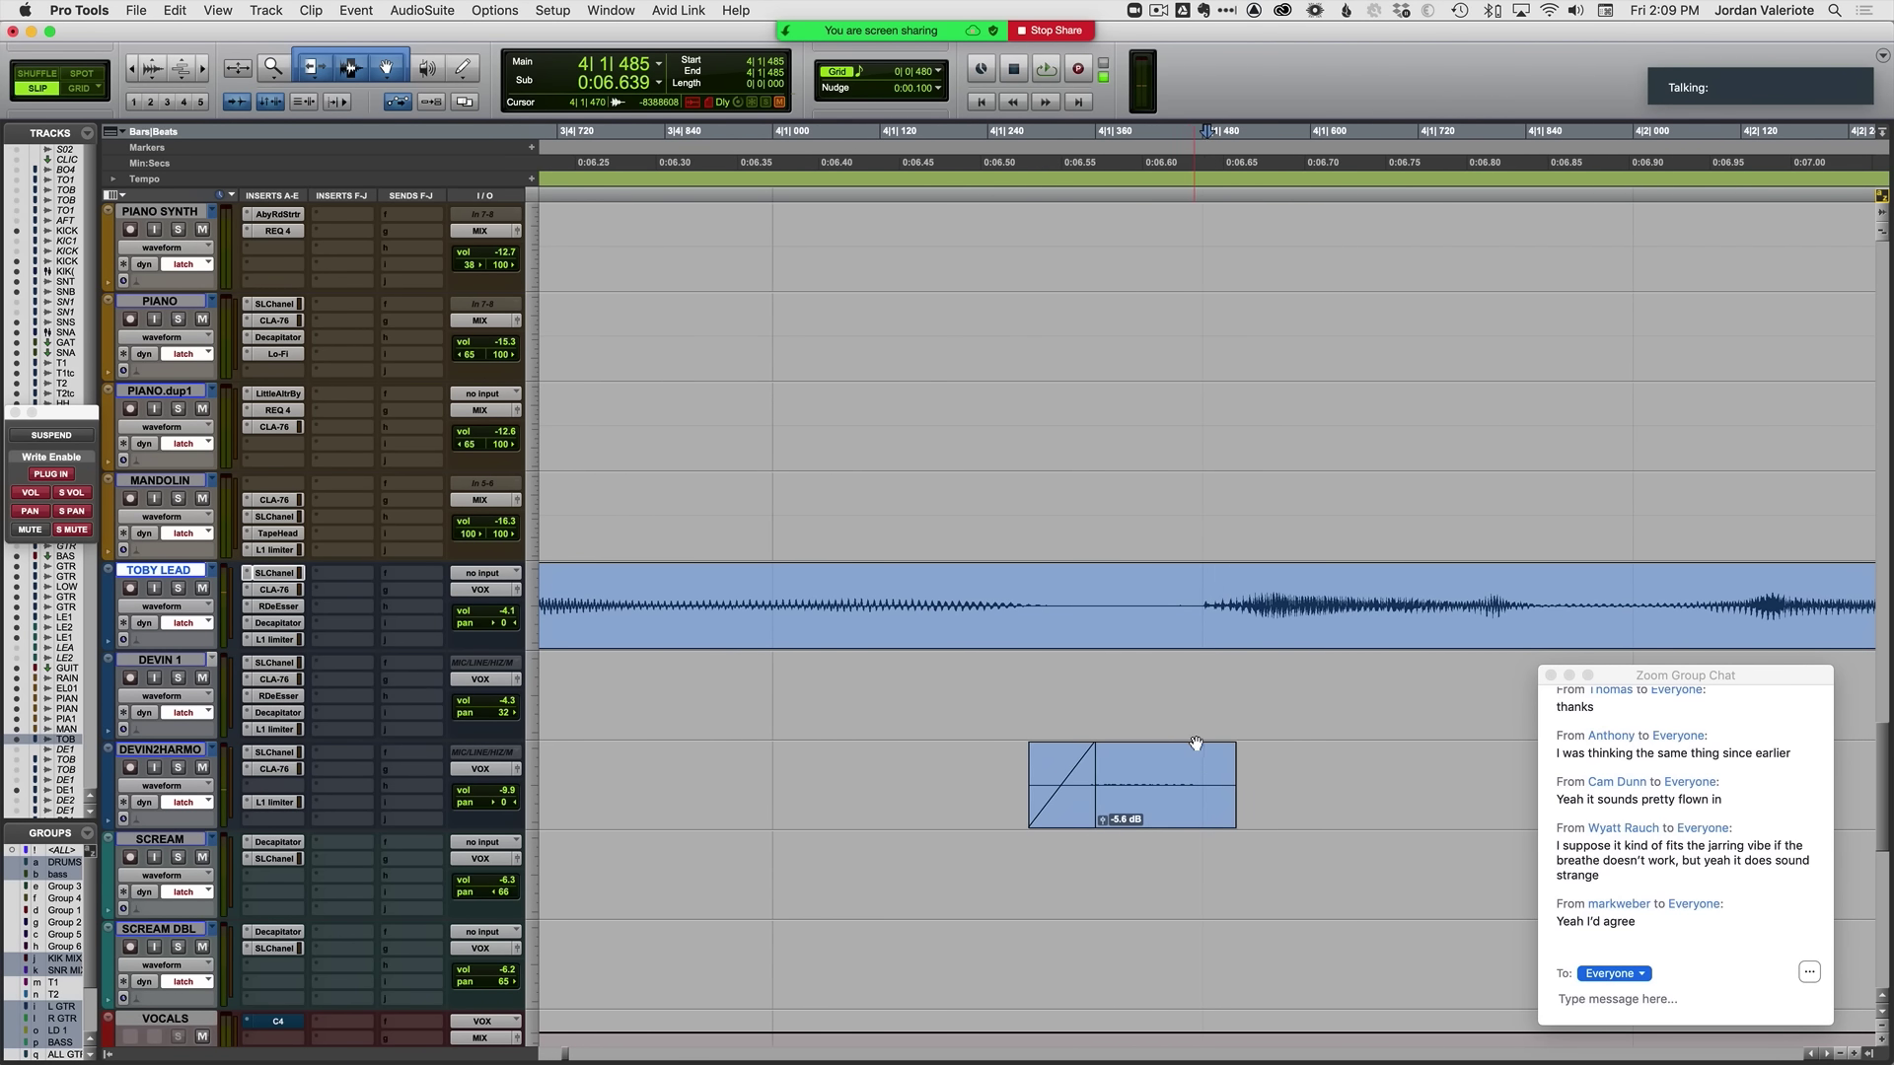
{"action": "key", "text": "space"}
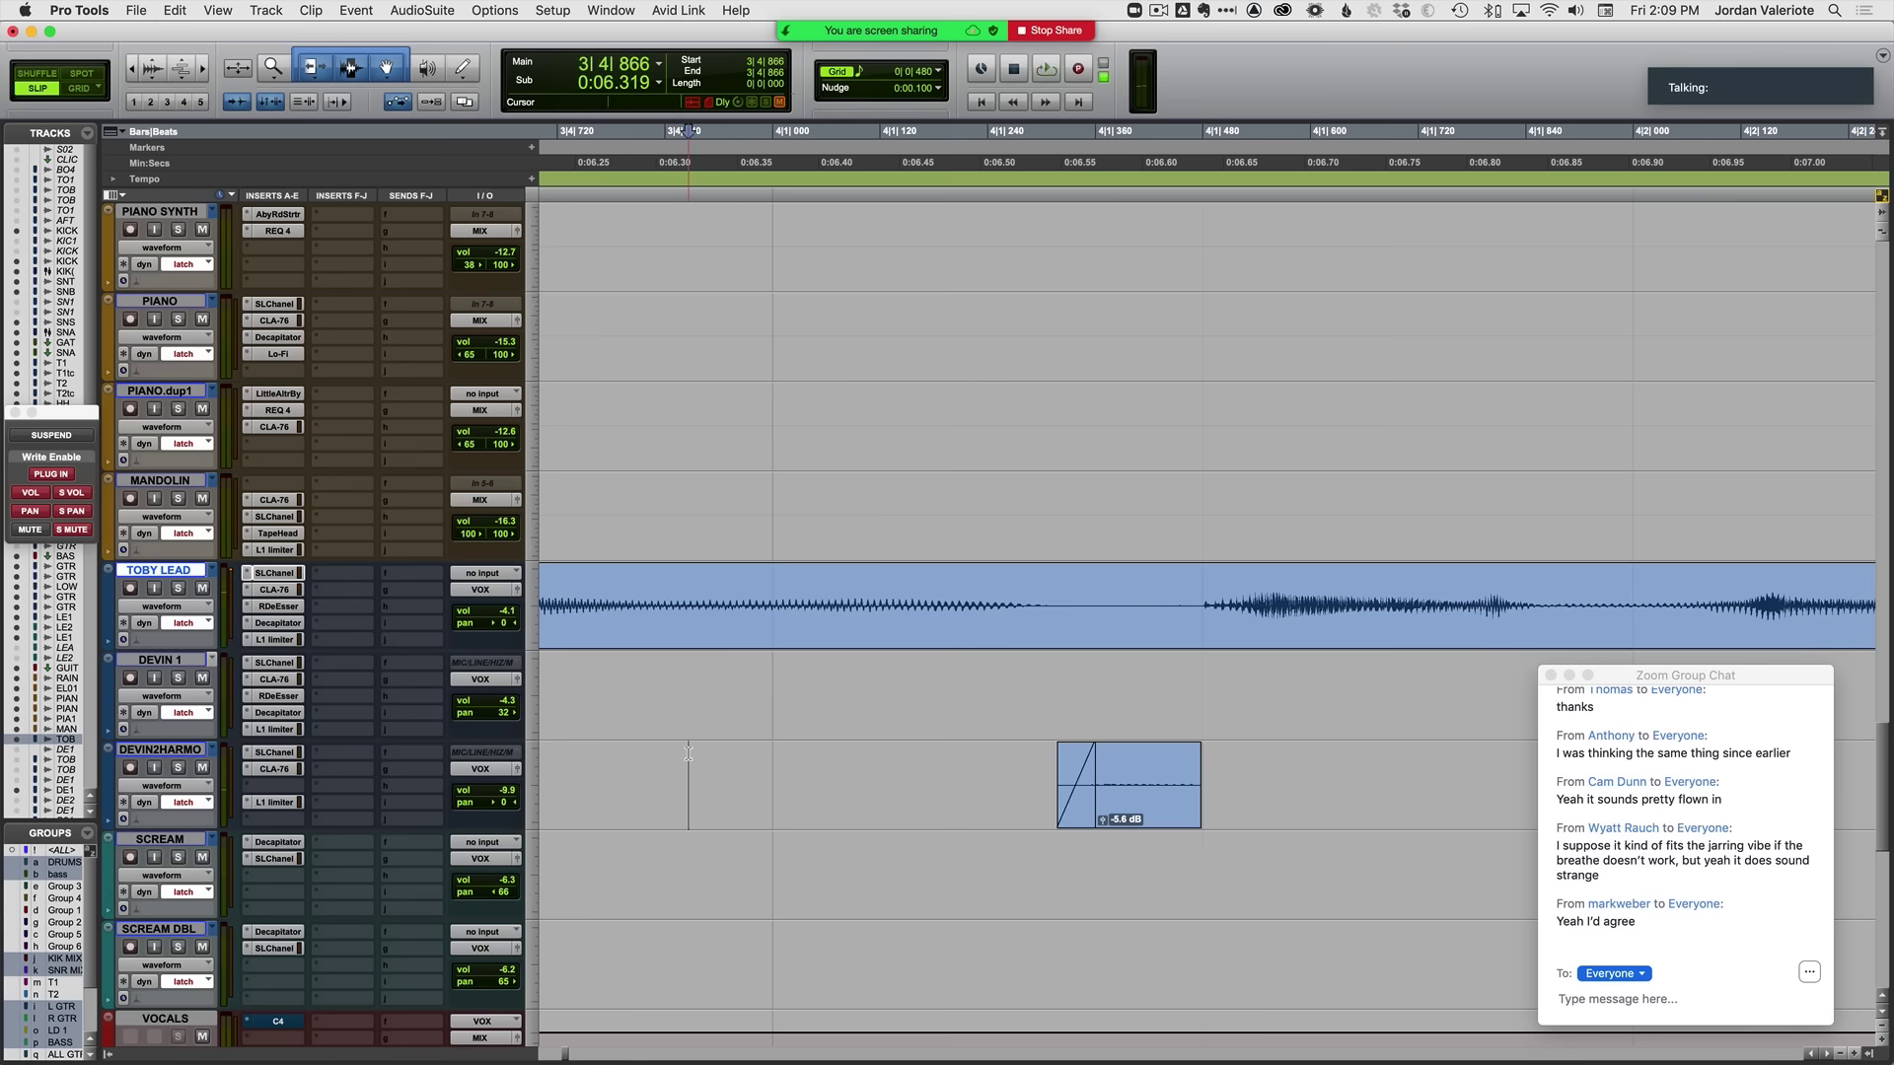
Step: Play the intro vocal from 2|4|516 through the gap to check the tightened clip
{"action": "key", "text": "r"}
{"action": "key", "text": "r"}
{"action": "key", "text": "r"}
{"action": "left_click", "coordinate": [673, 683]}
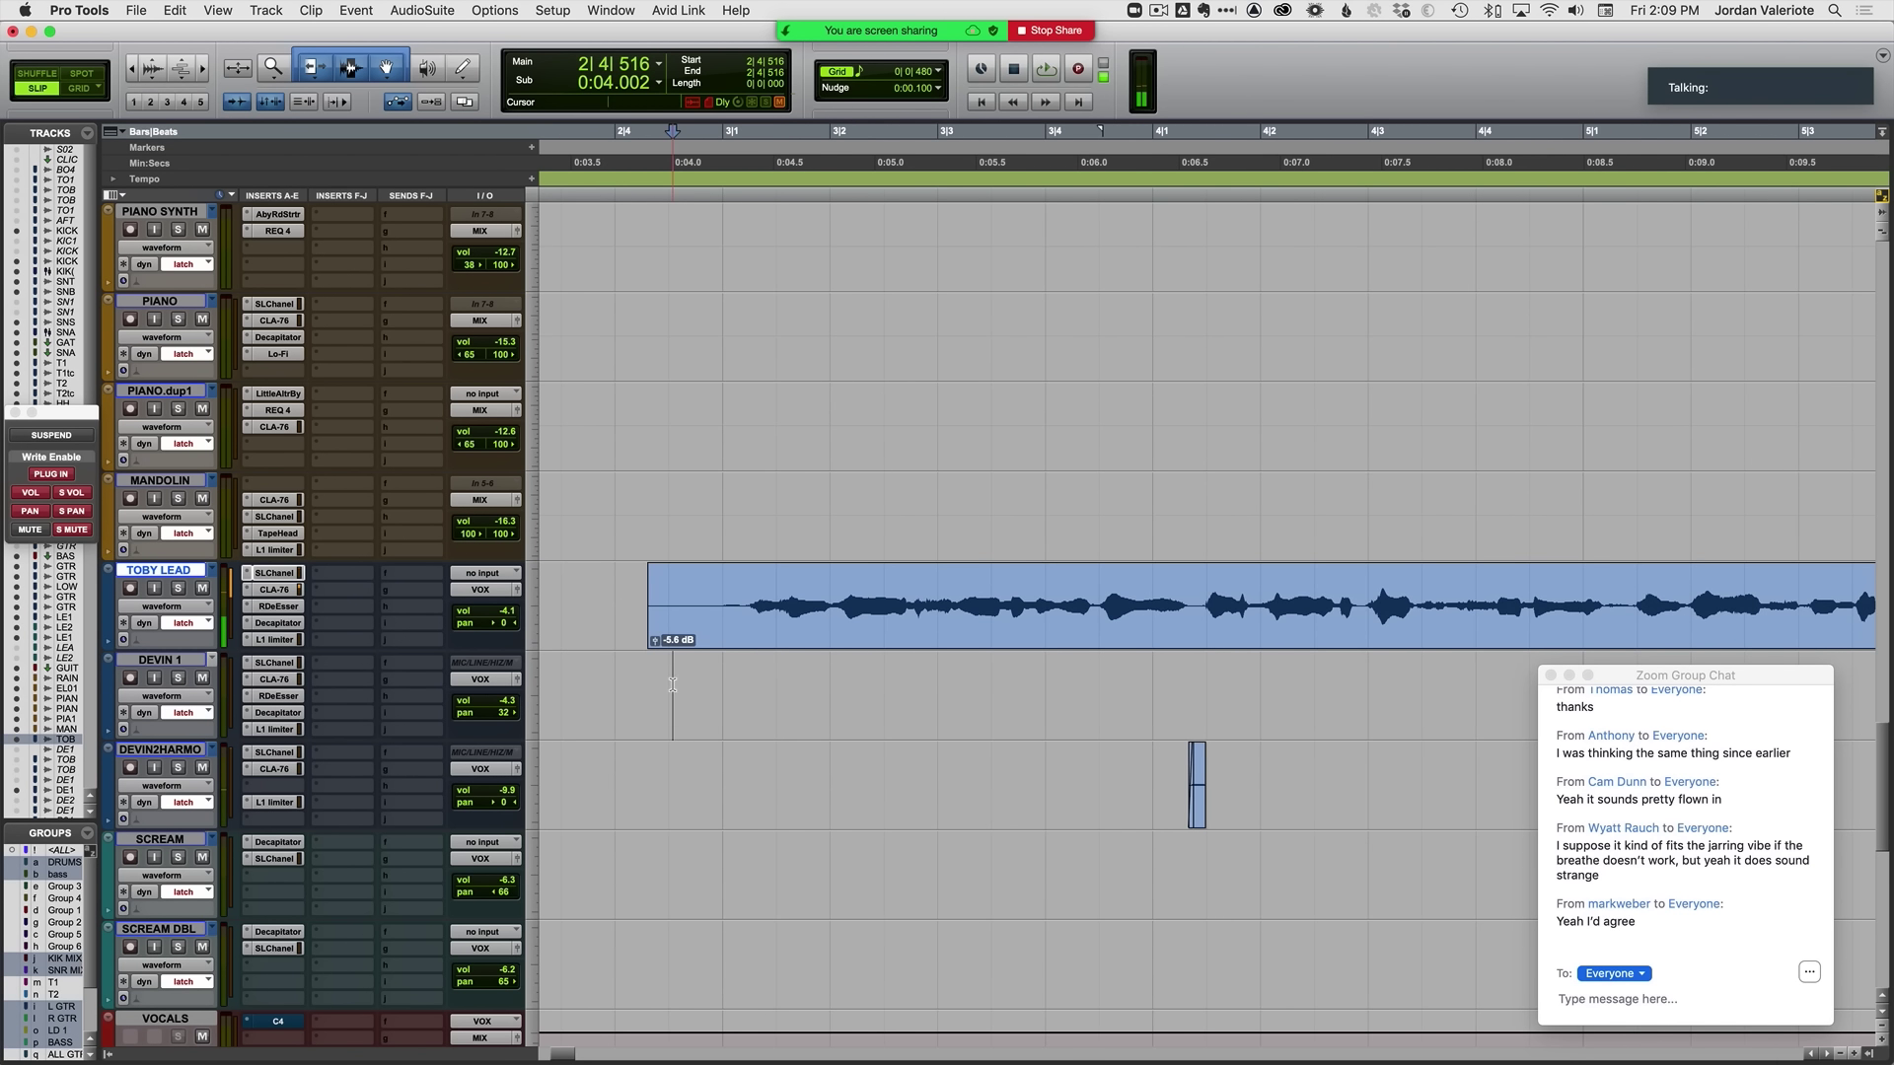
{"action": "key", "text": "space"}
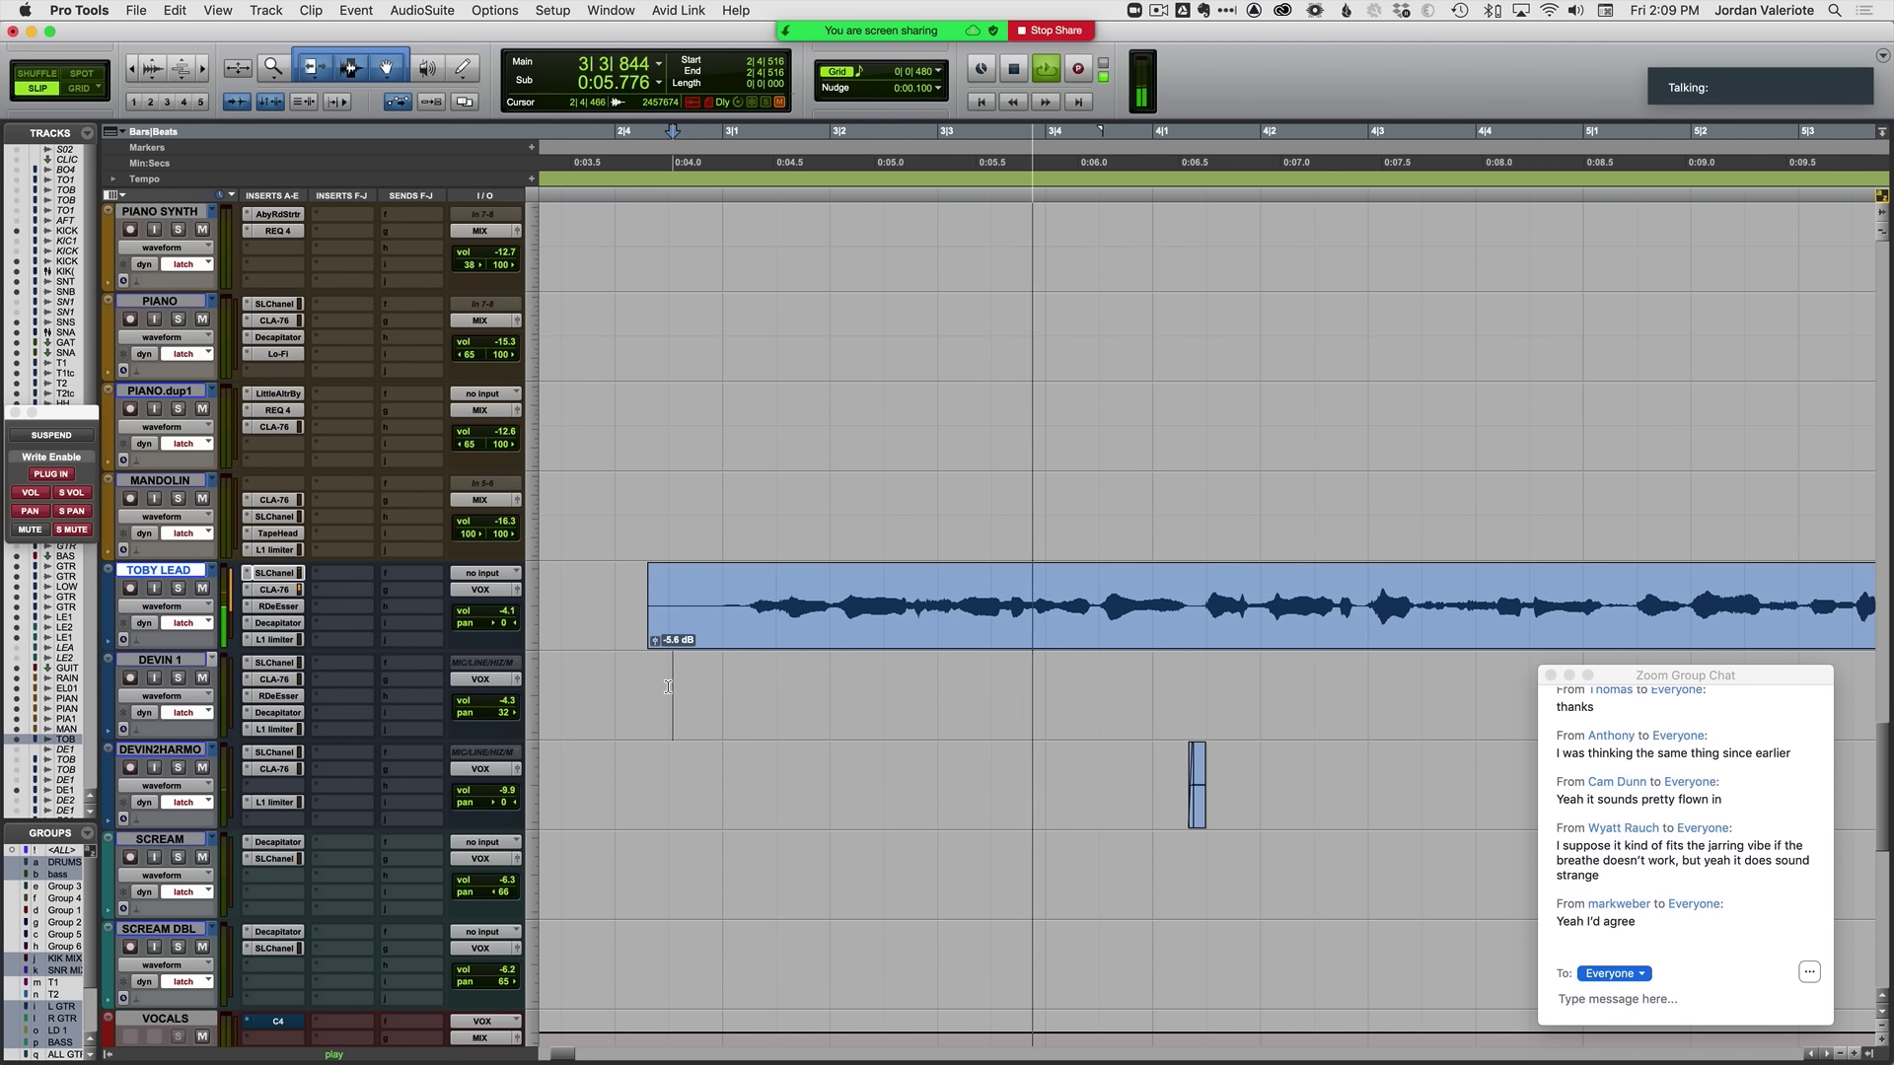
{"action": "key", "text": "space"}
Step: Show the tracks' volume automation and lower the harmony track's volume around the clip, from 4|1|272 for 0|0|258, to -12.4 dB
{"action": "left_click", "coordinate": [1195, 674]}
{"action": "key", "text": "t"}
{"action": "key", "text": "t"}
{"action": "key", "text": "ctrl+minus"}
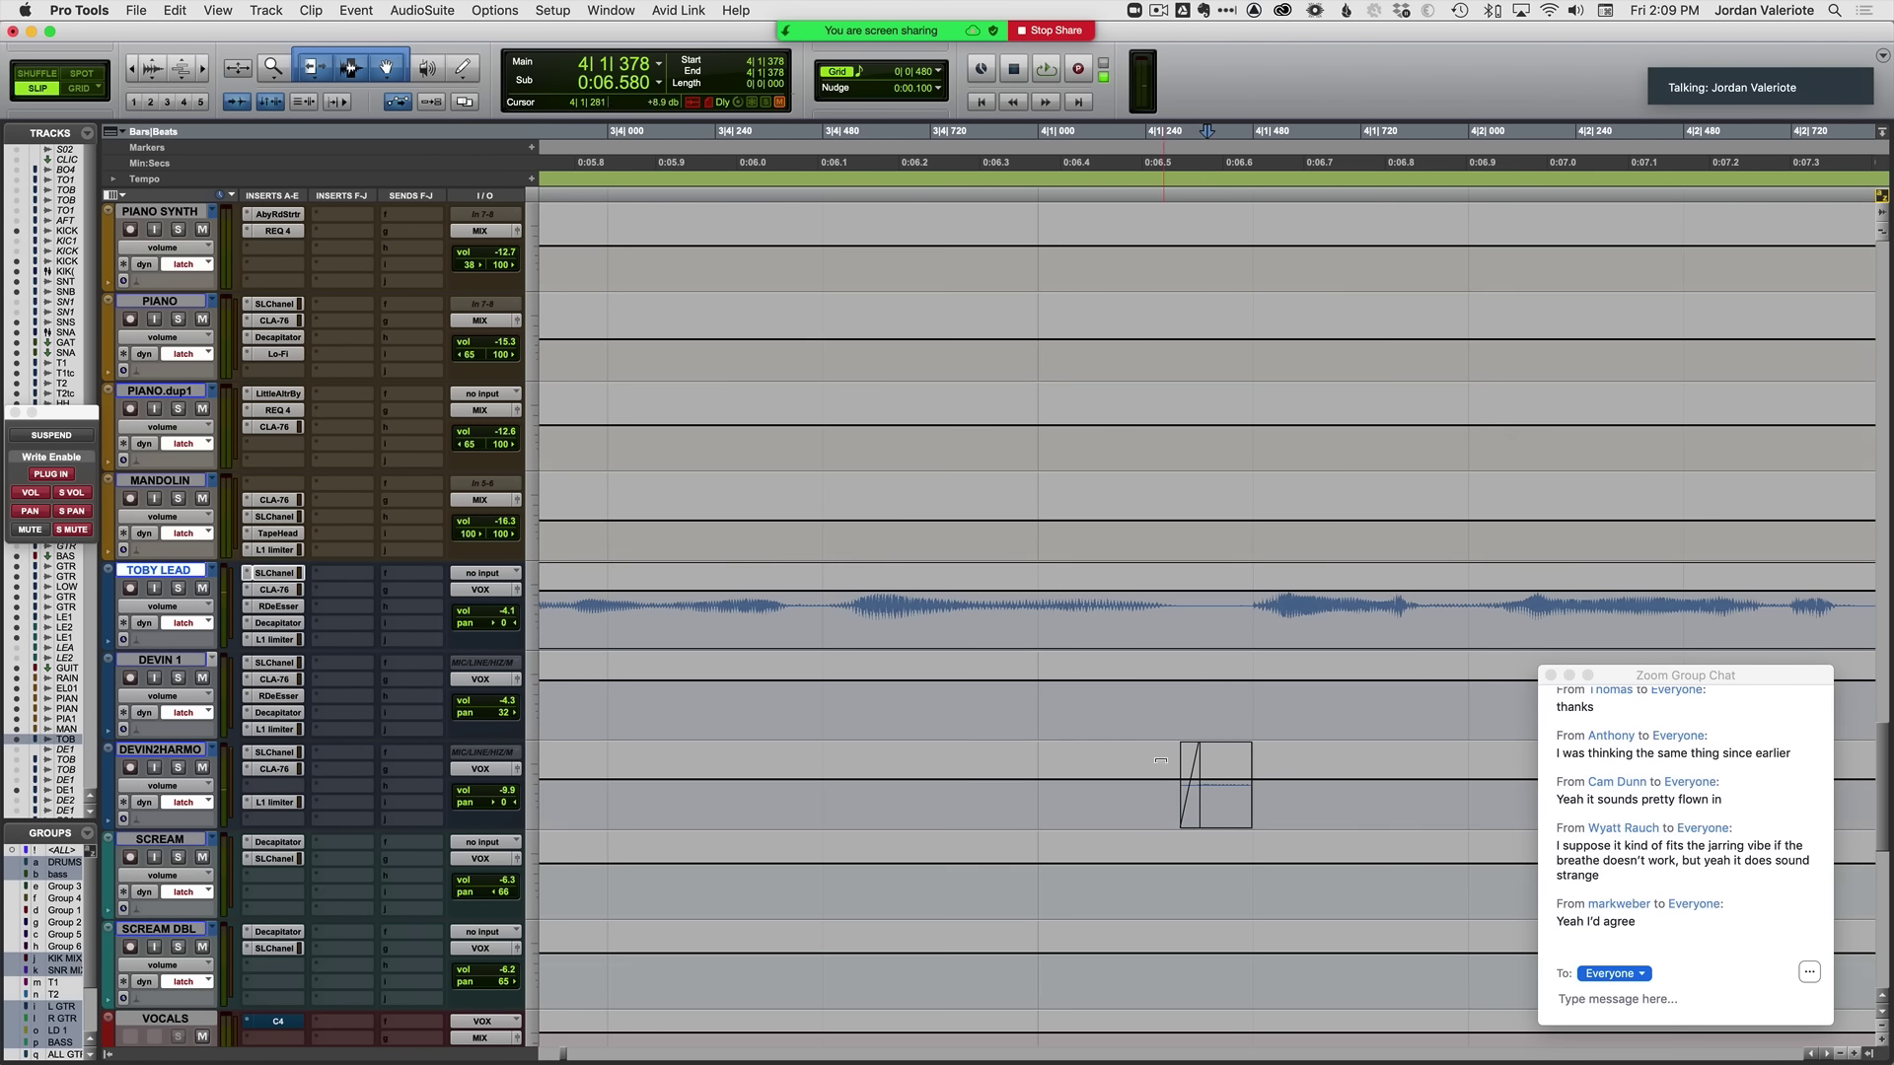
{"action": "left_click_drag", "start_coordinate": [1160, 789], "coordinate": [1279, 798]}
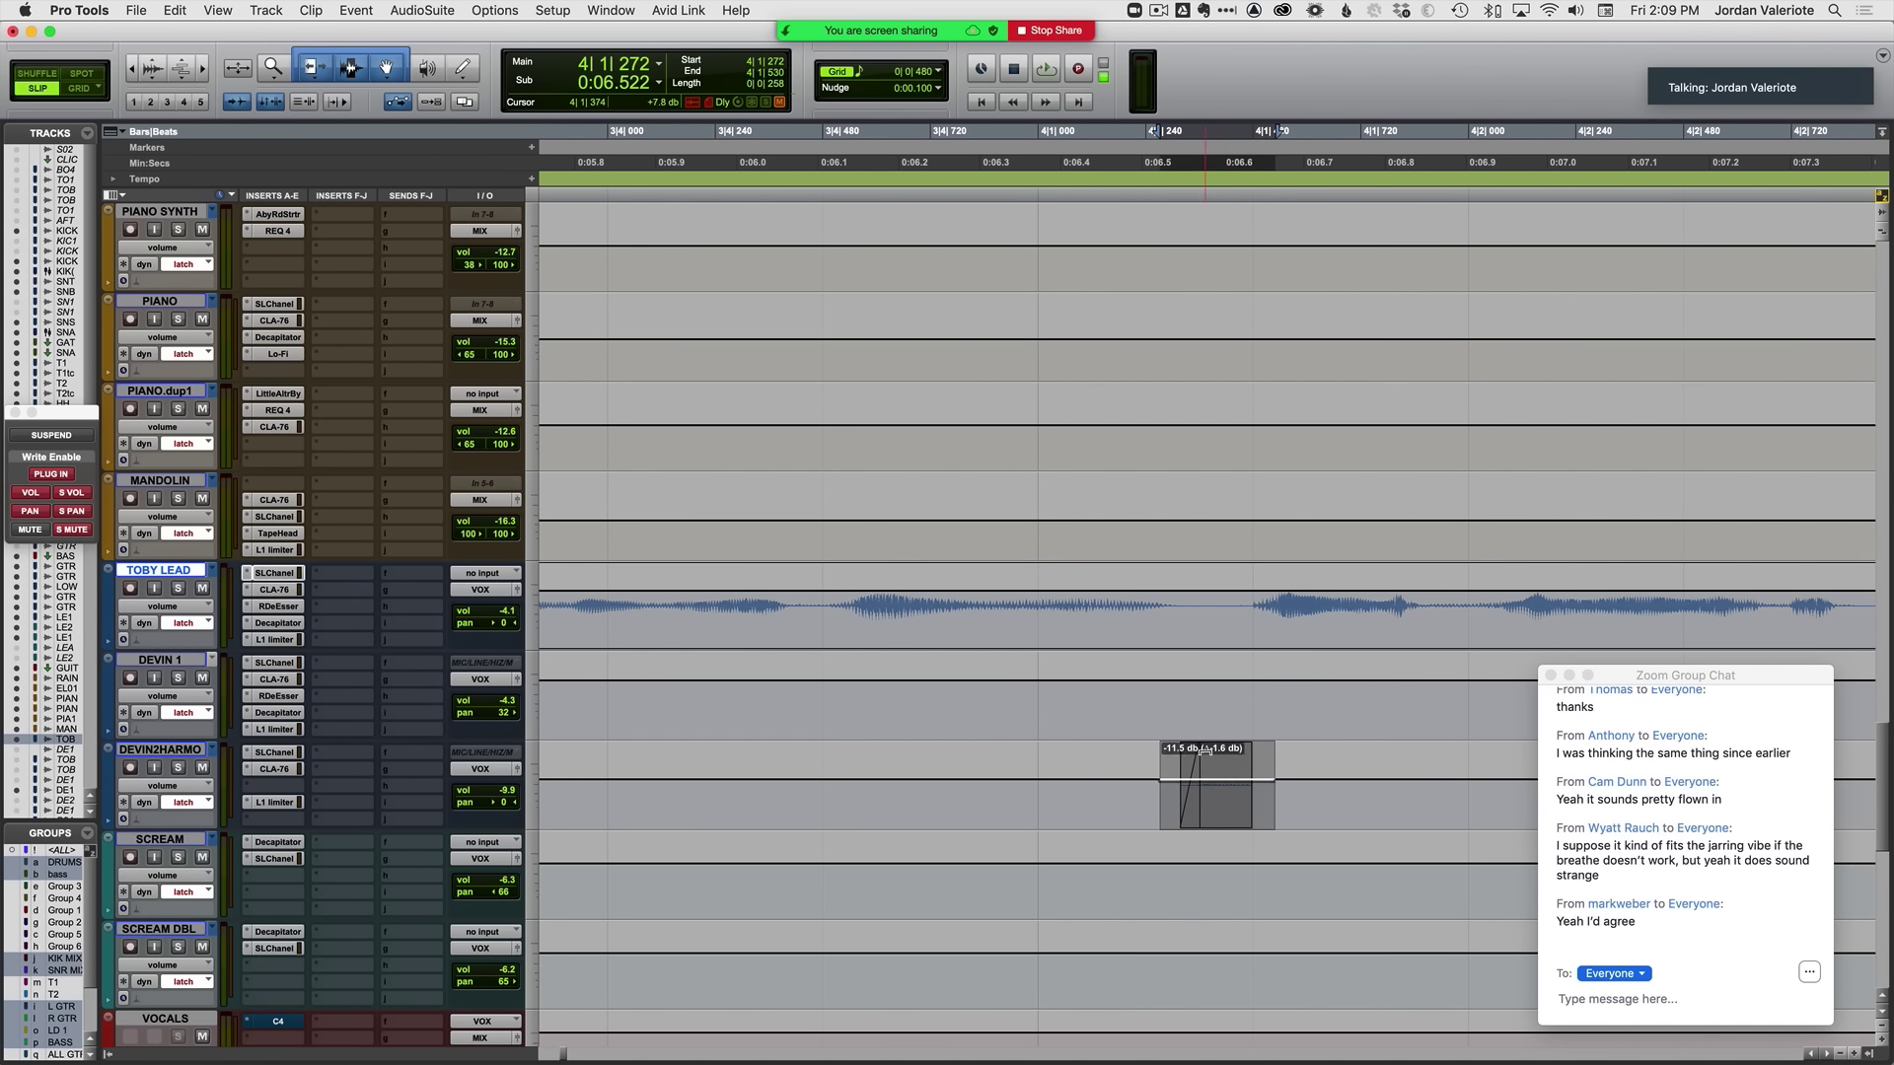
{"action": "left_click", "coordinate": [1177, 789]}
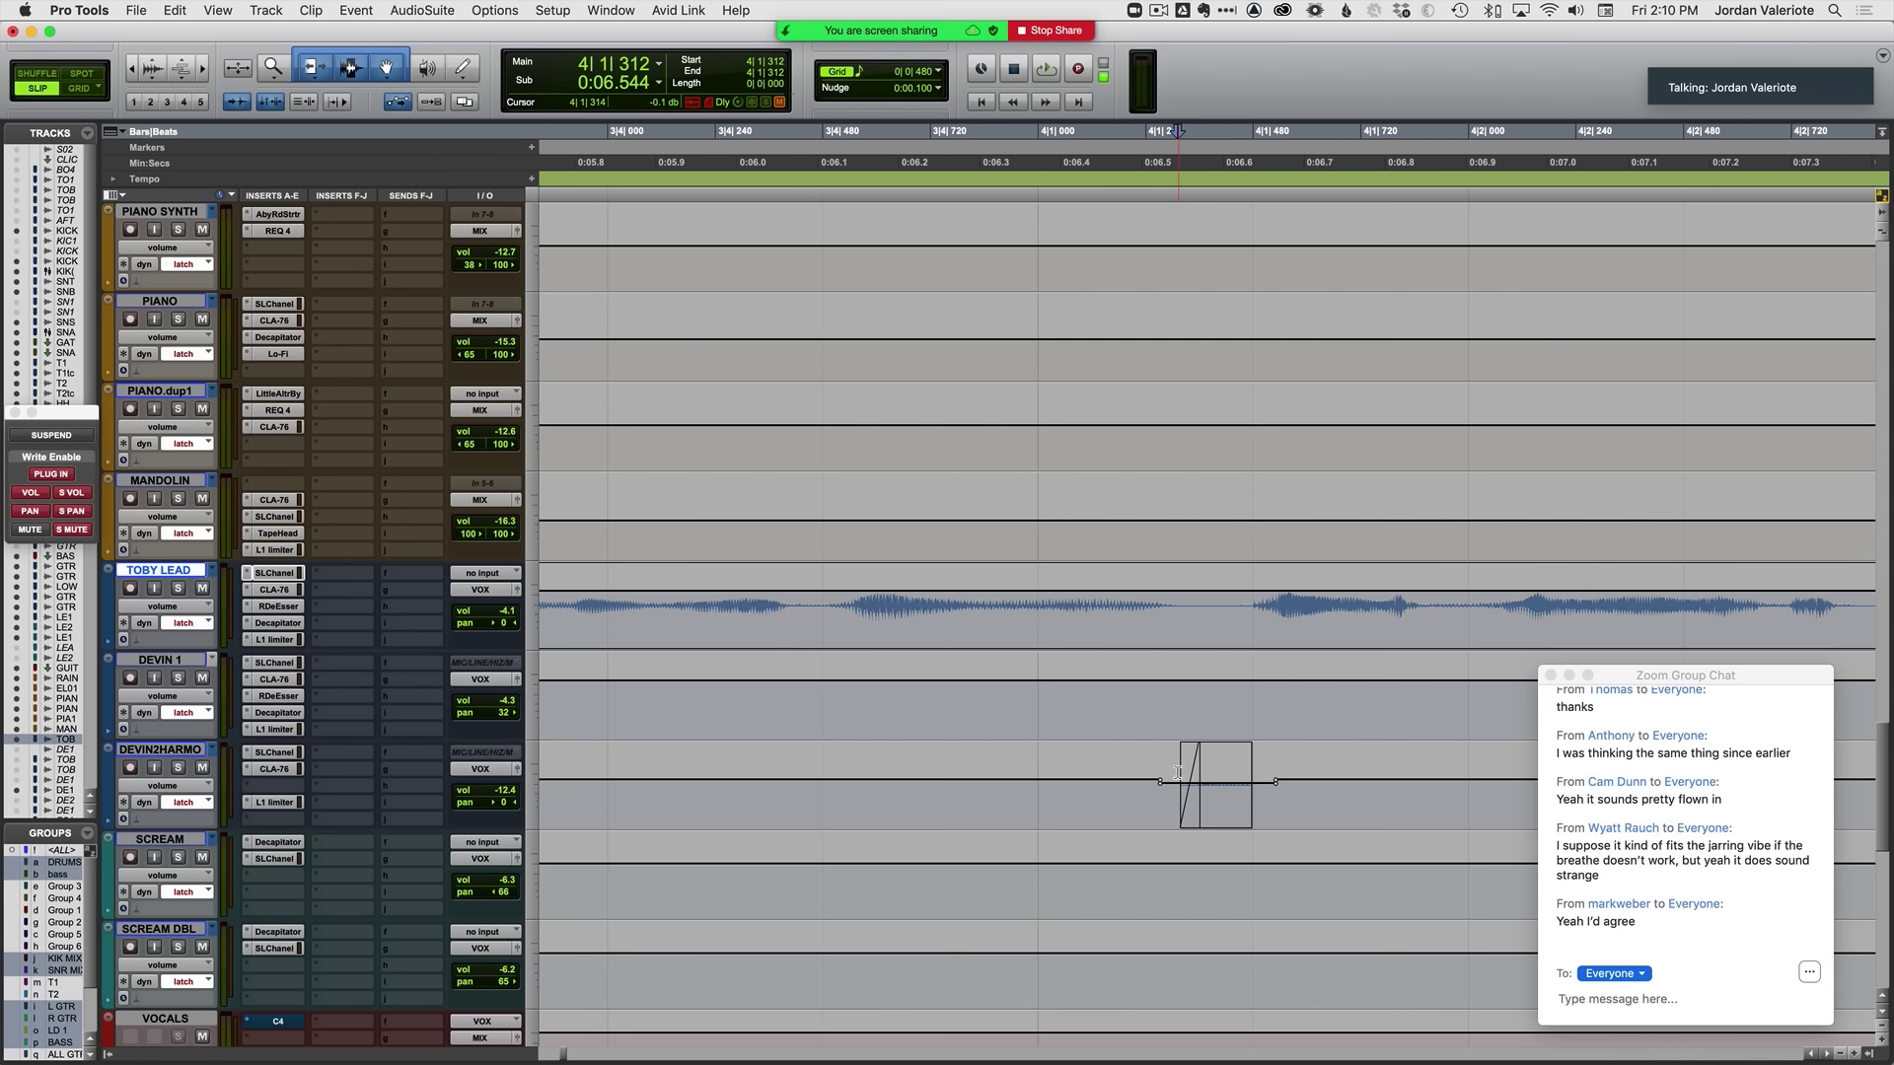
Step: Play the passage from 3|1|134 to check the lowered clip against the lead vocal
{"action": "key", "text": "r"}
{"action": "key", "text": "r"}
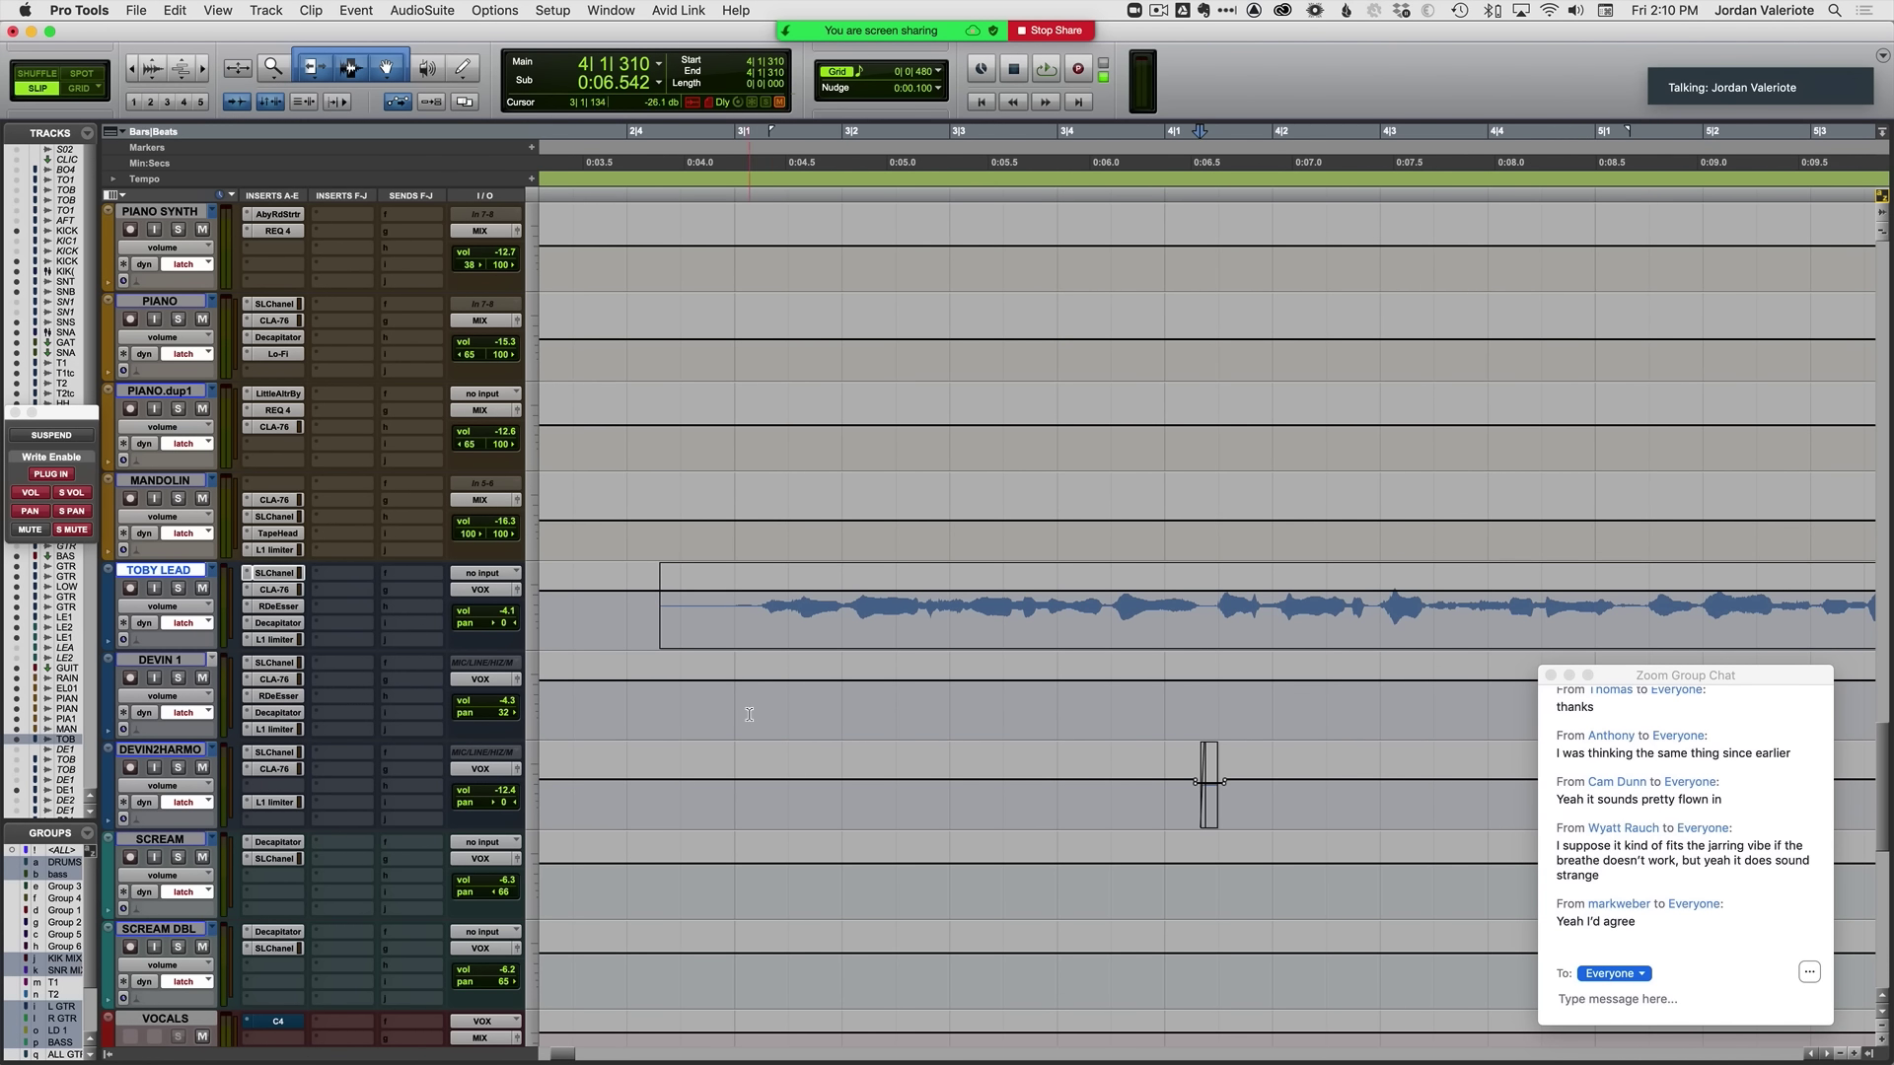
{"action": "left_click", "coordinate": [749, 714]}
{"action": "key", "text": "space"}
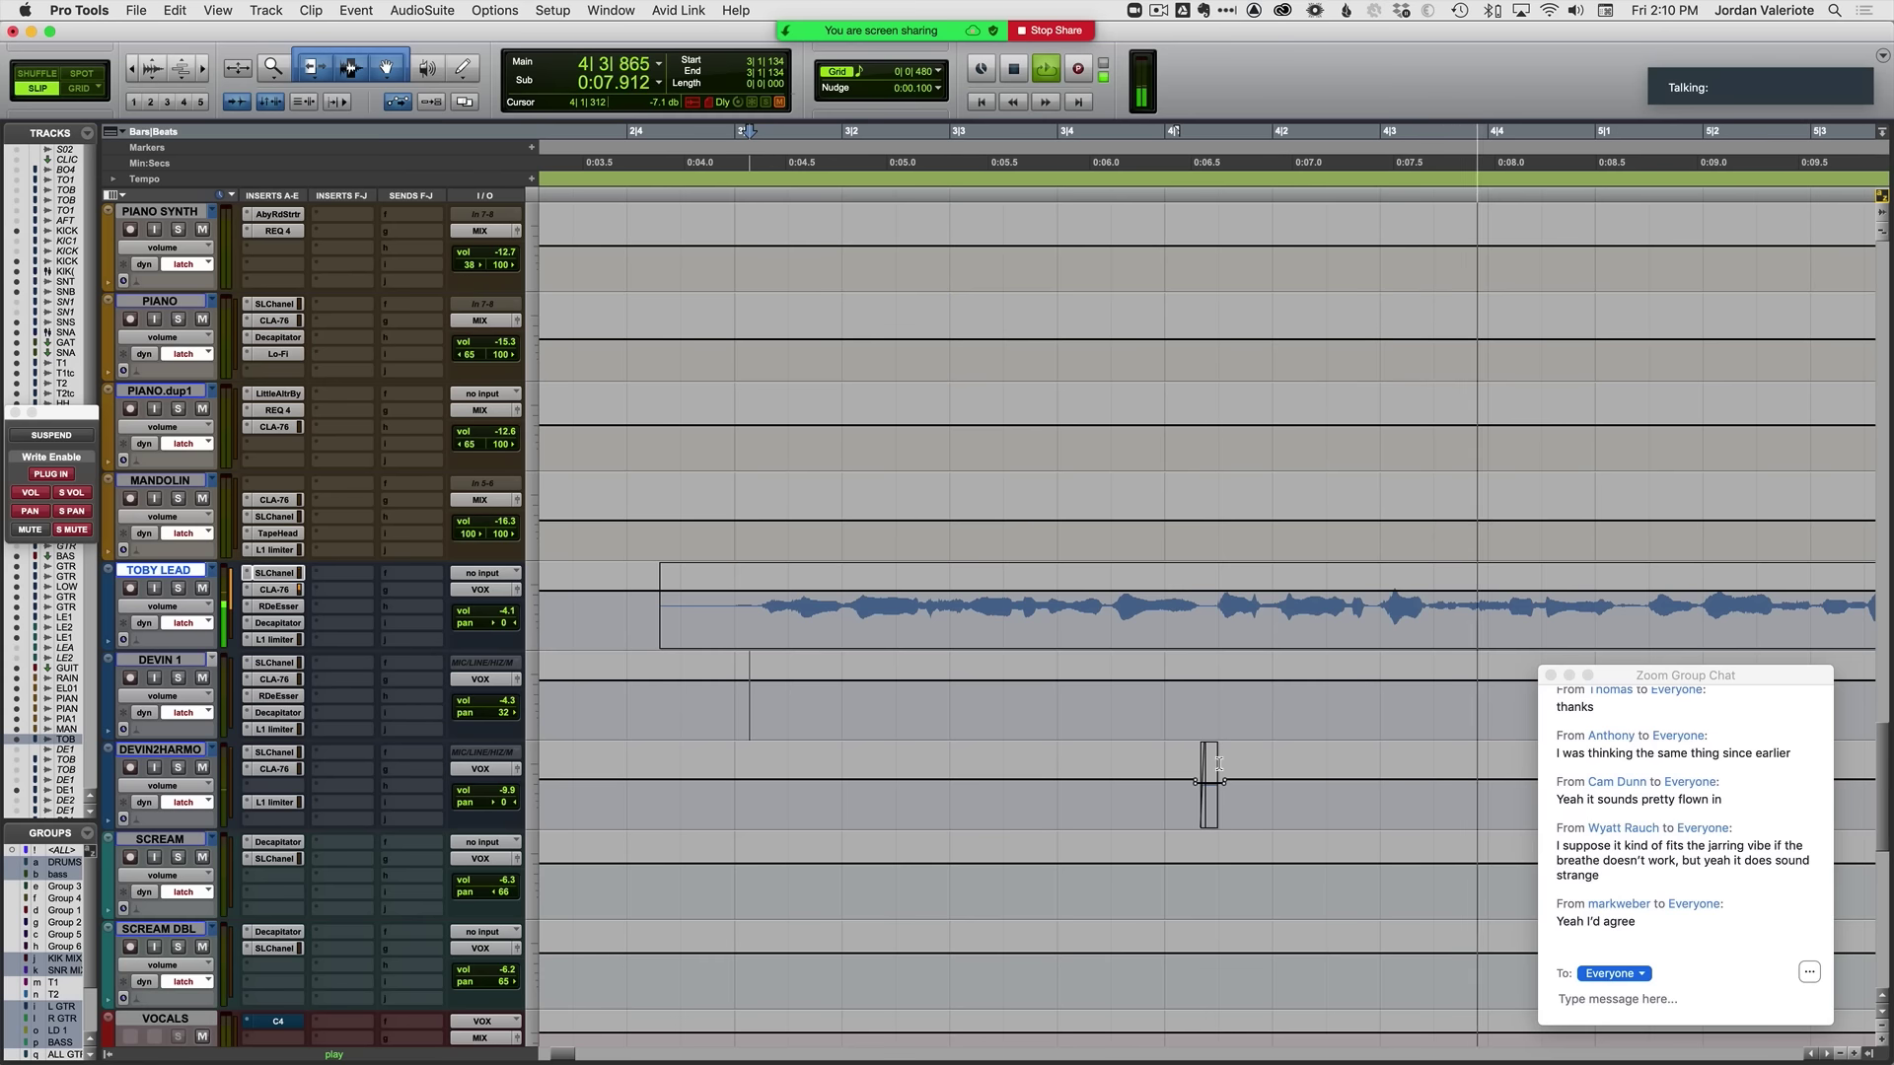
{"action": "key", "text": "space"}
Step: Lower the clip's volume automation further, raise it back slightly, and replay from 3|1|134
{"action": "left_click_drag", "start_coordinate": [1211, 780], "coordinate": [1211, 785]}
{"action": "key", "text": "space"}
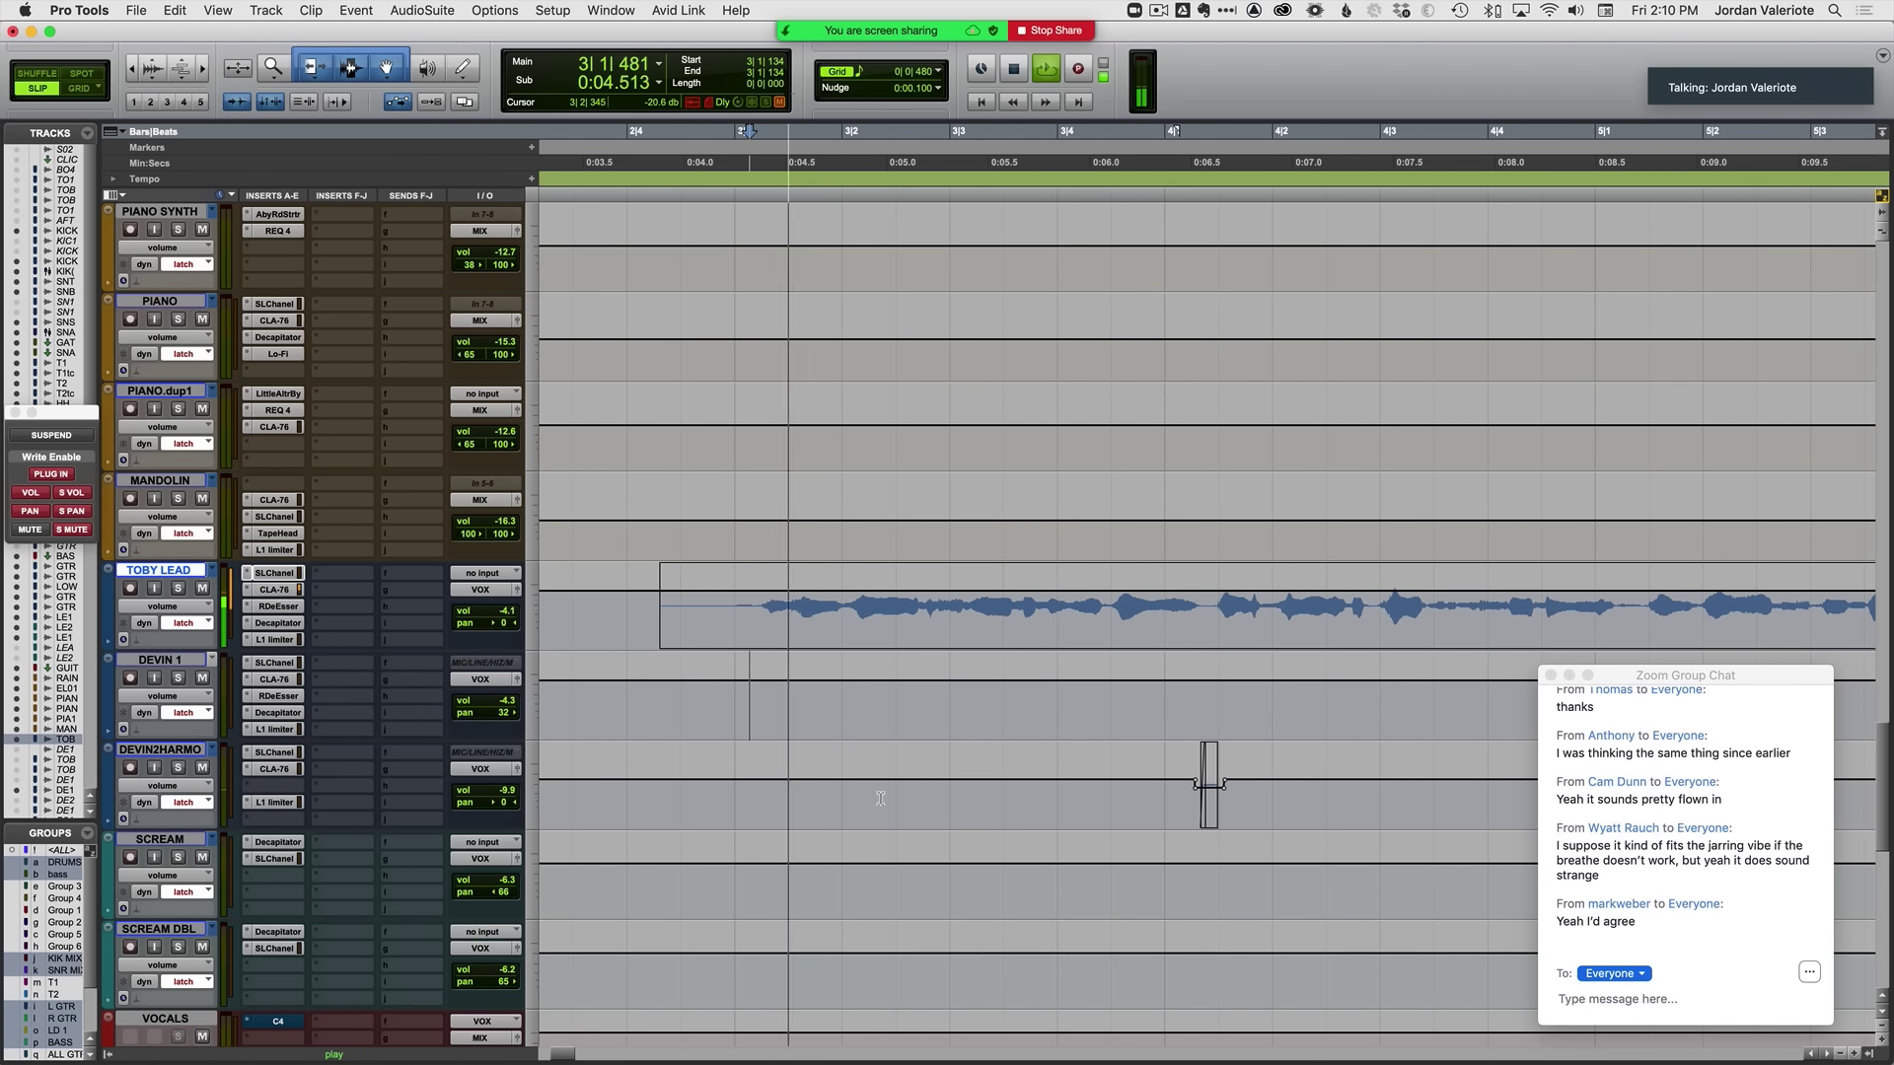
{"action": "key", "text": "space"}
{"action": "left_click", "coordinate": [1209, 780]}
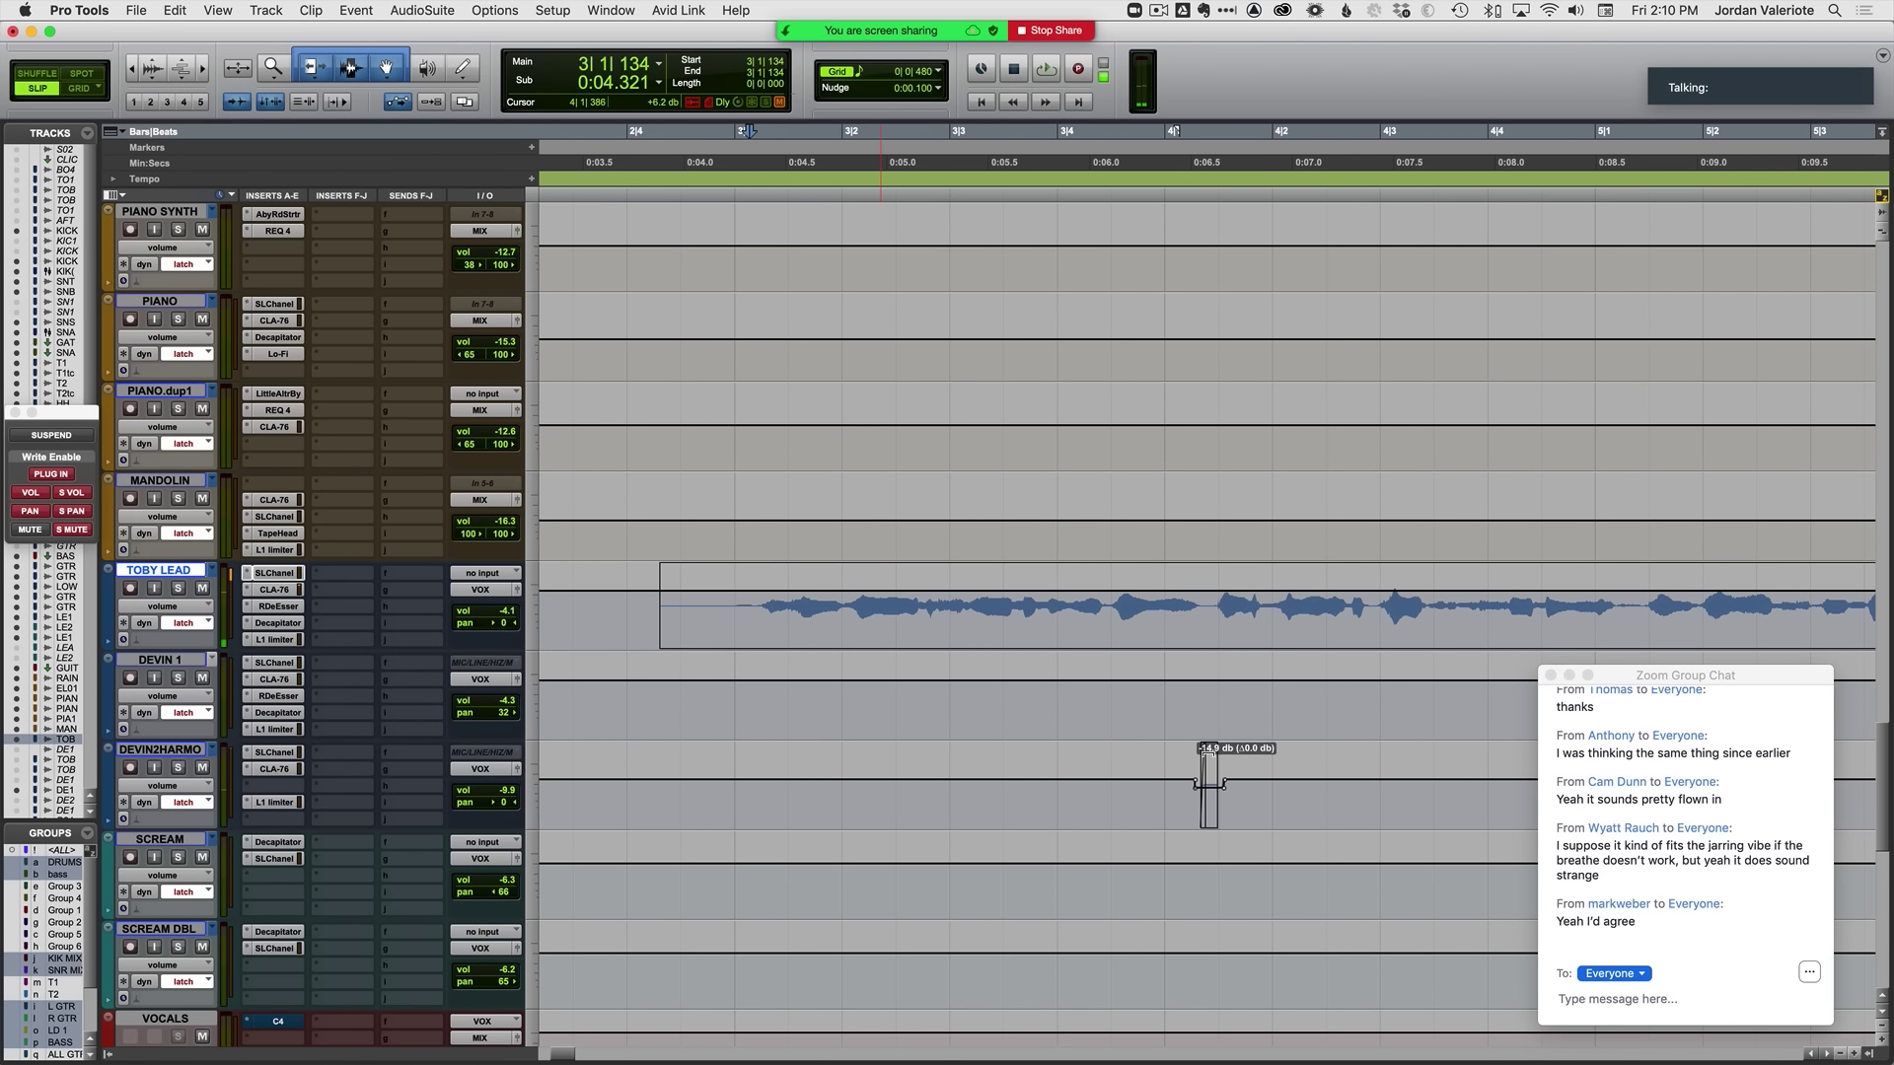
{"action": "key", "text": "space"}
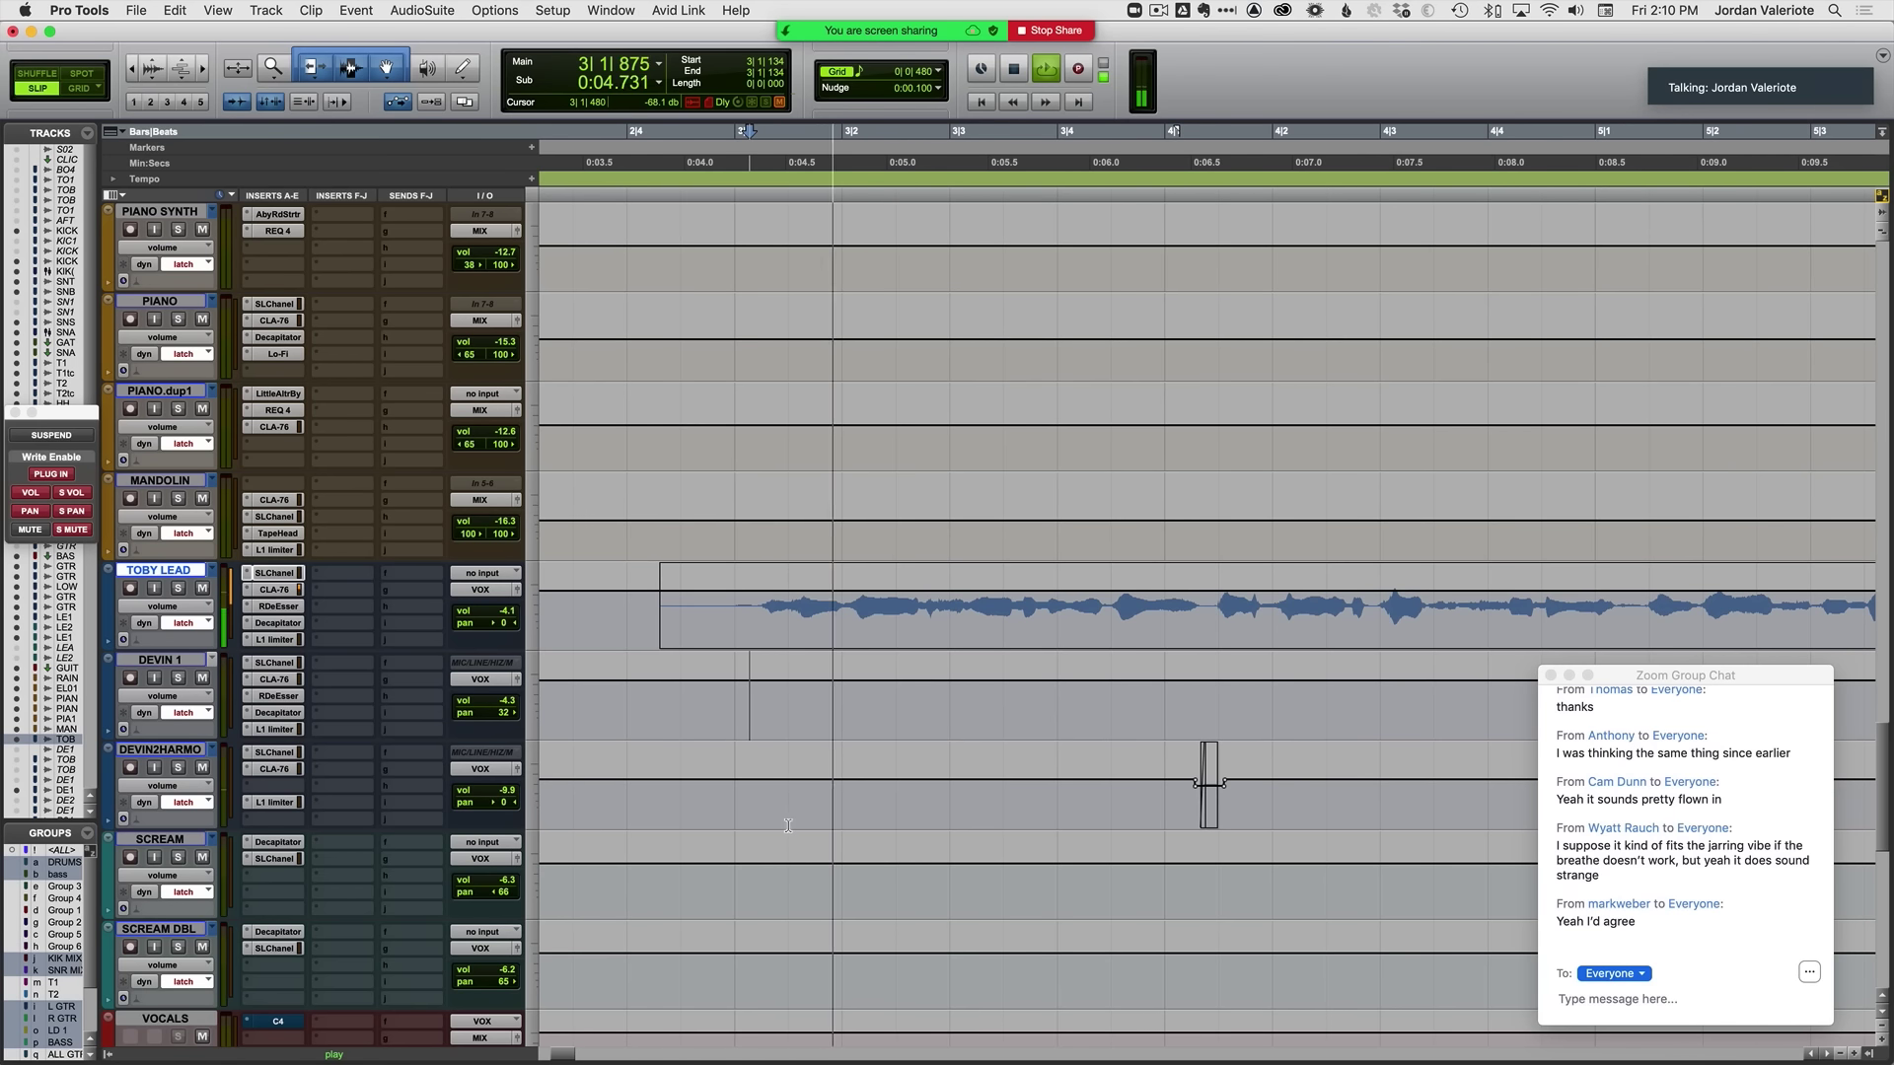
Step: Play the intro from 2|3|742 and ride the lead vocal's volume up to about -3.2 dB by bar 5
{"action": "key", "text": "super+bracketleft"}
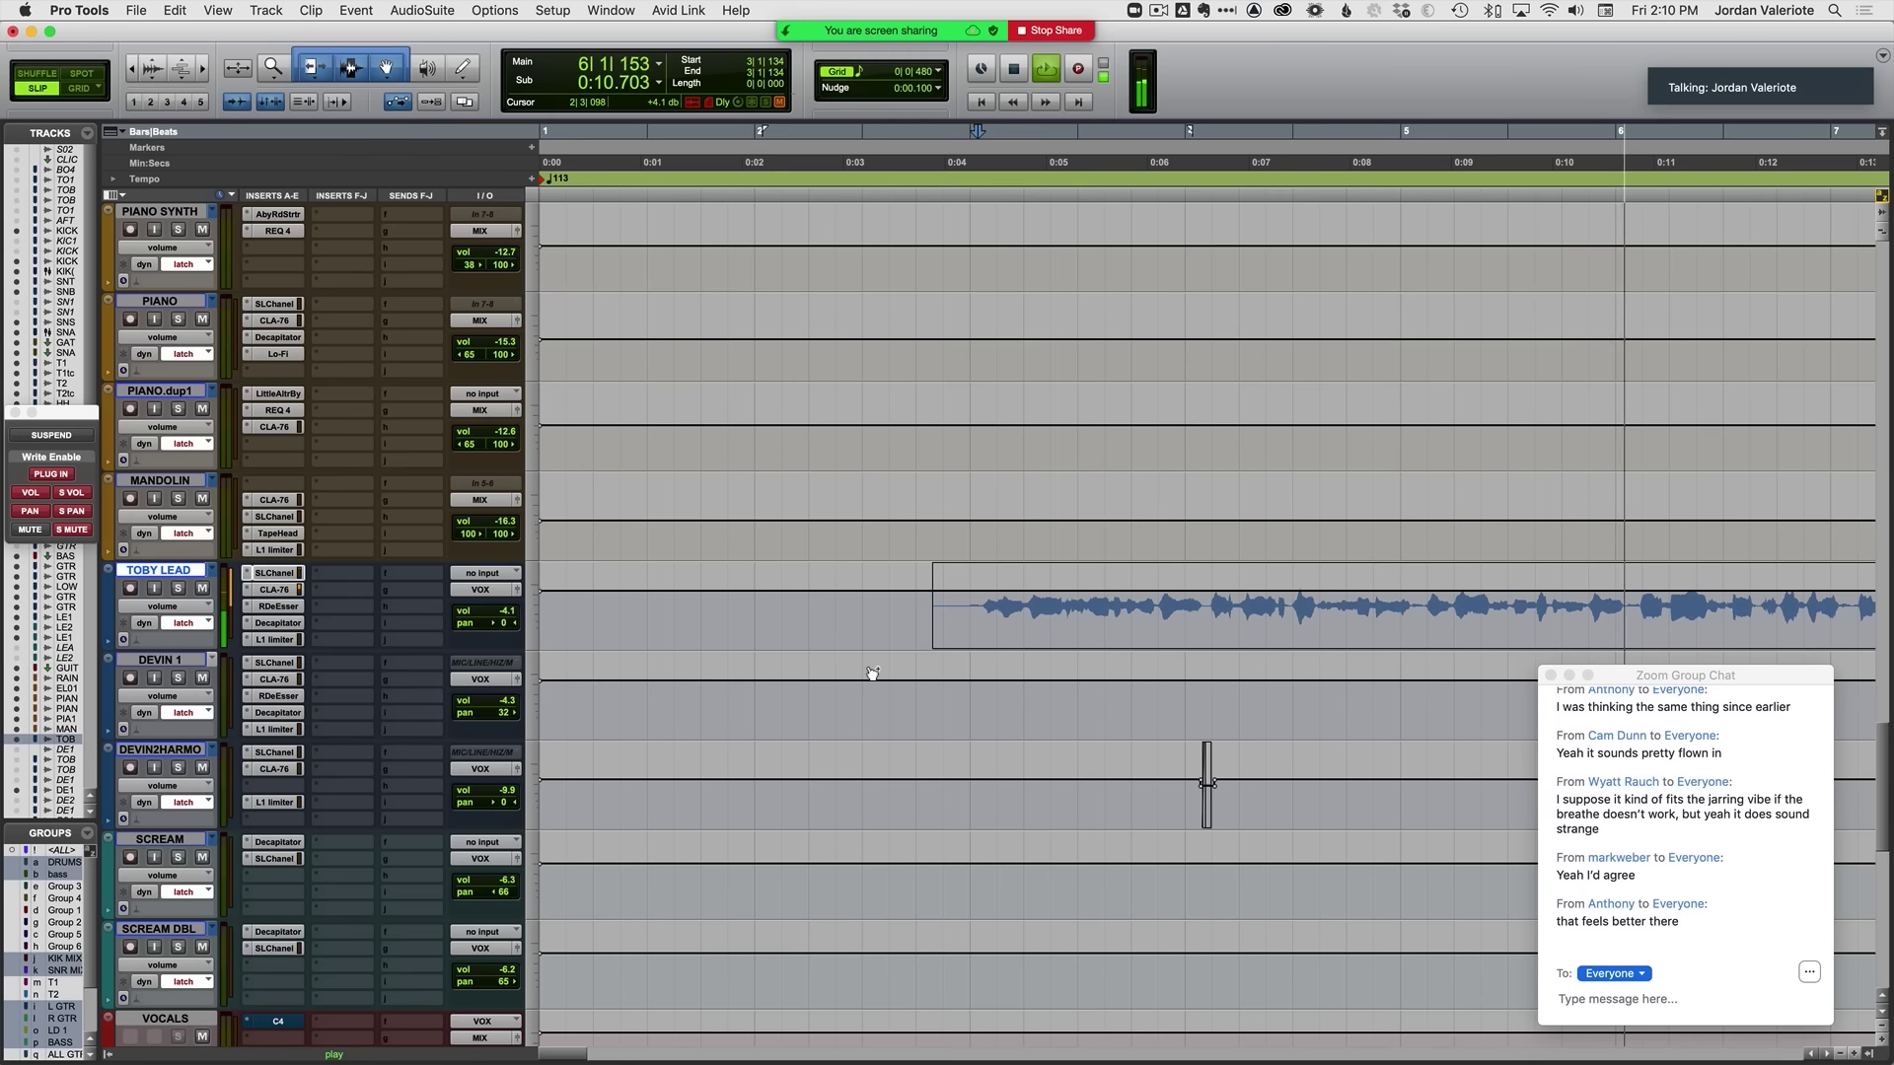
{"action": "key", "text": "ctrl+alt+minus"}
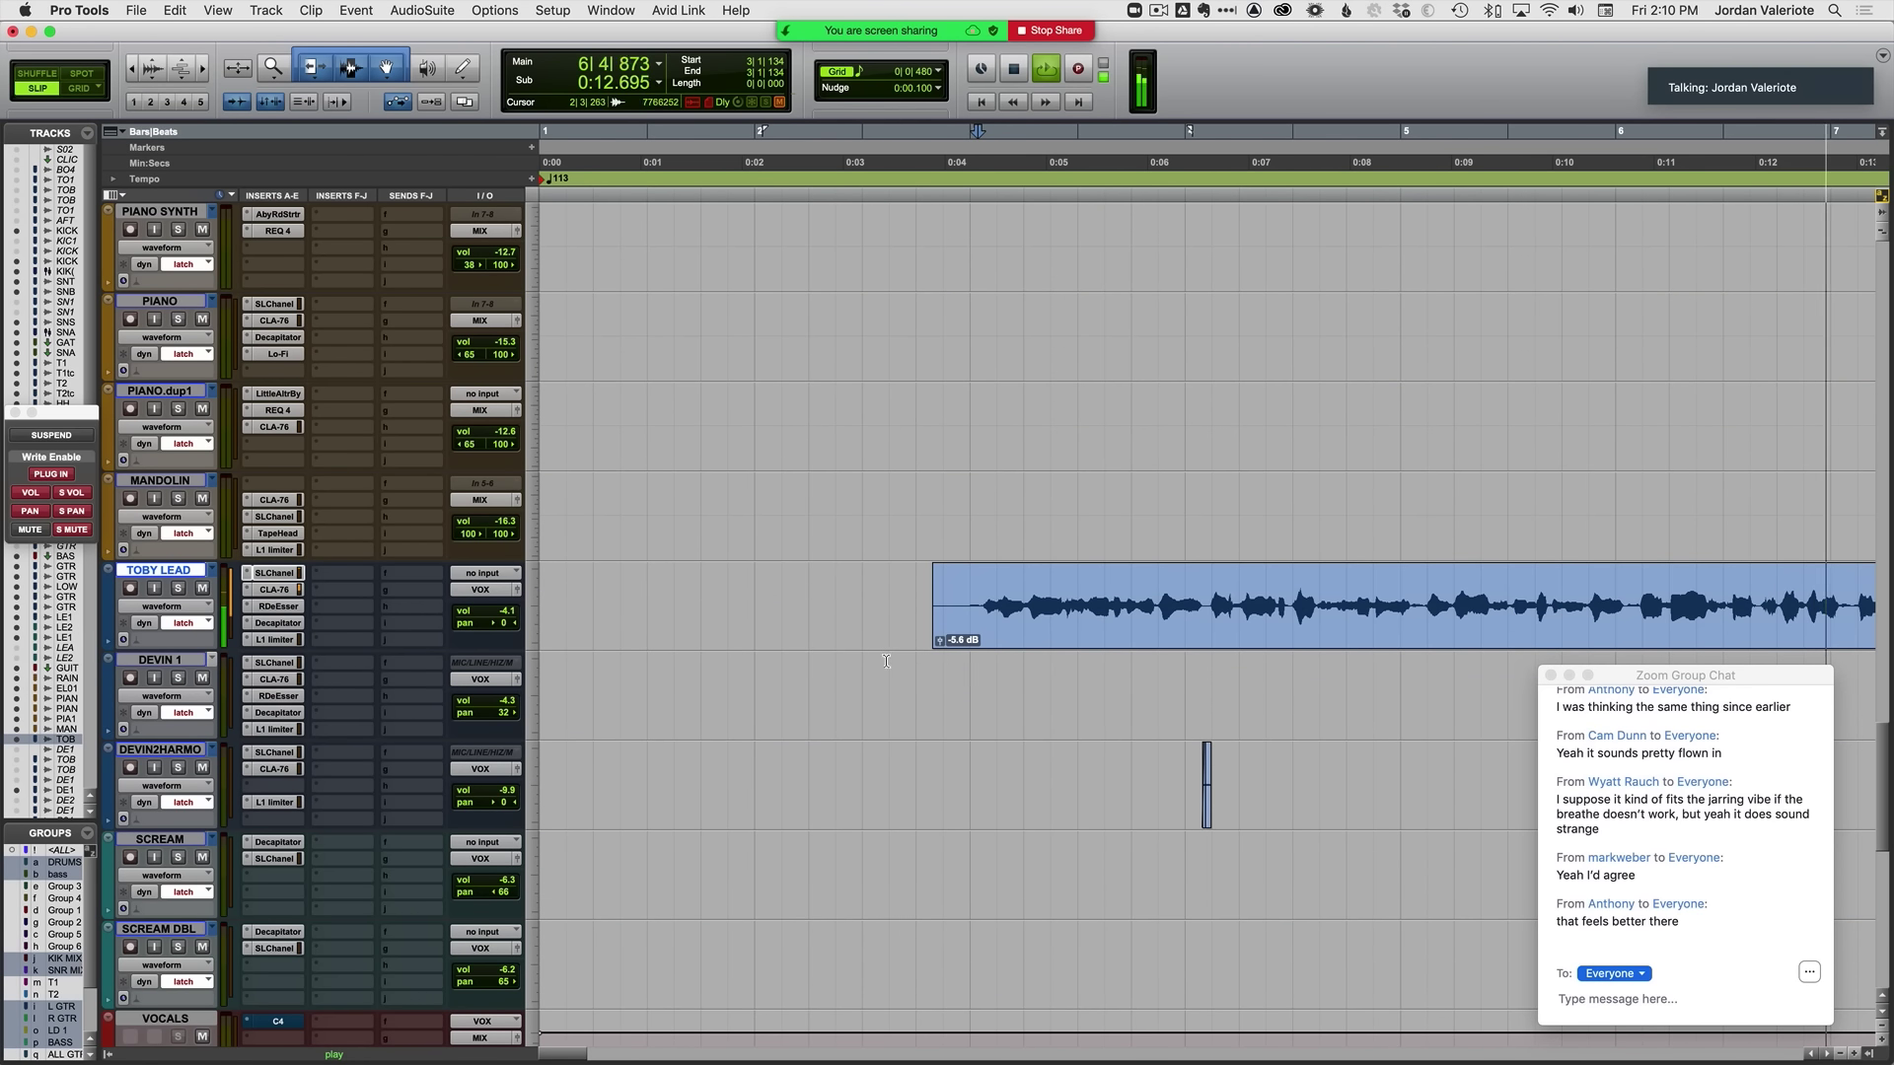
{"action": "scroll", "coordinate": [886, 660], "scroll_direction": "right", "scroll_amount": 2}
{"action": "key", "text": "r"}
{"action": "scroll", "coordinate": [885, 661], "scroll_direction": "right", "scroll_amount": 2}
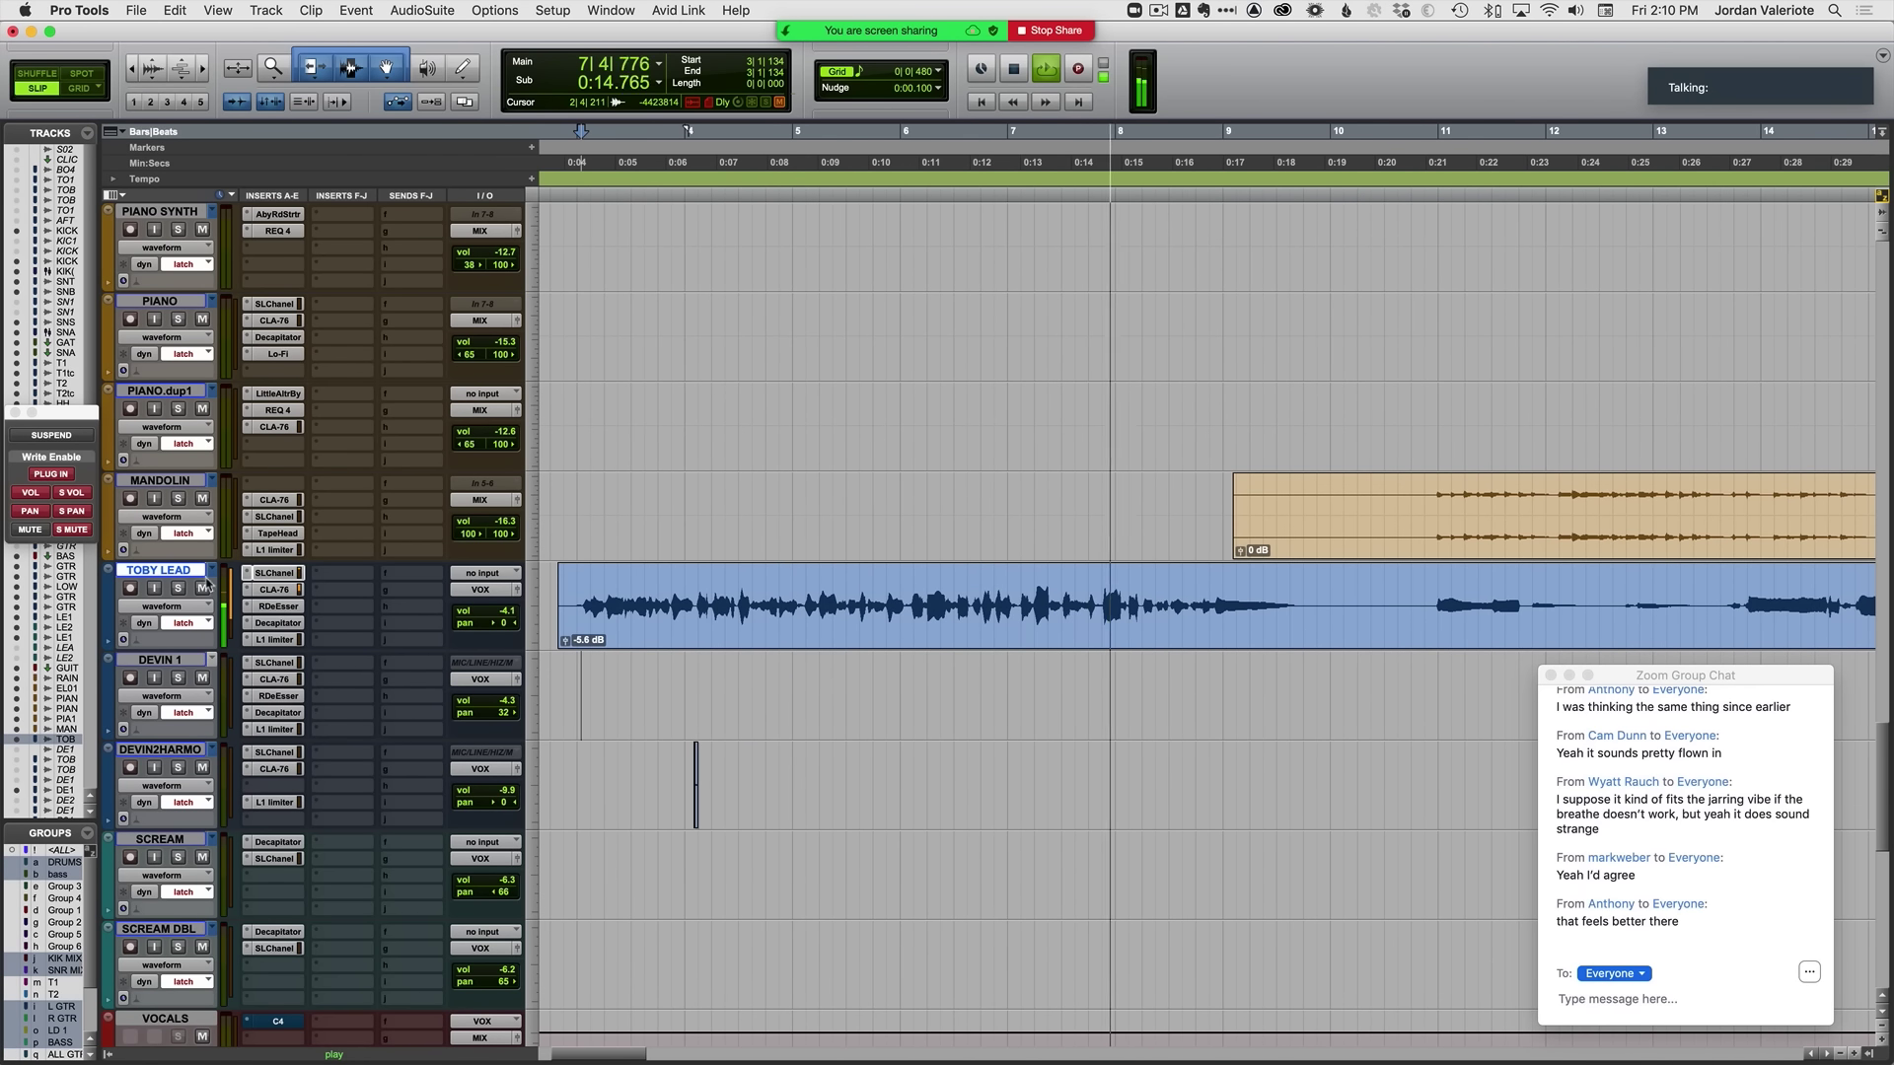
{"action": "left_click", "coordinate": [545, 590]}
{"action": "key", "text": "ctrl+alt+minus"}
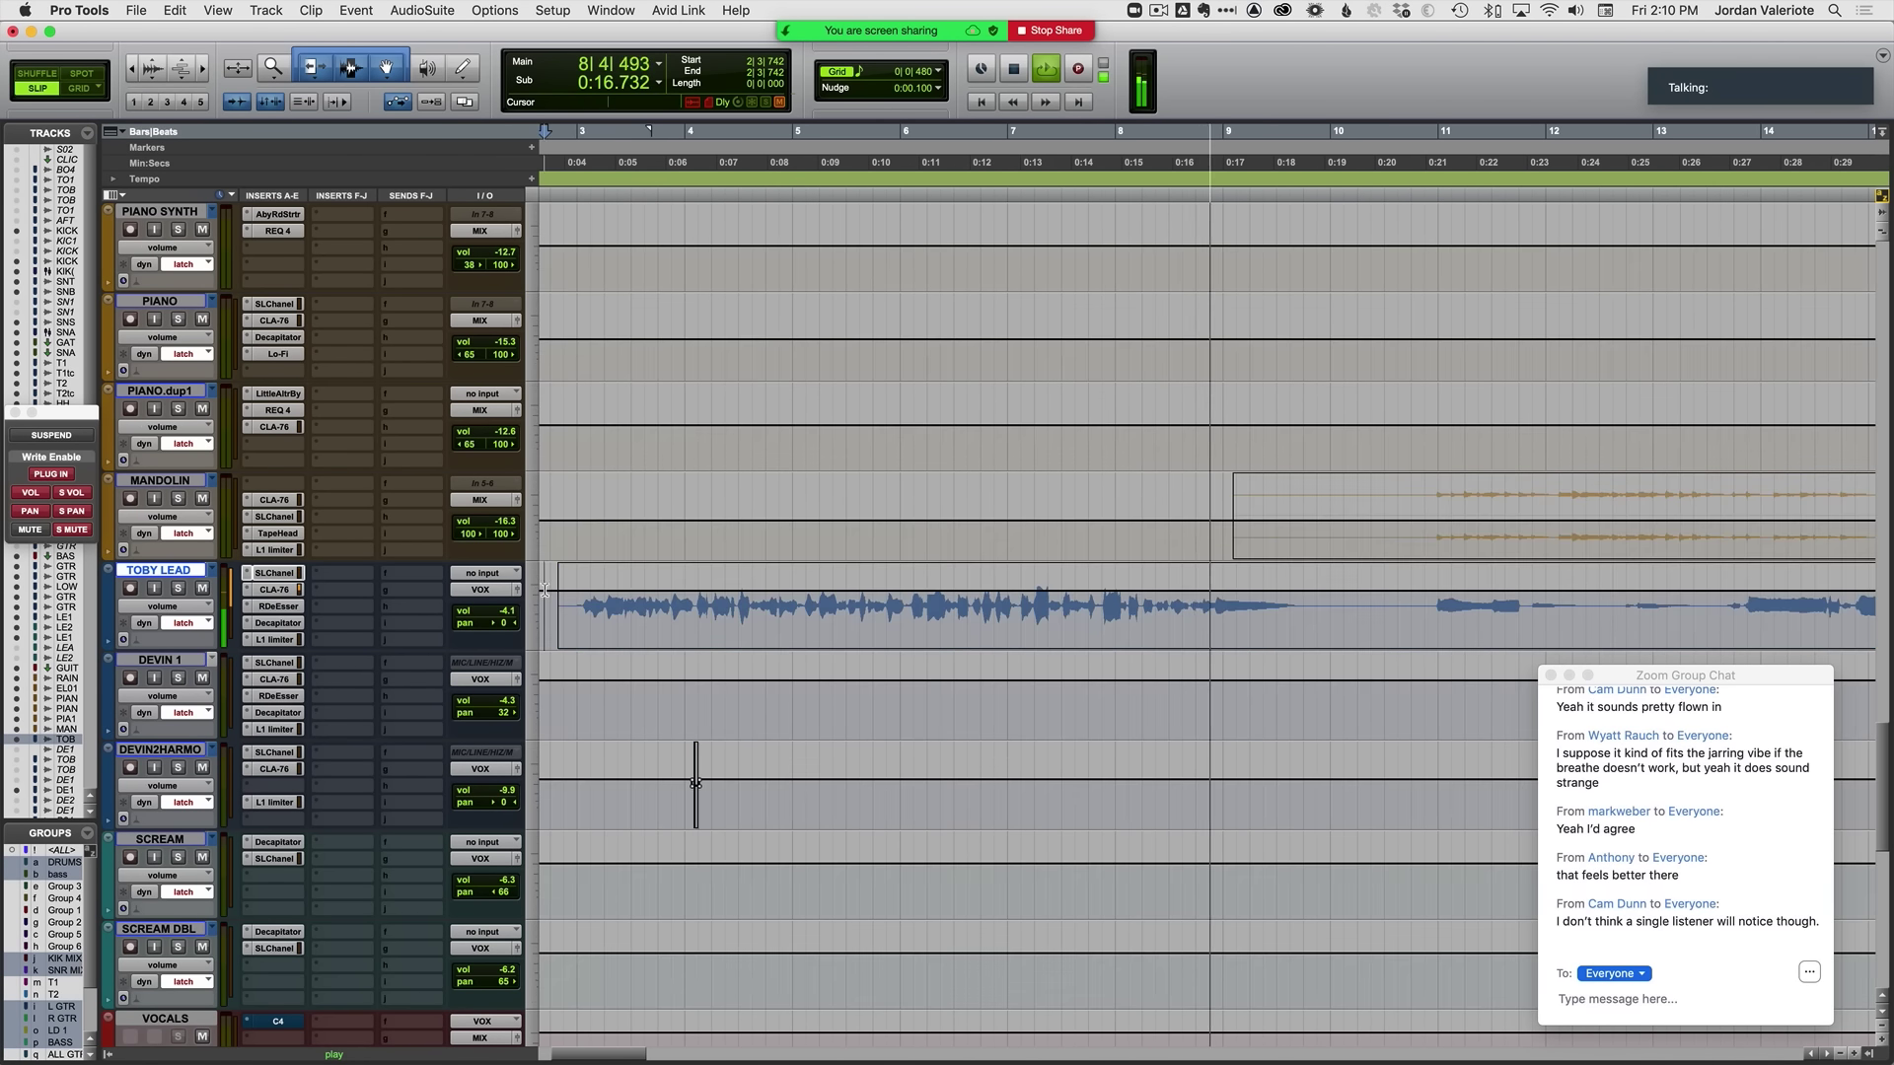
{"action": "scroll", "coordinate": [545, 590], "scroll_direction": "left", "scroll_amount": 3}
{"action": "key", "text": "space"}
{"action": "key", "text": "space"}
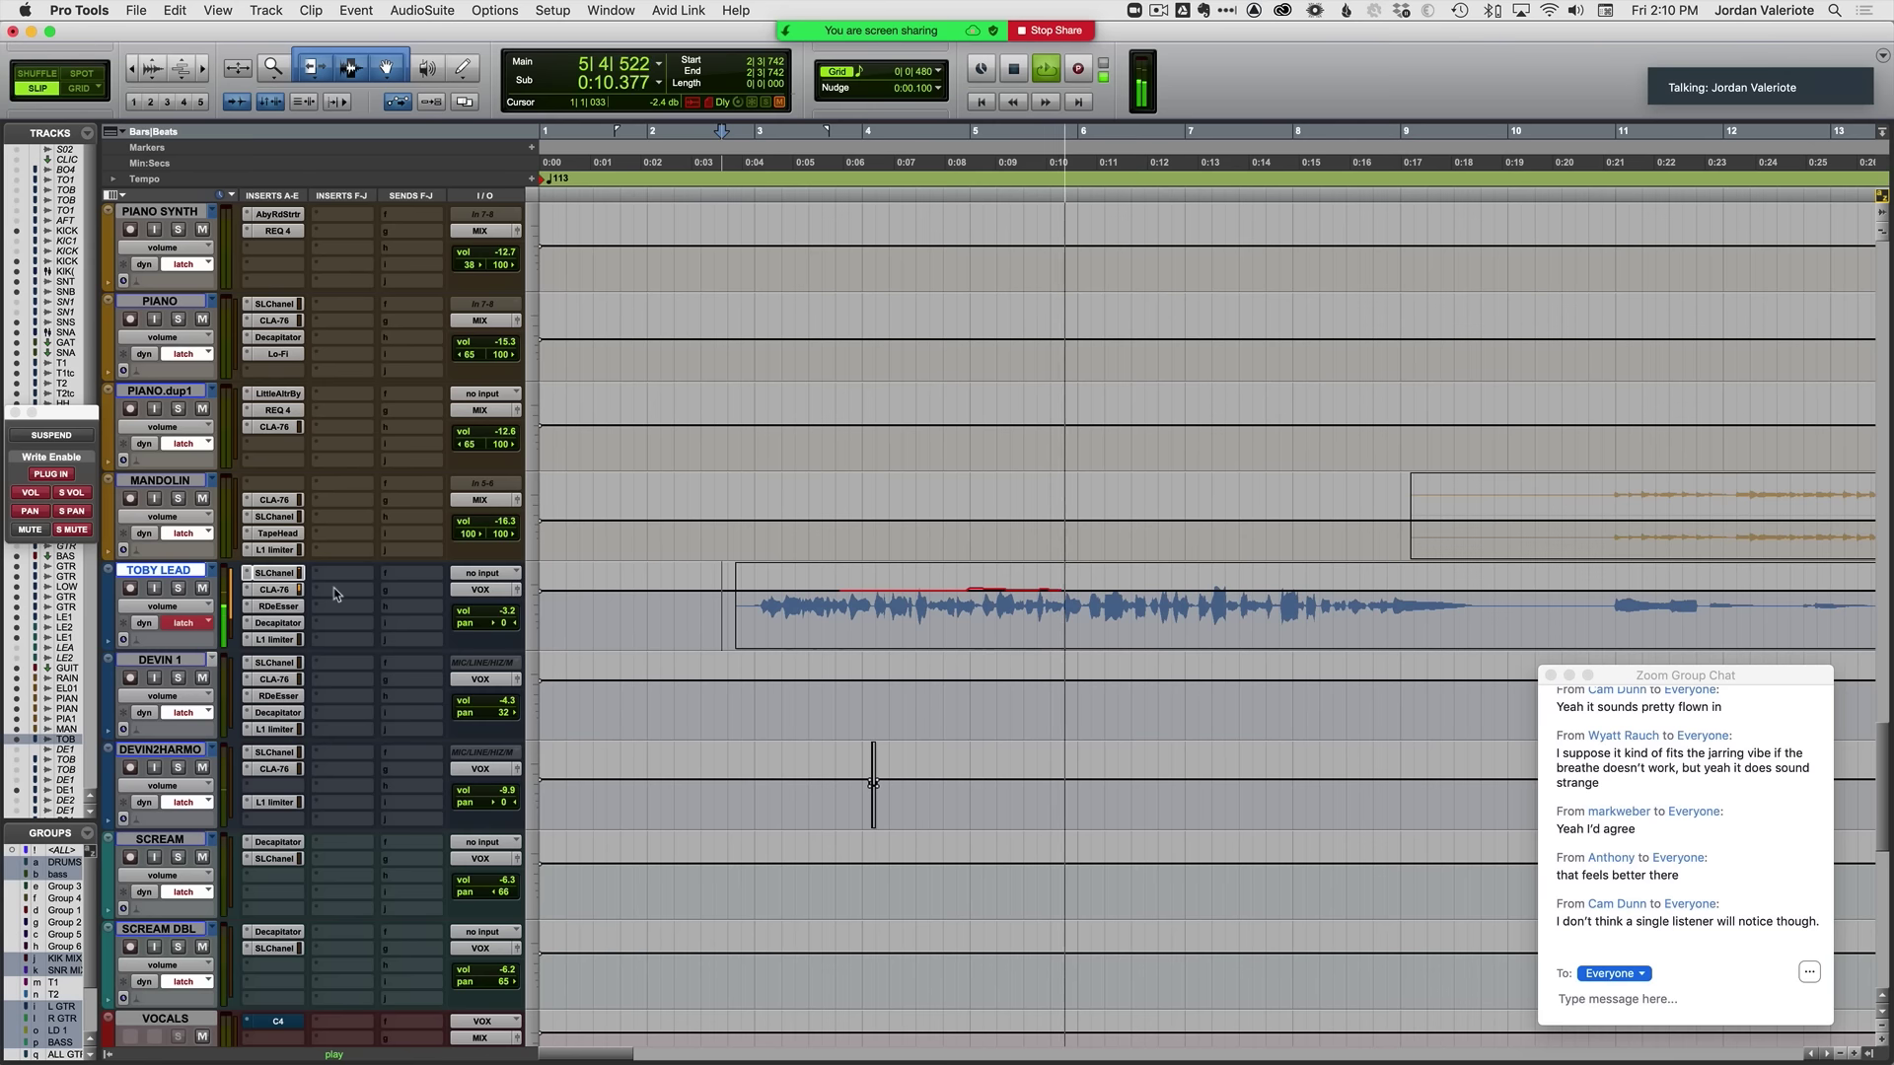
Step: Rewrite the lead vocal's volume ride from 4|1|460, bringing it to about -3.1 dB by the end of bar 6
{"action": "key", "text": "space"}
{"action": "left_click", "coordinate": [875, 619]}
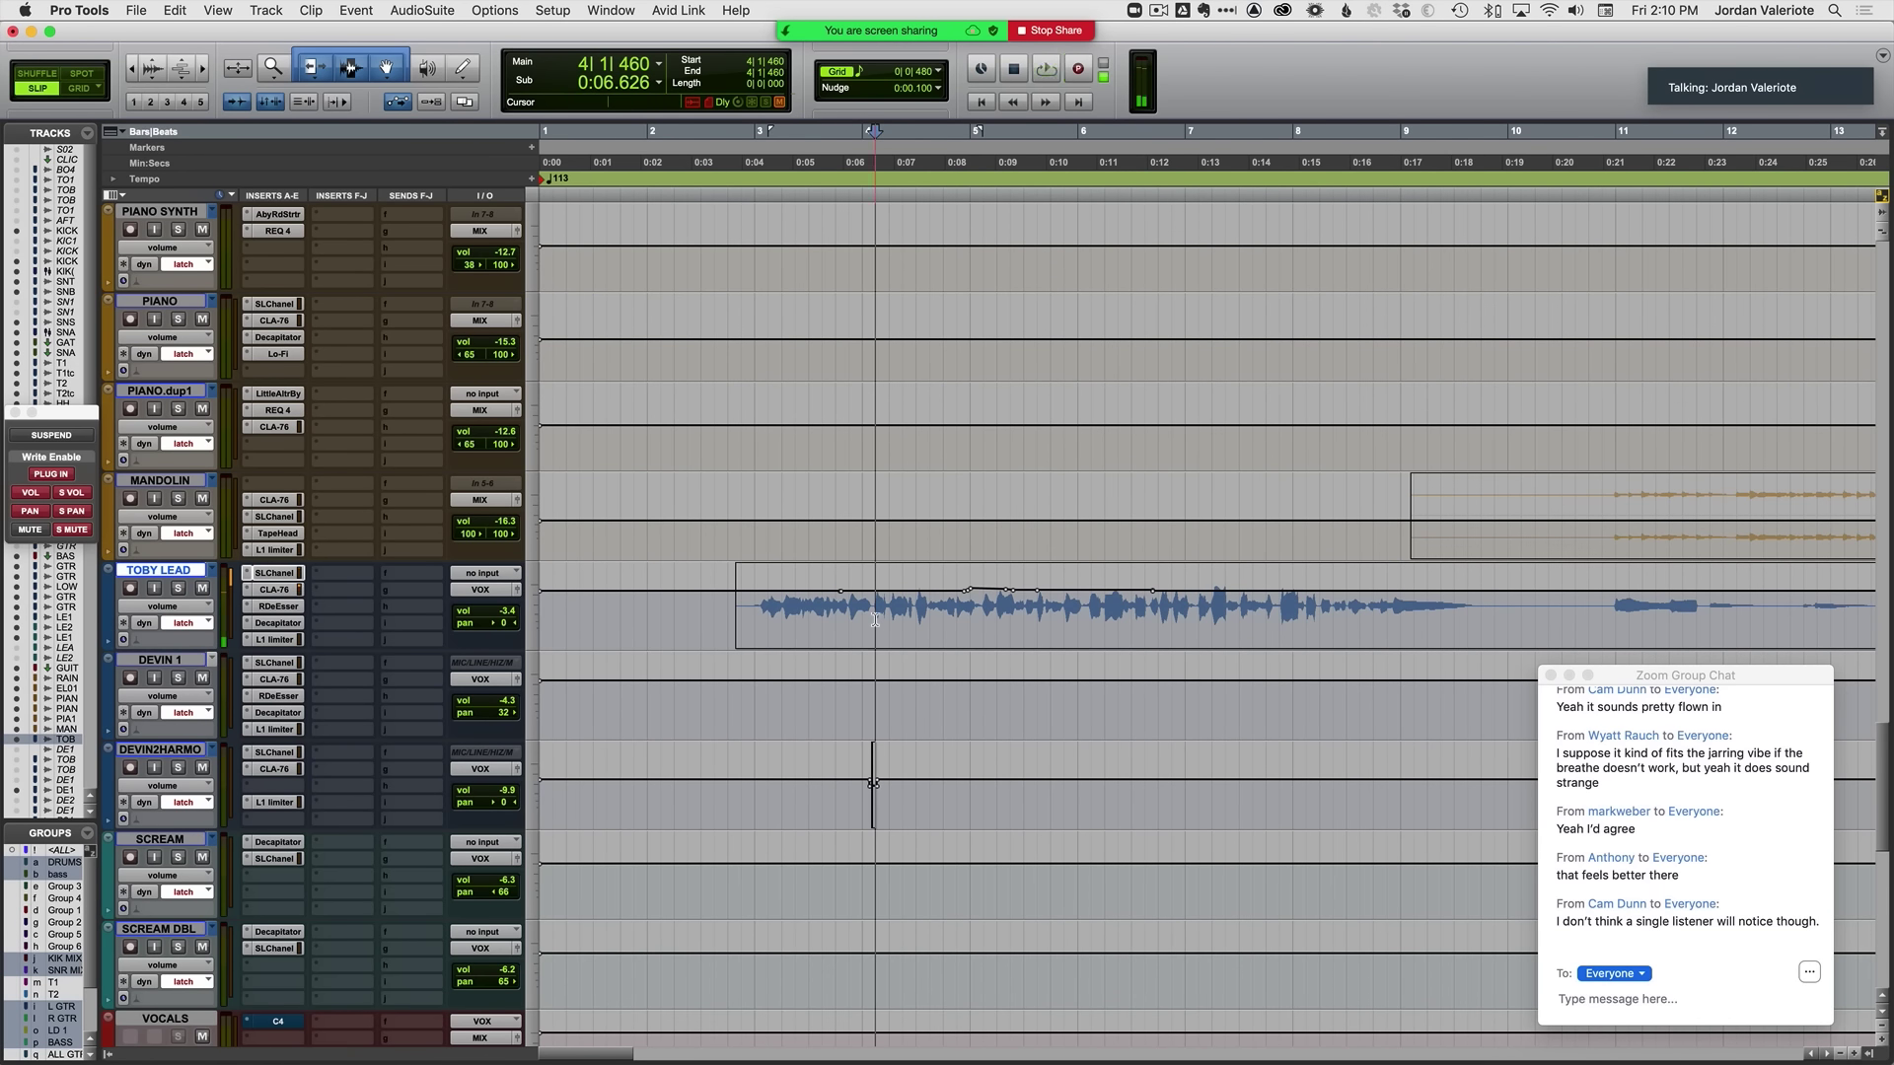
{"action": "key", "text": "space"}
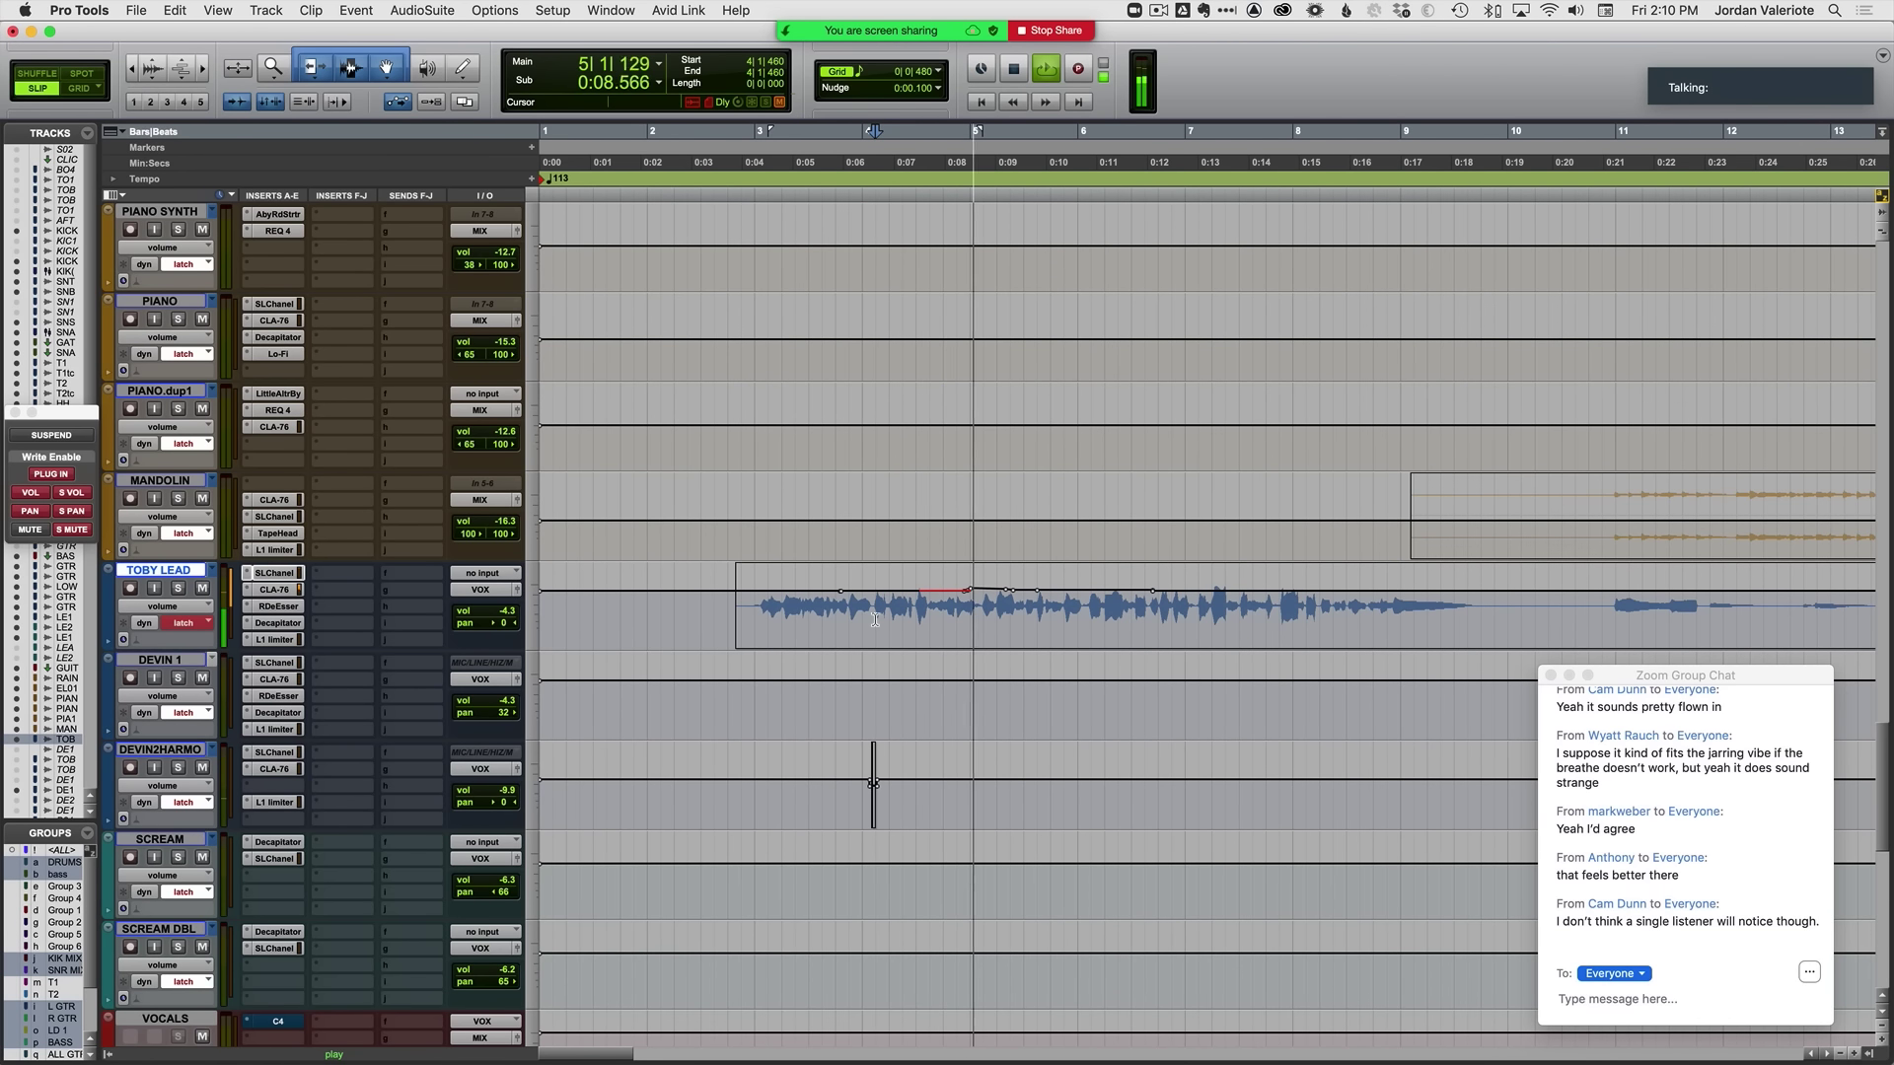
{"action": "key", "text": "space"}
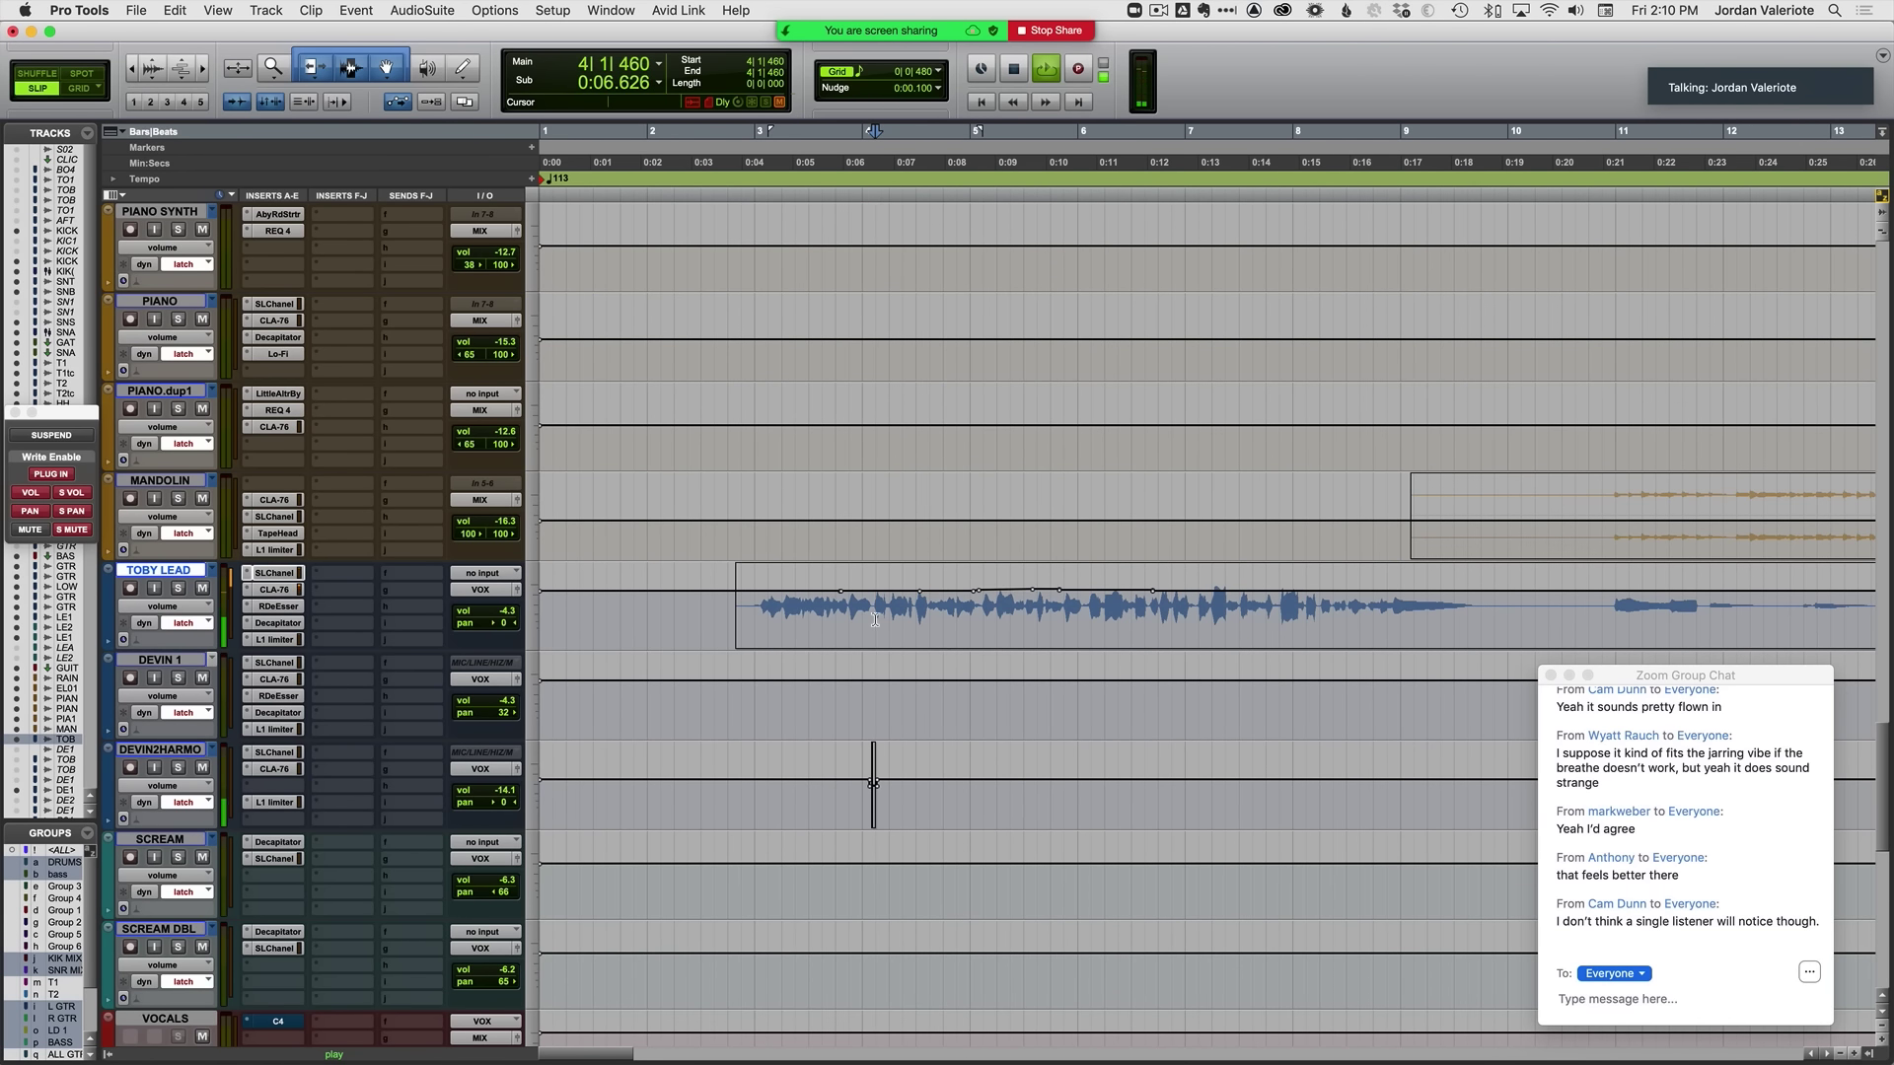
{"action": "key", "text": "space"}
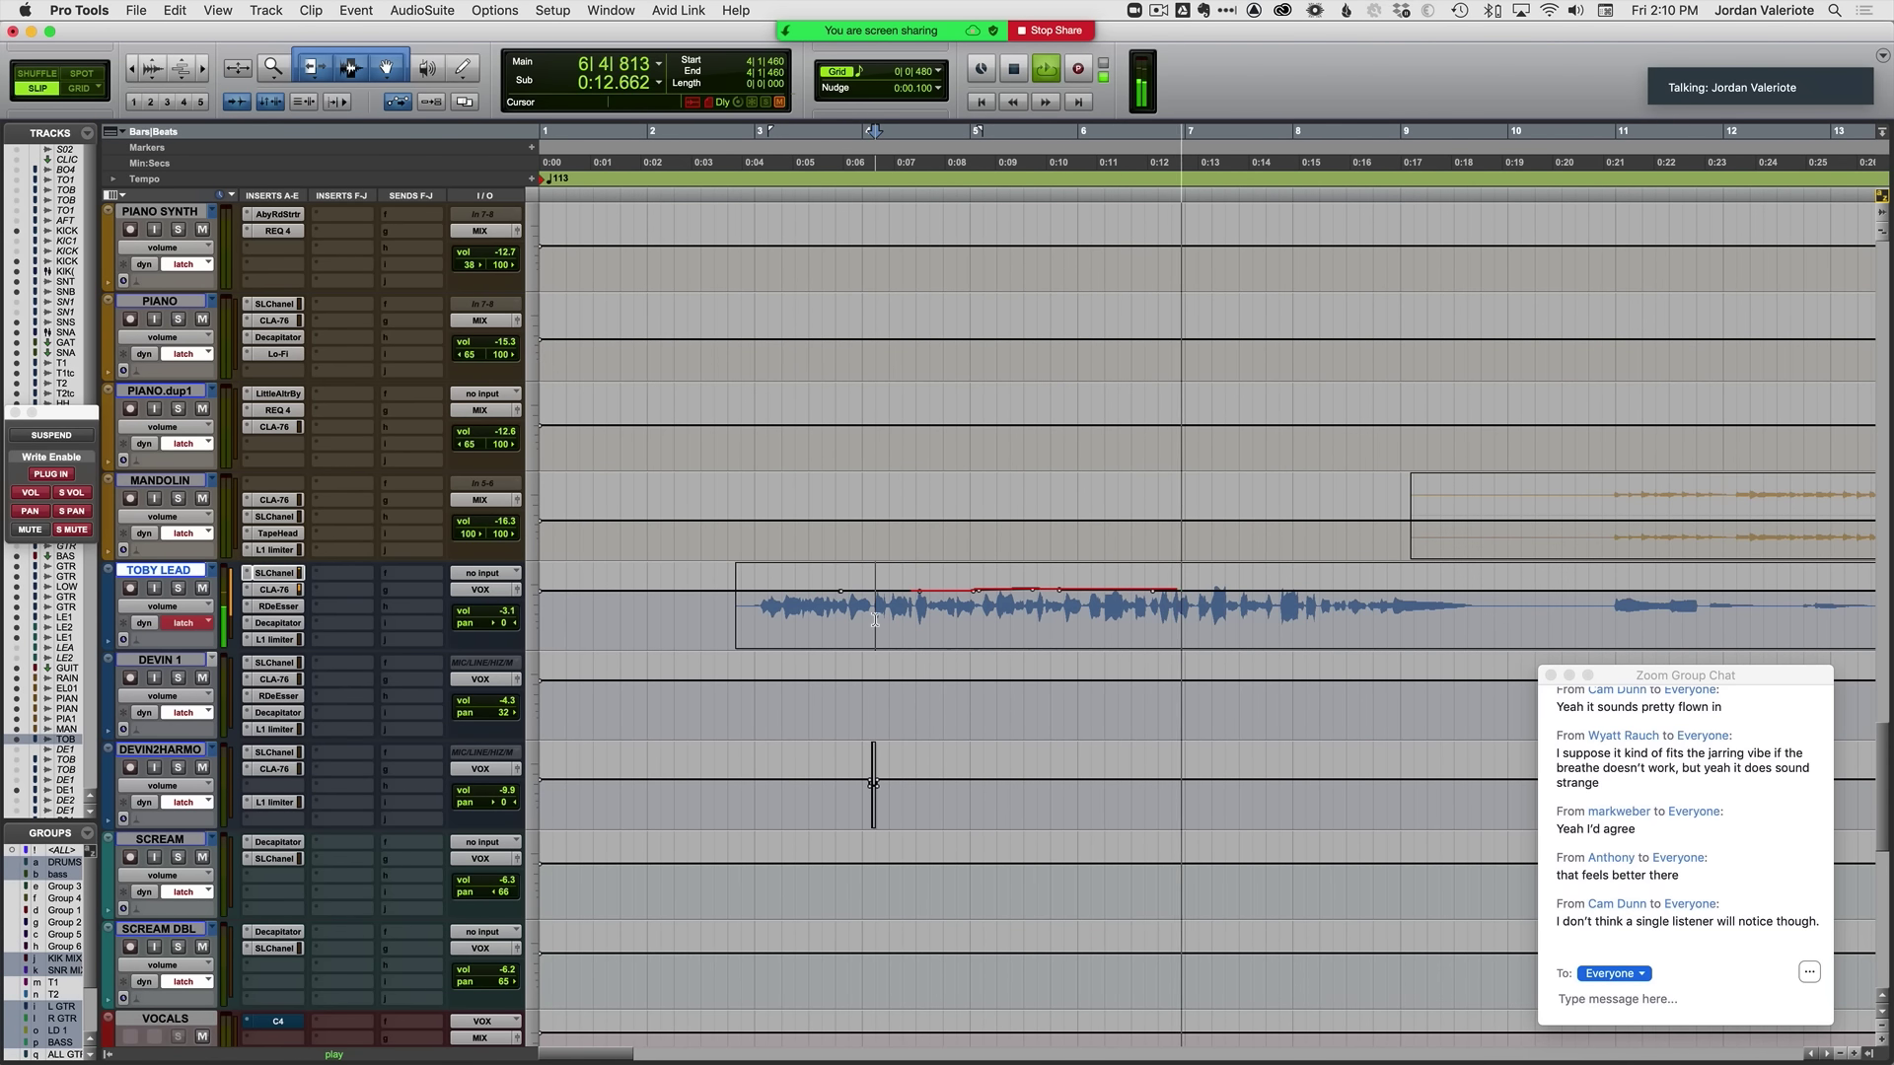
{"action": "key", "text": "space"}
Step: Continue the lead vocal's volume ride from 5|1|713 into bar 9, raising it to about -2.4 dB
{"action": "left_click", "coordinate": [990, 610]}
{"action": "key", "text": "space"}
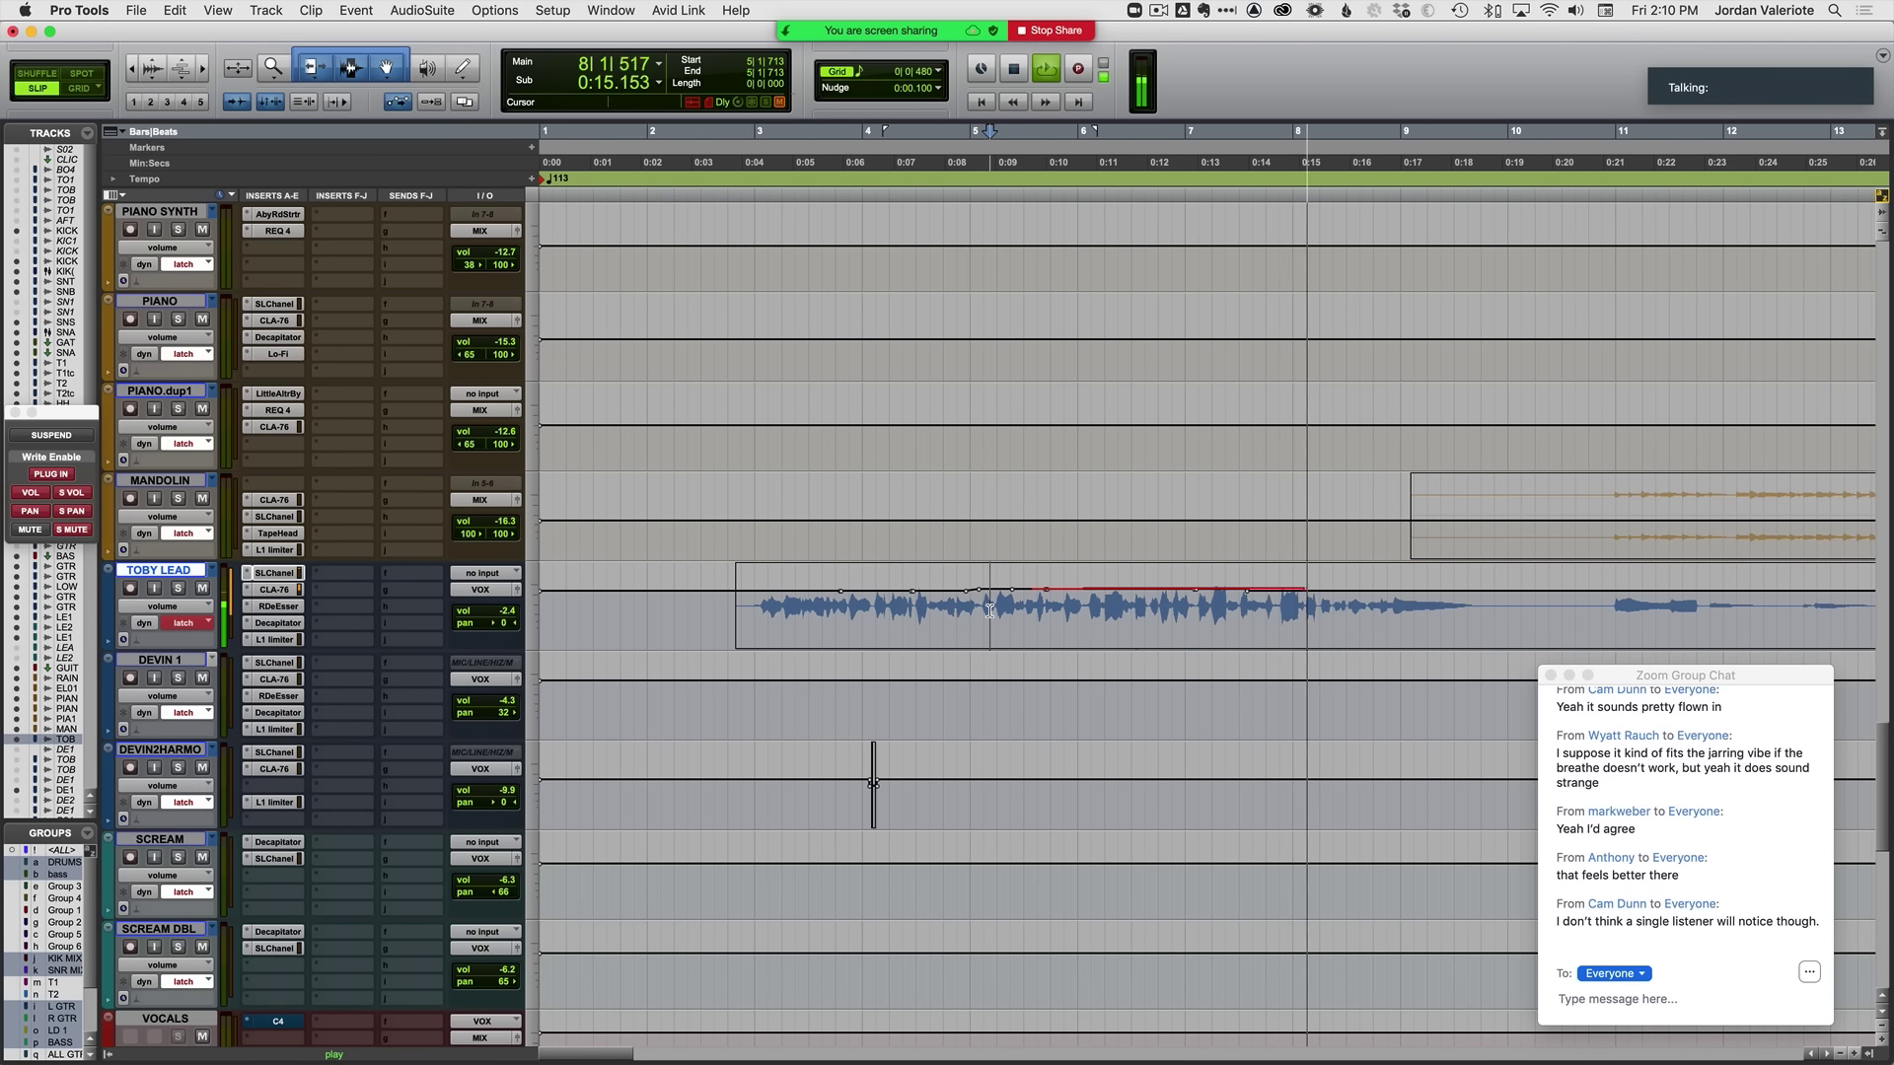
{"action": "scroll", "coordinate": [990, 612], "scroll_direction": "right", "scroll_amount": 3}
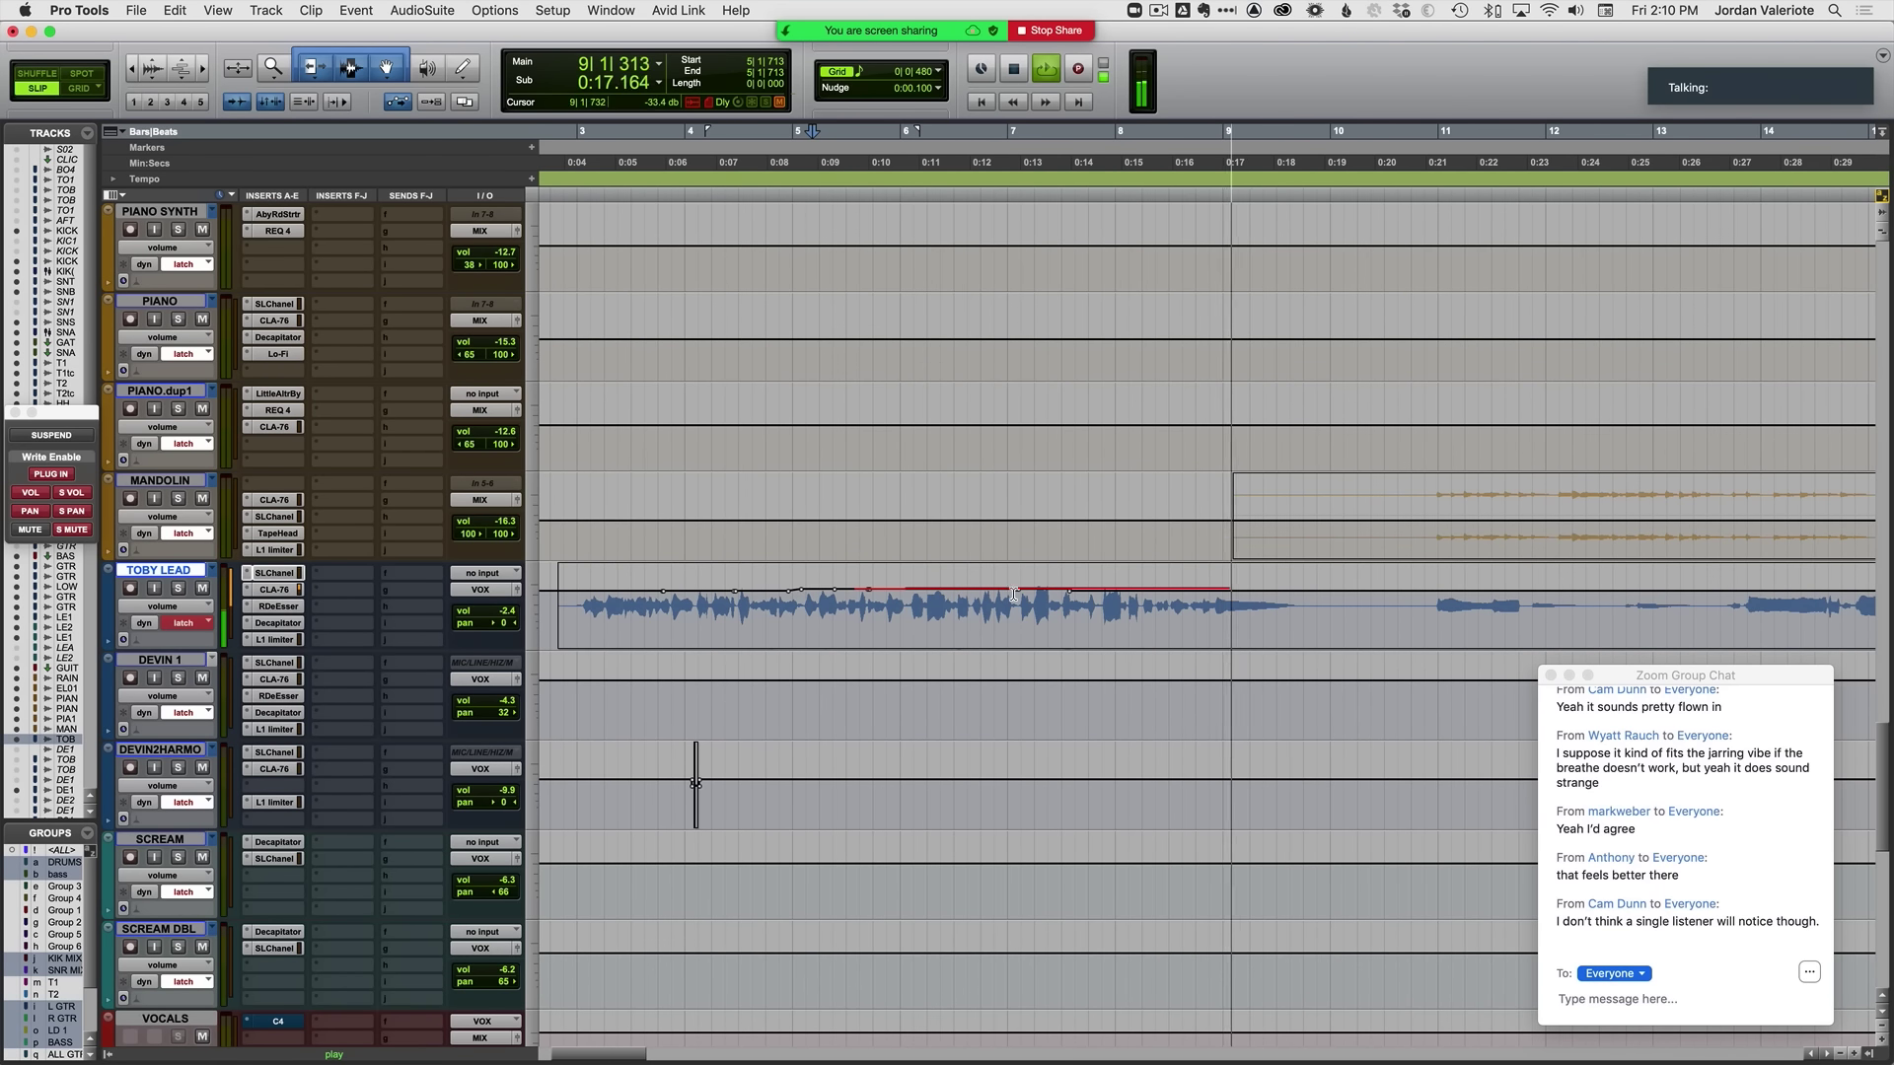
Step: Redo the lead vocal's volume ride from 6|3|728 in repeated passes, bringing it to about -2.2 dB by bar 9
{"action": "left_click", "coordinate": [974, 617]}
{"action": "key", "text": "space"}
{"action": "key", "text": "space"}
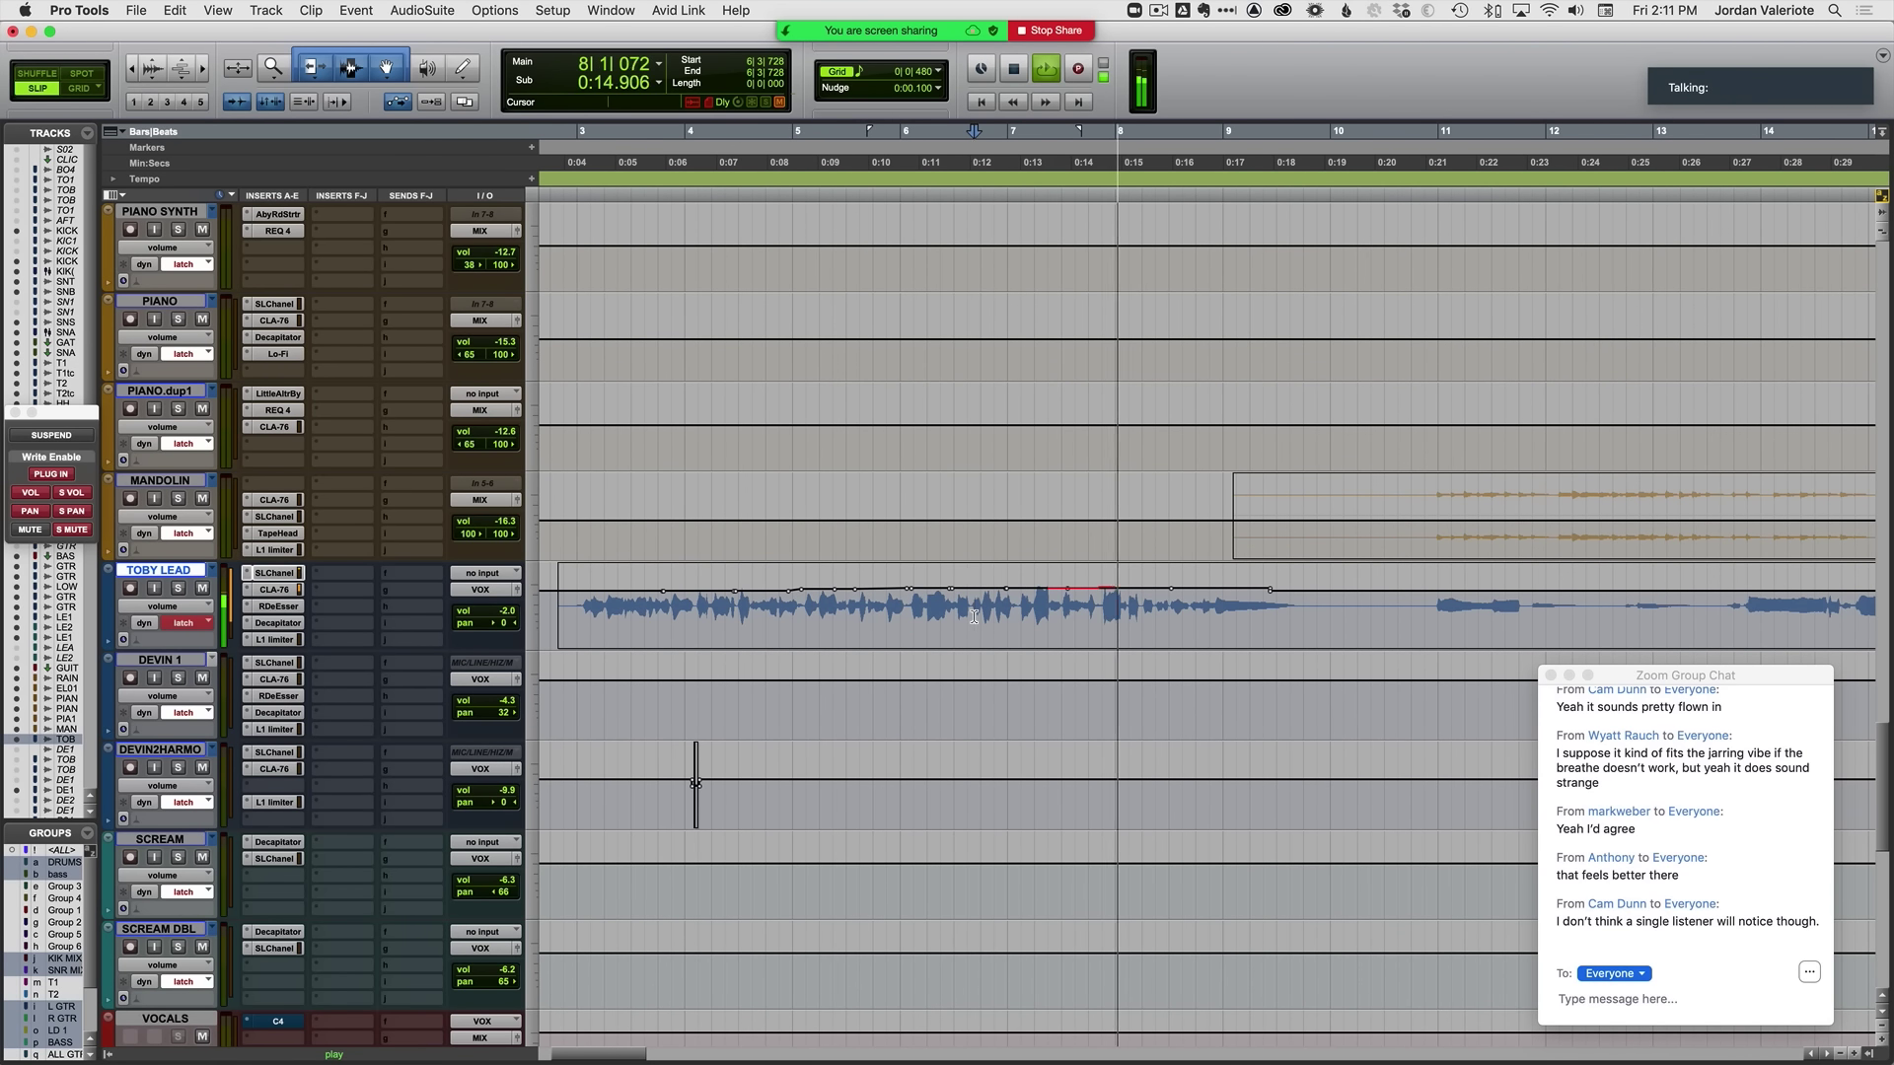
{"action": "key", "text": "space"}
{"action": "key", "text": "space"}
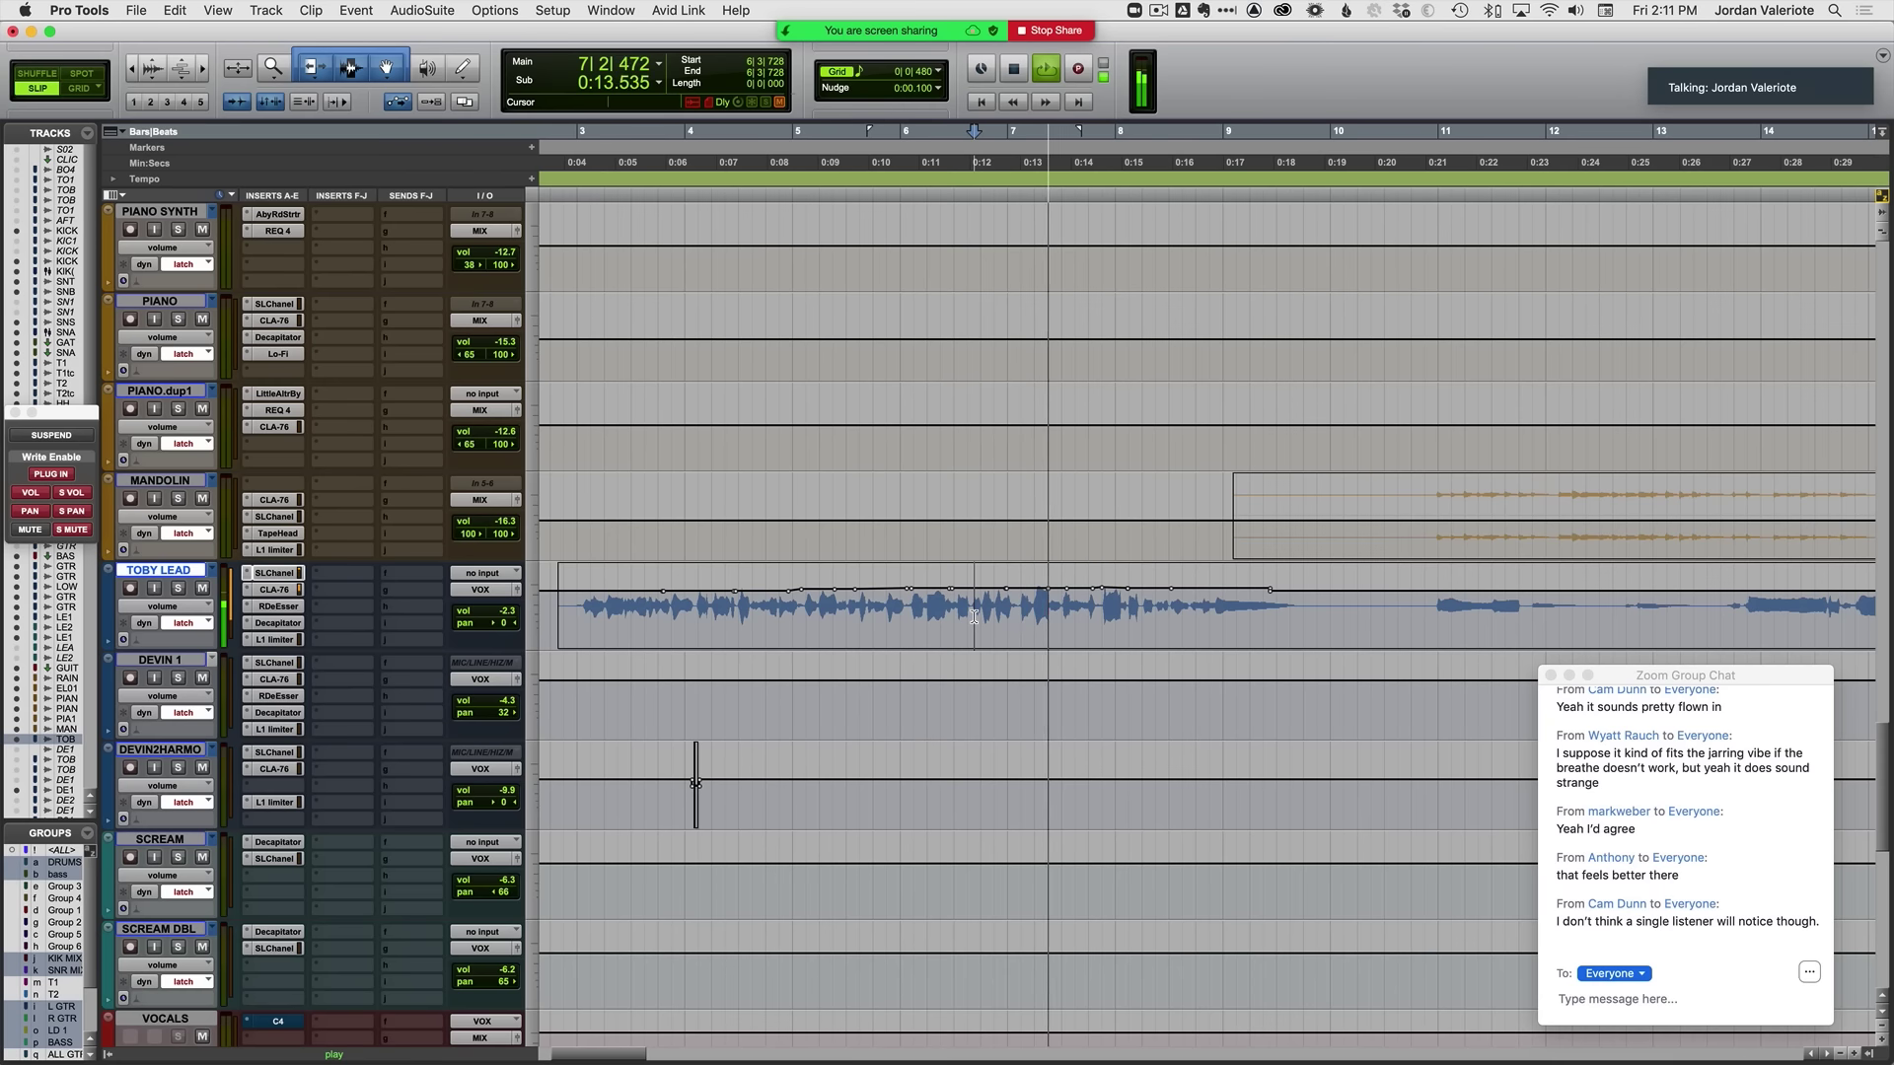
{"action": "key", "text": "space"}
{"action": "key", "text": "space"}
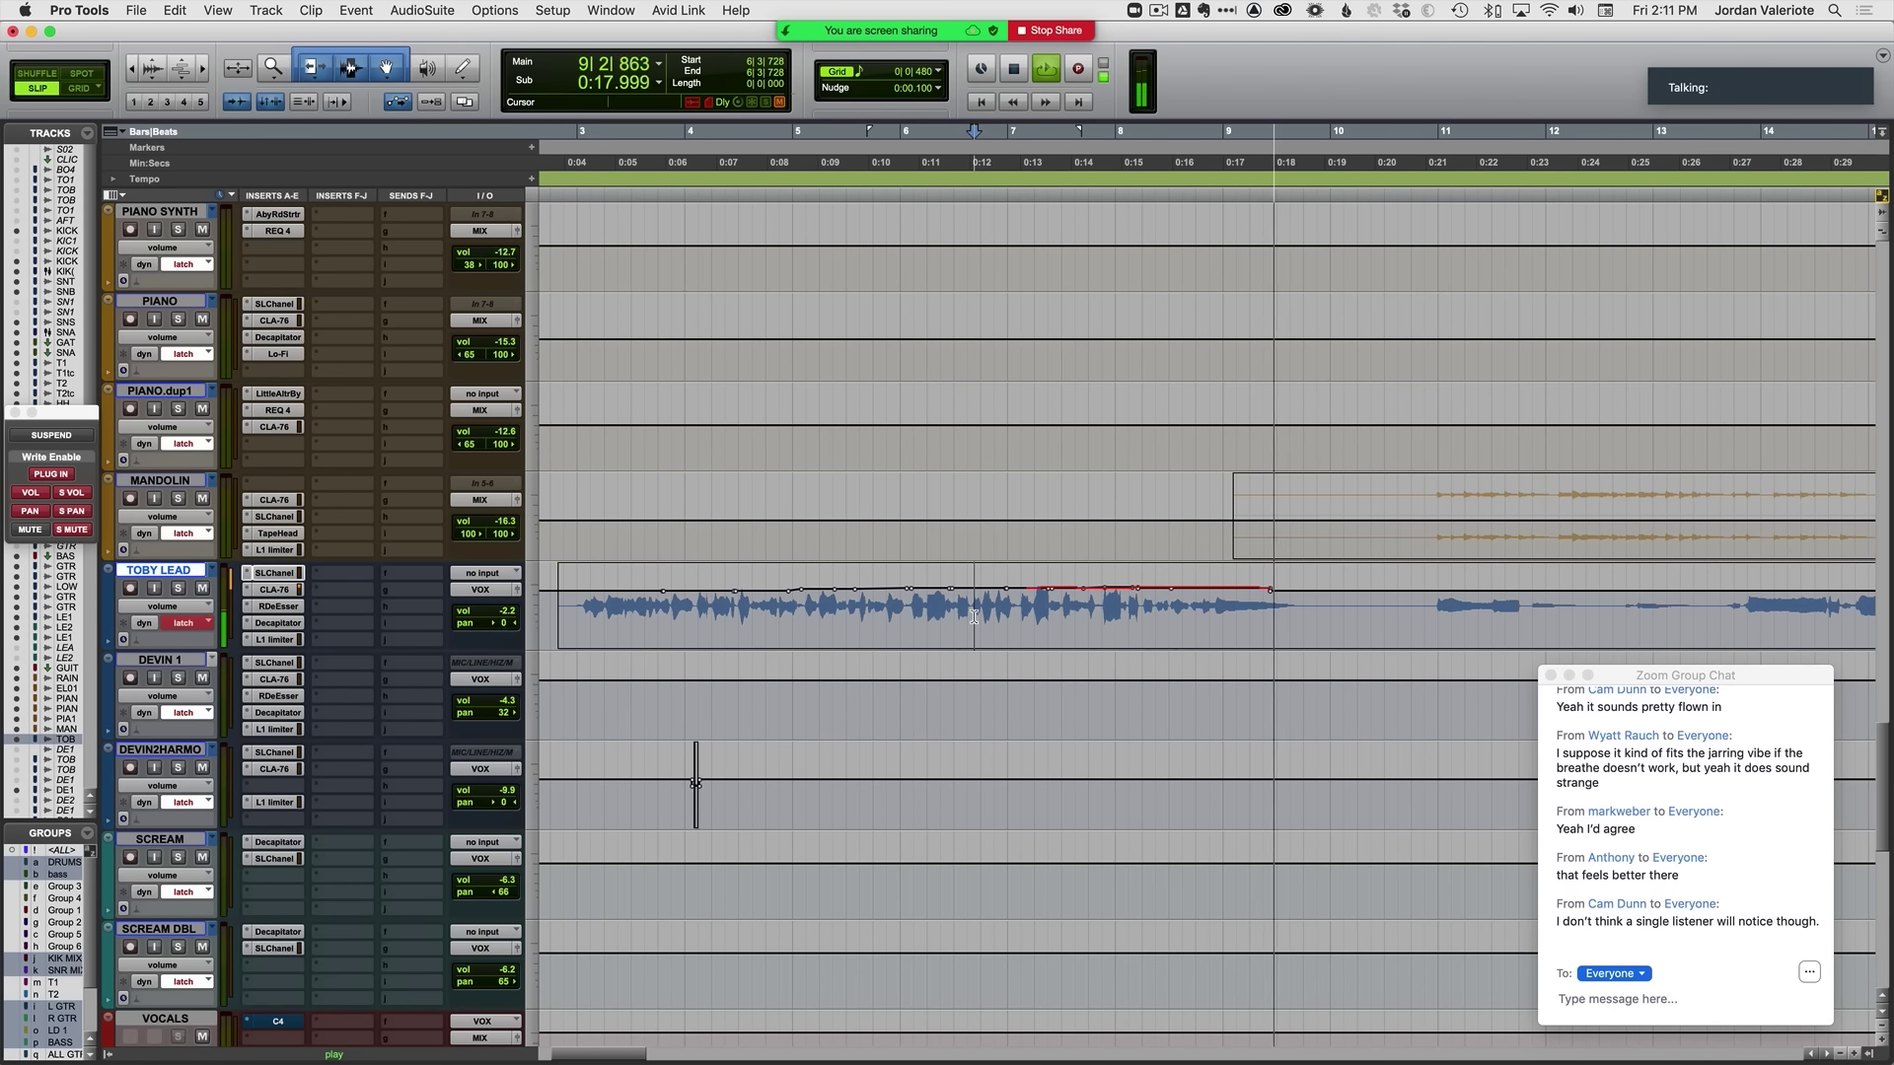
Step: Carry the lead vocal's volume pass on at -2.3 dB into bar 14 and end it with playback set to 10|3|616
{"action": "left_click", "coordinate": [1024, 622], "text": "shift"}
{"action": "left_click", "coordinate": [658, 614]}
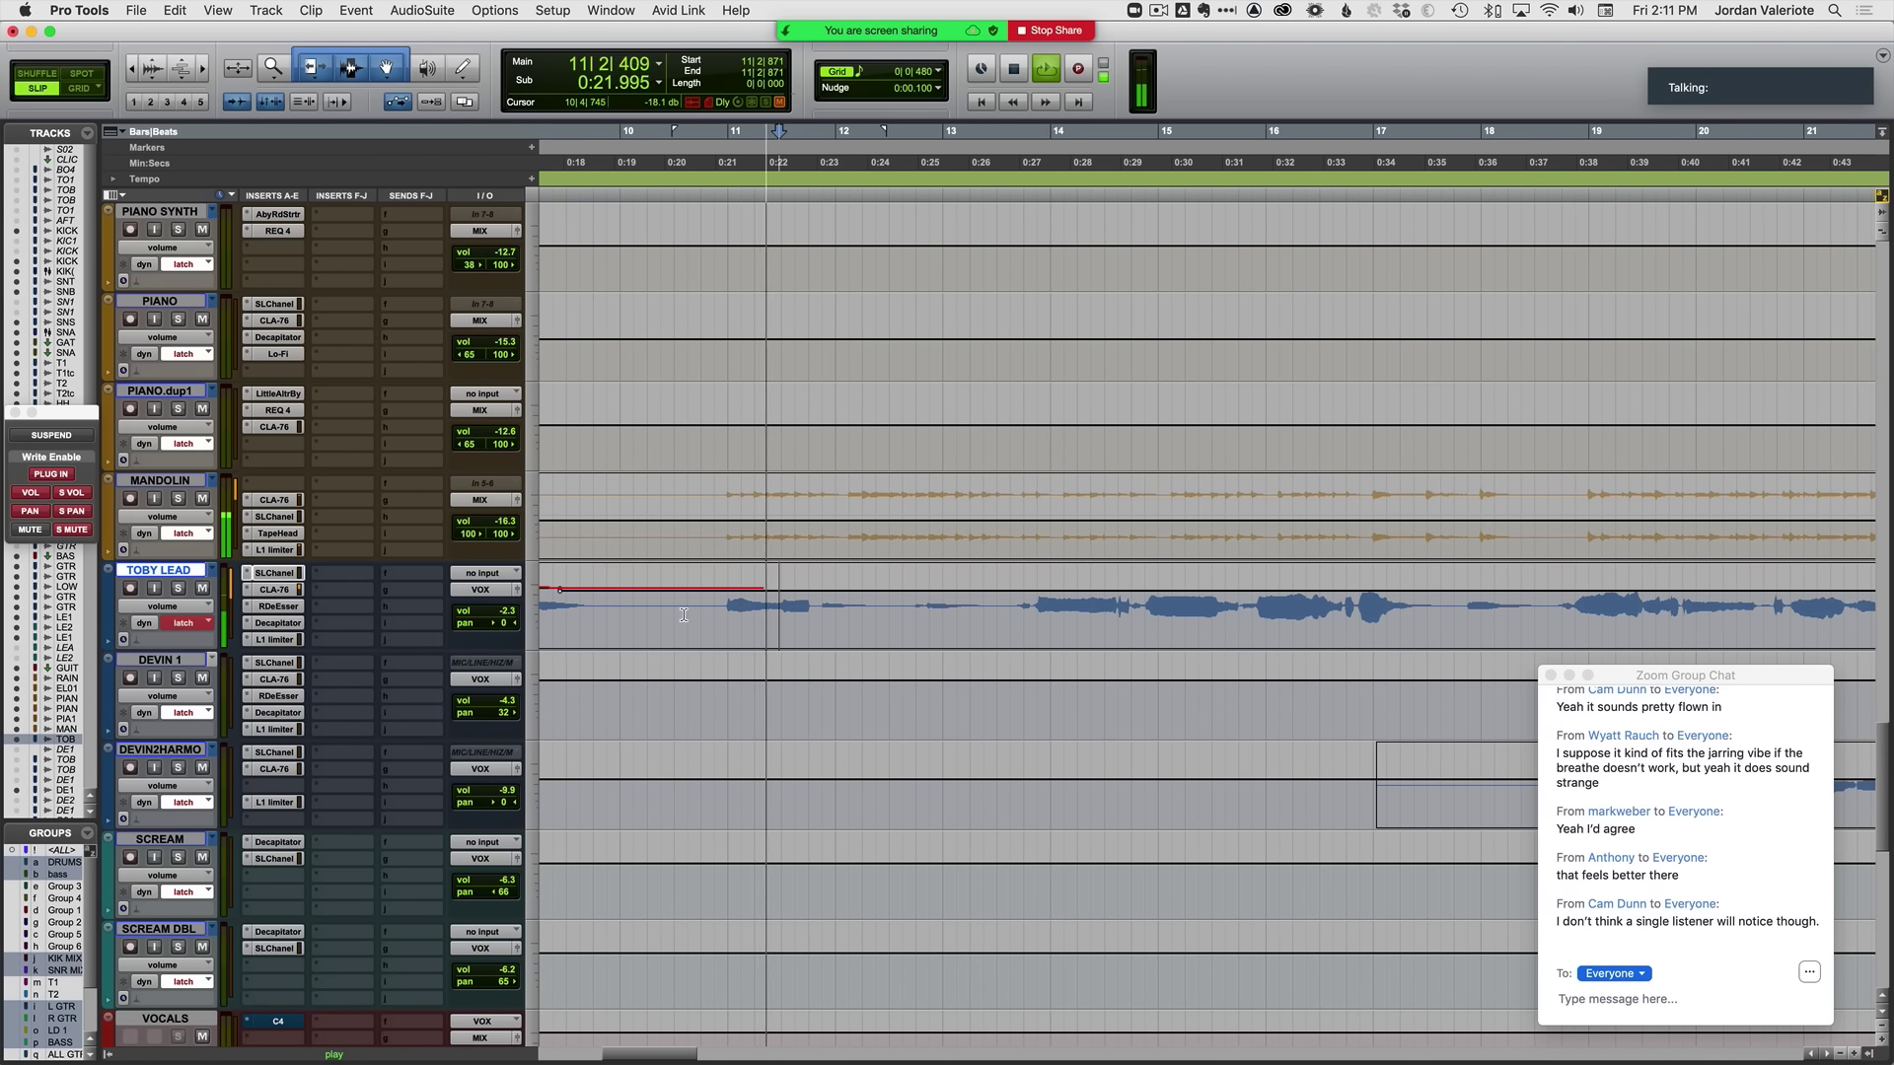
{"action": "left_click", "coordinate": [691, 614]}
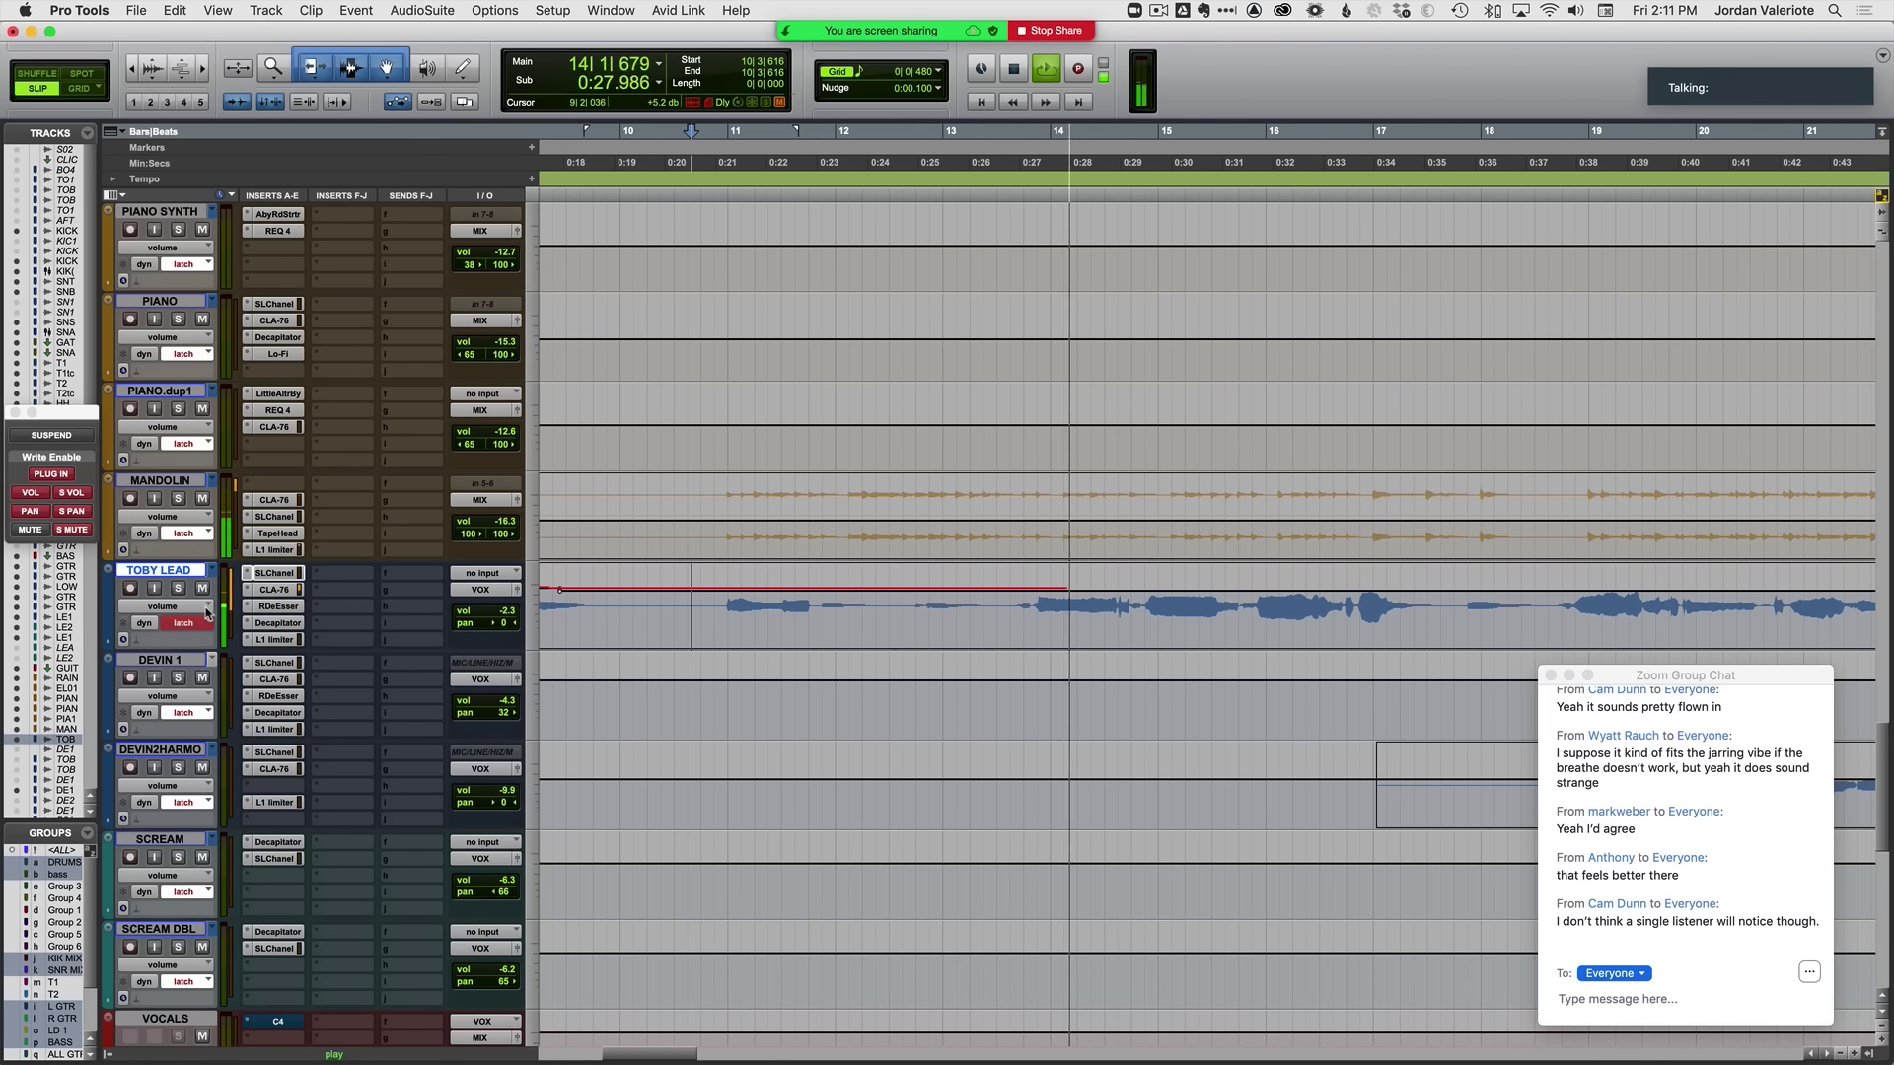
{"action": "key", "text": "space"}
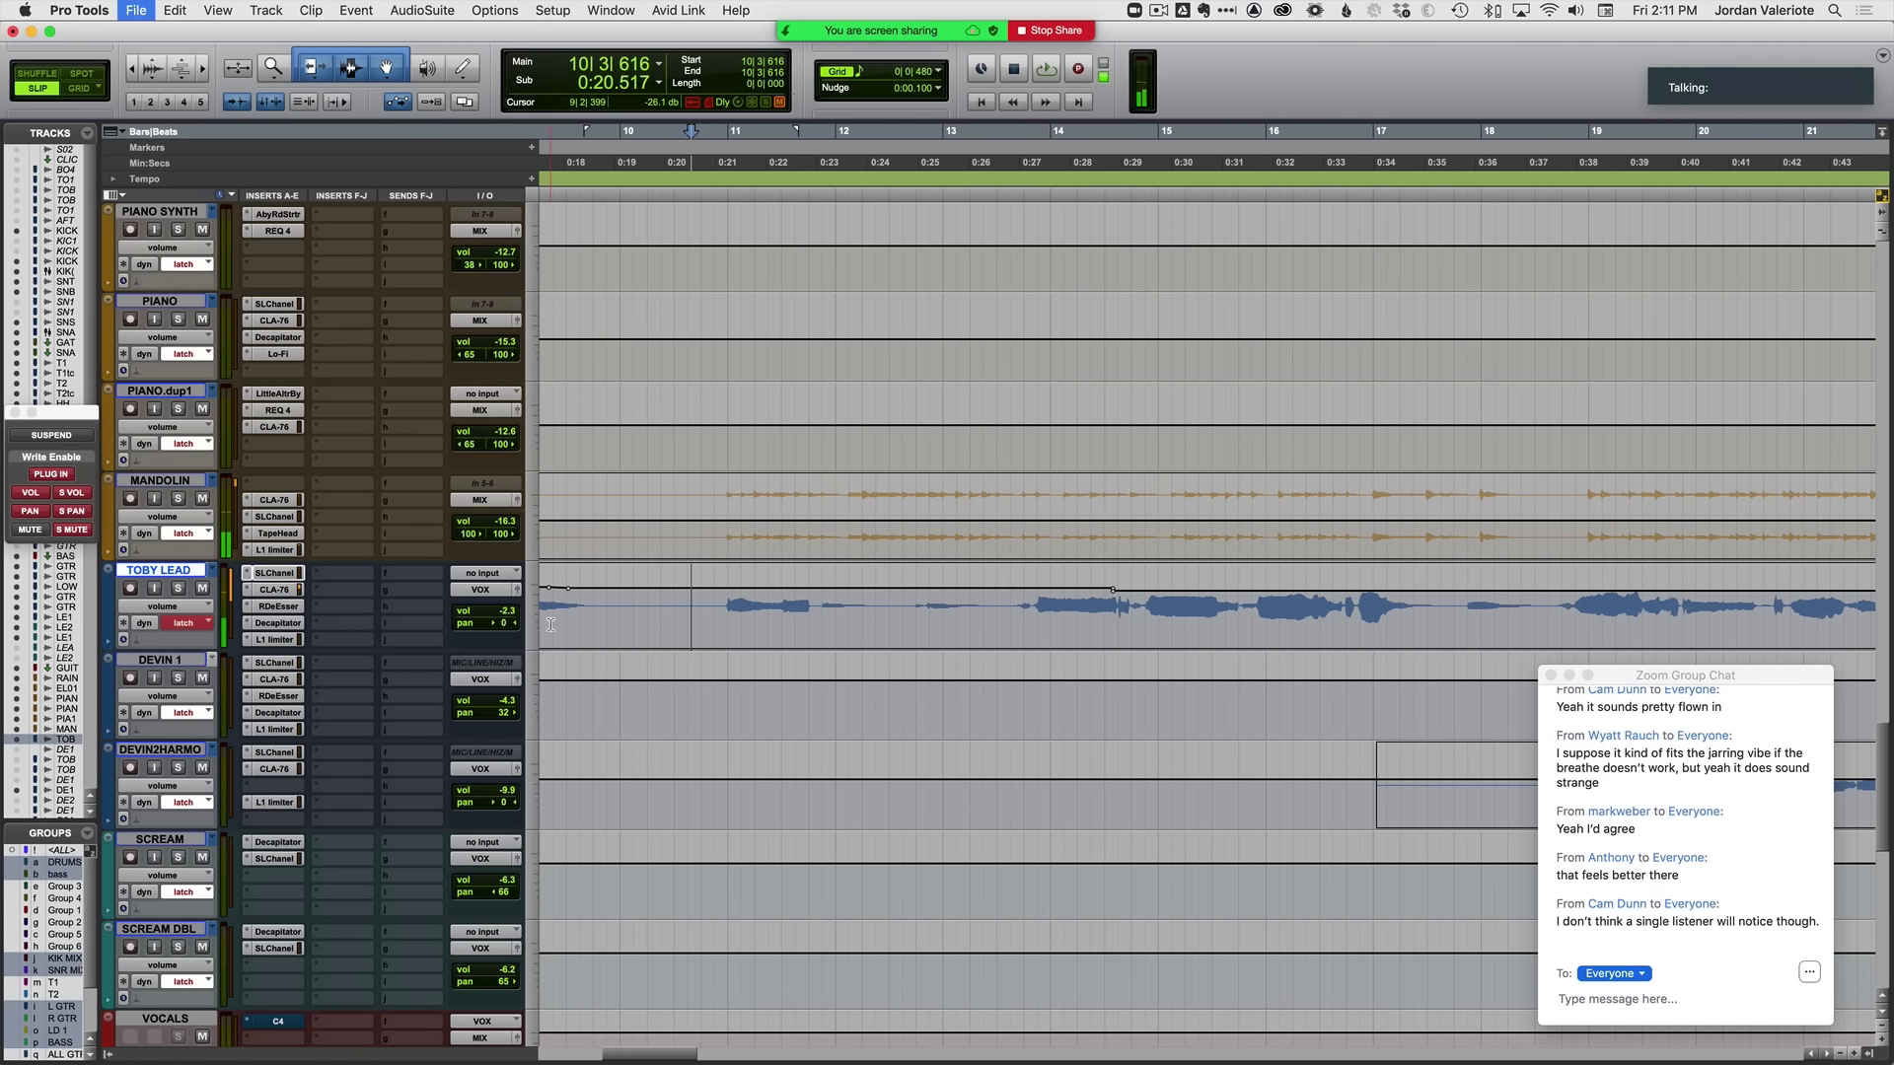
Step: Hide the Inserts F-J and Sends F-J columns in the track view and show Sends A-E
{"action": "left_click", "coordinate": [331, 202]}
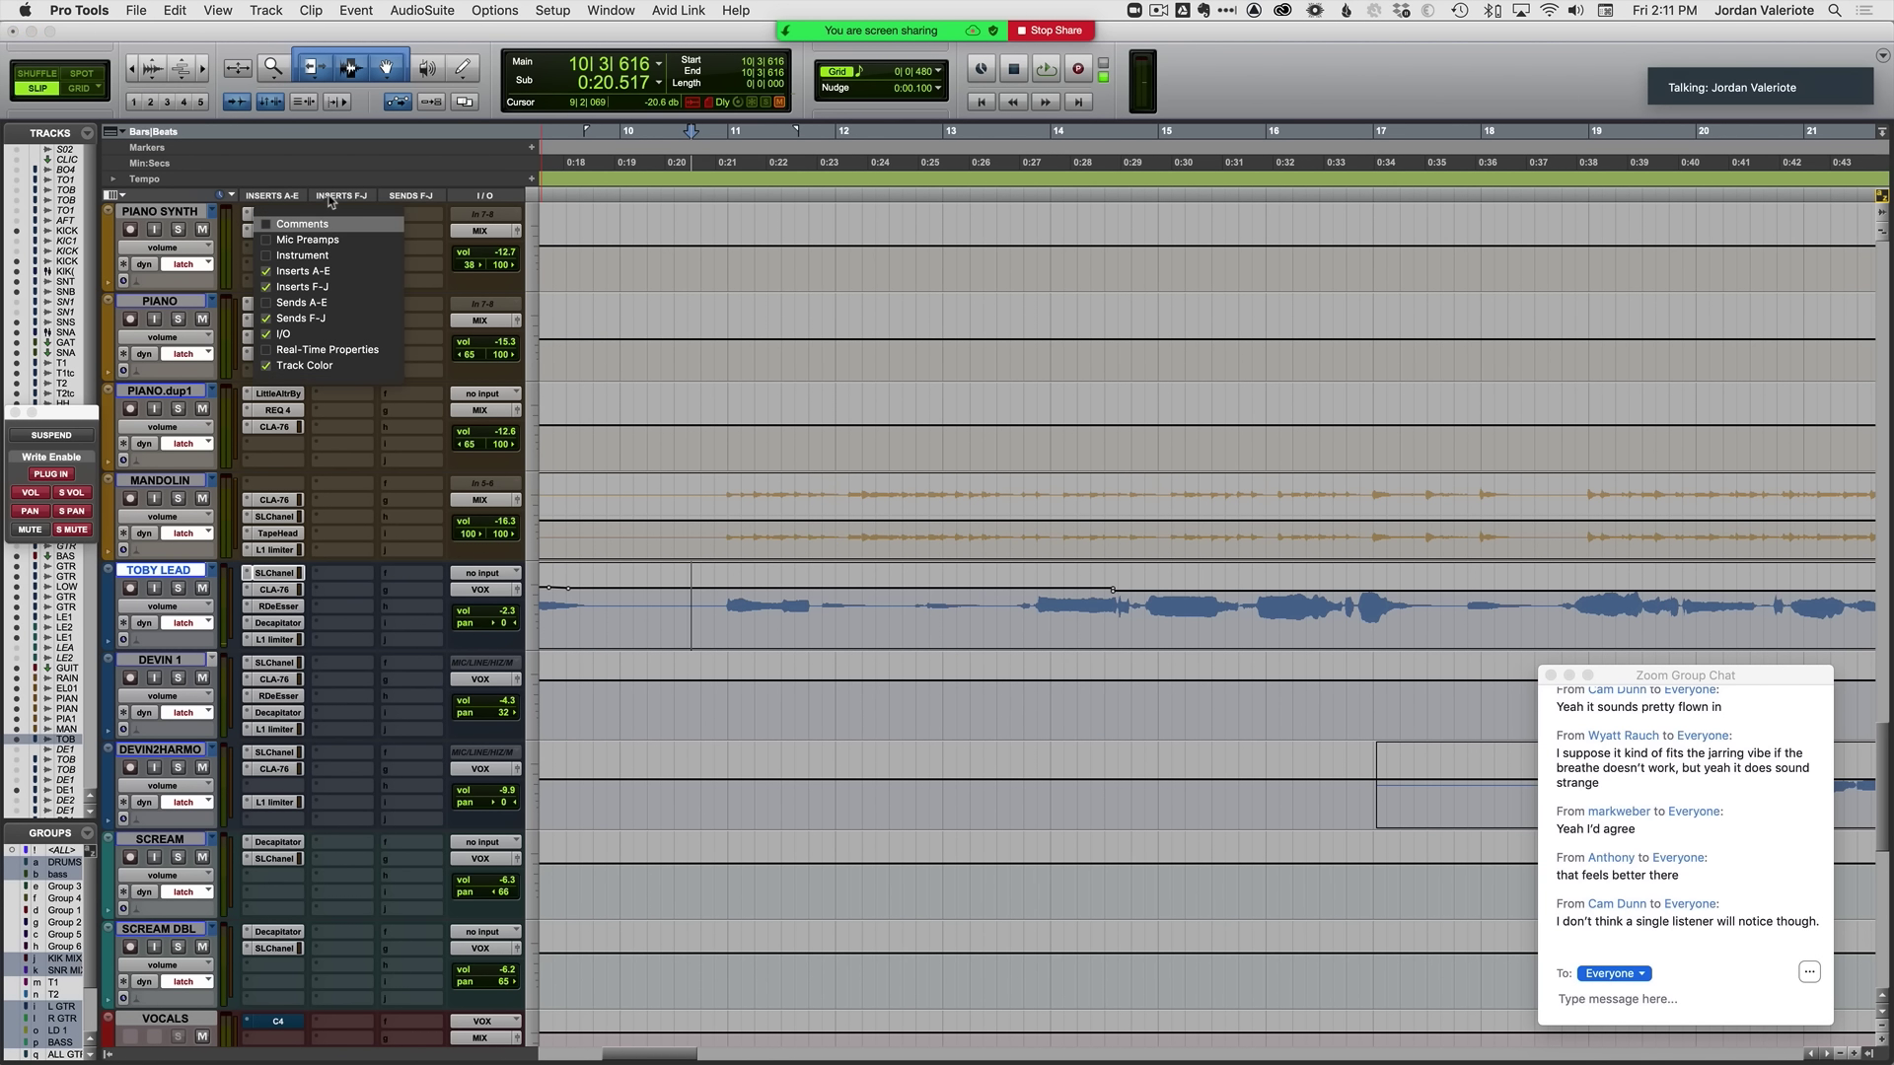
{"action": "left_click", "coordinate": [286, 287]}
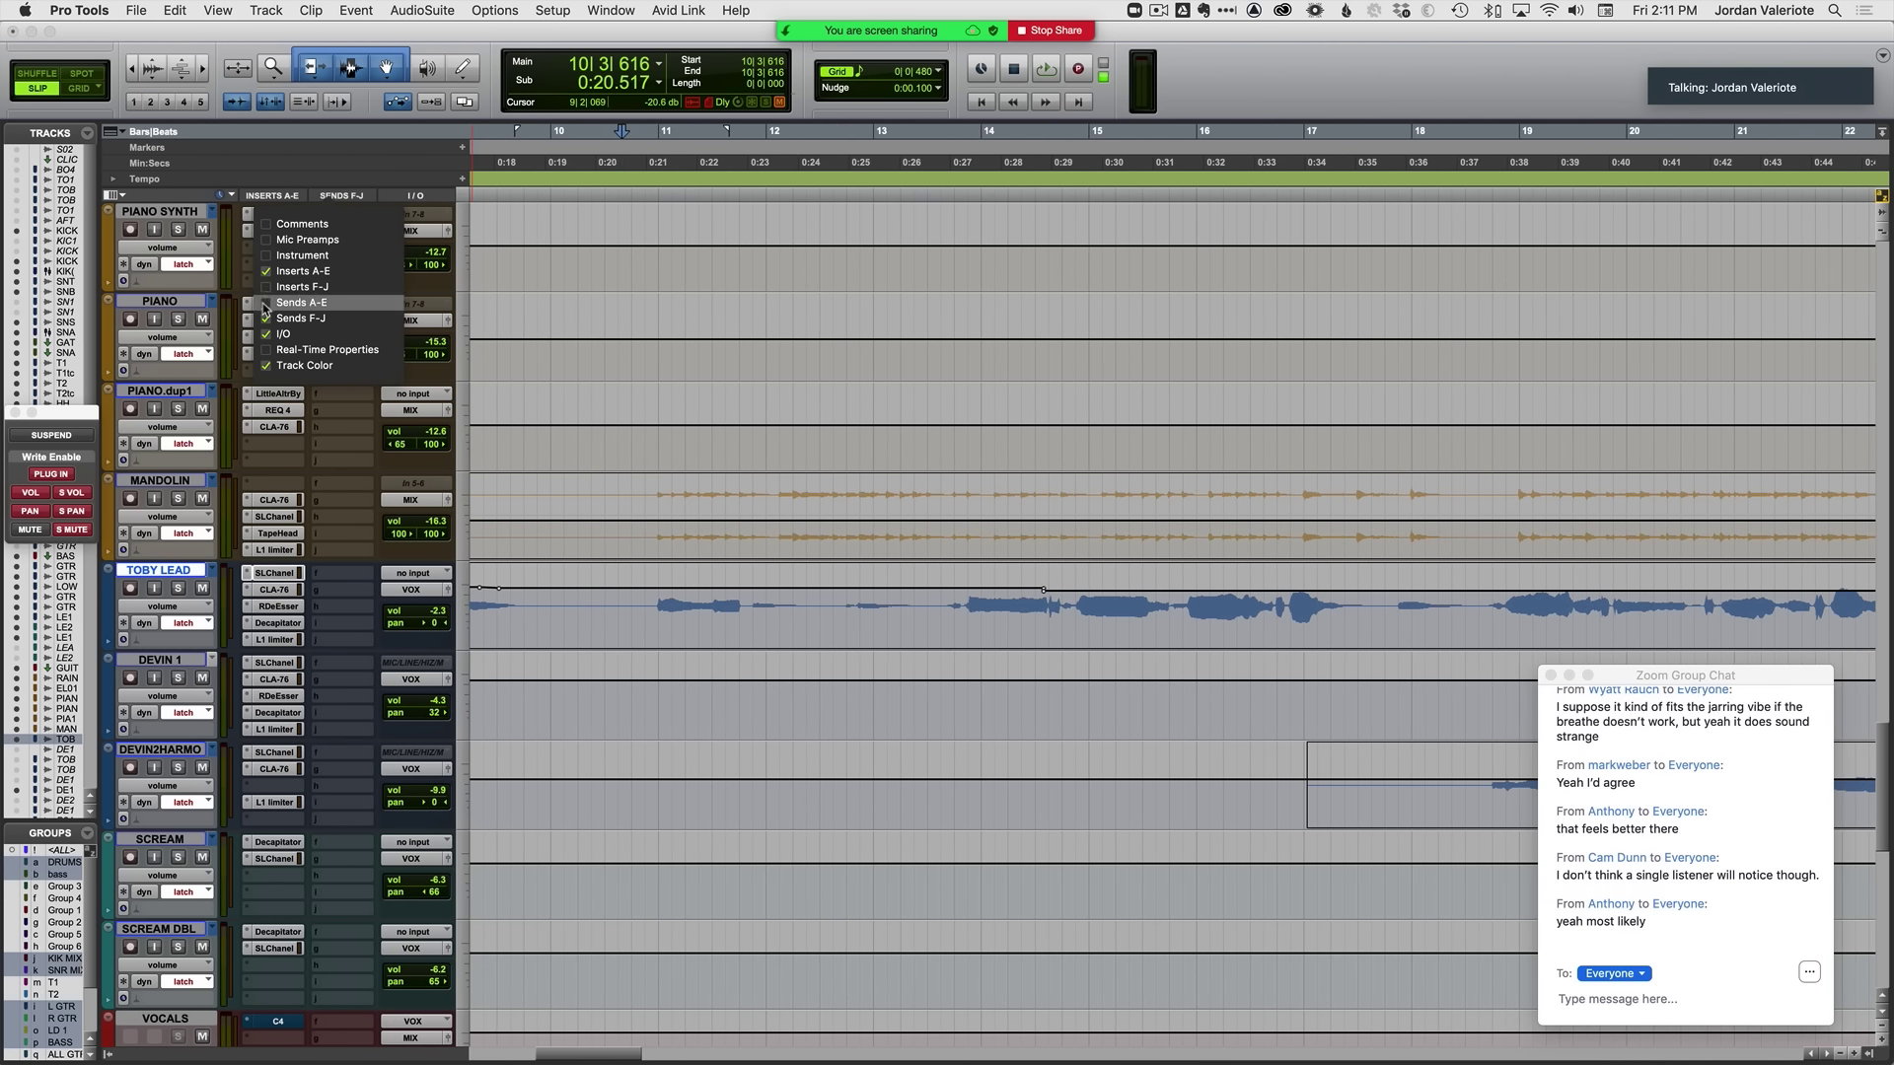
{"action": "left_click", "coordinate": [267, 320]}
{"action": "left_click", "coordinate": [267, 303]}
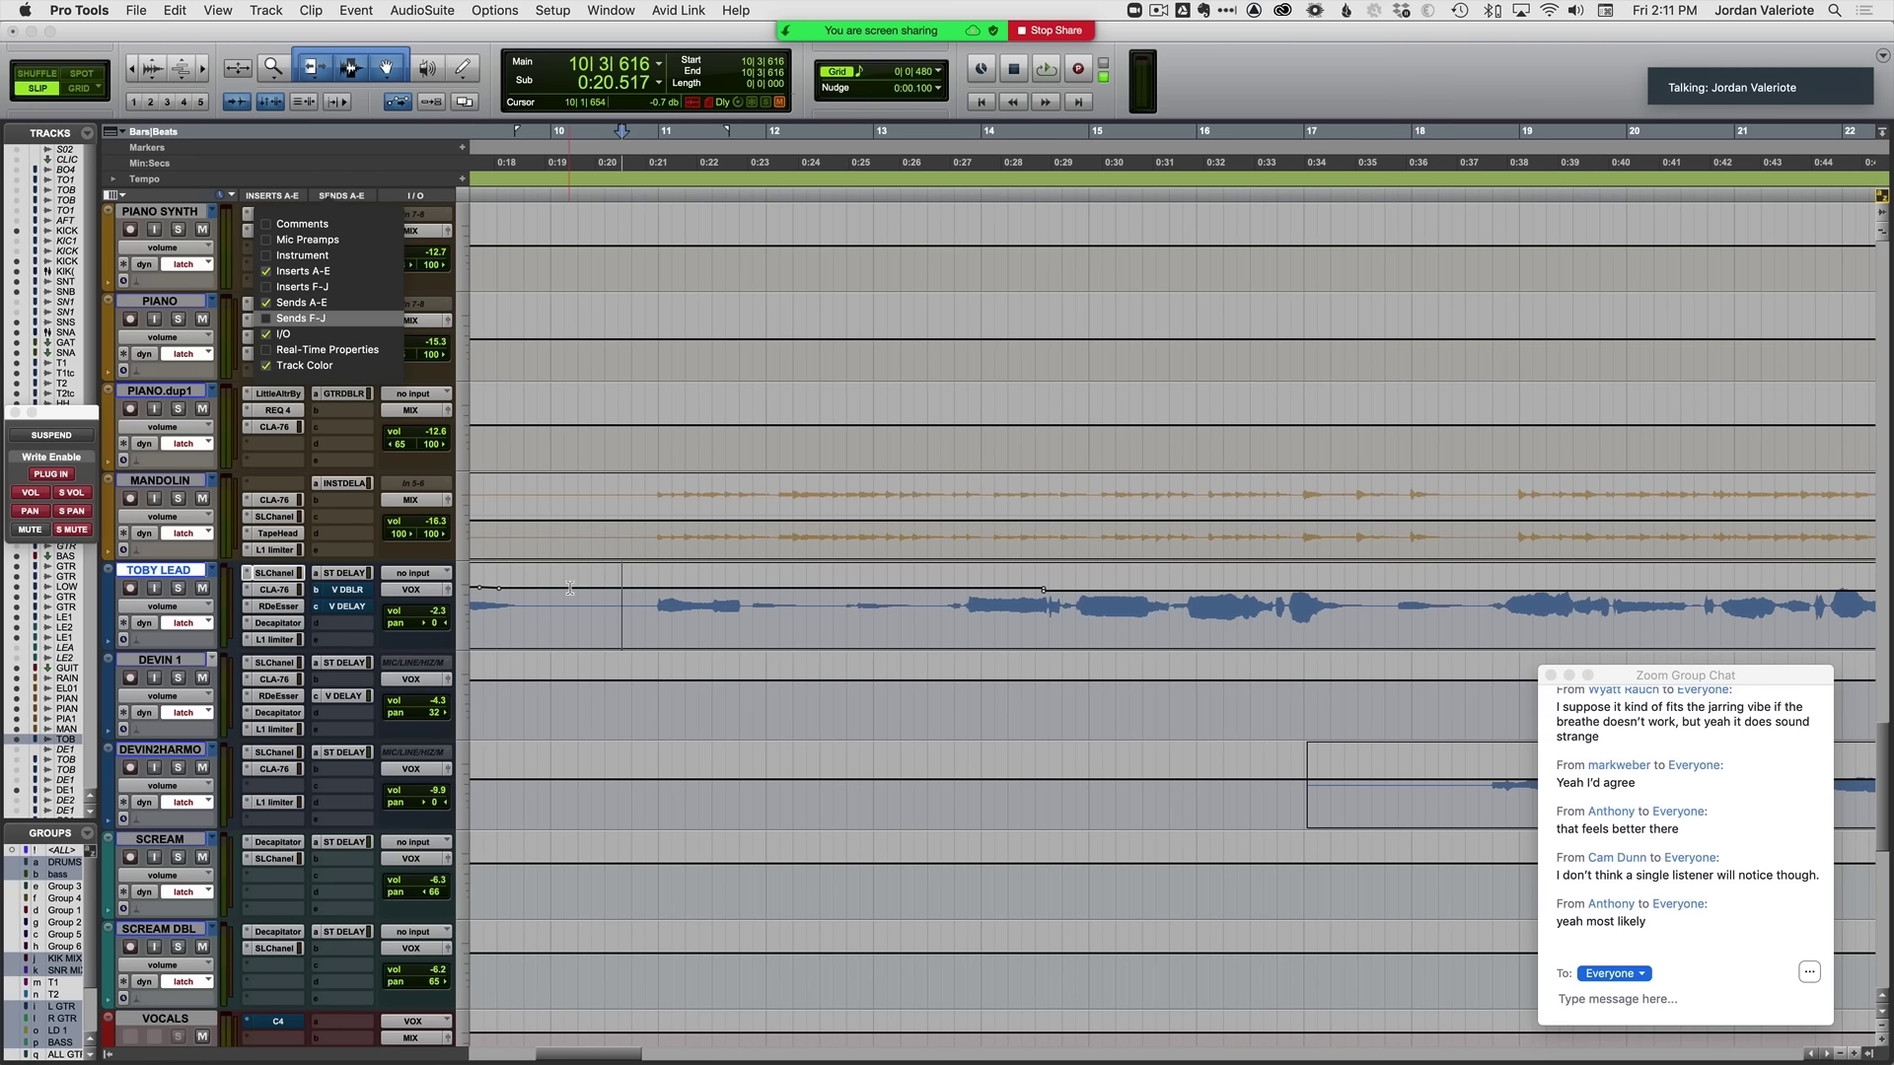
{"action": "left_click", "coordinate": [649, 730]}
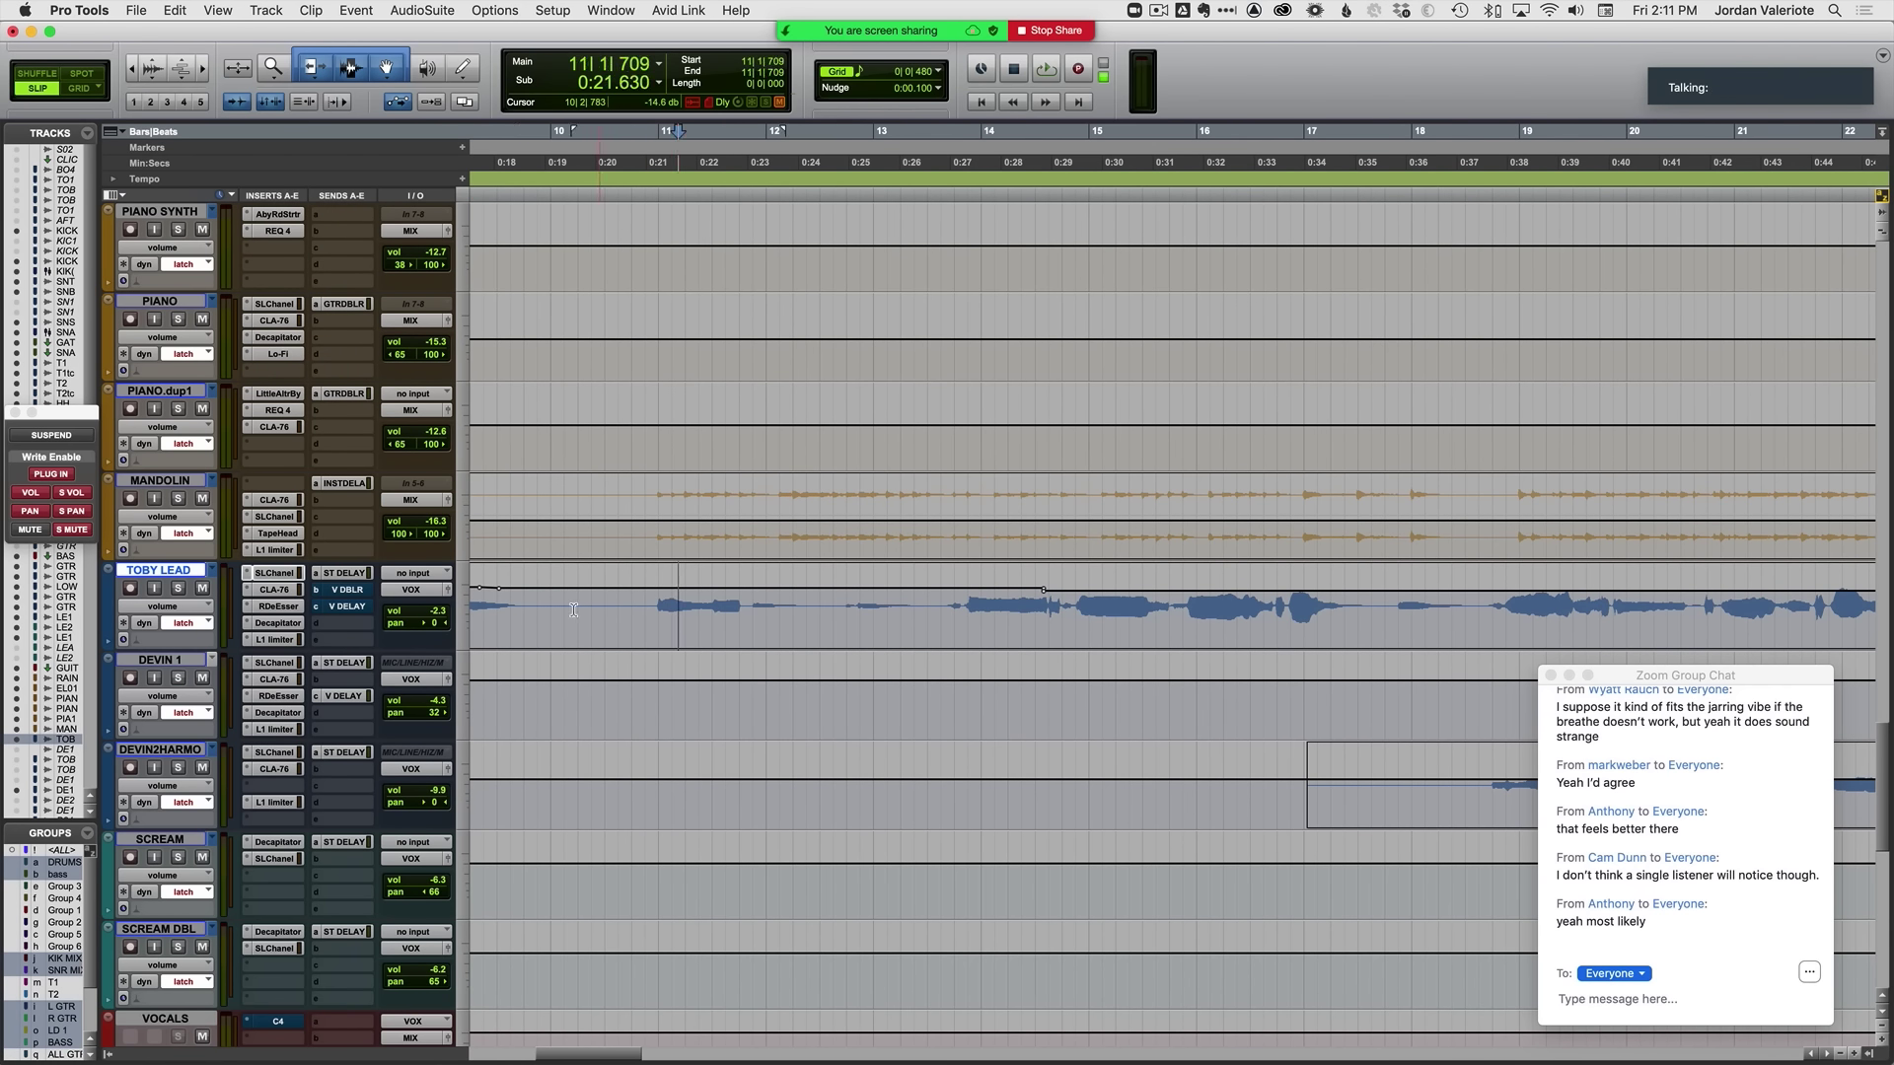
Step: Place the cursor at 10|4|184, add the mono THROW bus as the lead vocal's send d, and raise its level to -1.7 dB
{"action": "left_click", "coordinate": [636, 606]}
{"action": "key", "text": "space"}
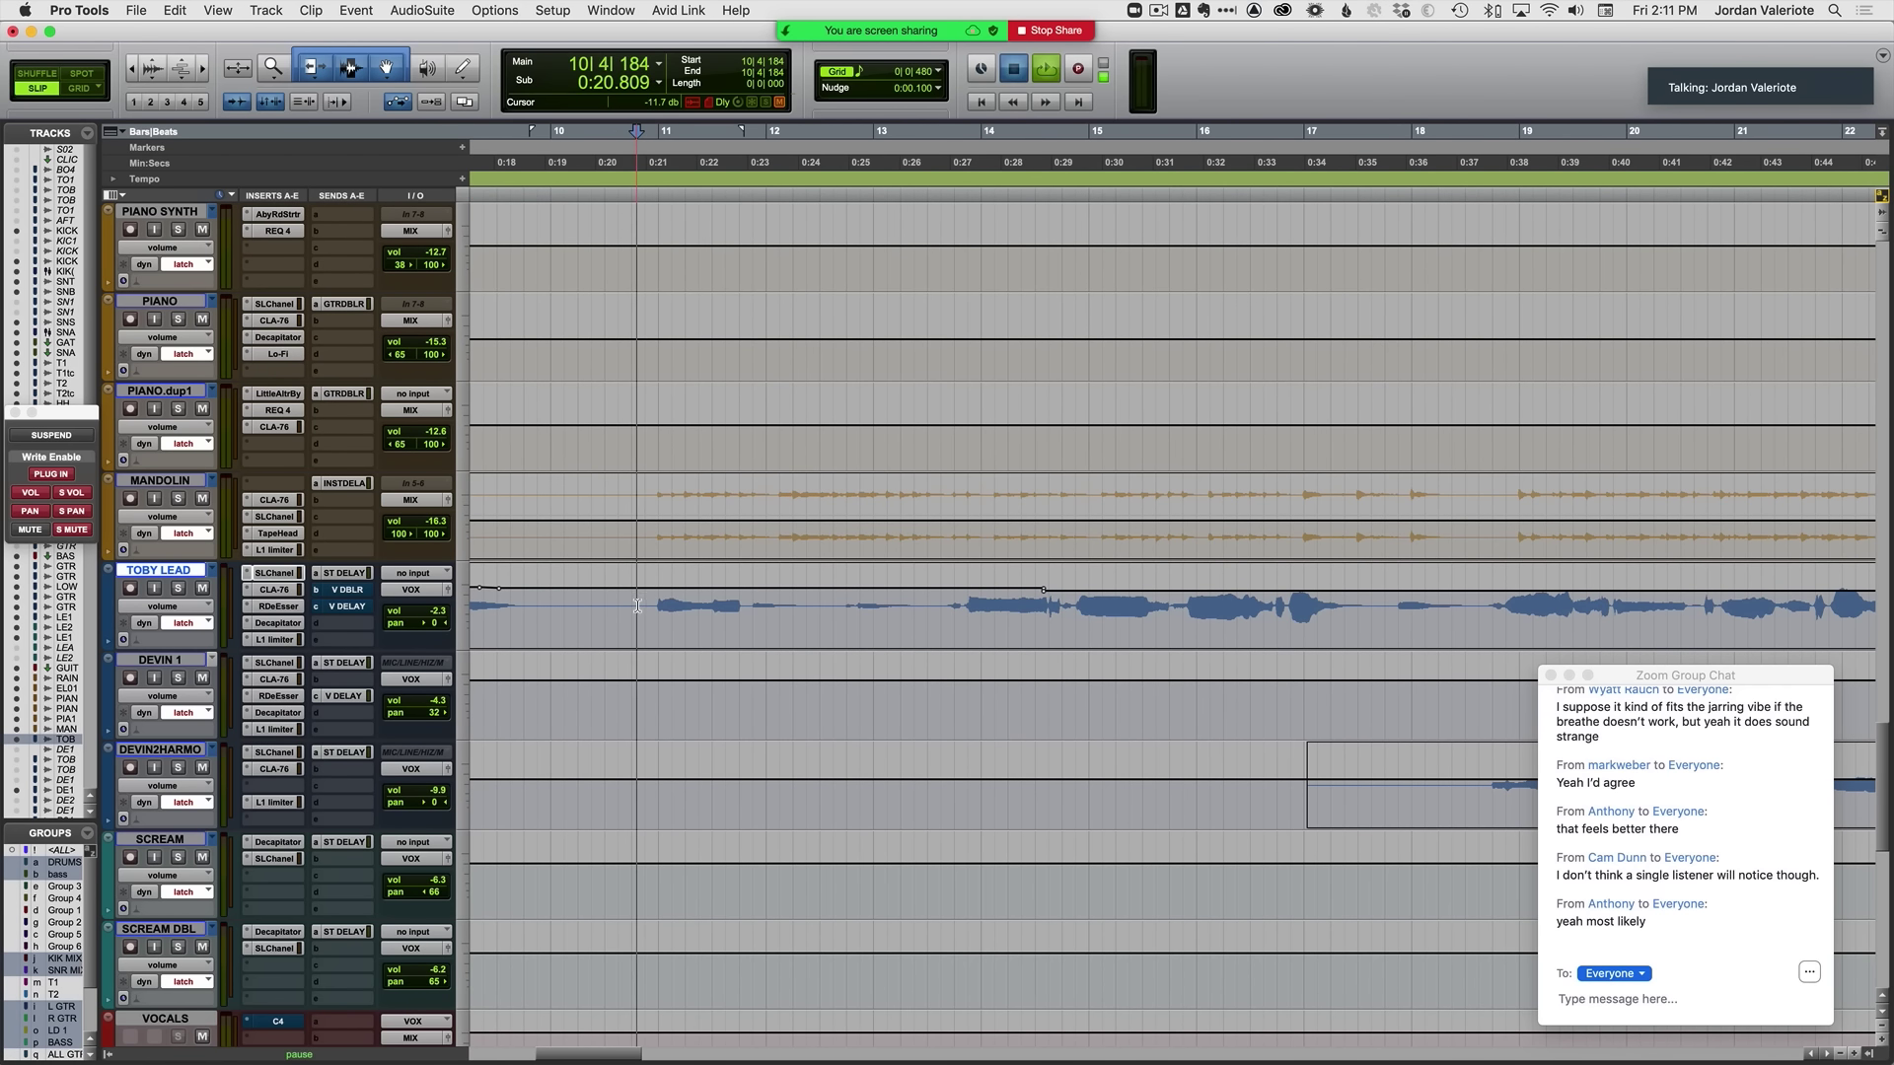
{"action": "key", "text": "space"}
{"action": "left_click", "coordinate": [347, 626]}
{"action": "mouse_move", "coordinate": [370, 628]}
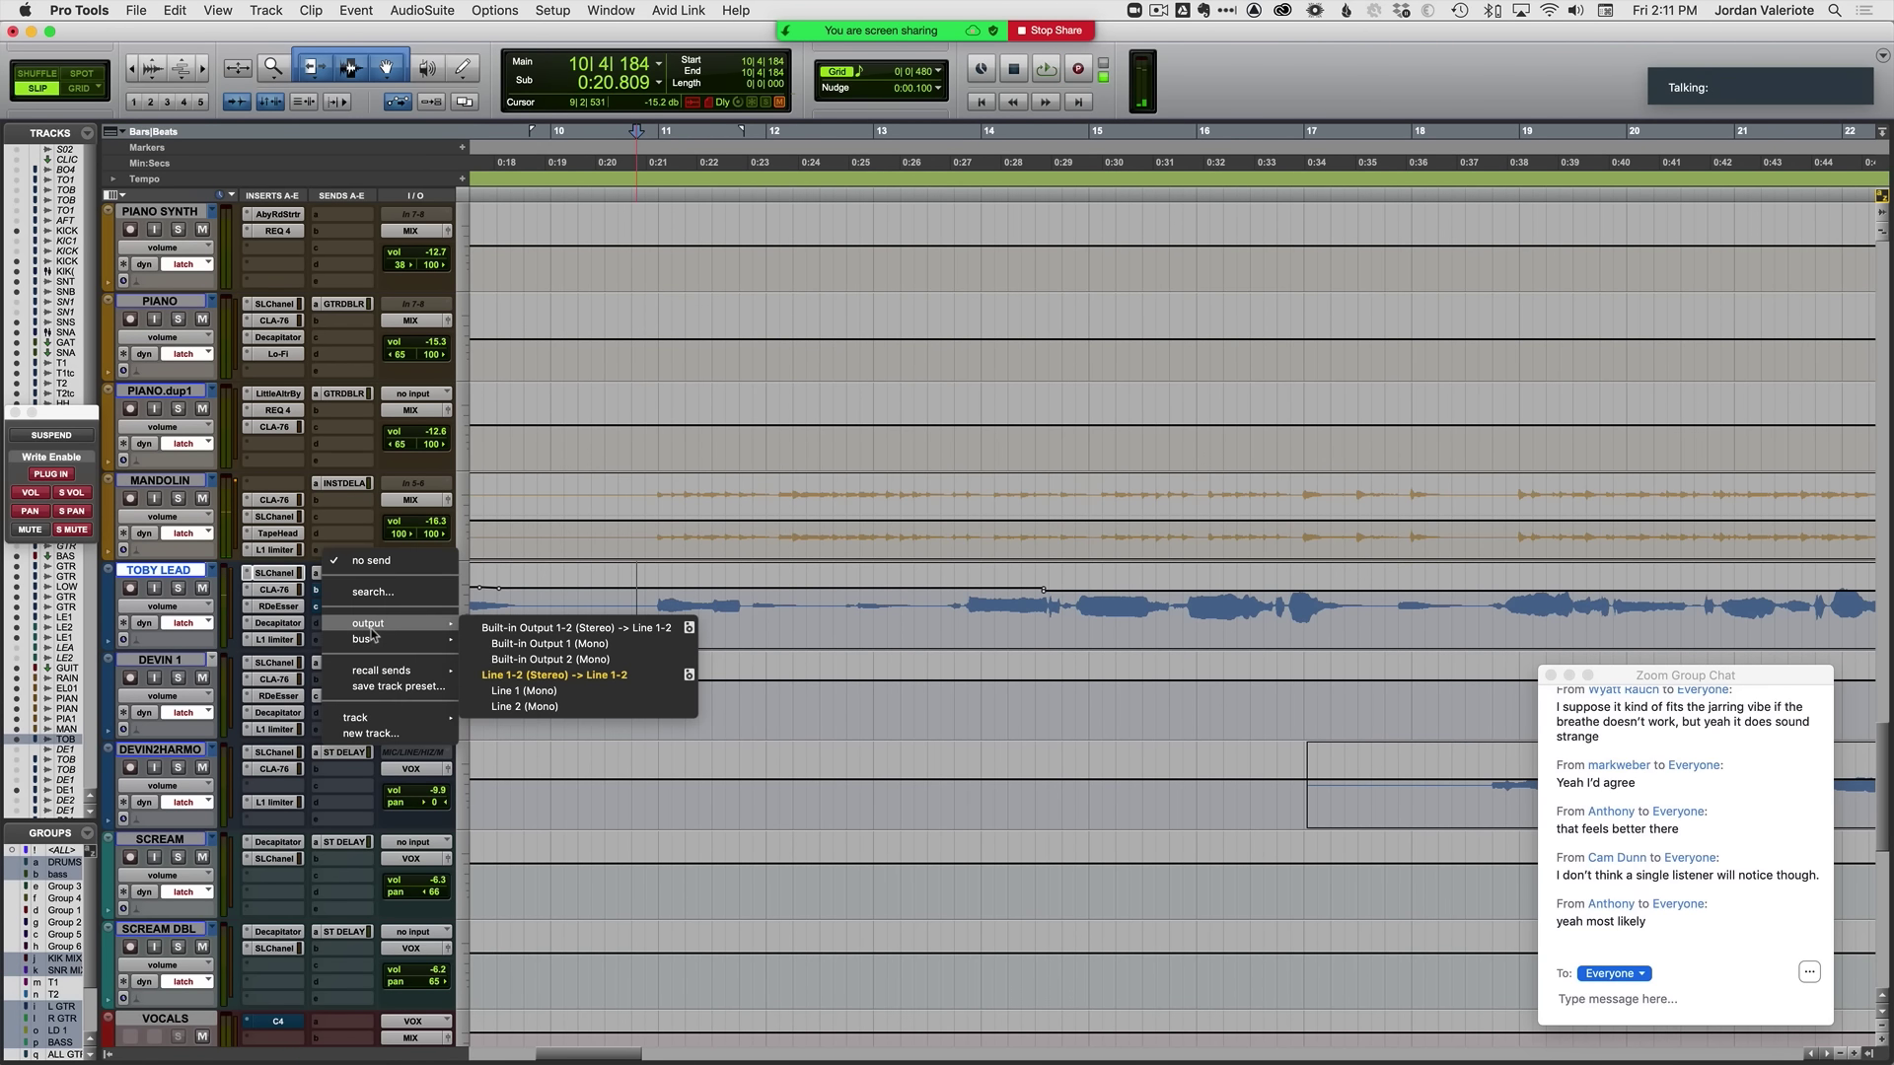
{"action": "scroll", "coordinate": [580, 668], "scroll_direction": "down", "scroll_amount": 8}
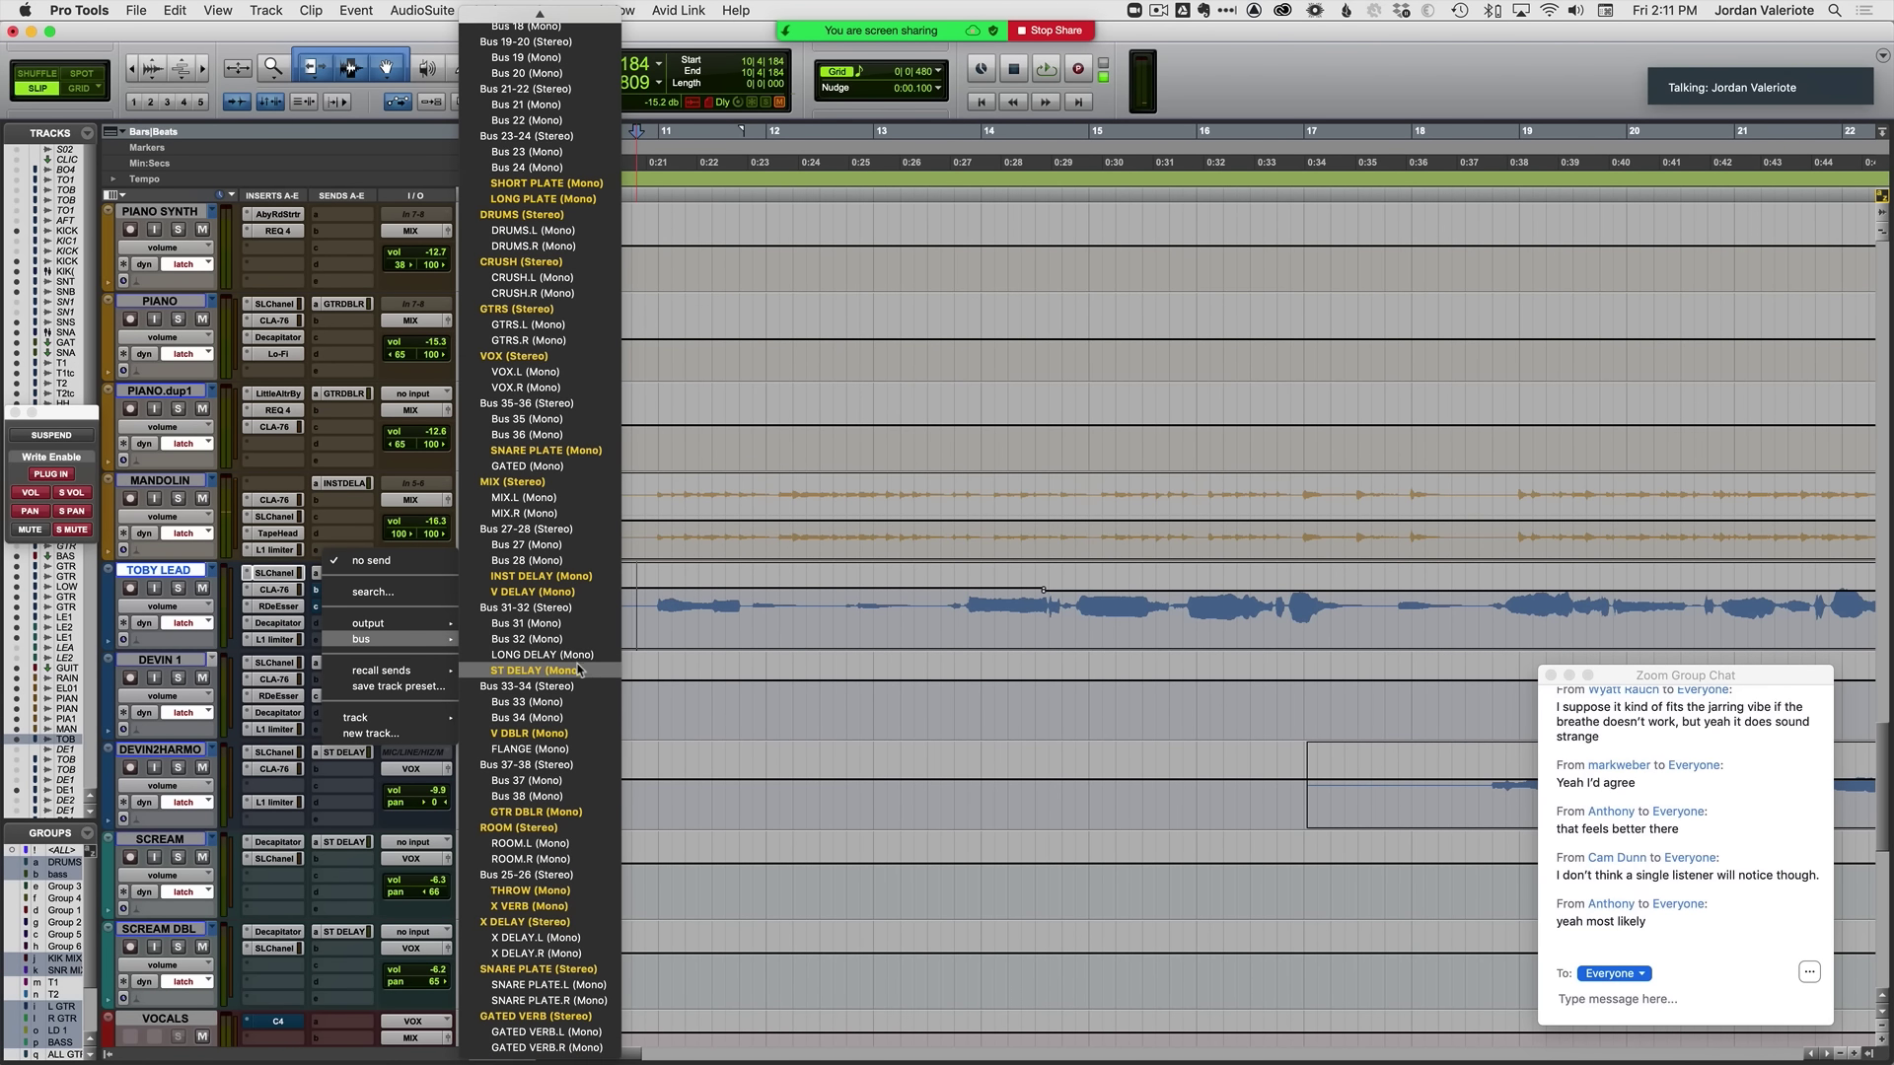
{"action": "left_click", "coordinate": [532, 890]}
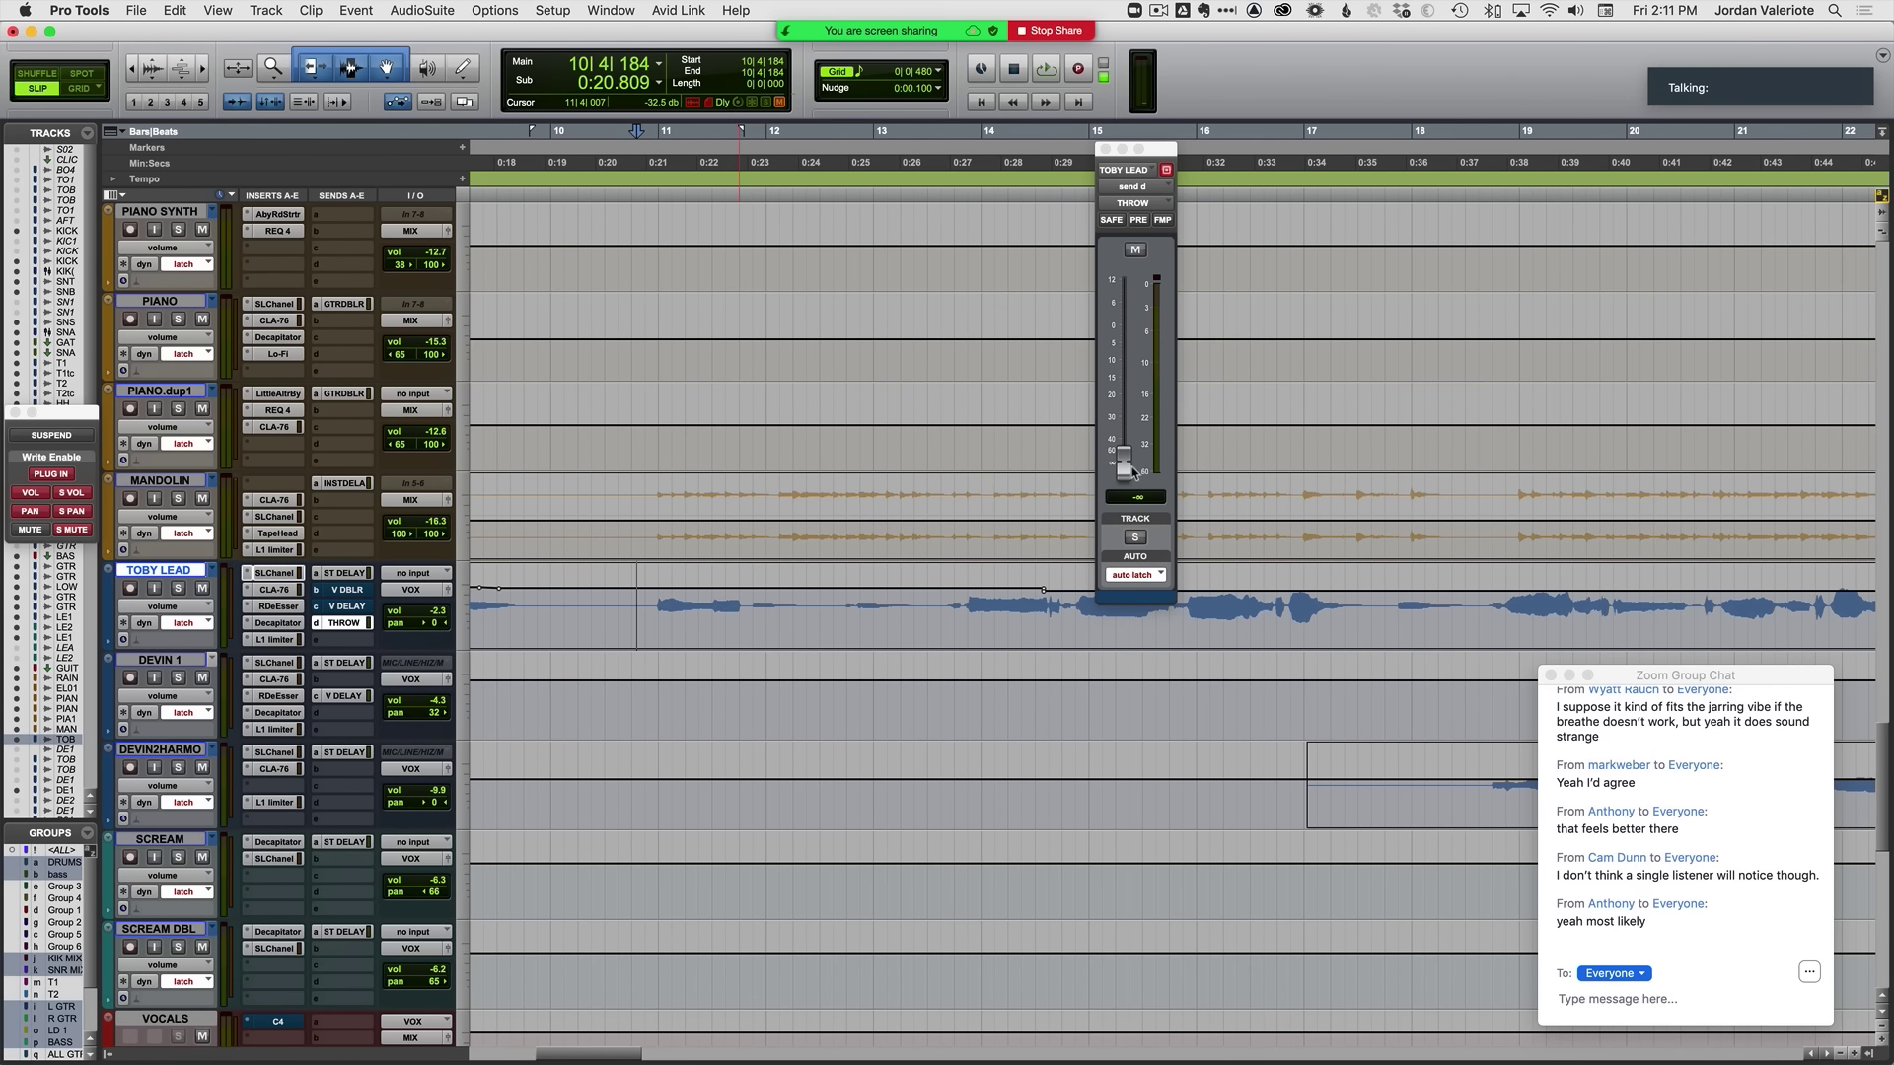
Step: Play from 10|4|184 and set the throw delay track's Mod Delay III time to 796.5 ms
{"action": "key", "text": "space"}
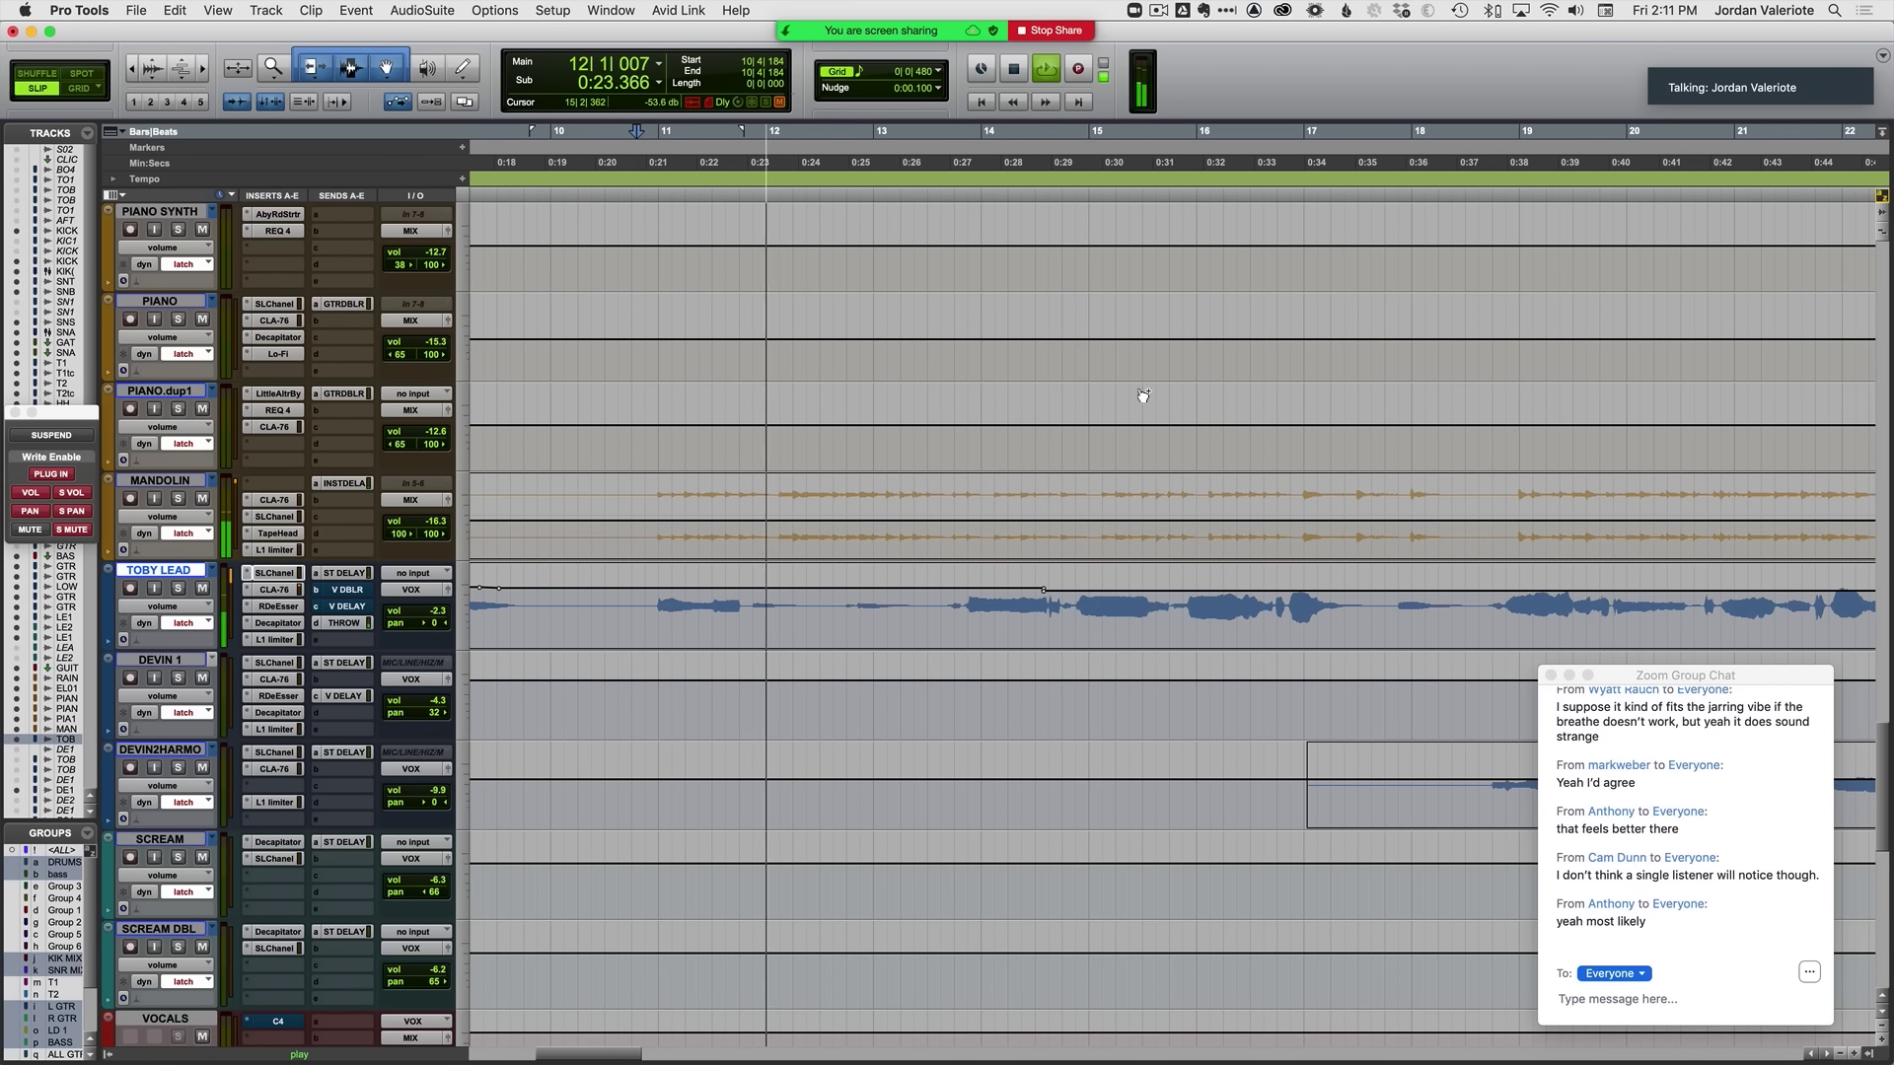
{"action": "key", "text": "super+equal"}
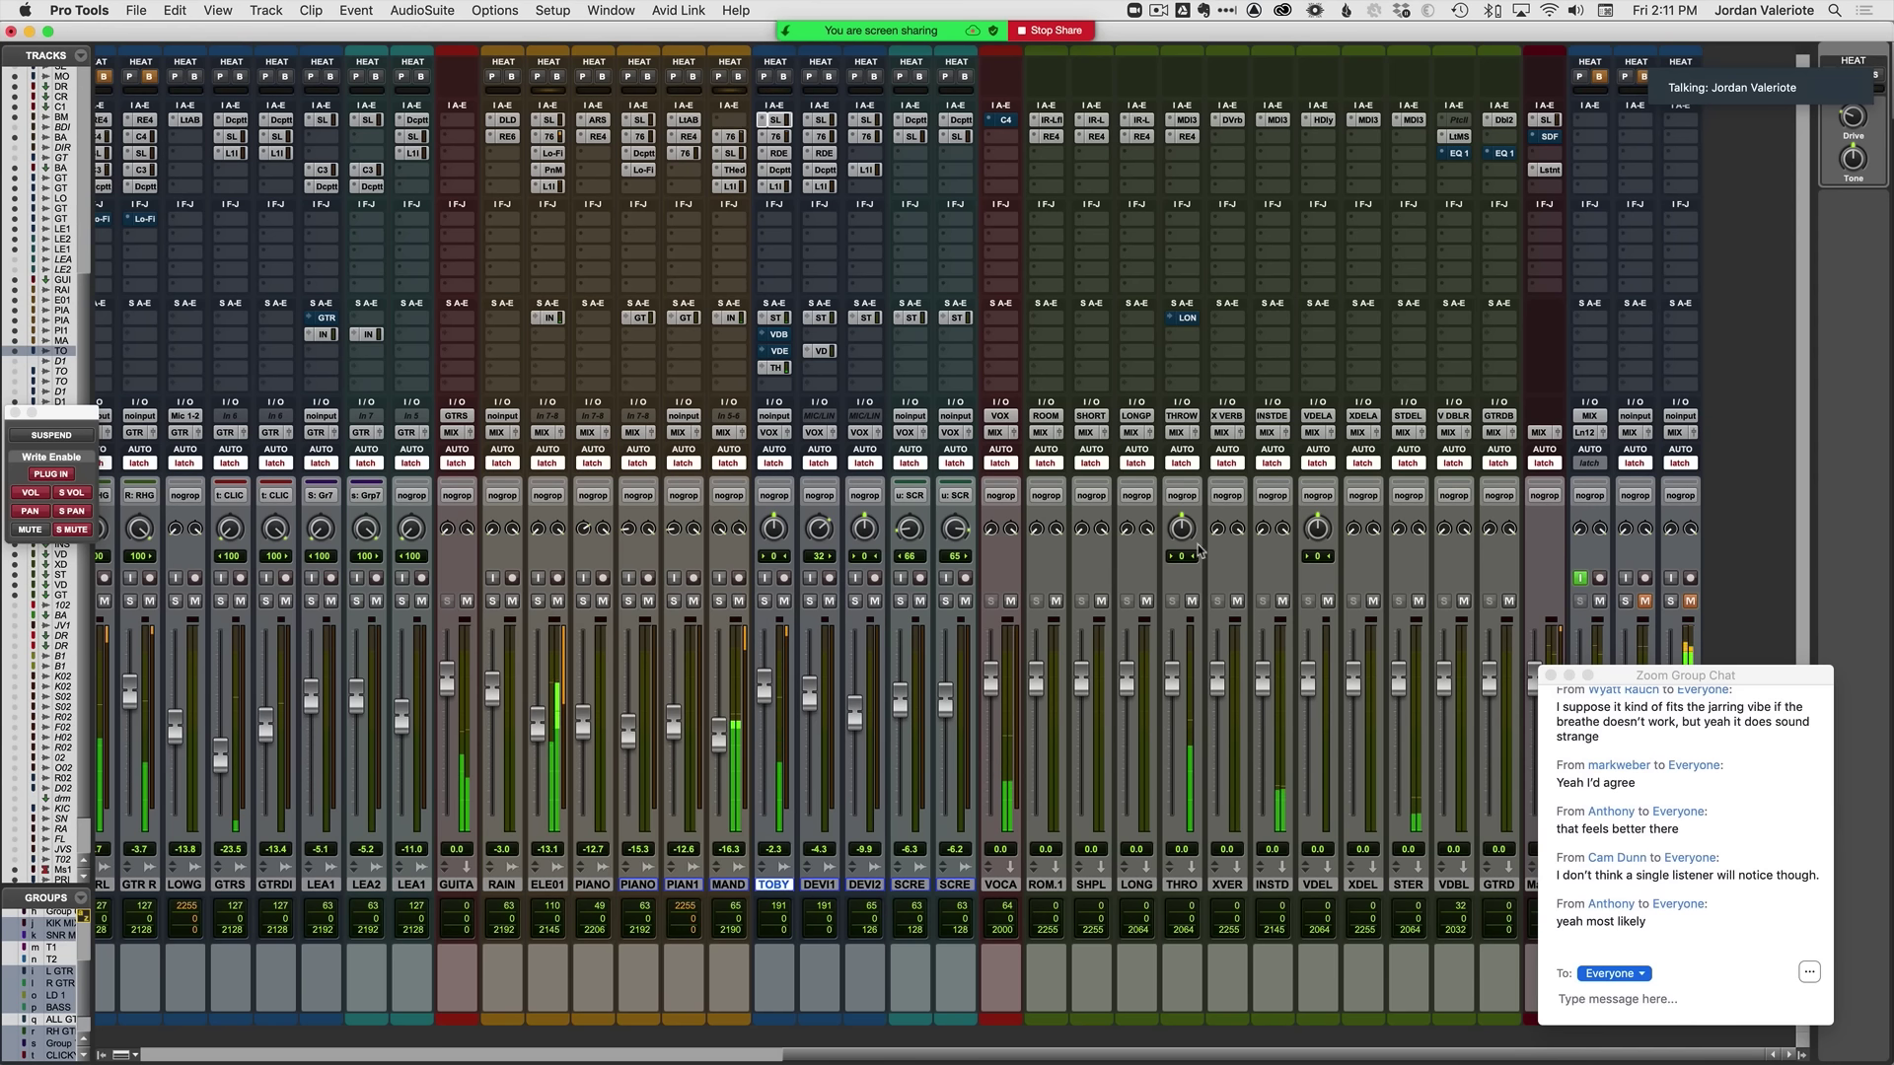
{"action": "left_click", "coordinate": [1187, 120]}
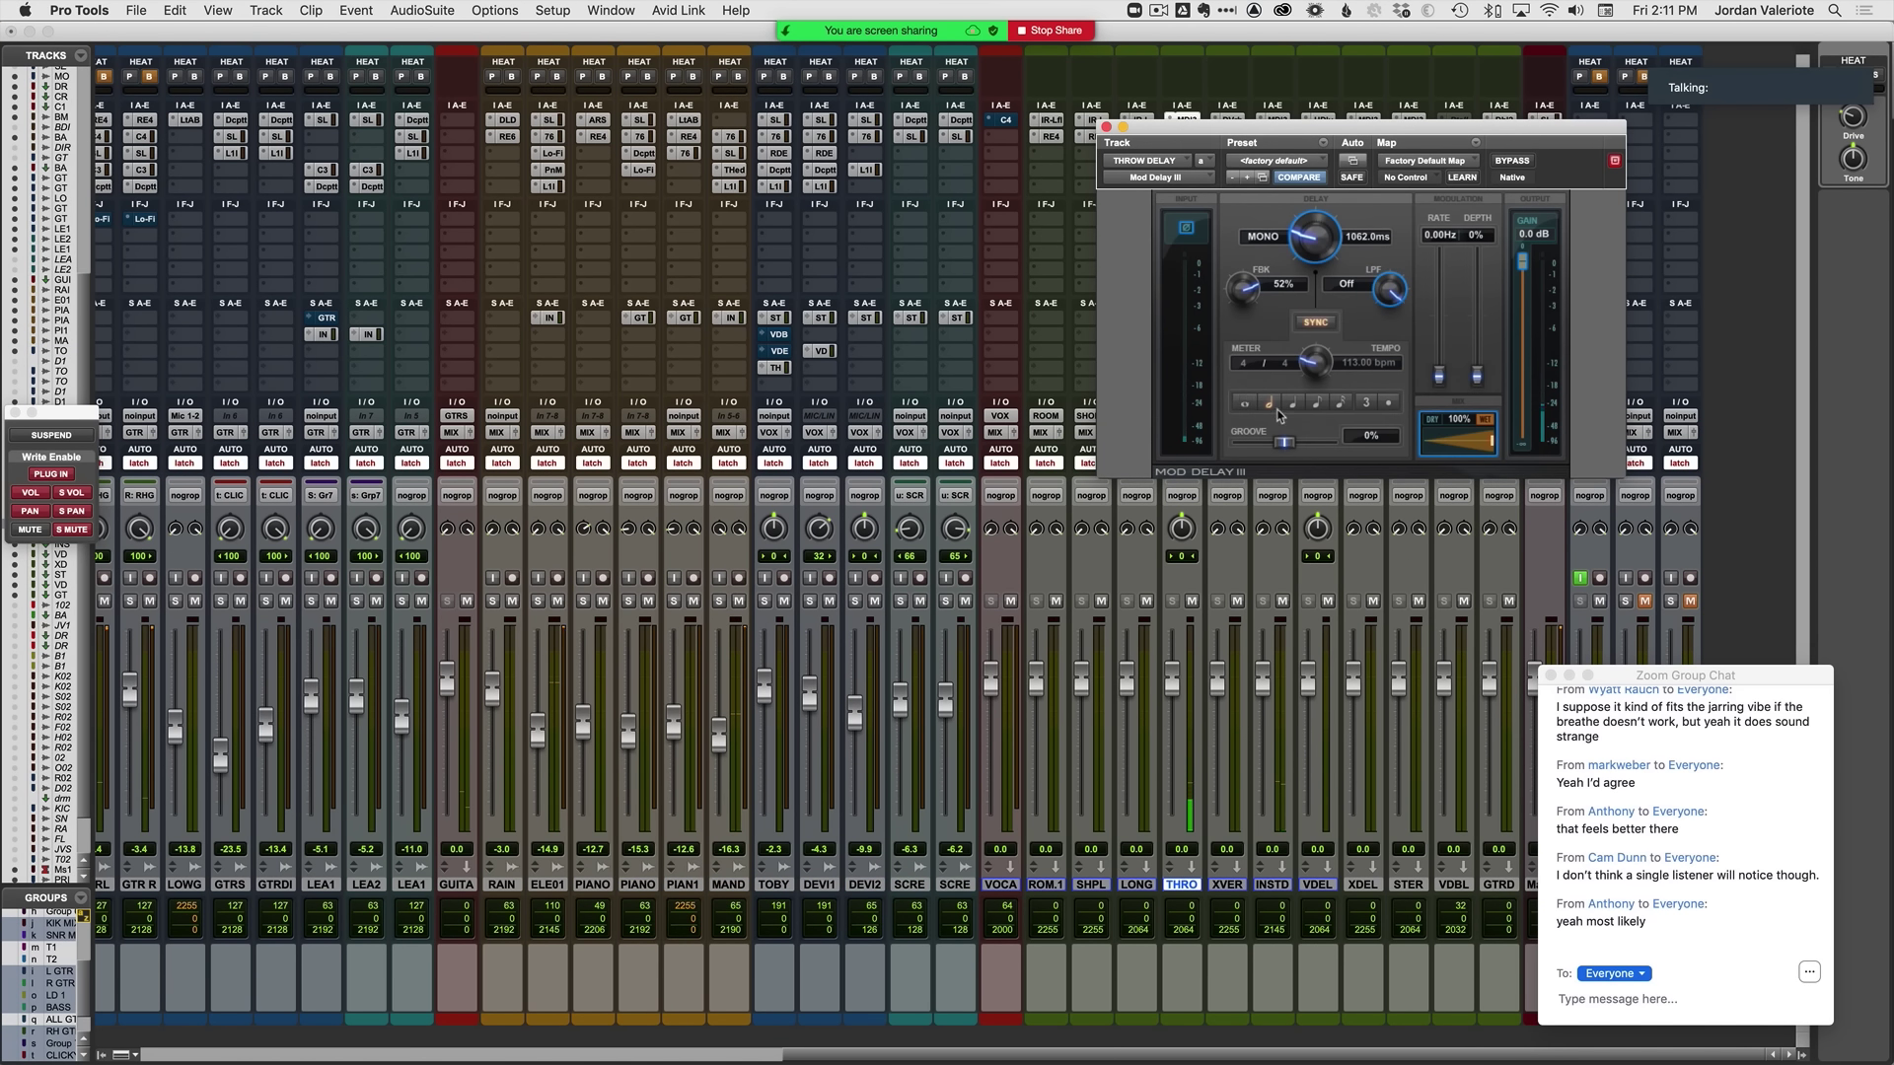
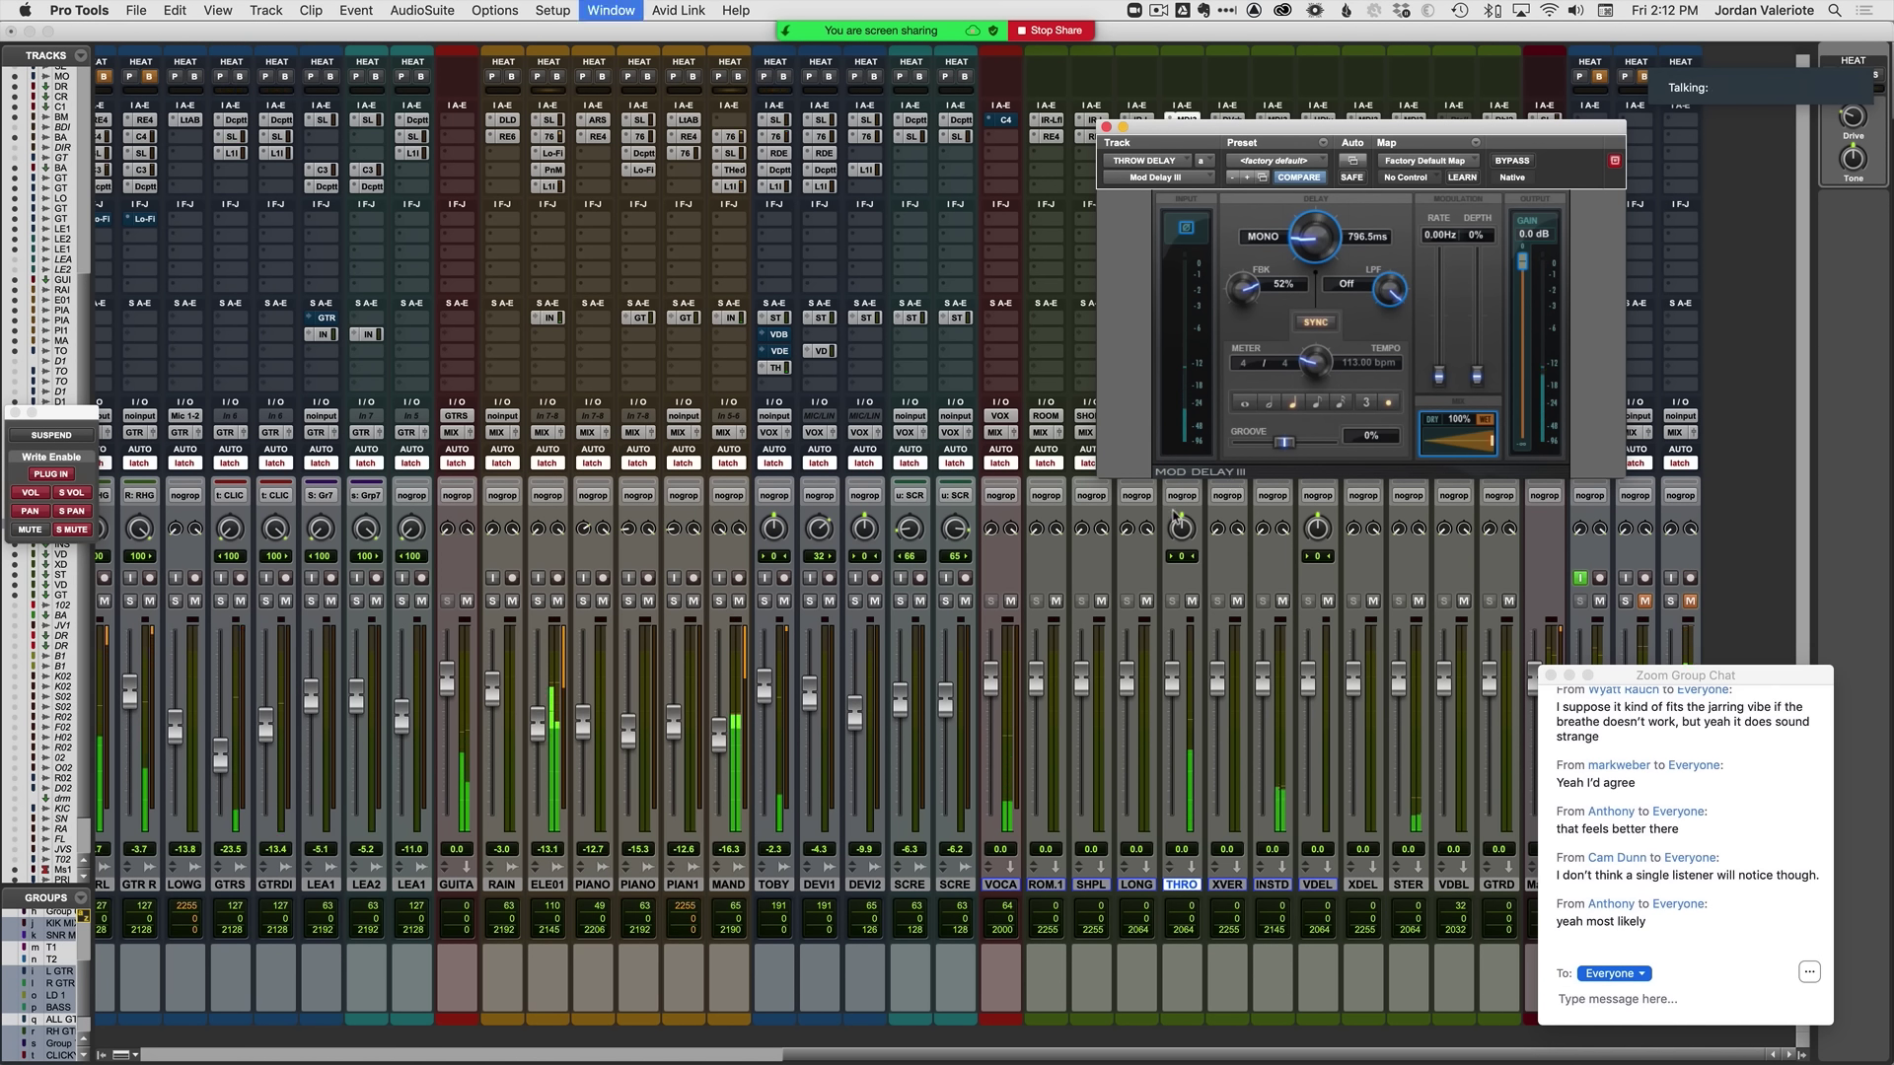
Step: Stop playback, return to the edit view, and show the mute automation of the lead vocal's THROW send
{"action": "key", "text": "super+equal"}
{"action": "key", "text": "space"}
{"action": "scroll", "coordinate": [917, 580], "scroll_direction": "up", "scroll_amount": 15}
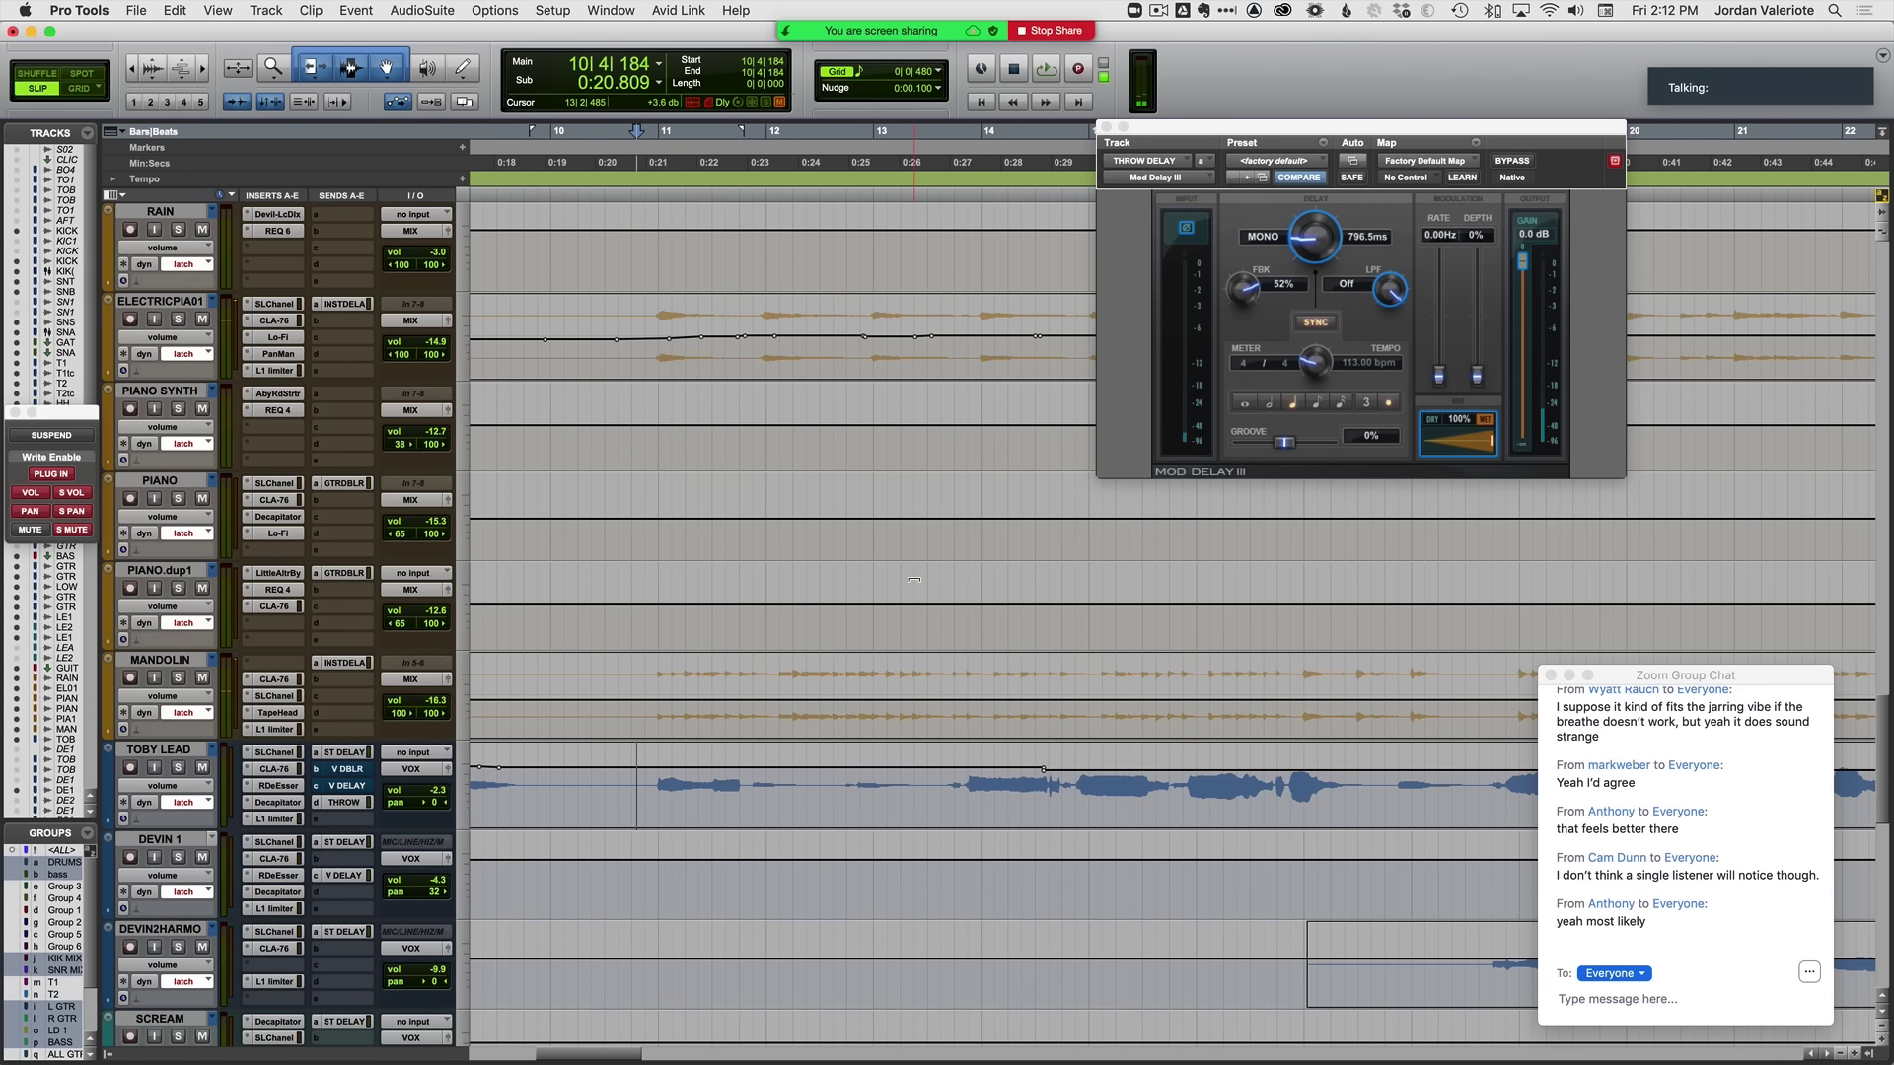
{"action": "left_click", "coordinate": [342, 802]}
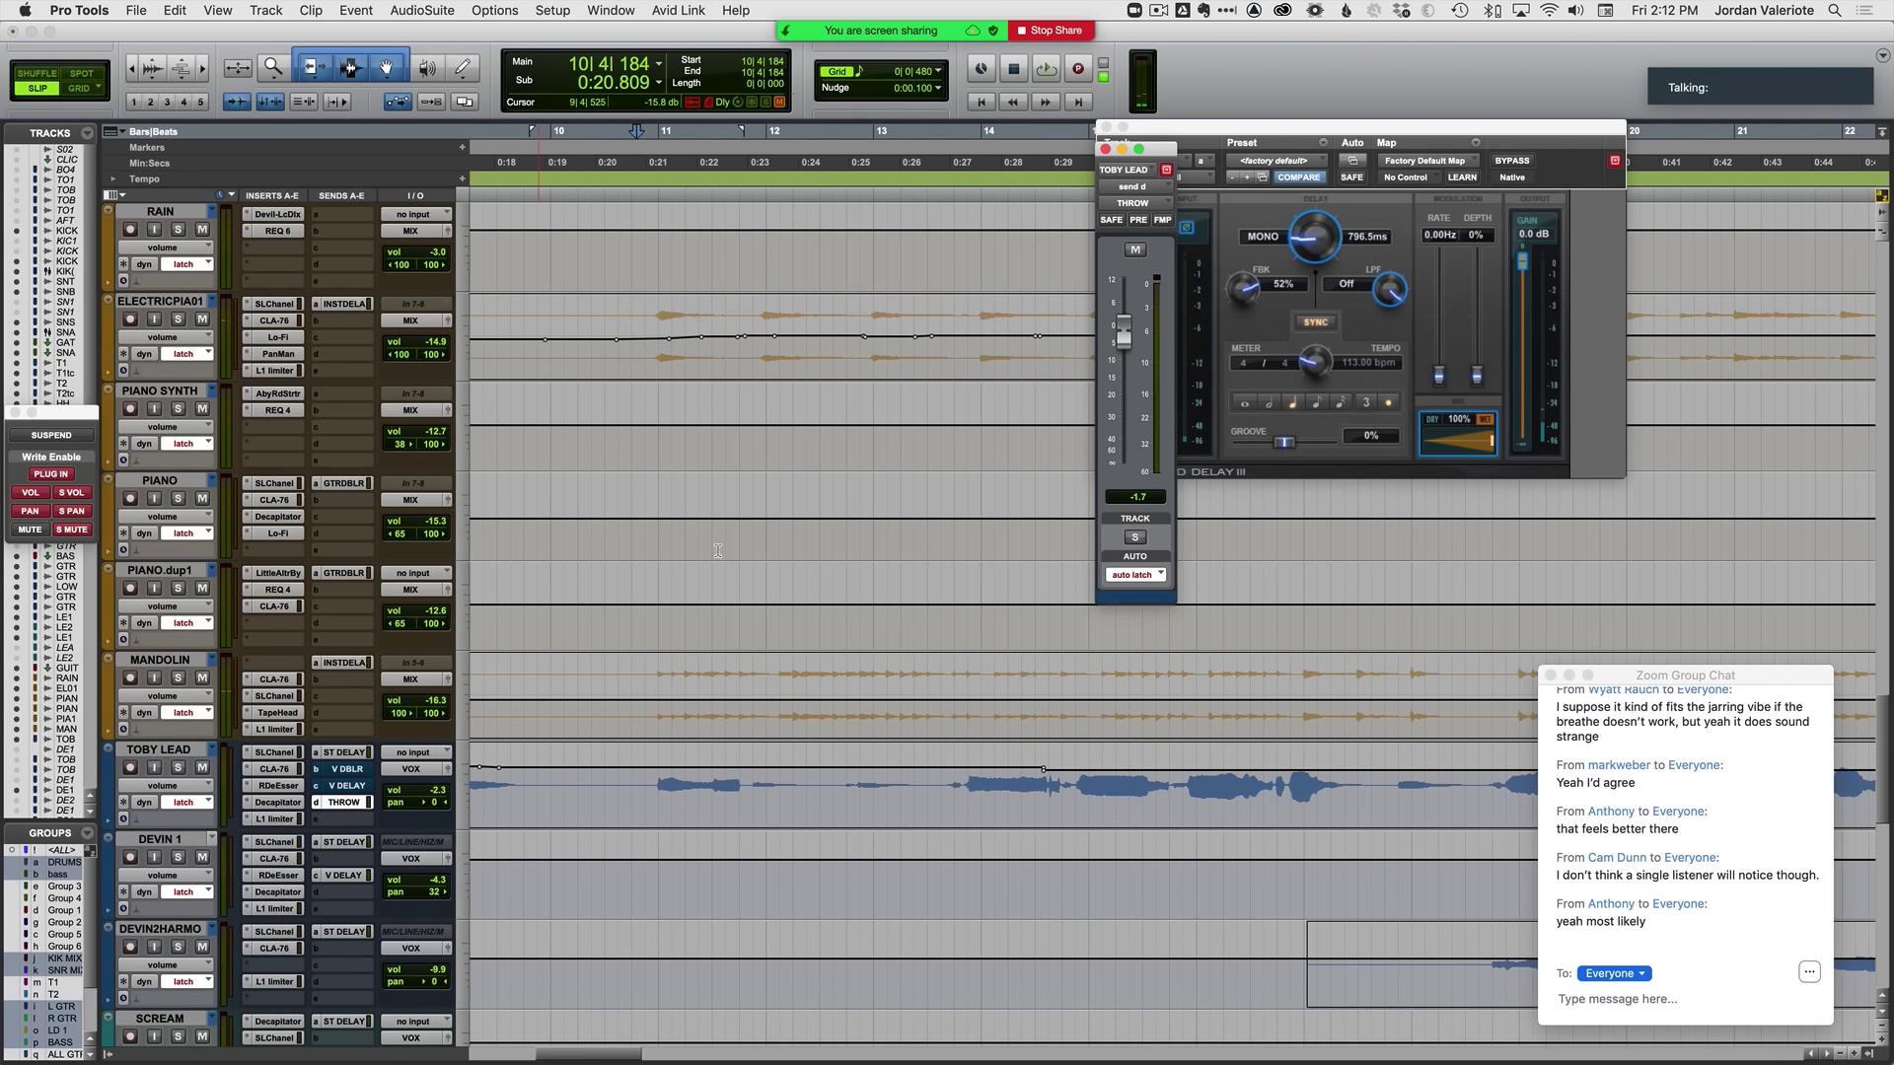
{"action": "left_click", "coordinate": [1135, 251], "text": "ctrl+super"}
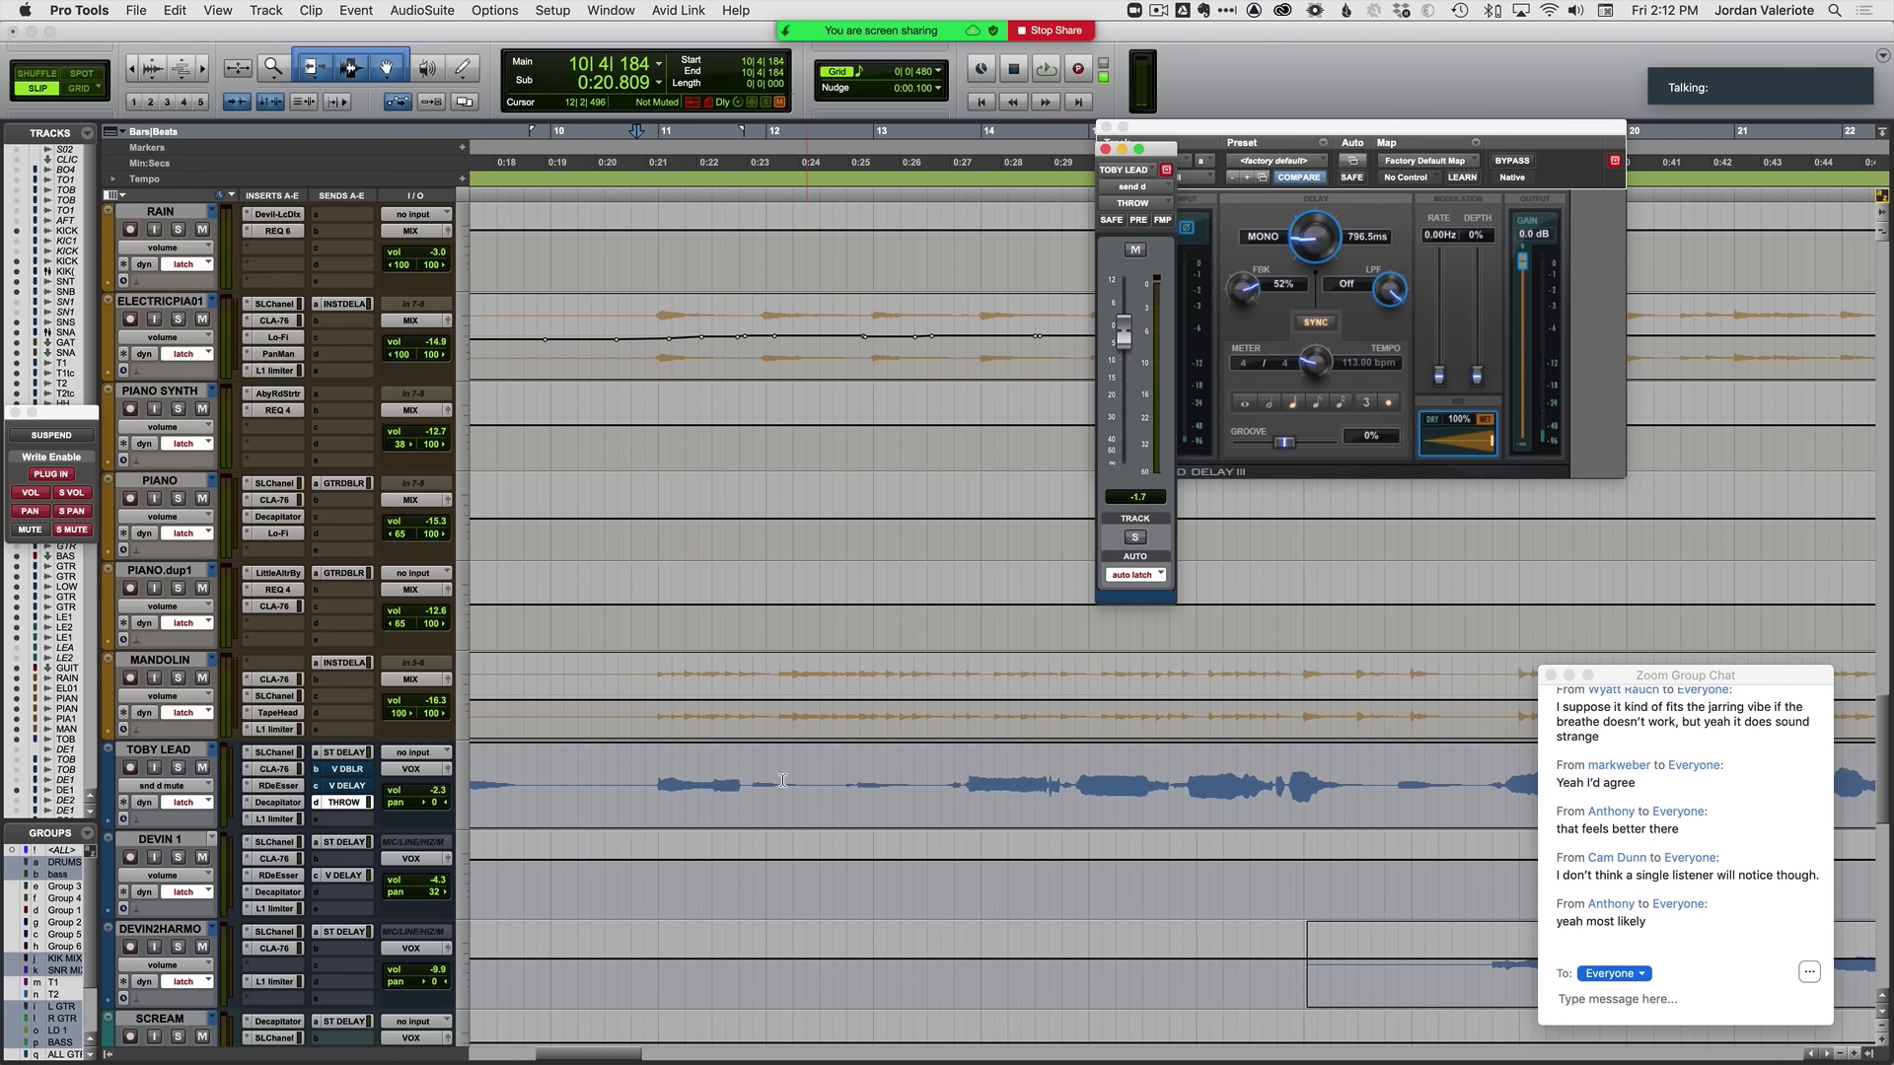
Step: Audition the lead vocal around bar 11 and mute its THROW send everywhere except about one bar starting at 11|2|871
{"action": "key", "text": "space"}
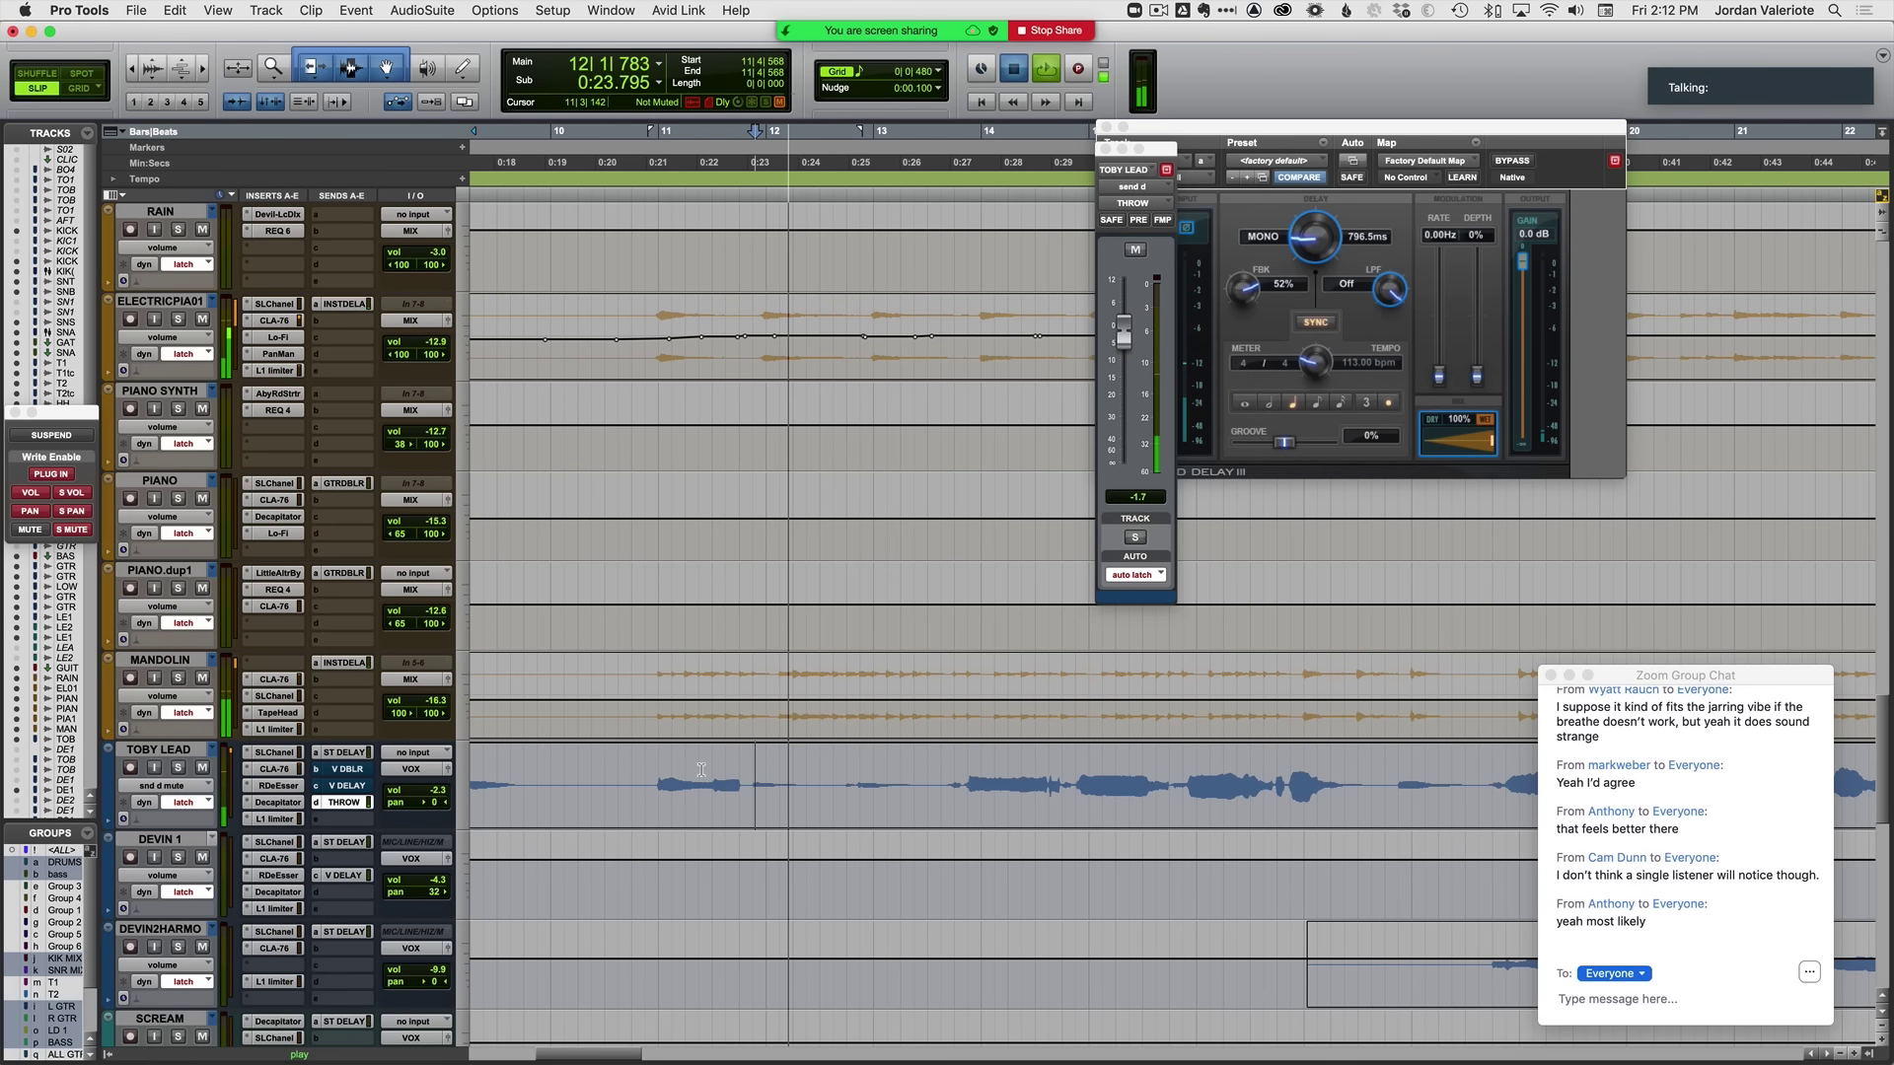
{"action": "key", "text": "space"}
{"action": "left_click", "coordinate": [696, 770]}
{"action": "key", "text": "space"}
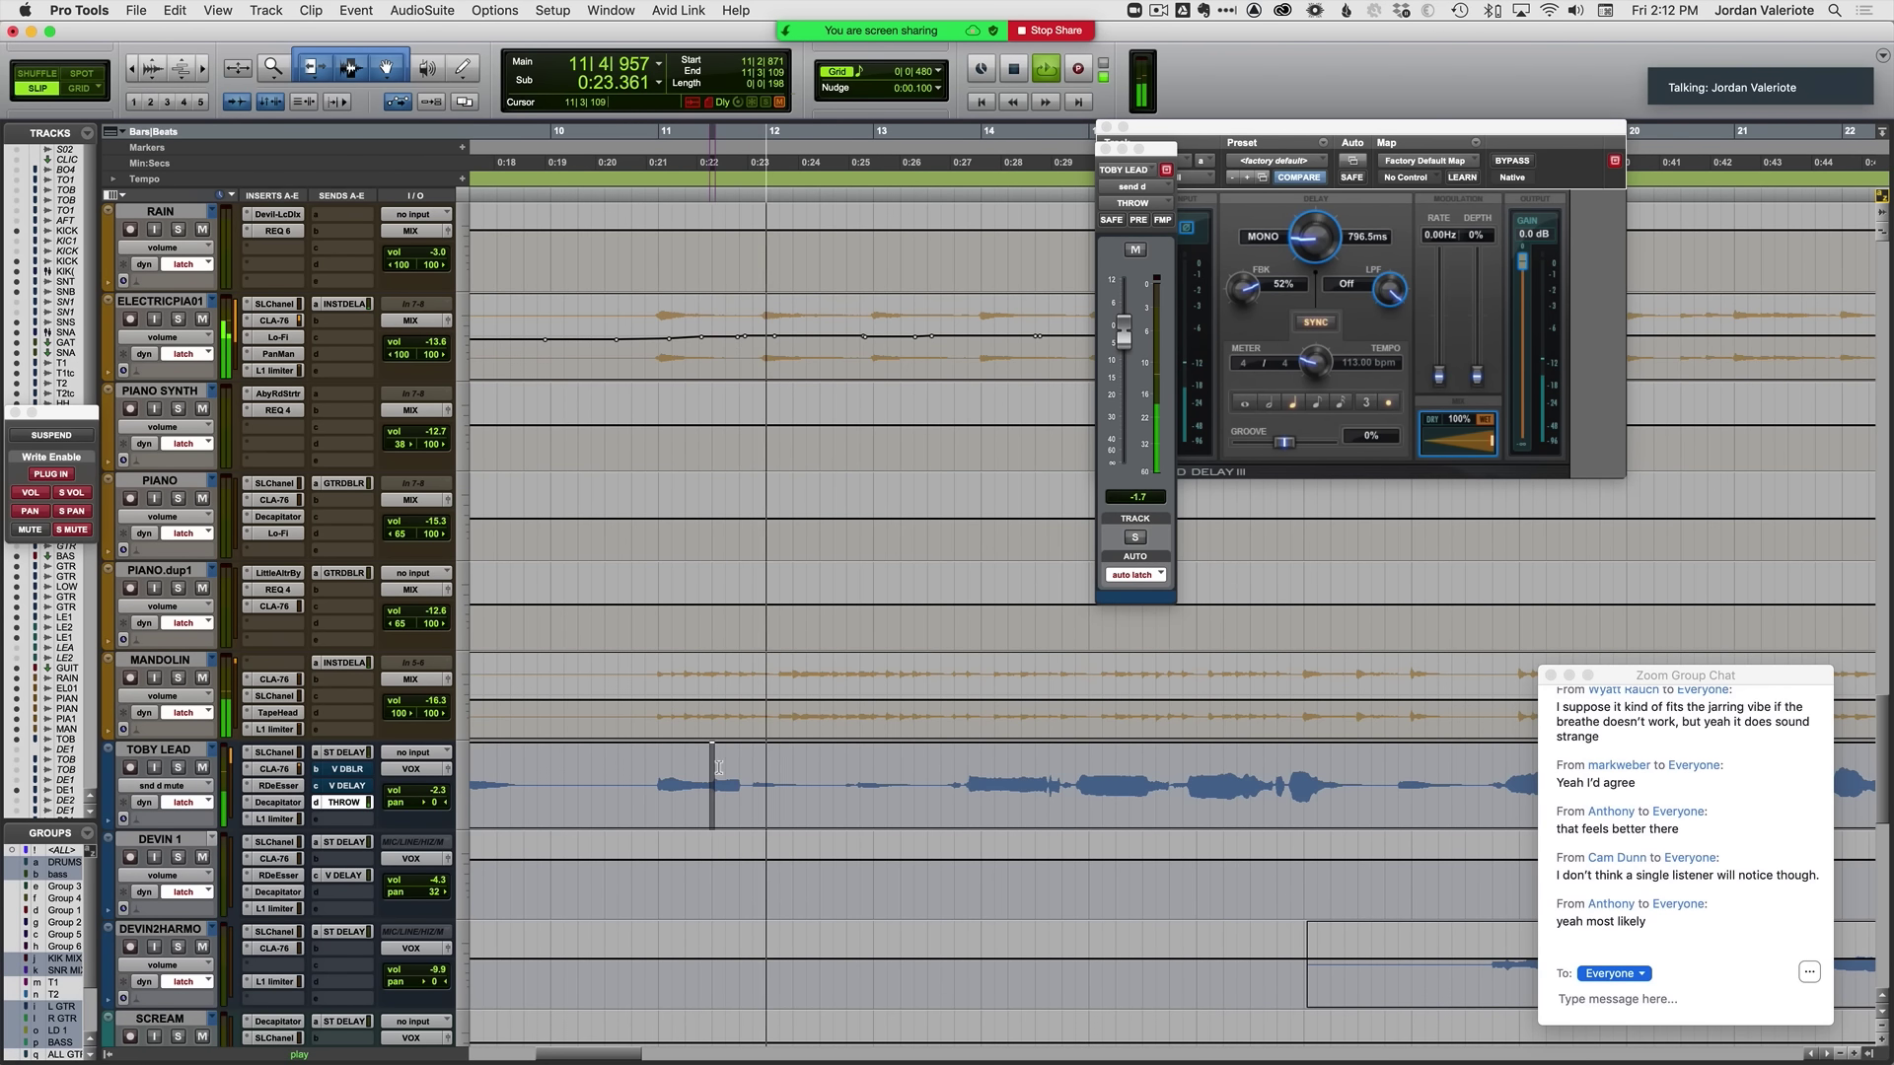
{"action": "left_click_drag", "start_coordinate": [712, 767], "coordinate": [816, 767]}
{"action": "key", "text": "space"}
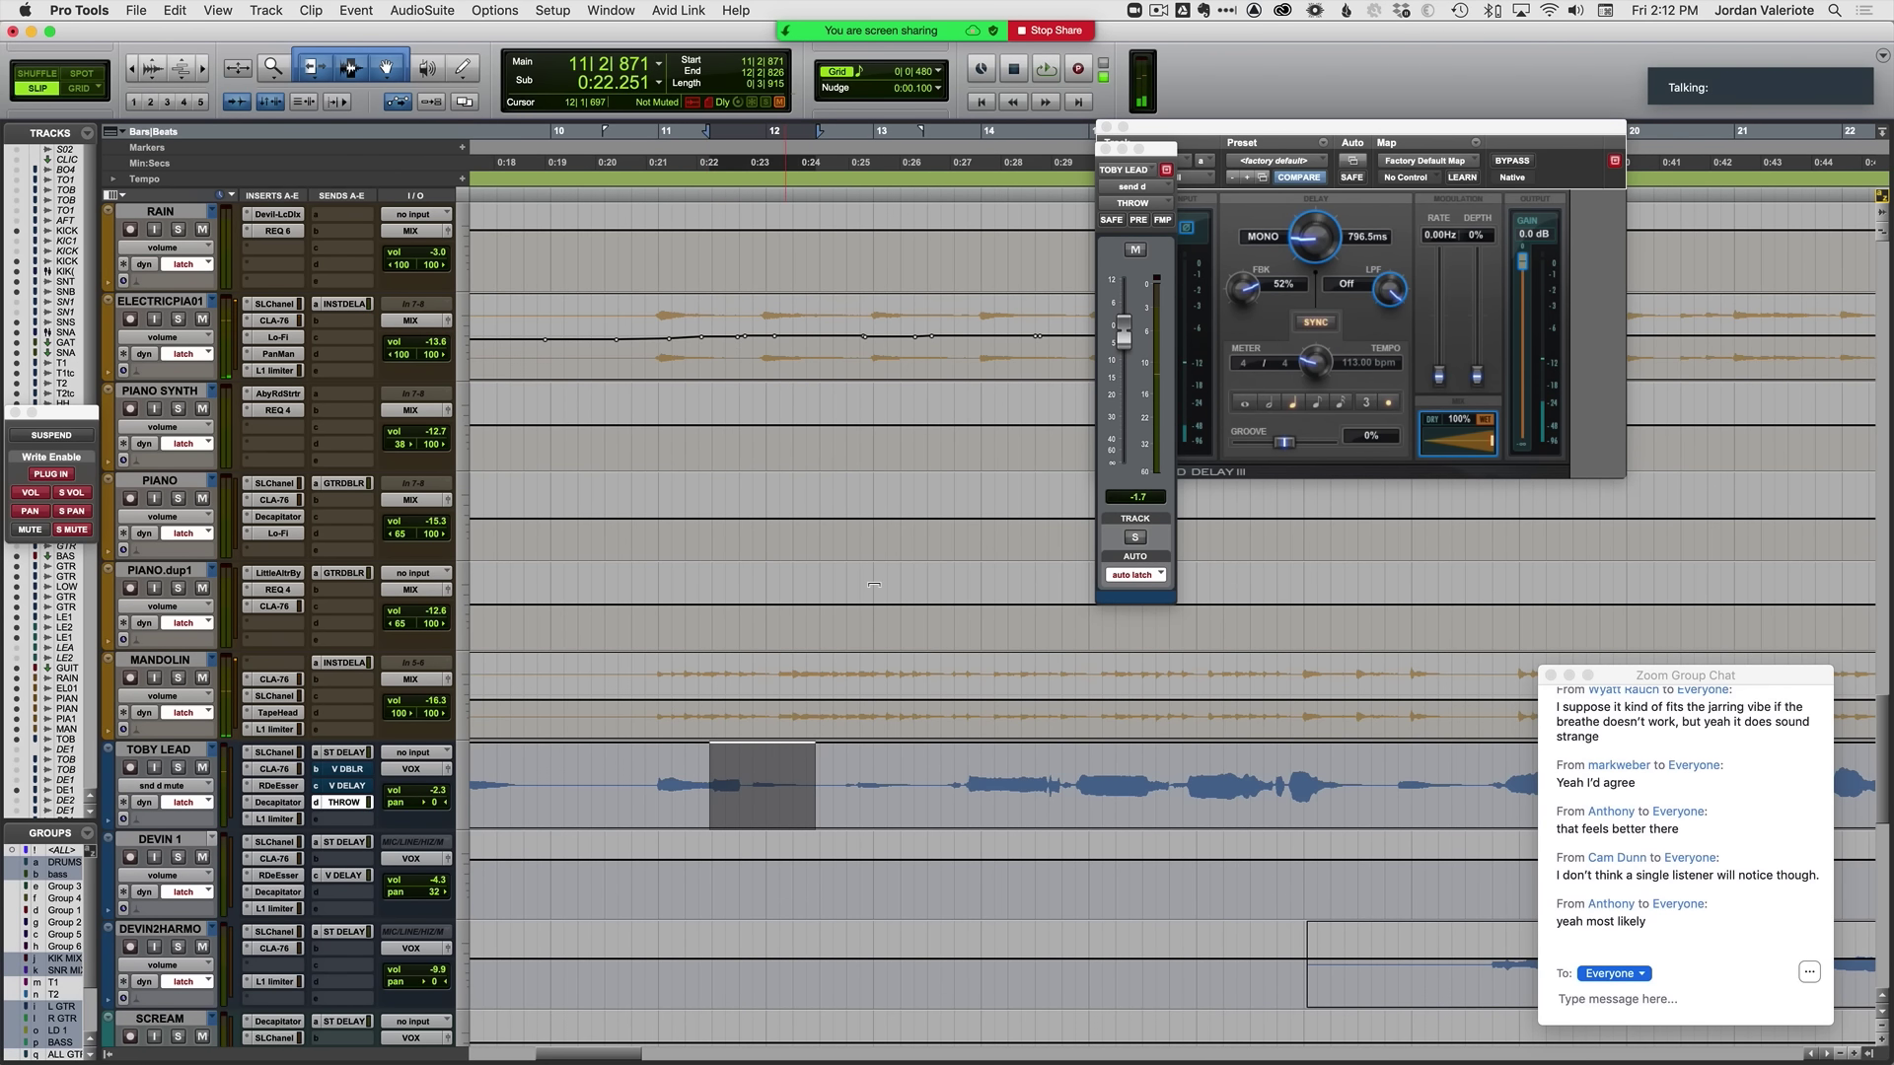
{"action": "key", "text": "shift+m"}
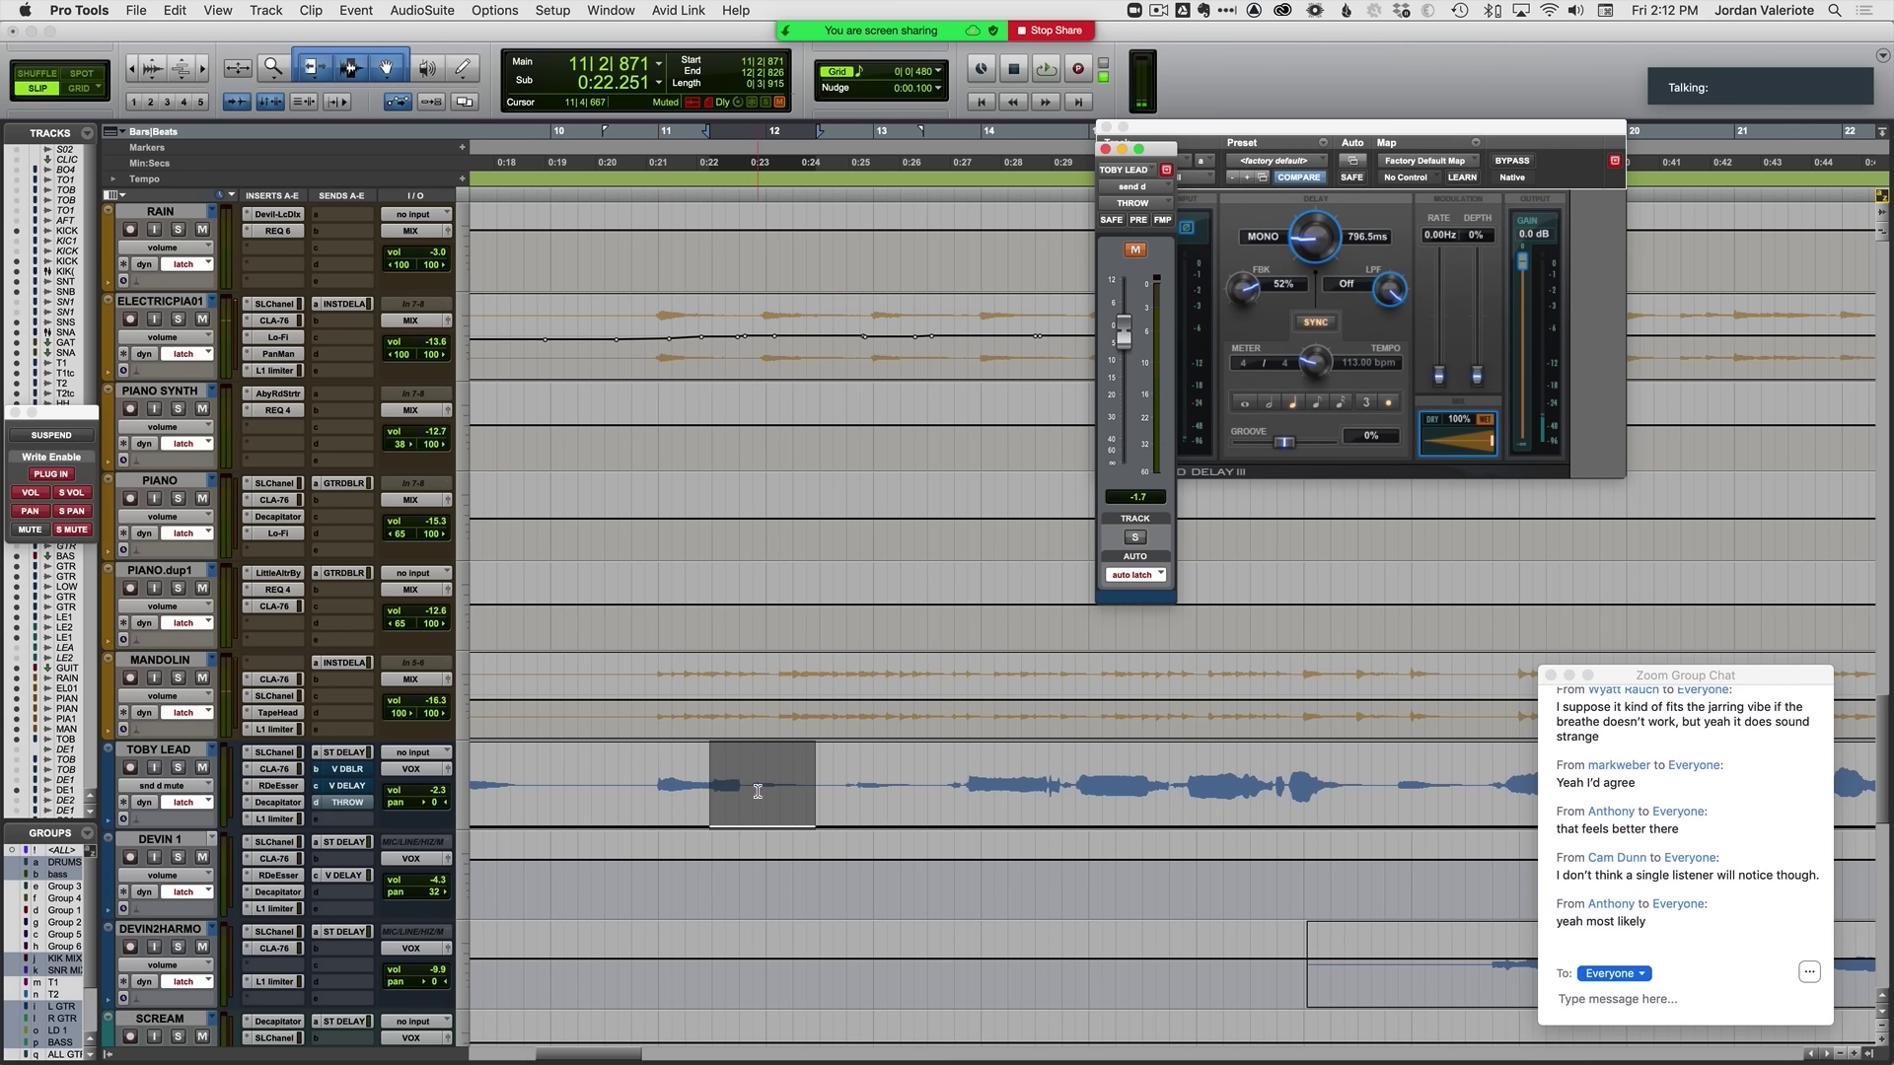
Step: Play the phrase from 11|1|181 and set the throw delay's Mod Delay III to a 1062.0 ms time and a 2067 Hz low-pass filter
{"action": "left_click", "coordinate": [663, 790]}
{"action": "key", "text": "space"}
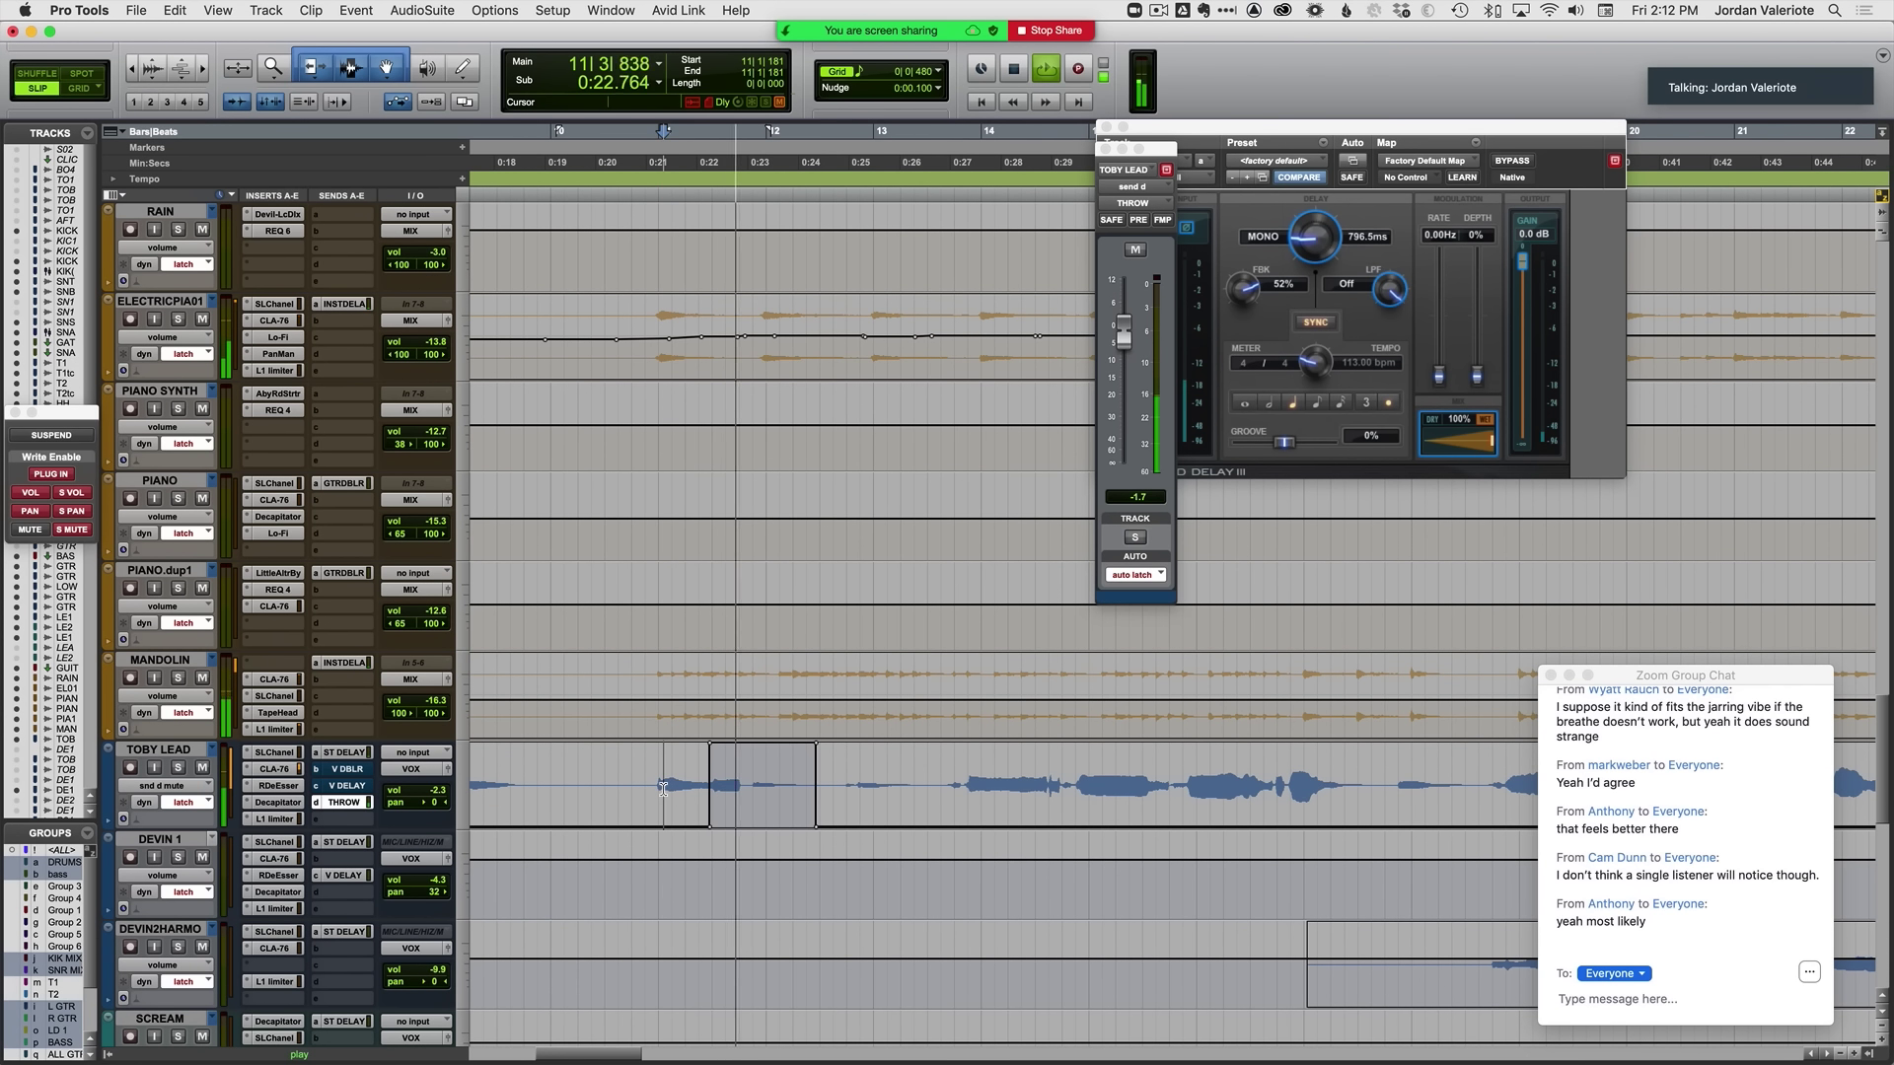
{"action": "key", "text": "space"}
{"action": "left_click", "coordinate": [1272, 414]}
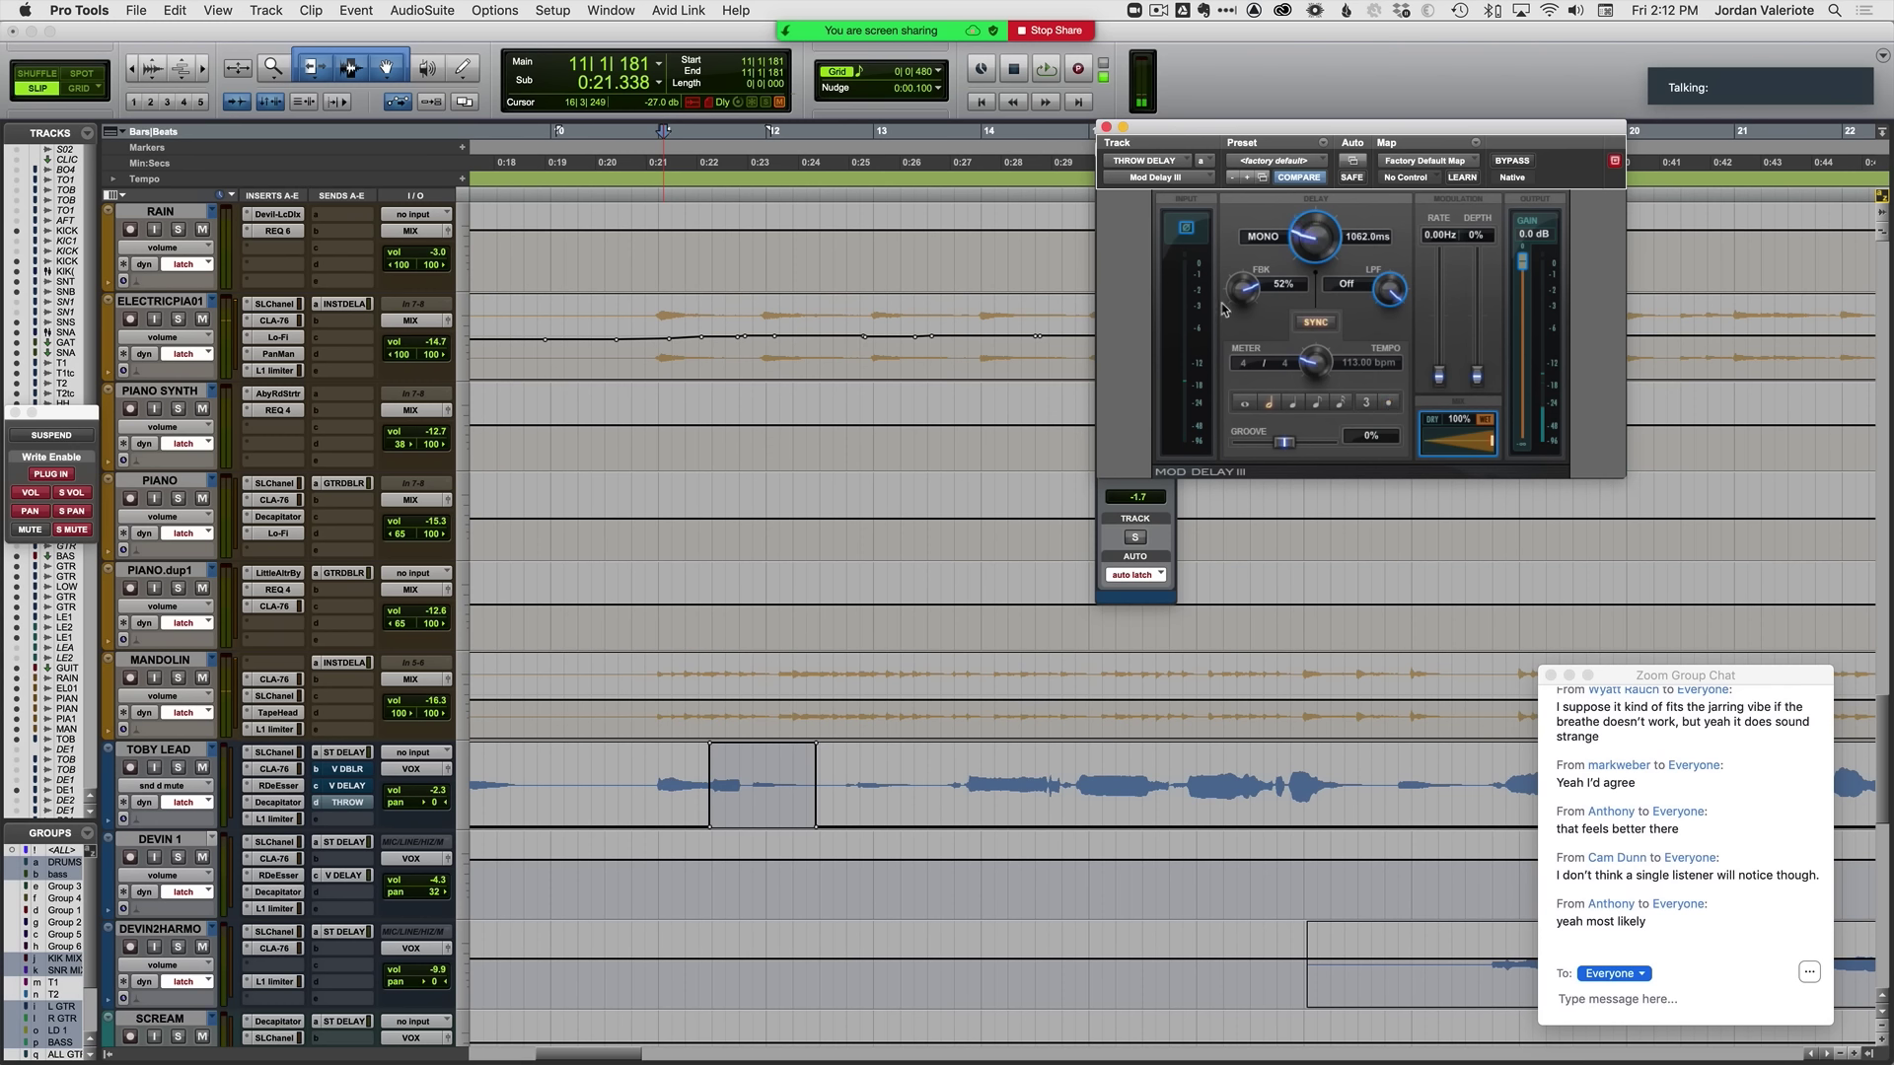
{"action": "key", "text": "space"}
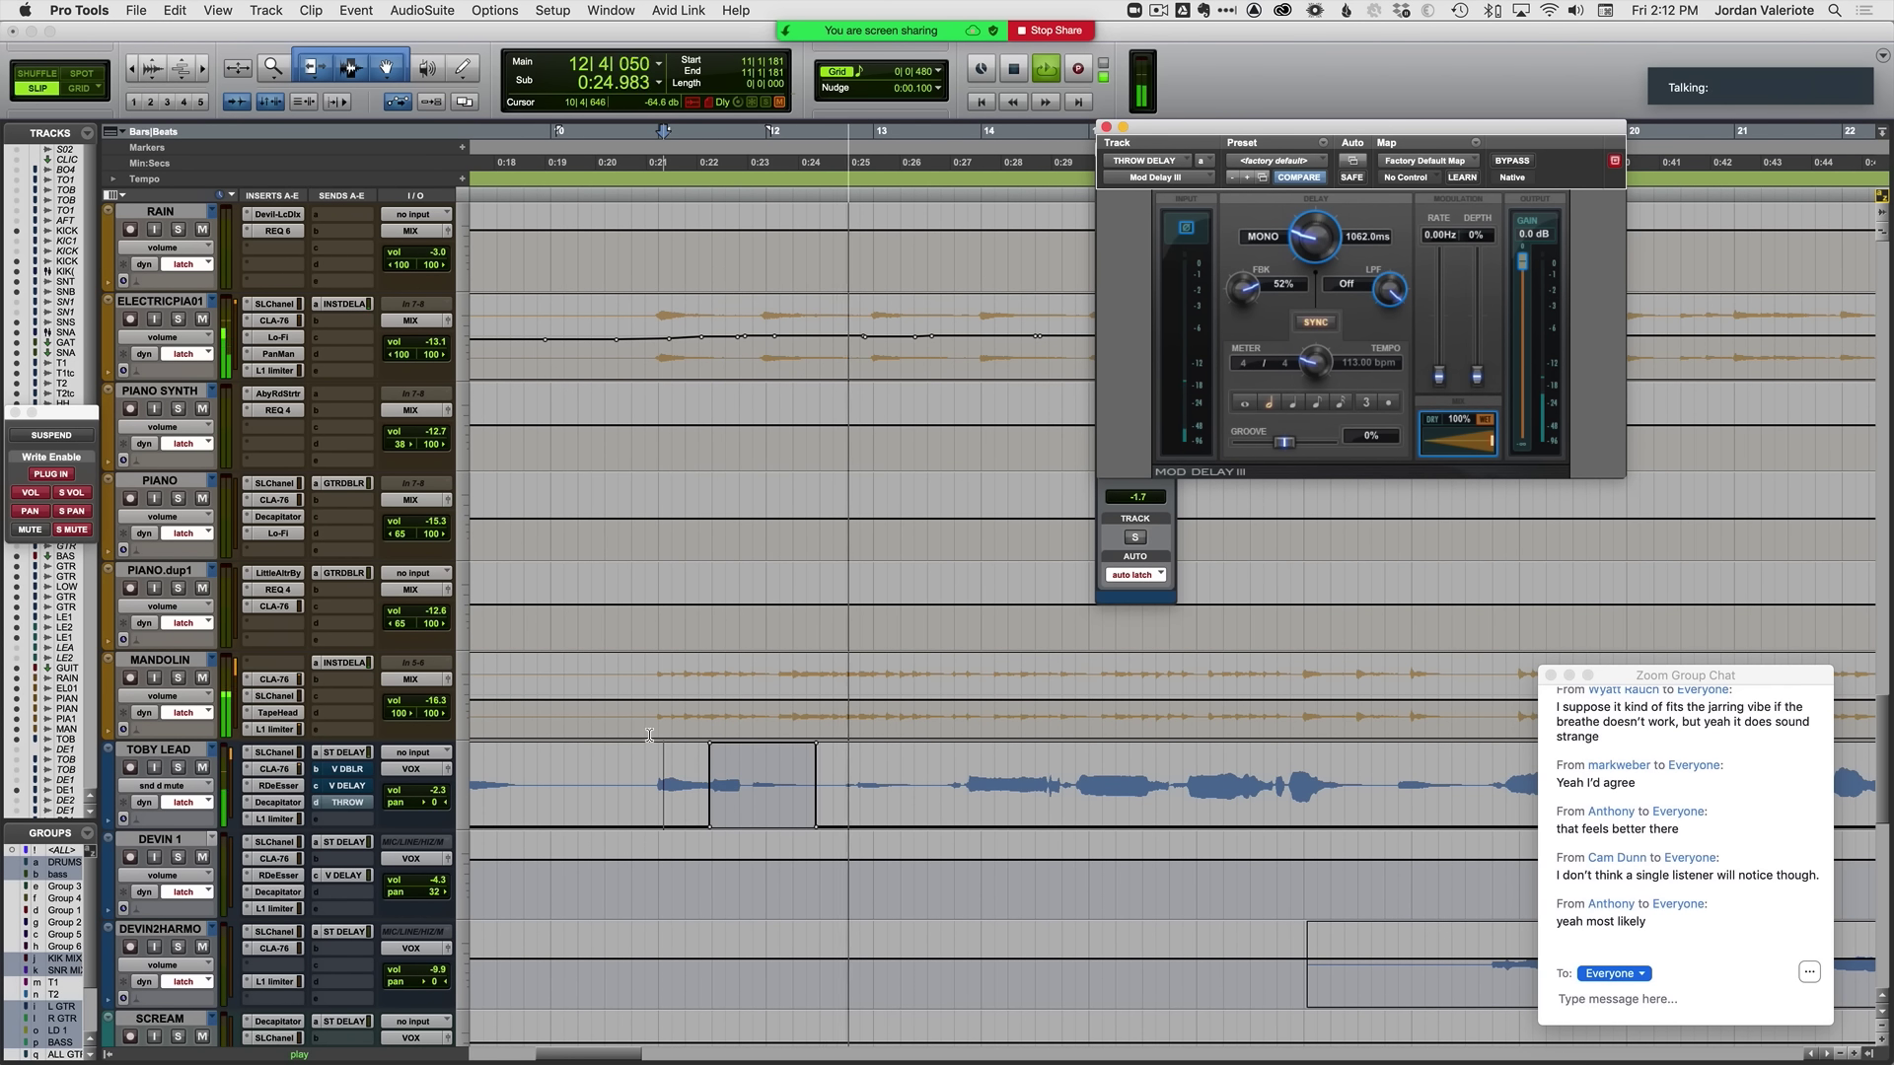
{"action": "key", "text": "space"}
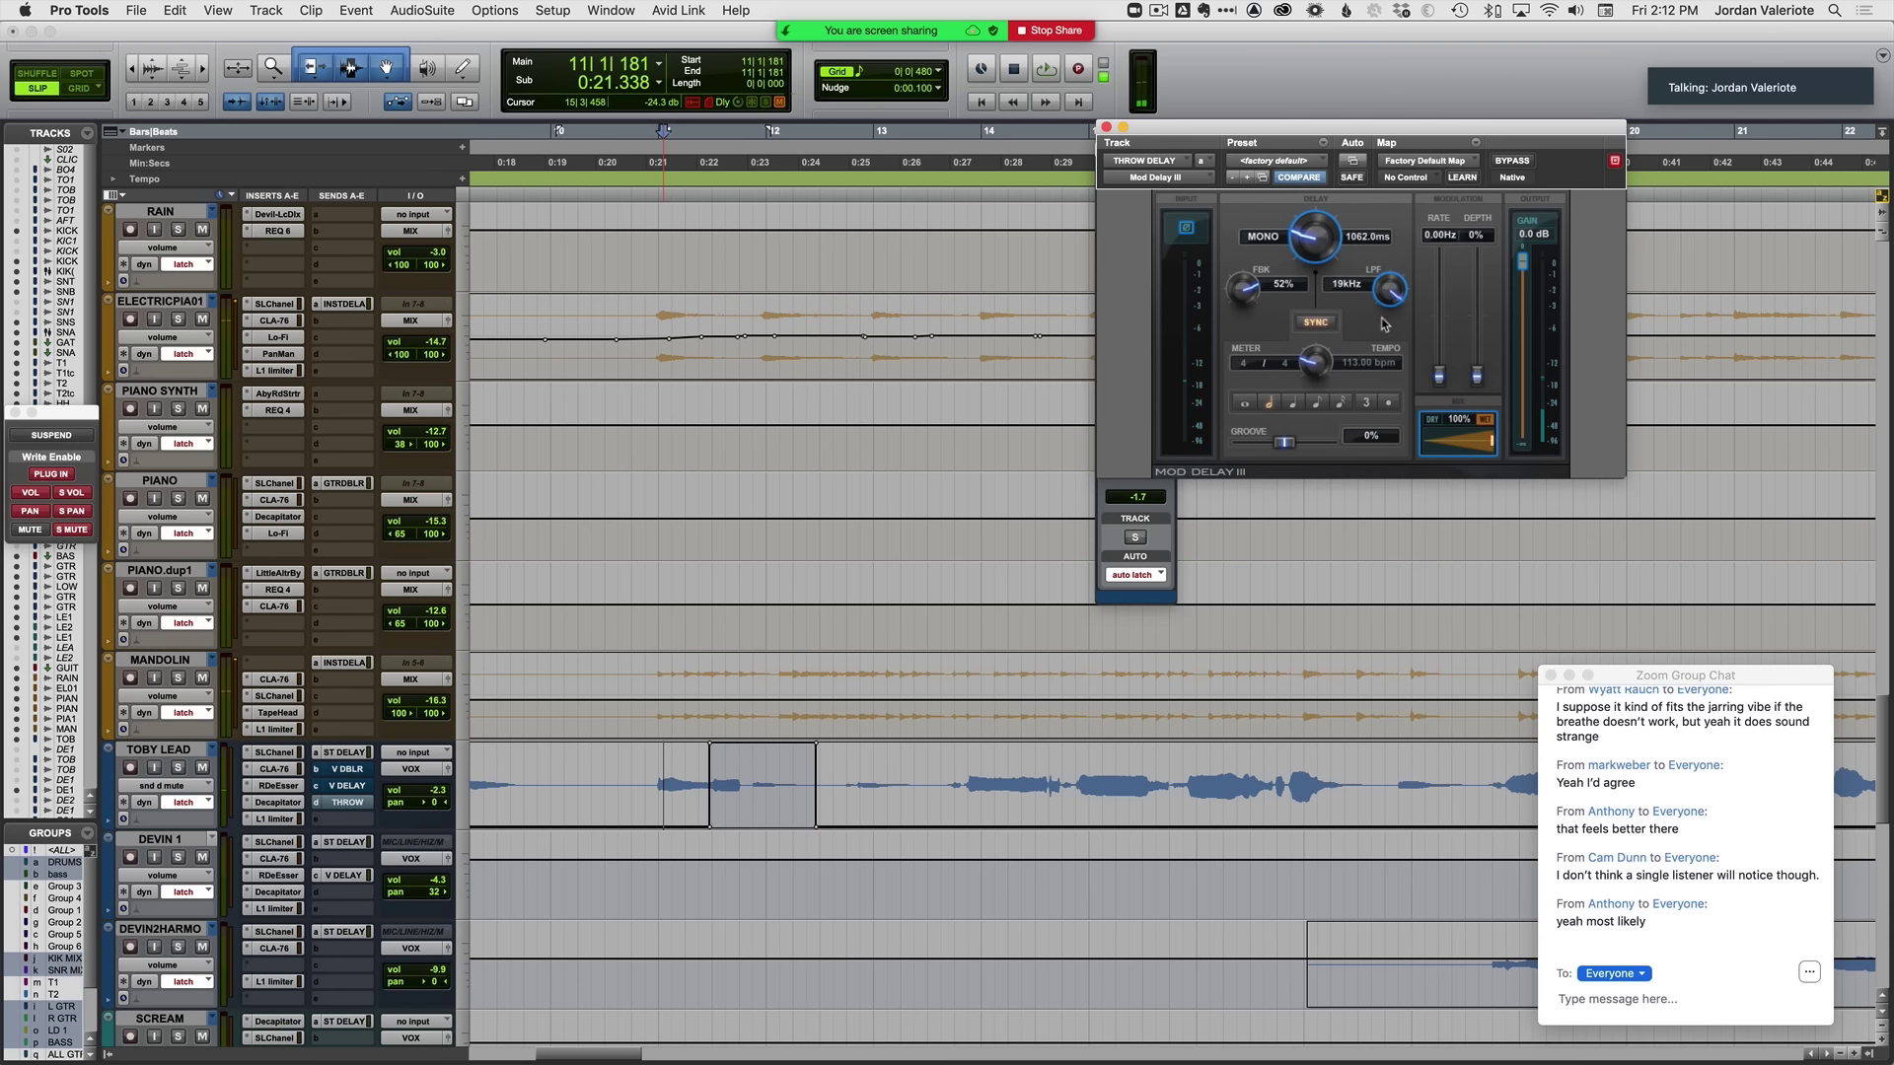
{"action": "key", "text": "space"}
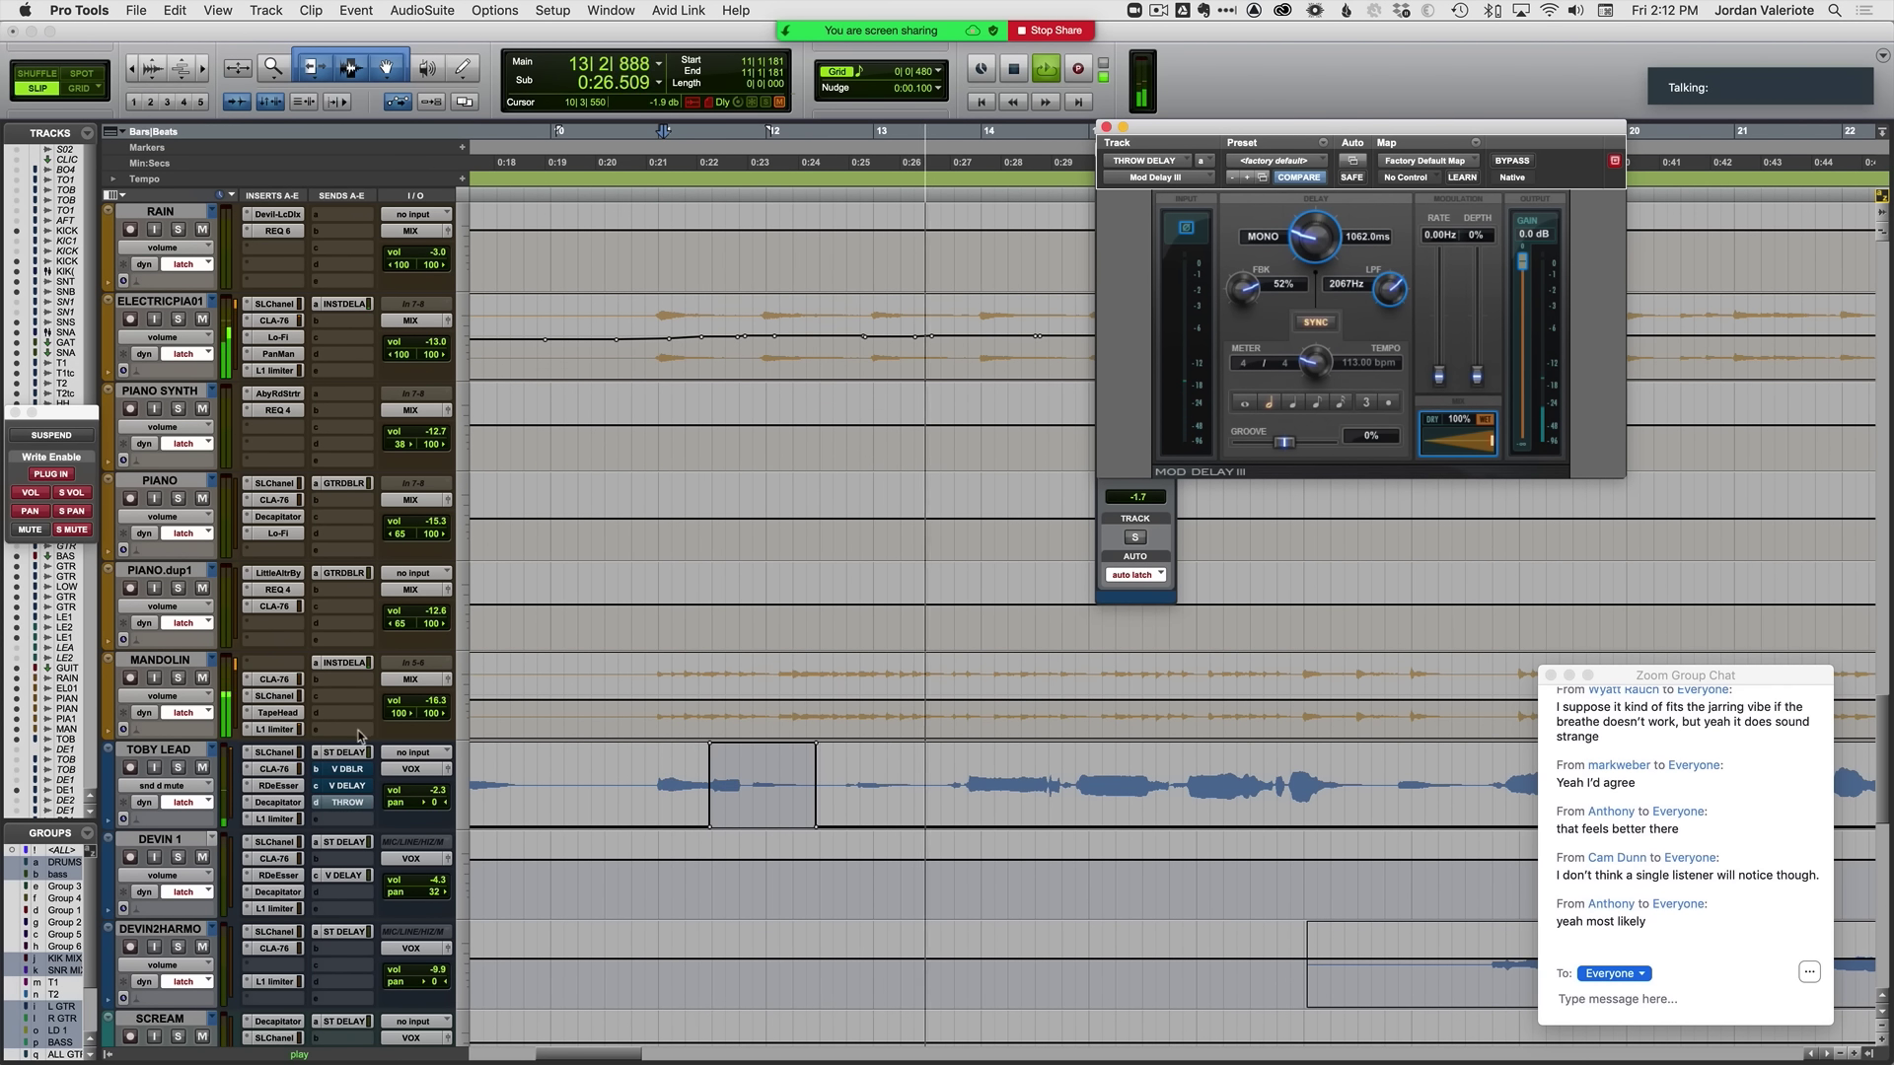
Step: Close the send fader window, unmute the THROW send for about half a bar from 13|3|713, and play that phrase
{"action": "left_click", "coordinate": [347, 803]}
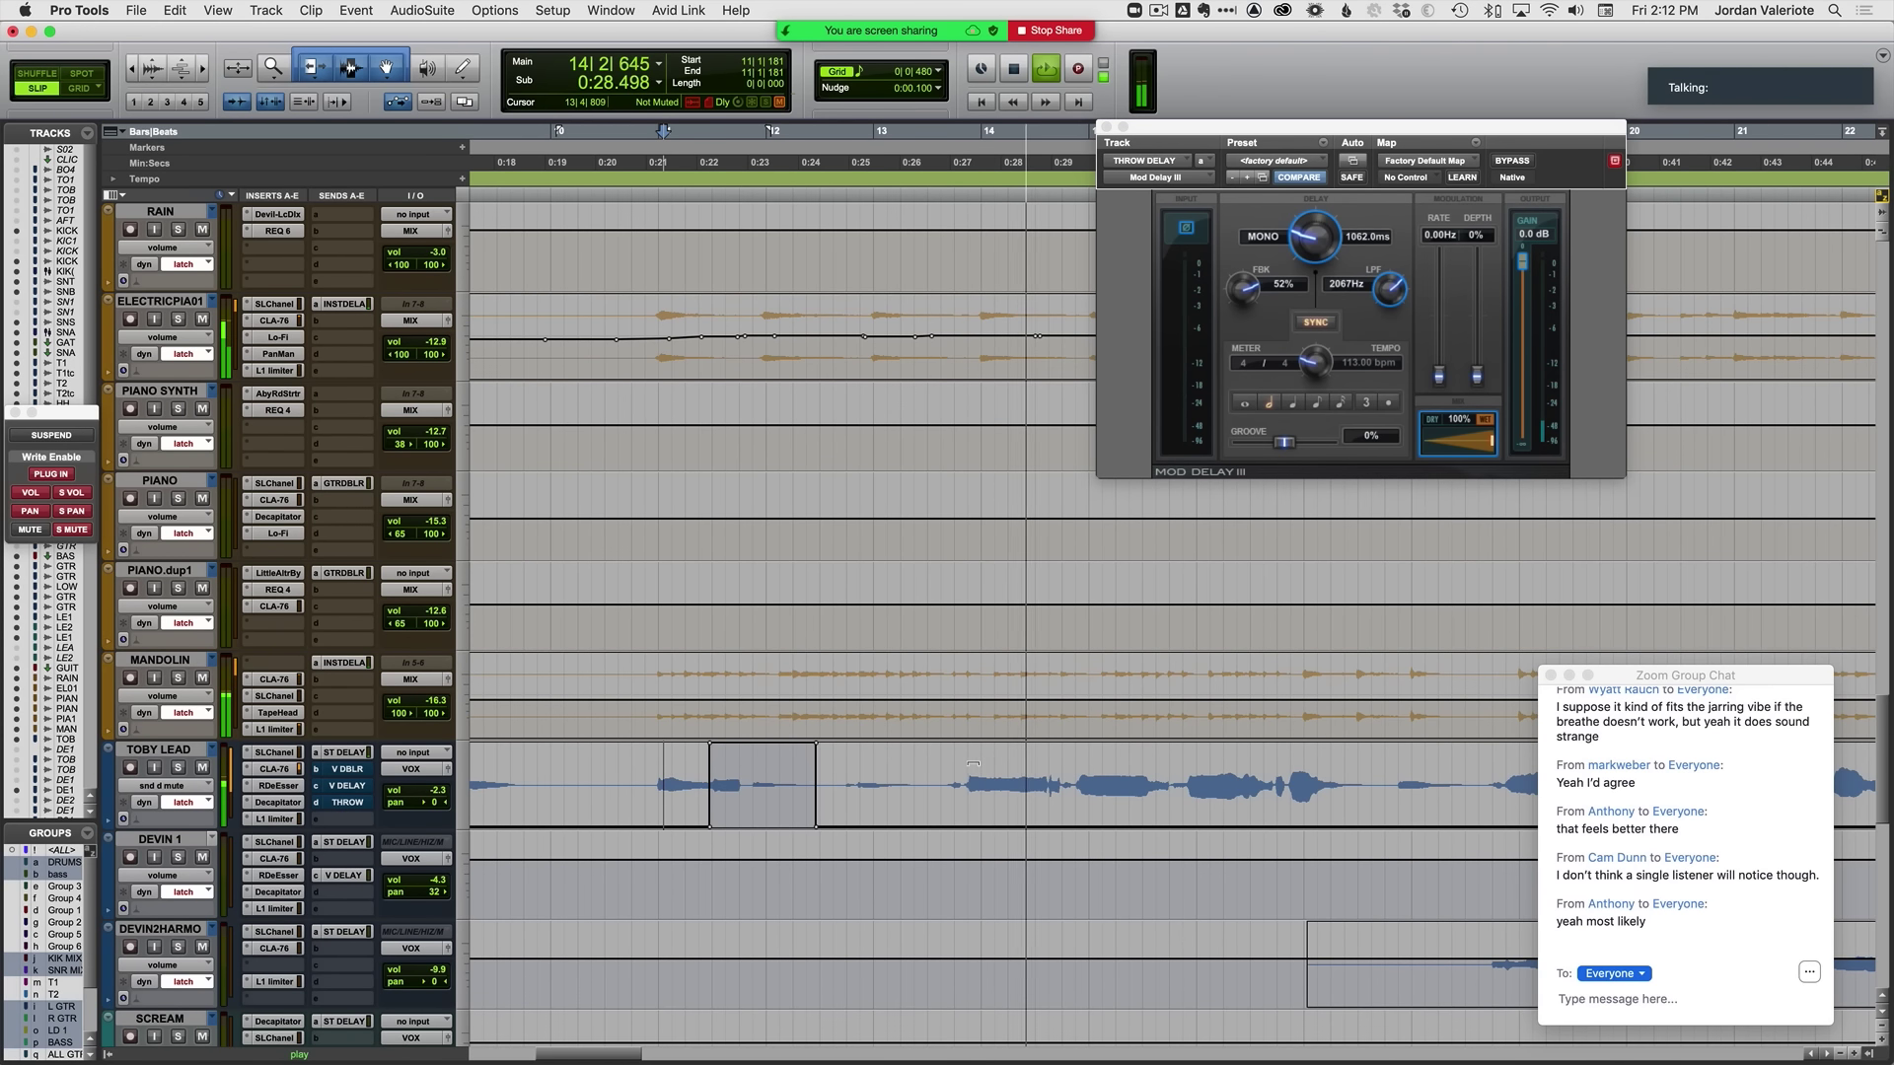
{"action": "key", "text": "space"}
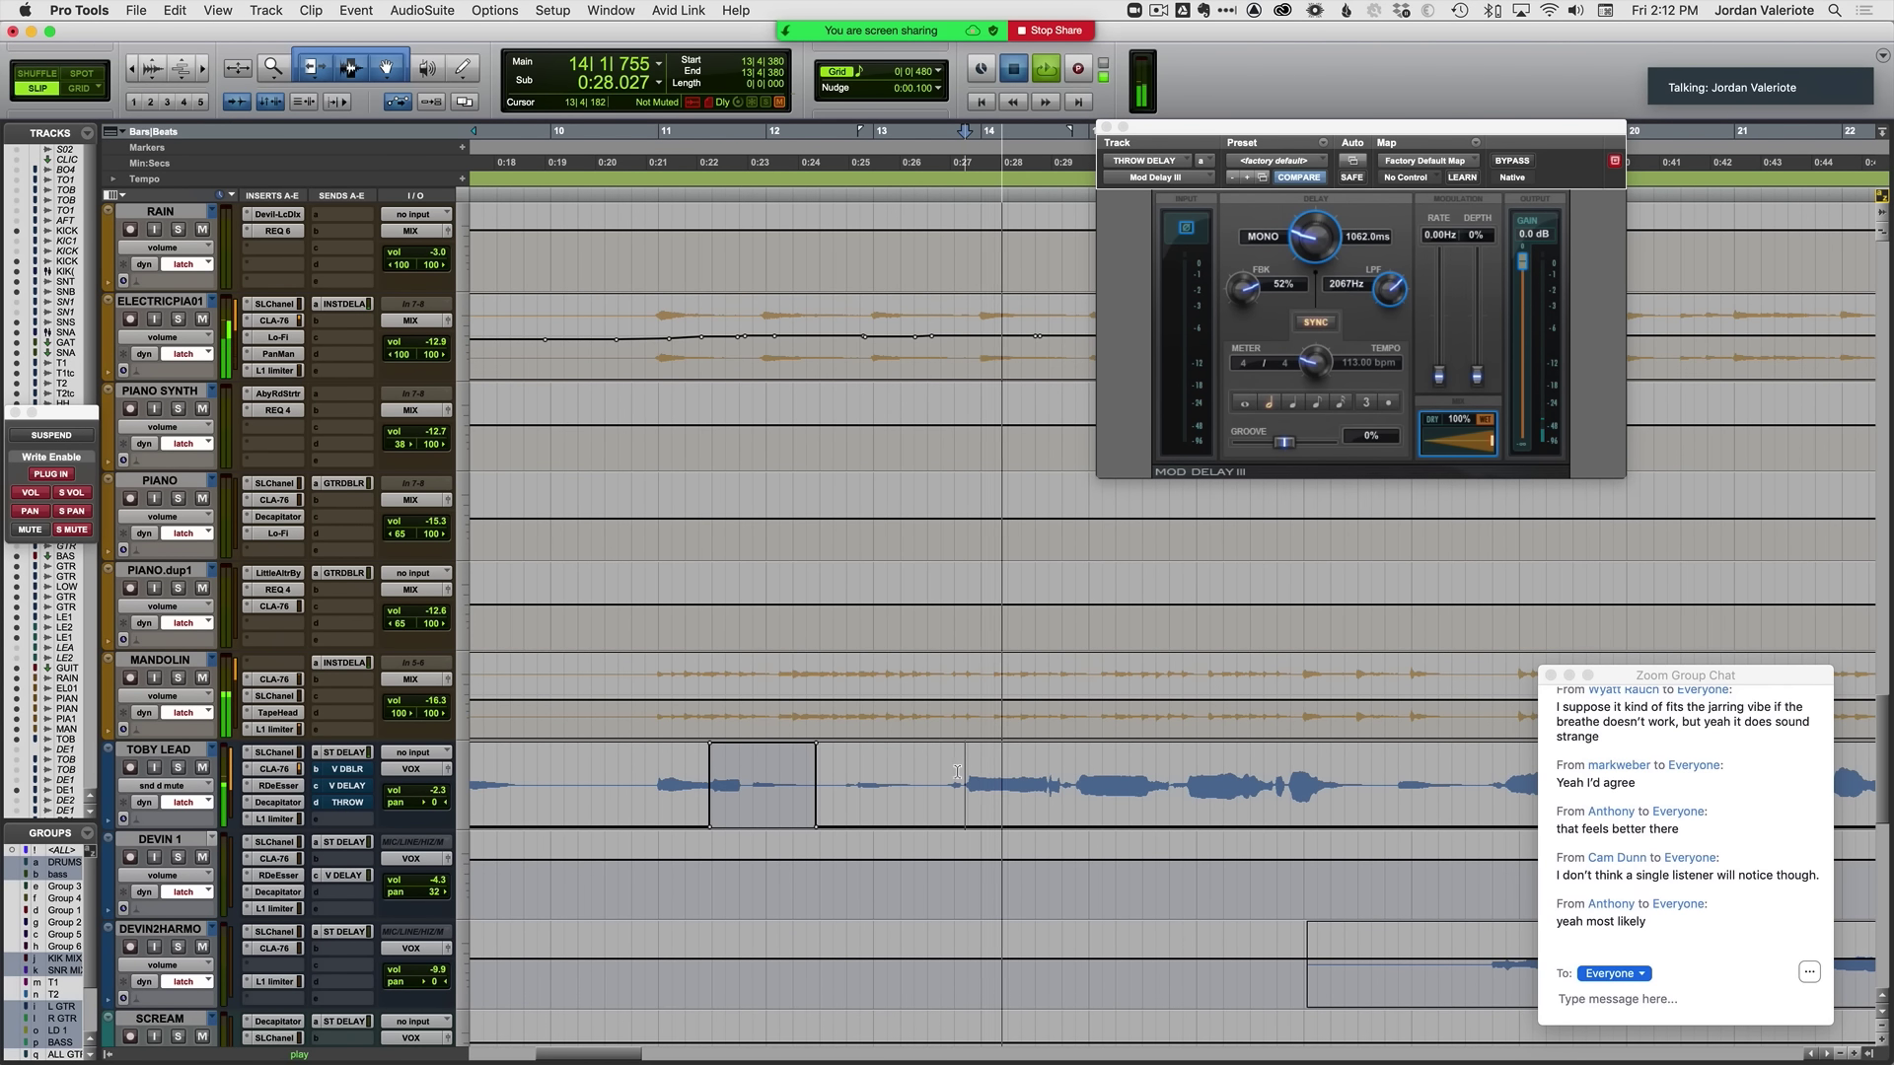
{"action": "left_click_drag", "start_coordinate": [947, 779], "coordinate": [997, 777]}
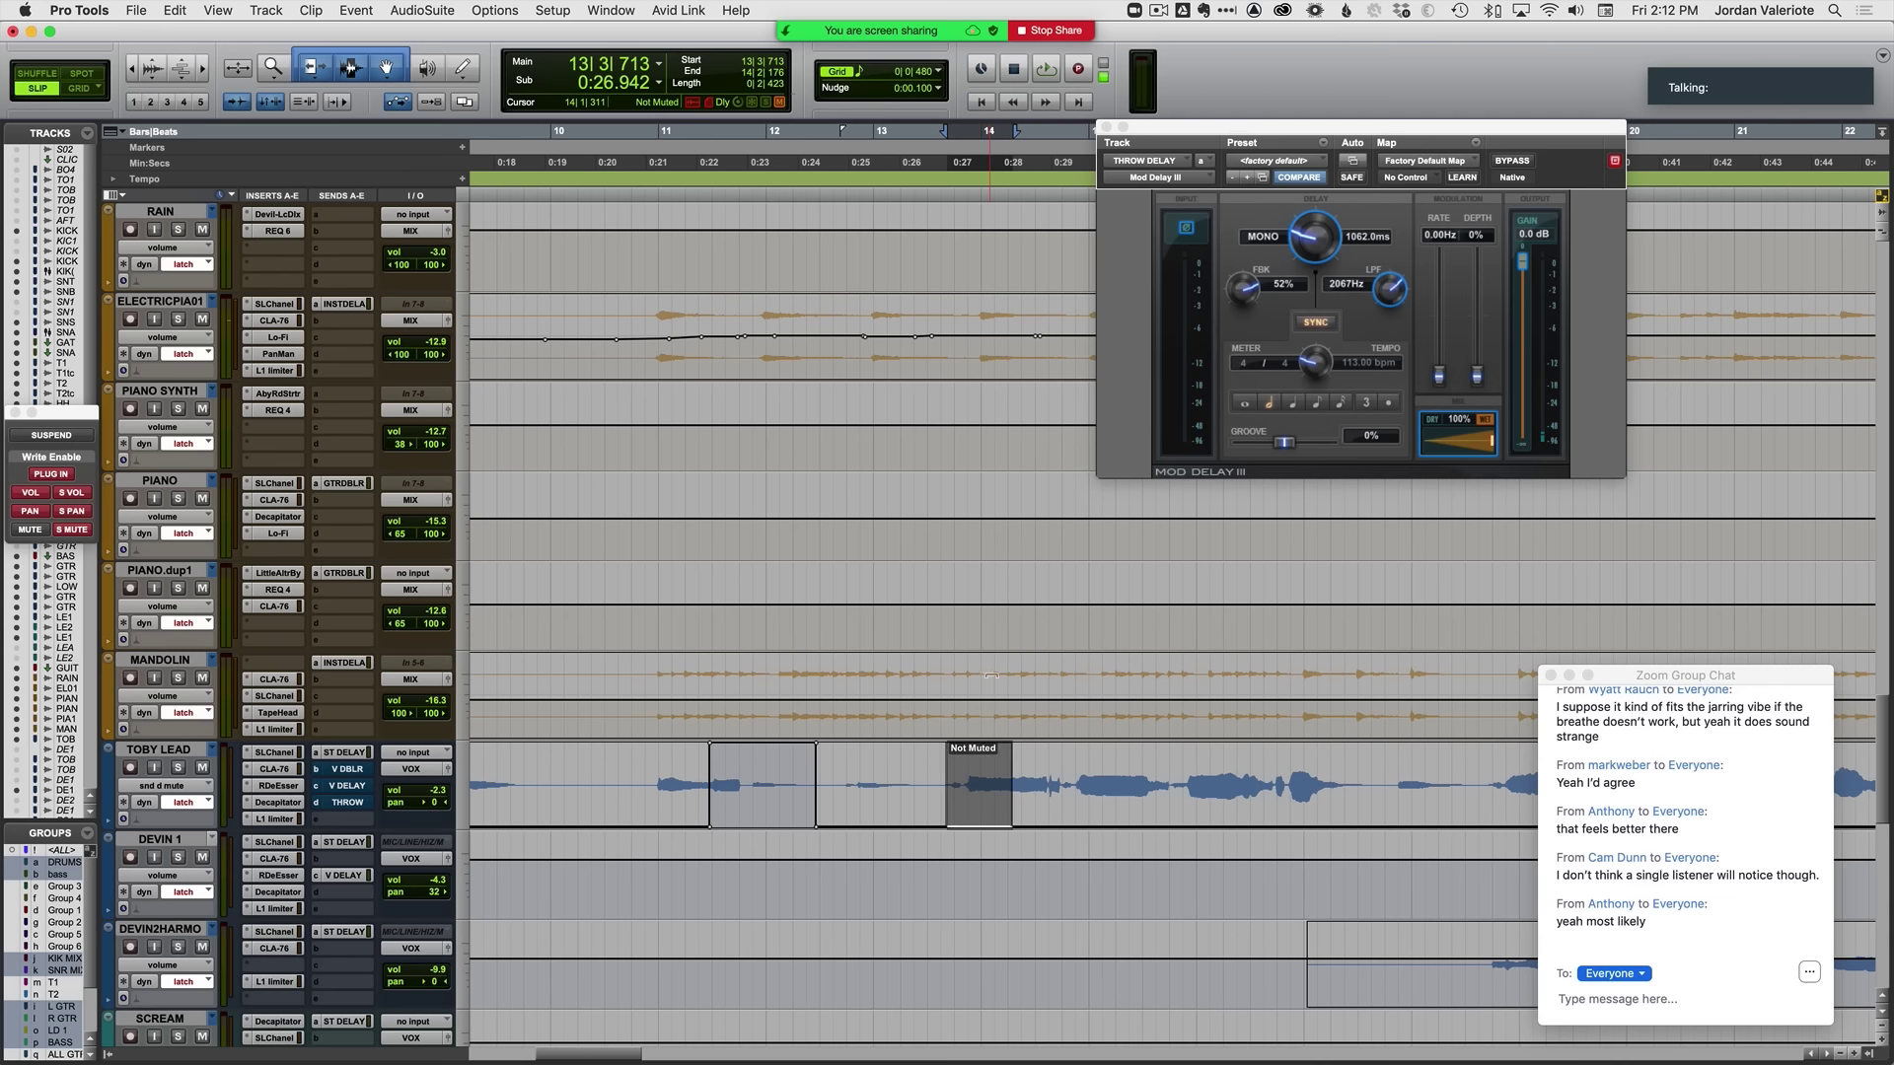
{"action": "left_click", "coordinate": [927, 808]}
{"action": "key", "text": "space"}
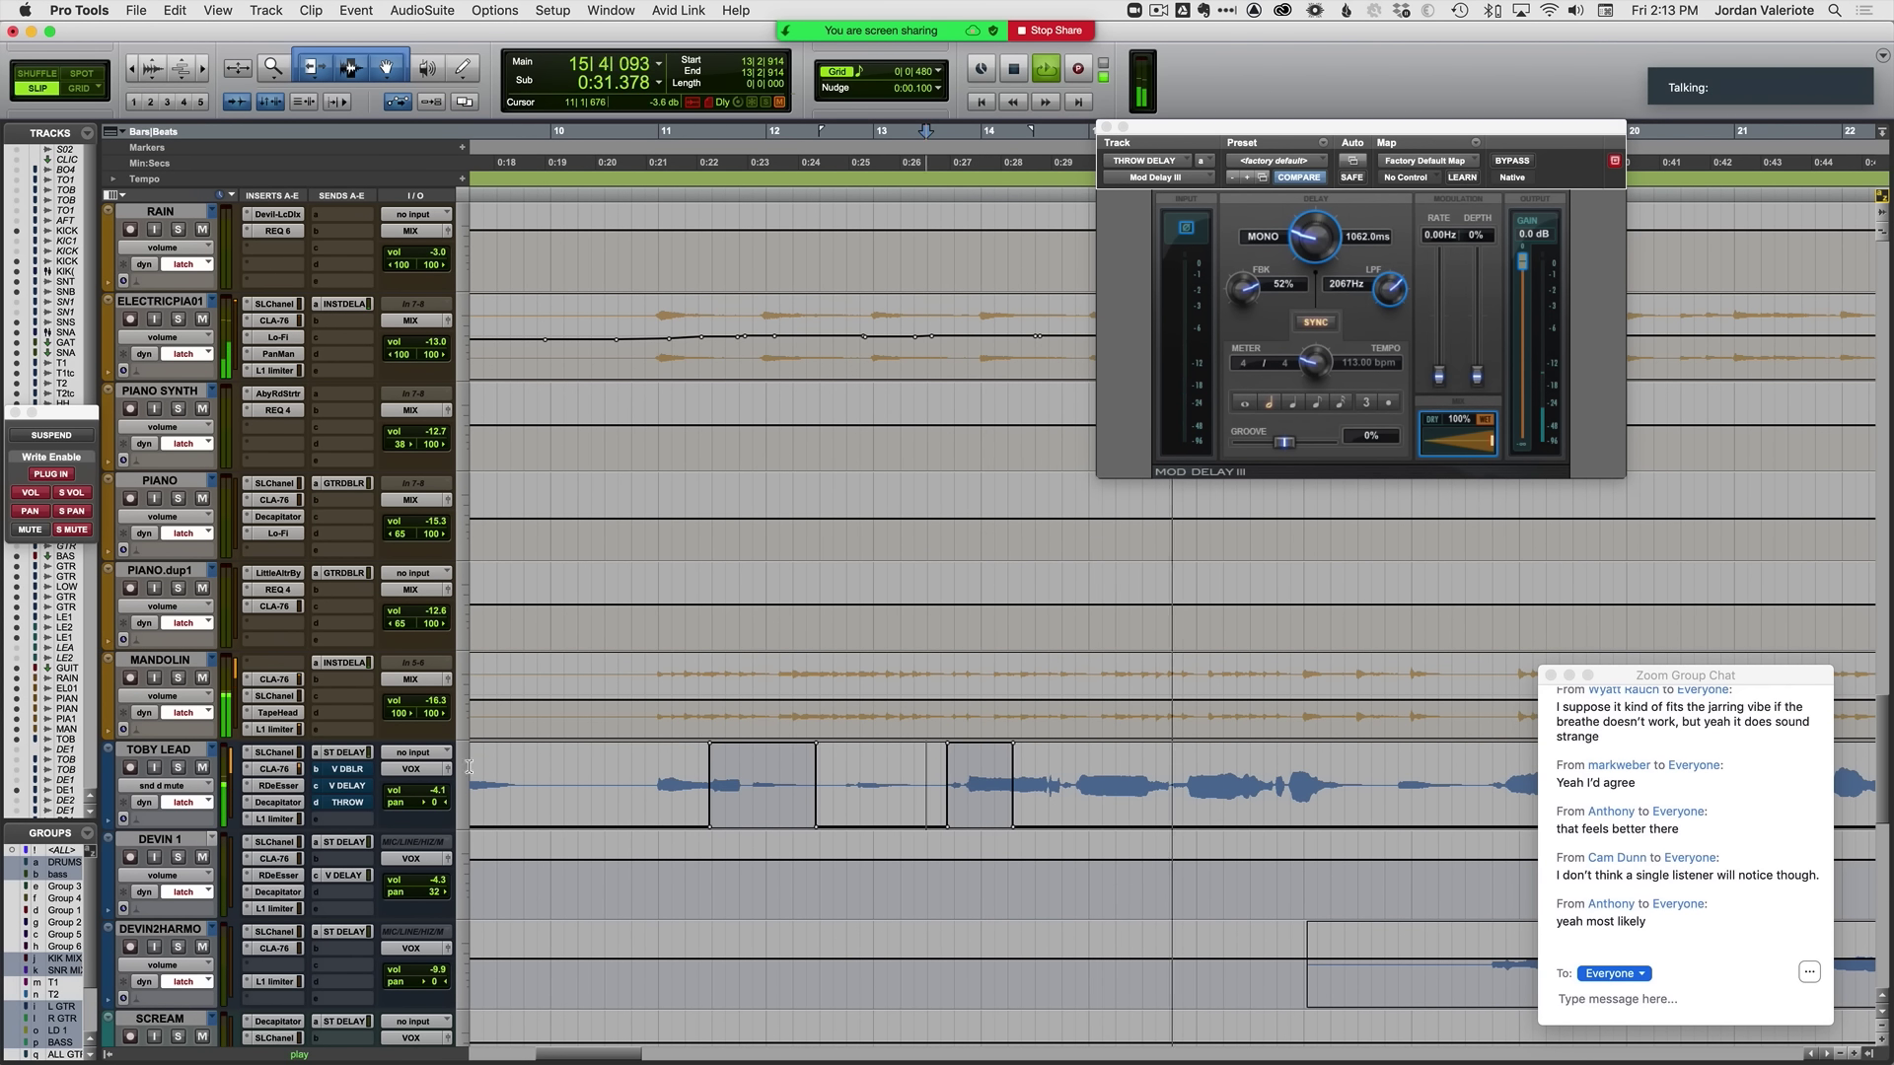
Step: Open the lead vocal's THROW send, lower its level to -7.0 dB, and replay from 14|1|014
{"action": "key", "text": "space"}
{"action": "left_click", "coordinate": [349, 802]}
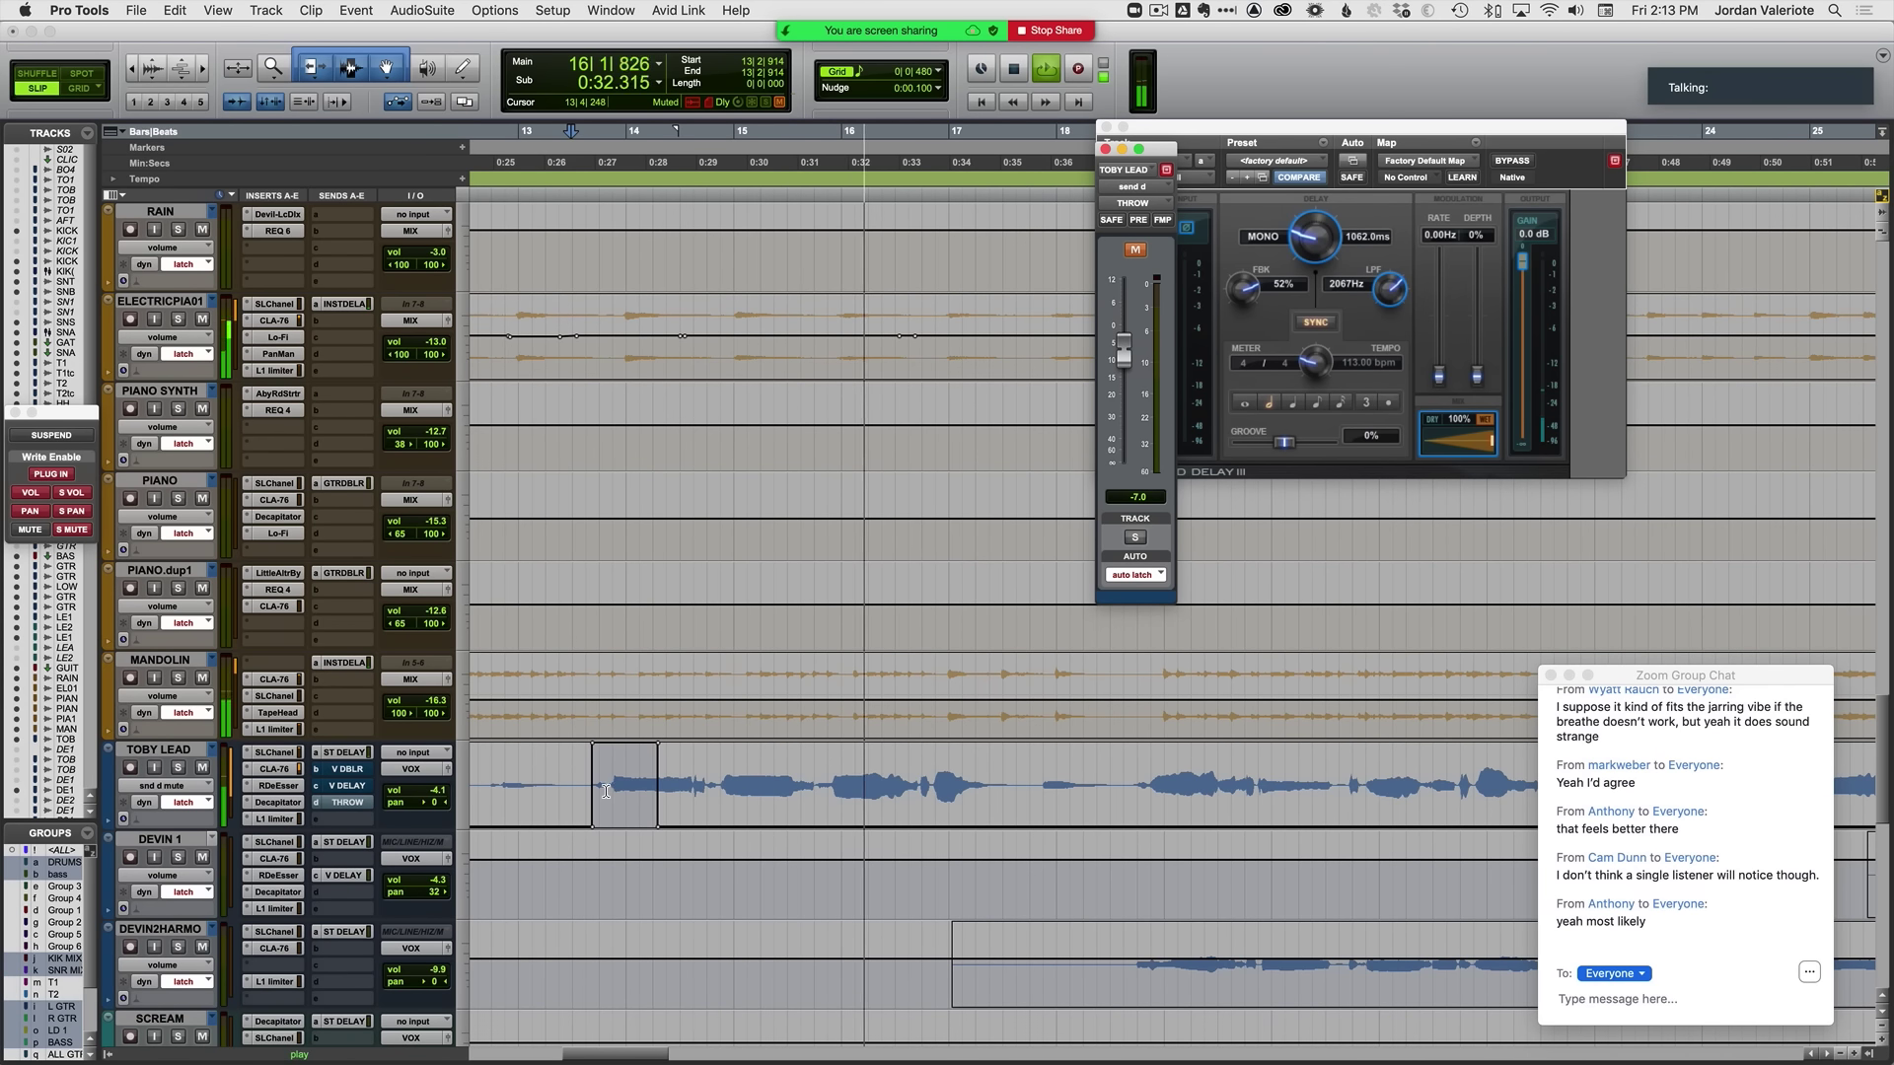
{"action": "key", "text": "space"}
{"action": "key", "text": "space"}
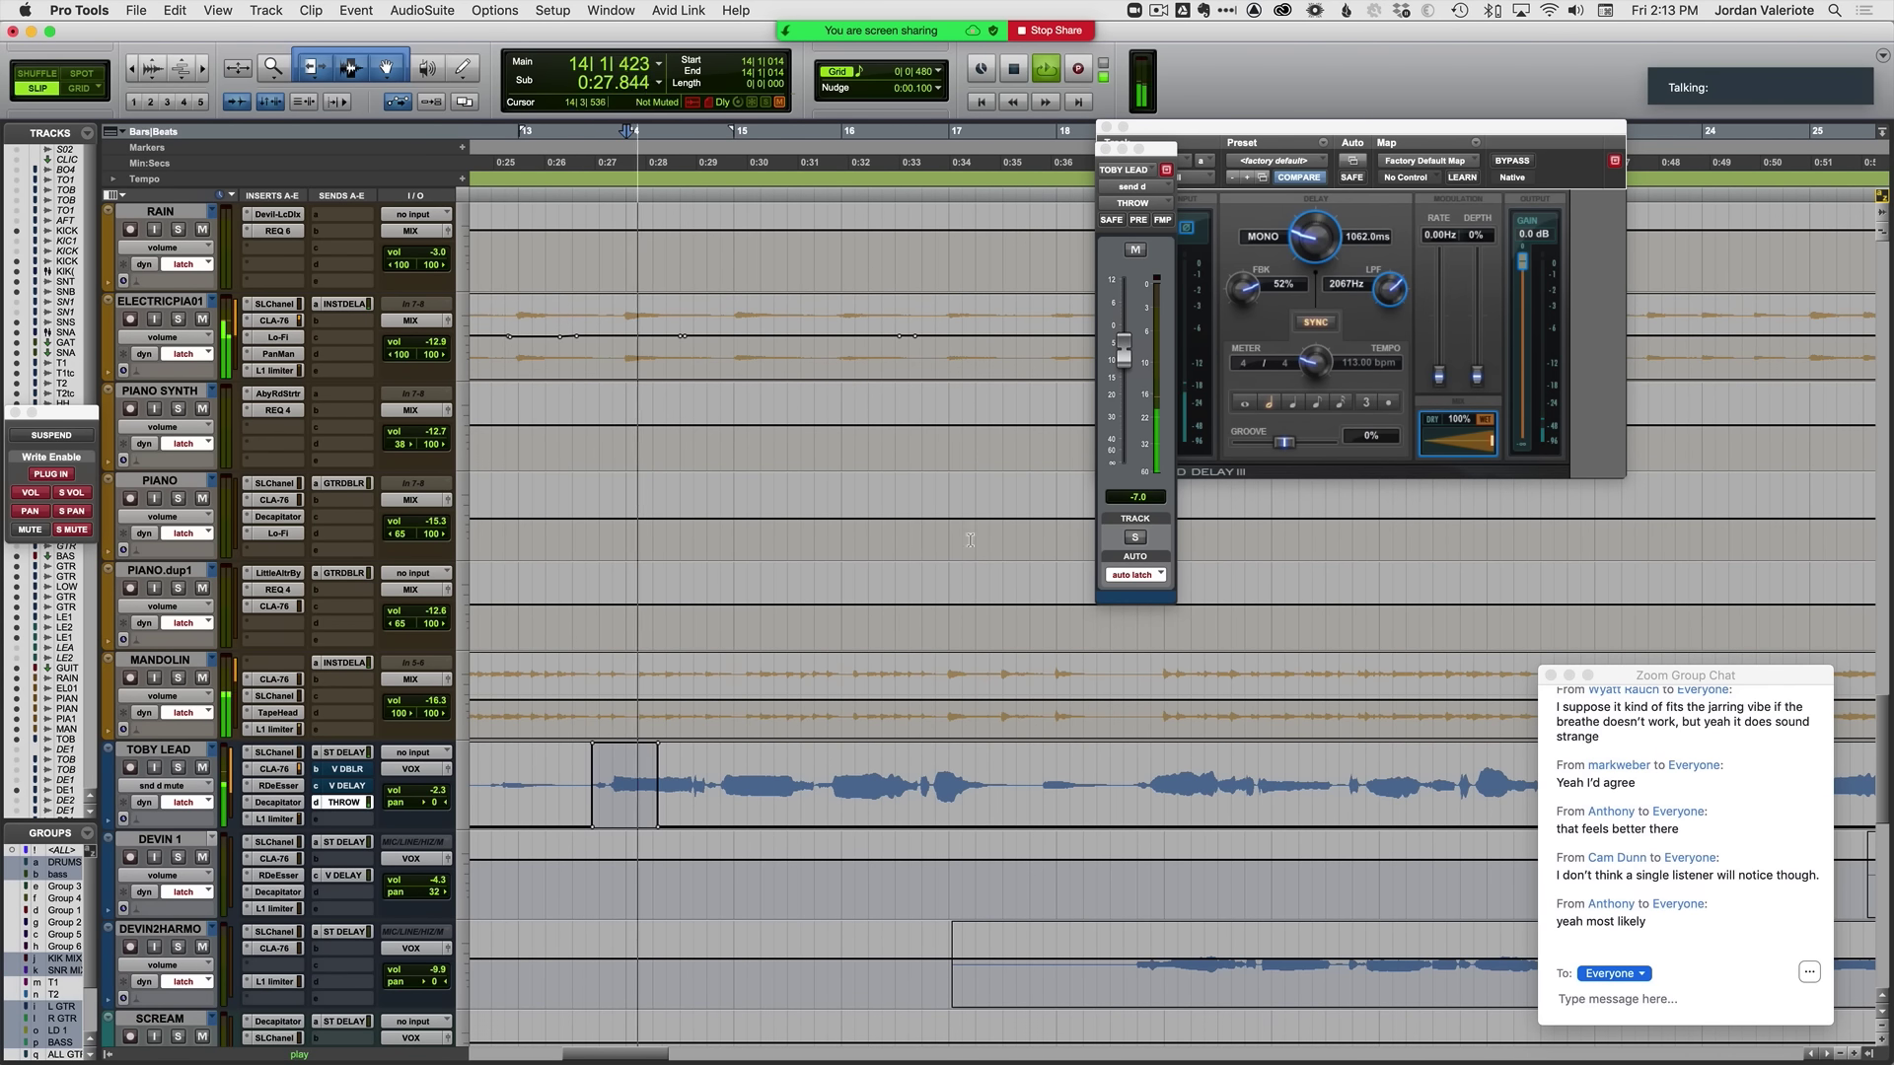
{"action": "key", "text": "space"}
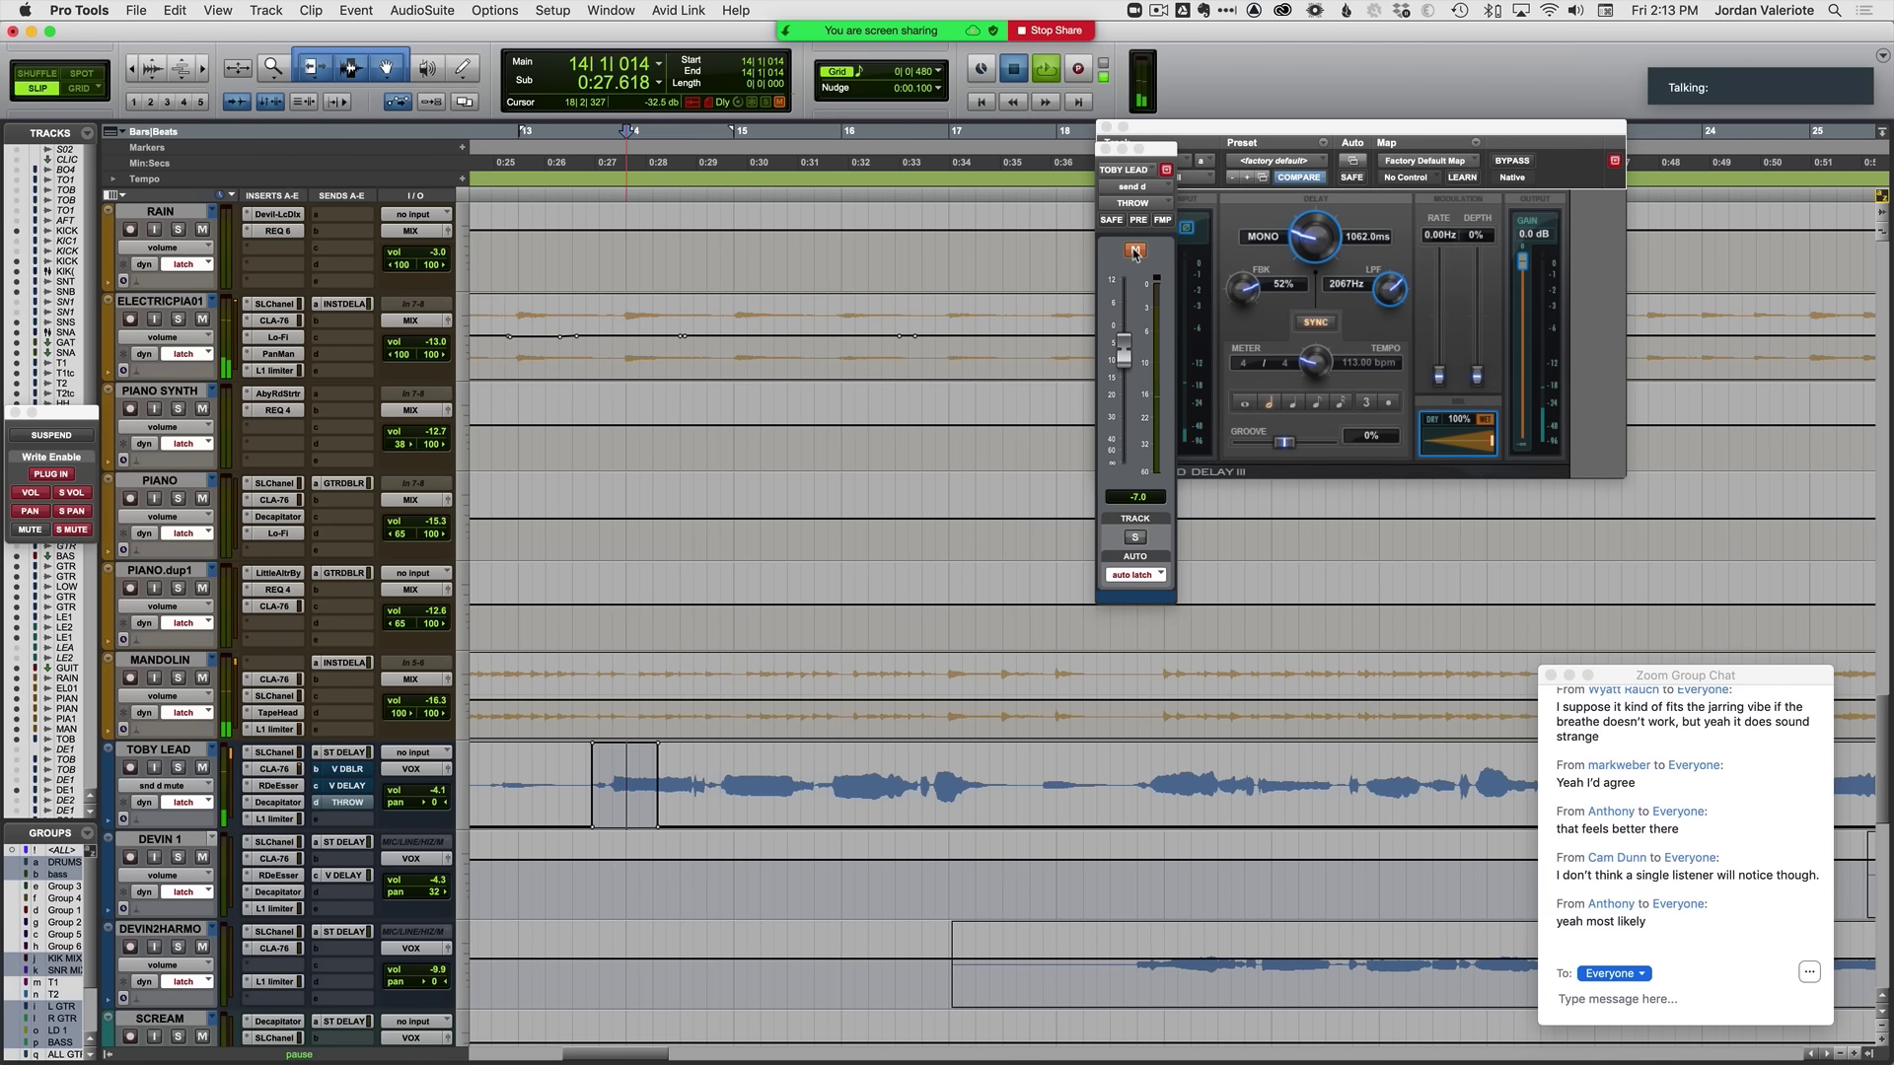
Step: Record latch mute automation from 14|1|014, opening the THROW send at three successive phrase endings between bars 14 and 17 and muting it after each
{"action": "key", "text": "space"}
{"action": "left_click", "coordinate": [1134, 254]}
{"action": "left_click", "coordinate": [1134, 253]}
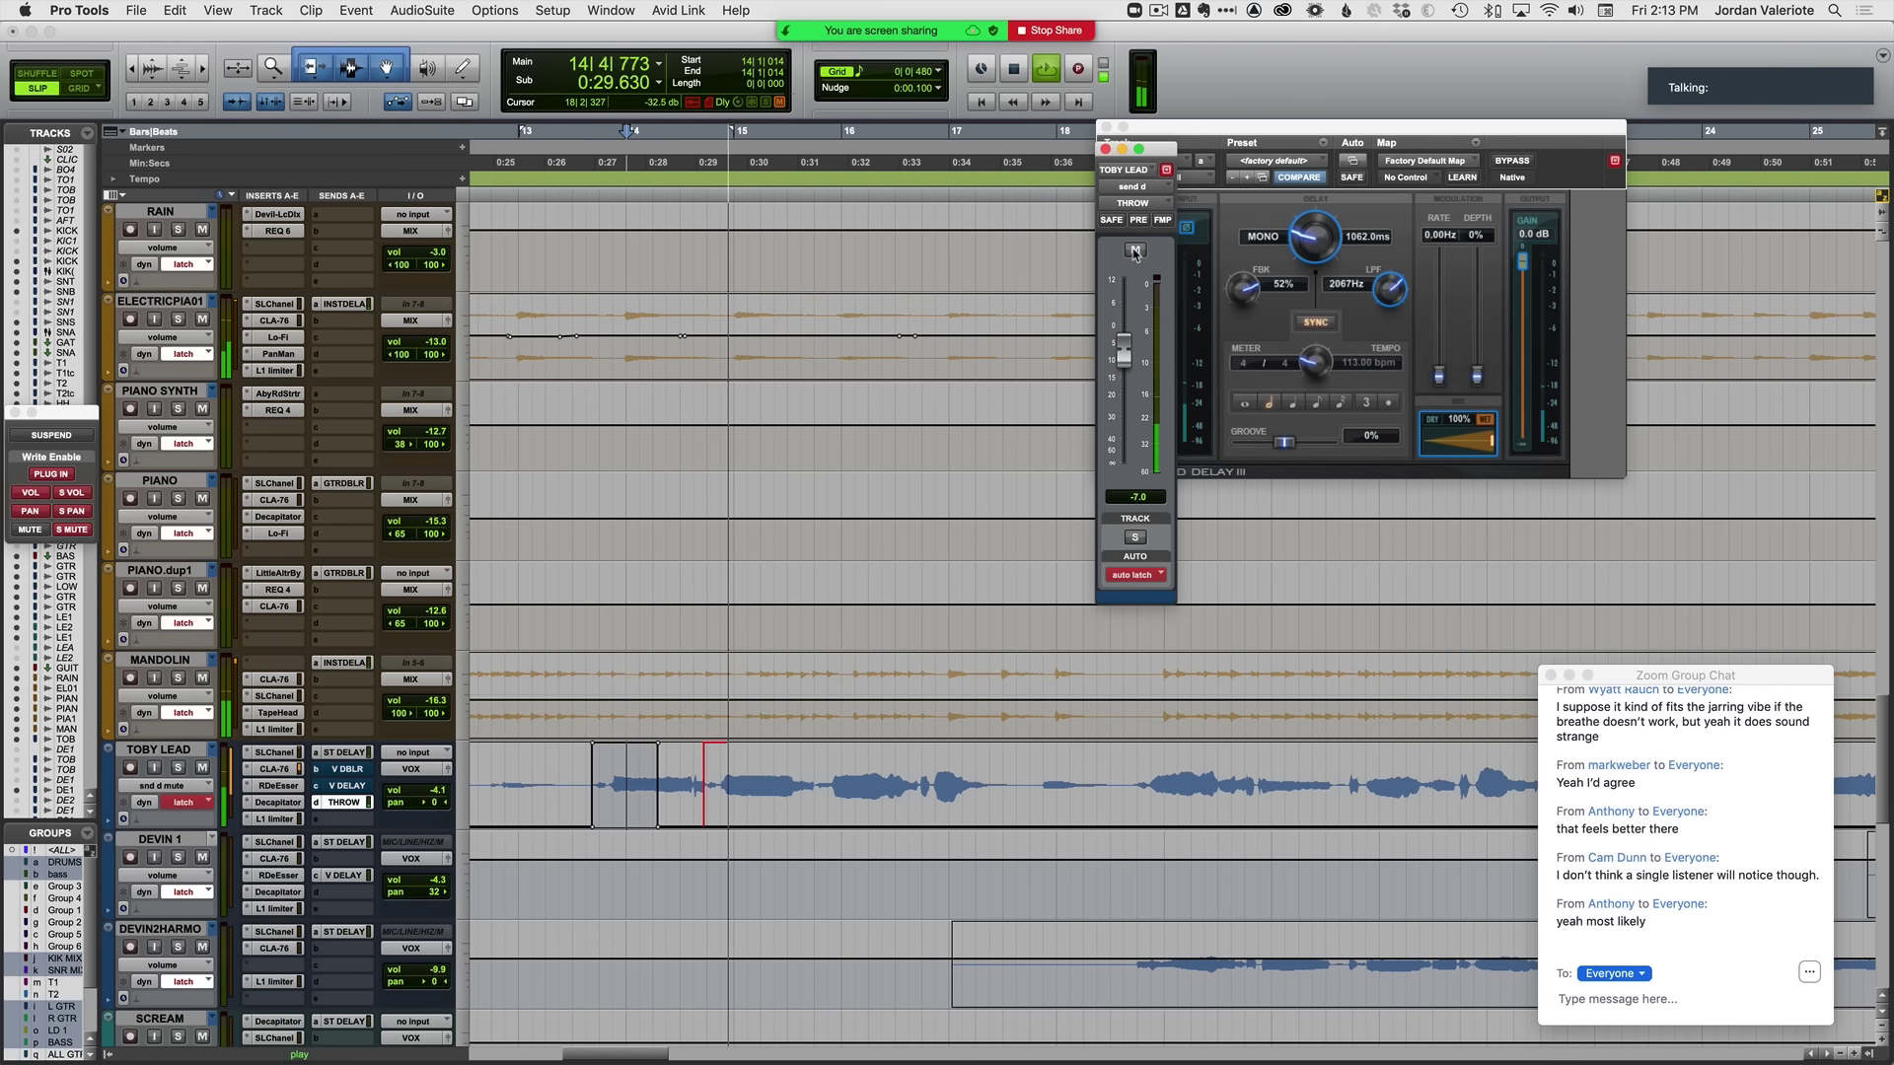
{"action": "left_click", "coordinate": [1134, 254]}
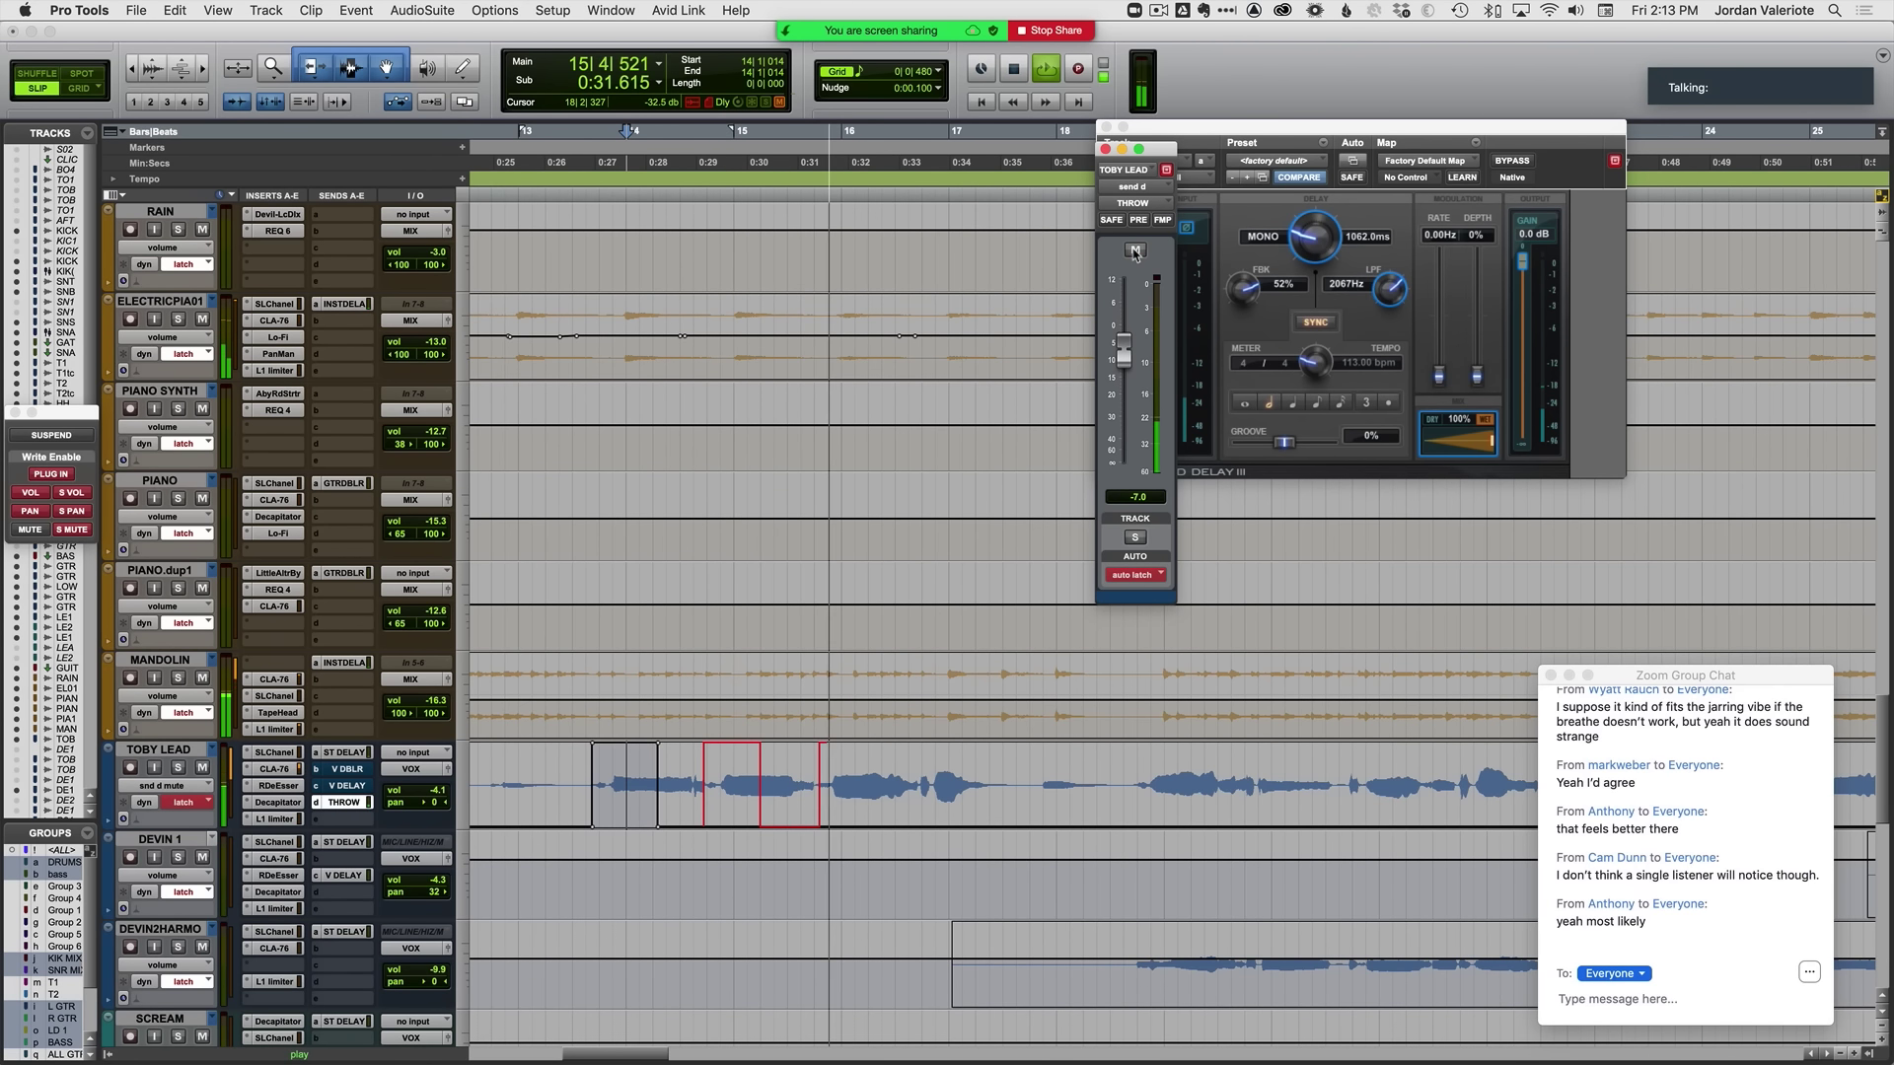
{"action": "left_click", "coordinate": [1134, 254]}
{"action": "left_click", "coordinate": [1134, 253]}
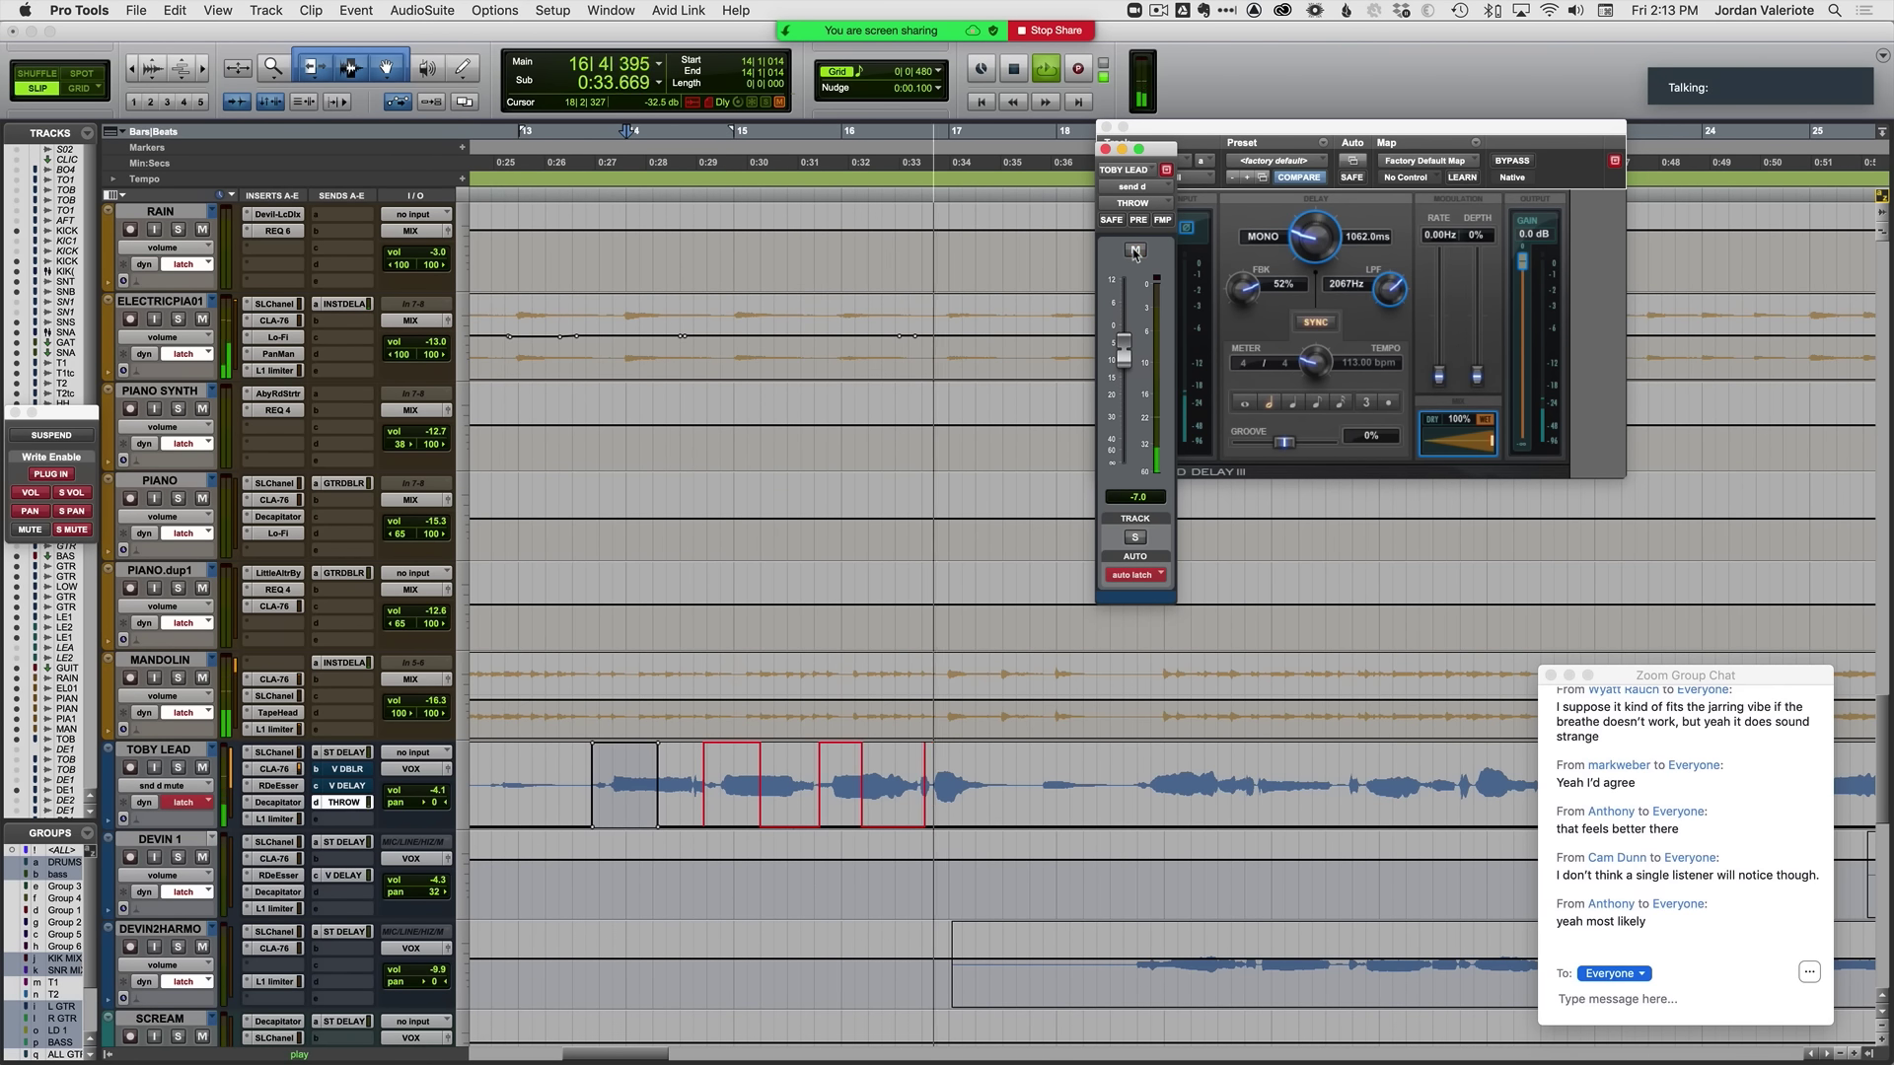
{"action": "left_click", "coordinate": [1134, 253]}
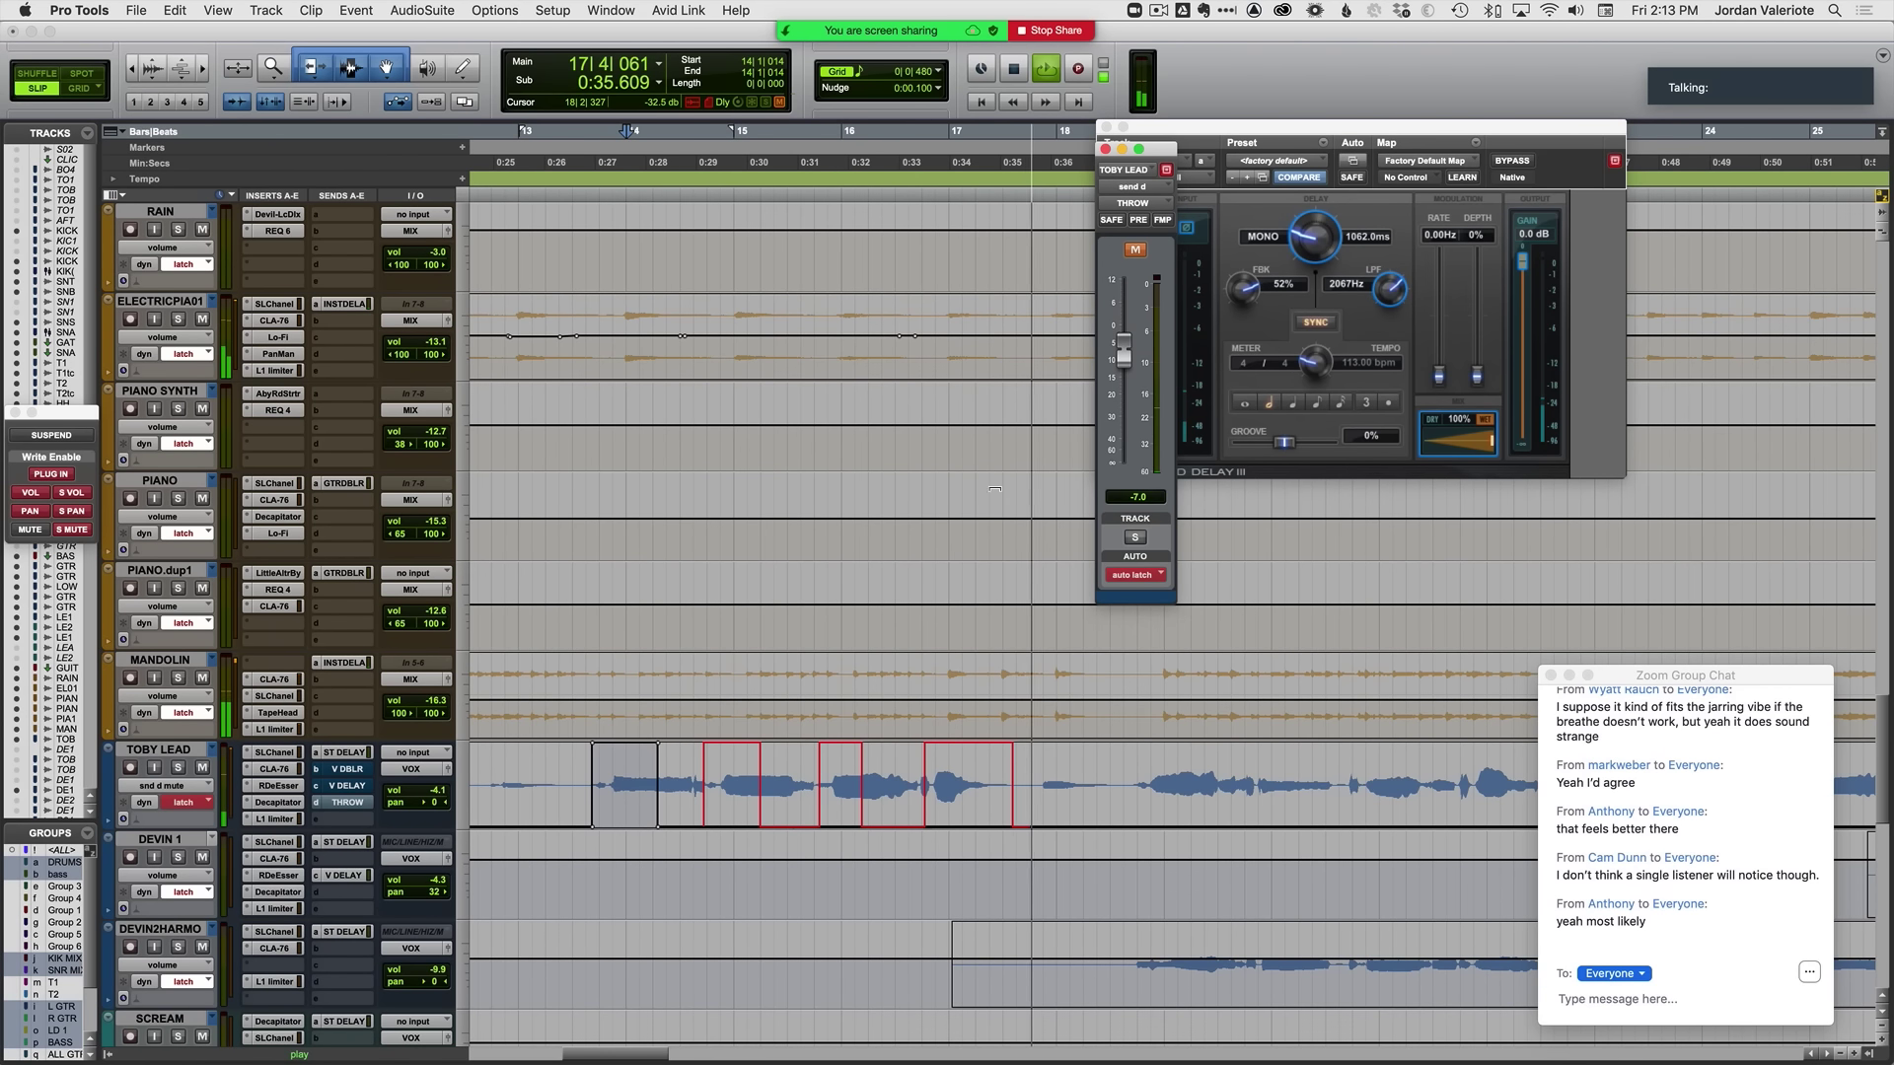
{"action": "key", "text": "space"}
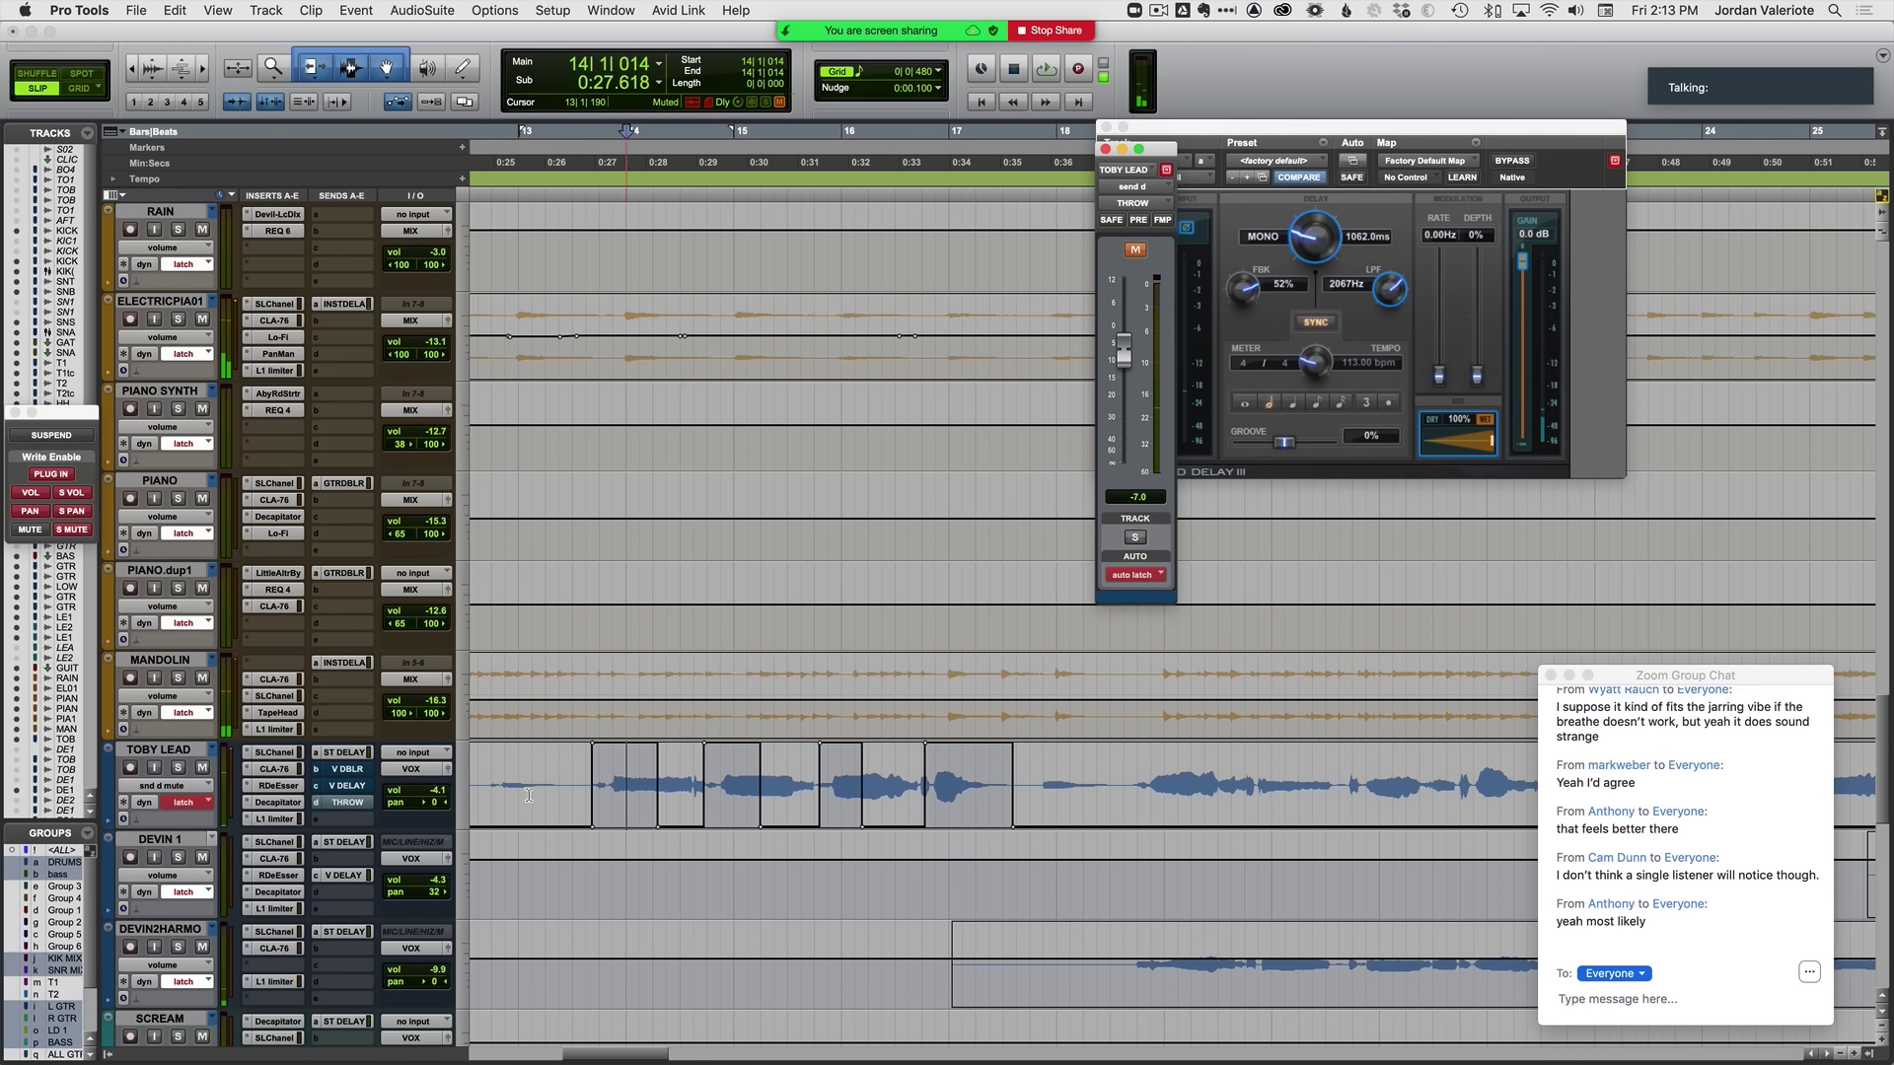
Step: During playback, raise the Mod Delay III low-pass filter to 17 kHz in the mix view, close the plug-in, and return to the edit view
{"action": "key", "text": "space"}
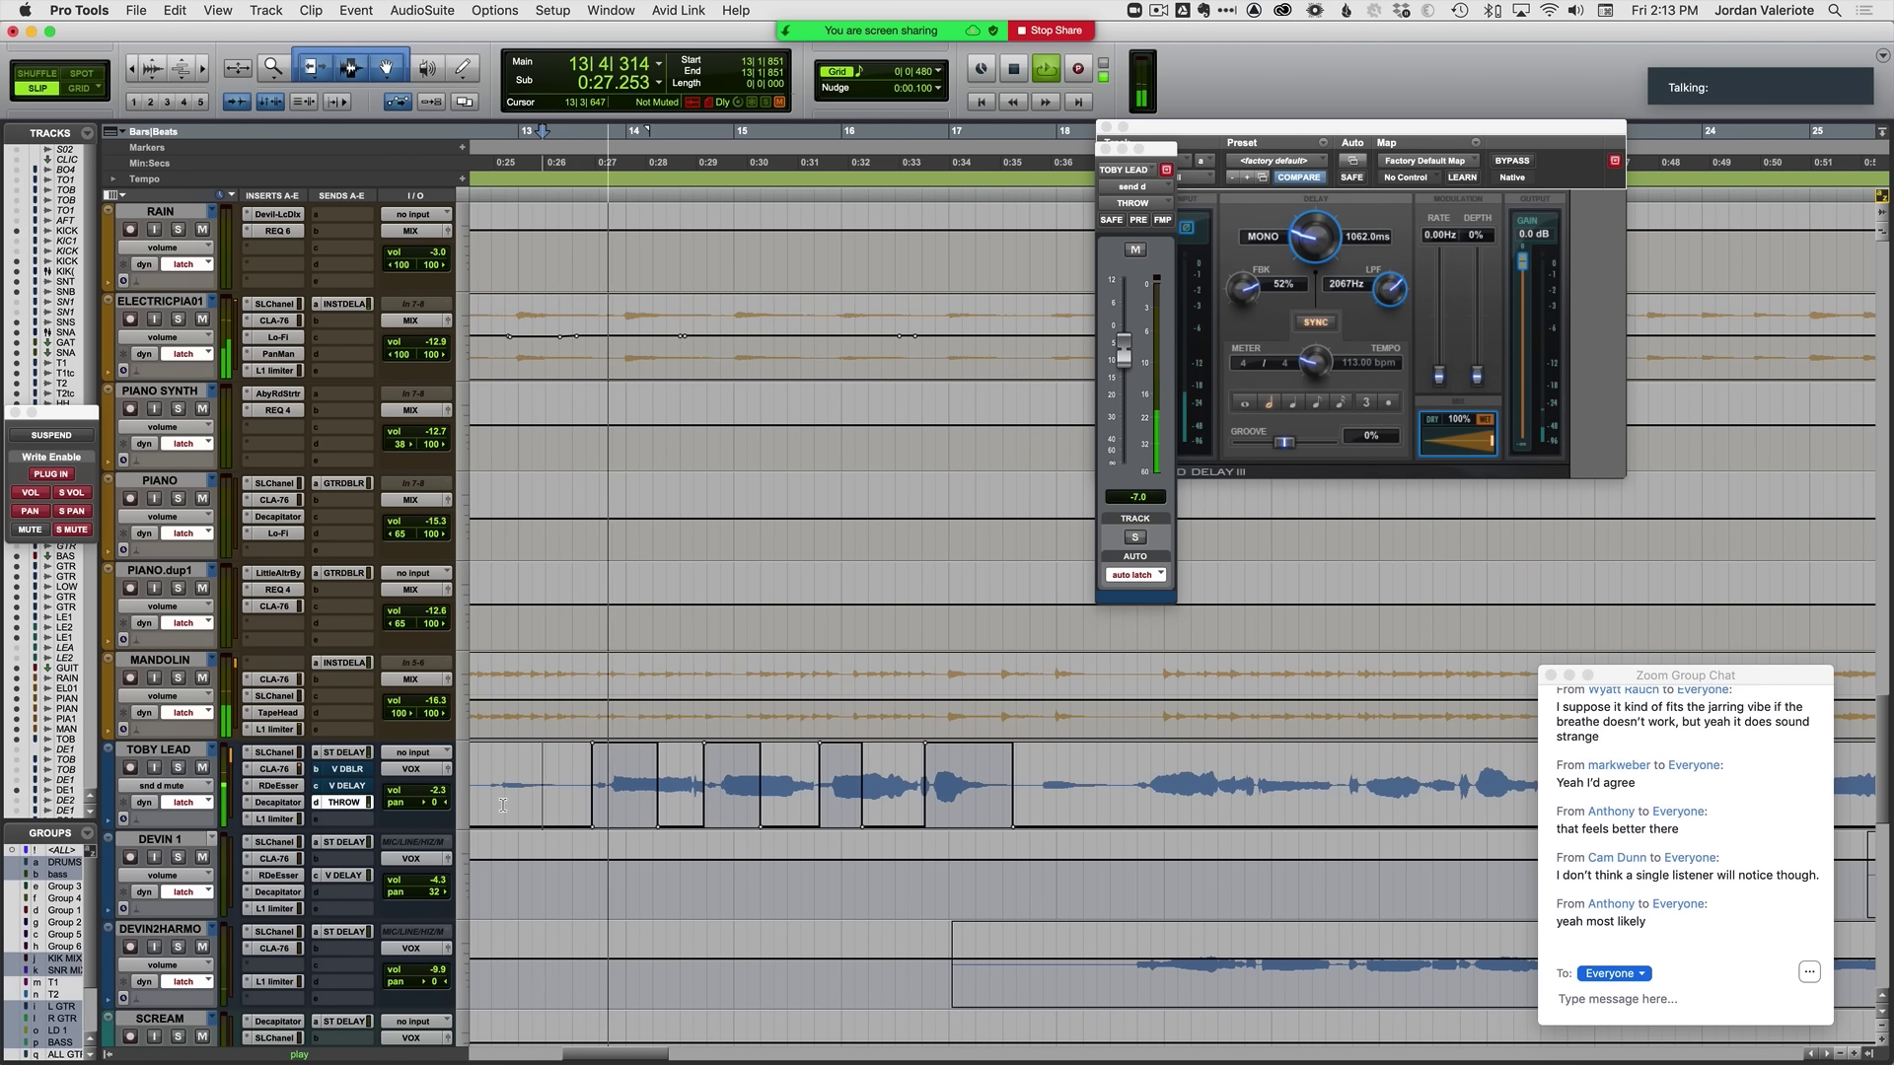
{"action": "key", "text": "super+equal"}
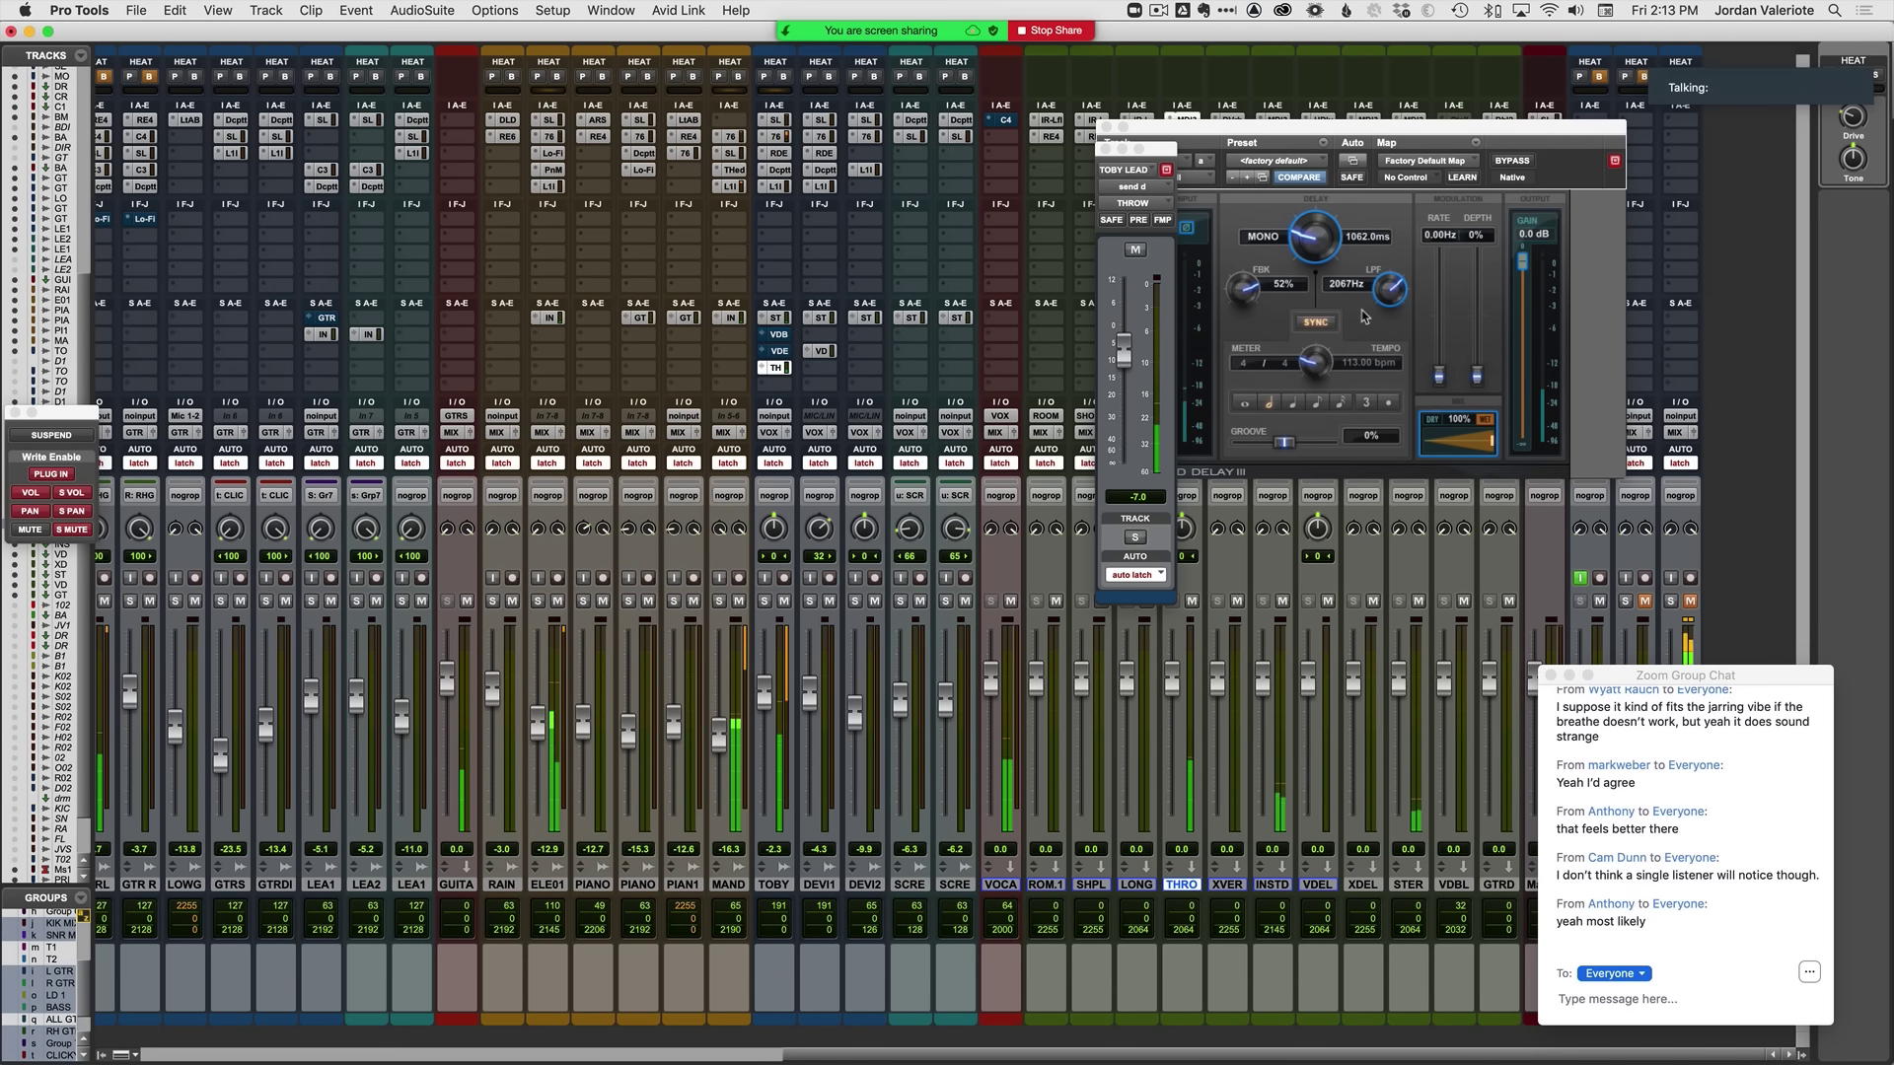
{"action": "left_click_drag", "start_coordinate": [1396, 294], "coordinate": [1410, 219]}
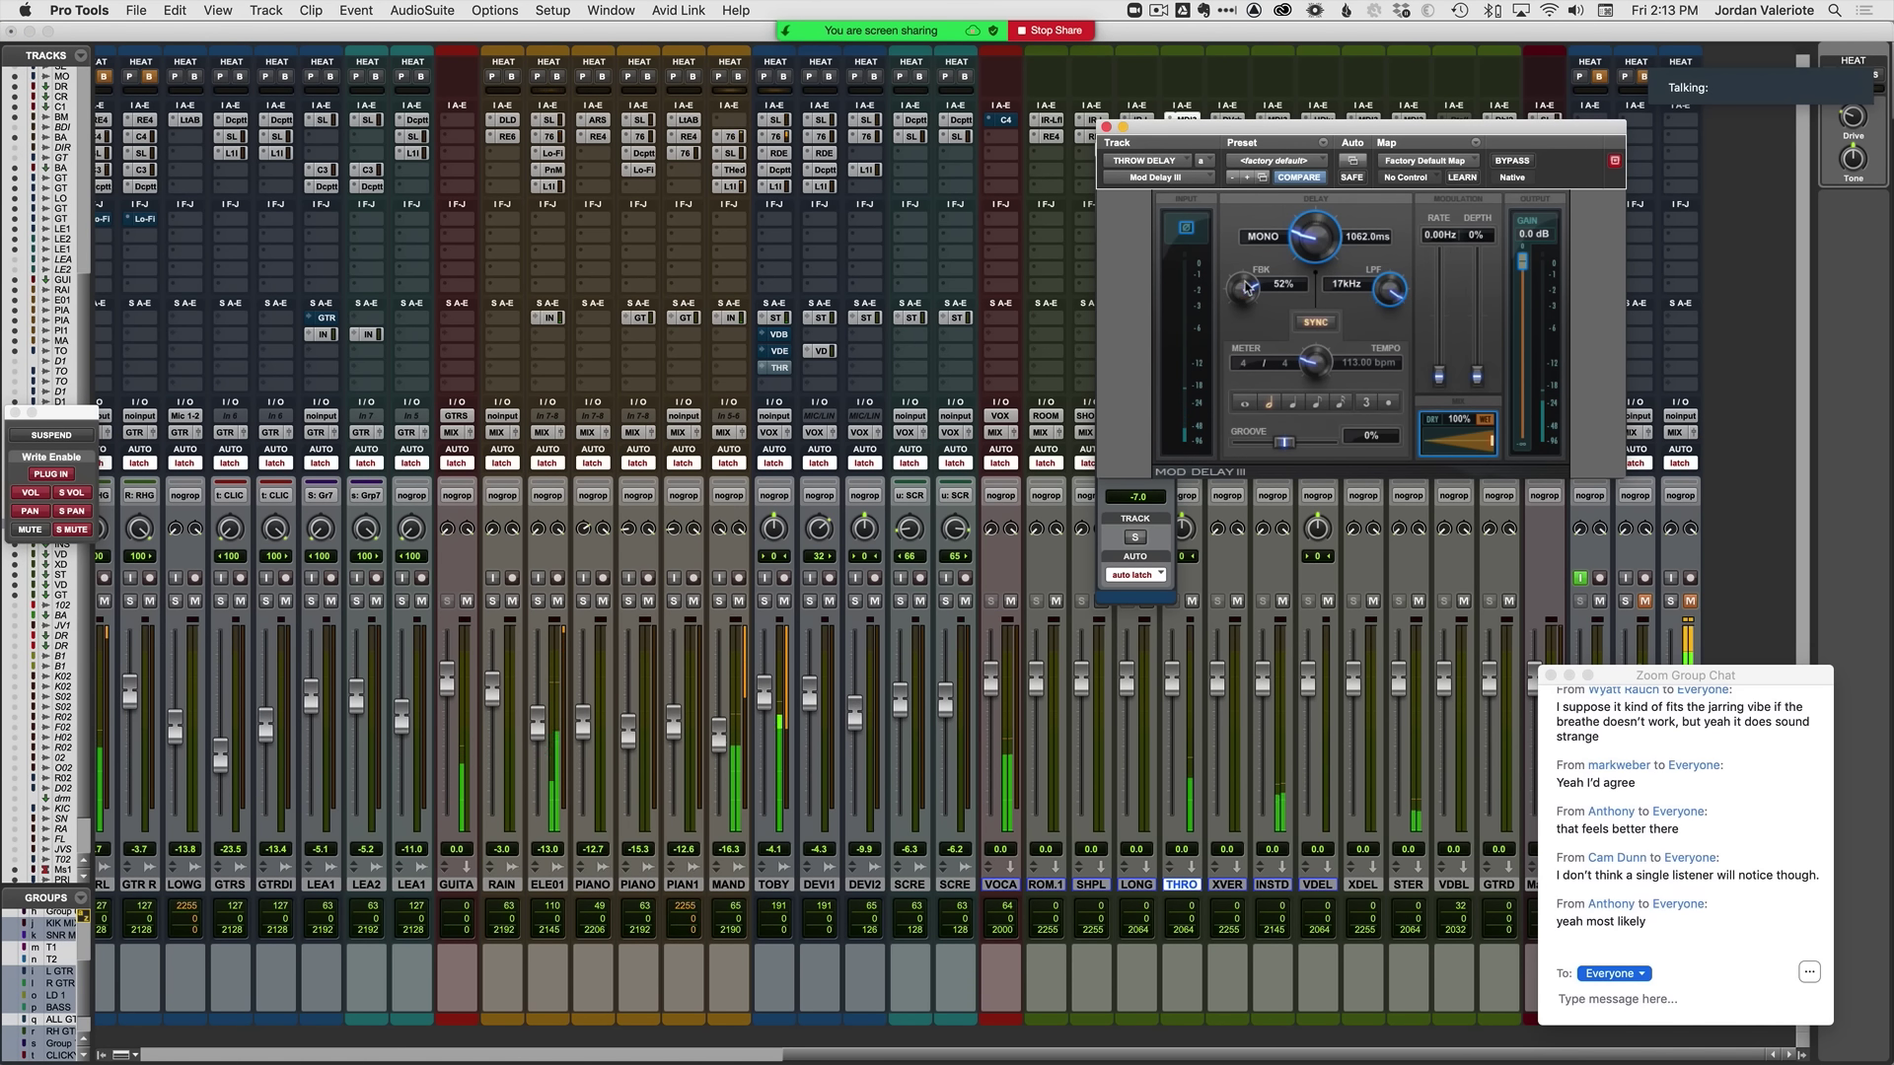
{"action": "left_click", "coordinate": [1106, 127]}
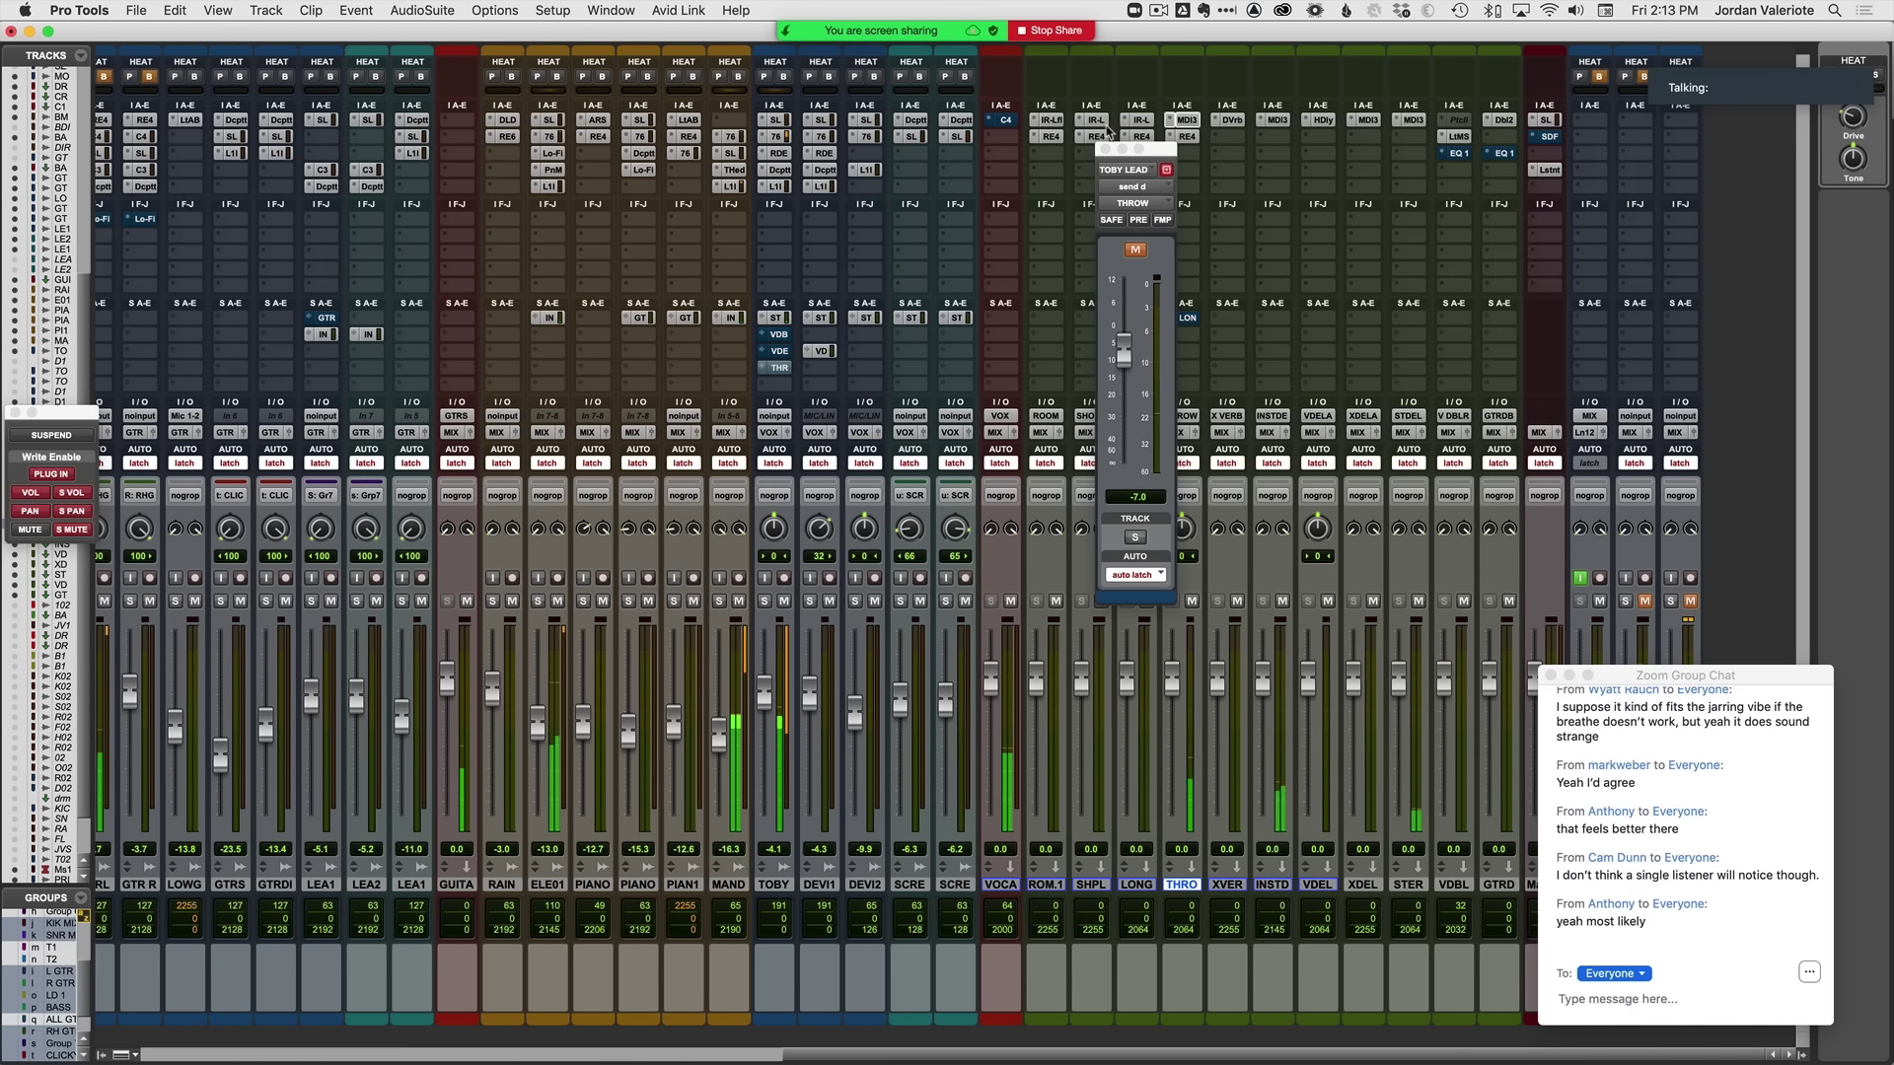
{"action": "key", "text": "super+equal"}
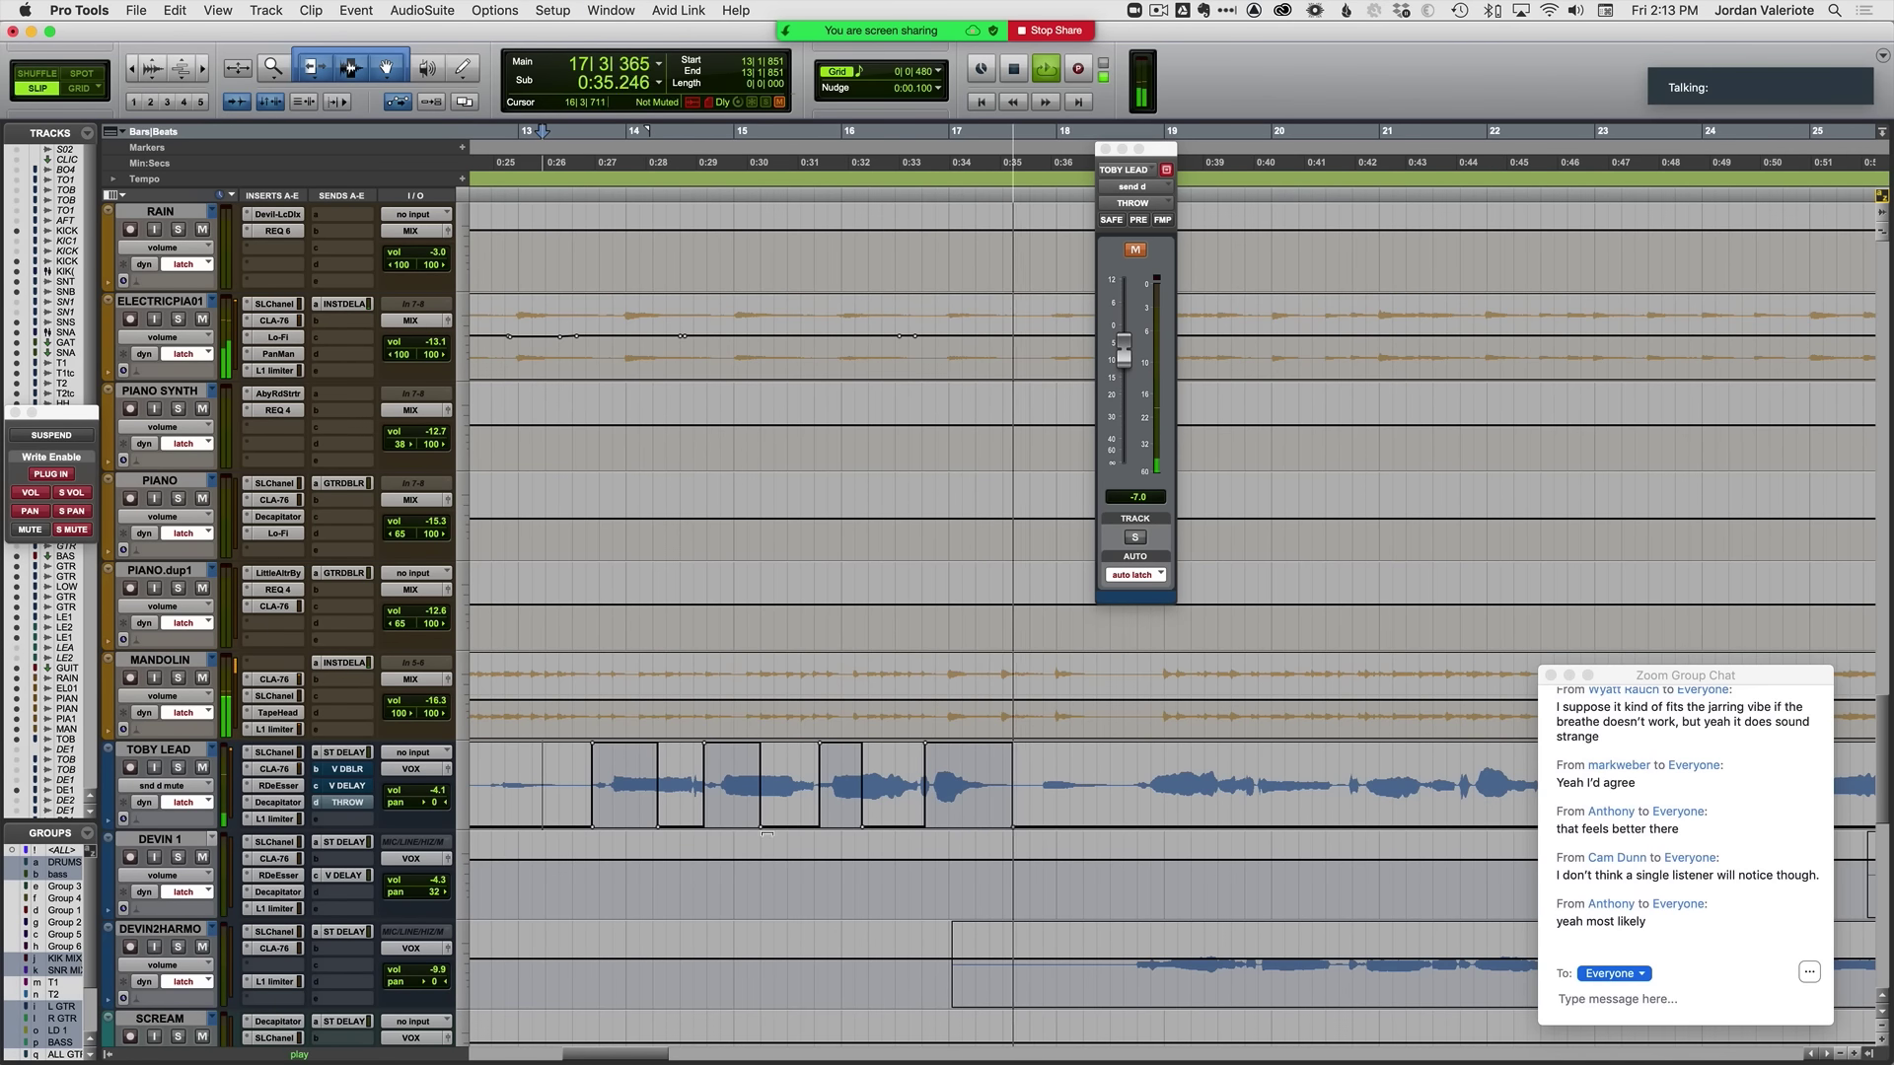
Step: Audition the throws and move the starts of the THROW send's last two unmuted spans, in bars 15 and 16, slightly earlier
{"action": "key", "text": "space"}
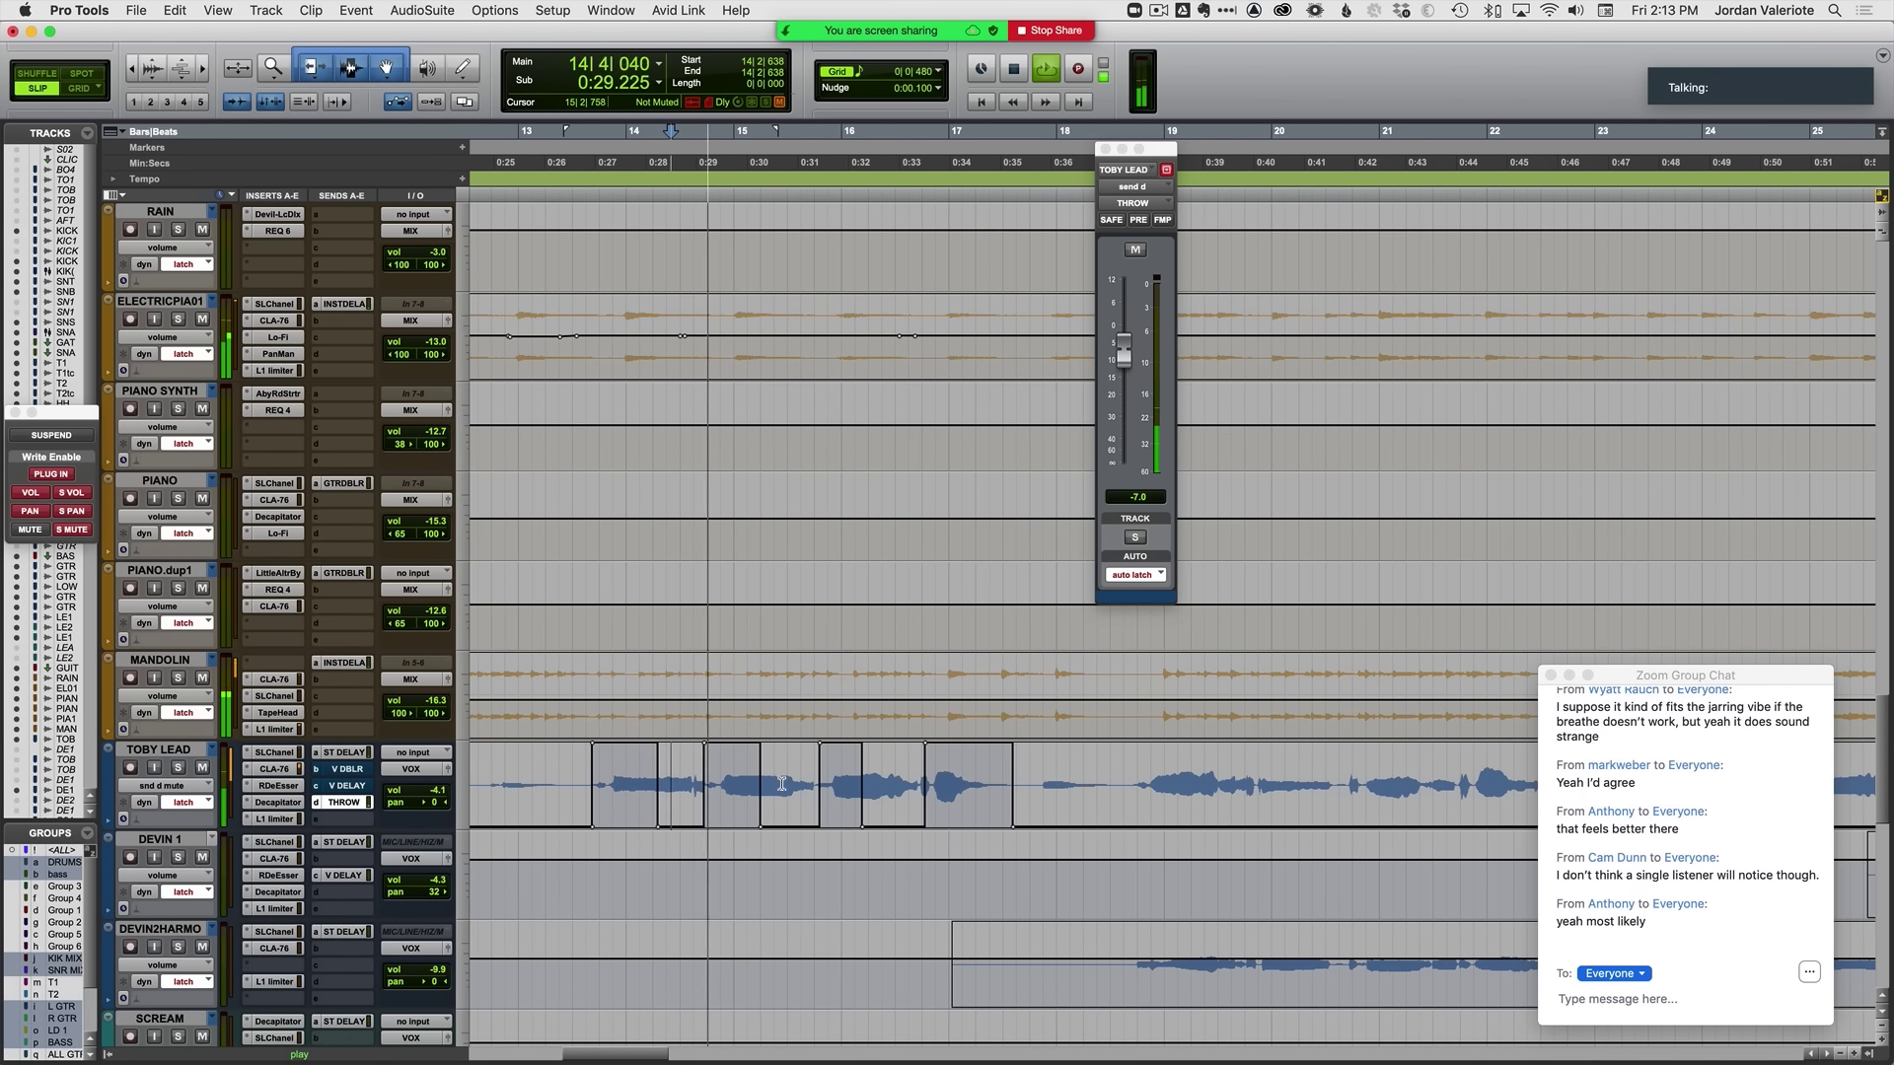
{"action": "left_click", "coordinate": [784, 788]}
{"action": "key", "text": "t"}
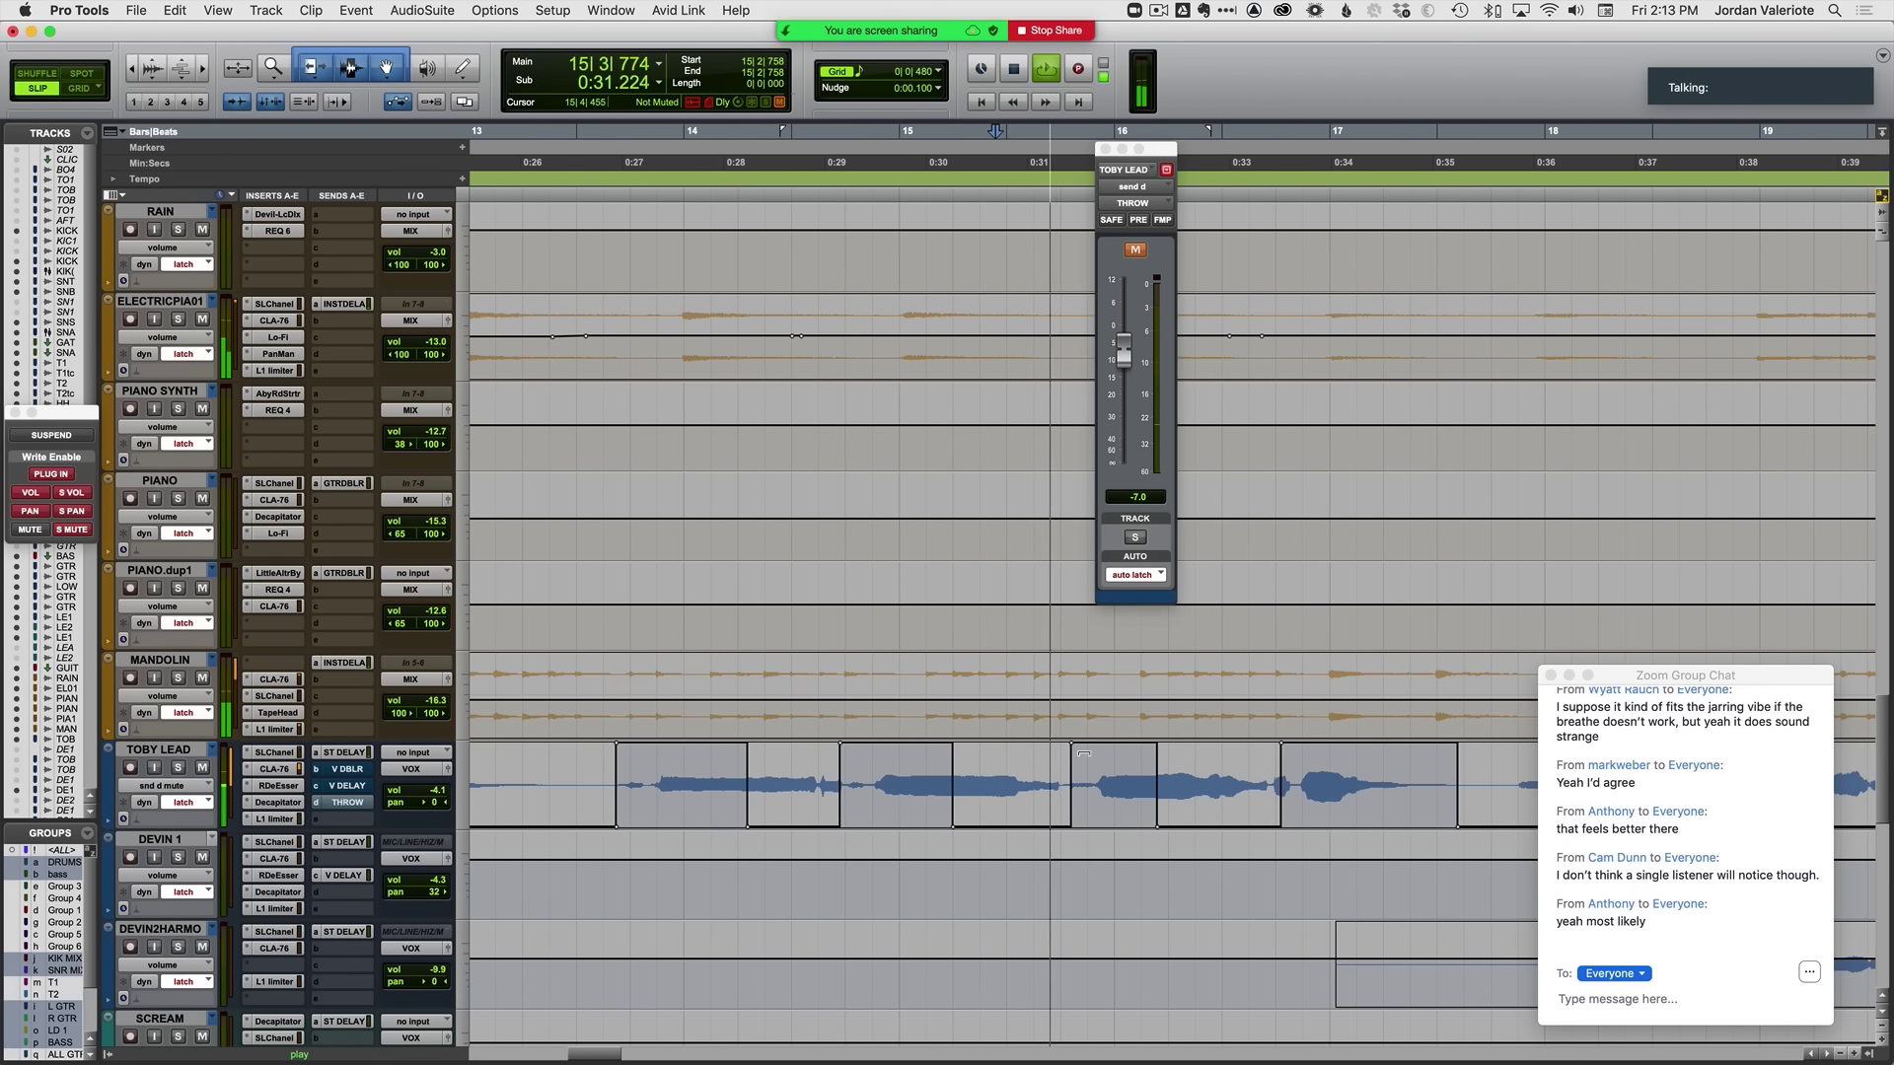
{"action": "left_click_drag", "start_coordinate": [1070, 743], "coordinate": [1063, 744]}
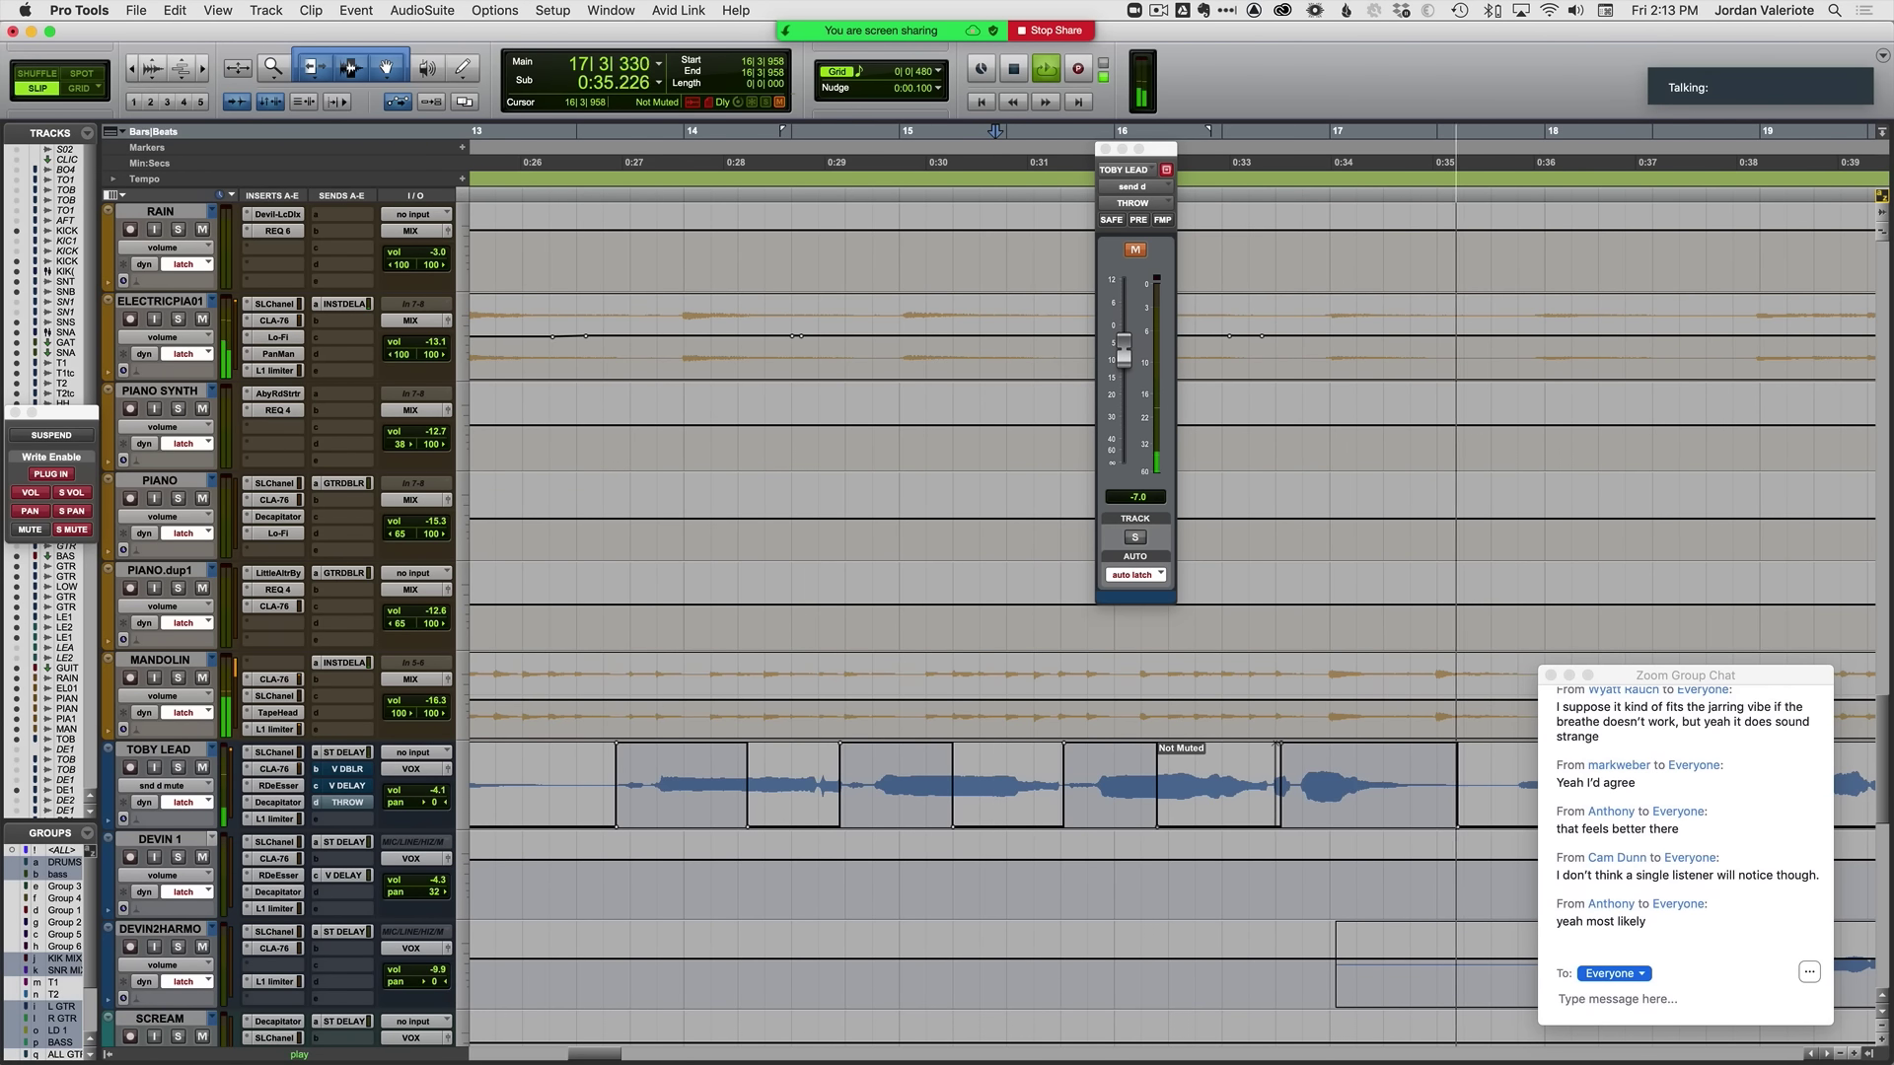
{"action": "left_click_drag", "start_coordinate": [1278, 747], "coordinate": [1272, 747]}
{"action": "key", "text": "super+bracketleft"}
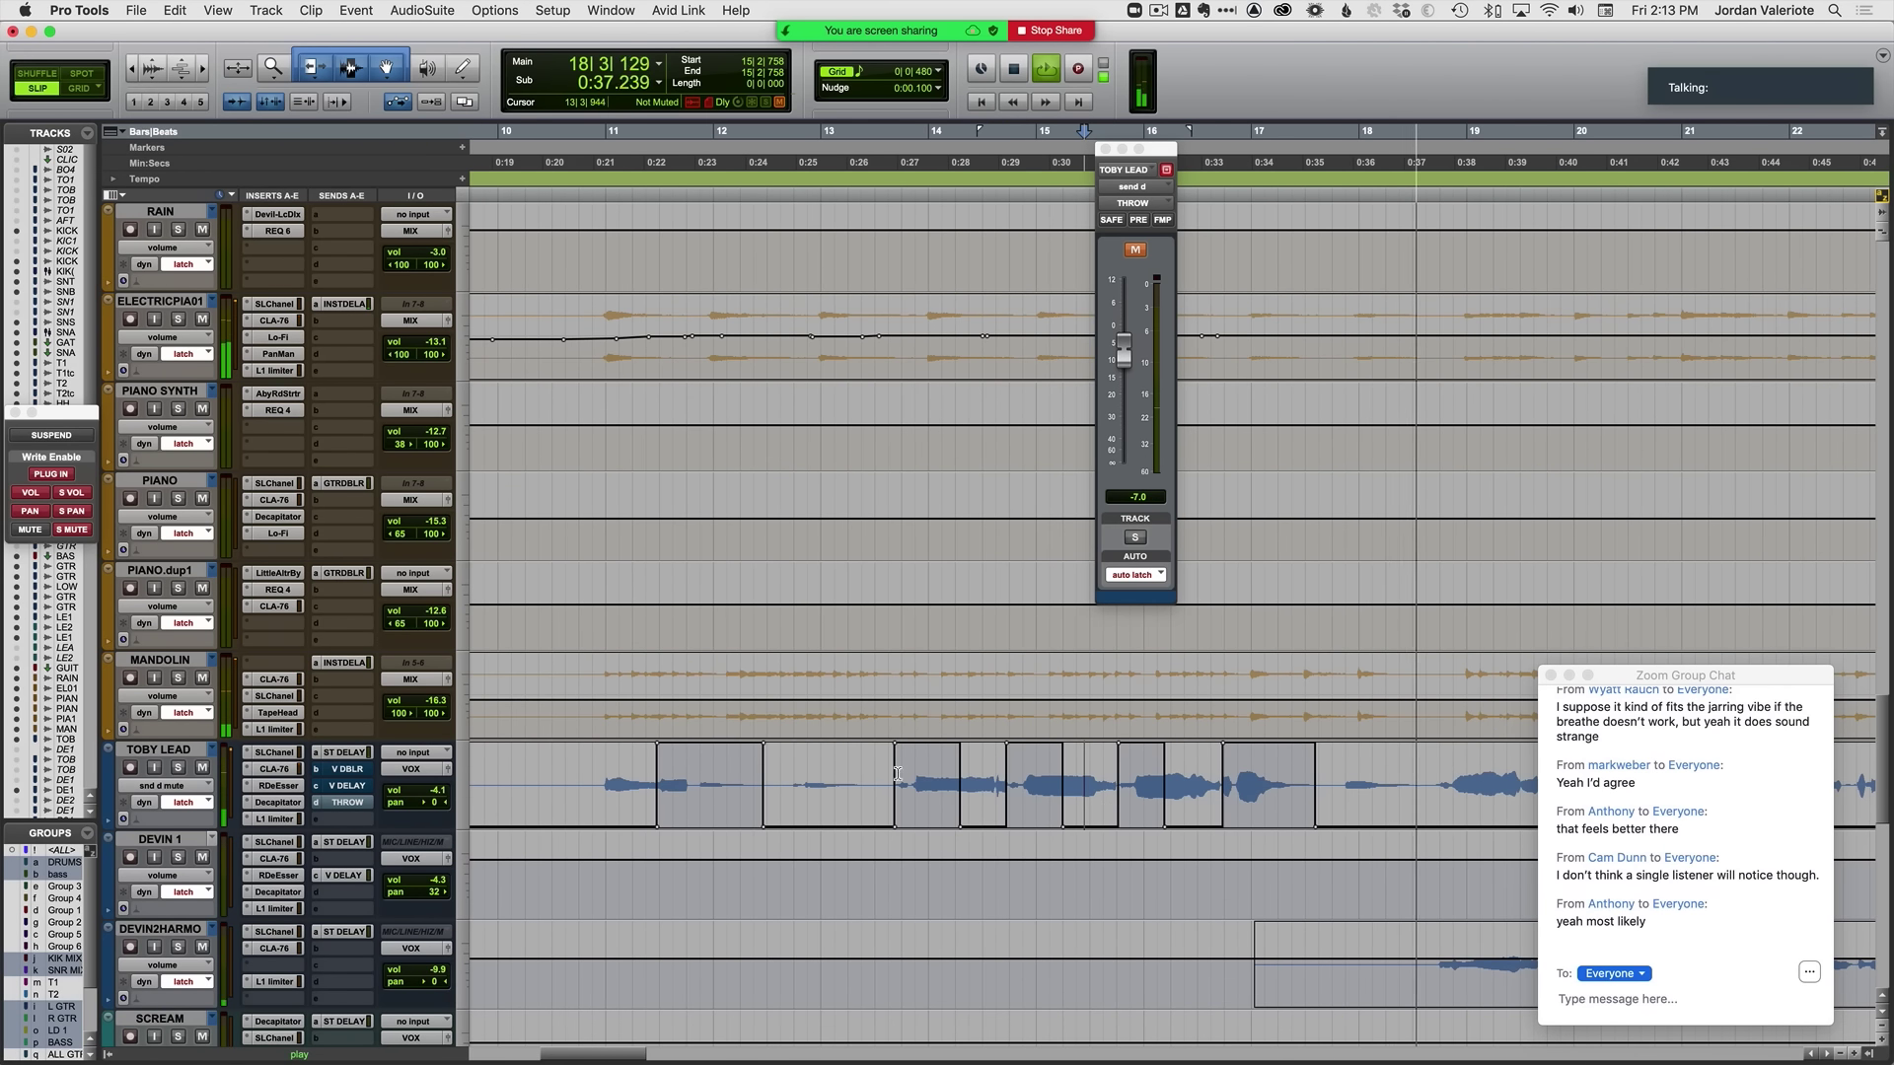
Step: Narrow the throw delay track's REQ 4 during playback, setting the low cut to 441 Hz and the high cut to 3221 Hz
{"action": "key", "text": "space"}
{"action": "key", "text": "super+equal"}
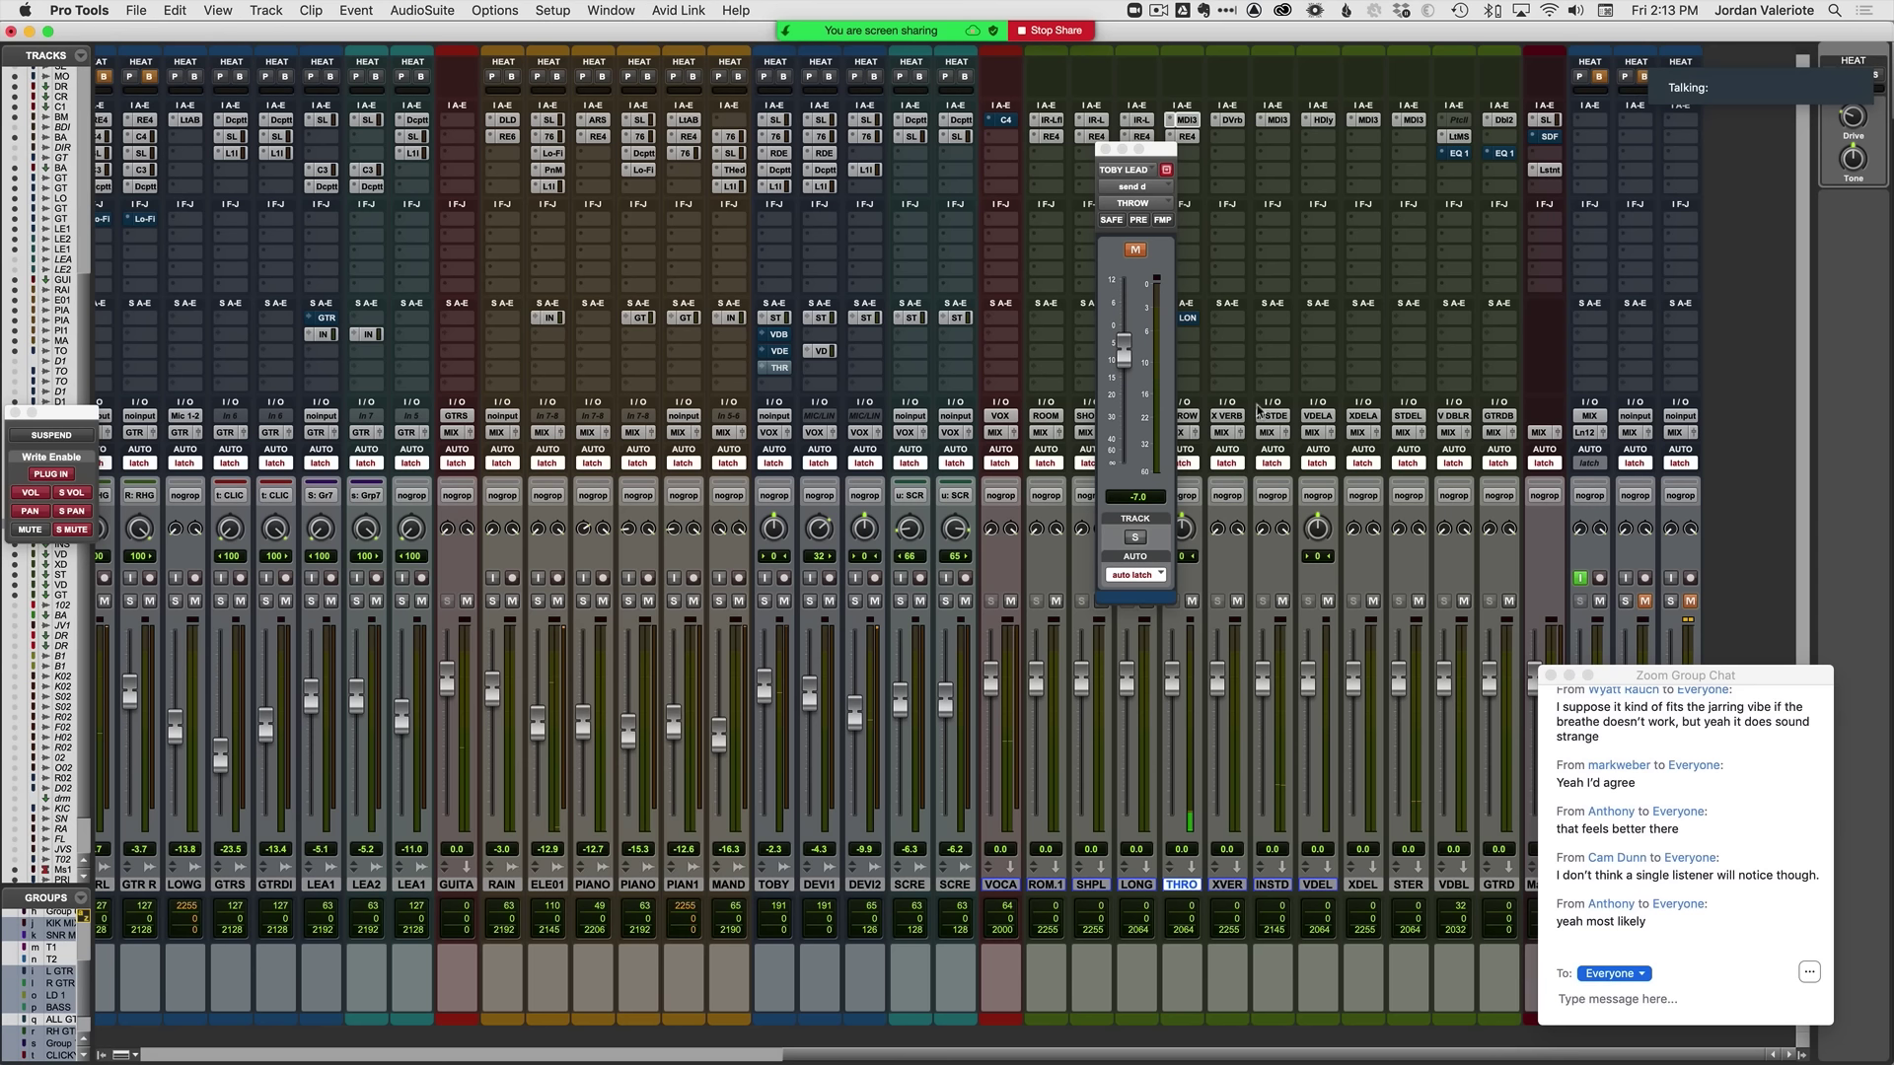
{"action": "left_click", "coordinate": [1105, 149]}
{"action": "left_click", "coordinate": [1186, 137]}
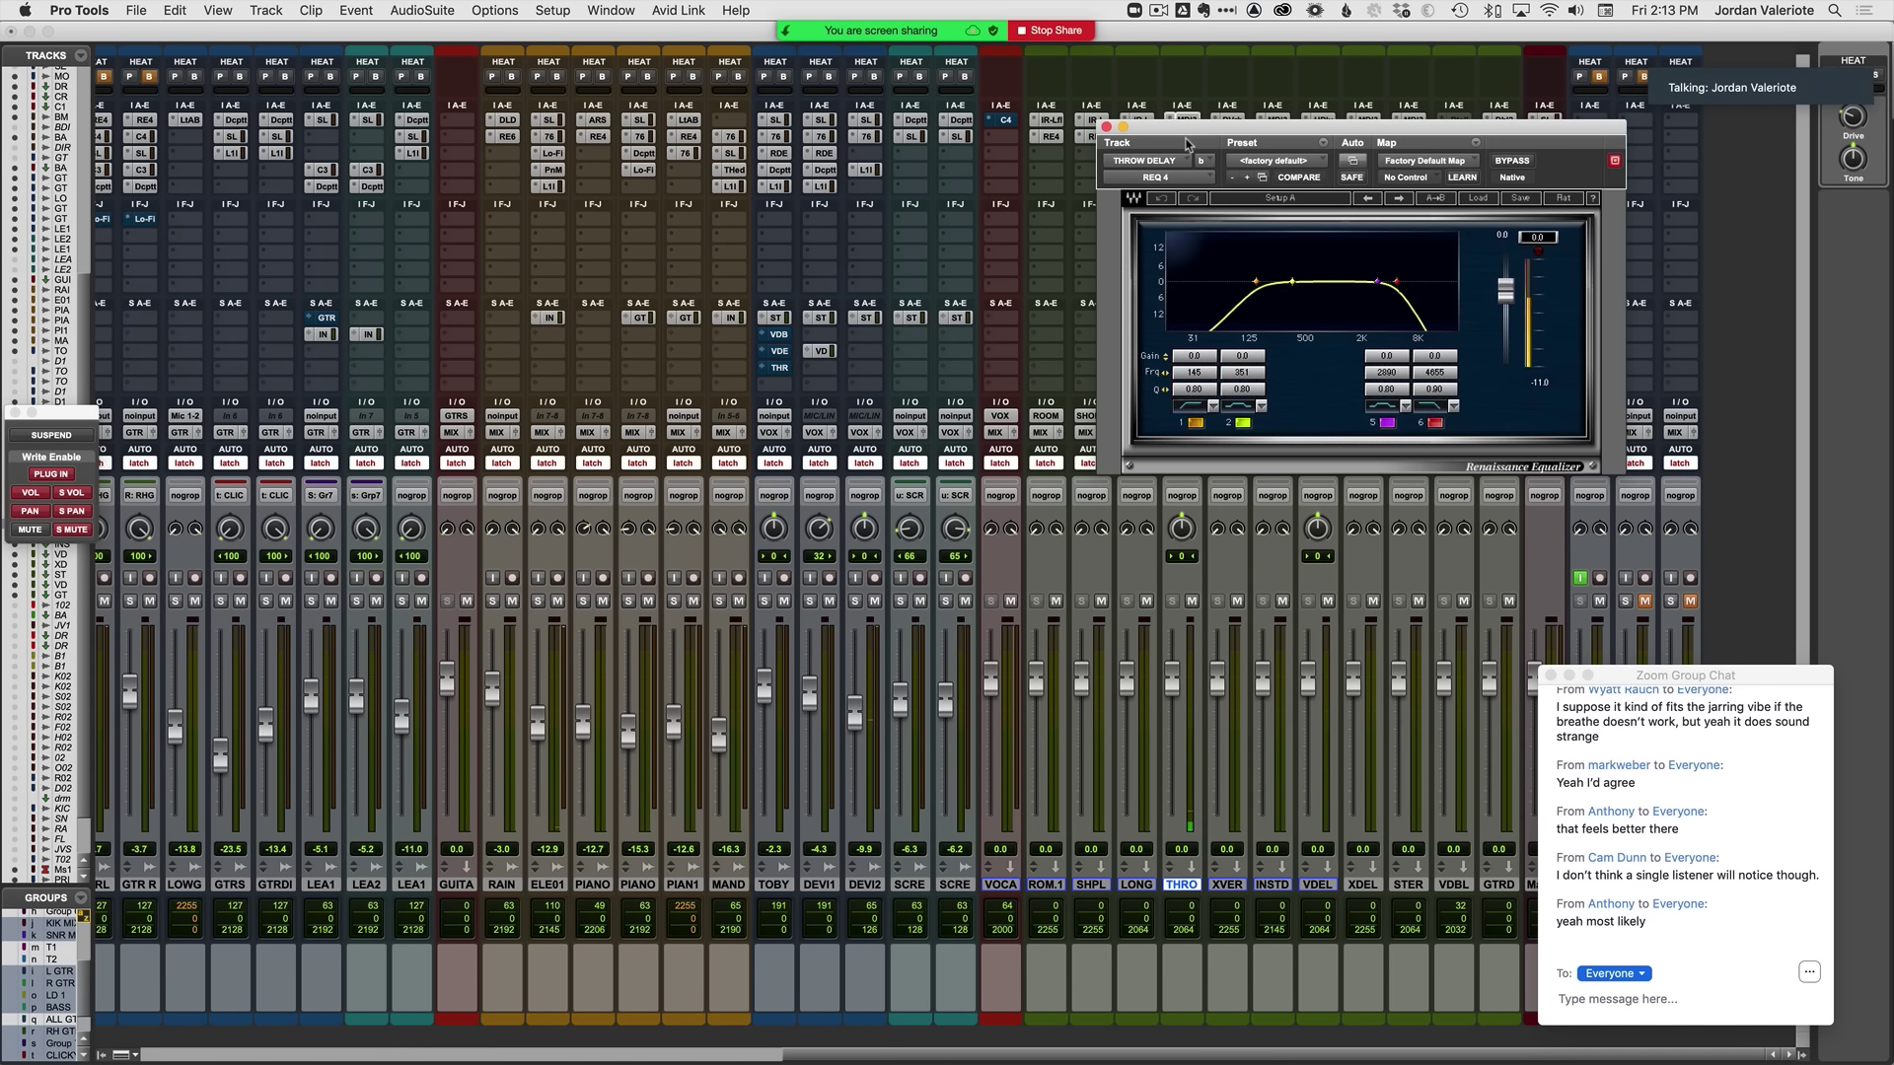
{"action": "key", "text": "space"}
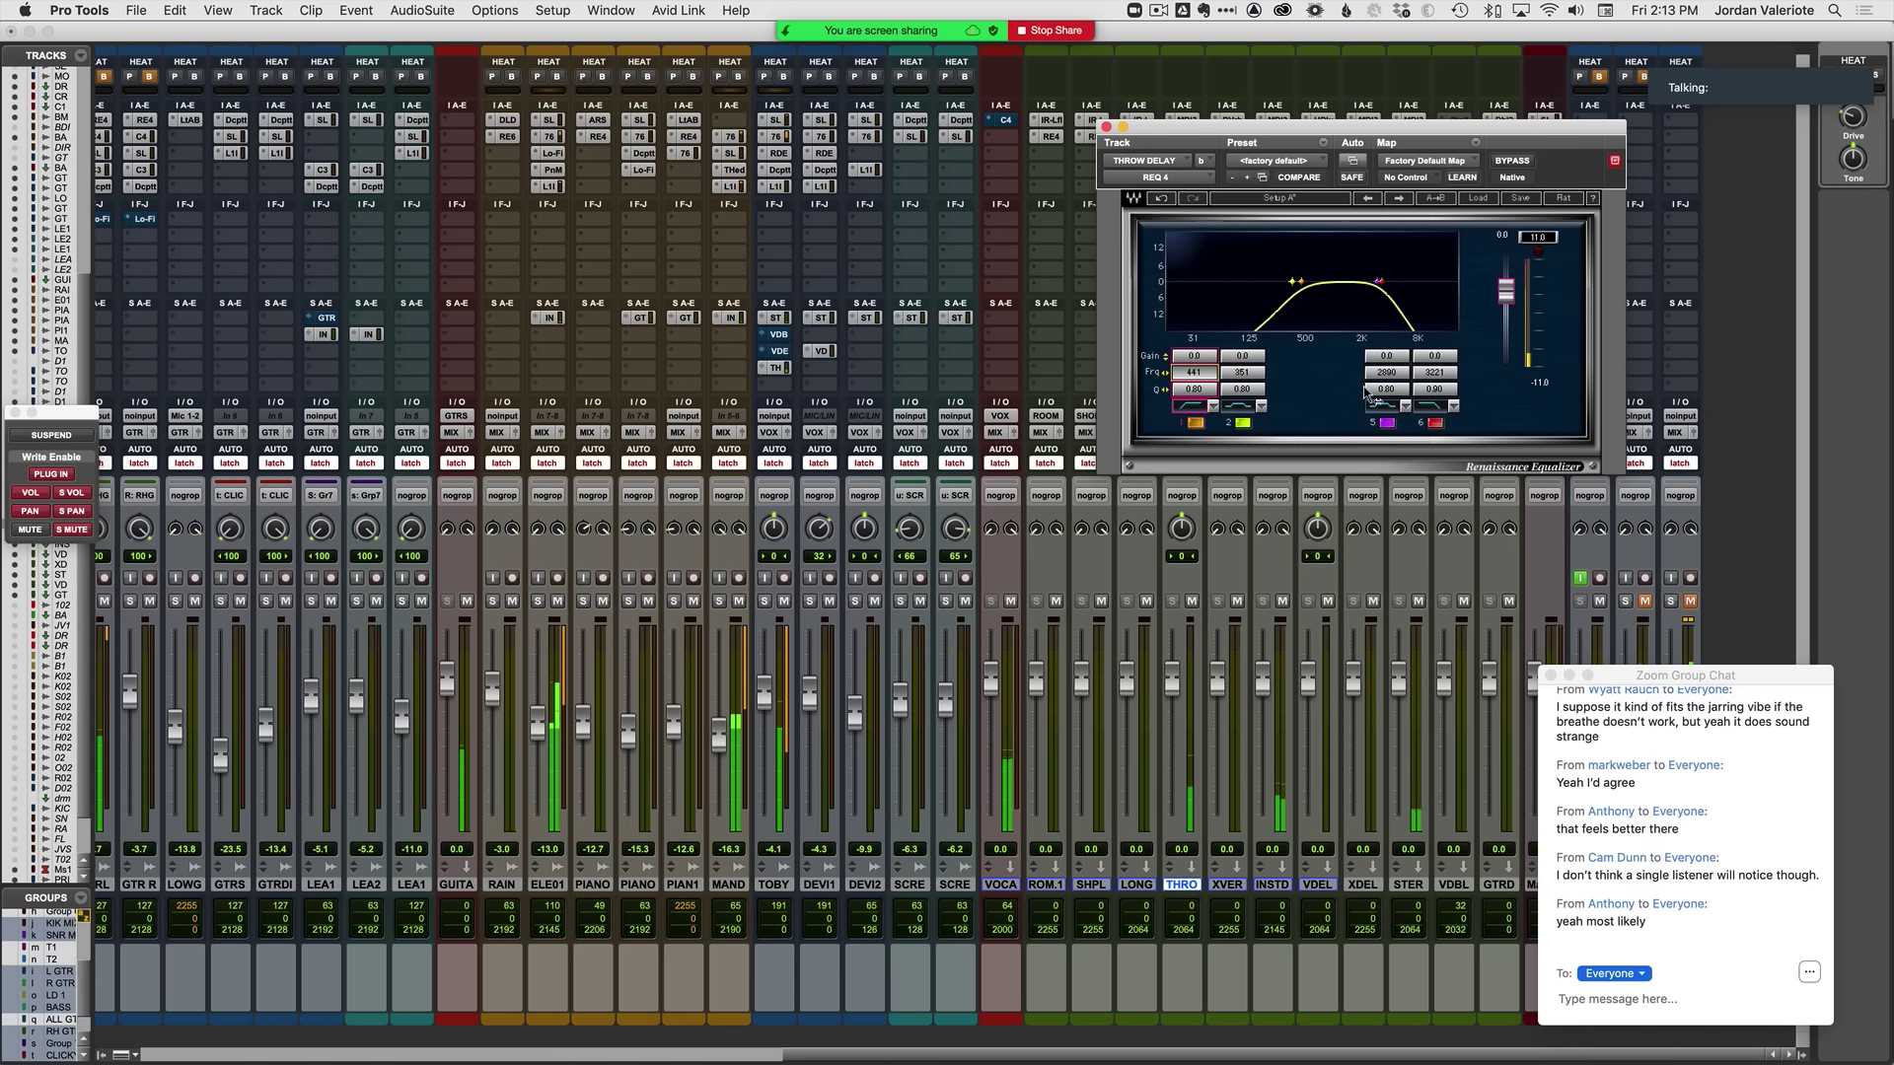
{"action": "left_click", "coordinate": [1123, 127]}
Step: Set the throw delay's Mod Delay III feedback to 42%, close it, and activate the track's LONG PLATE send at -15.4 dB
{"action": "left_click", "coordinate": [1189, 120]}
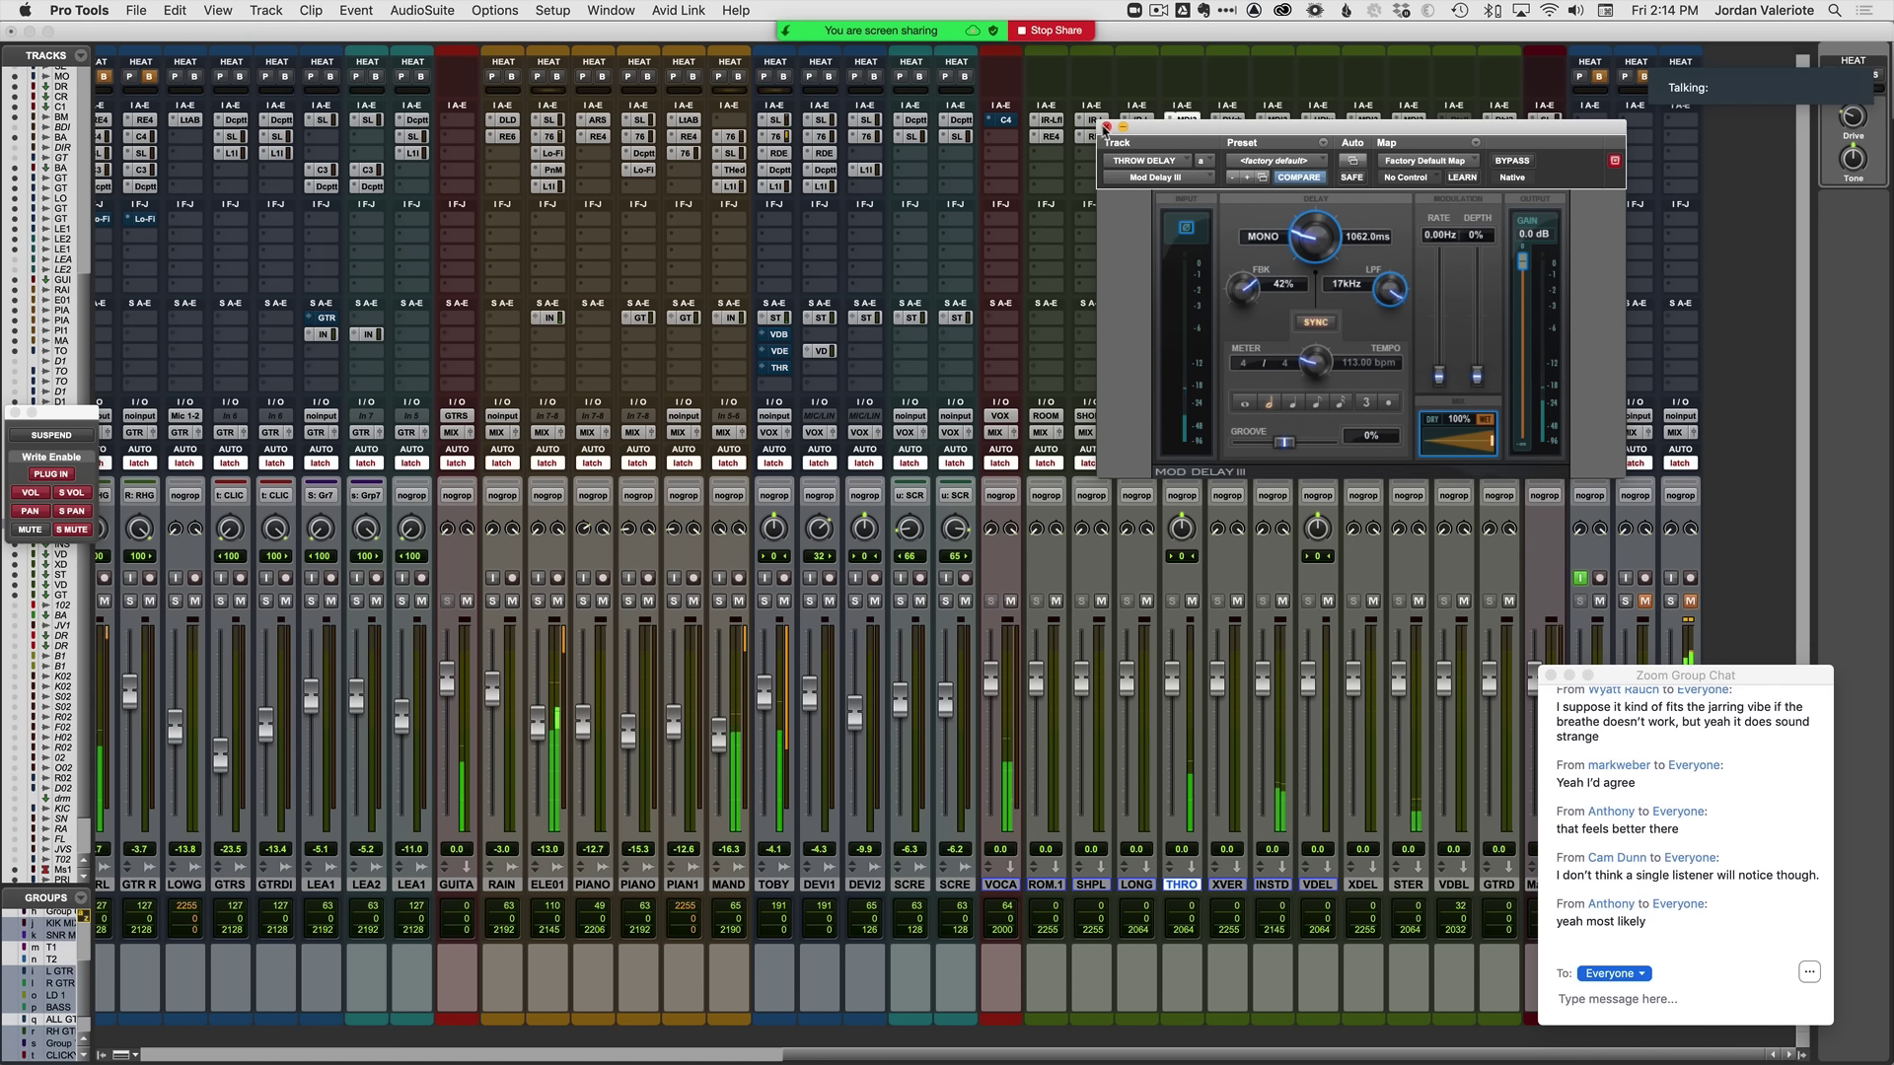
{"action": "left_click", "coordinate": [1106, 128]}
{"action": "left_click", "coordinate": [1186, 319]}
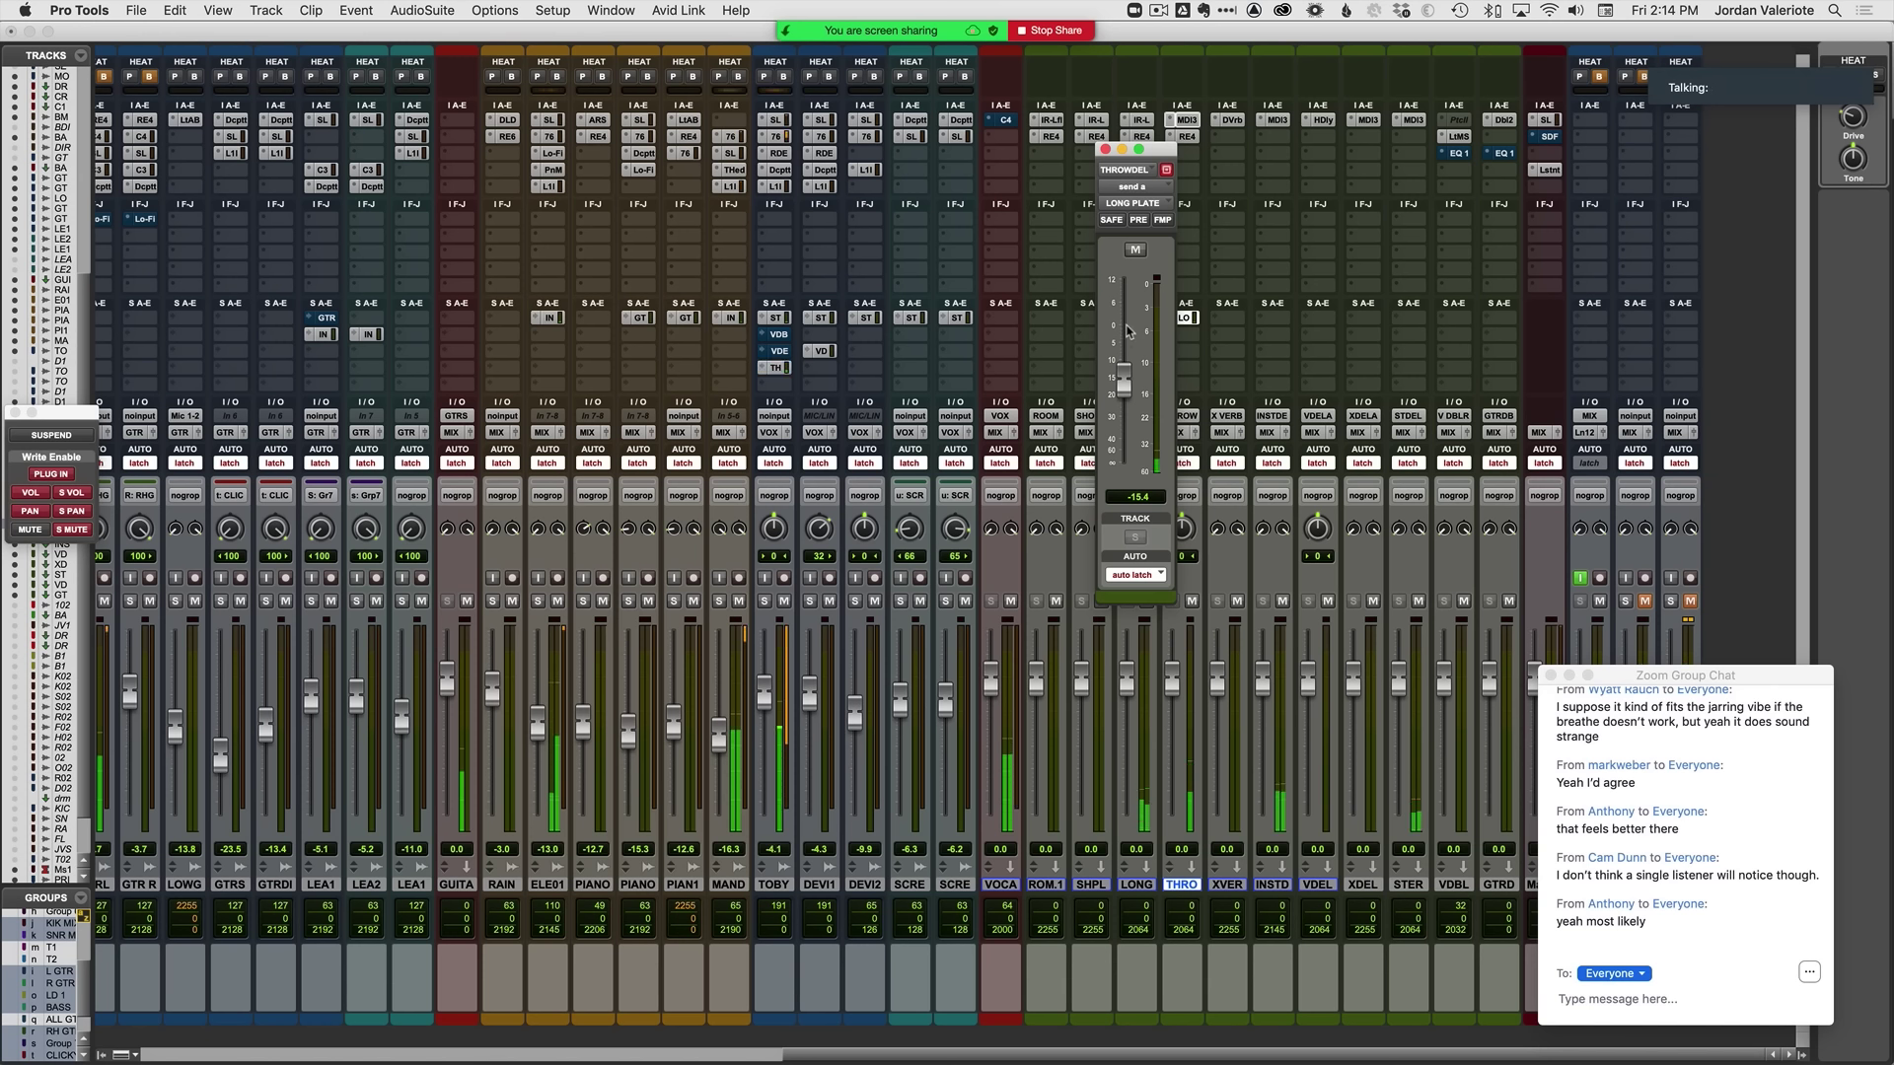
Step: Display the lead vocal's THROW send level automation, lower the send to -13.1 dB, and audition it from bar 10
{"action": "left_click", "coordinate": [1105, 149]}
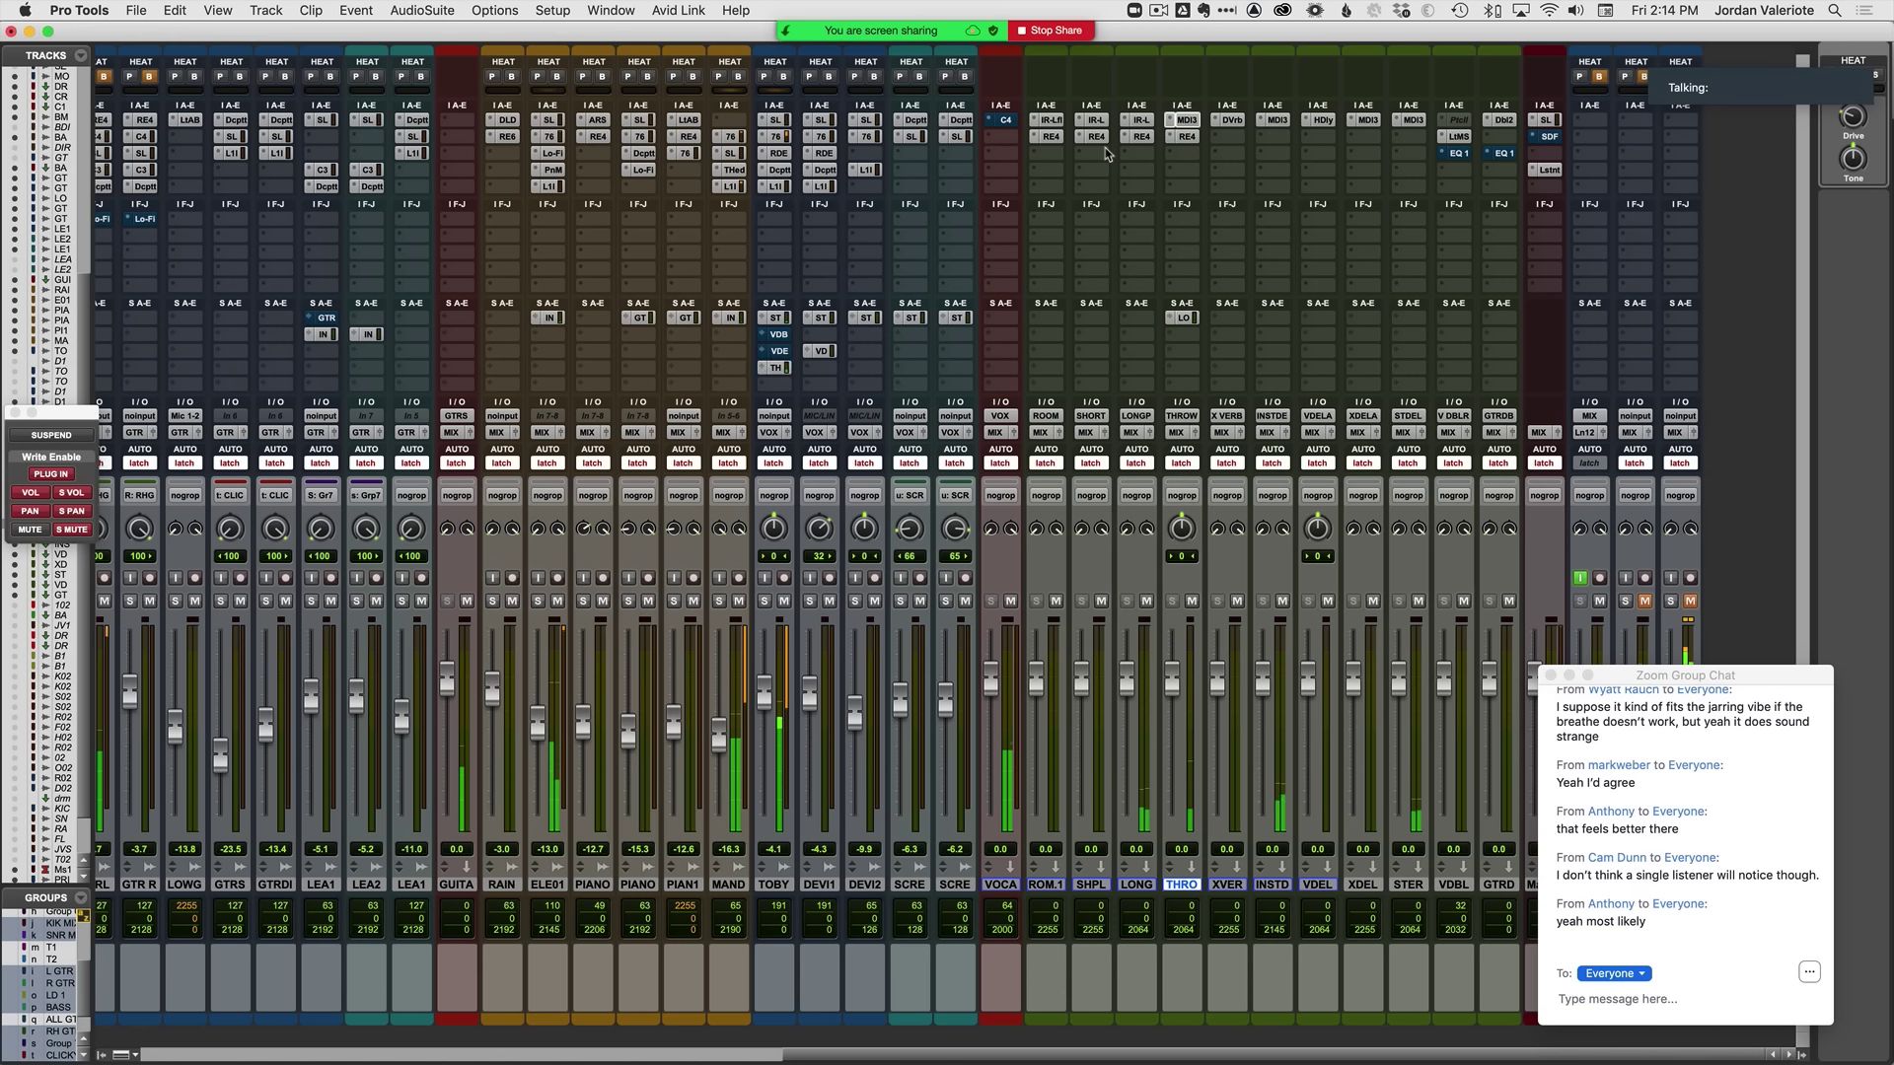
{"action": "key", "text": "super+equal"}
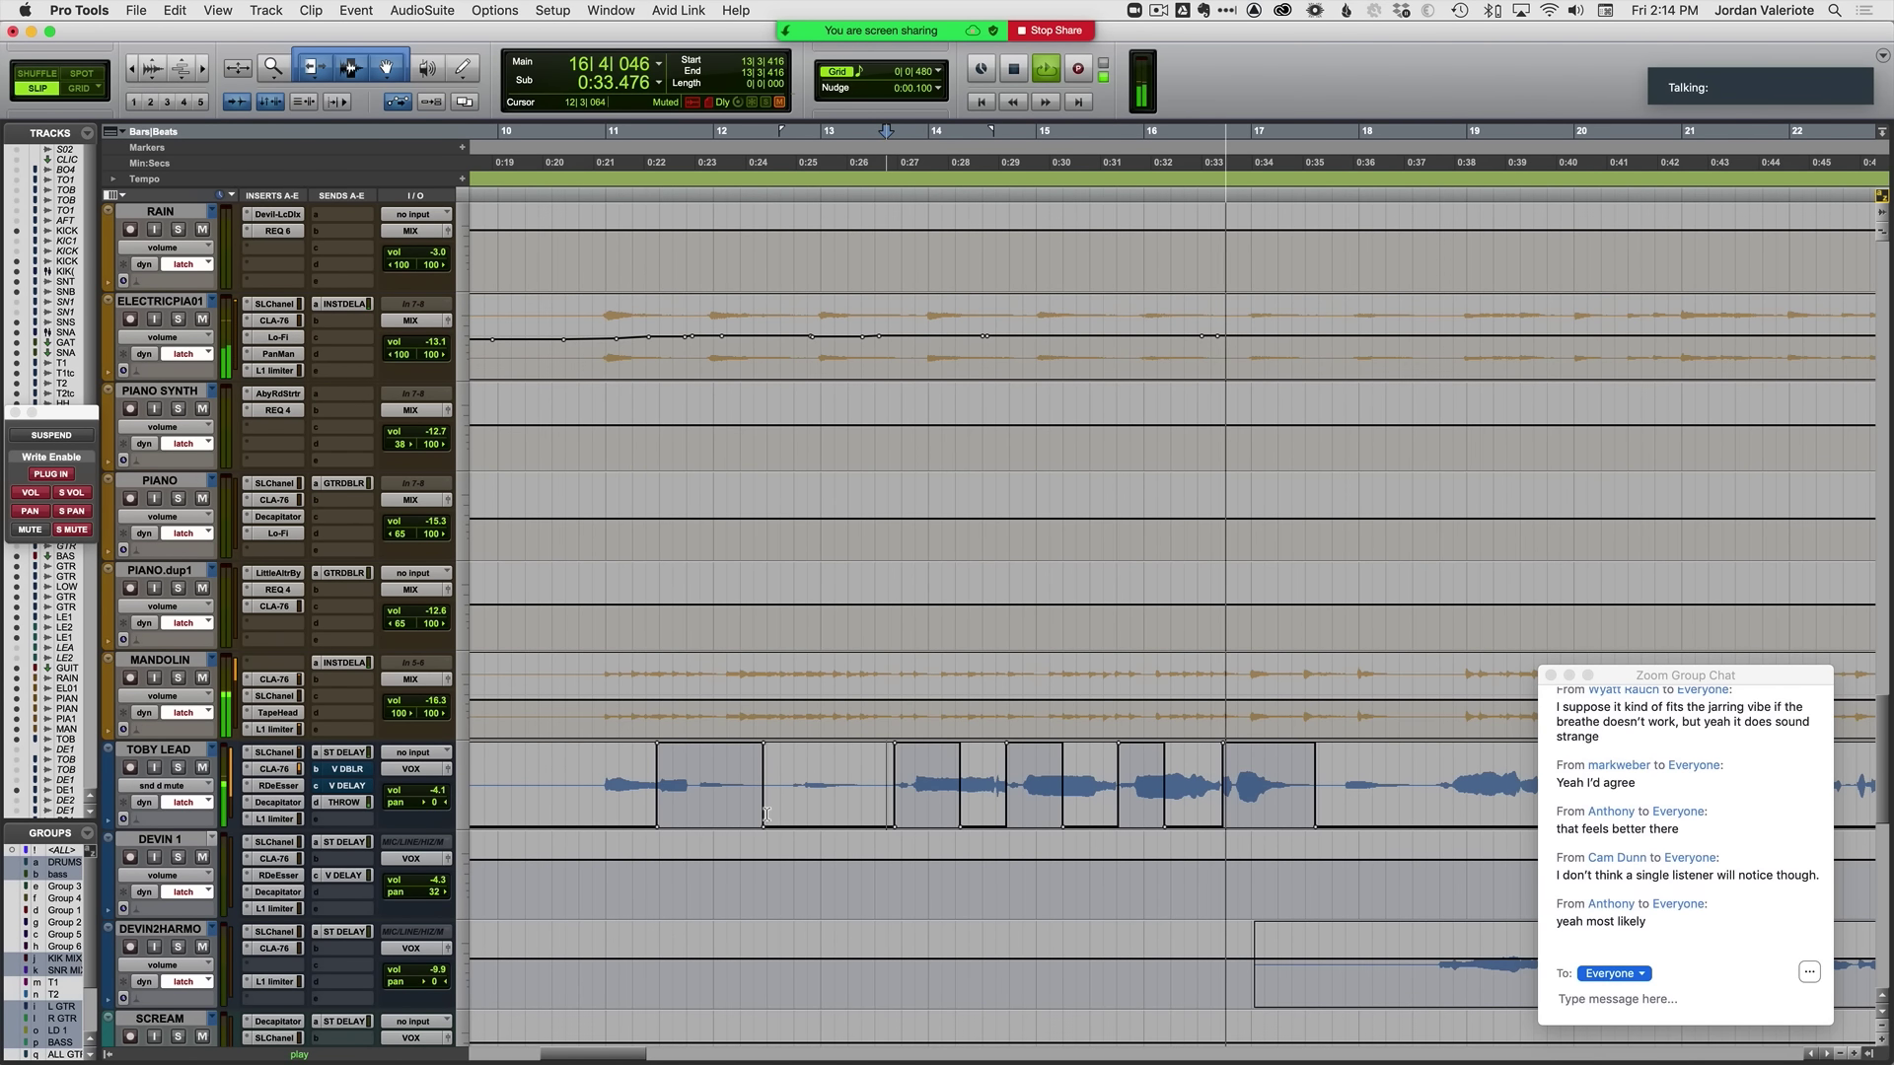
{"action": "left_click", "coordinate": [345, 802]}
{"action": "key", "text": "space"}
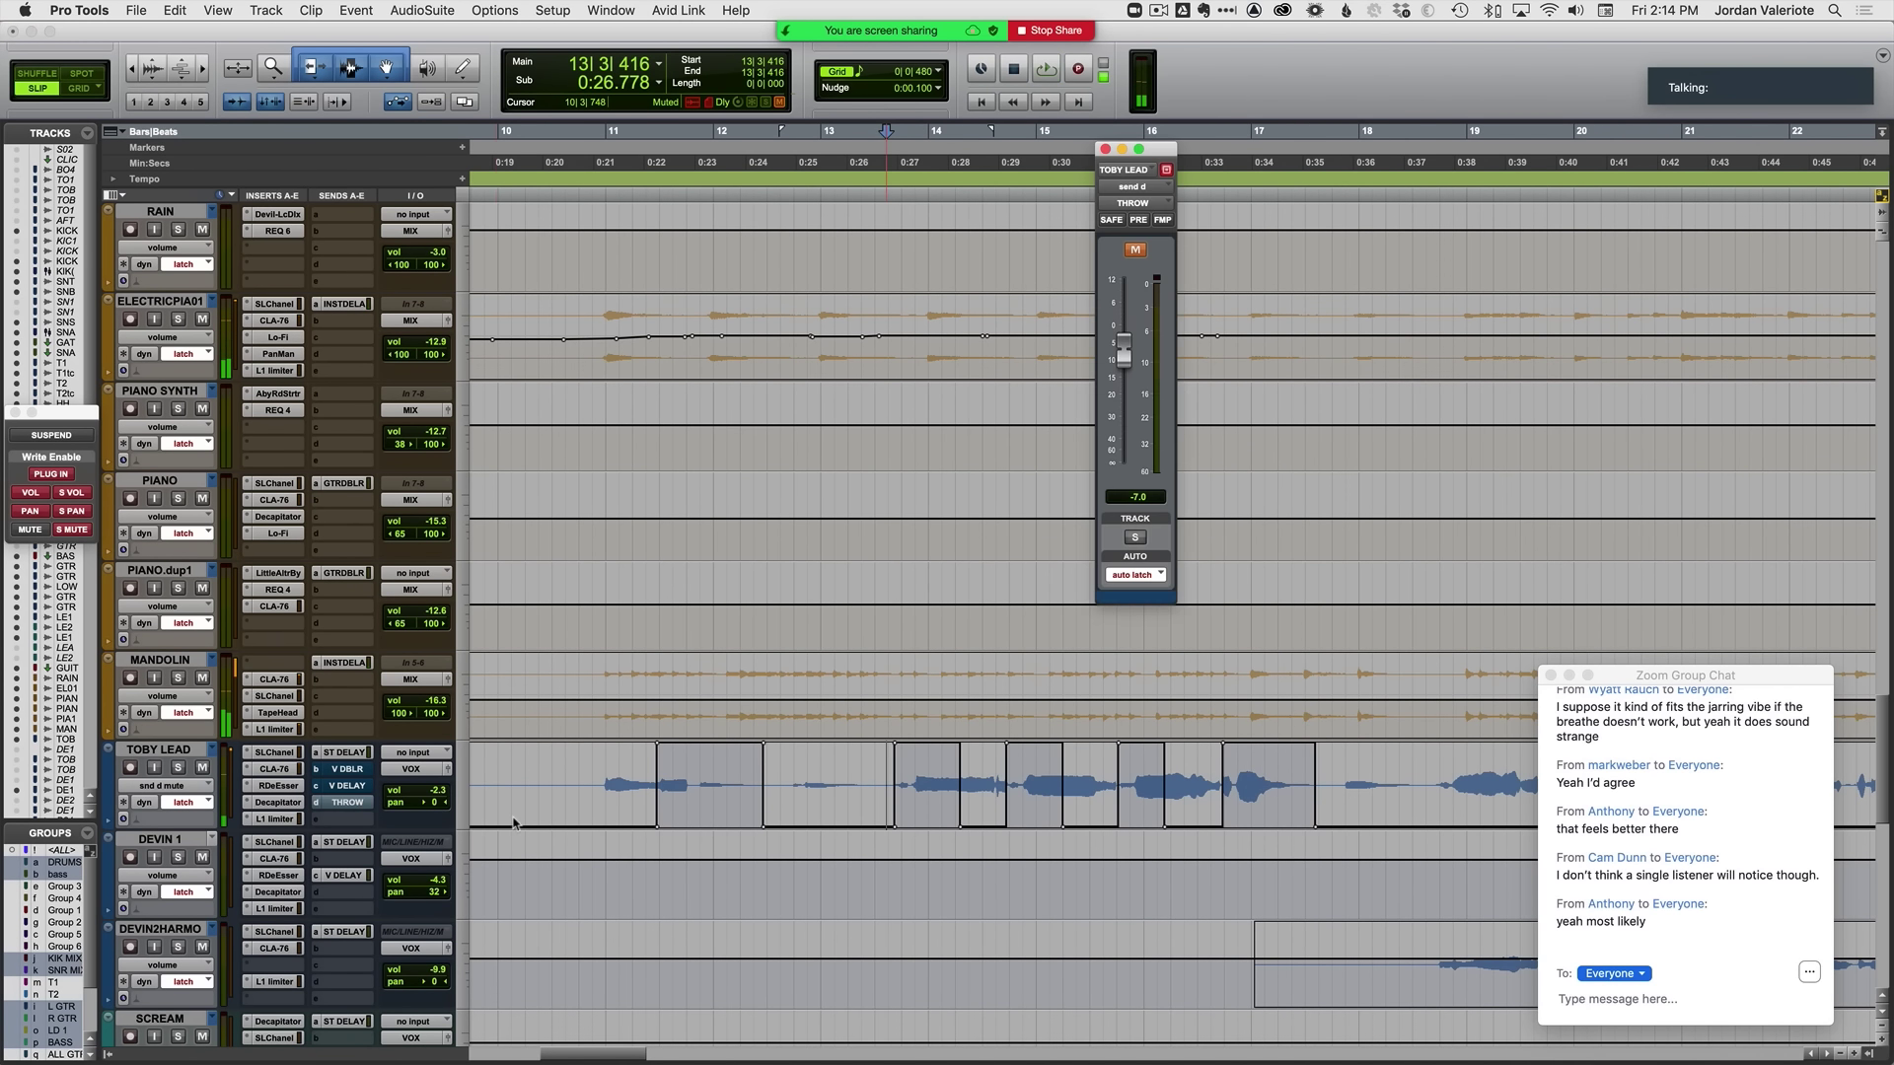
{"action": "left_click", "coordinate": [1123, 350], "text": "ctrl+super"}
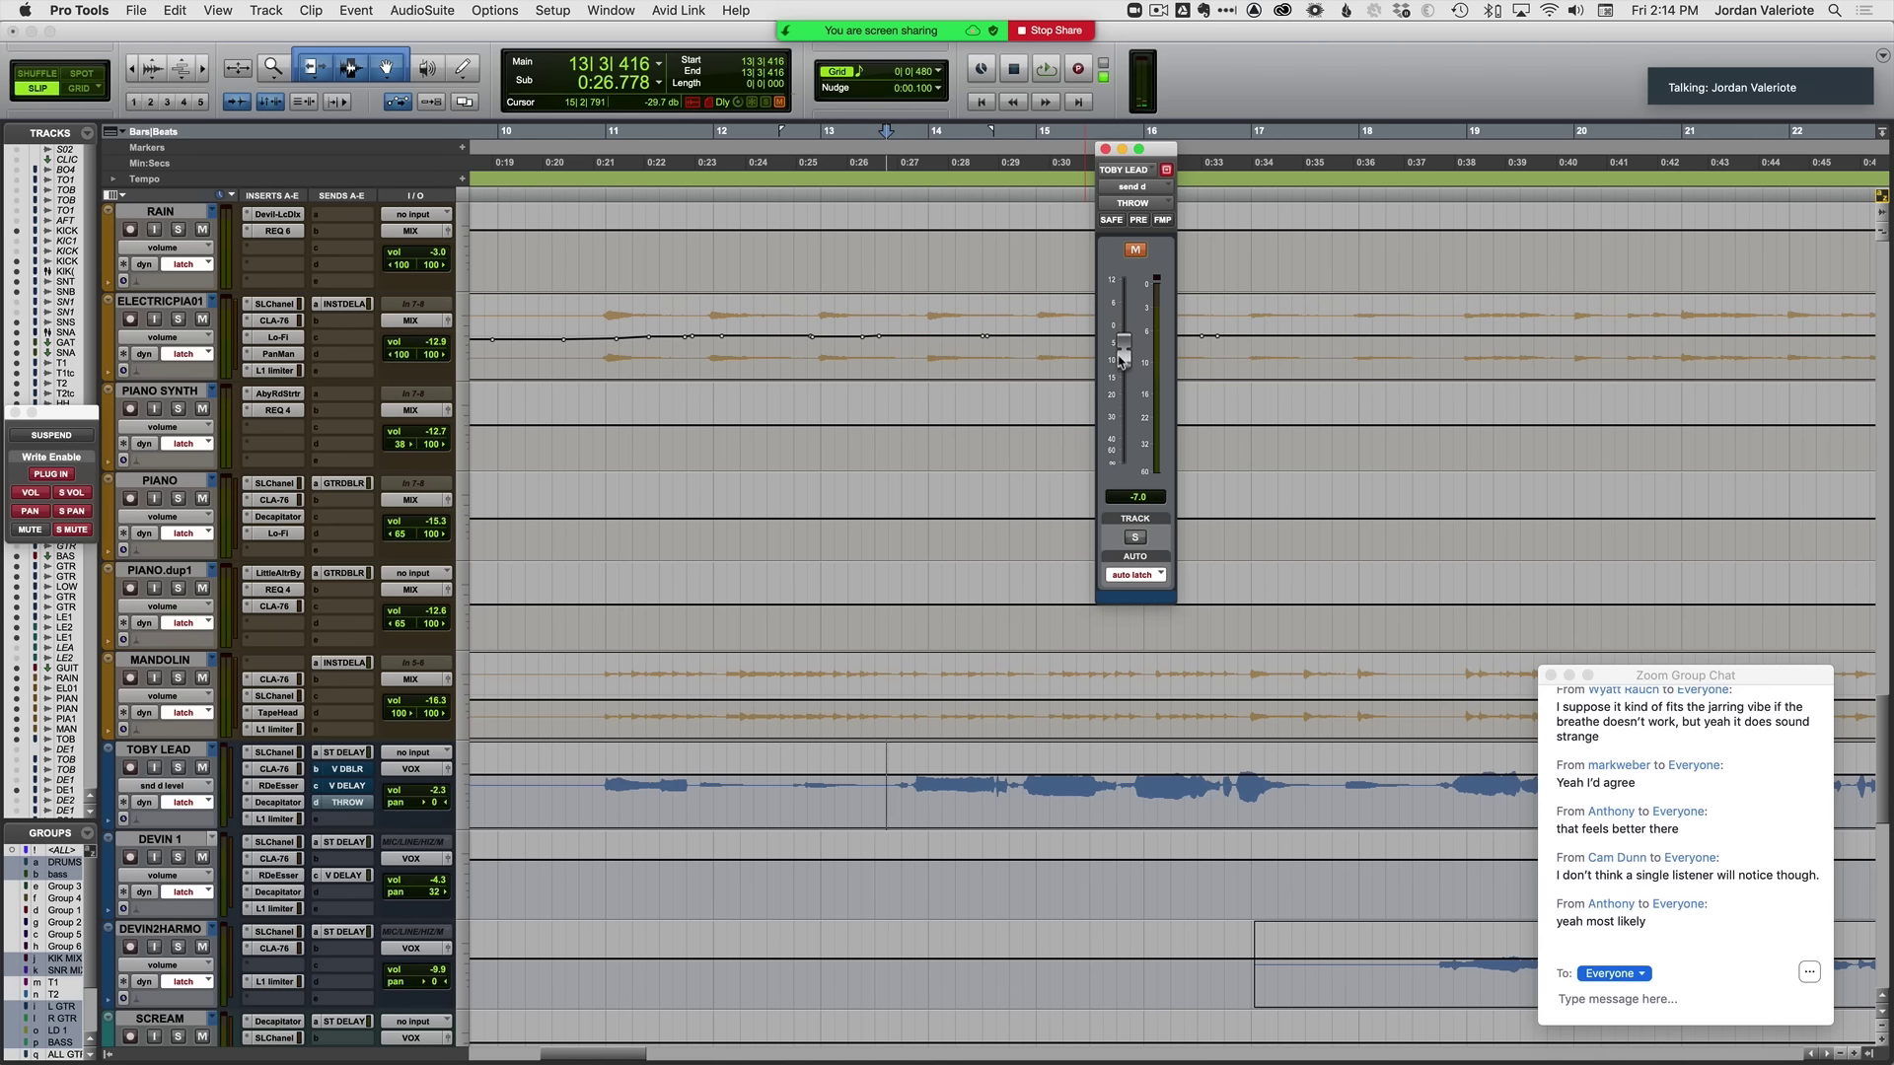
{"action": "left_click_drag", "start_coordinate": [1118, 375], "coordinate": [1117, 375]}
{"action": "key", "text": "space"}
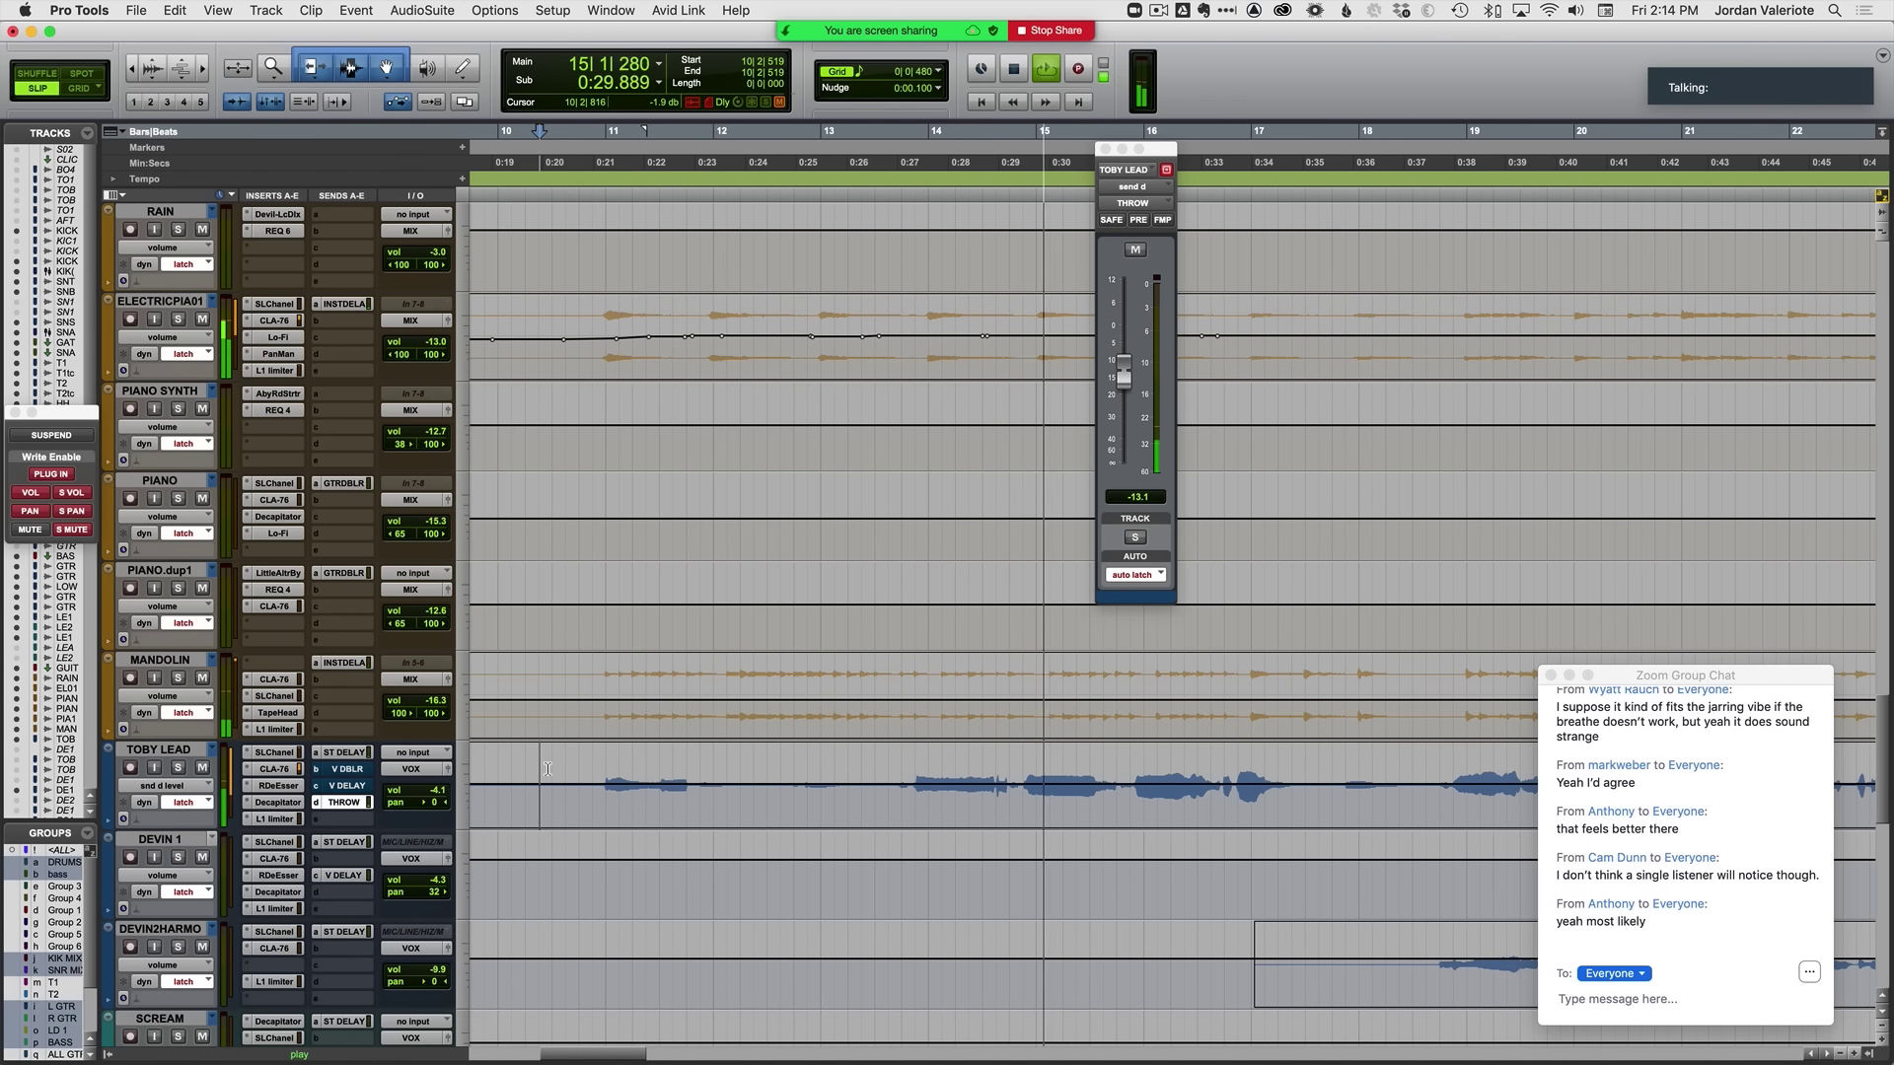
{"action": "key", "text": "space"}
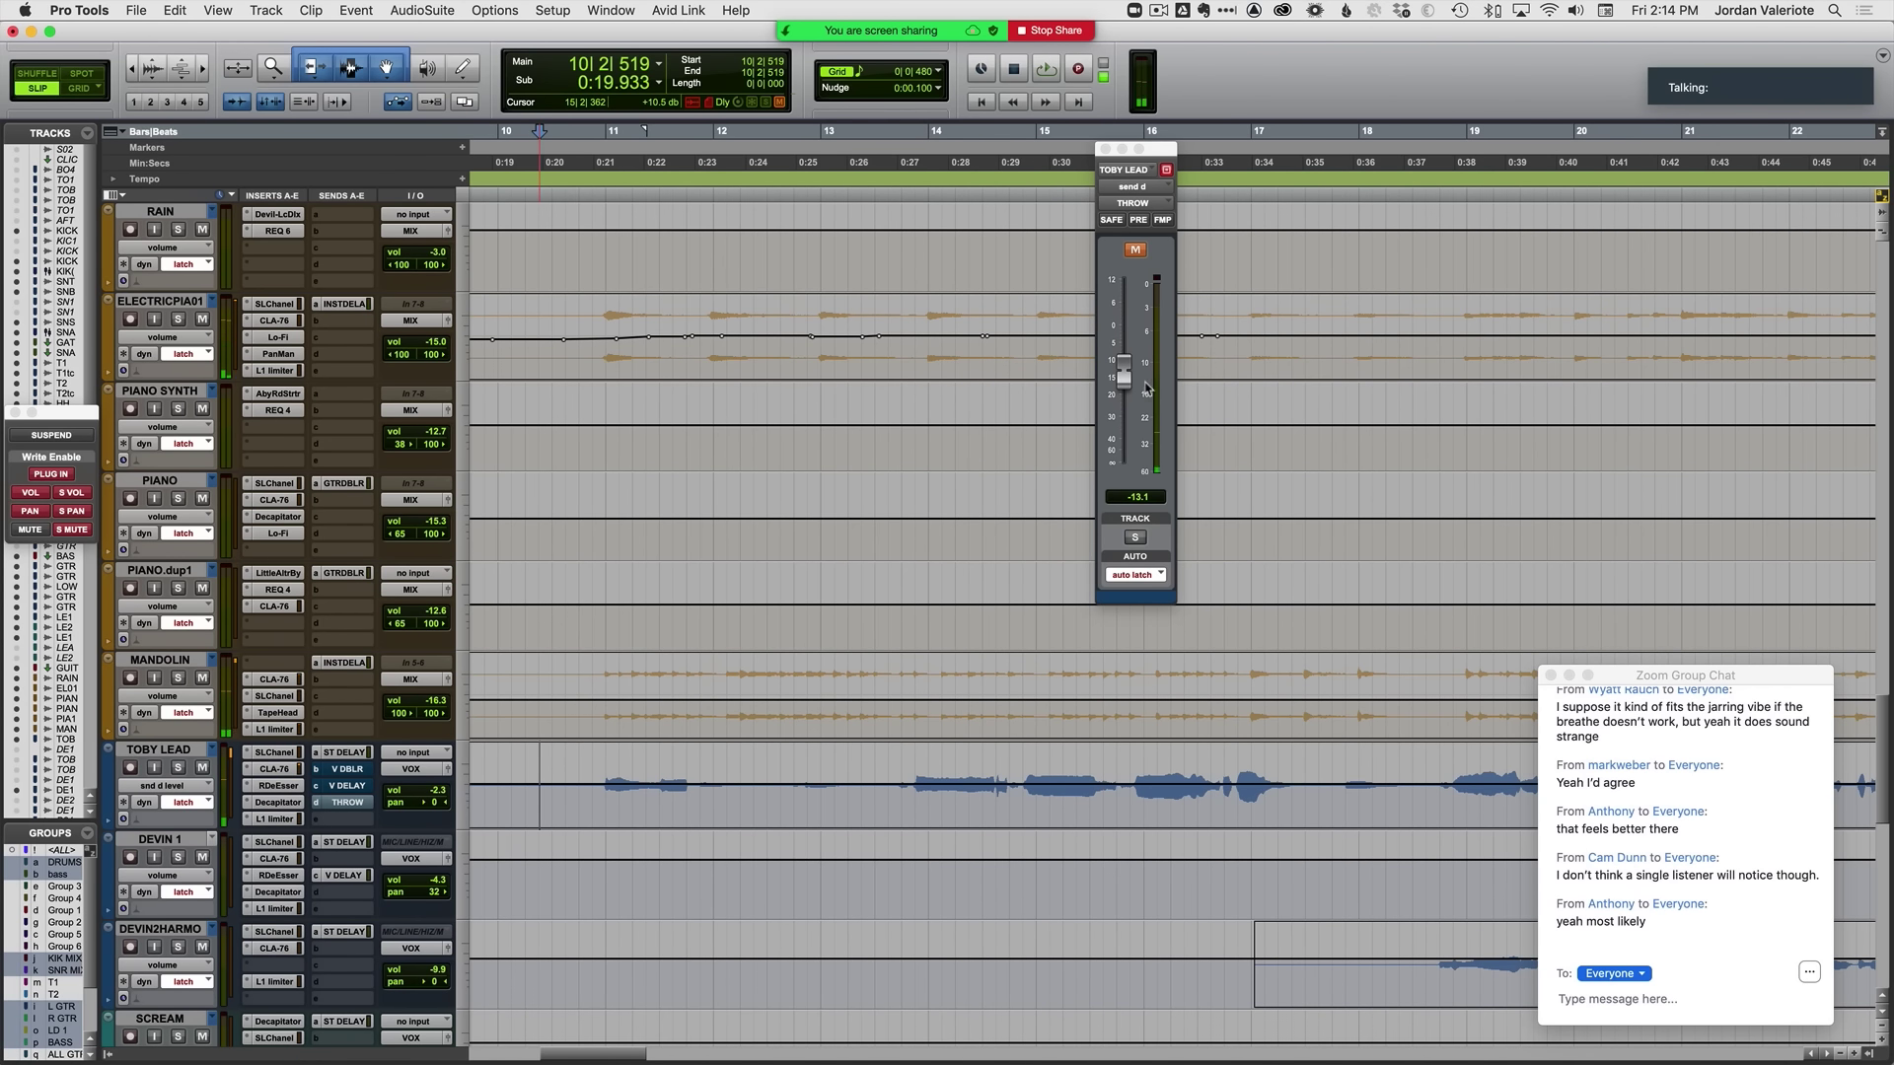
Step: Set the lead vocal's THROW send to -11.3 dB, pan the throw delay track to 29 in the mix view, and return to the edit view
{"action": "key", "text": "super+equal"}
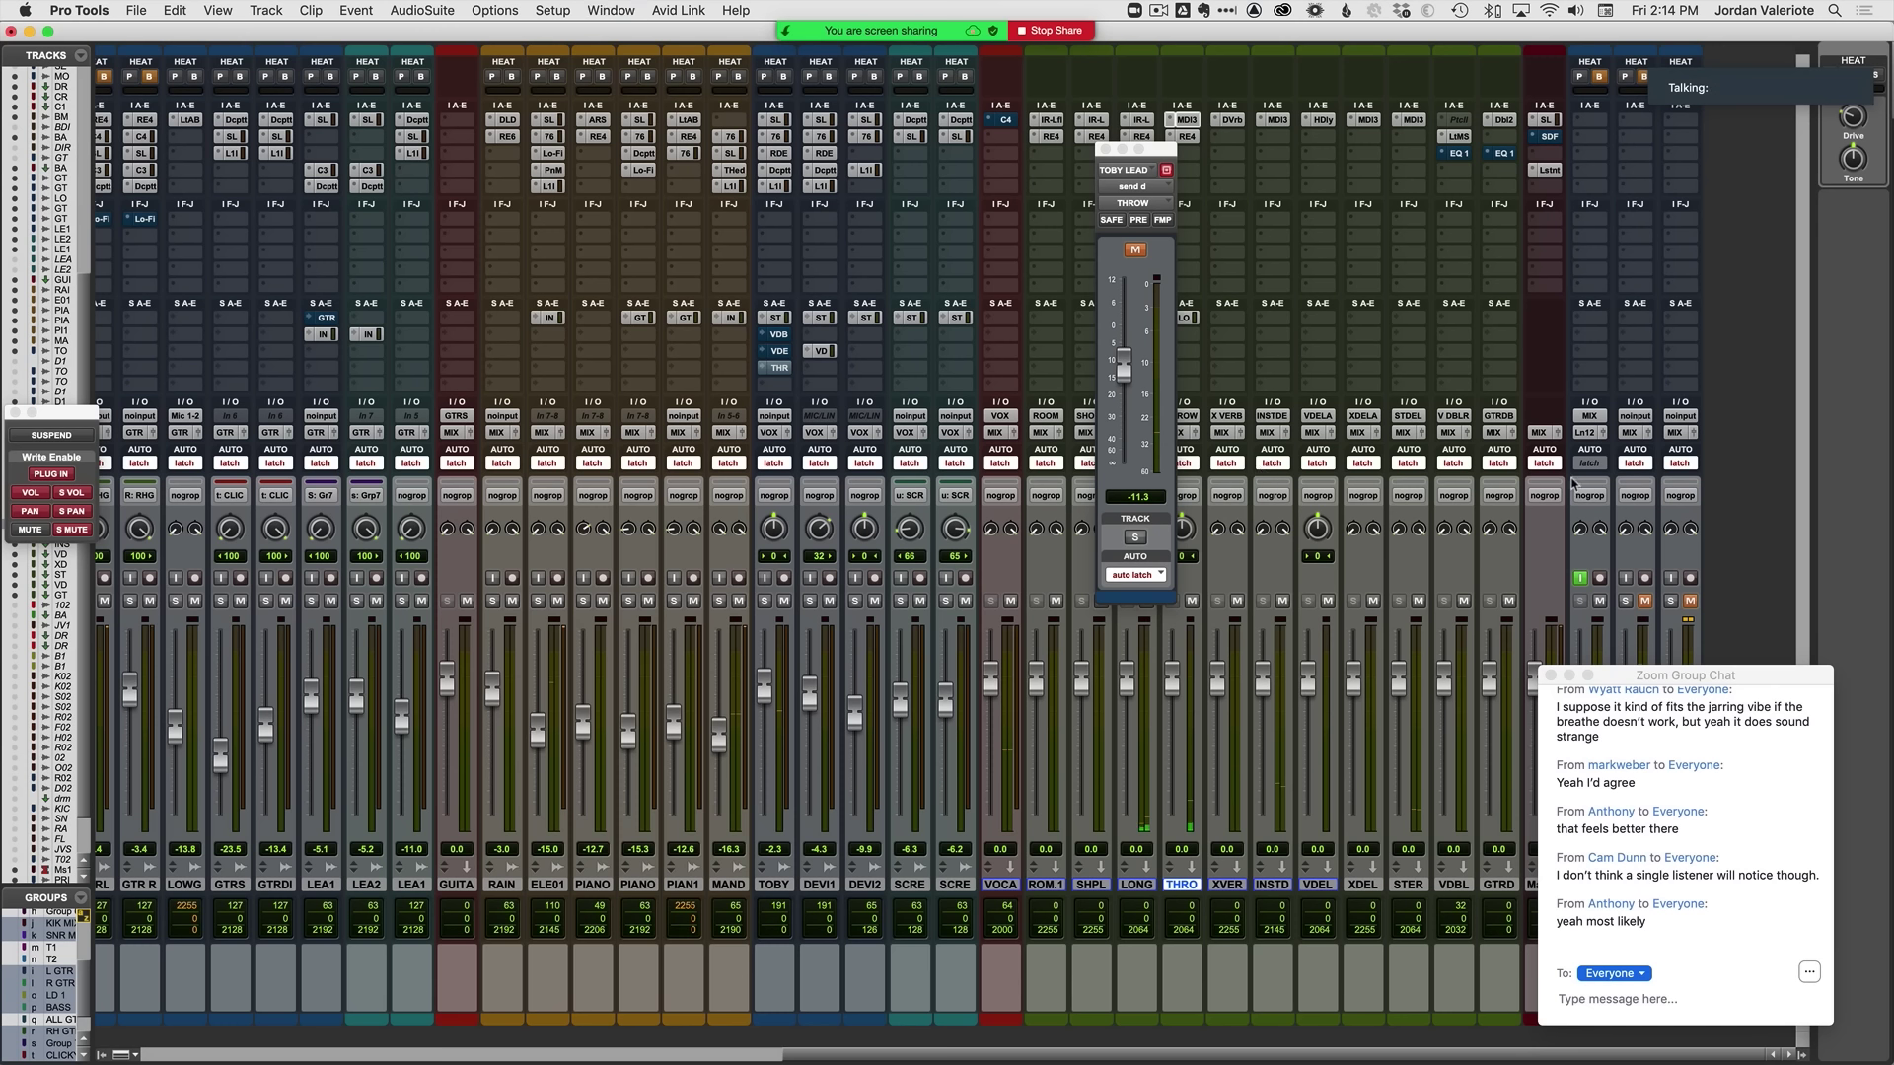
{"action": "scroll", "coordinate": [1251, 582], "scroll_direction": "left", "scroll_amount": 2}
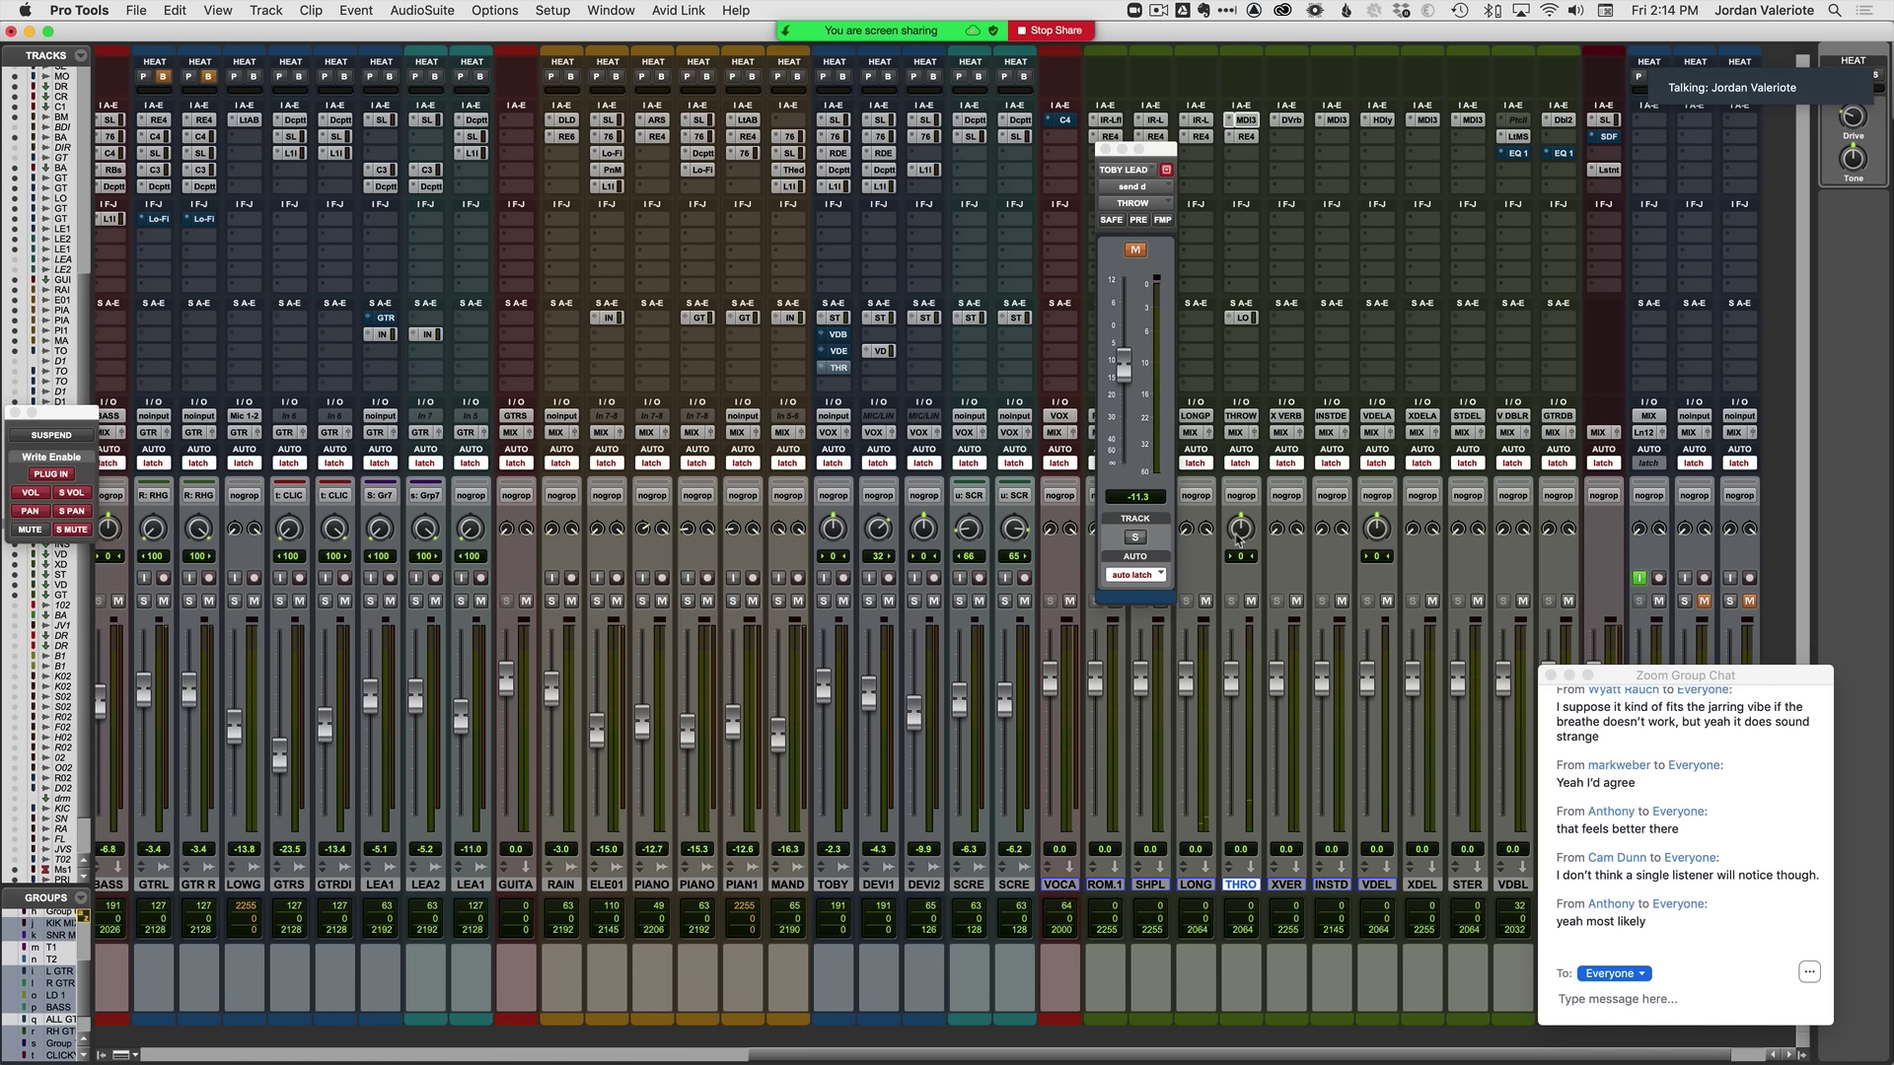
{"action": "key", "text": "space"}
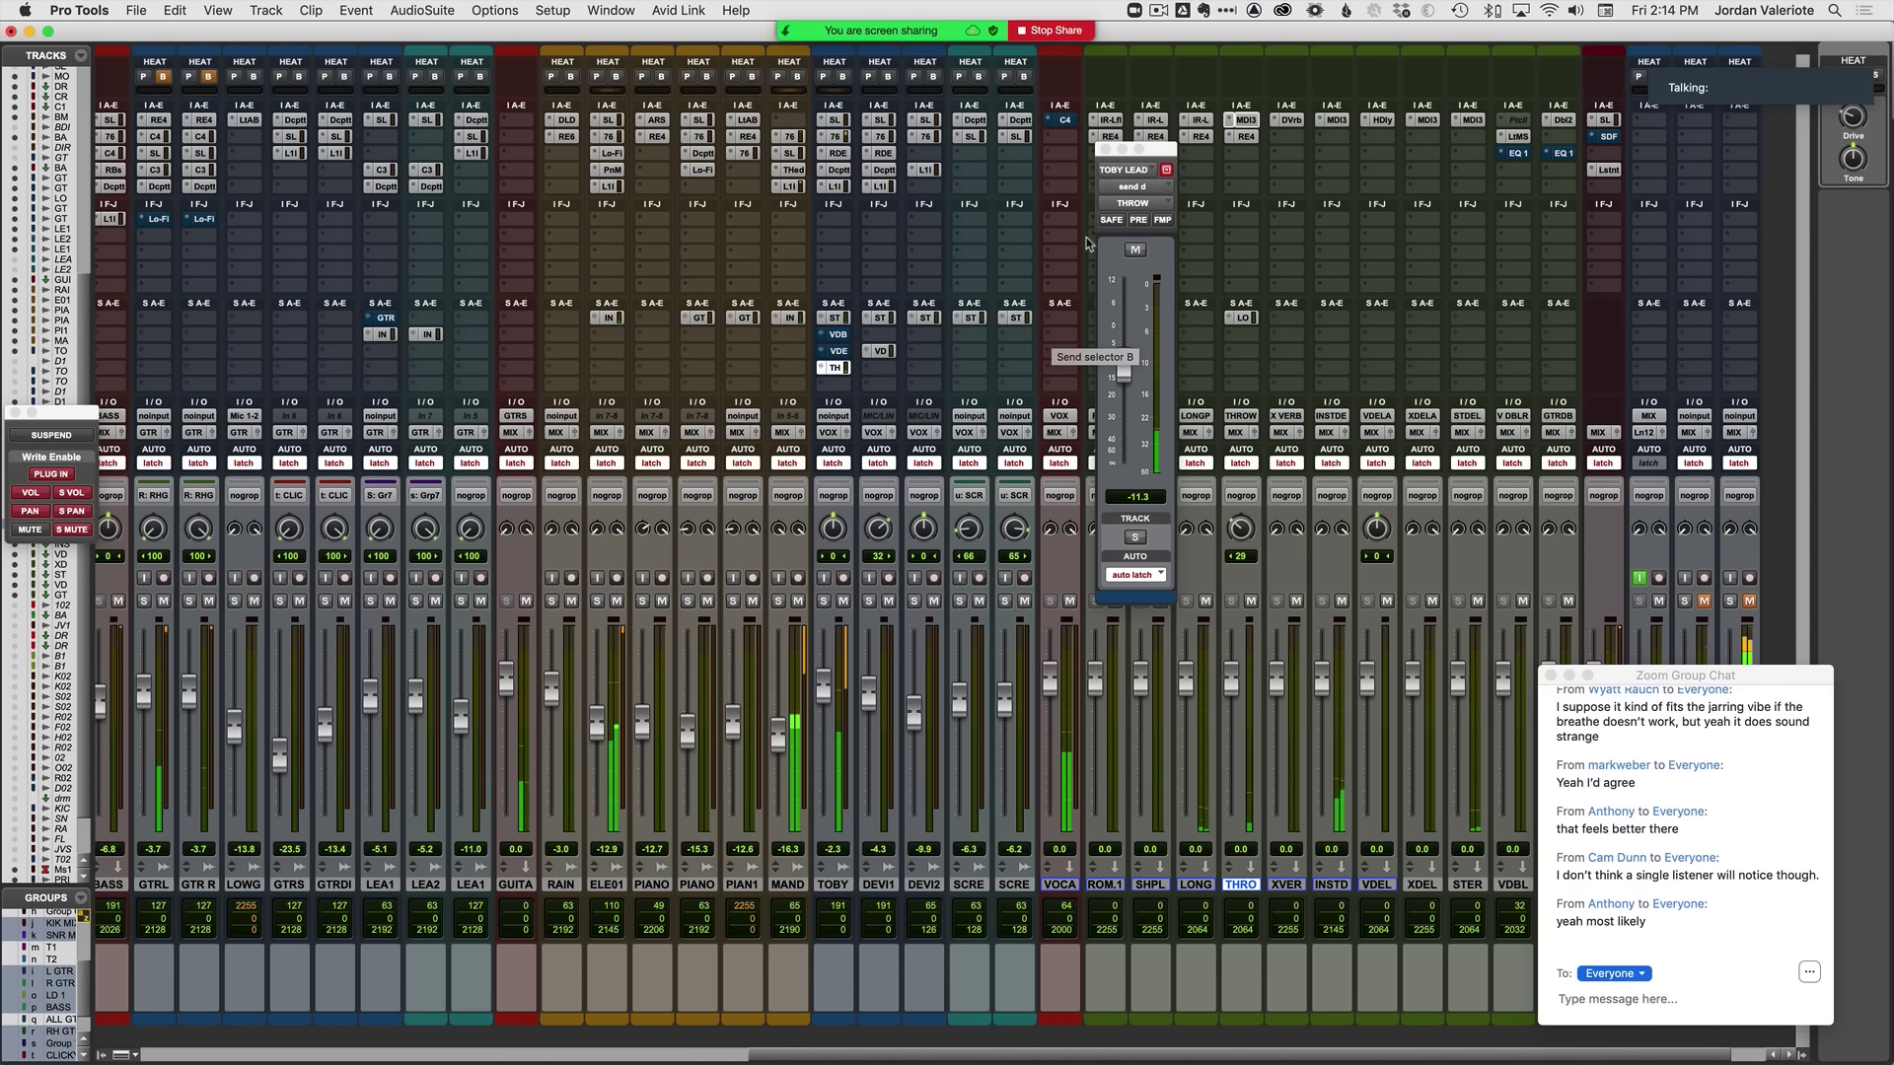
{"action": "left_click", "coordinate": [1105, 148]}
{"action": "key", "text": "super+equal"}
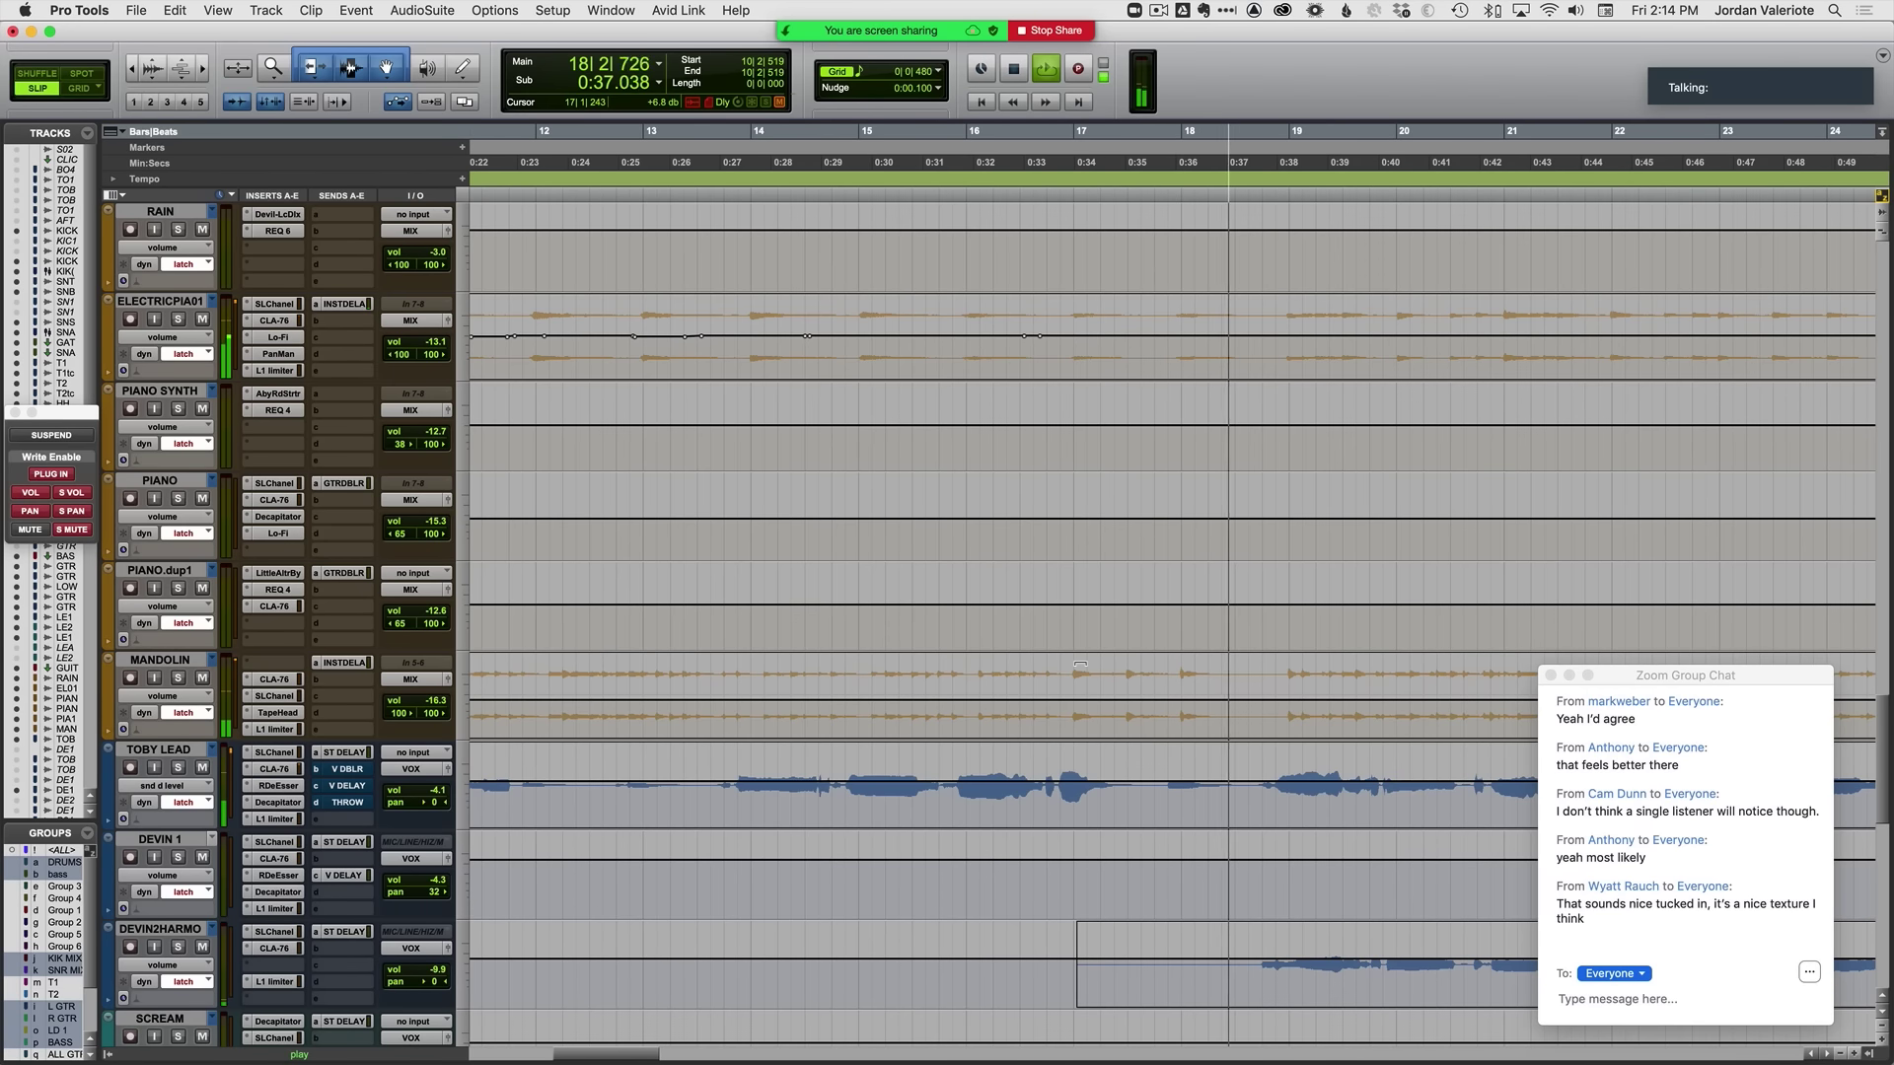
Step: Stop playback and display the mute automation of the lead vocal's V DELAY send
{"action": "key", "text": "r"}
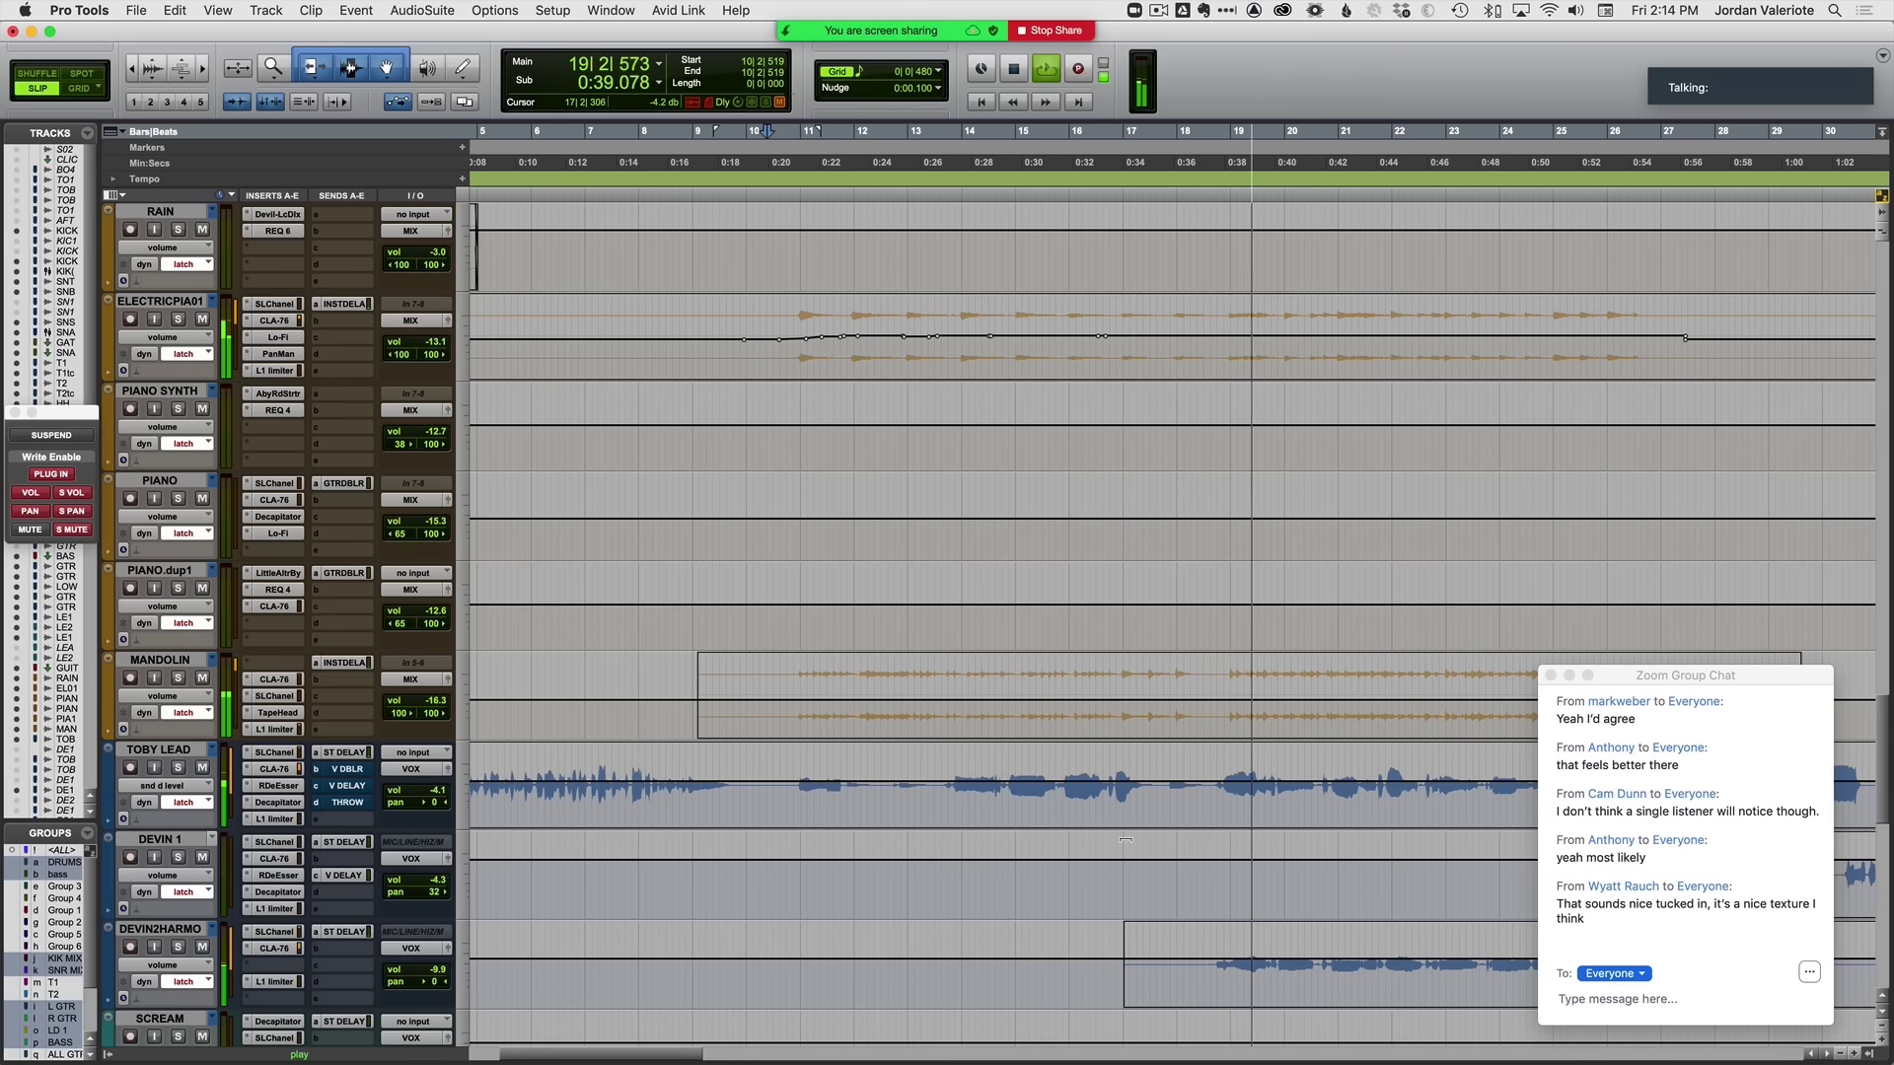
{"action": "scroll", "coordinate": [1125, 840], "scroll_direction": "right", "scroll_amount": 2}
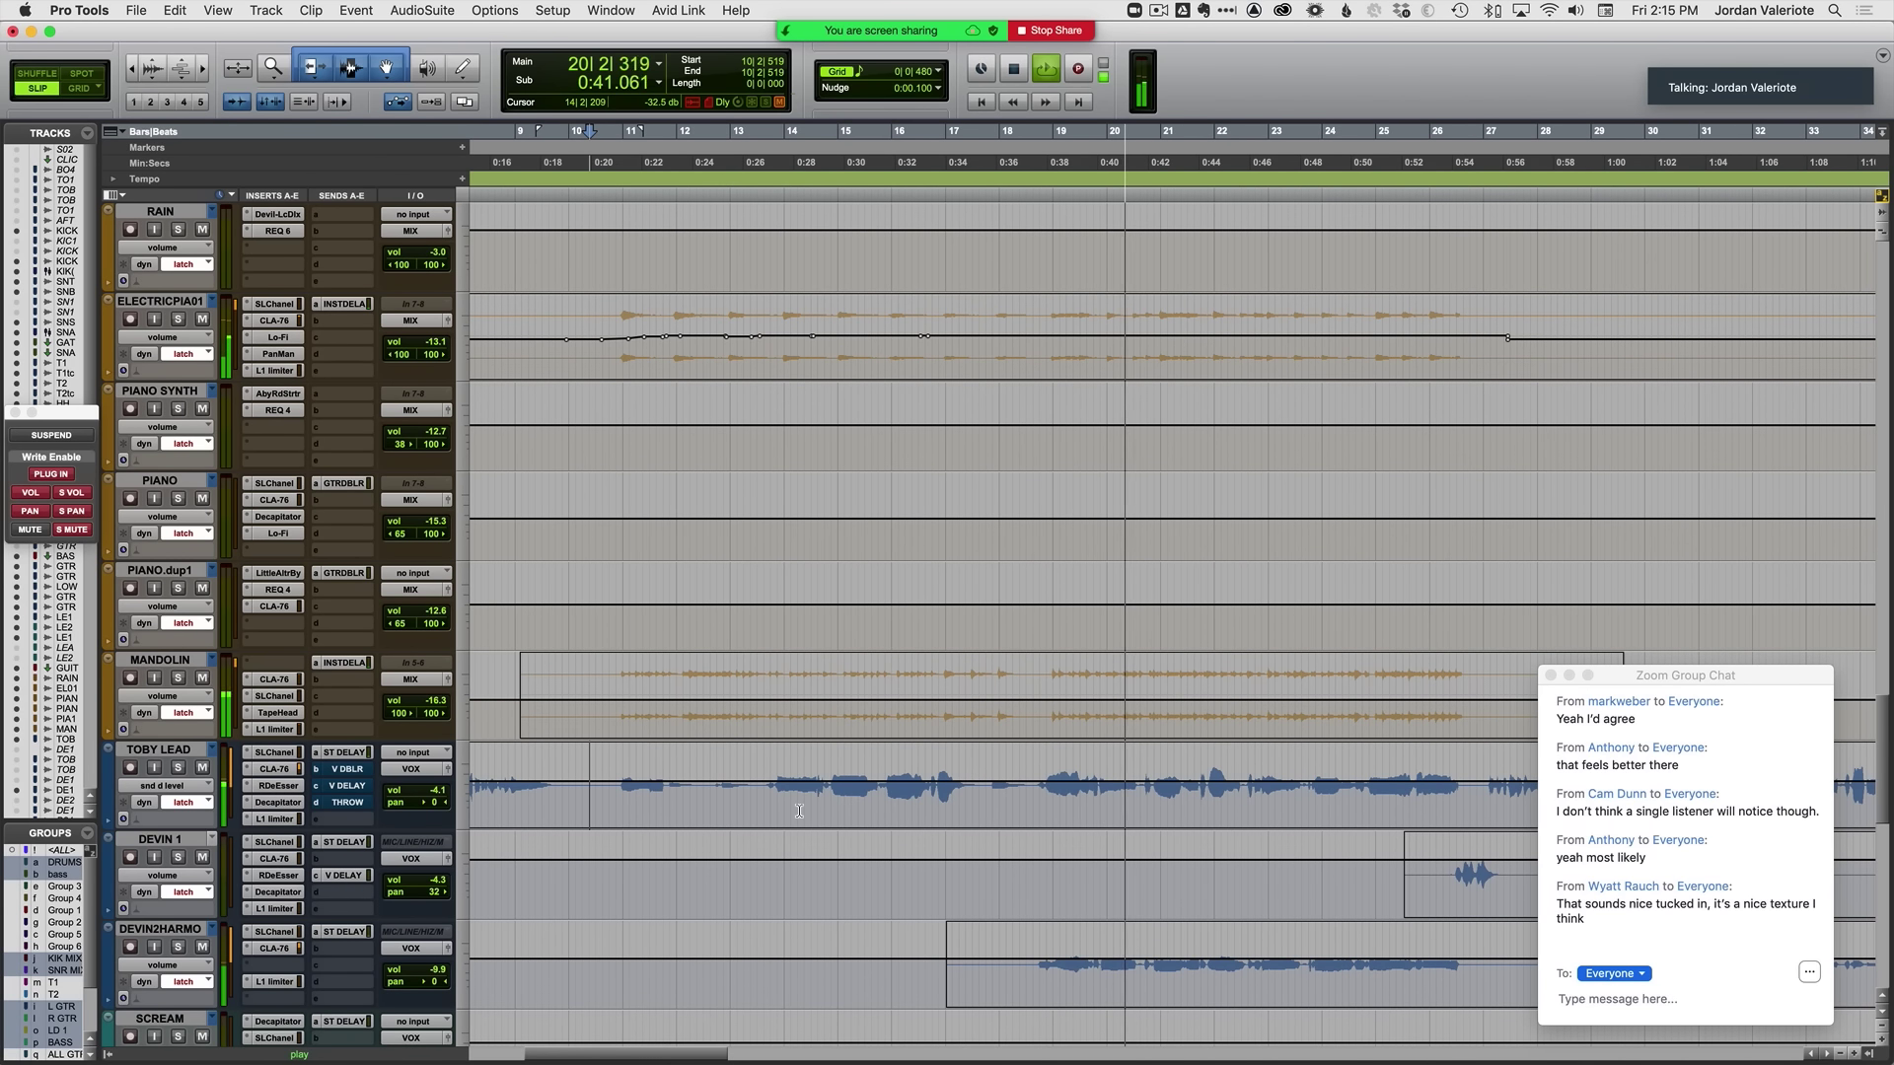
{"action": "left_click", "coordinate": [347, 786]}
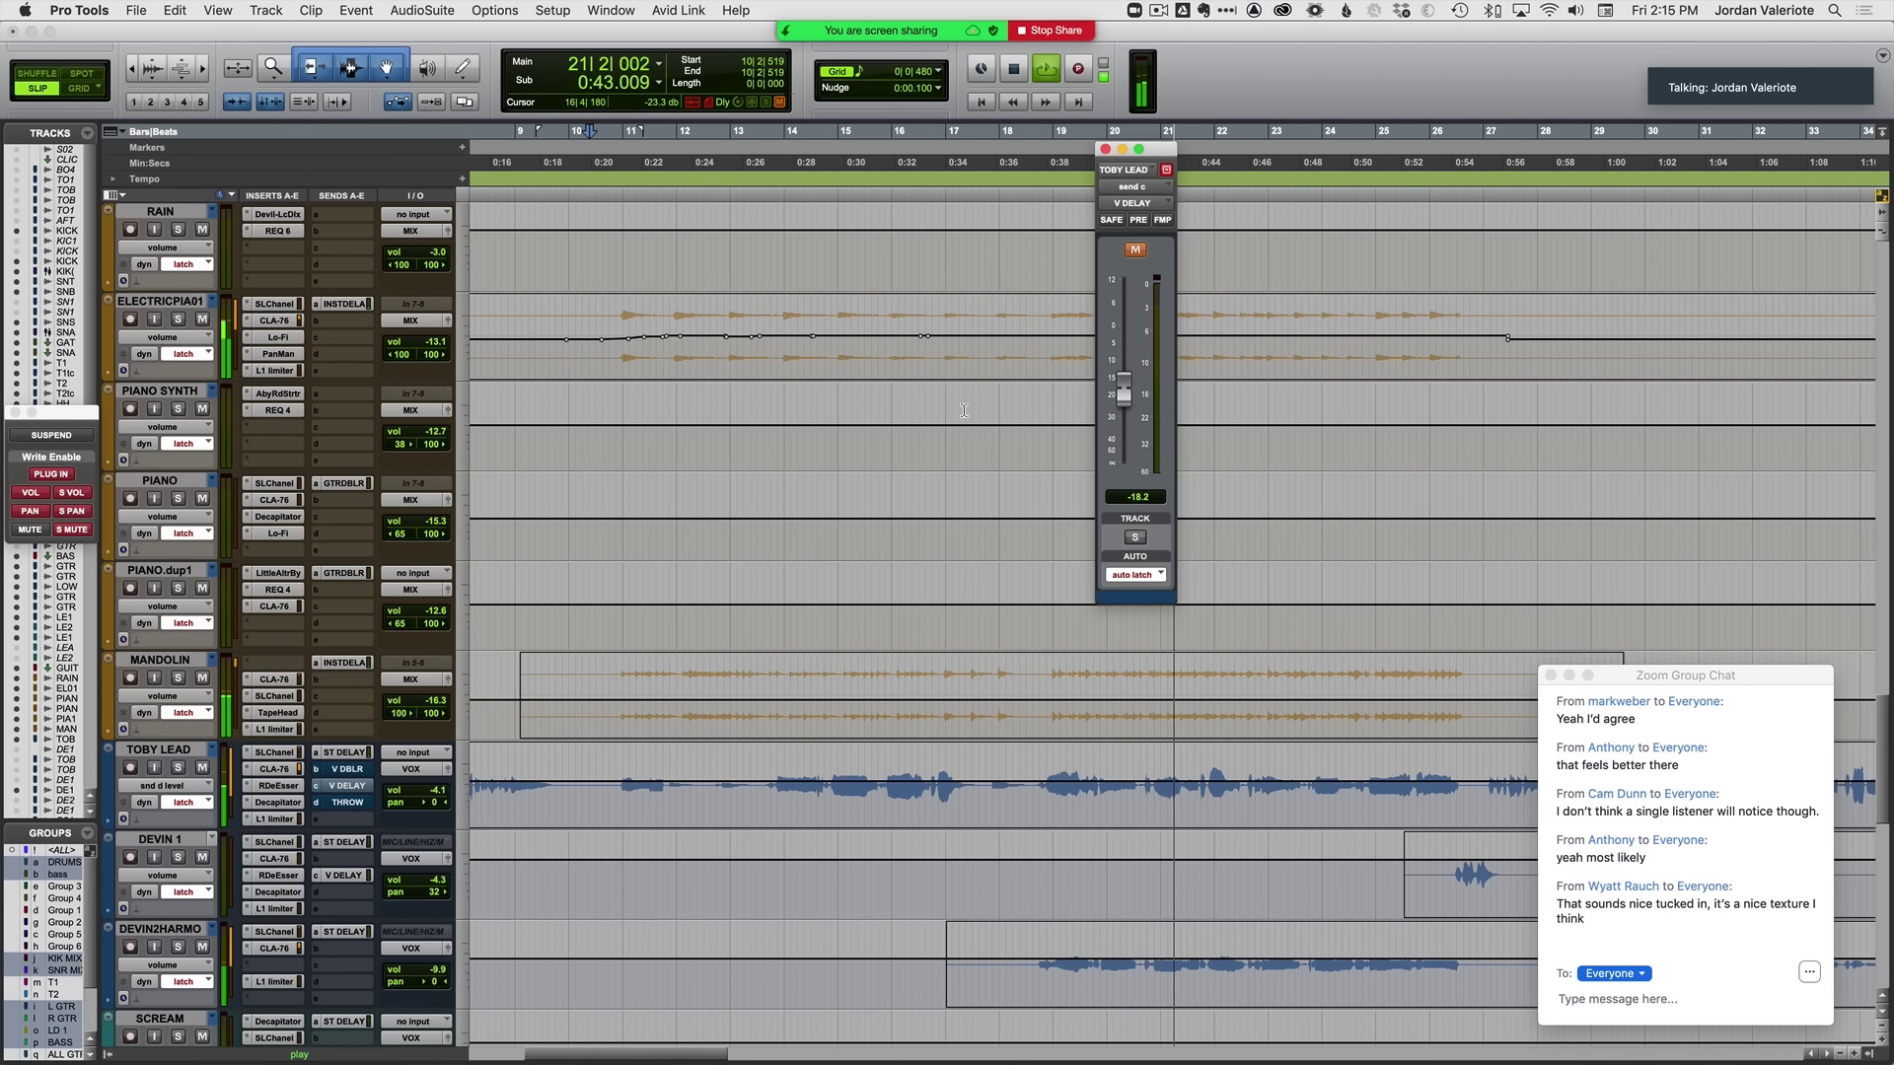
{"action": "key", "text": "space"}
{"action": "left_click", "coordinate": [1139, 250], "text": "ctrl+super"}
Step: Unmute the lead vocal's V DELAY send in its automation from 10|3|484 to 26|4|328
{"action": "key", "text": "r"}
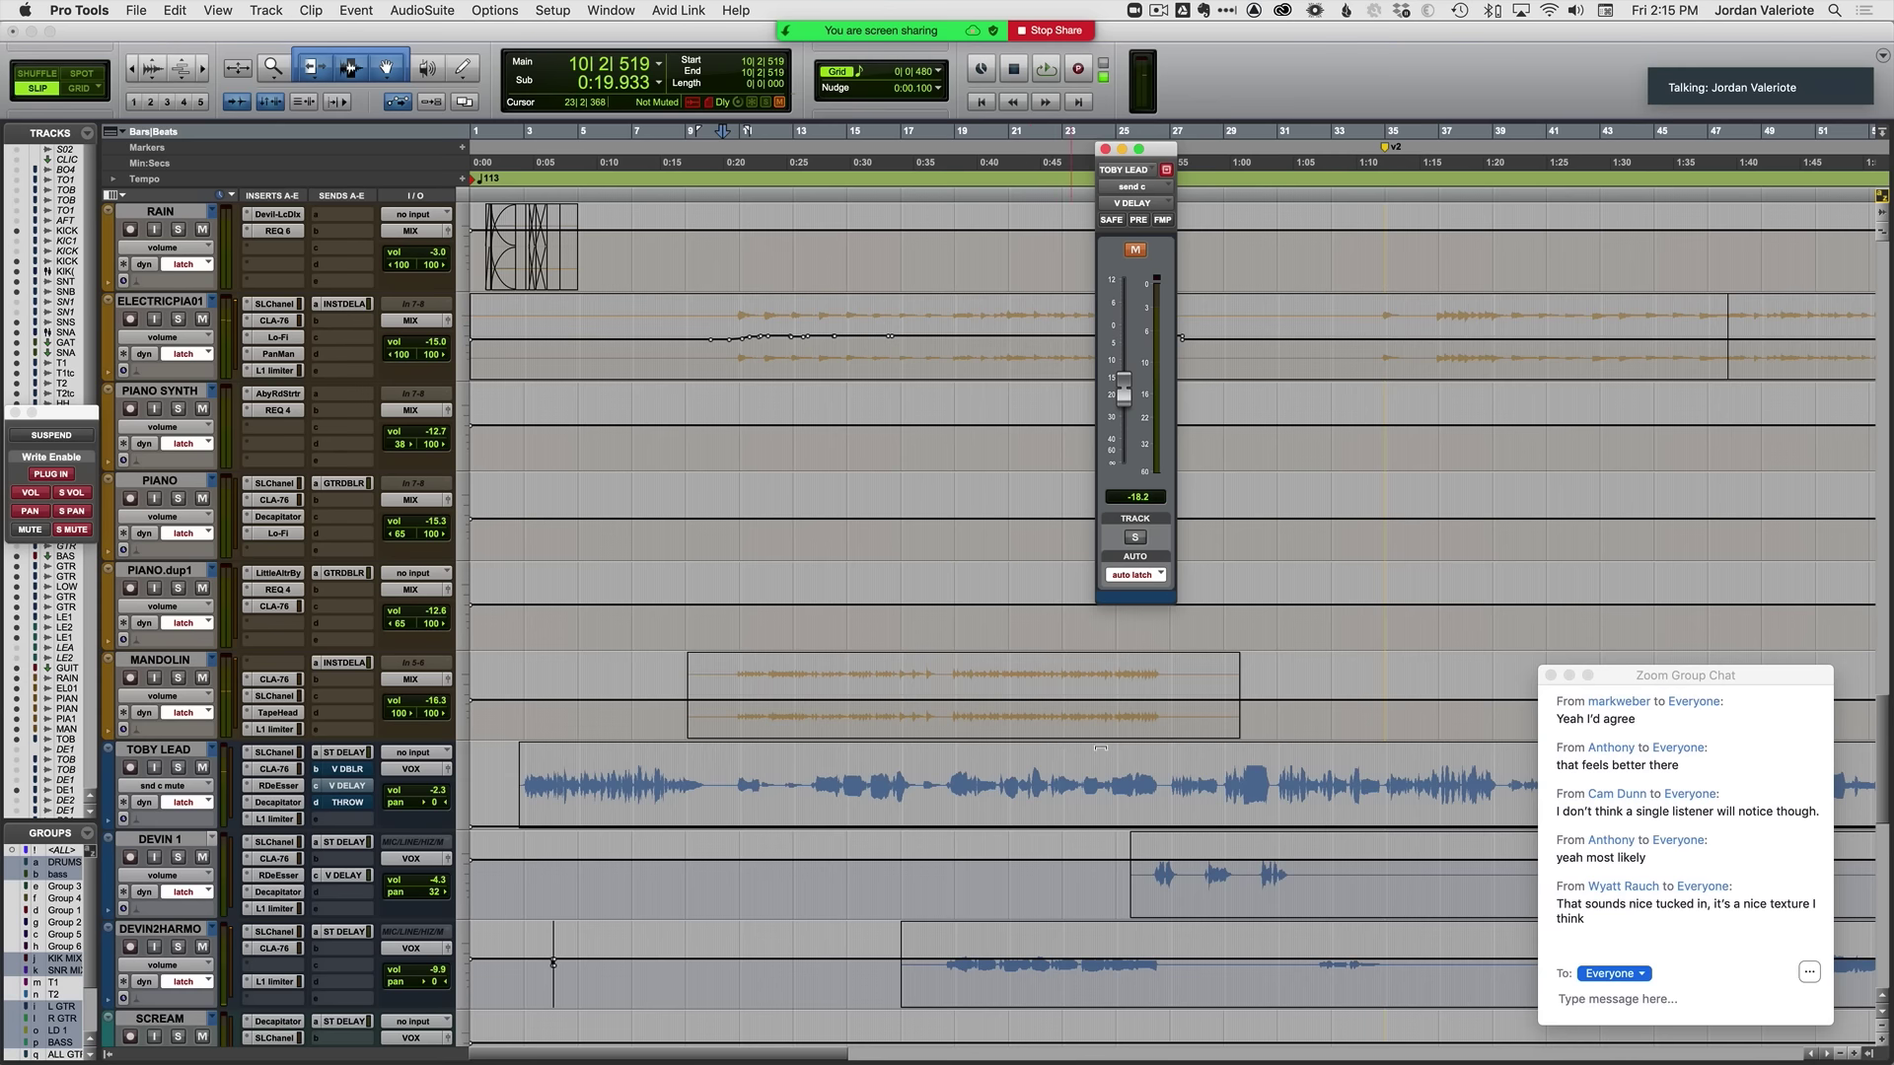
{"action": "scroll", "coordinate": [1076, 750], "scroll_direction": "right", "scroll_amount": 2}
{"action": "key", "text": "t"}
{"action": "key", "text": "t"}
{"action": "key", "text": "r"}
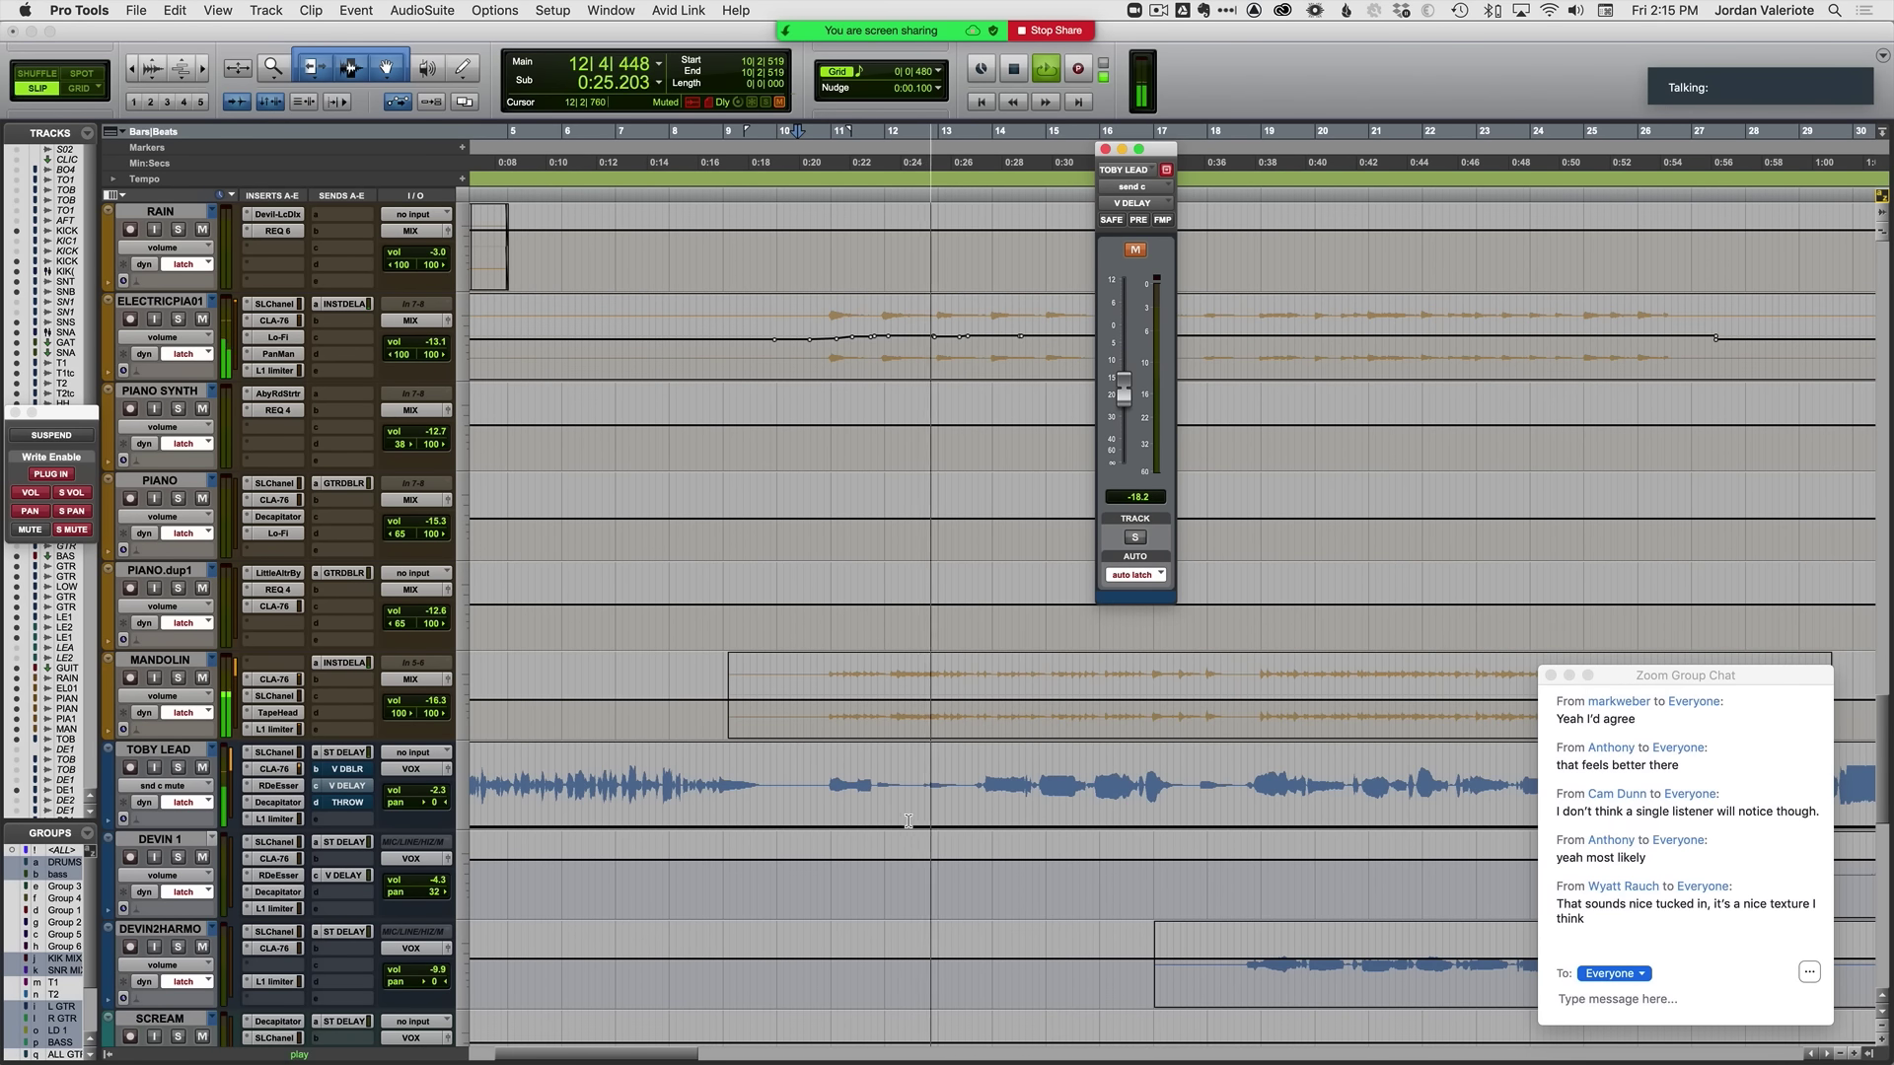
{"action": "left_click_drag", "start_coordinate": [810, 808], "coordinate": [1151, 798]}
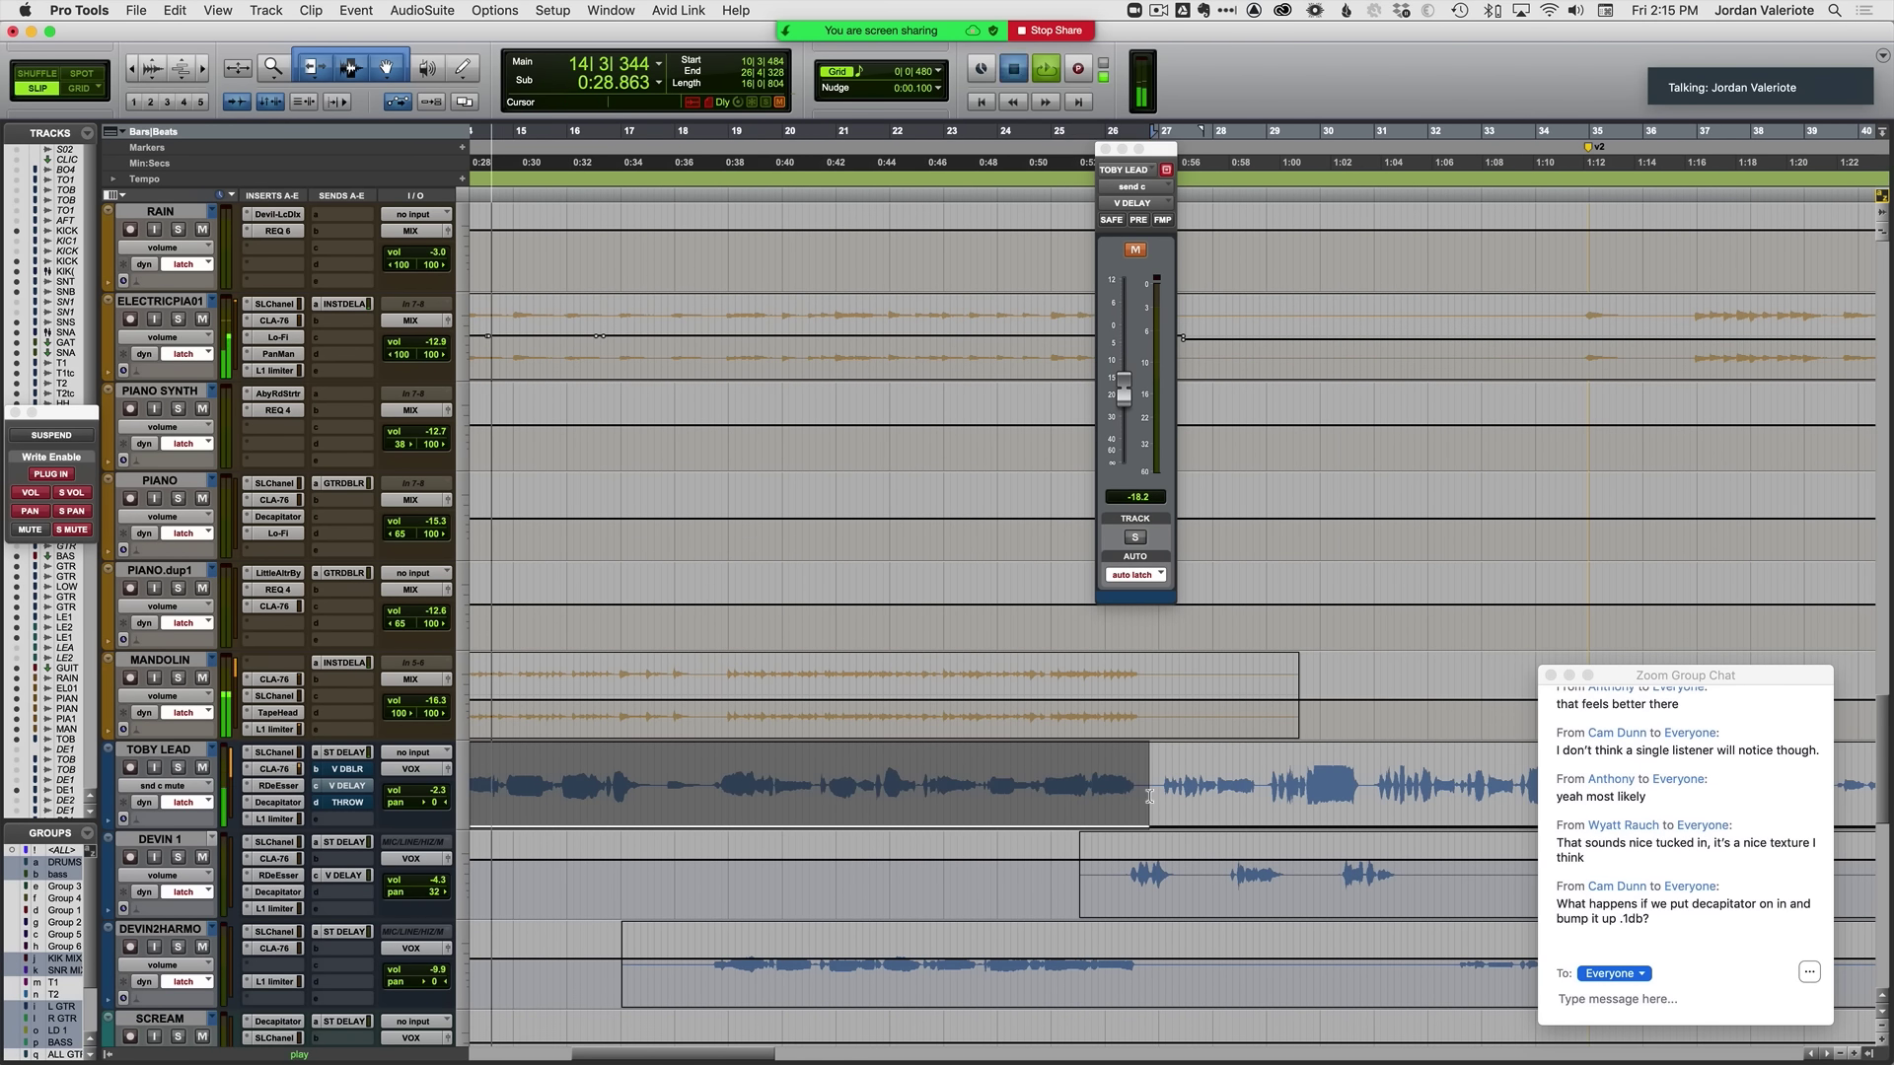
{"action": "key", "text": "space"}
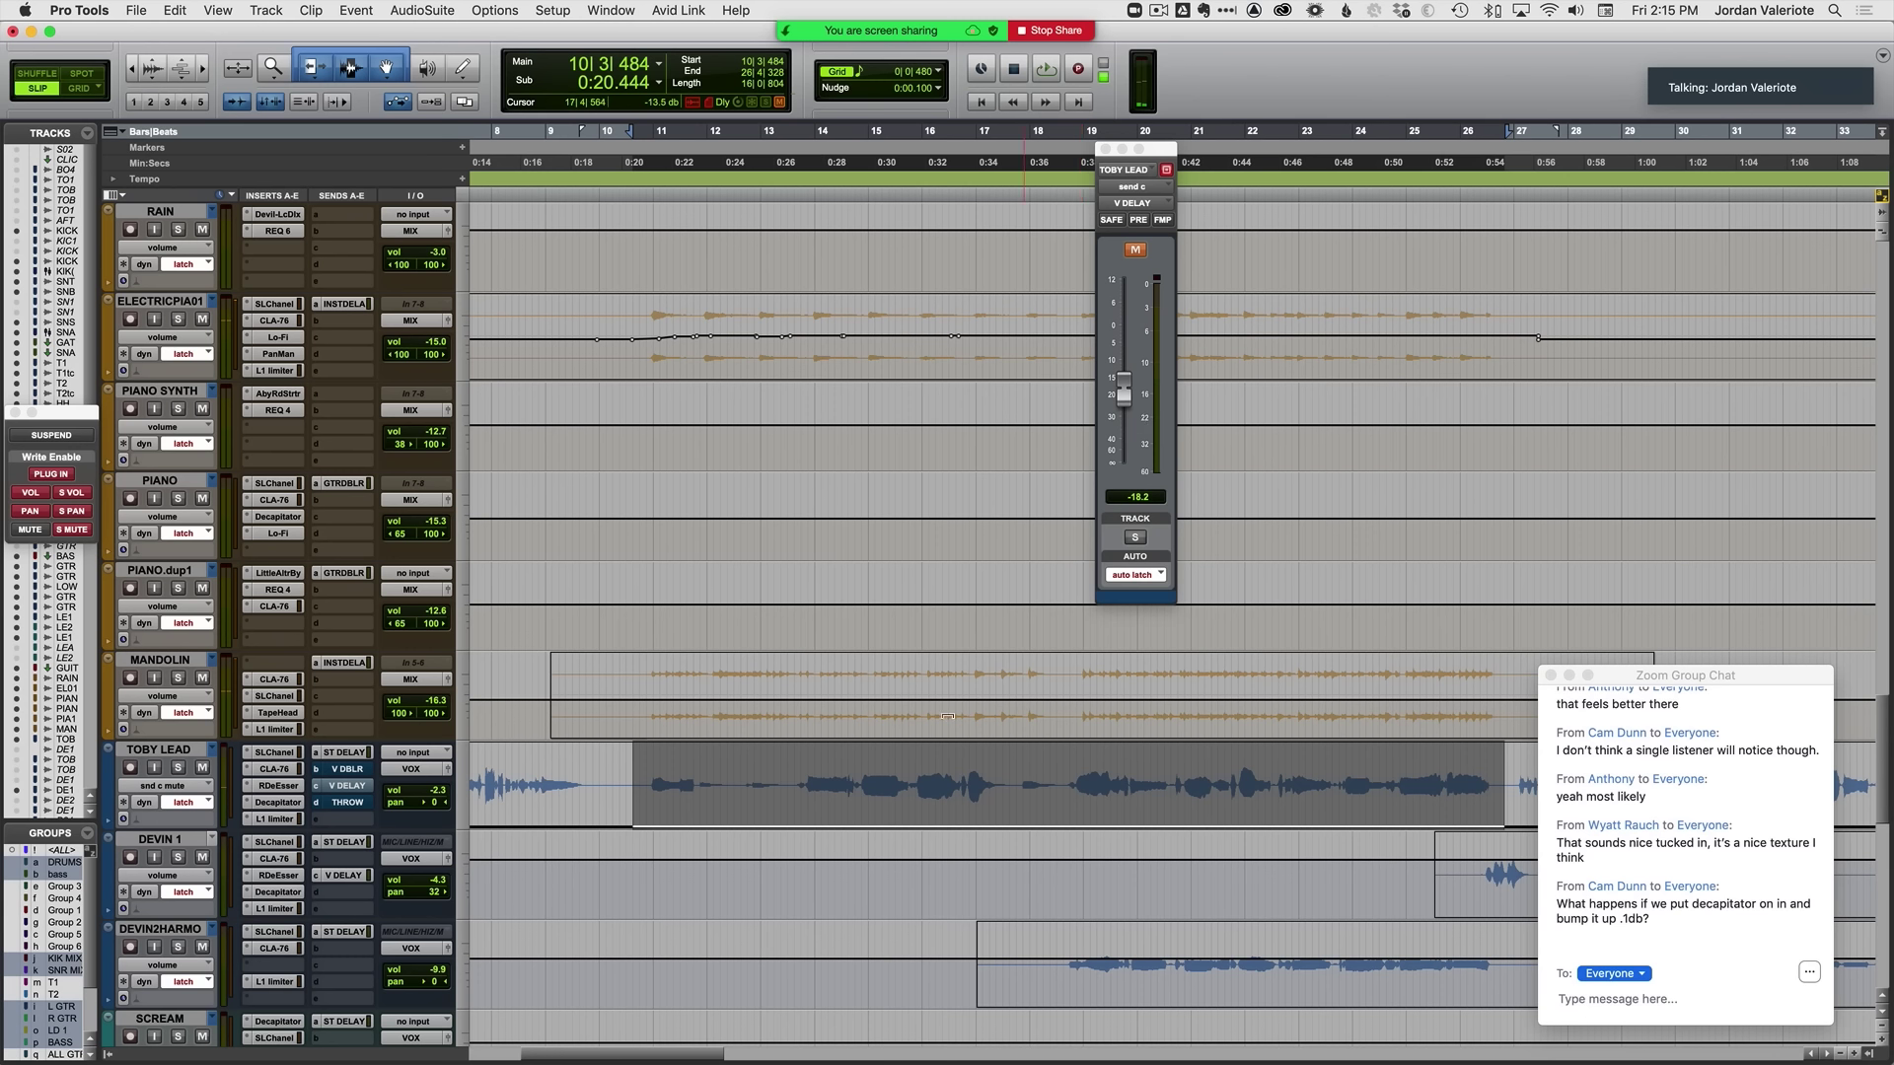
{"action": "left_click", "coordinate": [637, 799]}
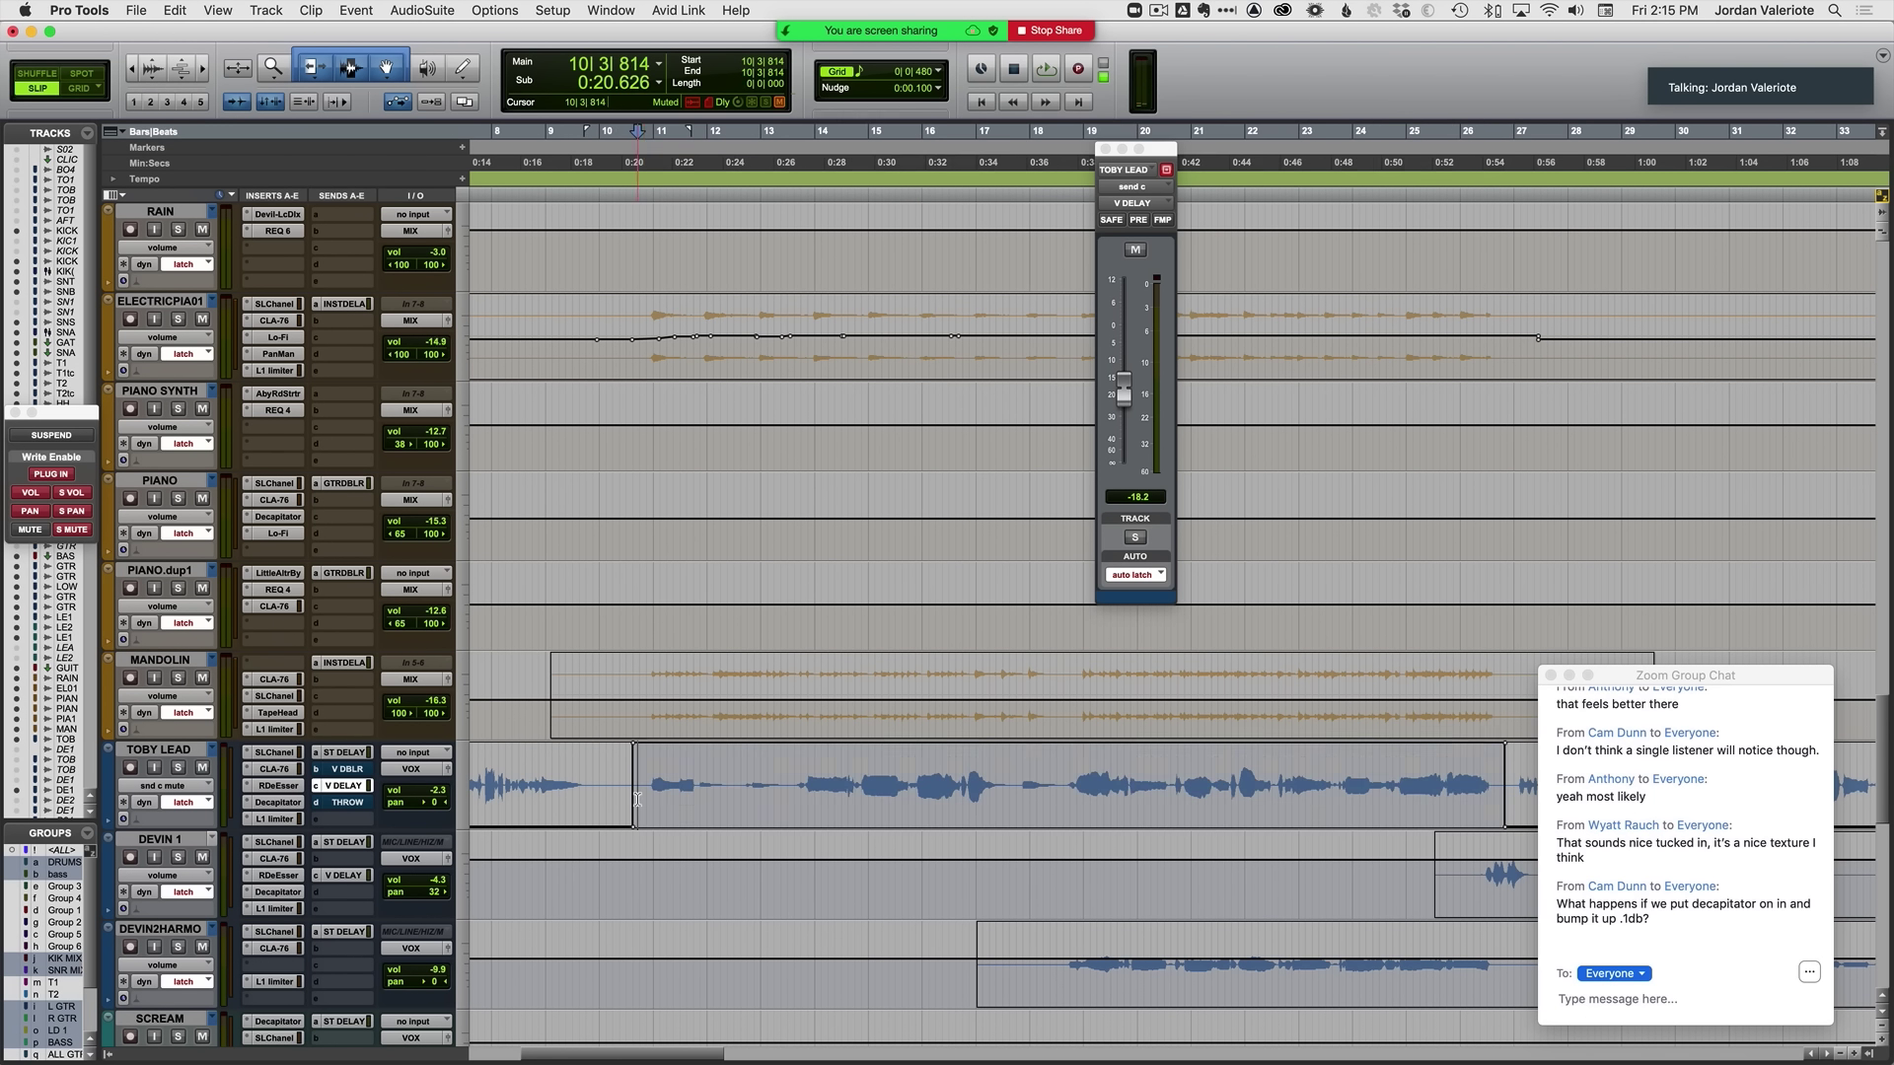
Step: Audition the unmuted V DELAY send from 10|4|250 and close its send window
{"action": "key", "text": "t"}
{"action": "key", "text": "t"}
{"action": "scroll", "coordinate": [690, 795], "scroll_direction": "right", "scroll_amount": 2}
{"action": "key", "text": "space"}
{"action": "scroll", "coordinate": [778, 767], "scroll_direction": "down", "scroll_amount": 1}
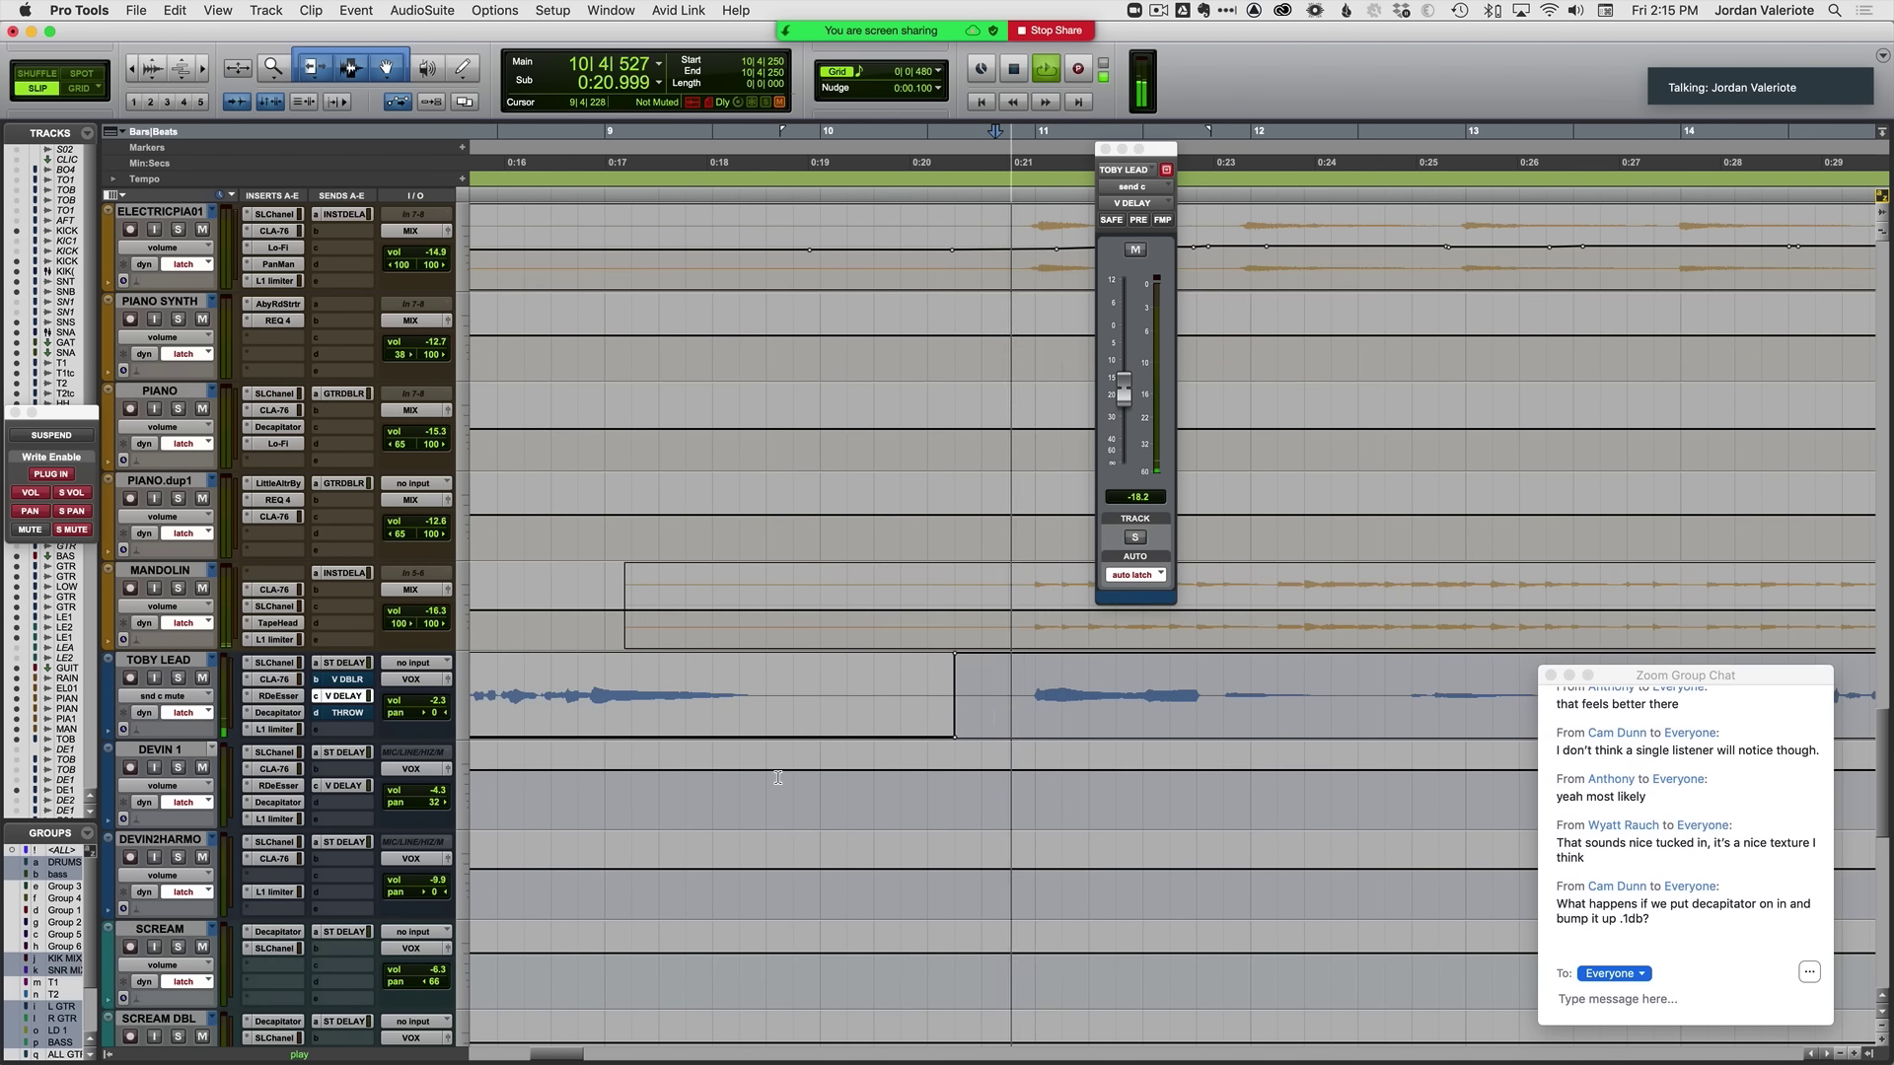
{"action": "scroll", "coordinate": [849, 803], "scroll_direction": "right", "scroll_amount": 3}
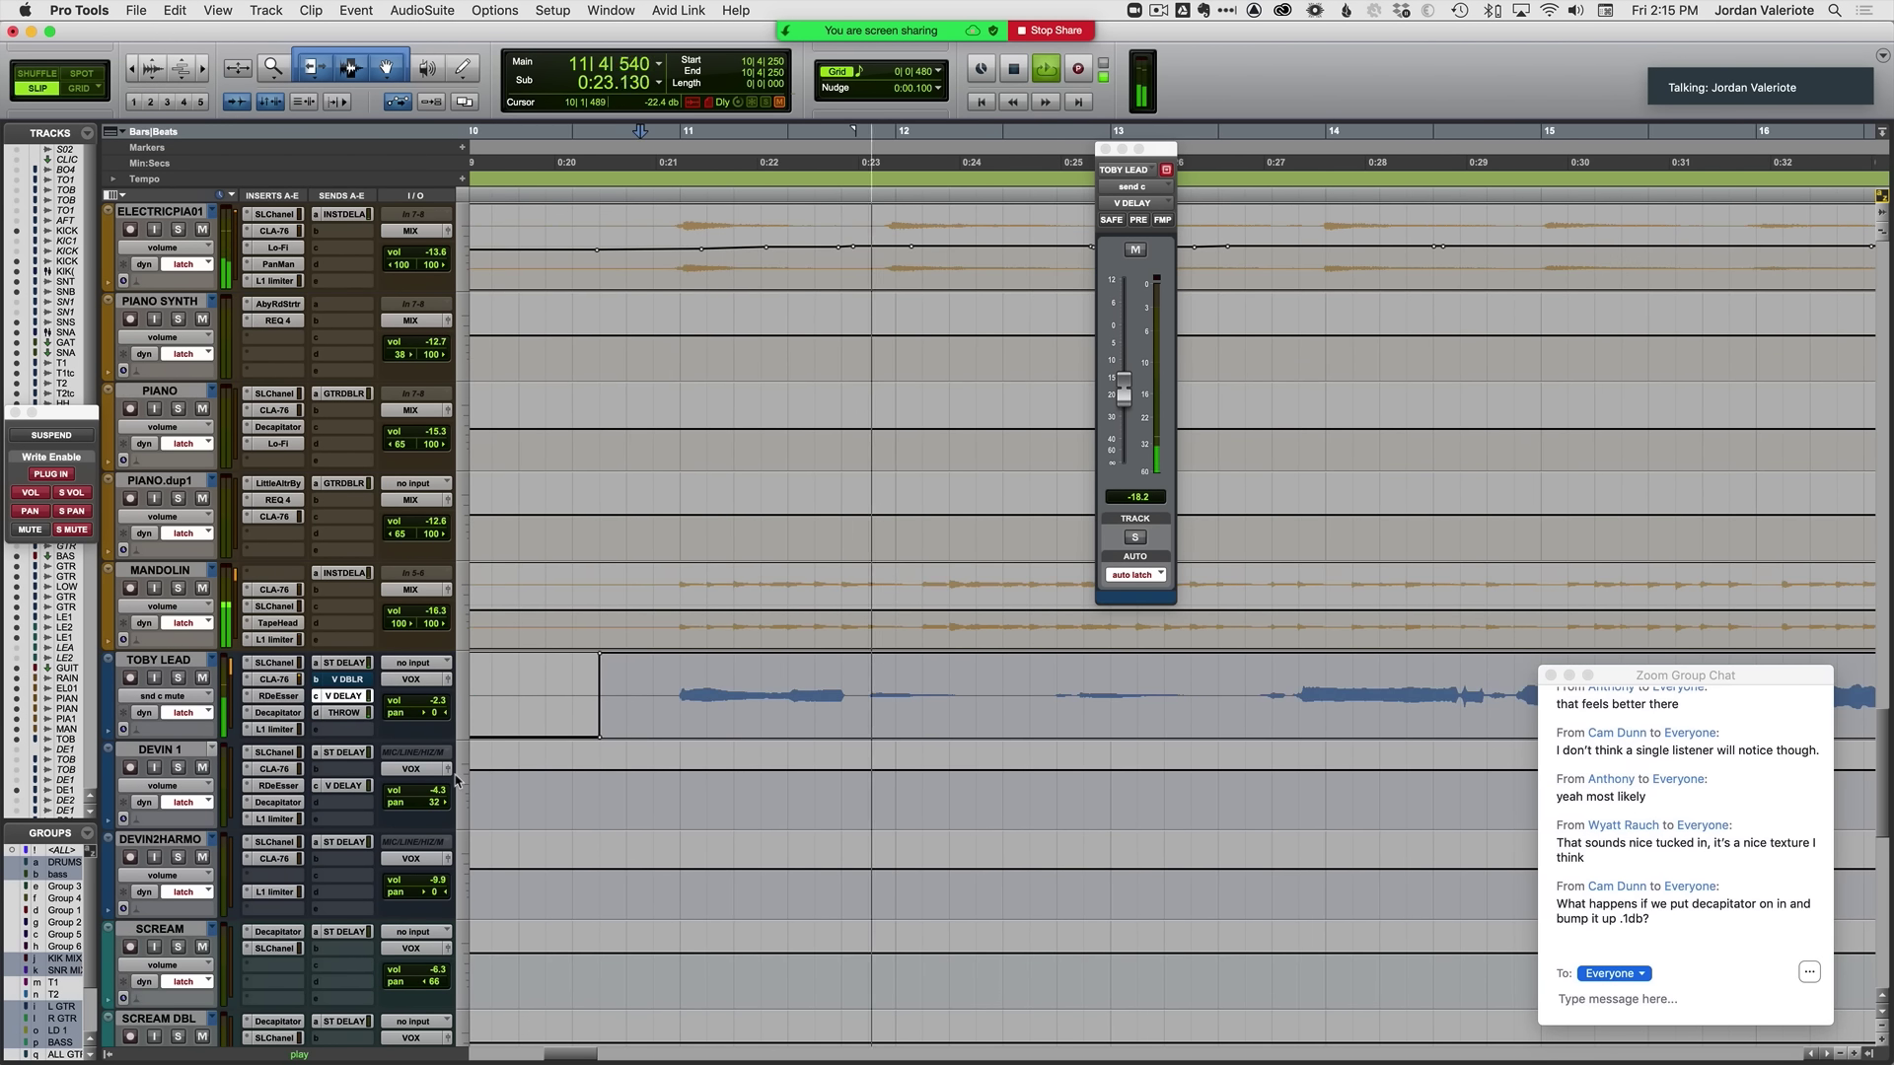
{"action": "left_click", "coordinate": [346, 697]}
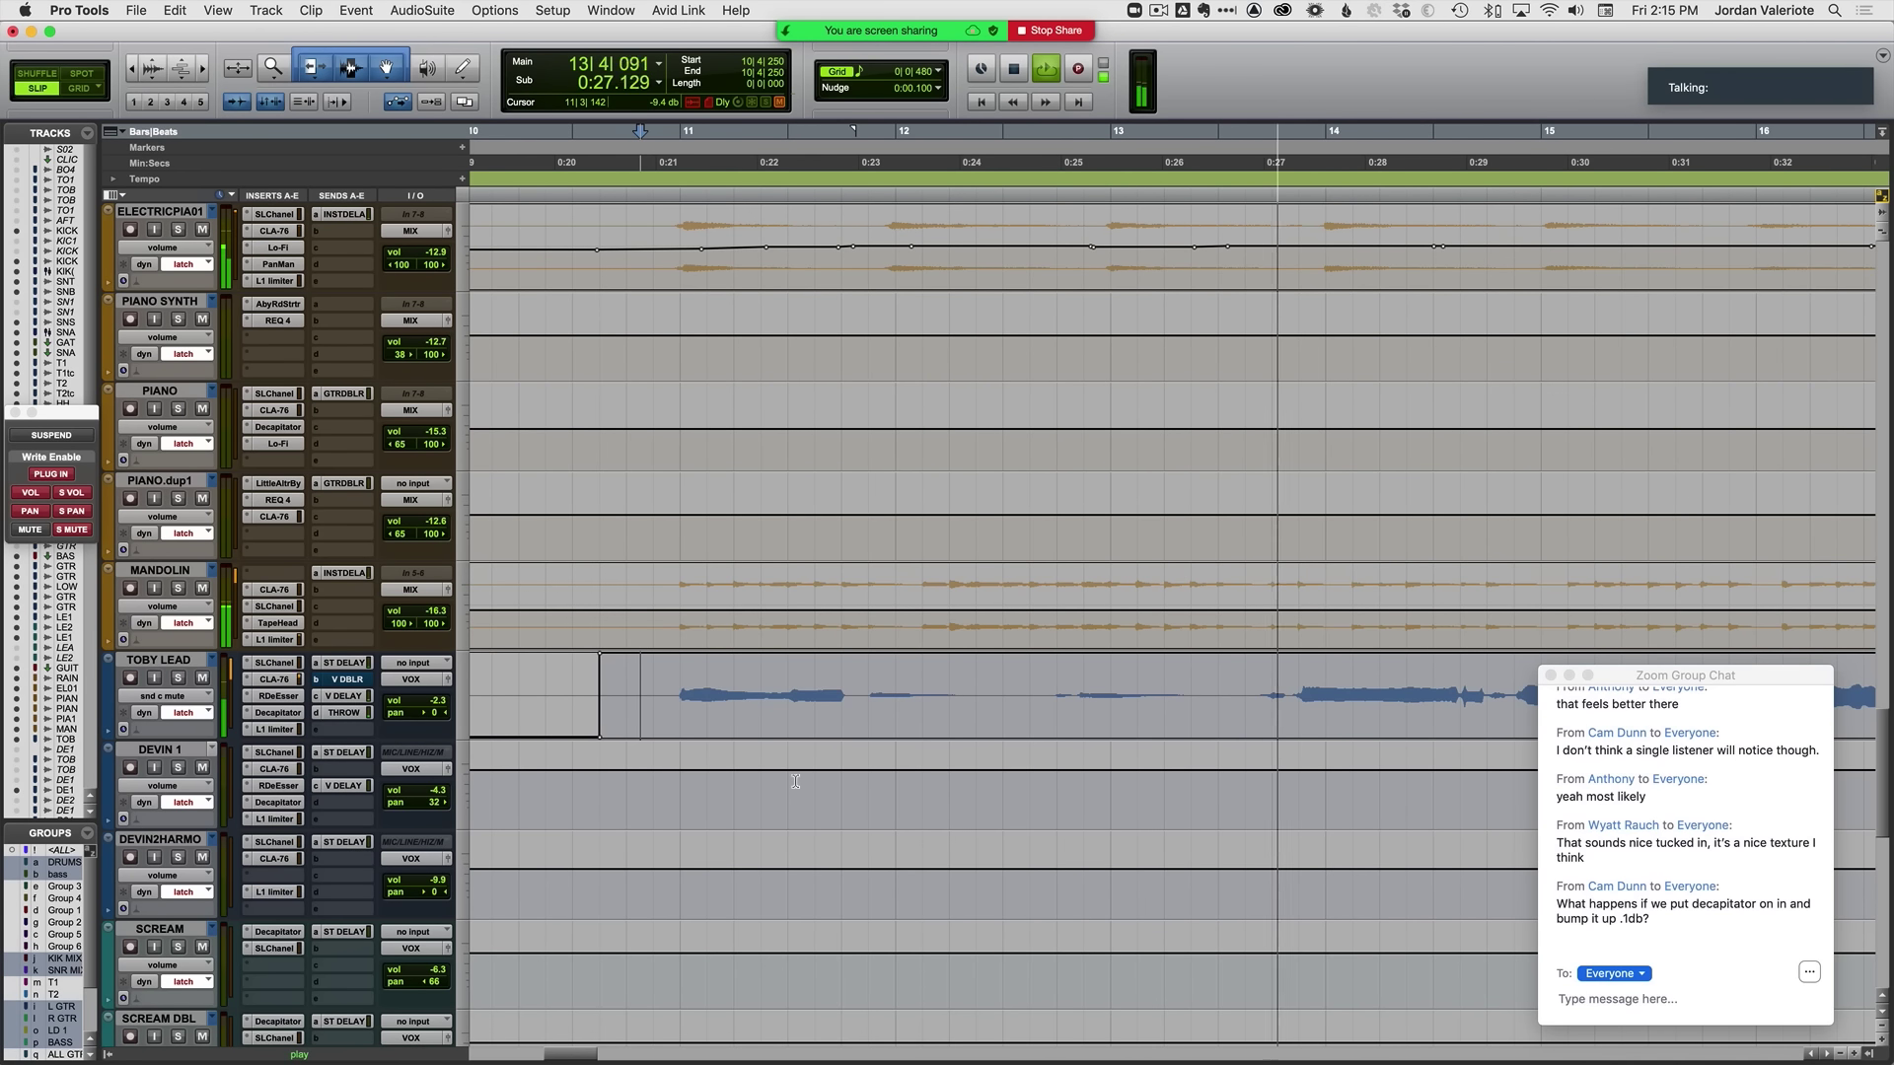
Step: Set the lead vocal's THROW send level to -13.4 dB, restart playback, and close the send window
{"action": "scroll", "coordinate": [888, 819], "scroll_direction": "right", "scroll_amount": 2}
{"action": "key", "text": "r"}
{"action": "scroll", "coordinate": [888, 820], "scroll_direction": "right", "scroll_amount": 2}
{"action": "scroll", "coordinate": [887, 820], "scroll_direction": "left", "scroll_amount": 1}
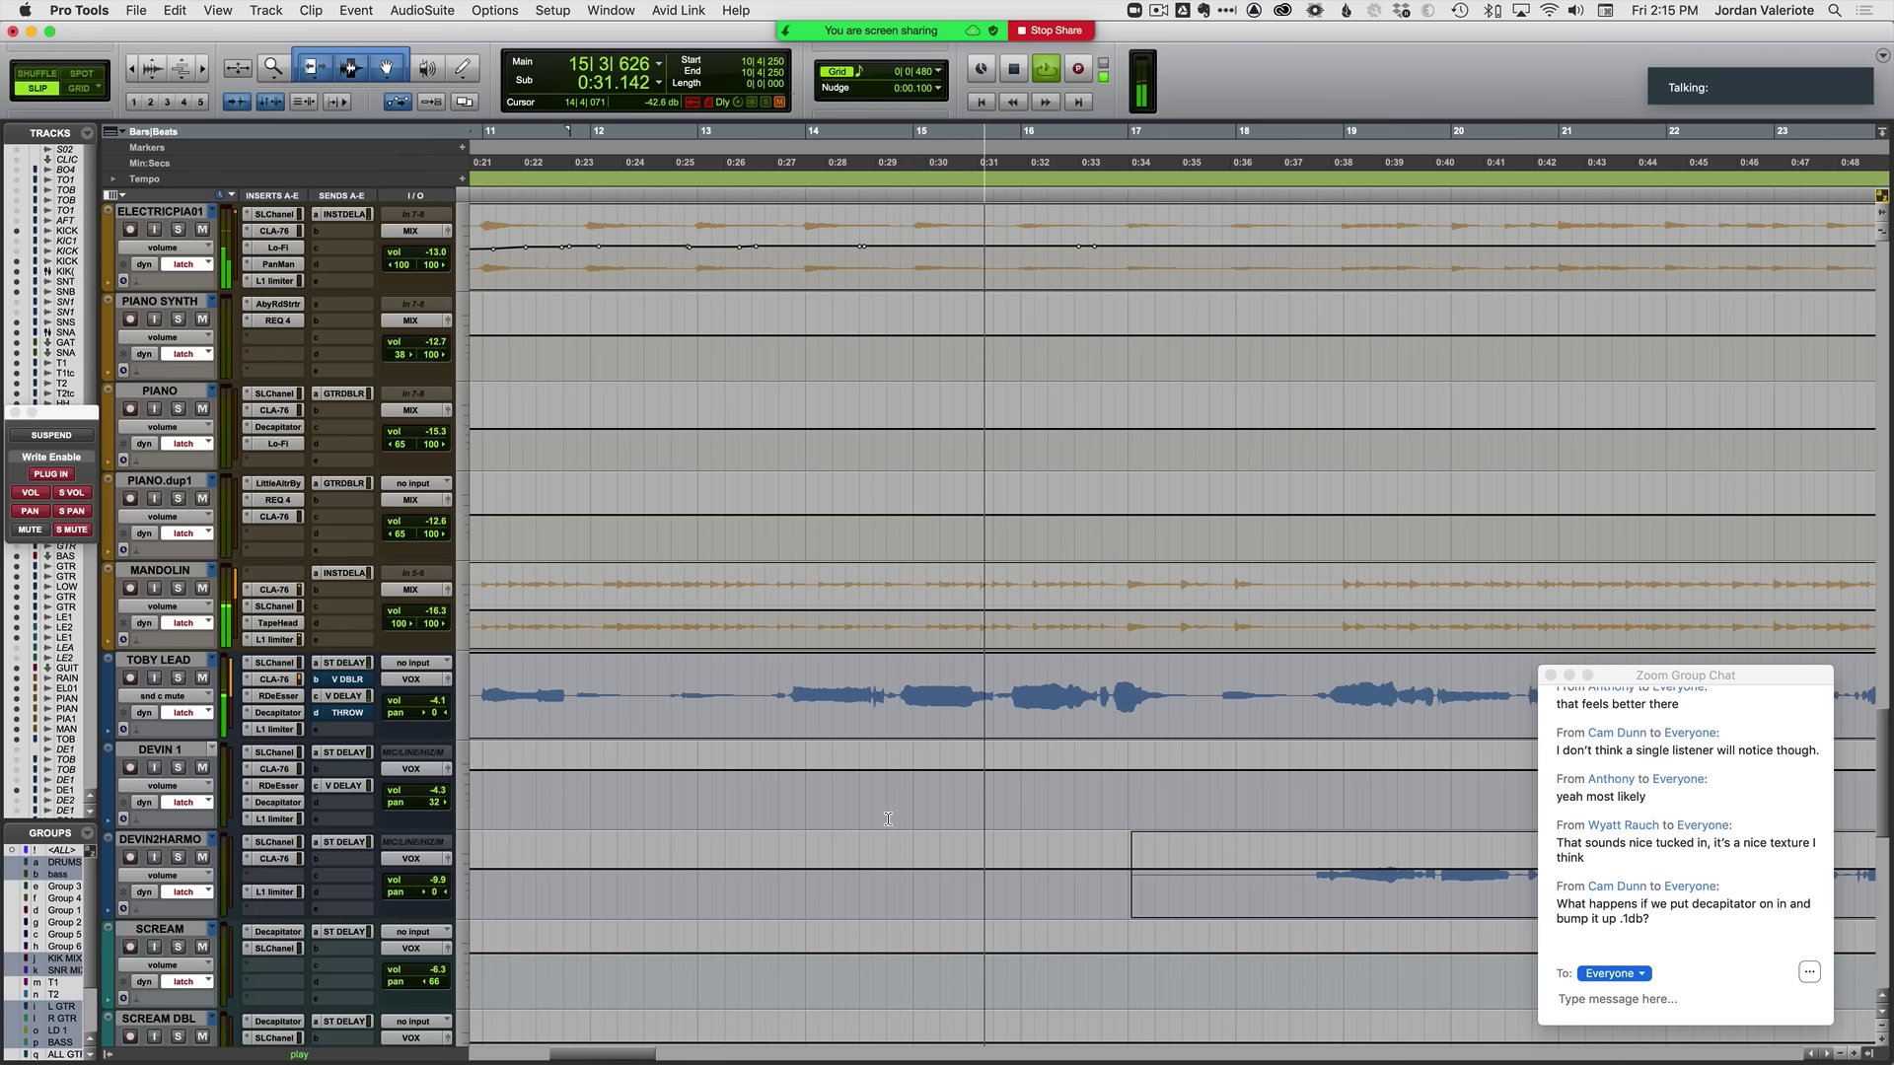
{"action": "left_click", "coordinate": [343, 712]}
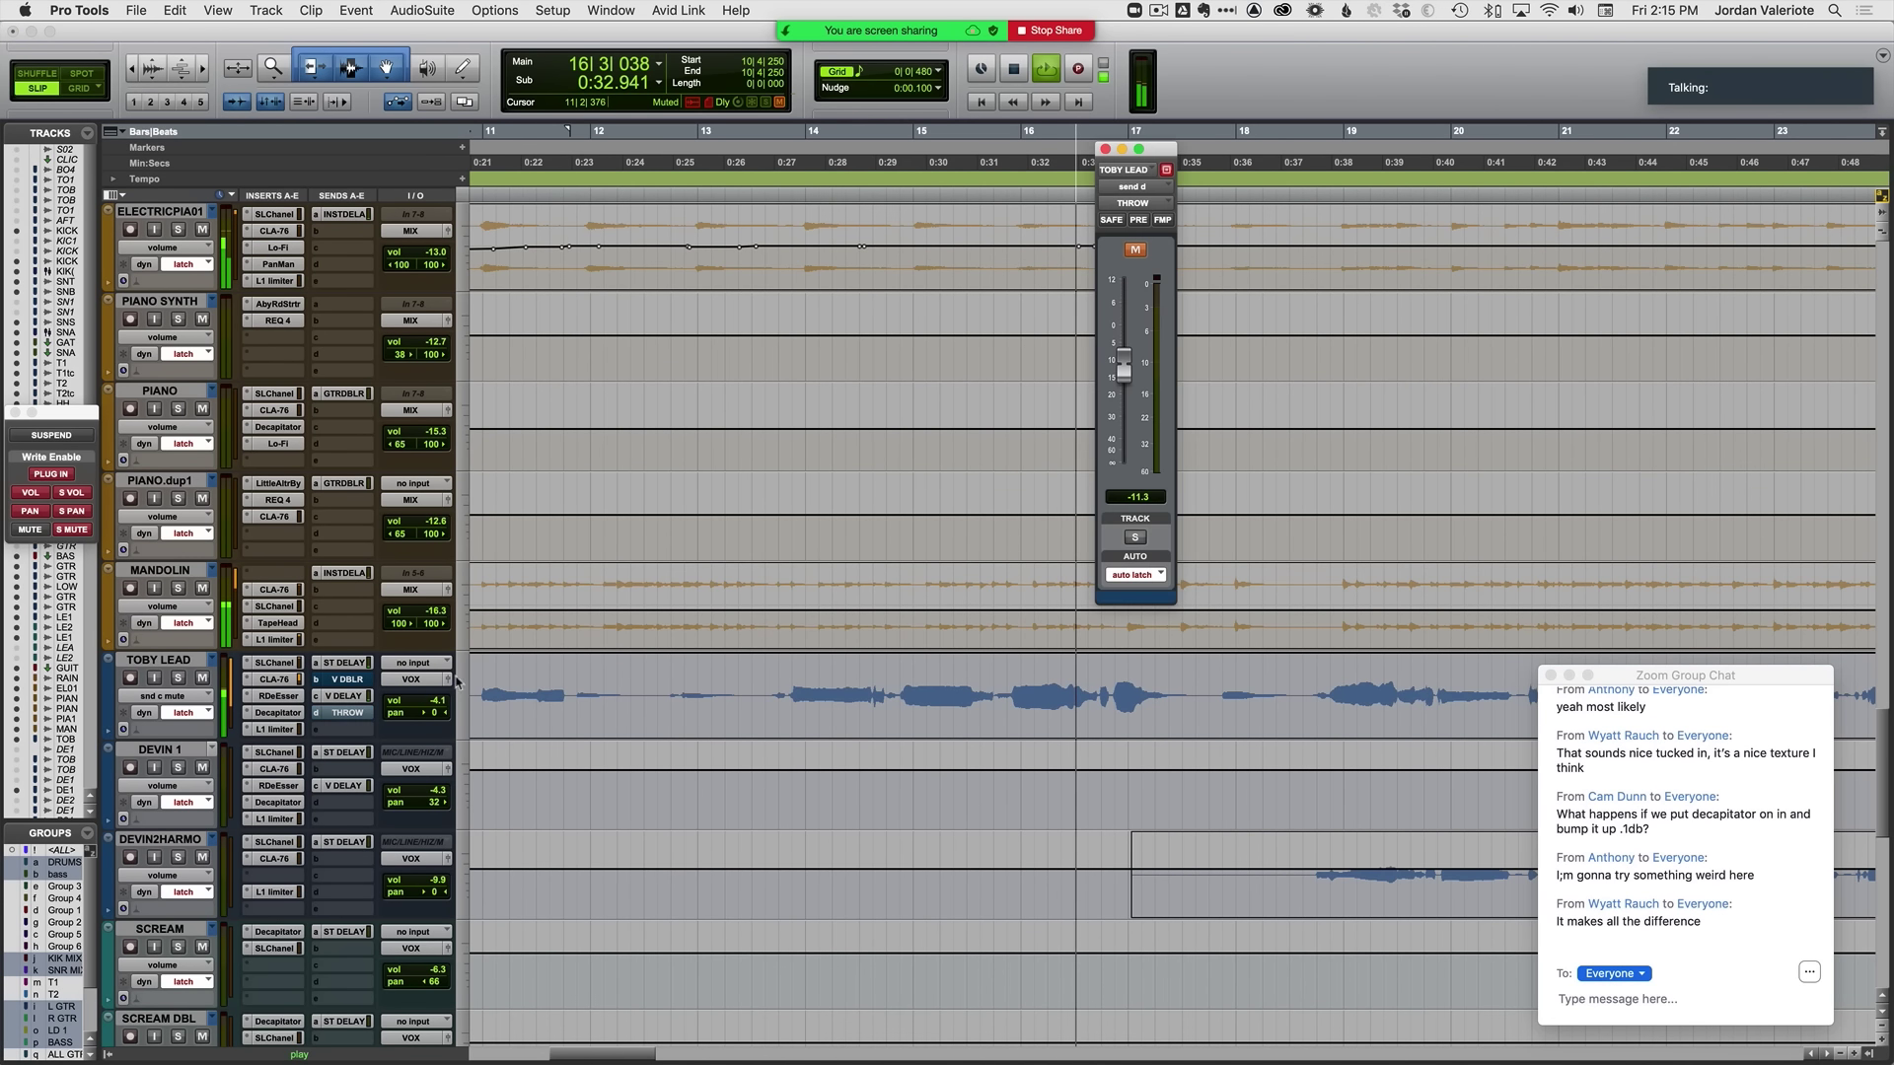
{"action": "key", "text": "space"}
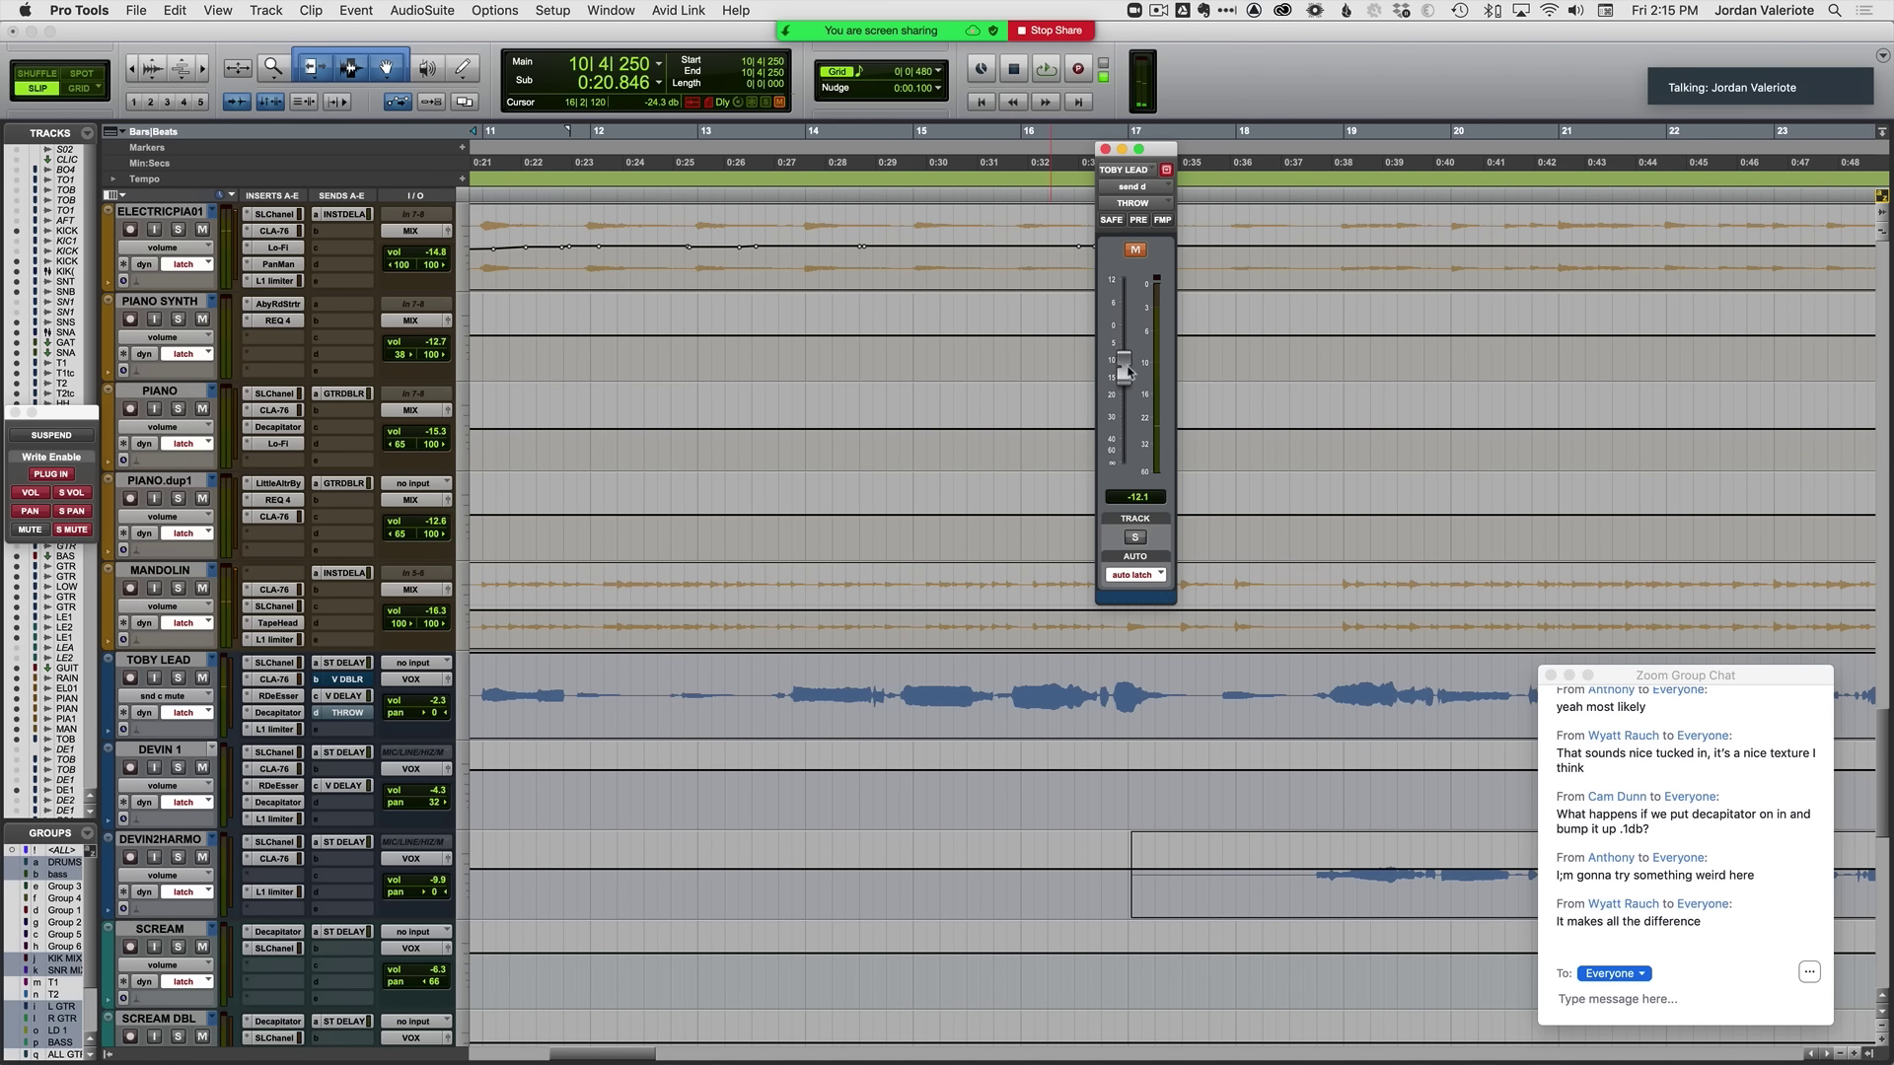
{"action": "key", "text": "space"}
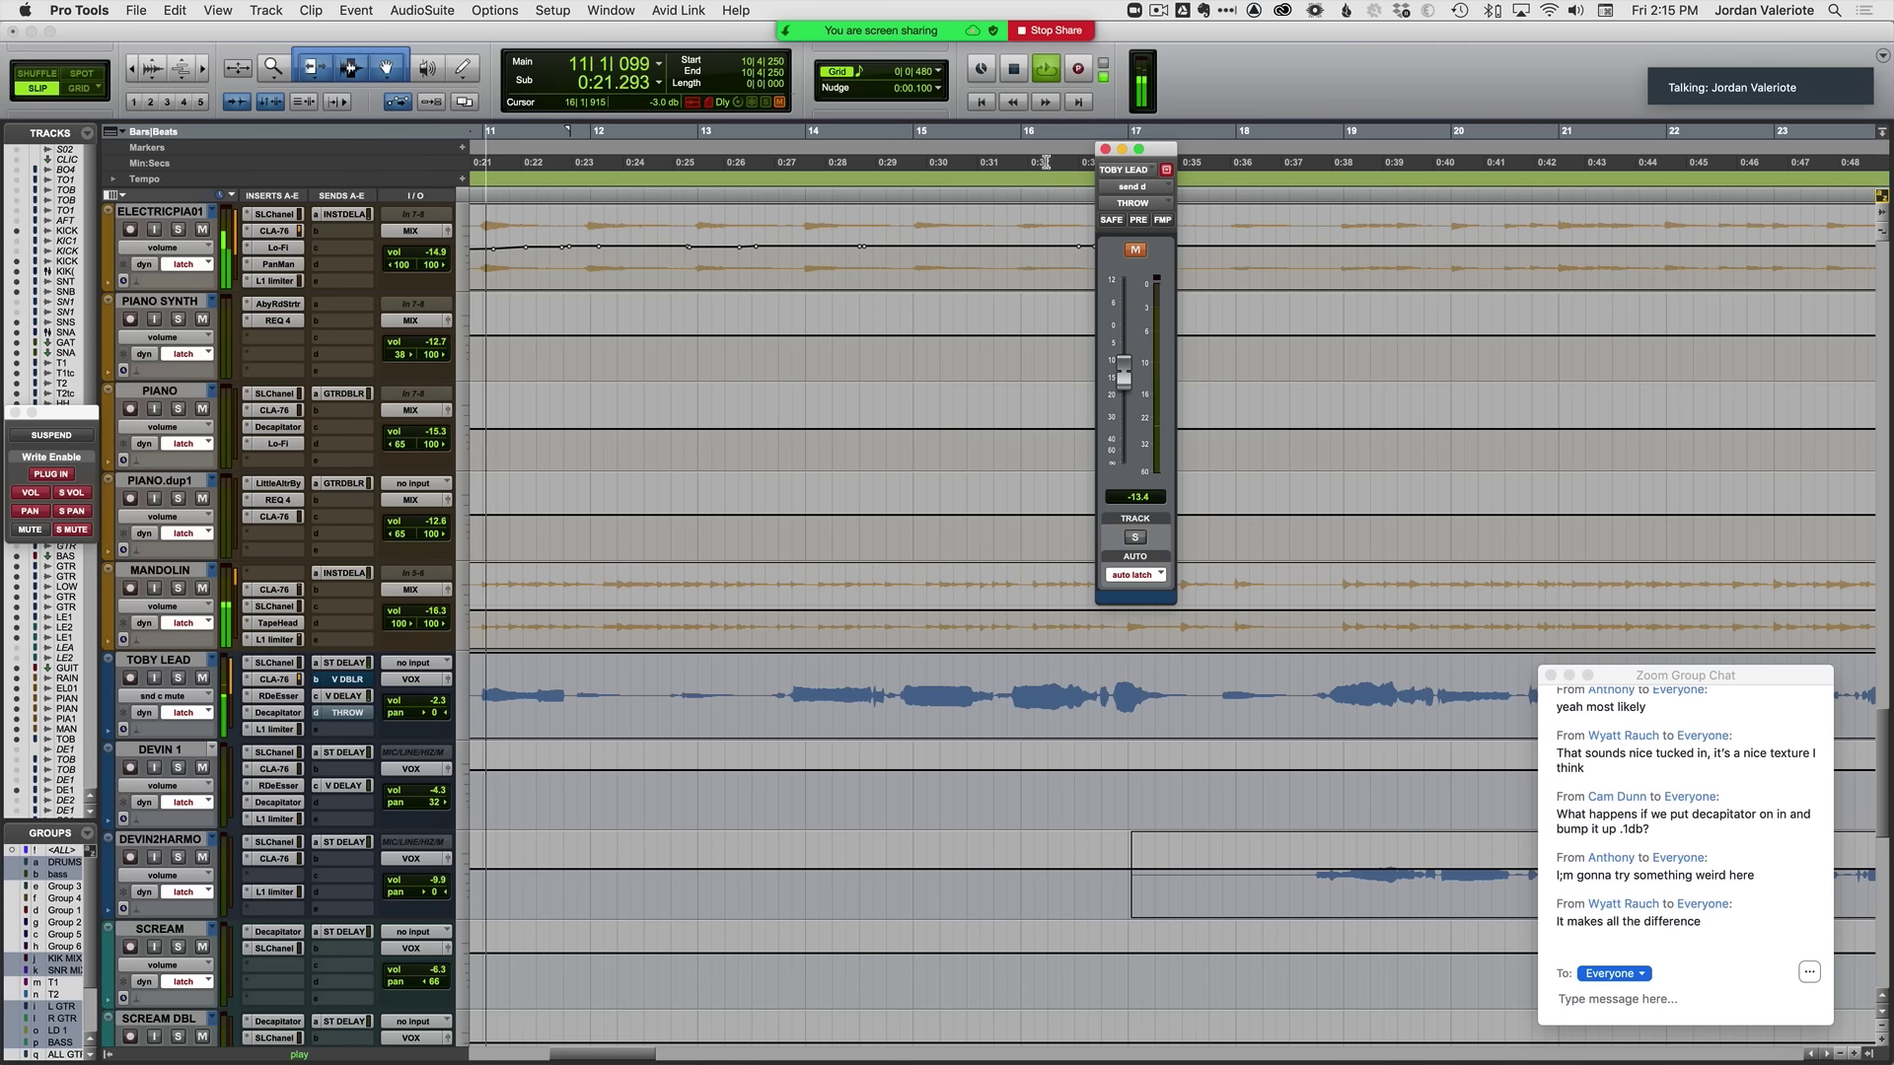
{"action": "left_click", "coordinate": [1106, 150]}
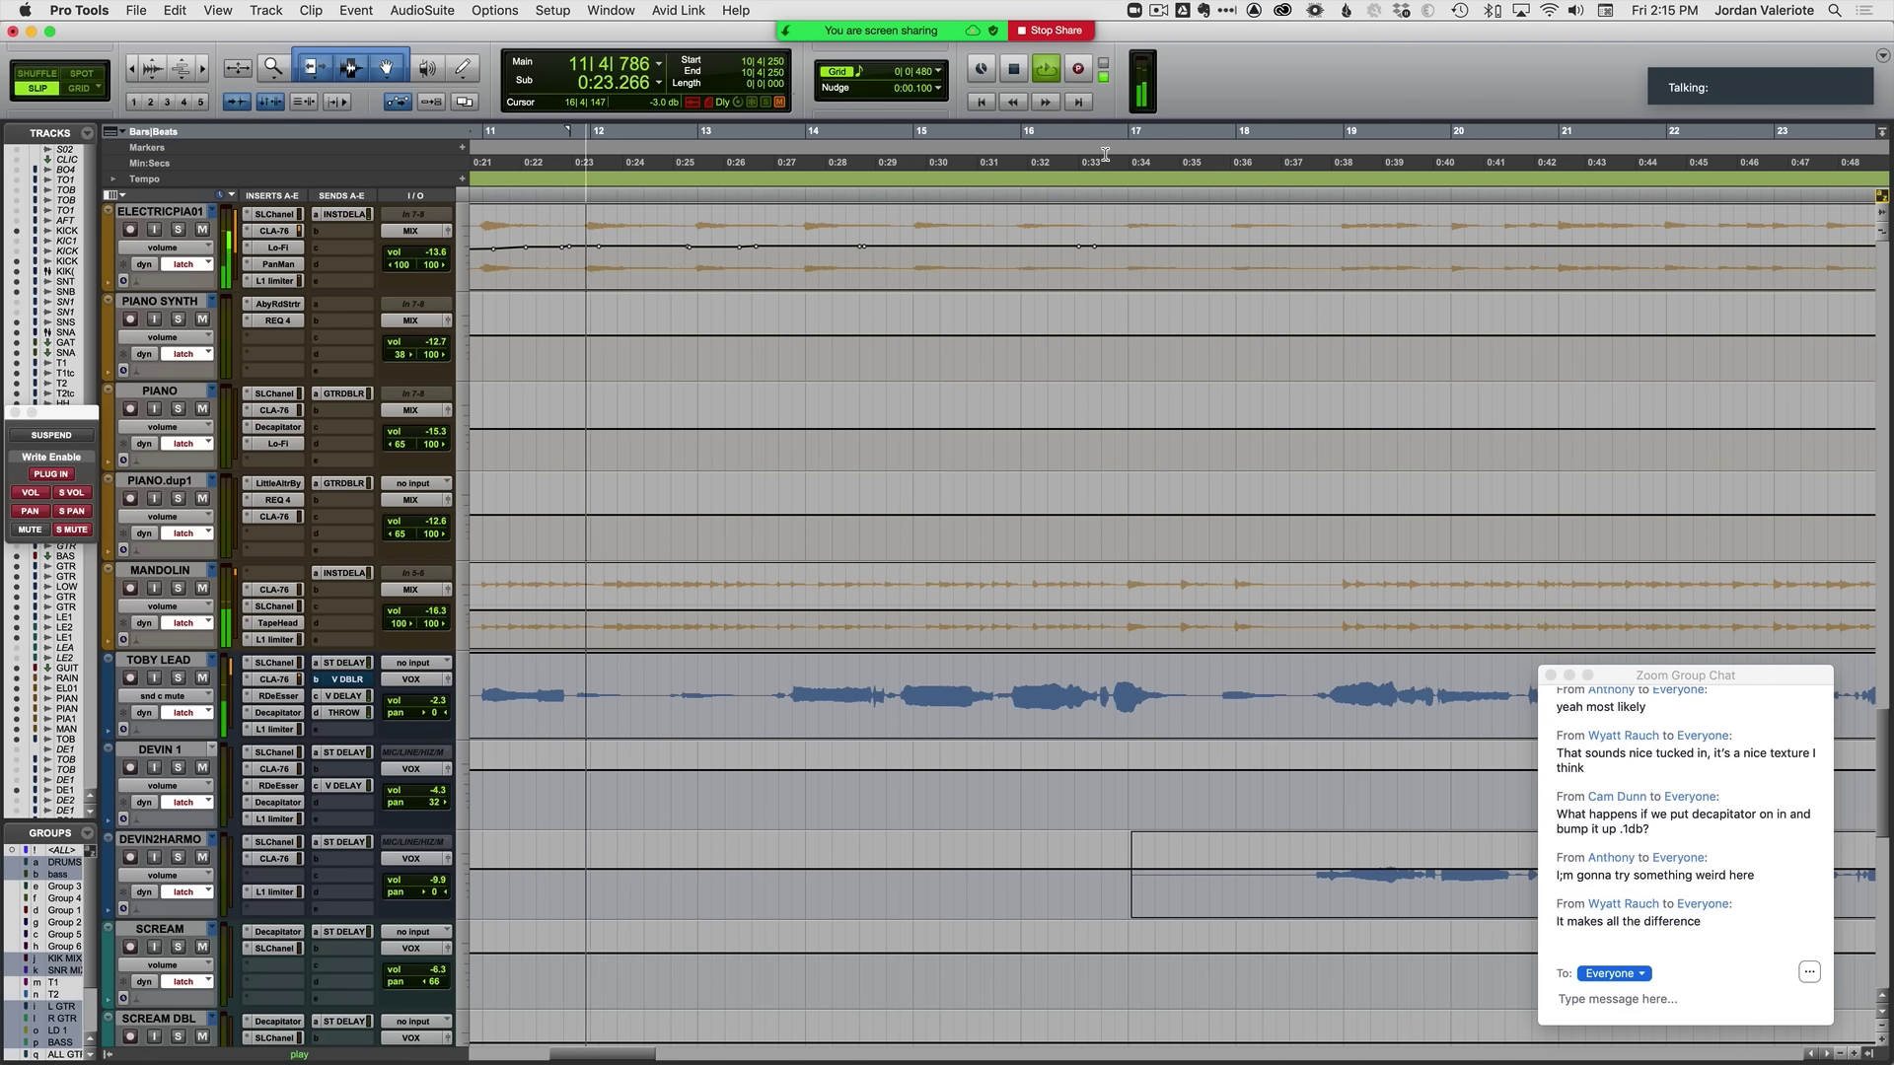
Step: Switch the lead vocal track to its volume automation view and start playback from 10|1|555
{"action": "scroll", "coordinate": [1150, 606], "scroll_direction": "left", "scroll_amount": 4}
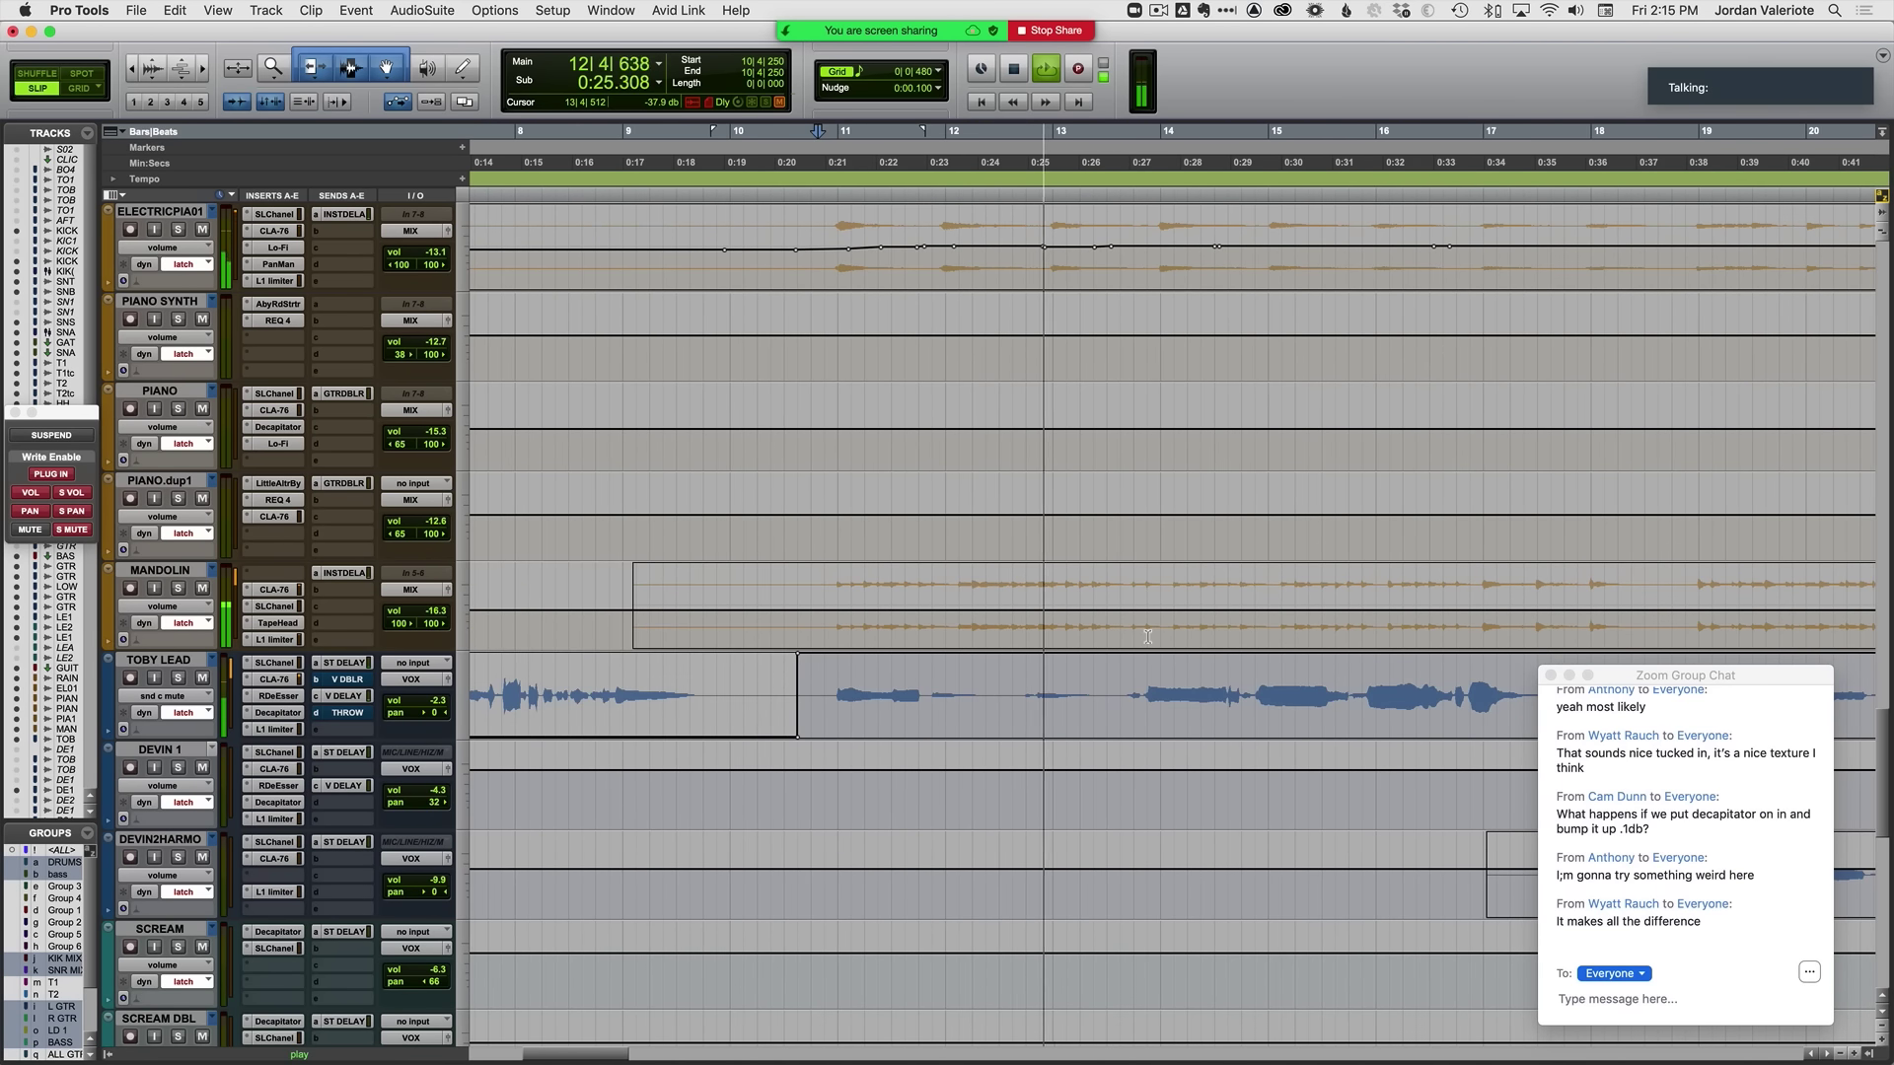
{"action": "key", "text": "alt+minus"}
{"action": "left_click", "coordinate": [745, 682]}
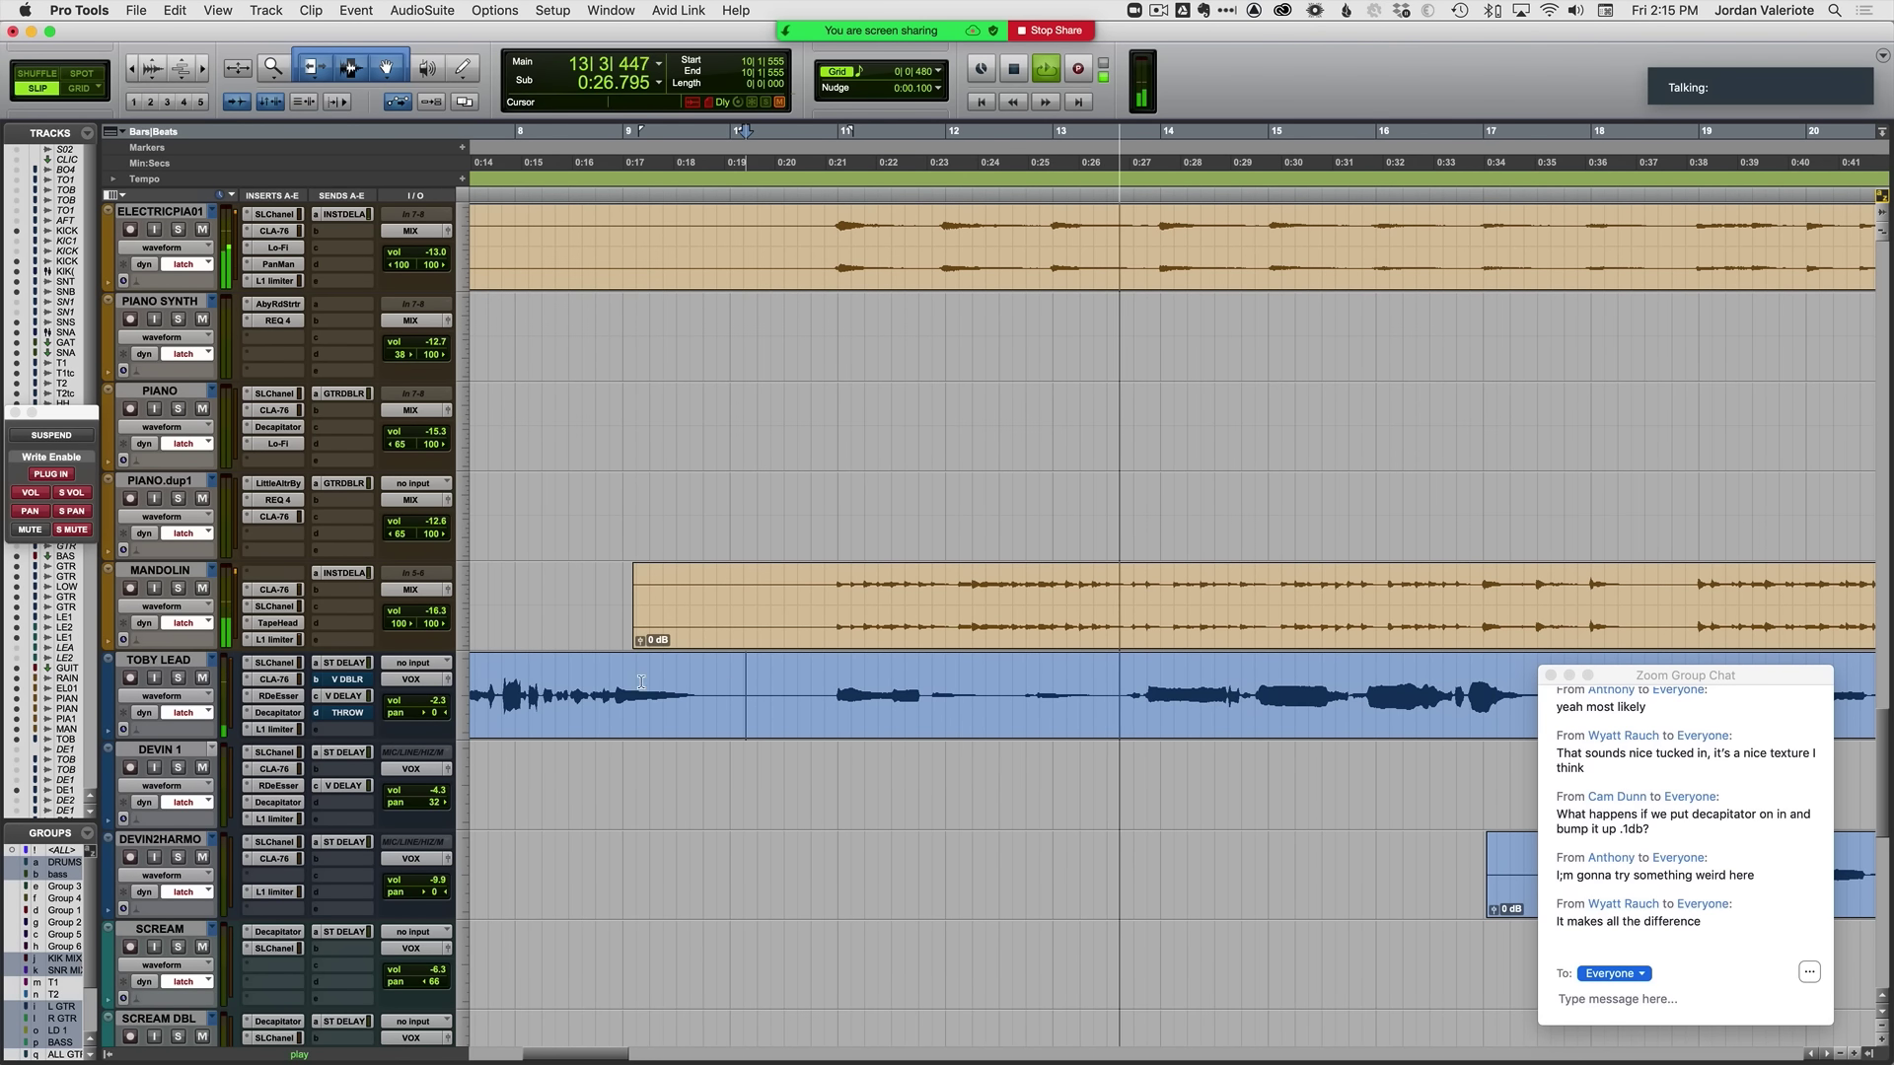
{"action": "left_click", "coordinate": [172, 660]}
{"action": "key", "text": "space"}
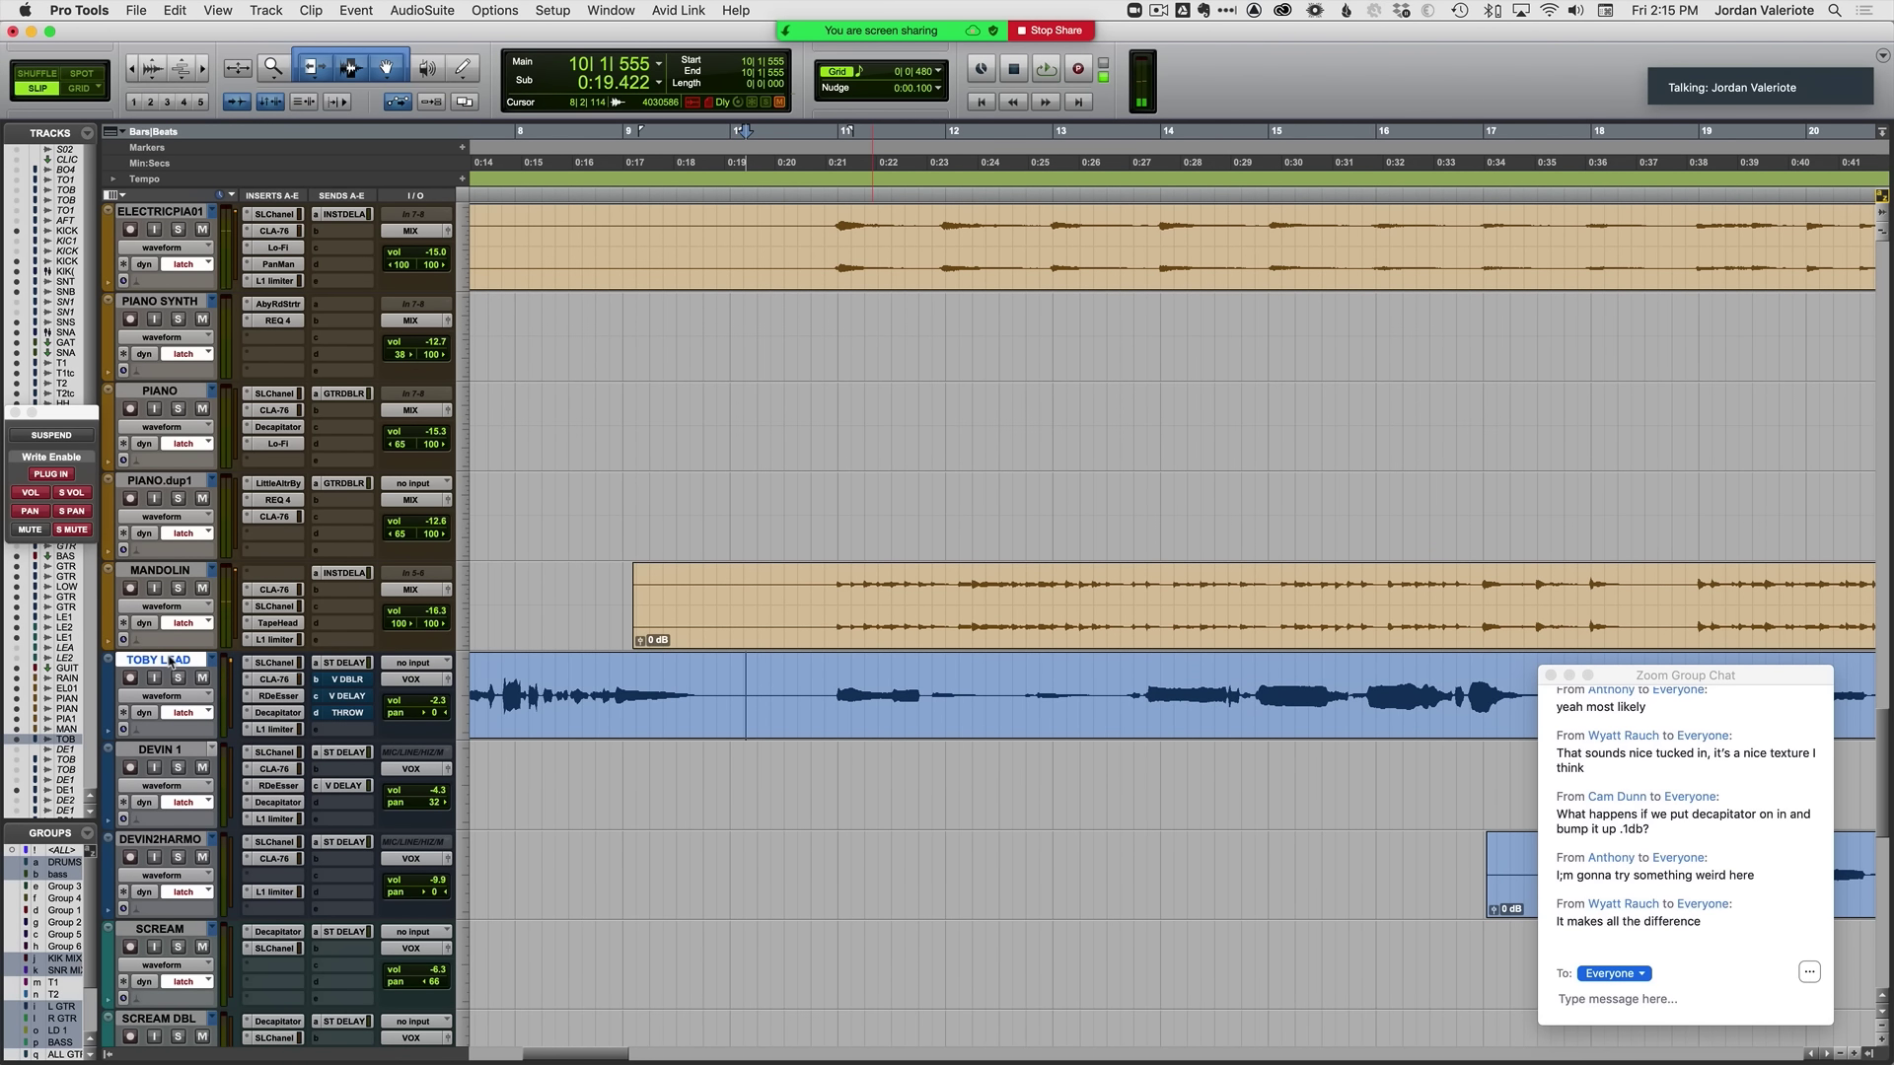
{"action": "key", "text": "space"}
{"action": "key", "text": "alt+minus"}
{"action": "key", "text": "space"}
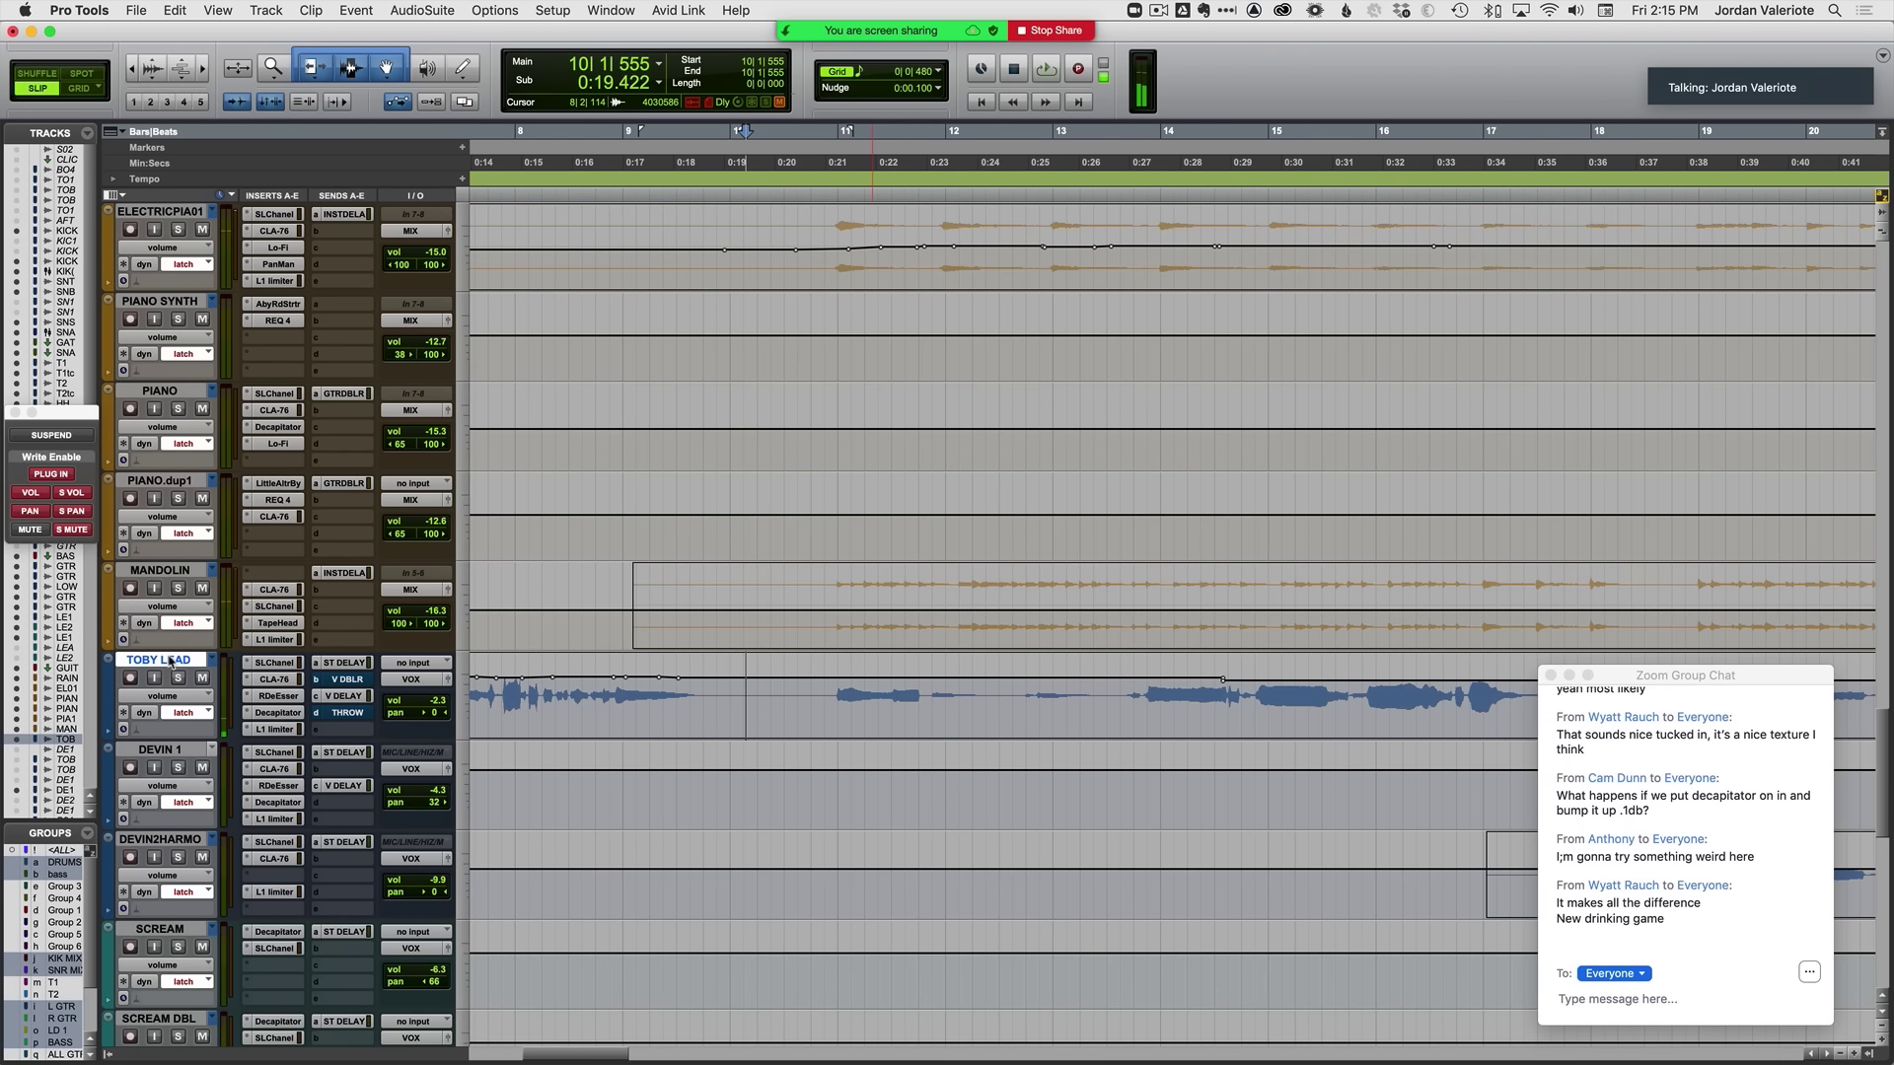
Step: Write a latch volume ride on the lead vocal from about bar 10 to bar 15, bringing it to -2.0 dB
{"action": "scroll", "coordinate": [170, 662], "scroll_direction": "down", "scroll_amount": 5}
{"action": "scroll", "coordinate": [422, 710], "scroll_direction": "up", "scroll_amount": 2}
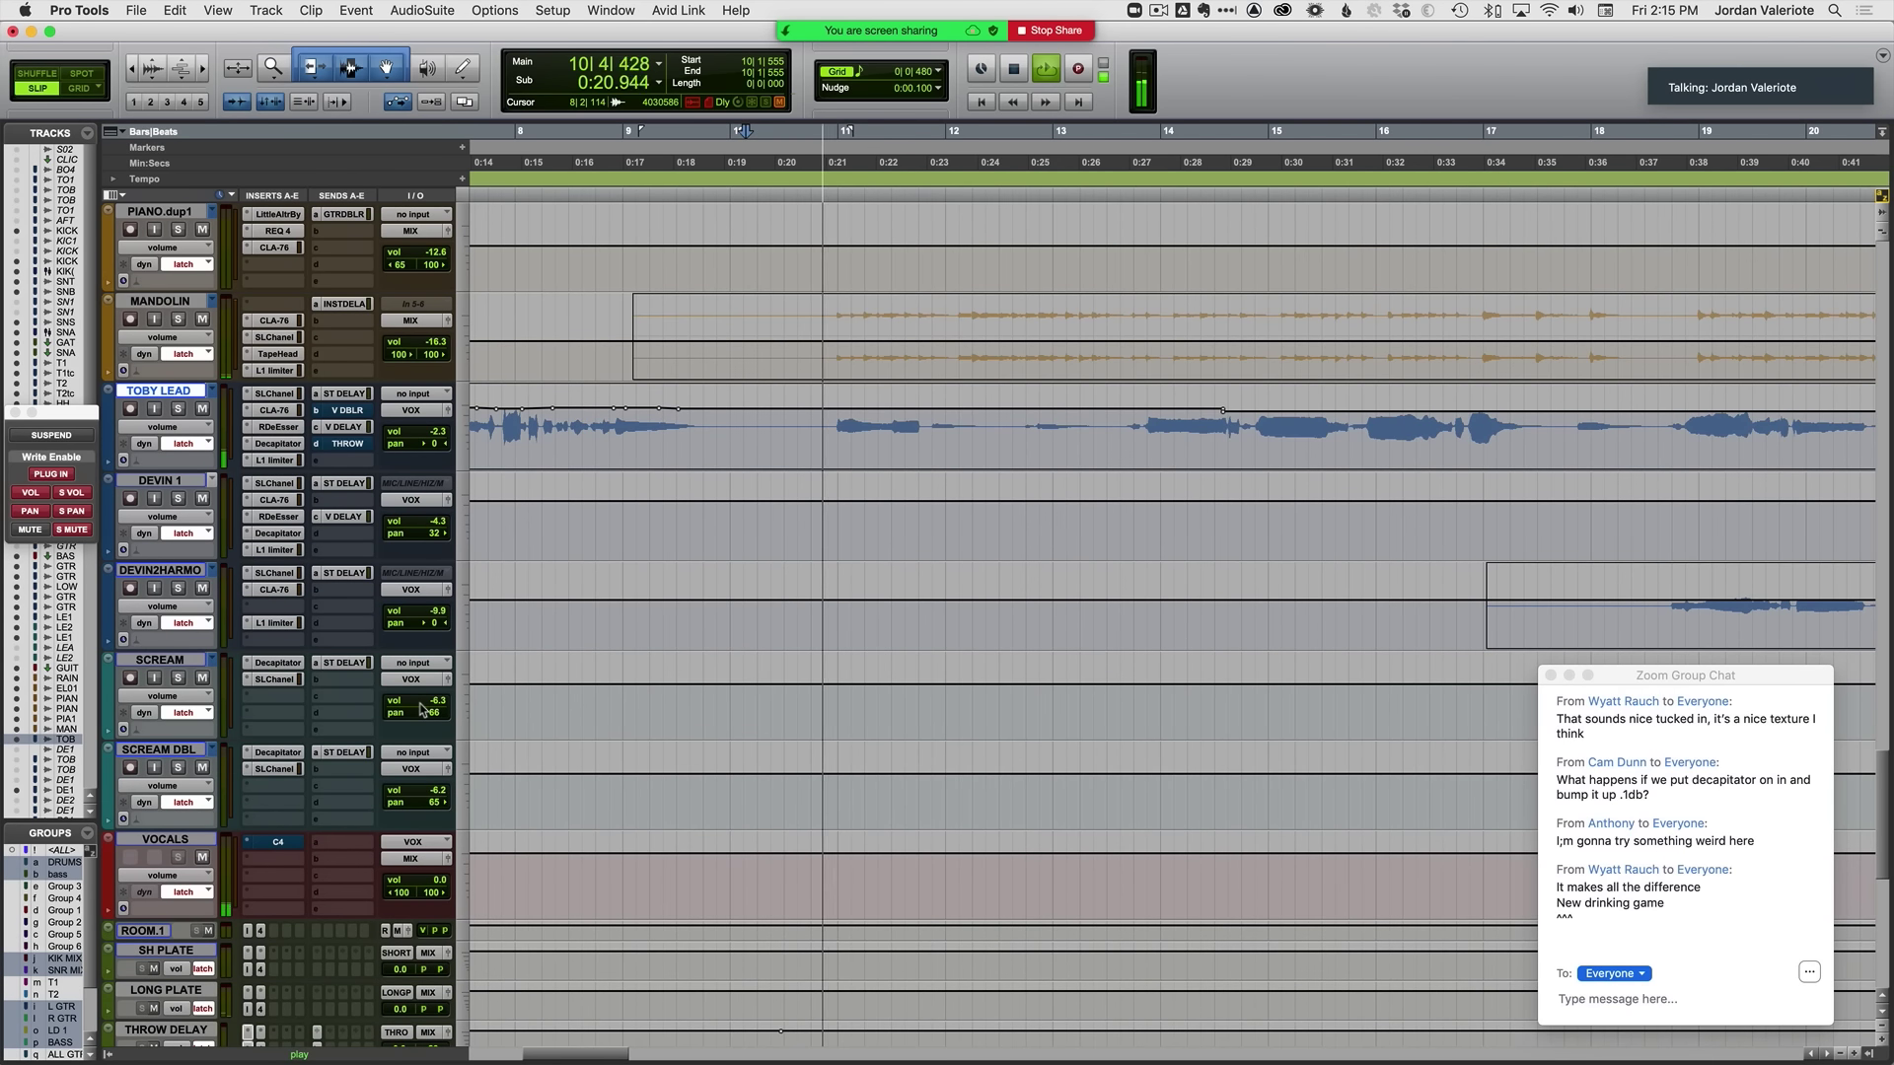
{"action": "key", "text": "space"}
{"action": "key", "text": "space"}
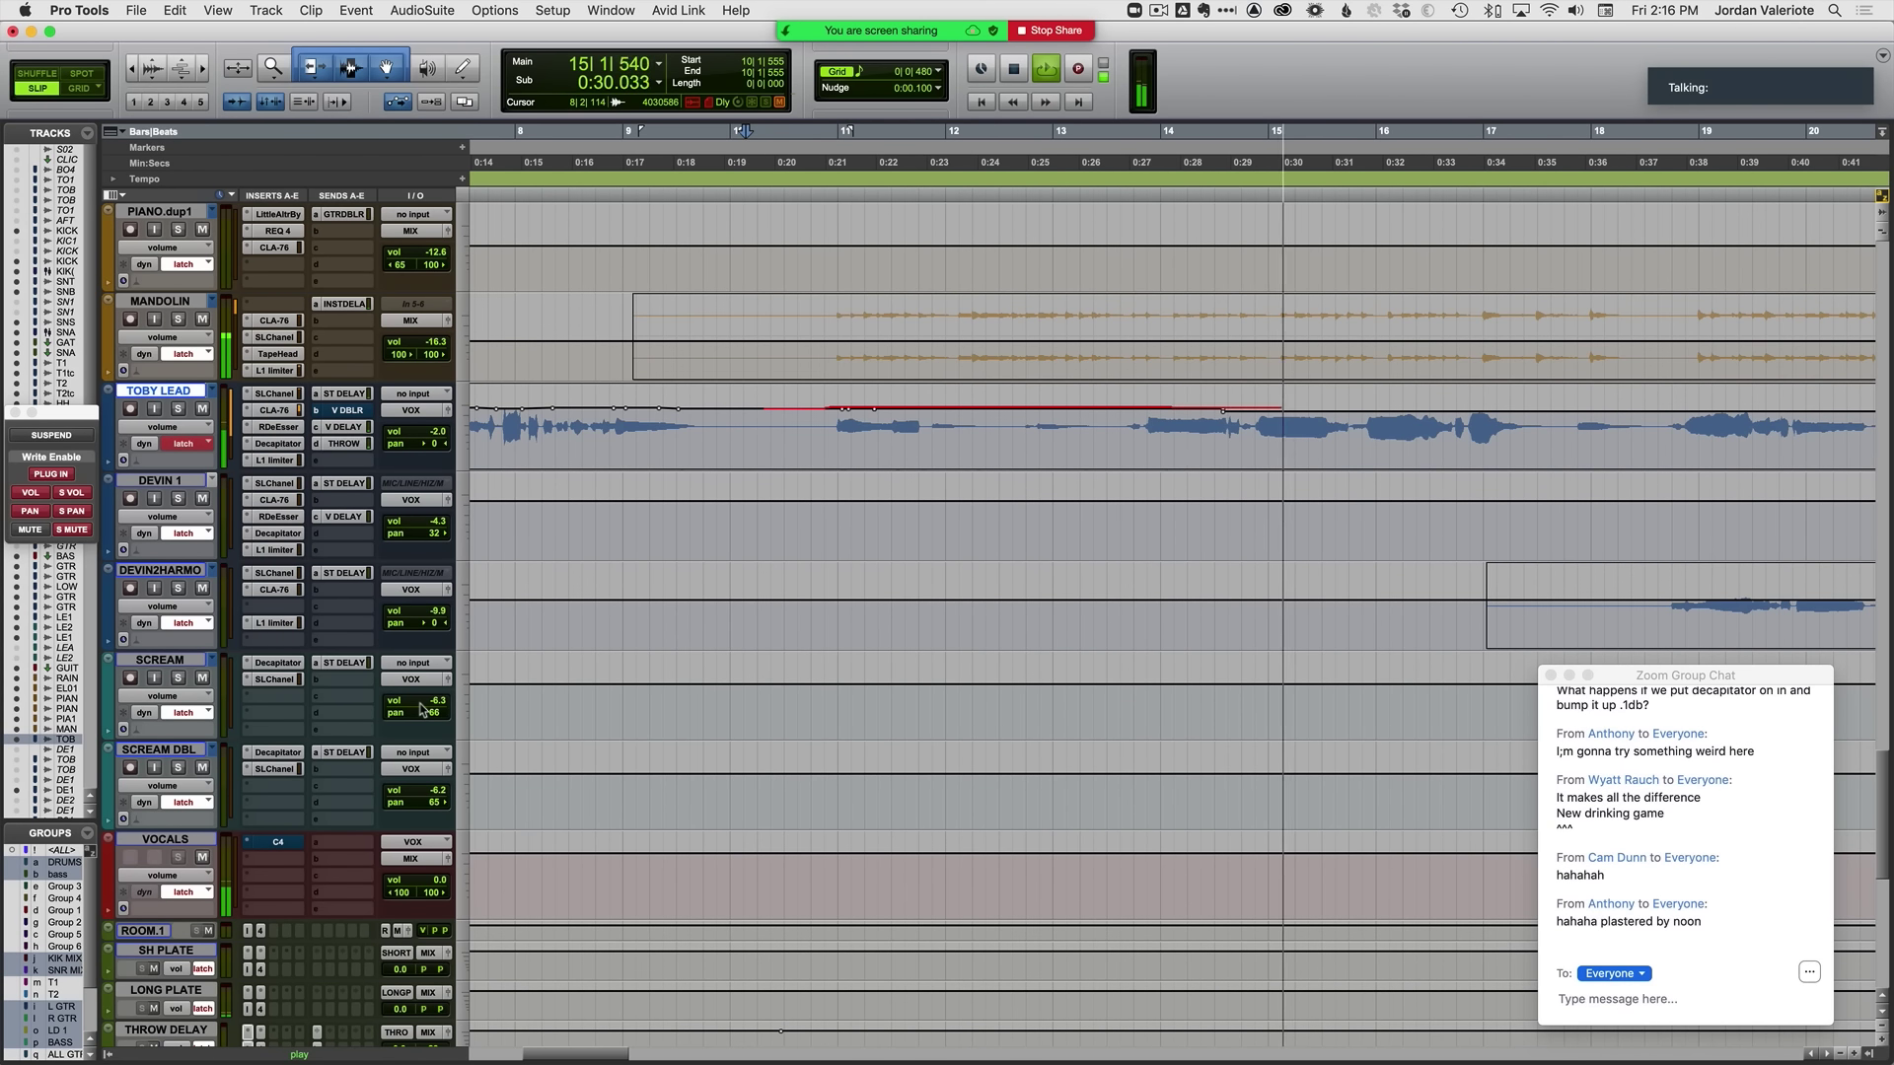
Step: Restart from 13|1|487 and write the lead vocal's volume down to -3.1 dB through the following phrases
{"action": "key", "text": "space"}
{"action": "left_click", "coordinate": [1066, 426]}
{"action": "key", "text": "space"}
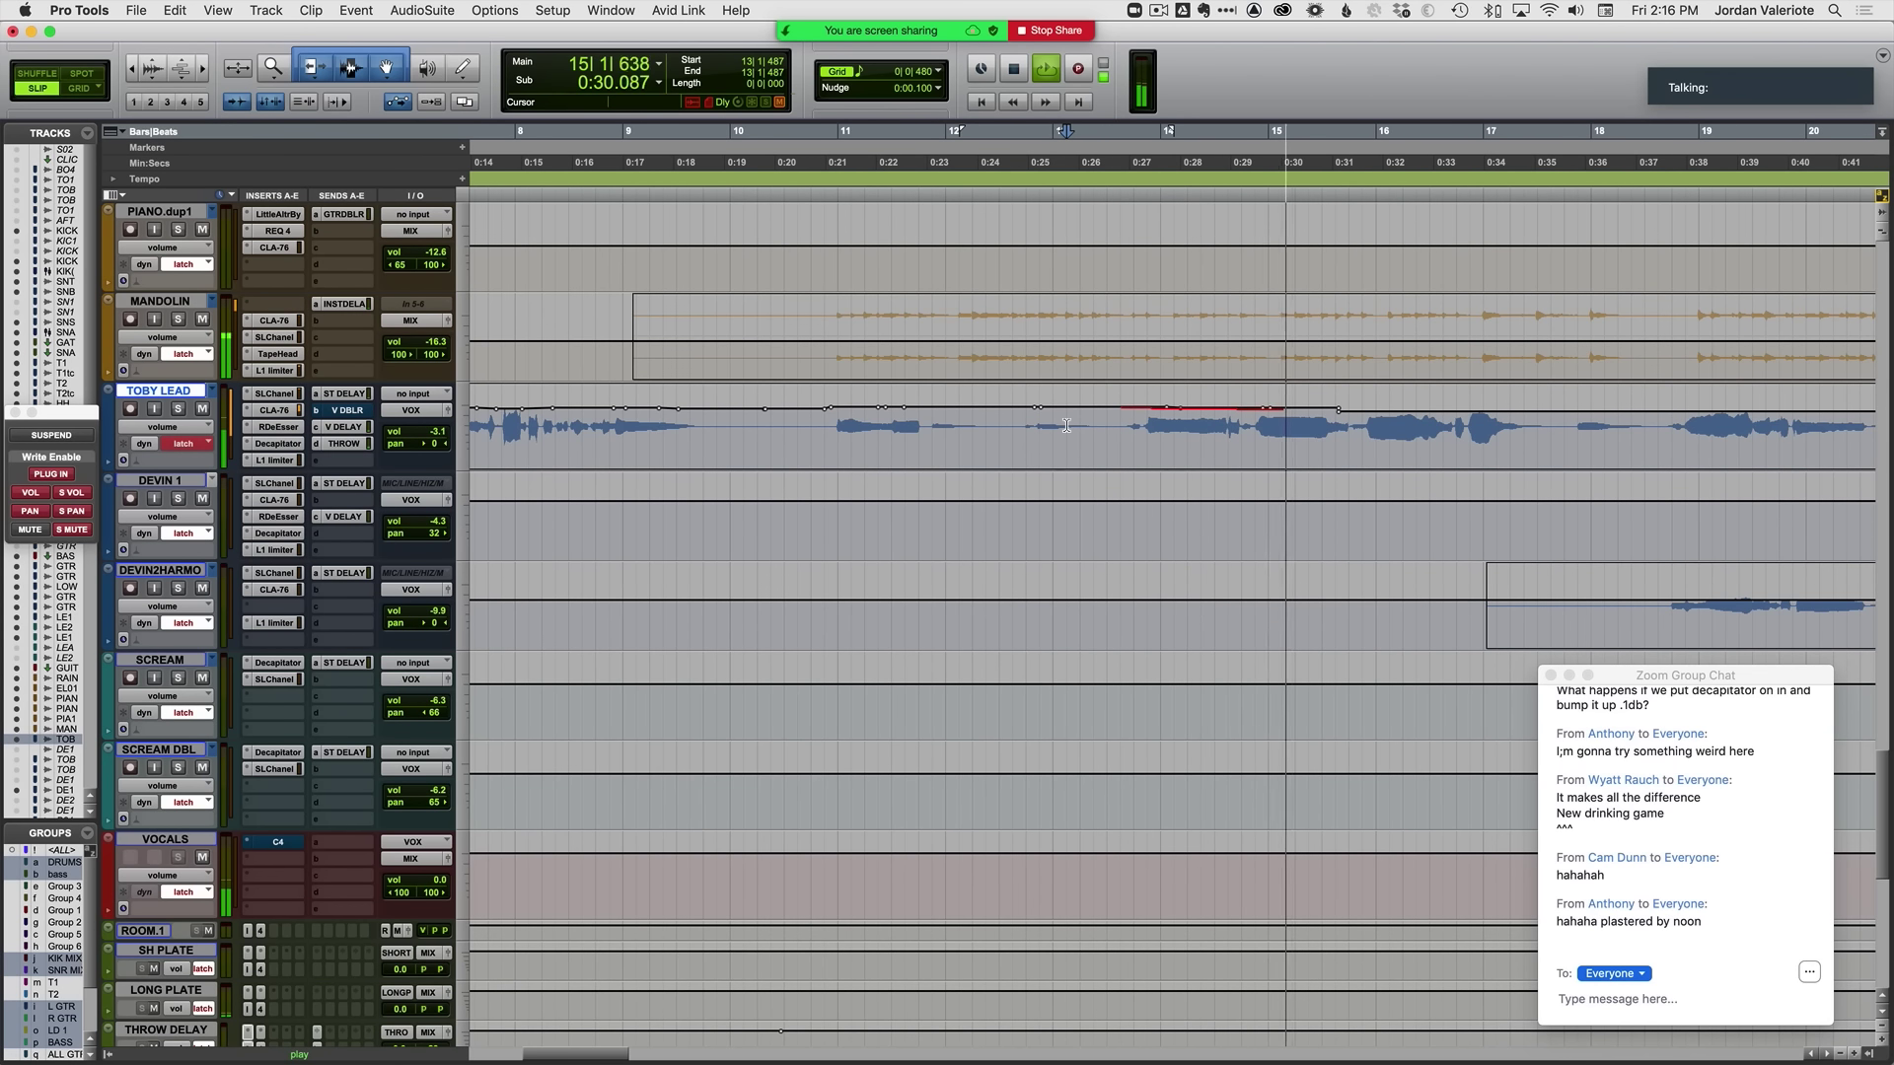
Step: Select the harmony vocal from 18|3|523 to the end of bar 26 and raise its volume automation to -8.3 dB
{"action": "left_click", "coordinate": [1066, 425]}
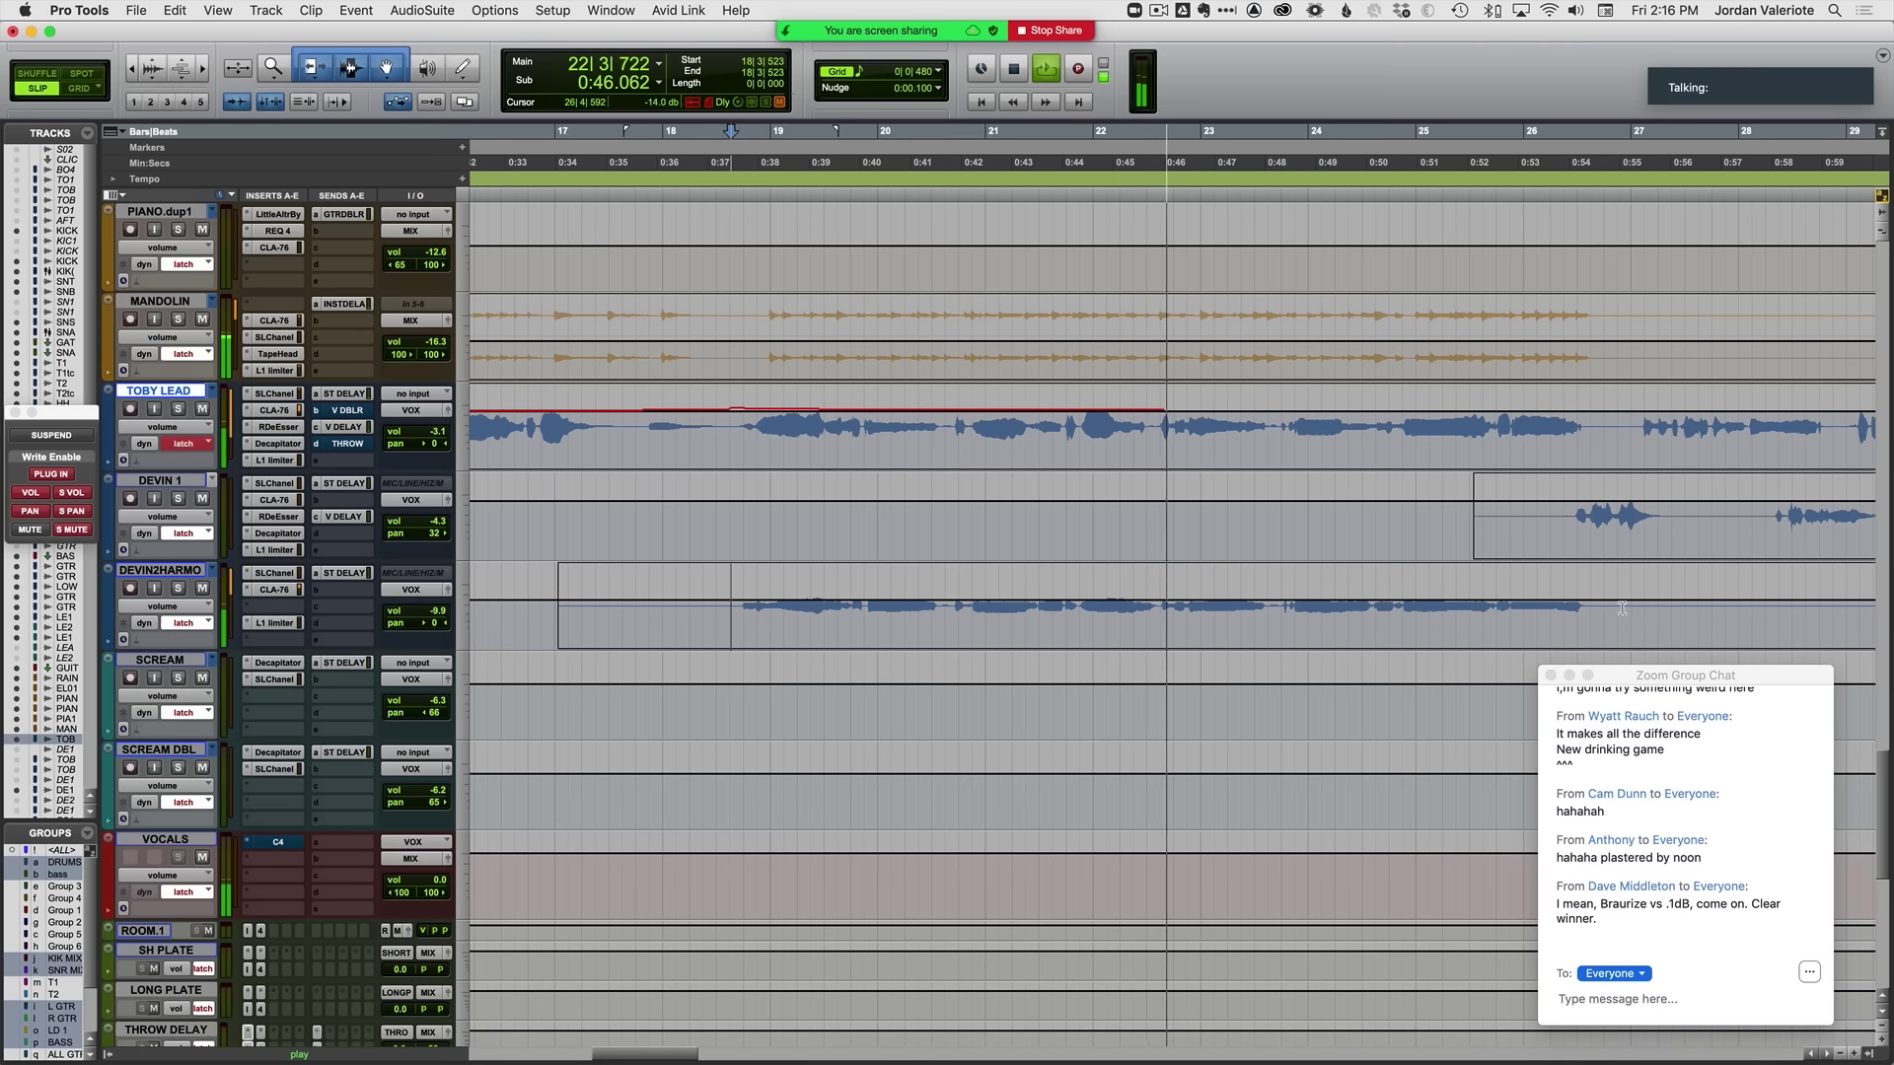
{"action": "double_click", "coordinate": [1377, 612]}
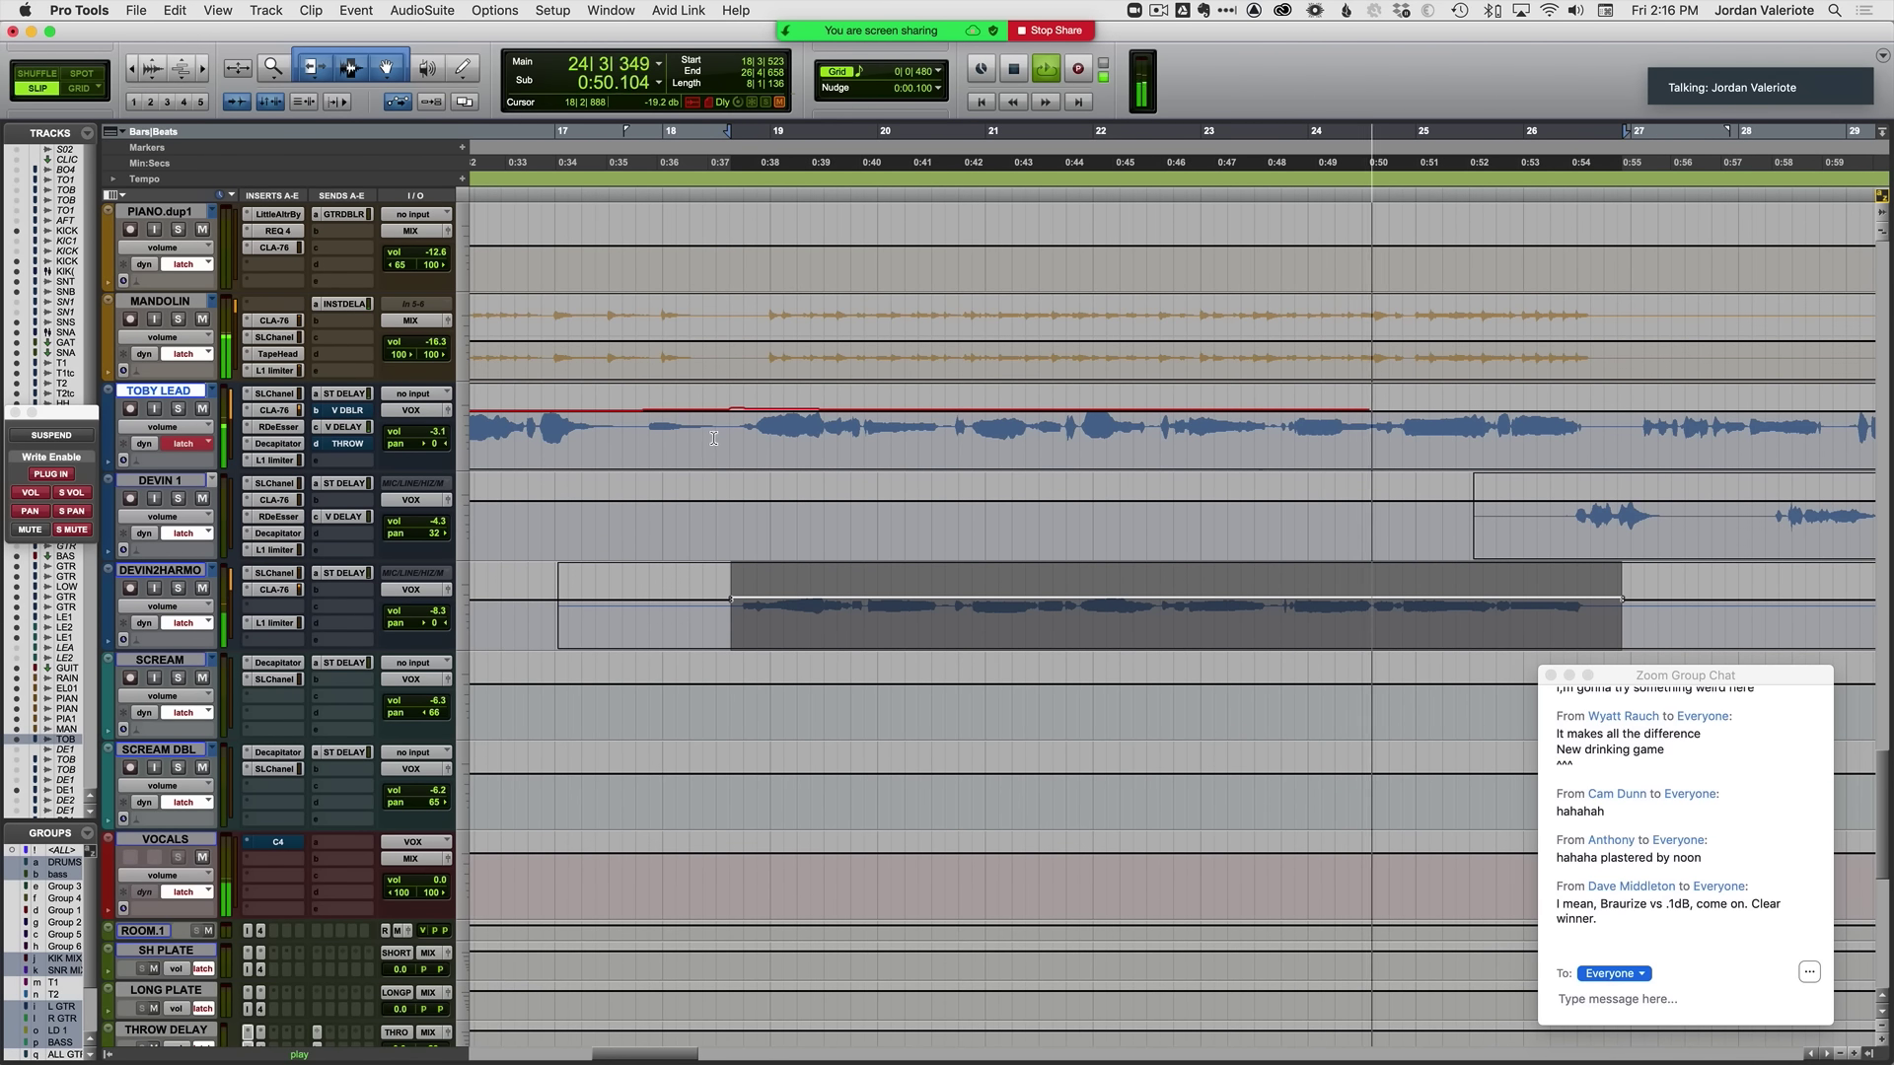
Step: Restart playback from 18|1|495 and write the lead vocal's volume down to -3.8 dB through the phrases up to bar 26
{"action": "left_click", "coordinate": [676, 439]}
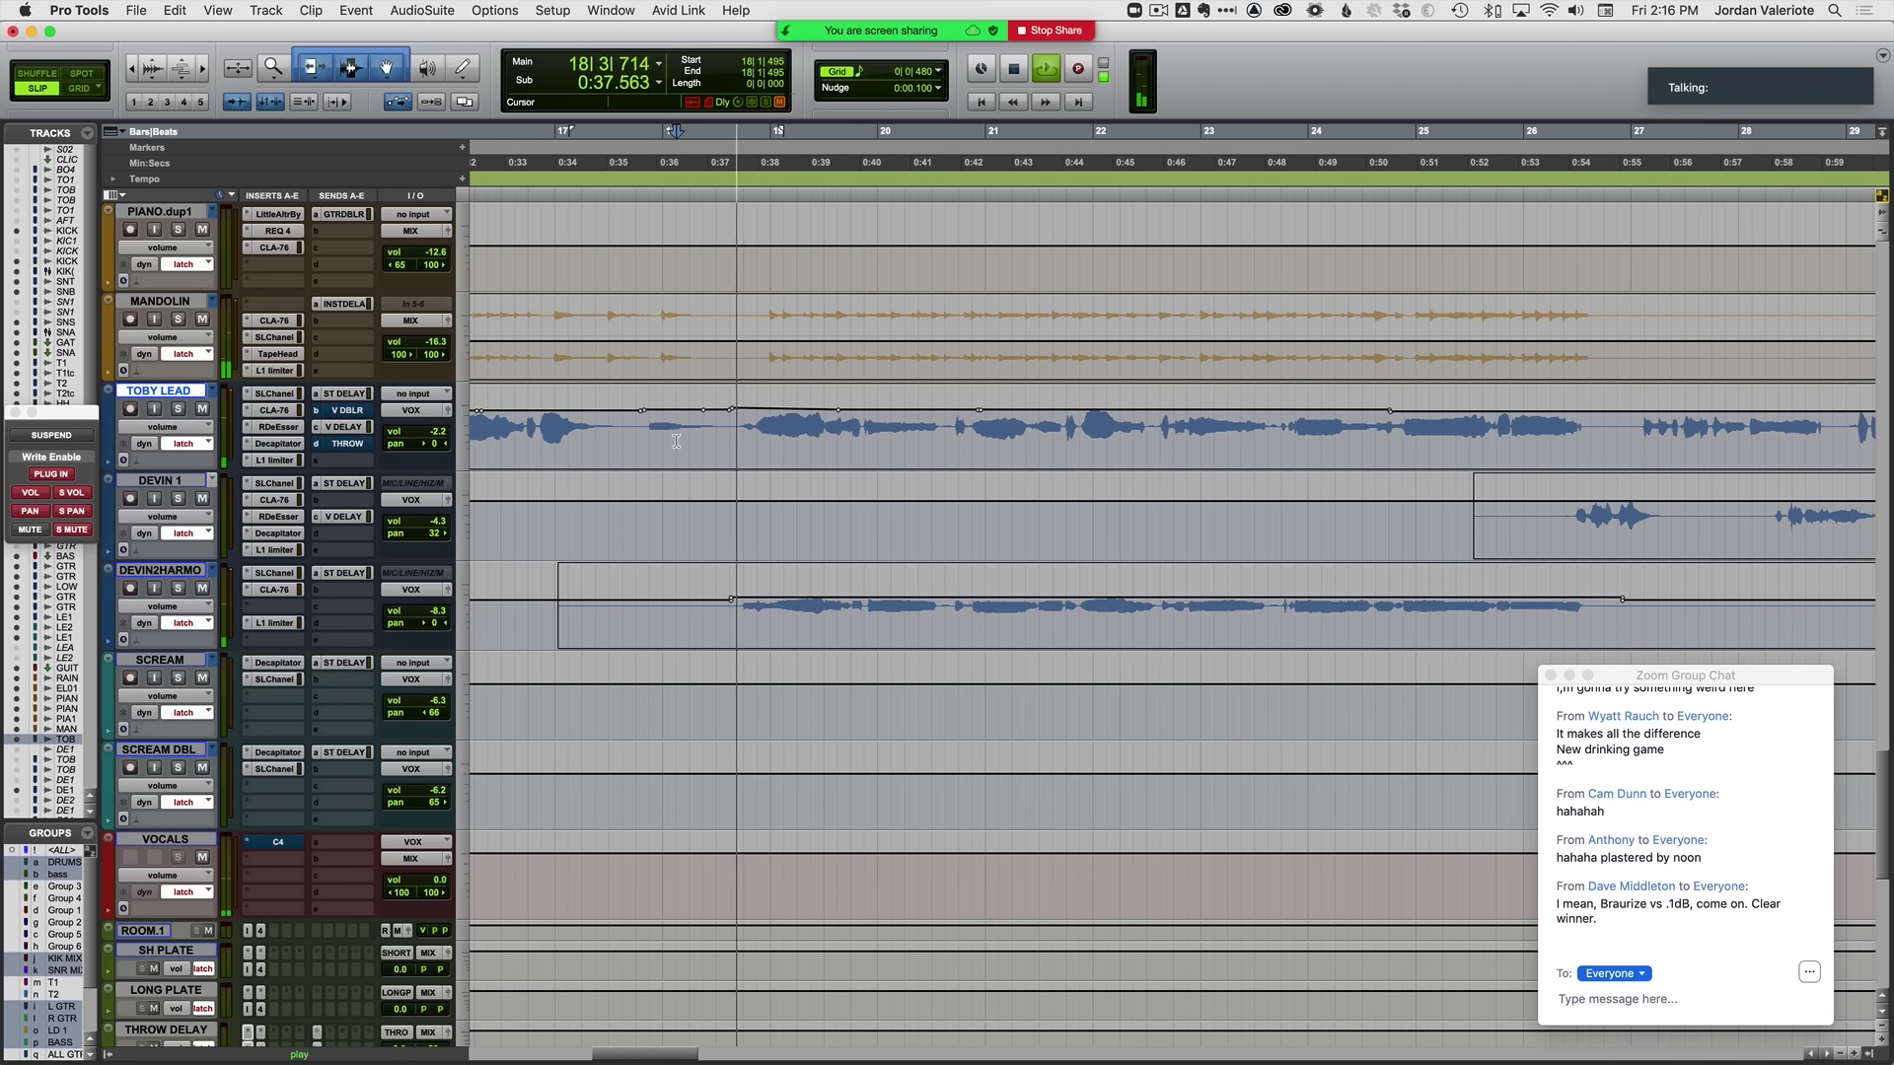
{"action": "key", "text": "space"}
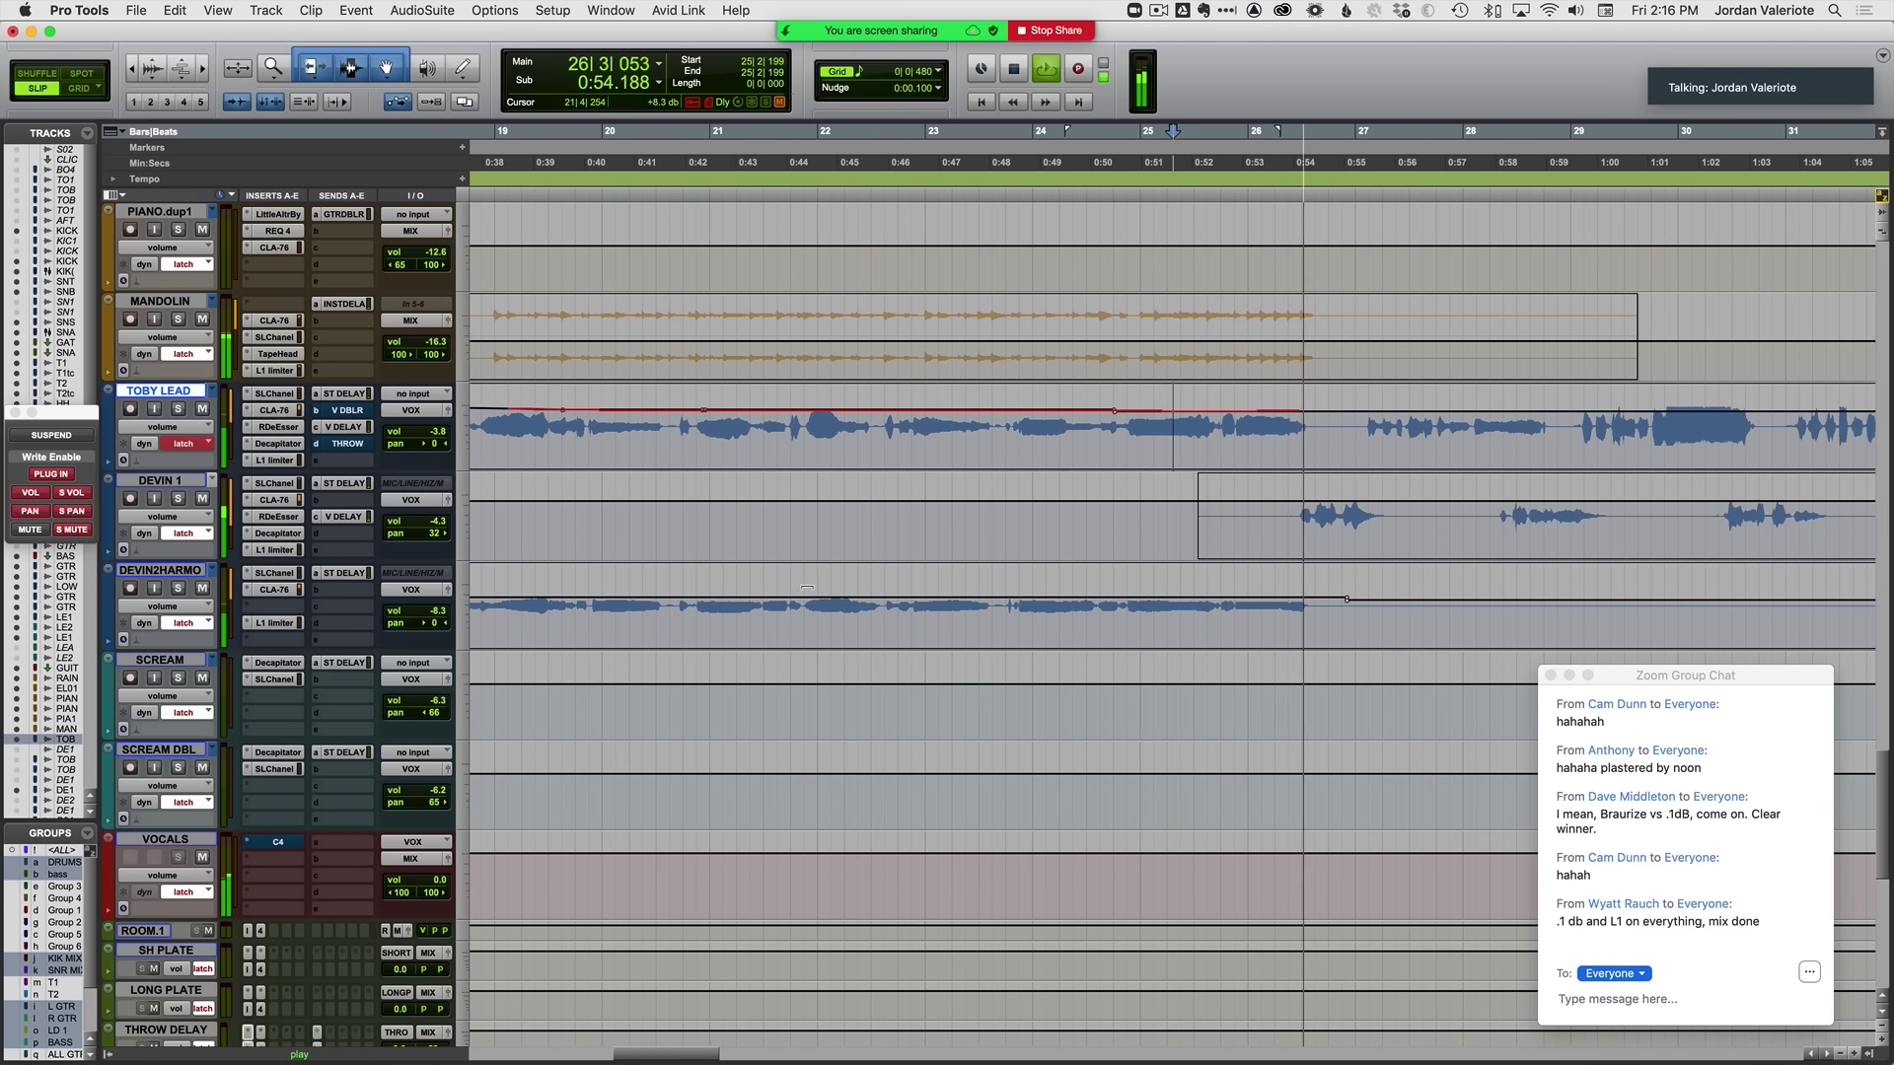
Step: Restart playback from 22|1|680, select the DEVIN2HARMO harmony track and write its latch volume ride down to -9.1 dB toward bar 26
{"action": "key", "text": "r"}
{"action": "left_click", "coordinate": [1111, 616]}
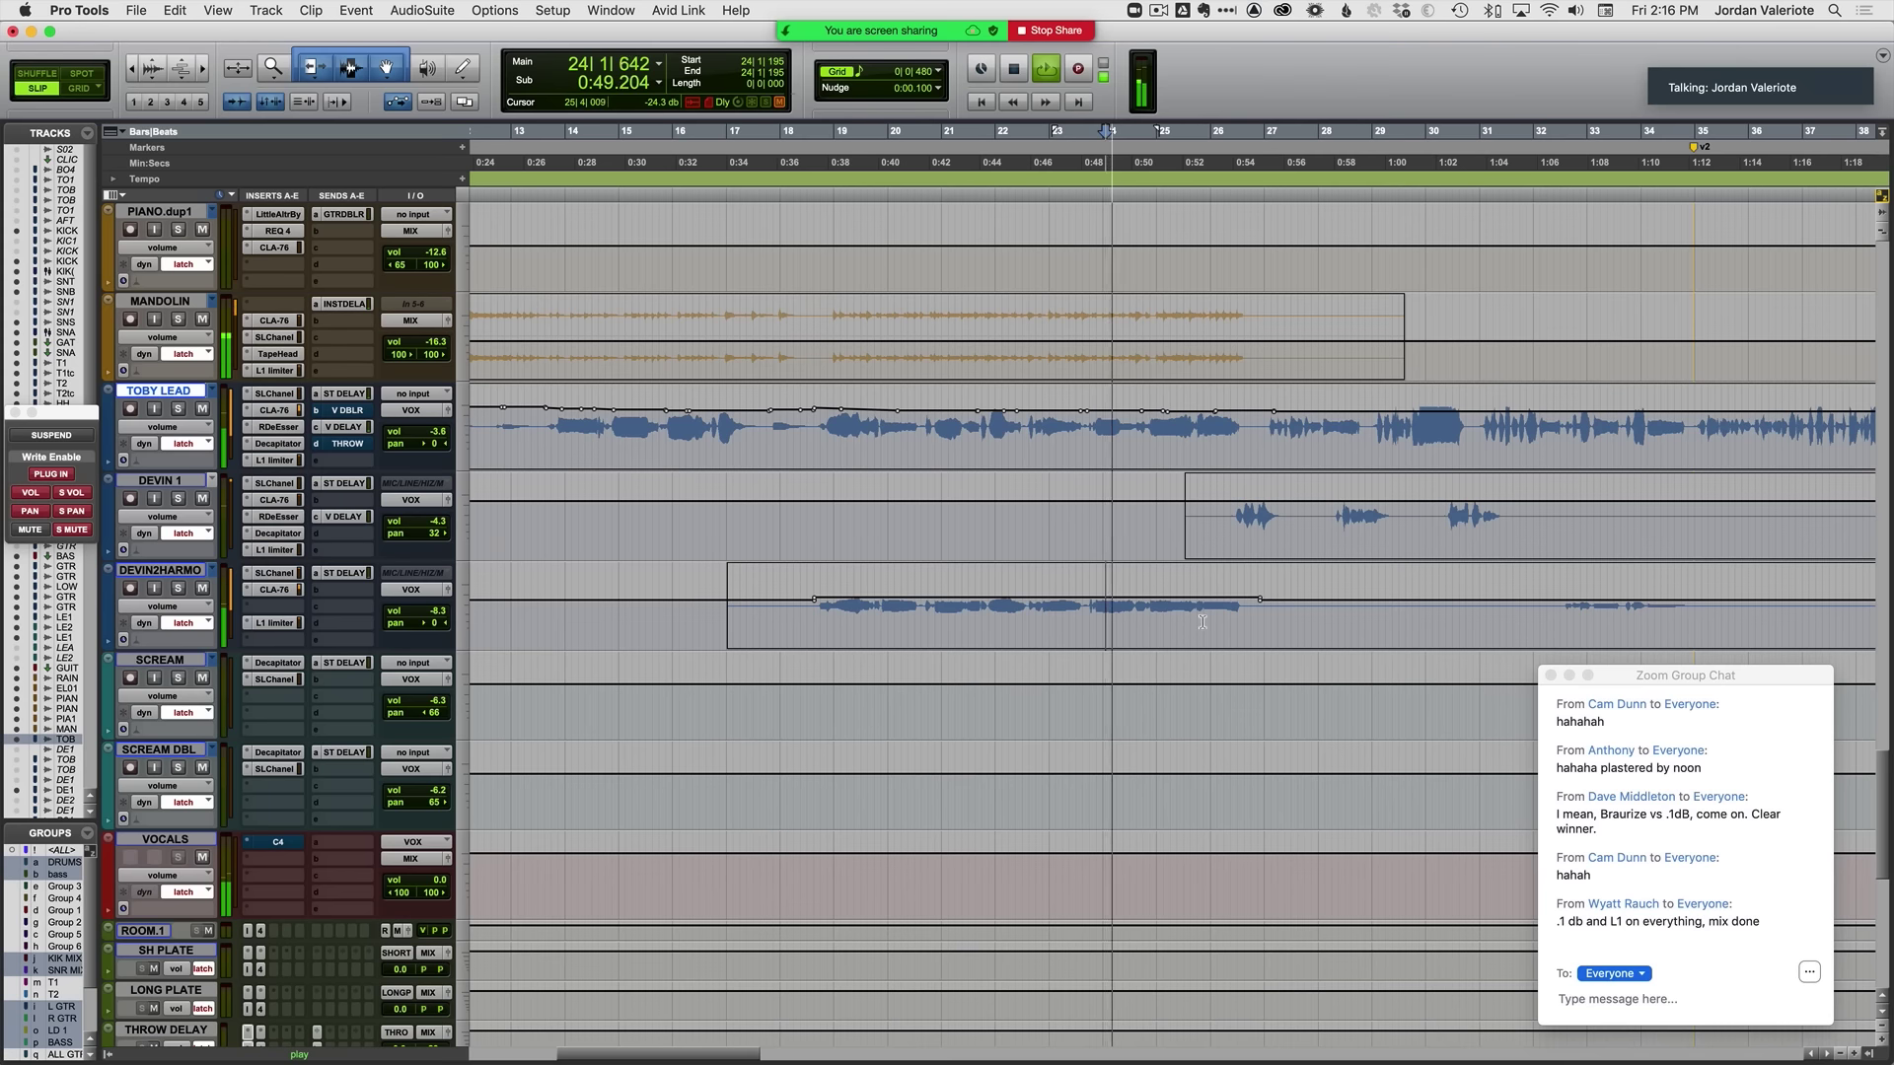
{"action": "key", "text": "t"}
{"action": "key", "text": "r"}
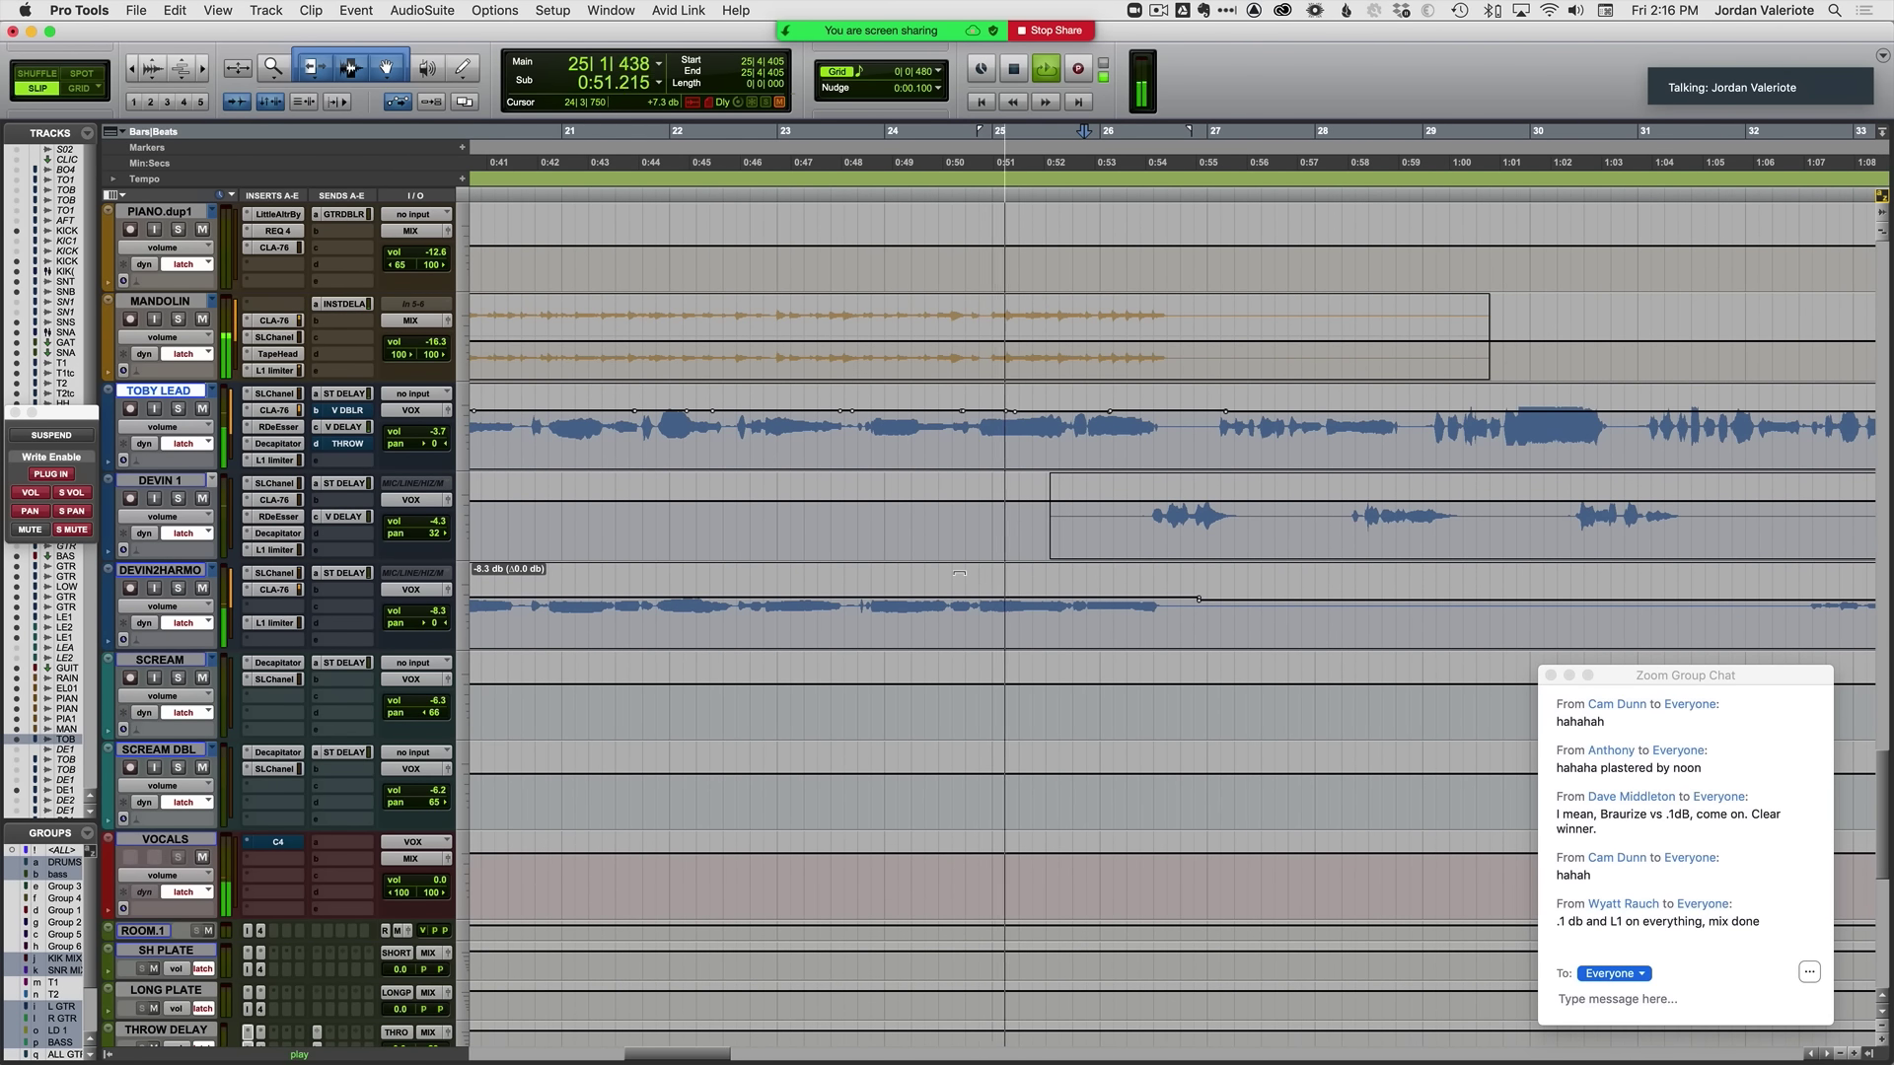
{"action": "left_click", "coordinate": [689, 612]}
{"action": "key", "text": "space"}
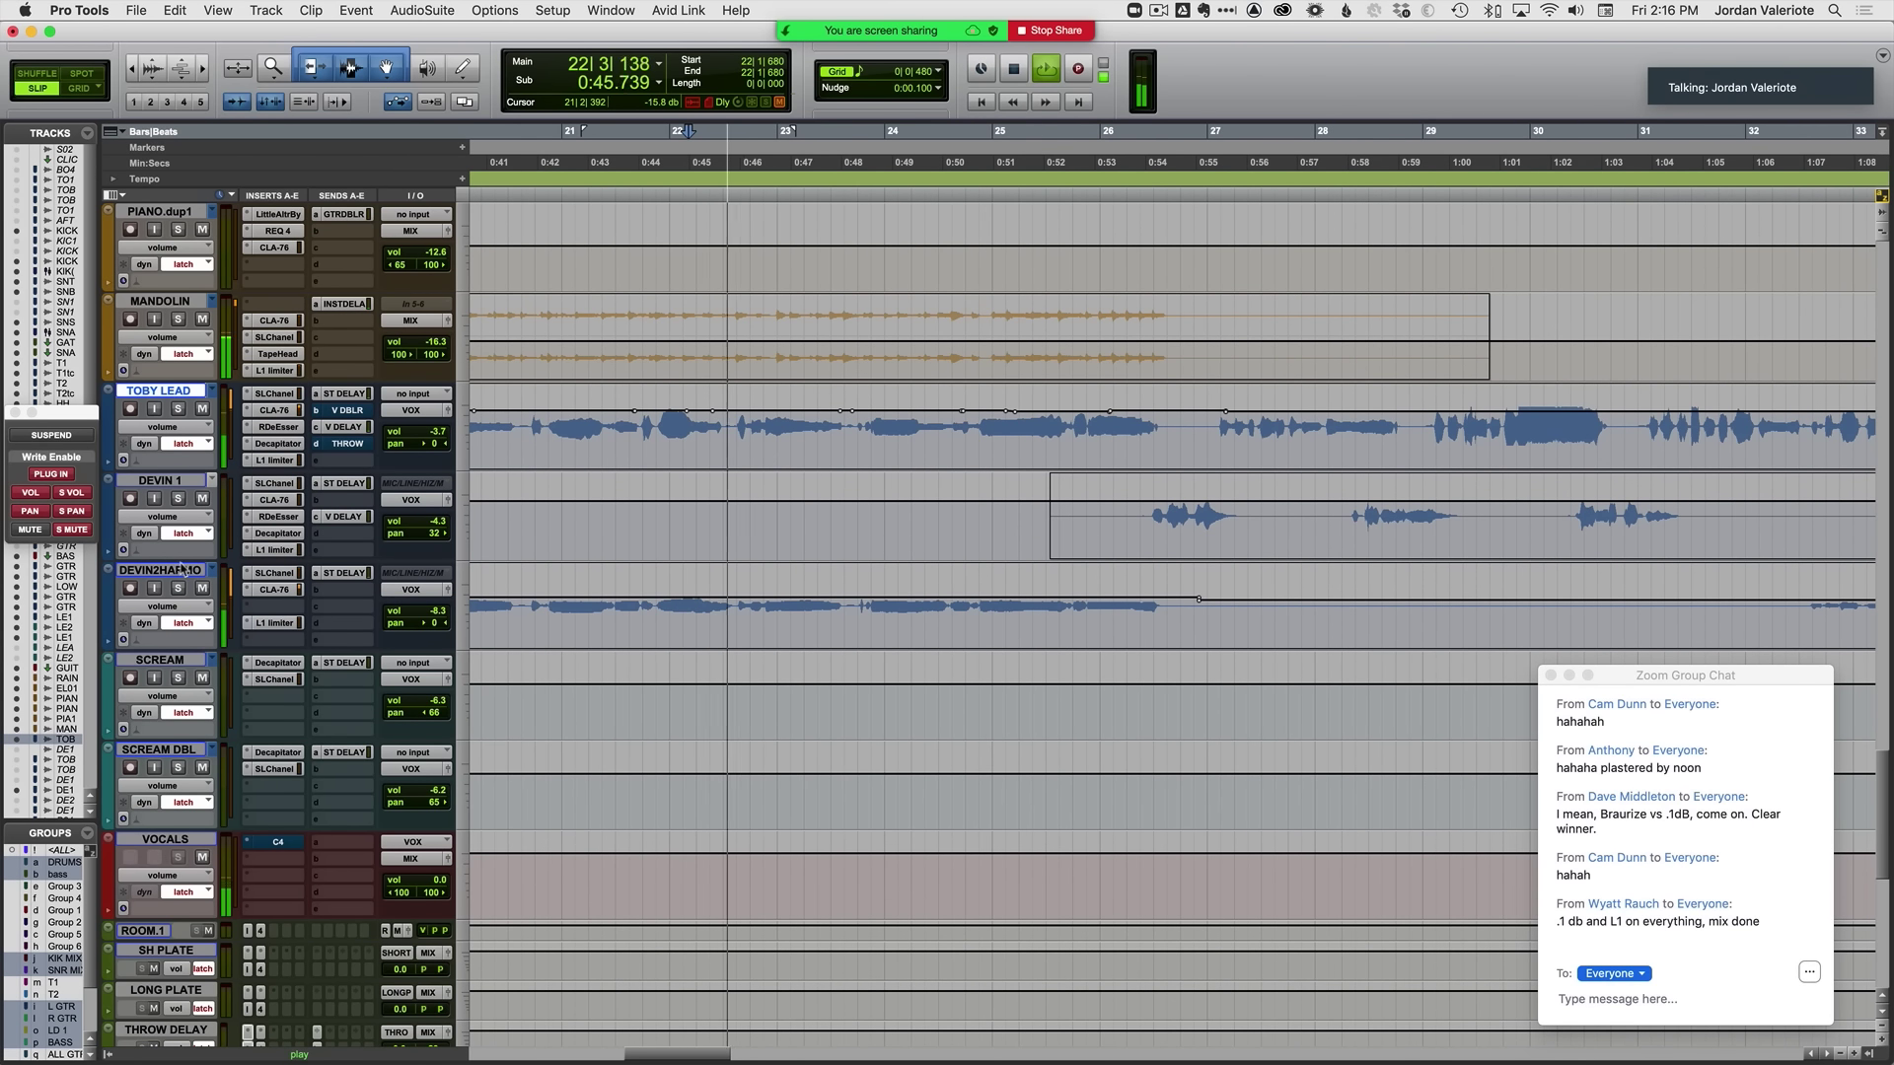
{"action": "left_click", "coordinate": [182, 568]}
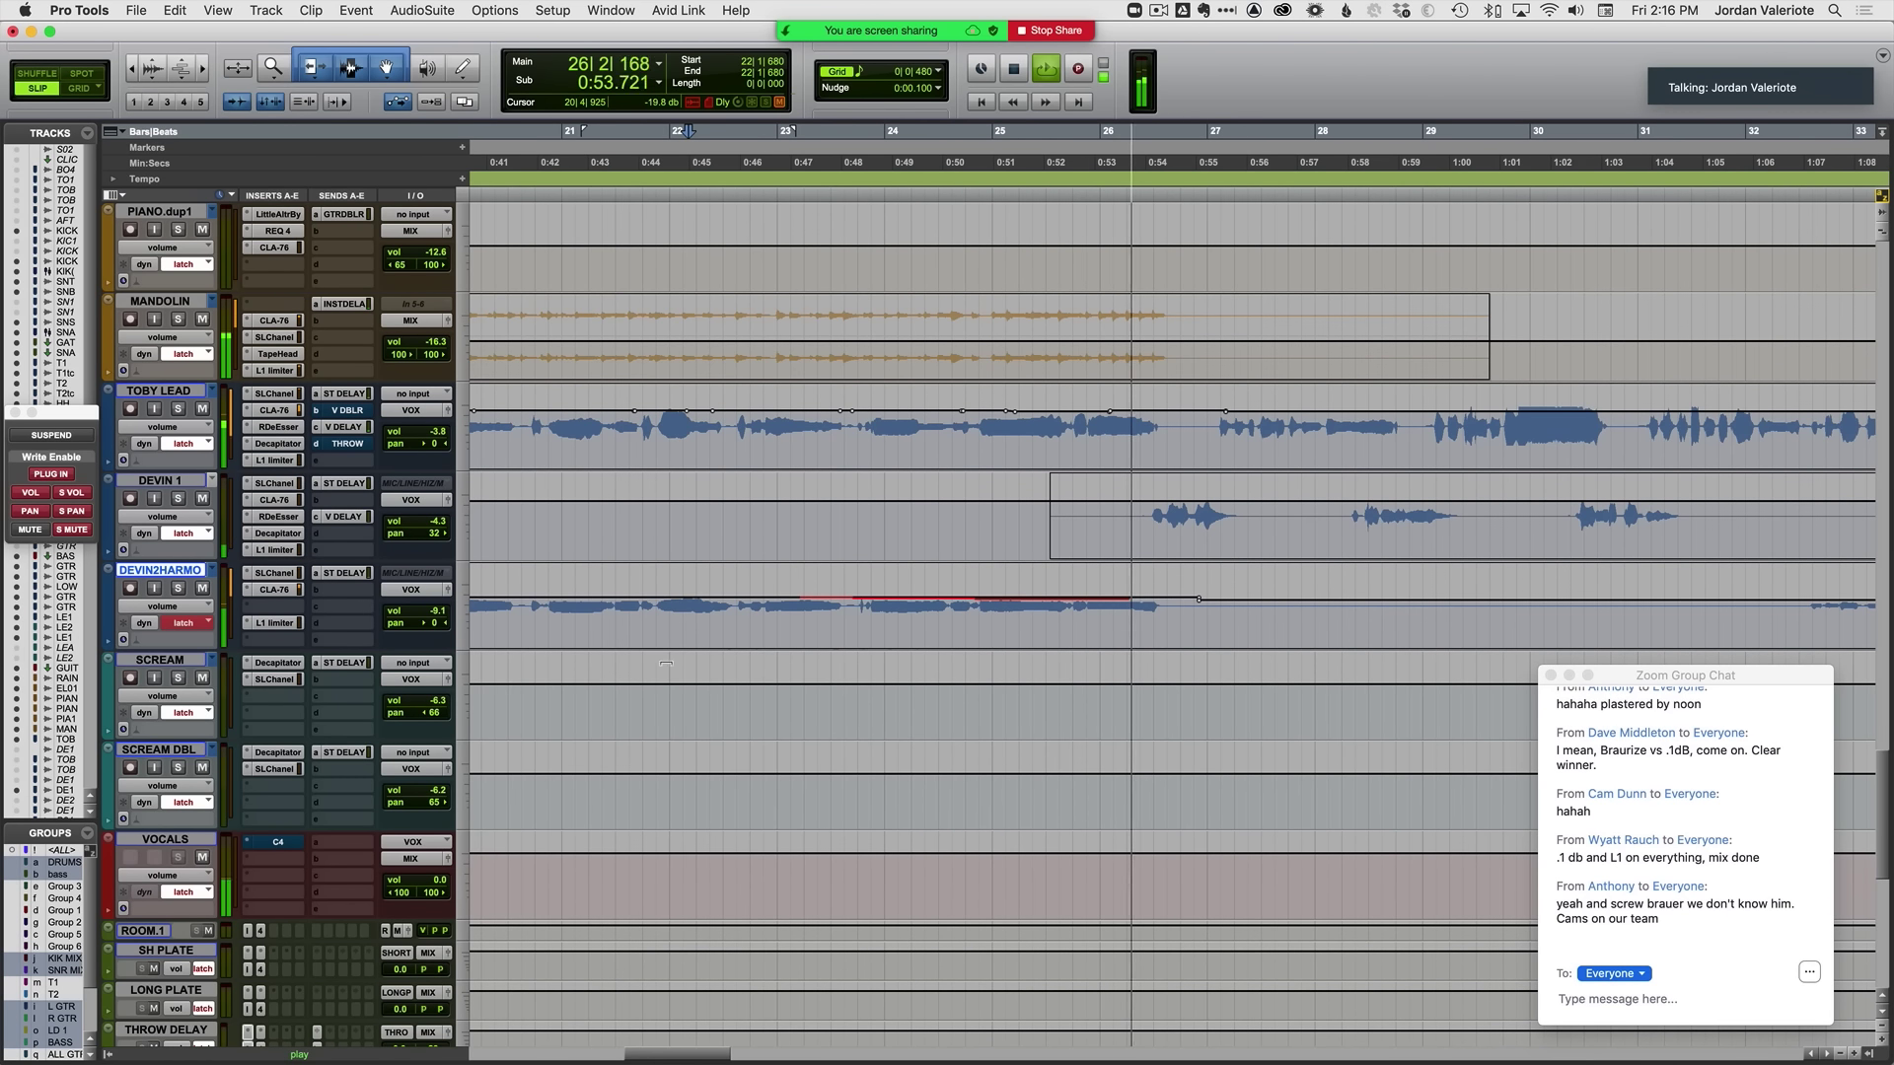
Step: Write latch volume automation on the DEVIN 1 track during playback, covering its phrases from about bar 26 to bar 31
{"action": "key", "text": "Down"}
{"action": "key", "text": "t"}
{"action": "scroll", "coordinate": [659, 524], "scroll_direction": "right", "scroll_amount": 3}
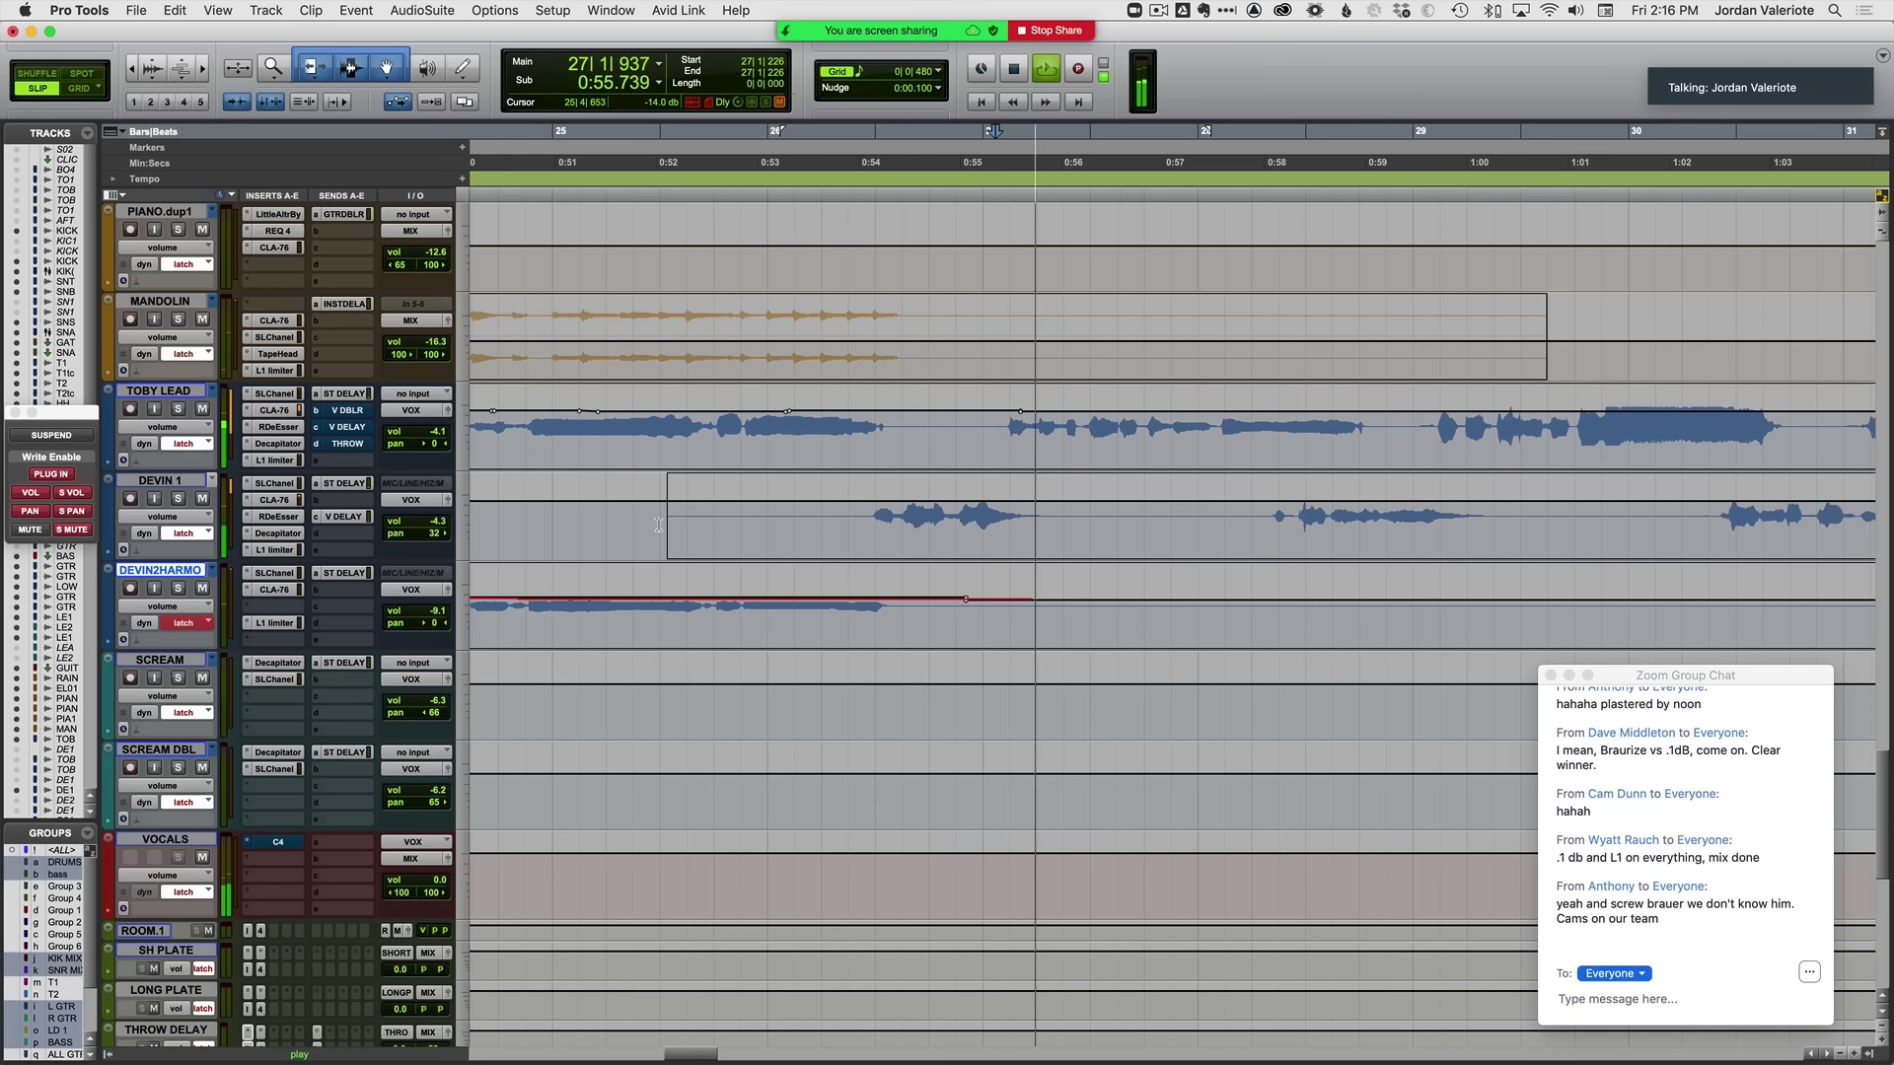
{"action": "left_click", "coordinate": [483, 515]}
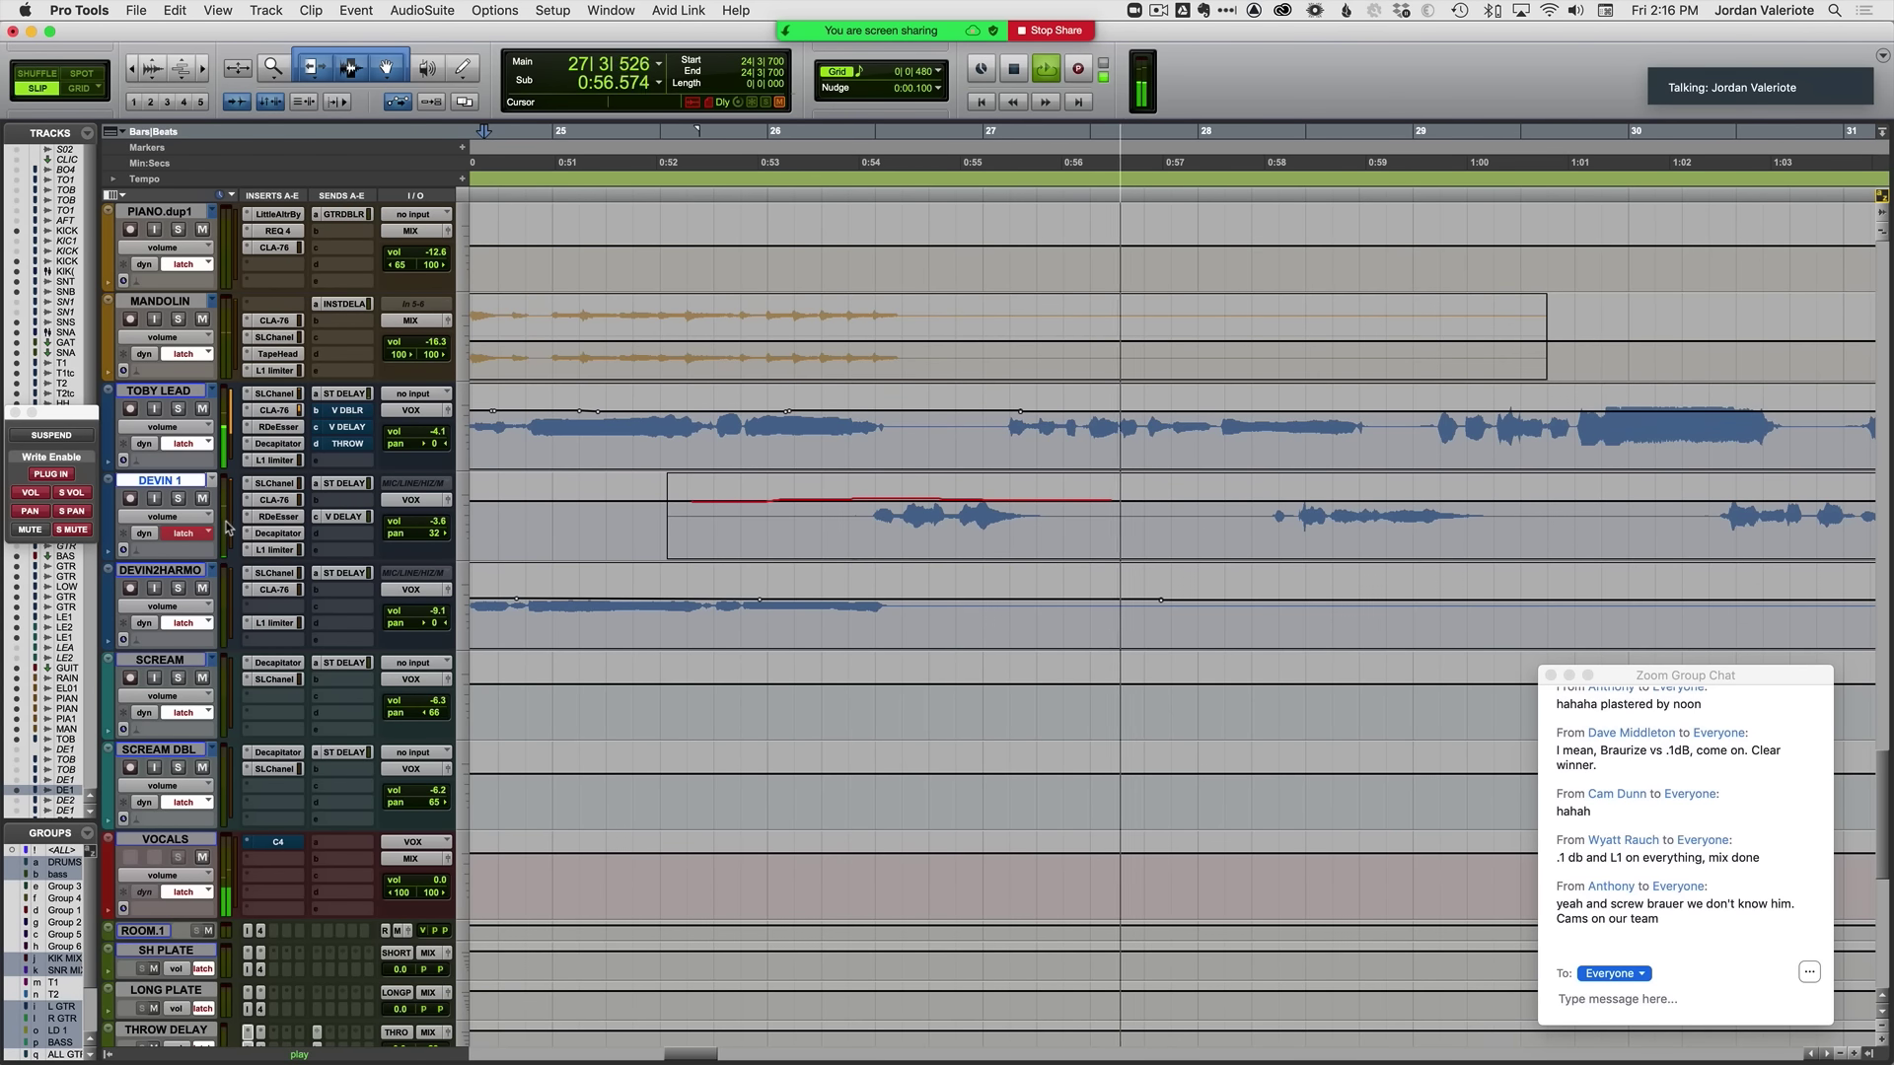
{"action": "scroll", "coordinate": [184, 498], "scroll_direction": "right", "scroll_amount": 2}
{"action": "key", "text": "r"}
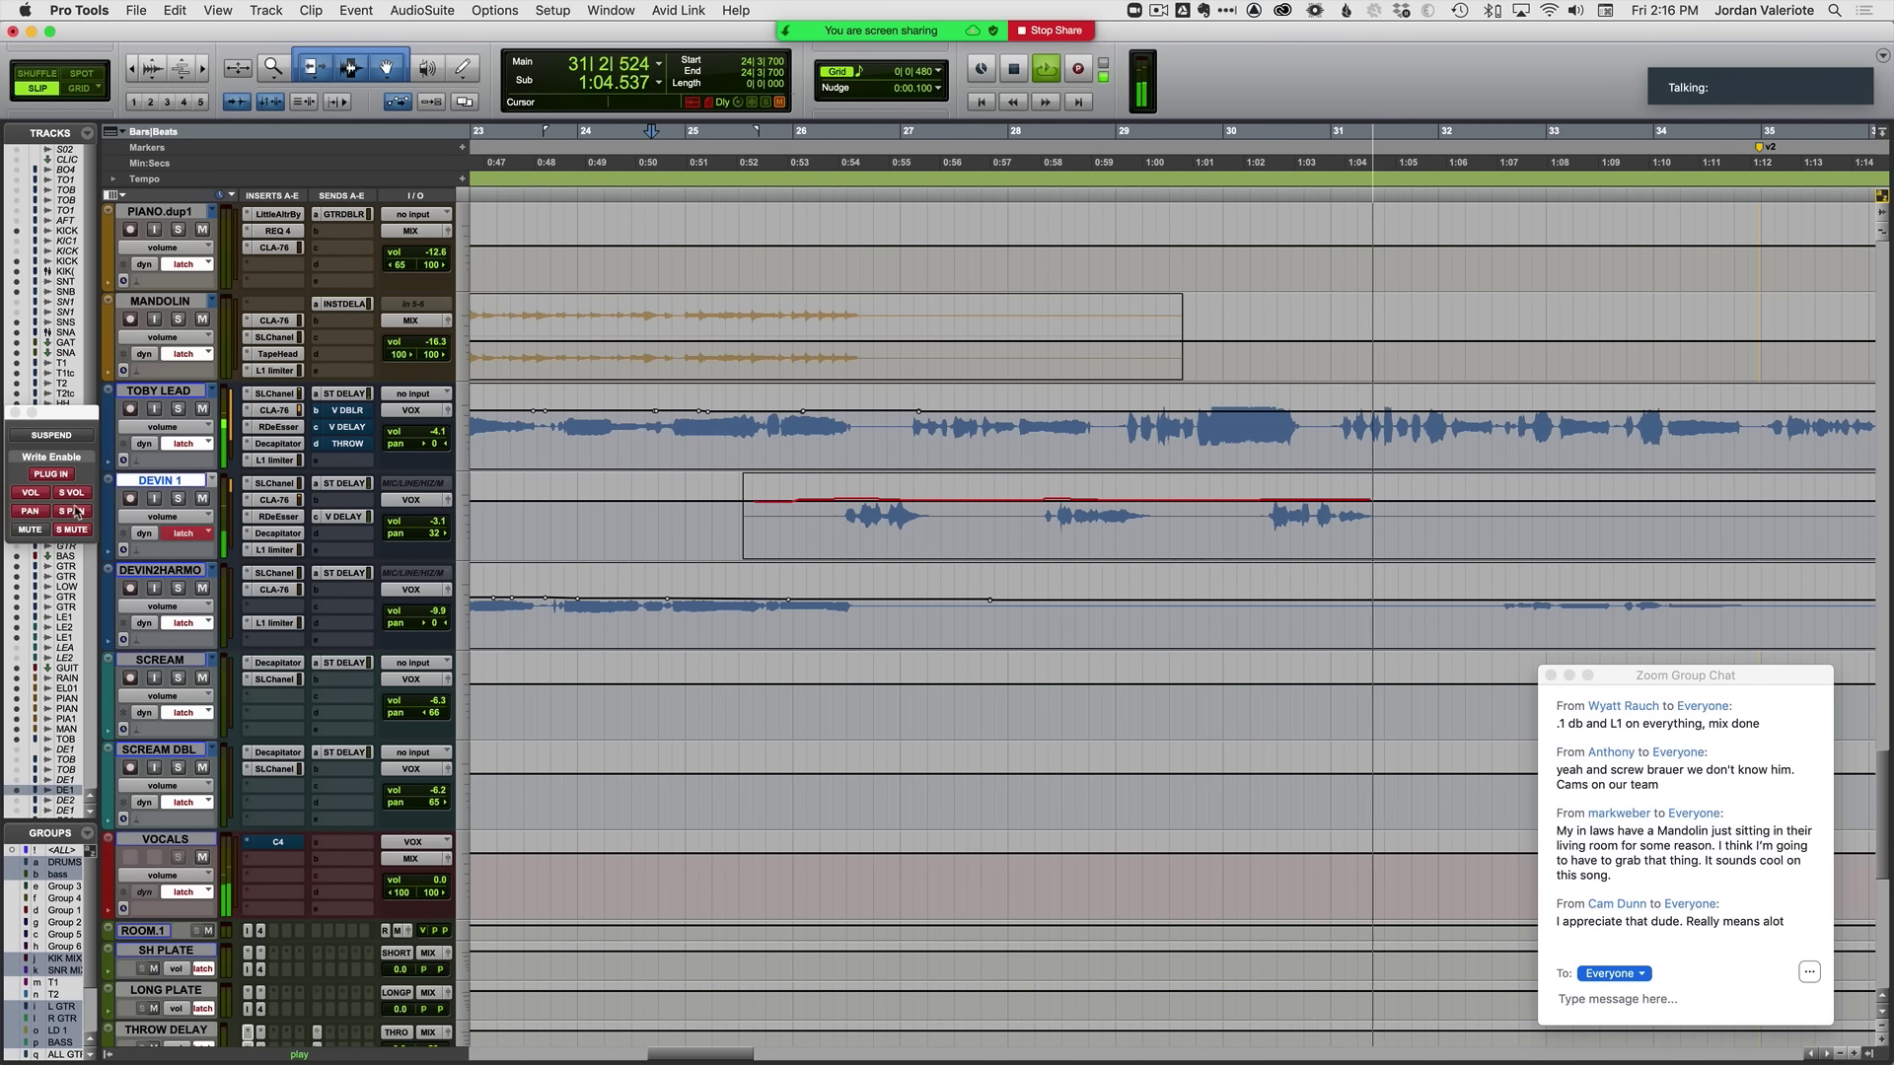
{"action": "key", "text": "space"}
Step: Ride the TOBY LEAD volume in latch mode over several passes from about bar 27 to bar 34
{"action": "left_click", "coordinate": [183, 394]}
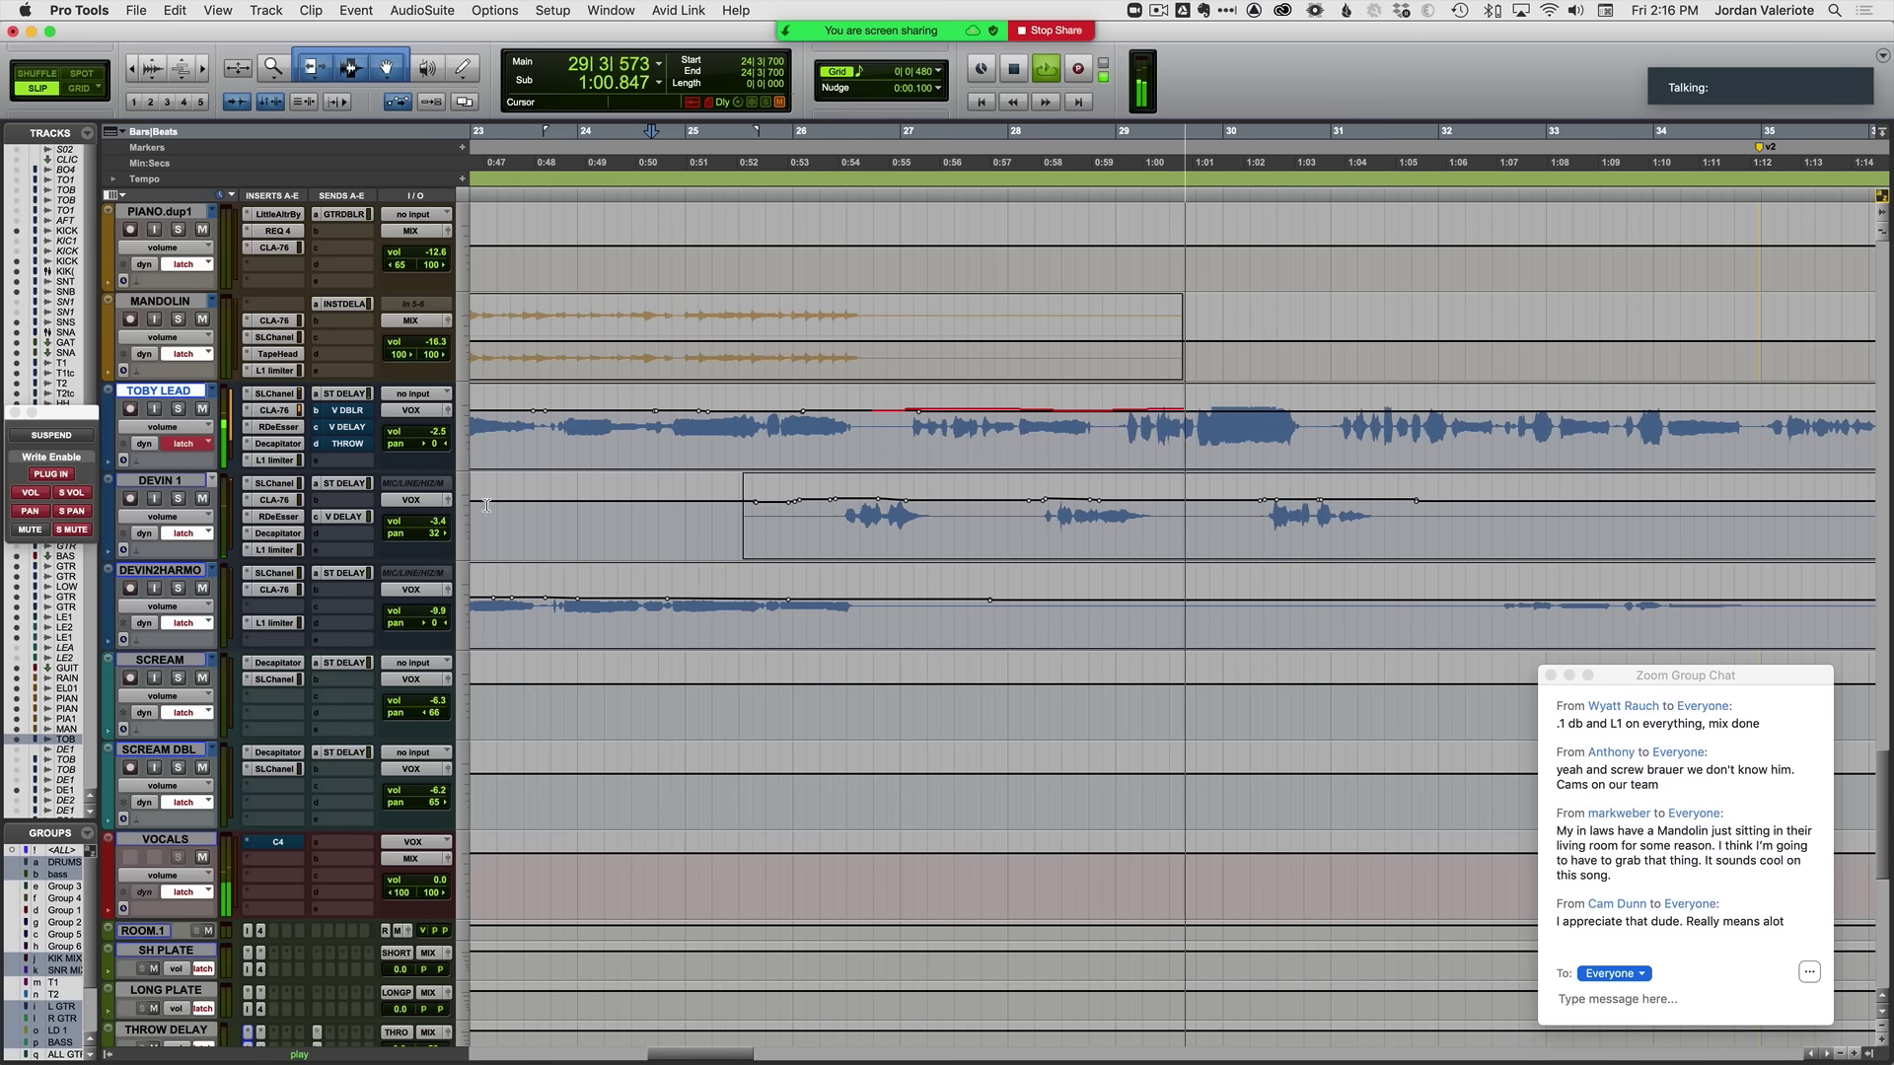
{"action": "key", "text": "space"}
{"action": "left_click", "coordinate": [989, 441]}
{"action": "key", "text": "space"}
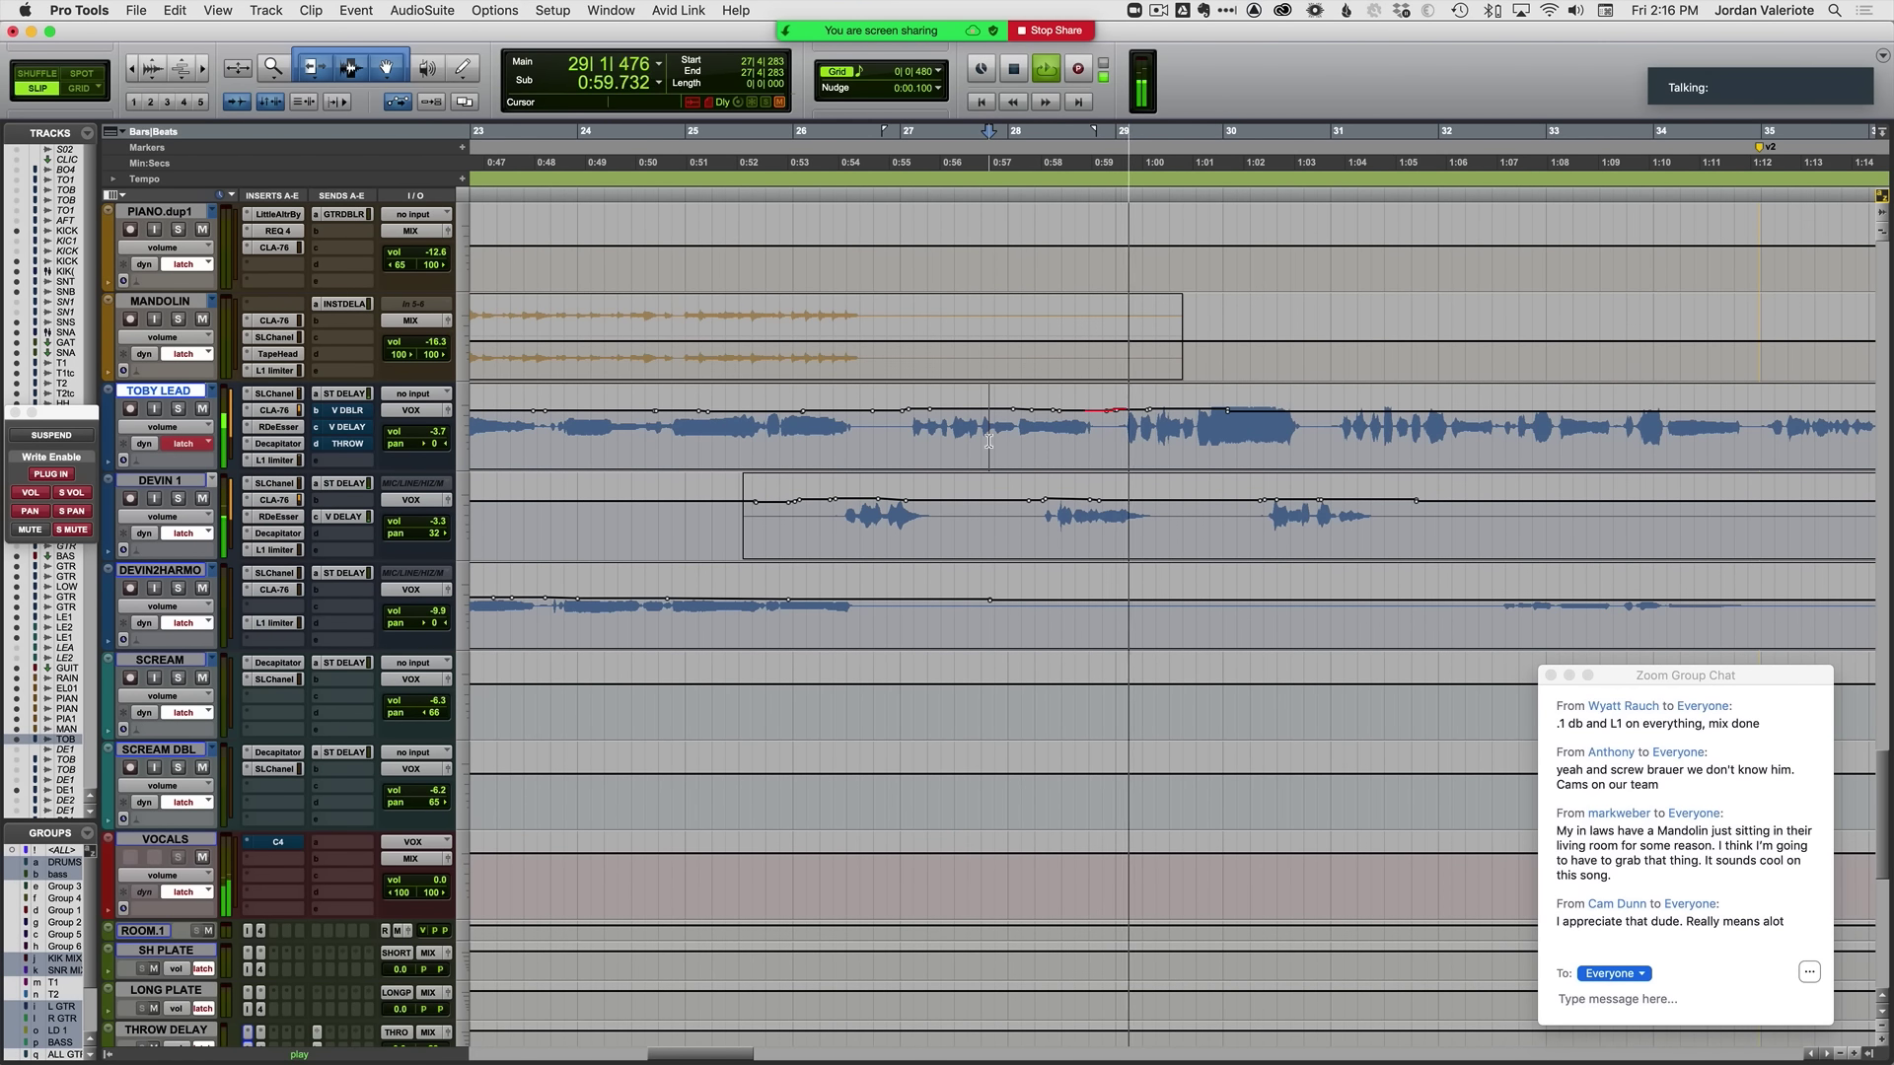
{"action": "key", "text": "space"}
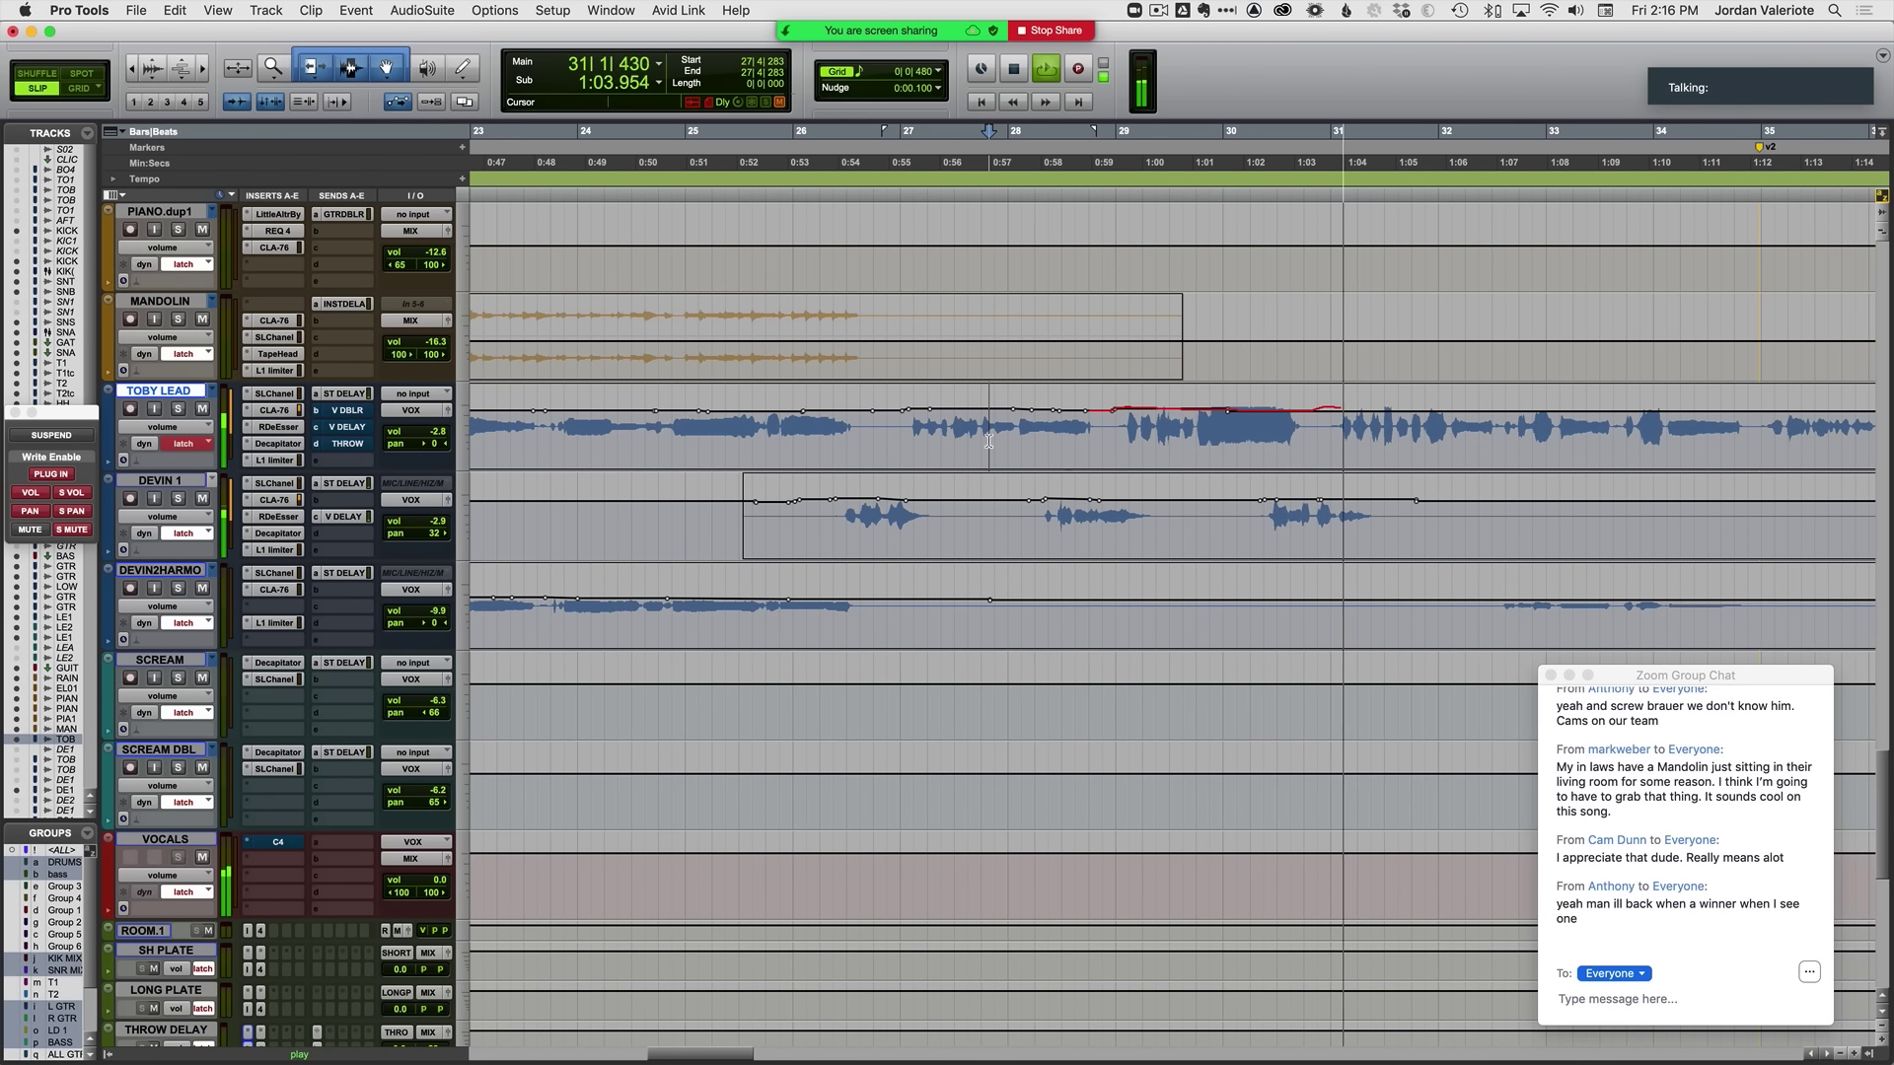
{"action": "key", "text": "space"}
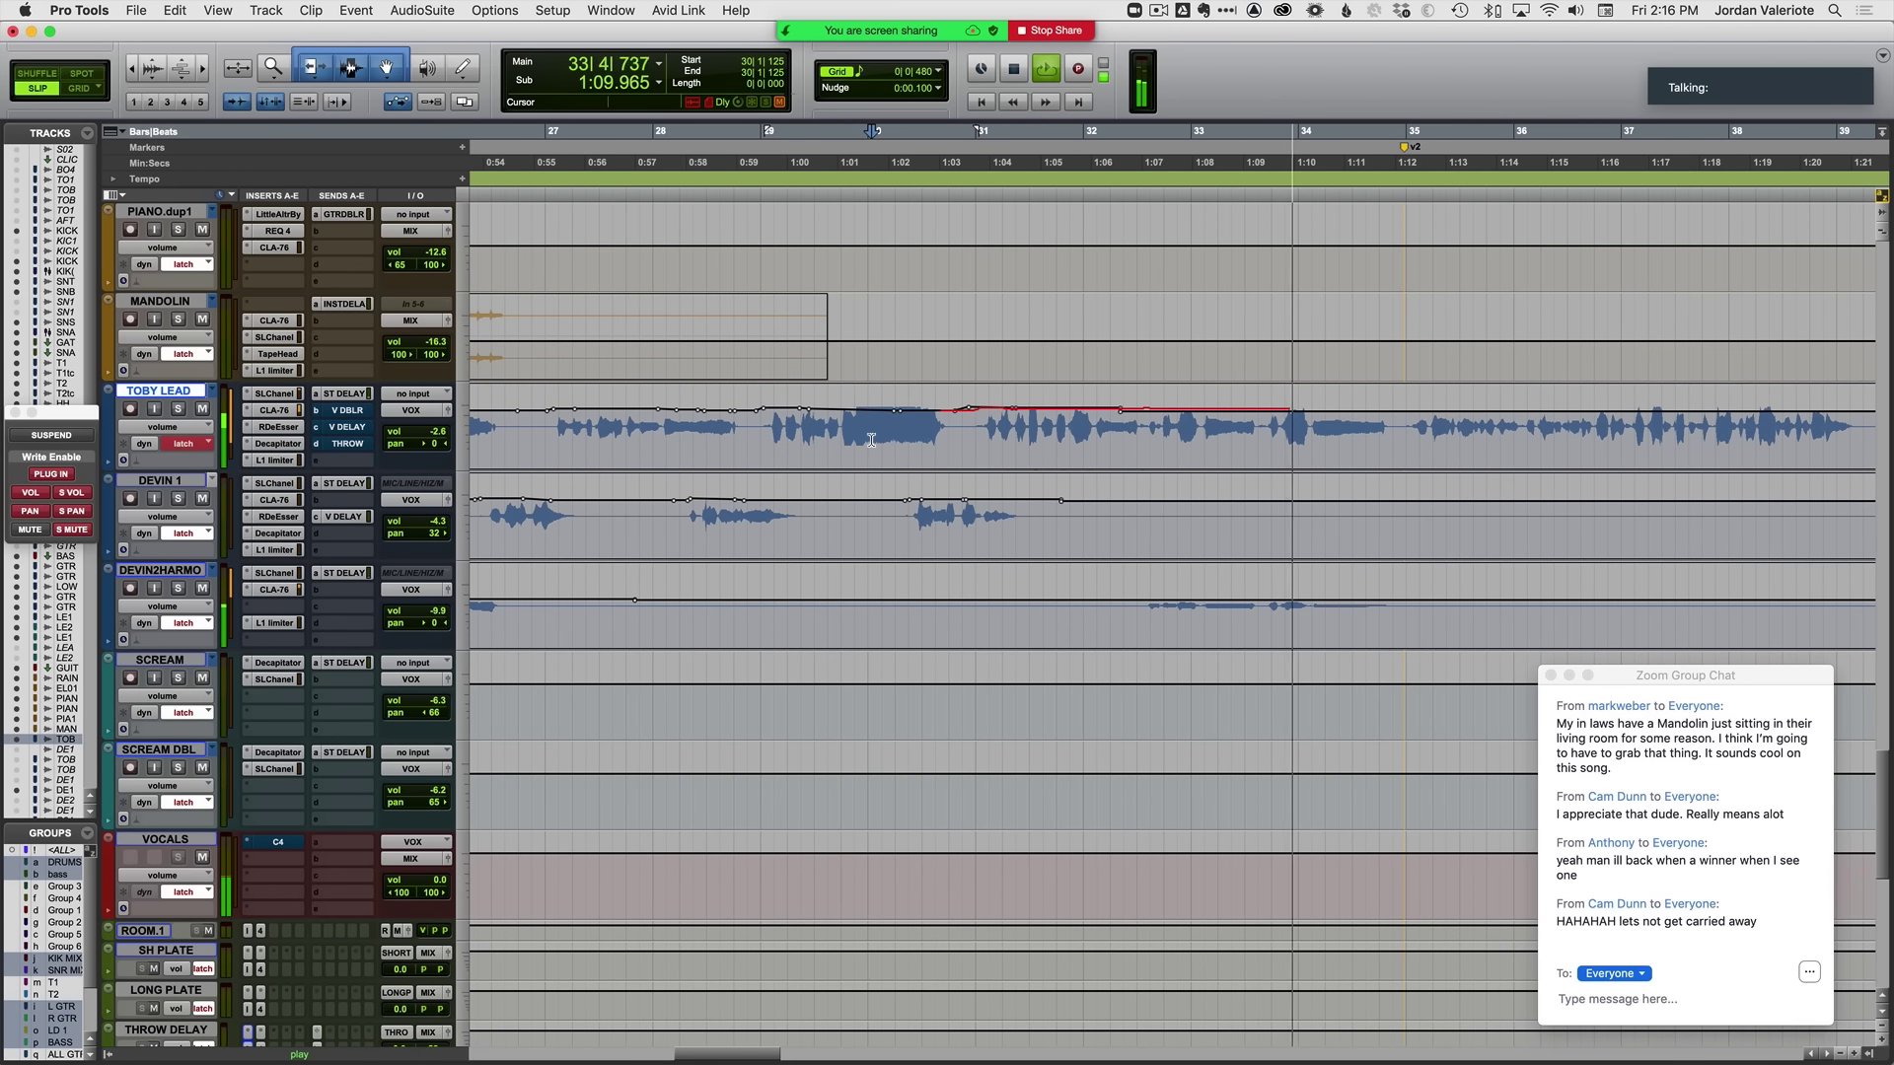
Step: Raise the DEVIN2HARMO volume automation to -6.6 dB across the phrase between about bars 32 and 35, and play it back
{"action": "scroll", "coordinate": [952, 523], "scroll_direction": "right", "scroll_amount": 3}
{"action": "left_click", "coordinate": [908, 606]}
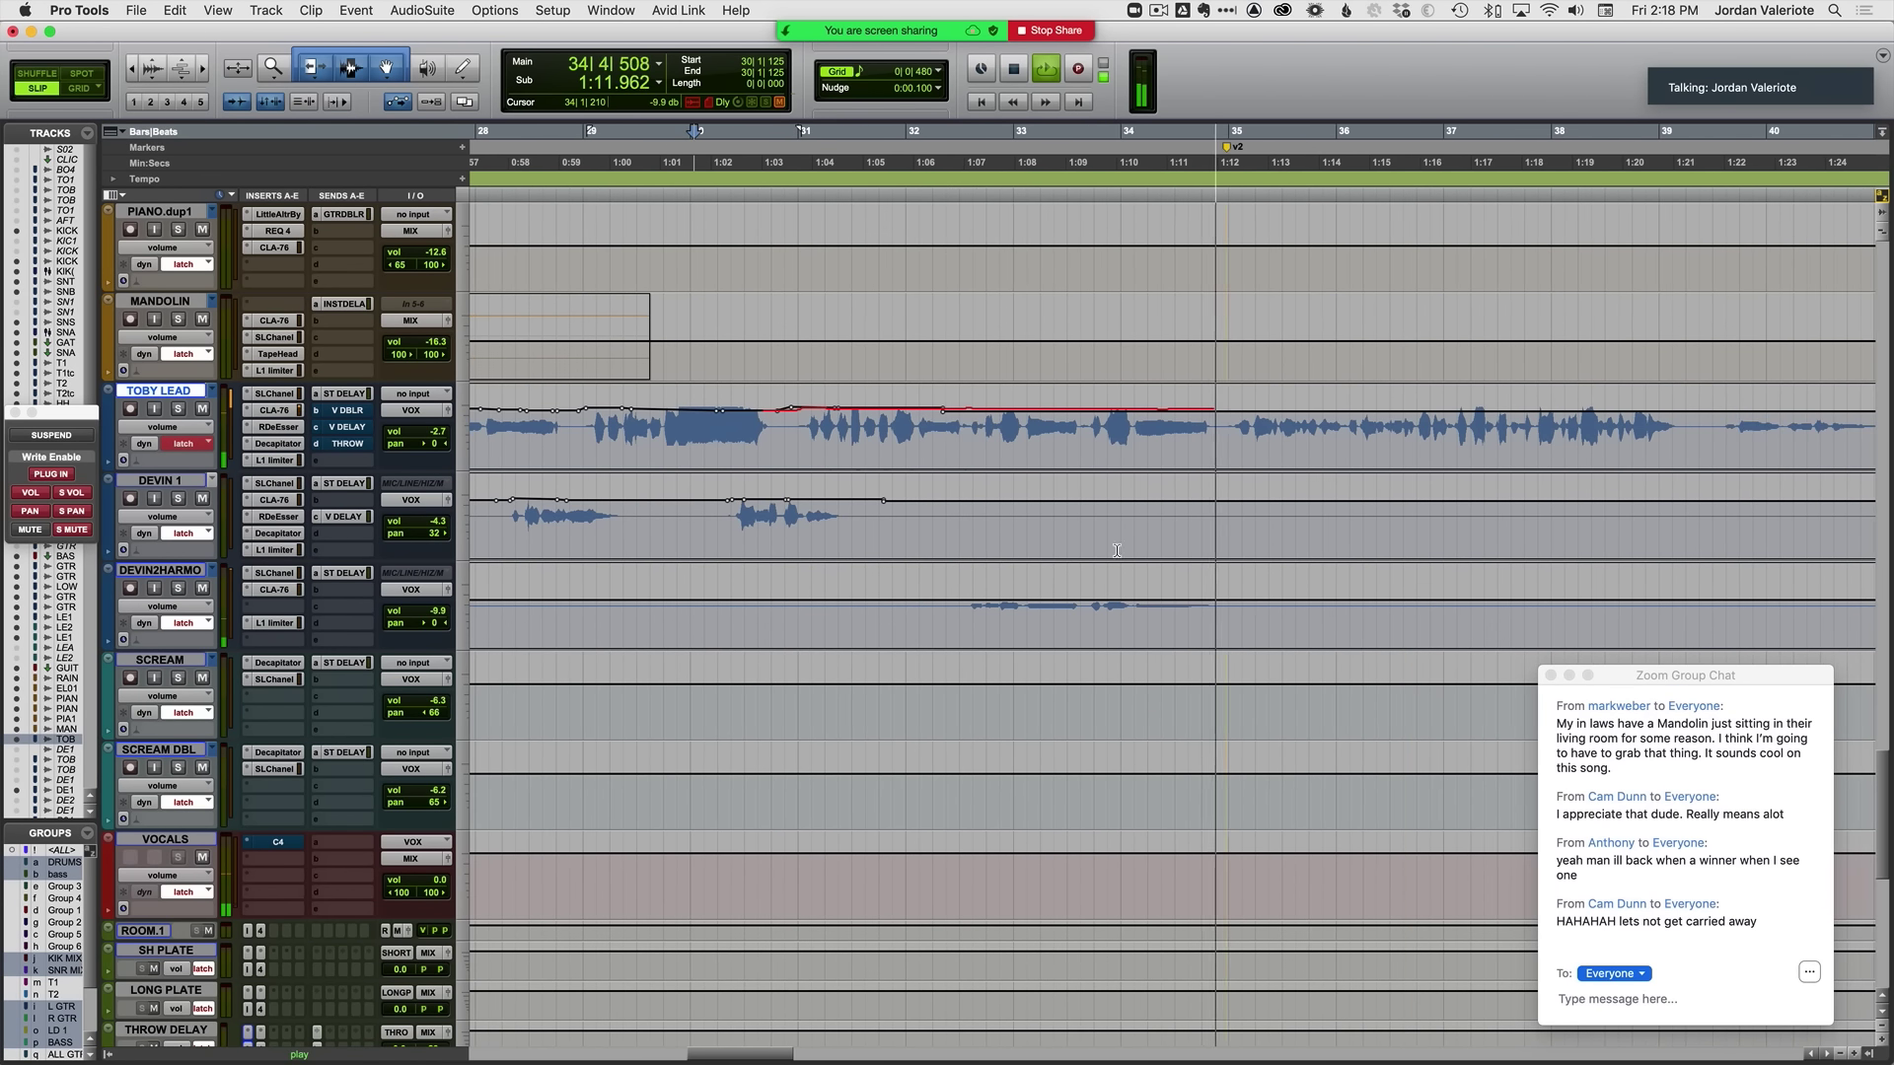
{"action": "left_click_drag", "start_coordinate": [943, 609], "coordinate": [1263, 607]}
{"action": "left_click", "coordinate": [937, 625]}
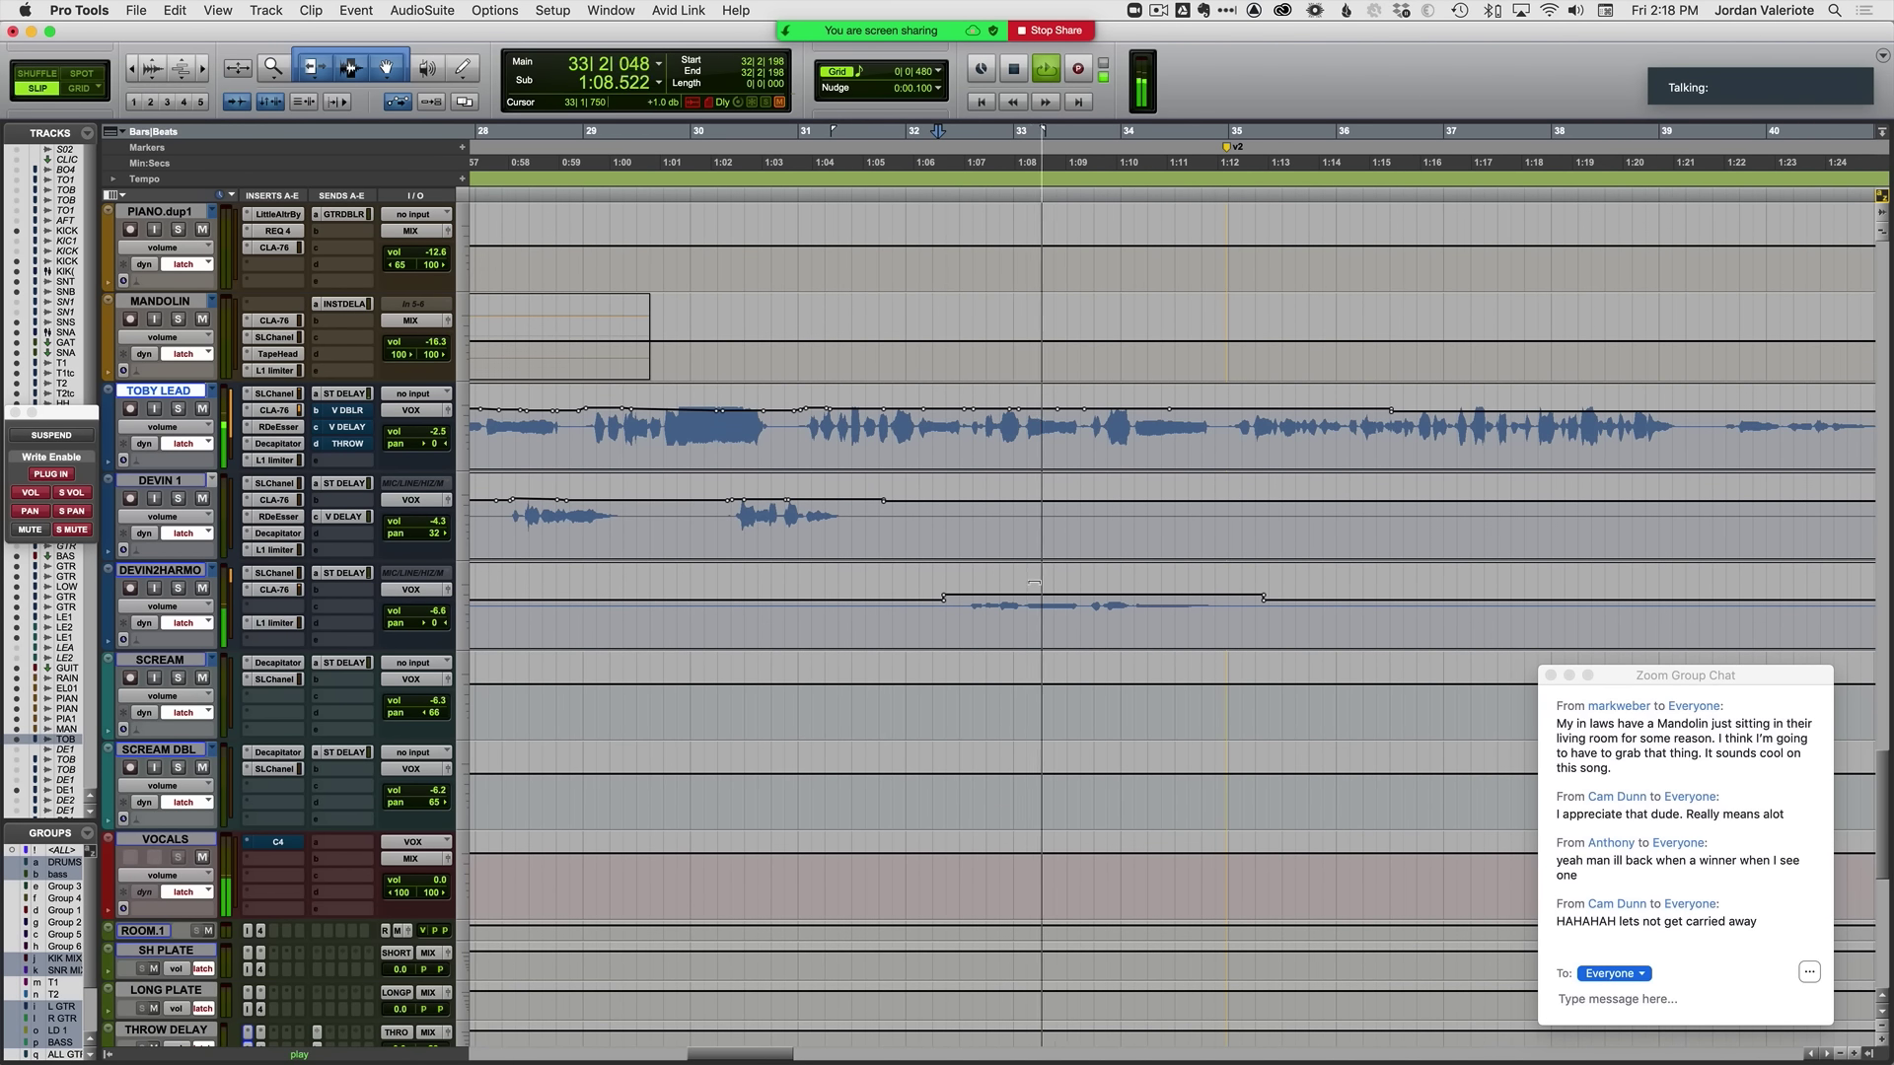
{"action": "scroll", "coordinate": [1035, 587], "scroll_direction": "right", "scroll_amount": 3}
{"action": "scroll", "coordinate": [1034, 585], "scroll_direction": "right", "scroll_amount": 3}
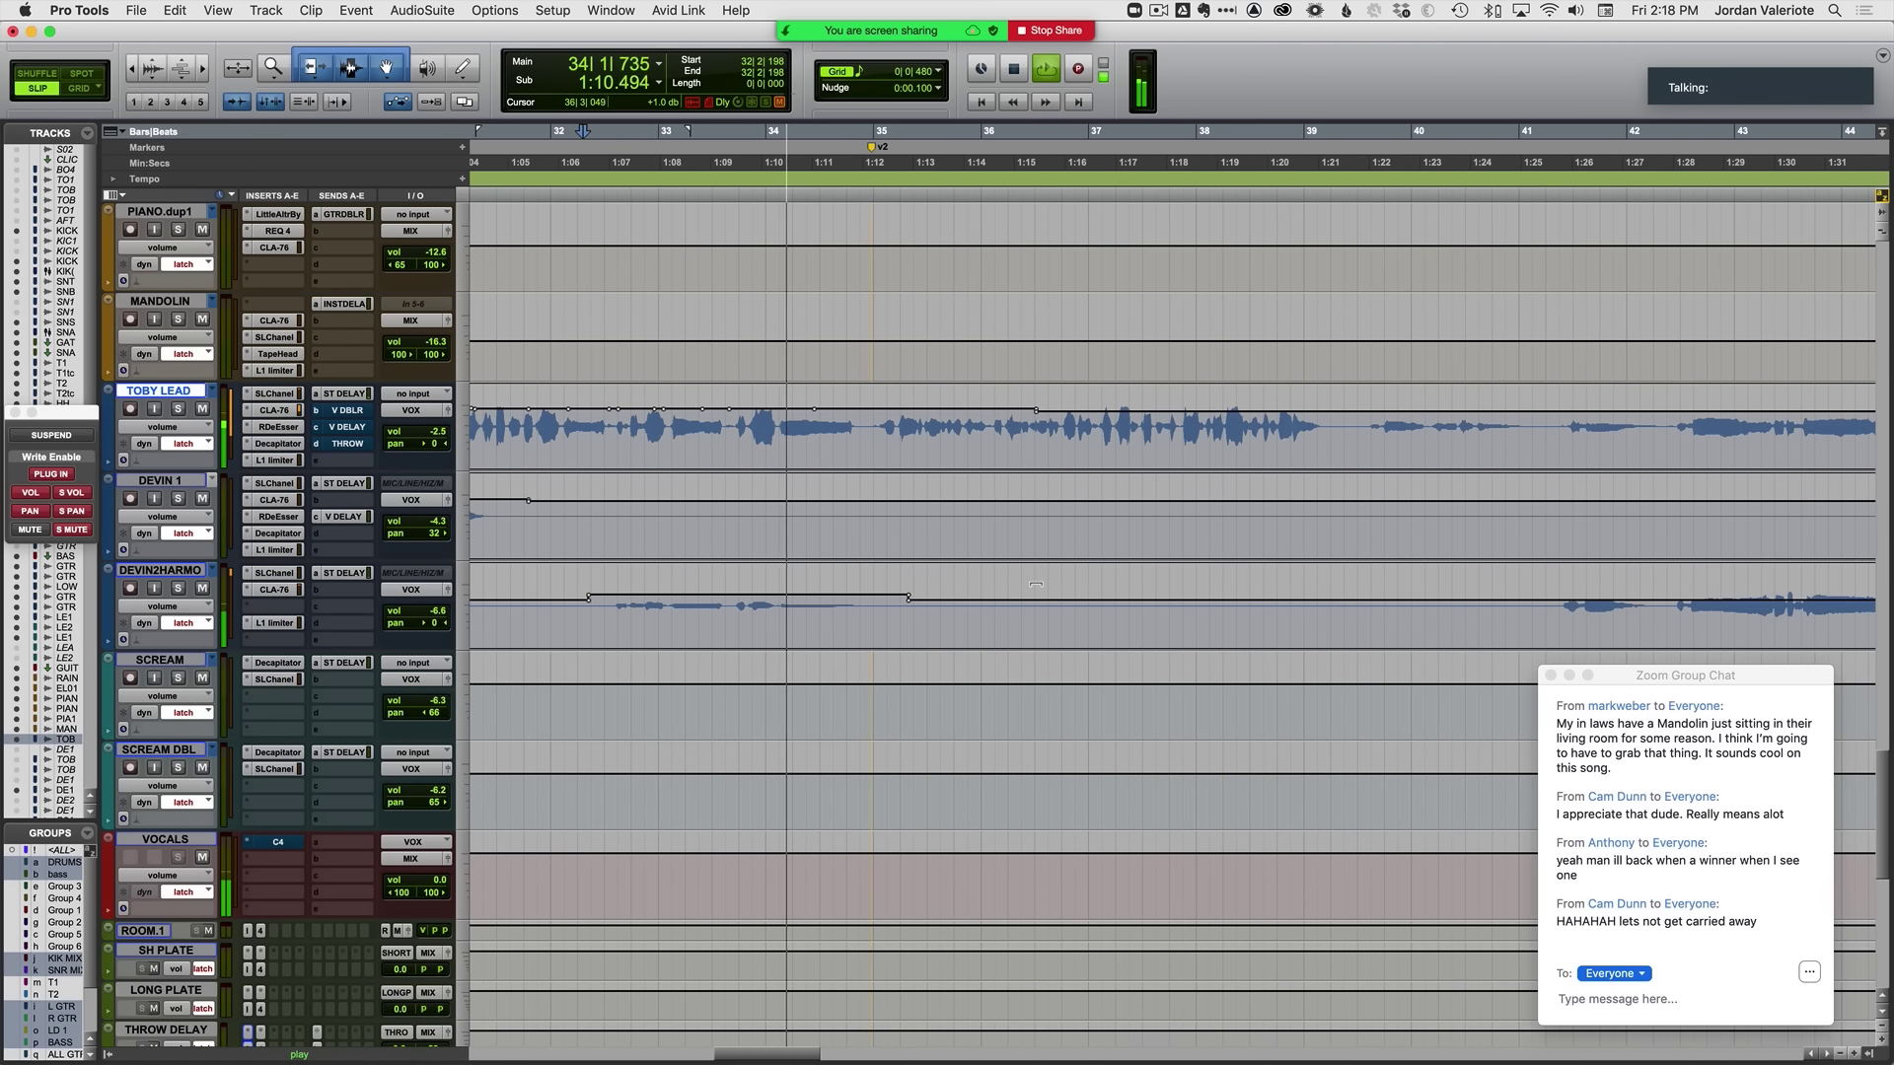
Step: Write a gradual volume reduction to -8.5 dB on DEVIN2HARMO from about bar 33 to bar 36
{"action": "key", "text": "space"}
{"action": "left_click", "coordinate": [173, 571]}
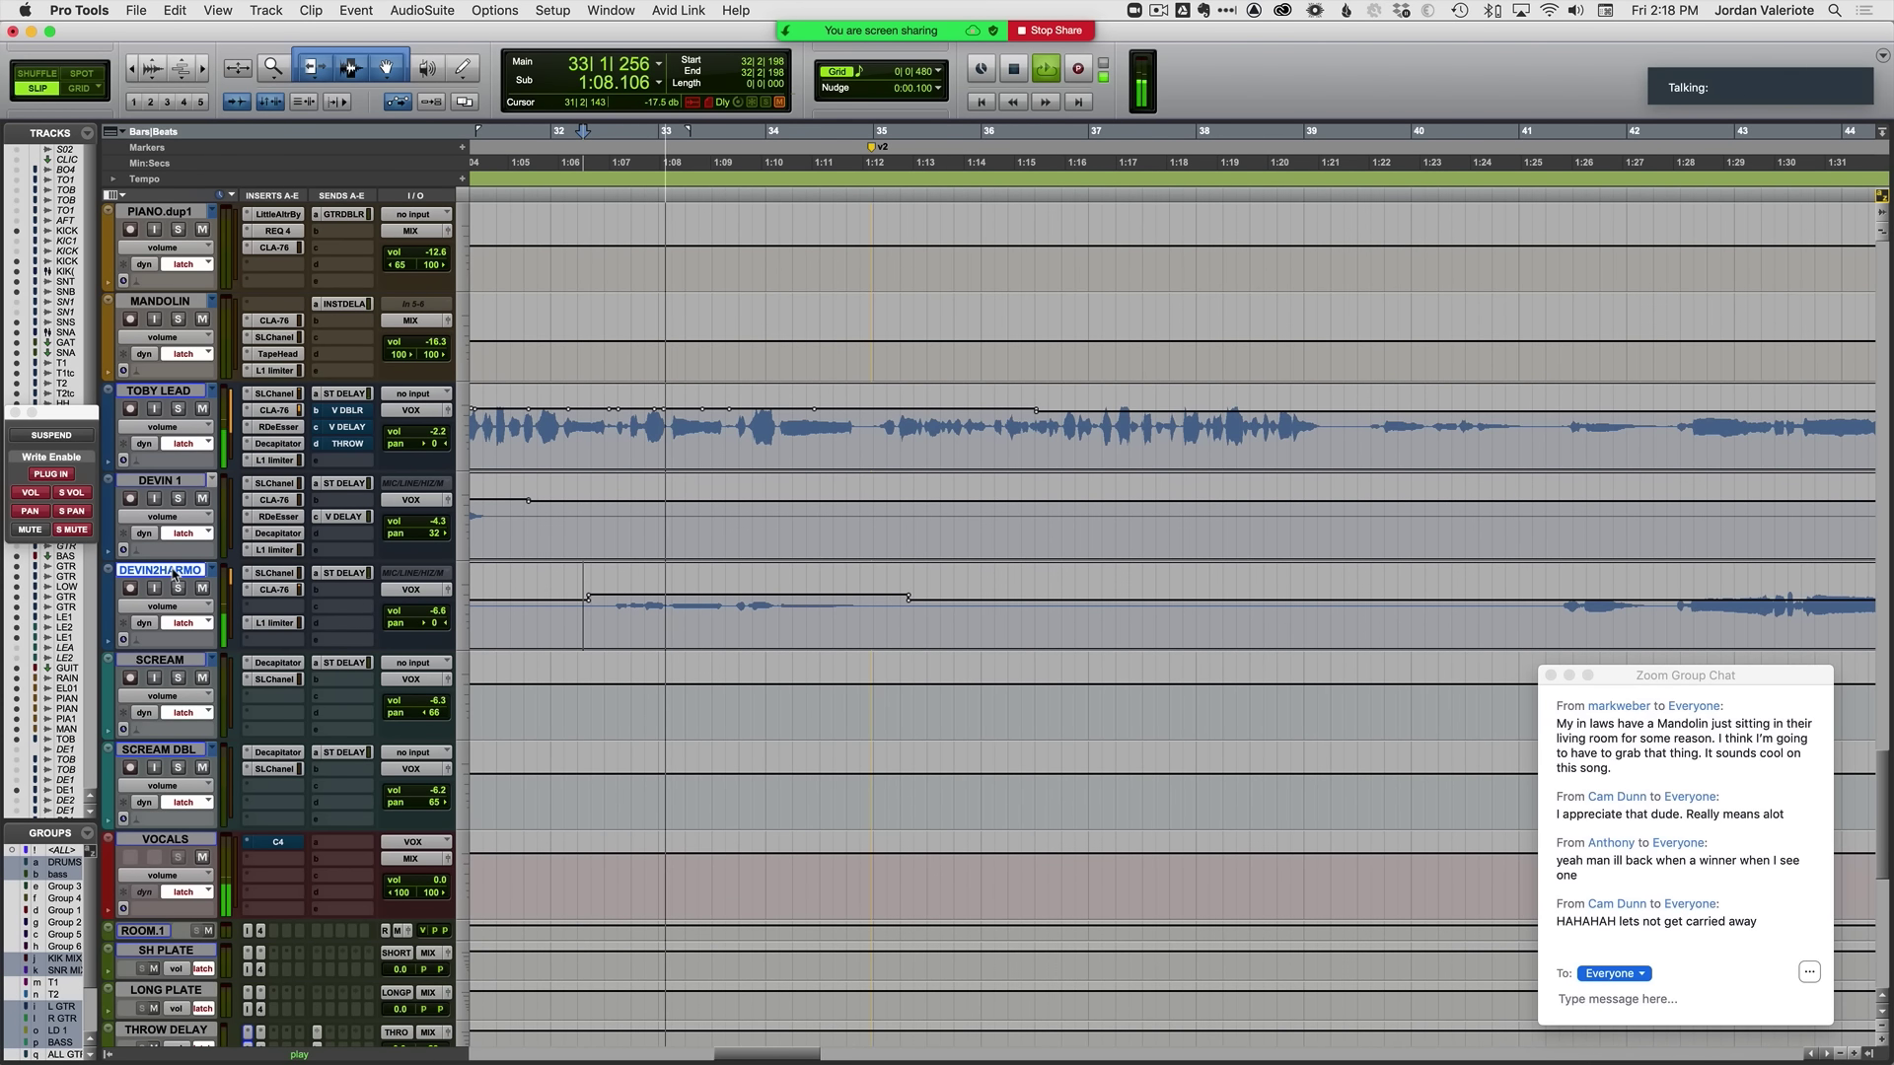
{"action": "key", "text": "space"}
{"action": "key", "text": "space"}
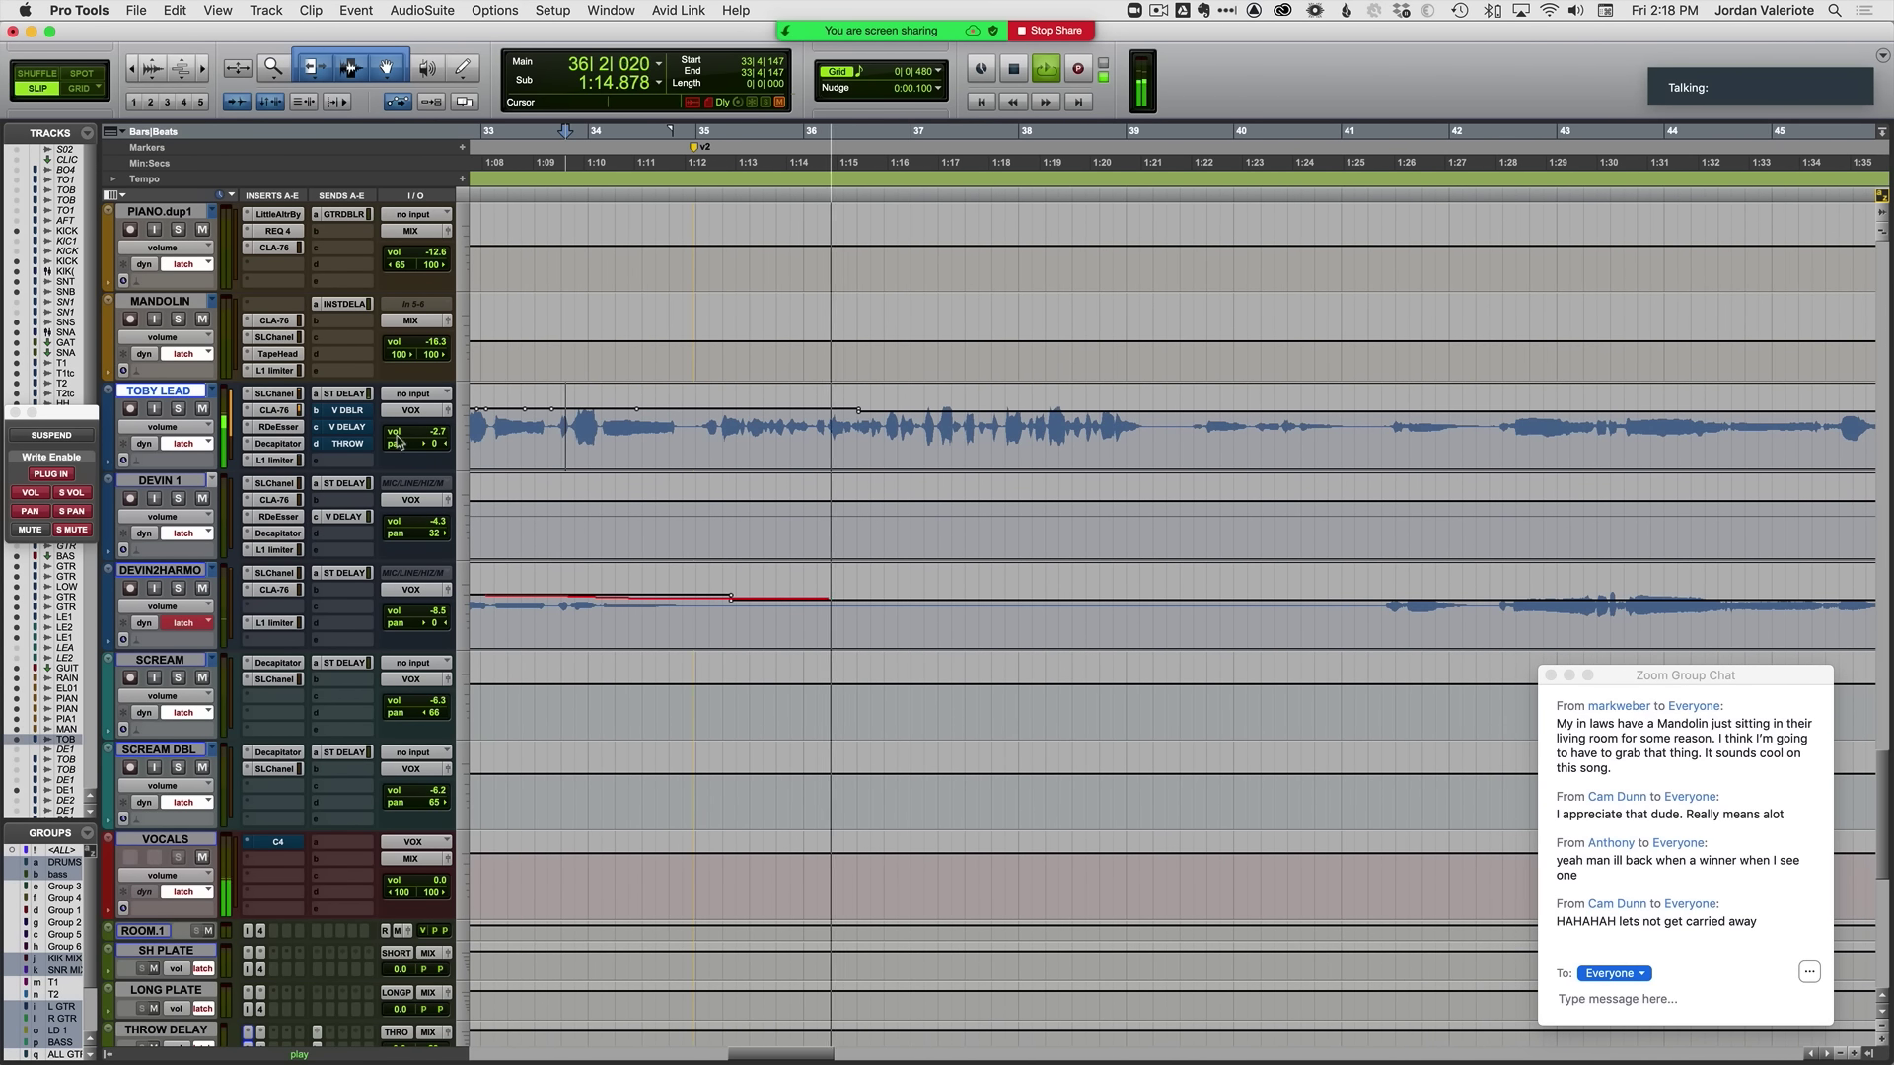
Step: Write TOBY LEAD volume automation during playback from about bar 34 through the verse to bar 40
{"action": "key", "text": "space"}
{"action": "key", "text": "space"}
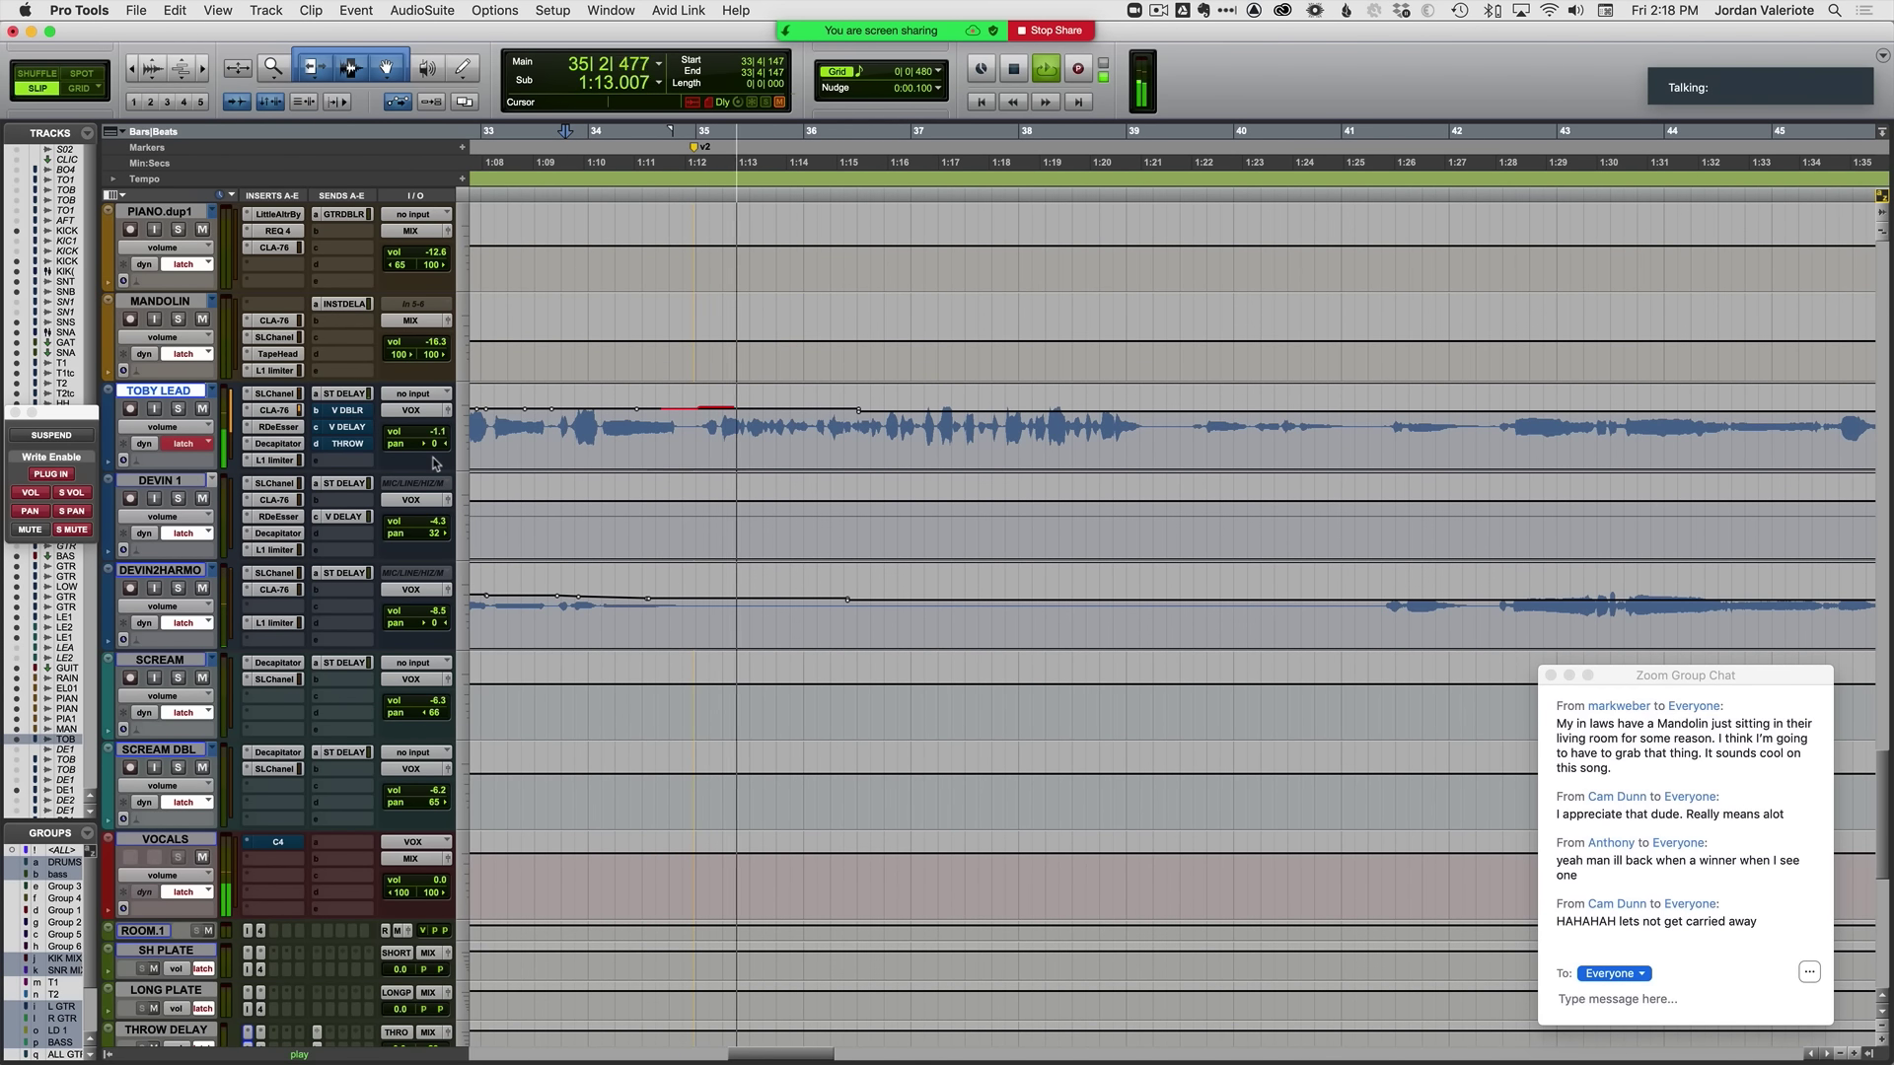
{"action": "key", "text": "space"}
{"action": "key", "text": "space"}
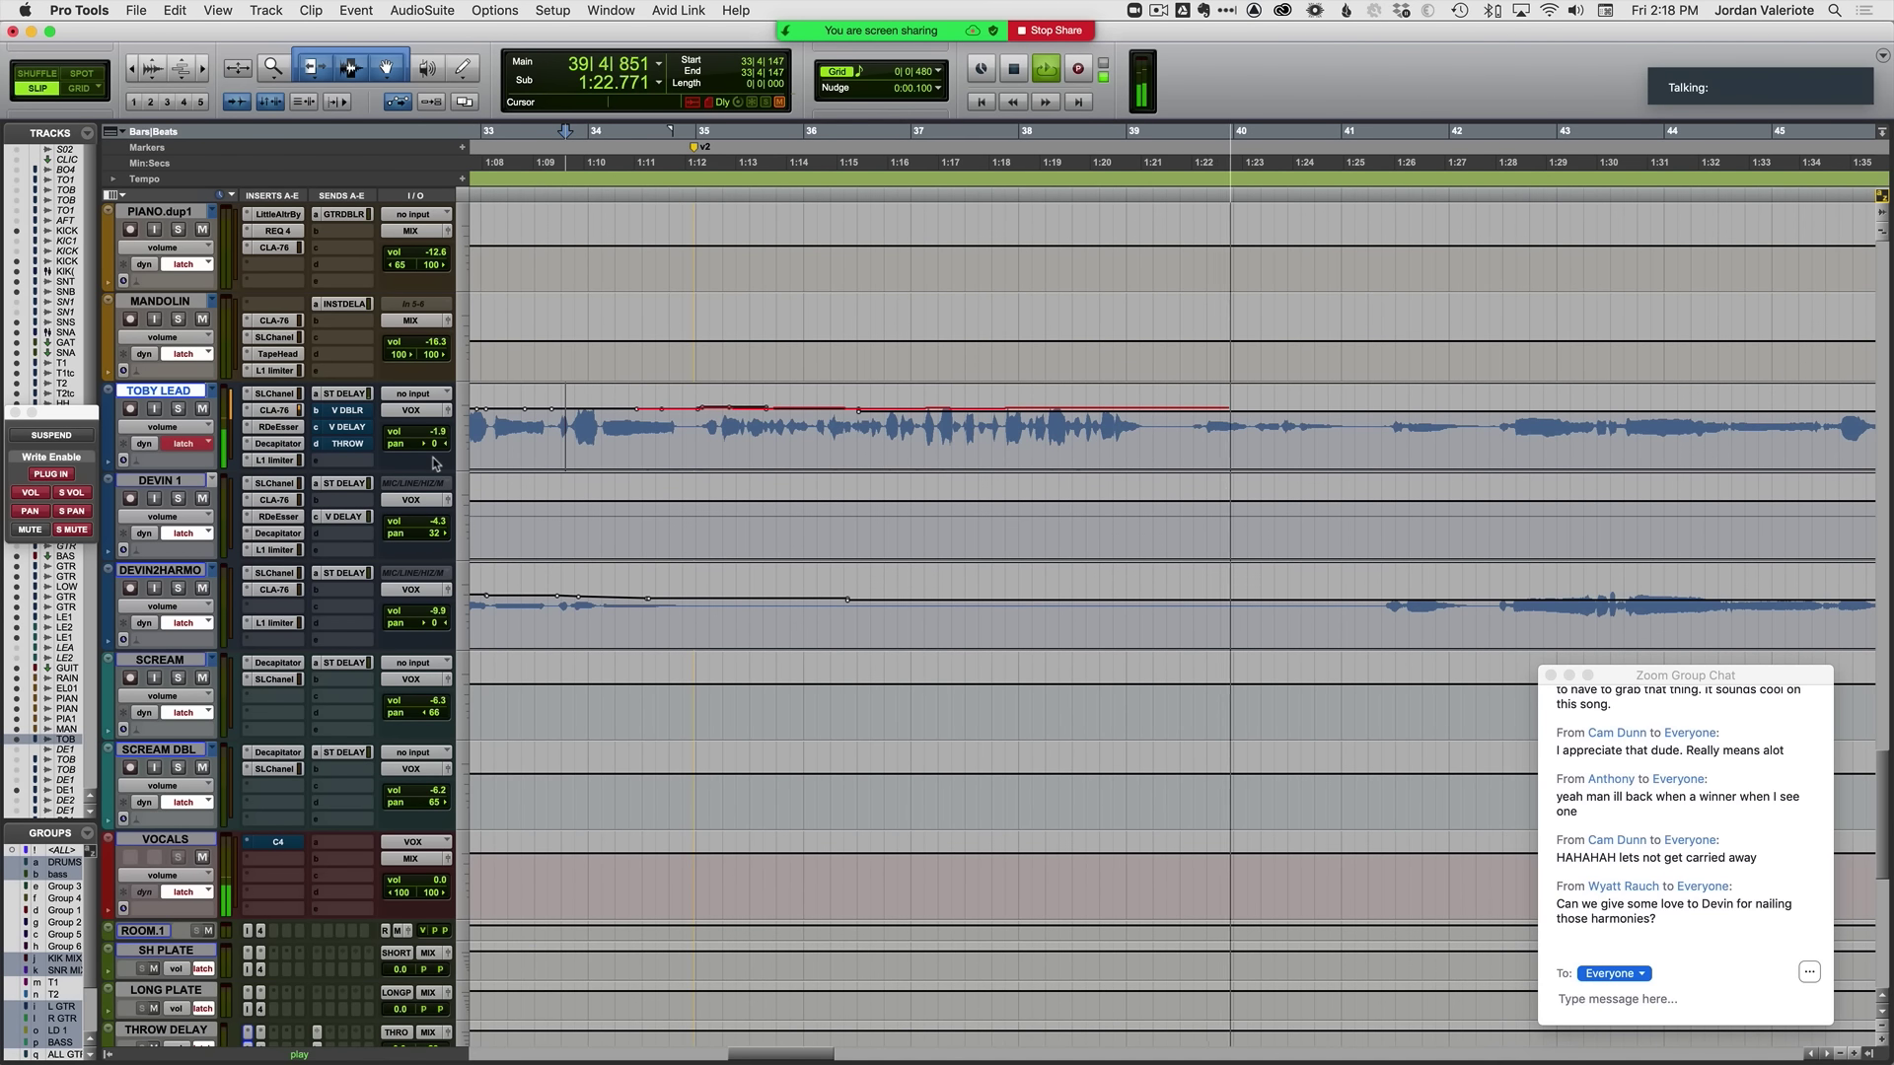
{"action": "scroll", "coordinate": [752, 432], "scroll_direction": "right", "scroll_amount": 4}
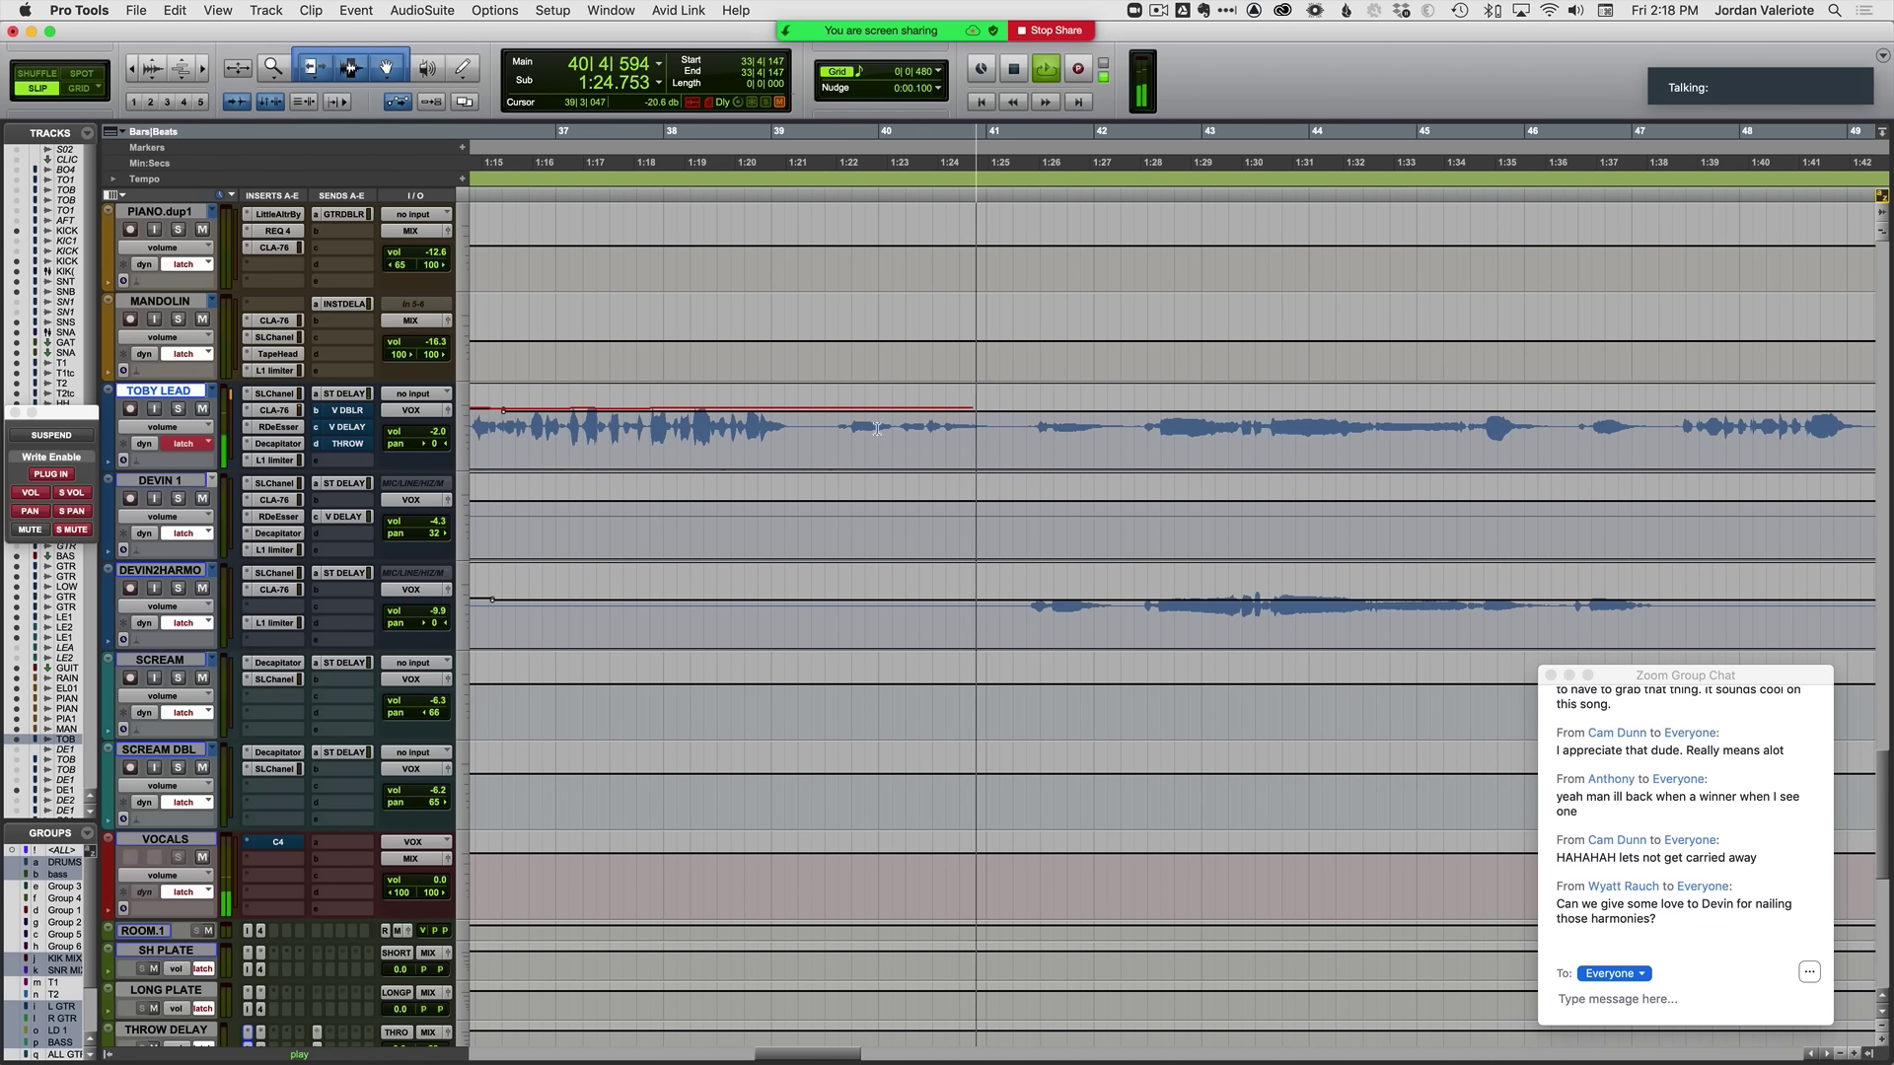
Step: Continue the TOBY LEAD volume ride from about bar 39 to bar 47, replaying from bar 41 to refine it
{"action": "key", "text": "space"}
{"action": "left_click", "coordinate": [736, 432]}
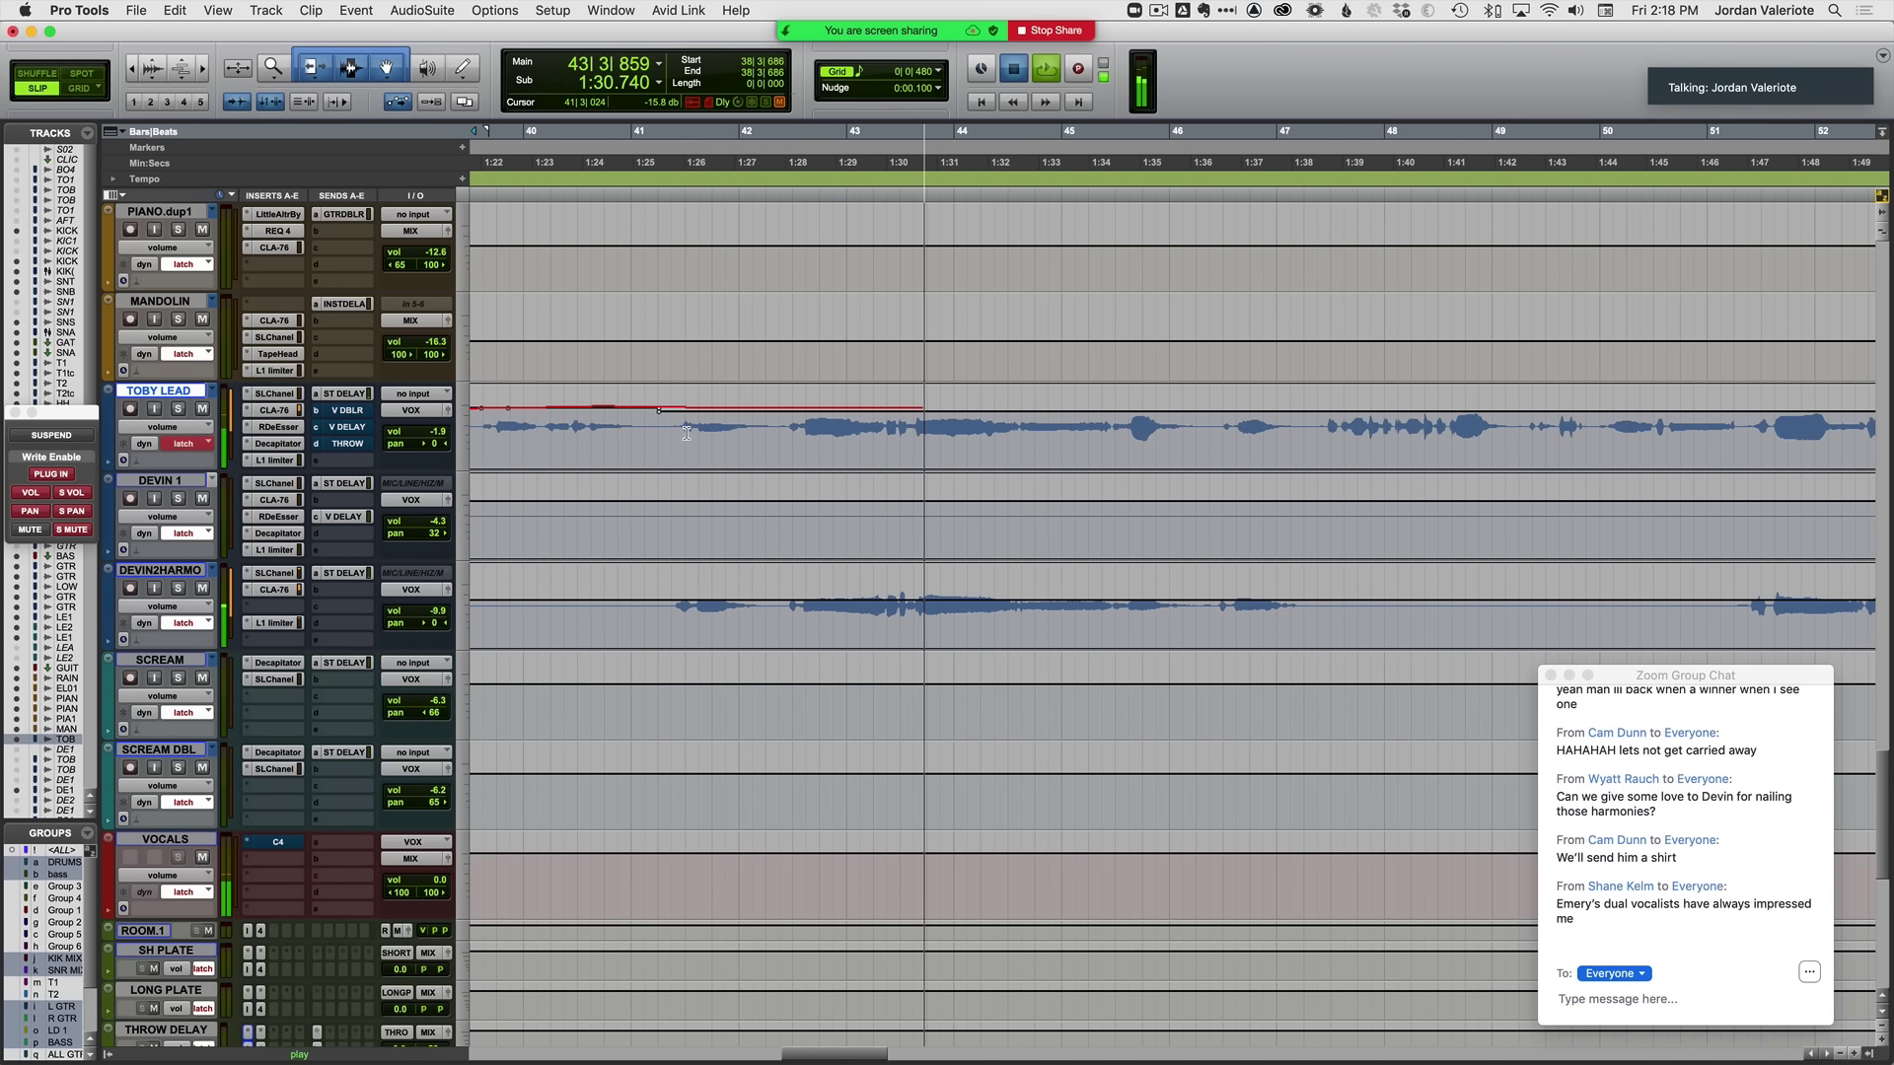
{"action": "key", "text": "space"}
{"action": "left_click", "coordinate": [687, 431]}
{"action": "key", "text": "space"}
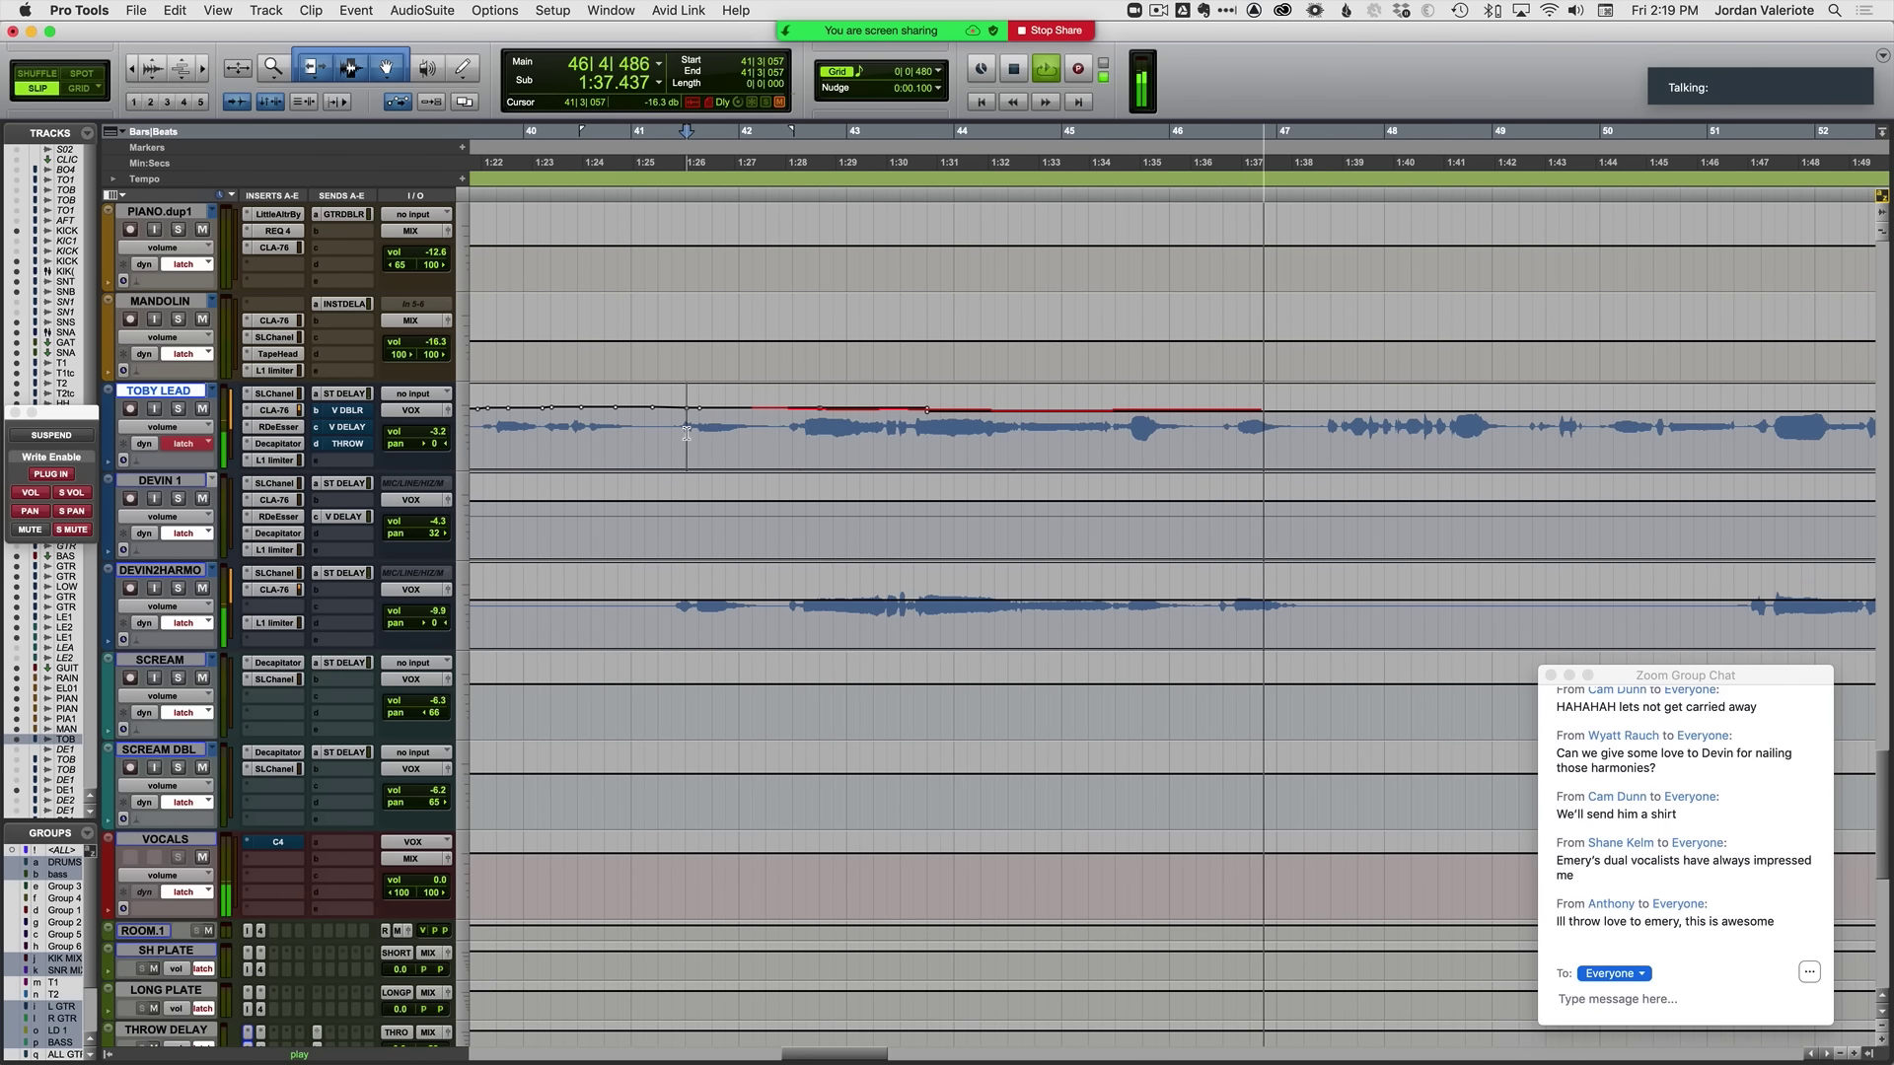
{"action": "key", "text": "space"}
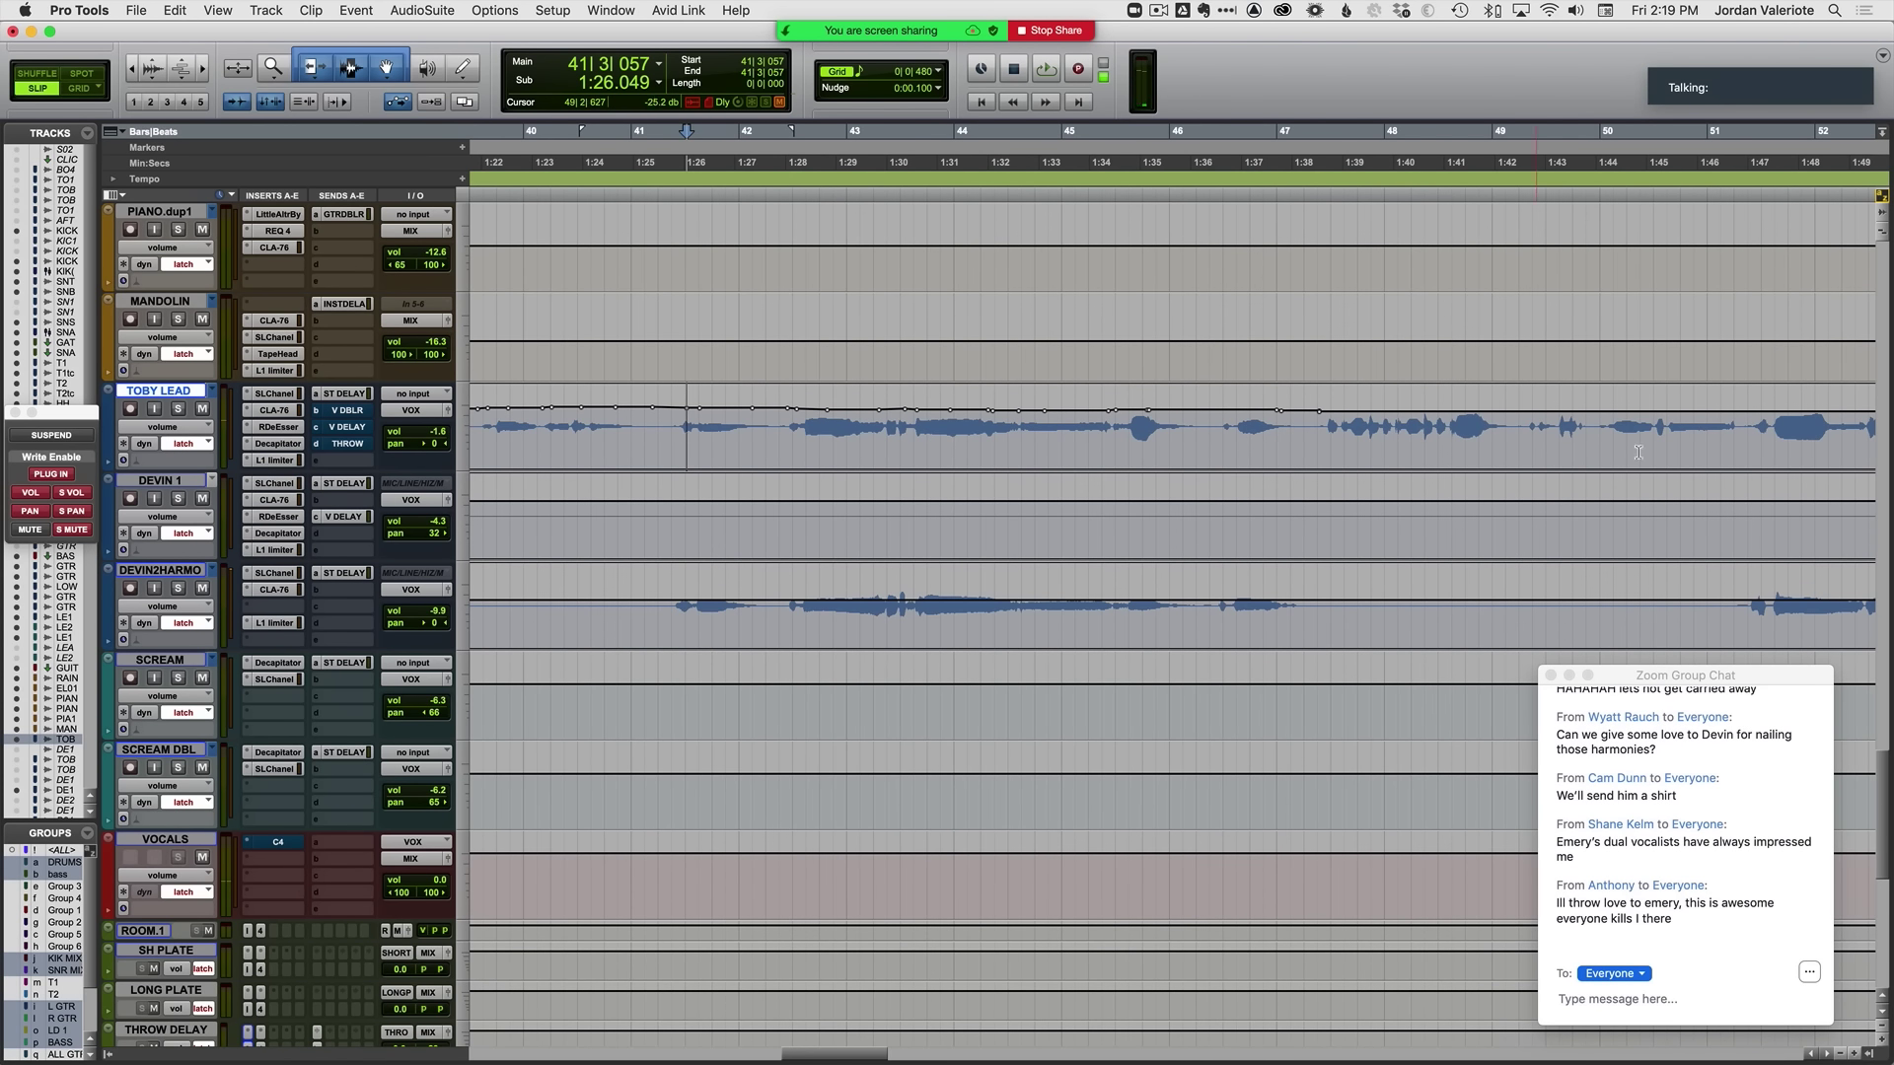
Step: Rewrite the TOBY LEAD volume higher on the short phrase around bars 46 to 47
{"action": "left_click", "coordinate": [1129, 438]}
{"action": "key", "text": "space"}
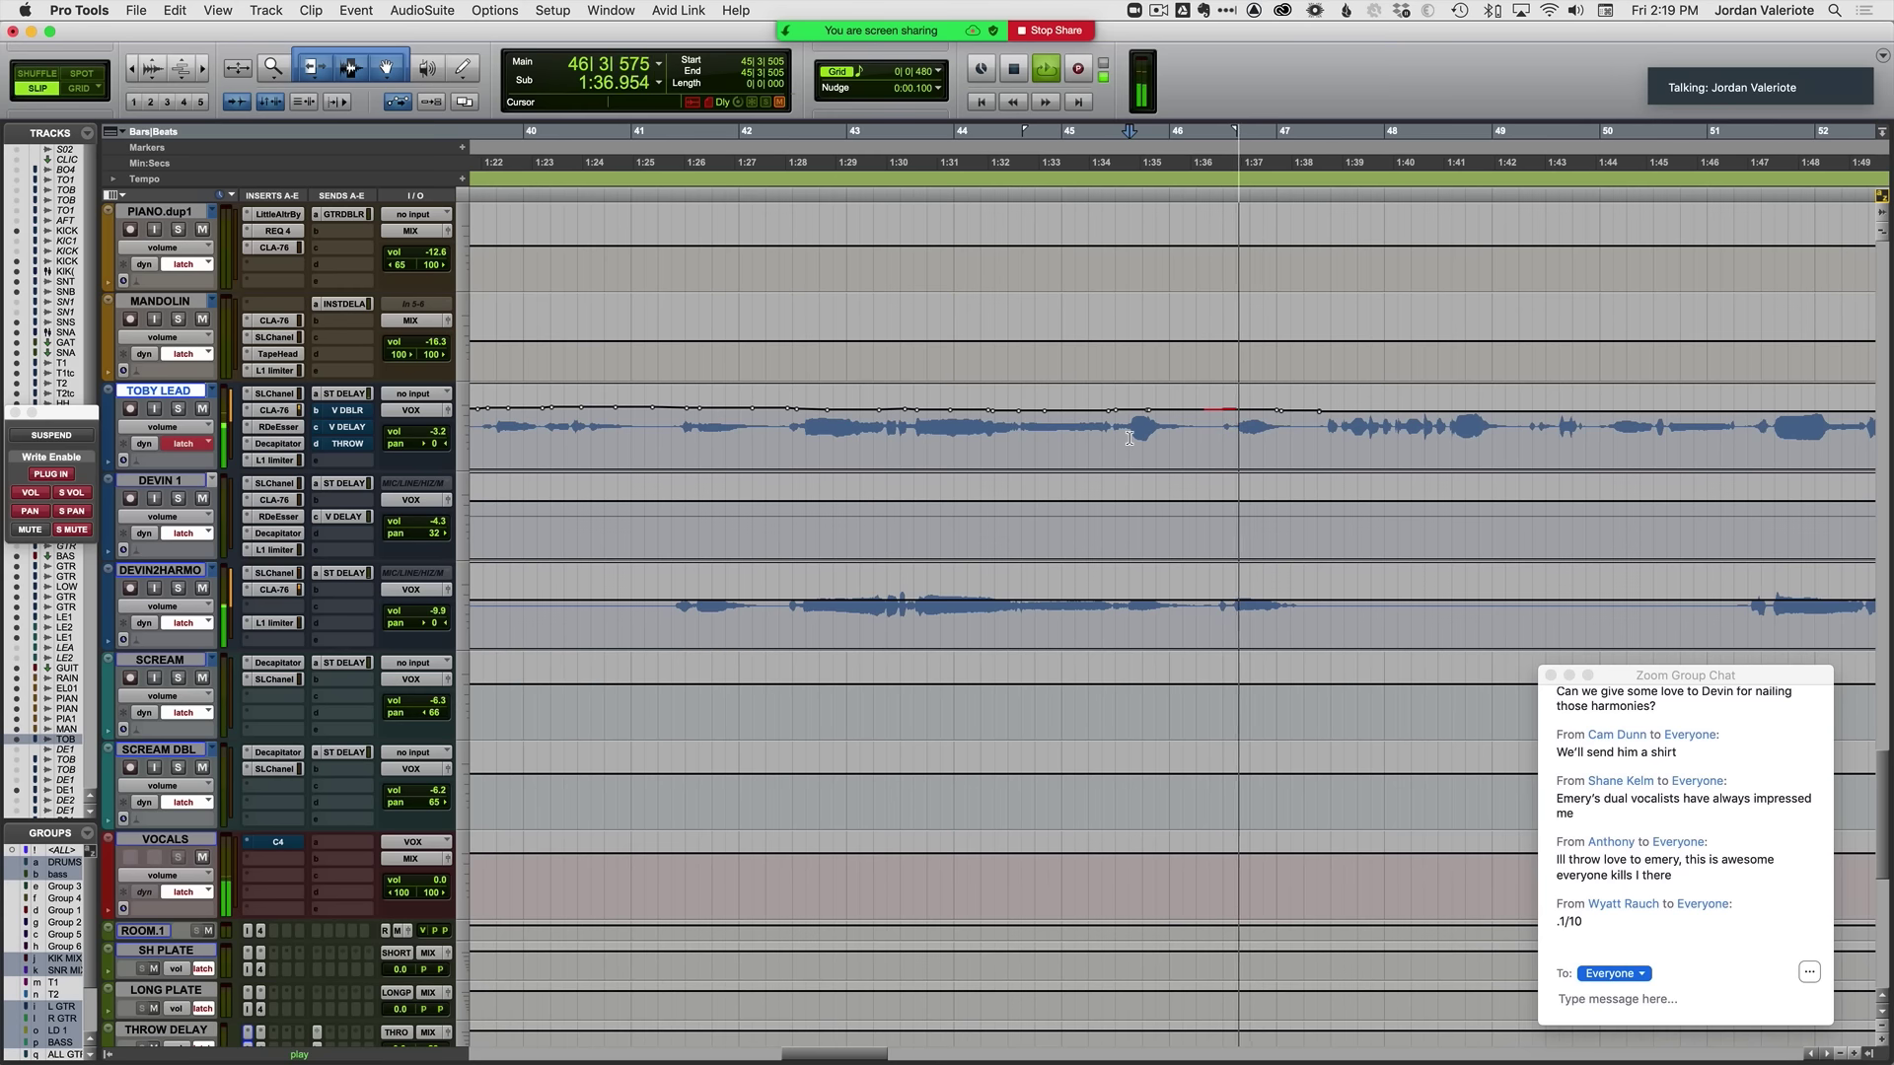
{"action": "key", "text": "space"}
{"action": "key", "text": "space"}
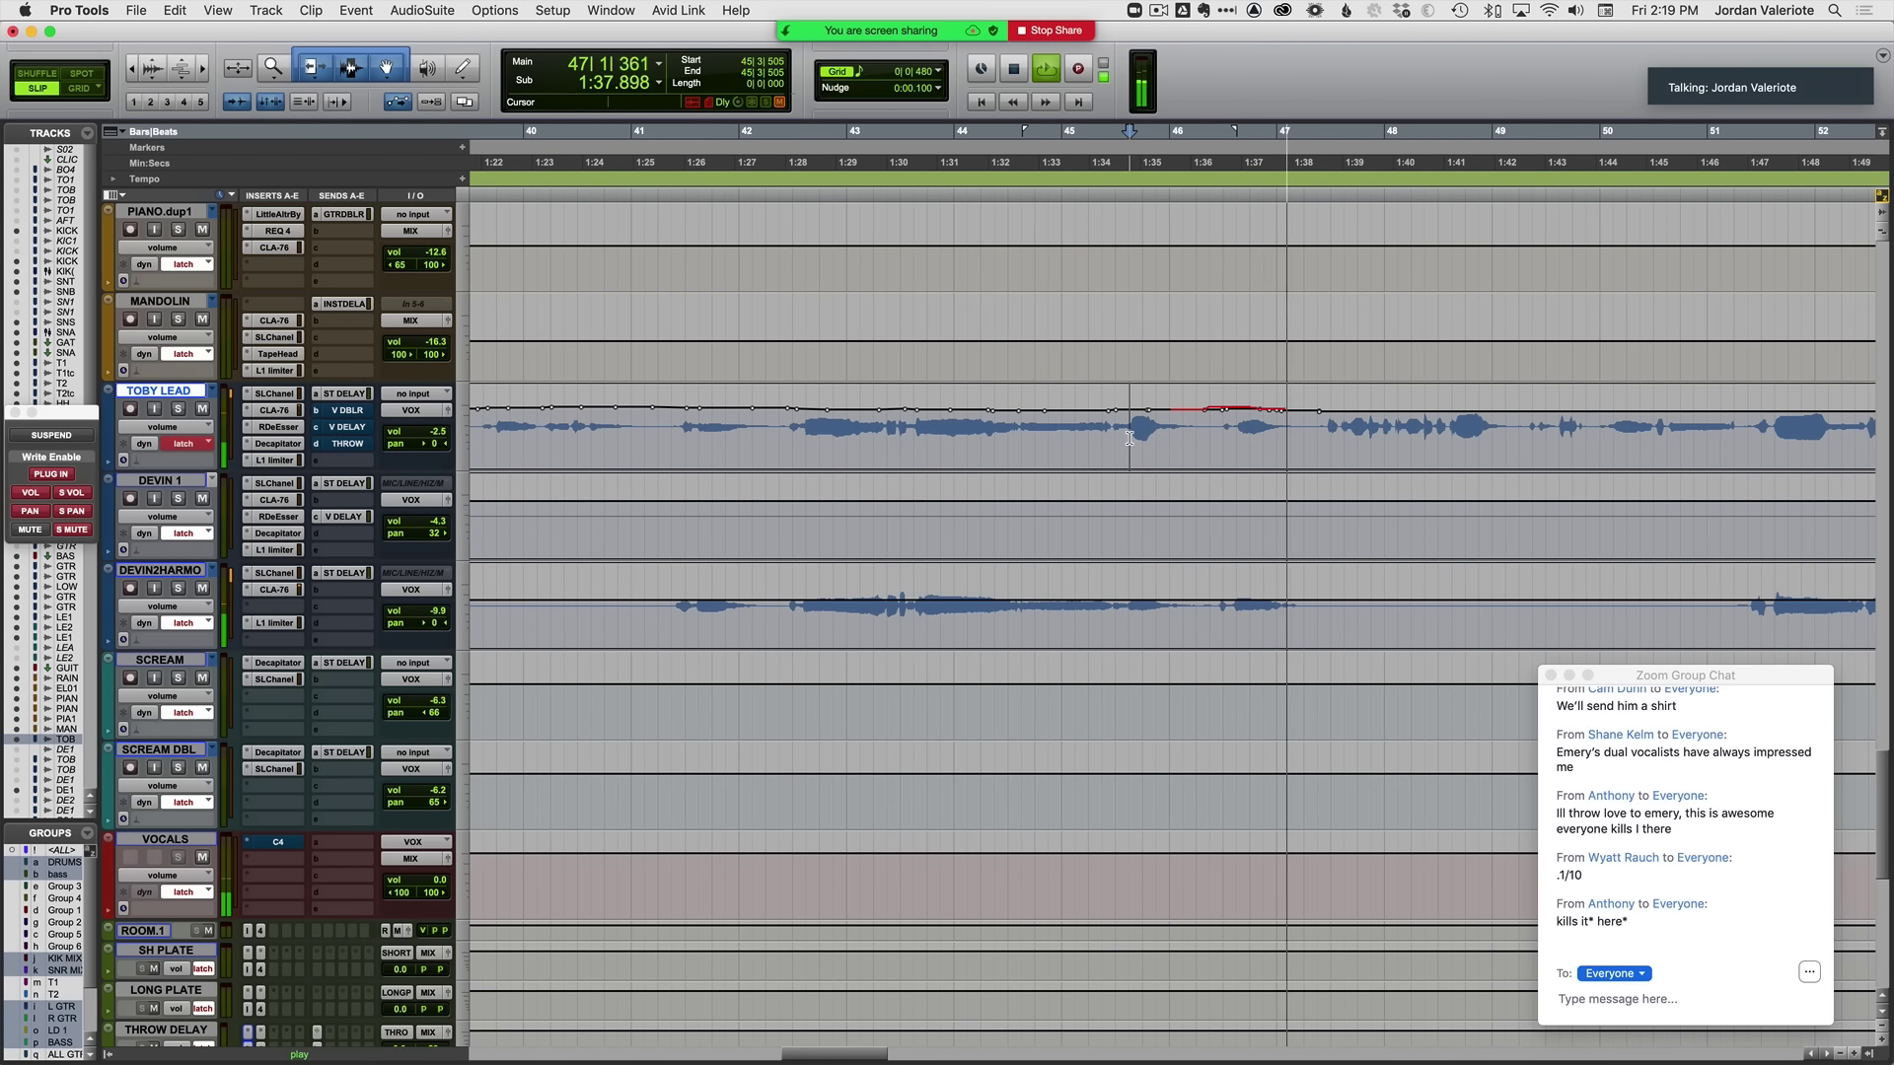
Step: Replay the TOBY LEAD line from about bar 41 and open the track's THROW send controls
{"action": "key", "text": "space"}
{"action": "left_click", "coordinate": [734, 434]}
{"action": "key", "text": "space"}
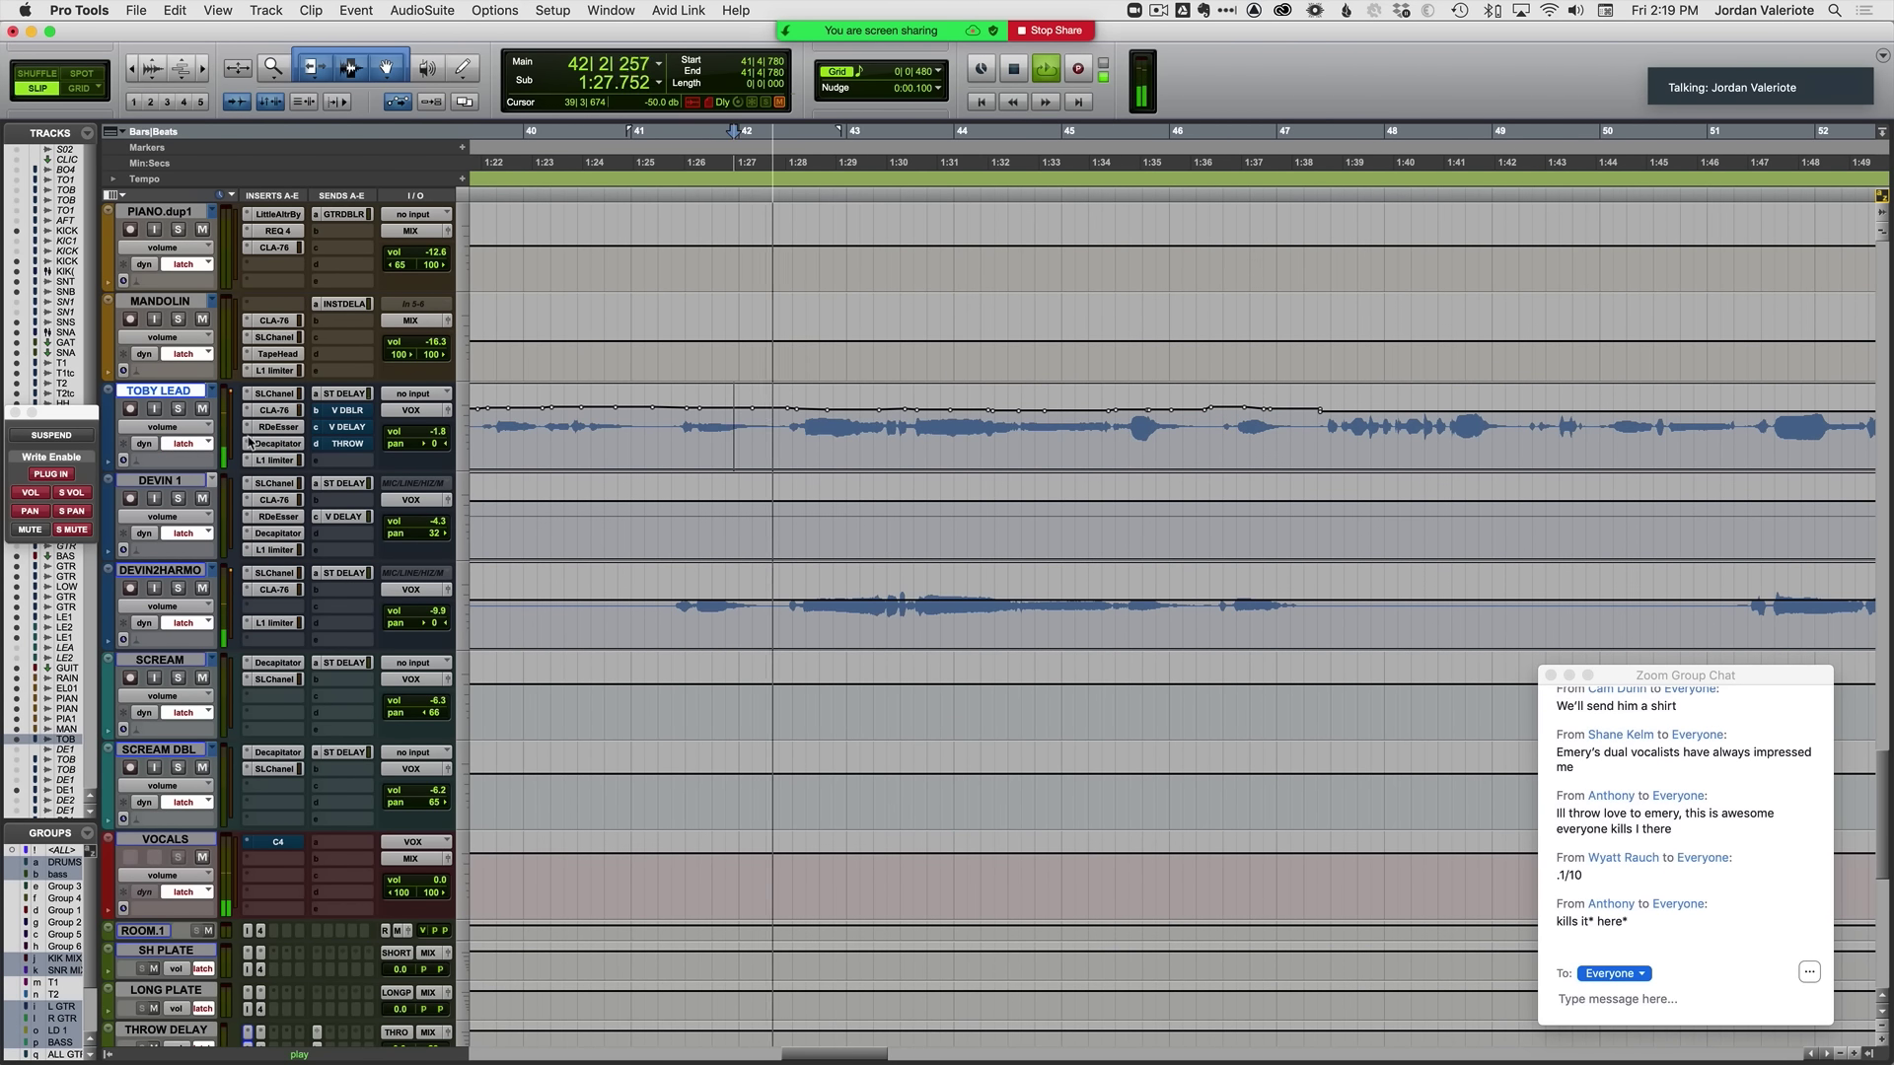
{"action": "key", "text": "space"}
{"action": "left_click", "coordinate": [347, 443]}
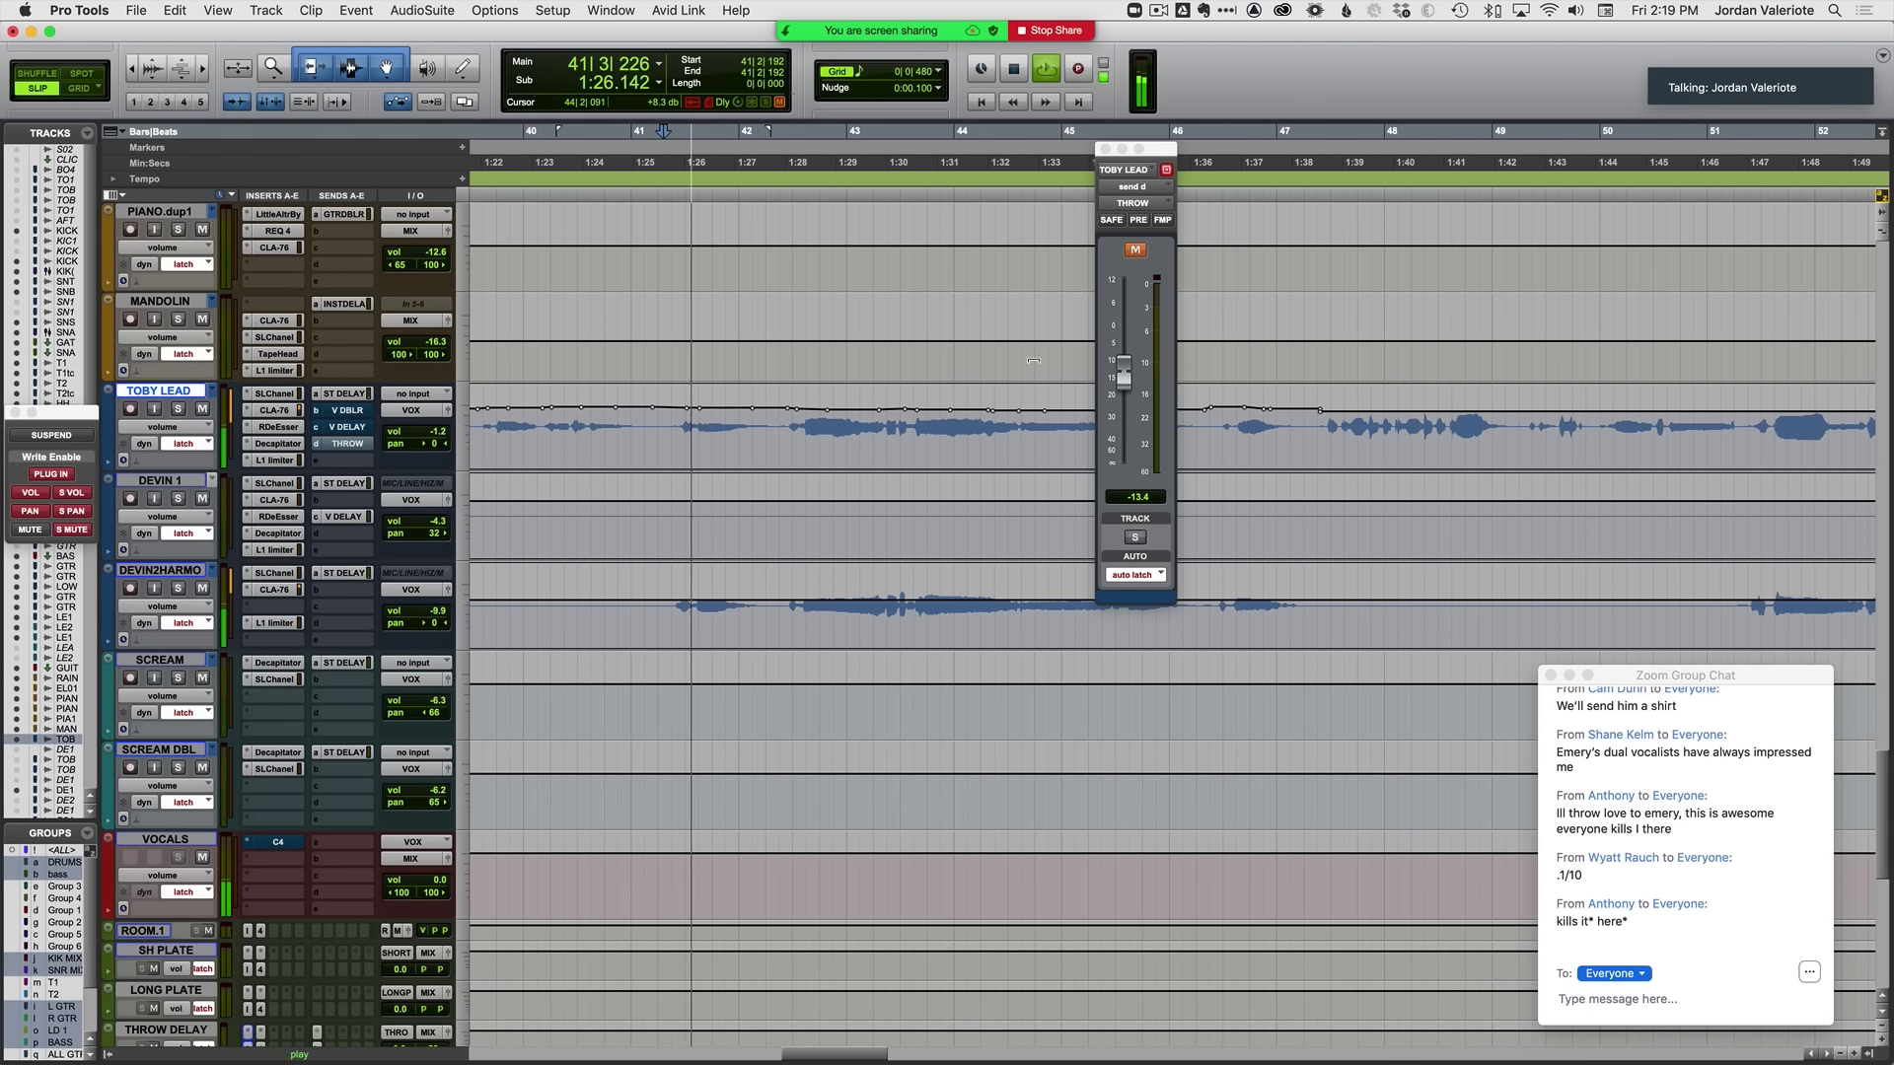
Step: Try unmuting and re-muting the TOBY LEAD THROW send during playback around bars 44 to 45
{"action": "left_click", "coordinate": [1139, 255]}
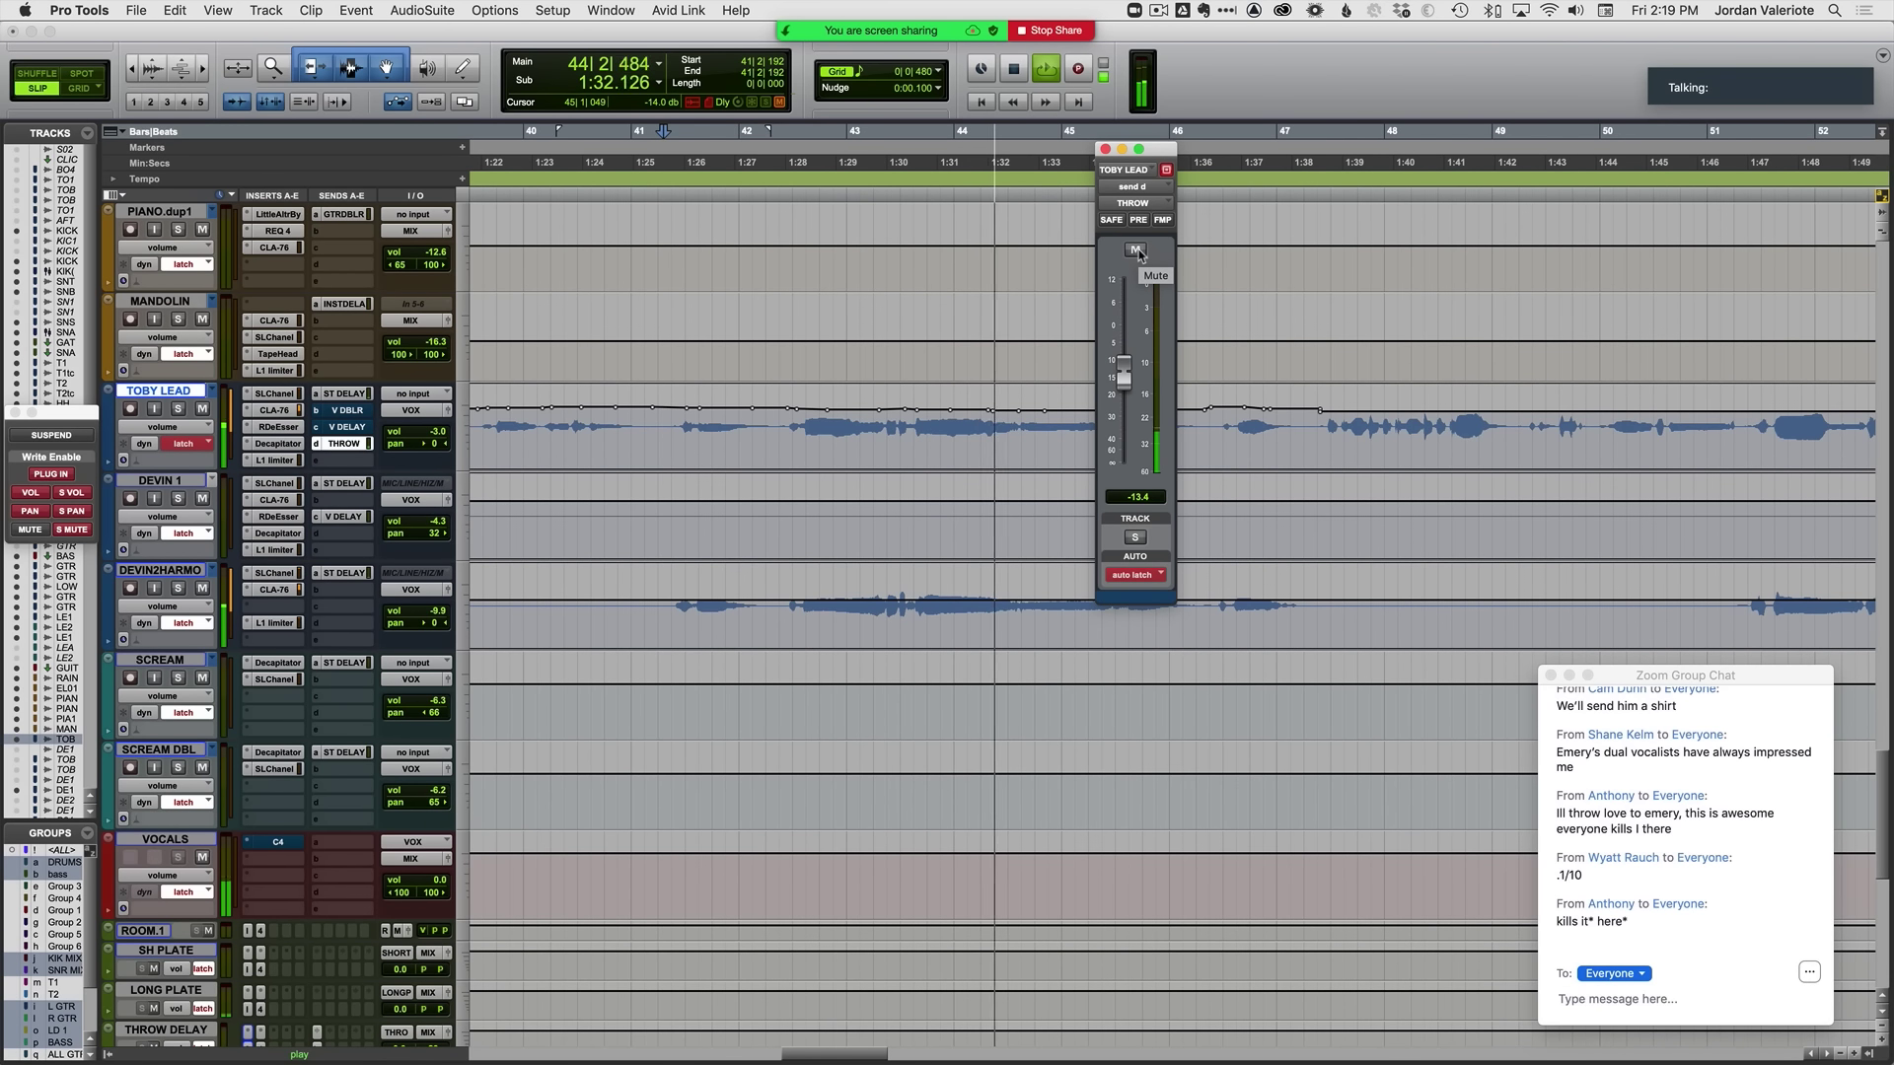
{"action": "left_click", "coordinate": [1139, 255]}
{"action": "key", "text": "space"}
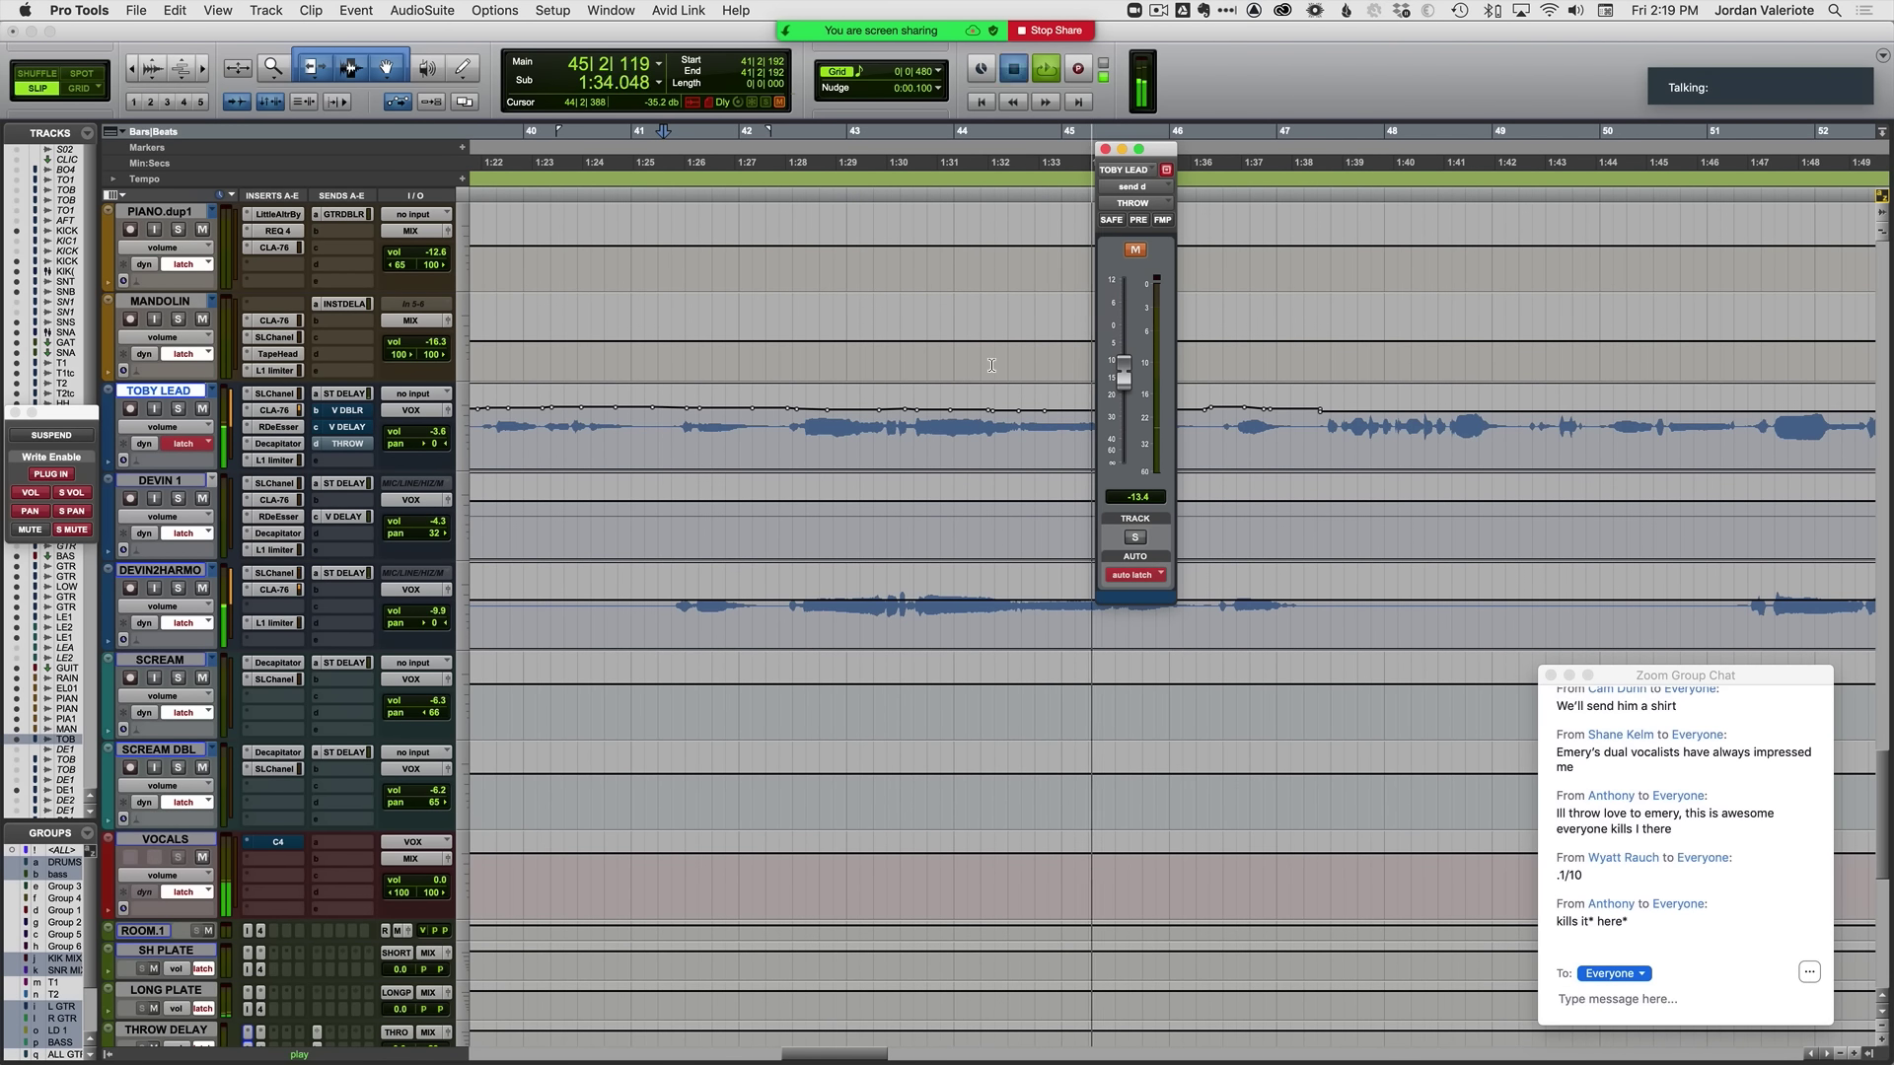
Step: Show the THROW send's mute automation on TOBY LEAD and write three unmuted delay throws between about bars 43 and 46
{"action": "left_click", "coordinate": [1136, 253], "text": "ctrl+super"}
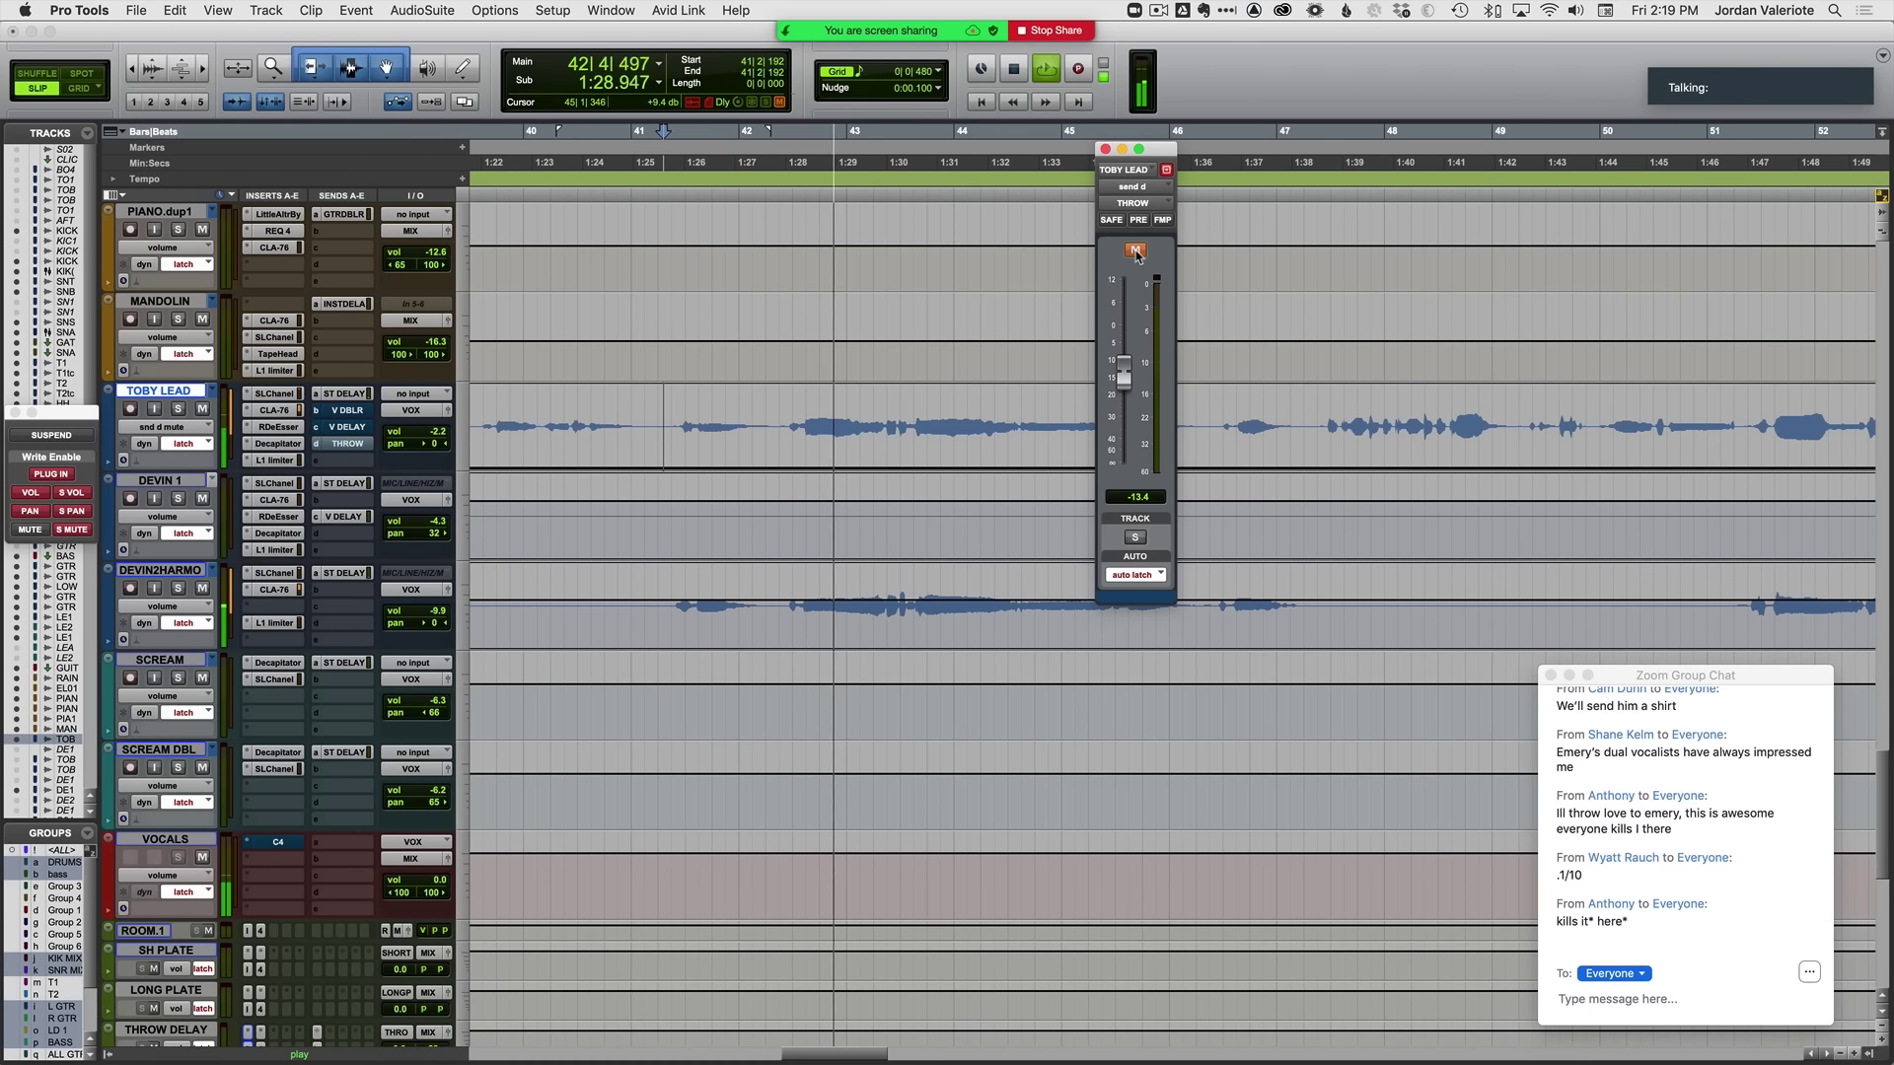
{"action": "left_click", "coordinate": [1135, 250]}
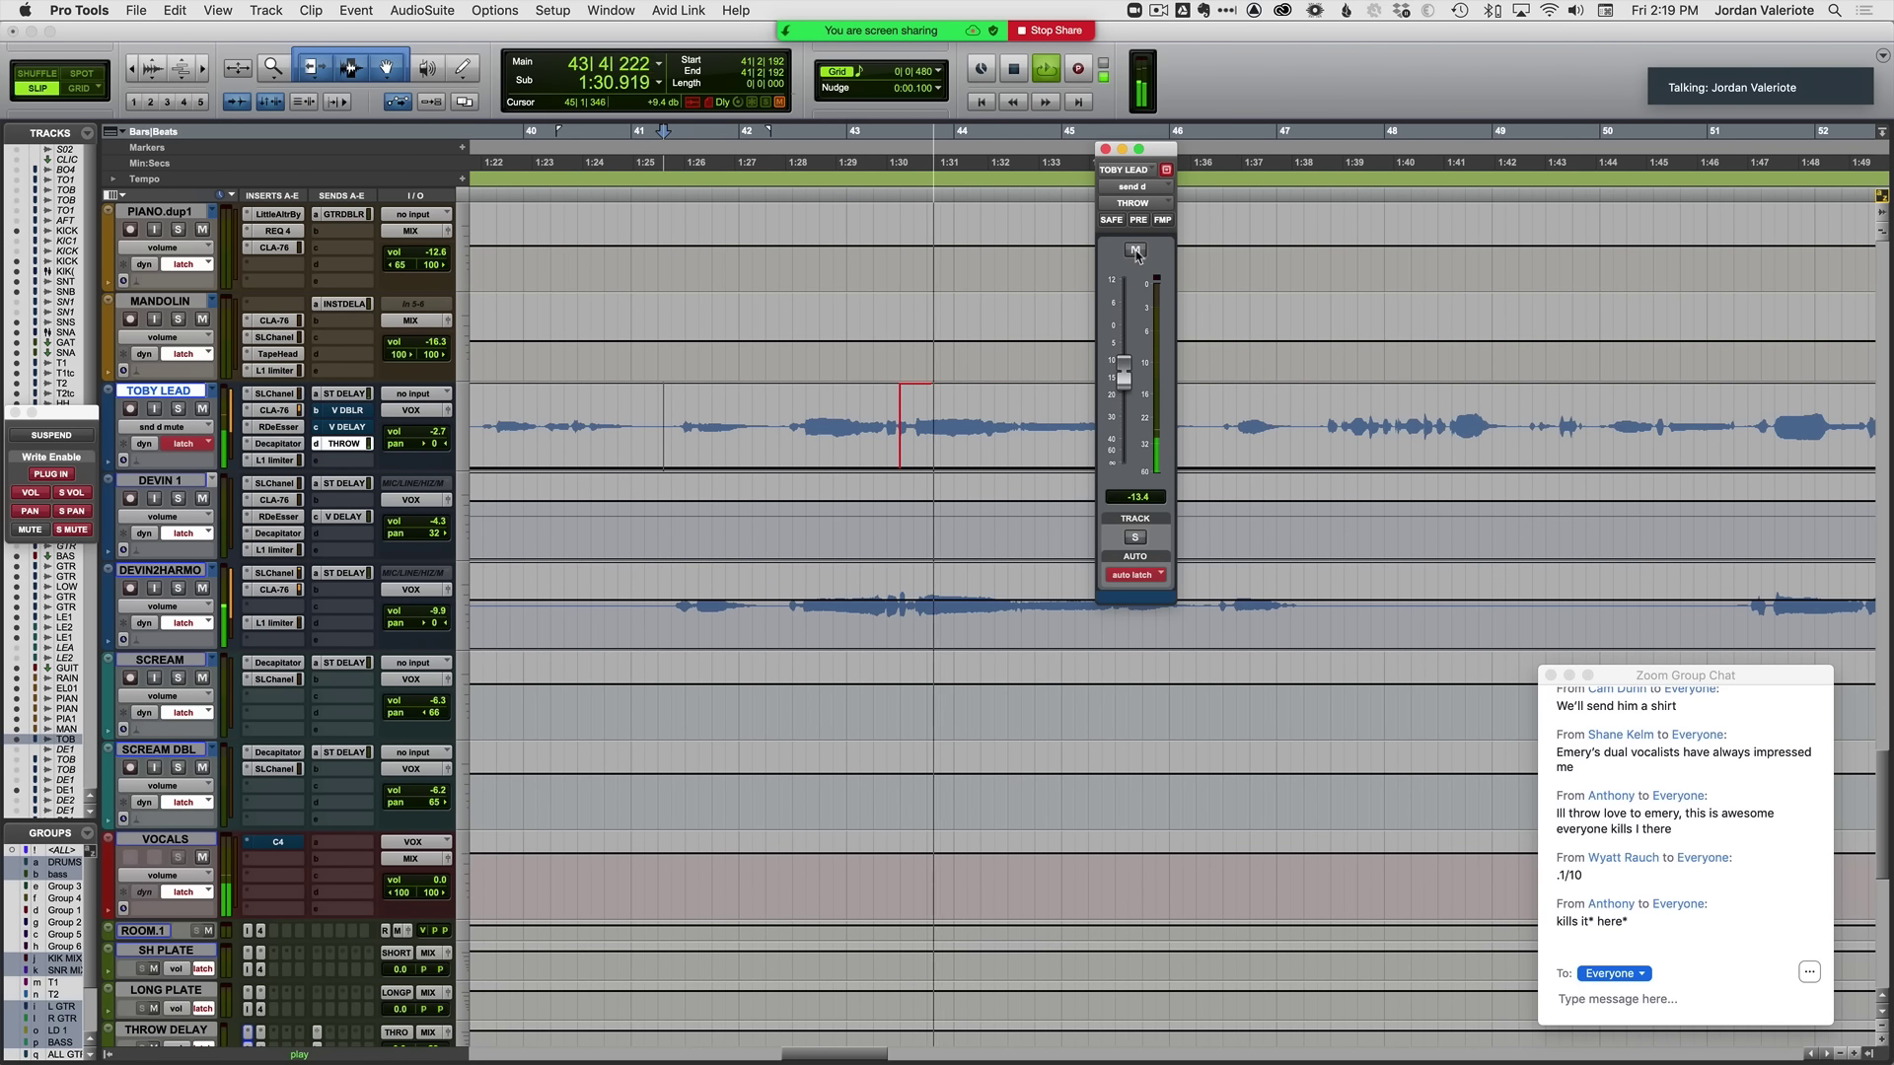
{"action": "left_click", "coordinate": [1135, 251]}
{"action": "left_click", "coordinate": [1135, 251]}
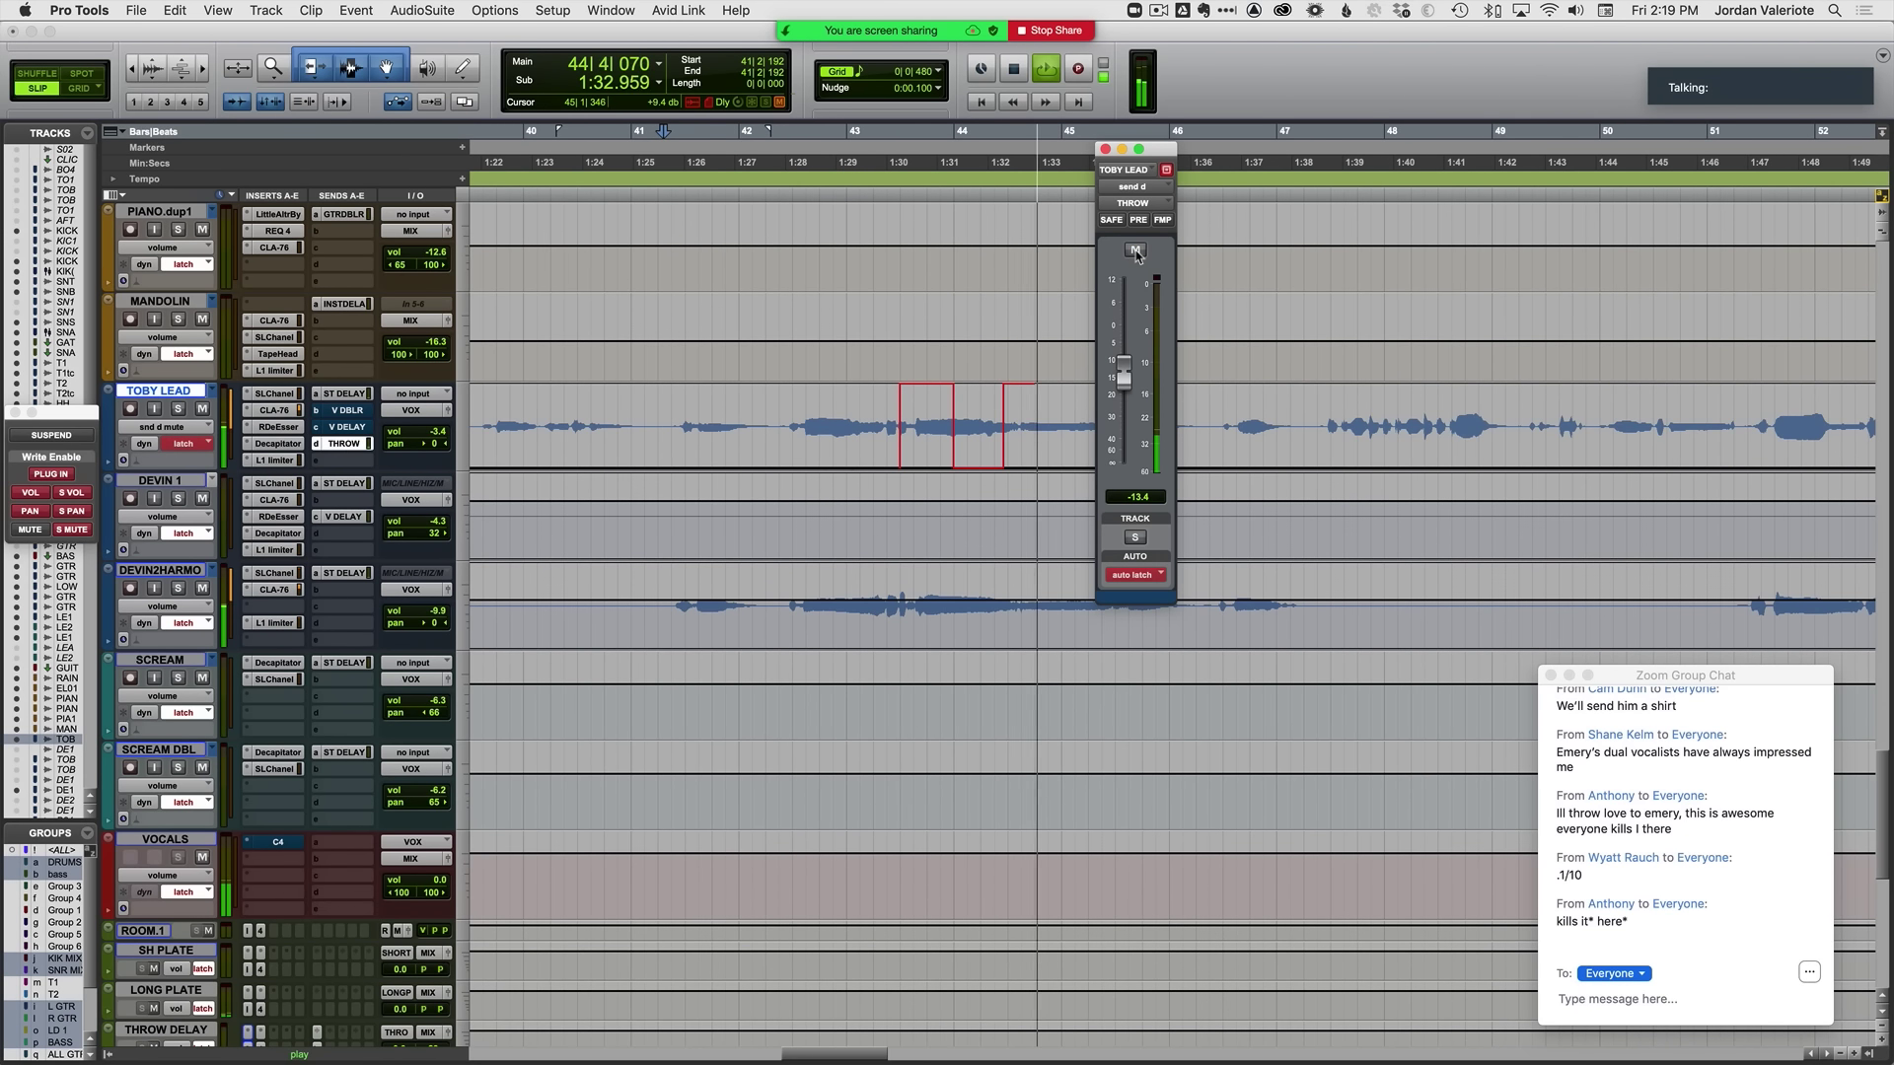
{"action": "left_click", "coordinate": [1136, 251]}
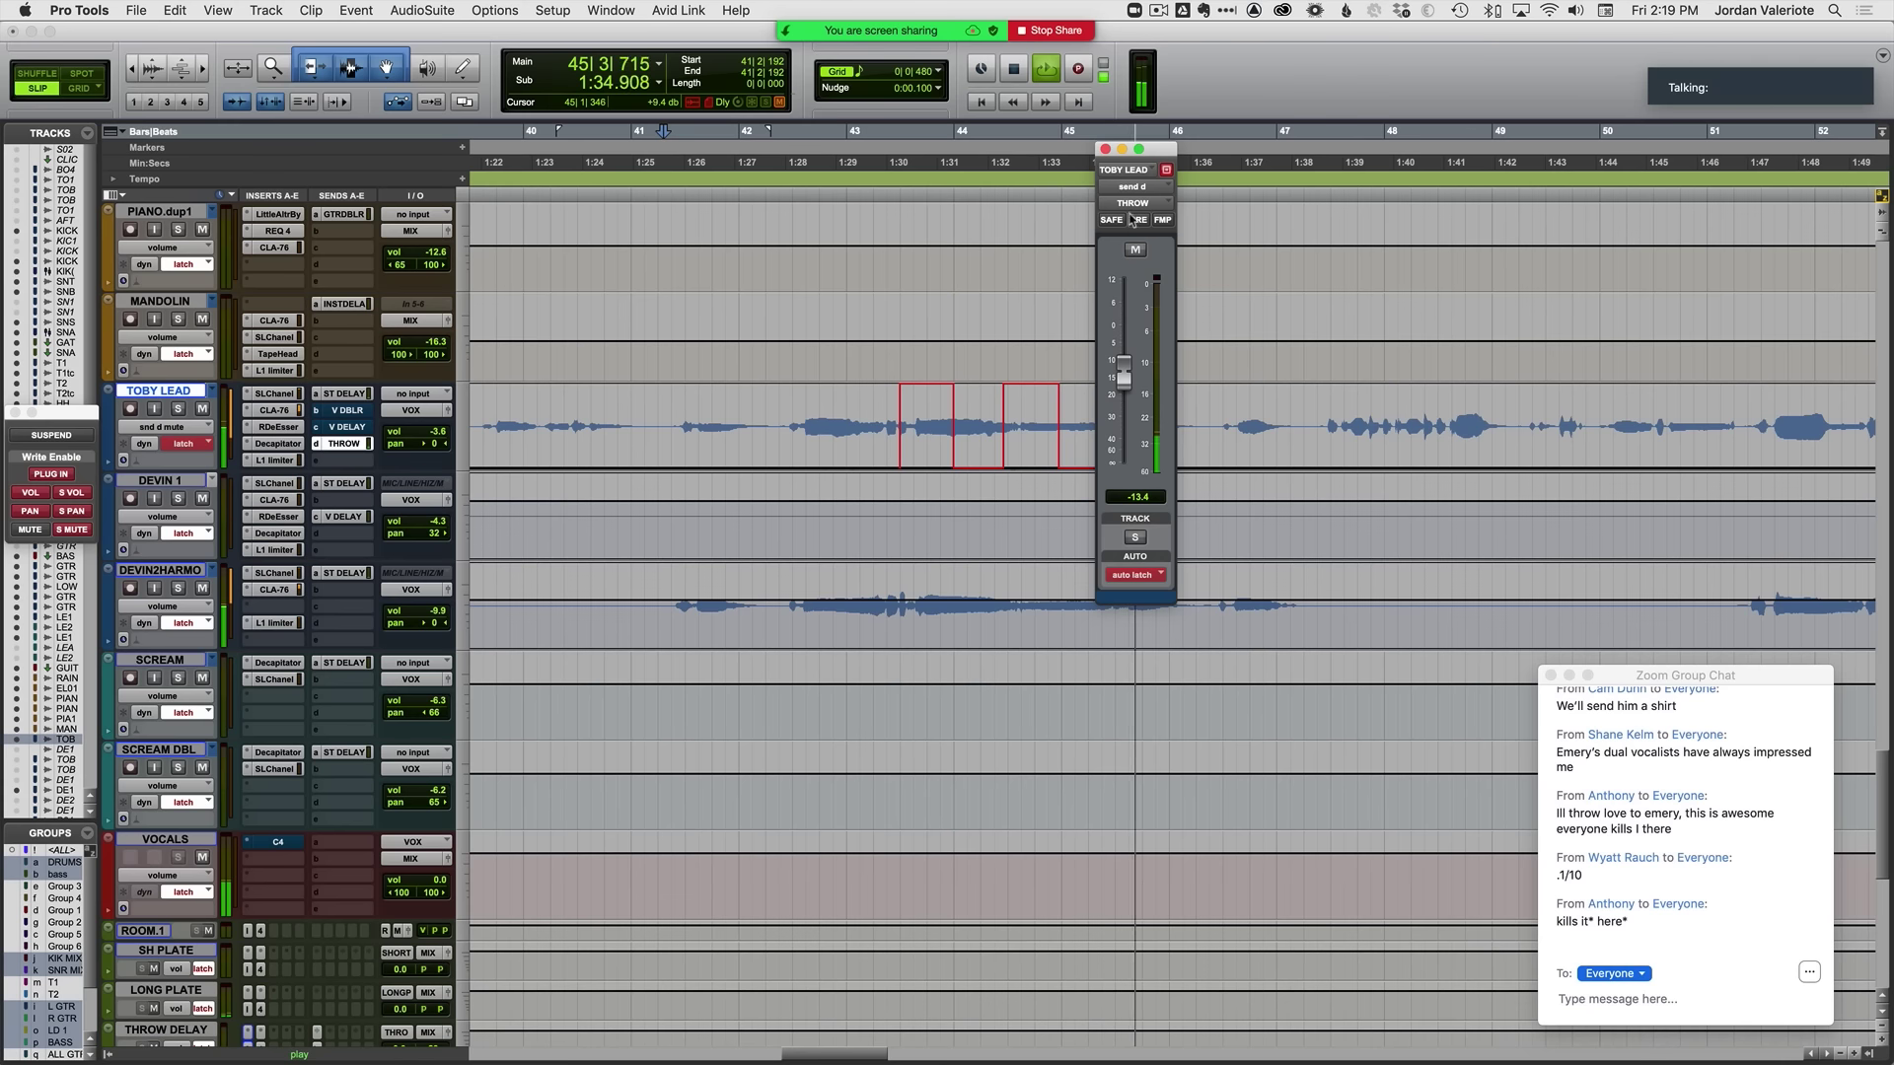
{"action": "left_click", "coordinate": [1105, 150]}
Step: Play back the delay throws from bar 41 and return the track displays to volume automation
{"action": "key", "text": "space"}
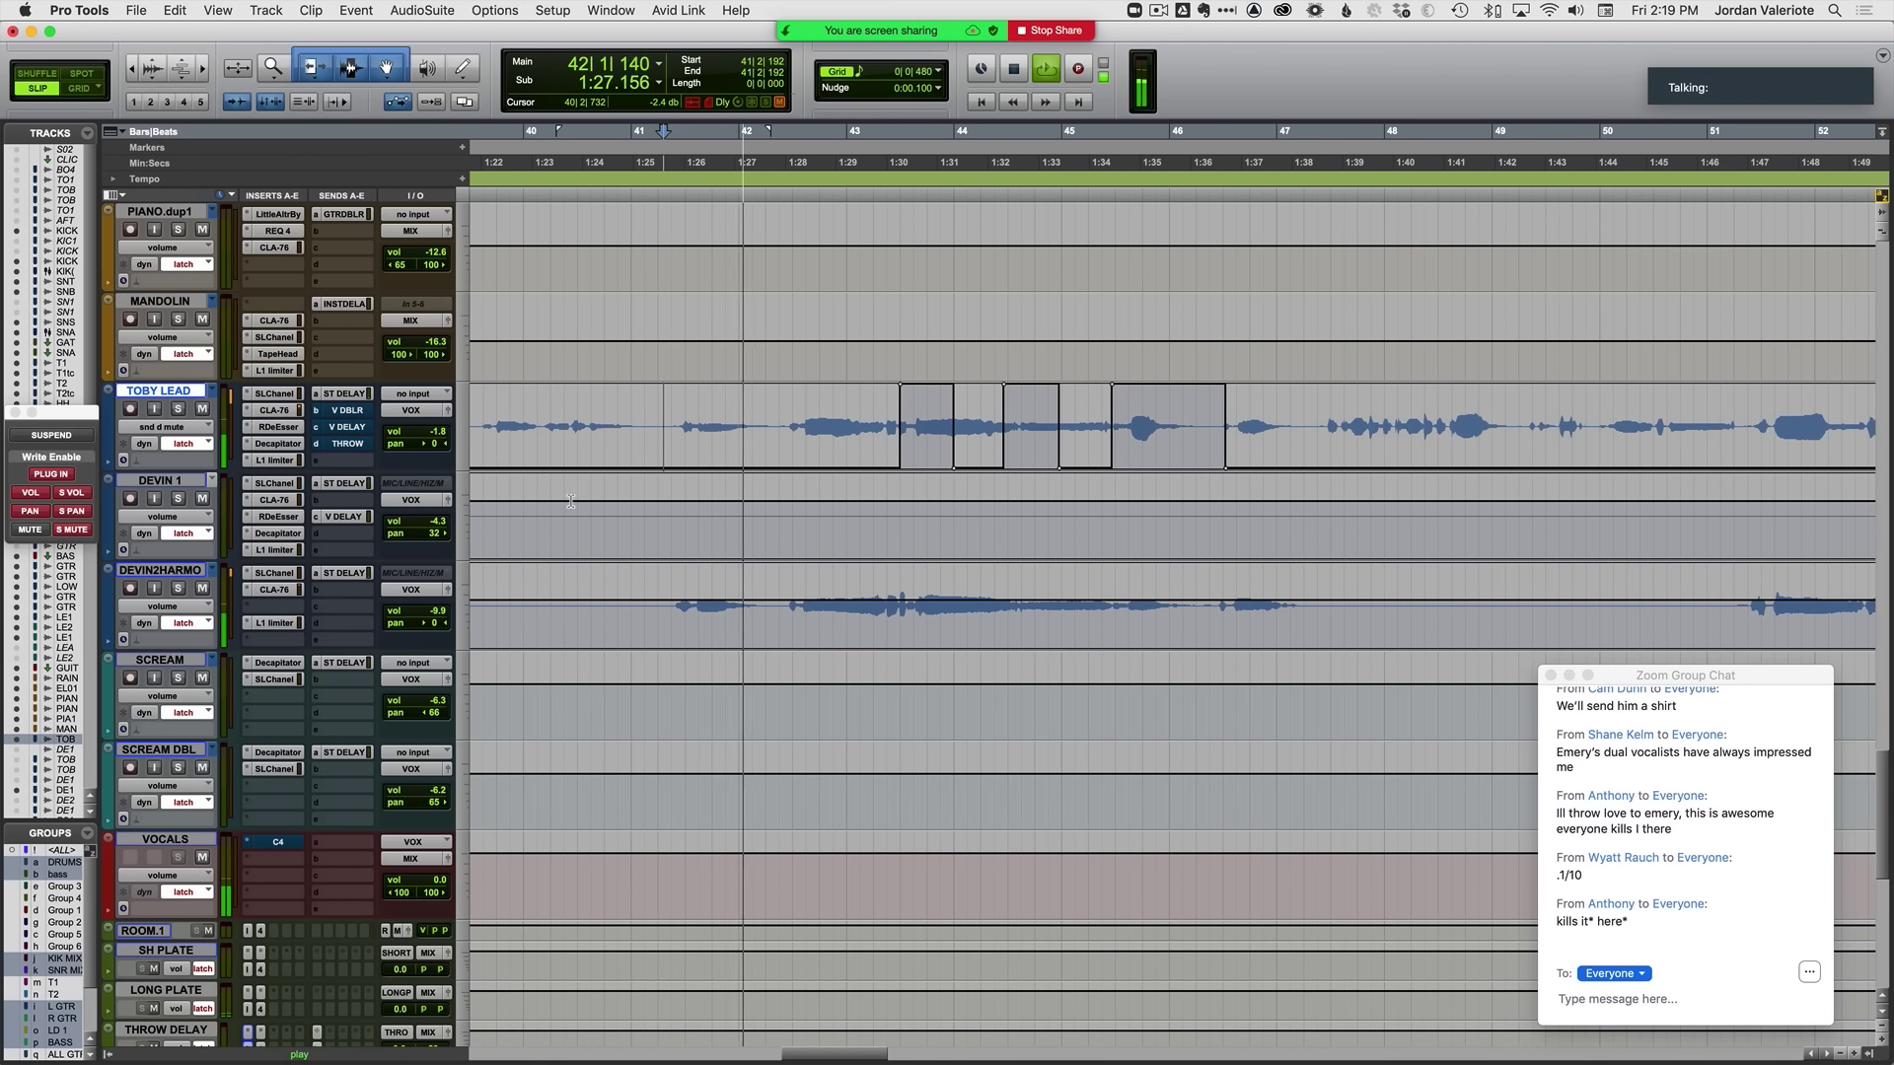
{"action": "scroll", "coordinate": [571, 501], "scroll_direction": "right", "scroll_amount": 3}
{"action": "key", "text": "ctrl+minus"}
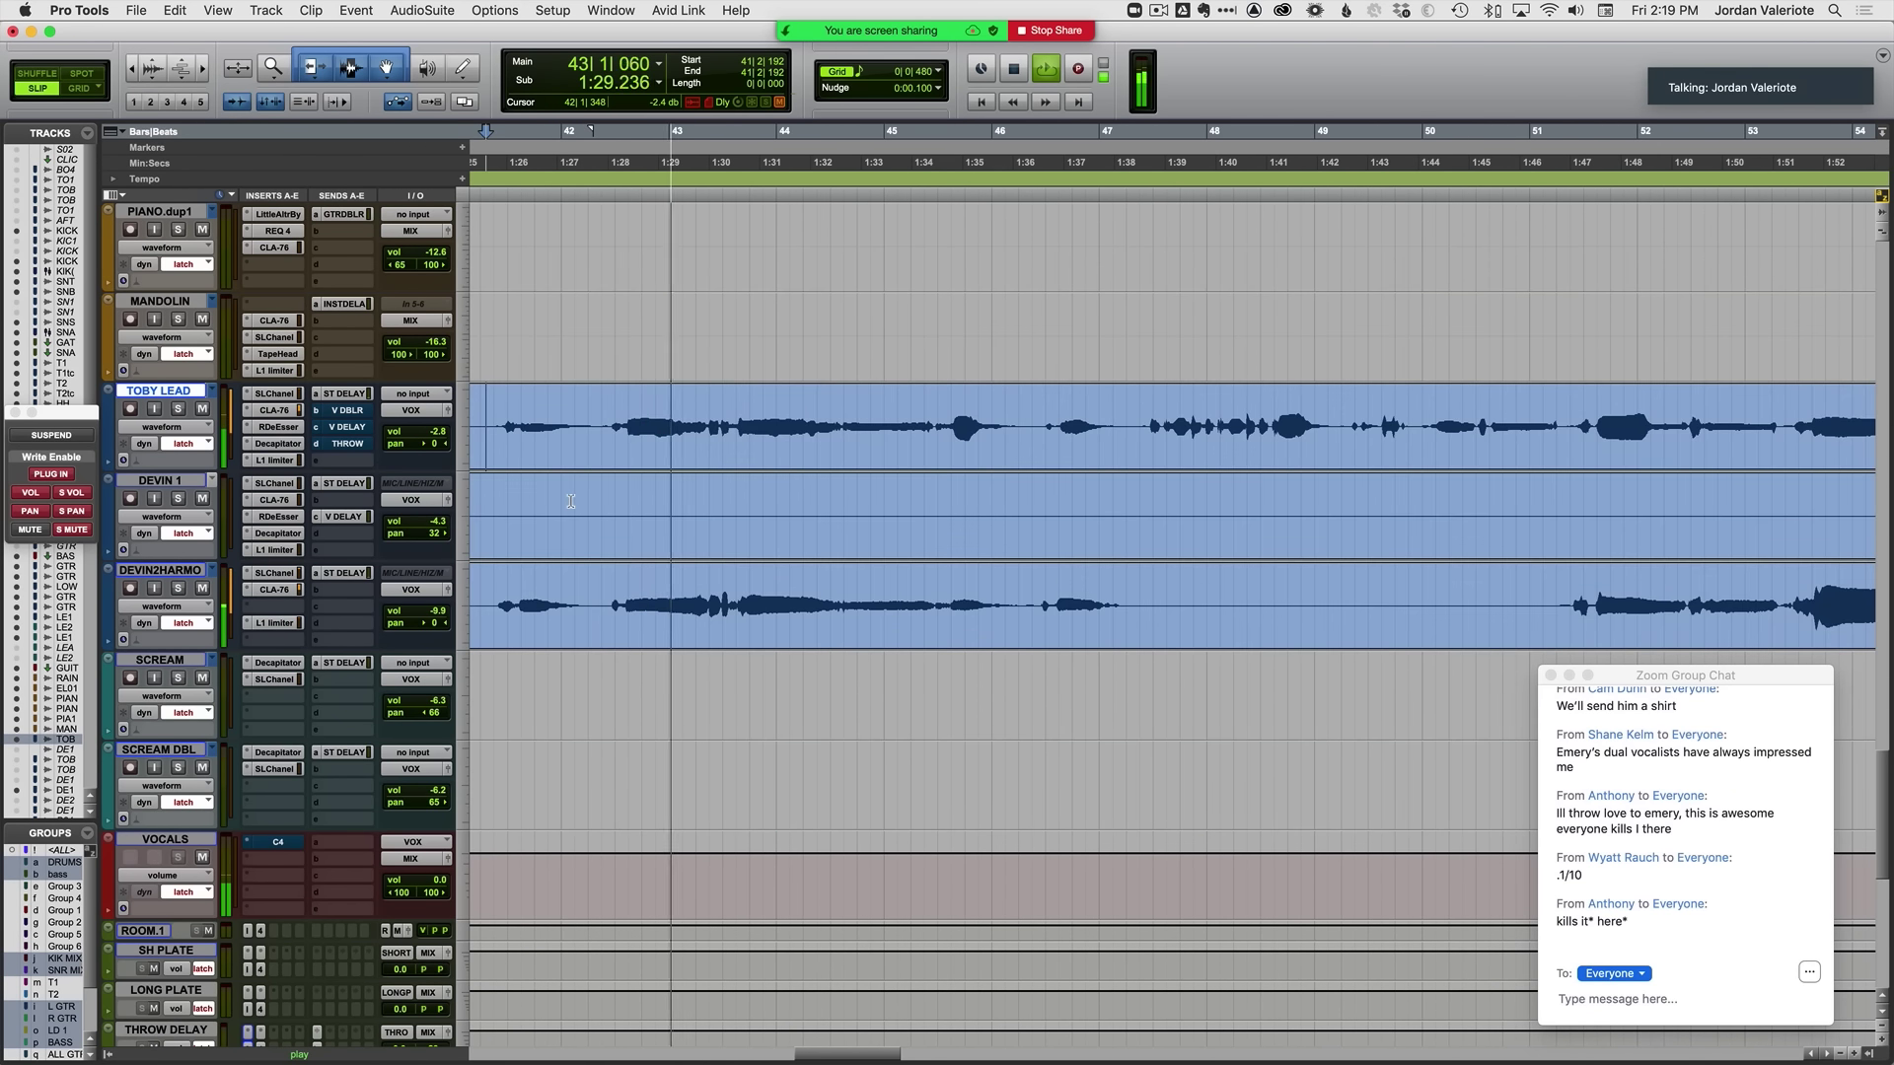
{"action": "key", "text": "ctrl+minus"}
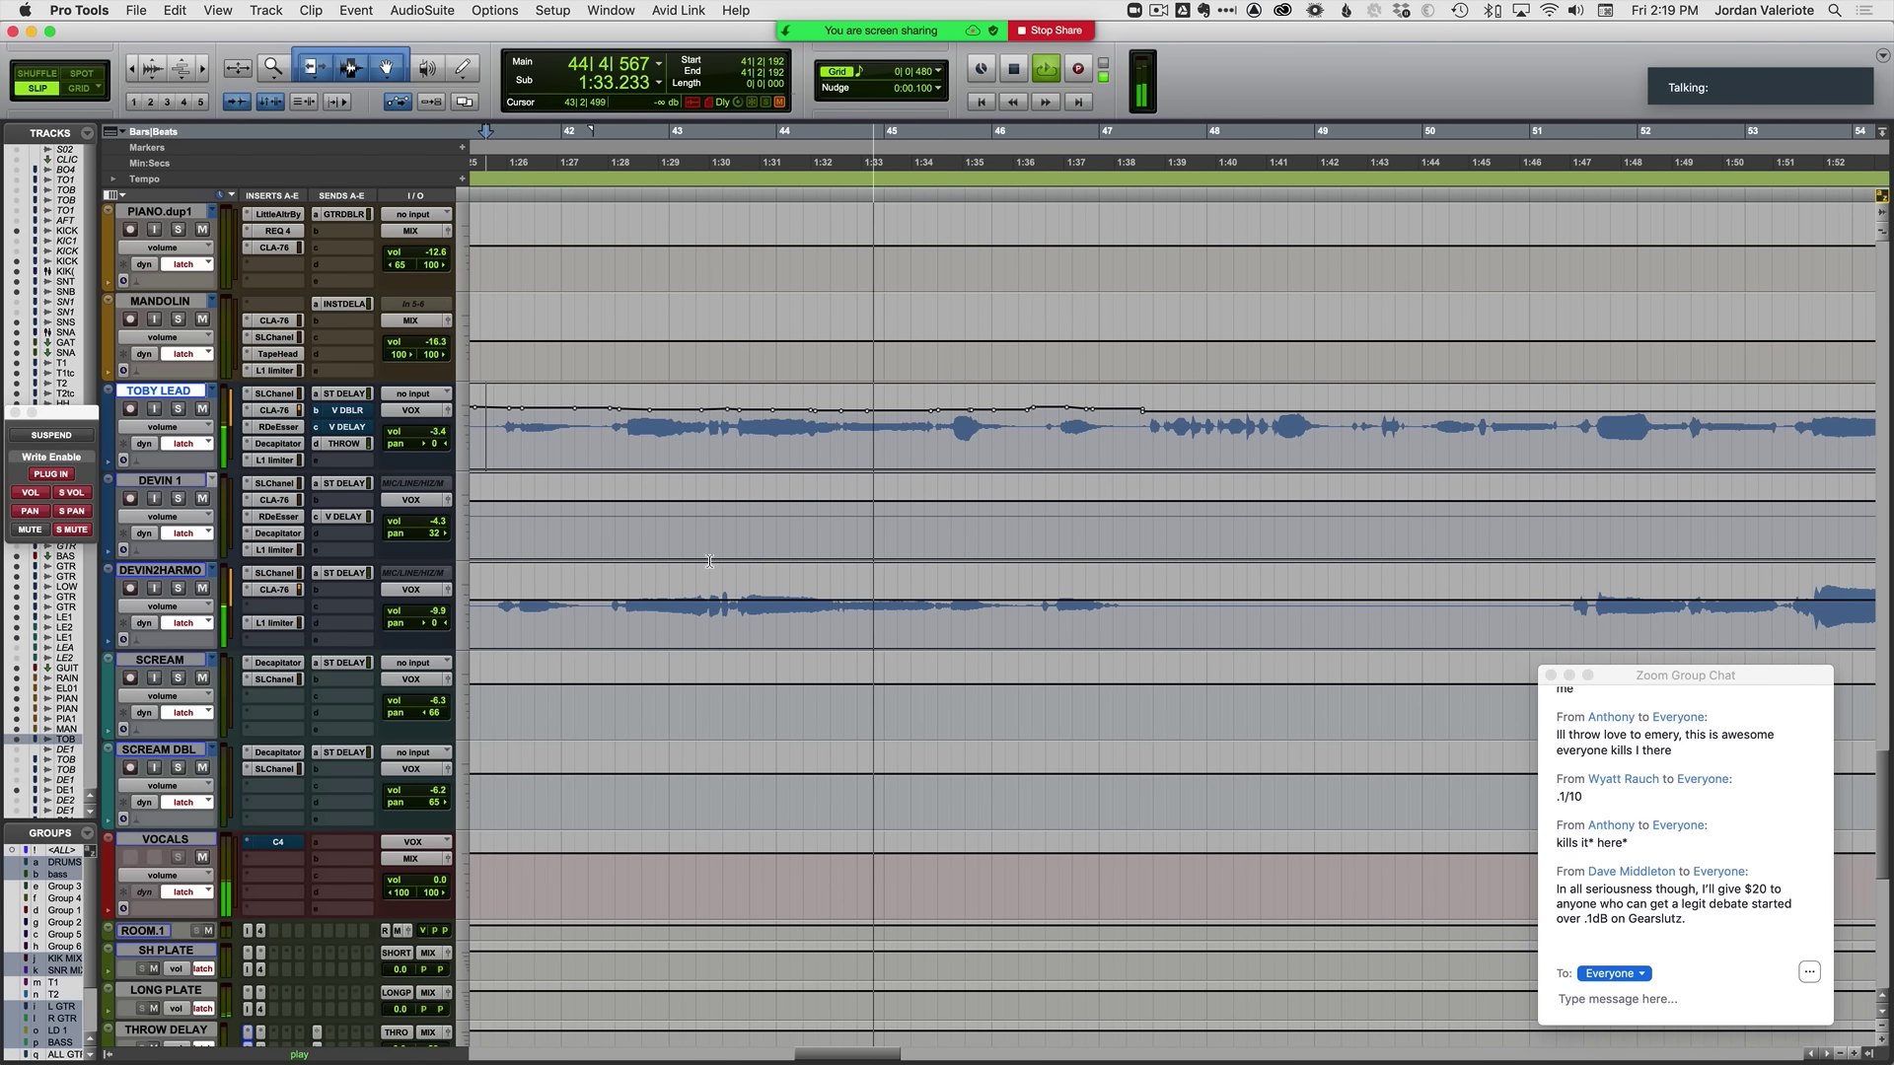
Step: Write TOBY LEAD volume automation on the phrase from about bar 47 to bar 49, replaying from just before it
{"action": "scroll", "coordinate": [709, 561], "scroll_direction": "right", "scroll_amount": 6}
{"action": "left_click", "coordinate": [754, 434]}
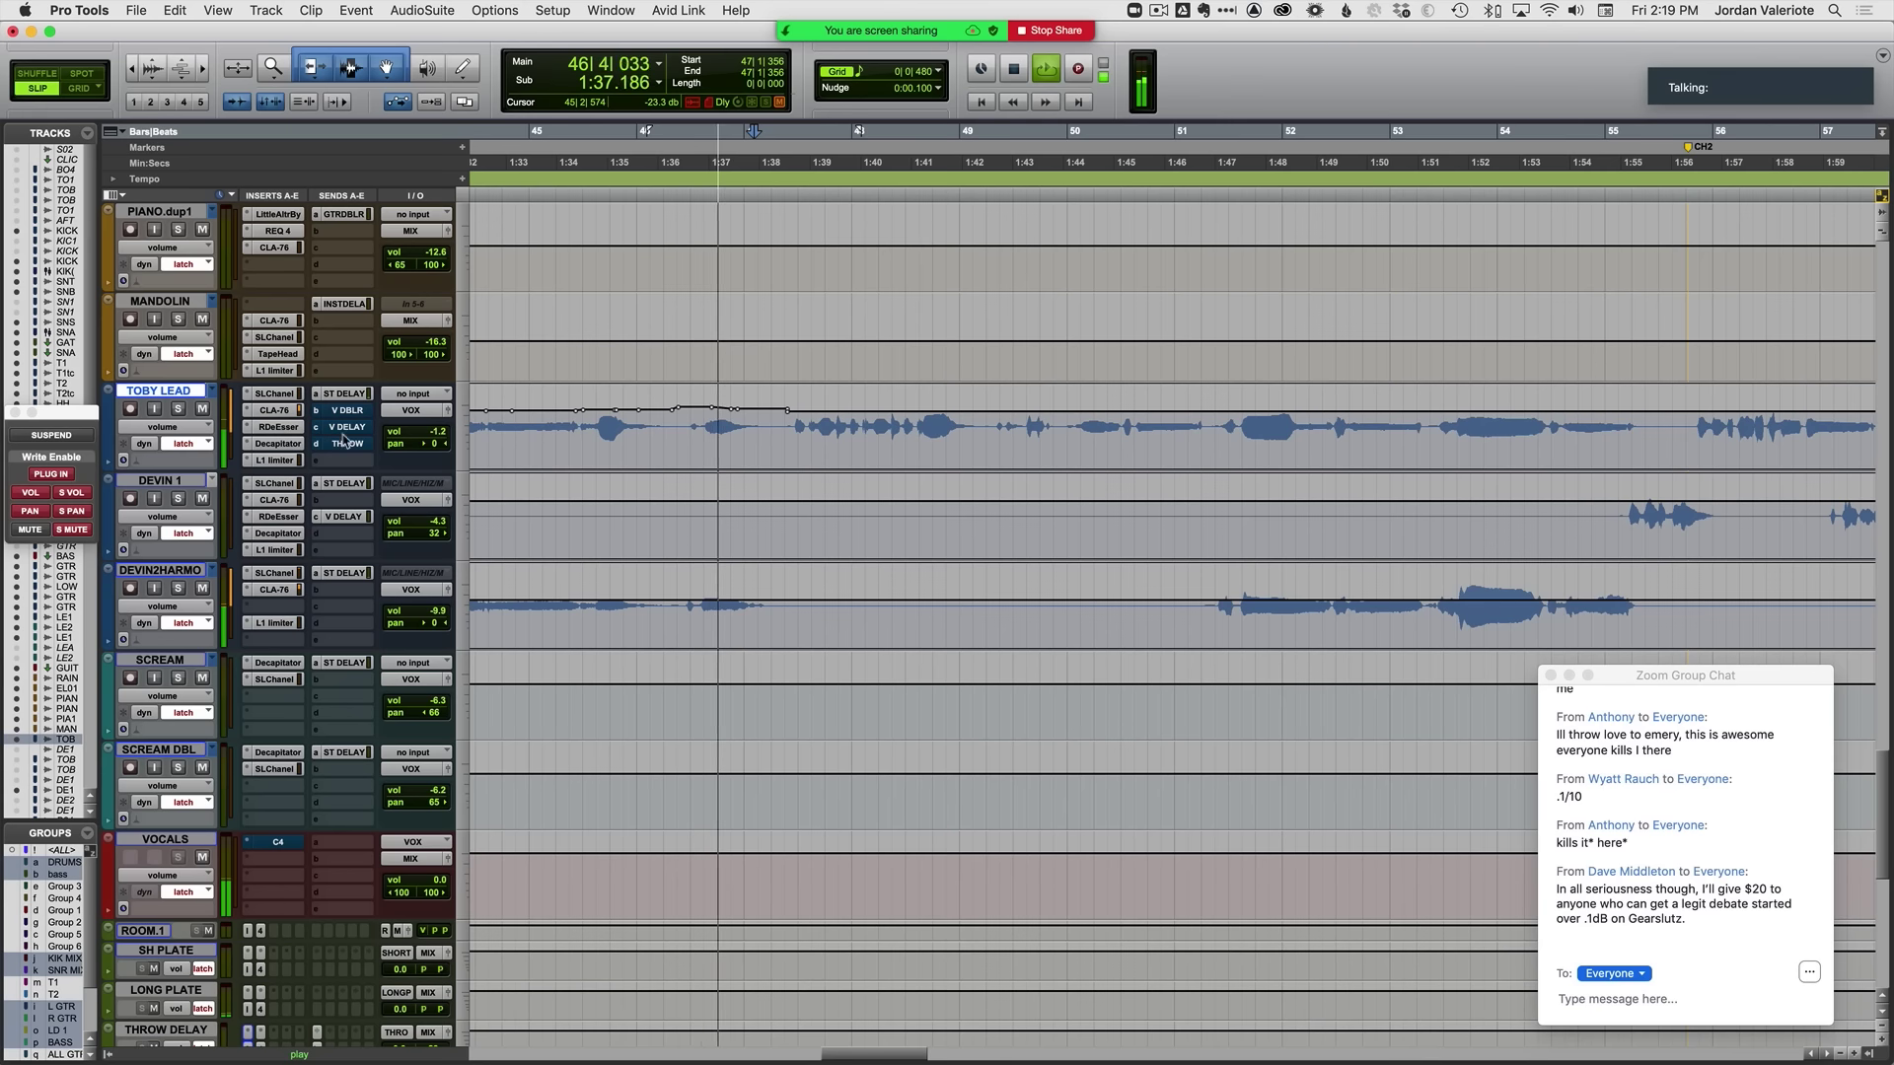
{"action": "left_click", "coordinate": [683, 436]}
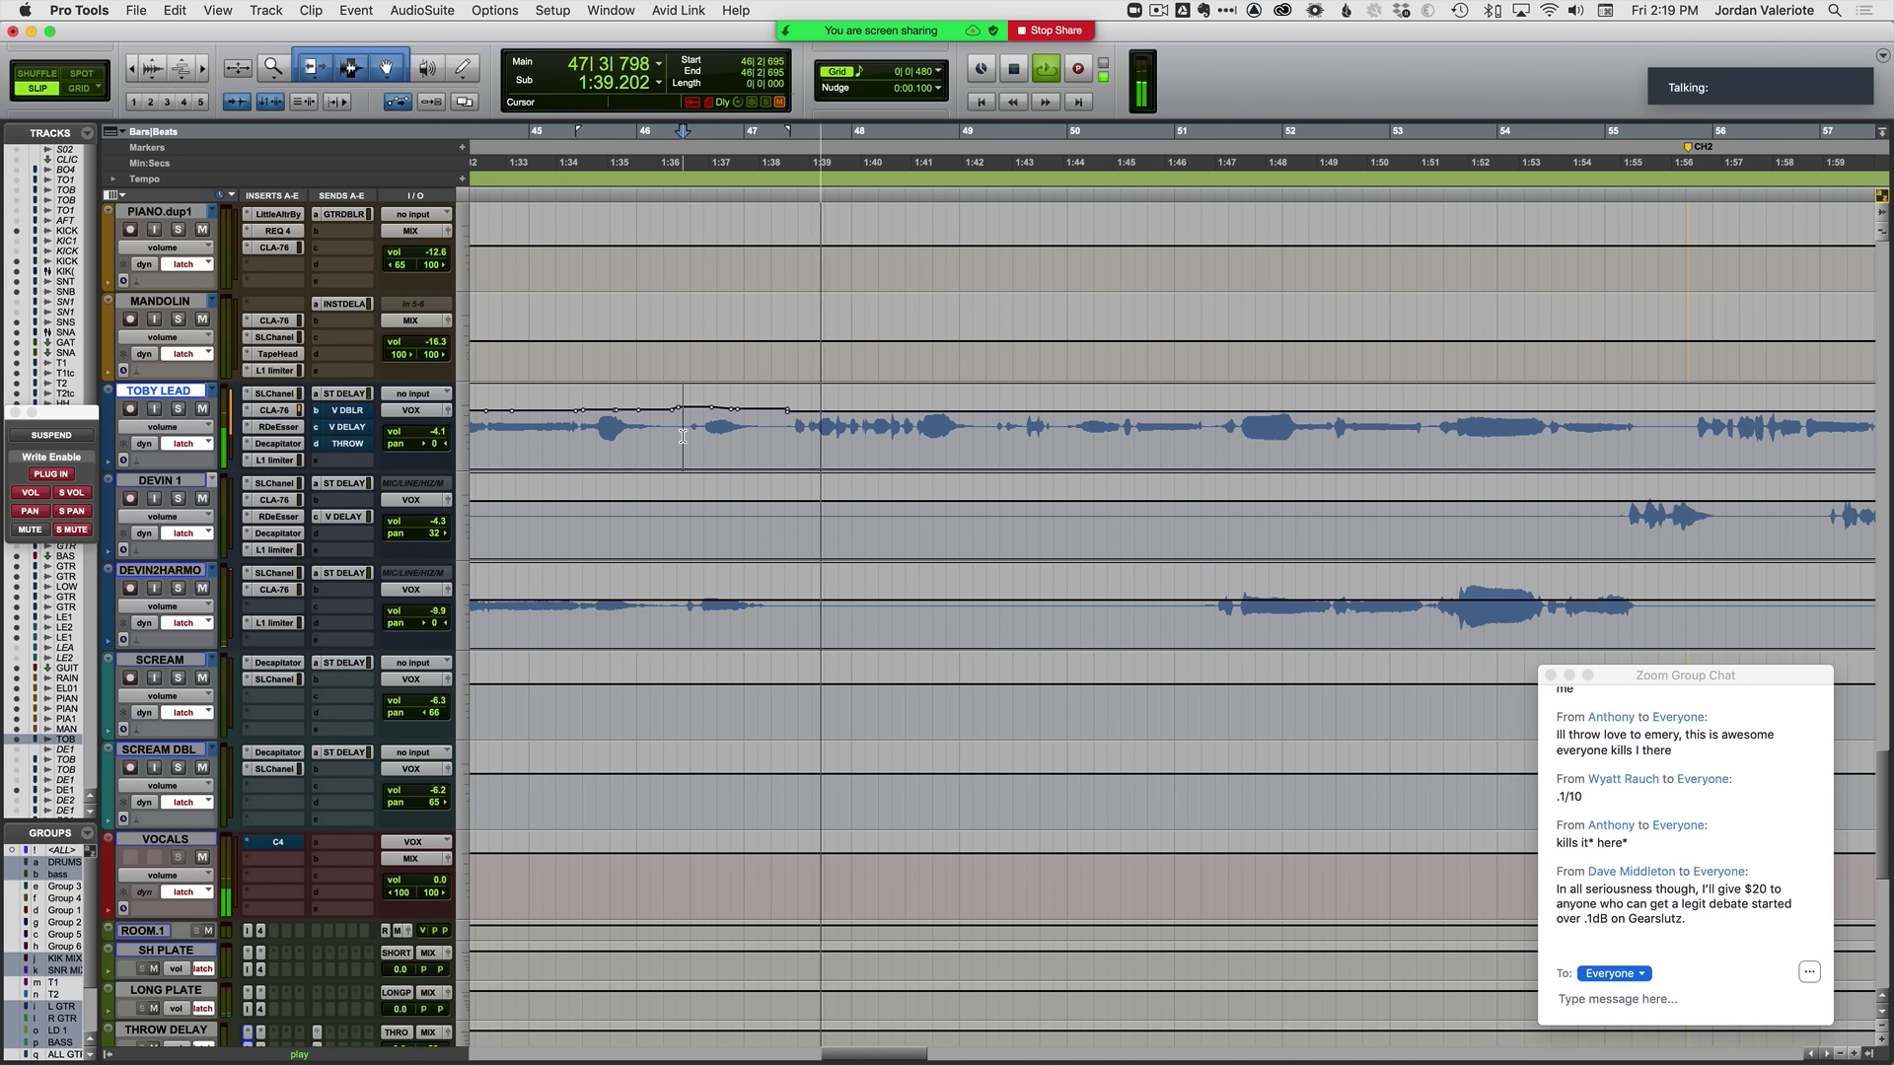
{"action": "key", "text": "space"}
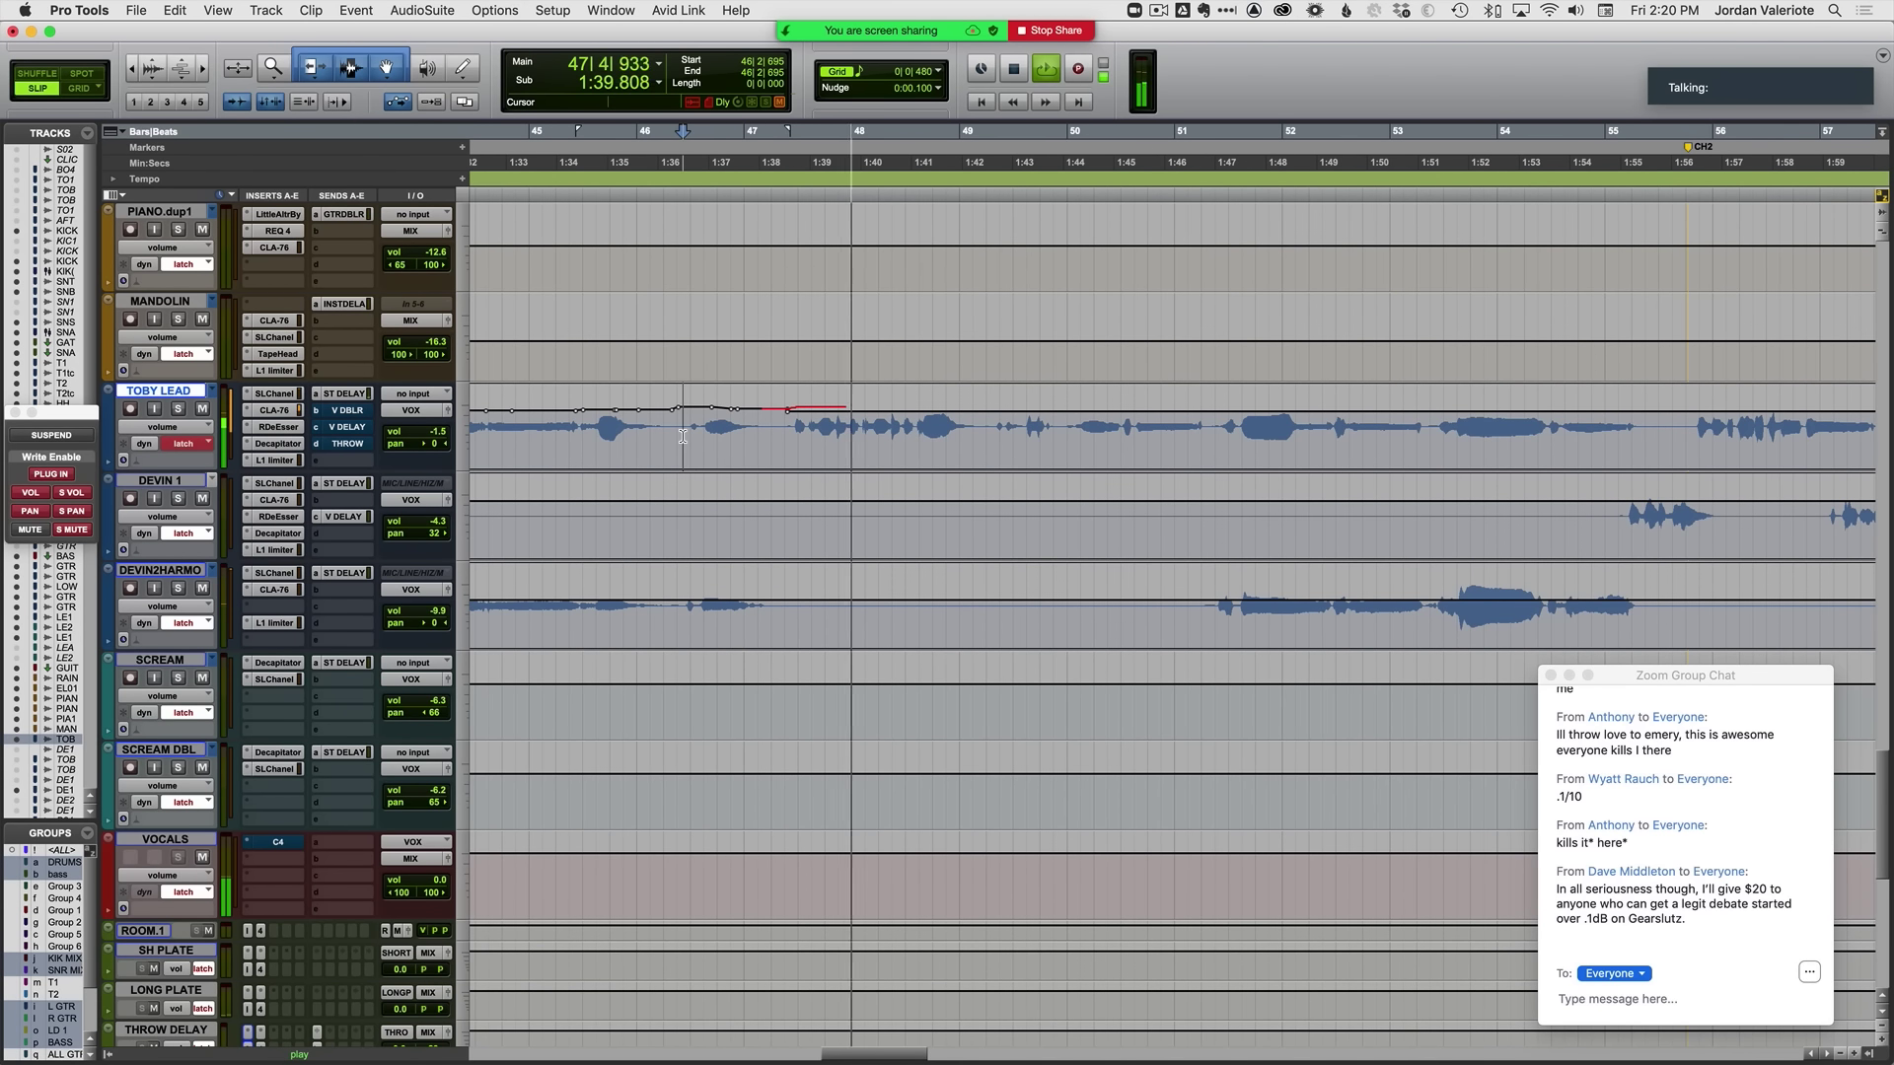
{"action": "left_click", "coordinate": [735, 439]}
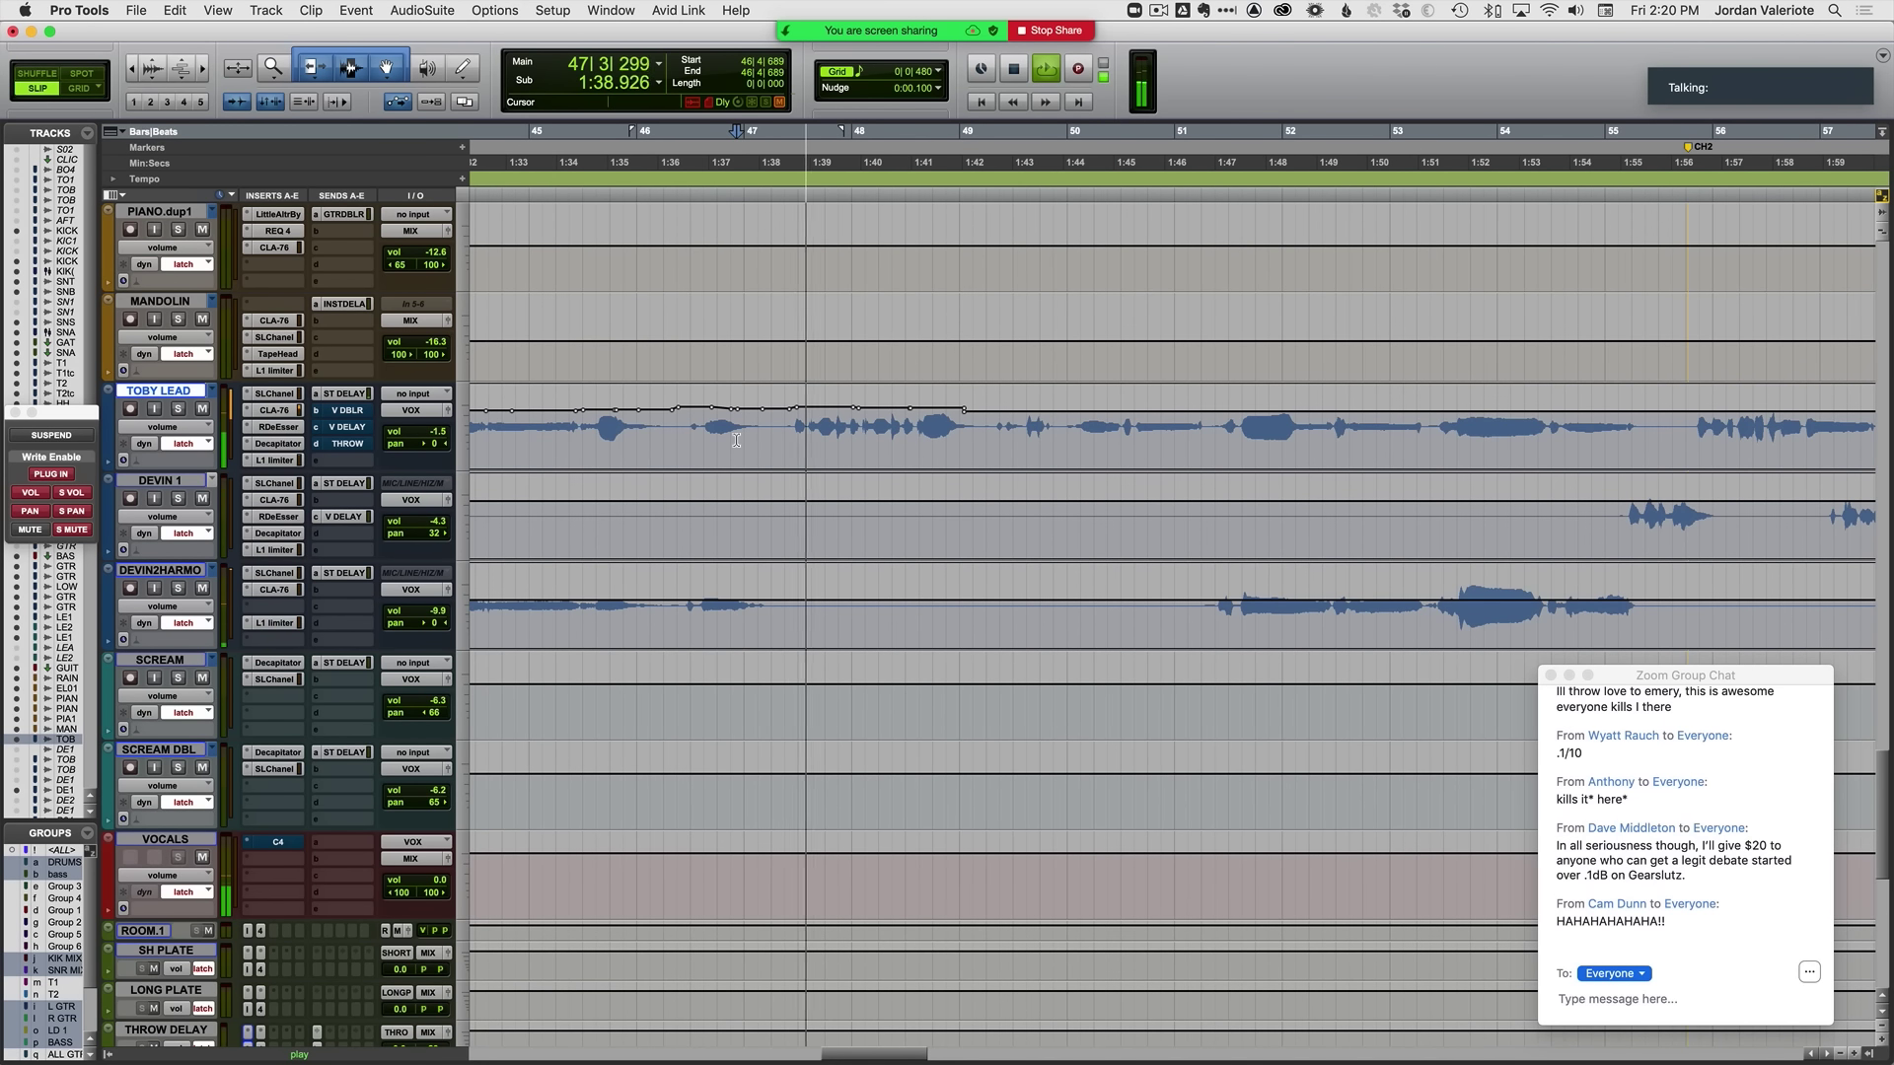
Step: Write TOBY LEAD volume automation in one playback pass from about bar 47 to bar 55
{"action": "left_click", "coordinate": [735, 440]}
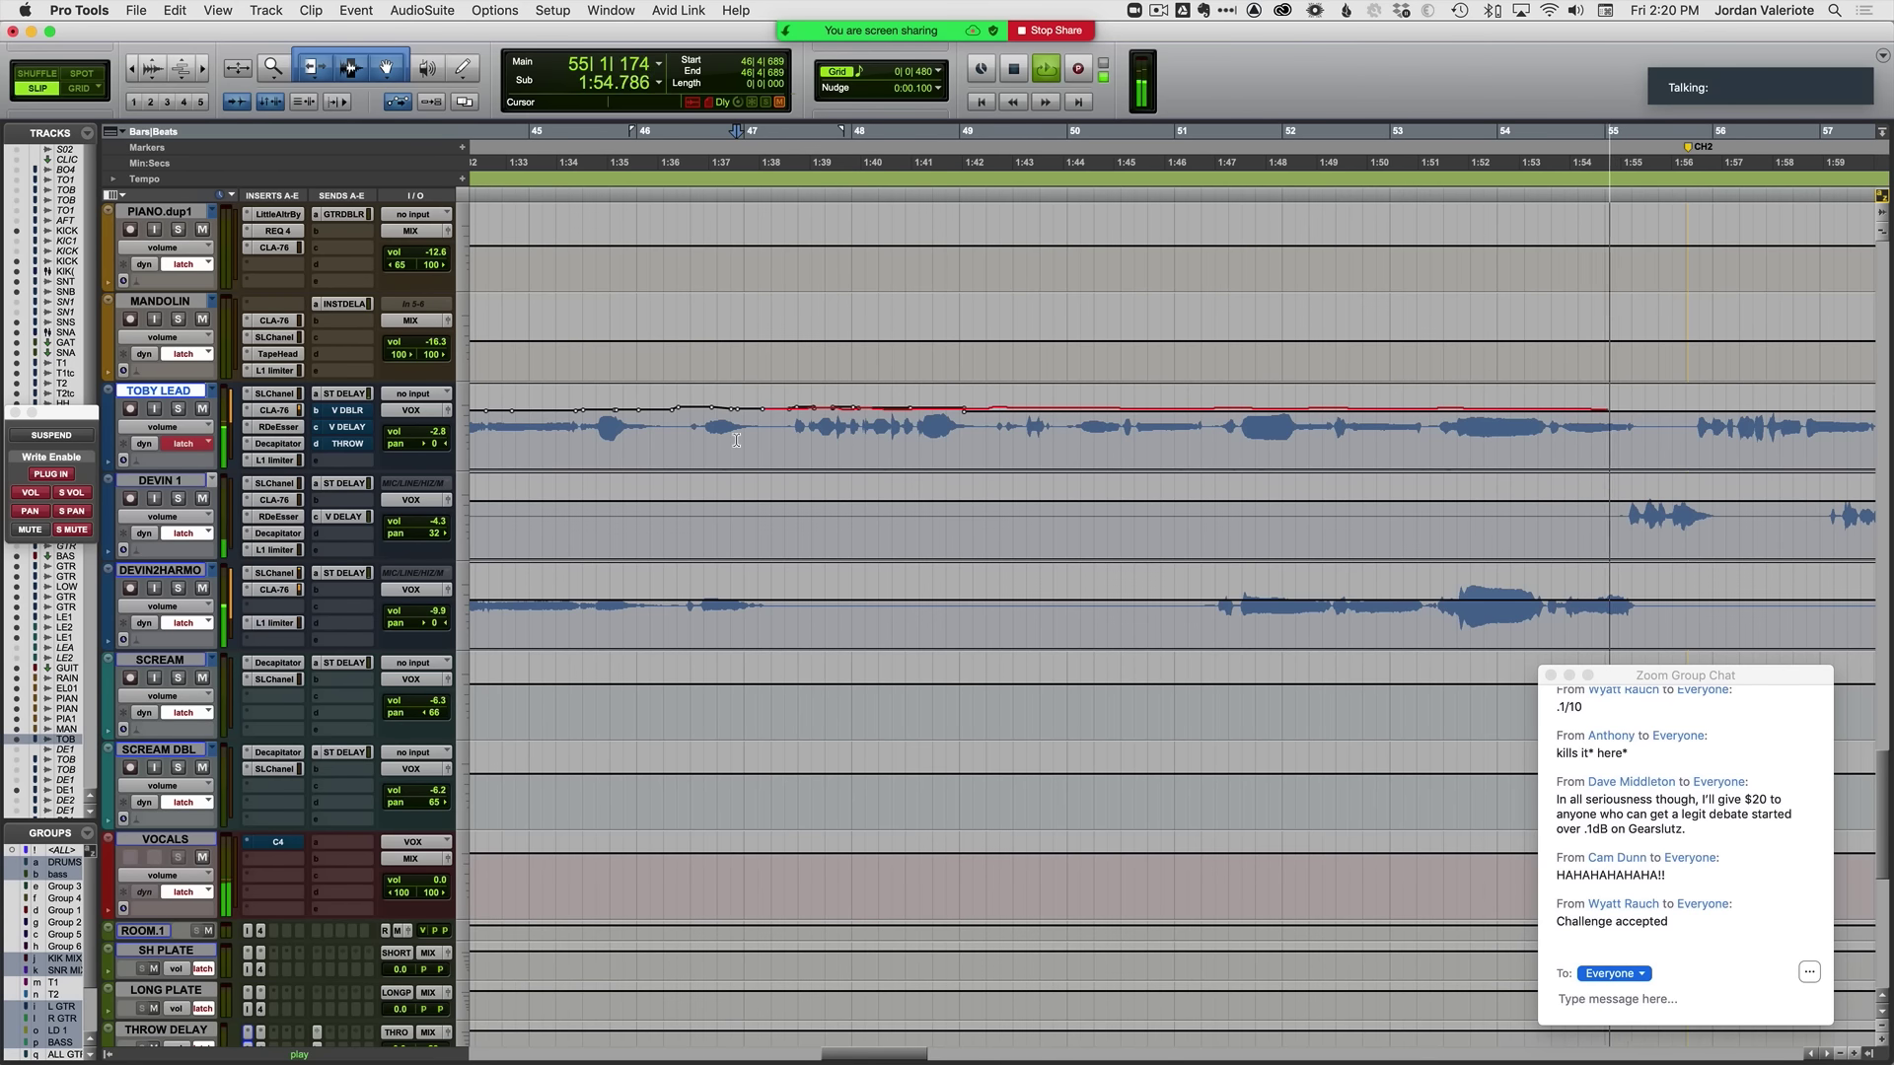
{"action": "key", "text": "space"}
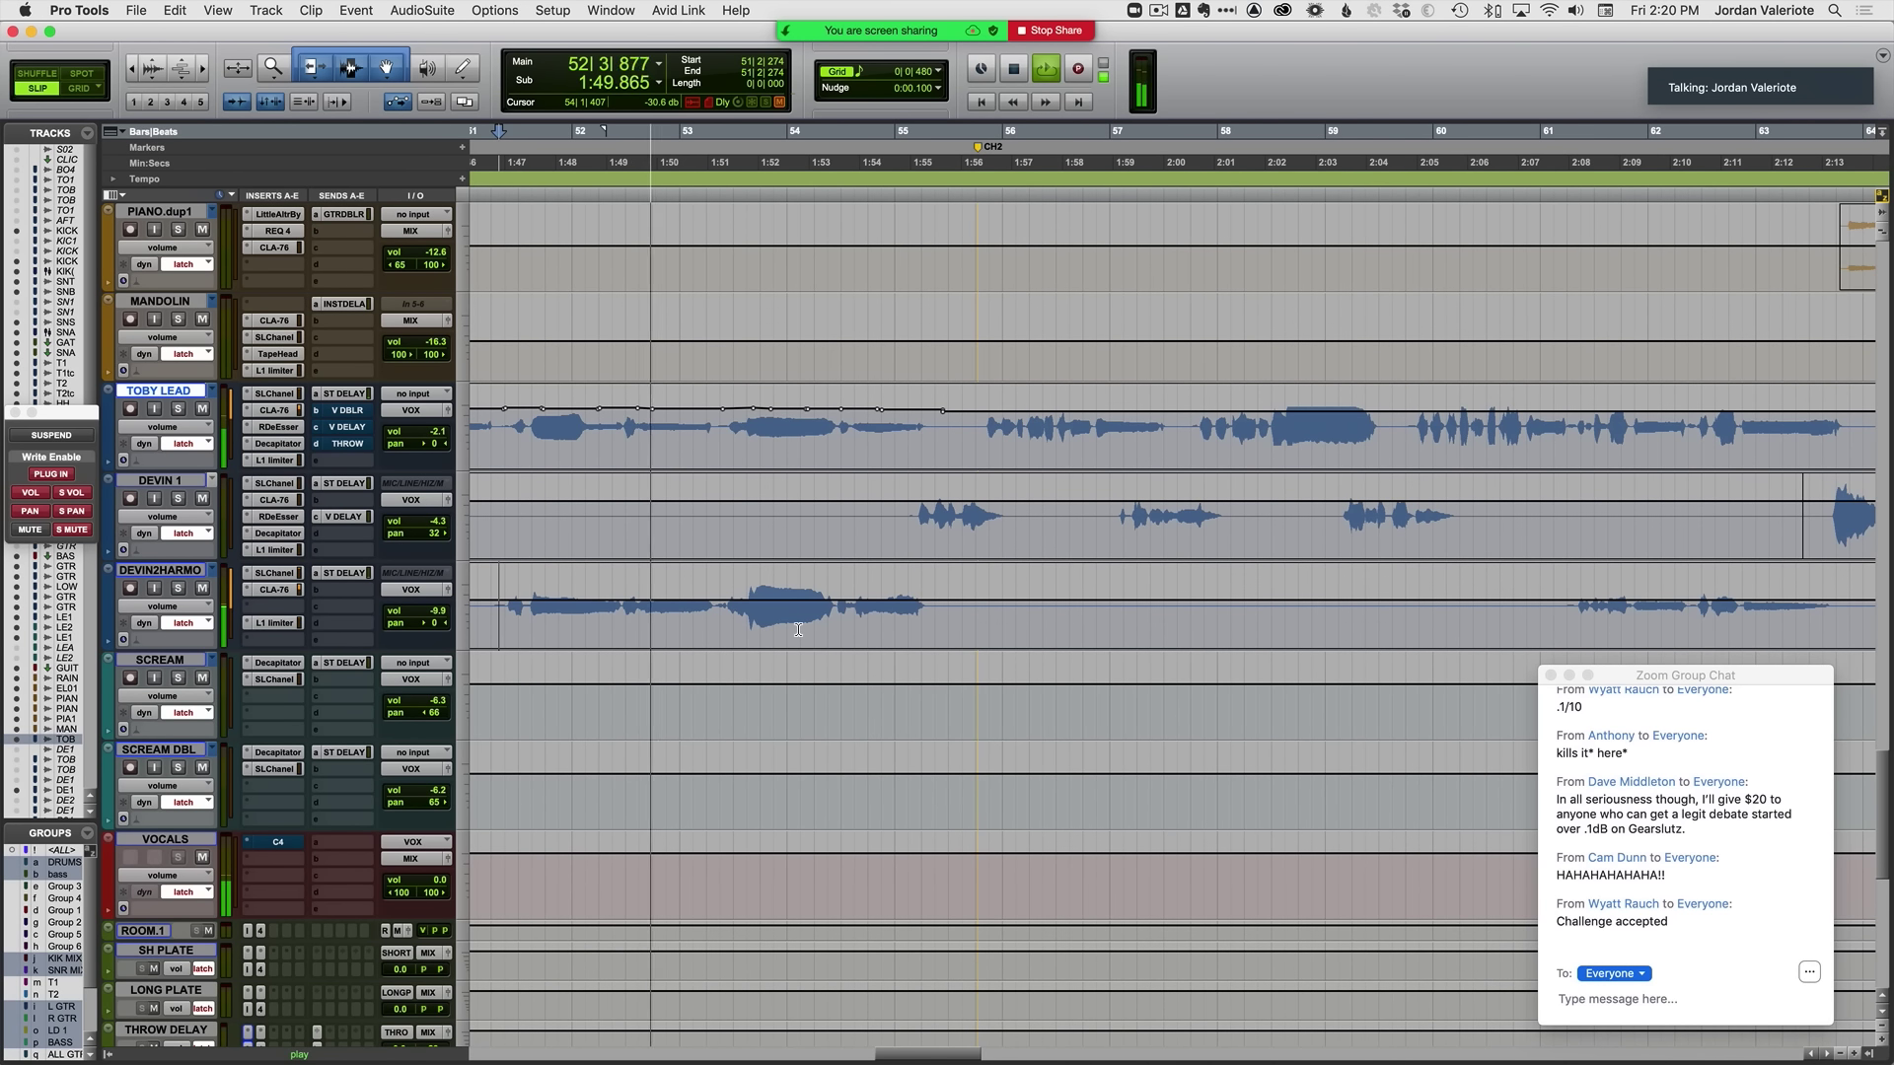
Step: Write DEVIN2HARMO volume automation on its phrases from about bar 41 to bar 47, redoing the ride from about bar 43
{"action": "key", "text": "r"}
{"action": "key", "text": "r"}
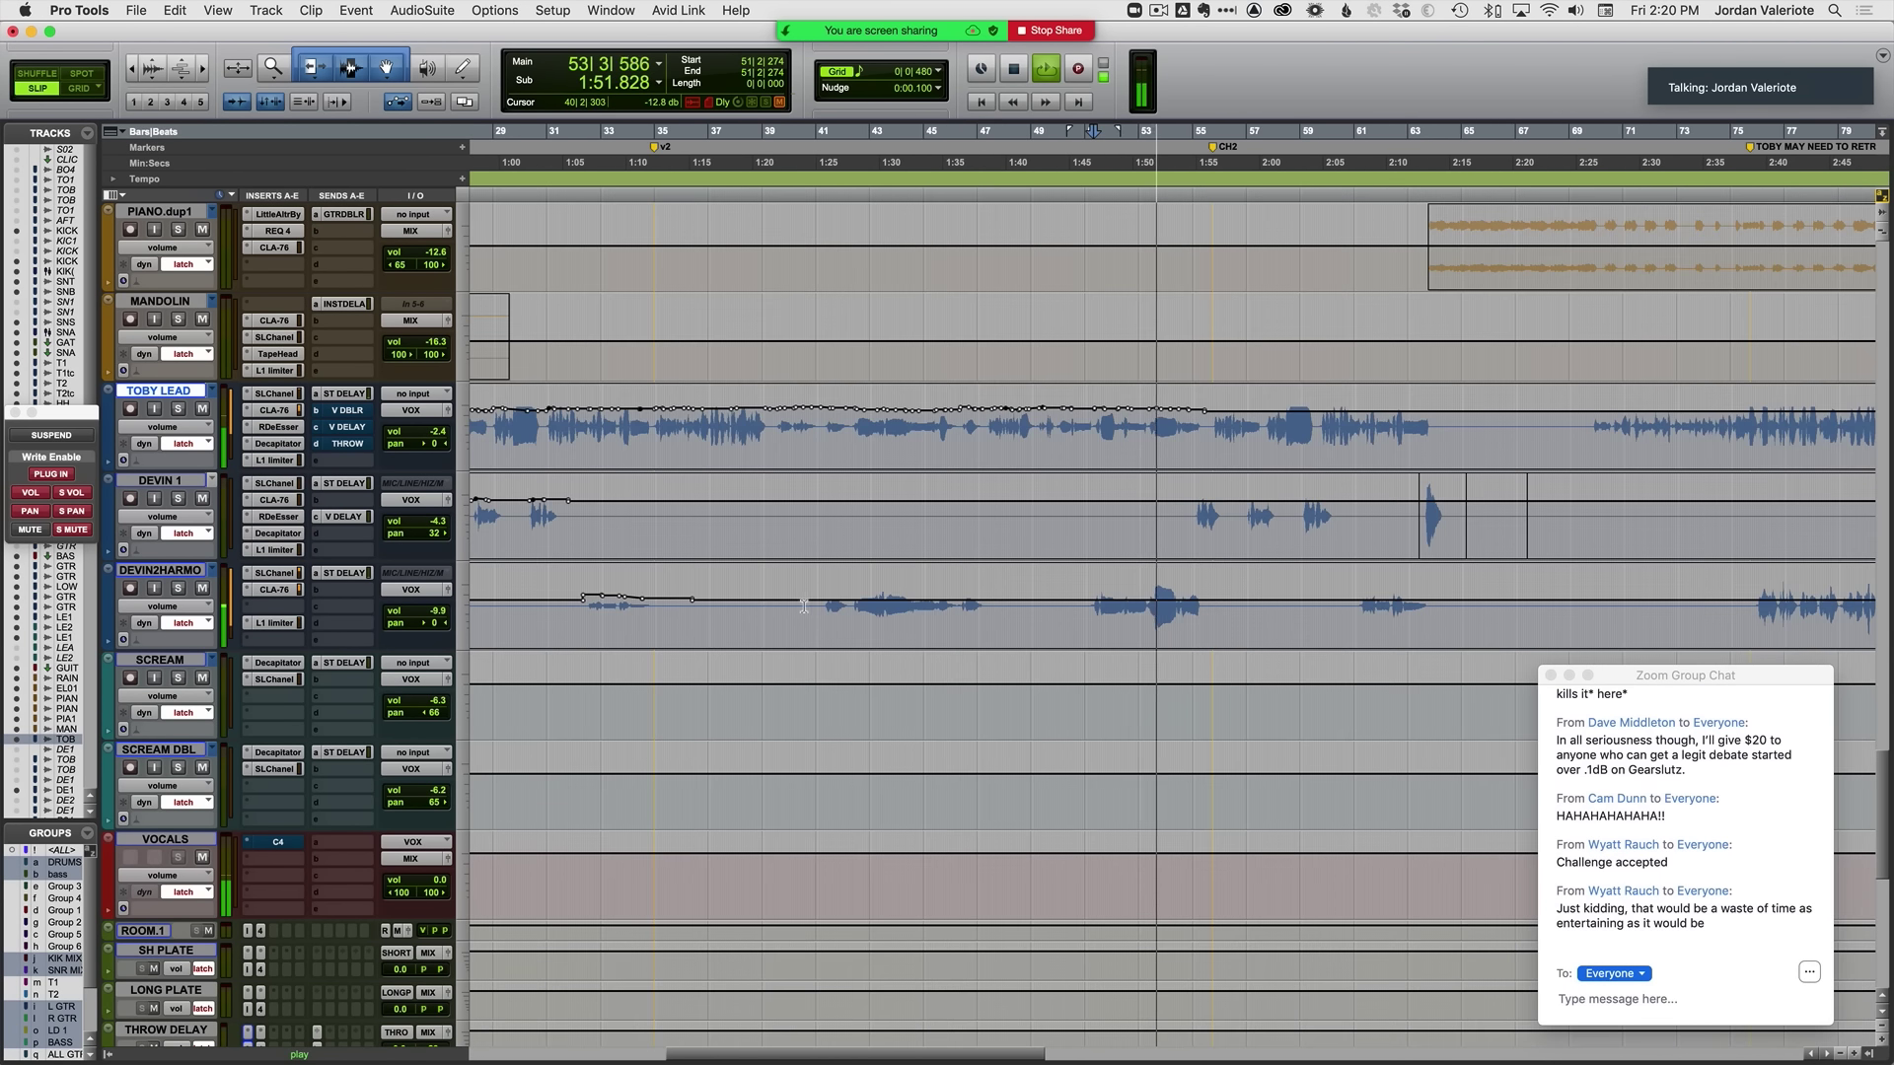
{"action": "left_click", "coordinate": [814, 606]}
{"action": "key", "text": "t"}
{"action": "key", "text": "t"}
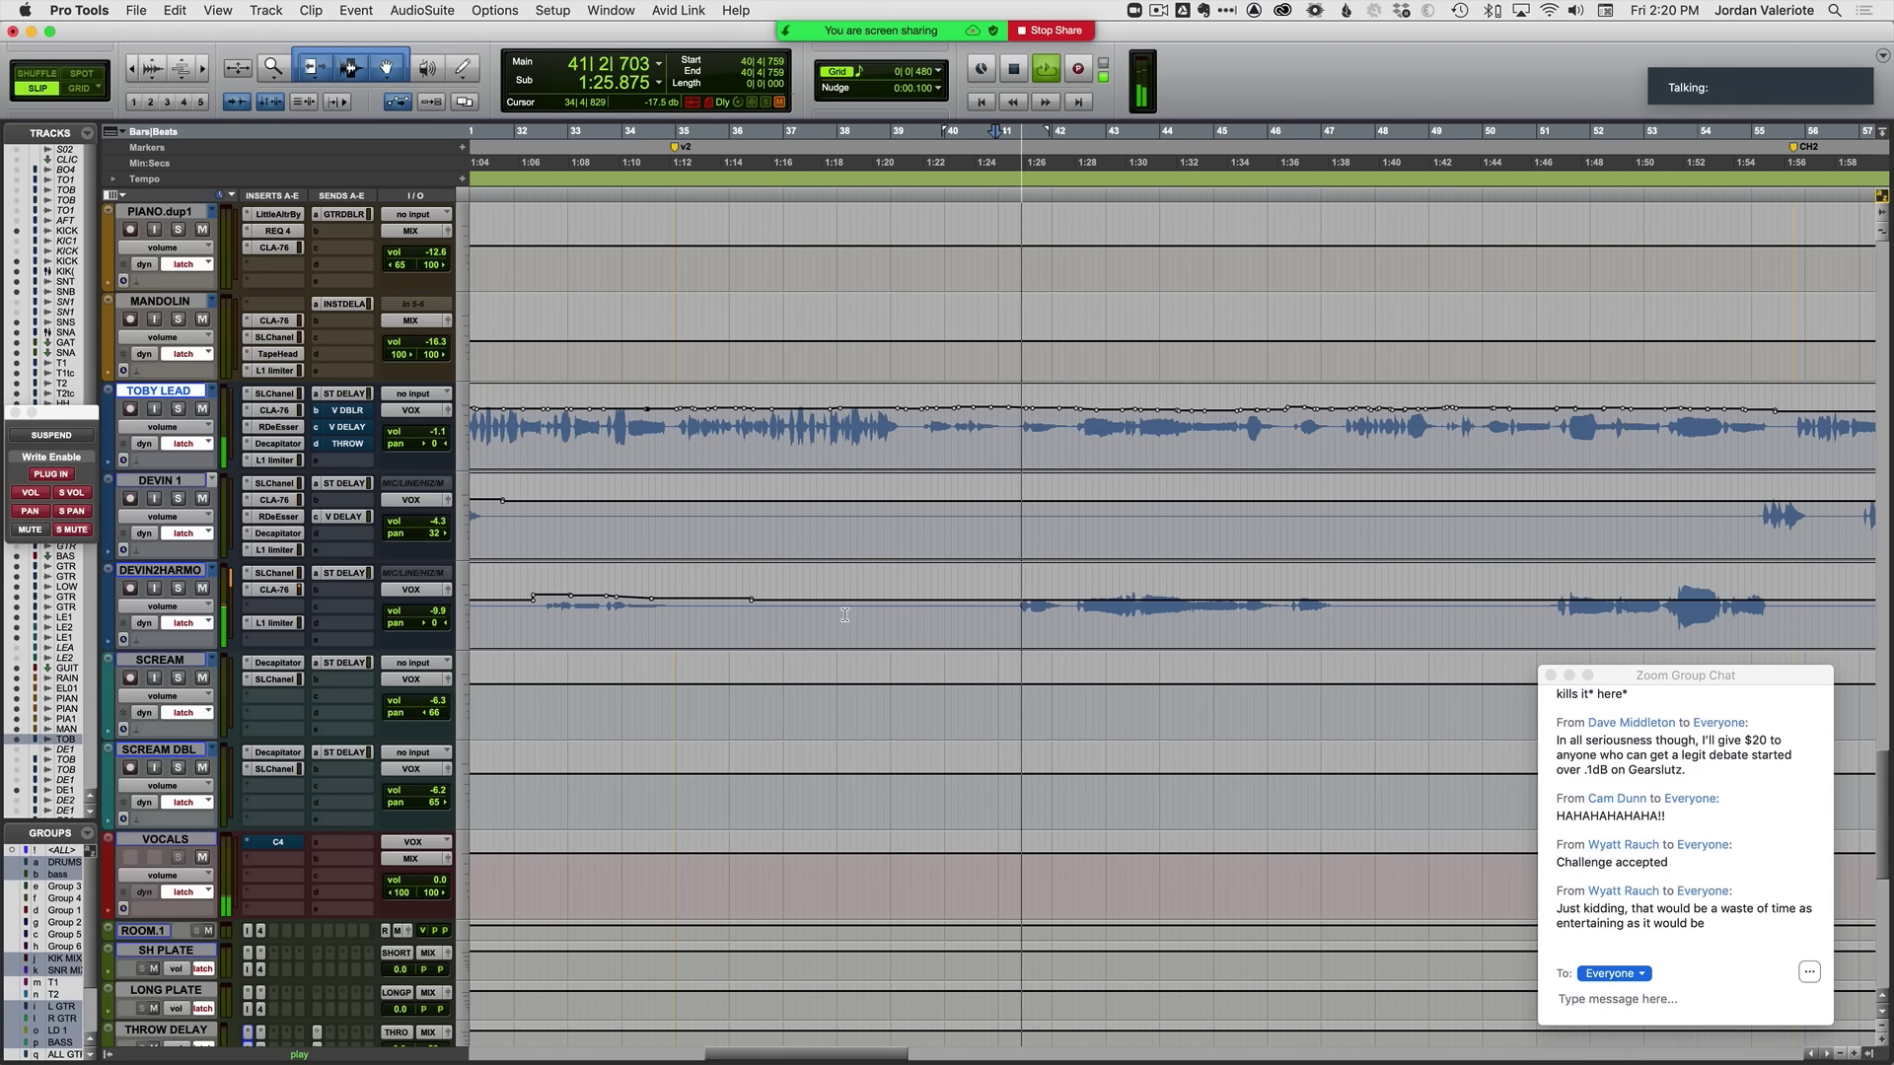
{"action": "left_click", "coordinate": [134, 569]}
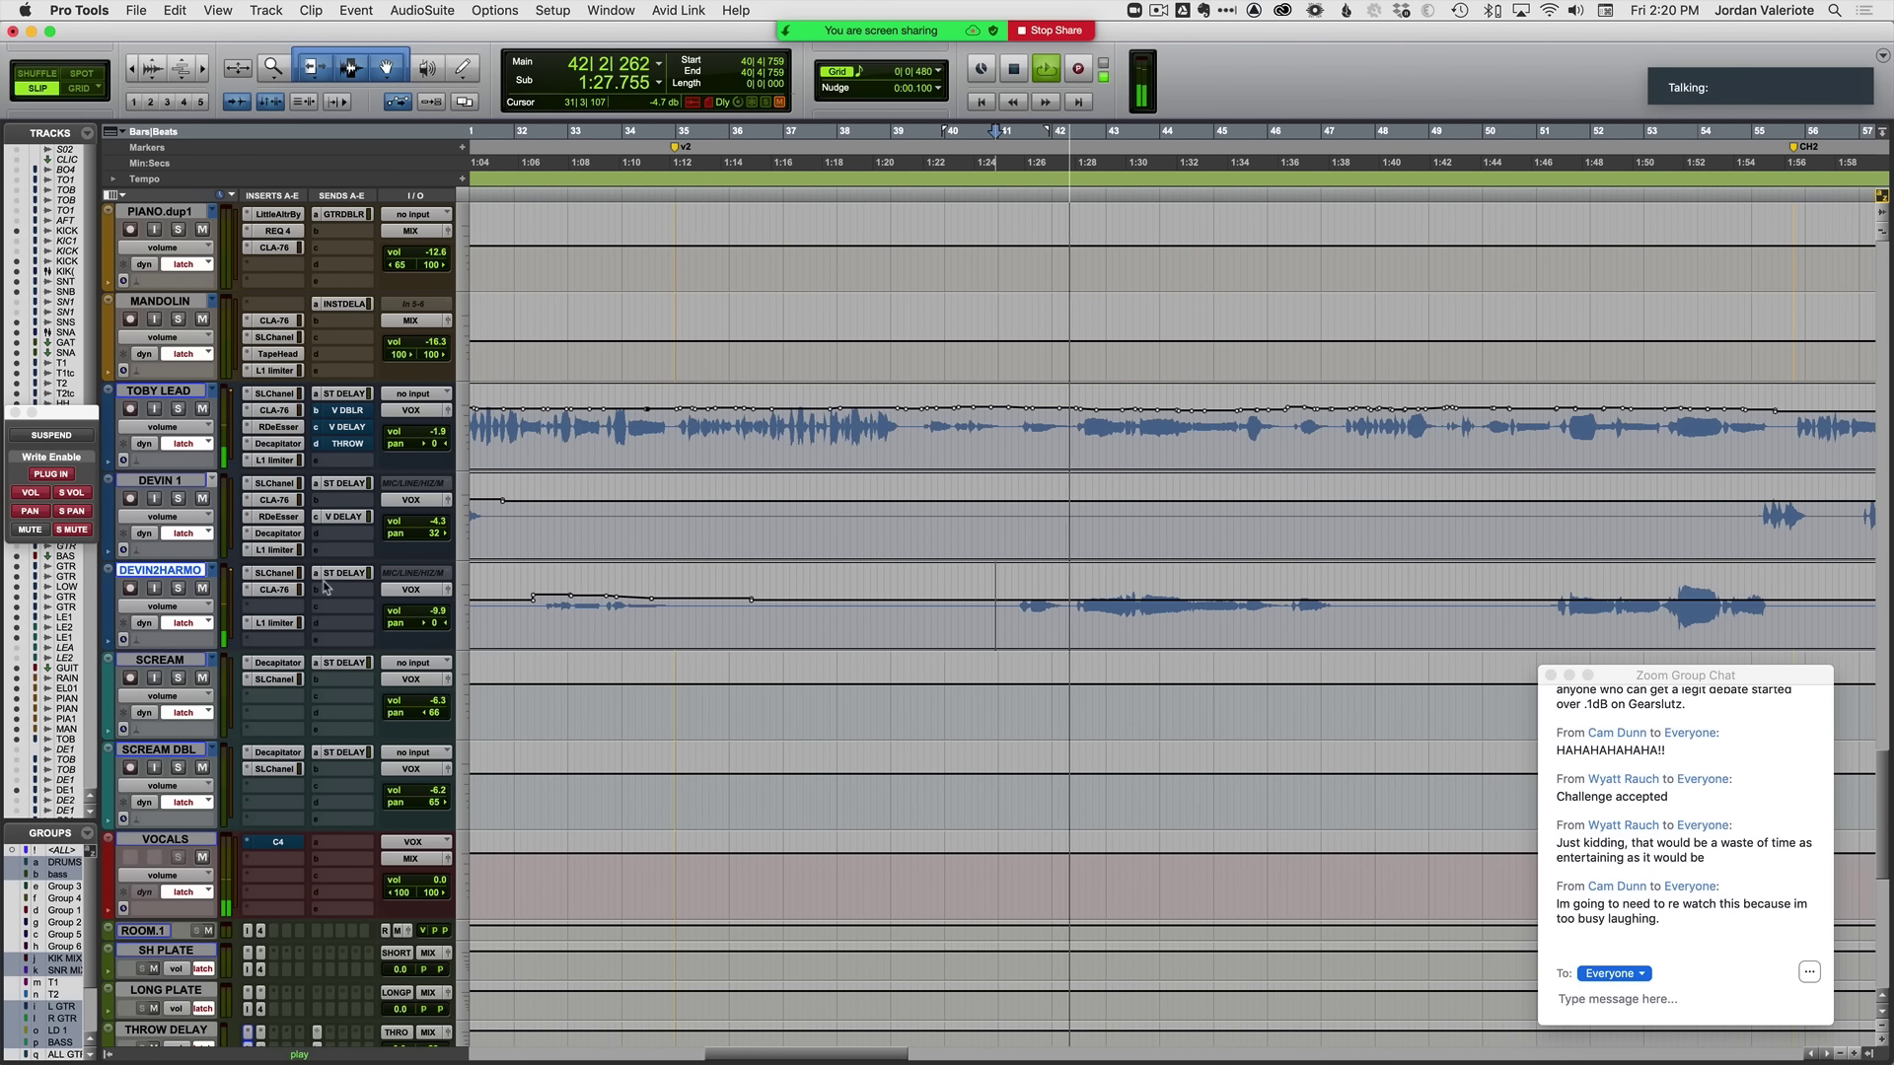
{"action": "key", "text": "t"}
{"action": "key", "text": "space"}
{"action": "key", "text": "space"}
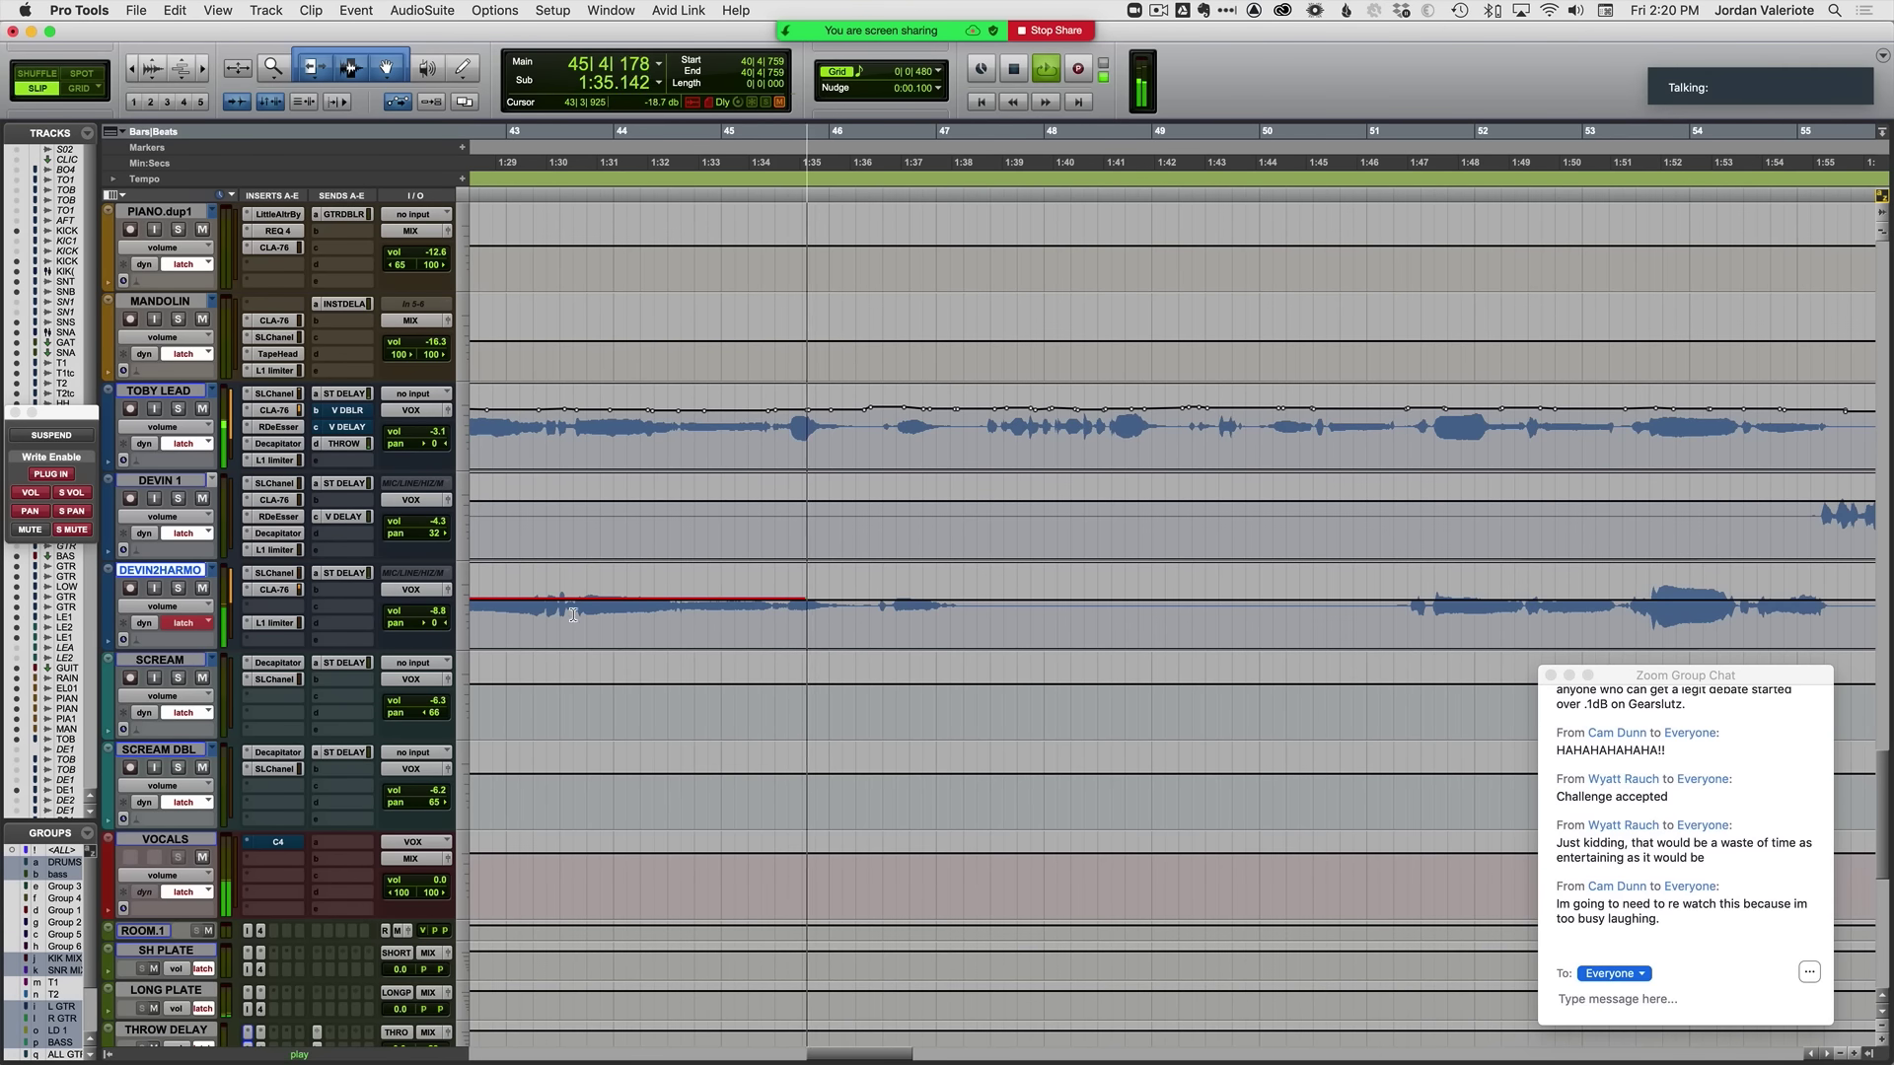
{"action": "left_click", "coordinate": [537, 614]}
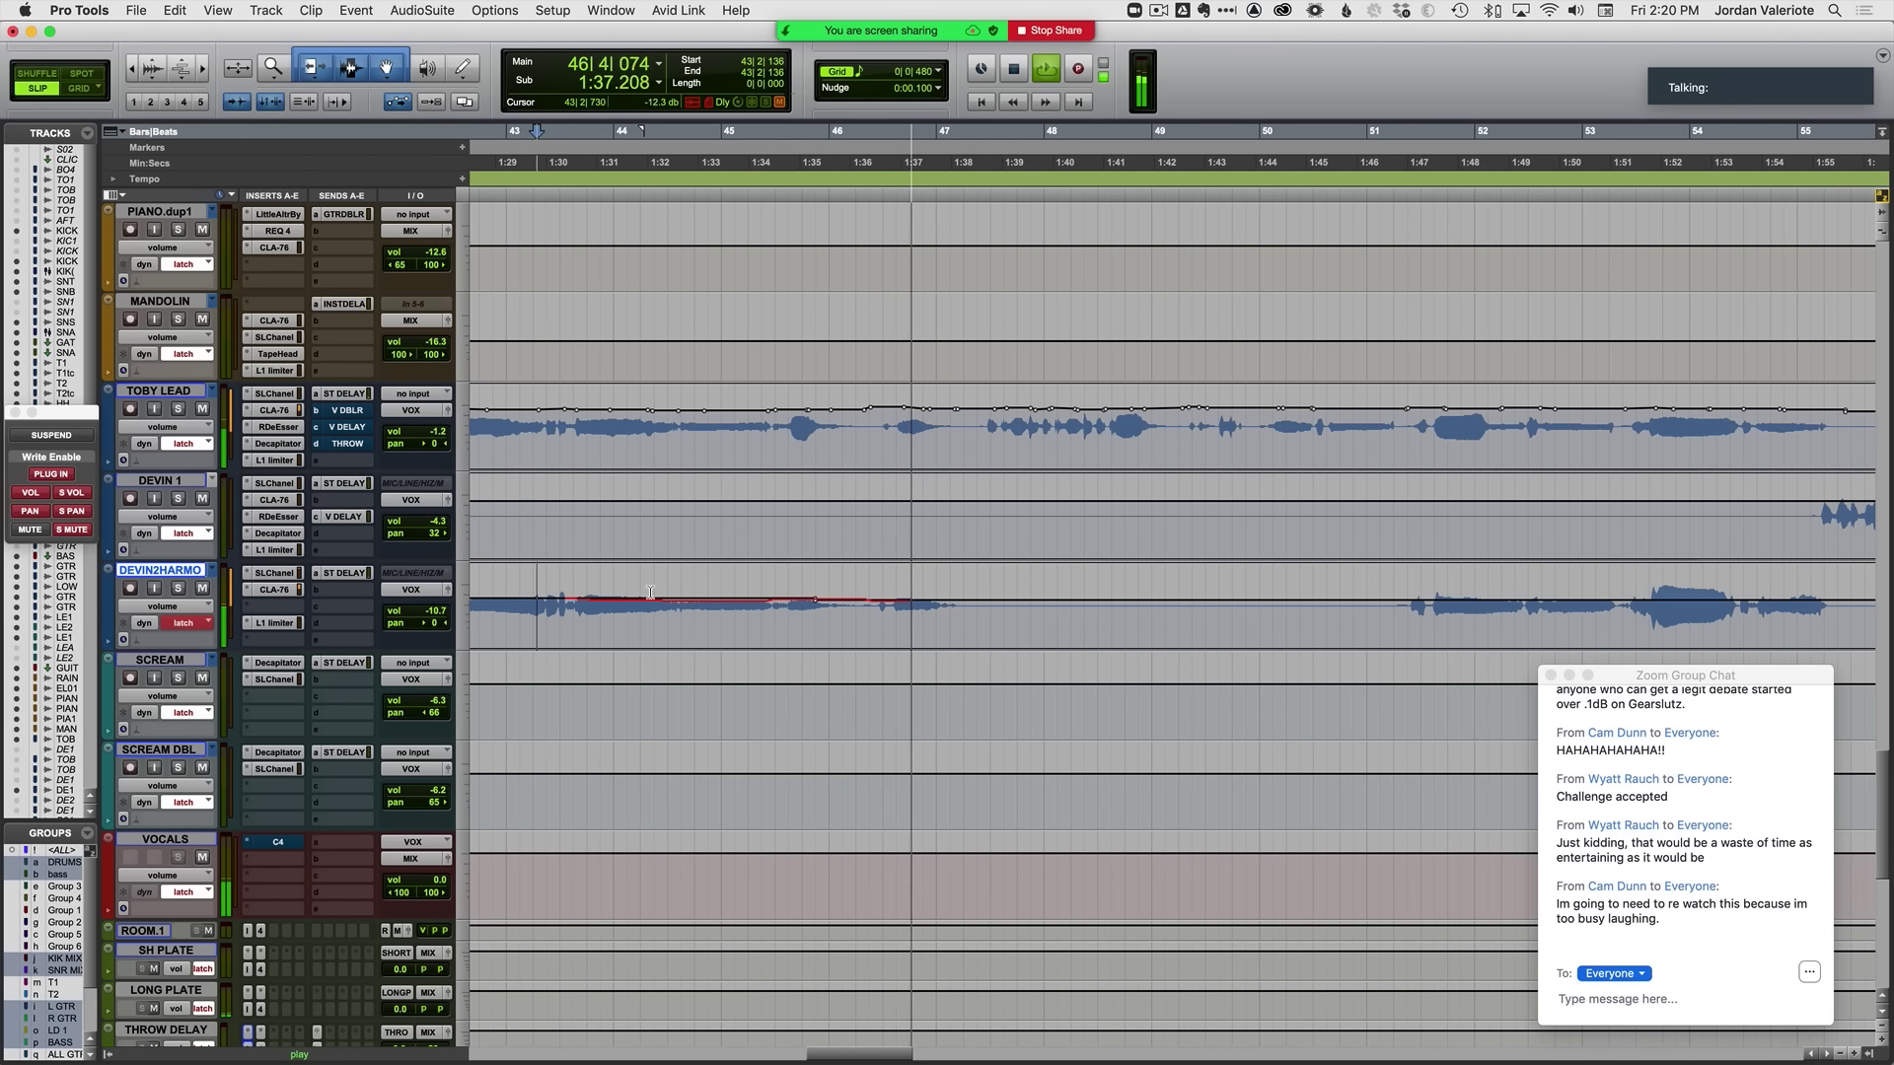
{"action": "key", "text": "space"}
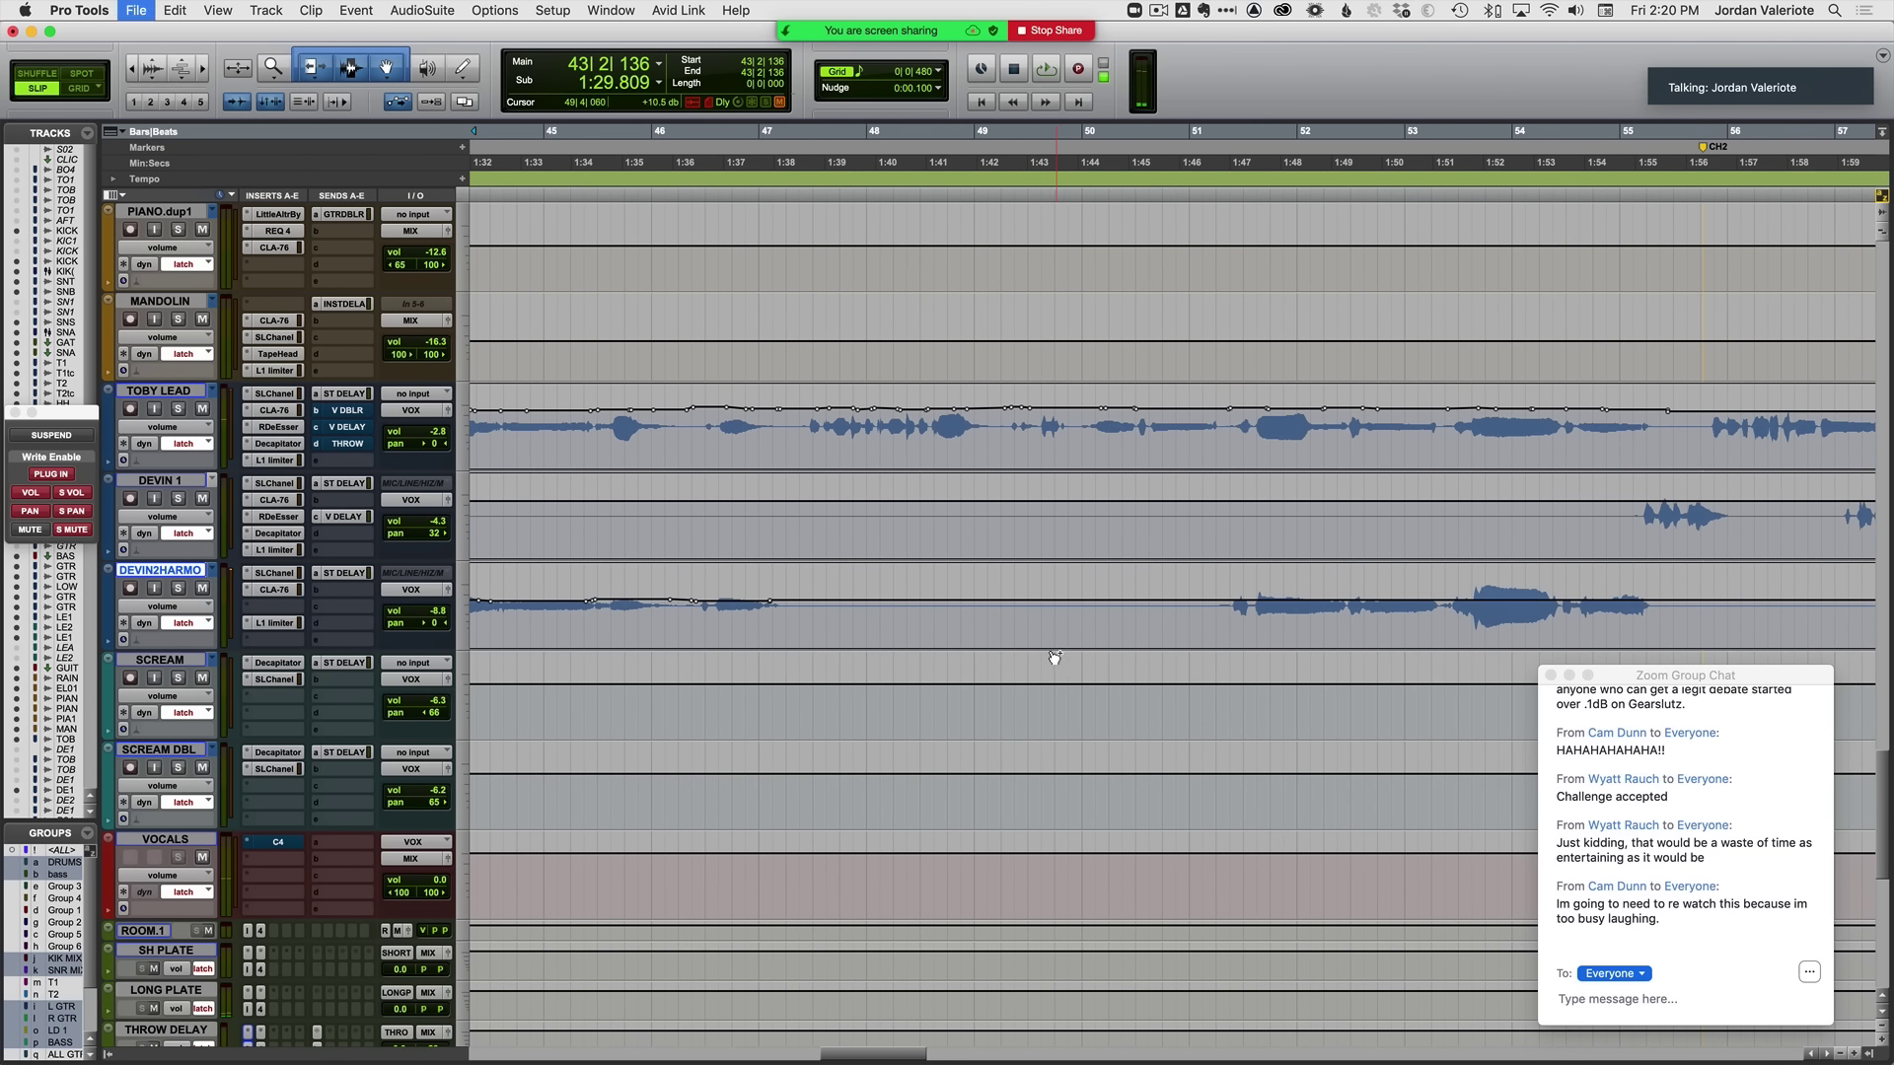
Step: Play from bar 50 and write DEVIN2HARMO volume automation through its phrase ending at about bar 55
{"action": "scroll", "coordinate": [1038, 646], "scroll_direction": "right", "scroll_amount": 5}
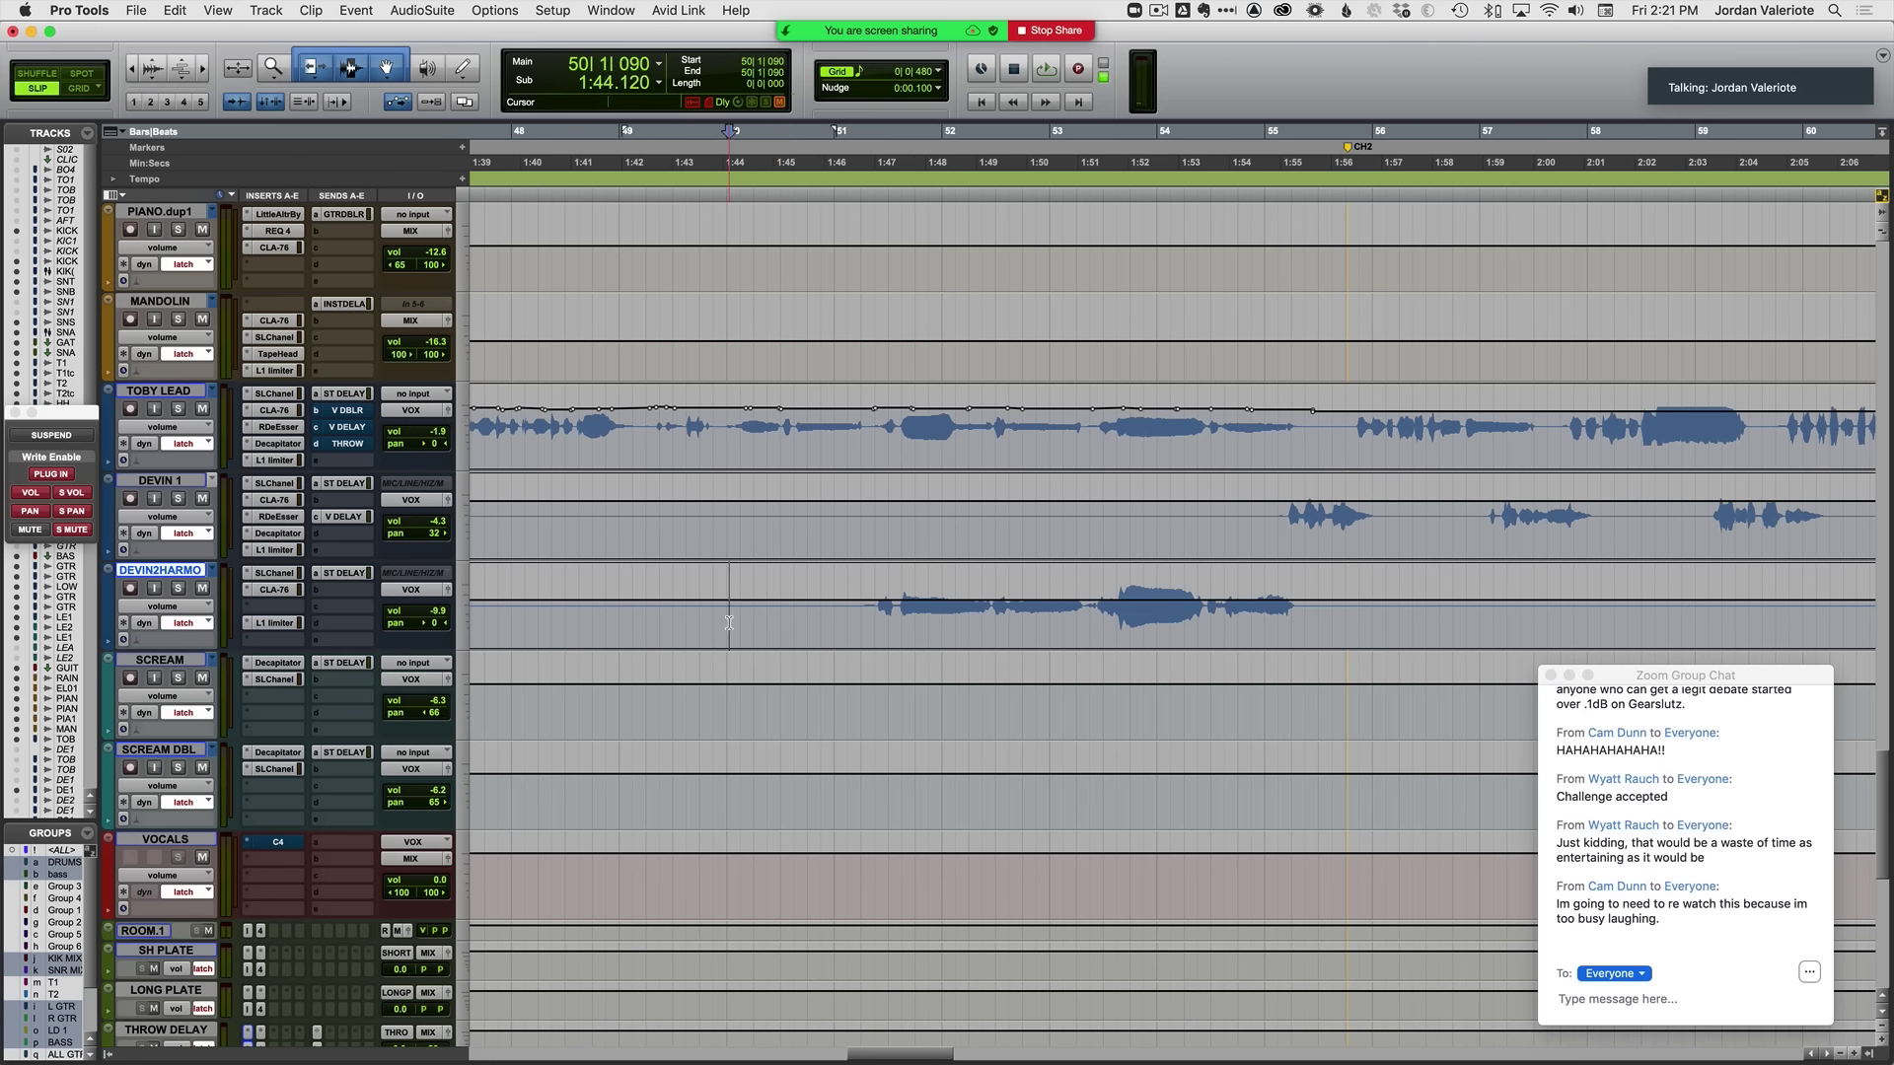
{"action": "key", "text": "space"}
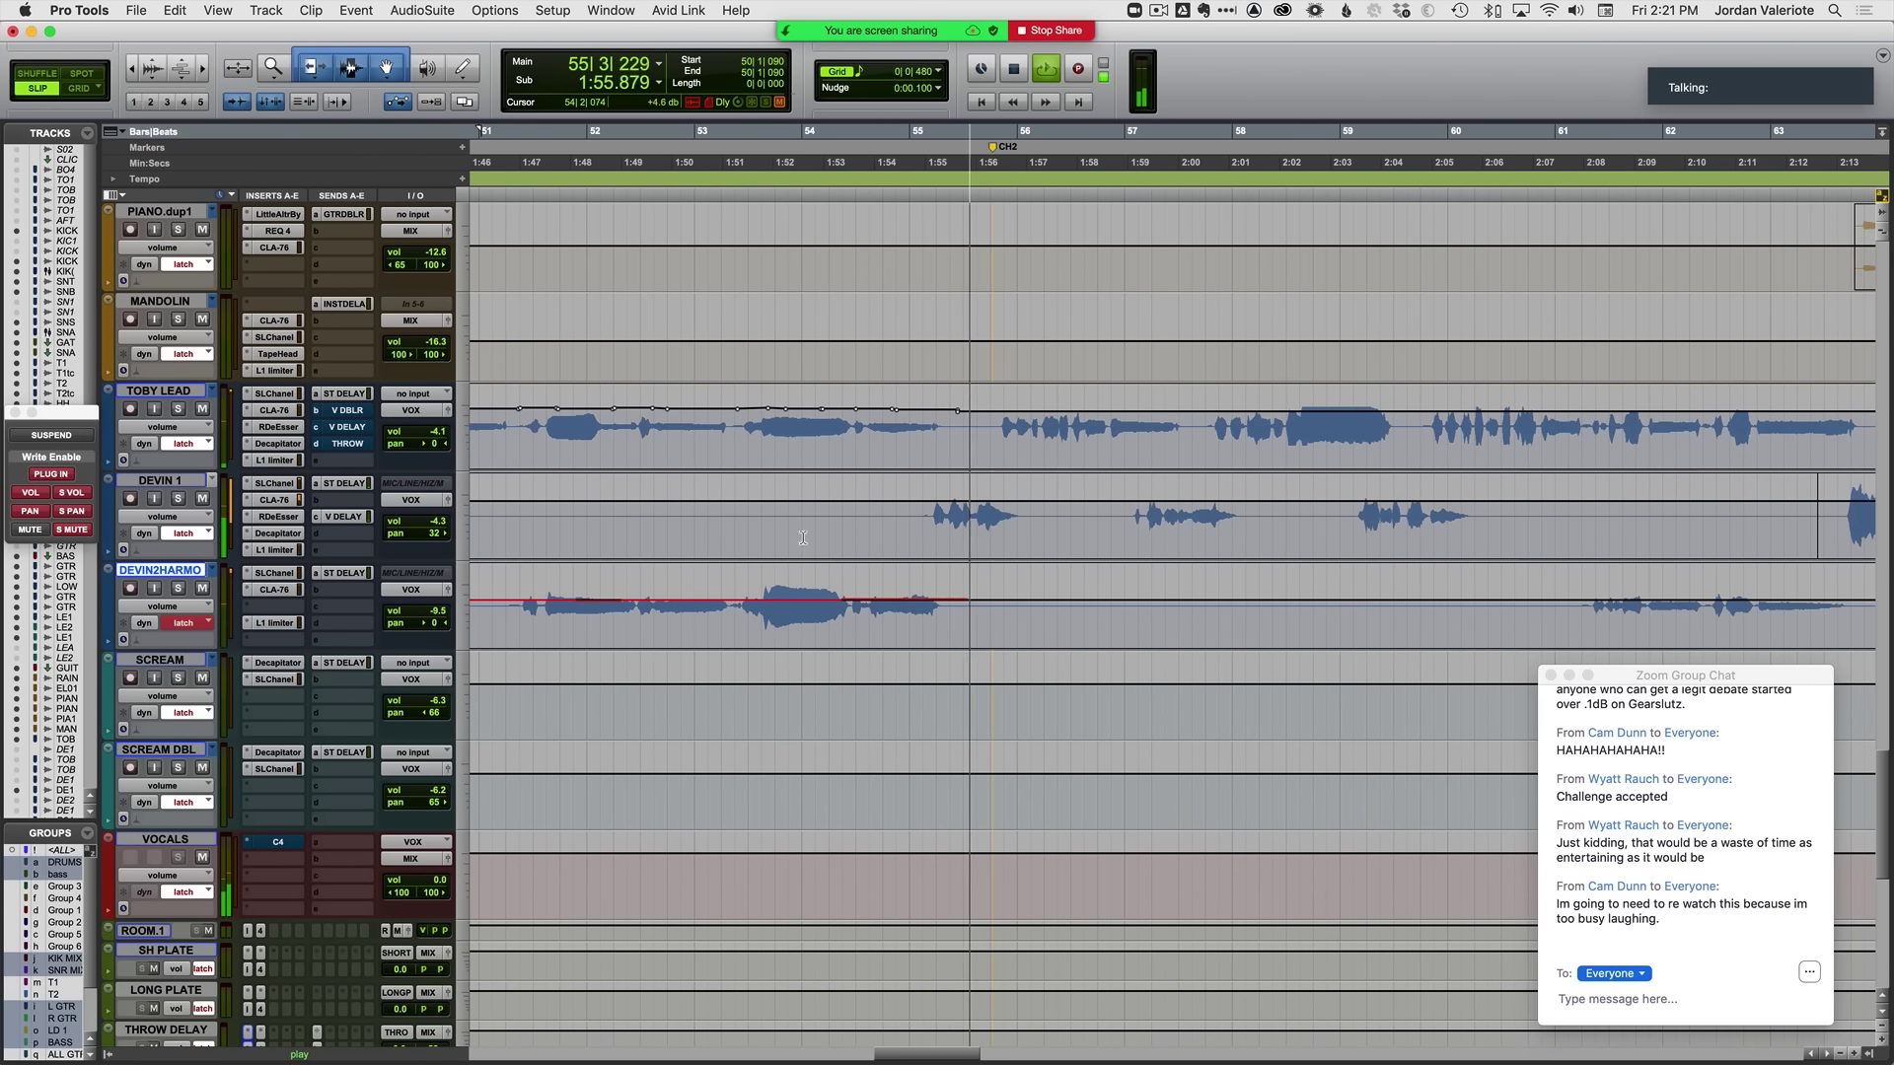
{"action": "key", "text": "space"}
Step: Write DEVIN 1 volume automation over its three phrases between about bars 55 and 60, replaying from about bar 54
{"action": "left_click", "coordinate": [175, 482]}
{"action": "key", "text": "space"}
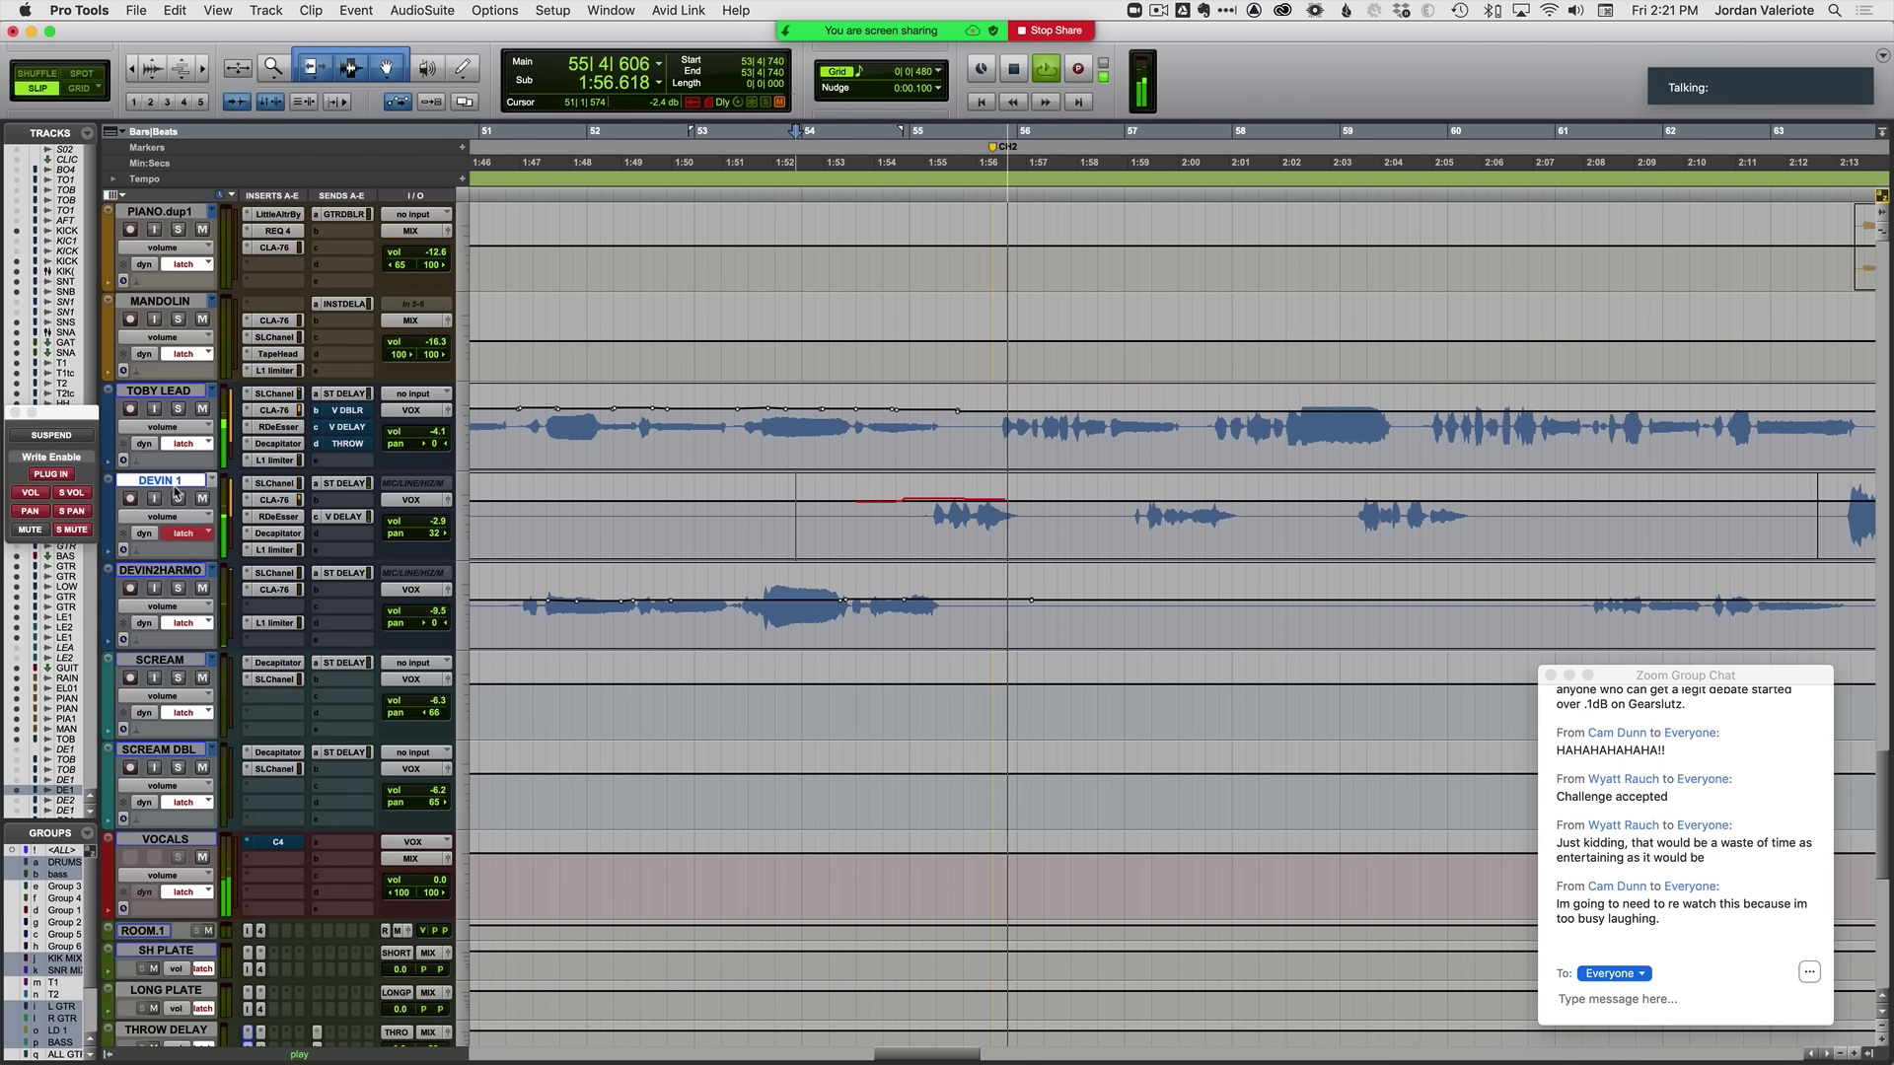
{"action": "key", "text": "space"}
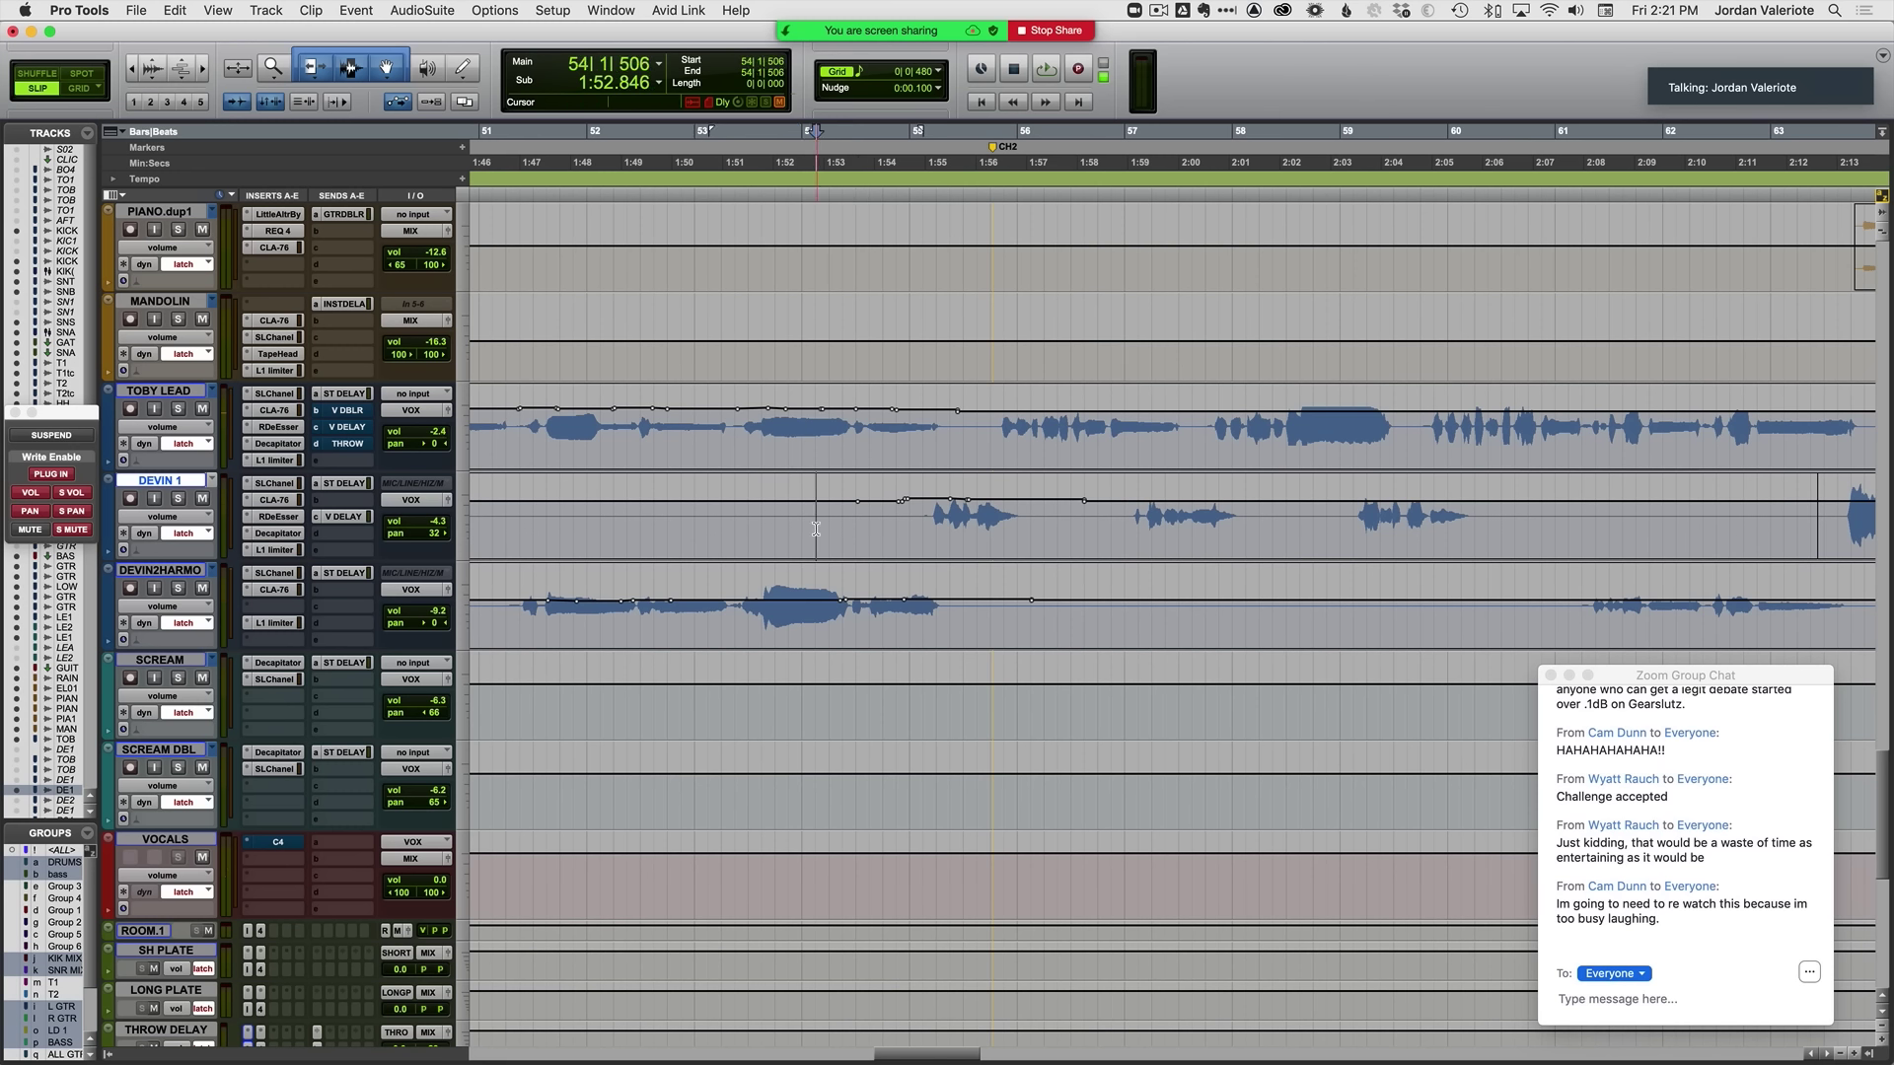
{"action": "key", "text": "space"}
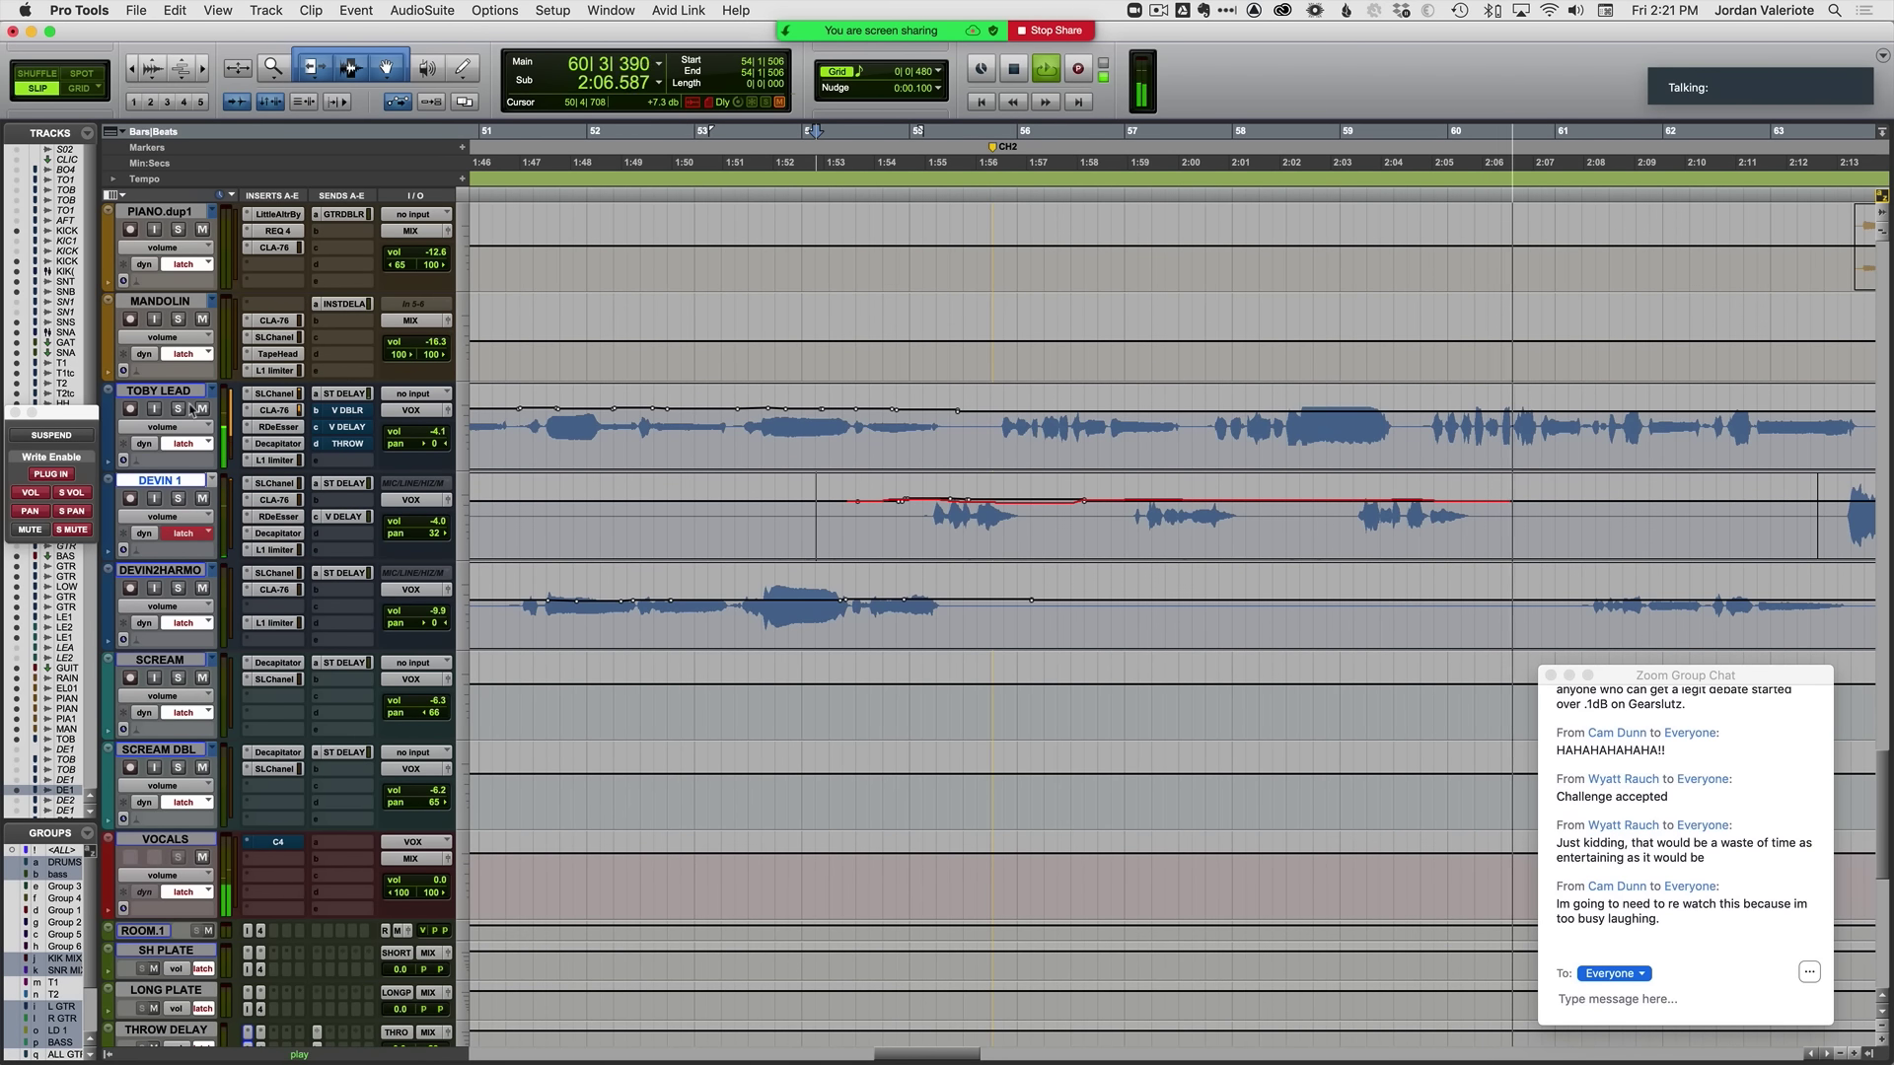
{"action": "key", "text": "space"}
Step: Write TOBY LEAD volume automation from about bar 55 to bar 64, restarting playback at about bar 58 for the second half
{"action": "left_click", "coordinate": [166, 392]}
{"action": "key", "text": "space"}
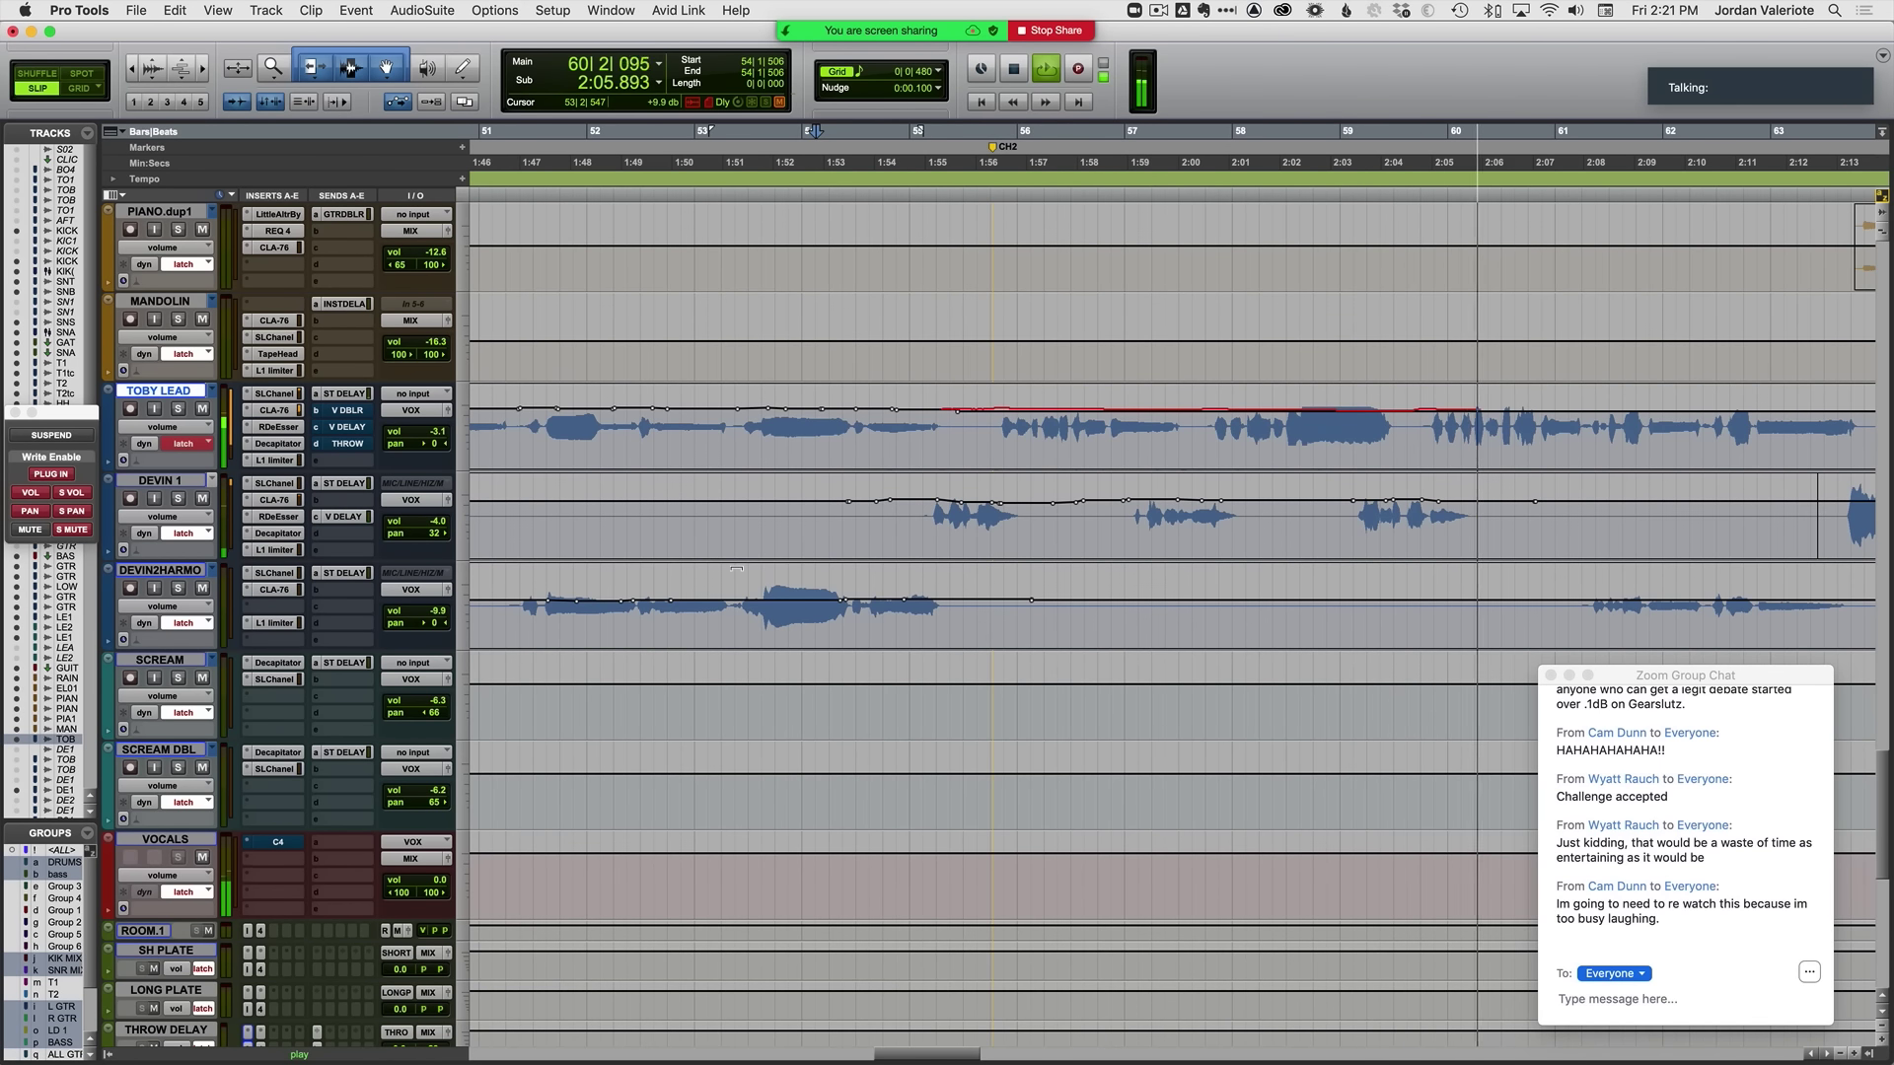
{"action": "key", "text": "space"}
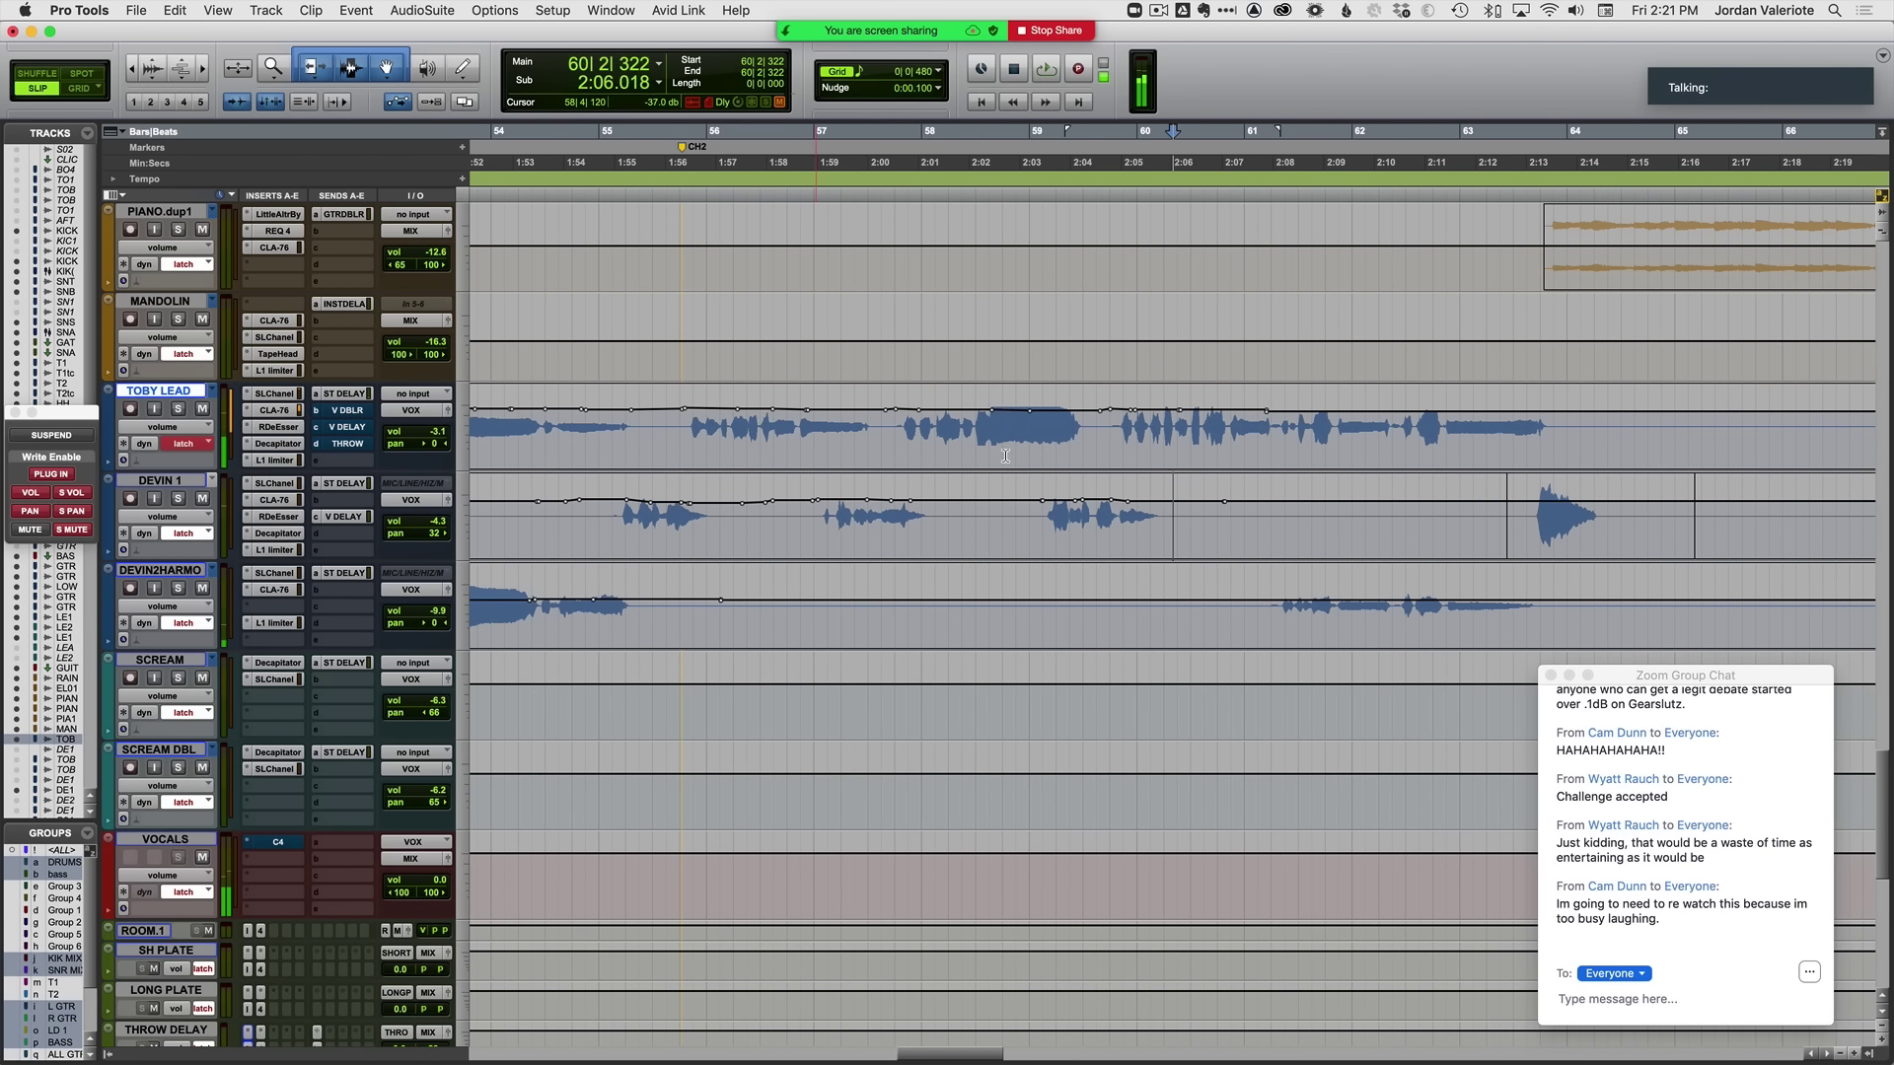
{"action": "left_click", "coordinate": [1005, 456]}
{"action": "key", "text": "space"}
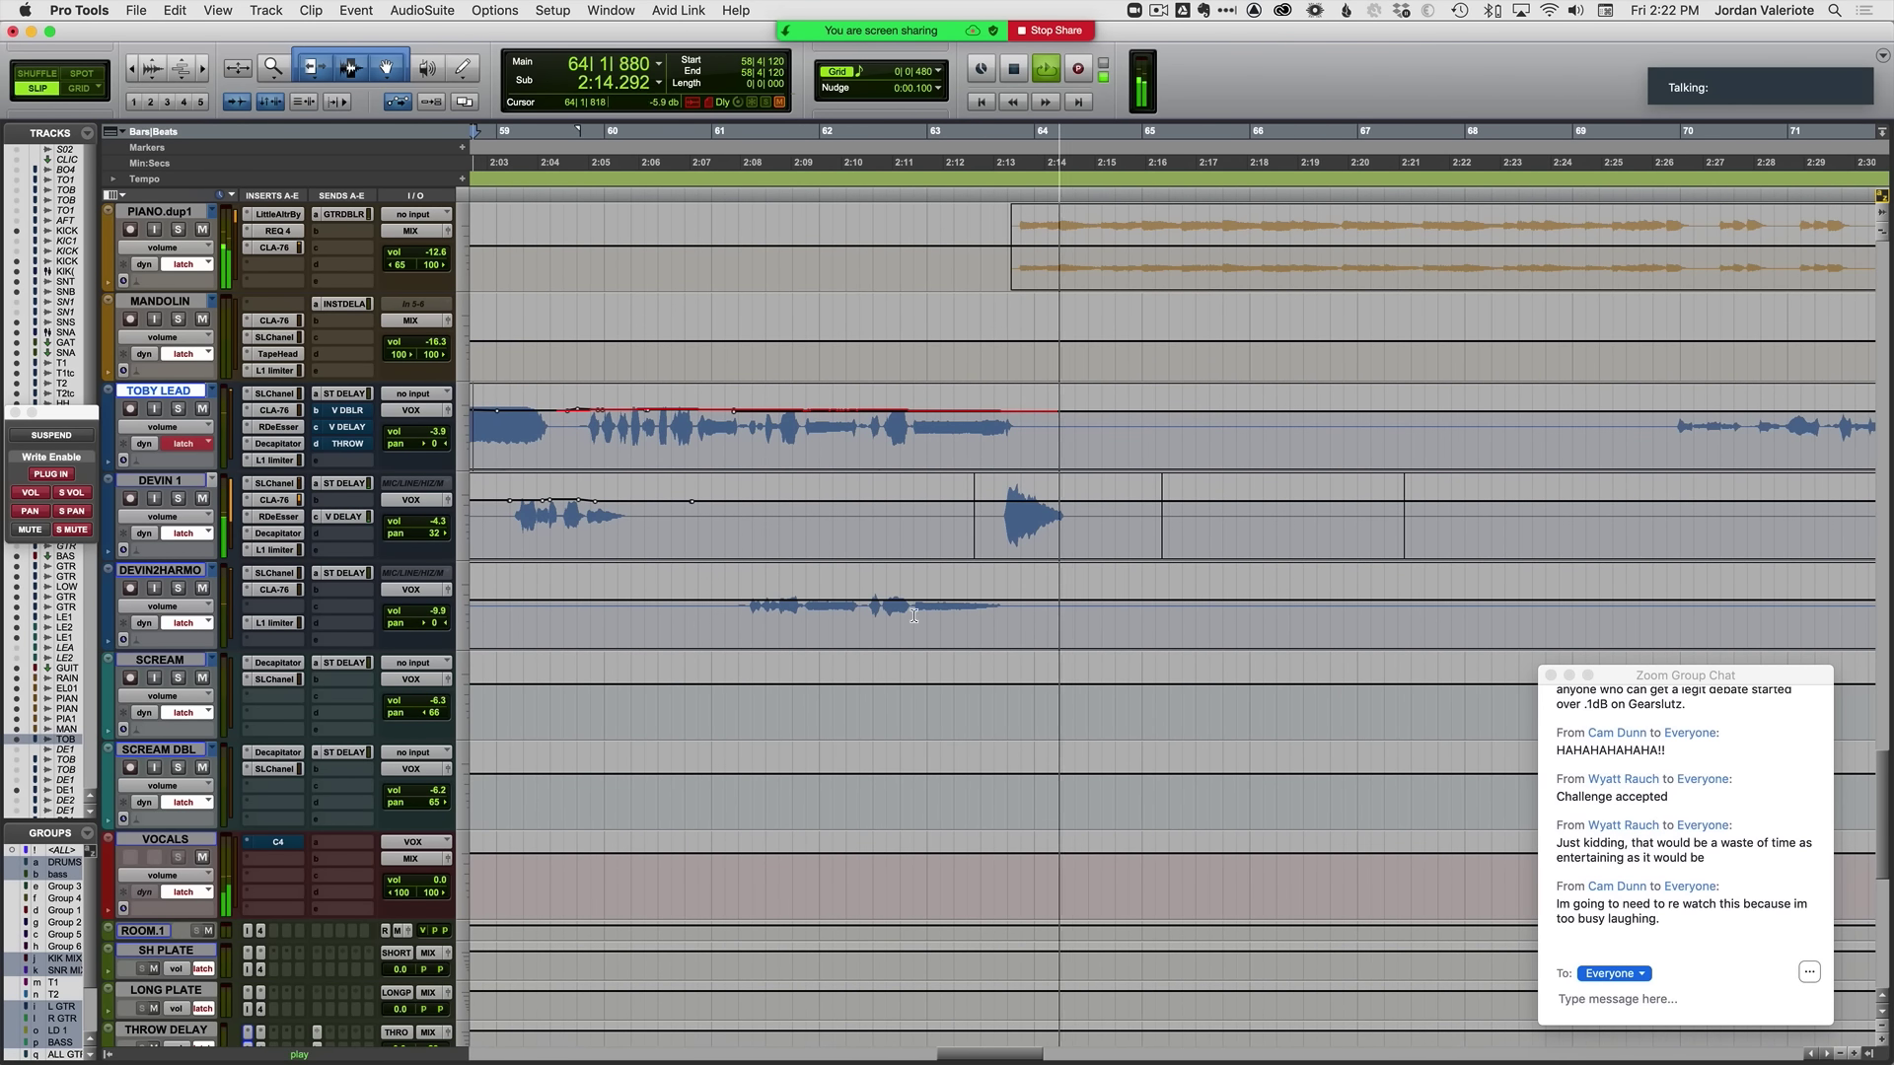
Step: Write DEVIN2HARMO volume automation on its phrase between about bars 61 and 64
{"action": "left_click", "coordinate": [698, 619]}
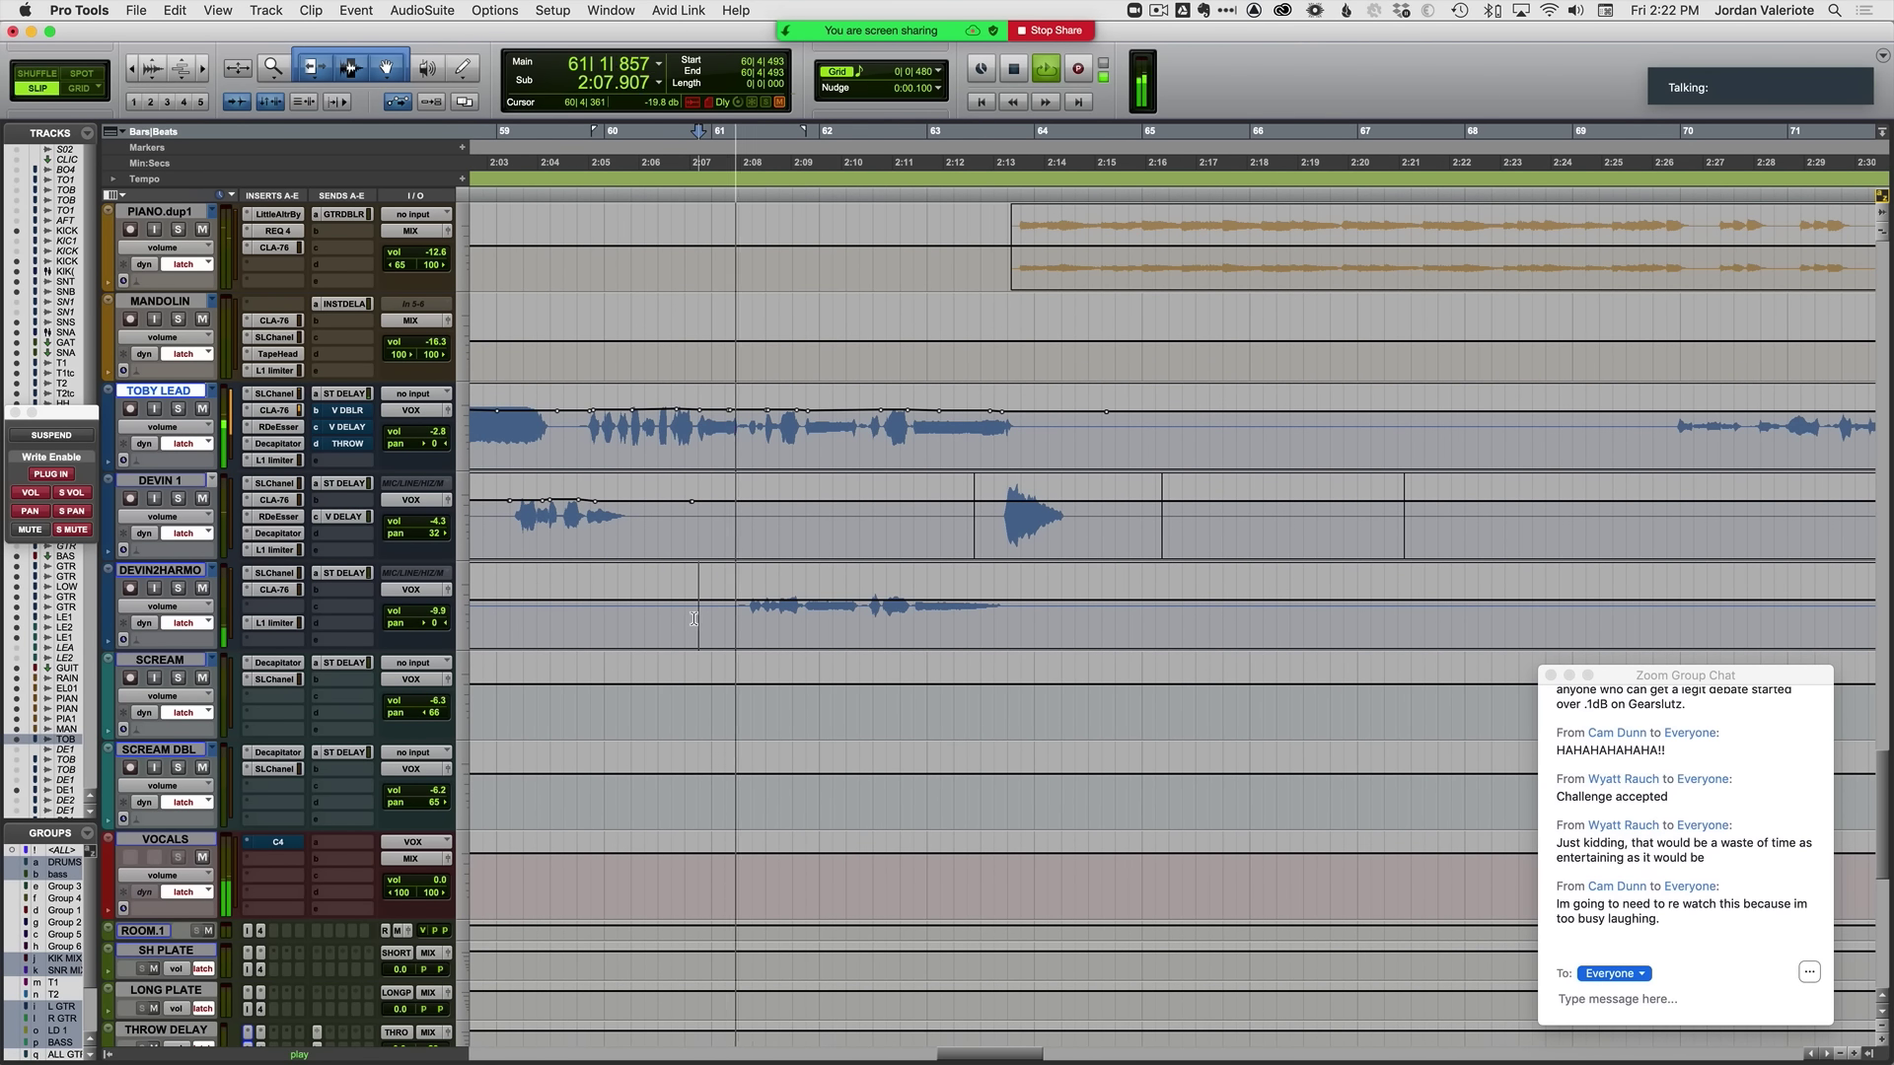
{"action": "key", "text": "space"}
{"action": "key", "text": "space"}
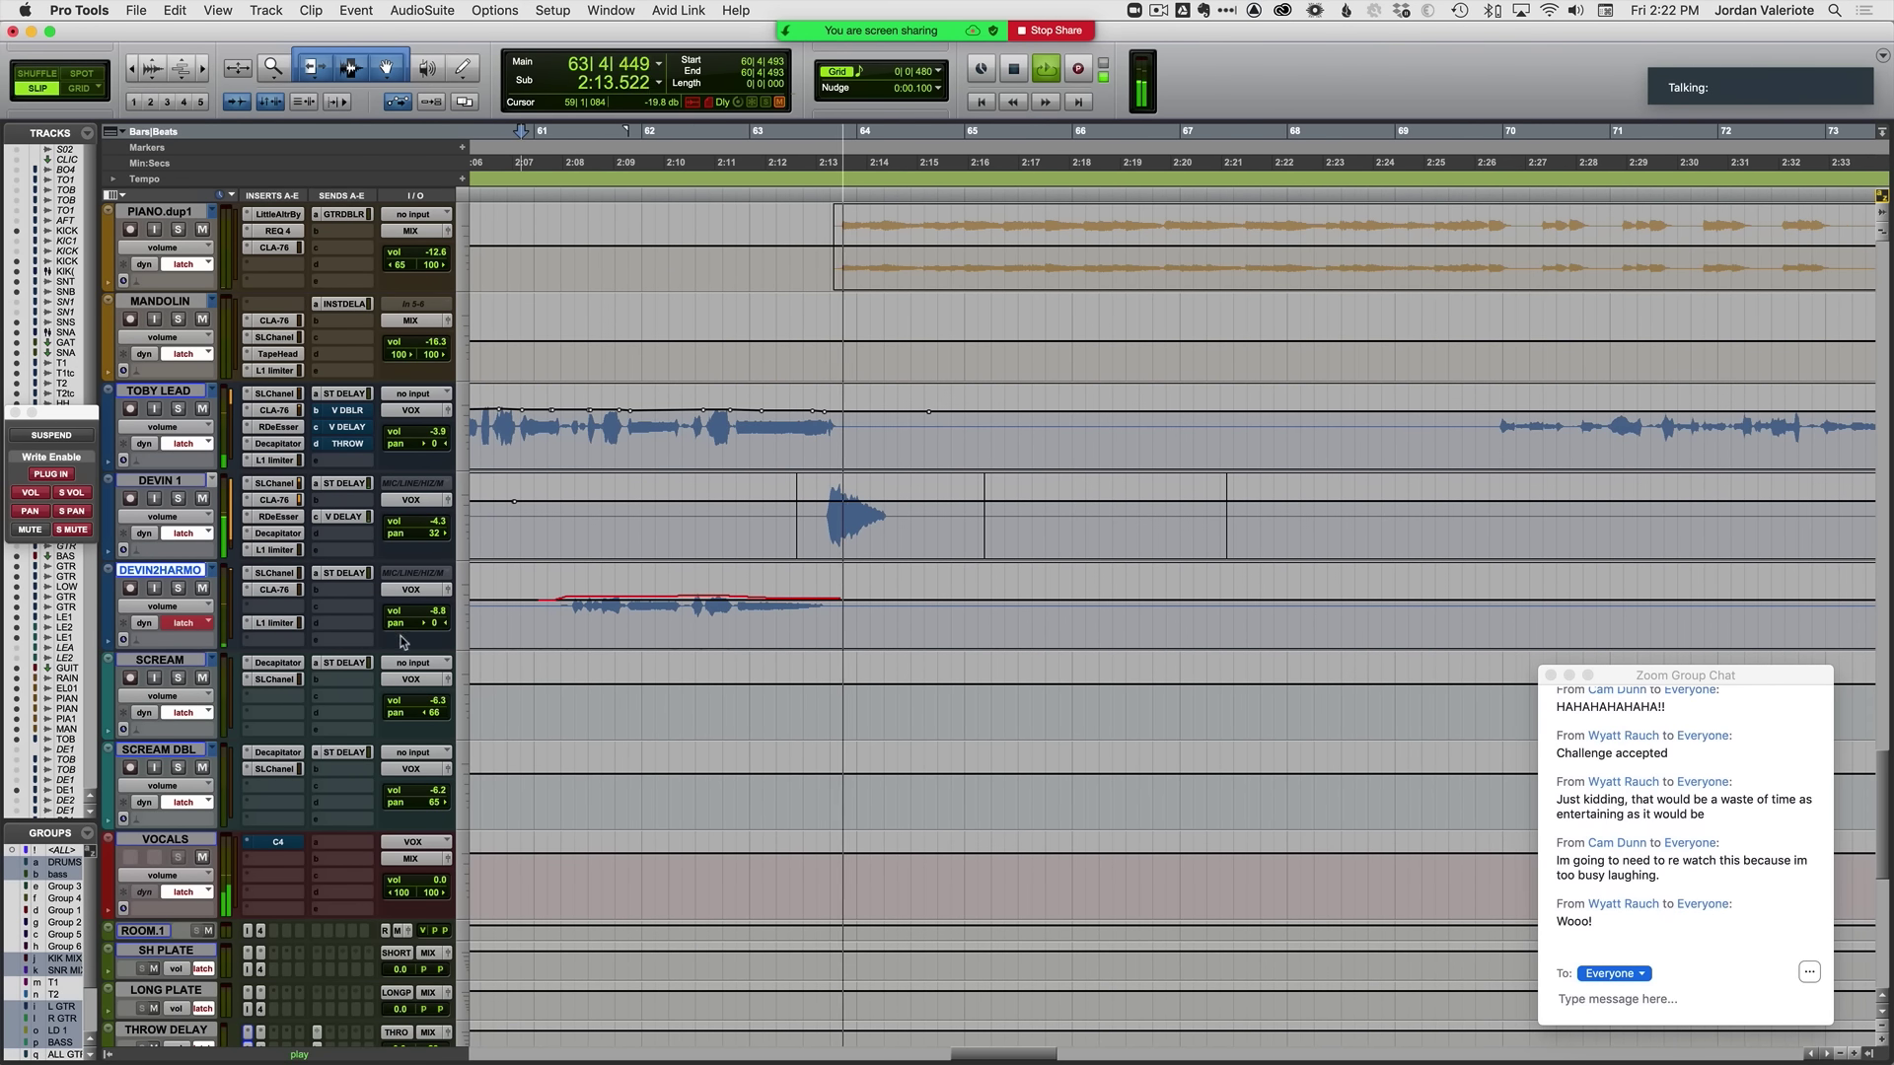
Step: Lower DEVIN 1's volume on the loud hit just before bar 64 and automate its V DELAY send level there to about -12.6 dB
{"action": "left_click", "coordinate": [712, 514]}
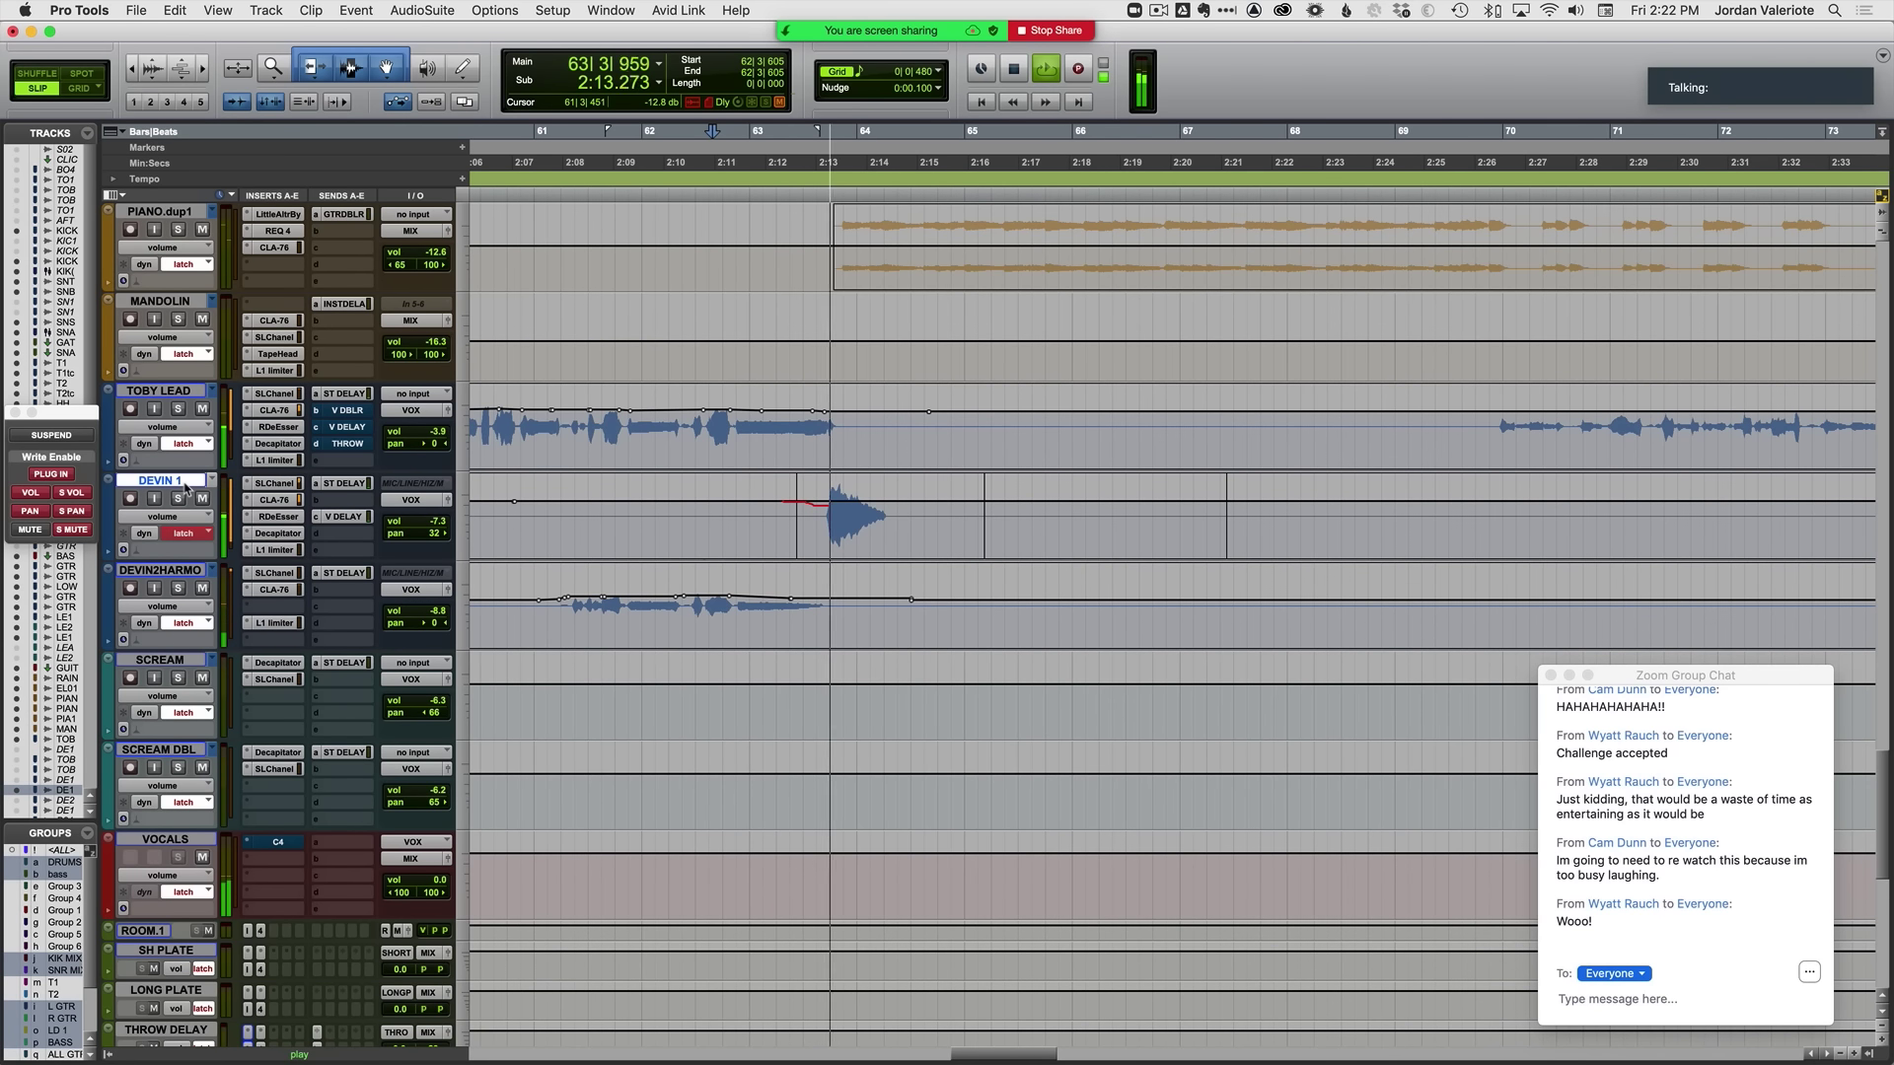
{"action": "left_click", "coordinate": [344, 516]}
{"action": "key", "text": "space"}
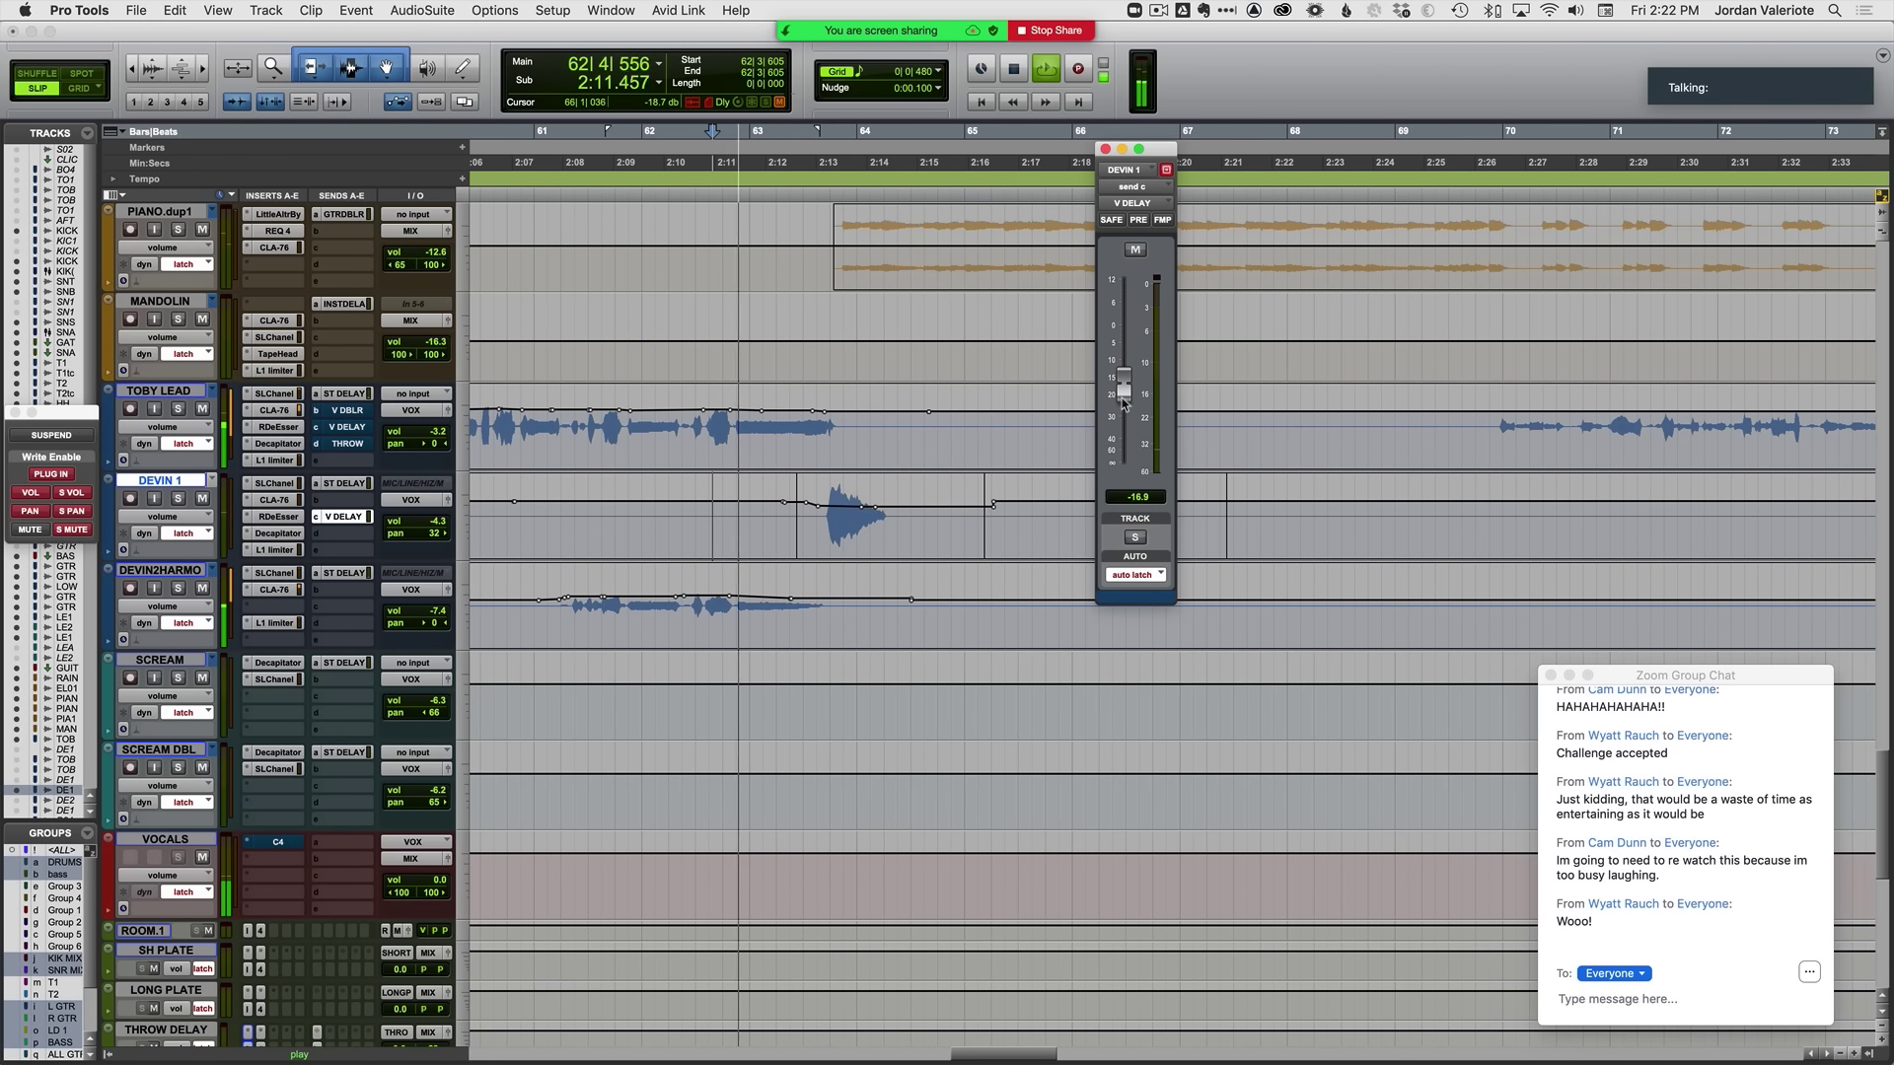
{"action": "left_click_drag", "start_coordinate": [1124, 403], "coordinate": [1126, 369]}
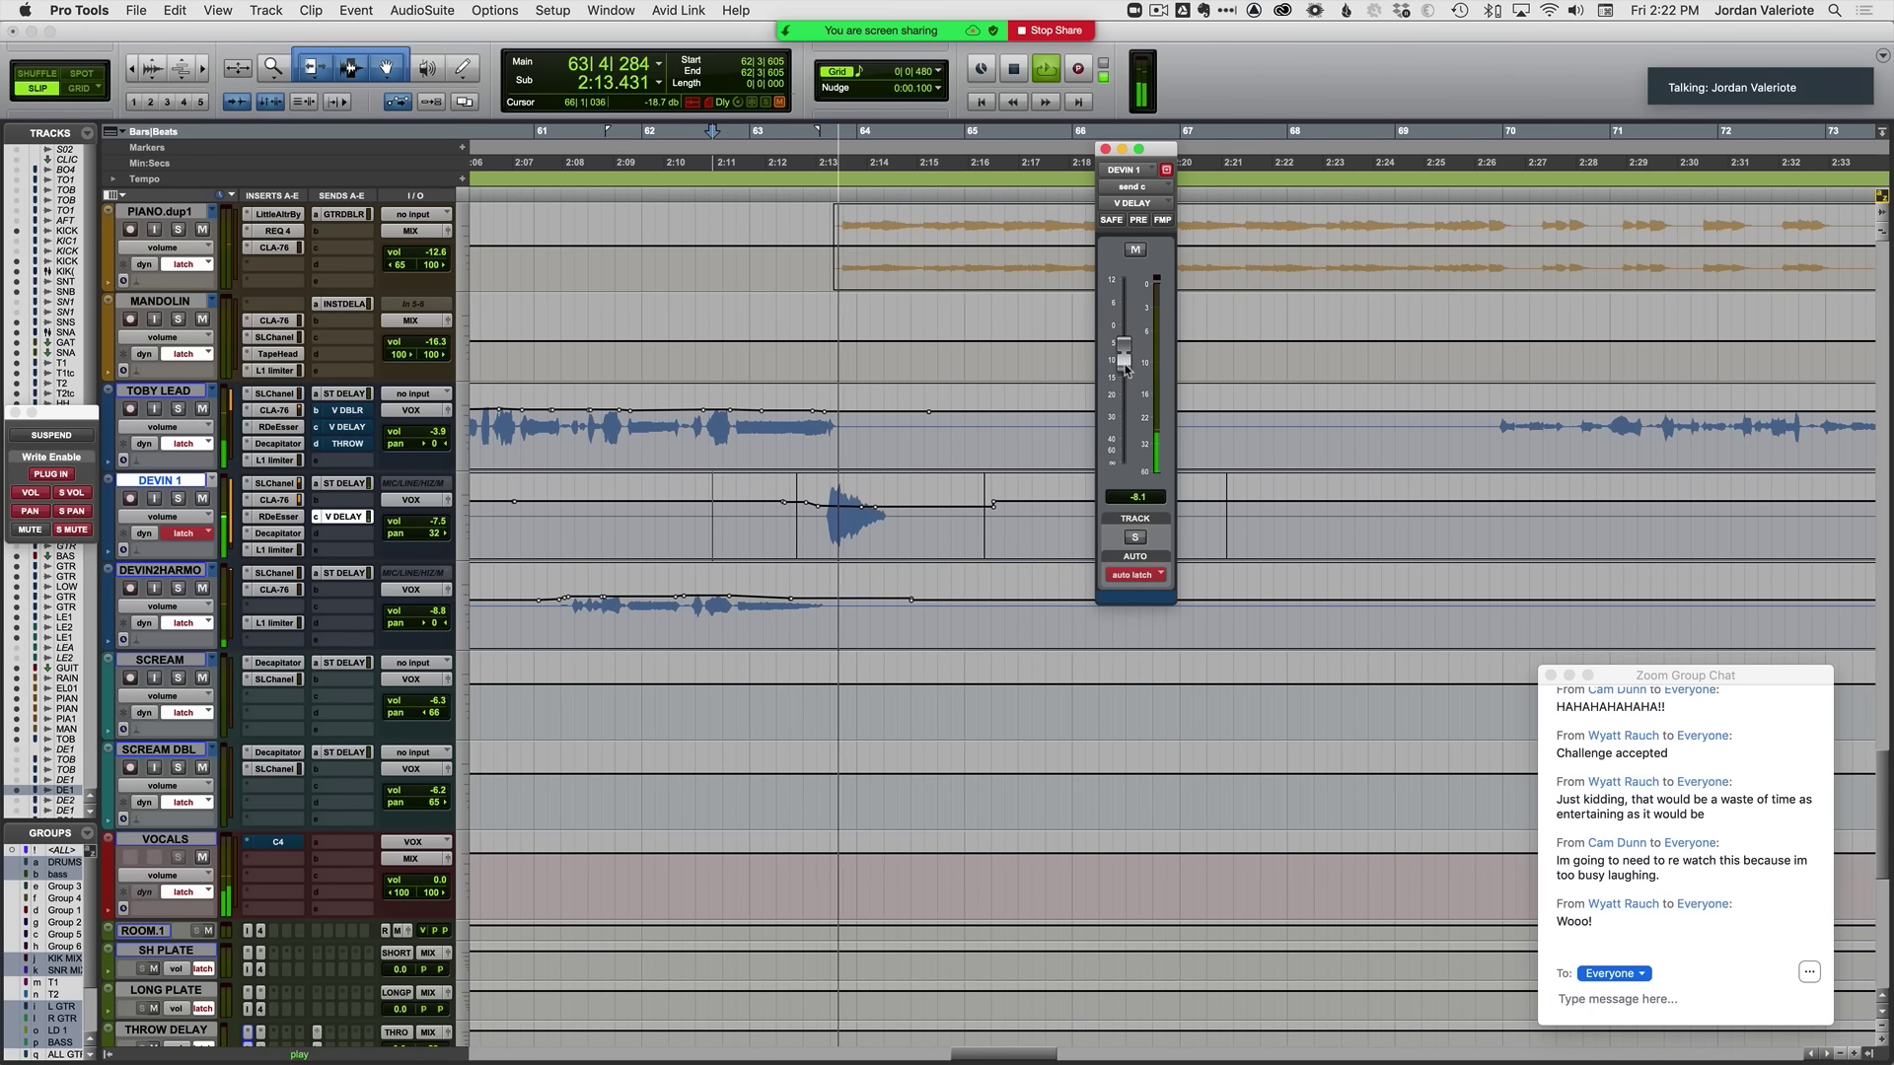
{"action": "key", "text": "space"}
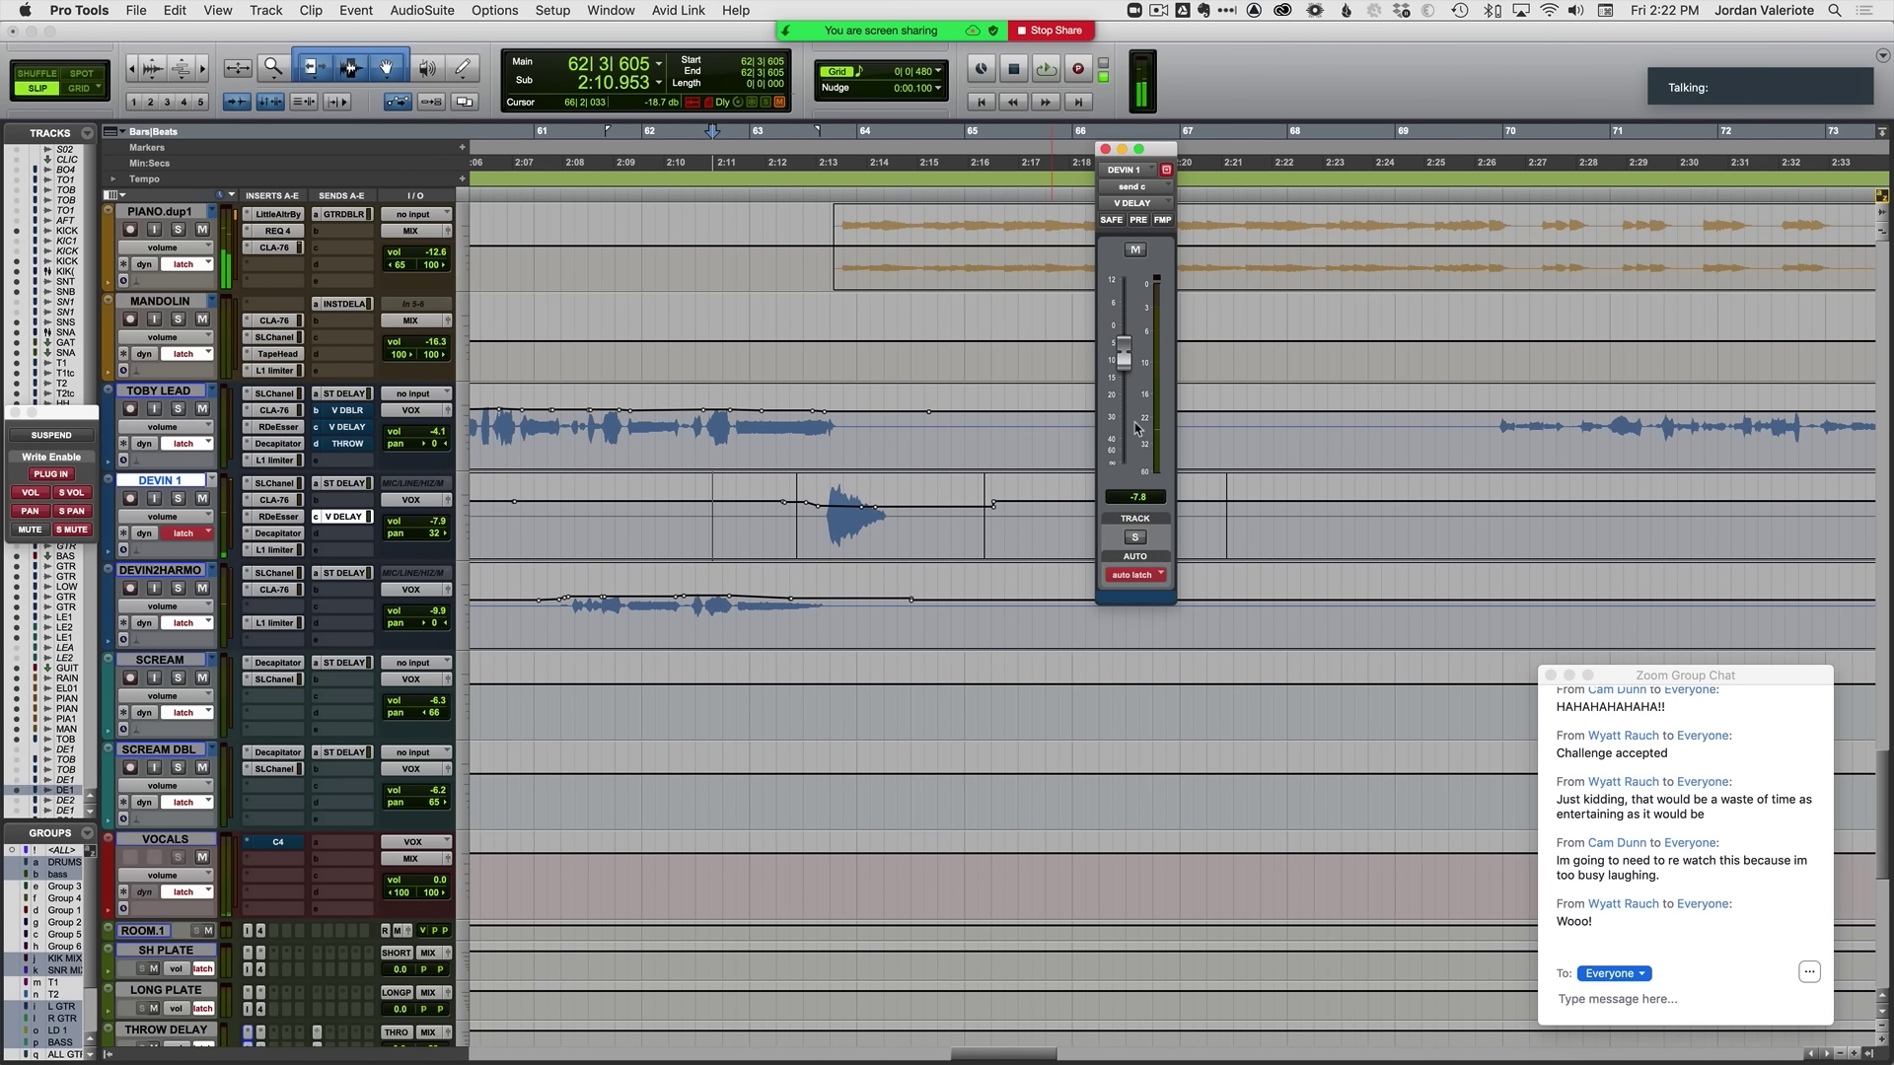
{"action": "key", "text": "space"}
{"action": "left_click_drag", "start_coordinate": [1127, 404], "coordinate": [1126, 382]}
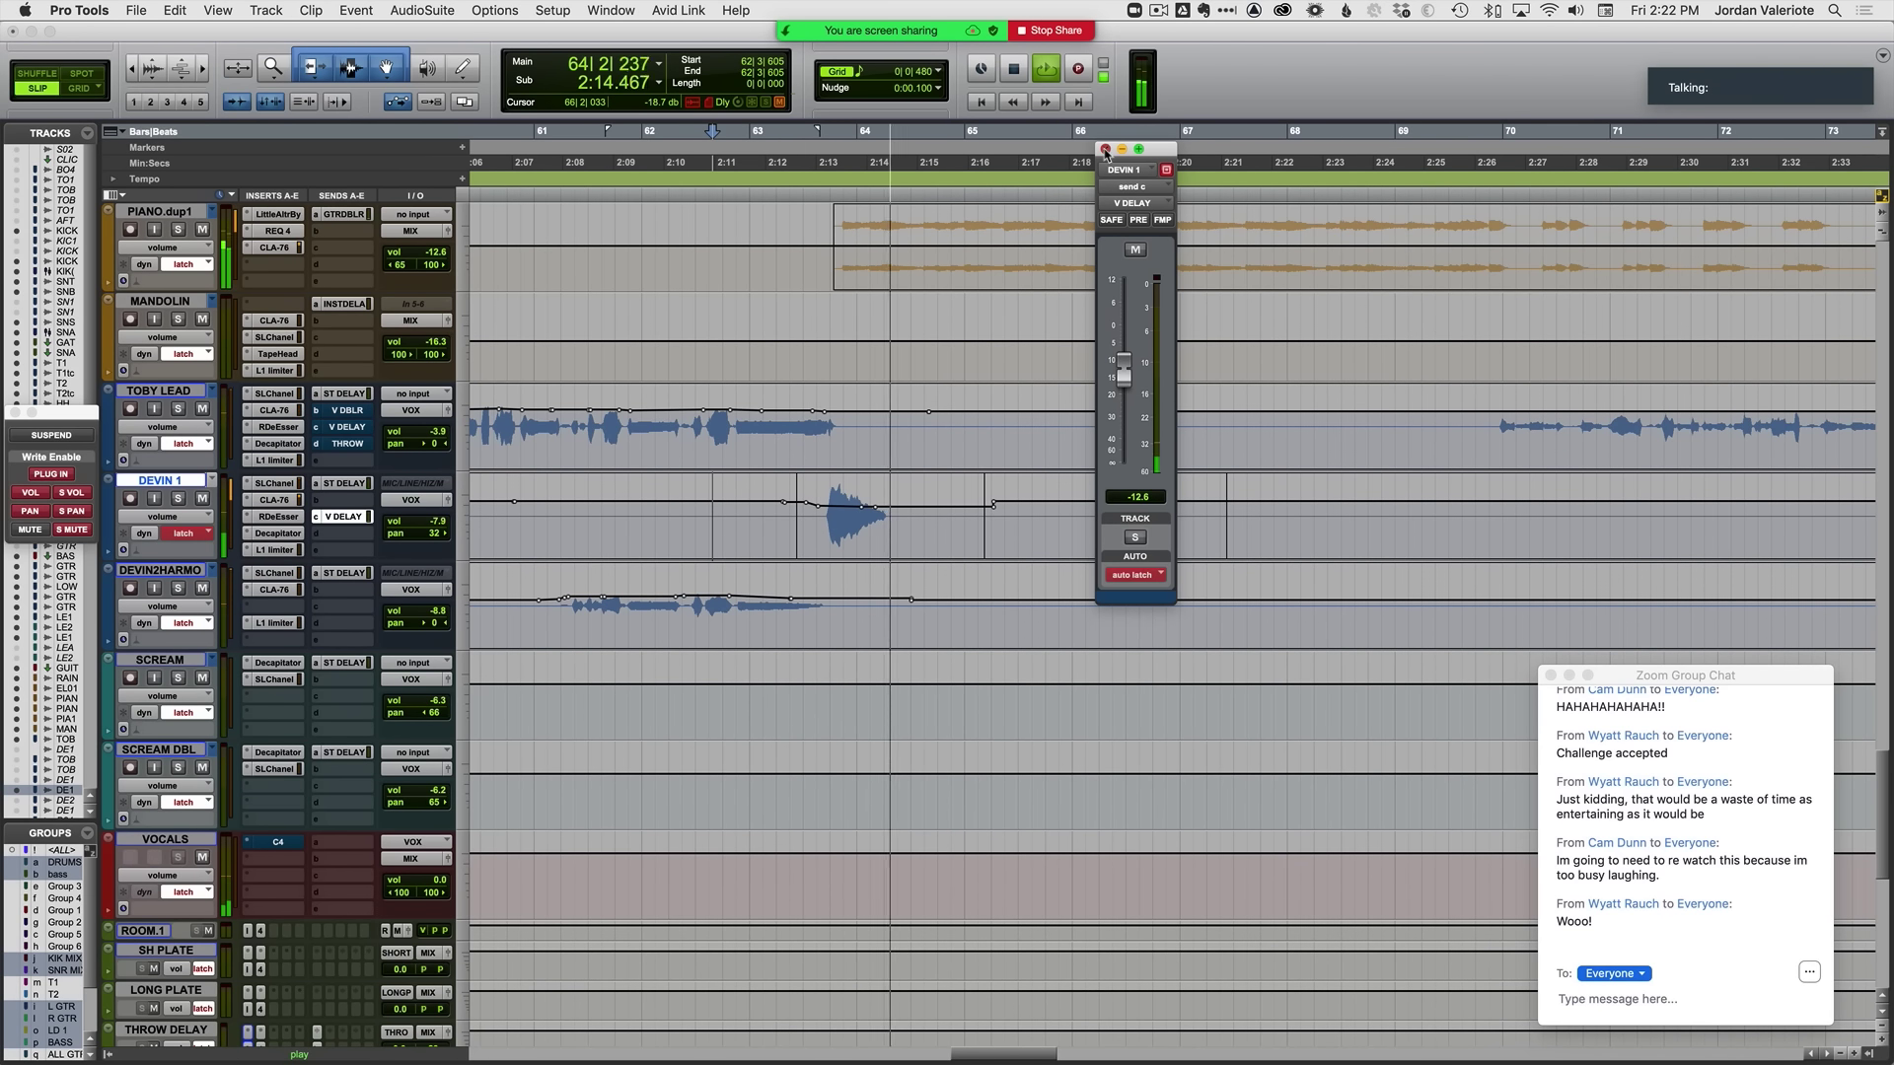
{"action": "left_click", "coordinate": [1105, 151]}
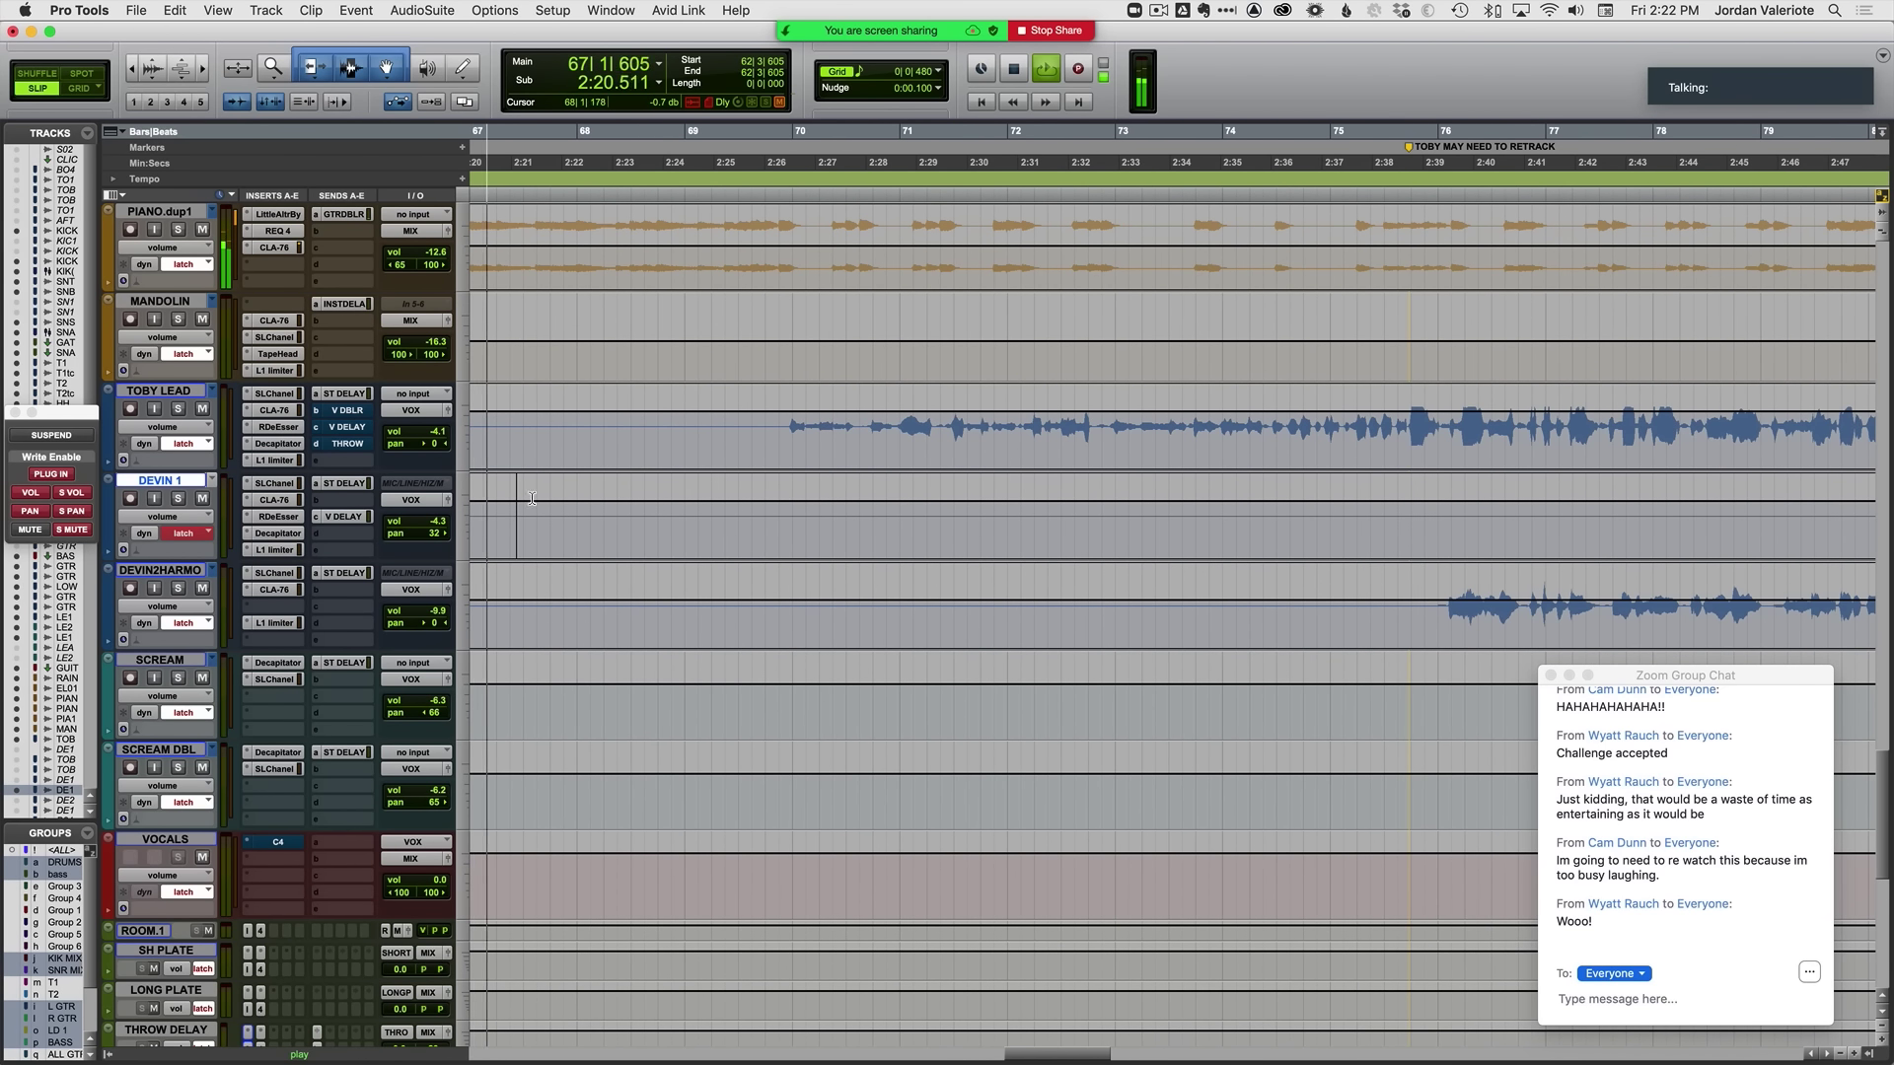
Step: Play TOBY LEAD from about bar 68 and add a marker named "br" just before bar 70
{"action": "key", "text": "space"}
{"action": "left_click", "coordinate": [658, 424]}
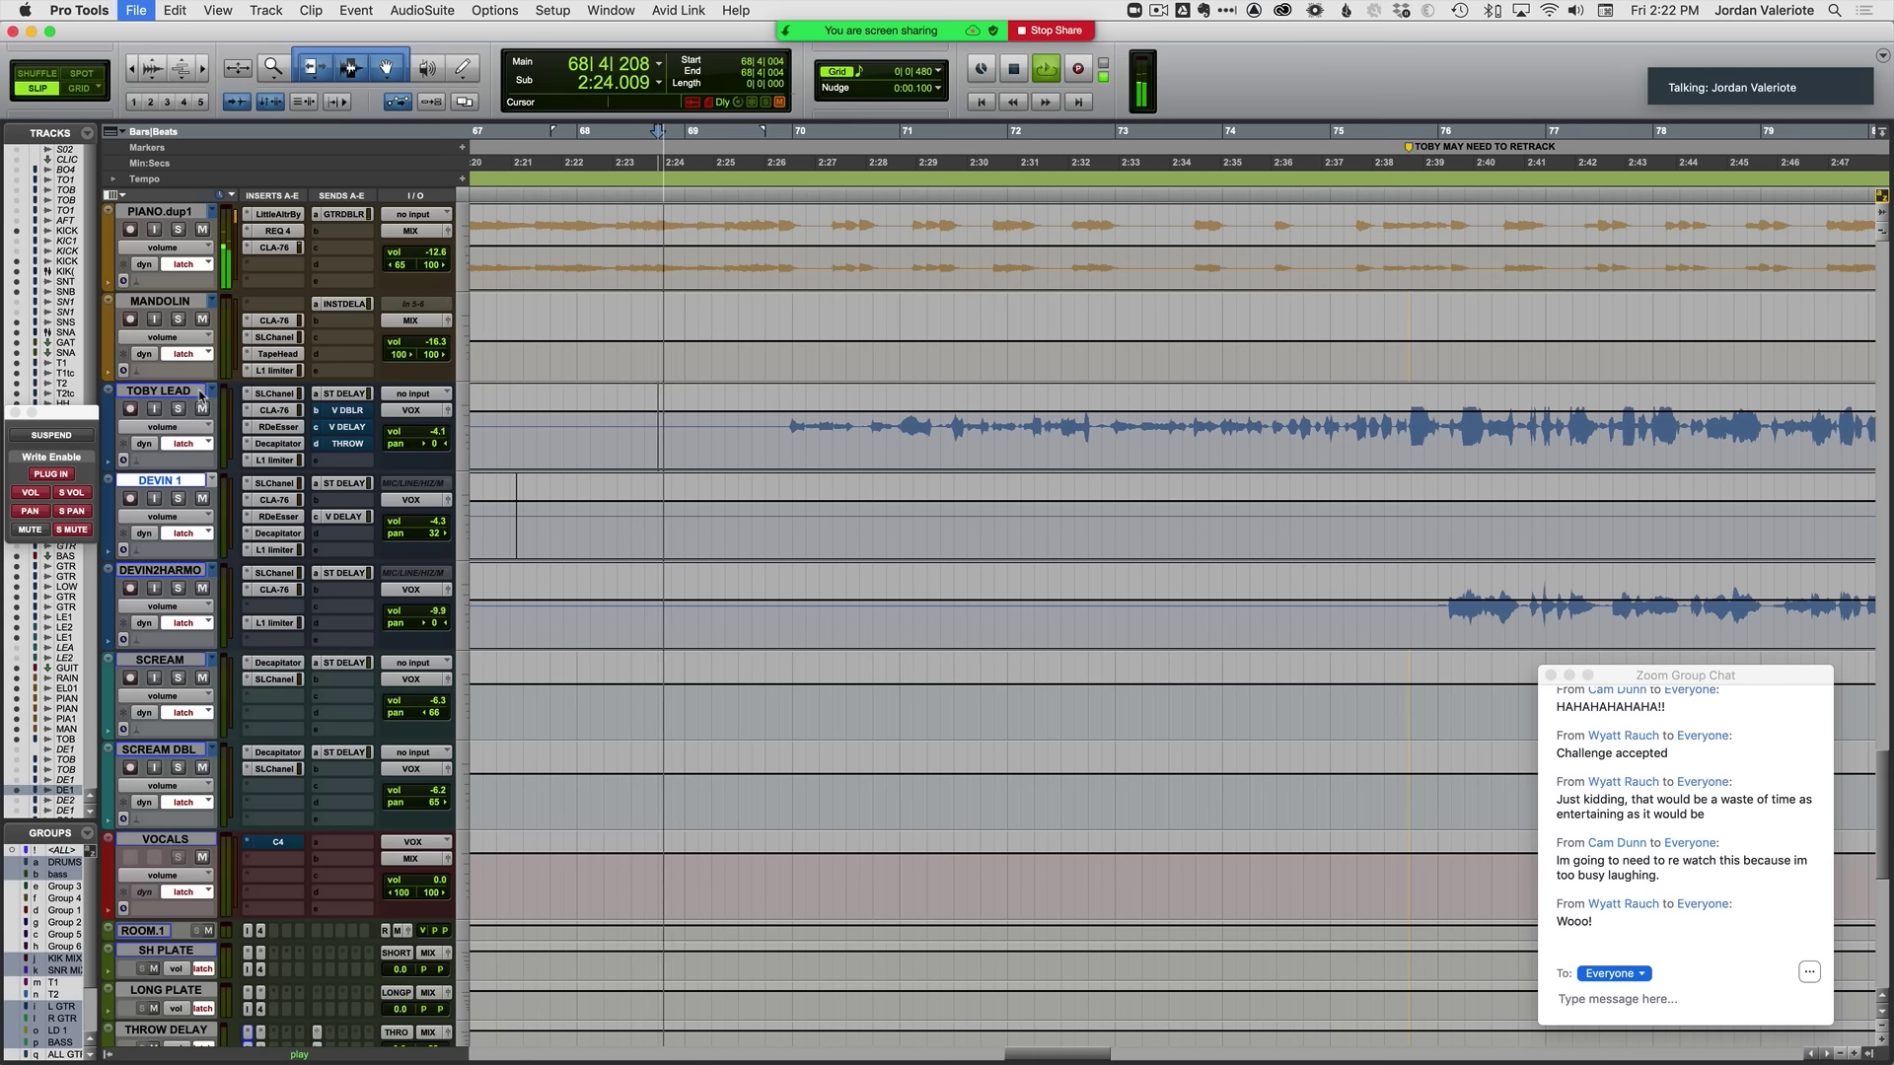
{"action": "left_click", "coordinate": [201, 394]}
{"action": "key", "text": "KP_Enter"}
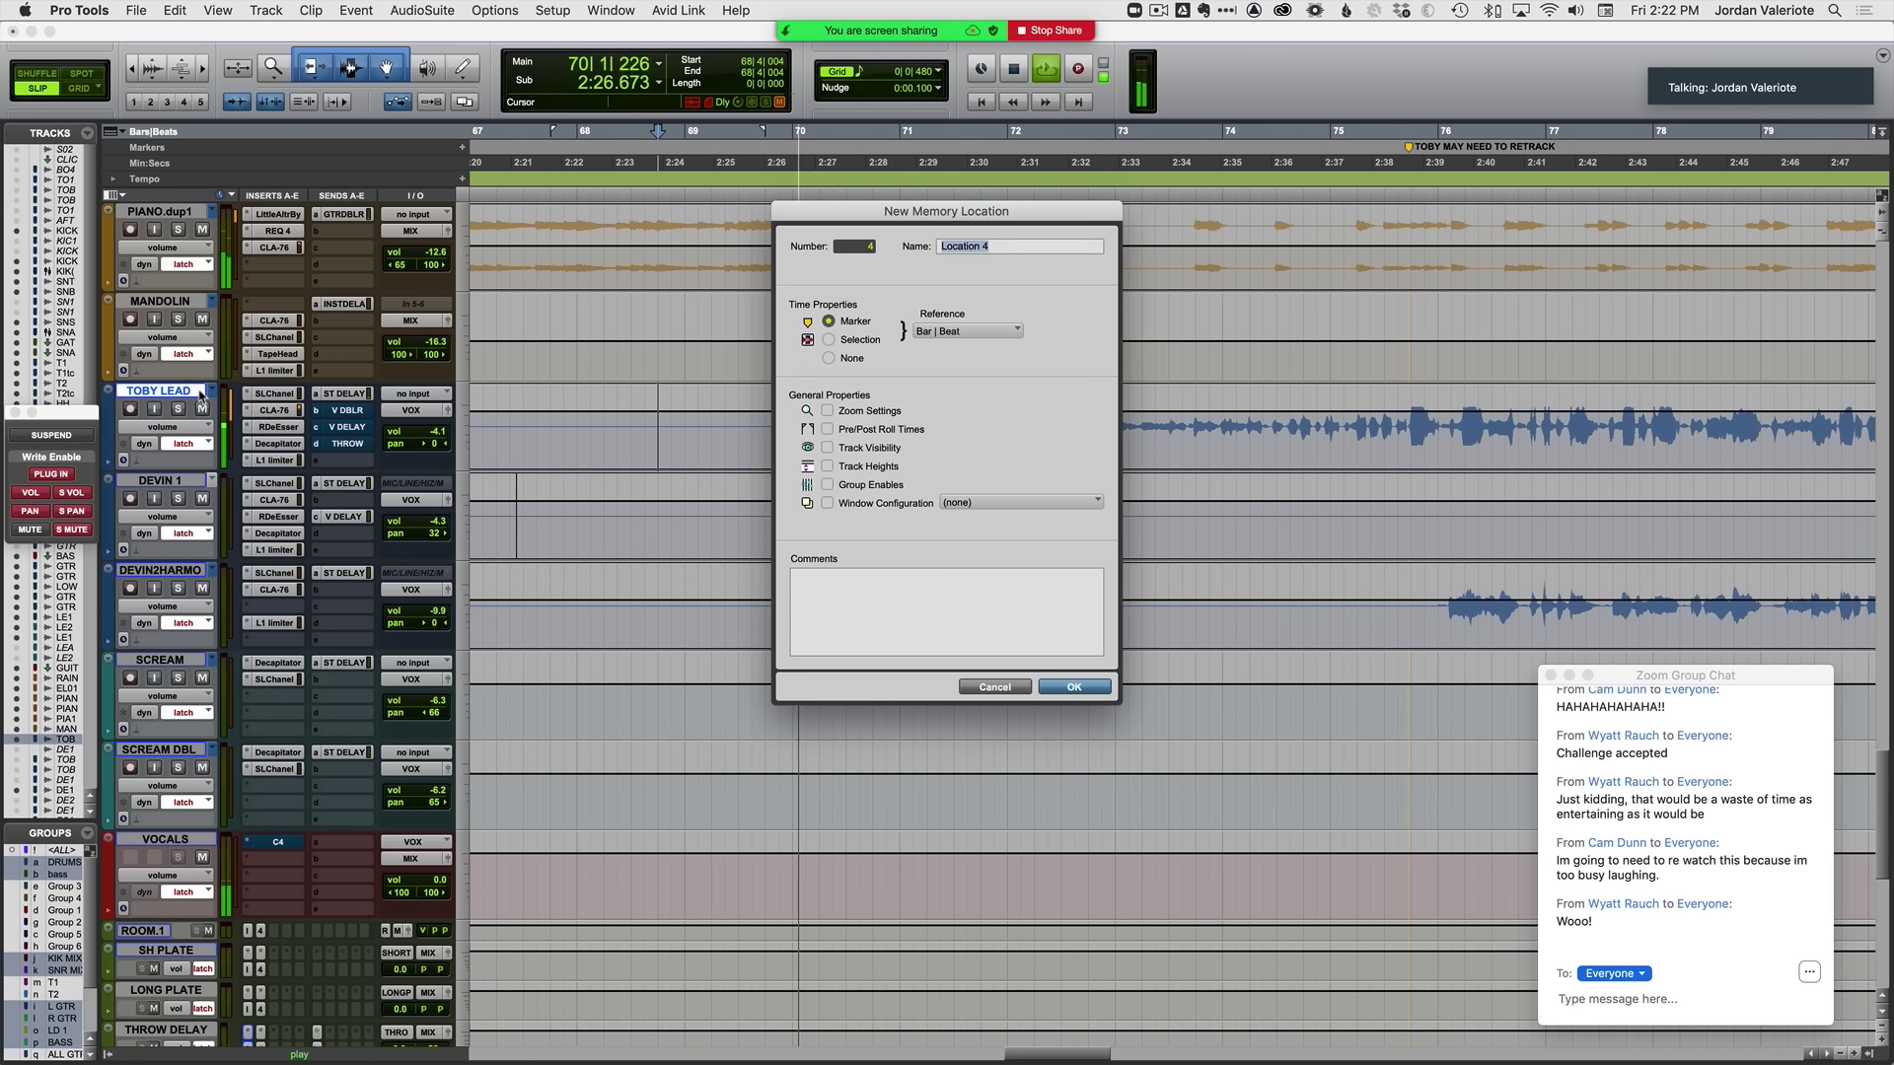
{"action": "type", "text": "br"}
{"action": "key", "text": "Return"}
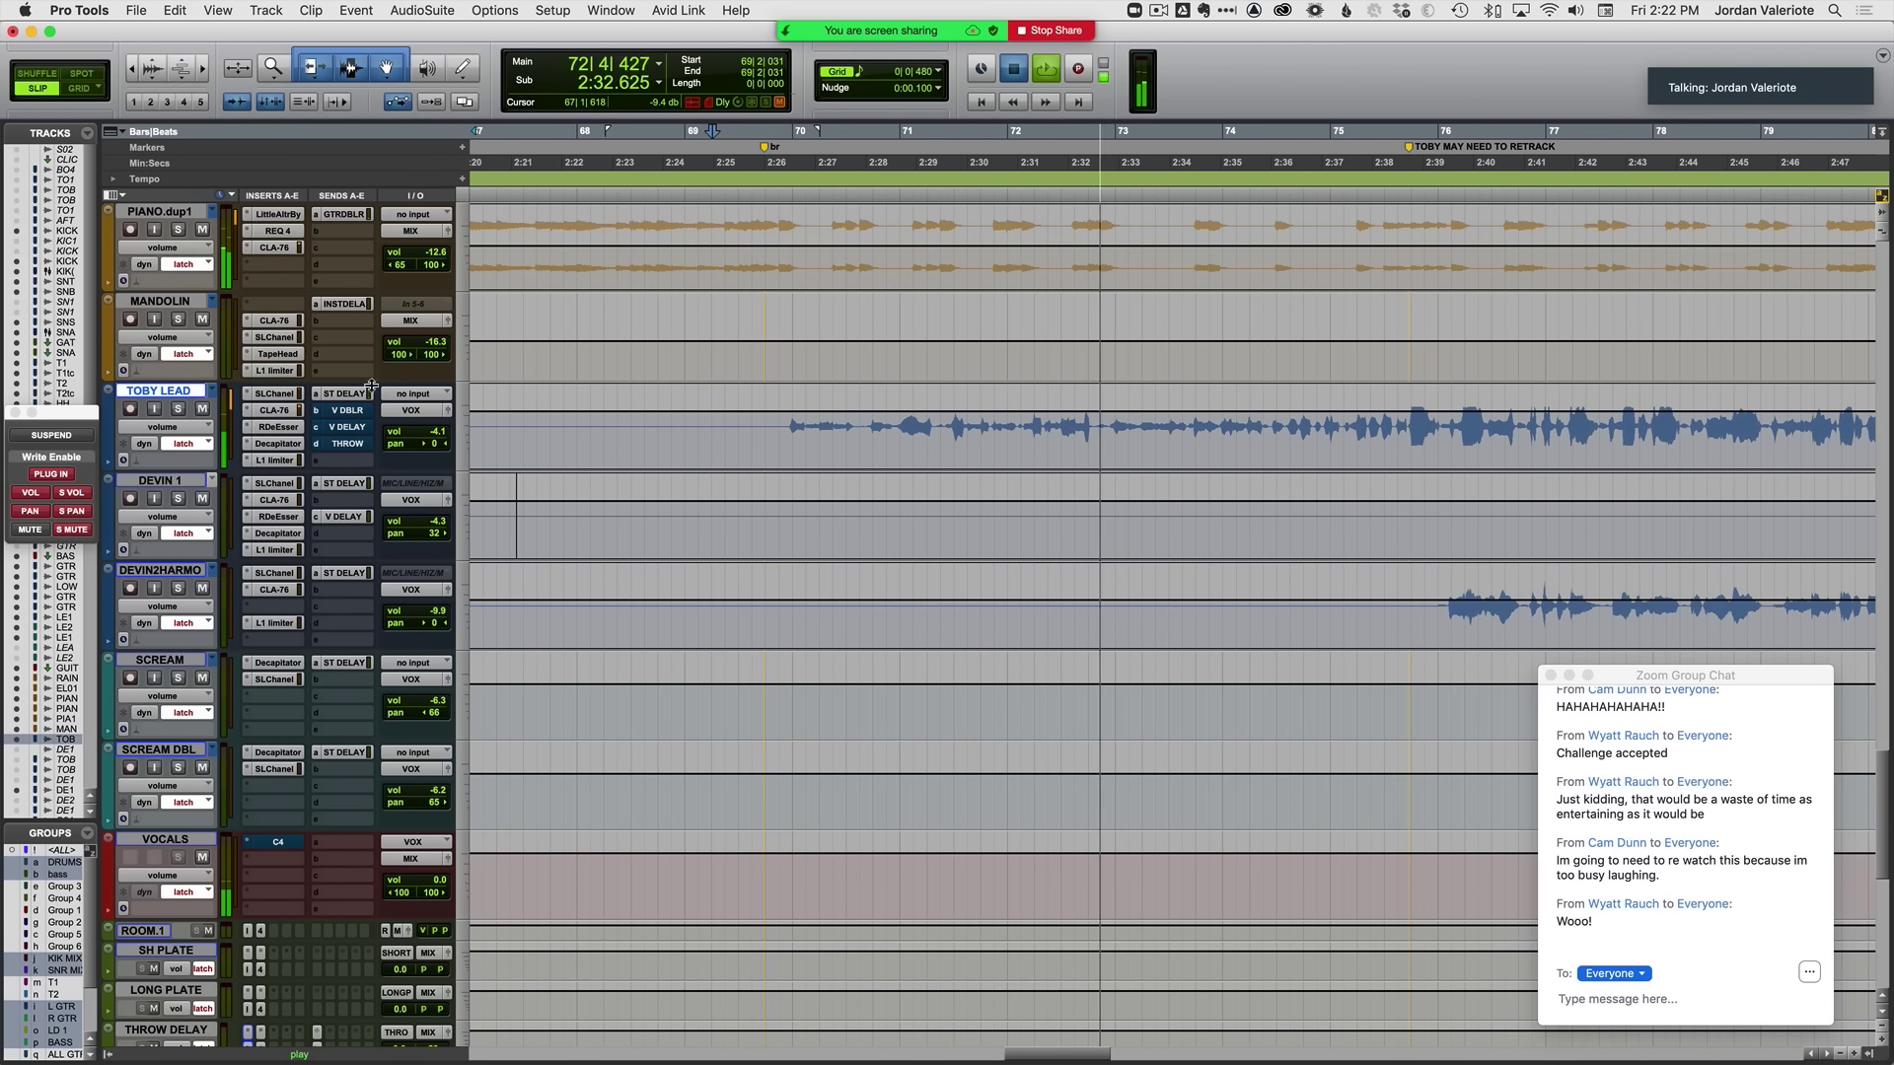
{"action": "key", "text": "space"}
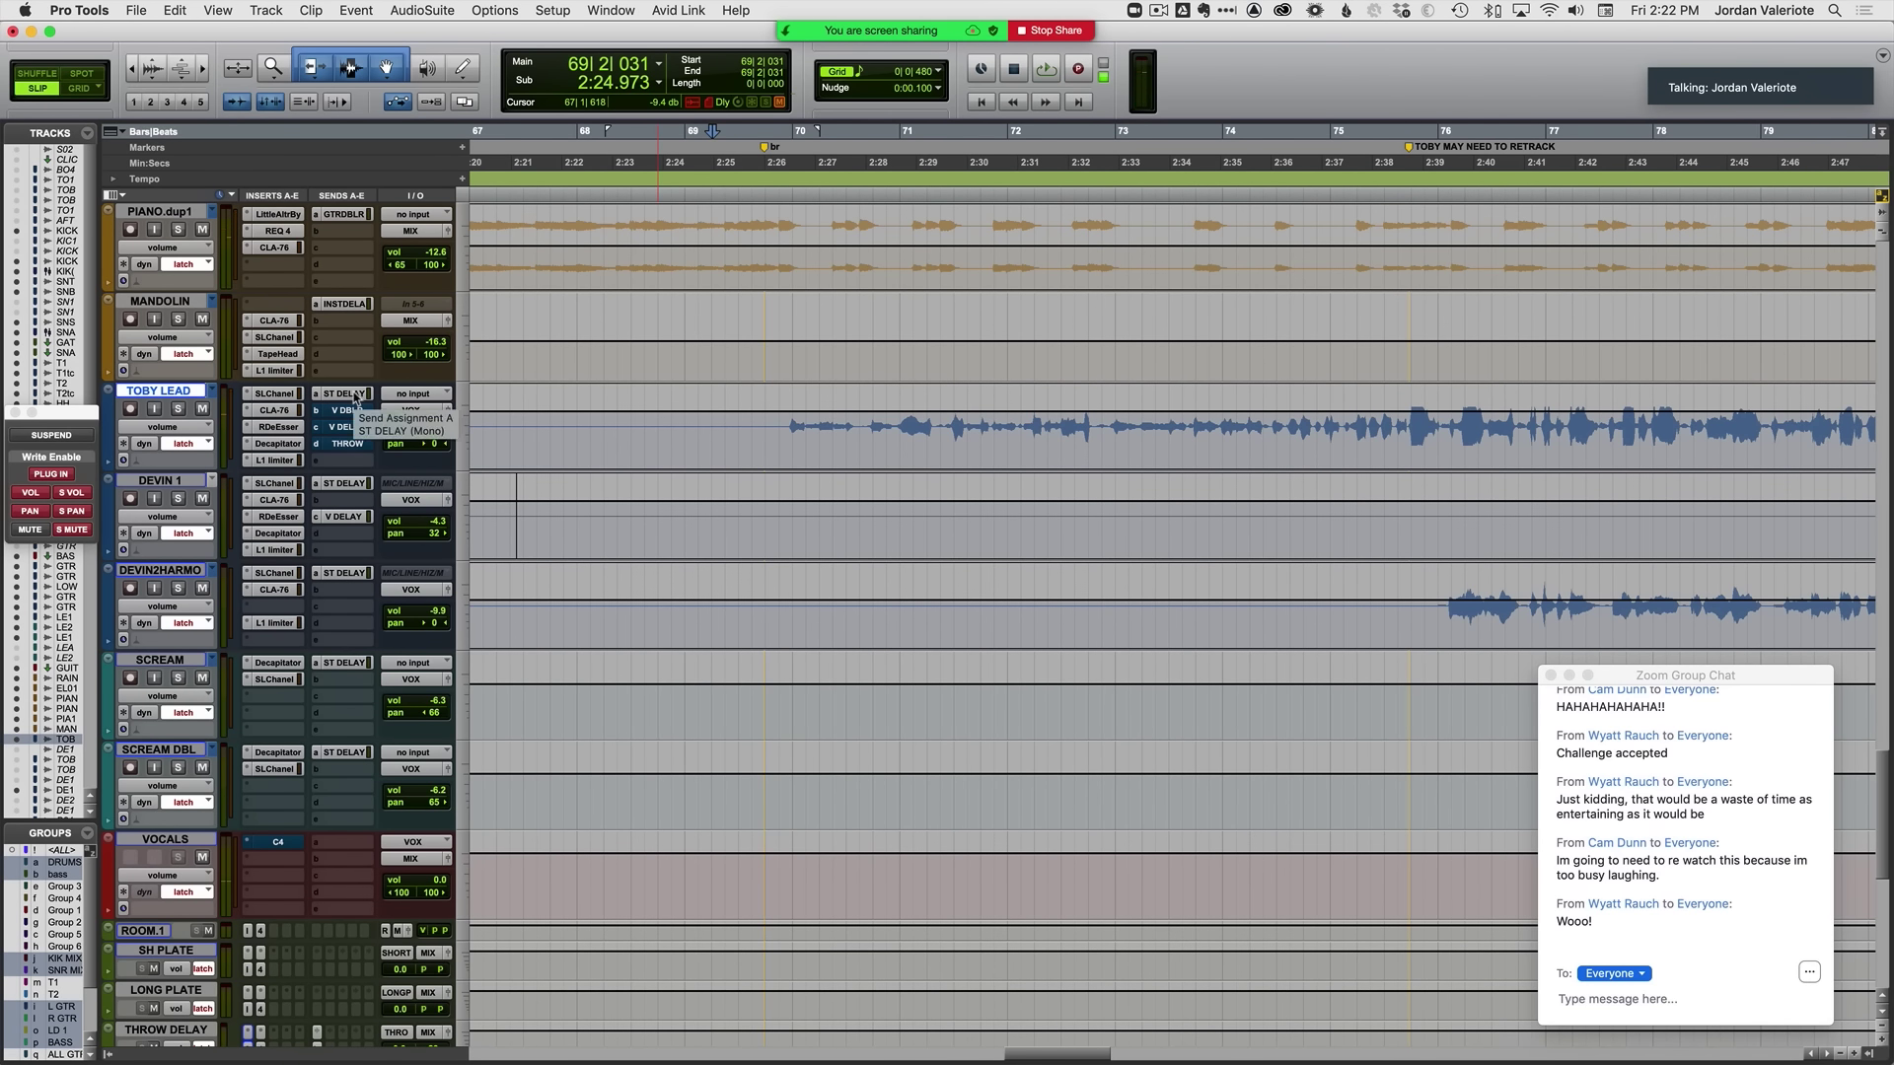
Step: Try muting TOBY LEAD's ST DELAY send during playback from bar 69 to about bar 75
{"action": "key", "text": "space"}
{"action": "left_click", "coordinate": [355, 397], "text": "super"}
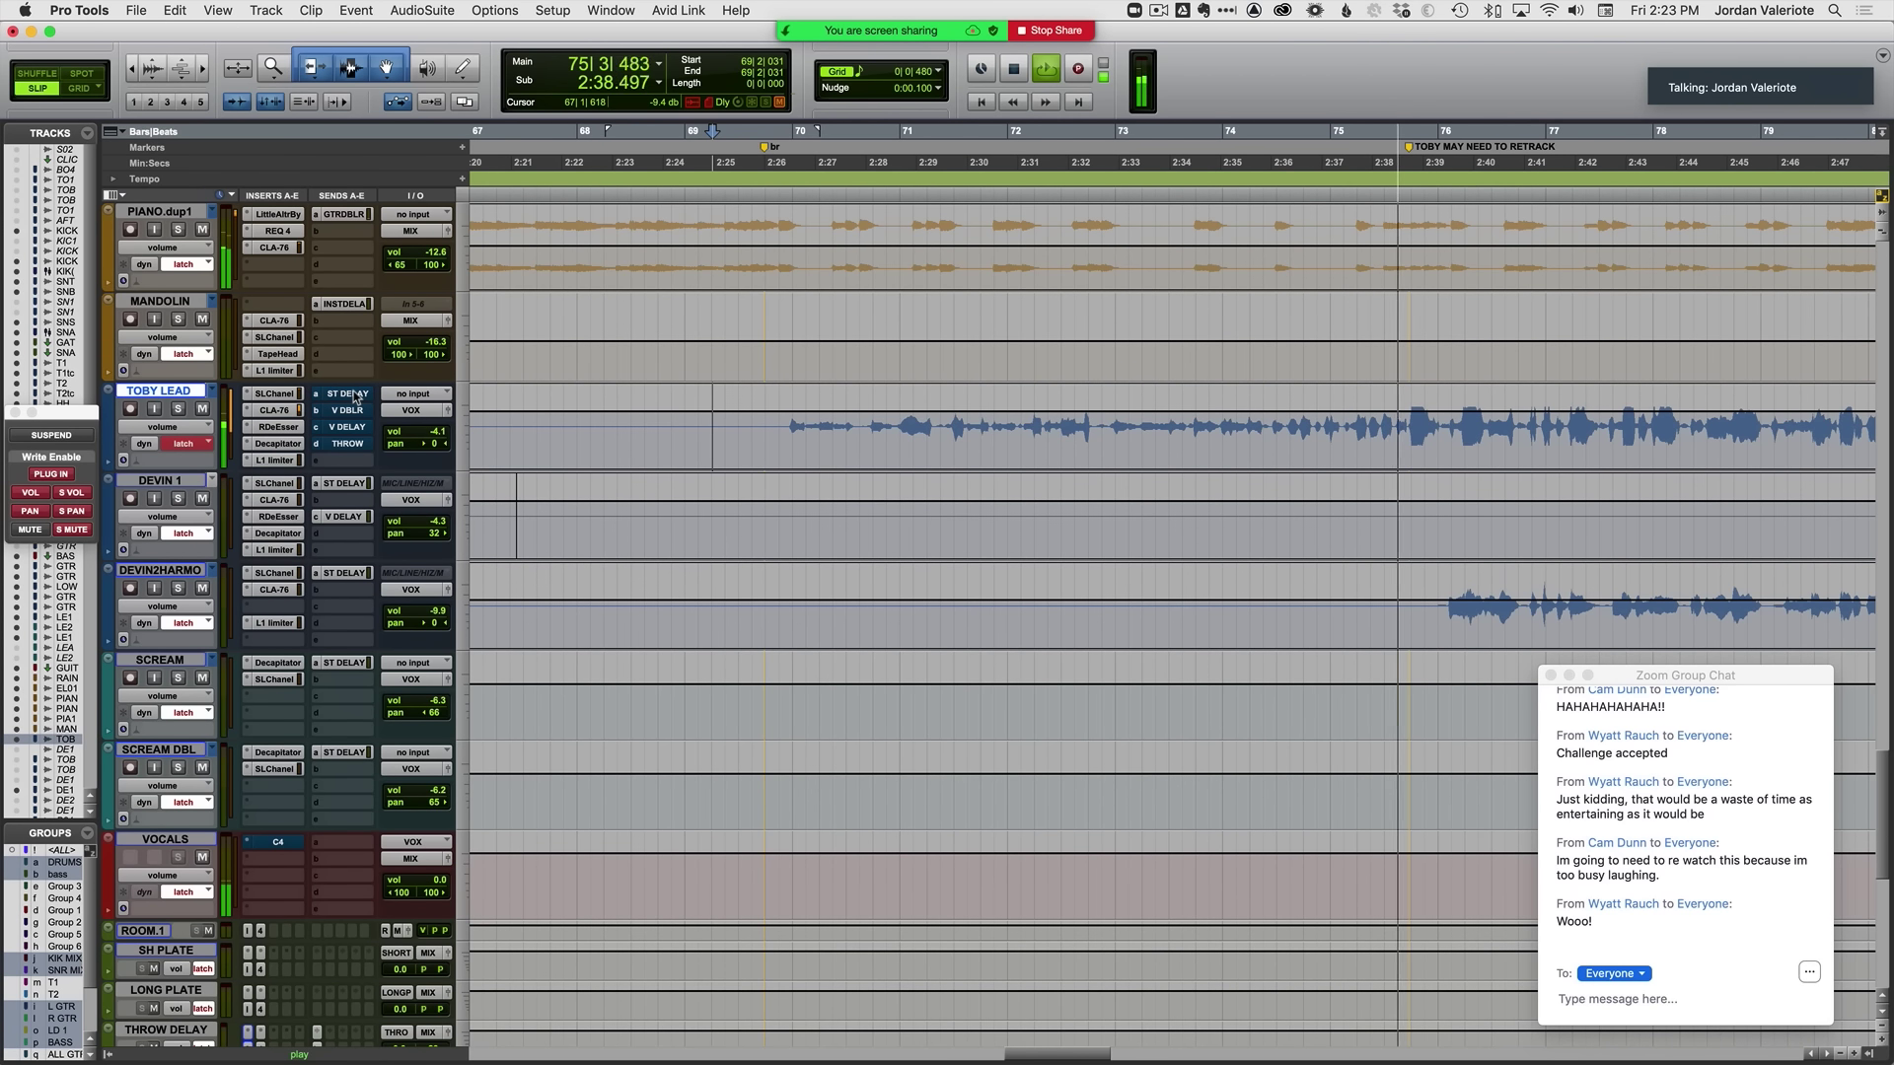
{"action": "key", "text": "space"}
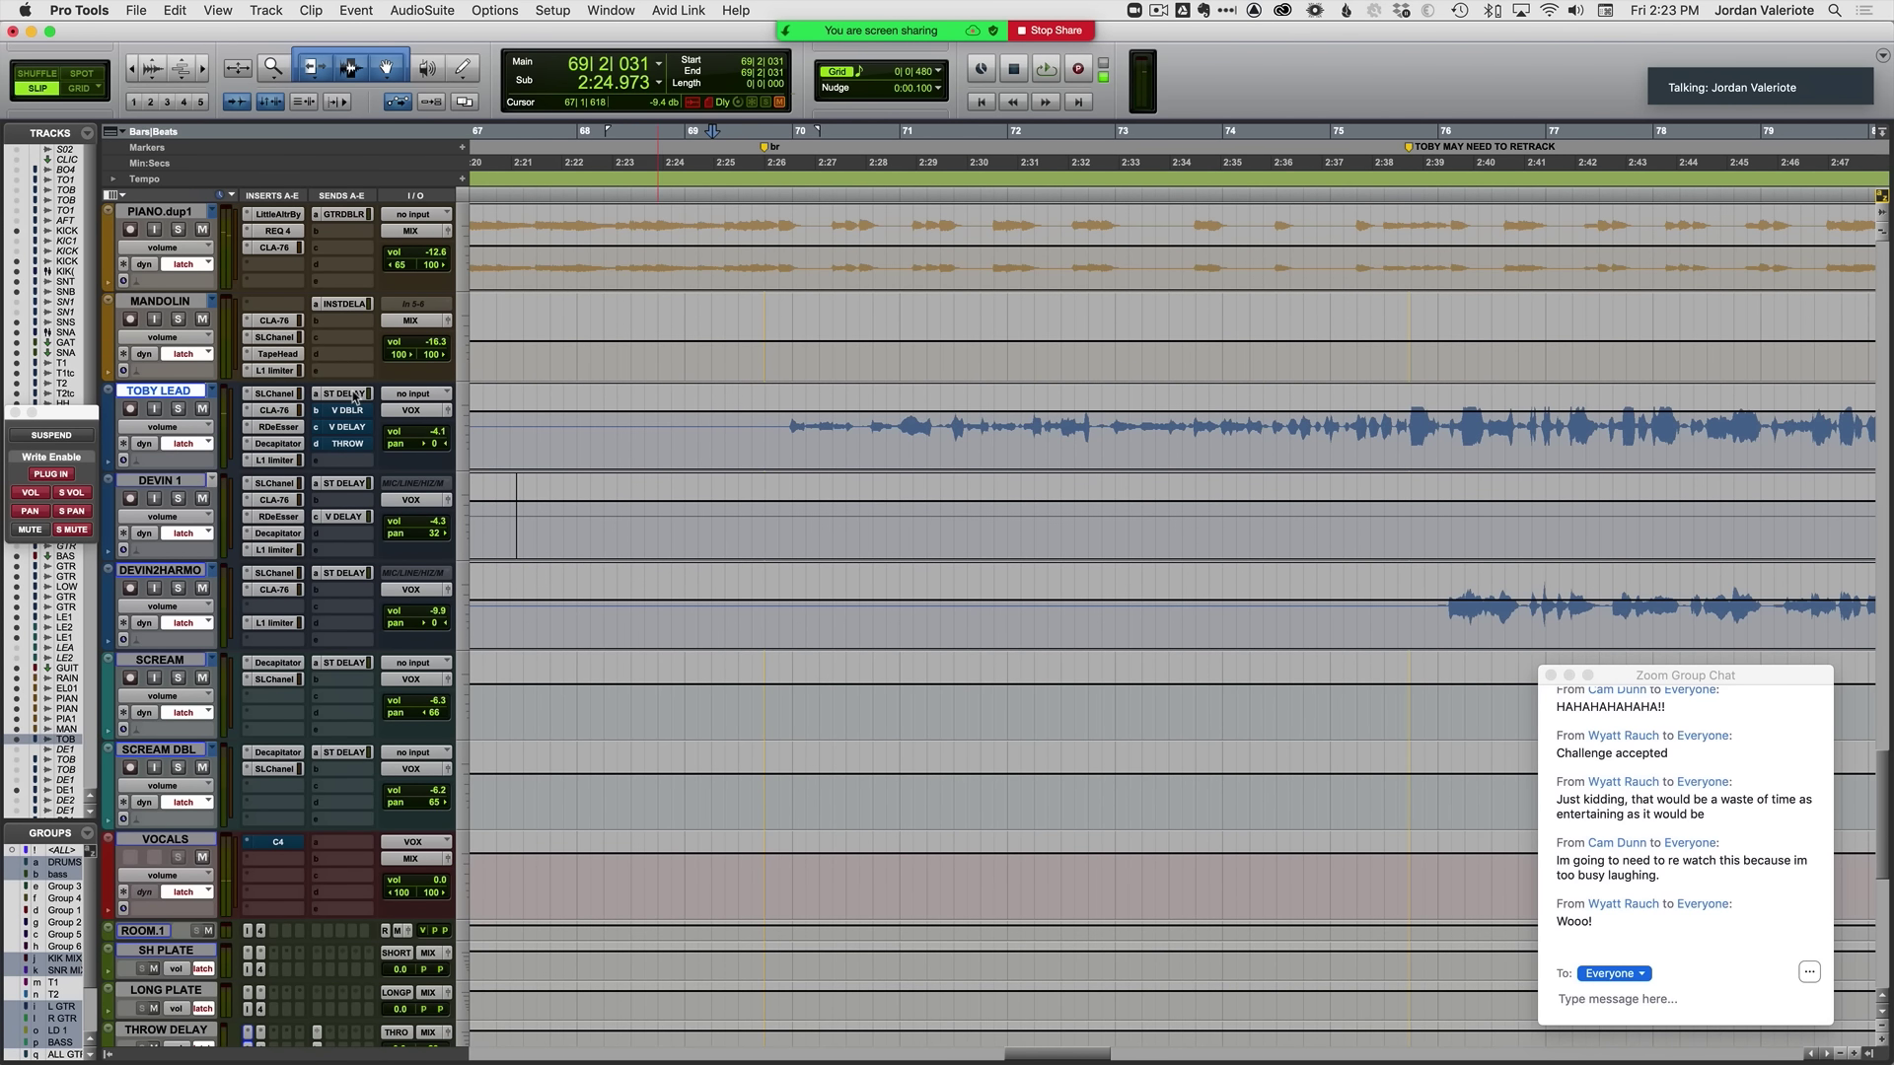
Step: Show TOBY LEAD's ST DELAY send level and lower it to about -22.6 dB over the selection between the two markers
{"action": "left_click", "coordinate": [345, 394]}
{"action": "left_click", "coordinate": [1122, 402]}
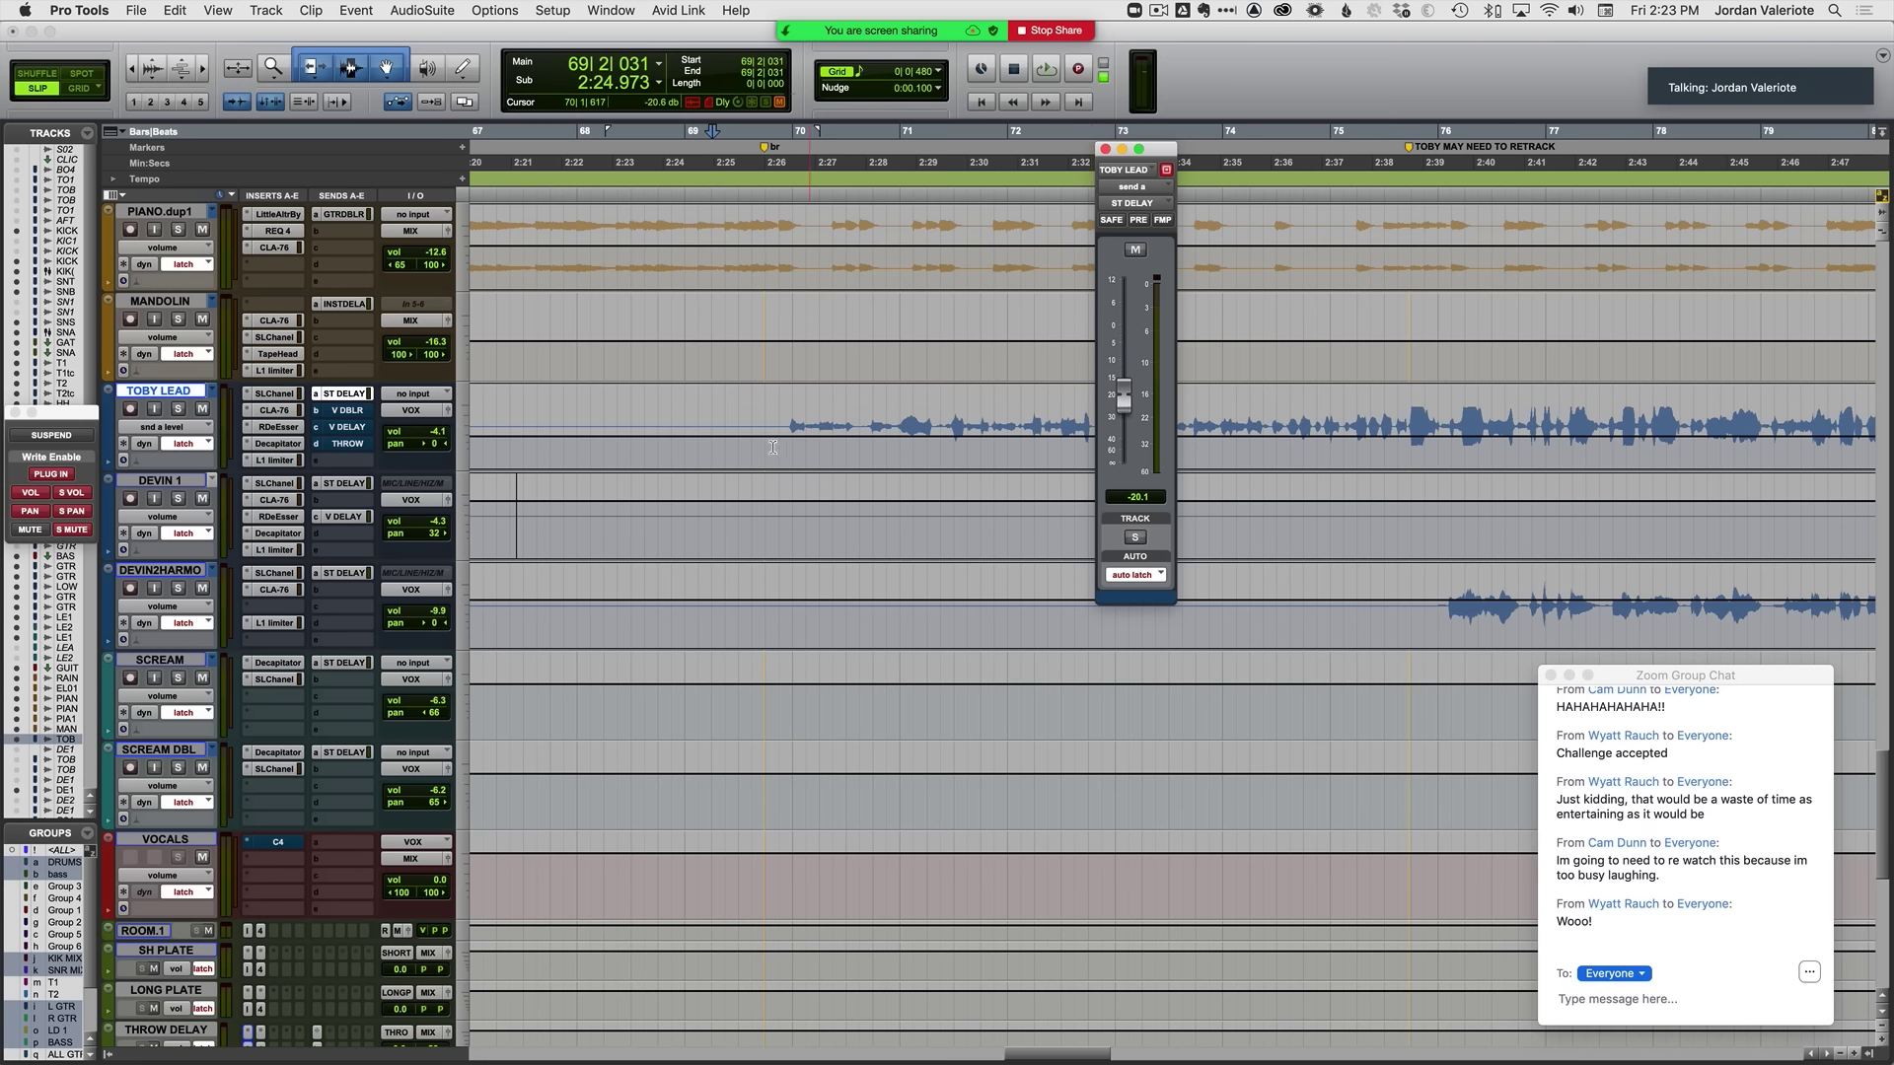
{"action": "left_click_drag", "start_coordinate": [767, 446], "coordinate": [1417, 455]}
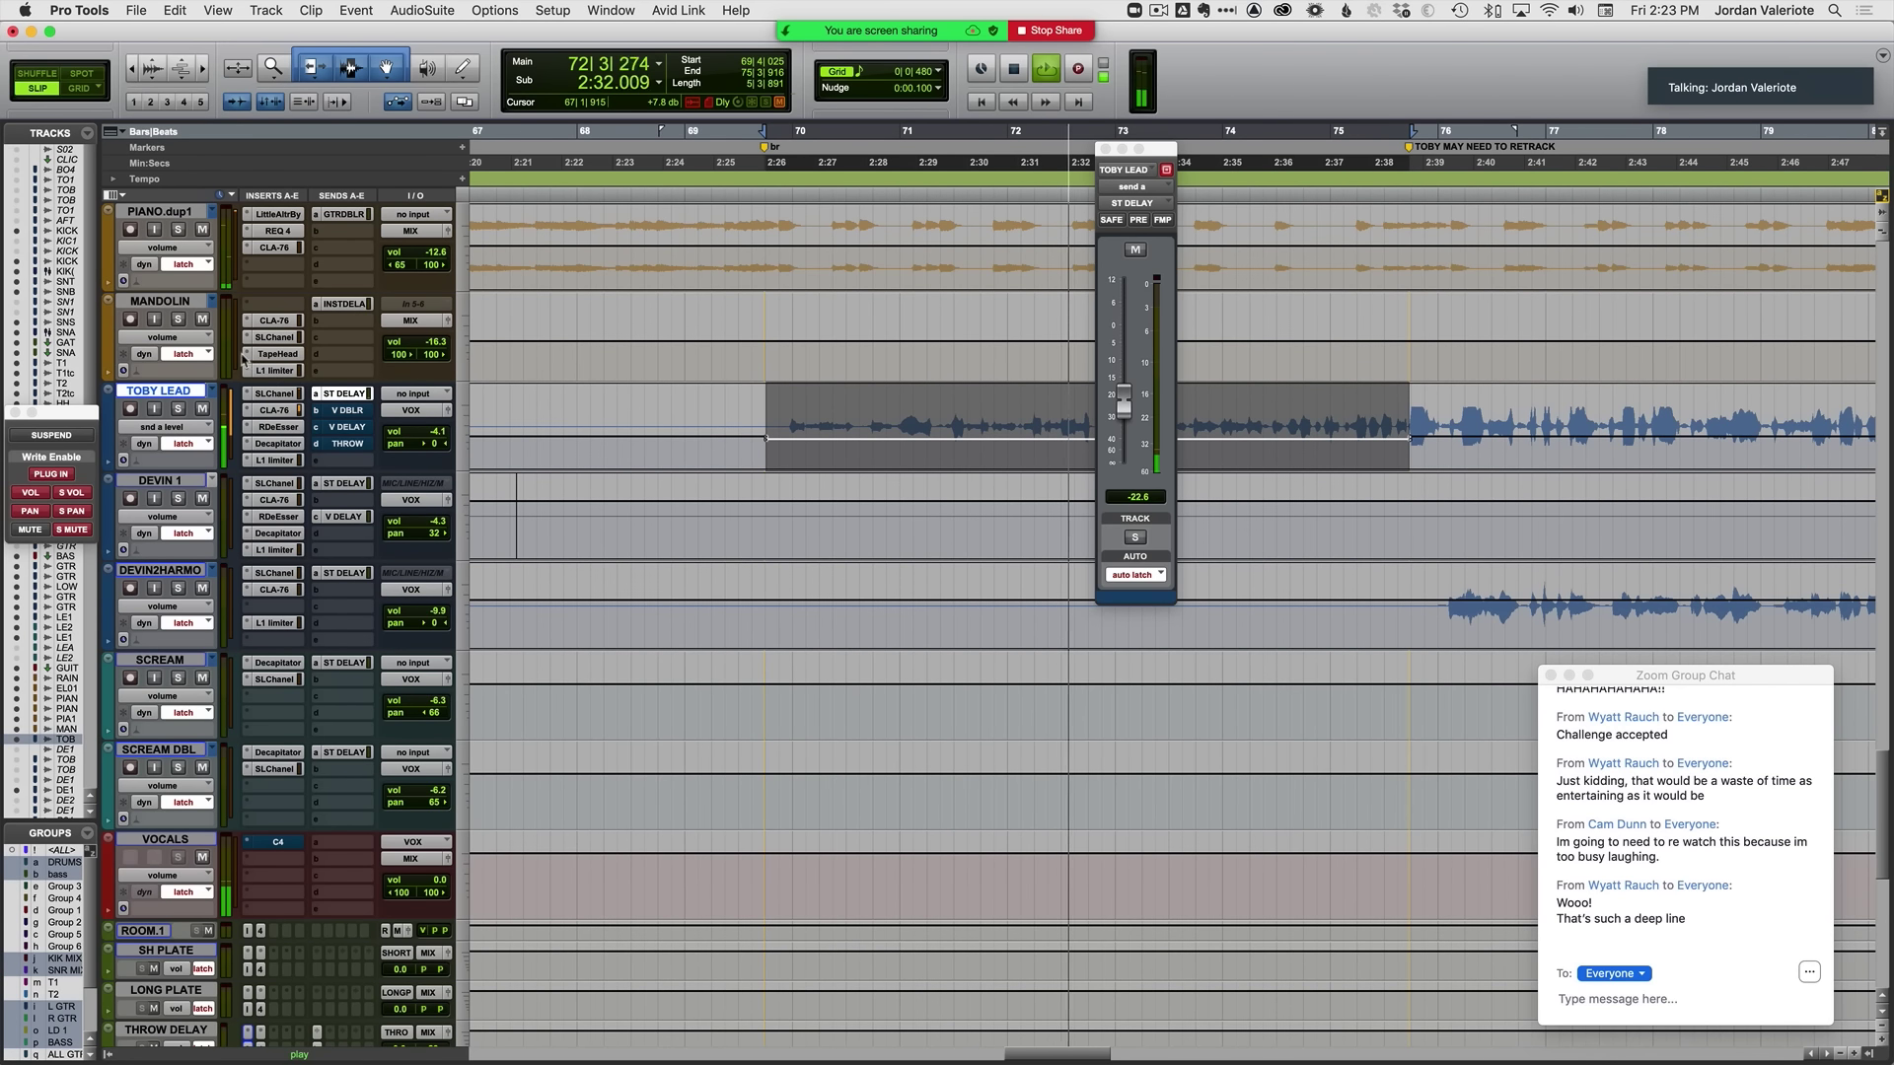
{"action": "left_click", "coordinate": [332, 395]}
Step: Open the SSLChannel insert on TOBY LEAD and show its high-pass frequency automation on the track
{"action": "left_click", "coordinate": [266, 395]}
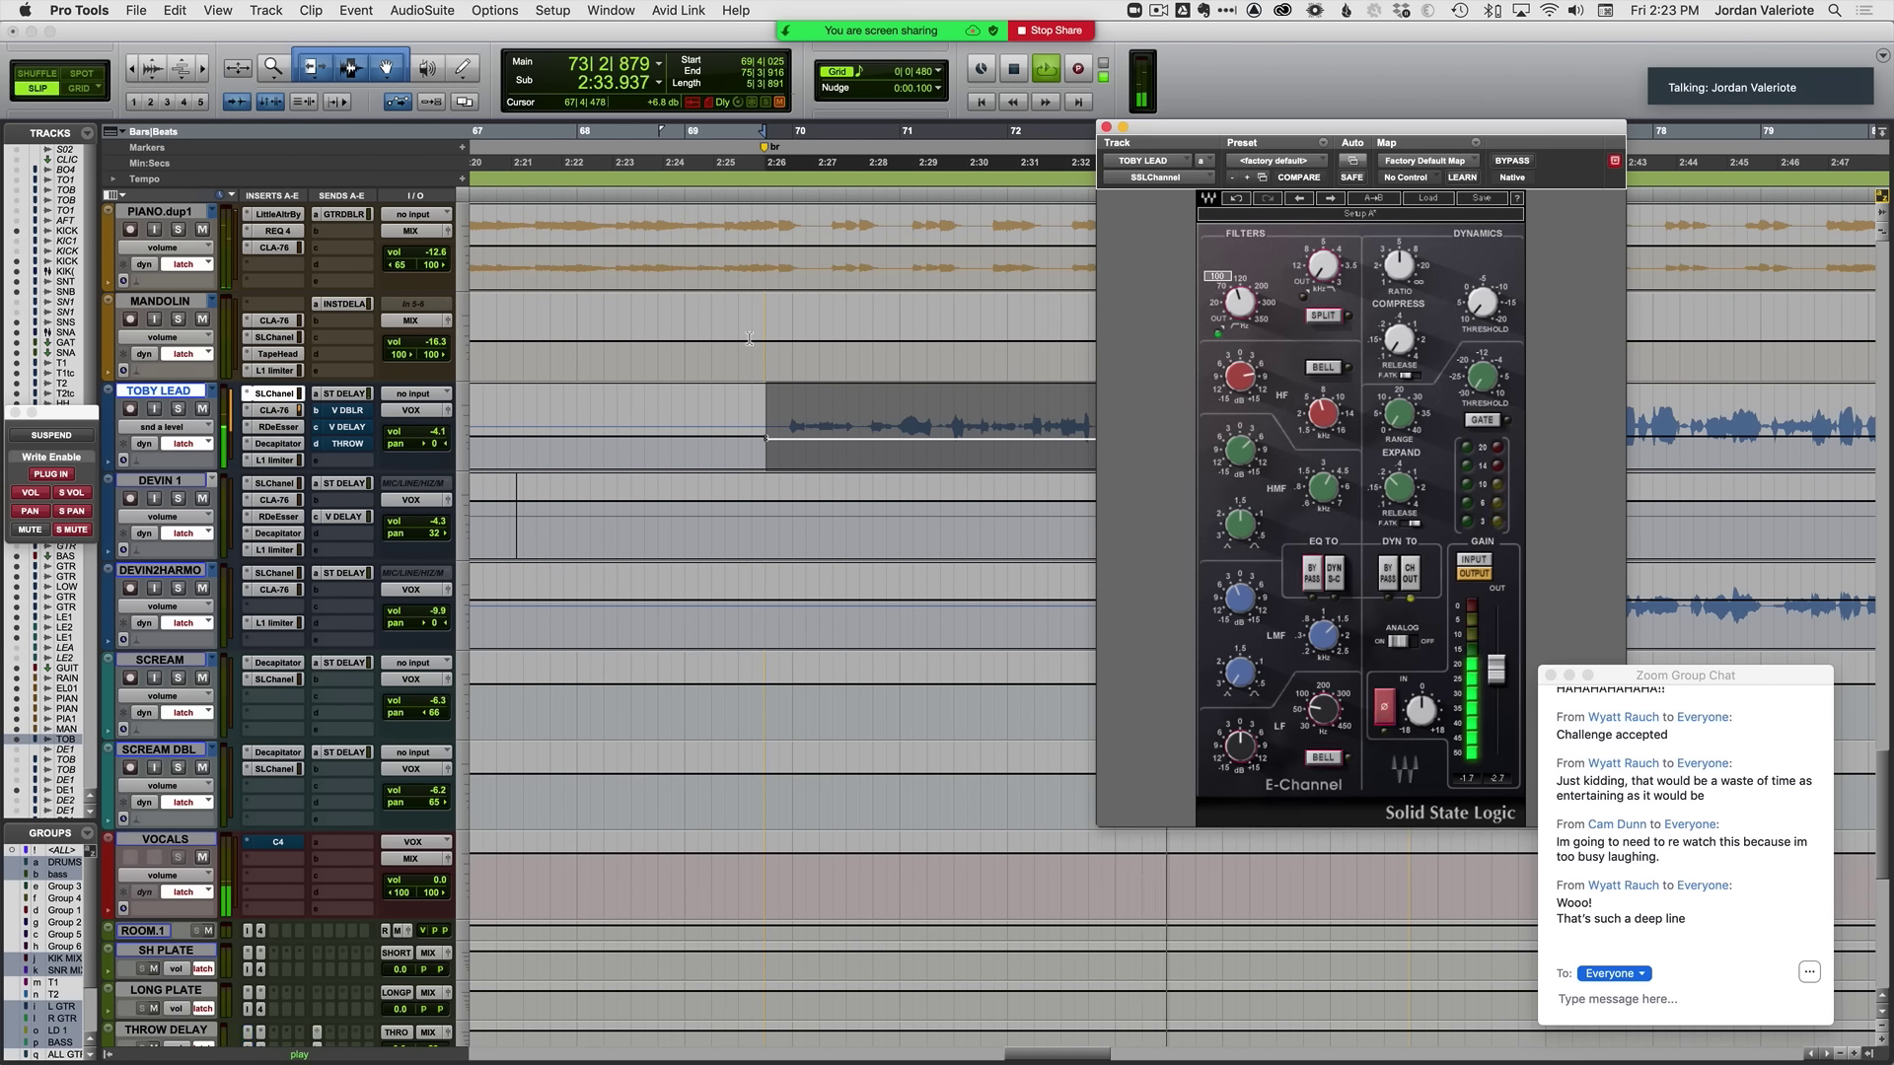
{"action": "left_click_drag", "start_coordinate": [1248, 309], "coordinate": [1239, 279]}
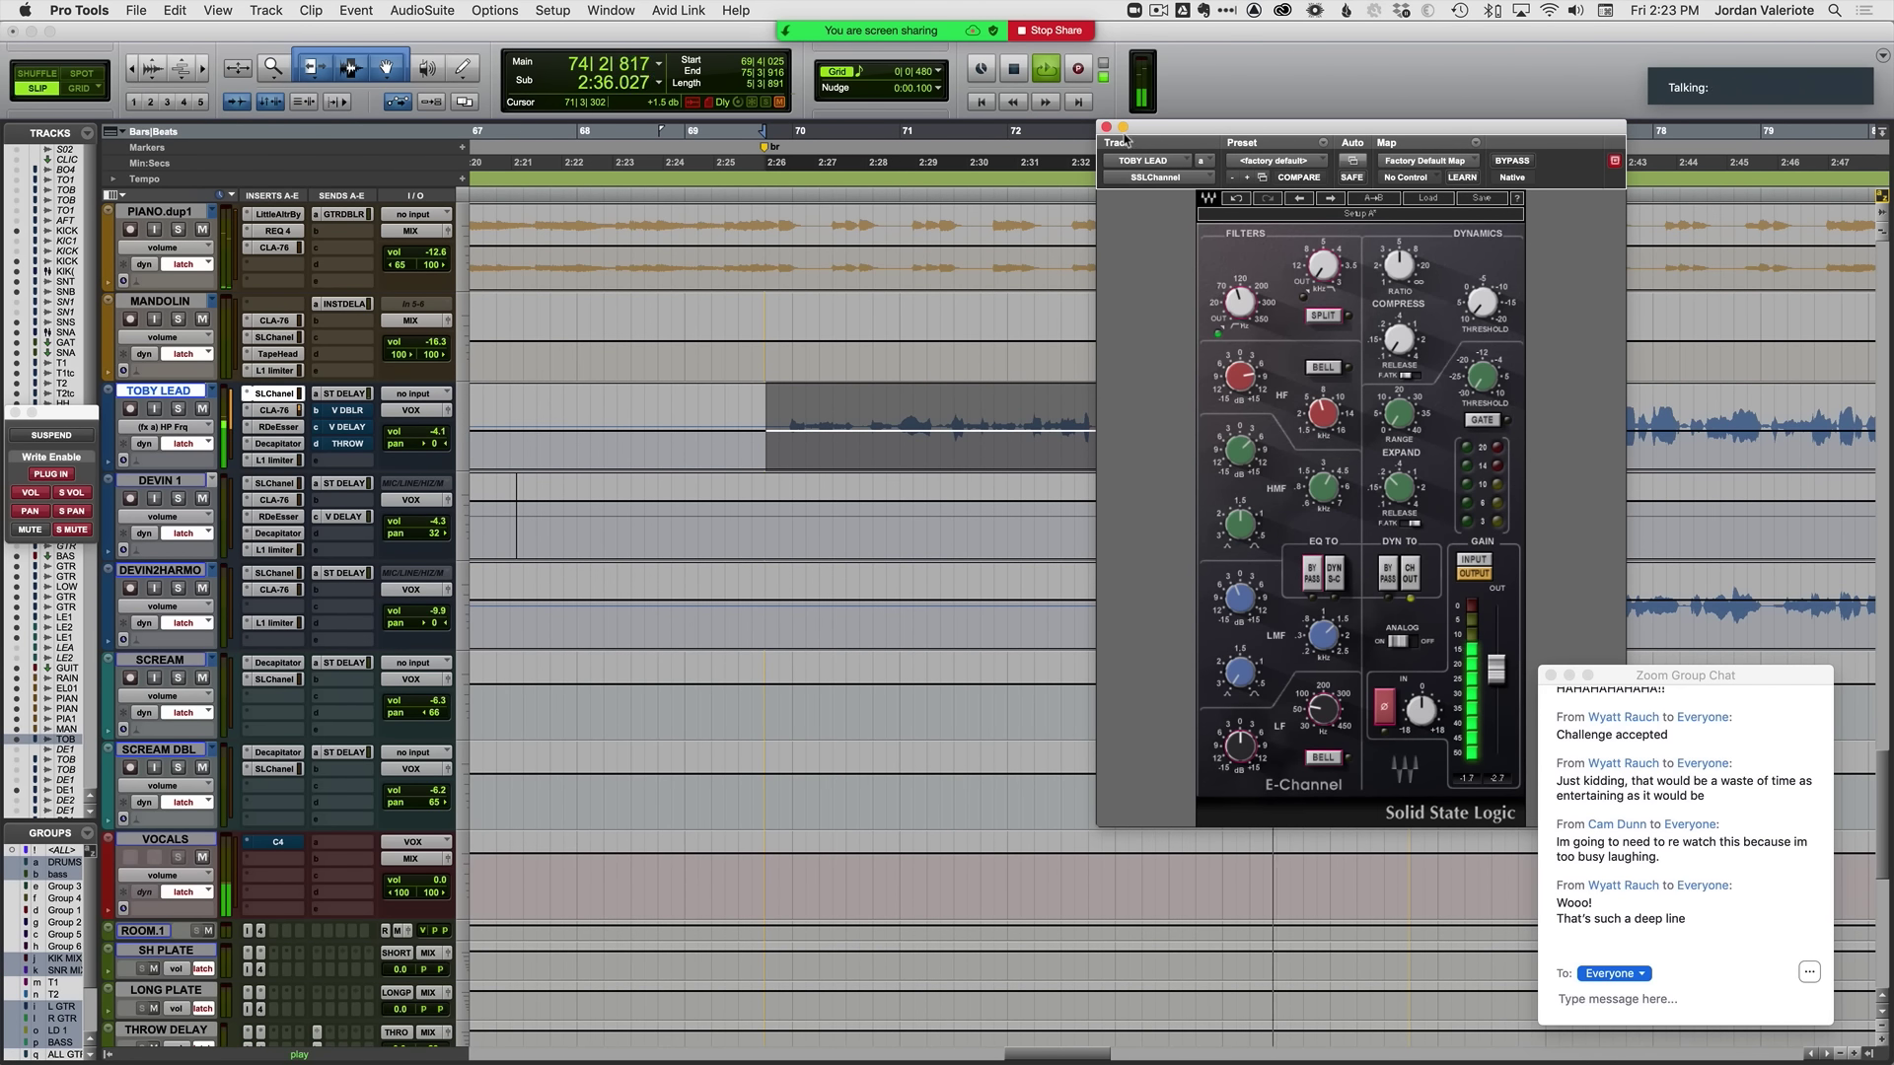
{"action": "left_click", "coordinate": [1107, 127]}
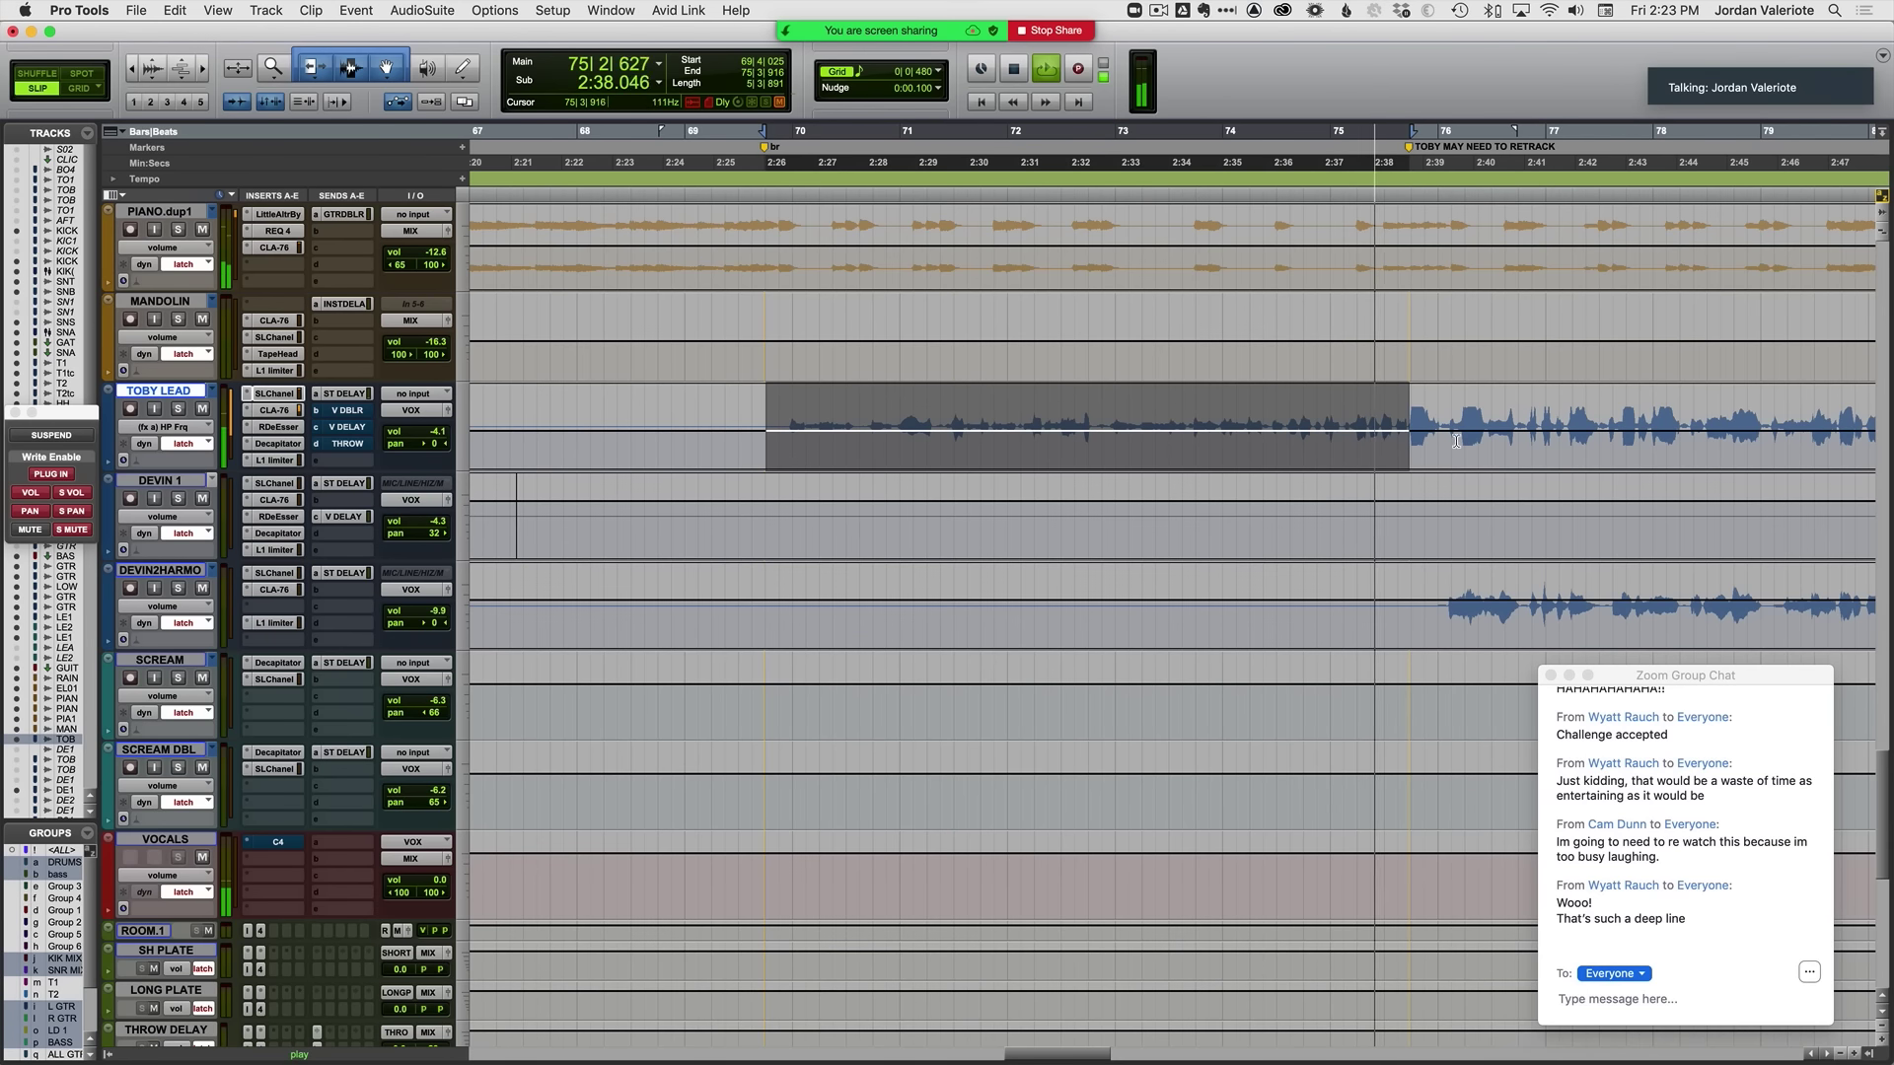
Step: Raise TOBY LEAD's high-pass frequency automation from the "br" marker to just past bar 76, and play the section back
{"action": "key", "text": "space"}
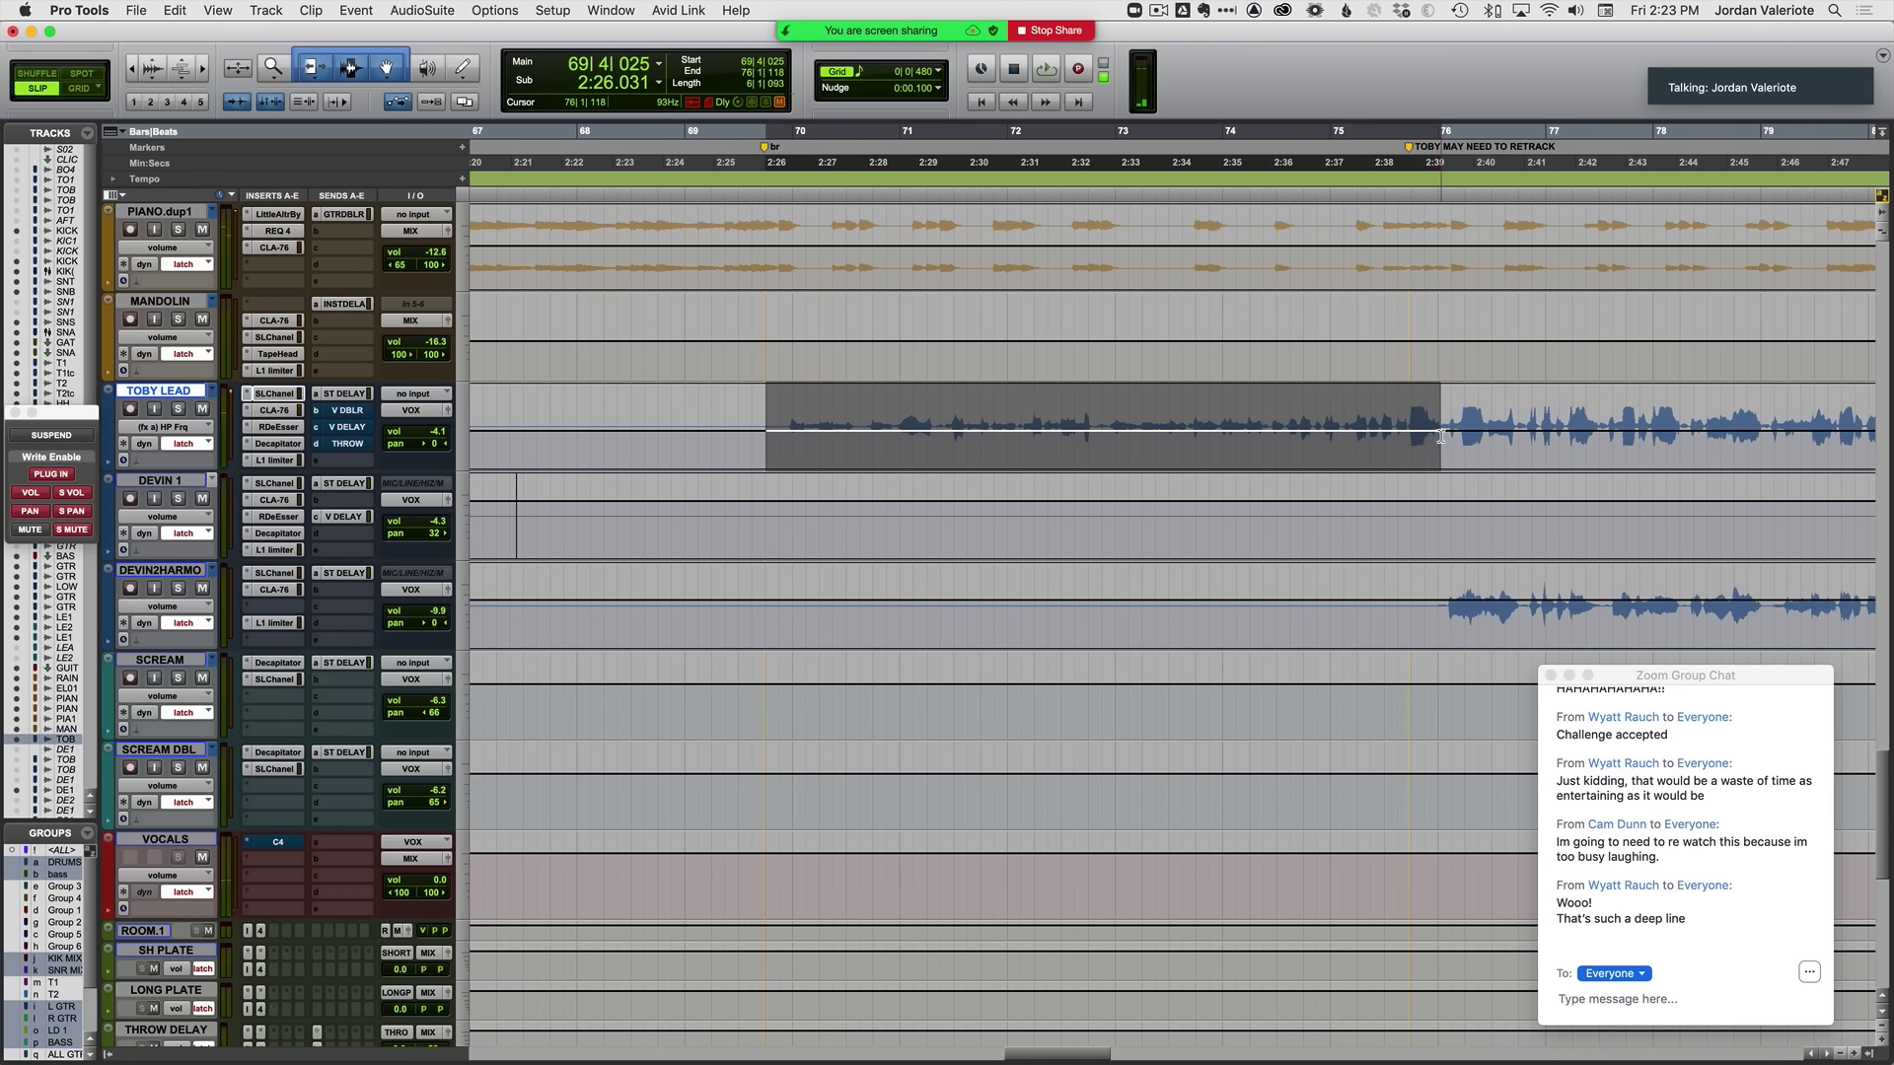
{"action": "left_click_drag", "start_coordinate": [1228, 378], "coordinate": [1228, 374]}
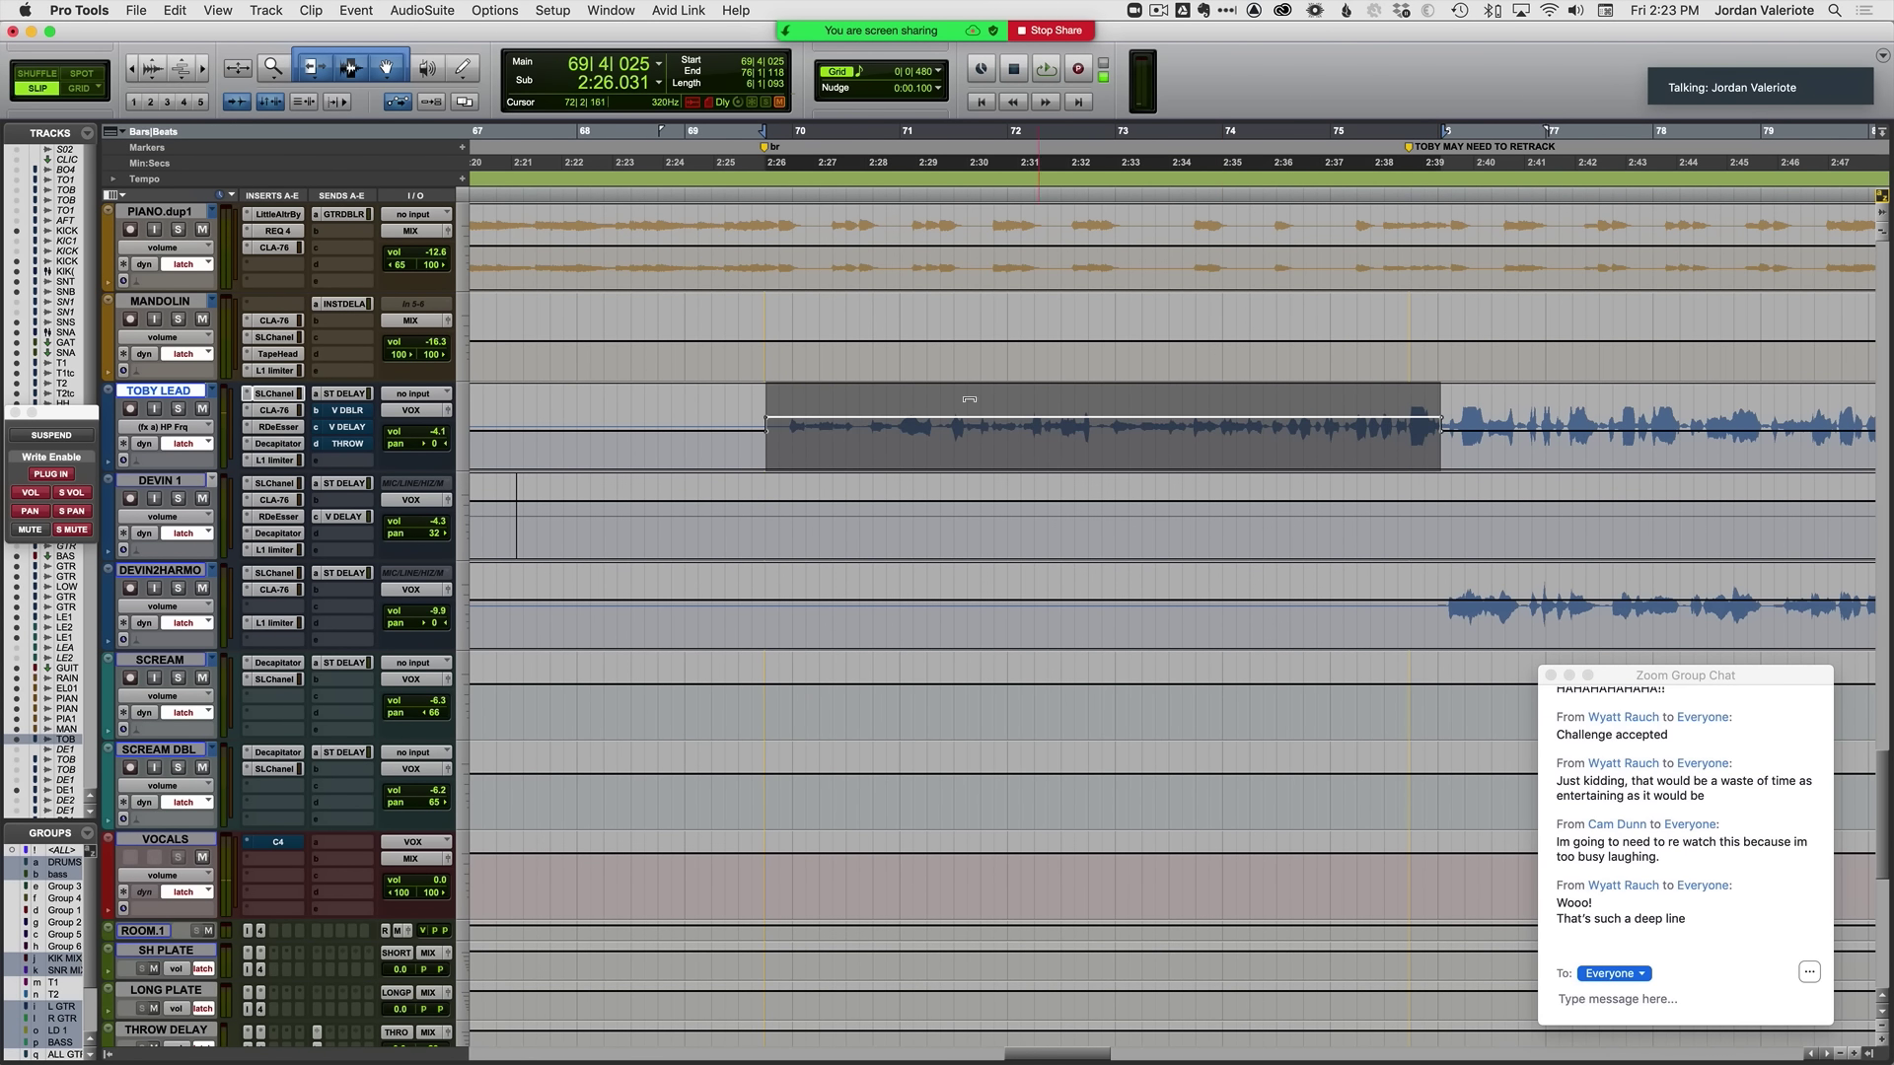
{"action": "left_click", "coordinate": [772, 441]}
{"action": "key", "text": "space"}
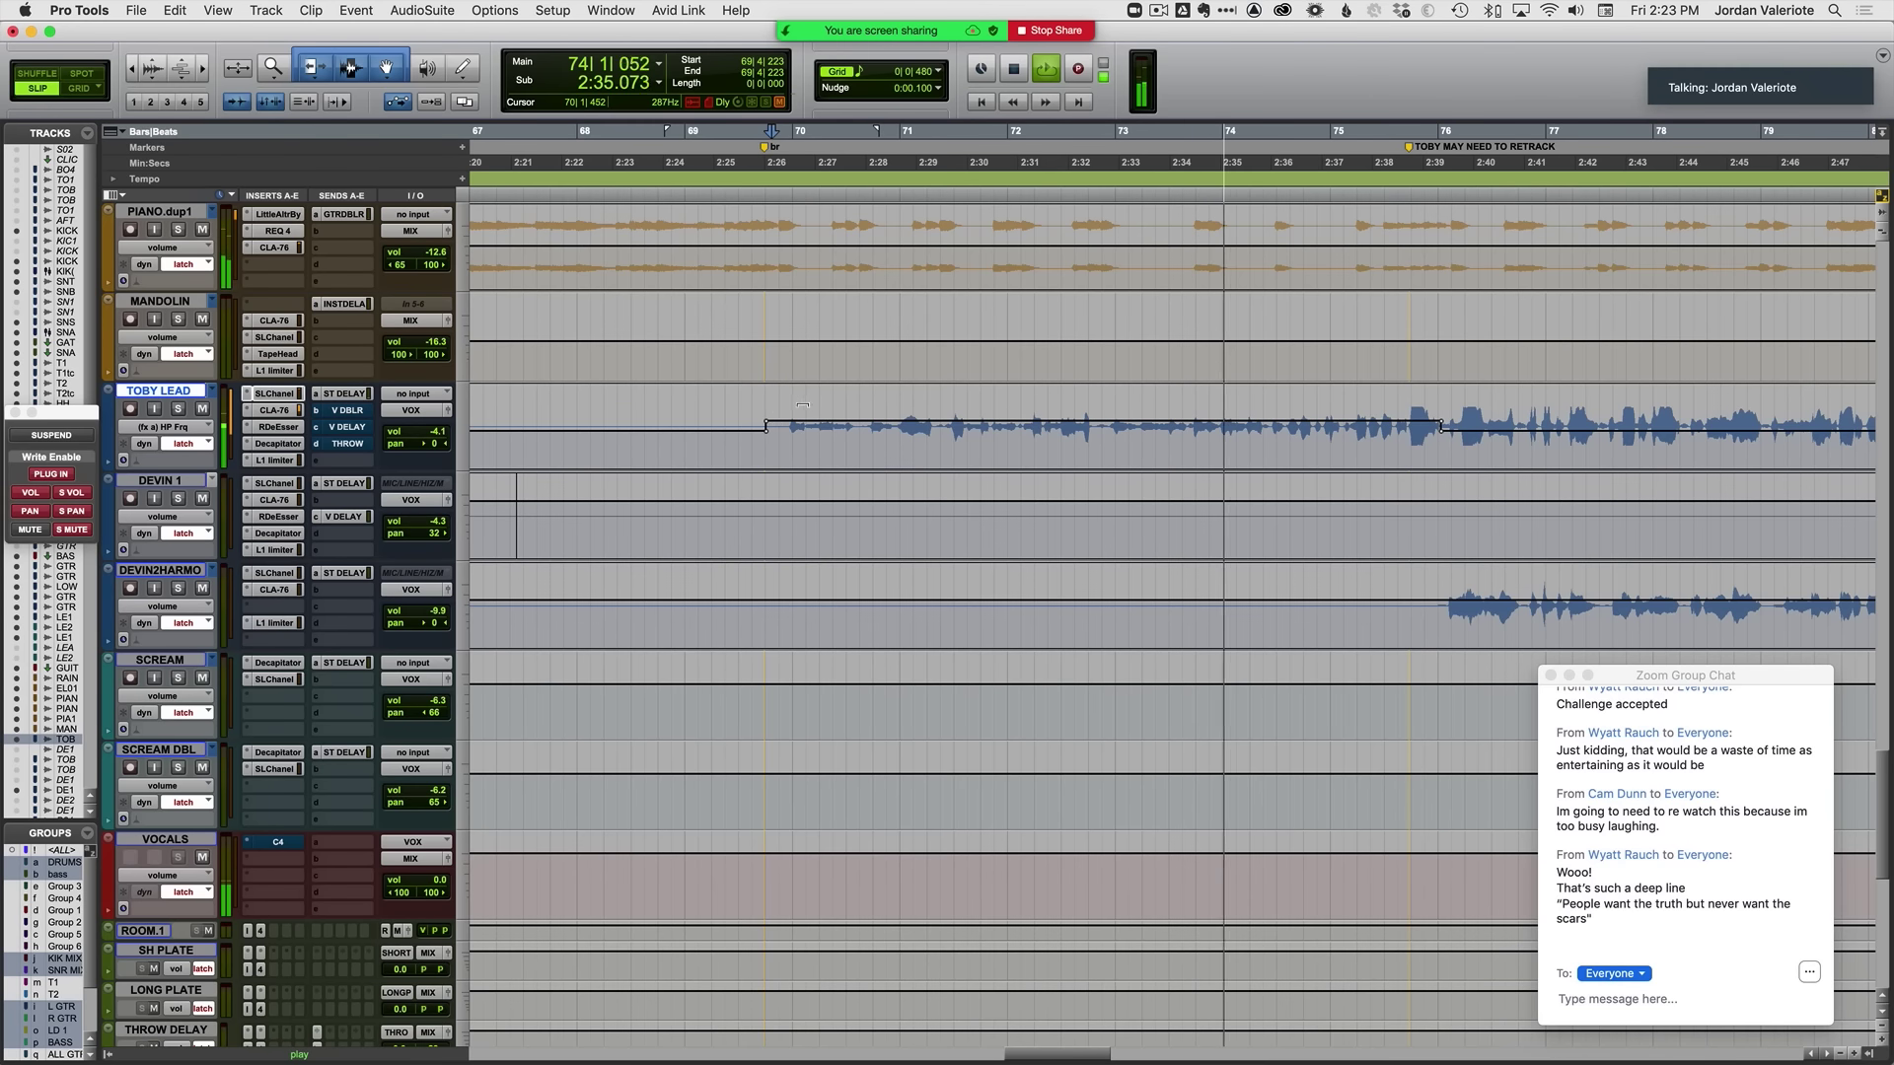
Step: Show TOBY LEAD's volume automation and write a latch volume ride from about bar 69 past bar 76, reaching about -2.3 dB
{"action": "left_click", "coordinate": [728, 435]}
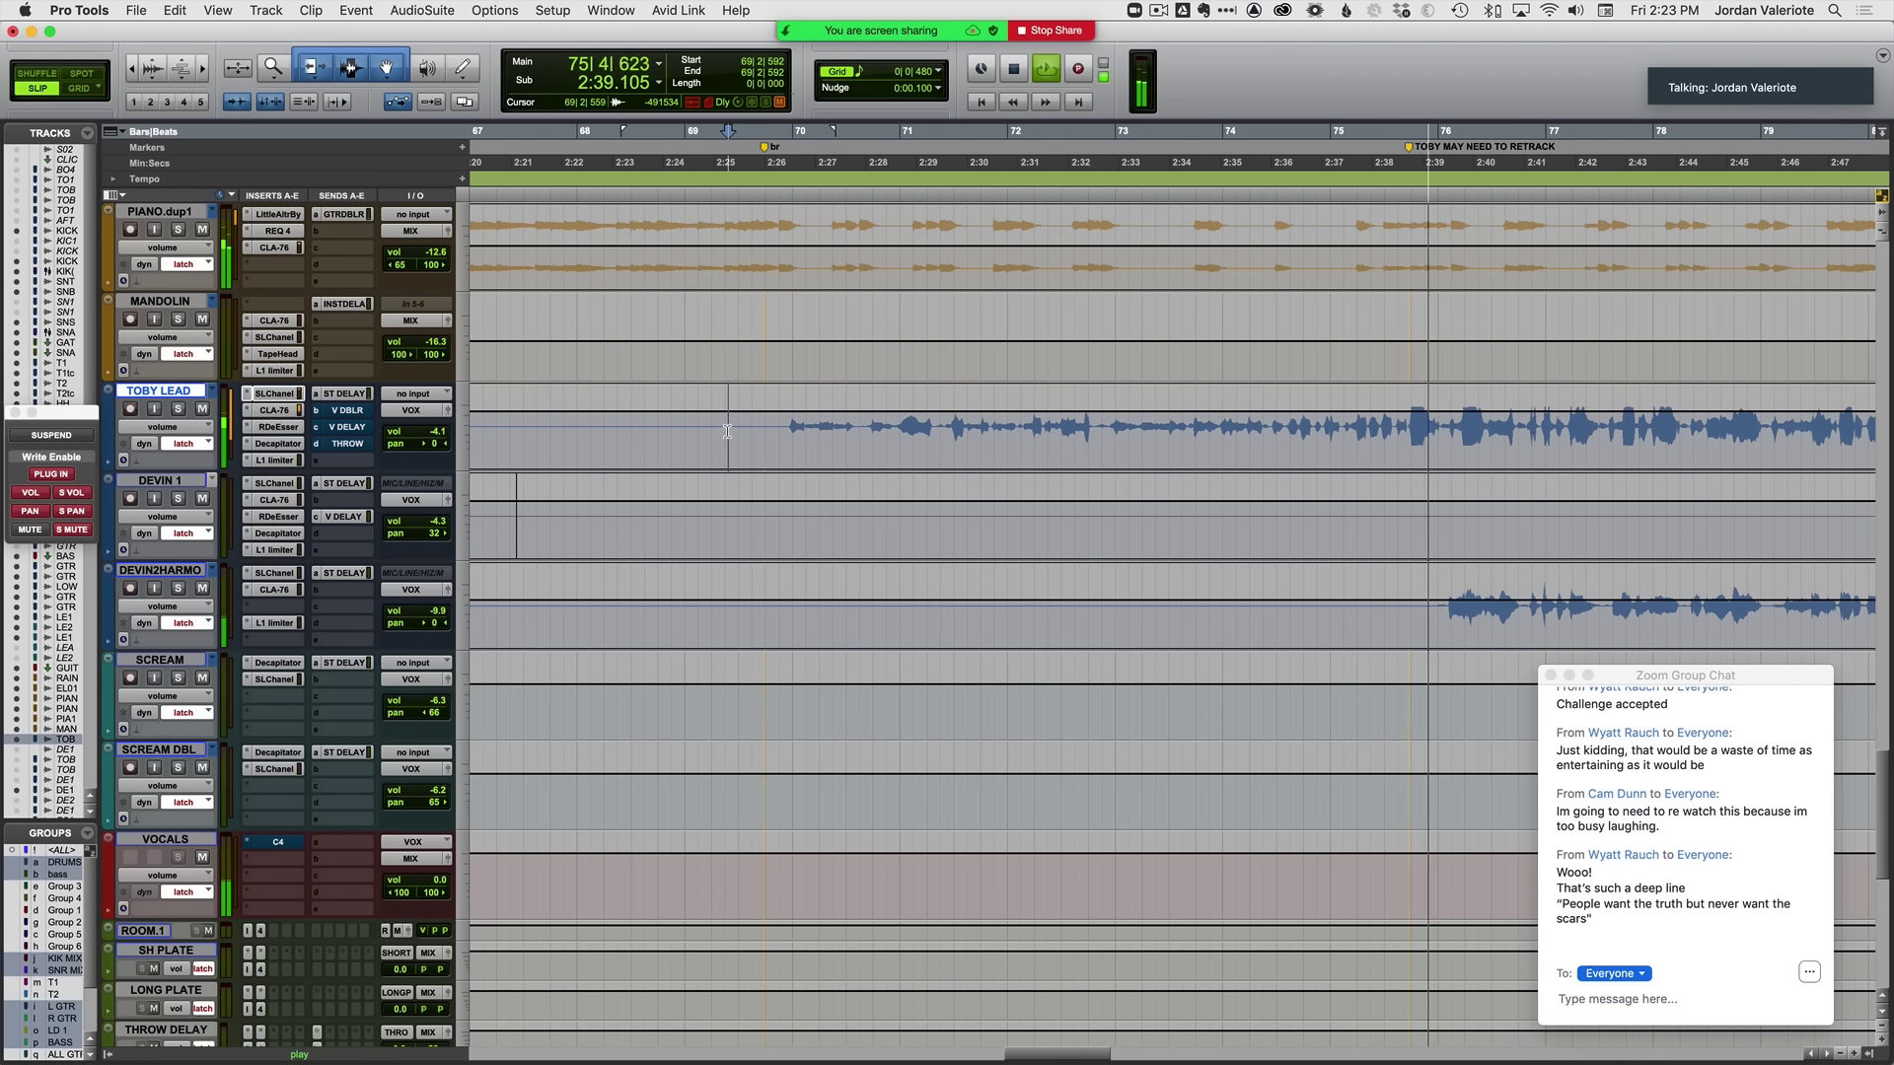
{"action": "key", "text": "space"}
{"action": "key", "text": "space"}
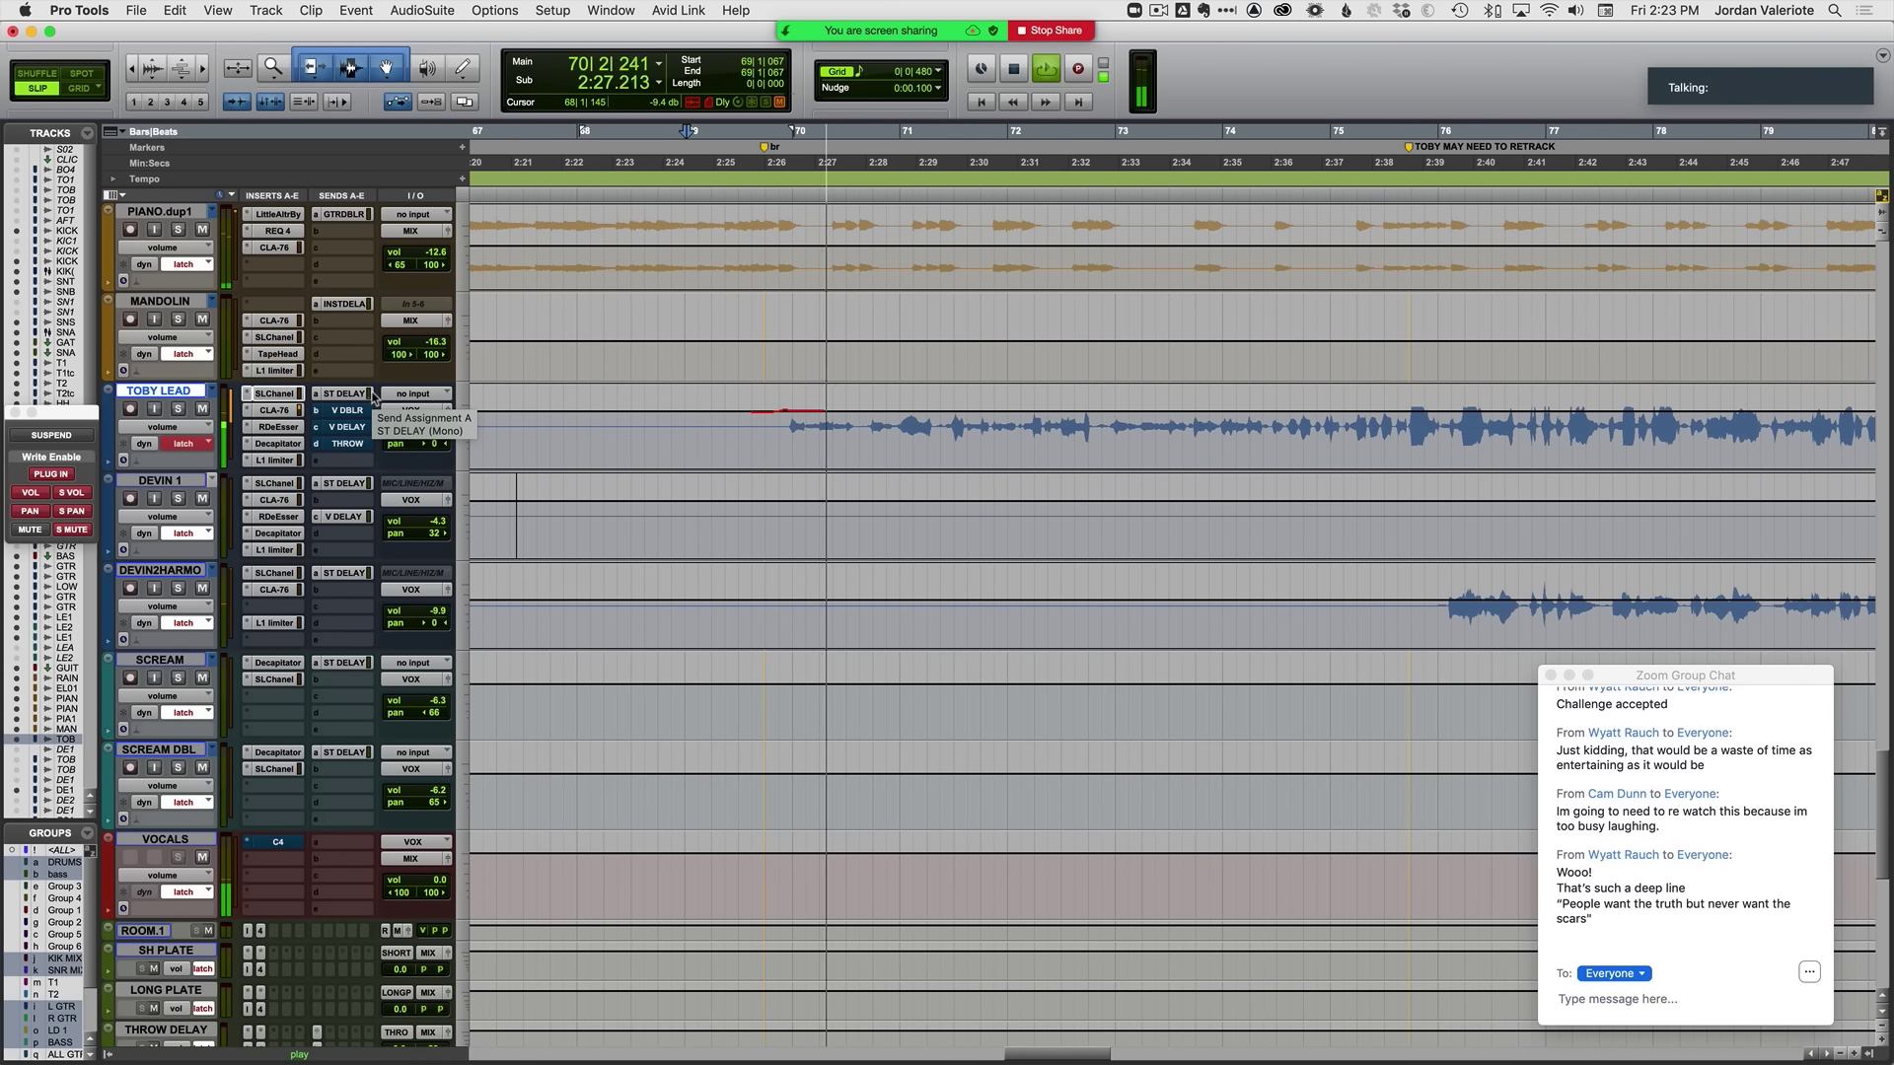
{"action": "key", "text": "space"}
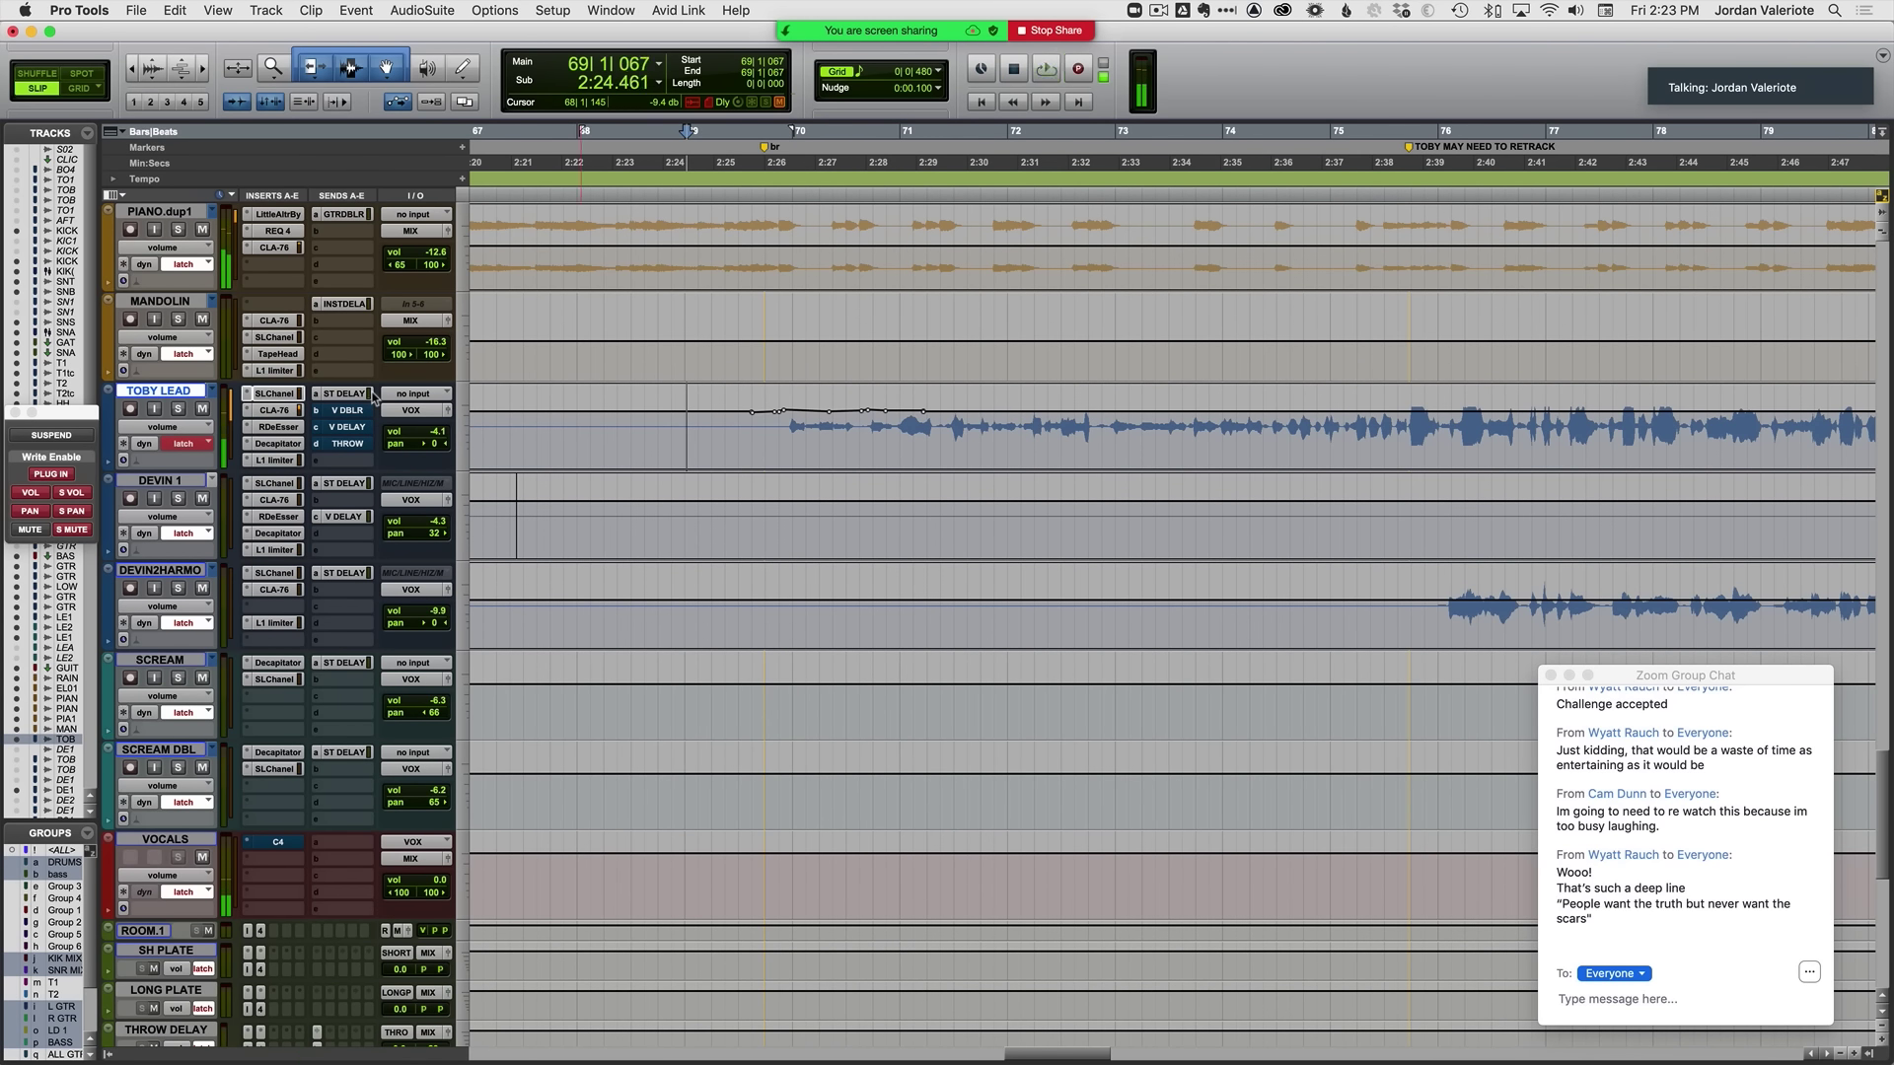
{"action": "key", "text": "space"}
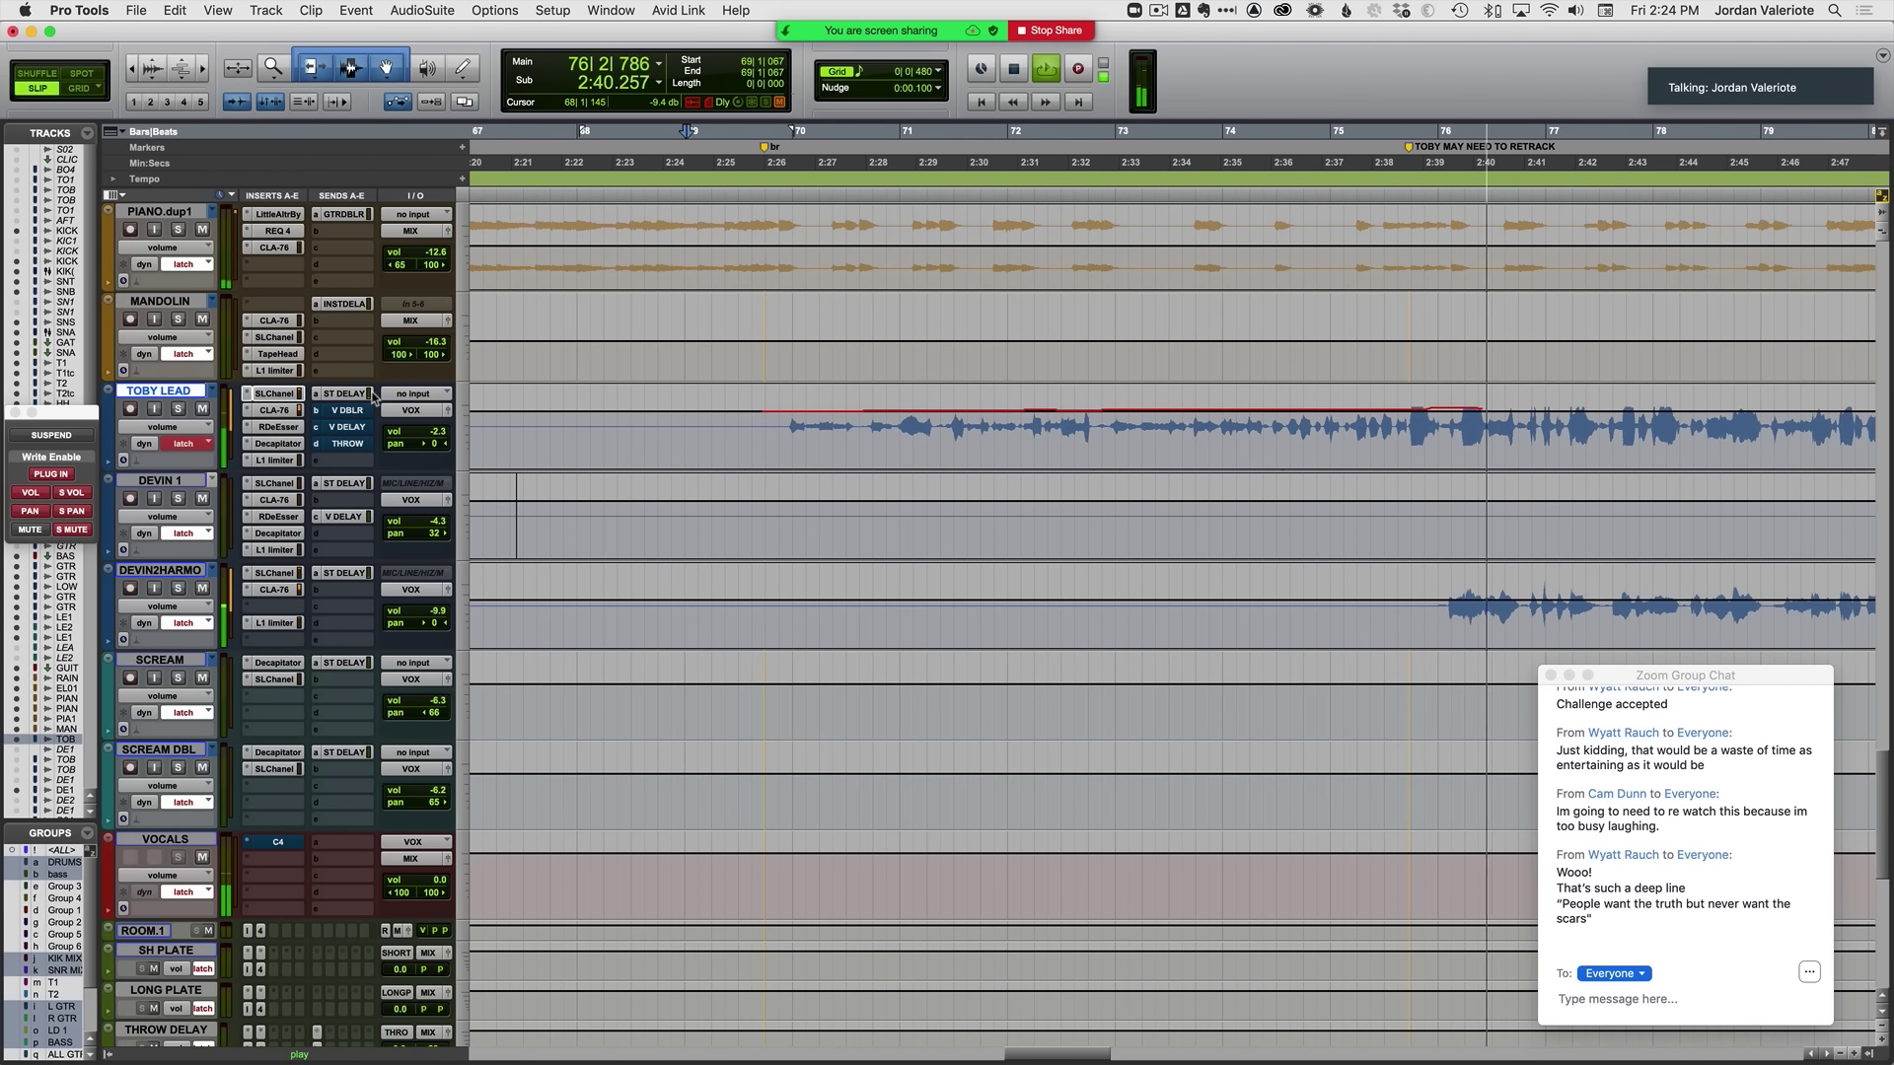
{"action": "key", "text": "space"}
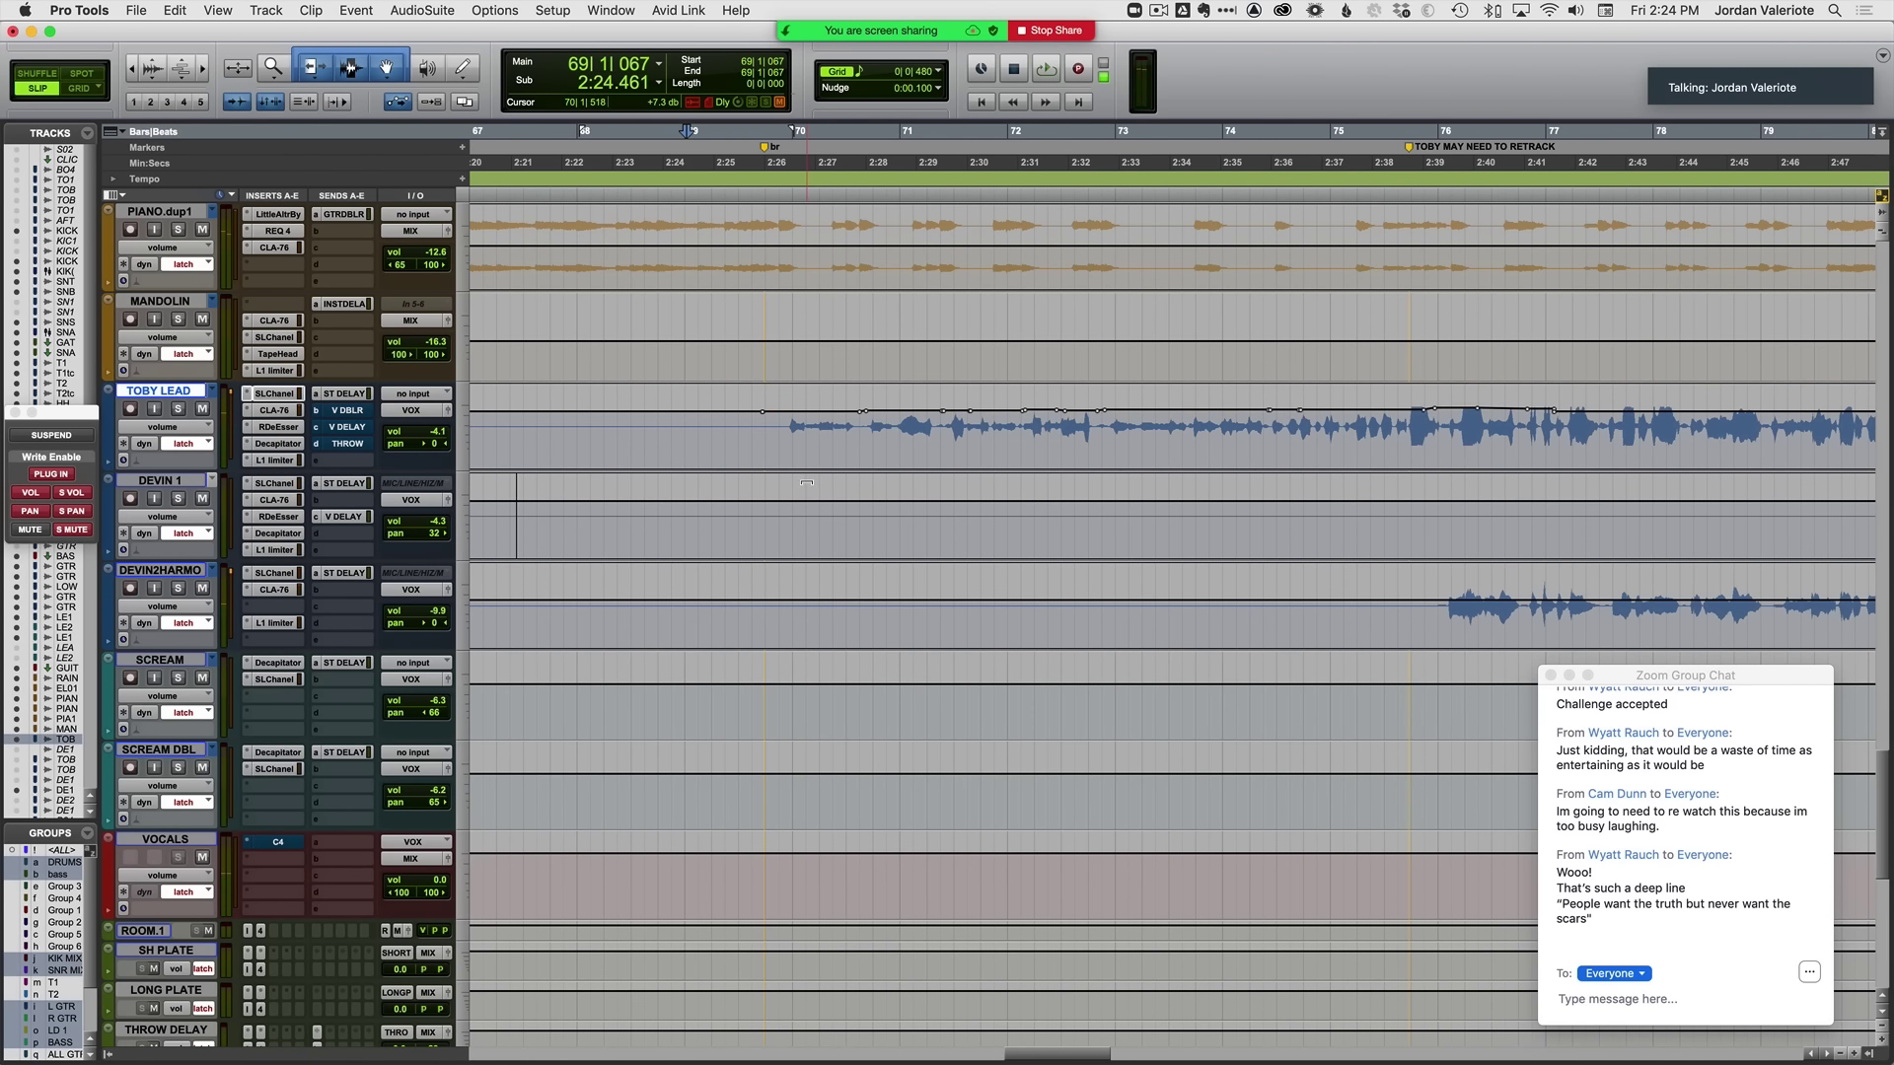
Step: Audition the guitars from about bar 69, and write latch volume automation on GTR L MAIN and GTR R to about bar 75, at about -4.6 dB
{"action": "scroll", "coordinate": [777, 434], "scroll_direction": "up", "scroll_amount": 10}
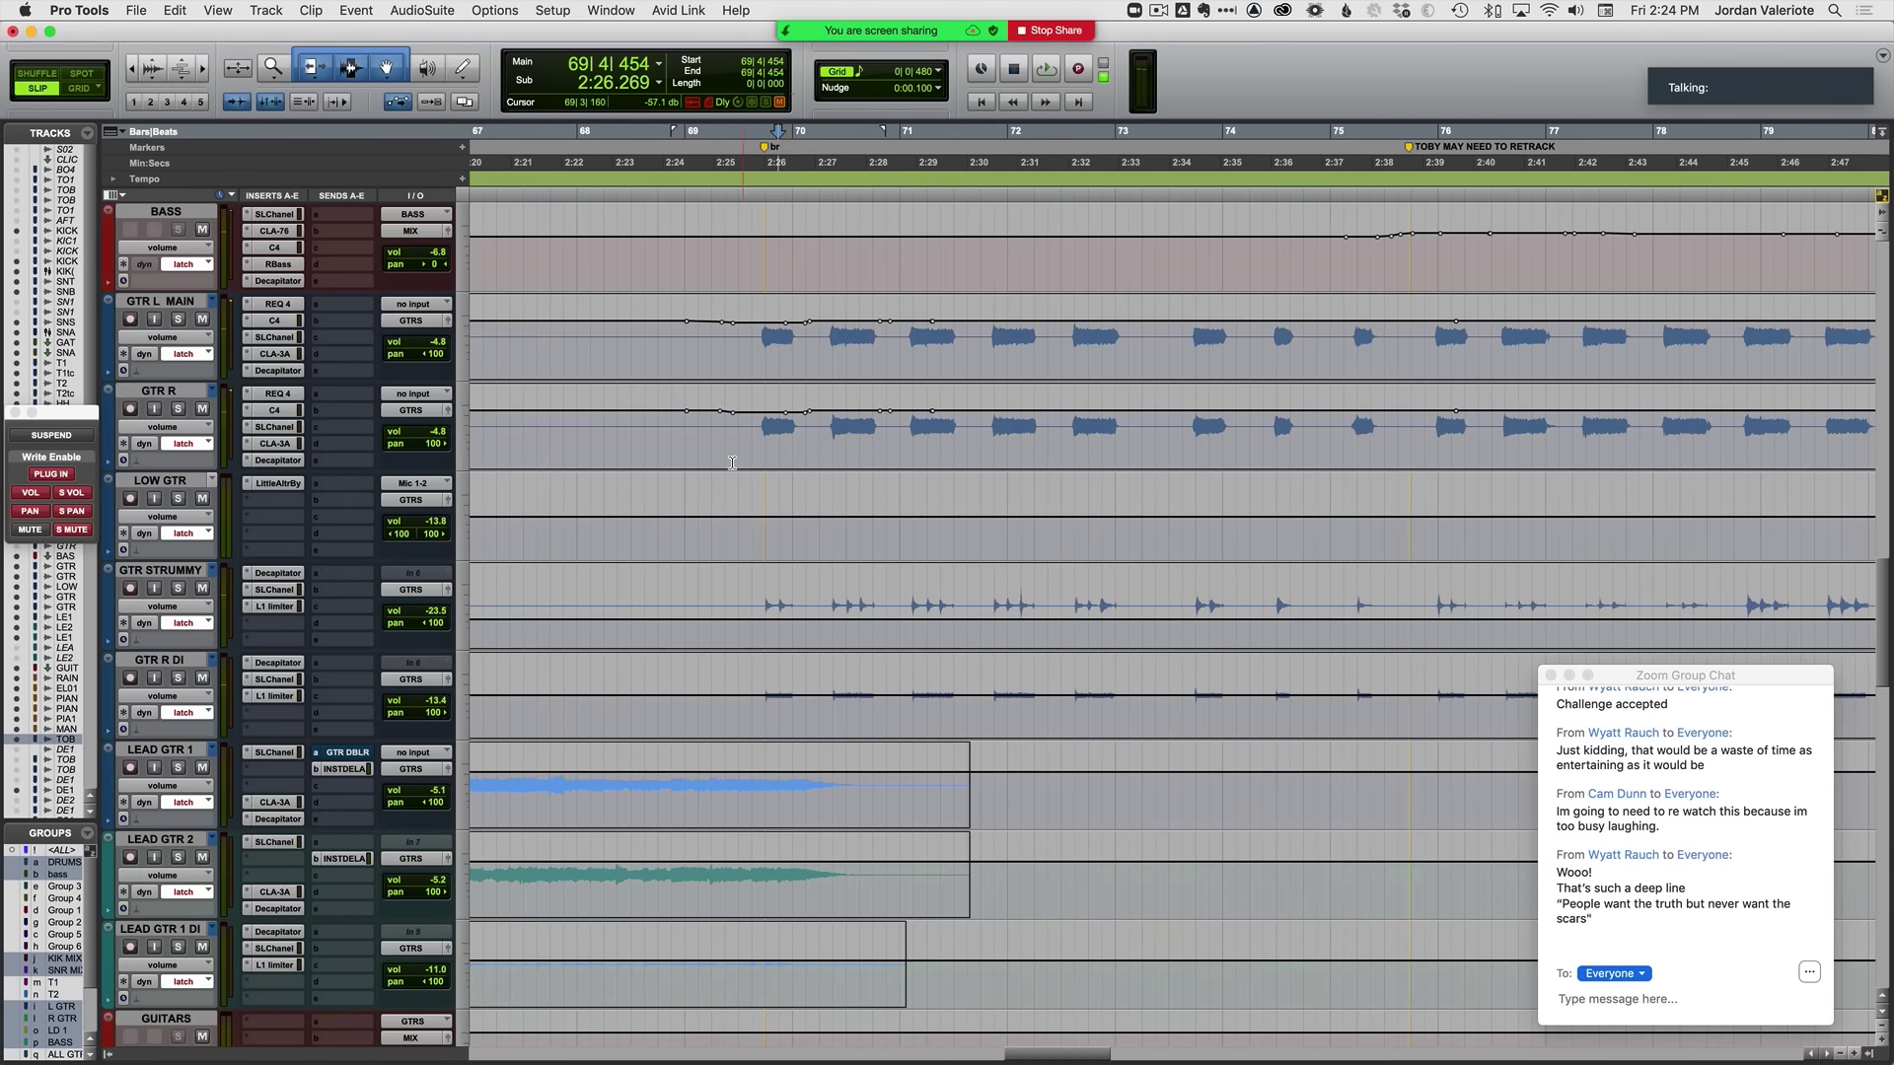
{"action": "key", "text": "space"}
{"action": "scroll", "coordinate": [723, 457], "scroll_direction": "up", "scroll_amount": 3}
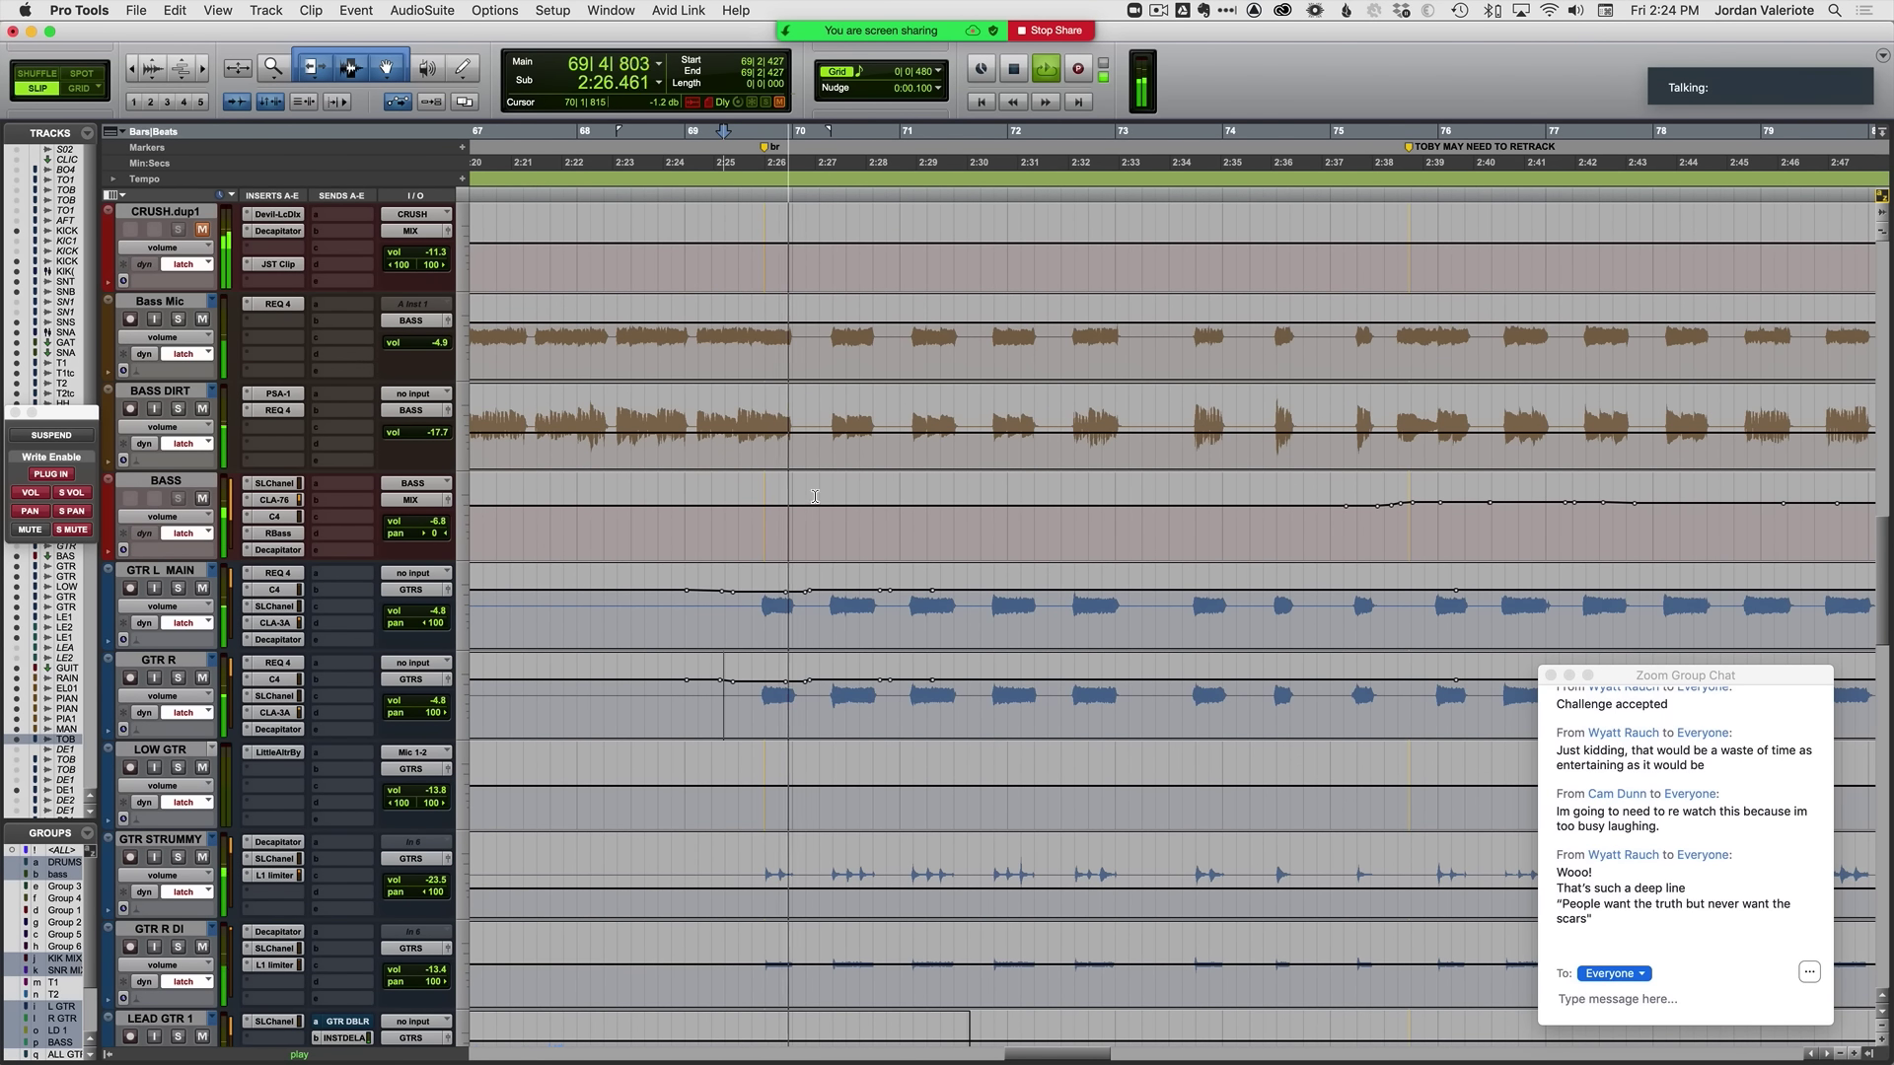
{"action": "scroll", "coordinate": [807, 492], "scroll_direction": "up", "scroll_amount": 4}
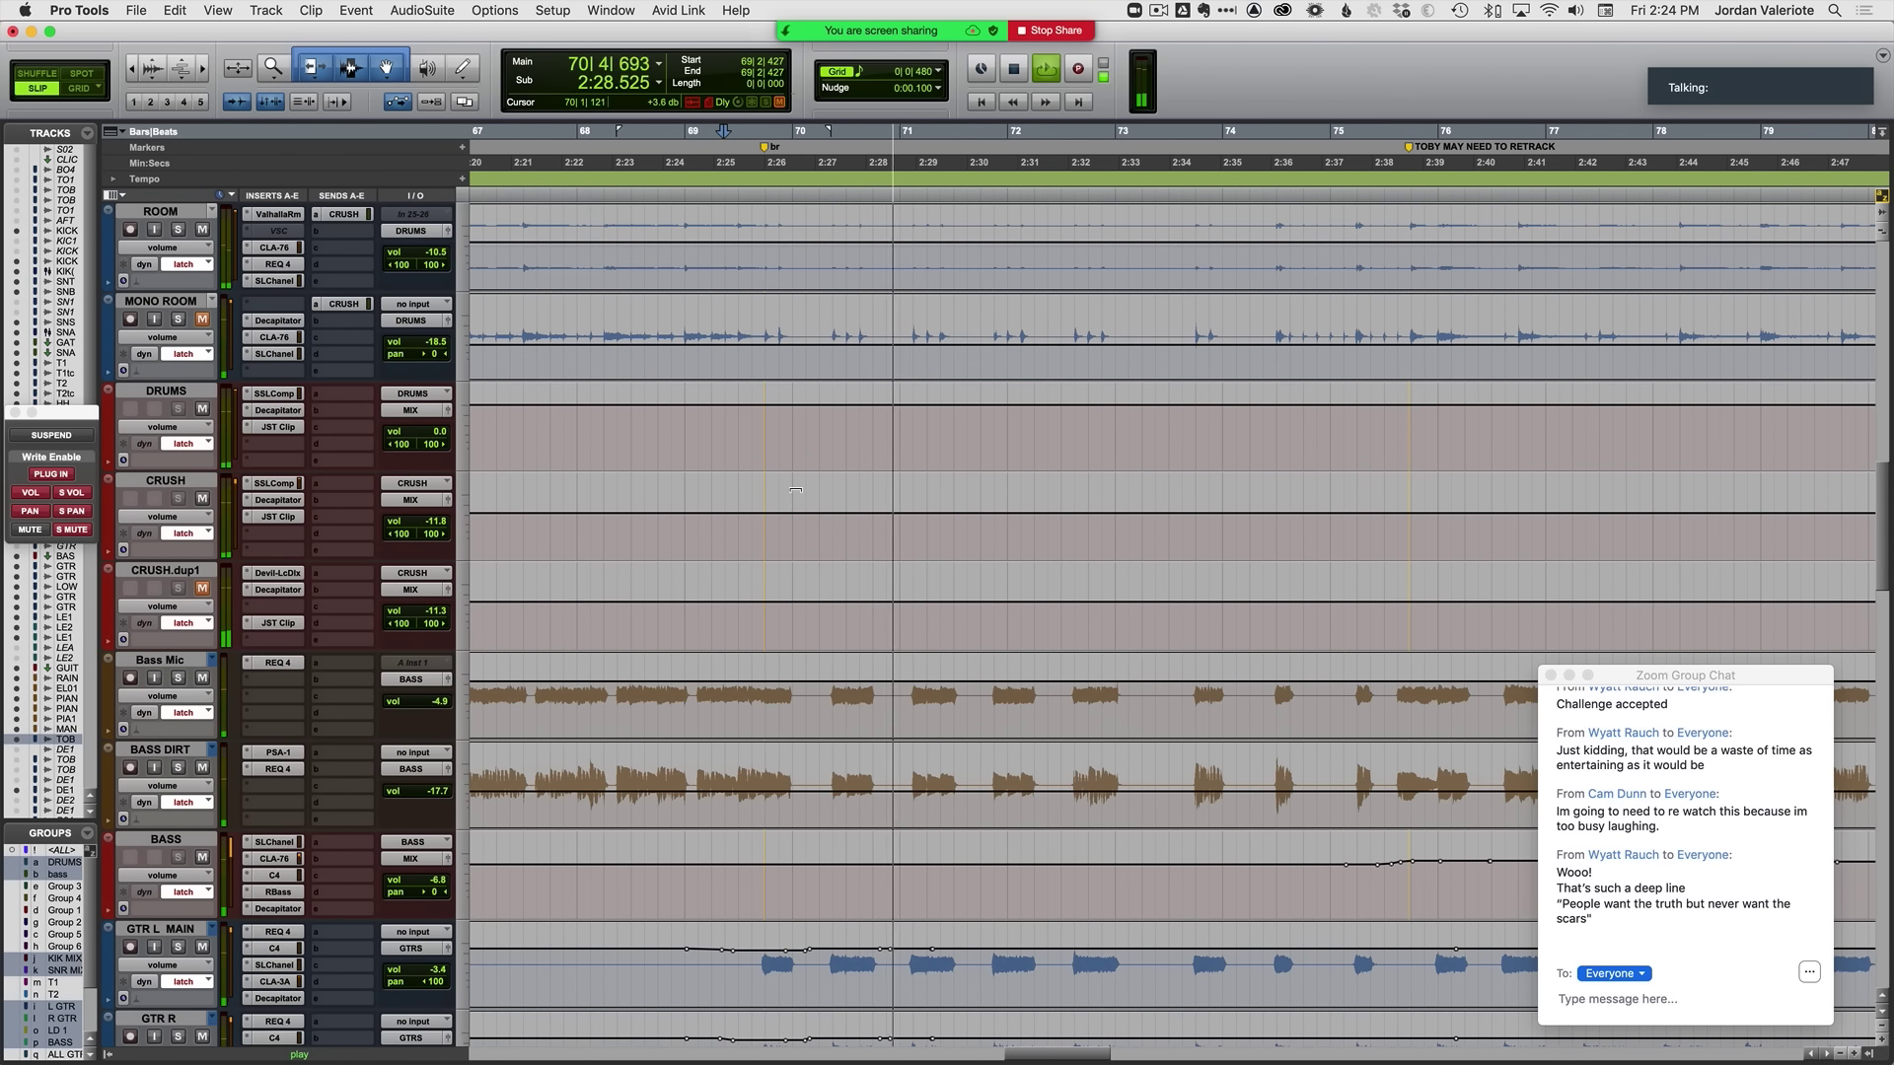
{"action": "scroll", "coordinate": [183, 577], "scroll_direction": "down", "scroll_amount": 4}
{"action": "key", "text": "space"}
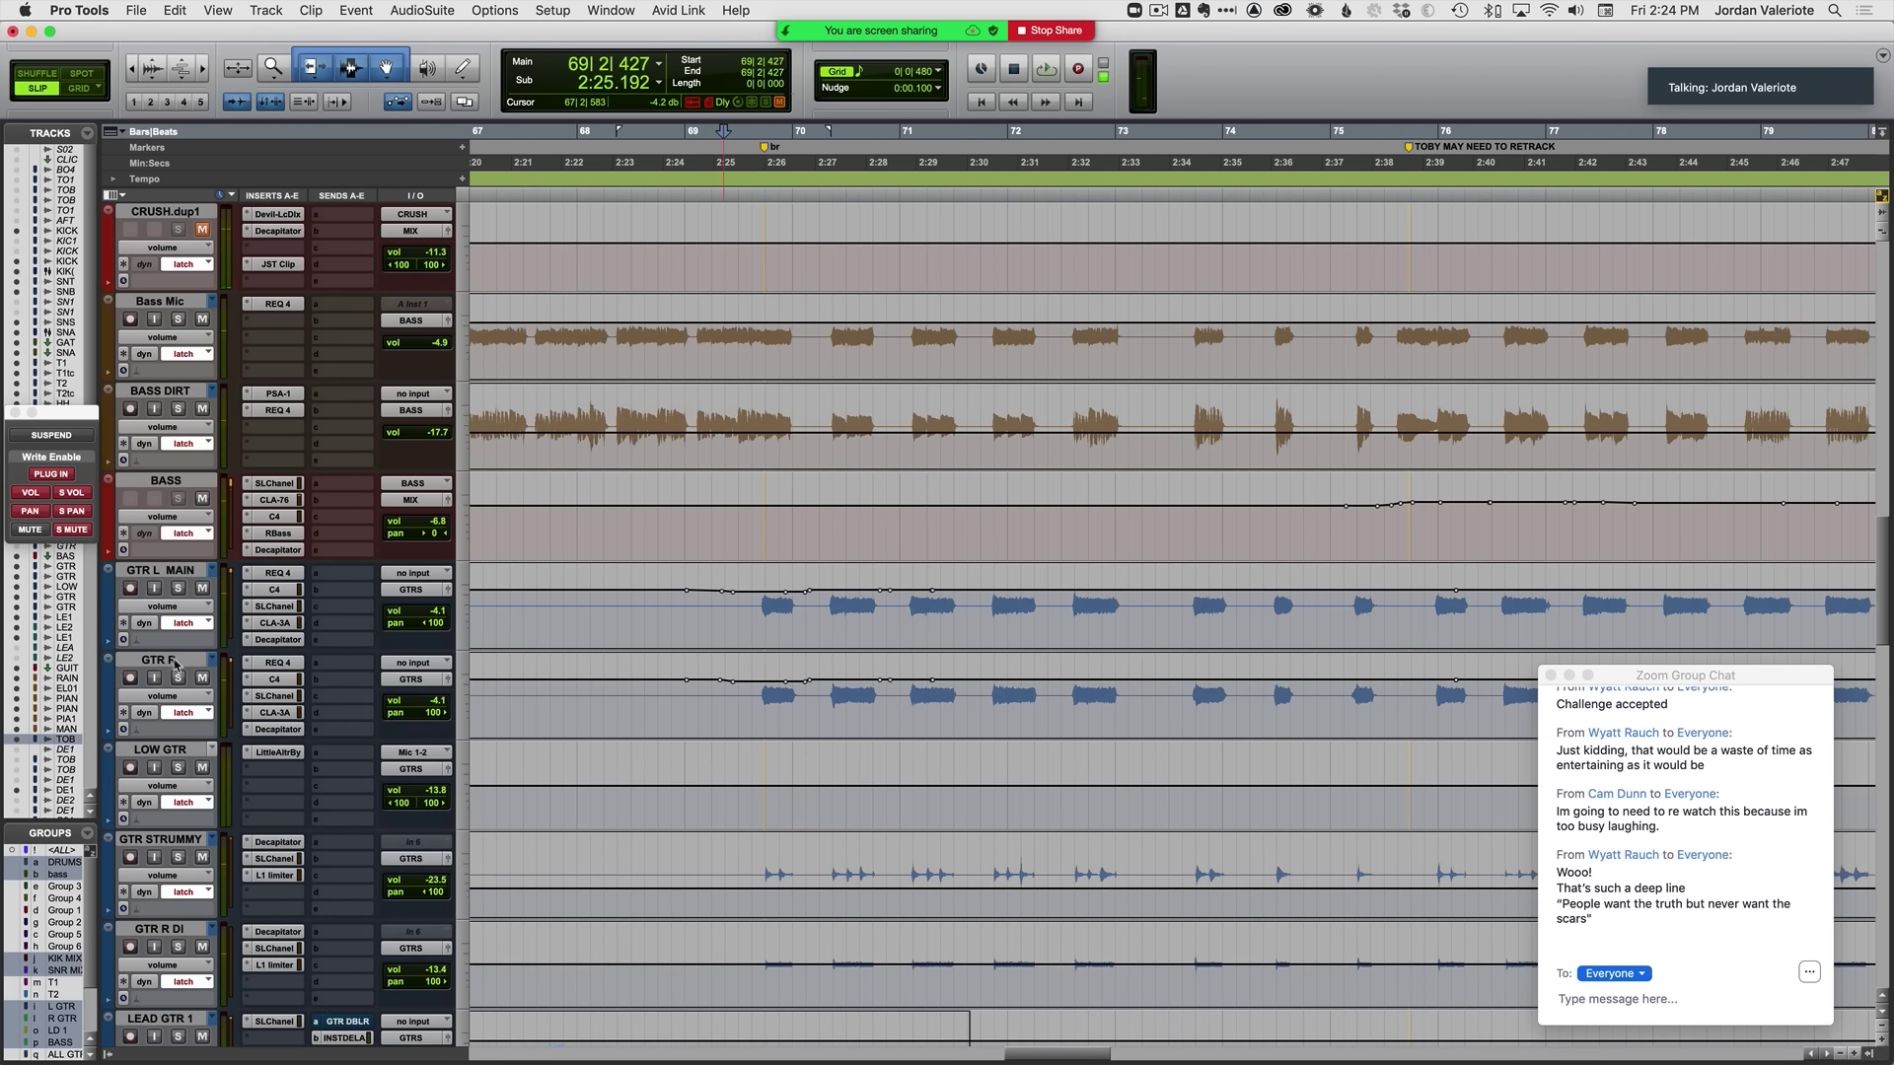
{"action": "scroll", "coordinate": [550, 600], "scroll_direction": "down", "scroll_amount": 4}
{"action": "scroll", "coordinate": [690, 532], "scroll_direction": "up", "scroll_amount": 3}
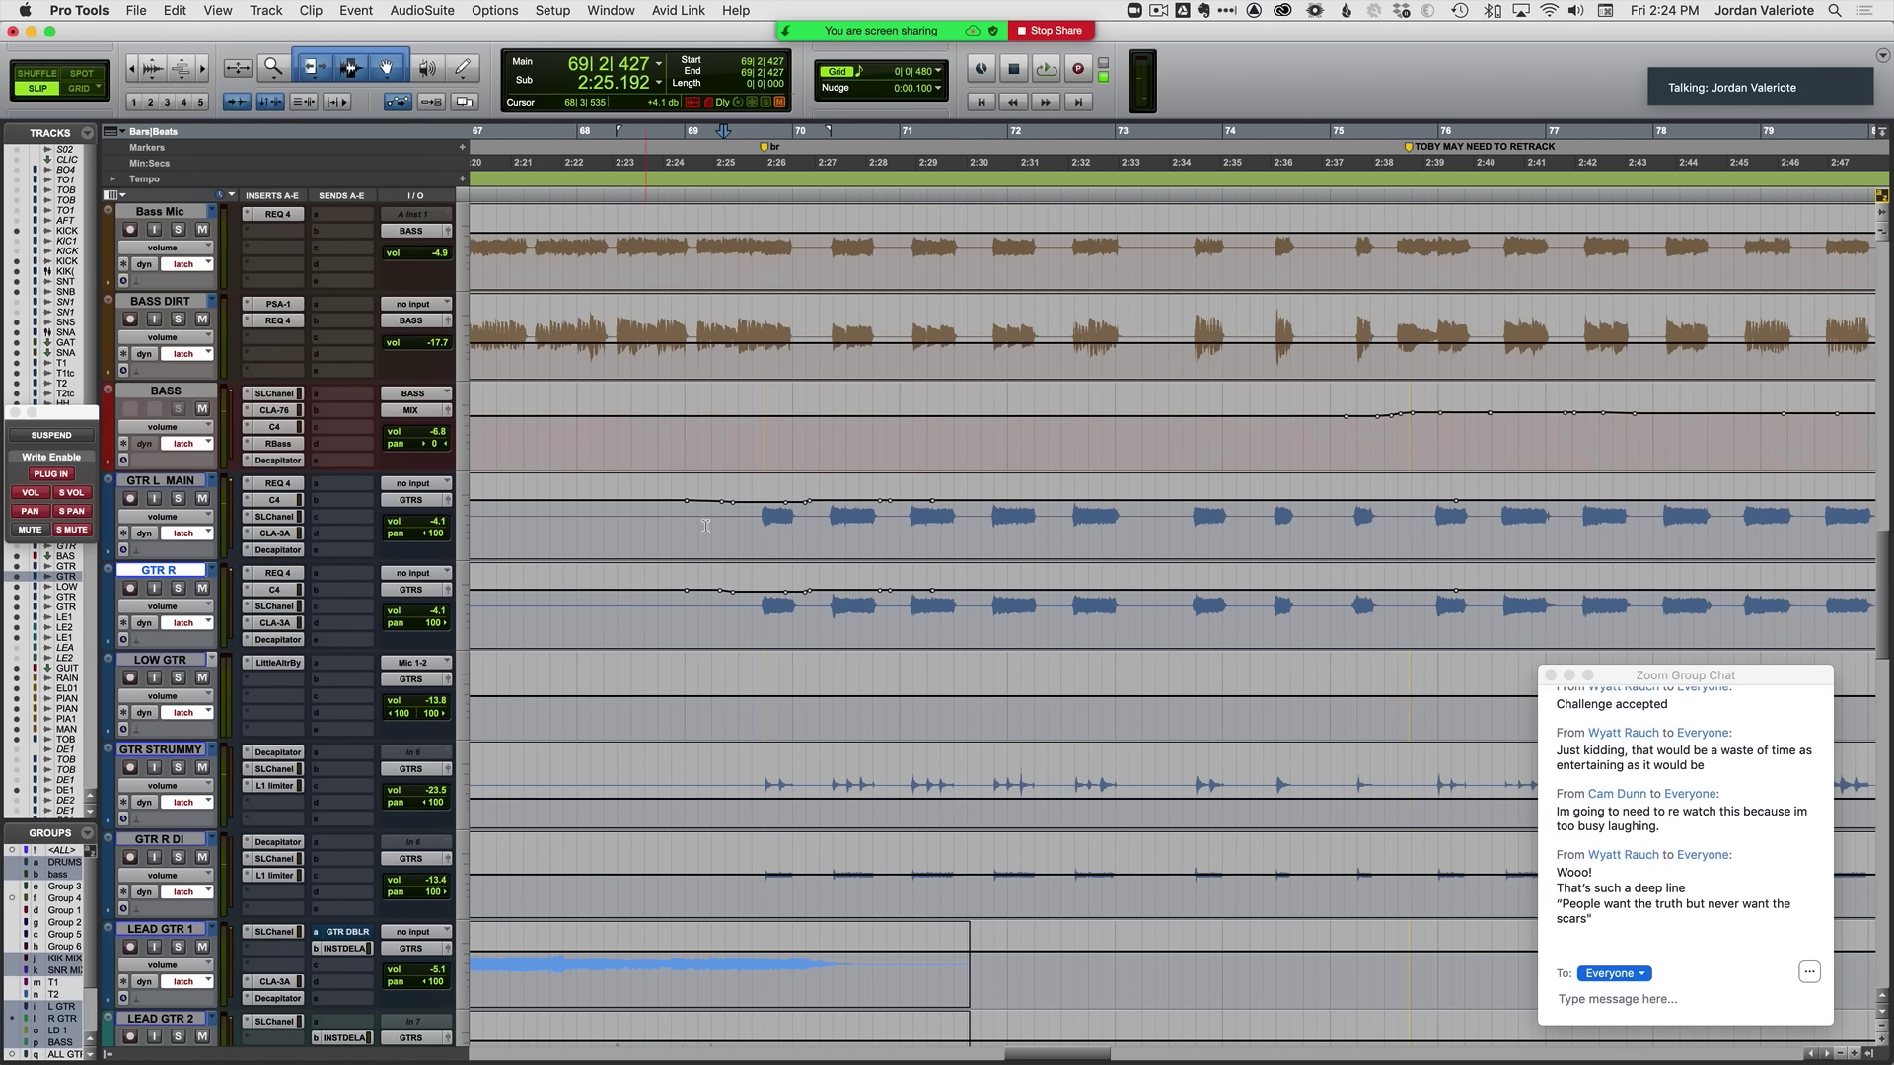
{"action": "left_click", "coordinate": [697, 514]}
{"action": "key", "text": "space"}
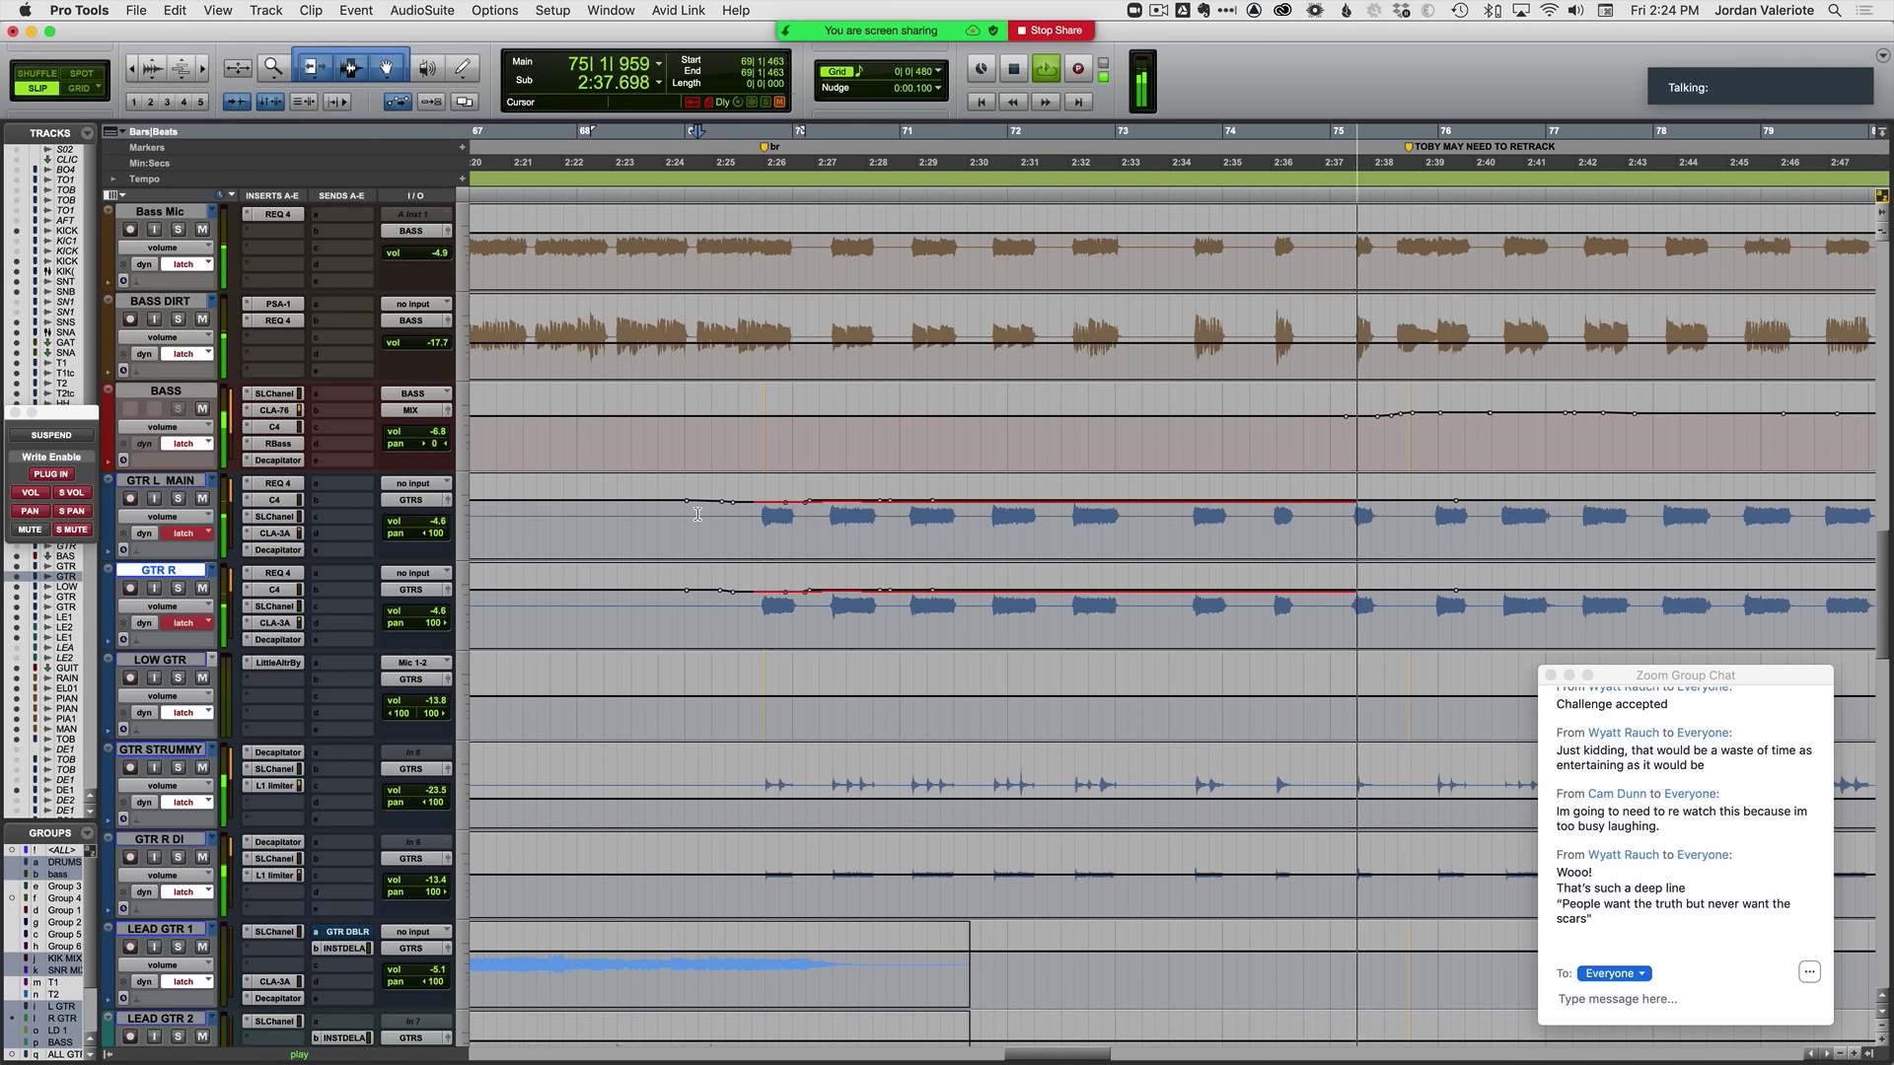
{"action": "key", "text": "space"}
Step: Write TOBY LEAD's volume ride in latch mode from about bar 75 beat 3 until the vocal ends near bar 85
{"action": "scroll", "coordinate": [1068, 739], "scroll_direction": "down", "scroll_amount": 6}
{"action": "scroll", "coordinate": [1068, 739], "scroll_direction": "down", "scroll_amount": 7}
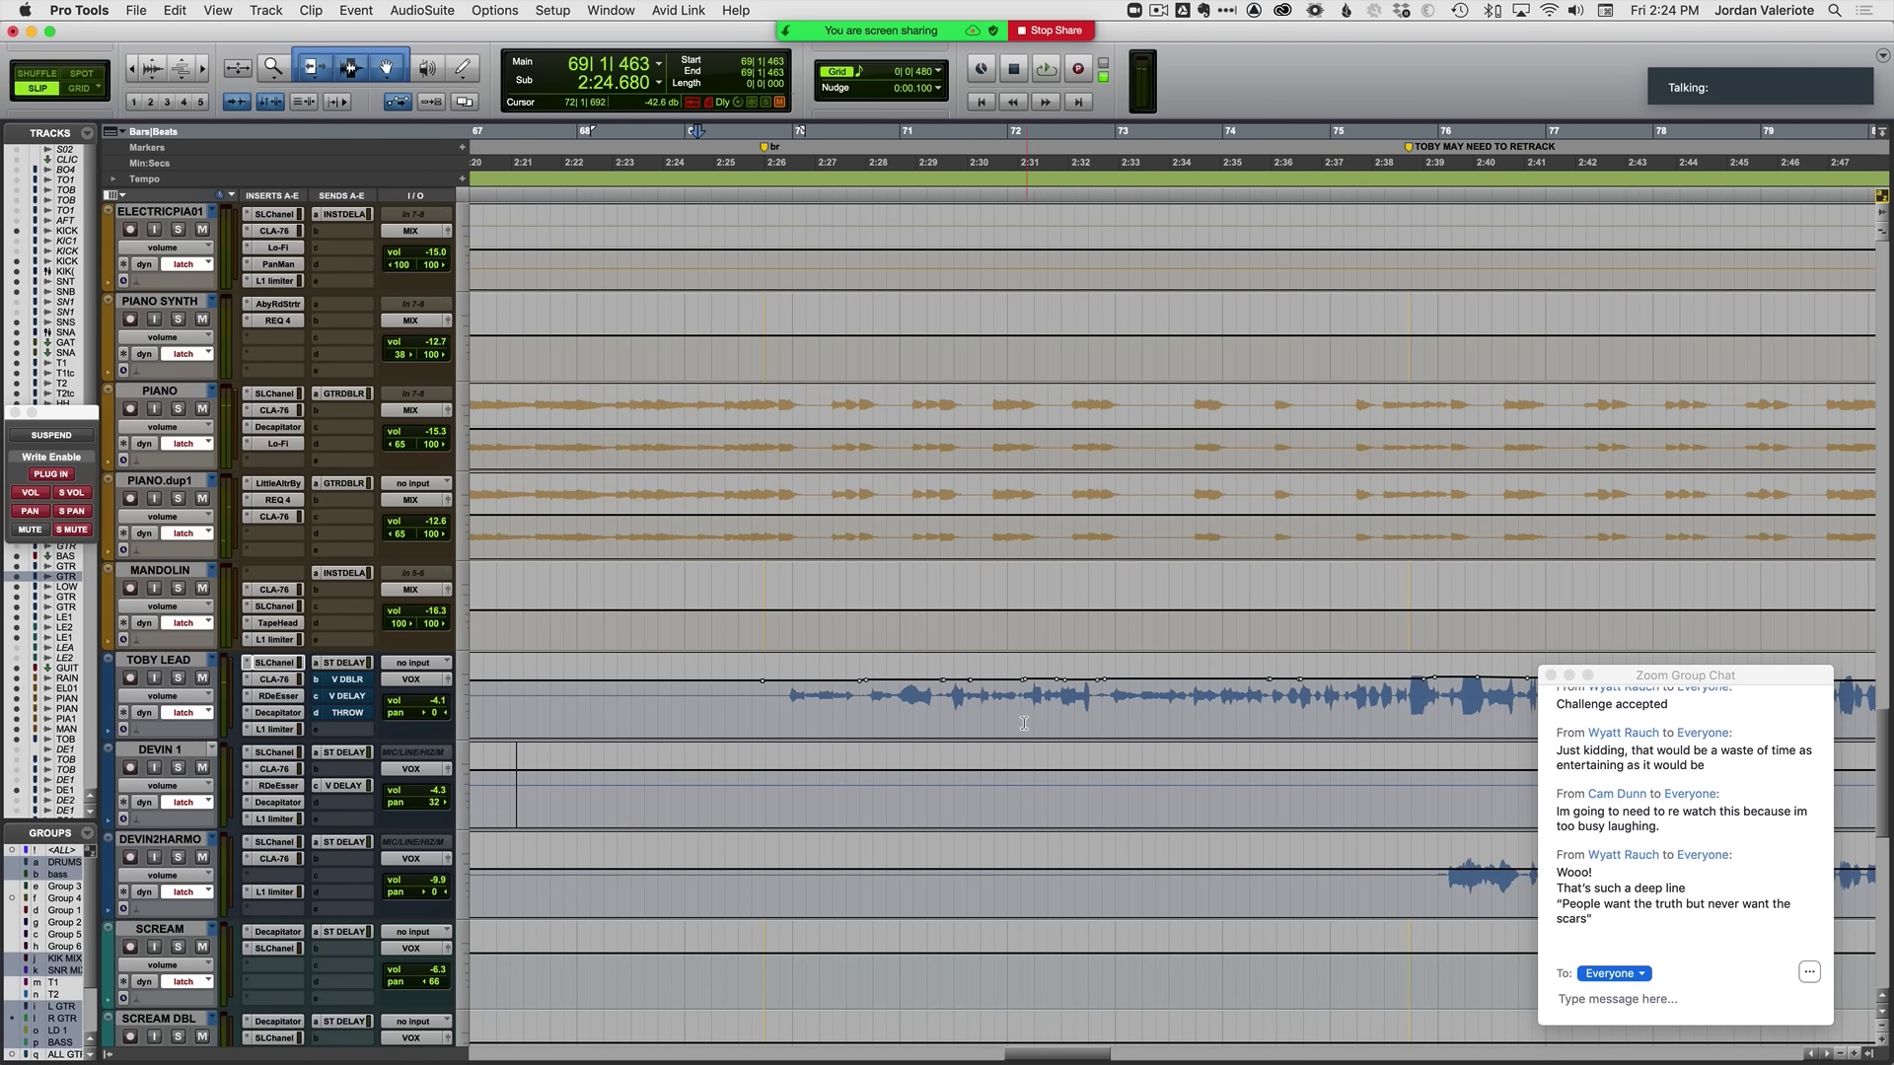
{"action": "left_click", "coordinate": [1232, 695]}
{"action": "key", "text": "space"}
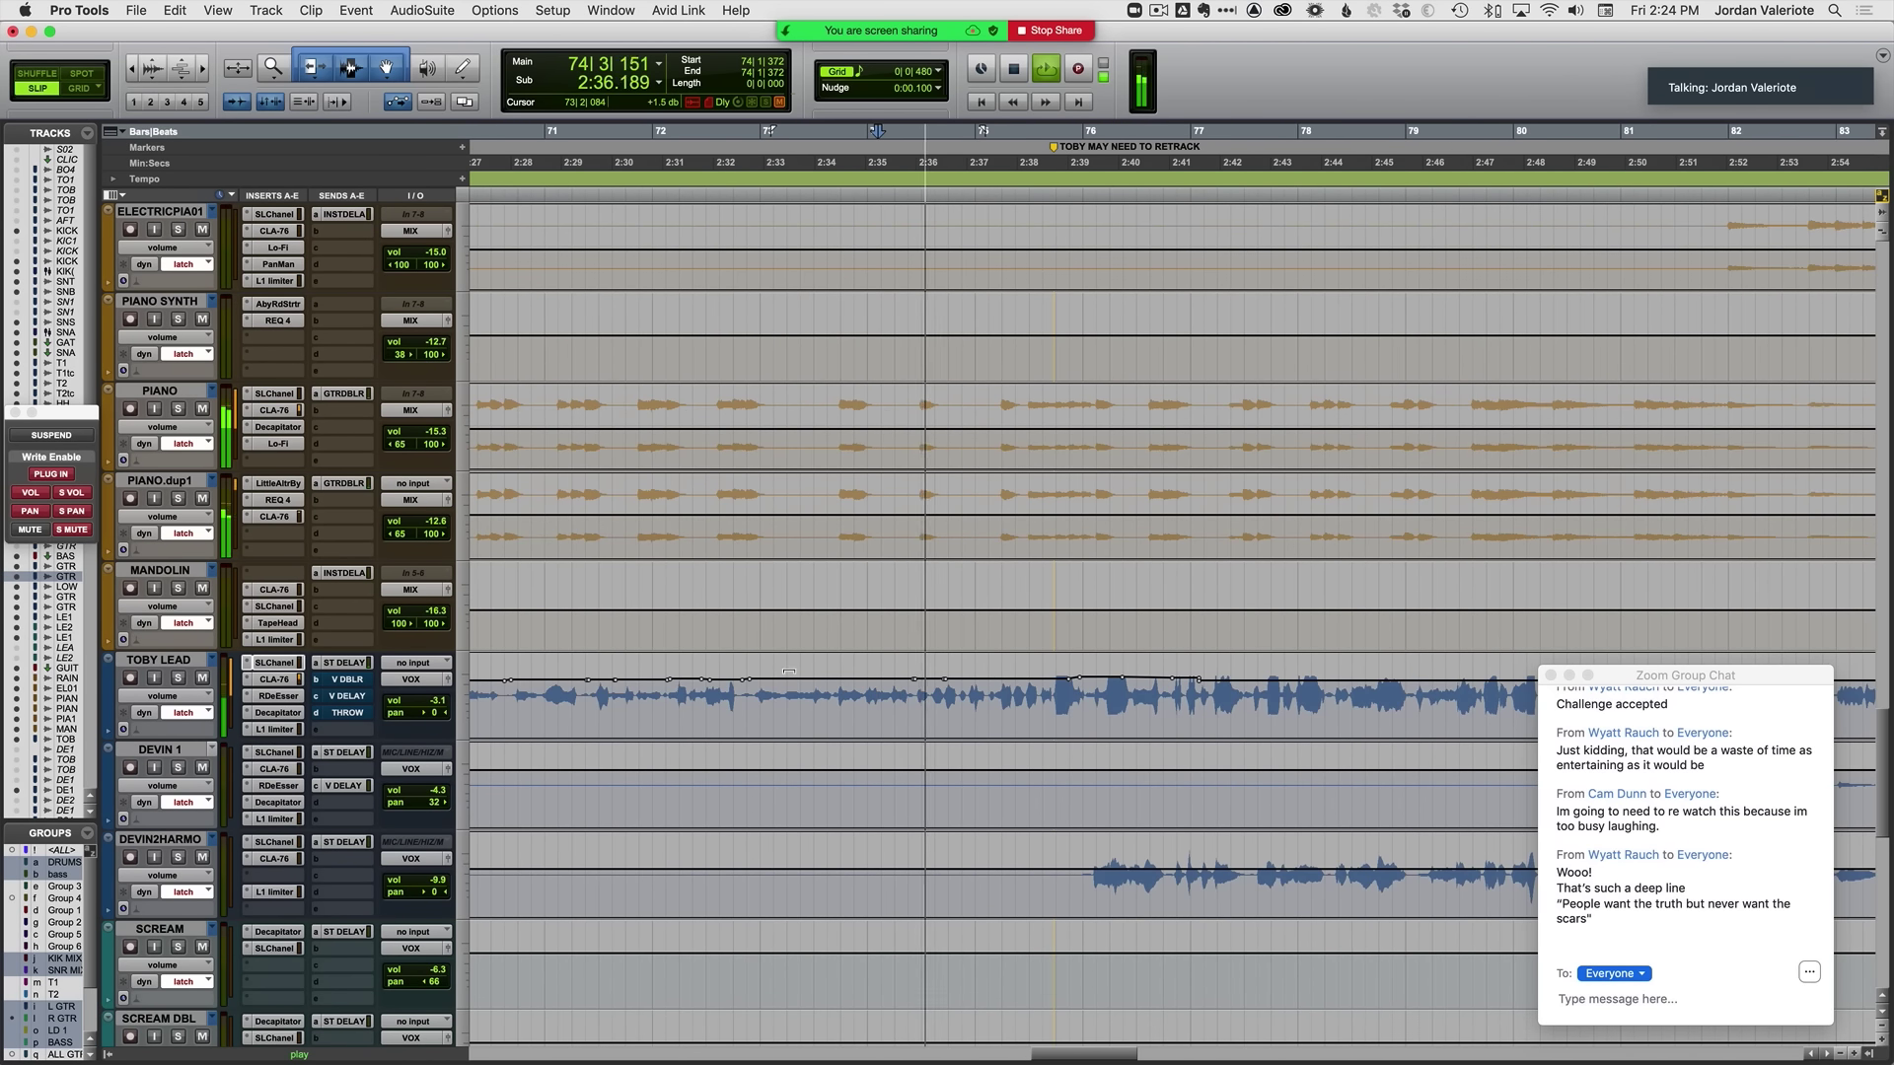
{"action": "scroll", "coordinate": [806, 671], "scroll_direction": "down", "scroll_amount": 1}
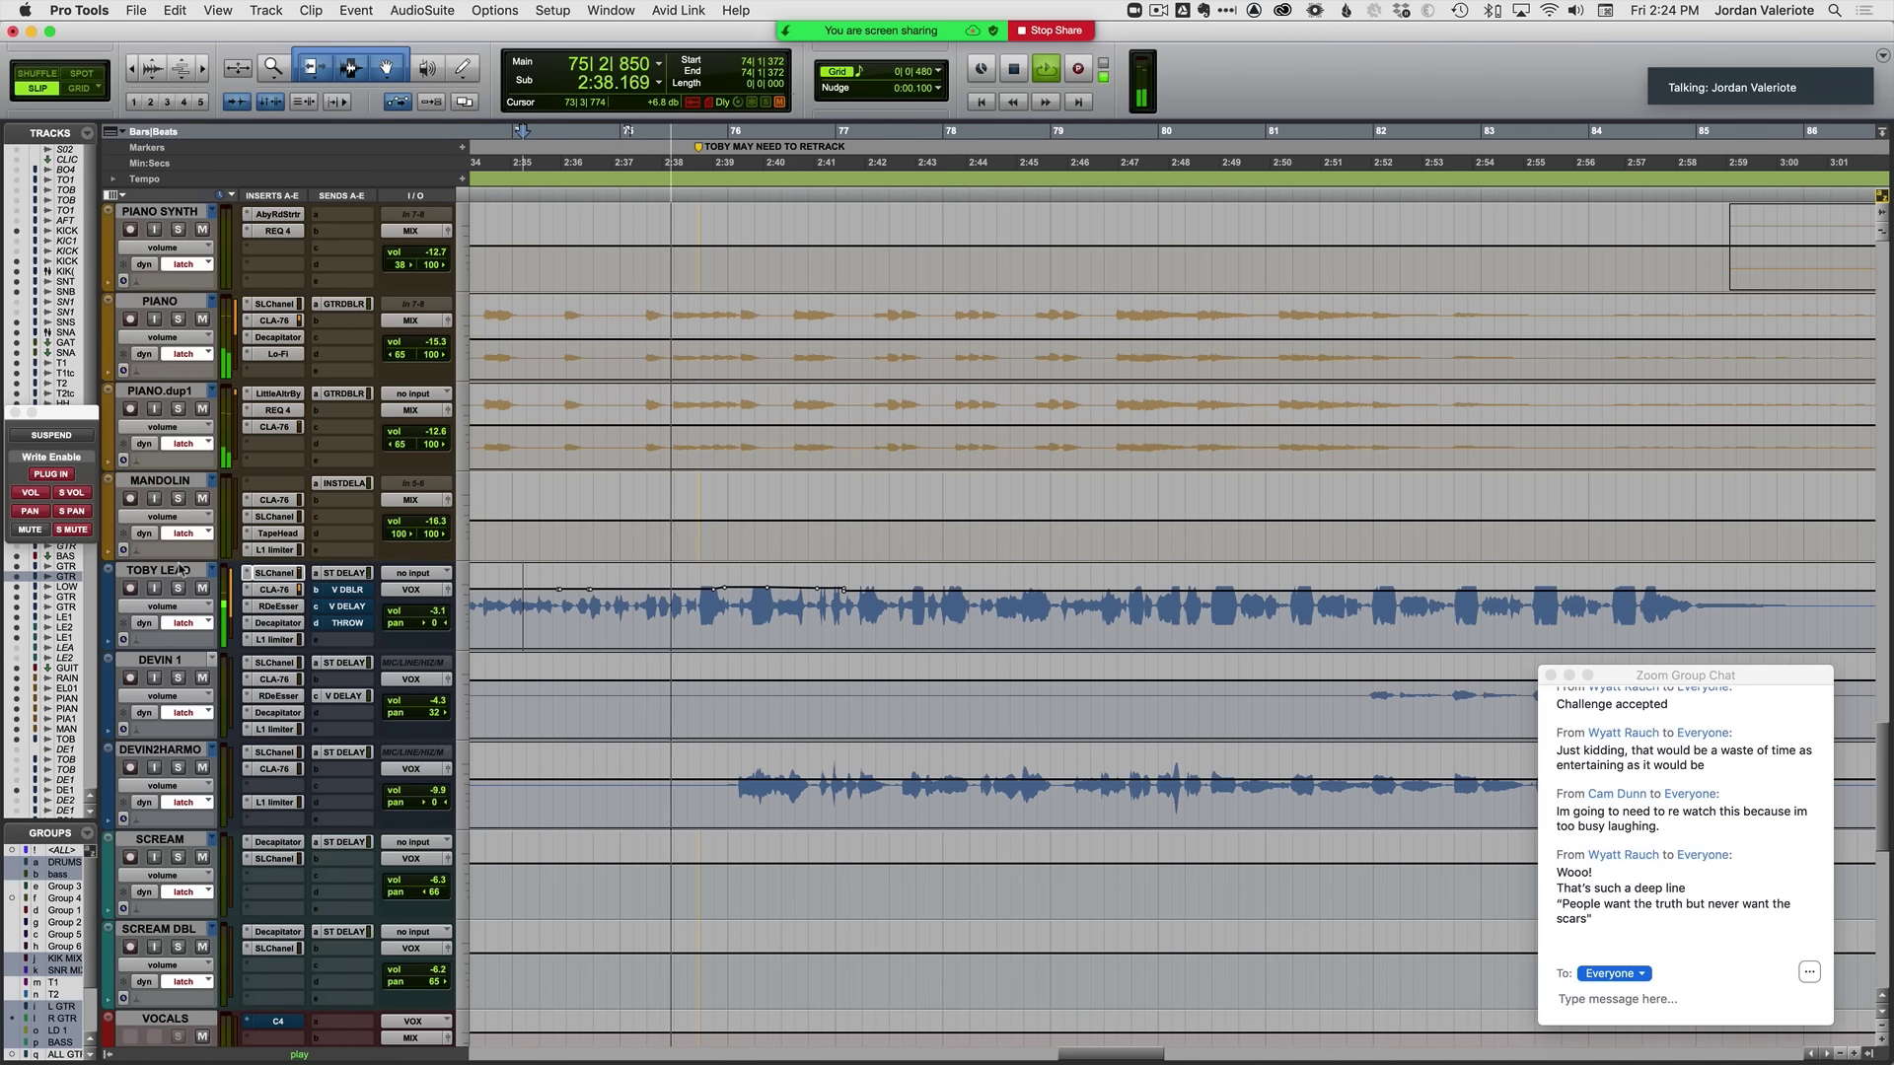
{"action": "left_click", "coordinate": [178, 570]}
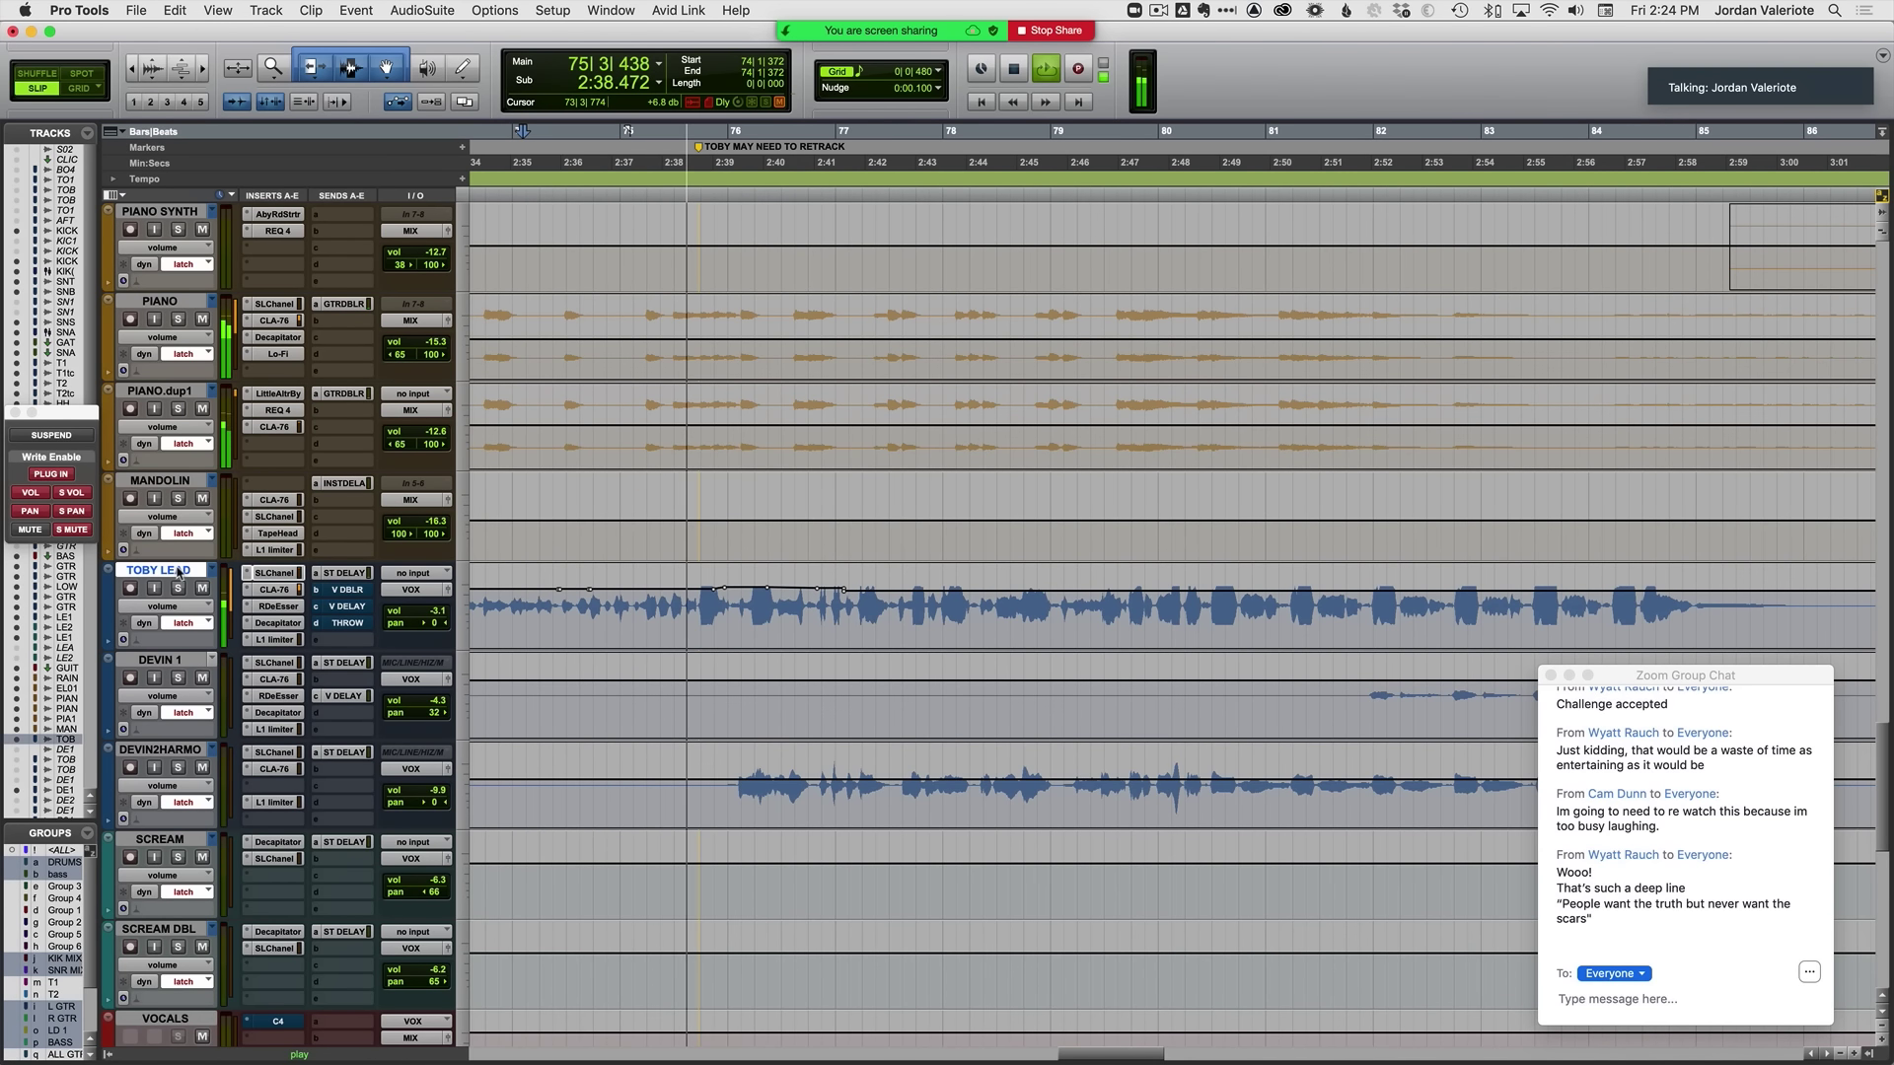
{"action": "left_click", "coordinate": [682, 610]}
{"action": "key", "text": "space"}
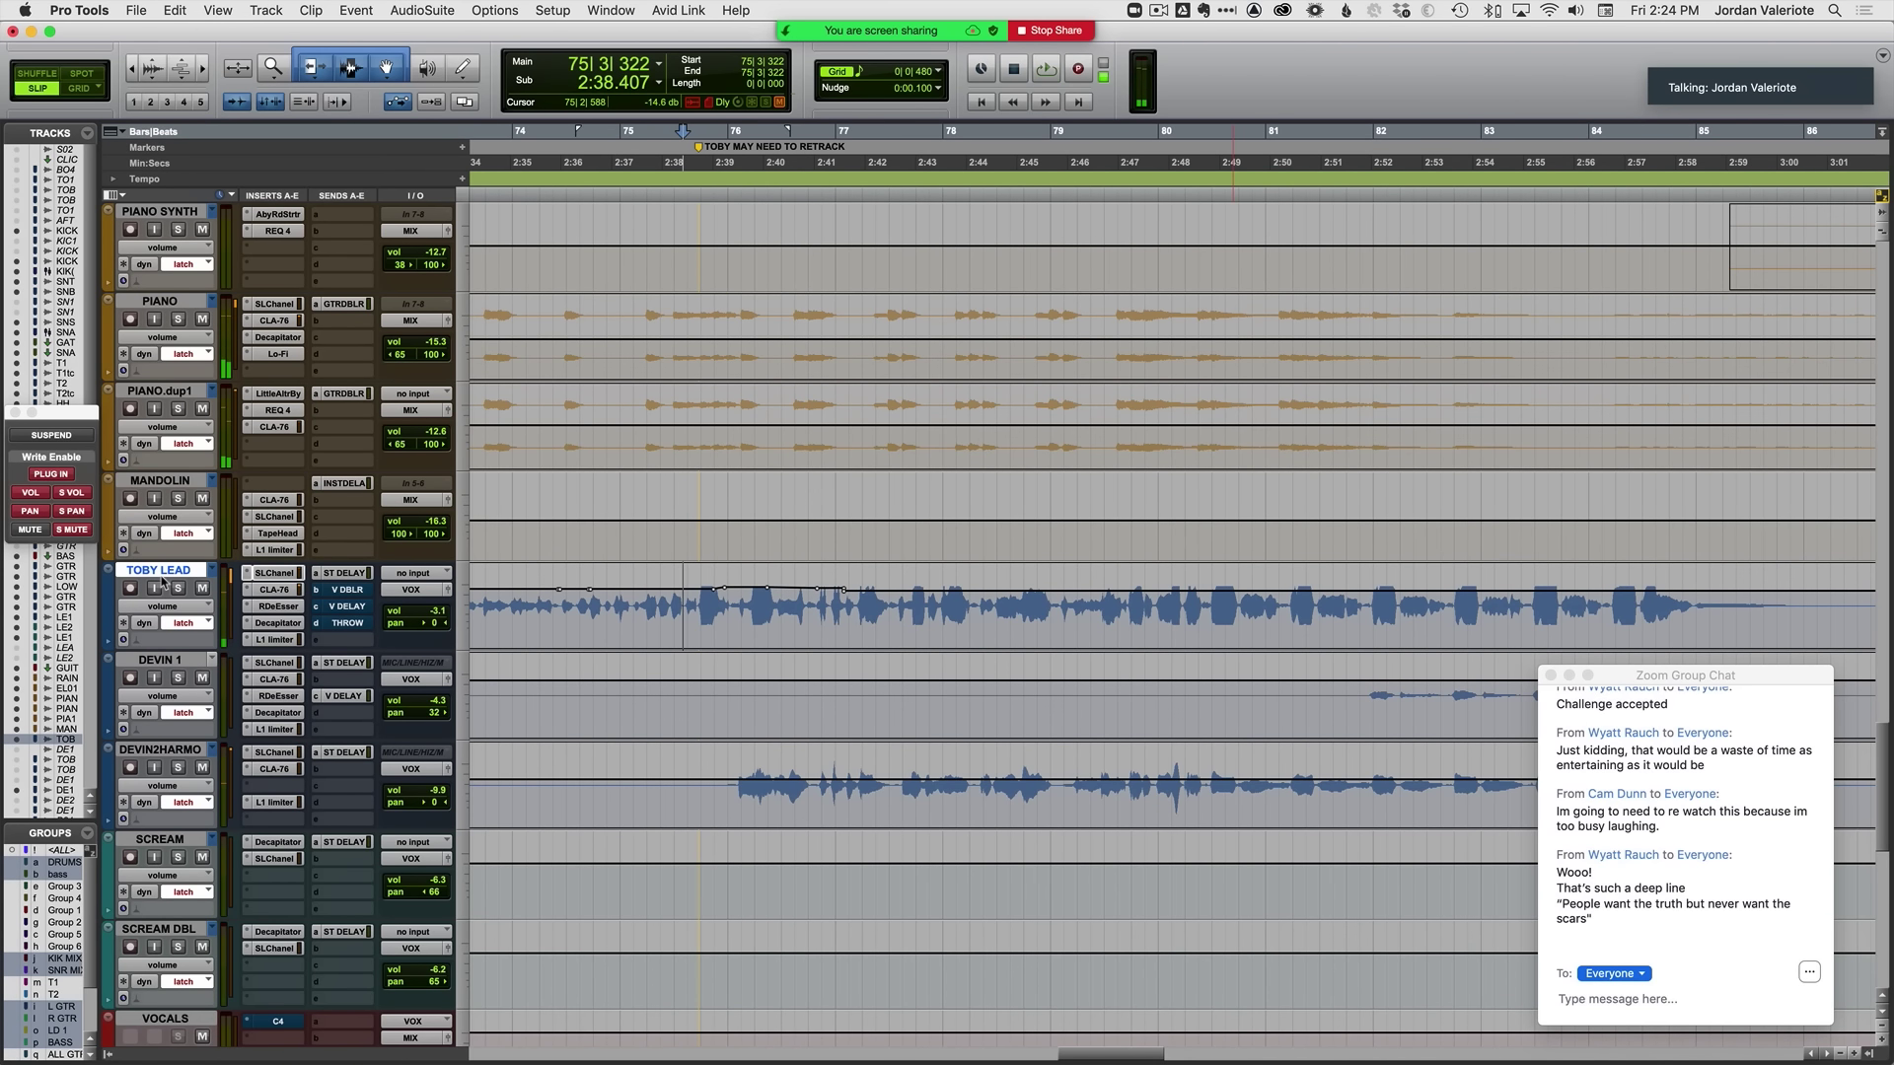
{"action": "scroll", "coordinate": [545, 639], "scroll_direction": "down", "scroll_amount": 4}
{"action": "scroll", "coordinate": [546, 639], "scroll_direction": "up", "scroll_amount": 3}
{"action": "key", "text": "space"}
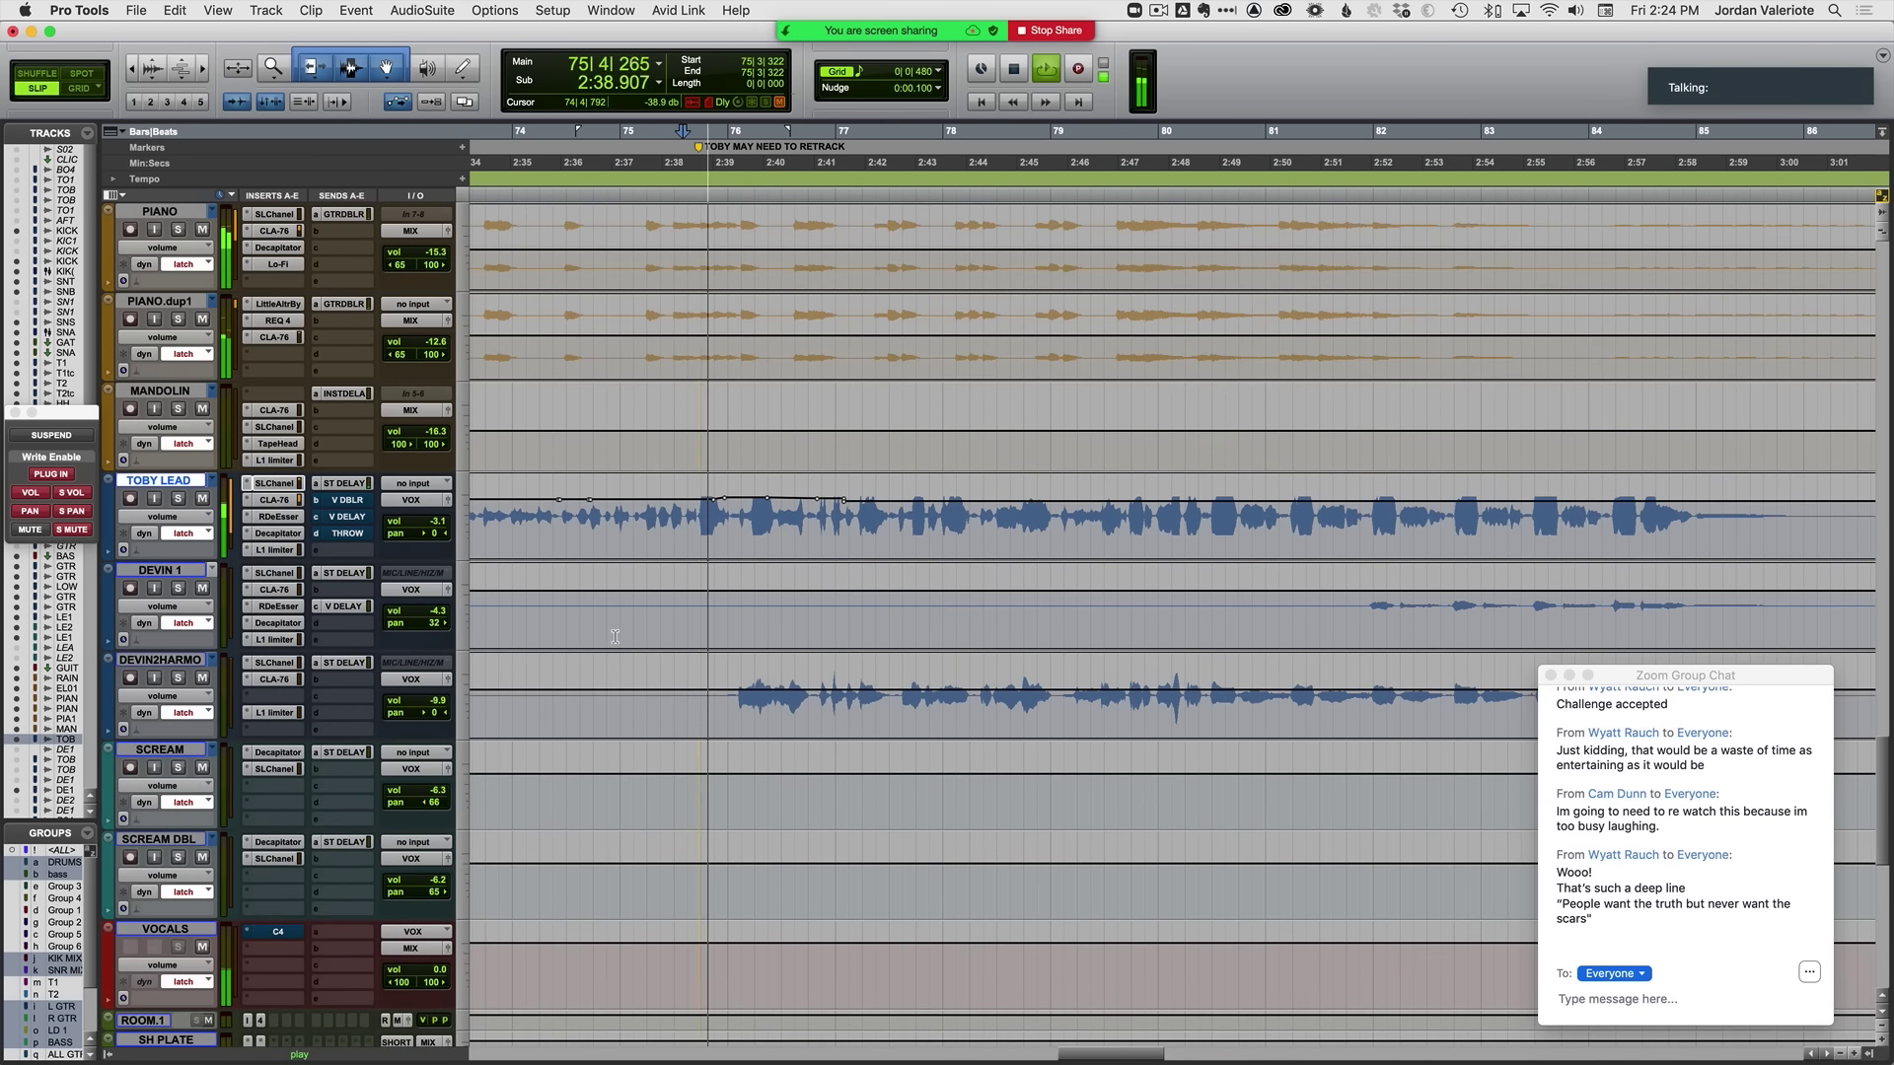
{"action": "key", "text": "space"}
{"action": "key", "text": "space"}
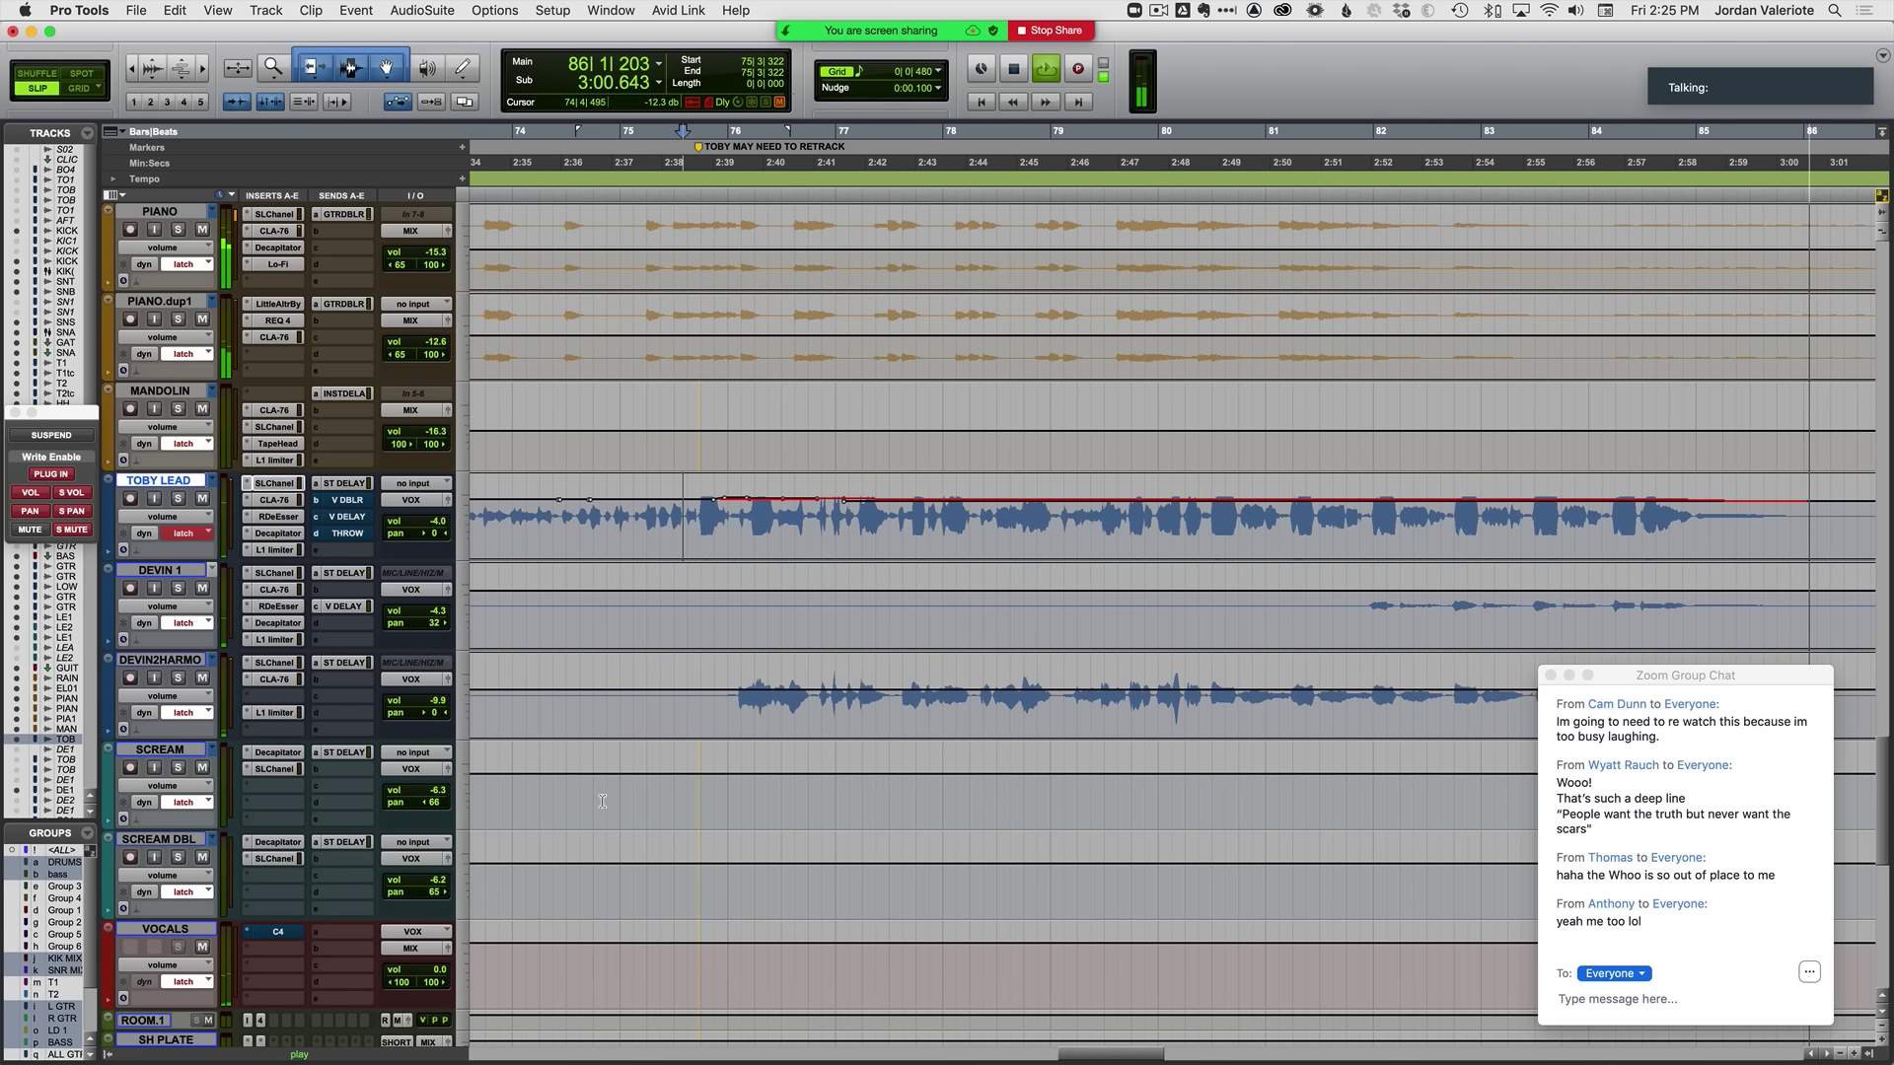
{"action": "key", "text": "space"}
Step: Solo DEVIN2HARMO briefly, write its latch volume automation from about bar 76 to bar 86 at about -9.6 dB, and save the session
{"action": "left_click", "coordinate": [707, 705]}
{"action": "key", "text": "space"}
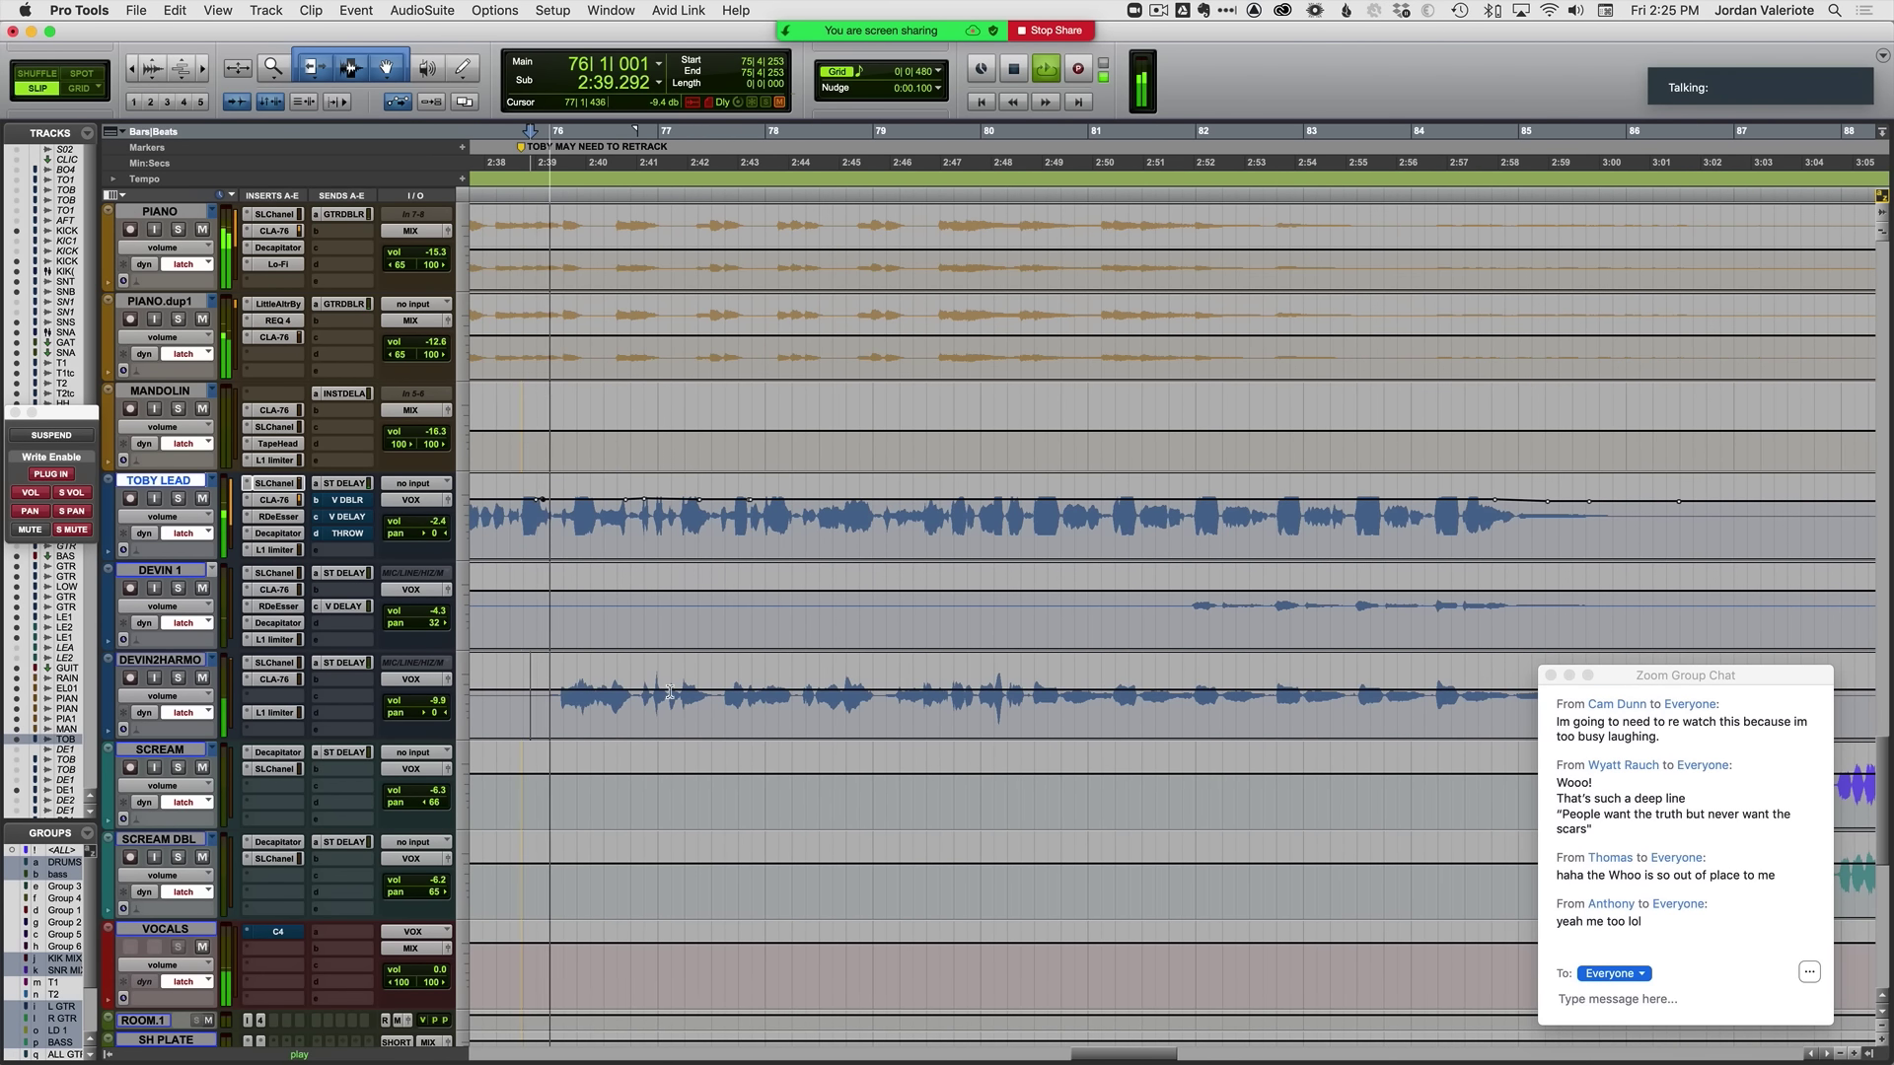
{"action": "left_click", "coordinate": [179, 678]}
{"action": "left_click", "coordinate": [178, 678]}
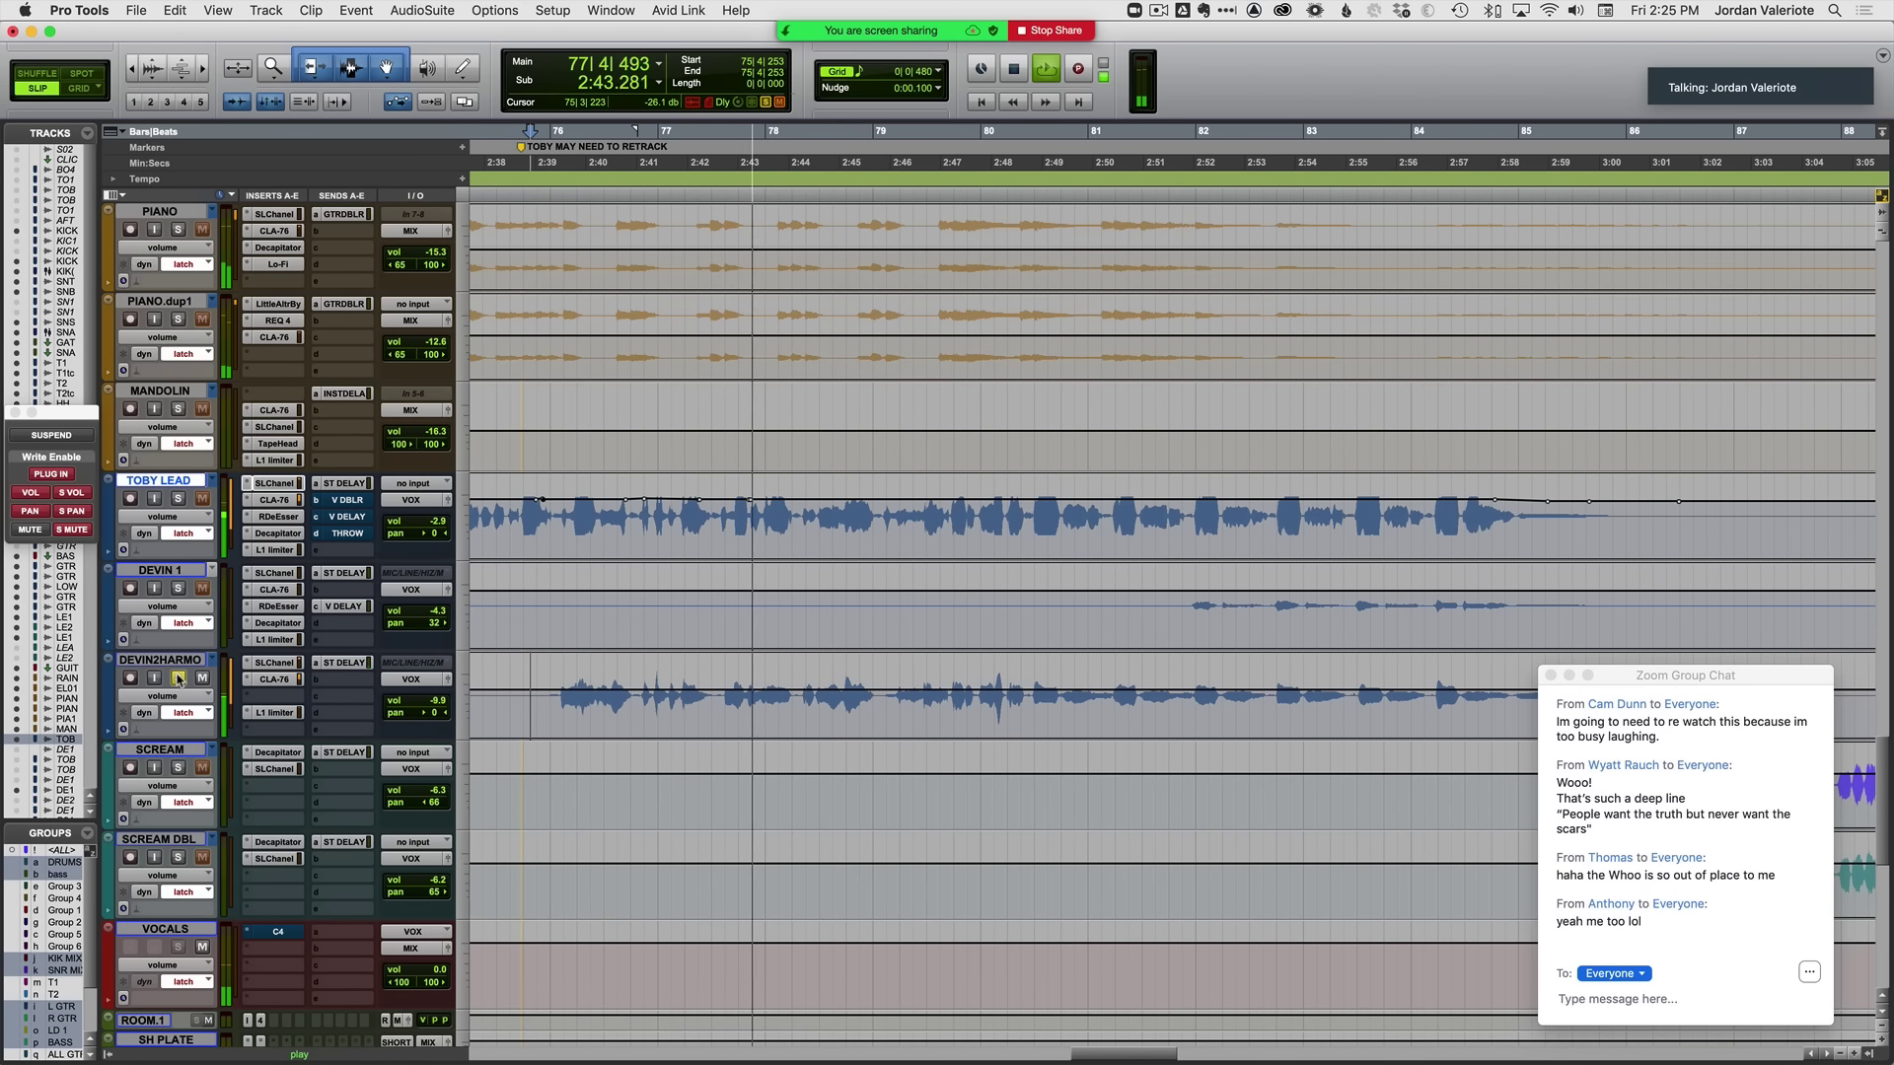
{"action": "left_click", "coordinate": [190, 663]}
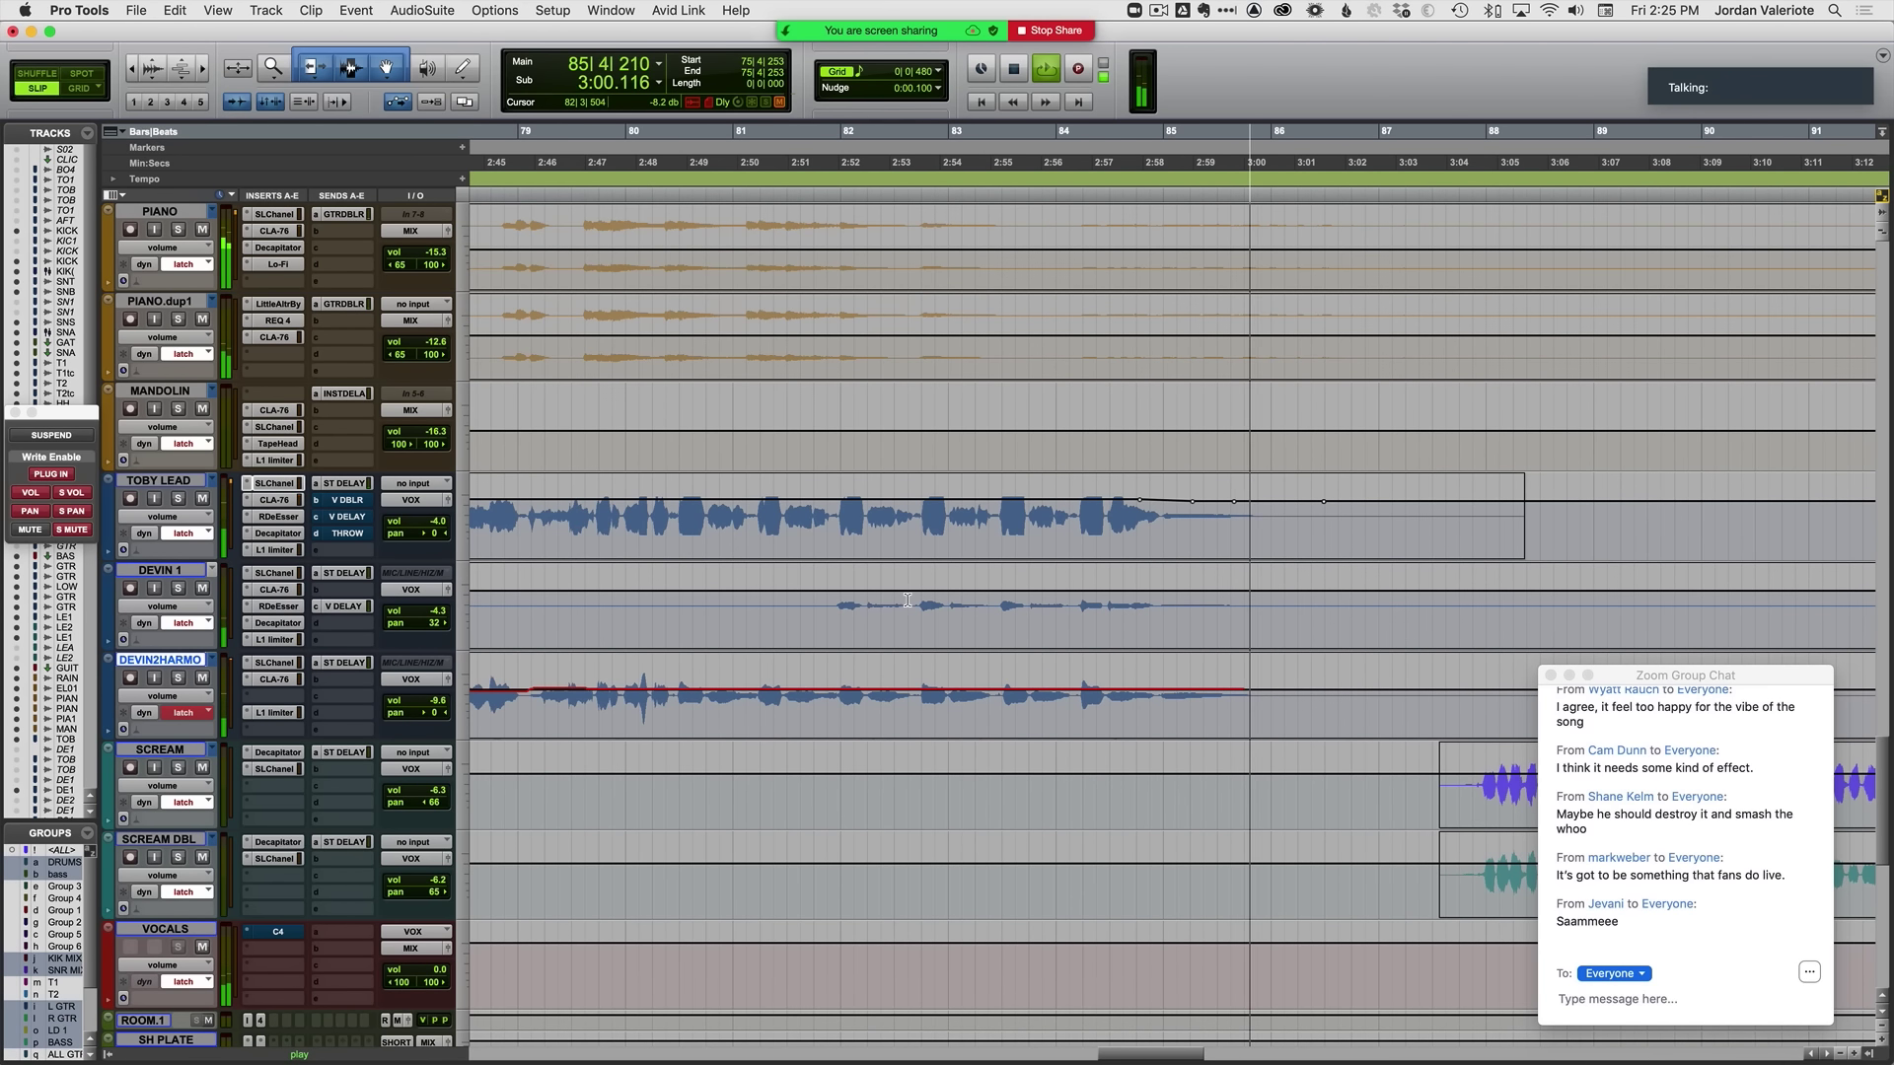
{"action": "key", "text": "space"}
{"action": "key", "text": "super+s"}
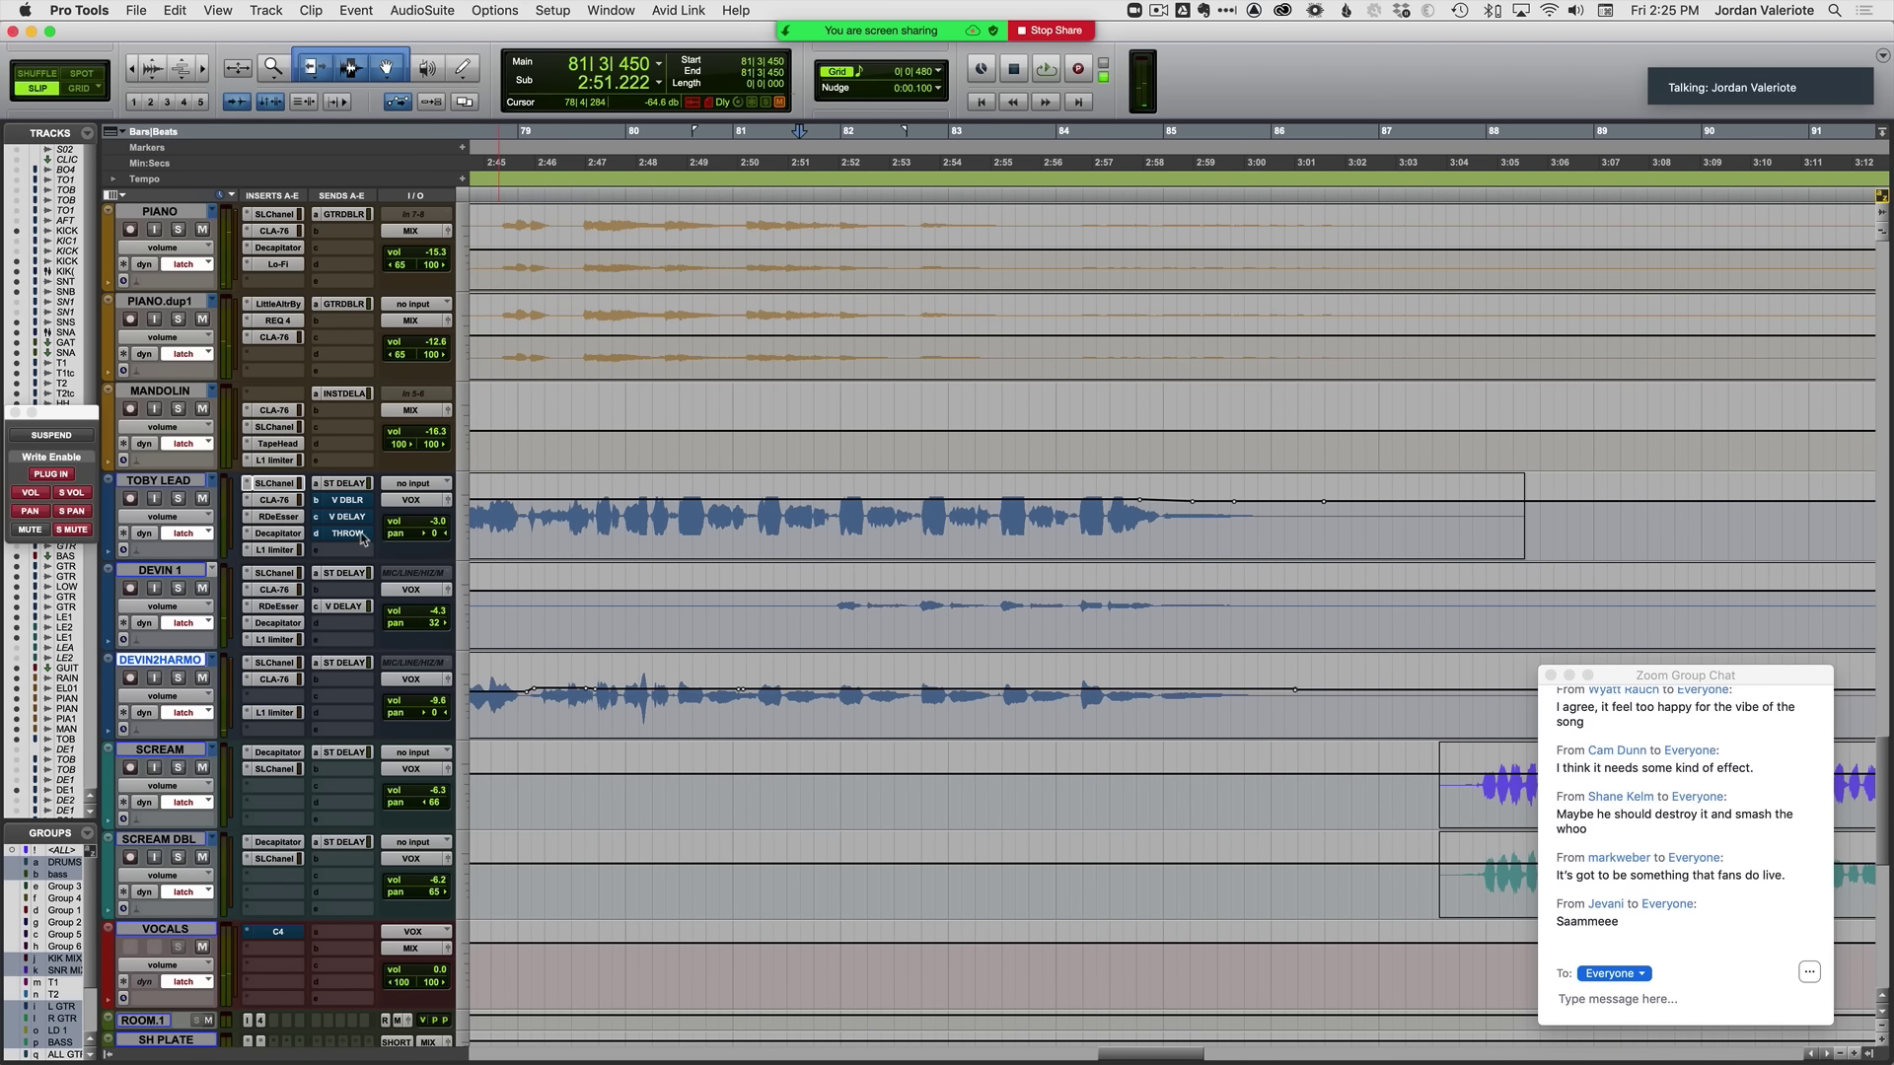
Step: Open TOBY LEAD's THROW send and unmute it in latch mode during playback from about bar 81 beat 3
{"action": "left_click", "coordinate": [347, 534]}
{"action": "key", "text": "space"}
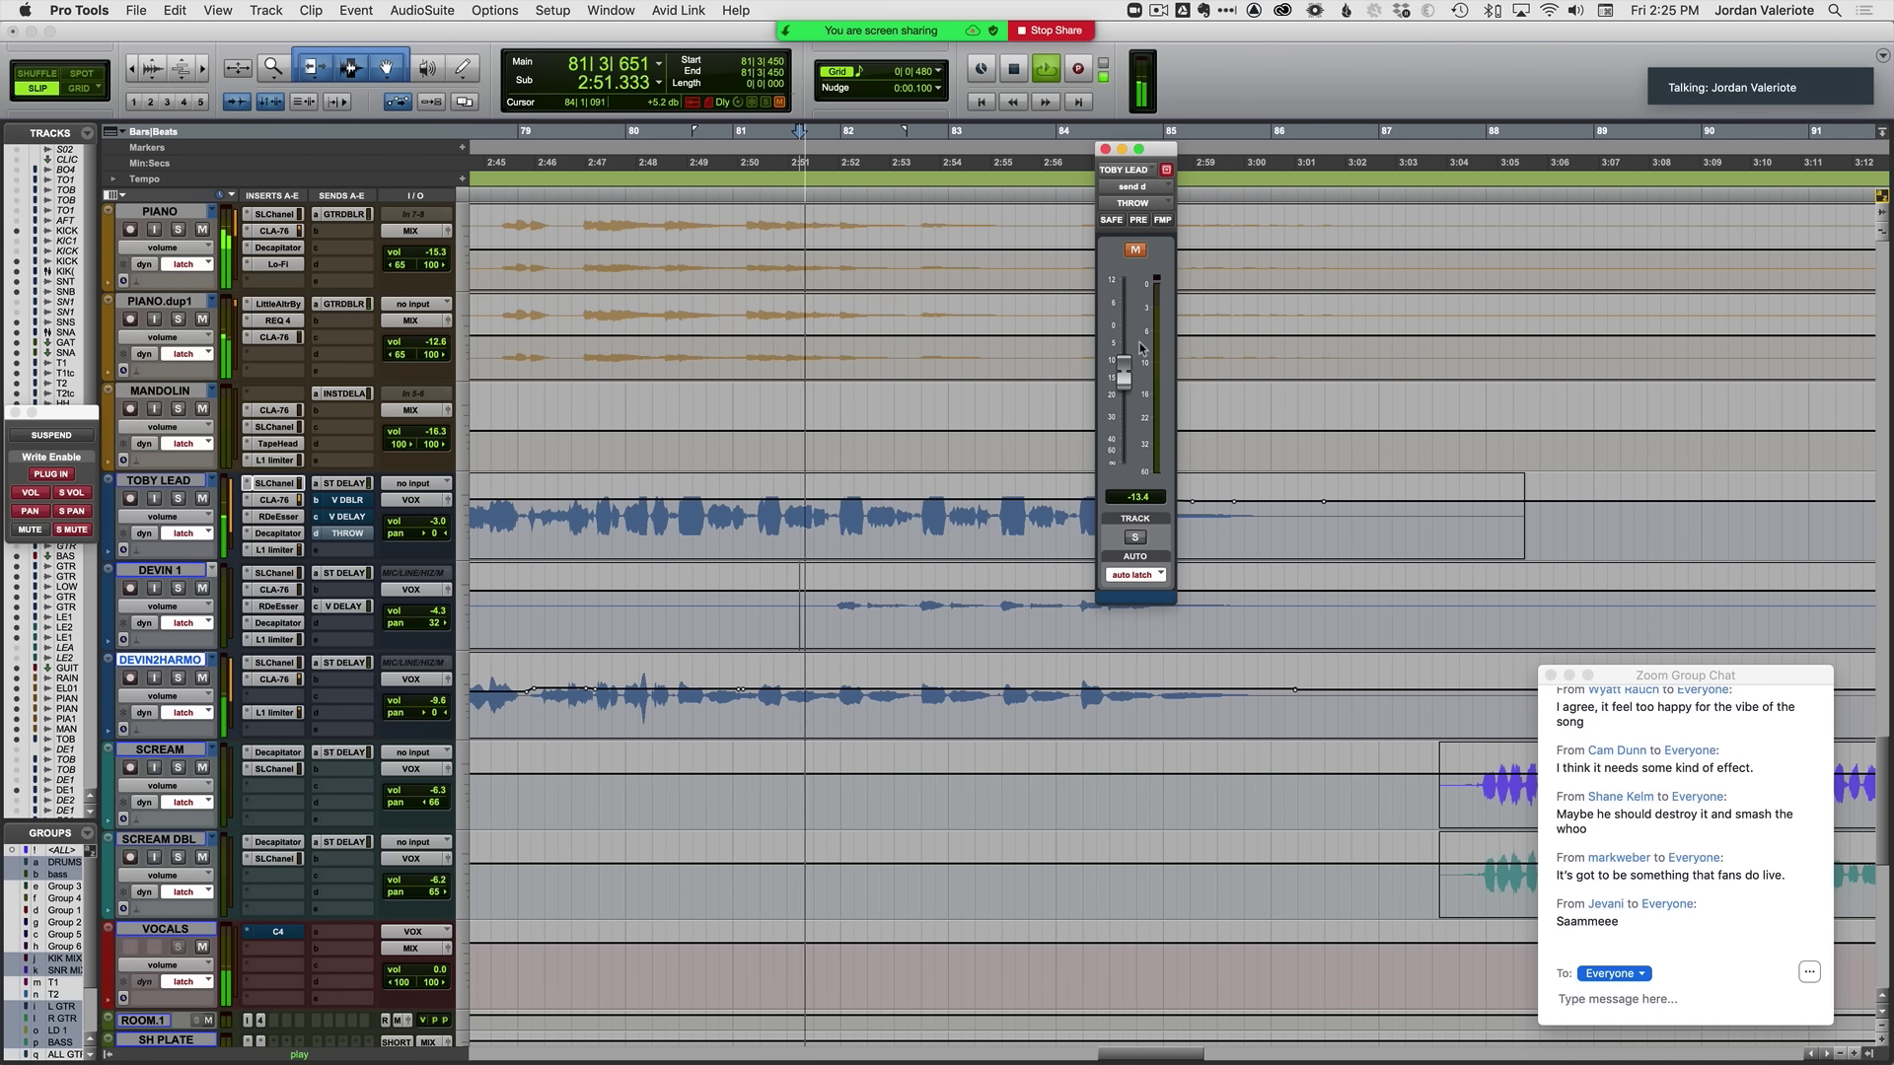
{"action": "left_click", "coordinate": [1136, 251]}
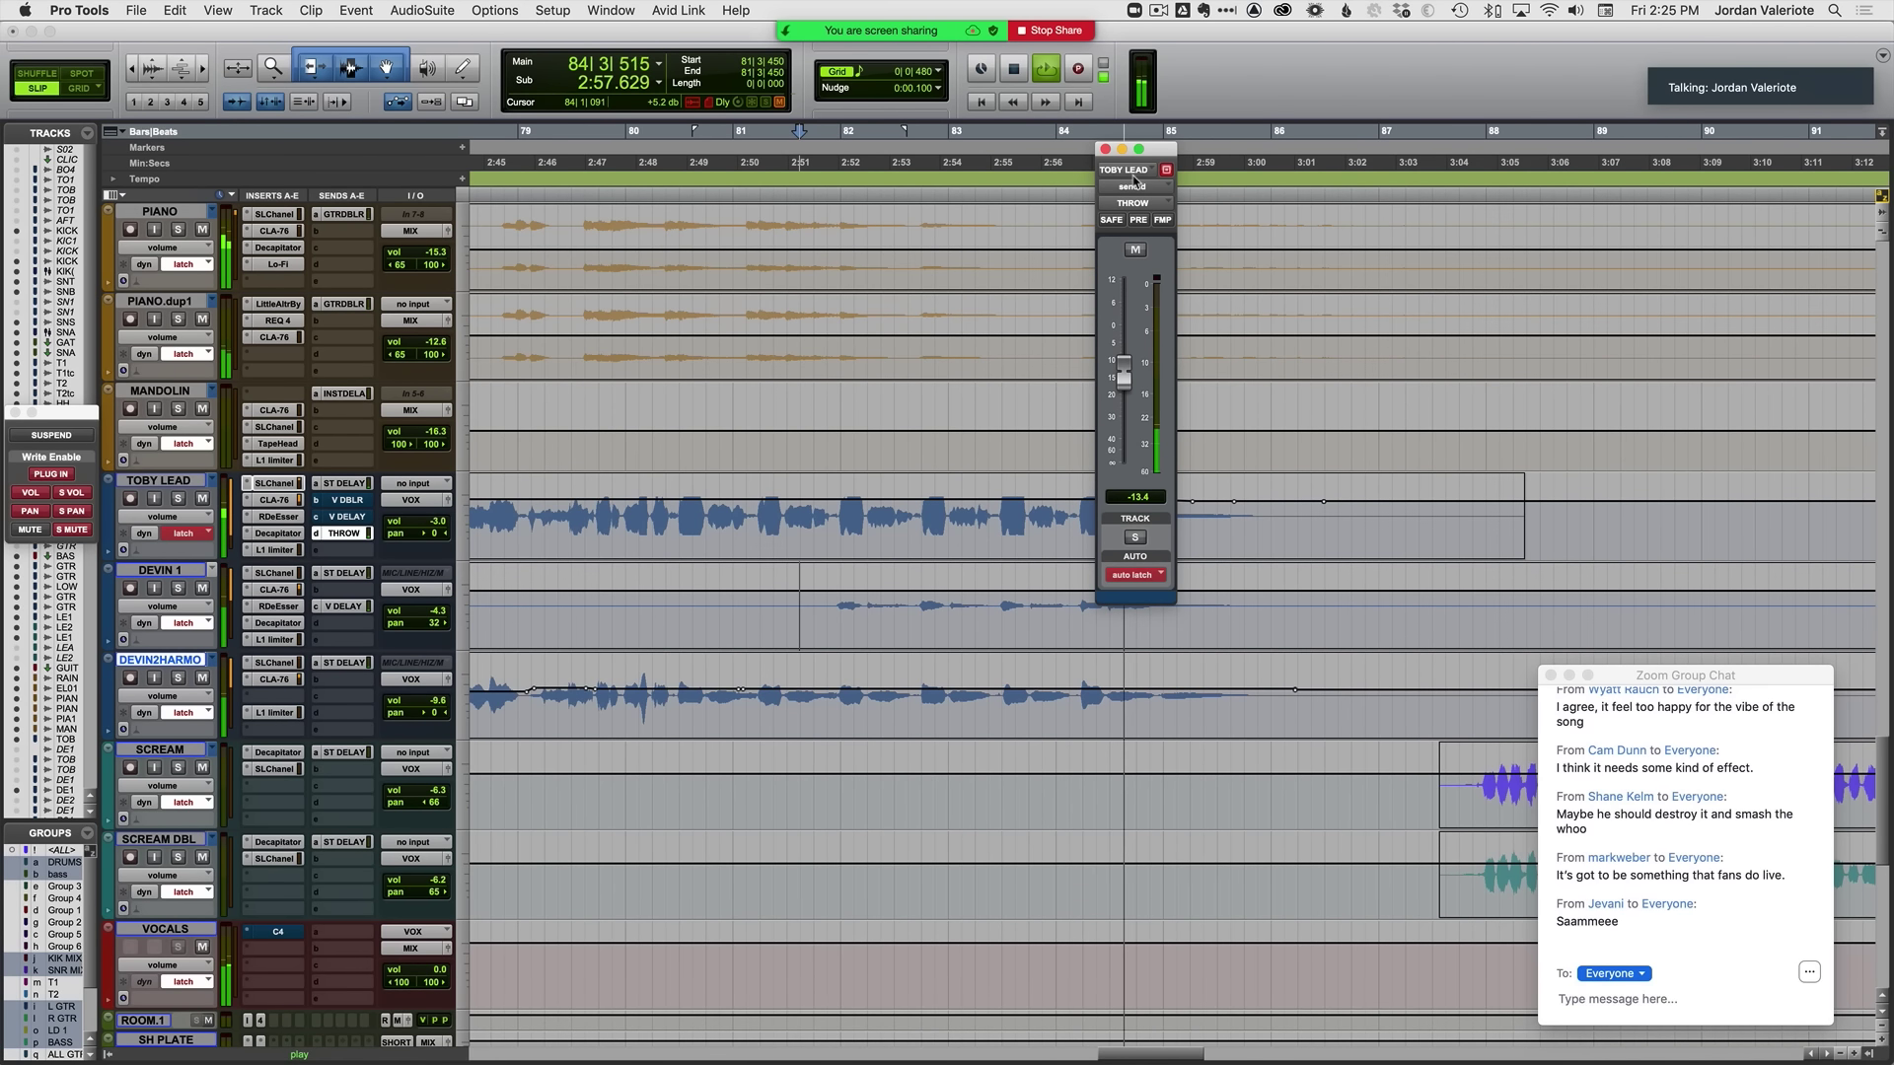
{"action": "left_click_drag", "start_coordinate": [1155, 157], "coordinate": [1470, 187]}
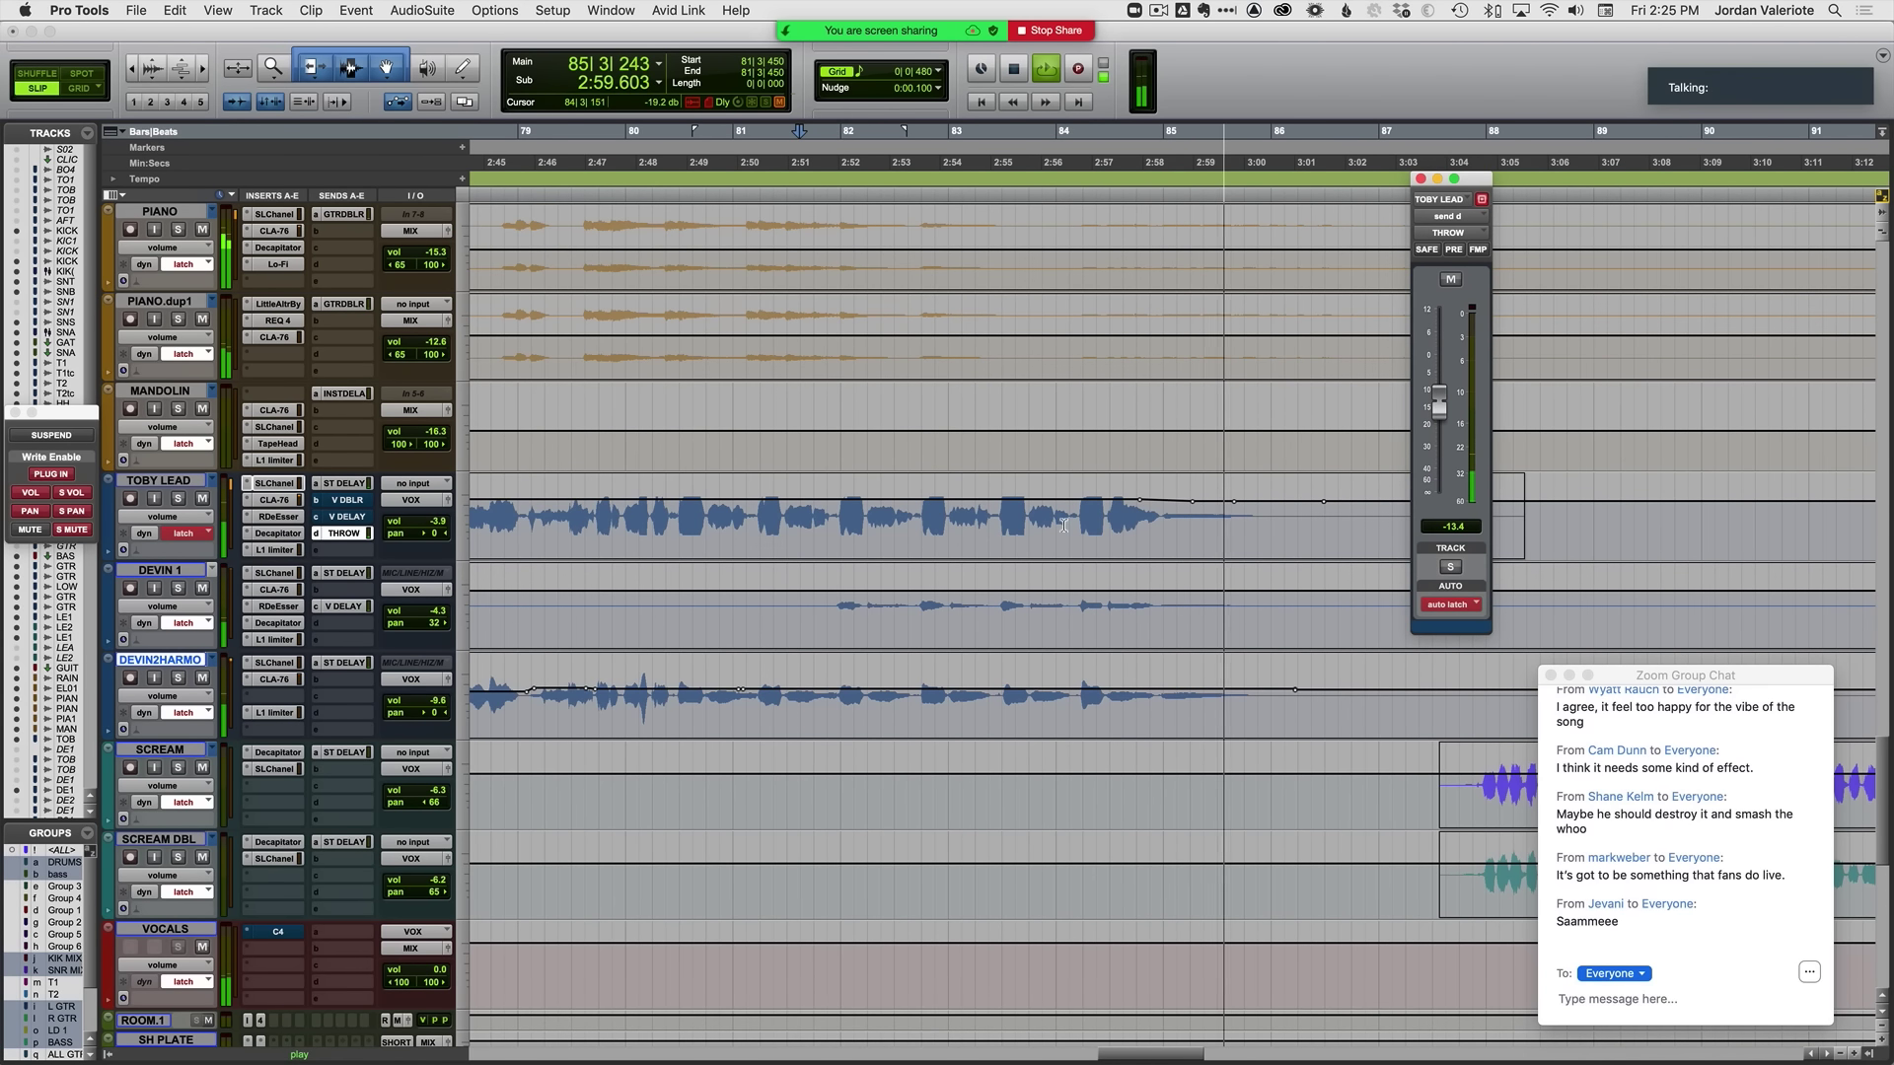
{"action": "key", "text": "space"}
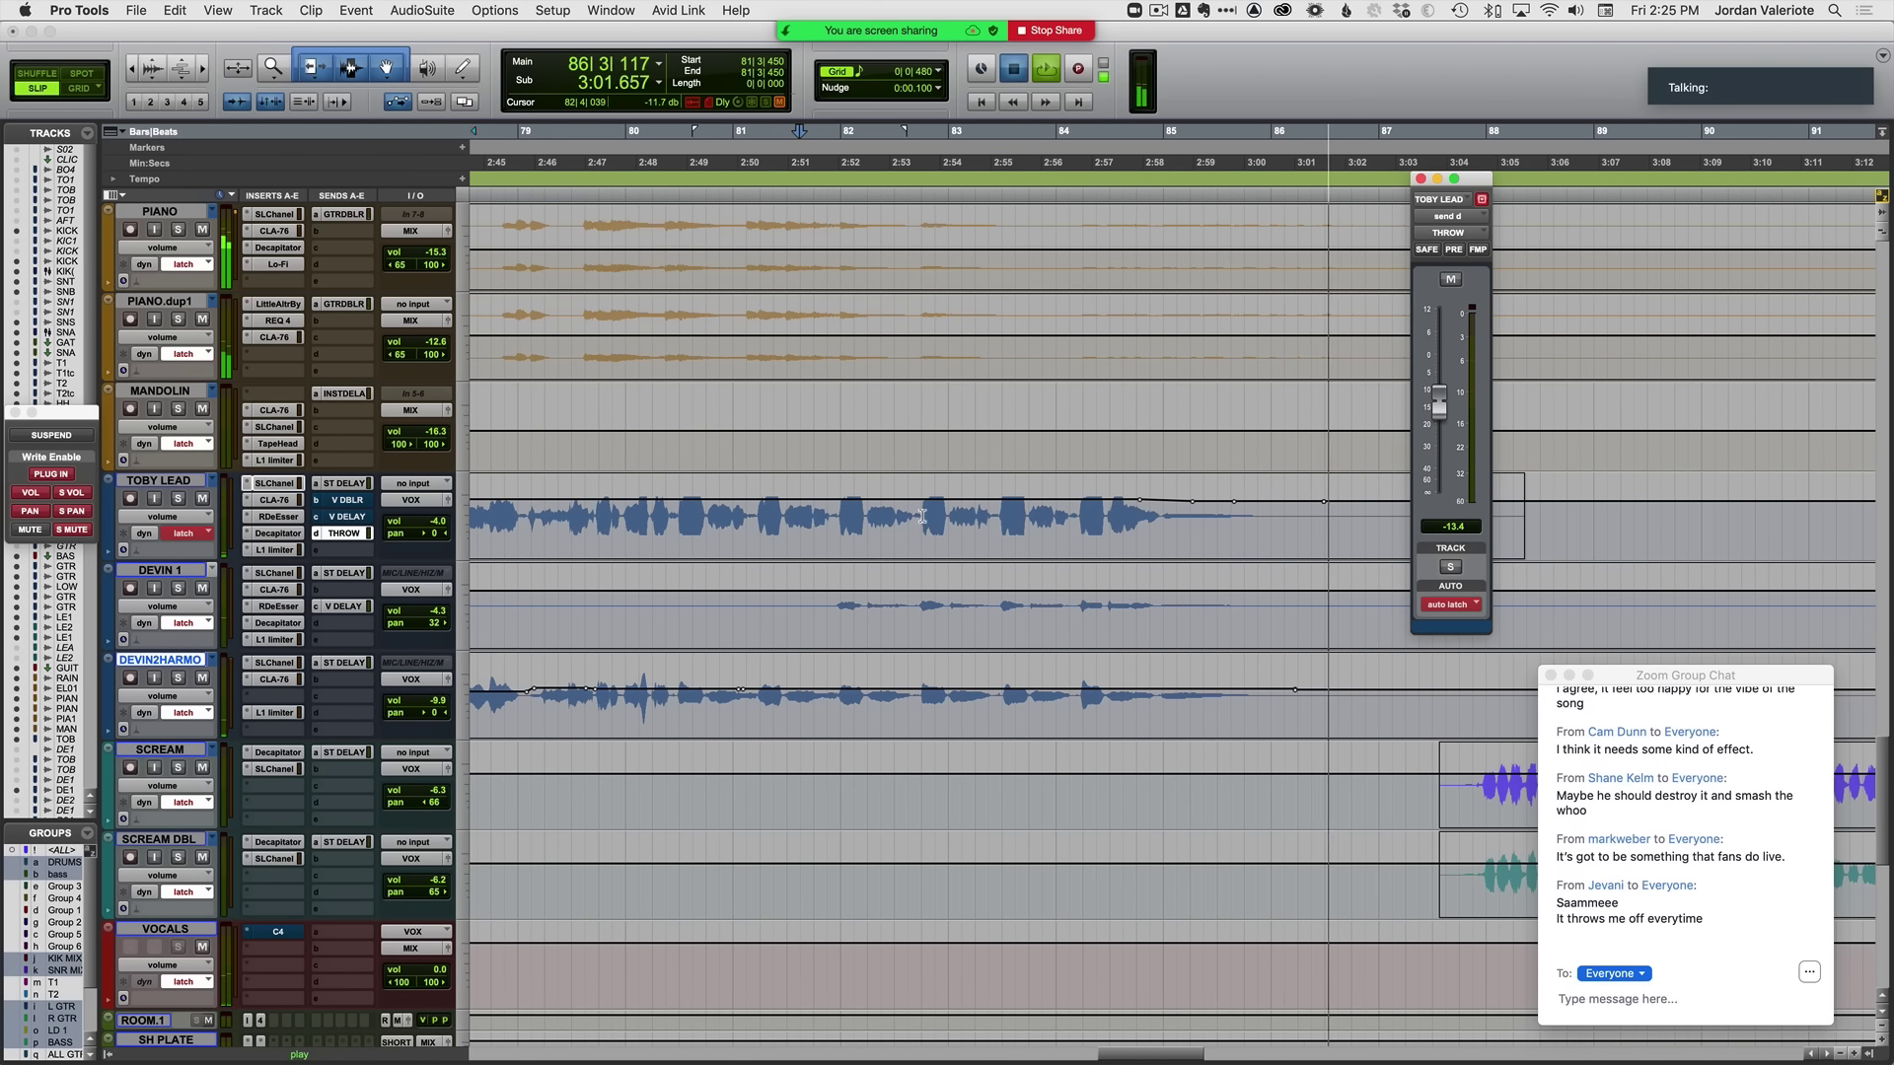
Step: Try raising TOBY LEAD's THROW send level during playback from bar 82 beat 4, and undo the change
{"action": "left_click", "coordinate": [922, 517]}
{"action": "key", "text": "space"}
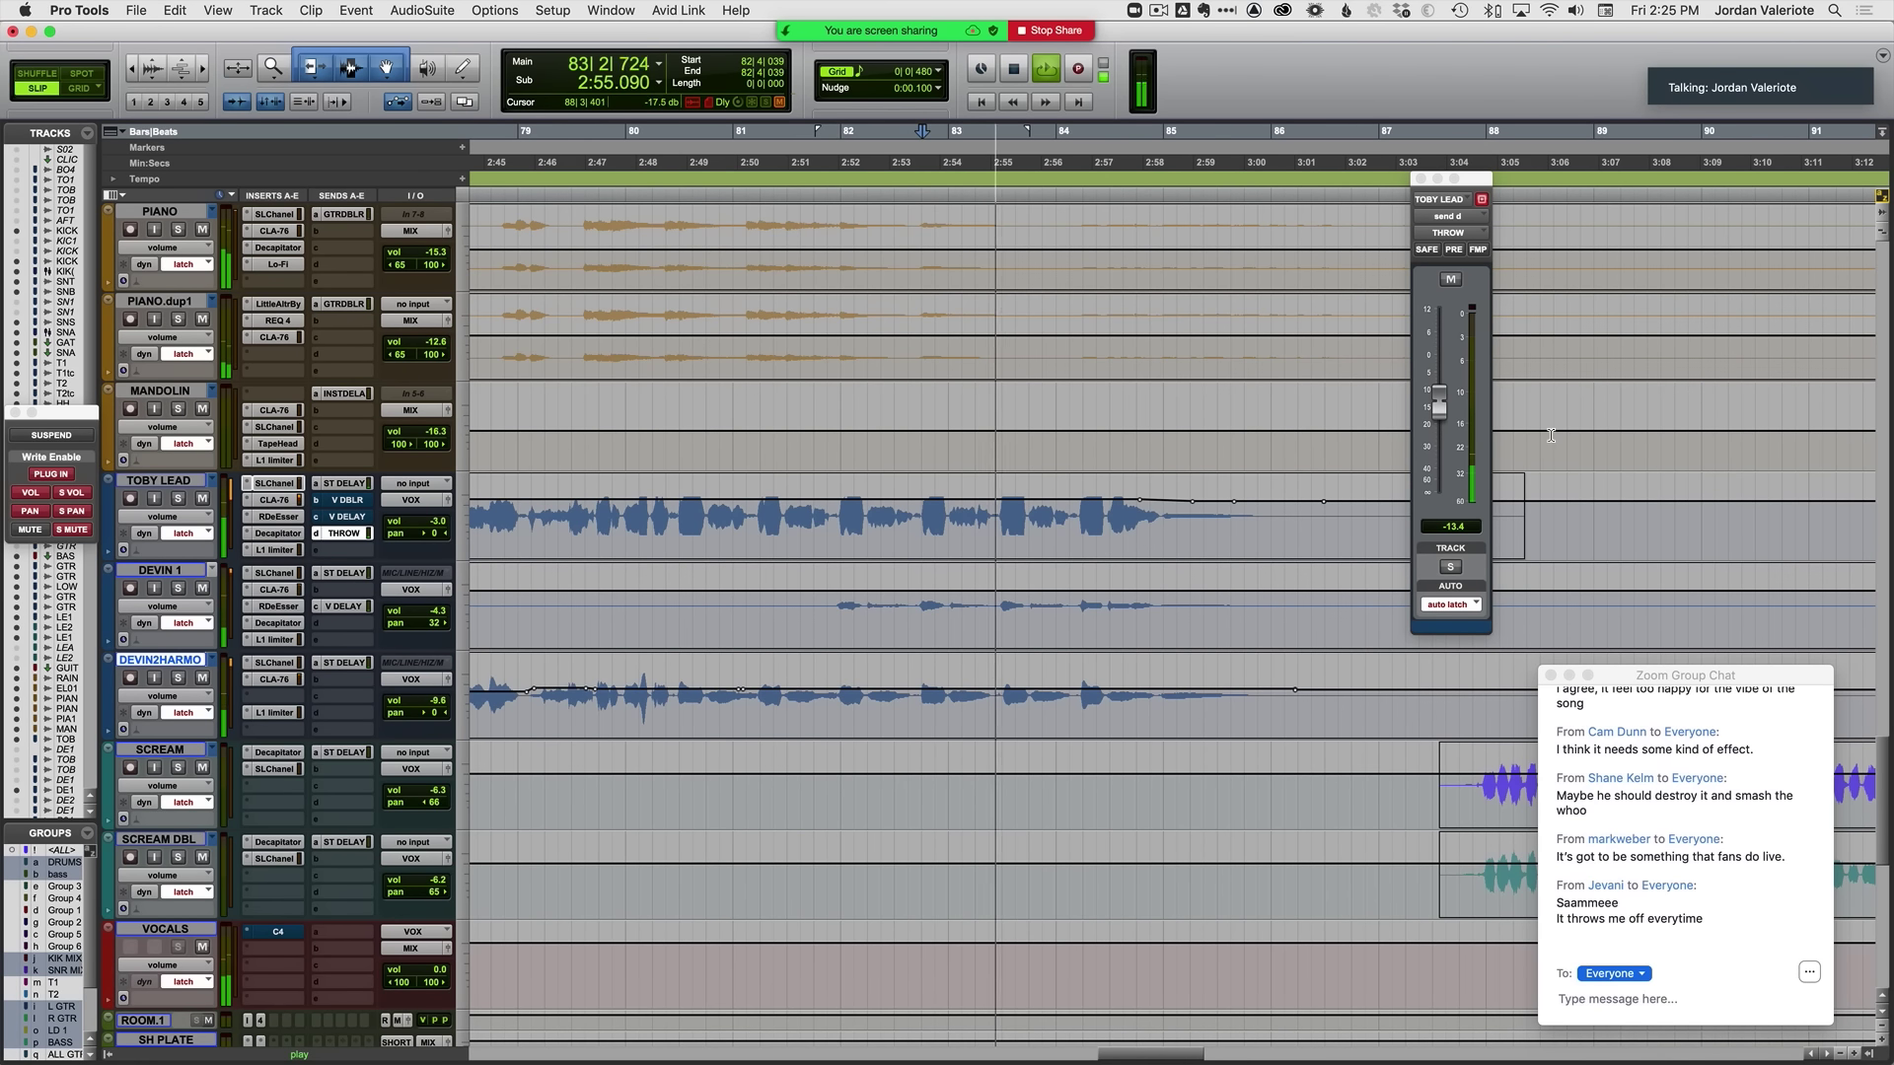
{"action": "left_click_drag", "start_coordinate": [1438, 406], "coordinate": [1438, 347]}
{"action": "key", "text": "space"}
{"action": "key", "text": "super+z"}
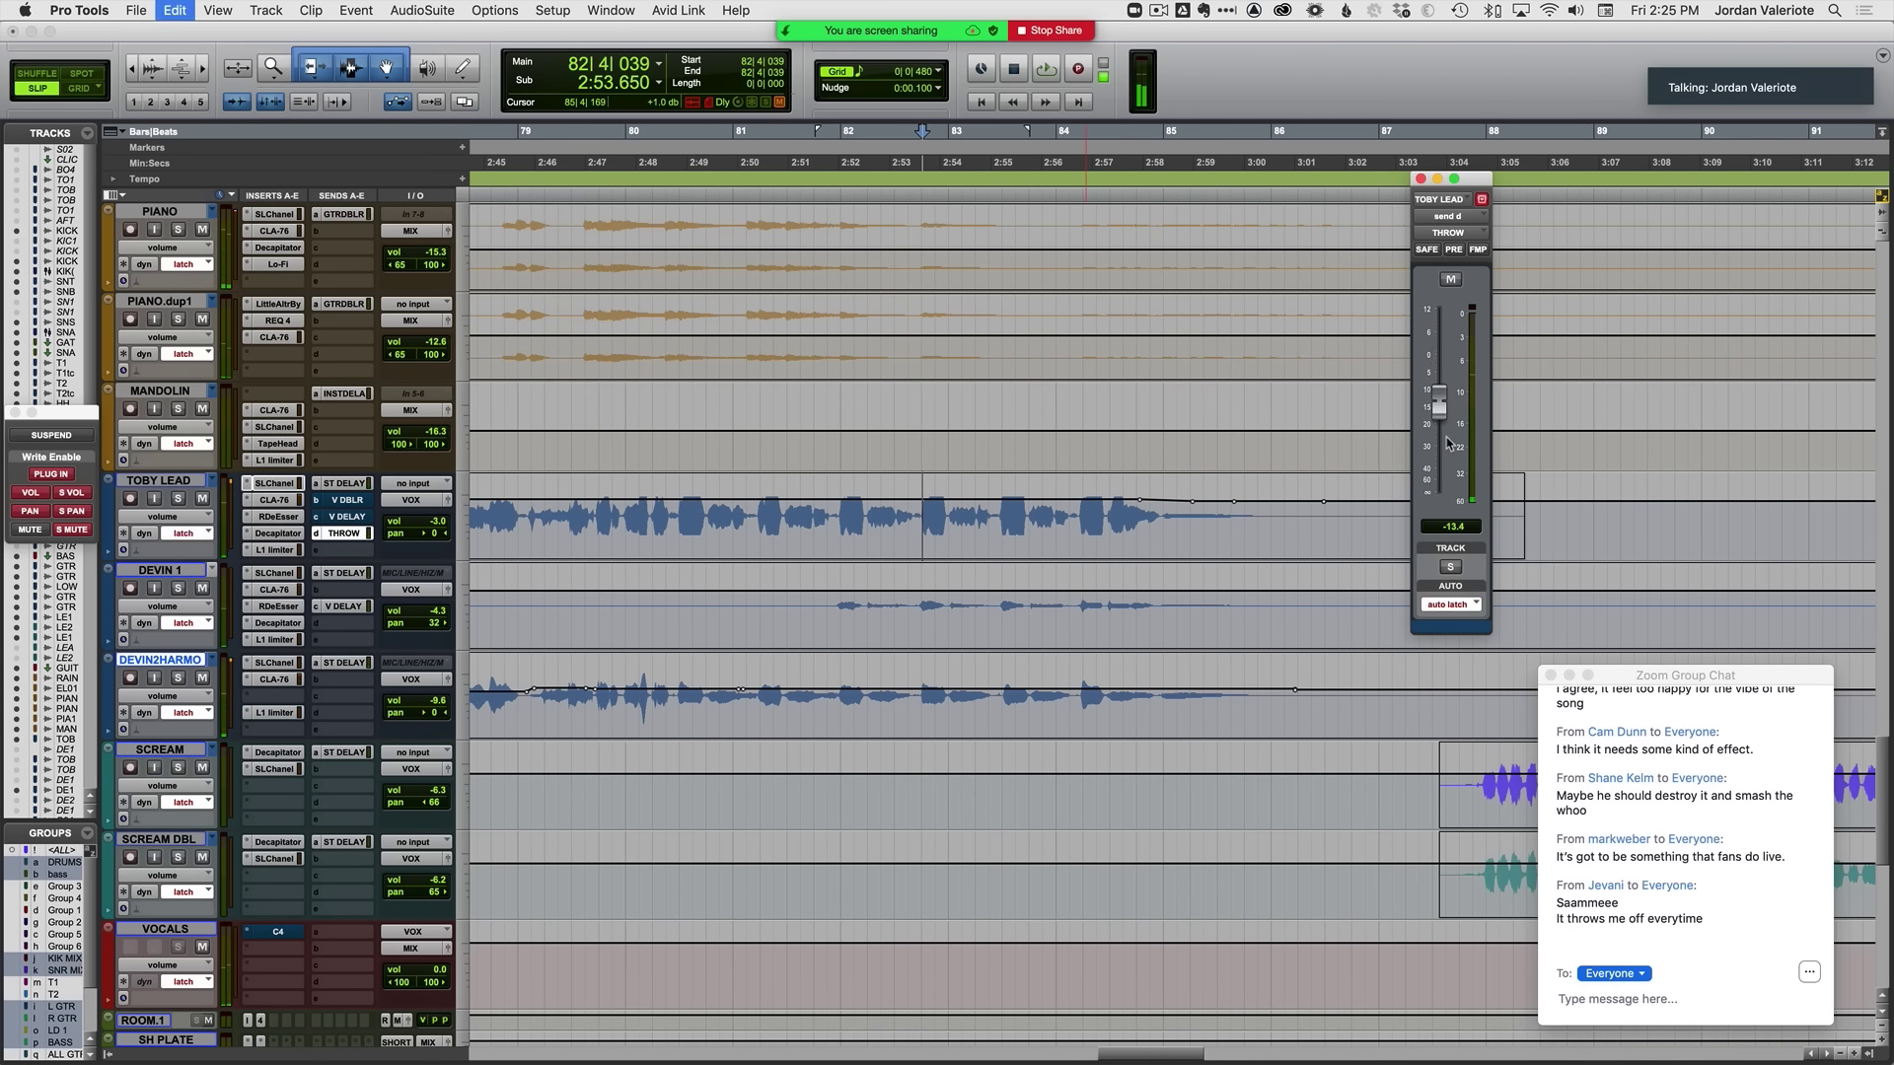
Step: Raise TOBY LEAD's THROW send to about -10.5 dB in latch playback from bar 82 beat 4, and close the send window
{"action": "key", "text": "space"}
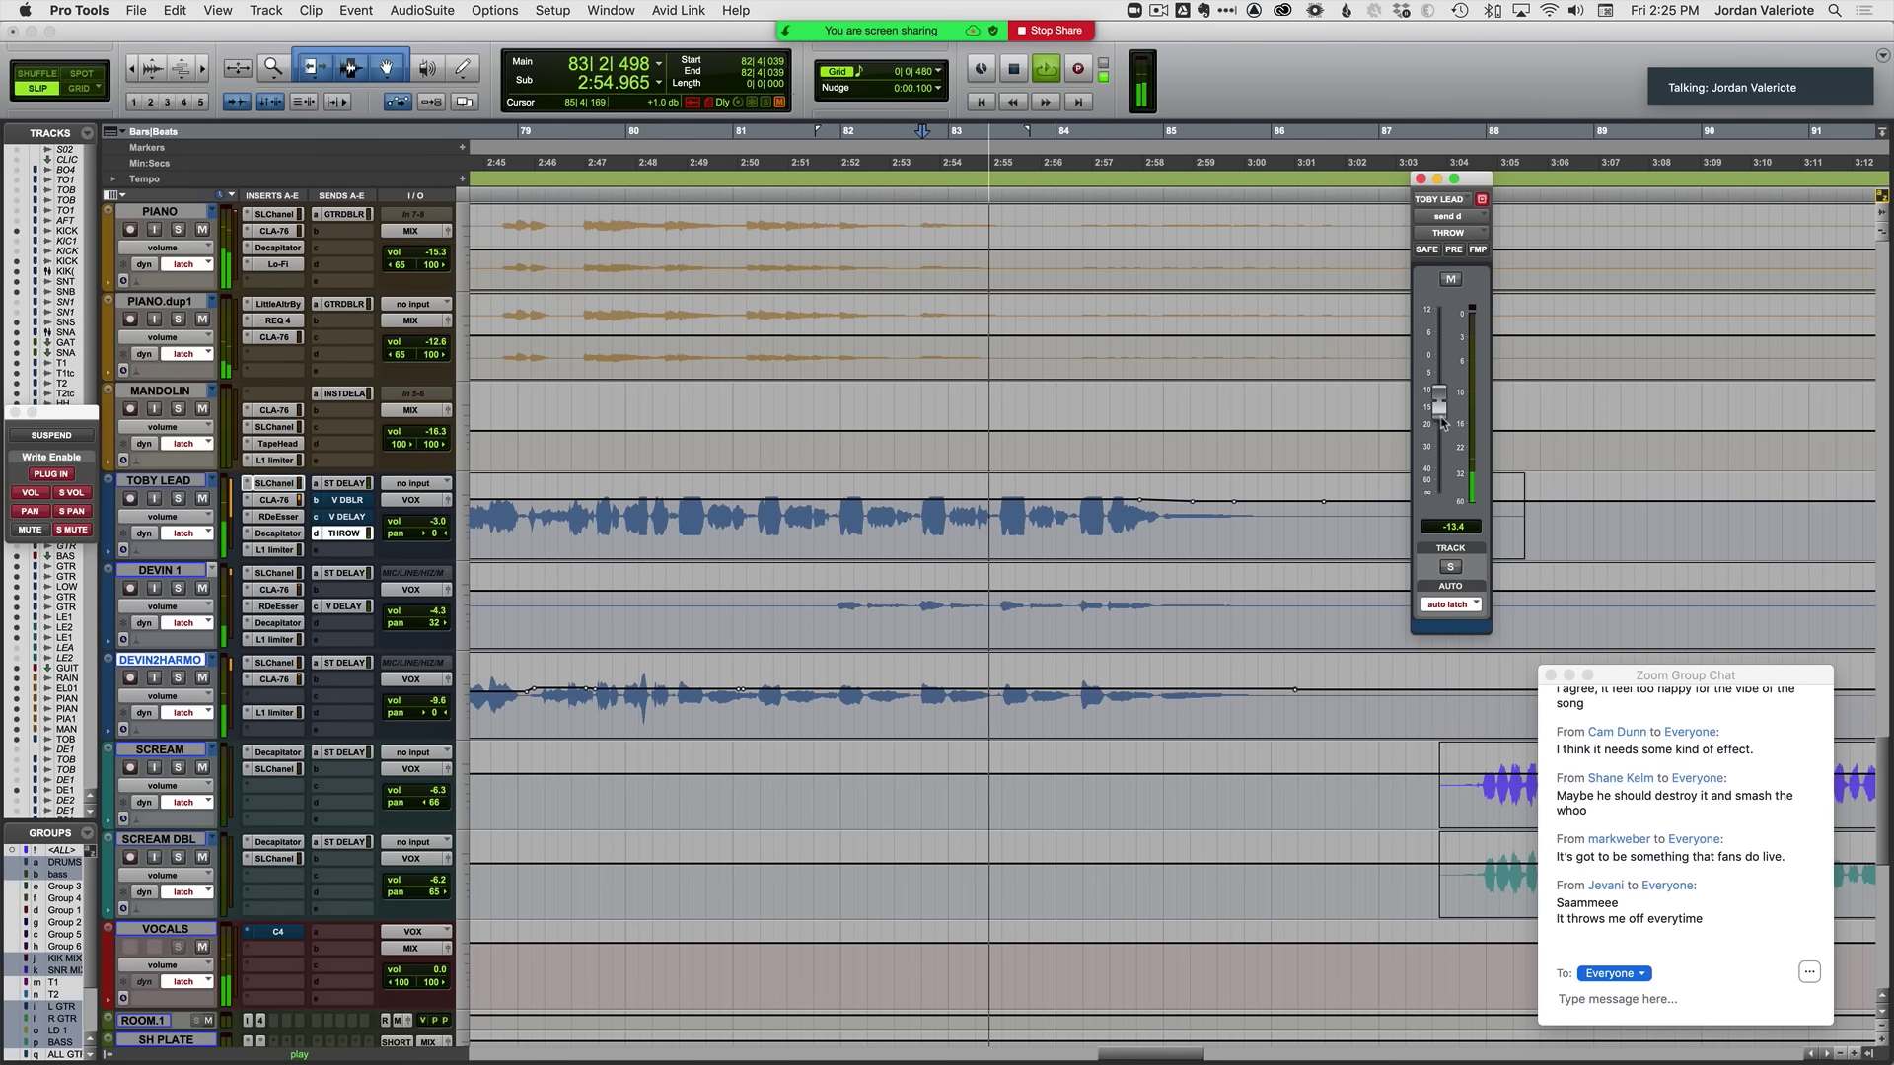
{"action": "left_click_drag", "start_coordinate": [1442, 424], "coordinate": [1440, 412]}
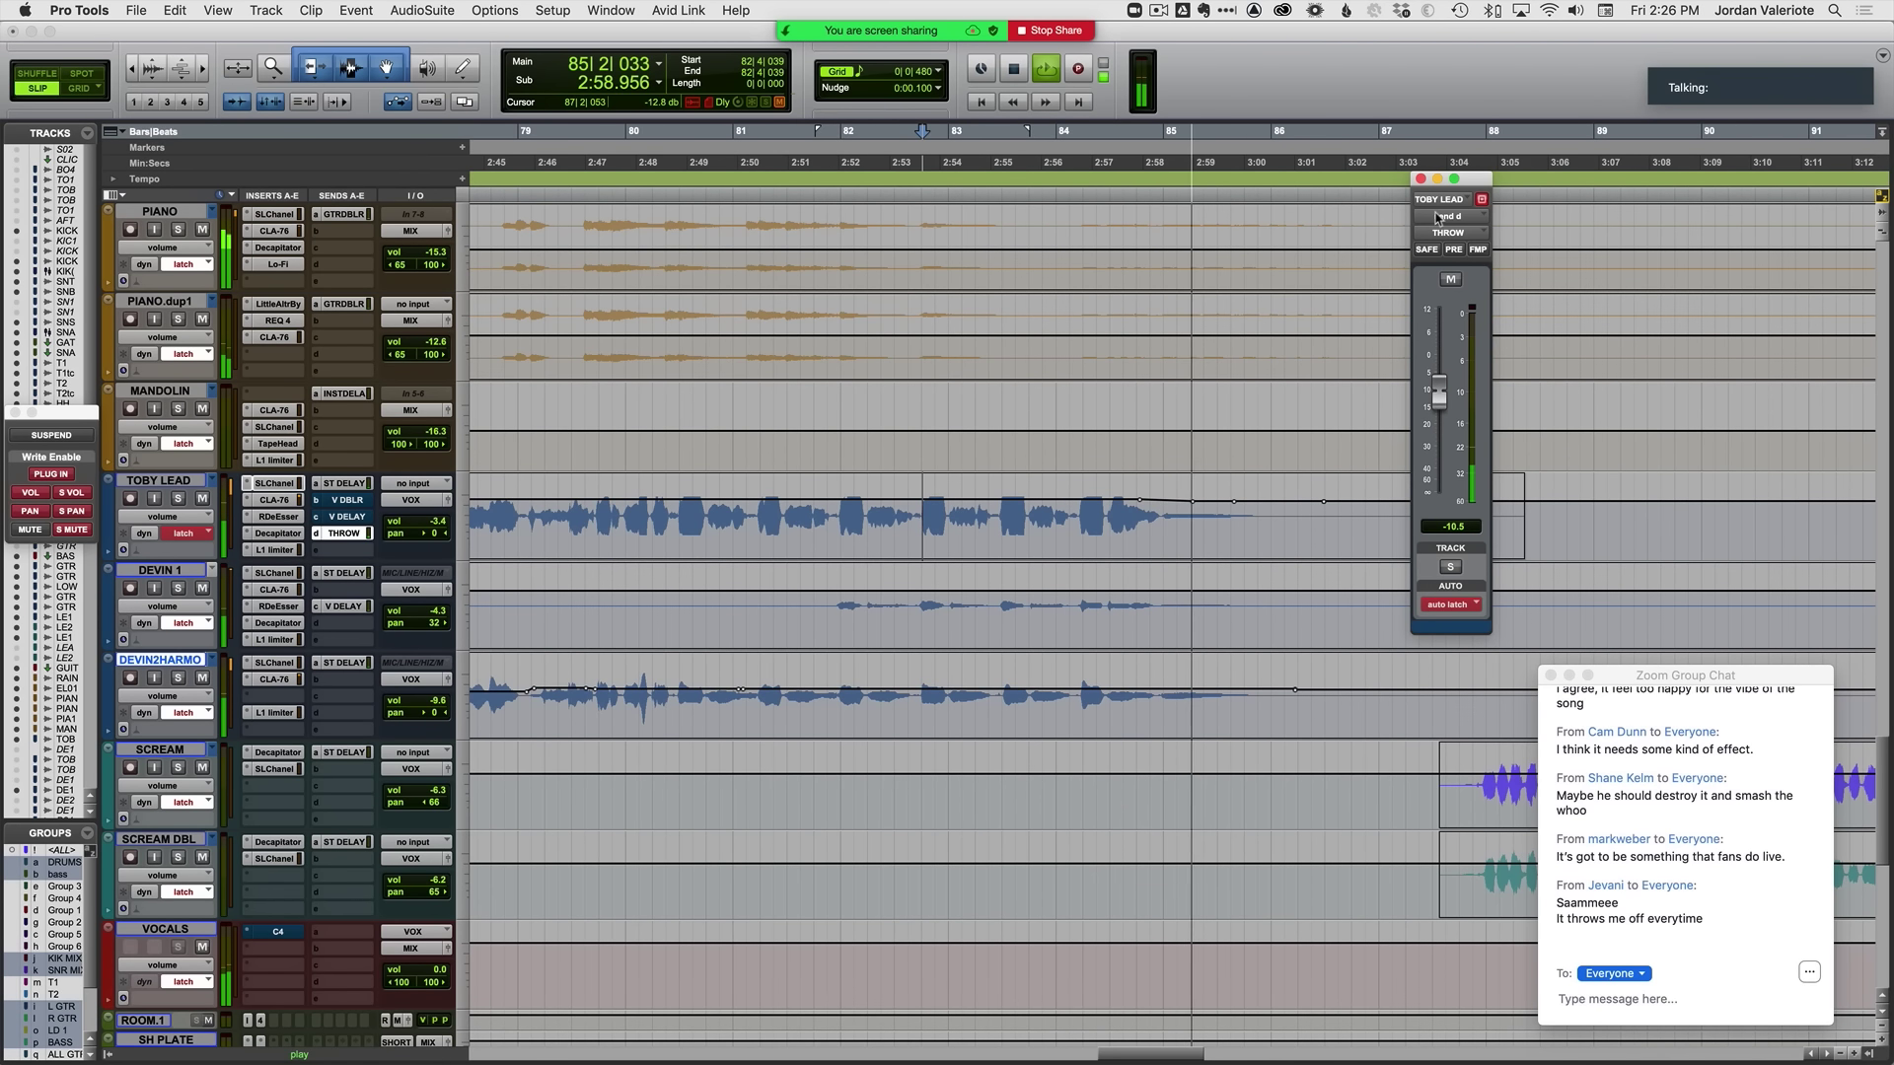
{"action": "left_click", "coordinate": [1420, 178]}
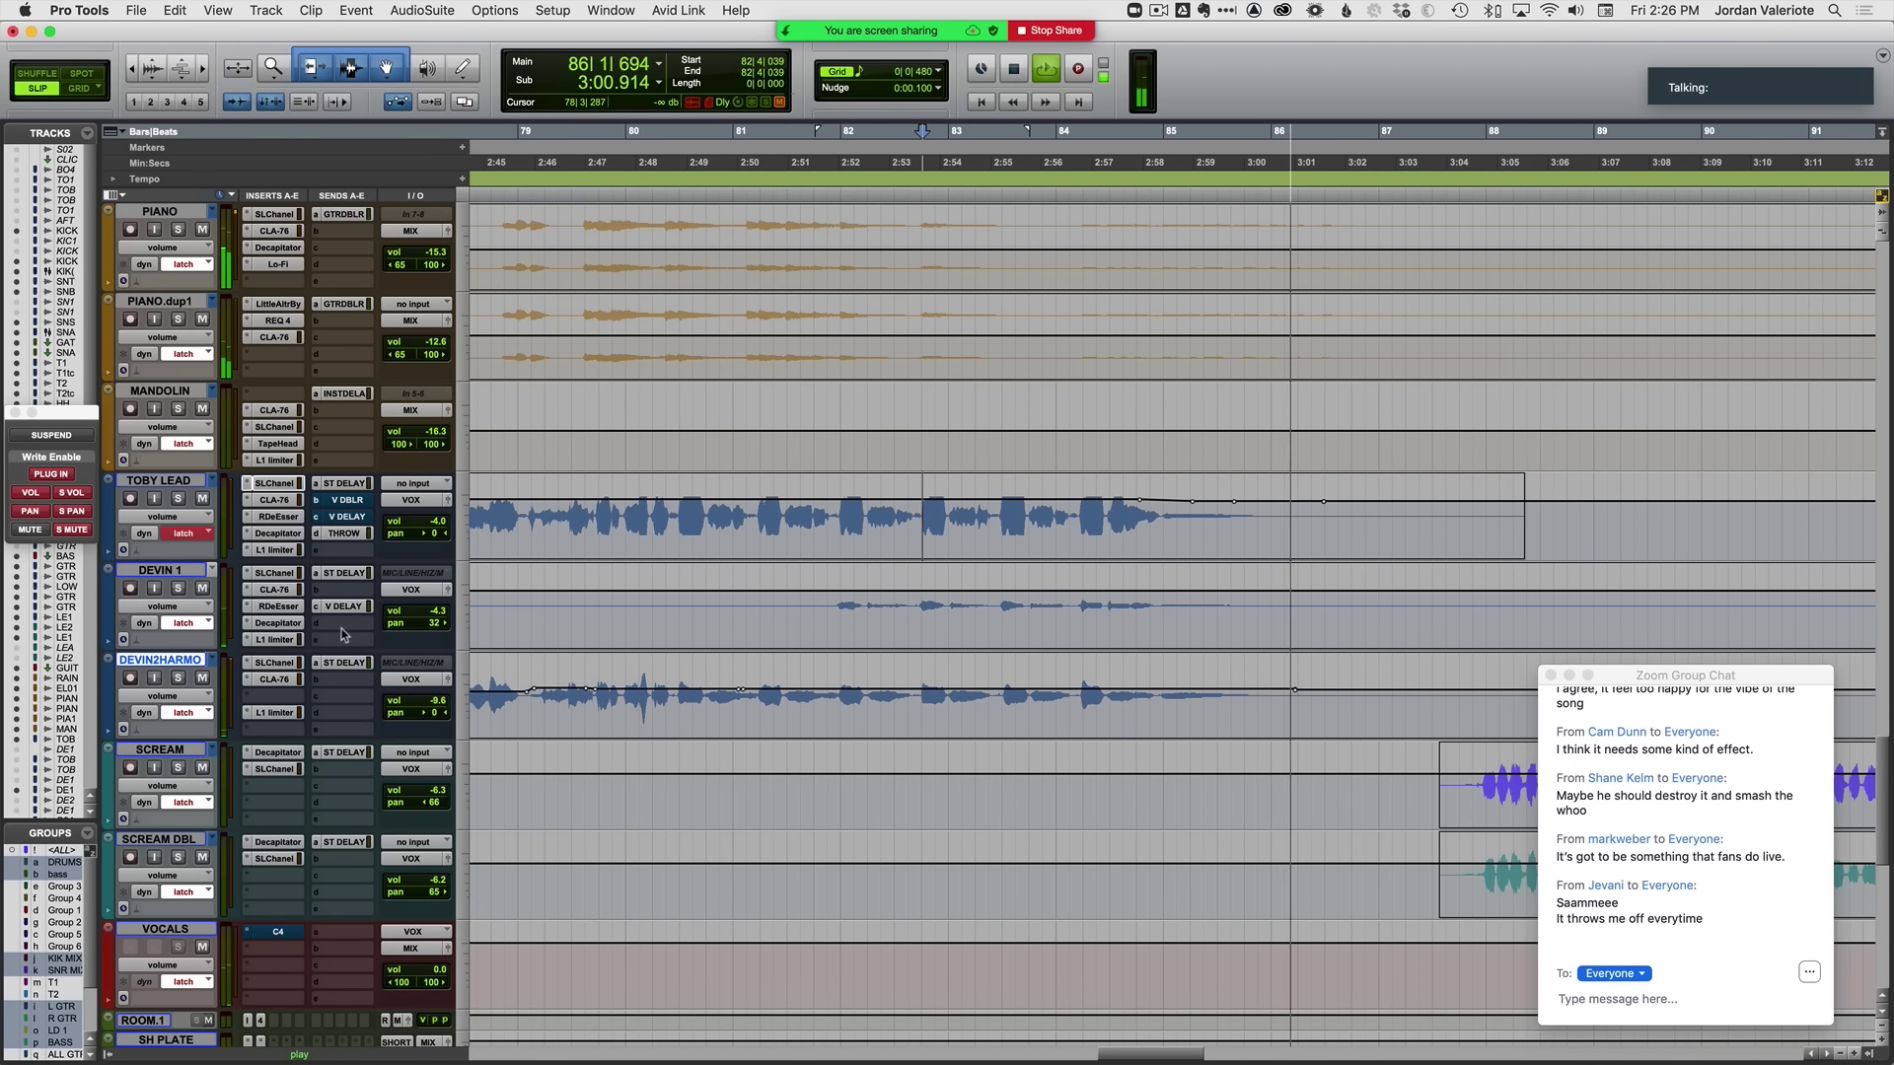
{"action": "key", "text": "space"}
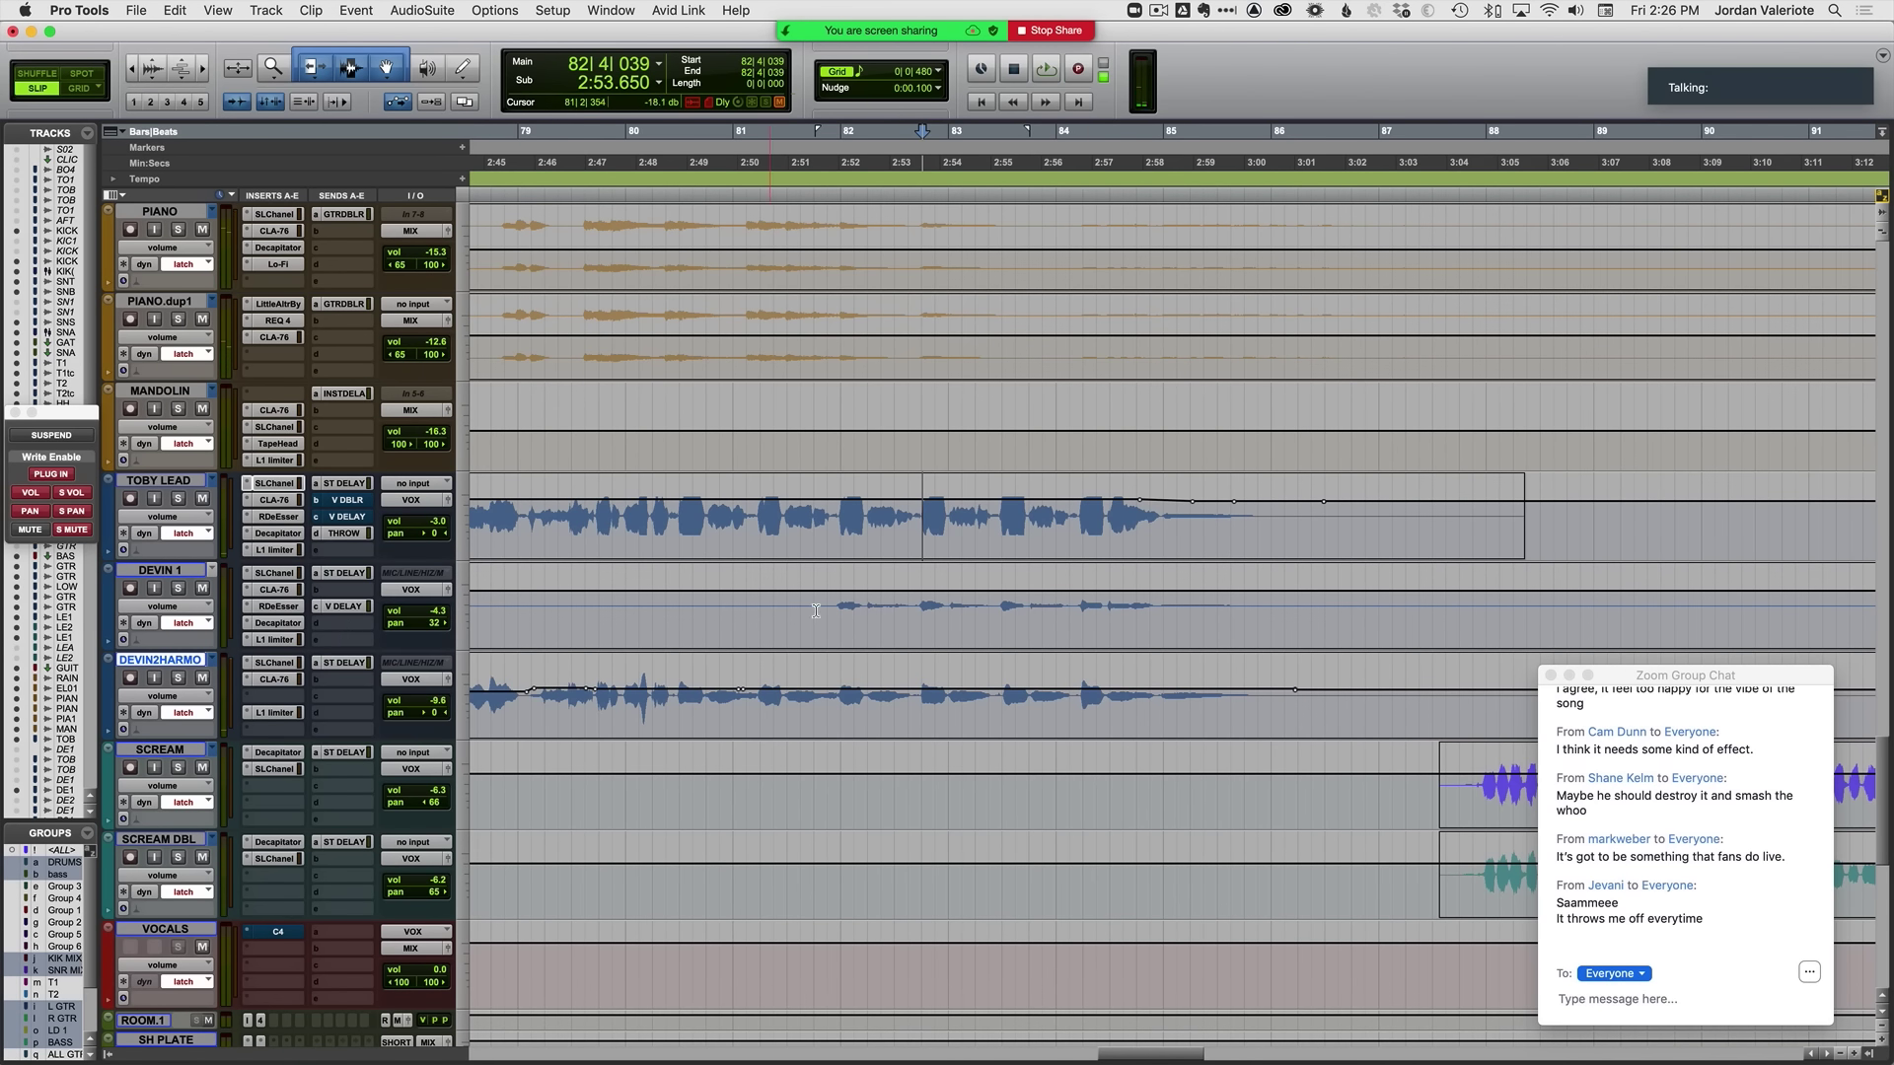
Step: Solo DEVIN 1 briefly to audition it, and add a send from DEVIN 1 to the THROW bus
{"action": "left_click", "coordinate": [178, 589]}
{"action": "key", "text": "space"}
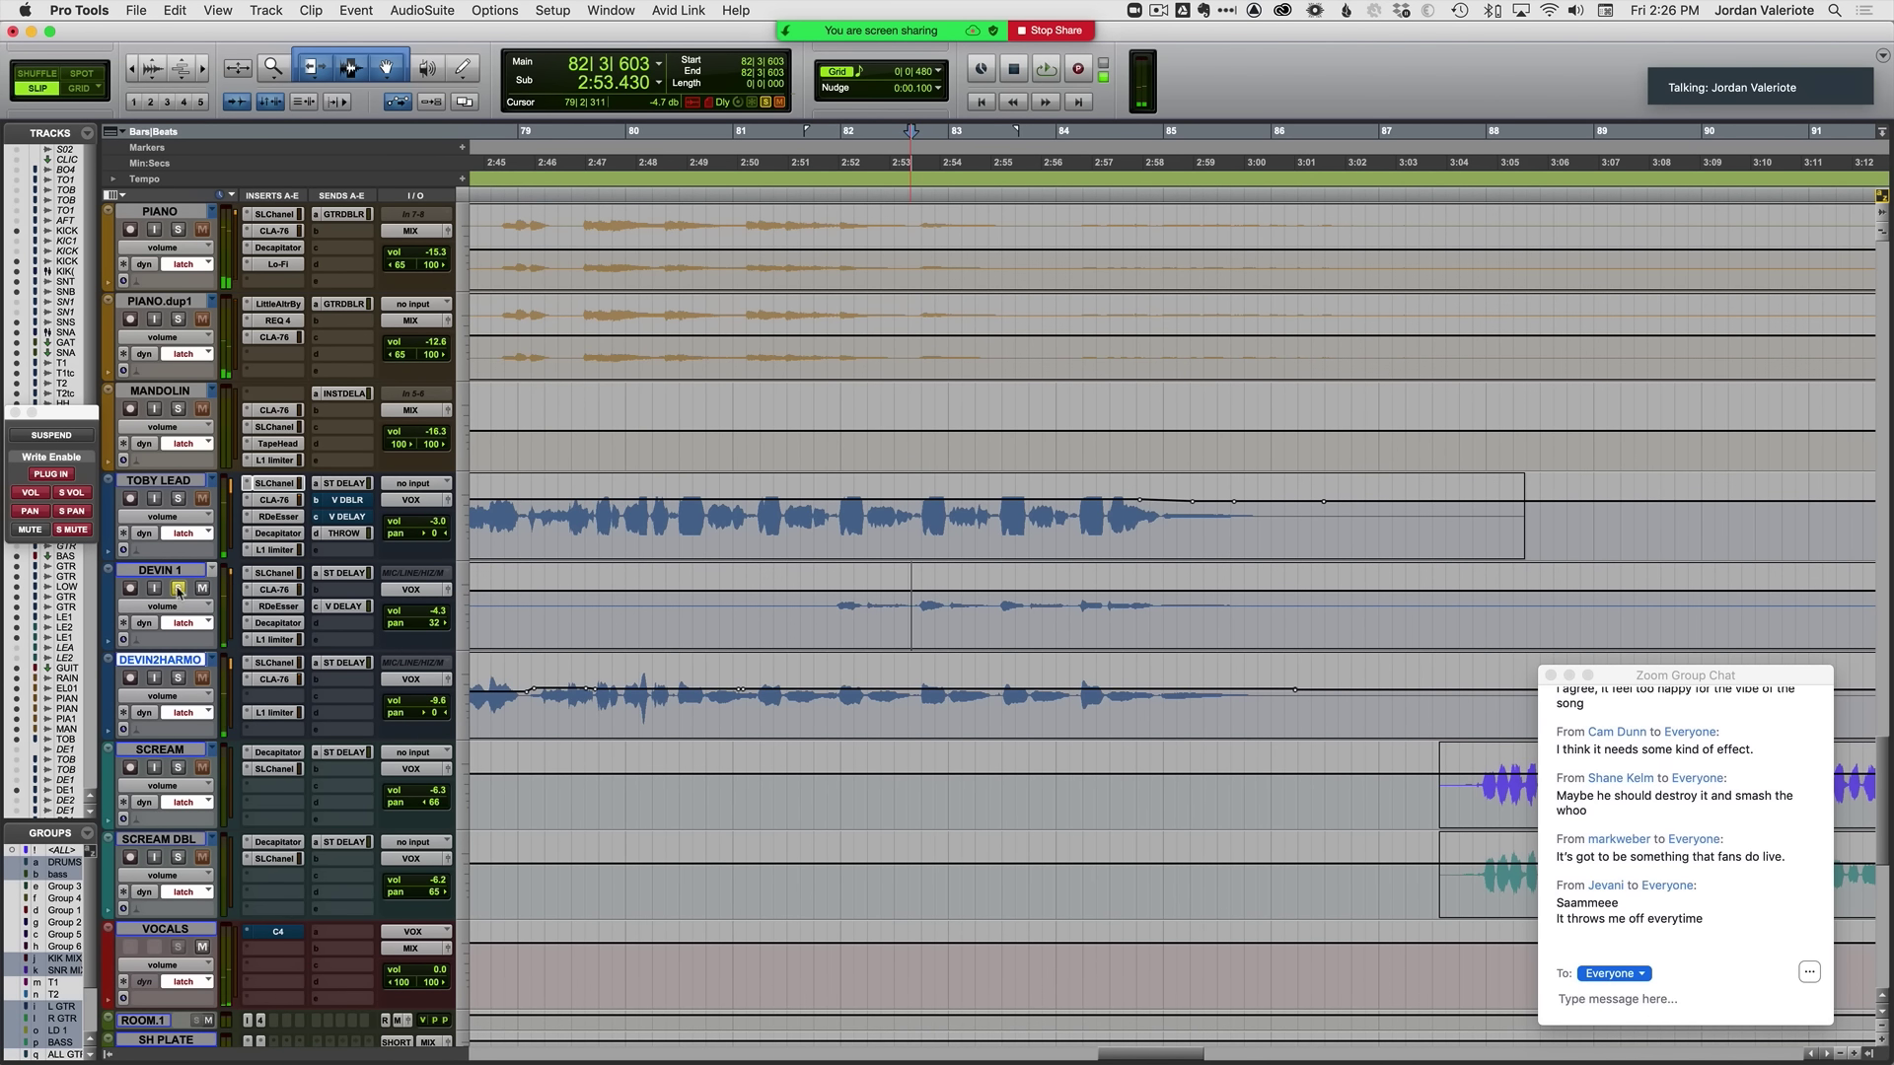
{"action": "left_click", "coordinate": [366, 625]}
{"action": "mouse_move", "coordinate": [394, 639]}
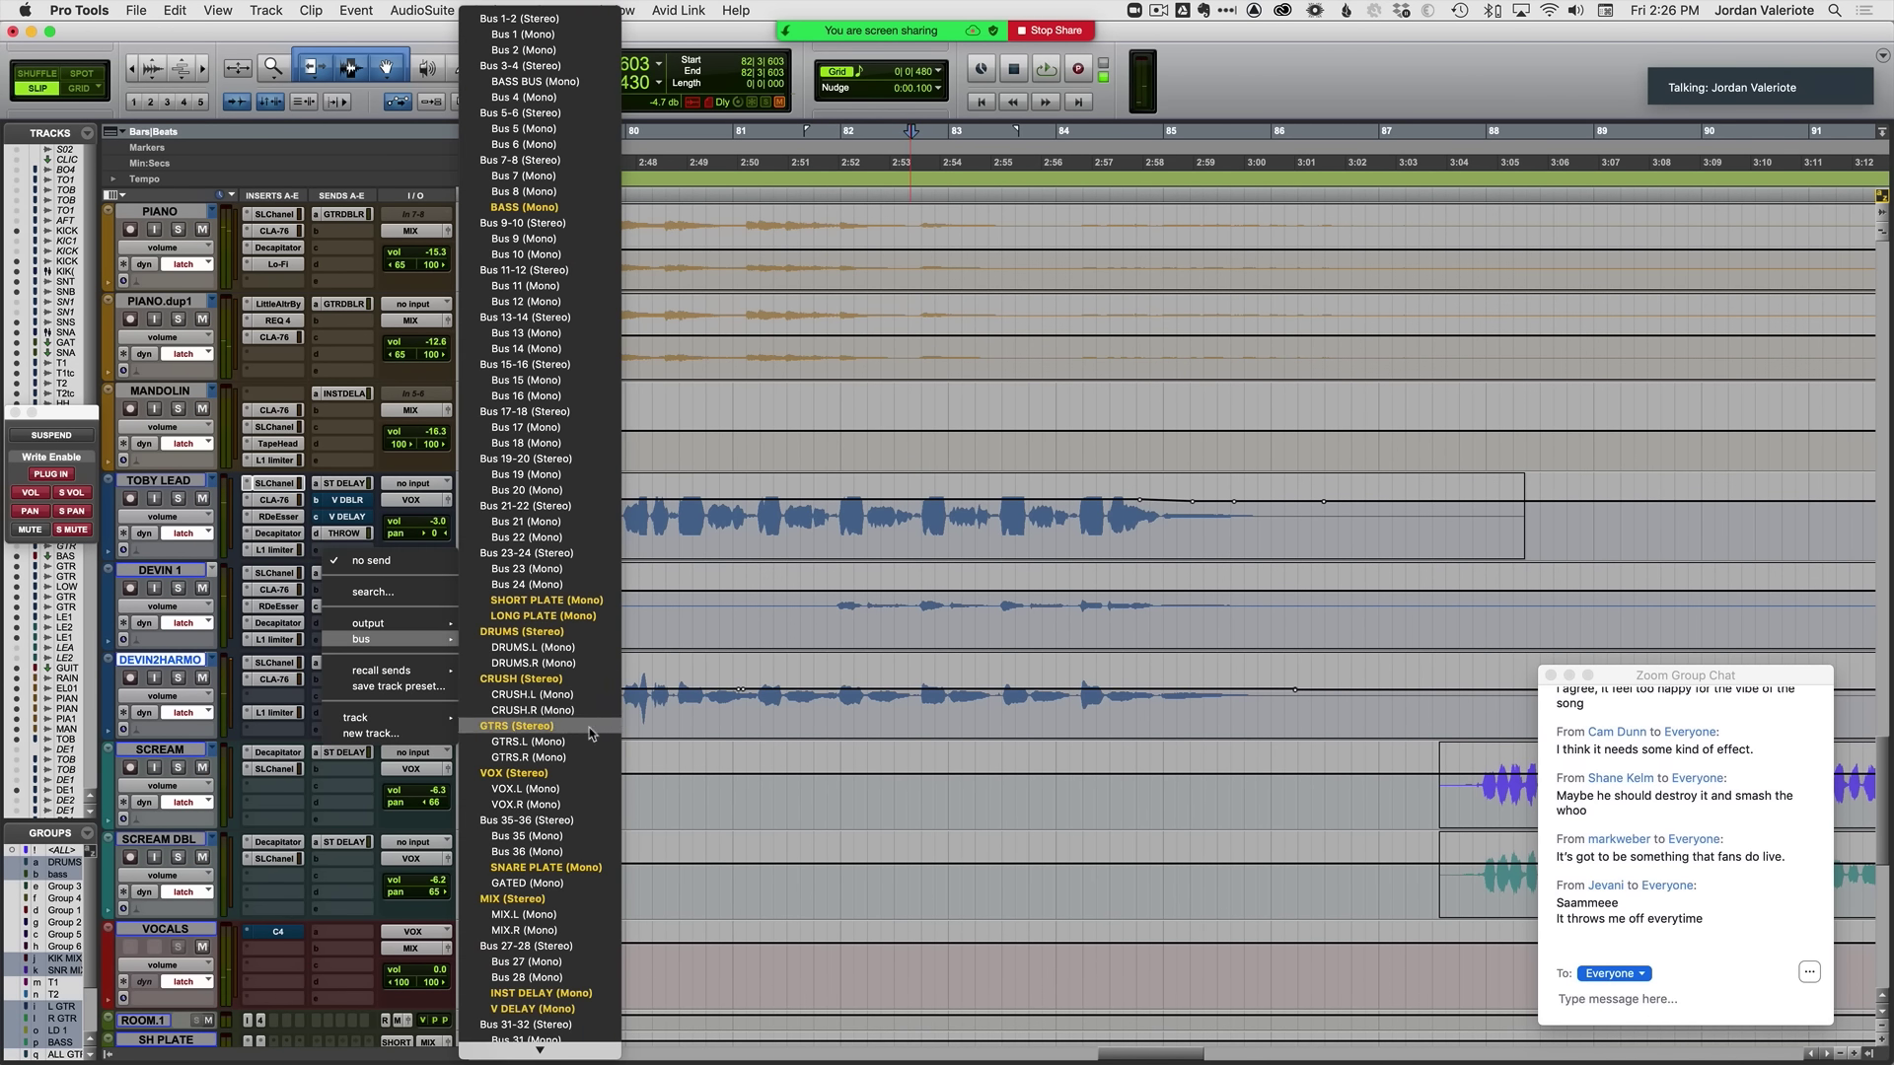
{"action": "scroll", "coordinate": [589, 726], "scroll_direction": "down", "scroll_amount": 5}
{"action": "left_click", "coordinate": [529, 891]}
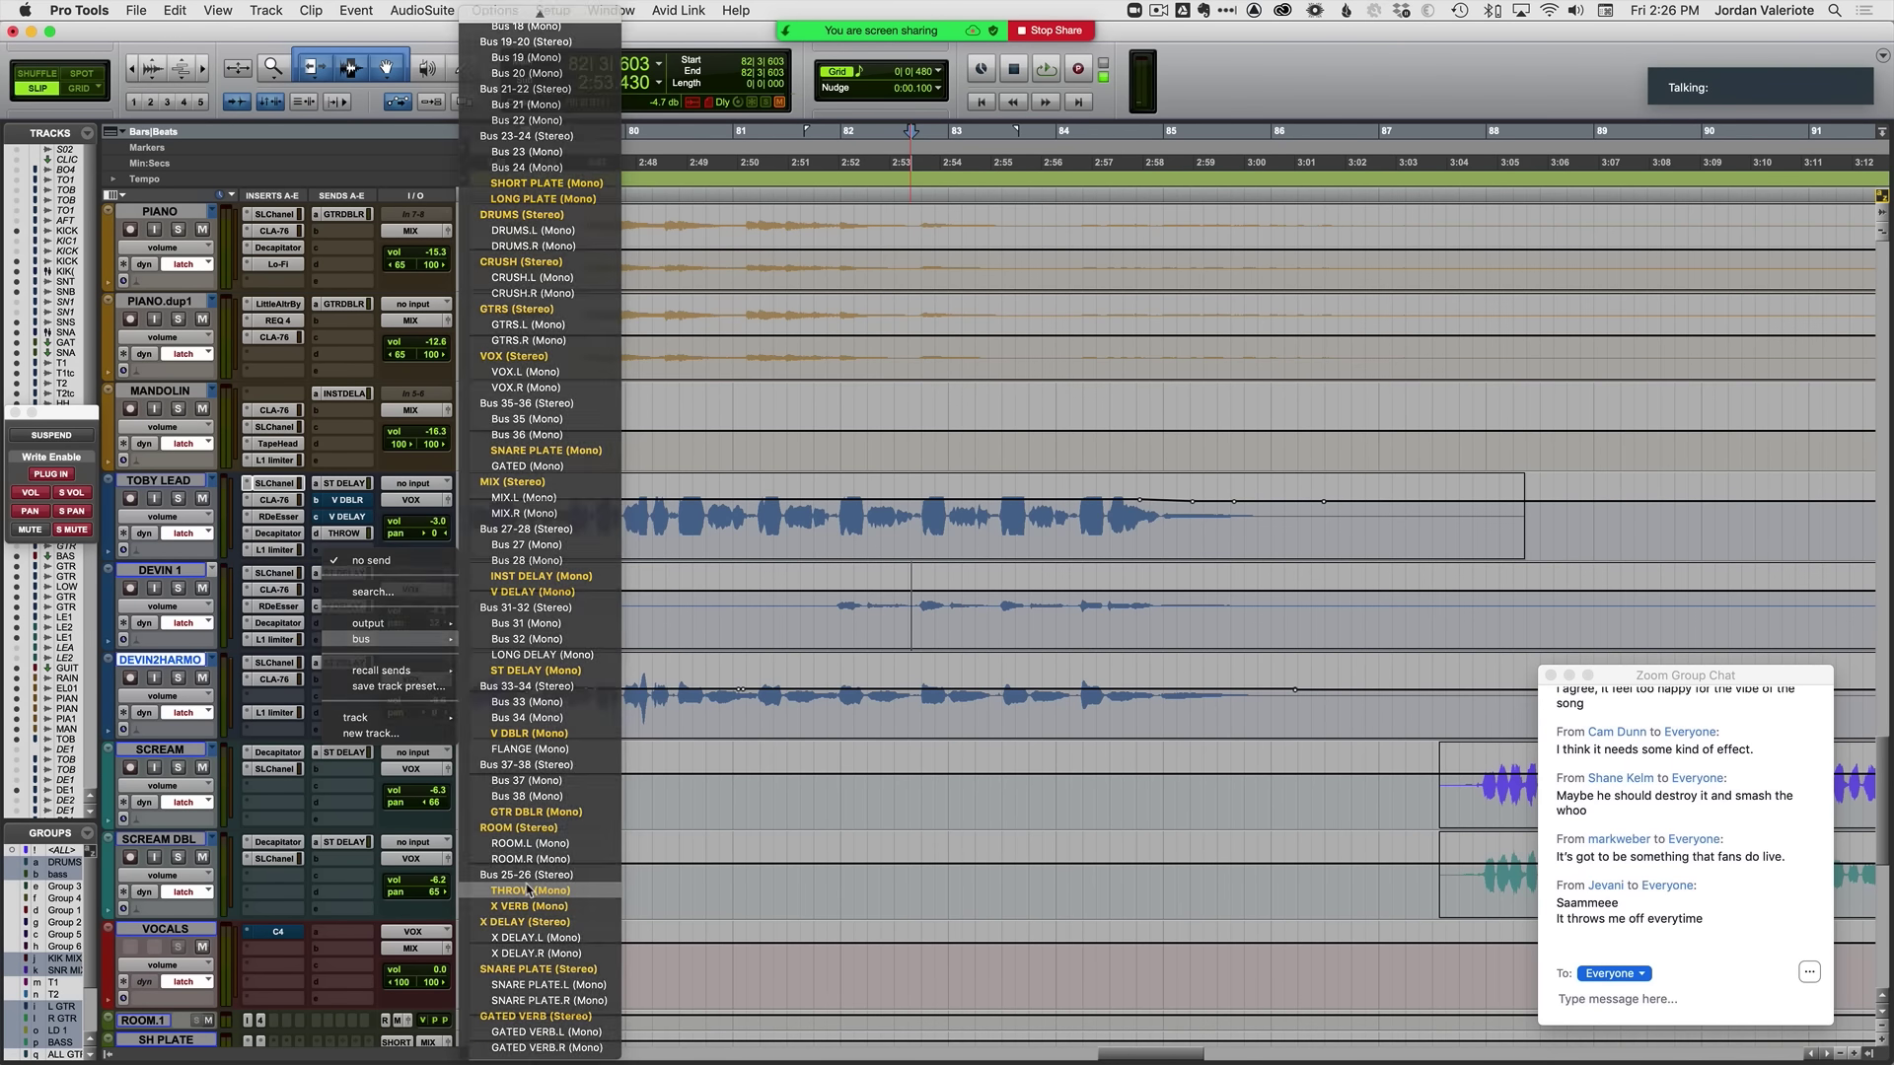
Step: Check TOBY LEAD's THROW send, and open DEVIN 1's THROW send with its level at about -12.6 dB
{"action": "left_click", "coordinate": [348, 536]}
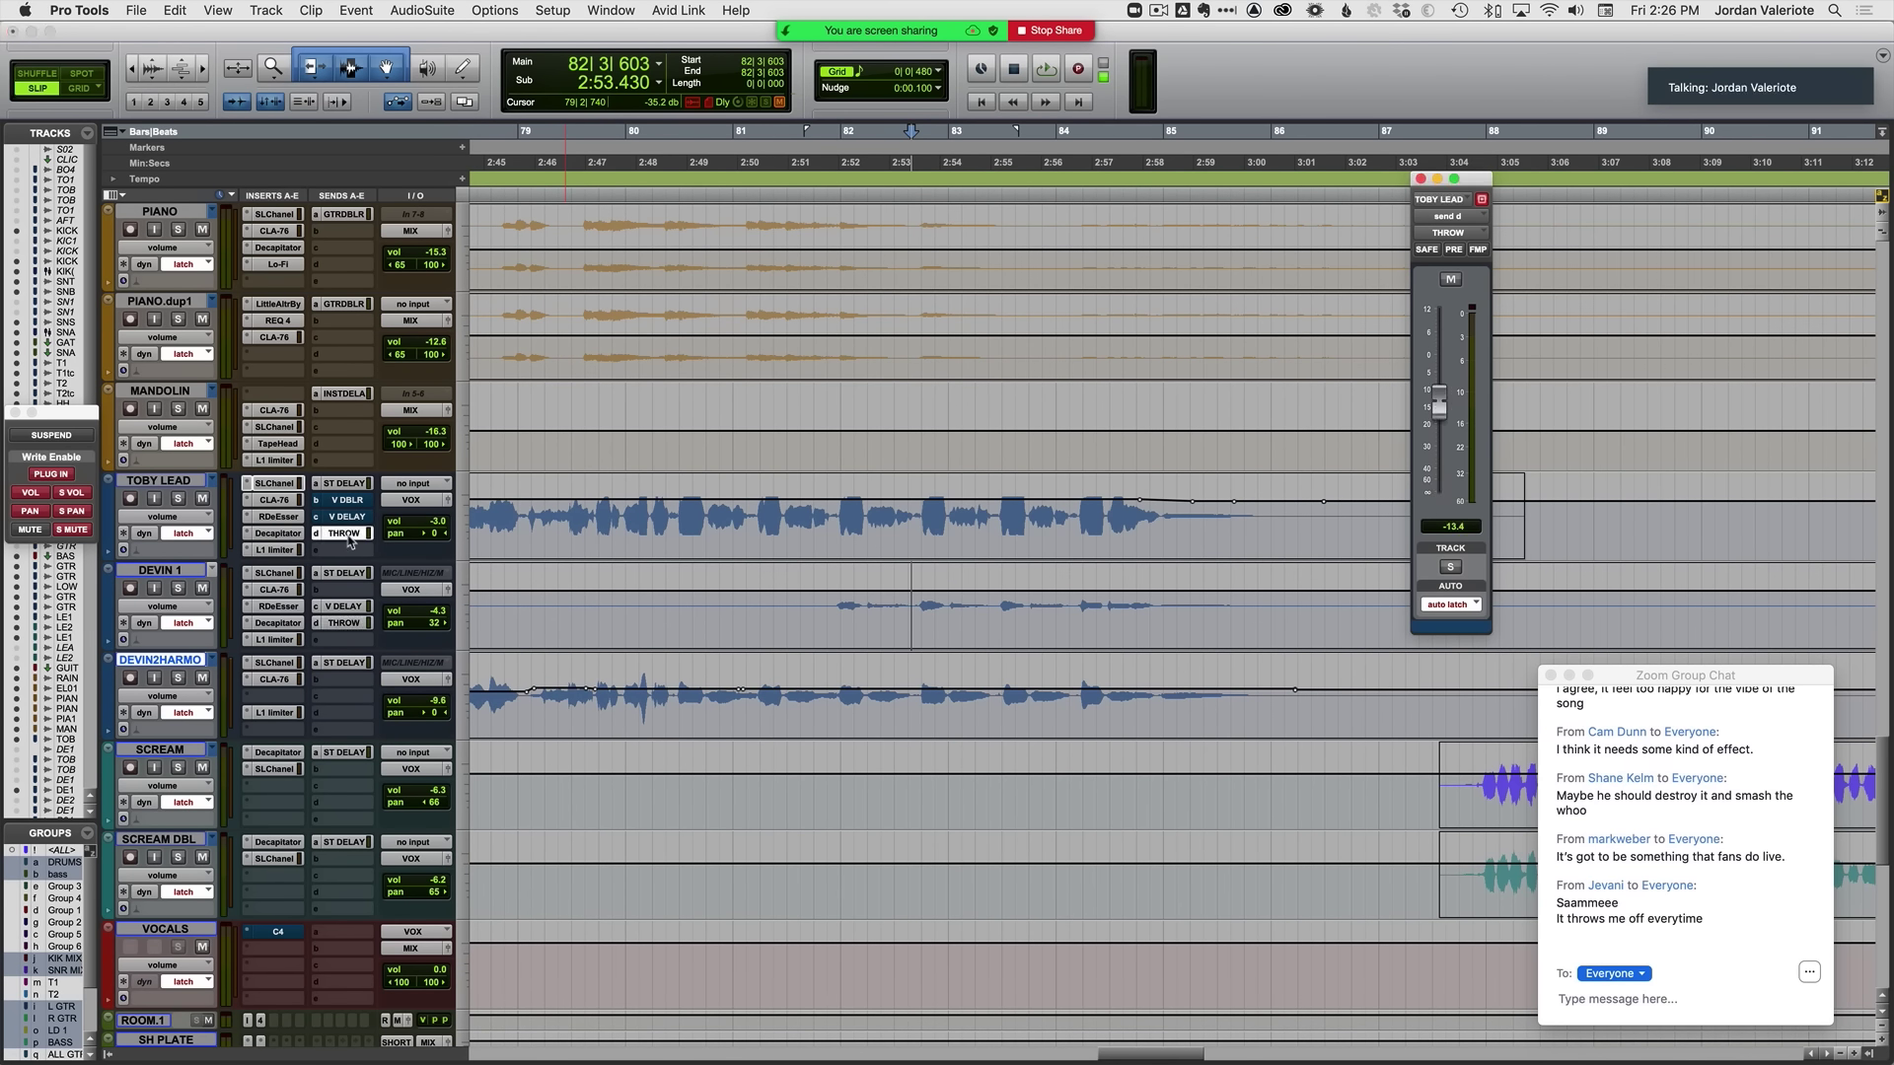
{"action": "left_click", "coordinate": [348, 536]}
{"action": "left_click", "coordinate": [344, 623]}
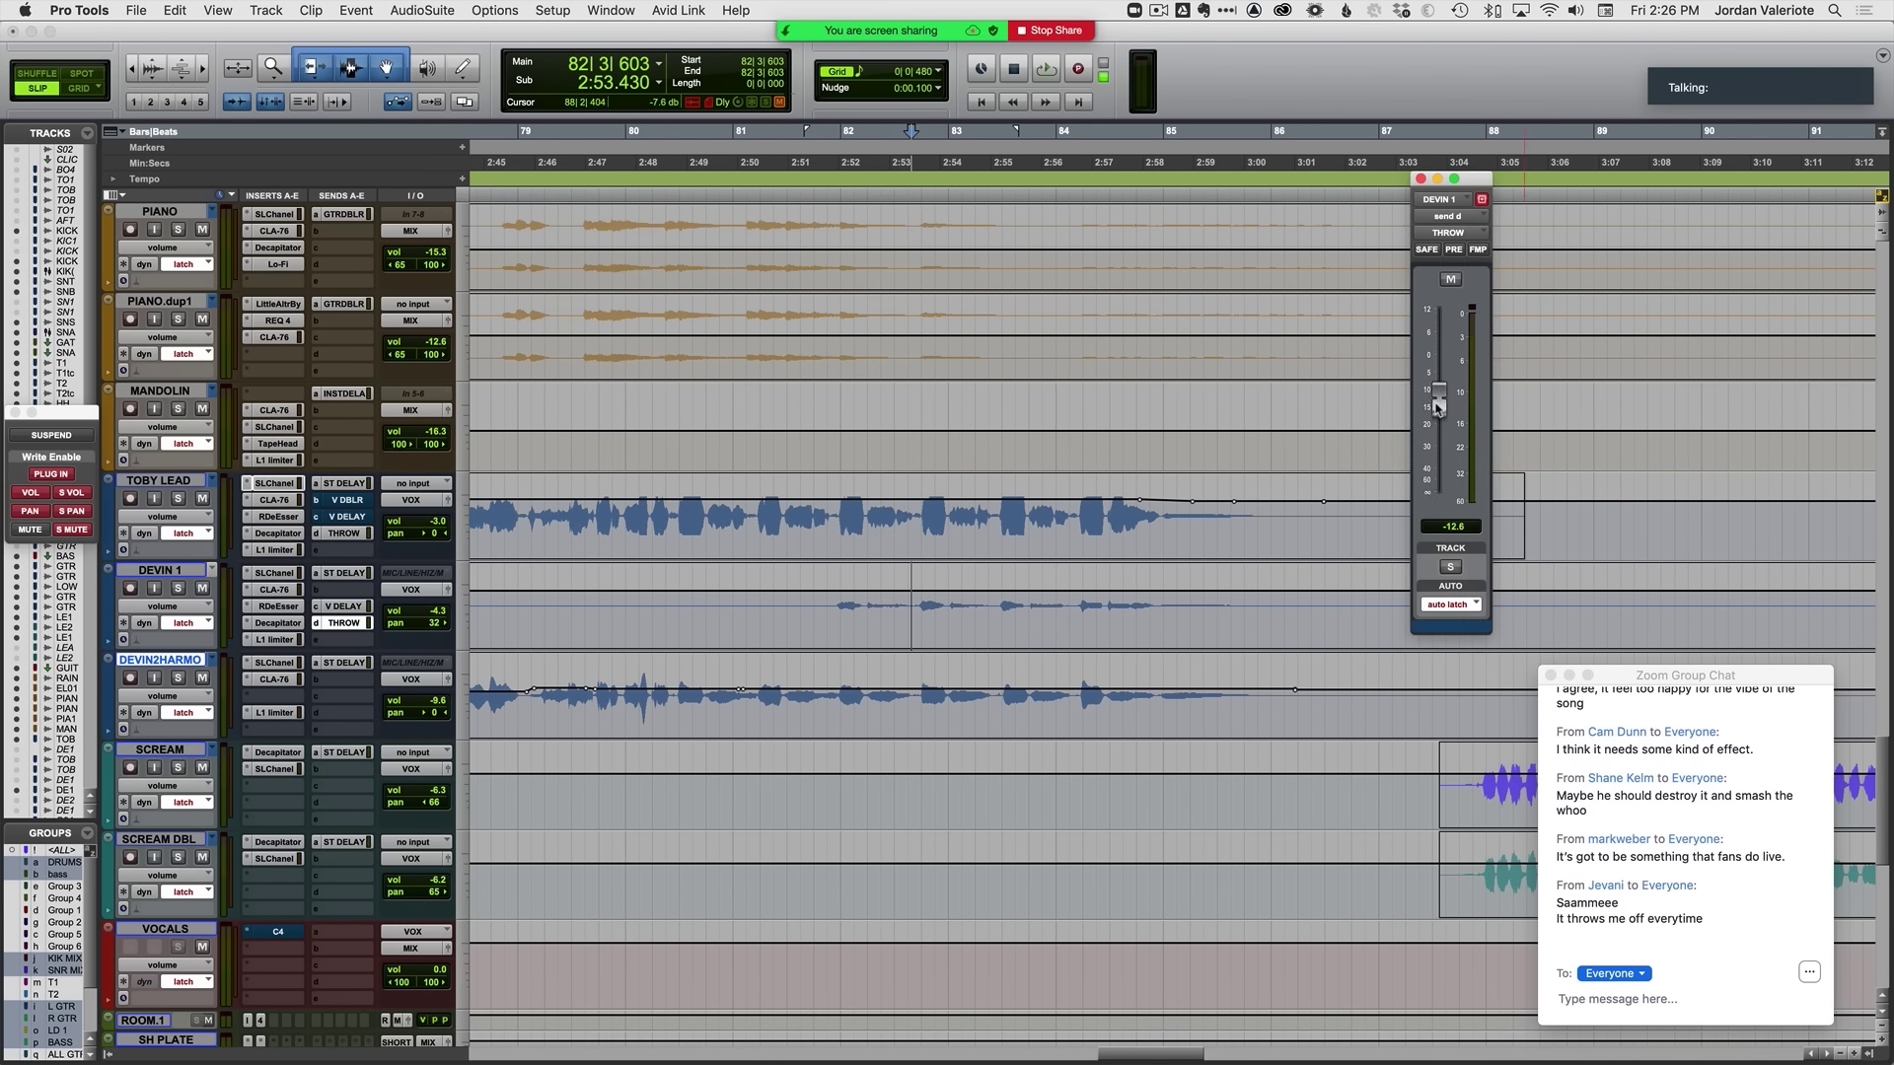
Step: Unmute DEVIN 1's THROW send in latch playback from about bar 81 beat 3, and replay the passage from about bar 84
{"action": "left_click", "coordinate": [804, 600]}
{"action": "key", "text": "space"}
{"action": "key", "text": "space"}
{"action": "key", "text": "space"}
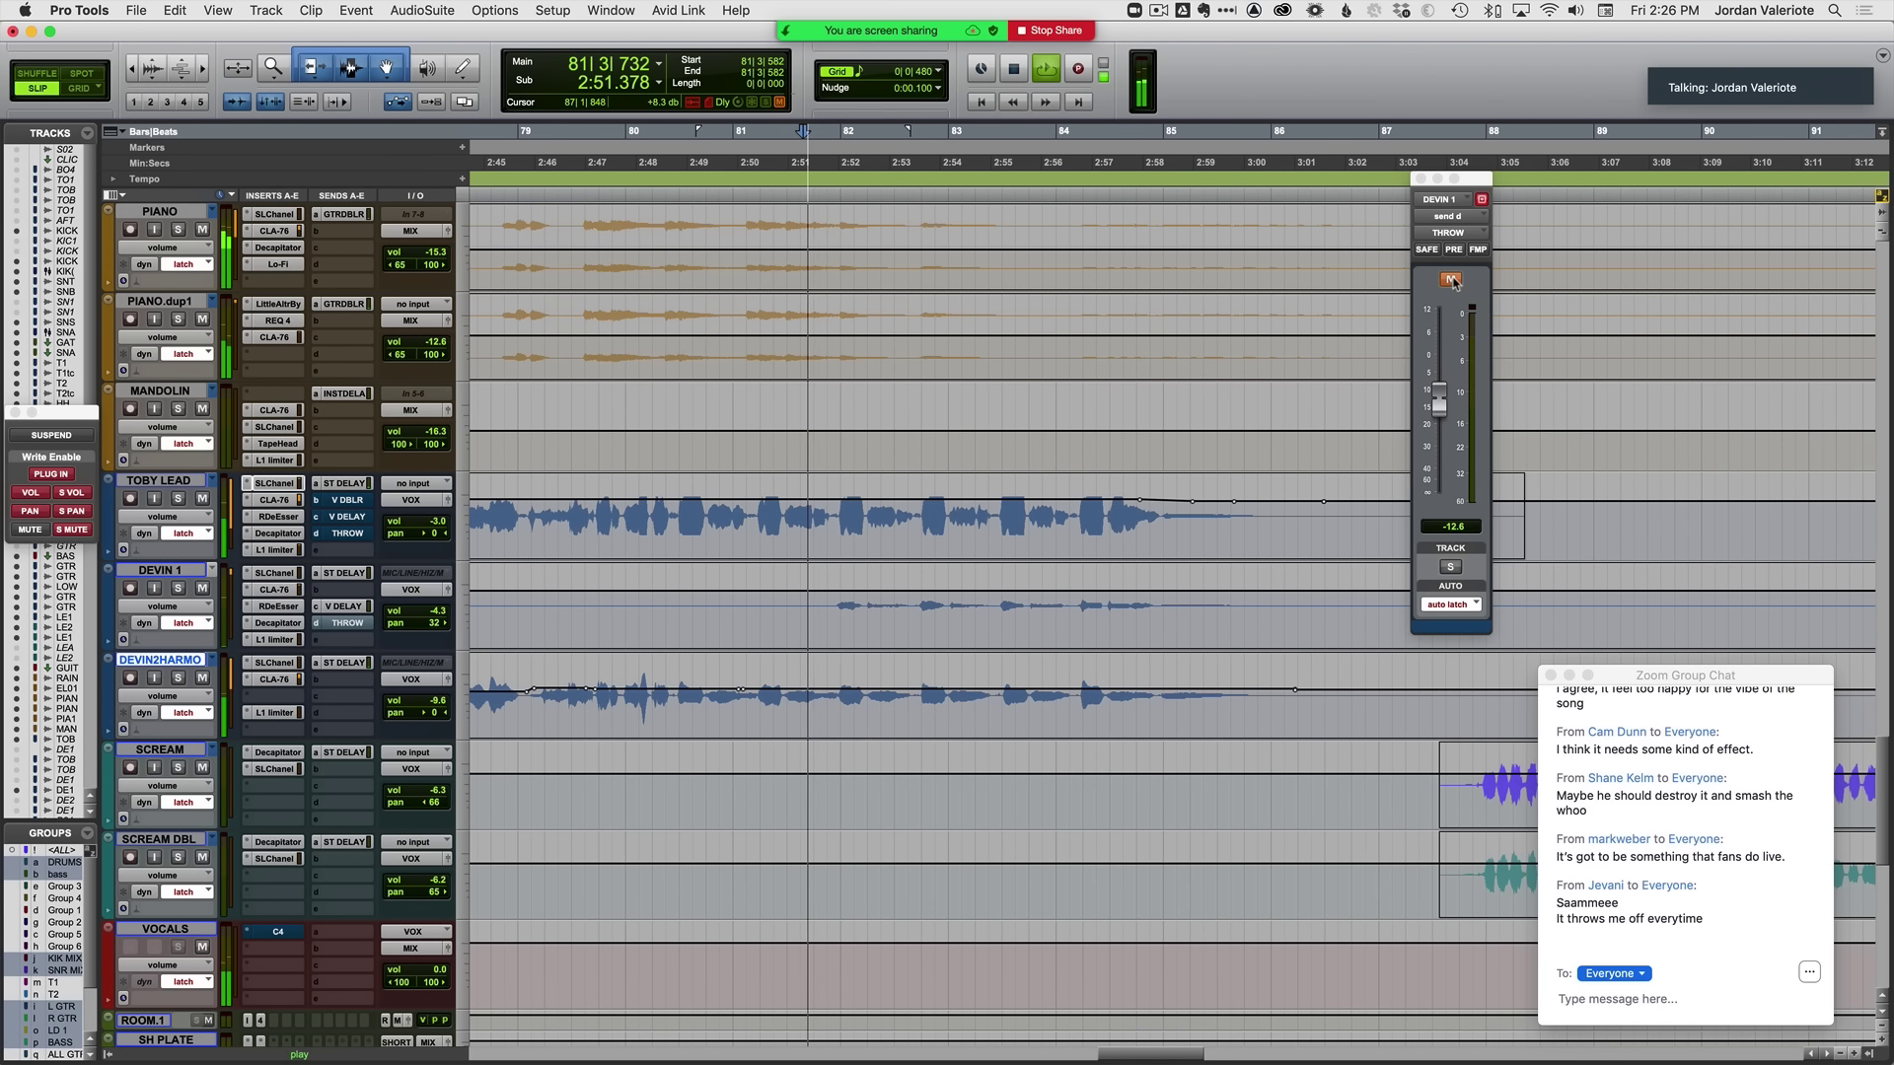
{"action": "left_click", "coordinate": [1451, 280]}
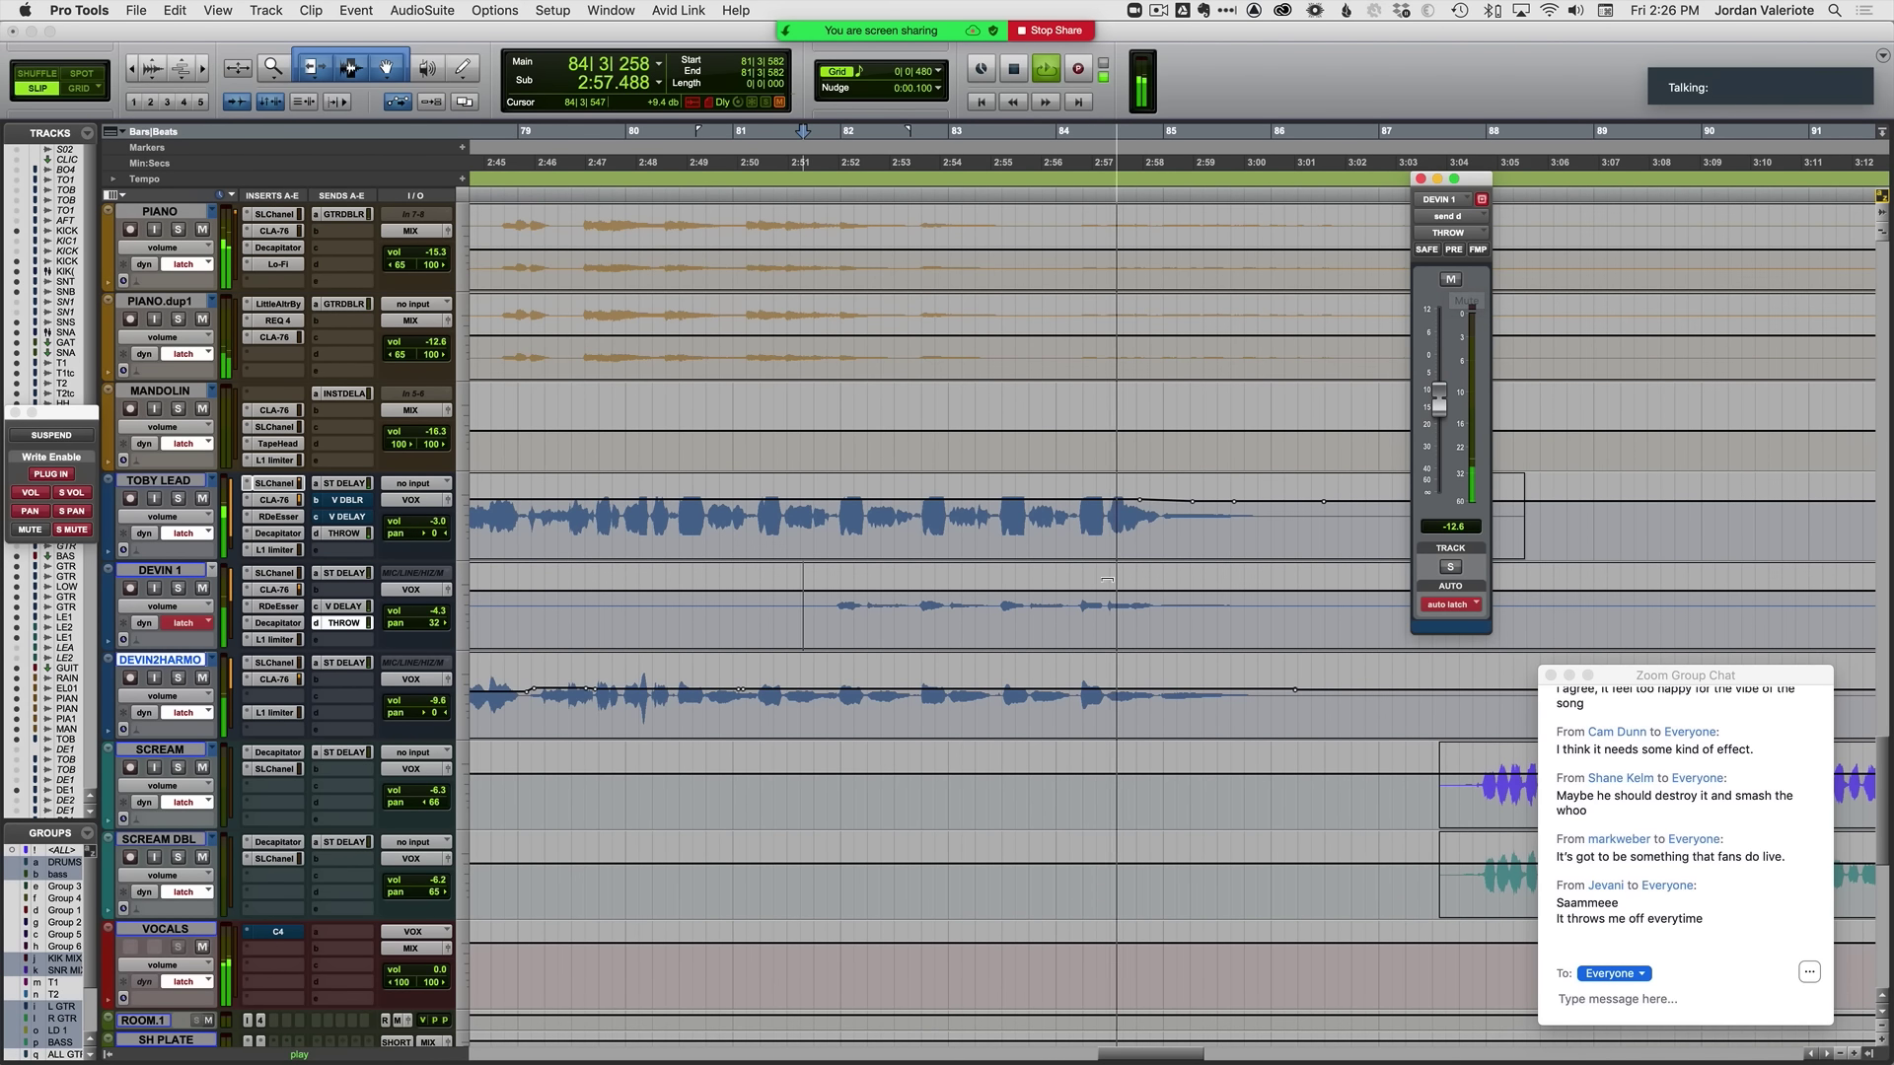
{"action": "left_click", "coordinate": [1068, 596]}
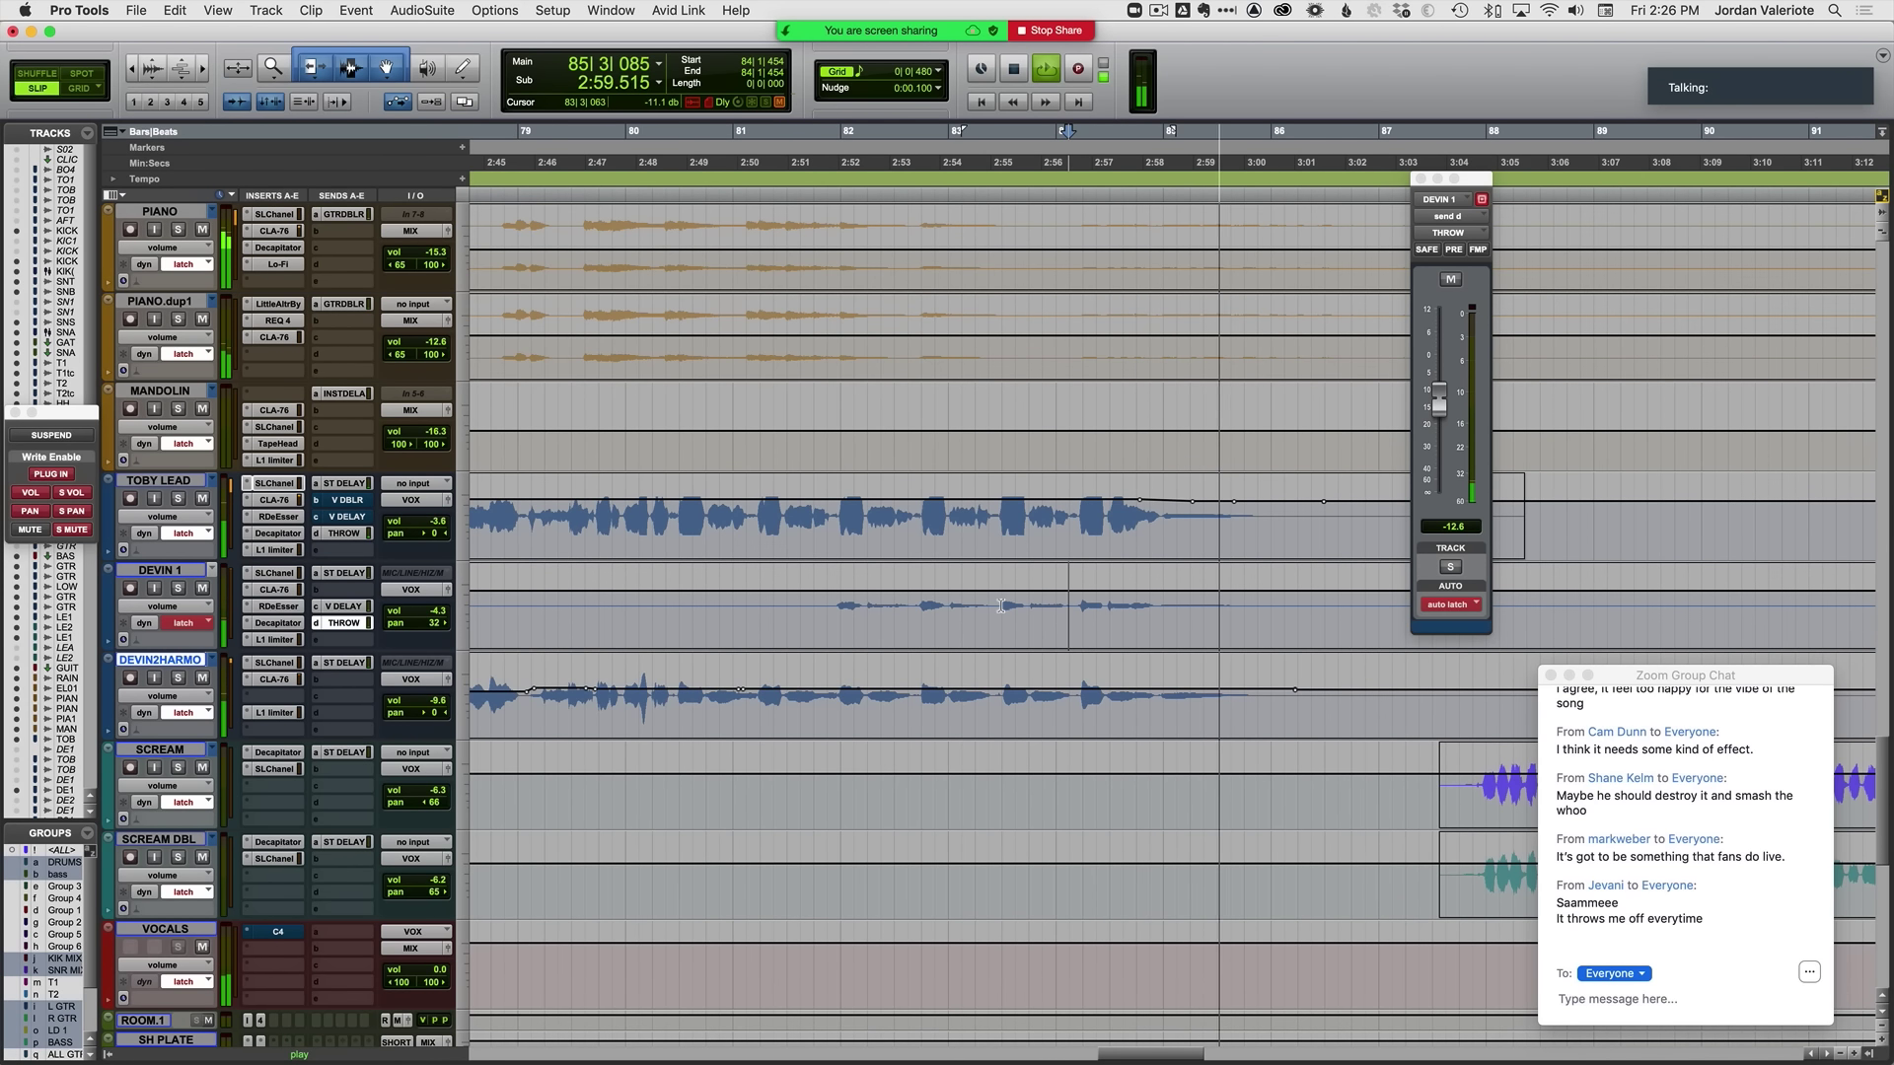
{"action": "key", "text": "space"}
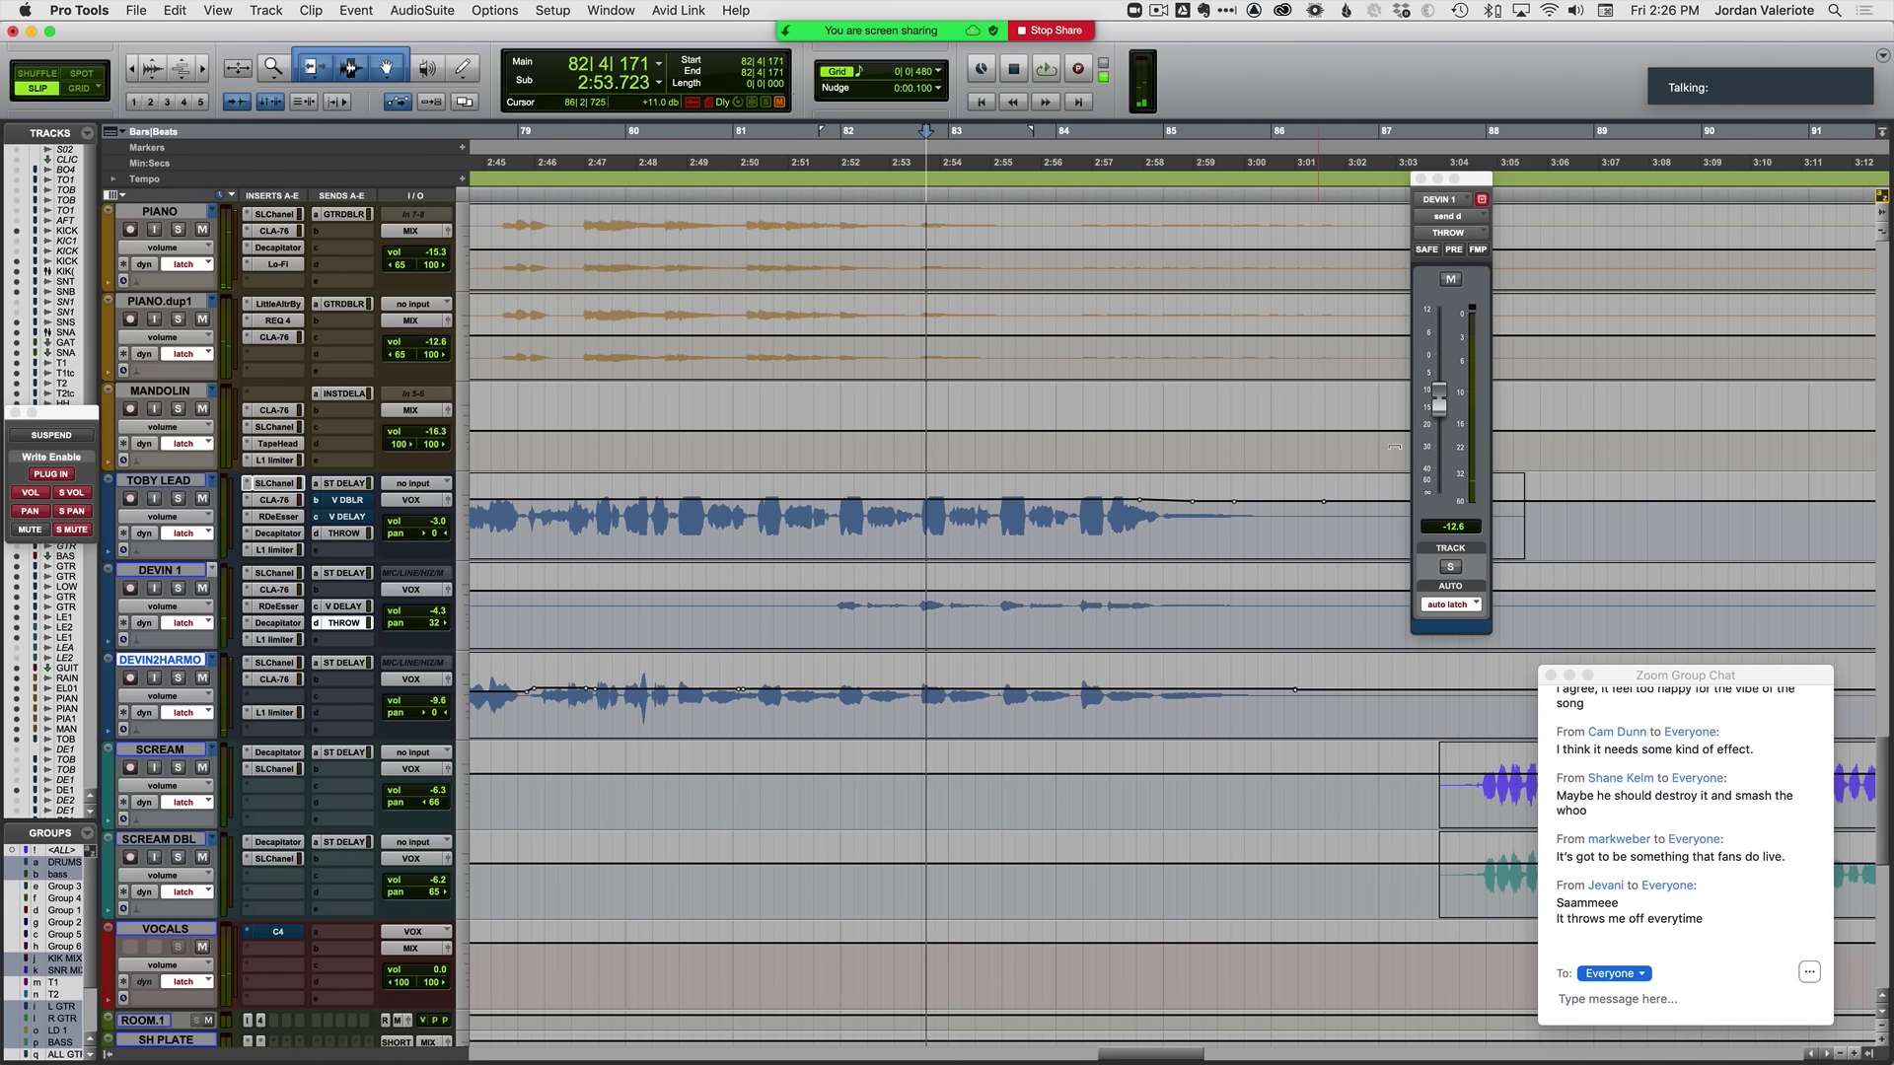
Step: Try raising DEVIN 1's THROW send to about -11.0 dB in latch playback from bar 82 beat 4
{"action": "key", "text": "space"}
{"action": "left_click_drag", "start_coordinate": [1439, 406], "coordinate": [1438, 402]}
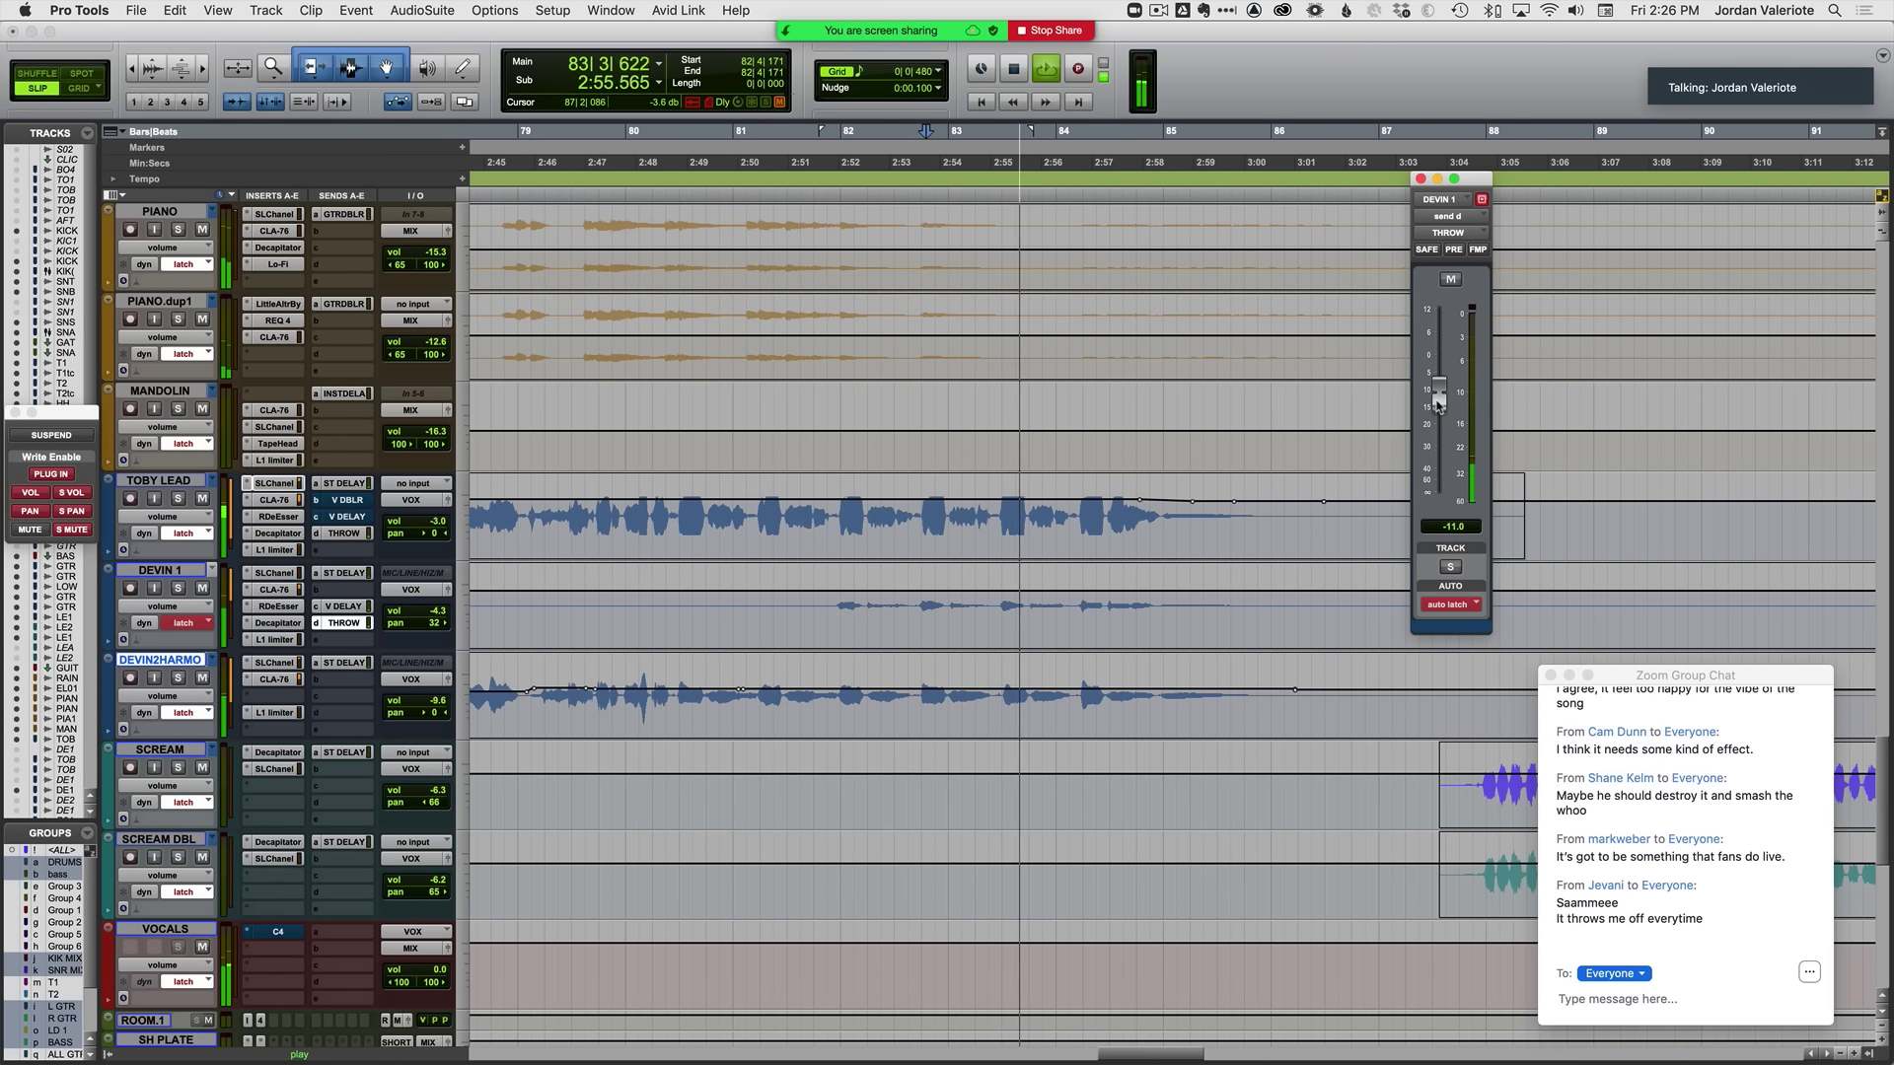
{"action": "key", "text": "space"}
{"action": "key", "text": "space"}
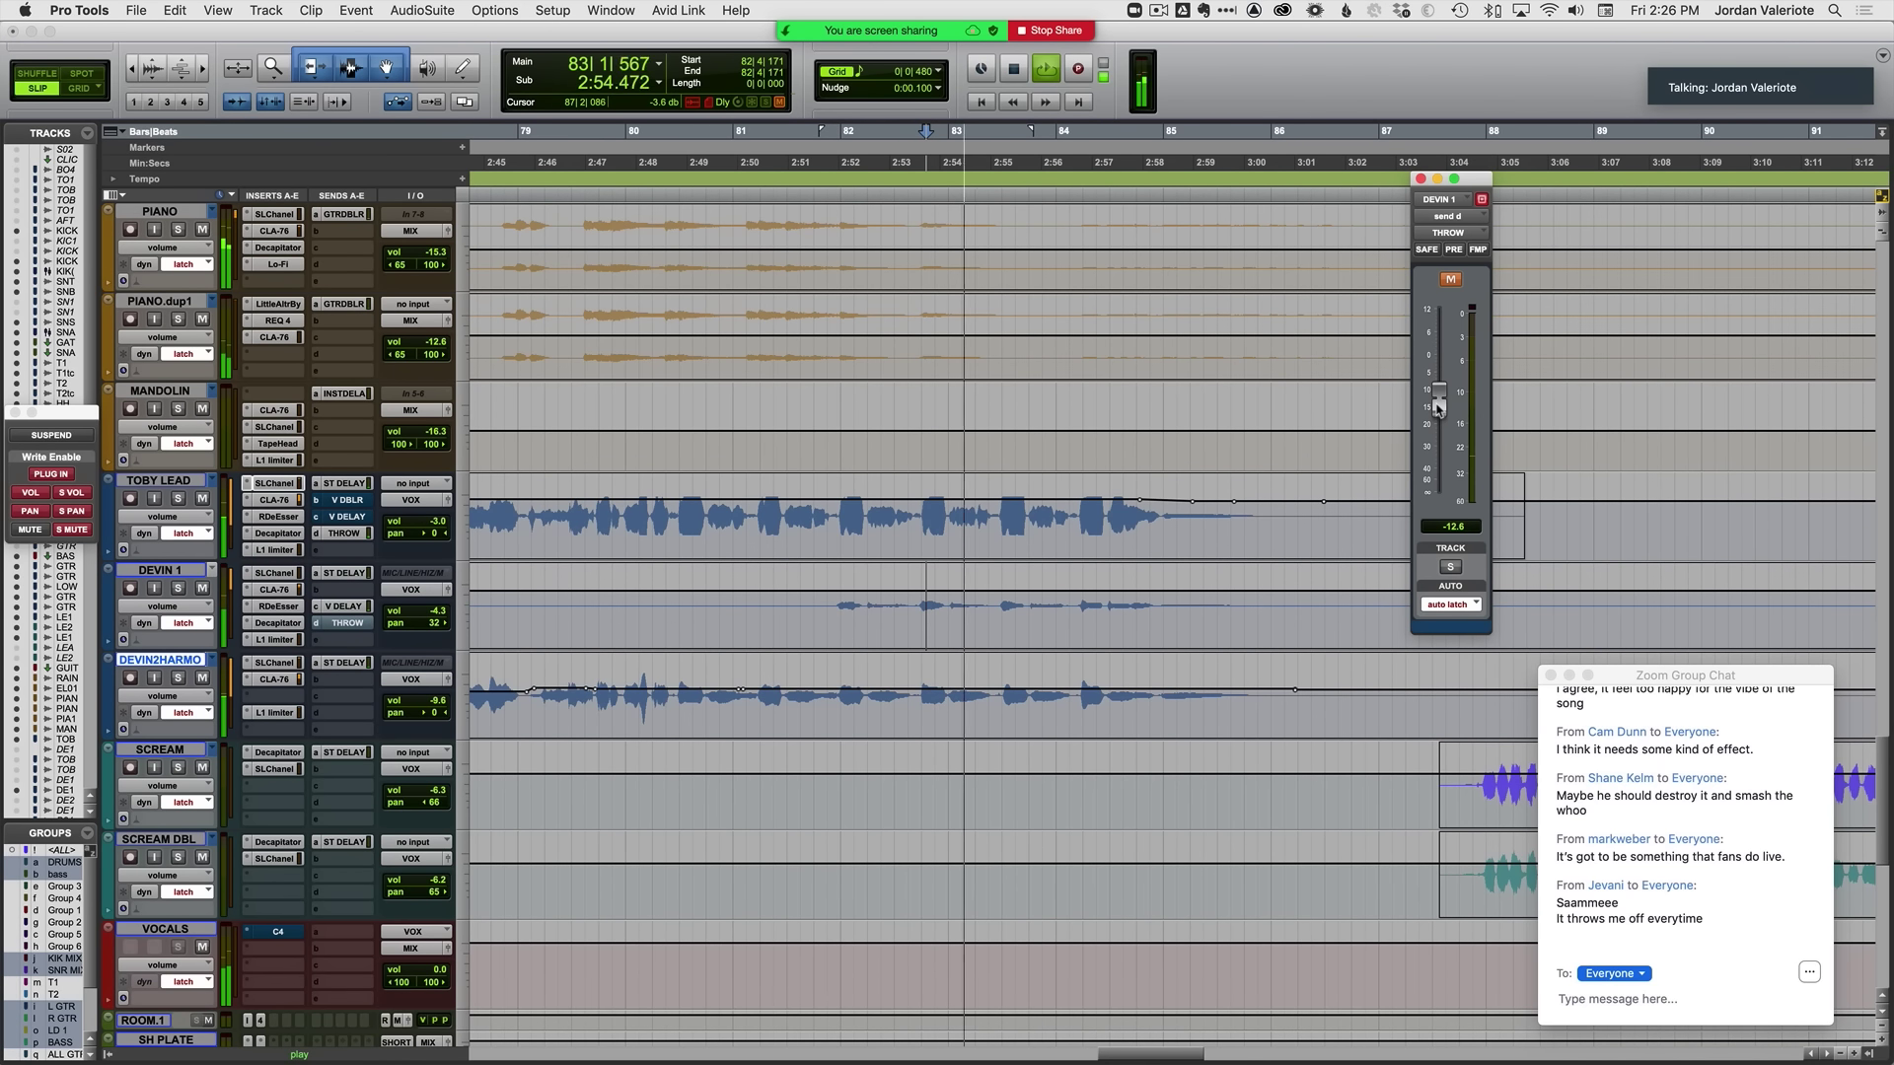
Step: Show DEVIN 1's THROW send mute automation and make it unmuted from about bar 81 beat 3 to bar 86
{"action": "left_click", "coordinate": [1450, 280], "text": "ctrl+super"}
{"action": "key", "text": "space"}
{"action": "left_click_drag", "start_coordinate": [784, 619], "coordinate": [1174, 526]}
{"action": "left_click", "coordinate": [1055, 614]}
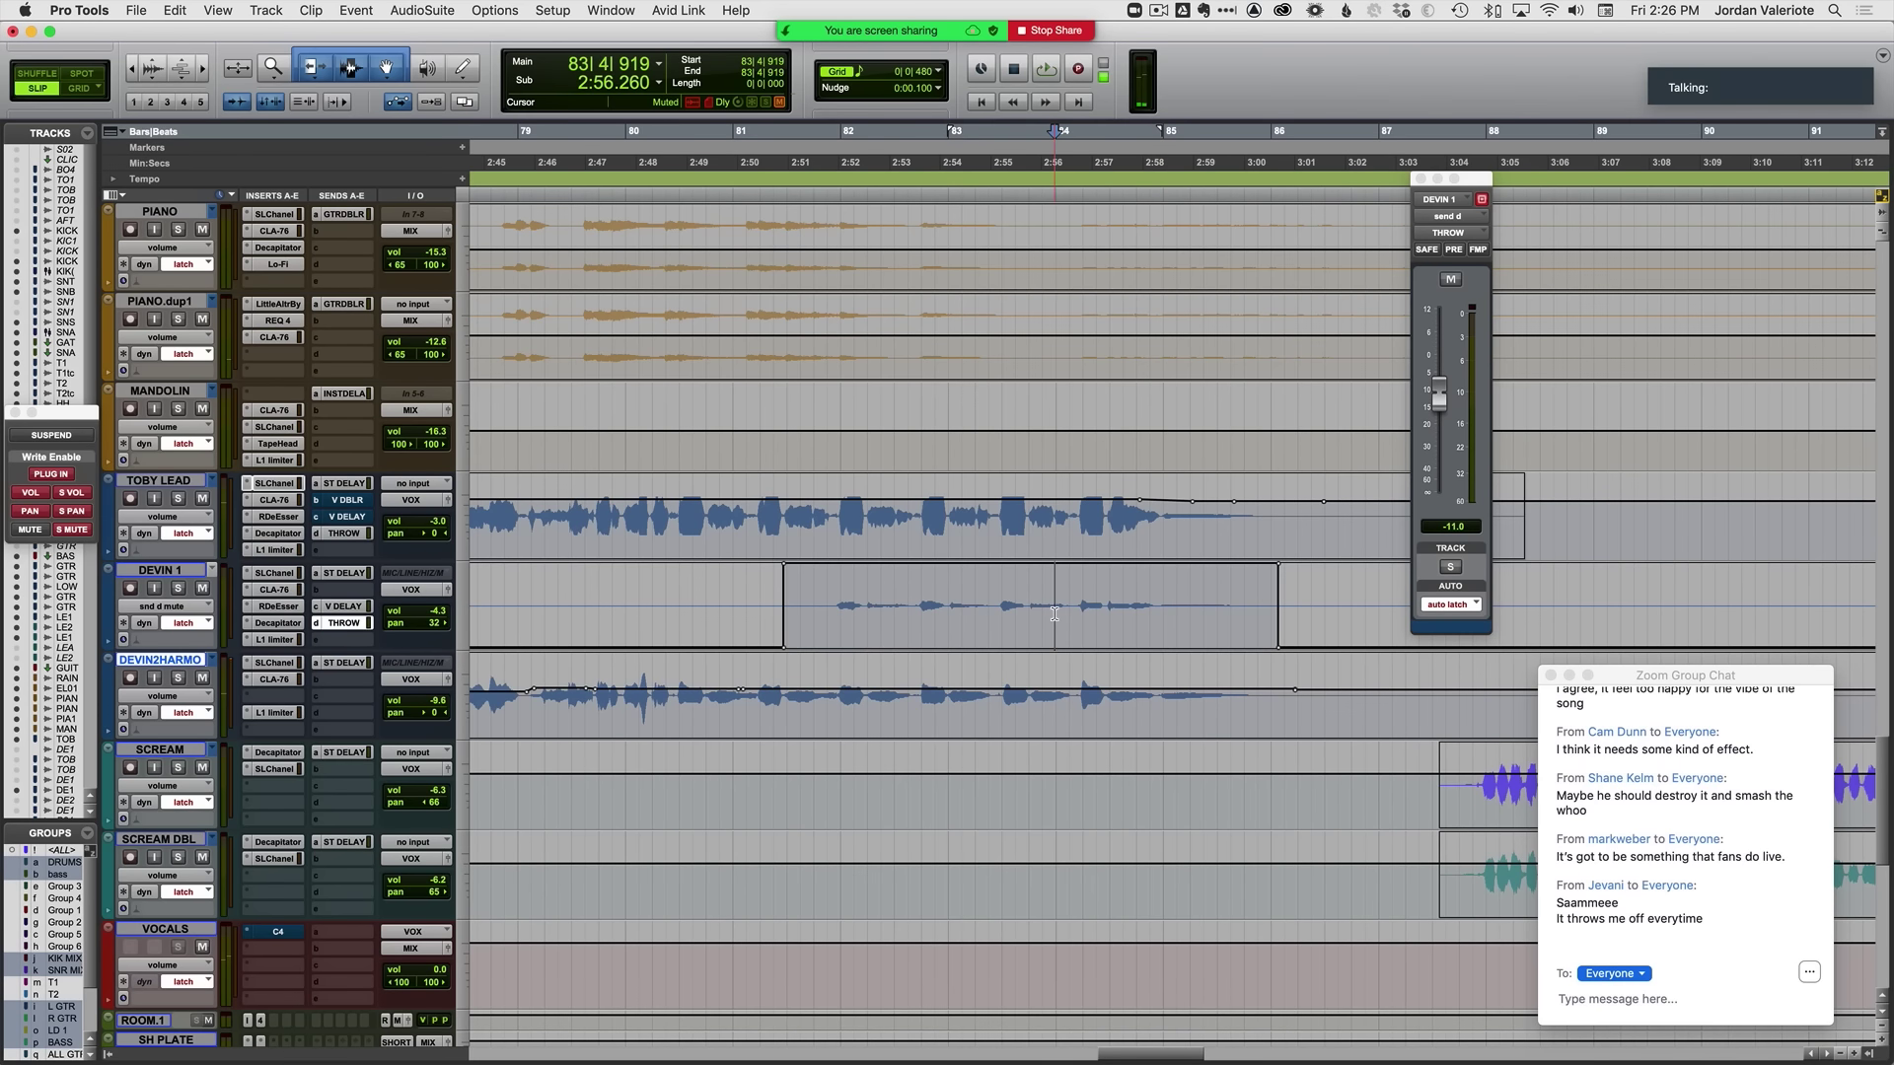
Step: Show DEVIN 1's THROW send level automation and delete its breakpoints from about bar 83 to bar 85
{"action": "key", "text": "space"}
{"action": "key", "text": "space"}
{"action": "left_click", "coordinate": [1440, 400], "text": "ctrl+super"}
{"action": "left_click_drag", "start_coordinate": [1098, 617], "coordinate": [1197, 614]}
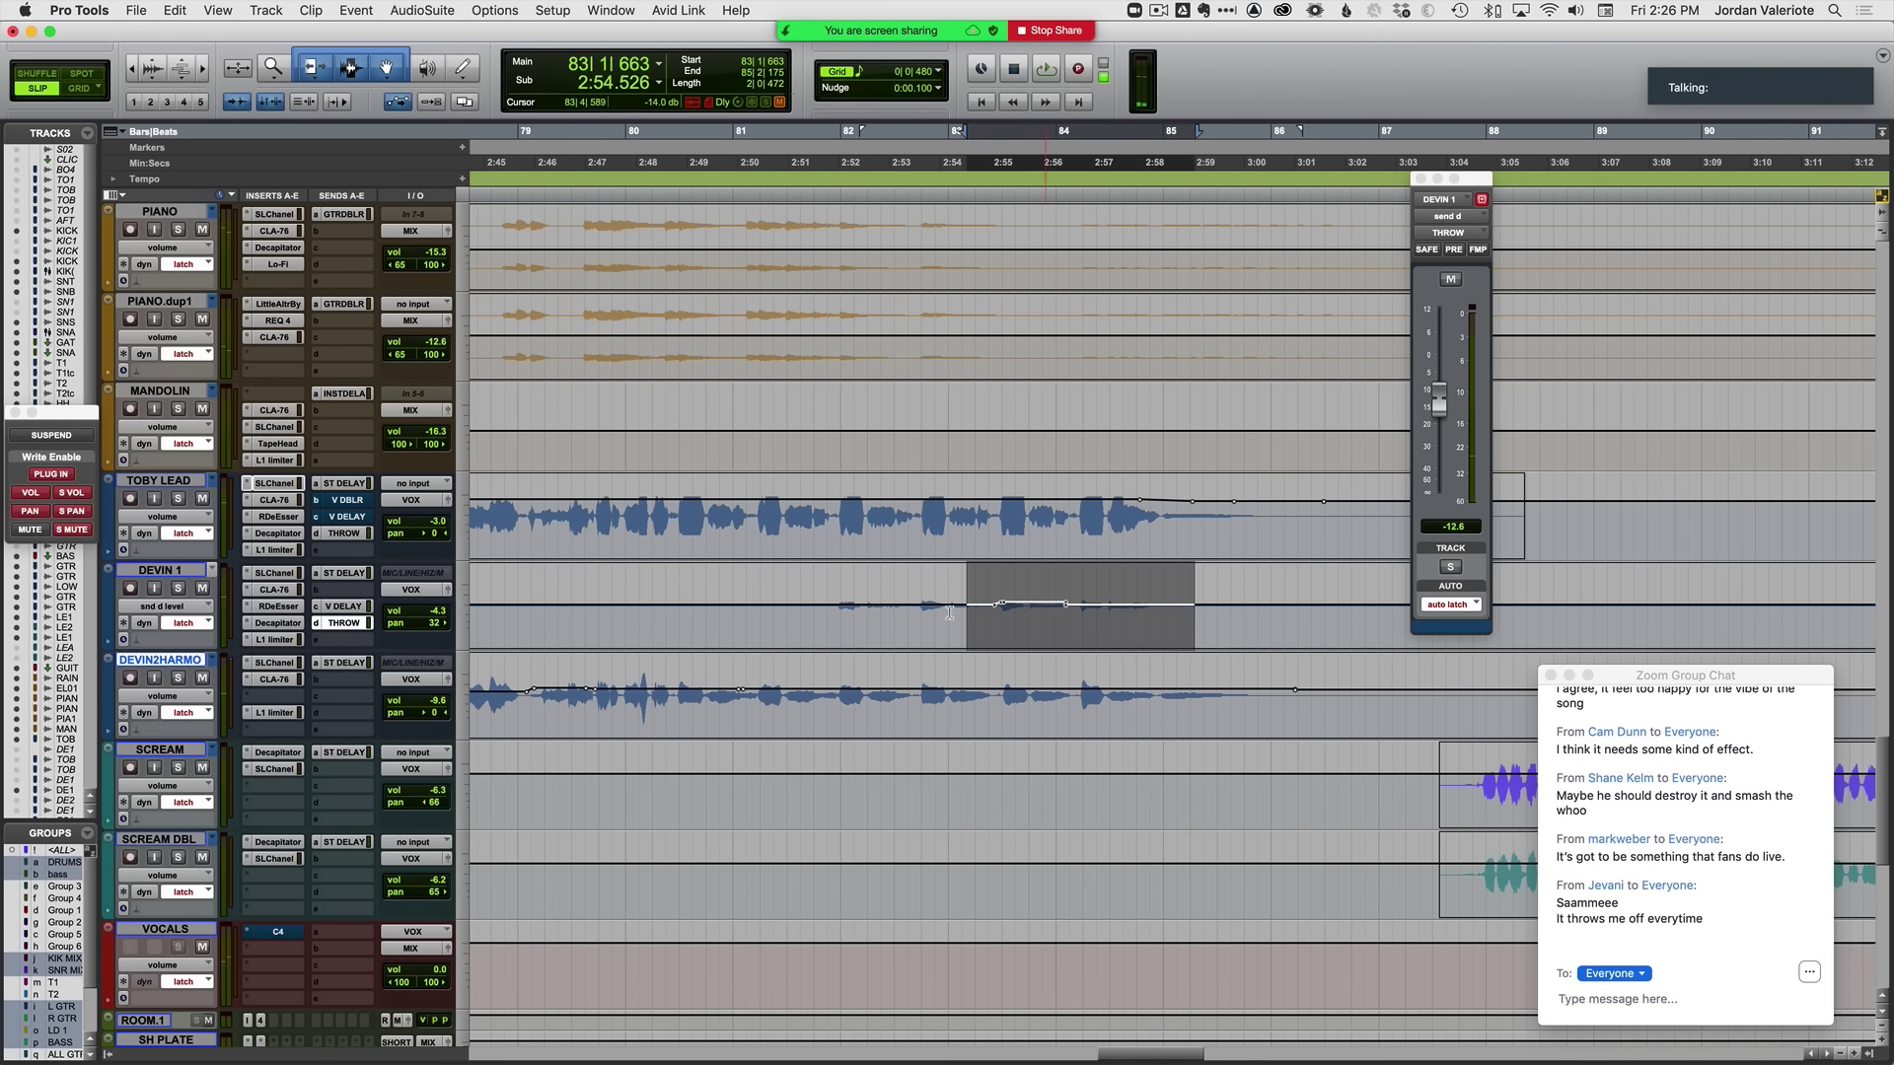
{"action": "key", "text": "Delete"}
Step: Raise DEVIN 1's THROW send to about -9.4 dB around bar 84 in latch playback, and close the send window
{"action": "left_click", "coordinate": [942, 613]}
{"action": "key", "text": "space"}
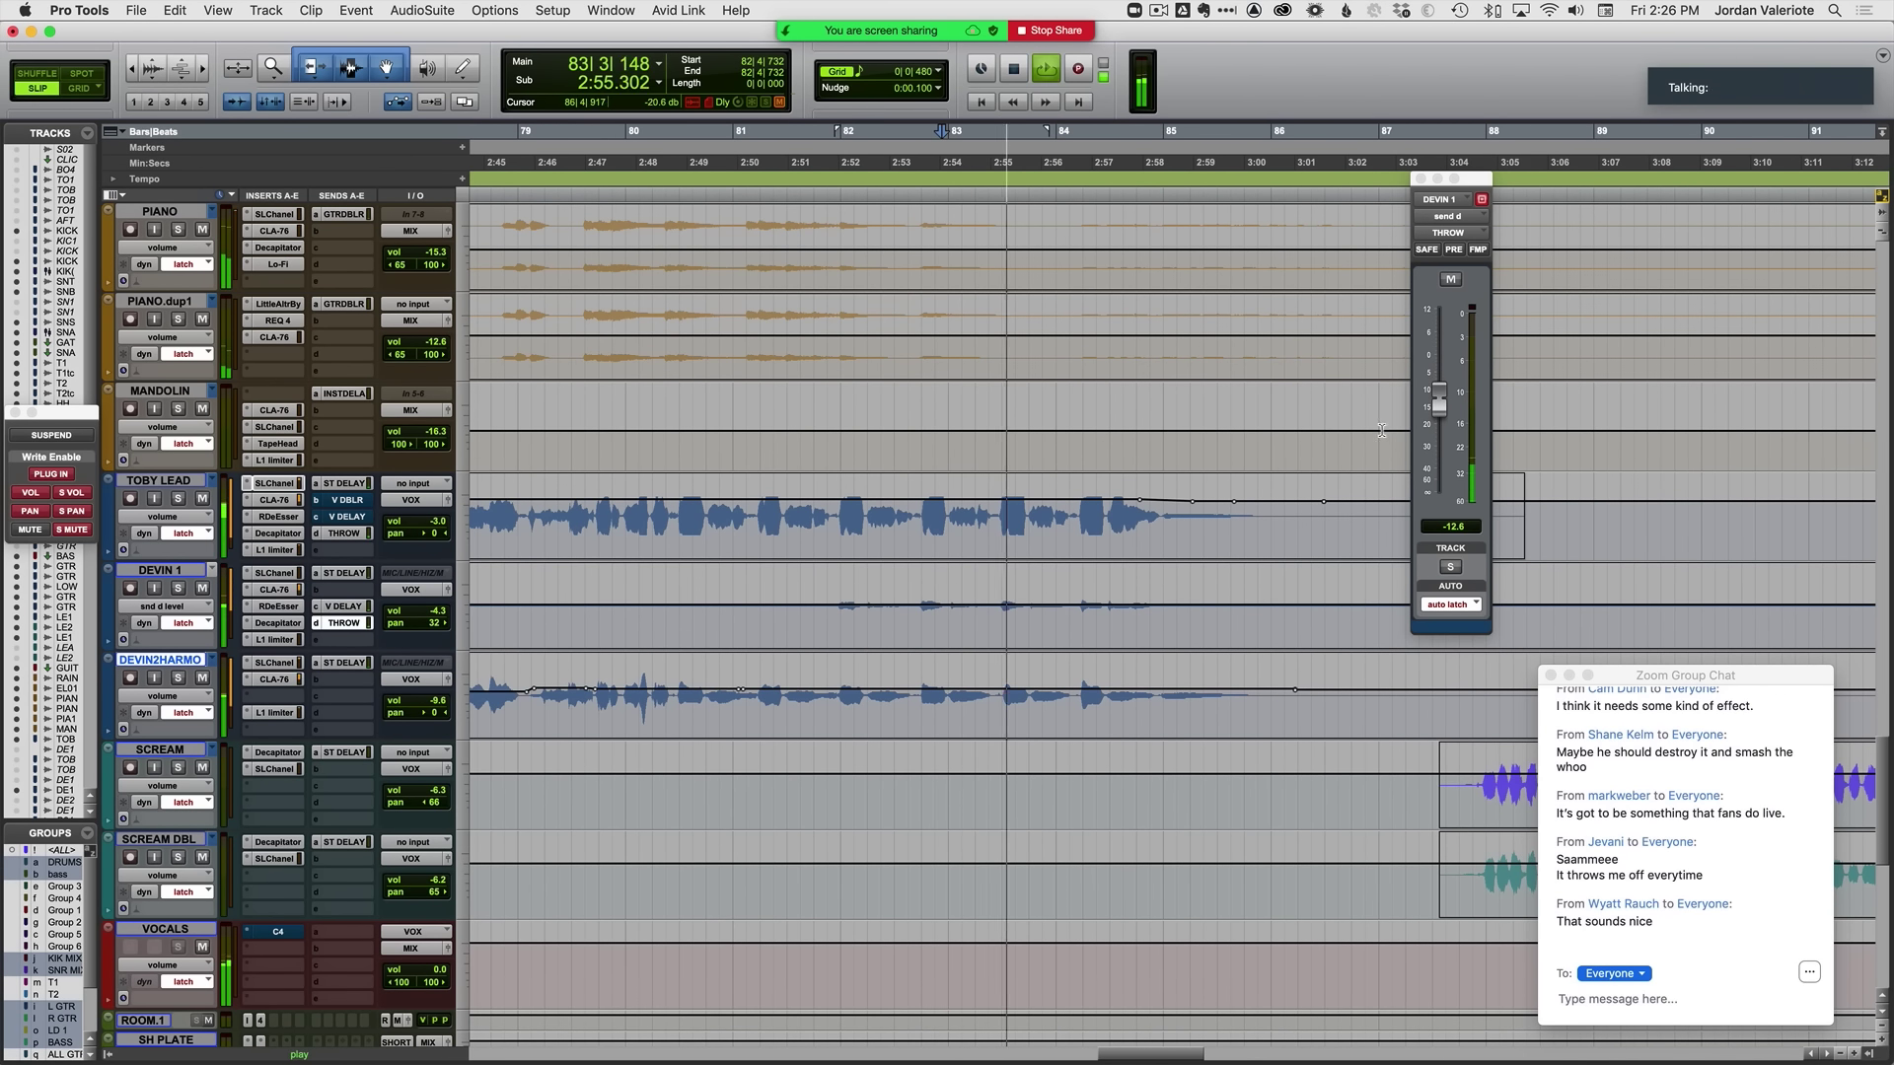
{"action": "left_click_drag", "start_coordinate": [1442, 411], "coordinate": [1445, 399]}
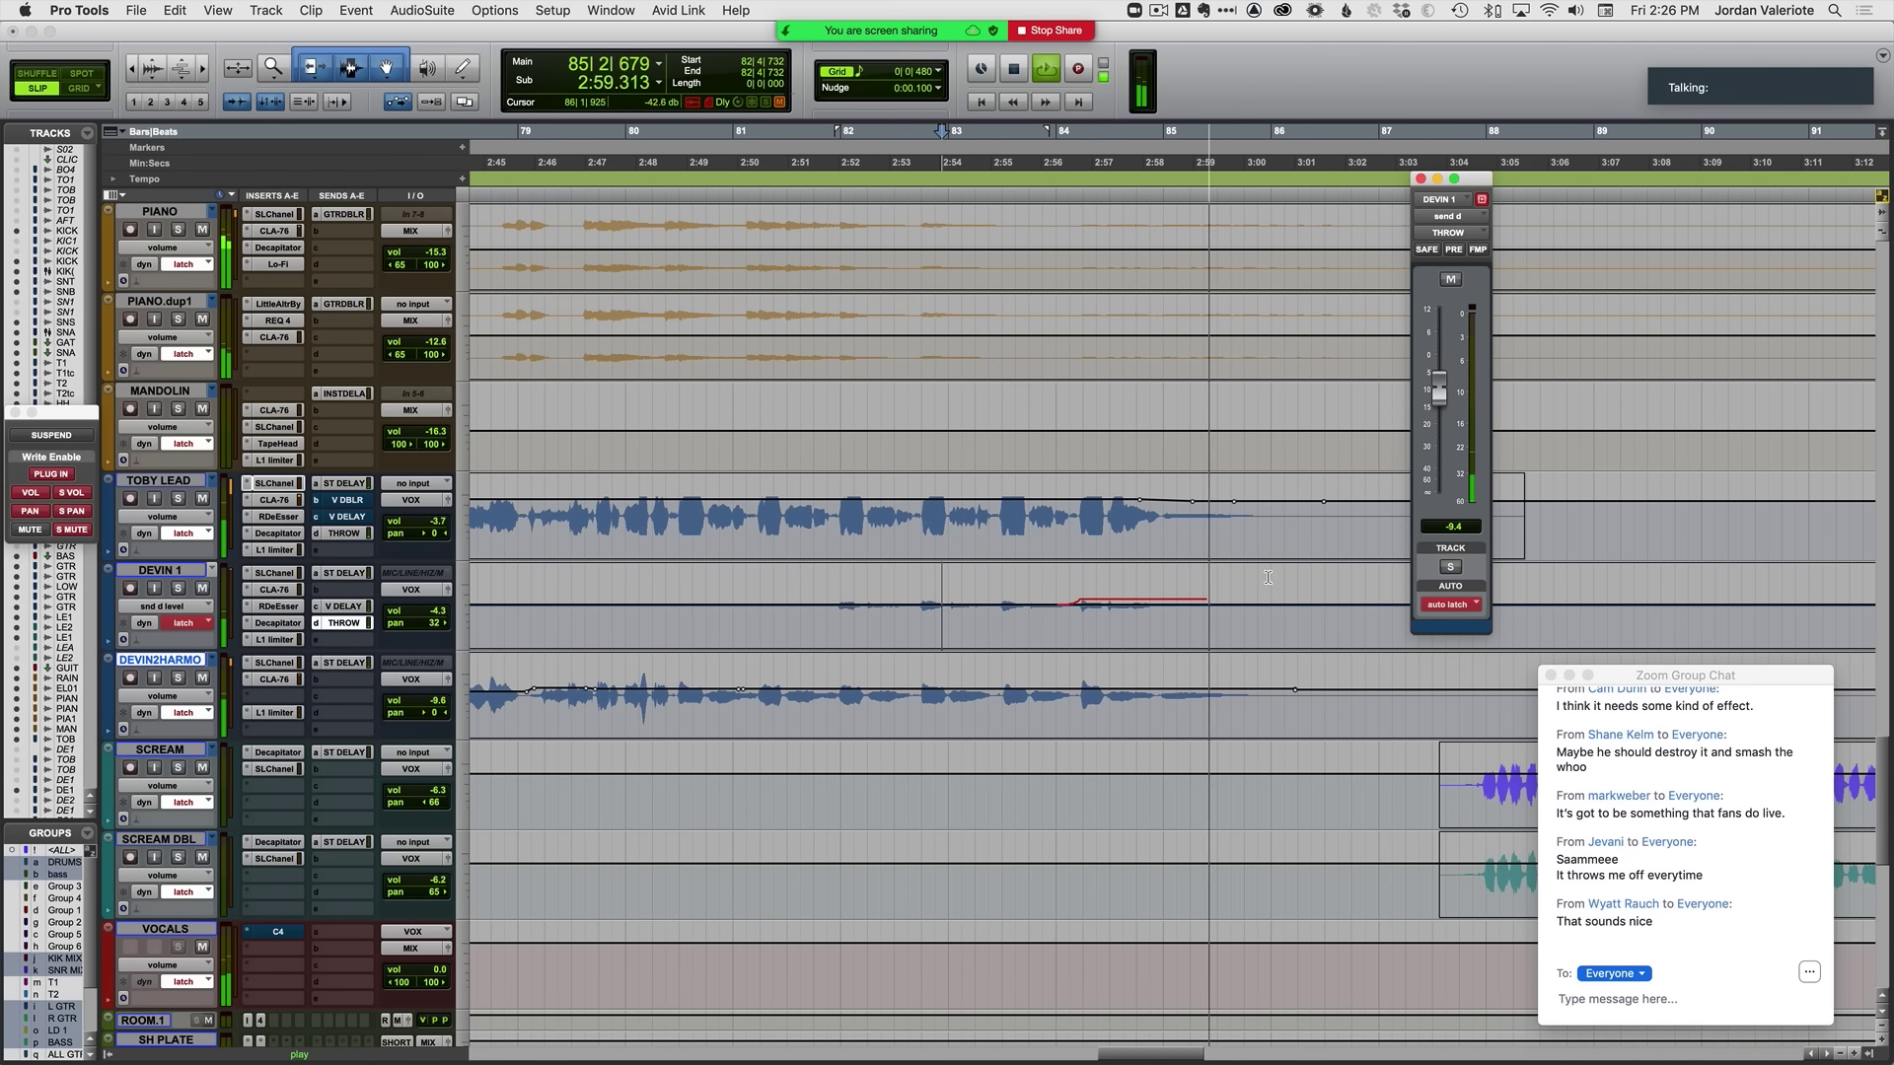
{"action": "key", "text": "space"}
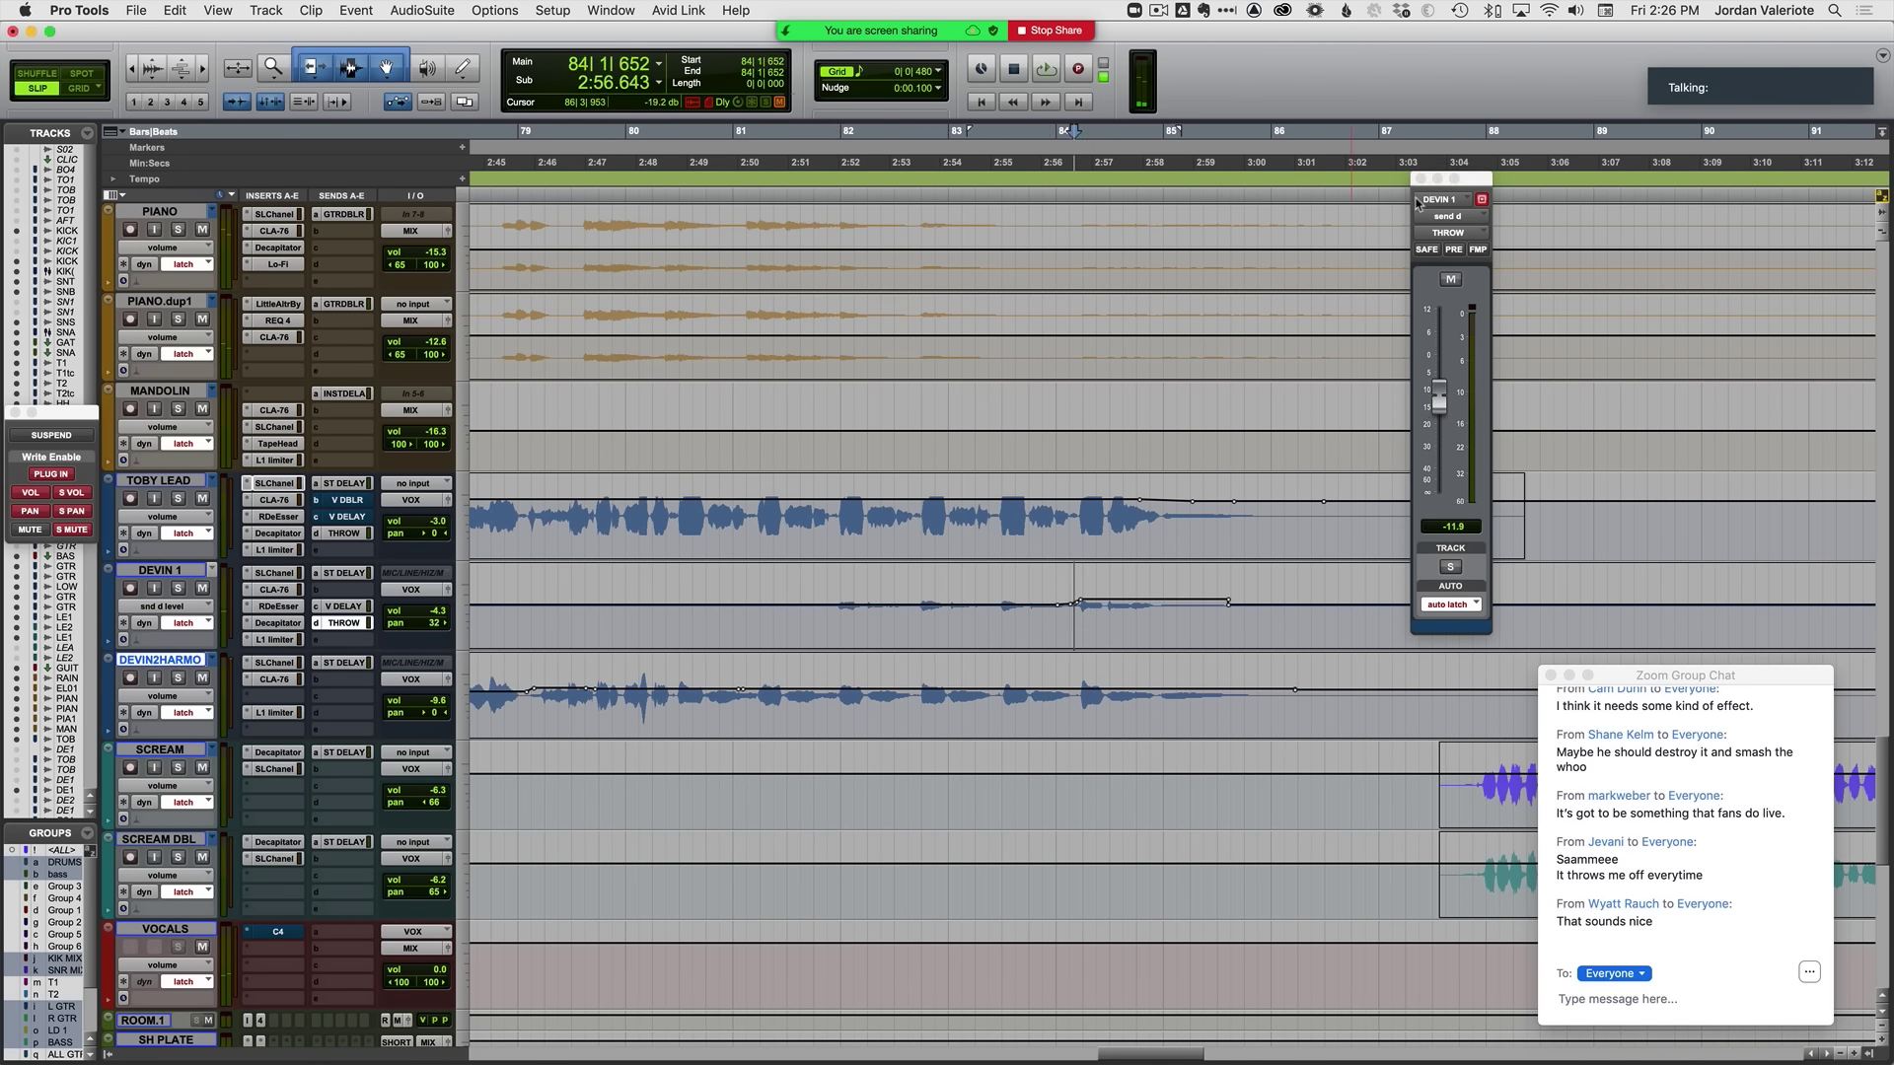
{"action": "left_click", "coordinate": [1420, 178]}
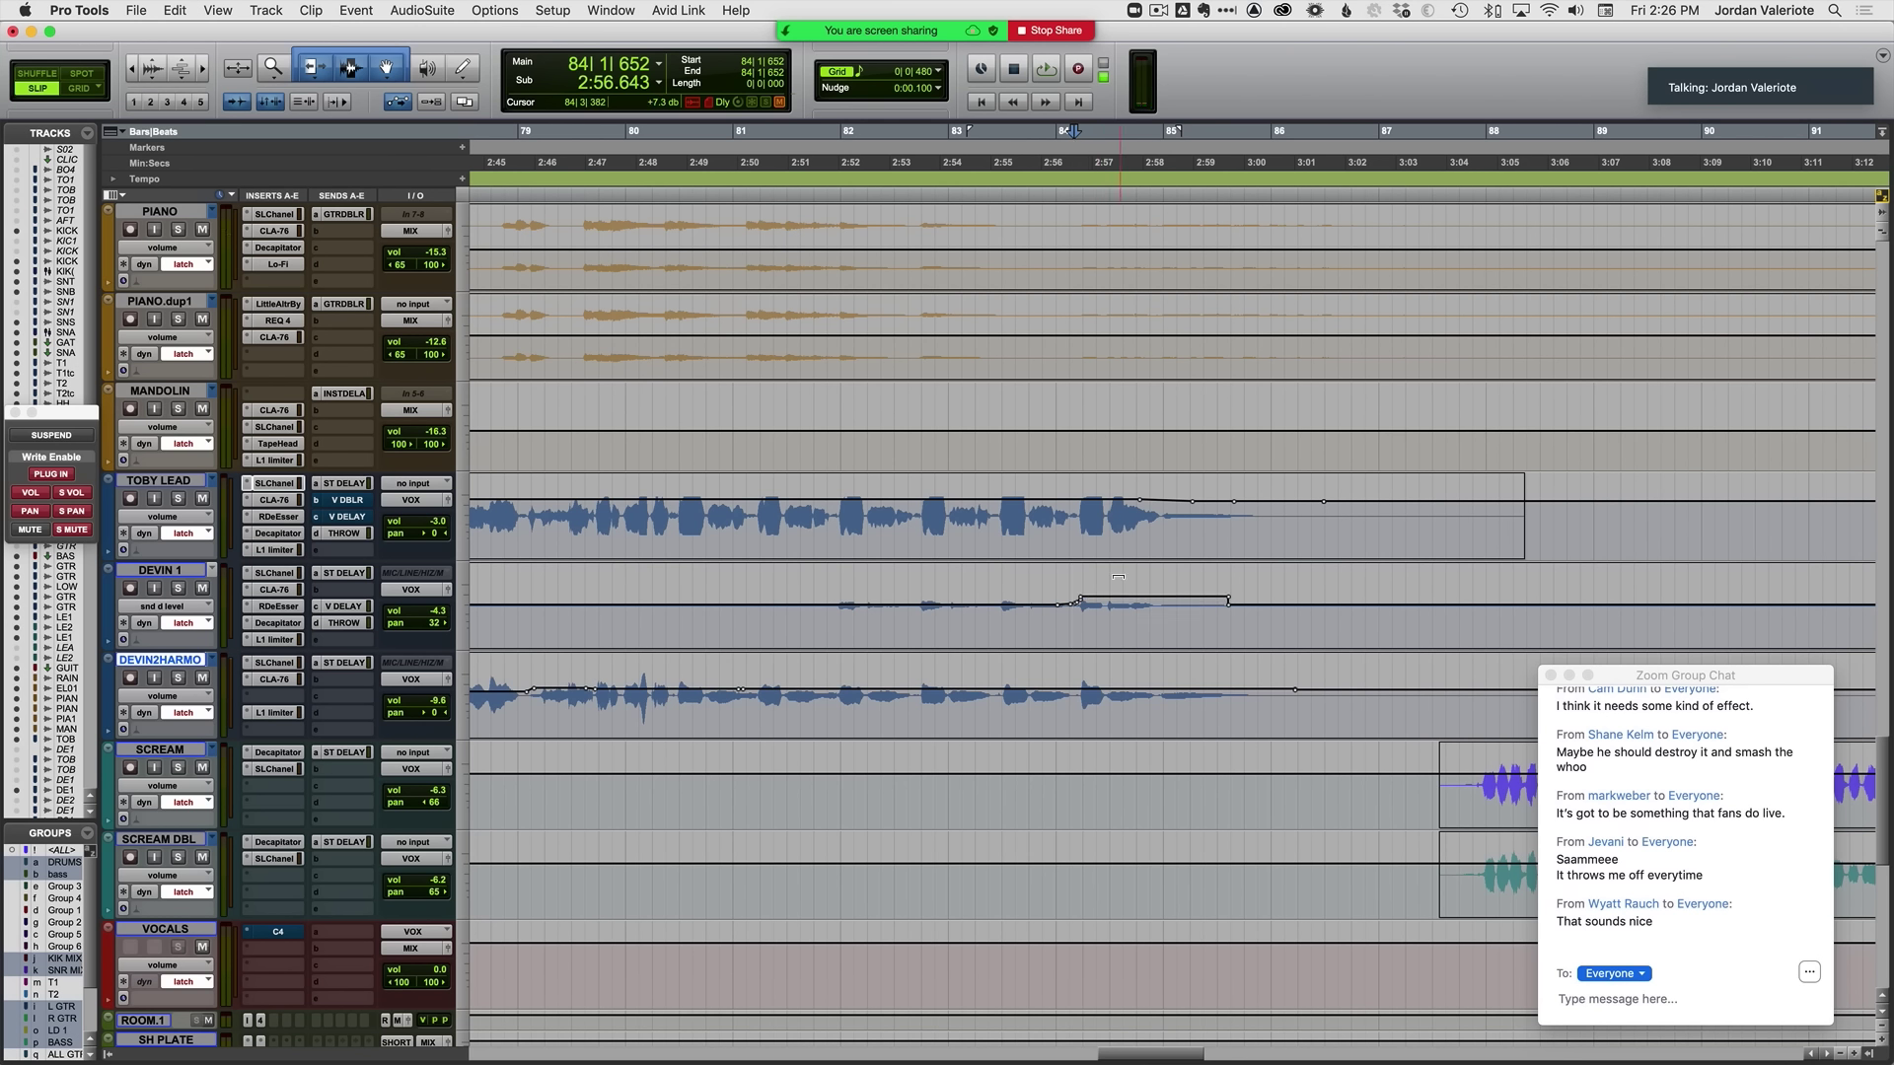
Step: Open the Mod Delay III on THROW DELAY during playback and enable automation for its Feedback, returning to the edit window
{"action": "scroll", "coordinate": [966, 627], "scroll_direction": "right", "scroll_amount": 3}
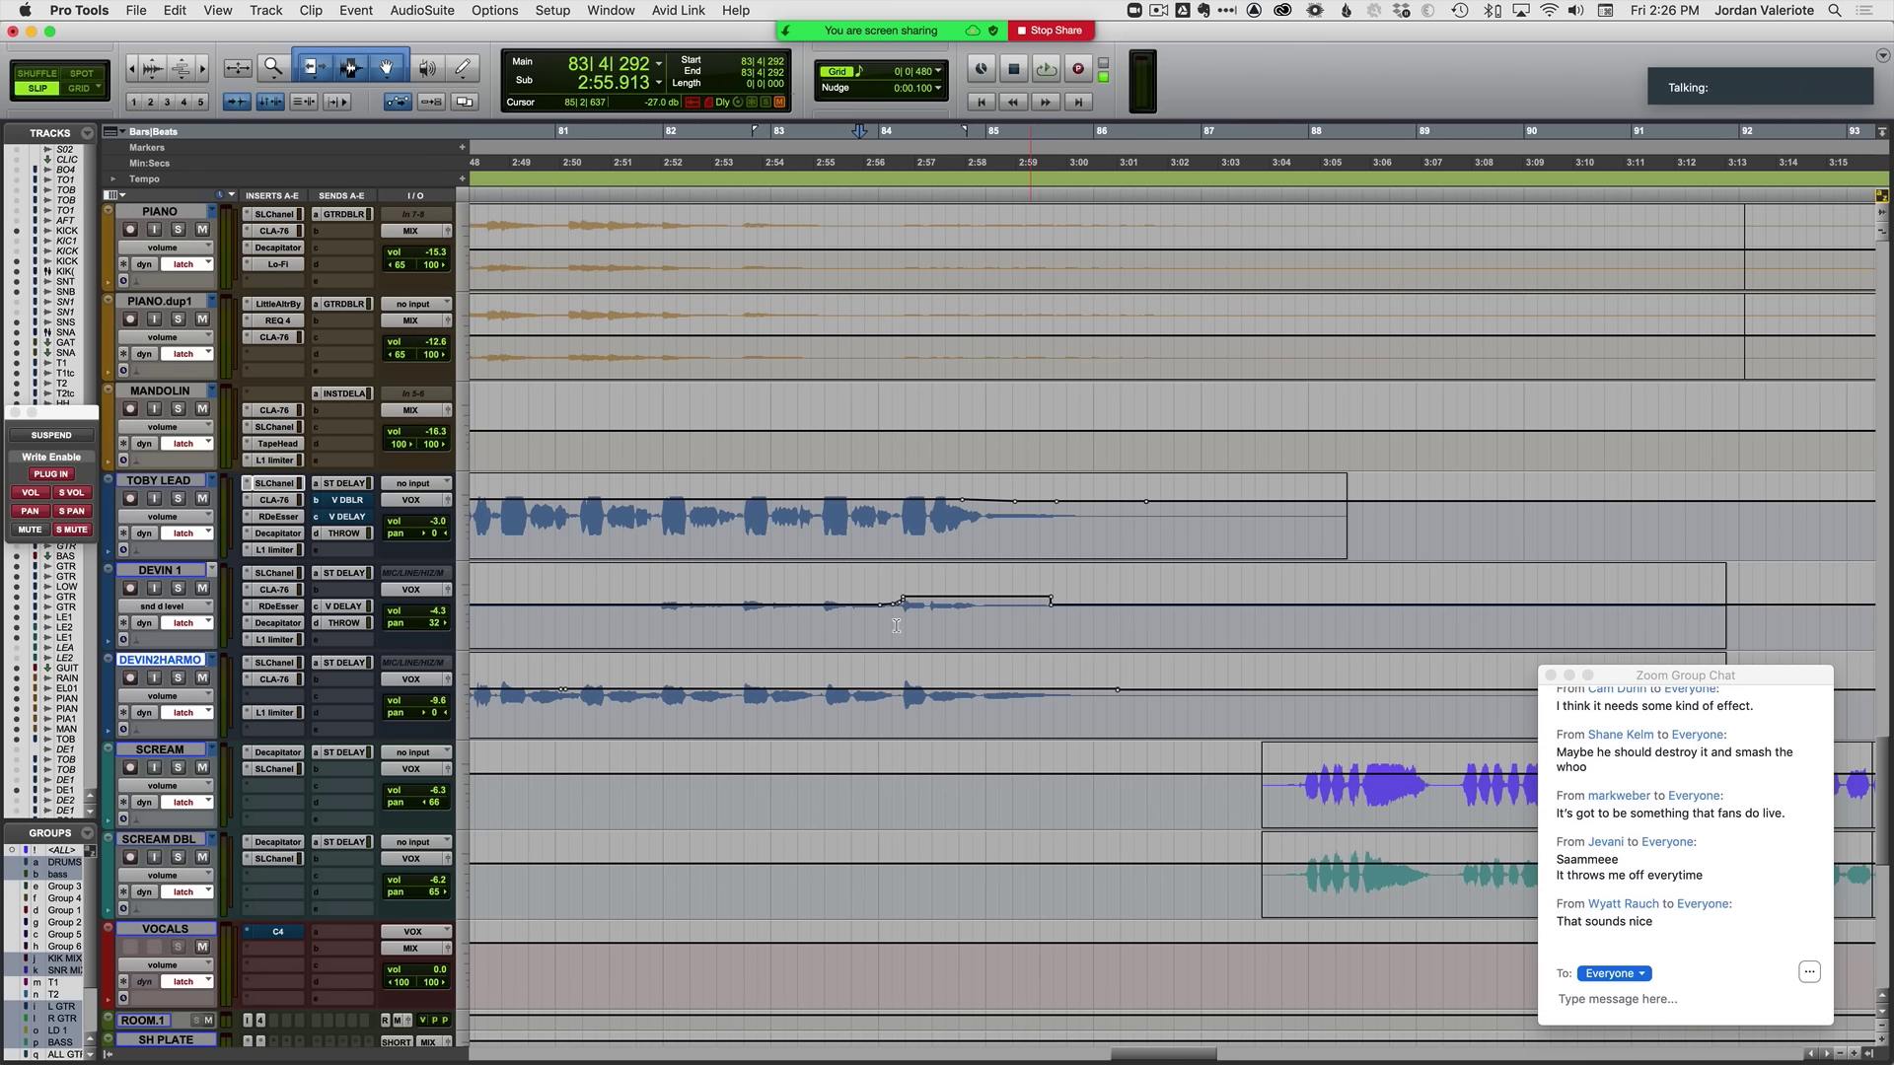
{"action": "key", "text": "space"}
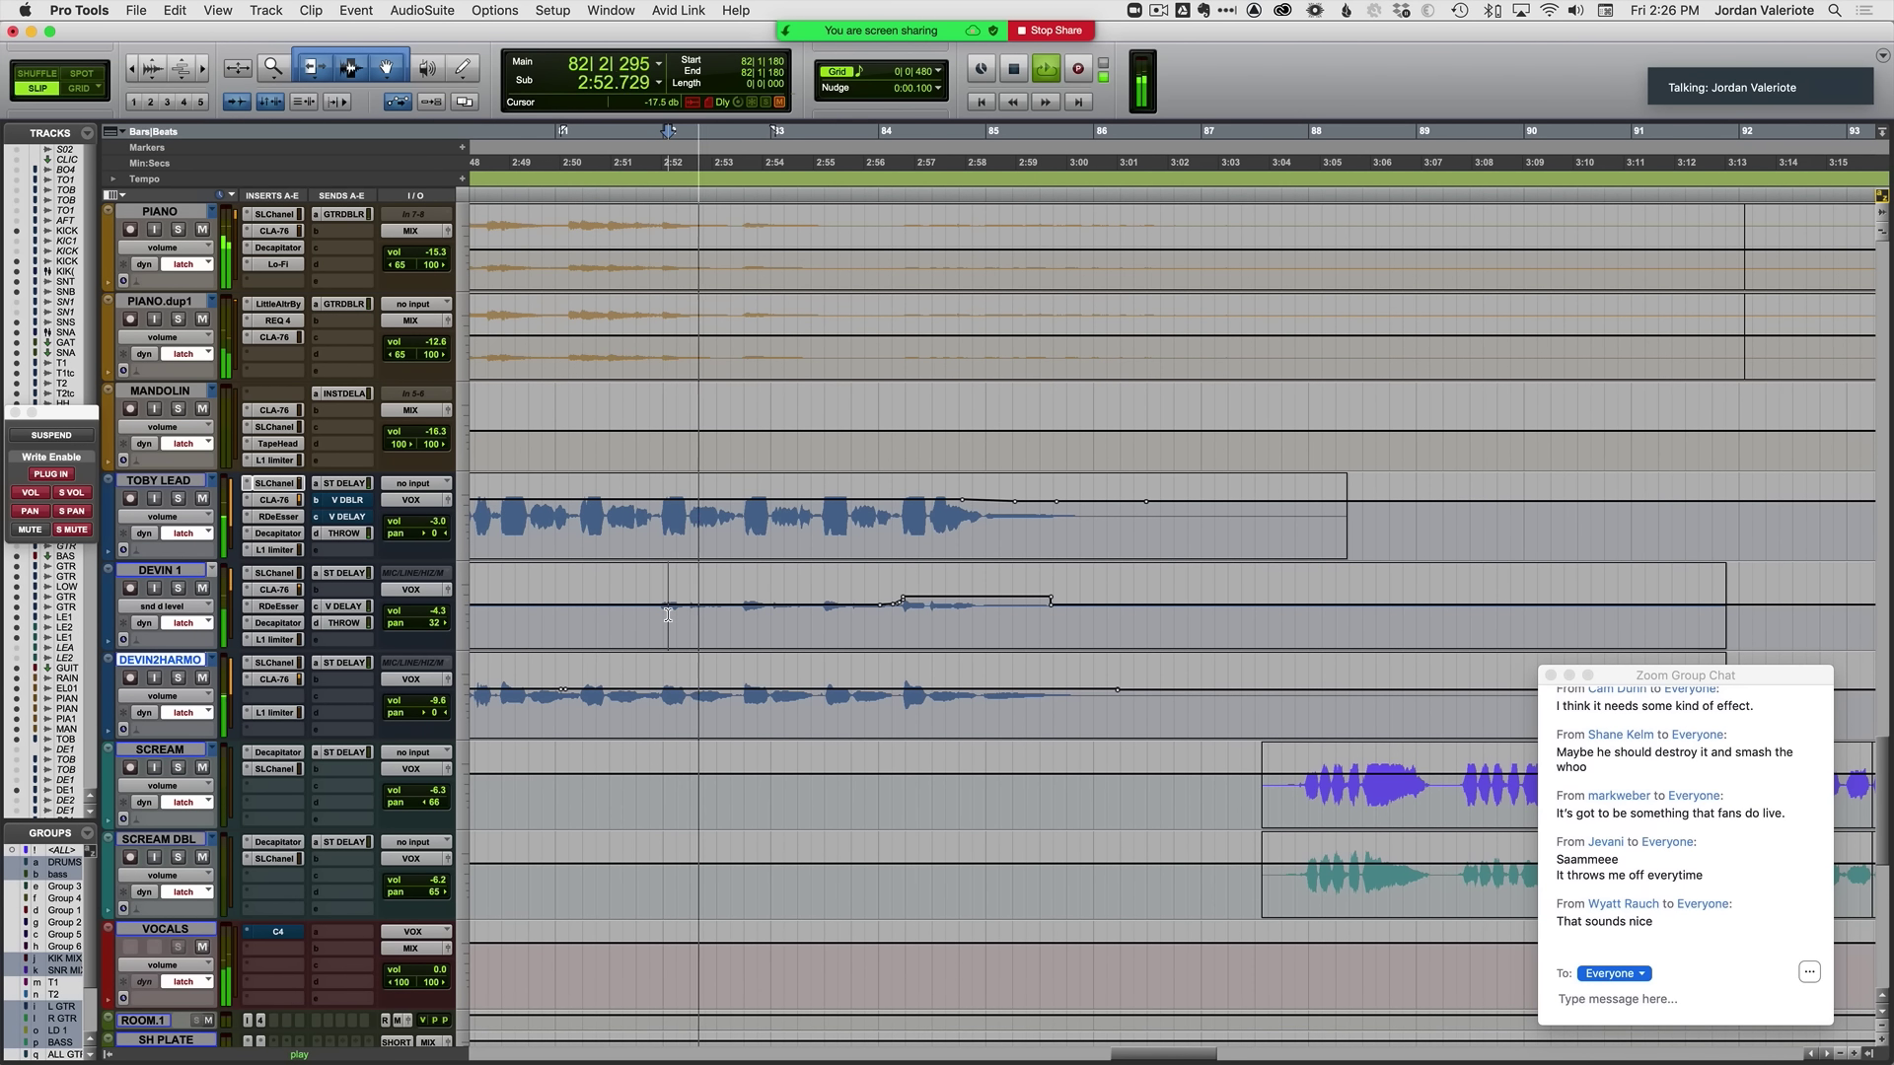
{"action": "key", "text": "super+equal"}
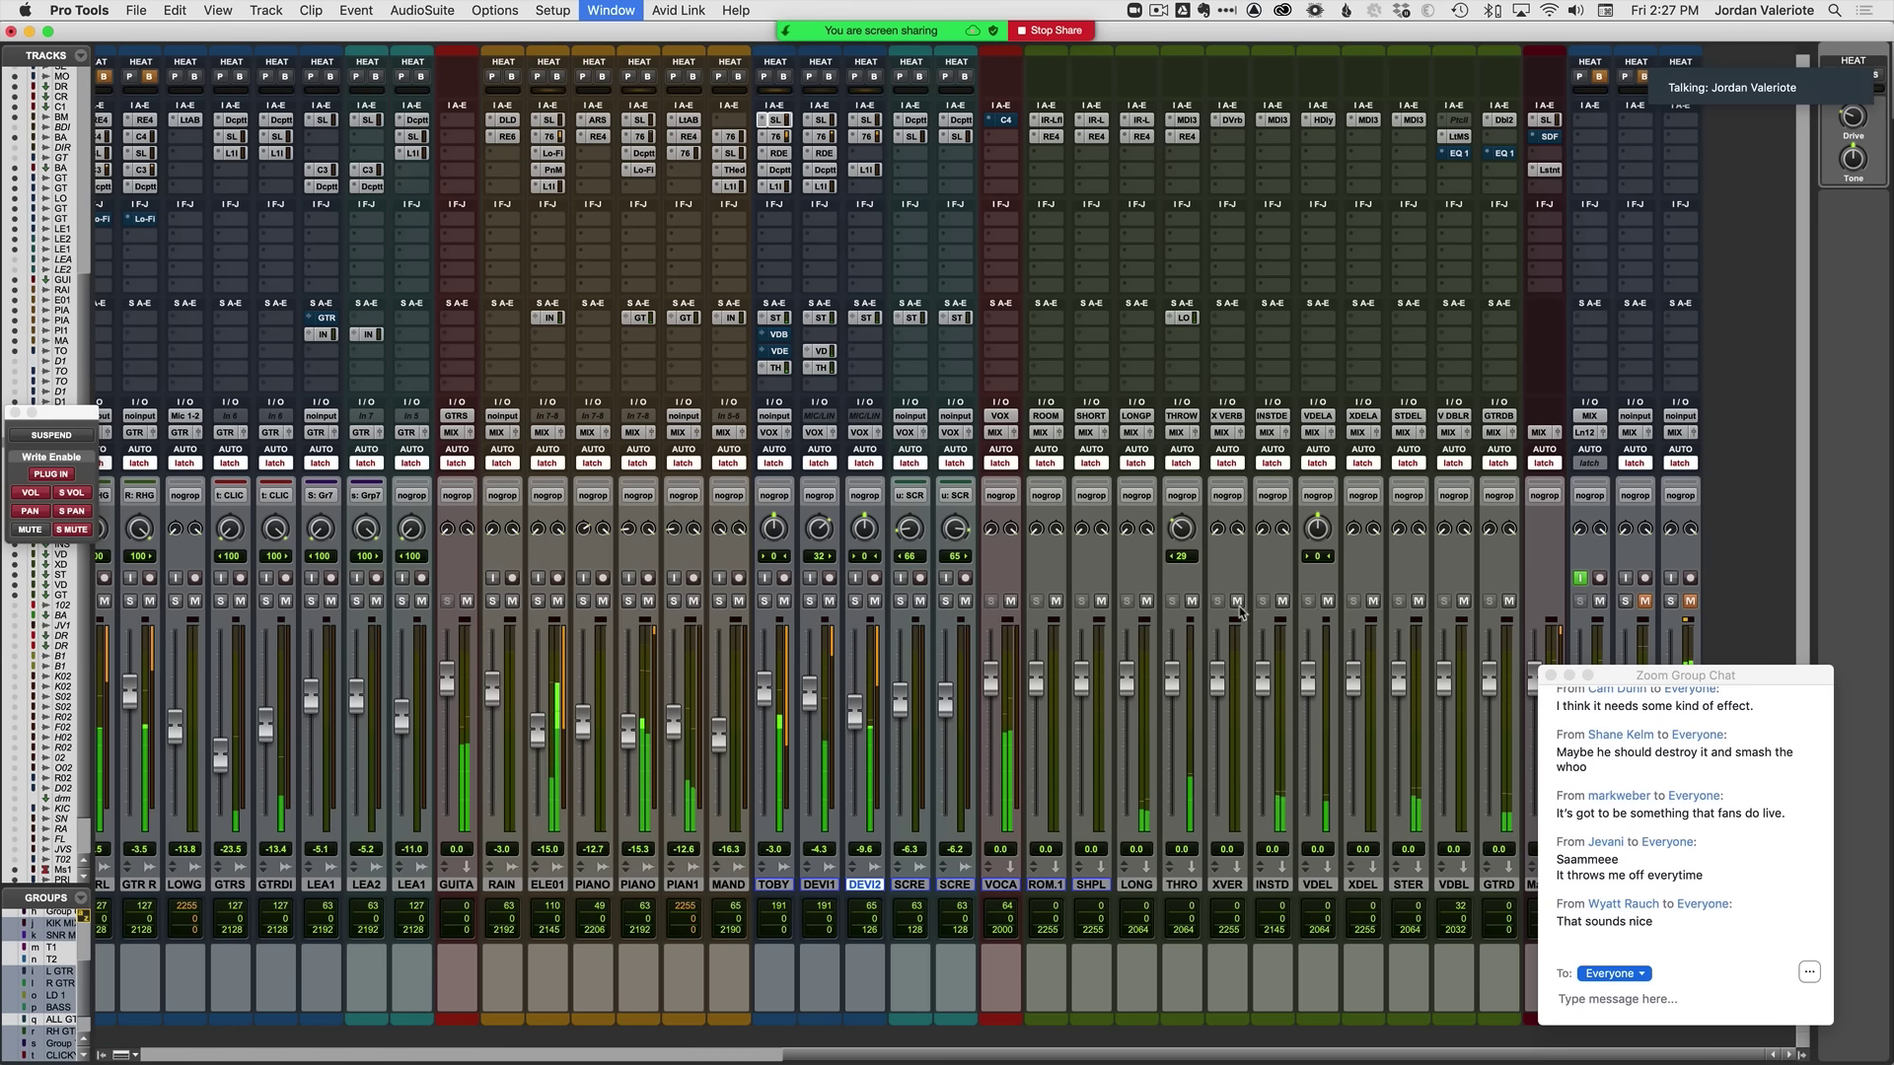
{"action": "left_click", "coordinate": [1187, 119]}
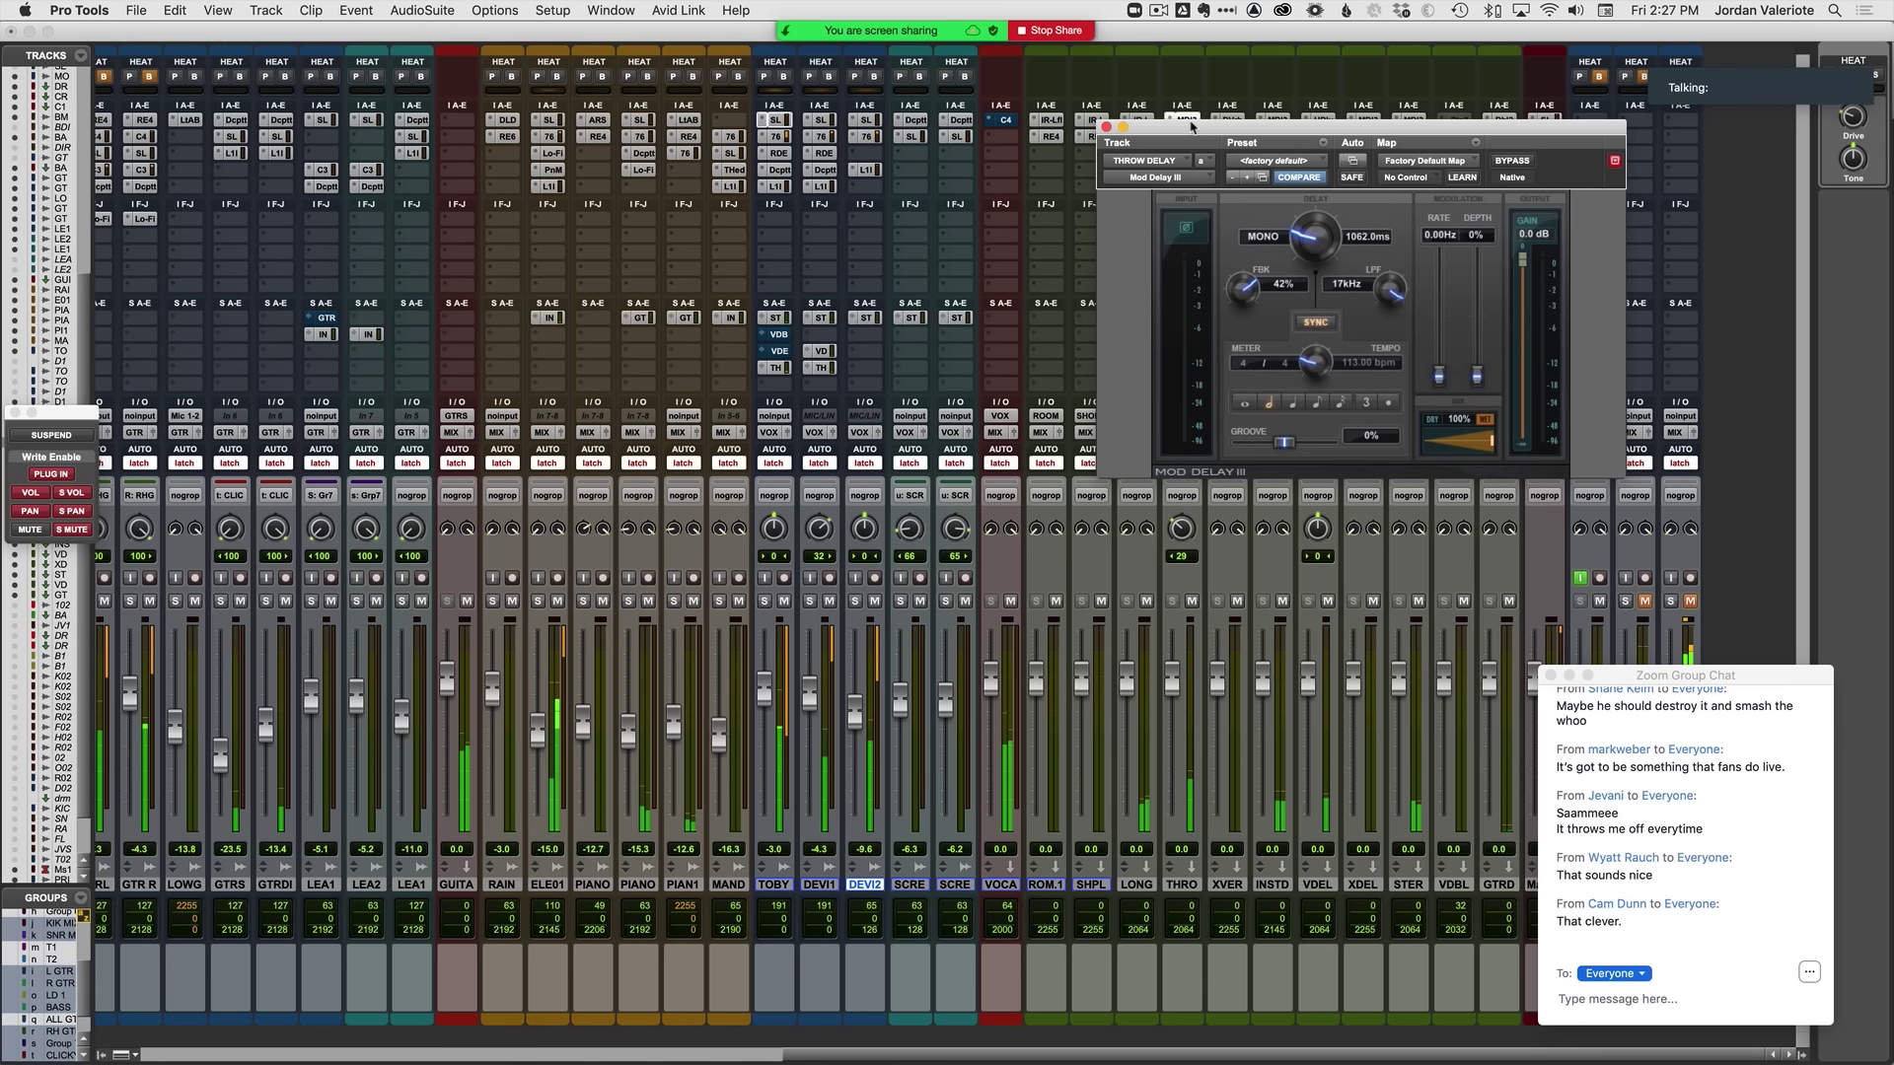
{"action": "right_click", "coordinate": [1240, 300]}
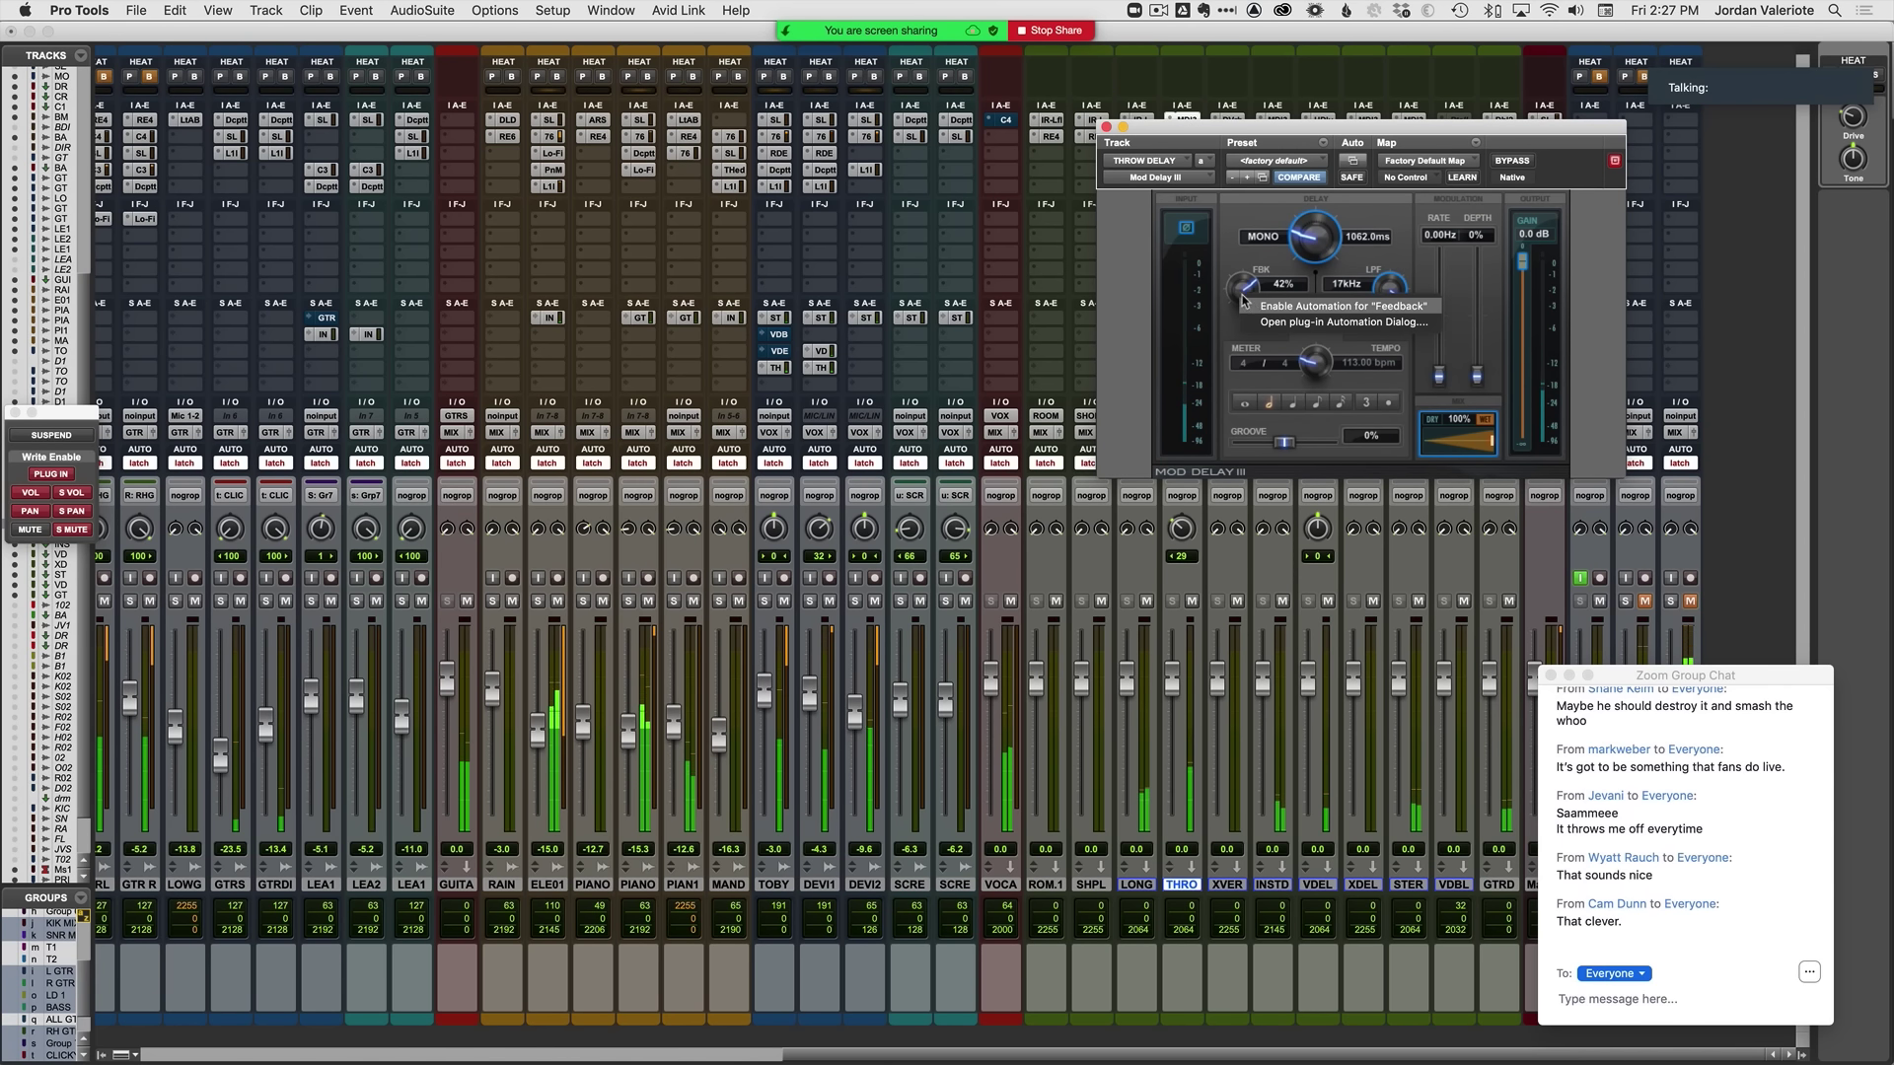
{"action": "left_click", "coordinate": [1282, 306]}
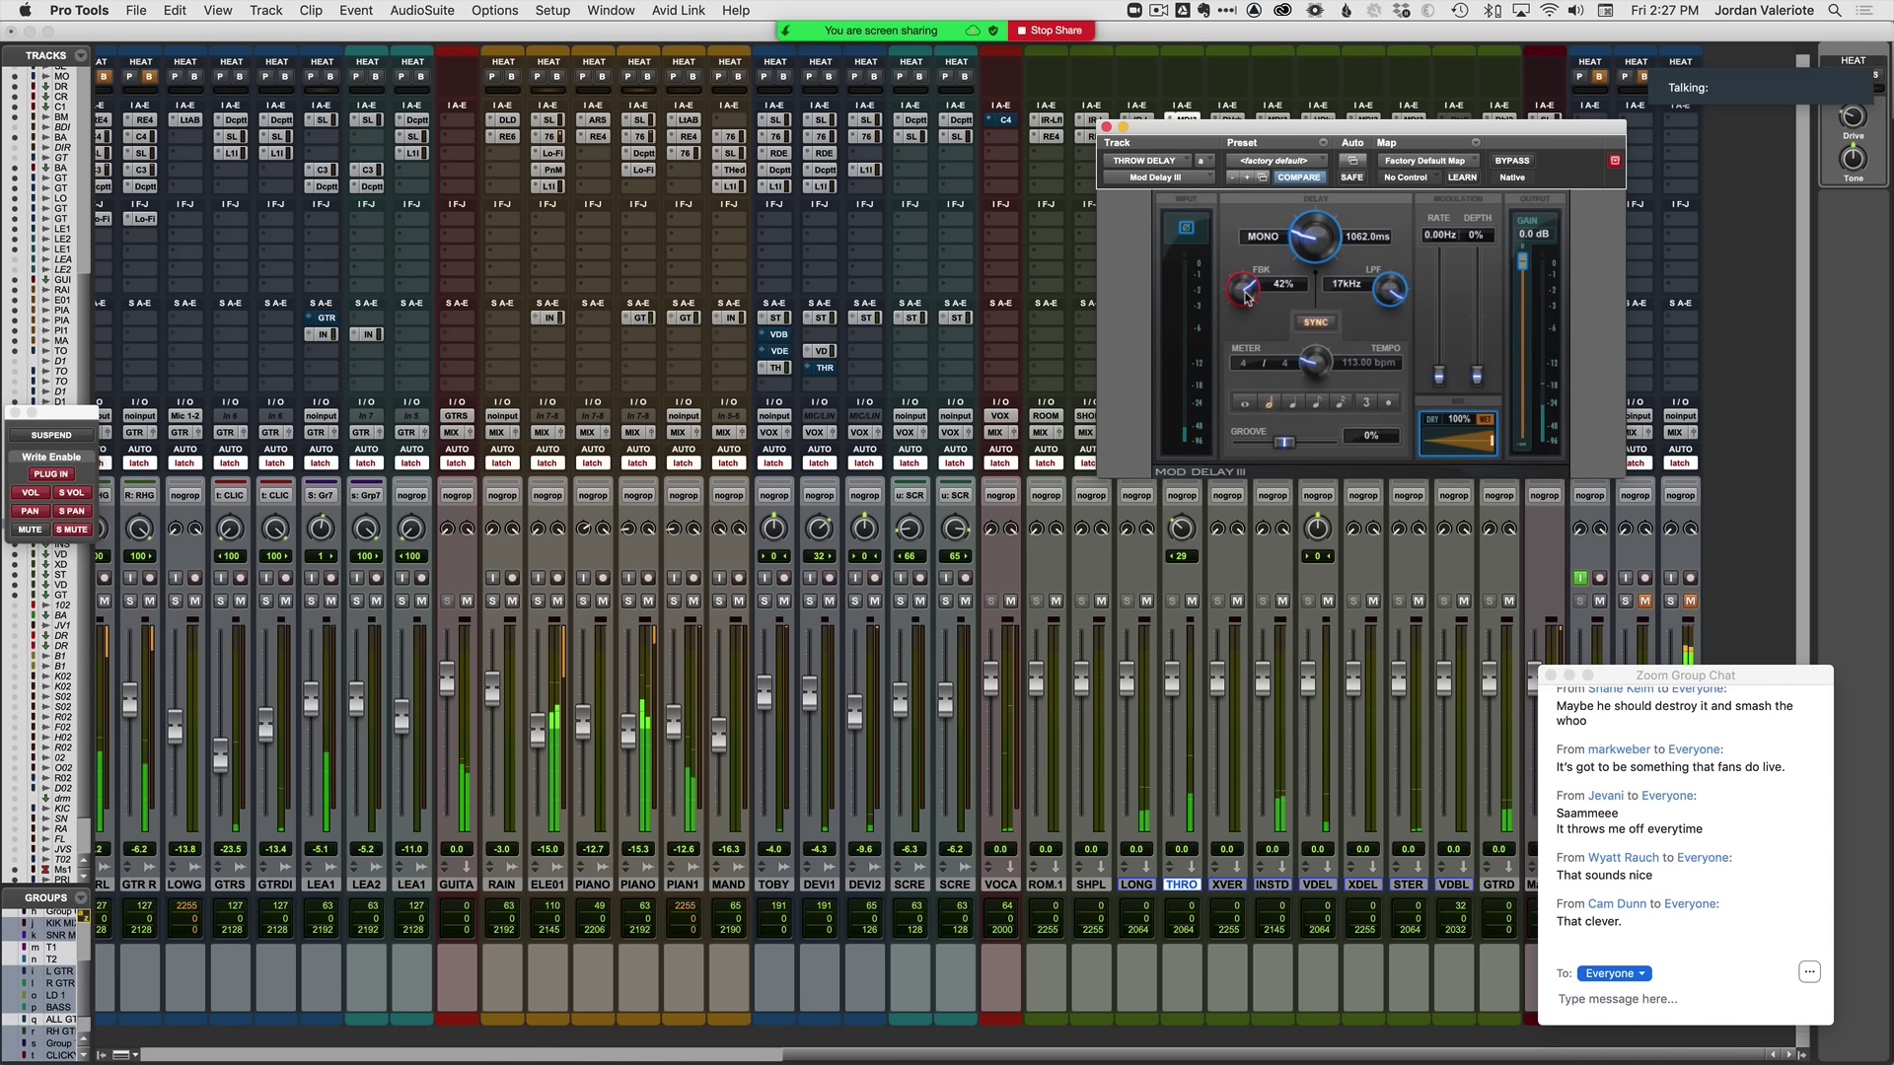
{"action": "key", "text": "space"}
{"action": "key", "text": "super+equal"}
Step: Raise THROW DELAY's feedback to about 62% in latch playback from bar 83 beat 4, and close the plug-in
{"action": "scroll", "coordinate": [1017, 774], "scroll_direction": "up", "scroll_amount": 8}
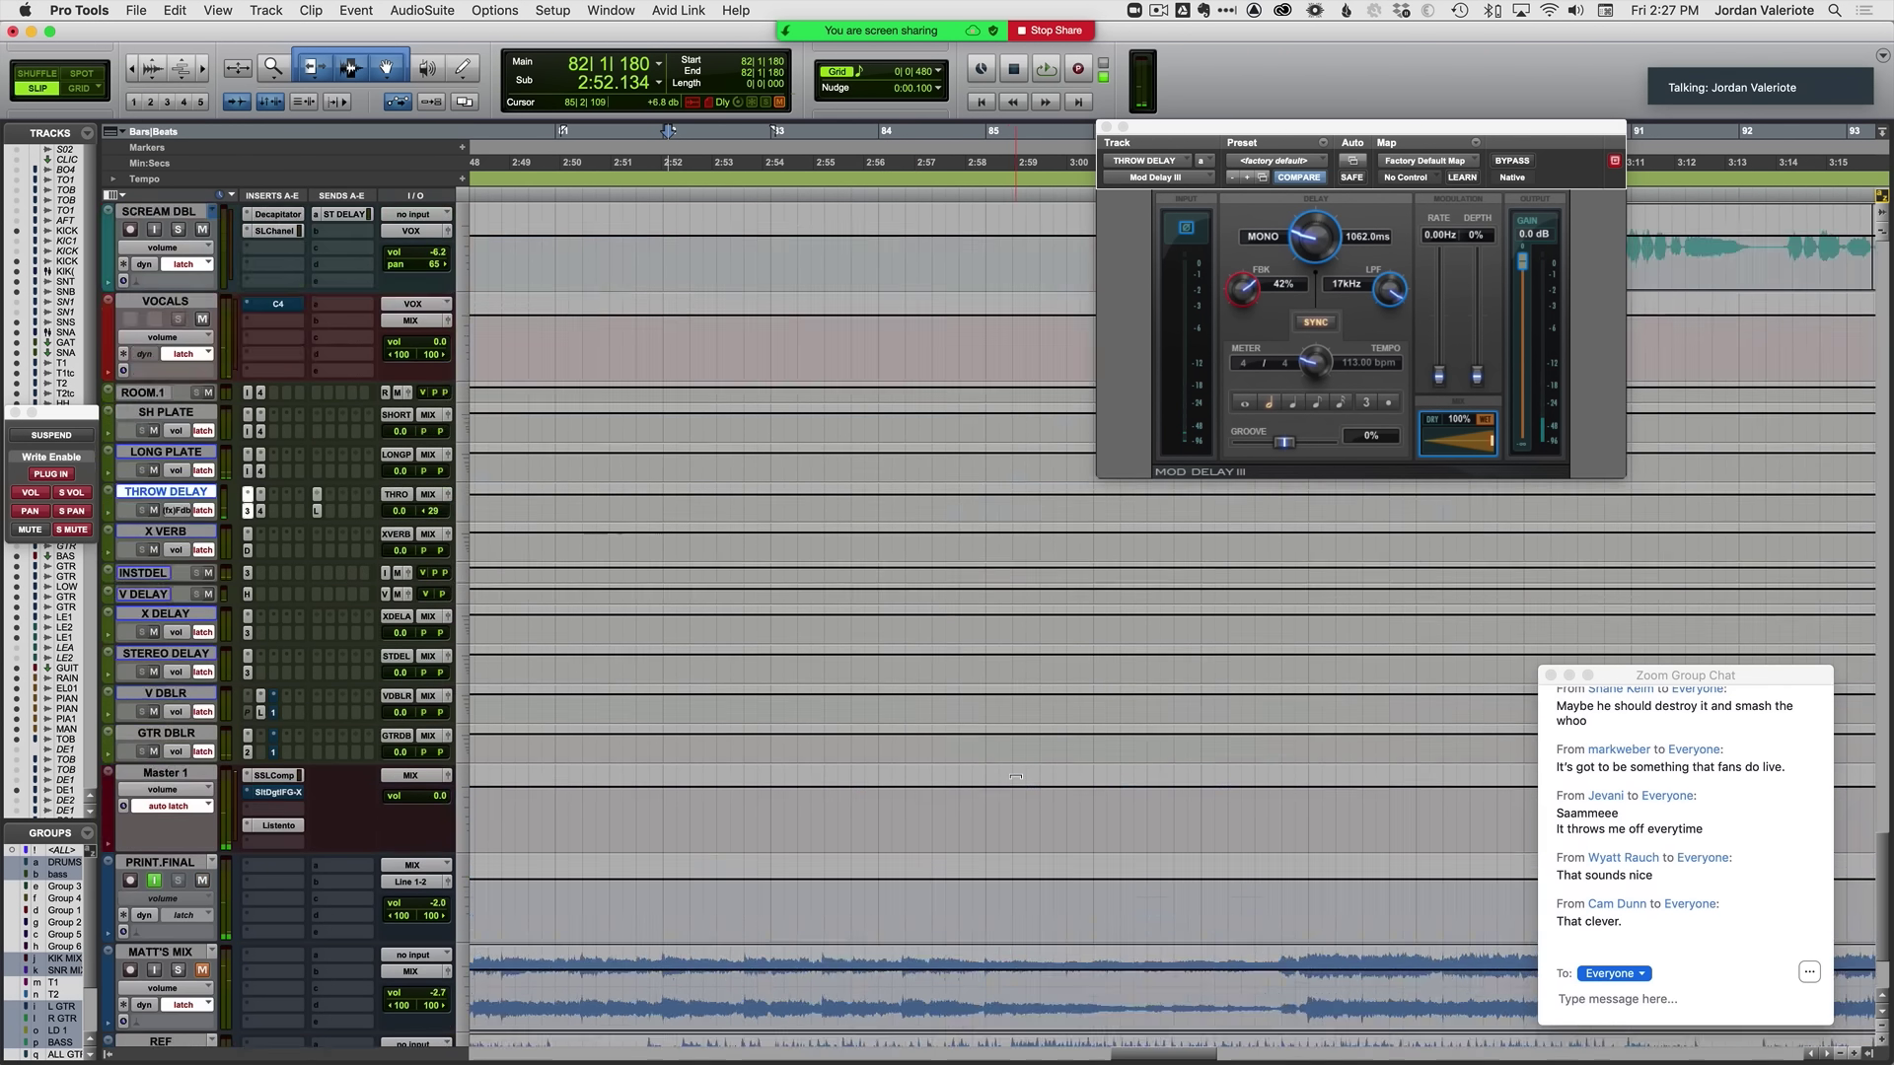
{"action": "scroll", "coordinate": [1016, 774], "scroll_direction": "up", "scroll_amount": 3}
{"action": "scroll", "coordinate": [753, 605], "scroll_direction": "right", "scroll_amount": 3}
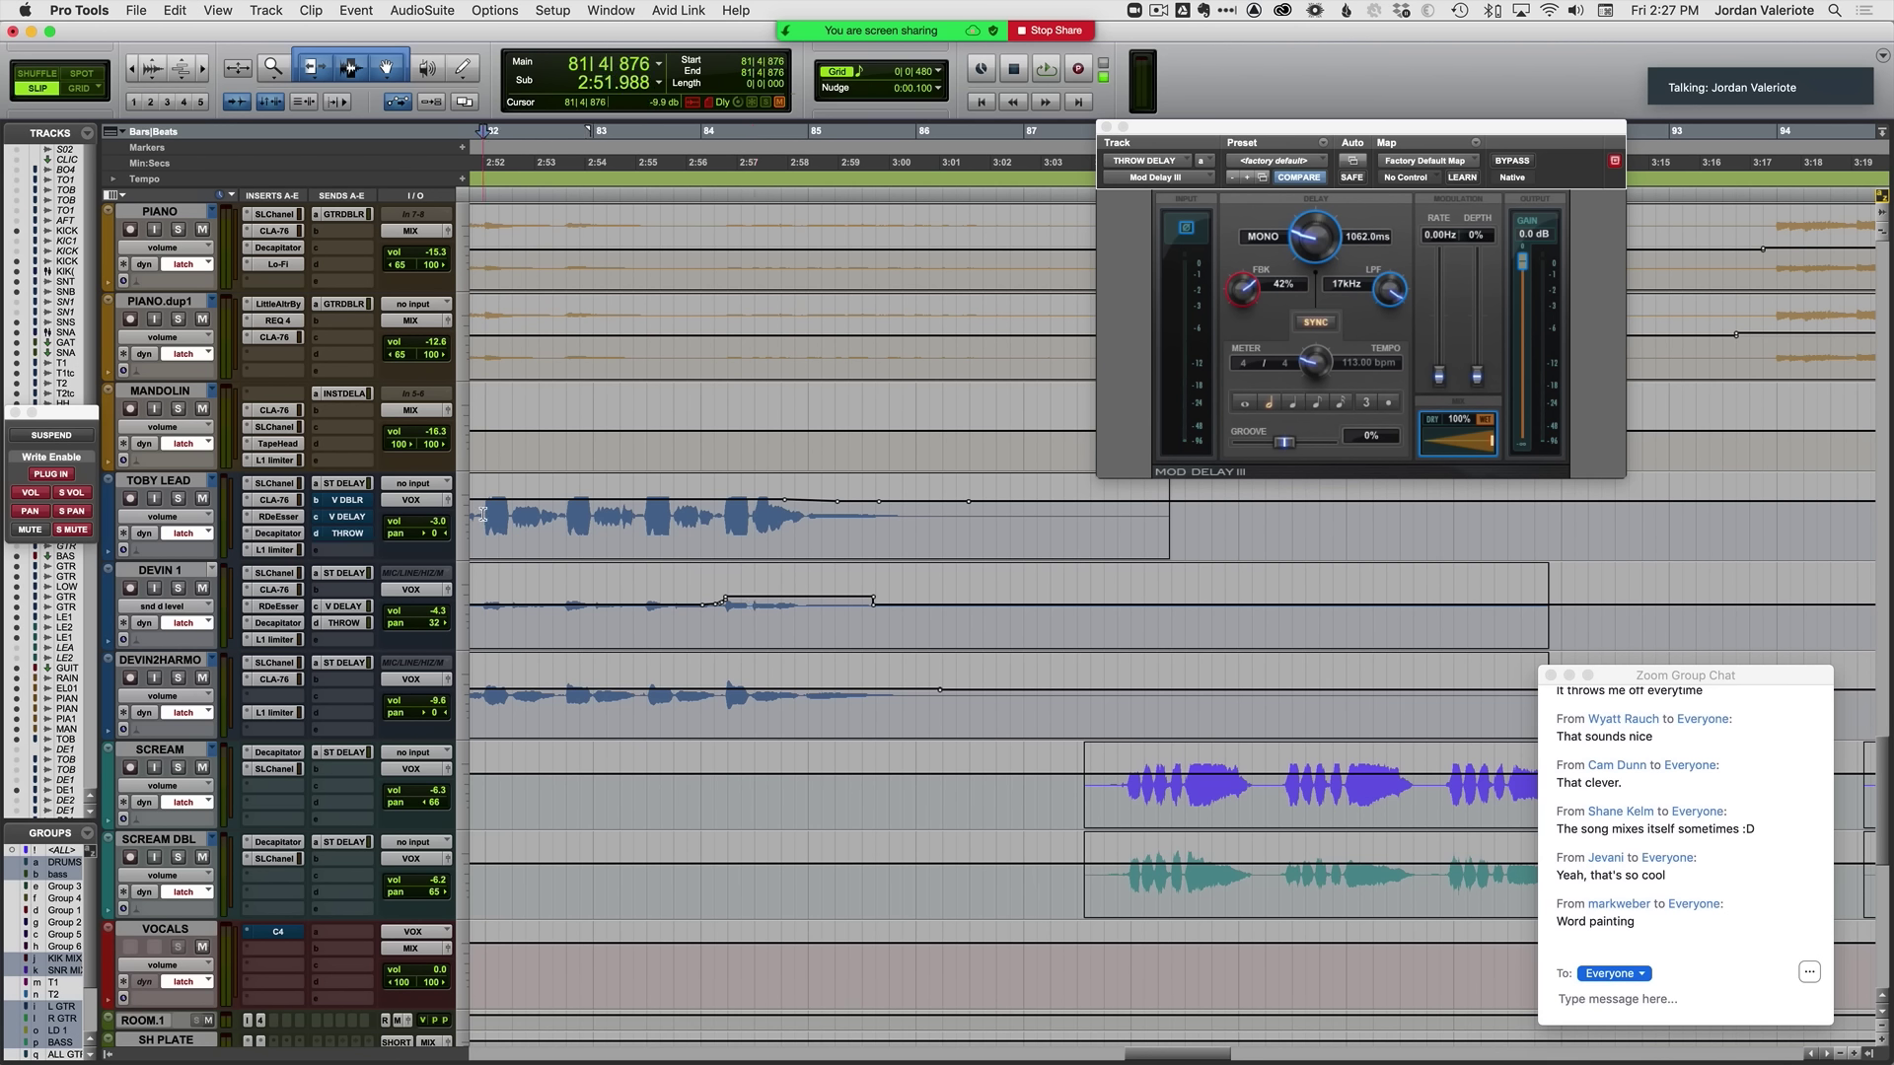
{"action": "scroll", "coordinate": [696, 549], "scroll_direction": "left", "scroll_amount": 3}
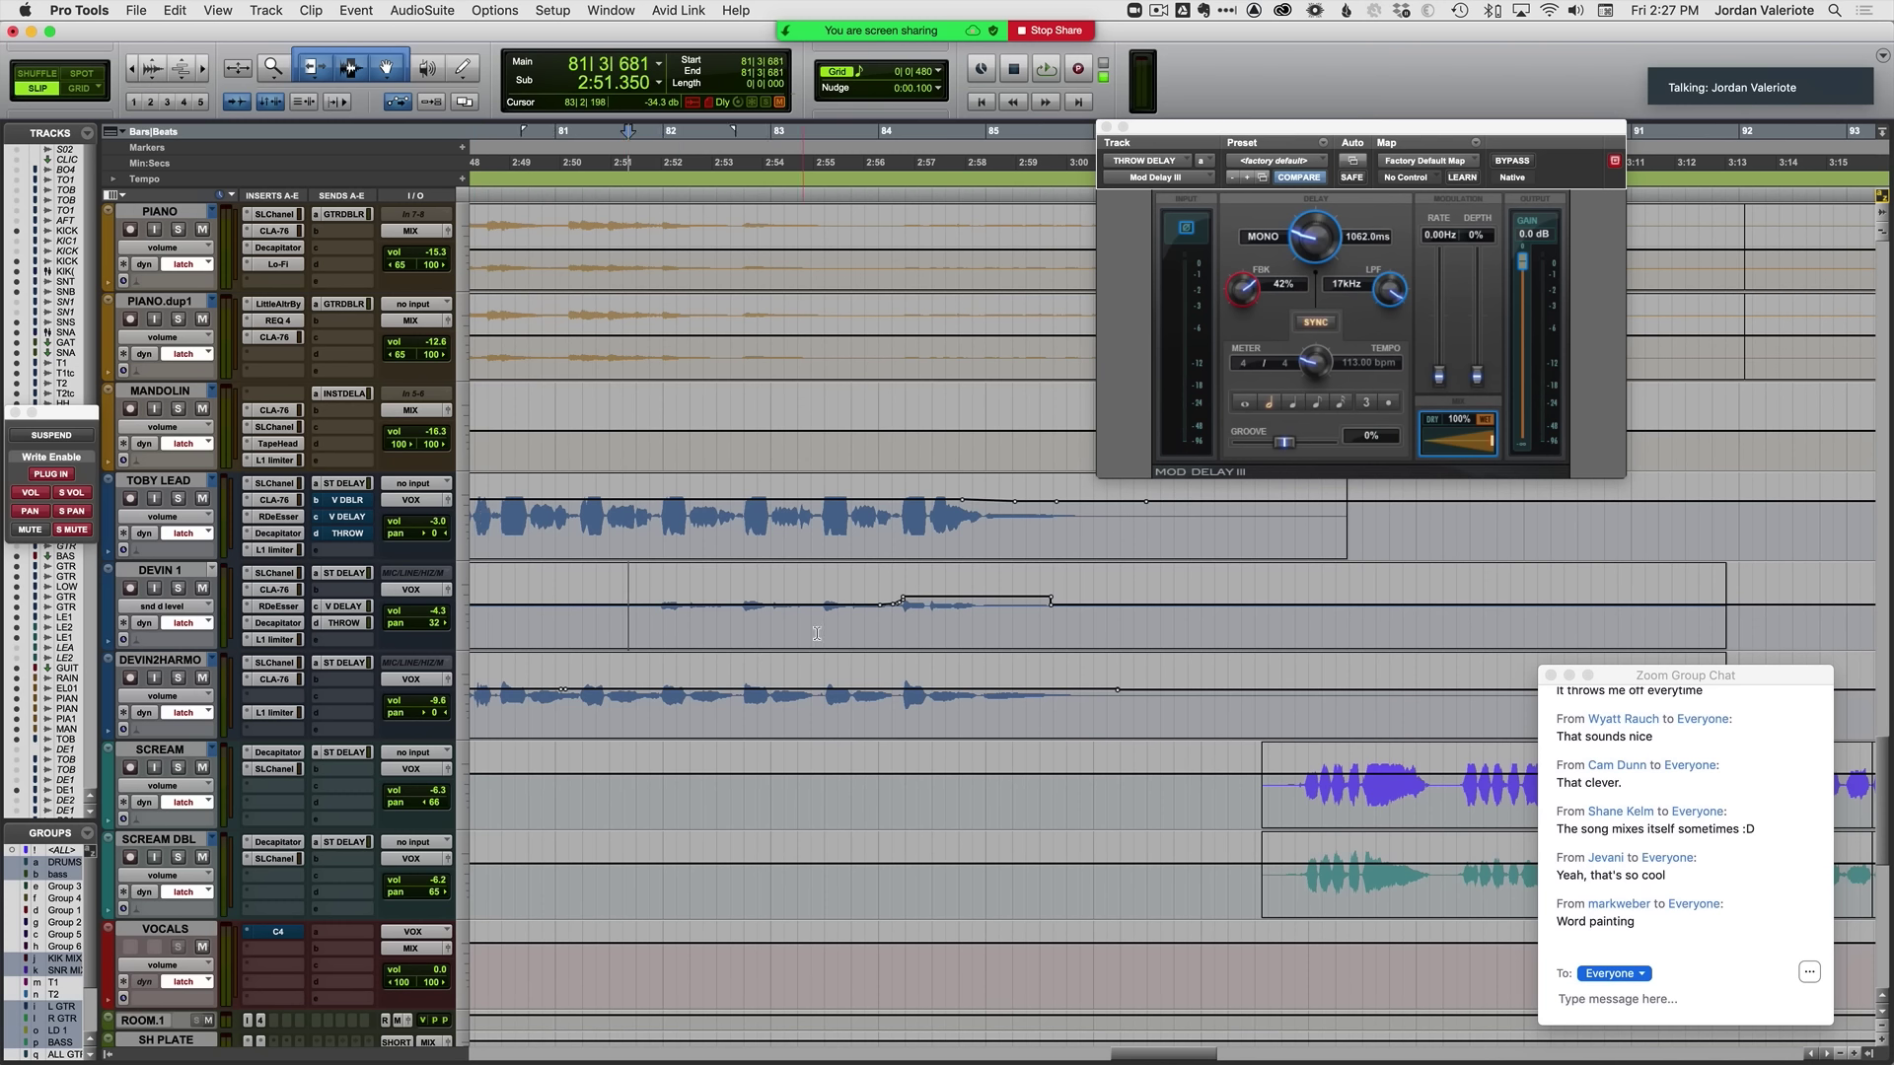
{"action": "key", "text": "space"}
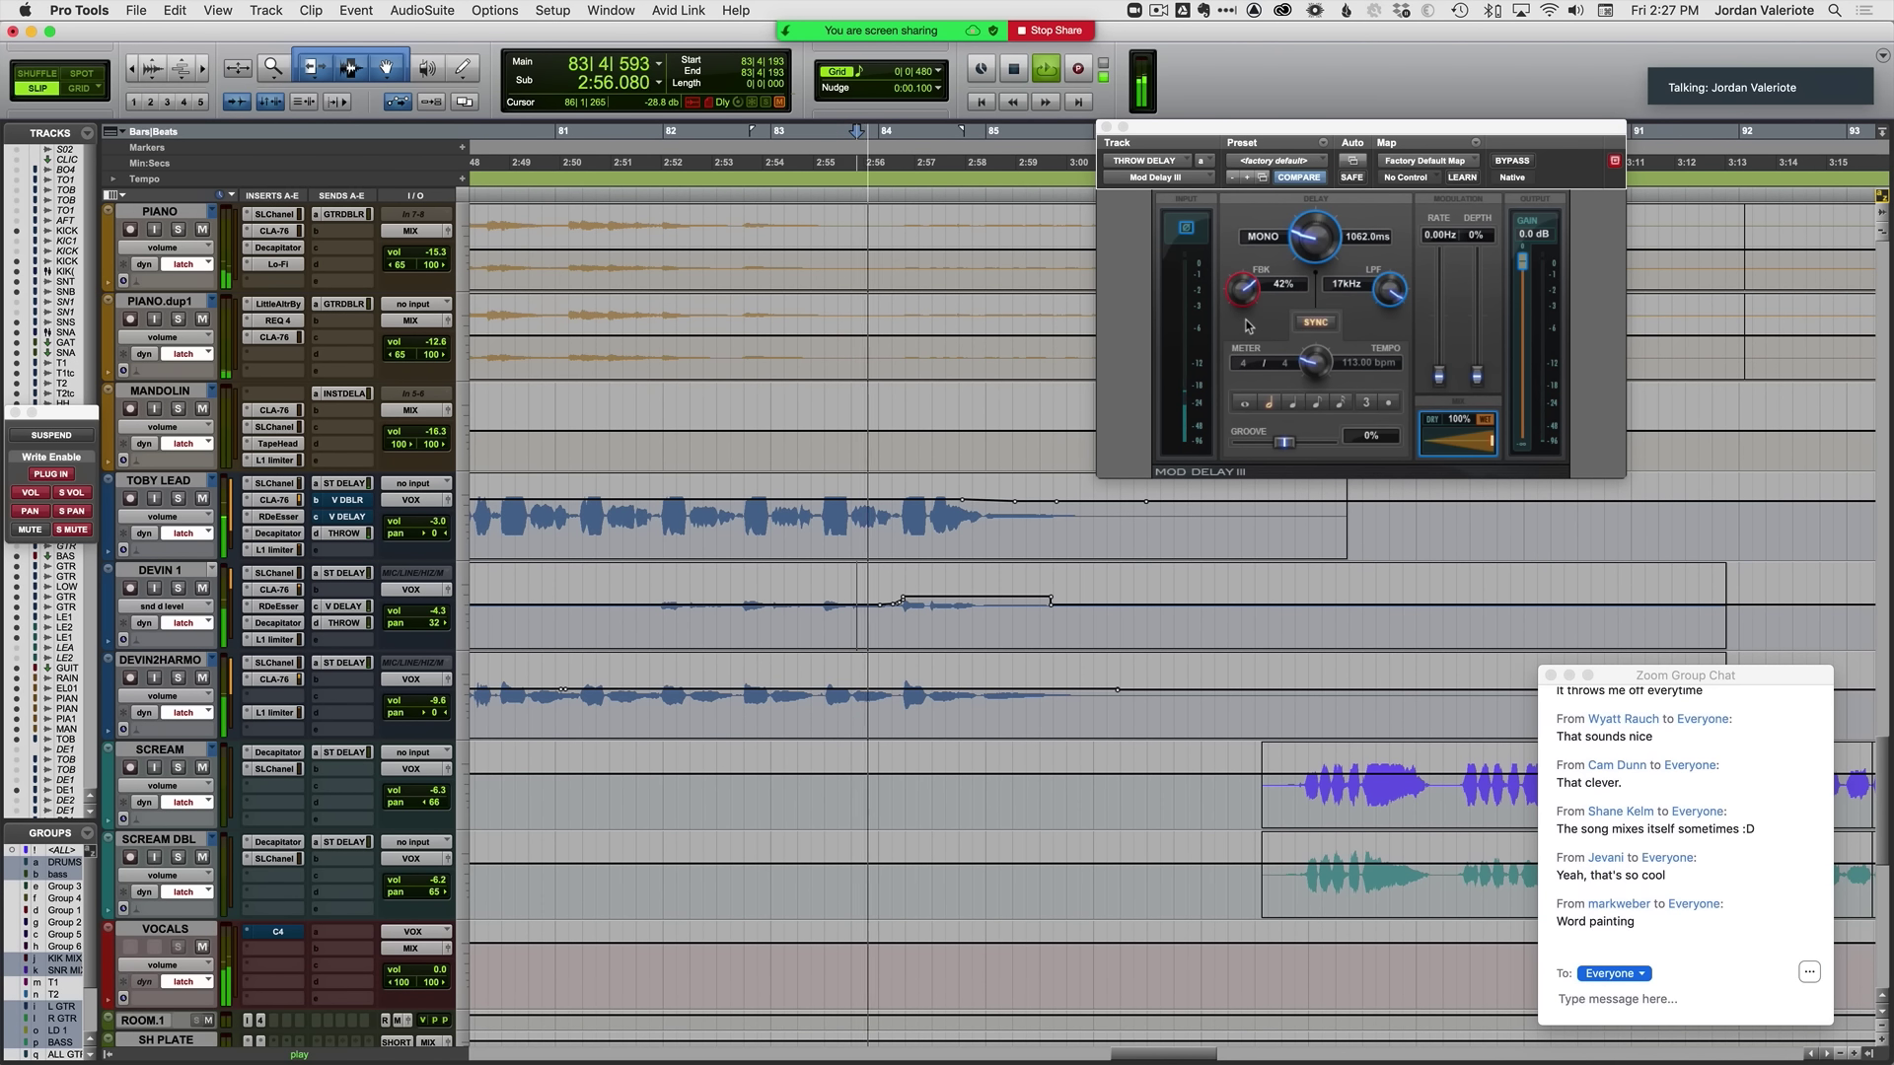
{"action": "key", "text": "space"}
{"action": "key", "text": "space"}
{"action": "left_click_drag", "start_coordinate": [1246, 303], "coordinate": [1254, 255]}
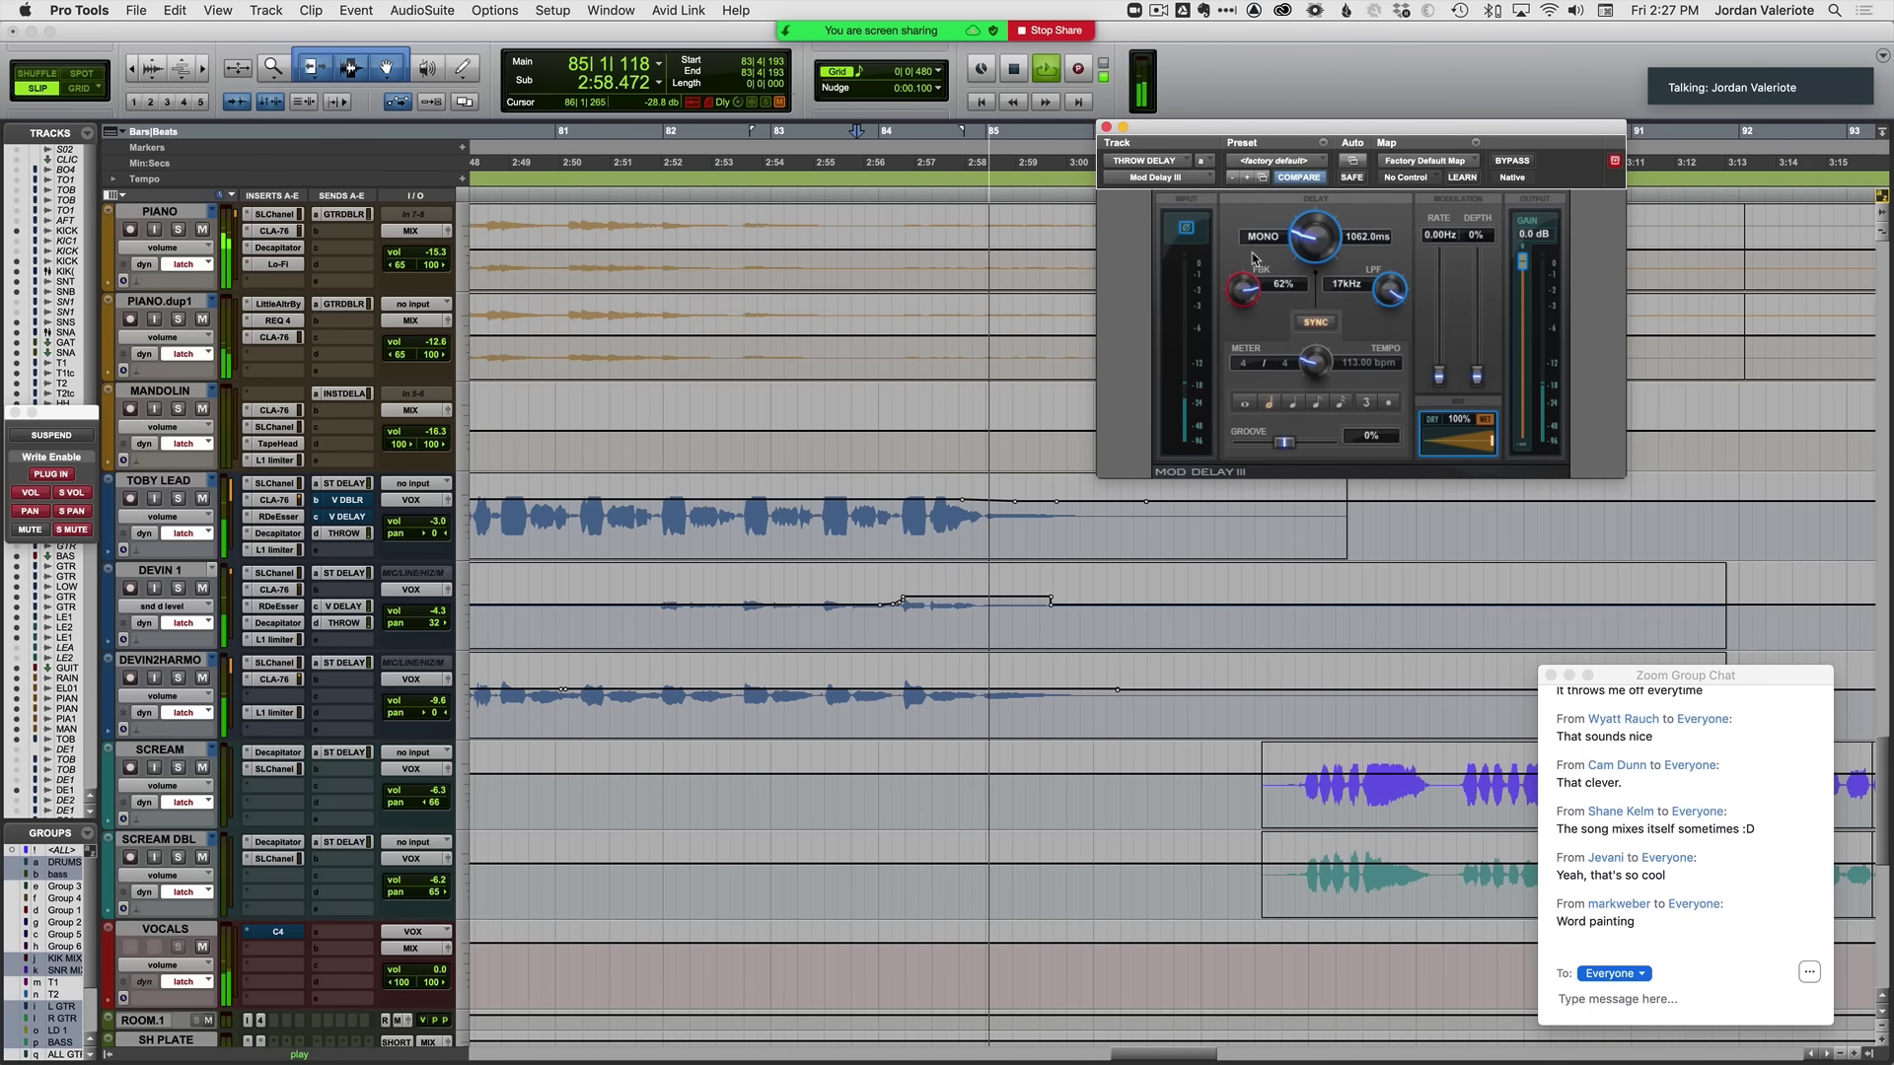
{"action": "left_click", "coordinate": [1106, 127]}
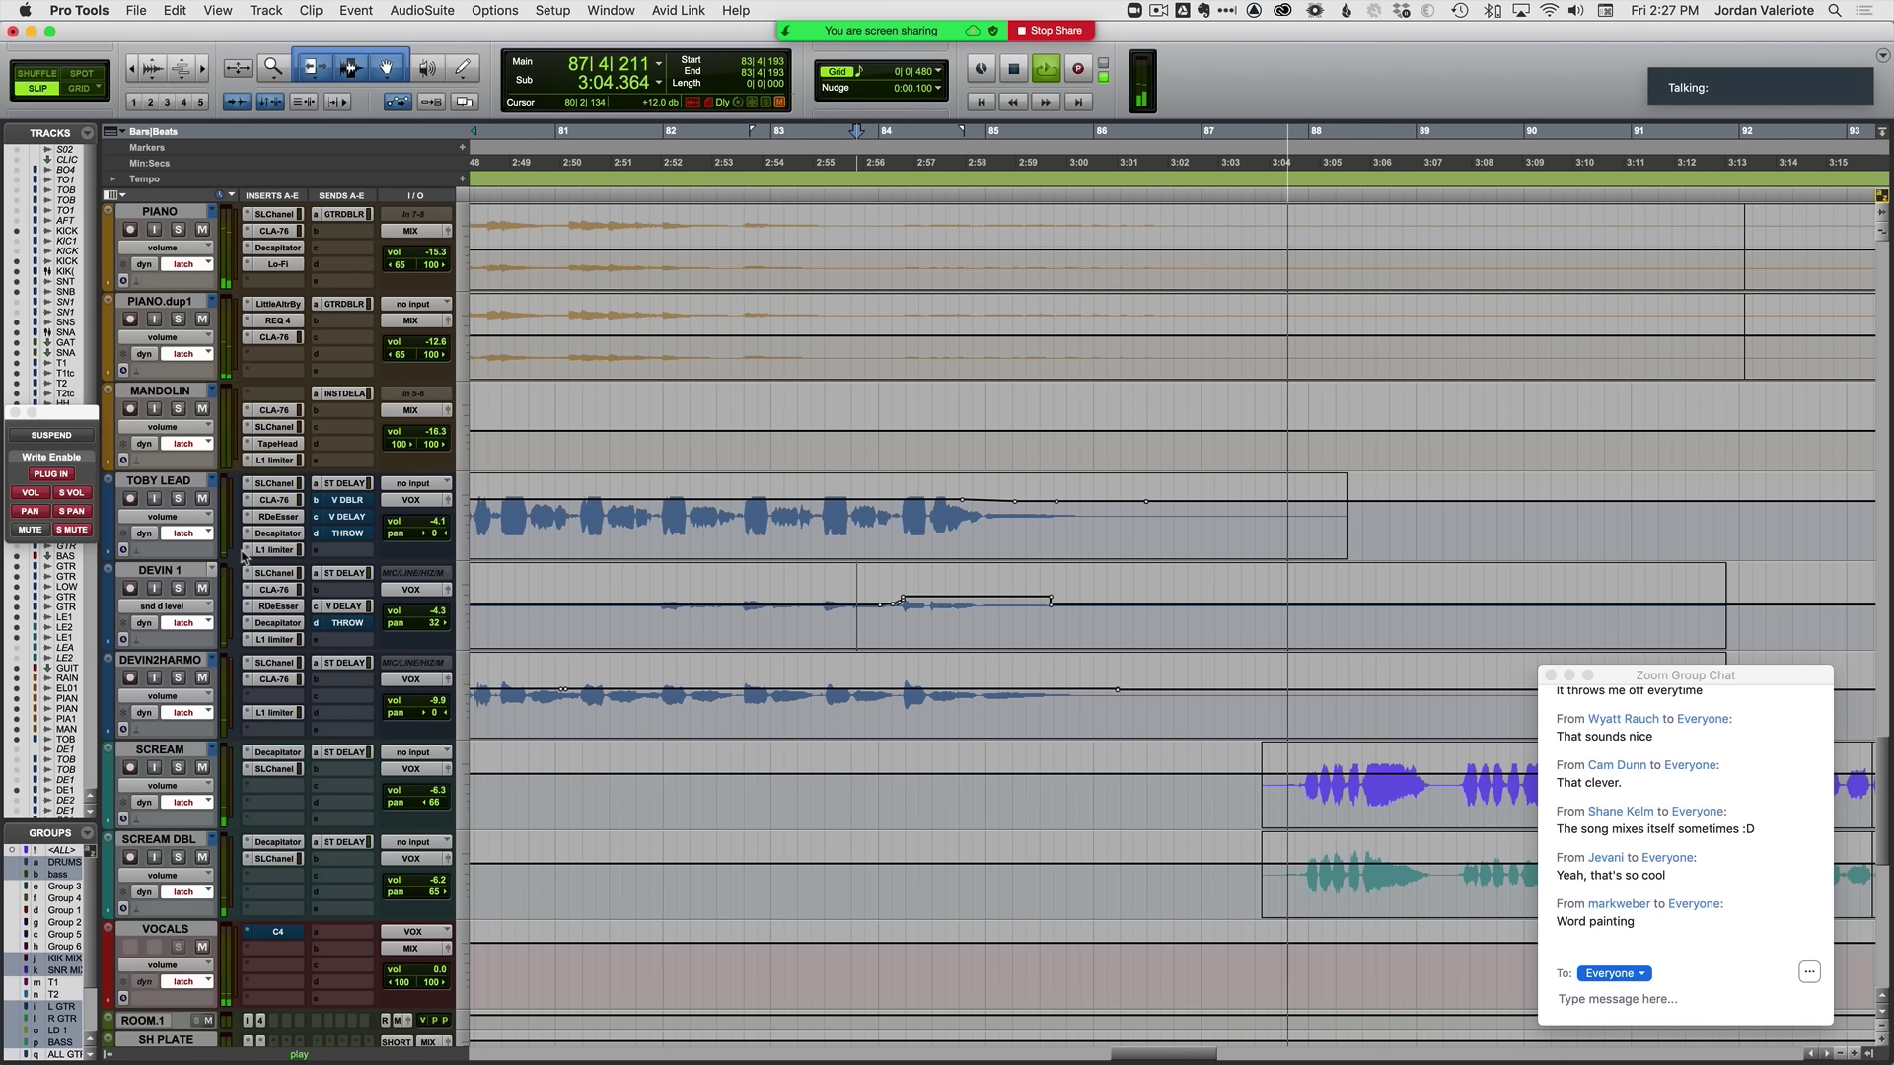
Step: Automate THROW DELAY's pan to about 95 and its volume to about +6.9 dB in latch playback from the mixer
{"action": "key", "text": "space"}
{"action": "key", "text": "super+equal"}
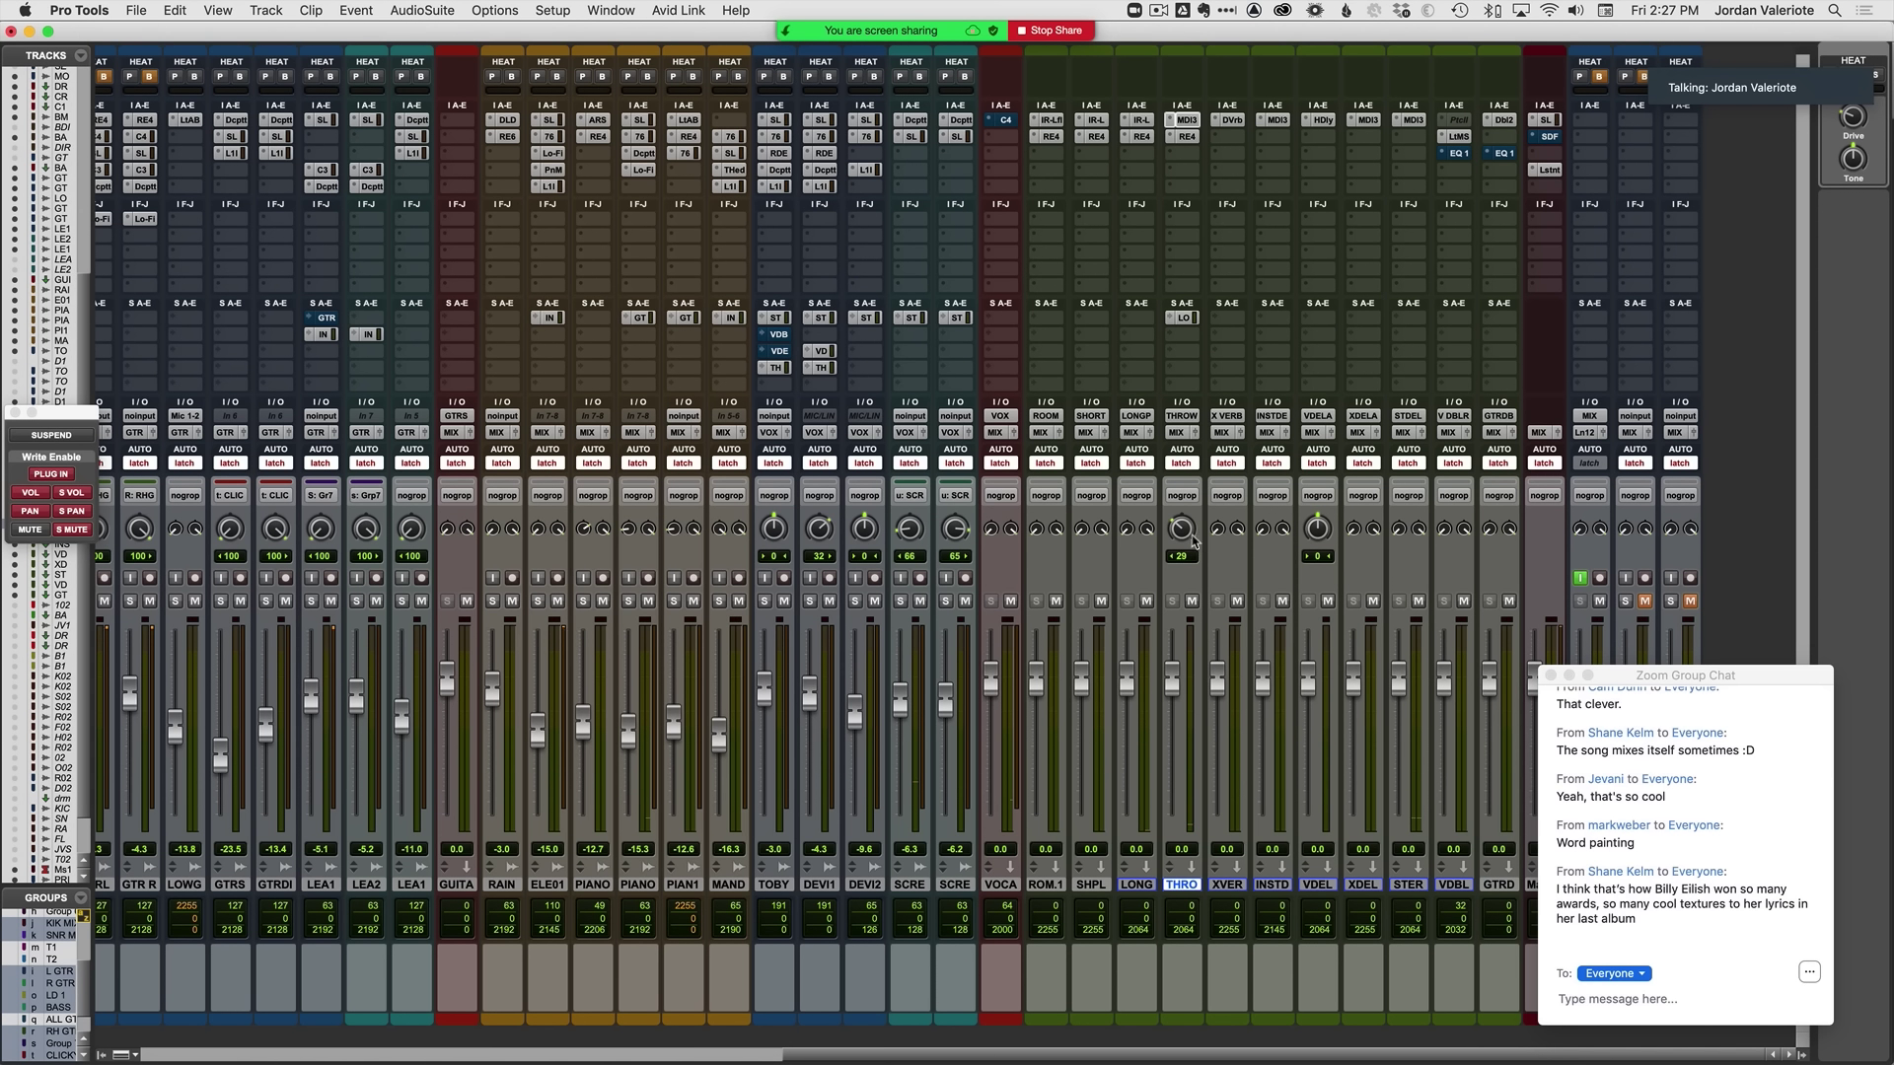
{"action": "key", "text": "space"}
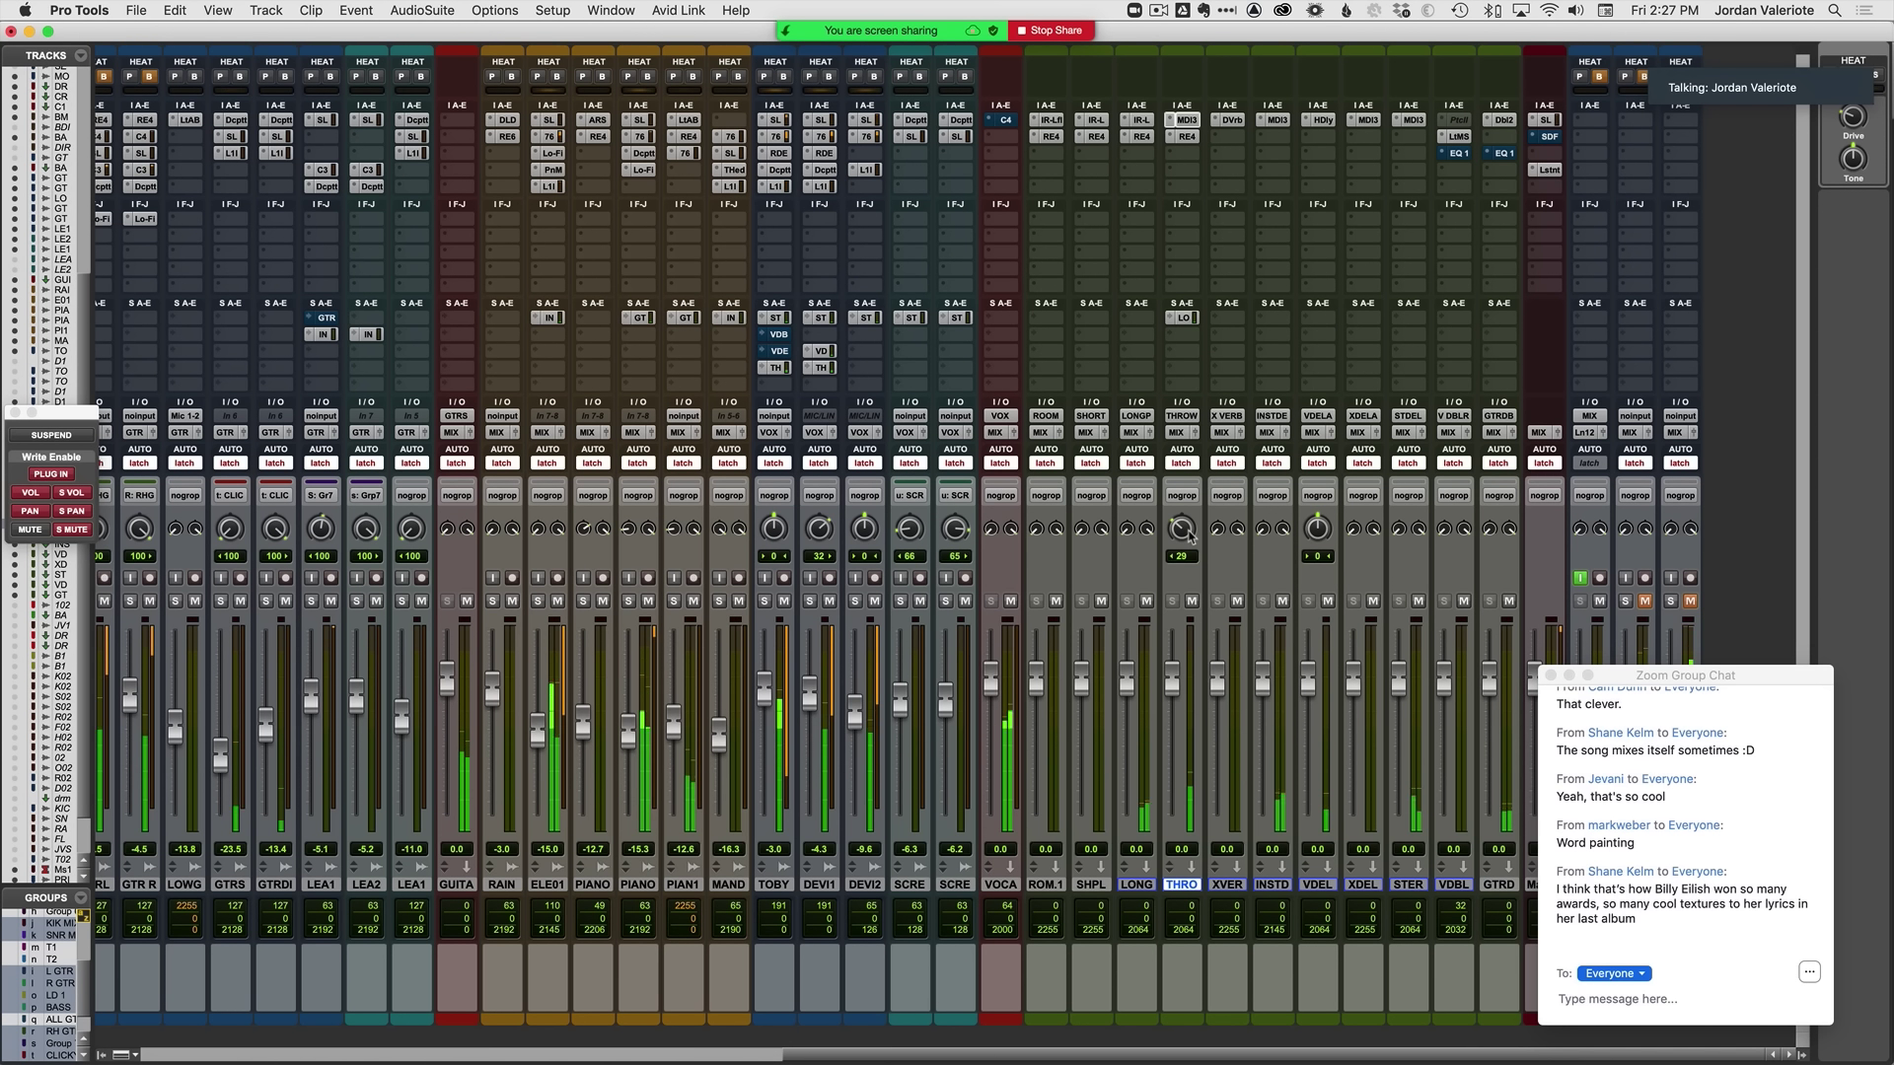
{"action": "left_click_drag", "start_coordinate": [1188, 534], "coordinate": [1188, 537]}
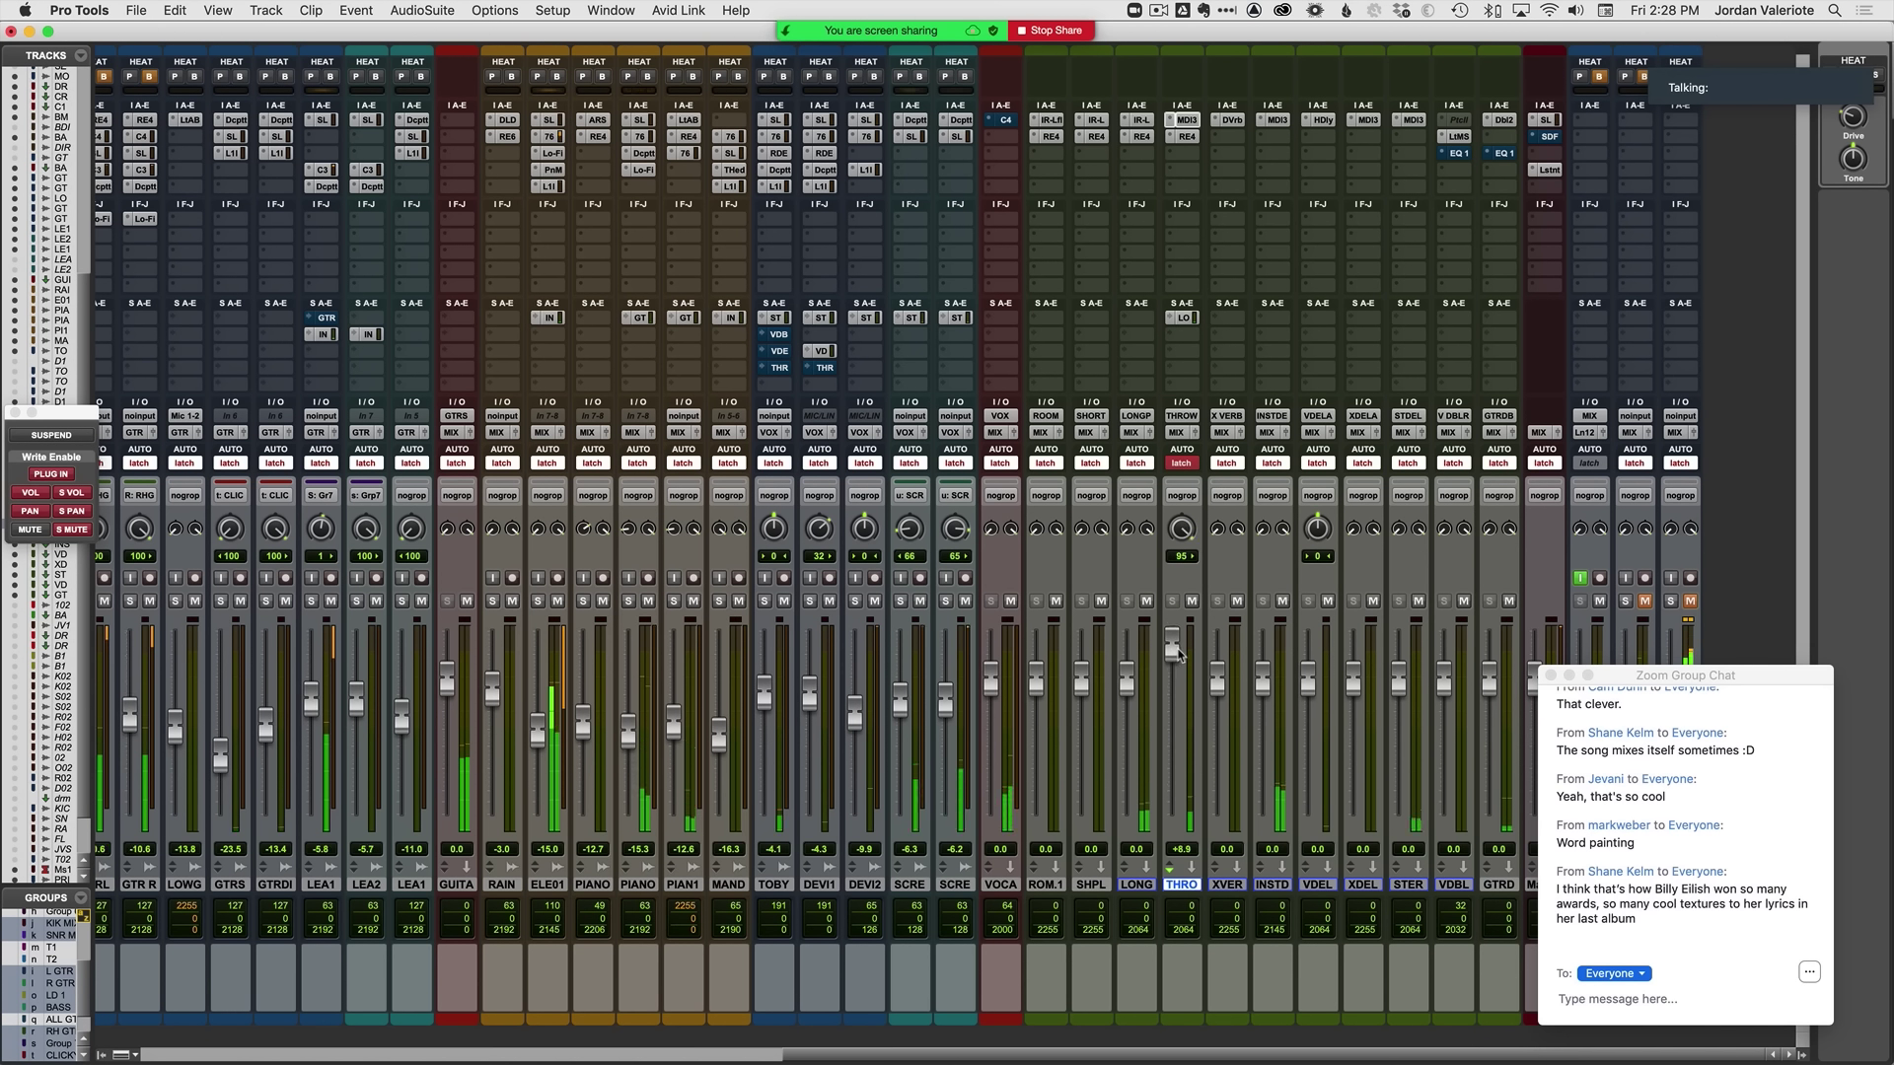
Step: Return to the edit window and solo TOBY LEAD and DEVIN 1 during playback
{"action": "key", "text": "super+equal"}
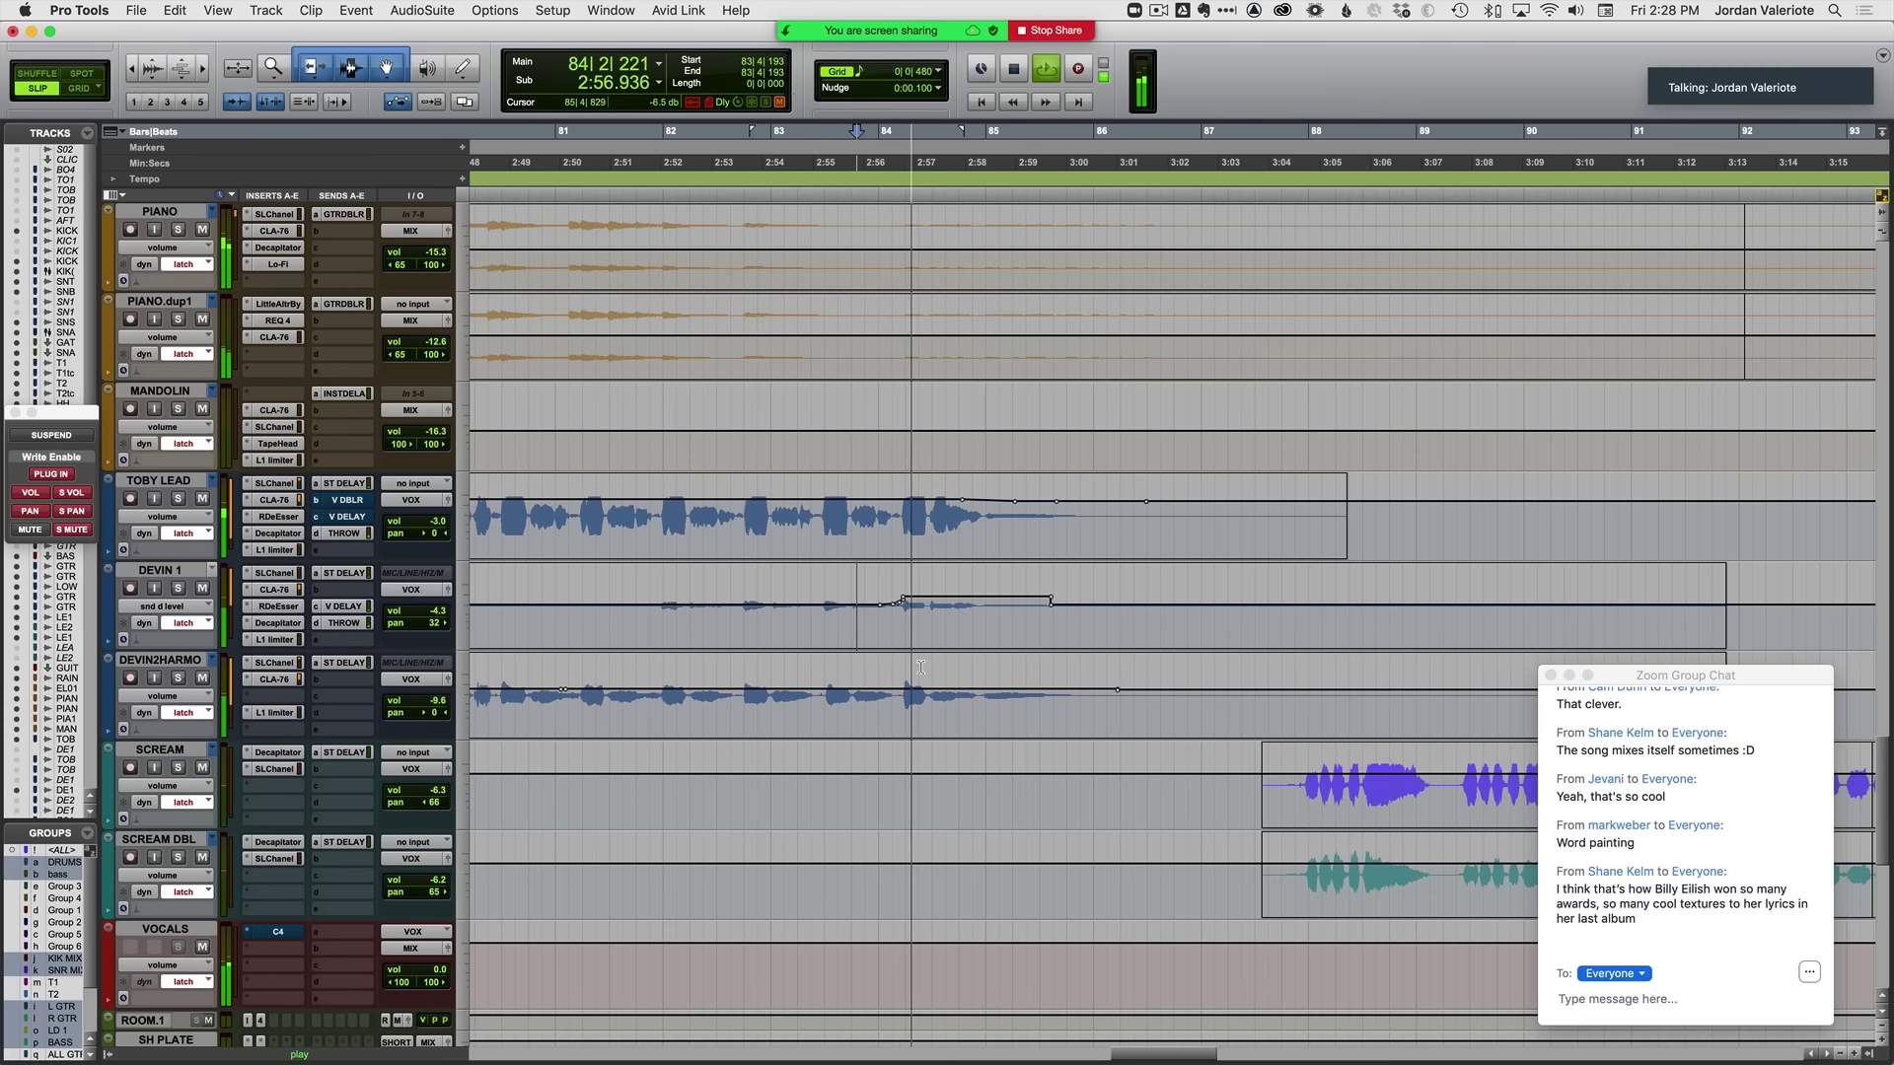
{"action": "left_click", "coordinate": [181, 499]}
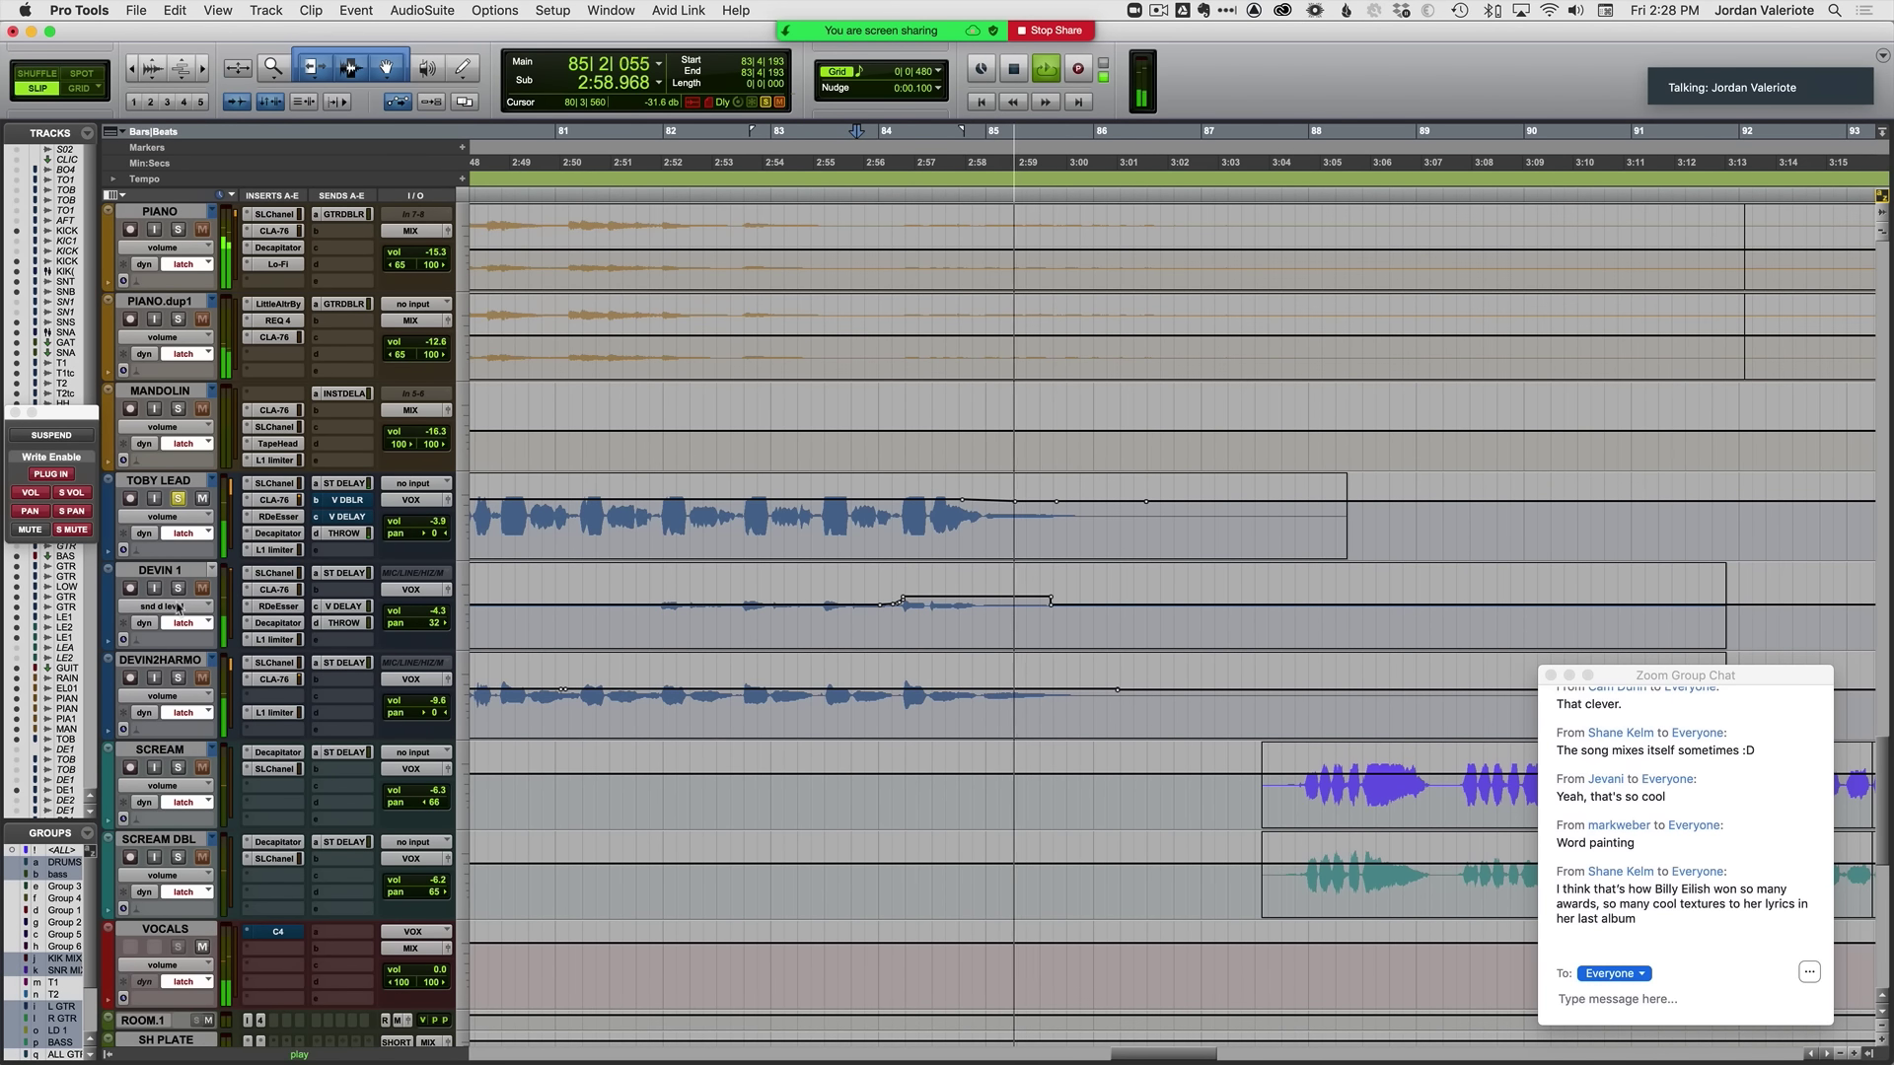
{"action": "left_click", "coordinate": [179, 589]}
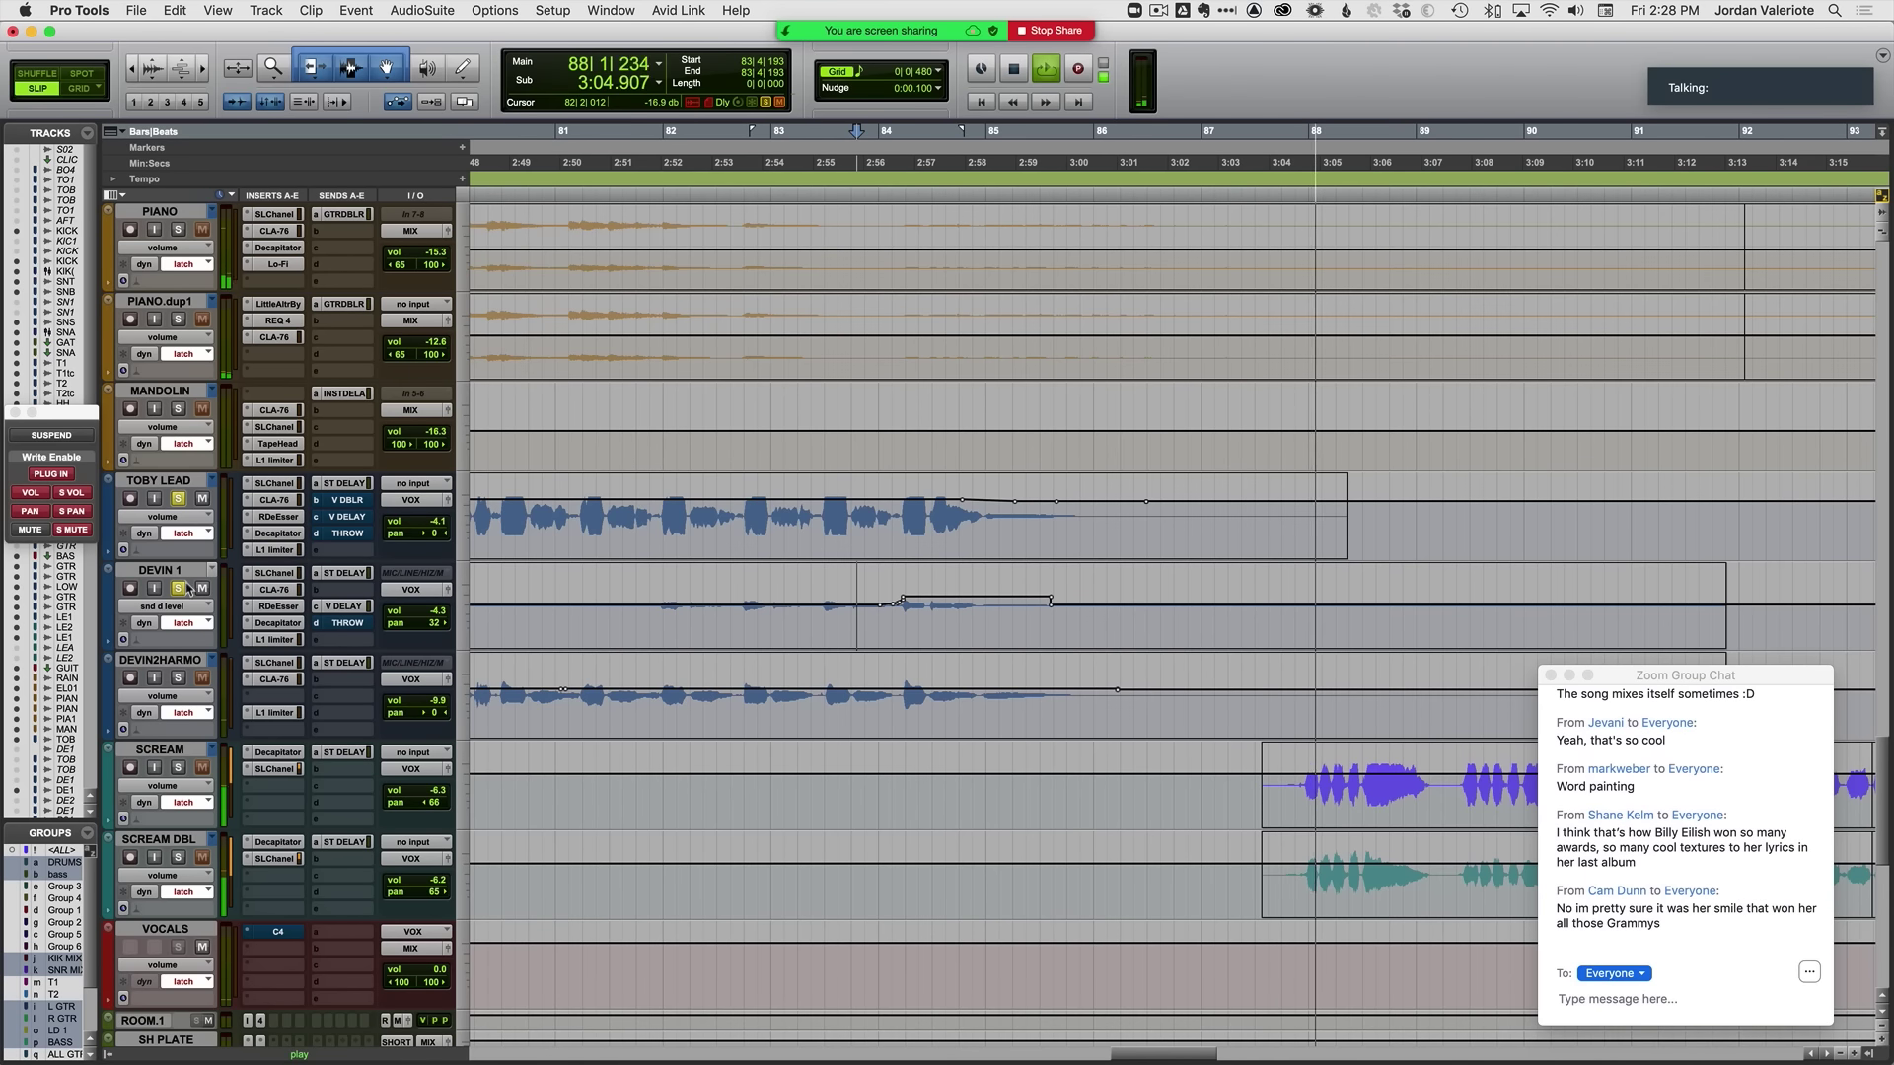
Step: Audition the unsoloed vocals and throw delay from bar 83 beat 4, select the SCREAM track, and save the session
{"action": "key", "text": "space"}
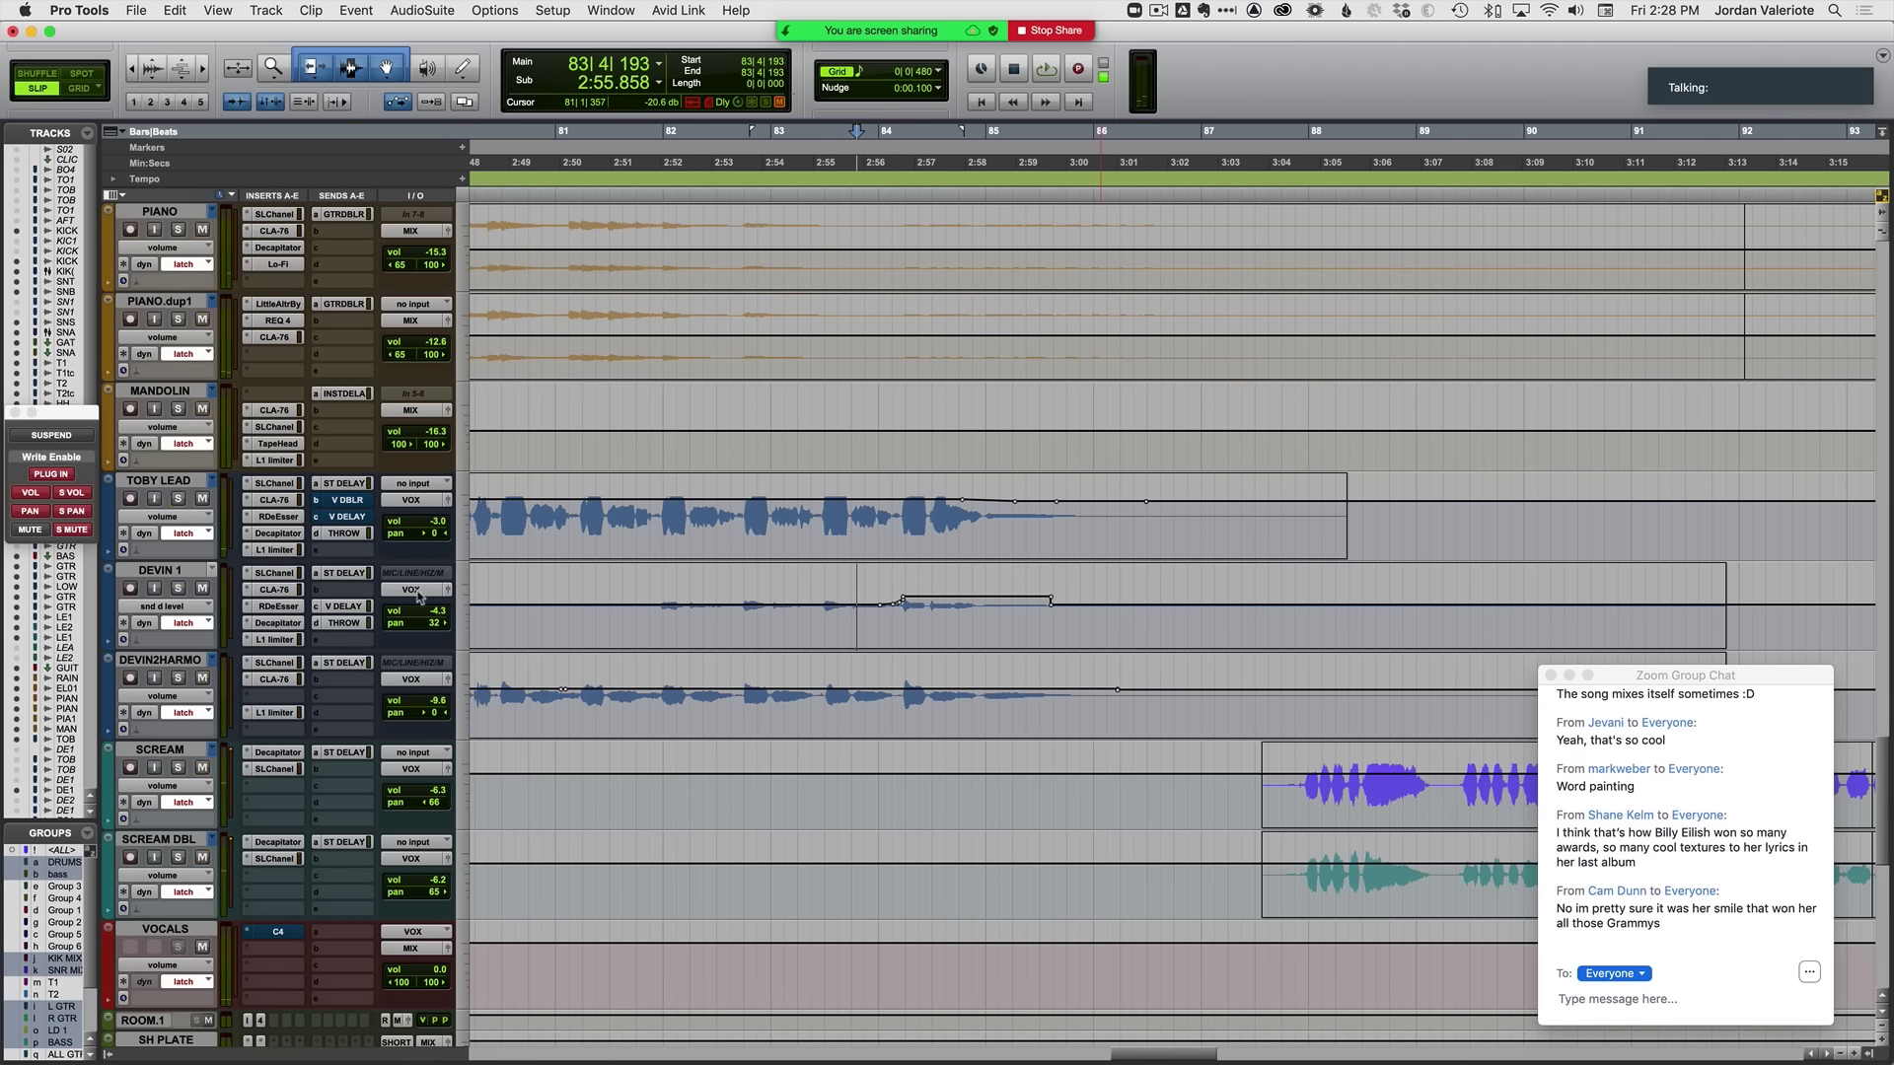
{"action": "scroll", "coordinate": [778, 602], "scroll_direction": "up", "scroll_amount": 3}
{"action": "scroll", "coordinate": [1039, 738], "scroll_direction": "down", "scroll_amount": 4}
{"action": "key", "text": "space"}
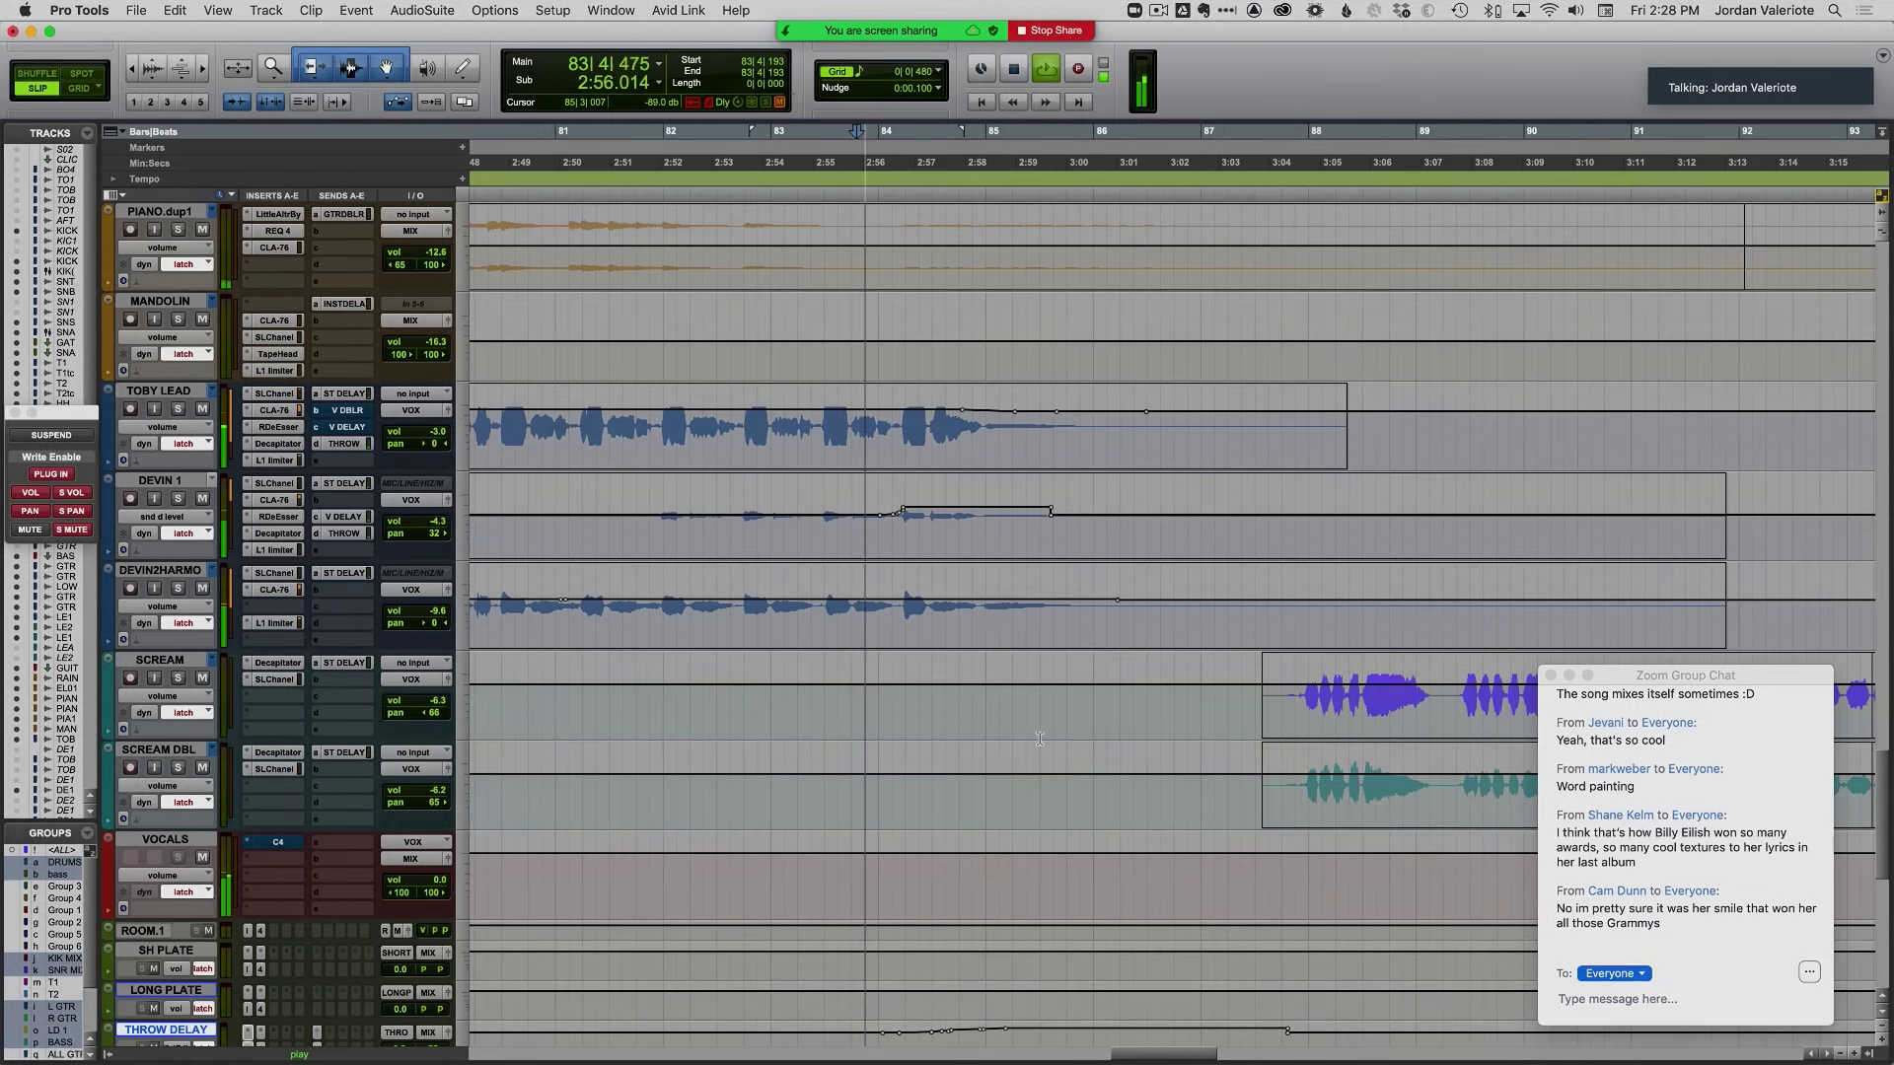
{"action": "scroll", "coordinate": [1039, 737], "scroll_direction": "up", "scroll_amount": 2}
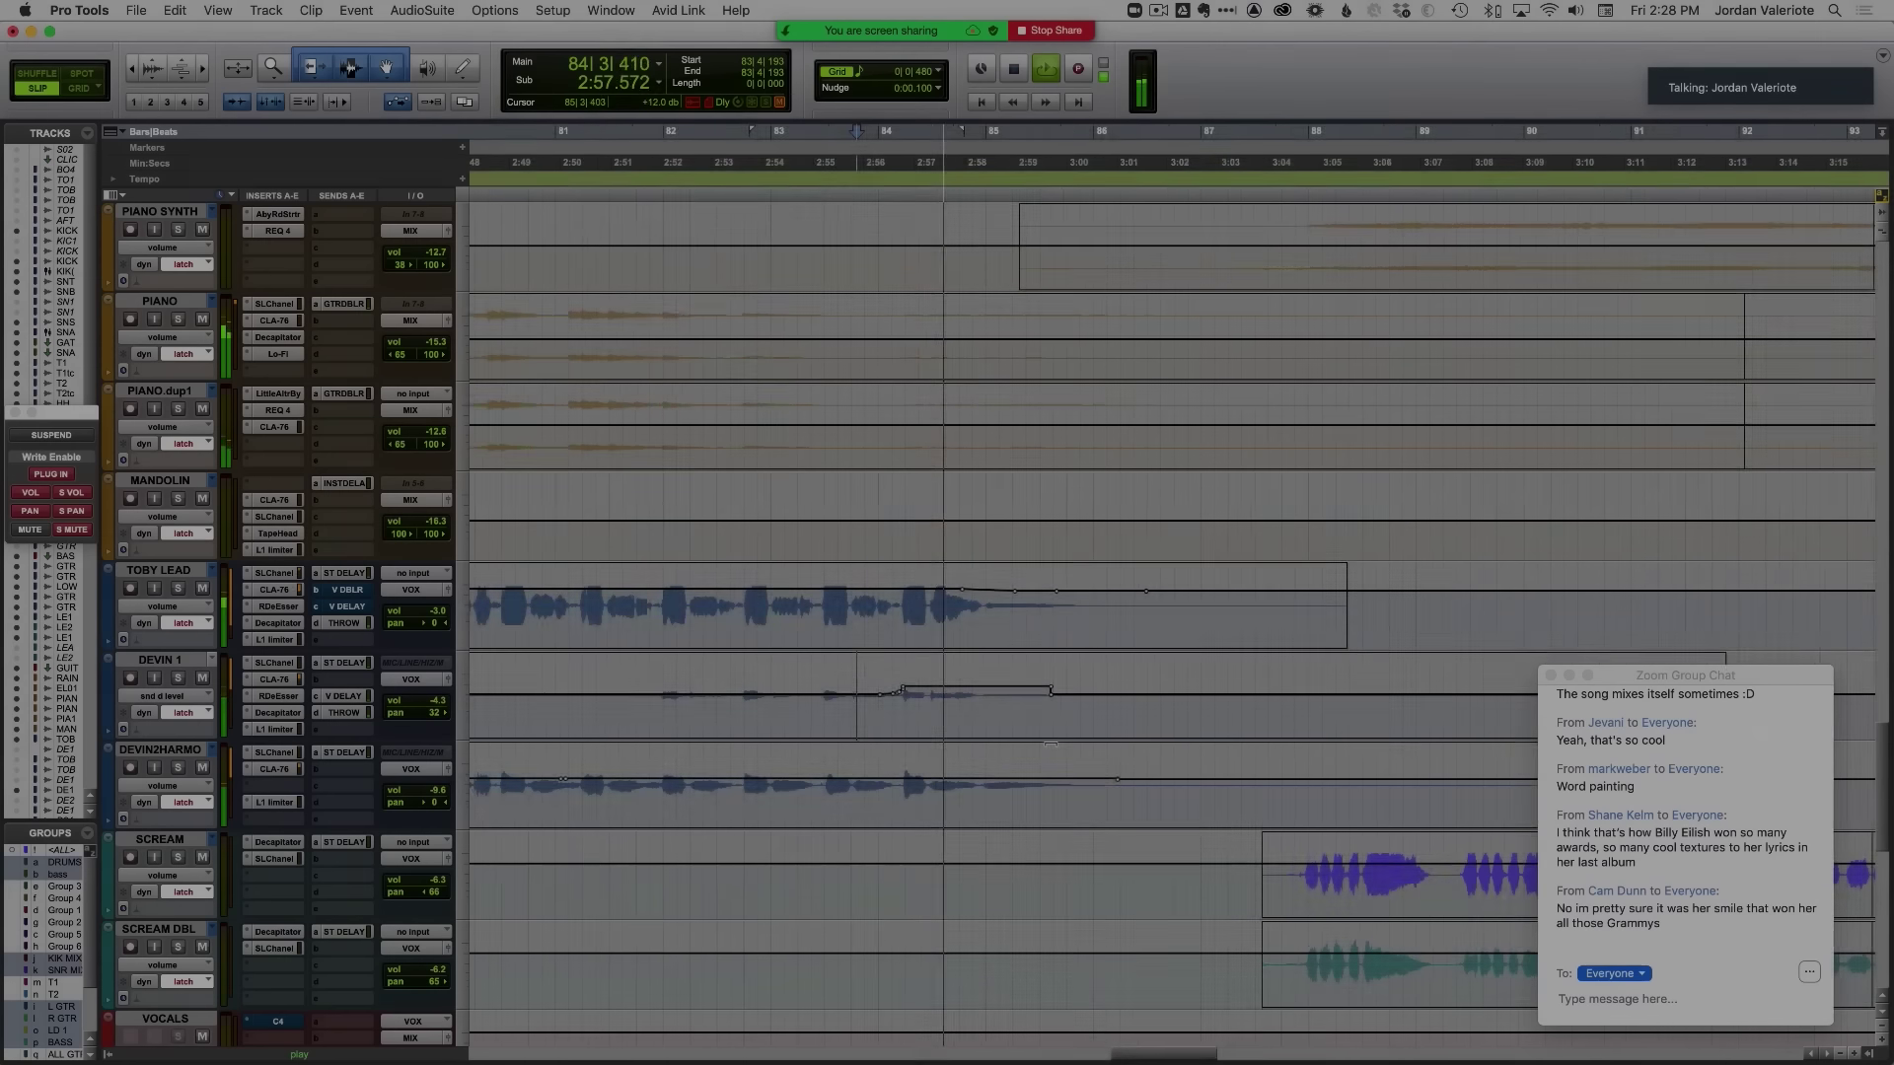
{"action": "scroll", "coordinate": [1049, 744], "scroll_direction": "right", "scroll_amount": 5}
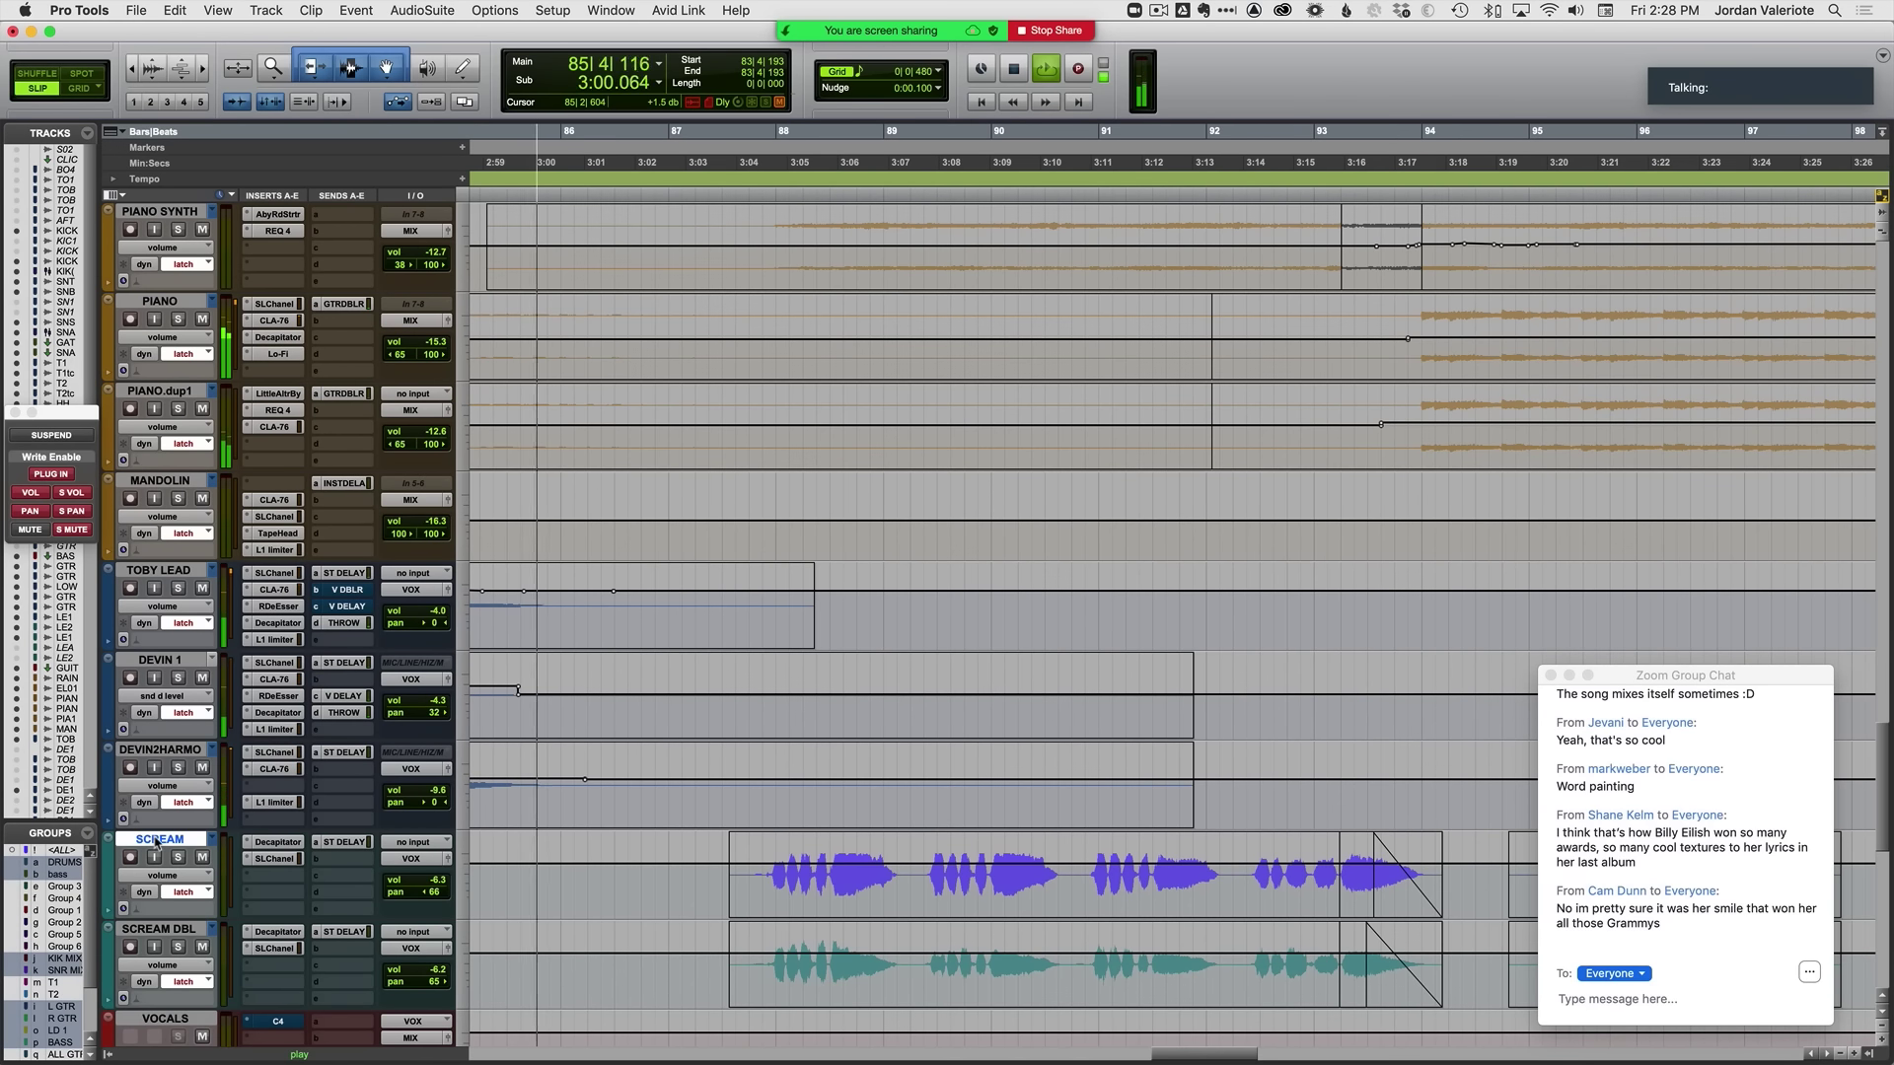
{"action": "scroll", "coordinate": [655, 848], "scroll_direction": "down", "scroll_amount": 7}
{"action": "scroll", "coordinate": [656, 848], "scroll_direction": "up", "scroll_amount": 2}
{"action": "key", "text": "super+s"}
{"action": "scroll", "coordinate": [869, 816], "scroll_direction": "up", "scroll_amount": 1}
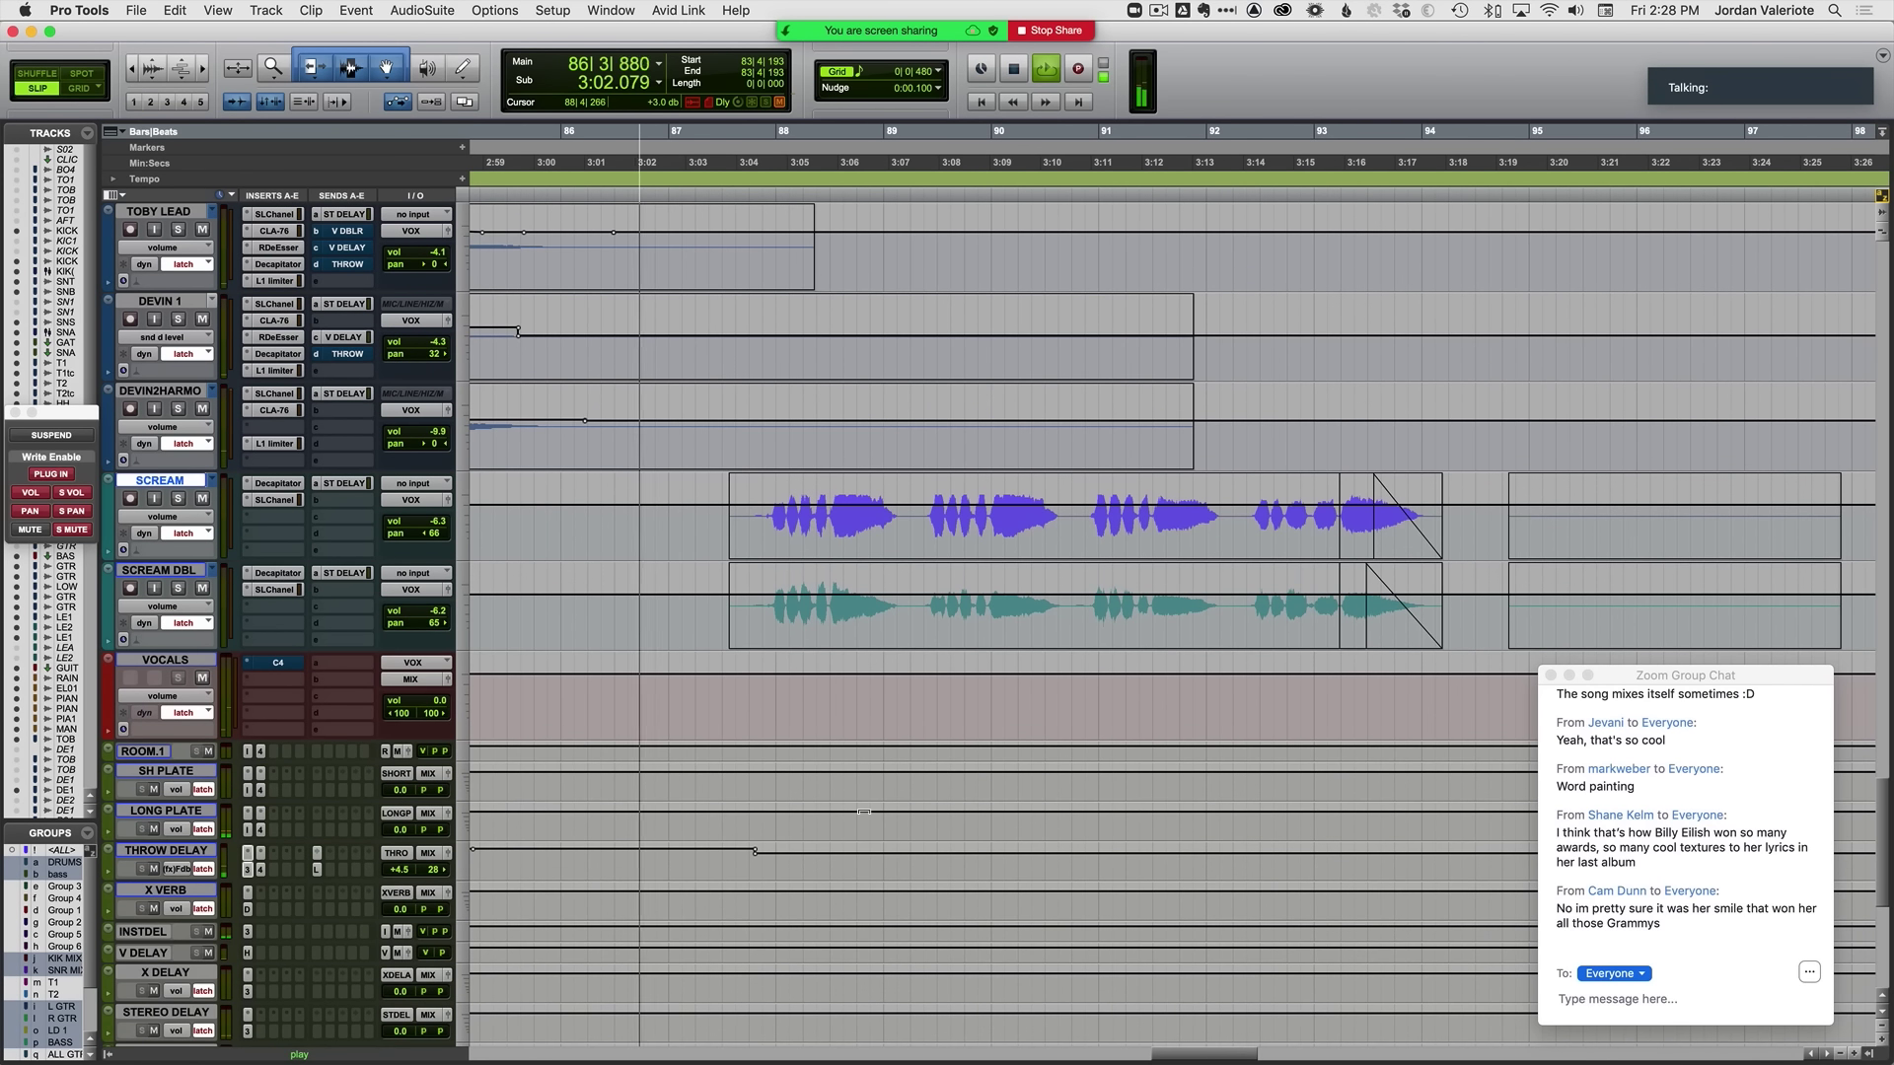
Step: Ride the SCREAM and SCREAM DBL volumes in latch playback from bar 87 beat 2, reaching about -5.8 and -5.7 dB by bar 93
{"action": "left_click", "coordinate": [715, 524]}
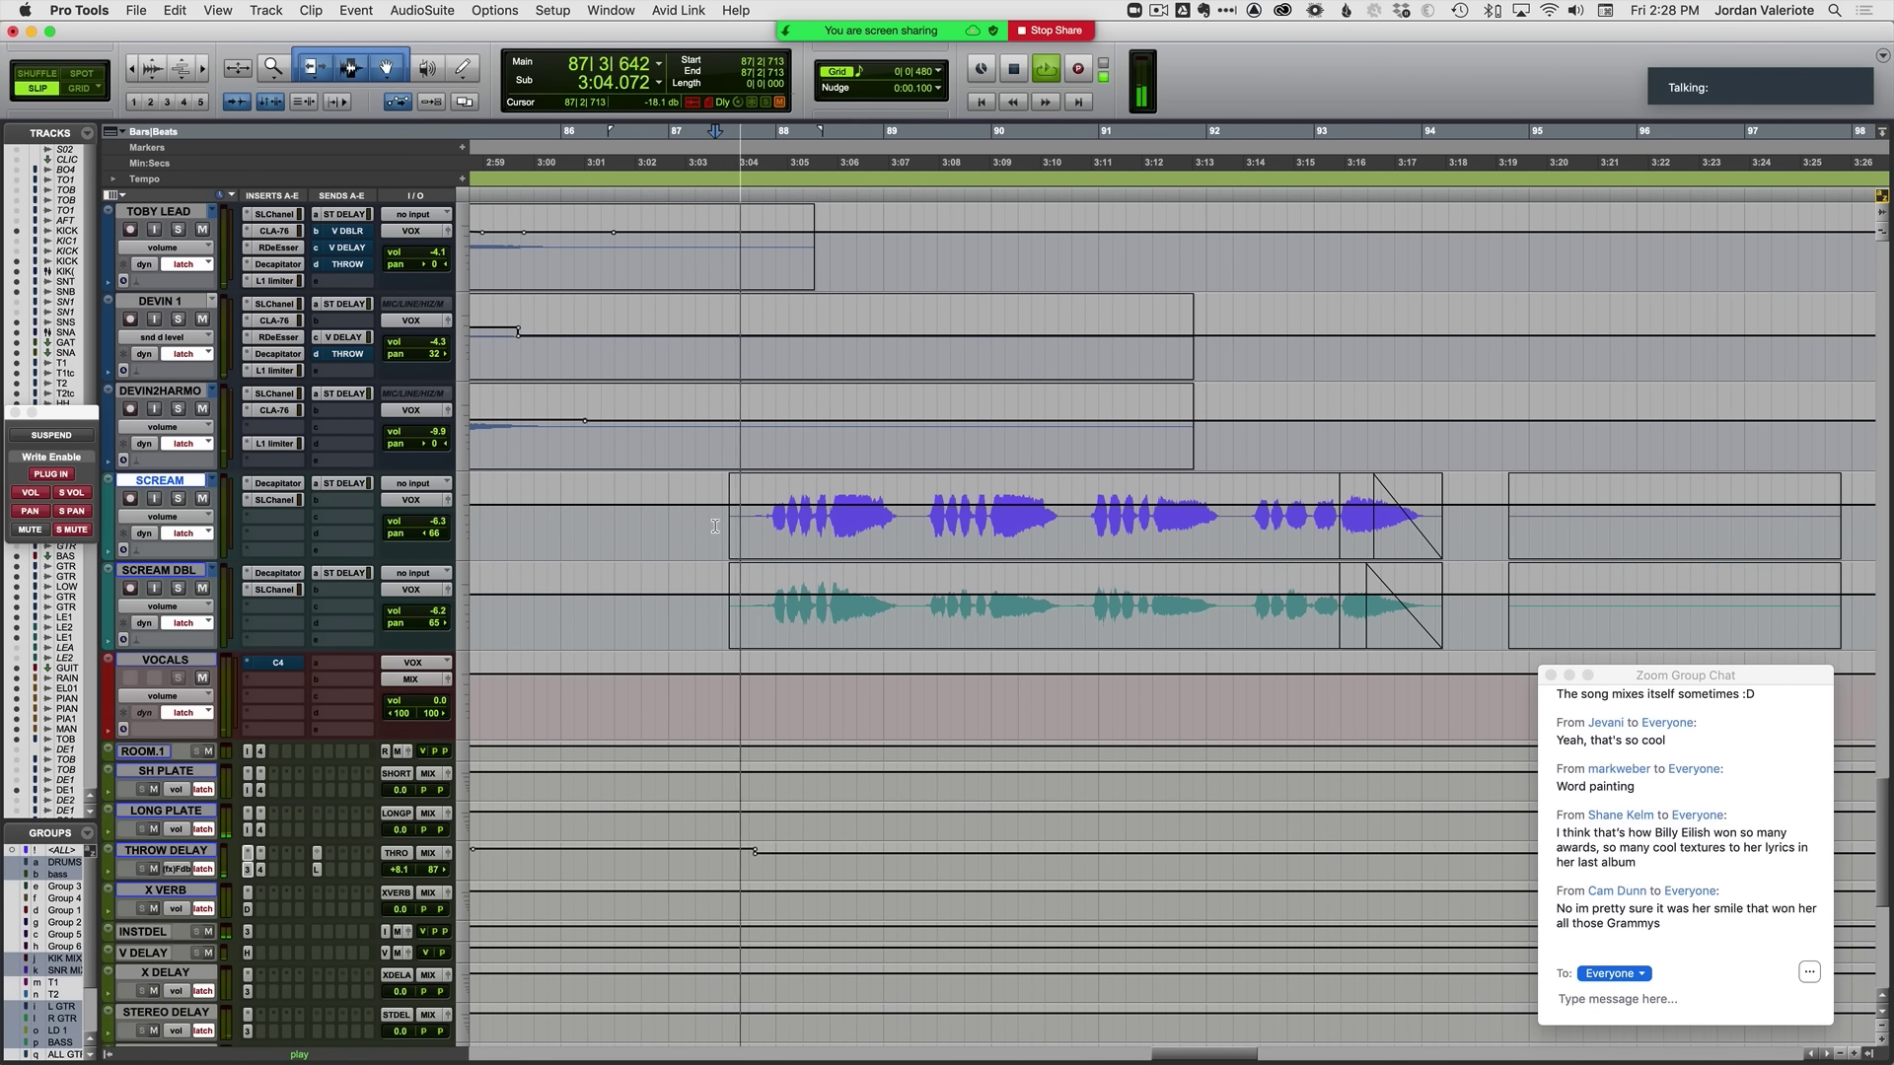
{"action": "key", "text": "space"}
{"action": "key", "text": "space"}
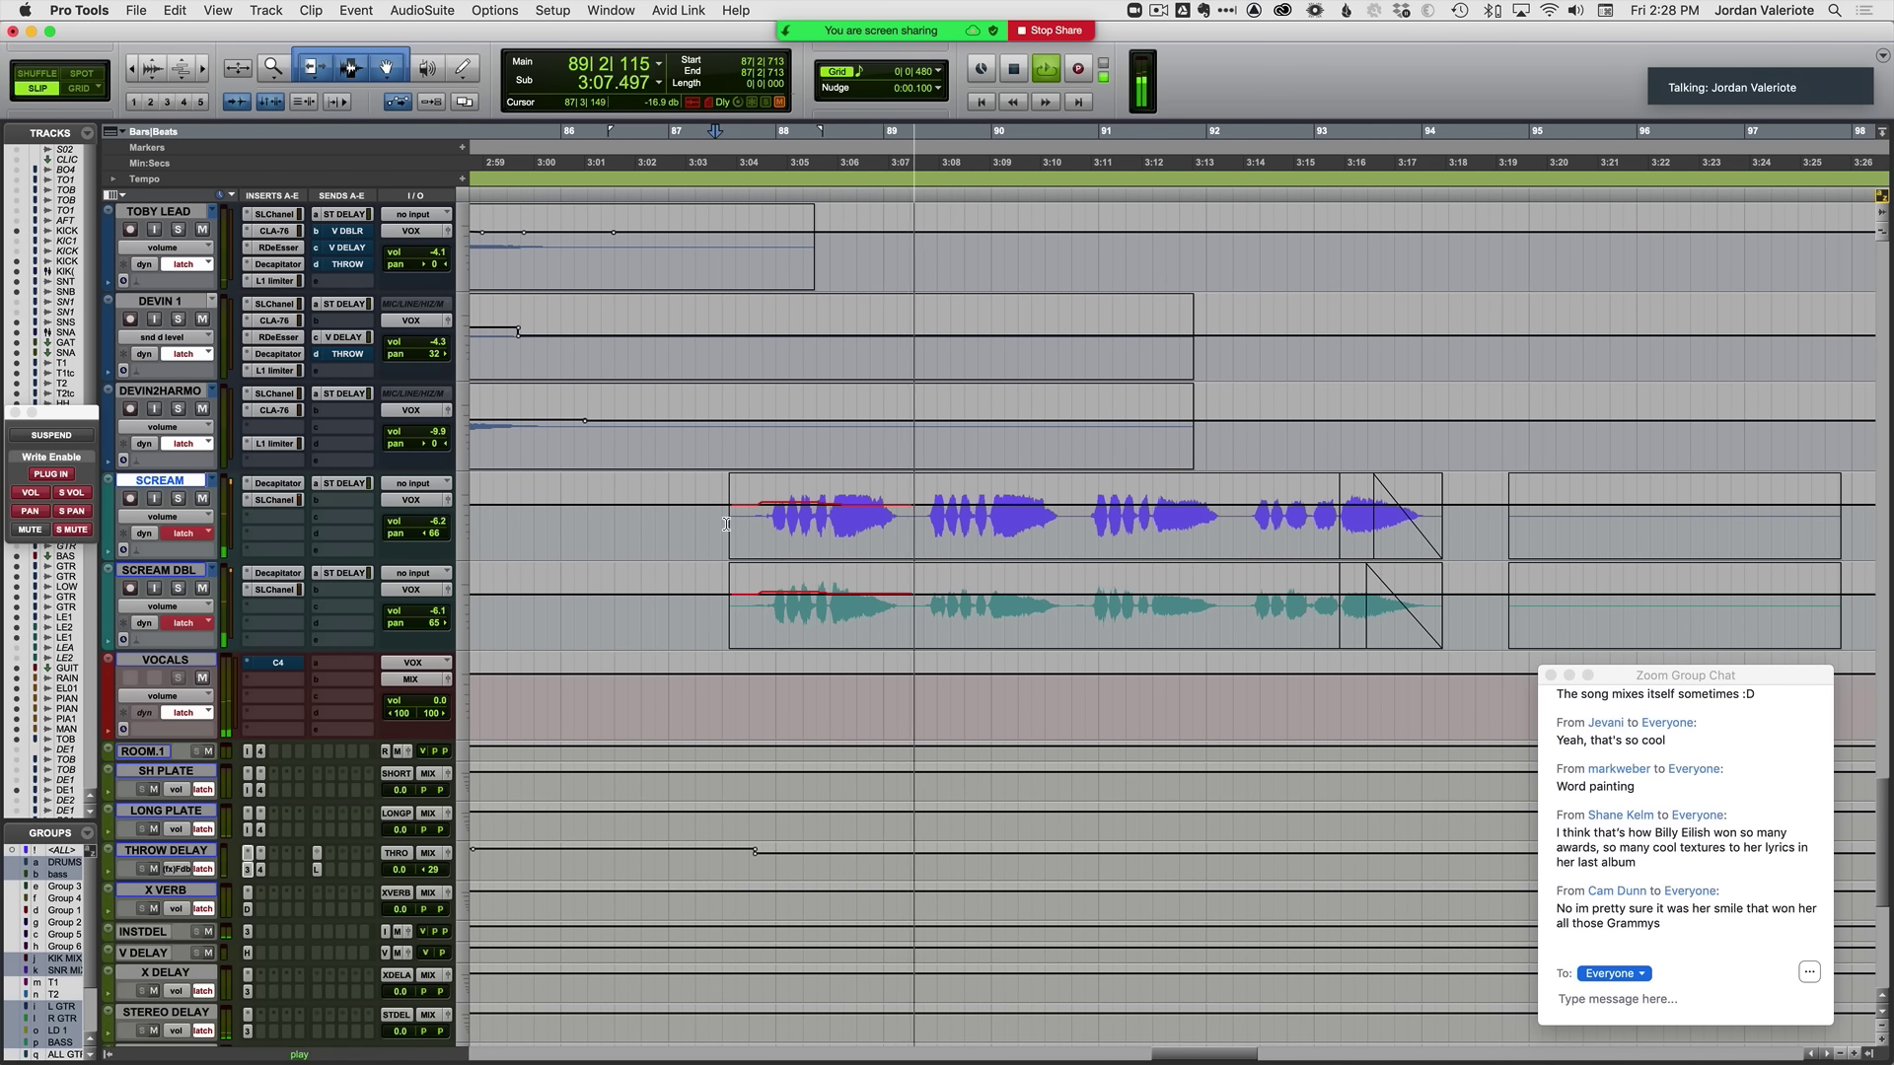
{"action": "key", "text": "space"}
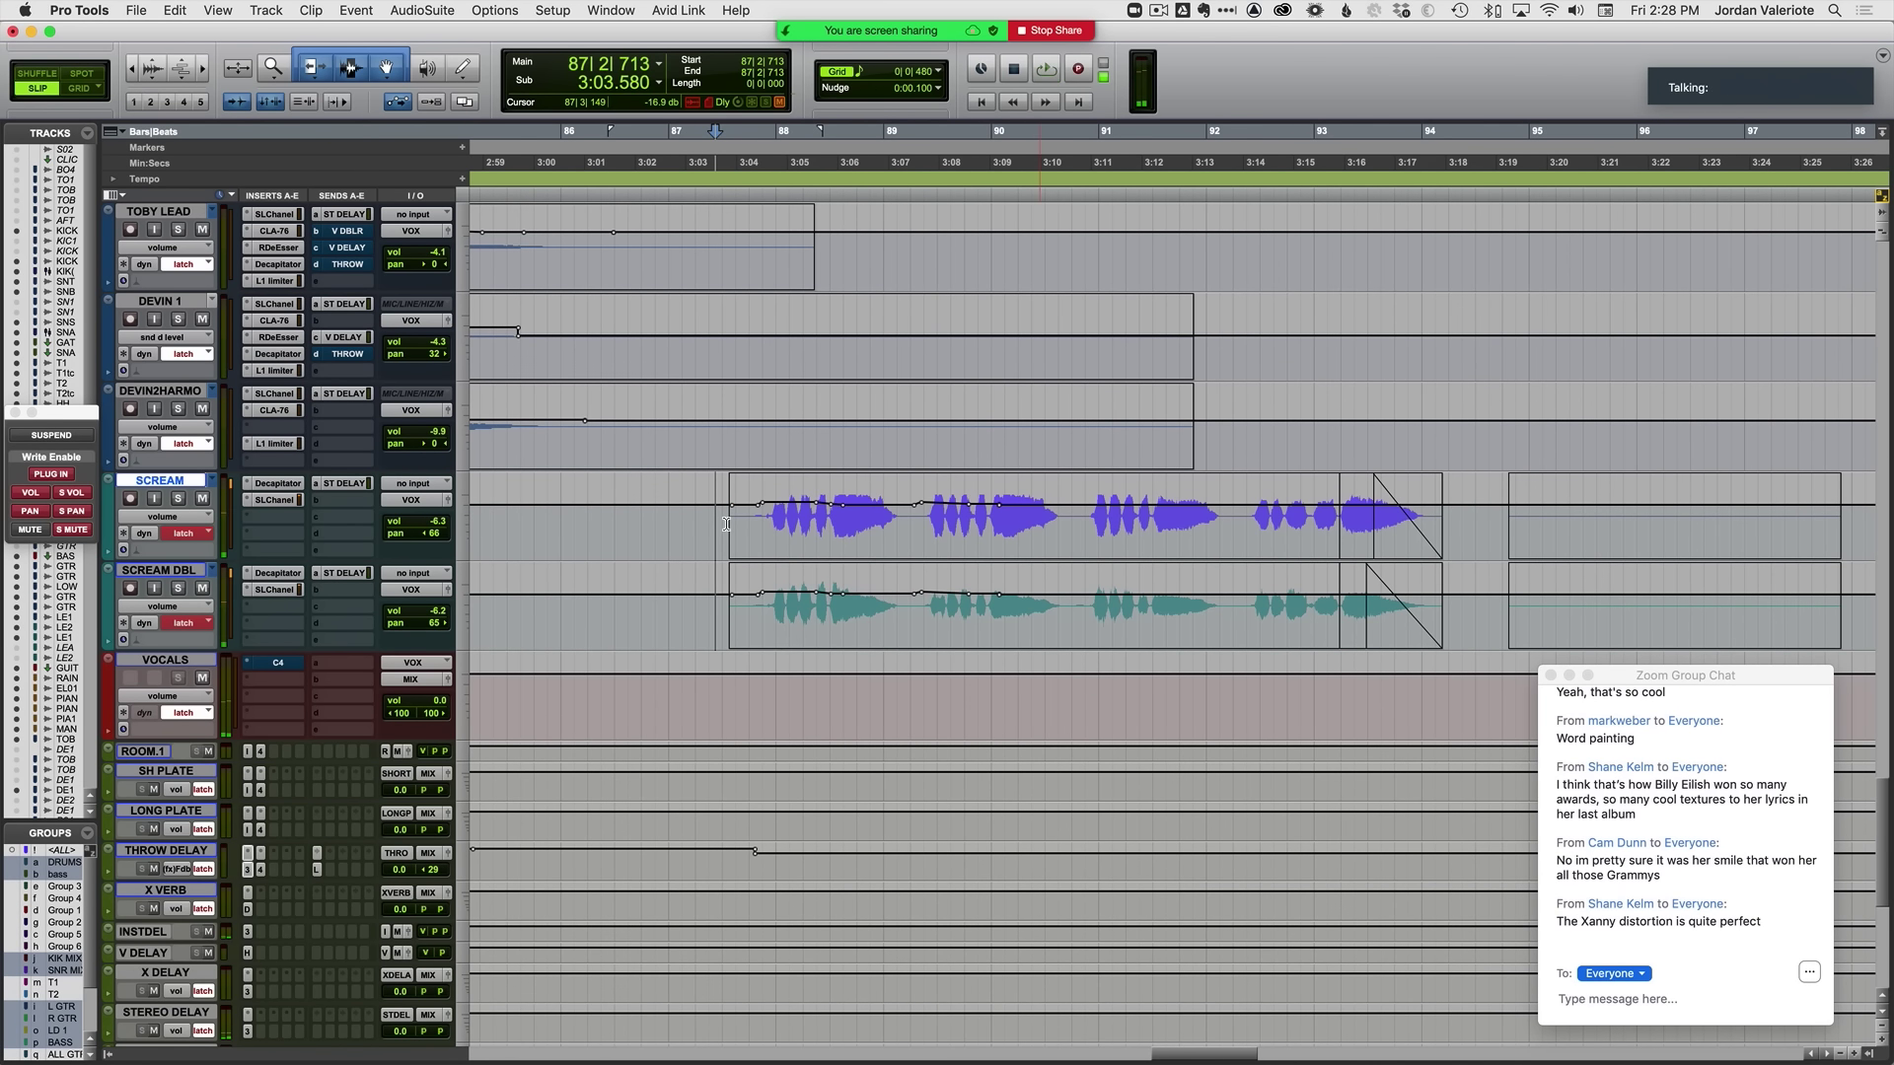
{"action": "key", "text": "space"}
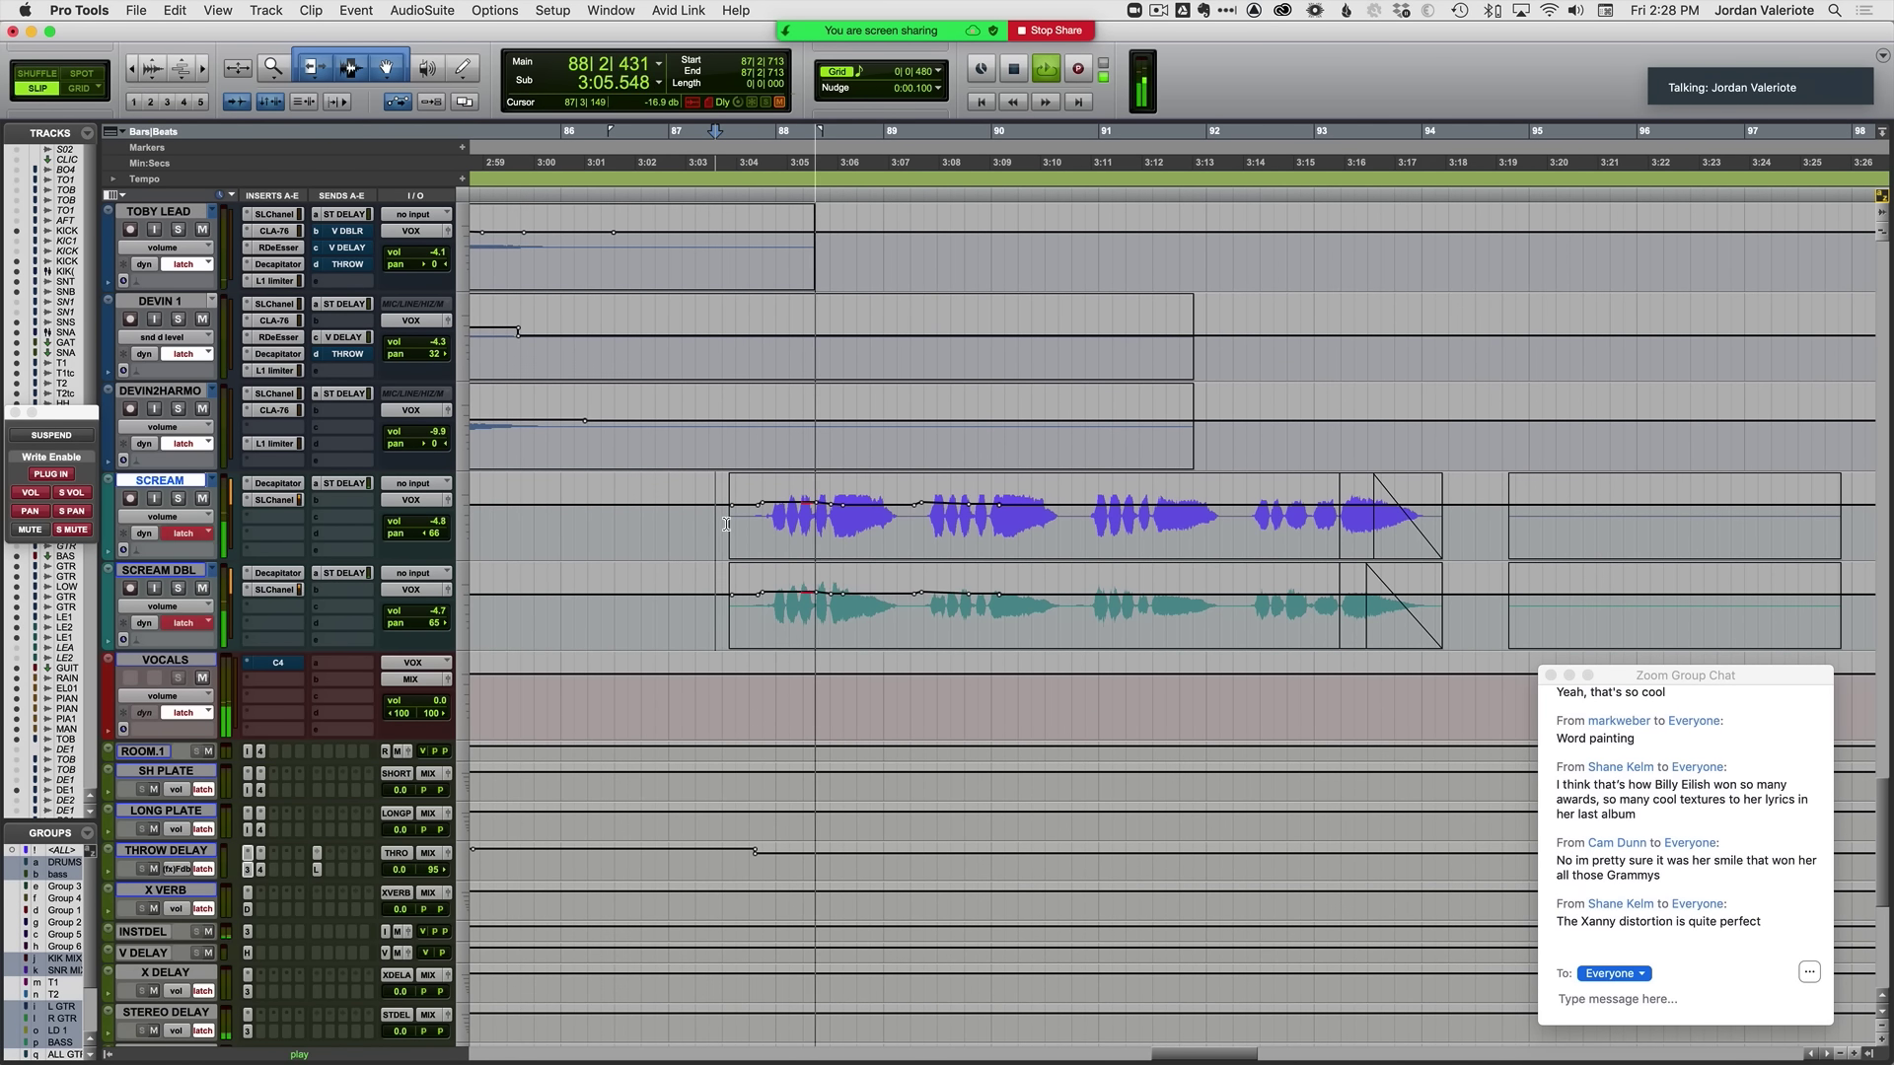
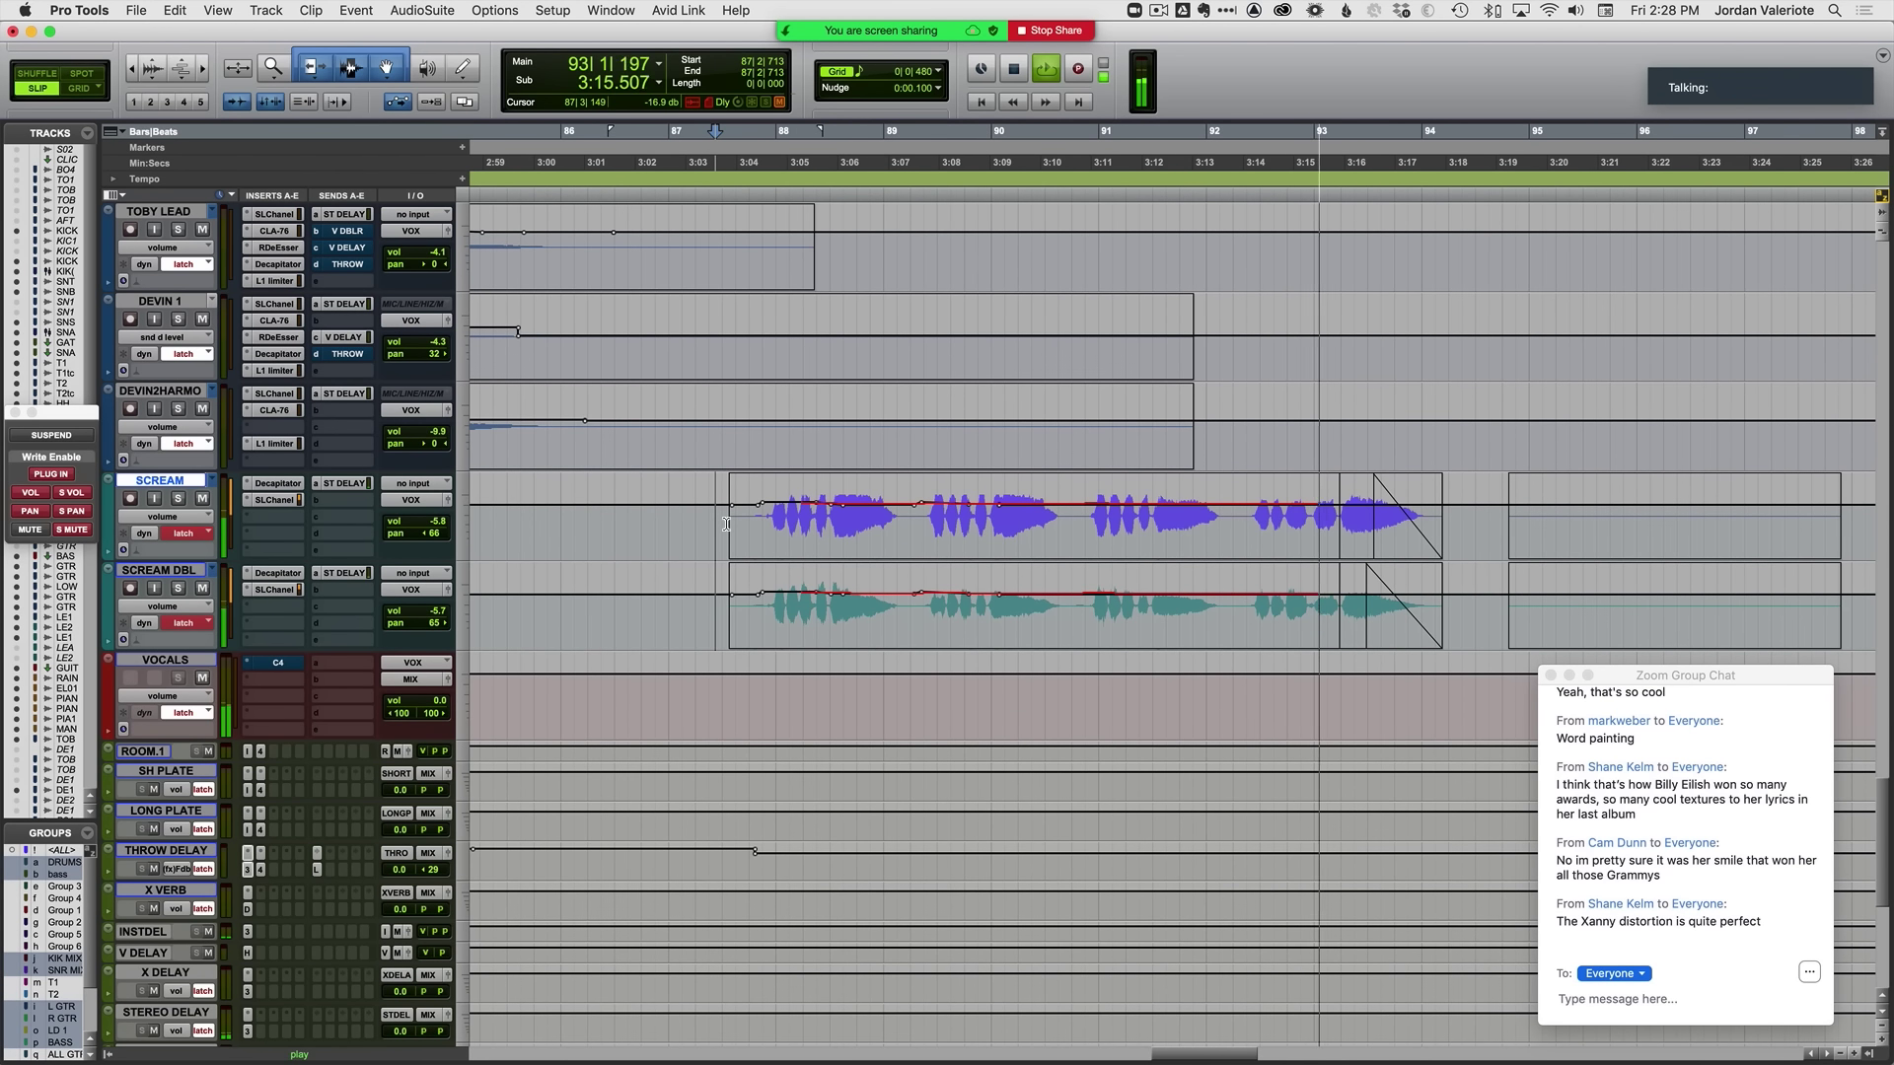
{"action": "key", "text": "space"}
Step: Write another latch volume pass on SCREAM and SCREAM DBL from bar 91 beat 2 through bar 94
{"action": "left_click", "coordinate": [1145, 540]}
{"action": "key", "text": "space"}
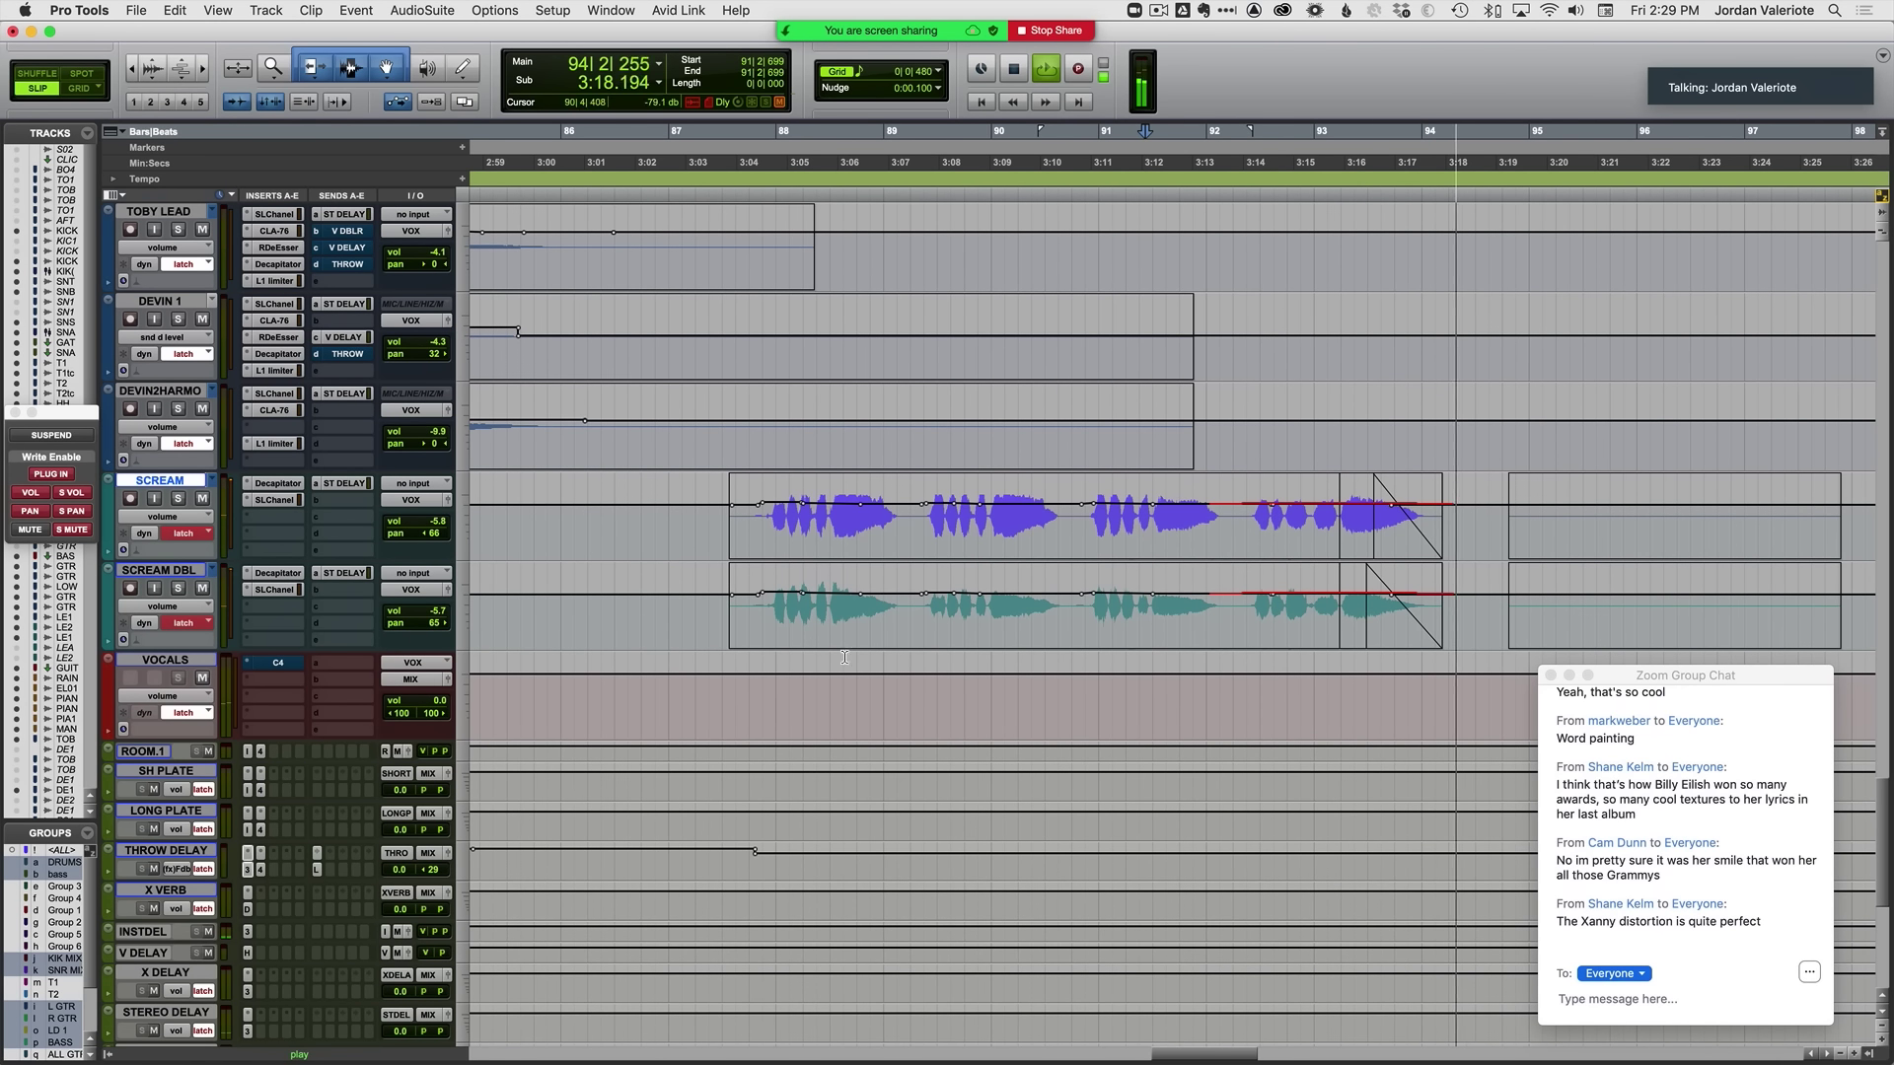
{"action": "key", "text": "space"}
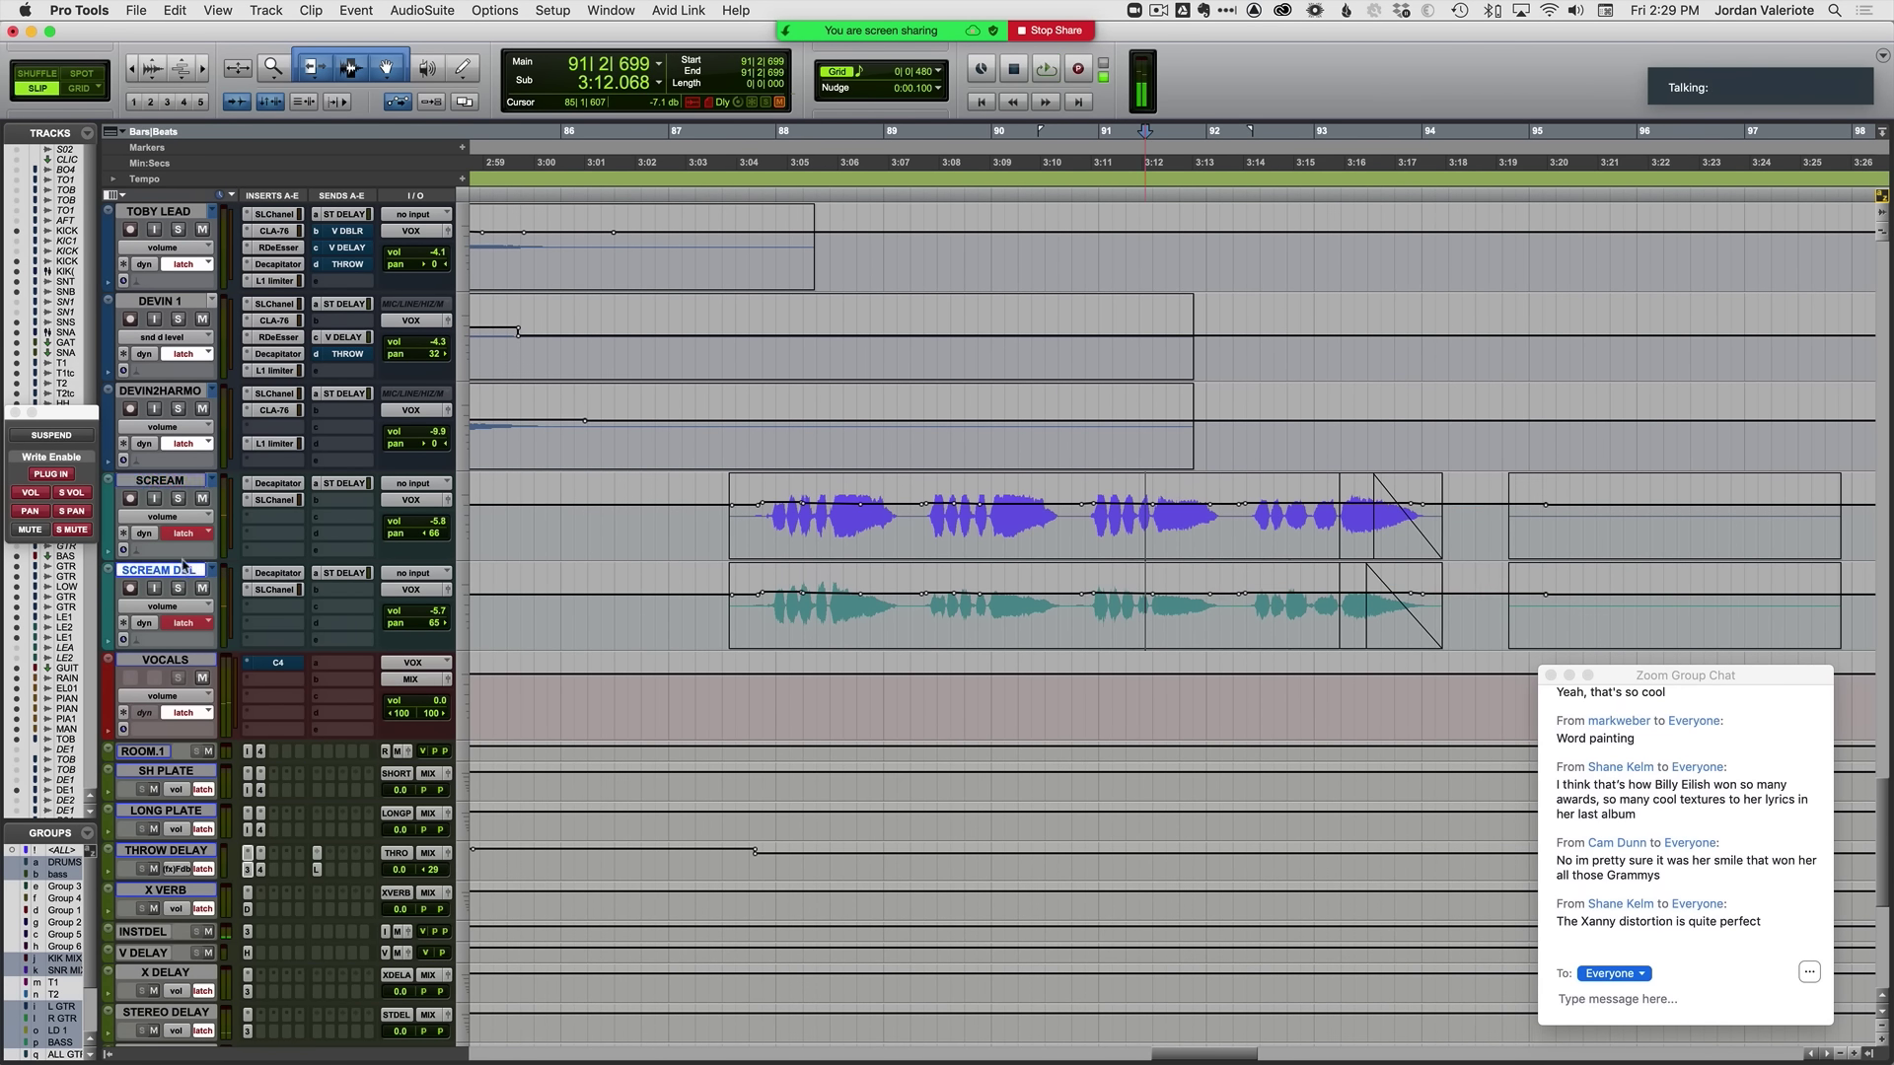
Step: Add a V DELAY send at about -15.8 dB to SCREAM and SCREAM DBL and audition it from bar 87
{"action": "left_click", "coordinate": [364, 501]}
{"action": "mouse_move", "coordinate": [384, 521]}
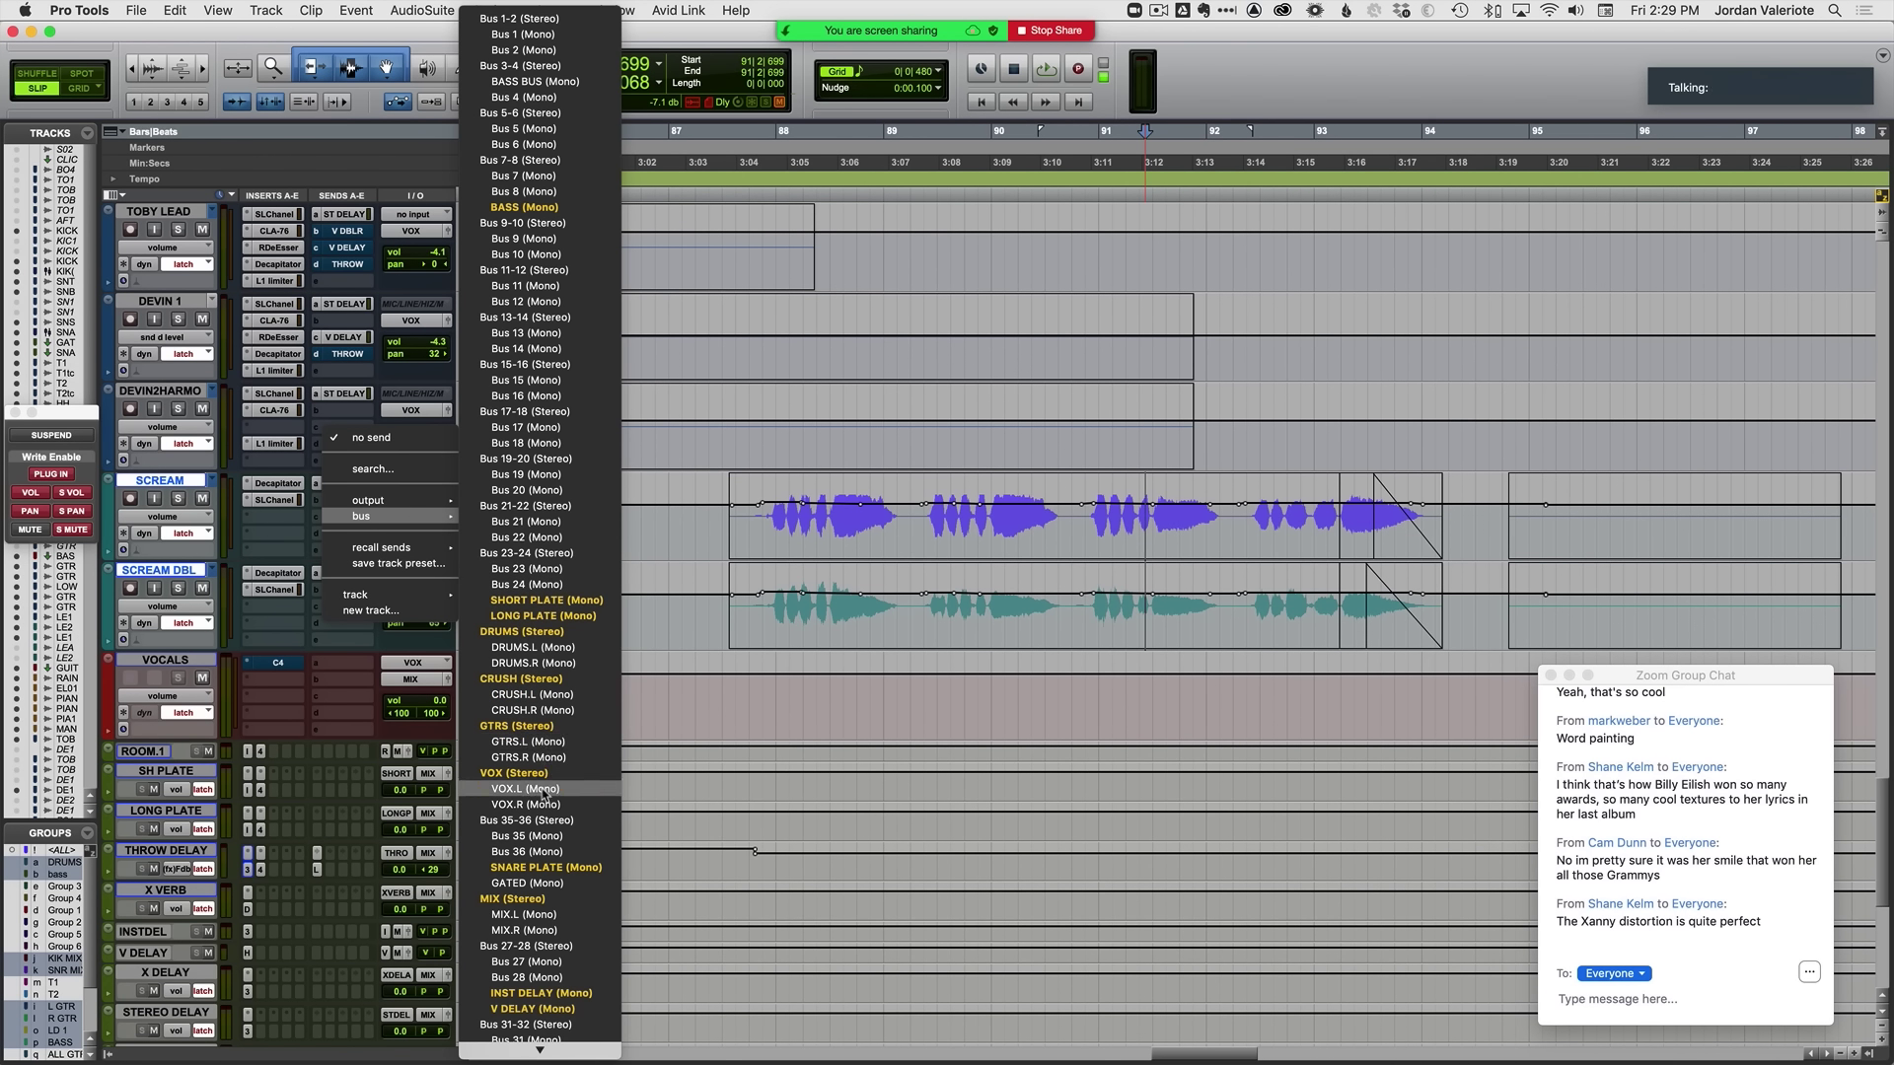
{"action": "left_click", "coordinate": [506, 1008]}
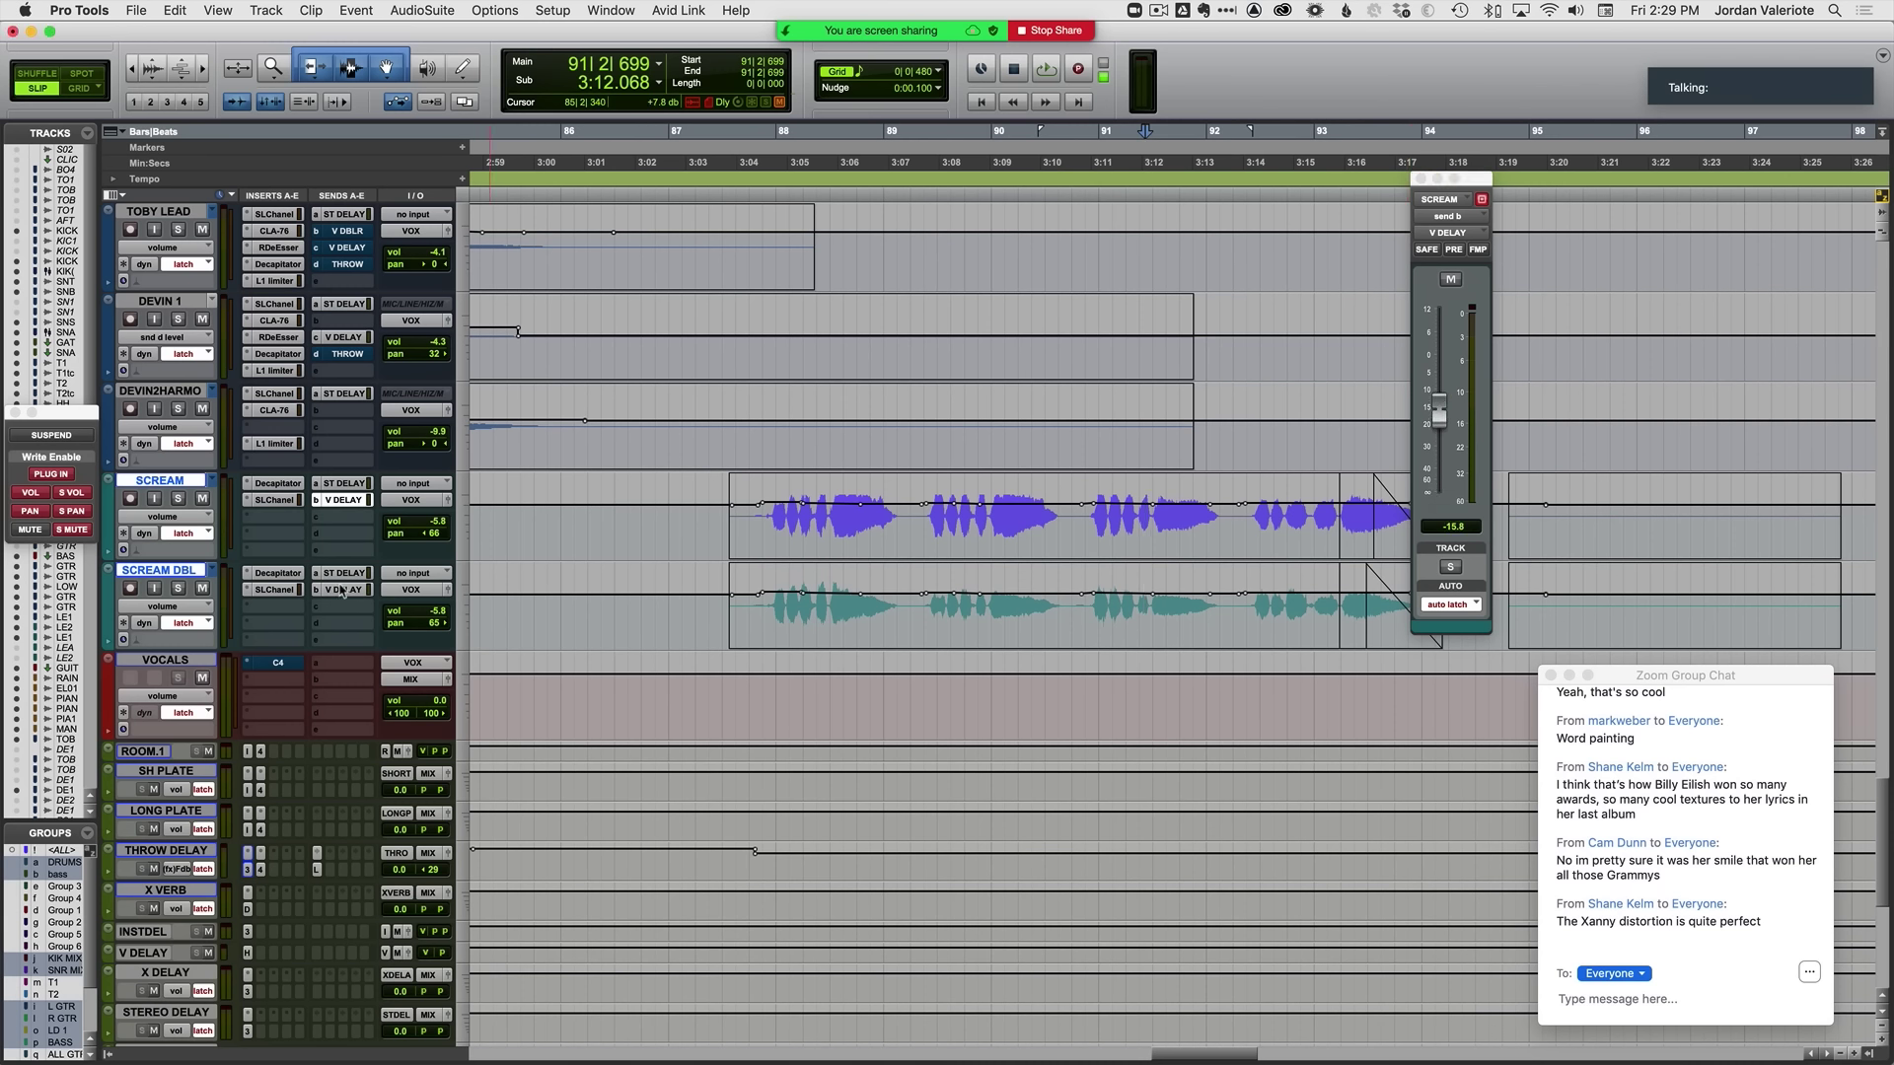
{"action": "key", "text": "space"}
{"action": "key", "text": "space"}
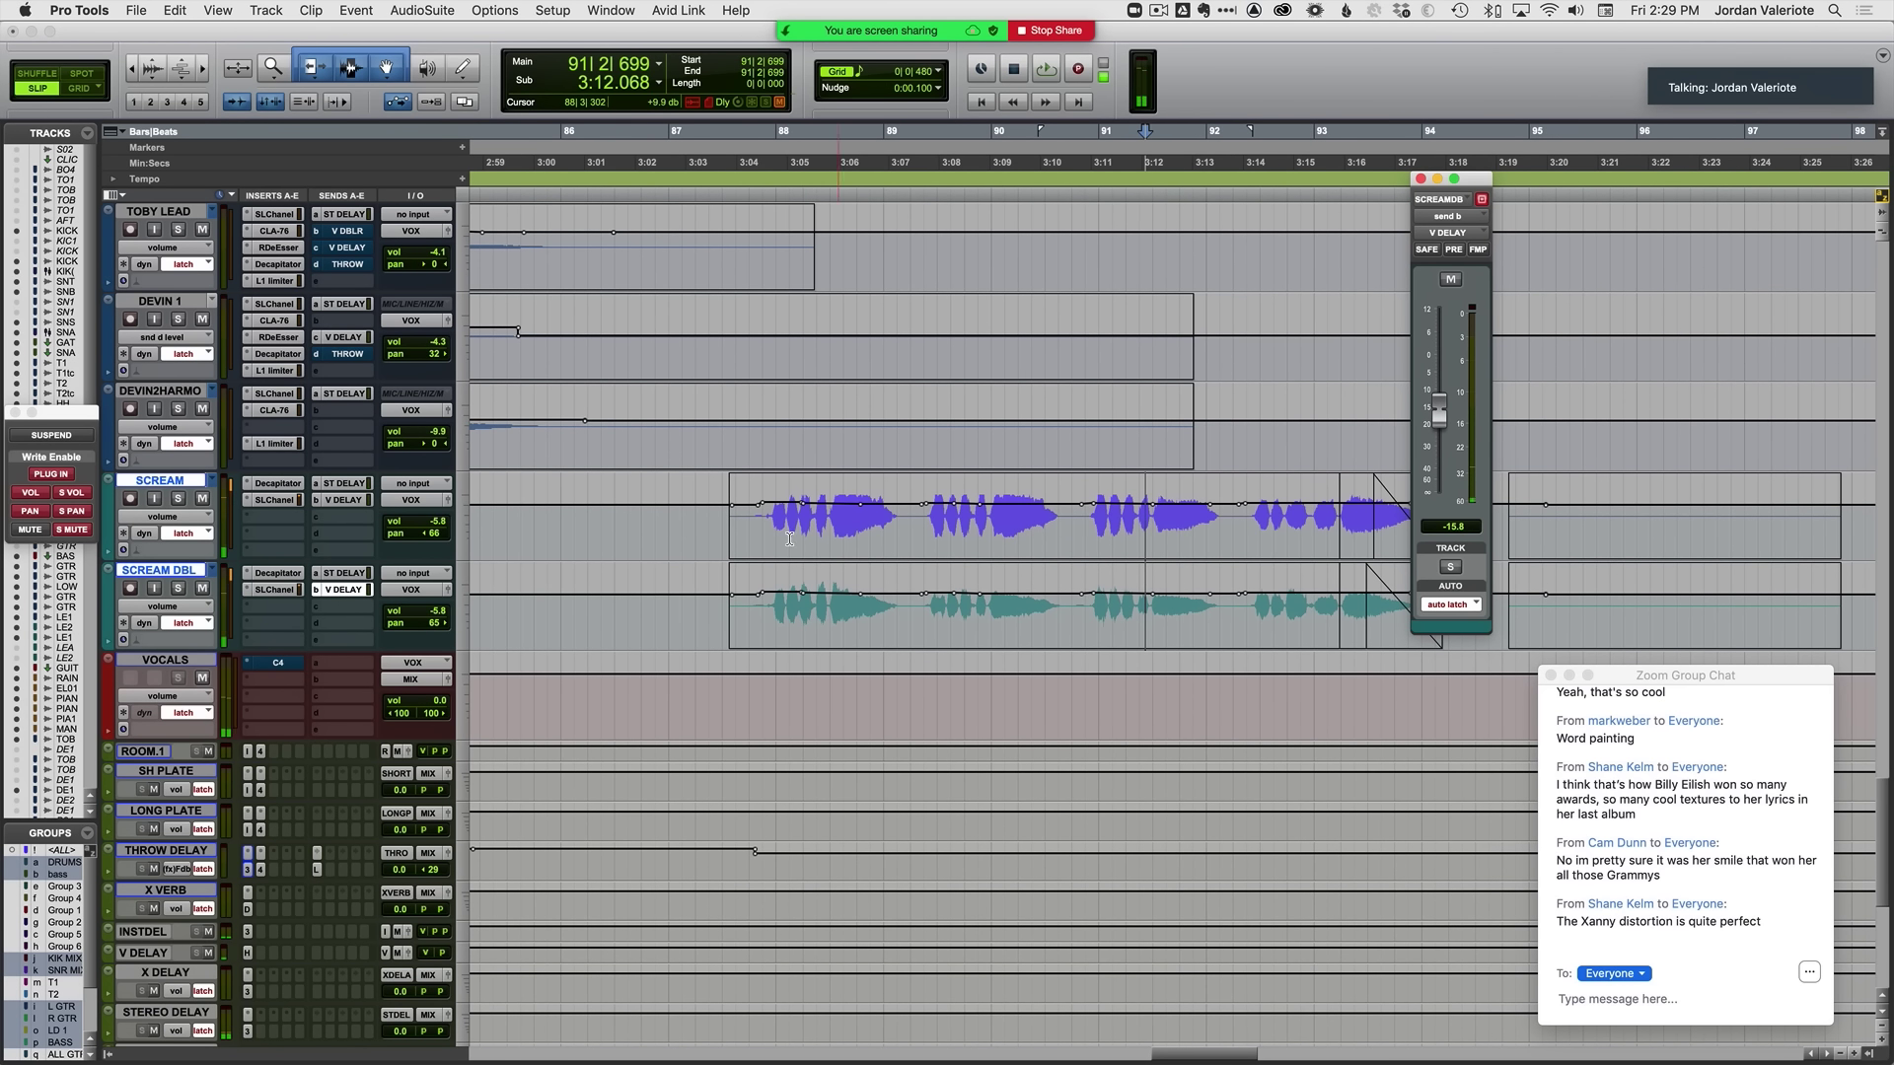
{"action": "key", "text": "space"}
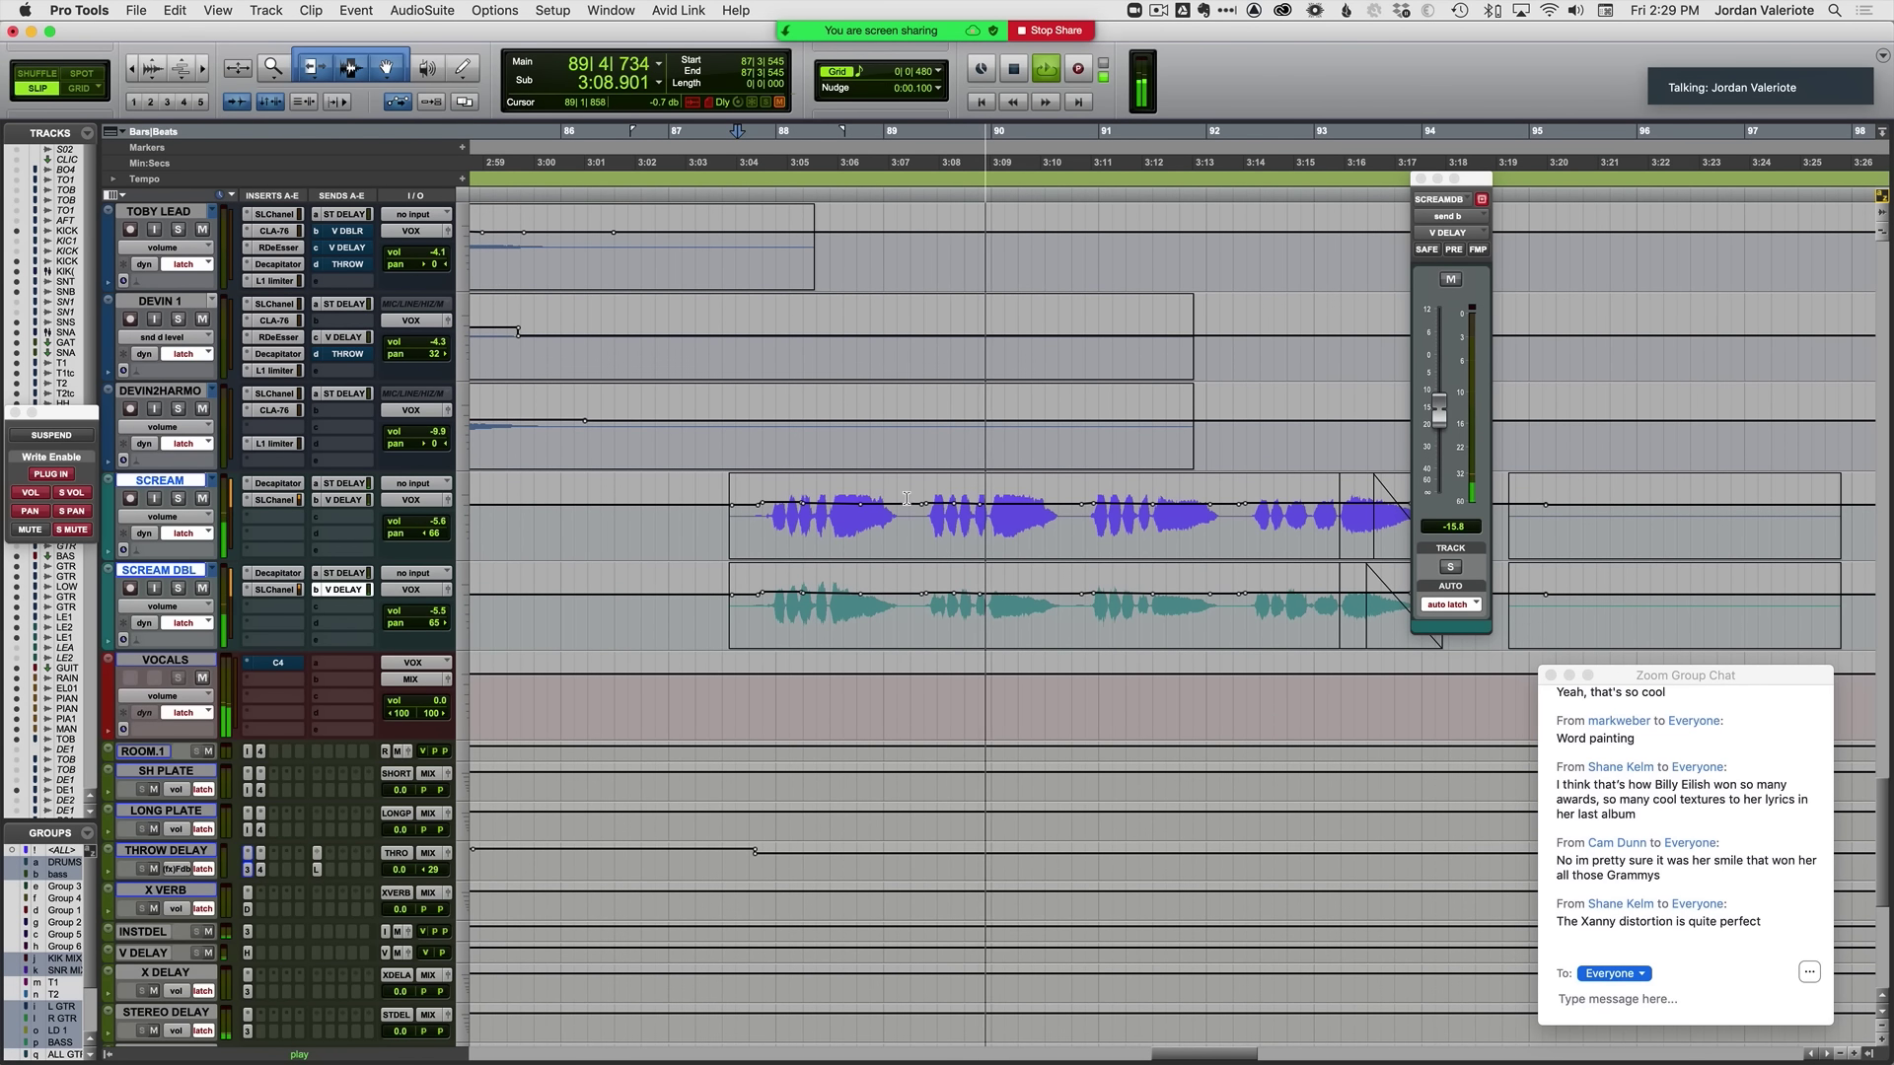
{"action": "left_click", "coordinate": [1421, 179]}
Step: Show the vocal tracks as waveforms, select the second scream phrase on SCREAM and SCREAM DBL, and nudge it later in 10 ms steps
{"action": "left_click", "coordinate": [927, 546]}
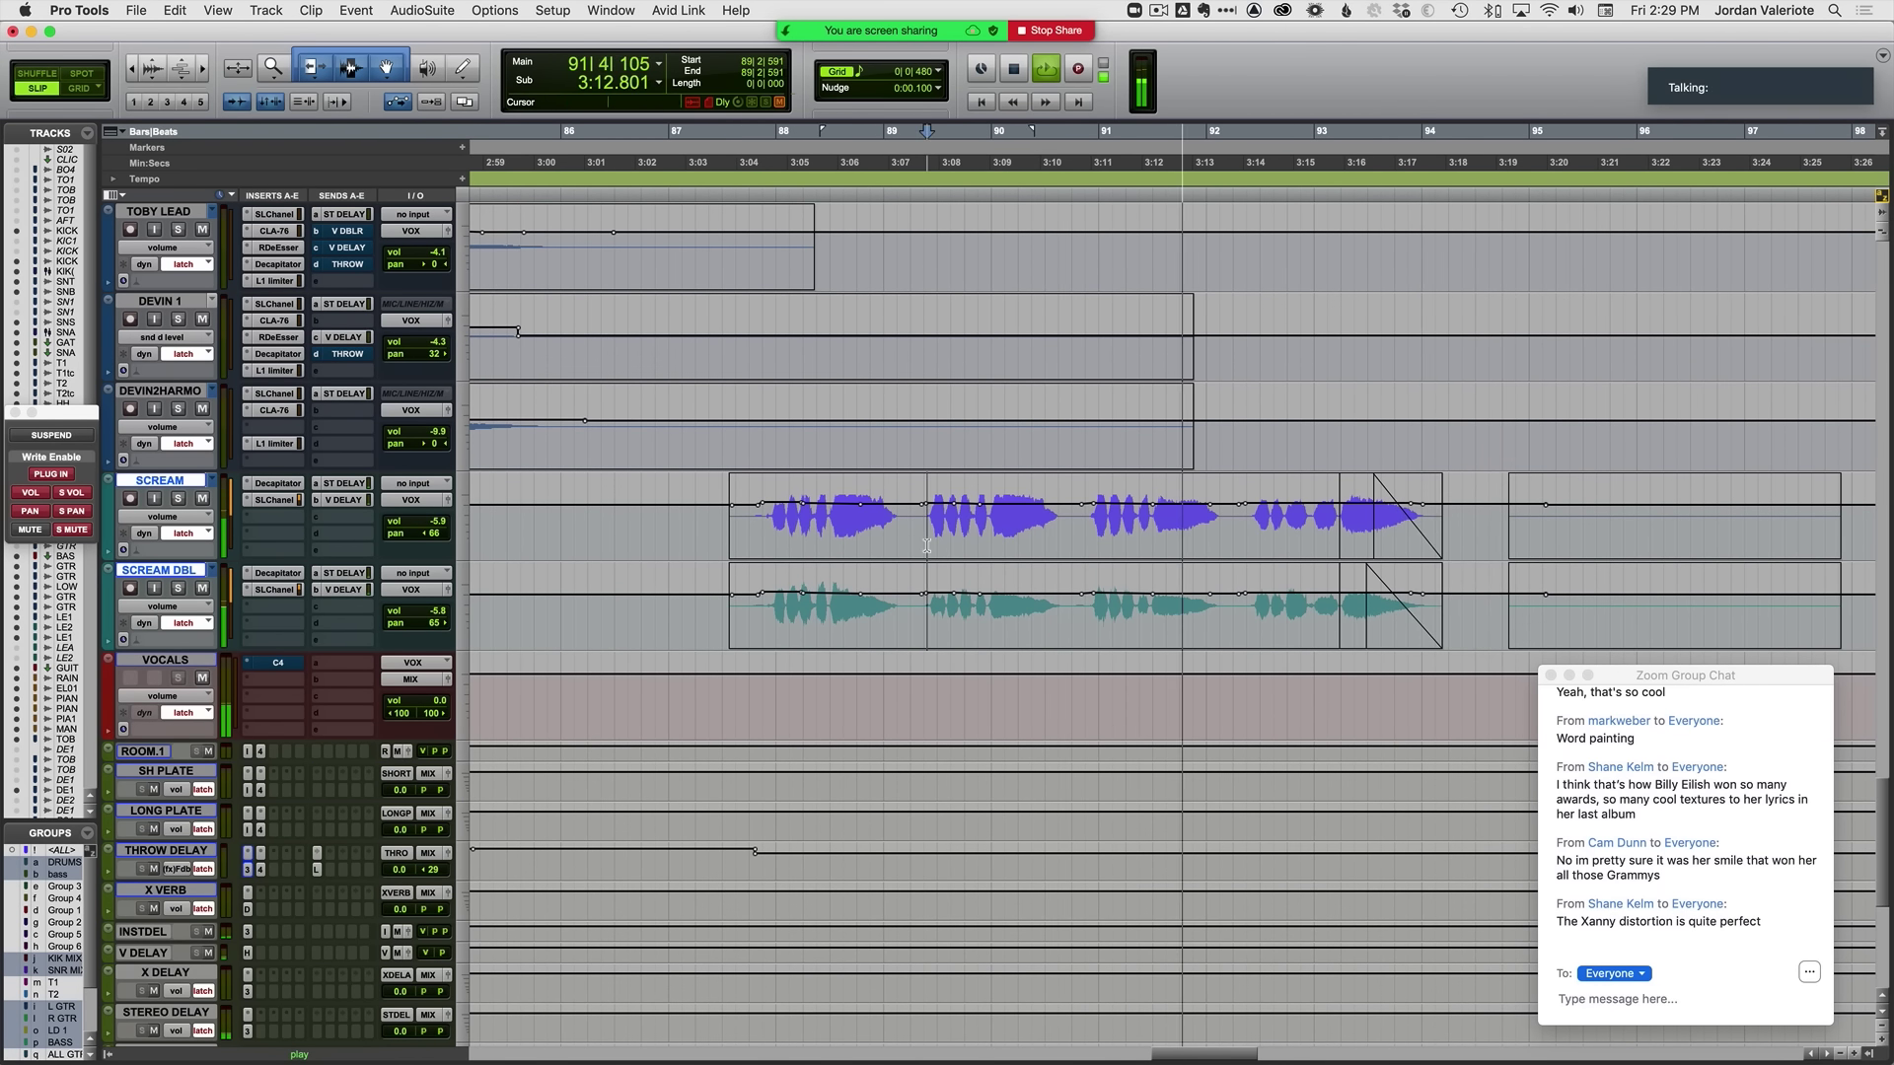
{"action": "key", "text": "t"}
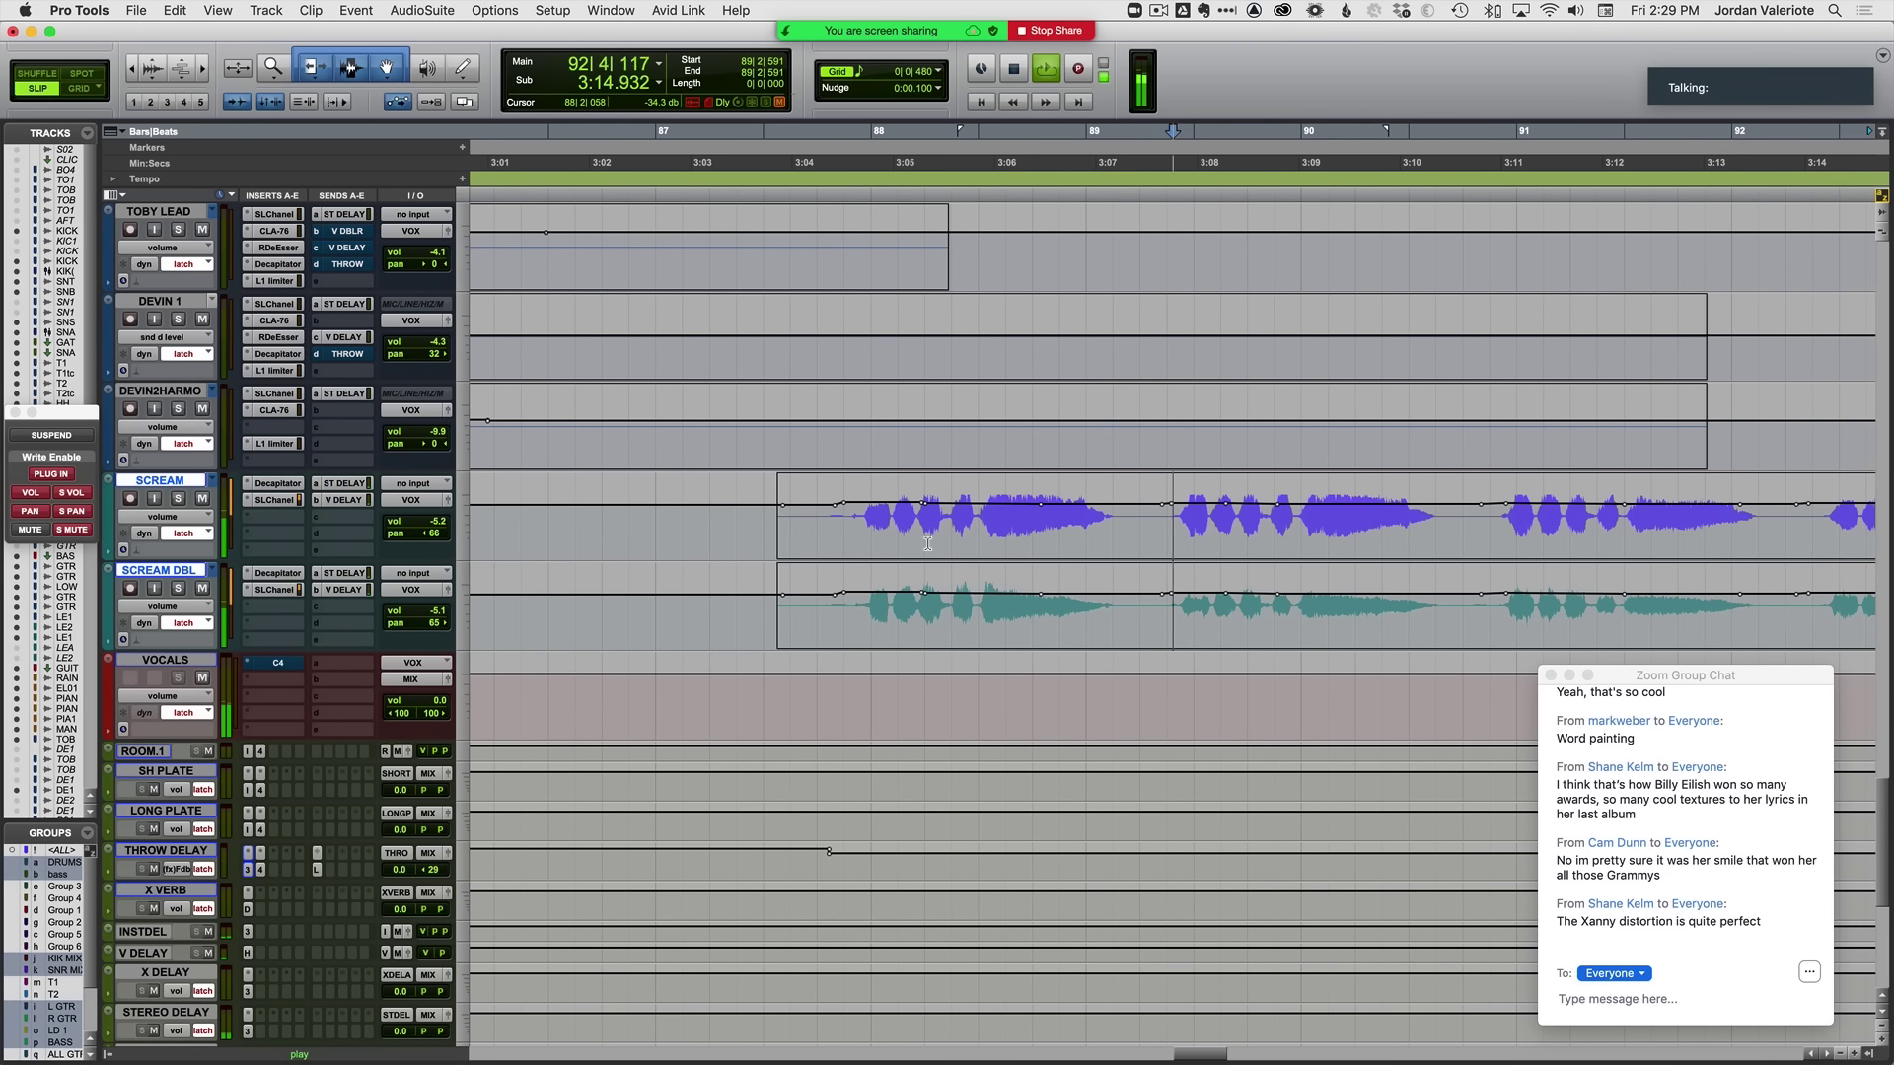
{"action": "key", "text": "ctrl+minus"}
{"action": "left_click_drag", "start_coordinate": [1158, 506], "coordinate": [1477, 589]}
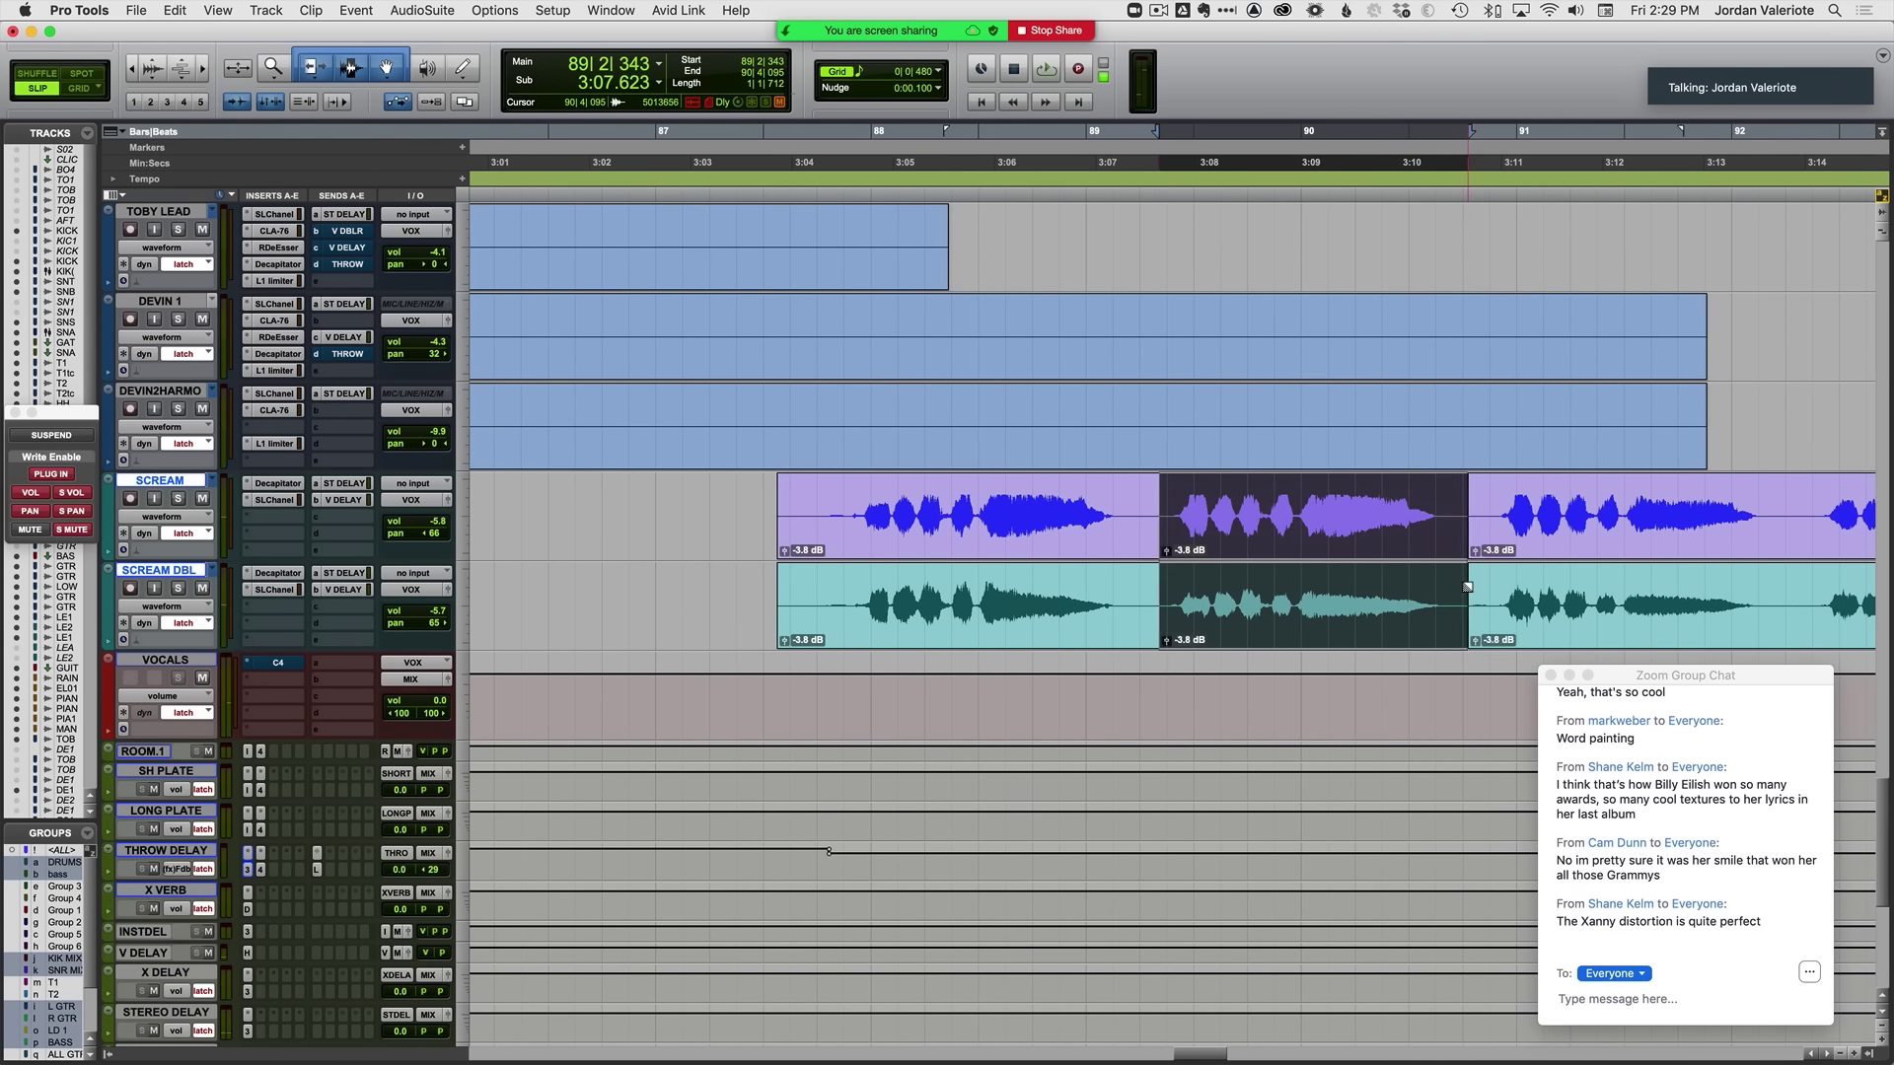
{"action": "key", "text": "KP_Add"}
{"action": "key", "text": "KP_Add"}
{"action": "key", "text": "KP_Add"}
{"action": "key", "text": "KP_Add"}
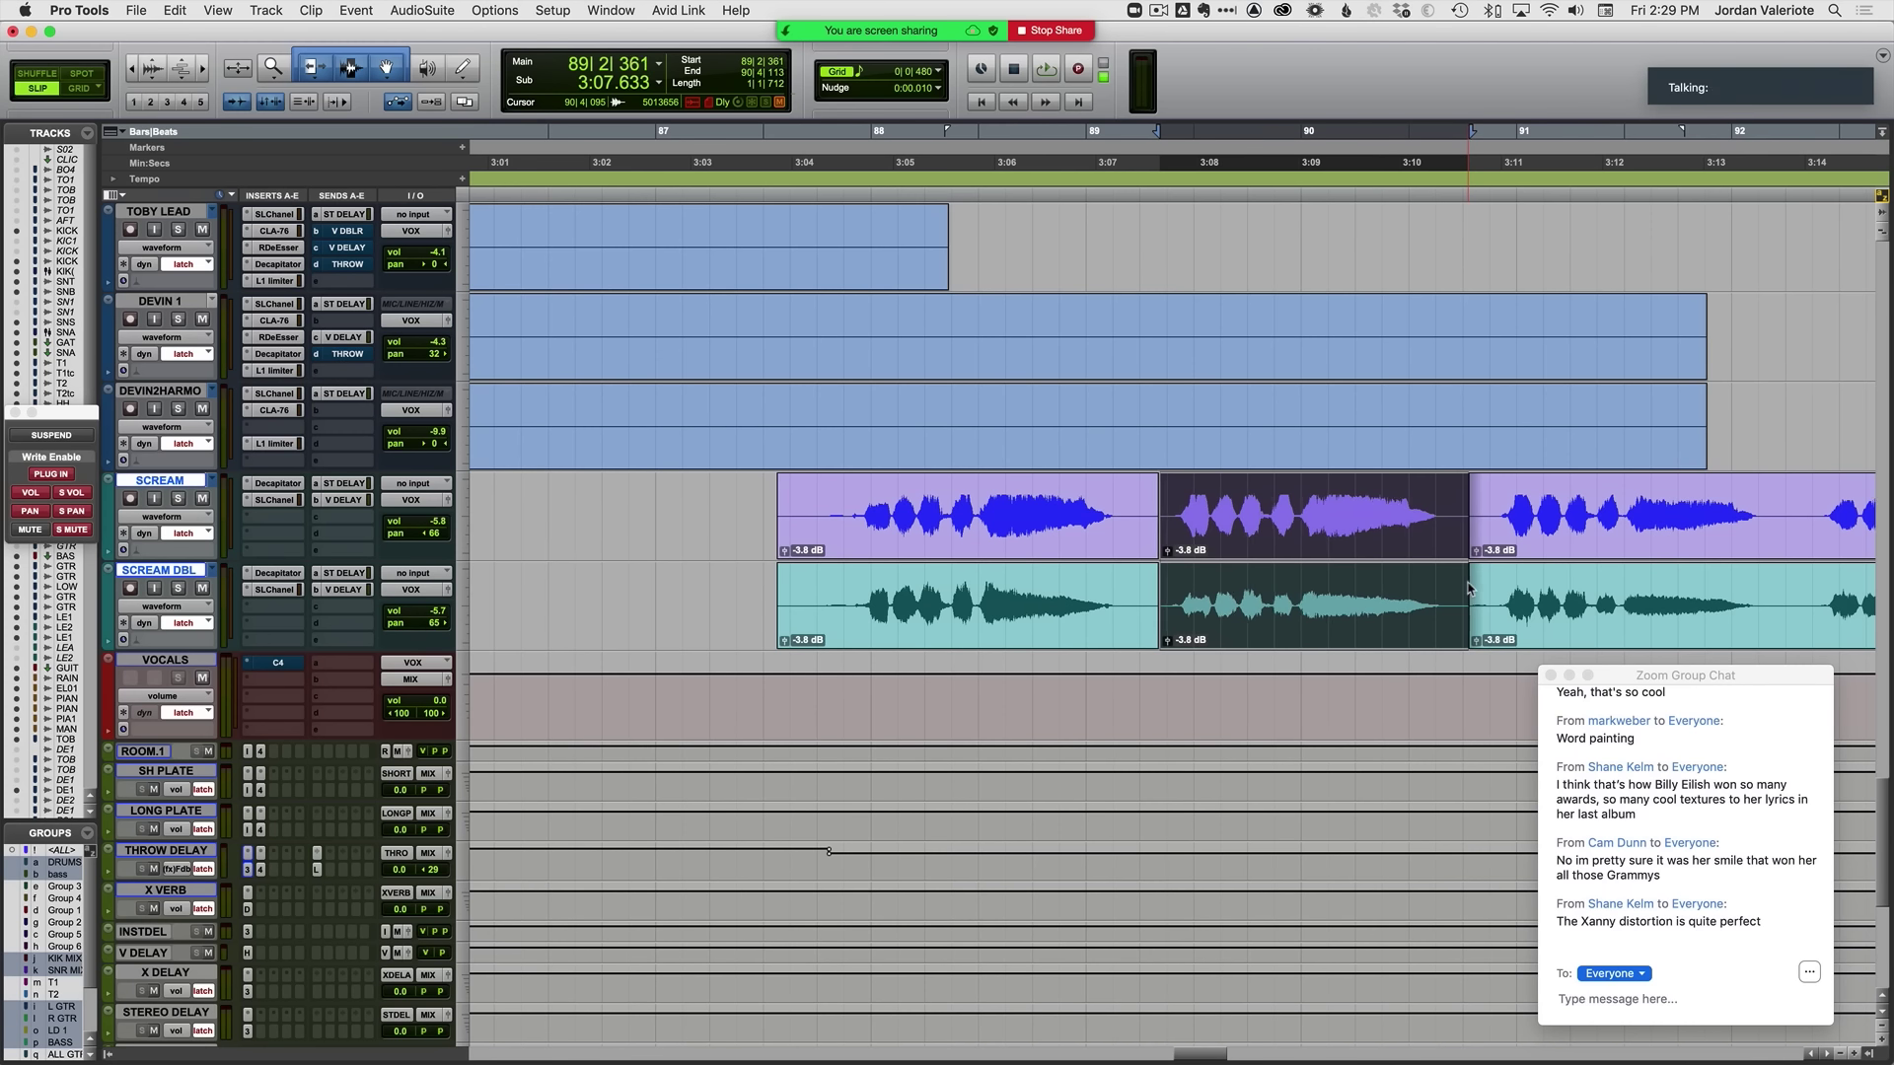
Step: Nudge the first scream phrase on SCREAM and SCREAM DBL 10 ms later during playback
{"action": "left_click", "coordinate": [837, 494]}
{"action": "key", "text": "space"}
{"action": "left_click", "coordinate": [836, 544]}
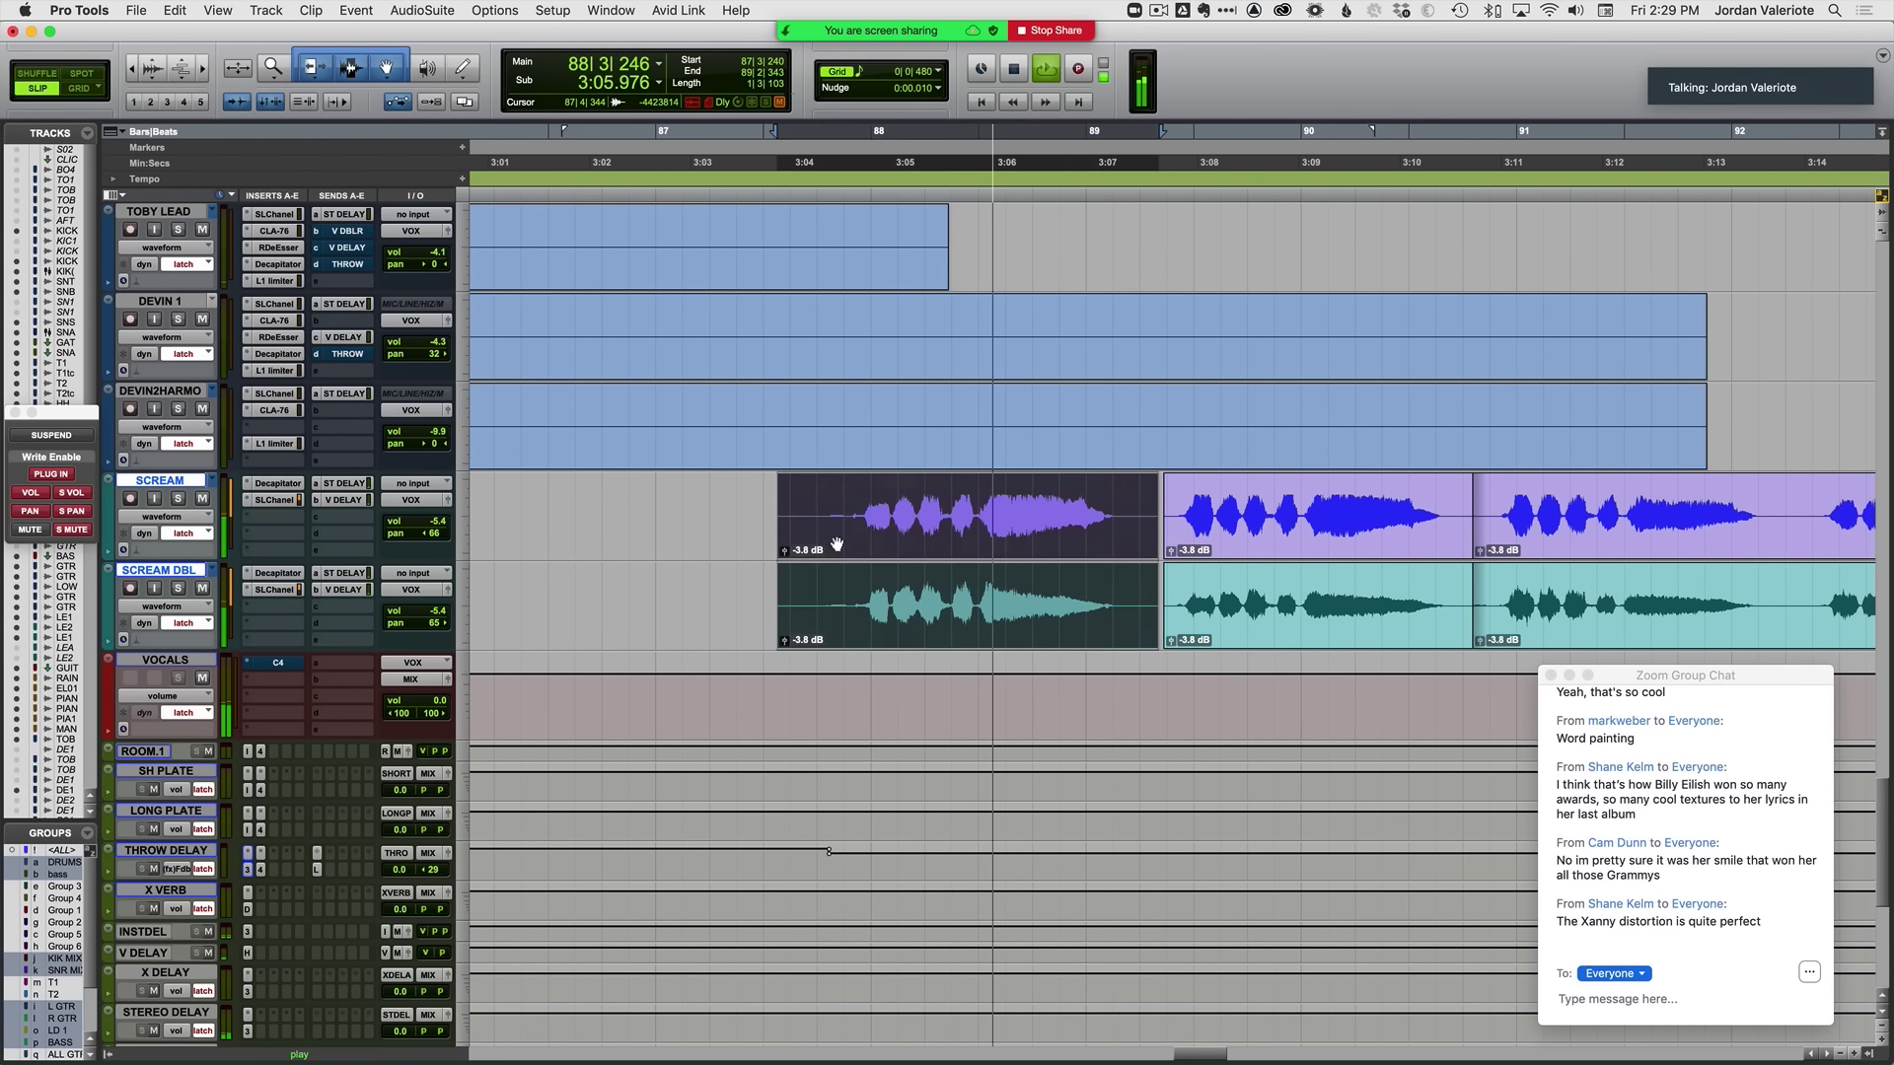
{"action": "key", "text": "KP_Add"}
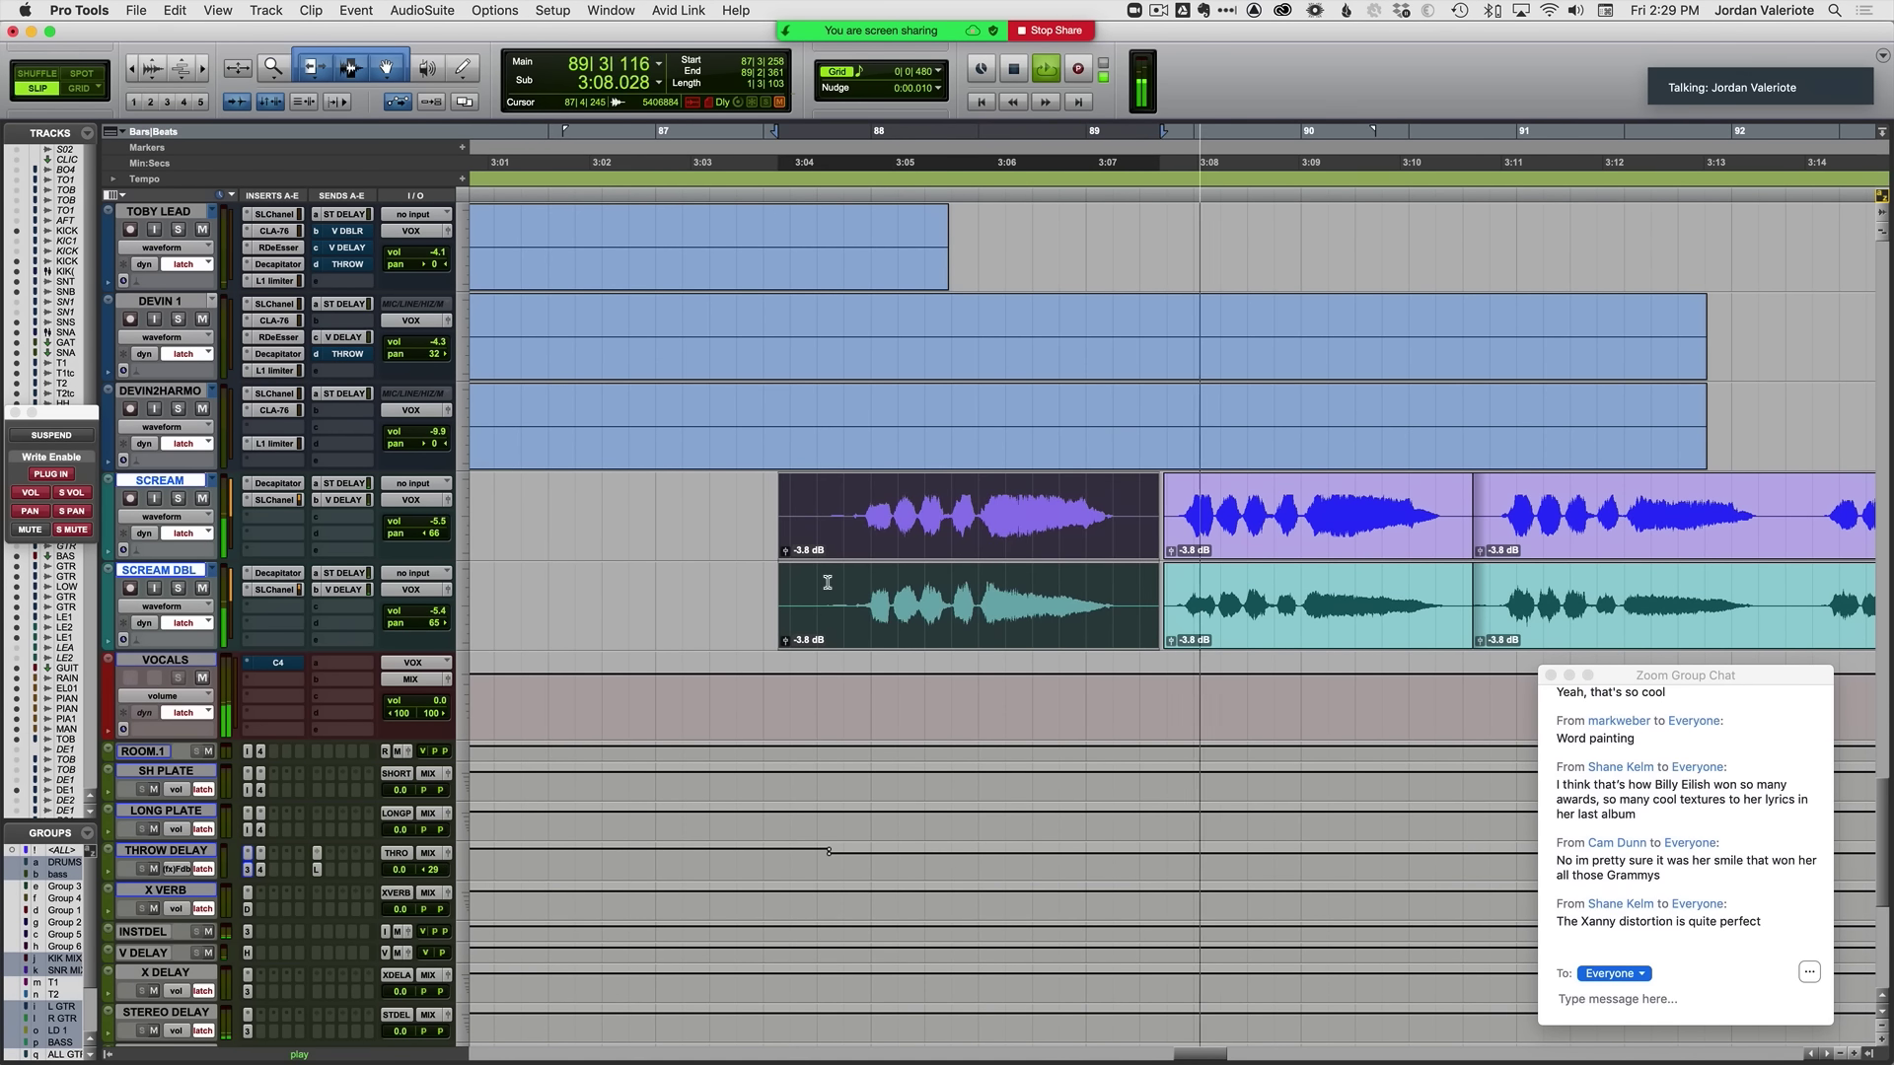
Step: Nudge the second scream phrase on both scream tracks 10 ms earlier and audition the timing from before the first phrase
{"action": "left_click", "coordinate": [1271, 553]}
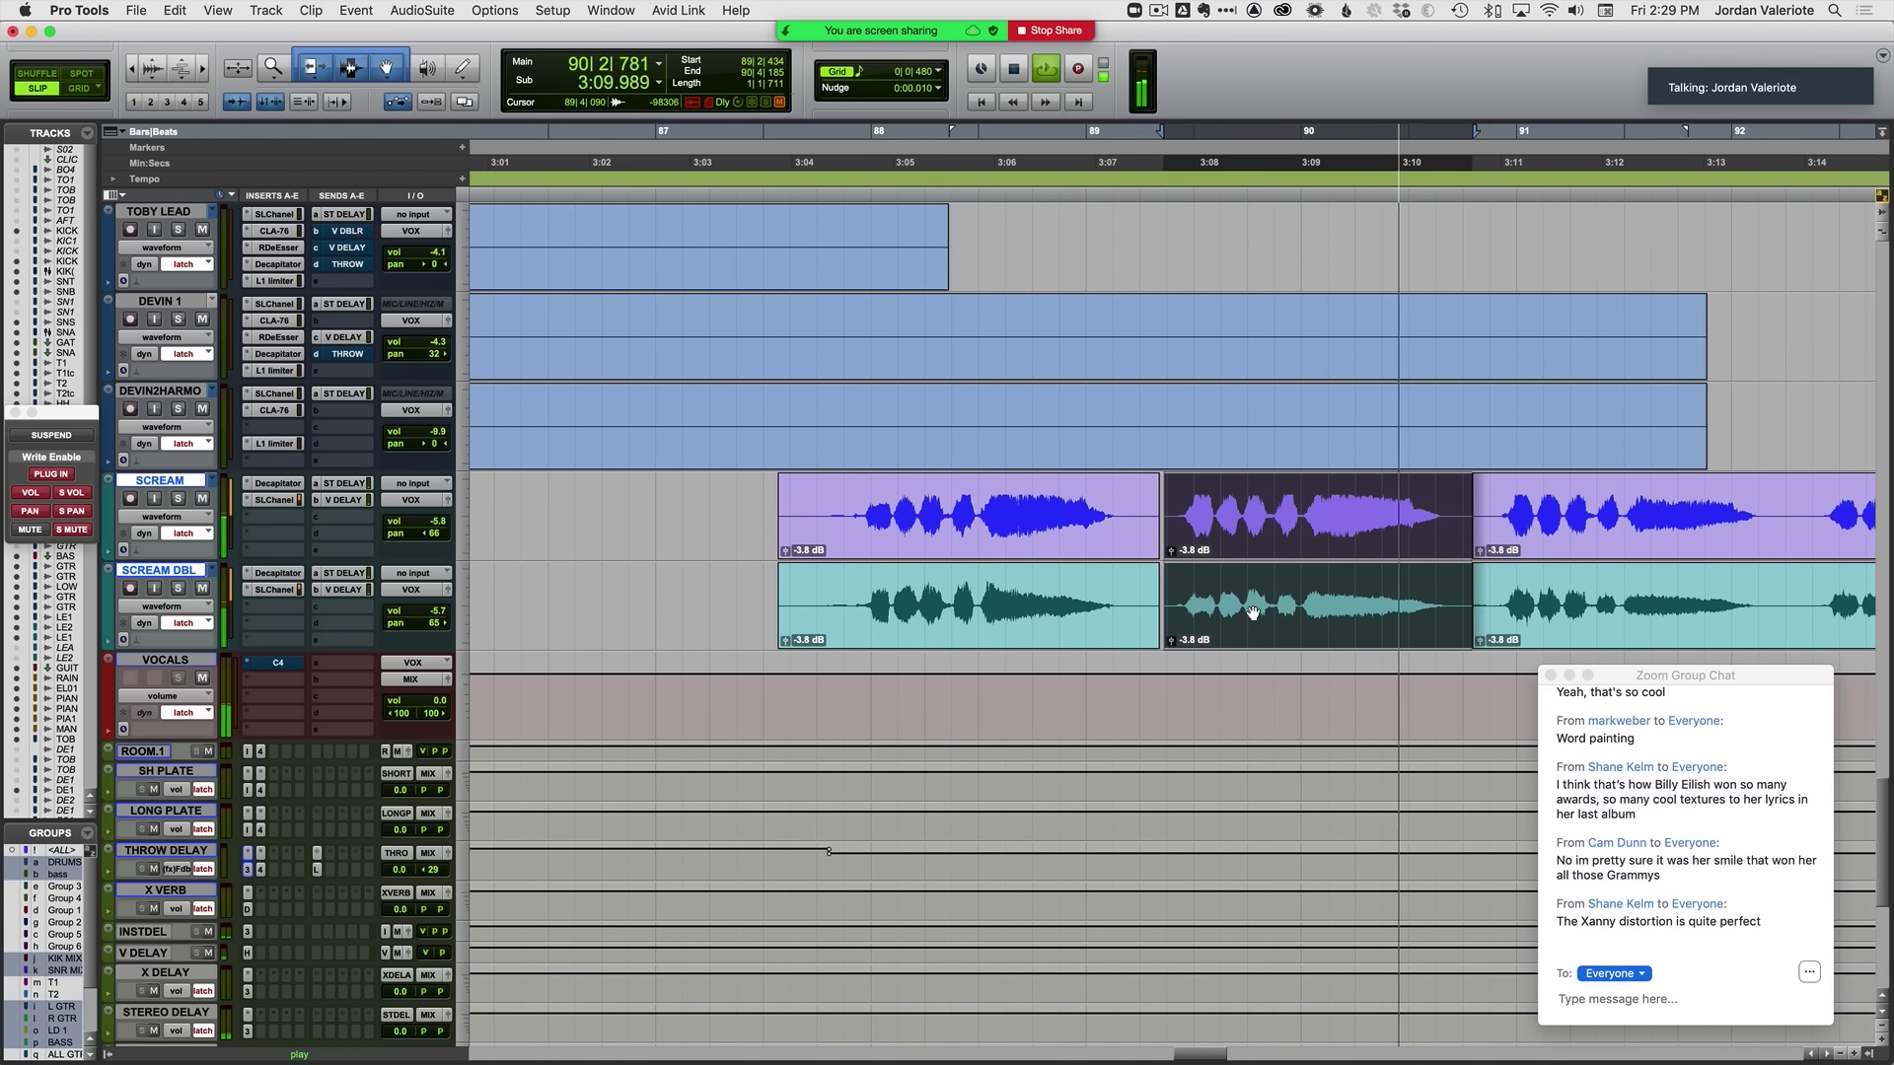
{"action": "key", "text": "KP_Subtract"}
{"action": "key", "text": "space"}
{"action": "left_click", "coordinate": [768, 483]}
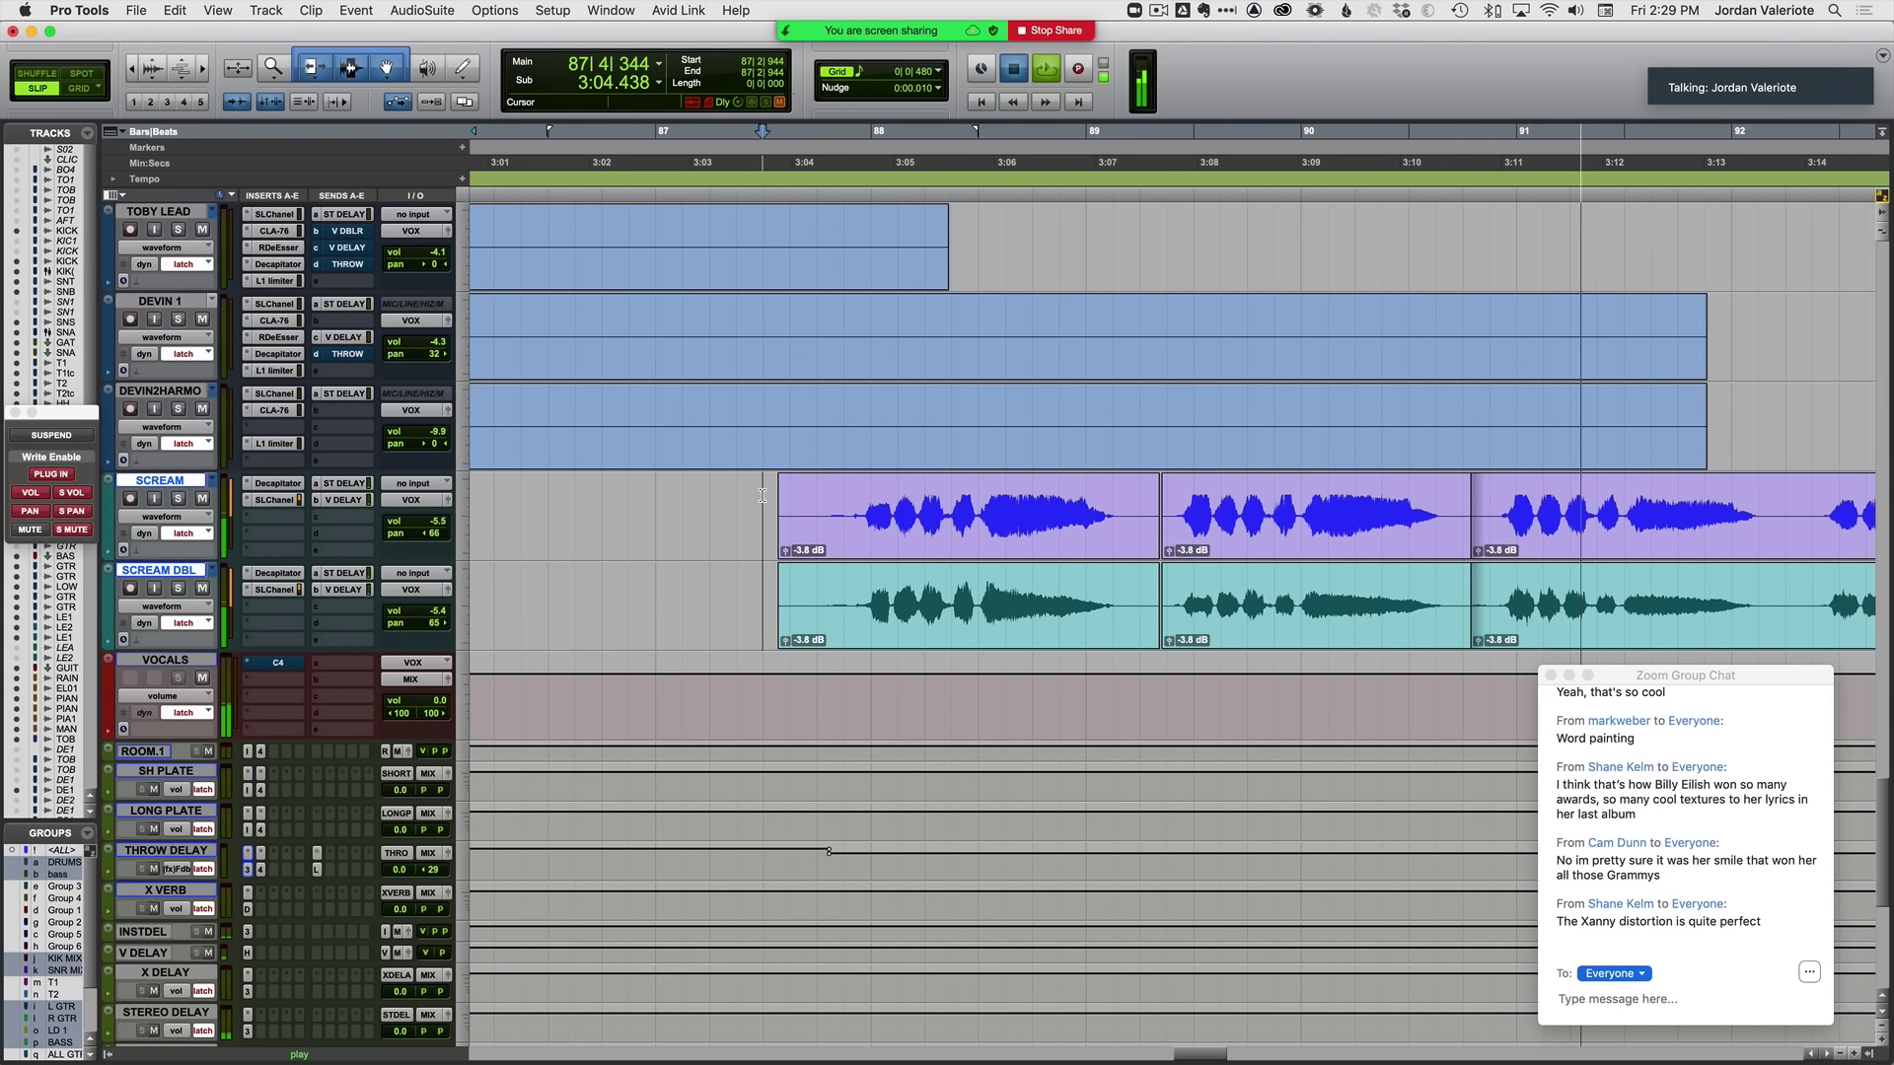
{"action": "key", "text": "space"}
{"action": "key", "text": "r"}
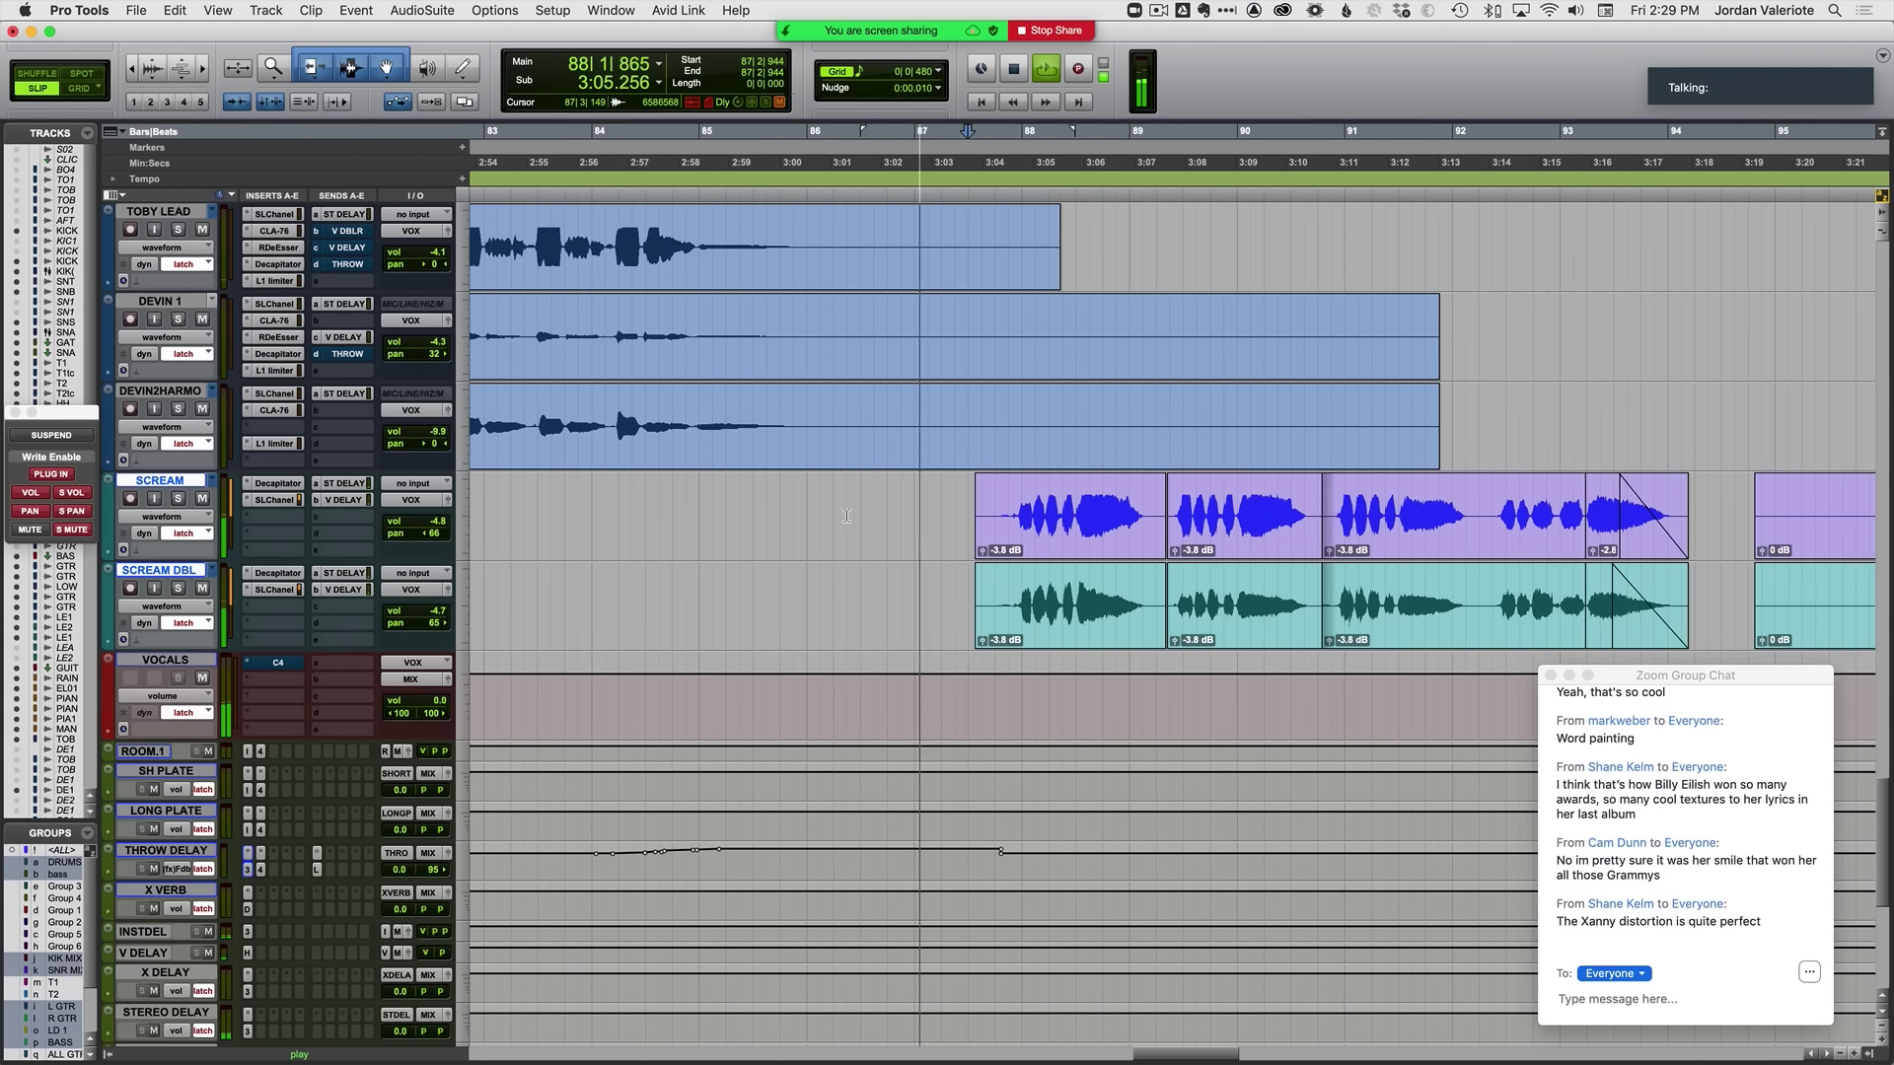
{"action": "scroll", "coordinate": [1002, 592], "scroll_direction": "right", "scroll_amount": 2}
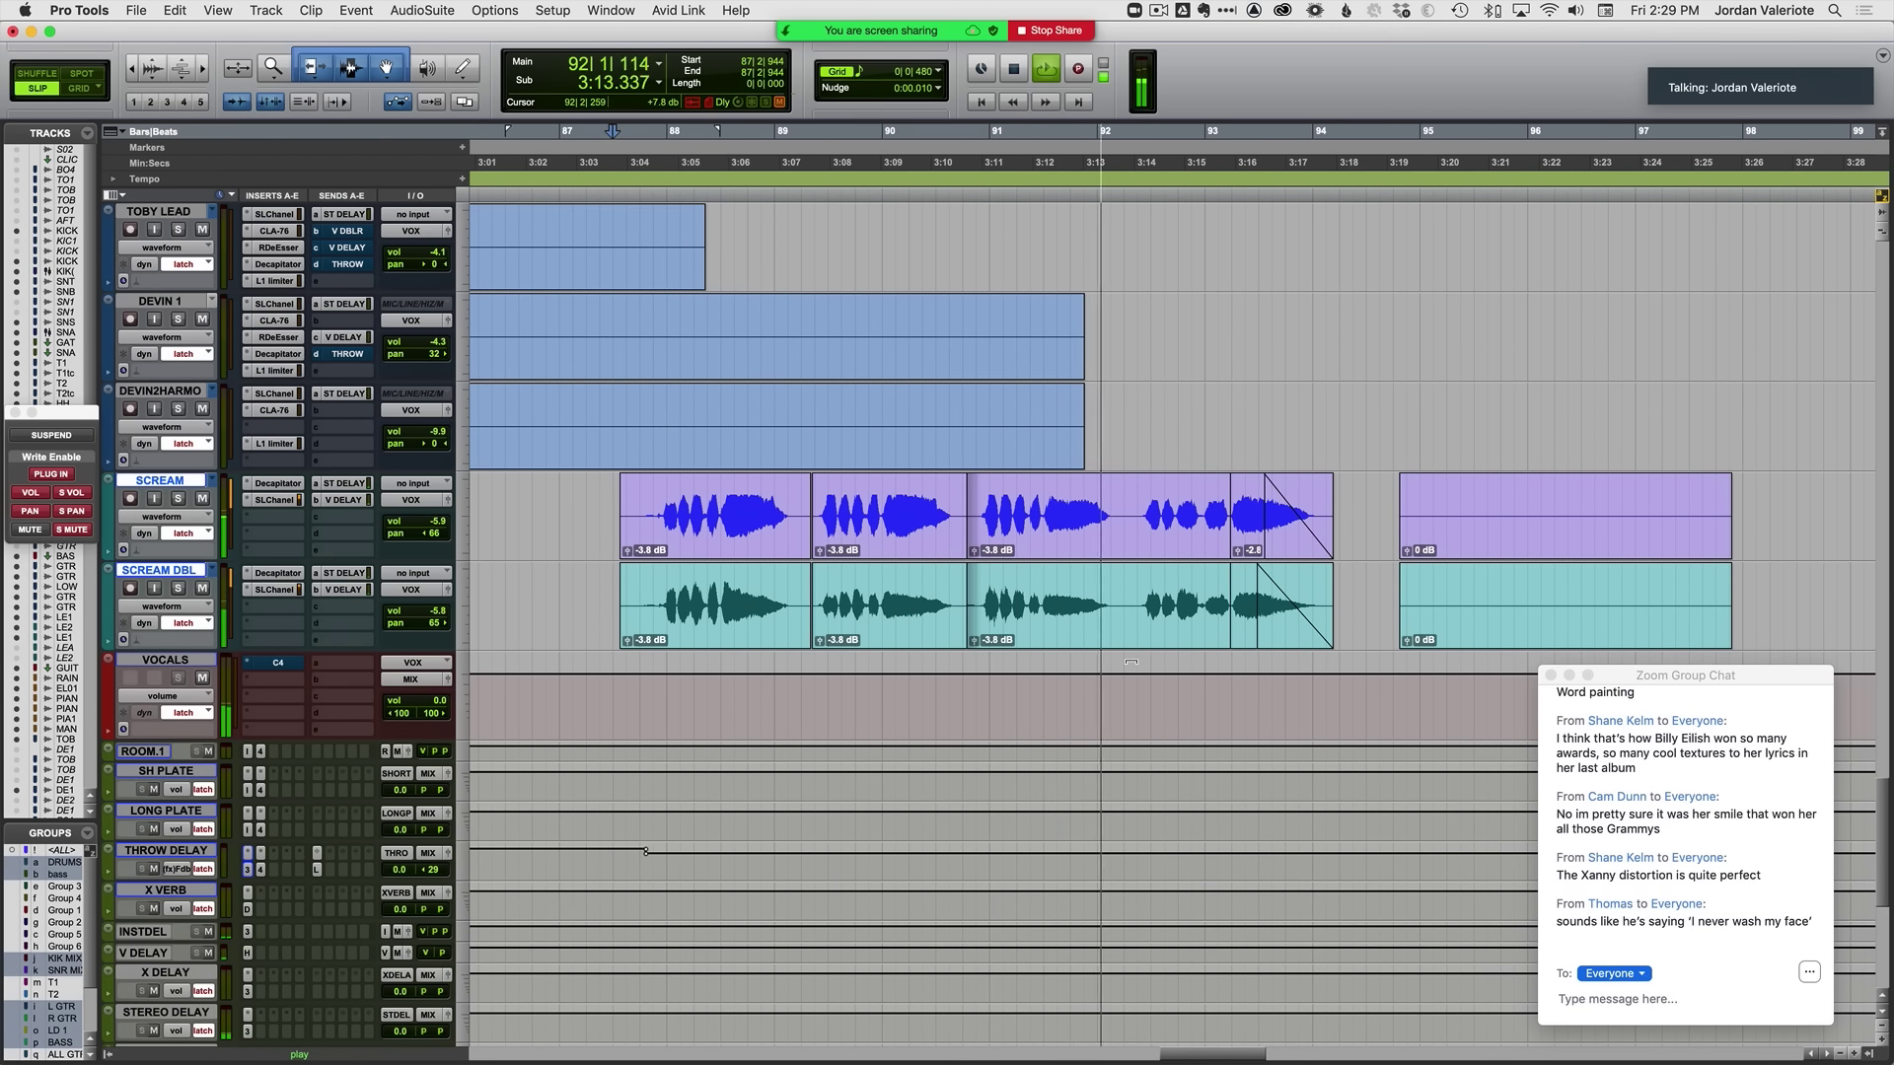
Step: Shorten the final fade-outs on SCREAM and SCREAM DBL so they start just before bar 94, and audition the ending from bar 93
{"action": "left_click", "coordinate": [1244, 409]}
{"action": "key", "text": "t"}
{"action": "key", "text": "space"}
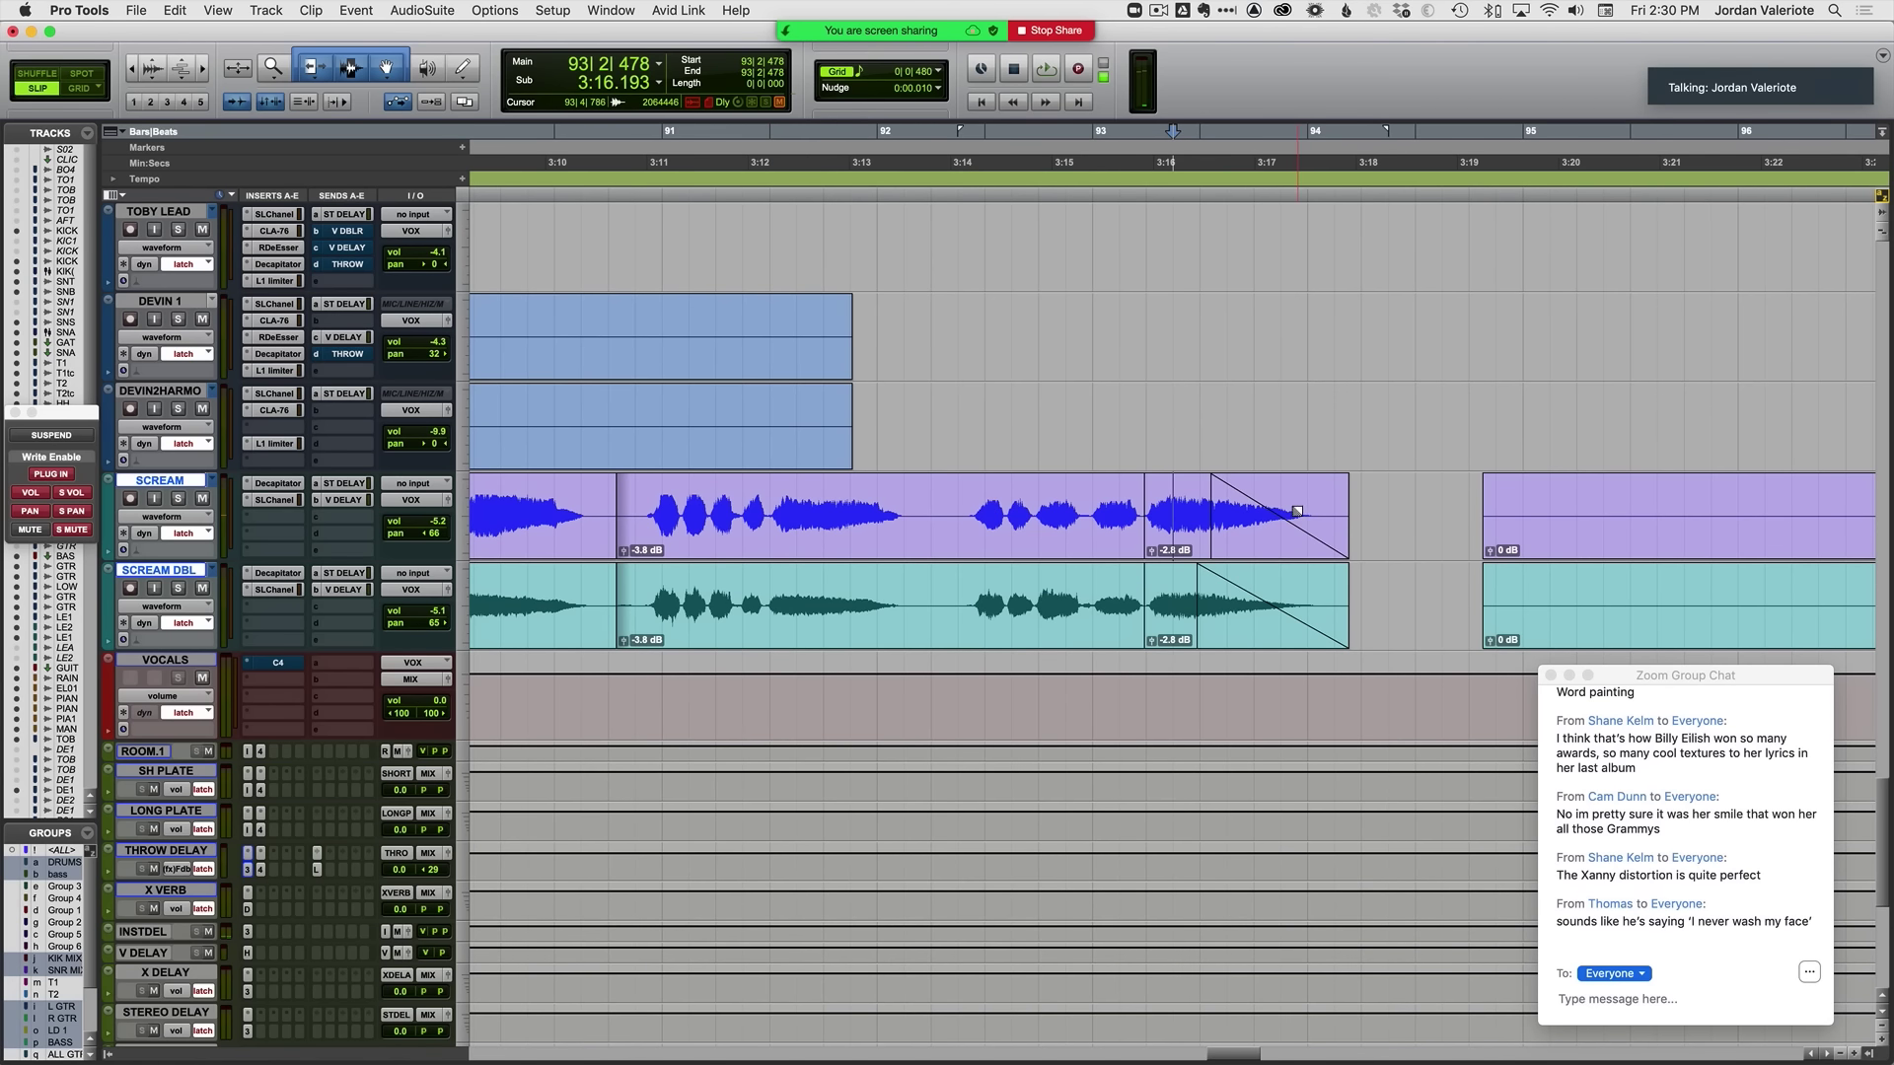
{"action": "key", "text": "g"}
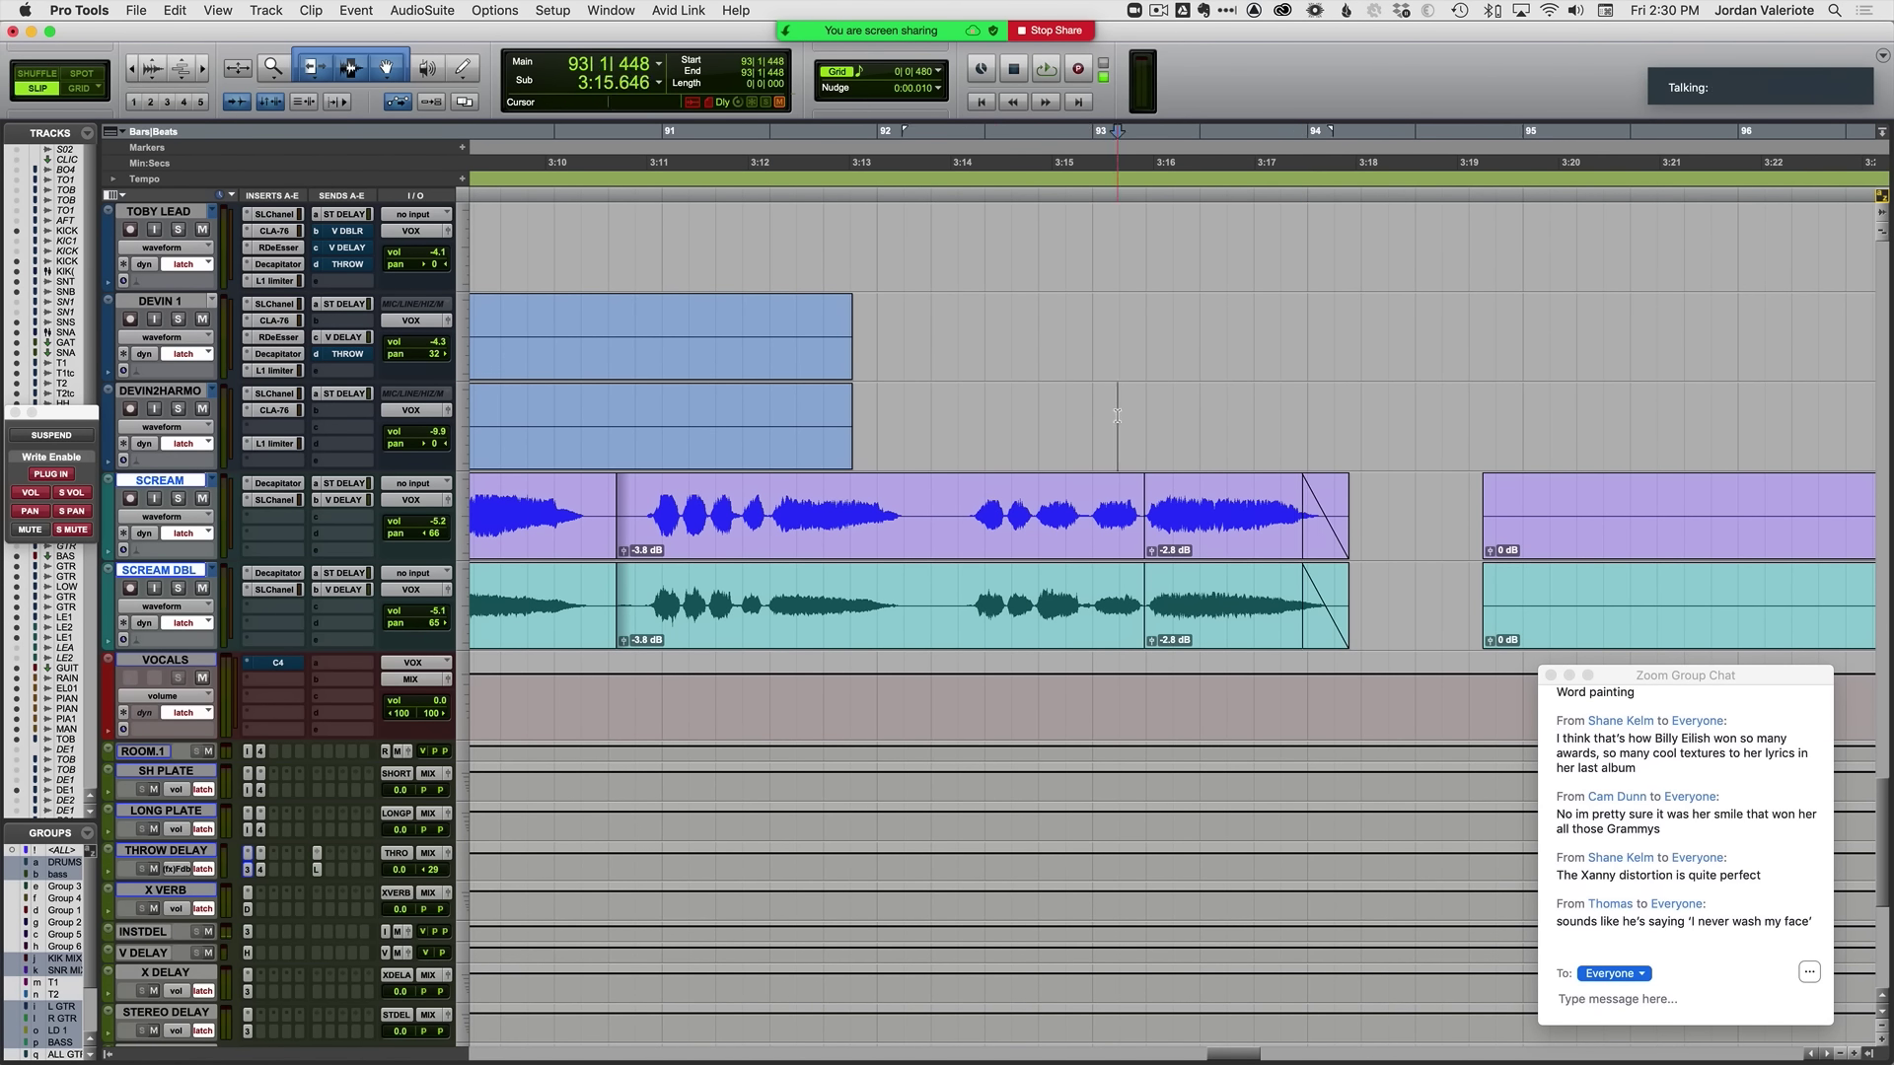
{"action": "key", "text": "space"}
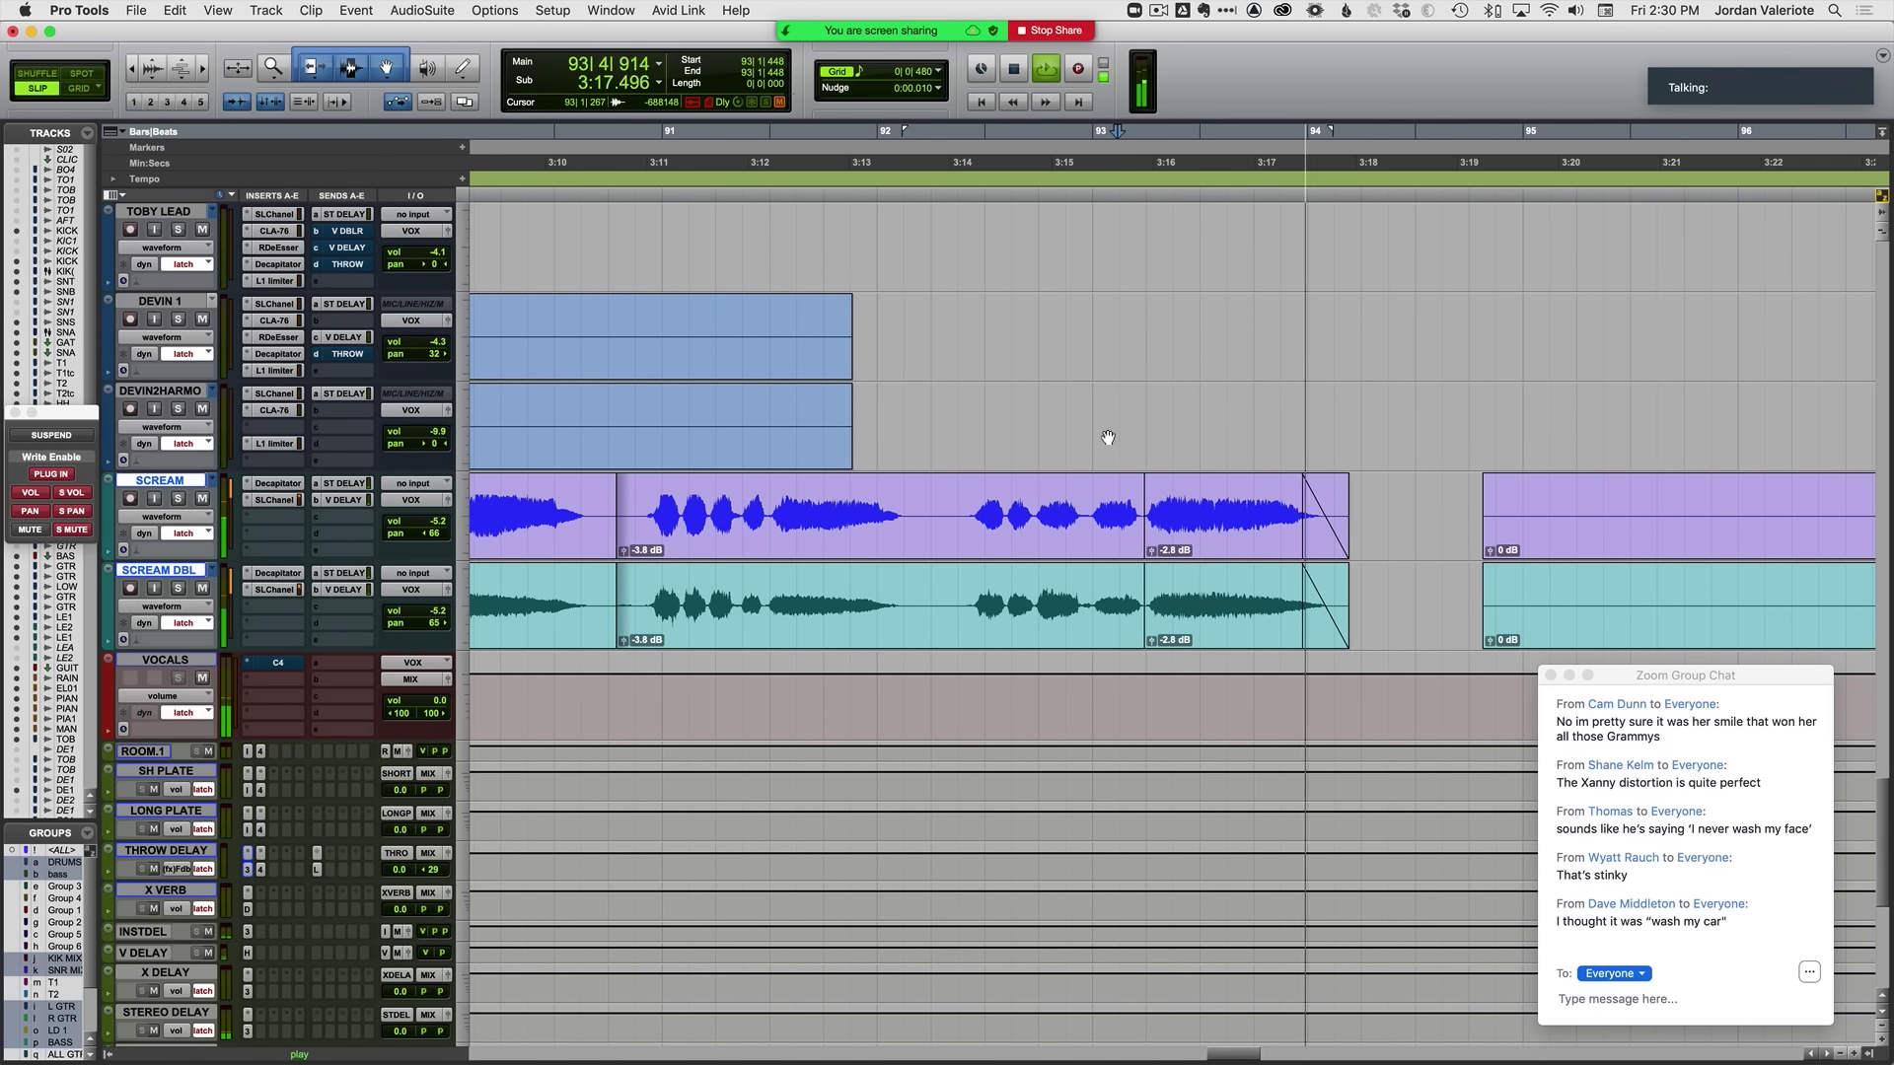
{"action": "key", "text": "space"}
Step: Open the SSLChannel on SCREAM, show its high-pass frequency automation lane, and move the plug-in window clear of the clips
{"action": "left_click", "coordinate": [956, 511]}
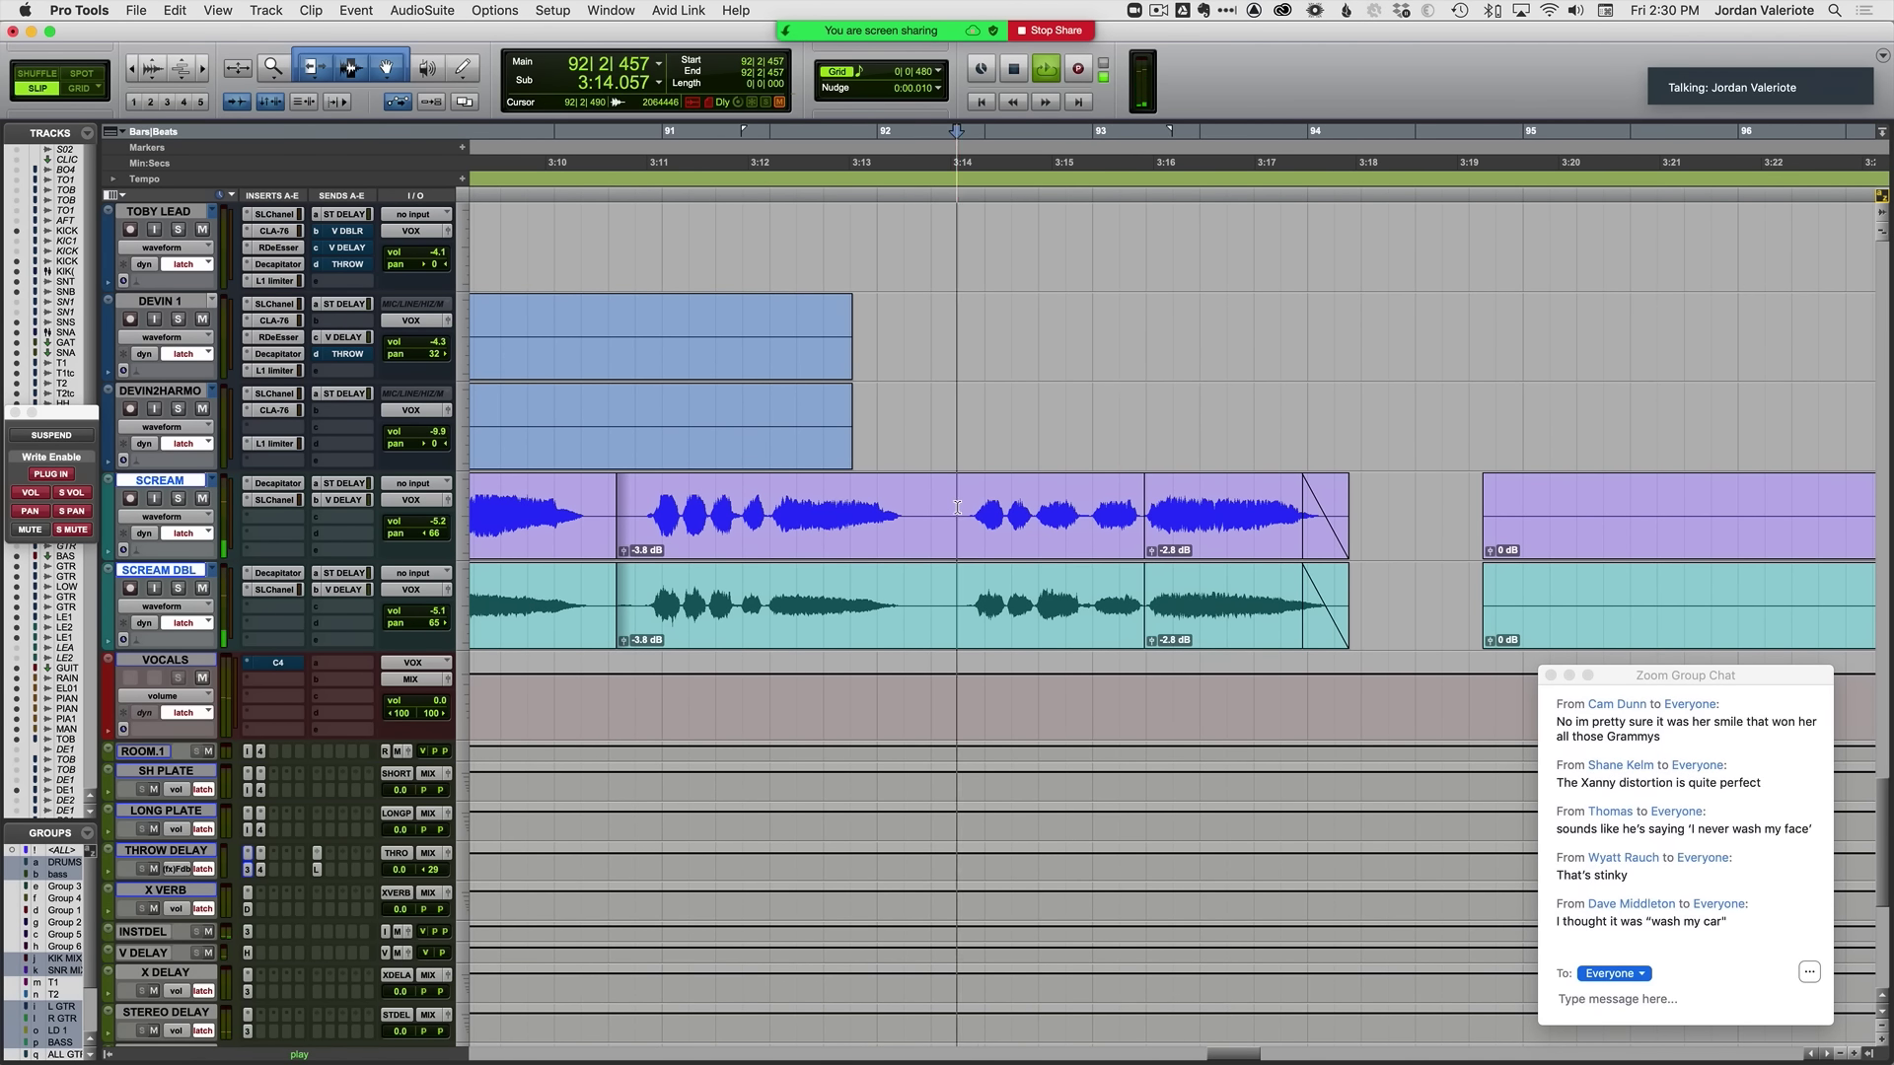
{"action": "left_click", "coordinate": [268, 500]}
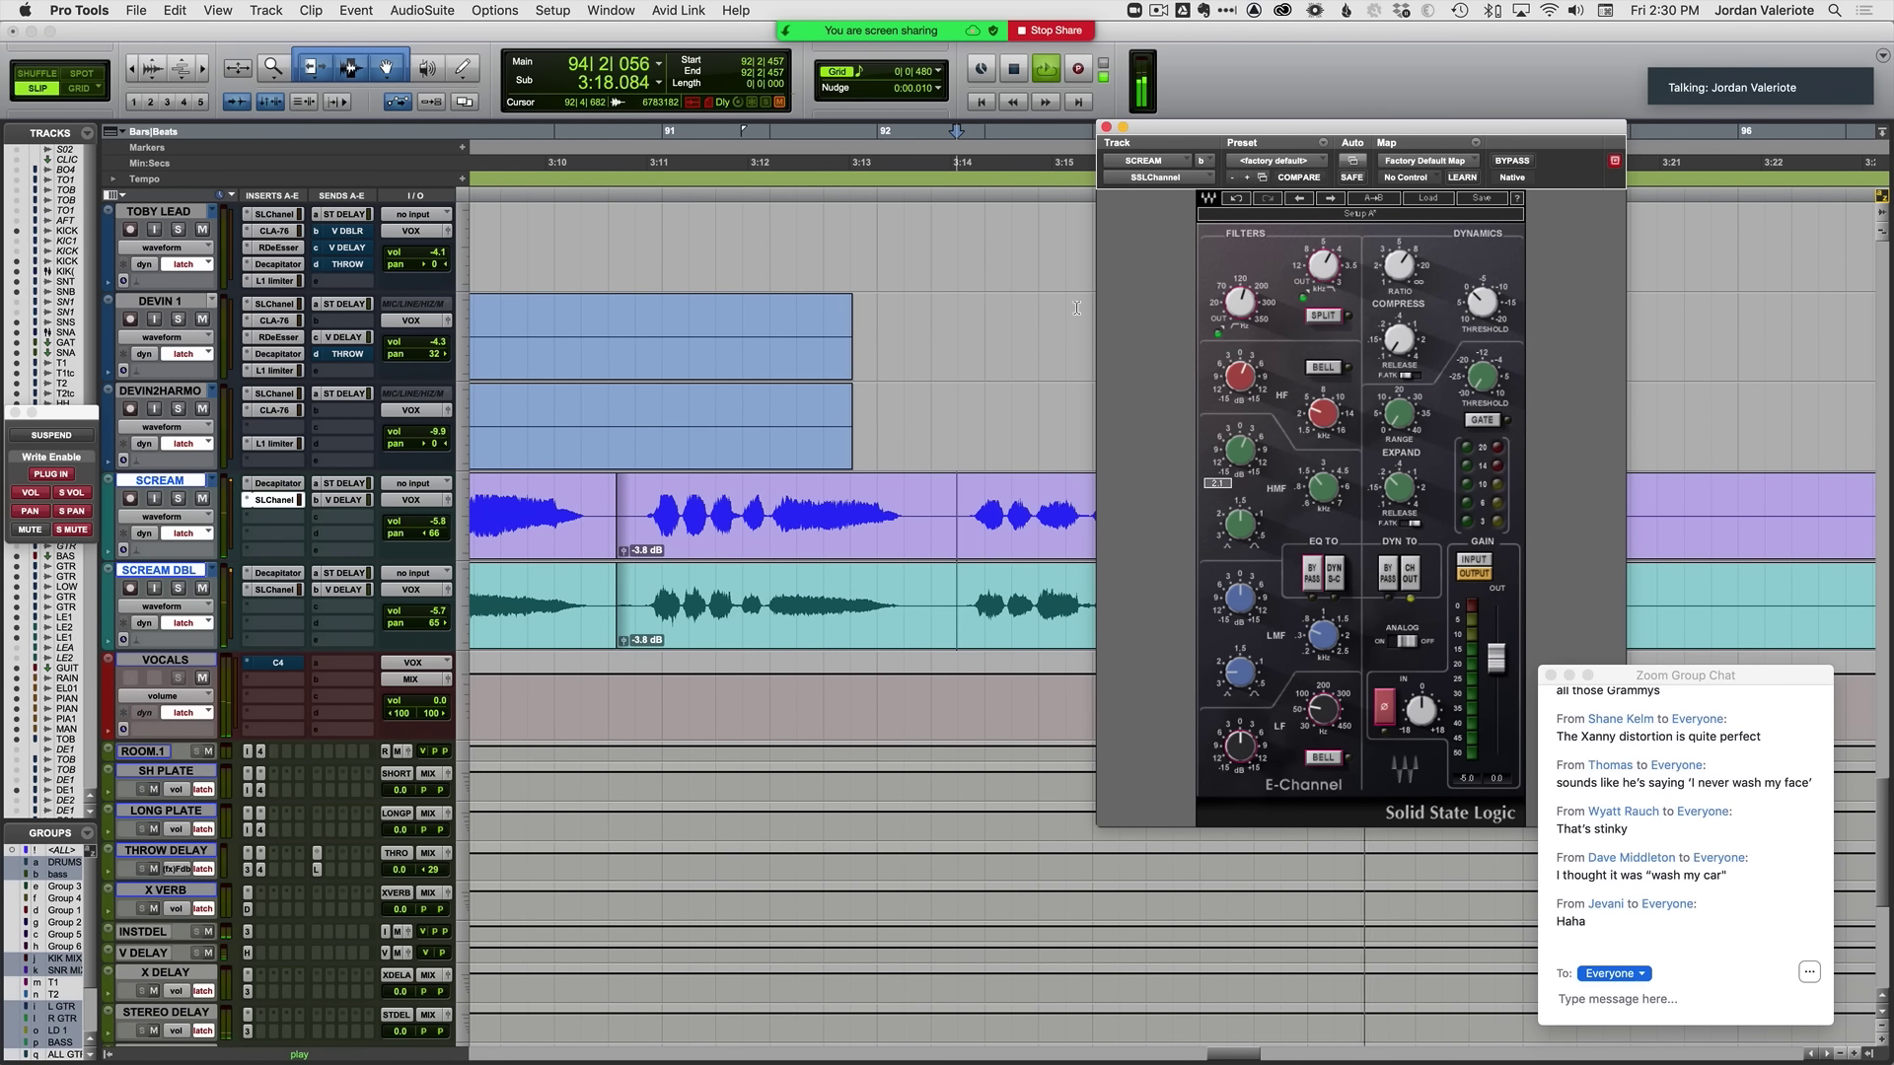
{"action": "key", "text": "space"}
{"action": "left_click", "coordinate": [1237, 294], "text": "ctrl+super"}
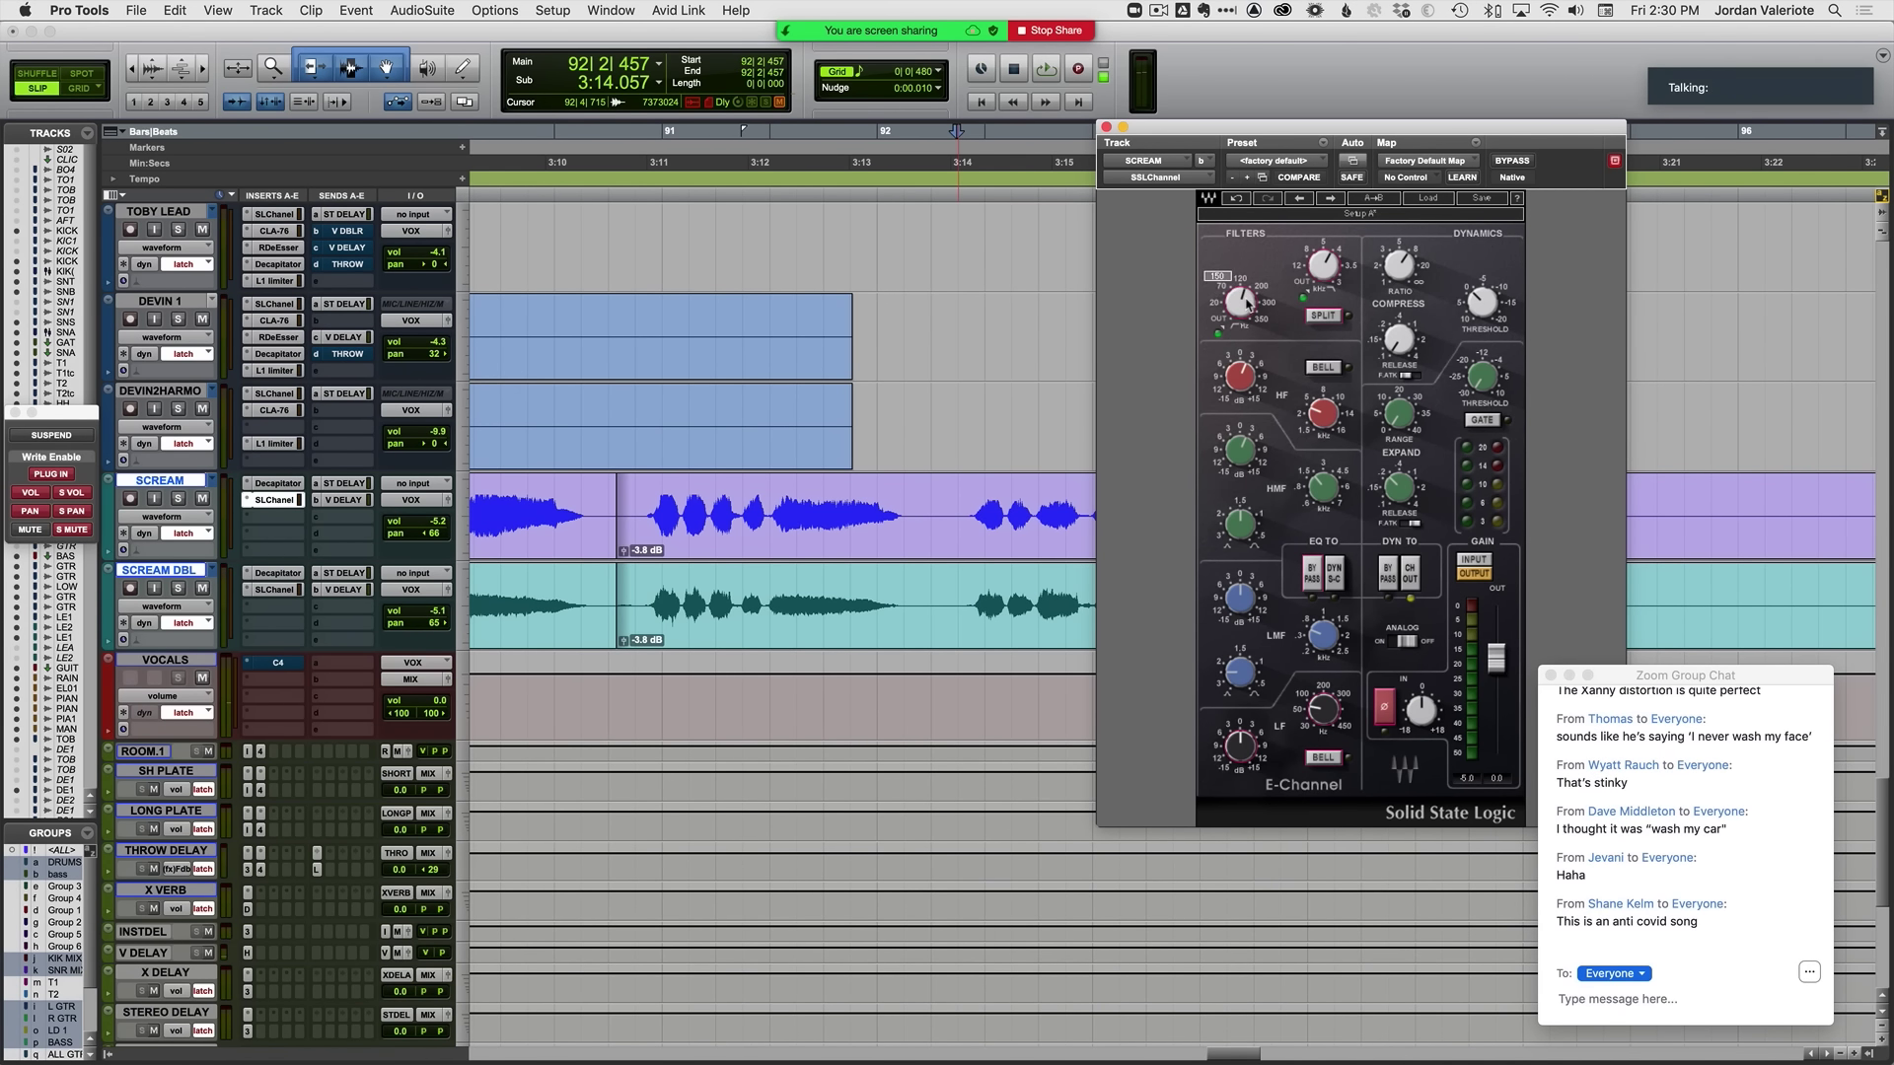
{"action": "left_click_drag", "start_coordinate": [1224, 139], "coordinate": [1558, 167]}
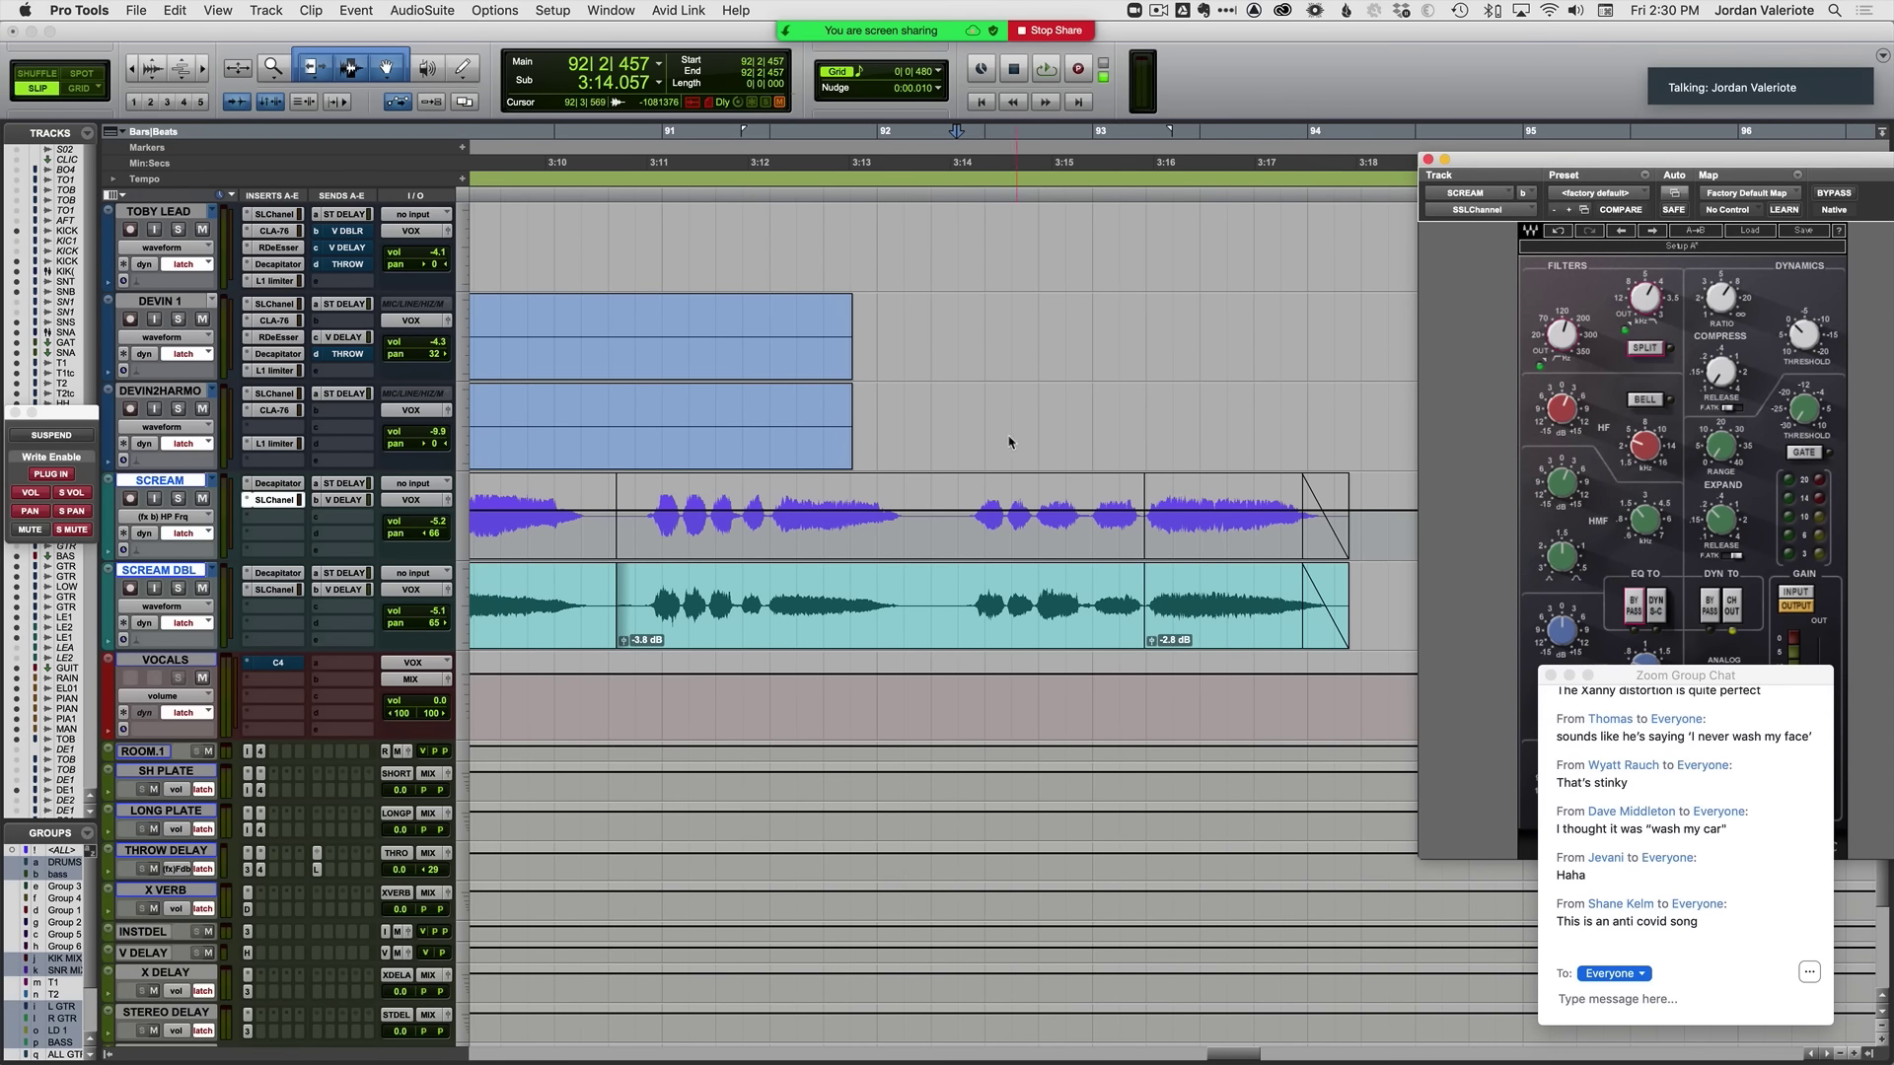
Step: Raise SCREAM's high-pass frequency automation from bar 92 beat 2 to bar 94 beat 1, and play back from bar 92 beat 2
{"action": "left_click", "coordinate": [949, 518]}
{"action": "left_click_drag", "start_coordinate": [954, 516], "coordinate": [1353, 512]}
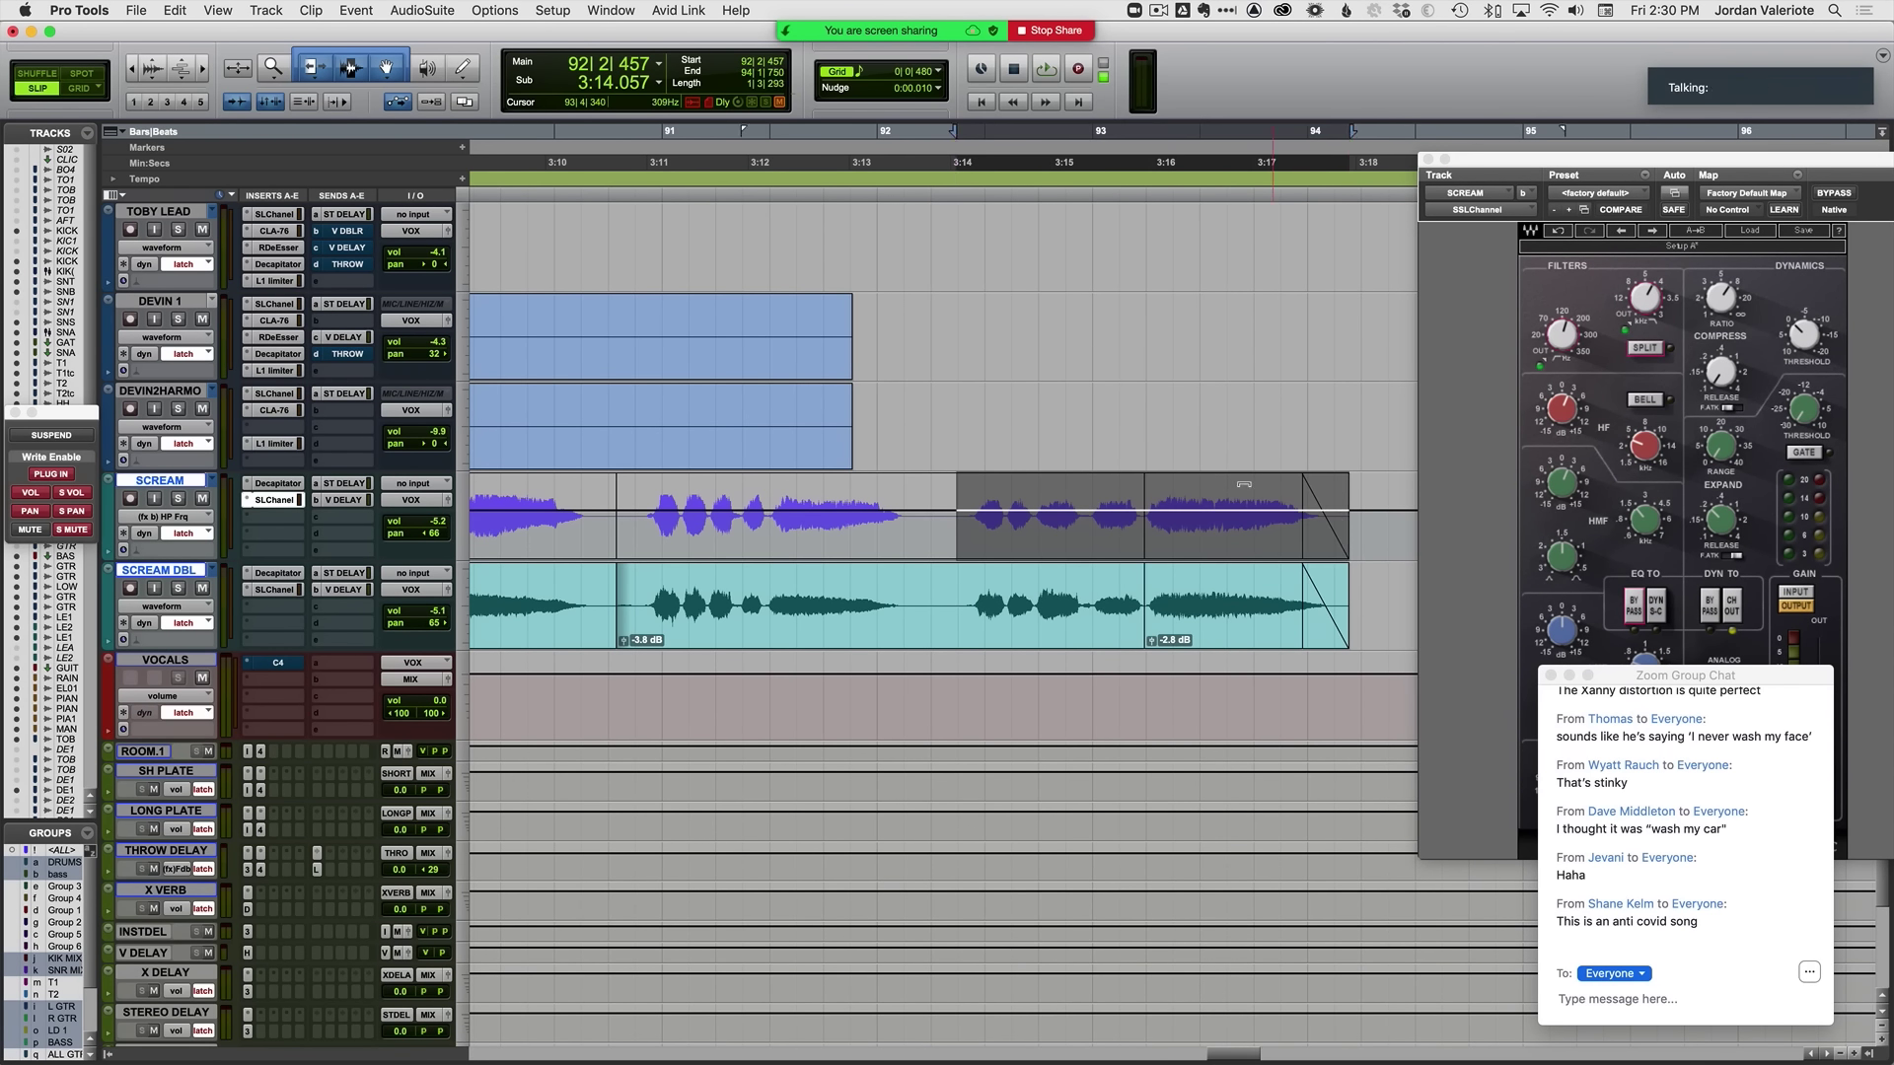
{"action": "left_click", "coordinate": [970, 532]}
{"action": "key", "text": "space"}
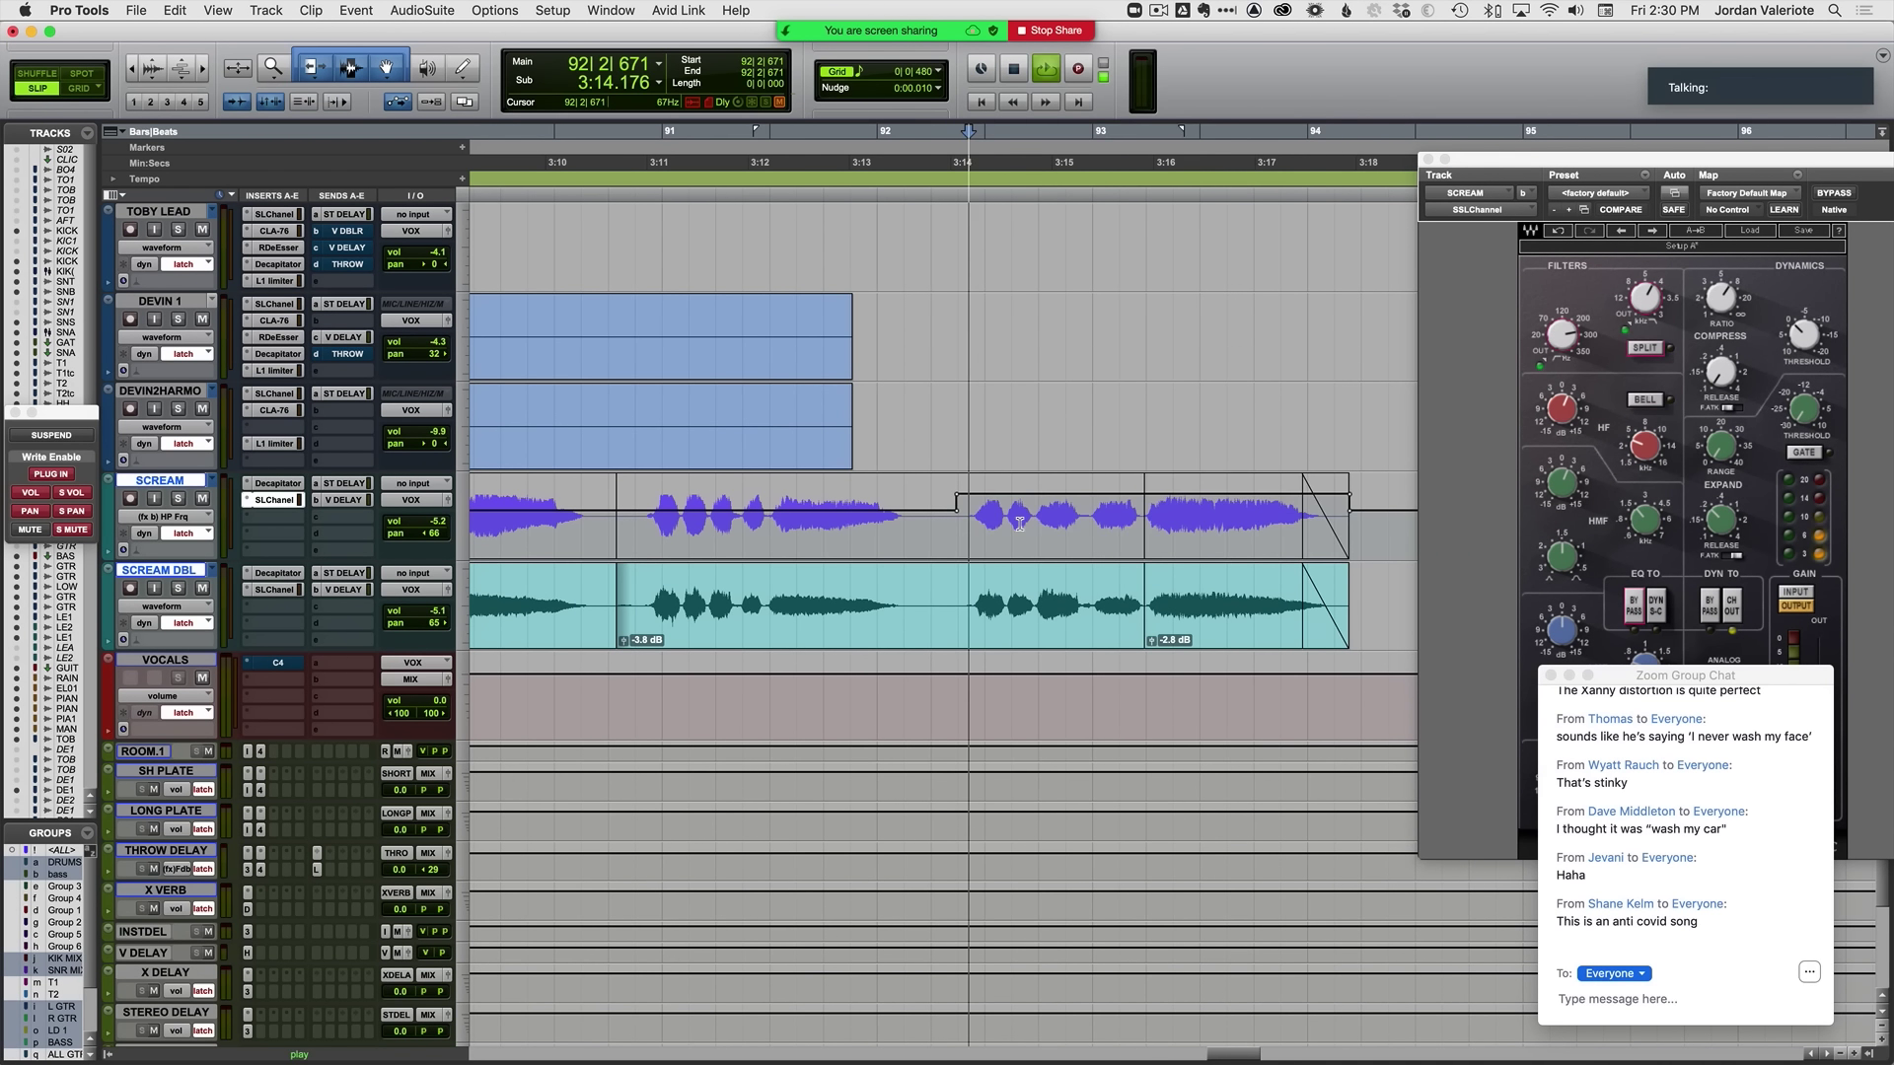
Step: Raise SCREAM's high-pass frequency automation over only the last scream clip before bar 94, and show the same SSLChannel automation lane on SCREAM DBL
{"action": "key", "text": "space"}
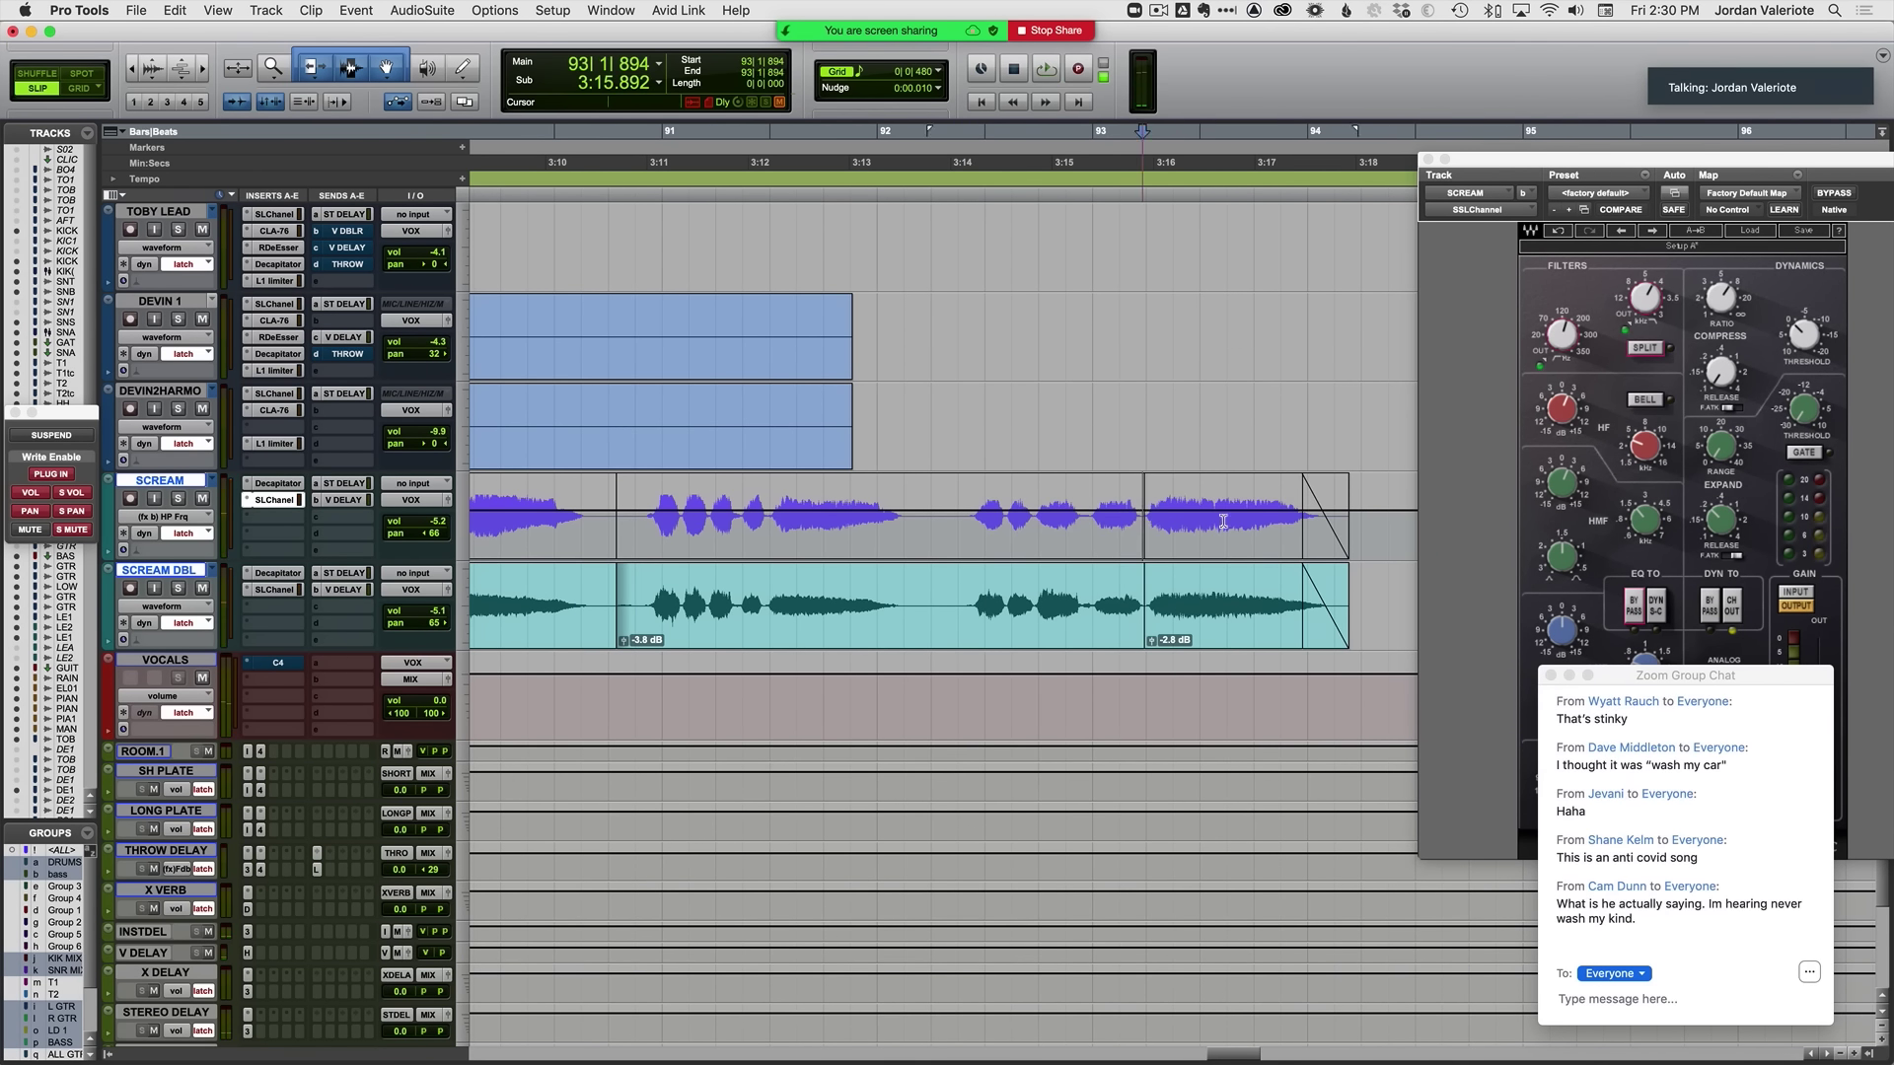
{"action": "double_click", "coordinate": [1223, 522]}
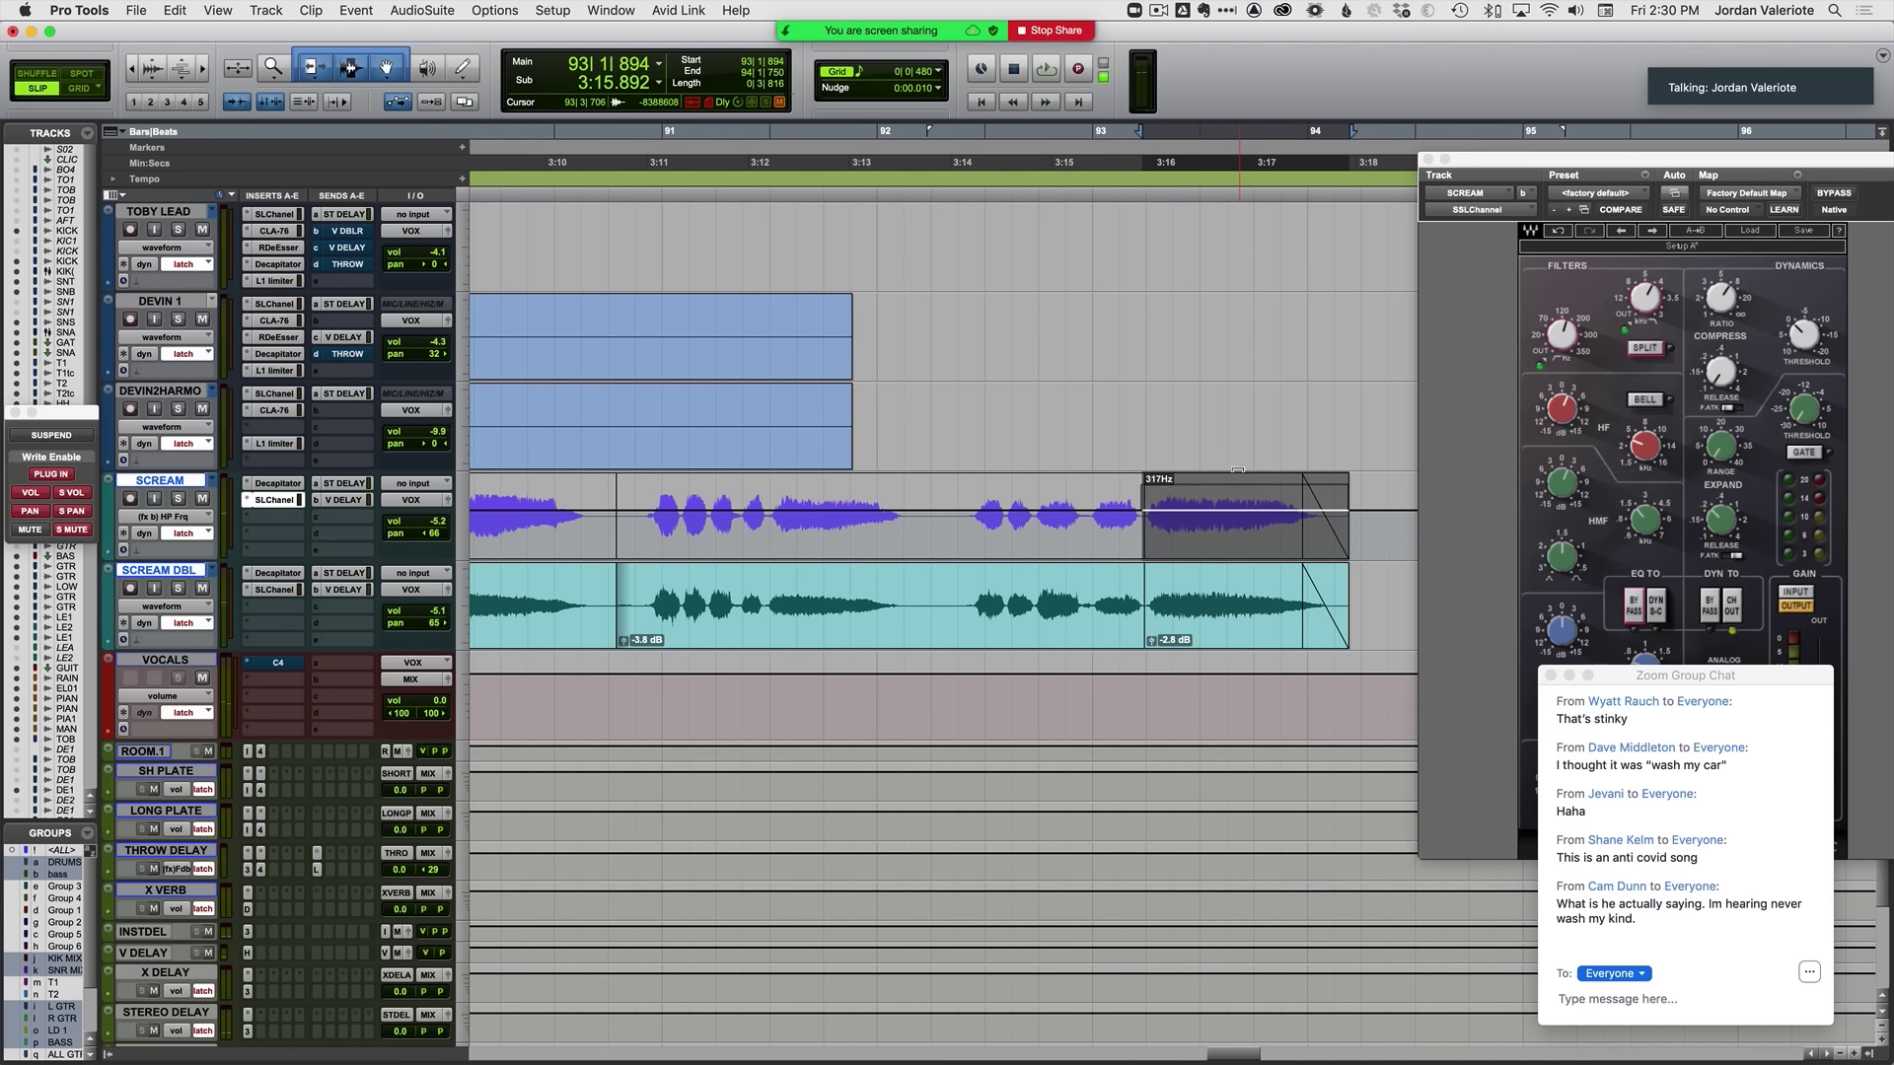
{"action": "left_click", "coordinate": [274, 590]}
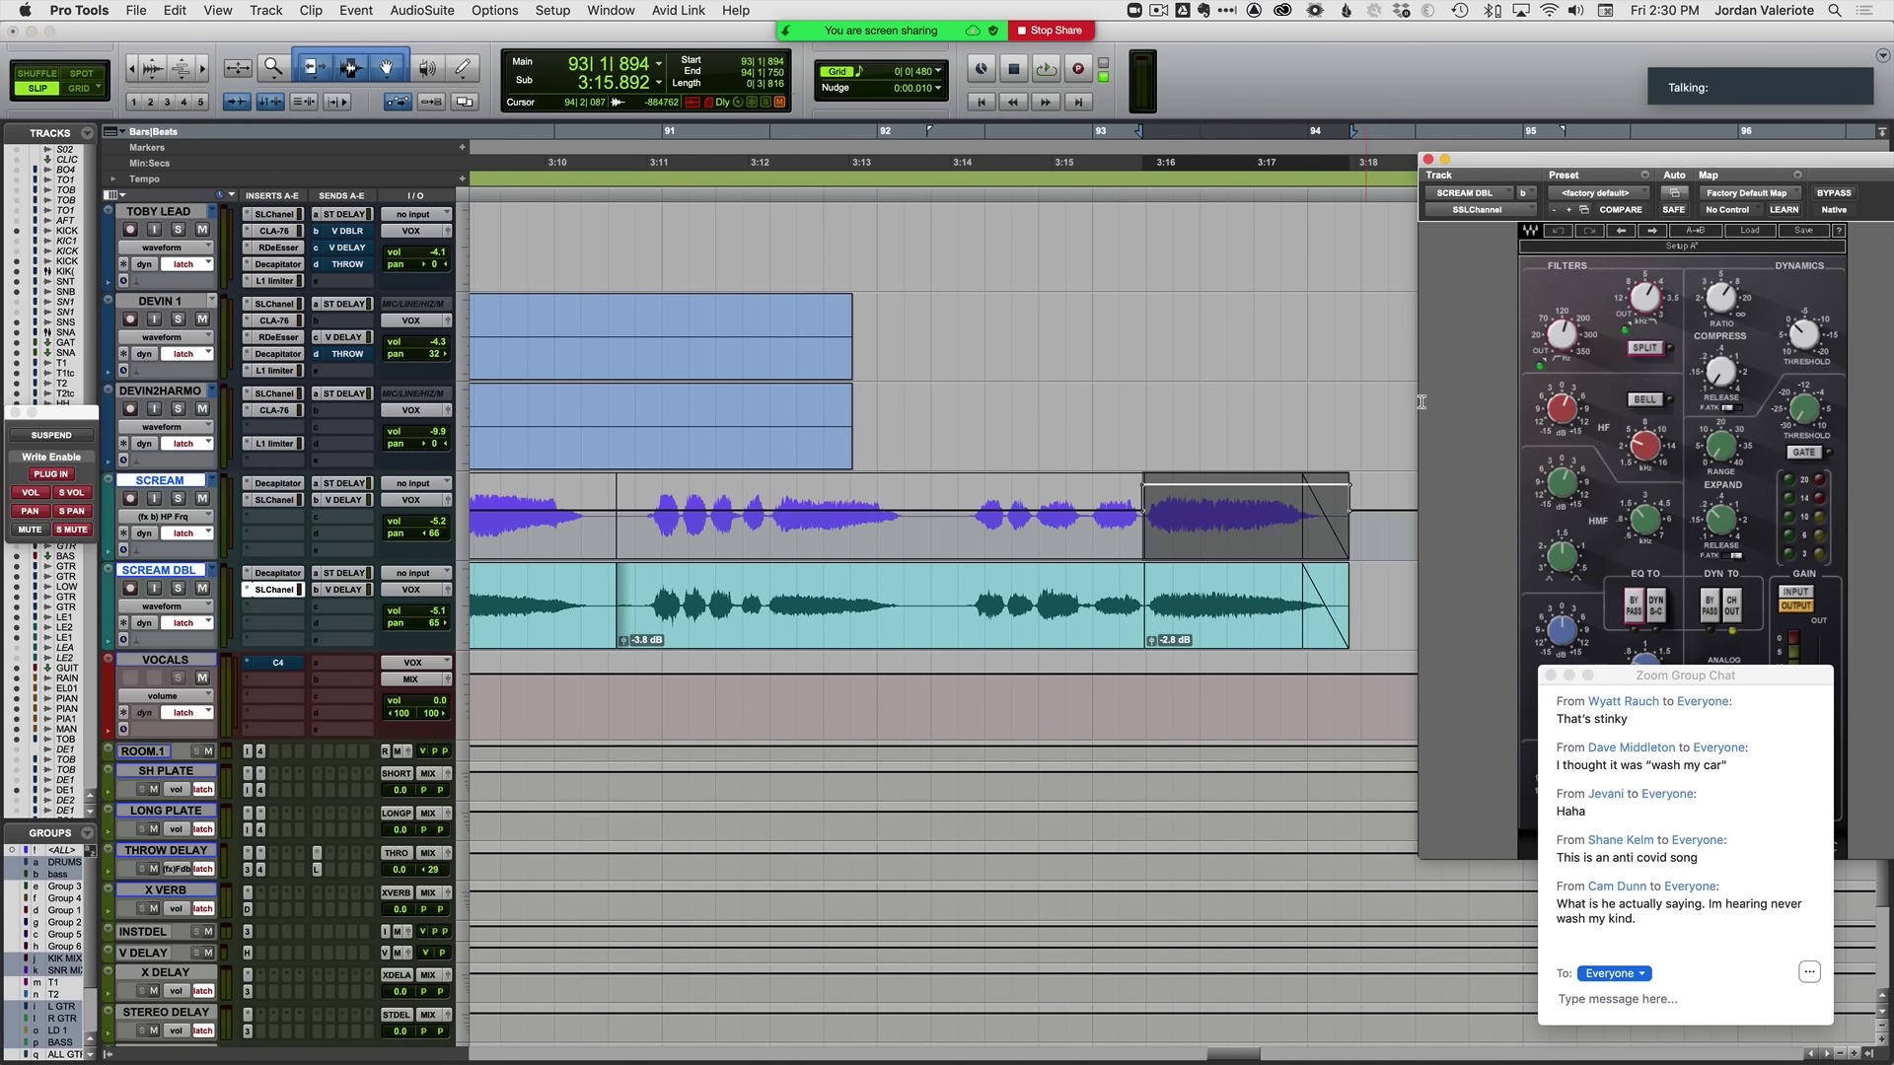
{"action": "left_click", "coordinate": [1555, 344], "text": "ctrl+alt+super"}
{"action": "left_click", "coordinate": [1559, 345]}
{"action": "left_click", "coordinate": [1558, 346], "text": "ctrl+super"}
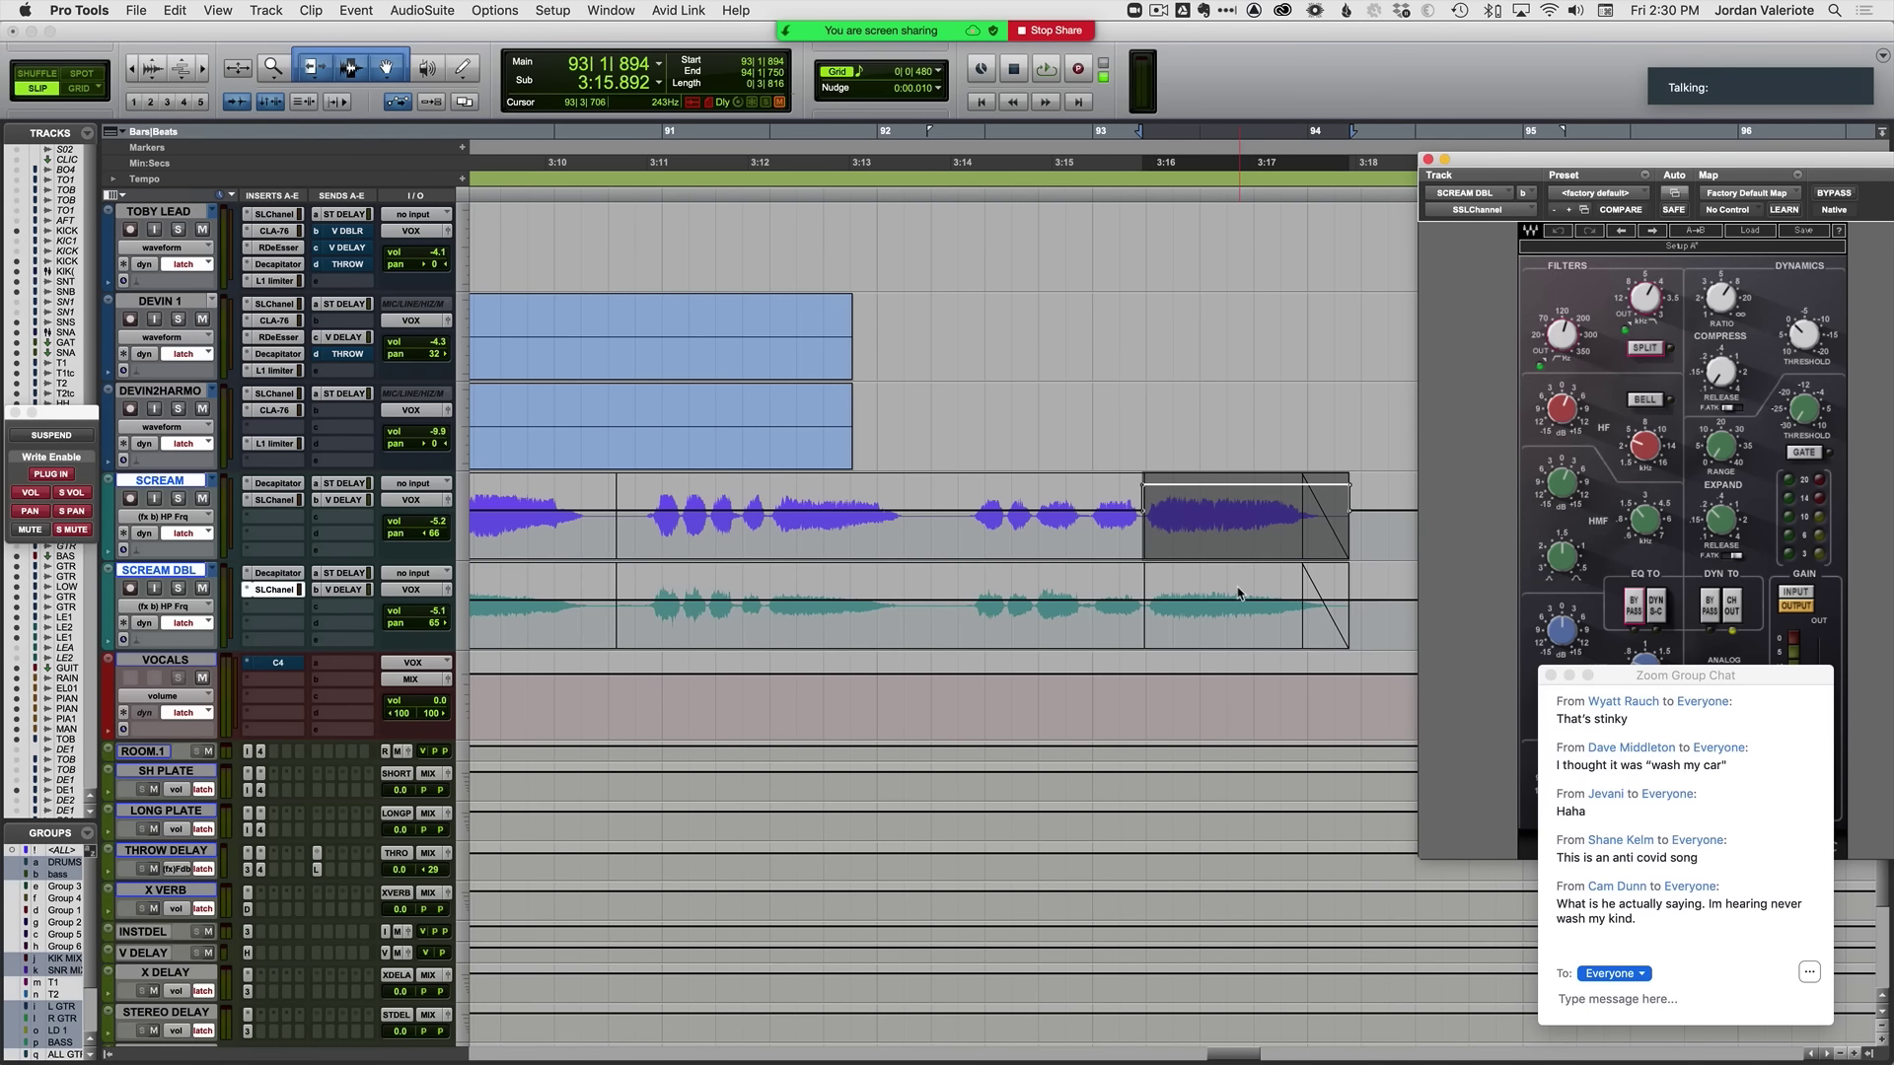
Step: Raise SCREAM DBL's high-pass frequency automation over the matching last scream clip, from bar 93 beat 1 into bar 94
{"action": "left_click", "coordinate": [1221, 582], "text": "shift"}
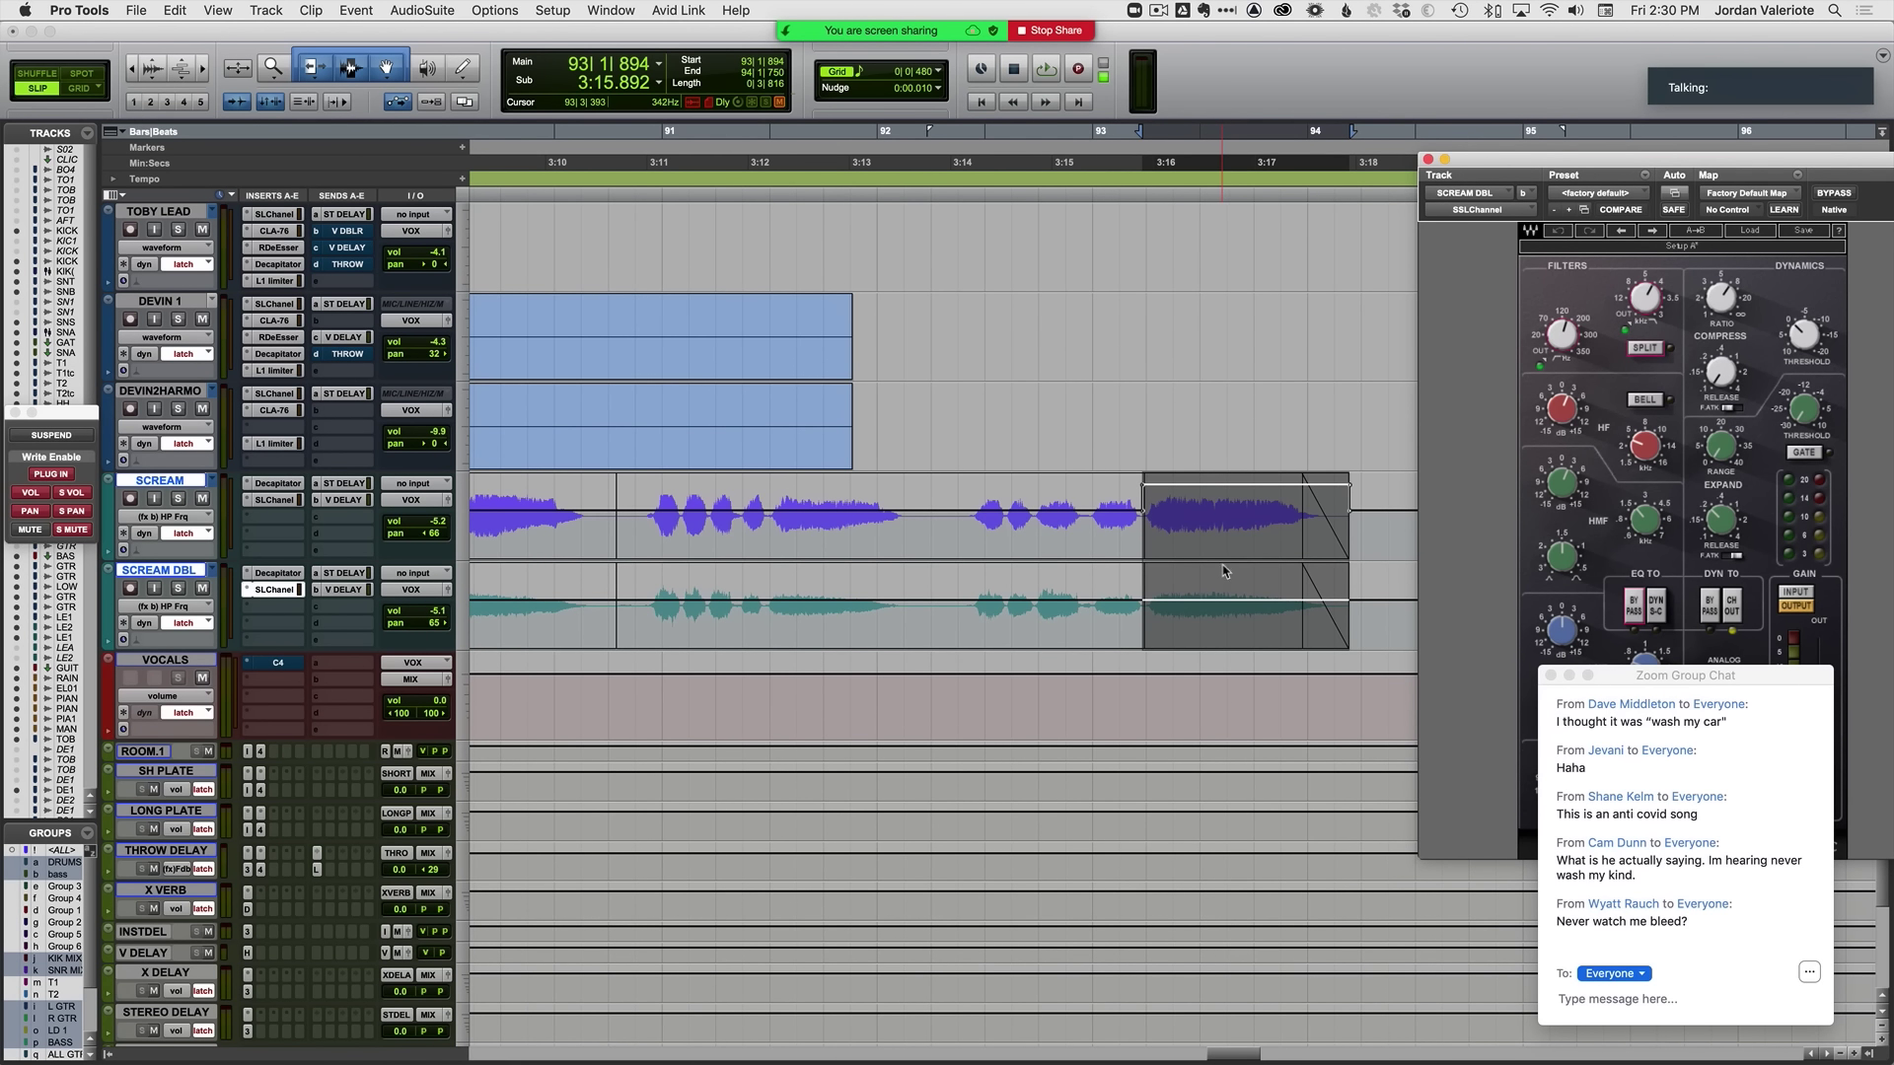
{"action": "left_click", "coordinate": [1220, 582]}
{"action": "left_click", "coordinate": [1215, 621]}
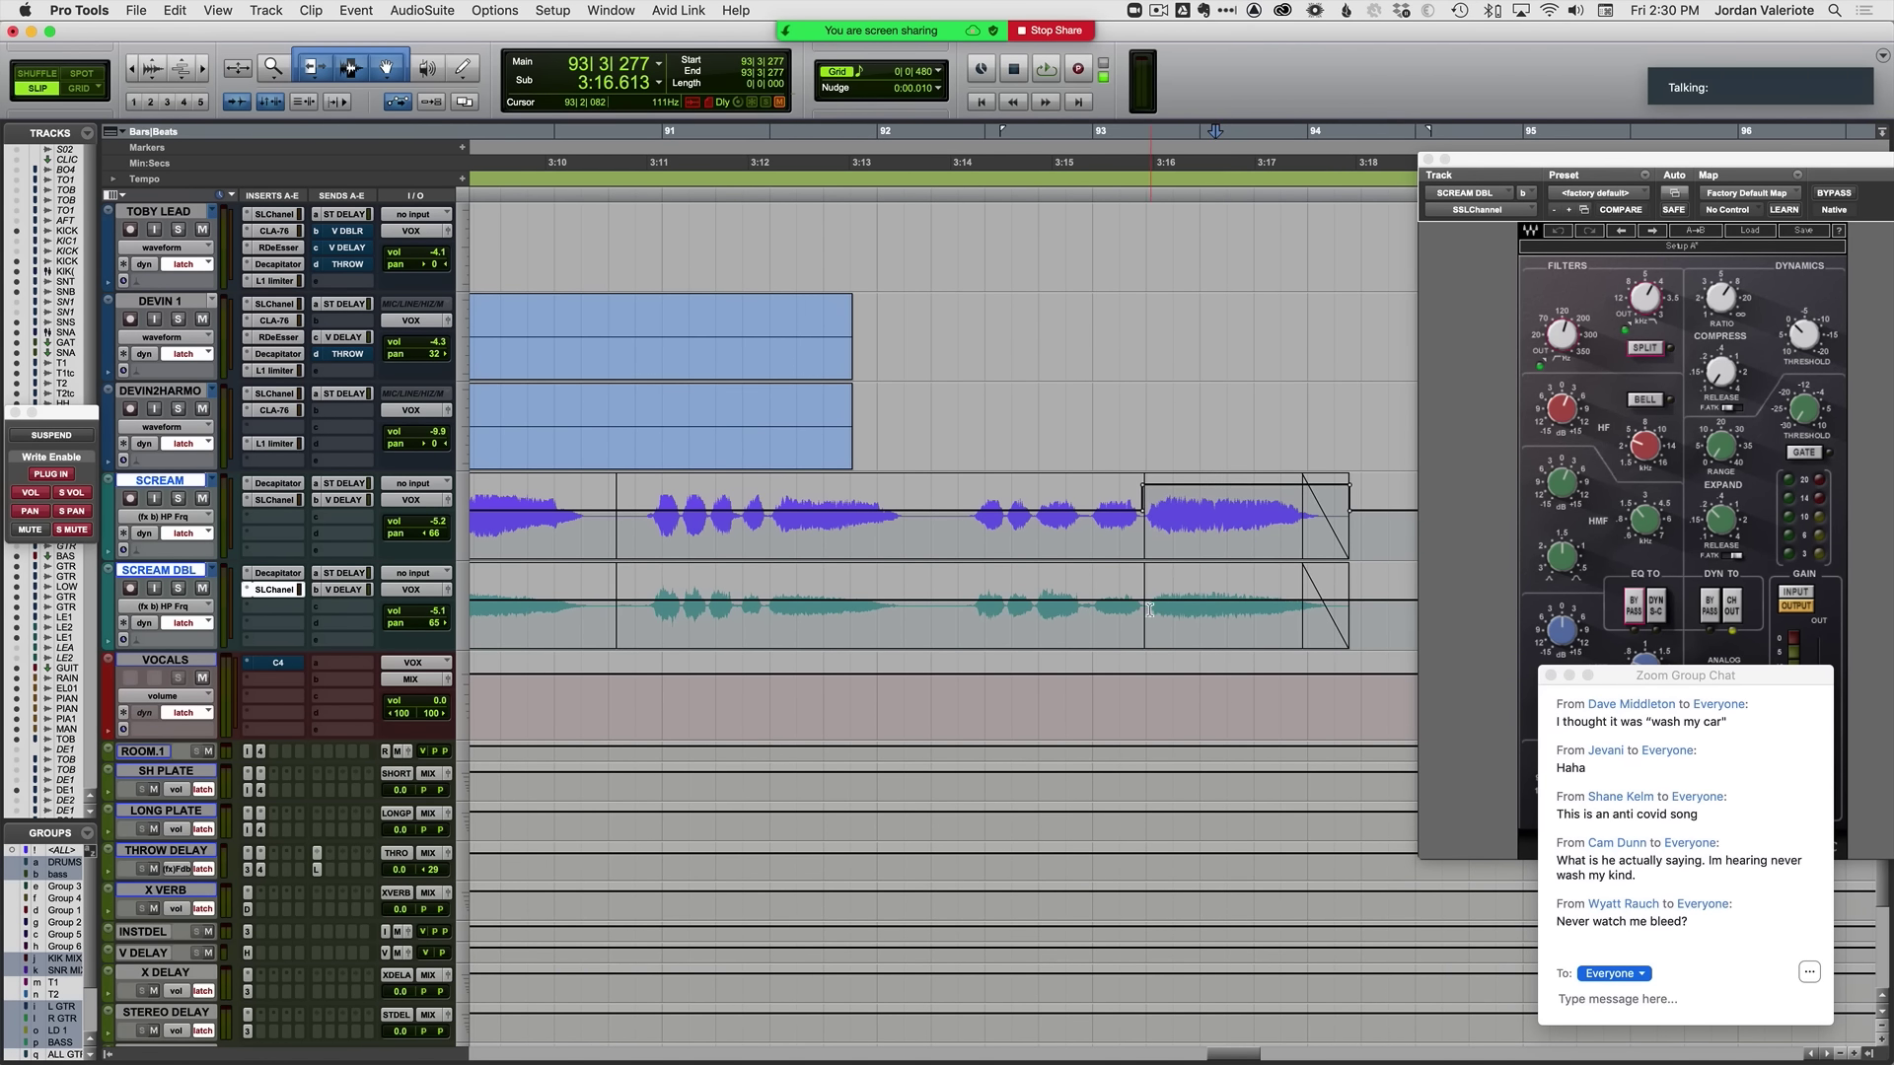
{"action": "left_click_drag", "start_coordinate": [1144, 610], "coordinate": [1322, 598]}
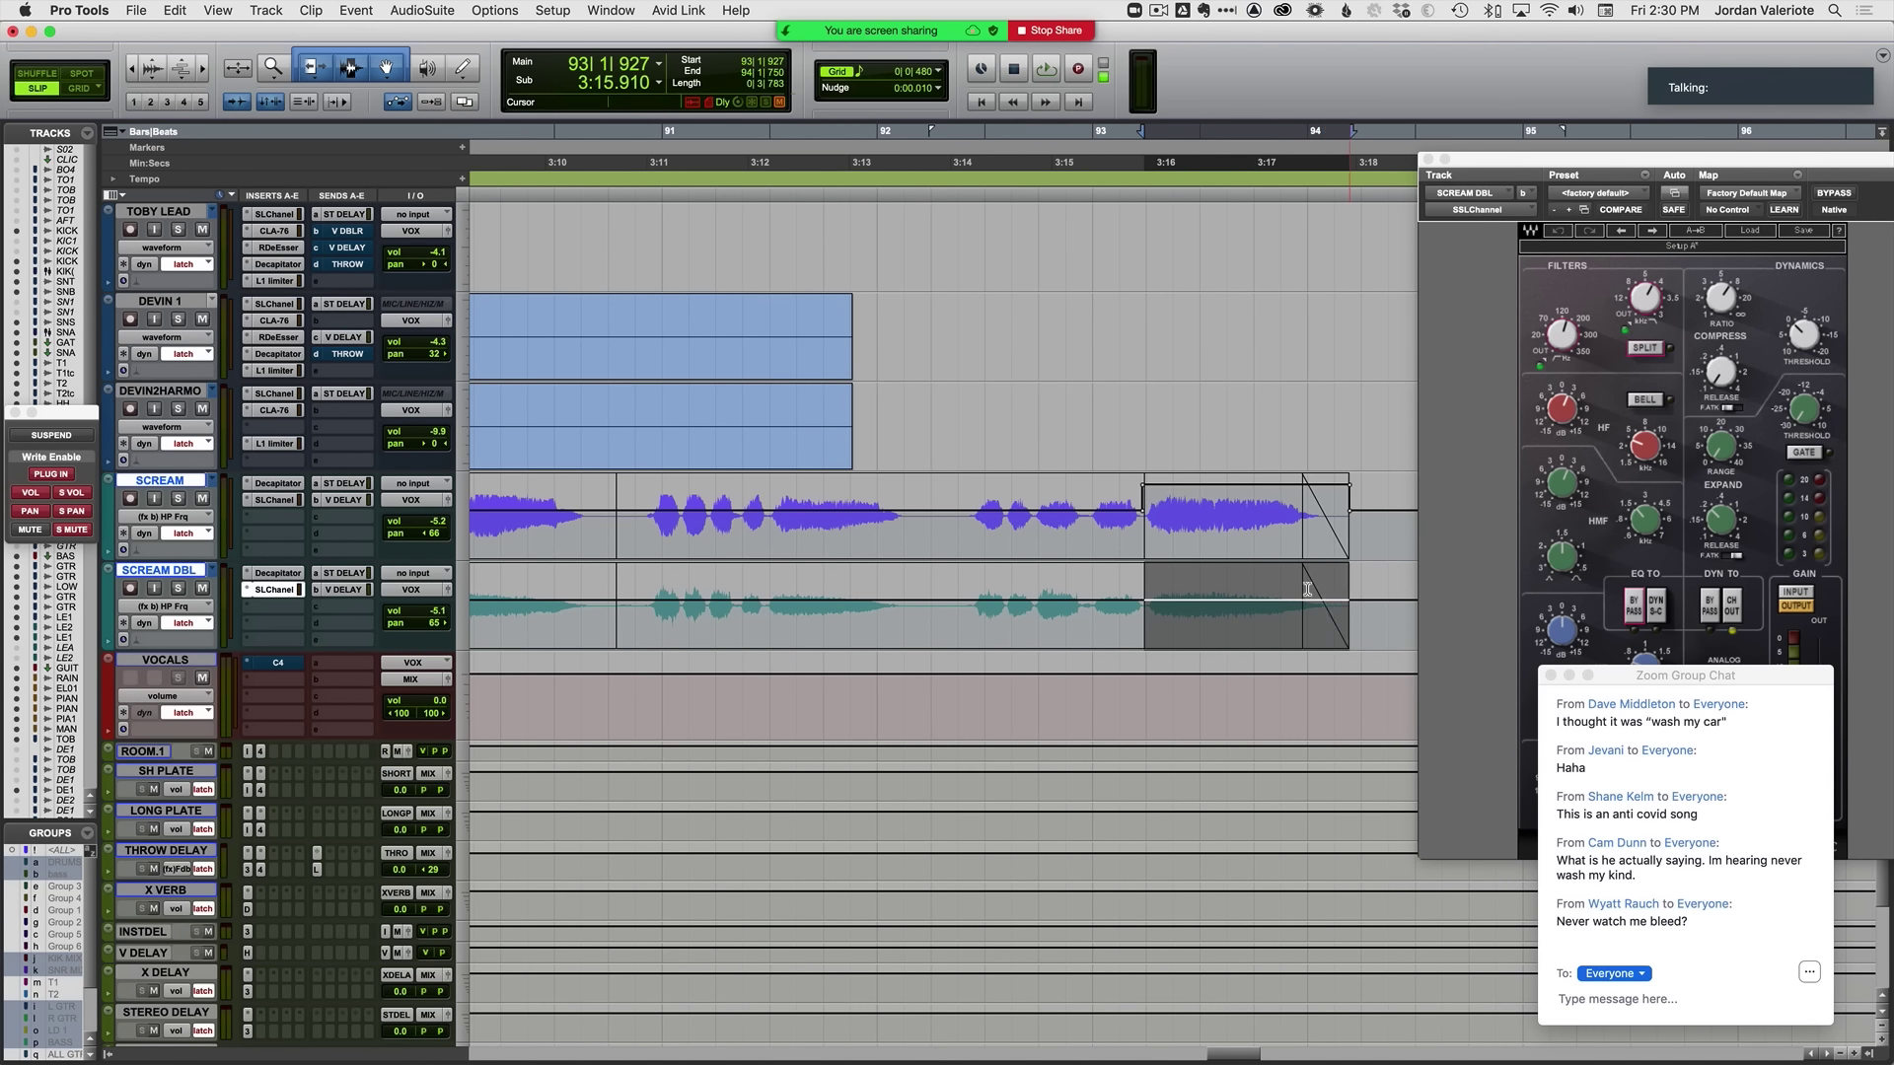
Step: Audition the filtered scream ending from bar 92 beat 3 and from bar 91 beat 3, and close the SSLChannel window
{"action": "left_click", "coordinate": [1011, 606]}
{"action": "key", "text": "space"}
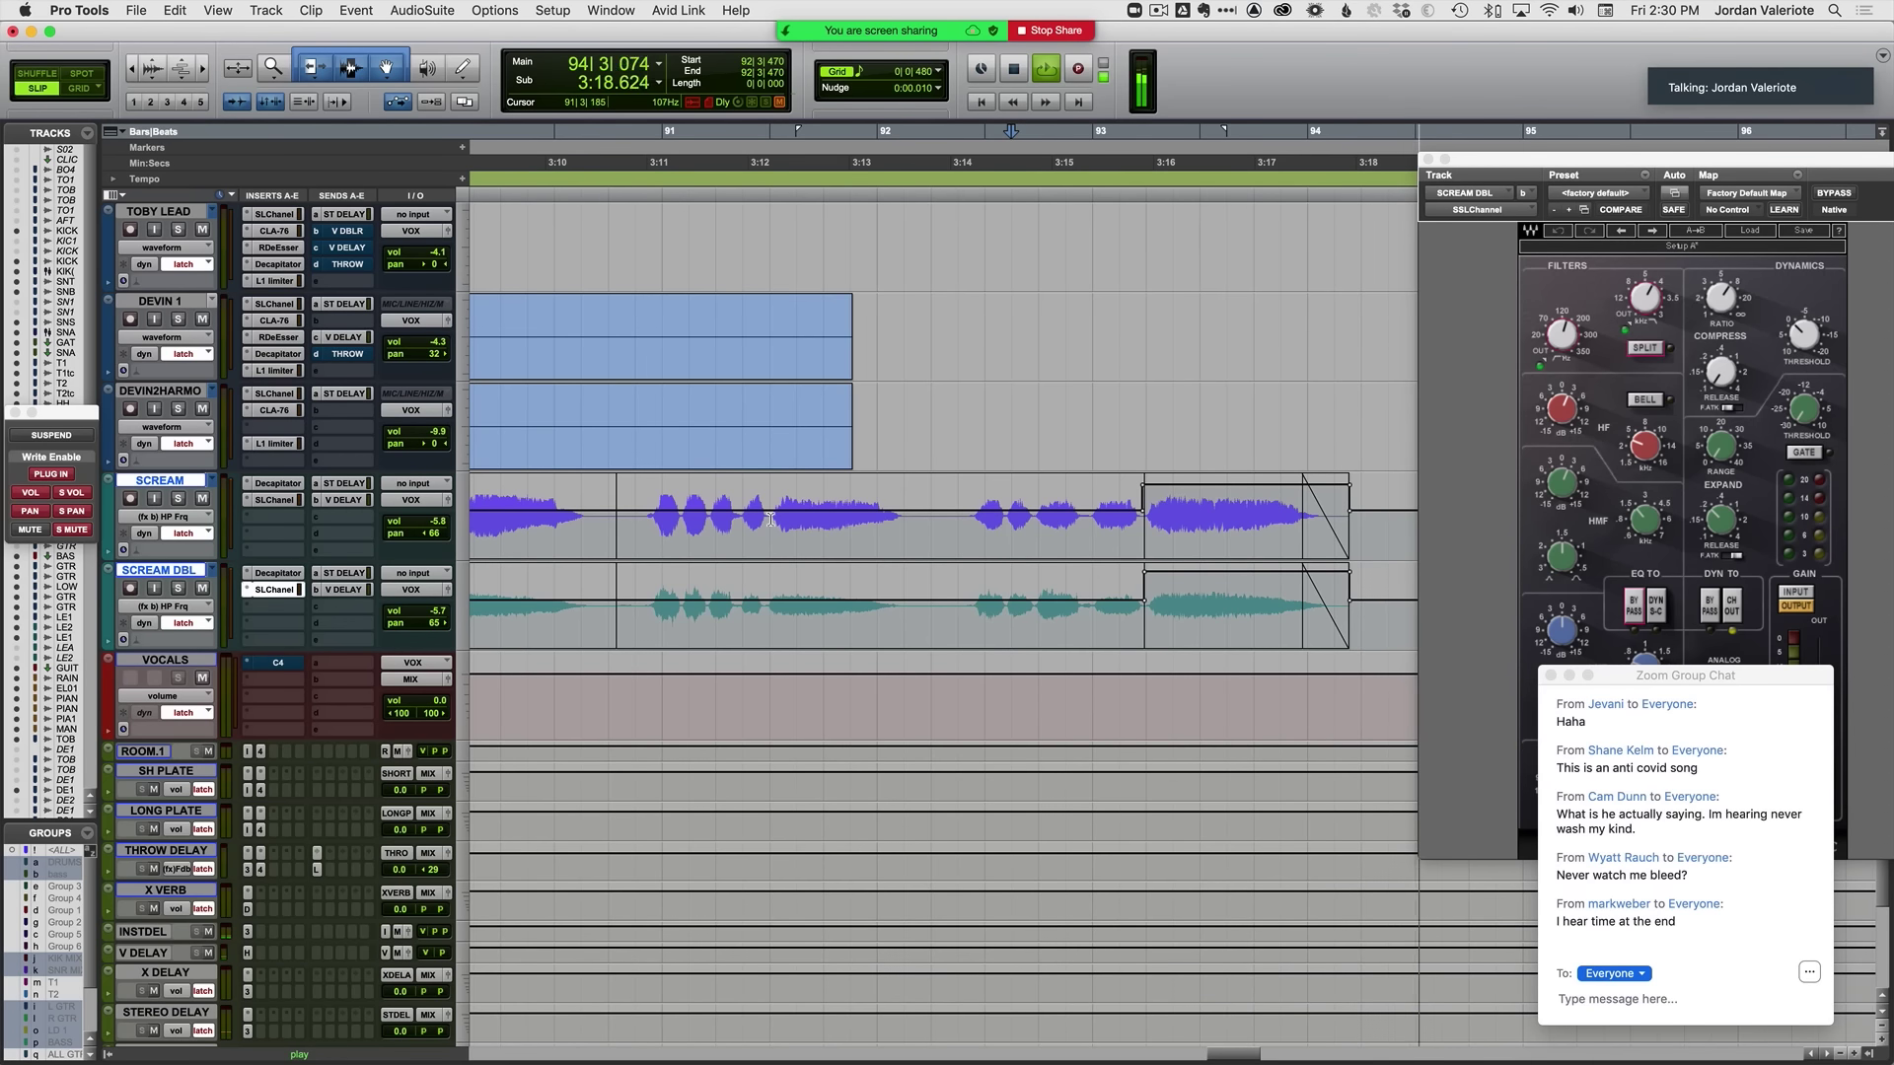
{"action": "key", "text": "space"}
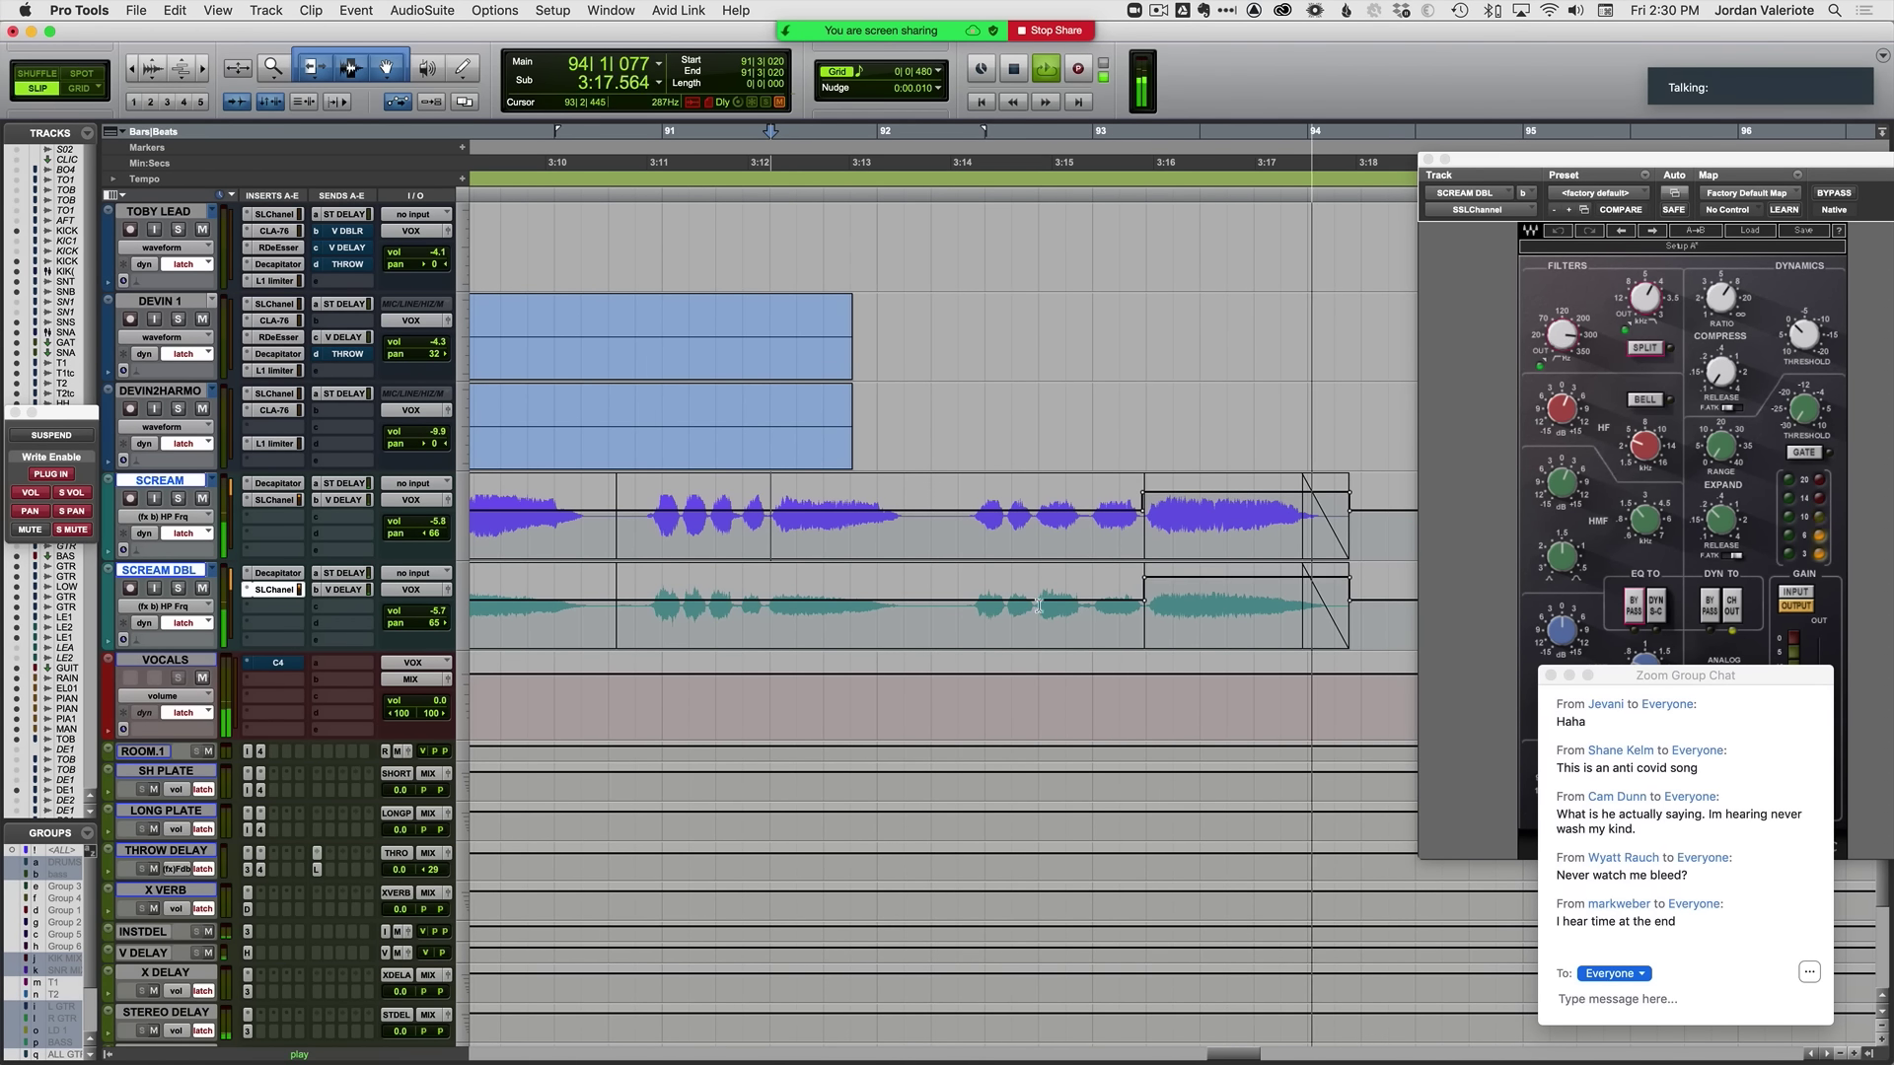
{"action": "left_click", "coordinate": [1427, 158]}
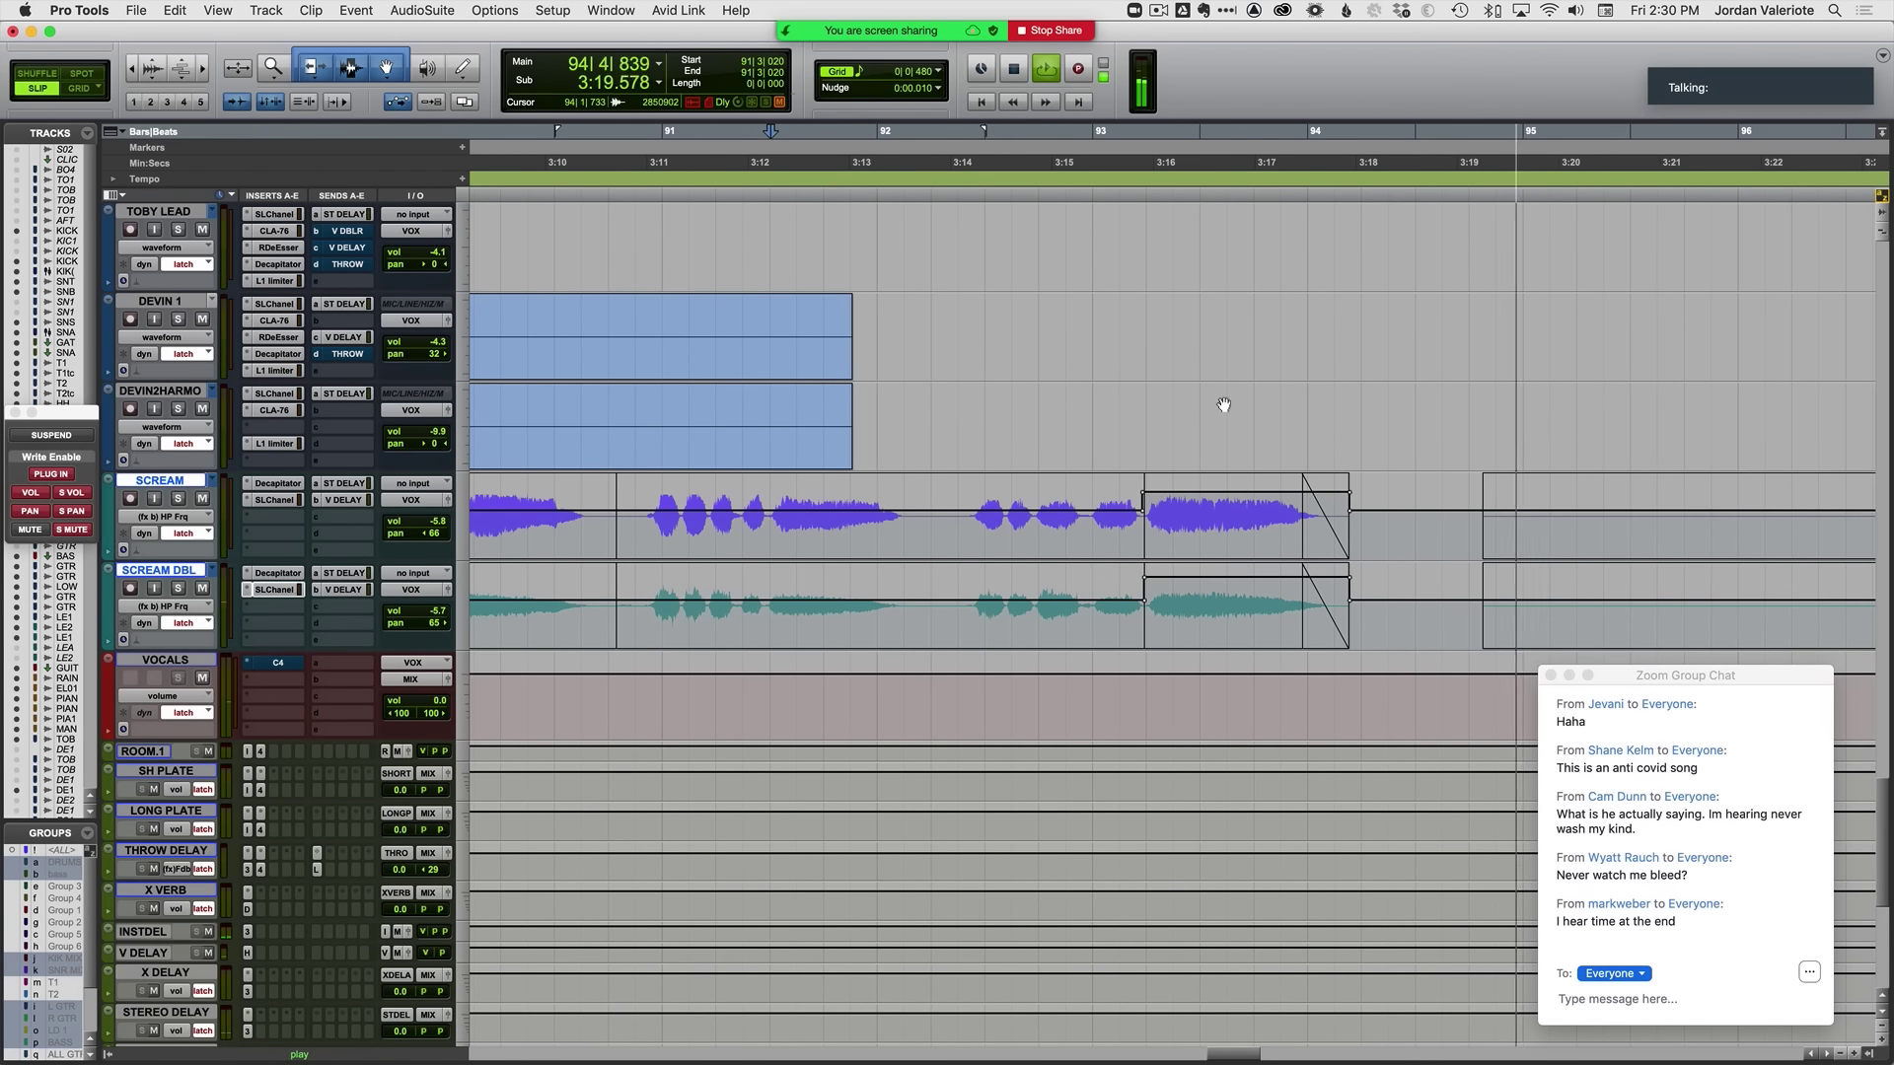
Step: Solo the scream vocals and audition them from bar 92 beat 2, and repeatedly from bar 87 beat 4
{"action": "key", "text": "space"}
{"action": "key", "text": "shift+s"}
{"action": "key", "text": "space"}
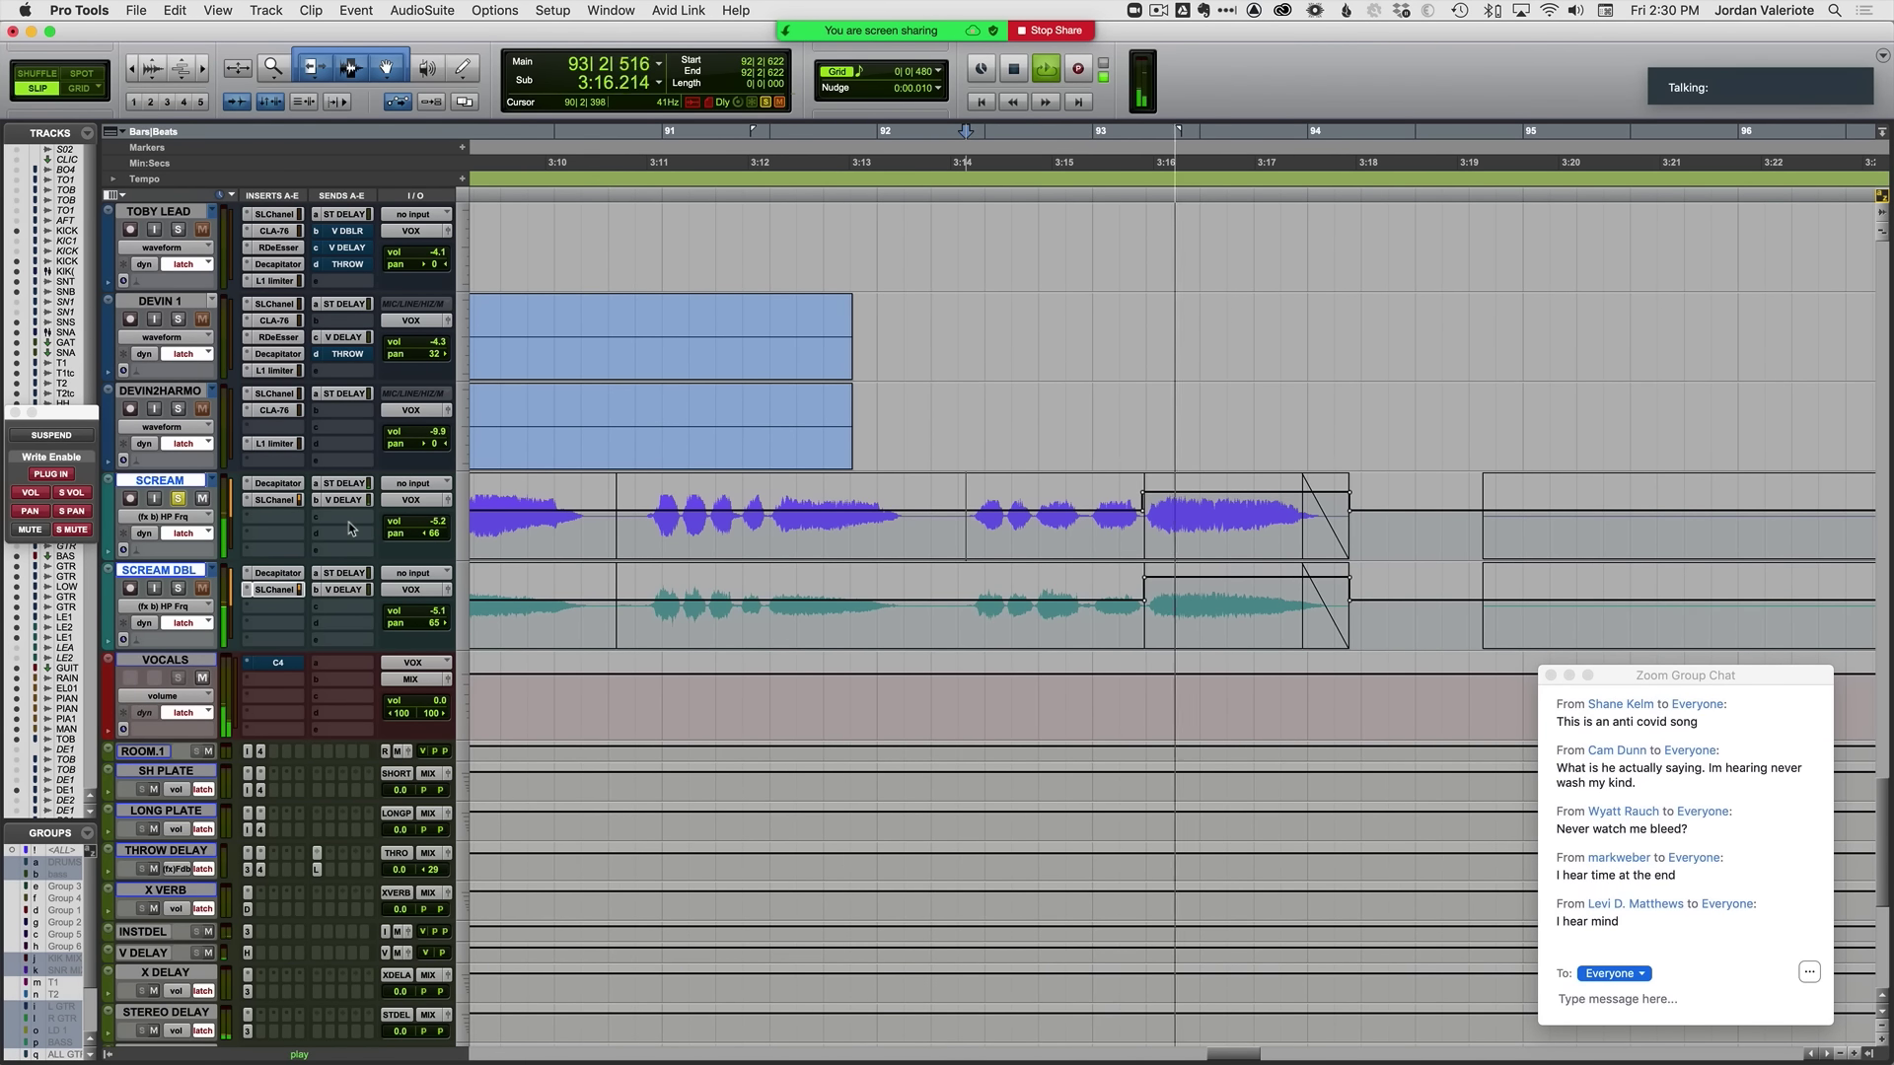
{"action": "key", "text": "r"}
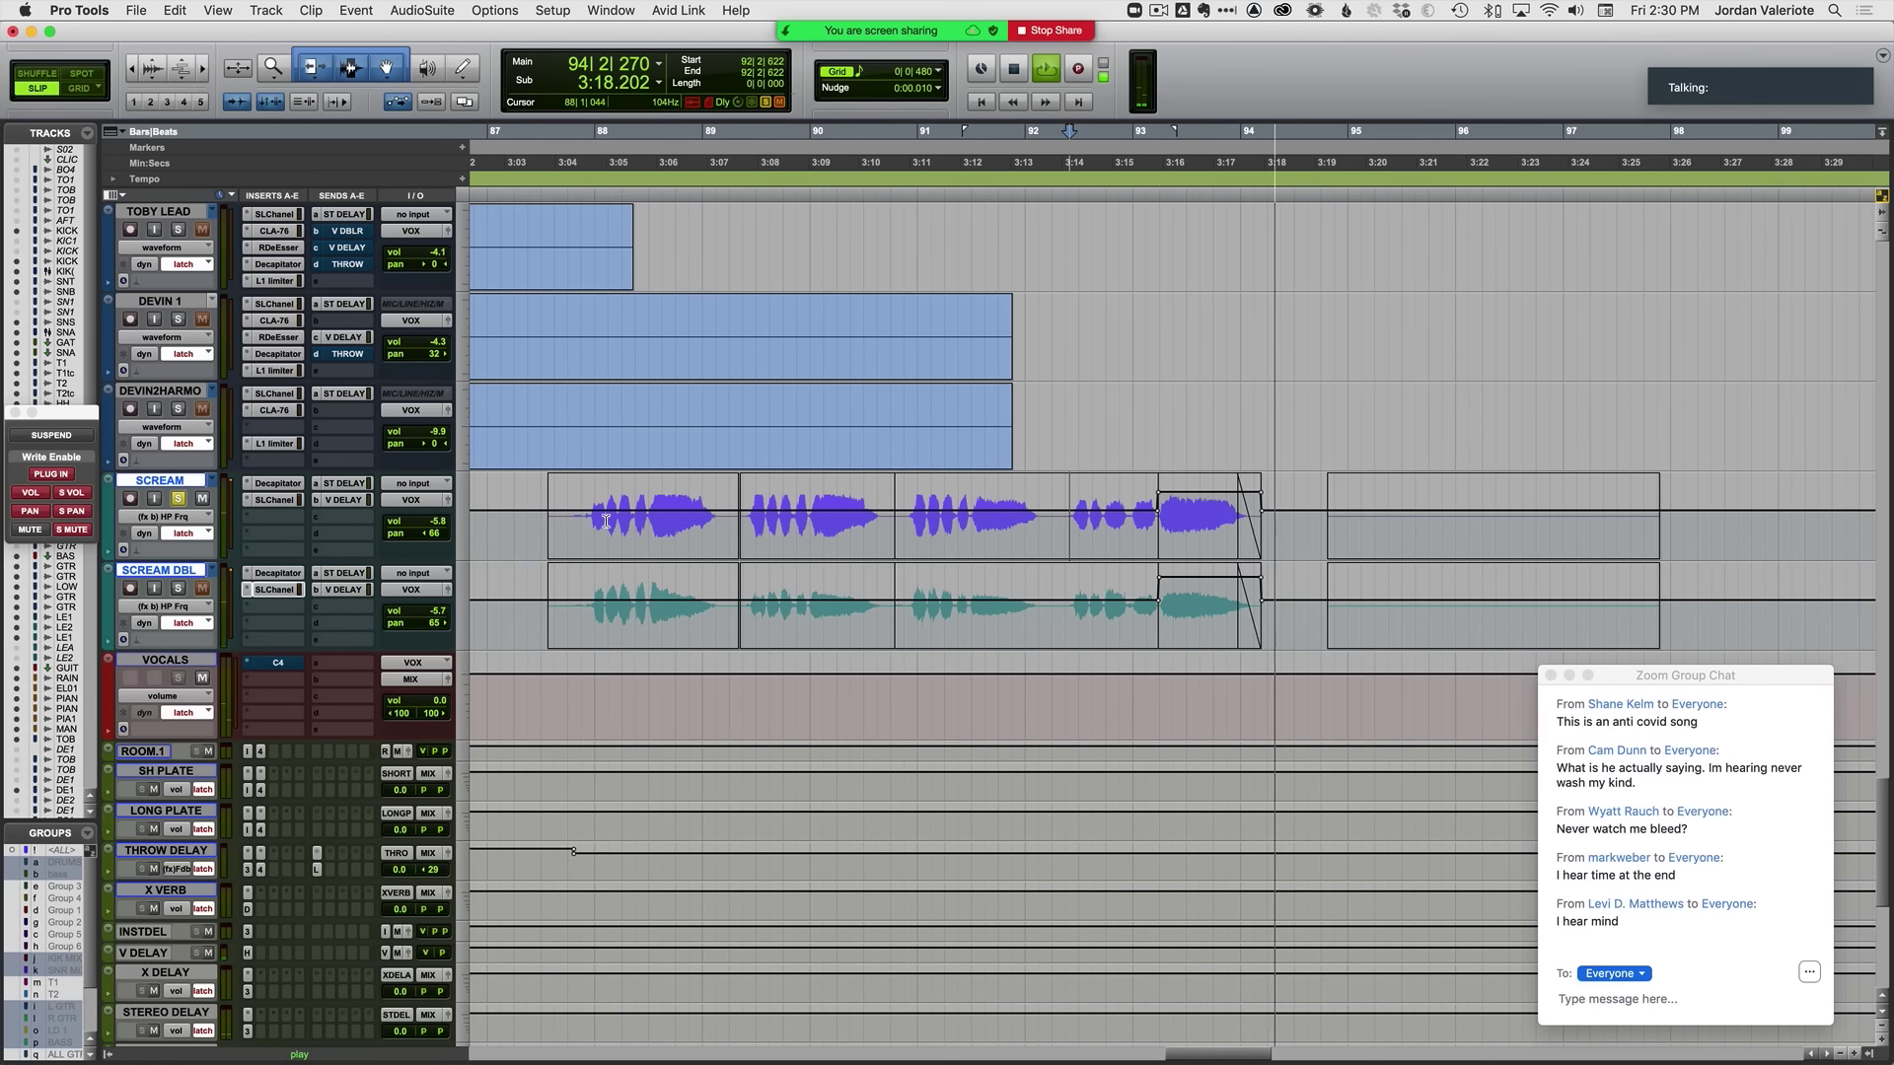
{"action": "key", "text": "space"}
{"action": "key", "text": "space"}
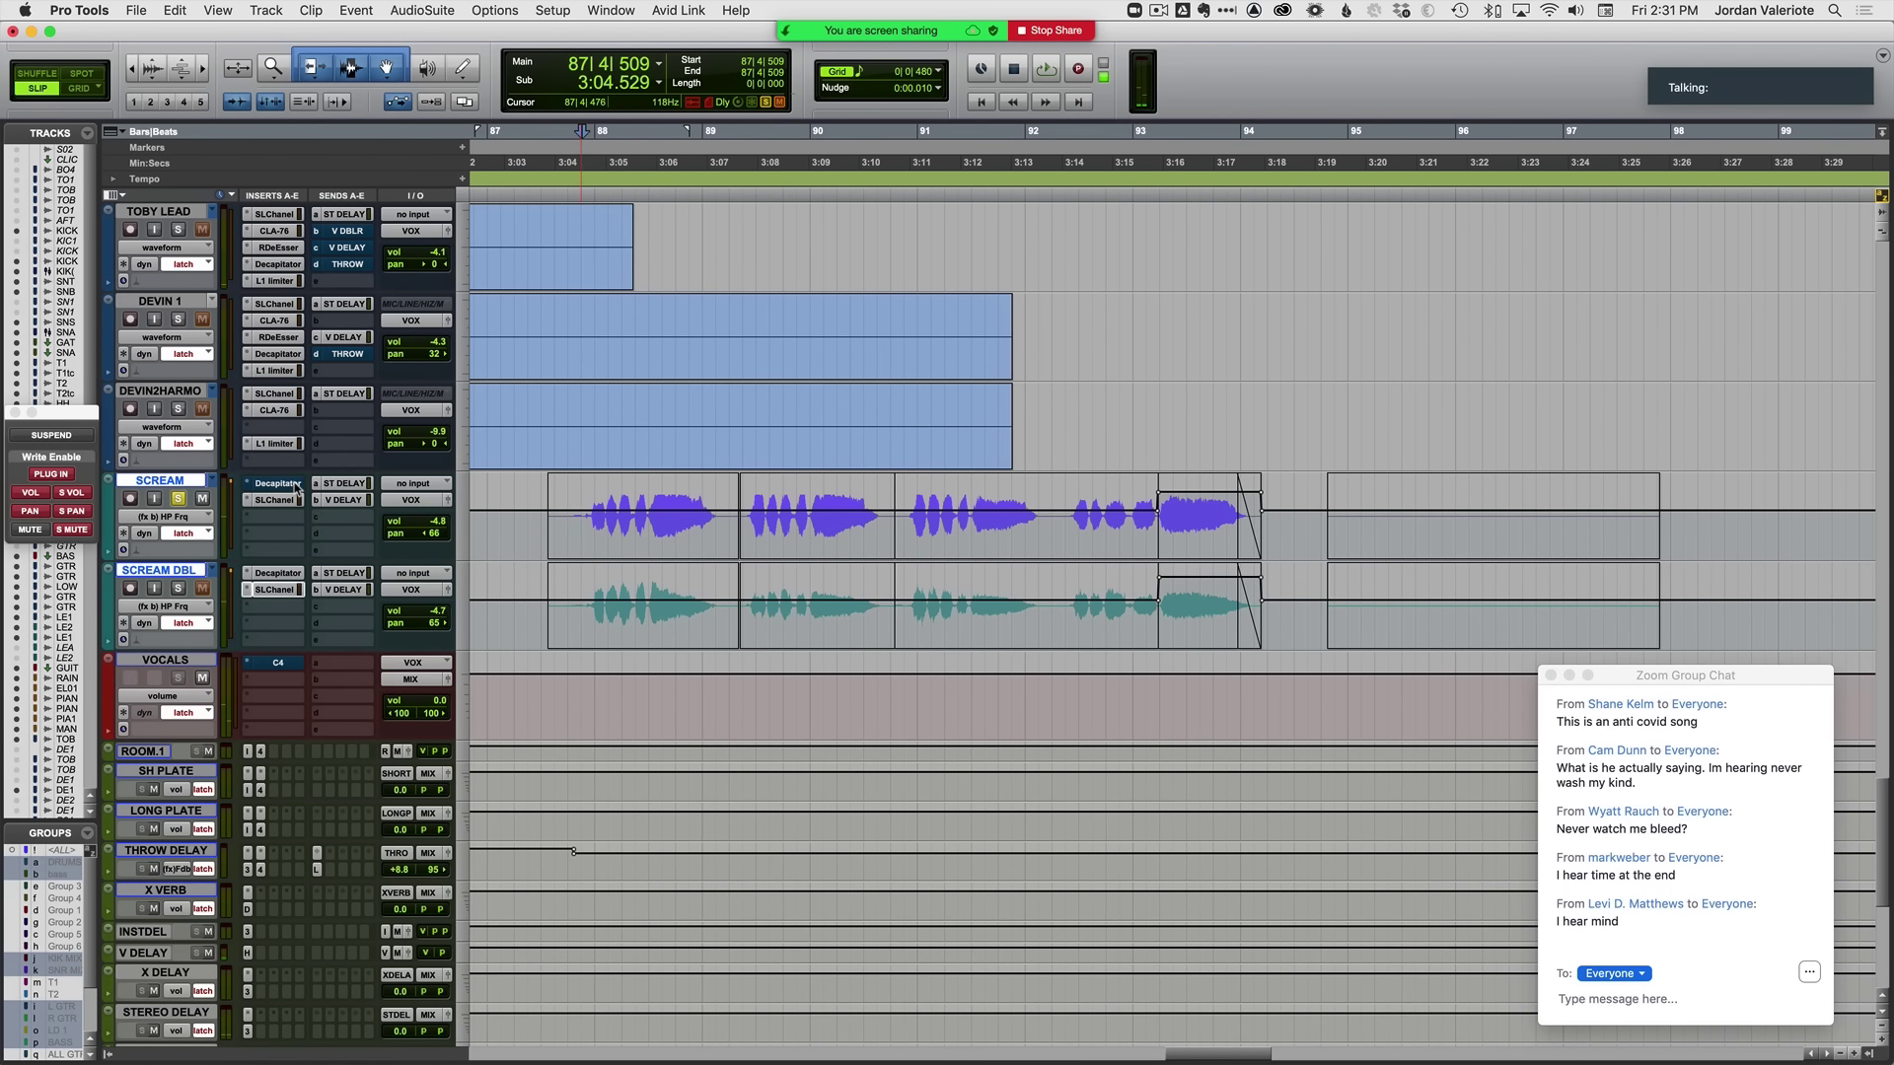
{"action": "key", "text": "space"}
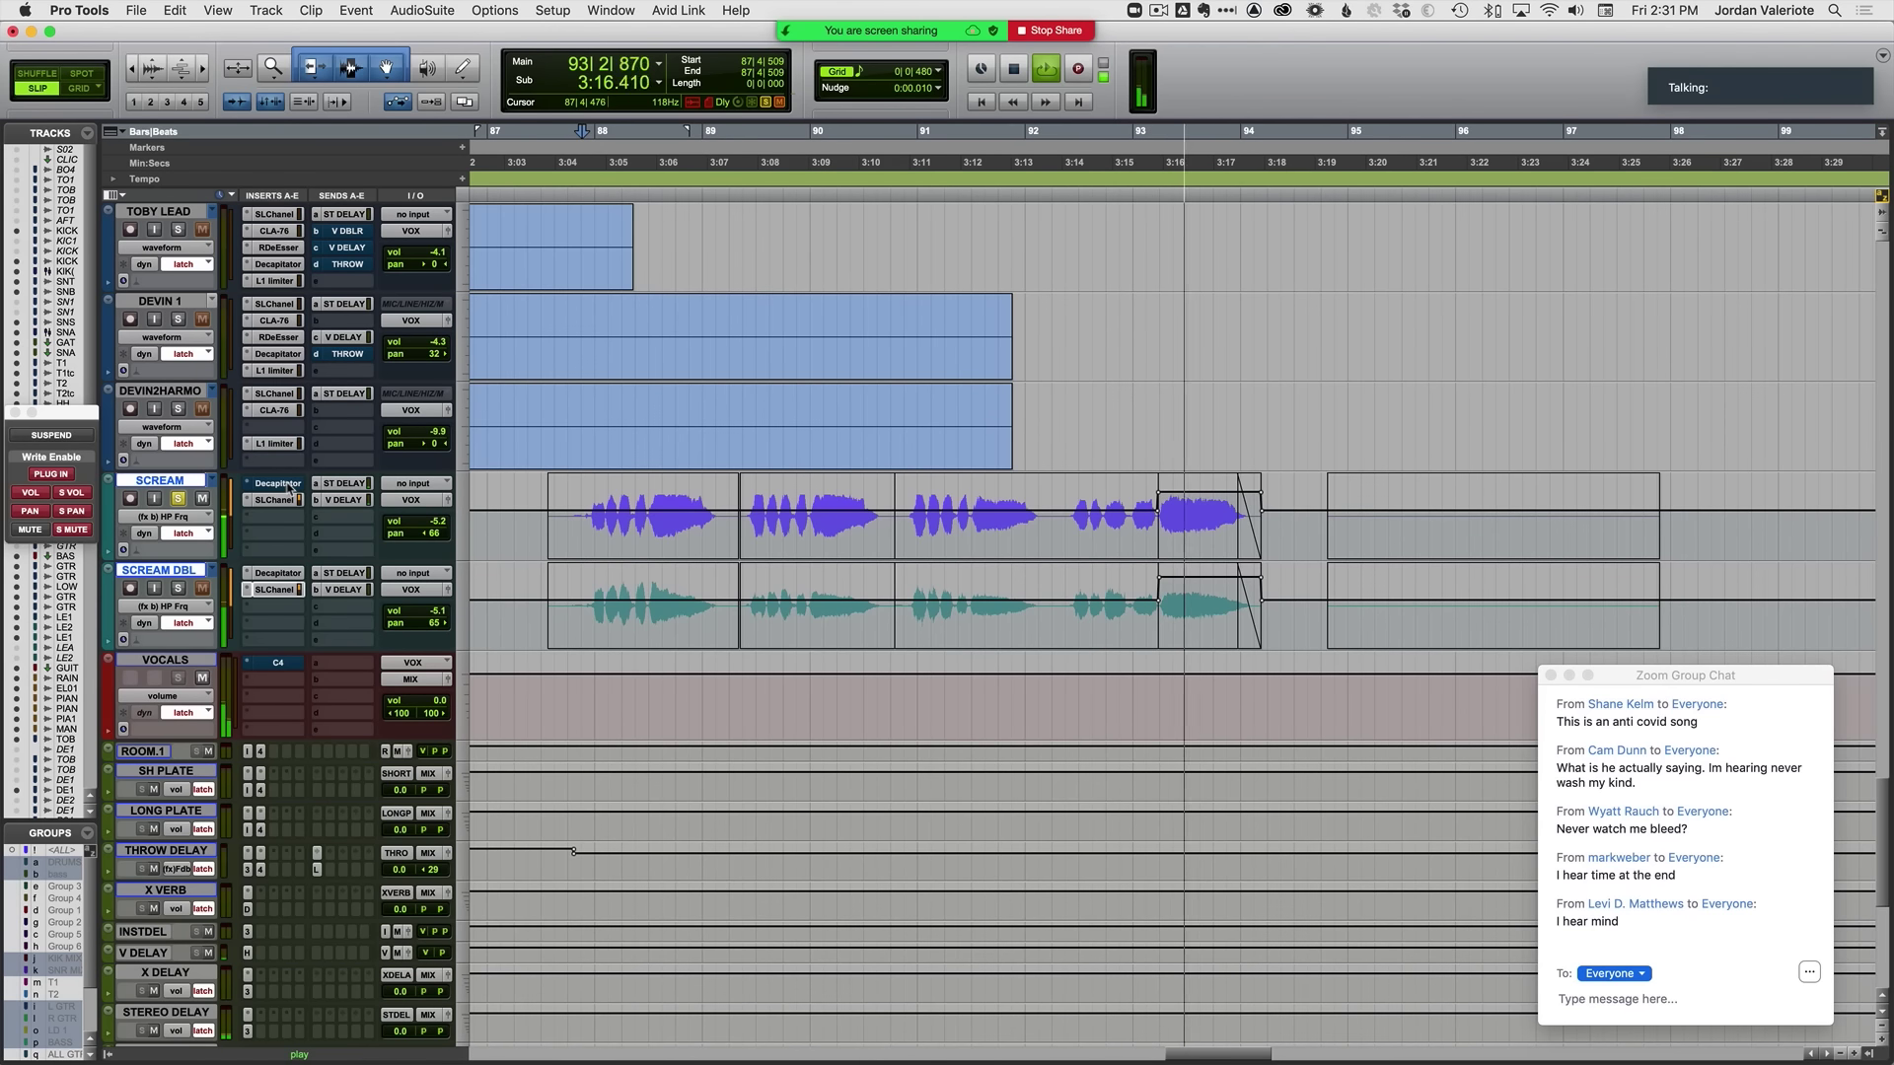
{"action": "key", "text": "space"}
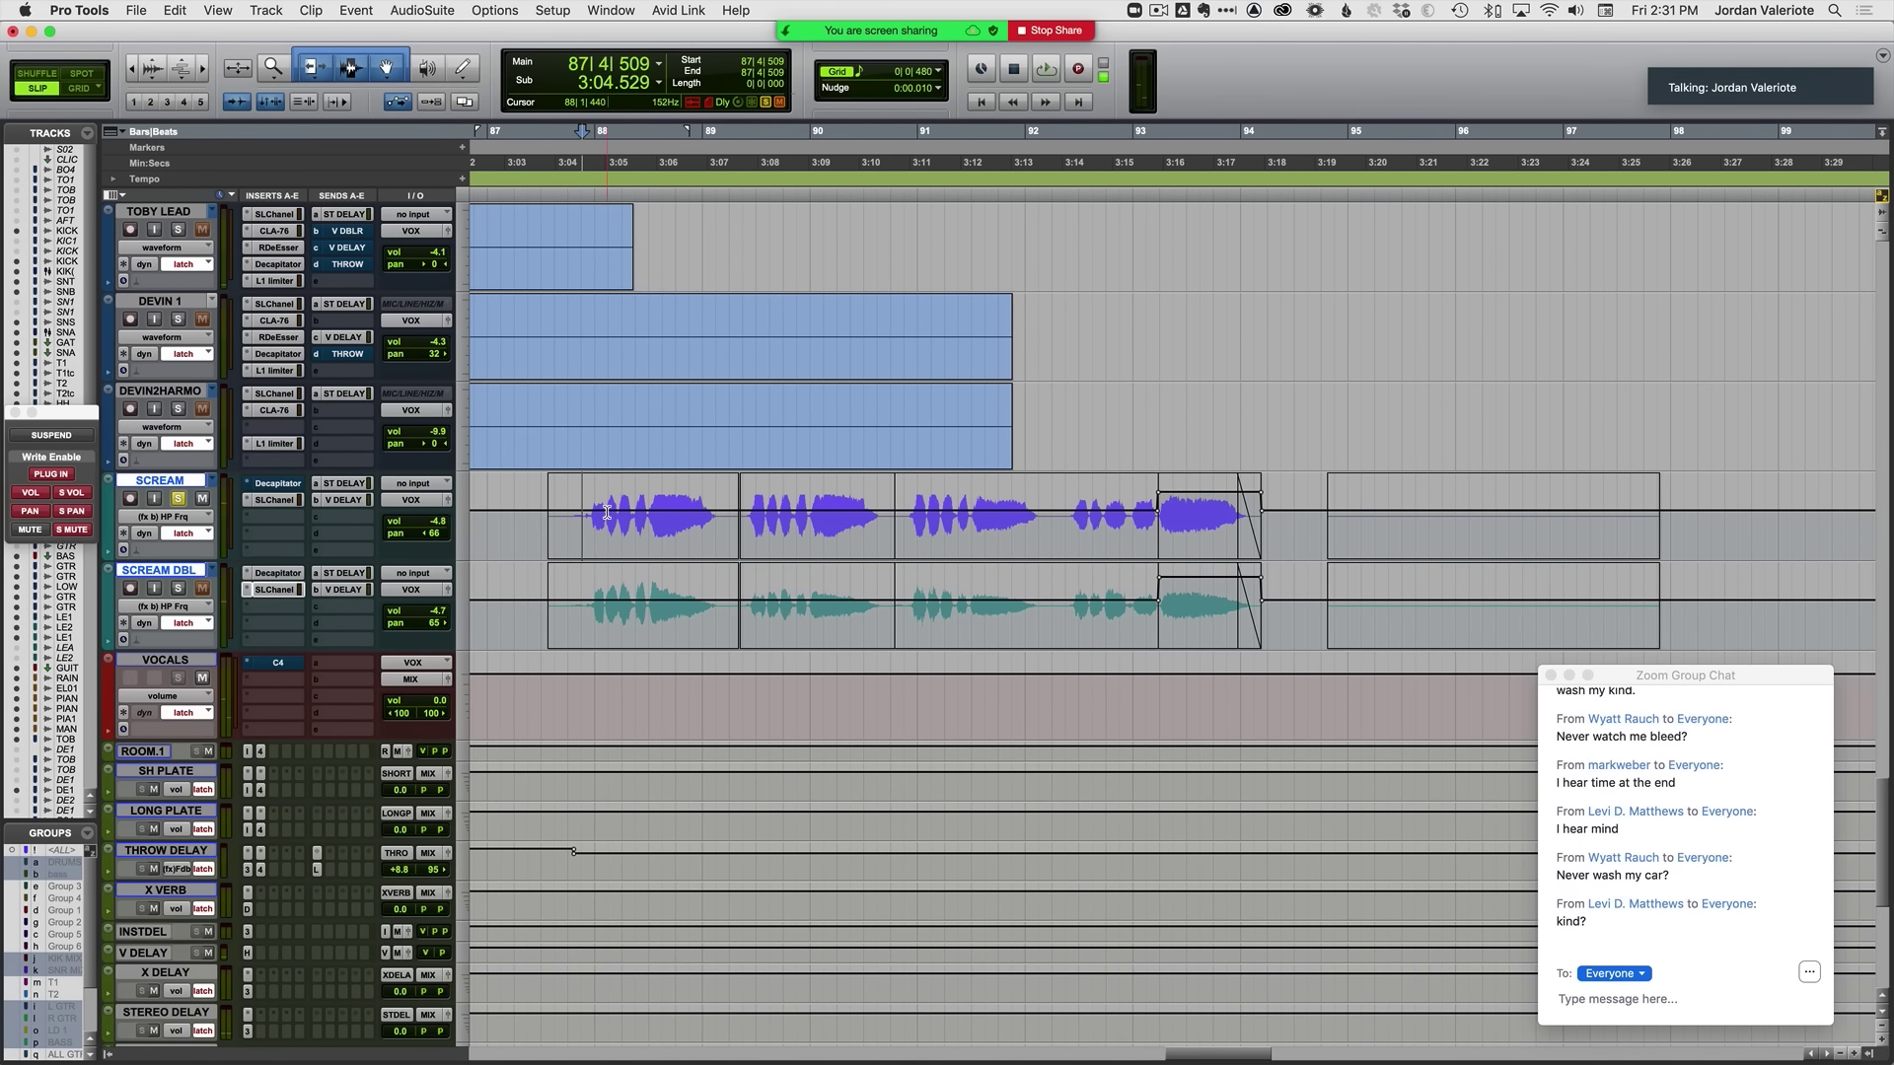
{"action": "key", "text": "space"}
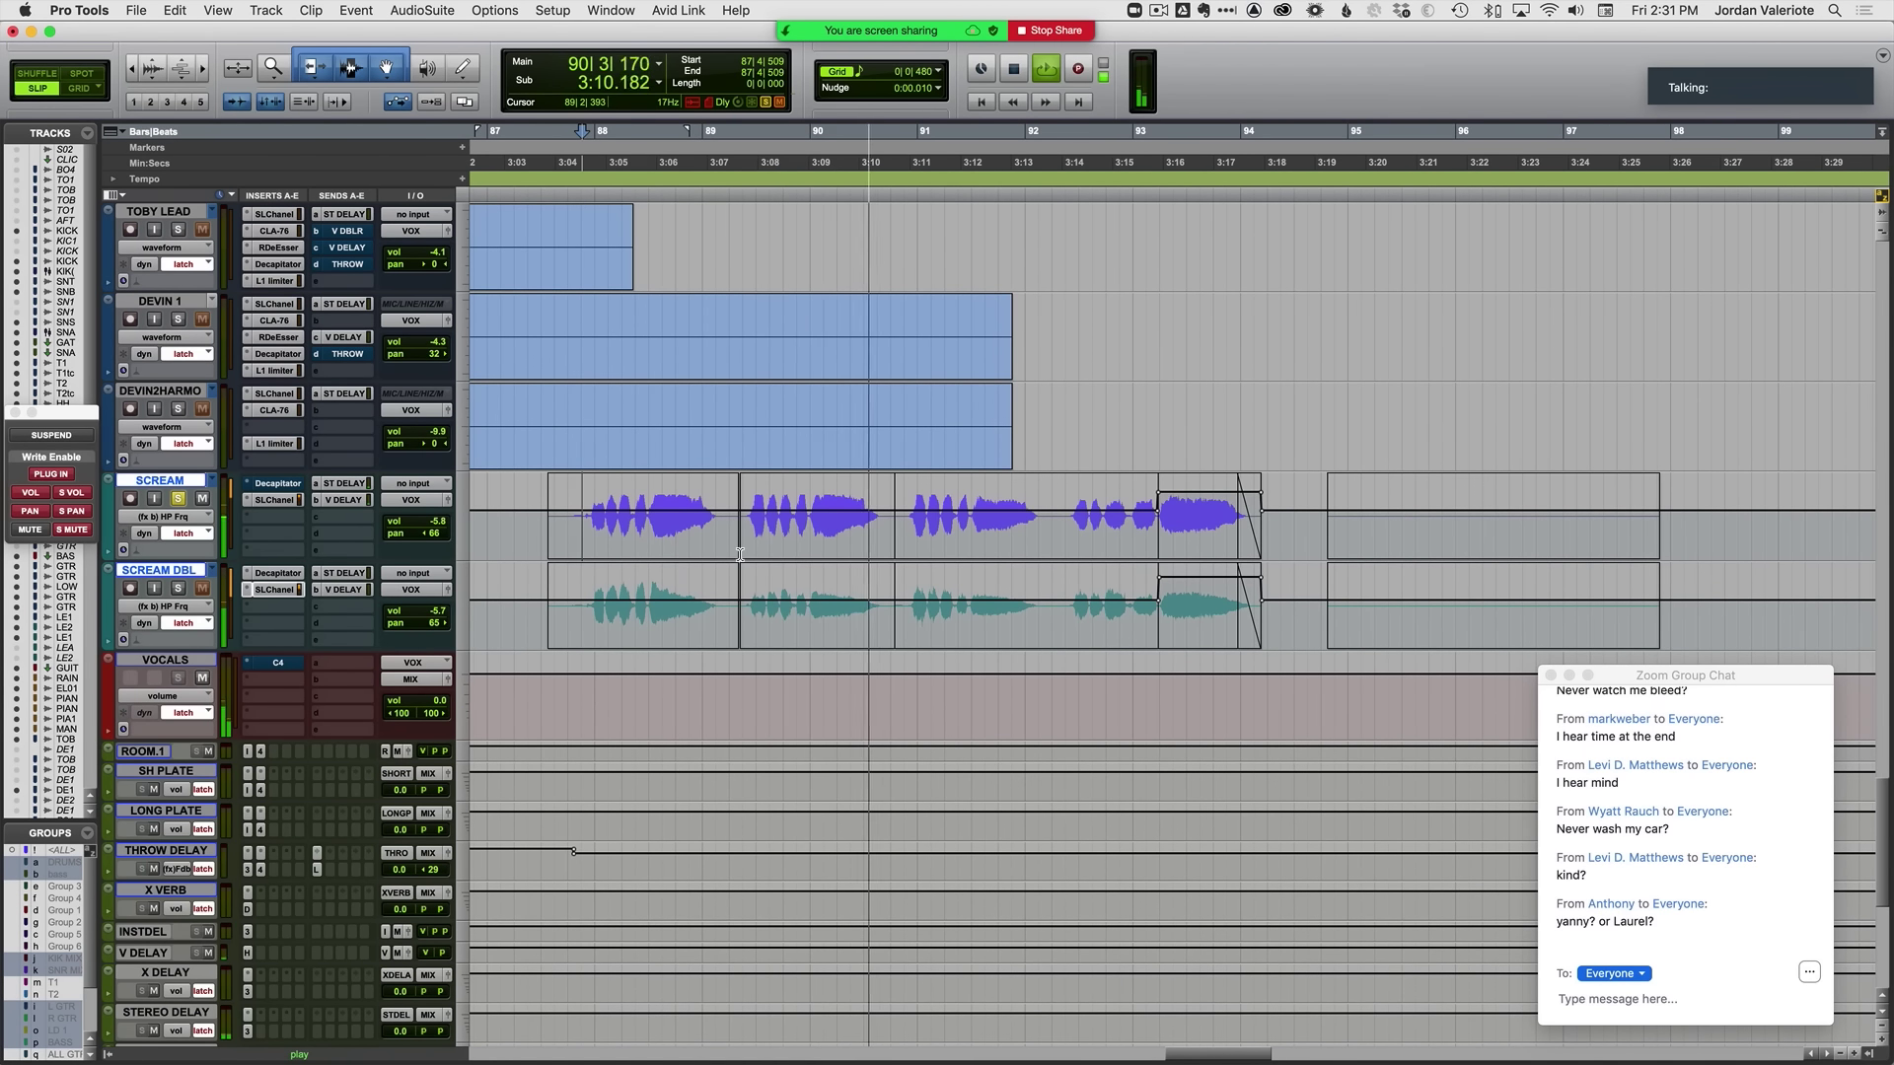
Step: Crossfade the first and second scream clips around bar 89 beat 2 on both SCREAM and SCREAM DBL
{"action": "key", "text": "minus"}
{"action": "key", "text": "minus"}
{"action": "left_click_drag", "start_coordinate": [740, 555], "coordinate": [743, 557]}
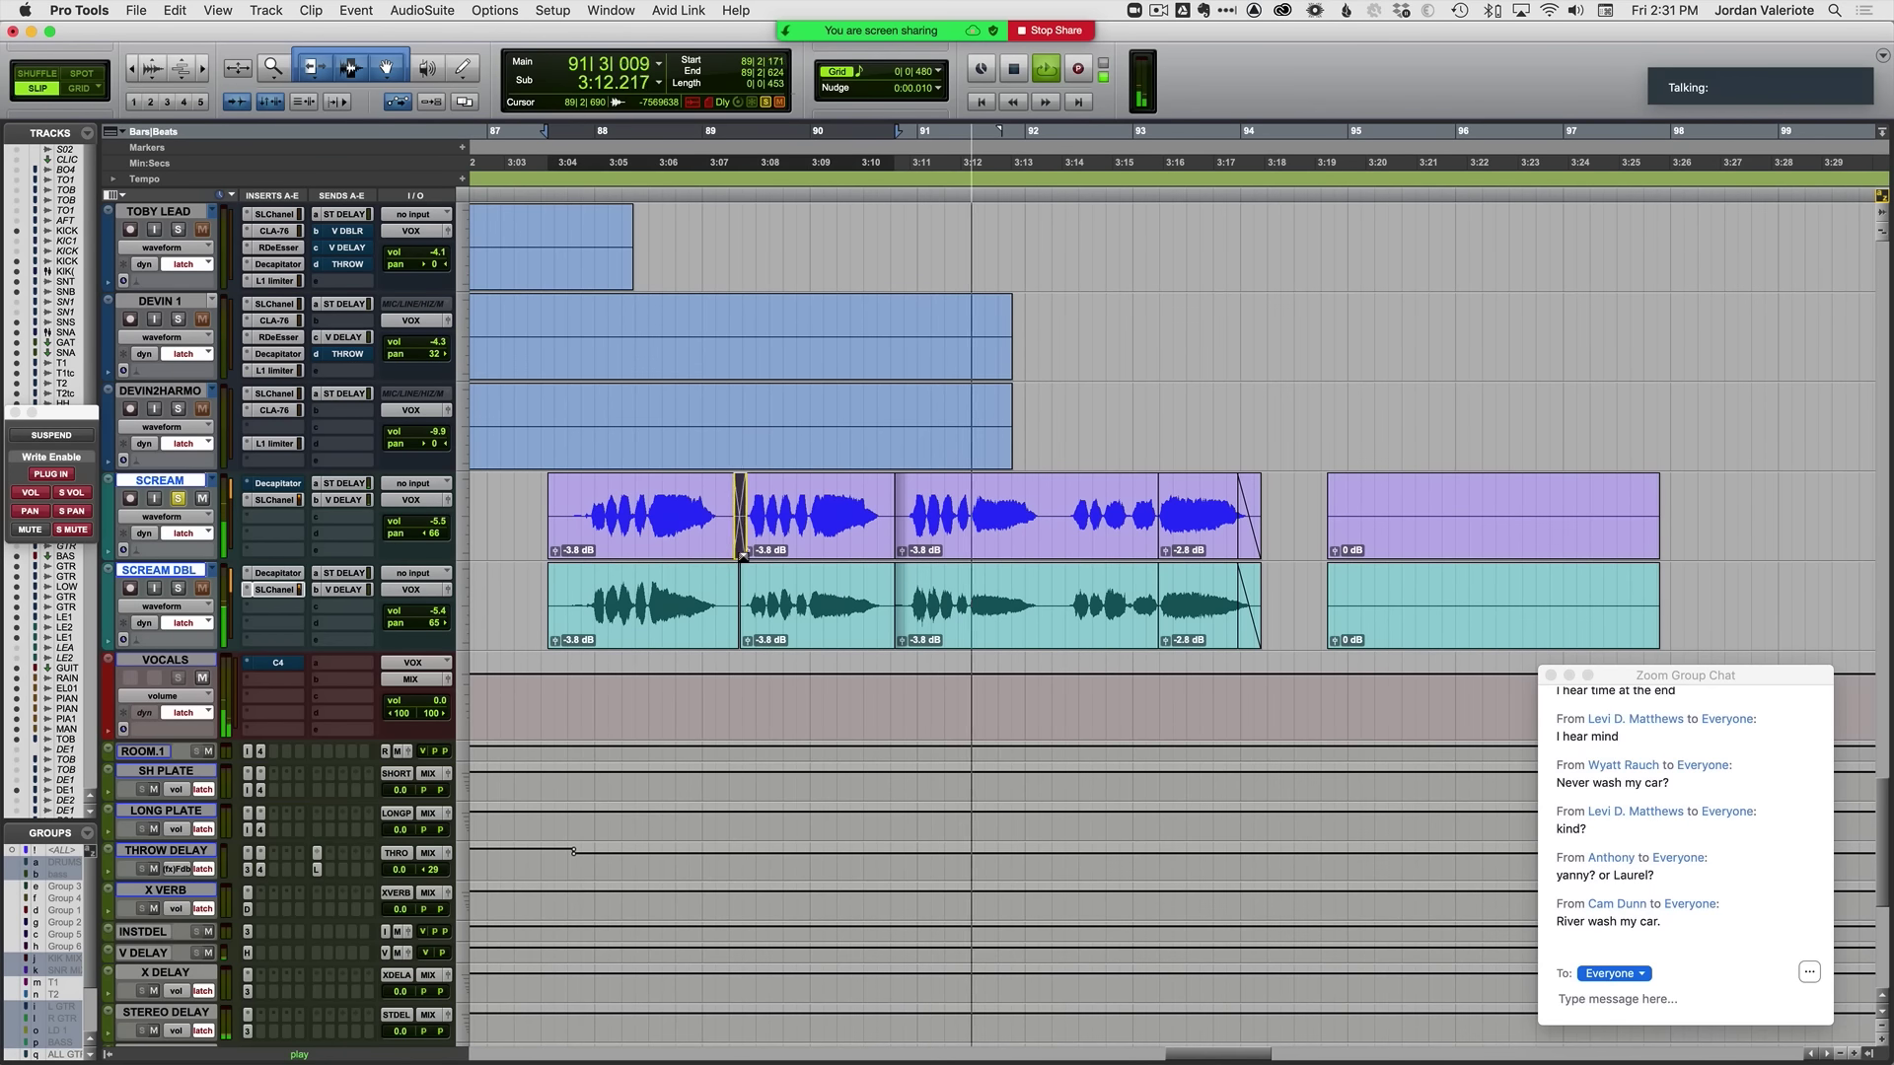
{"action": "left_click_drag", "start_coordinate": [740, 641], "coordinate": [745, 640]}
{"action": "key", "text": "minus"}
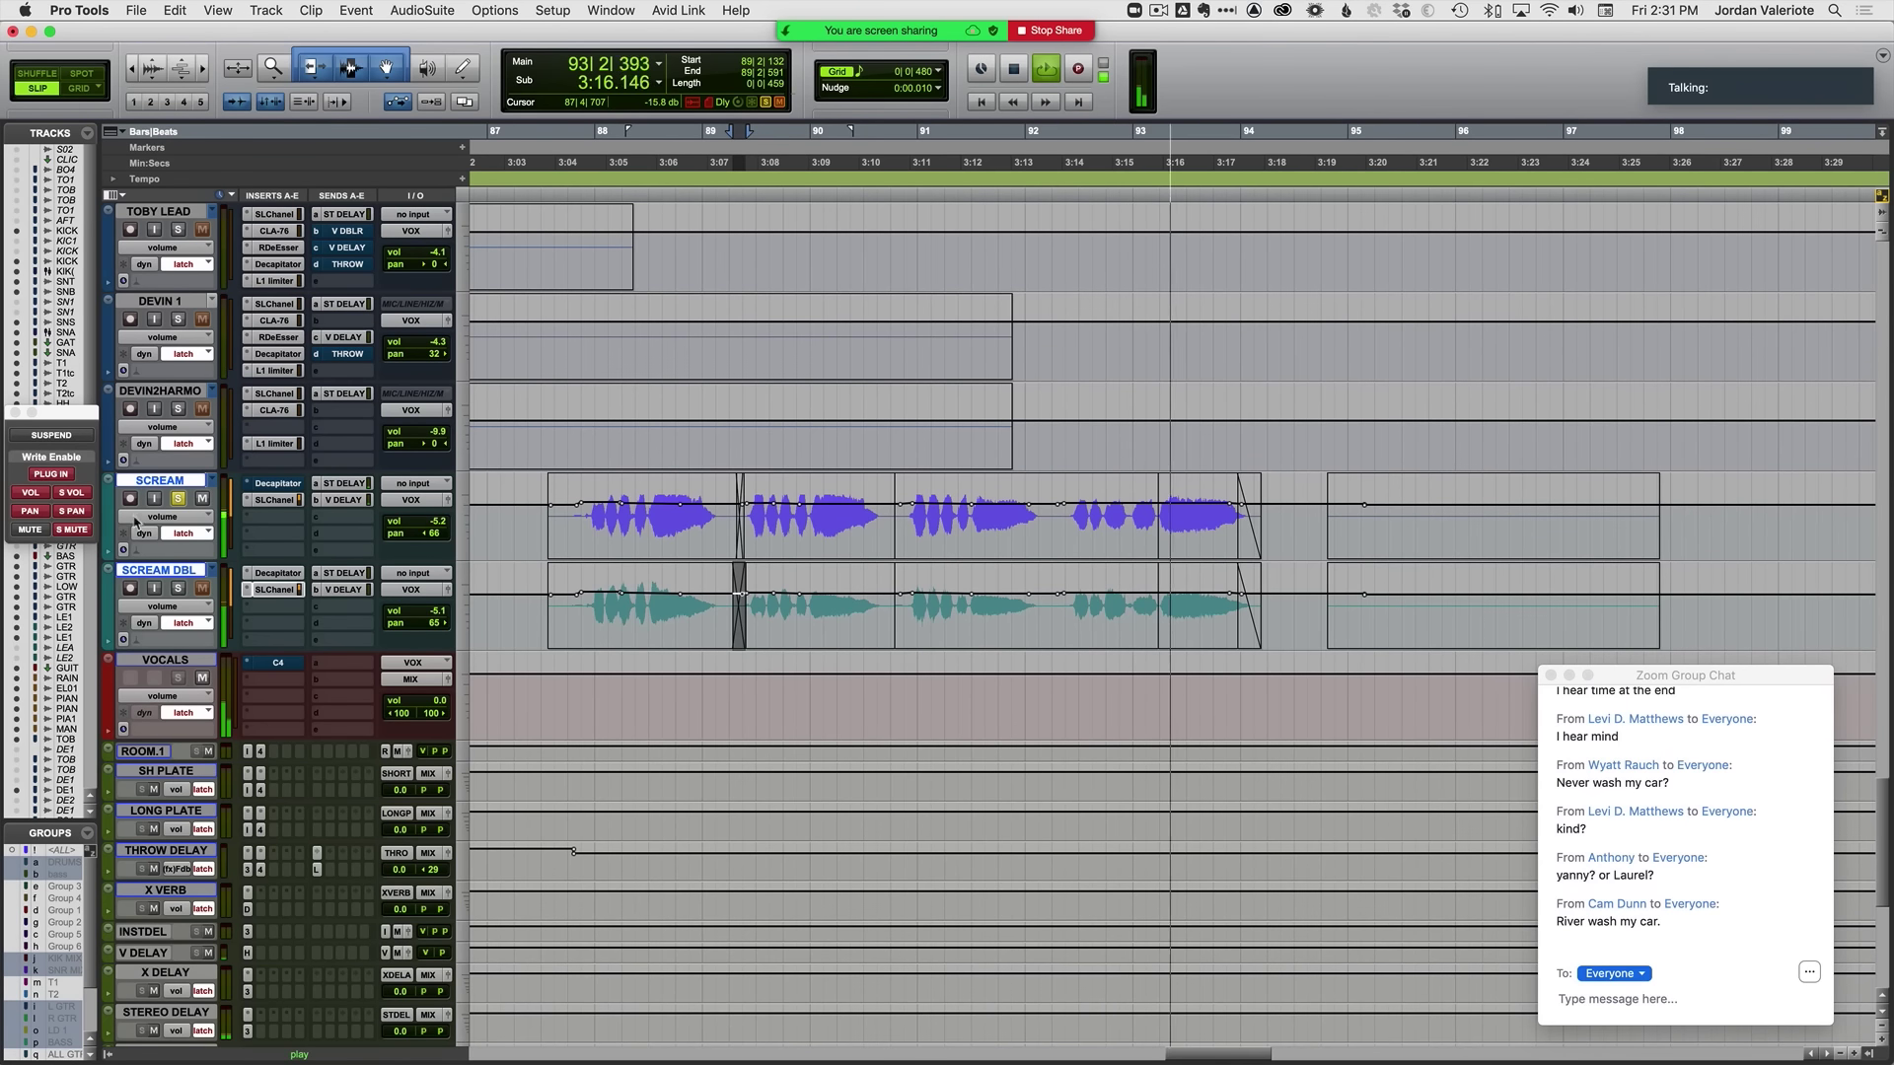
Step: Unsolo the scream vocals and play the full mix from bar 92 beat 2, following the piano tracks into the section after bar 94
{"action": "left_click", "coordinate": [1072, 519]}
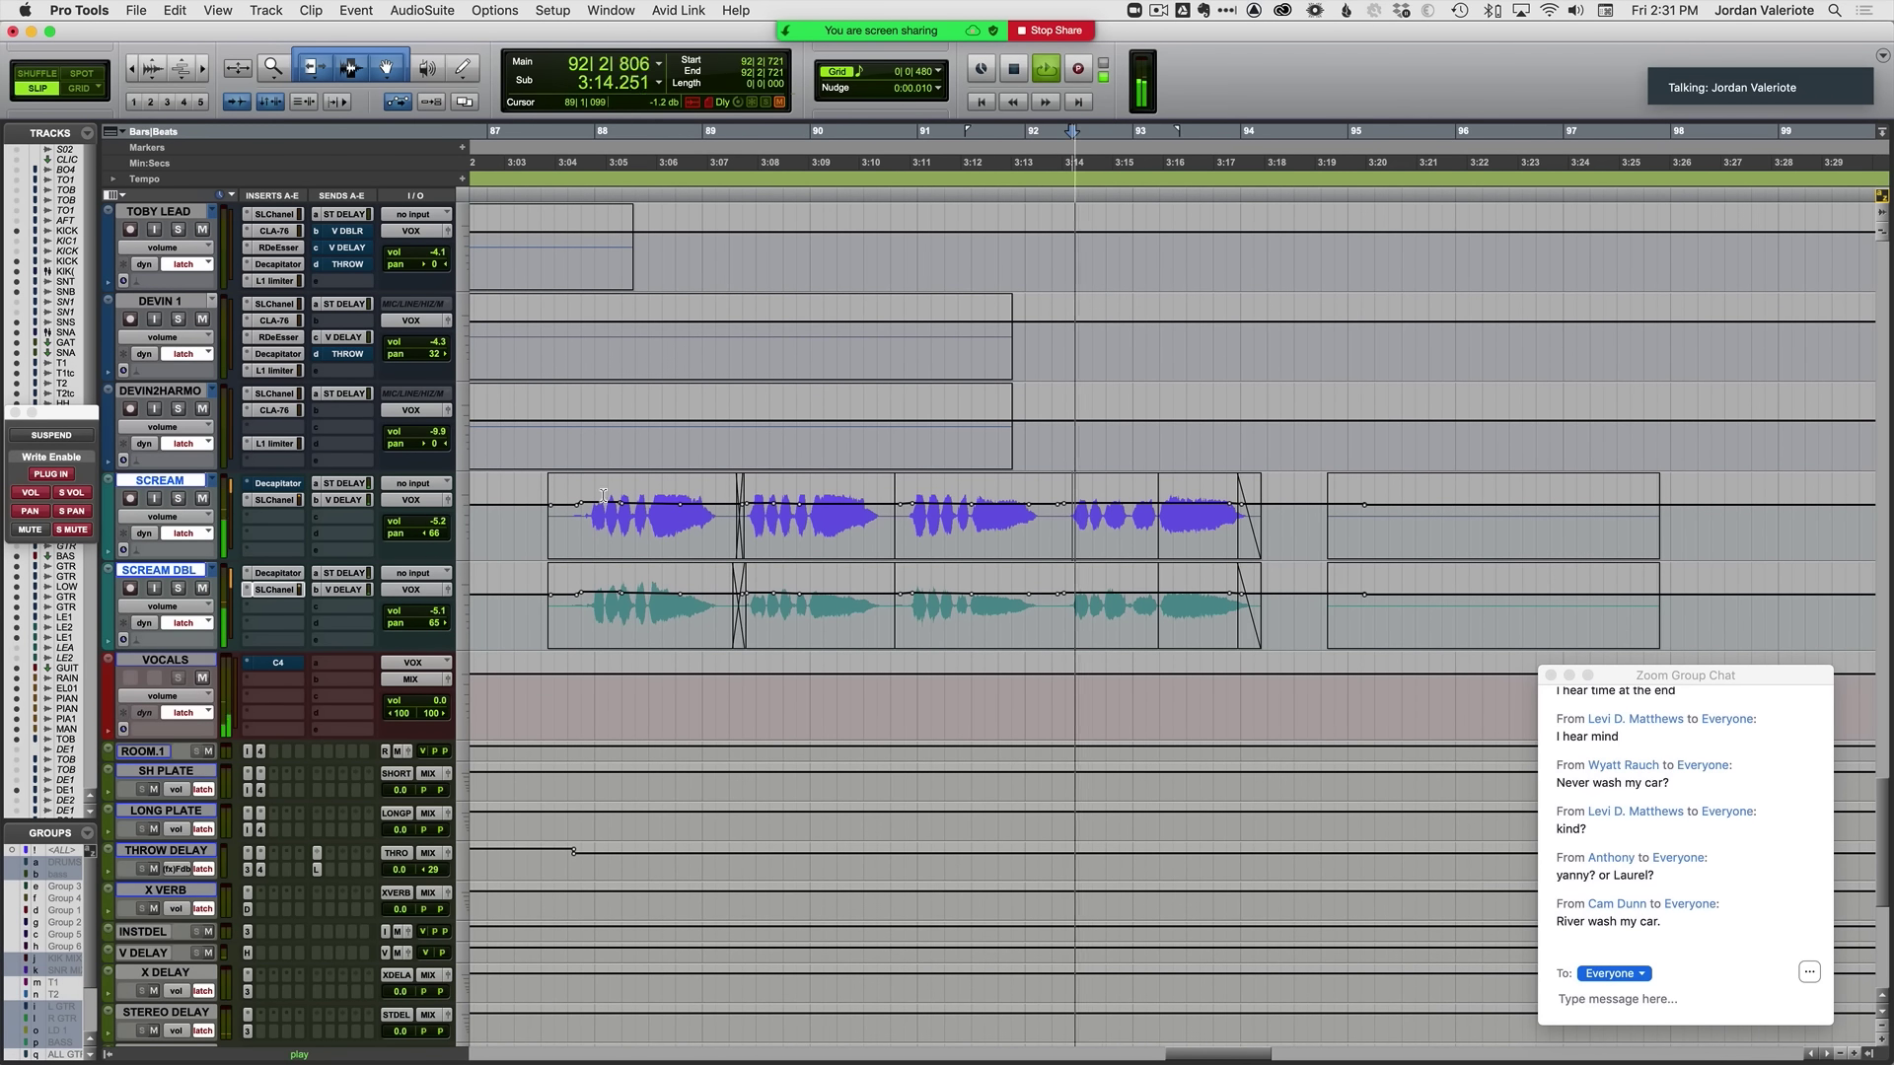
{"action": "key", "text": "space"}
{"action": "key", "text": "minus"}
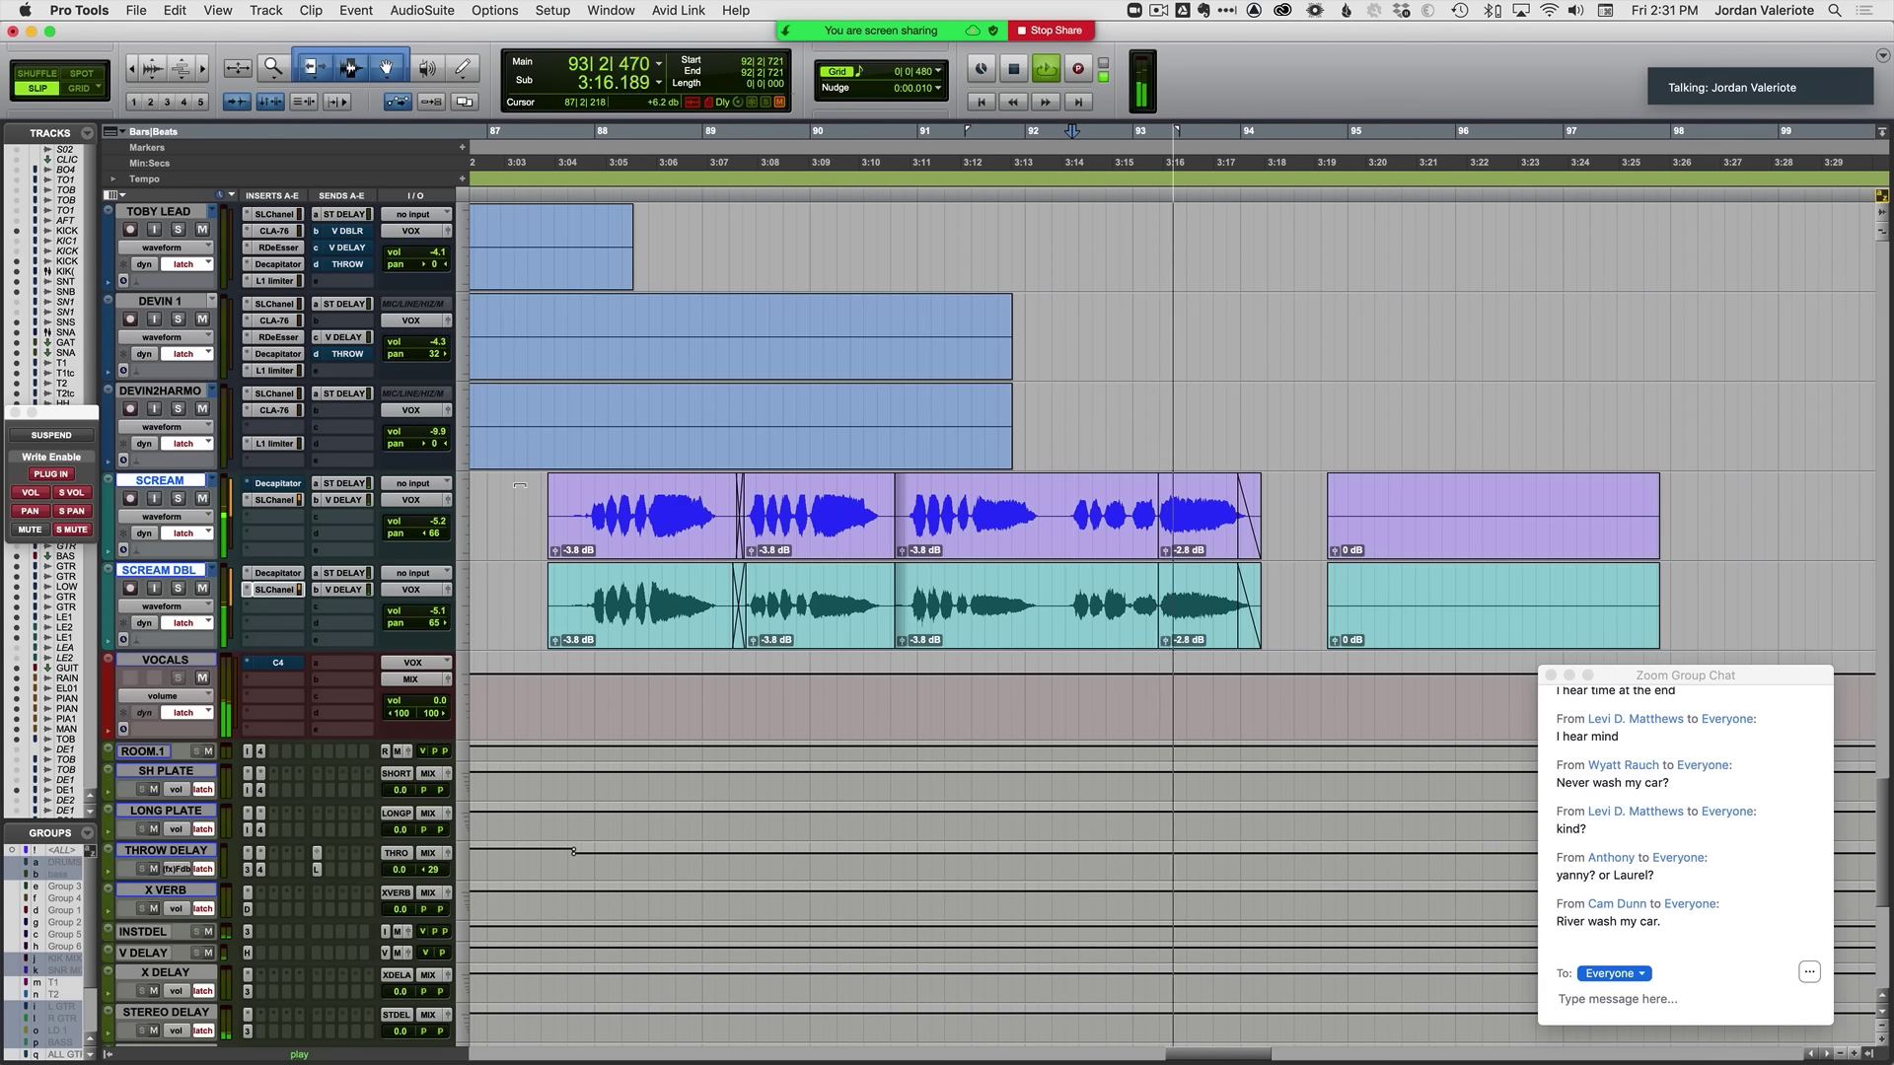
{"action": "key", "text": "minus"}
{"action": "scroll", "coordinate": [691, 512], "scroll_direction": "up", "scroll_amount": 1}
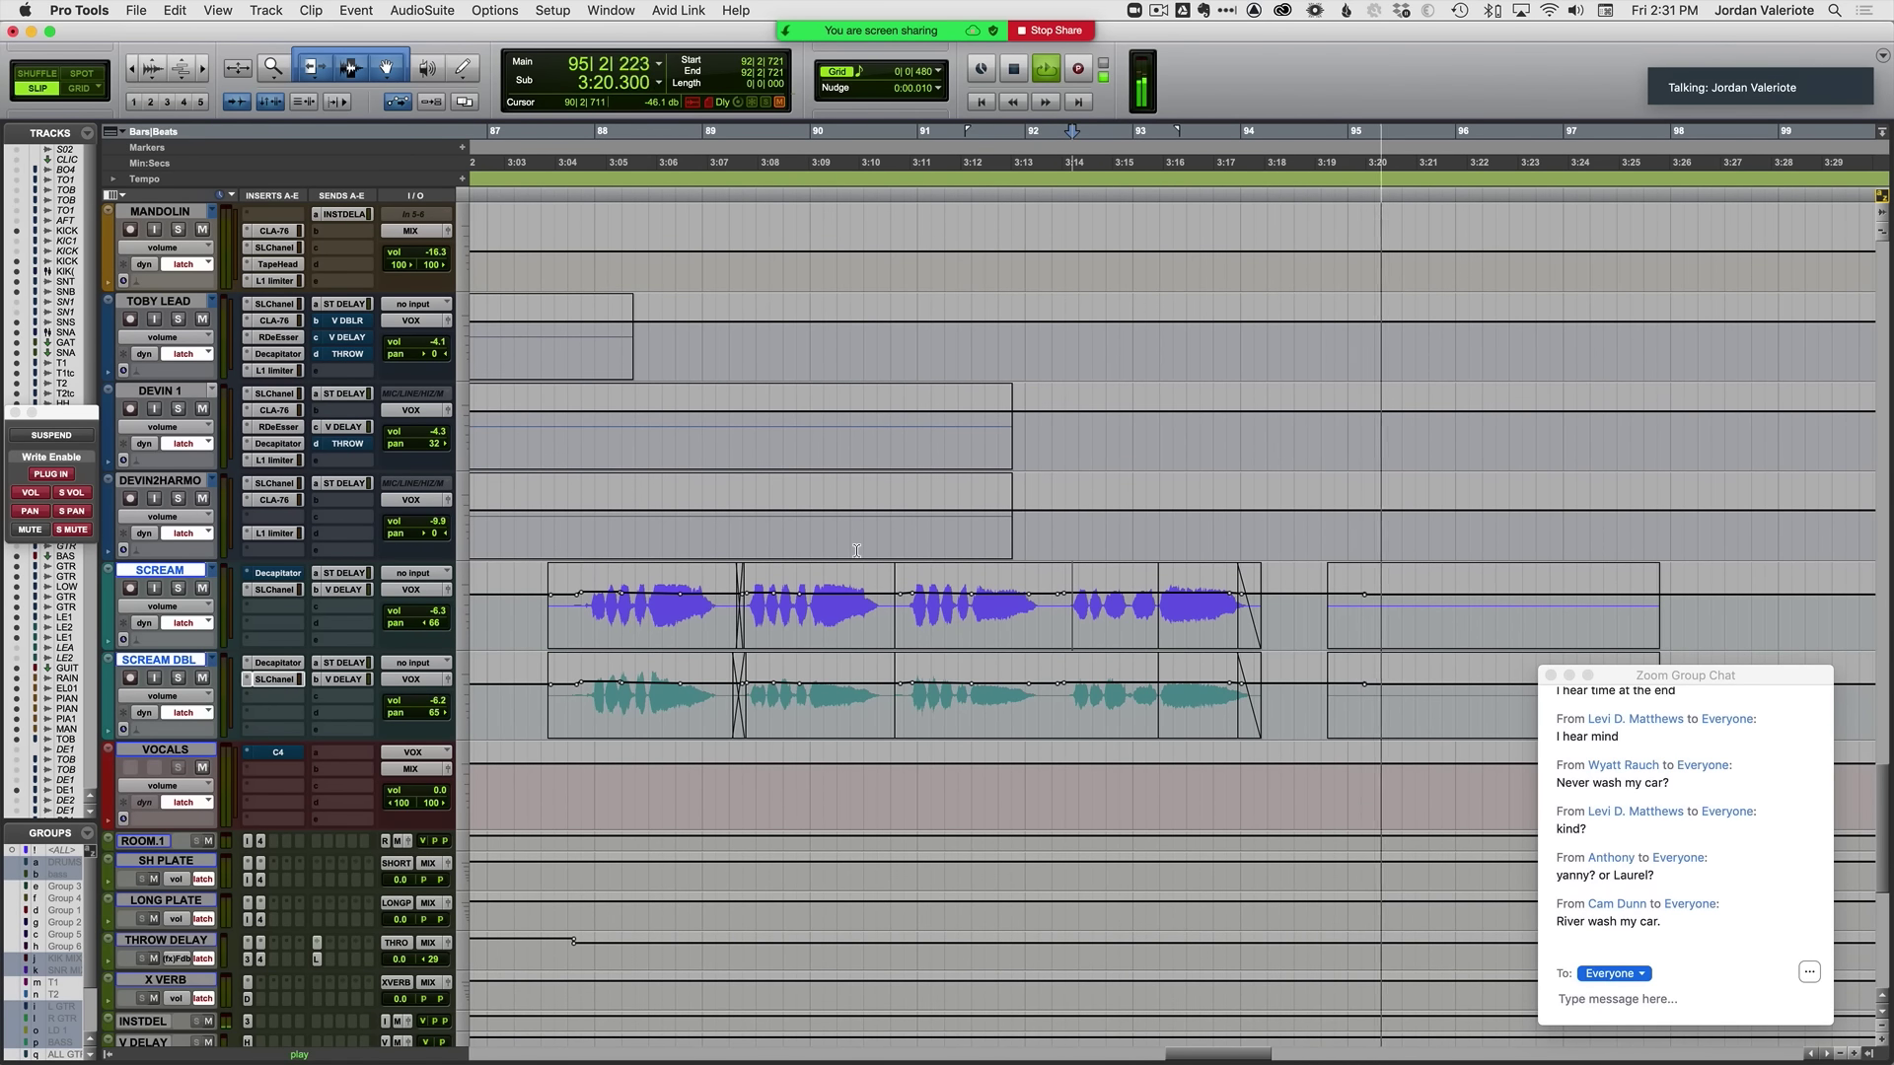
{"action": "scroll", "coordinate": [853, 551], "scroll_direction": "up", "scroll_amount": 4}
{"action": "scroll", "coordinate": [828, 552], "scroll_direction": "right", "scroll_amount": 3}
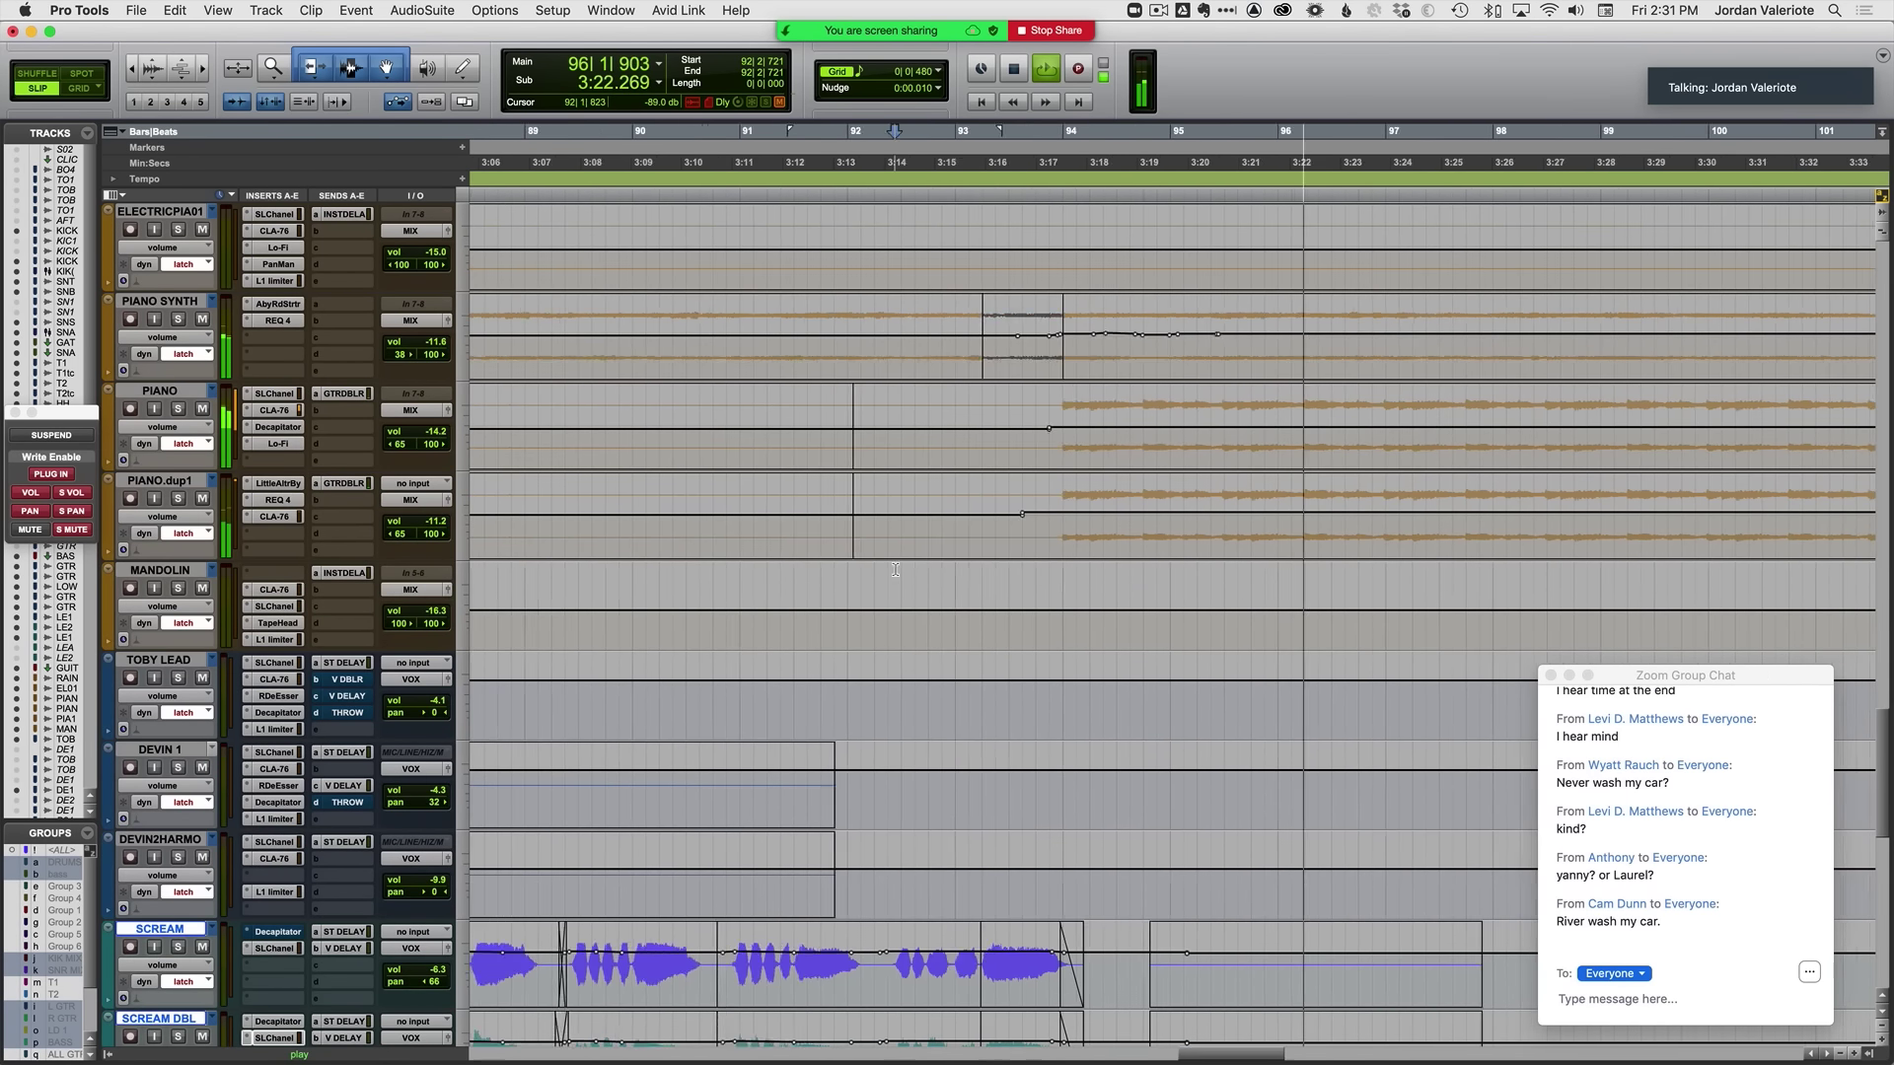
{"action": "key", "text": "r"}
{"action": "key", "text": "r"}
{"action": "scroll", "coordinate": [771, 556], "scroll_direction": "up", "scroll_amount": 1}
{"action": "scroll", "coordinate": [764, 554], "scroll_direction": "down", "scroll_amount": 2}
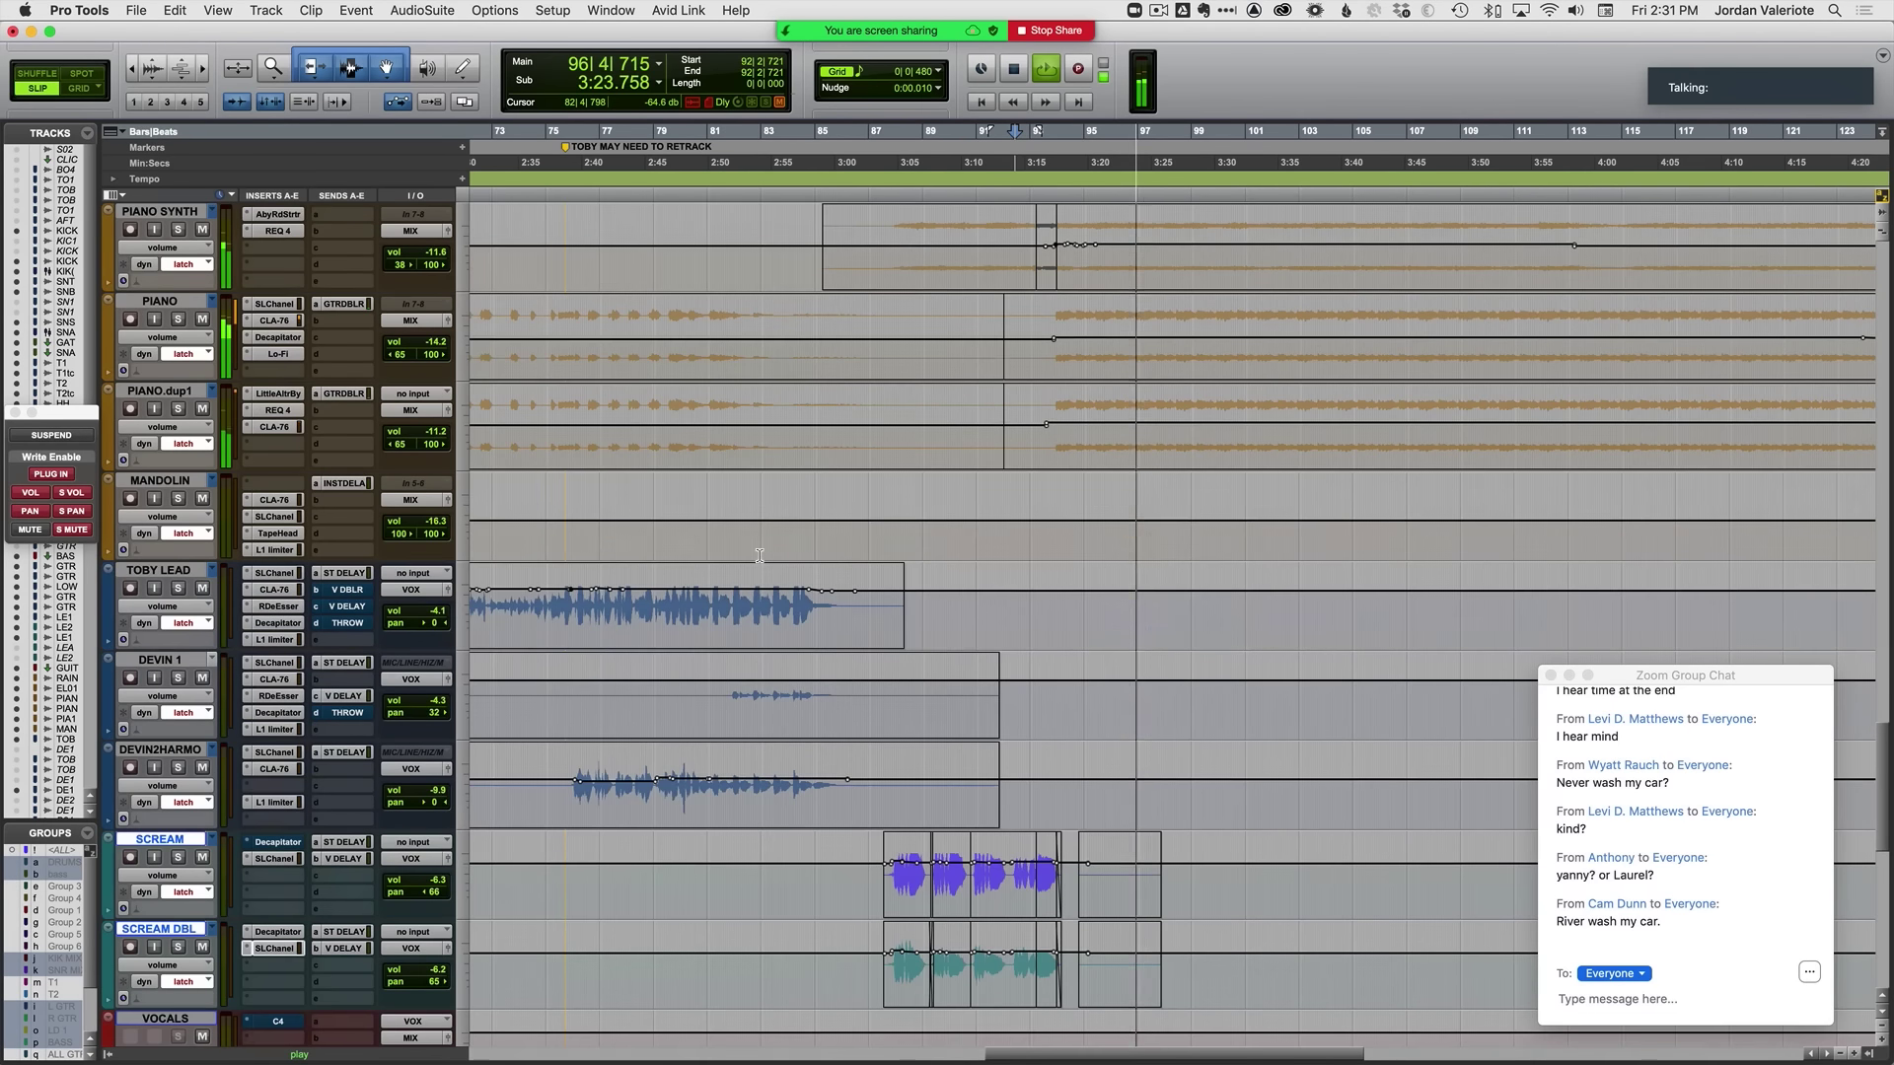
Step: Open SSLComp on Master 1 in the mixer, compare the mix with it bypassed and active, and return to the arrangement
{"action": "key", "text": "super+equal"}
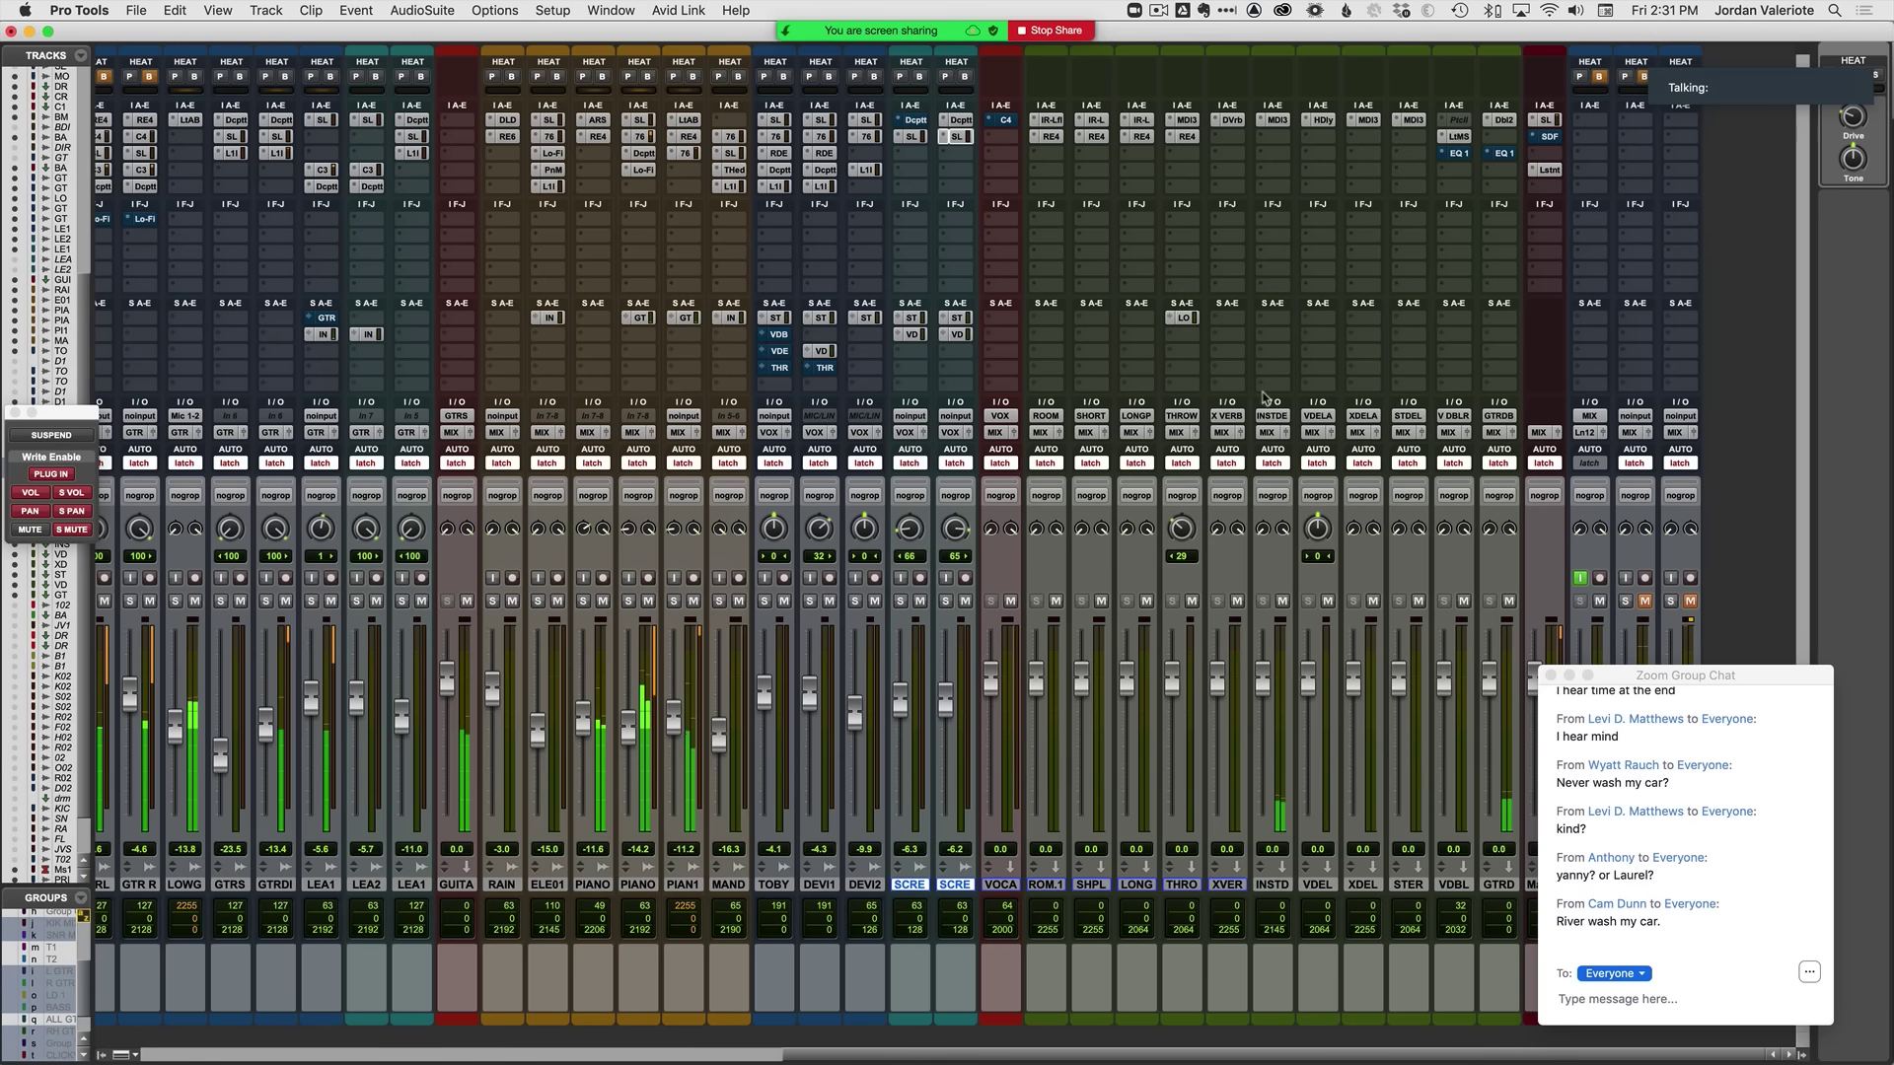
{"action": "left_click", "coordinate": [1546, 120]}
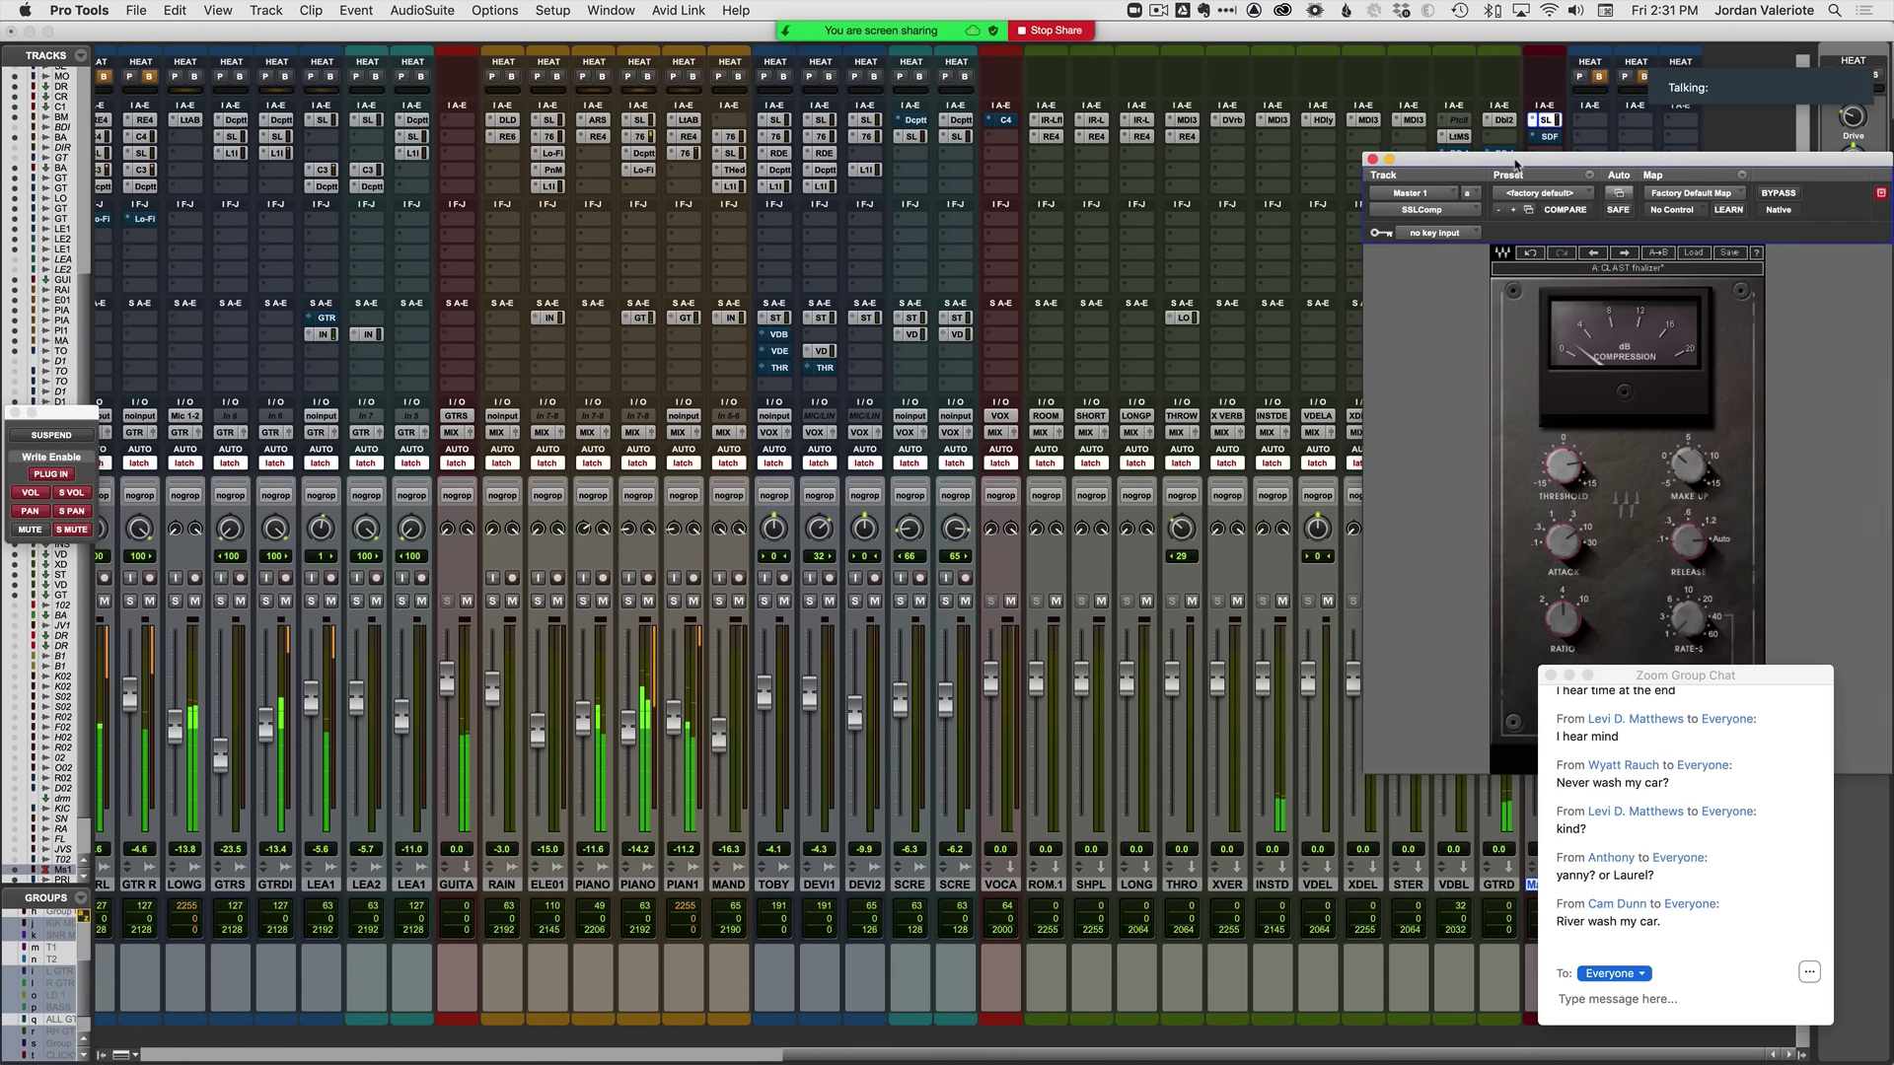
{"action": "left_click_drag", "start_coordinate": [1547, 158], "coordinate": [1121, 141]}
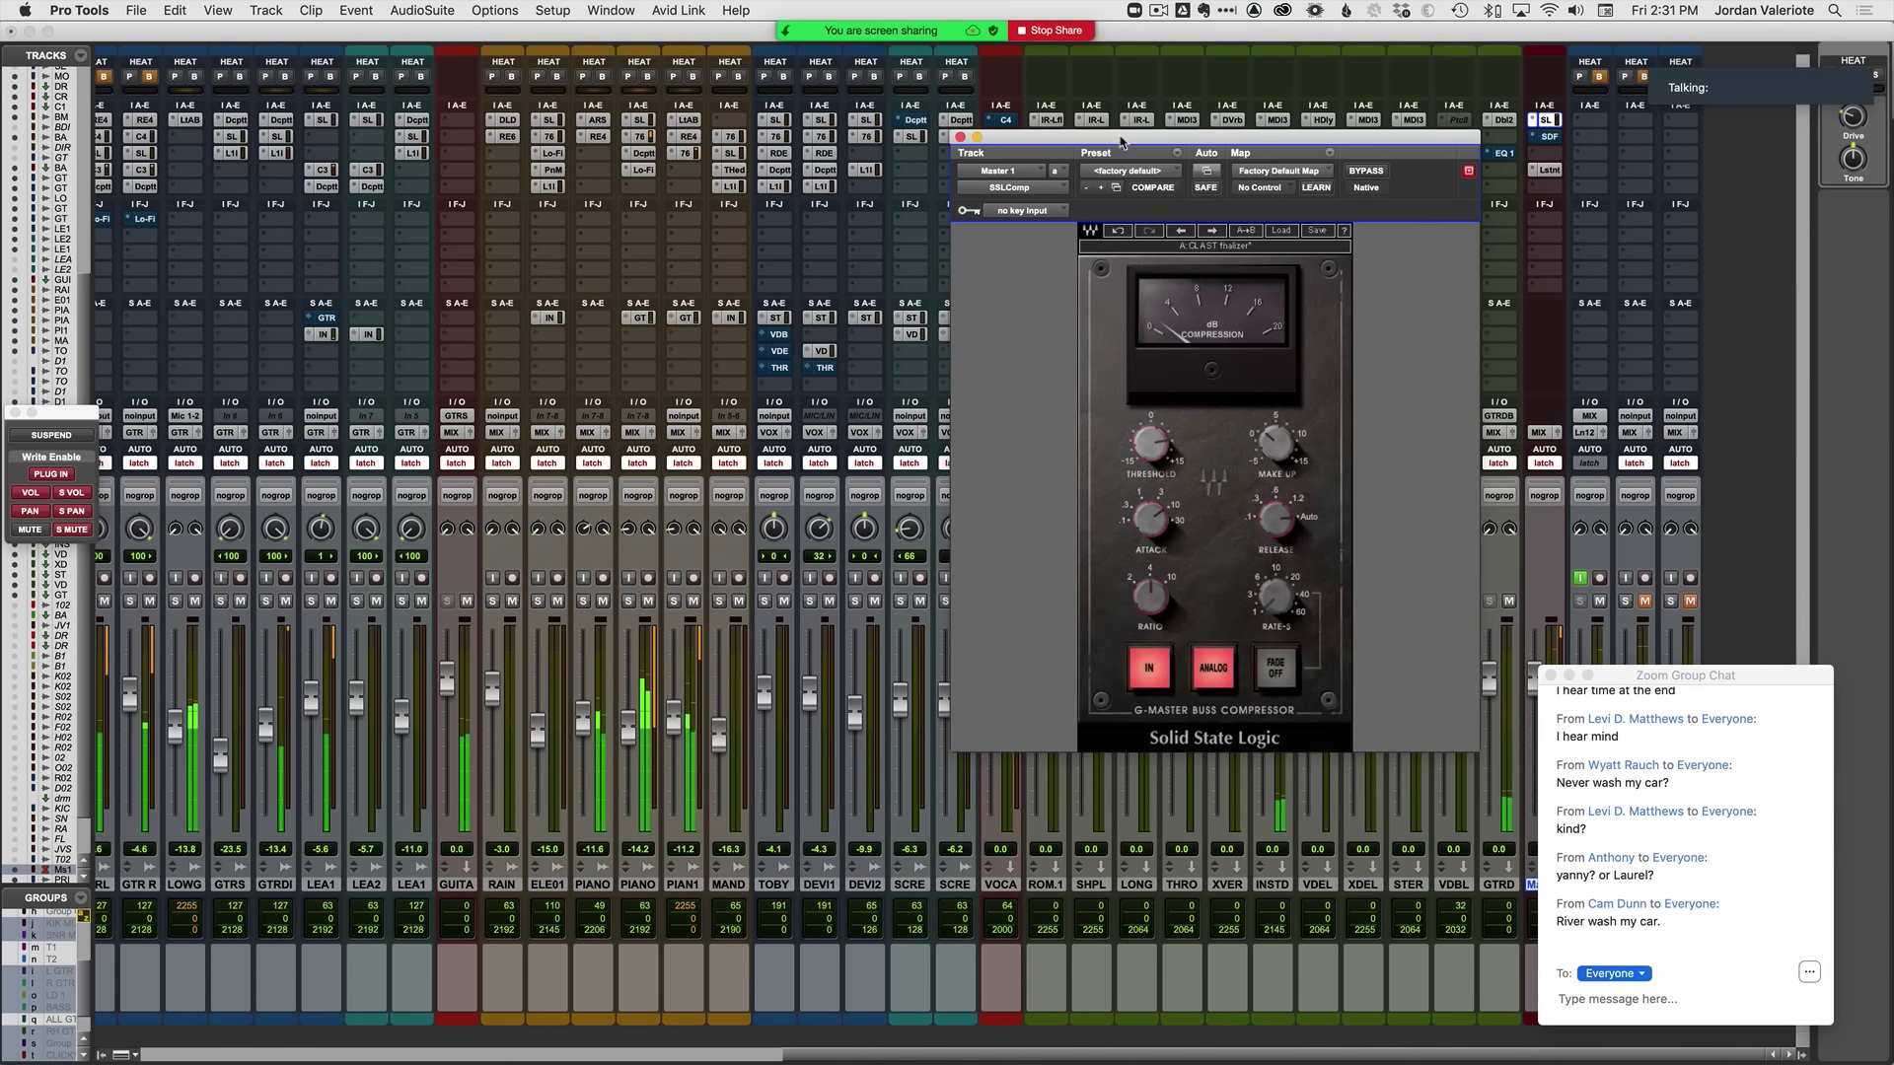
{"action": "left_click", "coordinate": [1366, 176]}
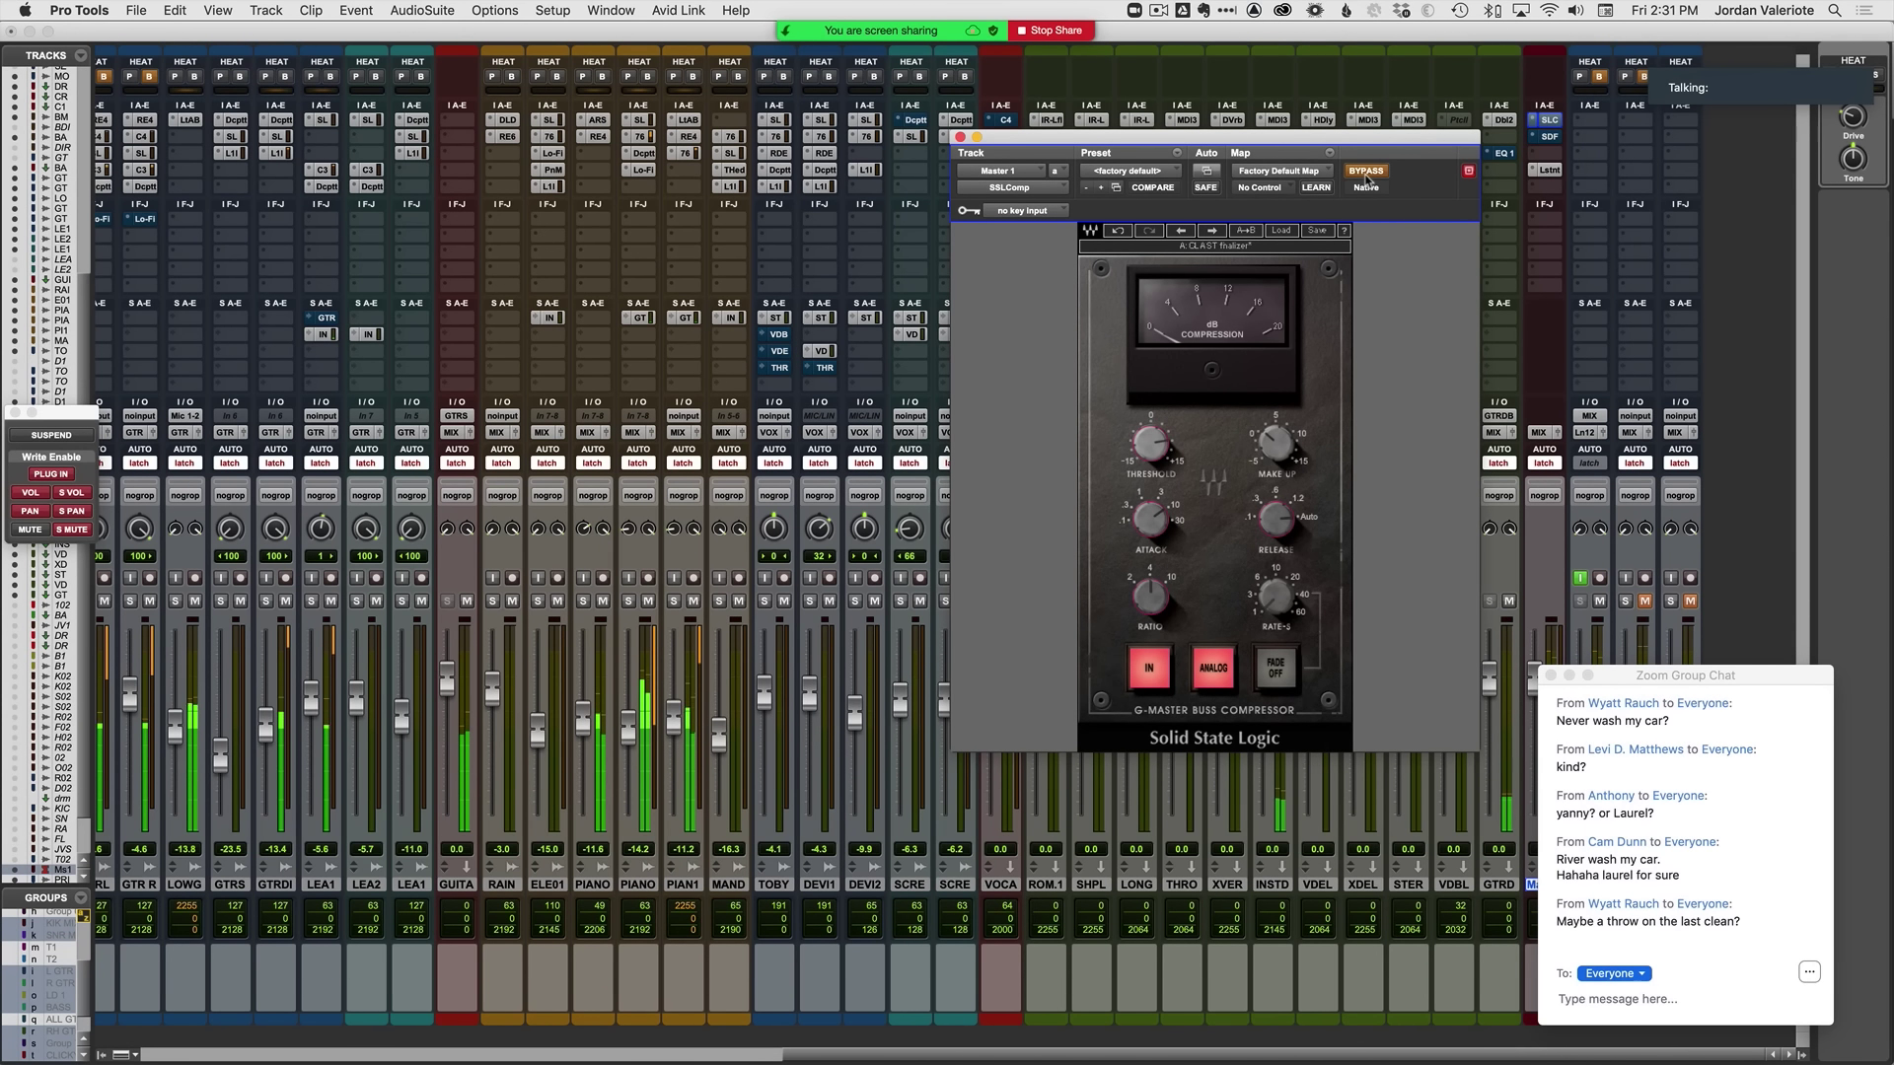
{"action": "left_click", "coordinate": [960, 138]}
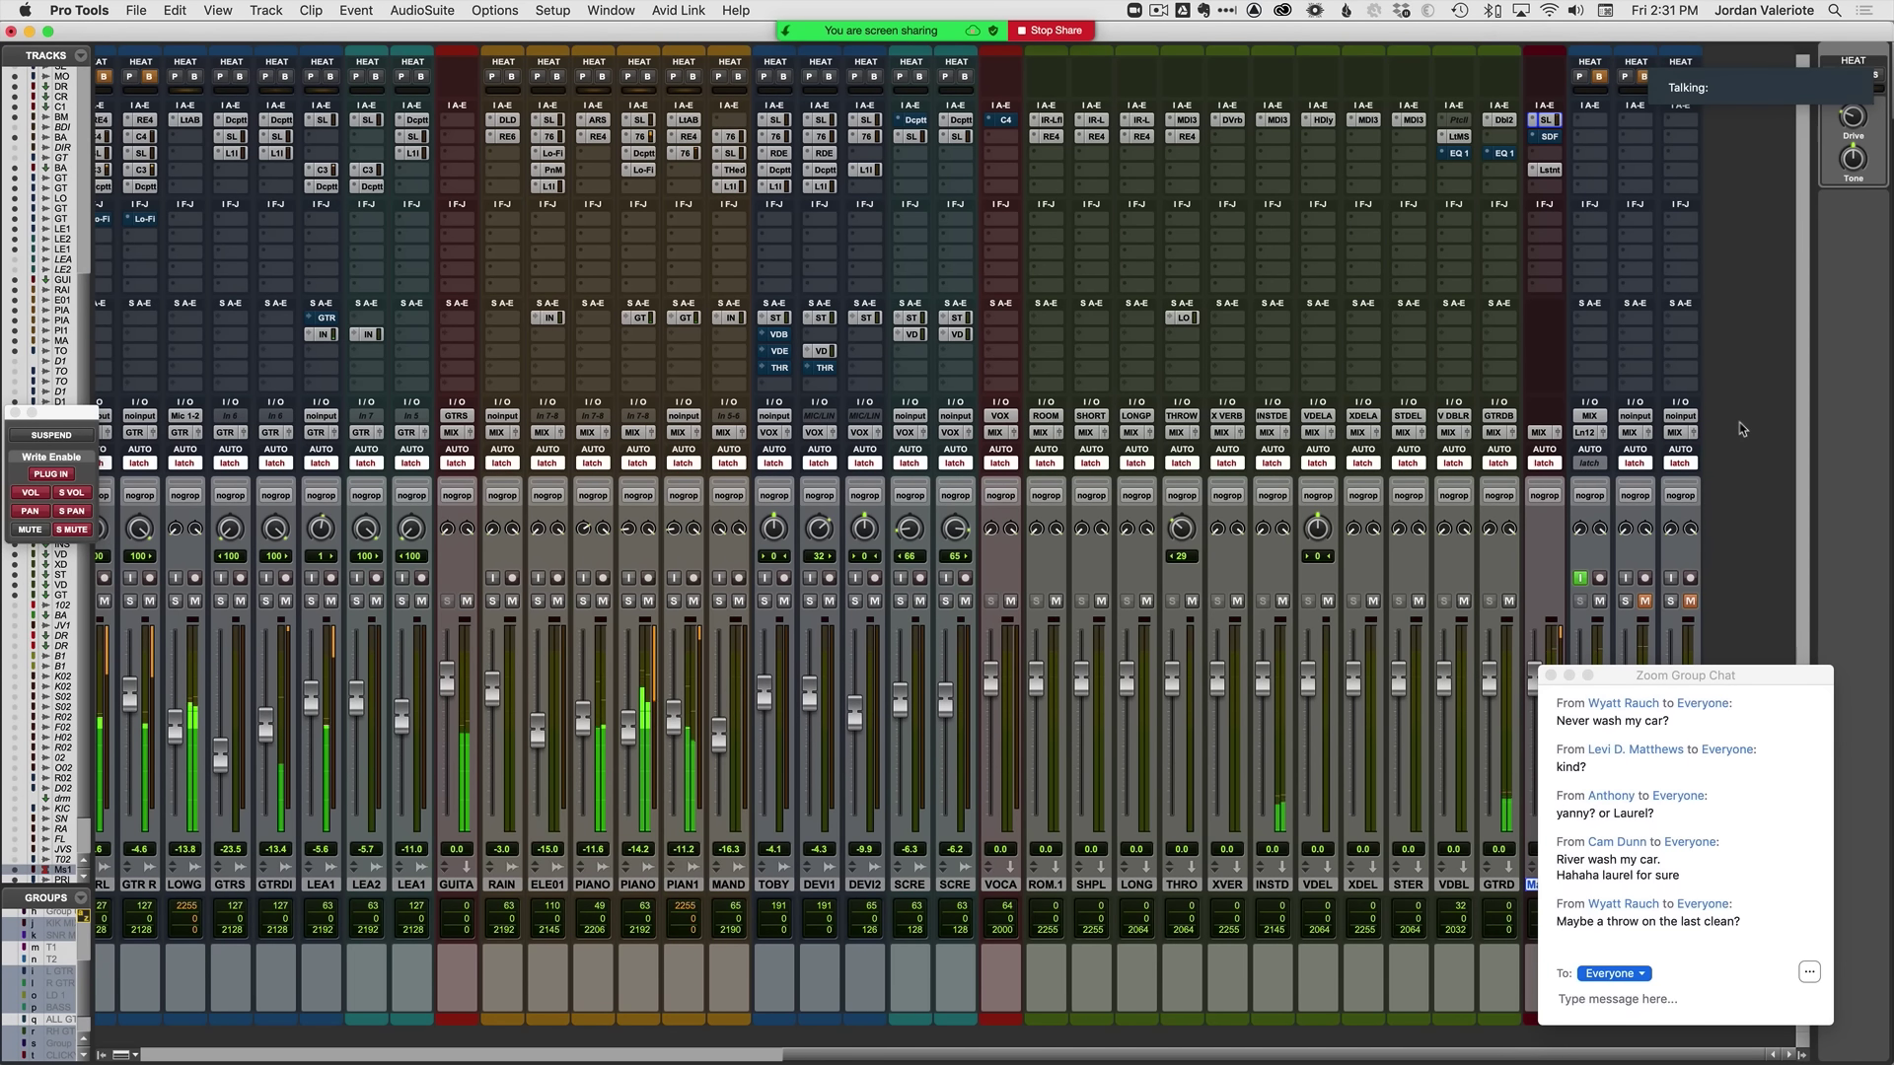
{"action": "key", "text": "super+equal"}
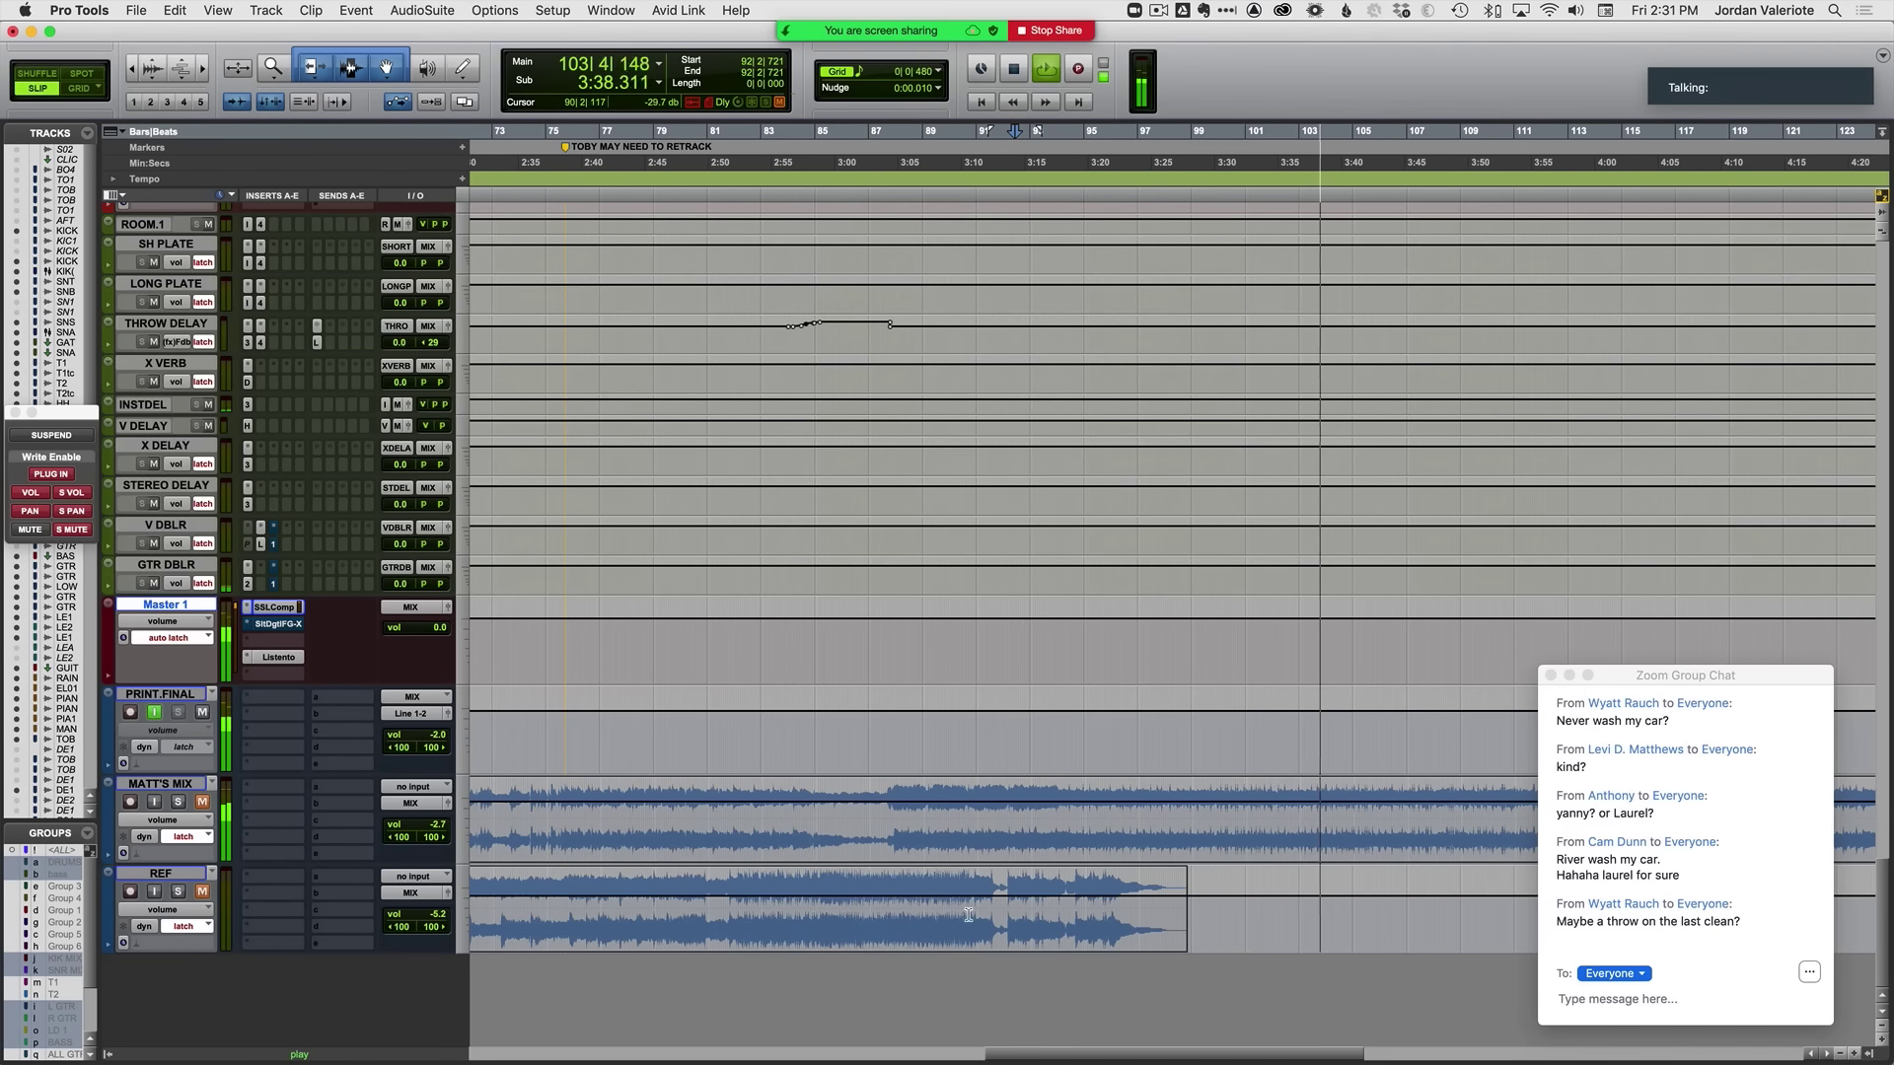
Step: Play back the scream tracks' ending into bar 94 from bar 92 beat 2, with the clips shown closer up
{"action": "scroll", "coordinate": [1033, 659], "scroll_direction": "up", "scroll_amount": 8}
{"action": "key", "text": "space"}
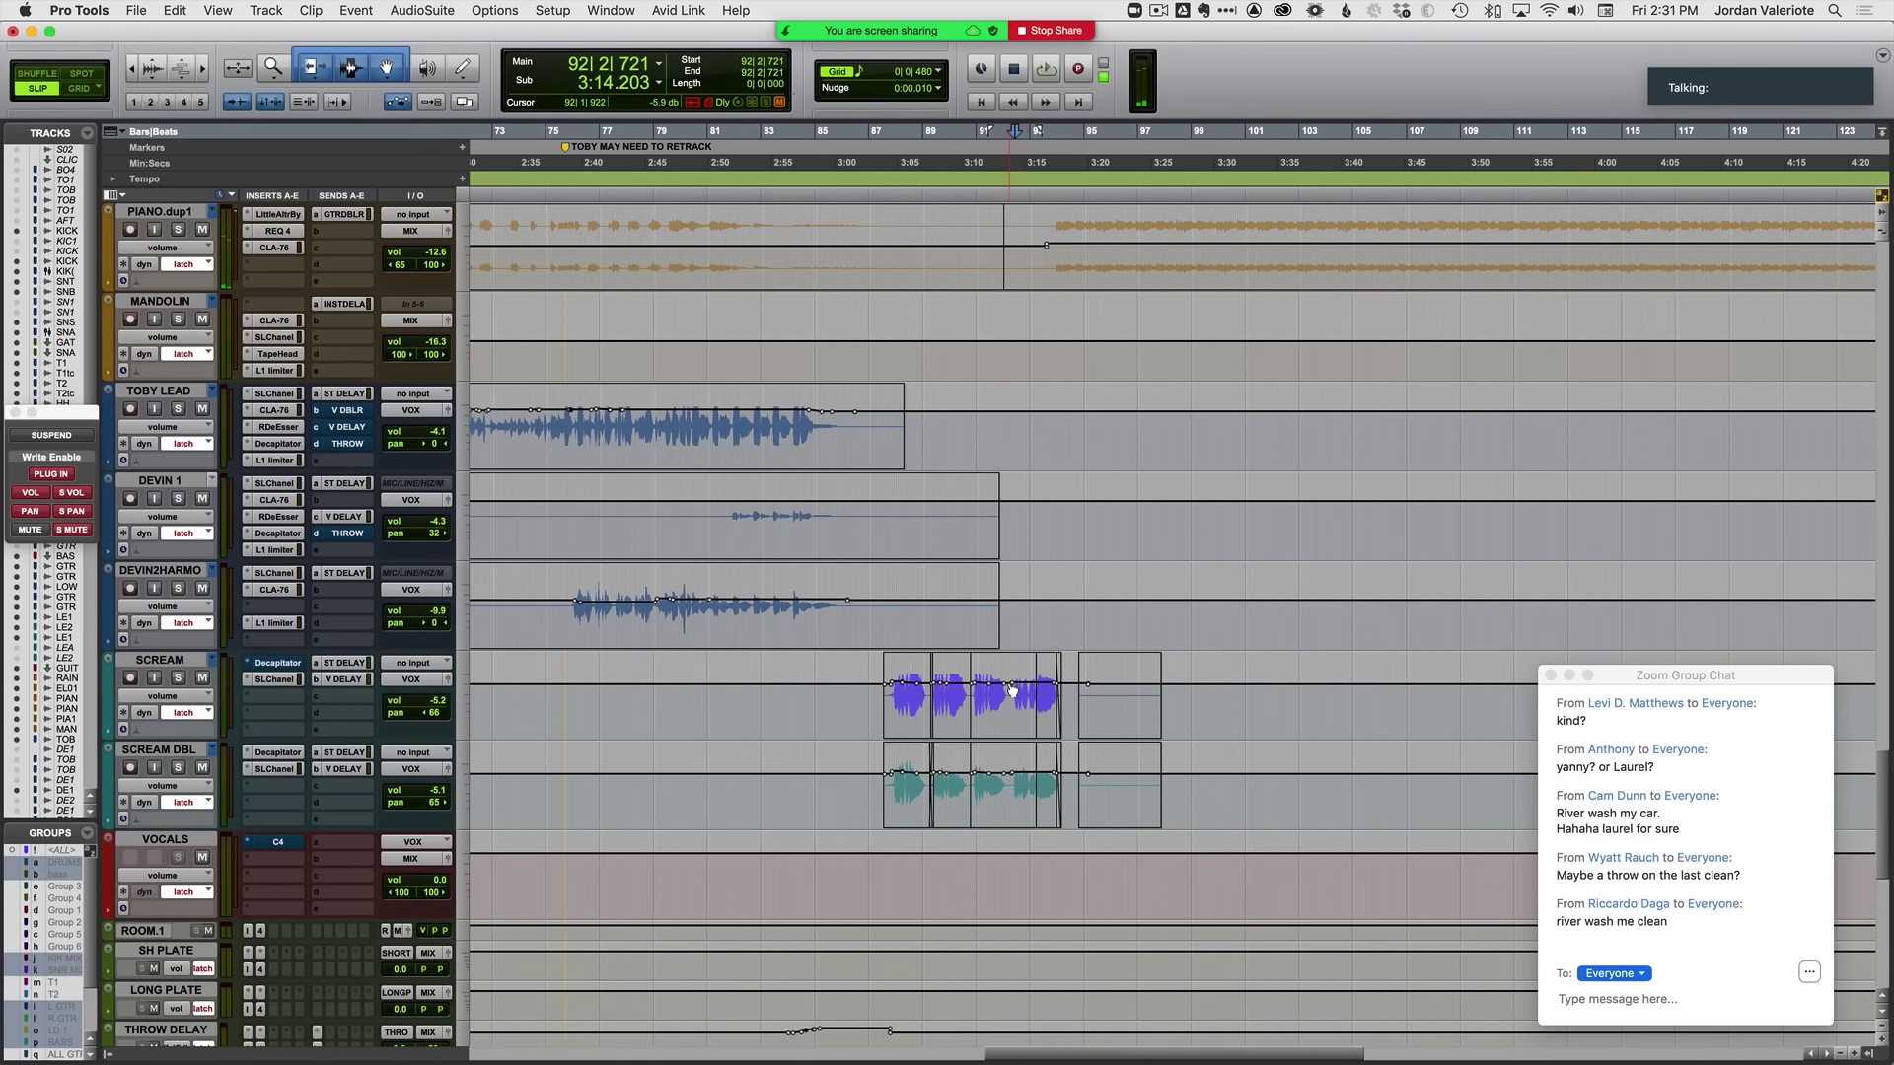
{"action": "key", "text": "space"}
{"action": "key", "text": "t"}
{"action": "key", "text": "t"}
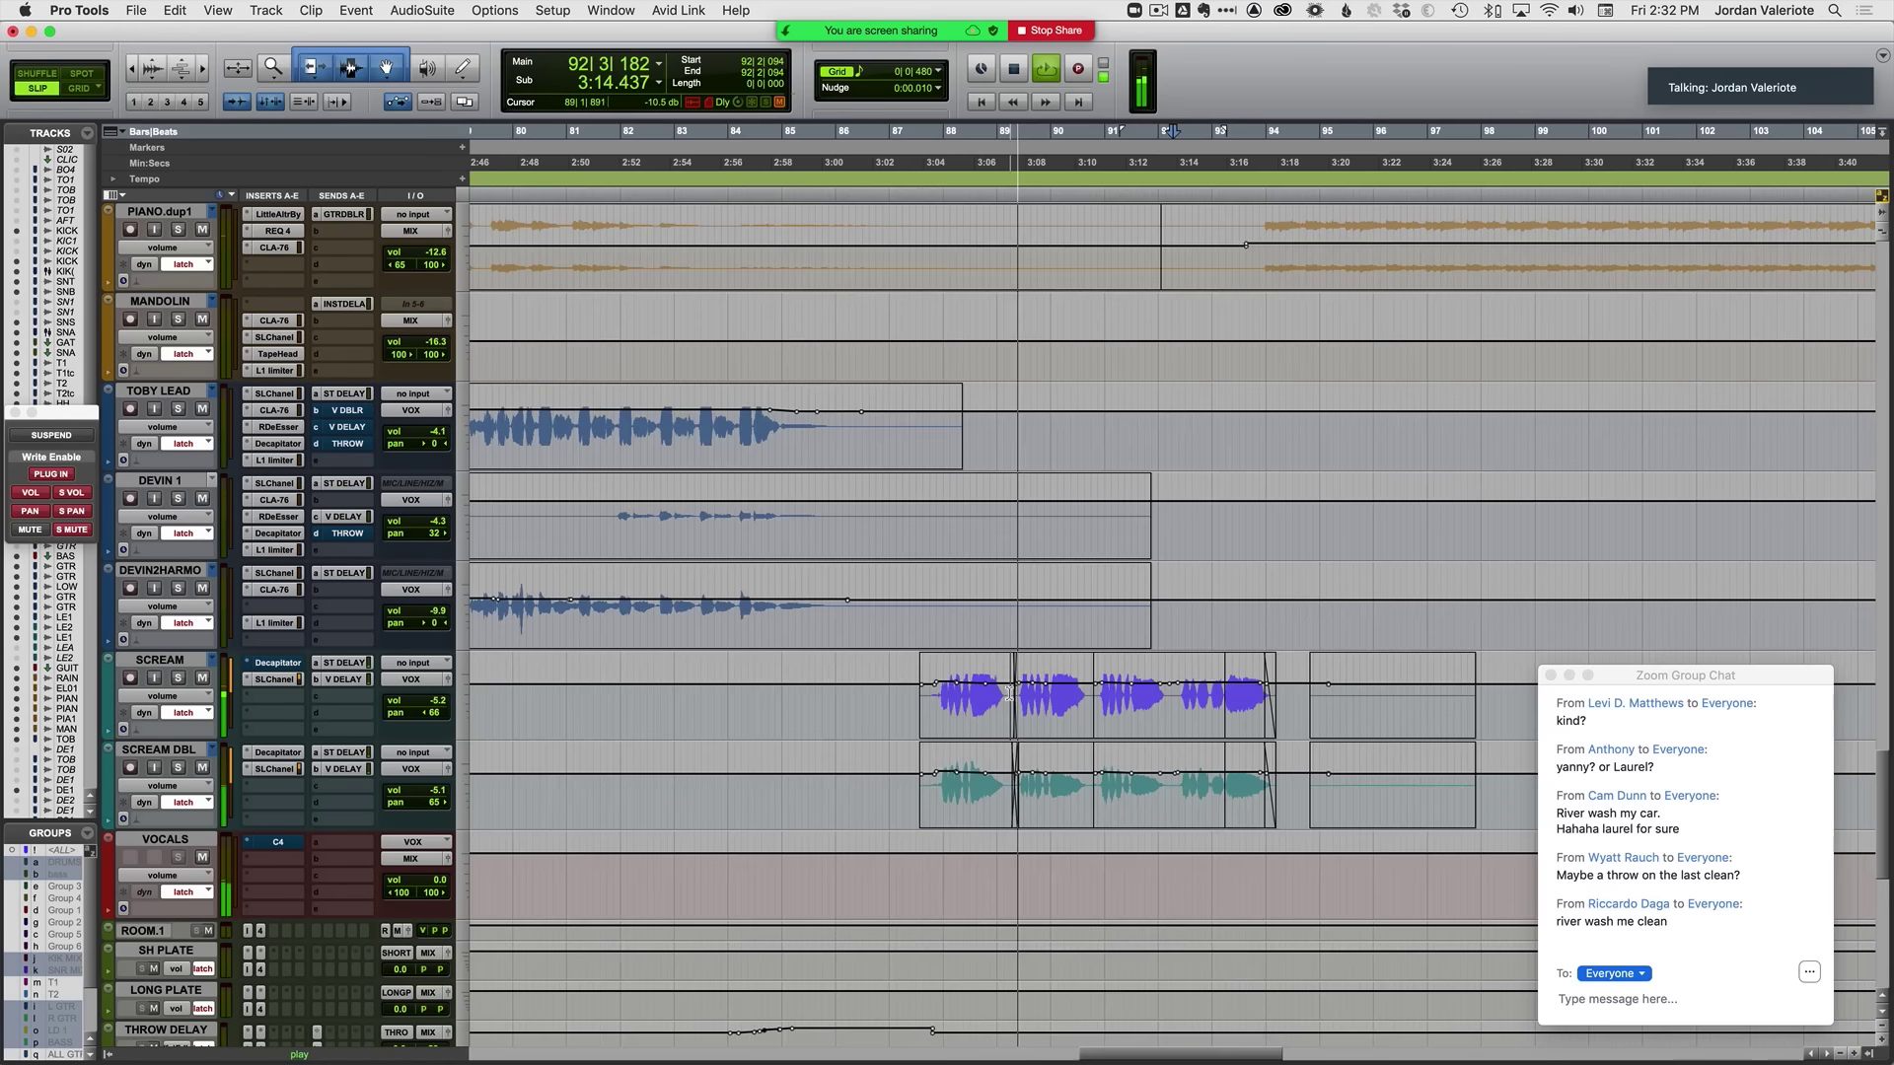
{"action": "scroll", "coordinate": [891, 750], "scroll_direction": "right", "scroll_amount": 5}
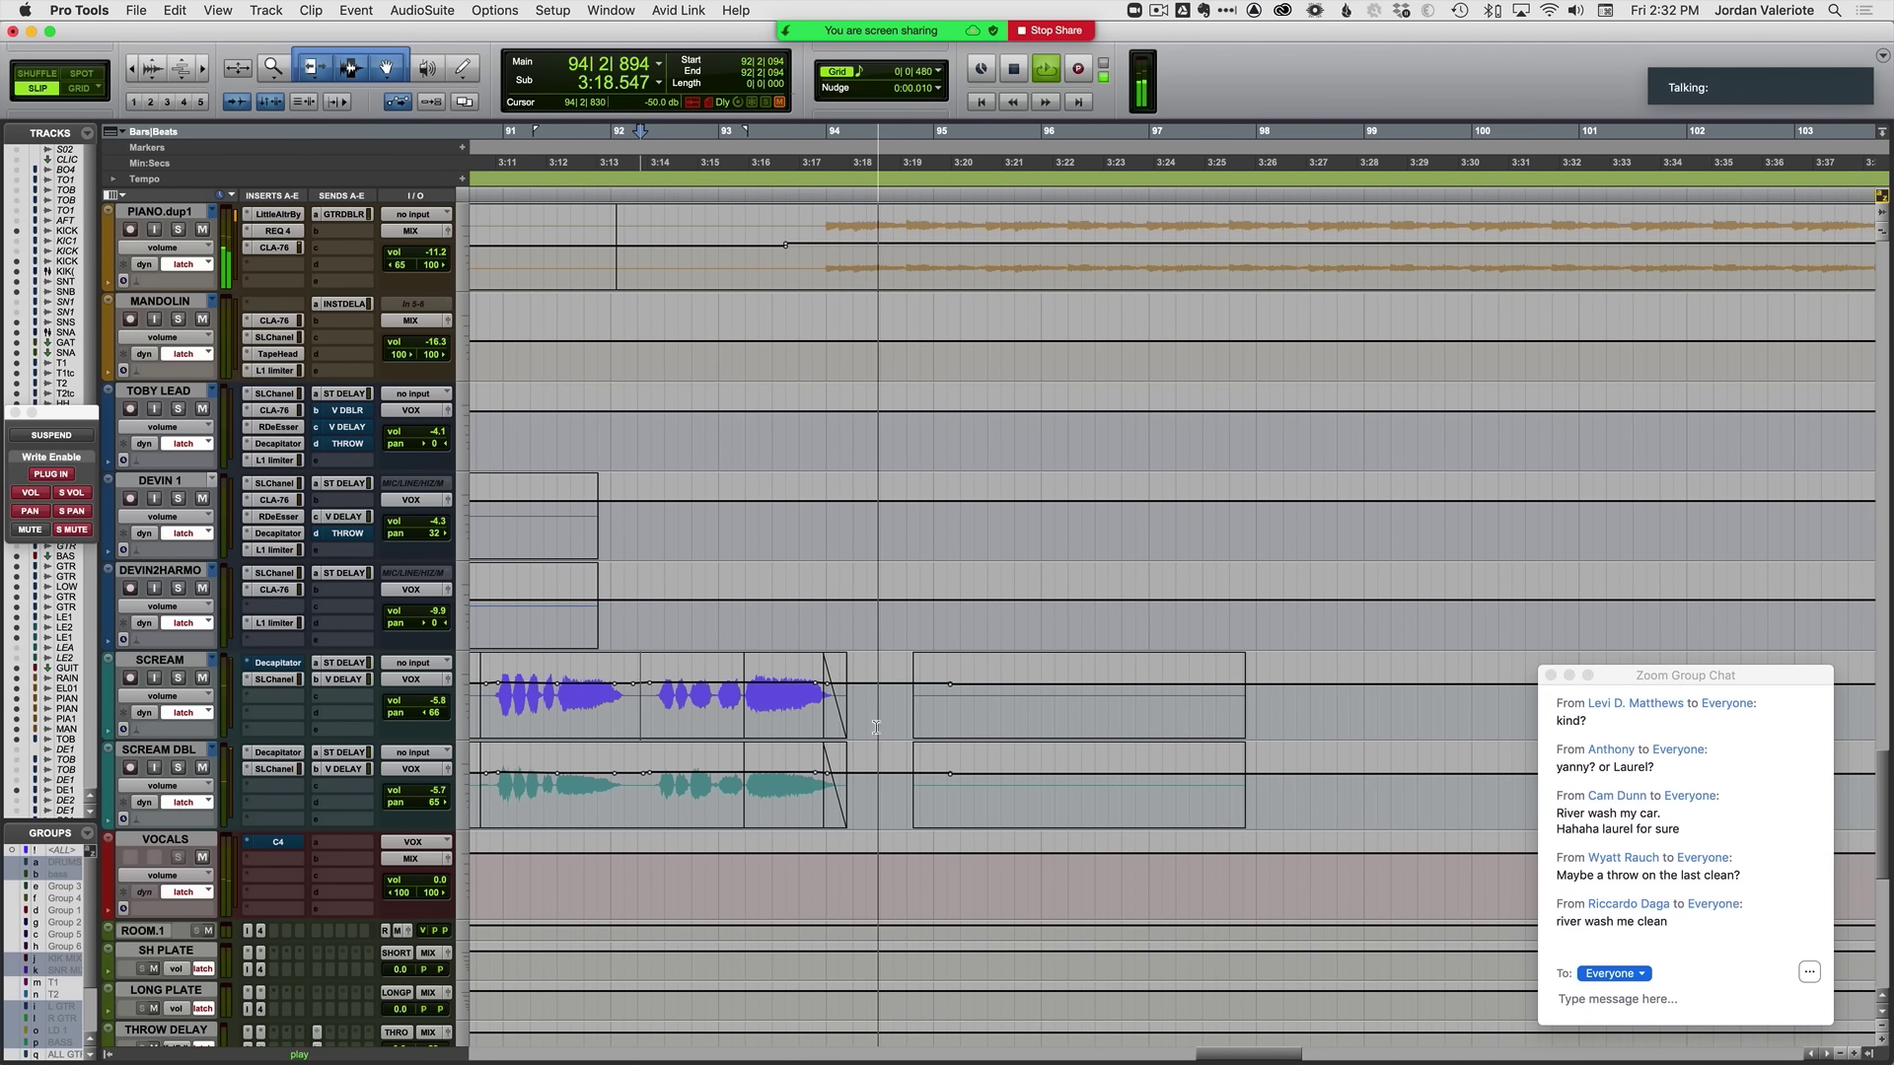
Step: Audition the final scream's fade-out from bar 93 beat 1, and move the playback start back to bar 91 beat 4
{"action": "key", "text": "space"}
{"action": "key", "text": "t"}
{"action": "key", "text": "t"}
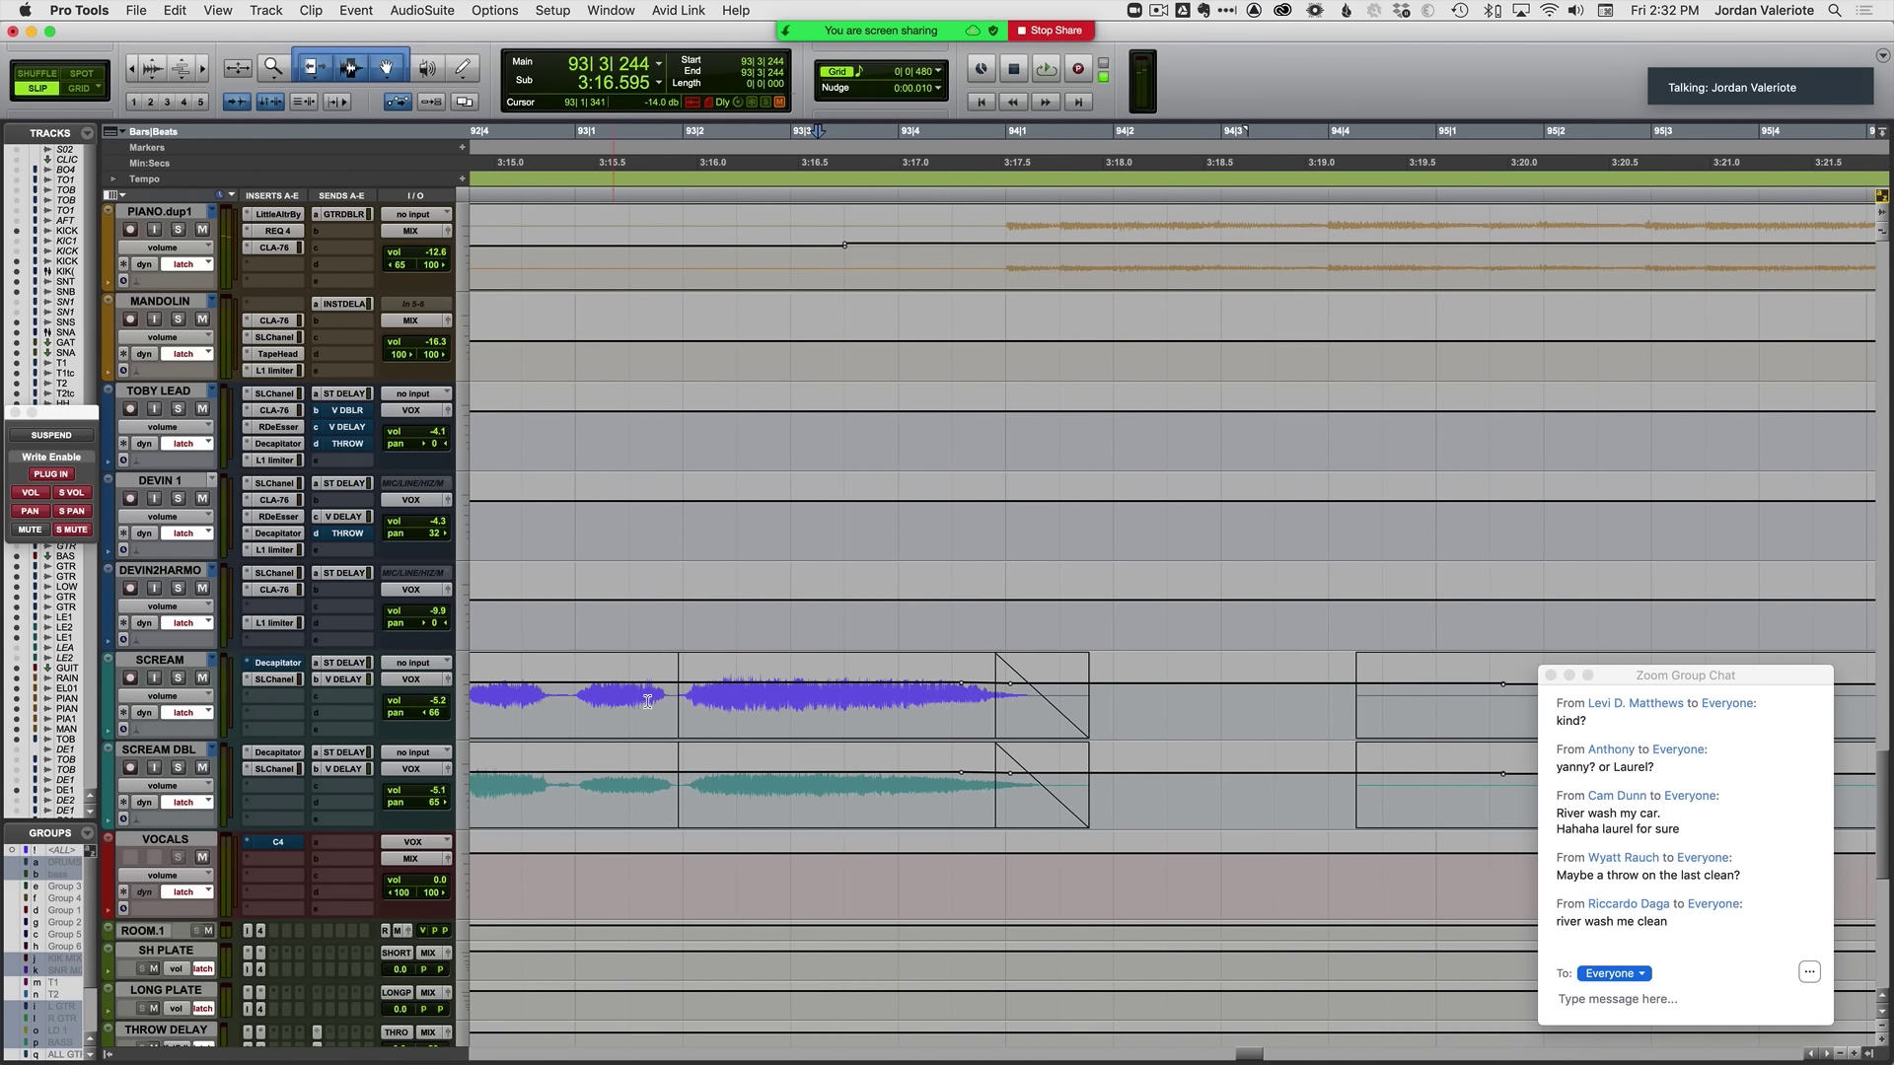
{"action": "key", "text": "space"}
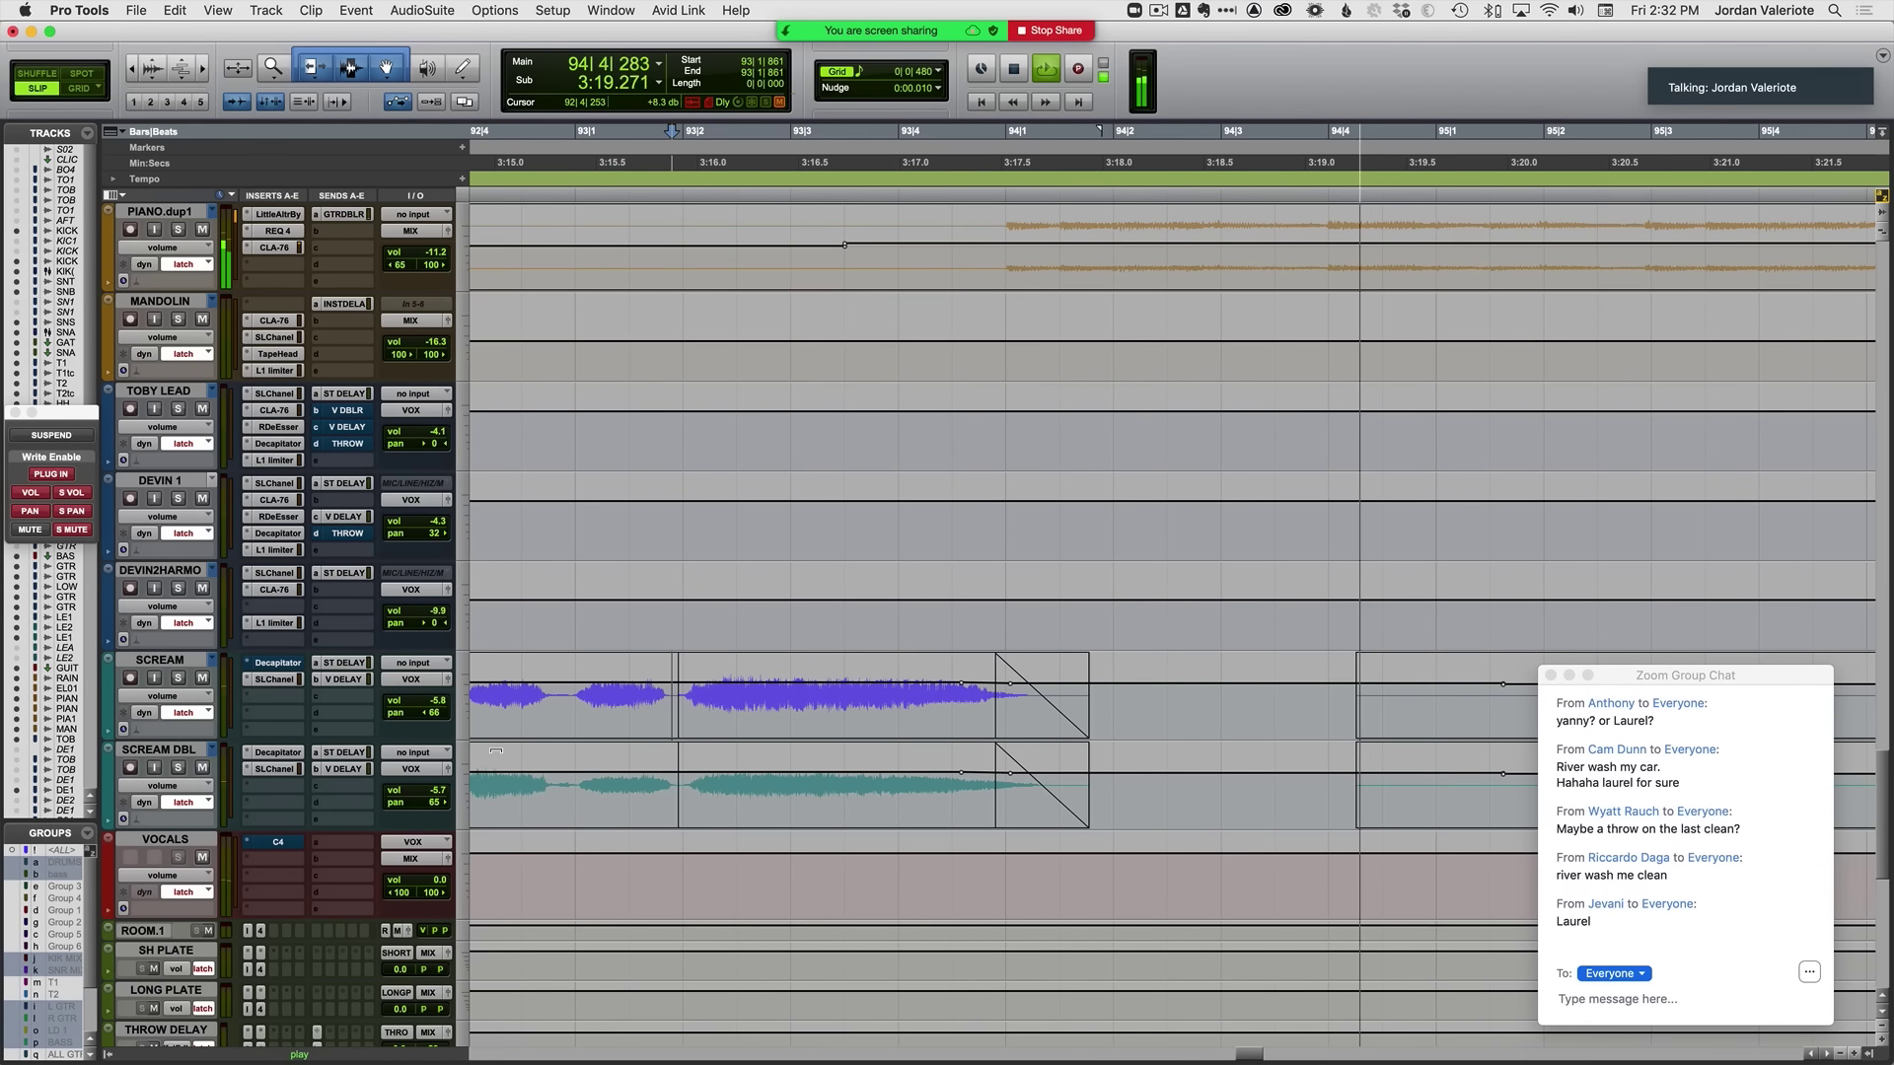
{"action": "key", "text": "r"}
{"action": "key", "text": "space"}
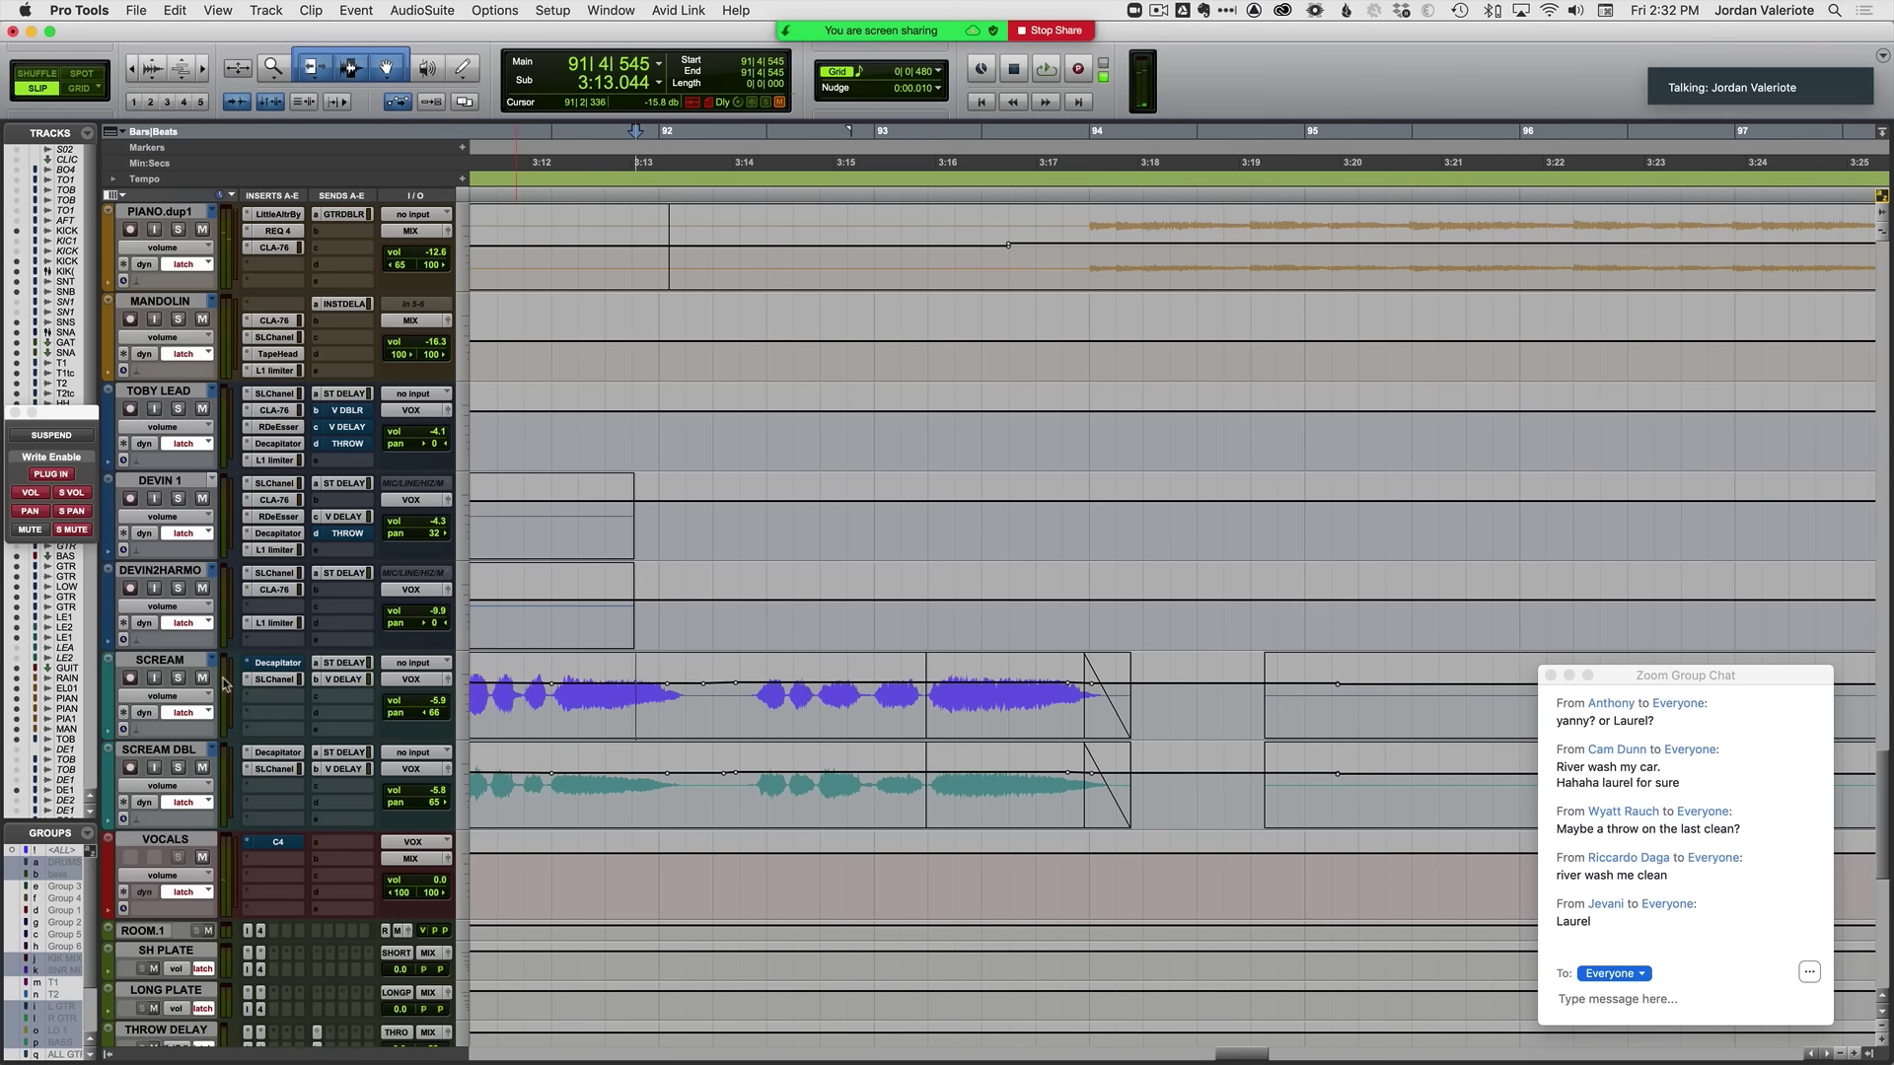
Step: Play back the scream tracks' last phrases from bar 91 beat 4, and again from bar 91 beat 1 in a wider view
{"action": "key", "text": "space"}
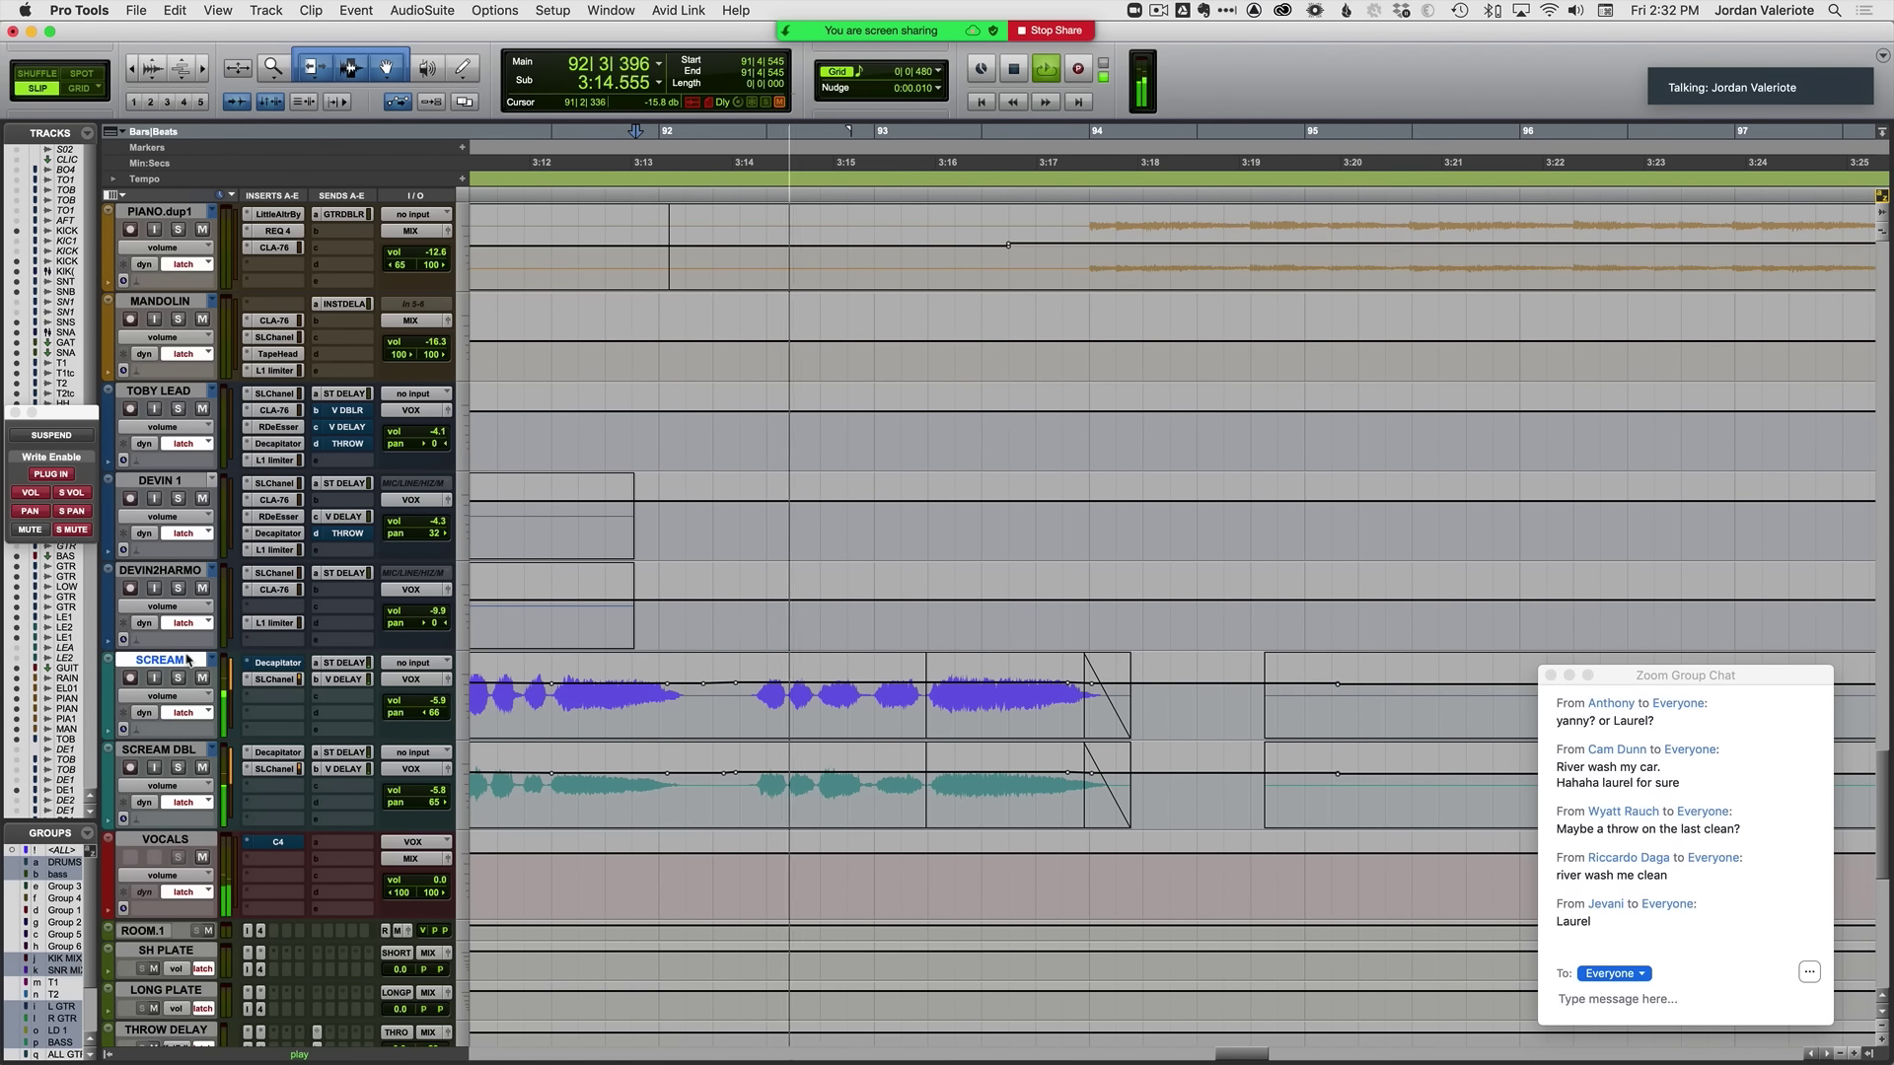
{"action": "key", "text": "space"}
{"action": "key", "text": "space"}
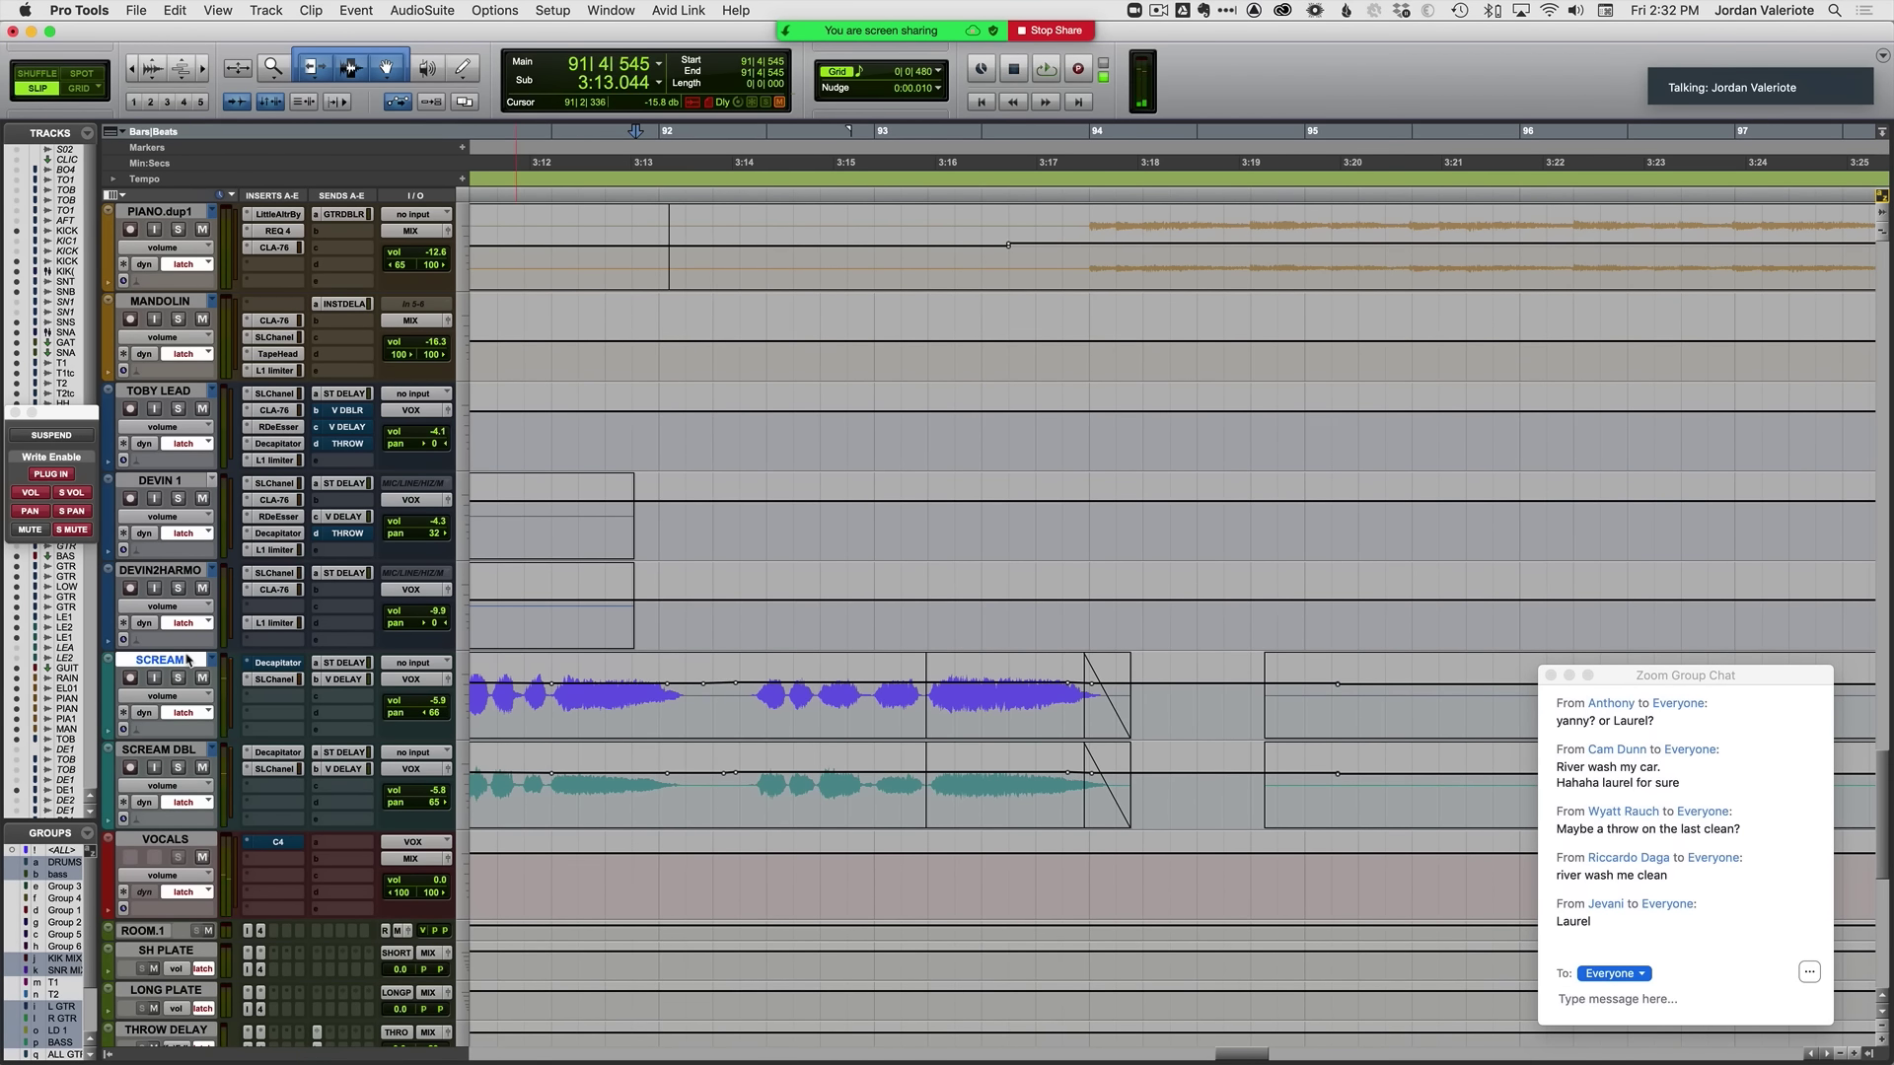
{"action": "scroll", "coordinate": [187, 659], "scroll_direction": "down", "scroll_amount": 5}
{"action": "key", "text": "r"}
{"action": "scroll", "coordinate": [585, 477], "scroll_direction": "up", "scroll_amount": 2}
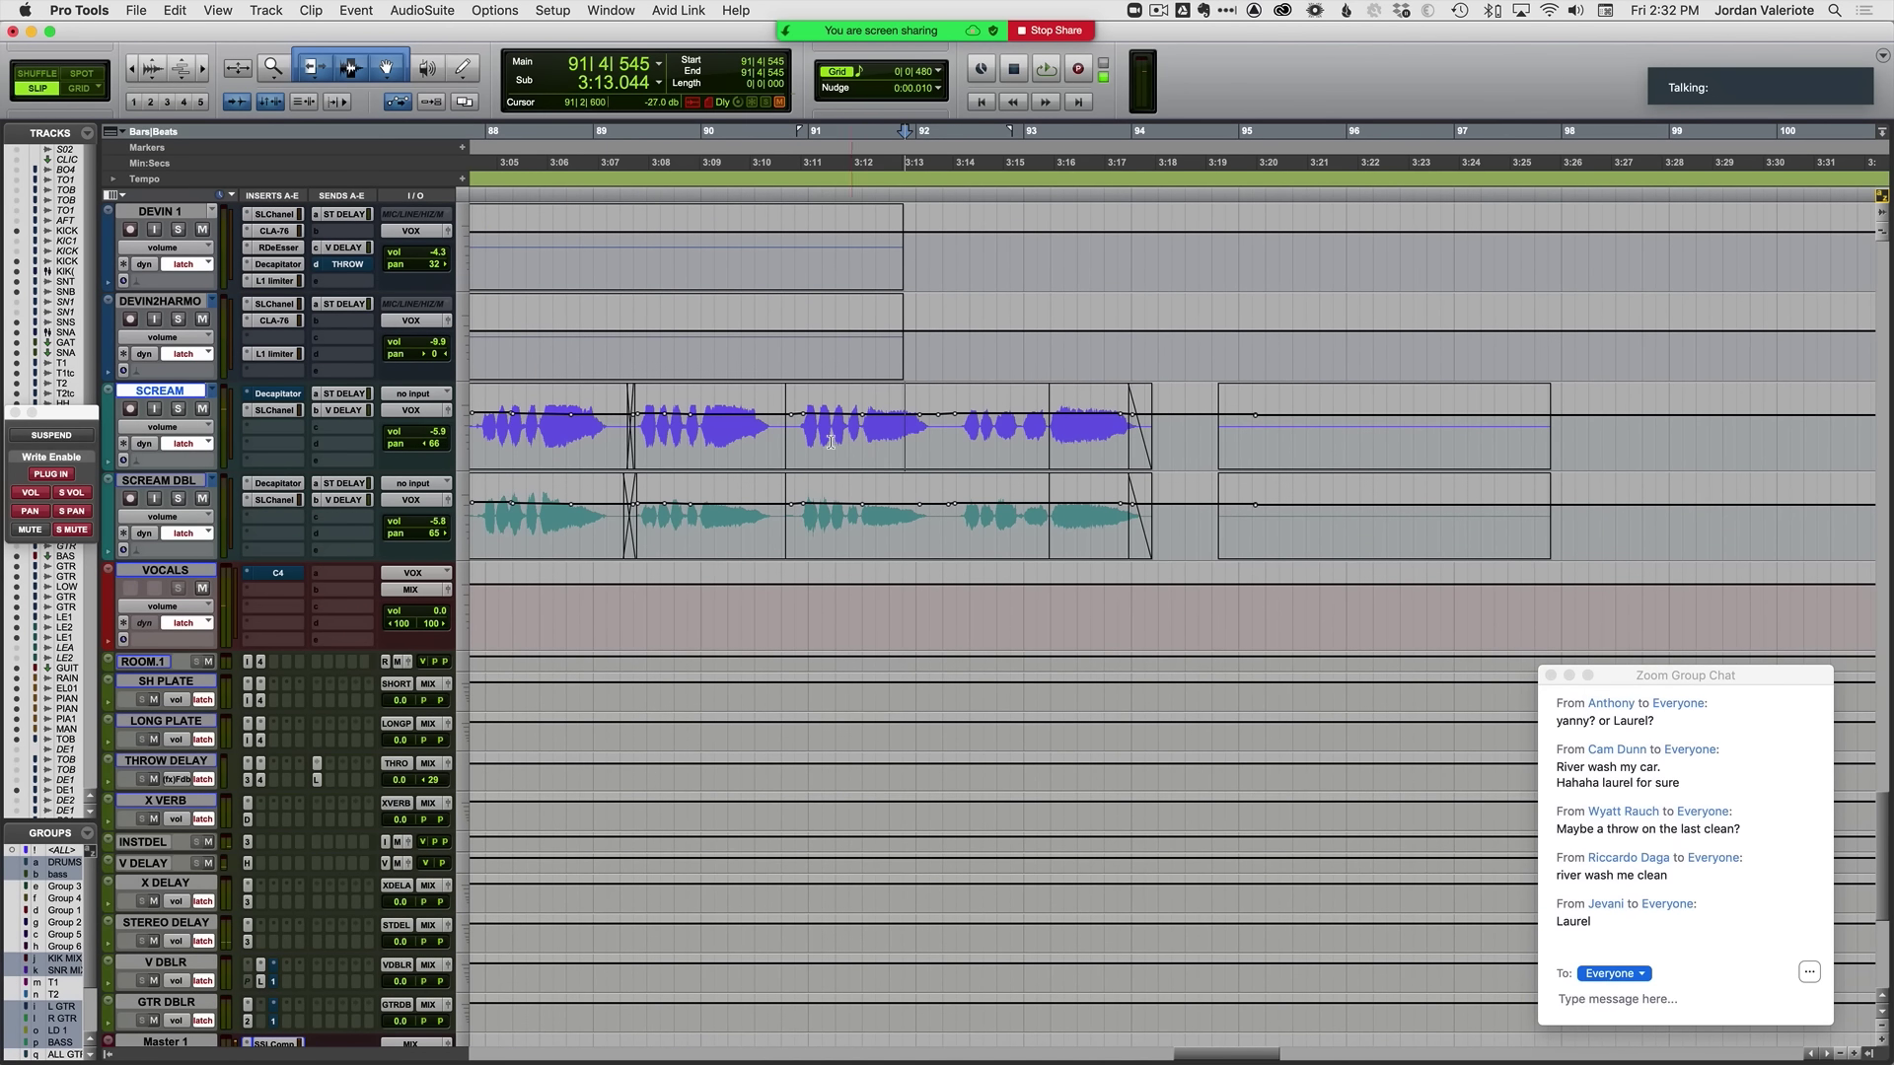
{"action": "key", "text": "space"}
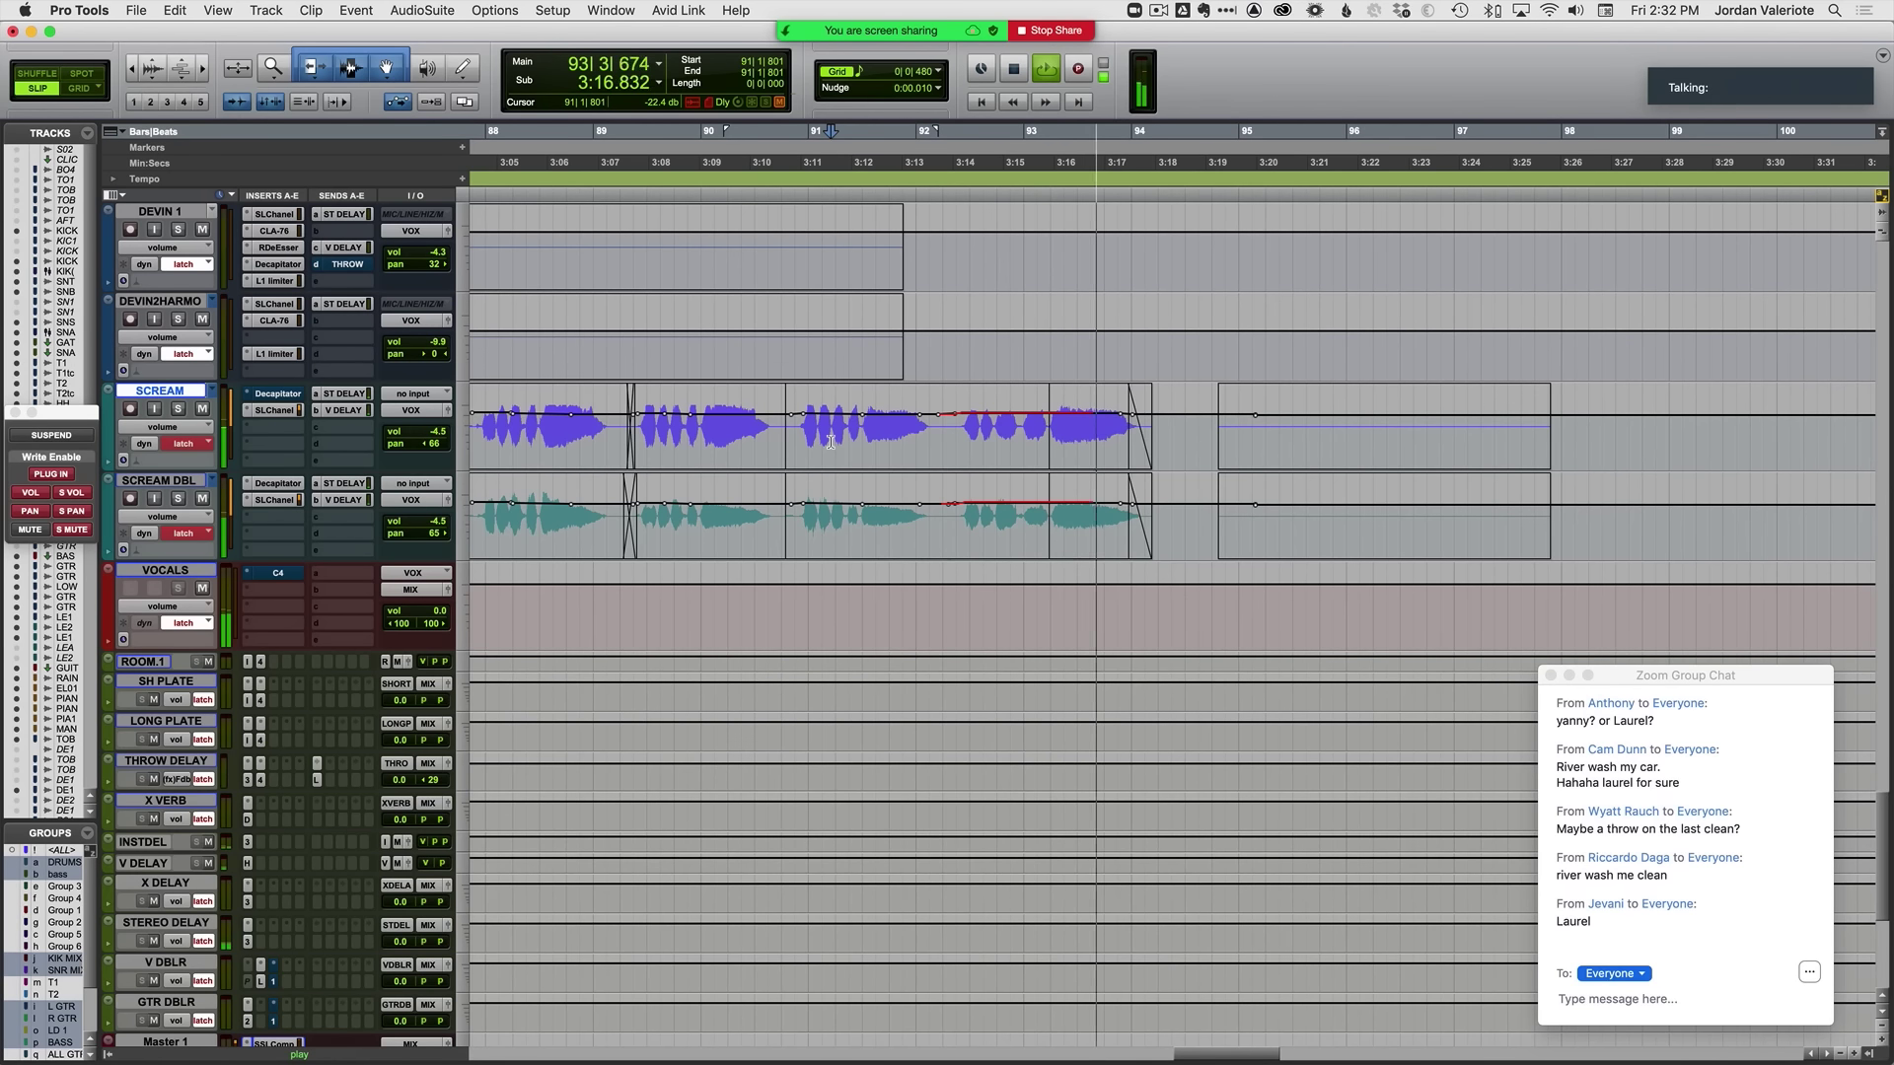
{"action": "key", "text": "space"}
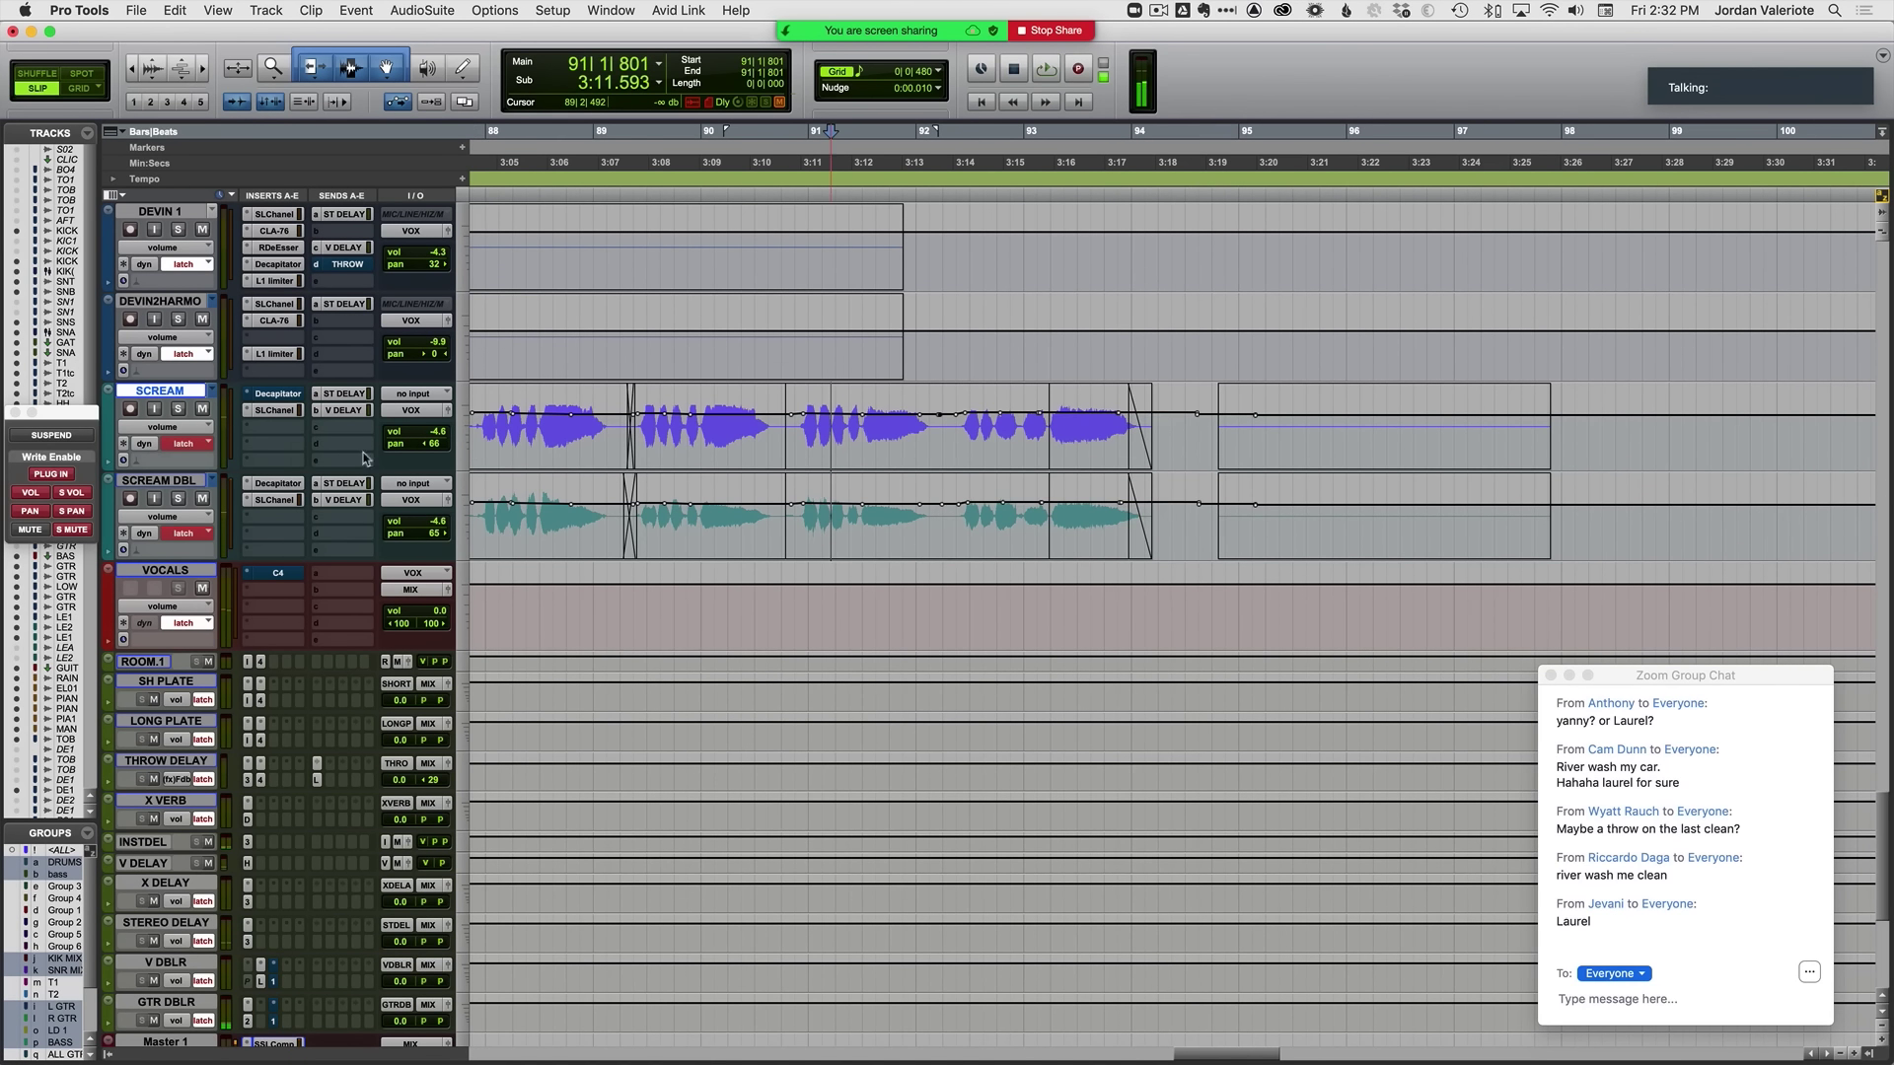
Step: Widen the final scream's pan automation to 100 on SCREAM and SCREAM DBL with a short ramp before it, and audition the result
{"action": "left_click", "coordinate": [433, 446], "text": "ctrl+super"}
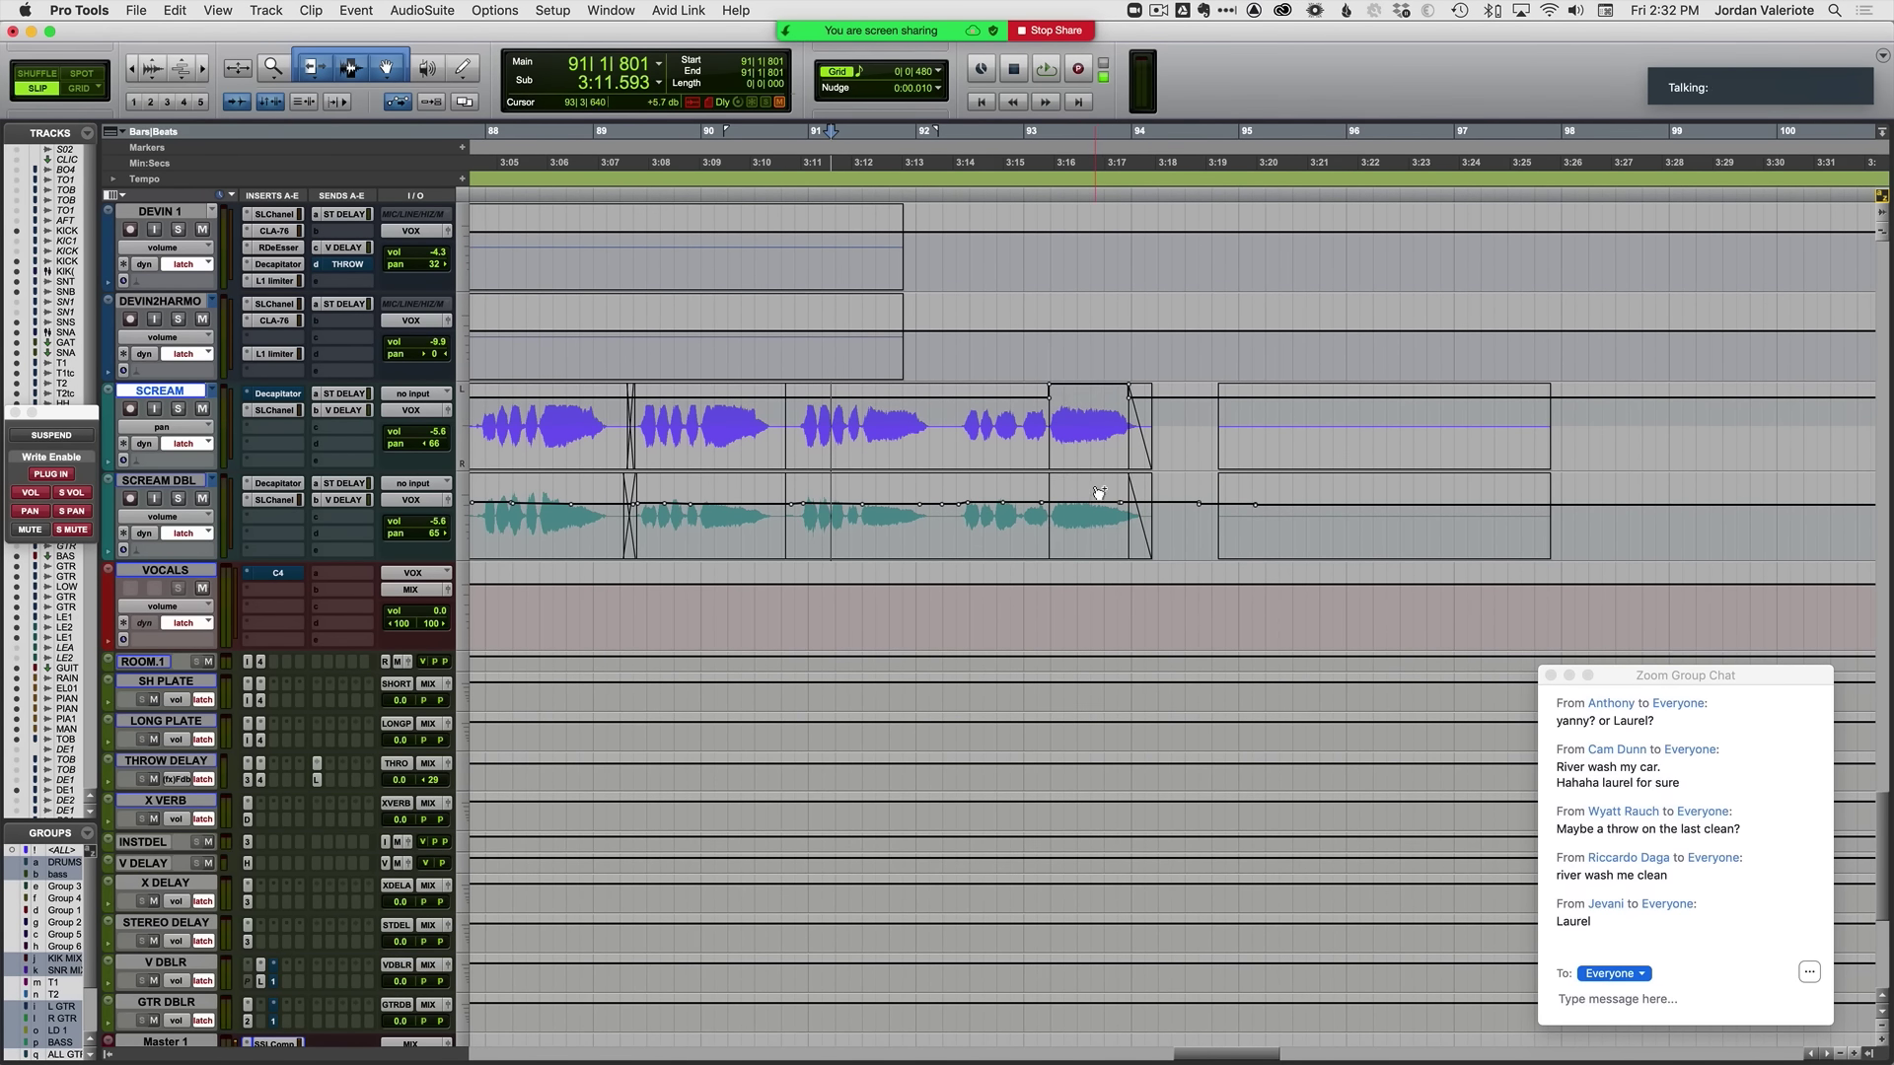
{"action": "left_click", "coordinate": [433, 532], "text": "ctrl+super"}
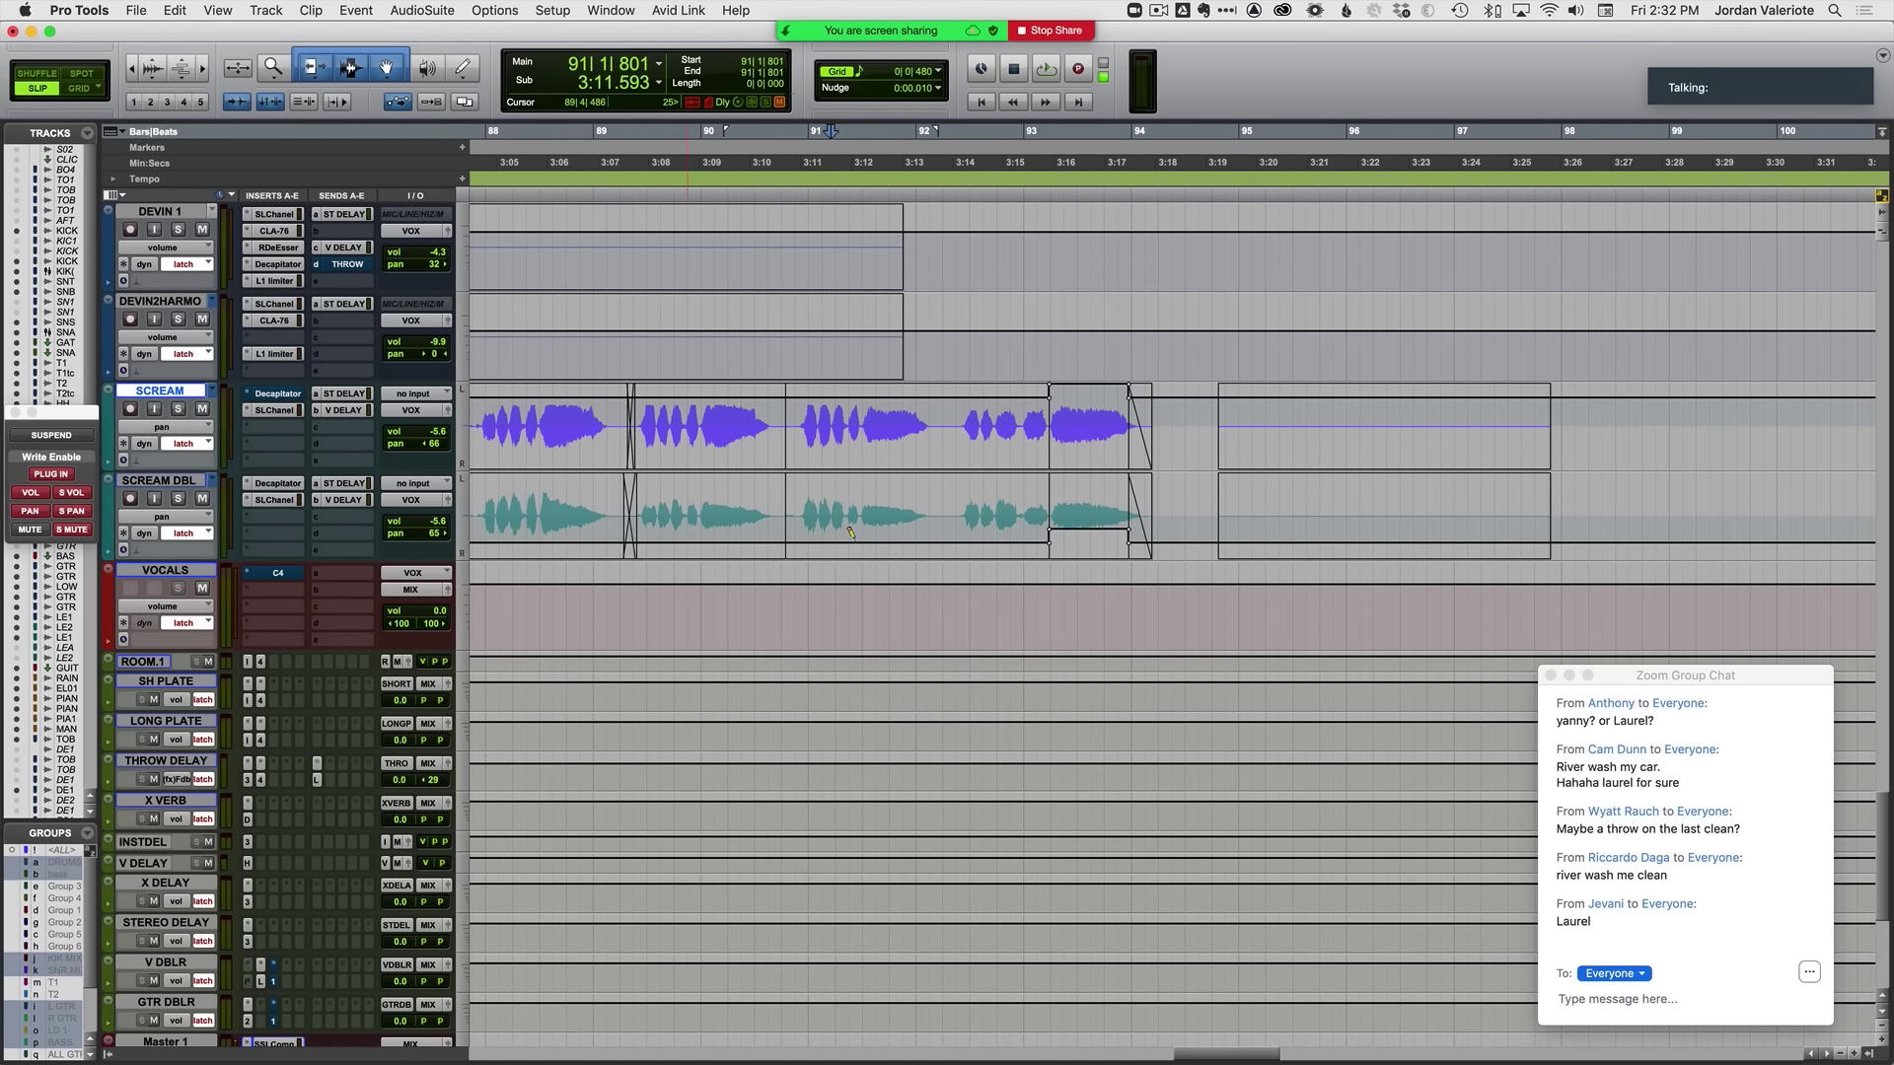
{"action": "left_click_drag", "start_coordinate": [1118, 556], "coordinate": [1192, 557]}
{"action": "key", "text": "Delete"}
{"action": "left_click", "coordinate": [915, 552]}
{"action": "key", "text": "space"}
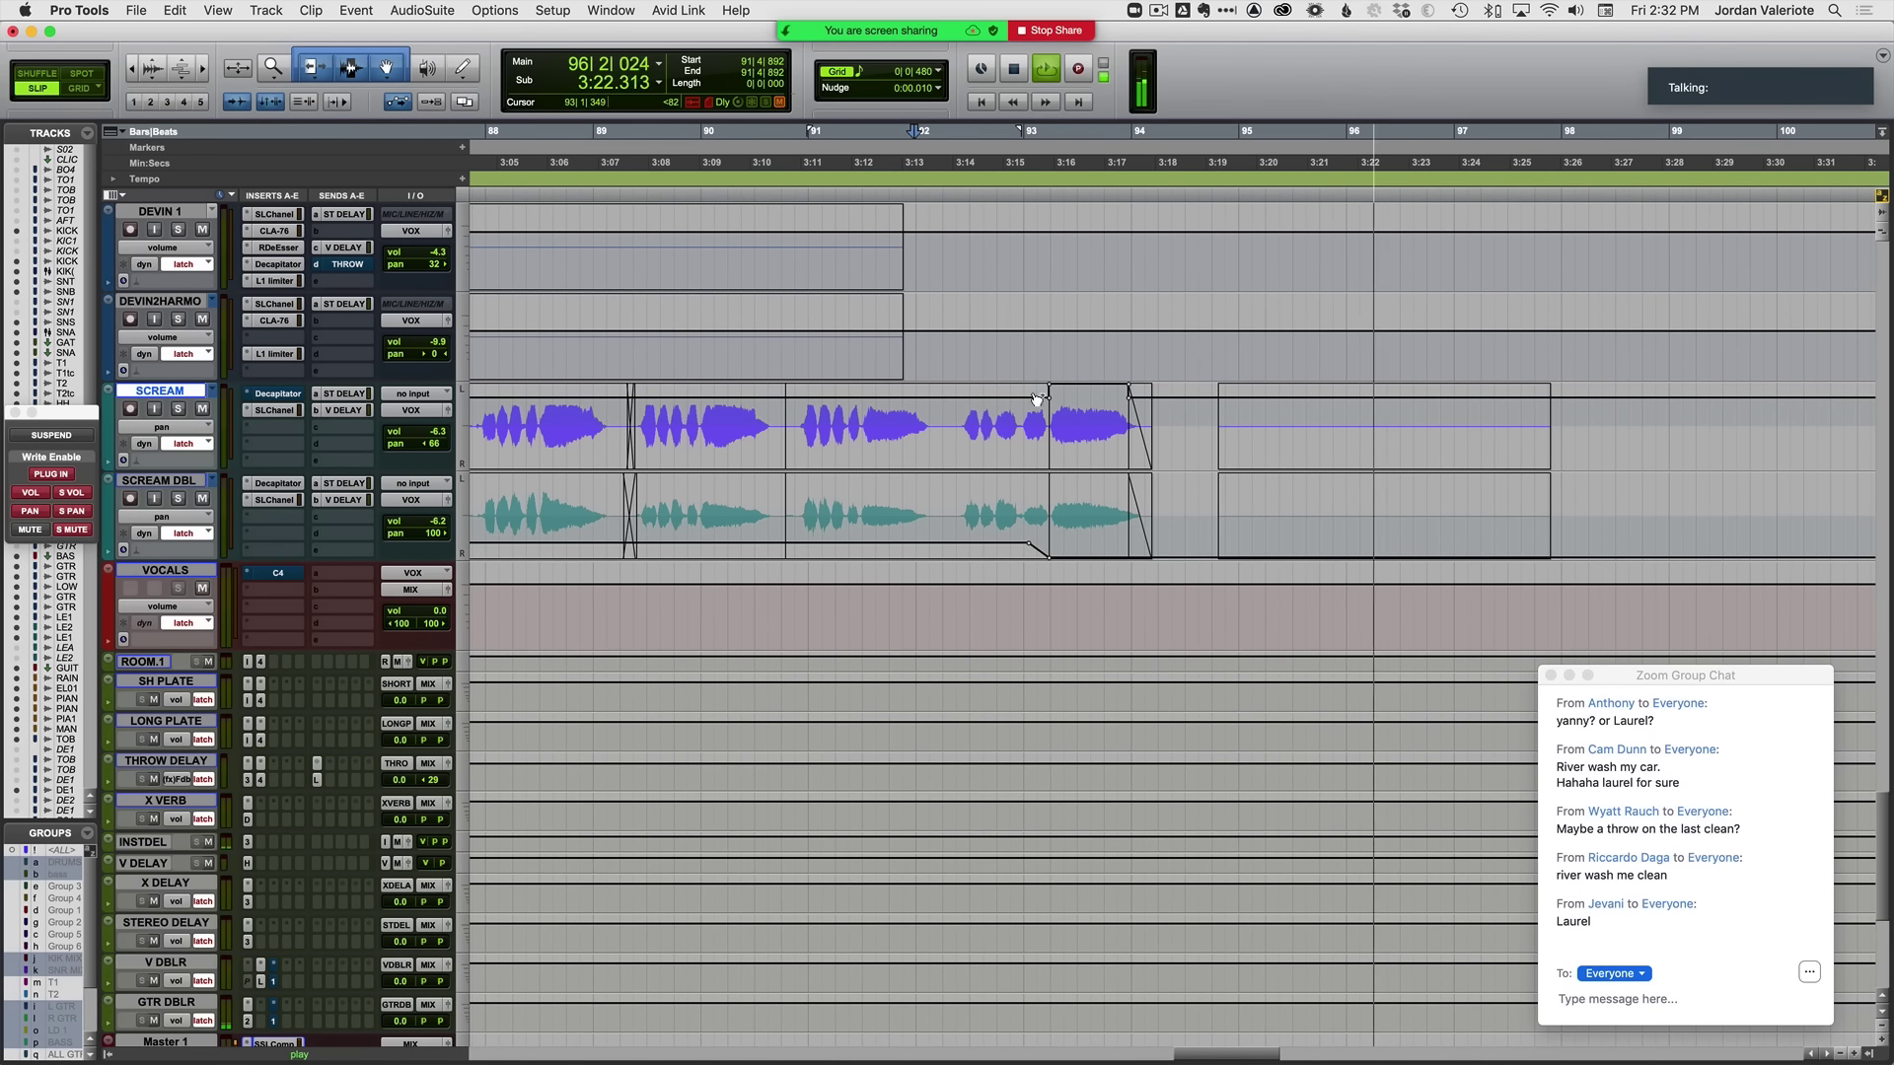
{"action": "left_click", "coordinate": [962, 419]}
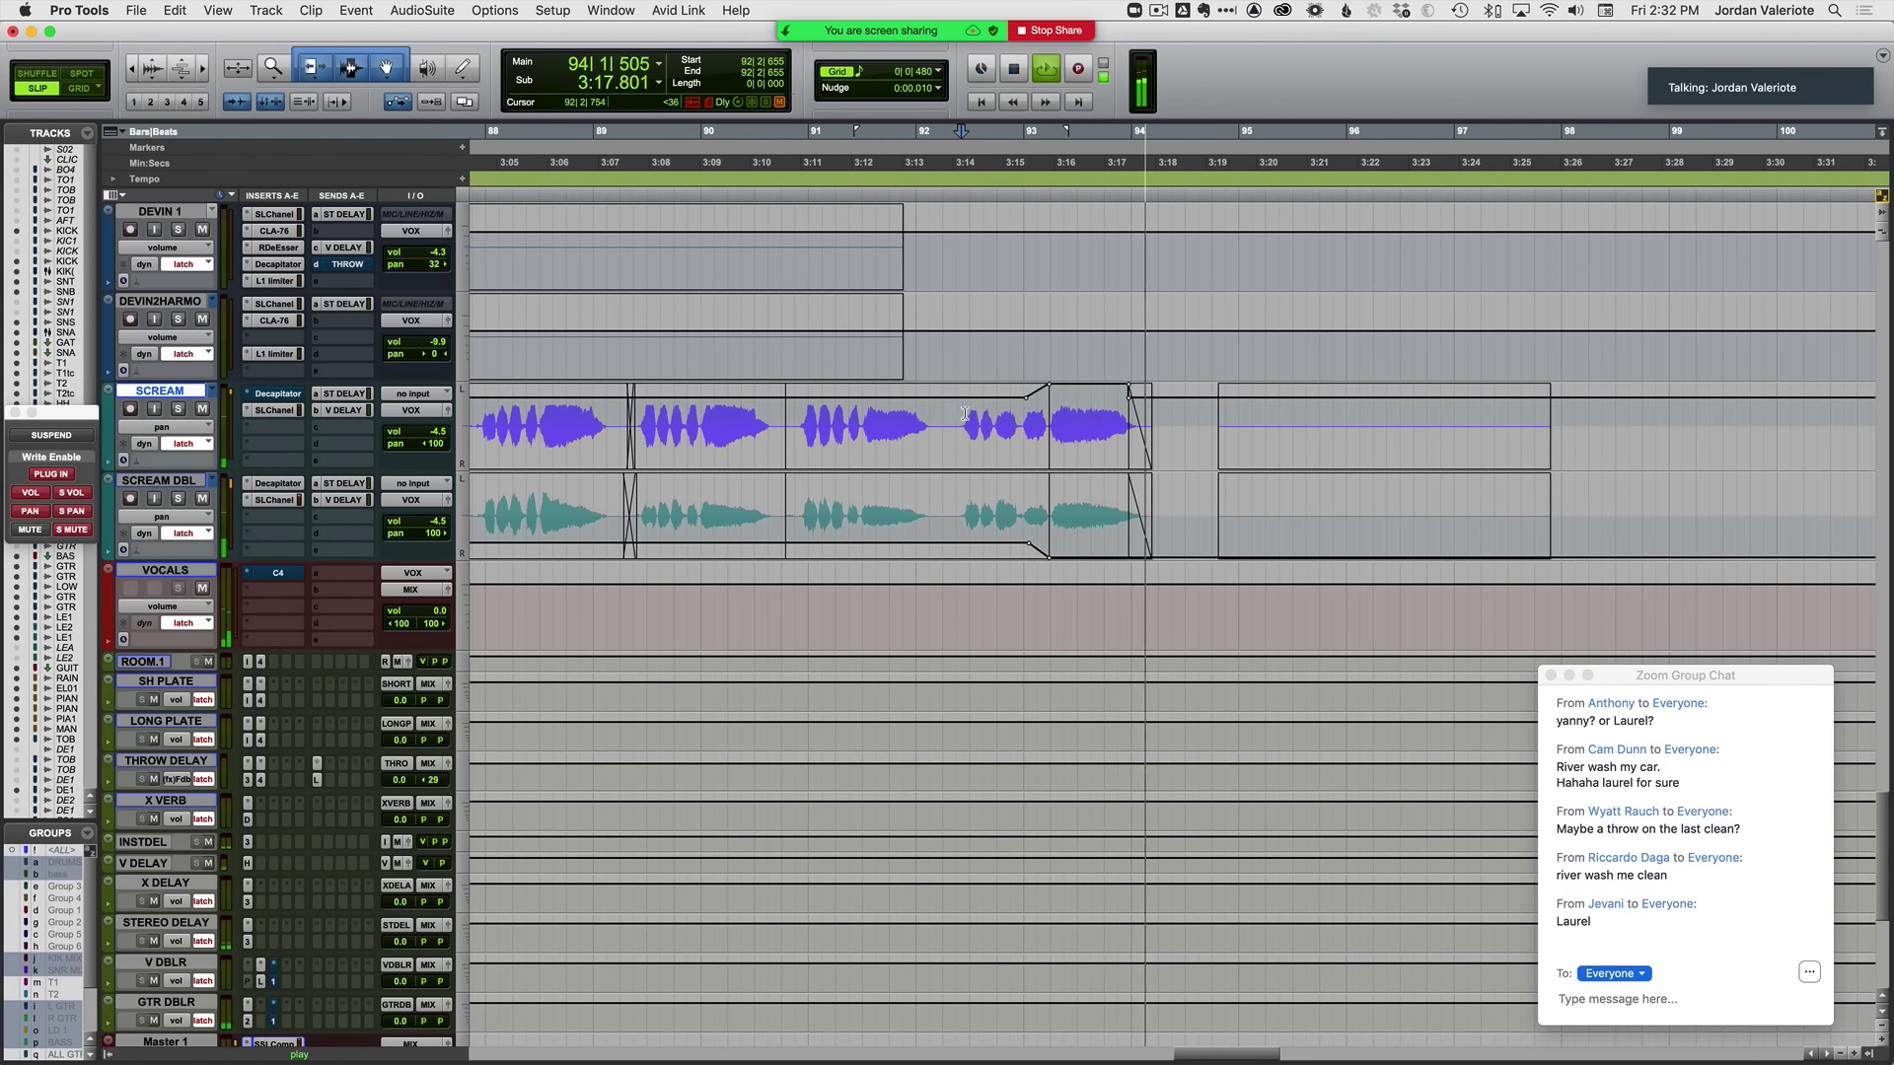
{"action": "key", "text": "space"}
Step: Shorten the final clips and fade-outs of SCREAM and SCREAM DBL to end just after bar 94, and play from bar 92 beat 2
{"action": "left_click", "coordinate": [1131, 516]}
{"action": "key", "text": "t"}
{"action": "key", "text": "t"}
{"action": "key", "text": "t"}
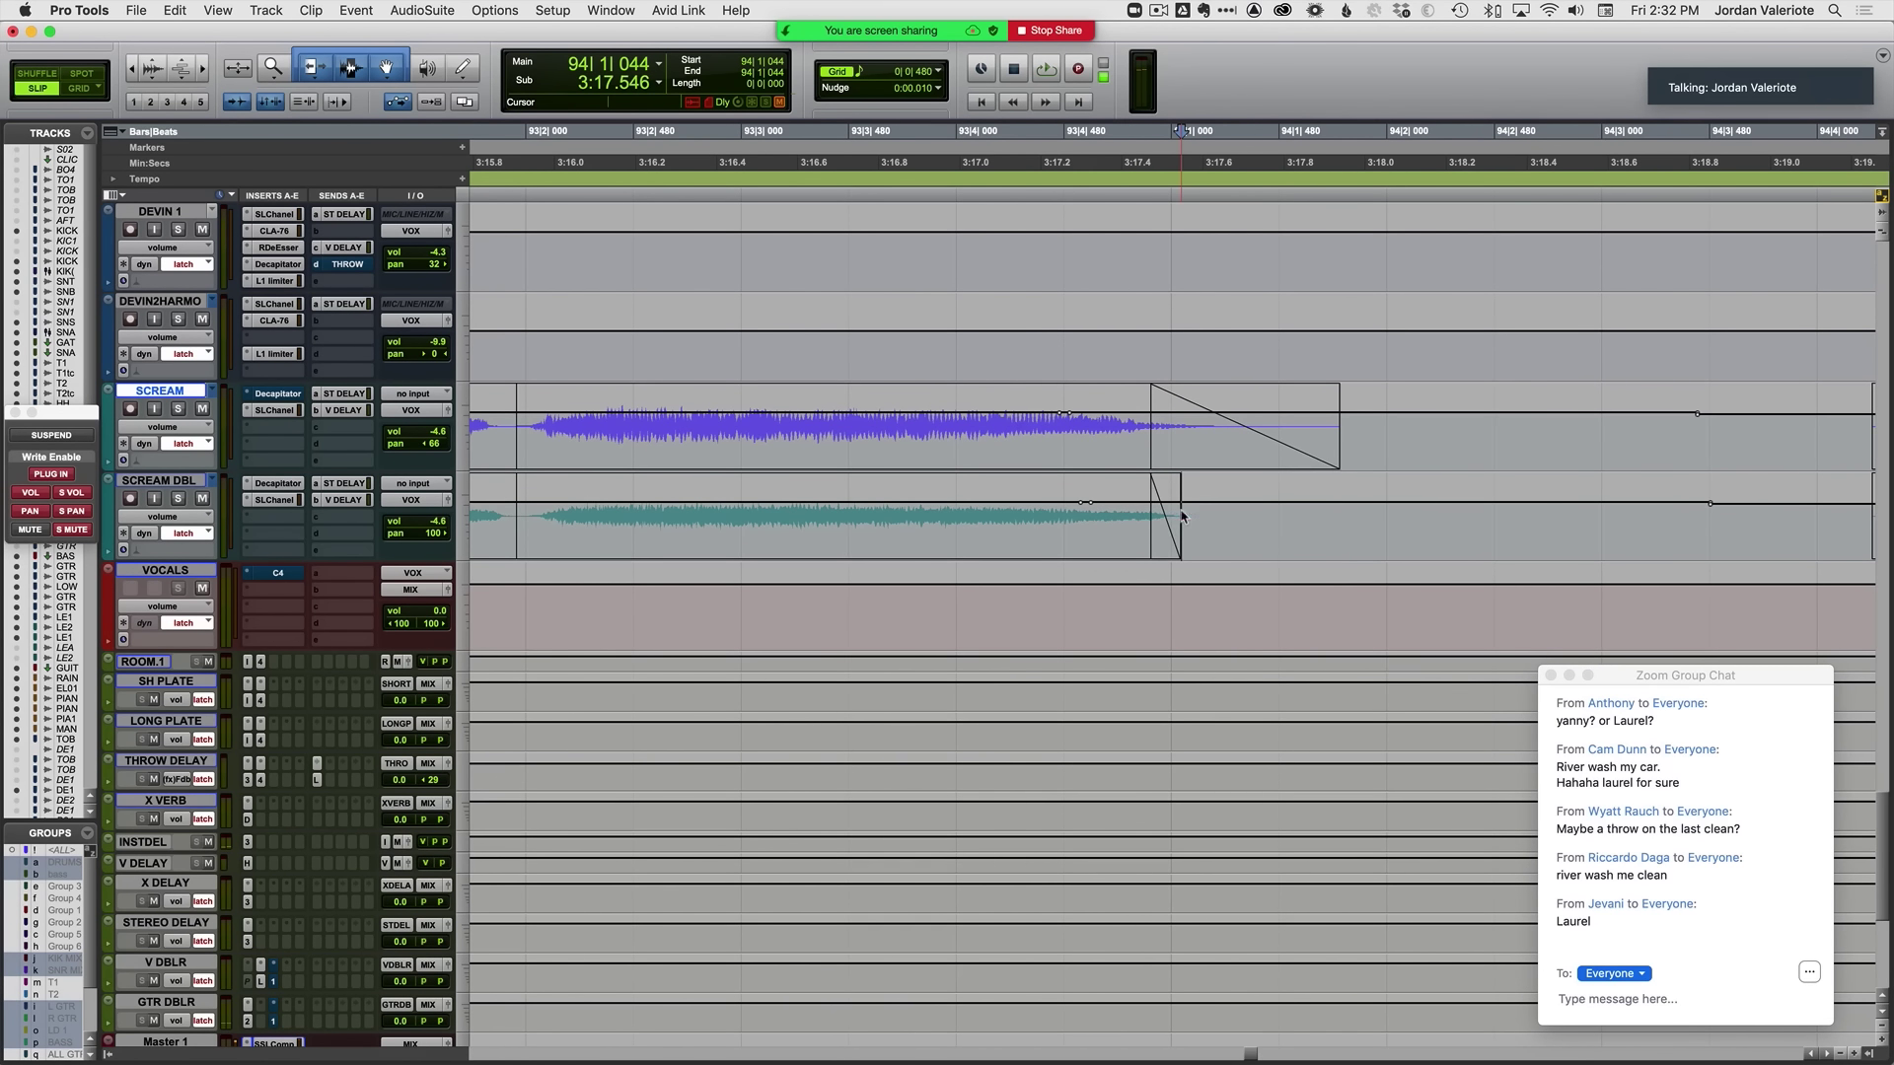
{"action": "key", "text": "space"}
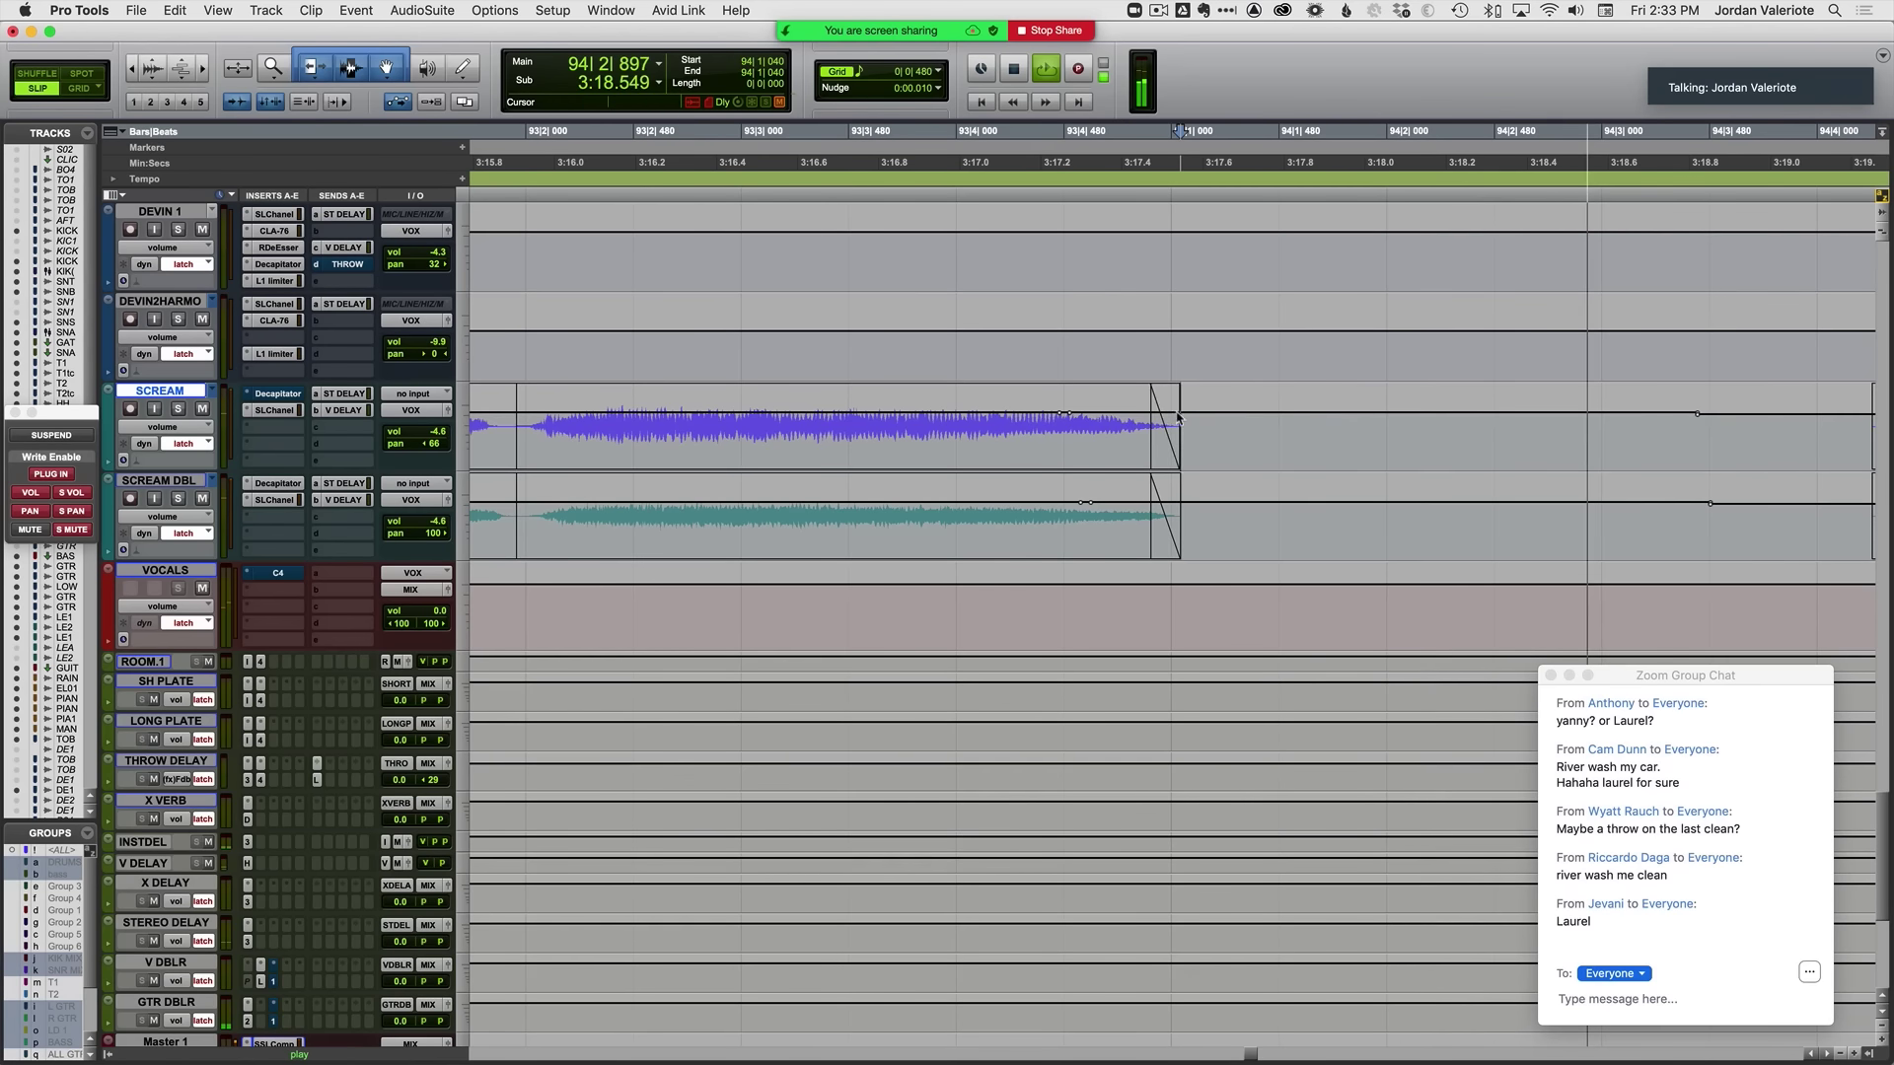
{"action": "key", "text": "r"}
{"action": "key", "text": "r"}
{"action": "key", "text": "space"}
{"action": "left_click", "coordinate": [813, 422]}
{"action": "key", "text": "space"}
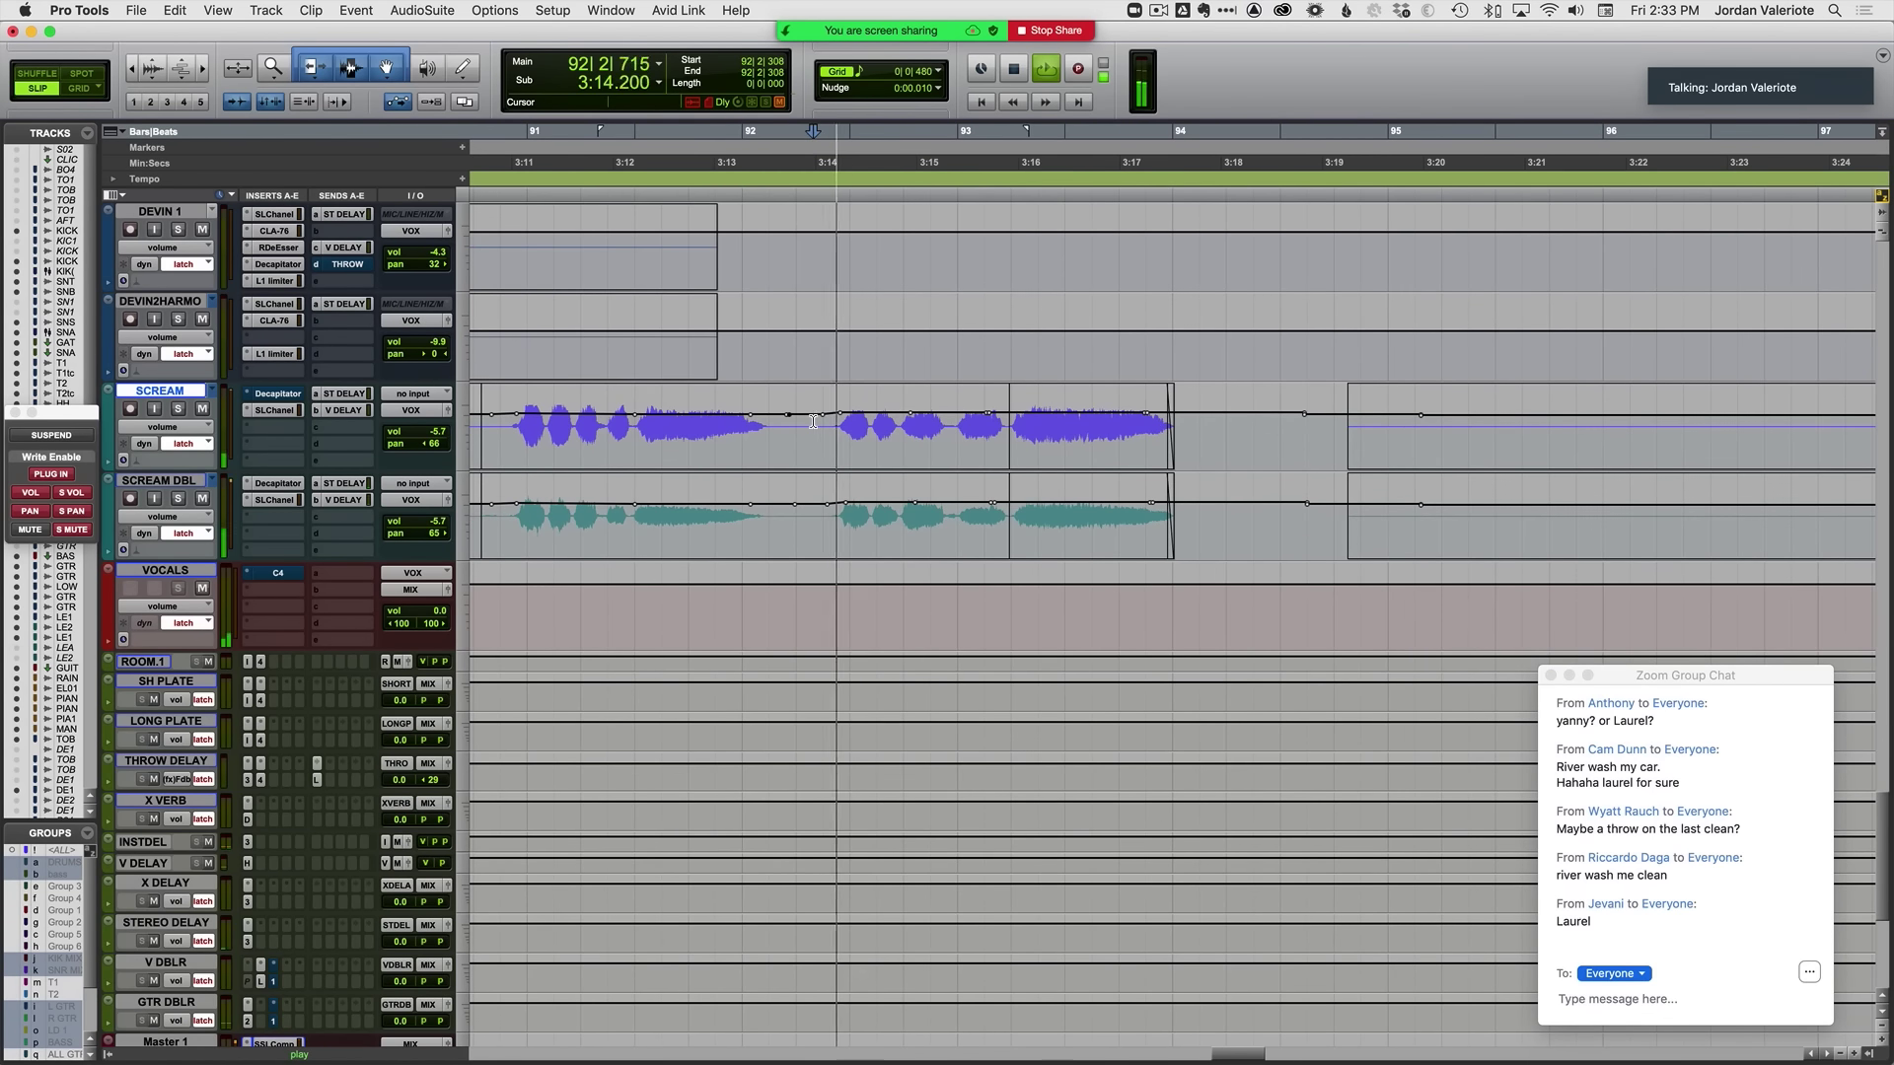
Step: Switch the vocal tracks to waveform view and delete the empty clips after bar 94 on SCREAM and SCREAM DBL
{"action": "key", "text": "ctrl+minus"}
{"action": "key", "text": "r"}
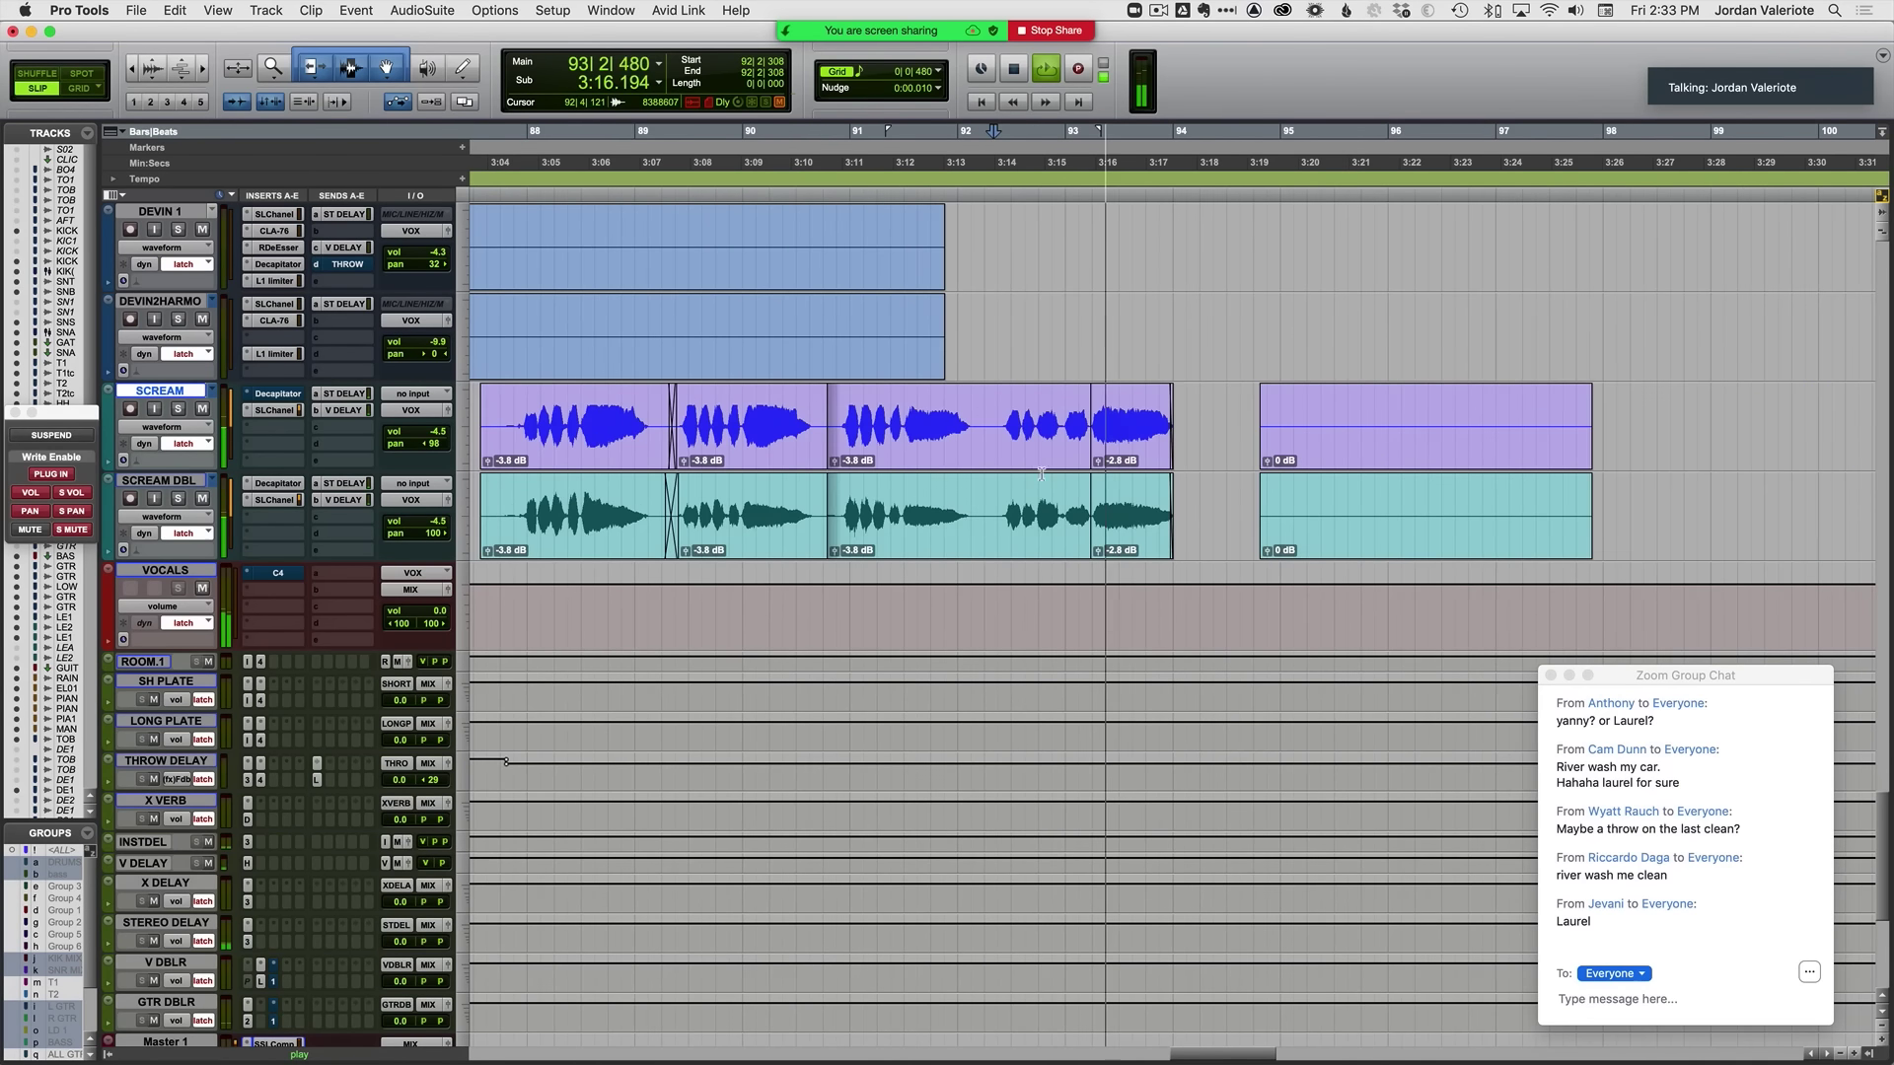
{"action": "key", "text": "r"}
{"action": "left_click", "coordinate": [1279, 466]}
{"action": "key", "text": "Delete"}
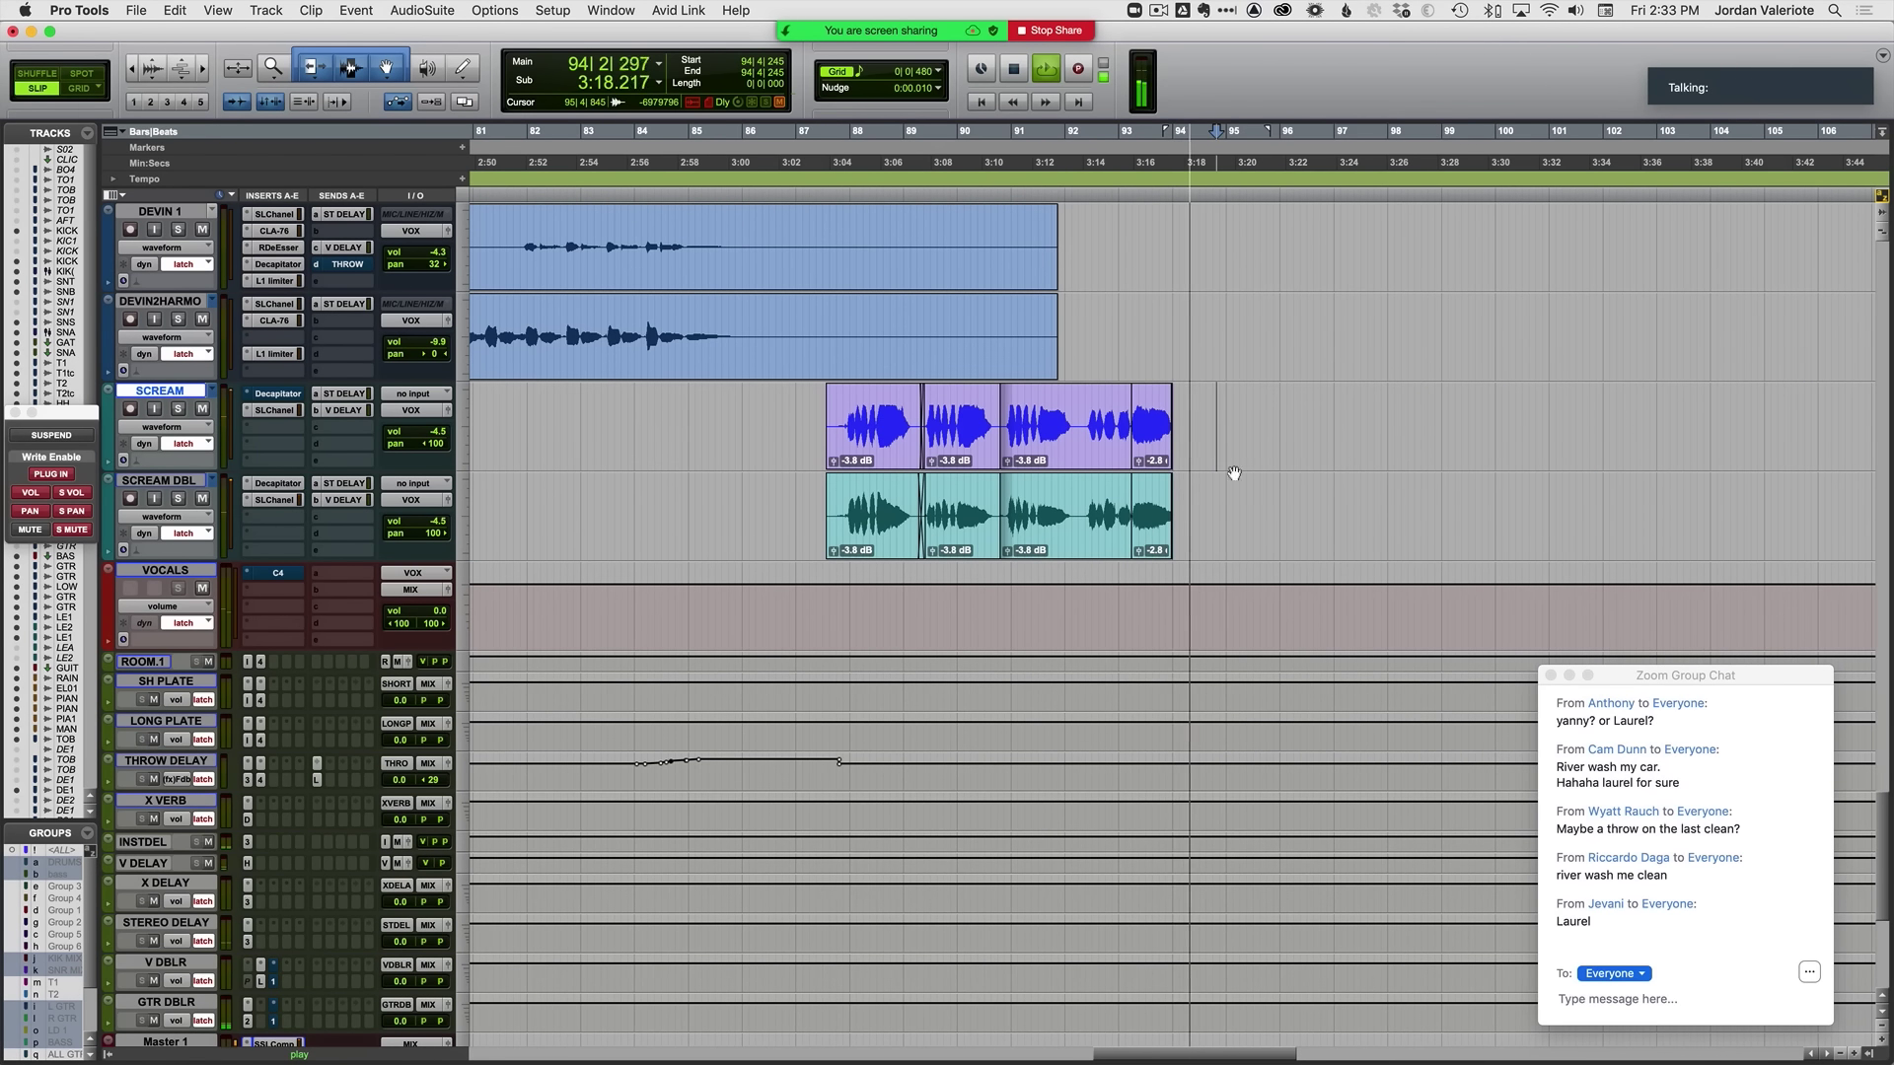
{"action": "key", "text": "r"}
{"action": "key", "text": "r"}
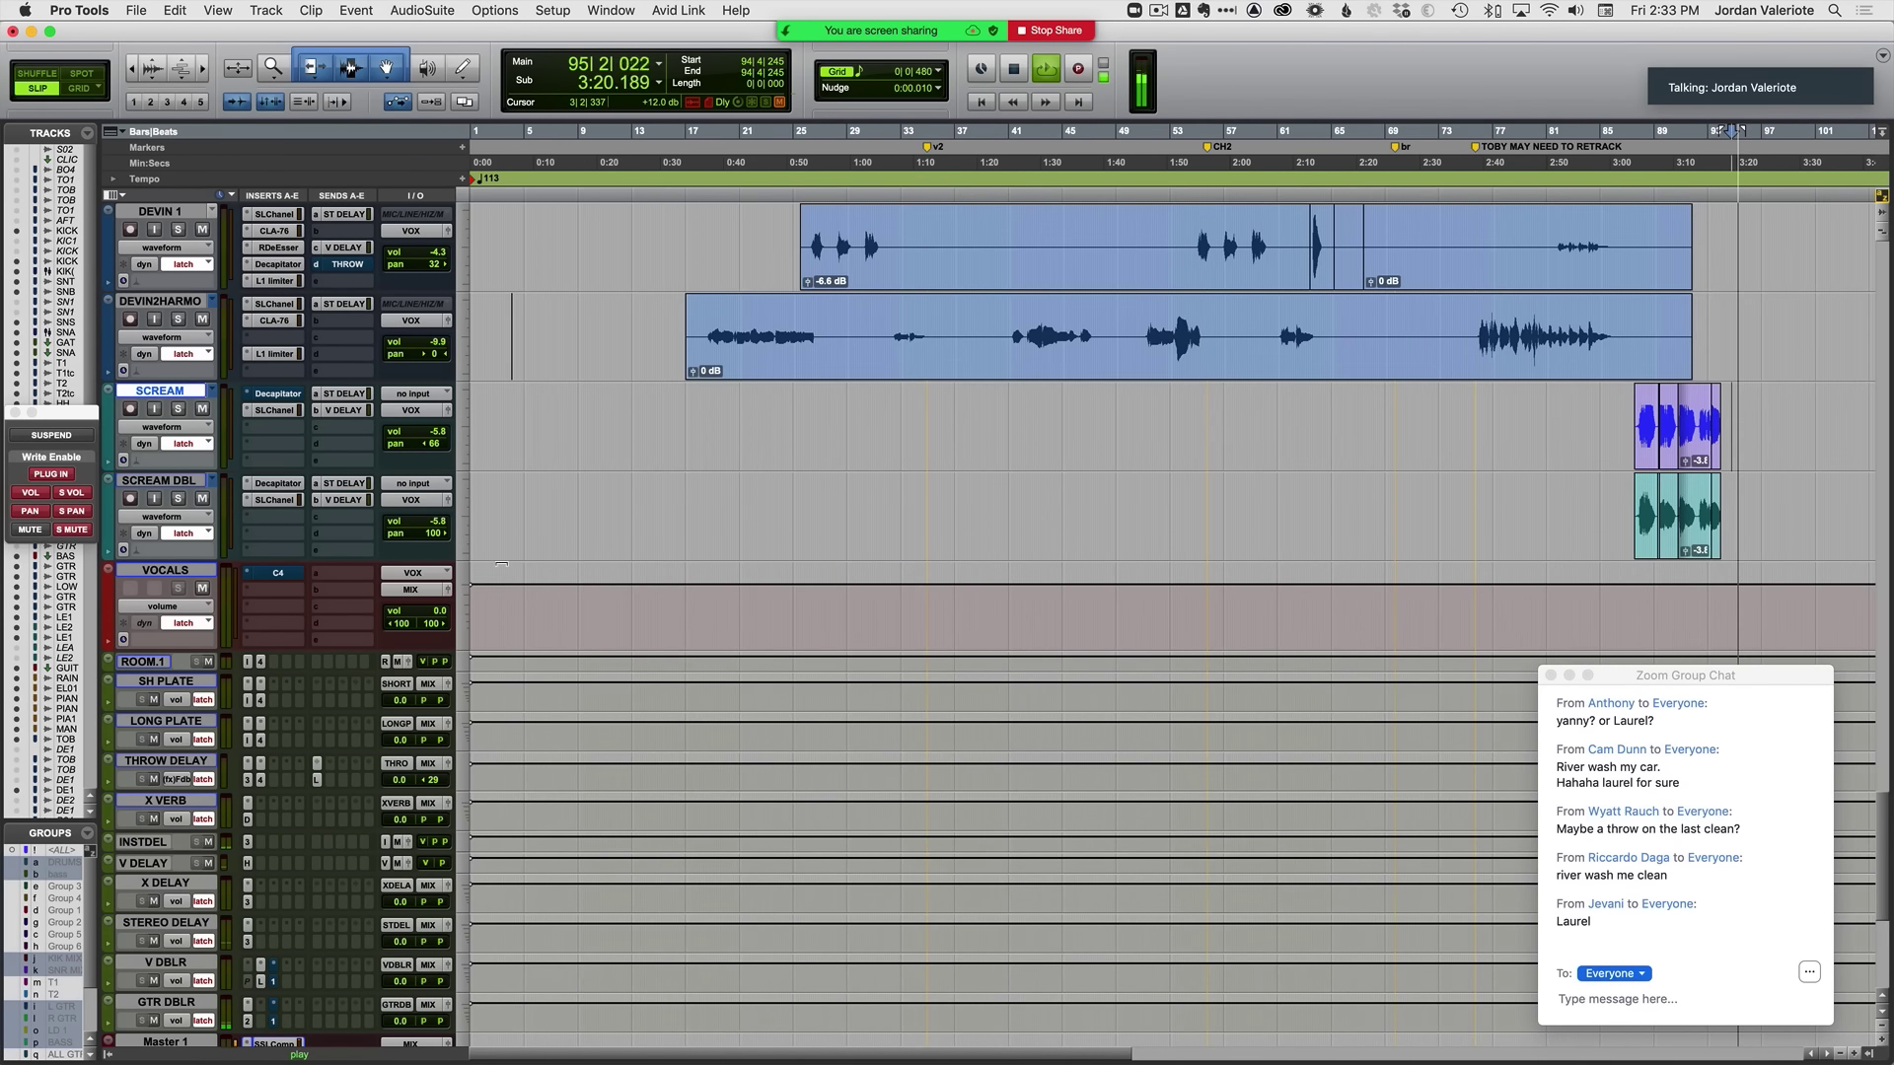
Step: Open the mixer and move the Zoom chat and speaker windows clear of the faders and the HEAT controls
{"action": "key", "text": "ctrl+equal"}
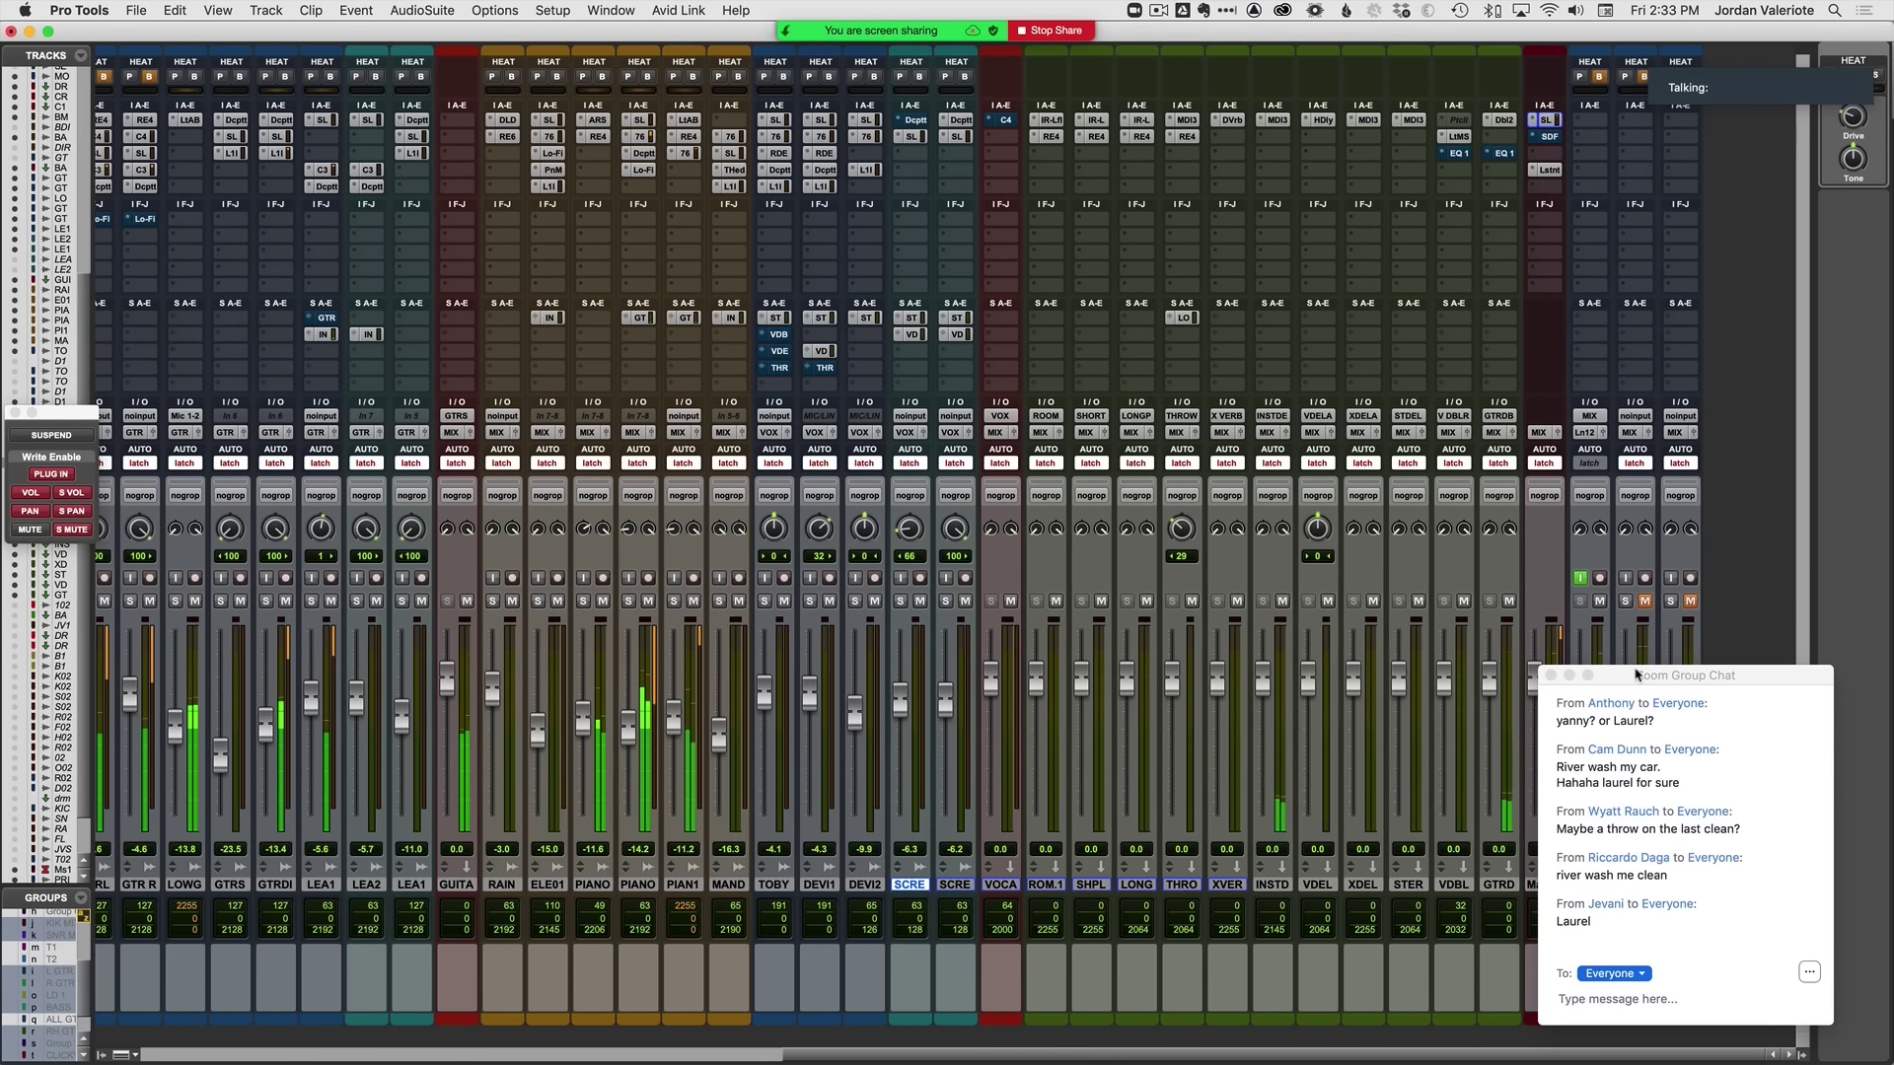
{"action": "left_click_drag", "start_coordinate": [1635, 675], "coordinate": [1706, 229]}
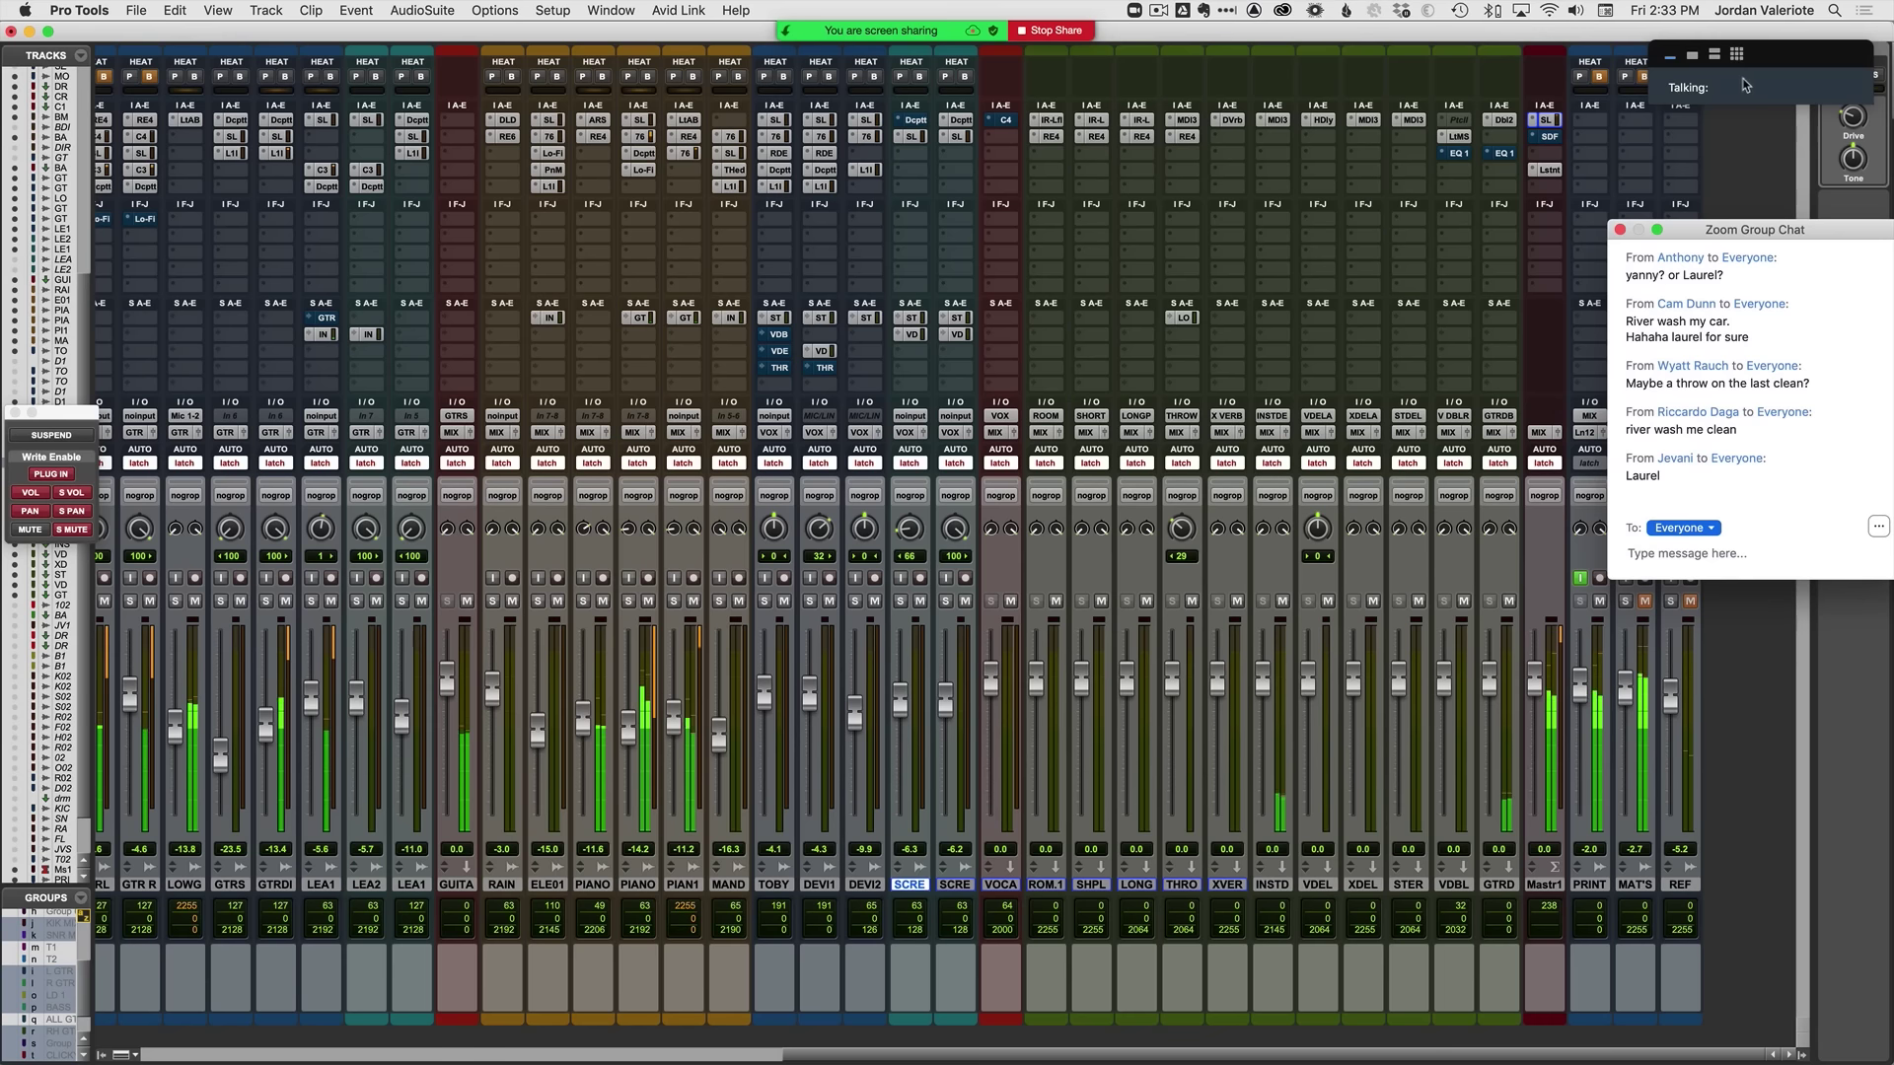
{"action": "left_click_drag", "start_coordinate": [1789, 56], "coordinate": [1673, 18]}
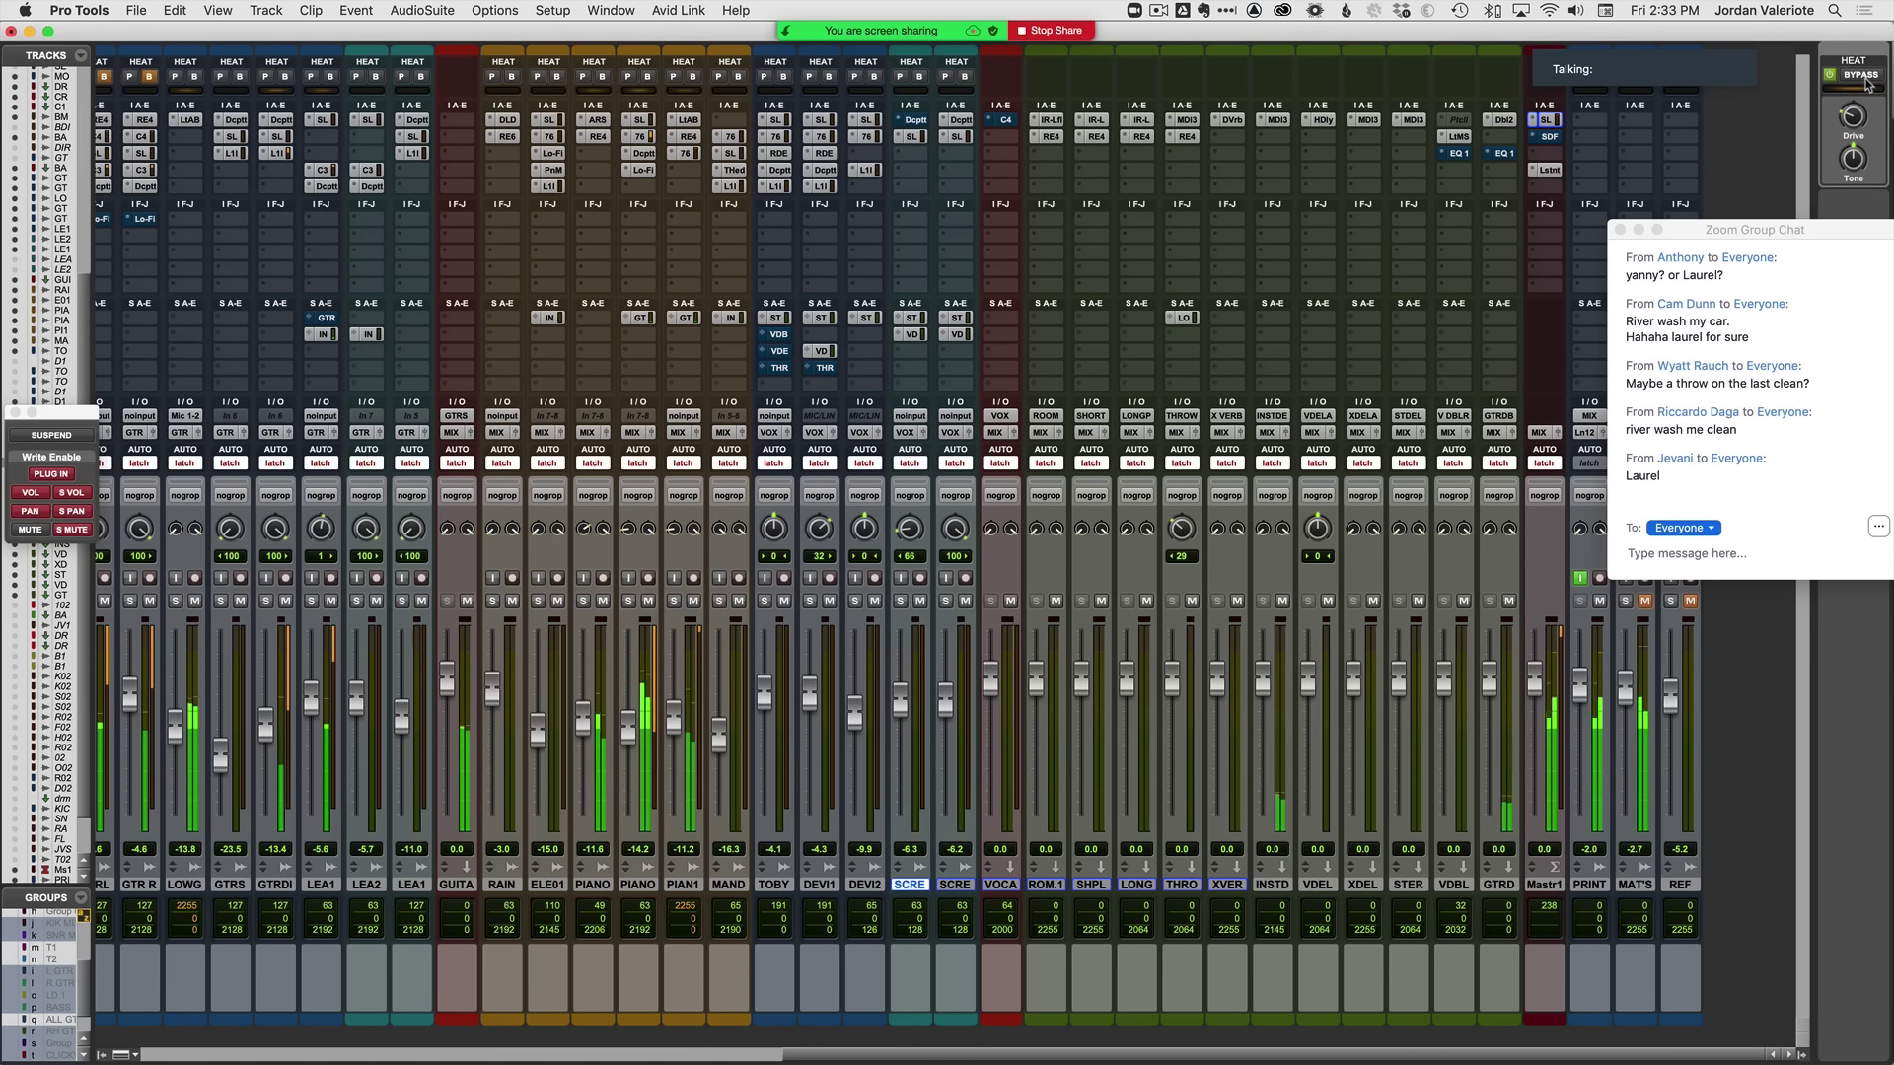
Step: Toggle the HEAT bypass during playback and check SSLComp on Master 1, closing its window before viewing the drum channels
{"action": "left_click", "coordinate": [1863, 77]}
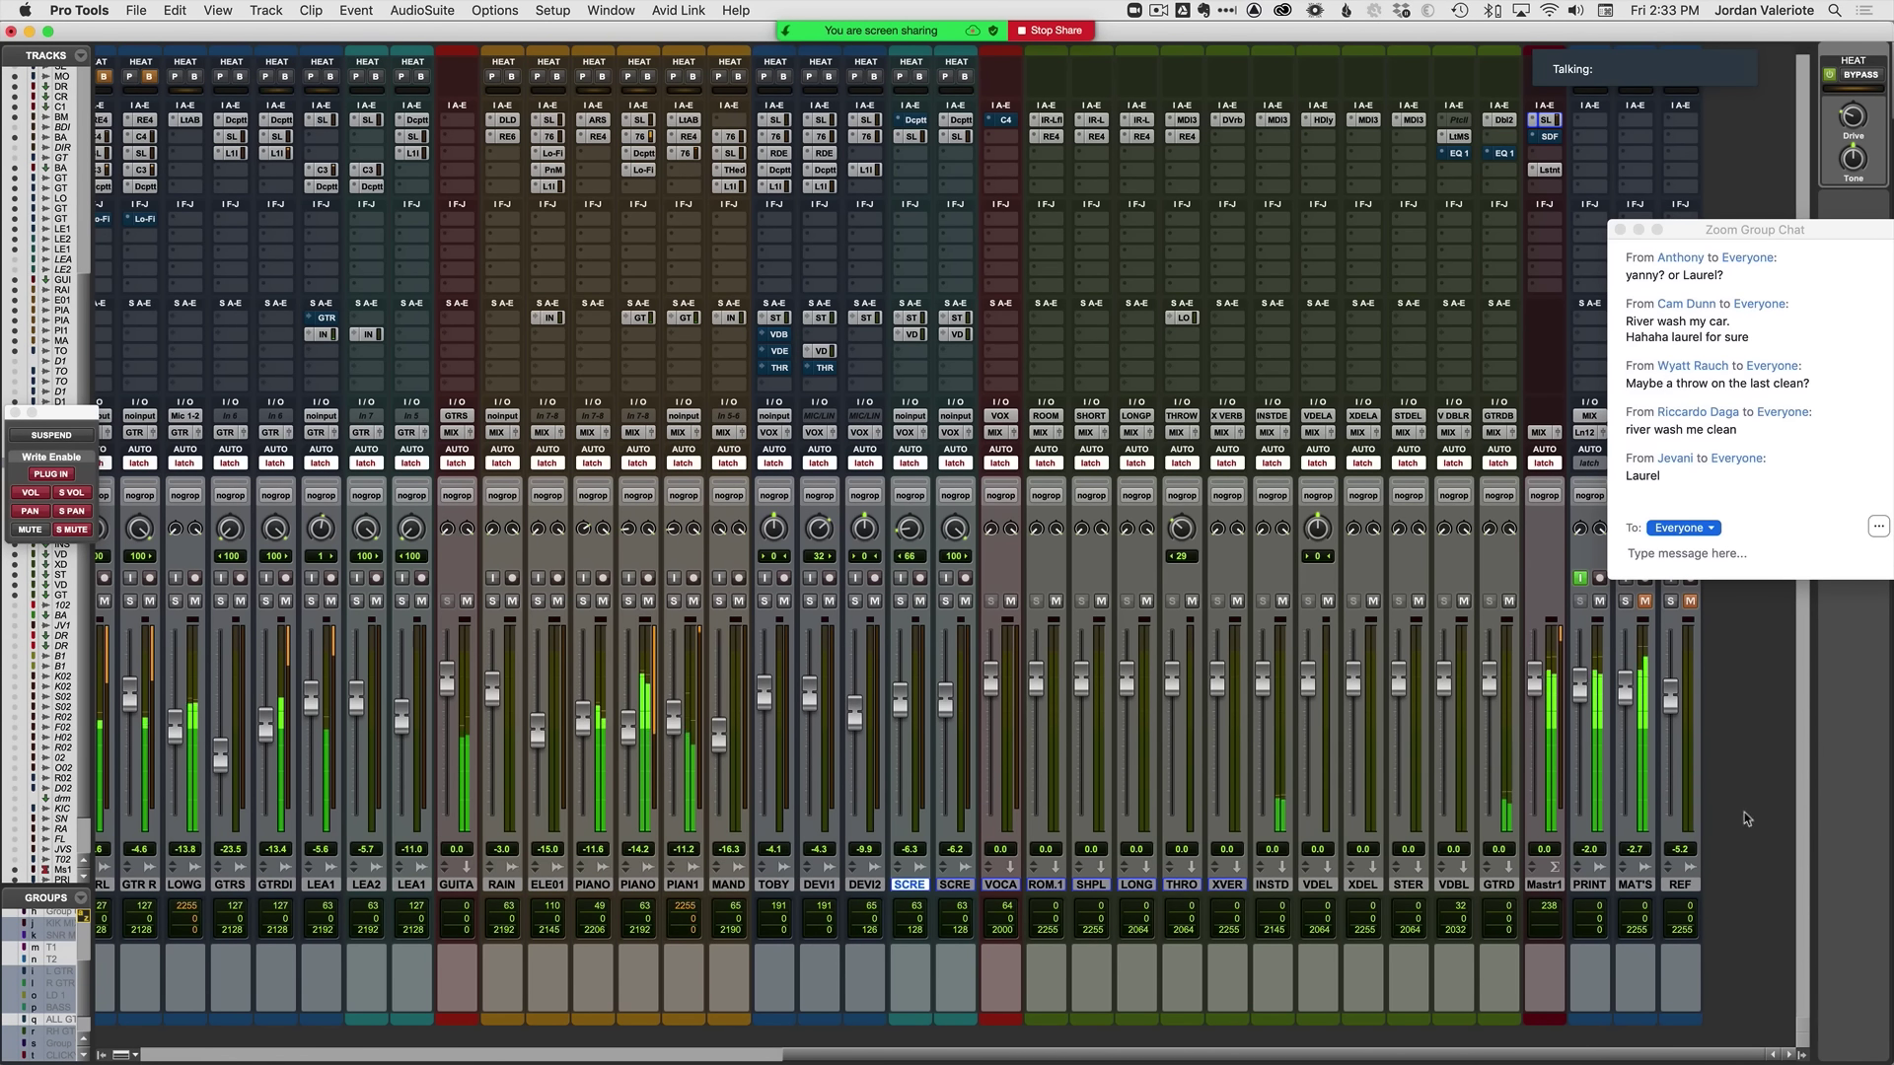
{"action": "left_click", "coordinate": [1546, 120]}
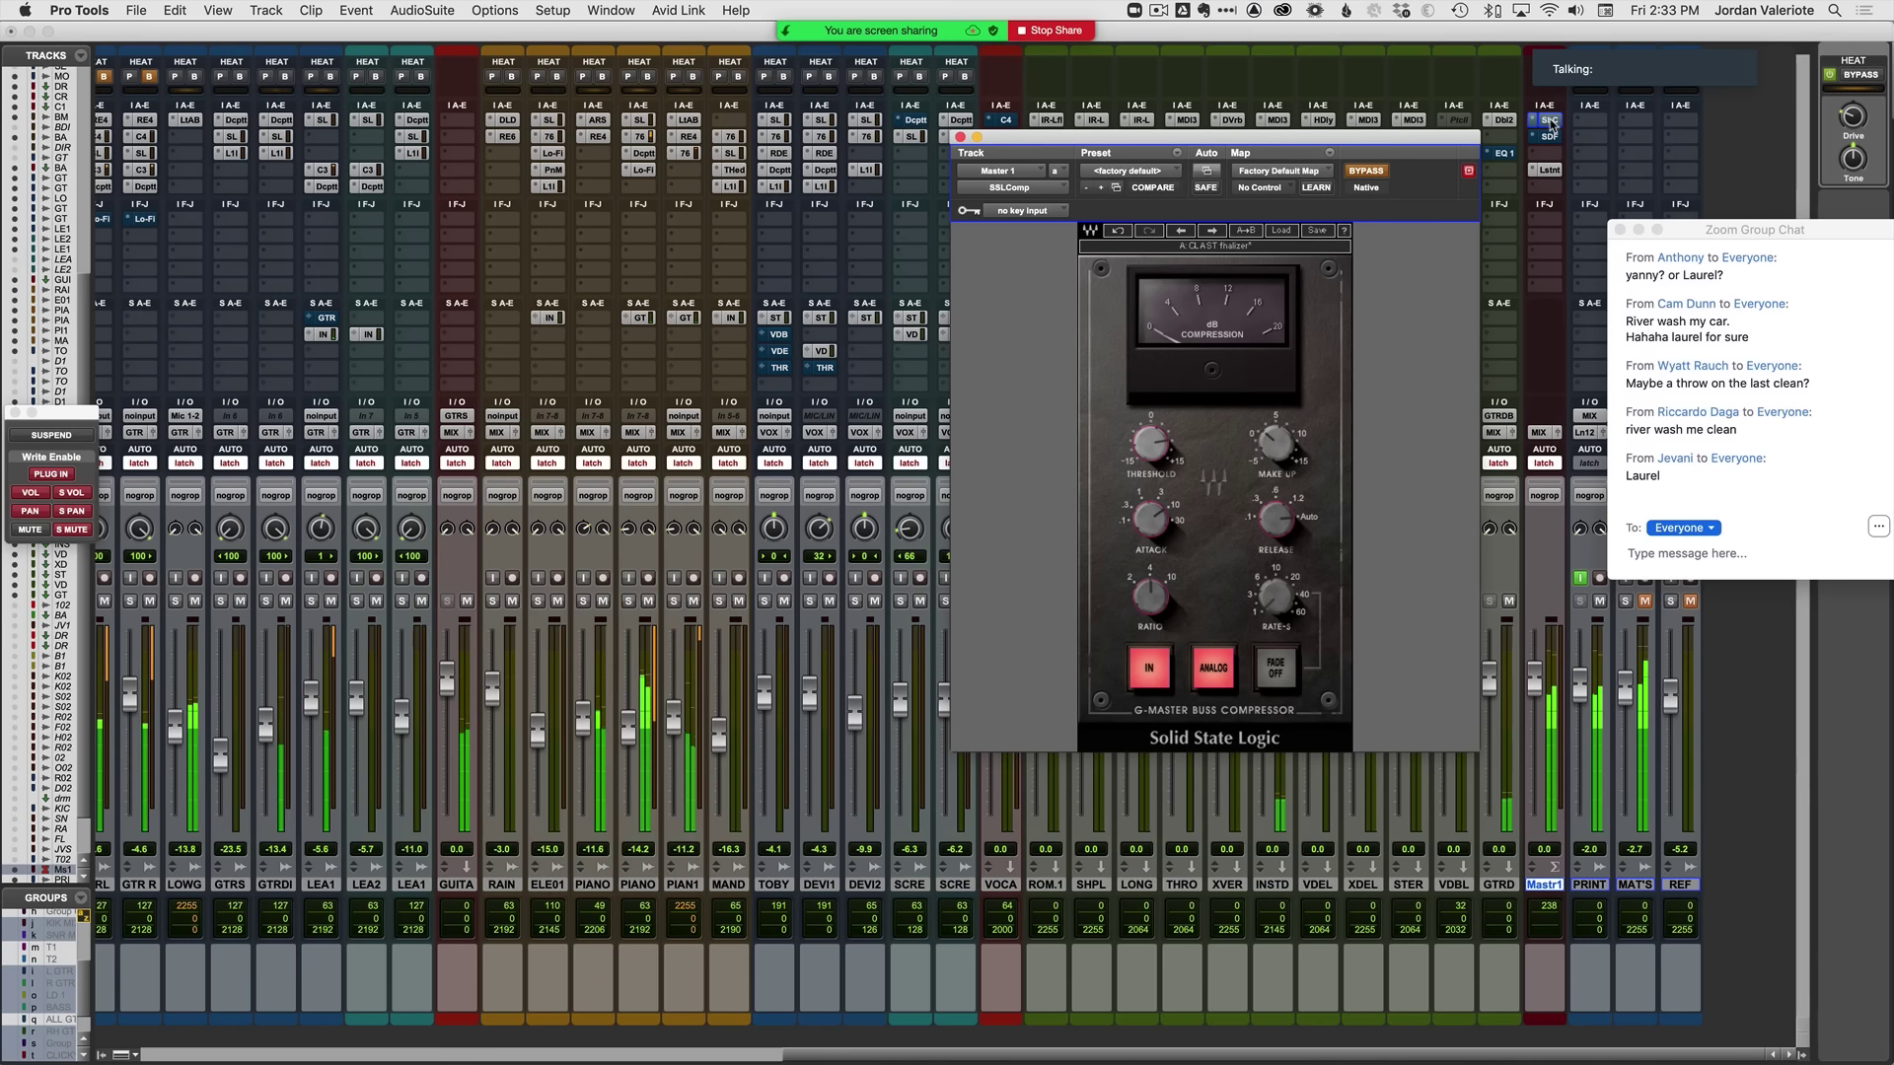
{"action": "left_click", "coordinate": [960, 137]}
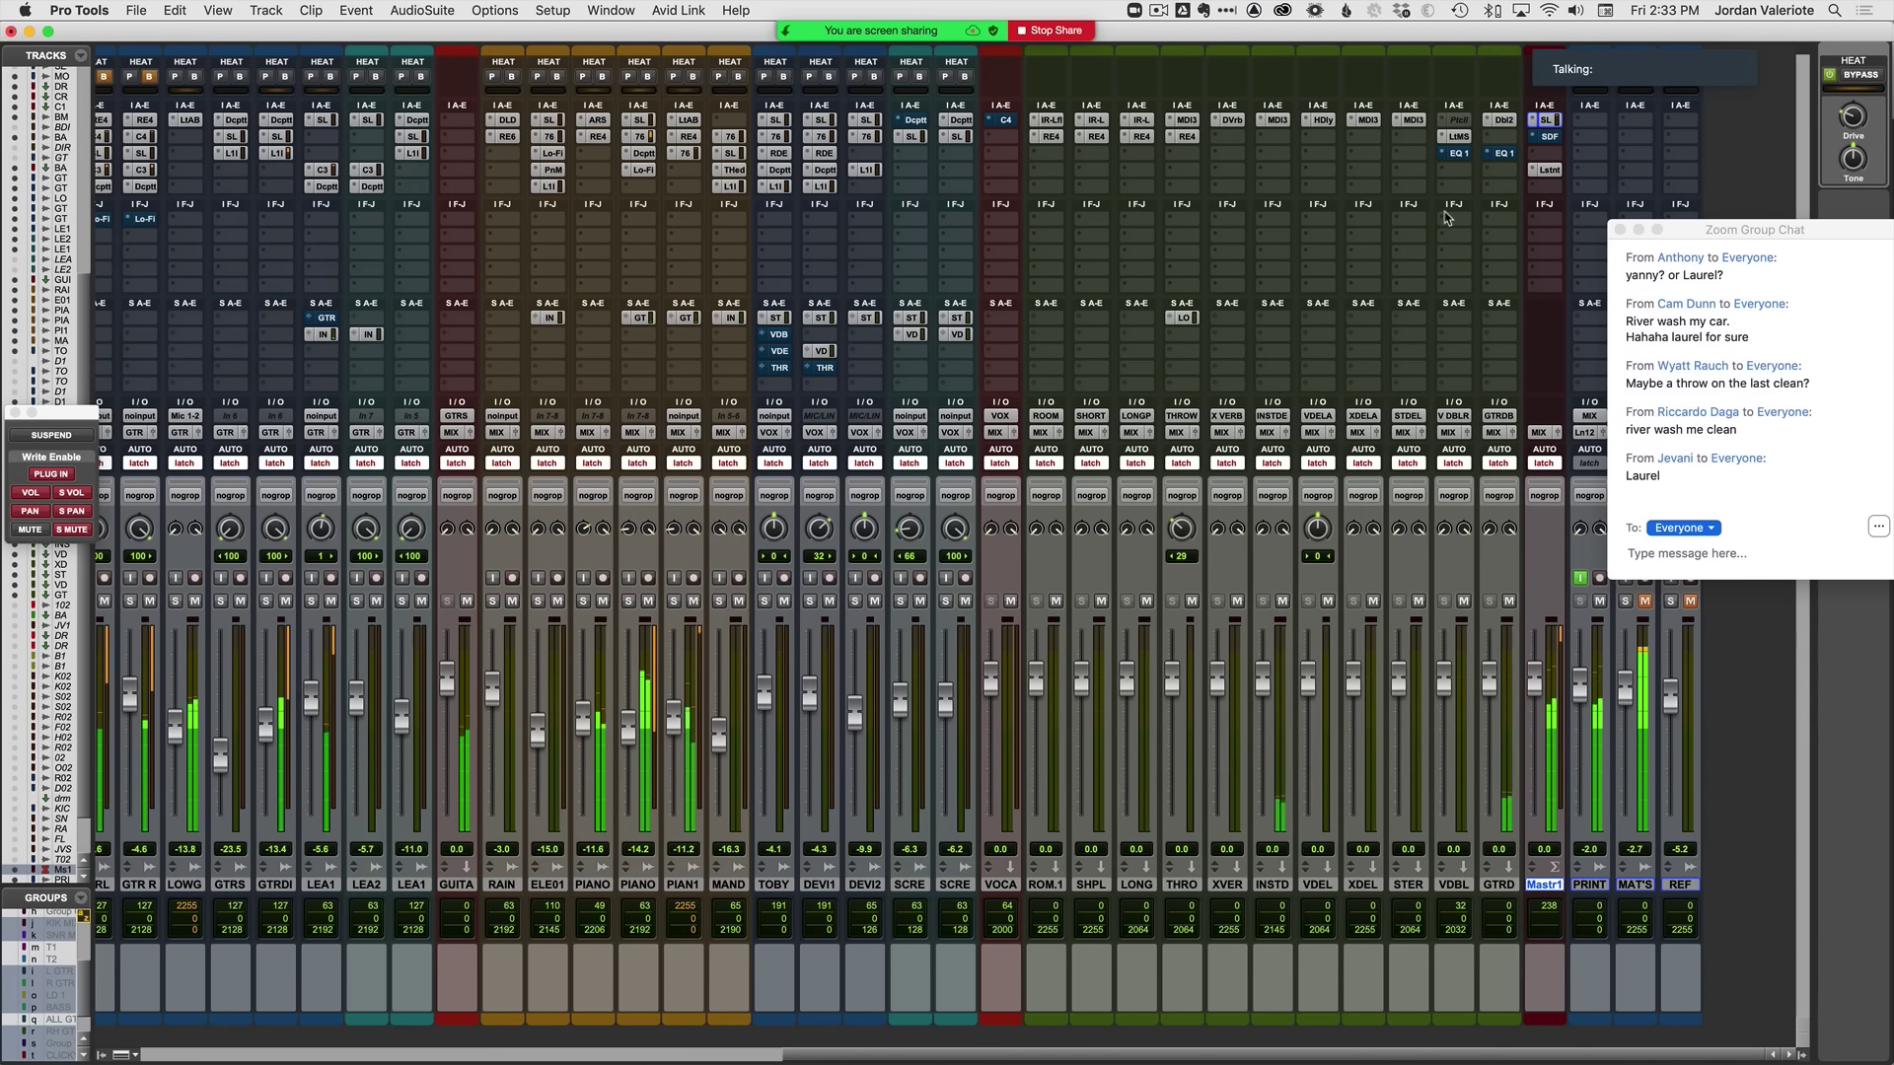
{"action": "scroll", "coordinate": [1141, 484], "scroll_direction": "left", "scroll_amount": 15}
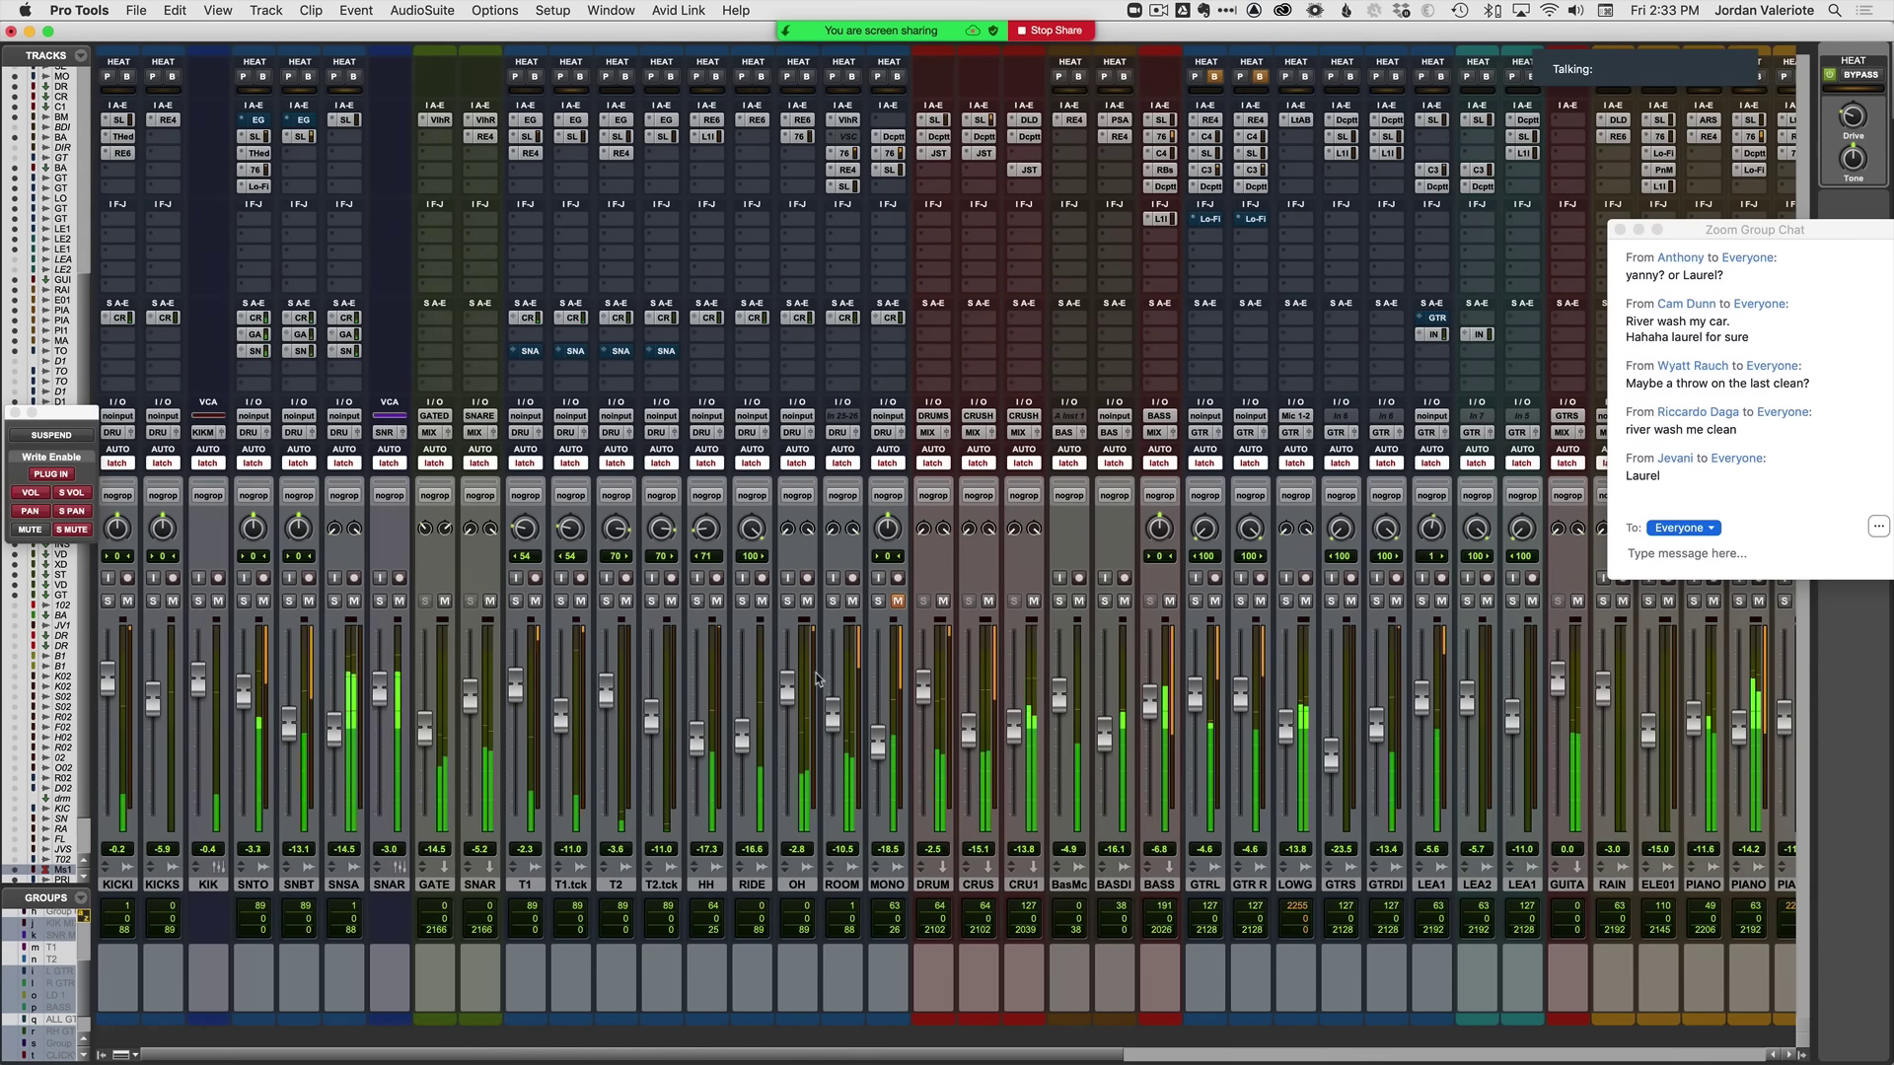
Step: Return to the arrangement and examine the guitar, bass and drum tracks in the section after bar 93 during playback
{"action": "key", "text": "super+="}
{"action": "key", "text": "r"}
{"action": "key", "text": "r"}
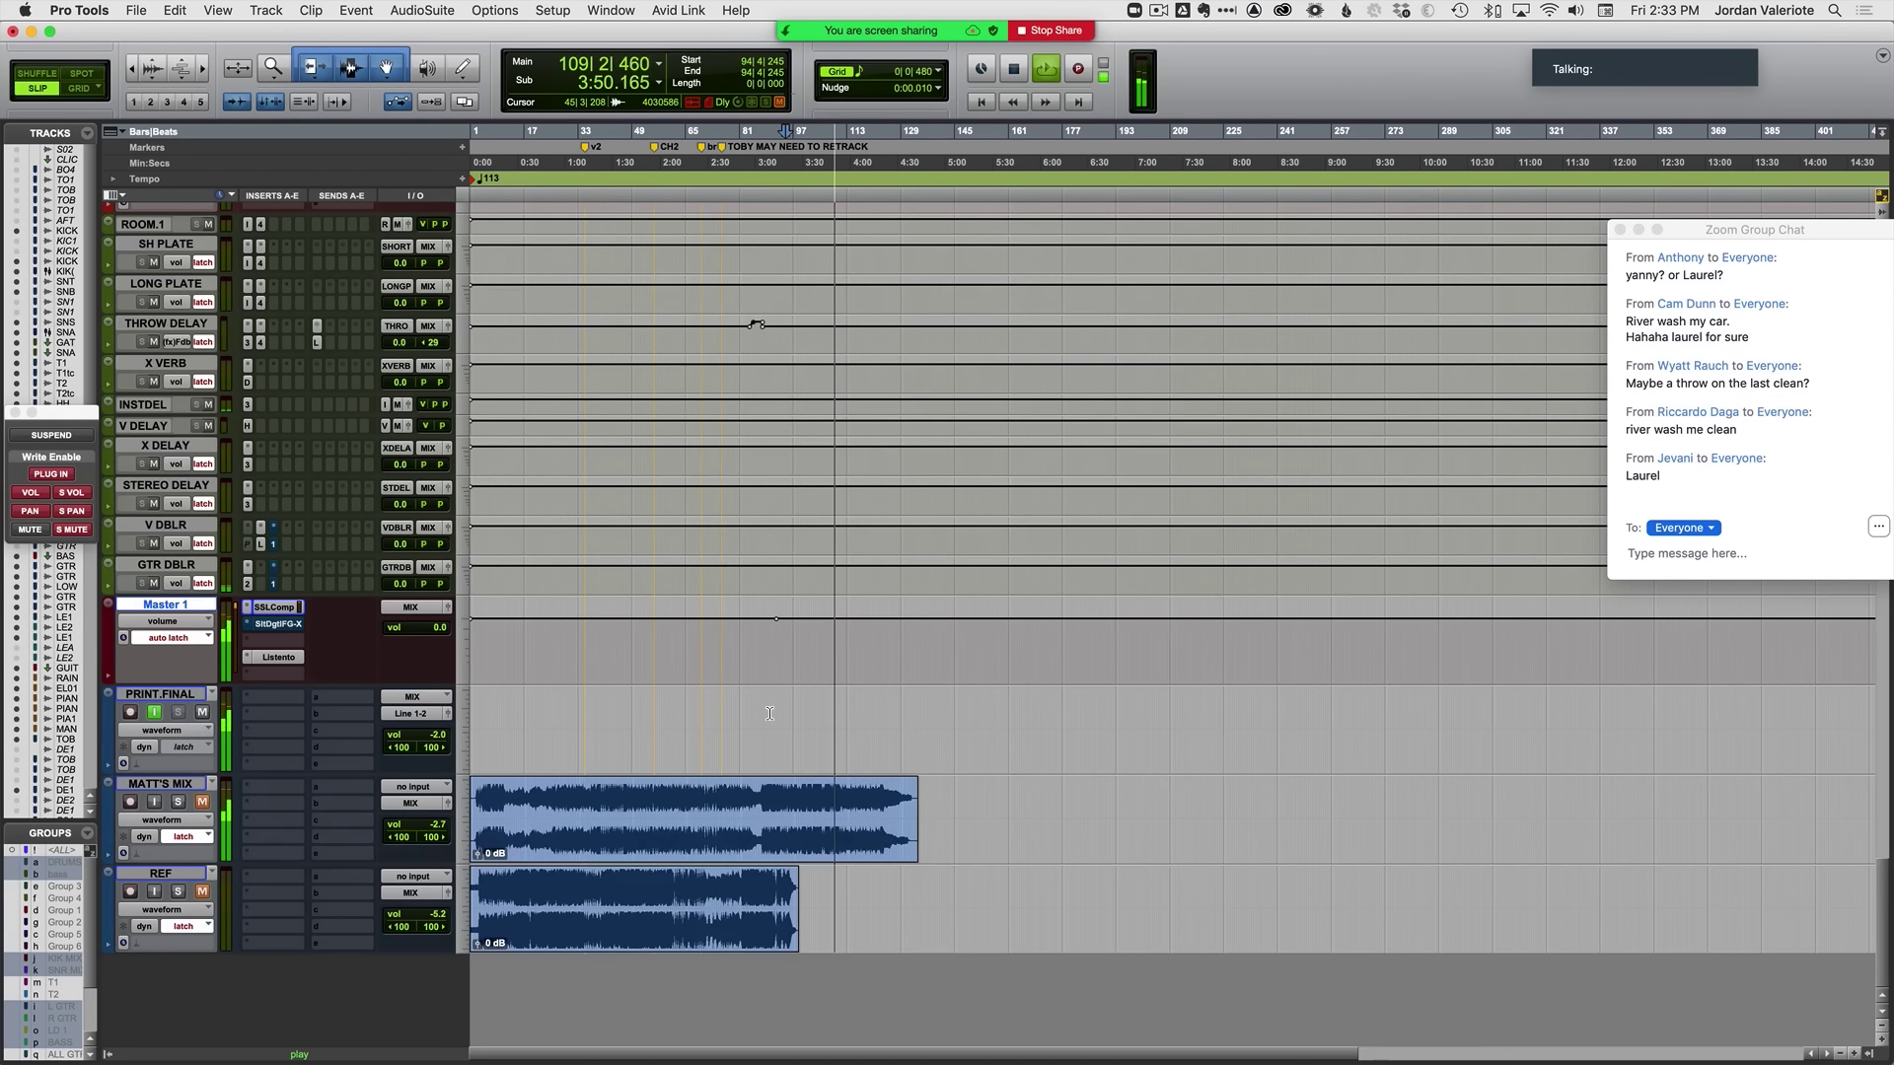
{"action": "scroll", "coordinate": [769, 718], "scroll_direction": "up", "scroll_amount": 10}
{"action": "scroll", "coordinate": [770, 718], "scroll_direction": "up", "scroll_amount": 15}
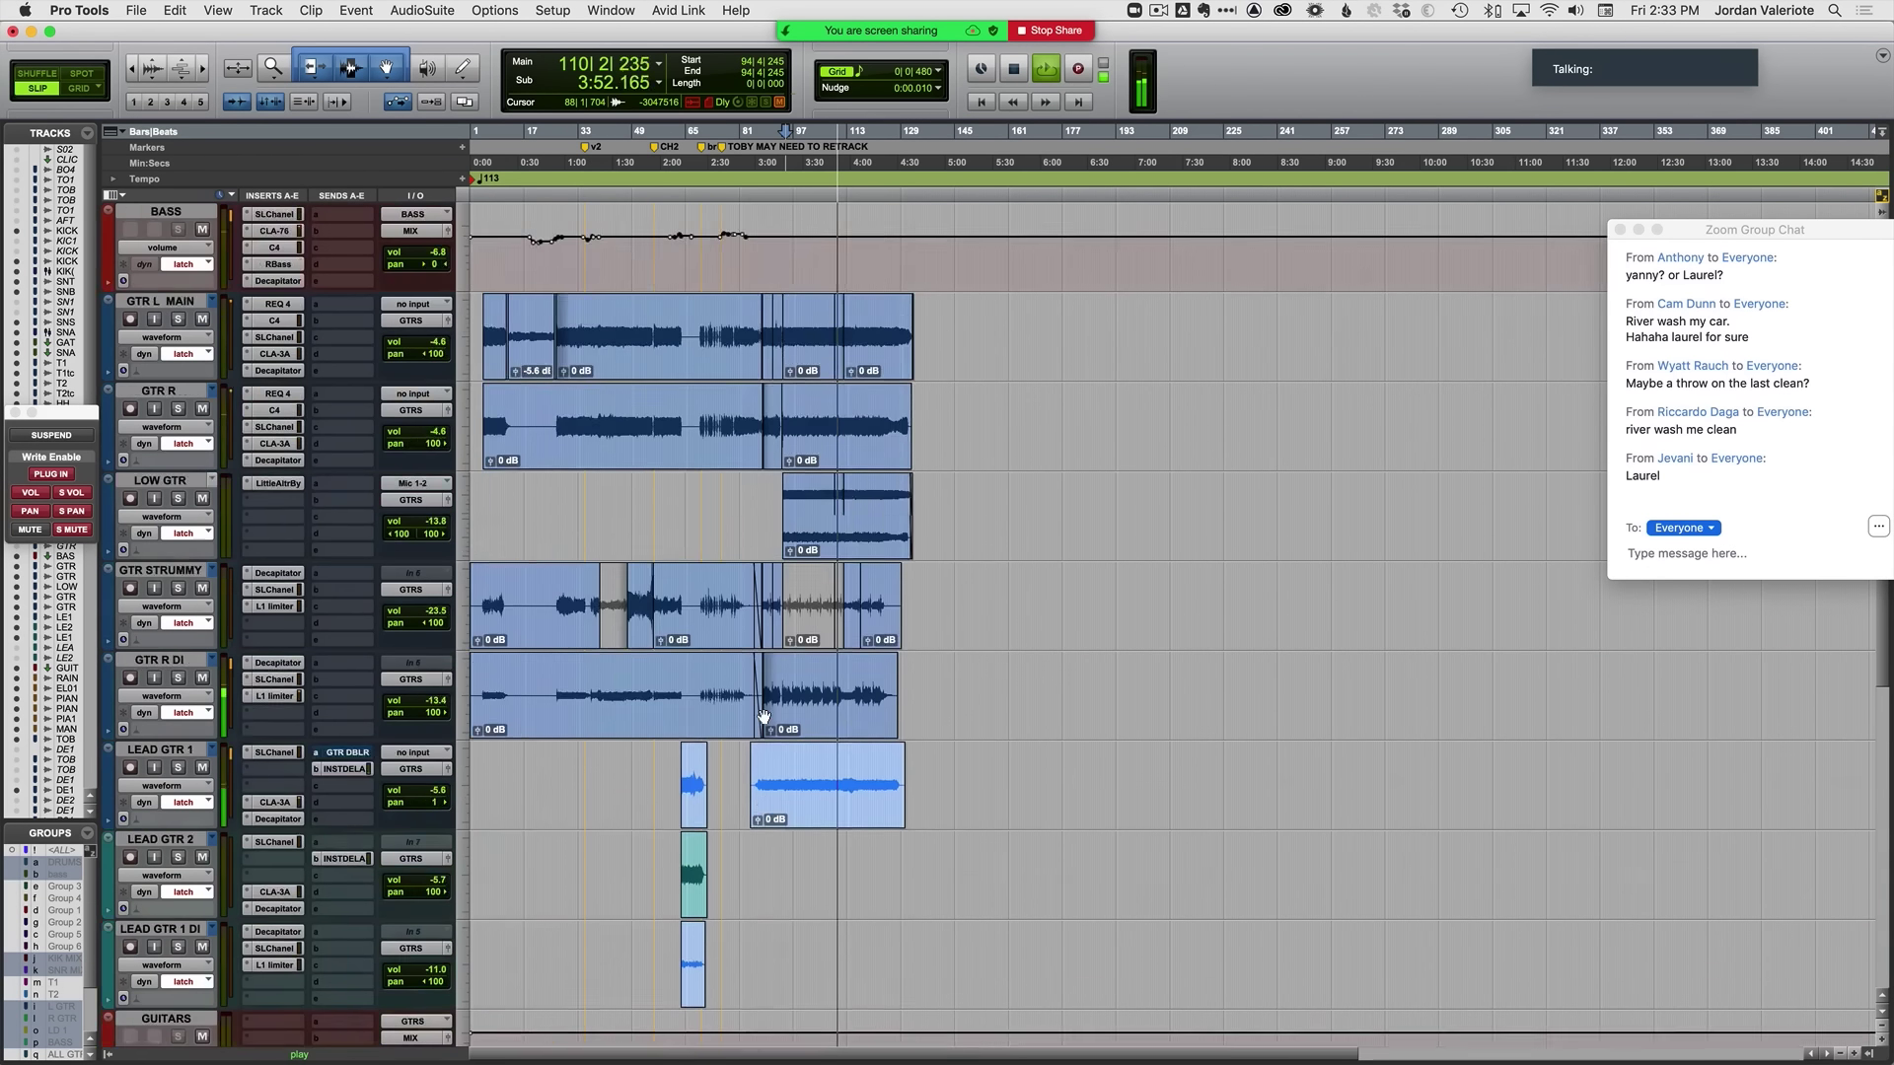
{"action": "left_click", "coordinate": [833, 792]}
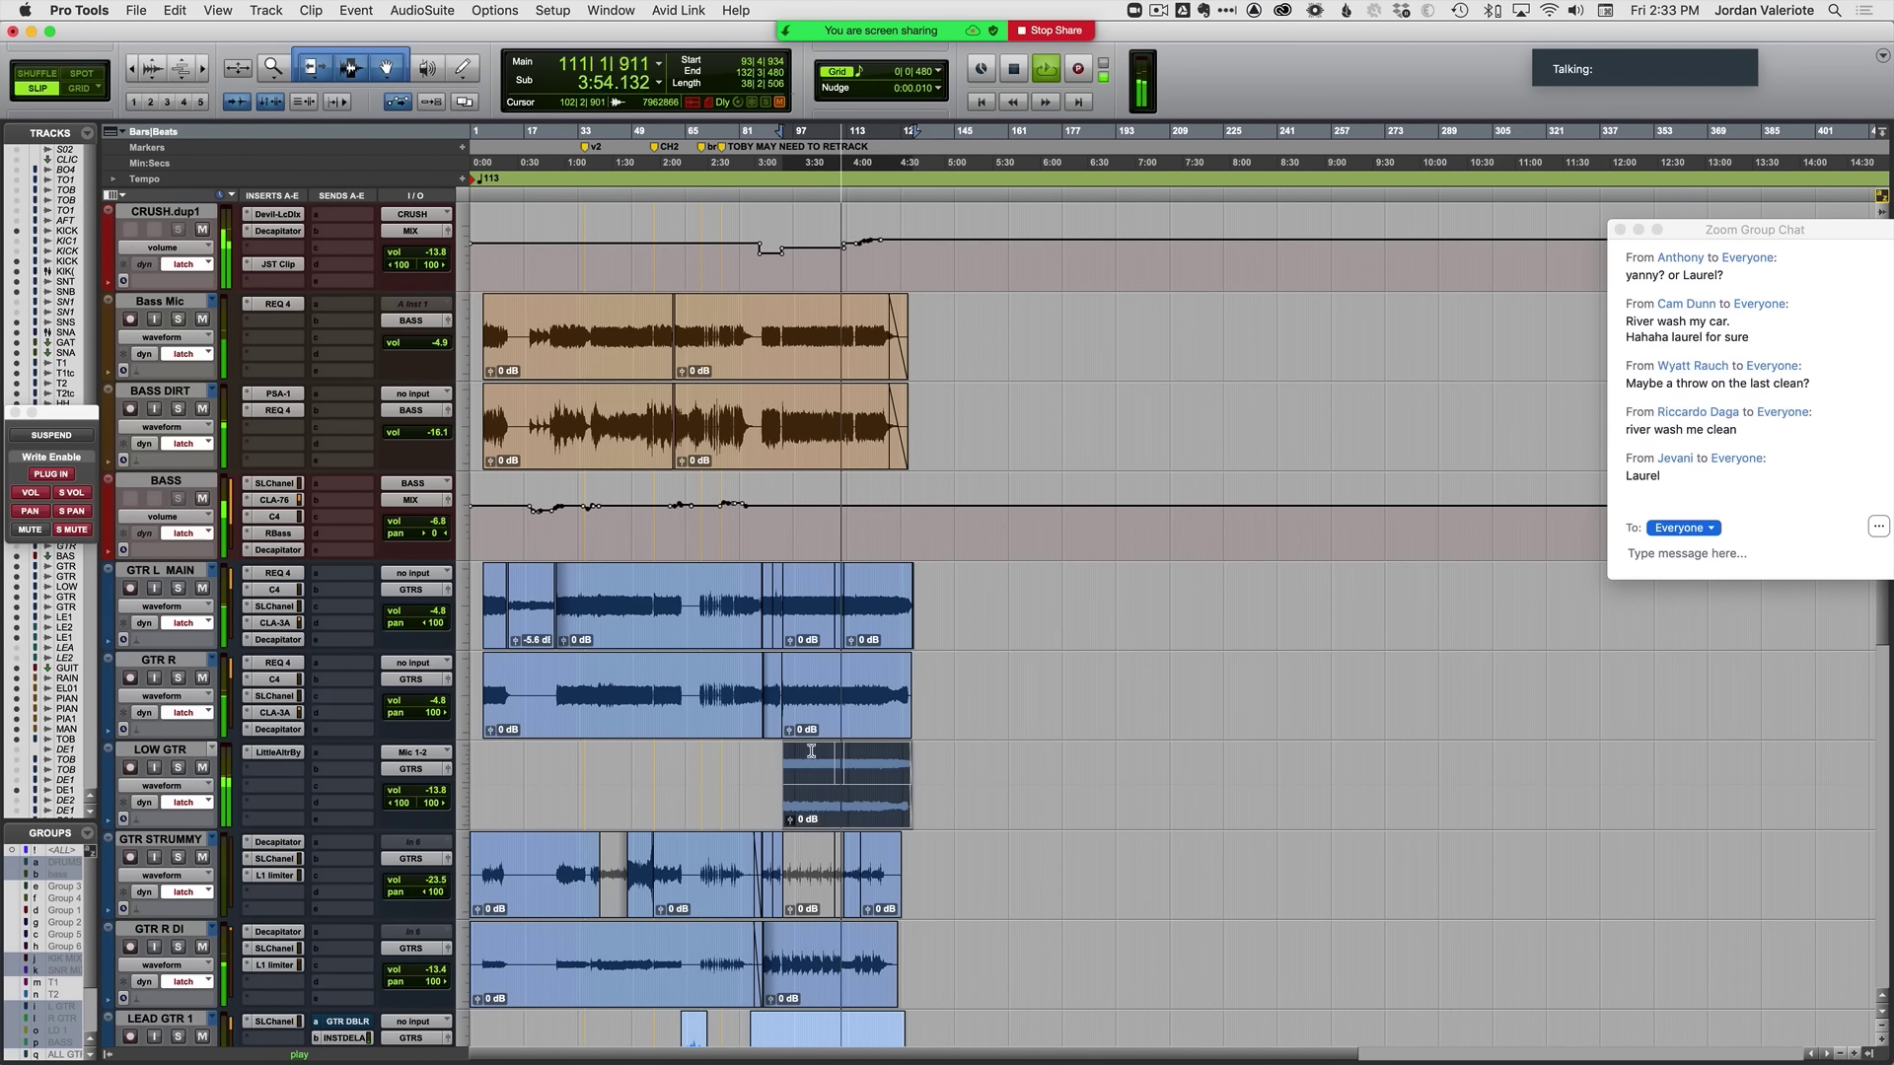
{"action": "left_click", "coordinate": [813, 753]}
{"action": "key", "text": "t"}
{"action": "key", "text": "t"}
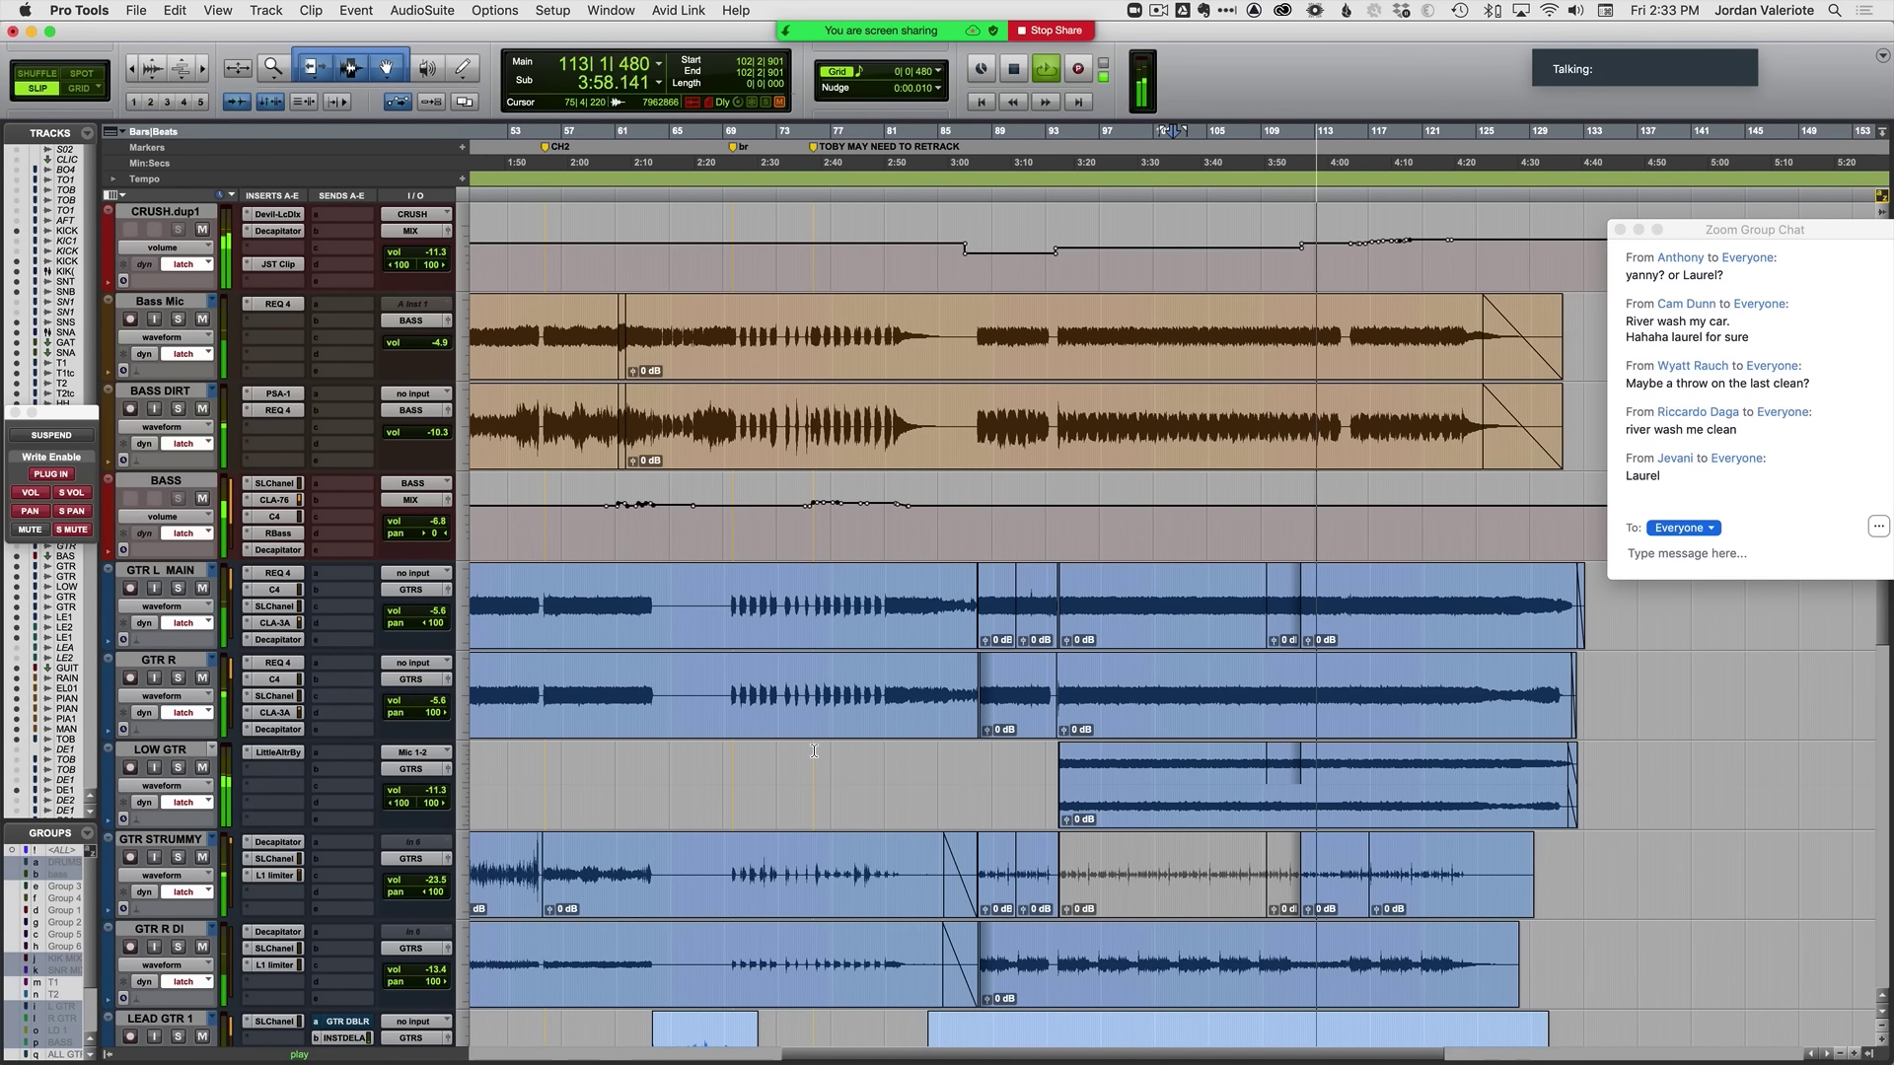
{"action": "scroll", "coordinate": [814, 751], "scroll_direction": "up", "scroll_amount": 3}
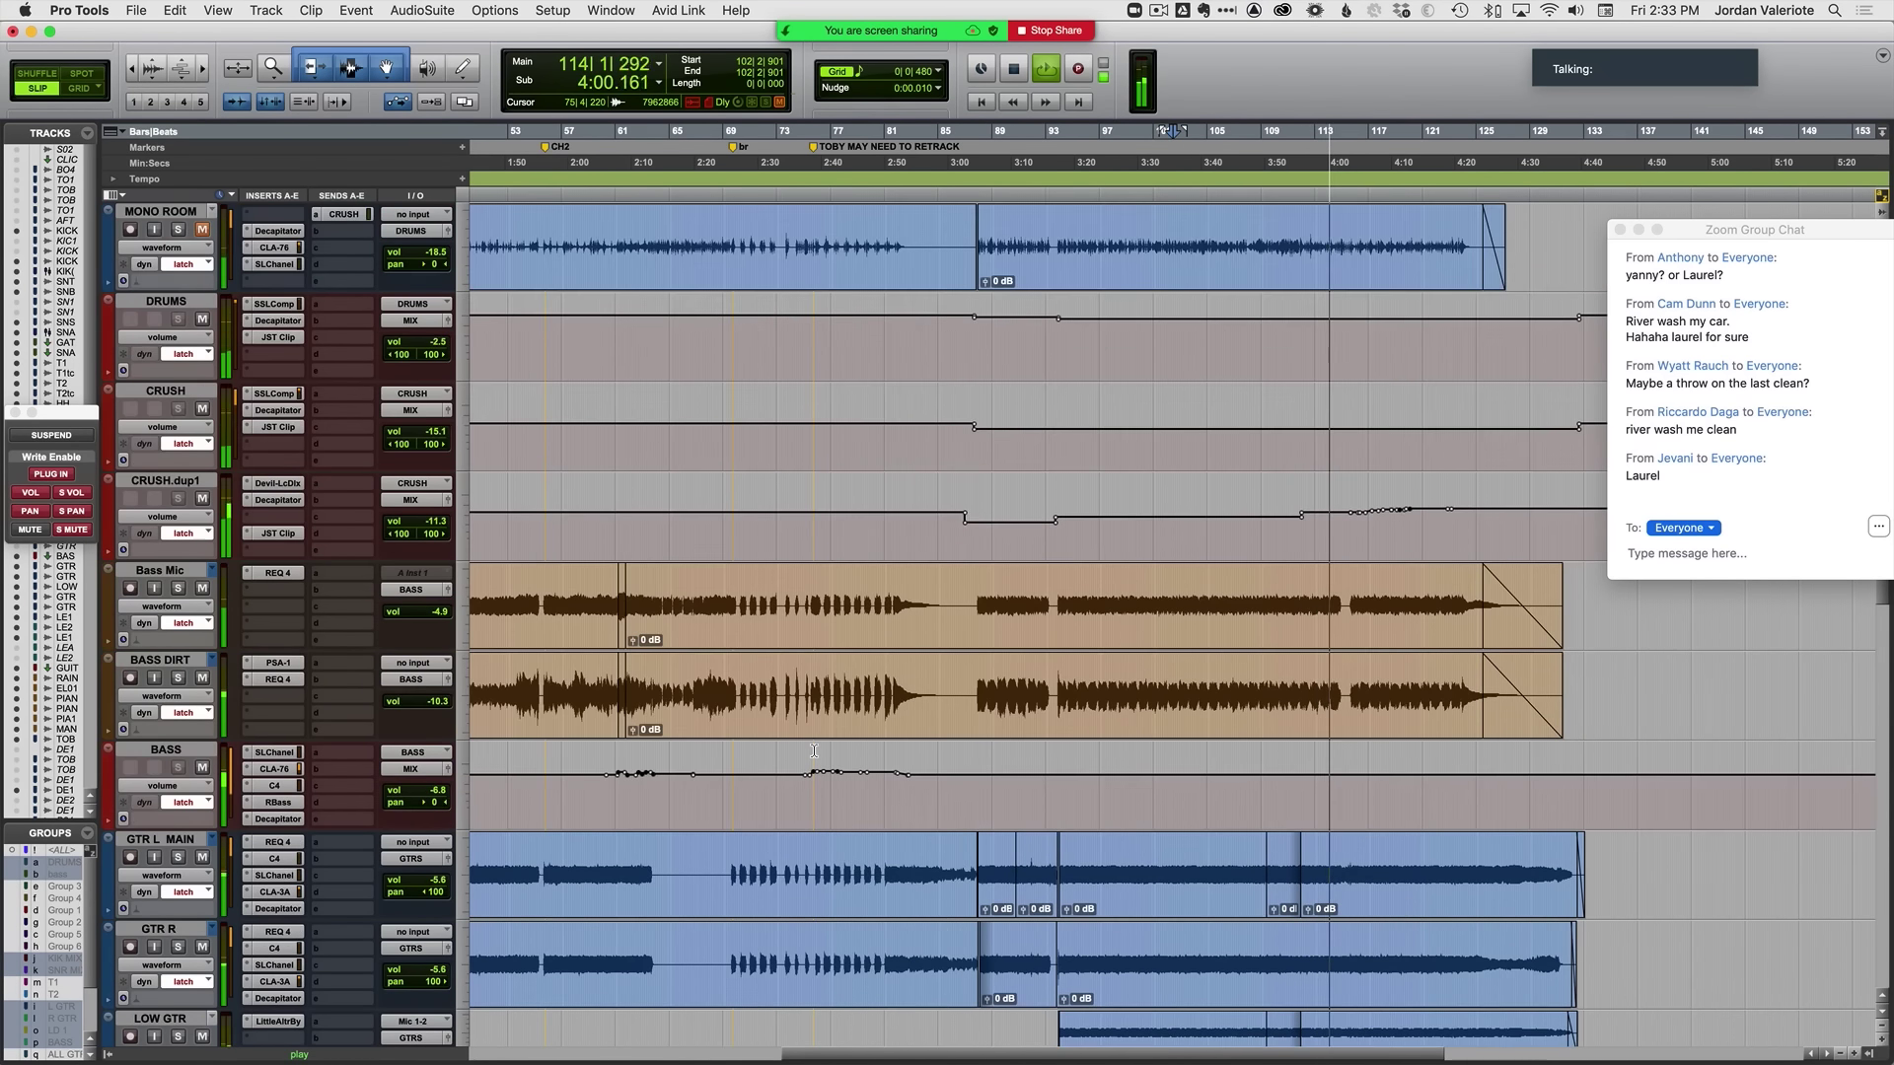
{"action": "scroll", "coordinate": [813, 750], "scroll_direction": "up", "scroll_amount": 6}
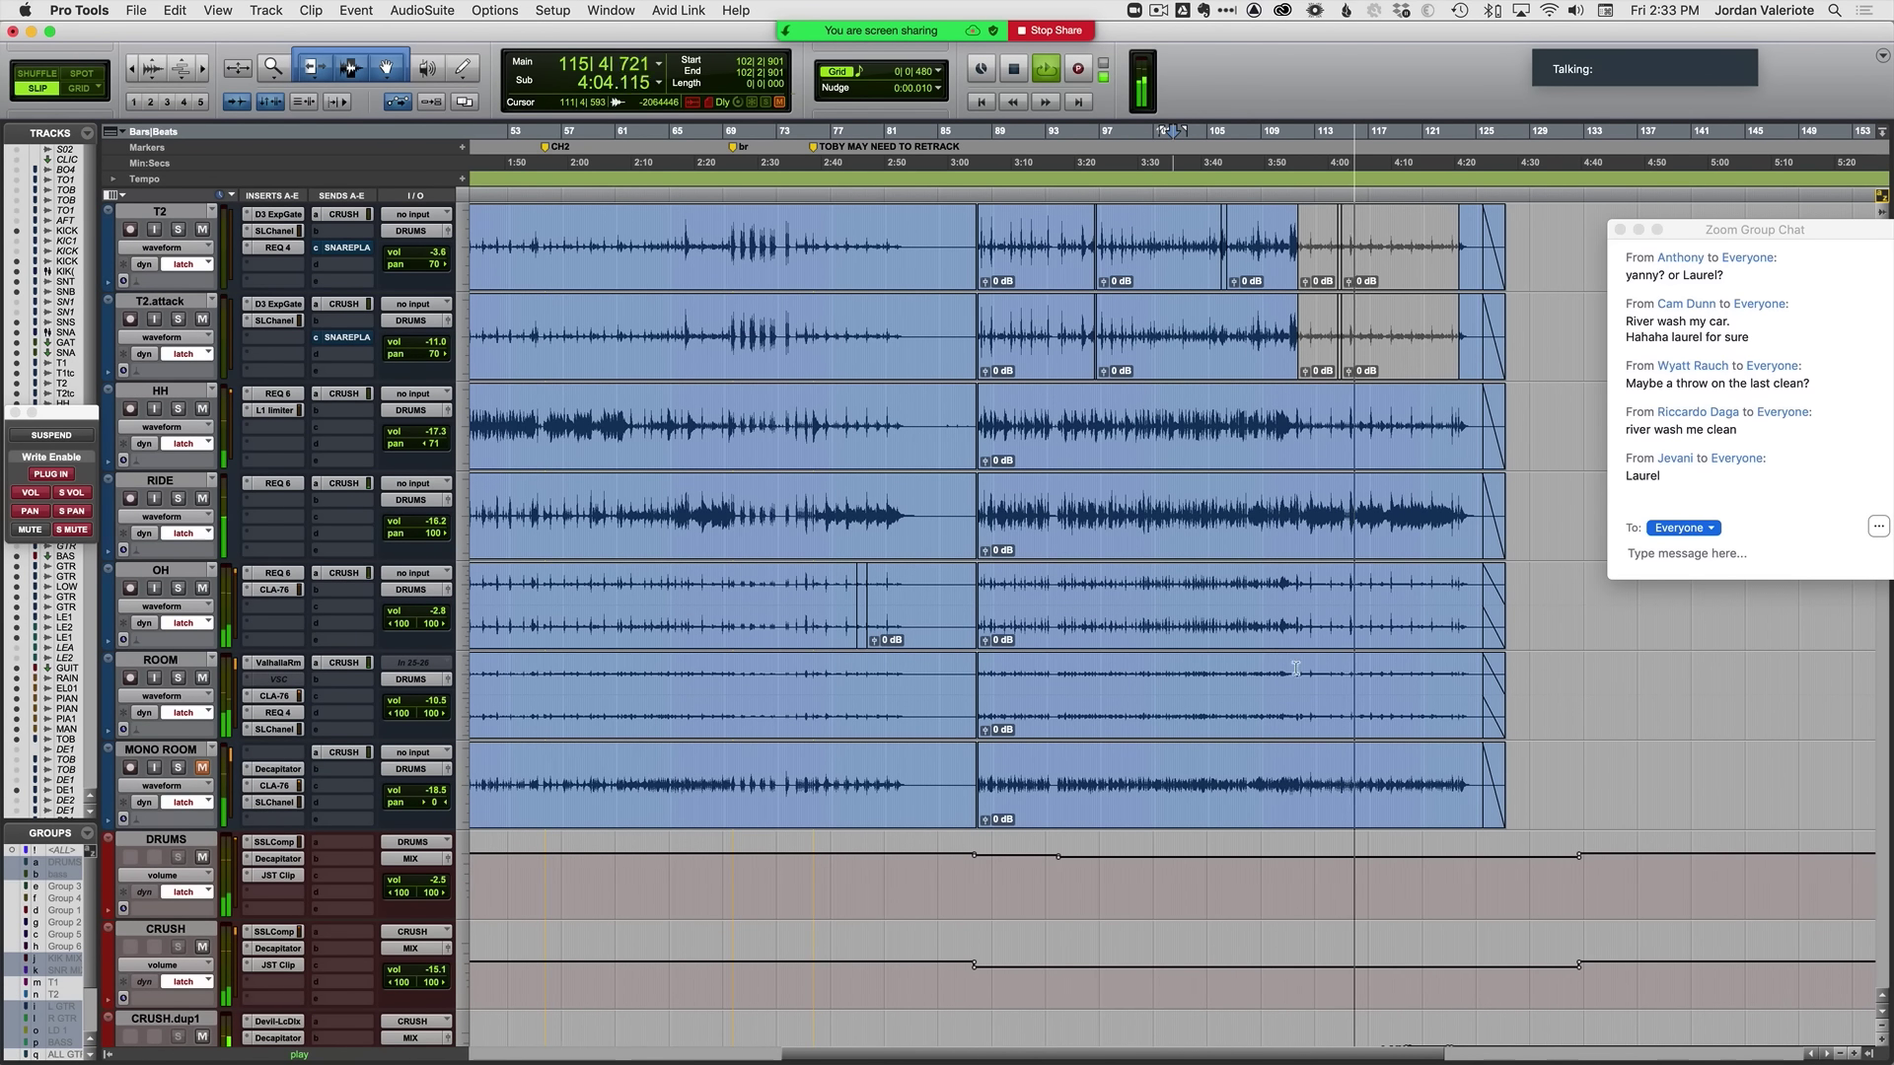
Step: Solo the drum ROOM track, replay it from bar 111 beat 2, and compare it against the full mix
{"action": "key", "text": "t"}
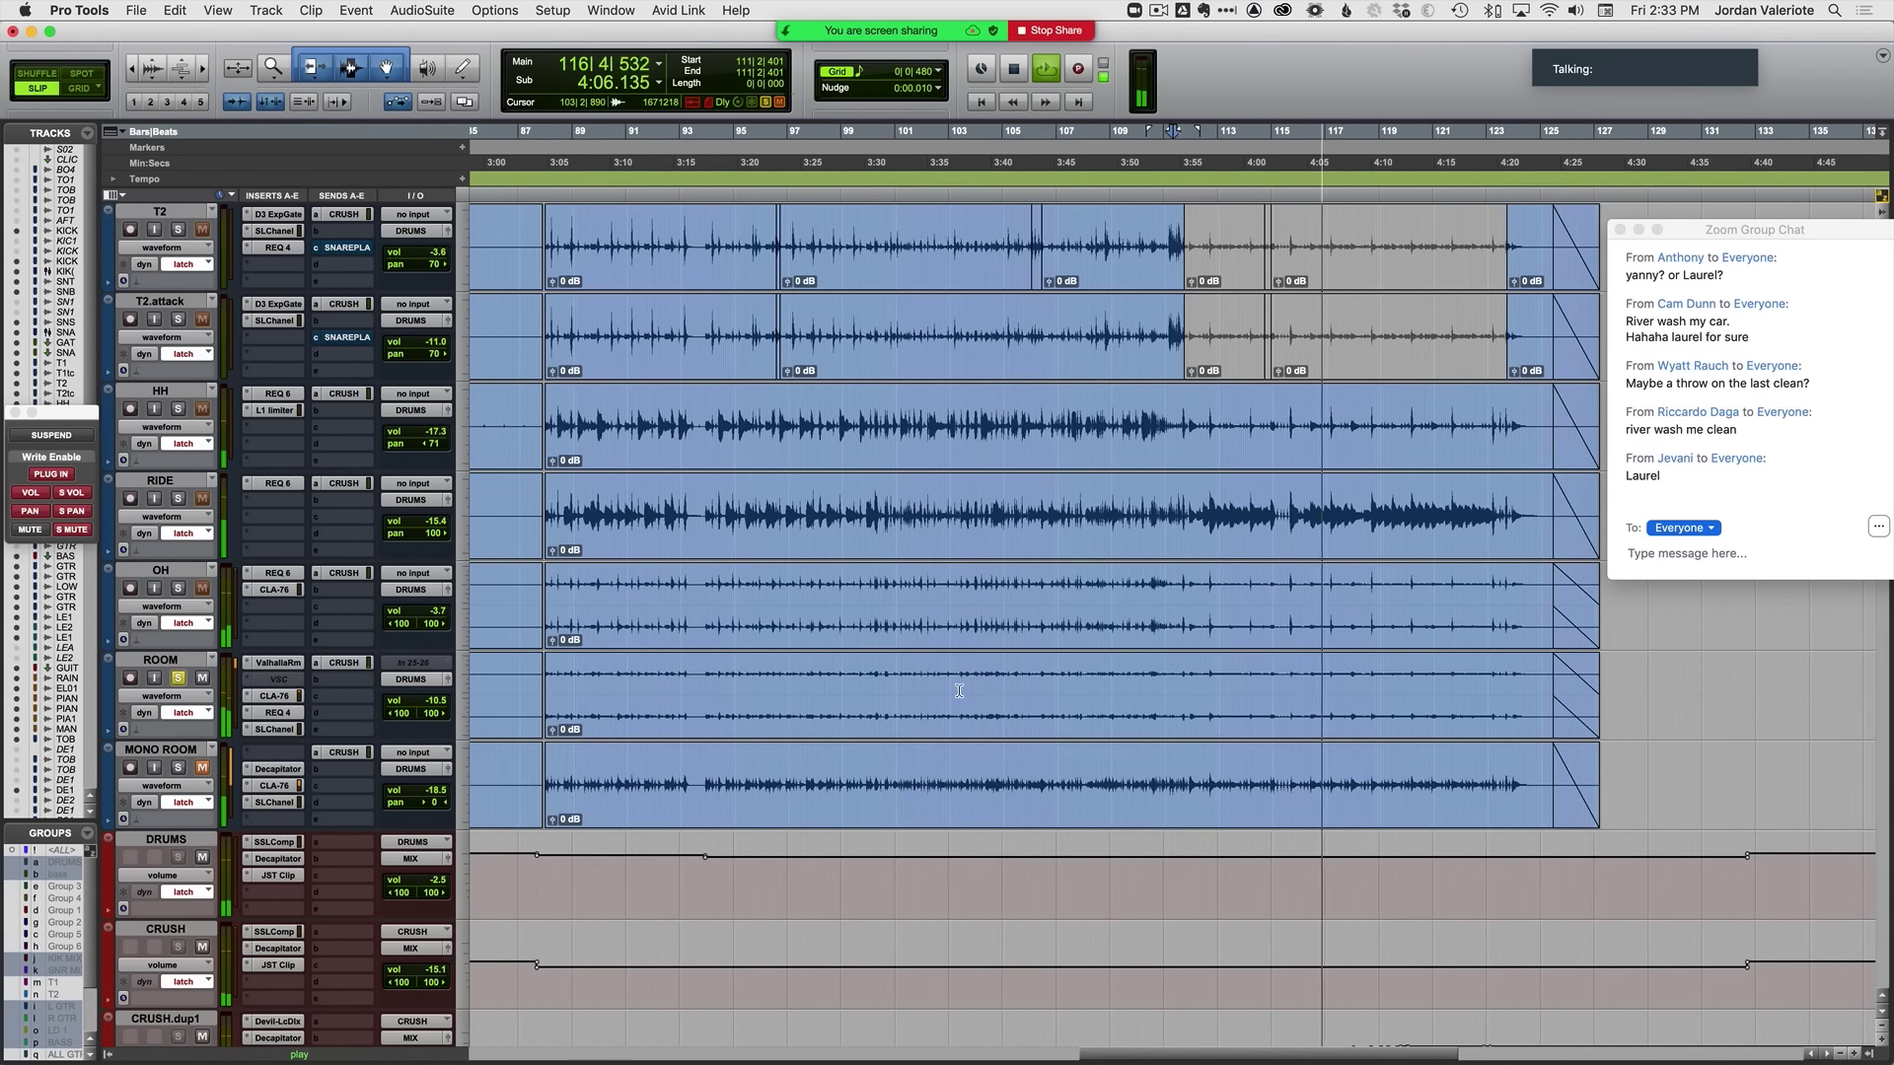
{"action": "key", "text": "shift+s"}
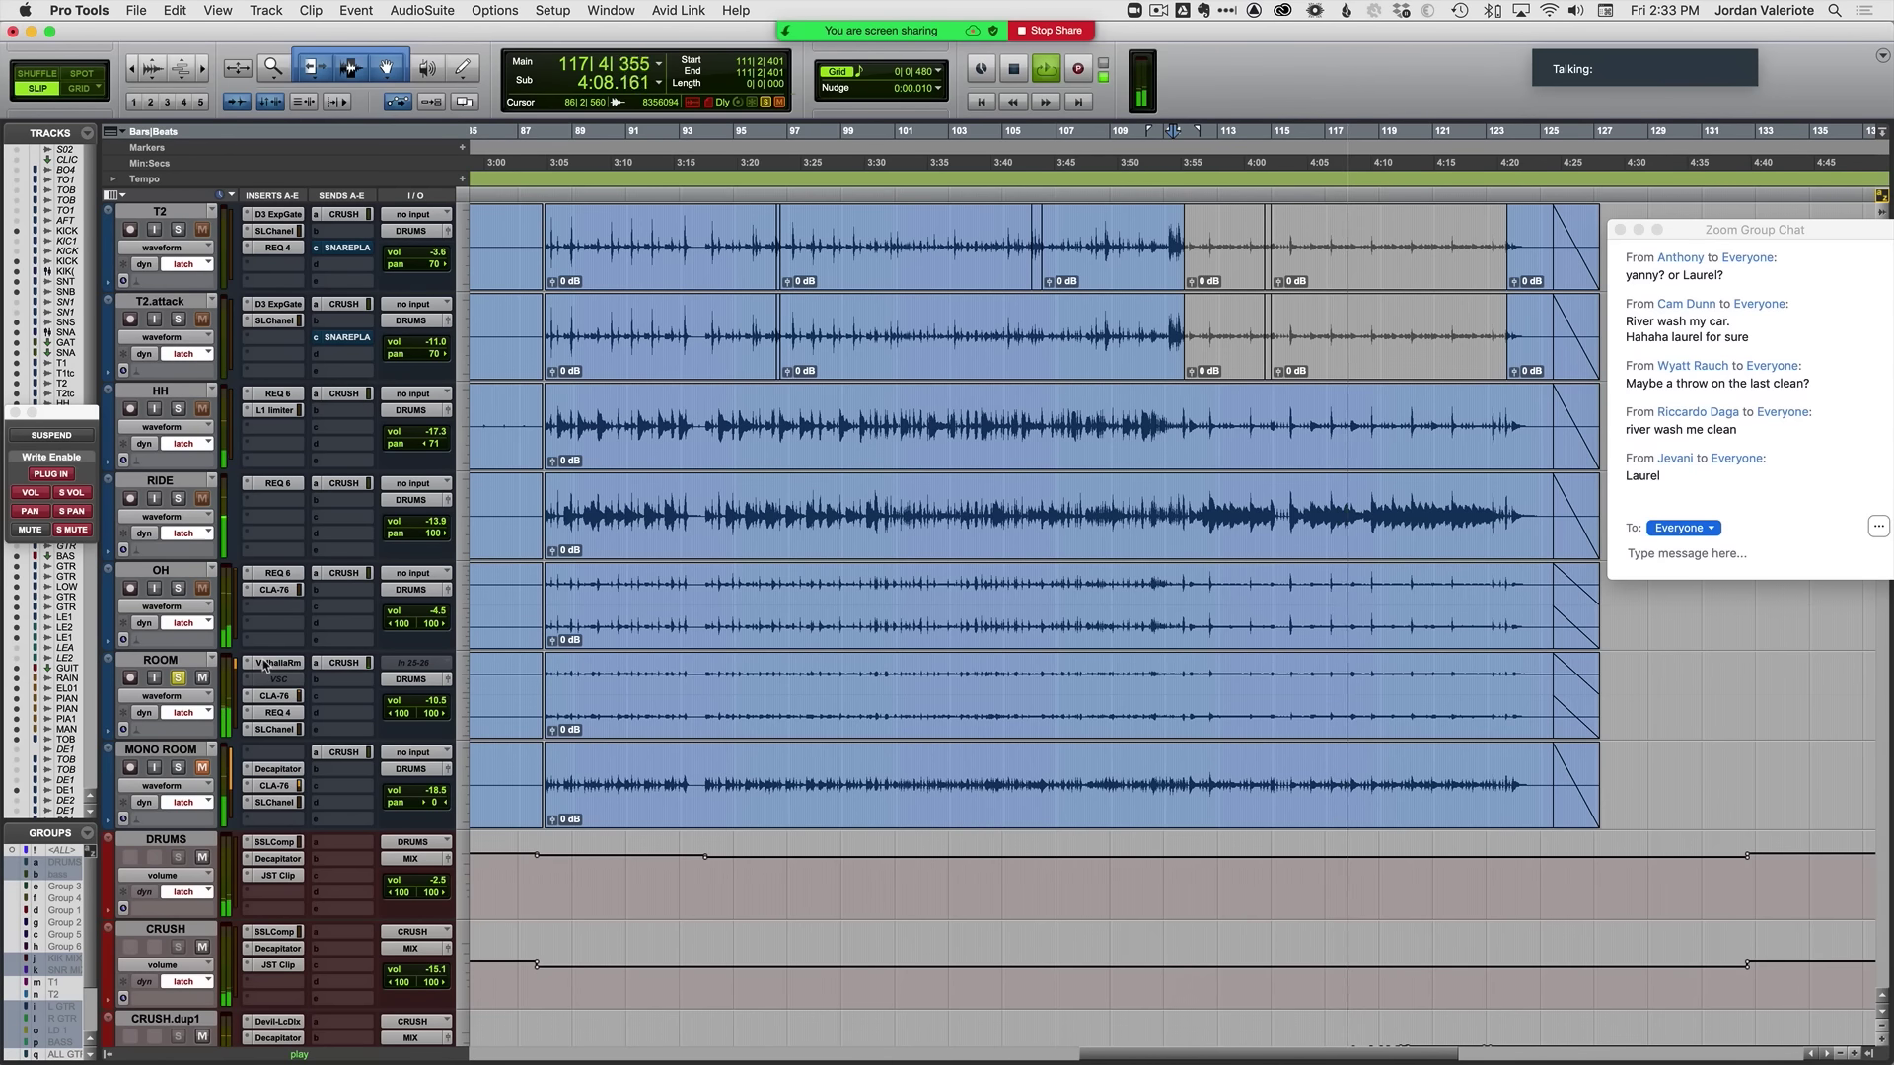
{"action": "key", "text": "space"}
{"action": "key", "text": "space"}
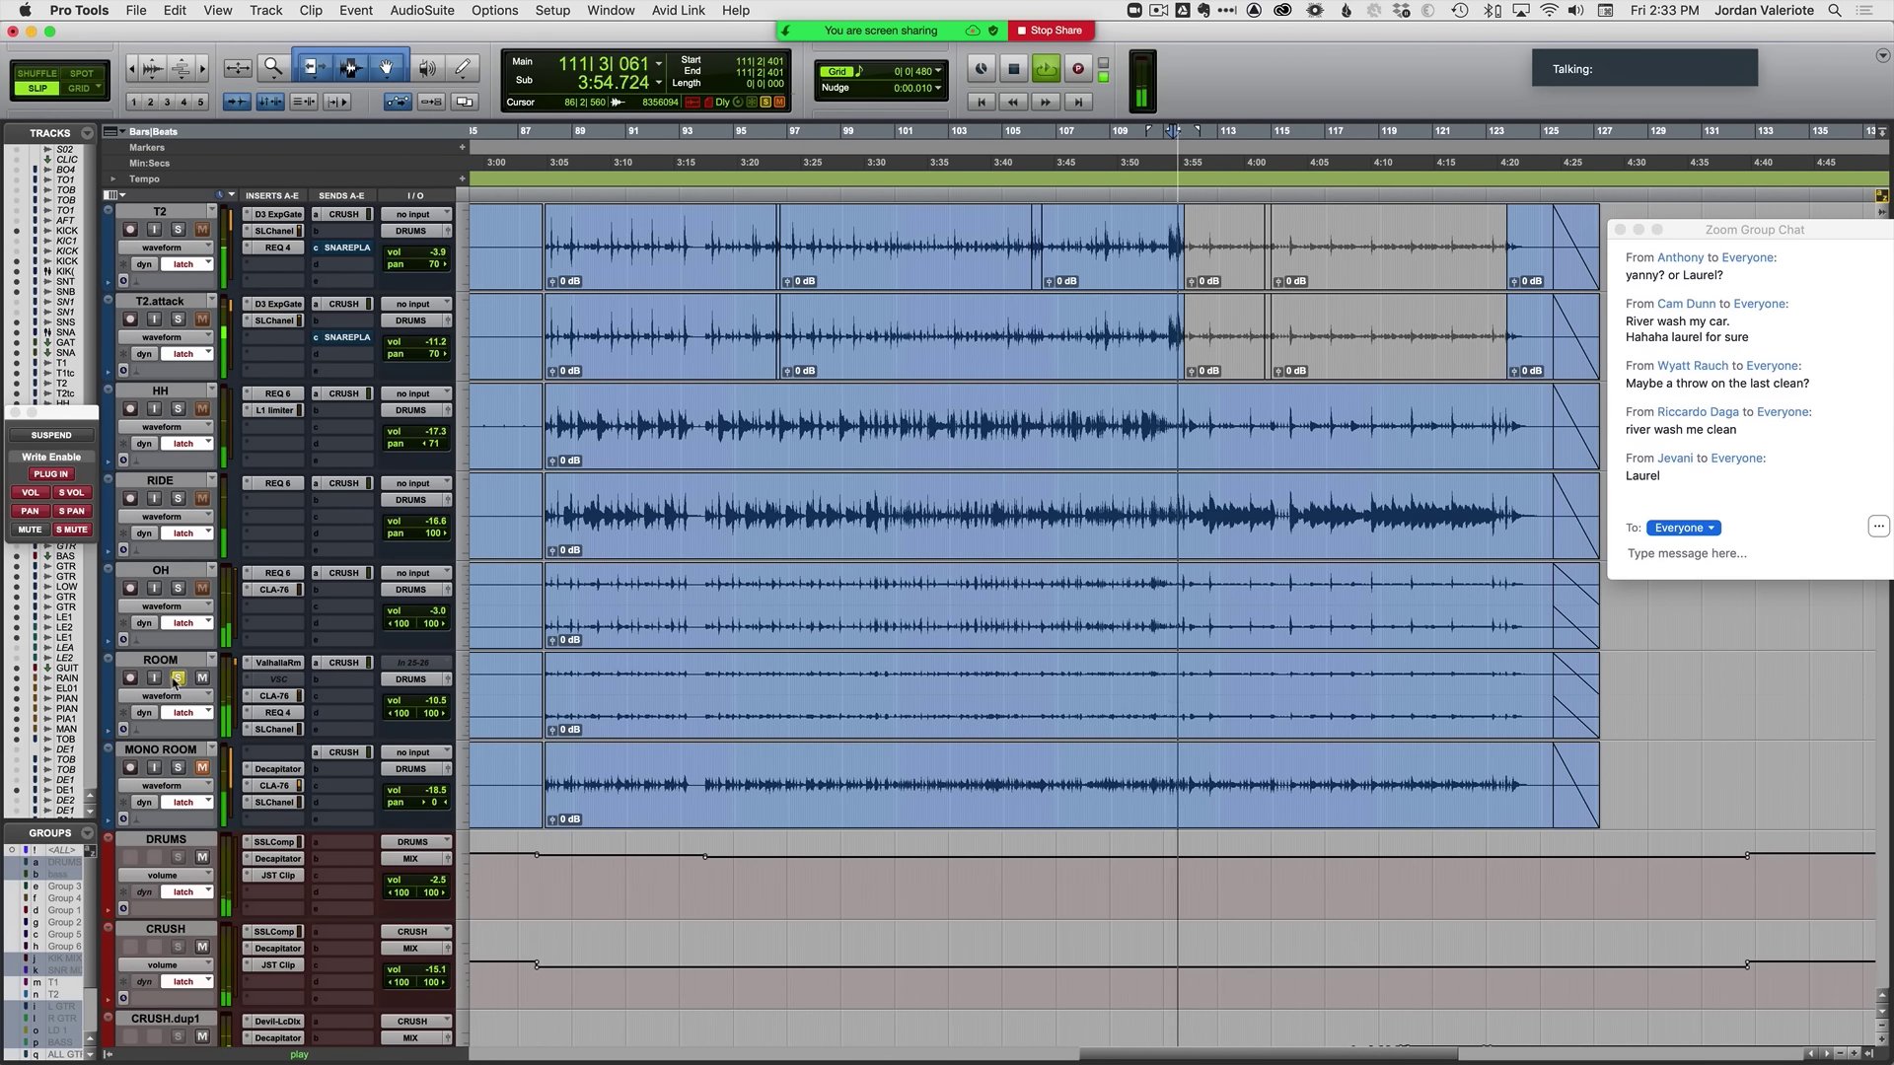
{"action": "left_click", "coordinate": [179, 678]}
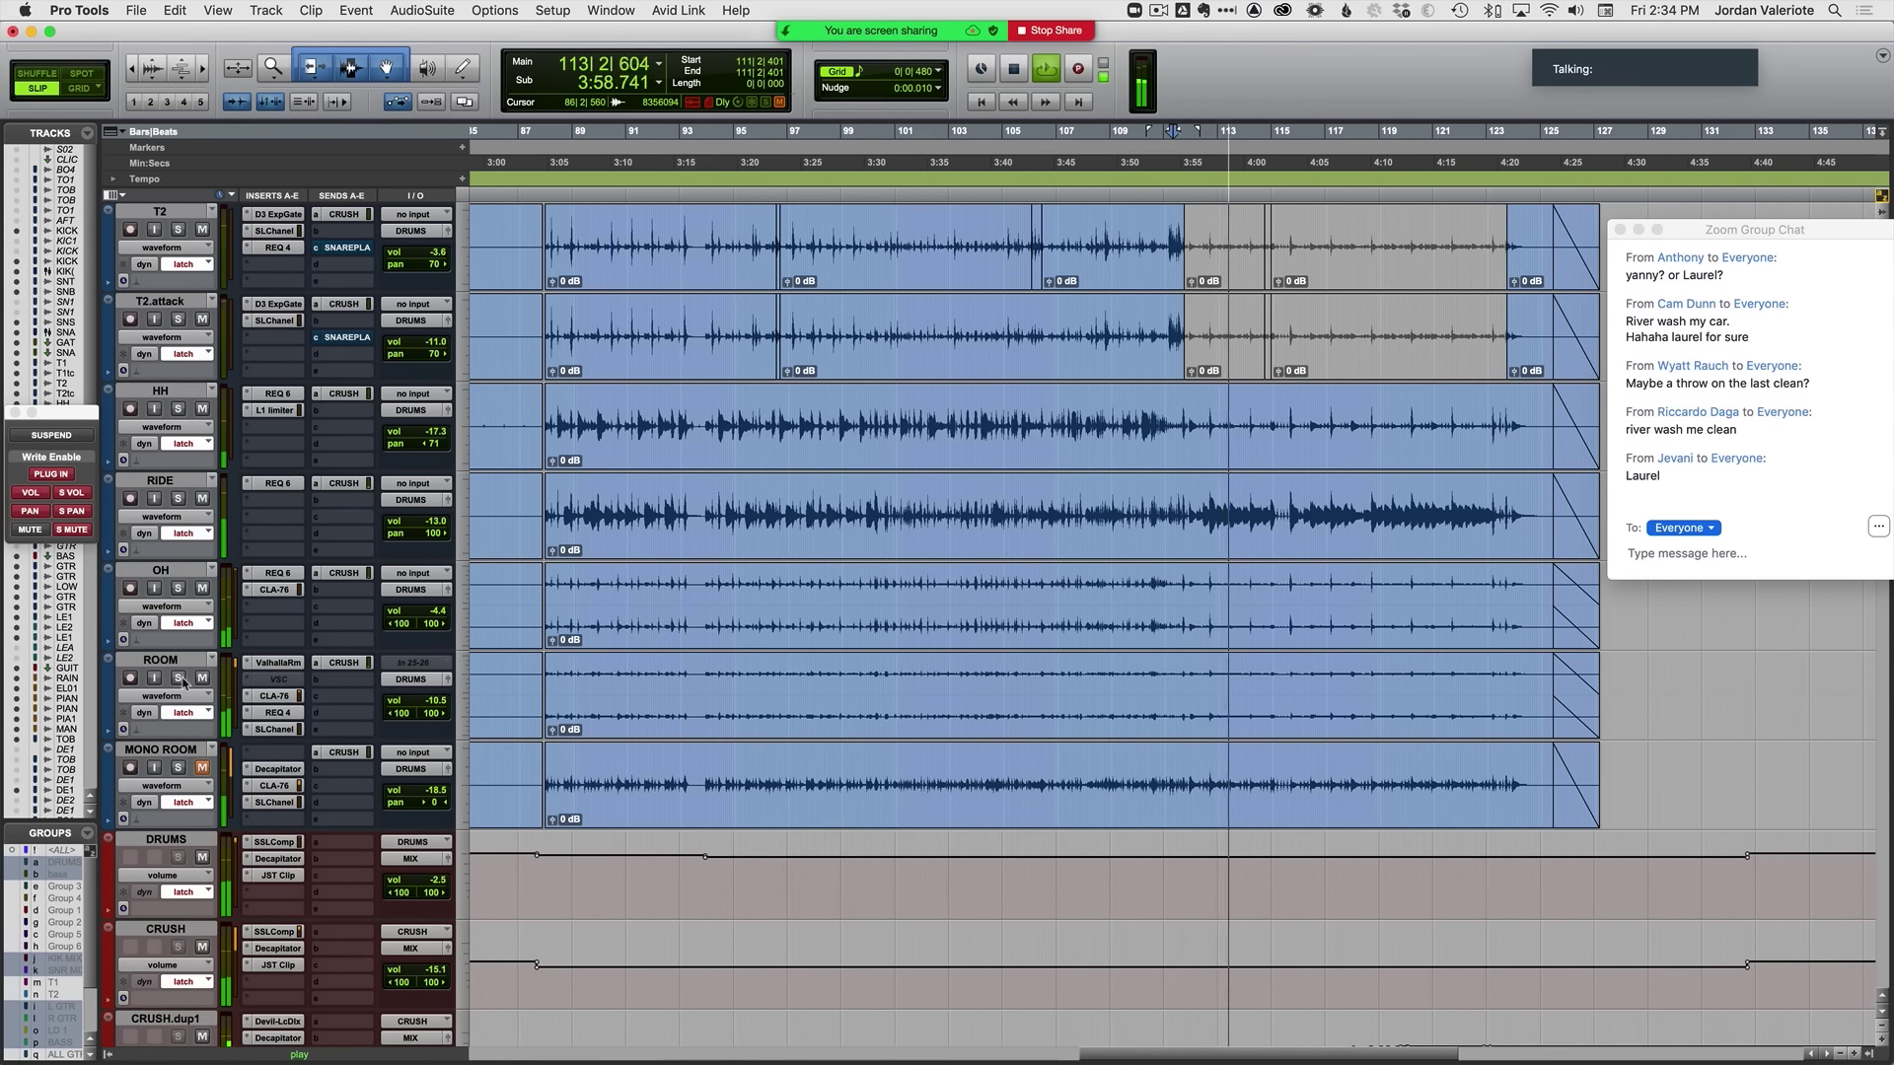
{"action": "left_click", "coordinate": [179, 679]}
Step: Set the ValhallaRoom mix on the ROOM track to 65.4 % and solo OH alongside it
{"action": "left_click", "coordinate": [280, 663]}
{"action": "scroll", "coordinate": [284, 665], "scroll_direction": "up", "scroll_amount": 1}
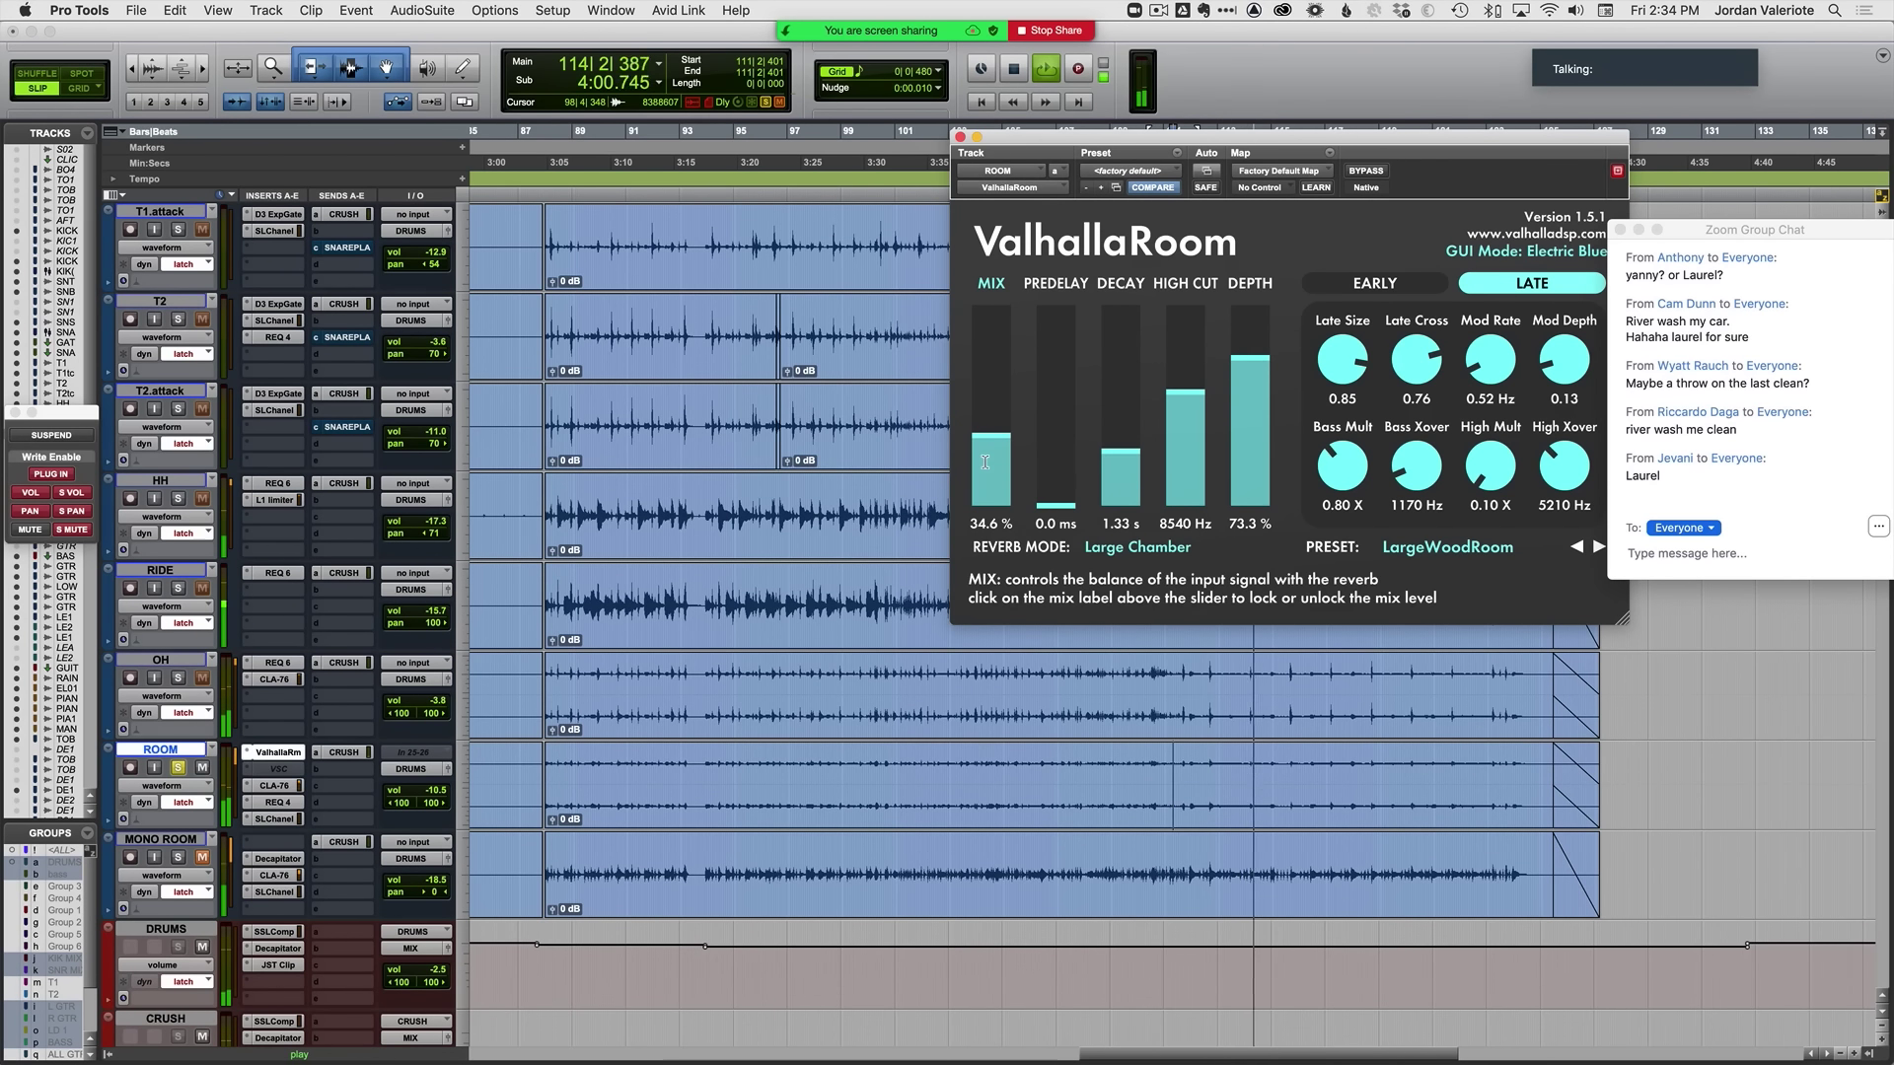
{"action": "left_click_drag", "start_coordinate": [992, 441], "coordinate": [998, 381]}
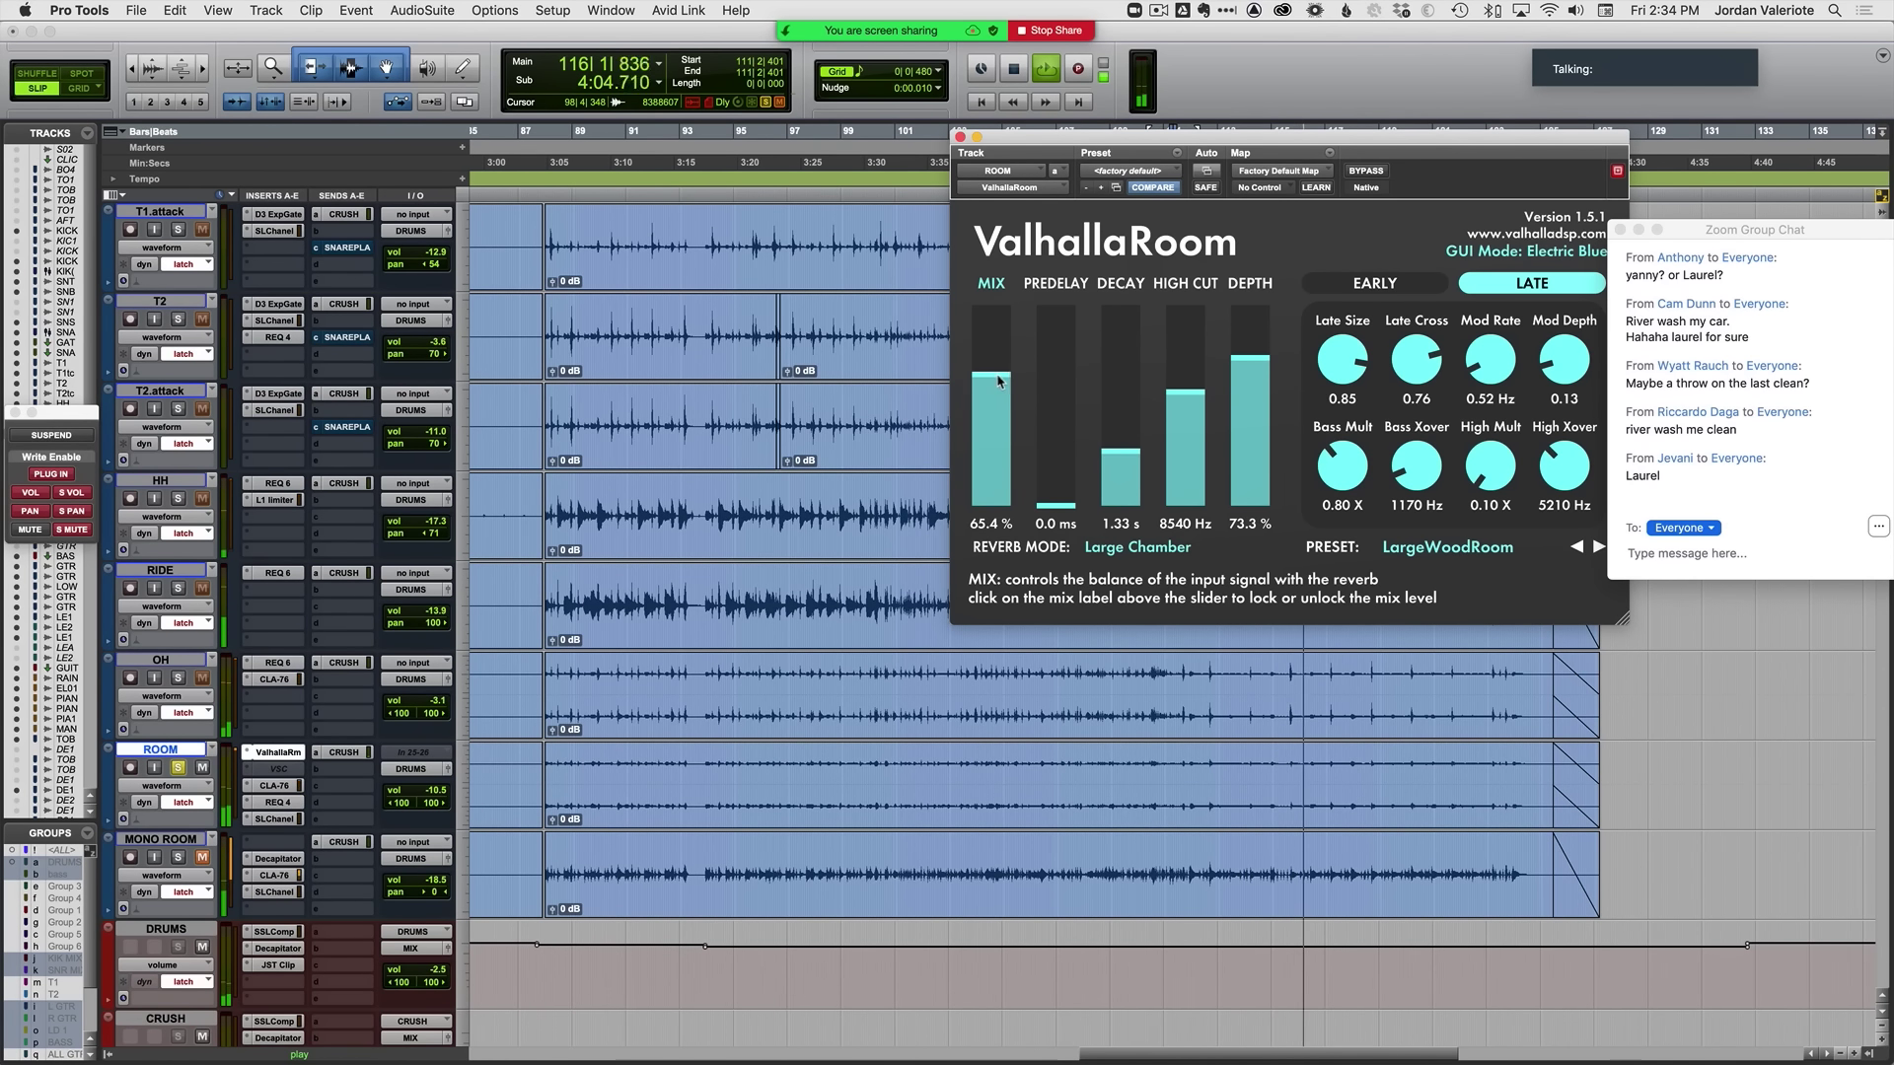
{"action": "left_click", "coordinate": [179, 680]}
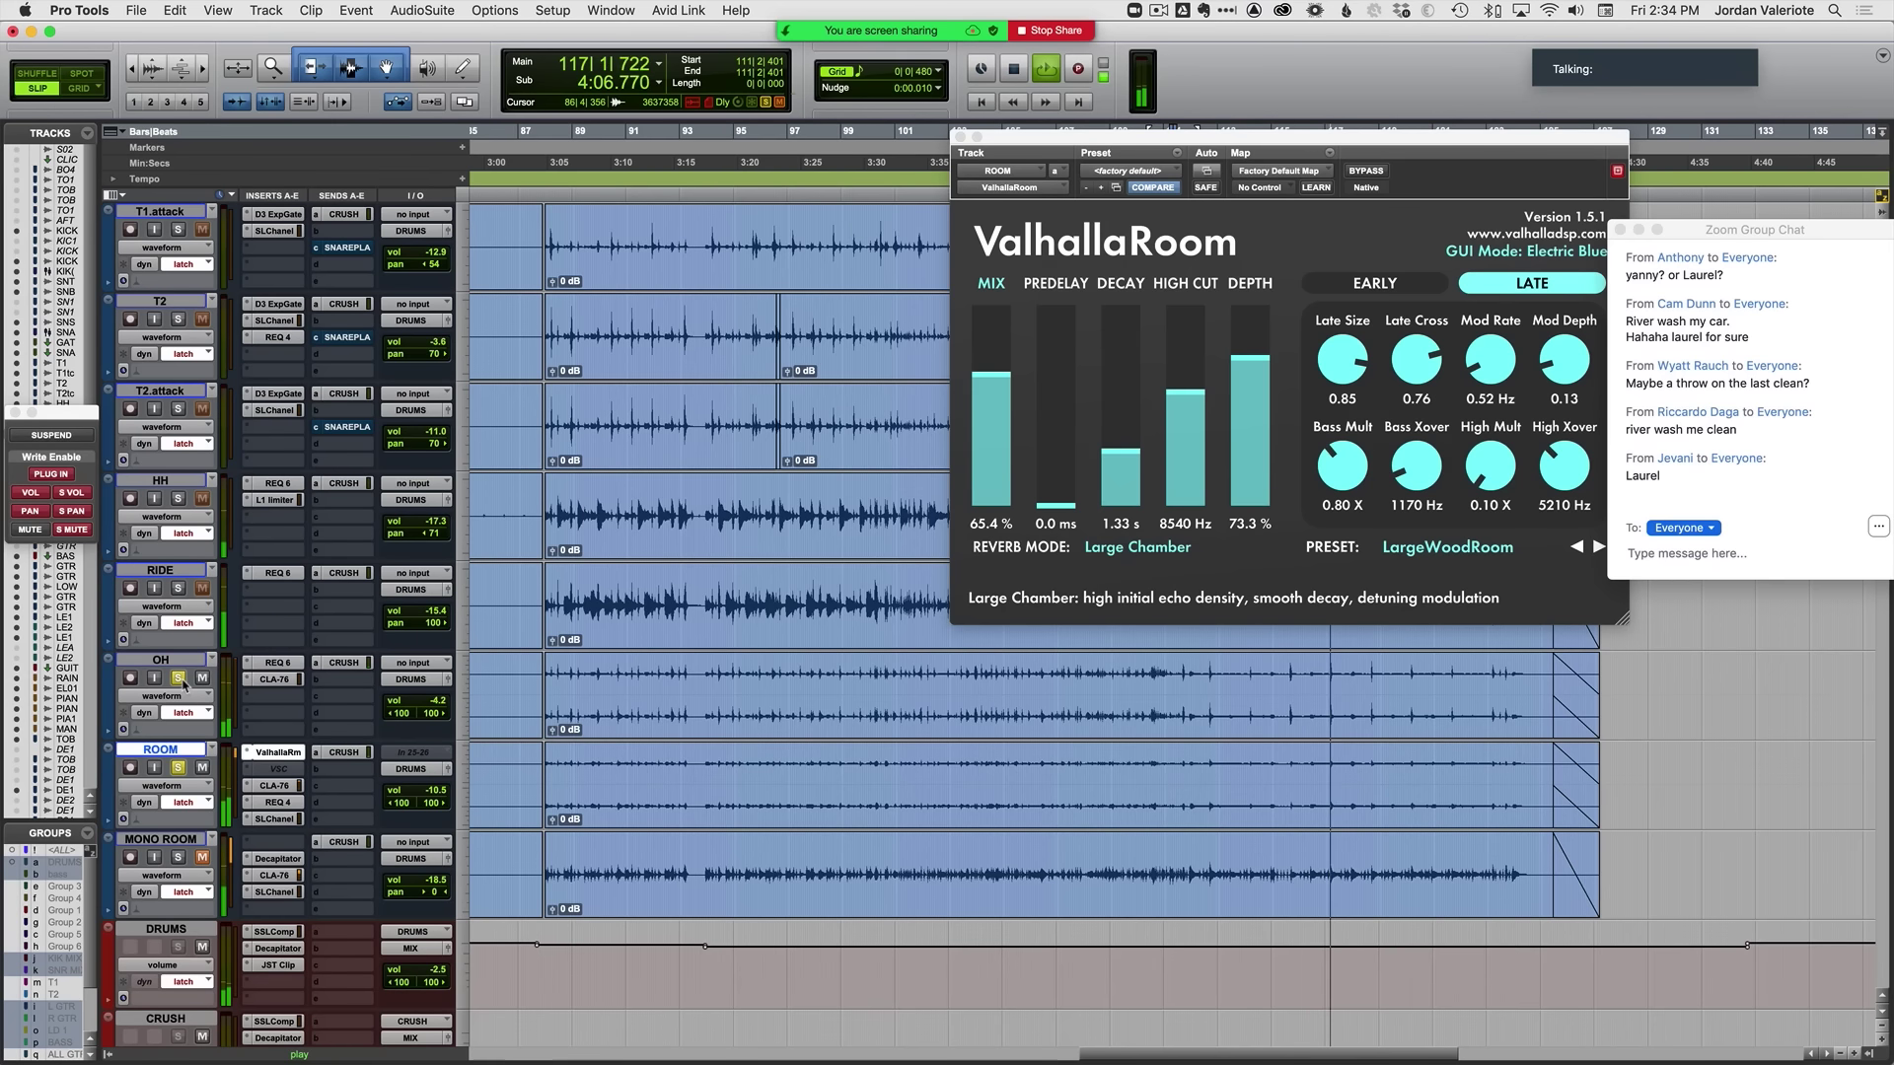
Step: Re-enable the track groups and solo all drum tracks together during playback
{"action": "key", "text": "super+g"}
{"action": "key", "text": "Escape"}
{"action": "key", "text": "super+shift+g"}
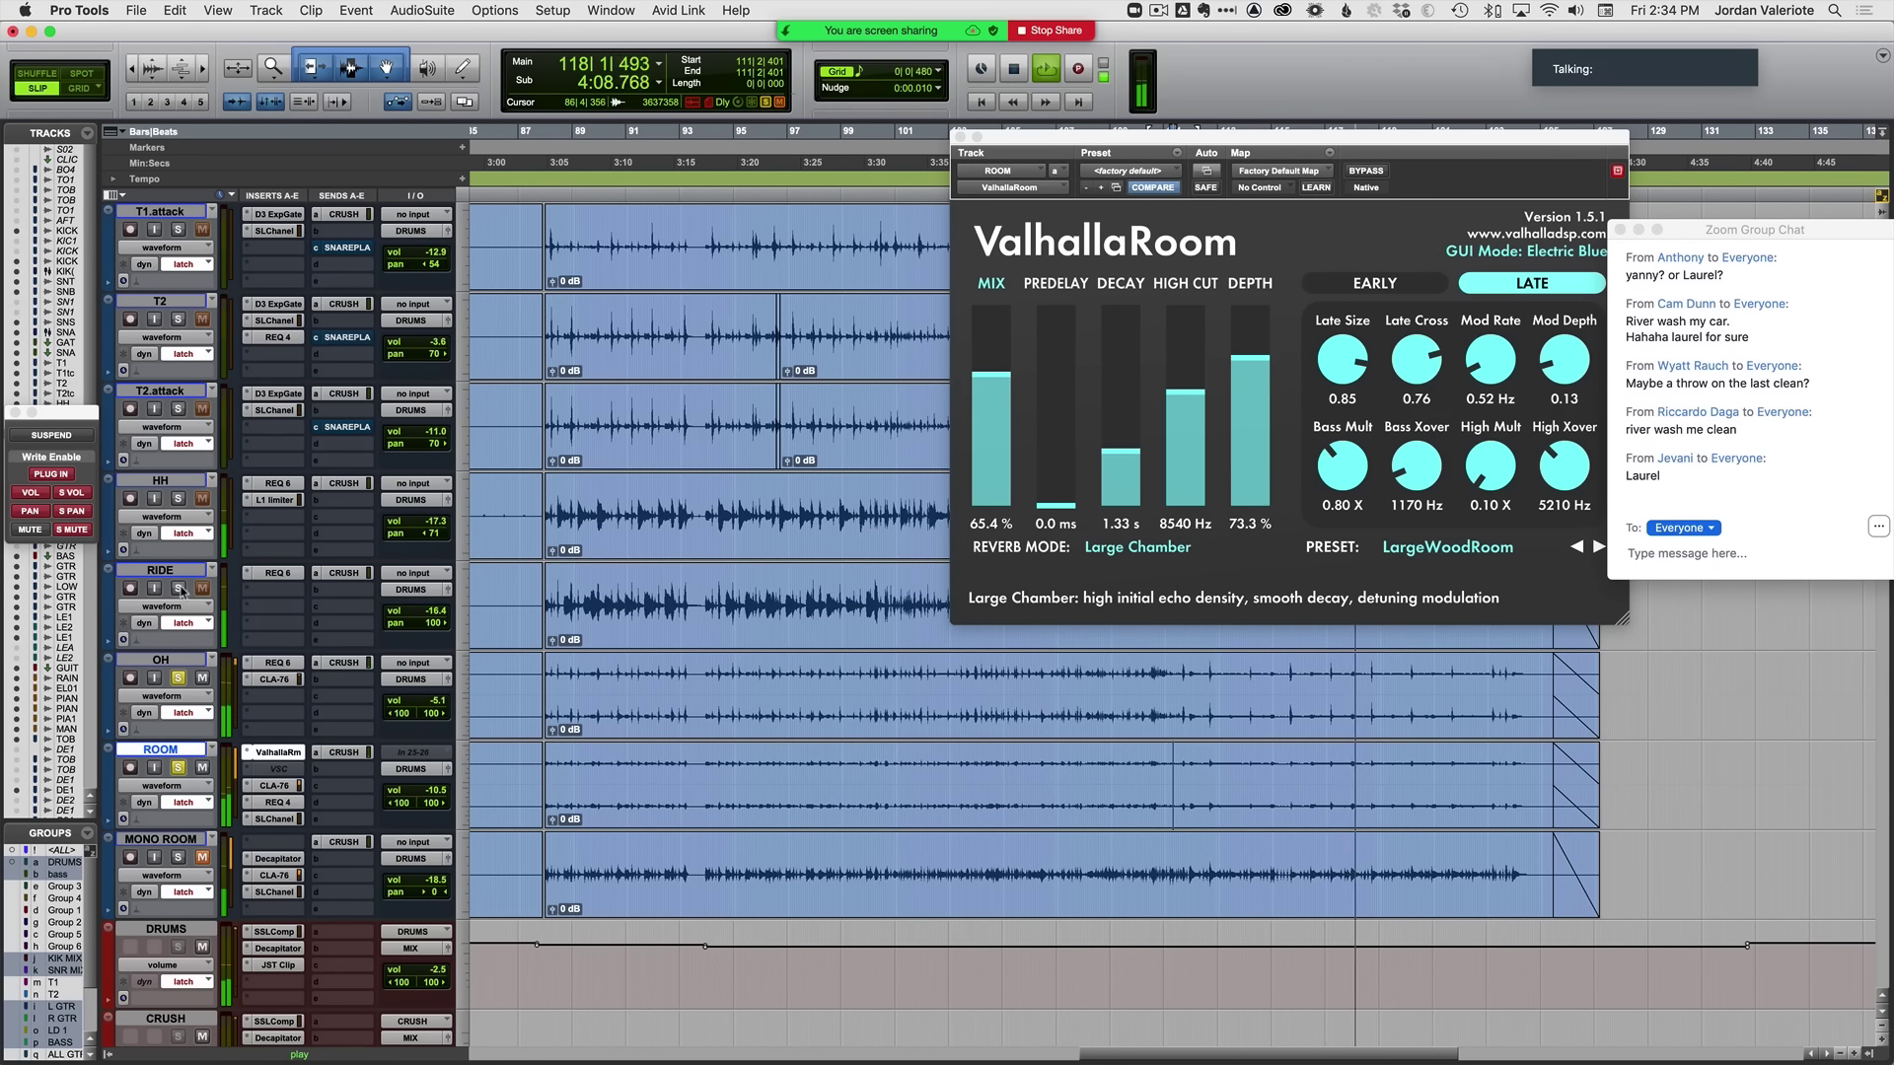
{"action": "left_click", "coordinate": [178, 588]}
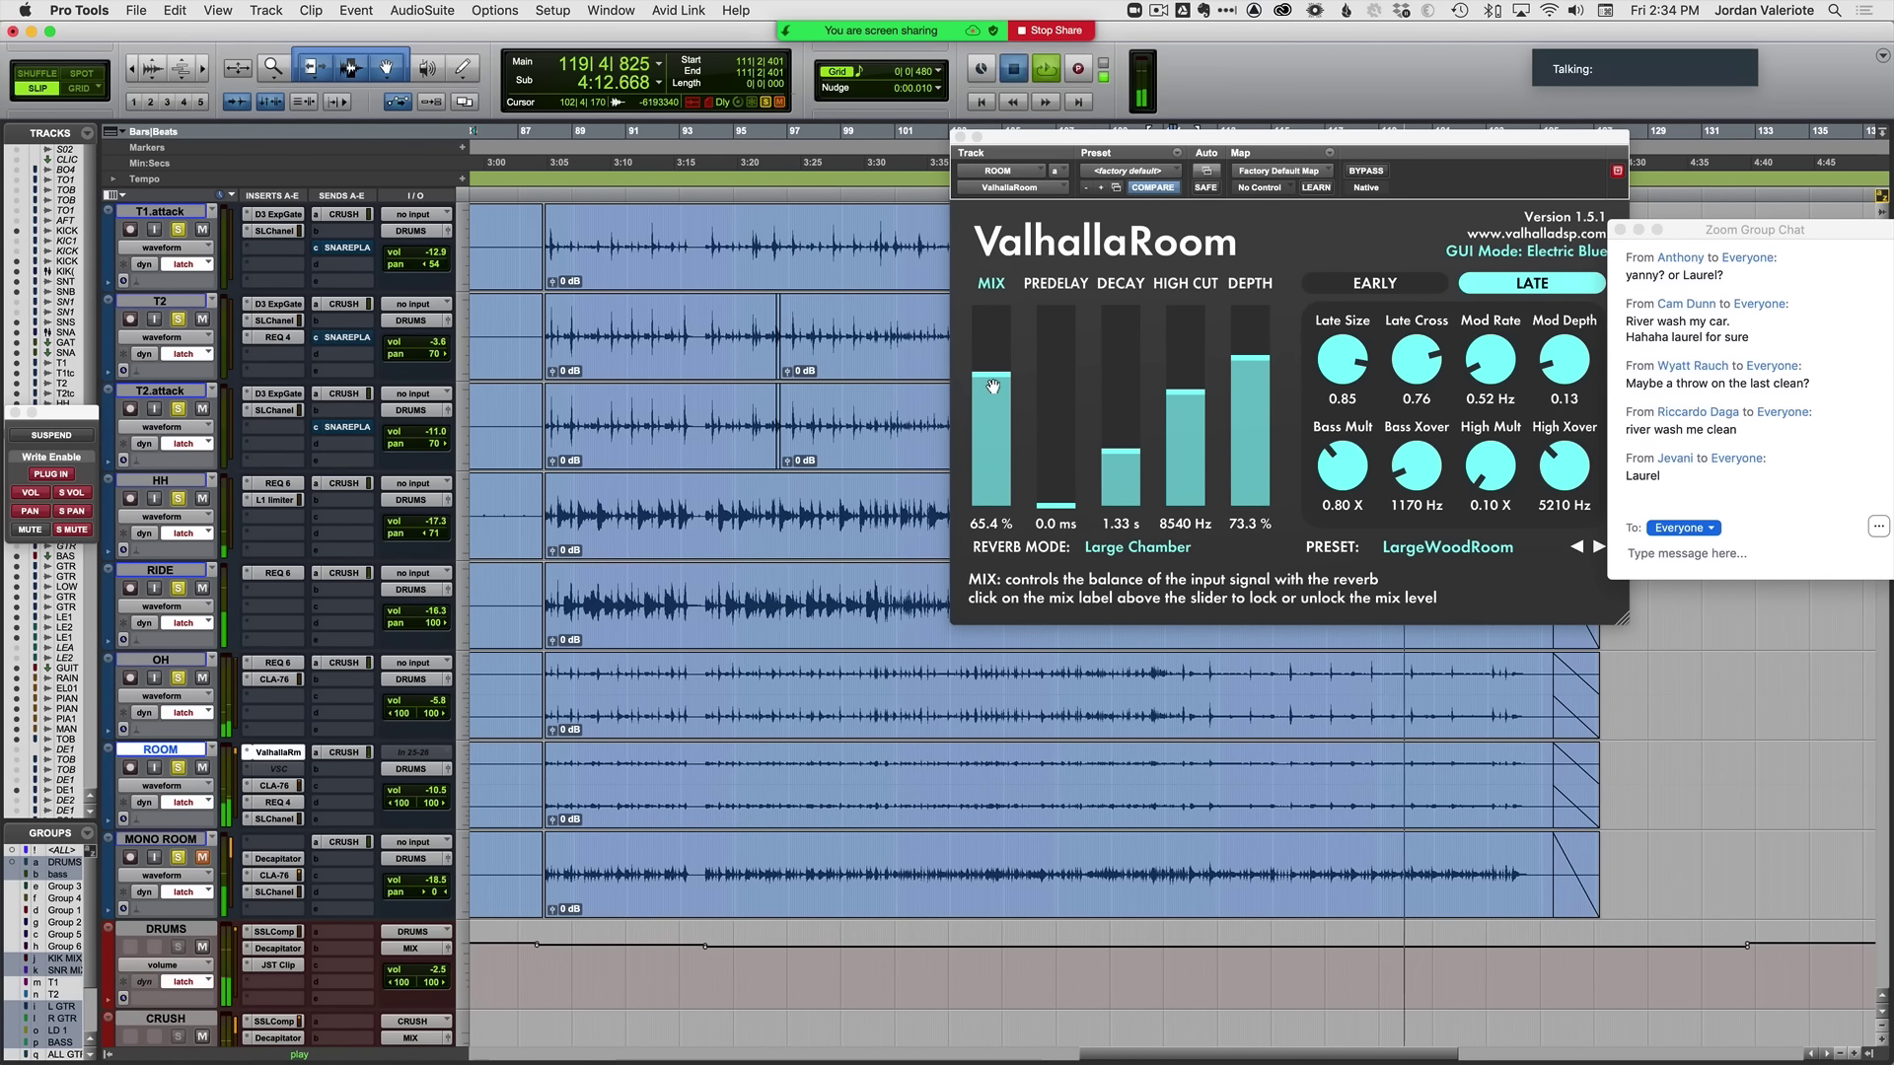
{"action": "key", "text": "space"}
Step: Set the ValhallaRoom mix on the ROOM track to 26.7 %, close its window, and replay the drums from bar 111
{"action": "left_click_drag", "start_coordinate": [1406, 148], "coordinate": [1309, 155]}
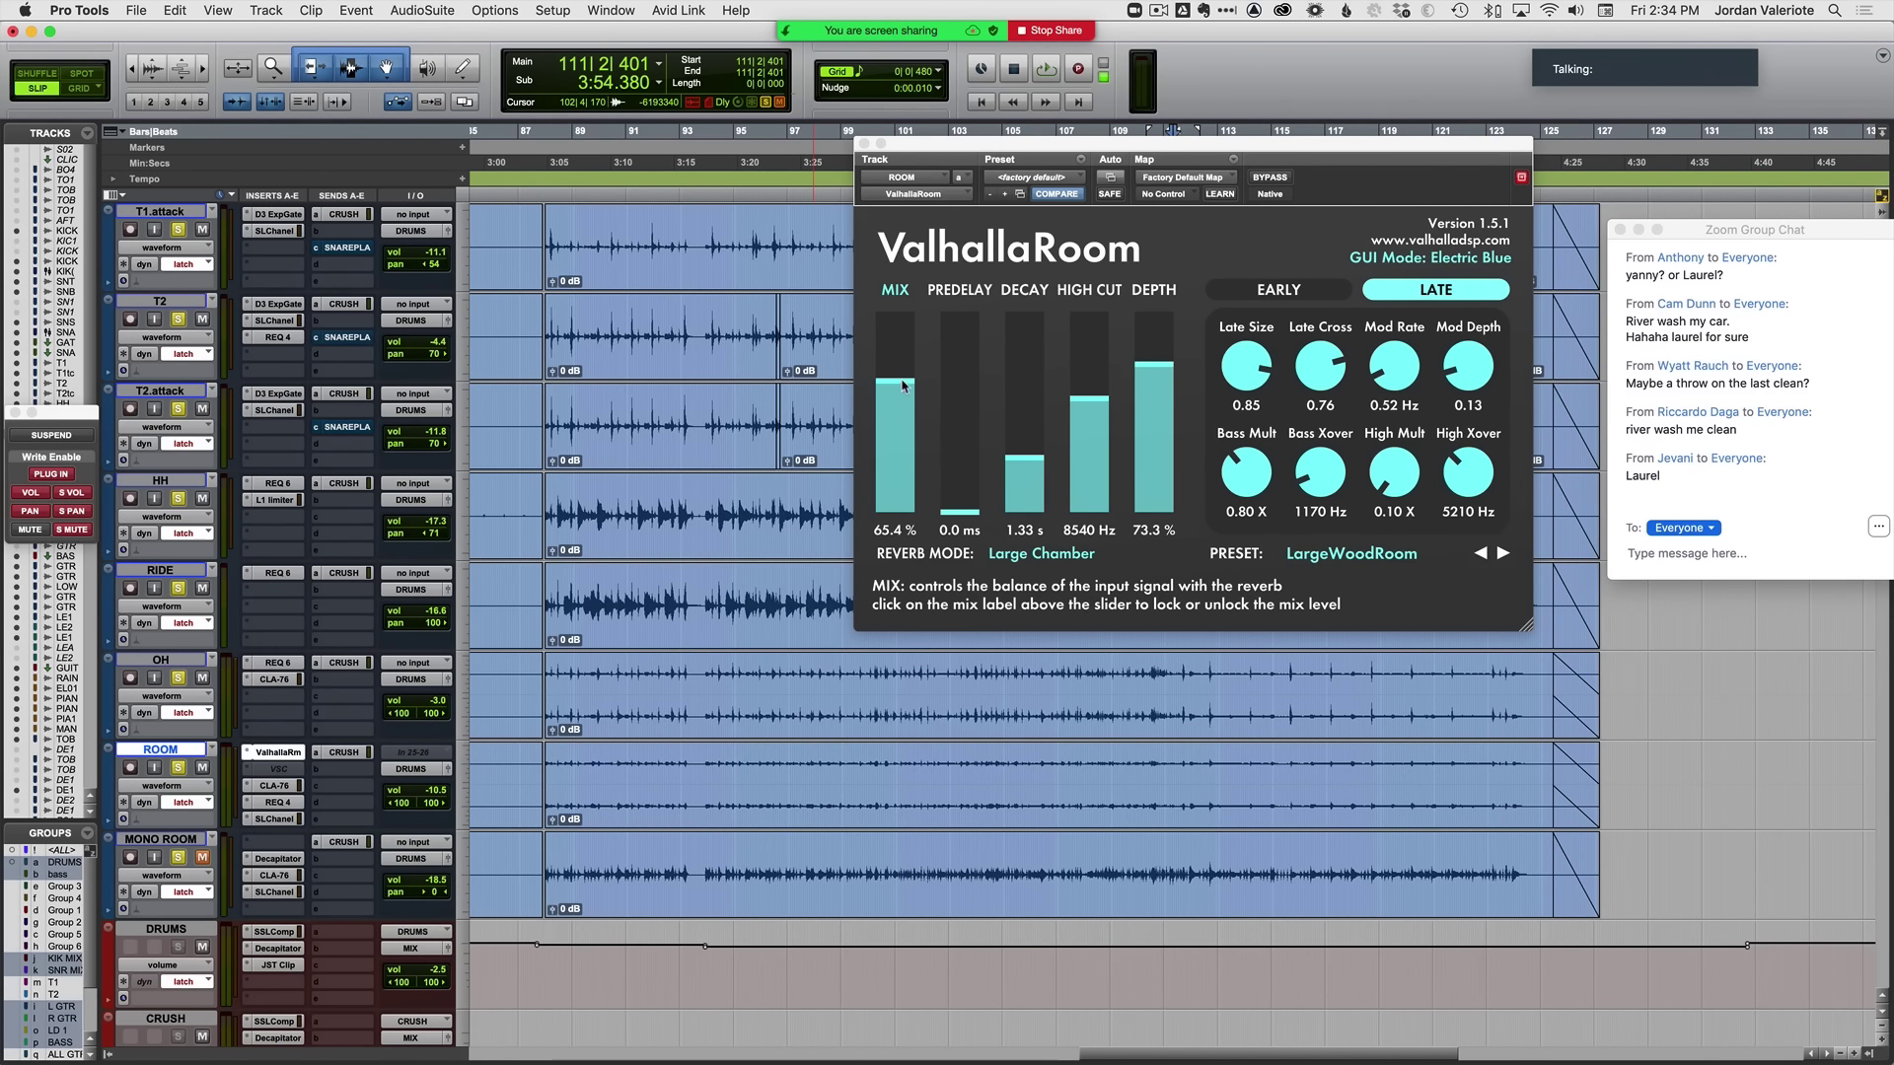
{"action": "left_click_drag", "start_coordinate": [902, 384], "coordinate": [901, 414]}
{"action": "key", "text": "space"}
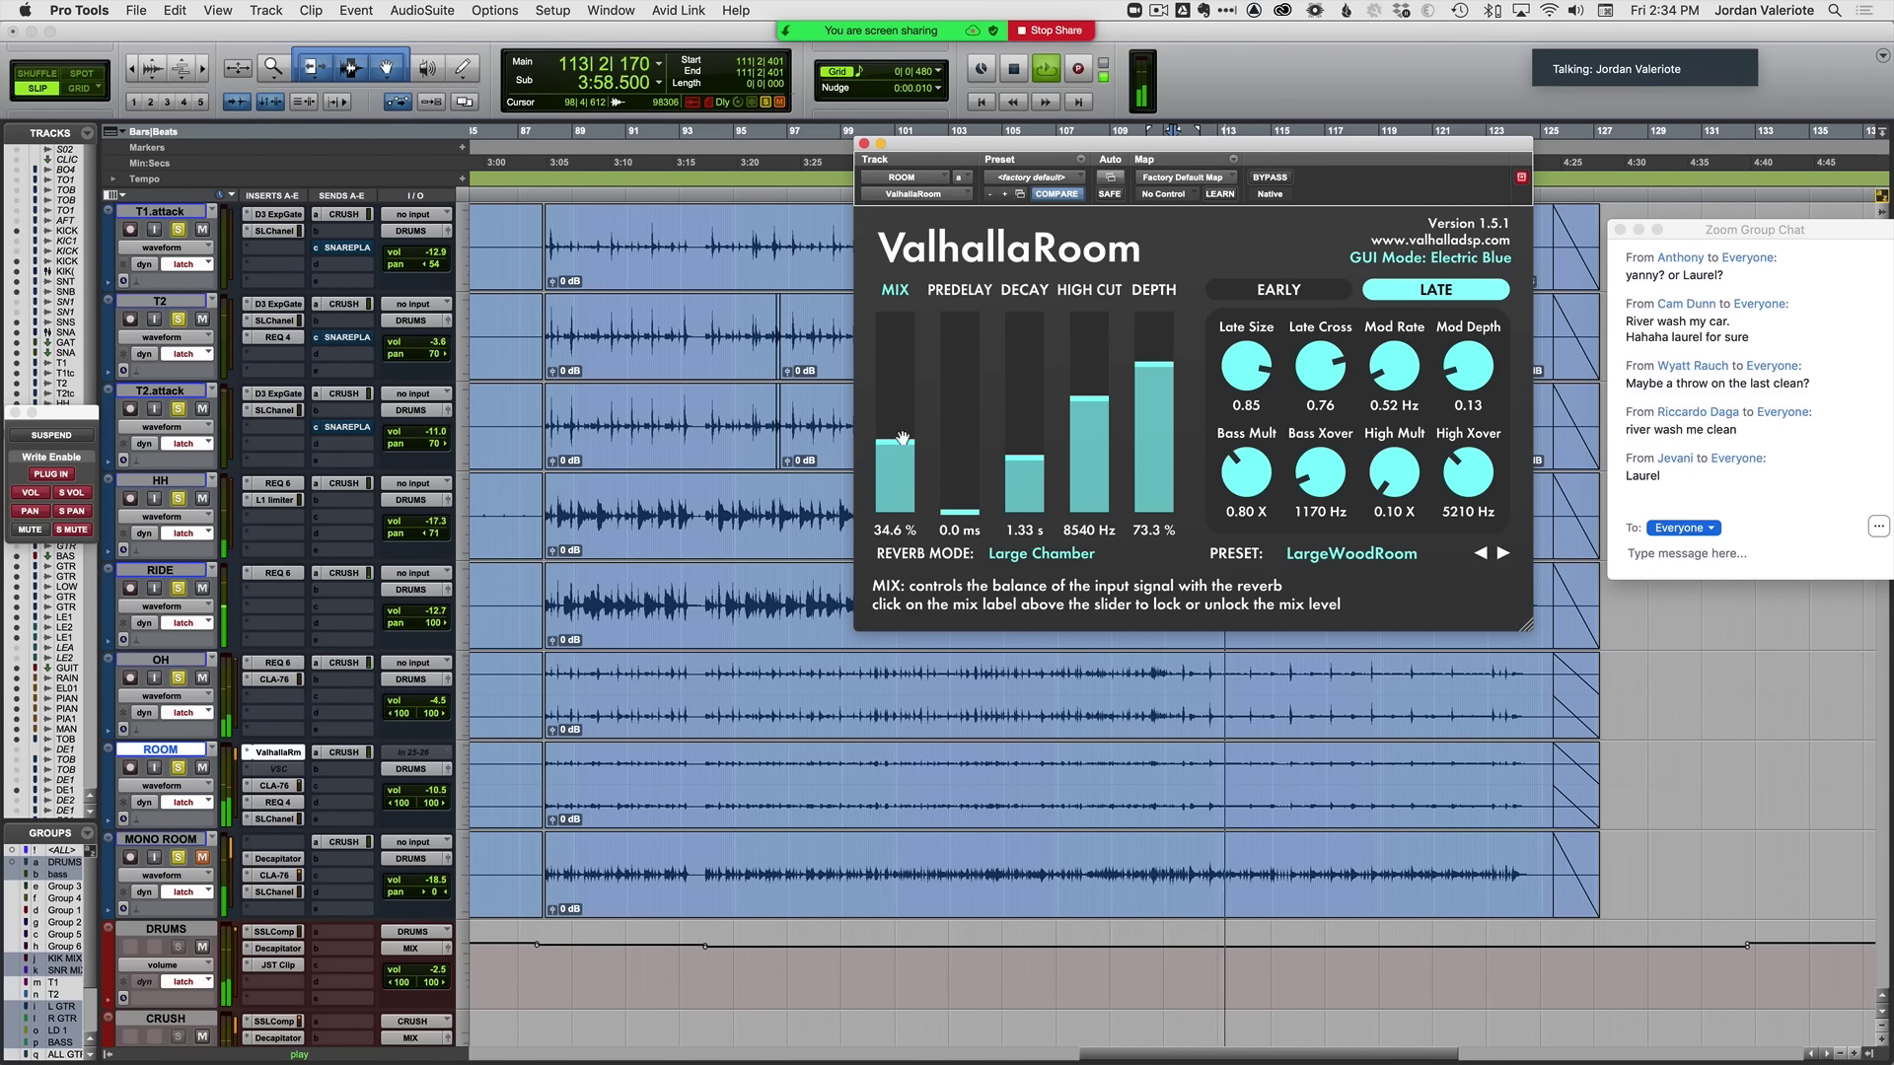
{"action": "key", "text": "space"}
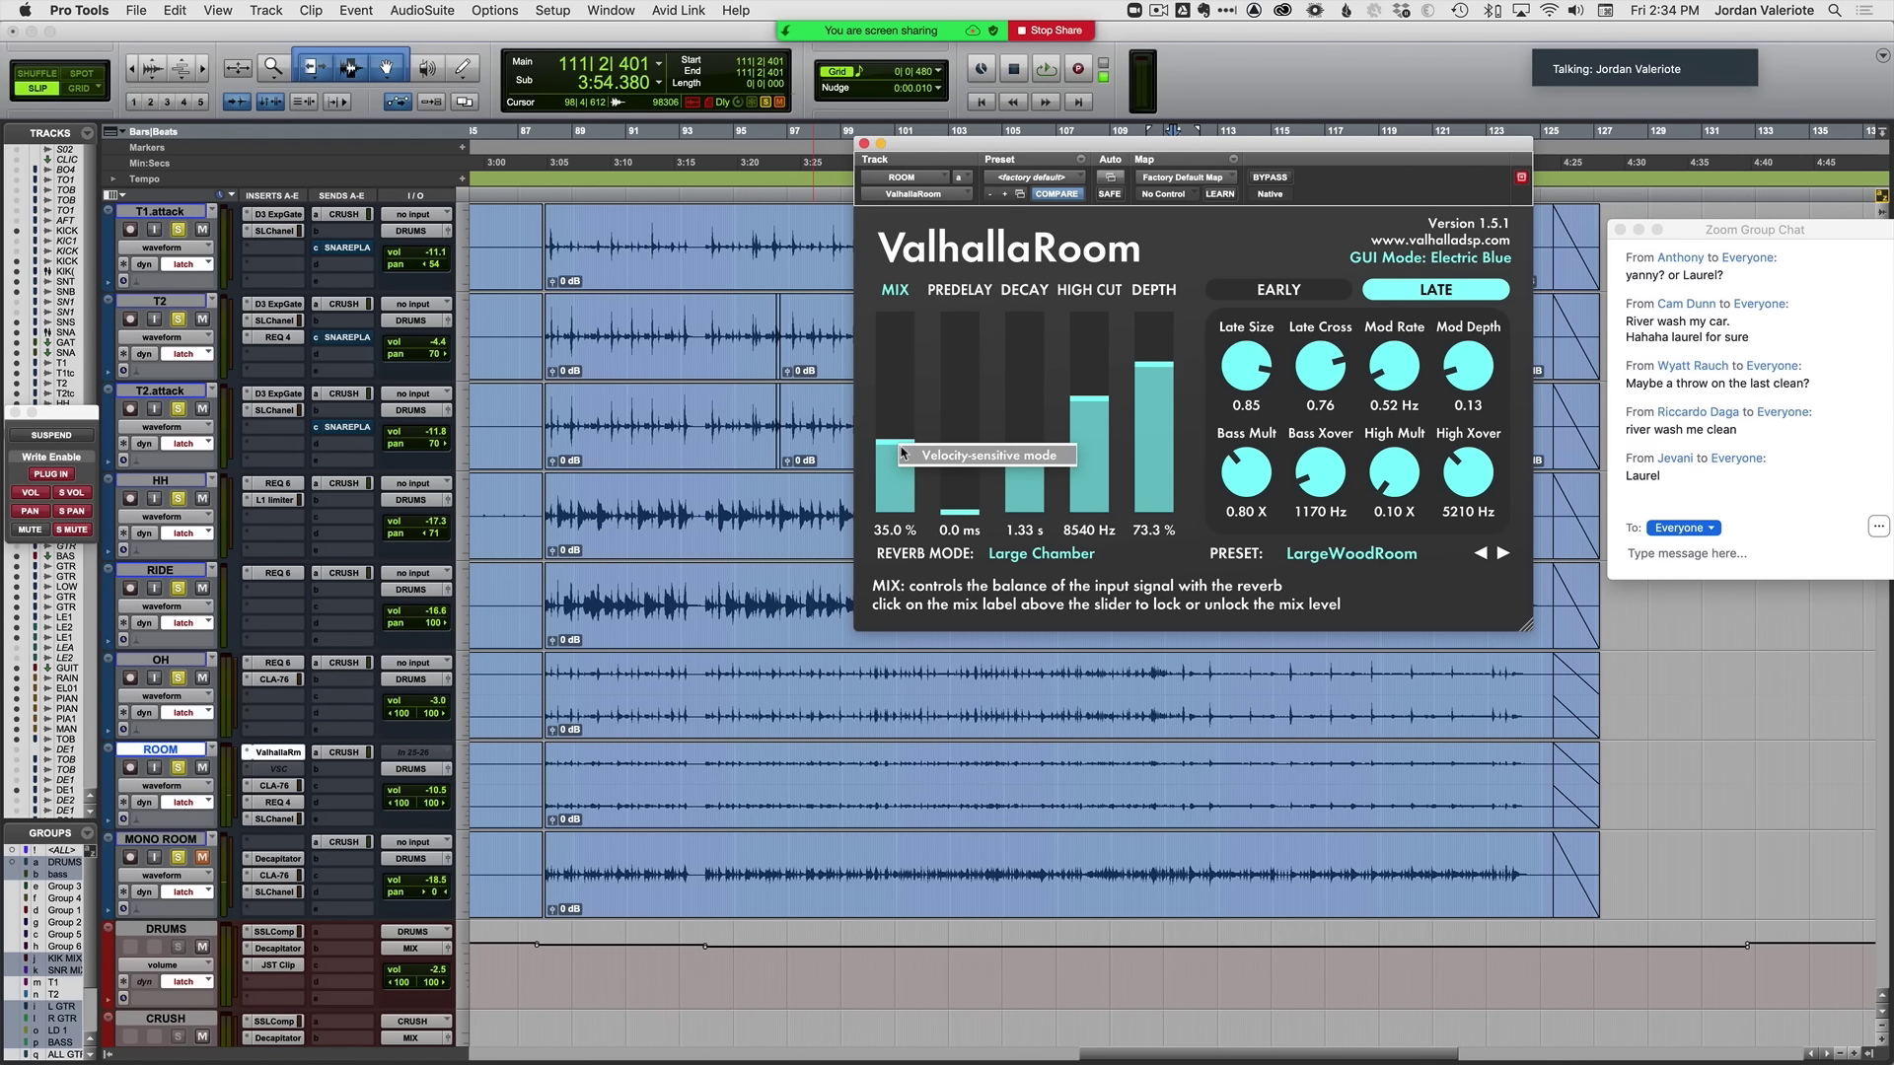
{"action": "left_click_drag", "start_coordinate": [868, 450], "coordinate": [888, 463]}
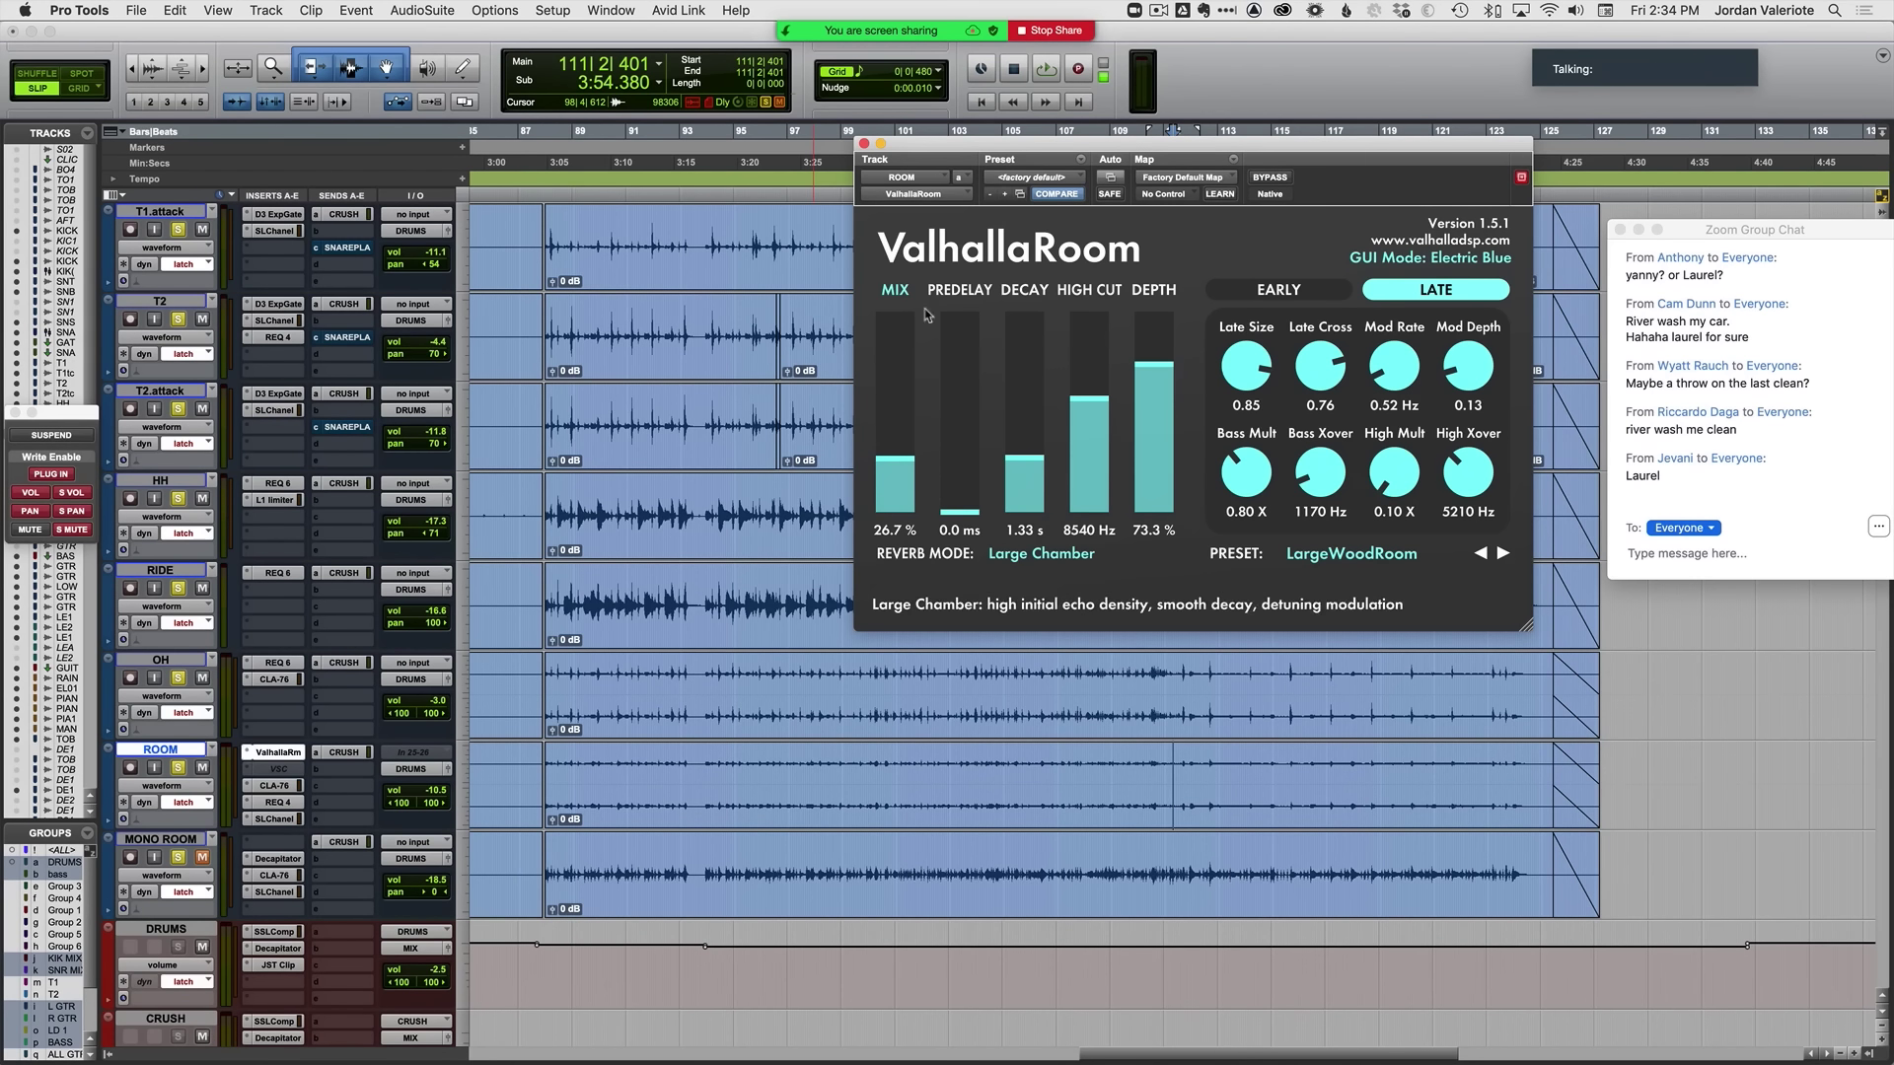
{"action": "left_click", "coordinate": [862, 145]}
{"action": "key", "text": "space"}
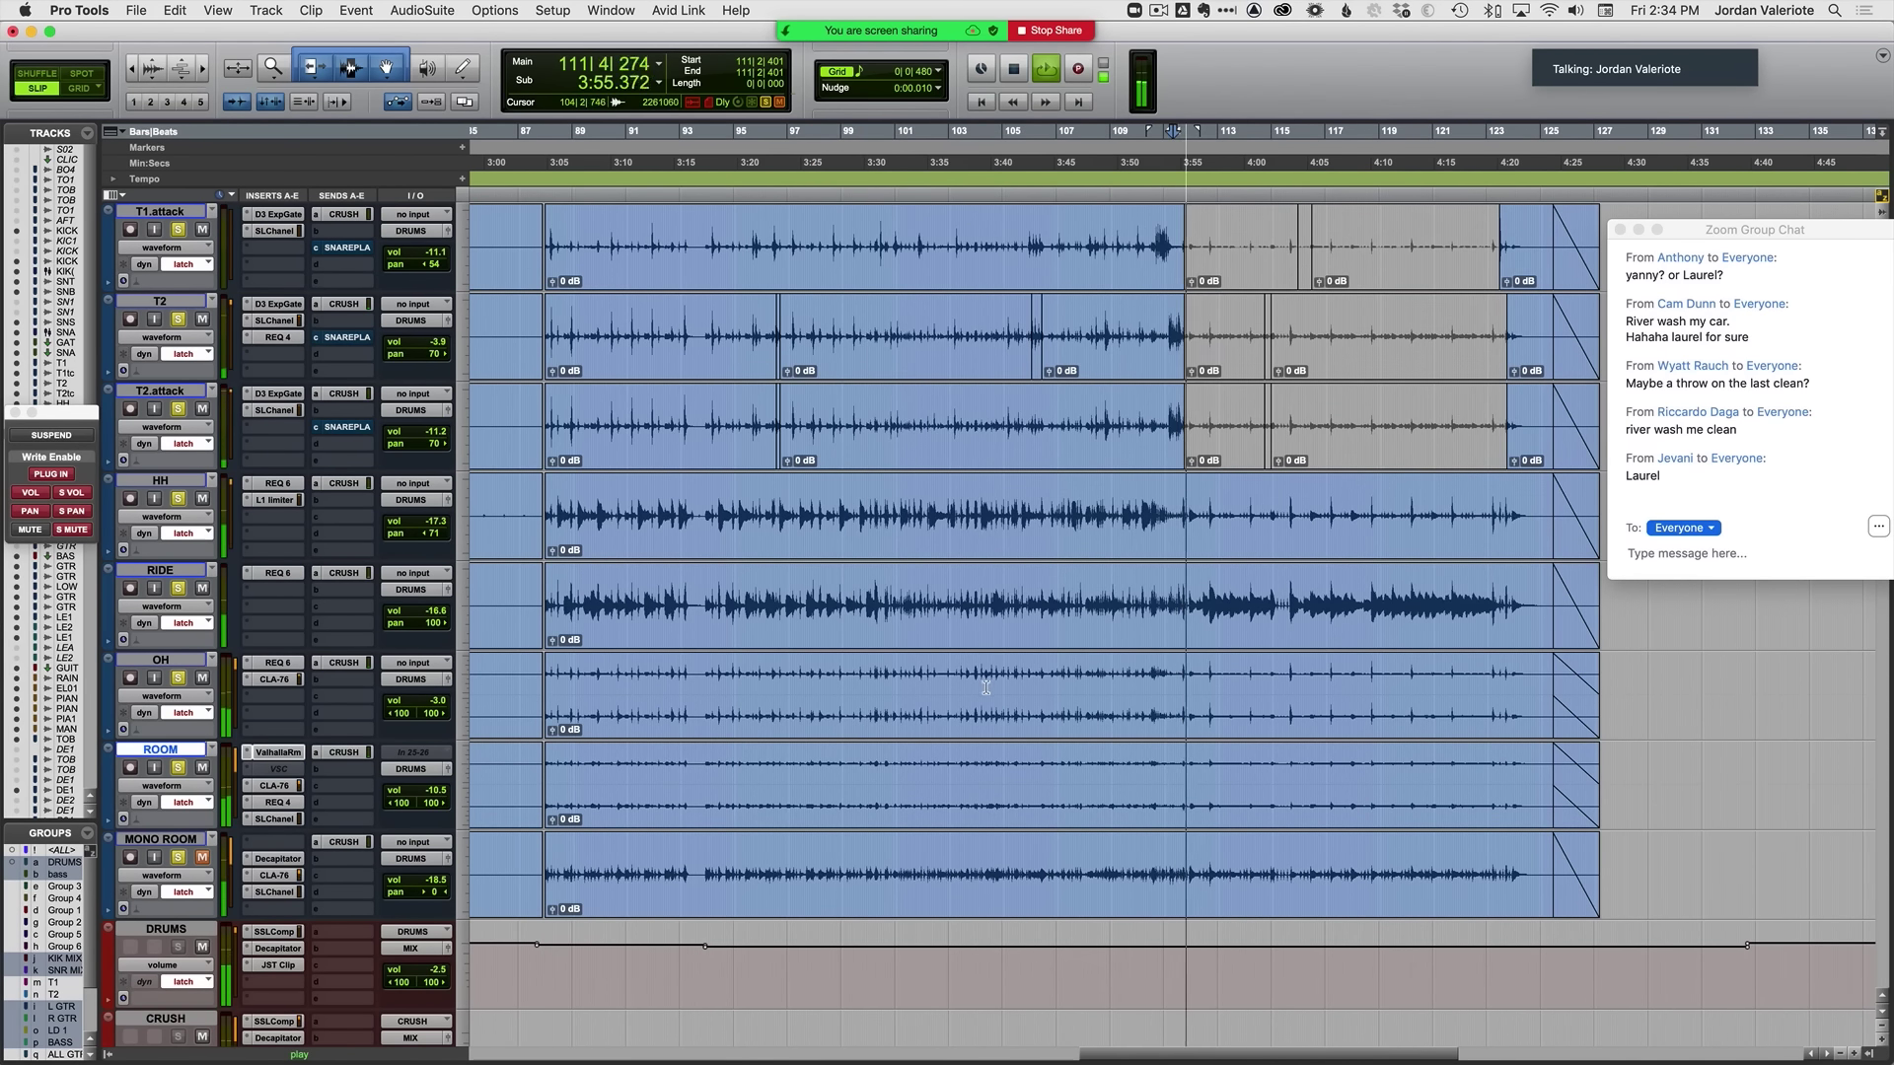
Step: Examine the drum, bass, guitar, piano and vocal tracks across the final section and whole song during playback
{"action": "key", "text": "super+bracketright"}
{"action": "key", "text": "super+bracketleft"}
{"action": "scroll", "coordinate": [235, 541], "scroll_direction": "down", "scroll_amount": 3}
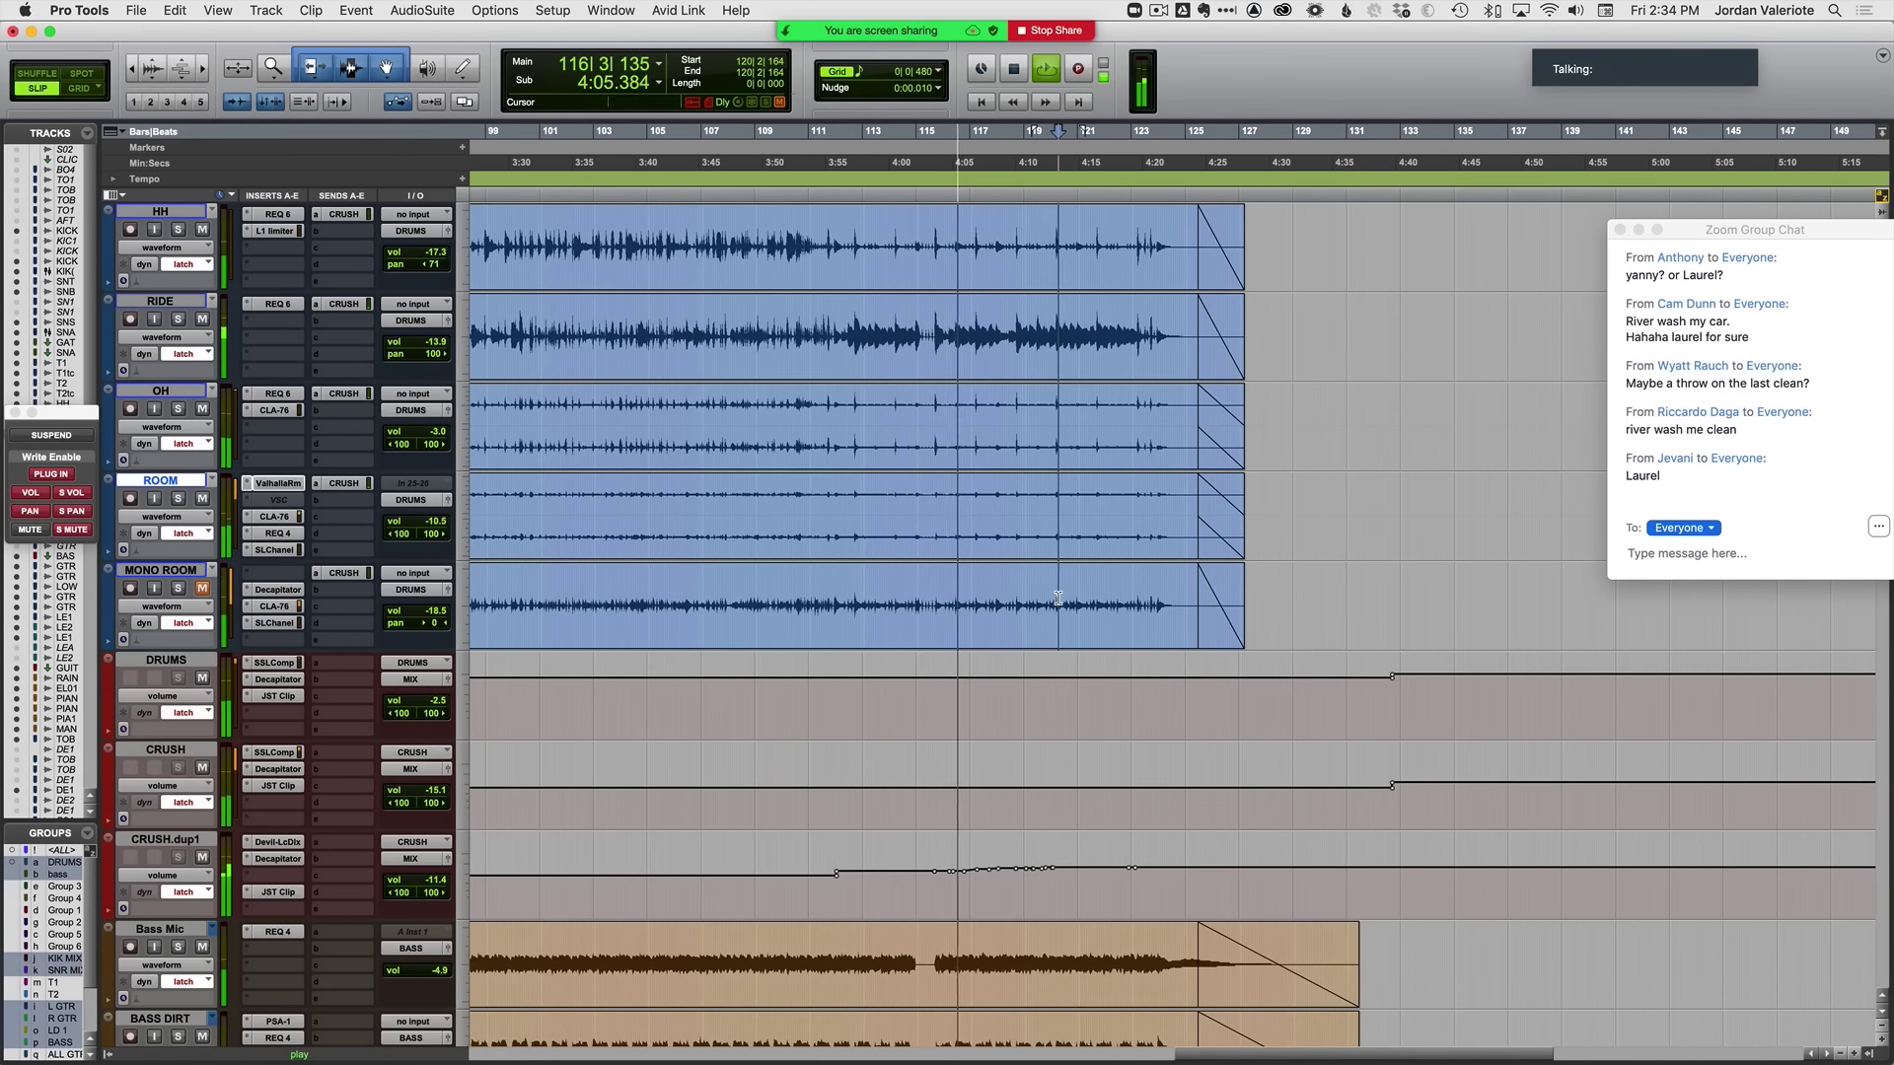
{"action": "key", "text": "super+bracketright"}
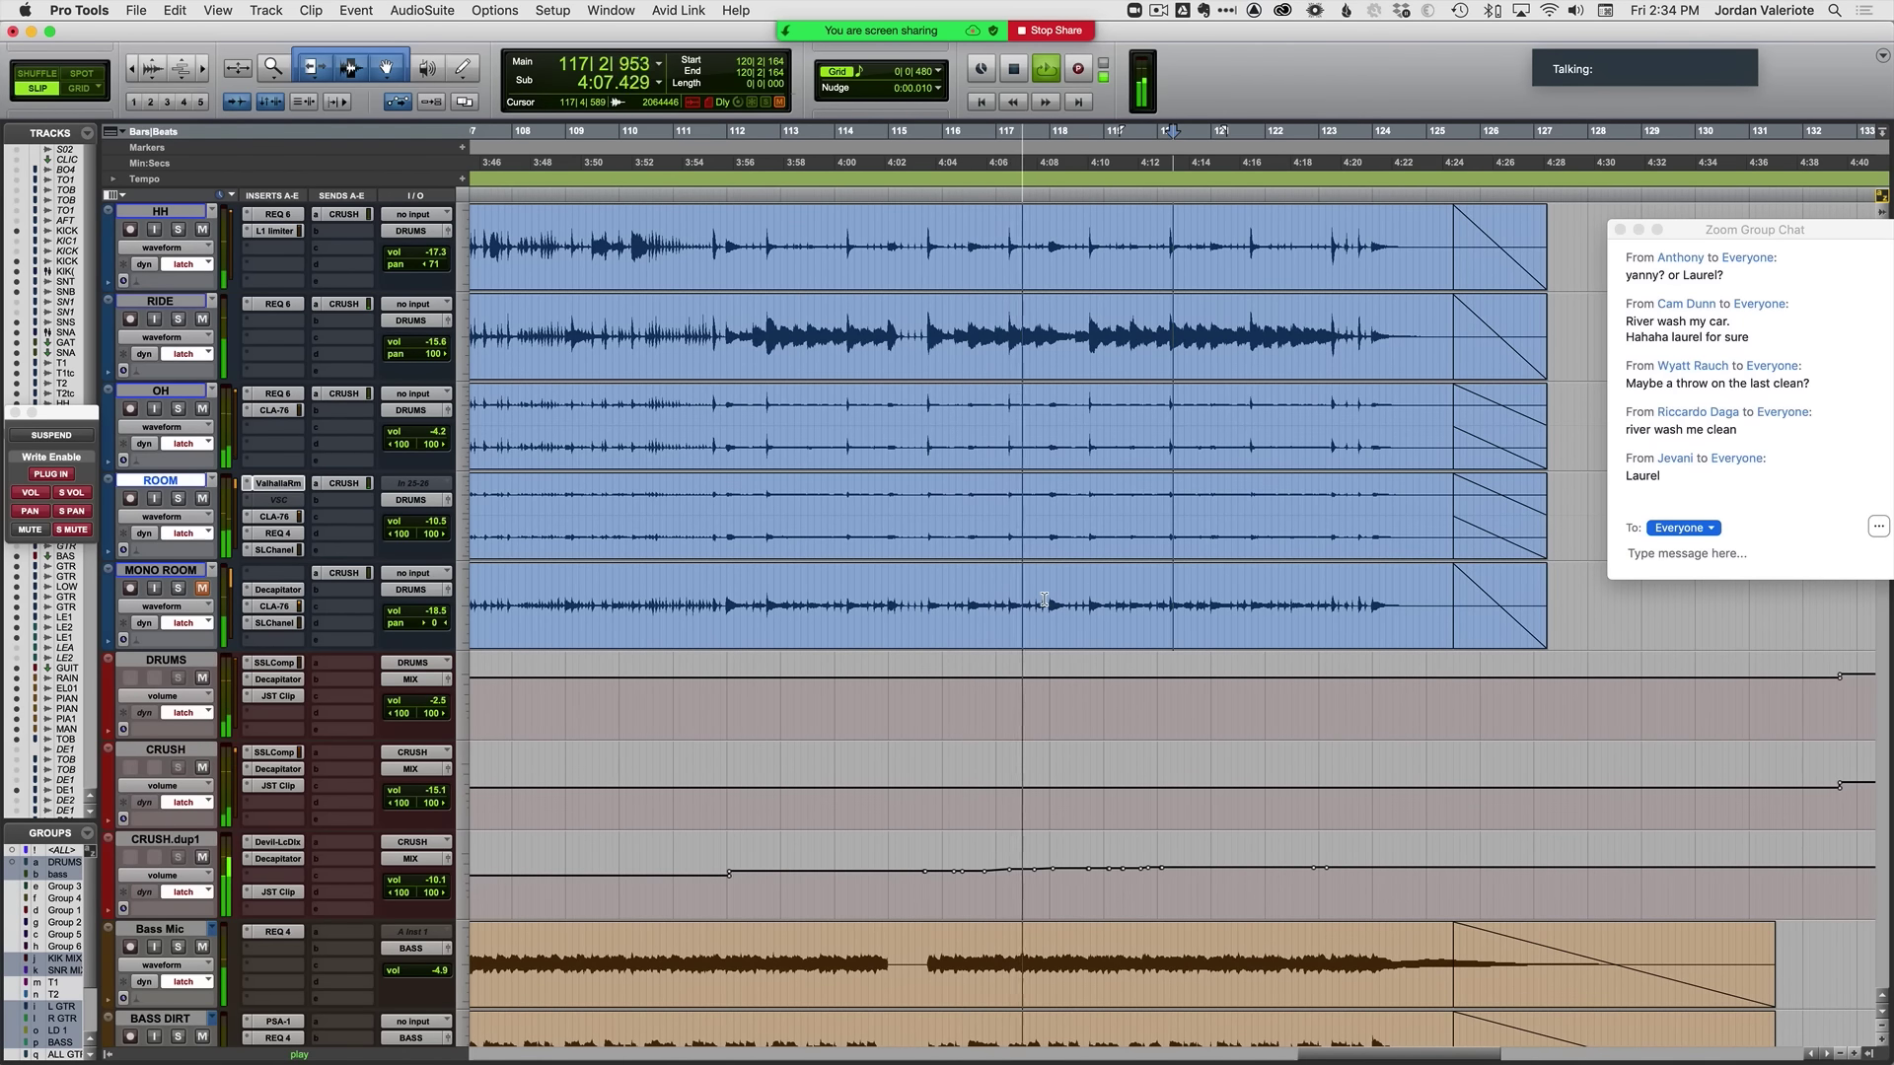
{"action": "key", "text": "super+bracketleft"}
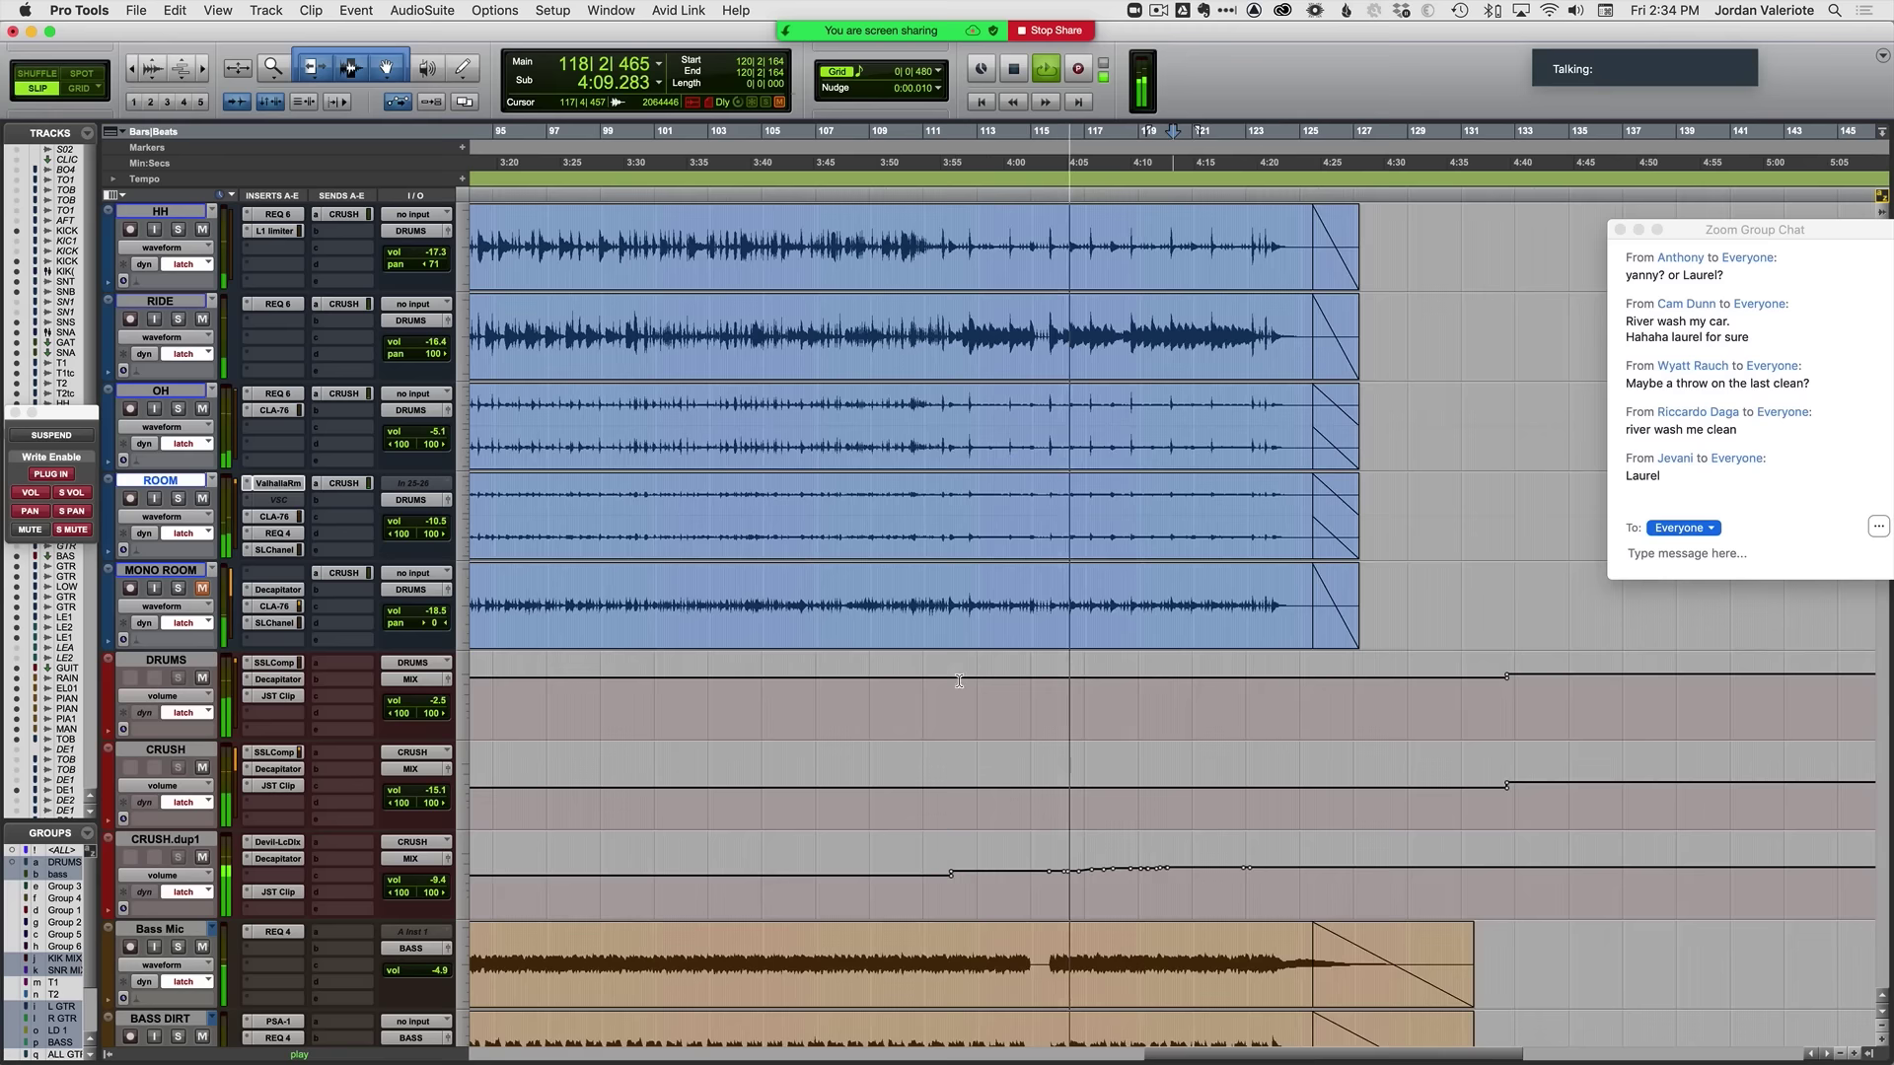
{"action": "scroll", "coordinate": [720, 753], "scroll_direction": "down", "scroll_amount": 15}
{"action": "key", "text": "super+bracketleft"}
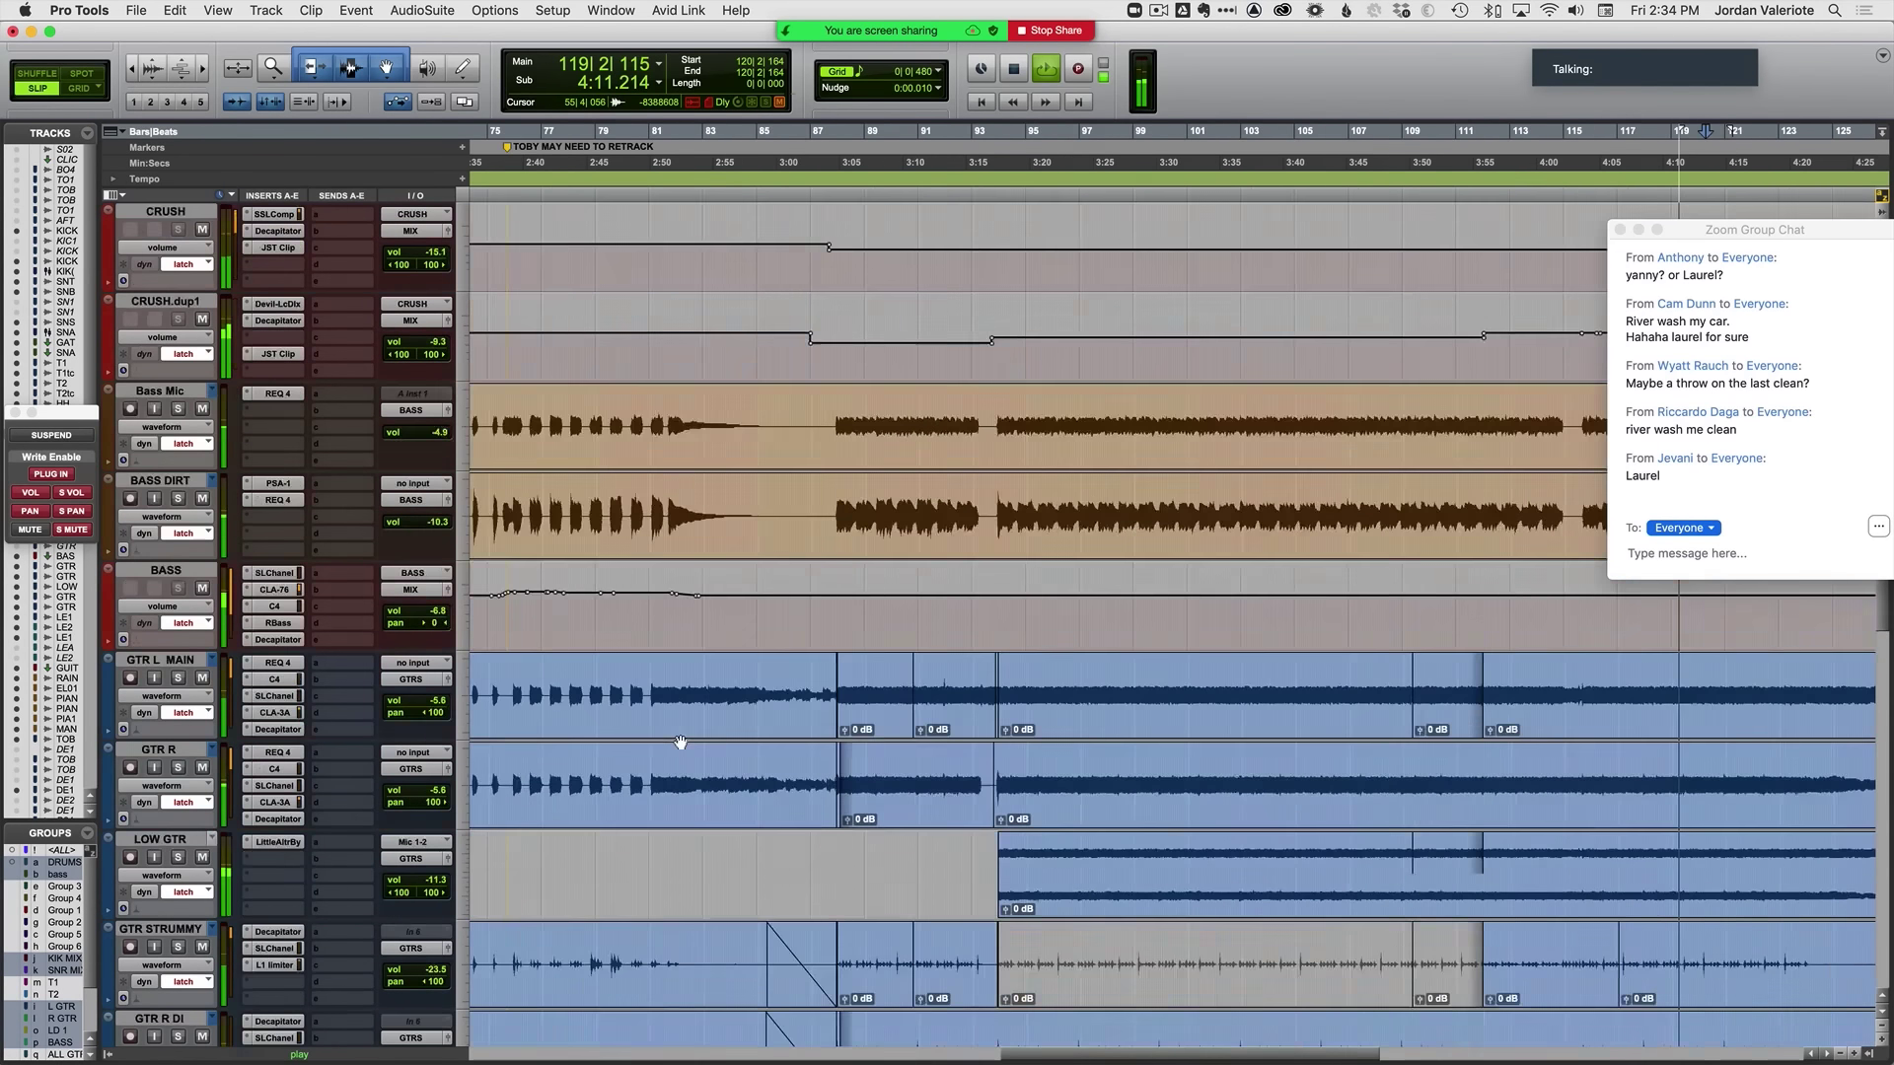
{"action": "scroll", "coordinate": [680, 741], "scroll_direction": "down", "scroll_amount": 10}
{"action": "key", "text": "super+bracketleft"}
{"action": "key", "text": "super+bracketleft"}
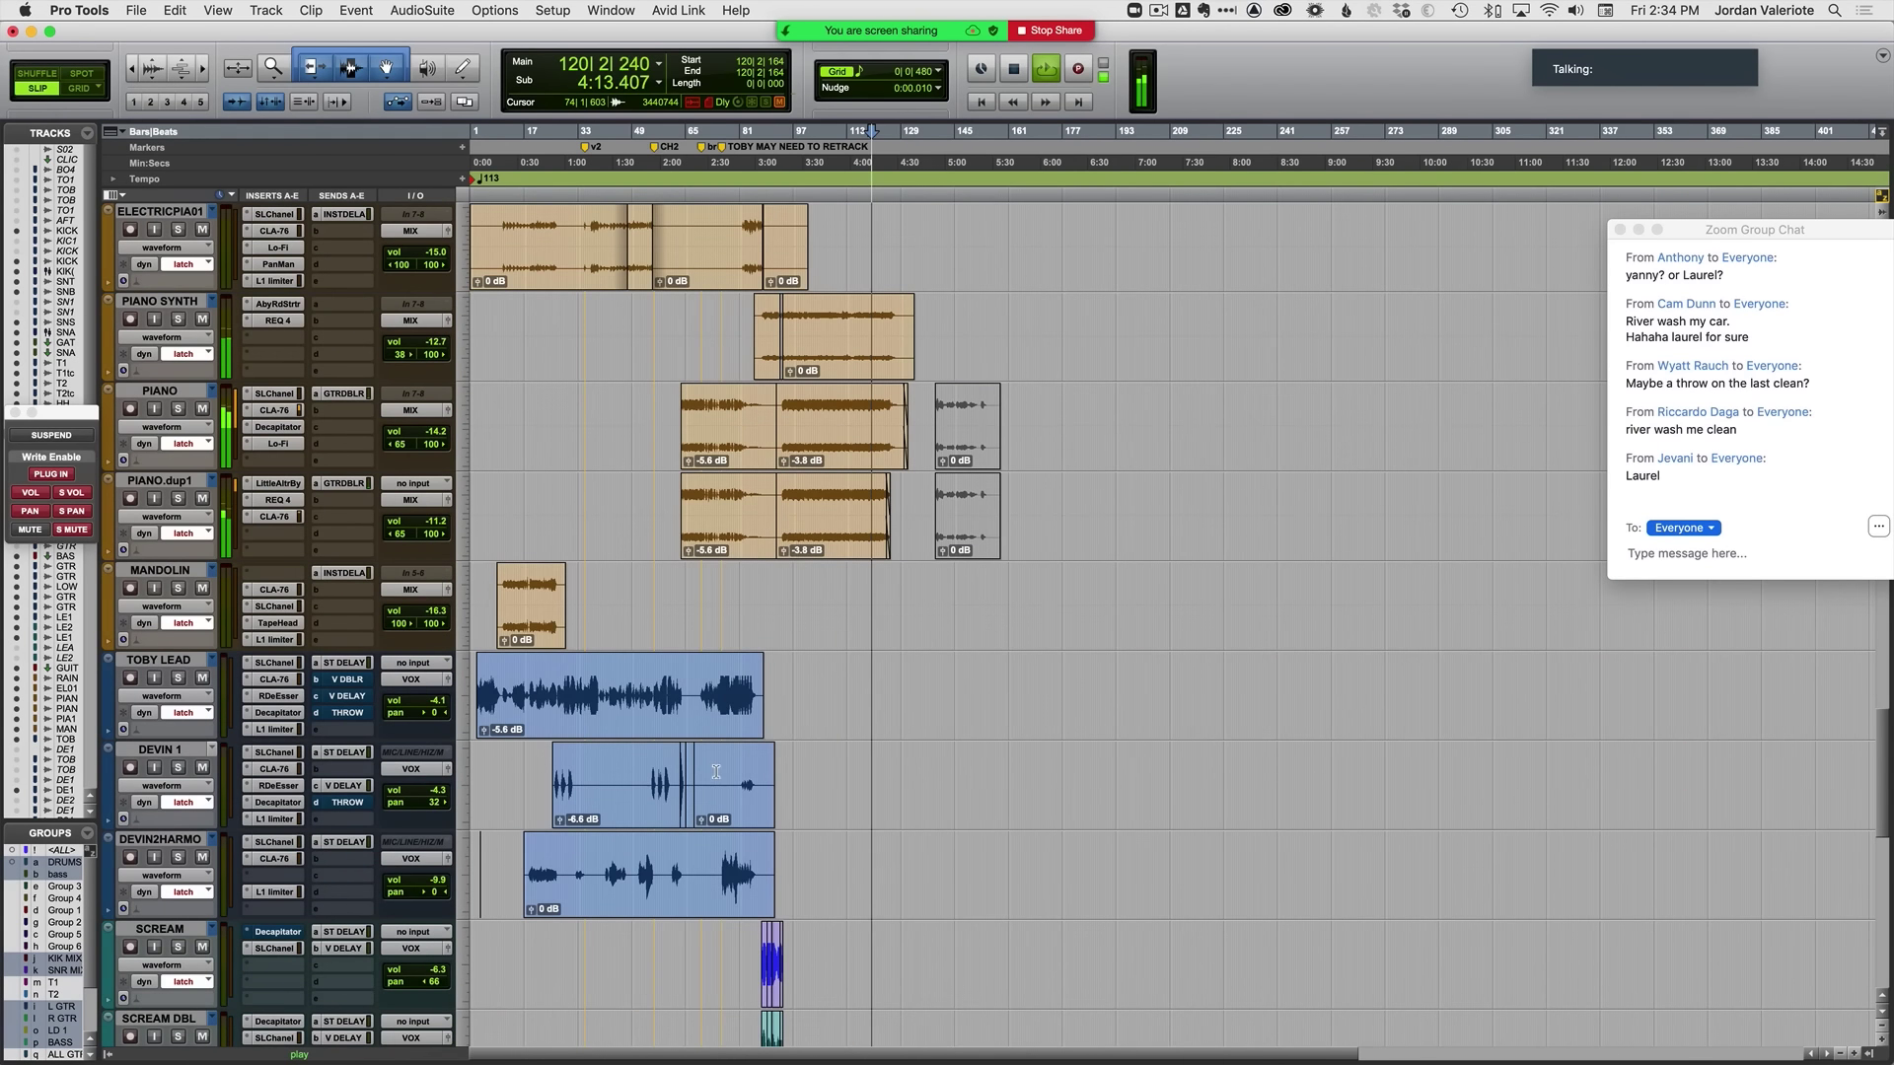
{"action": "key", "text": "super+bracketright"}
{"action": "key", "text": "super+bracketright"}
{"action": "key", "text": "super+bracketright"}
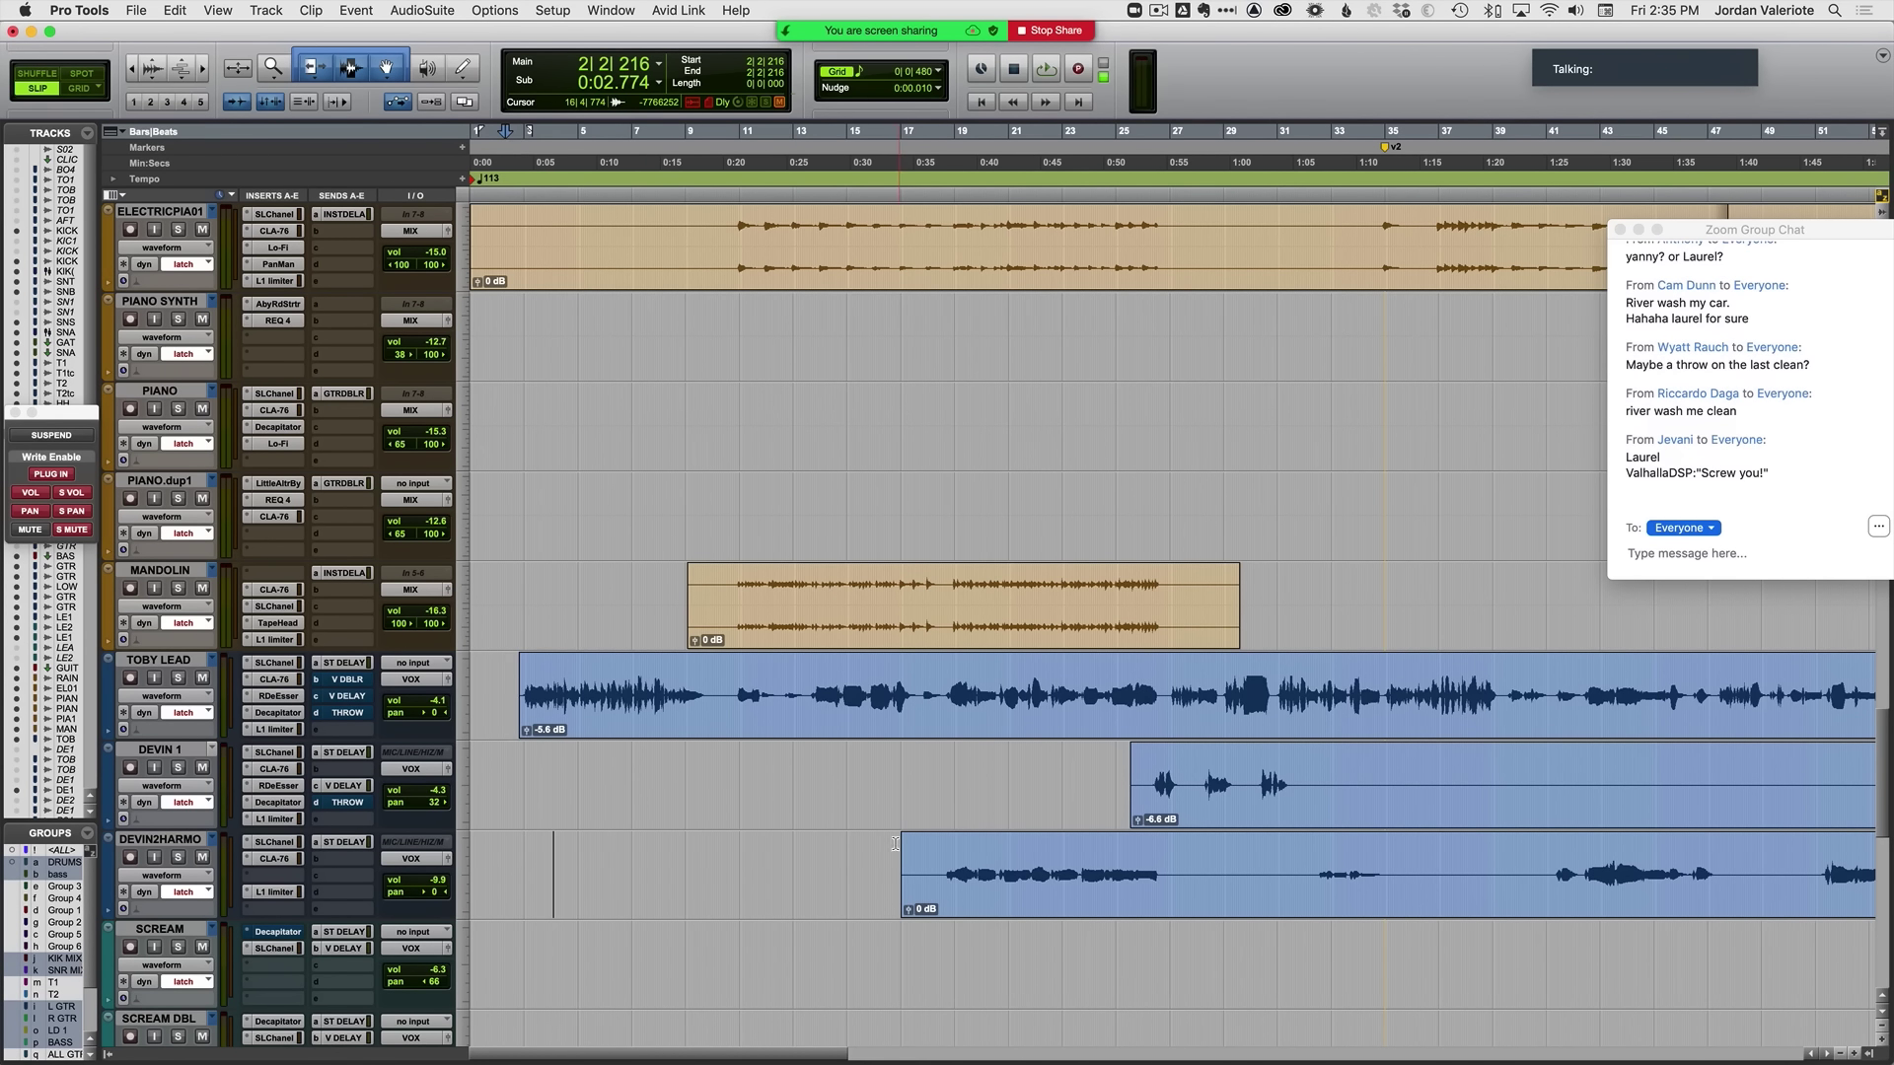
Step: Locate and closely inspect the short isolated clip near bar 4 on the harmony vocal track
{"action": "left_click_drag", "start_coordinate": [907, 874], "coordinate": [506, 864]}
{"action": "left_click", "coordinate": [590, 864]}
{"action": "key", "text": "super+bracketright"}
{"action": "key", "text": "super+bracketright"}
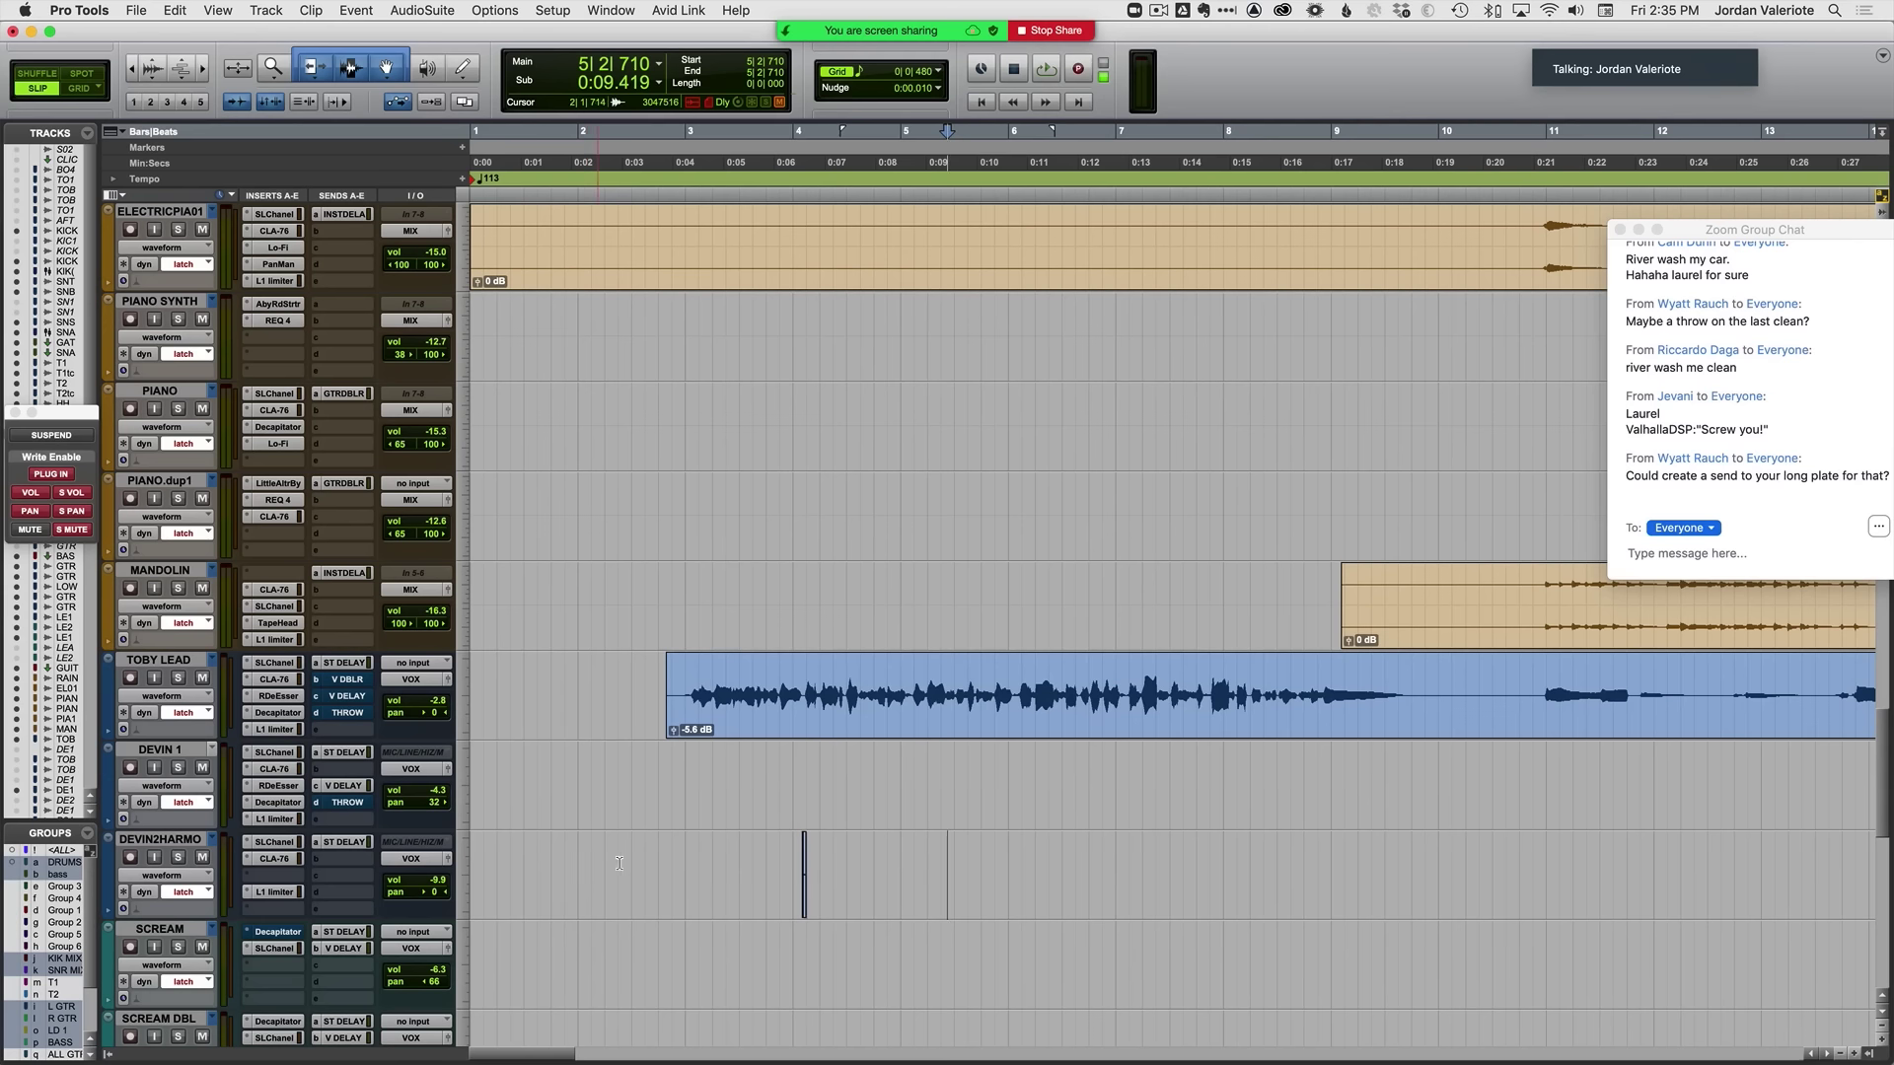
{"action": "left_click", "coordinate": [805, 874]}
{"action": "key", "text": "super+bracketright"}
{"action": "key", "text": "super+bracketright"}
{"action": "key", "text": "super+bracketright"}
{"action": "key", "text": "super+bracketright"}
{"action": "key", "text": "super+bracketleft"}
{"action": "key", "text": "super+bracketleft"}
{"action": "key", "text": "super+bracketleft"}
{"action": "key", "text": "super+bracketleft"}
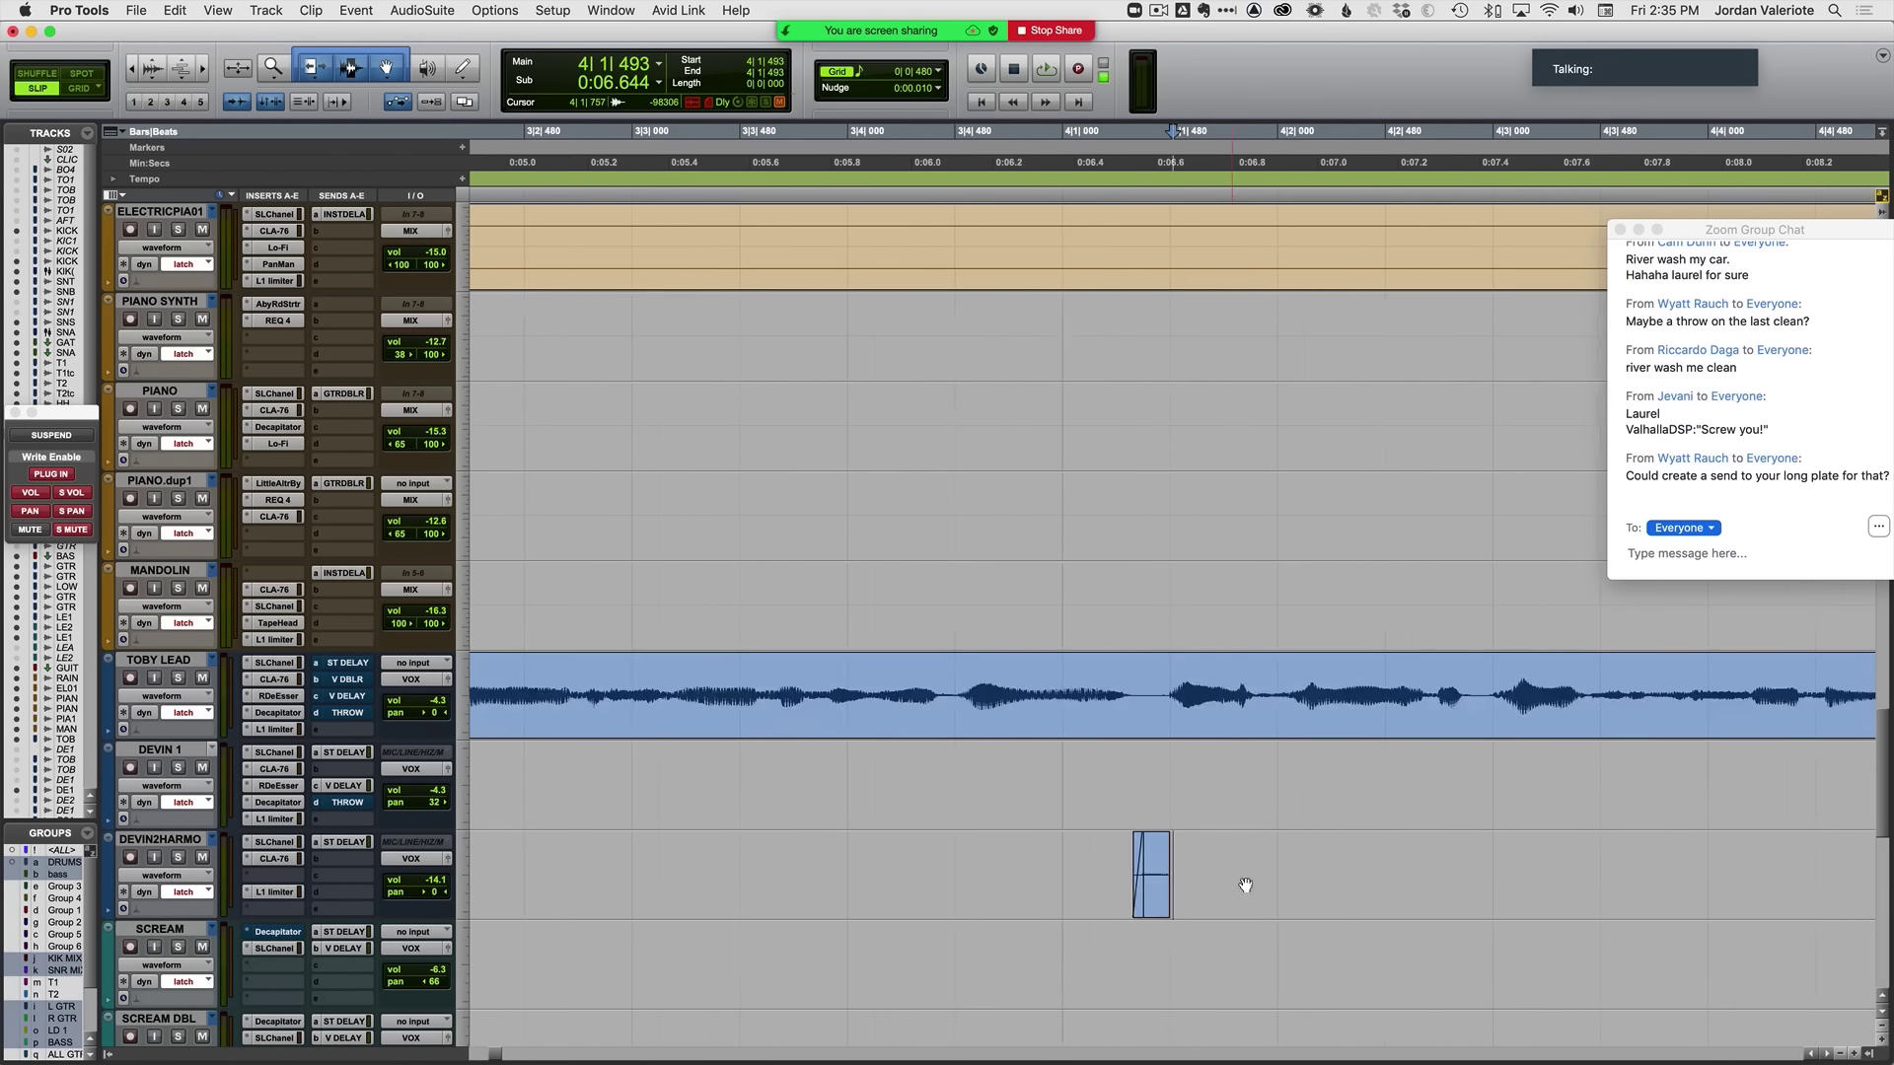
Step: Play the song's opening from bar 3 and examine the piano, rain, guitar and bass tracks there
{"action": "key", "text": "space"}
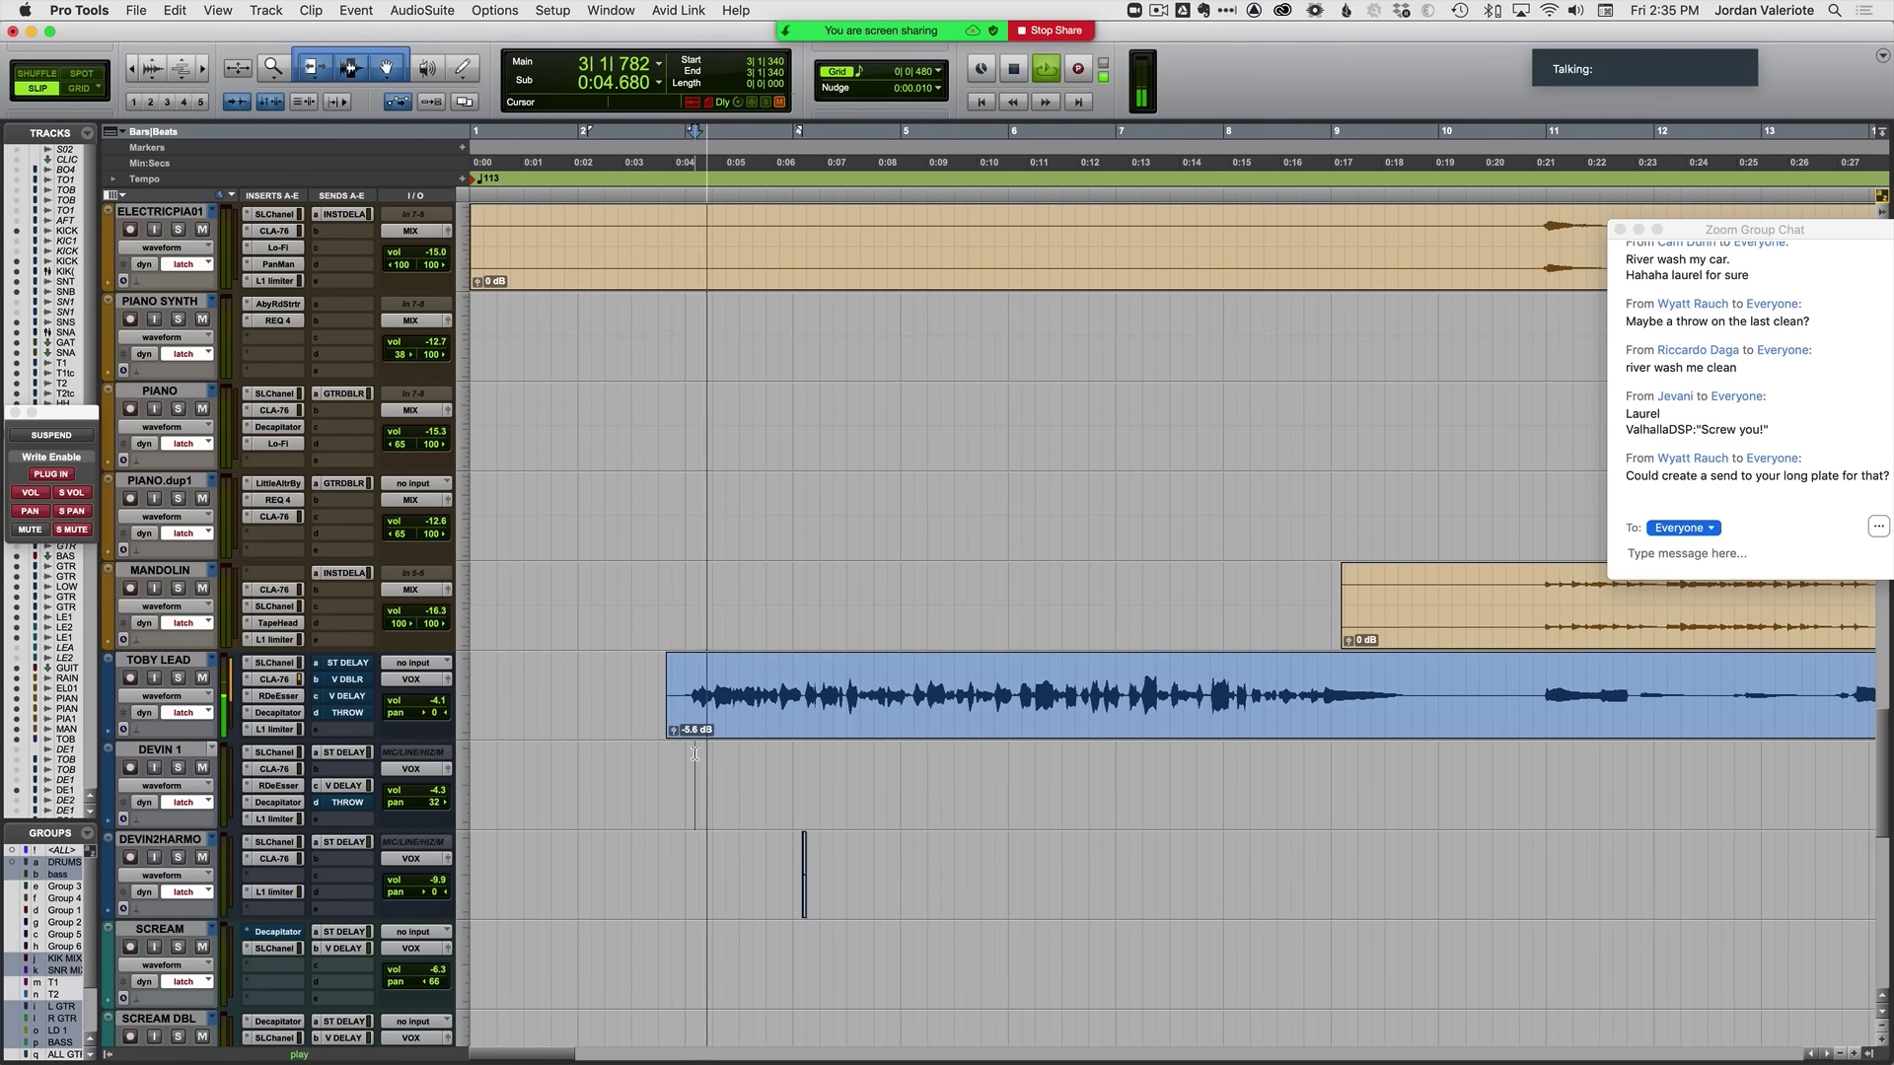
{"action": "key", "text": "super+bracketleft"}
{"action": "key", "text": "super+bracketleft"}
{"action": "scroll", "coordinate": [873, 758], "scroll_direction": "up", "scroll_amount": 9}
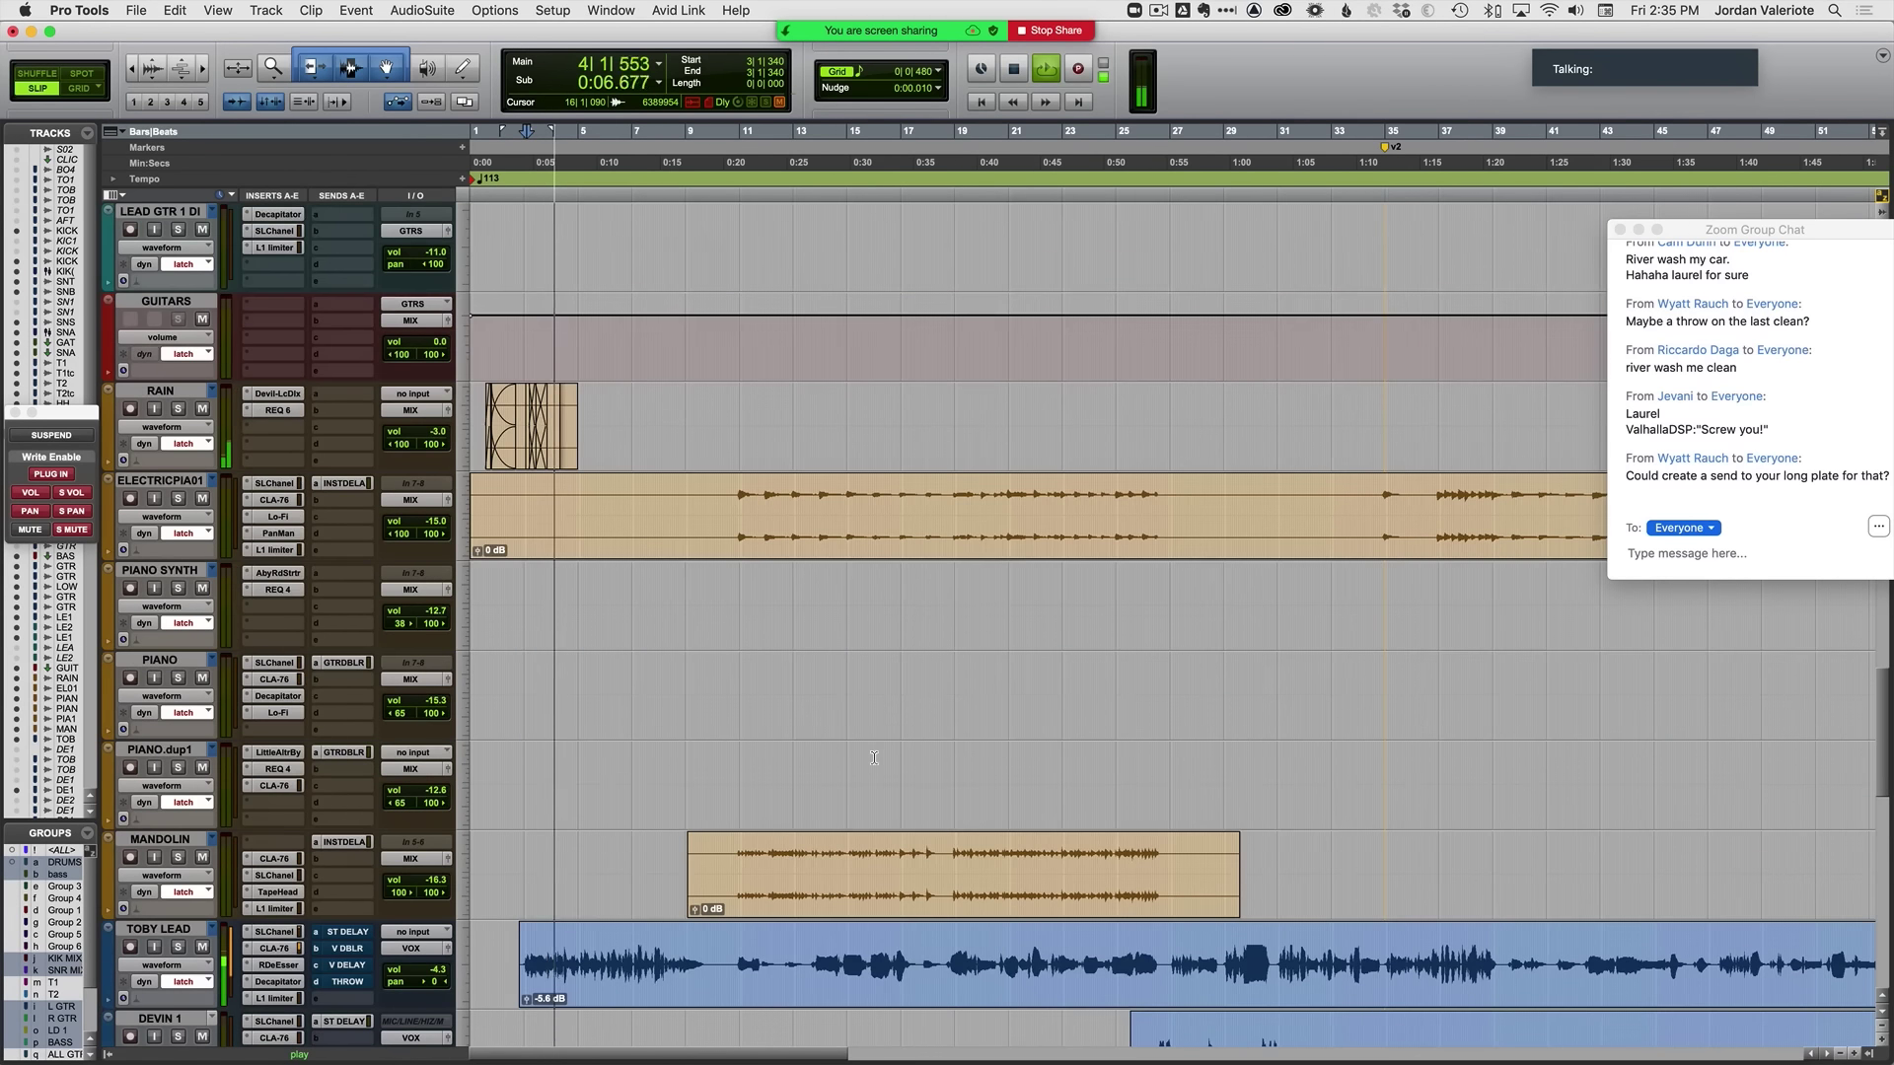
{"action": "key", "text": "super+bracketleft"}
{"action": "scroll", "coordinate": [874, 758], "scroll_direction": "up", "scroll_amount": 3}
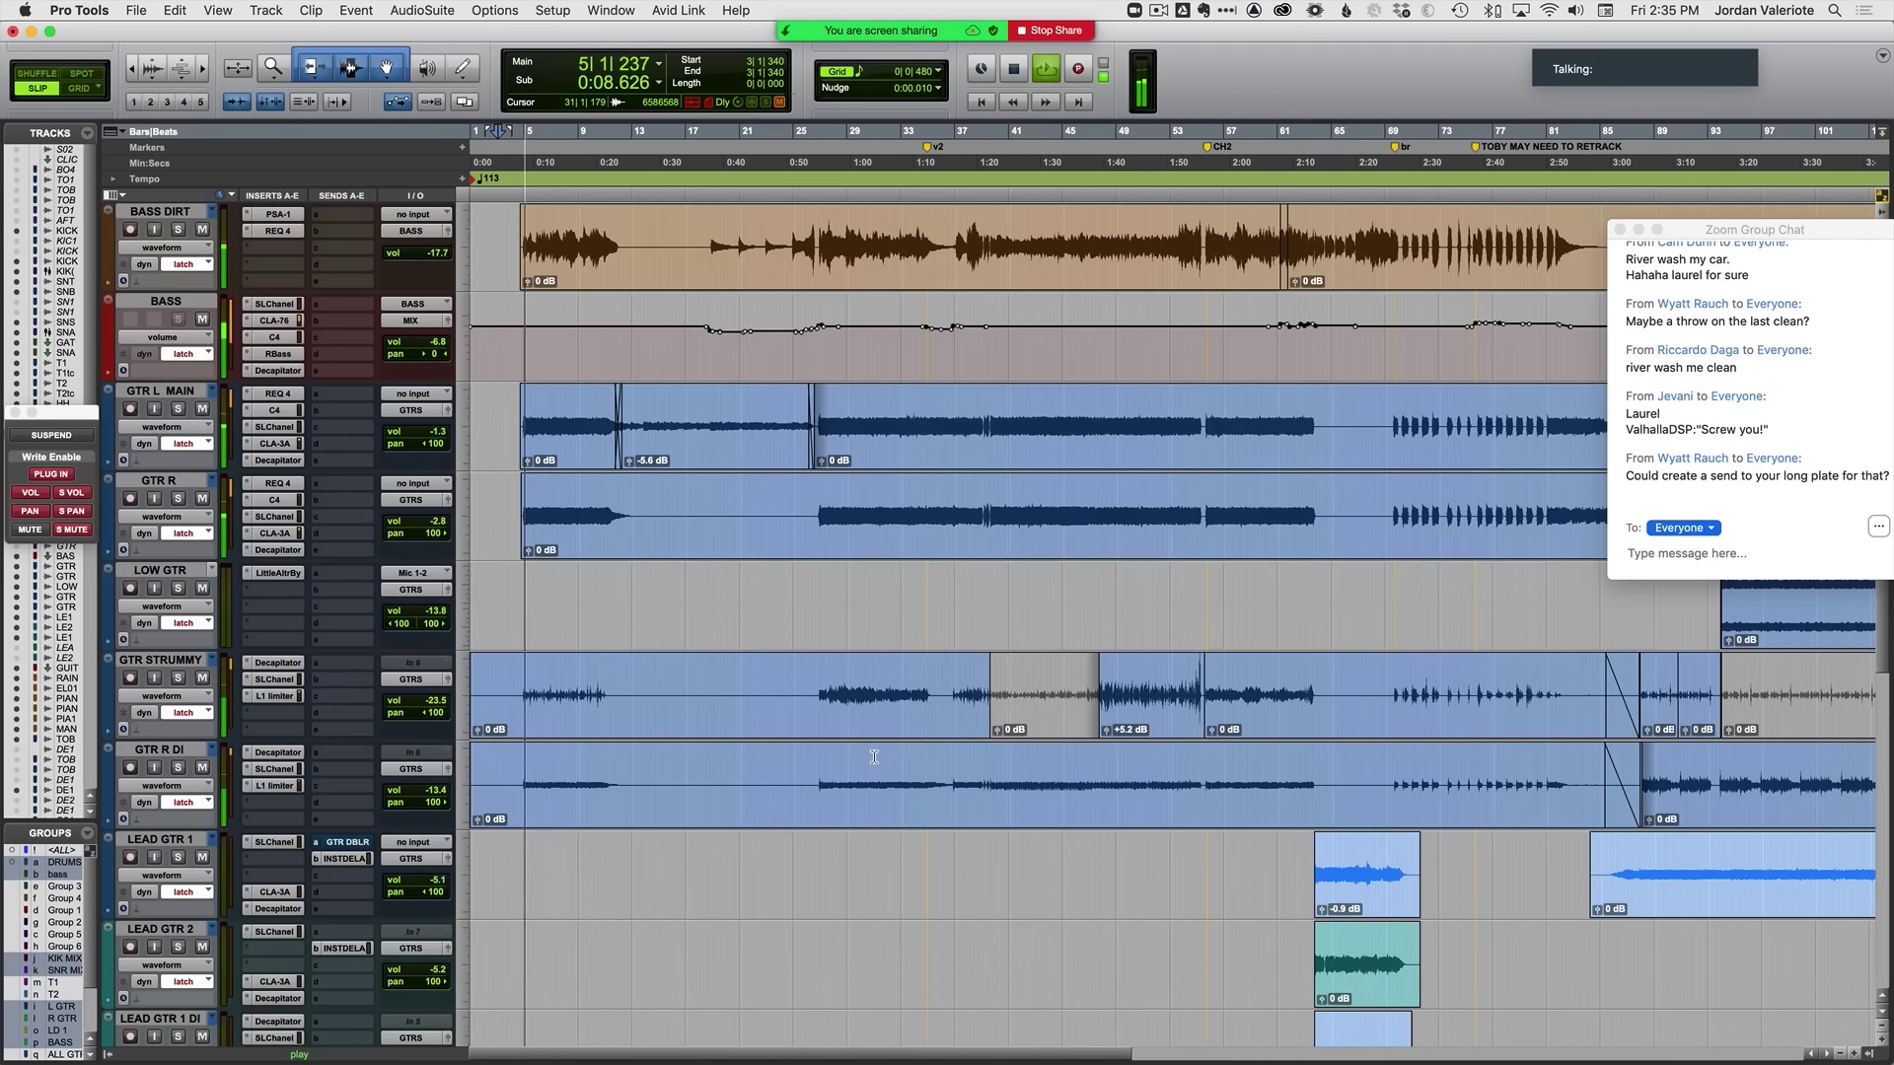
{"action": "key", "text": "space"}
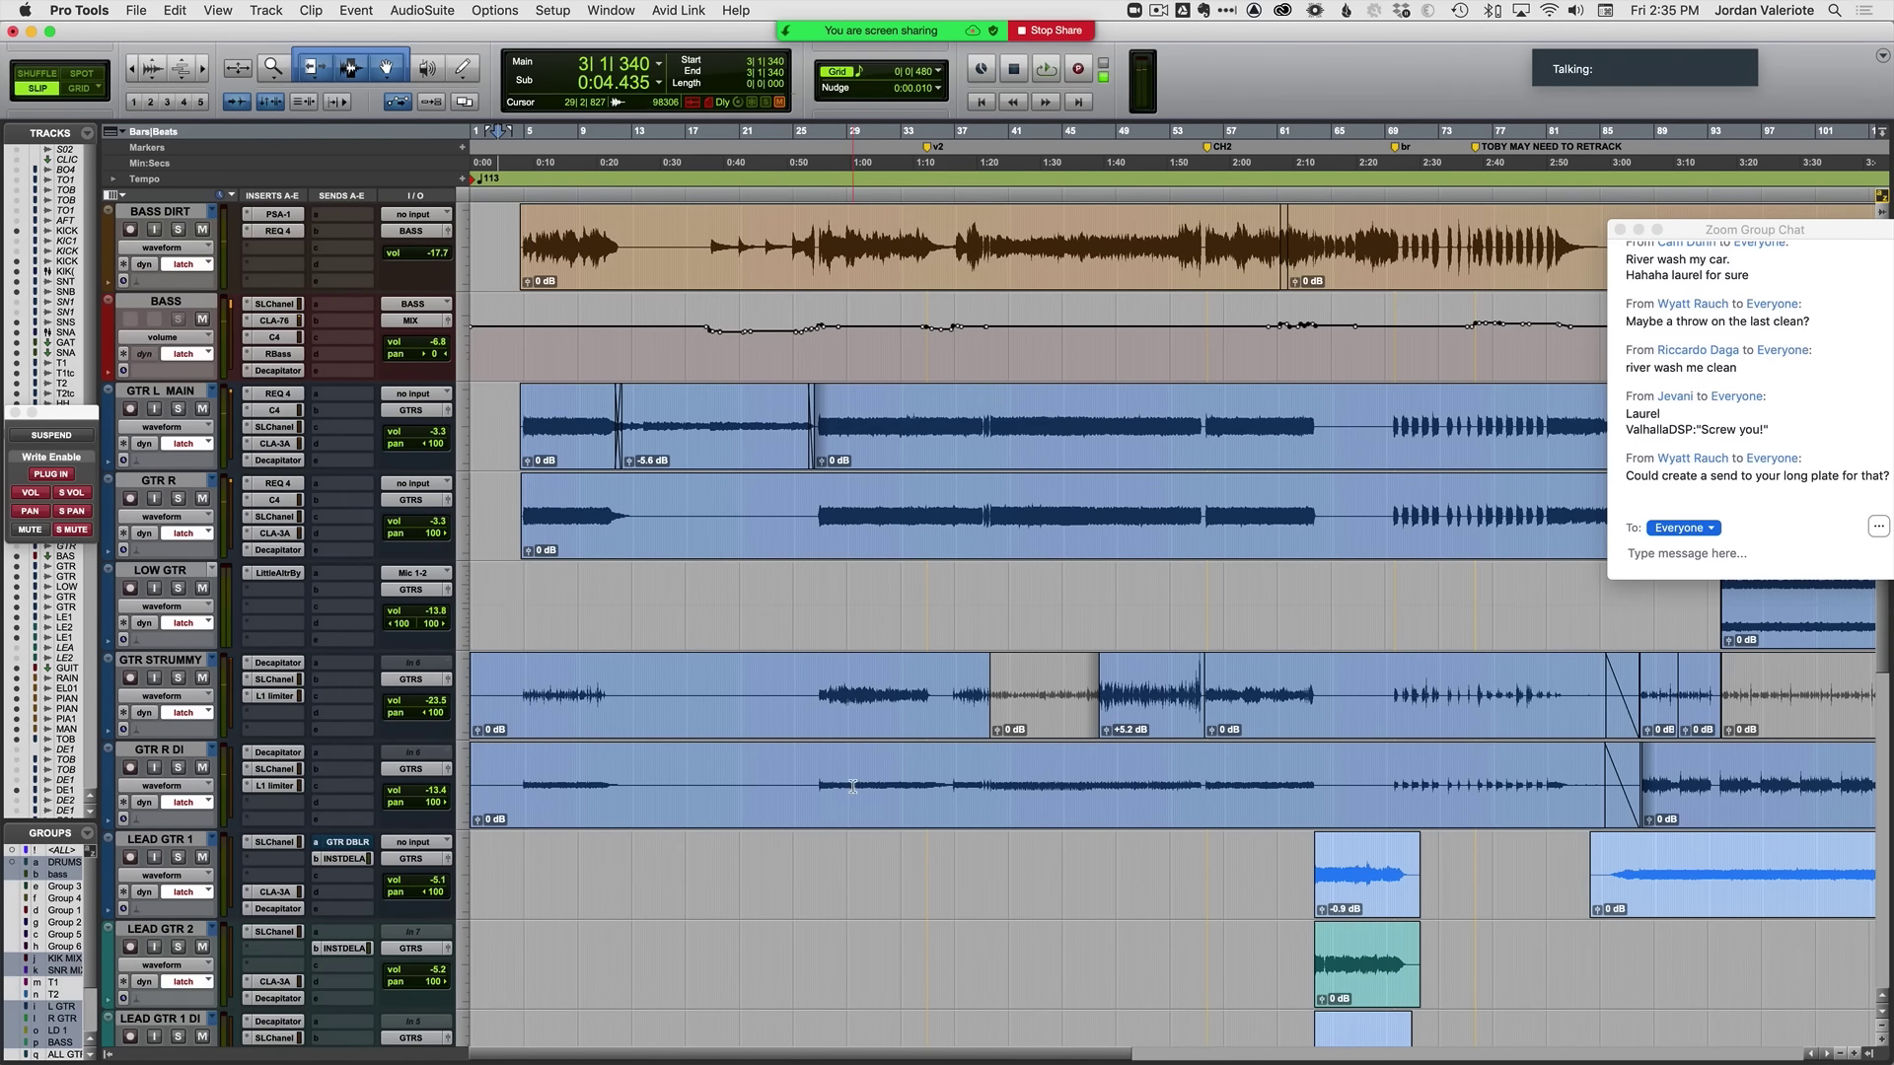
Step: Add a send to the LONG PLATE bus on the CRUSH.dup1 track in the mixer
{"action": "key", "text": "super+equal"}
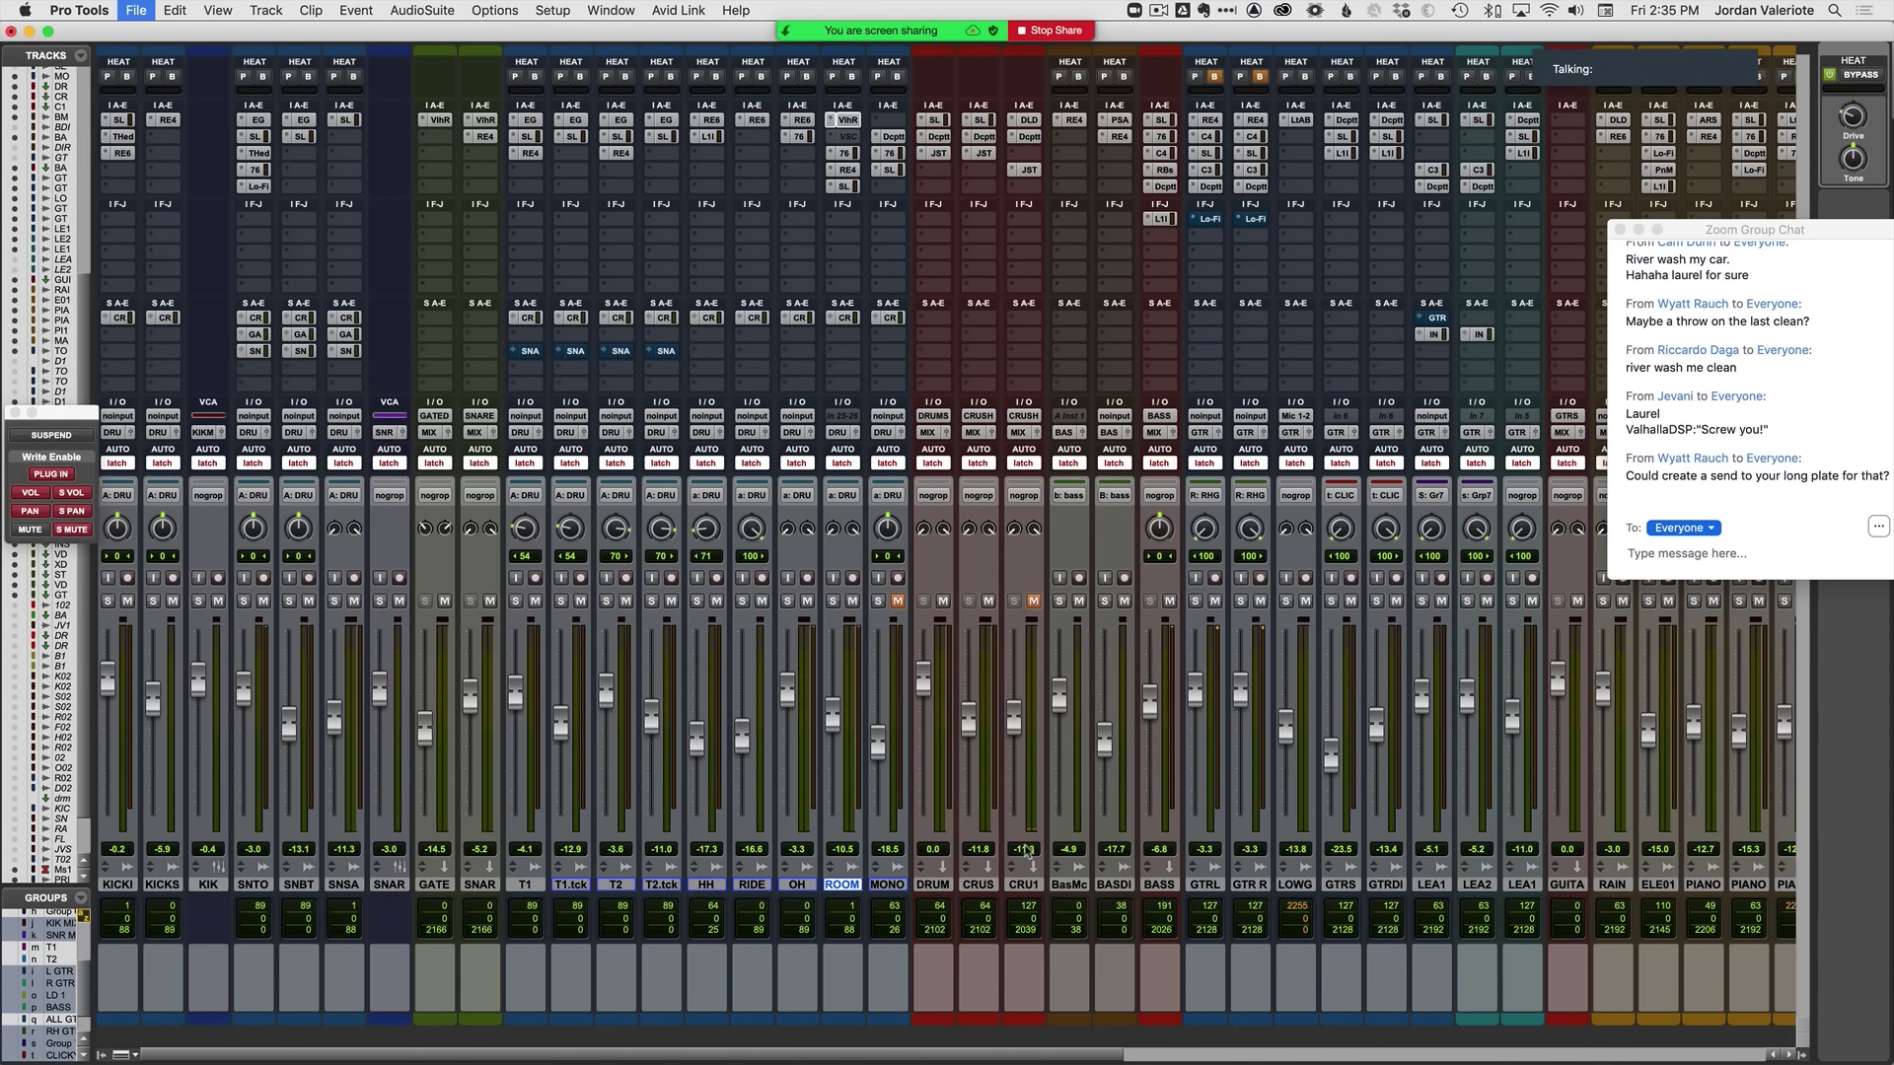
{"action": "left_click", "coordinate": [1026, 321]}
{"action": "mouse_move", "coordinate": [1085, 333]}
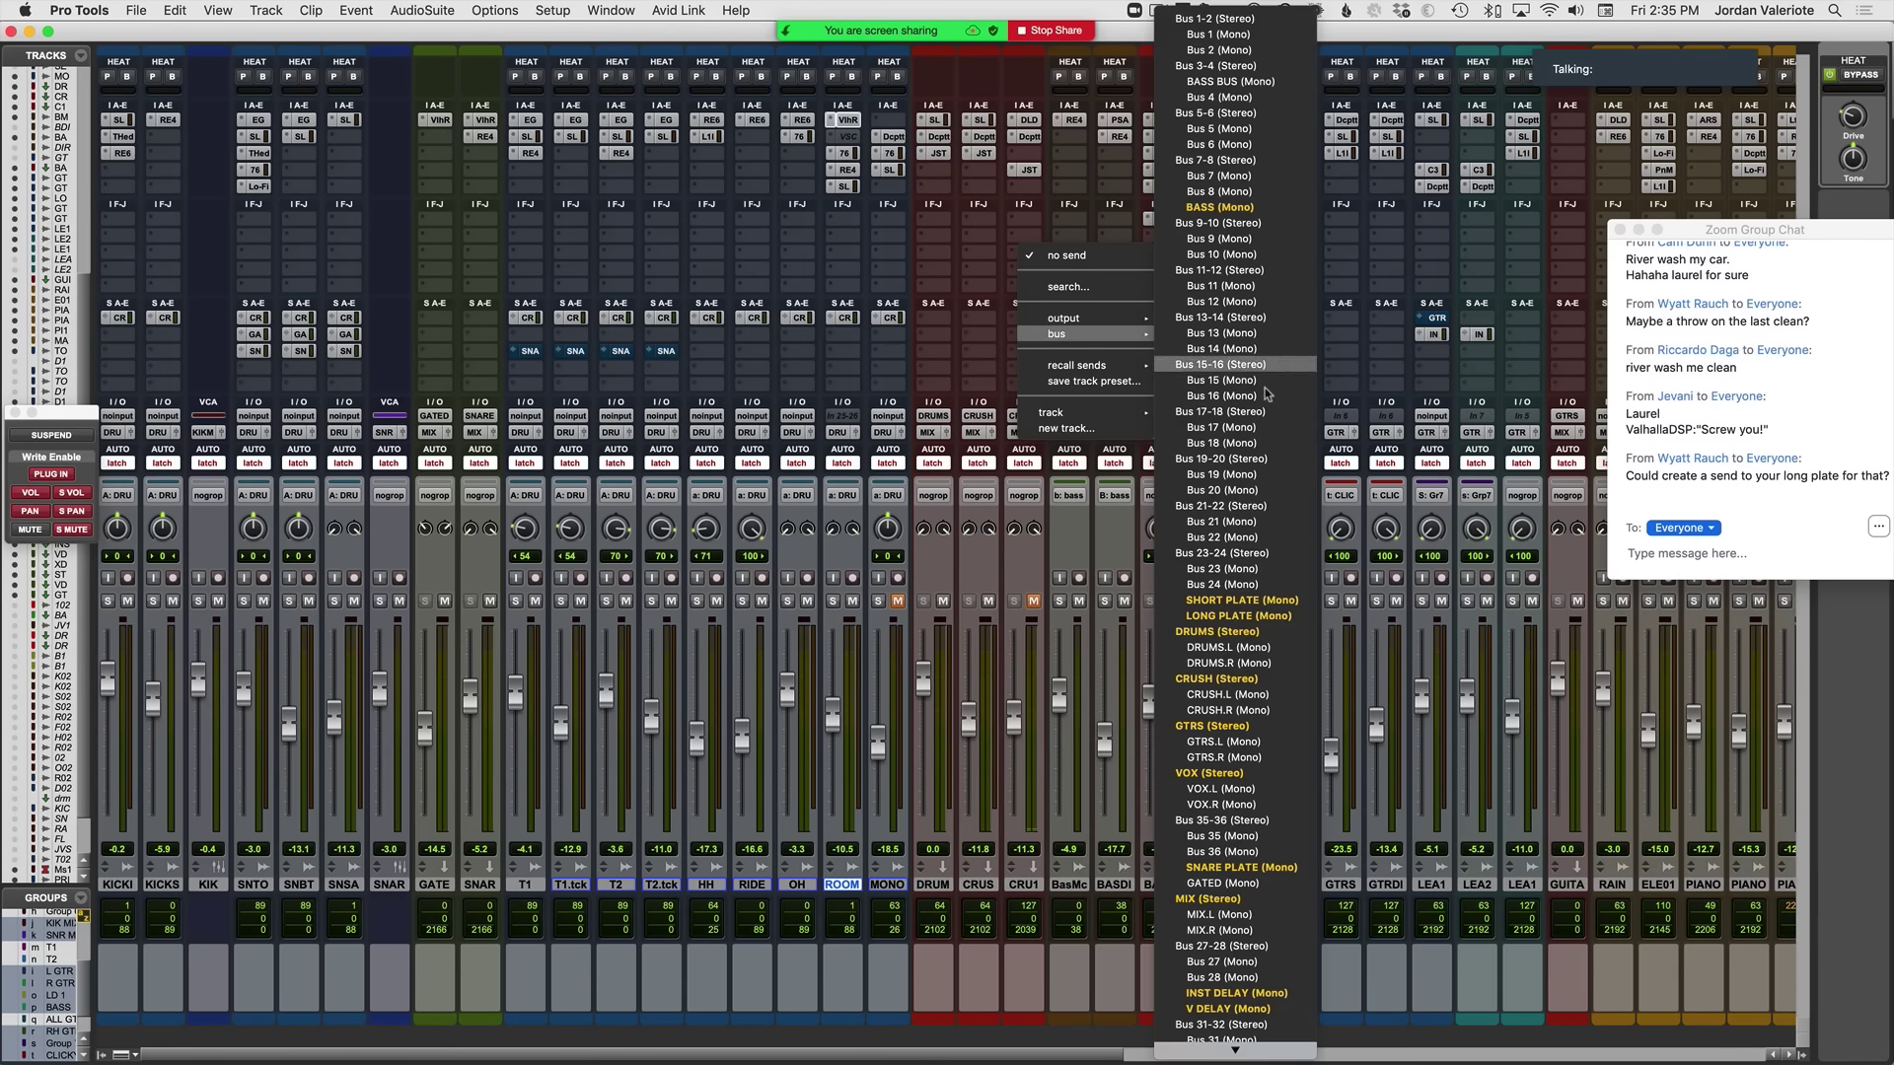
{"action": "left_click", "coordinate": [1257, 615]}
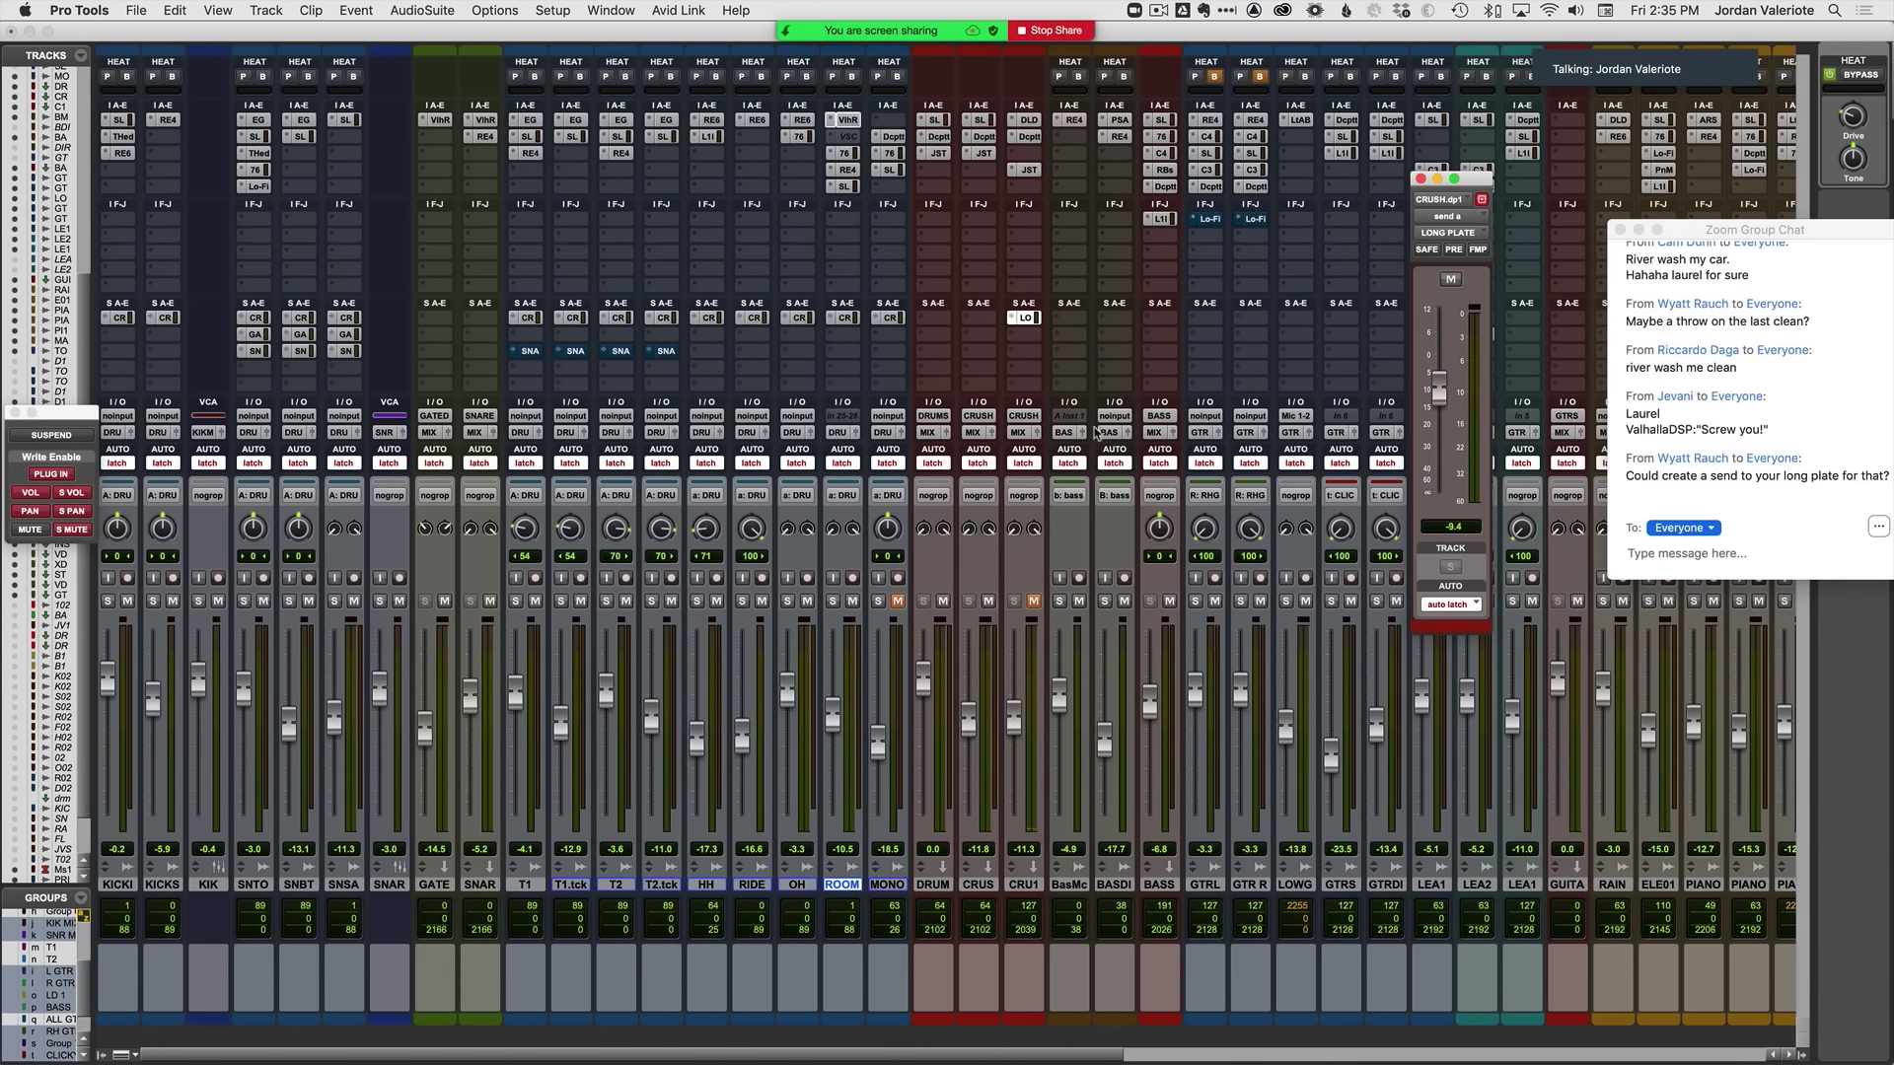
Step: Return to the drum tracks in the arrangement and play from bar 112 beat 3 with the drum group soloed
{"action": "key", "text": "super+equal"}
{"action": "scroll", "coordinate": [926, 655], "scroll_direction": "up", "scroll_amount": 10}
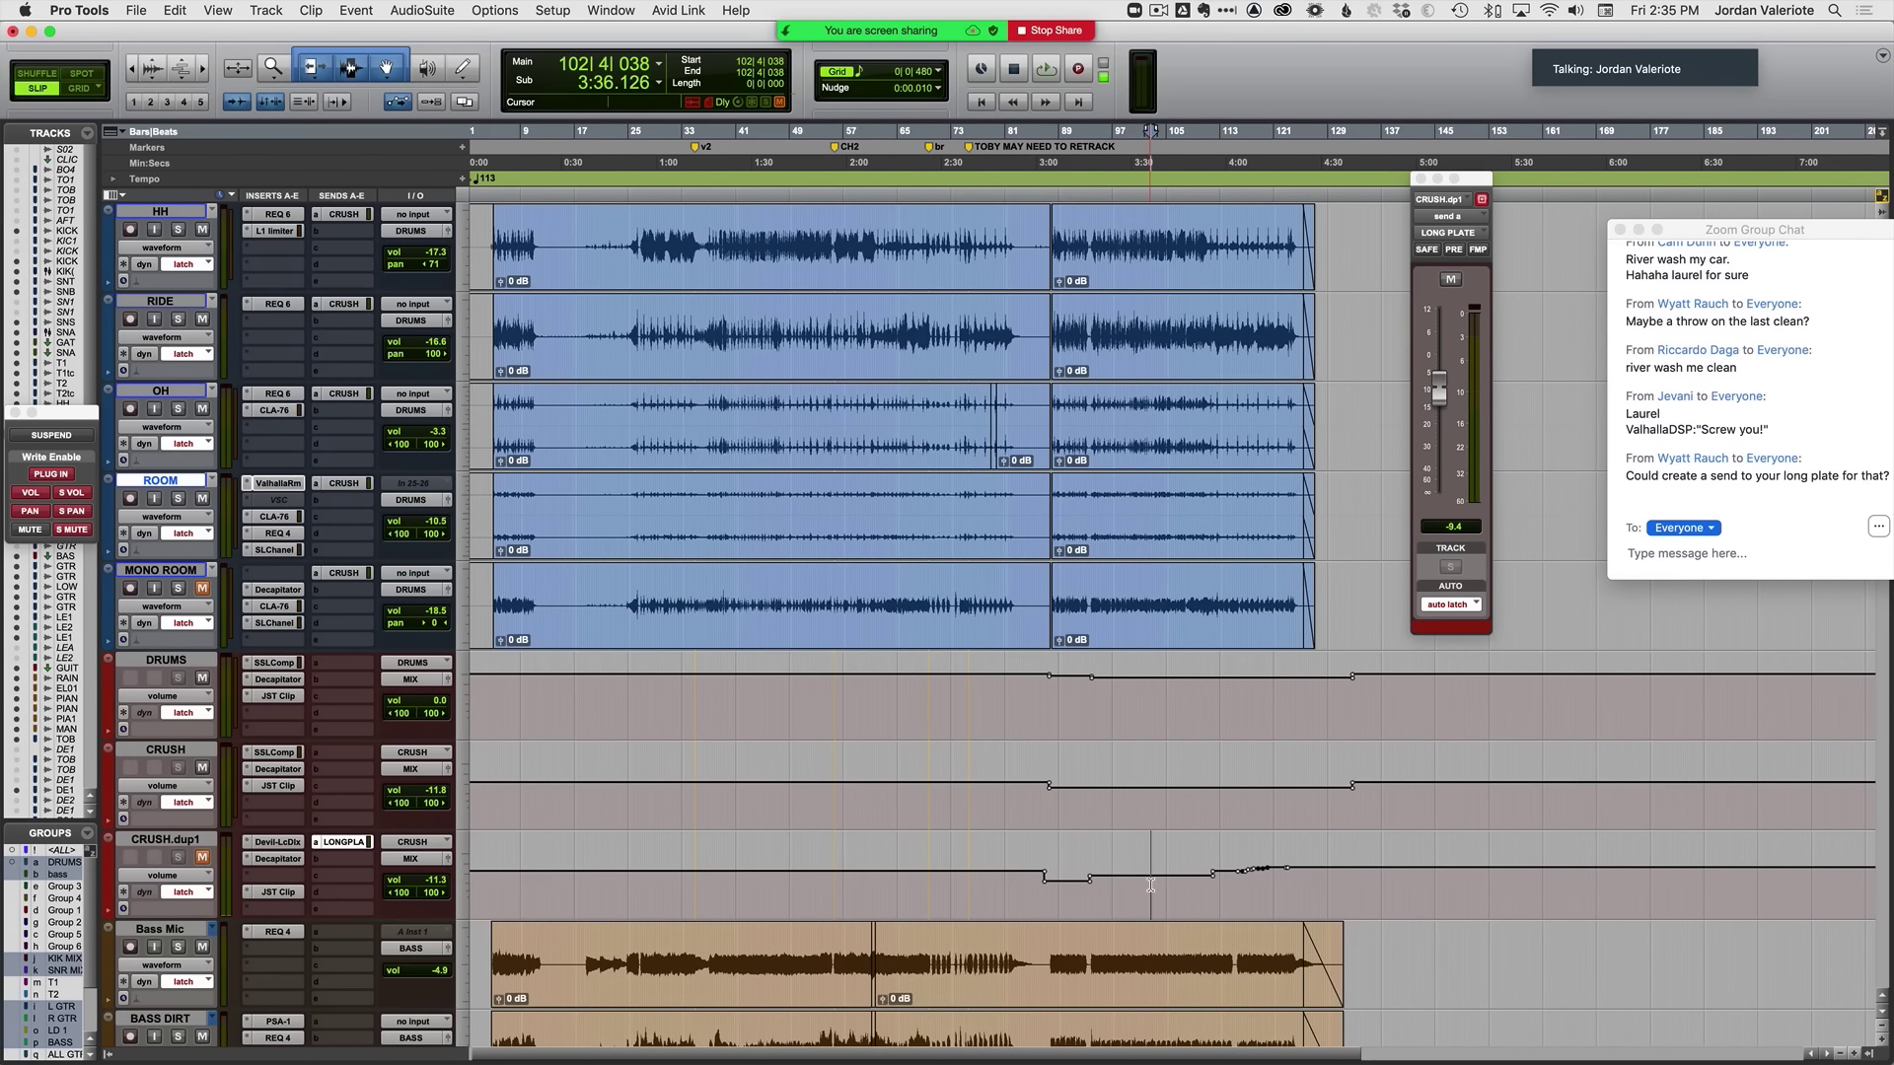
{"action": "key", "text": "super+bracketright"}
{"action": "key", "text": "super+bracketright"}
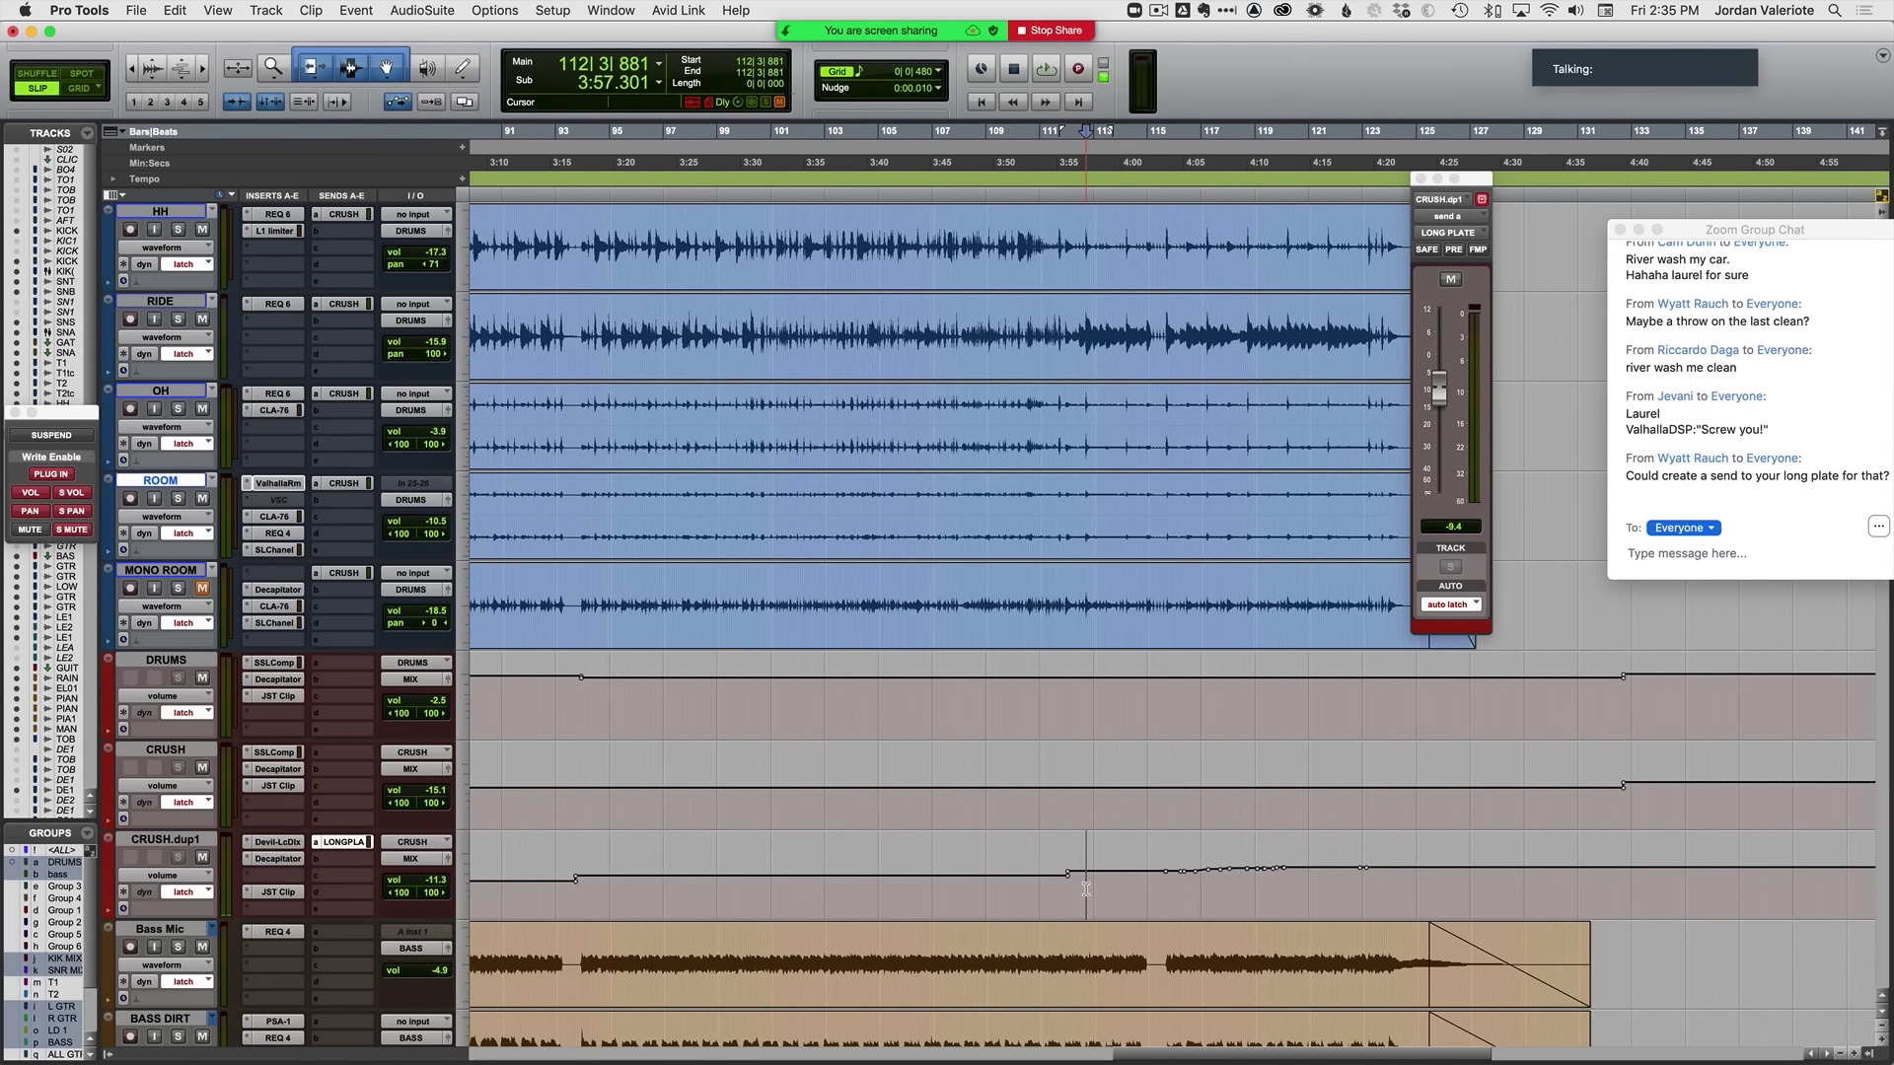
{"action": "key", "text": "space"}
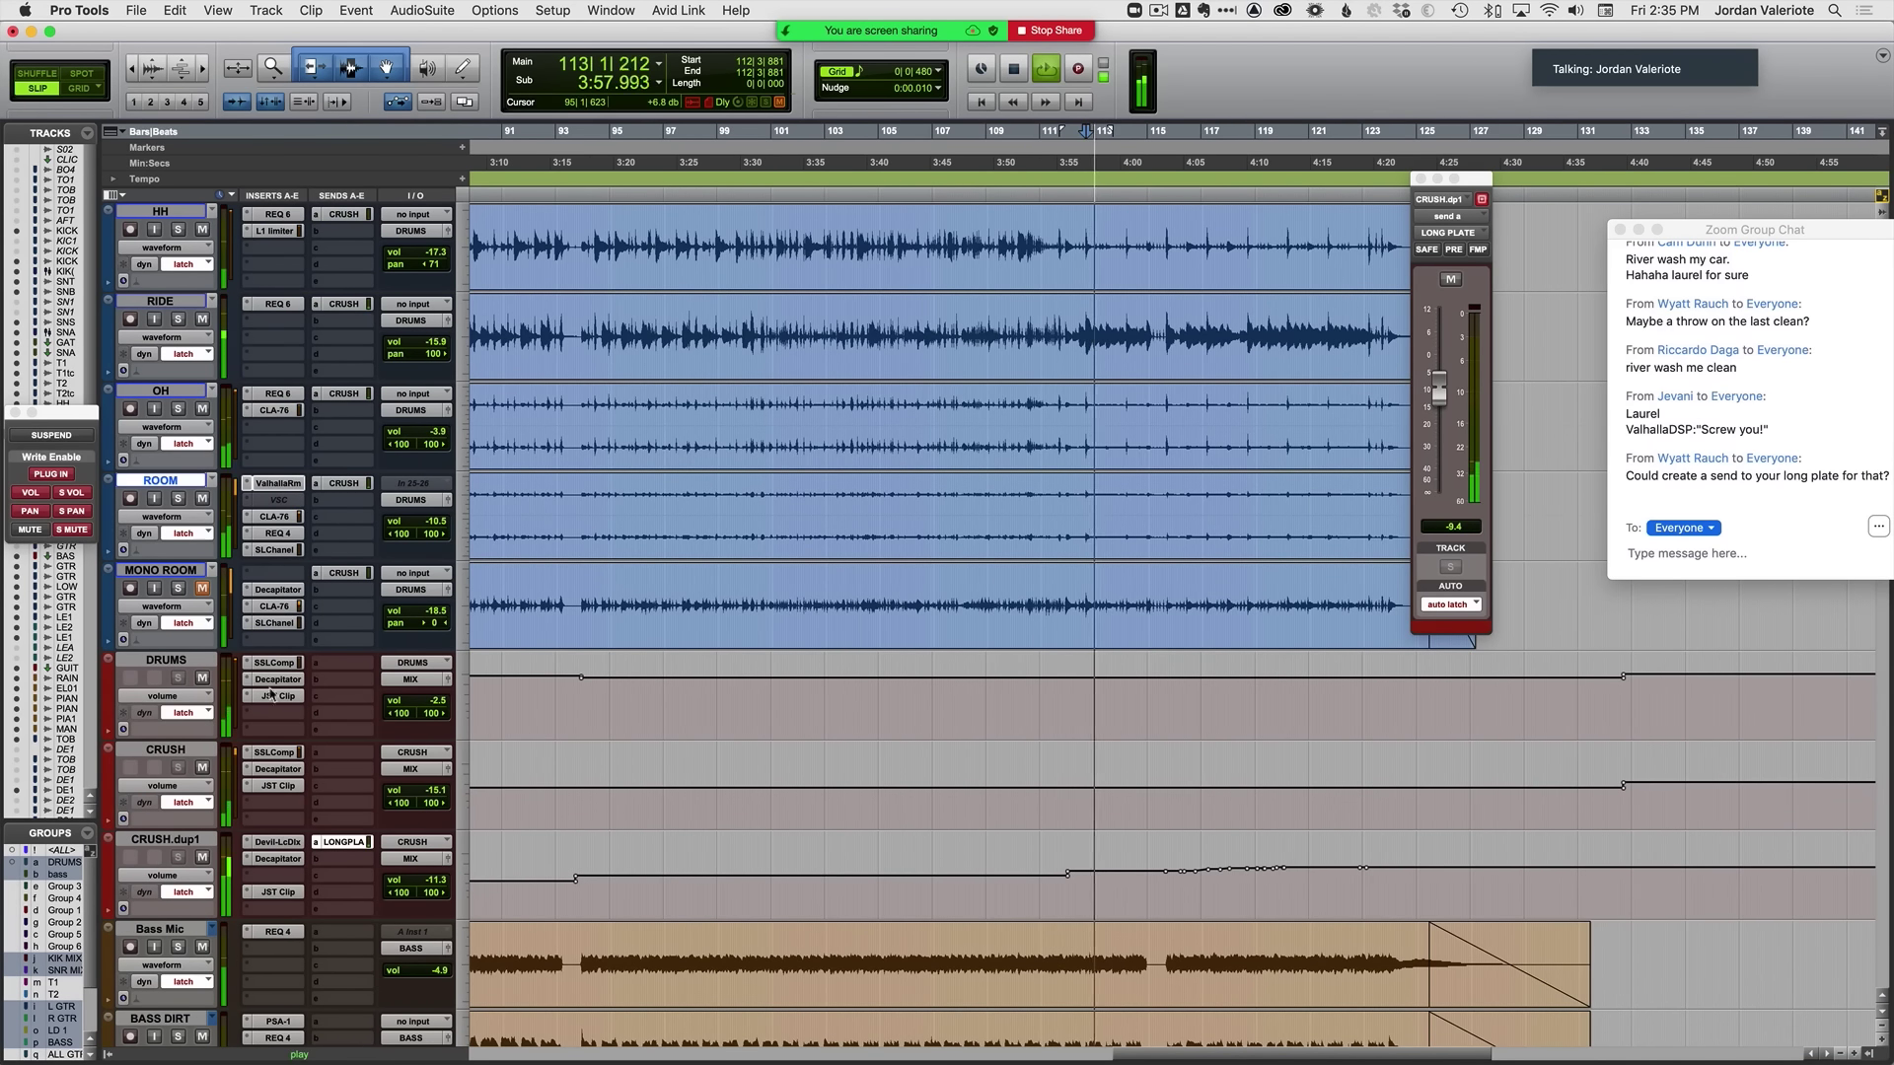
{"action": "left_click", "coordinate": [177, 498]}
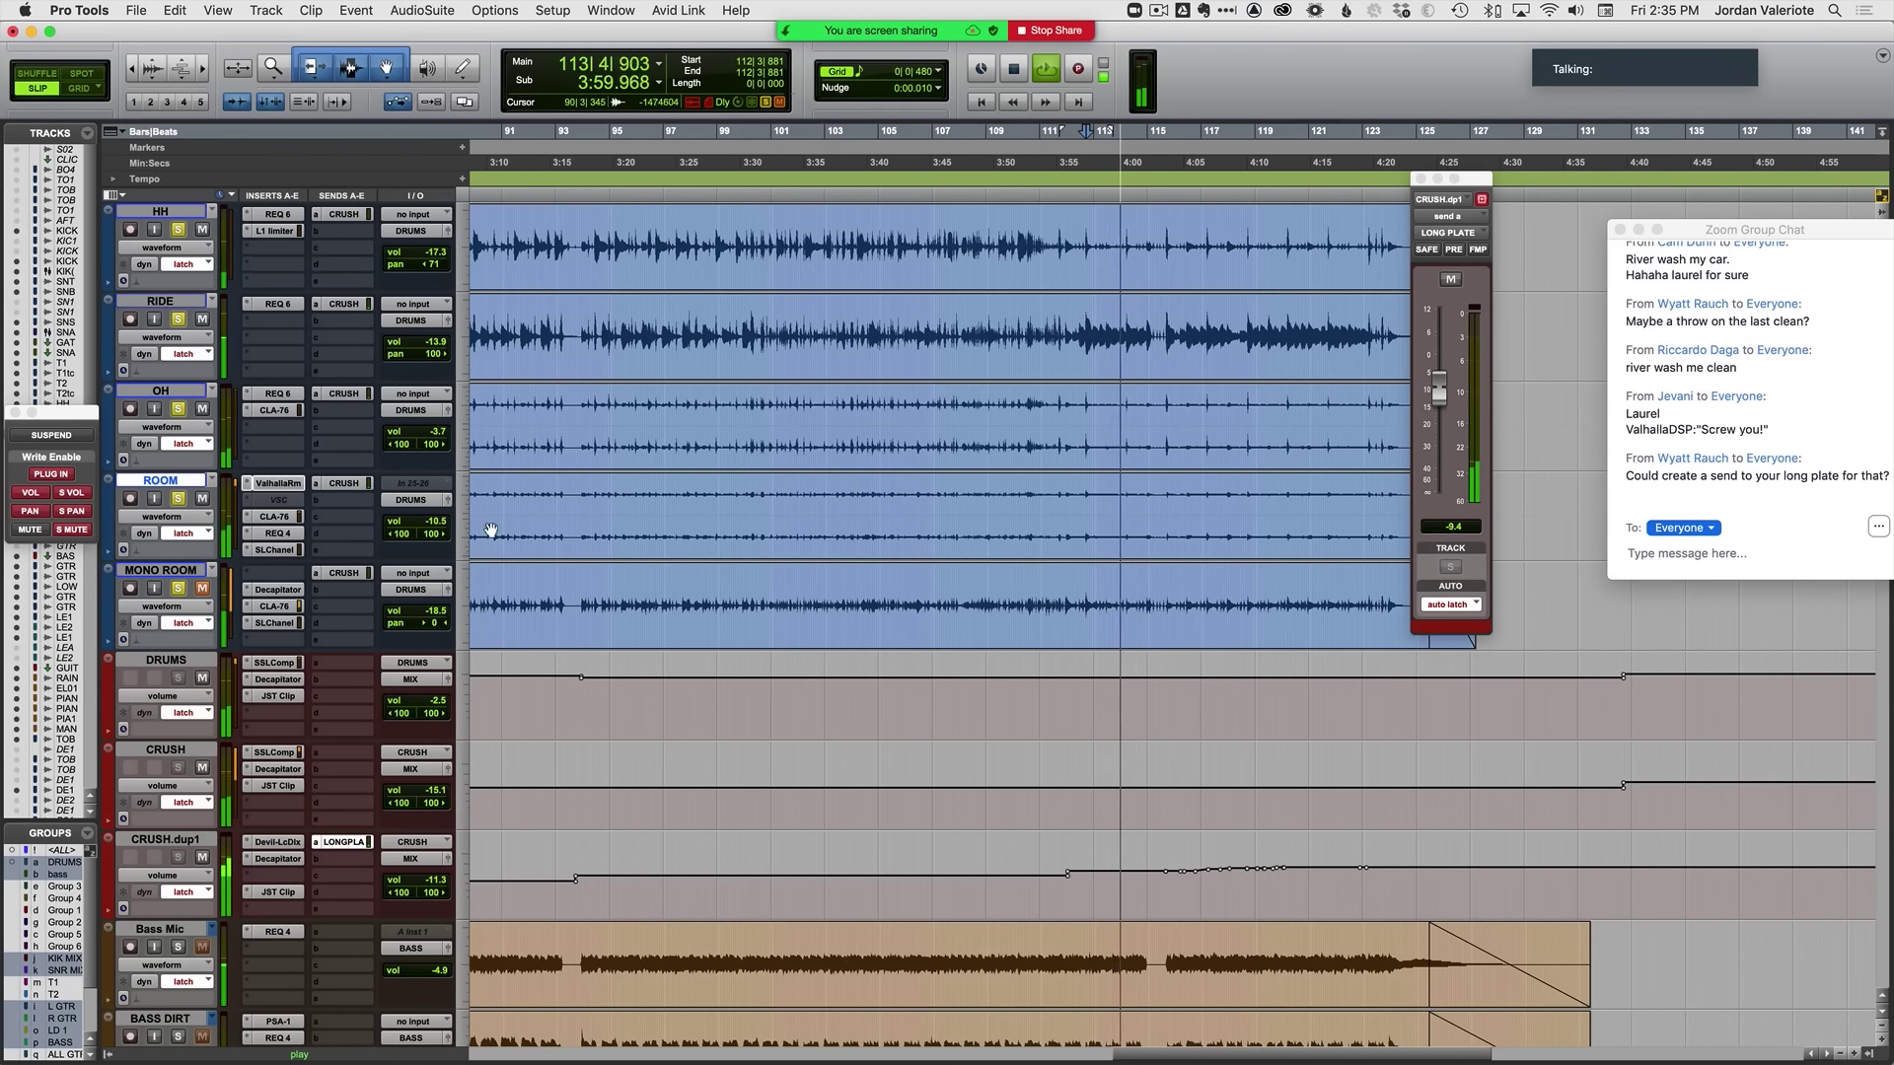
Step: Switch the CRUSH.dup1 automation mode to read and lower its LONG PLATE send to -25.2 dB
{"action": "left_click", "coordinate": [1448, 604]}
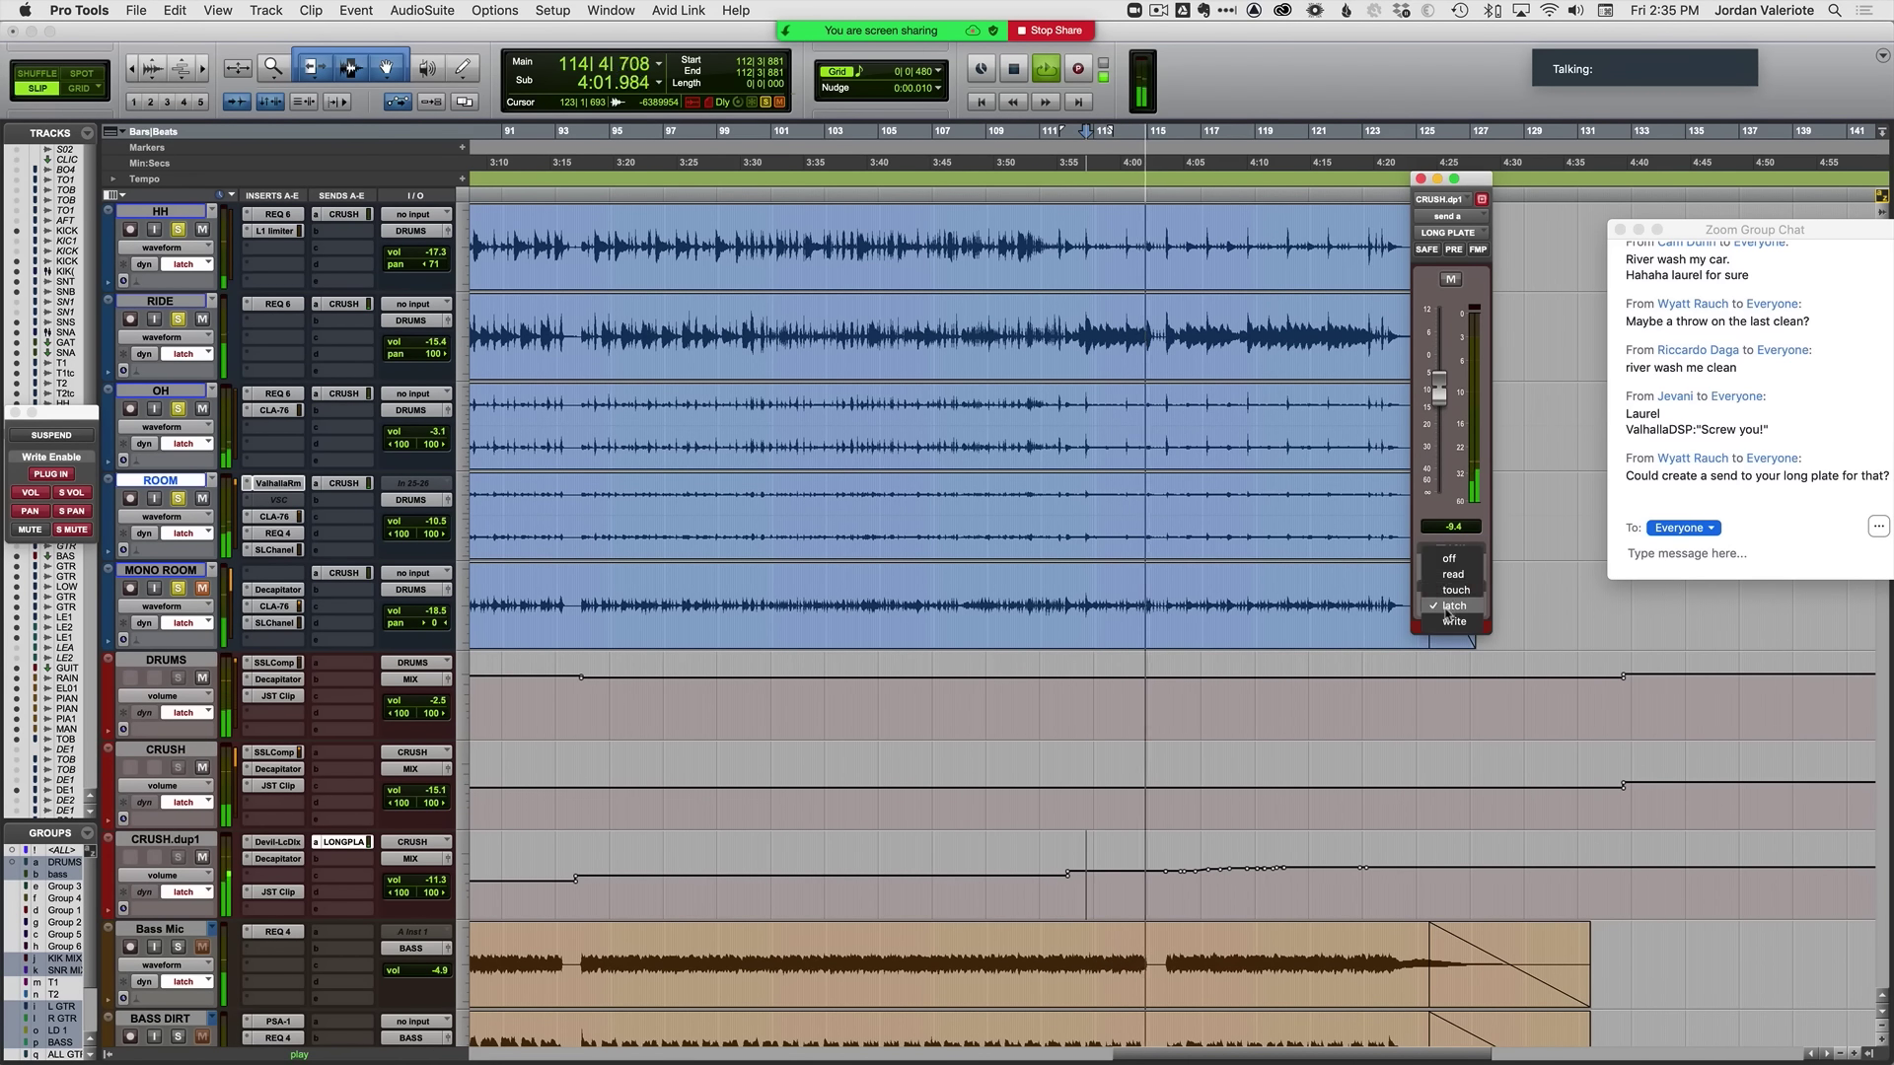
{"action": "left_click", "coordinate": [1452, 562]}
{"action": "left_click_drag", "start_coordinate": [1442, 394], "coordinate": [1438, 435]}
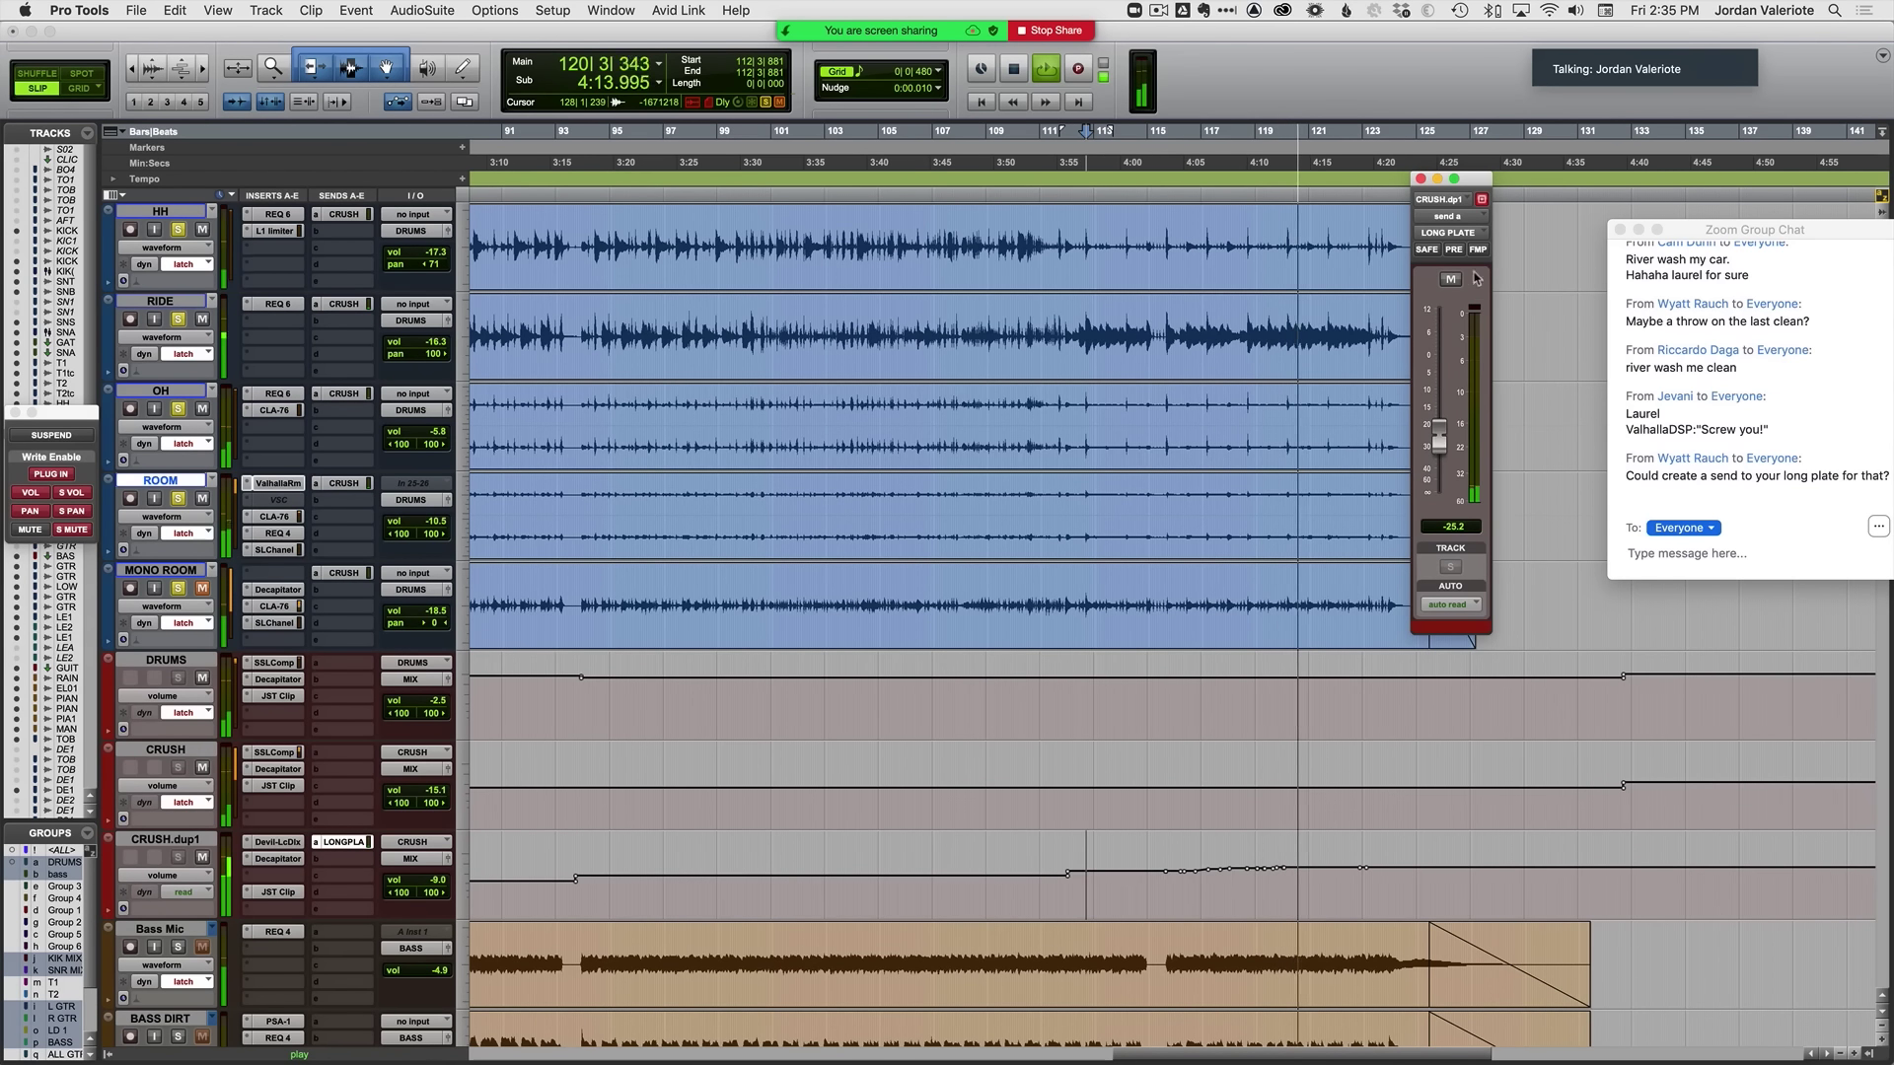
Step: Compare the soloed drums with the LONG PLATE send muted and active, and display the send's mute automation on CRUSH.dup1
{"action": "left_click", "coordinate": [1450, 280]}
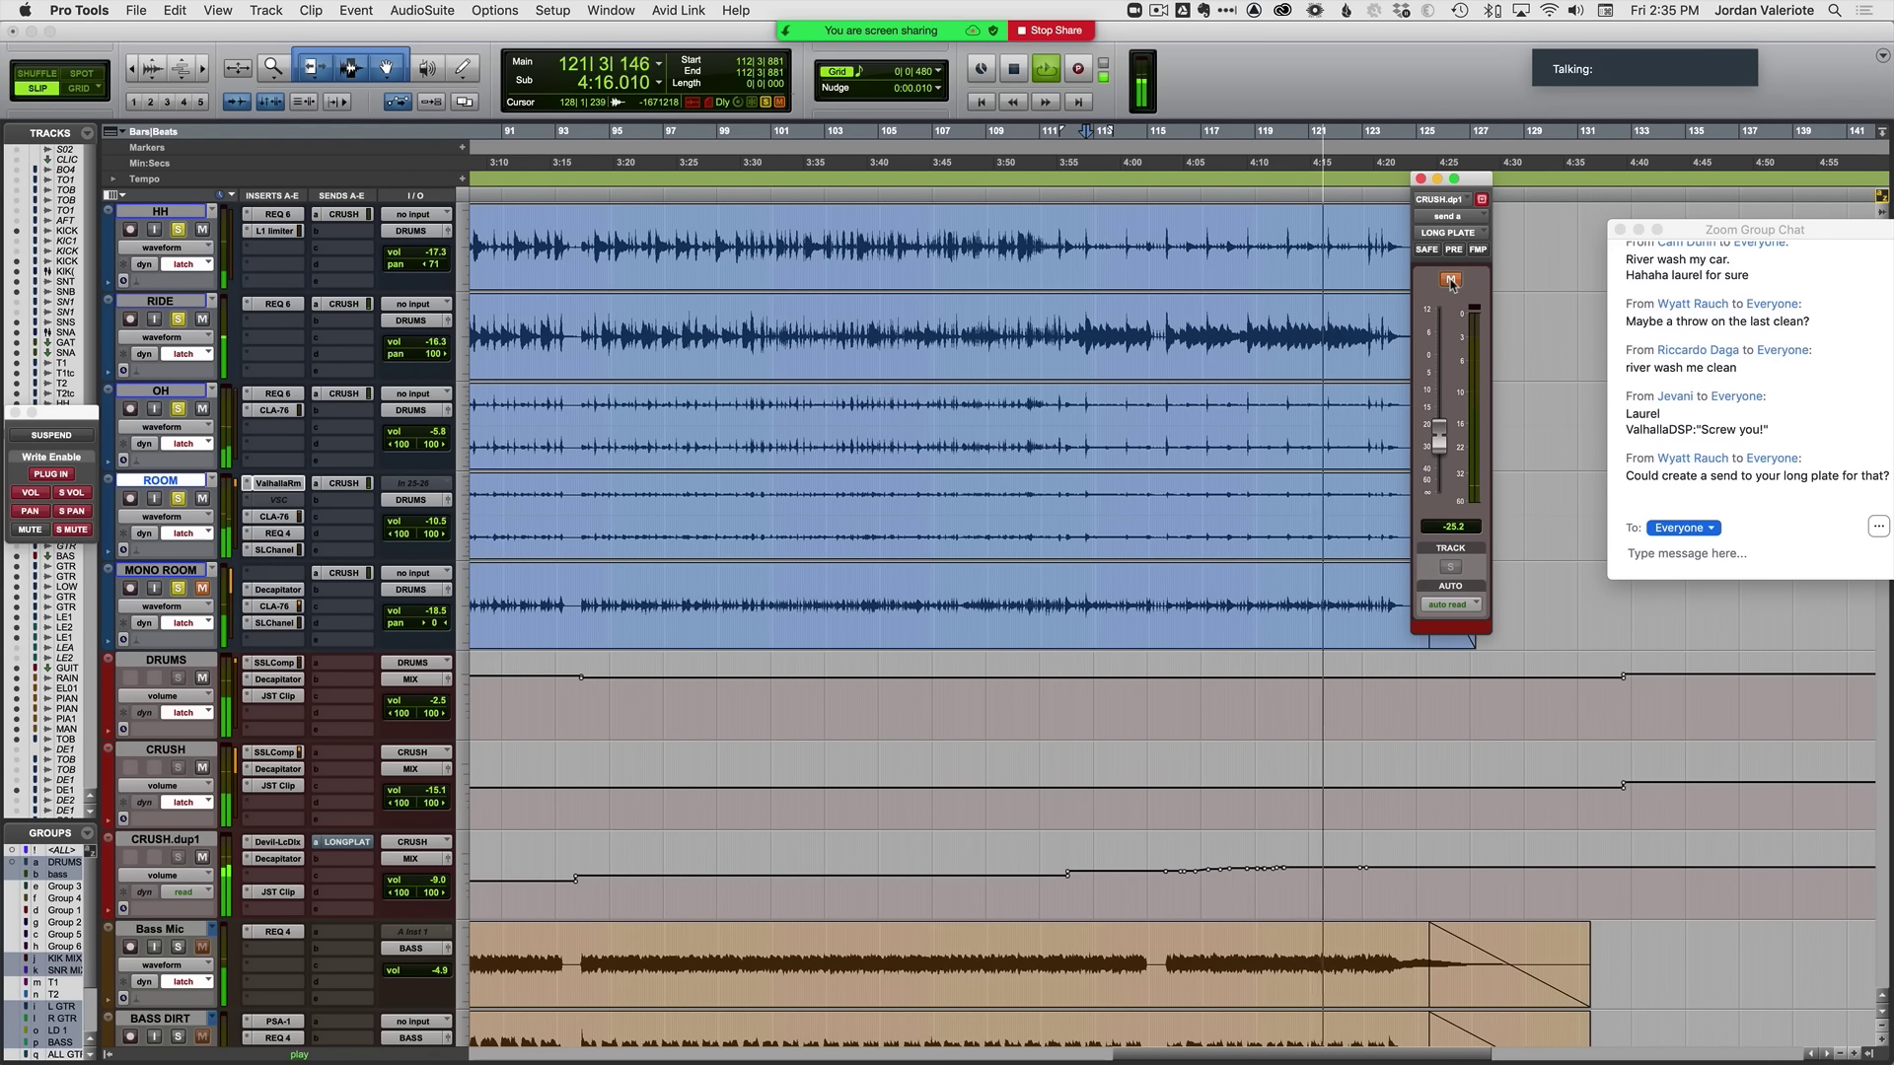
{"action": "left_click", "coordinate": [1451, 280]}
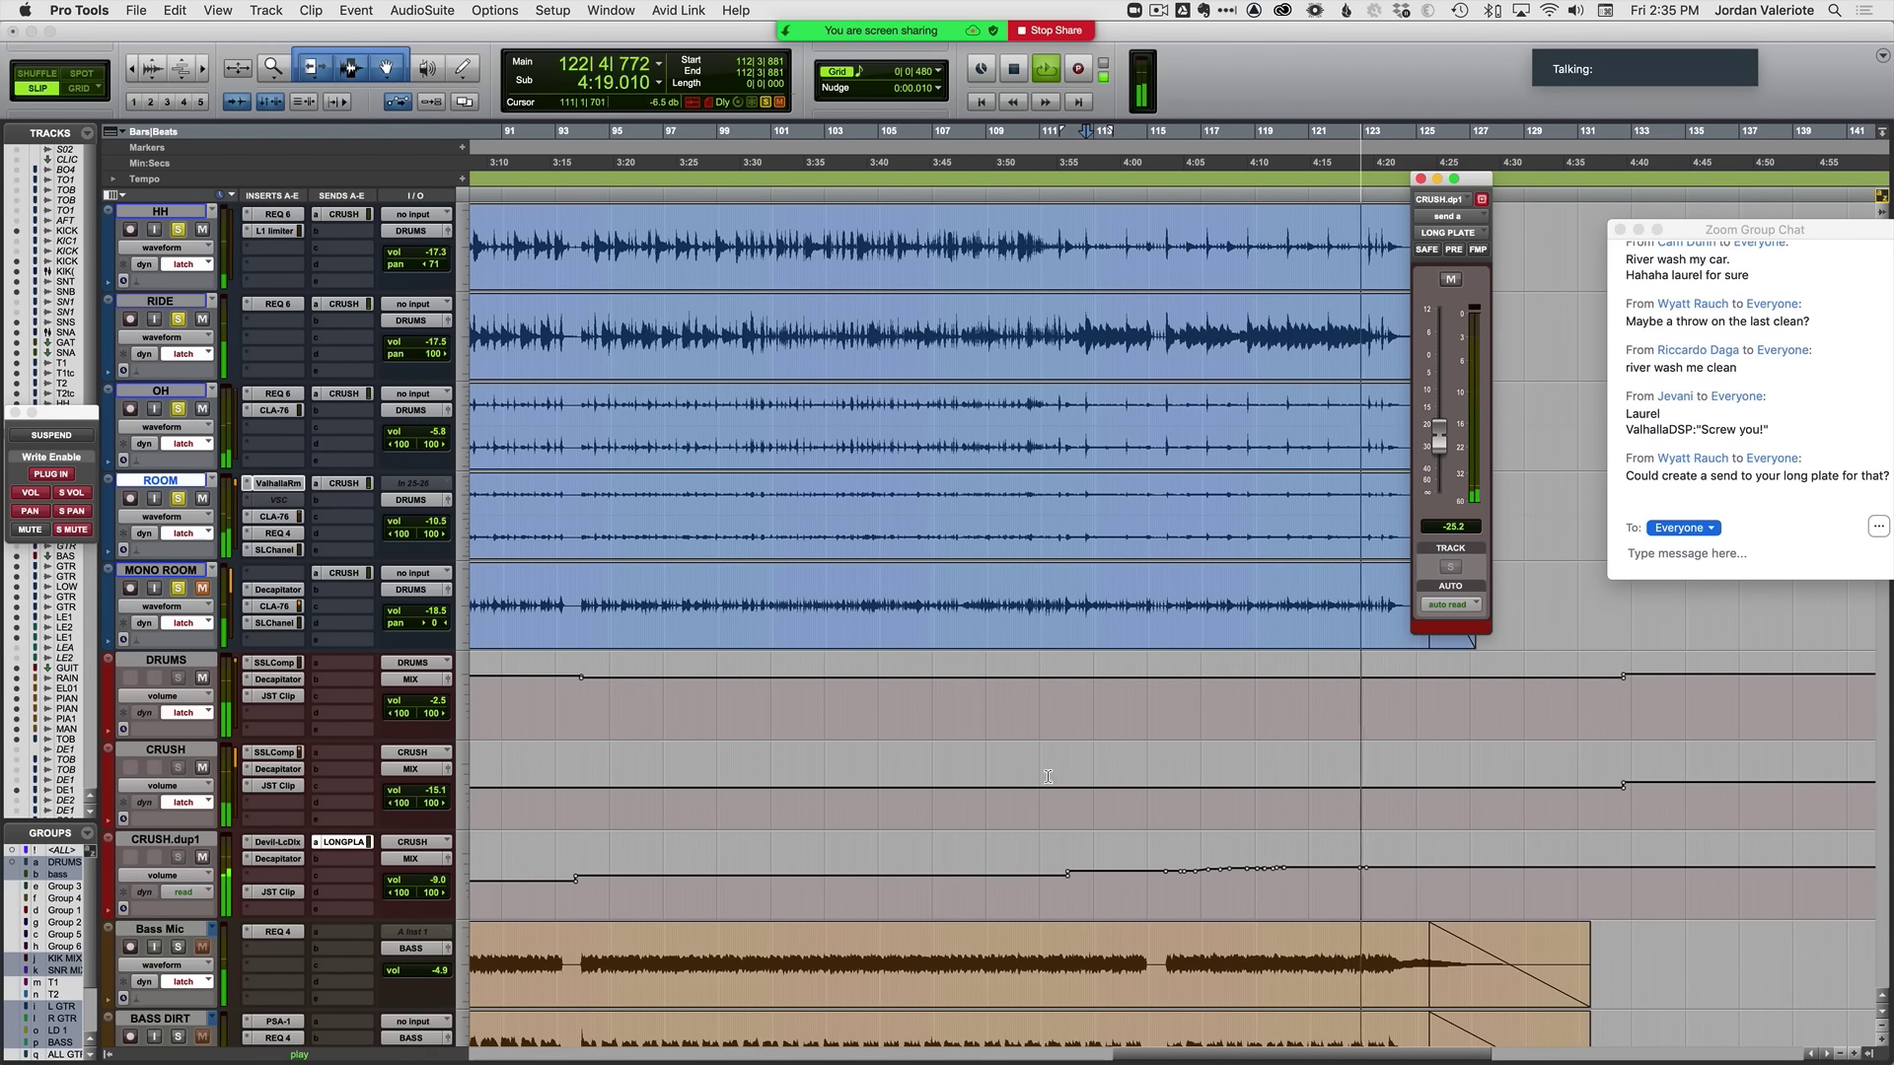
{"action": "left_click", "coordinate": [1449, 282], "text": "ctrl+super"}
{"action": "key", "text": "space"}
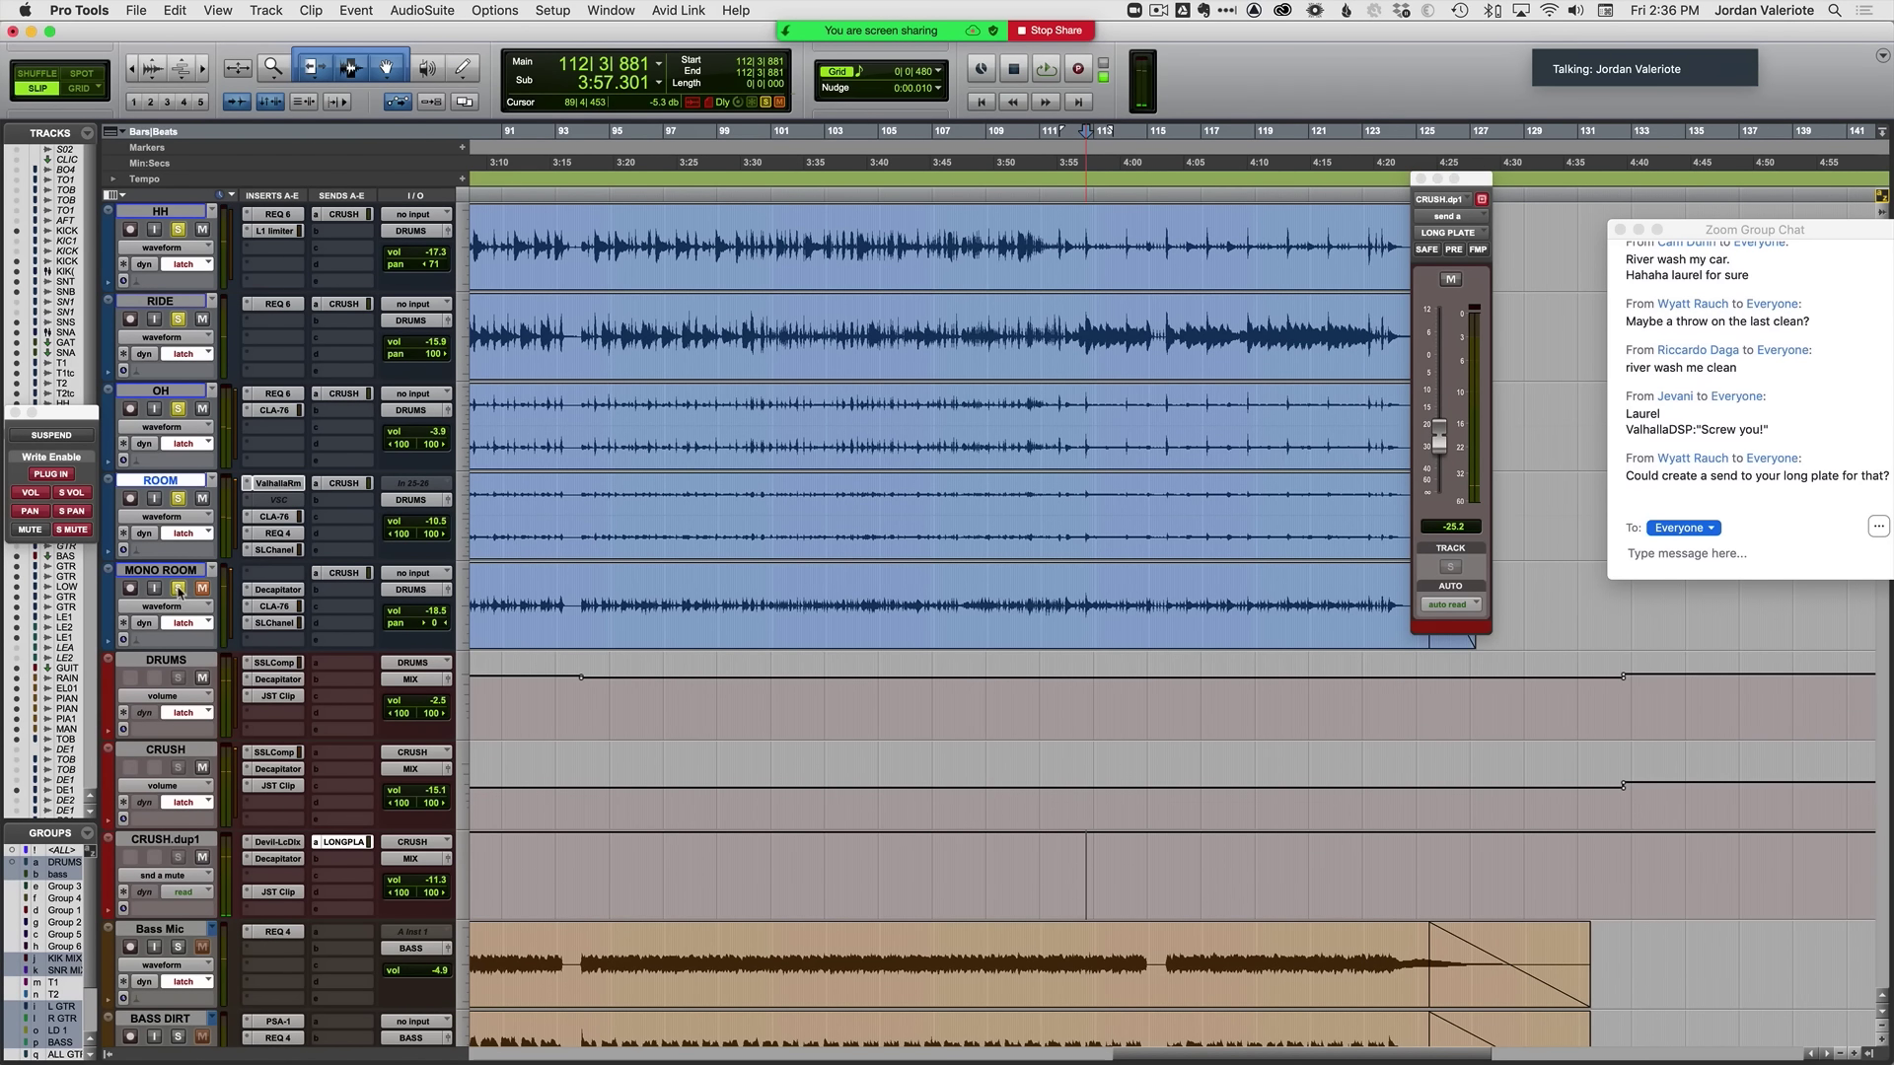
Step: Unsolo the drums, set the CRUSH.dup1 LONG PLATE send to -23.9 dB, and compare it muted and active in the full mix
{"action": "left_click", "coordinate": [178, 588]}
{"action": "key", "text": "space"}
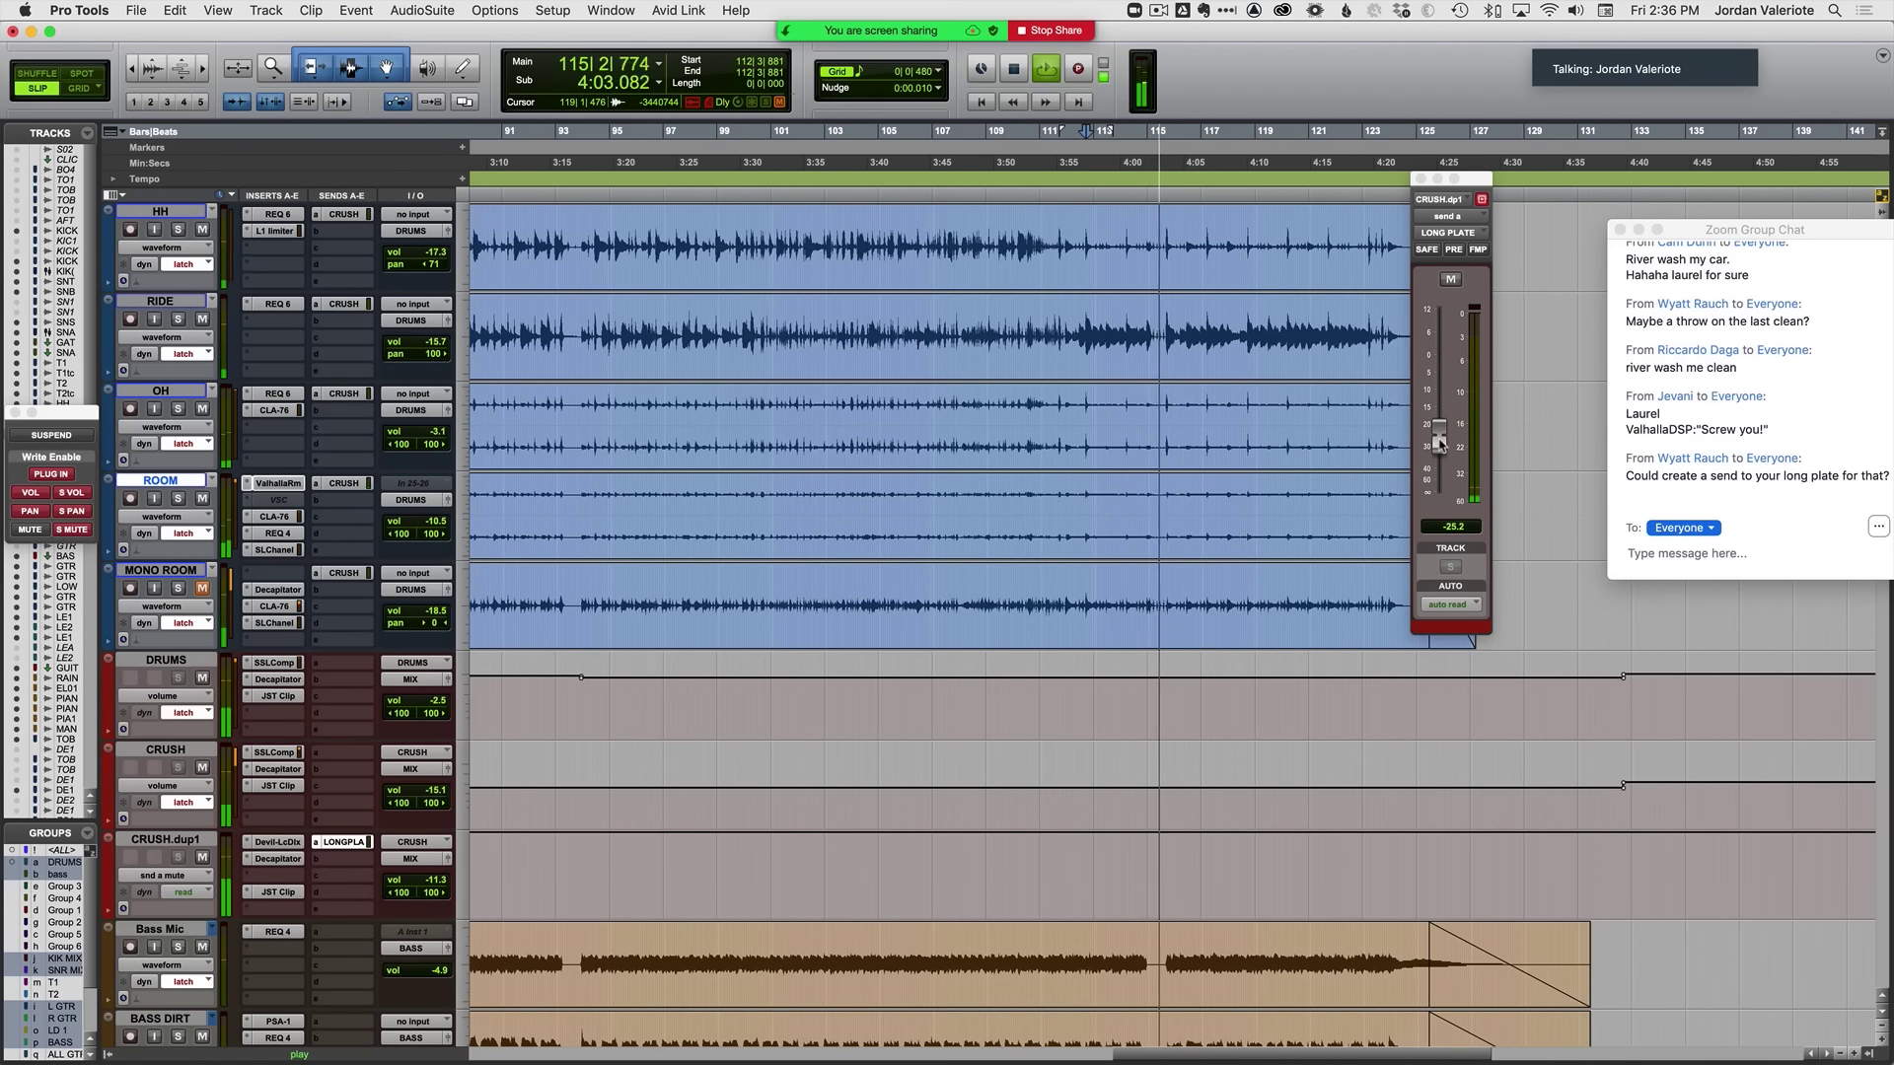
{"action": "left_click_drag", "start_coordinate": [1439, 444], "coordinate": [1441, 442]}
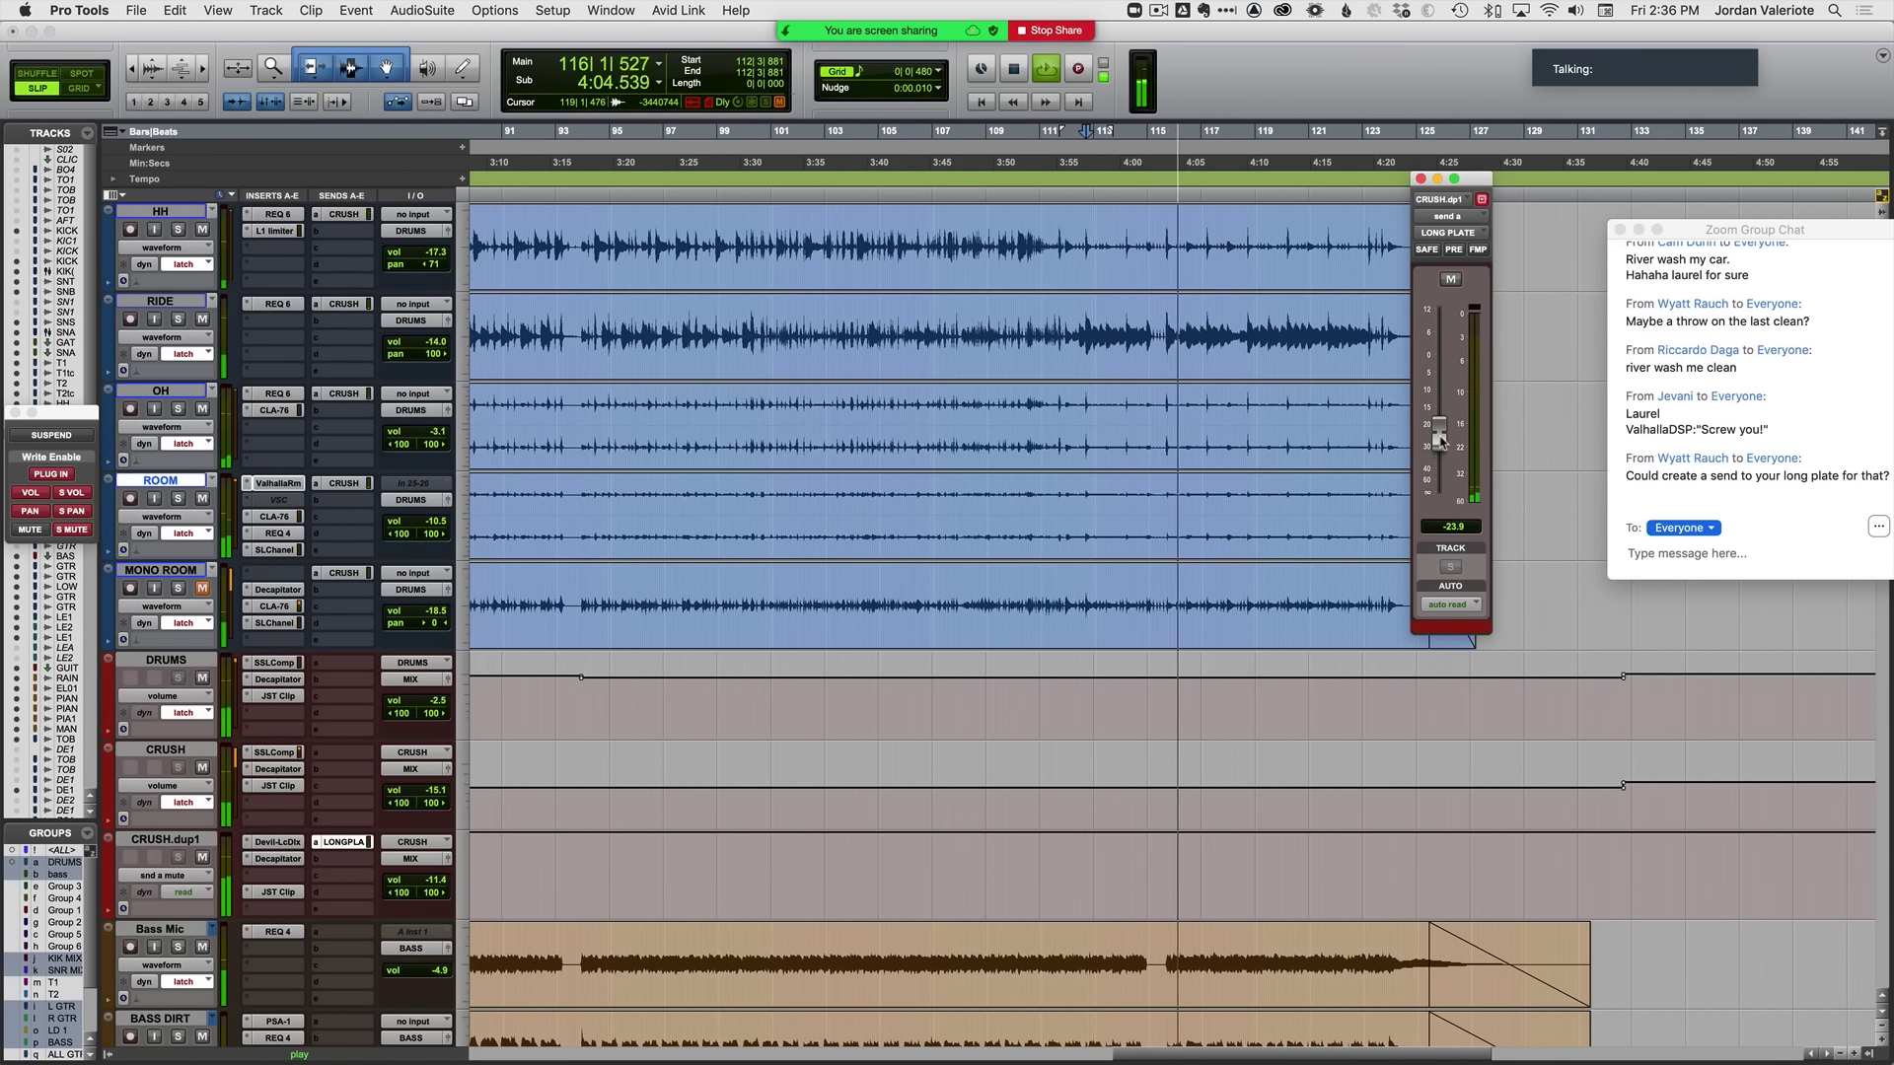
{"action": "left_click", "coordinate": [1454, 286]}
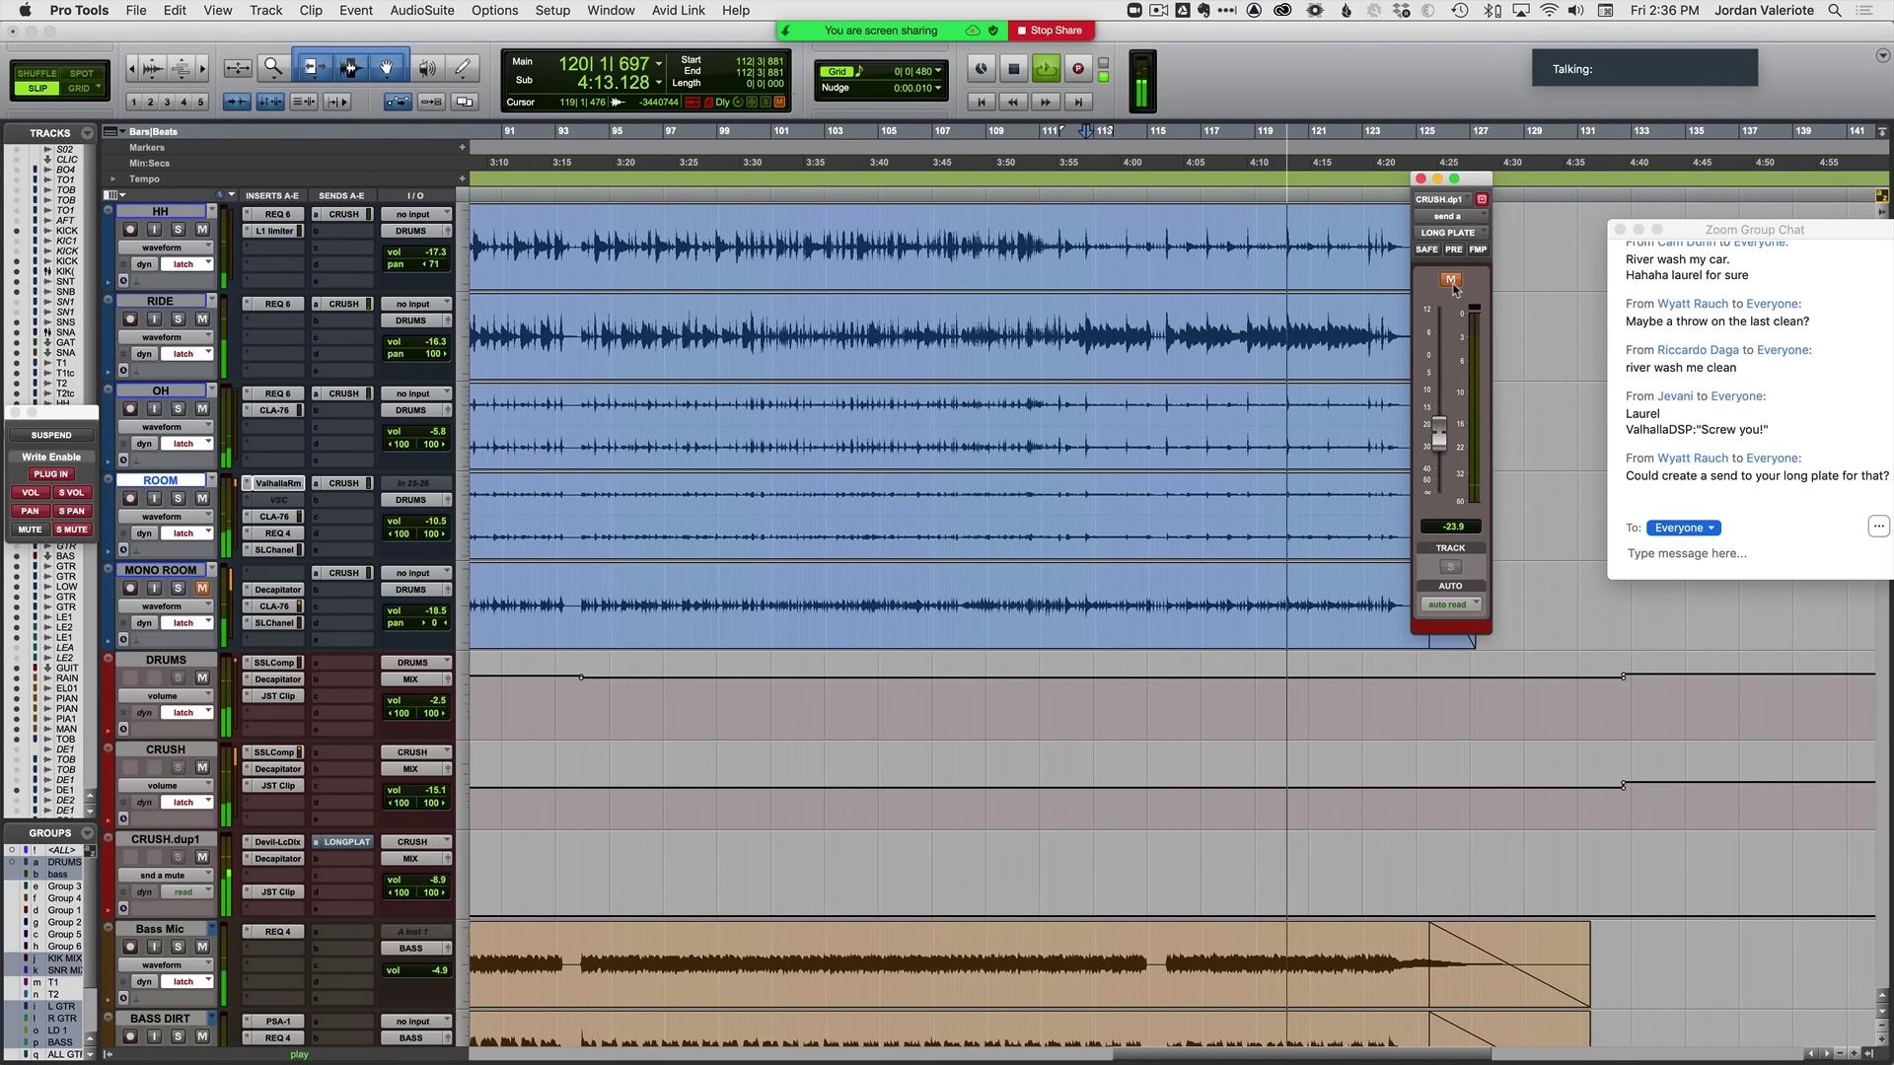
{"action": "left_click", "coordinate": [1450, 282]}
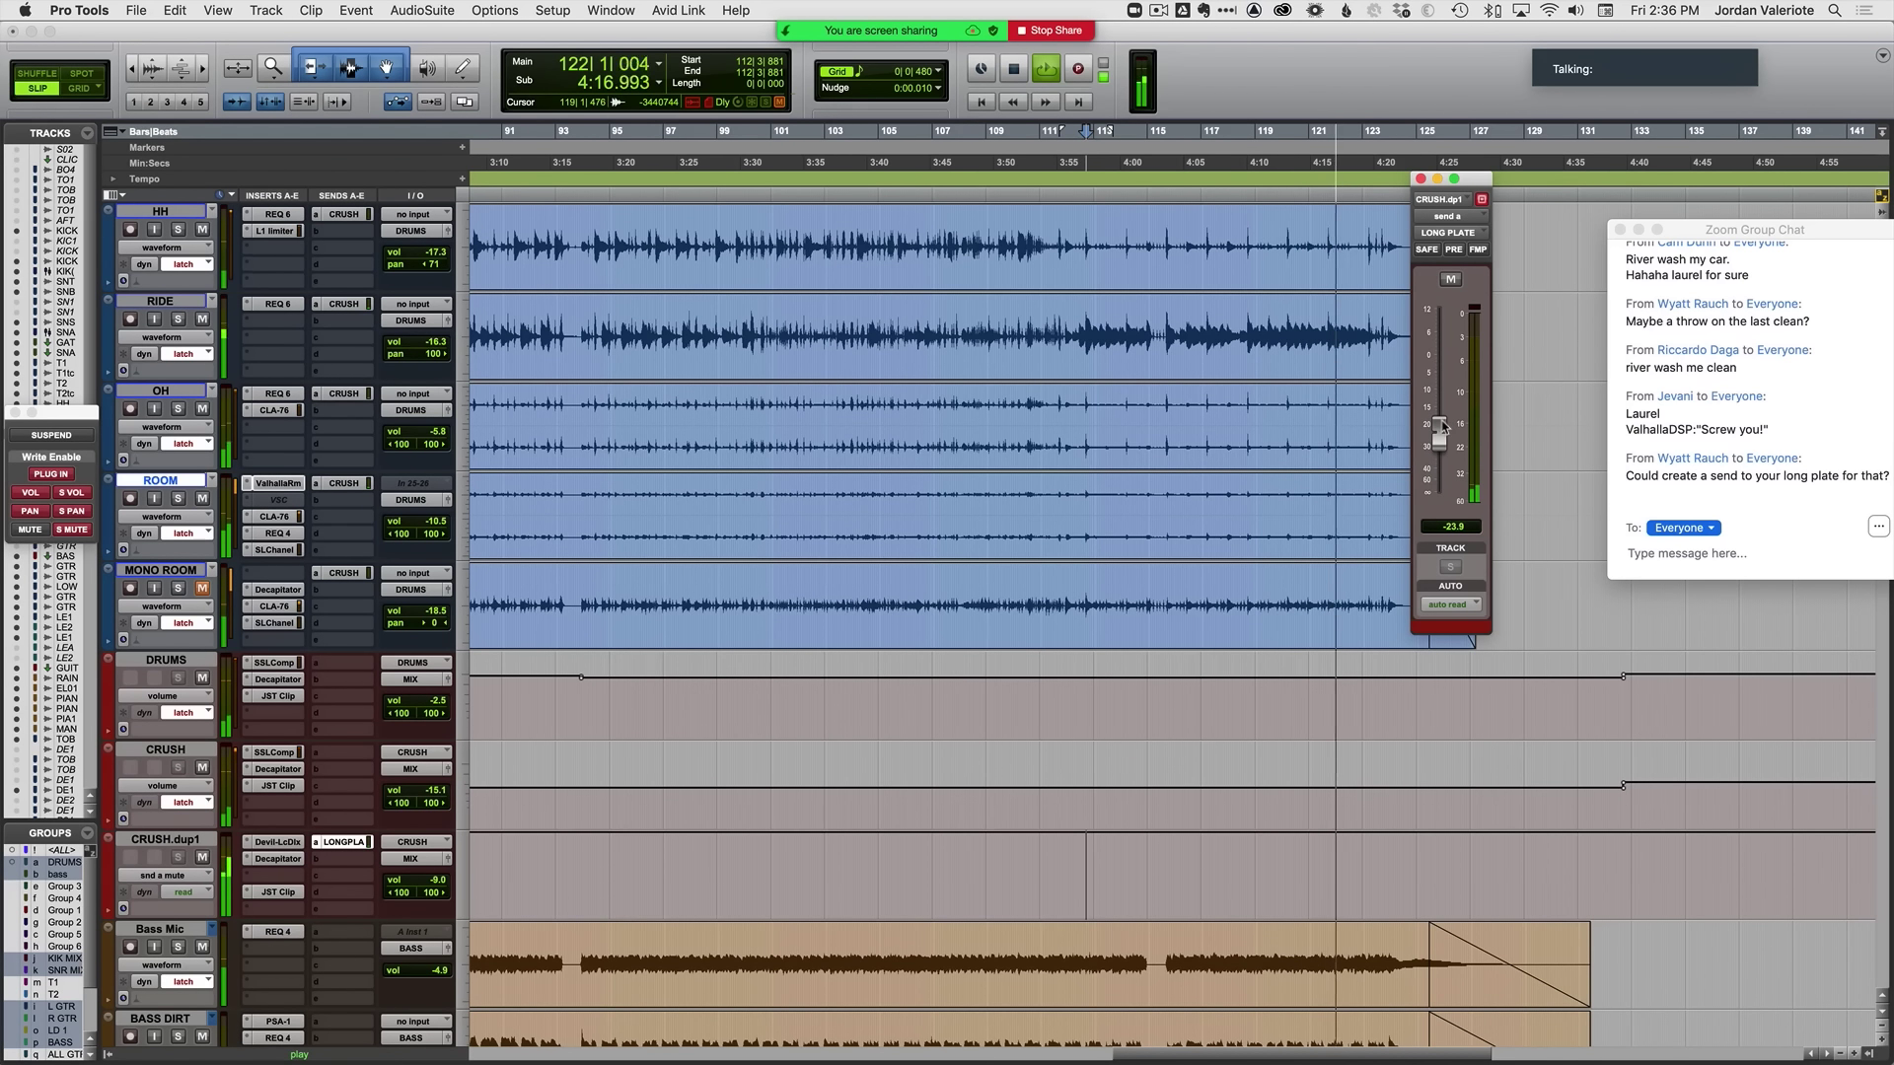
Step: Mute the CRUSH.dup1 LONG PLATE send and play around bar 112 to locate the final section's start
{"action": "key", "text": "space"}
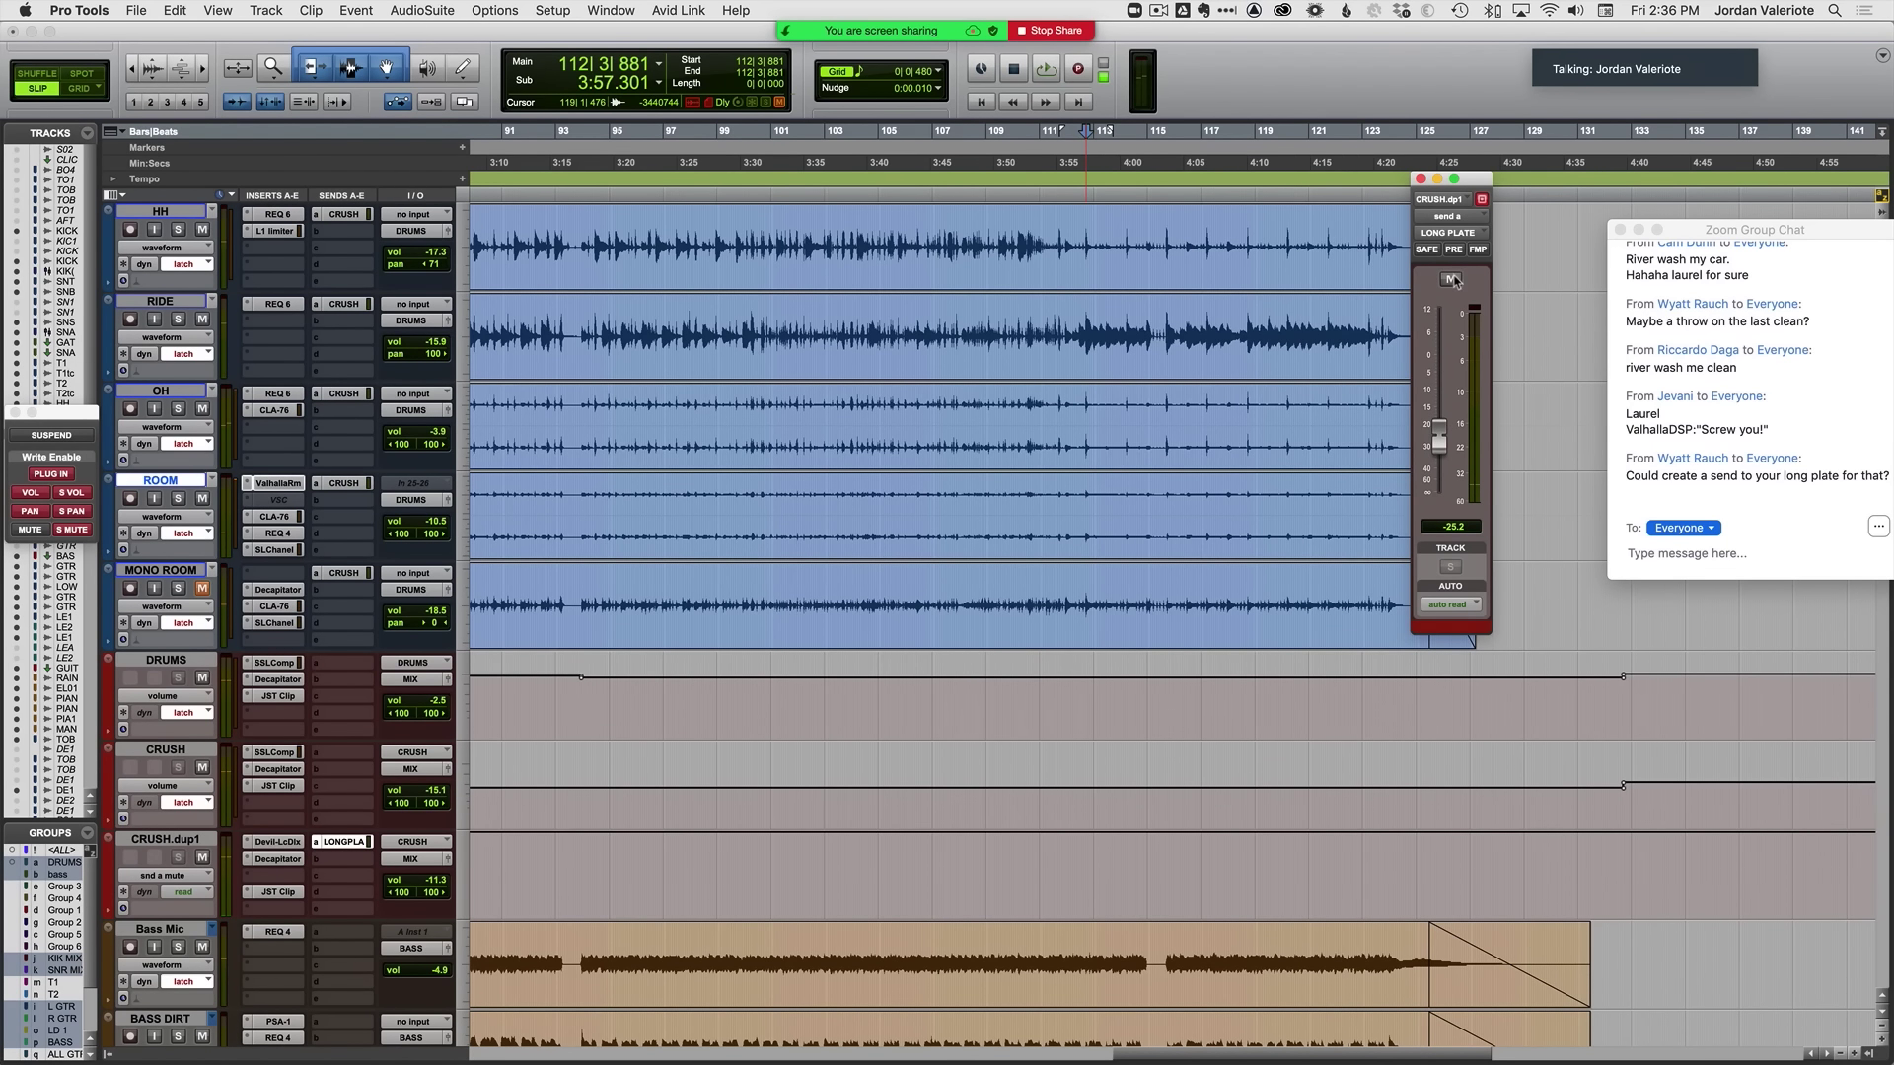
{"action": "left_click", "coordinate": [1032, 861]}
{"action": "key", "text": "space"}
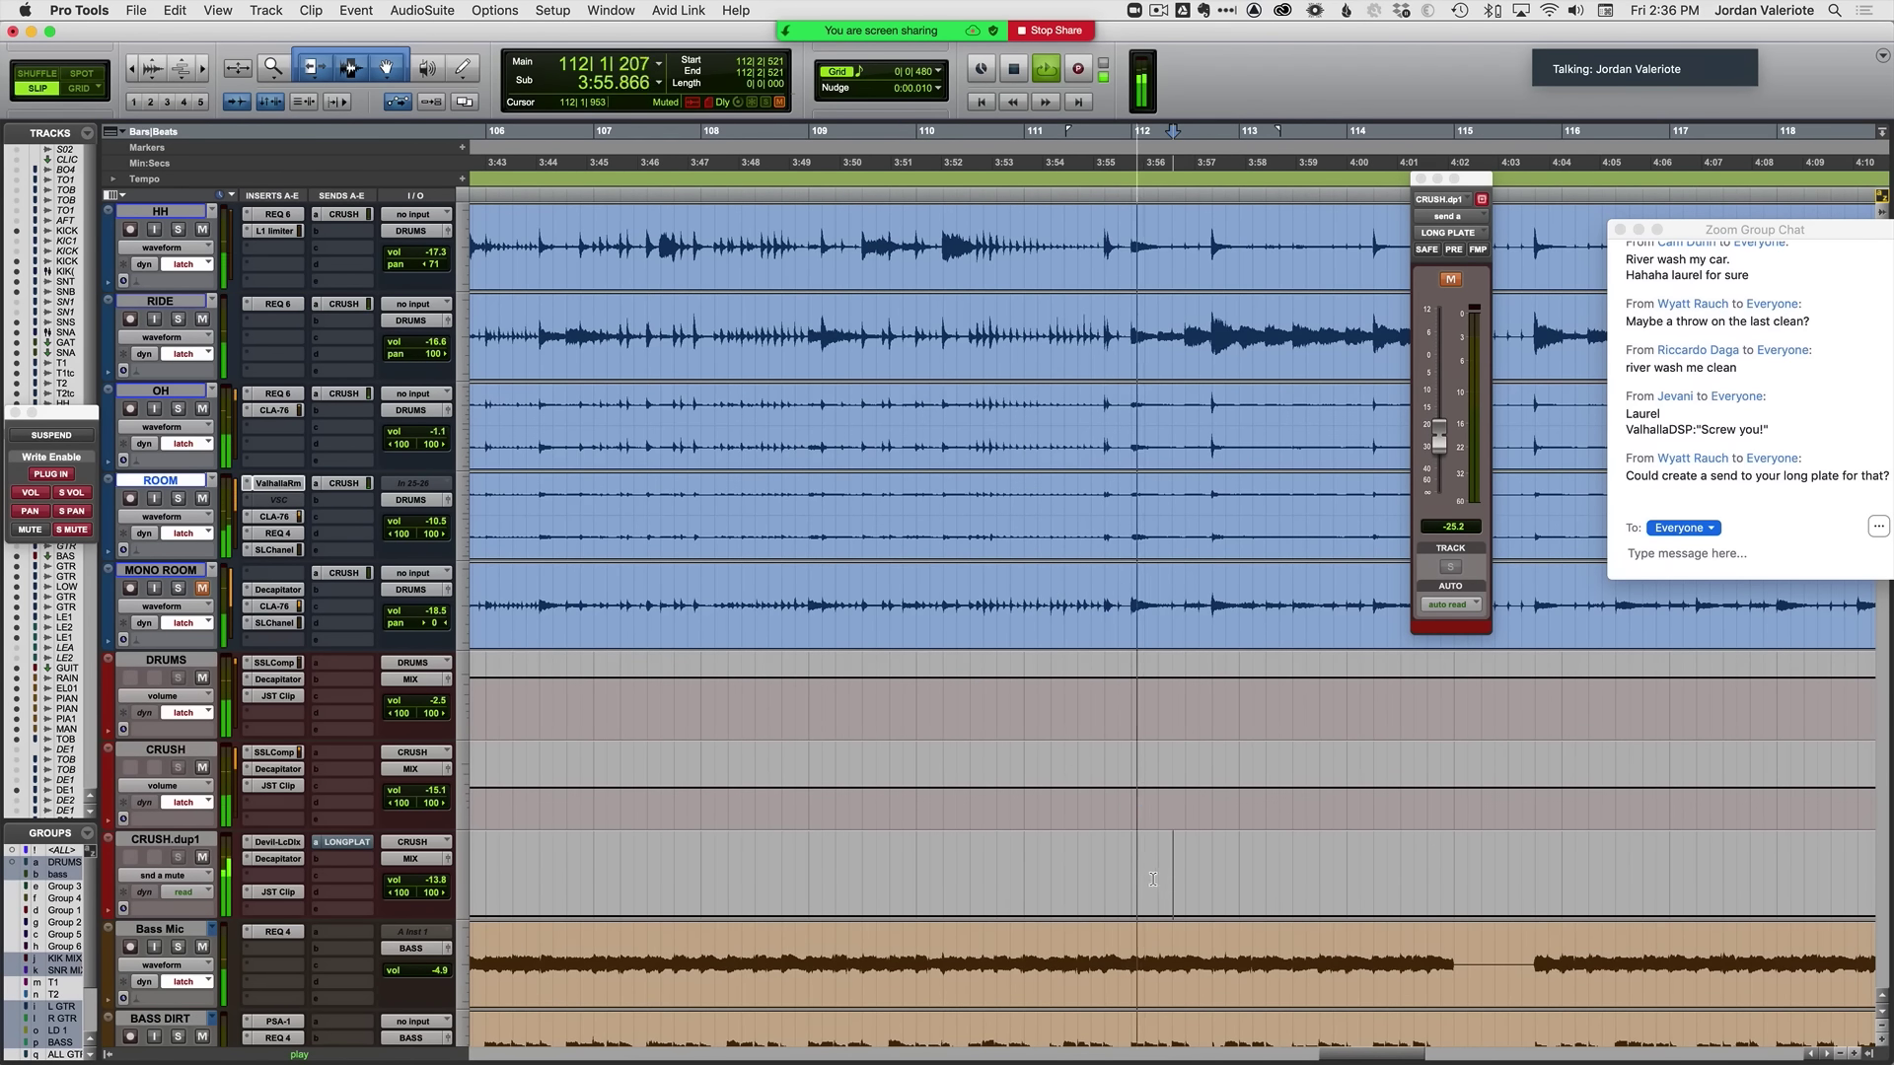
{"action": "left_click", "coordinate": [1130, 876]}
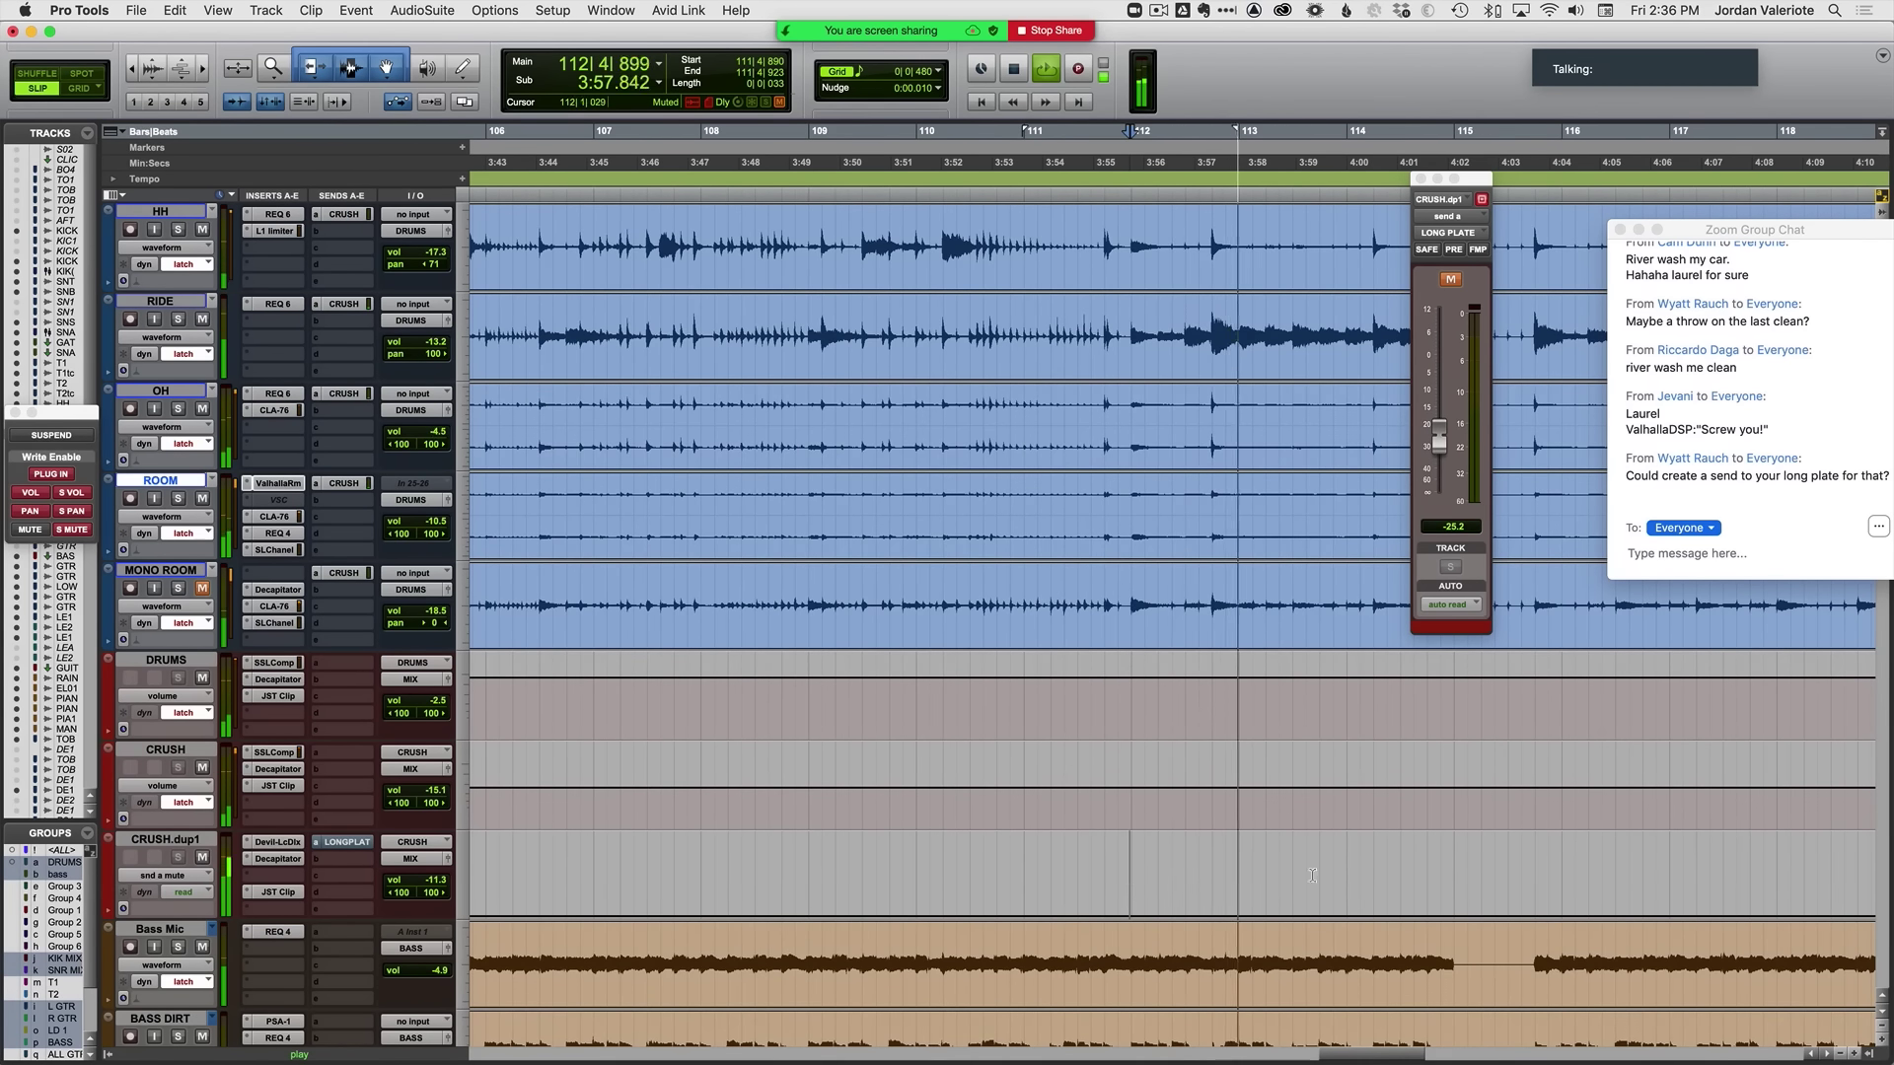
Step: Unmute the LONG PLATE send in CRUSH.dup1's mute automation from bar 111 beat 4 to bar 128, and close the send window
{"action": "key", "text": "r"}
{"action": "key", "text": "r"}
{"action": "key", "text": "space"}
{"action": "left_click", "coordinate": [1588, 886], "text": "shift"}
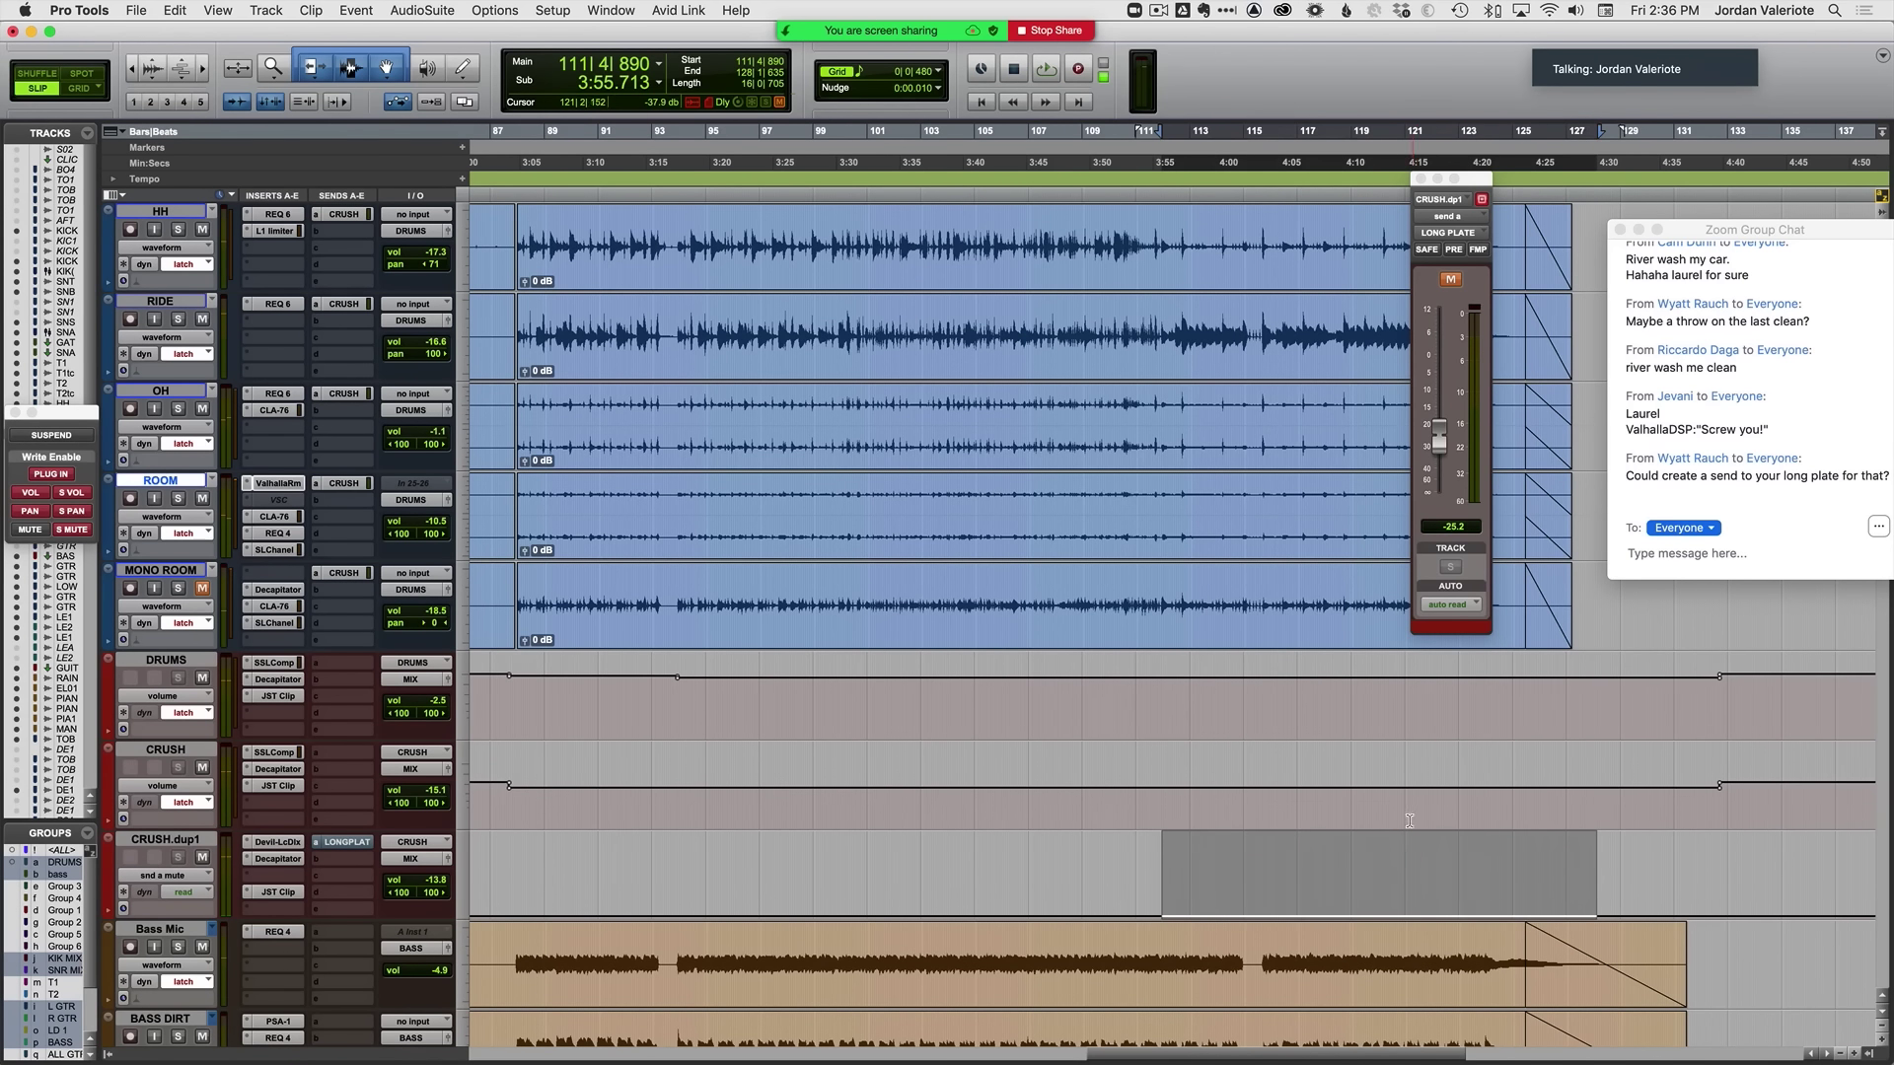
{"action": "left_click_drag", "start_coordinate": [1397, 838], "coordinate": [1397, 827]}
{"action": "left_click", "coordinate": [1250, 890]}
{"action": "key", "text": "t"}
{"action": "key", "text": "t"}
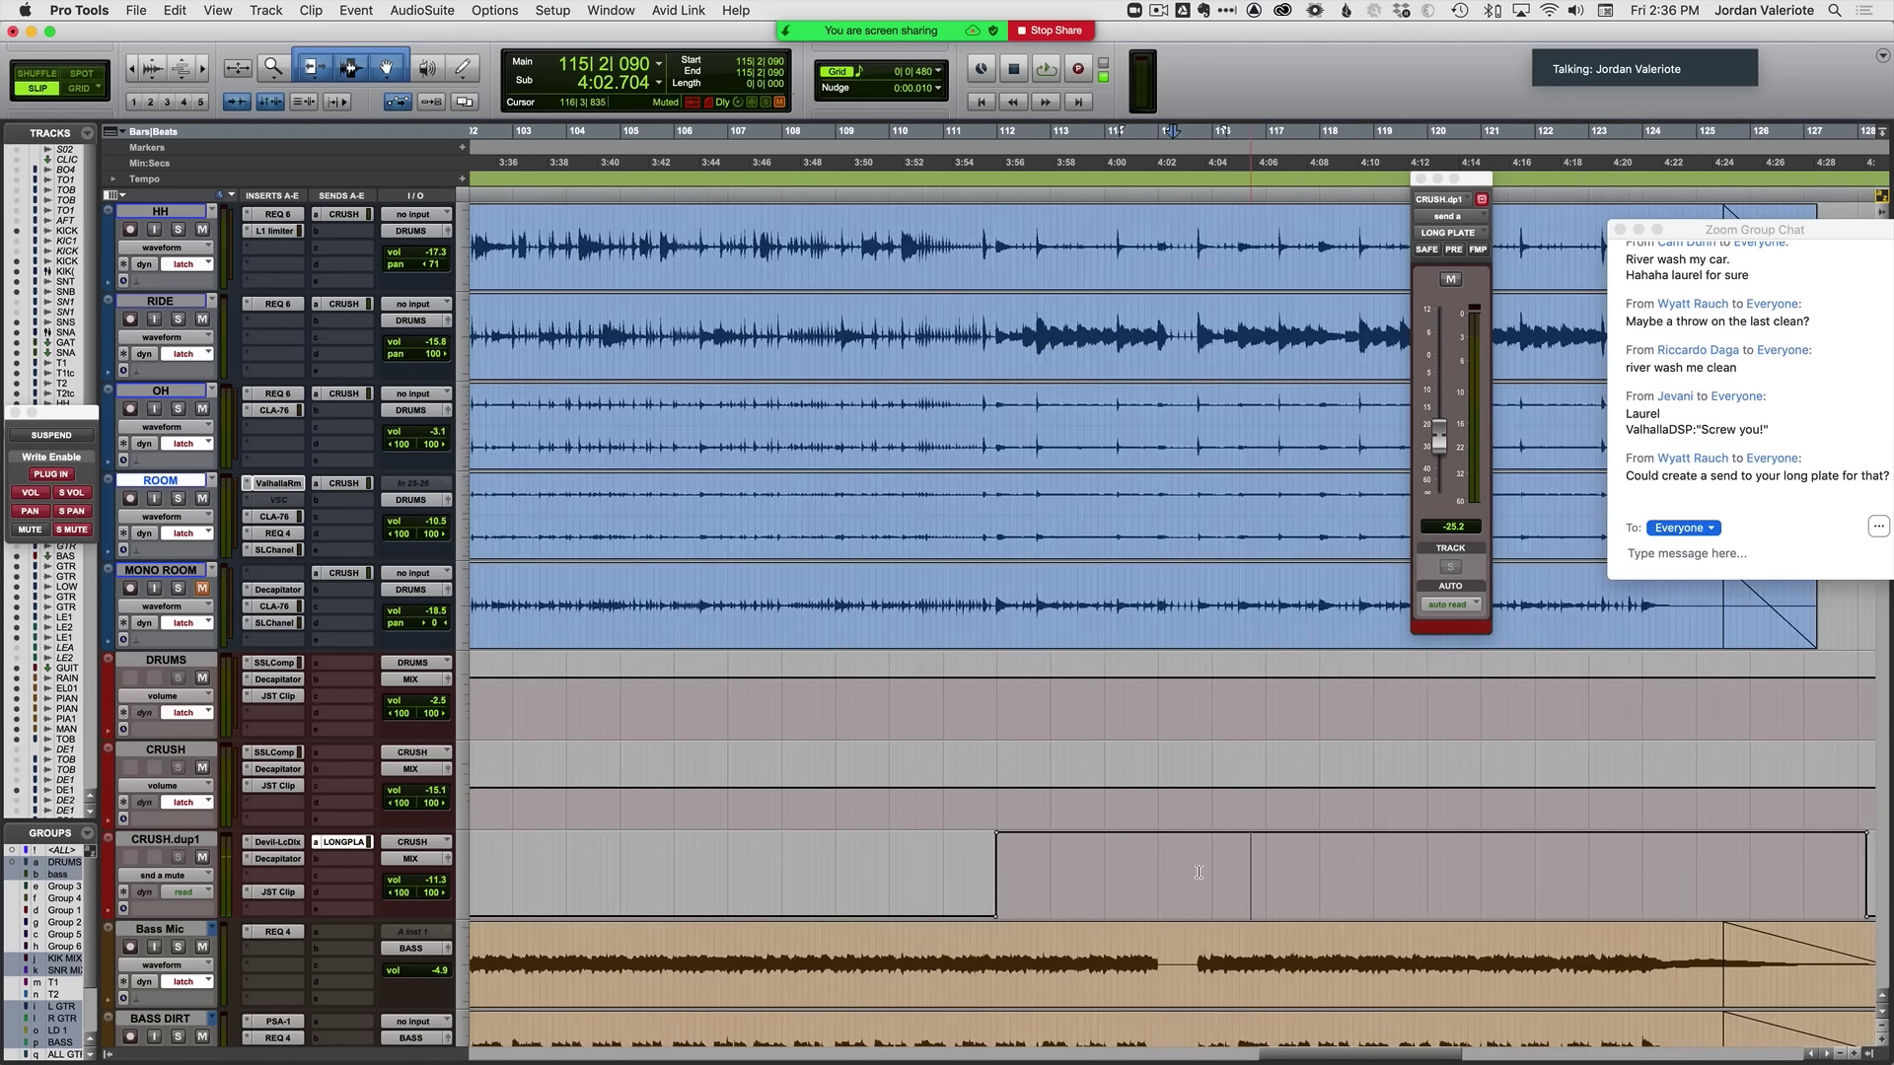
{"action": "left_click", "coordinate": [1420, 179]}
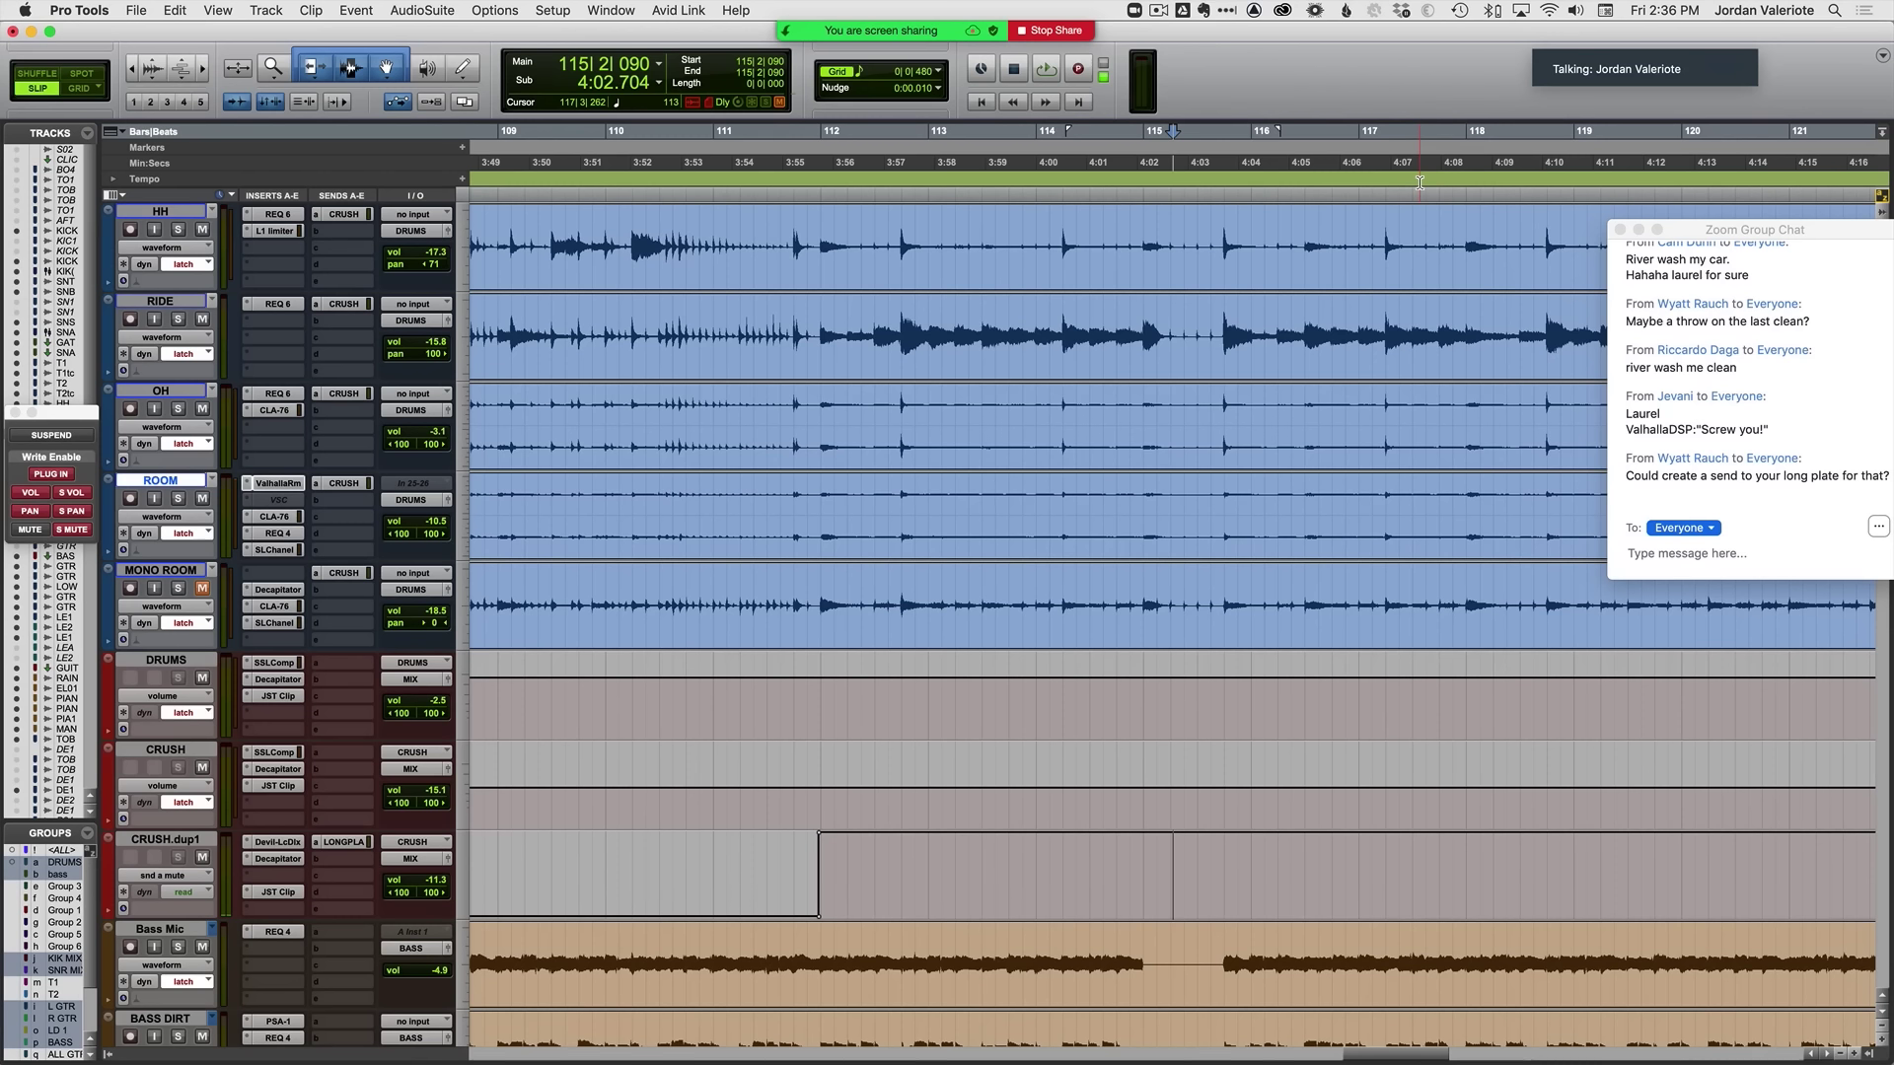
Step: Play the transition into bar 112 with the automated reverb send and display CRUSH.dup1's volume automation
{"action": "left_click", "coordinate": [755, 859]}
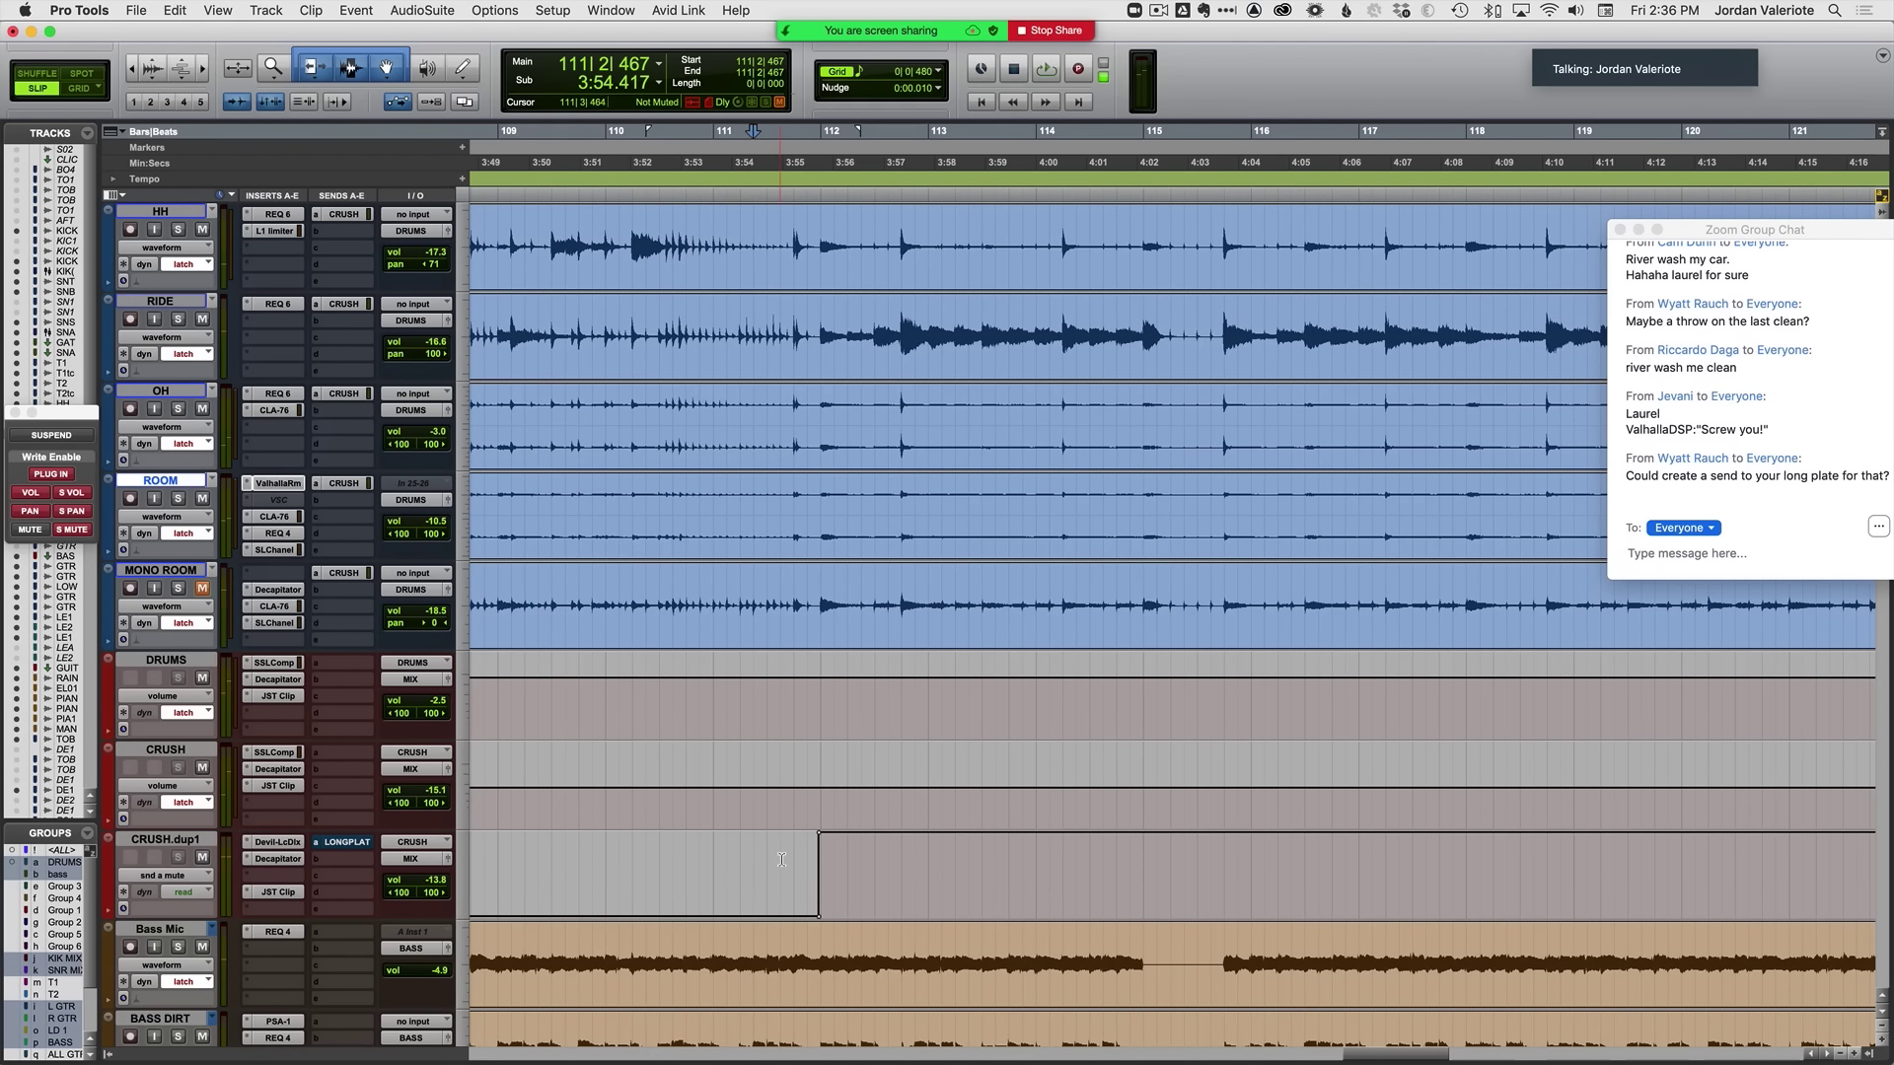
{"action": "key", "text": "space"}
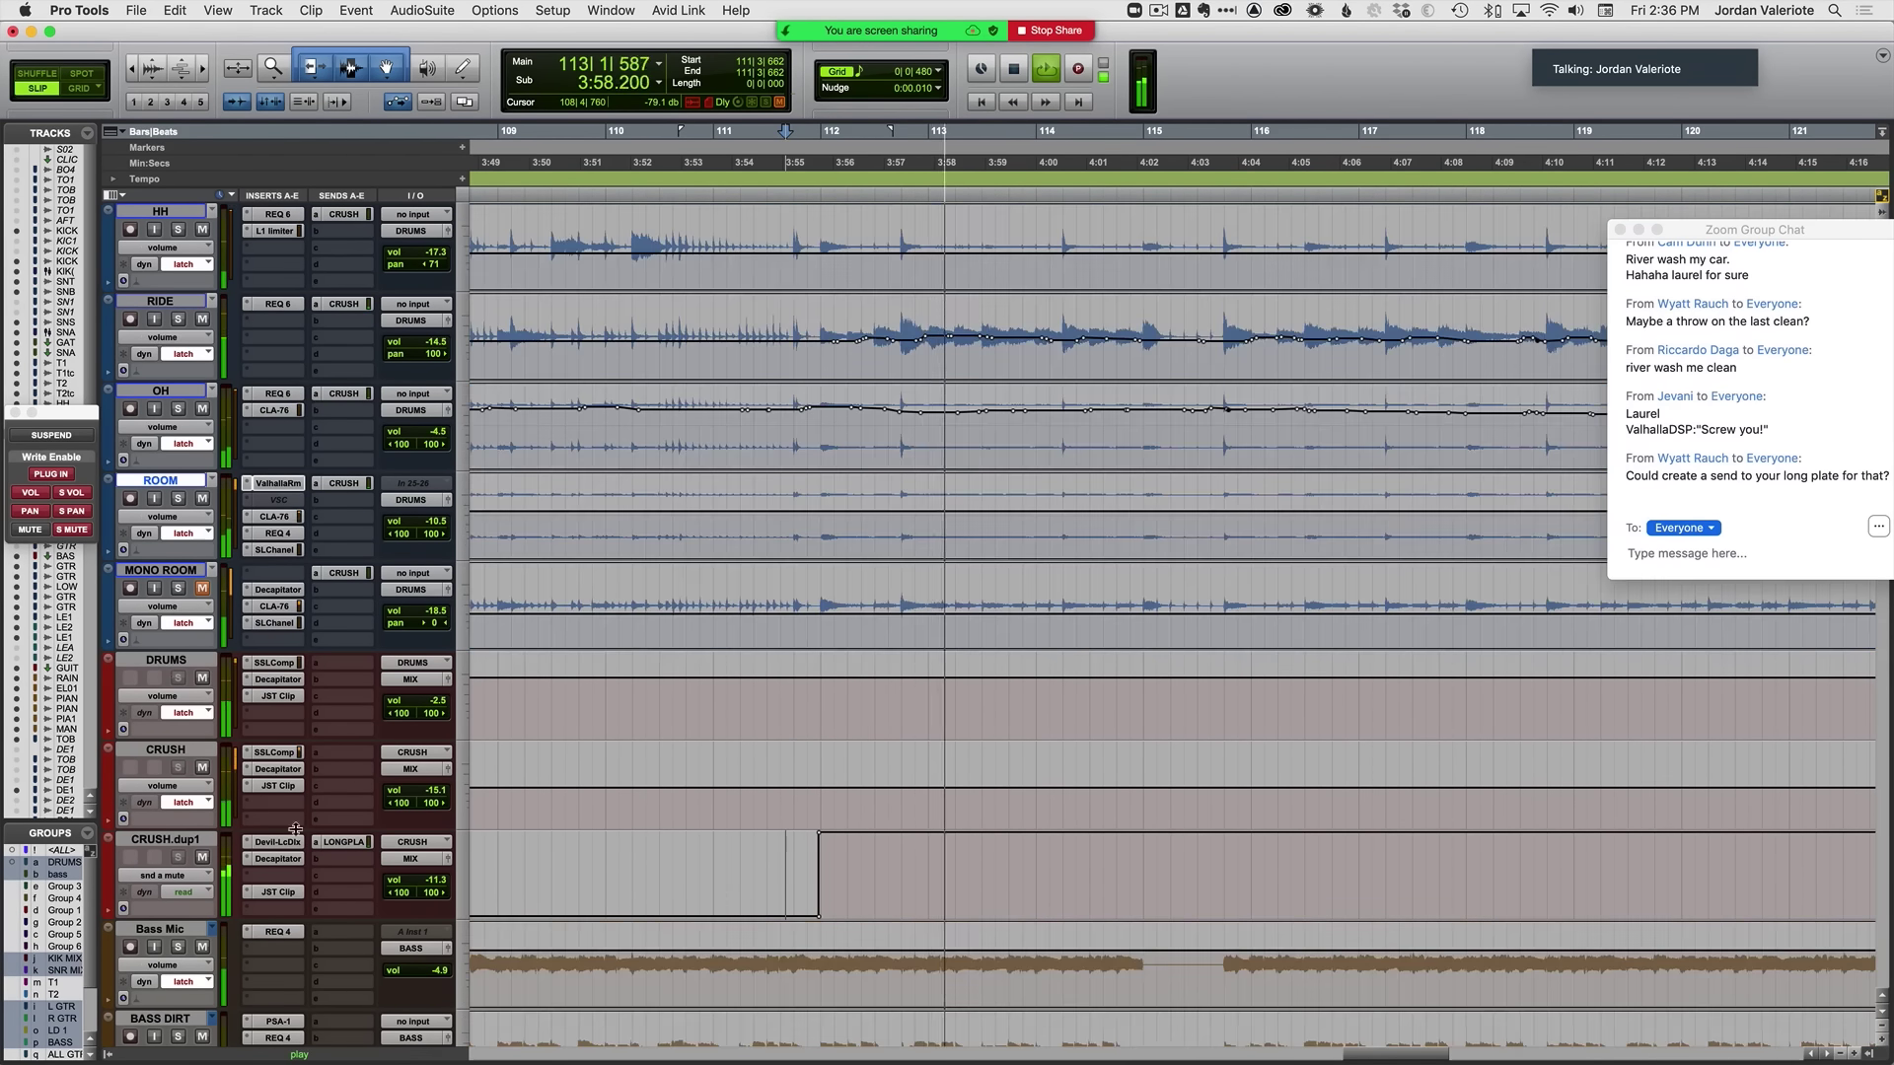
{"action": "left_click", "coordinate": [431, 881], "text": "ctrl+super"}
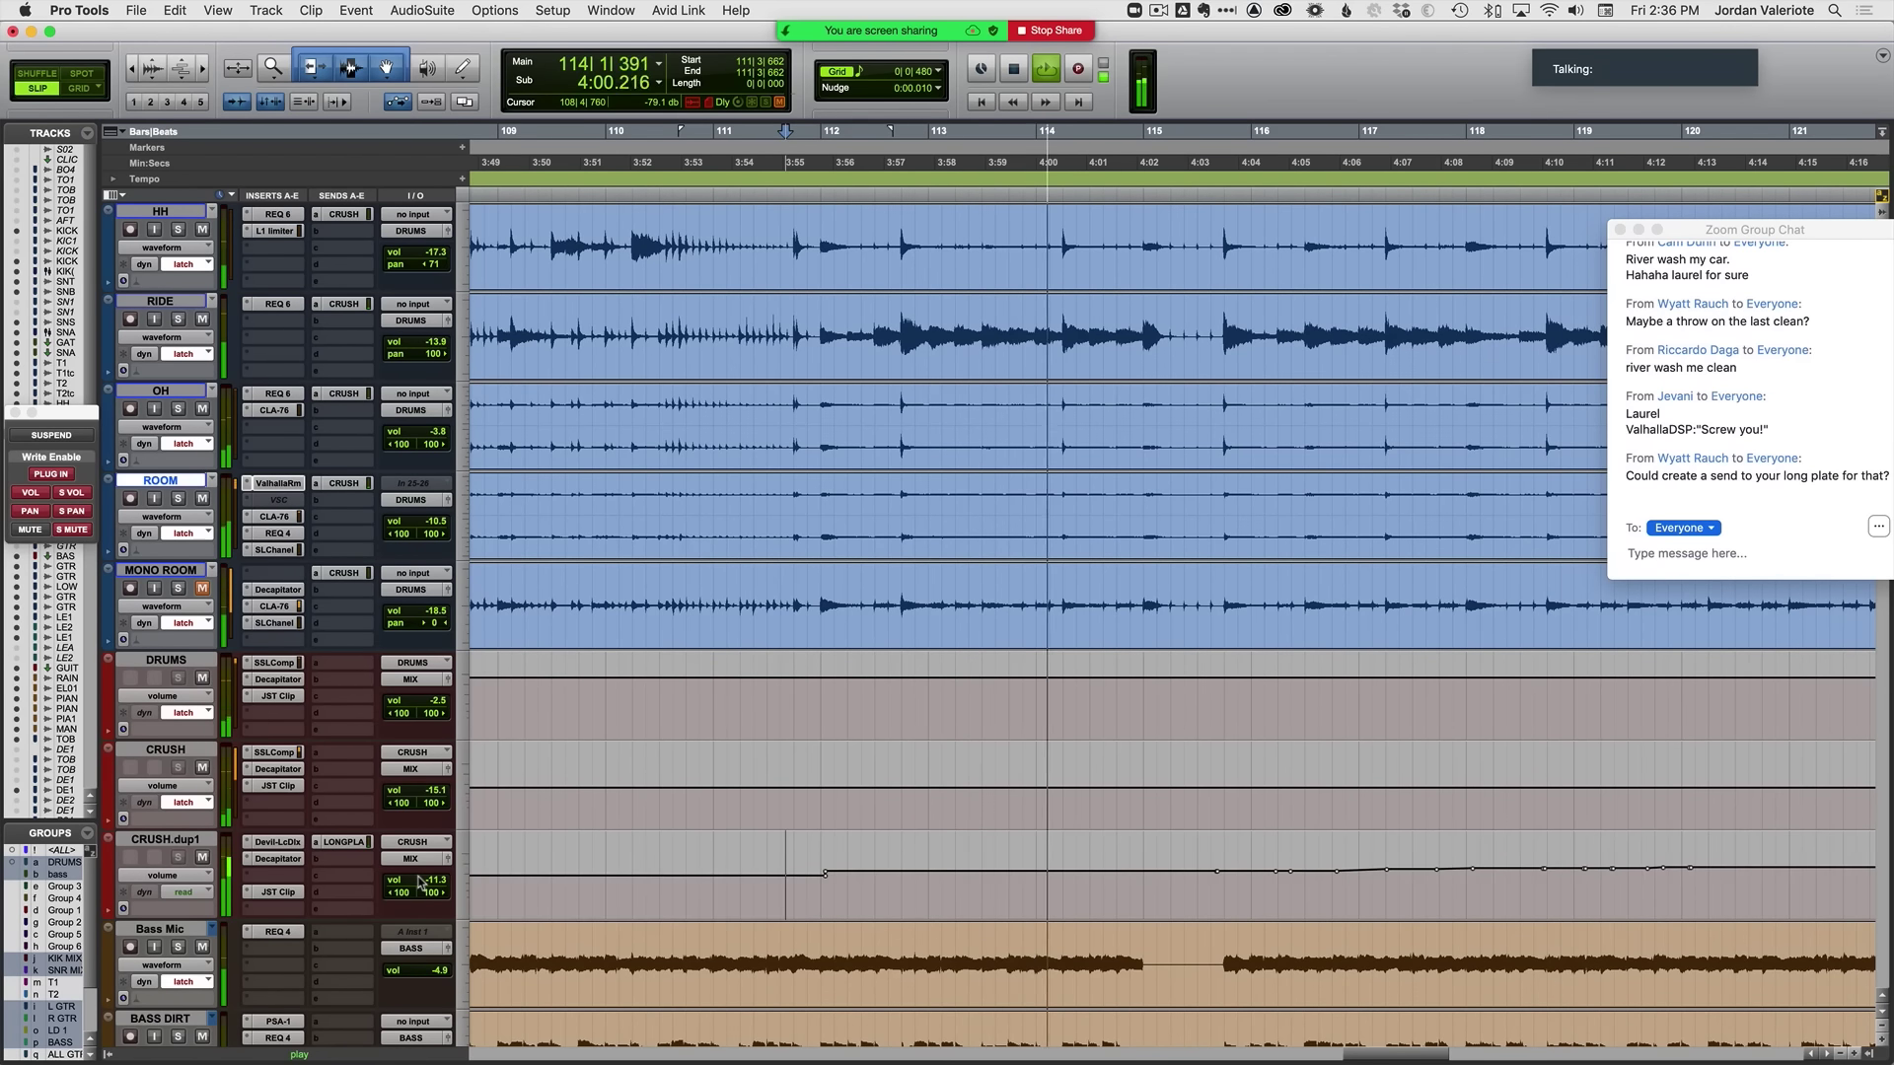
{"action": "key", "text": "r"}
{"action": "key", "text": "r"}
{"action": "key", "text": "r"}
{"action": "scroll", "coordinate": [771, 896], "scroll_direction": "left", "scroll_amount": 10}
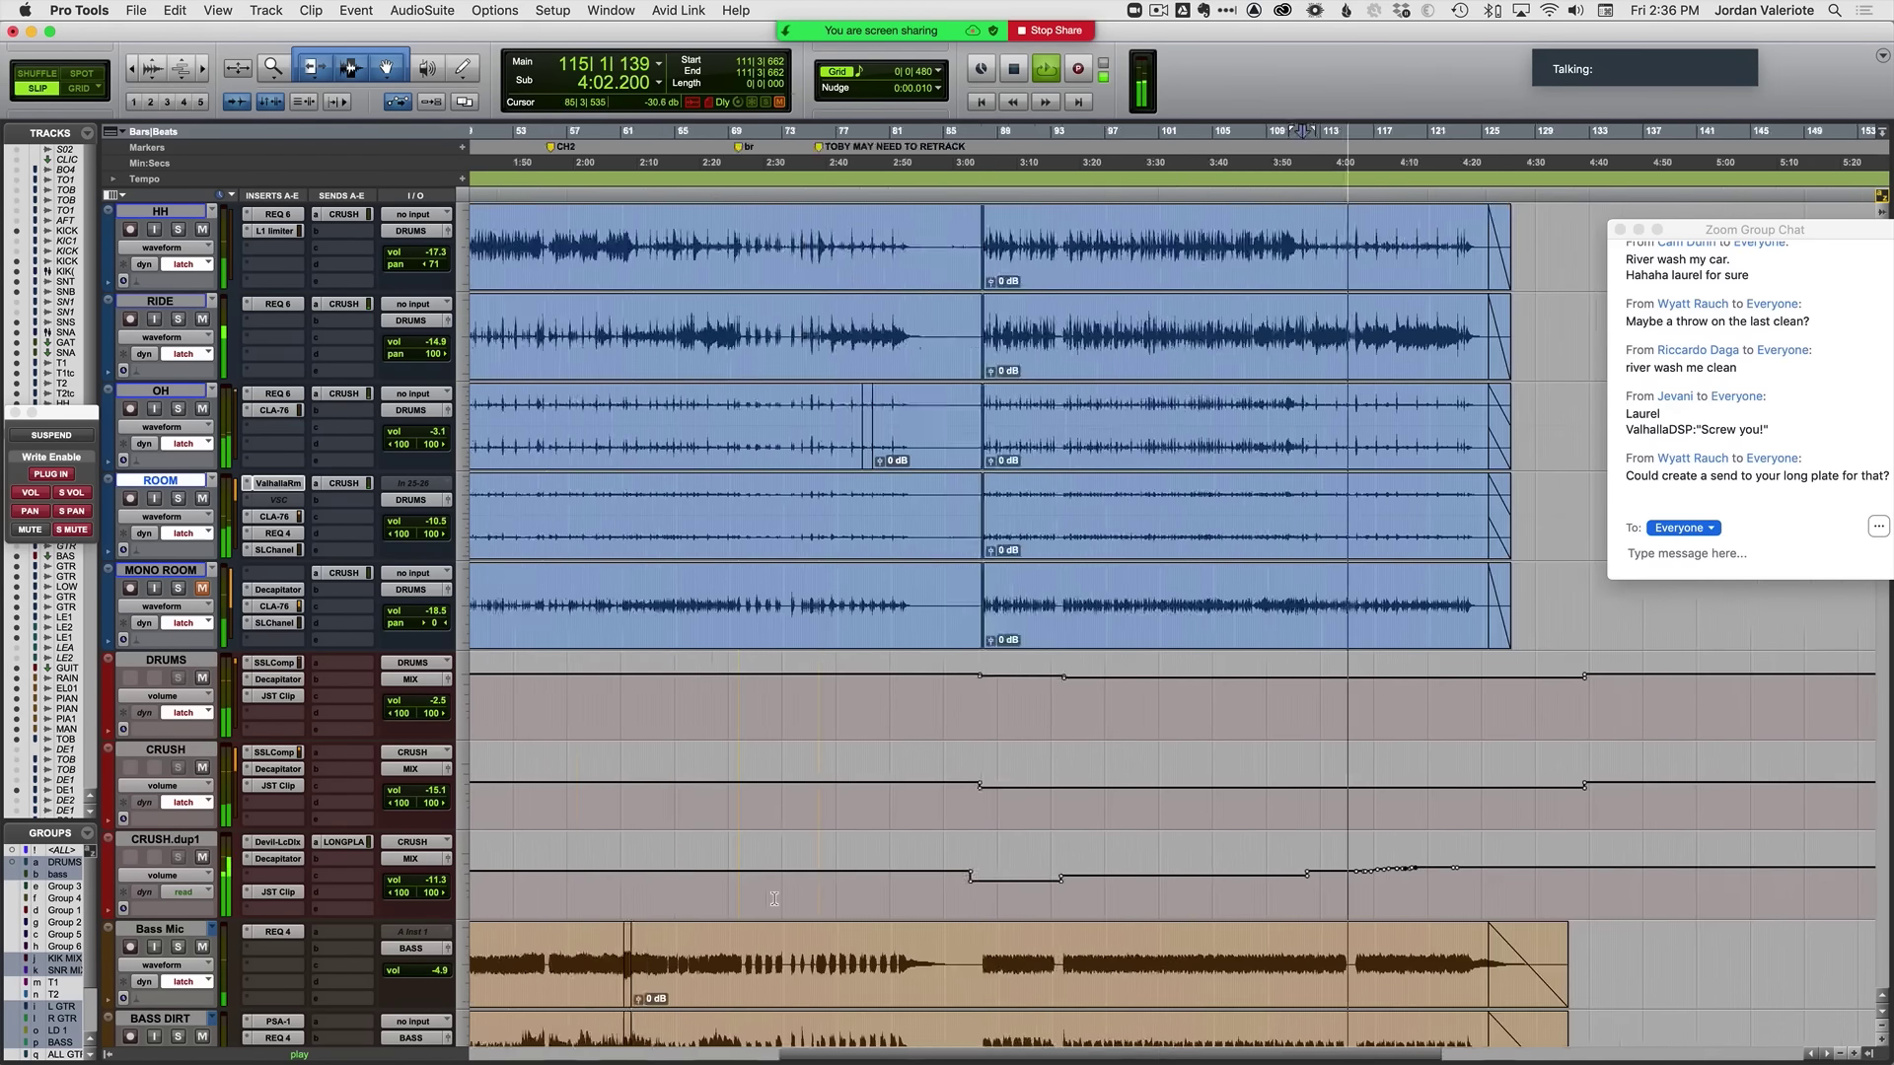
Step: Open the FG-X Virtual Mastering Console on Master 1 and take it out of bypass during playback of the final section
{"action": "key", "text": "super+equal"}
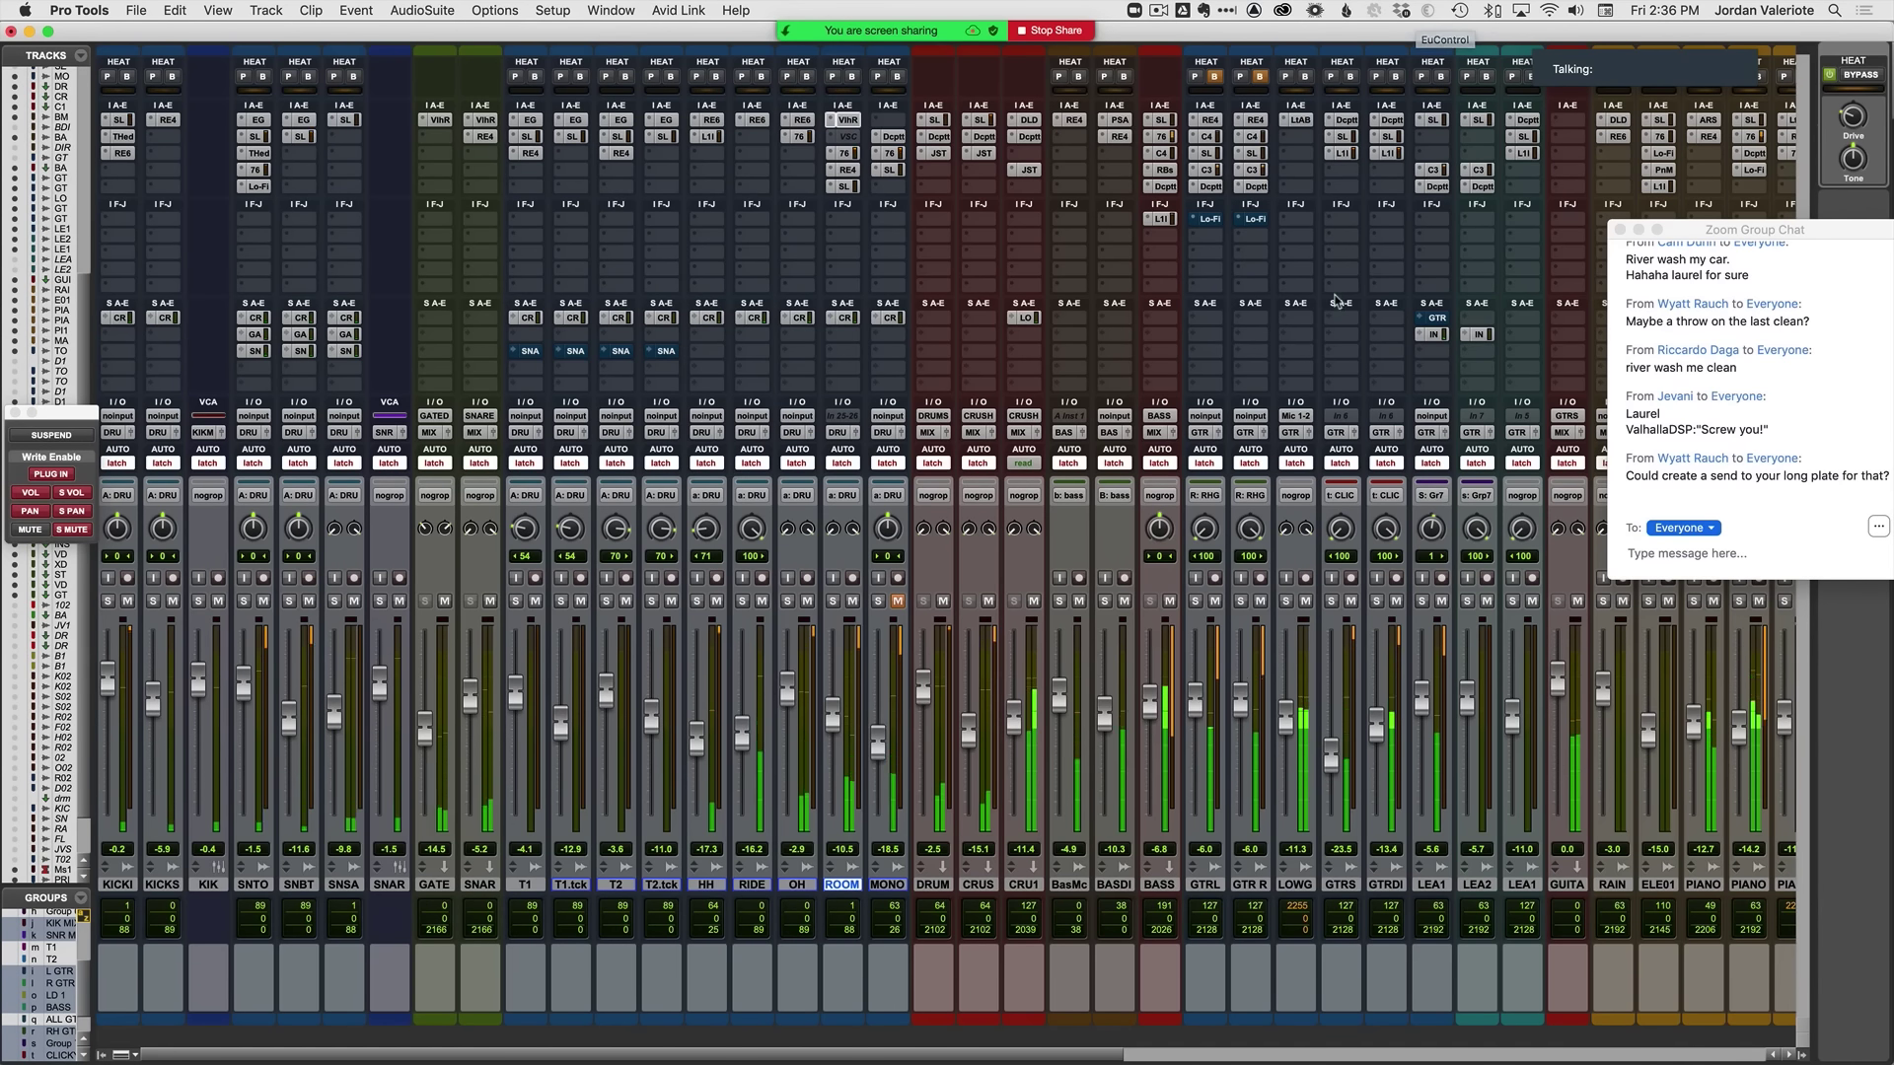
{"action": "scroll", "coordinate": [1336, 301], "scroll_direction": "right", "scroll_amount": 5}
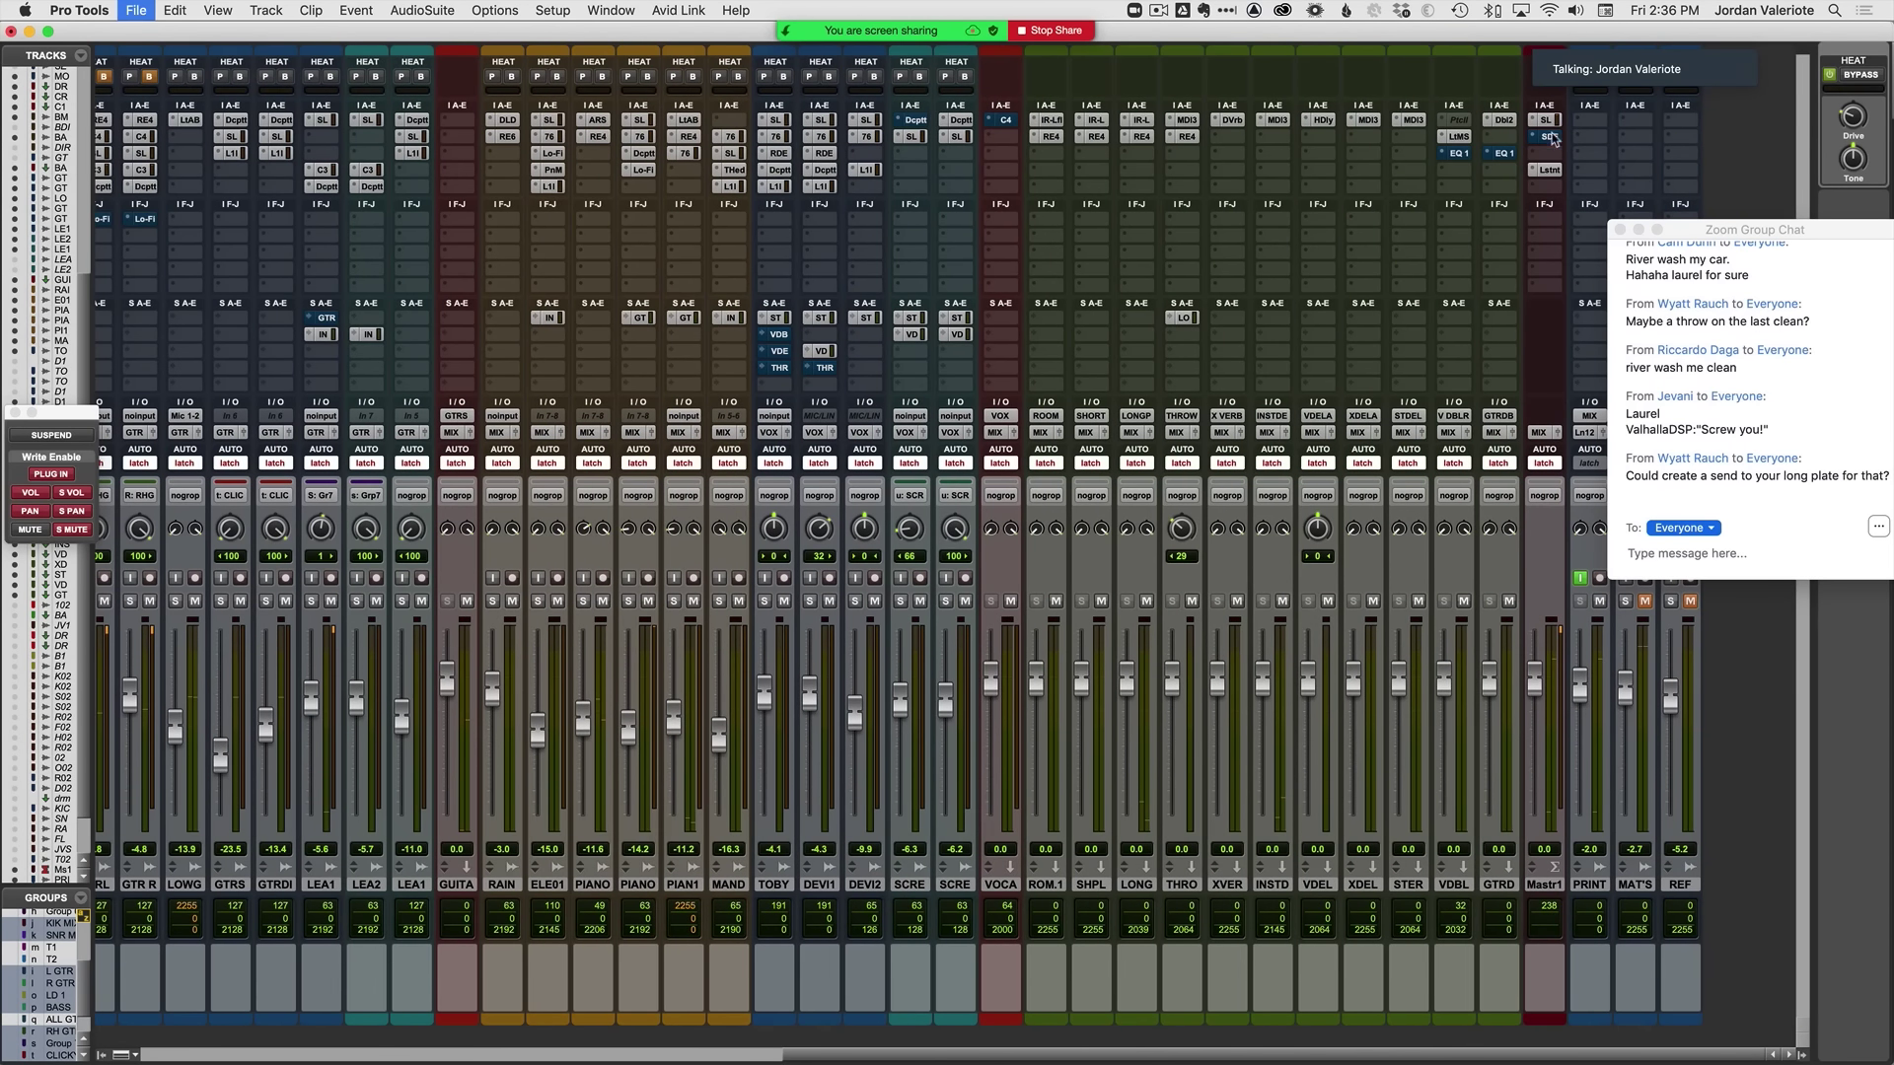
{"action": "left_click", "coordinate": [1548, 137]}
{"action": "left_click_drag", "start_coordinate": [1361, 144], "coordinate": [1054, 122]}
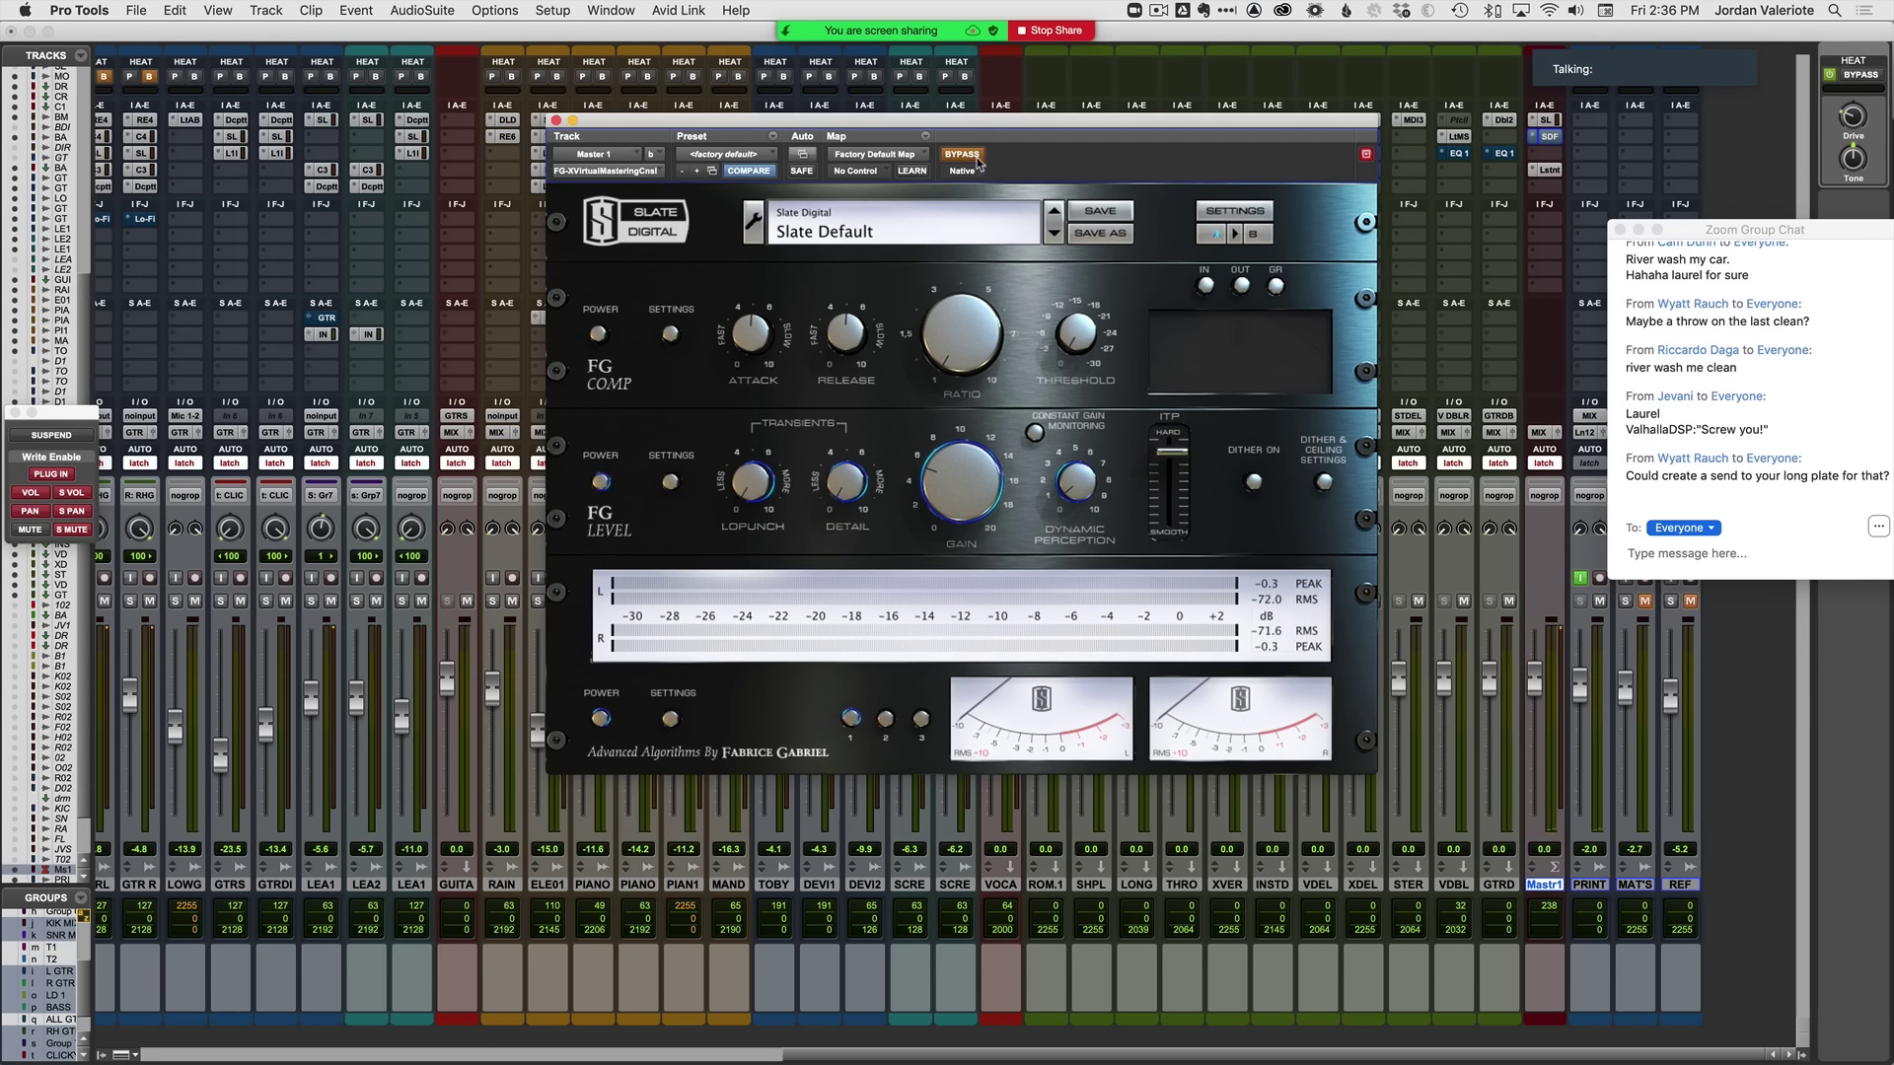
{"action": "key", "text": "space"}
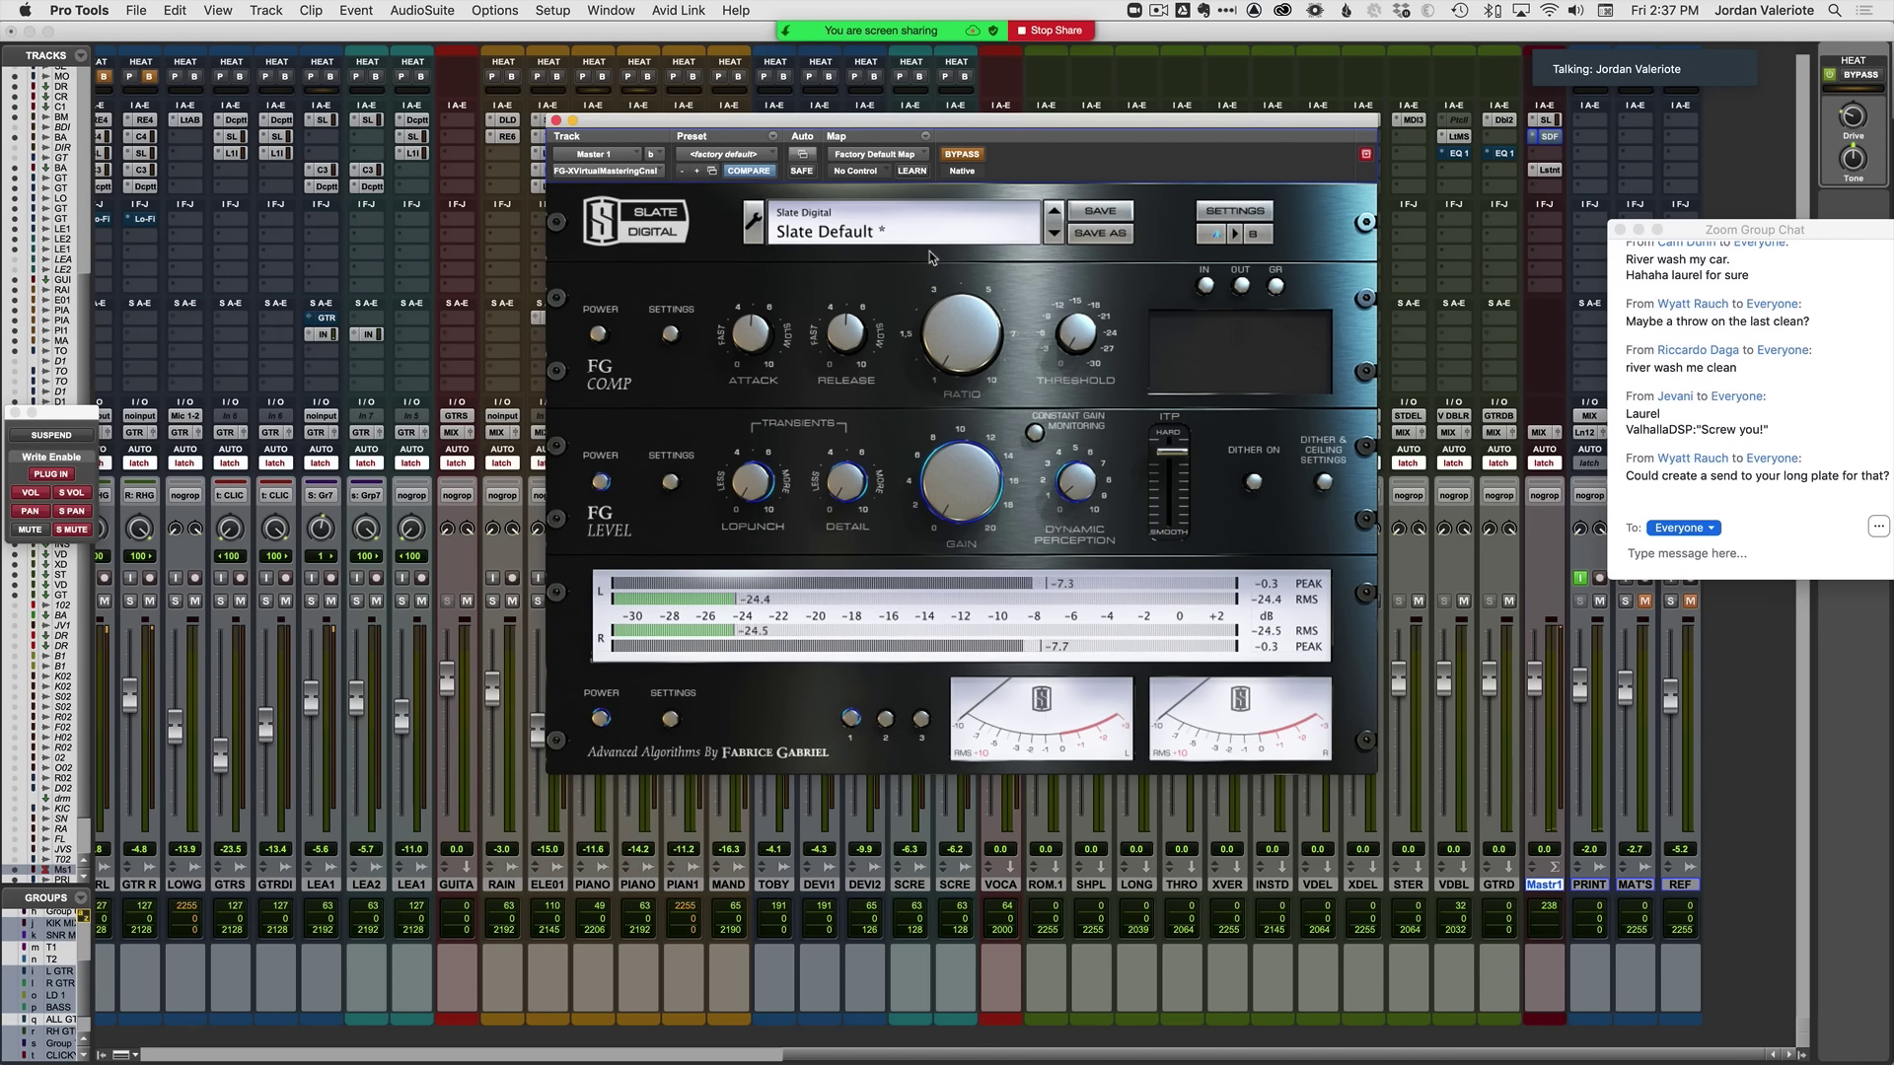
{"action": "left_click", "coordinate": [962, 154]}
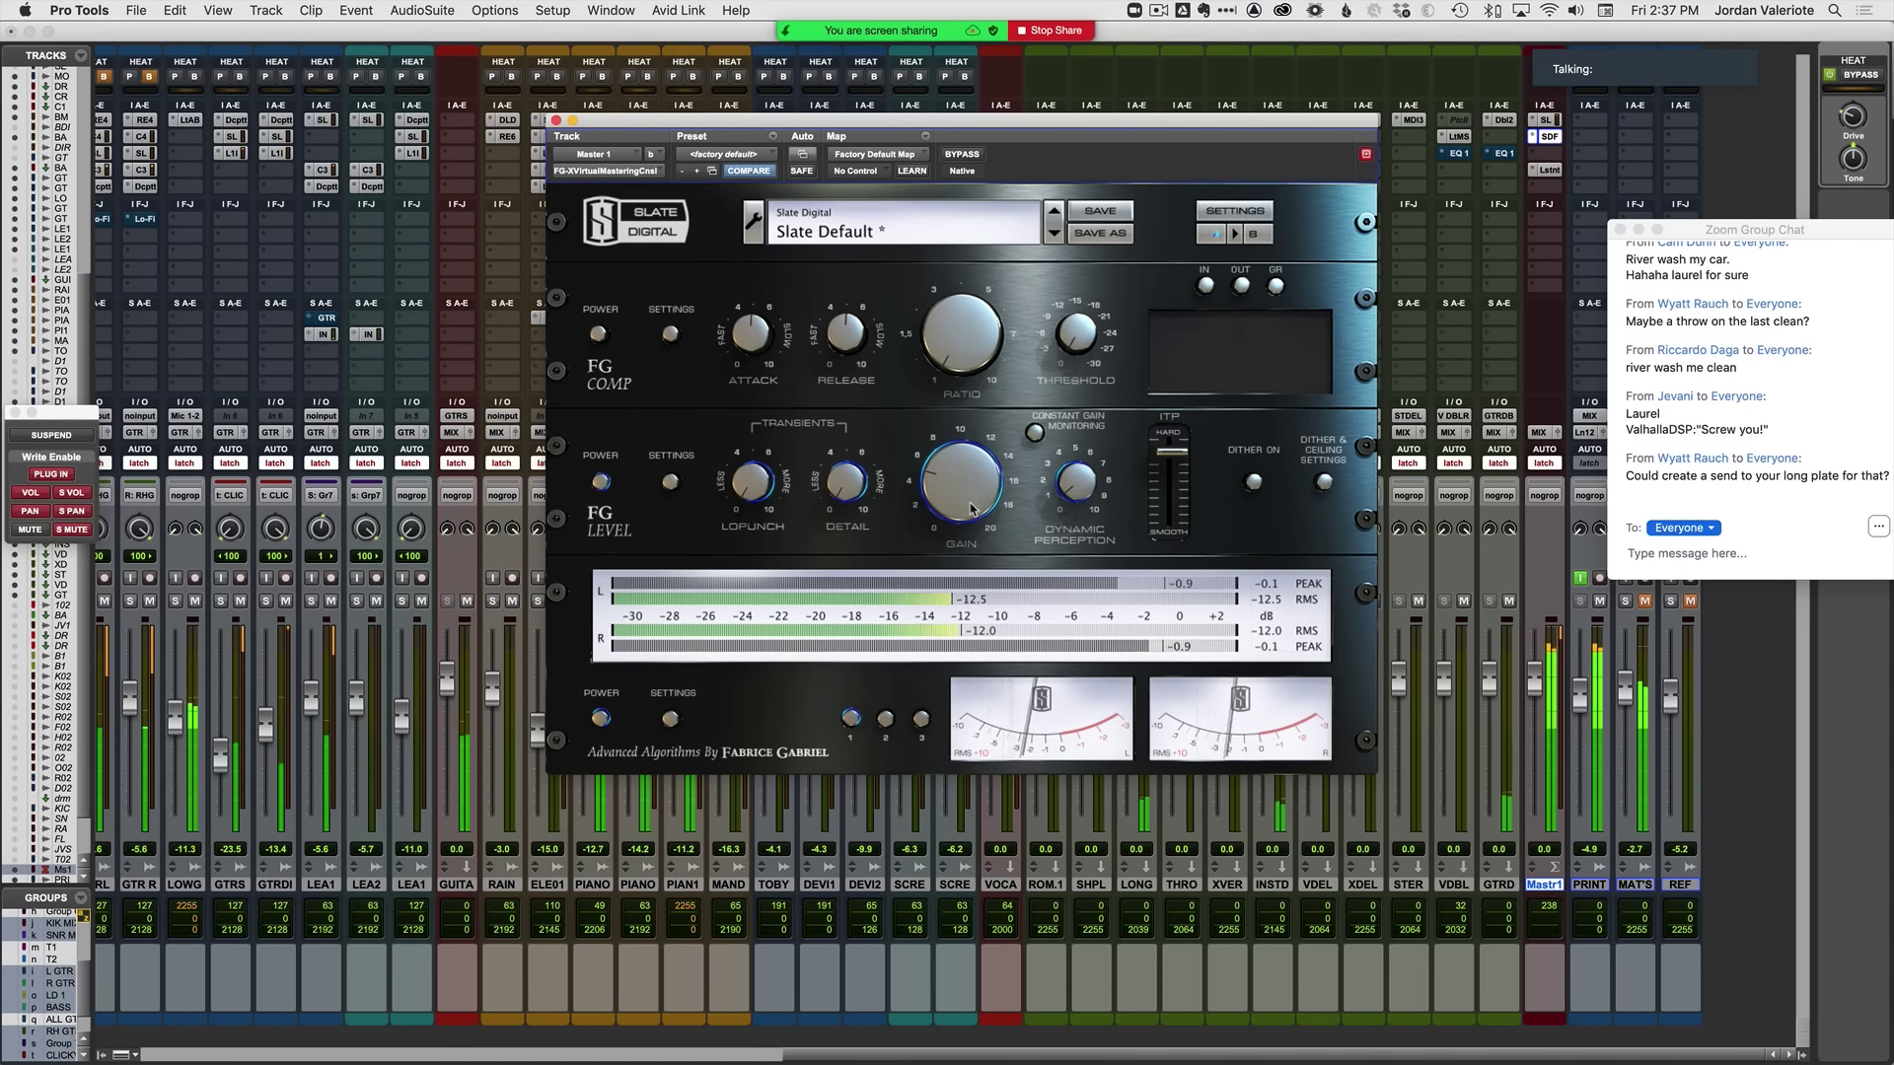
Step: Play the song from bar 75 beat 4 while checking the FG-X level meters, and close the plug-in
{"action": "key", "text": "super+equal"}
{"action": "scroll", "coordinate": [970, 898], "scroll_direction": "up", "scroll_amount": 15}
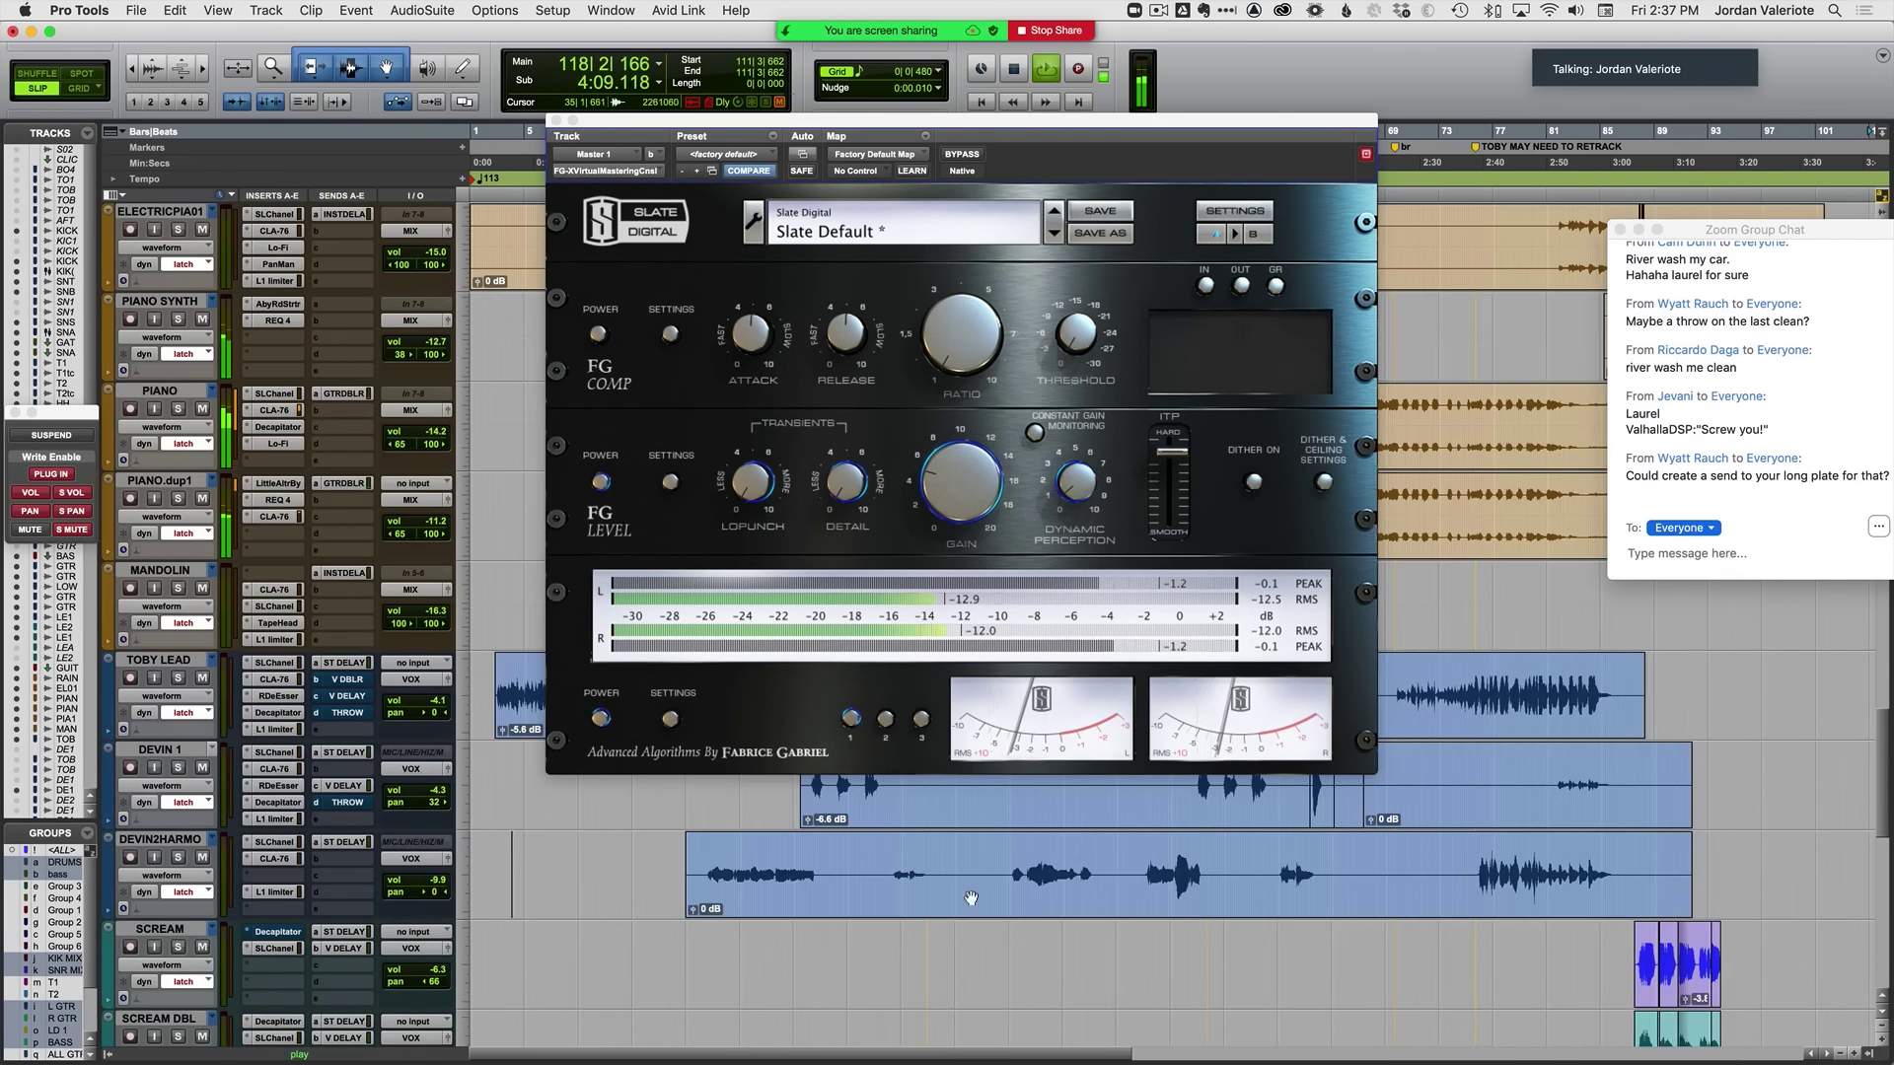
{"action": "key", "text": "r"}
{"action": "key", "text": "space"}
{"action": "left_click", "coordinate": [974, 852]}
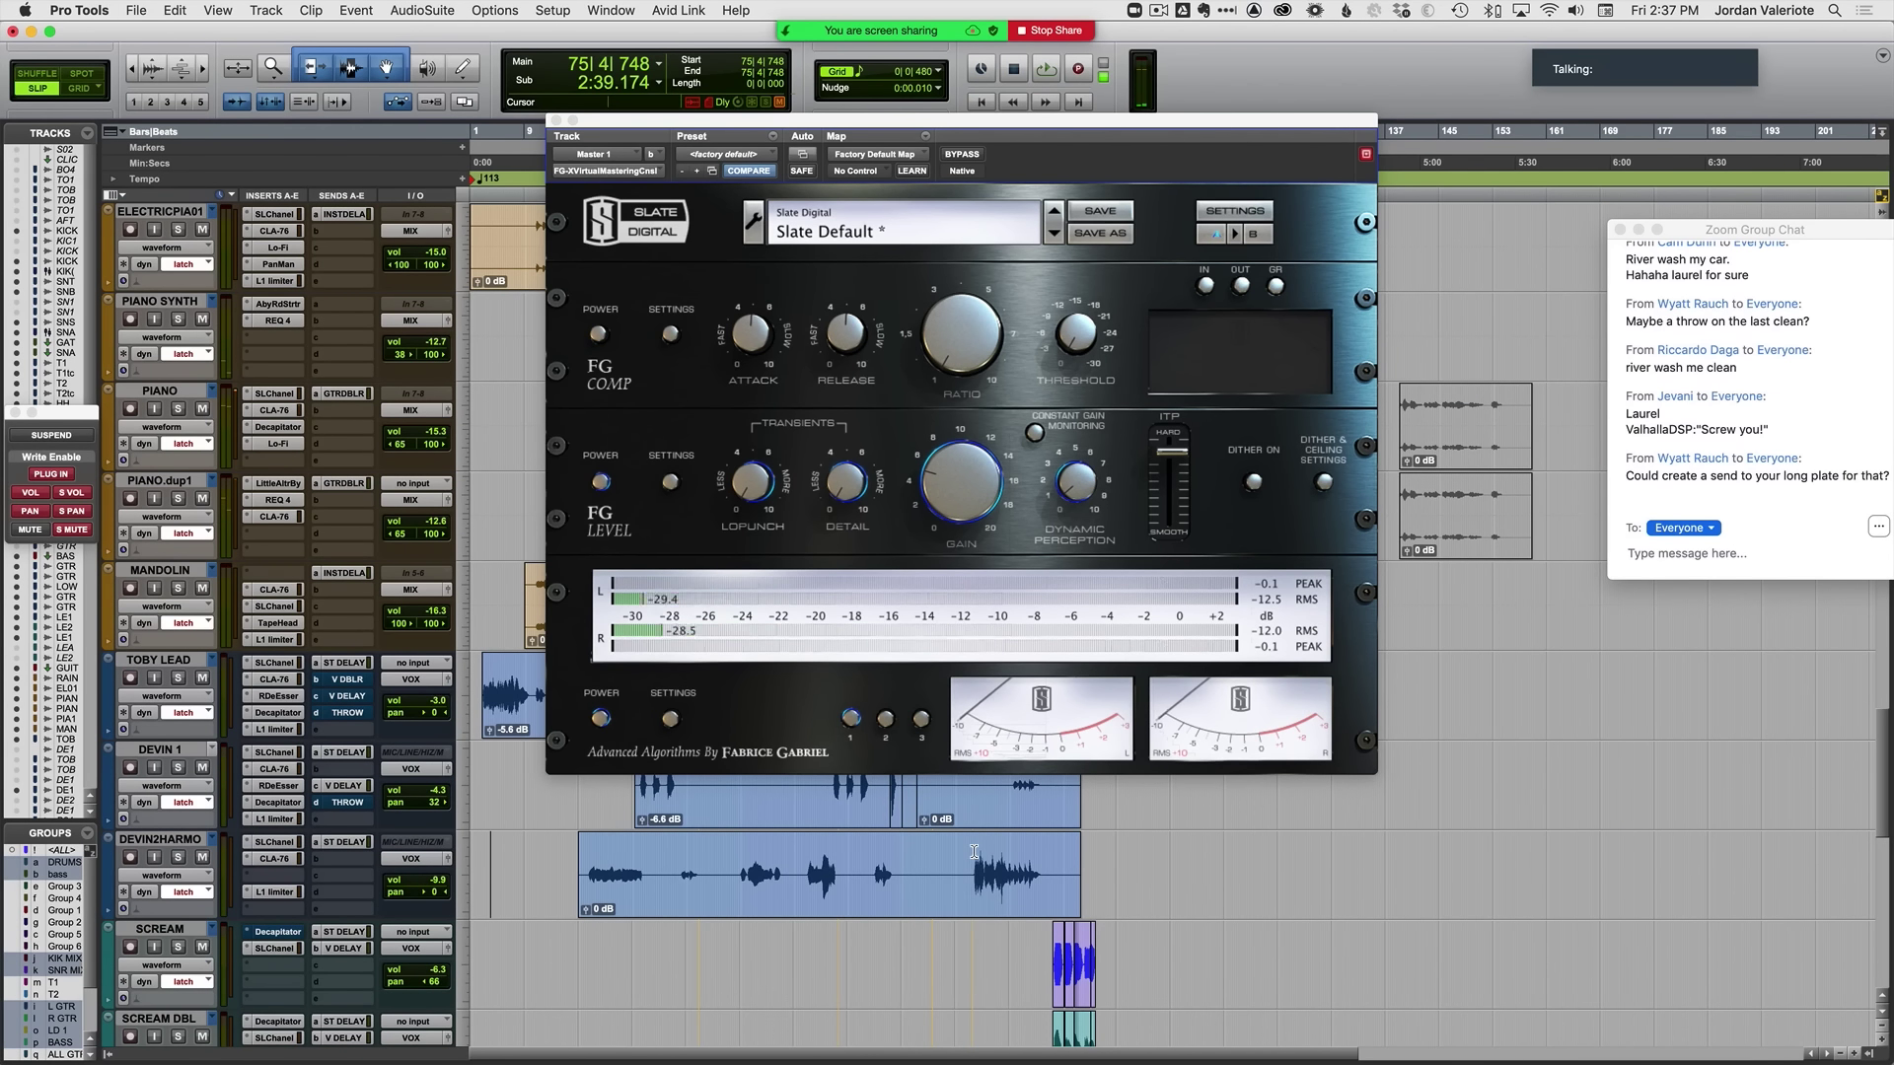
{"action": "key", "text": "space"}
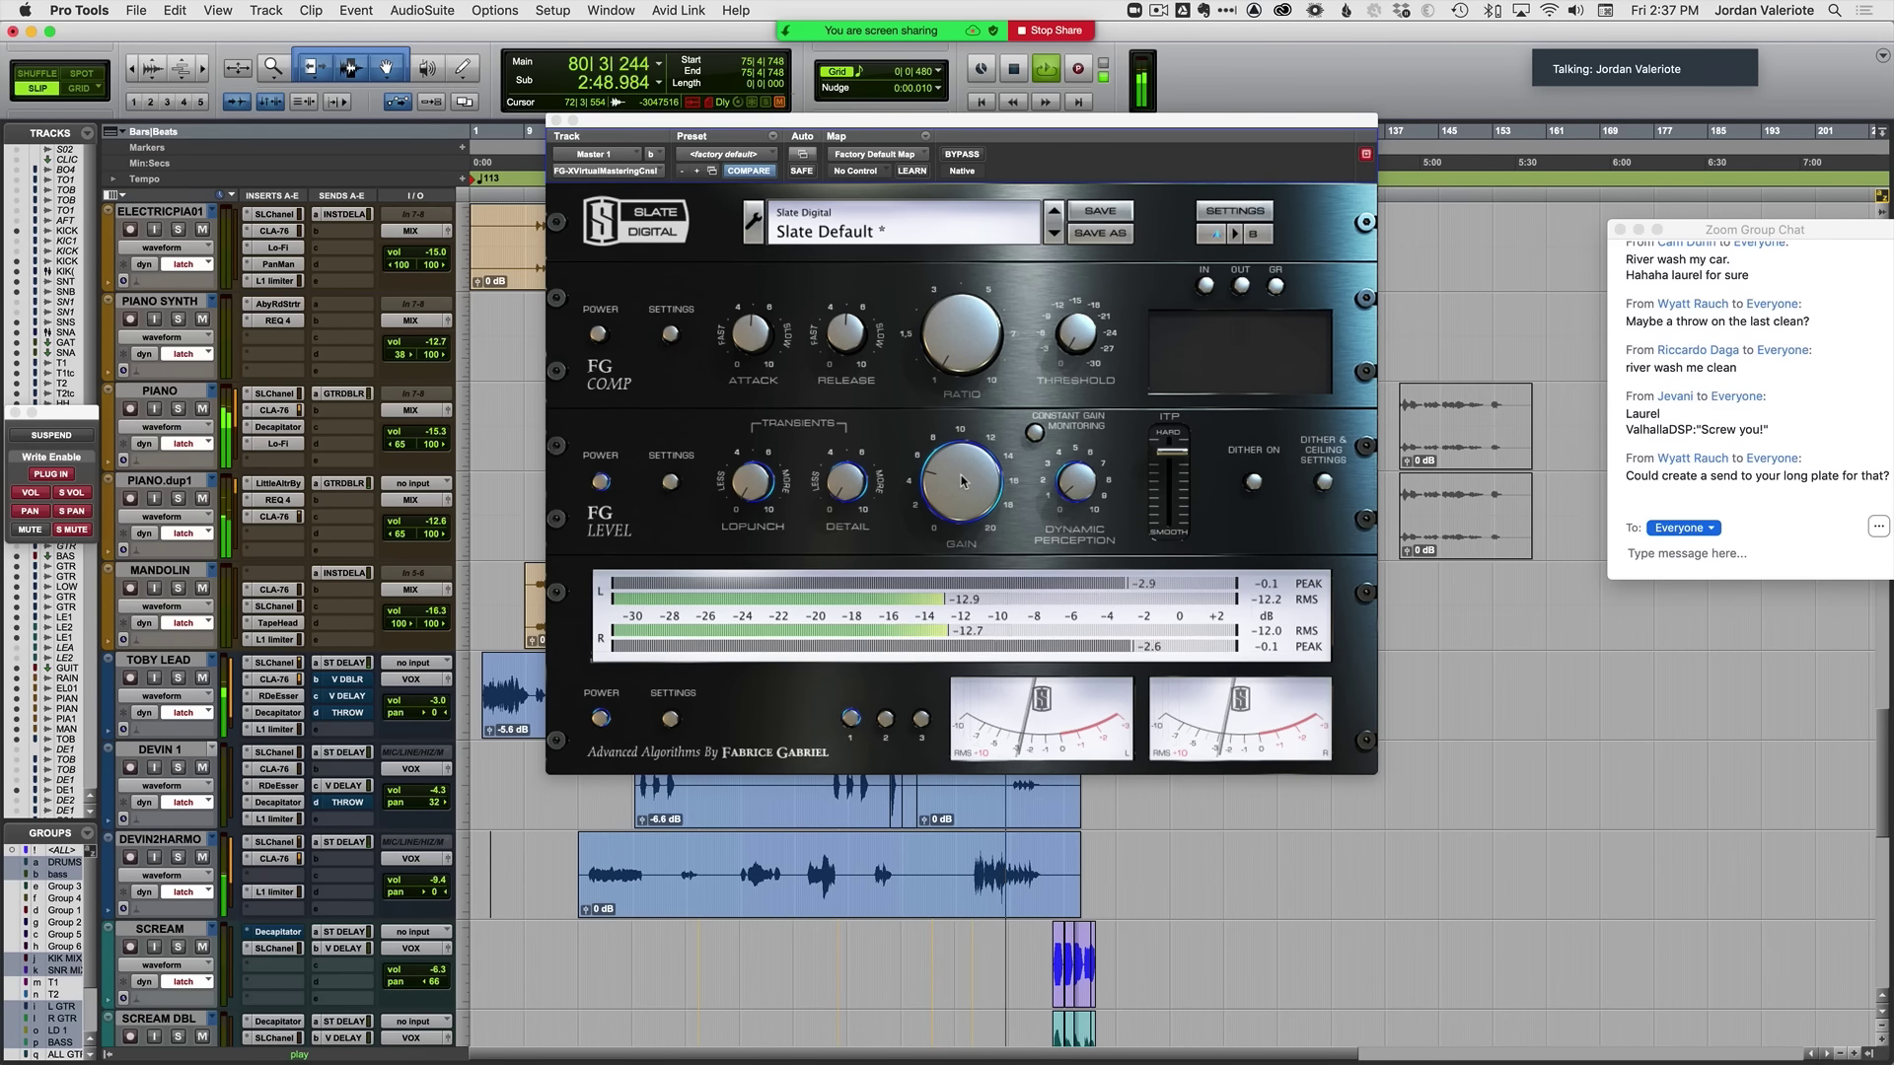
{"action": "left_click", "coordinate": [963, 482]}
{"action": "key", "text": "space"}
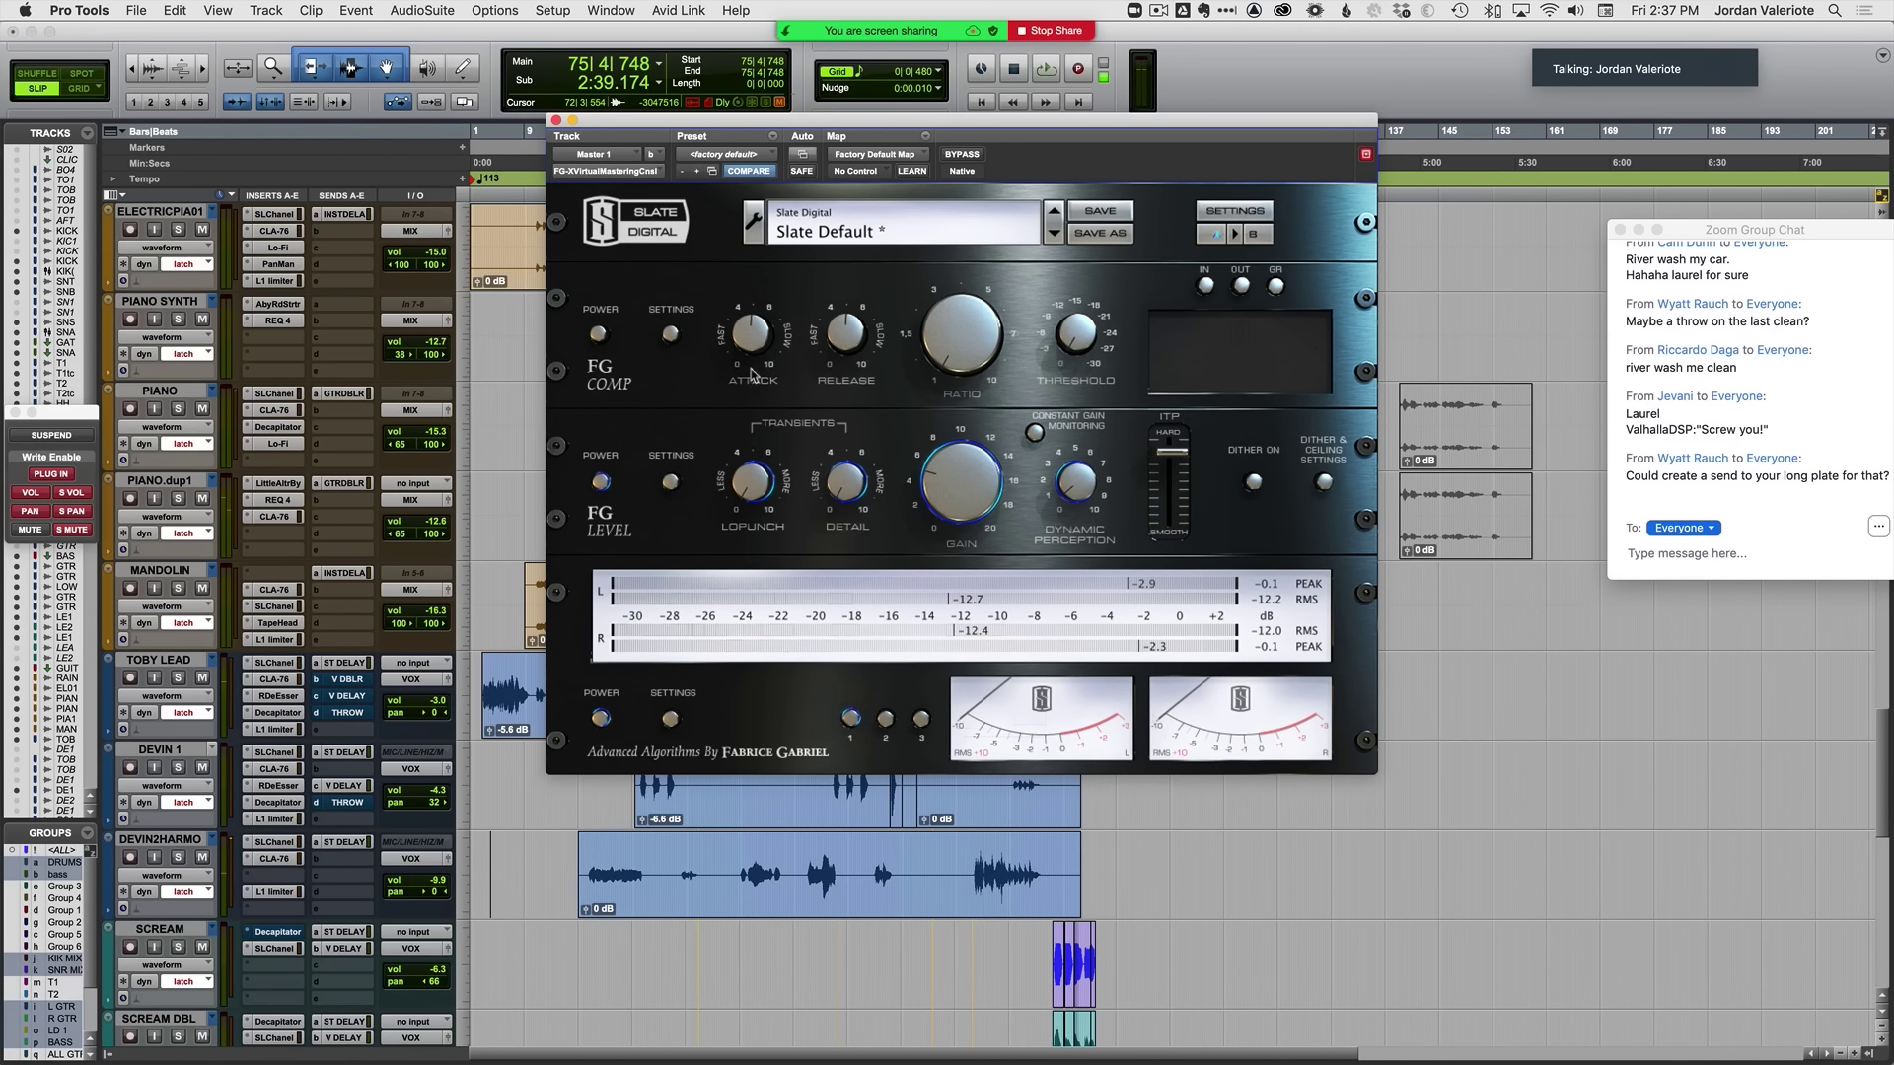
{"action": "left_click", "coordinate": [555, 120]}
Step: Play the mix from bar 32 beat 4 and review the FG-X insert on Master 1
{"action": "scroll", "coordinate": [754, 340], "scroll_direction": "right", "scroll_amount": 7}
{"action": "scroll", "coordinate": [749, 385], "scroll_direction": "left", "scroll_amount": 7}
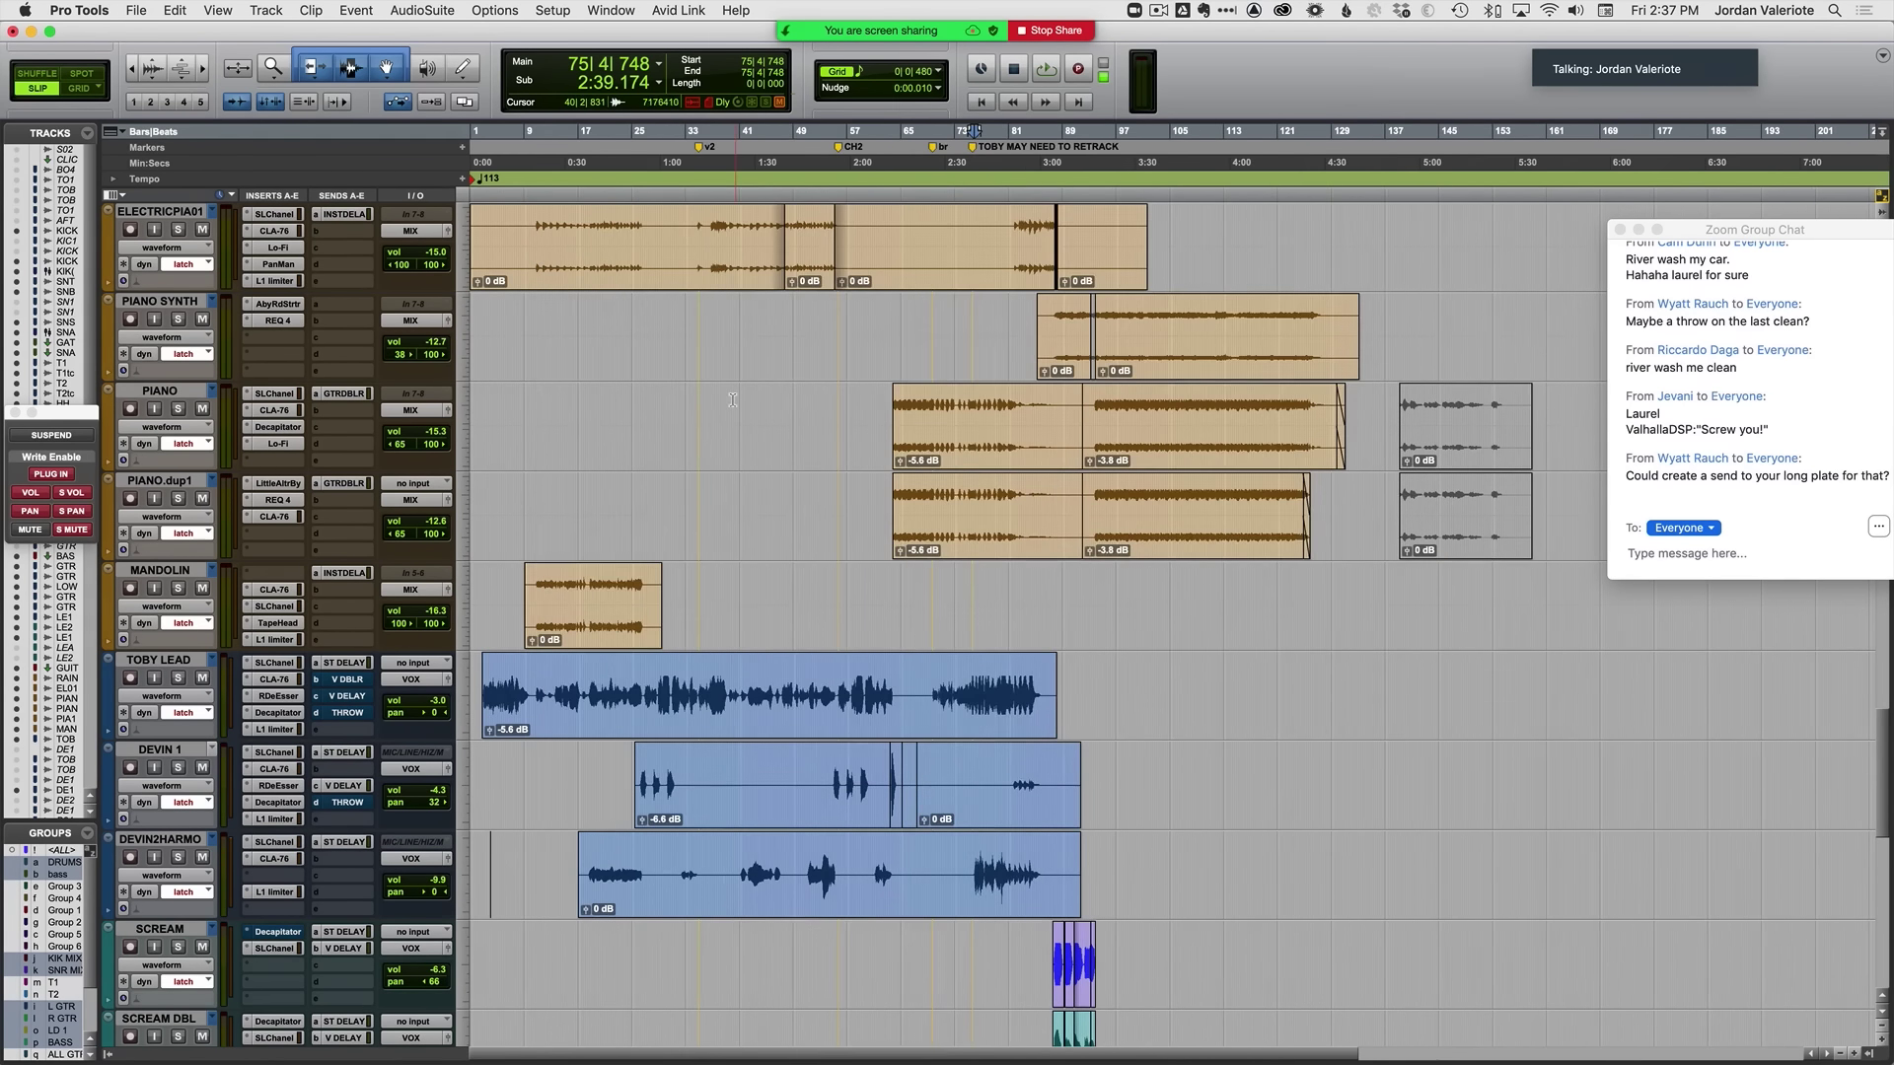
{"action": "scroll", "coordinate": [733, 401], "scroll_direction": "down", "scroll_amount": 4}
{"action": "scroll", "coordinate": [733, 402], "scroll_direction": "down", "scroll_amount": 5}
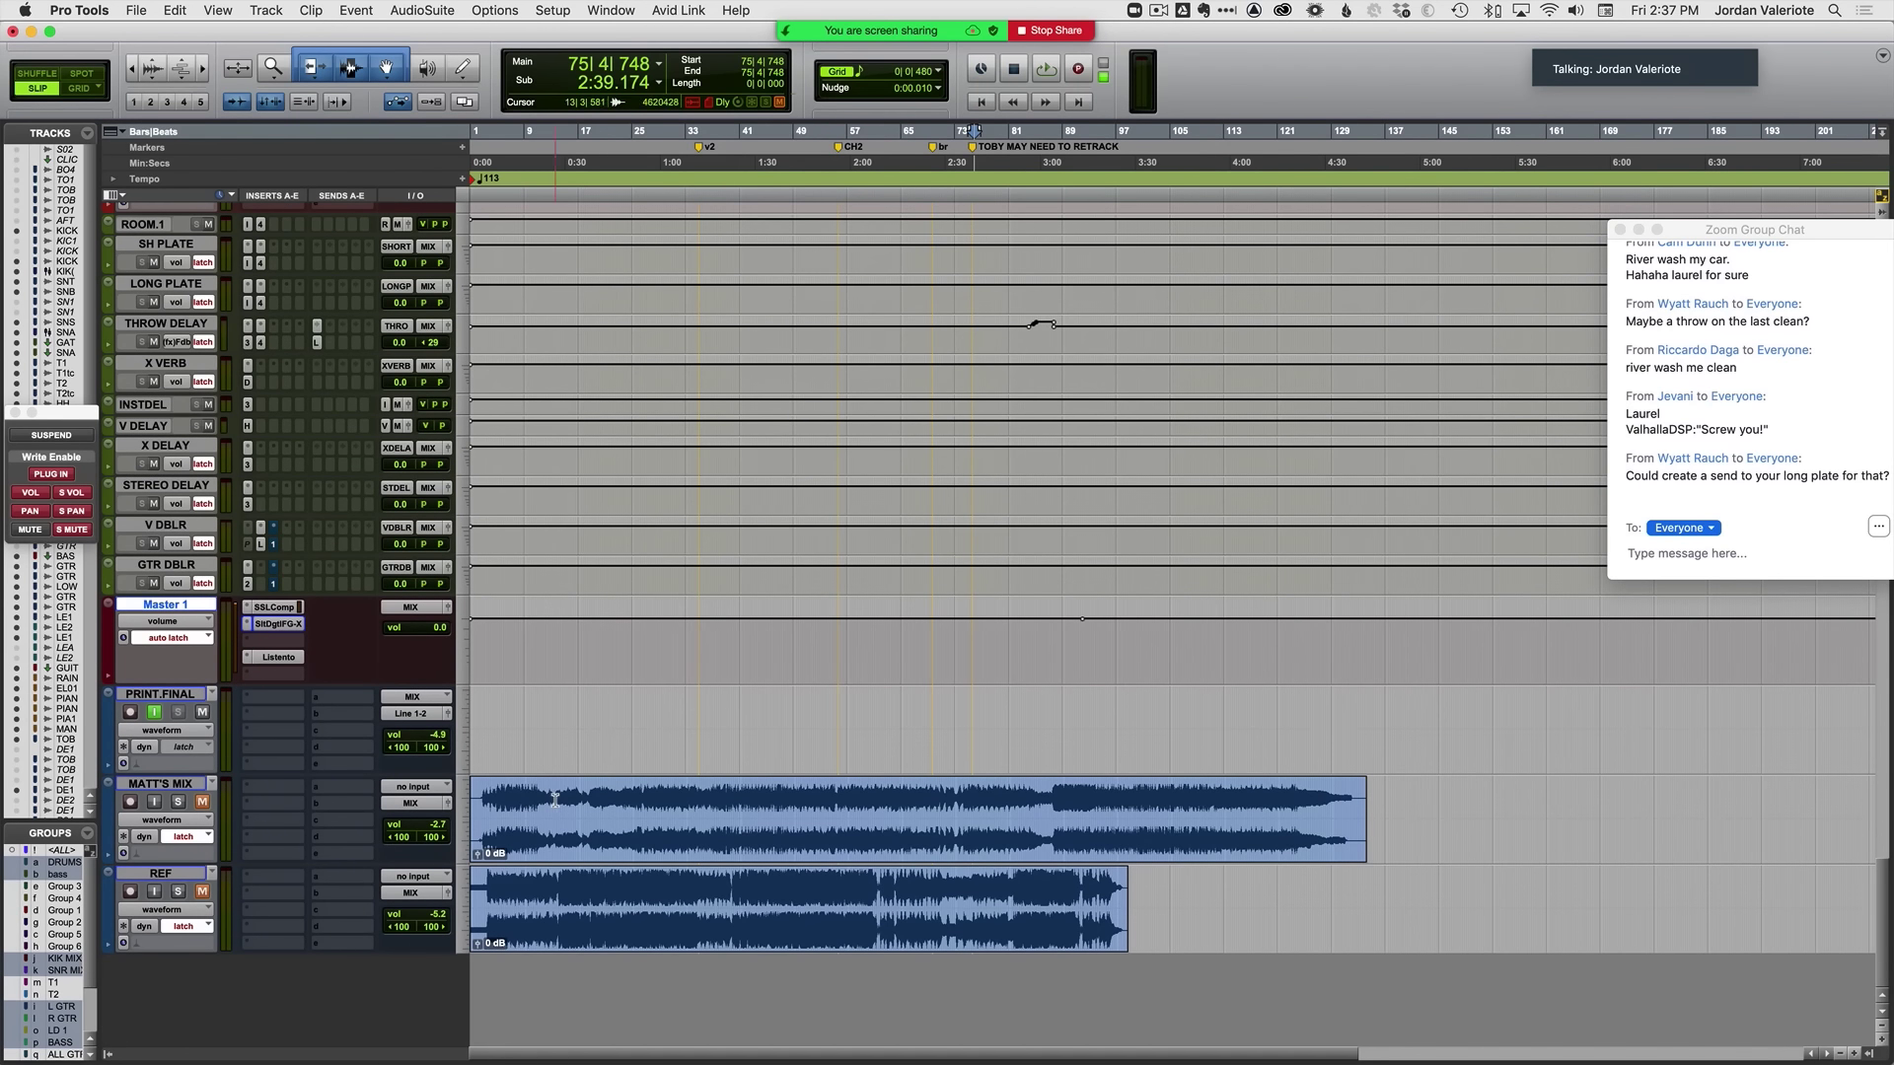
{"action": "left_click", "coordinate": [684, 802]}
{"action": "key", "text": "space"}
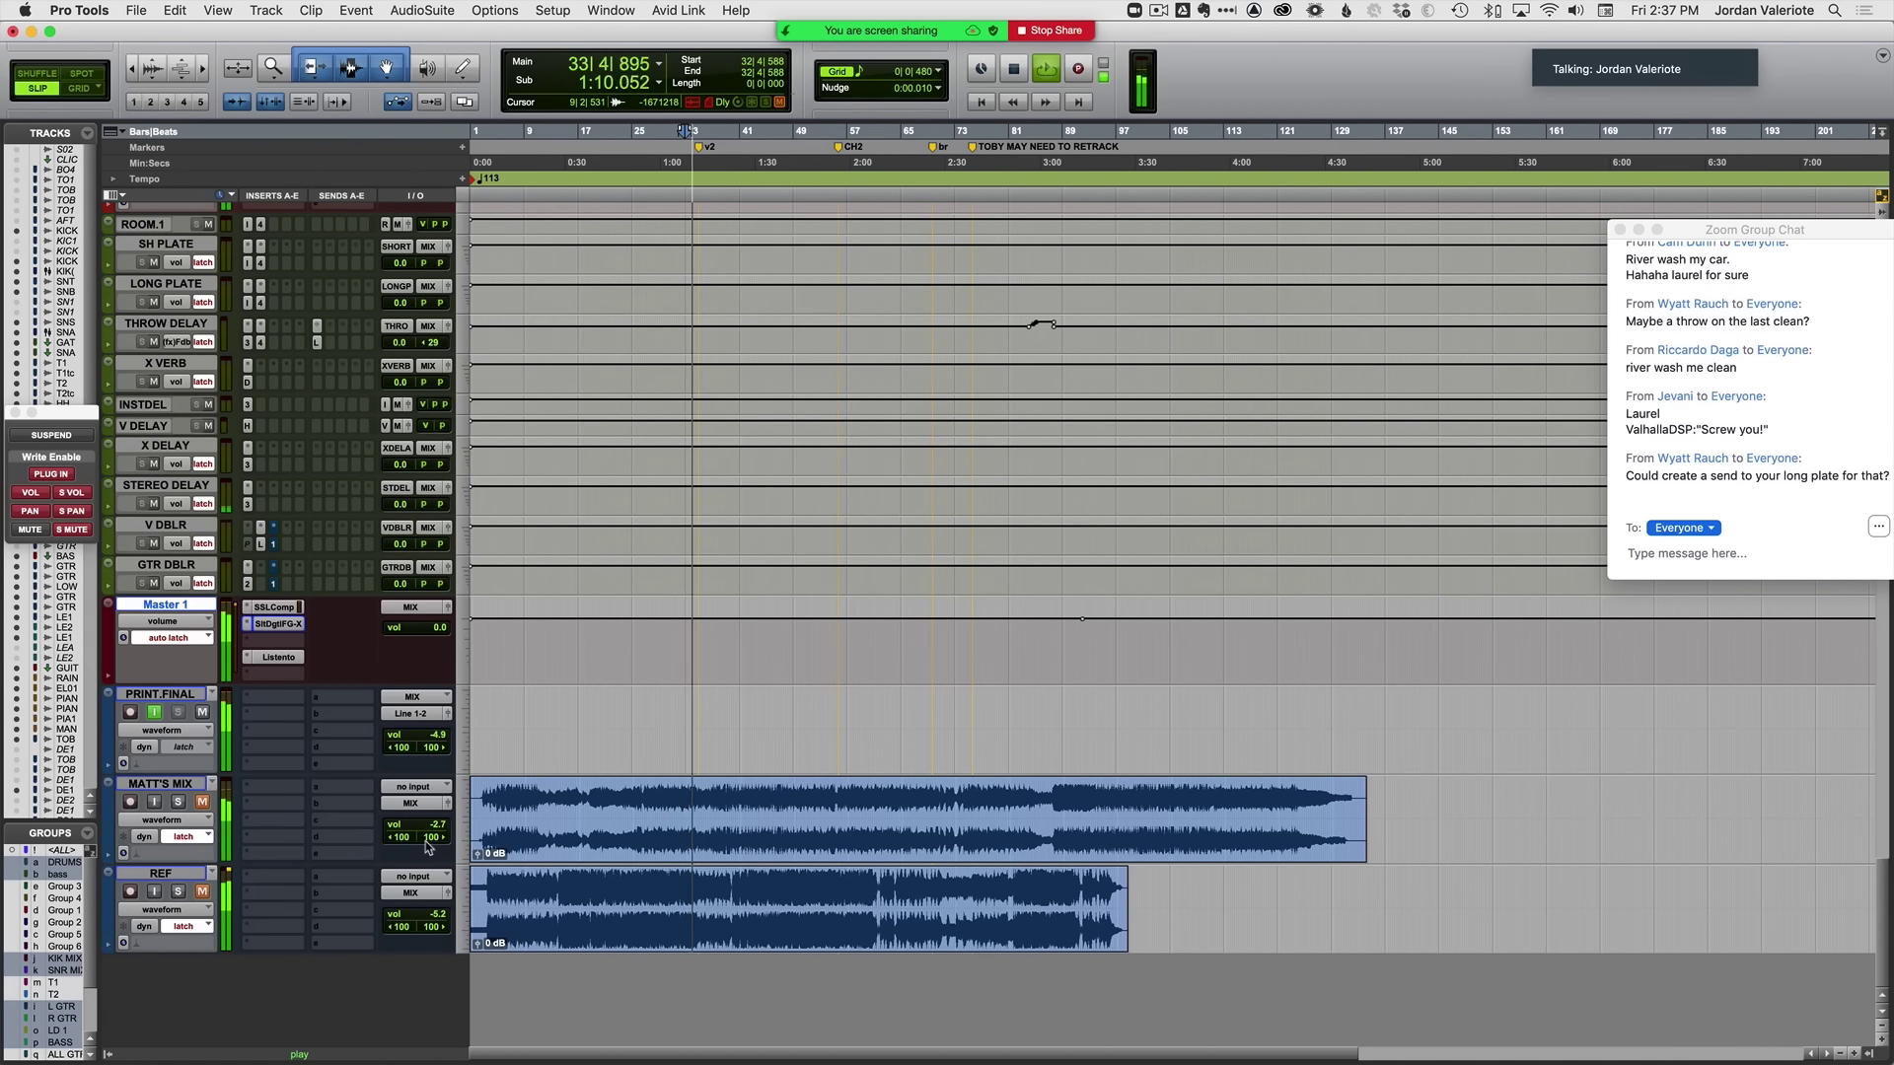
{"action": "key", "text": "super+equal"}
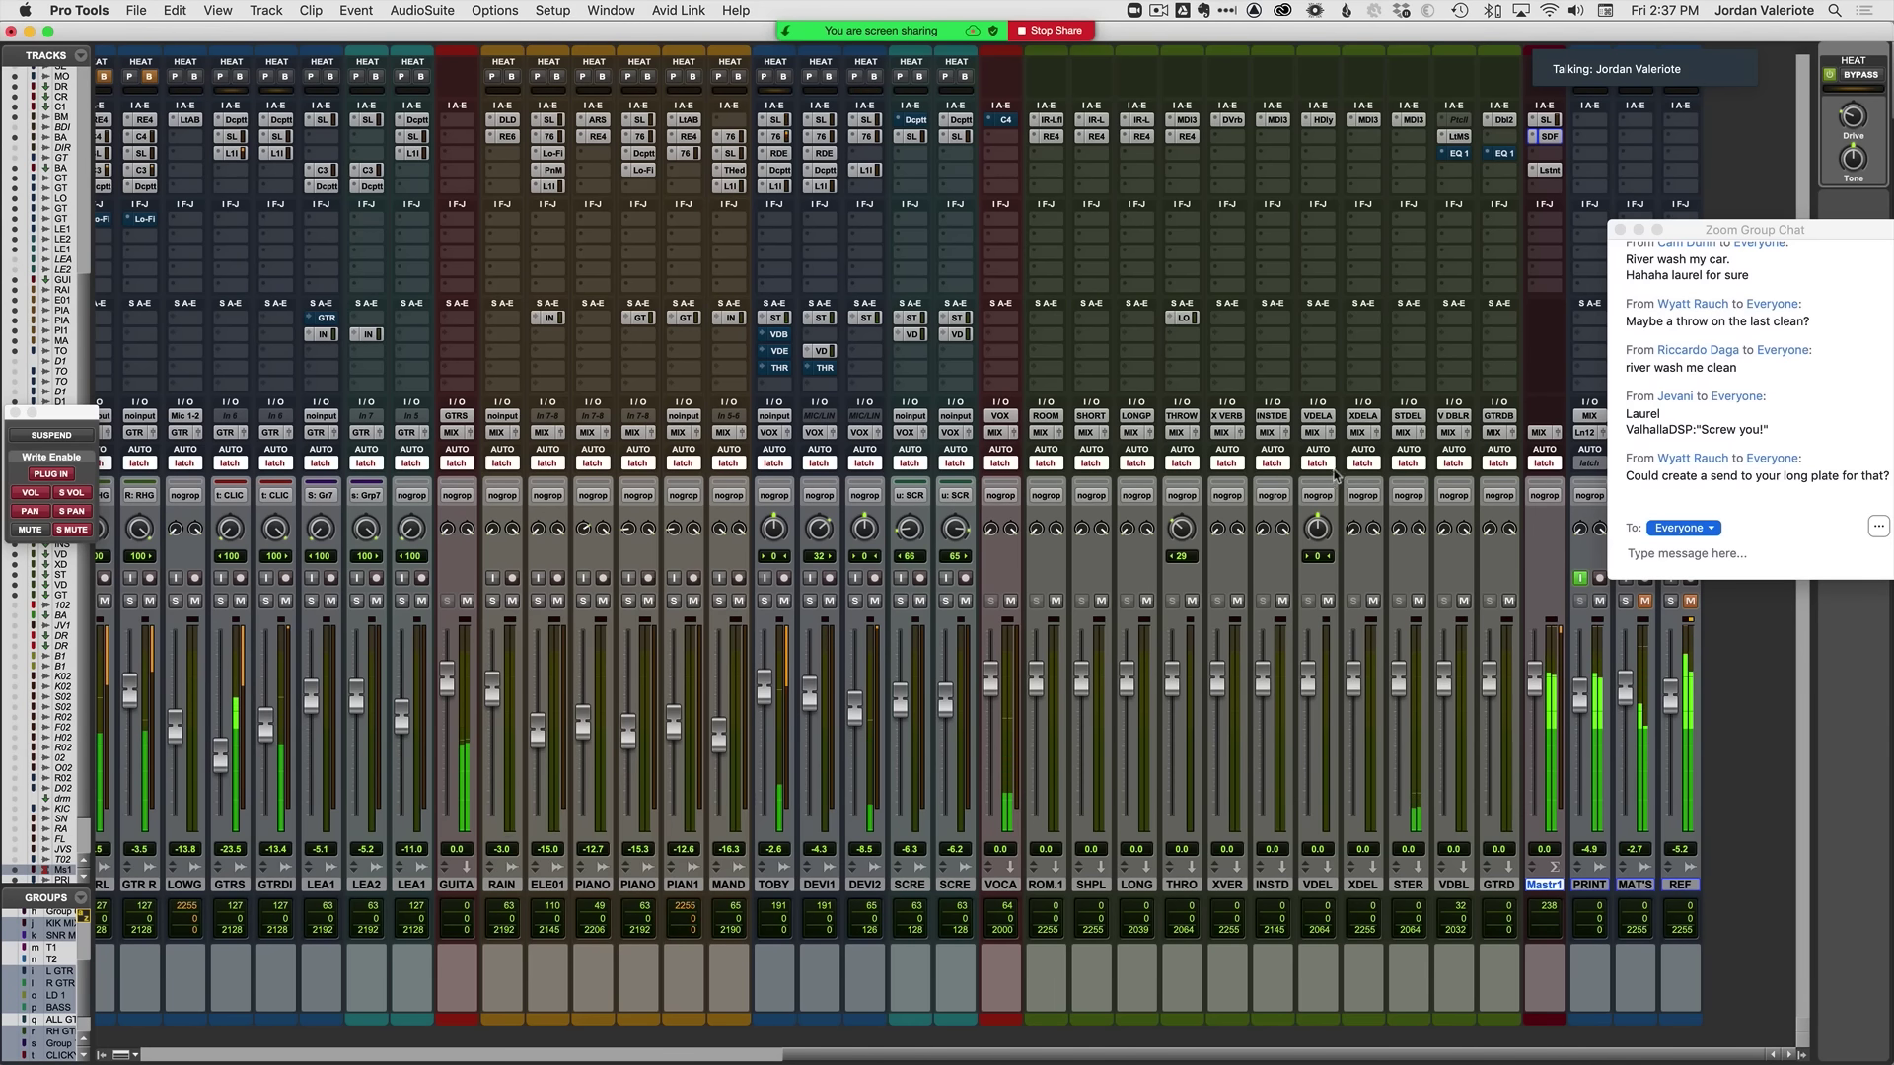
{"action": "left_click", "coordinate": [1549, 142]}
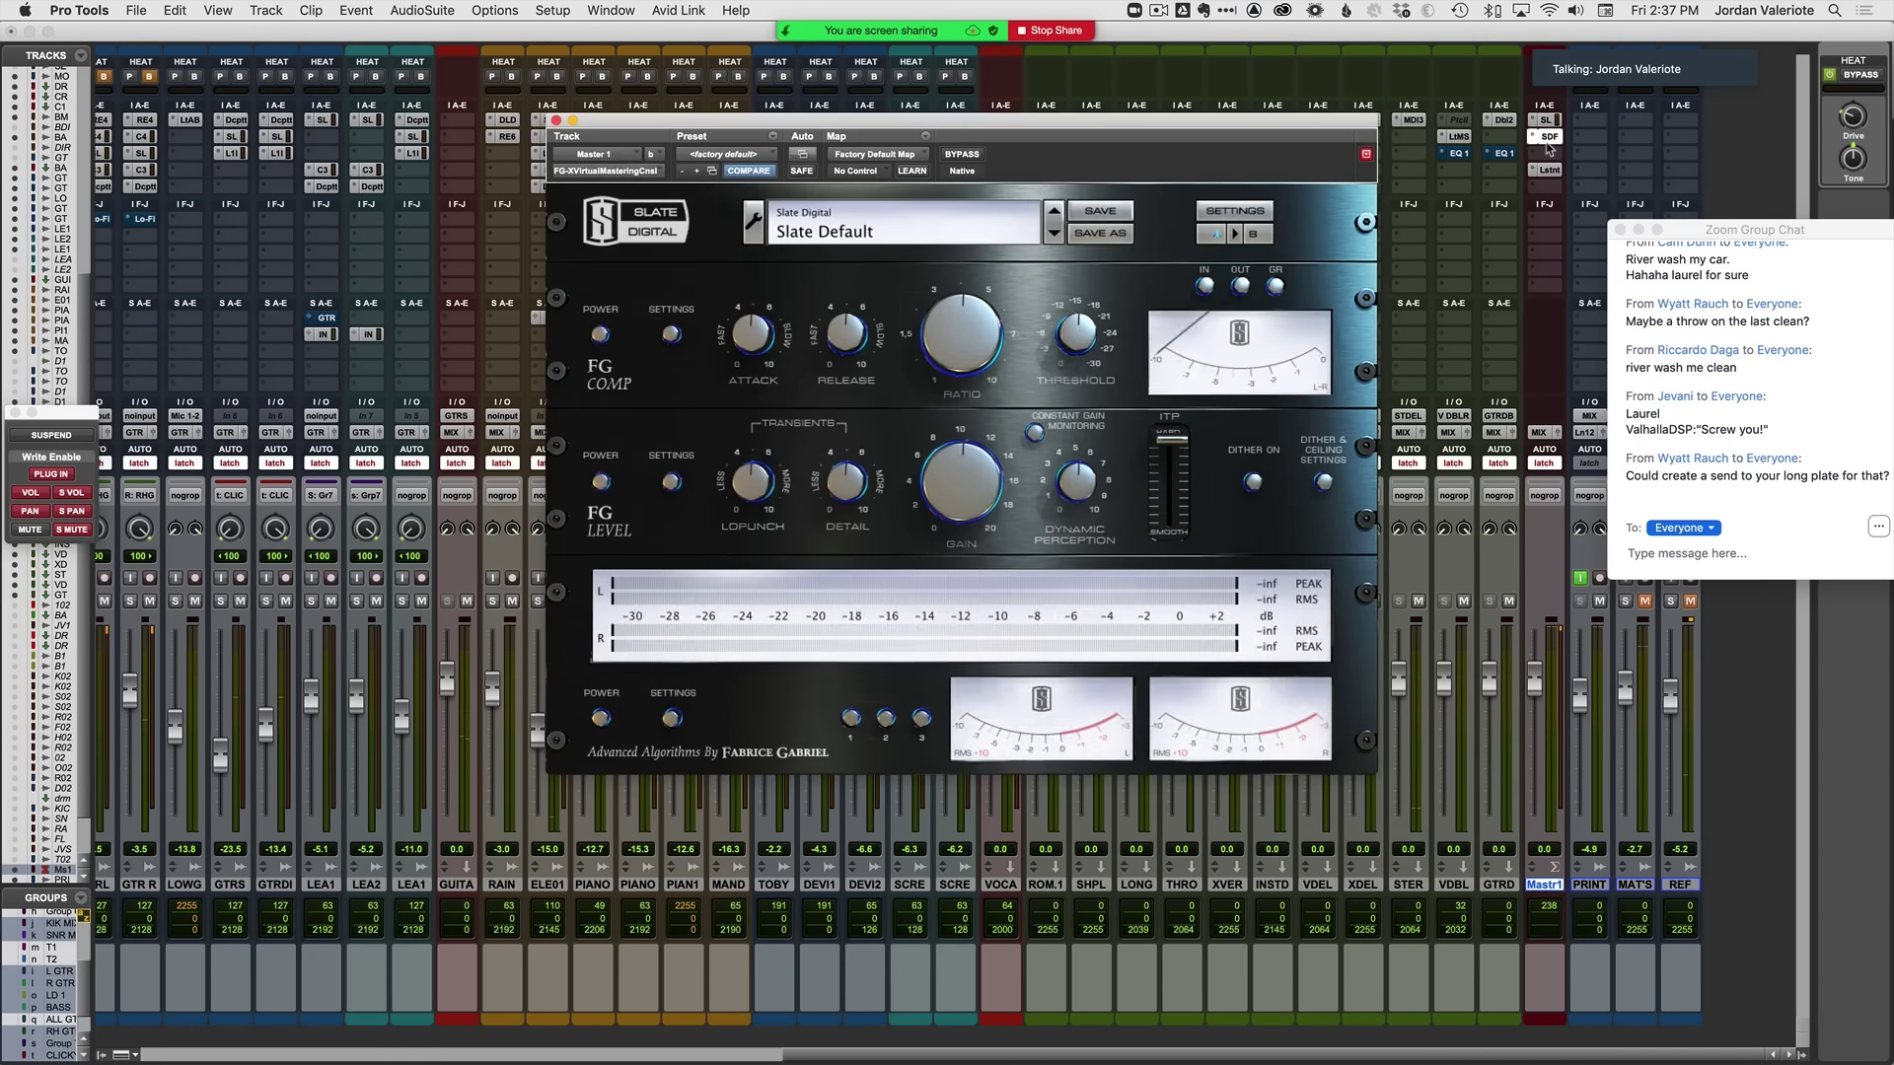
{"action": "left_click", "coordinate": [1549, 142]}
{"action": "key", "text": "space"}
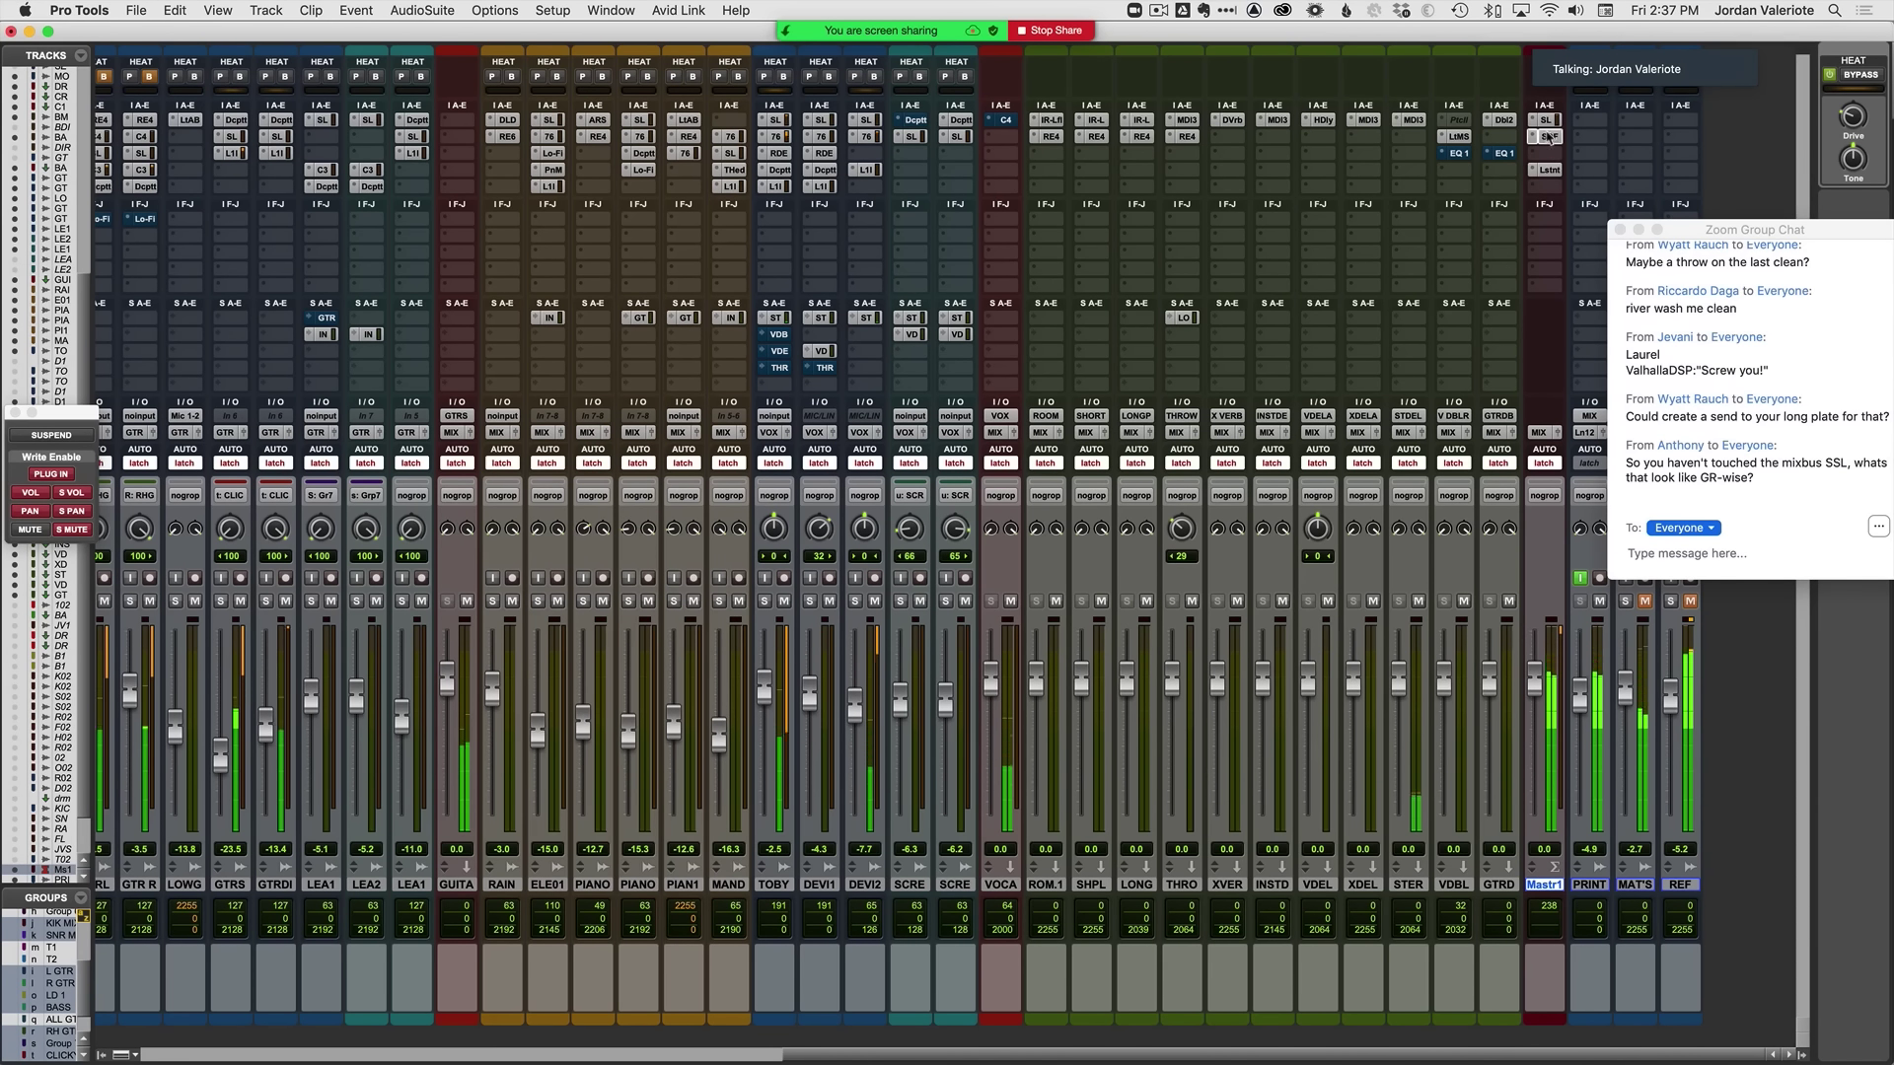
Step: Open the SSLComp bus compressor on Master 1 and examine its gain reduction during playback
{"action": "left_click", "coordinate": [1547, 121]}
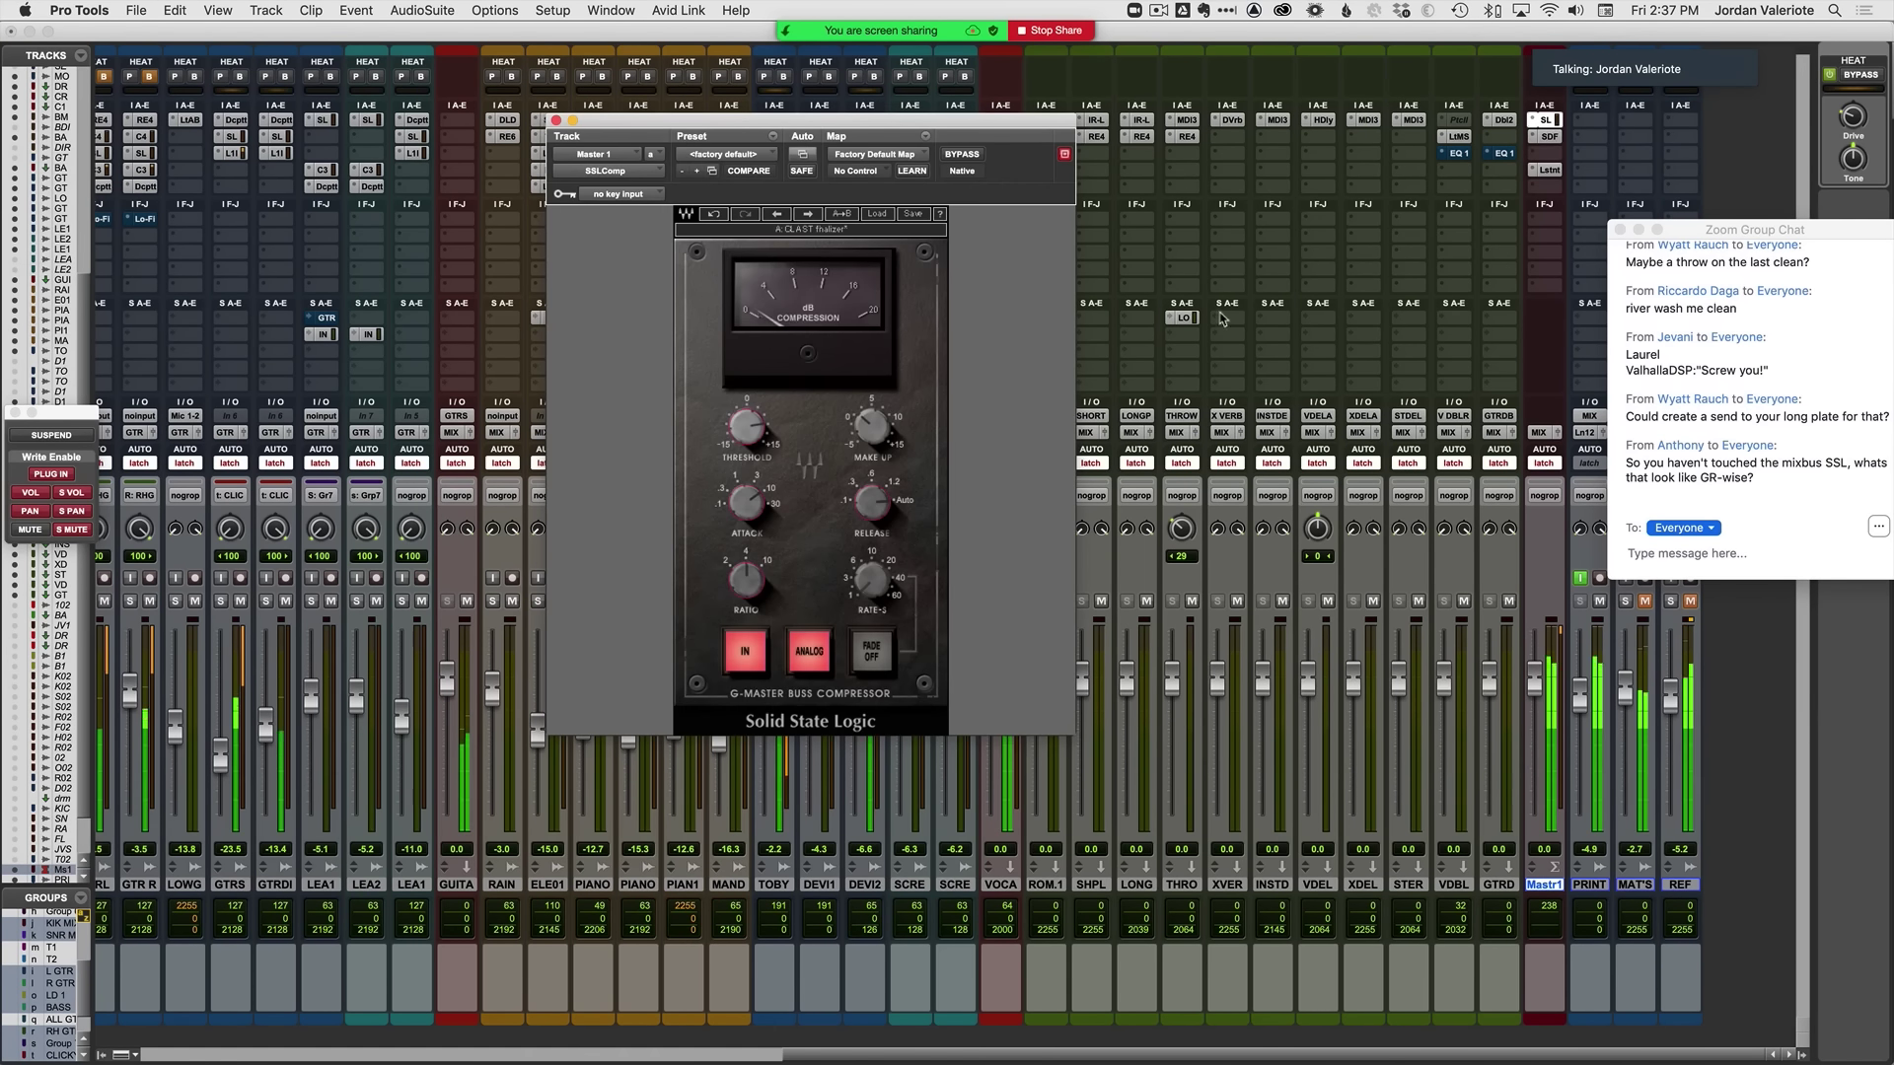
{"action": "key", "text": "space"}
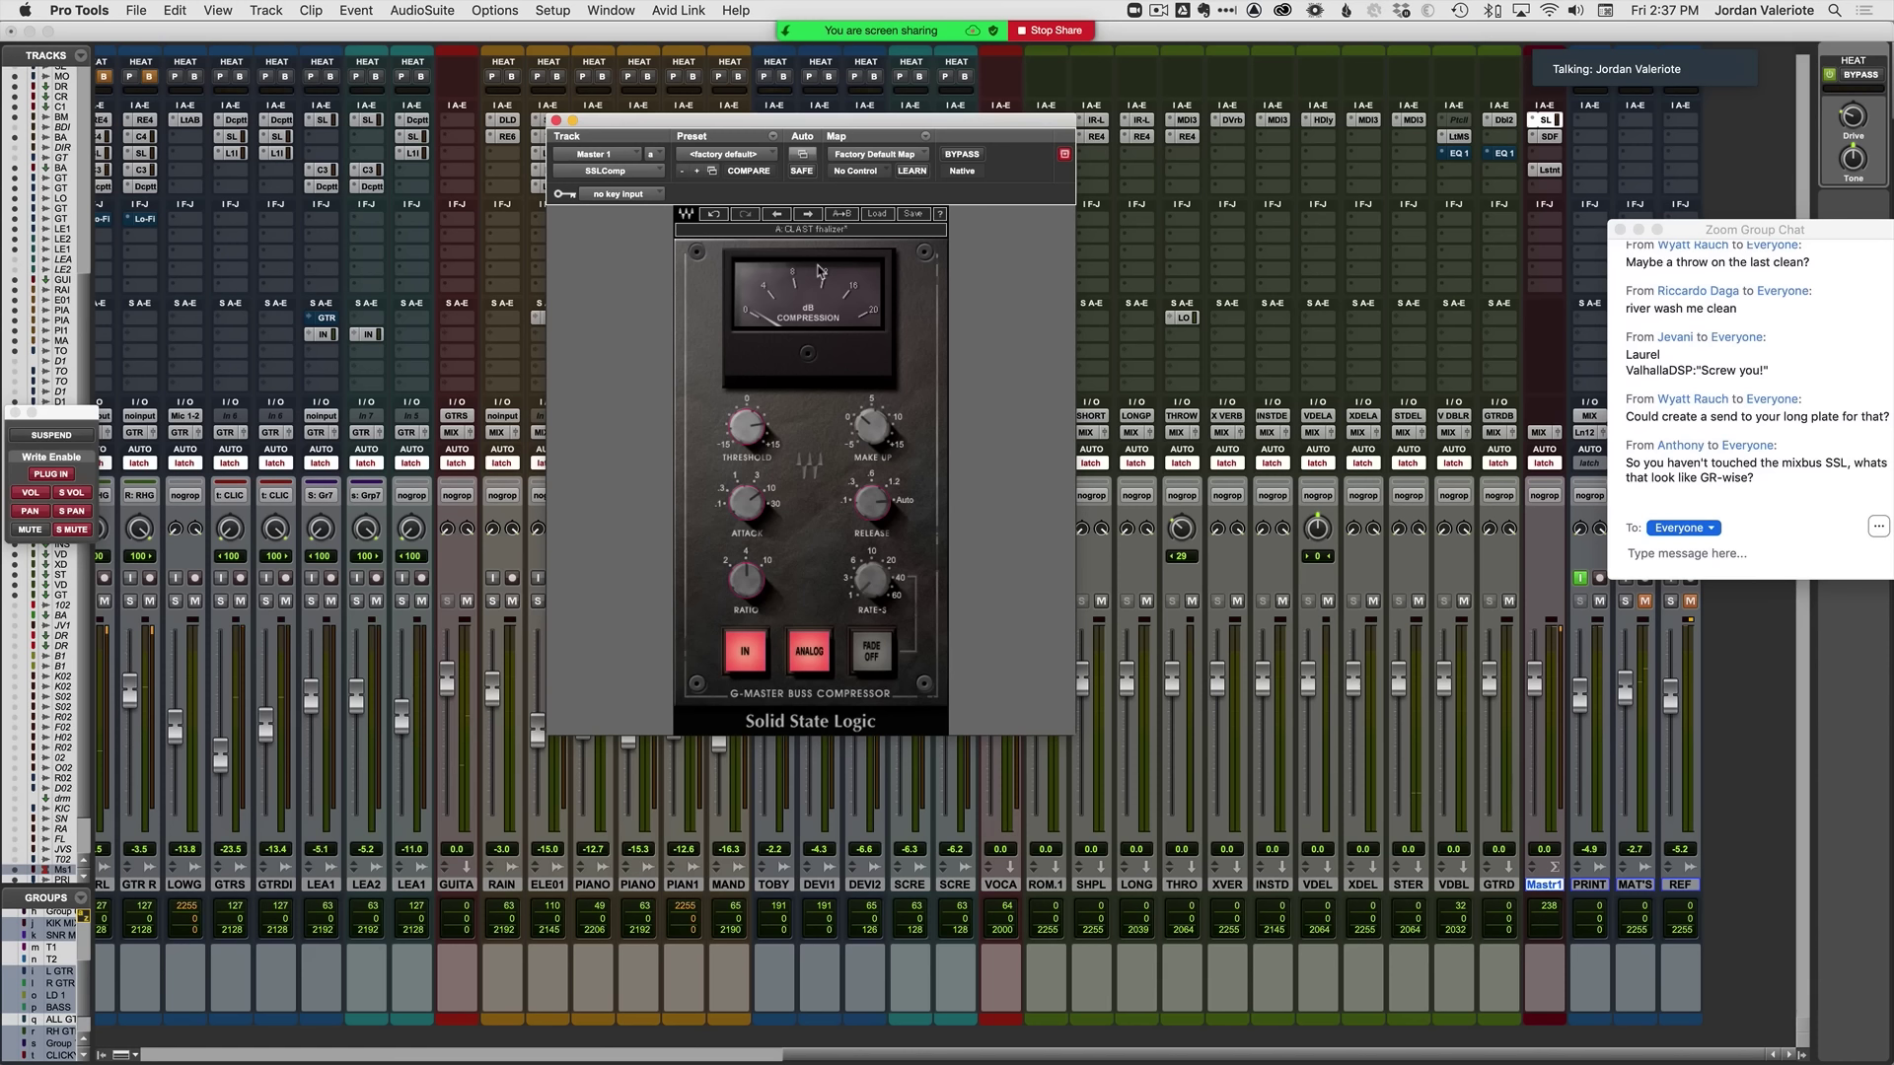
{"action": "key", "text": "space"}
{"action": "left_click_drag", "start_coordinate": [967, 135], "coordinate": [1228, 158]}
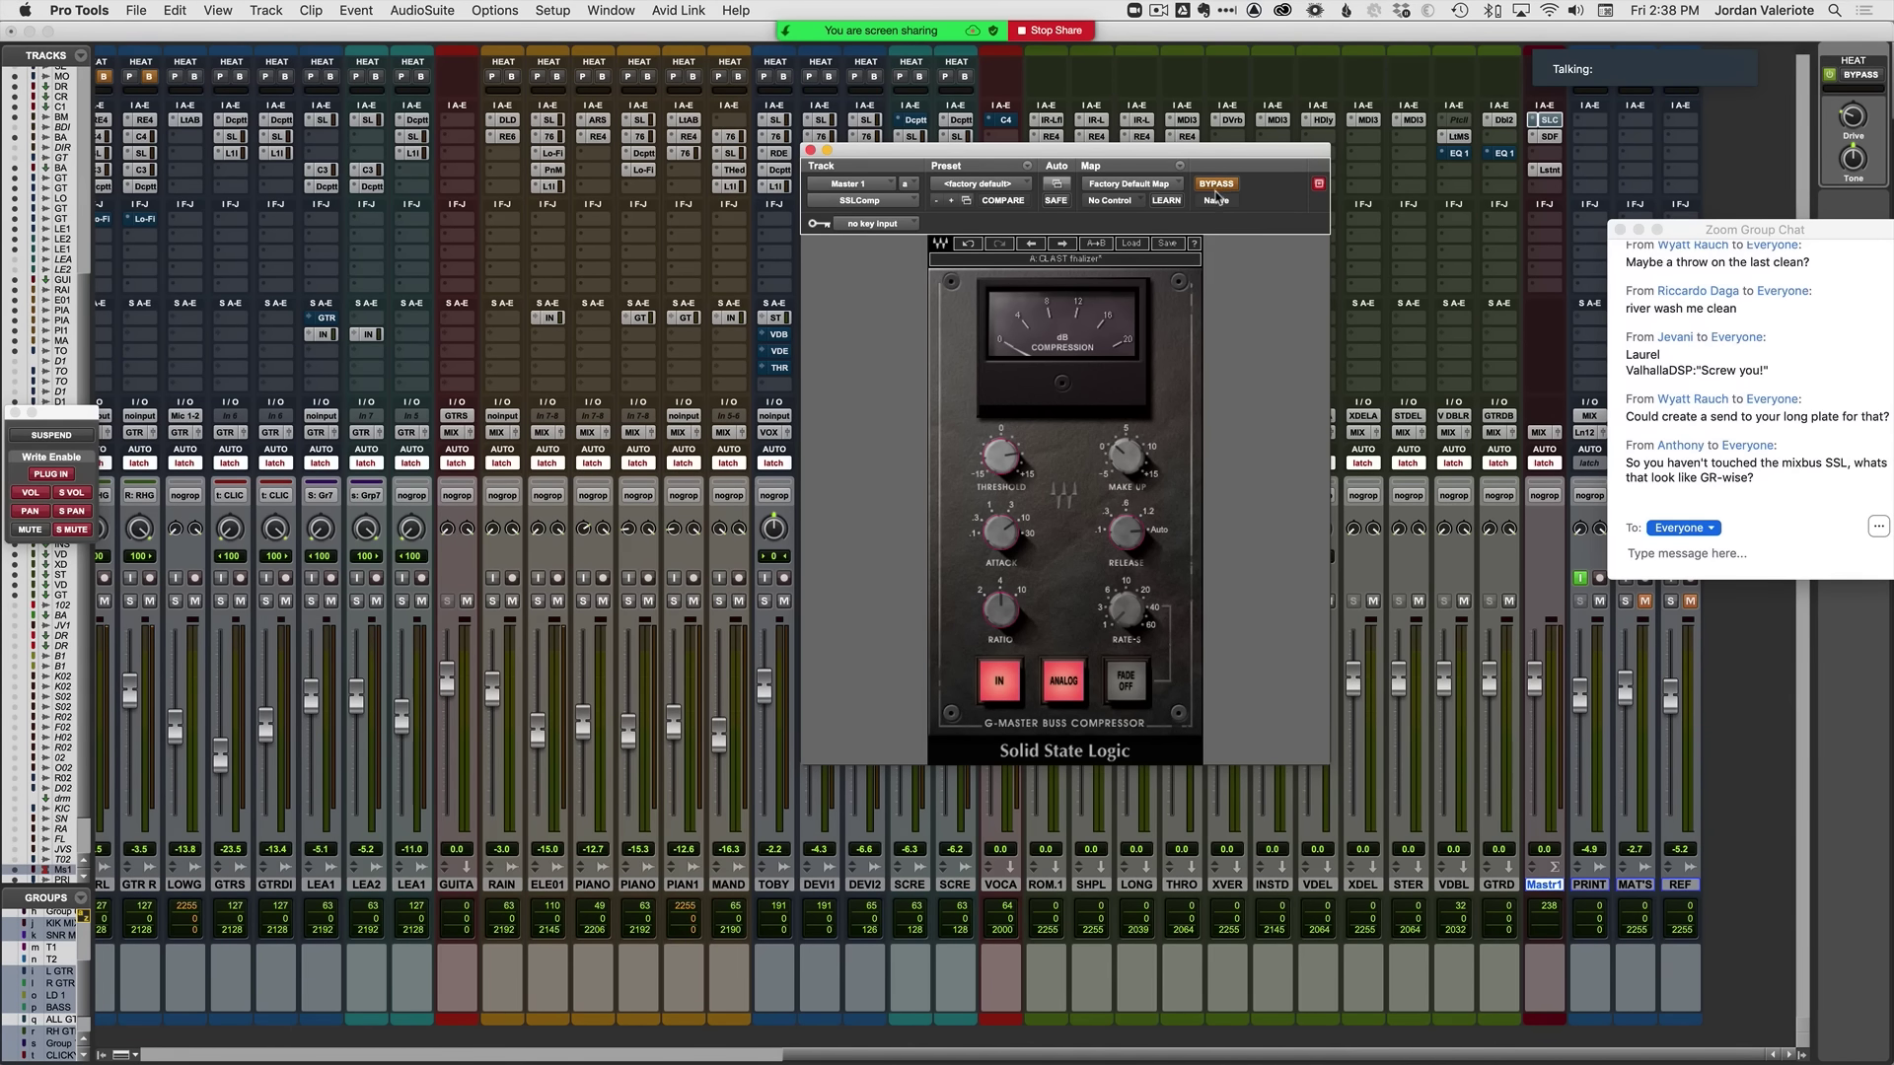
Step: Compare the Master 1 SSLComp bypassed and active from bar 38 beat 4, and close it with the compressor active
{"action": "key", "text": "super+equal"}
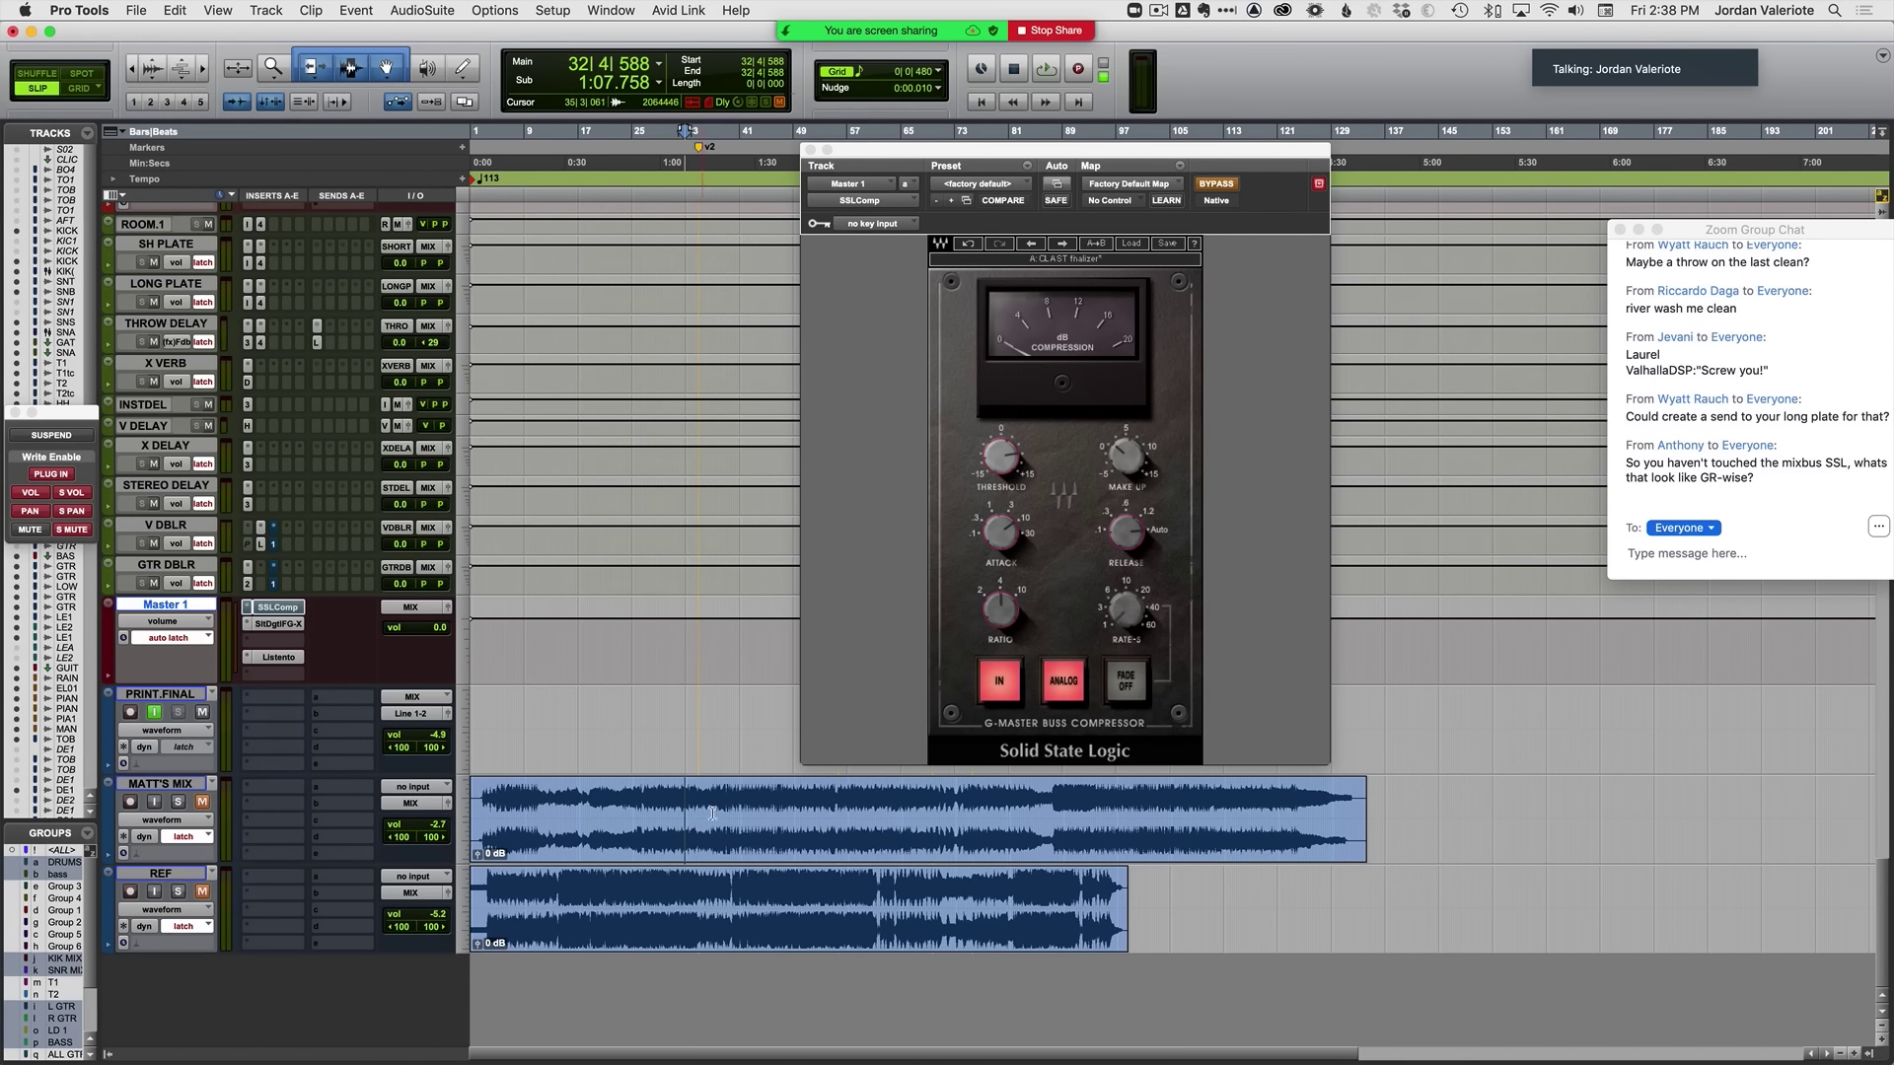
{"action": "key", "text": "space"}
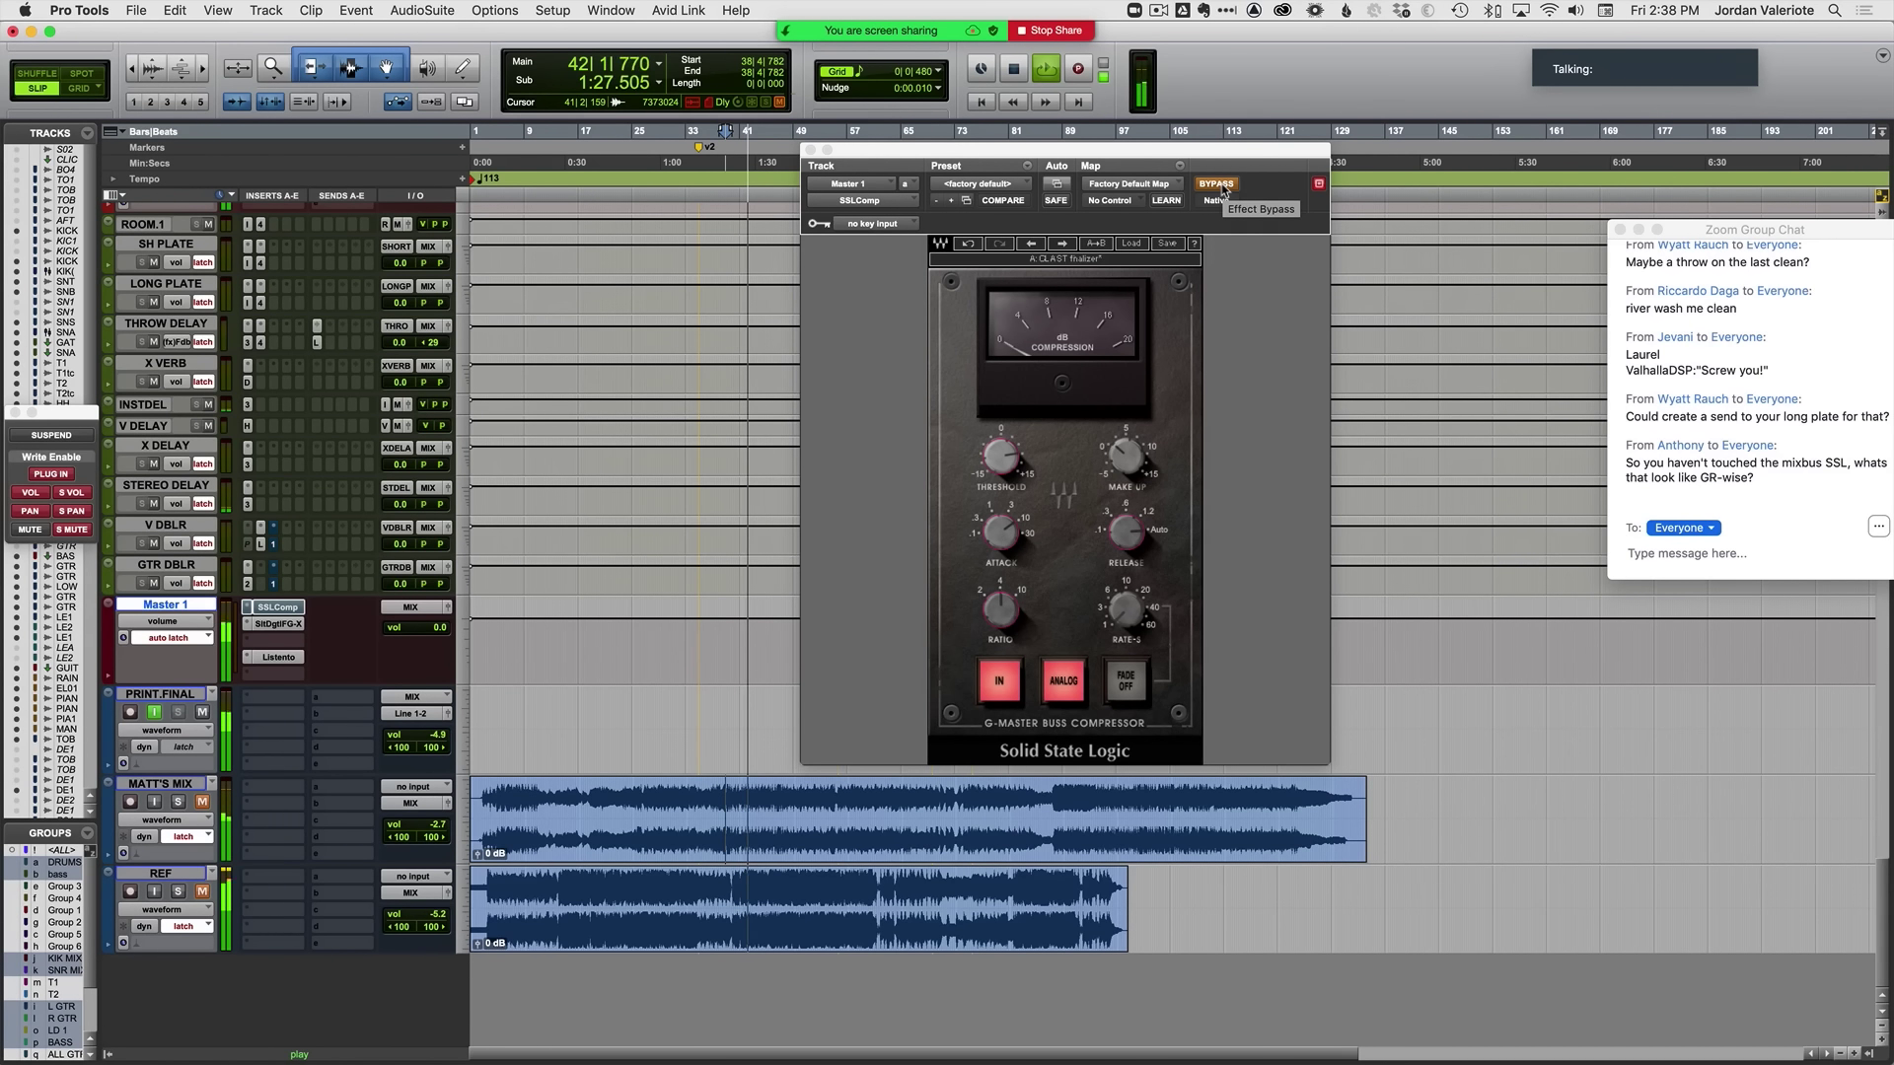
{"action": "left_click", "coordinate": [1223, 189]}
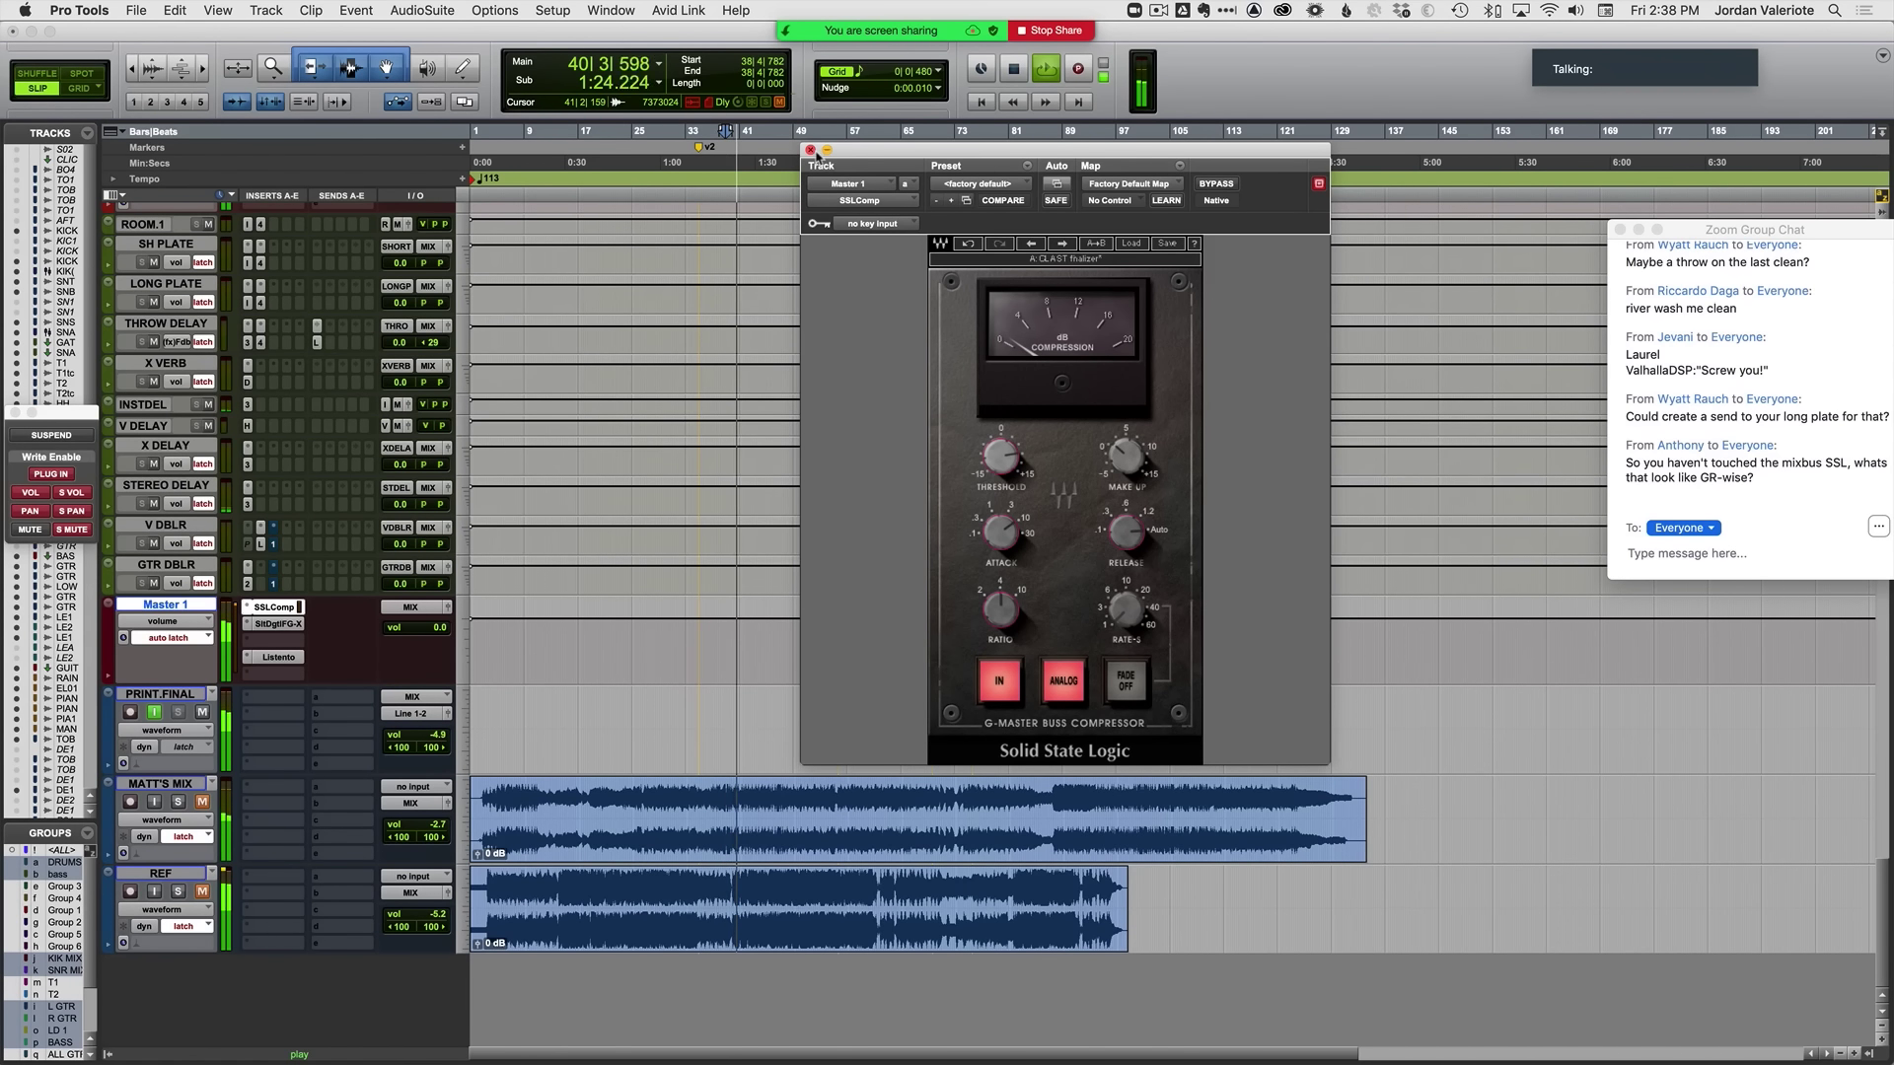
{"action": "left_click", "coordinate": [810, 151]}
Step: Return to the drum tracks and open the REQ 6 equalizer on the HH track for inspection
{"action": "scroll", "coordinate": [781, 615], "scroll_direction": "up", "scroll_amount": 15}
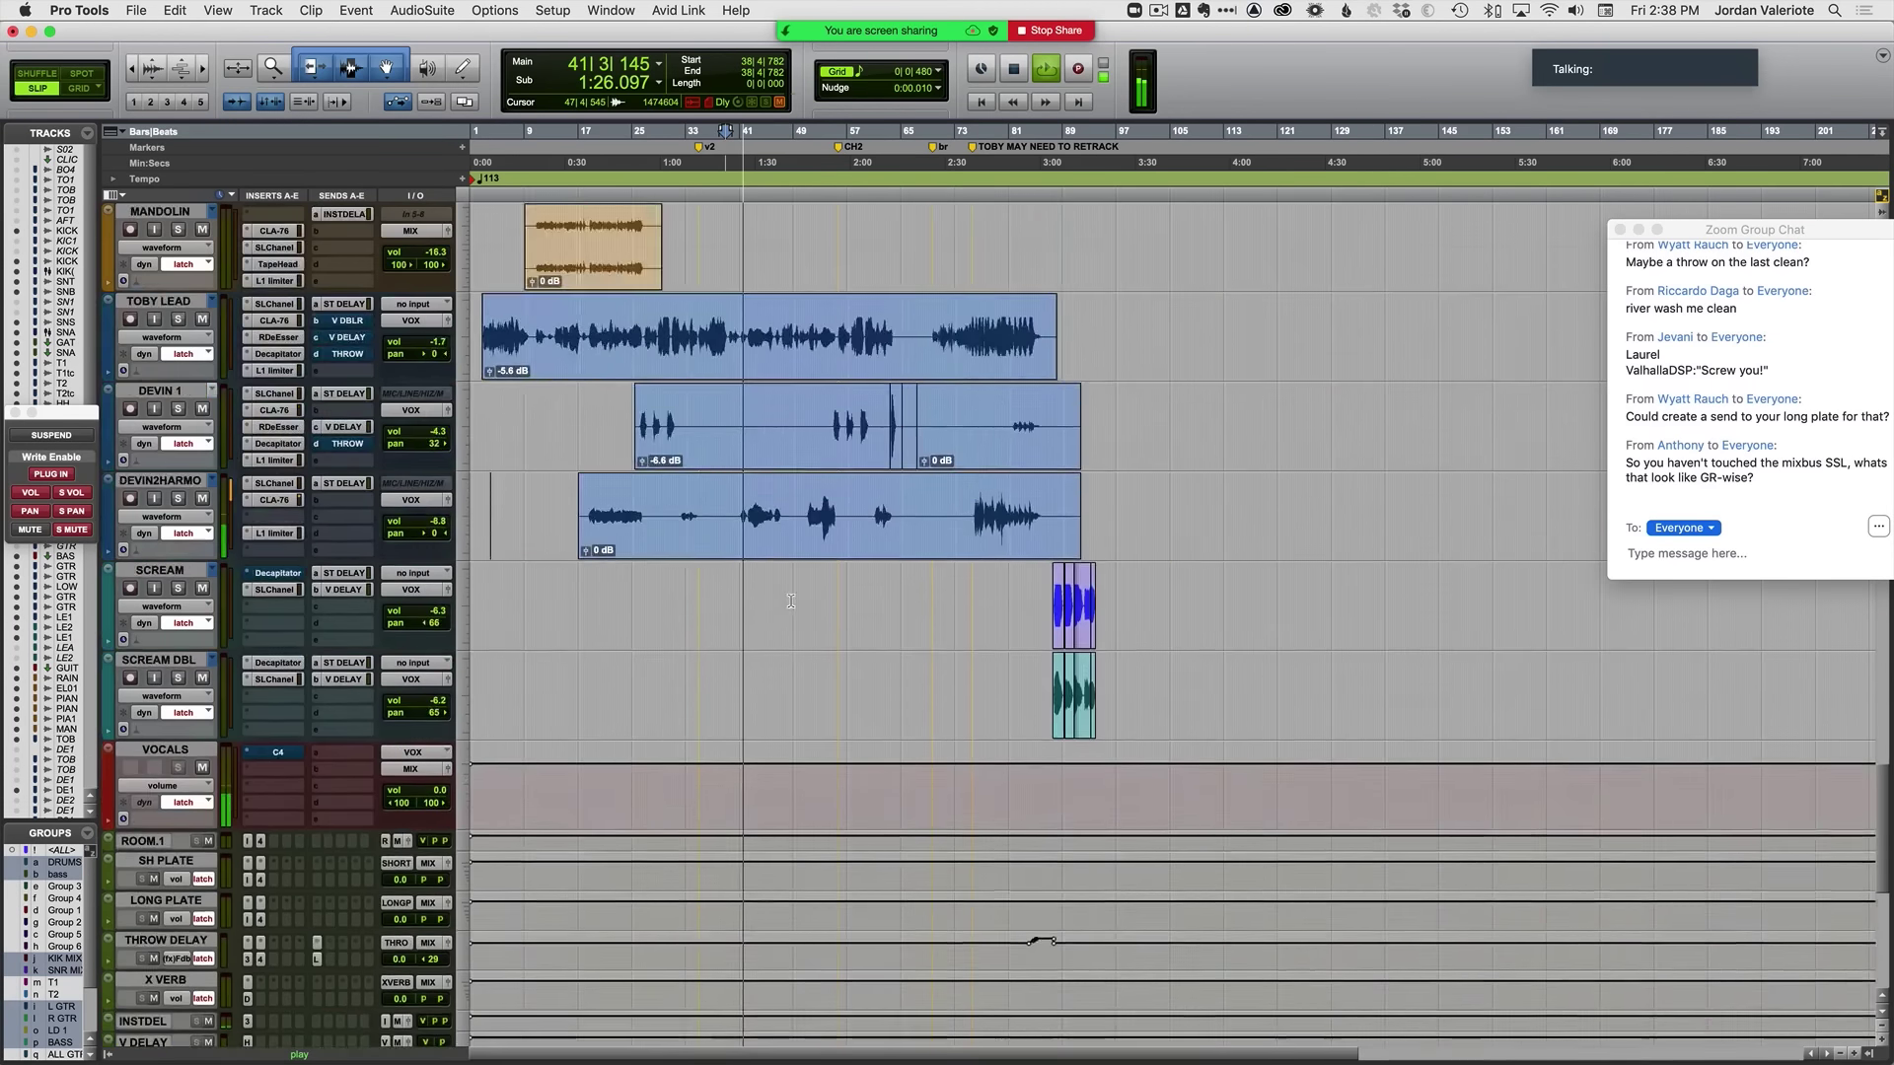
{"action": "scroll", "coordinate": [779, 601], "scroll_direction": "up", "scroll_amount": 10}
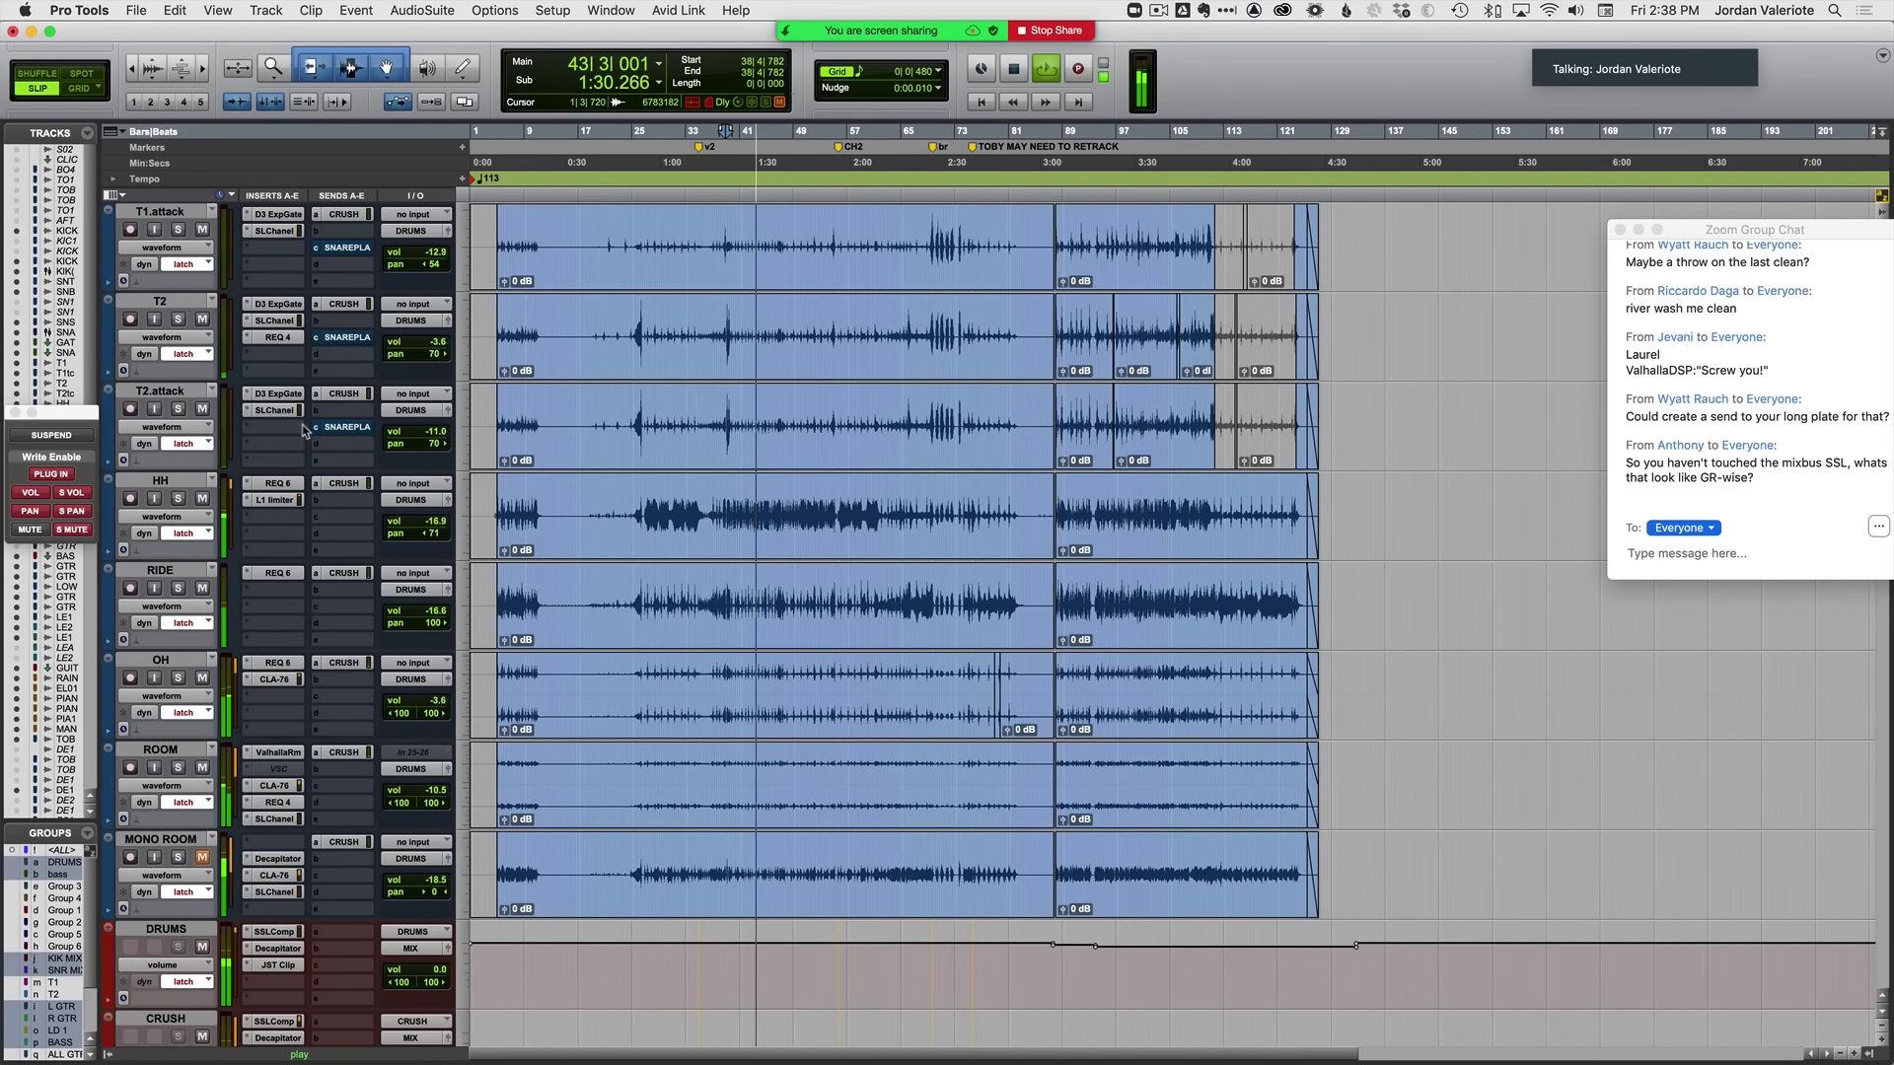
{"action": "left_click", "coordinate": [277, 483]}
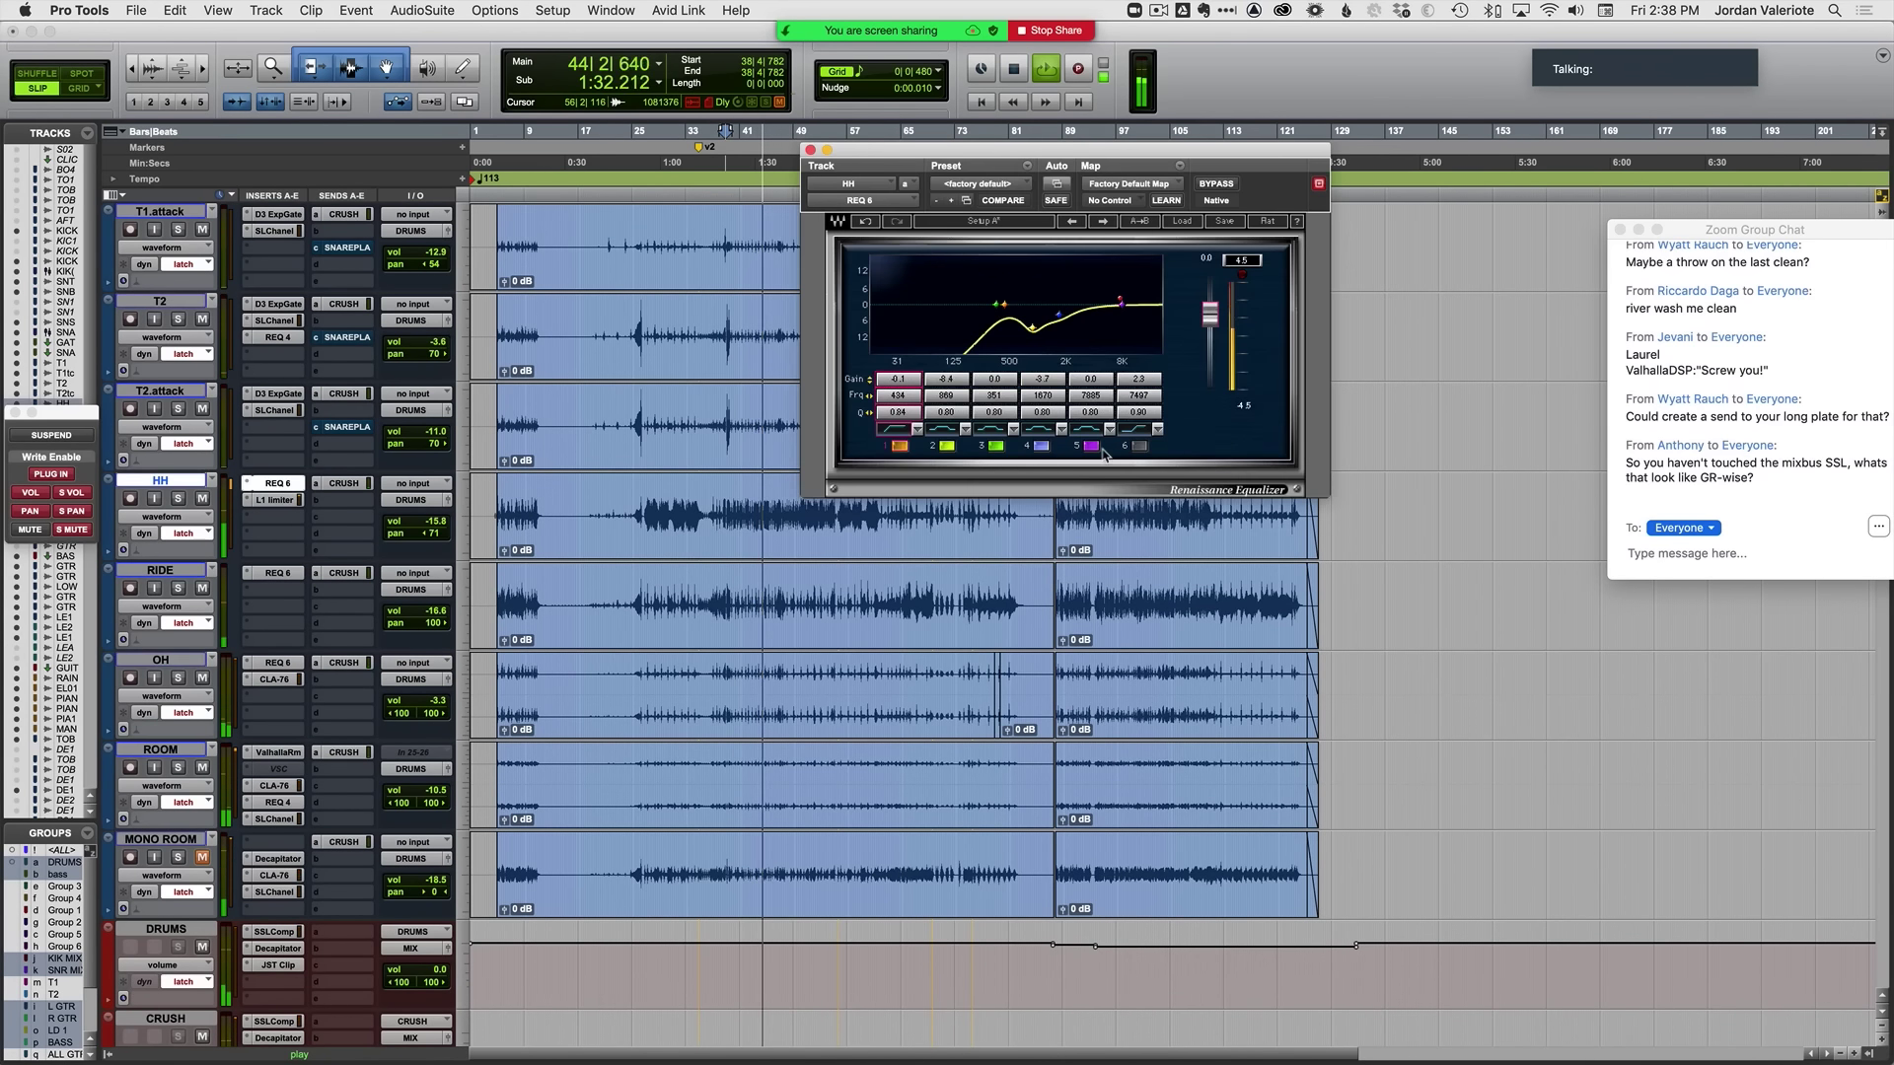
{"action": "key", "text": "space"}
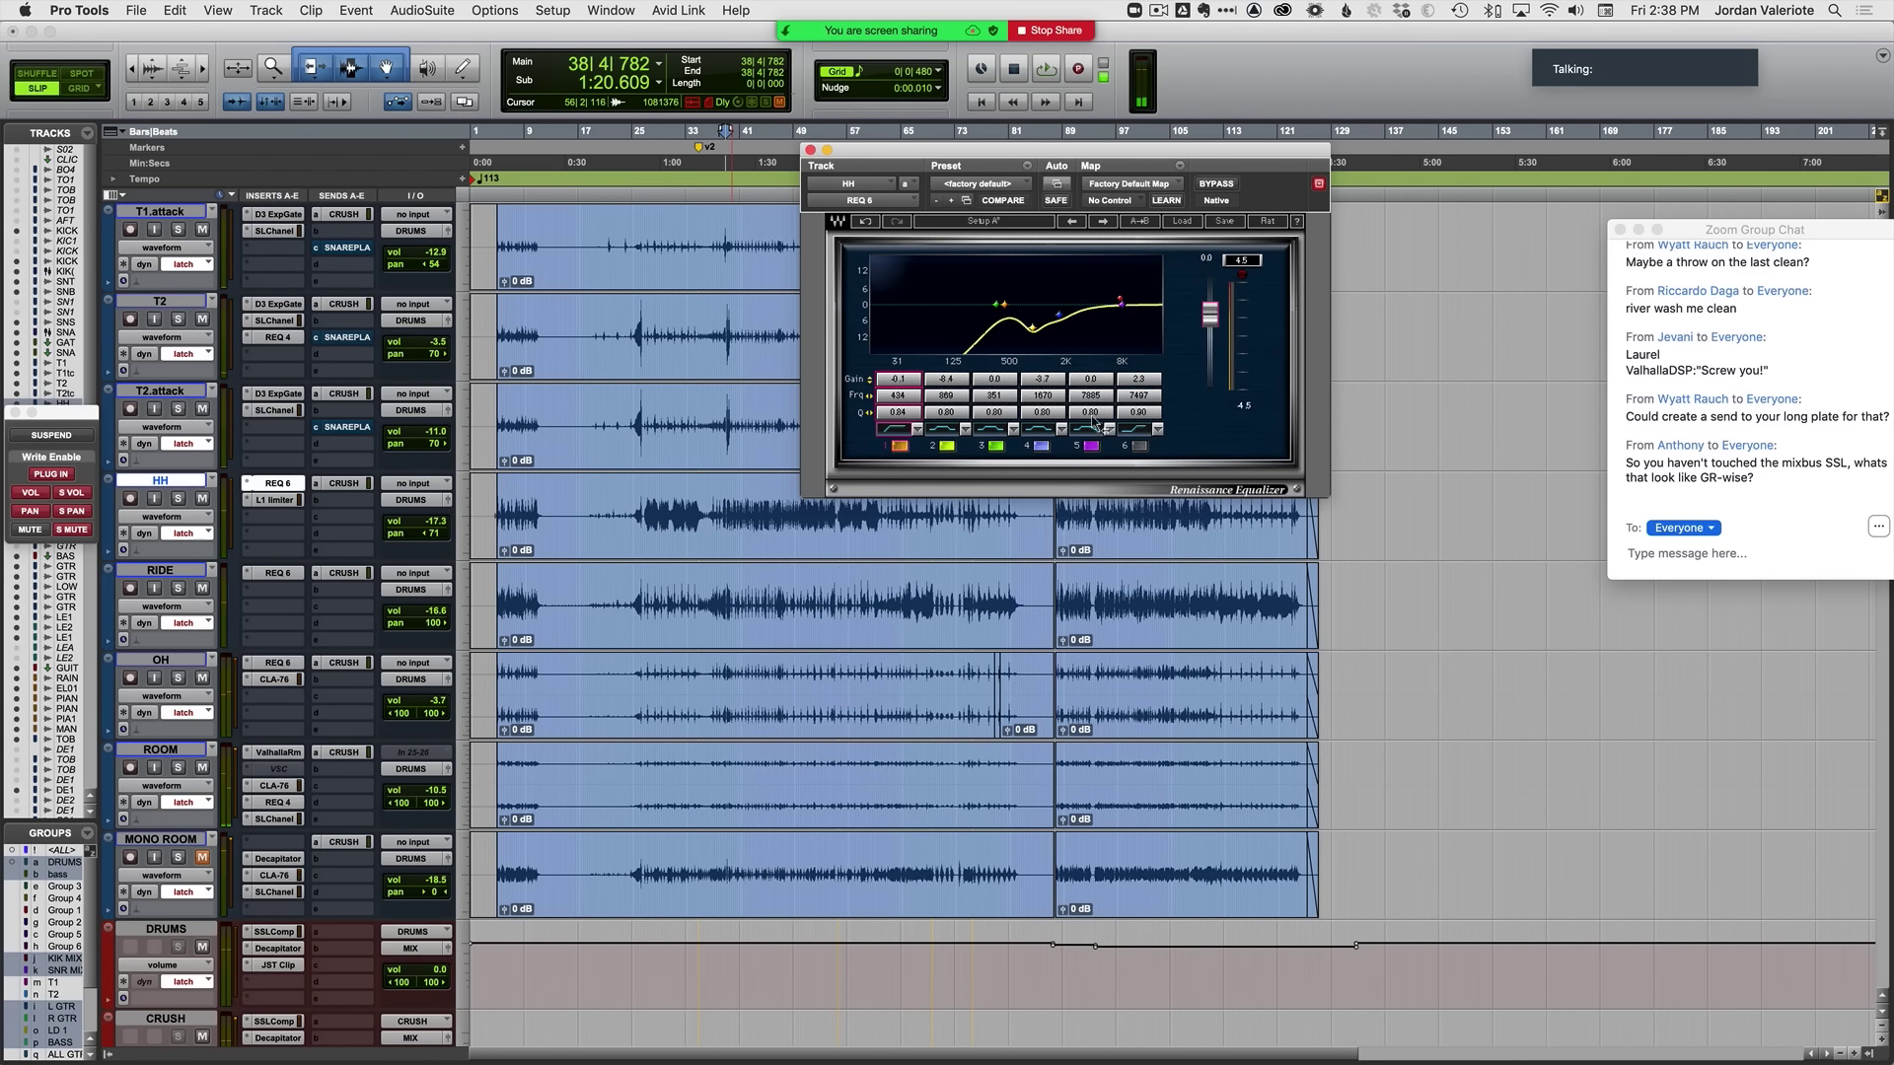
Step: During playback, sweep band 5 of the HH equalizer, settle on a slight cut near 4 kHz, and close the equalizer
{"action": "key", "text": "space"}
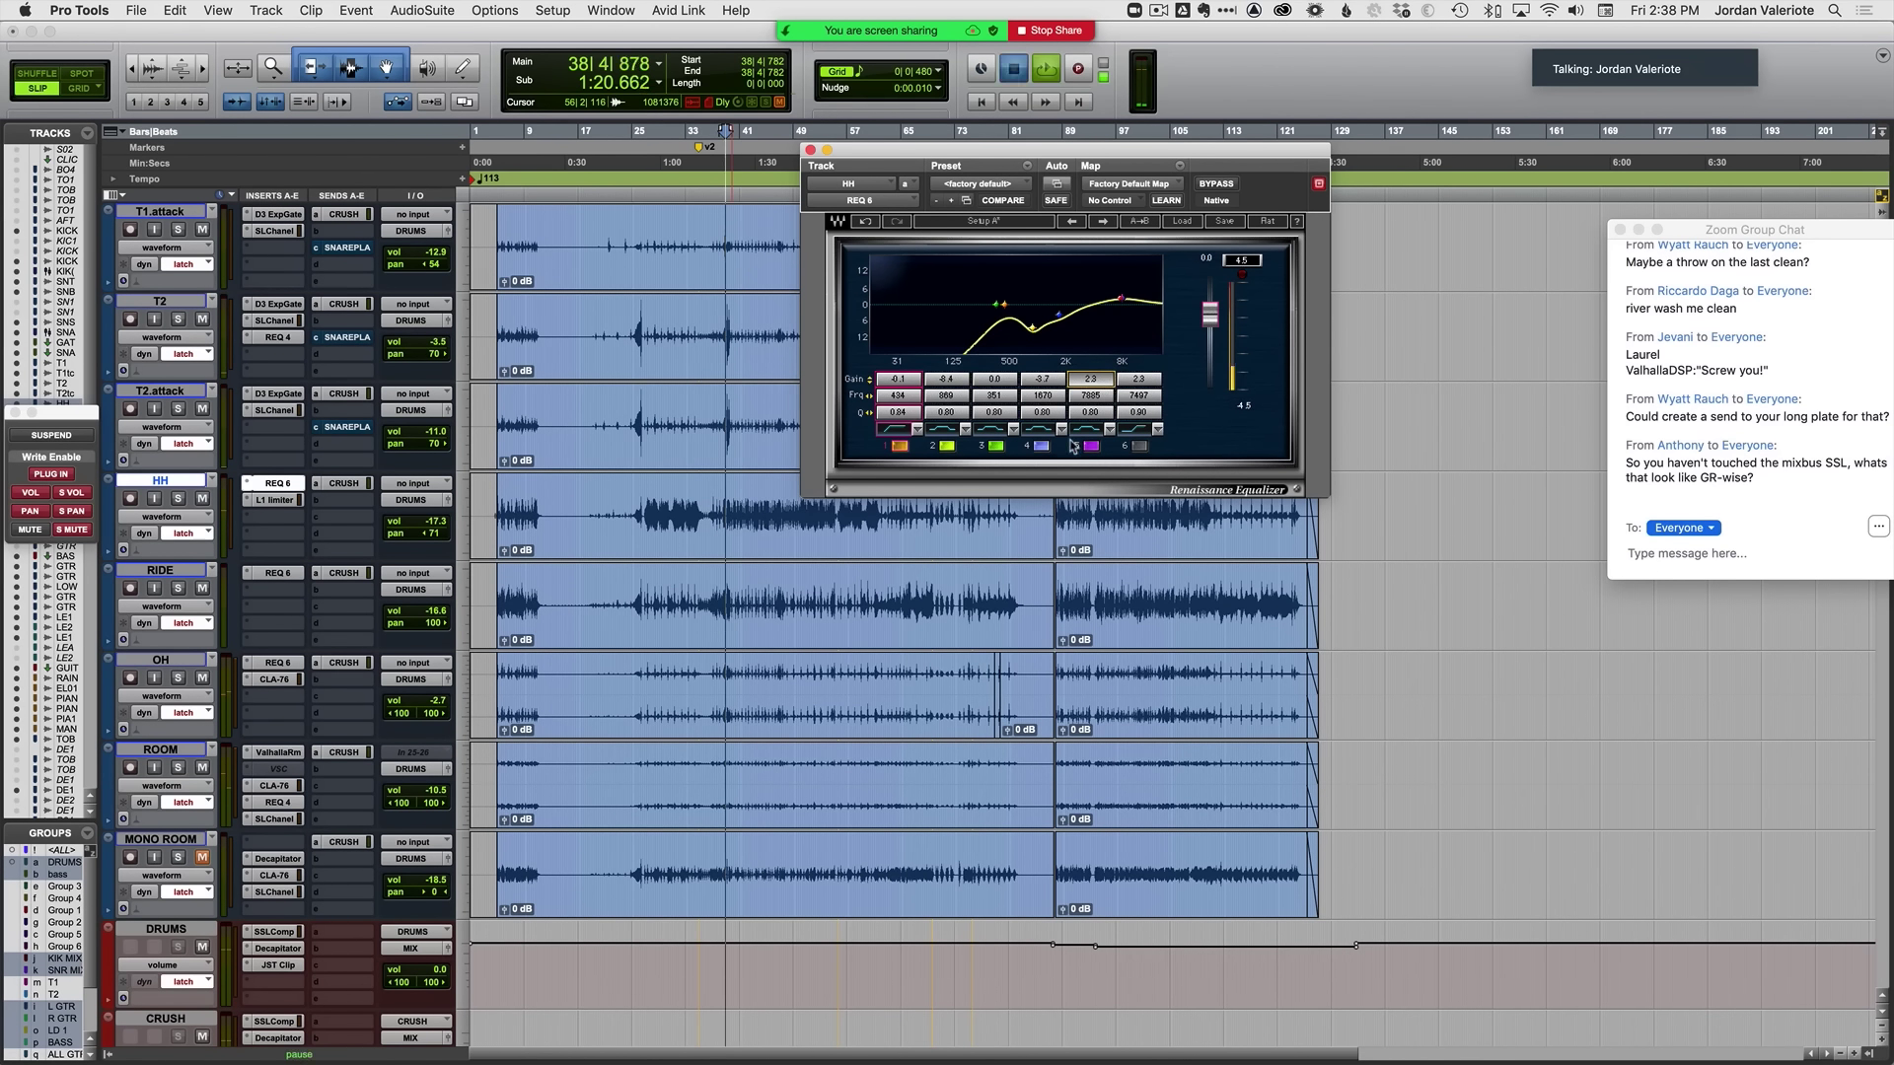
{"action": "scroll", "coordinate": [1097, 380], "scroll_direction": "up", "scroll_amount": 5}
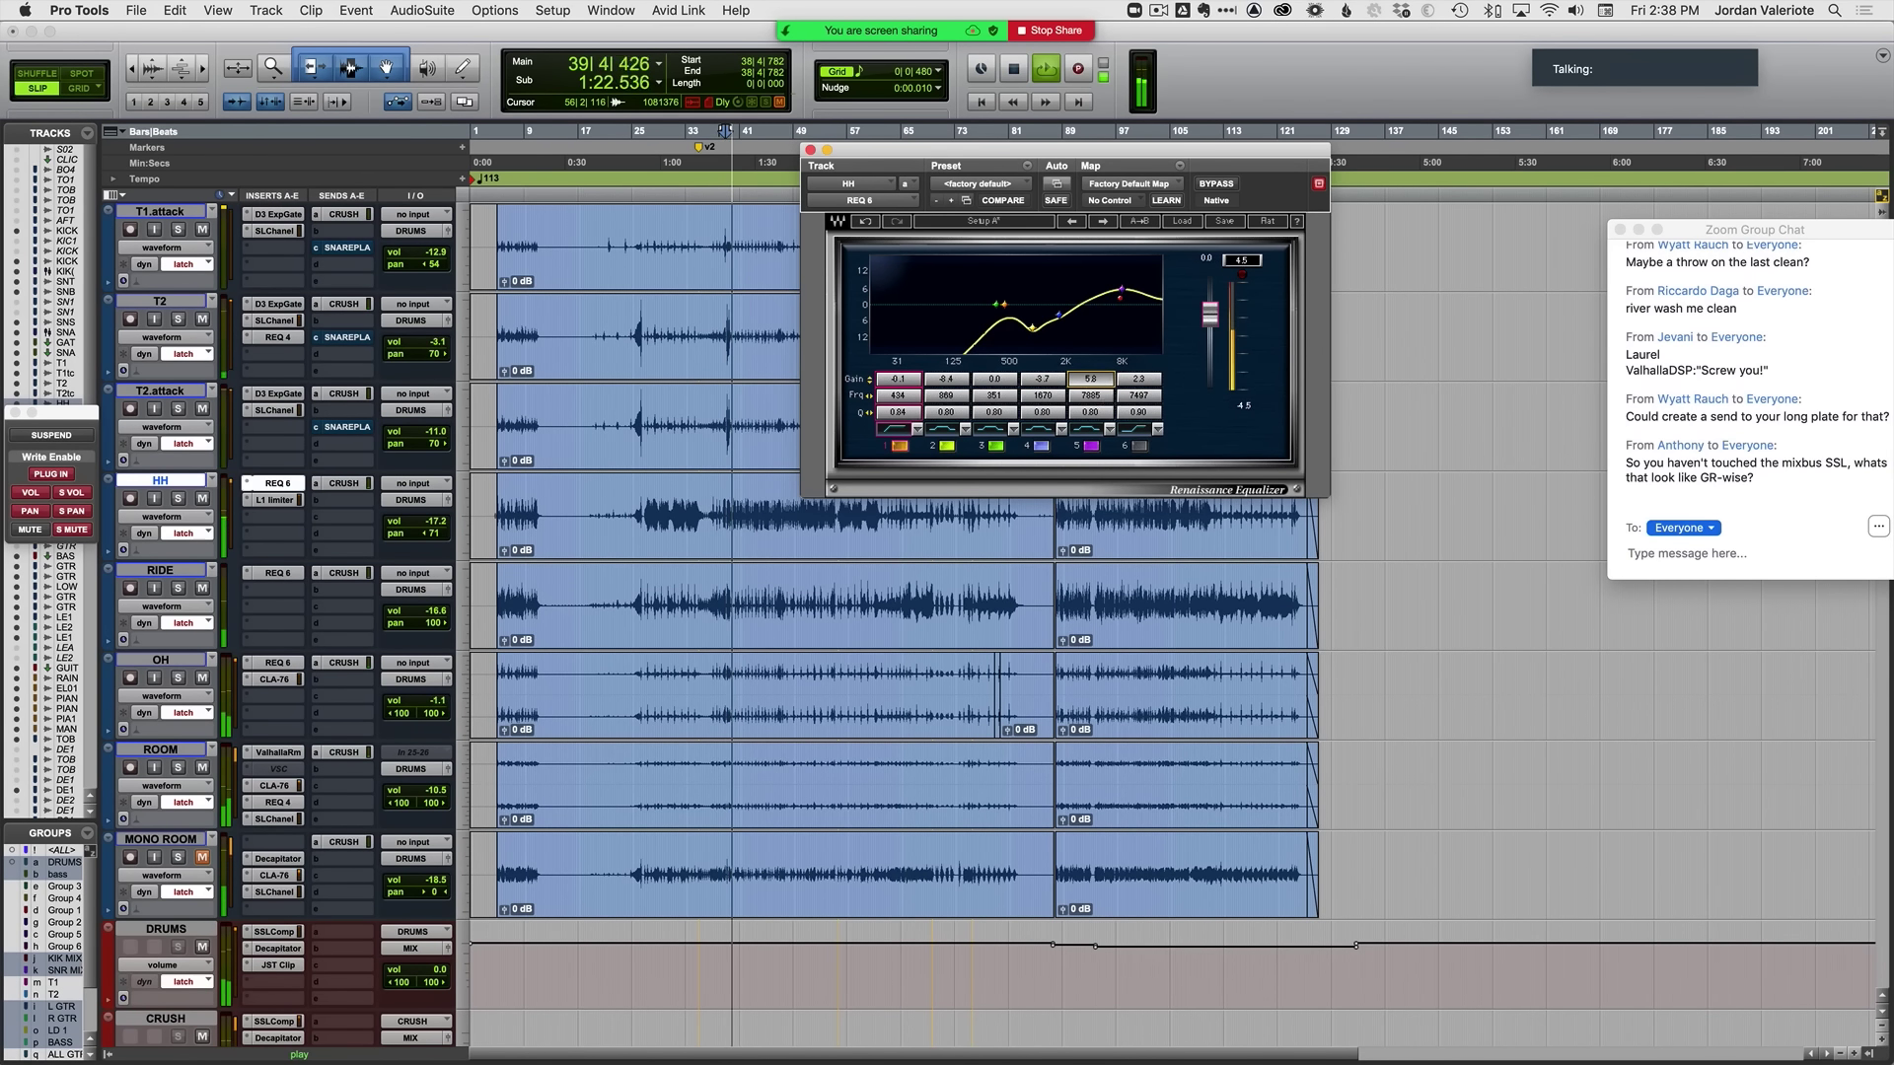
{"action": "scroll", "coordinate": [1090, 394], "scroll_direction": "down", "scroll_amount": 5}
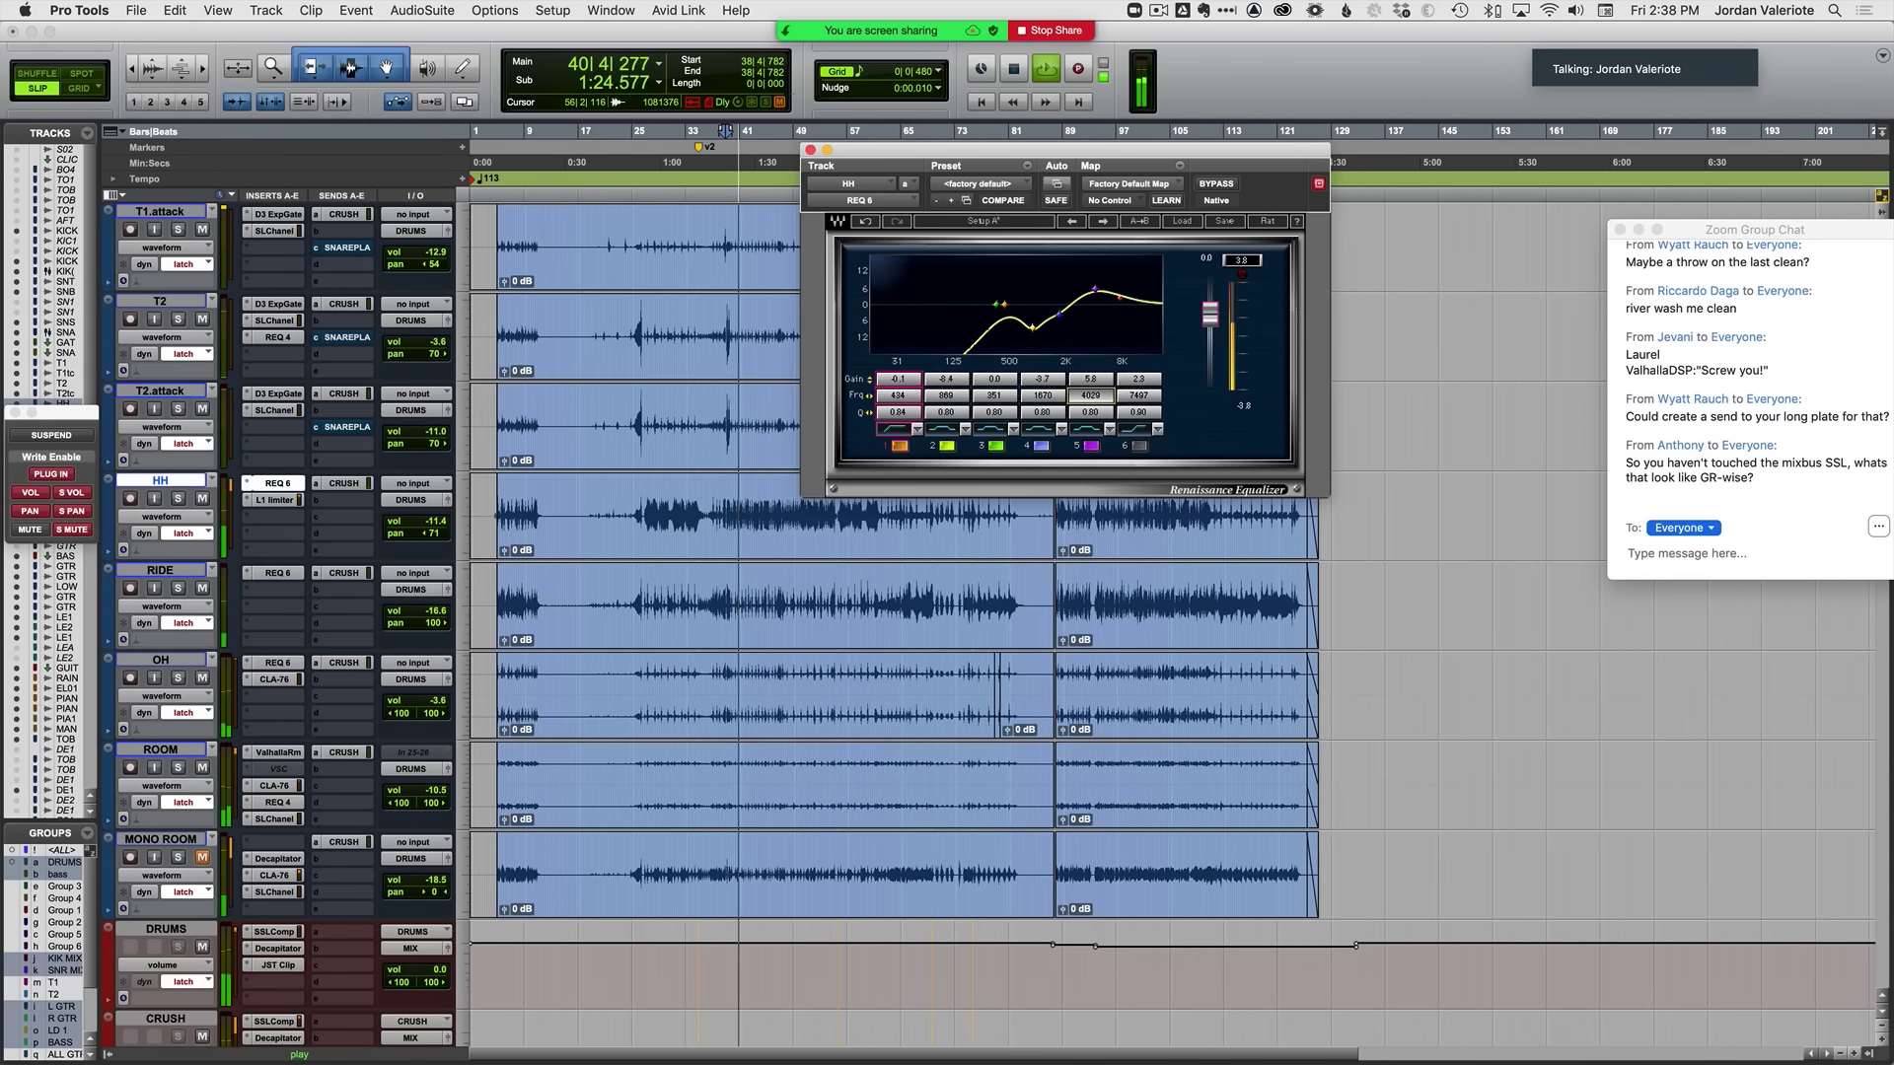
{"action": "mouse_move", "coordinate": [1090, 396]}
{"action": "left_mouse_down"}
{"action": "mouse_move", "coordinate": [1091, 434]}
{"action": "mouse_move", "coordinate": [1083, 380]}
{"action": "left_mouse_up"}
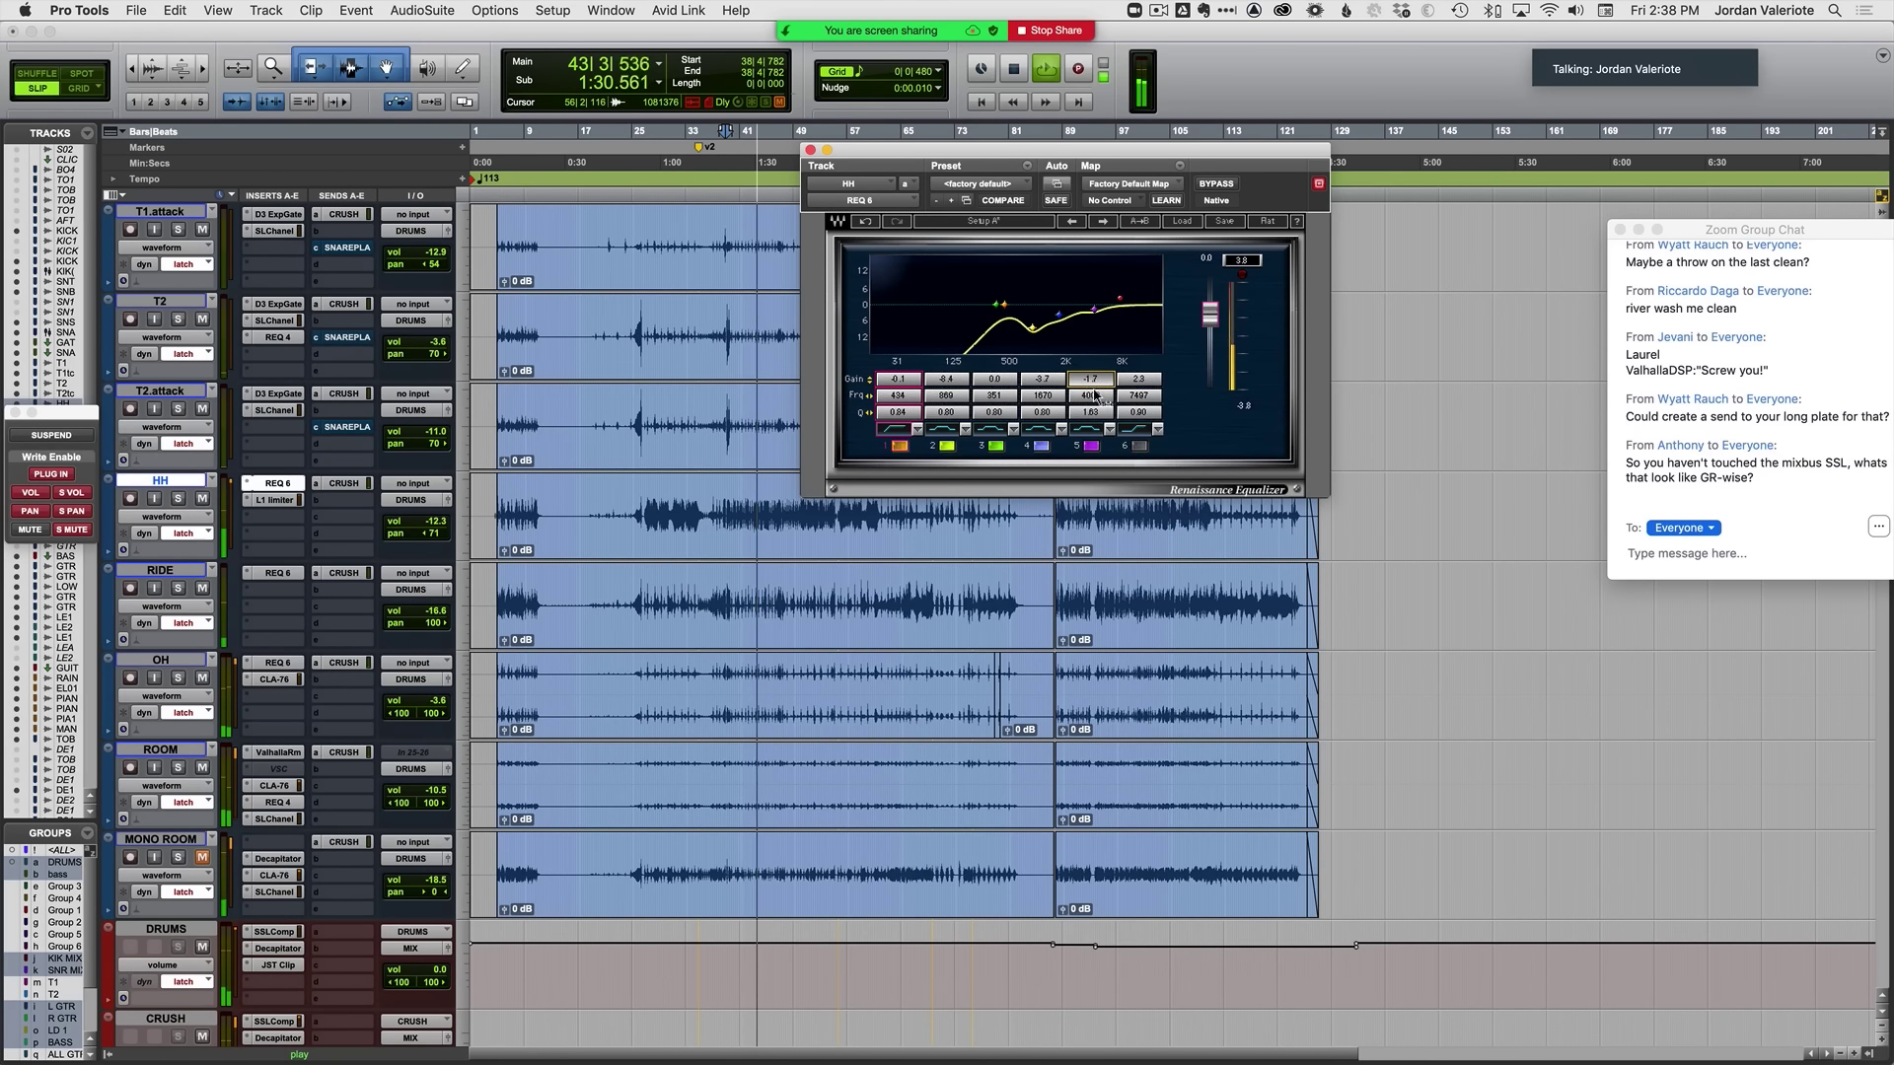
{"action": "left_click", "coordinate": [809, 149]}
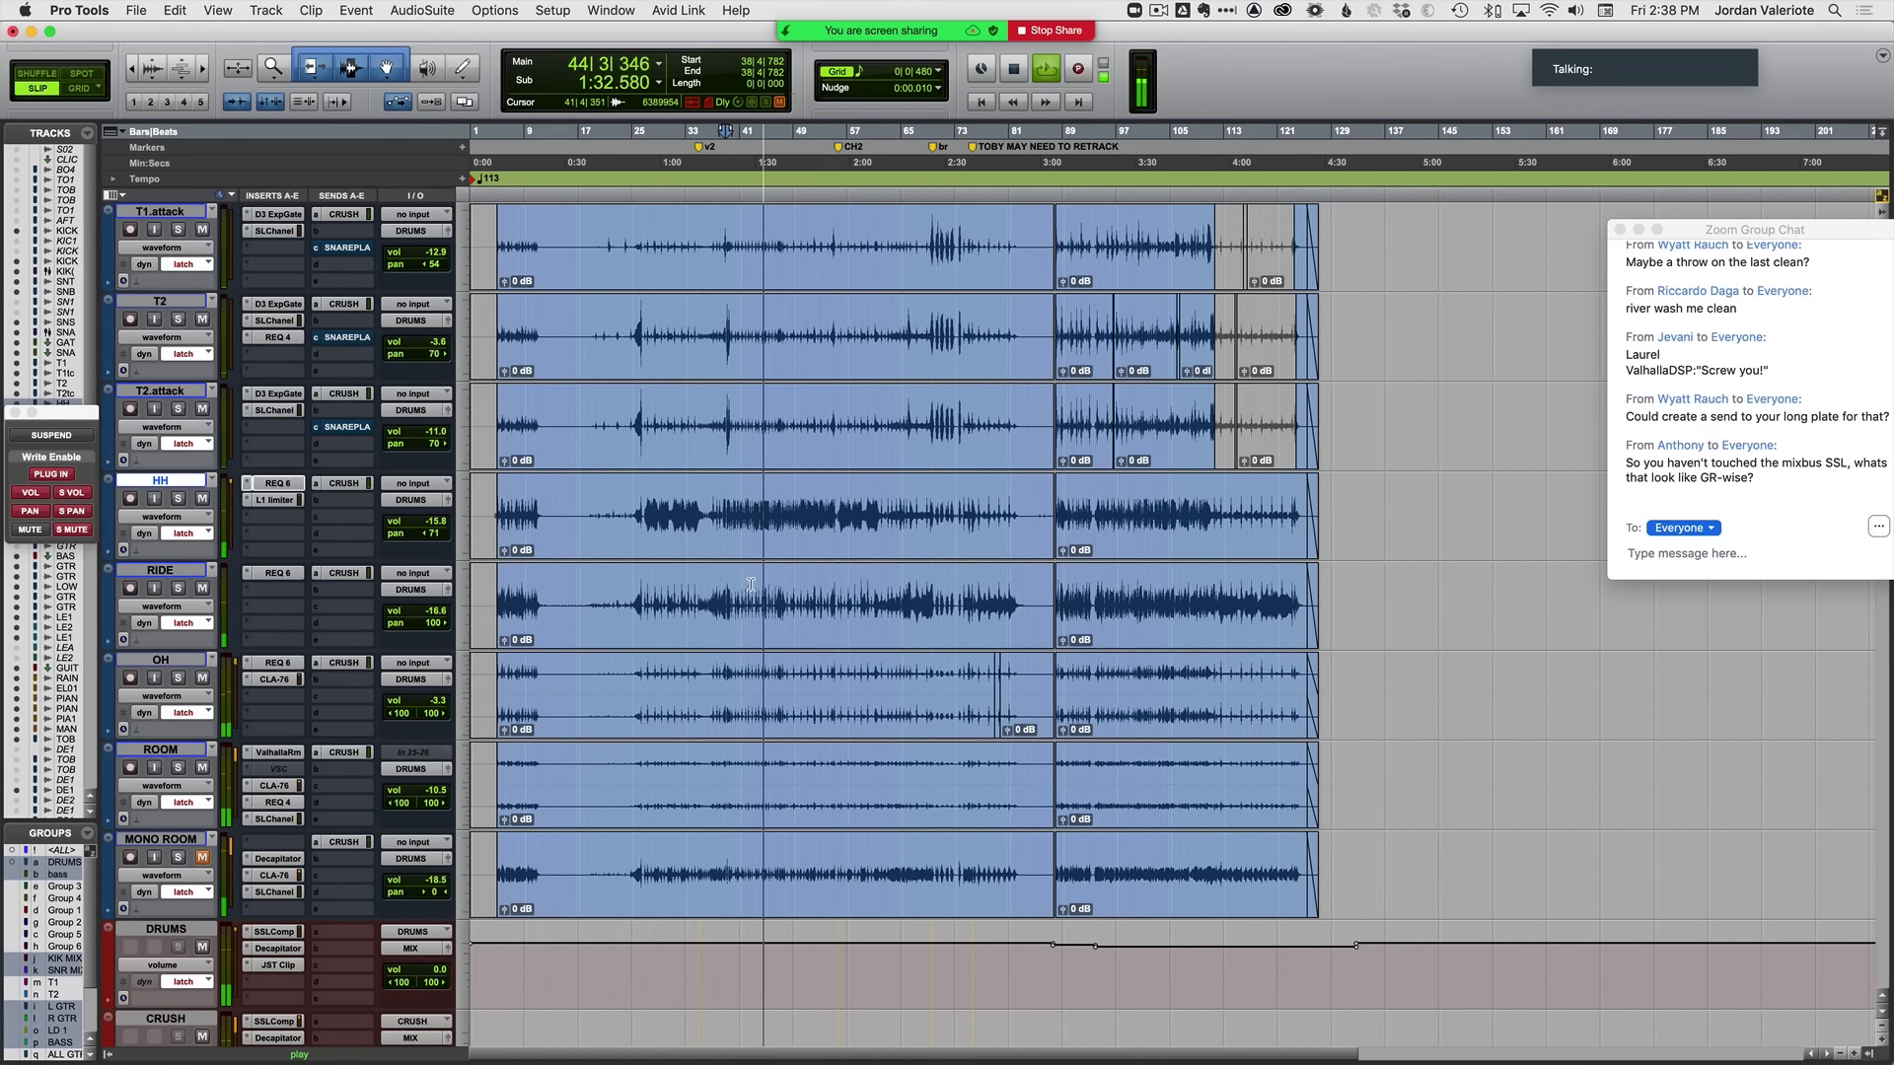
Step: Go to the kick and snare tracks, zoom in around bar 41, and stop playback
{"action": "scroll", "coordinate": [750, 584], "scroll_direction": "up", "scroll_amount": 3}
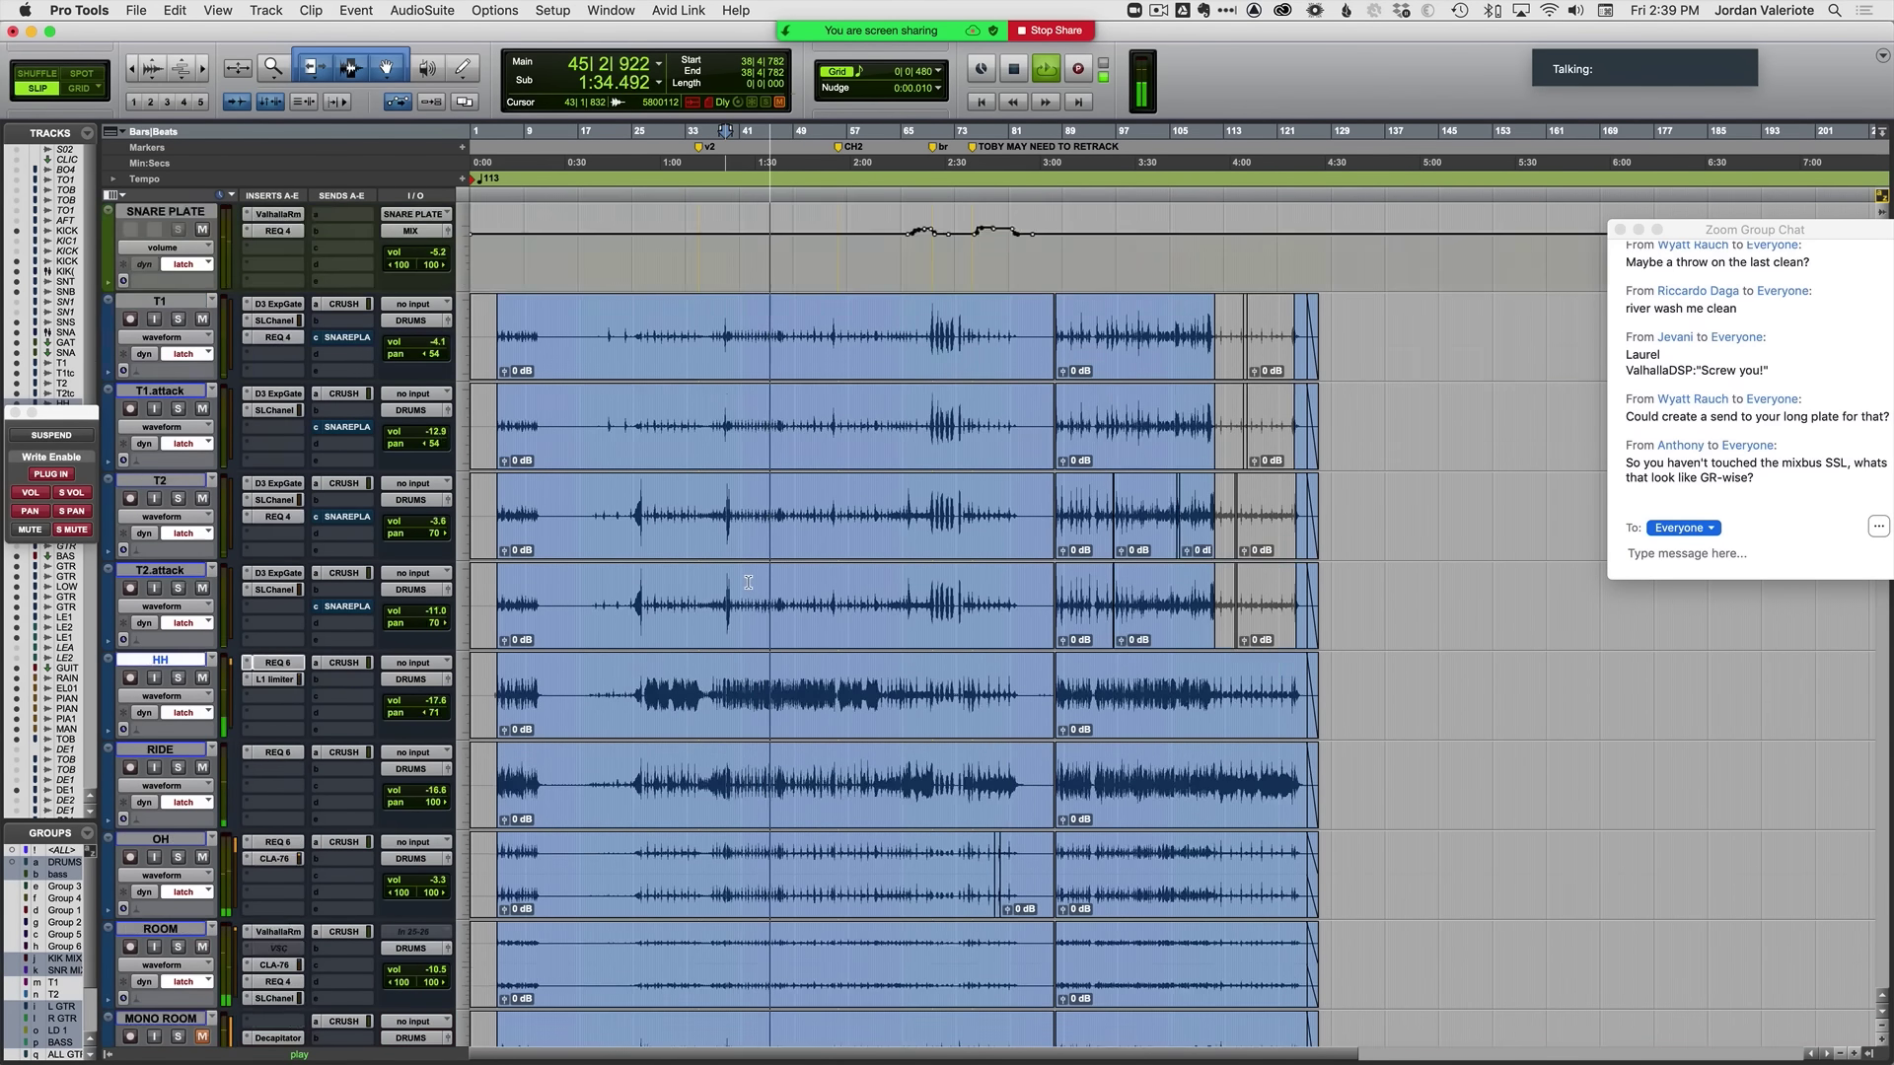
{"action": "scroll", "coordinate": [748, 582], "scroll_direction": "up", "scroll_amount": 10}
{"action": "key", "text": "super+bracketright"}
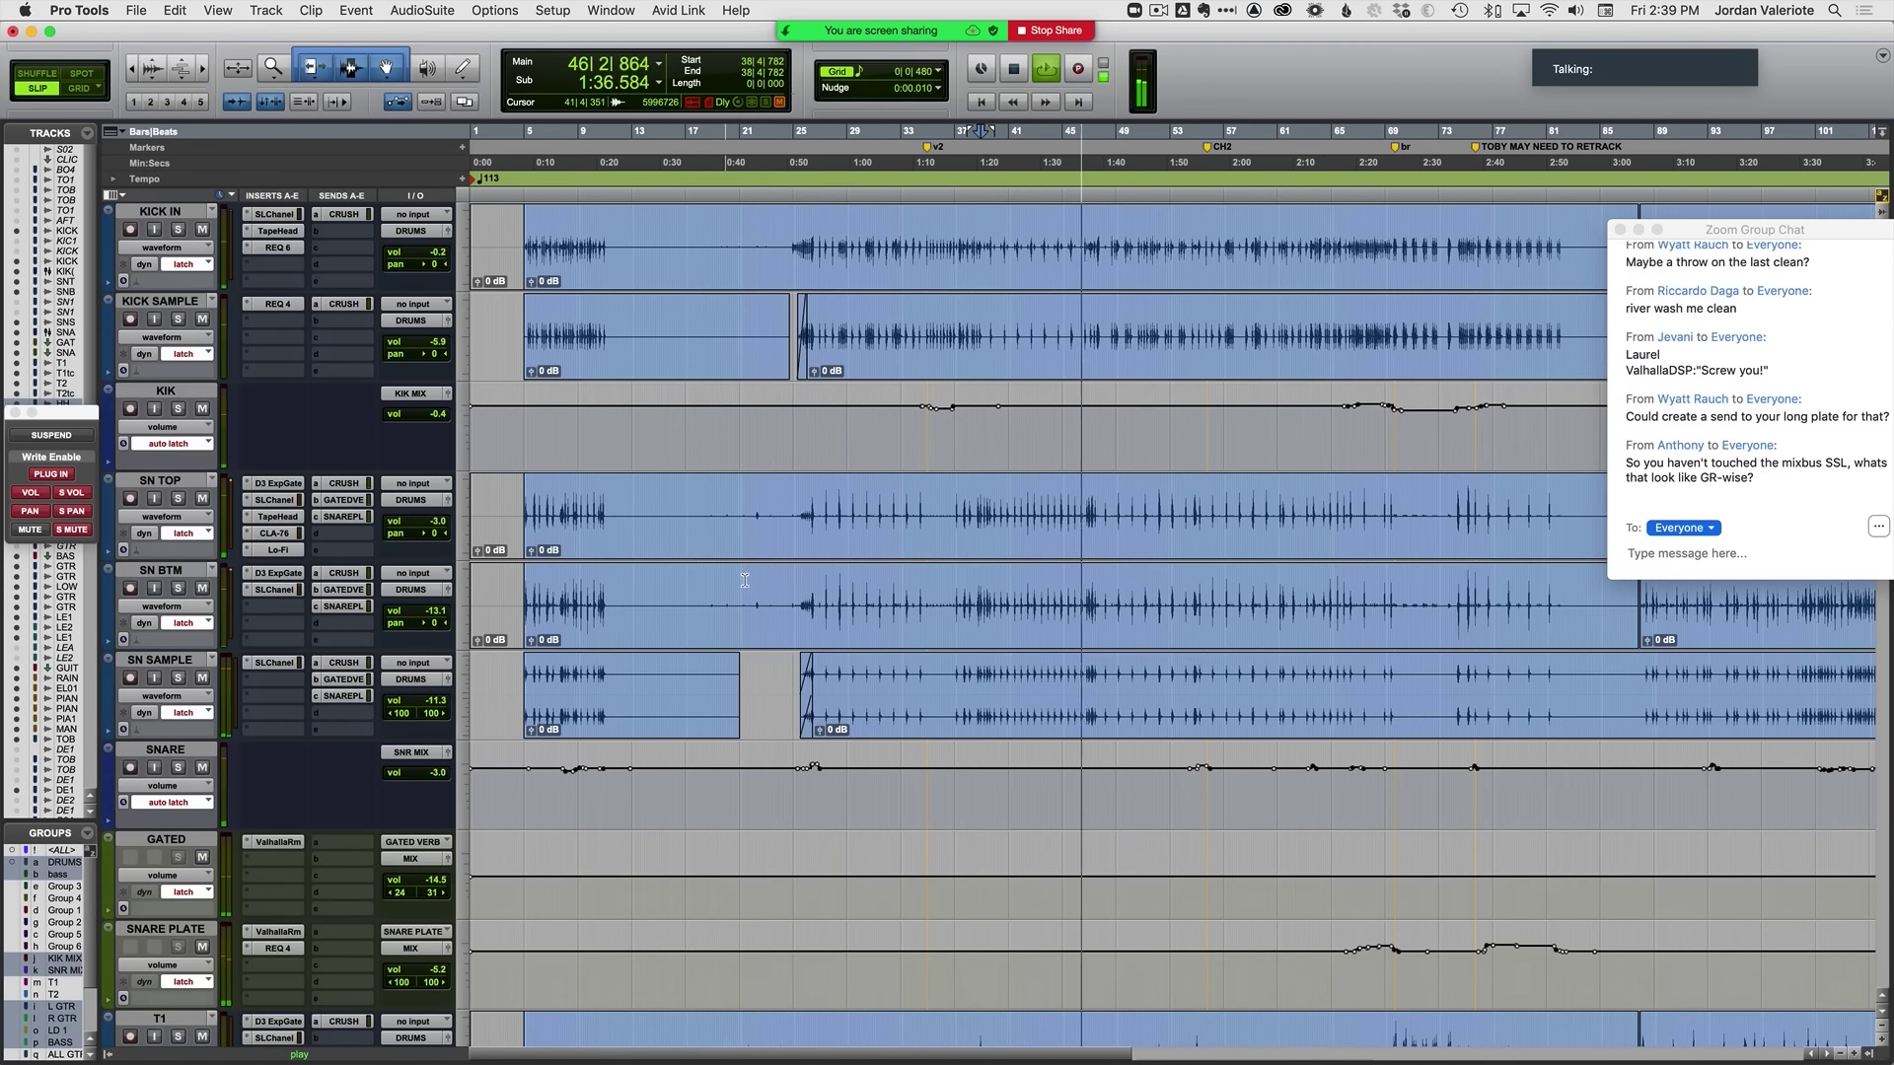
{"action": "left_click", "coordinate": [1009, 235]}
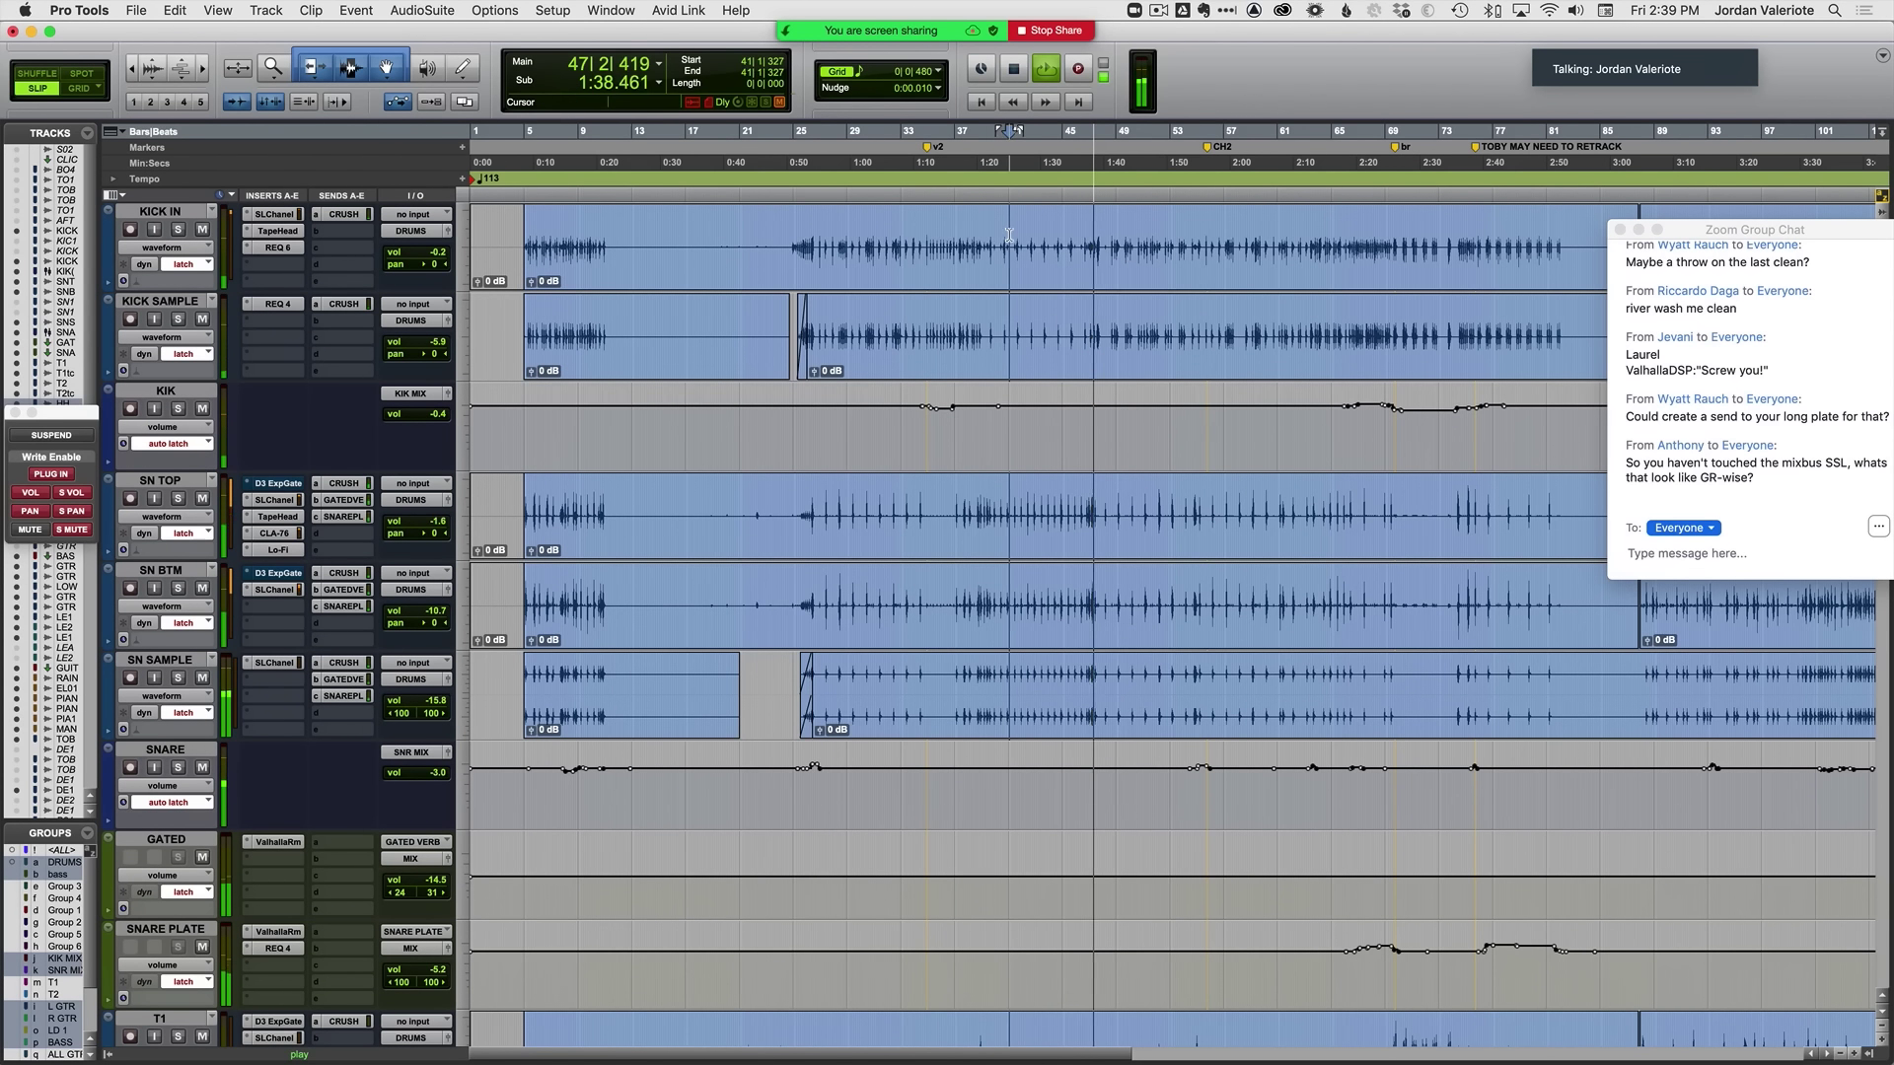
{"action": "key", "text": "super+bracketright"}
{"action": "key", "text": "super+bracketright"}
{"action": "key", "text": "super+bracketright"}
{"action": "key", "text": "space"}
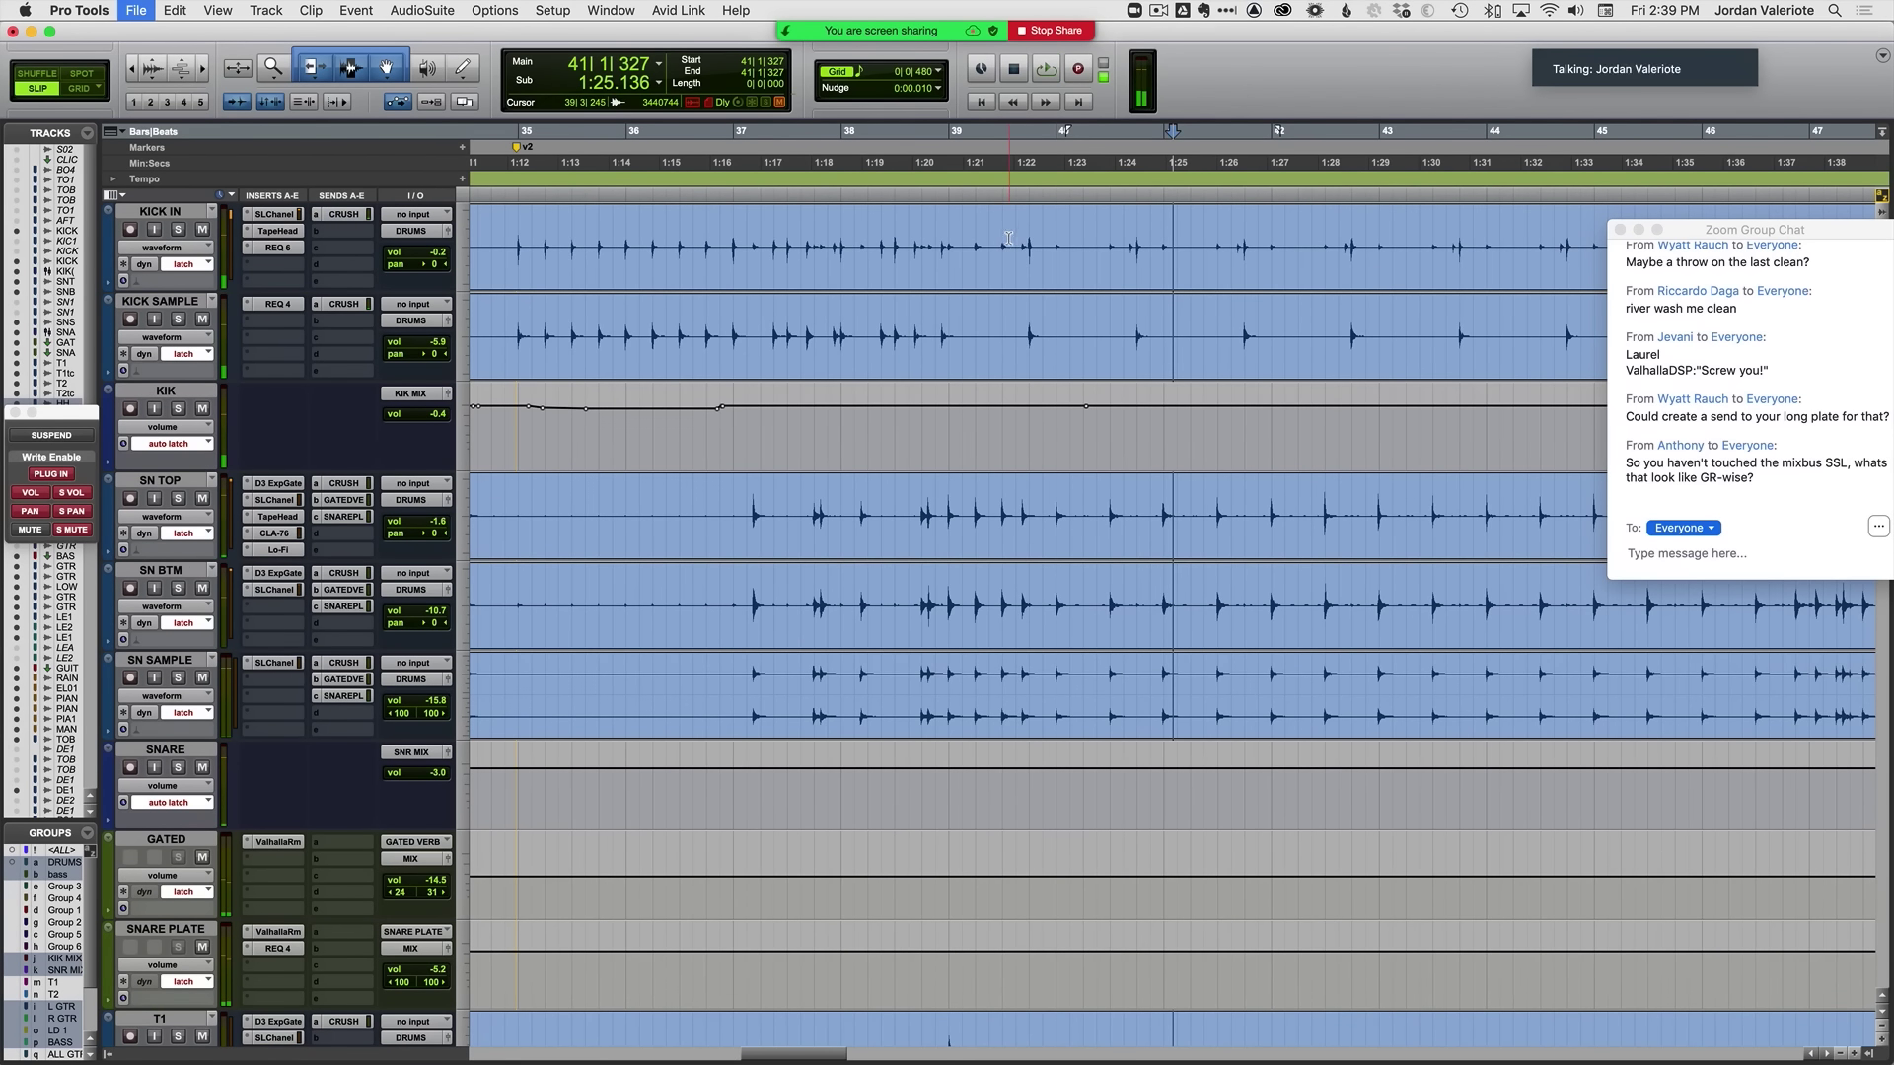
Step: Show volume automation on the kick and snare tracks and play from bar 37 beat 2
{"action": "left_click", "coordinate": [996, 239]}
{"action": "key", "text": "super+bracketright"}
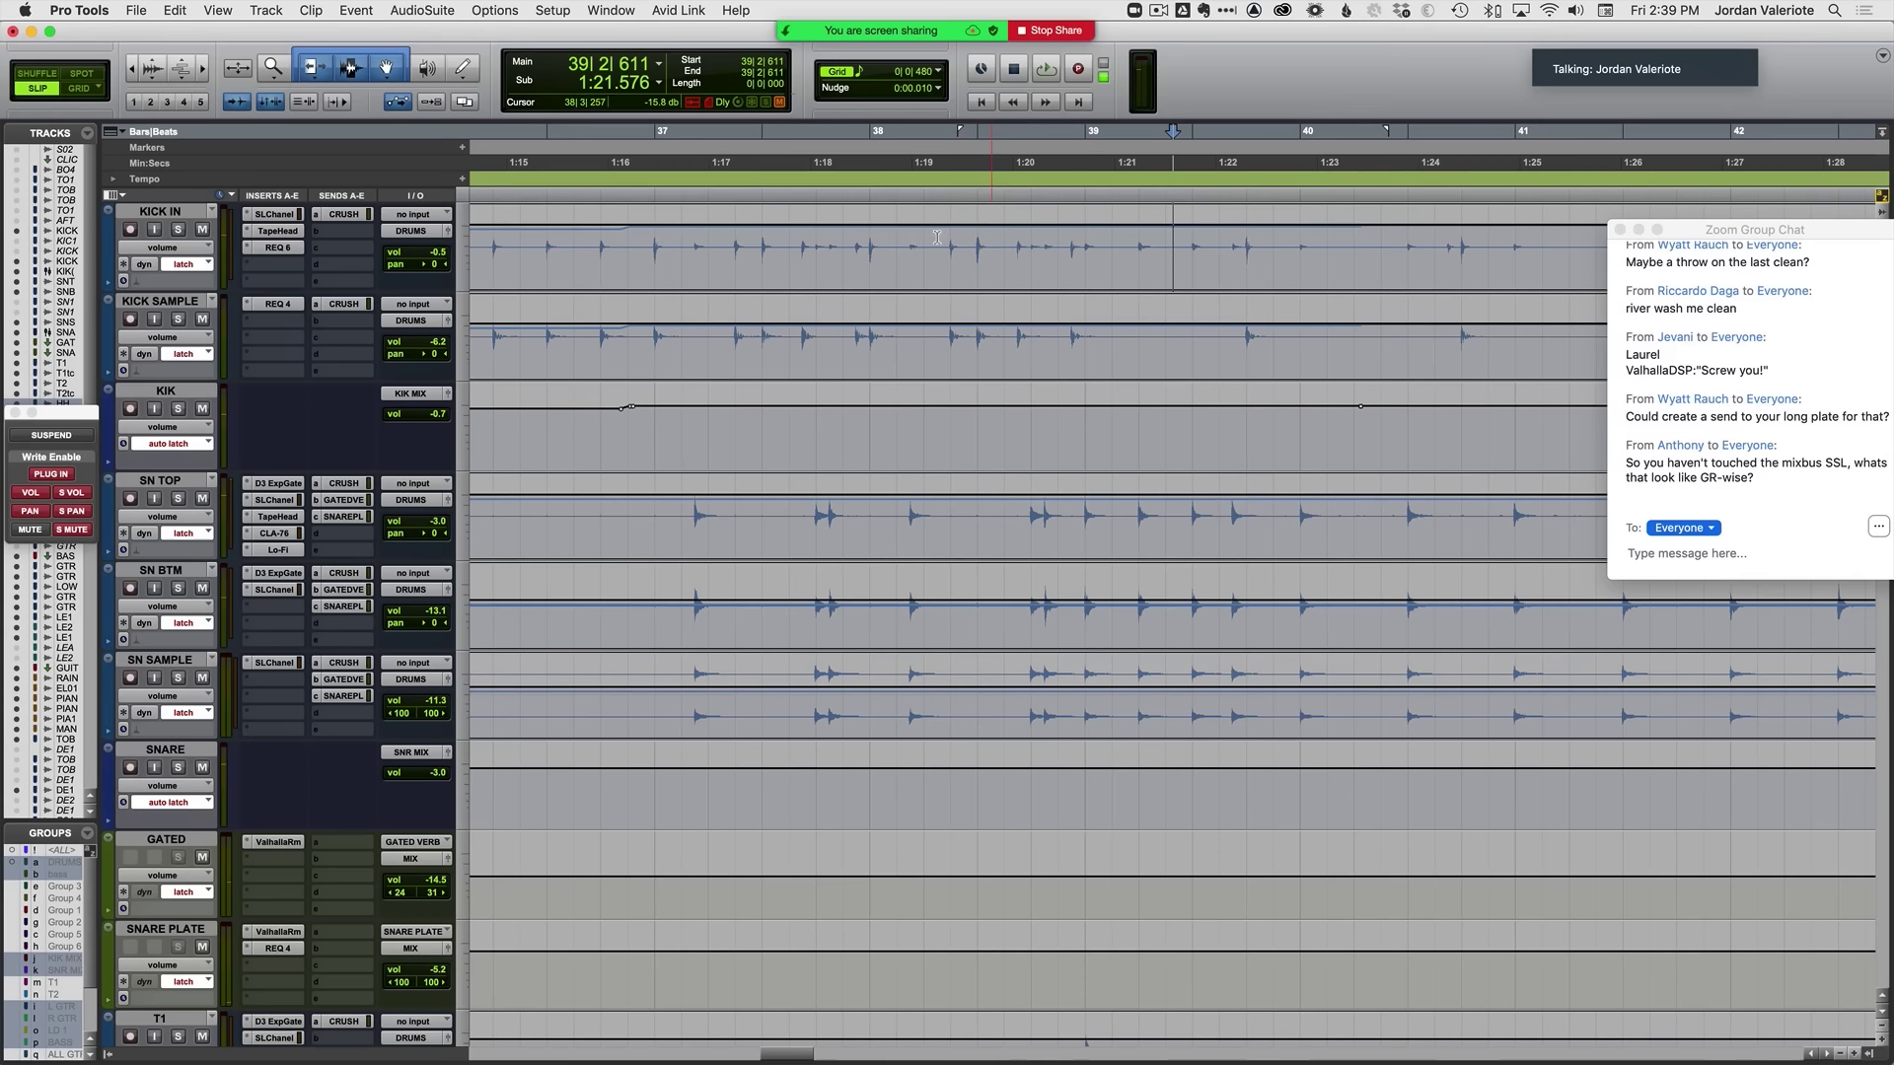
{"action": "left_click", "coordinate": [907, 237]}
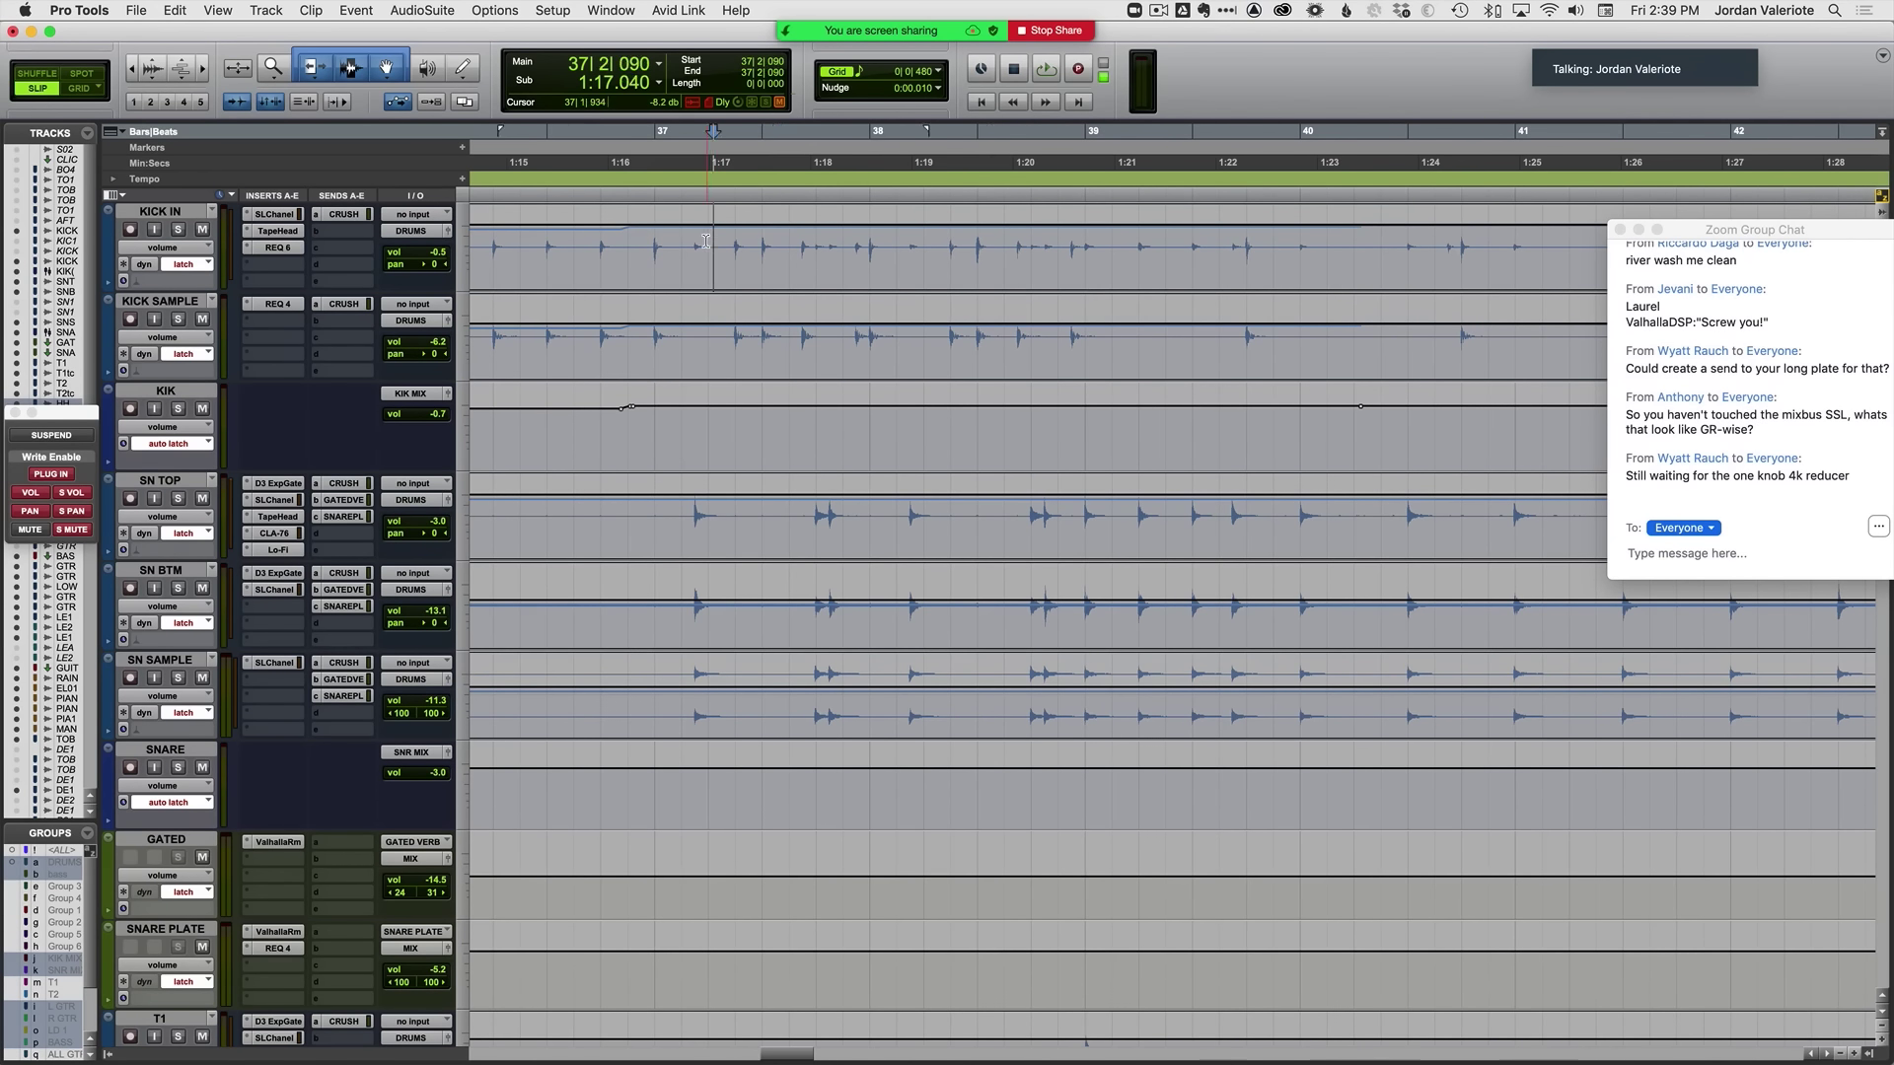
{"action": "key", "text": "space"}
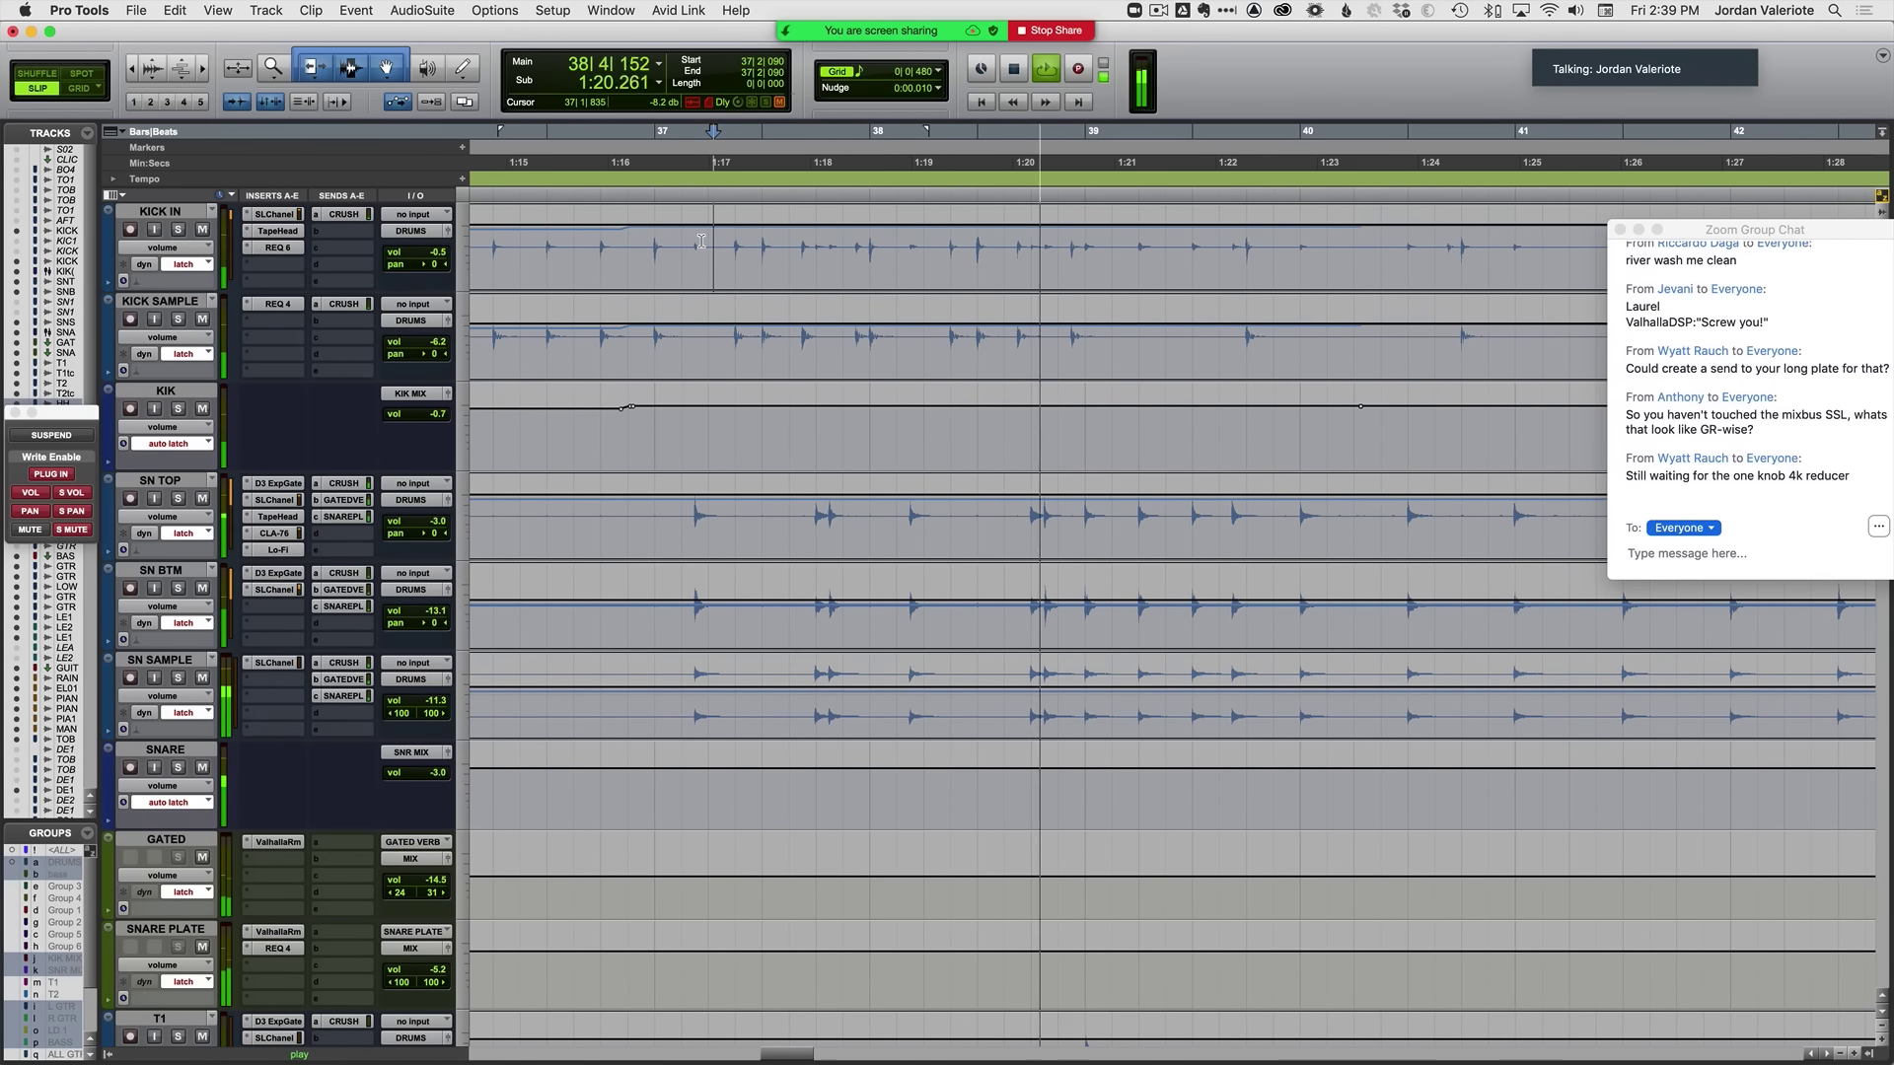
Step: Raise the KICK IN volume automation over the quiet hit just before bar 40 beat 4 and play it
{"action": "left_click_drag", "start_coordinate": [1223, 259], "coordinate": [1241, 265]}
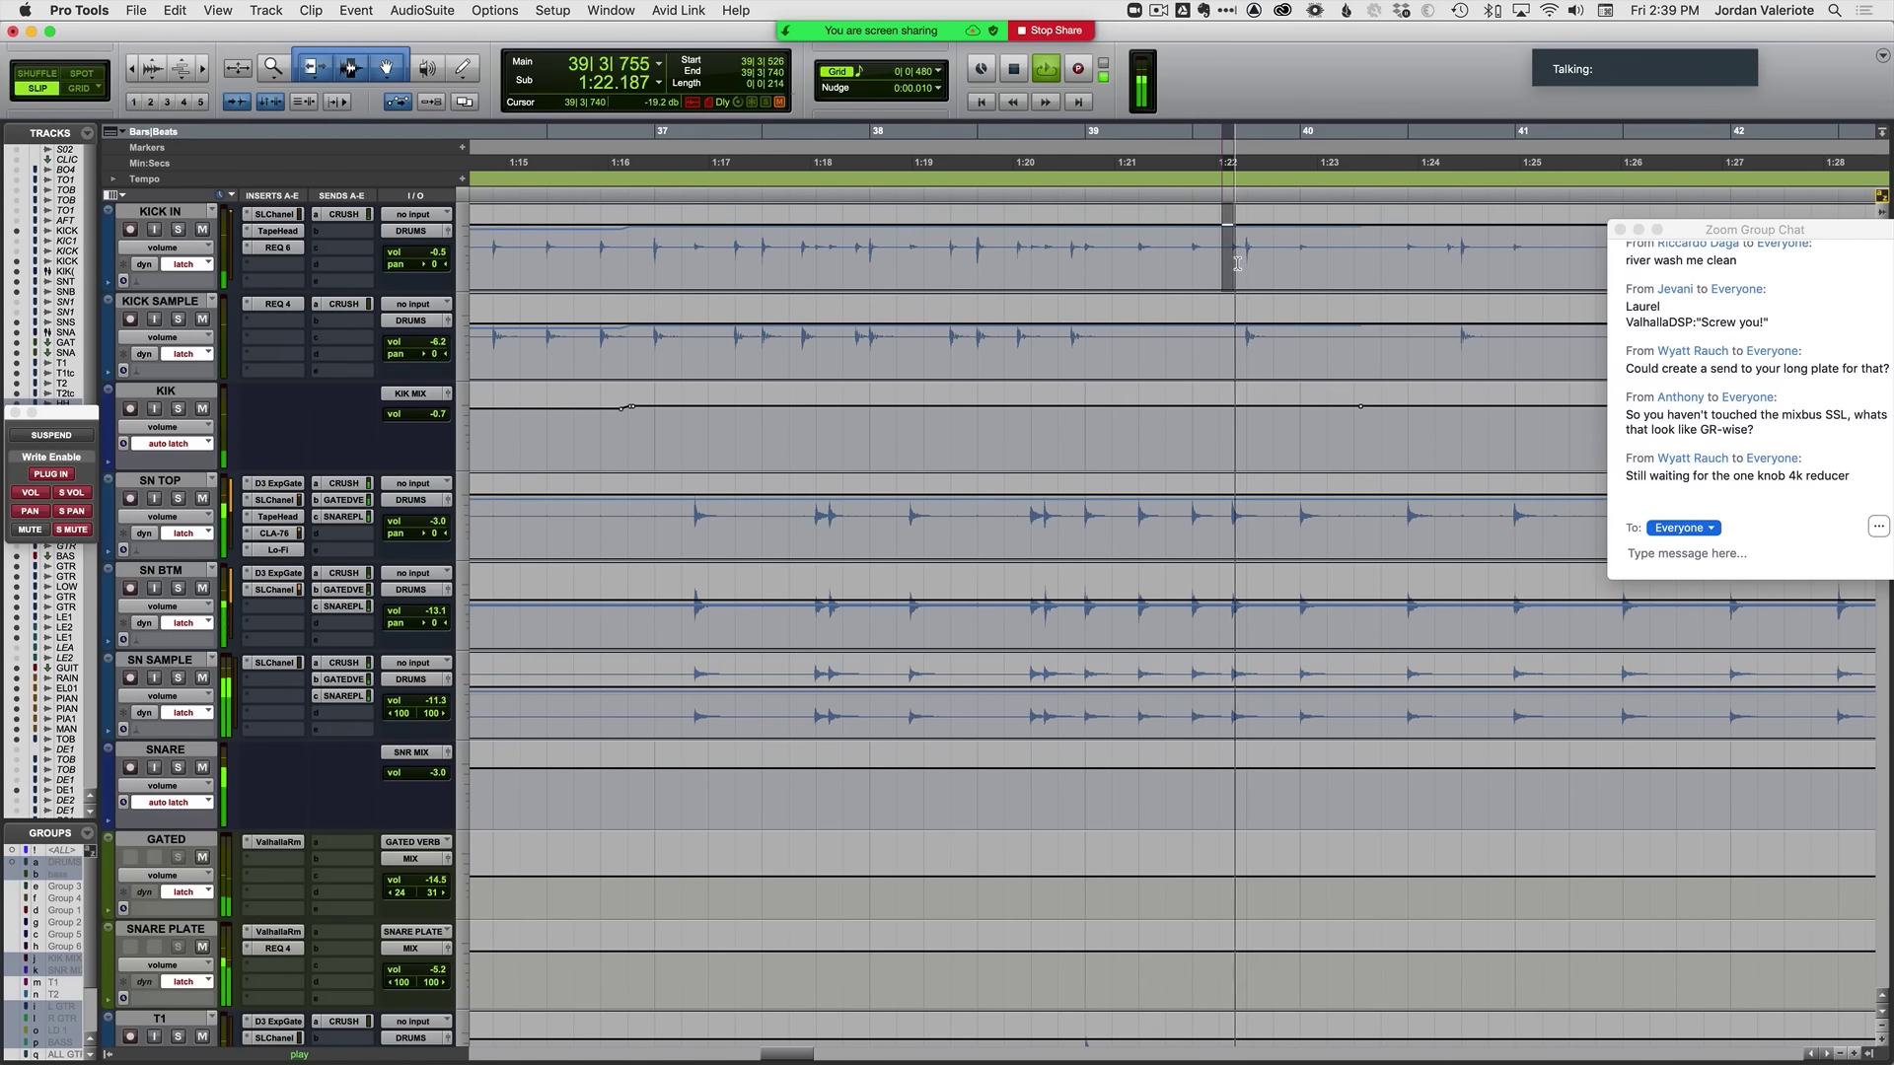
{"action": "scroll", "coordinate": [1242, 265], "scroll_direction": "right", "scroll_amount": 5}
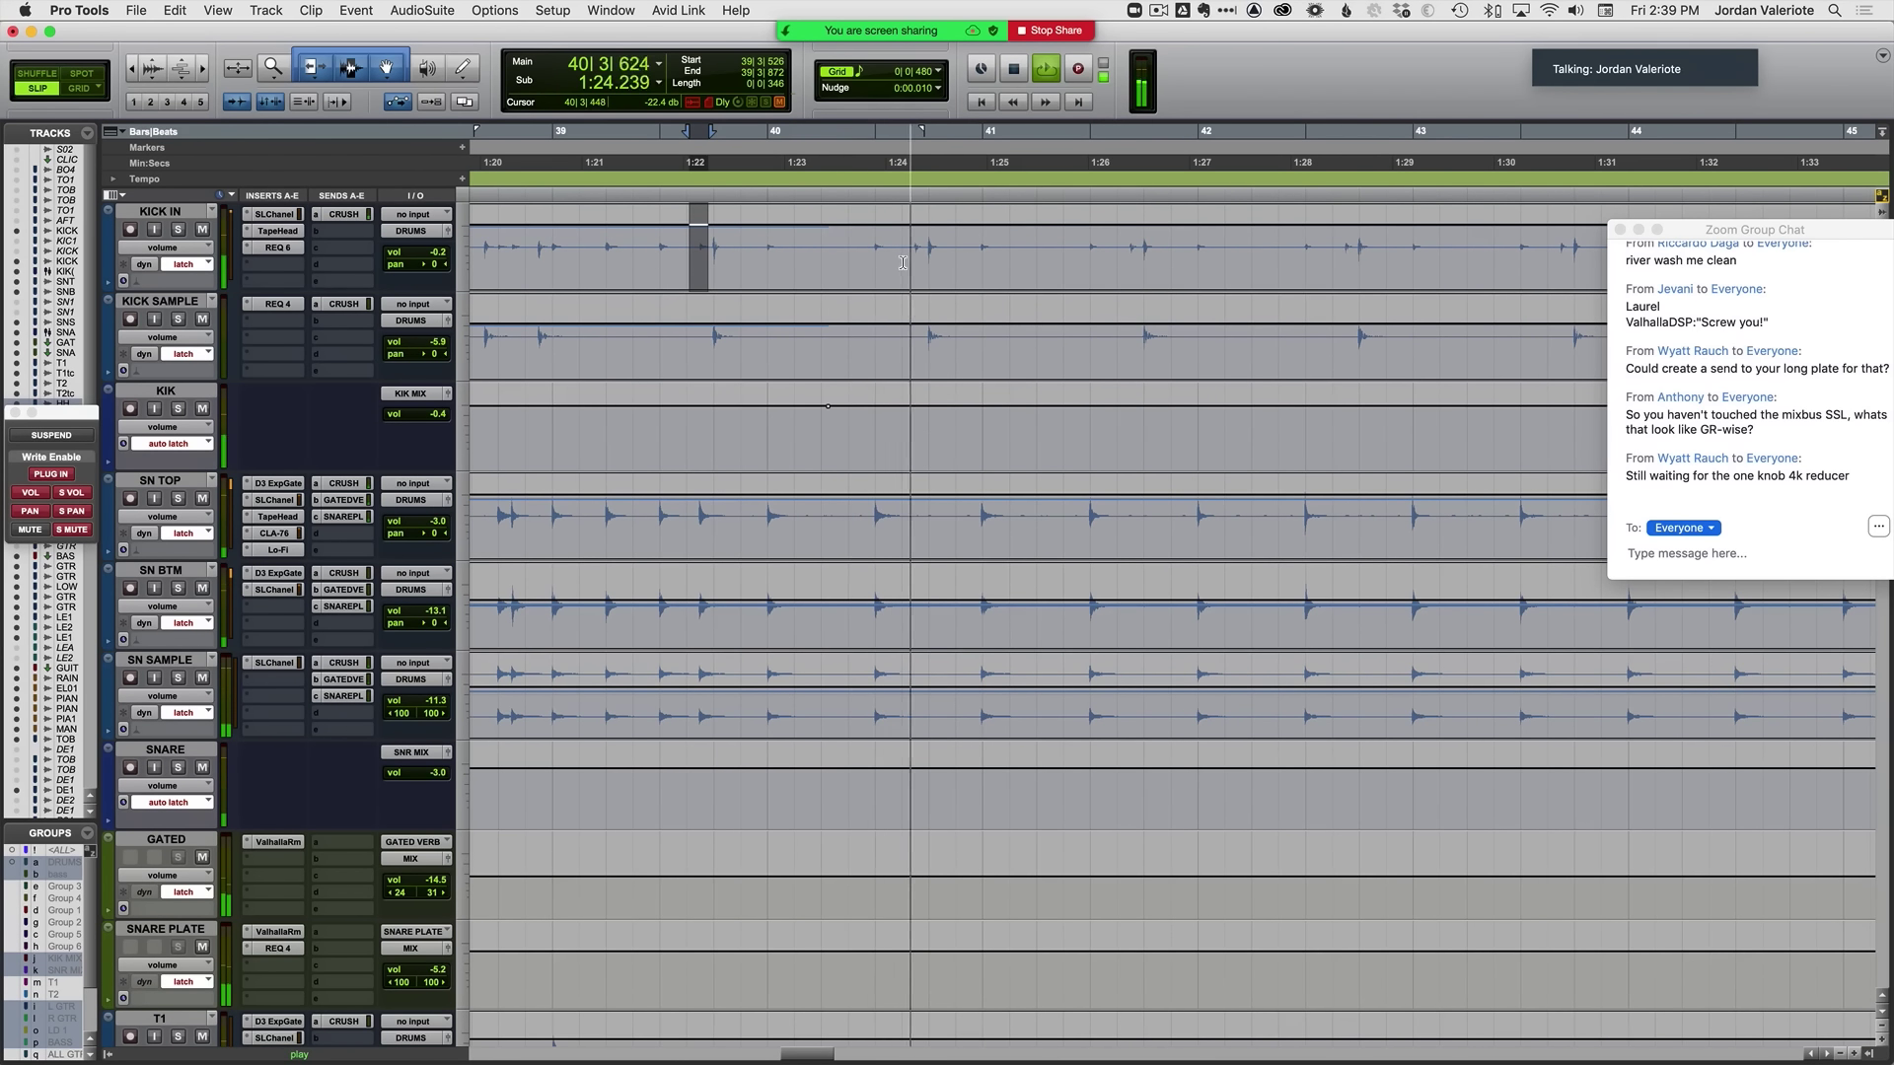
{"action": "left_click_drag", "start_coordinate": [905, 263], "coordinate": [919, 265]}
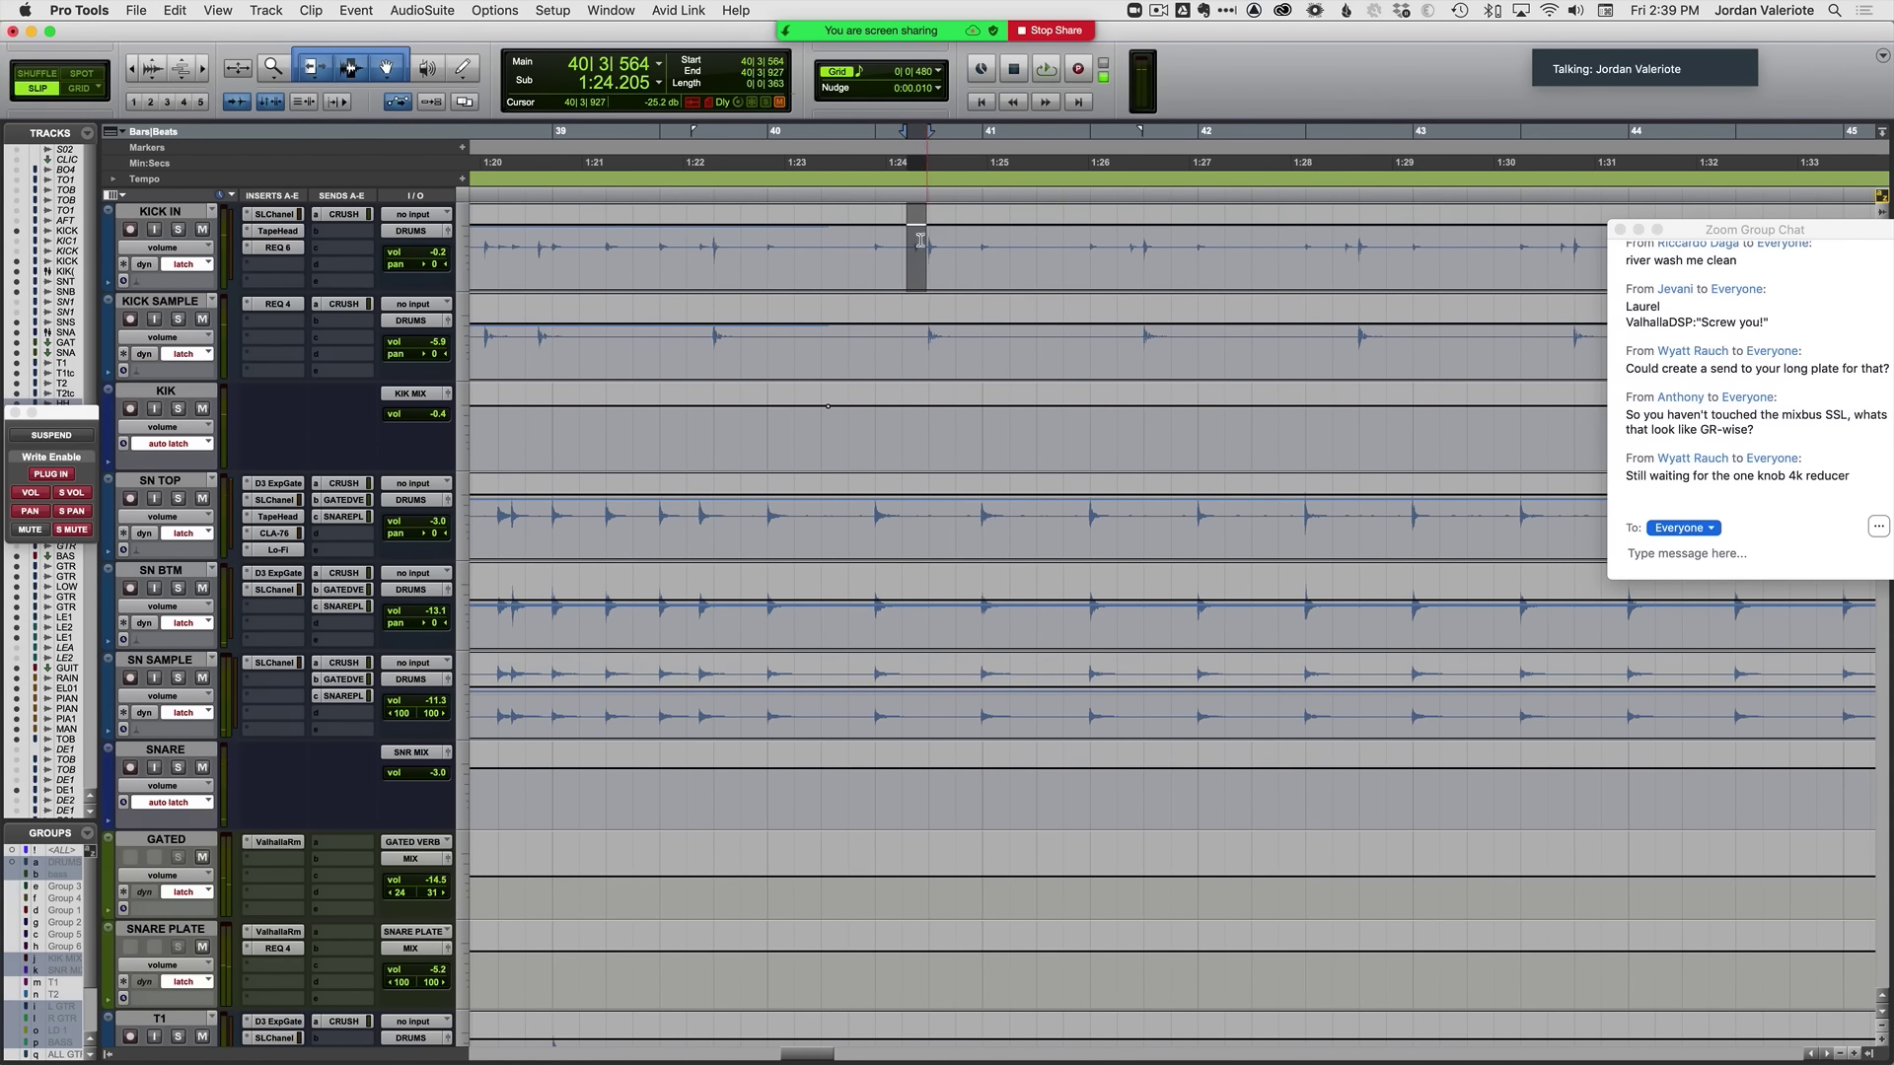
{"action": "key", "text": "space"}
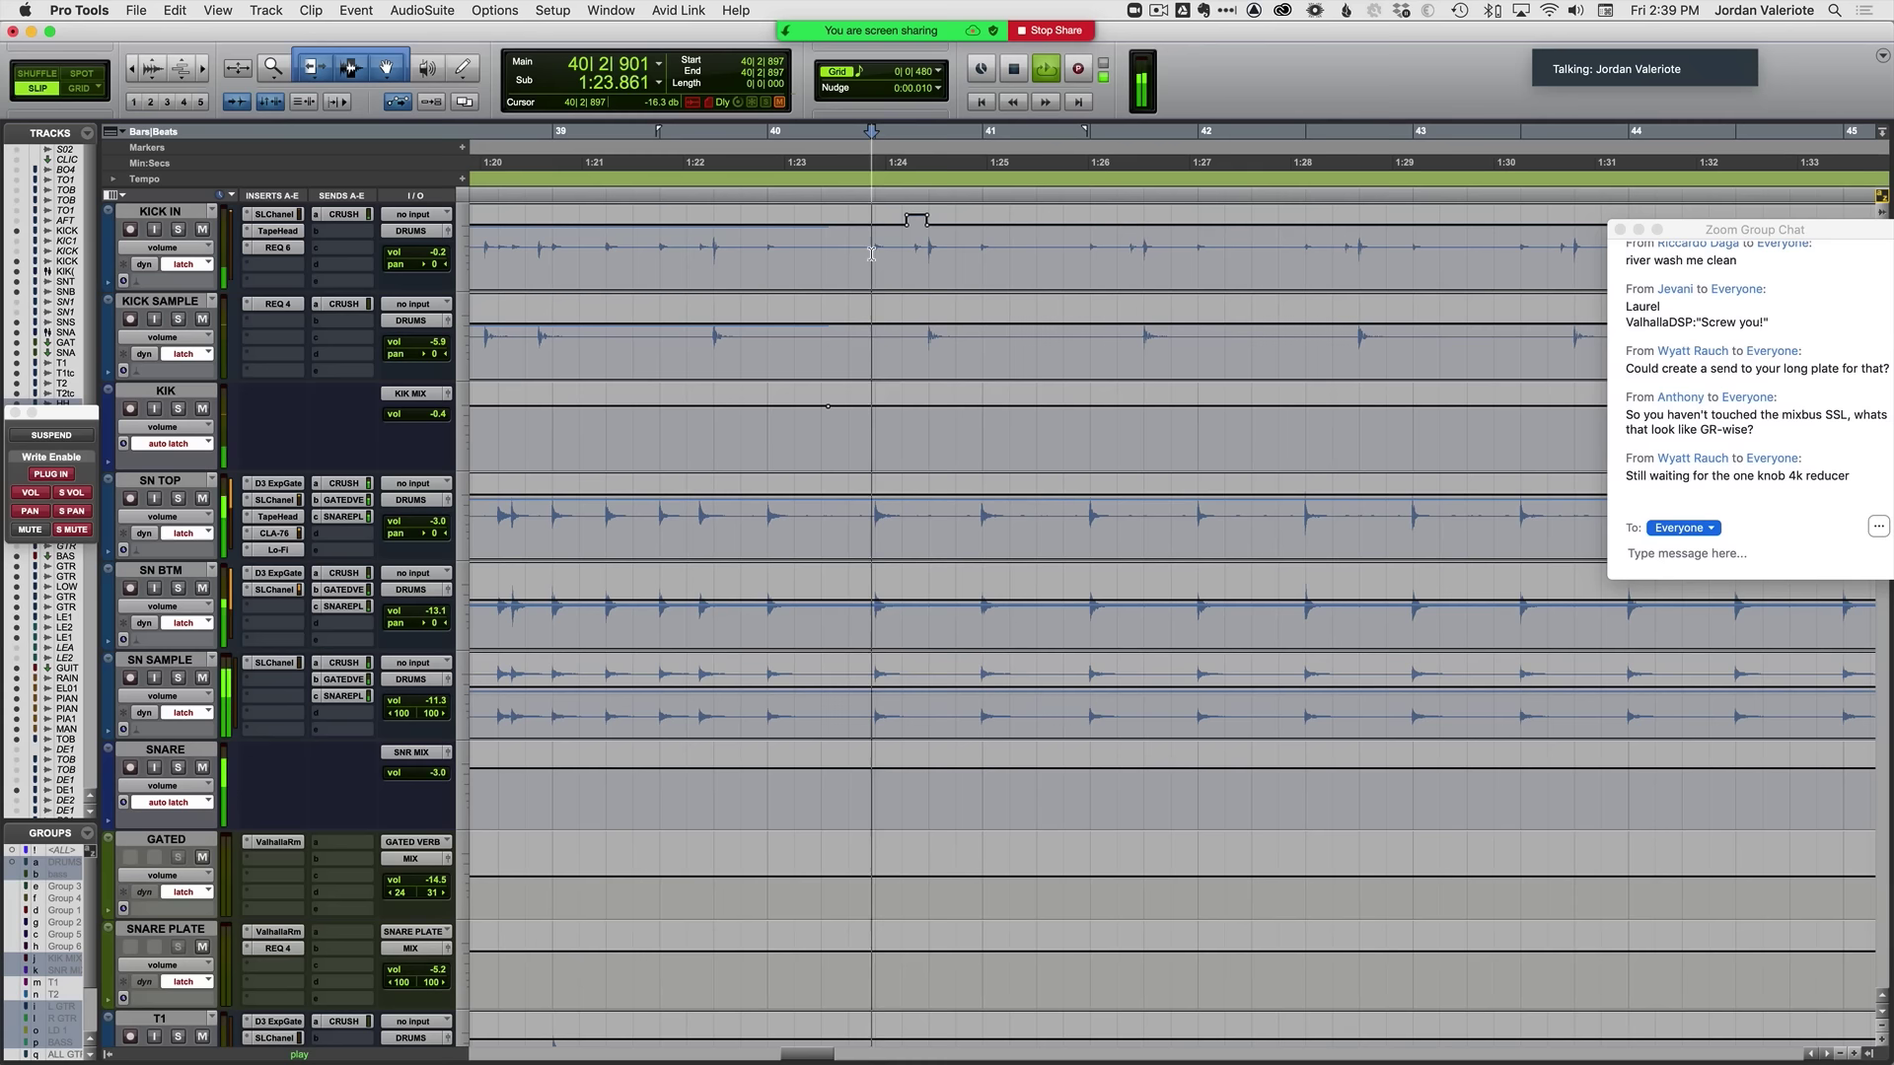
Step: Audition the raised kick hit from bar 39 beat 4 and trim the boost at bar 40 beat 3 slightly
{"action": "key", "text": "space"}
{"action": "left_click", "coordinate": [732, 252]}
{"action": "key", "text": "space"}
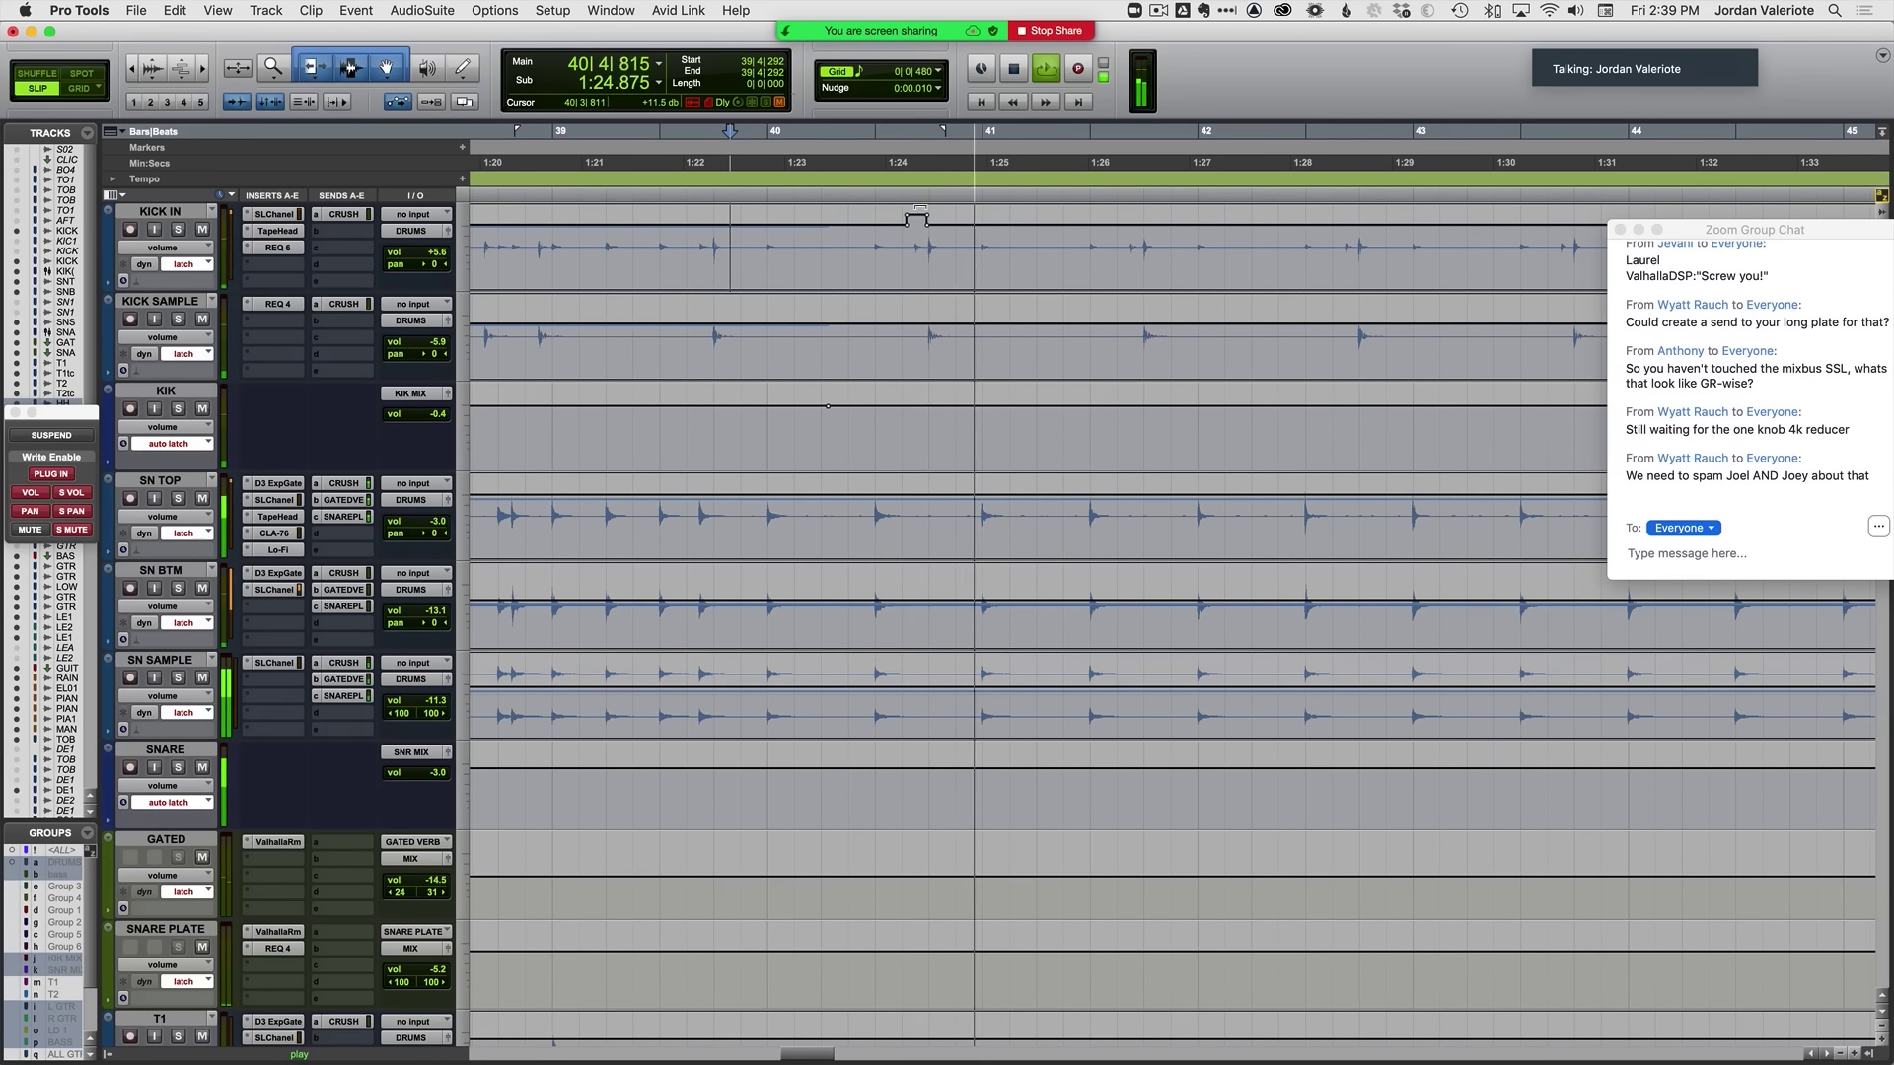
{"action": "key", "text": "space"}
{"action": "key", "text": "space"}
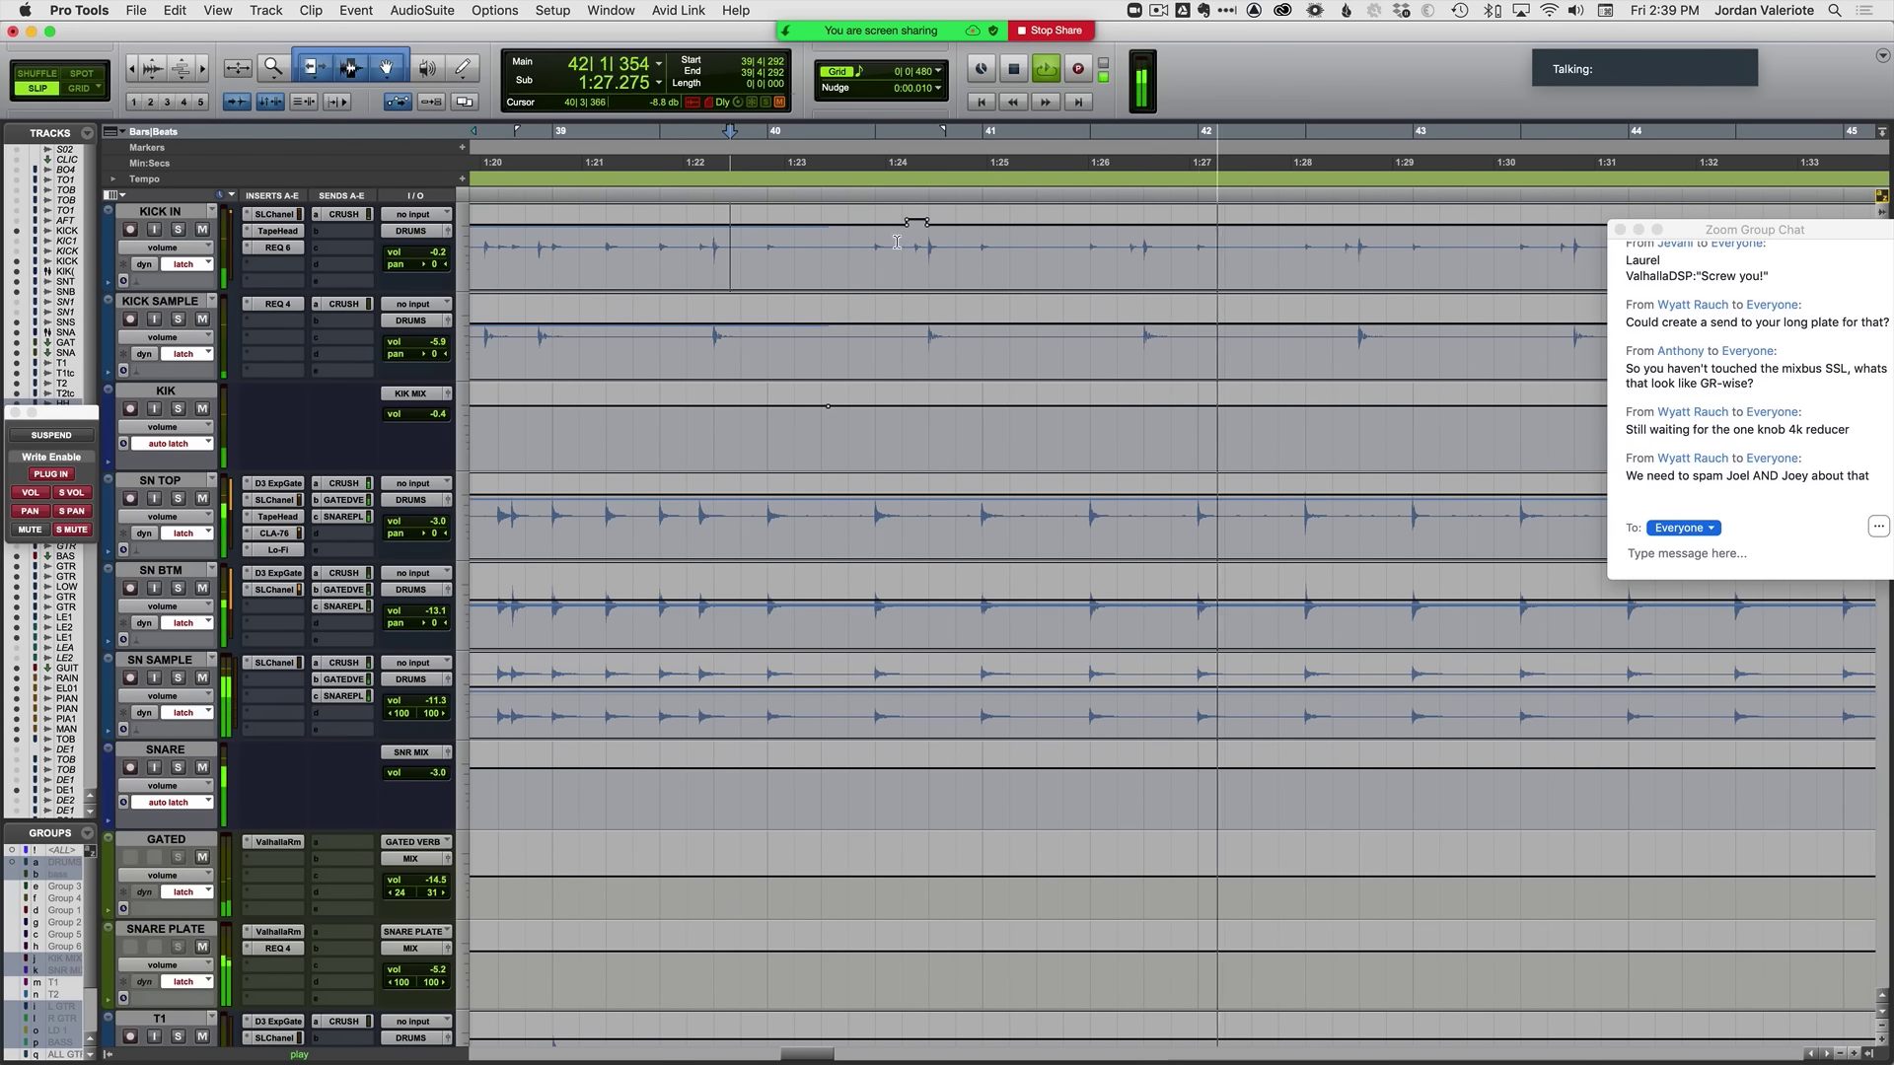
{"action": "key", "text": "space"}
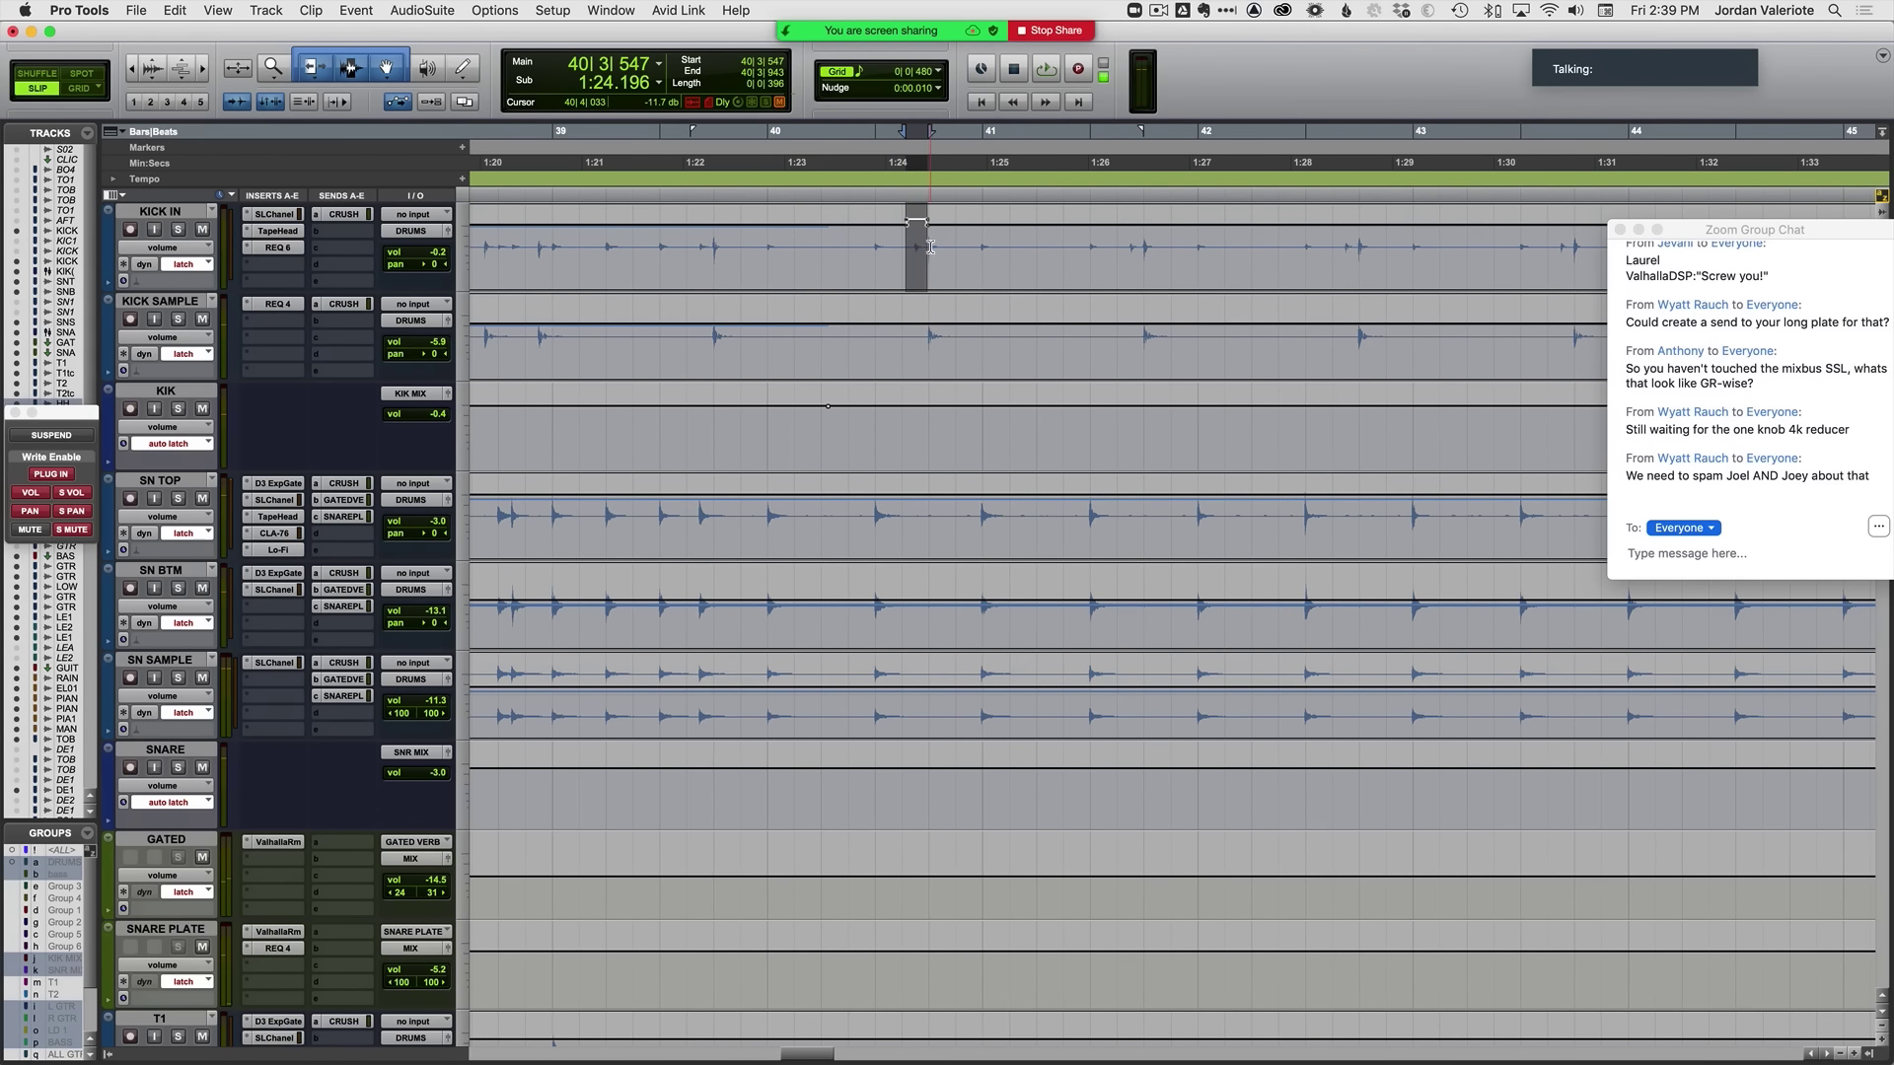
Step: Copy the KICK IN volume boost onto the quiet hit before bar 41 beat 4 and play from bar 41 beat 2
{"action": "left_click", "coordinate": [1122, 265]}
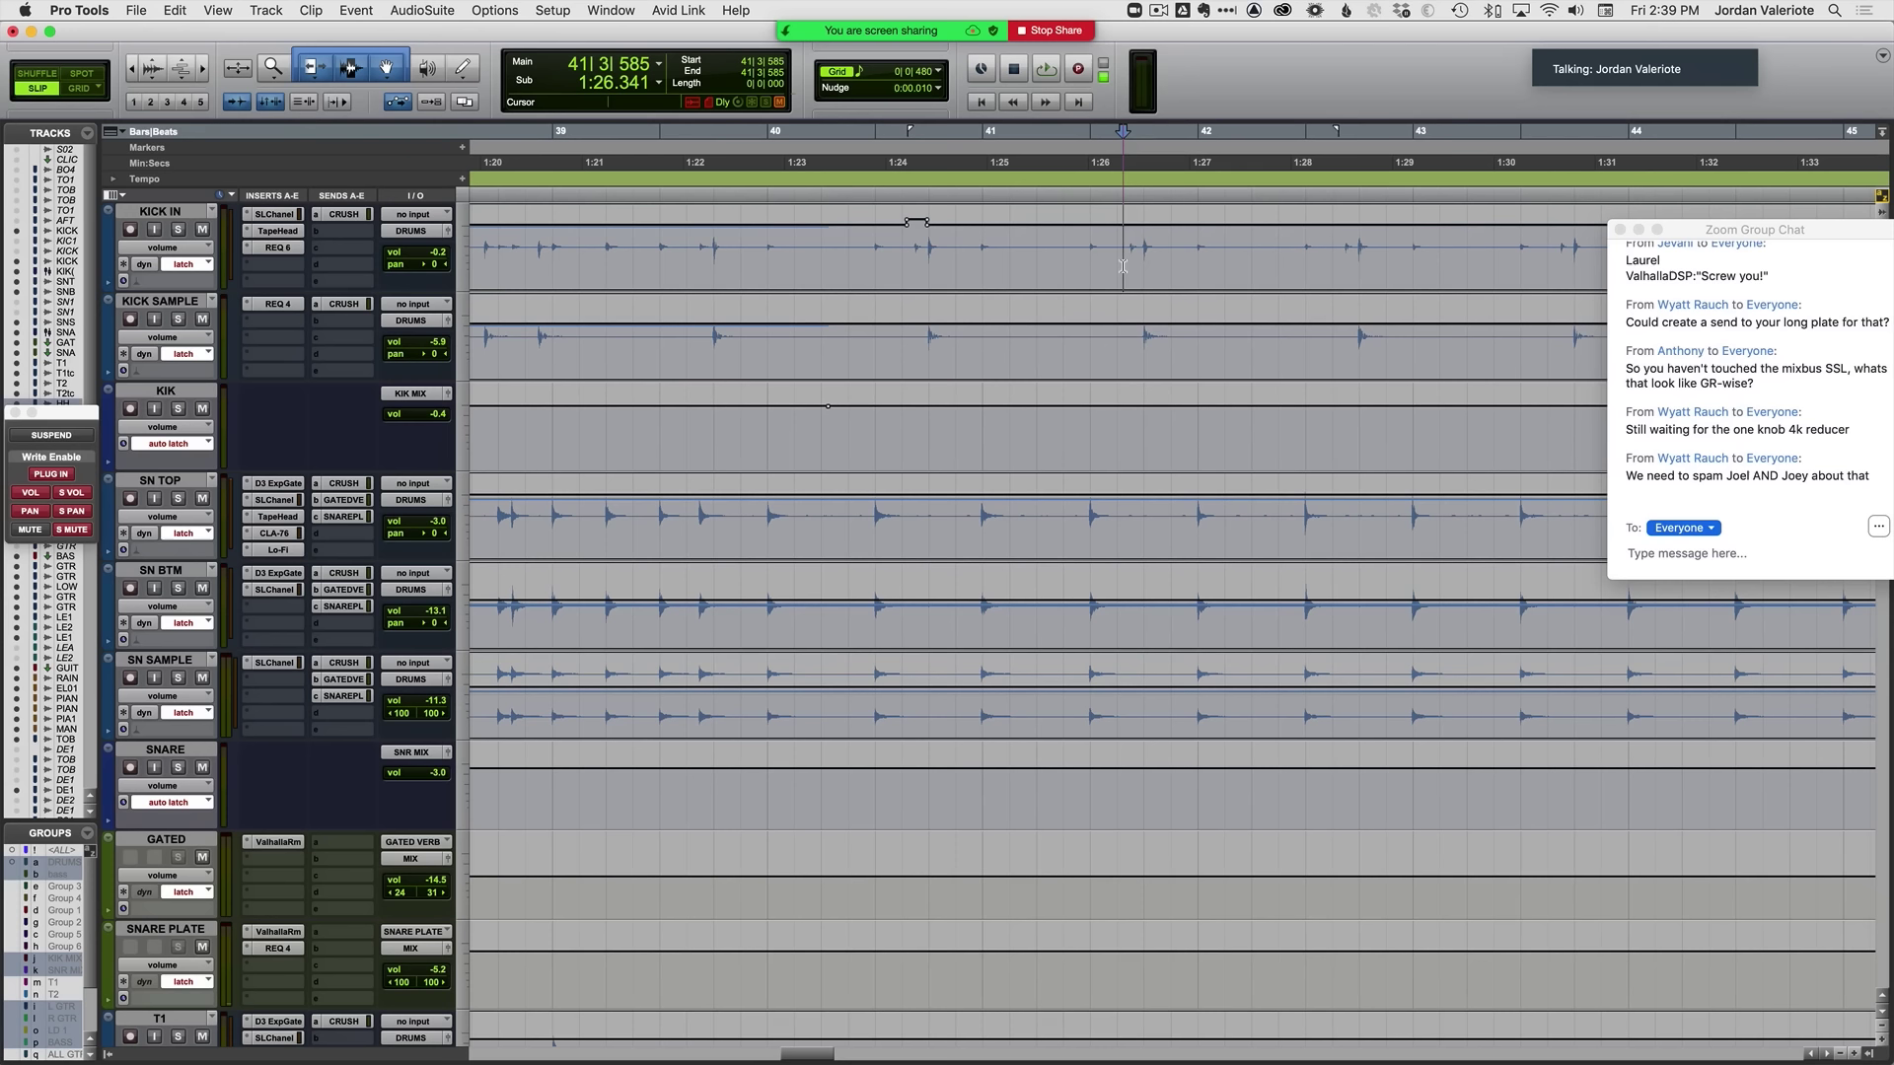
{"action": "scroll", "coordinate": [1123, 266], "scroll_direction": "up", "scroll_amount": 2}
{"action": "left_click", "coordinate": [1125, 260]}
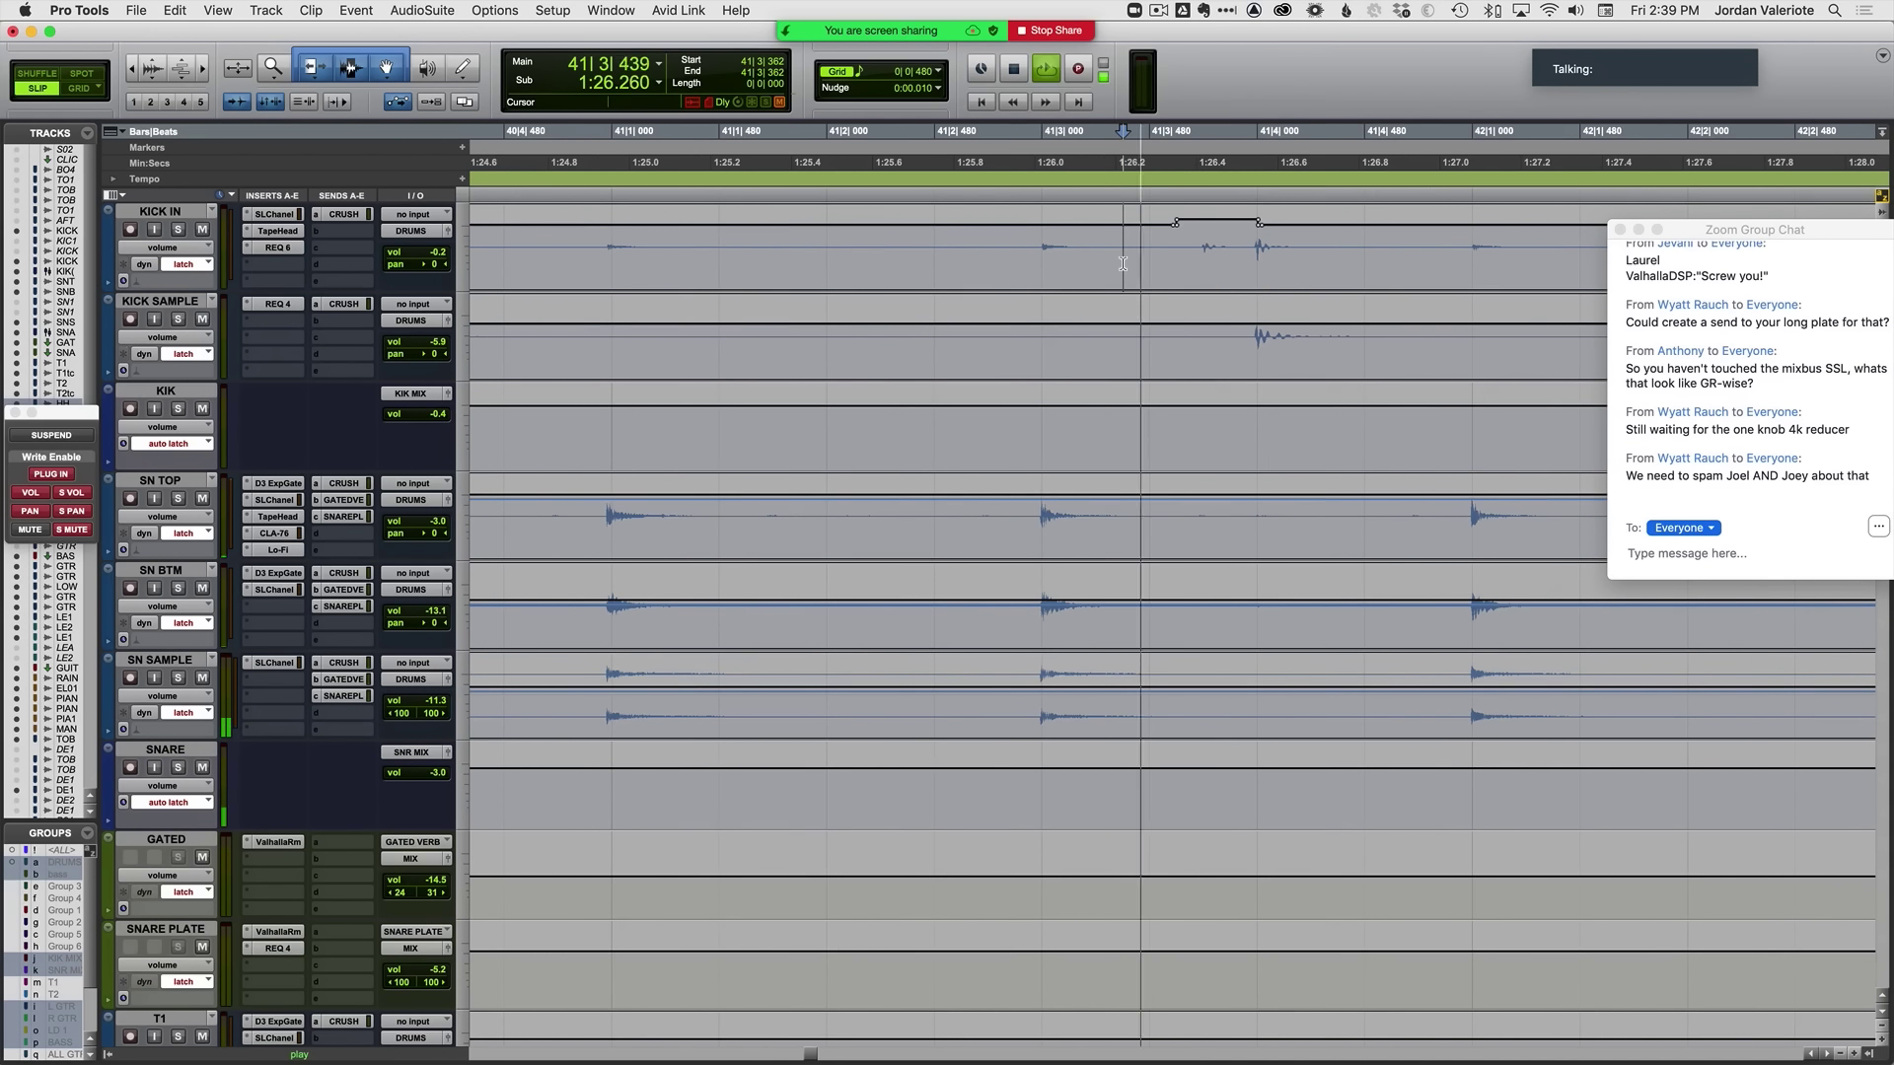
{"action": "left_click_drag", "start_coordinate": [1148, 258], "coordinate": [1237, 258]}
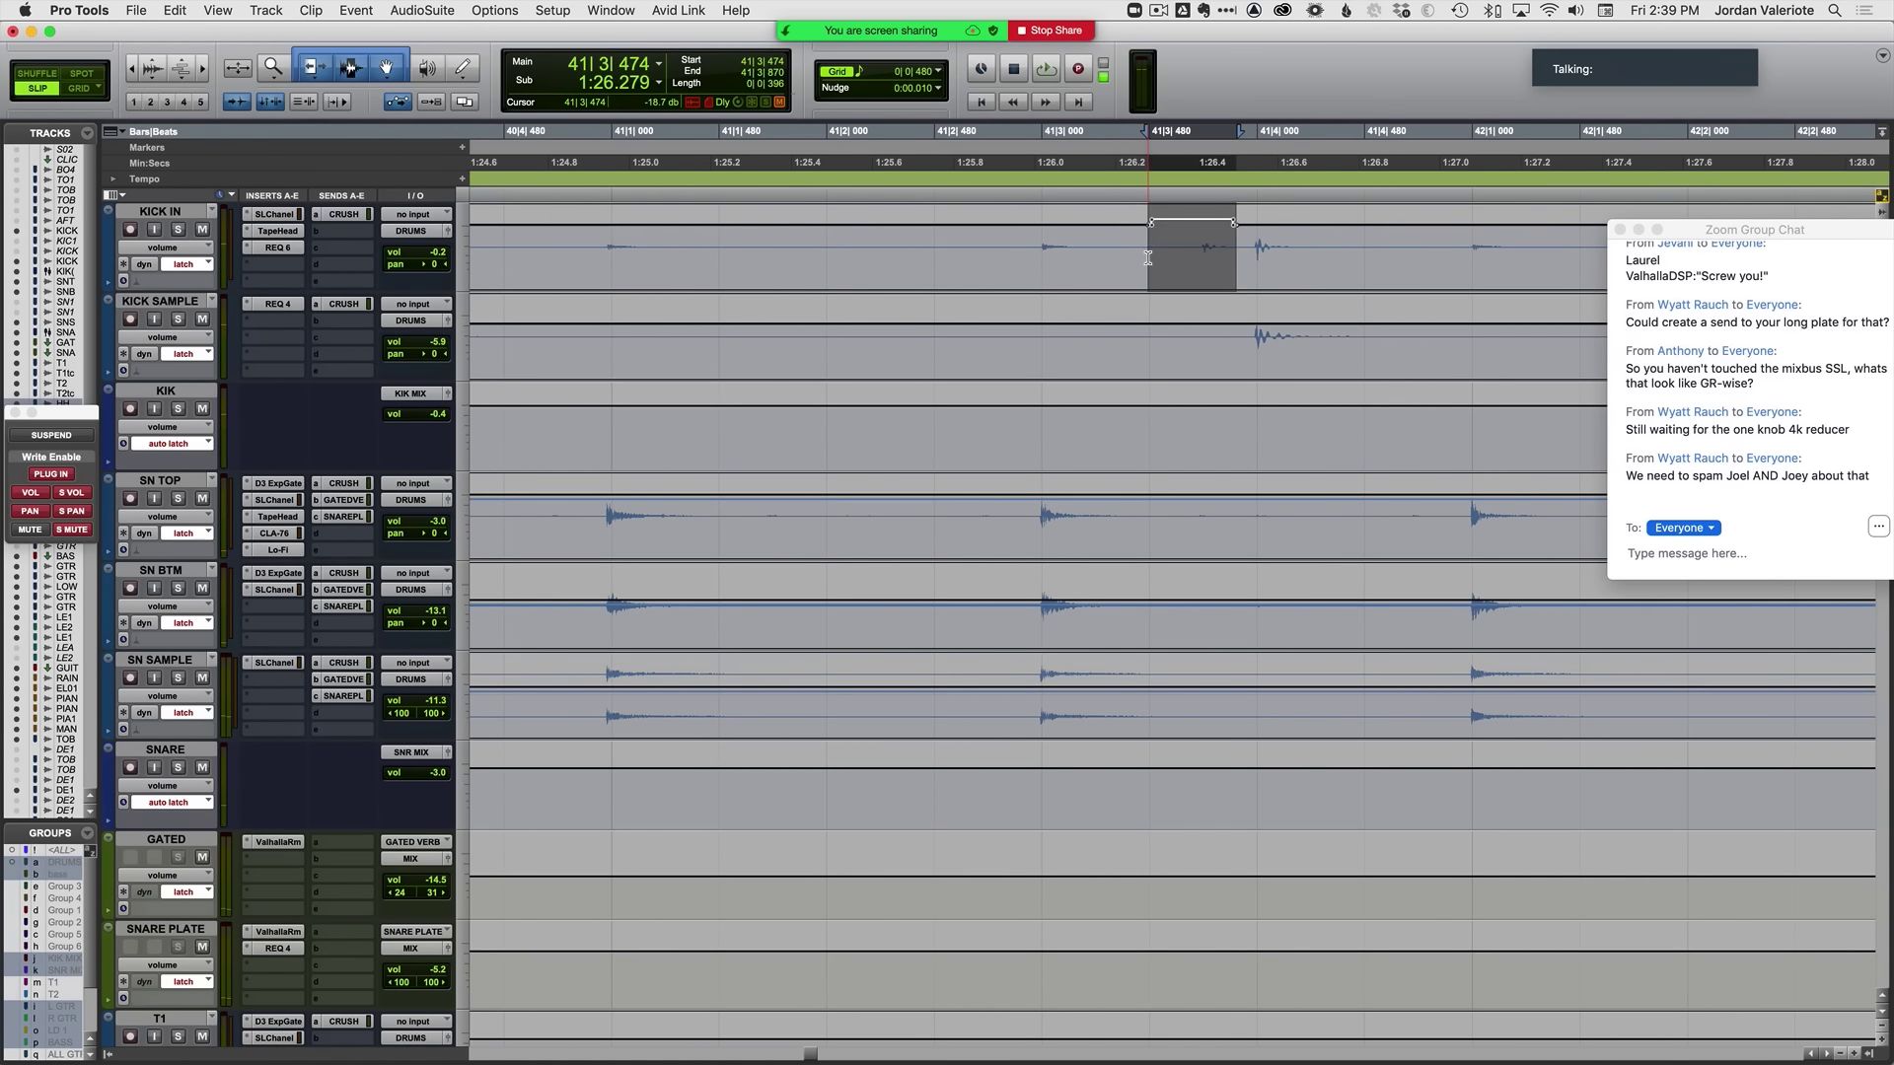
{"action": "left_click", "coordinate": [941, 253]}
{"action": "key", "text": "space"}
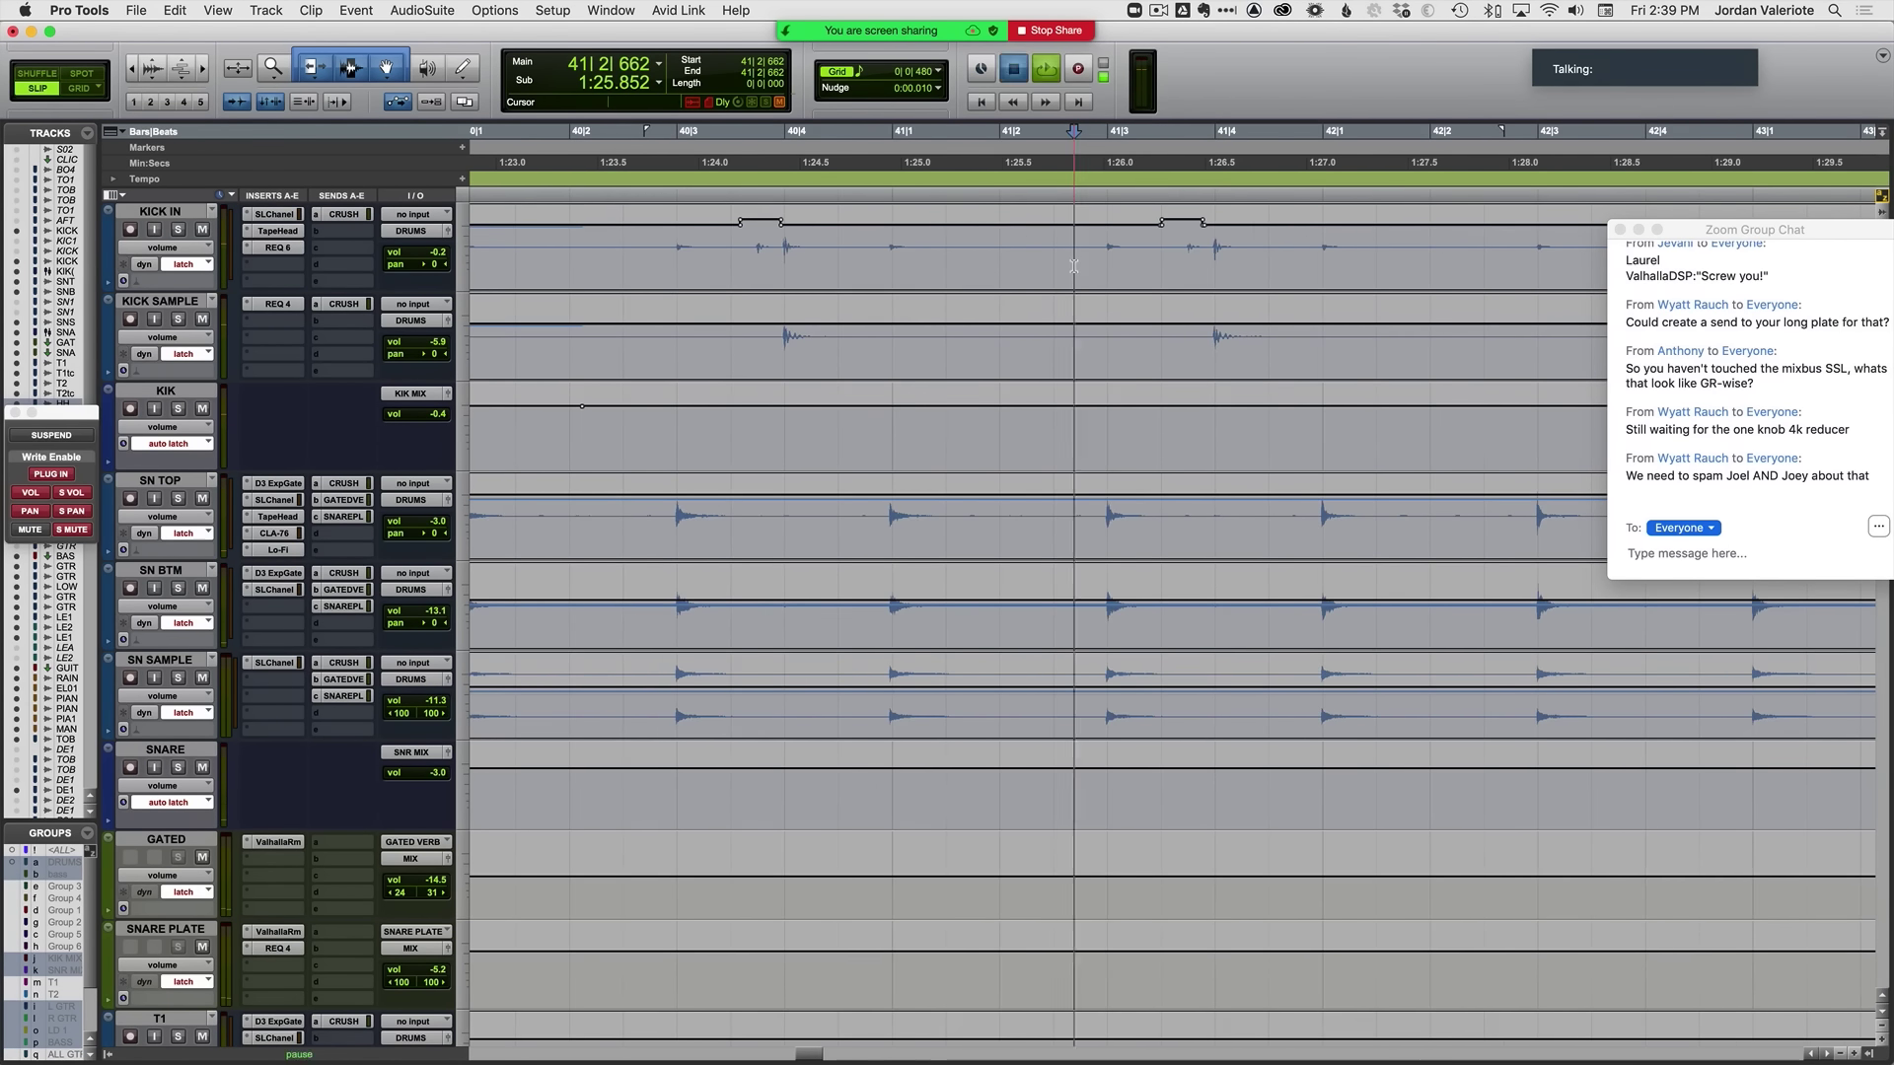
Step: Switch to Grid mode and paste the KICK IN volume boost before beat 4 of bars 42, 43 and 44
{"action": "key", "text": "F4"}
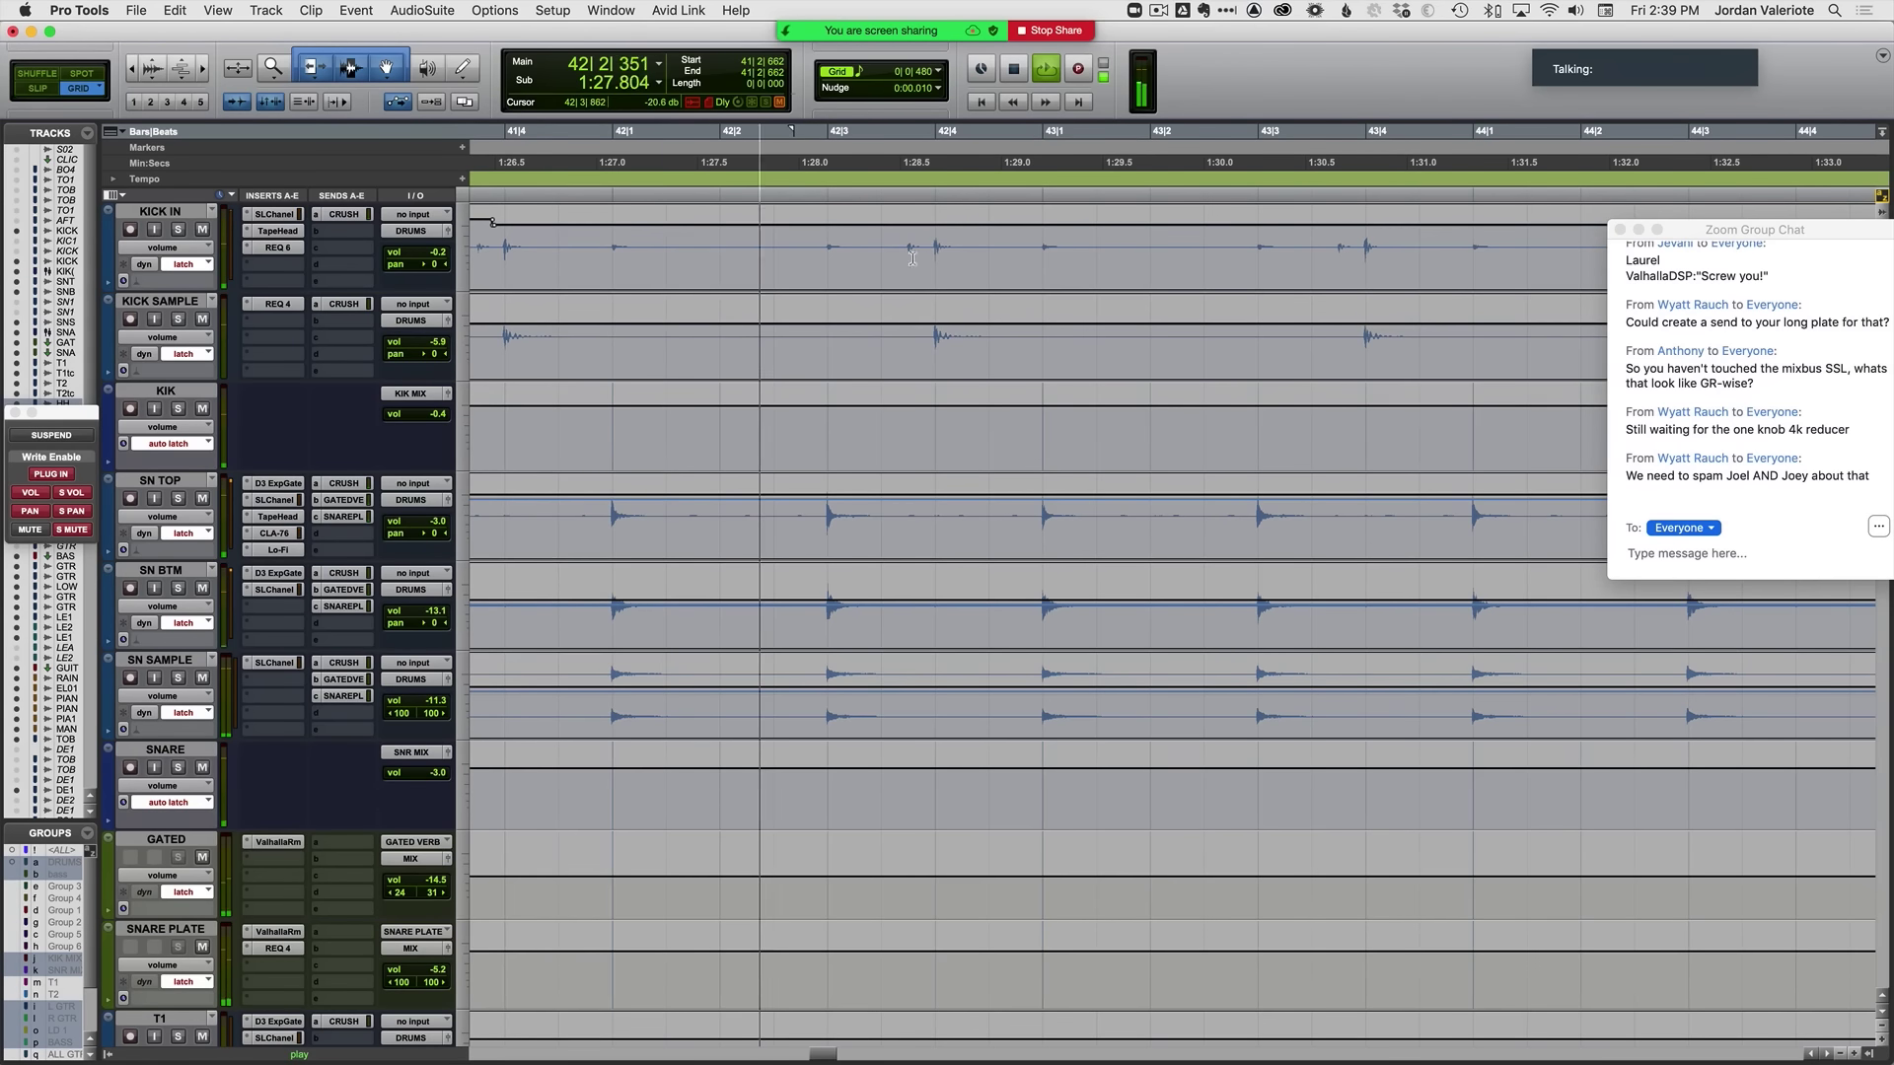
{"action": "left_click", "coordinate": [888, 253]}
{"action": "key", "text": "super+v"}
{"action": "left_click", "coordinate": [1318, 258]}
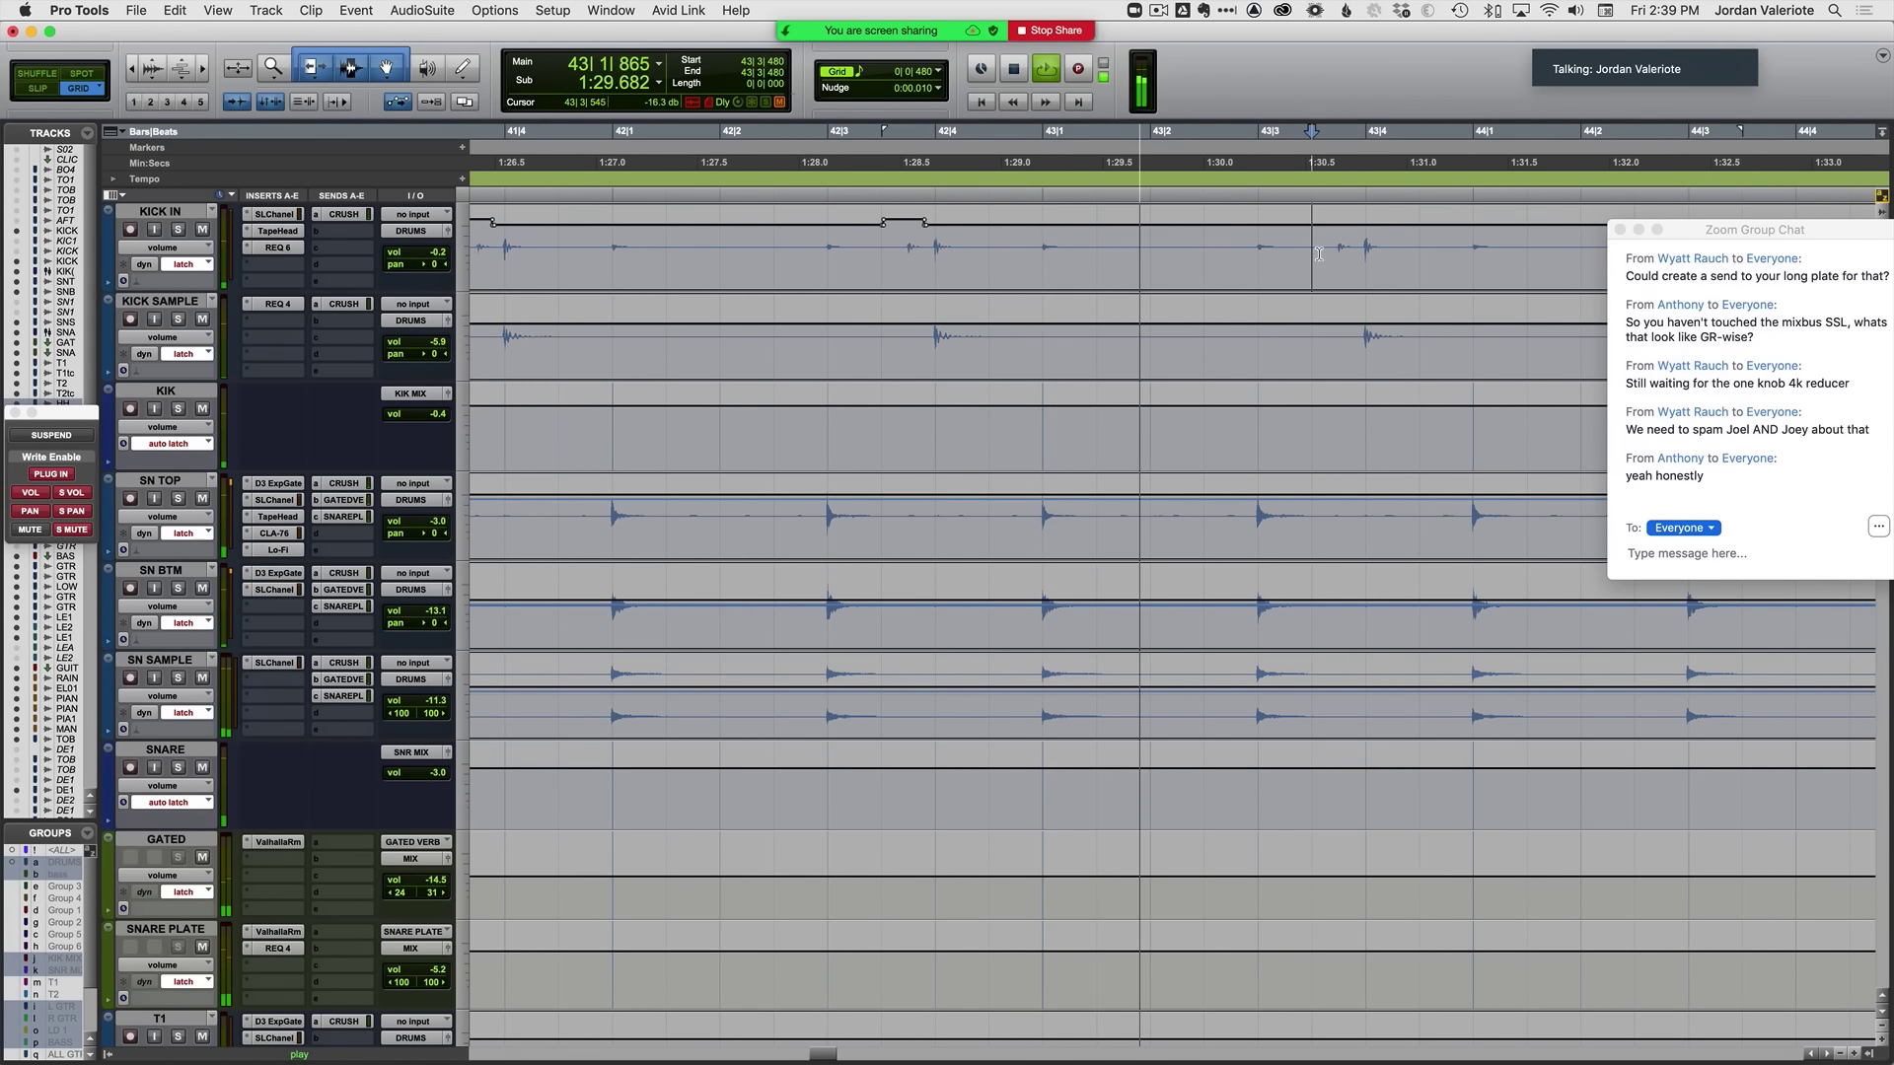
{"action": "key", "text": "super+v"}
{"action": "left_click", "coordinate": [1218, 257]}
{"action": "key", "text": "super+v"}
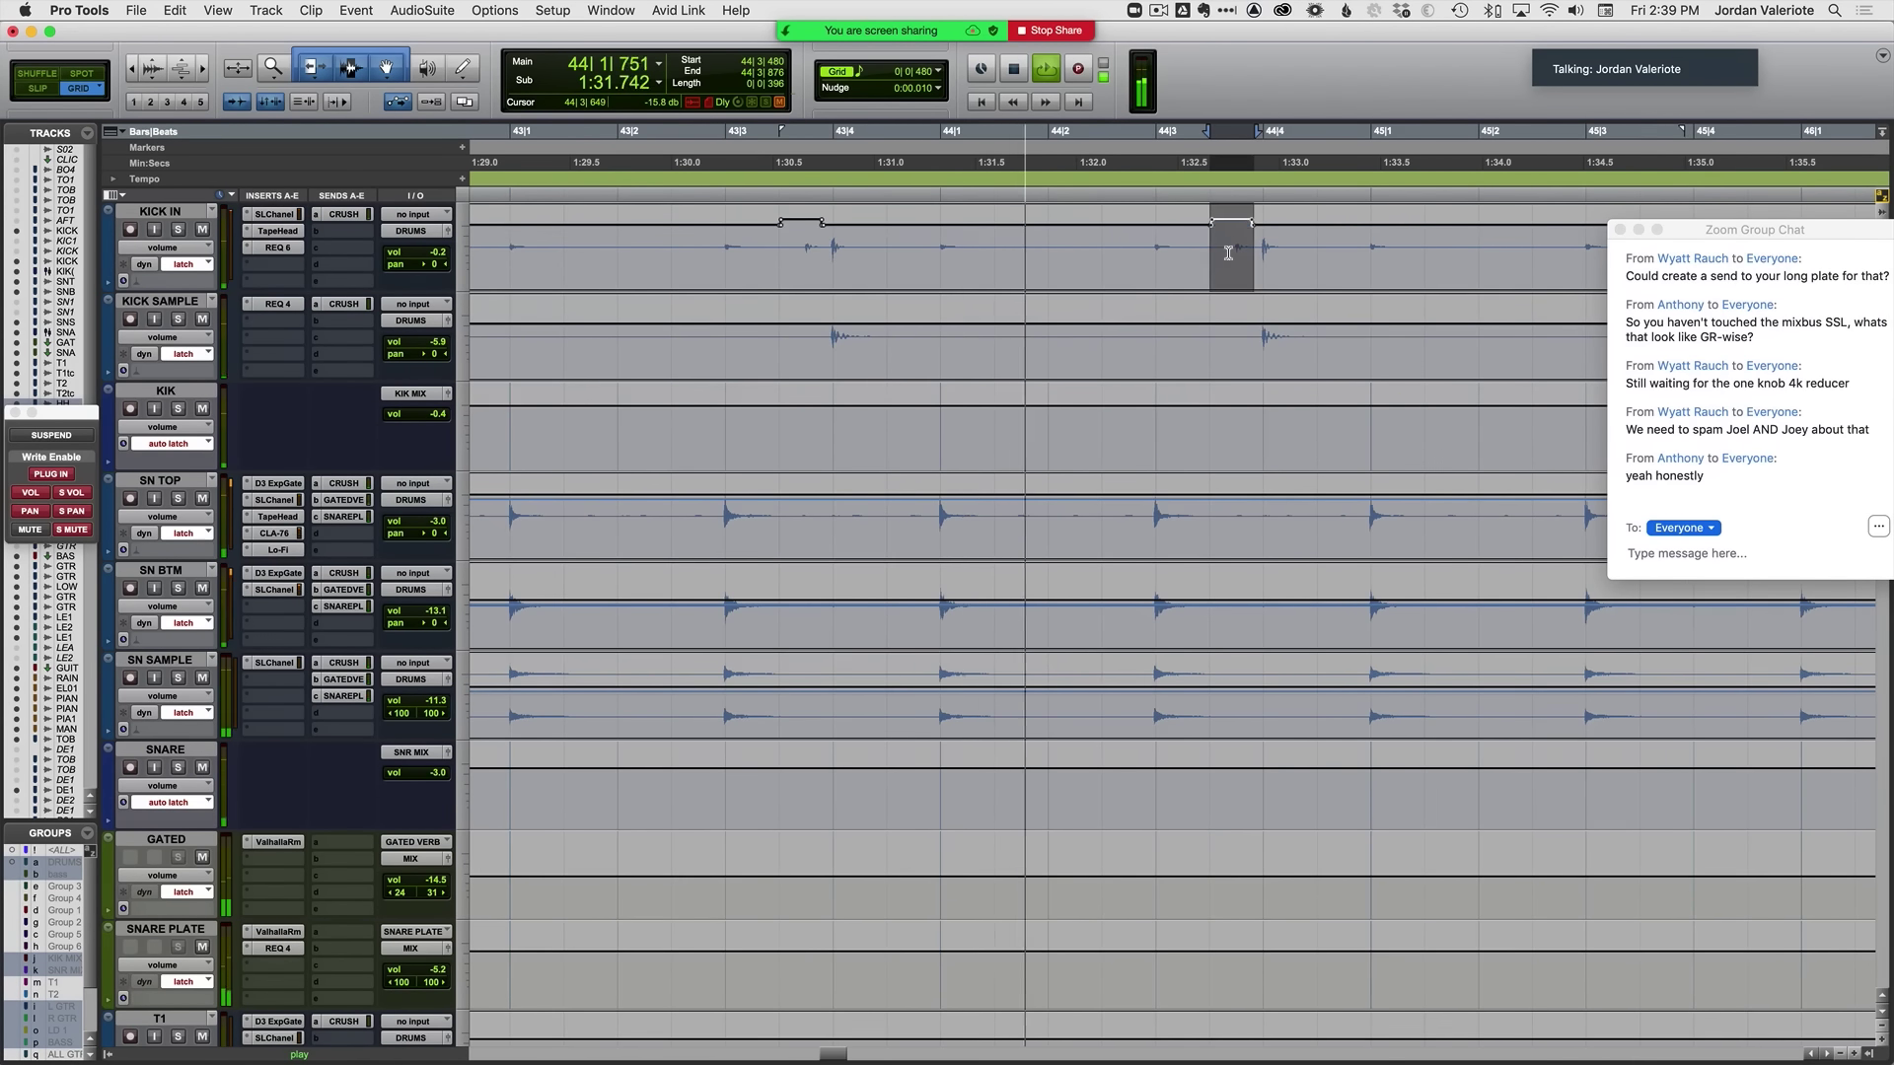
Step: Paste the same KICK IN volume boost just before beat 4 of bars 45 and 49
{"action": "scroll", "coordinate": [1190, 259], "scroll_direction": "down", "scroll_amount": 3}
{"action": "scroll", "coordinate": [1190, 260], "scroll_direction": "up", "scroll_amount": 3}
{"action": "key", "text": "r"}
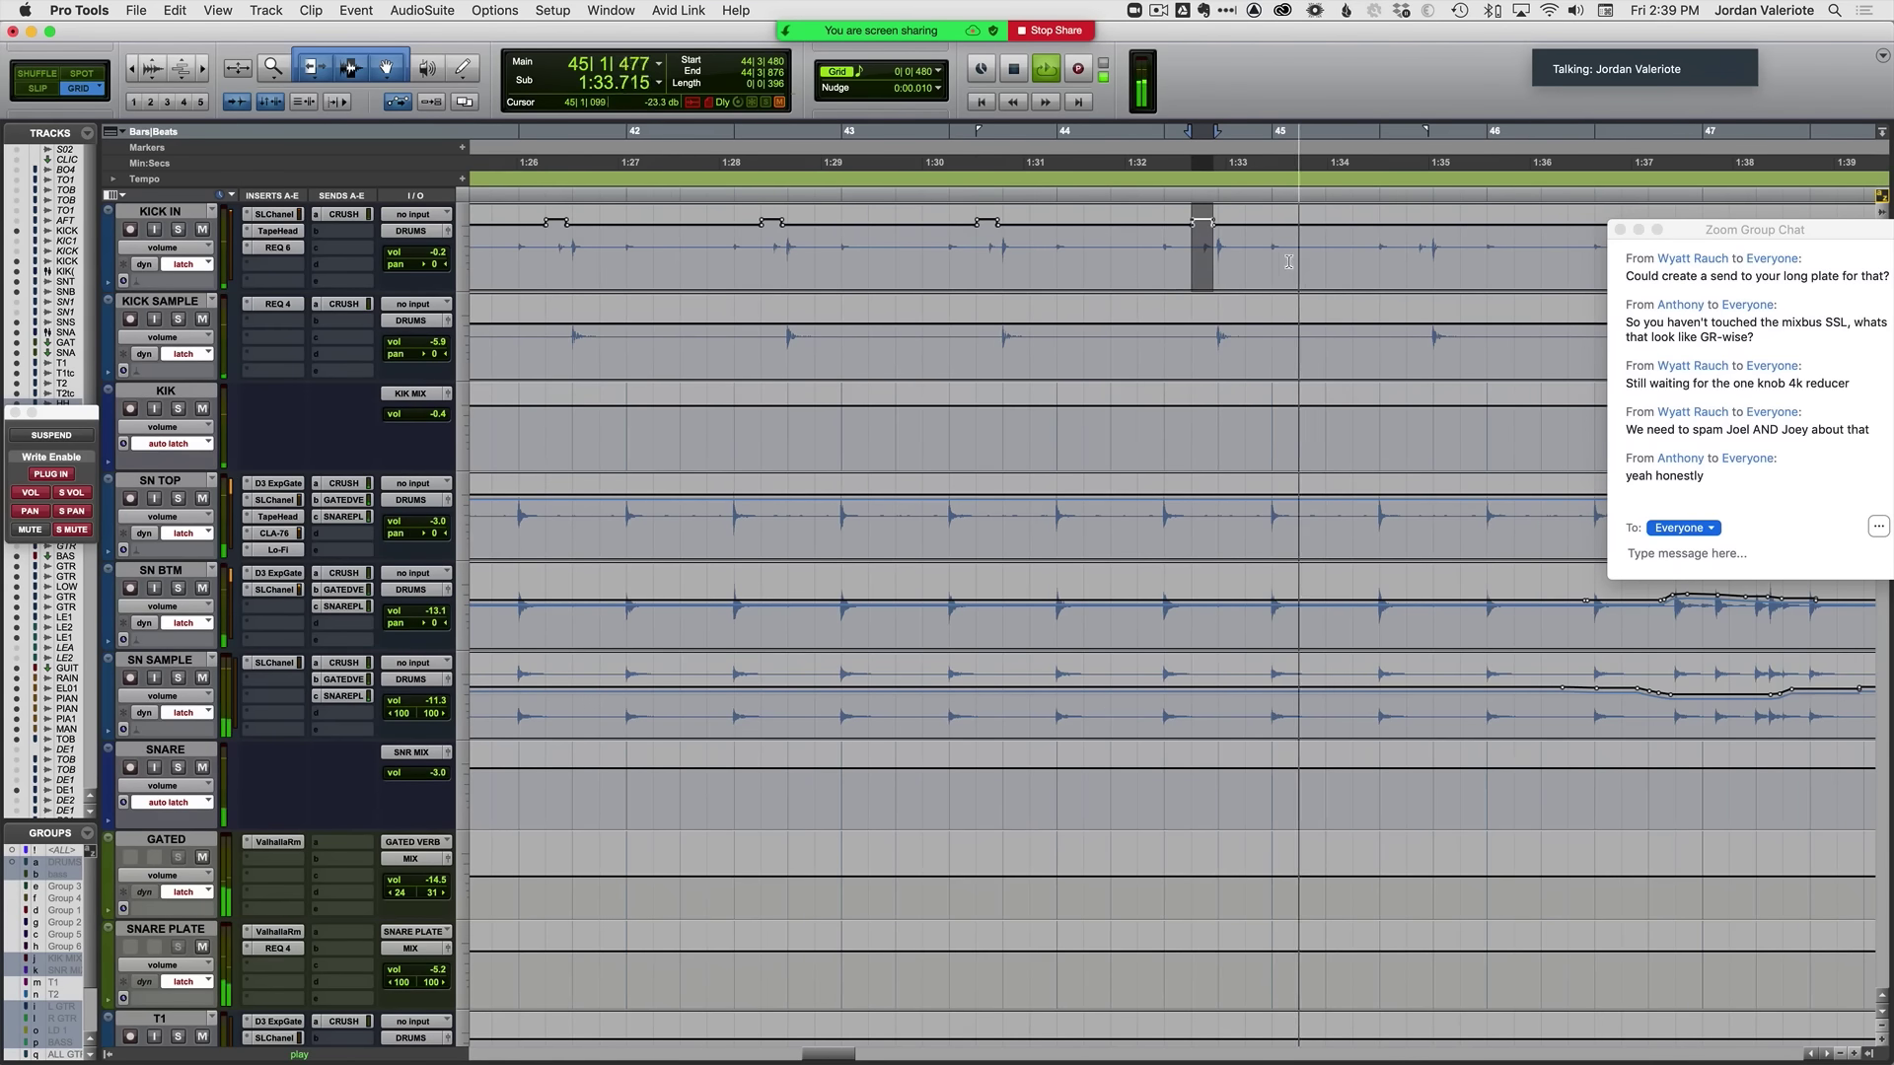
{"action": "left_click", "coordinate": [1412, 259]}
{"action": "key", "text": "super+v"}
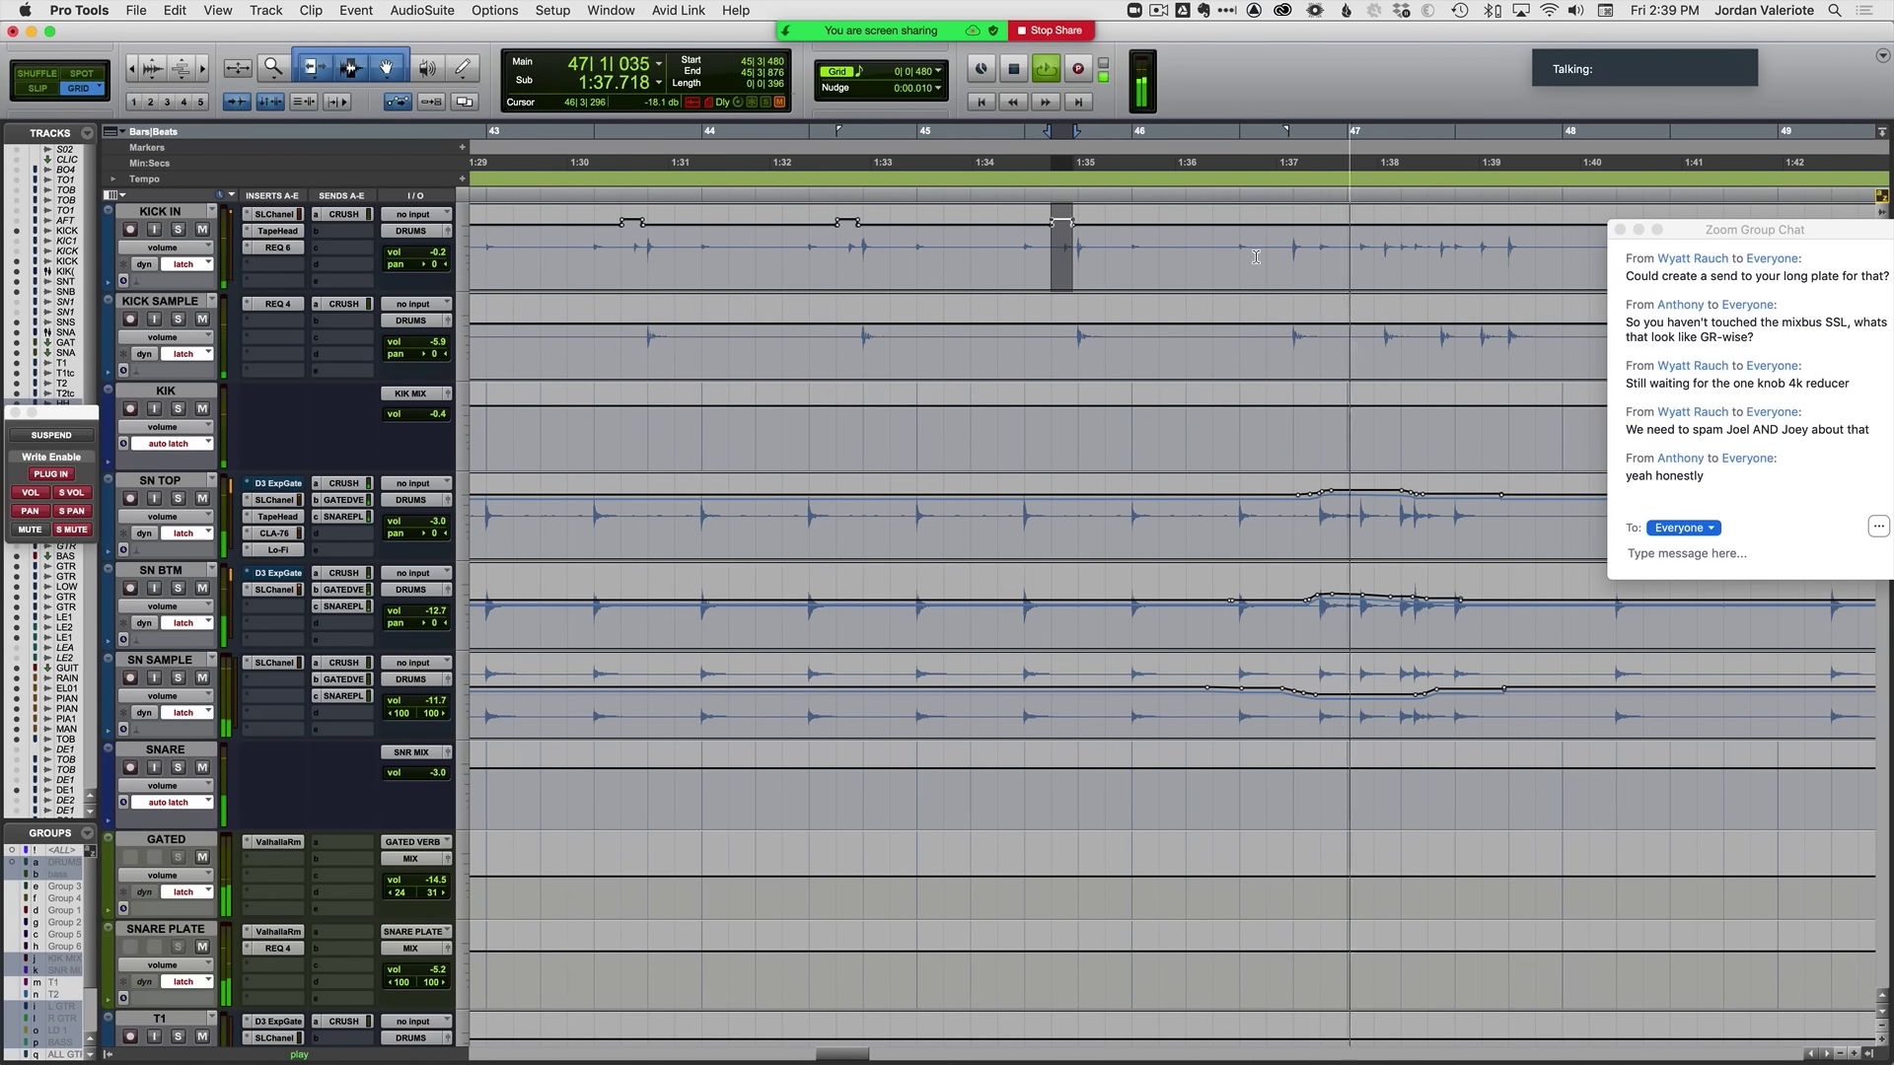
{"action": "key", "text": "r"}
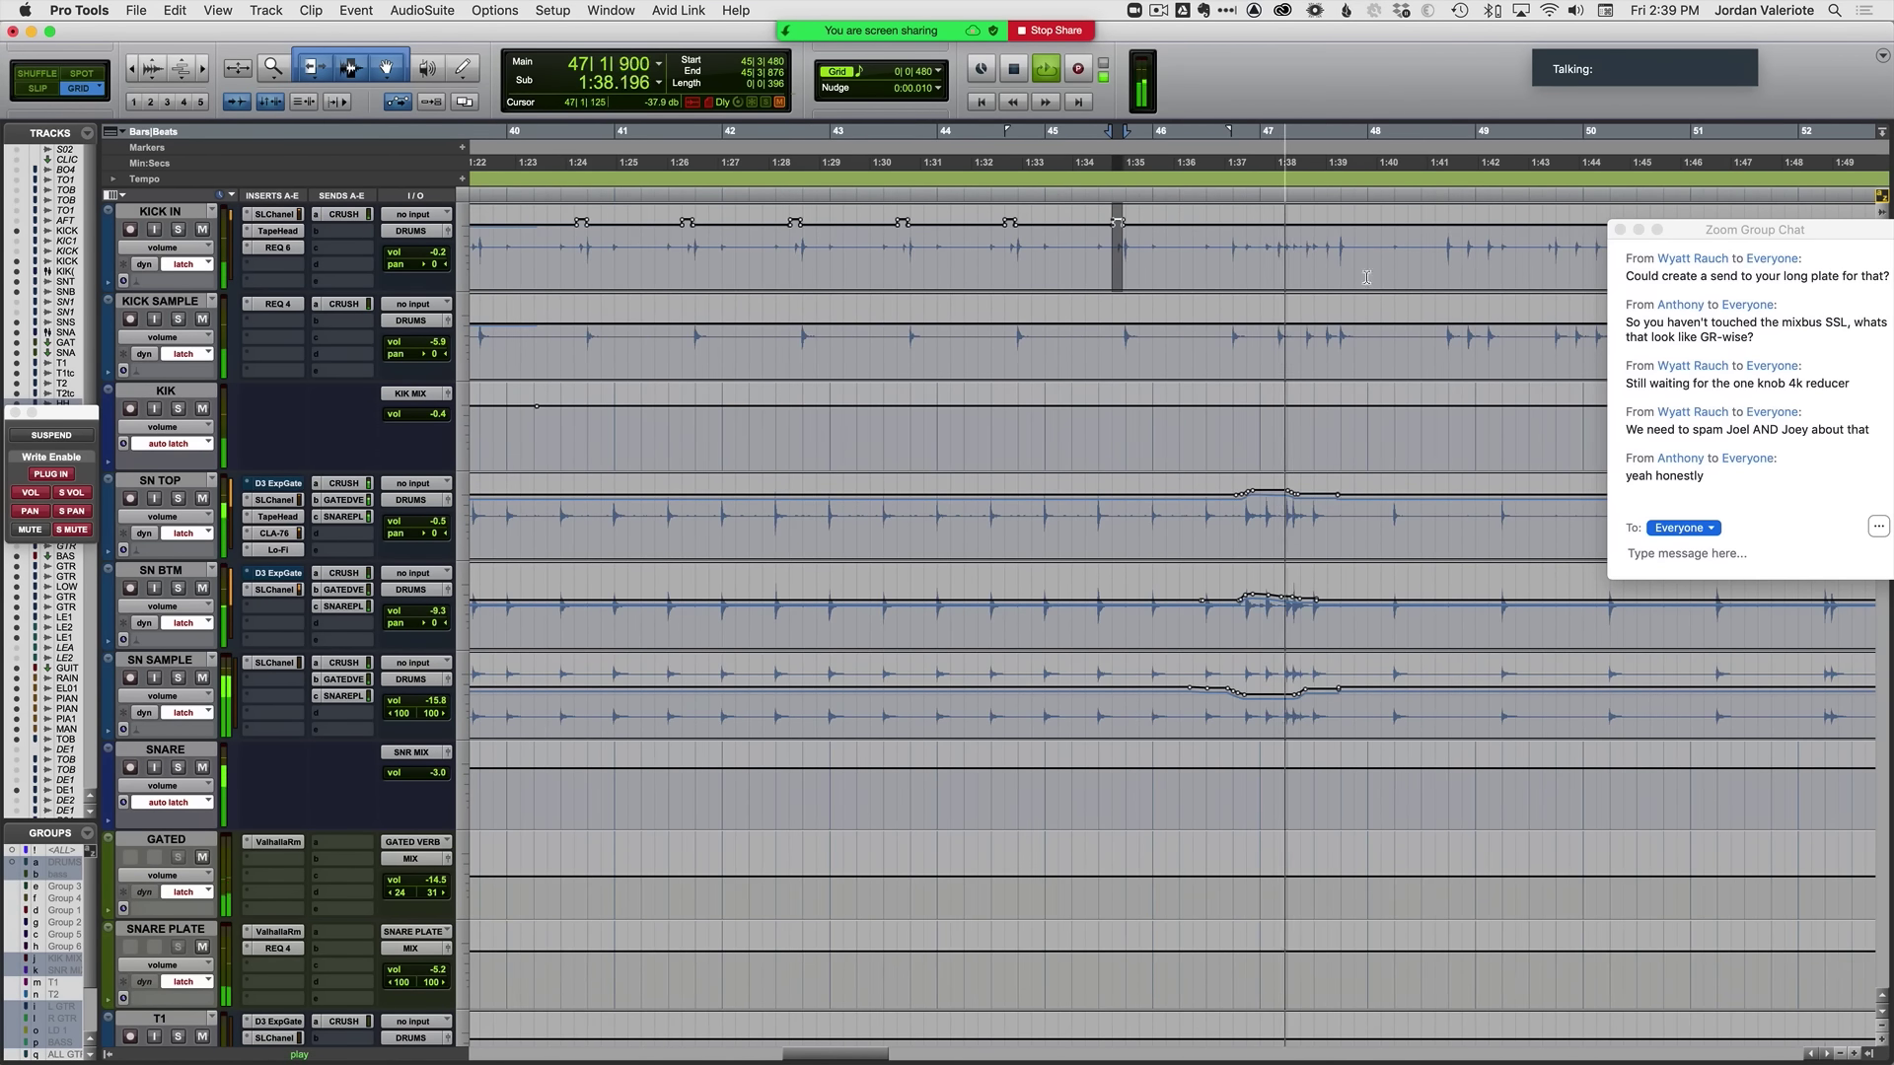
{"action": "left_click", "coordinate": [1541, 260]}
{"action": "key", "text": "super+v"}
{"action": "key", "text": "t"}
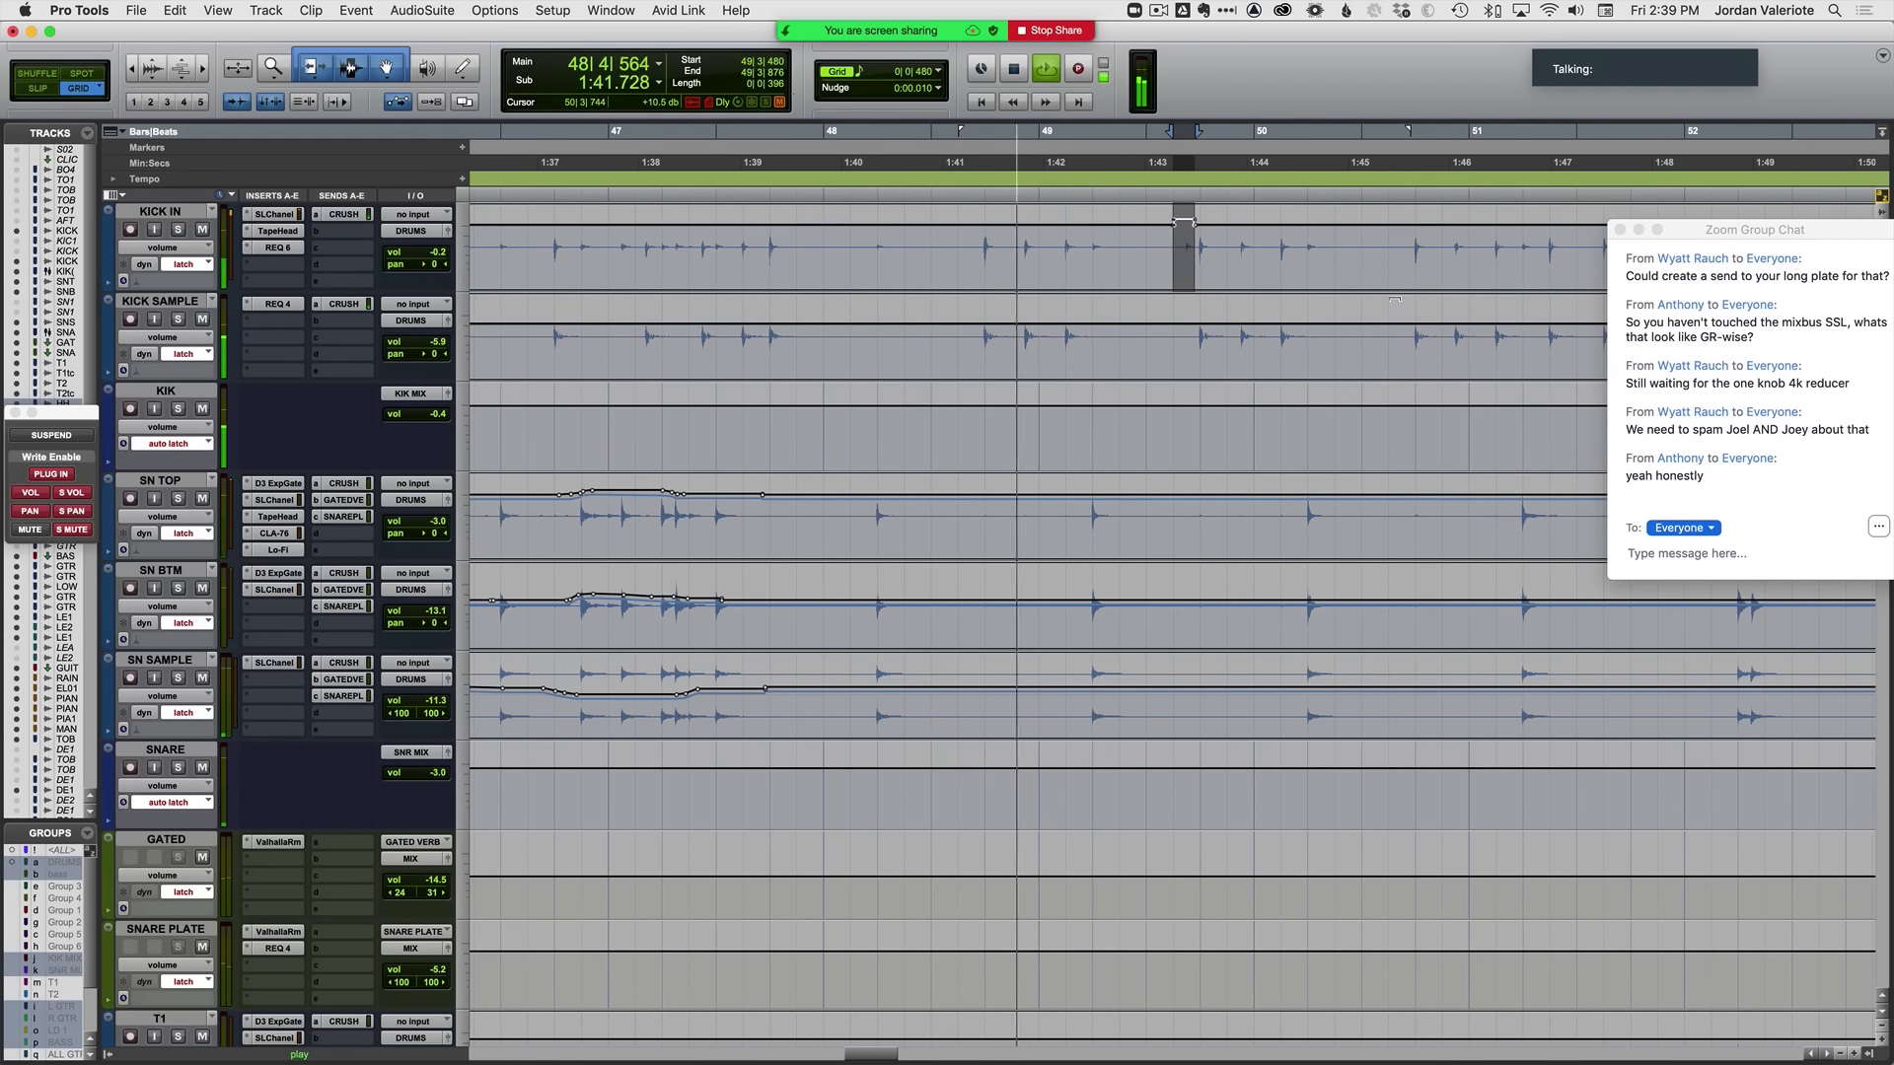
Step: Check the kick automation up to the second chorus, return the drum tracks to waveform view, and switch to the Mix window
{"action": "scroll", "coordinate": [1365, 300], "scroll_direction": "right", "scroll_amount": 4}
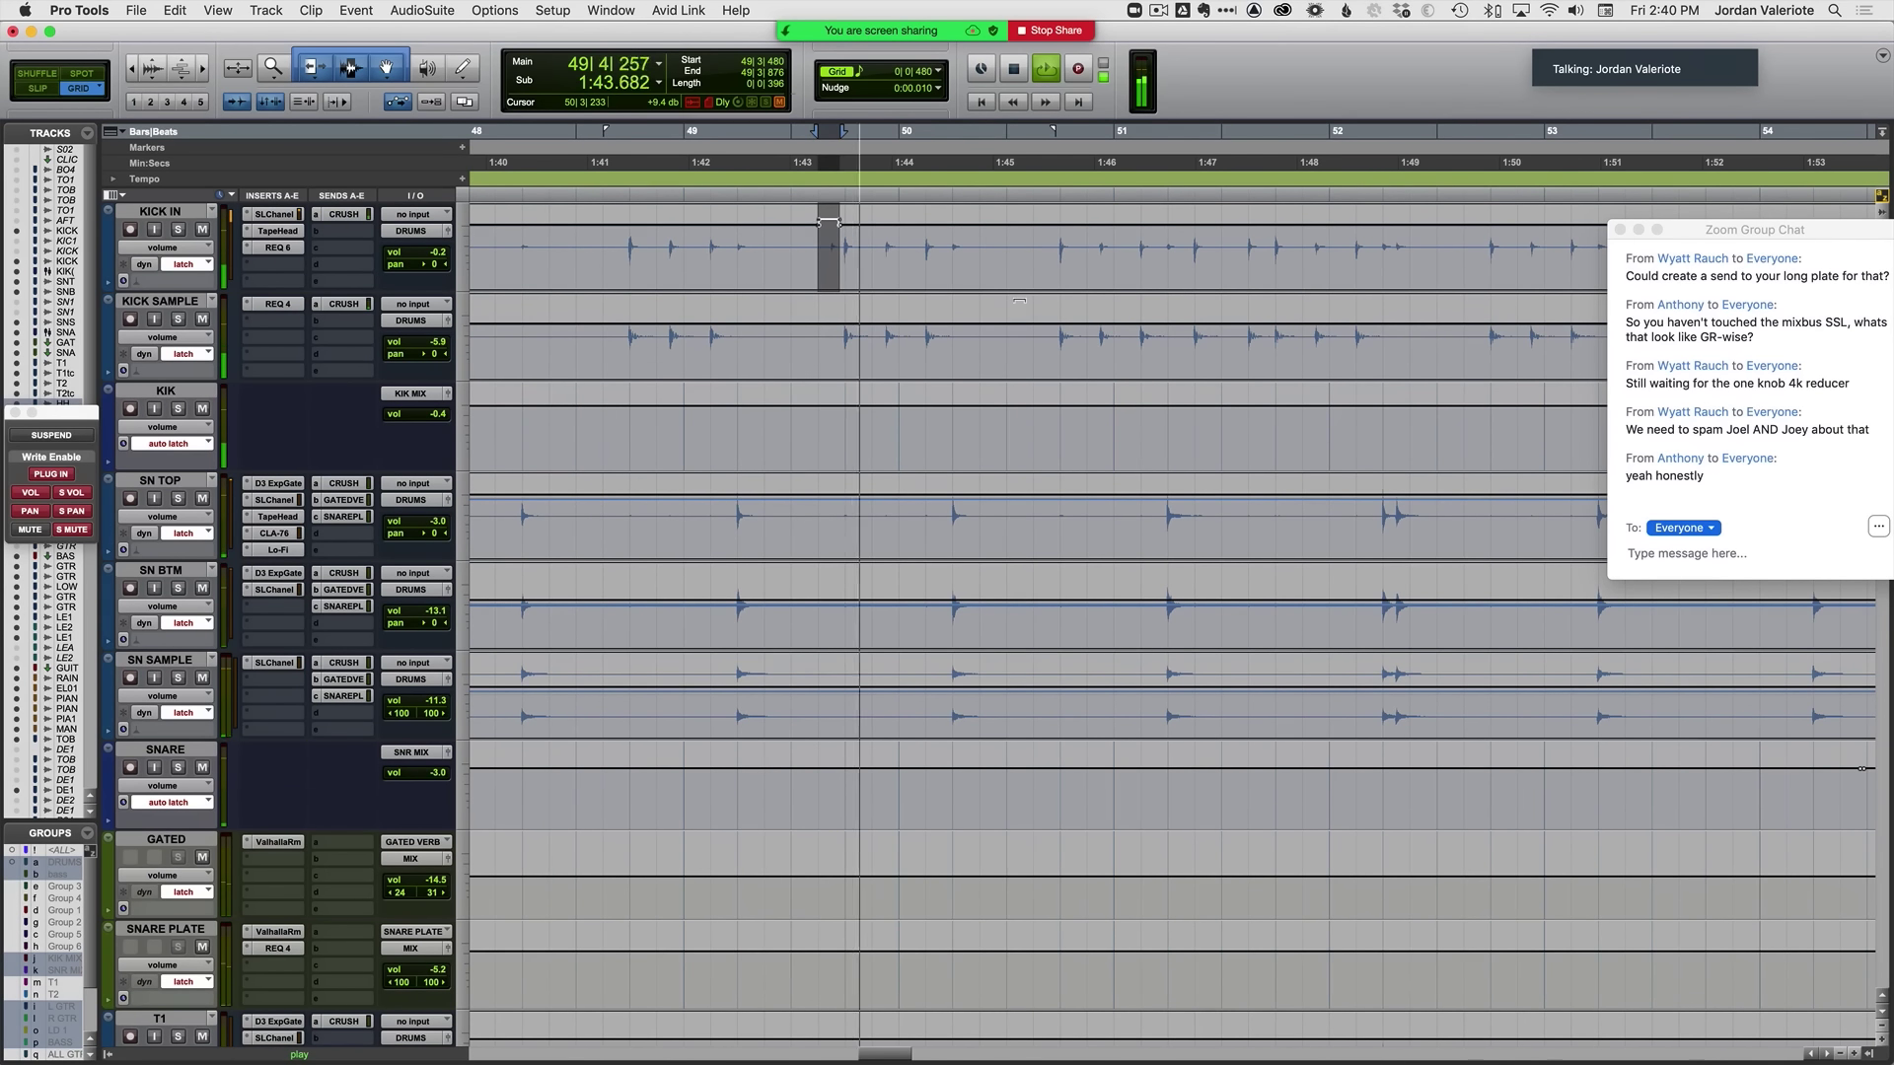
{"action": "key", "text": "r"}
{"action": "key", "text": "r"}
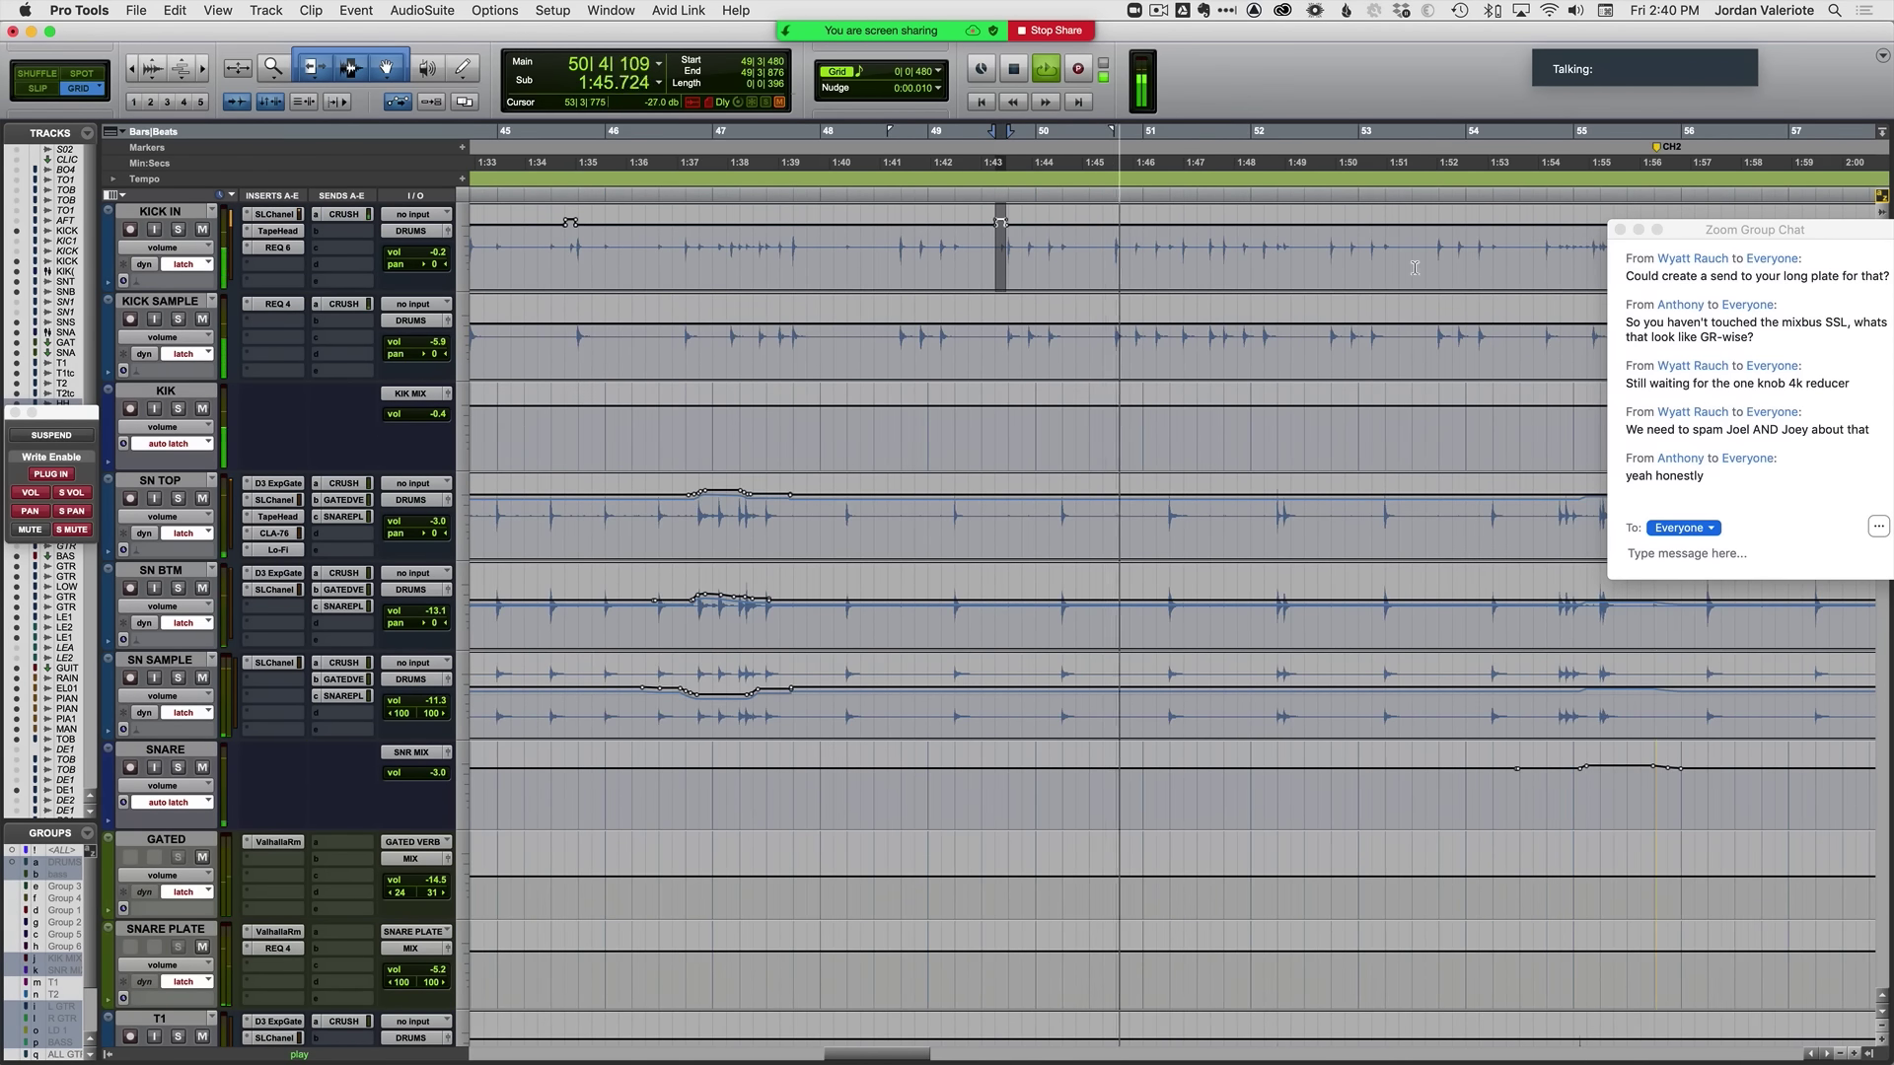
{"action": "key", "text": "r"}
{"action": "scroll", "coordinate": [1095, 484], "scroll_direction": "left", "scroll_amount": 6}
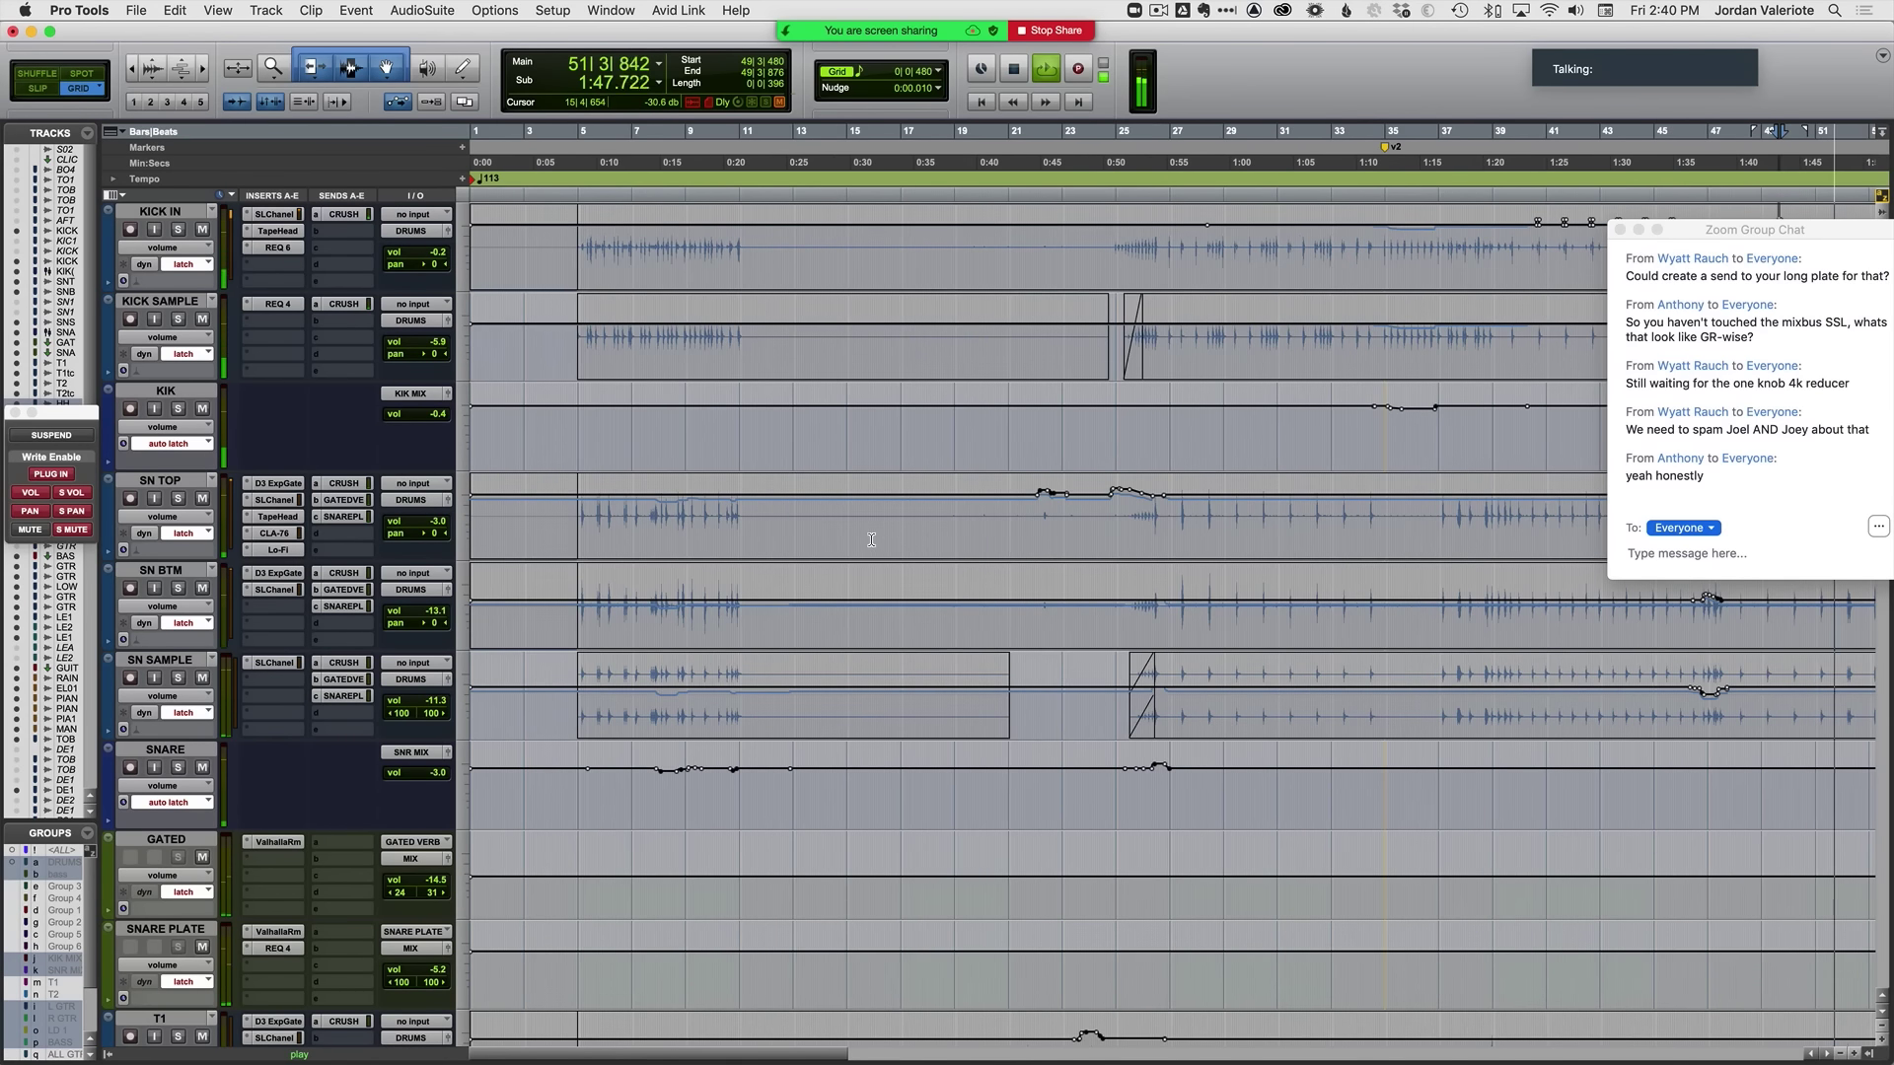
{"action": "key", "text": "minus"}
{"action": "scroll", "coordinate": [809, 513], "scroll_direction": "down", "scroll_amount": 3}
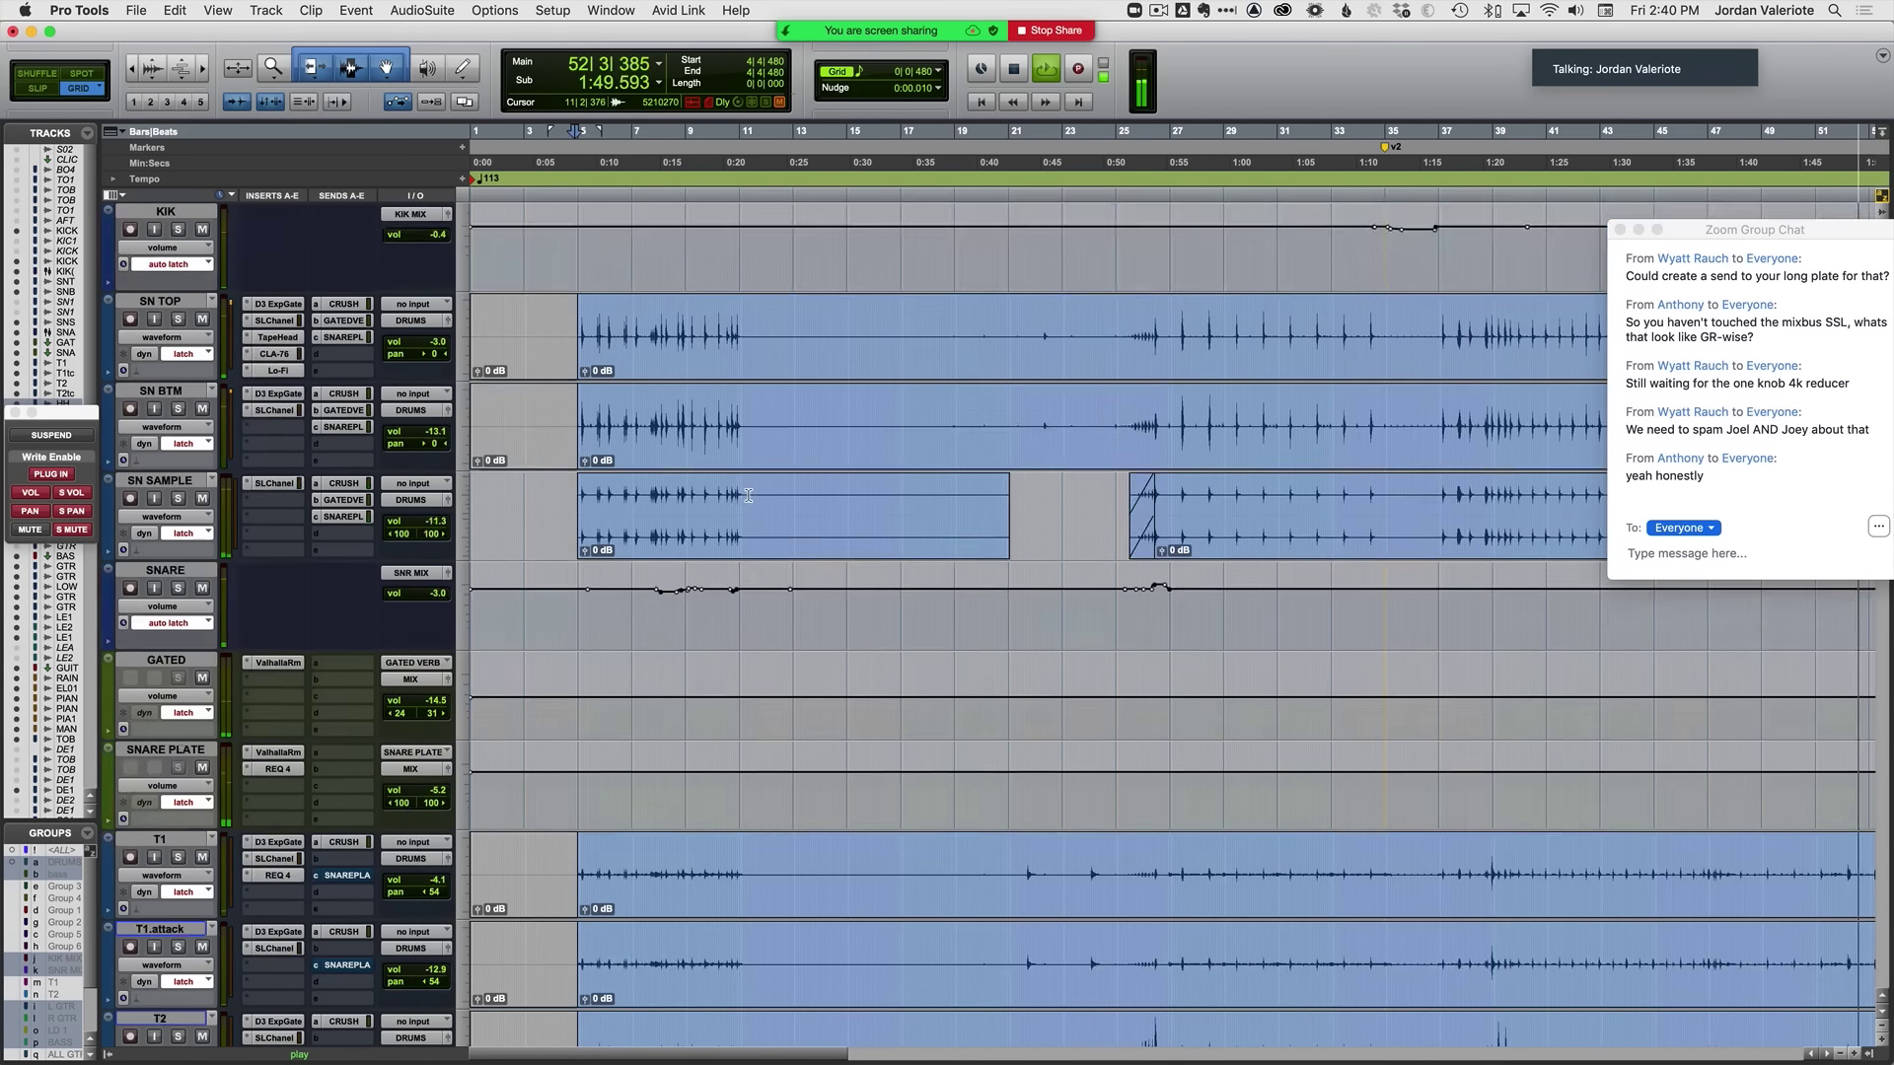
{"action": "key", "text": "super+equal"}
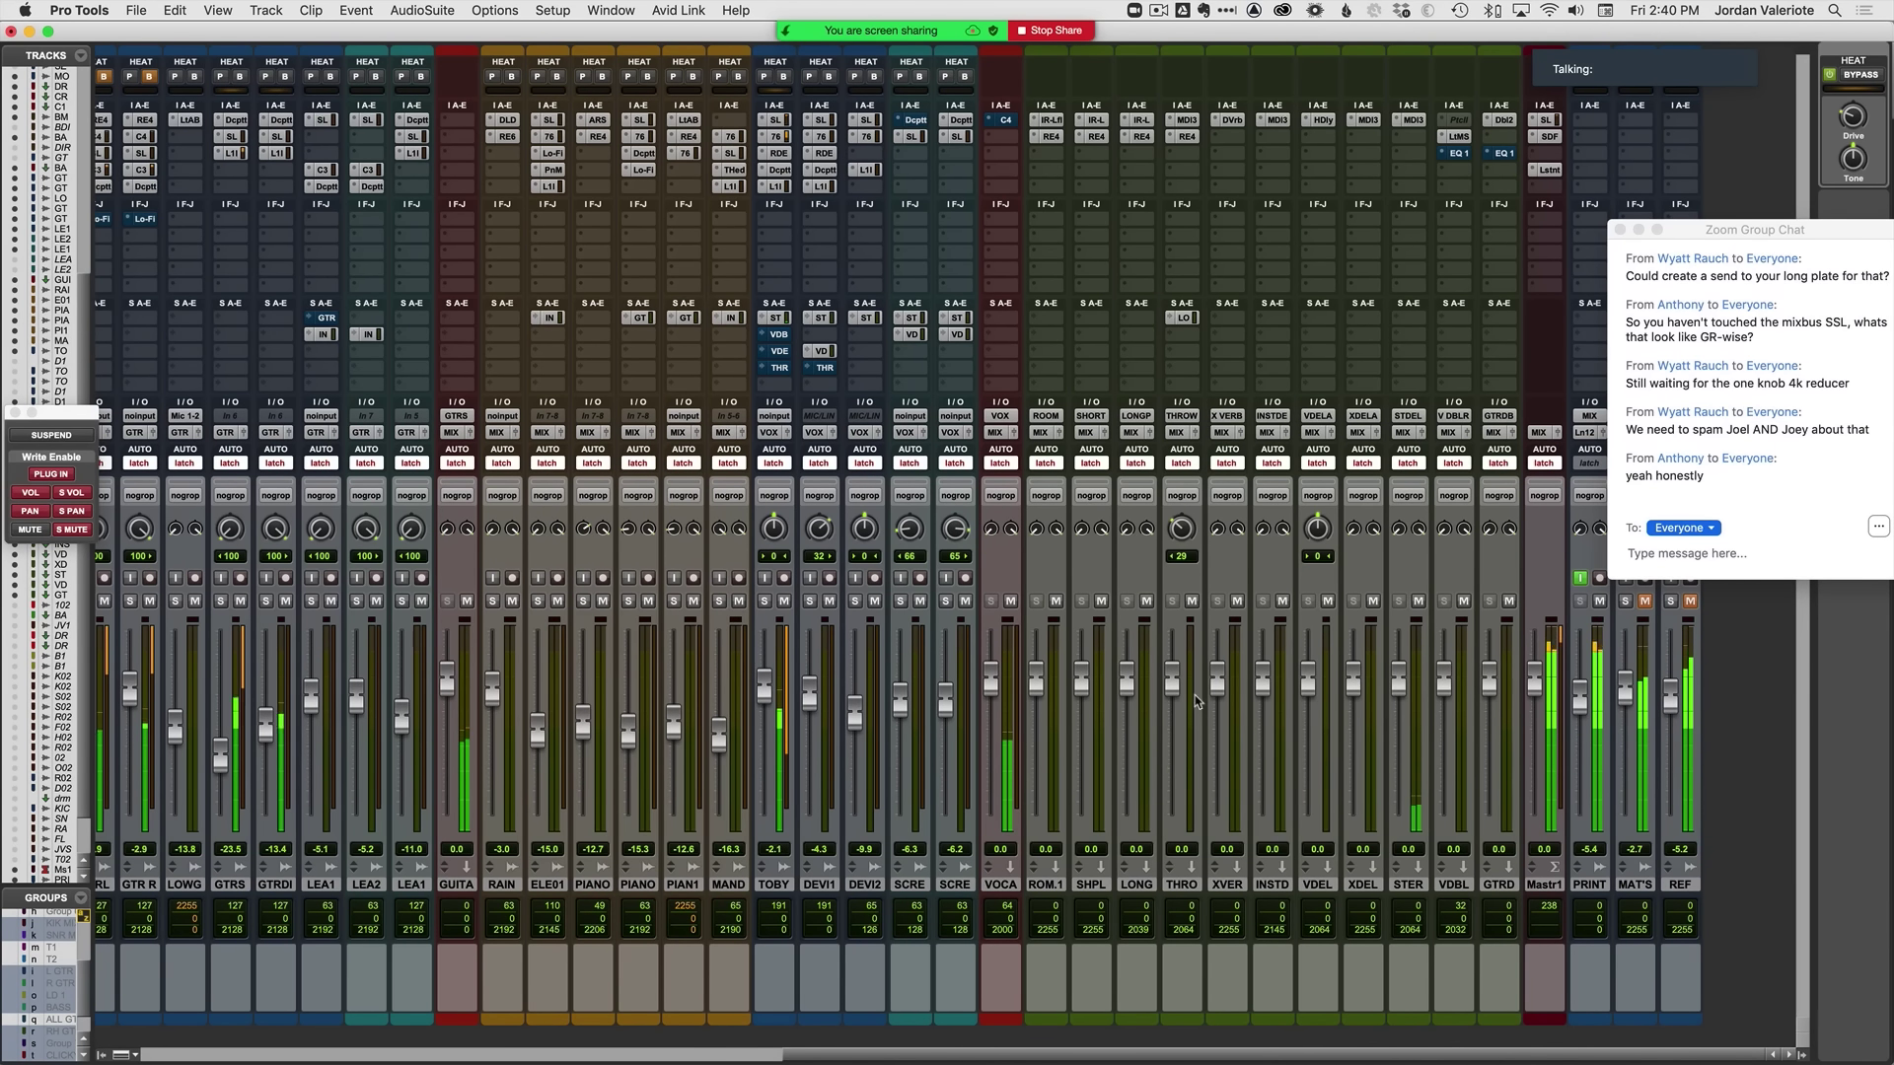
Step: Solo the REF track and bring it into view in the Edit window, zoomed out to show its clip
{"action": "left_click", "coordinate": [1670, 601]}
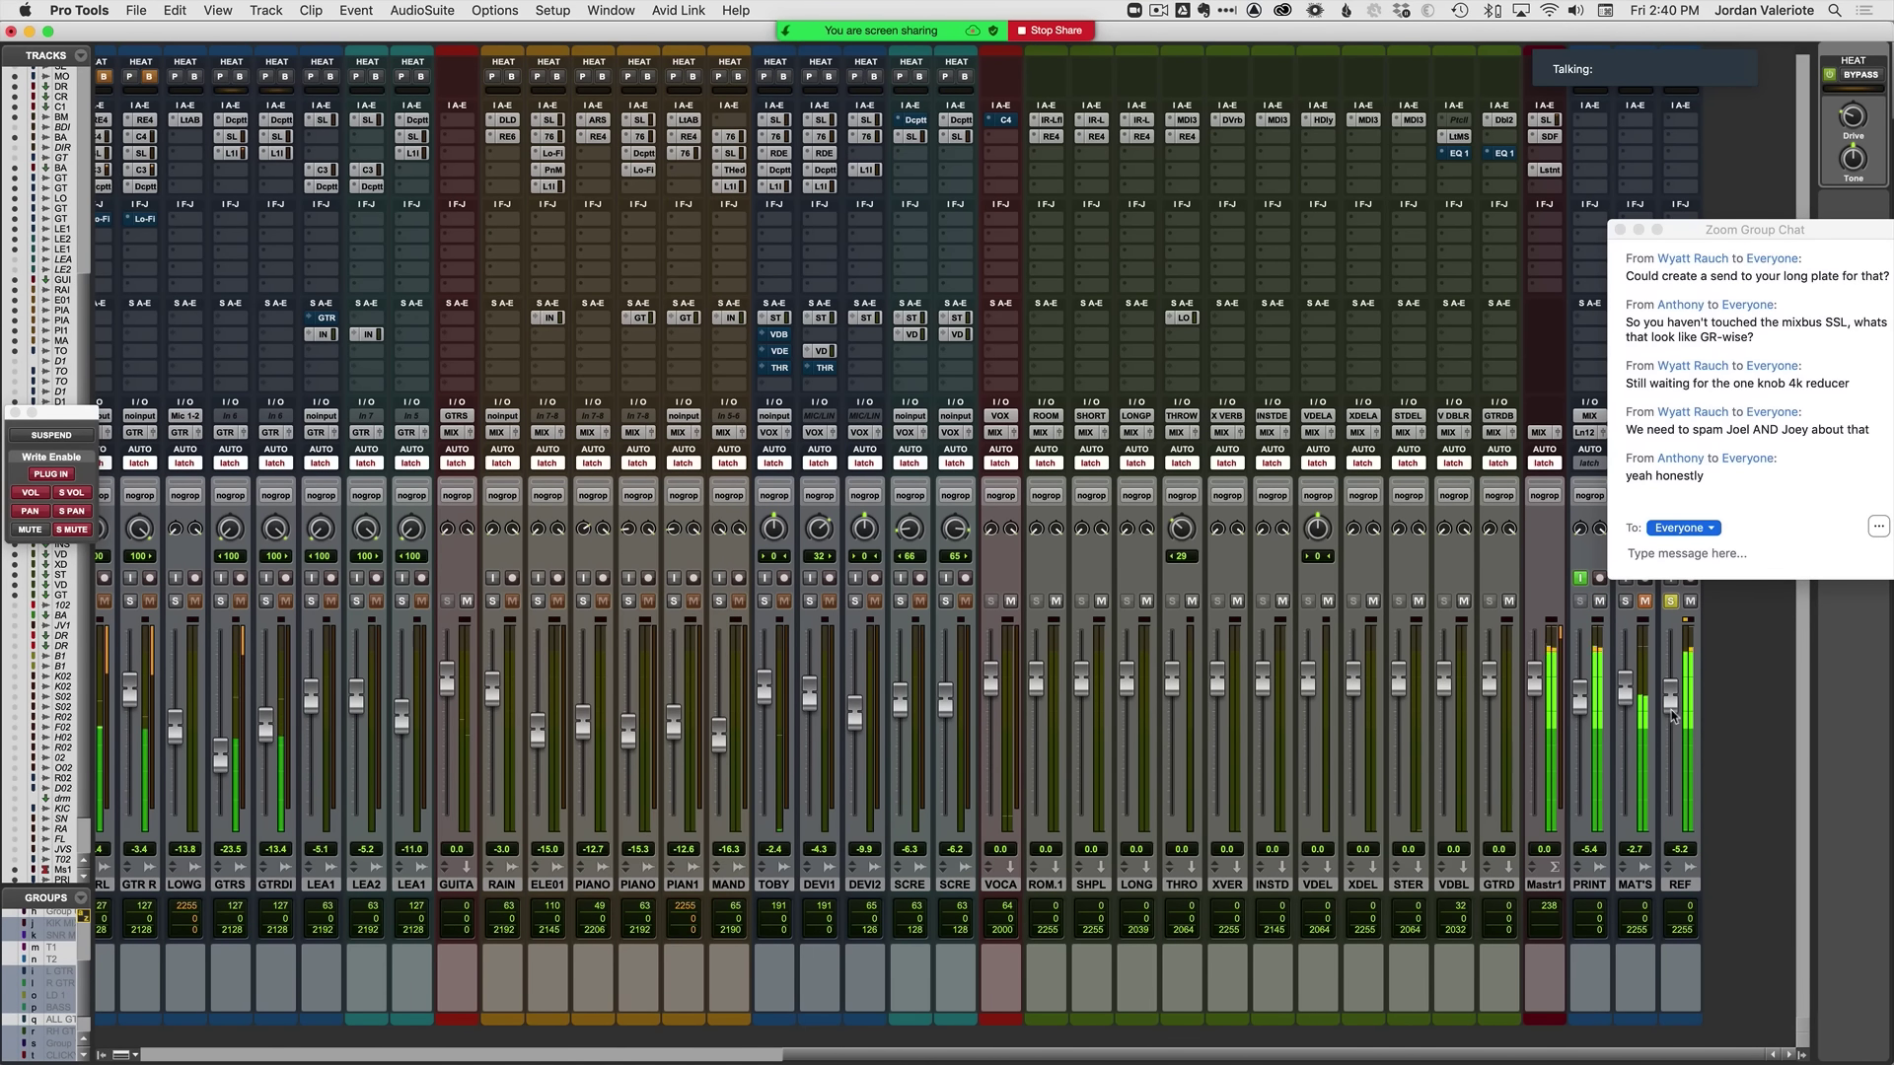
{"action": "key", "text": "super+equal"}
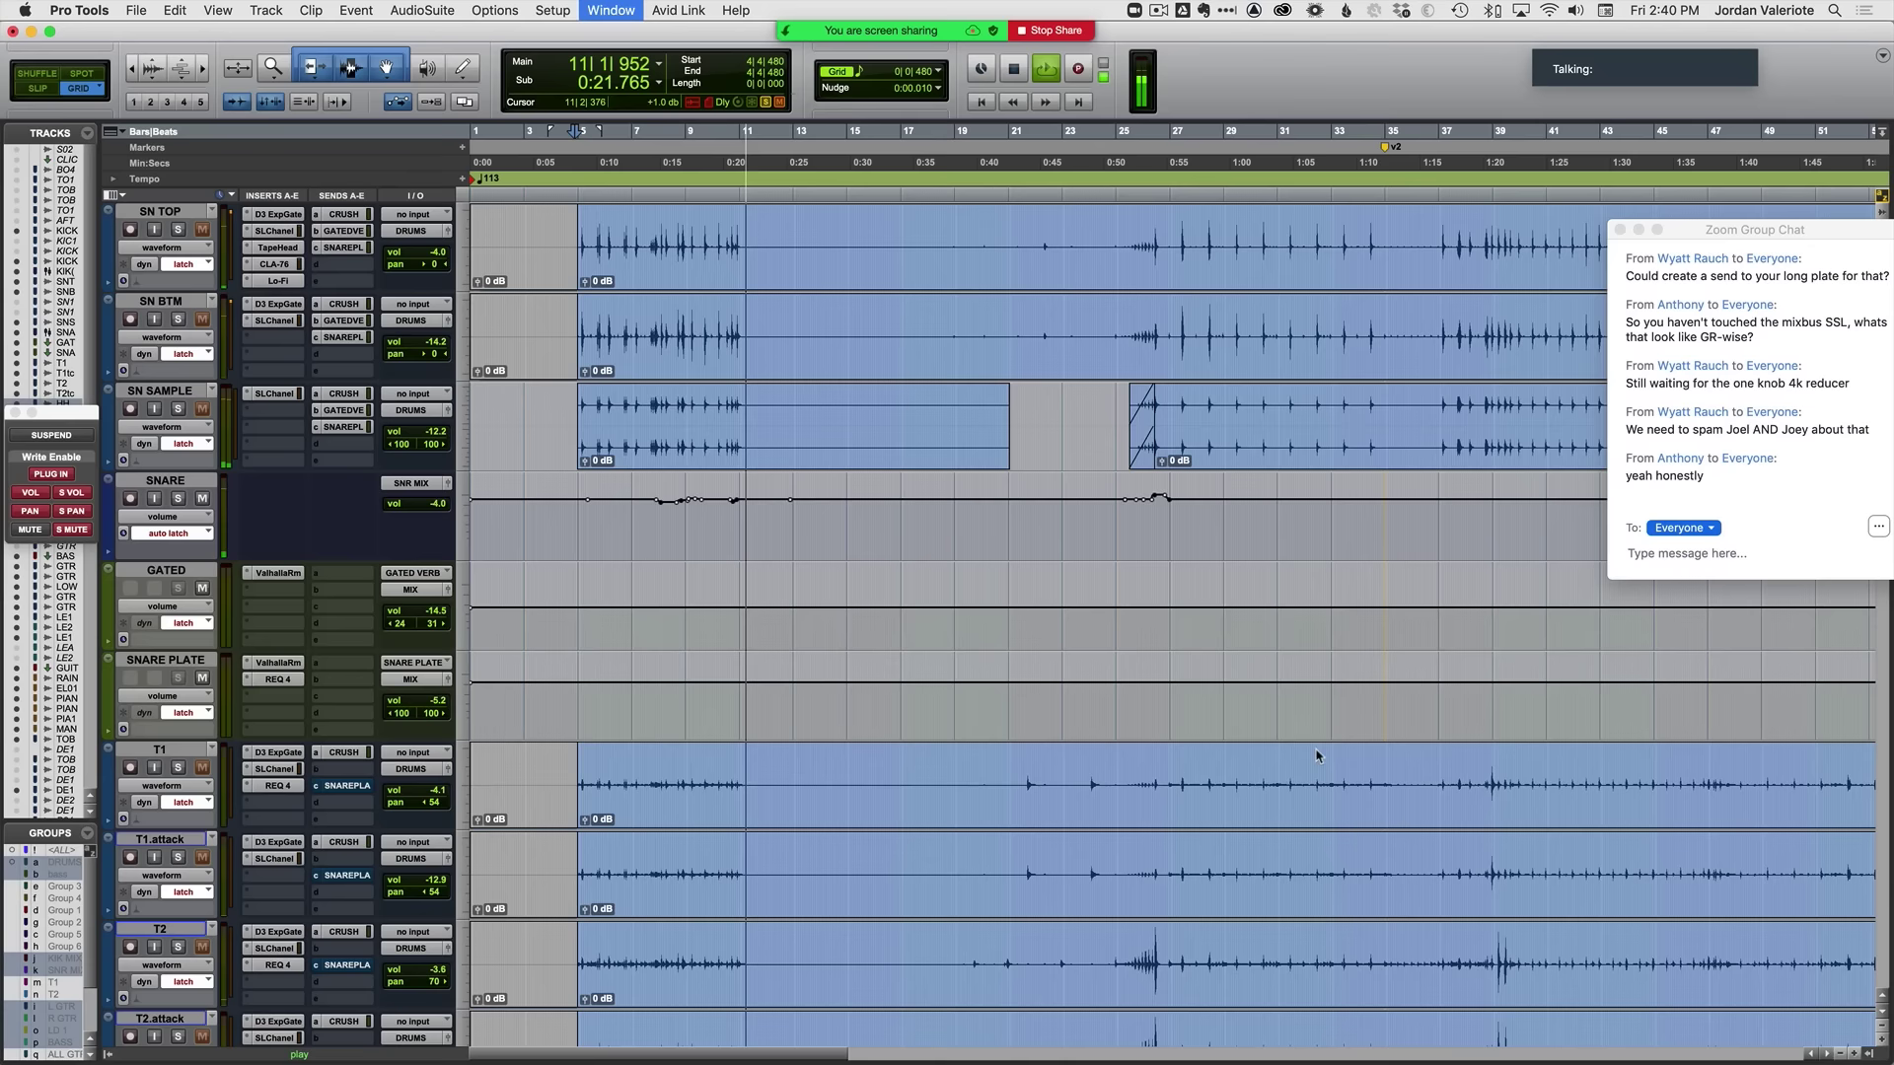
{"action": "scroll", "coordinate": [979, 825], "scroll_direction": "down", "scroll_amount": 20}
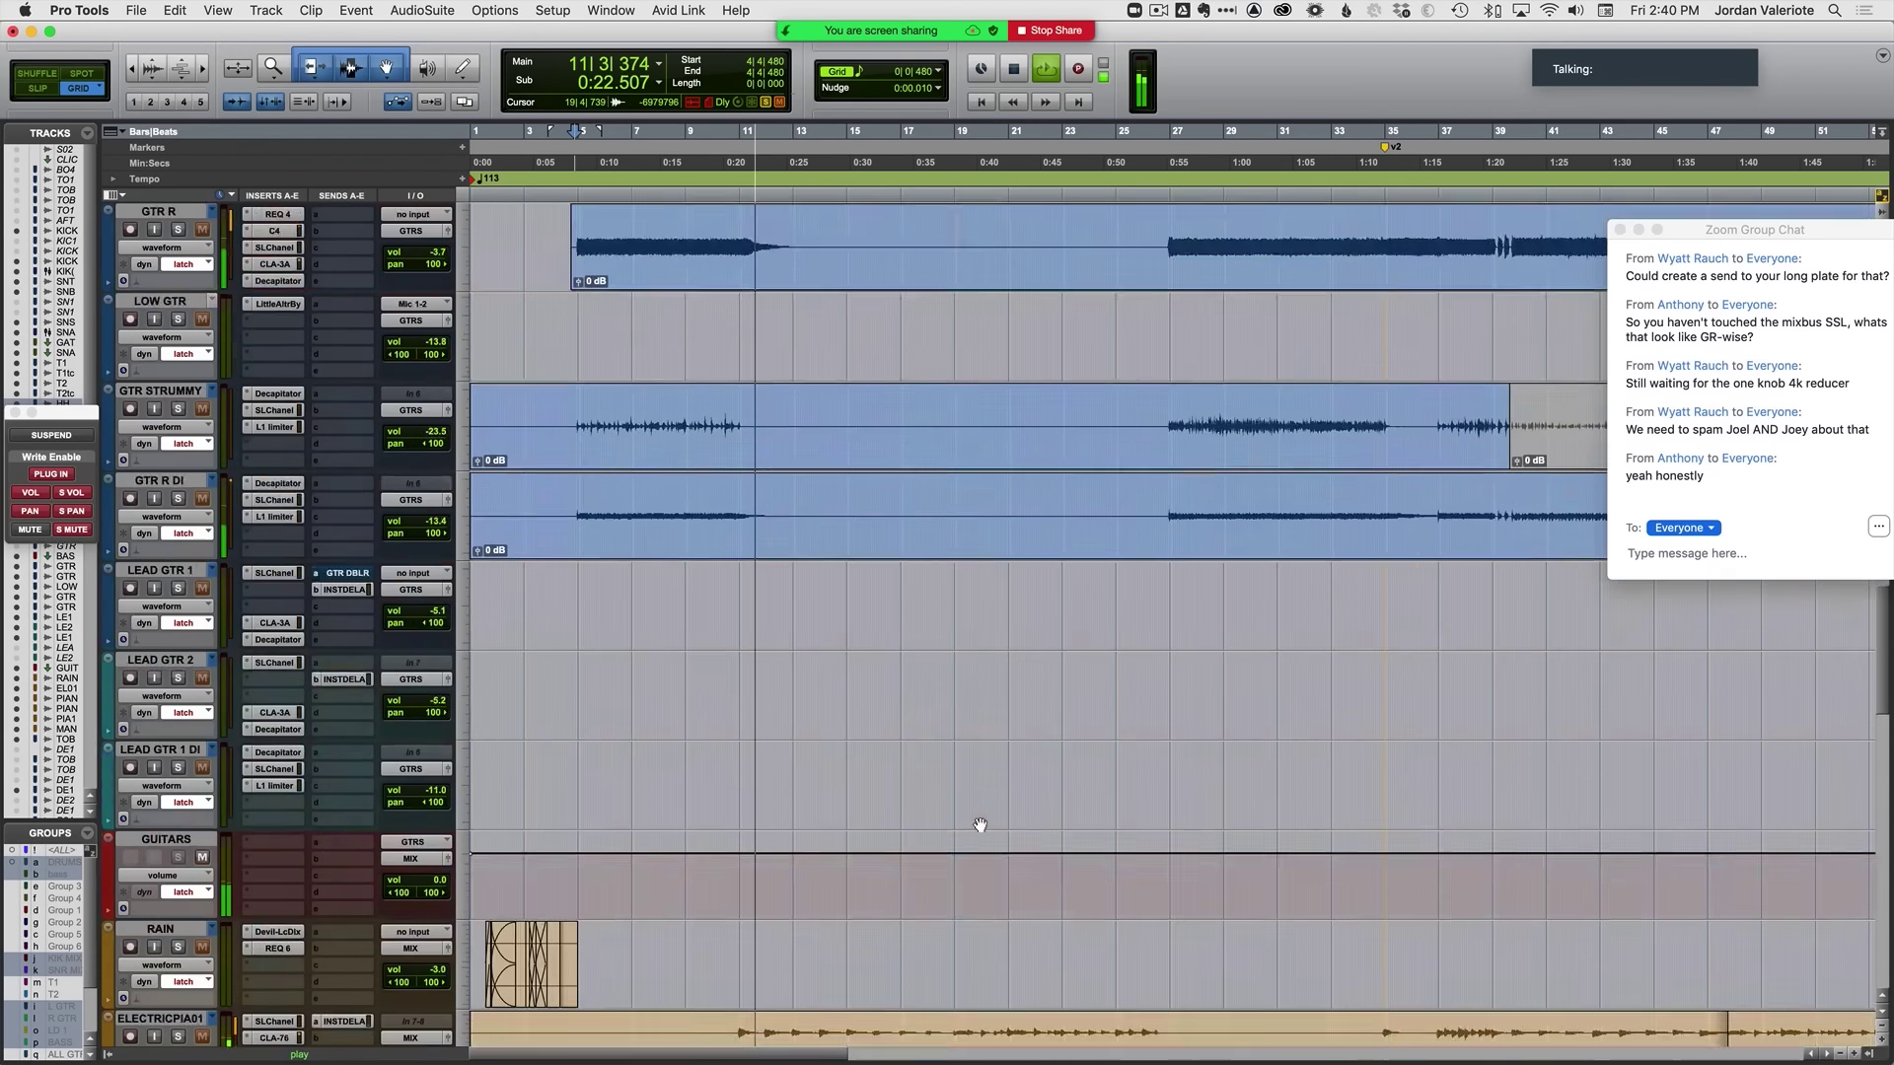
{"action": "scroll", "coordinate": [979, 825], "scroll_direction": "down", "scroll_amount": 5}
{"action": "key", "text": "r"}
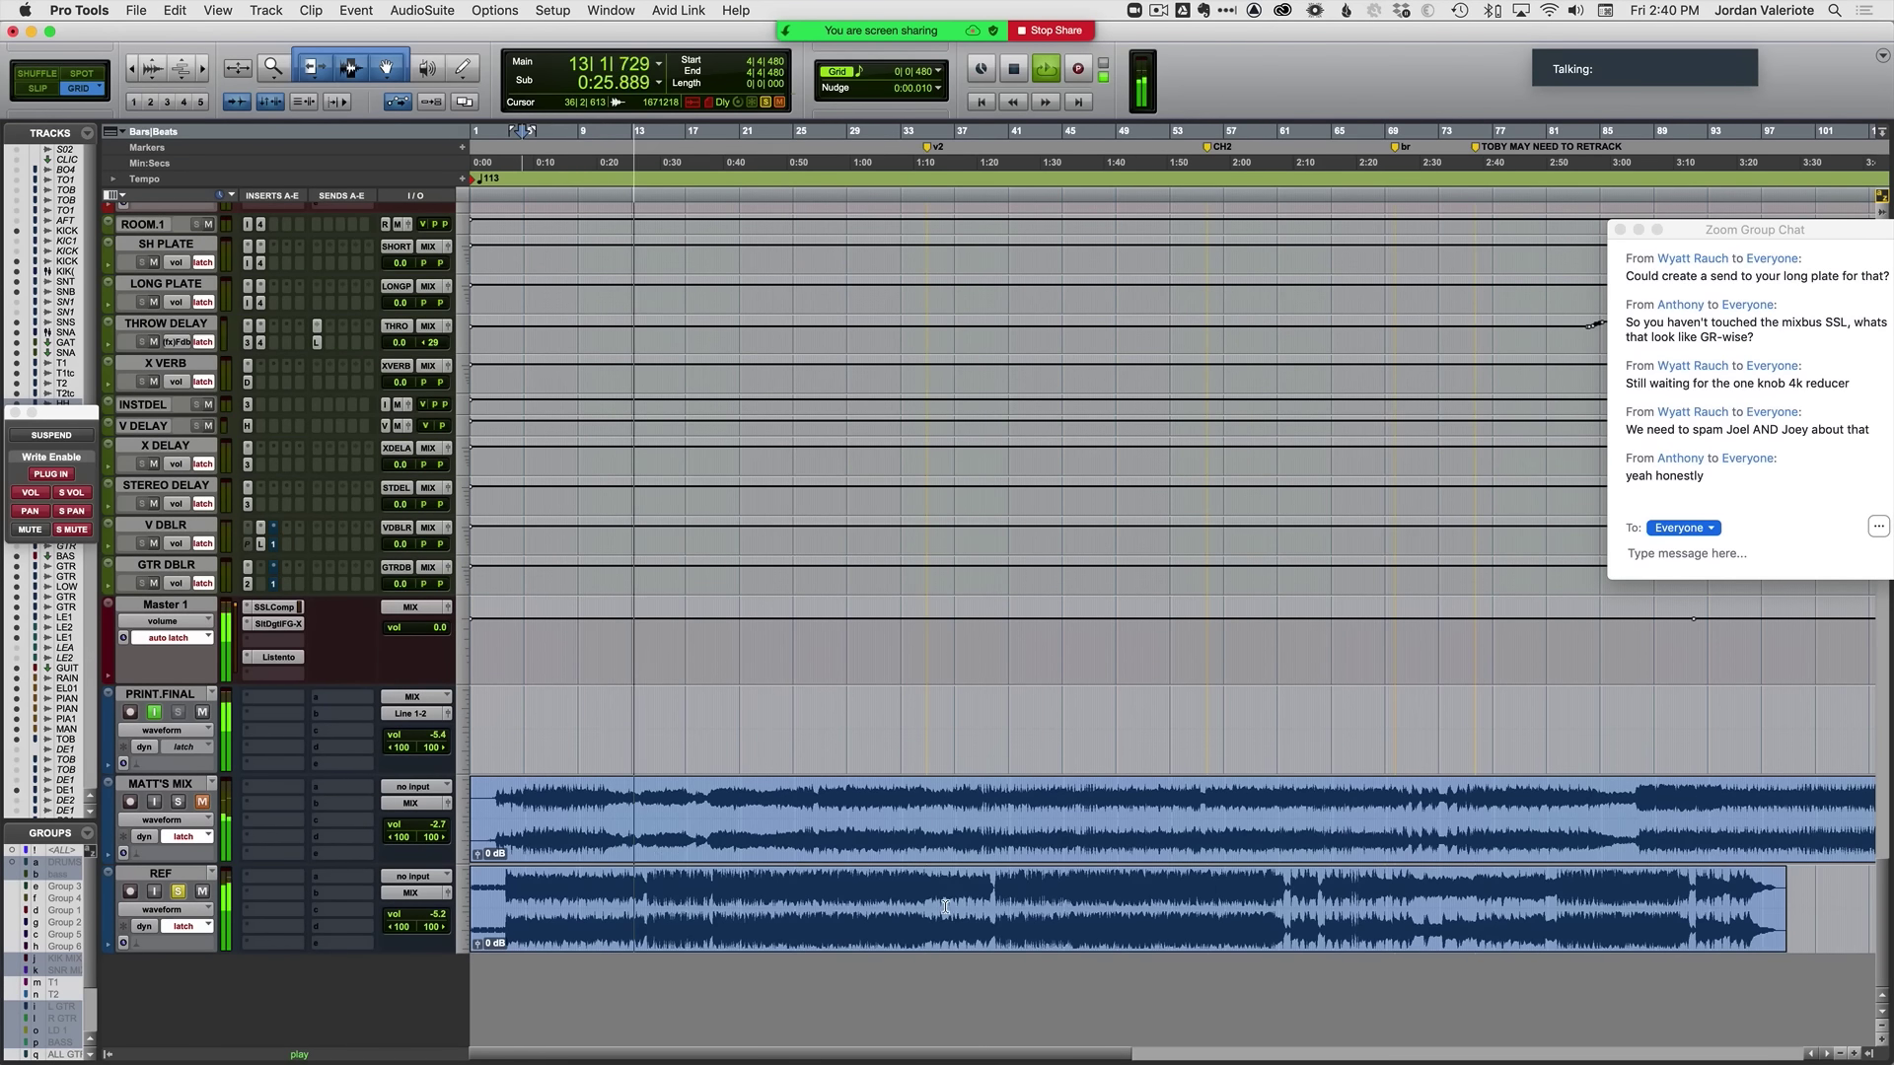
Step: Play the REF track from around bar 42 and bar 52 to compare it, unsolo it, and return to the Mix window
{"action": "key", "text": "space"}
{"action": "key", "text": "space"}
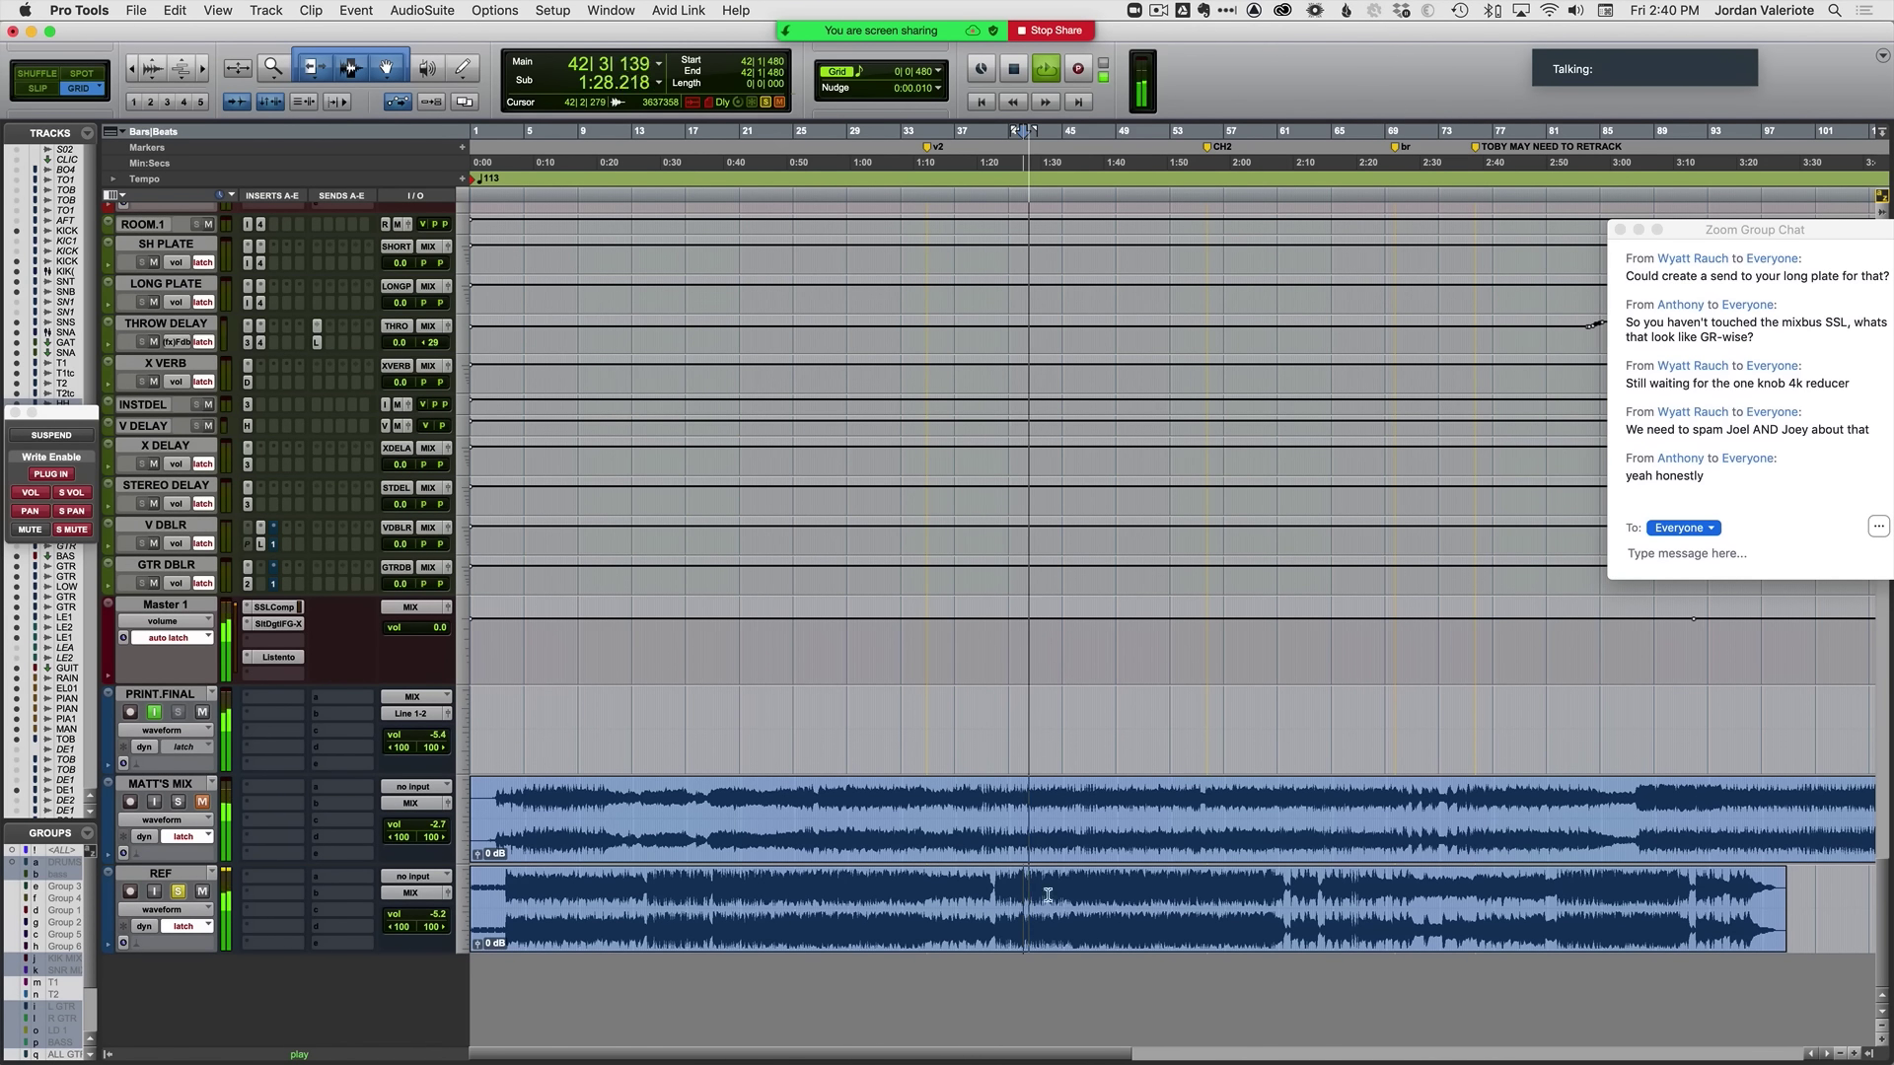
{"action": "left_click", "coordinate": [1168, 891]}
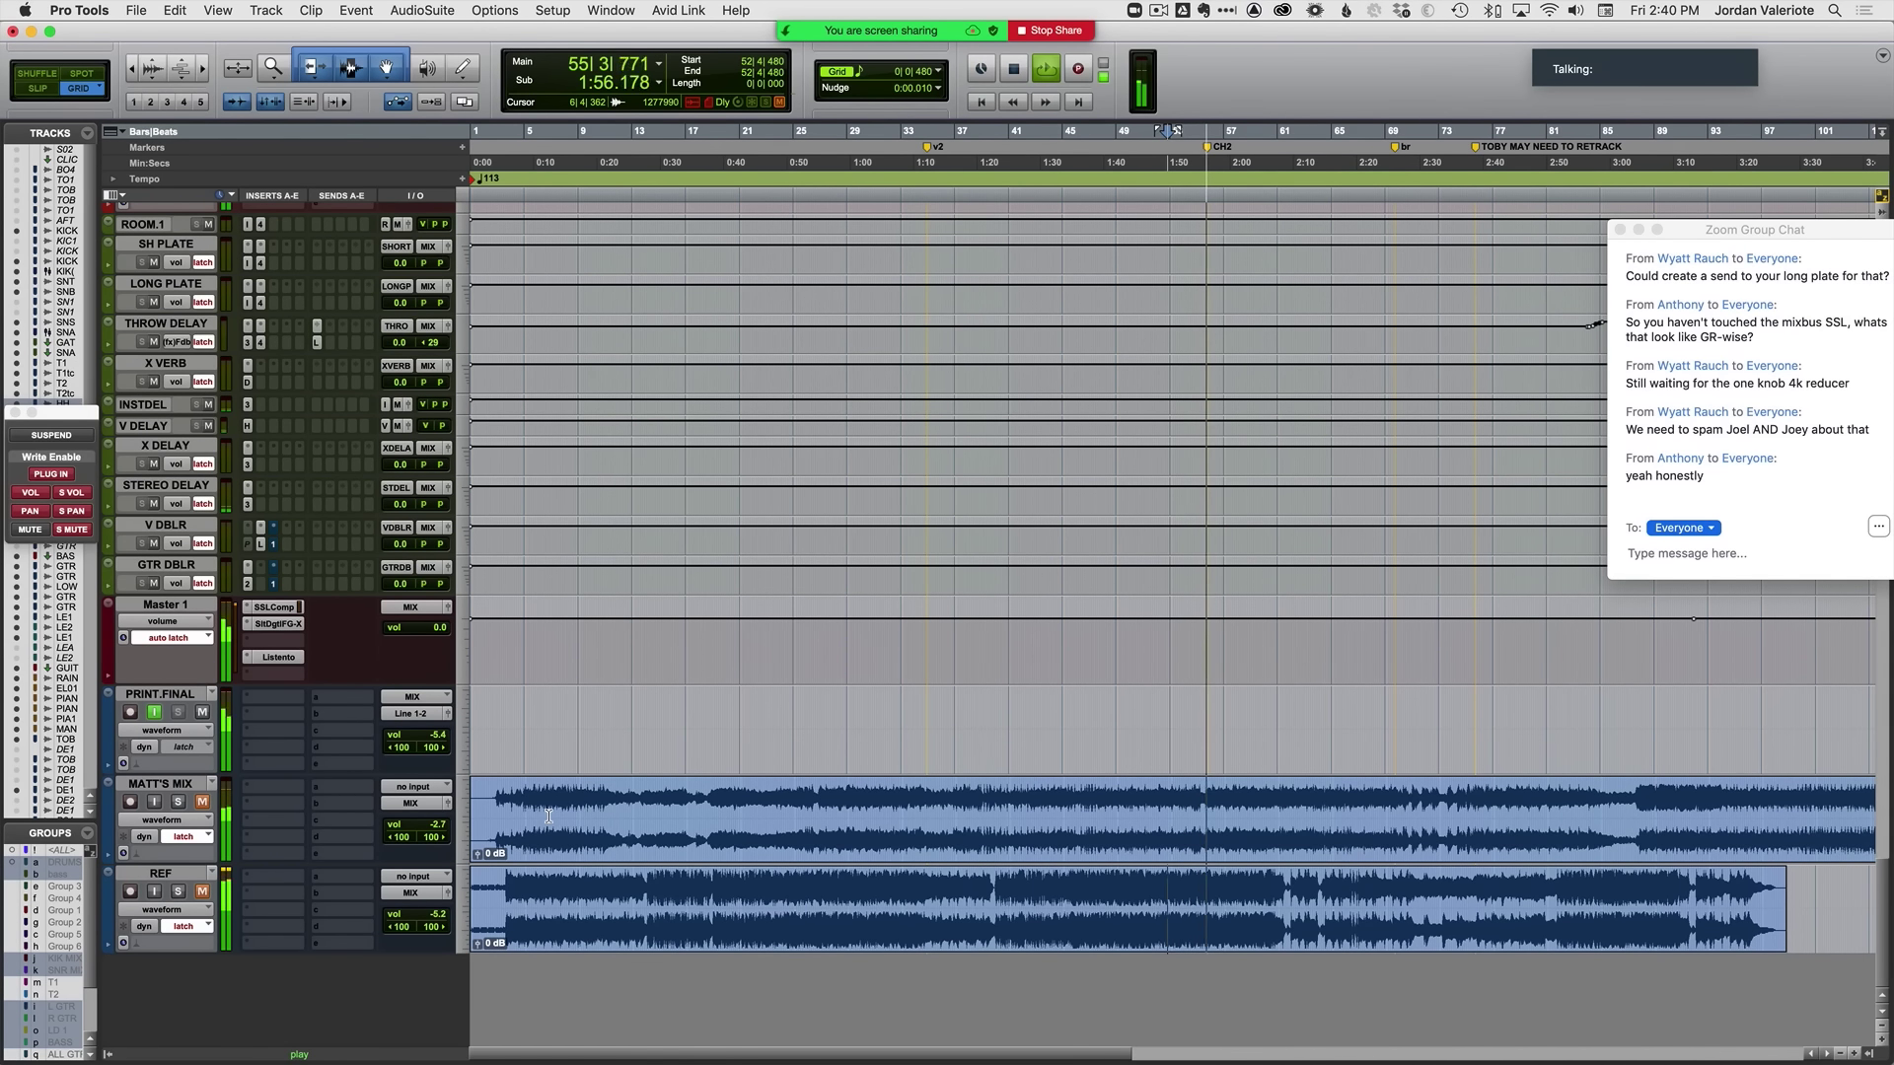
{"action": "key", "text": "r"}
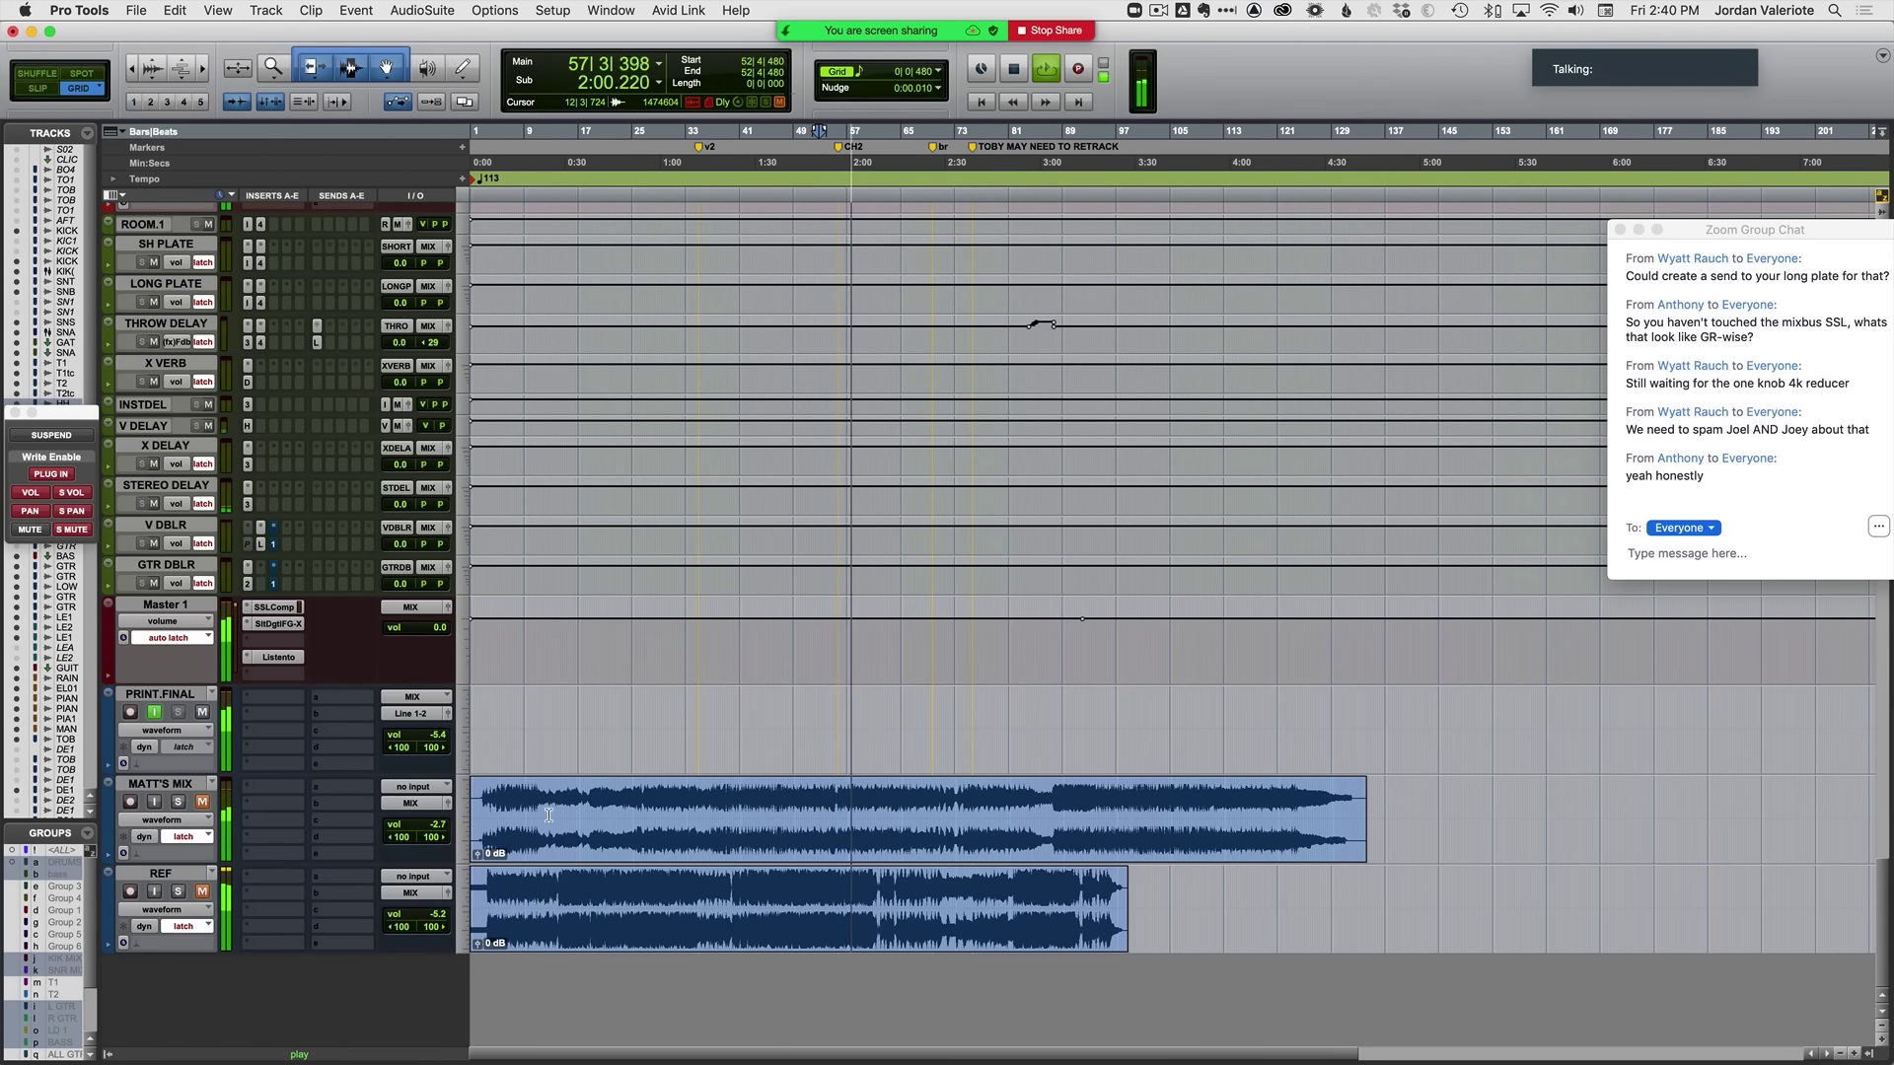
{"action": "key", "text": "super+equal"}
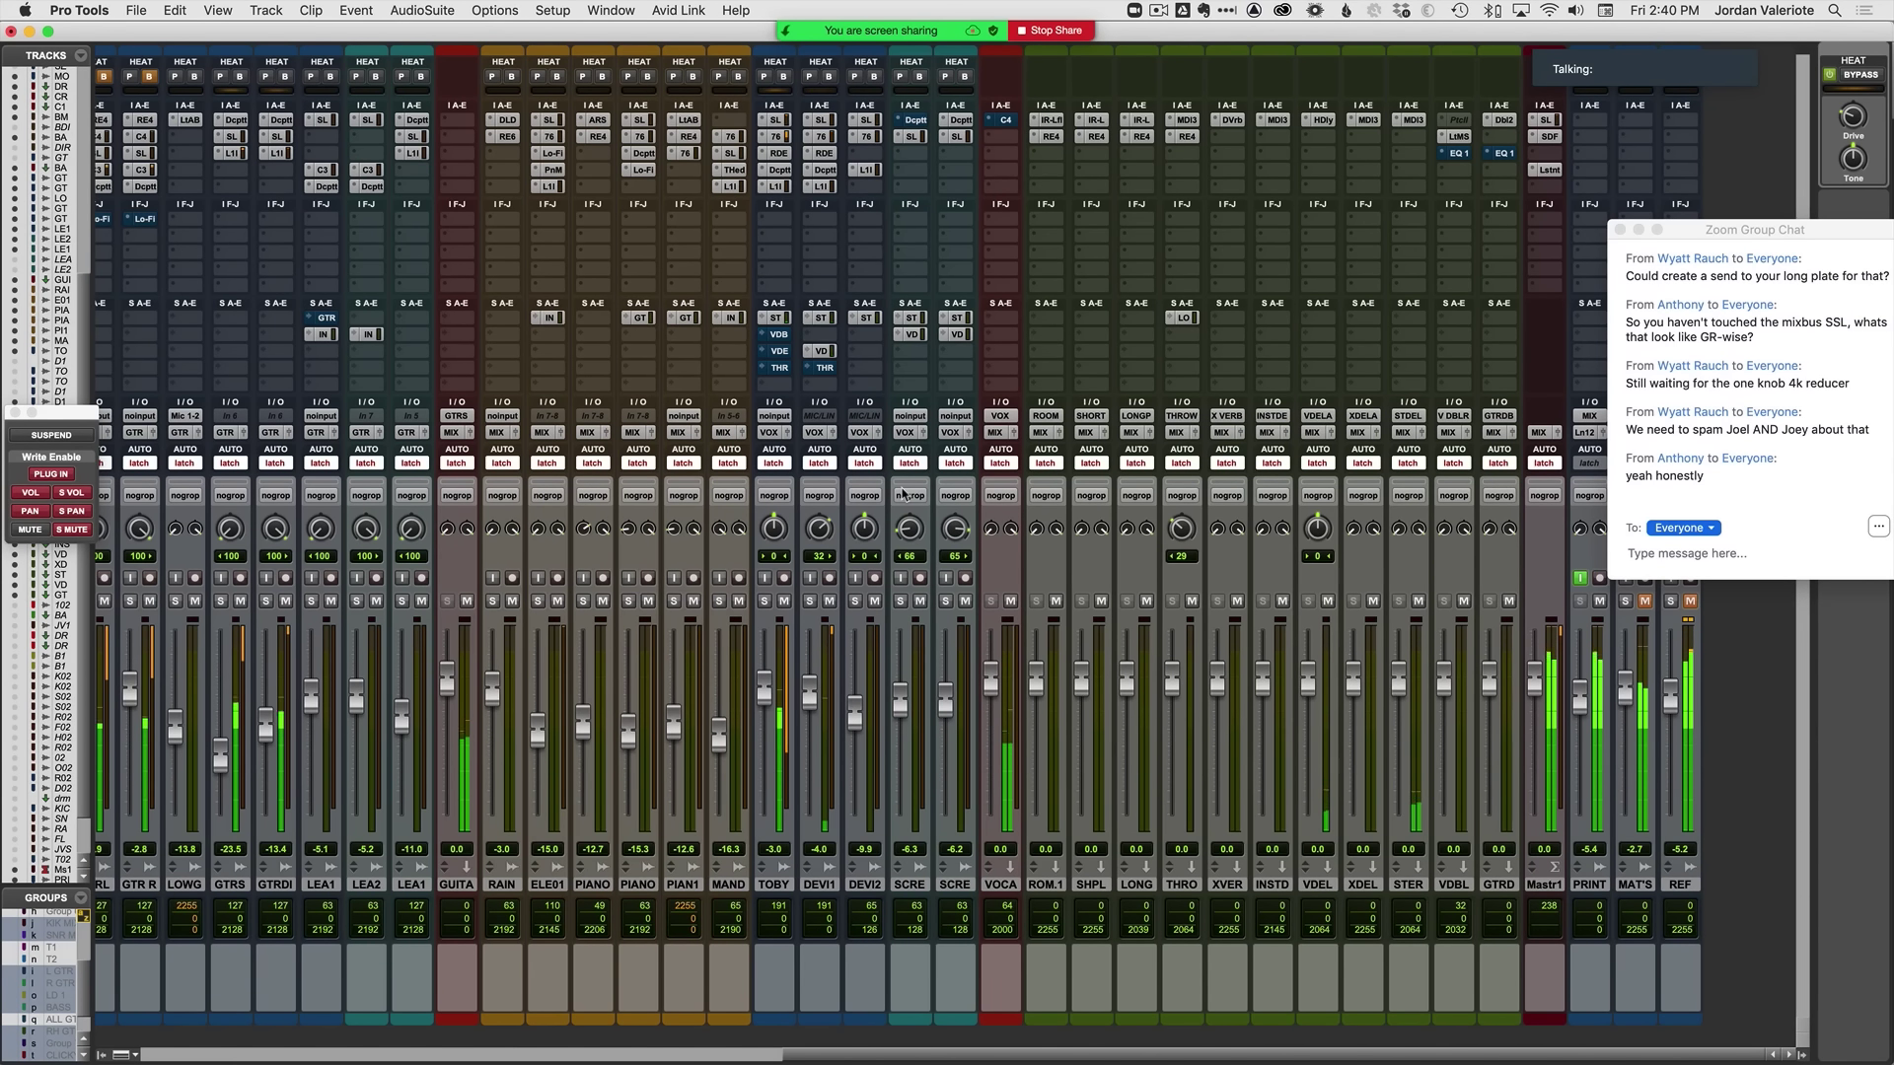
Step: Raise the low-frequency gain in the SSLChannel on KICK IN and close the plug-in
{"action": "scroll", "coordinate": [125, 165], "scroll_direction": "left", "scroll_amount": 10}
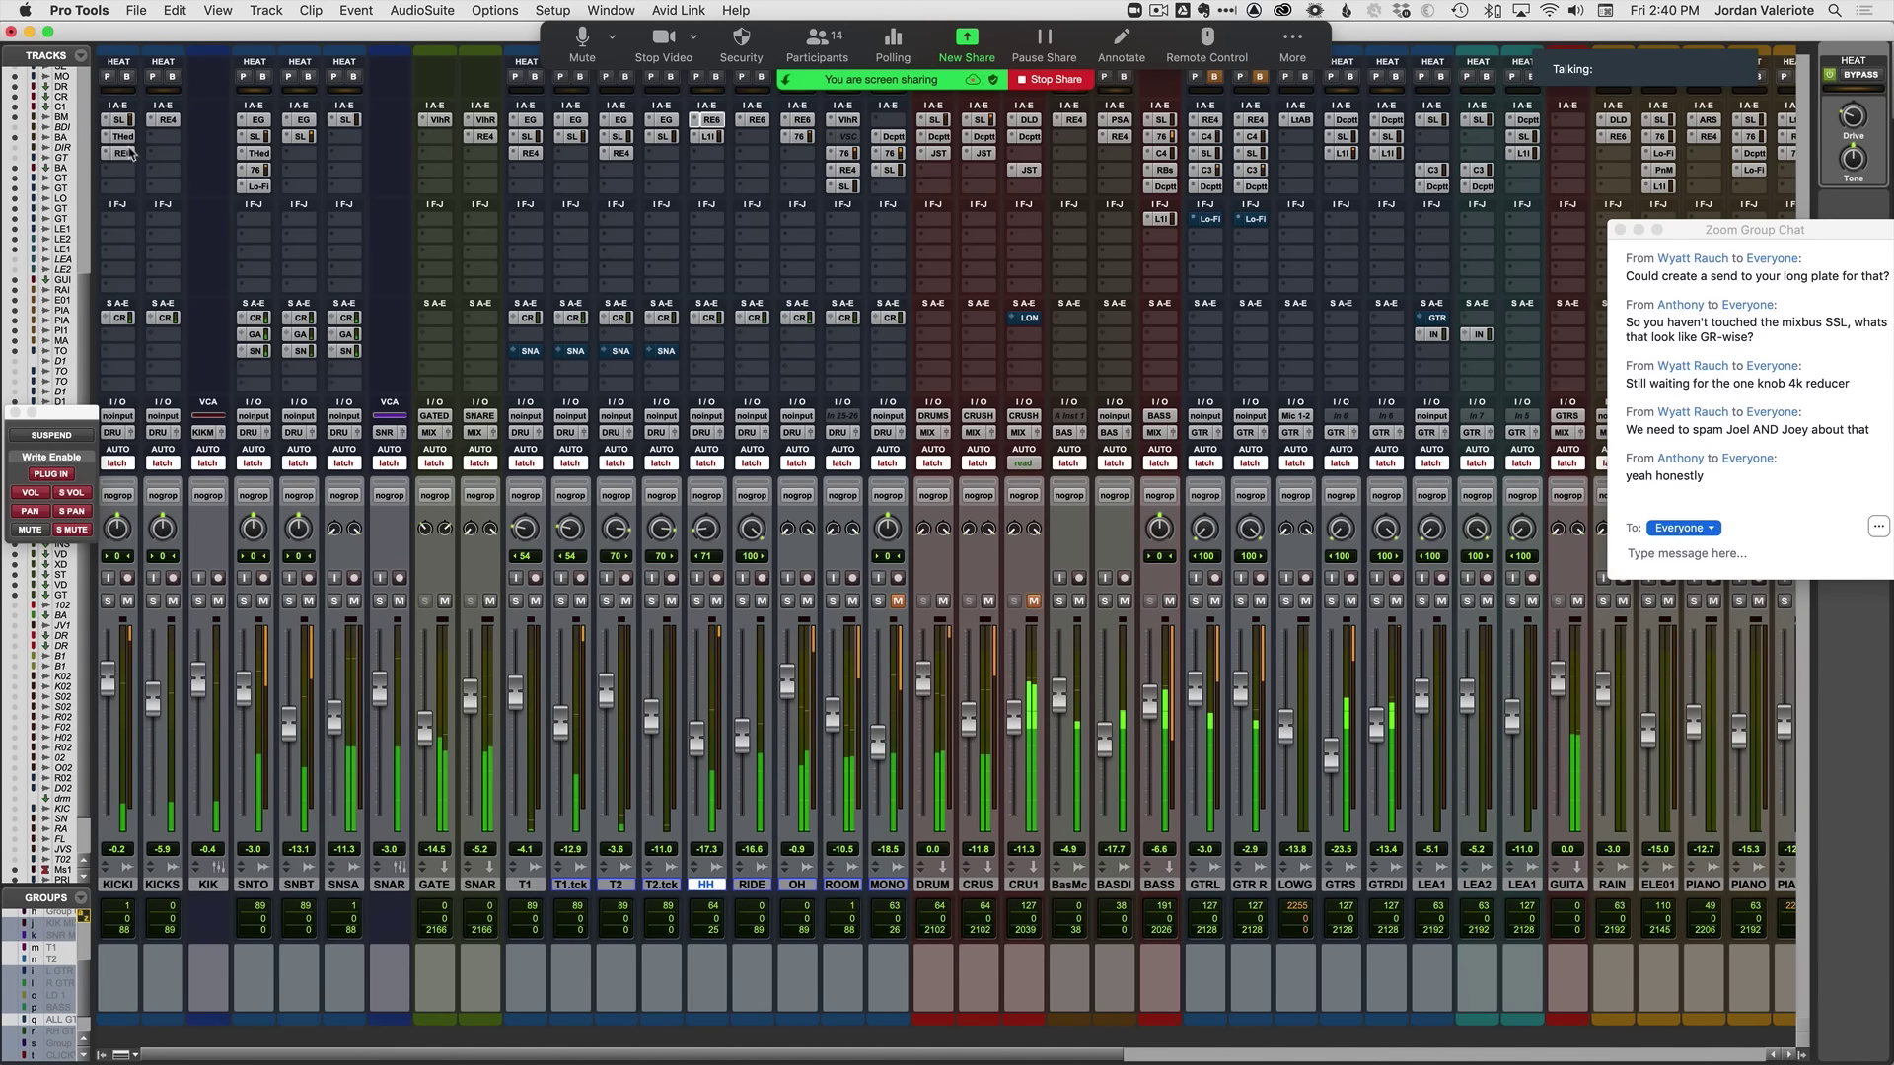
{"action": "left_click", "coordinate": [119, 119]}
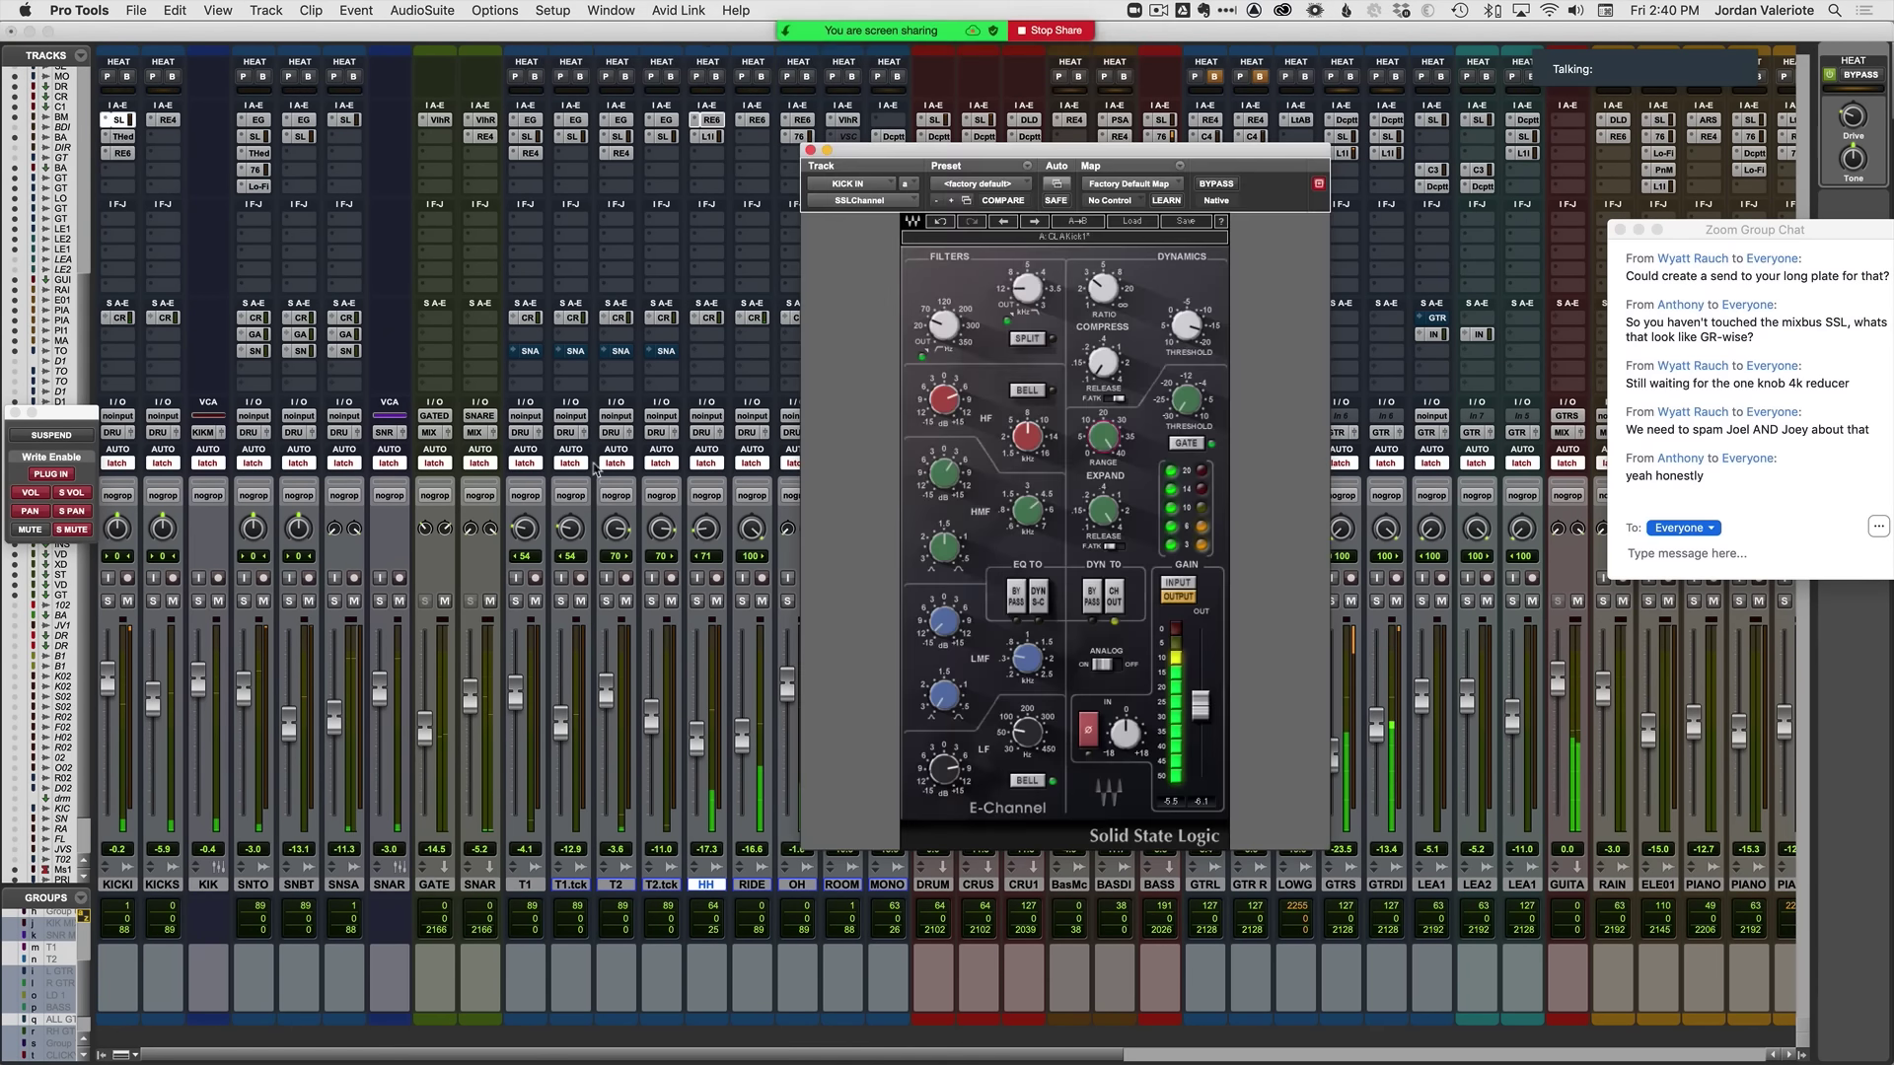
{"action": "left_click_drag", "start_coordinate": [940, 776], "coordinate": [940, 751]}
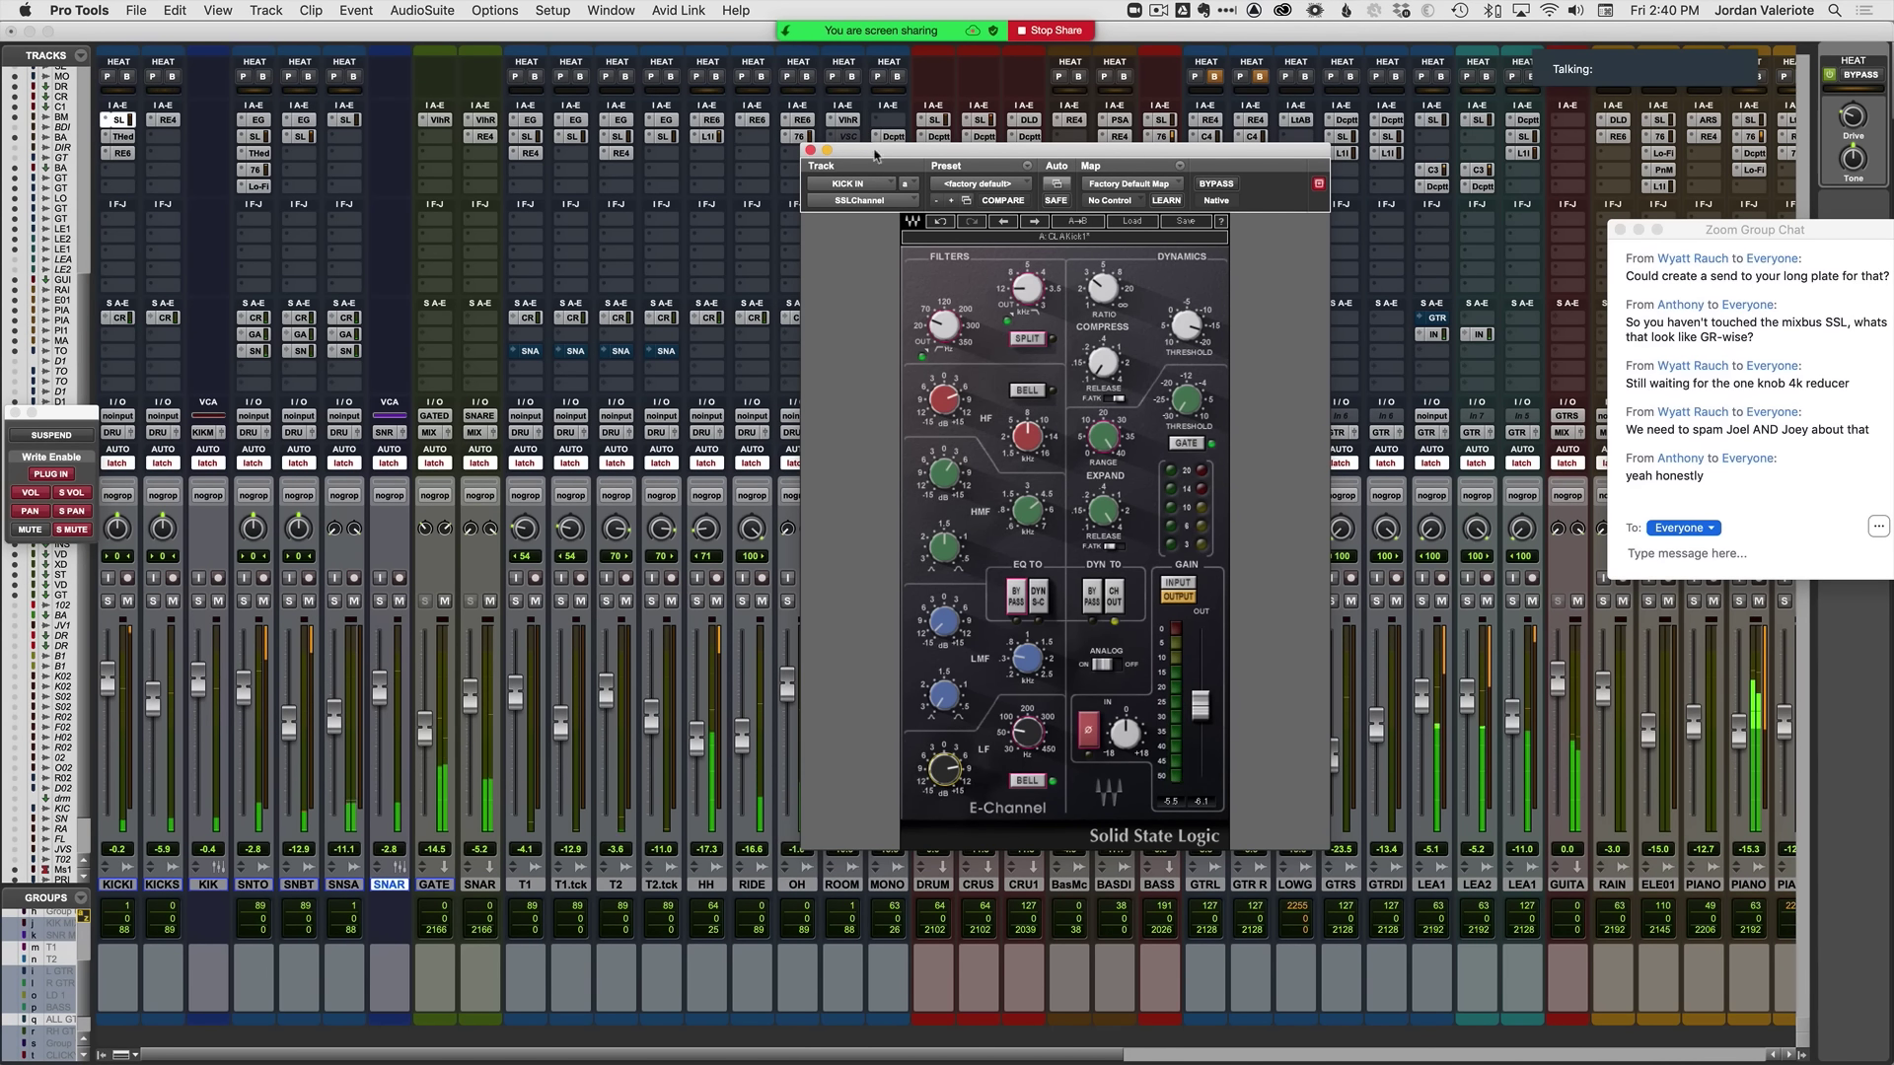
{"action": "left_click", "coordinate": [809, 150]}
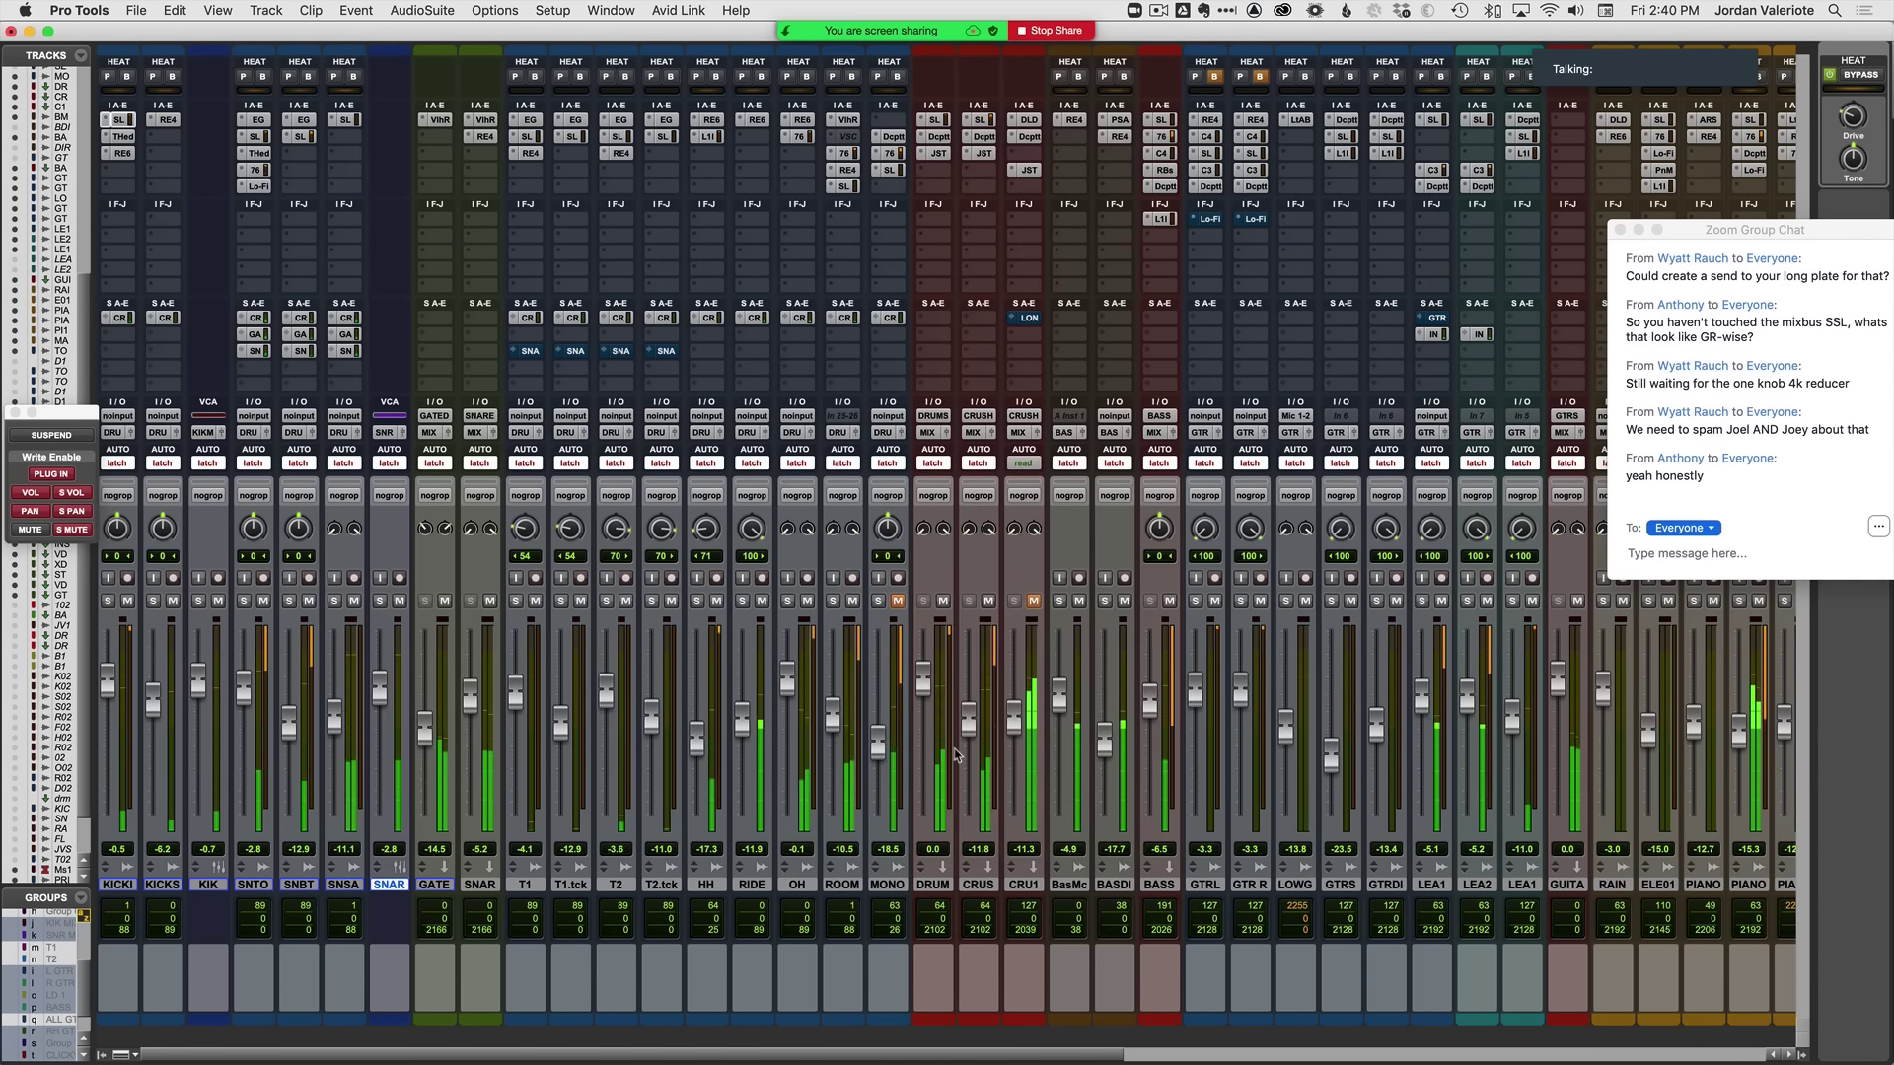
Step: Move the chat window inward, select the CRU1 track, stop playback and save the session
{"action": "scroll", "coordinate": [854, 691], "scroll_direction": "right", "scroll_amount": 5}
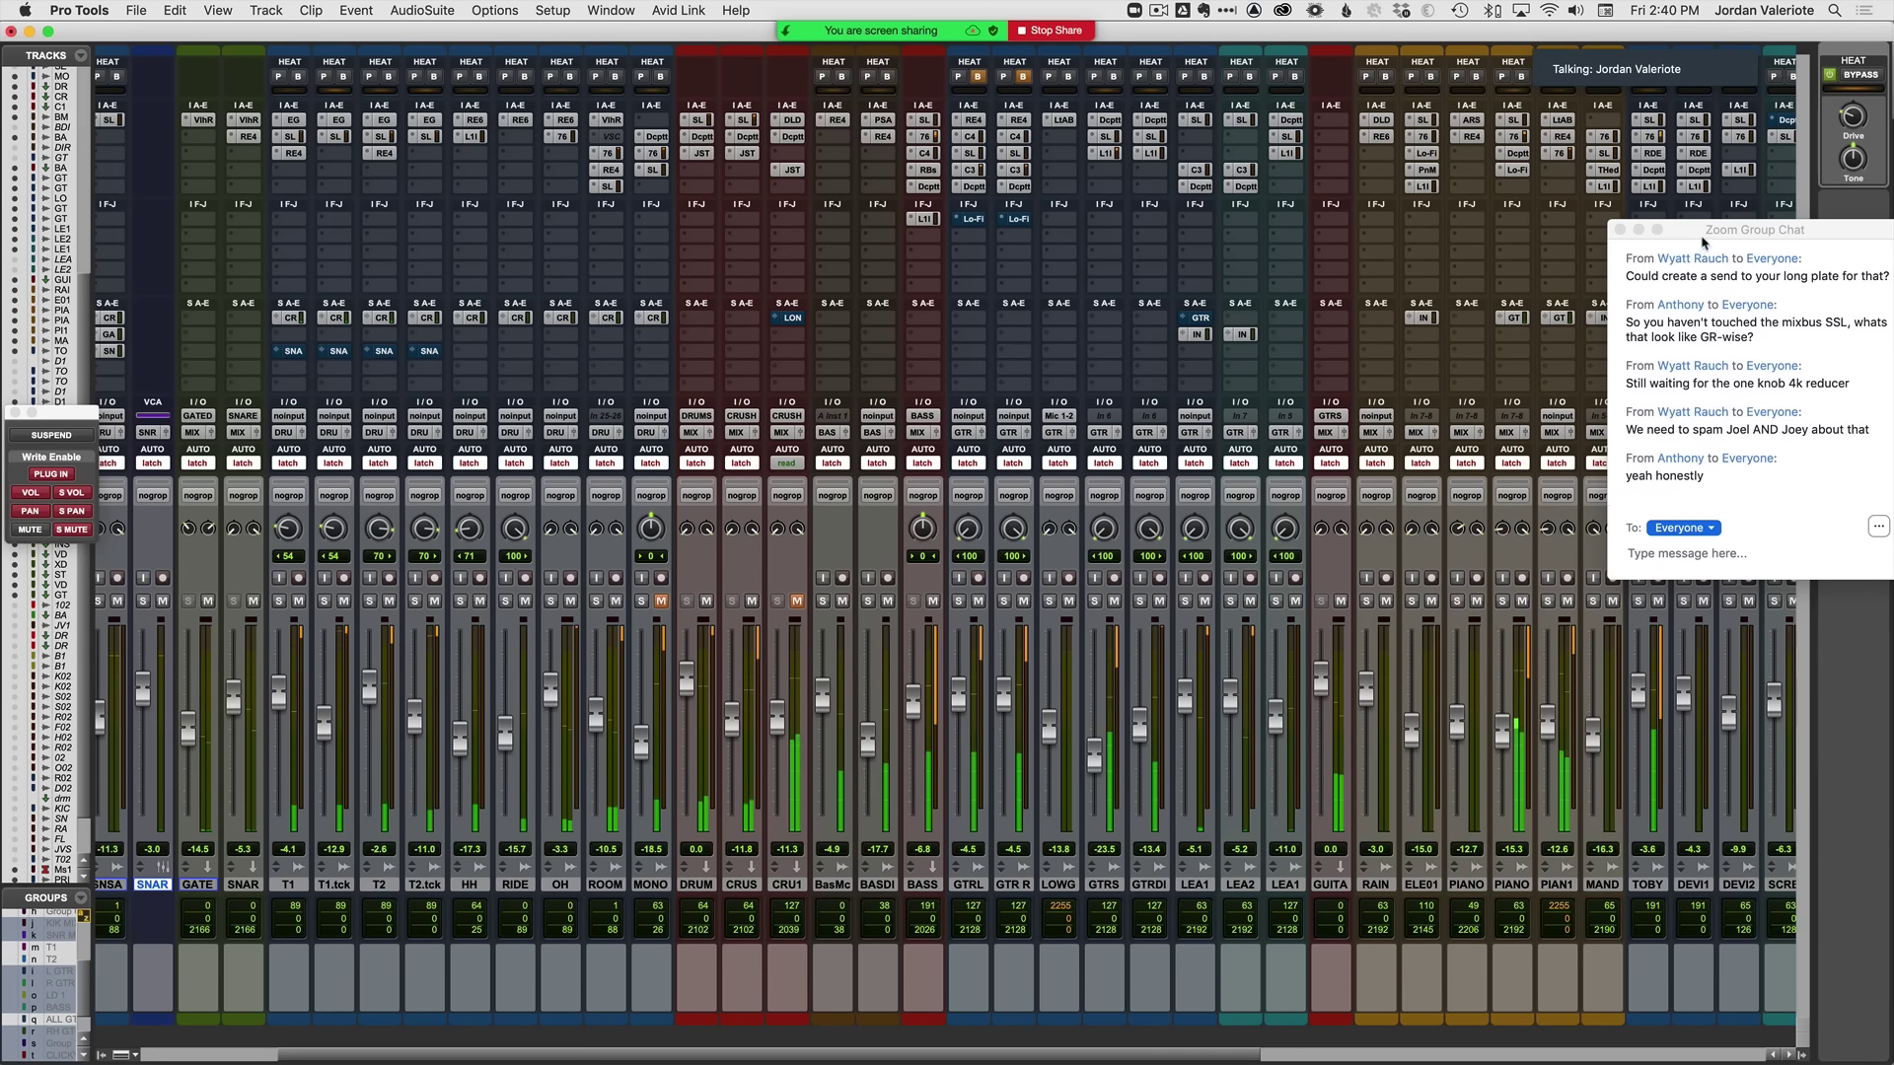
{"action": "left_click_drag", "start_coordinate": [1698, 234], "coordinate": [1601, 230]}
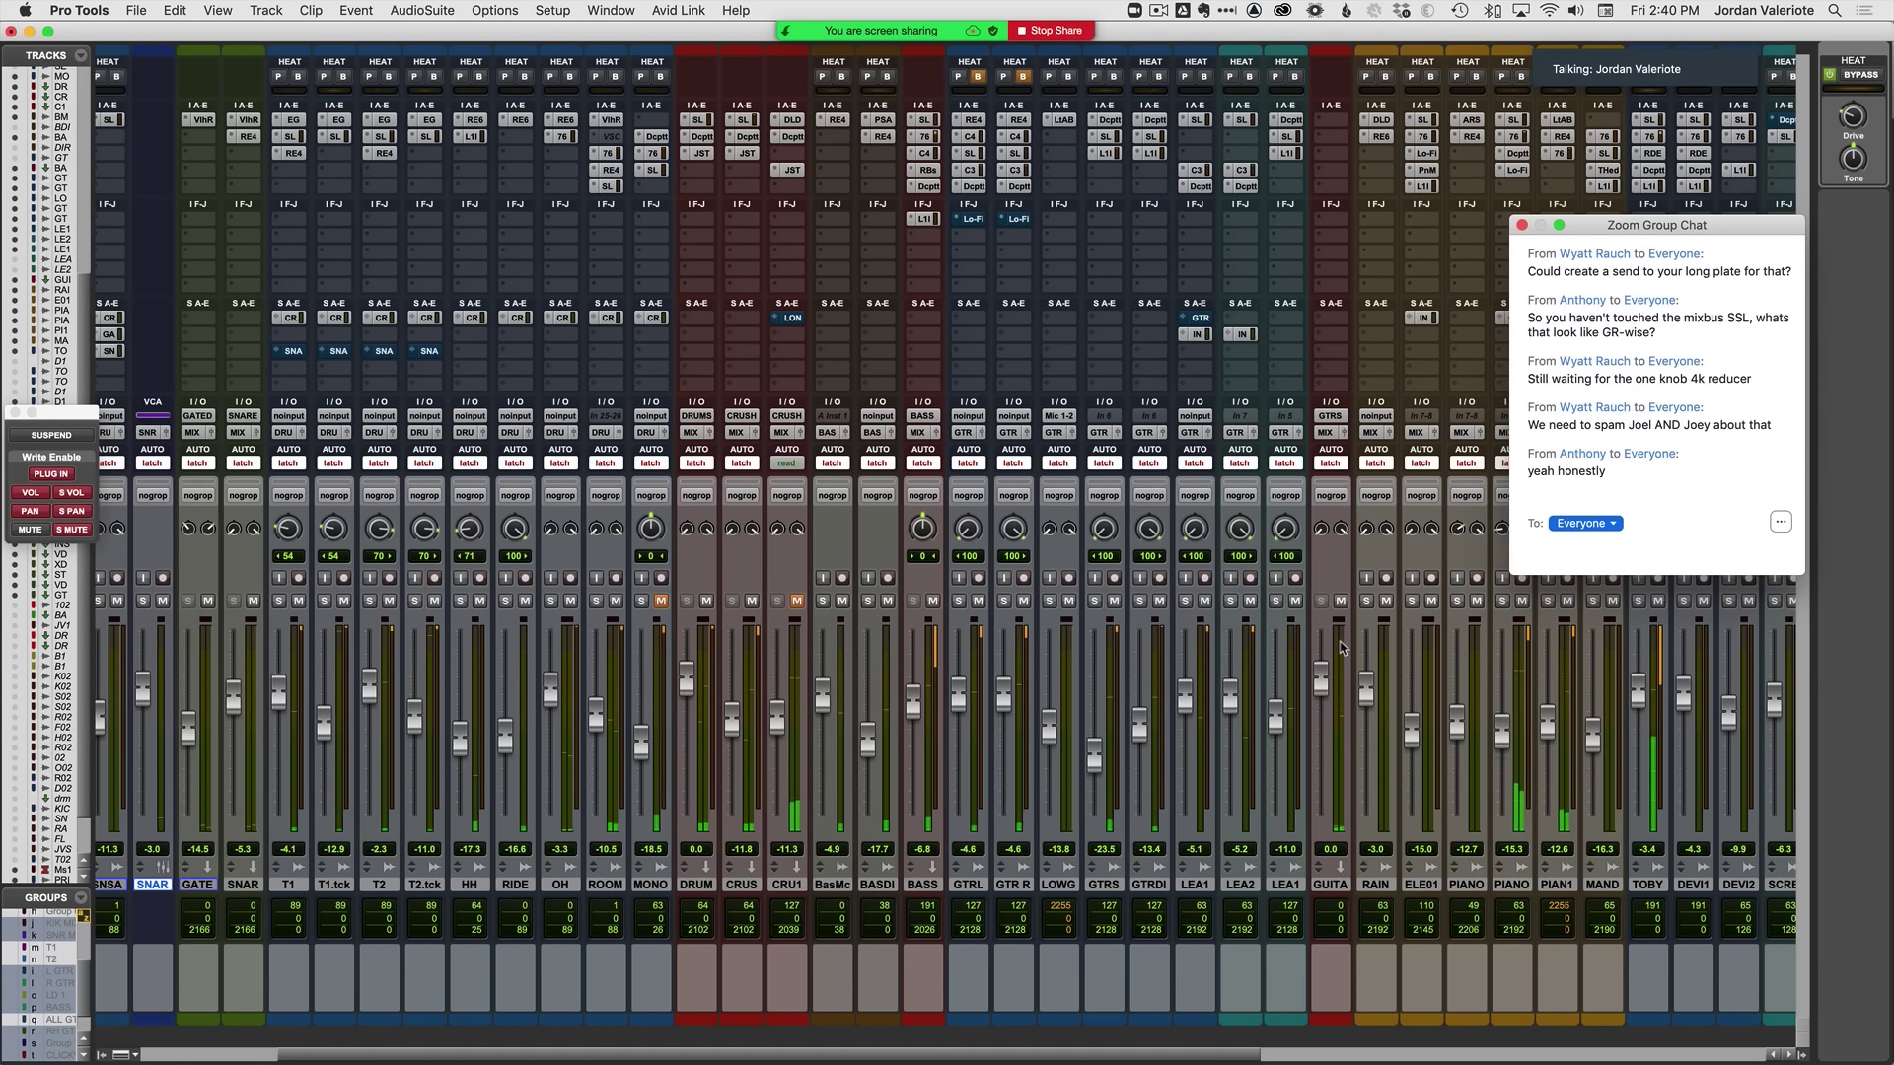
{"action": "left_click", "coordinate": [787, 884]}
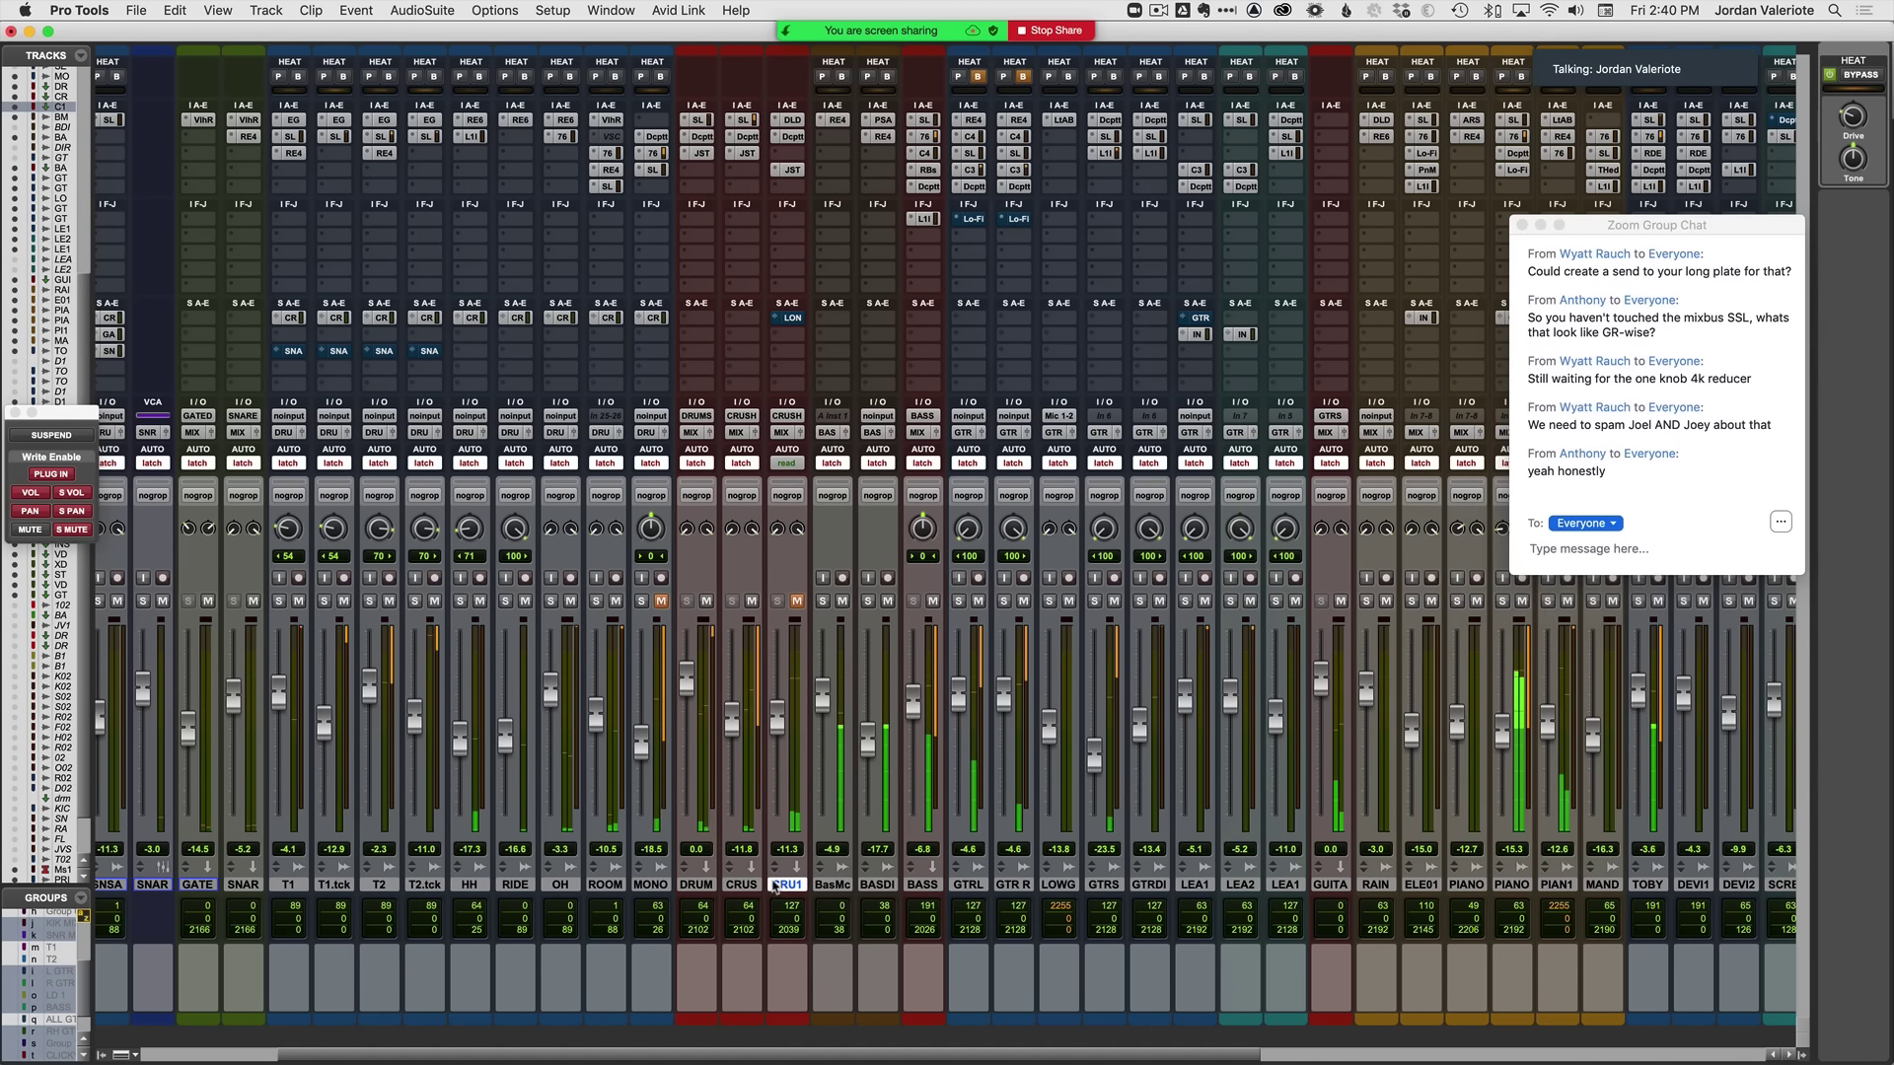
{"action": "key", "text": "space"}
{"action": "key", "text": "super+s"}
Step: Show the Memory Locations list, make it narrower and taller, and park it clear of most mixer channels
{"action": "scroll", "coordinate": [1119, 883], "scroll_direction": "right", "scroll_amount": 4}
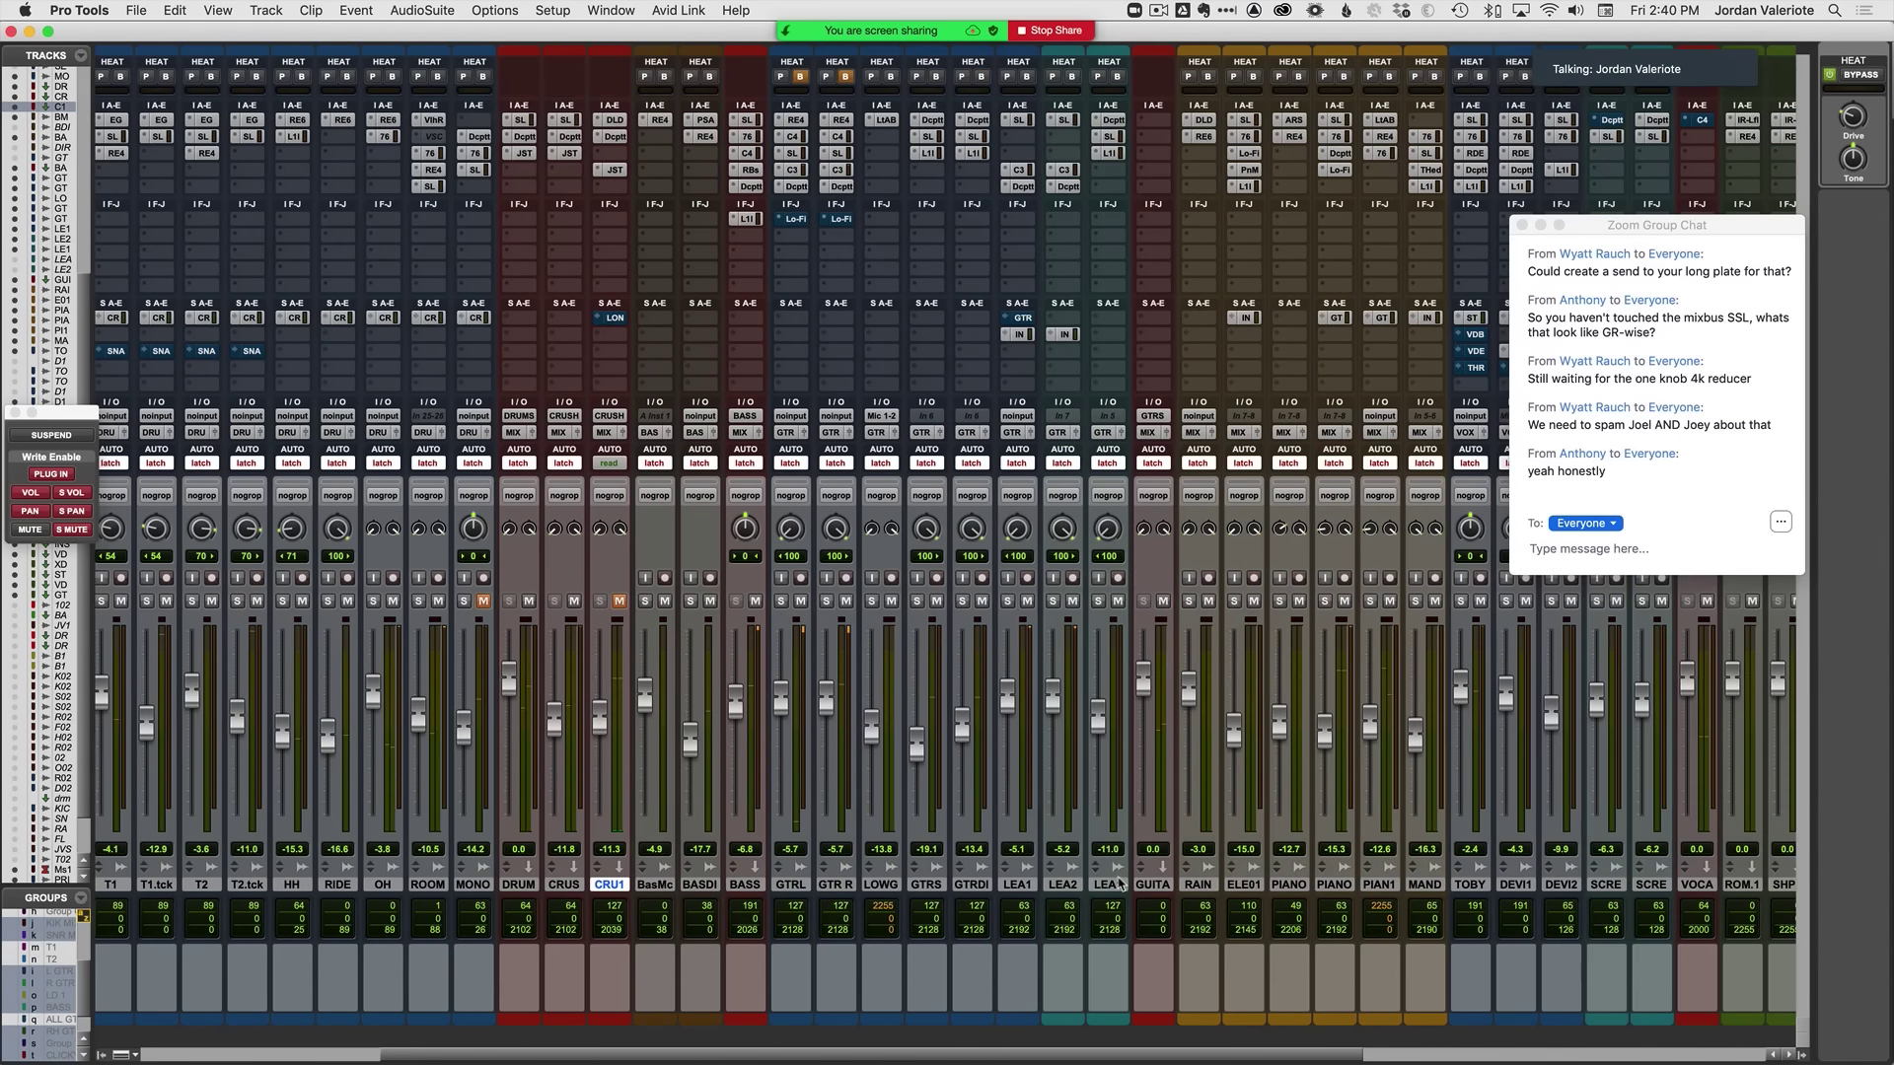
{"action": "key", "text": "super+5"}
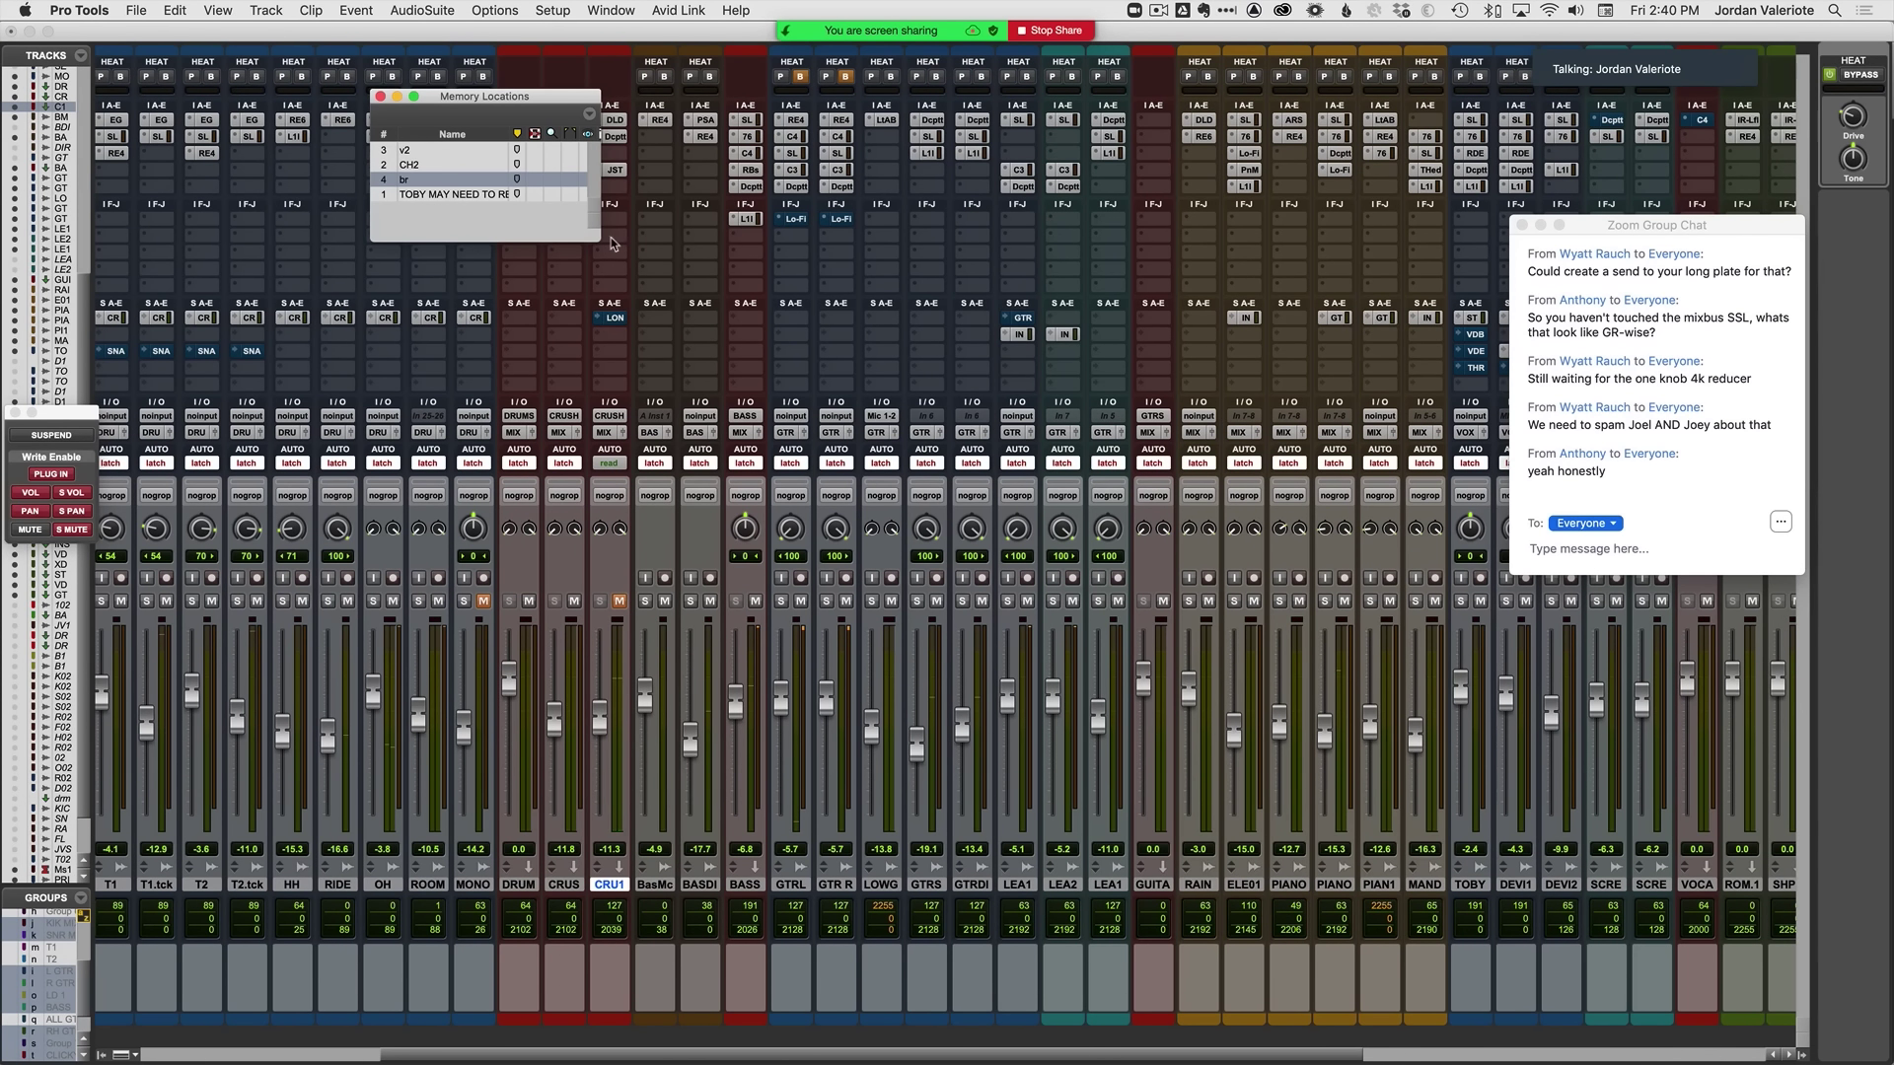
{"action": "left_click_drag", "start_coordinate": [587, 247], "coordinate": [506, 302]}
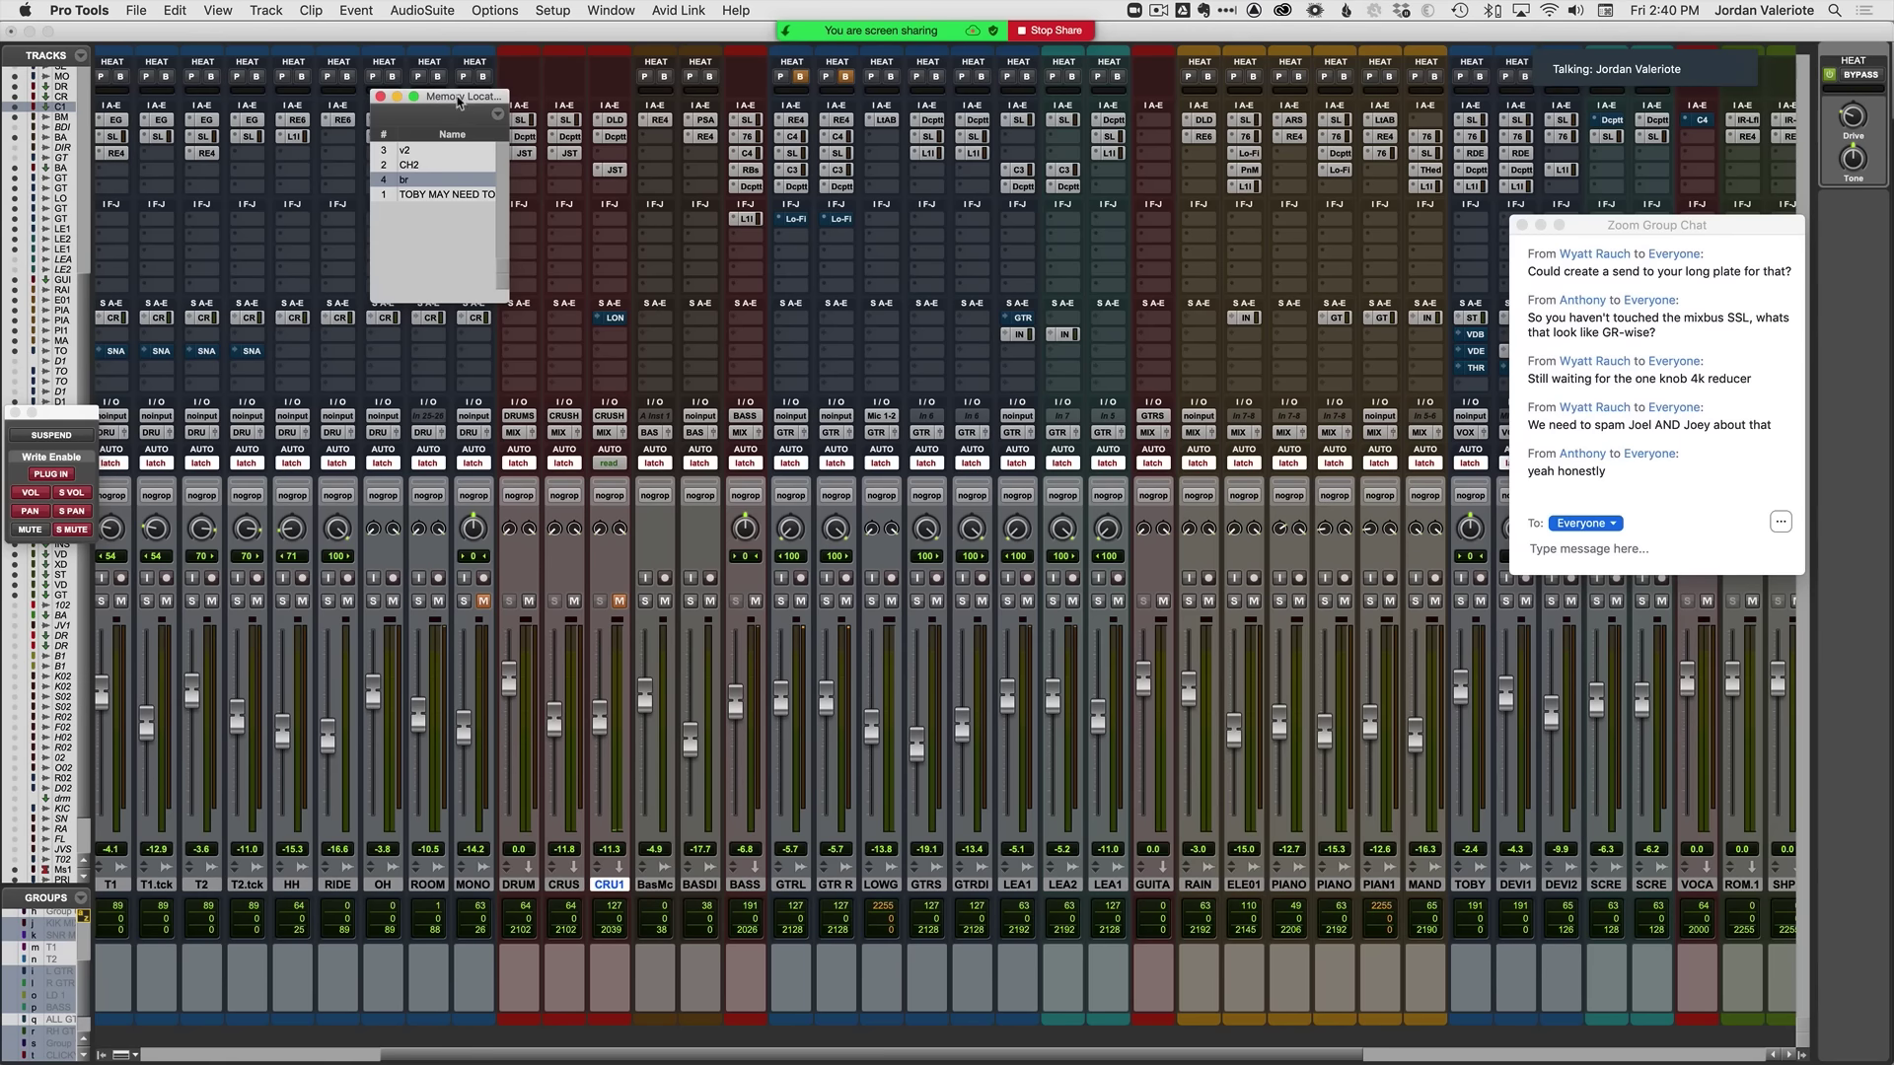
{"action": "left_click_drag", "start_coordinate": [459, 101], "coordinate": [1837, 839]}
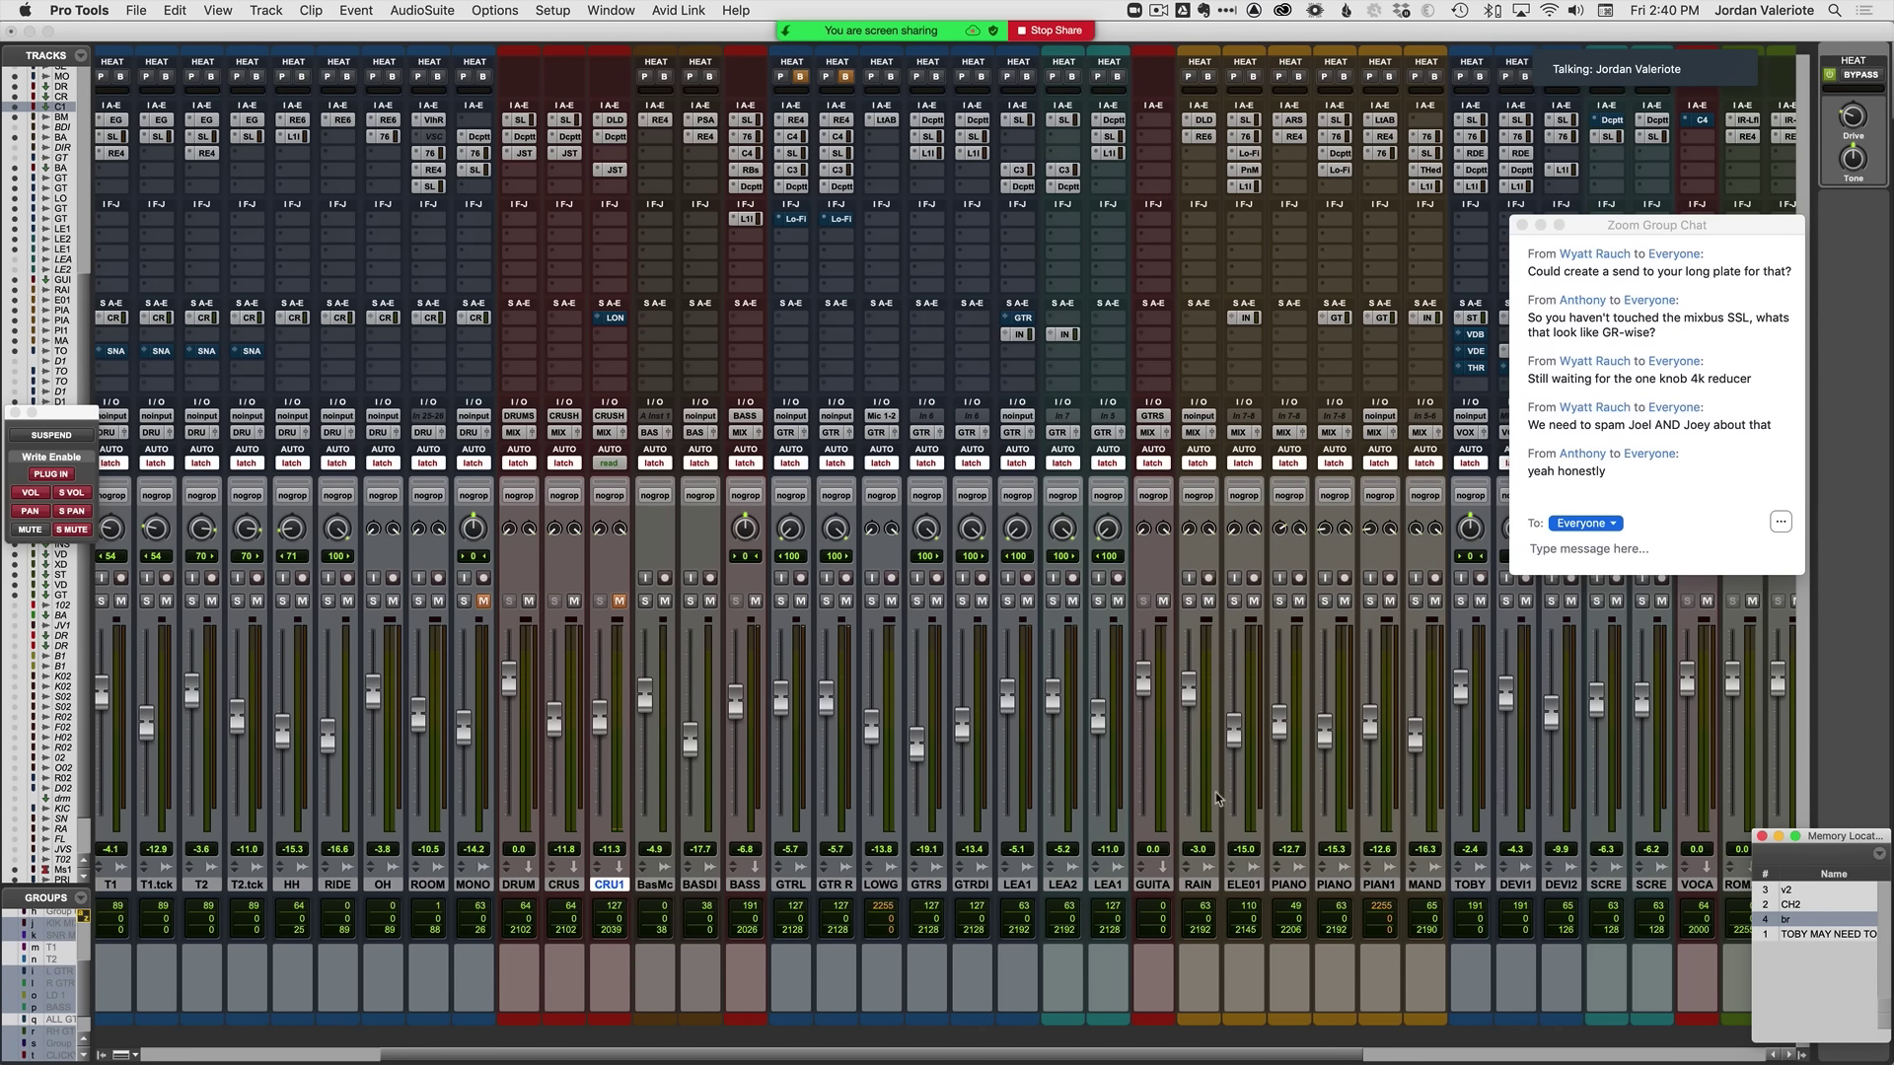
{"action": "scroll", "coordinate": [1257, 794], "scroll_direction": "left", "scroll_amount": 8}
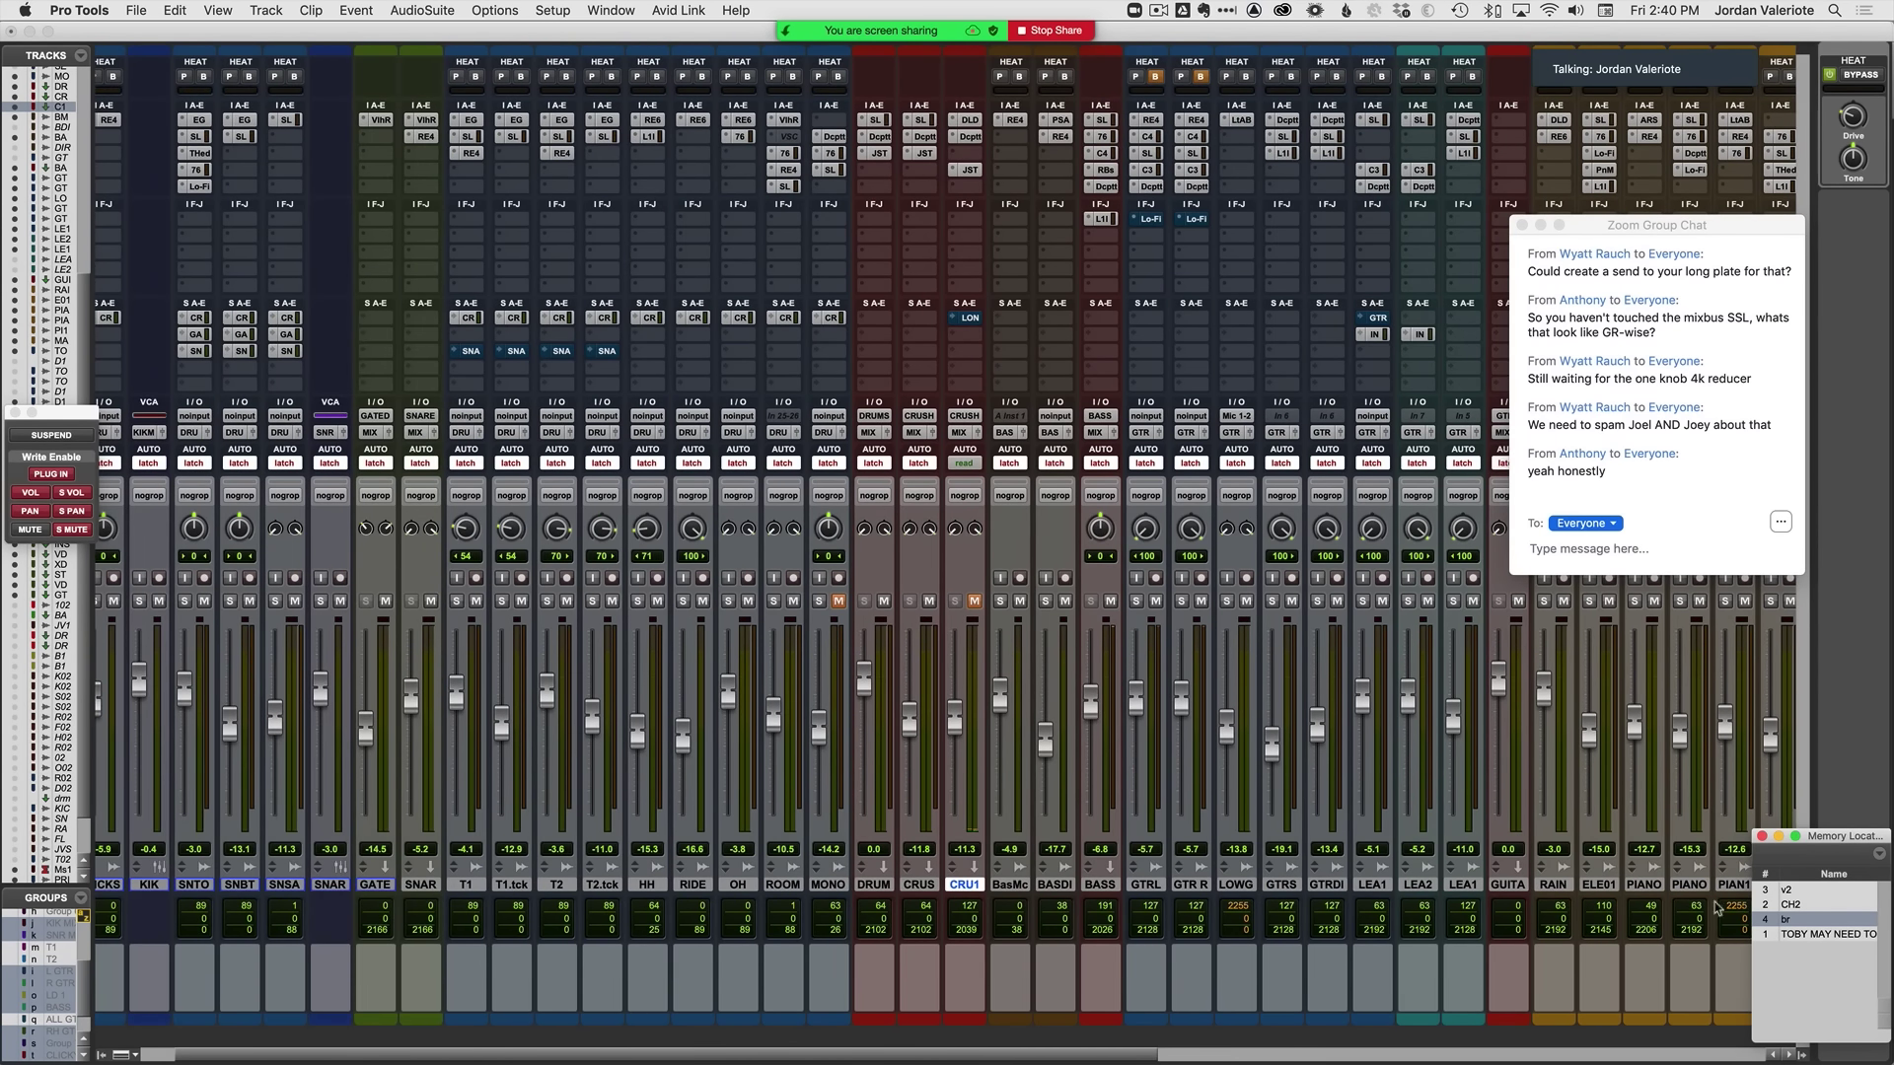
Step: In the Edit window, zoom in on the song's opening and start a new marker at bar 1 beat 3, near the RAIN clip's start
{"action": "key", "text": "super+equal"}
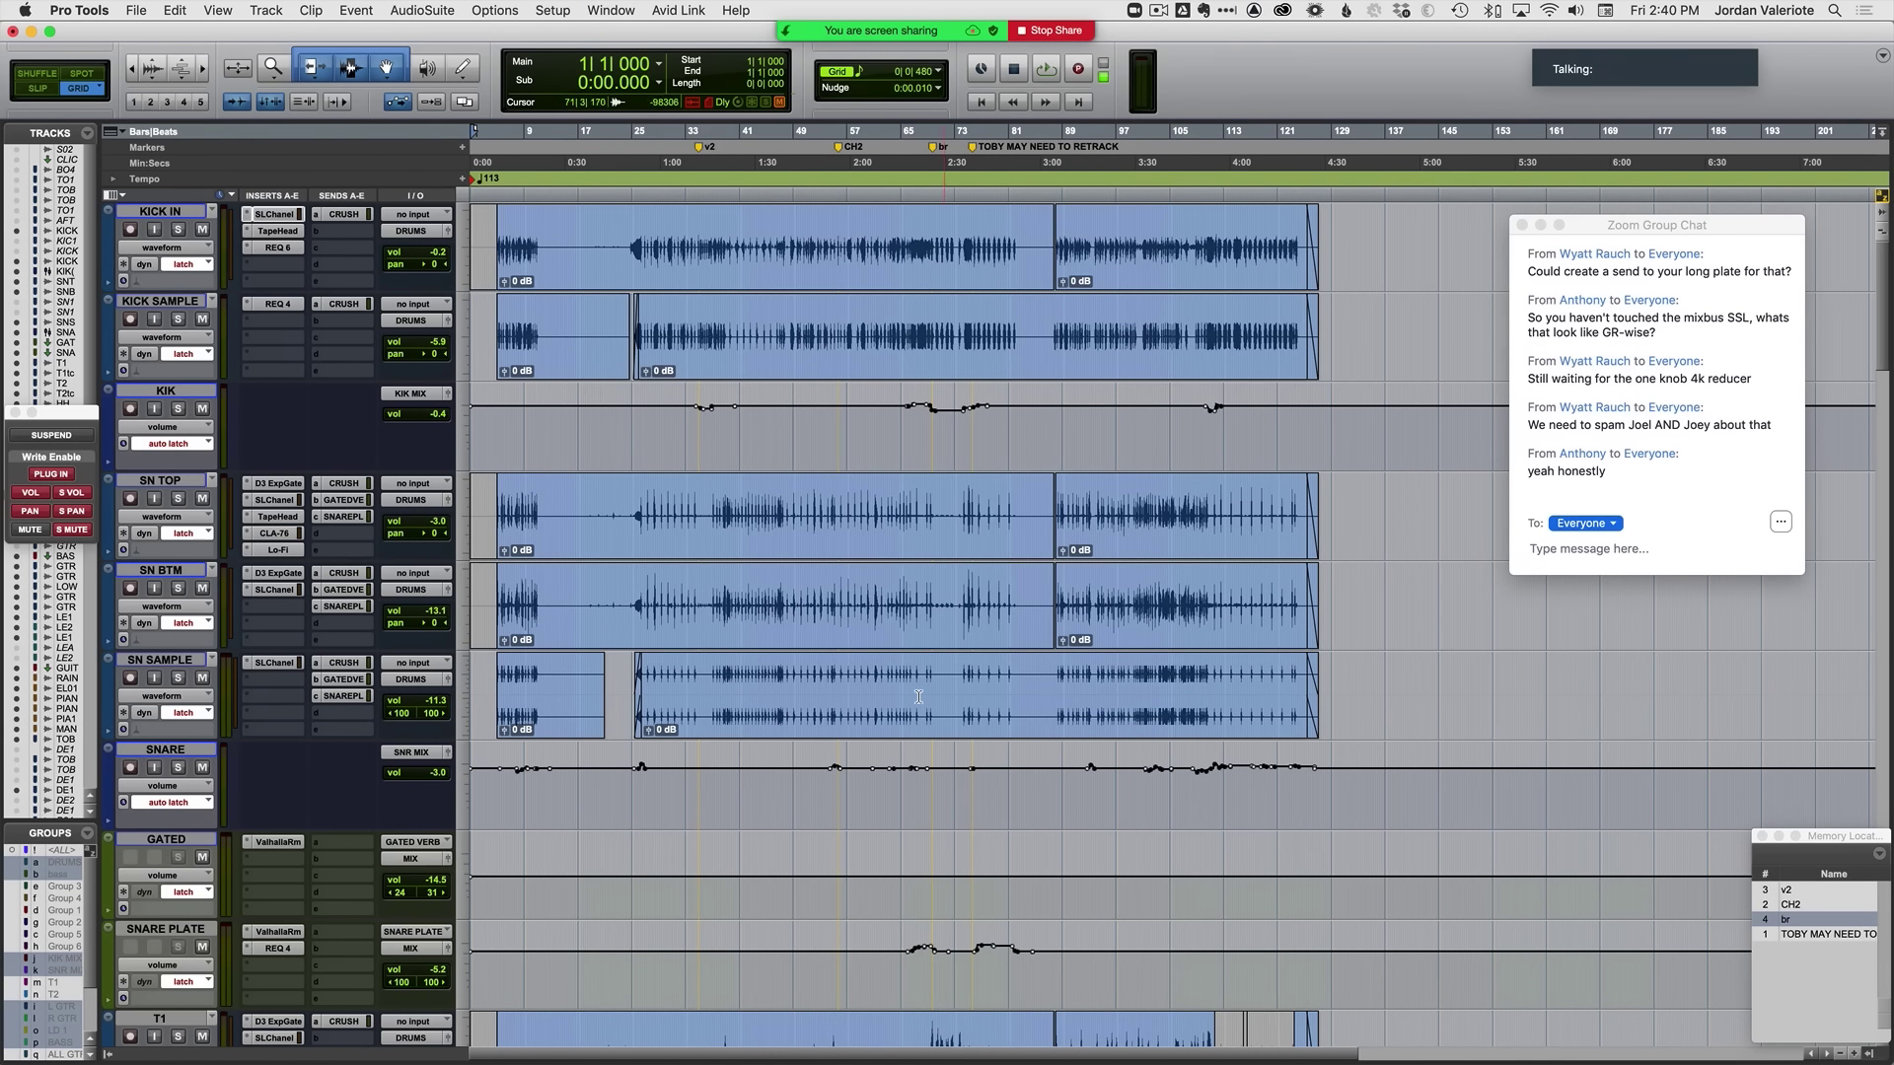
{"action": "key", "text": "t"}
{"action": "key", "text": "t"}
{"action": "key", "text": "t"}
{"action": "scroll", "coordinate": [723, 531], "scroll_direction": "down", "scroll_amount": 9}
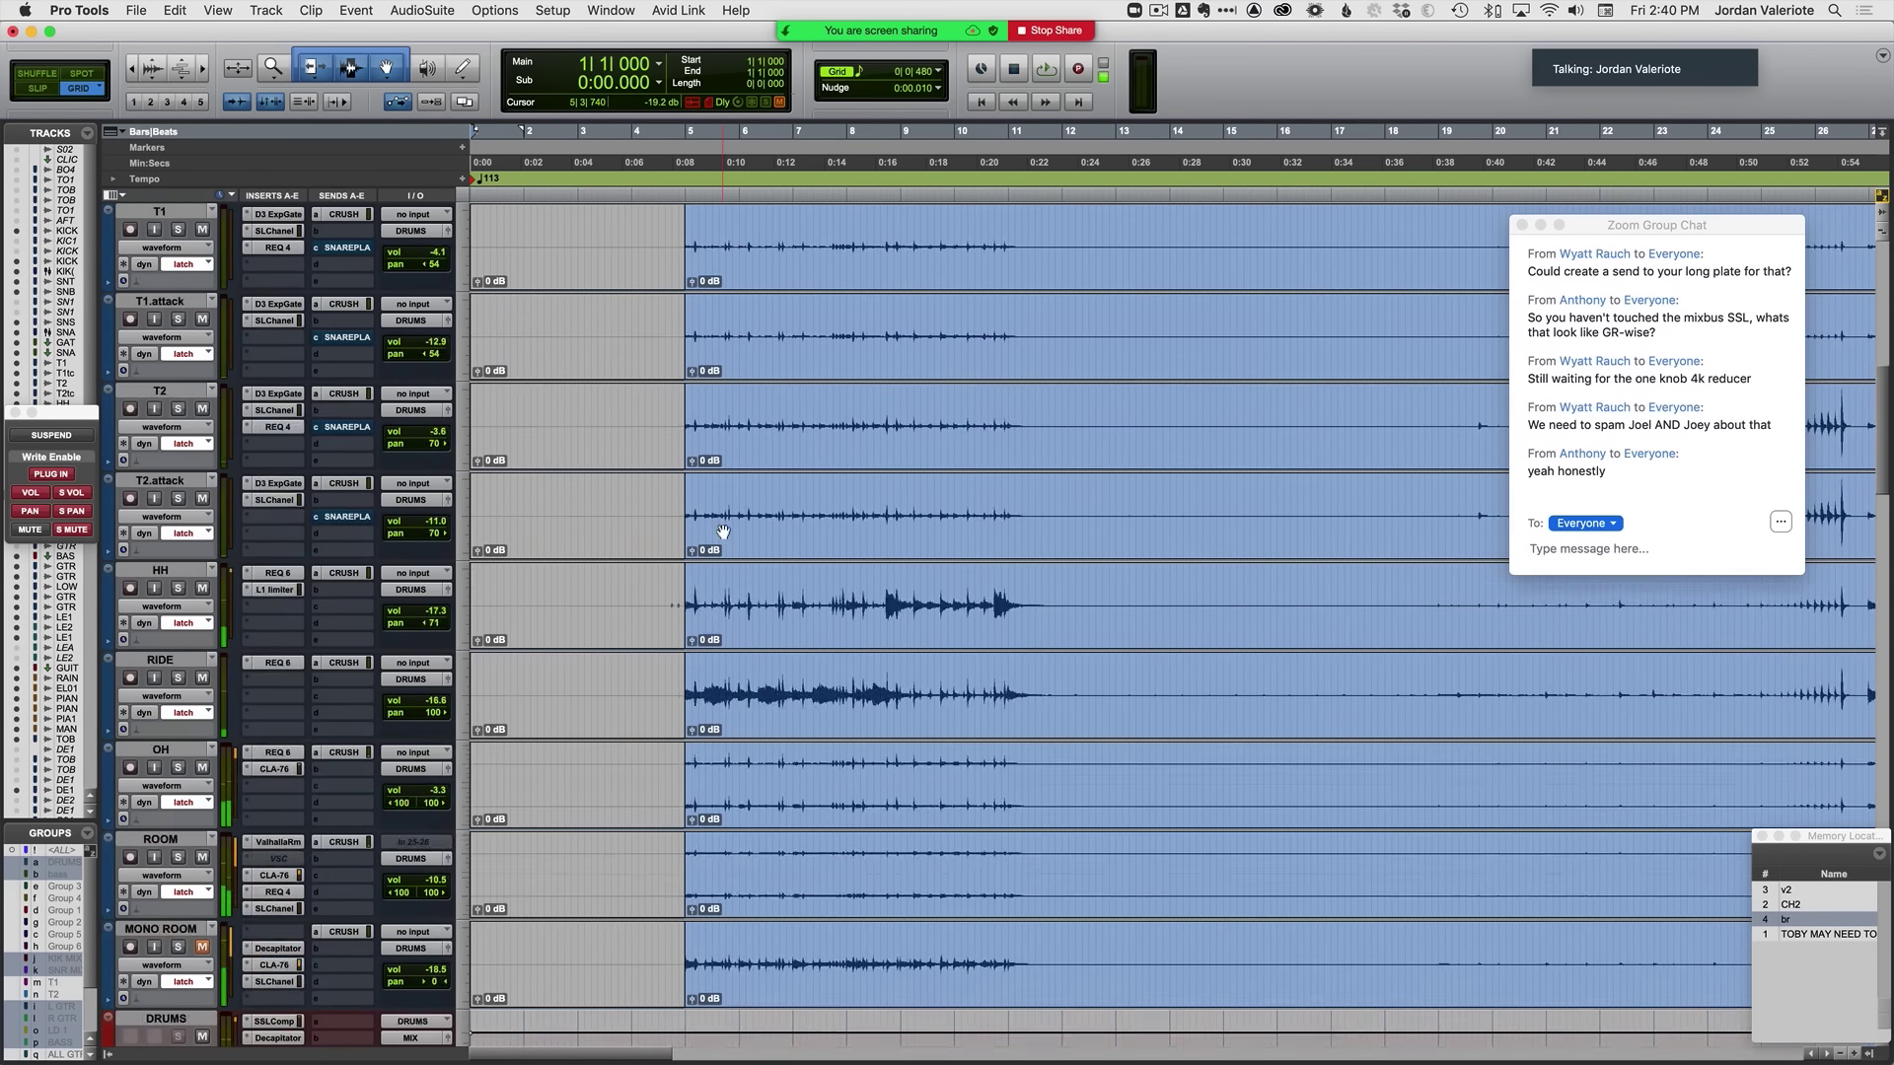
{"action": "scroll", "coordinate": [723, 532], "scroll_direction": "down", "scroll_amount": 10}
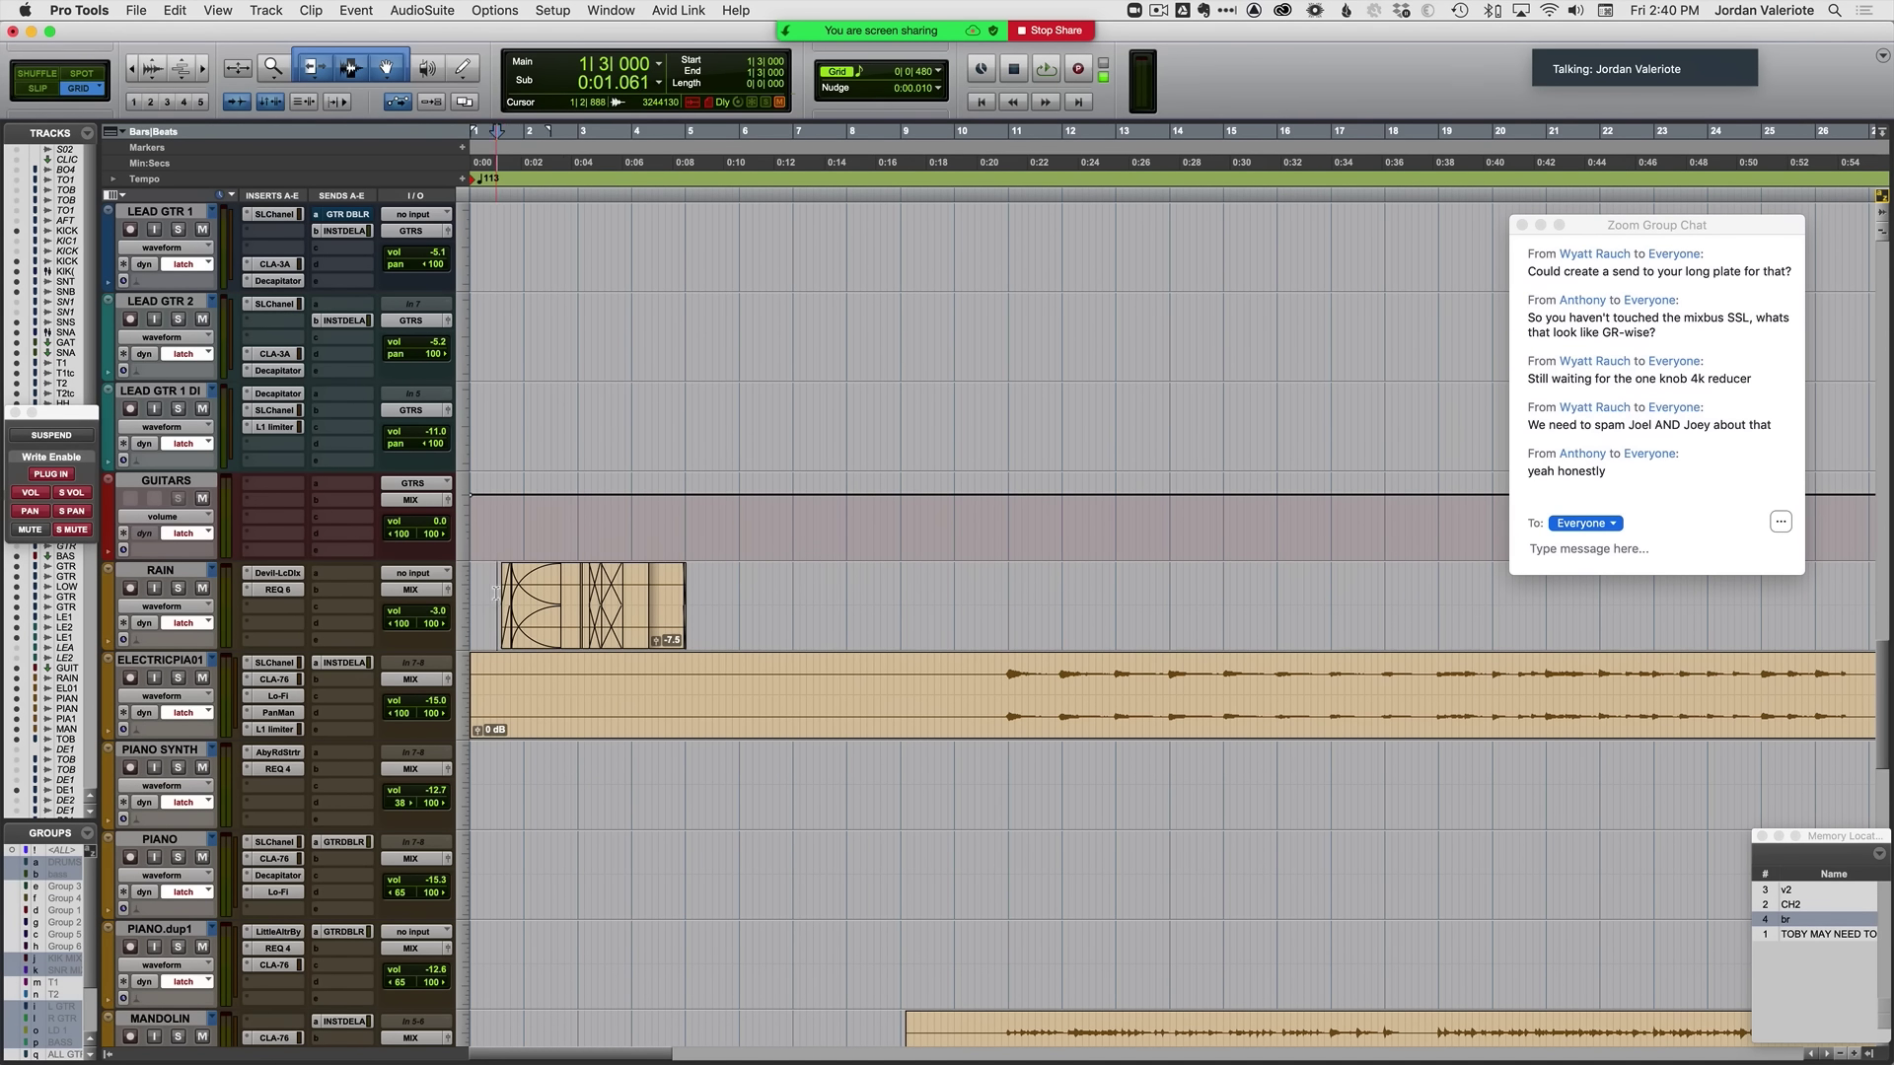
{"action": "key", "text": "KP_Enter"}
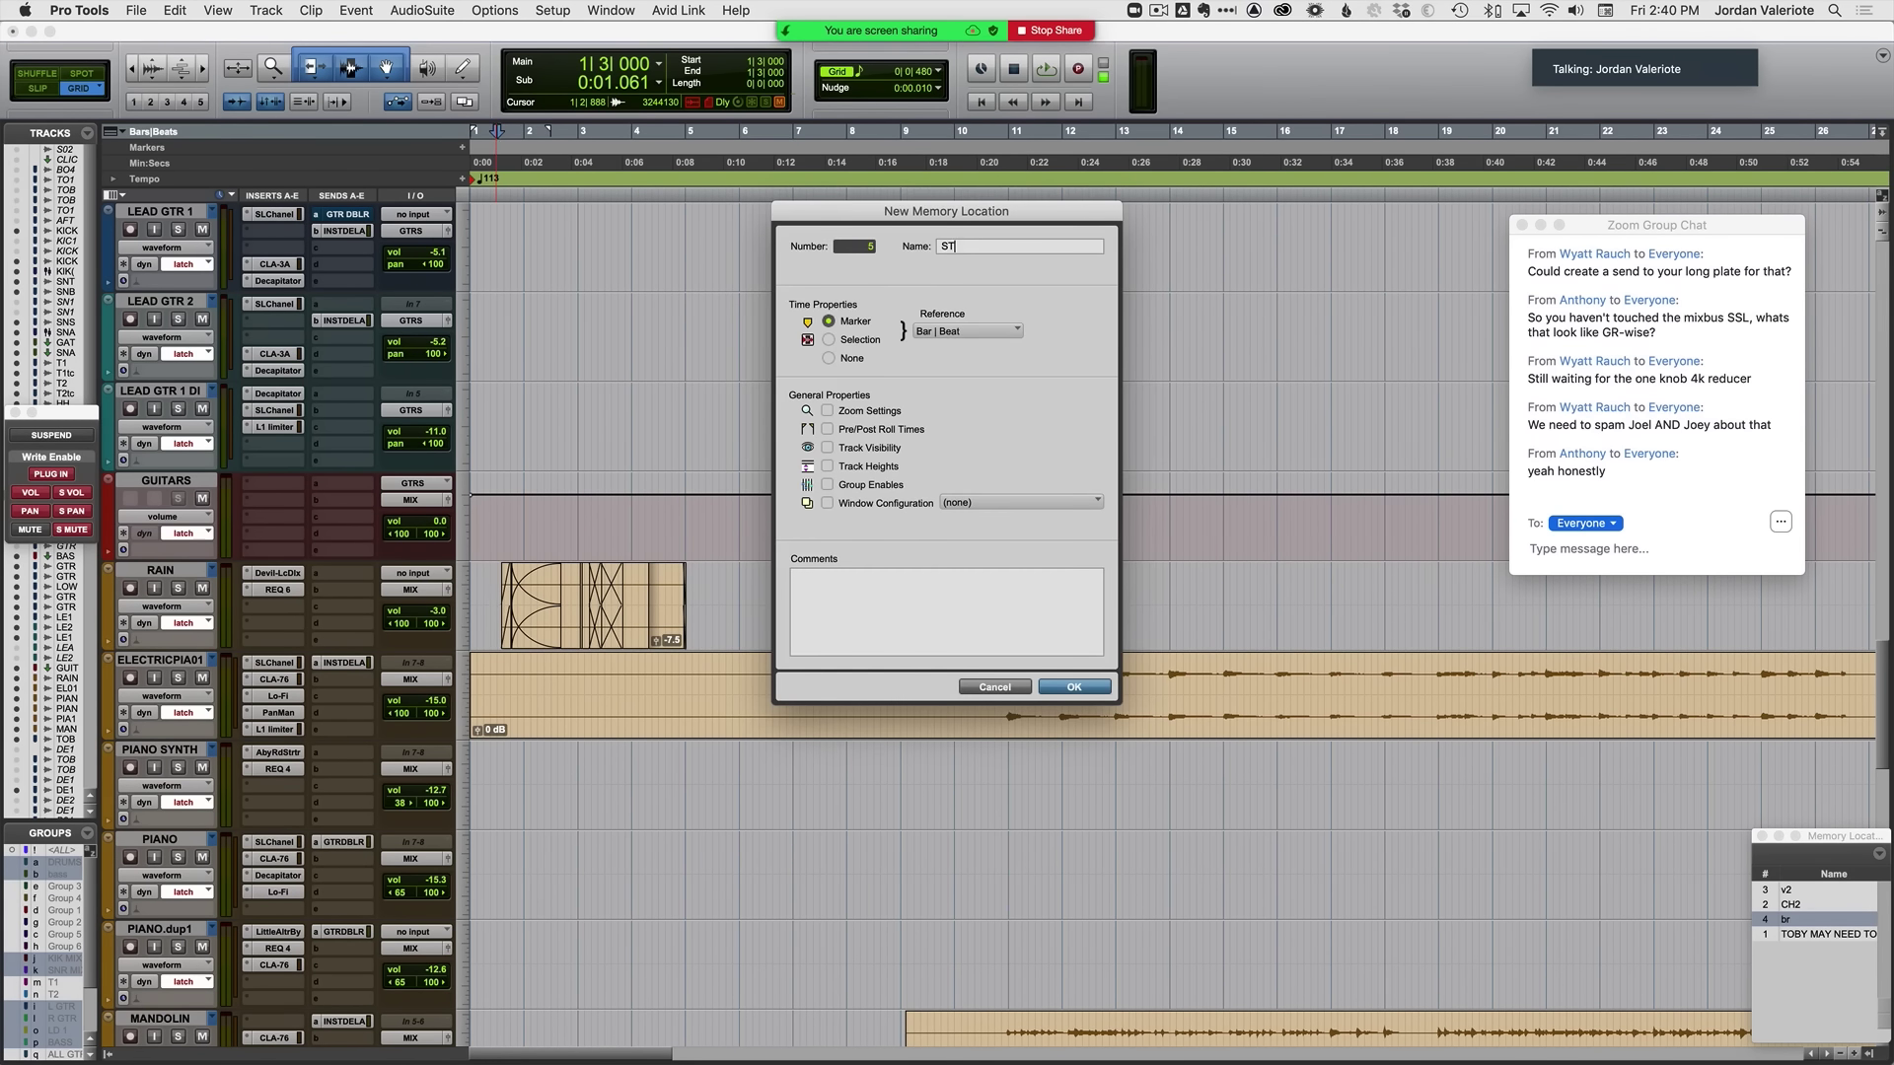